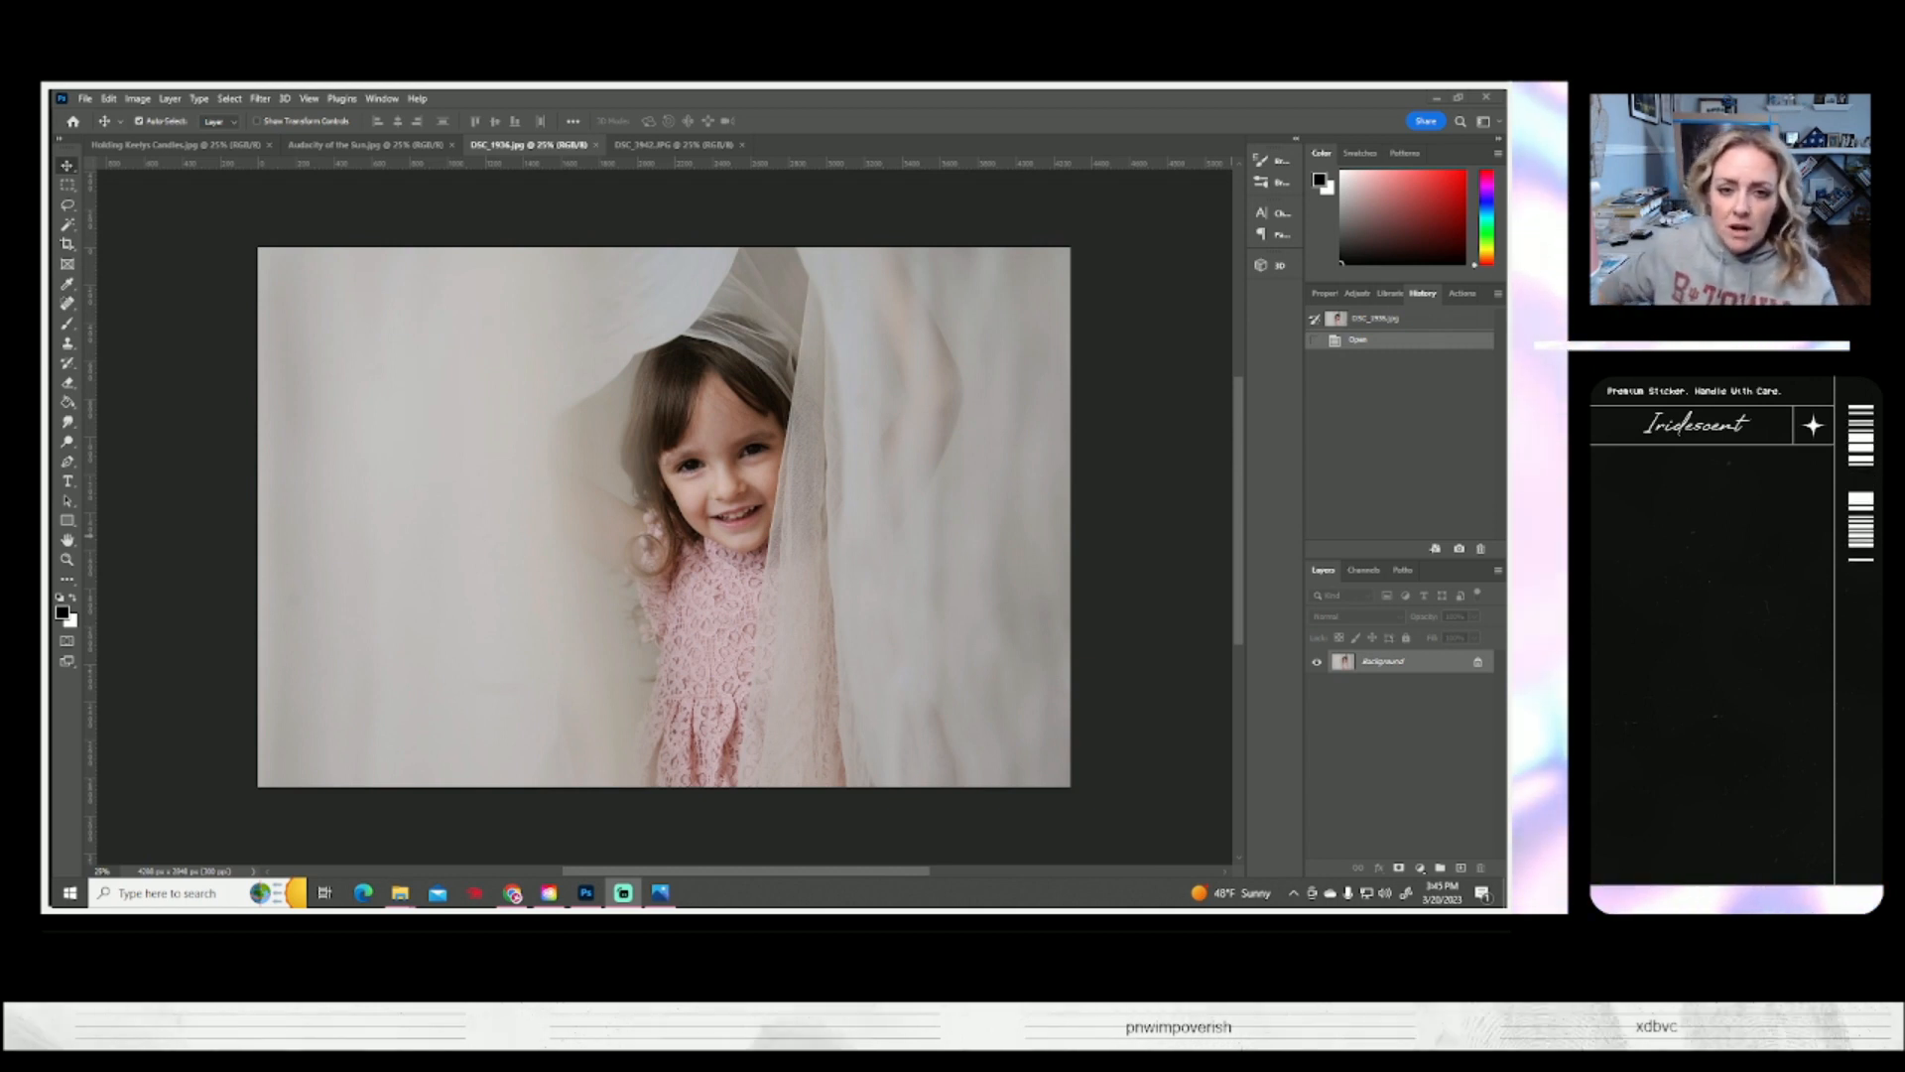
Duplicate the Background layer of DSC_1934.jpg
{"action": "right_click", "coordinate": [1377, 666]}
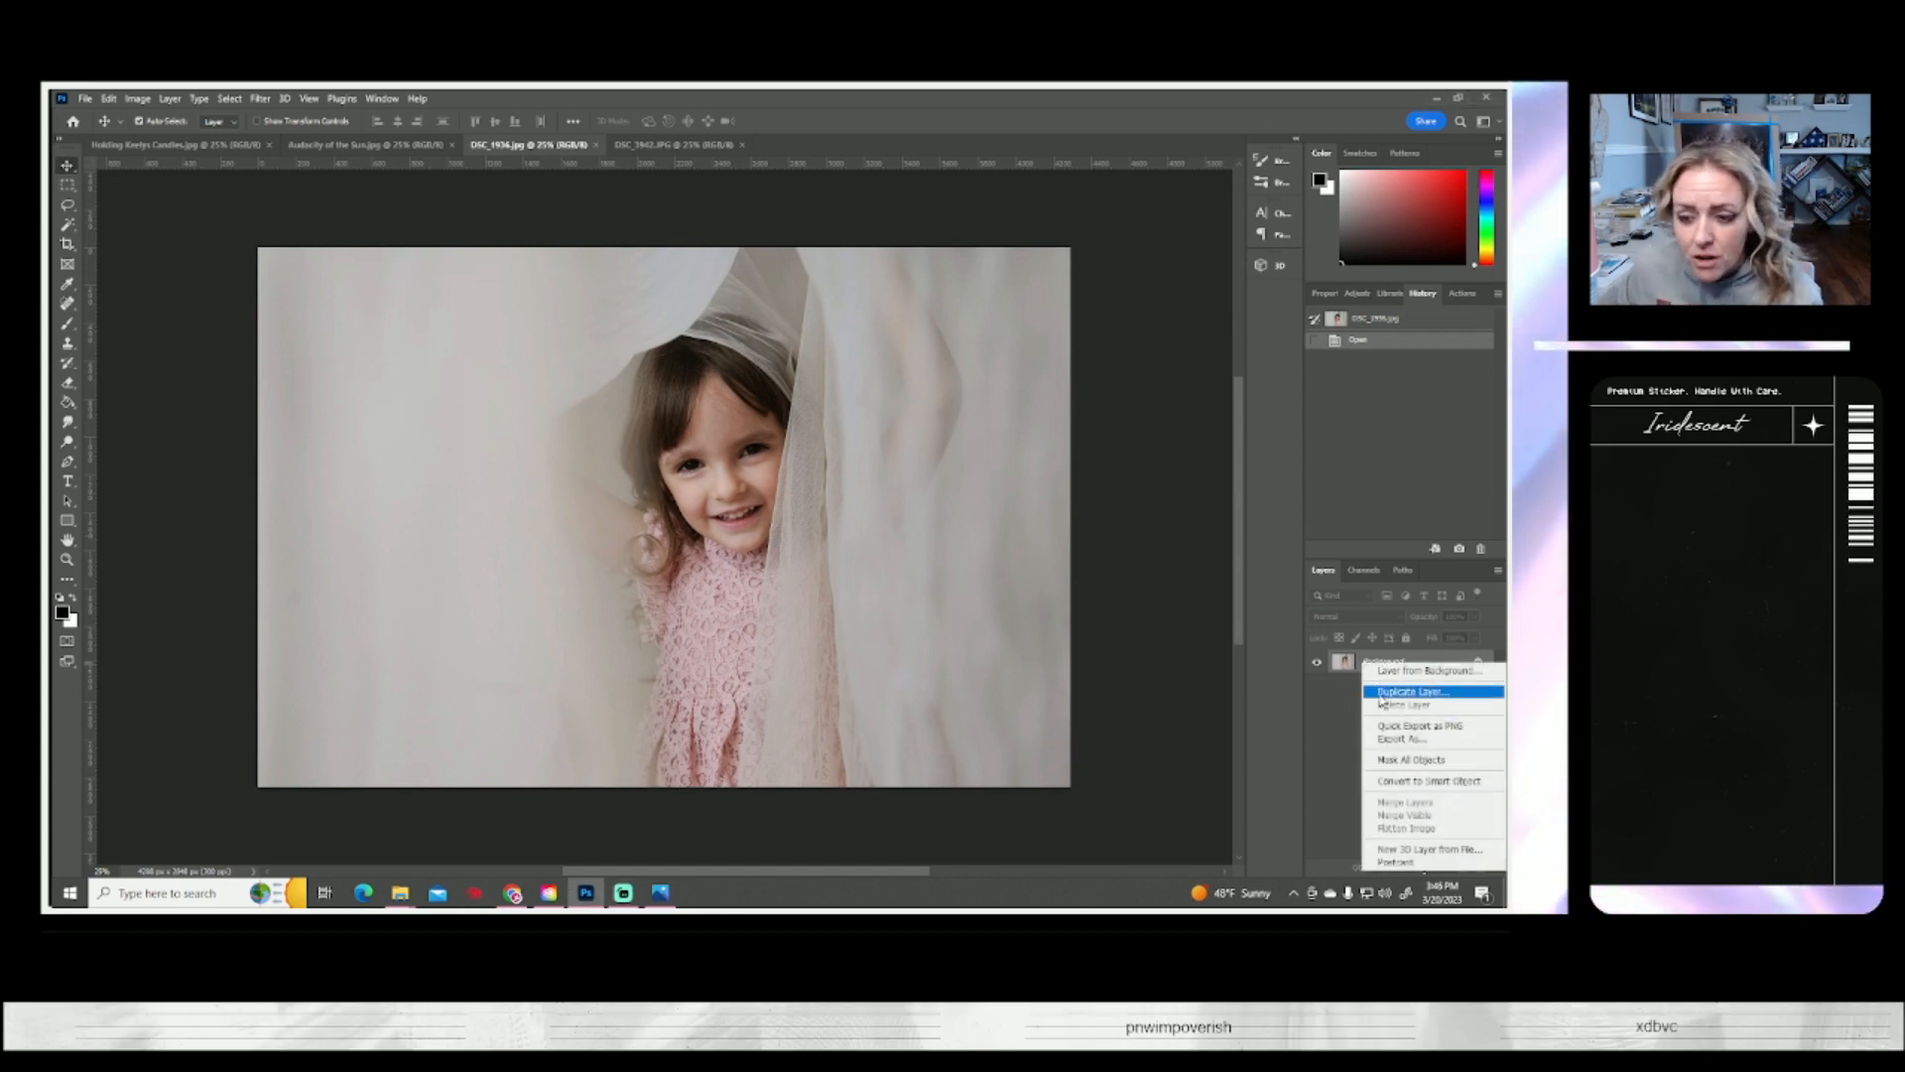
{"action": "left_click", "coordinate": [1389, 698]}
{"action": "left_click", "coordinate": [898, 315]}
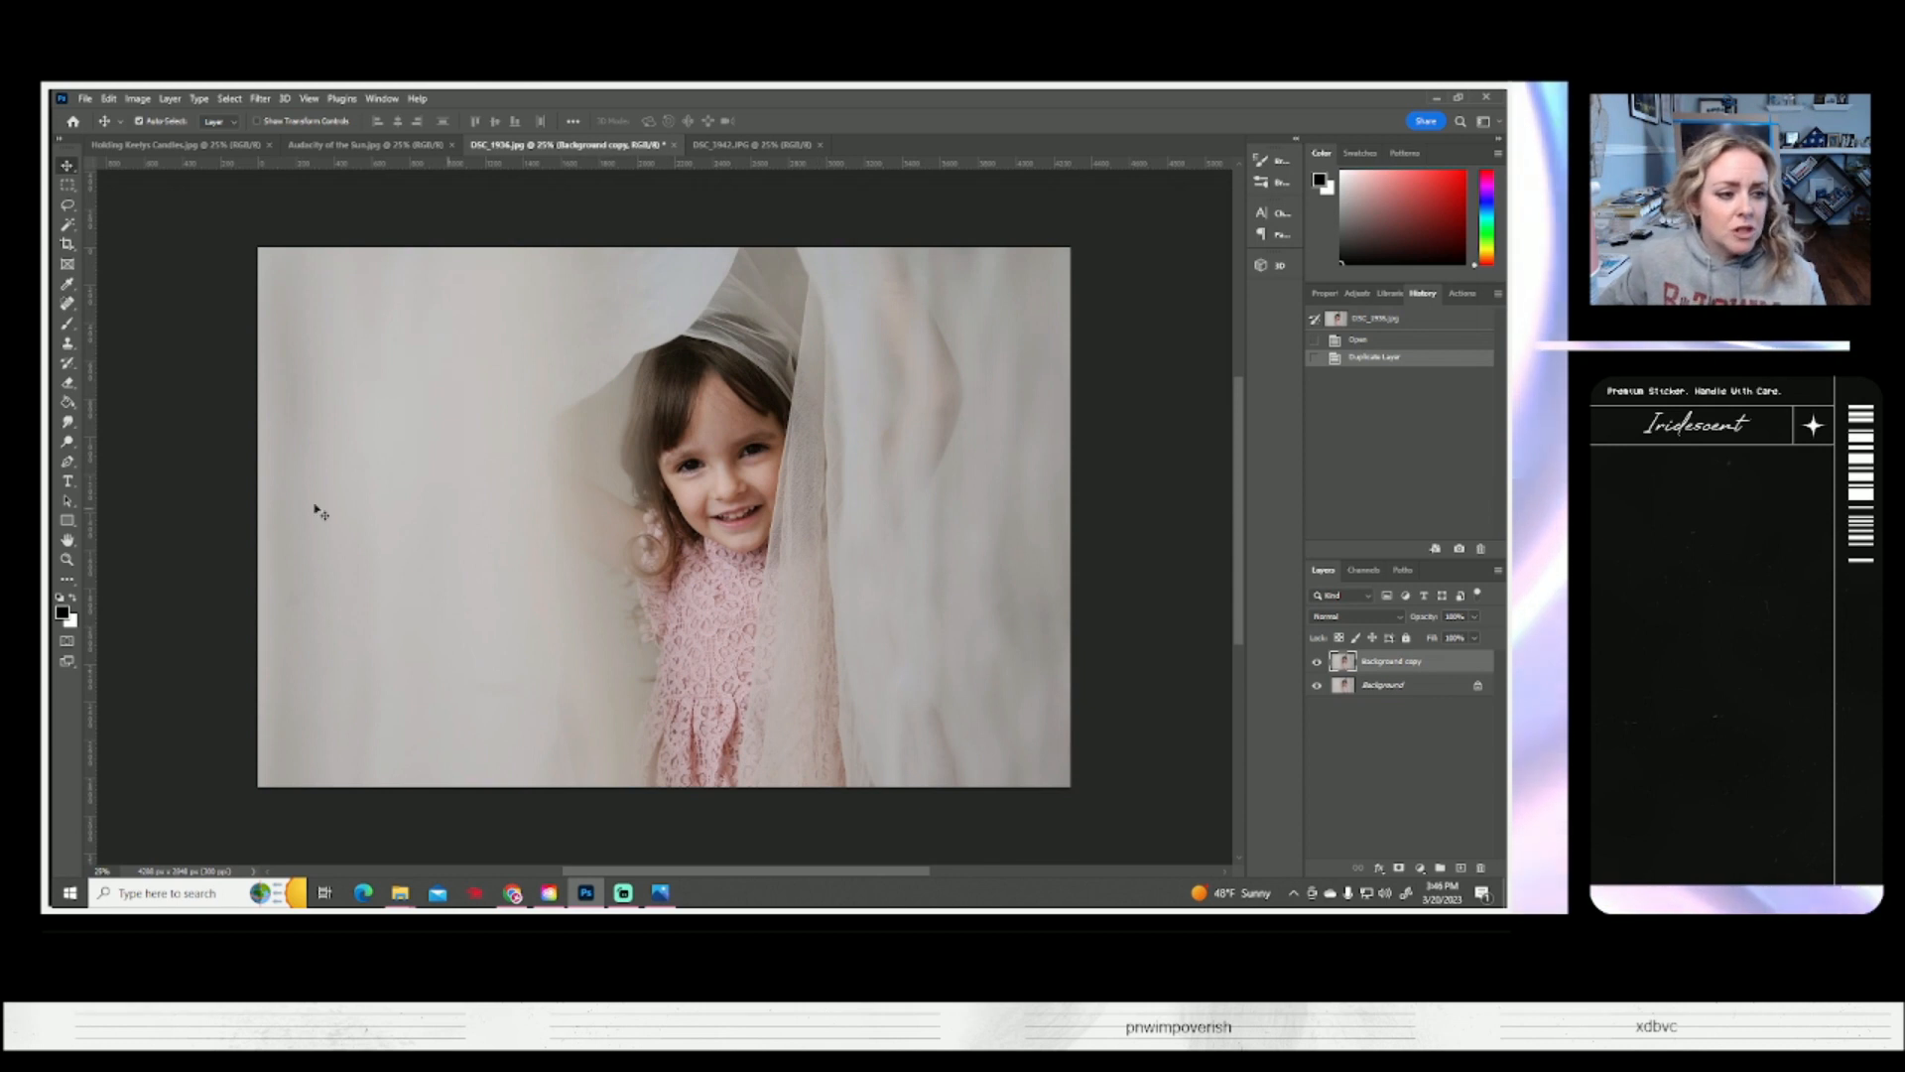
Dodge the catchlights in both of the girl's eyes up close with a smaller soft brush set to the Midtones range
{"action": "left_click", "coordinate": [67, 559]}
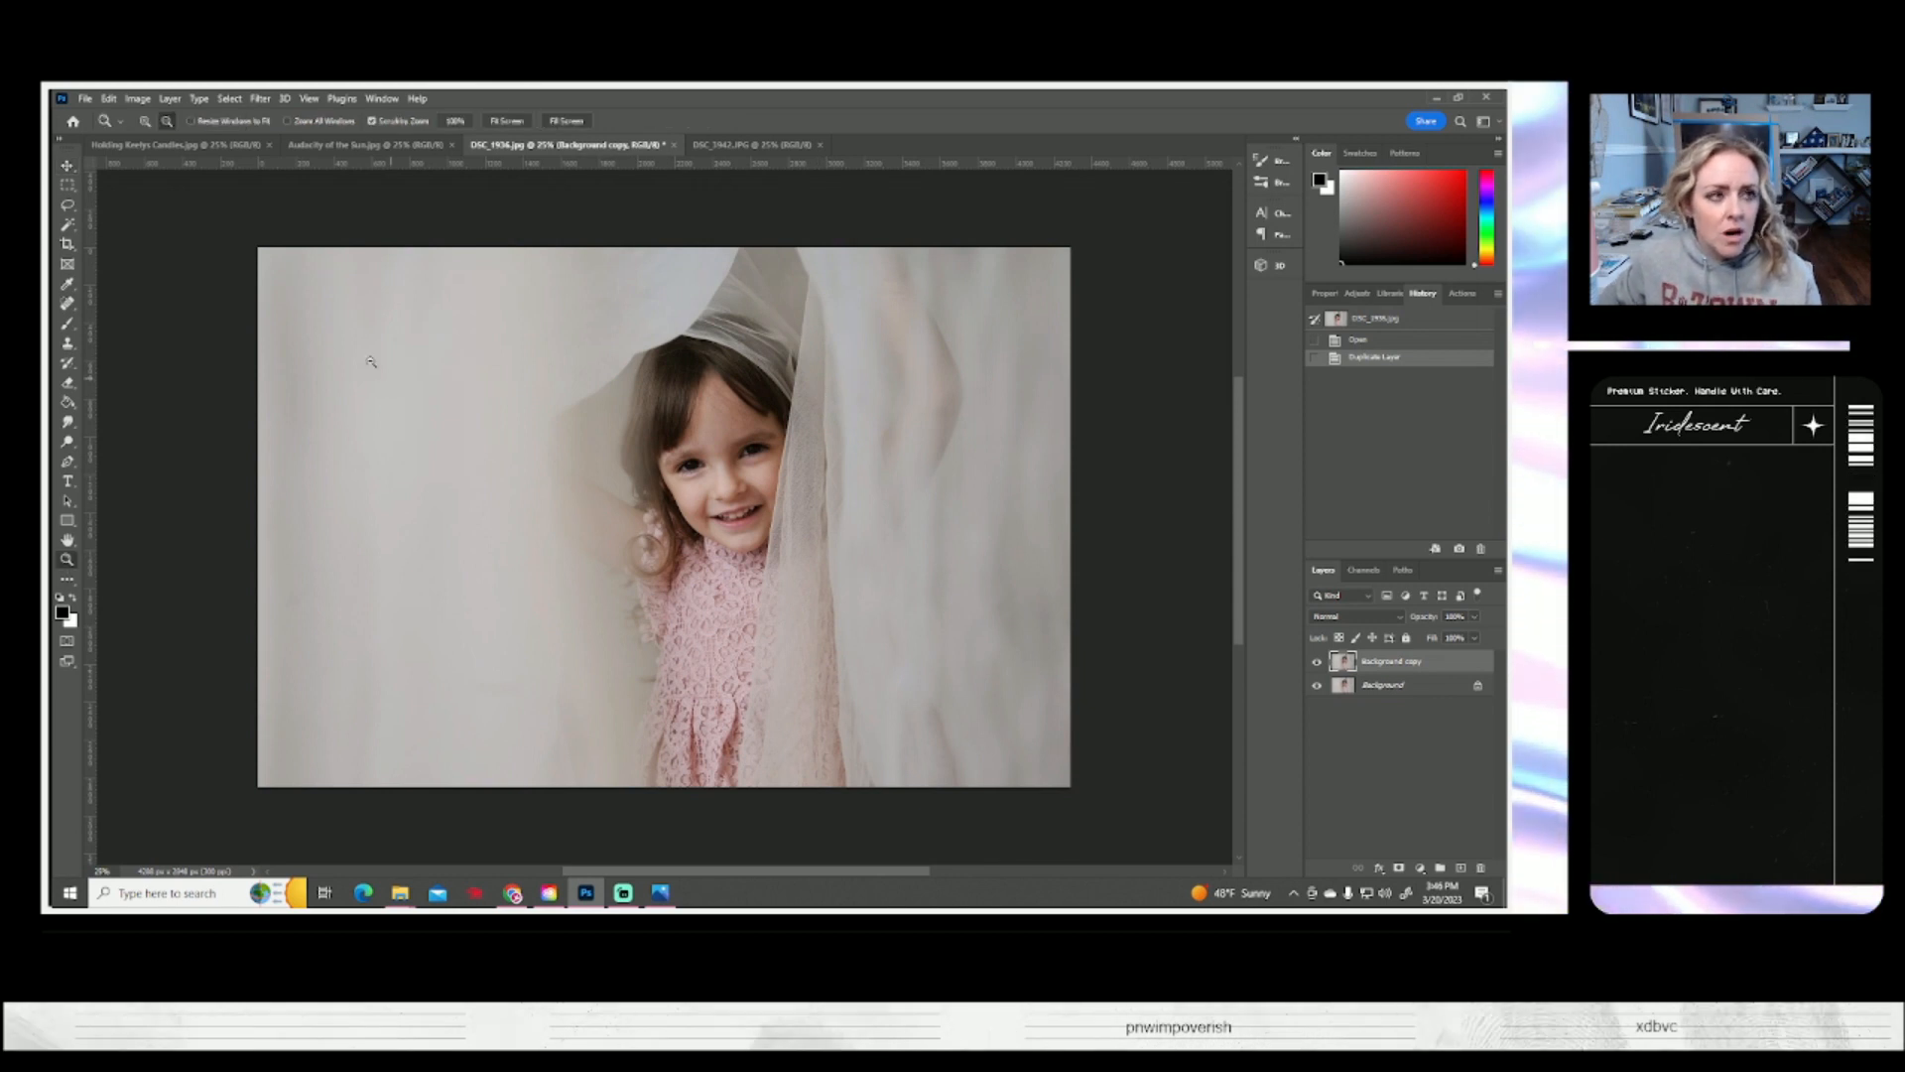
{"action": "left_click", "coordinate": [709, 463]}
{"action": "left_click", "coordinate": [709, 463]}
{"action": "left_click", "coordinate": [709, 464]}
{"action": "left_click", "coordinate": [710, 464]}
{"action": "left_click", "coordinate": [595, 542]}
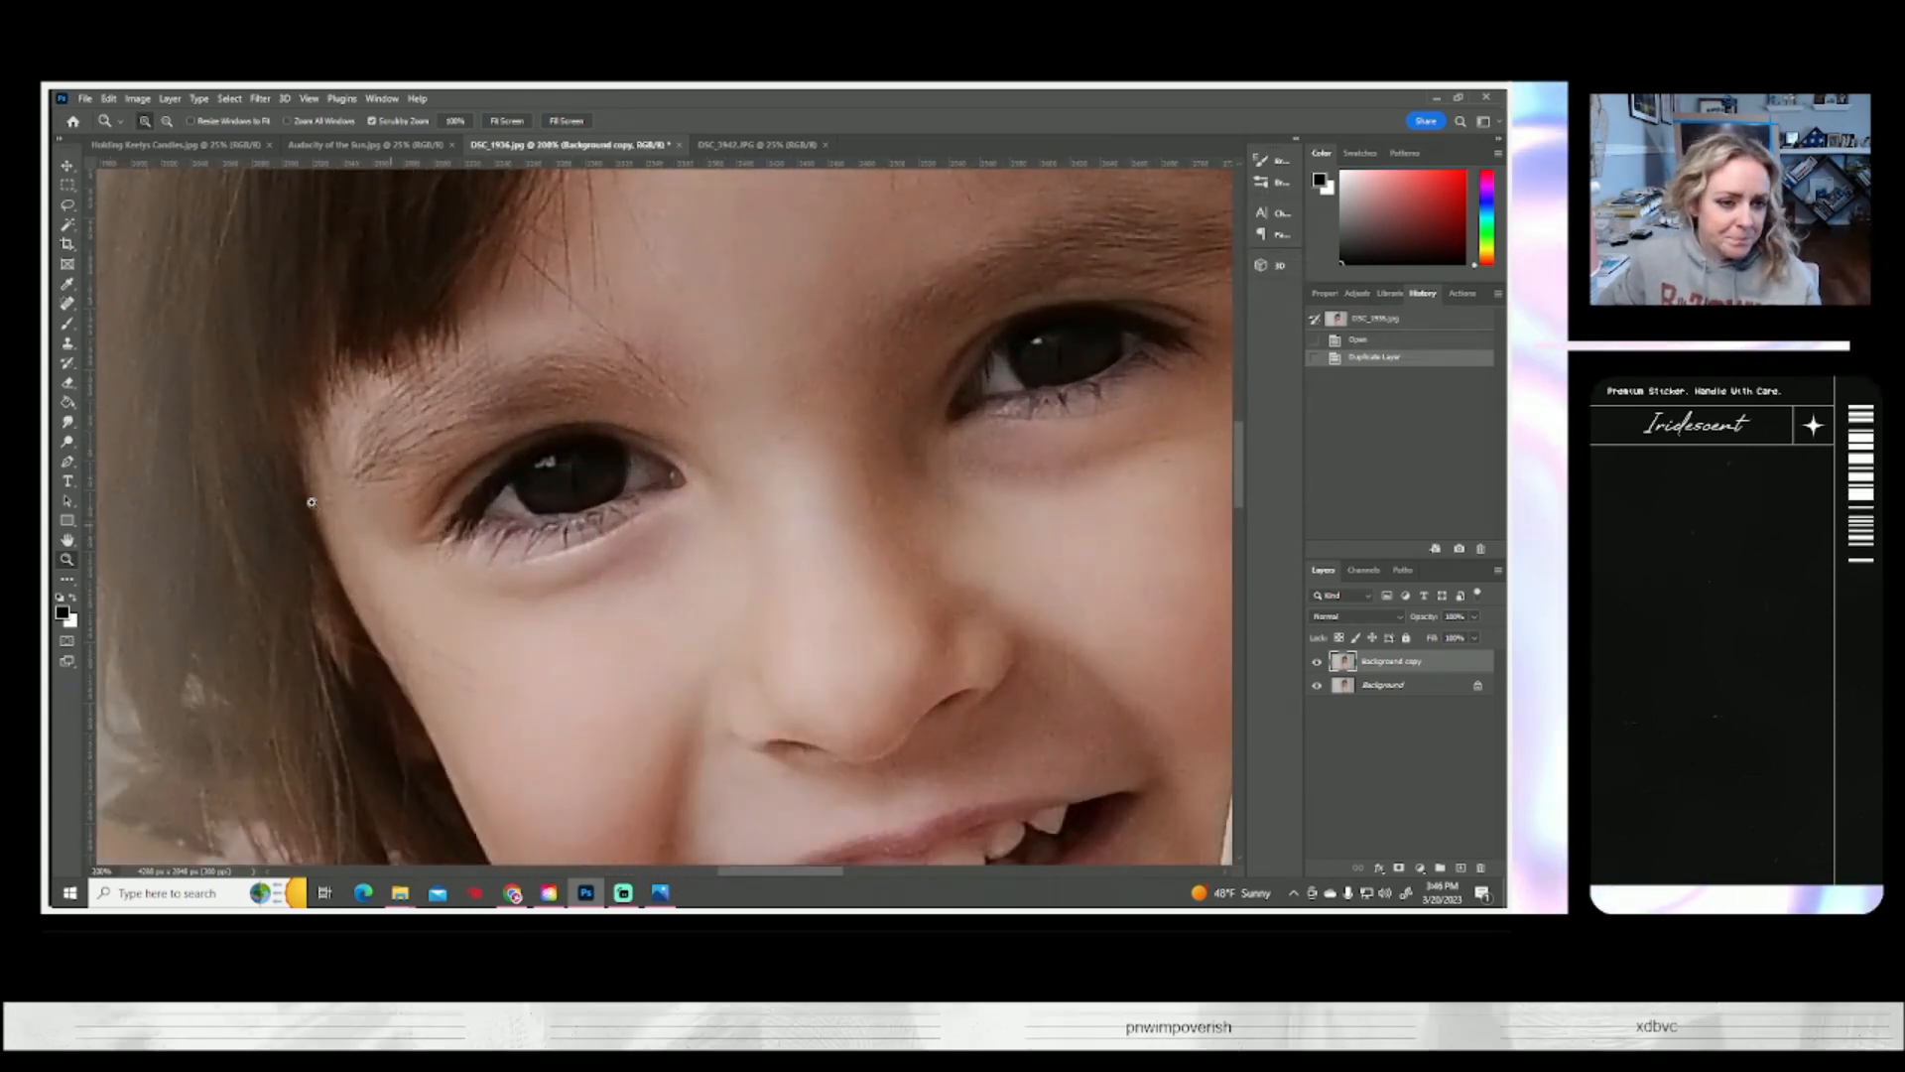
{"action": "left_click", "coordinate": [69, 444]}
{"action": "left_click", "coordinate": [118, 441]}
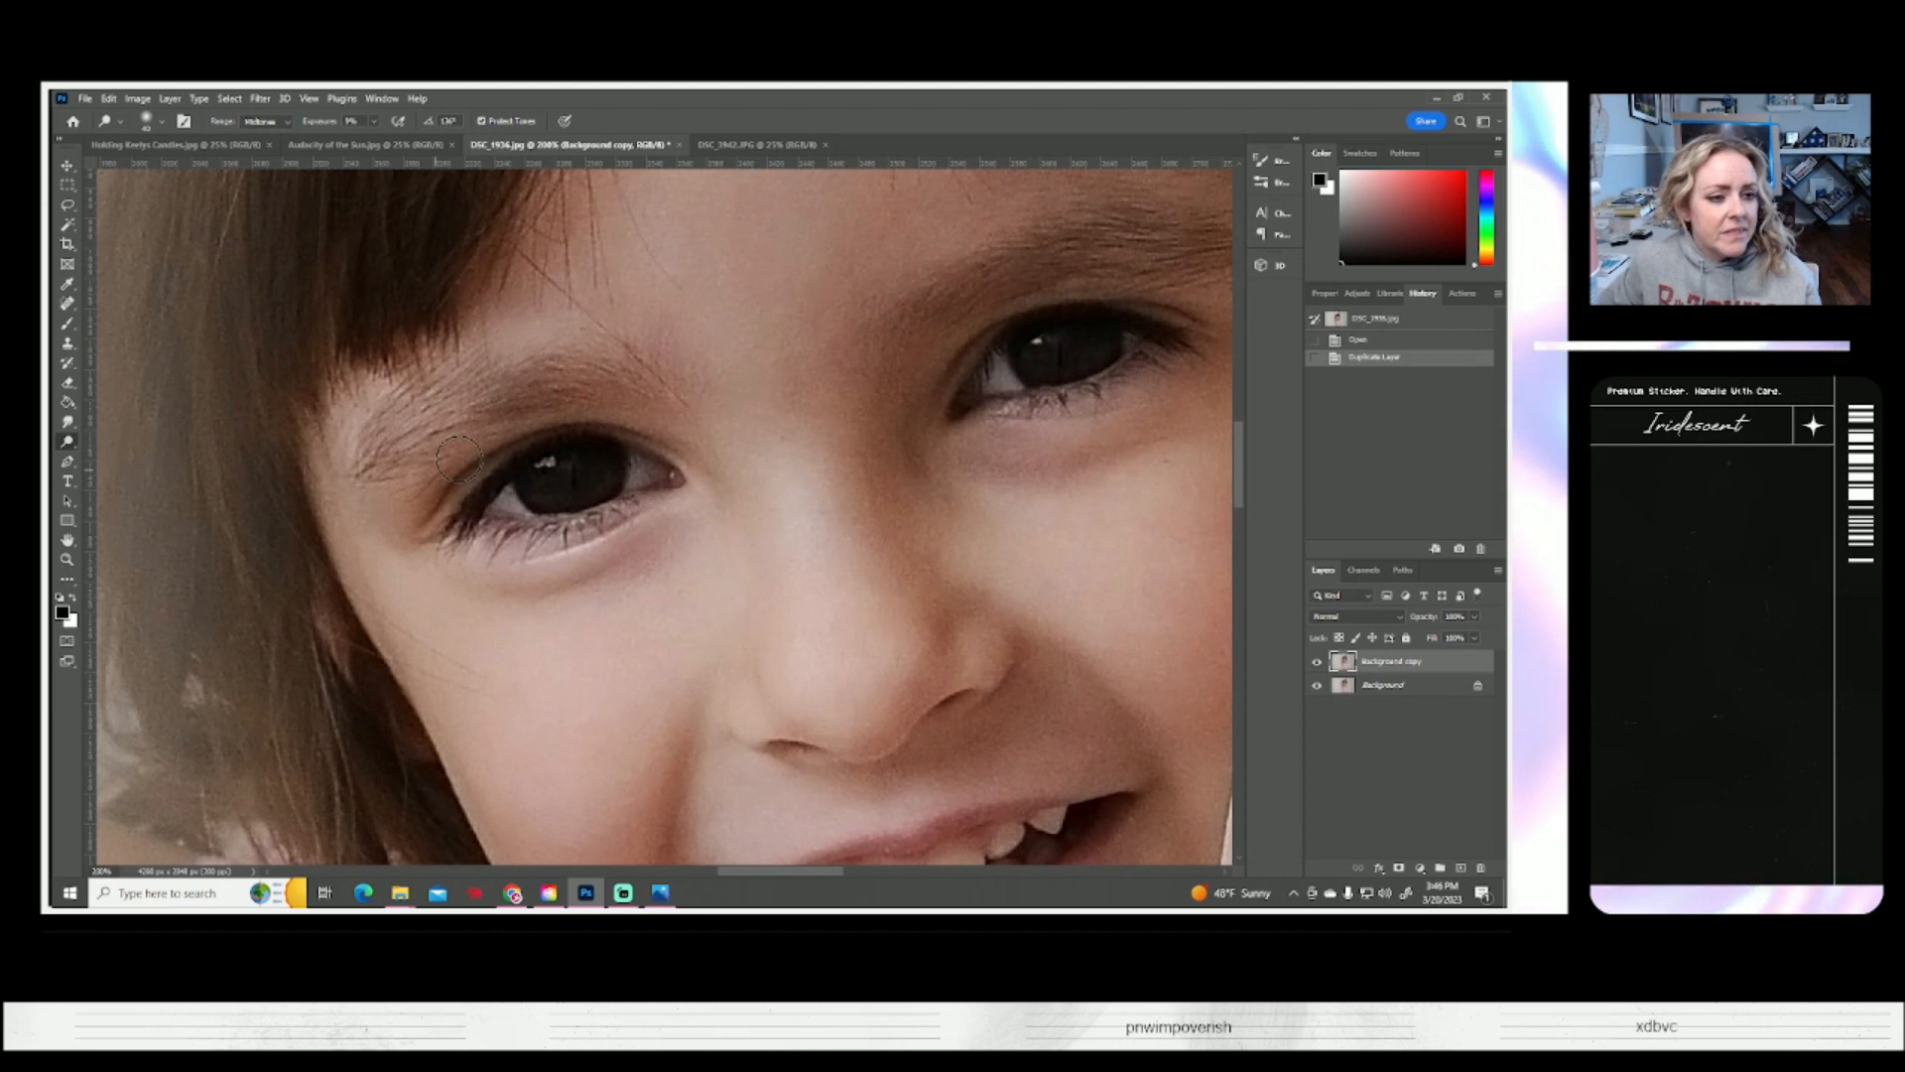
{"action": "left_click", "coordinate": [162, 123]}
{"action": "left_click_drag", "start_coordinate": [150, 171], "coordinate": [141, 171]}
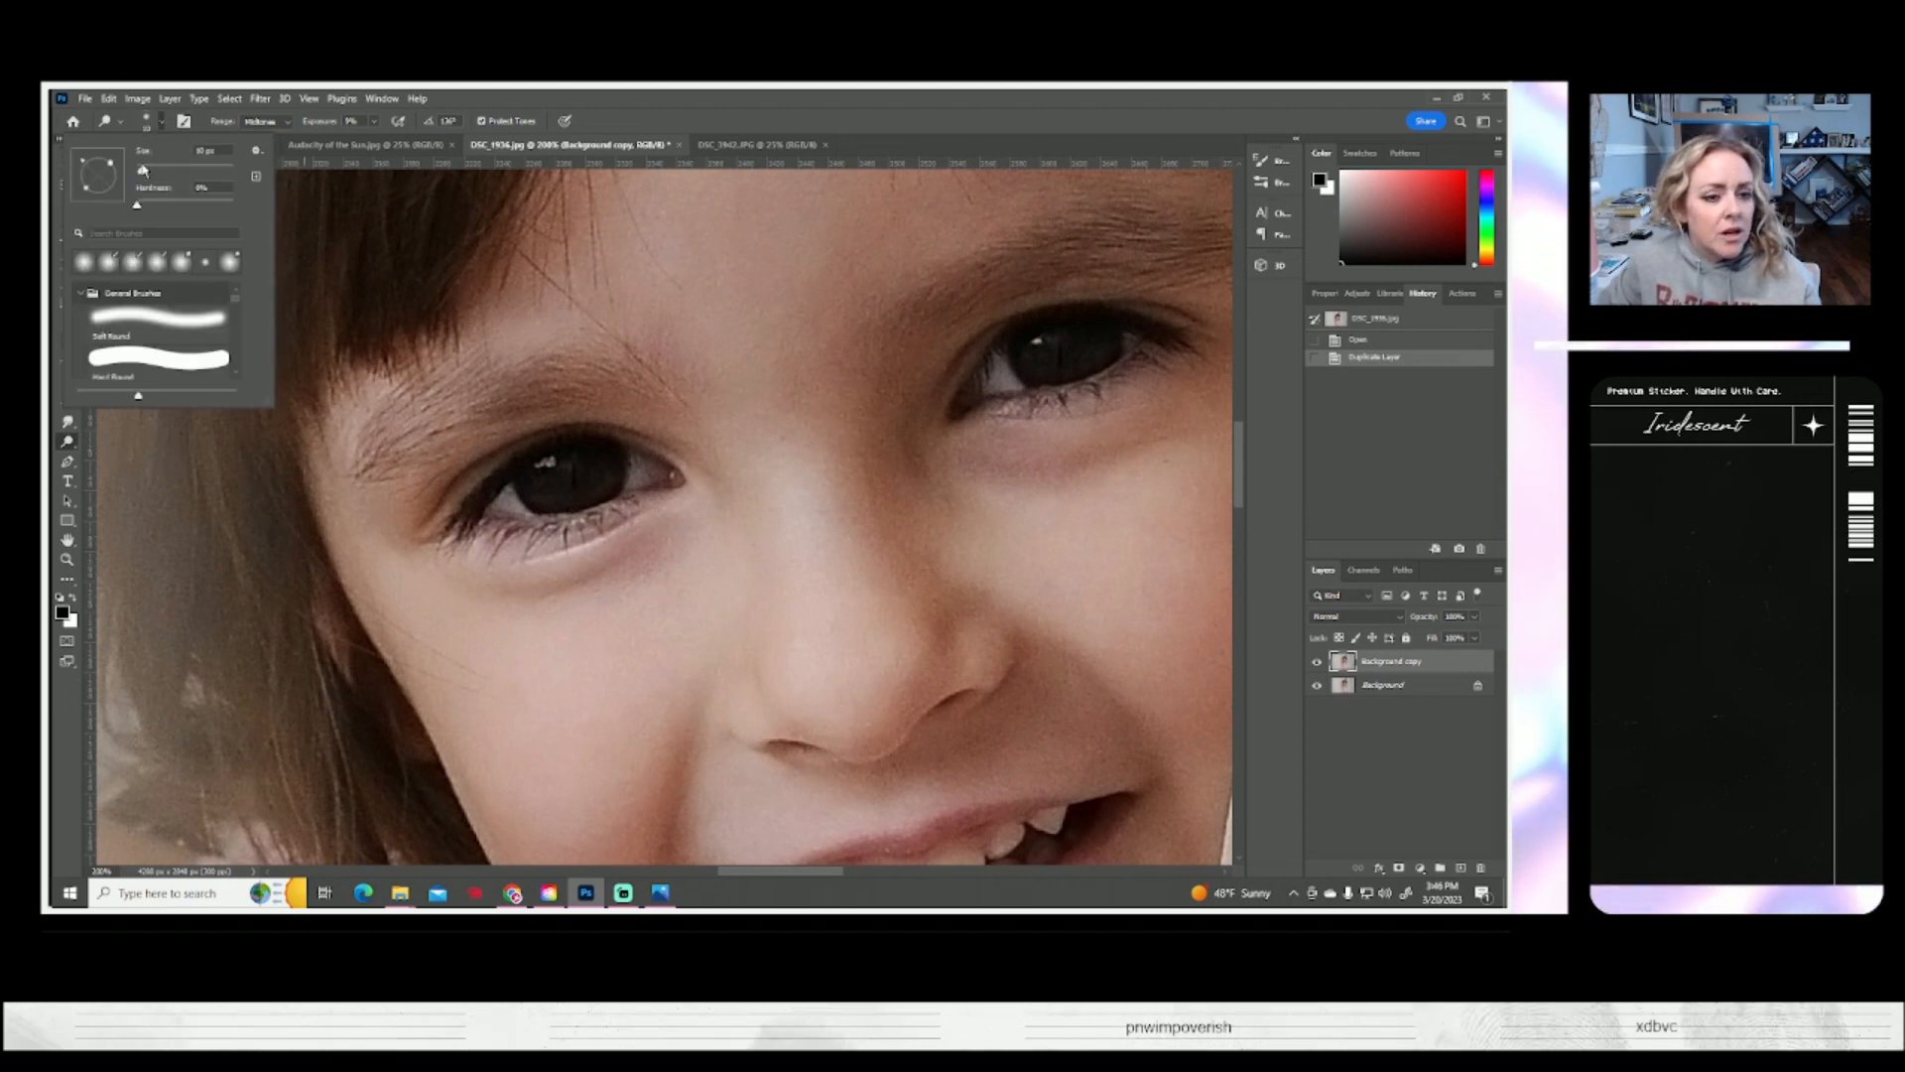
{"action": "left_click", "coordinate": [533, 465]}
{"action": "left_click_drag", "start_coordinate": [533, 465], "coordinate": [558, 462]}
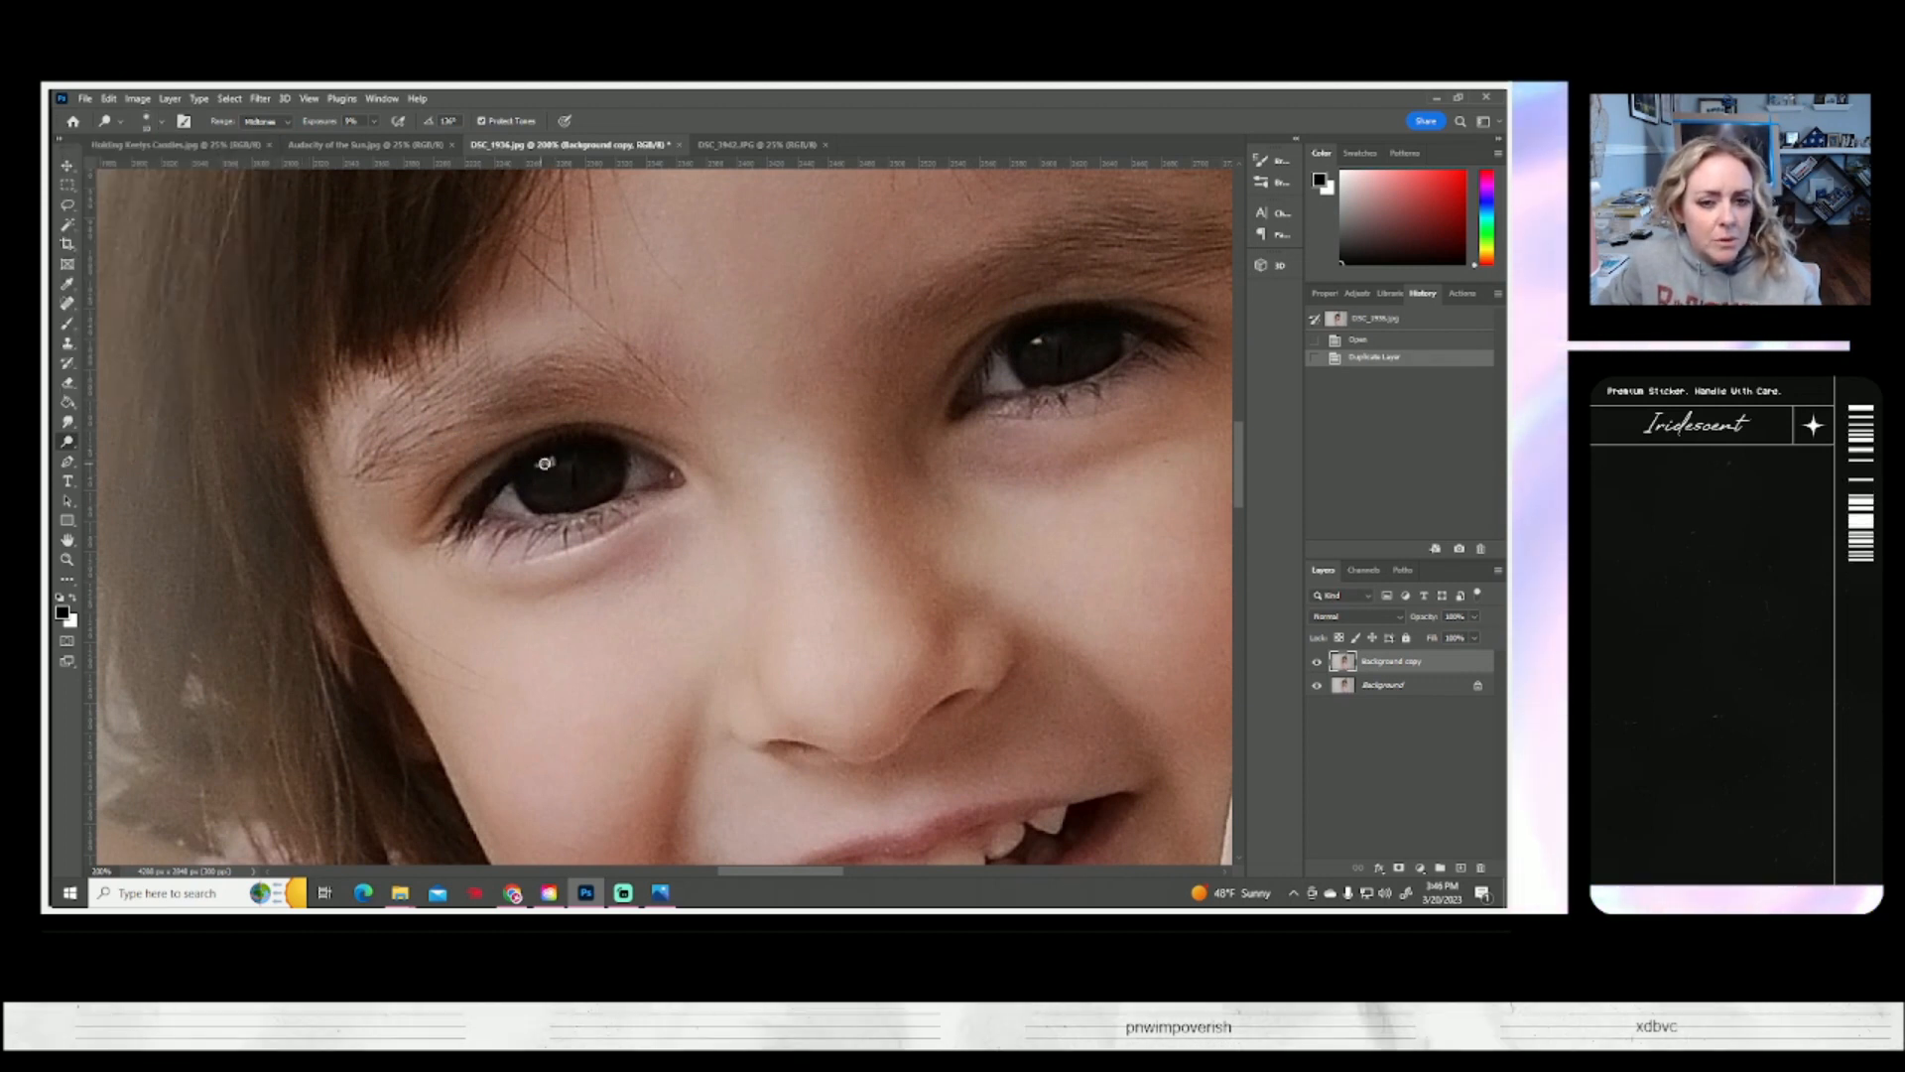
{"action": "left_click_drag", "start_coordinate": [1037, 346], "coordinate": [1022, 347]}
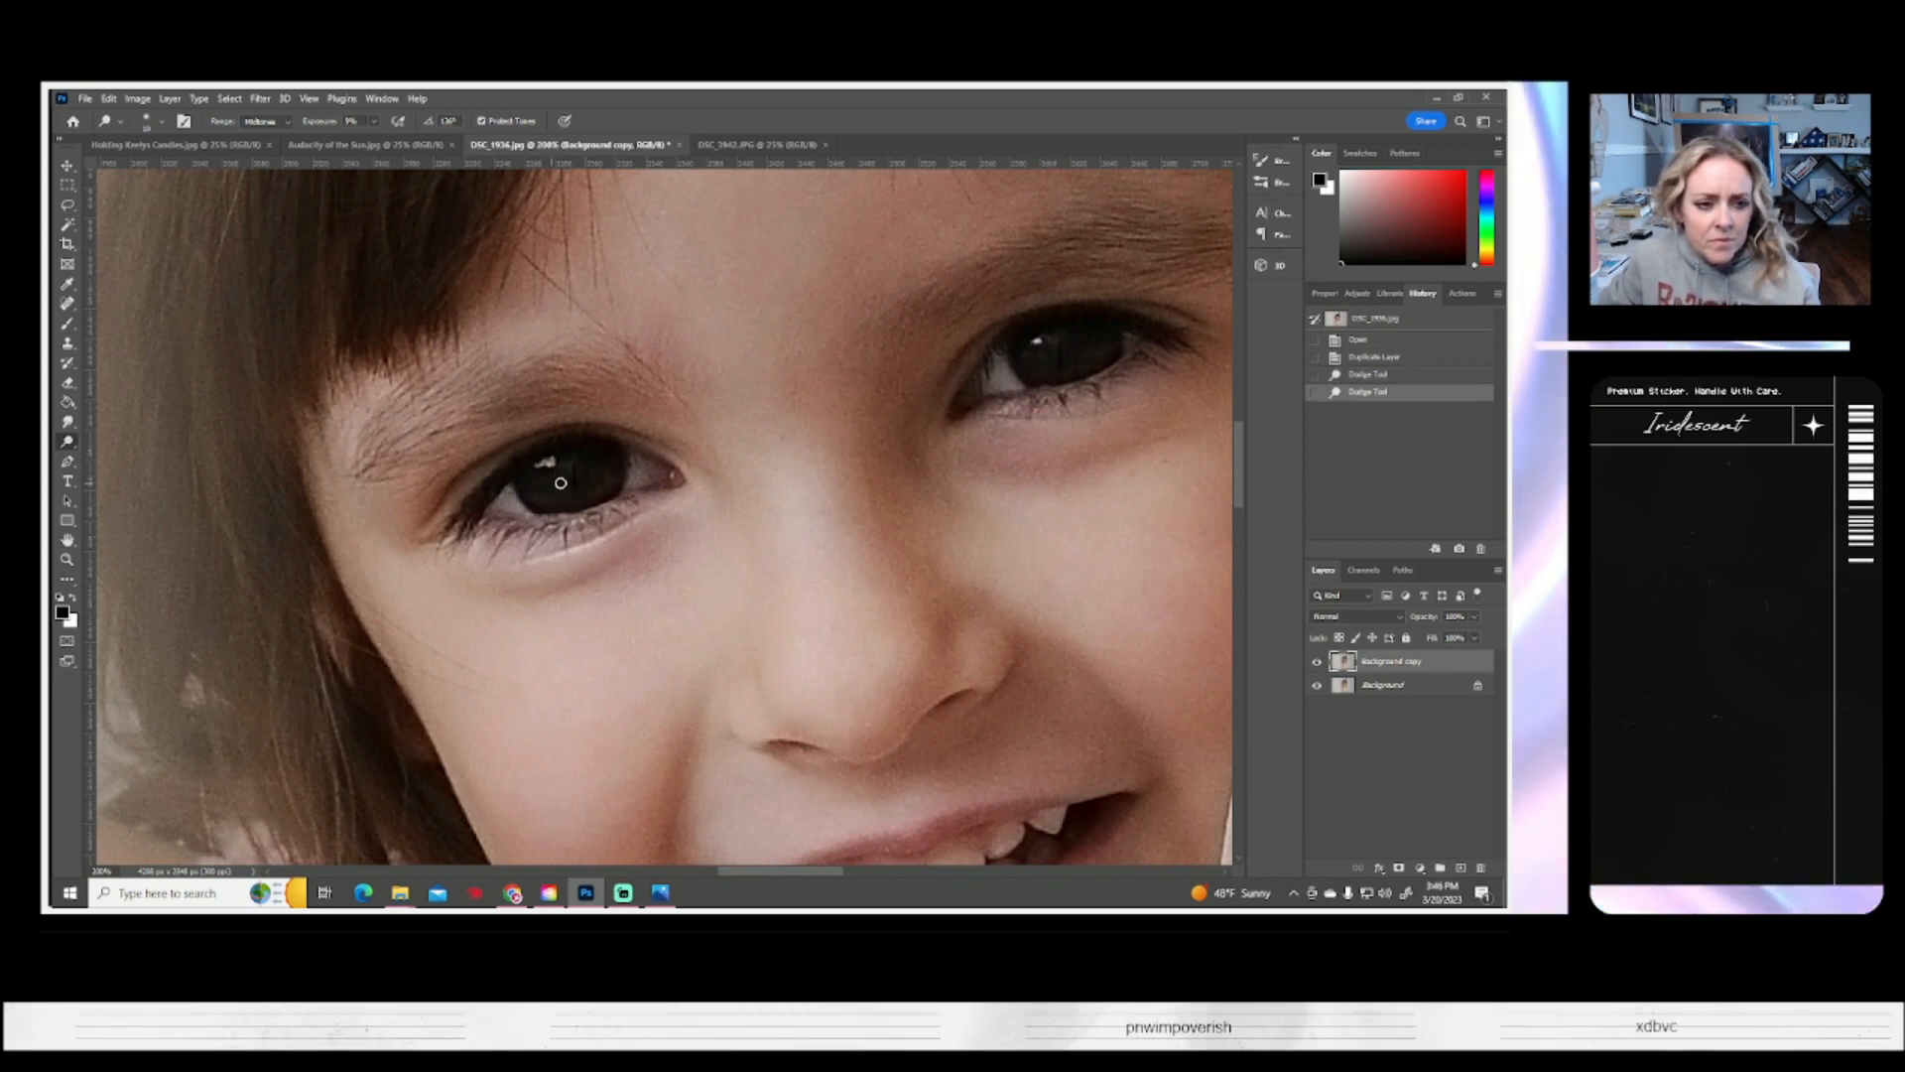
{"action": "left_click_drag", "start_coordinate": [556, 464], "coordinate": [549, 462]}
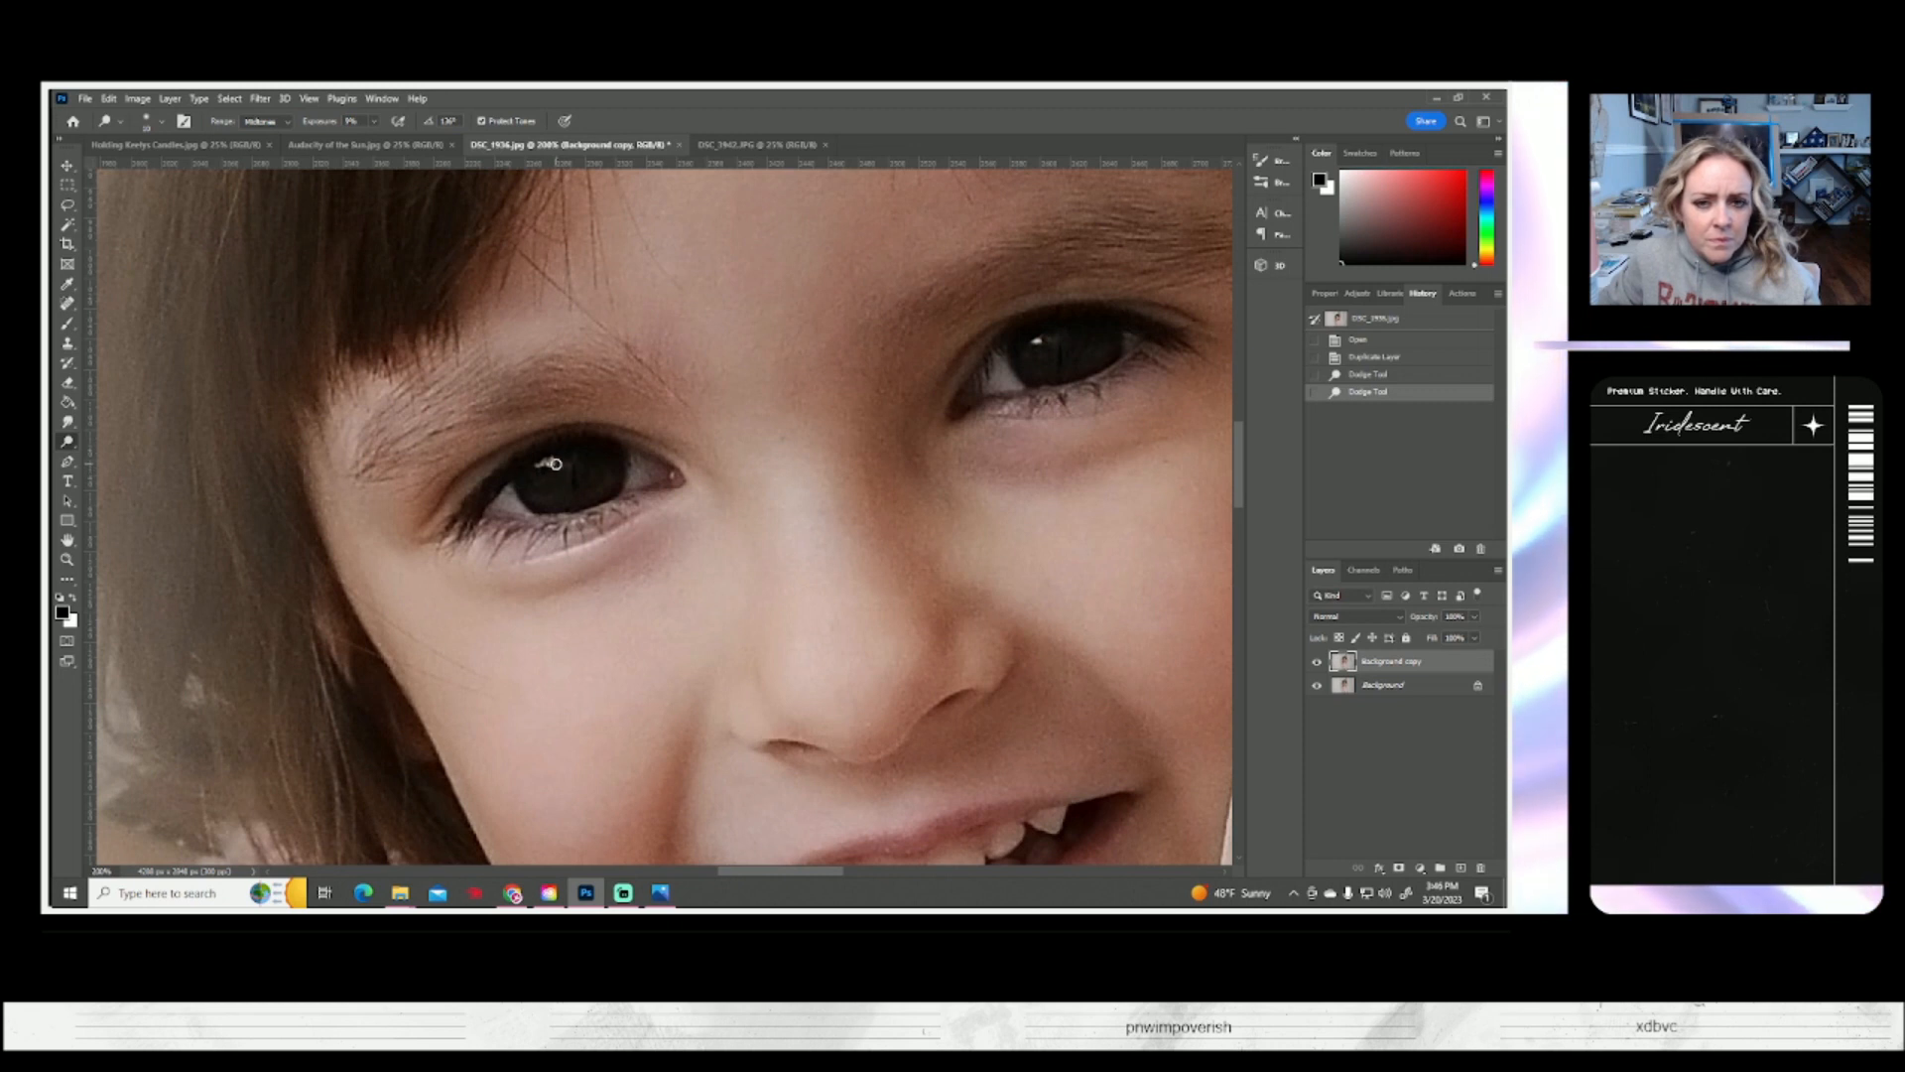
{"action": "left_click", "coordinate": [1053, 350]}
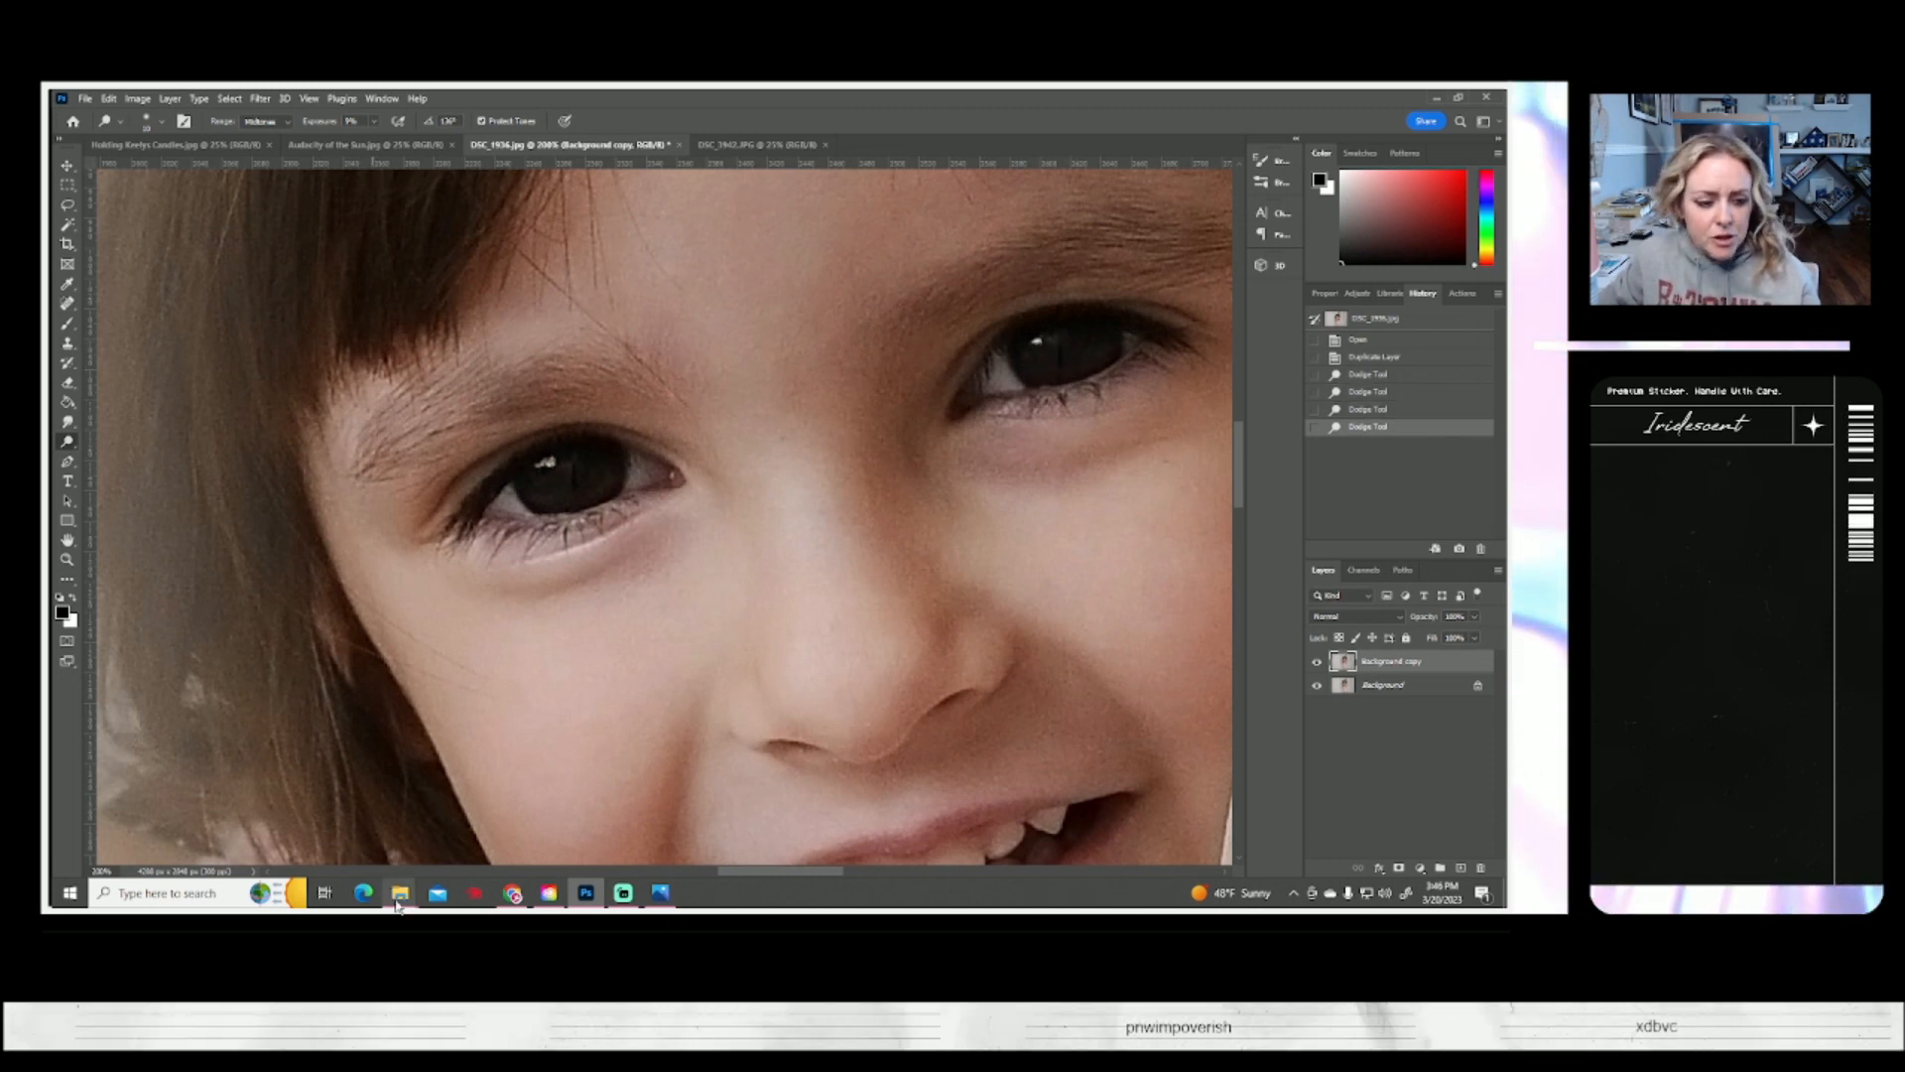
Move the open folder window out of the way, view AudacityoftheSun.jpg in the photo viewer and close it
{"action": "mouse_move", "coordinate": [400, 892]}
{"action": "left_click", "coordinate": [415, 823]}
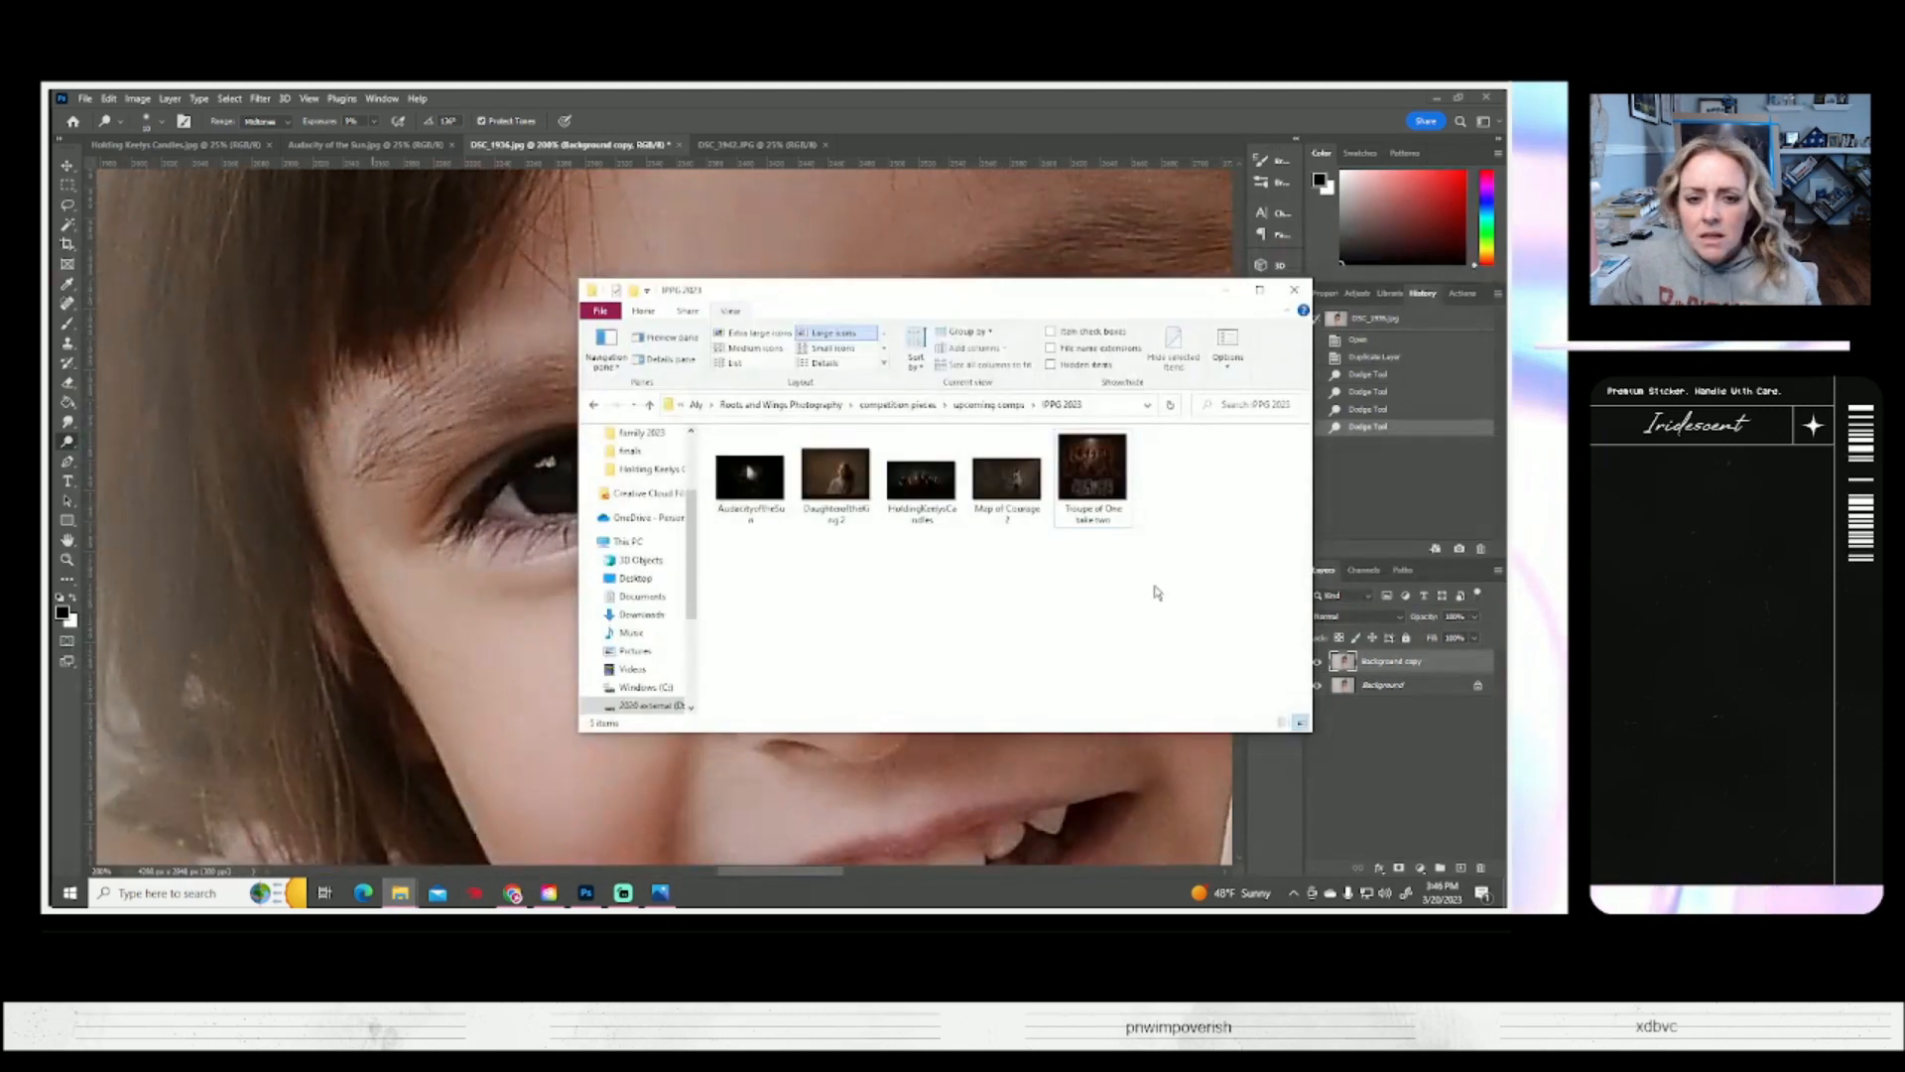
{"action": "left_click_drag", "start_coordinate": [975, 298], "coordinate": [1505, 298]}
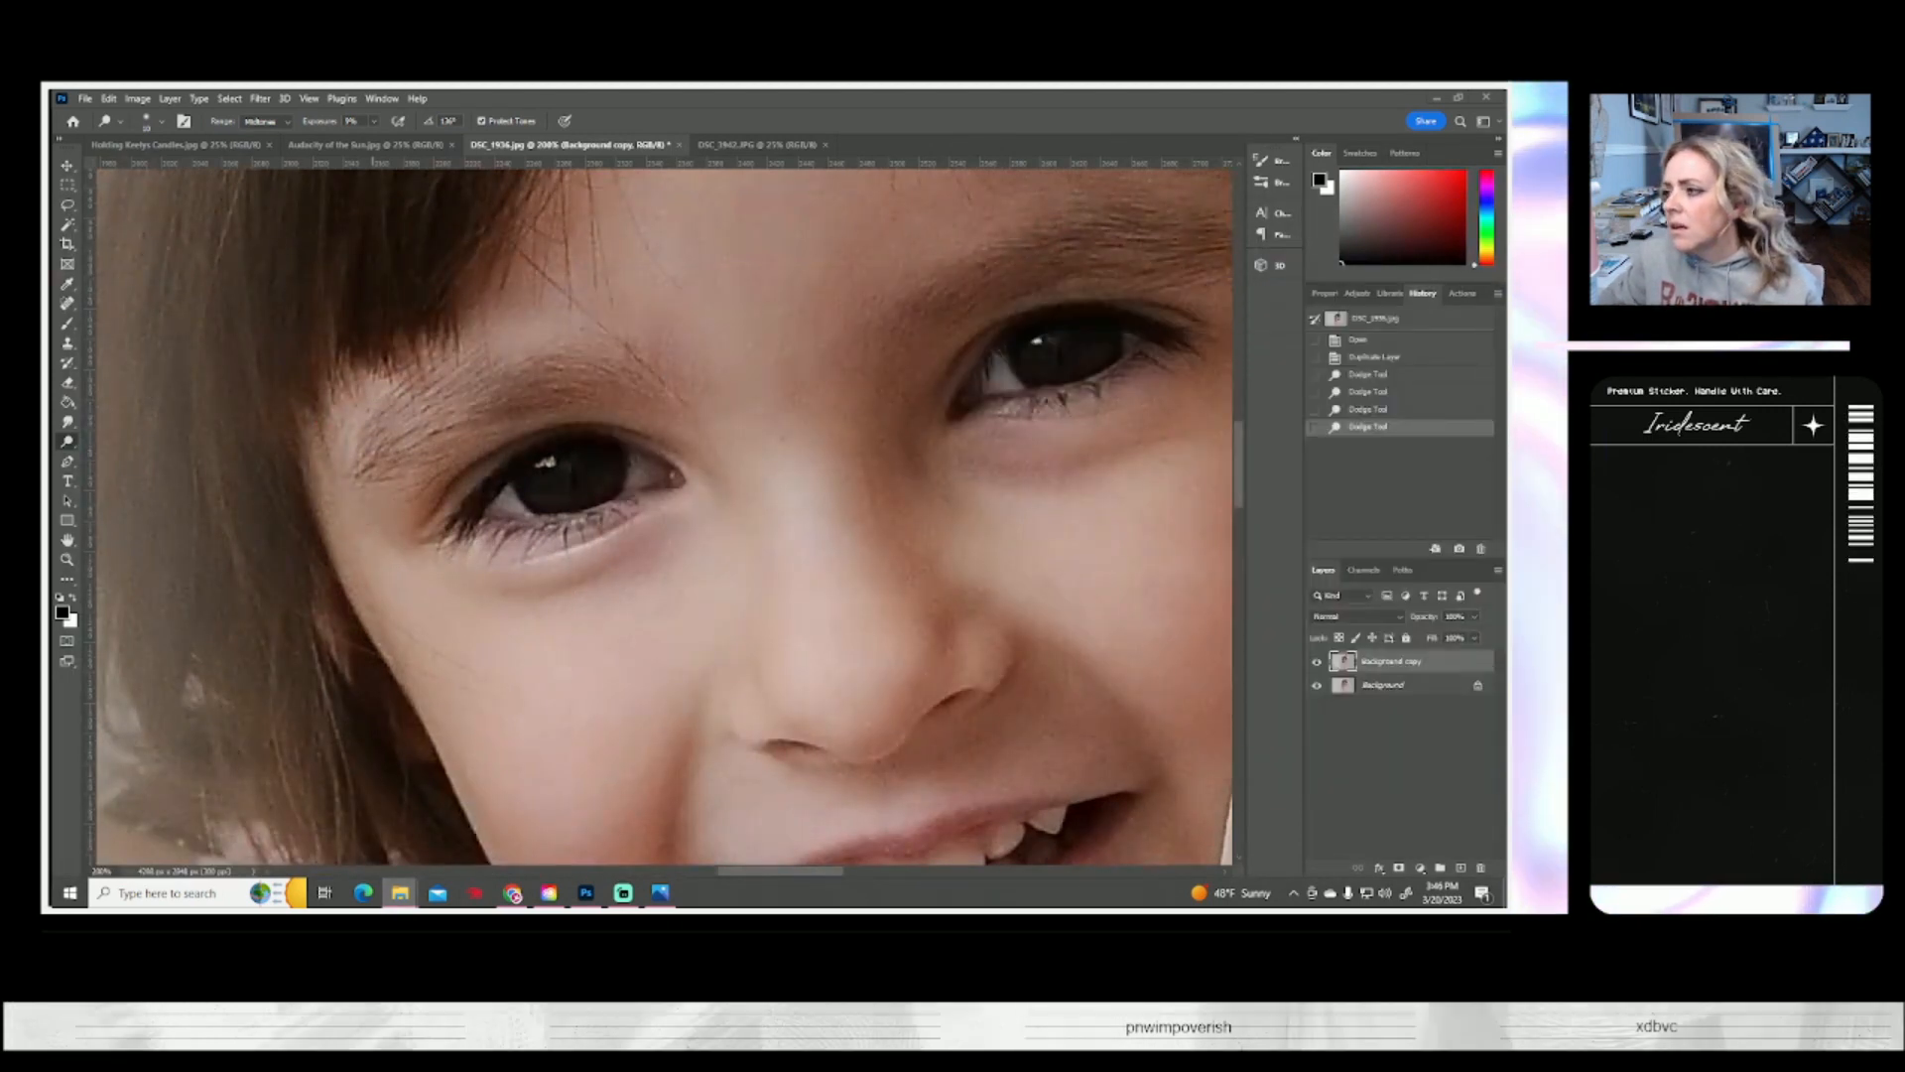
{"action": "key", "text": "alt+Tab"}
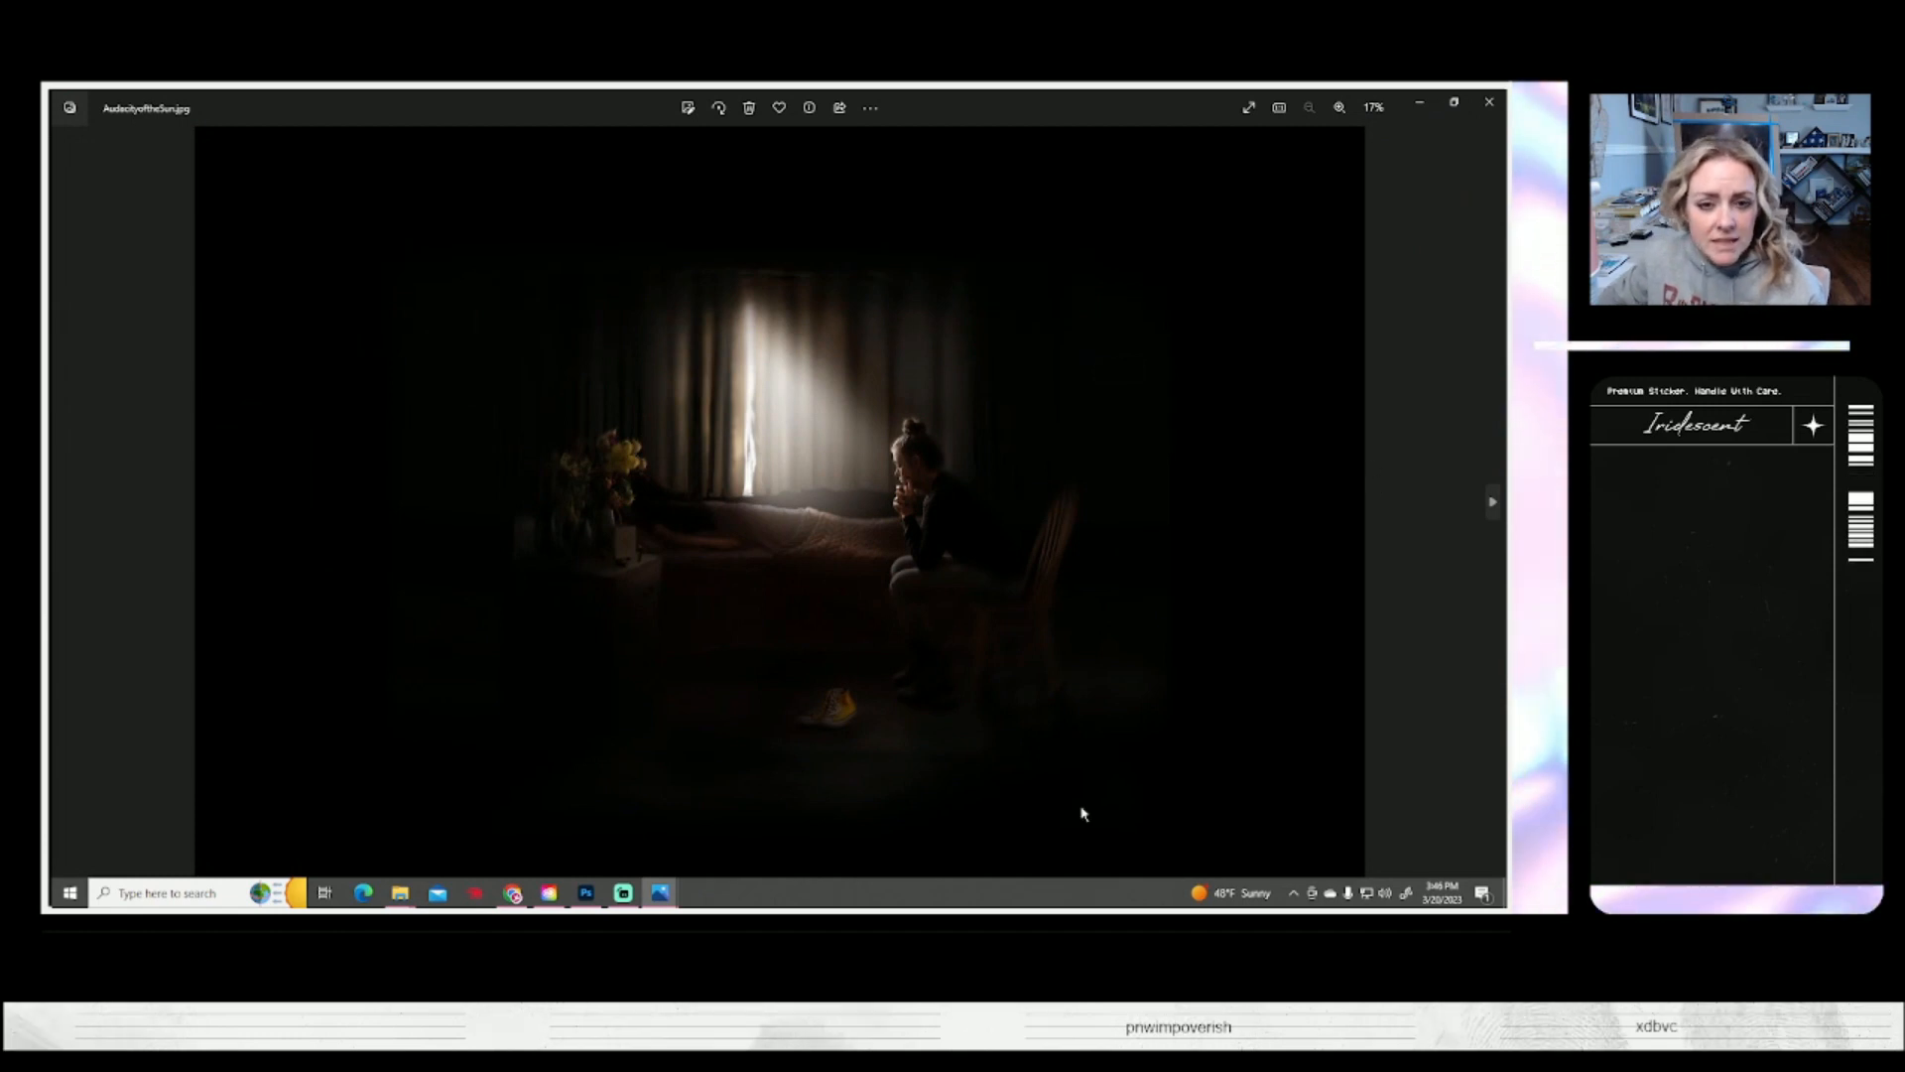
{"action": "left_click", "coordinate": [1490, 106]}
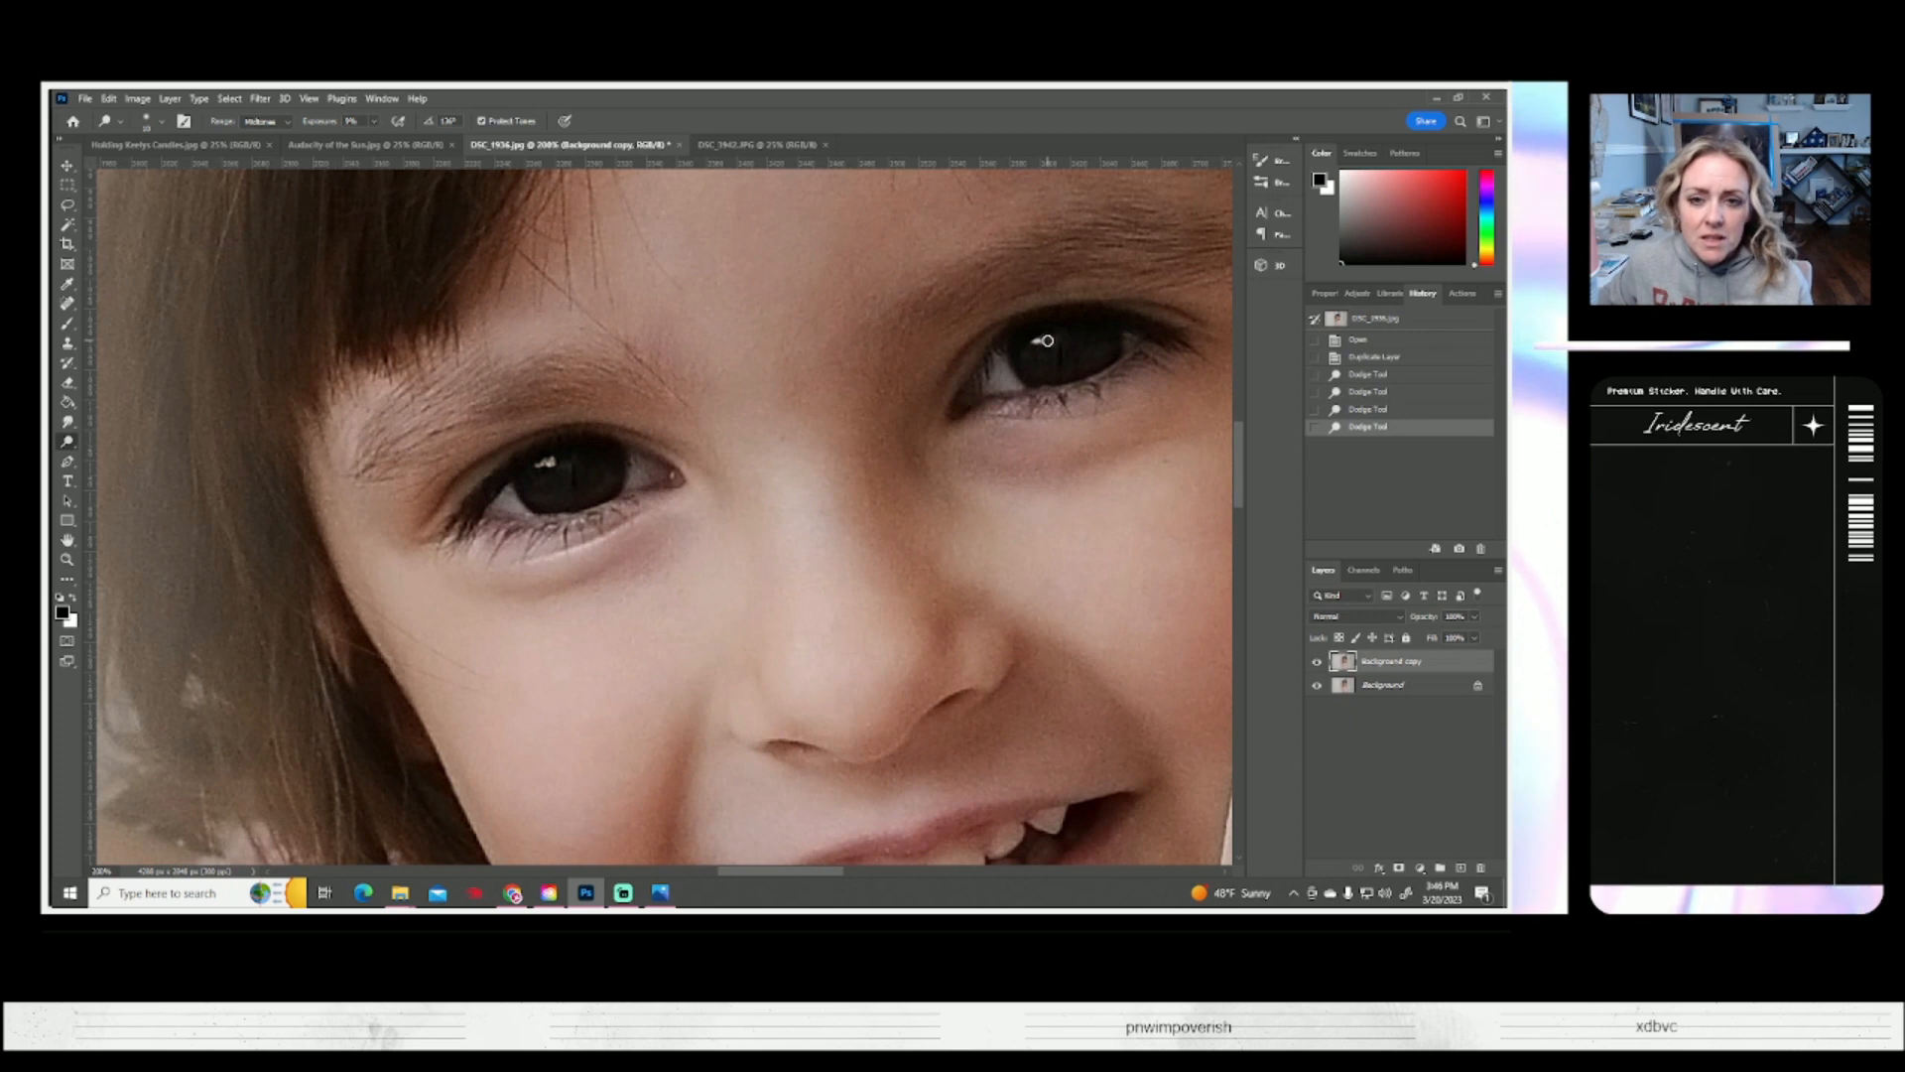
Add one more Dodge stroke to the highlight in each of the girl's eyes
{"action": "left_click_drag", "start_coordinate": [1047, 356], "coordinate": [1072, 332]}
{"action": "left_click_drag", "start_coordinate": [532, 469], "coordinate": [585, 494]}
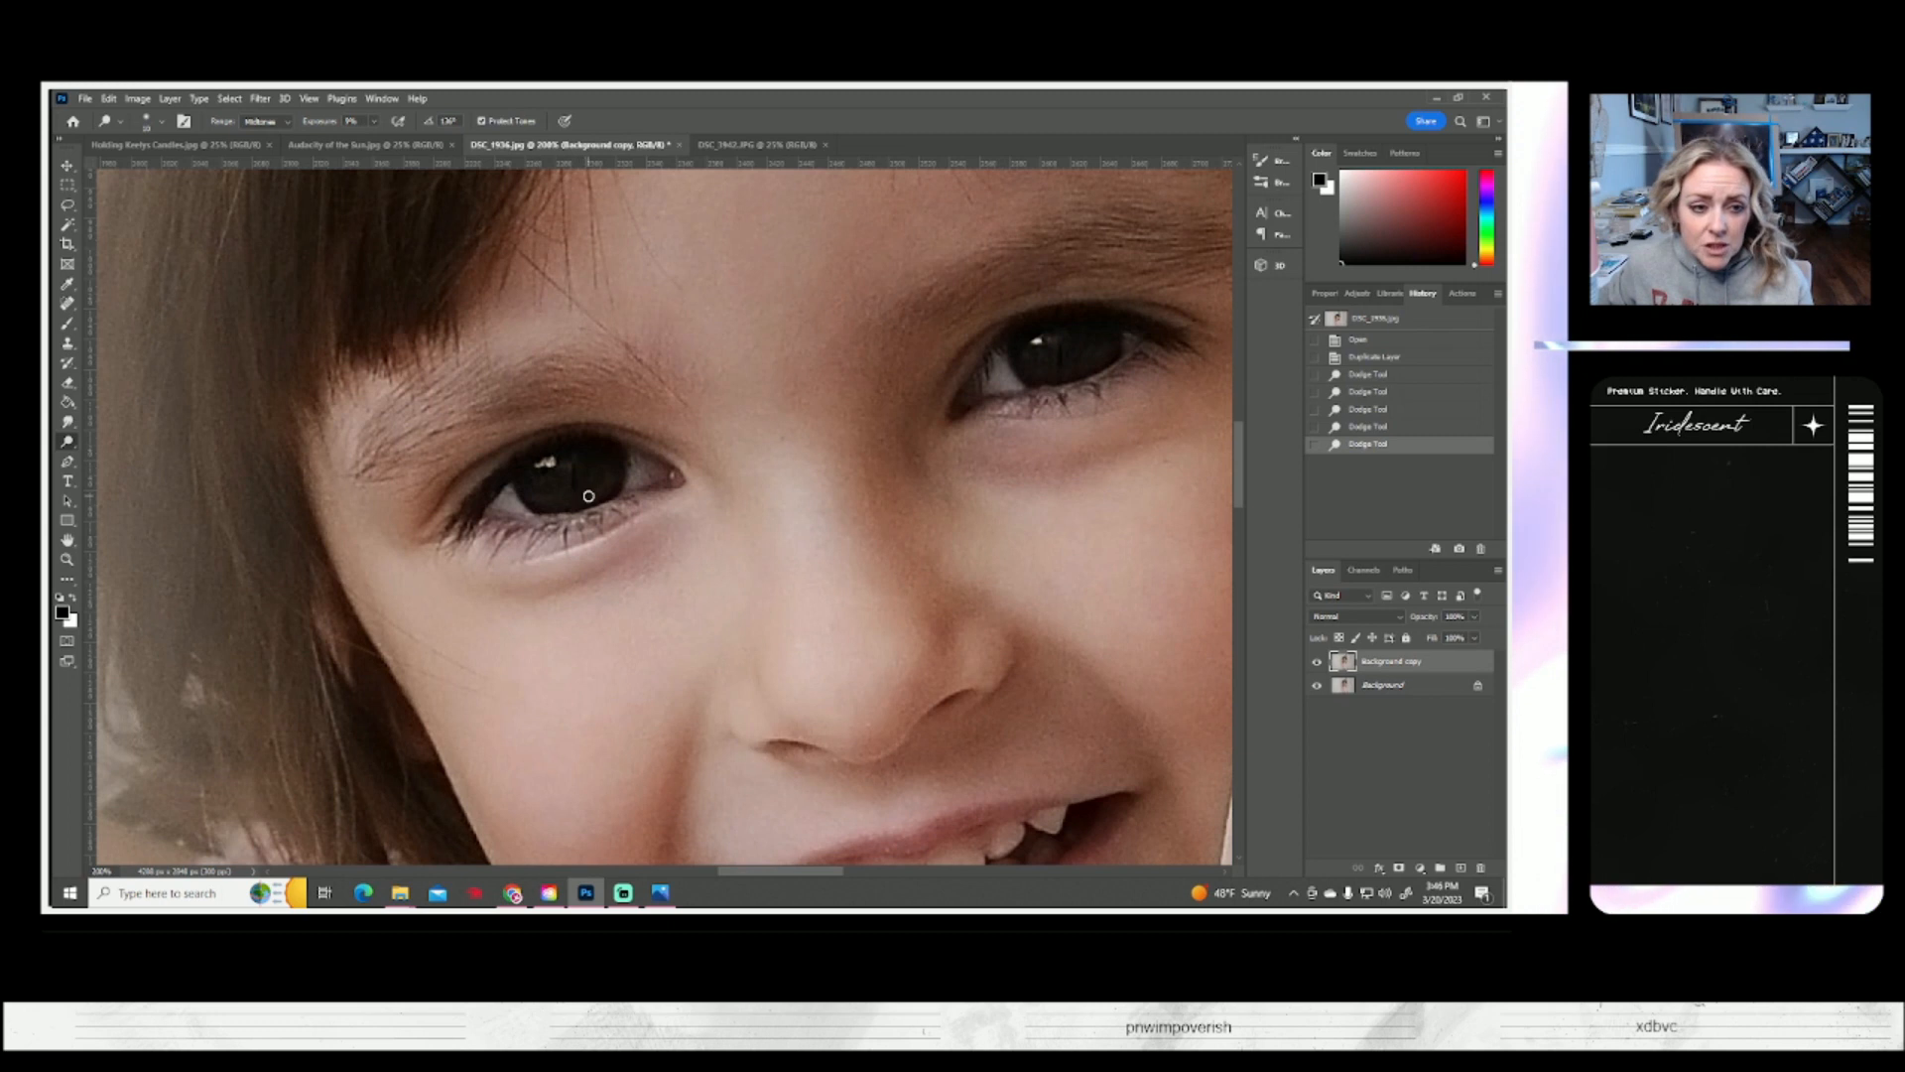
Dodge the highlights around the girl's nose with a larger soft brush, keeping the whole face in view
{"action": "left_click", "coordinate": [67, 560]}
{"action": "key", "text": "ctrl+0"}
{"action": "left_click_drag", "start_coordinate": [627, 436], "coordinate": [697, 429]}
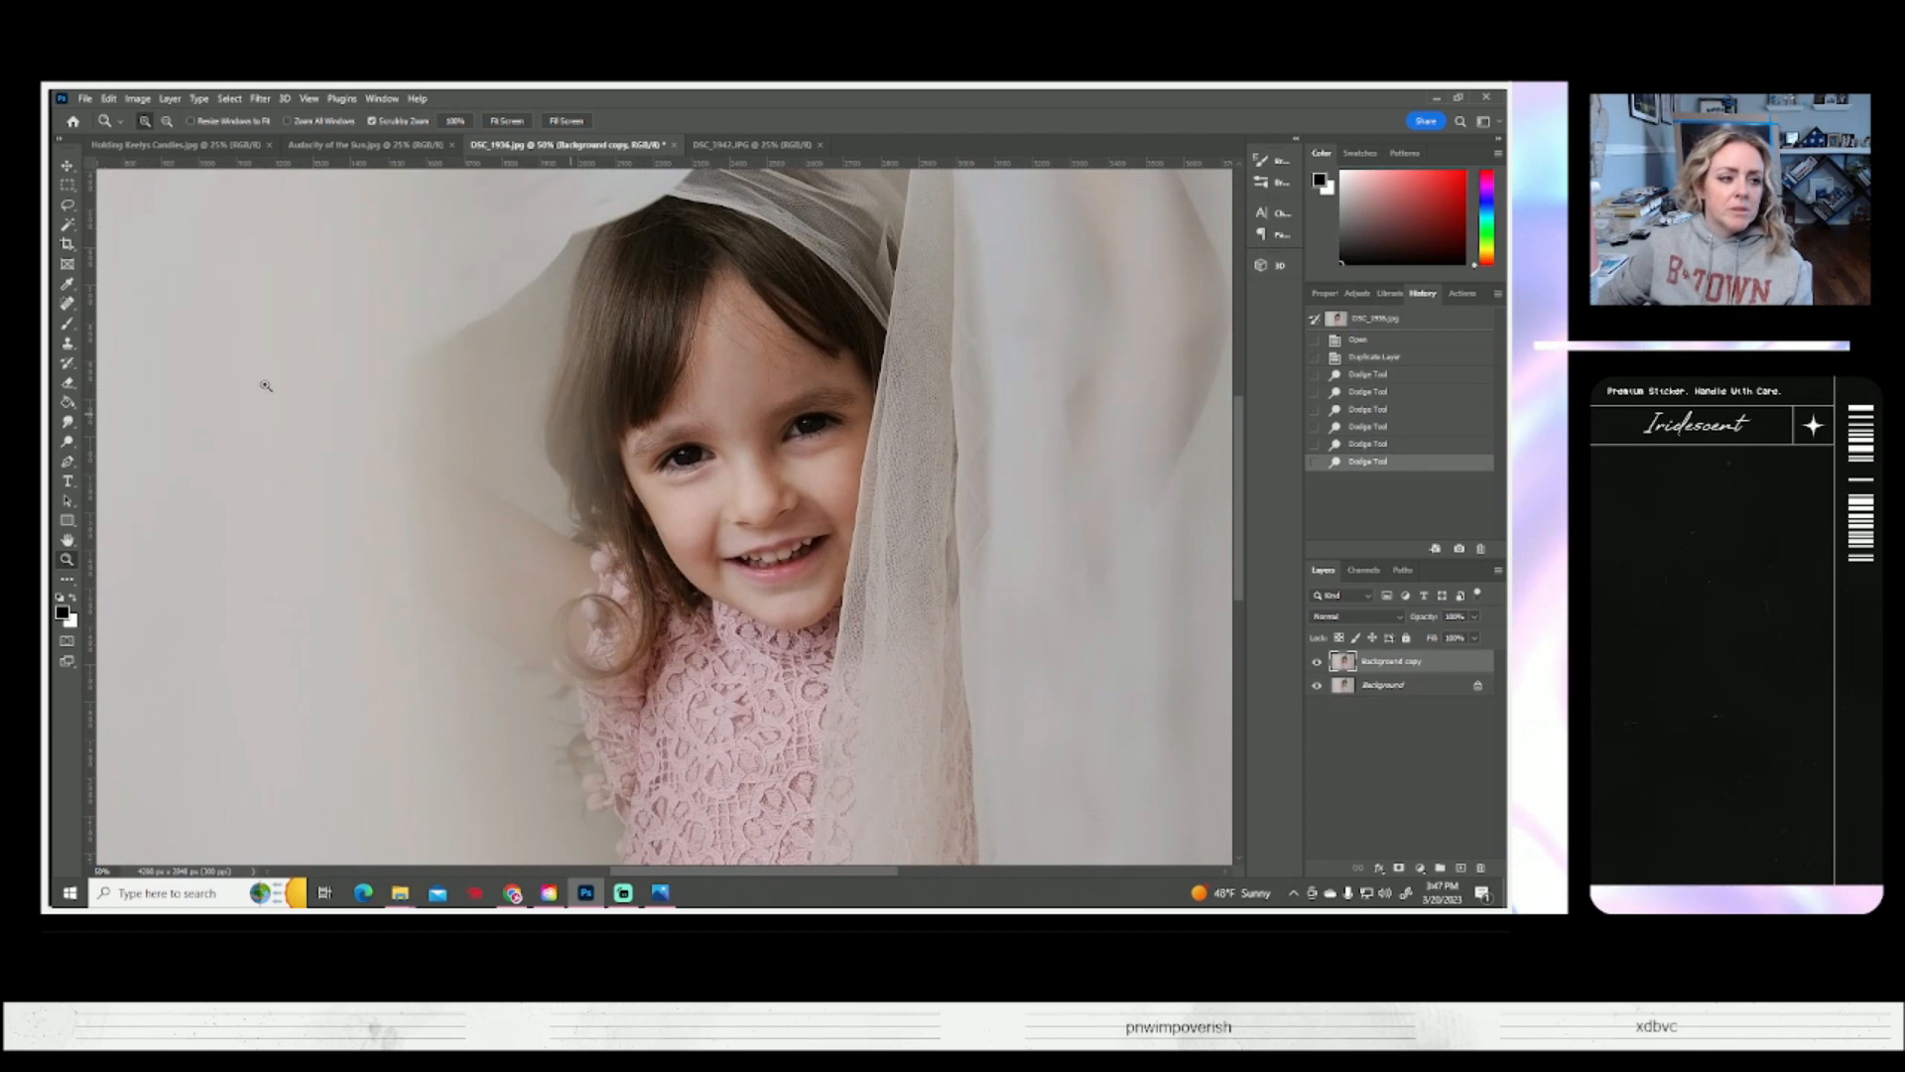
{"action": "left_click", "coordinate": [68, 422]}
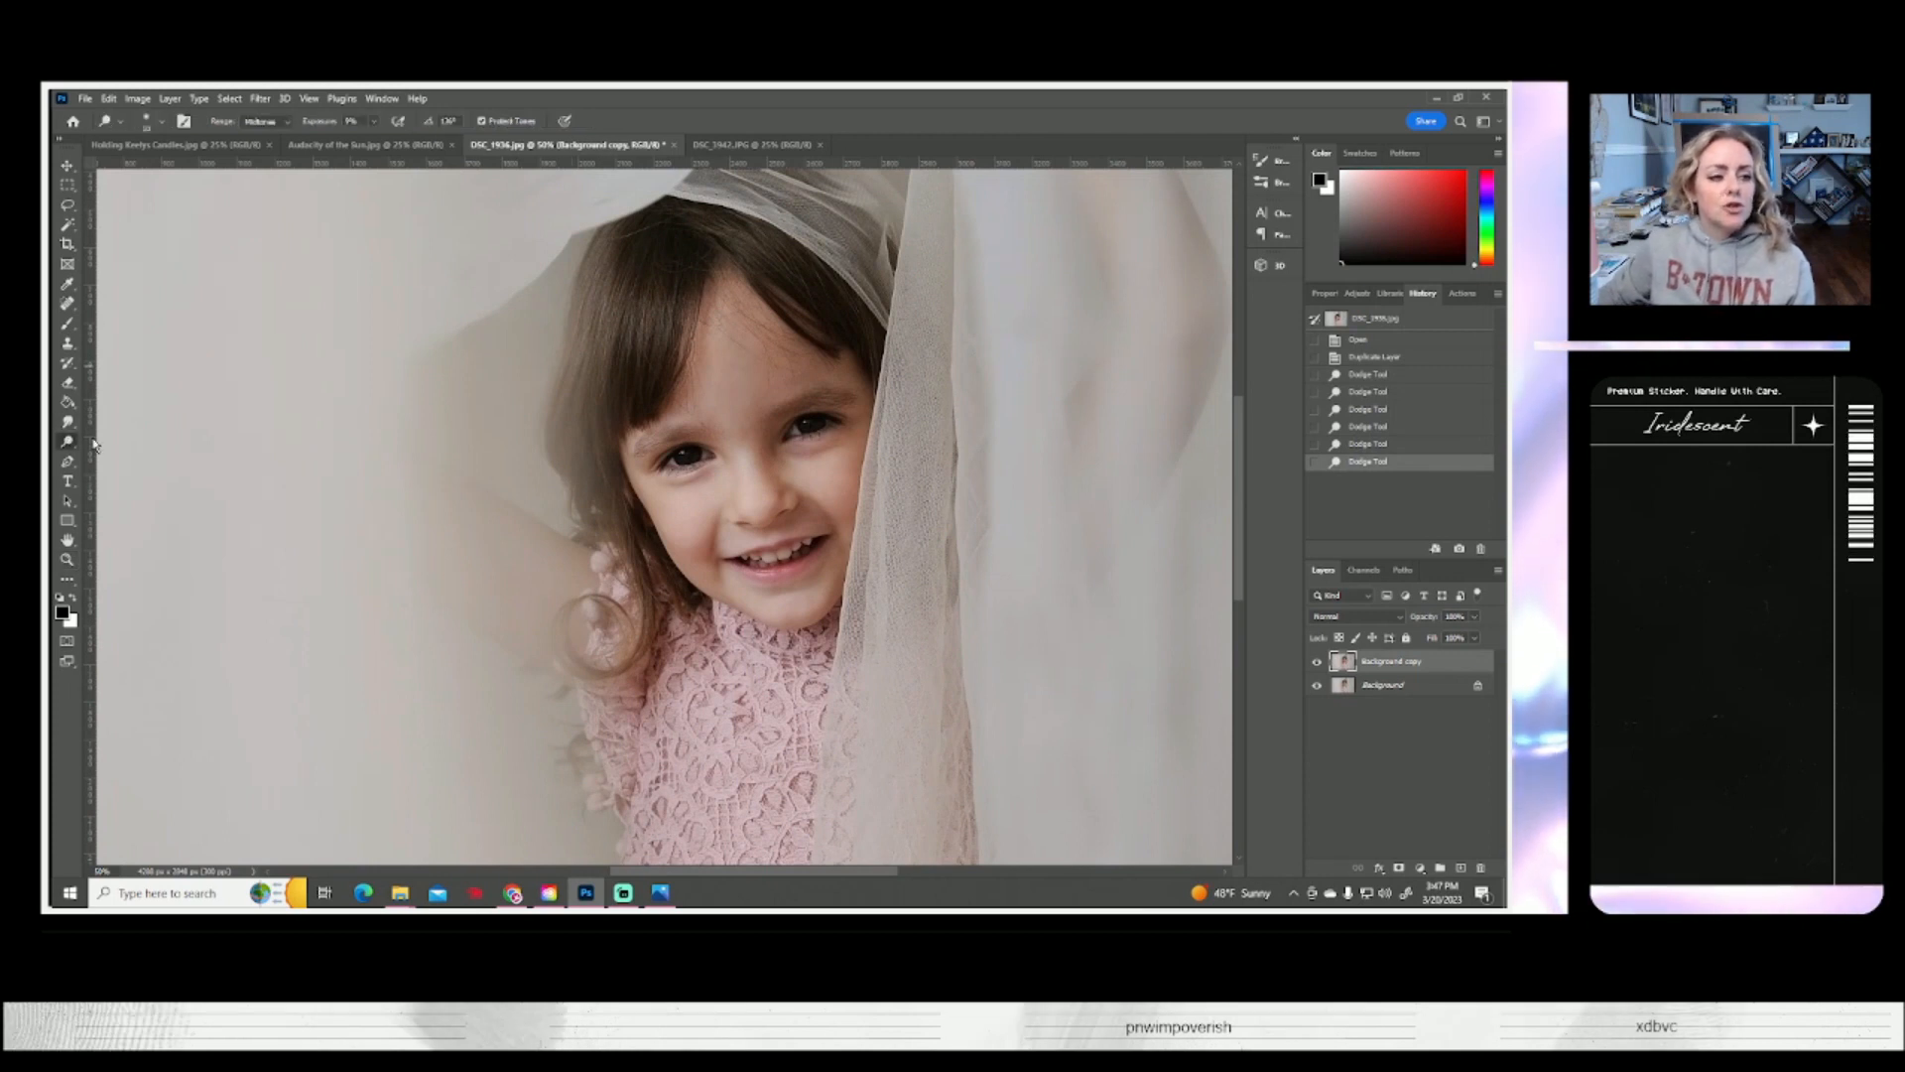
{"action": "left_click", "coordinate": [164, 122]}
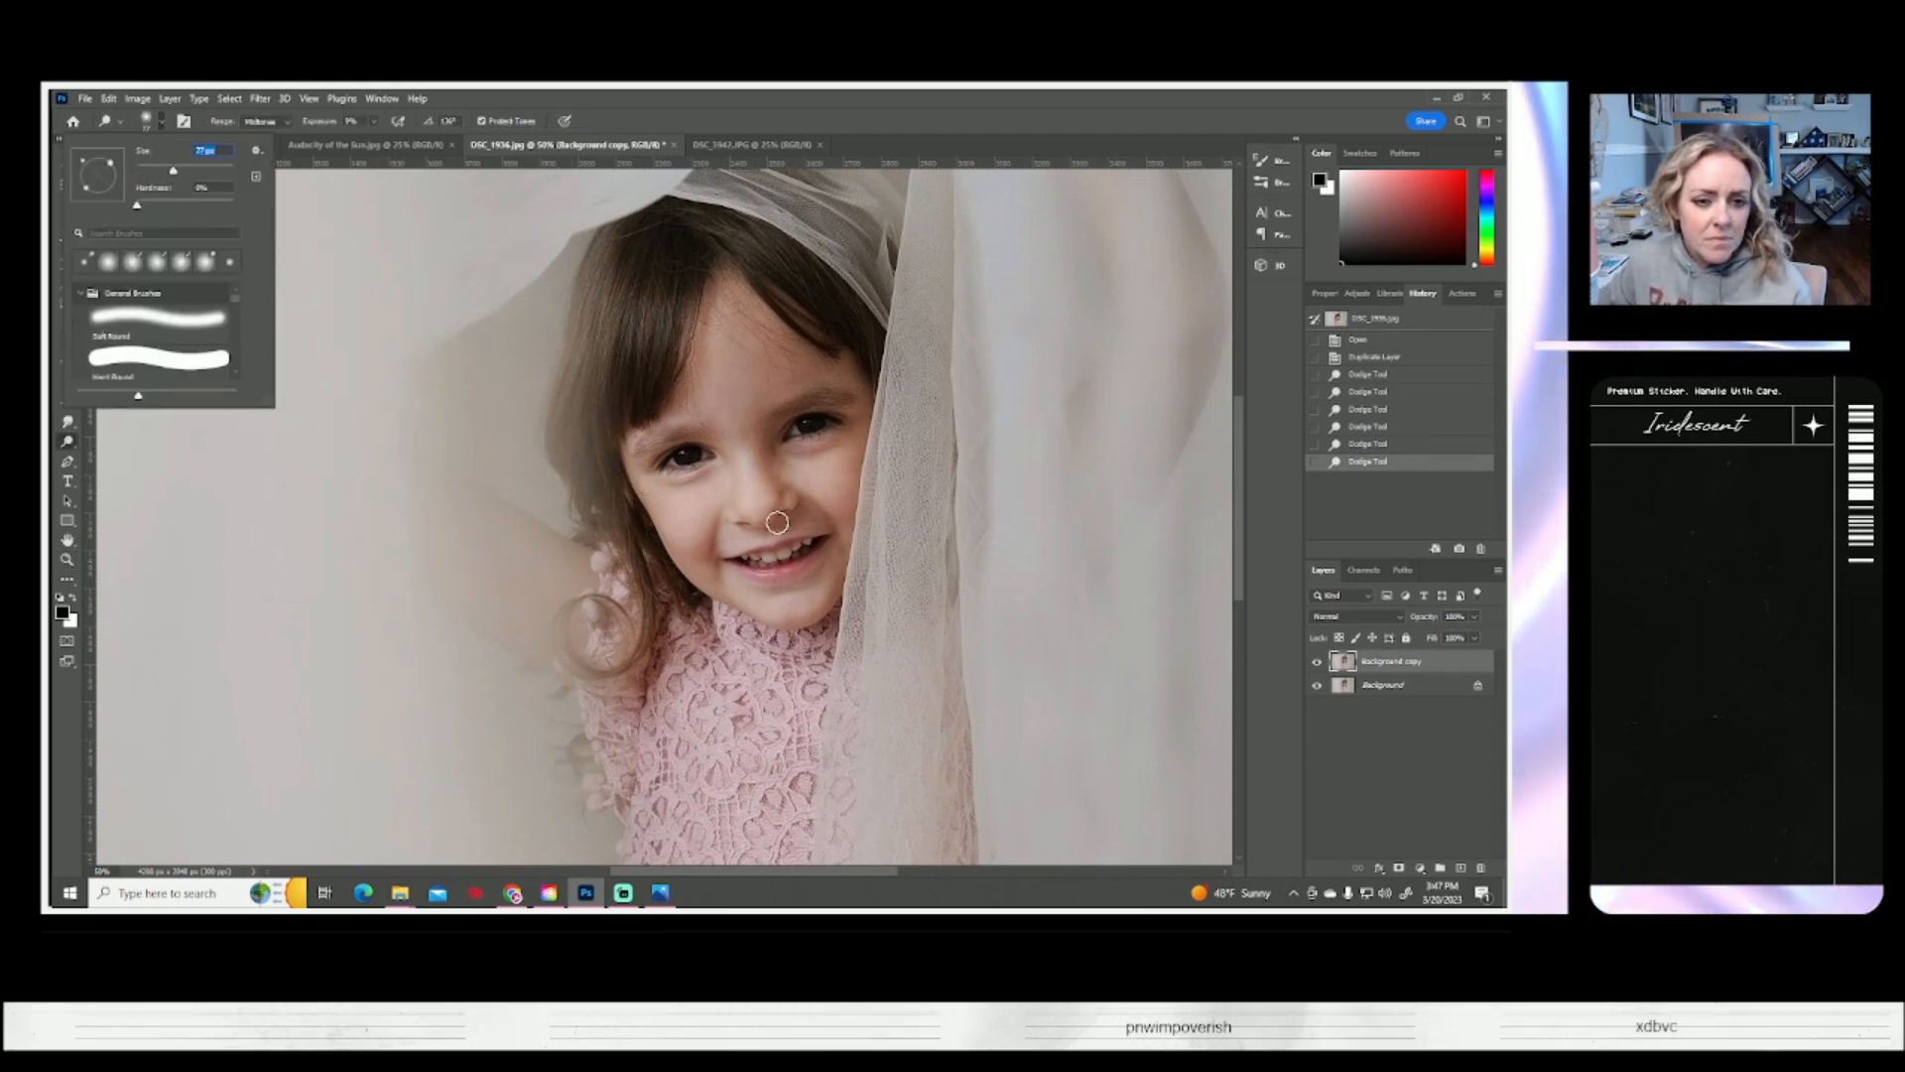
{"action": "mouse_move", "coordinate": [753, 510]}
{"action": "left_mouse_down"}
{"action": "mouse_move", "coordinate": [738, 439]}
{"action": "mouse_move", "coordinate": [753, 496]}
{"action": "mouse_move", "coordinate": [722, 469]}
{"action": "left_mouse_up"}
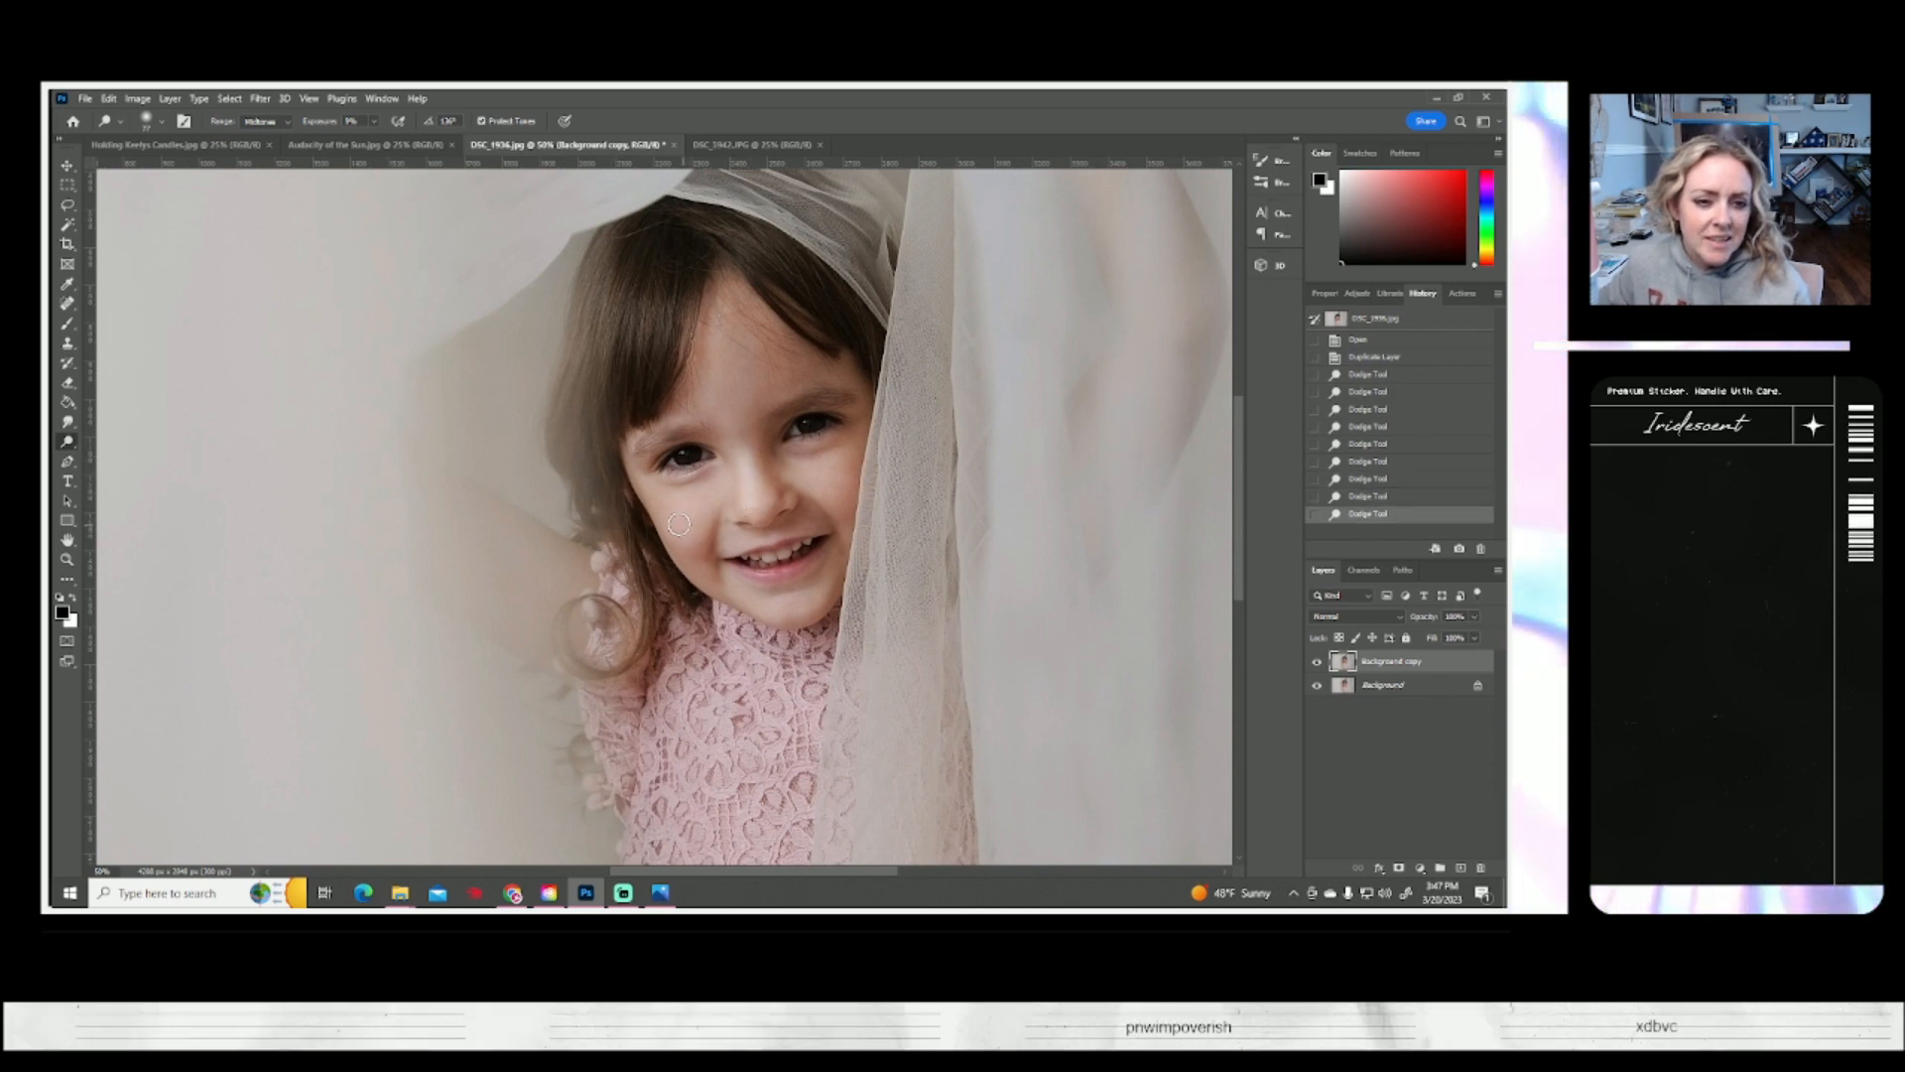
Enlarge the Dodge brush and brighten the cheek, the area under the eye and the skin above the upper lip
{"action": "right_click", "coordinate": [168, 211]}
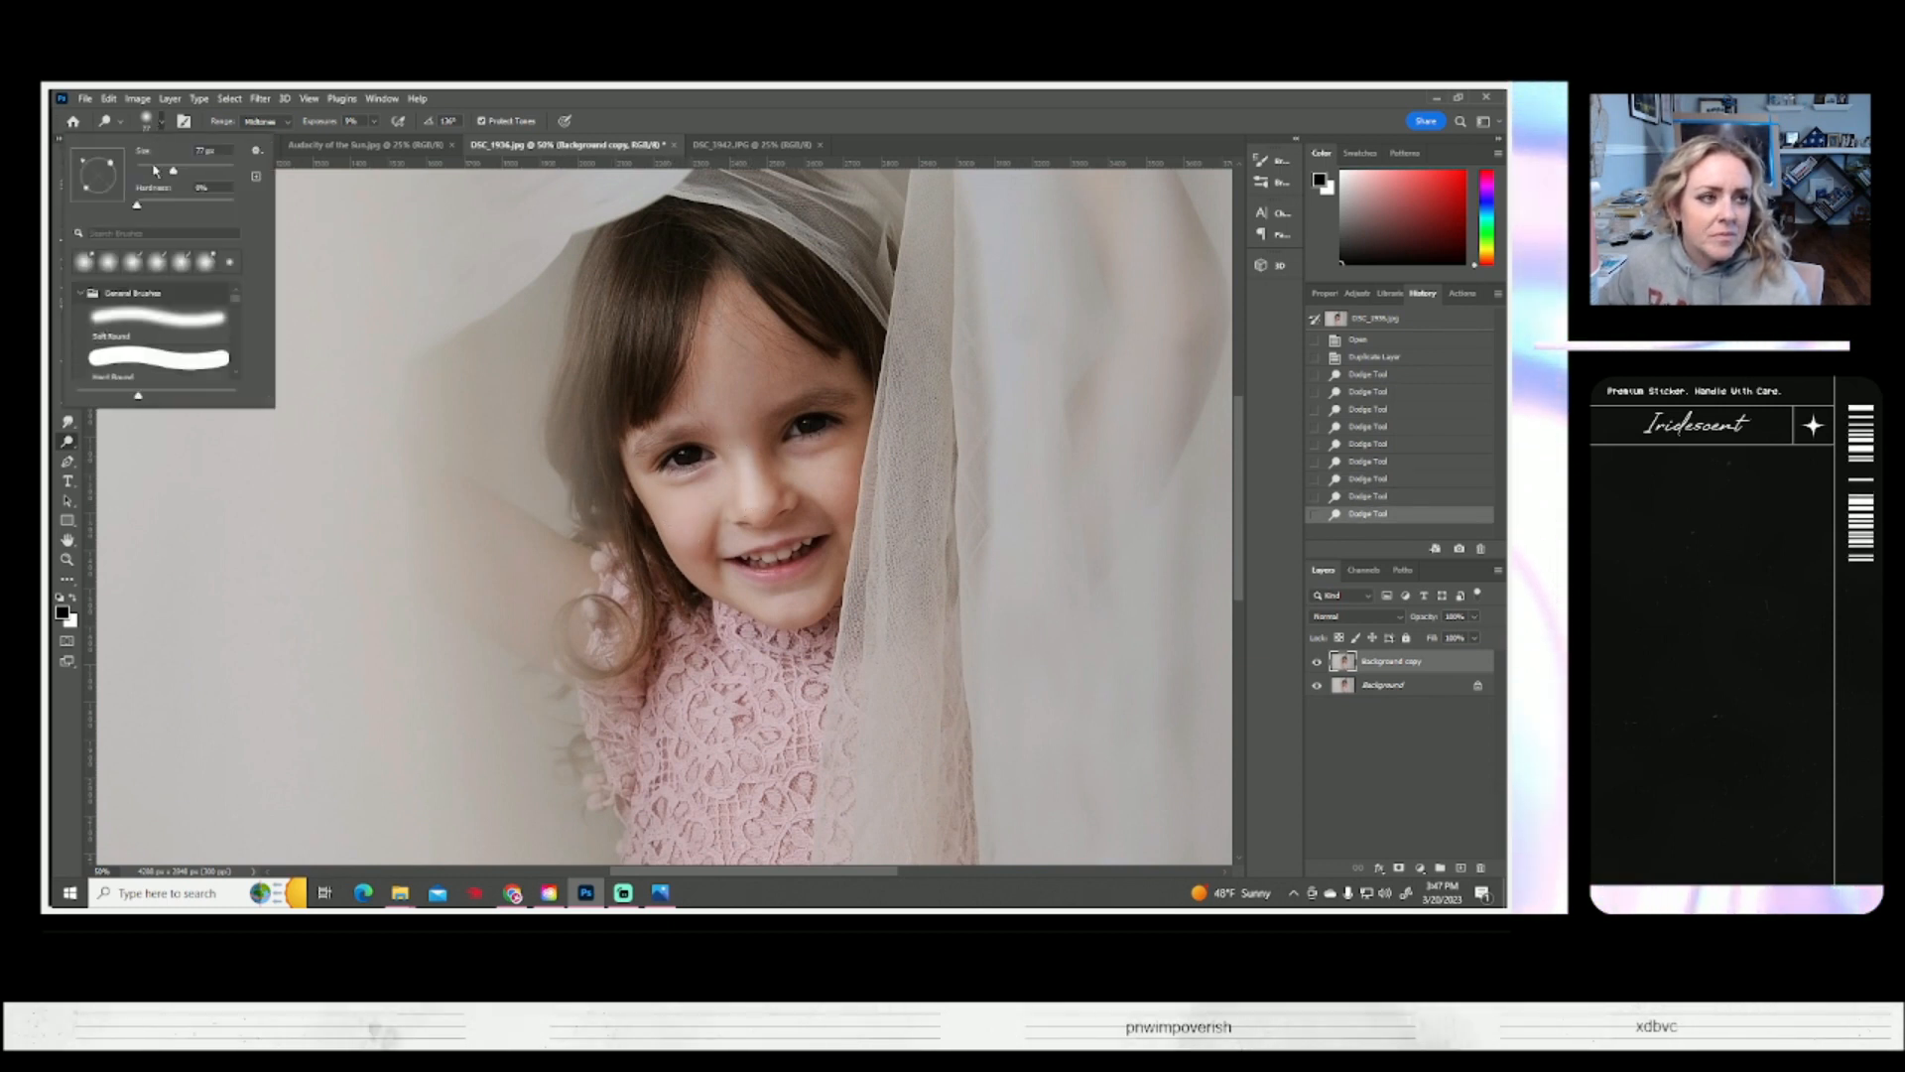
{"action": "mouse_move", "coordinate": [736, 497]}
{"action": "left_mouse_down"}
{"action": "mouse_move", "coordinate": [664, 494]}
{"action": "mouse_move", "coordinate": [706, 504]}
{"action": "left_mouse_up"}
{"action": "mouse_move", "coordinate": [814, 475]}
{"action": "left_mouse_down"}
{"action": "mouse_move", "coordinate": [796, 470]}
{"action": "mouse_move", "coordinate": [828, 470]}
{"action": "mouse_move", "coordinate": [791, 468]}
{"action": "mouse_move", "coordinate": [830, 464]}
{"action": "left_mouse_up"}
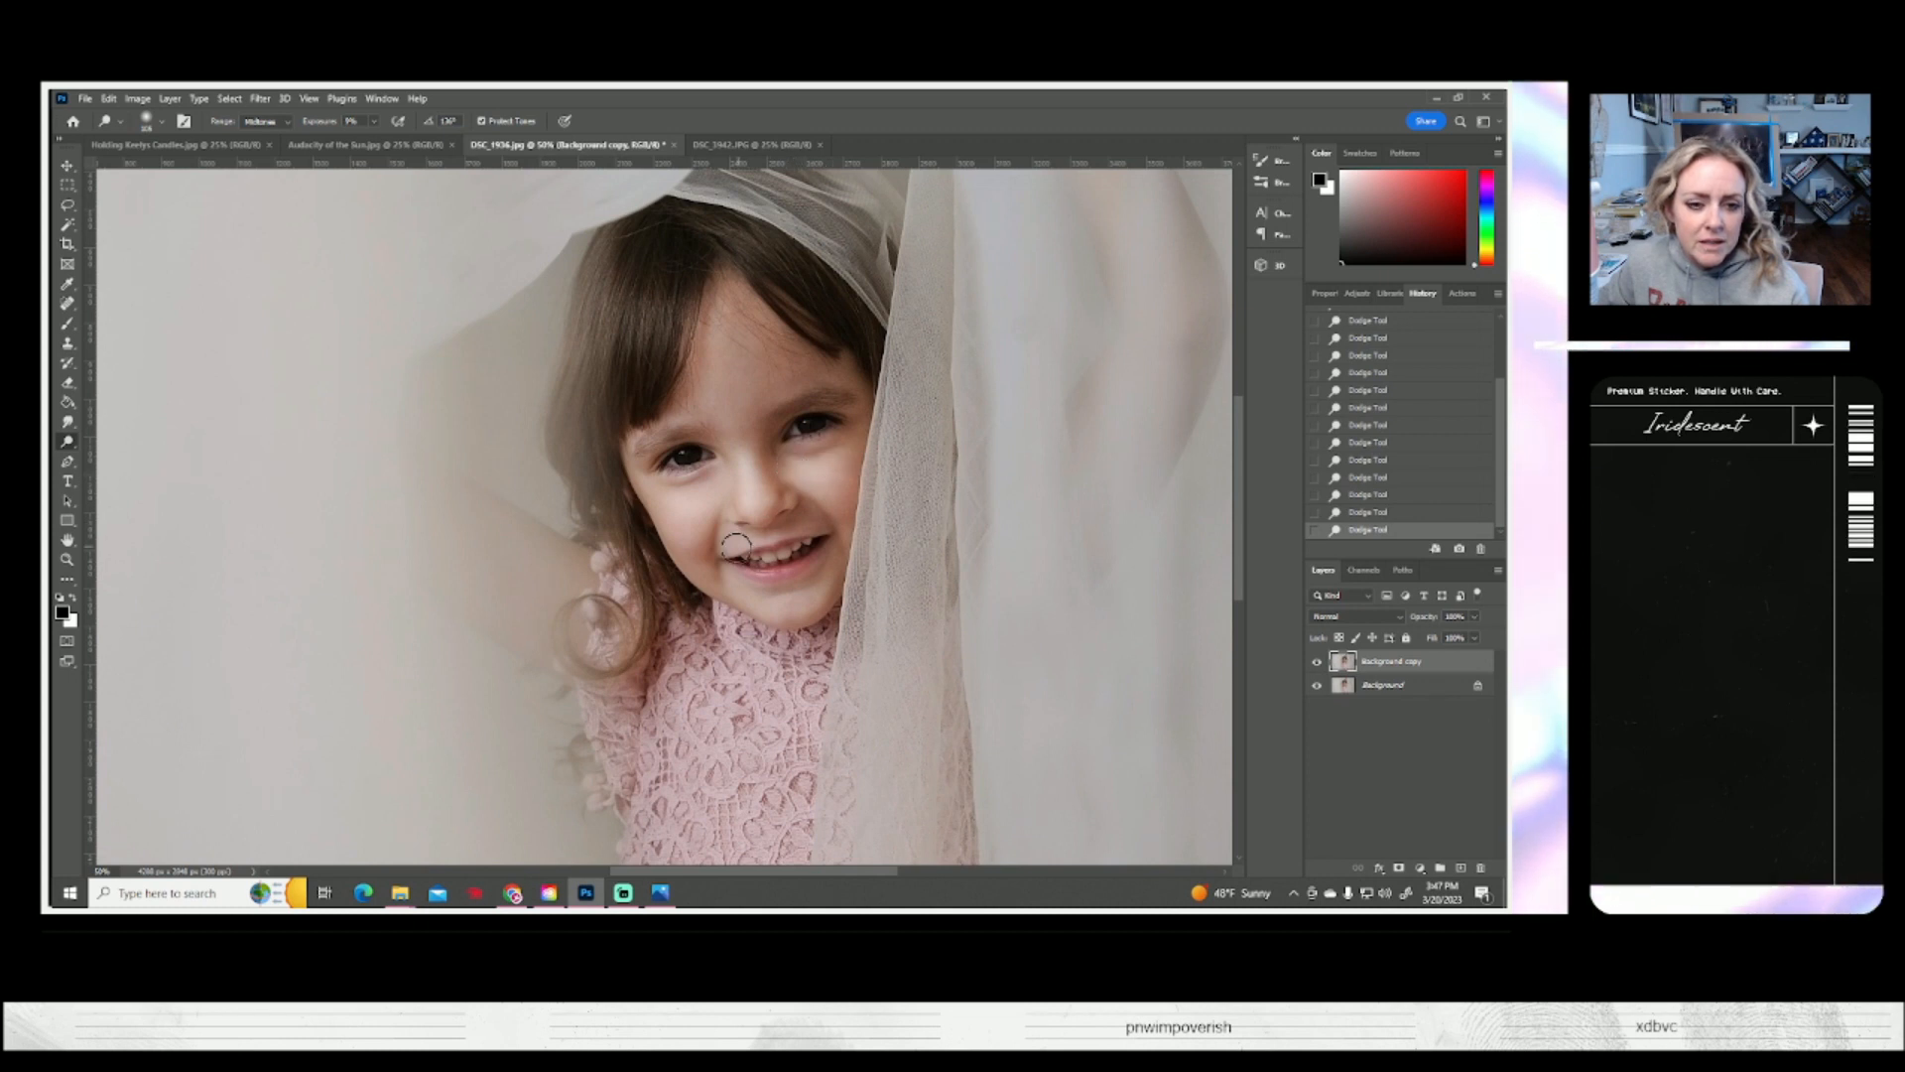
{"action": "left_click_drag", "start_coordinate": [741, 543], "coordinate": [757, 539]}
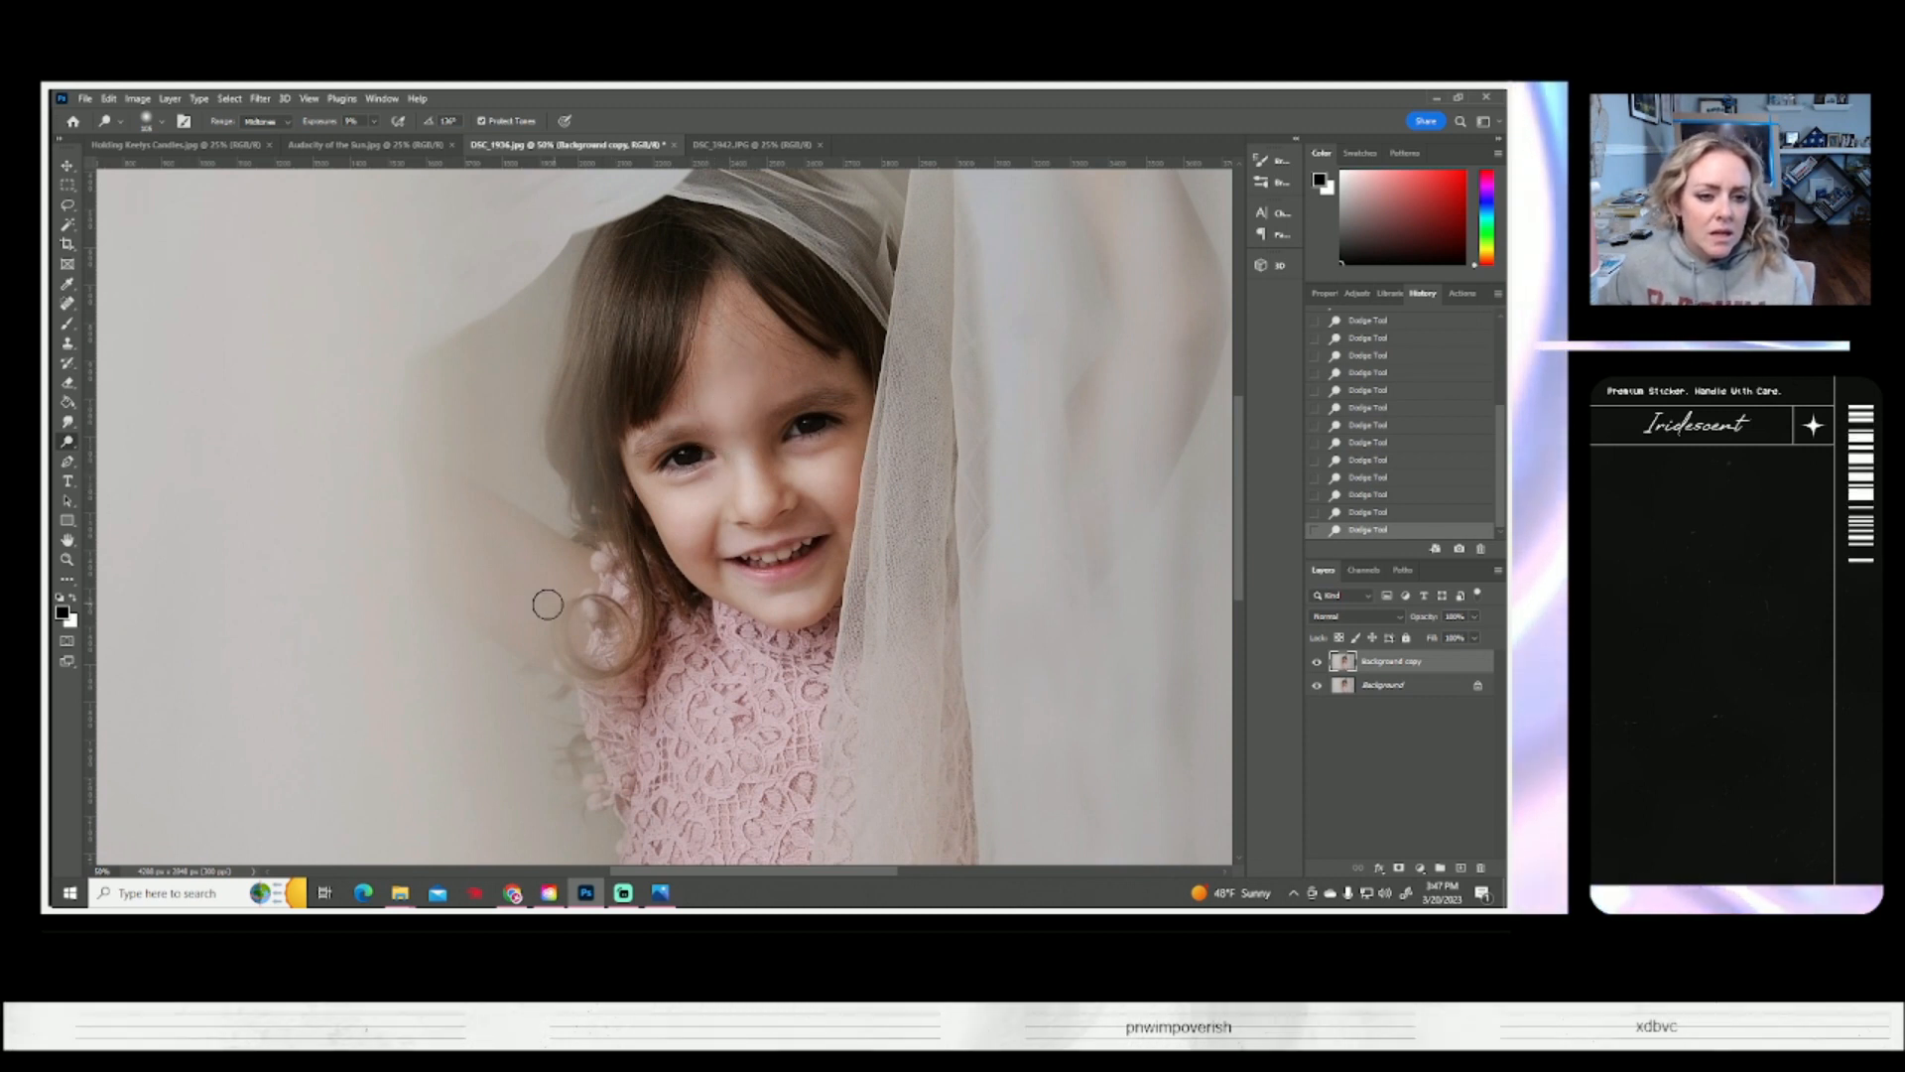
Reduce the Dodge brush to 17 px and touch up the fine highlights on the face
{"action": "left_click", "coordinate": [161, 124]}
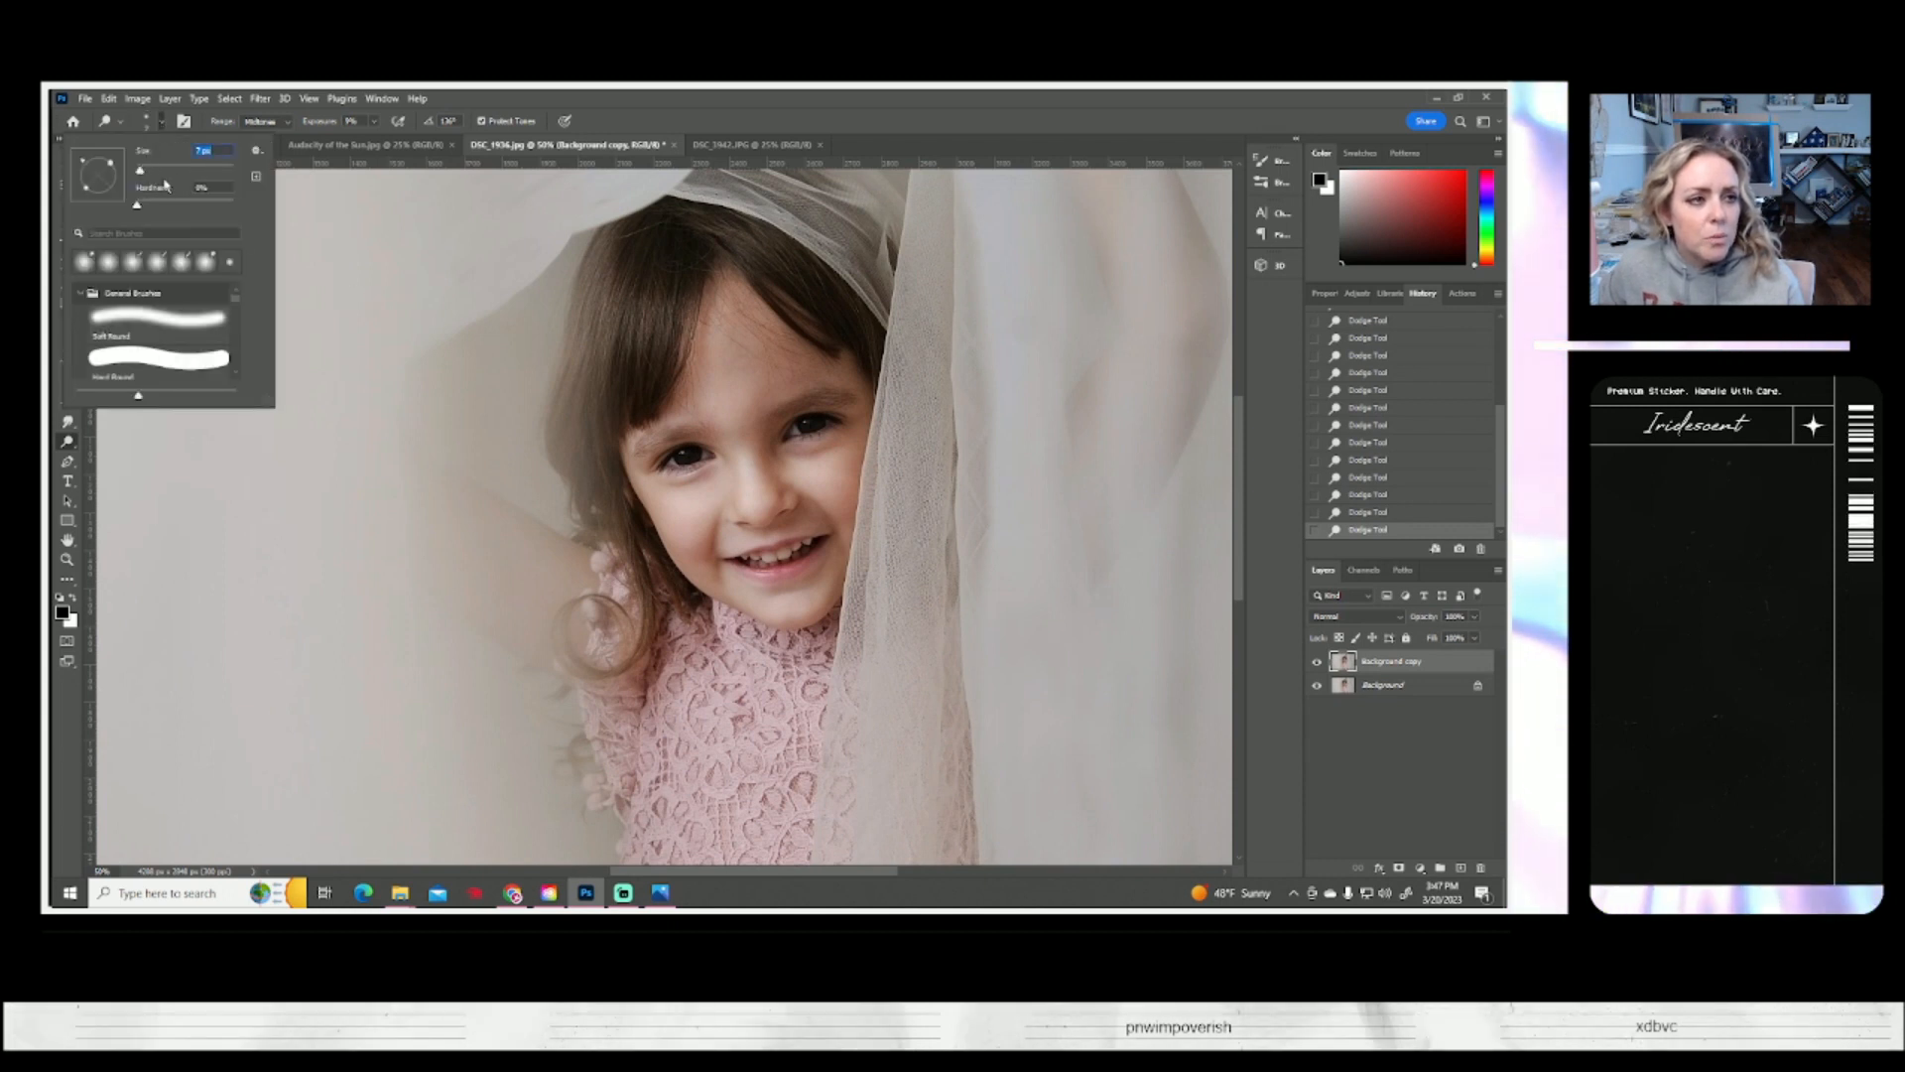
{"action": "type", "text": "37"}
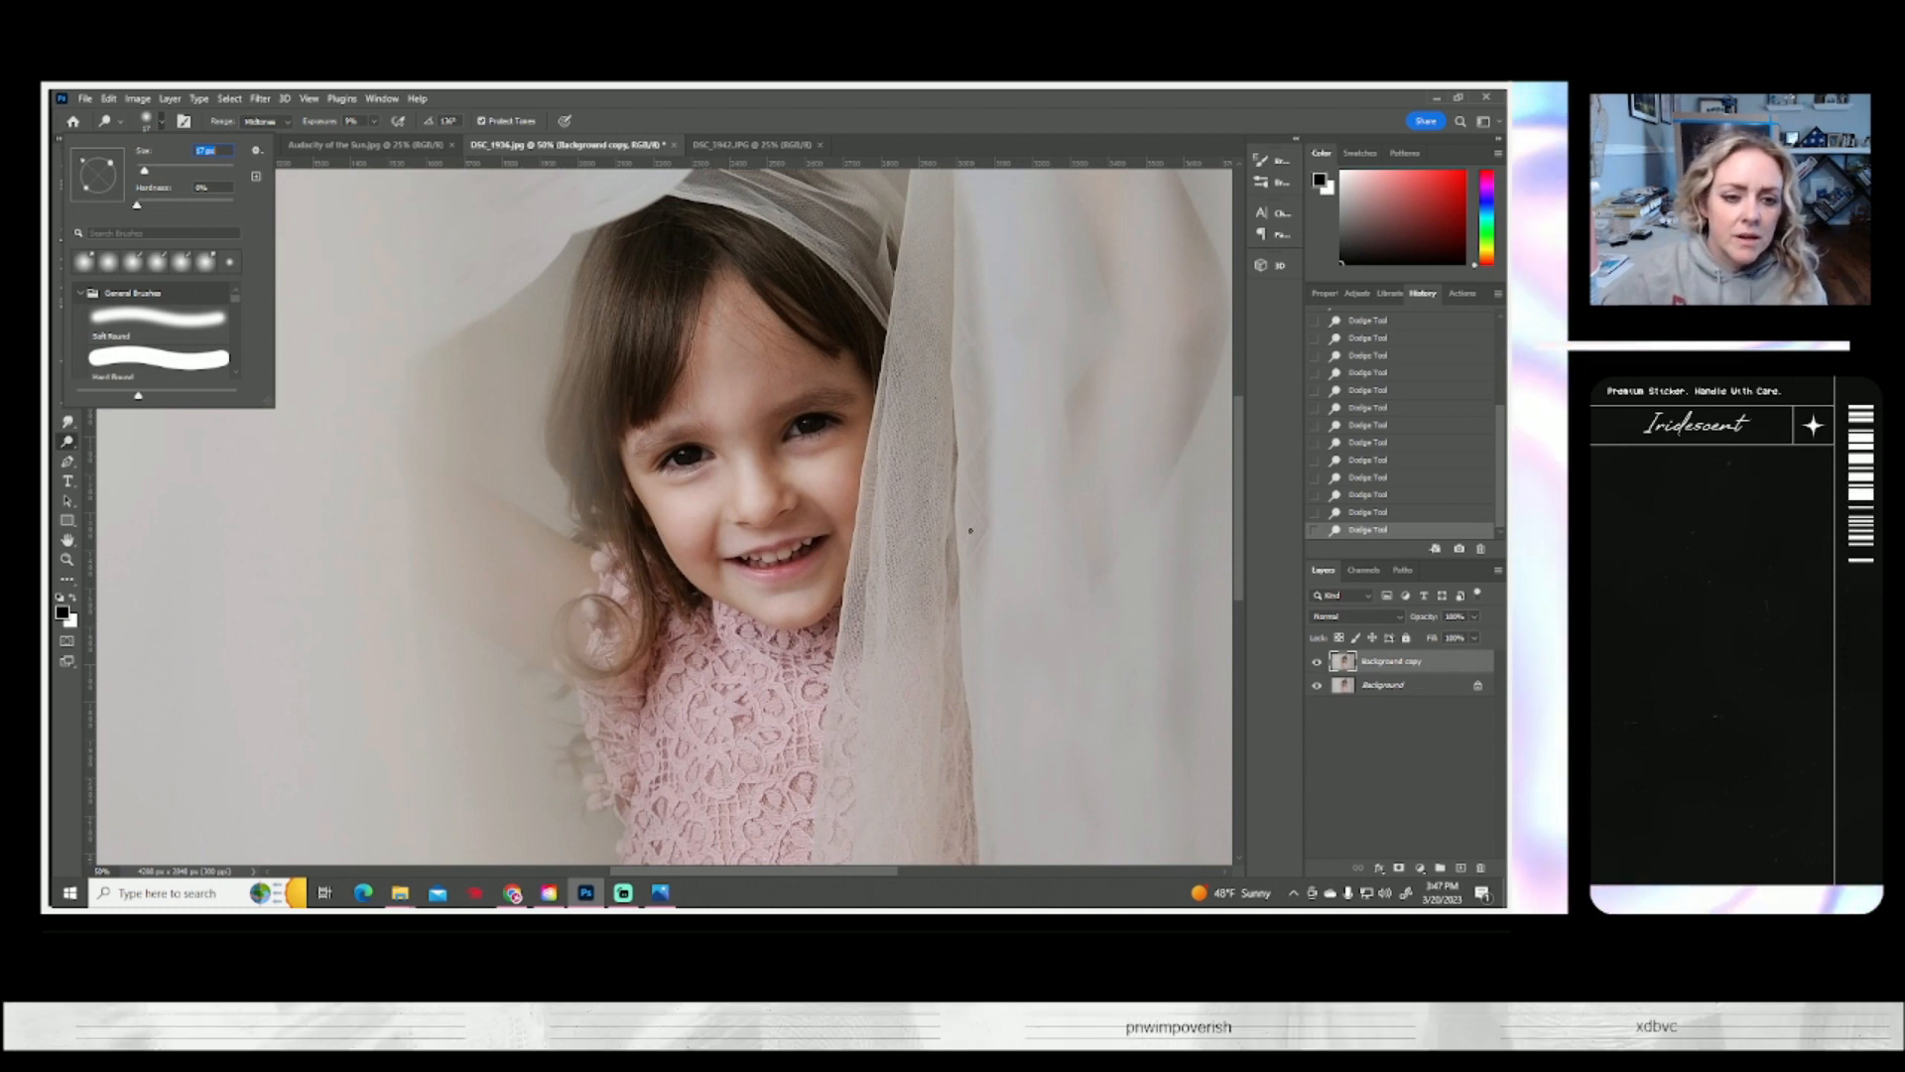
{"action": "key", "text": "Return"}
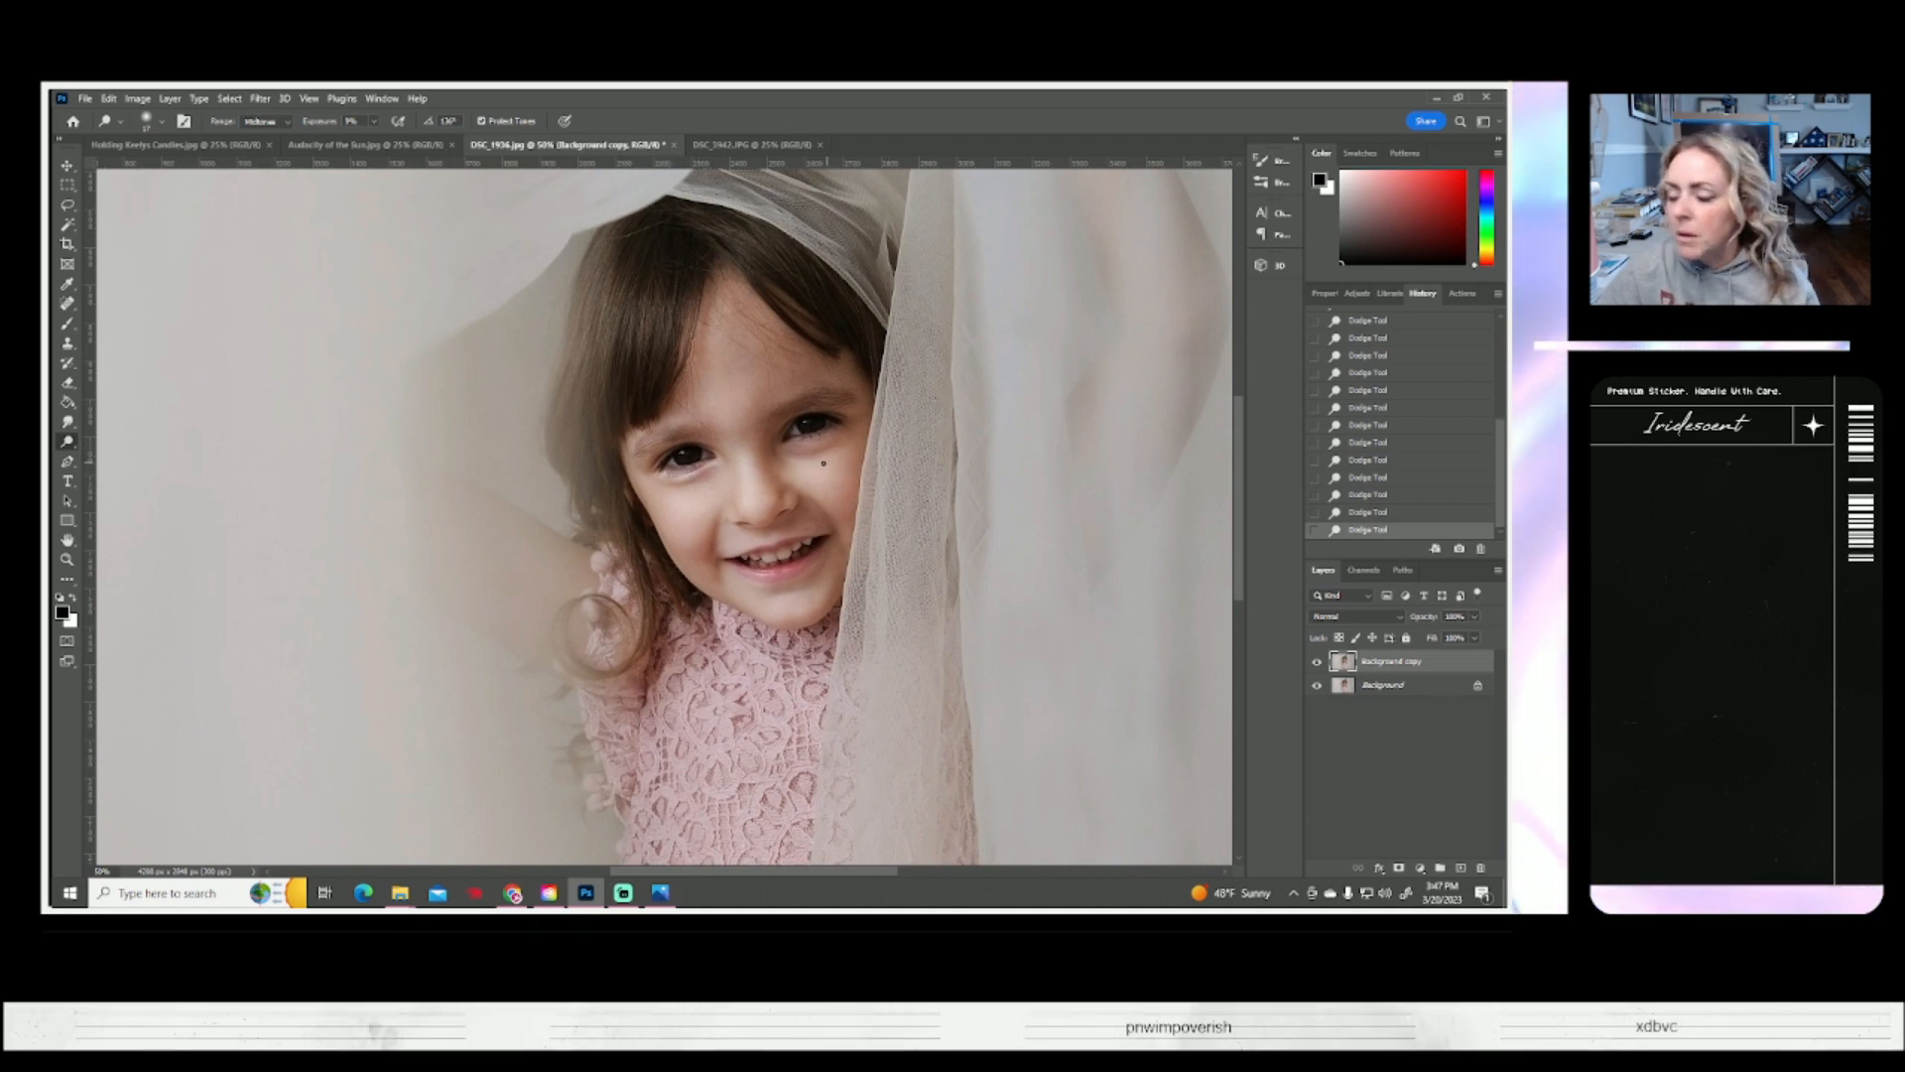
Undo the last two Dodge strokes and reapply them to compare the effect
{"action": "key", "text": "ctrl+z"}
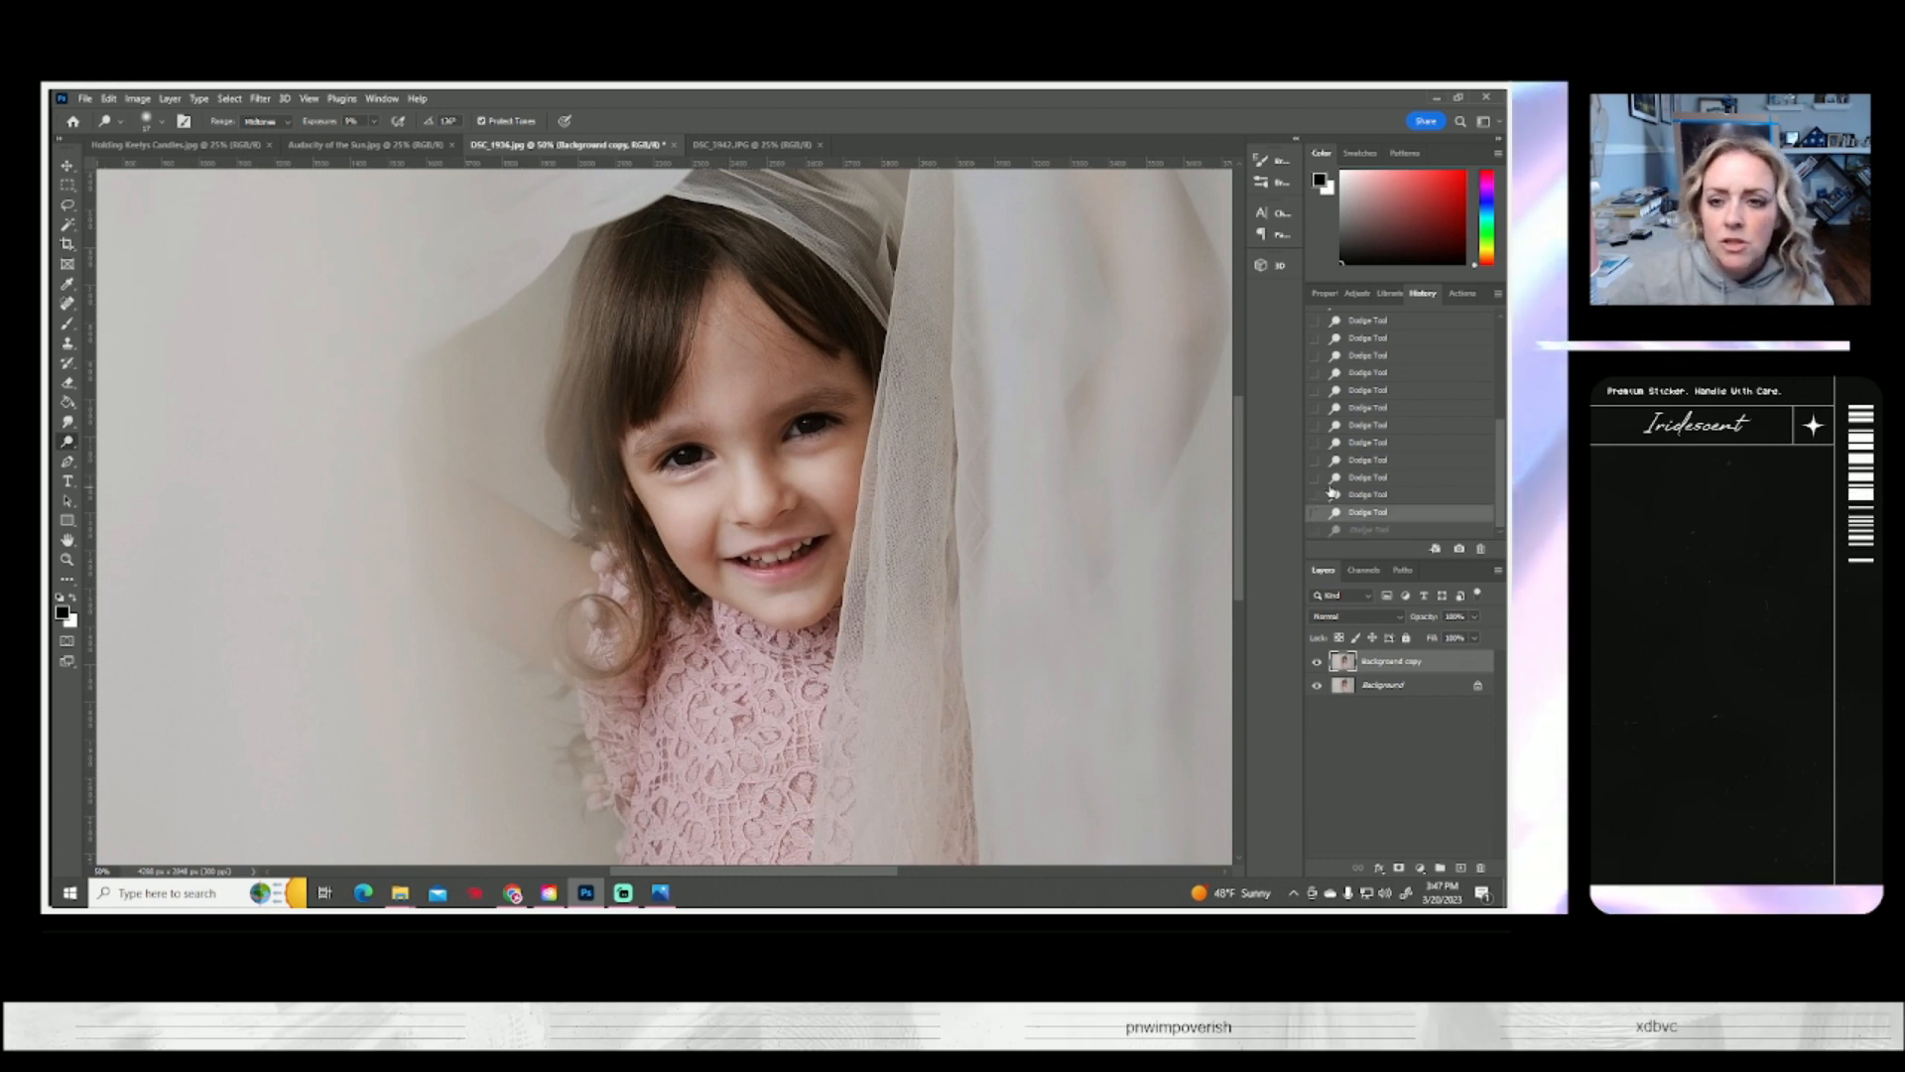
{"action": "left_click", "coordinate": [1354, 497]}
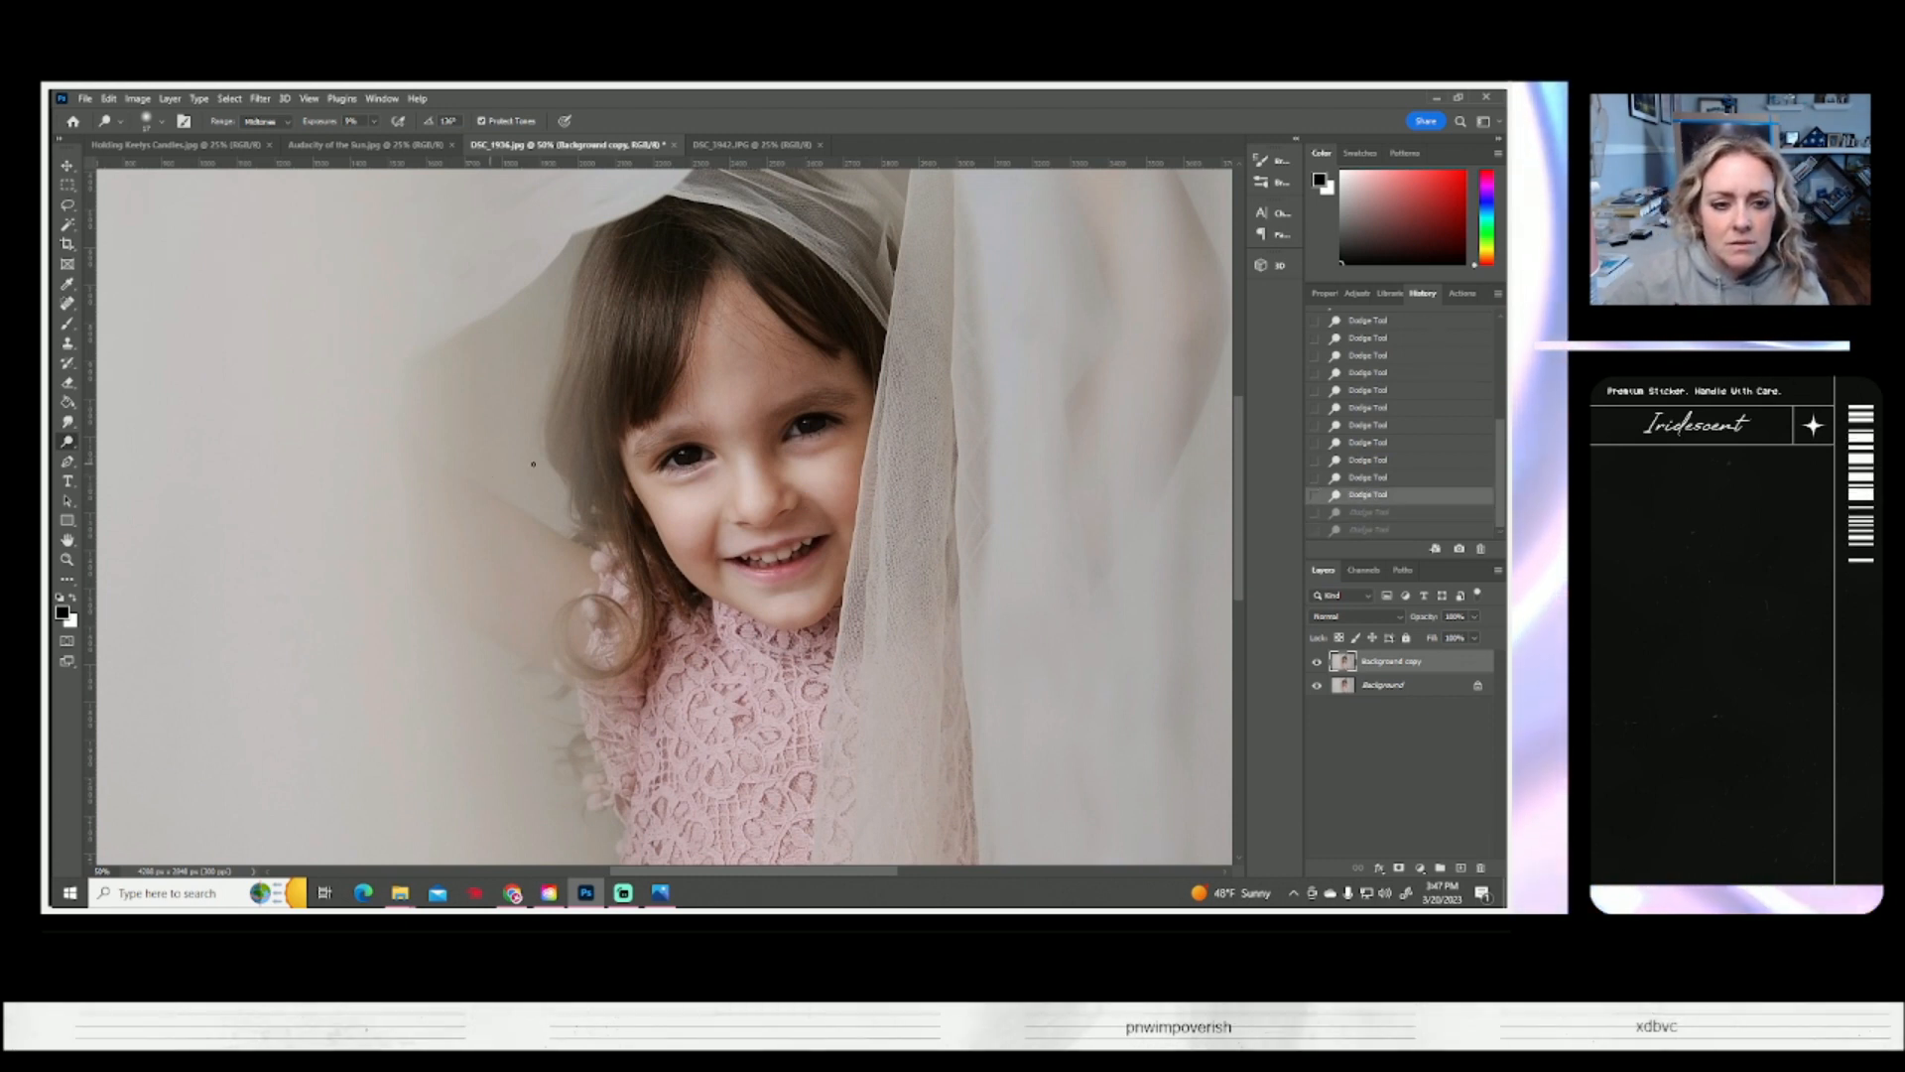
{"action": "key", "text": "ctrl+shift+z"}
{"action": "key", "text": "ctrl+shift+z"}
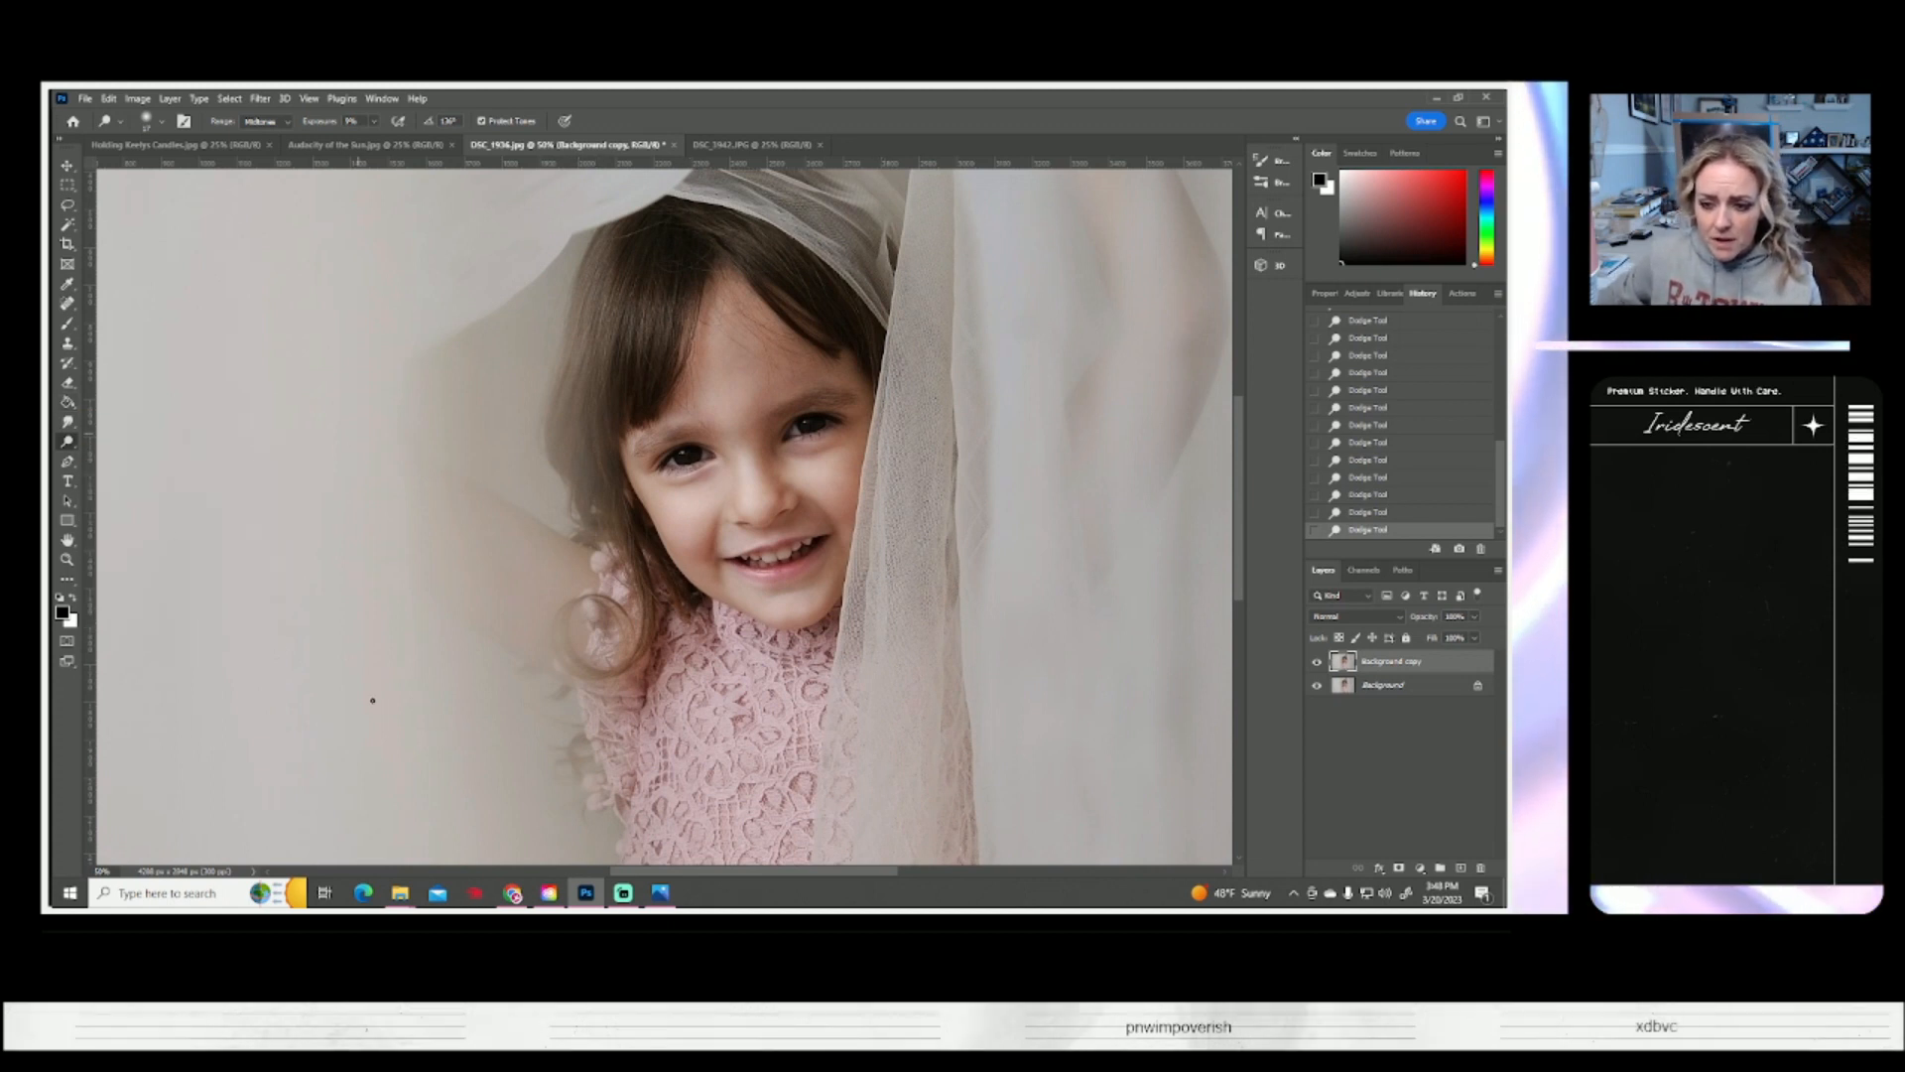
Duplicate the dodged Background copy layer within the same document
{"action": "right_click", "coordinate": [1376, 661]}
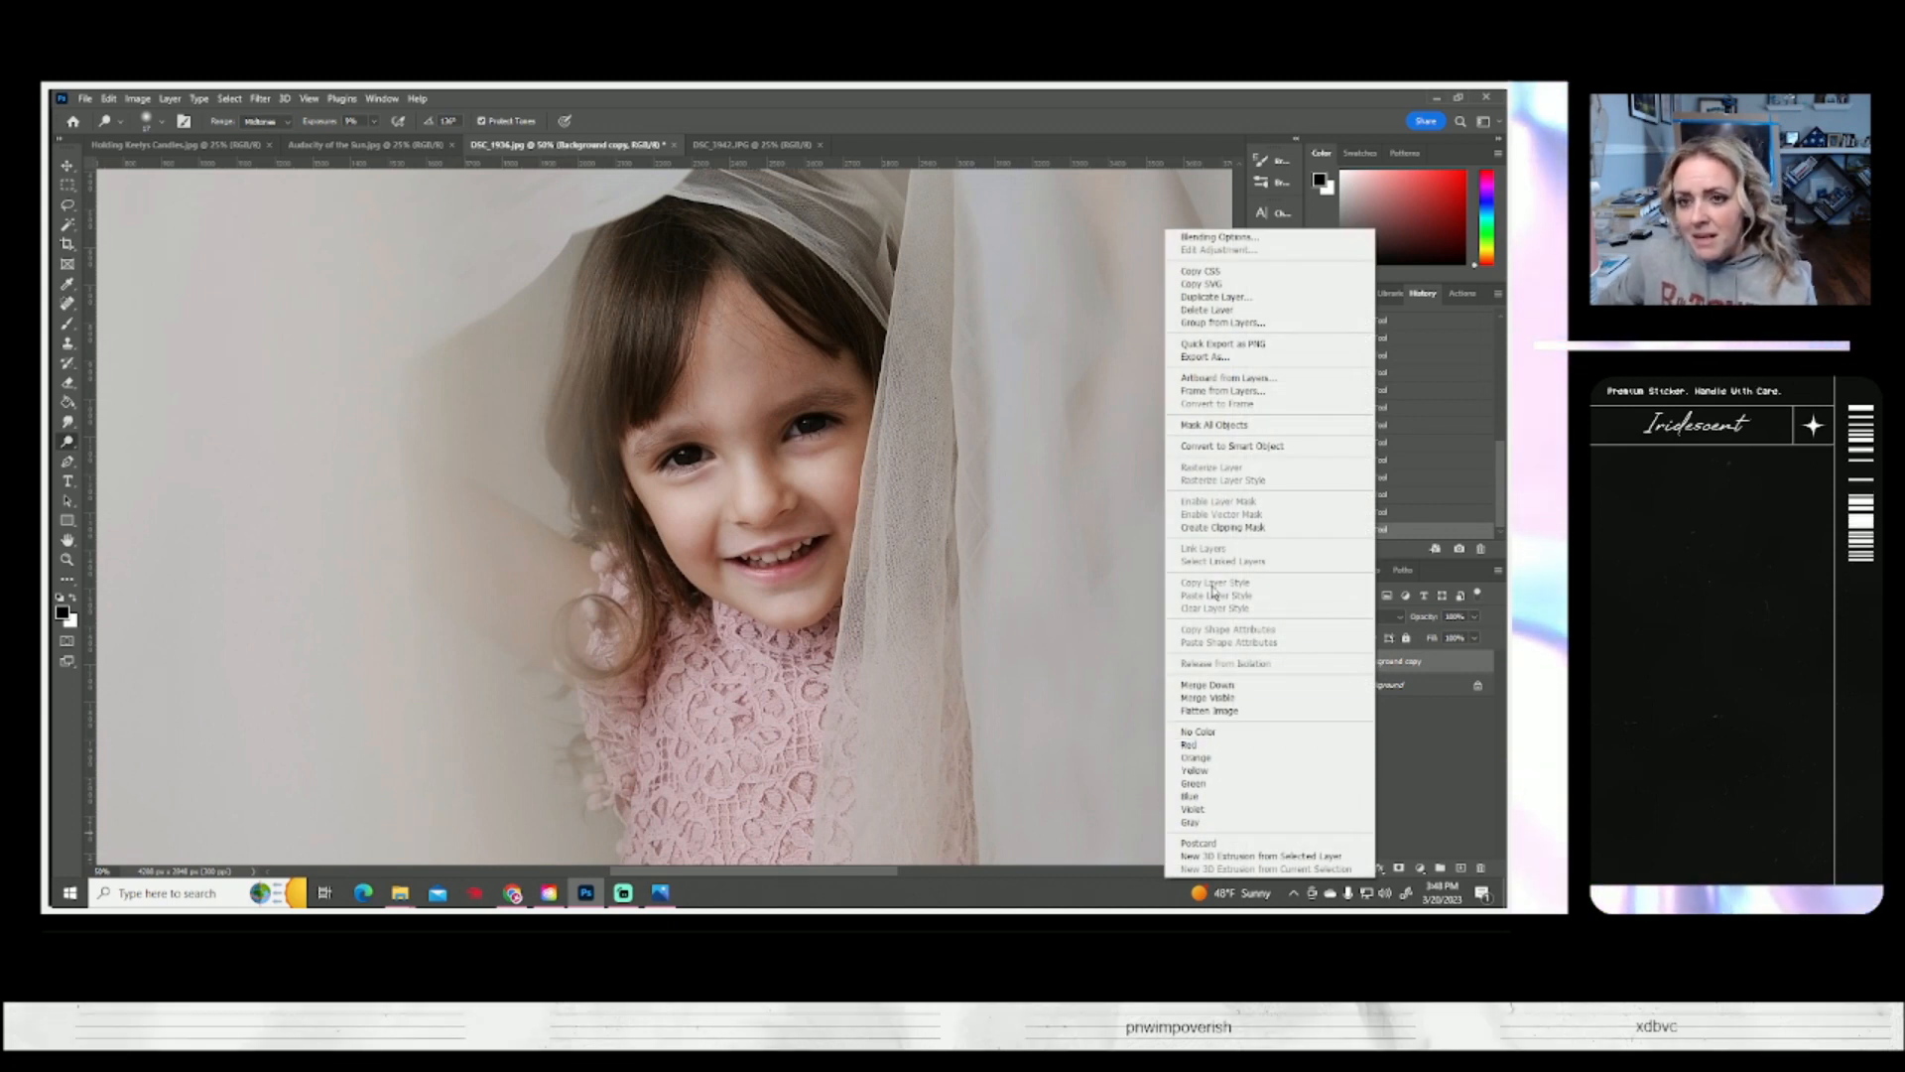
{"action": "left_click", "coordinate": [1214, 297]}
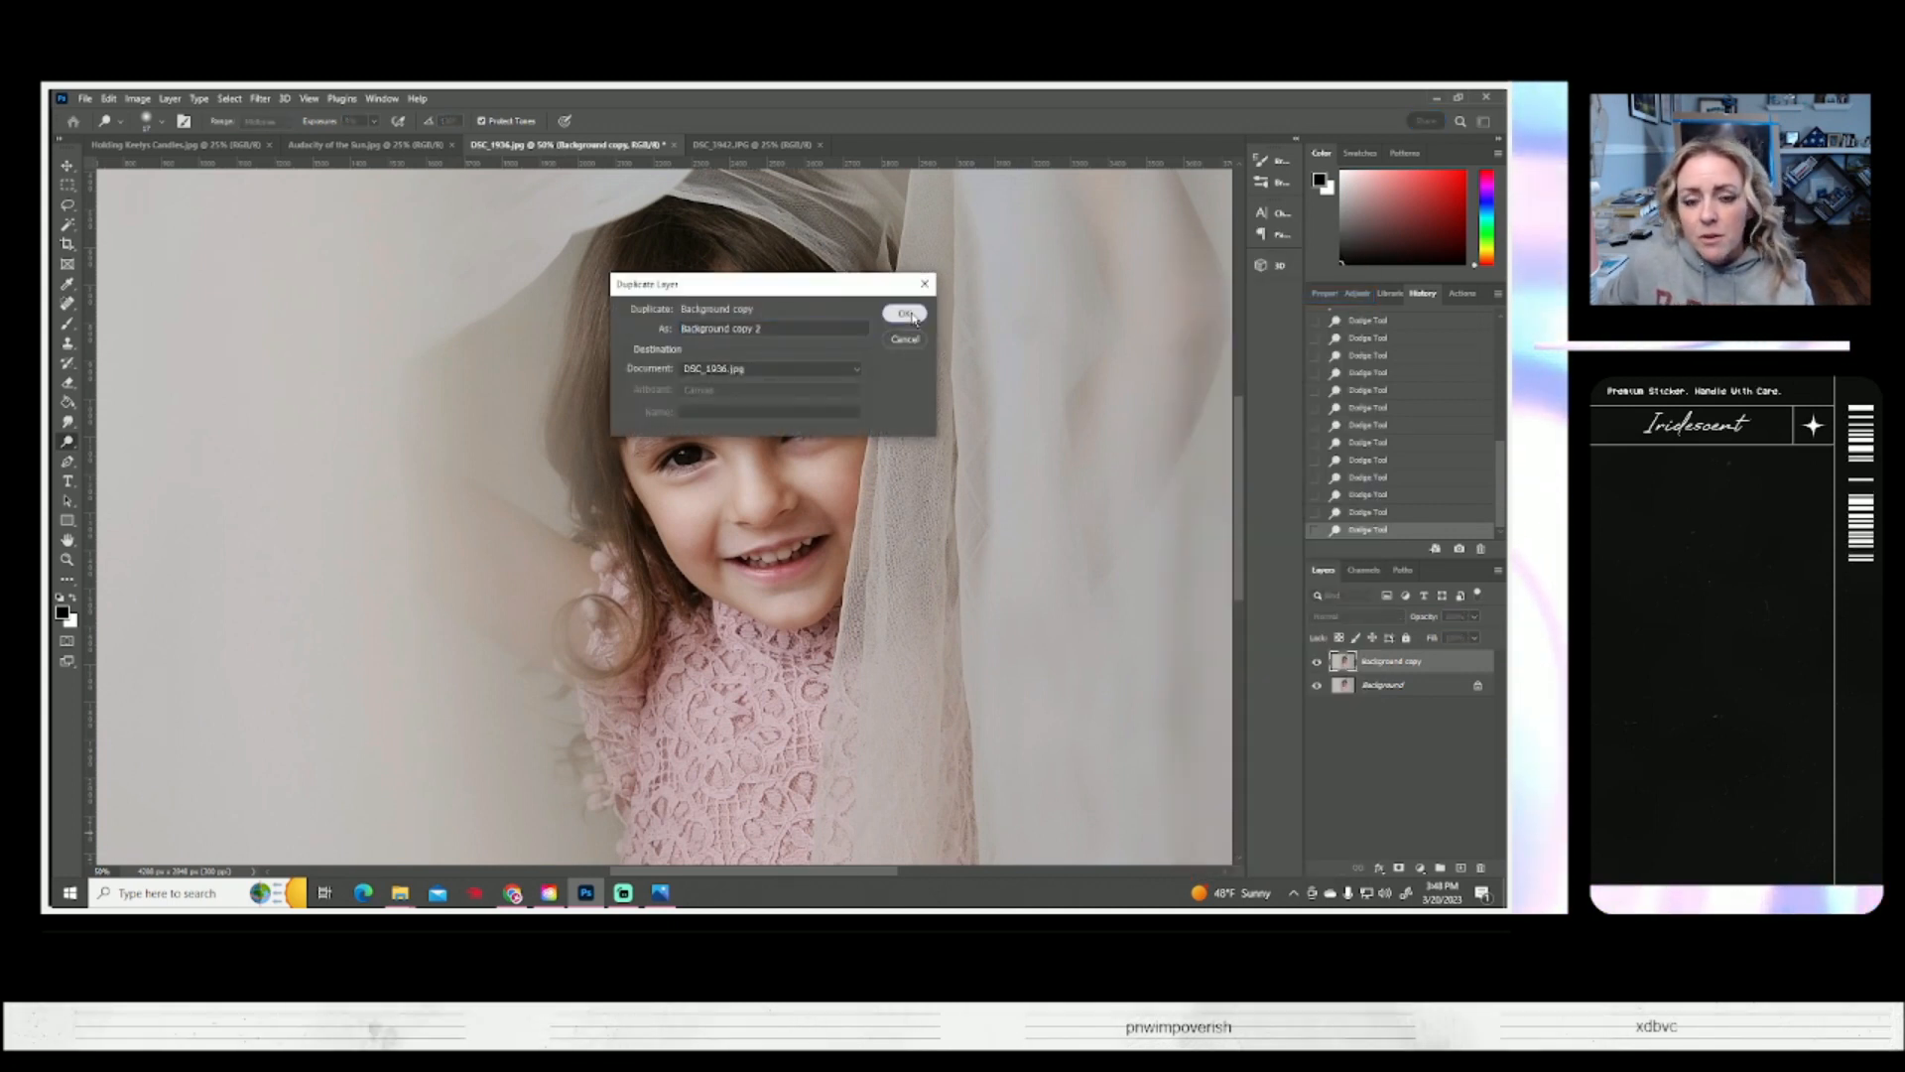
{"action": "left_click", "coordinate": [905, 313]}
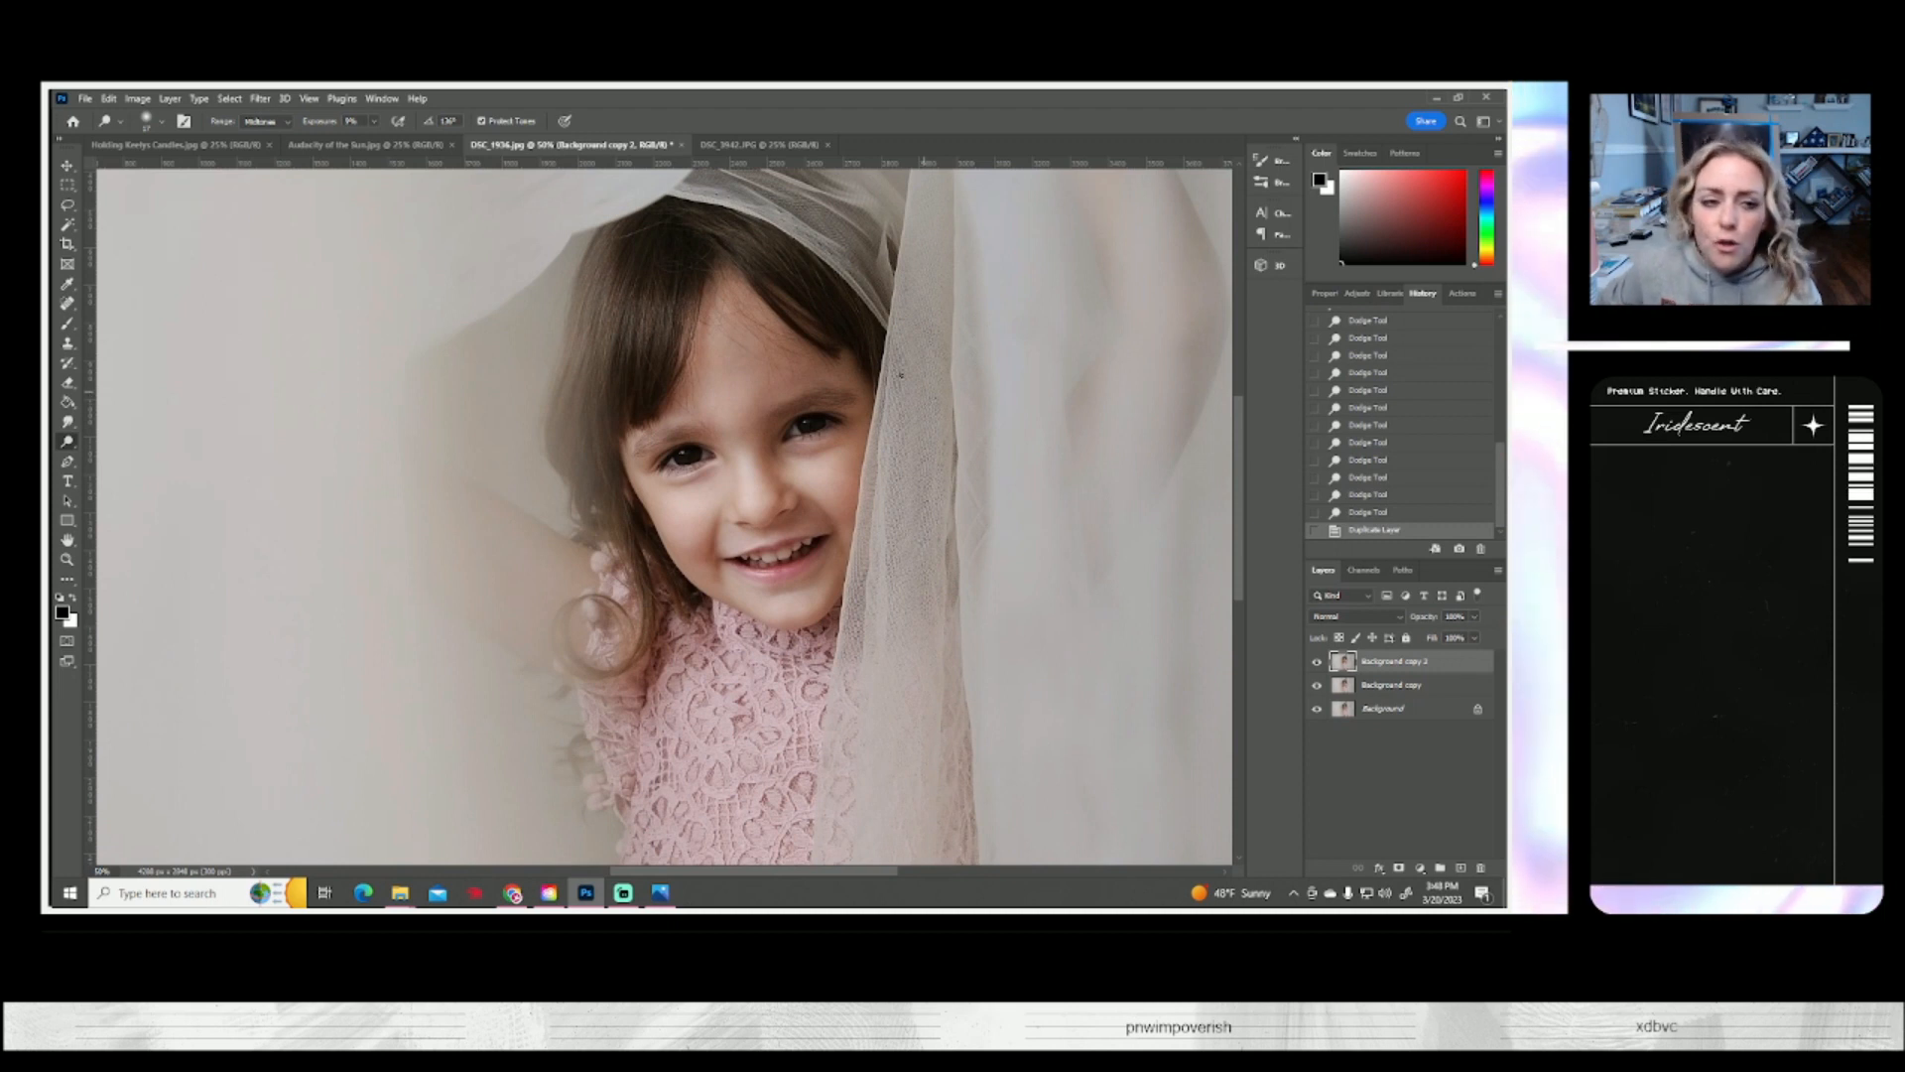
Burn the shadow beside the girl's nose on the new top layer, using the Burn tool with a much smaller brush
{"action": "right_click", "coordinate": [70, 442]}
{"action": "left_click", "coordinate": [115, 455]}
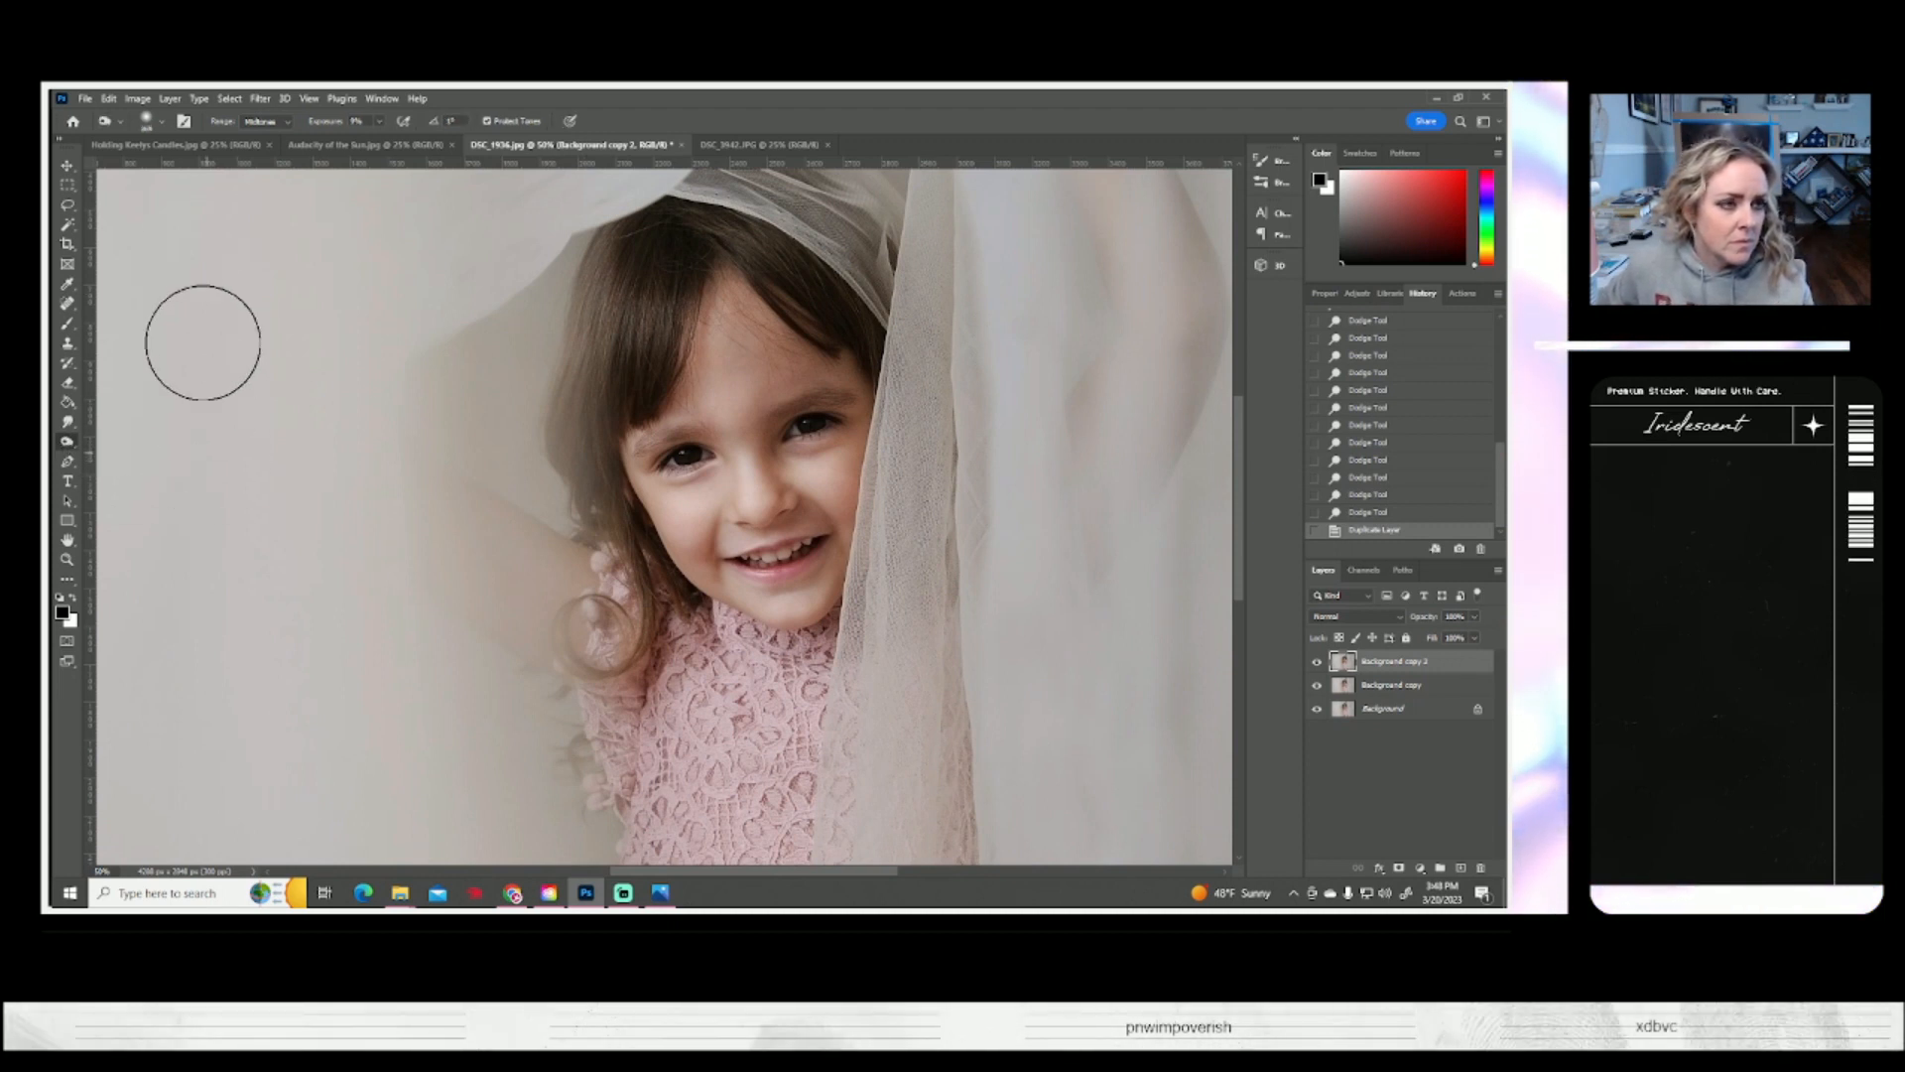
{"action": "left_click", "coordinate": [162, 121]}
{"action": "left_click_drag", "start_coordinate": [162, 170], "coordinate": [143, 170]}
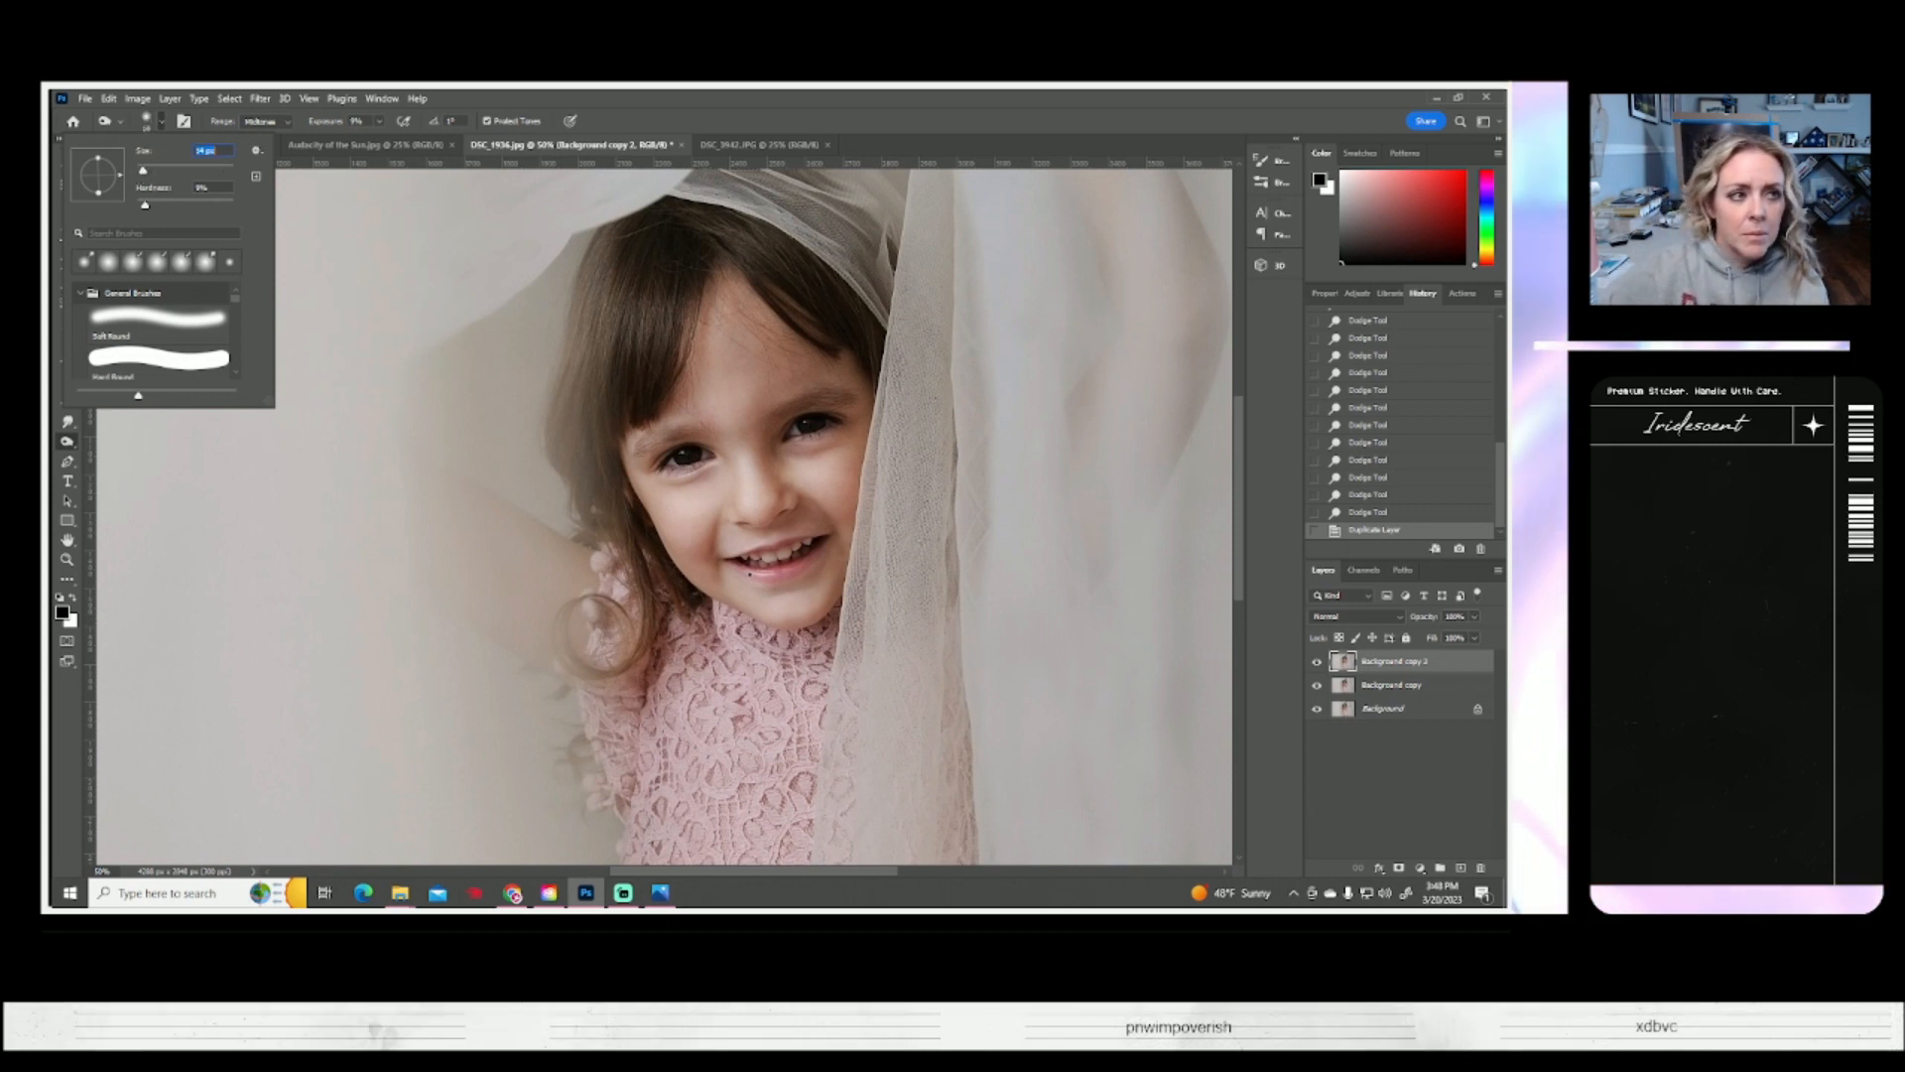
{"action": "left_click_drag", "start_coordinate": [143, 171], "coordinate": [147, 171]}
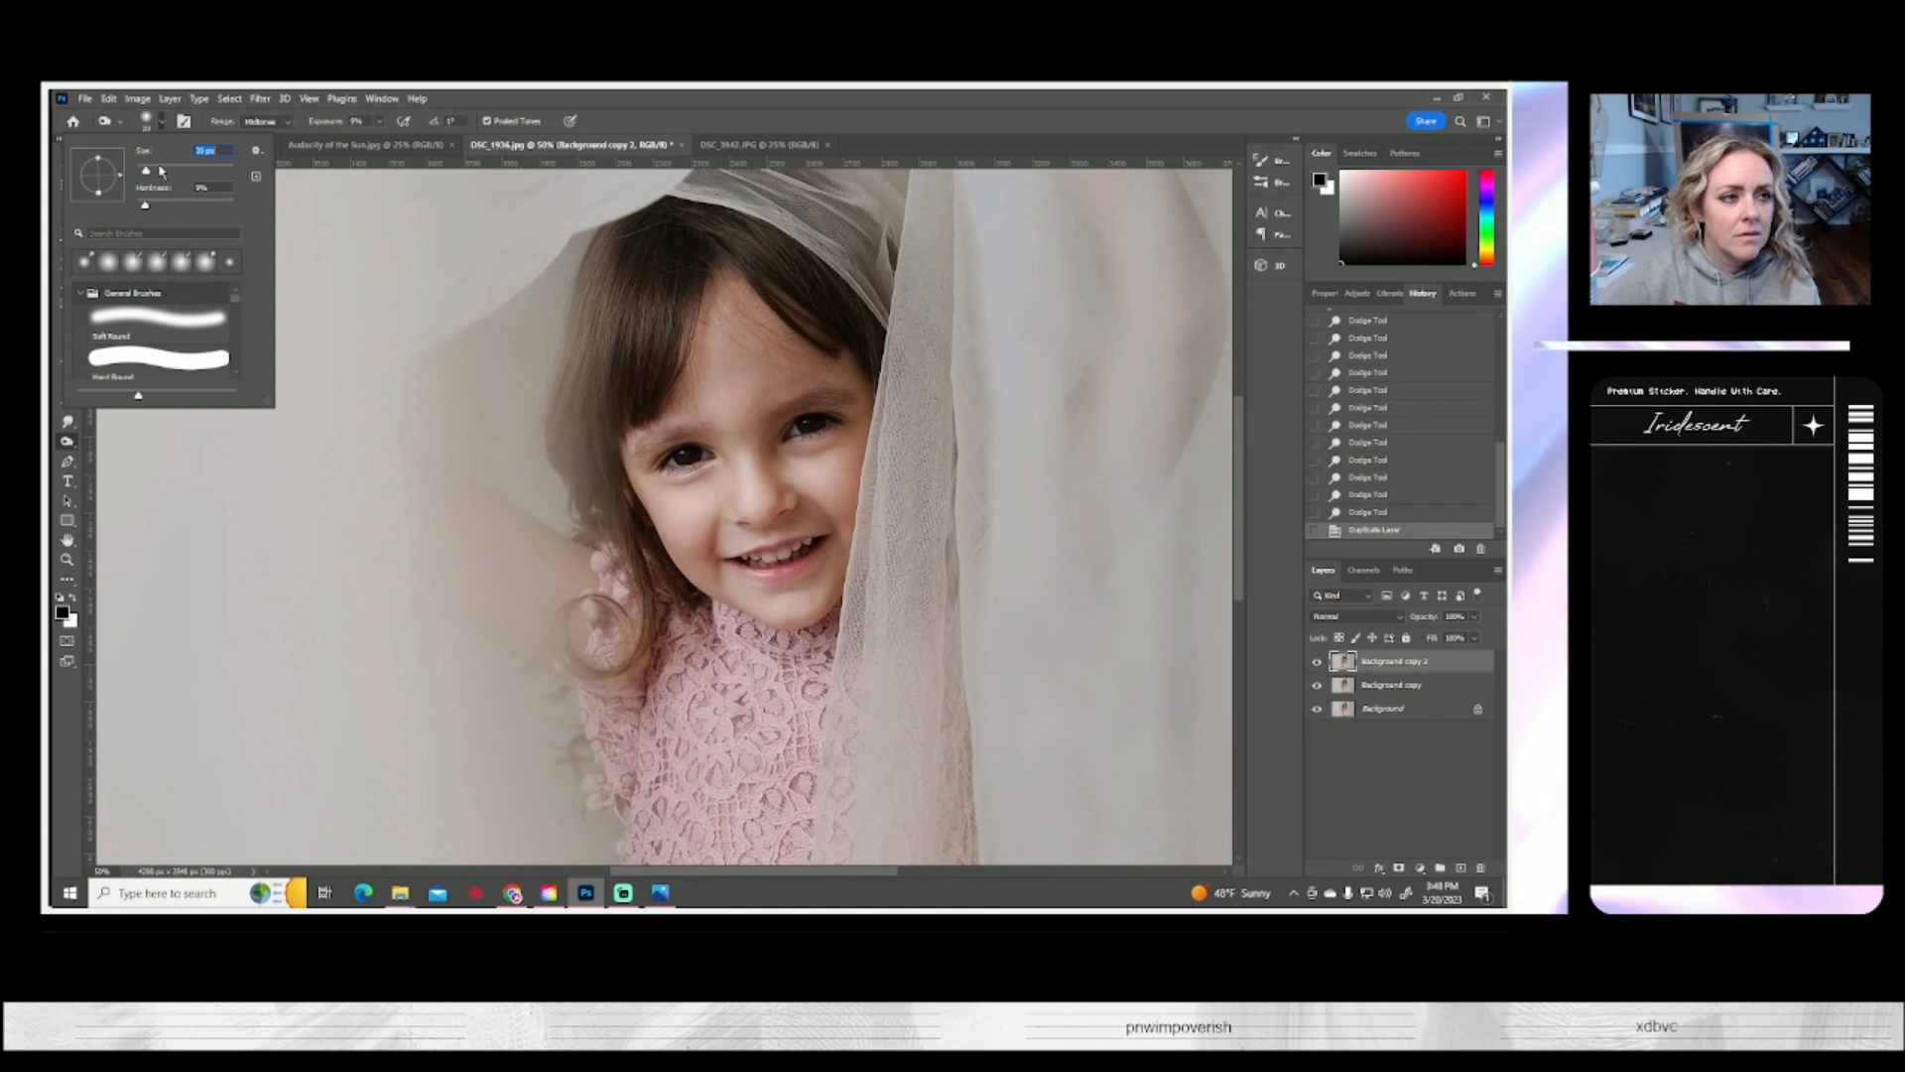
{"action": "key", "text": "Return"}
{"action": "left_click", "coordinate": [732, 510]}
{"action": "left_click", "coordinate": [743, 518]}
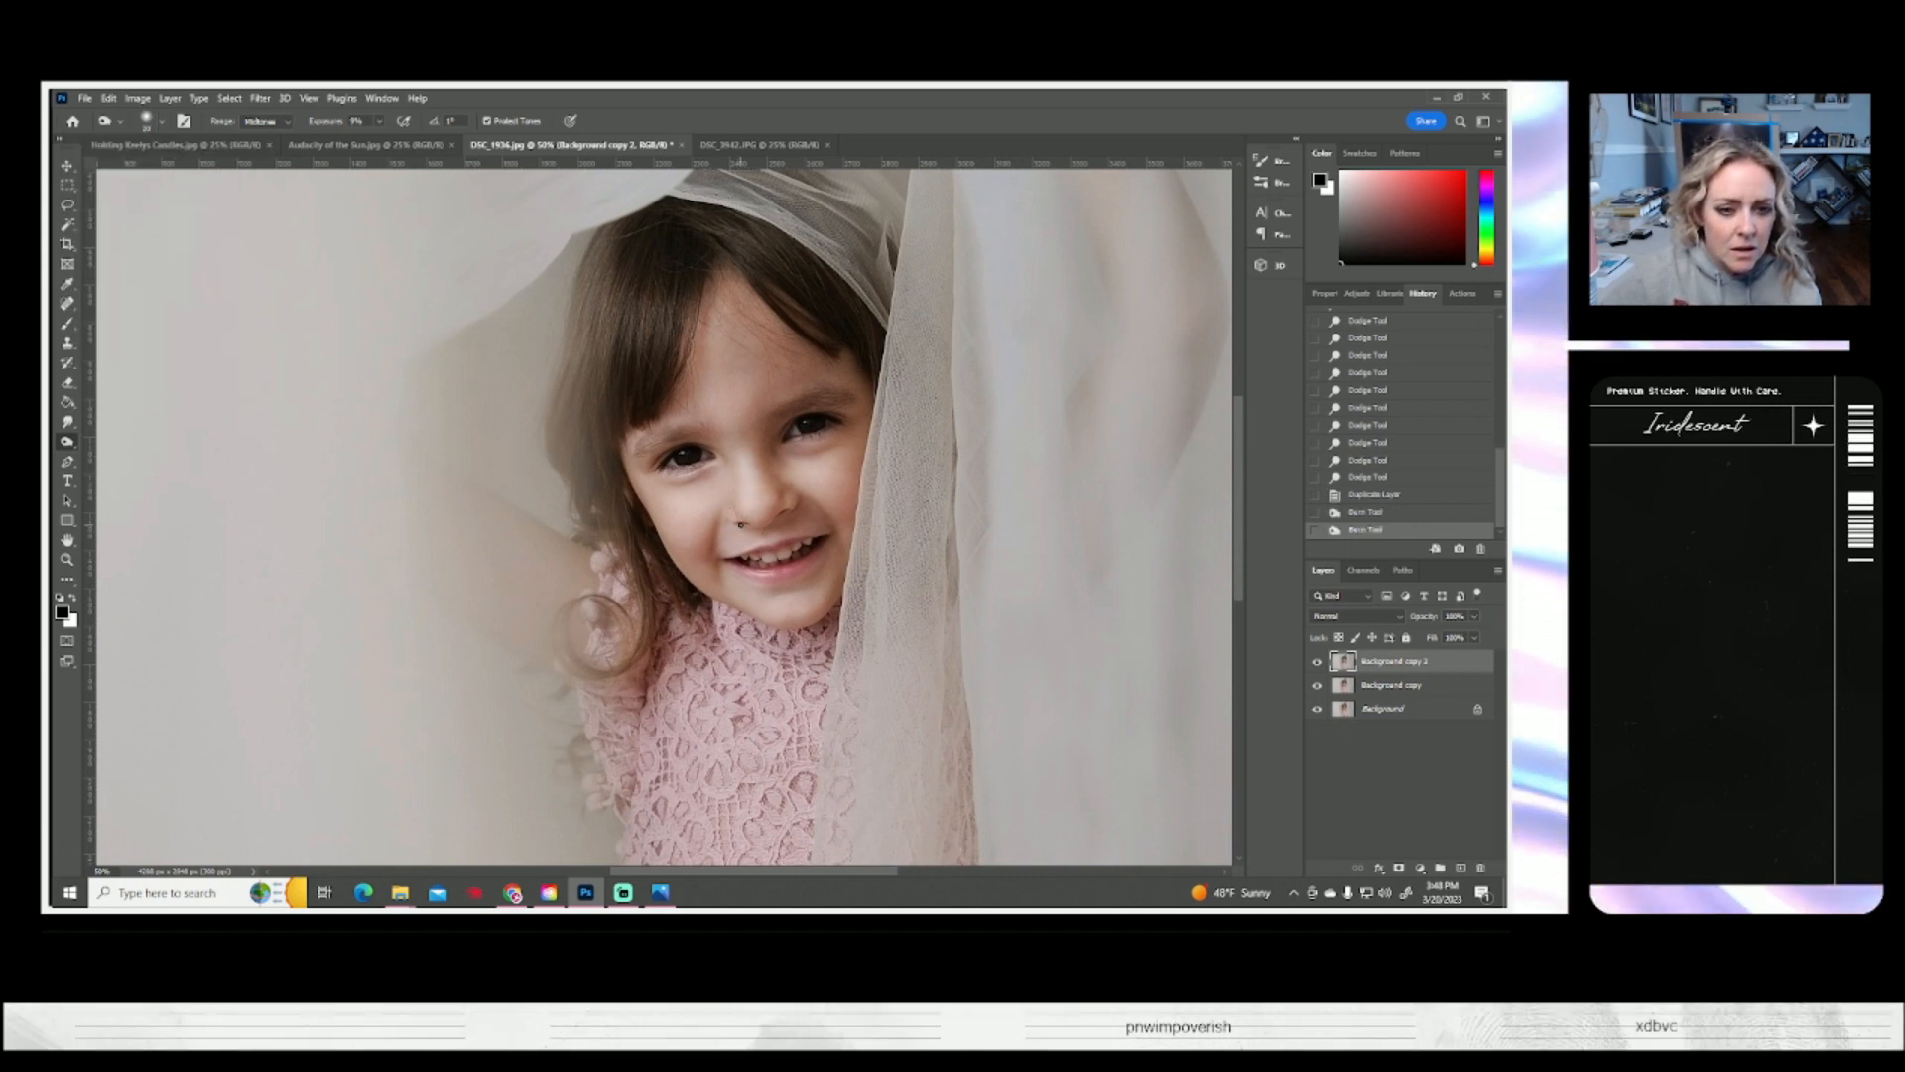
Burn the shadow along the near side of the girl's nose with short strokes on the Background copy 2 layer
{"action": "left_click", "coordinate": [738, 522]}
{"action": "left_click", "coordinate": [733, 519]}
{"action": "left_click", "coordinate": [727, 515]}
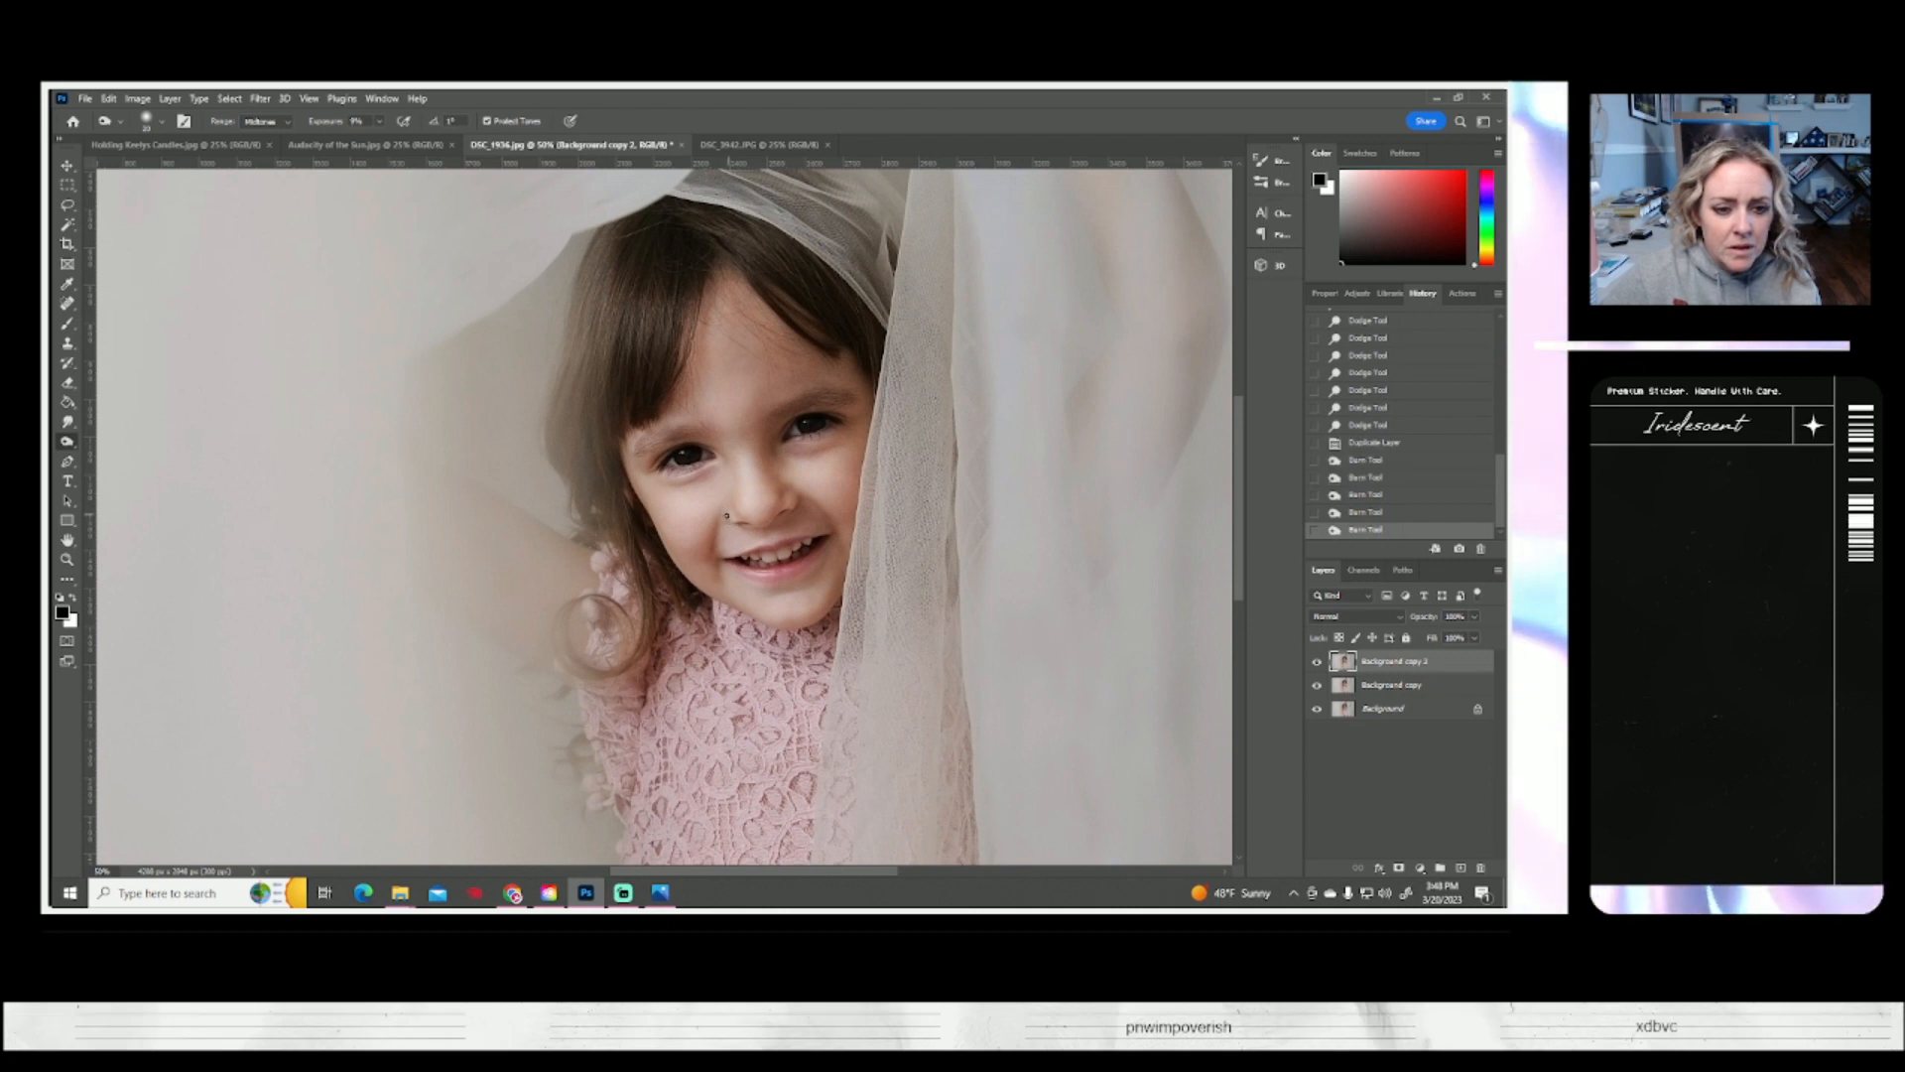
{"action": "left_click", "coordinate": [735, 518]}
{"action": "left_click", "coordinate": [742, 522]}
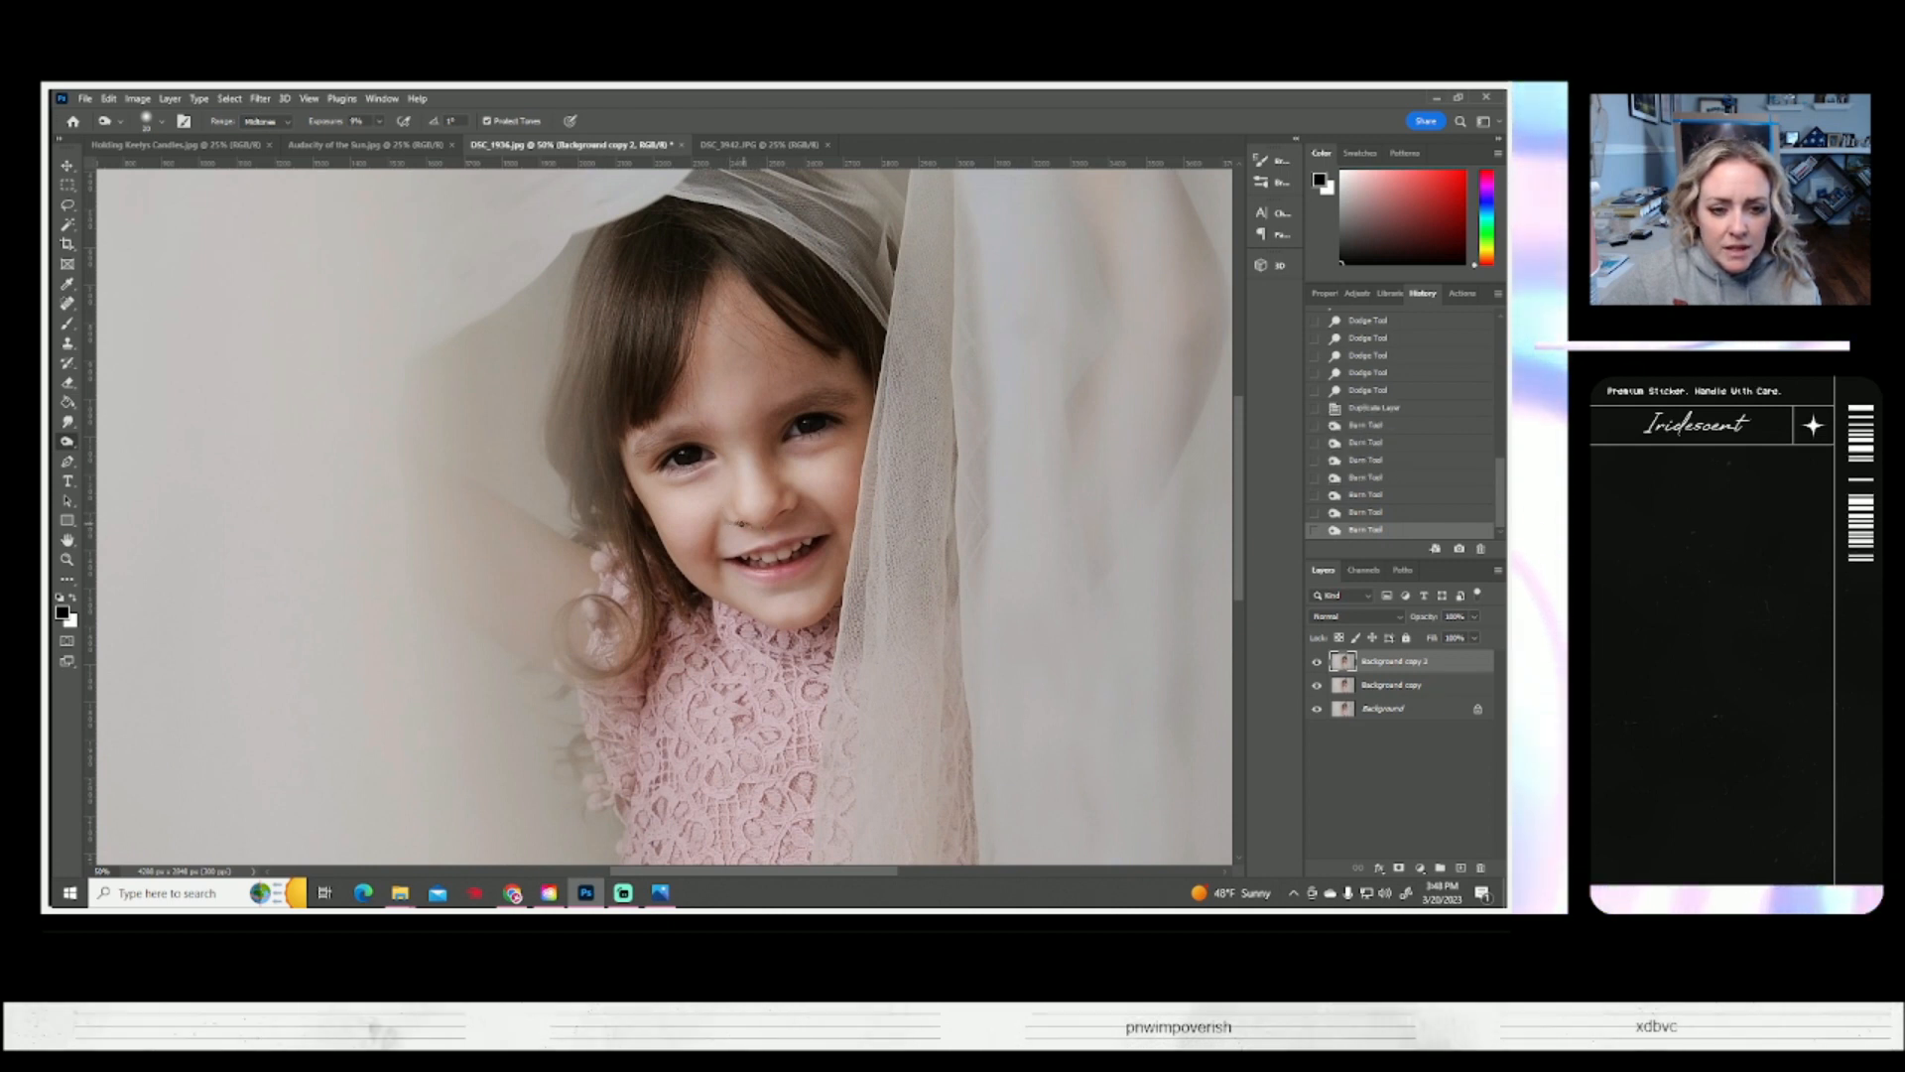
{"action": "left_click", "coordinate": [743, 521]}
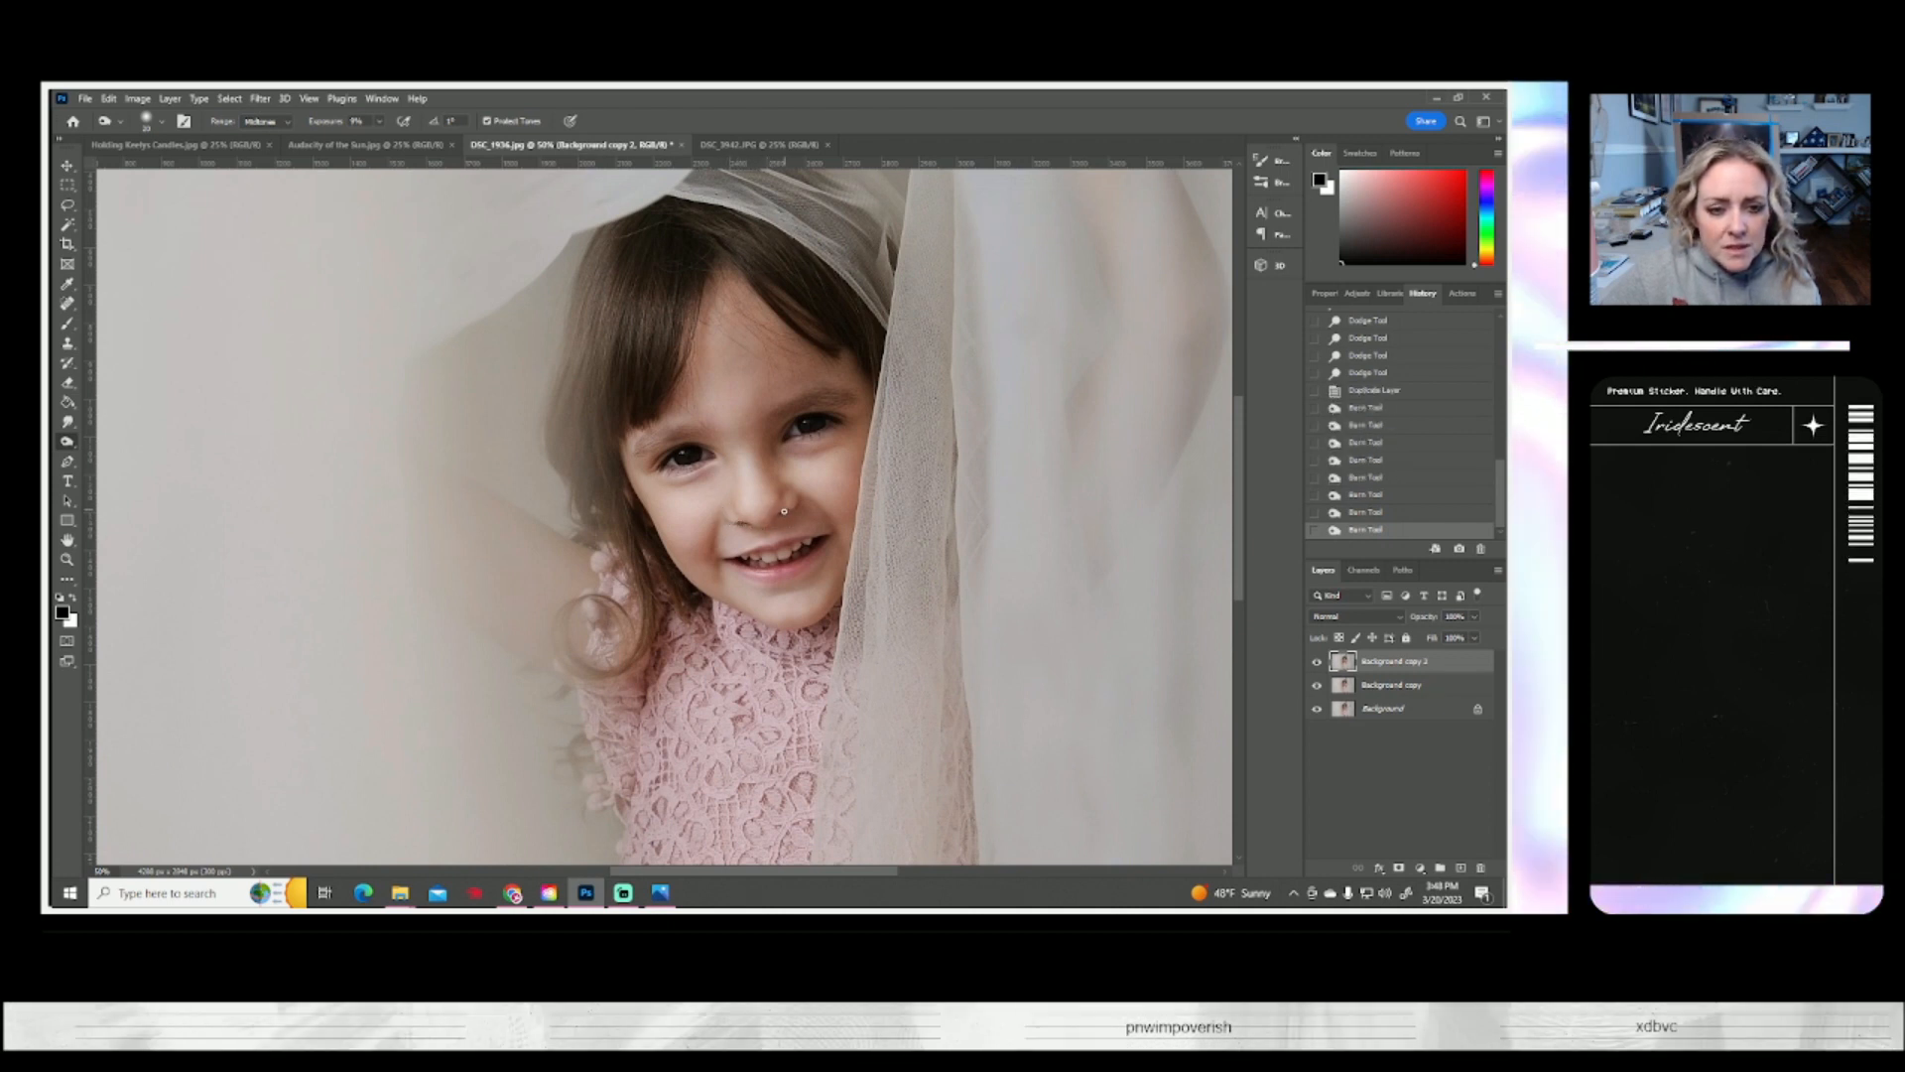
Burn the shadow on the veil side of the girl's nose, from the nostril up towards the bridge
{"action": "left_click", "coordinate": [776, 520]}
{"action": "left_click_drag", "start_coordinate": [779, 514], "coordinate": [799, 500]}
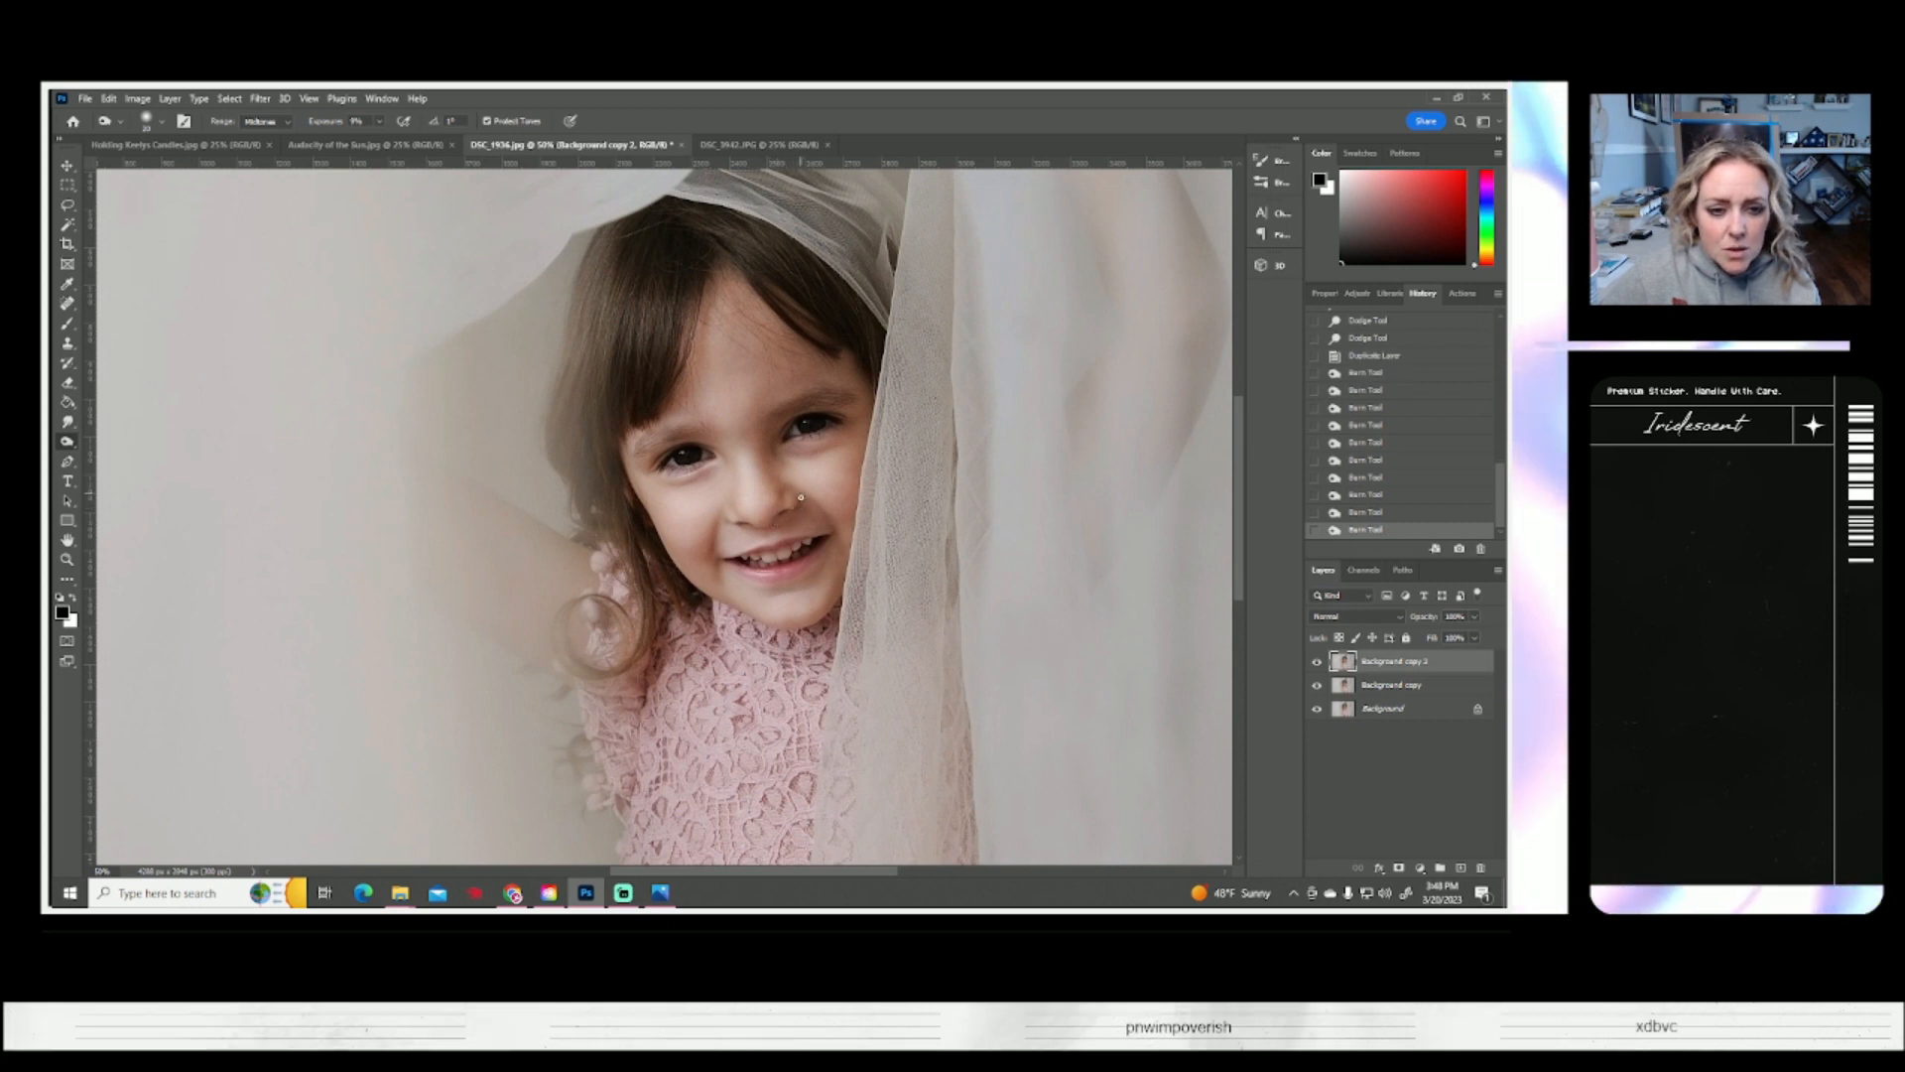
{"action": "left_click", "coordinate": [800, 495]}
{"action": "left_click", "coordinate": [787, 507]}
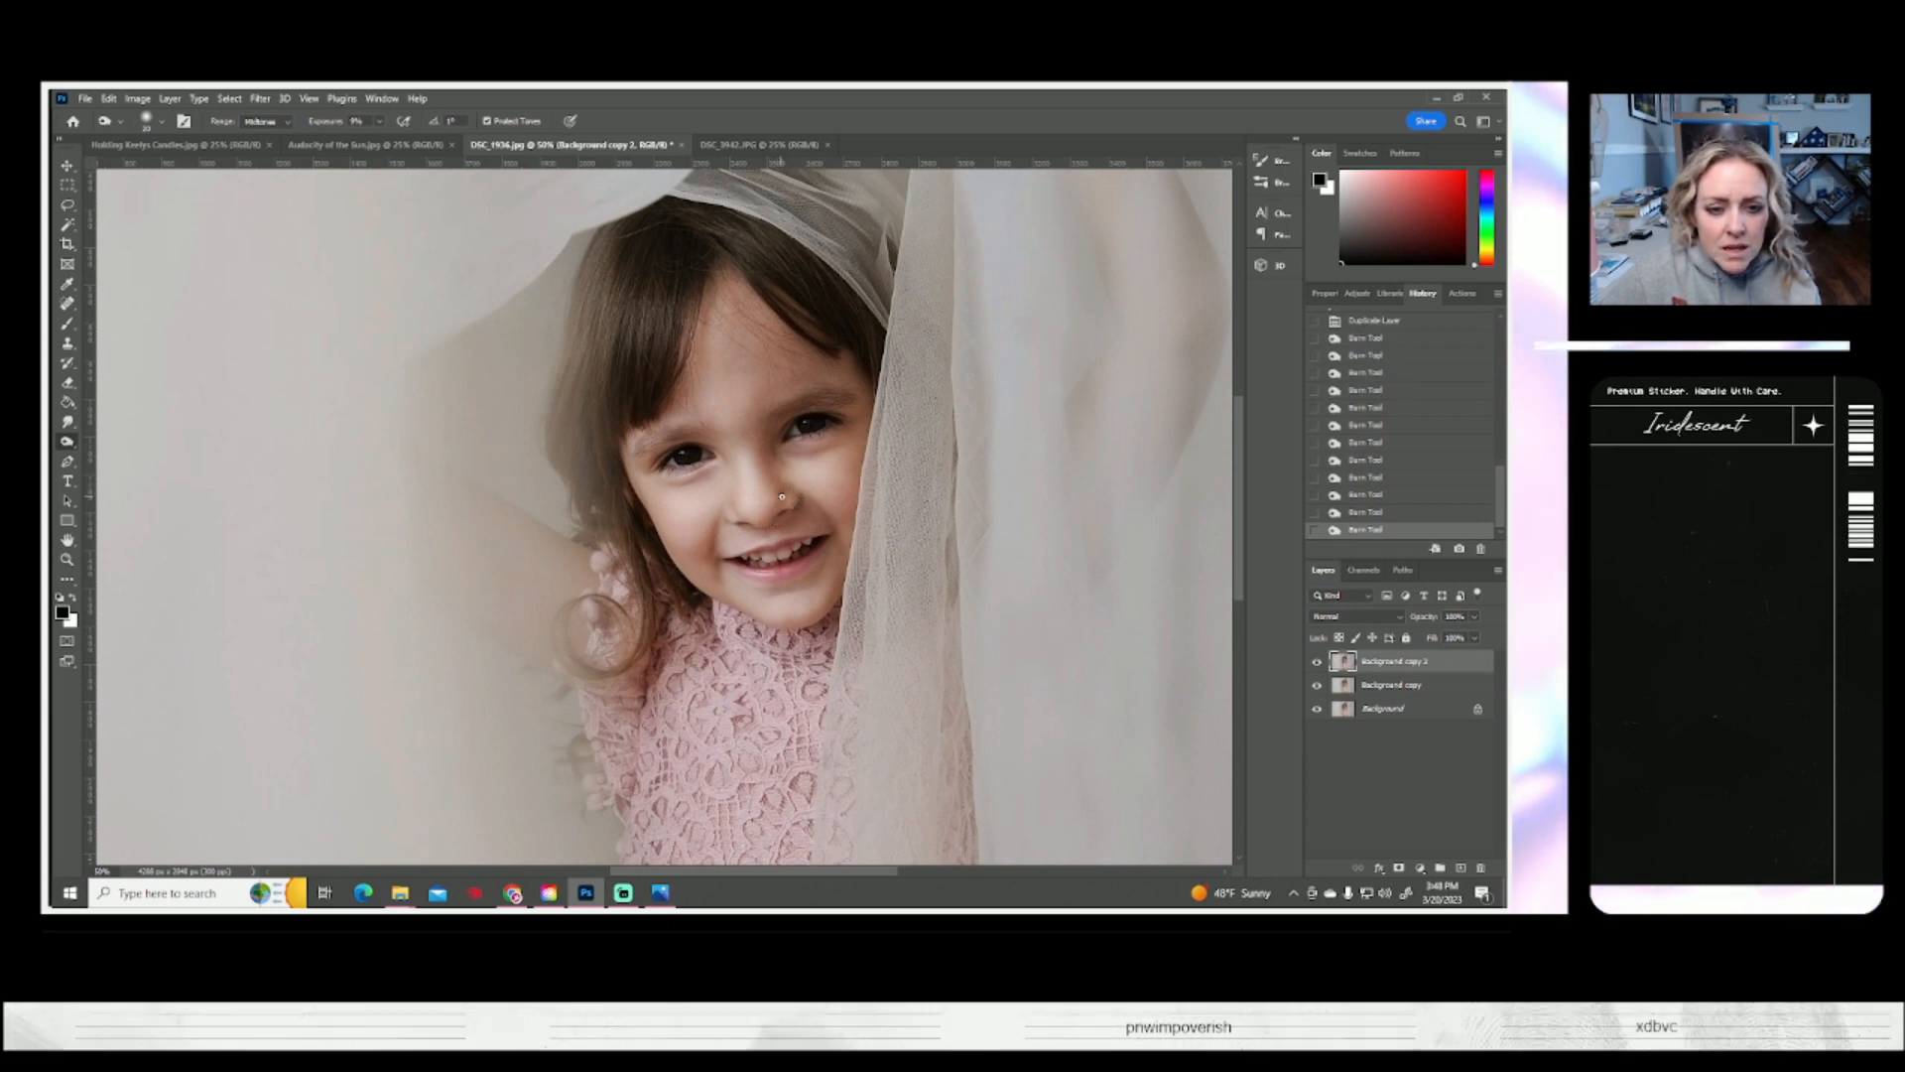
{"action": "left_click_drag", "start_coordinate": [781, 496], "coordinate": [786, 479]}
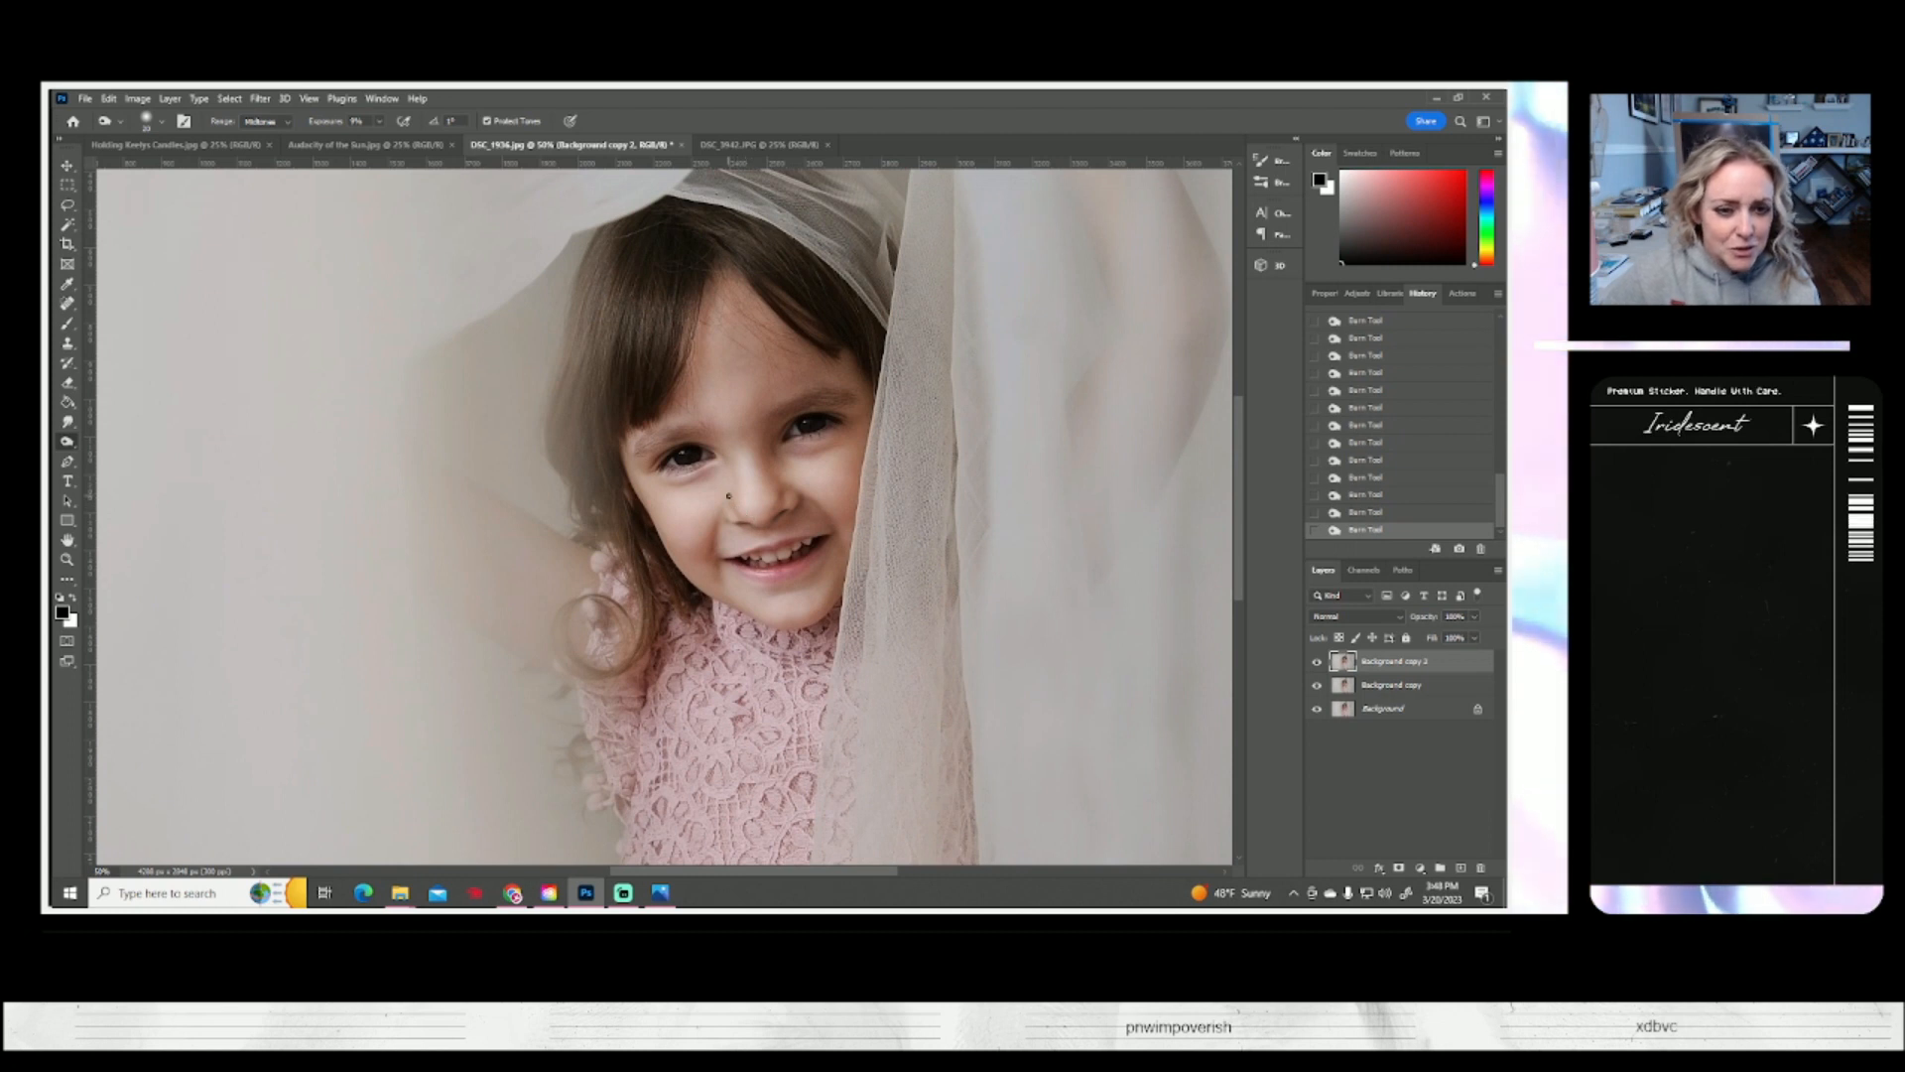
Enlarge the Burn brush and darken the edge of the girl's cheek and jaw beside the veil, undoing the stray stroke
{"action": "scroll", "coordinate": [635, 526], "scroll_direction": "down", "scroll_amount": 1}
{"action": "left_click", "coordinate": [162, 122]}
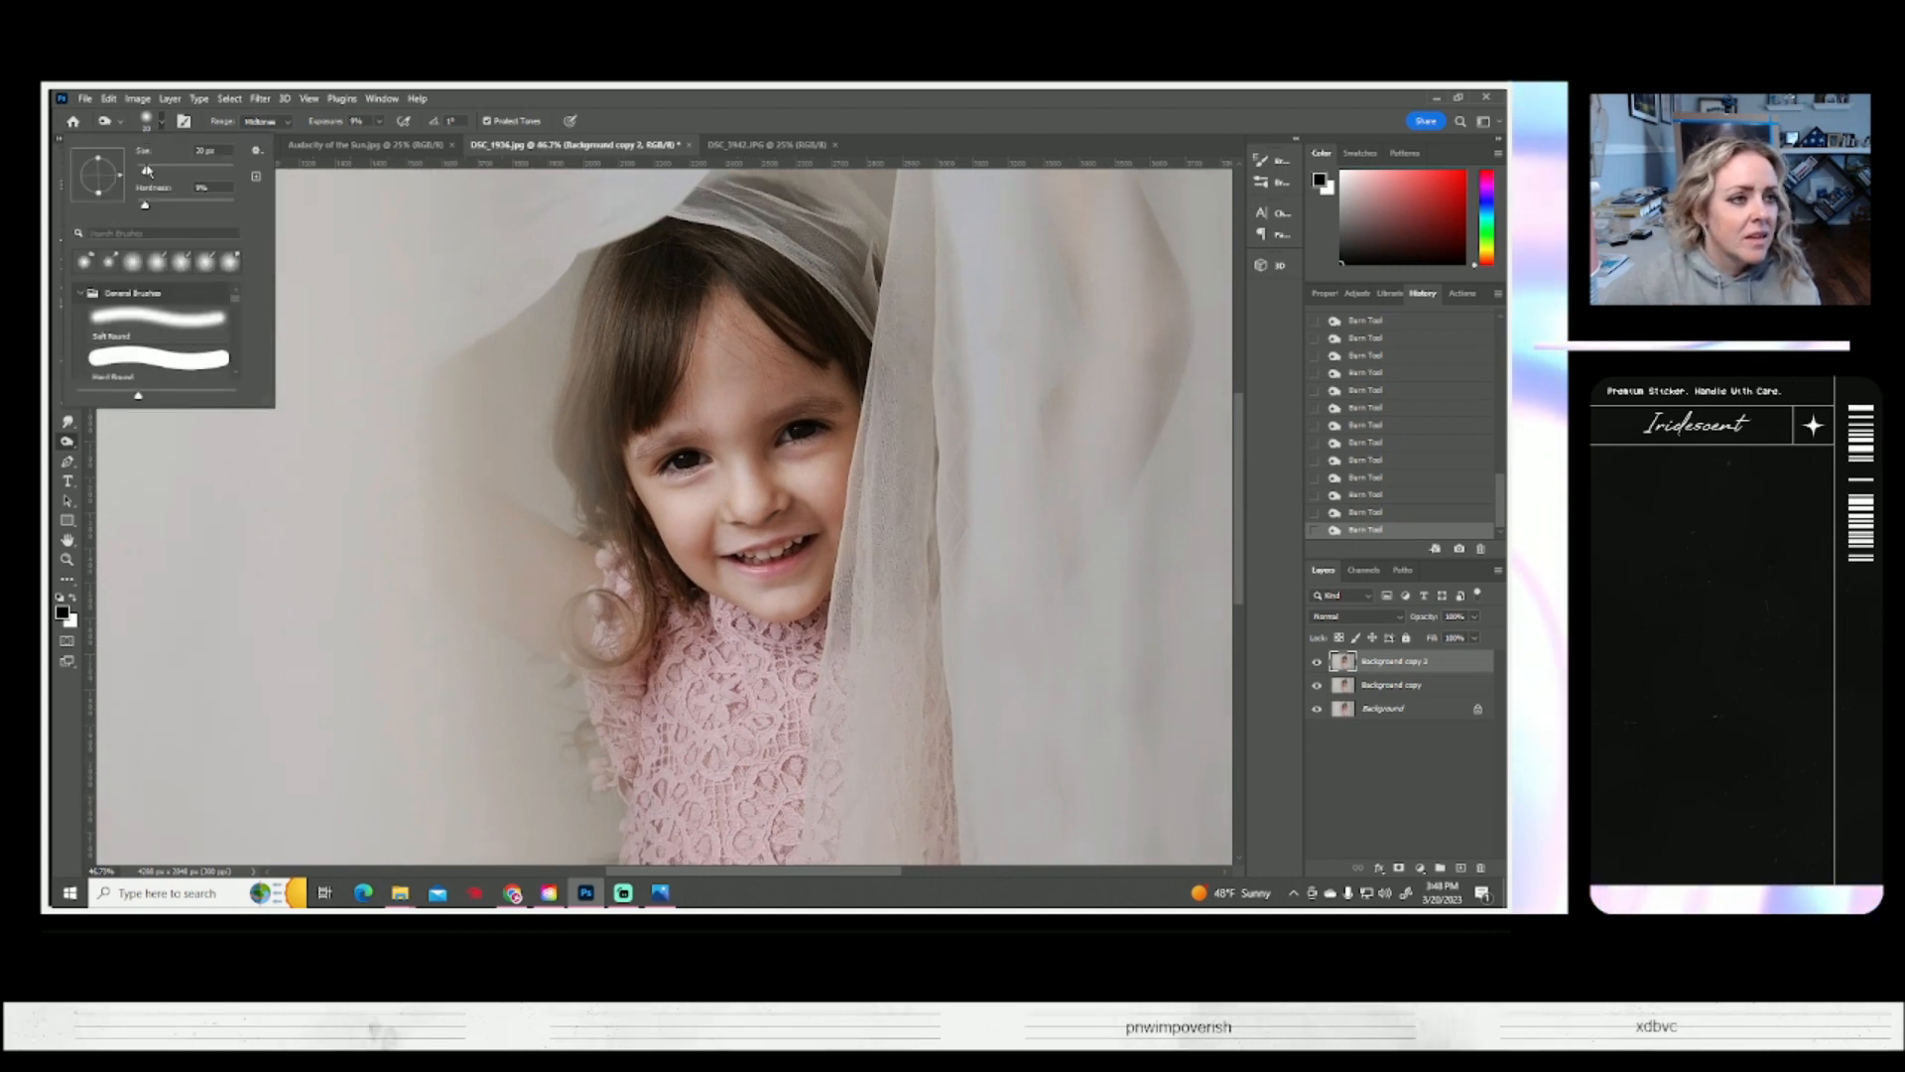
{"action": "left_click_drag", "start_coordinate": [146, 169], "coordinate": [150, 172]}
{"action": "left_click", "coordinate": [742, 520]}
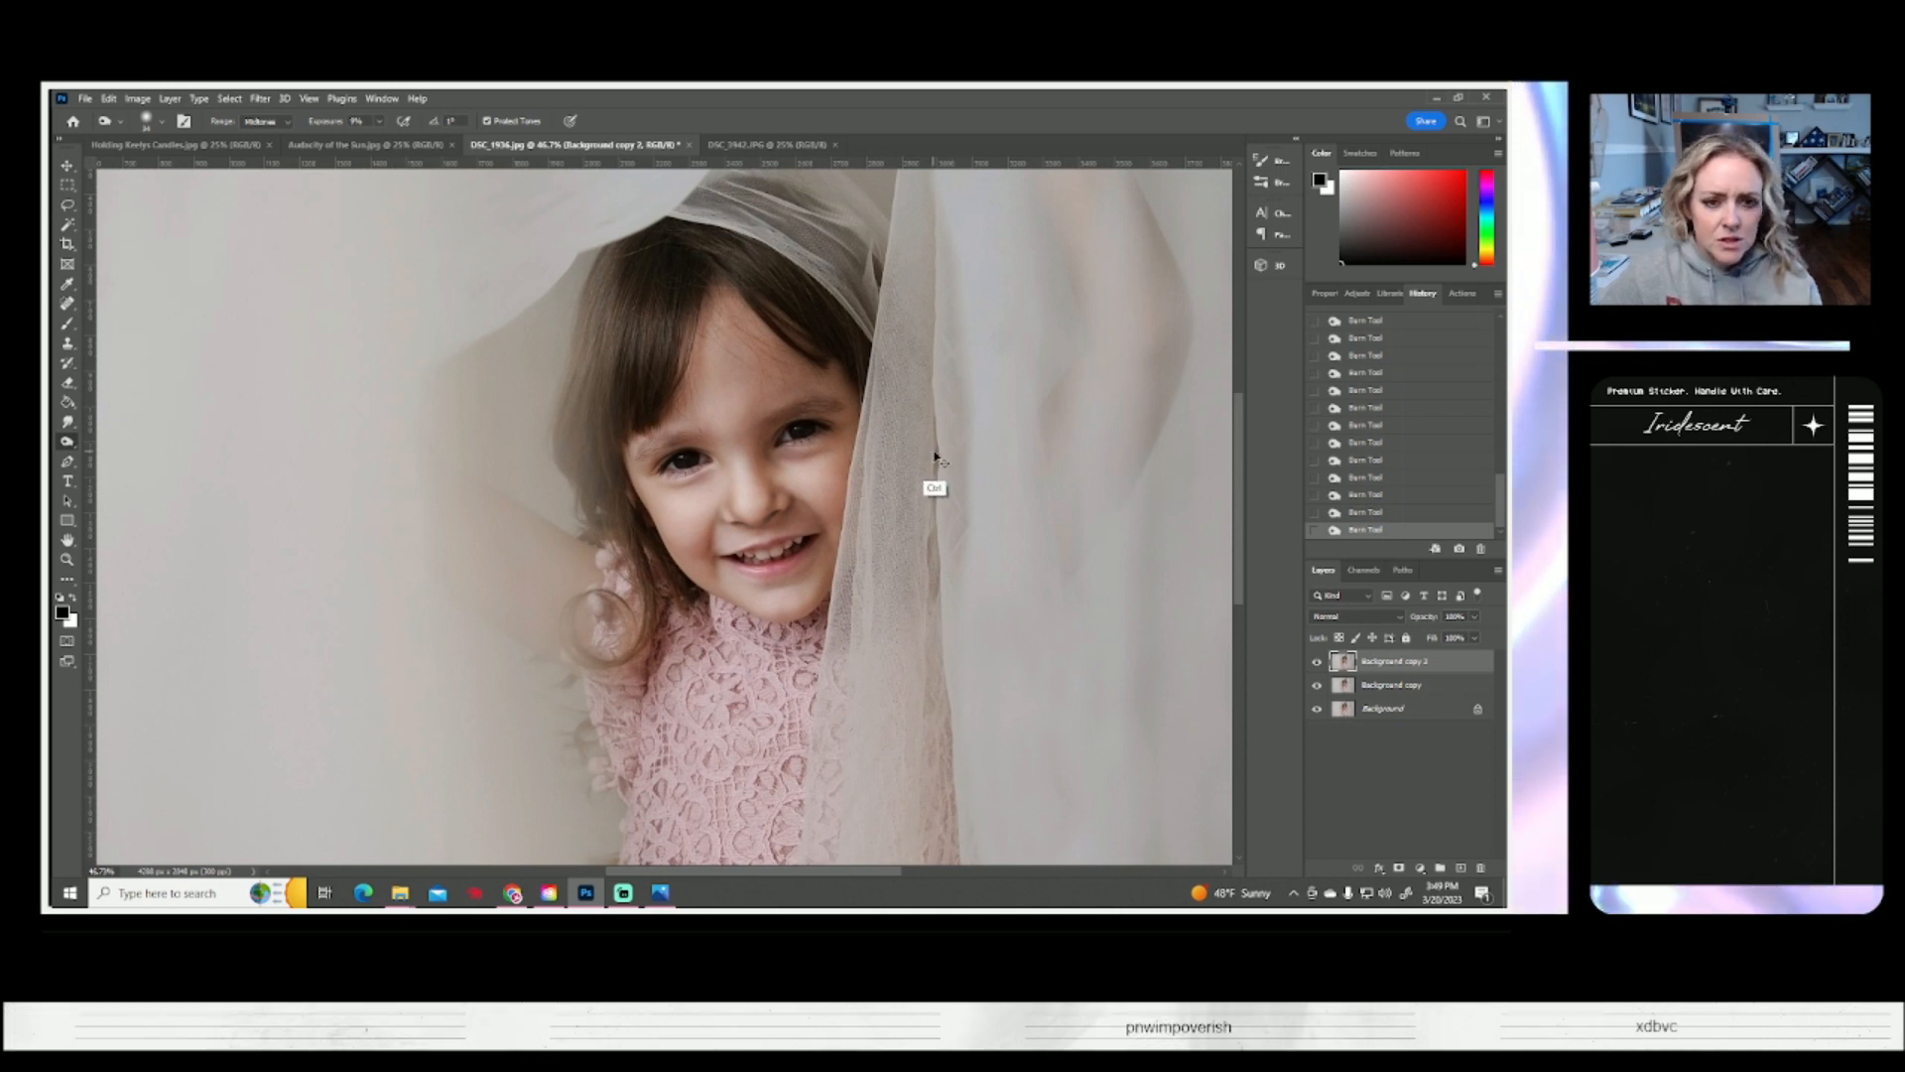
{"action": "key", "text": "ctrl+z"}
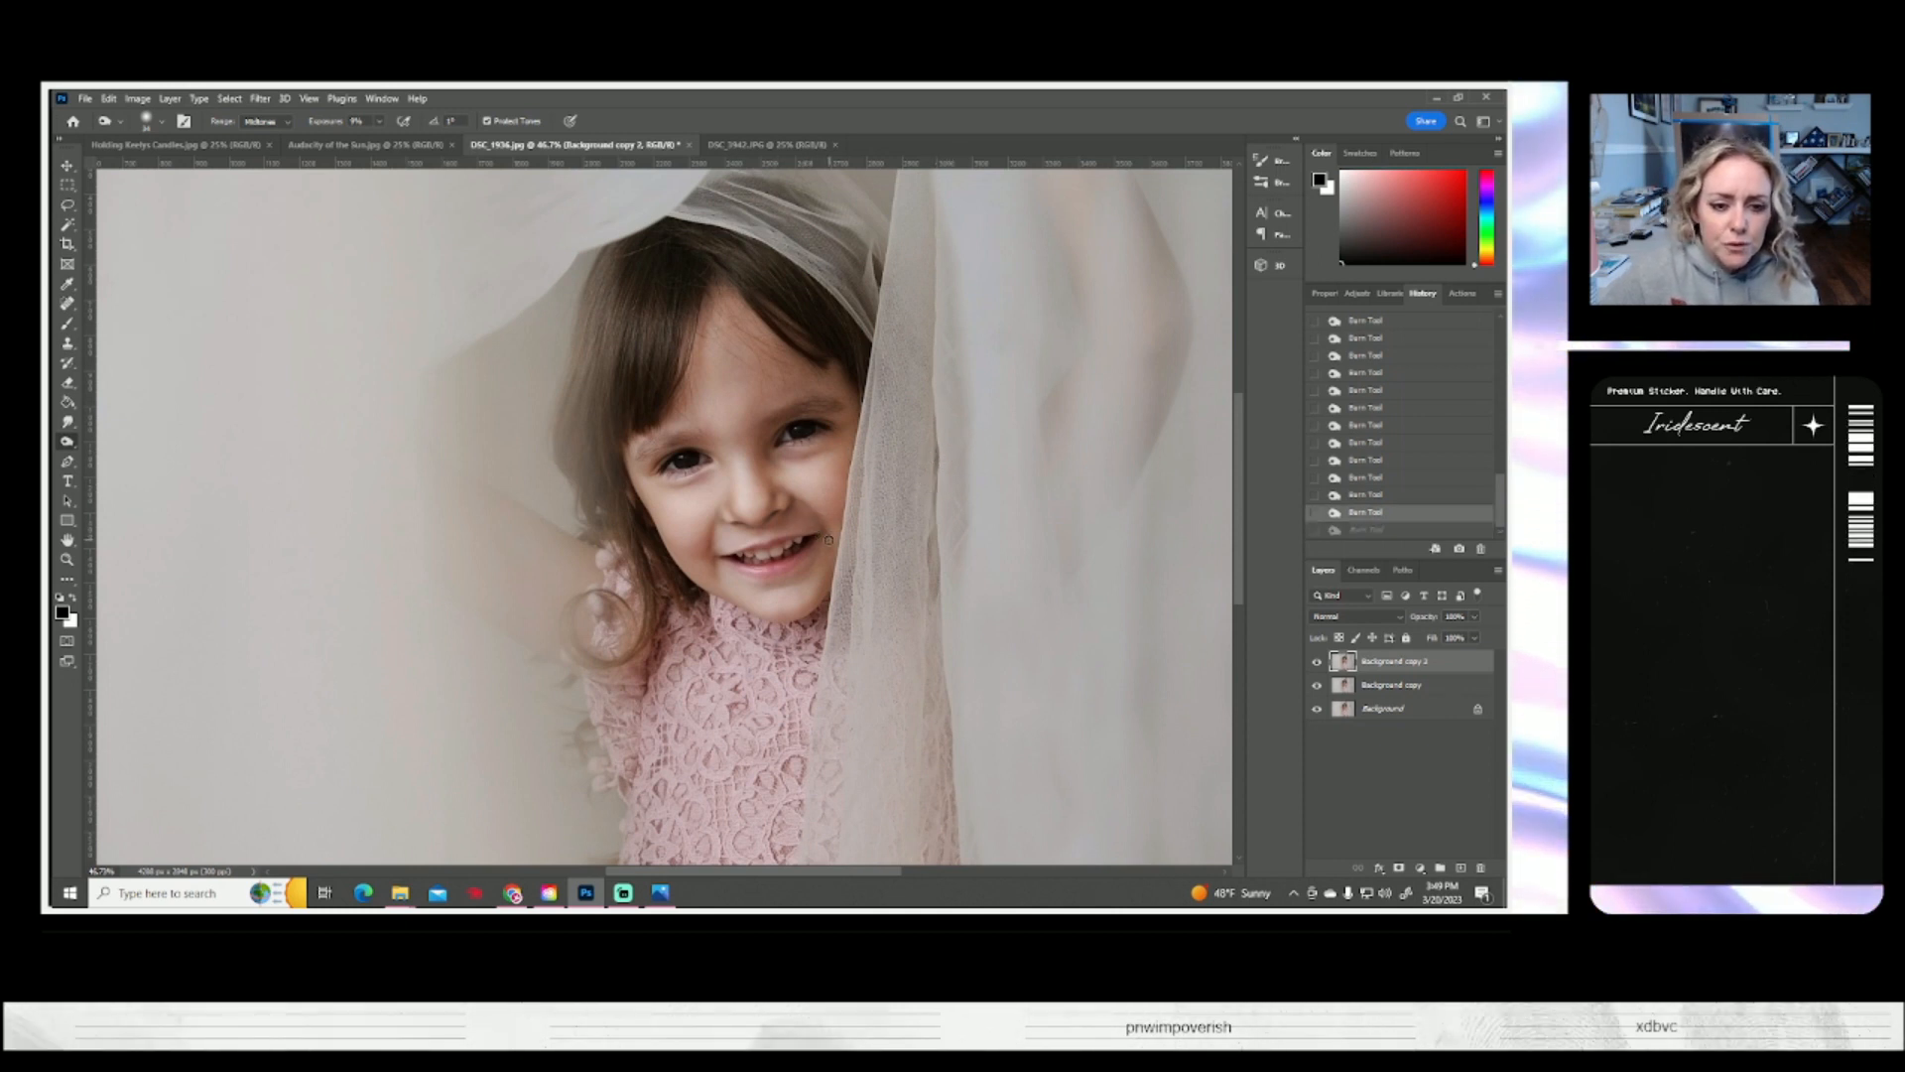
{"action": "left_click_drag", "start_coordinate": [830, 537], "coordinate": [820, 560]}
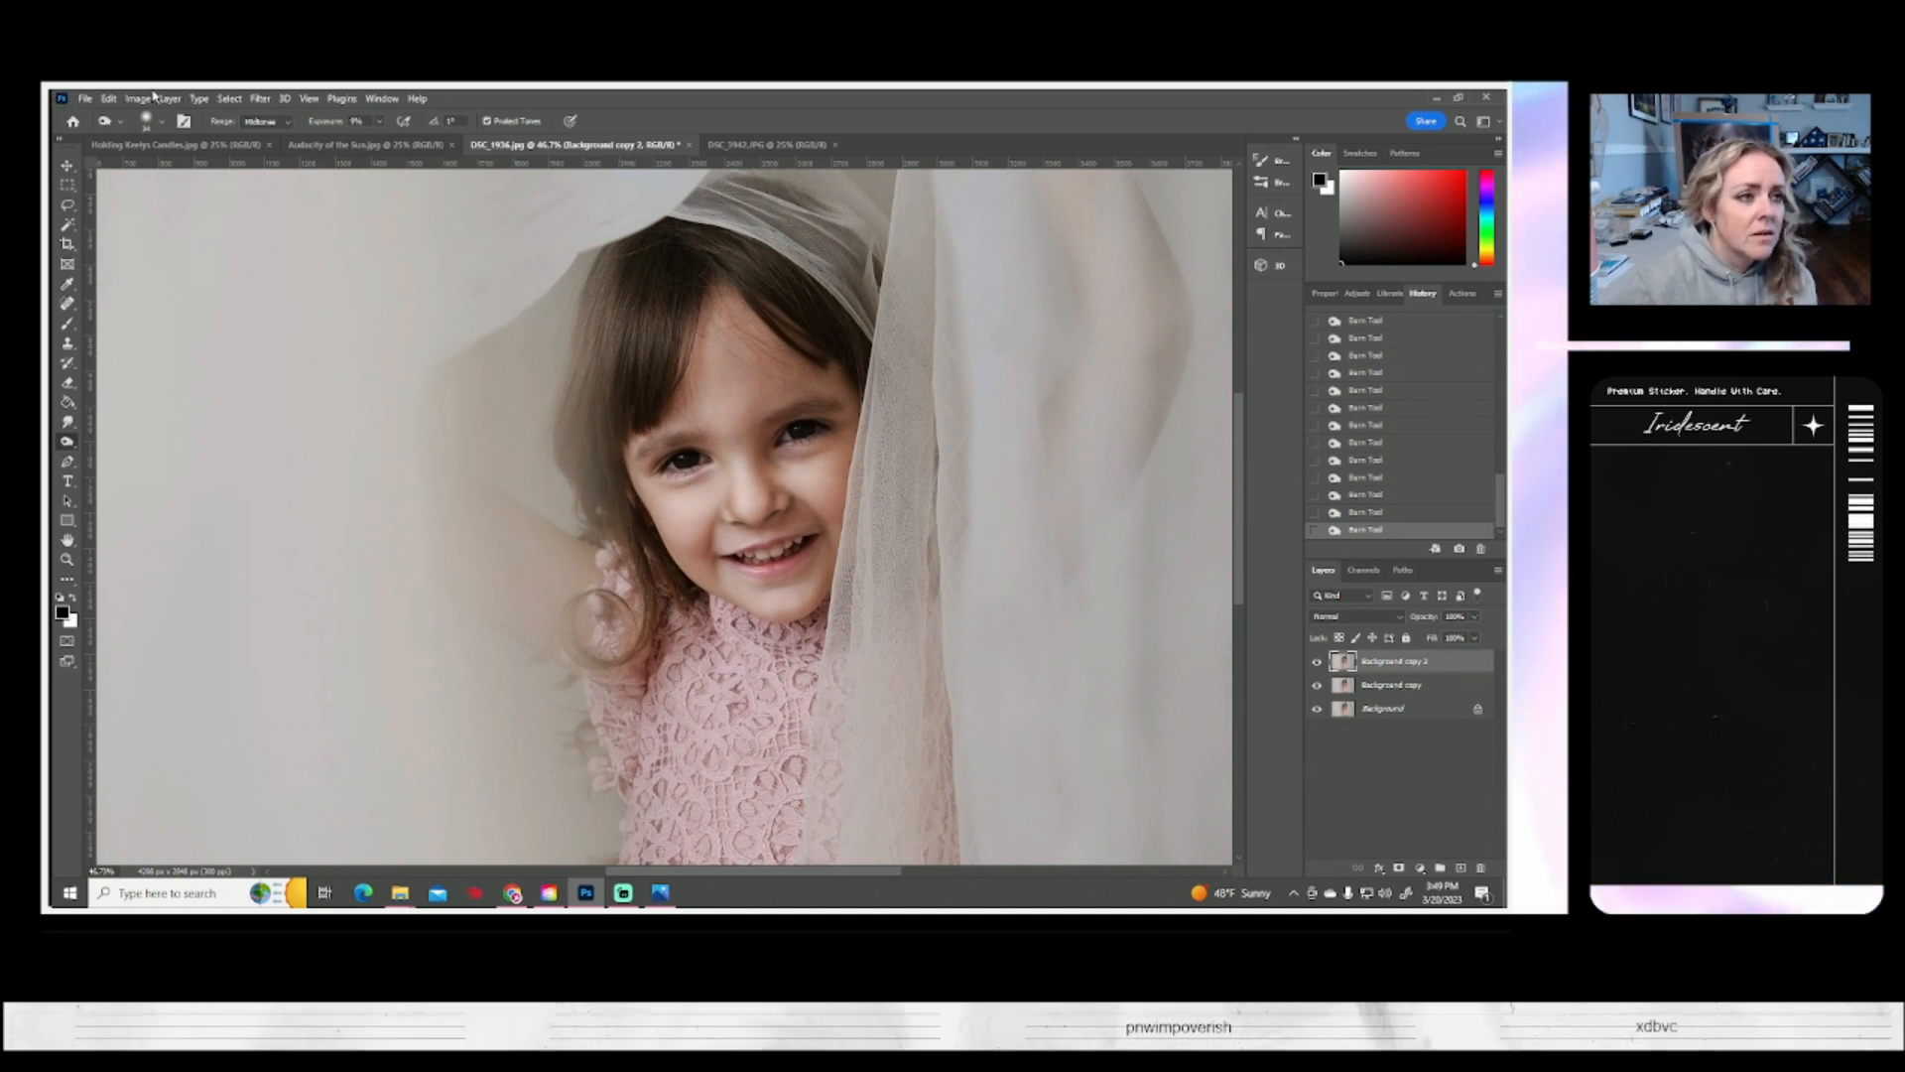
{"action": "left_click", "coordinate": [161, 121]}
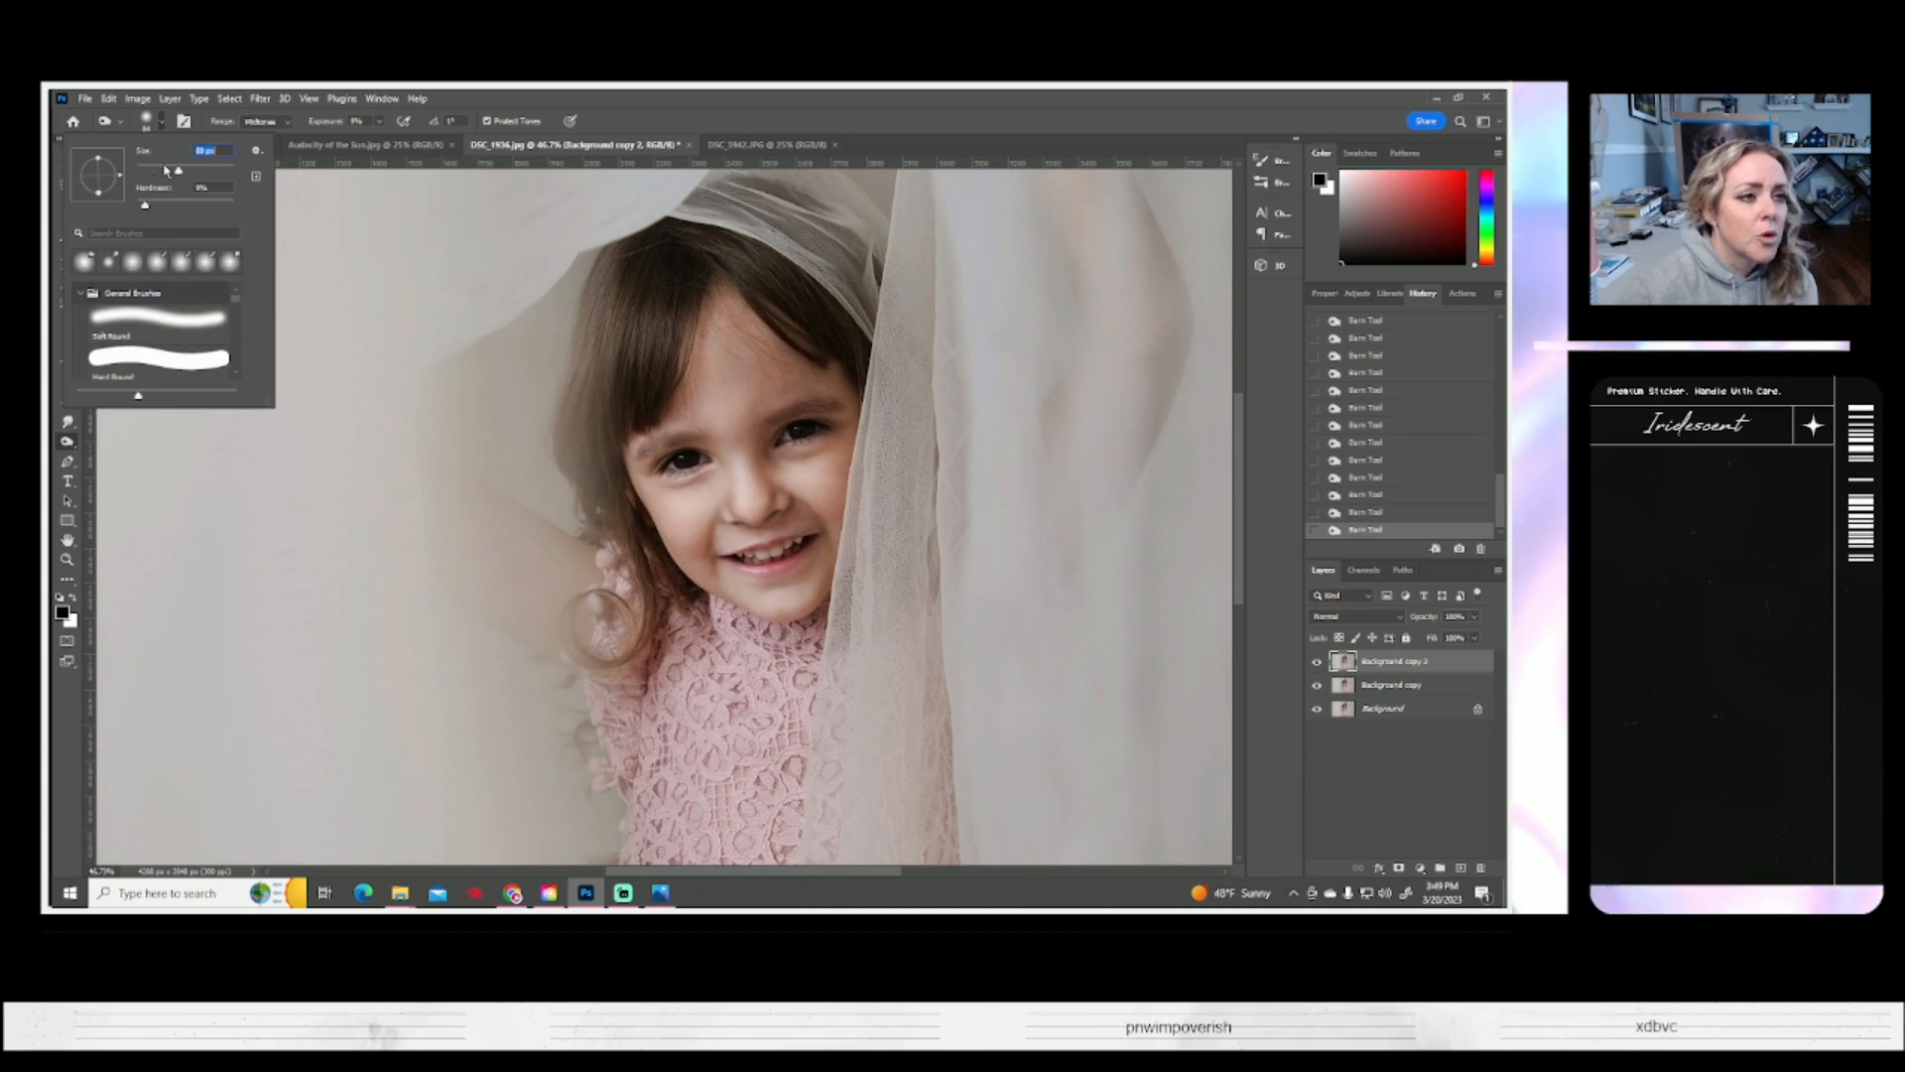
{"action": "left_click", "coordinate": [767, 450]}
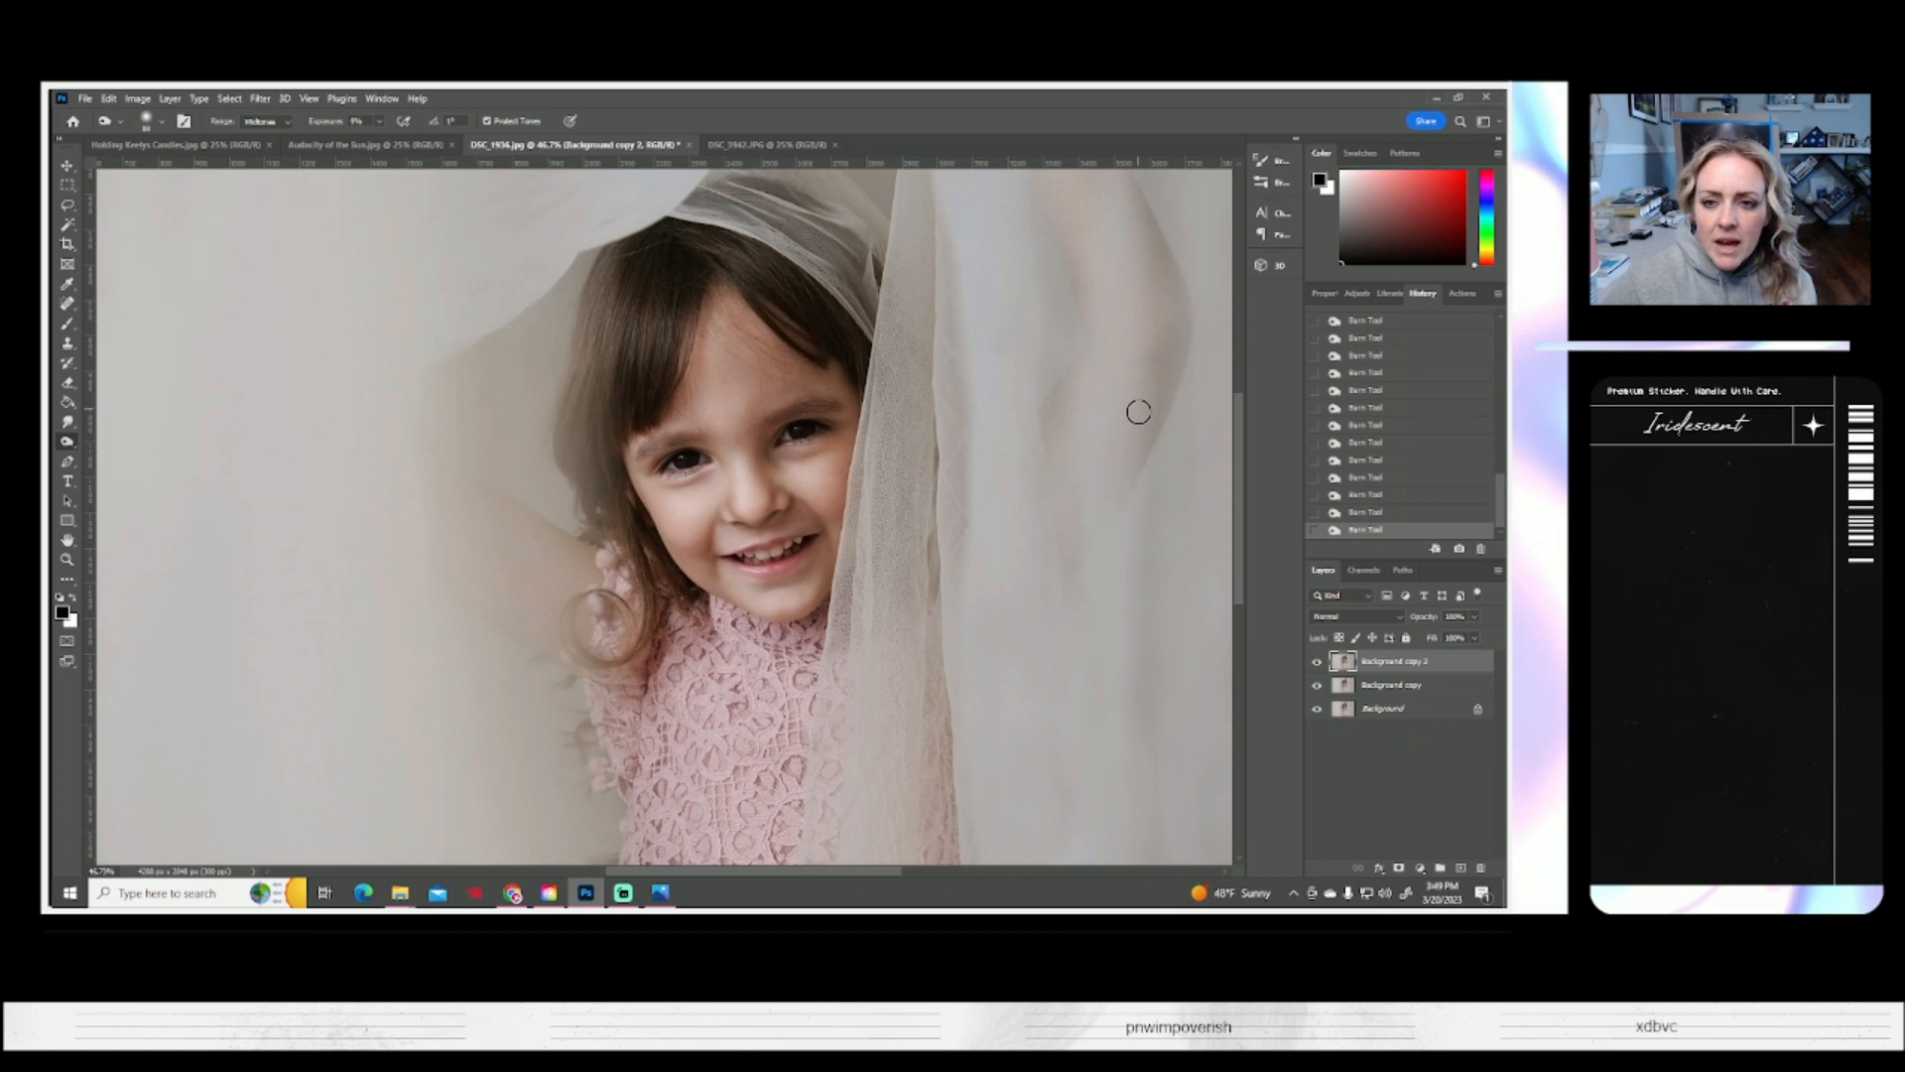
Switch to the Dodge tool, adjust its brush size, and lighten the girl's forehead, cheek and eye area
{"action": "left_click_drag", "start_coordinate": [1045, 479], "coordinate": [794, 557]}
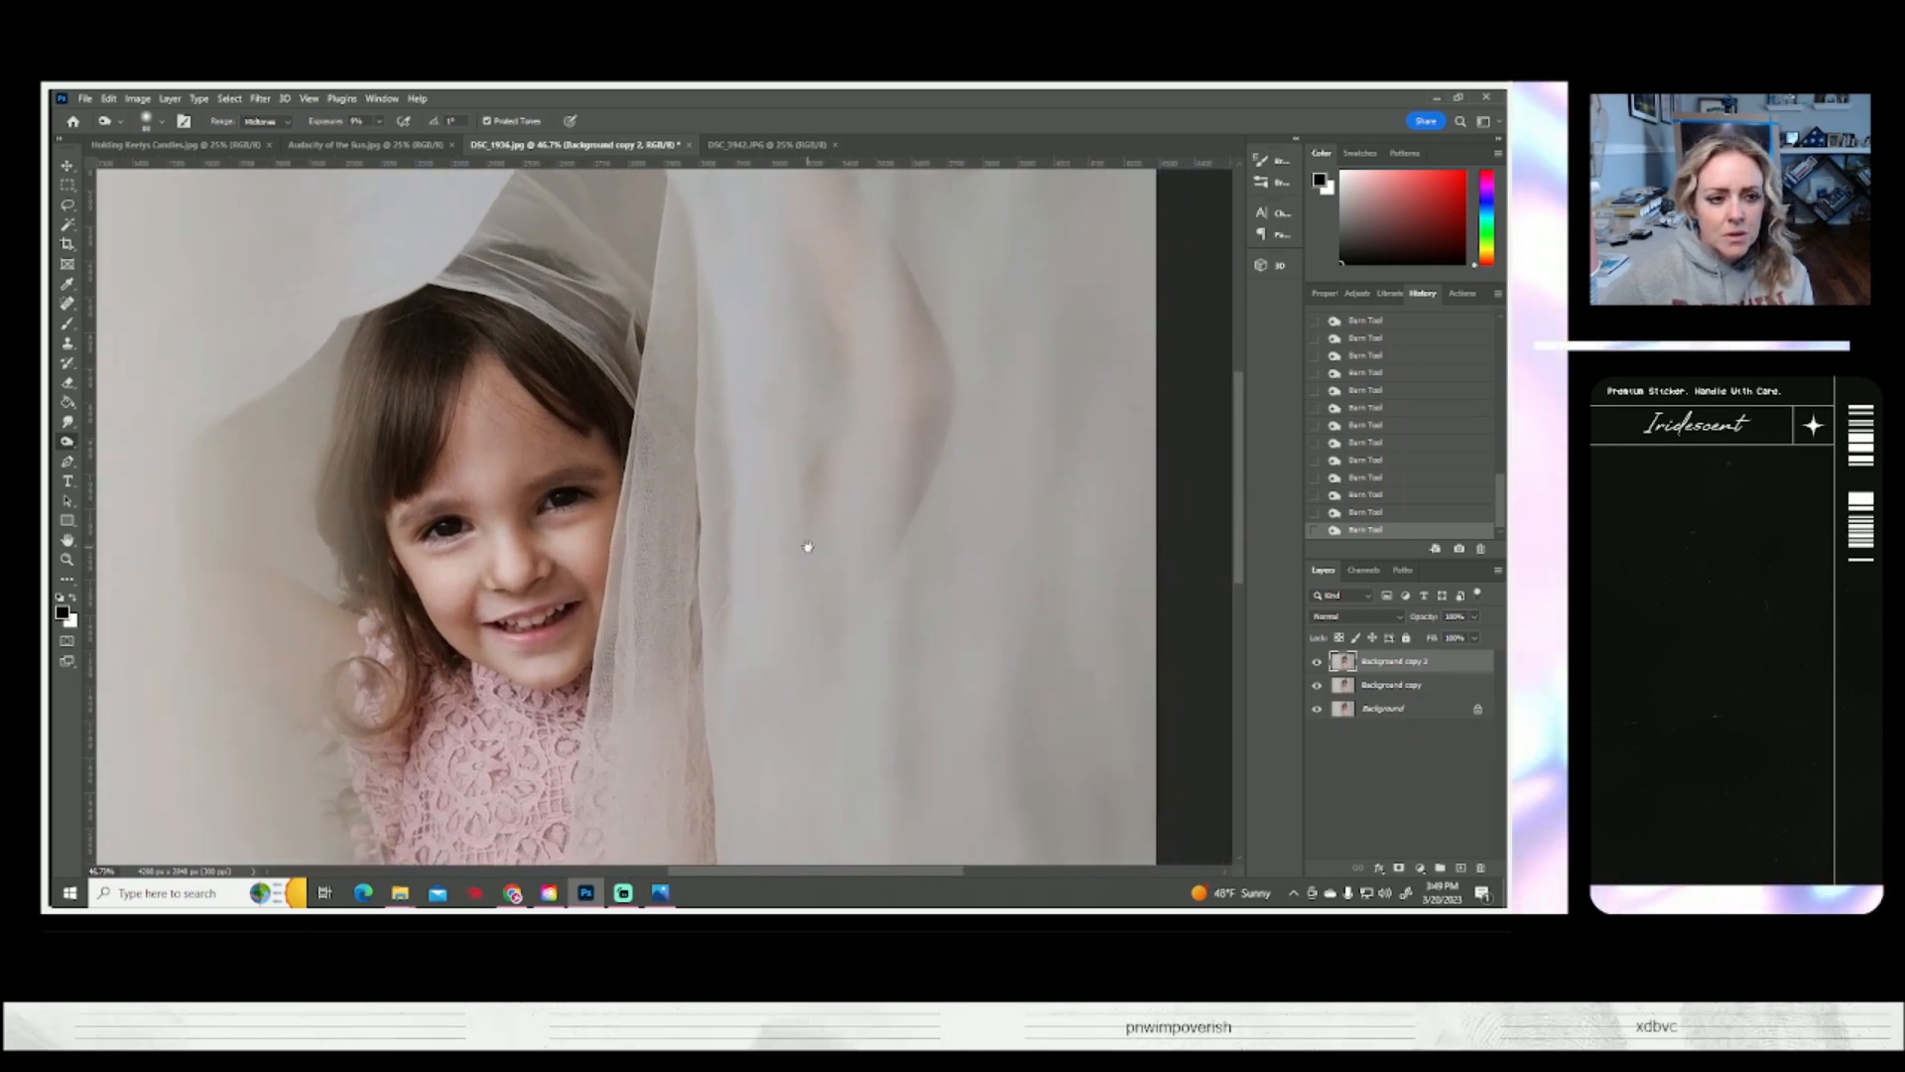
{"action": "right_click", "coordinate": [68, 441]}
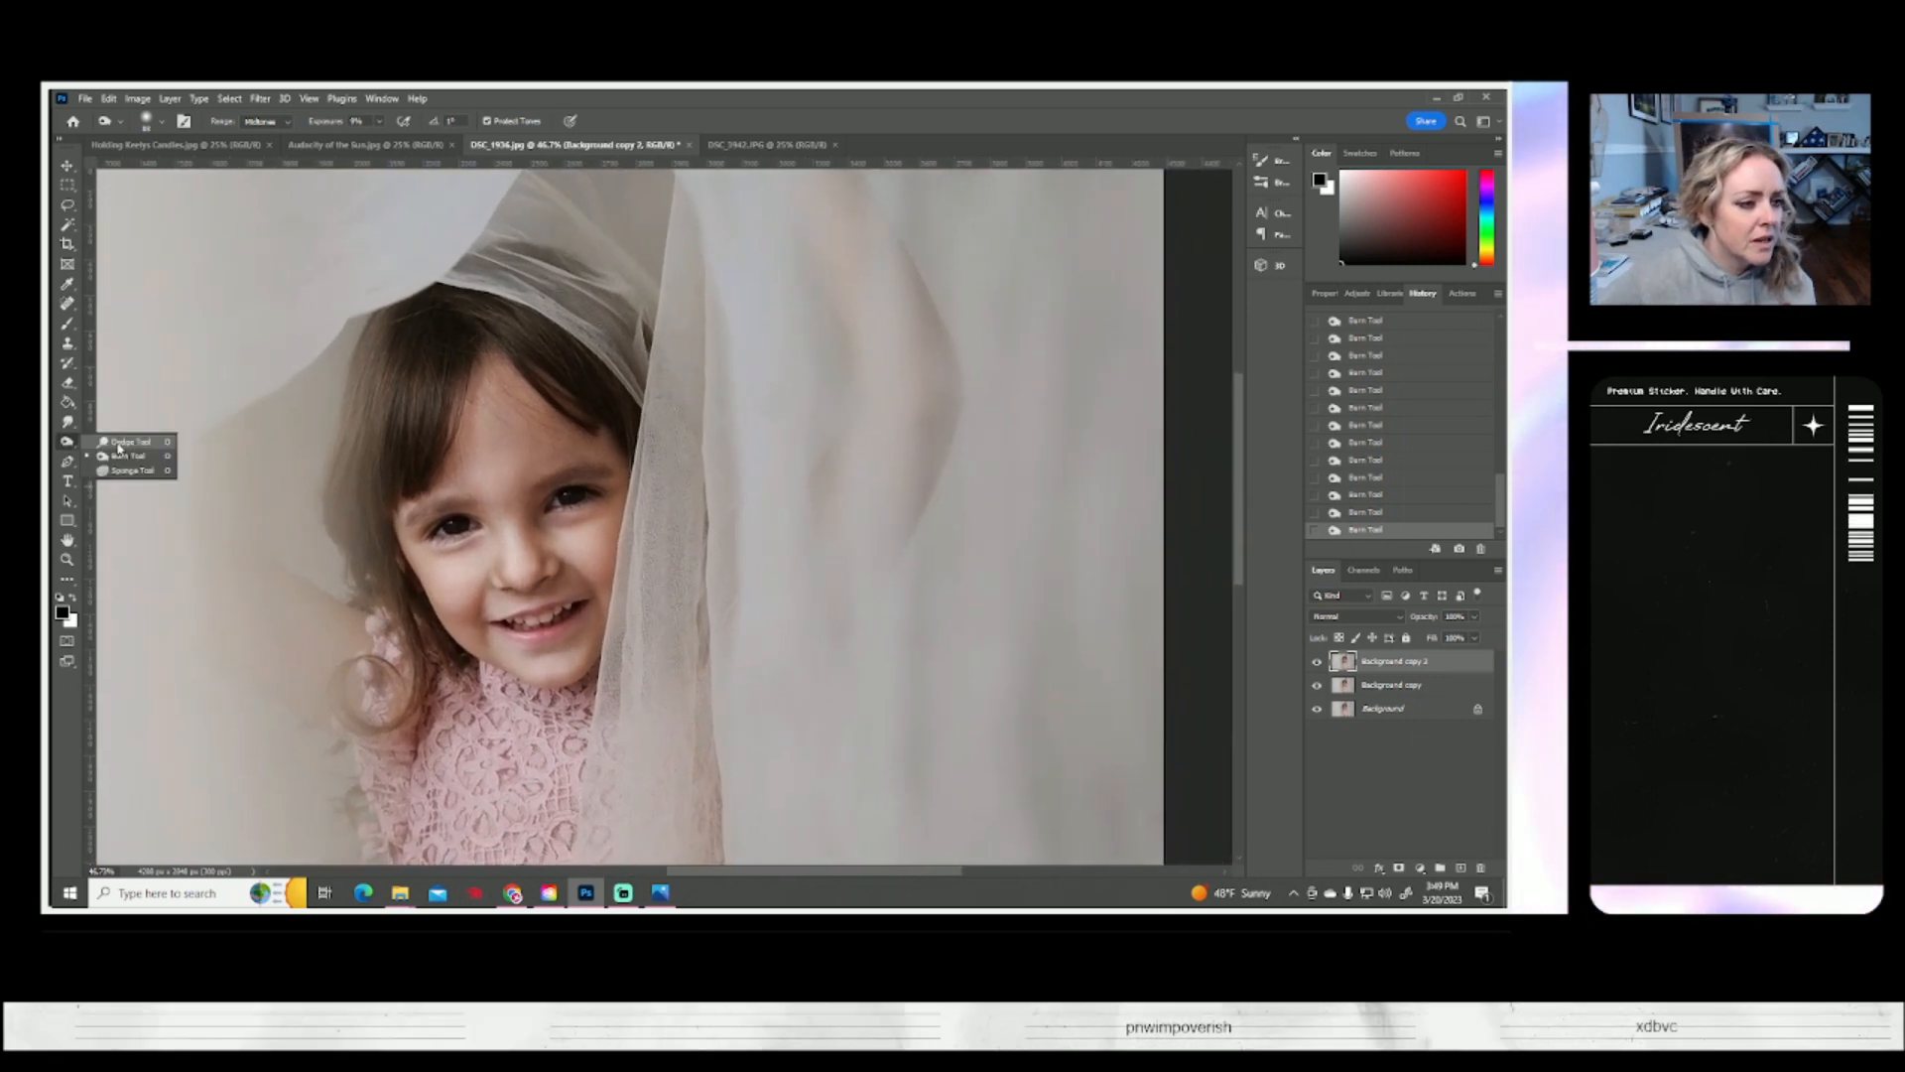
{"action": "left_click", "coordinate": [119, 440]}
{"action": "right_click", "coordinate": [54, 109]}
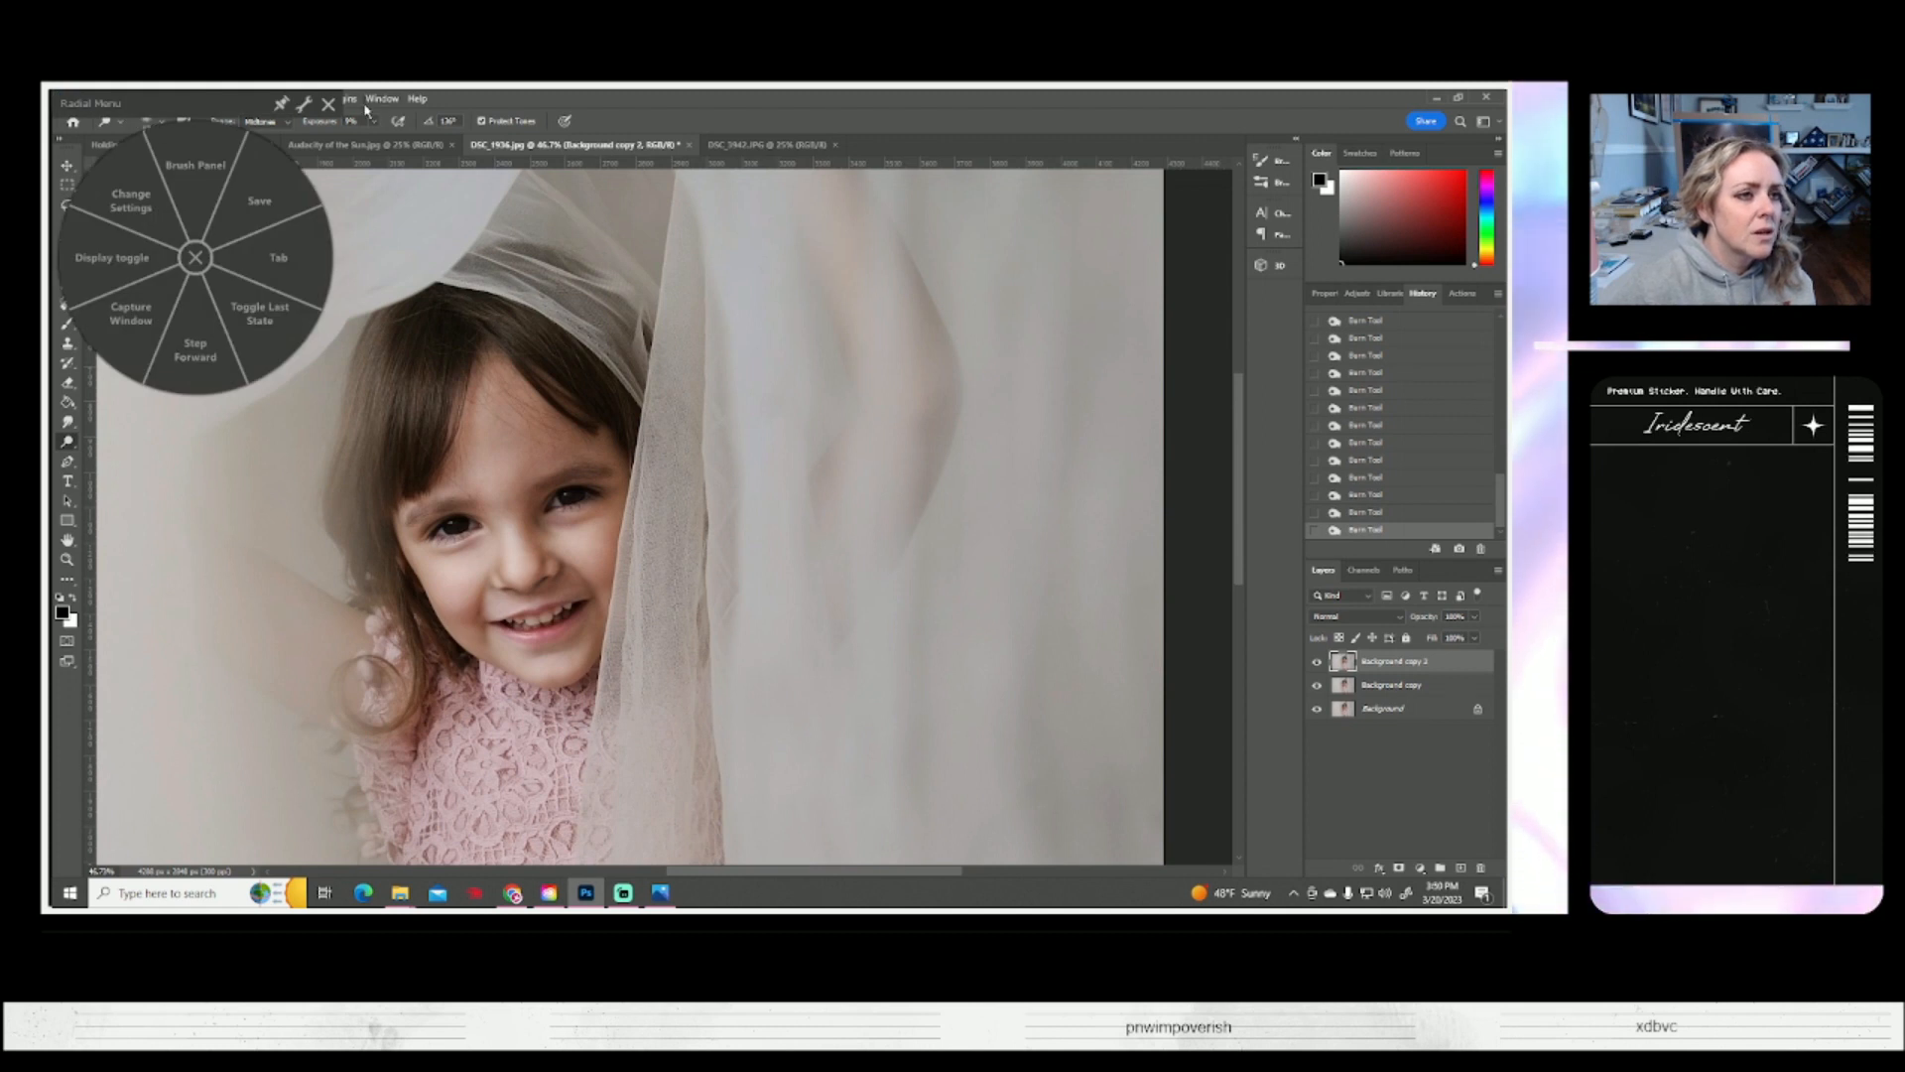
{"action": "left_click", "coordinate": [148, 121]}
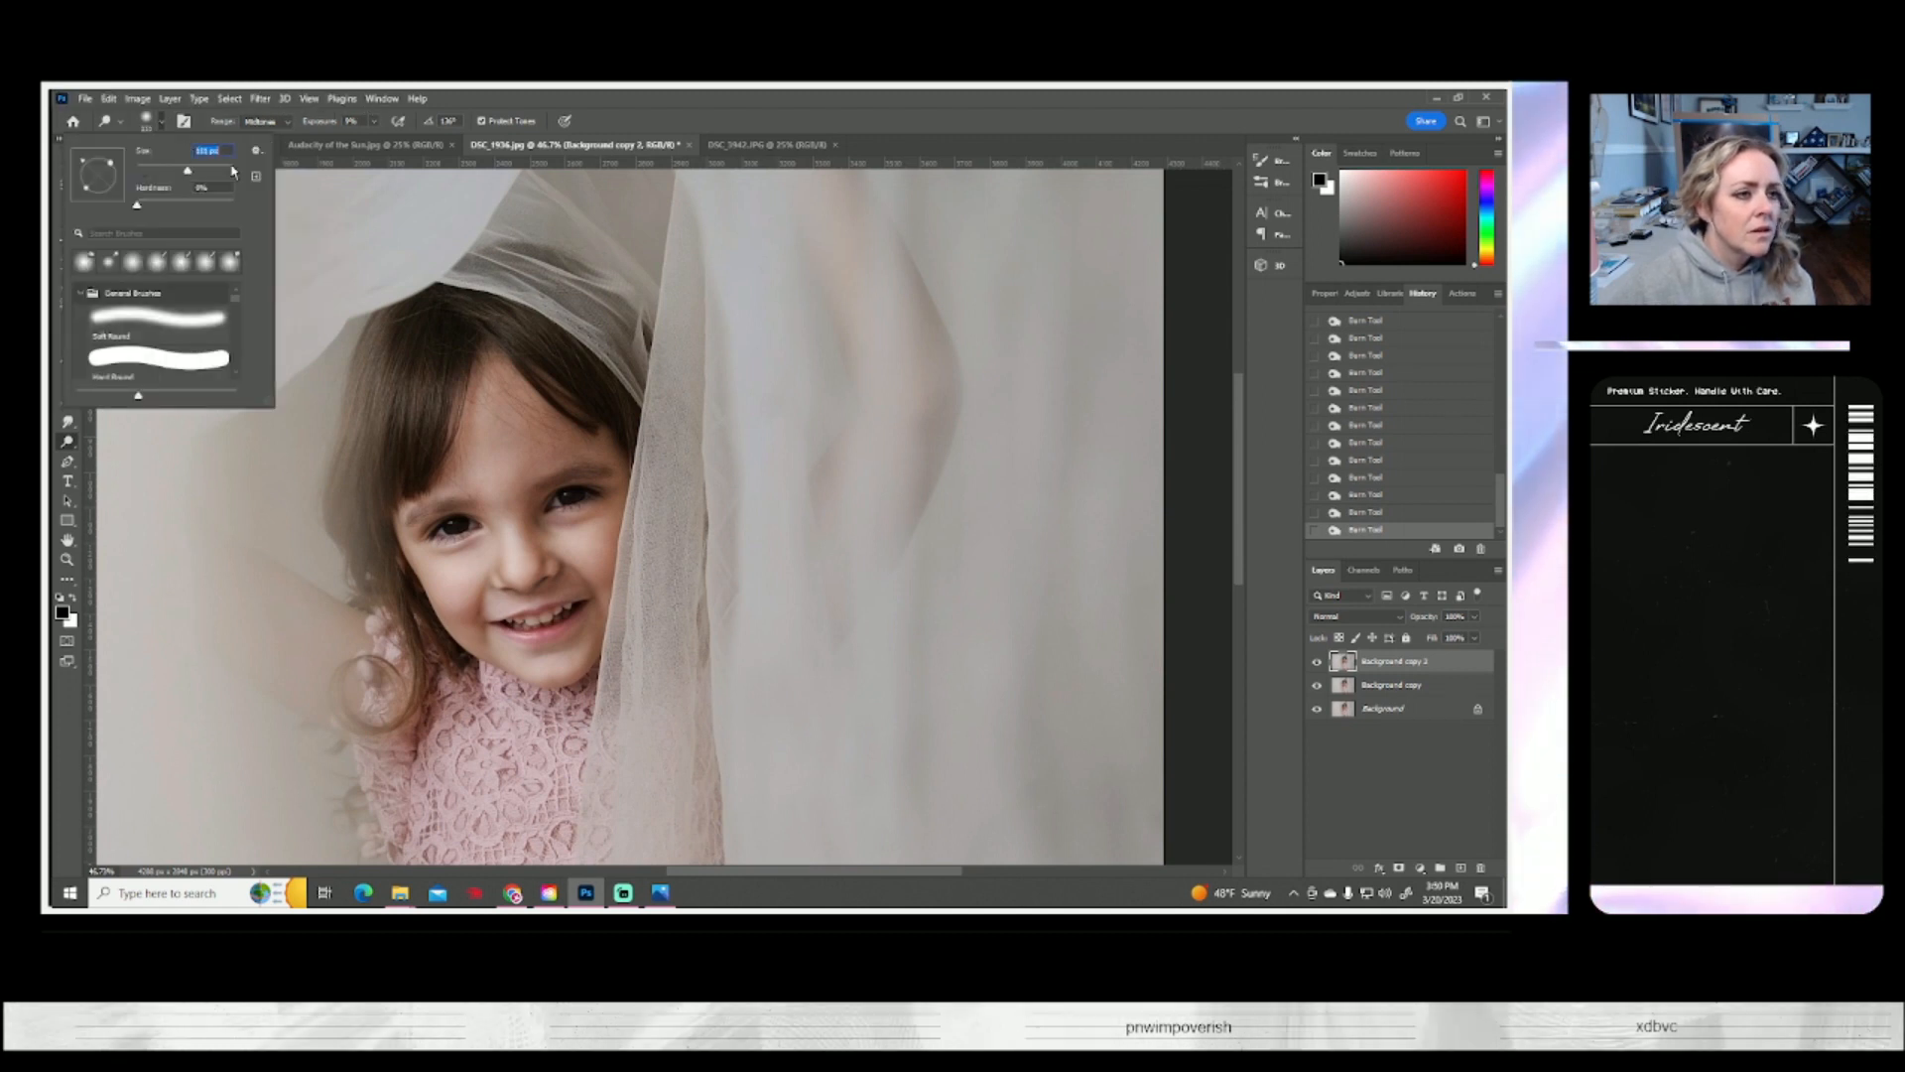
{"action": "mouse_move", "coordinate": [490, 478]}
{"action": "left_mouse_down"}
{"action": "mouse_move", "coordinate": [490, 455]}
{"action": "mouse_move", "coordinate": [466, 463]}
{"action": "left_mouse_up"}
{"action": "mouse_move", "coordinate": [498, 576]}
{"action": "left_mouse_down"}
{"action": "mouse_move", "coordinate": [449, 574]}
{"action": "mouse_move", "coordinate": [465, 543]}
{"action": "mouse_move", "coordinate": [447, 541]}
{"action": "left_mouse_up"}
{"action": "left_click", "coordinate": [565, 508]}
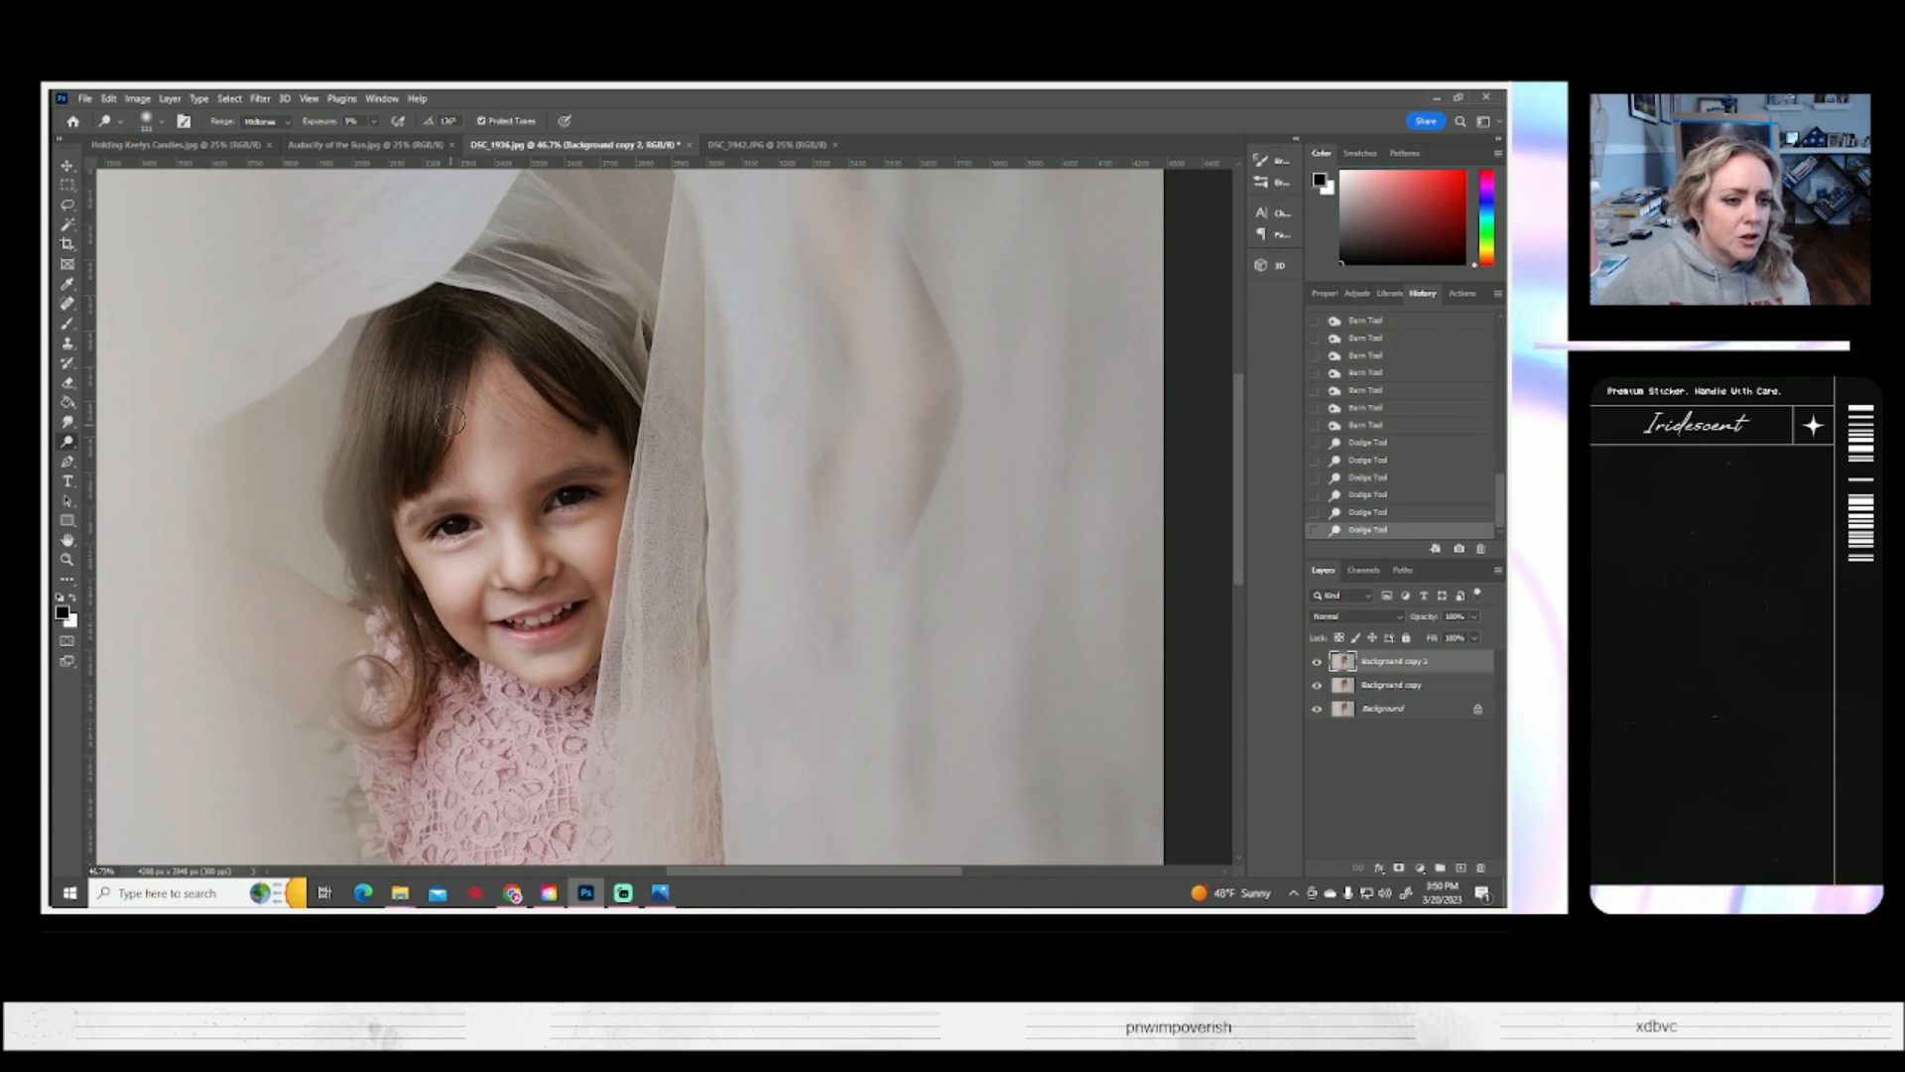
Dodge the highlights in the girl's hair, across the bangs and beneath the veil
{"action": "left_click_drag", "start_coordinate": [396, 414], "coordinate": [429, 388]}
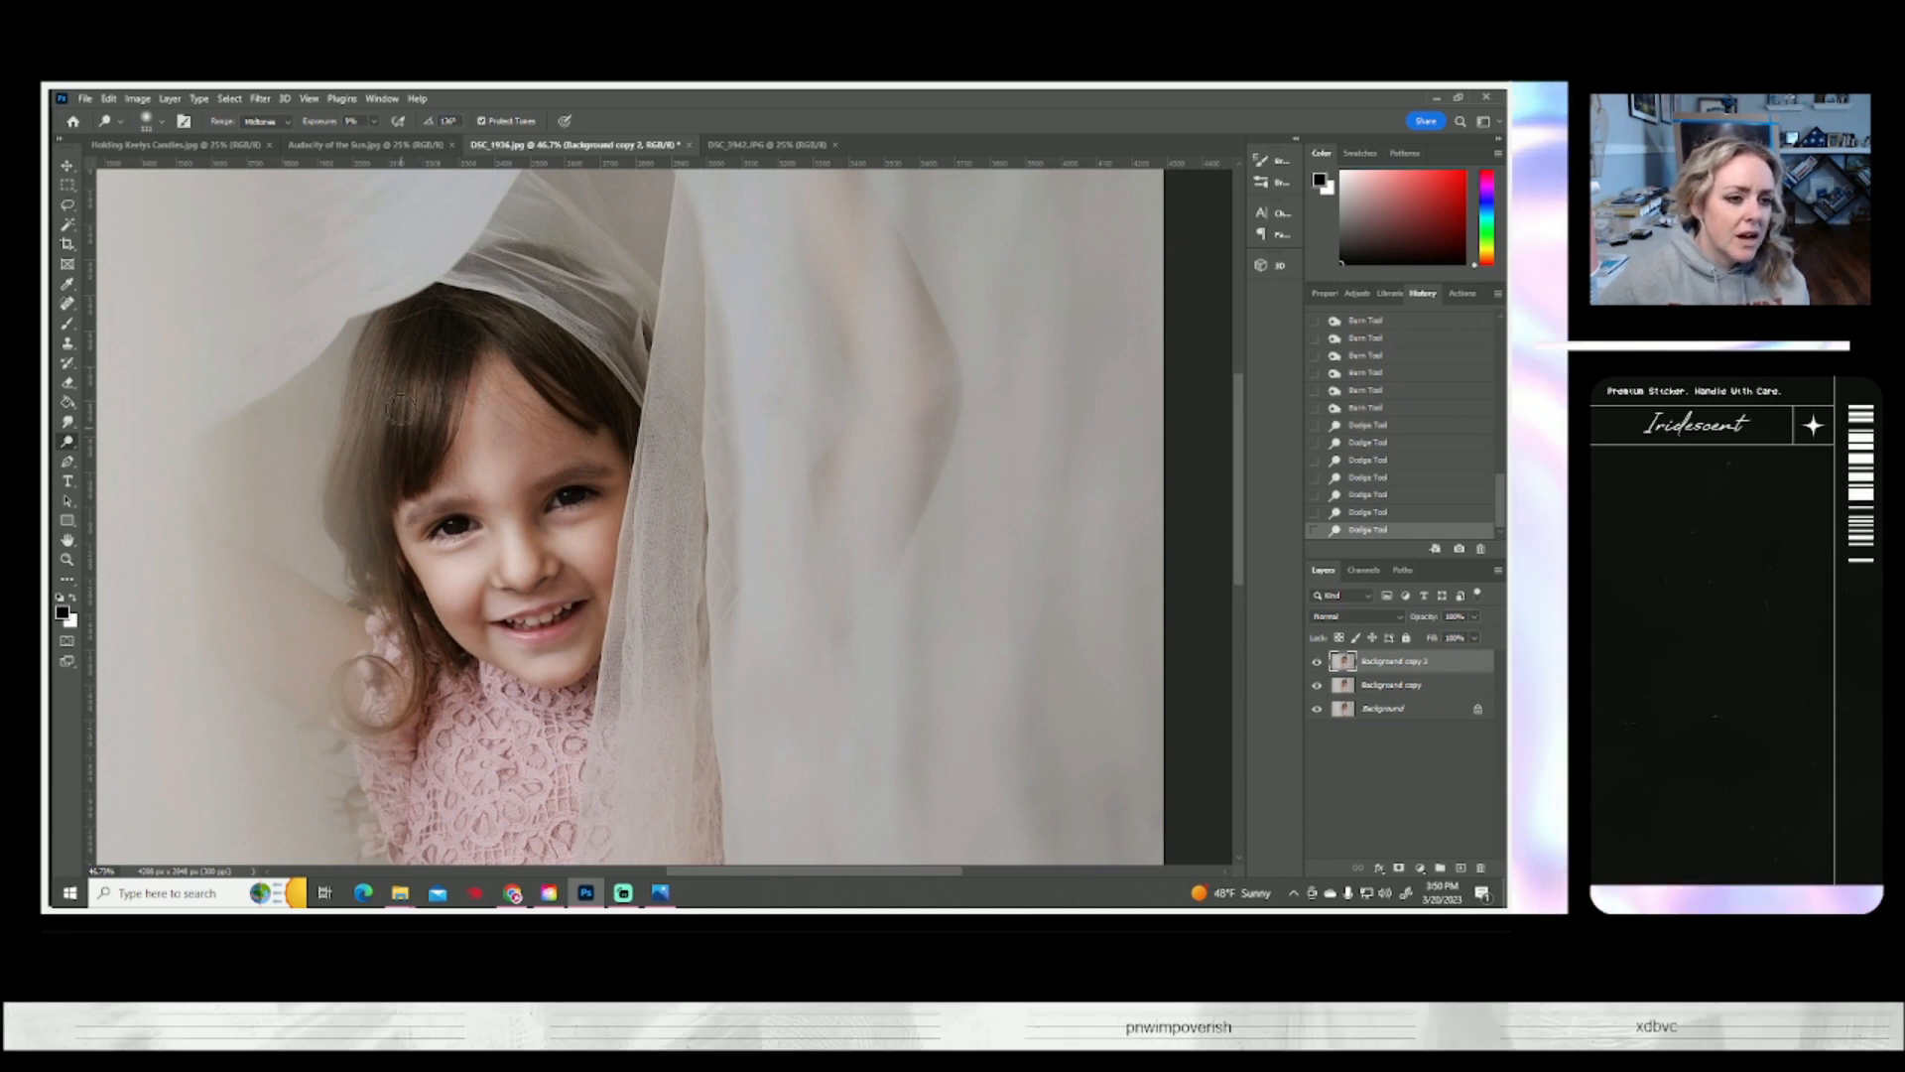
{"action": "mouse_move", "coordinate": [356, 464]}
{"action": "left_mouse_down"}
{"action": "mouse_move", "coordinate": [344, 517]}
{"action": "mouse_move", "coordinate": [360, 386]}
{"action": "mouse_move", "coordinate": [471, 405]}
{"action": "left_mouse_up"}
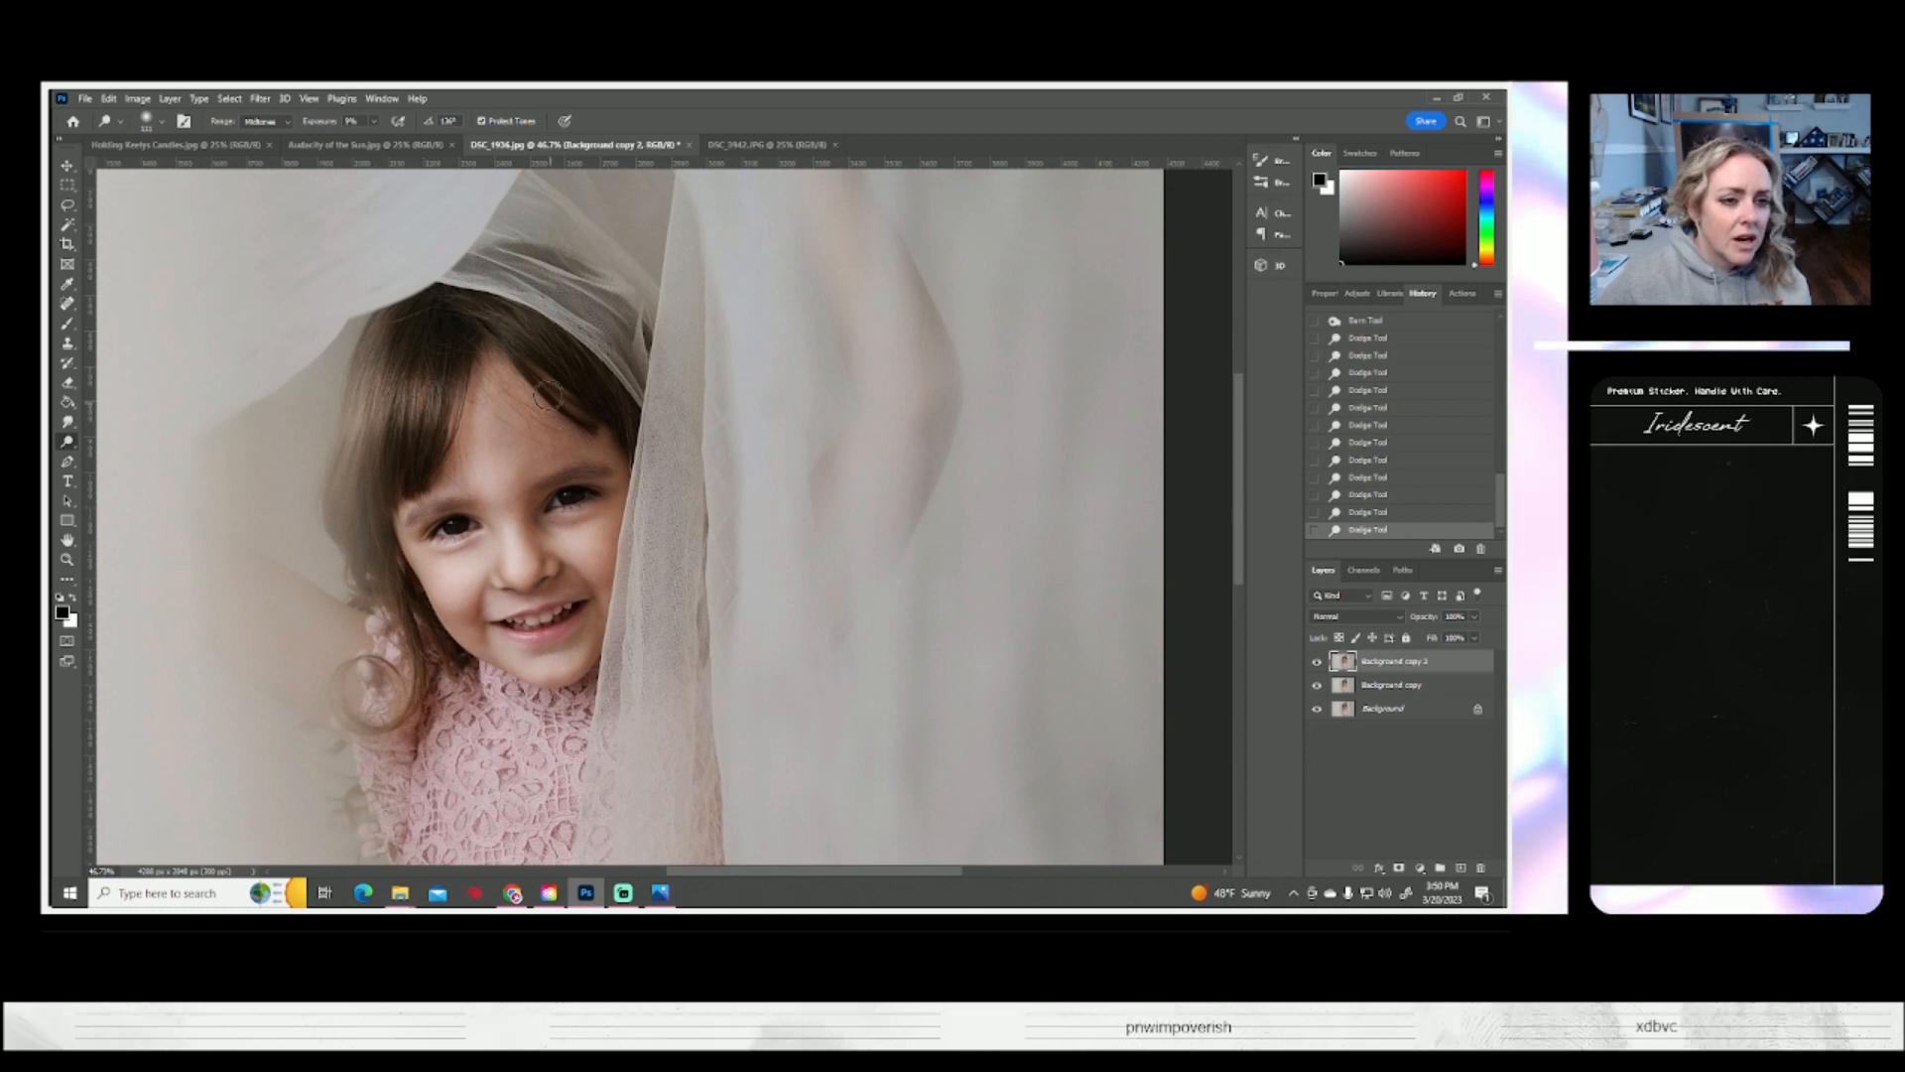
{"action": "mouse_move", "coordinate": [536, 348]}
{"action": "left_mouse_down"}
{"action": "mouse_move", "coordinate": [575, 357]}
{"action": "mouse_move", "coordinate": [521, 322]}
{"action": "mouse_move", "coordinate": [627, 367]}
{"action": "left_mouse_up"}
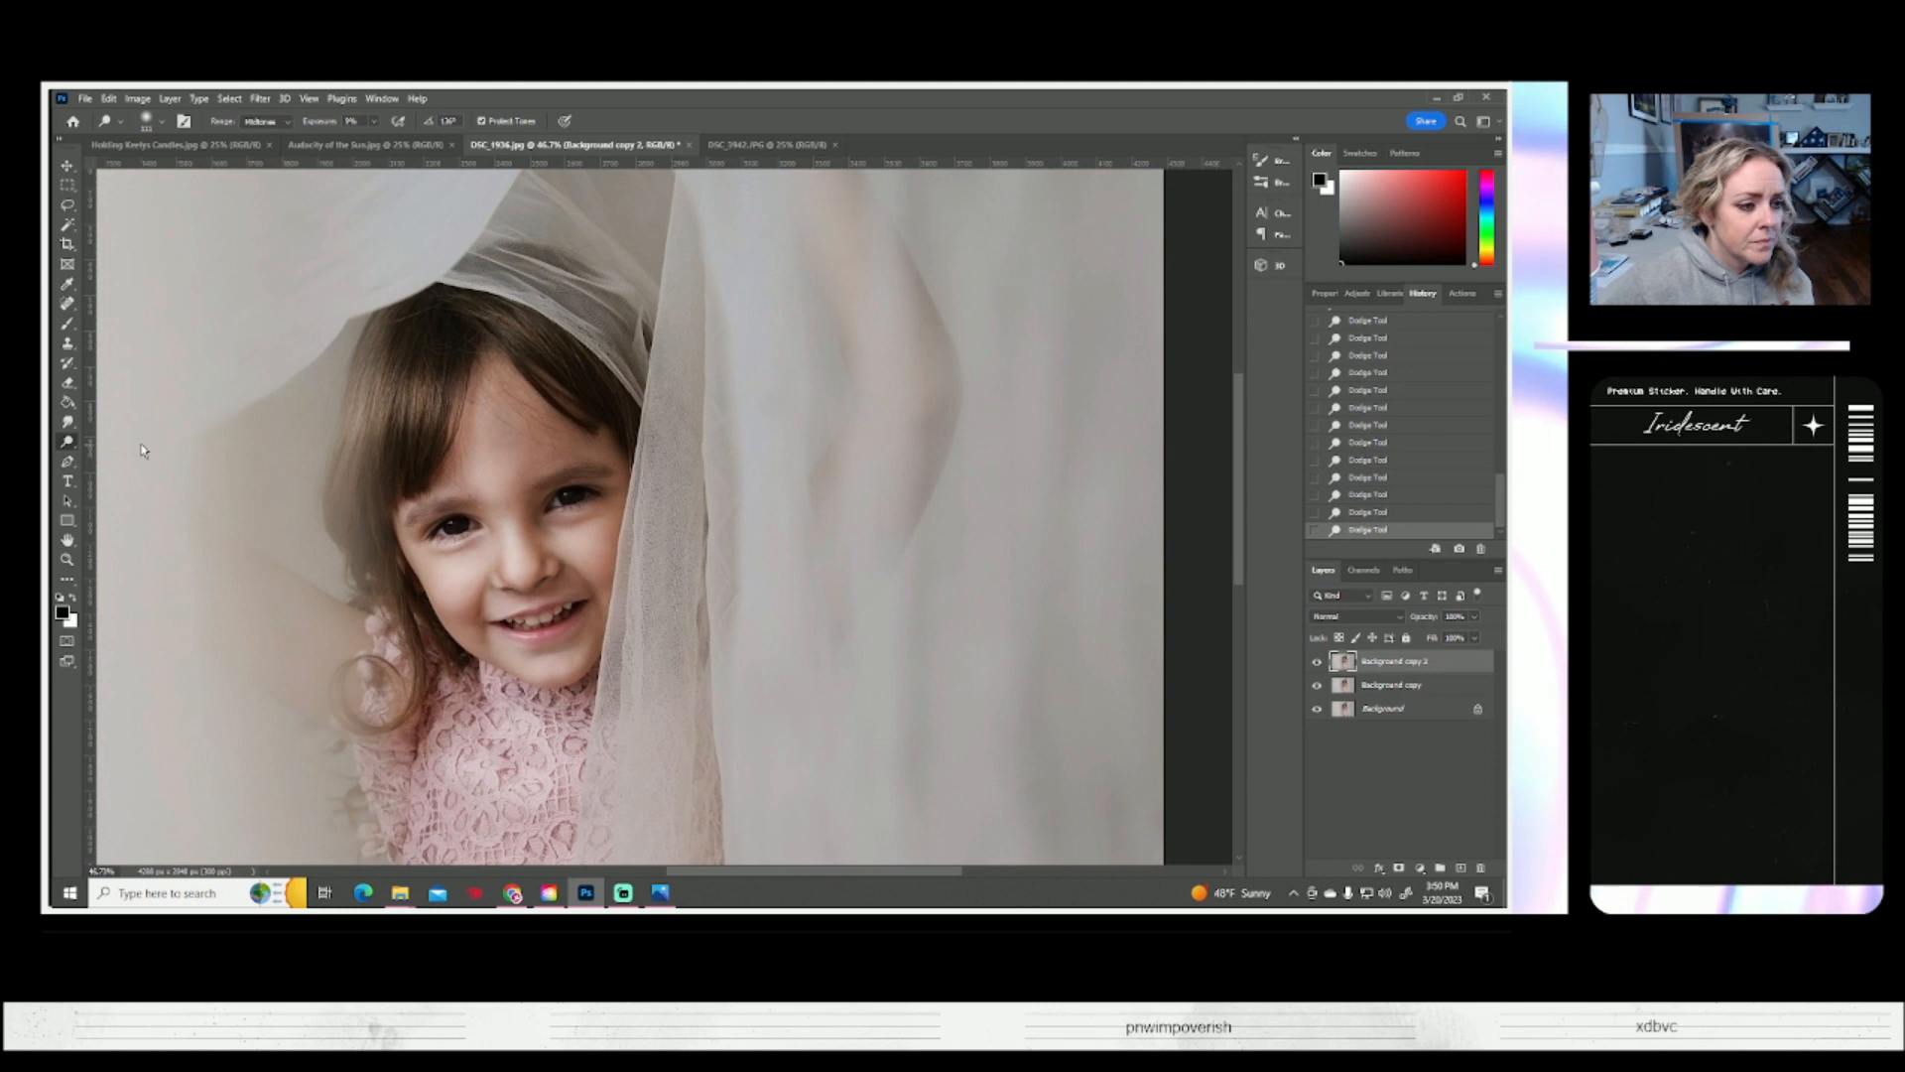
Burn the shadows of the raised arm and fabric folds behind the curtain, using the Burn tool with a larger brush
{"action": "right_click", "coordinate": [68, 441]}
{"action": "left_click", "coordinate": [124, 464]}
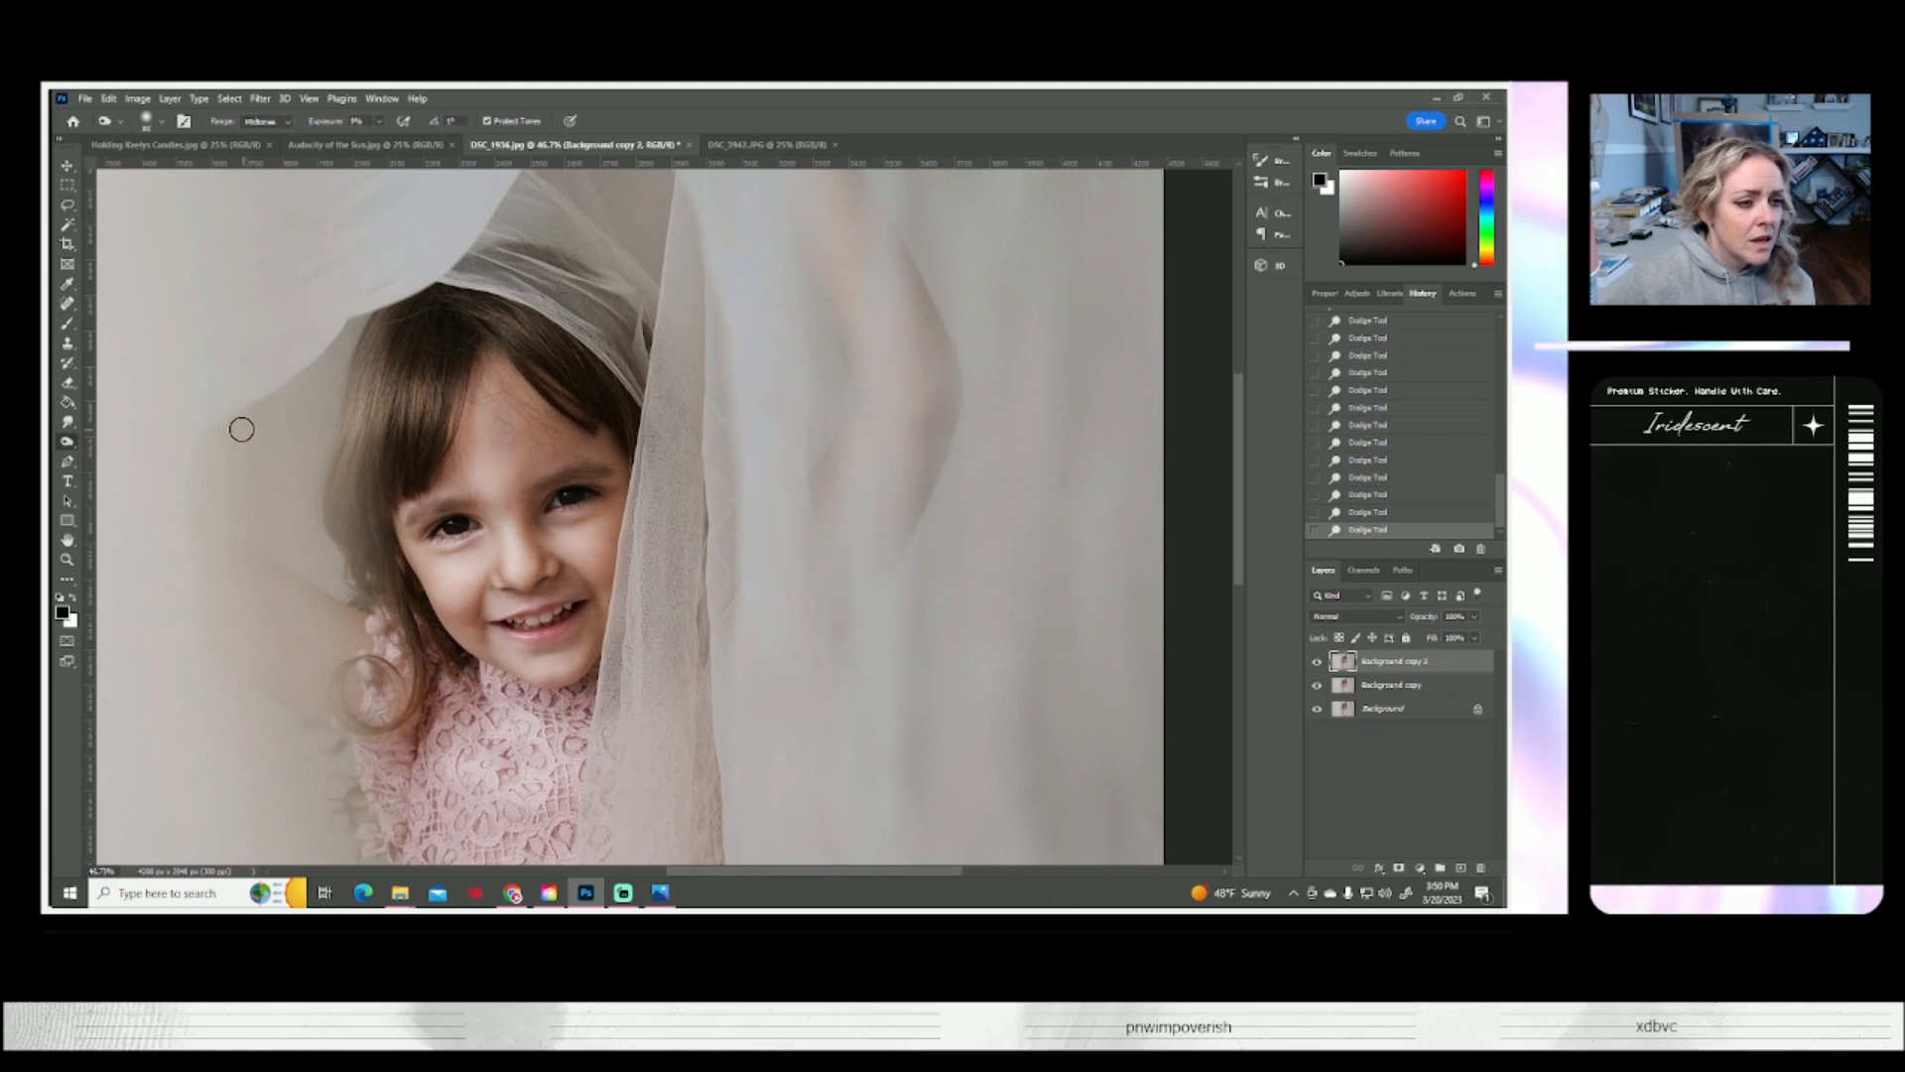
{"action": "left_click", "coordinate": [159, 122]}
{"action": "mouse_move", "coordinate": [908, 488]}
{"action": "left_mouse_down"}
{"action": "mouse_move", "coordinate": [932, 374]}
{"action": "mouse_move", "coordinate": [919, 482]}
{"action": "mouse_move", "coordinate": [886, 514]}
{"action": "mouse_move", "coordinate": [913, 472]}
{"action": "mouse_move", "coordinate": [965, 460]}
{"action": "mouse_move", "coordinate": [970, 492]}
{"action": "mouse_move", "coordinate": [878, 516]}
{"action": "mouse_move", "coordinate": [734, 620]}
{"action": "left_mouse_up"}
{"action": "mouse_move", "coordinate": [787, 456]}
{"action": "left_mouse_down"}
{"action": "mouse_move", "coordinate": [807, 491]}
{"action": "mouse_move", "coordinate": [748, 346]}
{"action": "mouse_move", "coordinate": [800, 533]}
{"action": "left_mouse_up"}
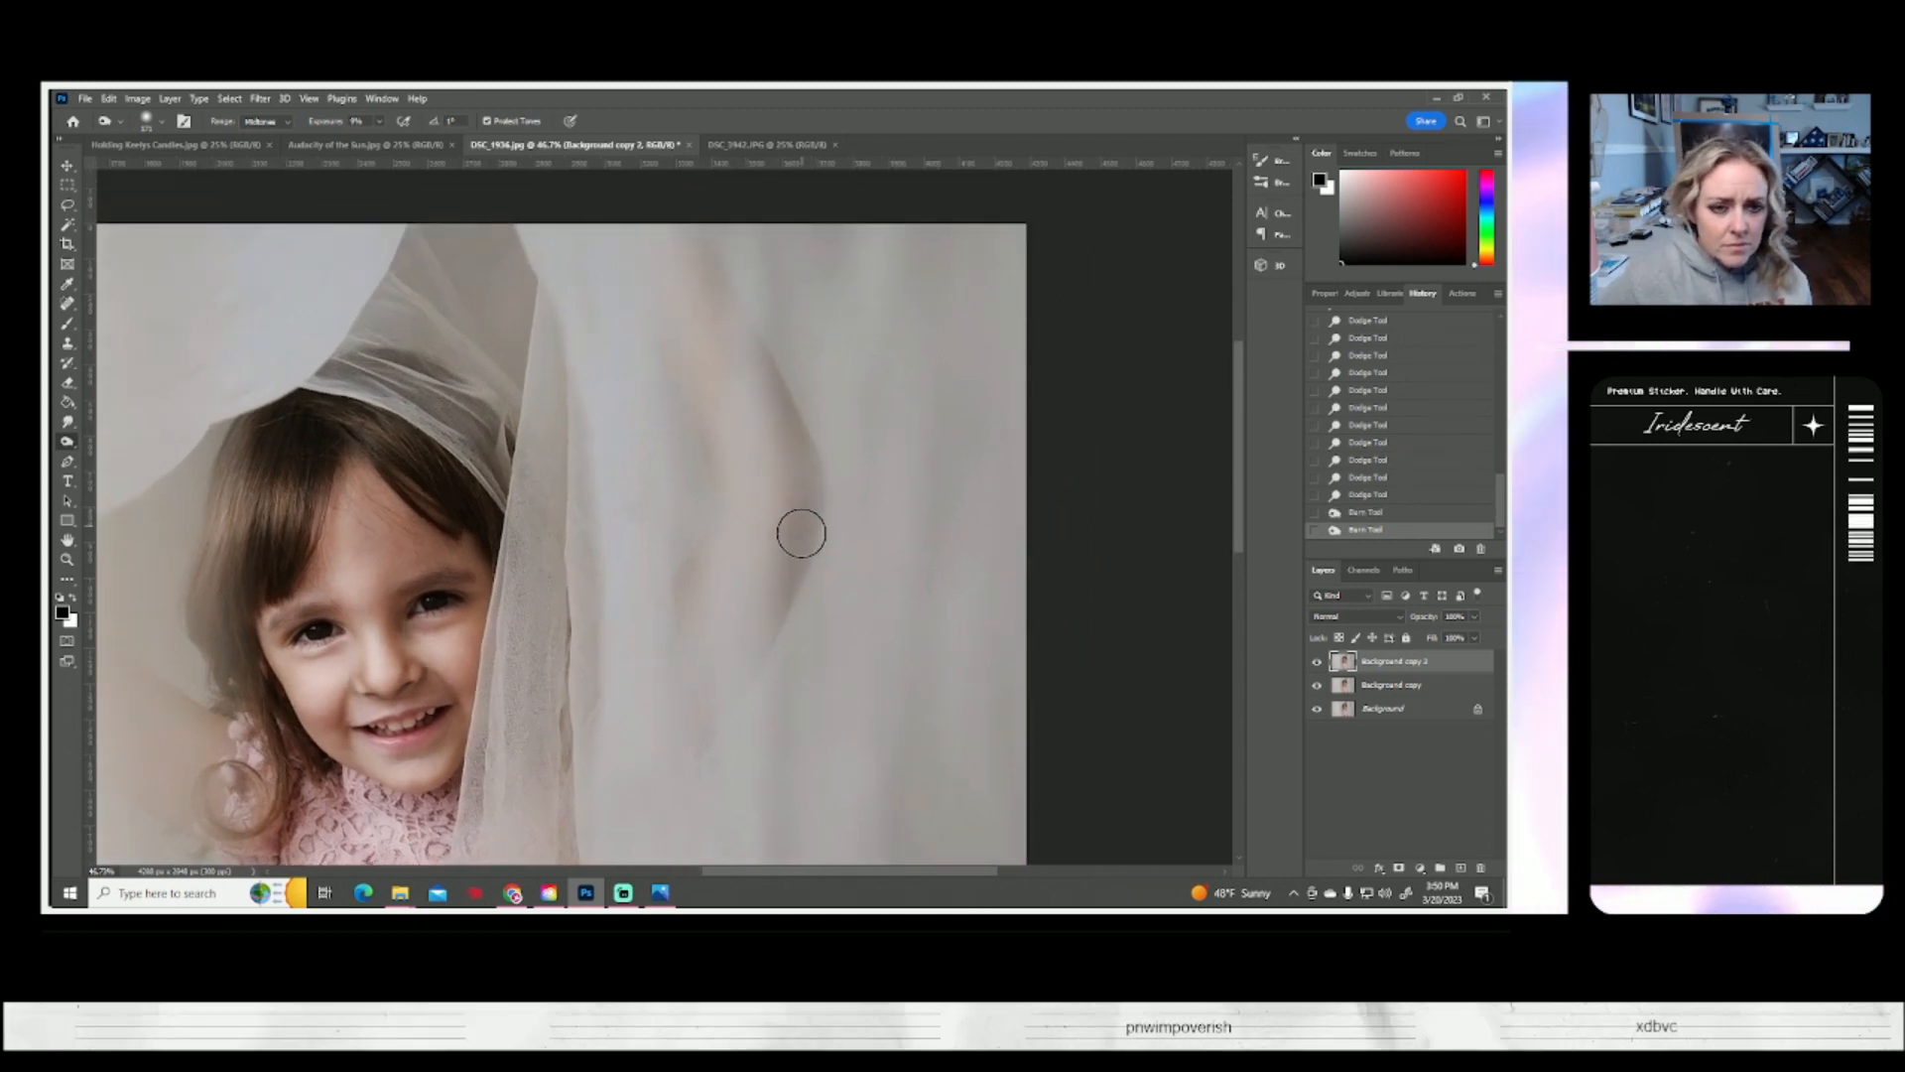
{"action": "mouse_move", "coordinate": [663, 598]}
{"action": "left_mouse_down"}
{"action": "mouse_move", "coordinate": [694, 535]}
{"action": "mouse_move", "coordinate": [649, 583]}
{"action": "left_mouse_up"}
{"action": "mouse_move", "coordinate": [744, 461]}
{"action": "left_mouse_down"}
{"action": "mouse_move", "coordinate": [670, 599]}
{"action": "mouse_move", "coordinate": [722, 476]}
{"action": "mouse_move", "coordinate": [701, 521]}
{"action": "mouse_move", "coordinate": [691, 365]}
{"action": "mouse_move", "coordinate": [716, 469]}
{"action": "mouse_move", "coordinate": [757, 399]}
{"action": "left_mouse_up"}
{"action": "mouse_move", "coordinate": [705, 307]}
{"action": "left_mouse_down"}
{"action": "mouse_move", "coordinate": [653, 198]}
{"action": "mouse_move", "coordinate": [703, 255]}
{"action": "left_mouse_up"}
Burn the shadows of the bent arm and surrounding curtain on the other side of the girl
{"action": "mouse_move", "coordinate": [826, 521]}
{"action": "left_mouse_down"}
{"action": "mouse_move", "coordinate": [756, 681]}
{"action": "mouse_move", "coordinate": [711, 743]}
{"action": "mouse_move", "coordinate": [762, 650]}
{"action": "mouse_move", "coordinate": [680, 776]}
{"action": "mouse_move", "coordinate": [692, 737]}
{"action": "mouse_move", "coordinate": [526, 776]}
{"action": "mouse_move", "coordinate": [548, 786]}
{"action": "mouse_move", "coordinate": [956, 615]}
{"action": "left_mouse_up"}
{"action": "left_click_drag", "start_coordinate": [592, 677], "coordinate": [508, 620]}
{"action": "mouse_move", "coordinate": [465, 482]}
{"action": "left_mouse_down"}
{"action": "mouse_move", "coordinate": [658, 573]}
{"action": "mouse_move", "coordinate": [439, 485]}
{"action": "mouse_move", "coordinate": [622, 575]}
{"action": "left_mouse_up"}
{"action": "mouse_move", "coordinate": [455, 524]}
{"action": "left_mouse_down"}
{"action": "mouse_move", "coordinate": [521, 600]}
{"action": "mouse_move", "coordinate": [450, 588]}
{"action": "mouse_move", "coordinate": [580, 616]}
{"action": "mouse_move", "coordinate": [445, 610]}
{"action": "left_mouse_up"}
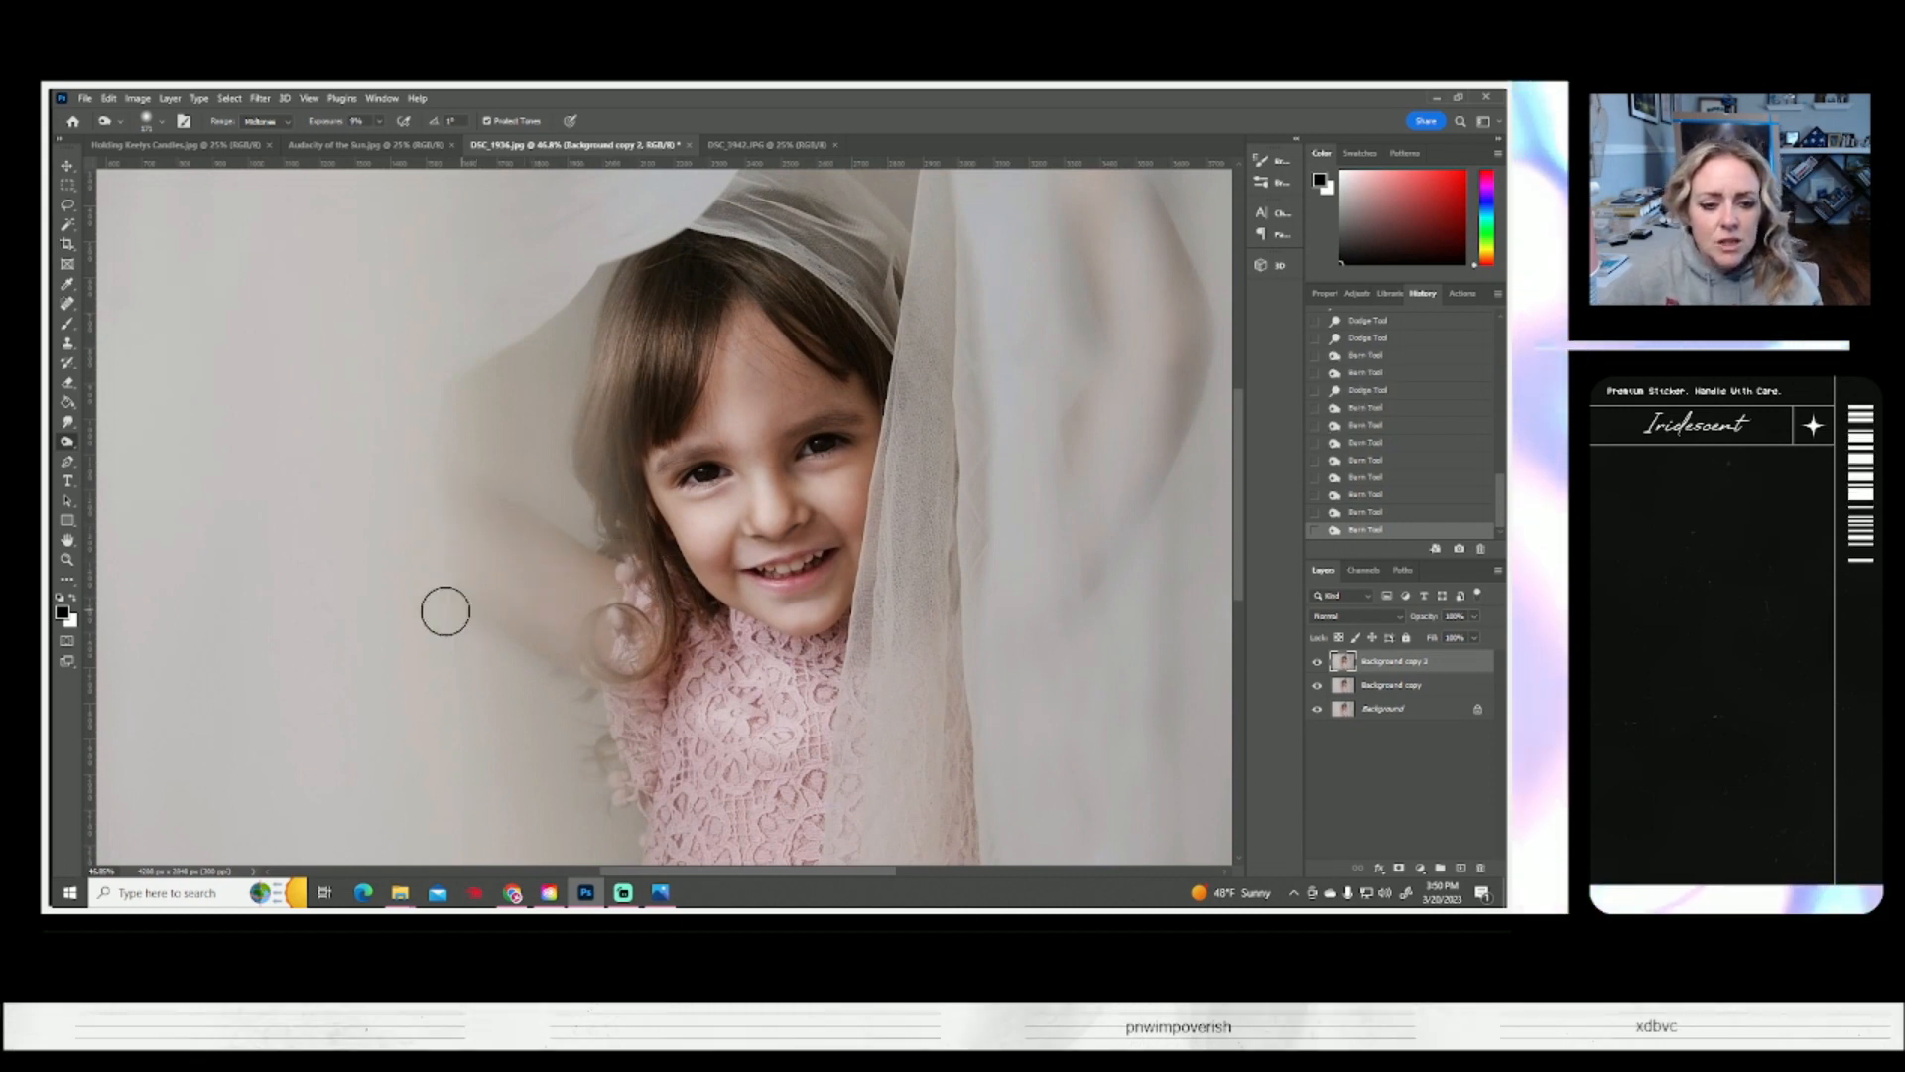
Fit the photo on screen and toggle the visibility of Background copy 2 to compare the image before and after burning
{"action": "key", "text": "z"}
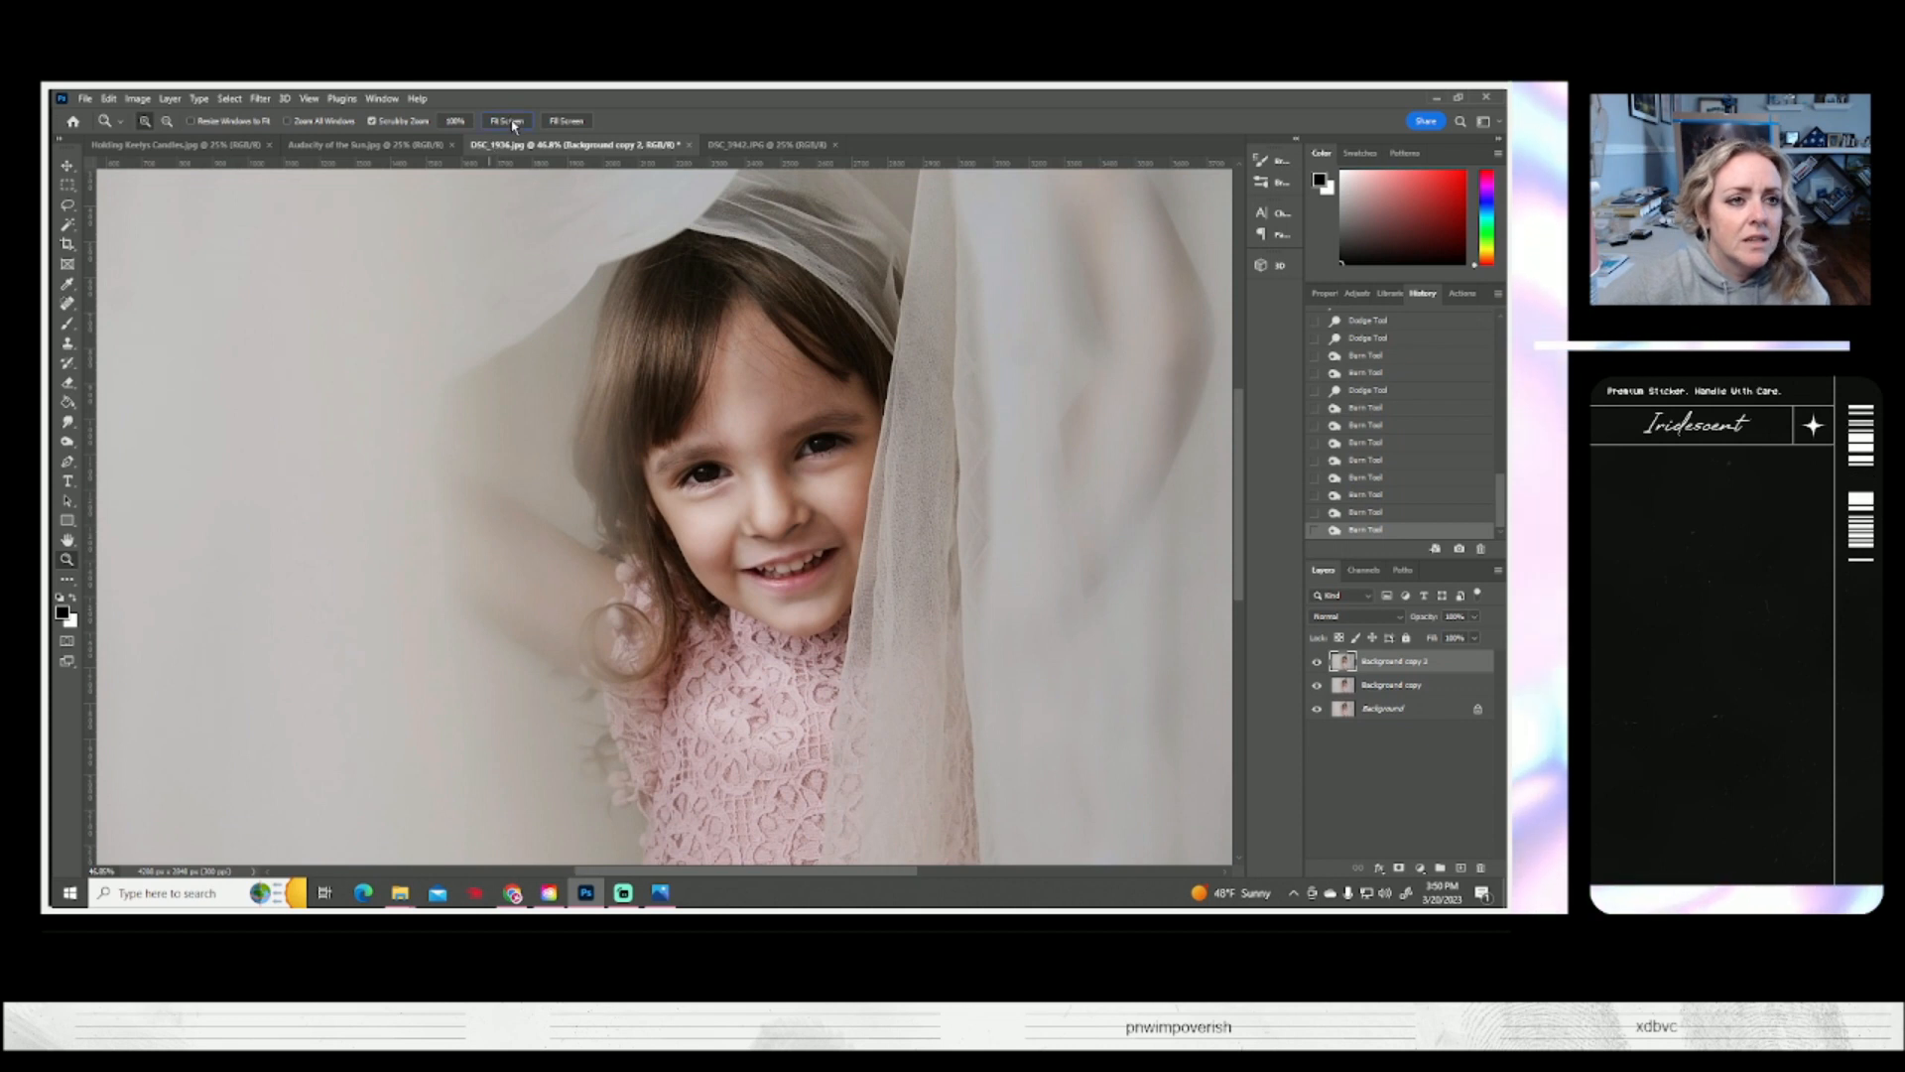
{"action": "left_click", "coordinate": [513, 124]}
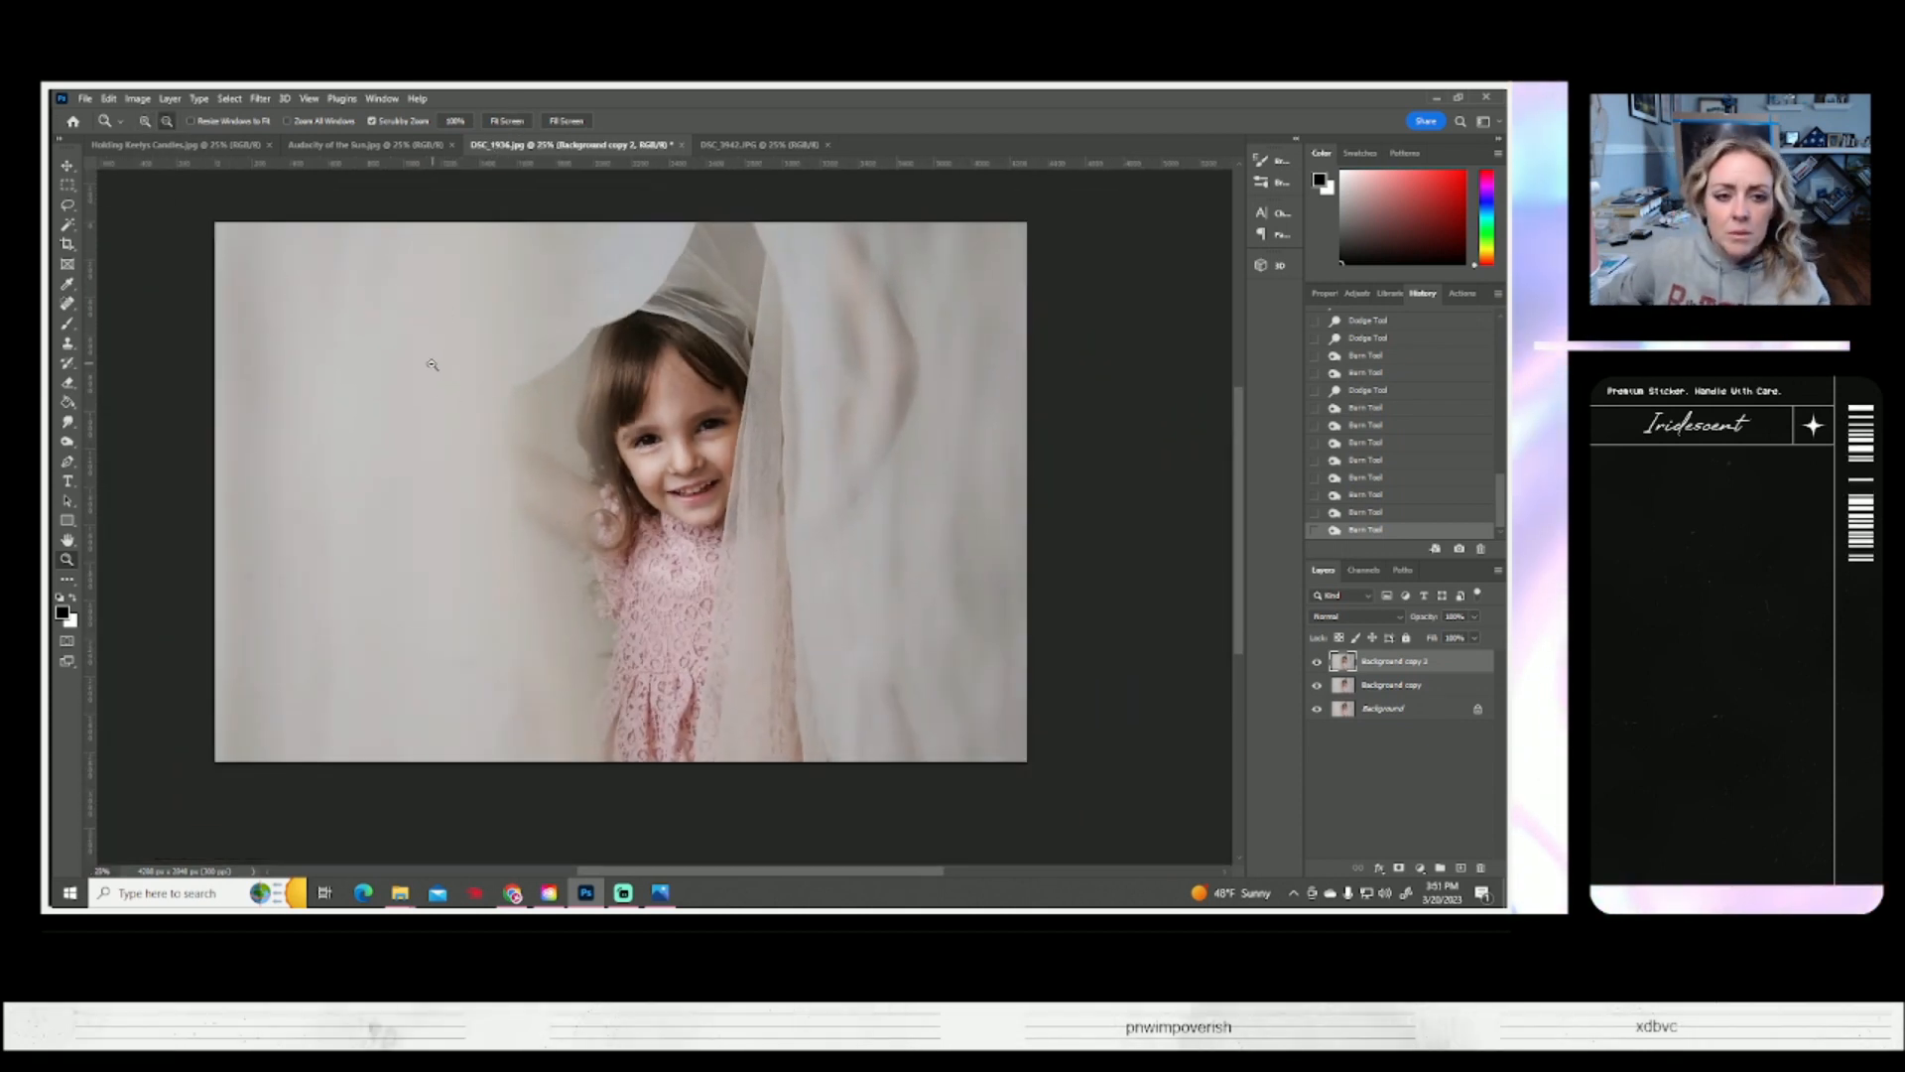
{"action": "left_click", "coordinate": [1318, 662]}
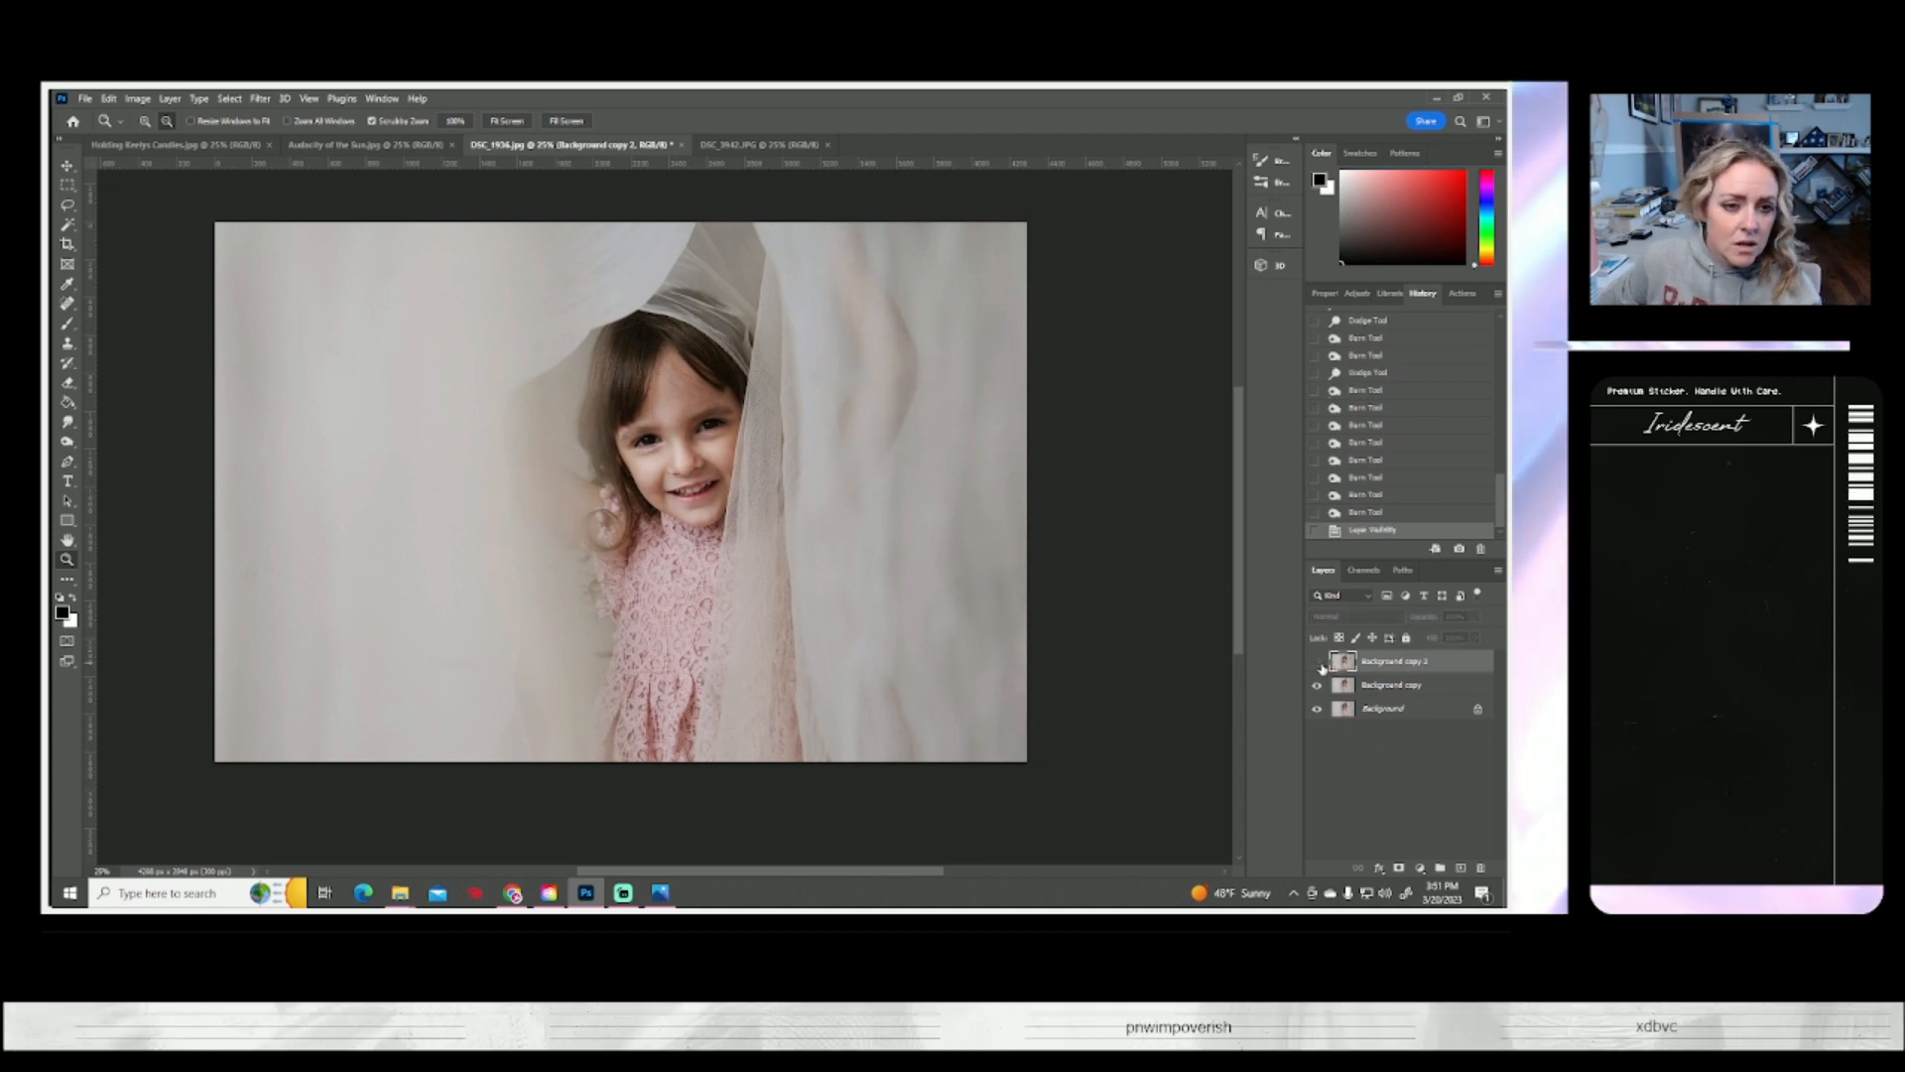
{"action": "left_click", "coordinate": [1317, 662]}
{"action": "left_click", "coordinate": [1318, 662]}
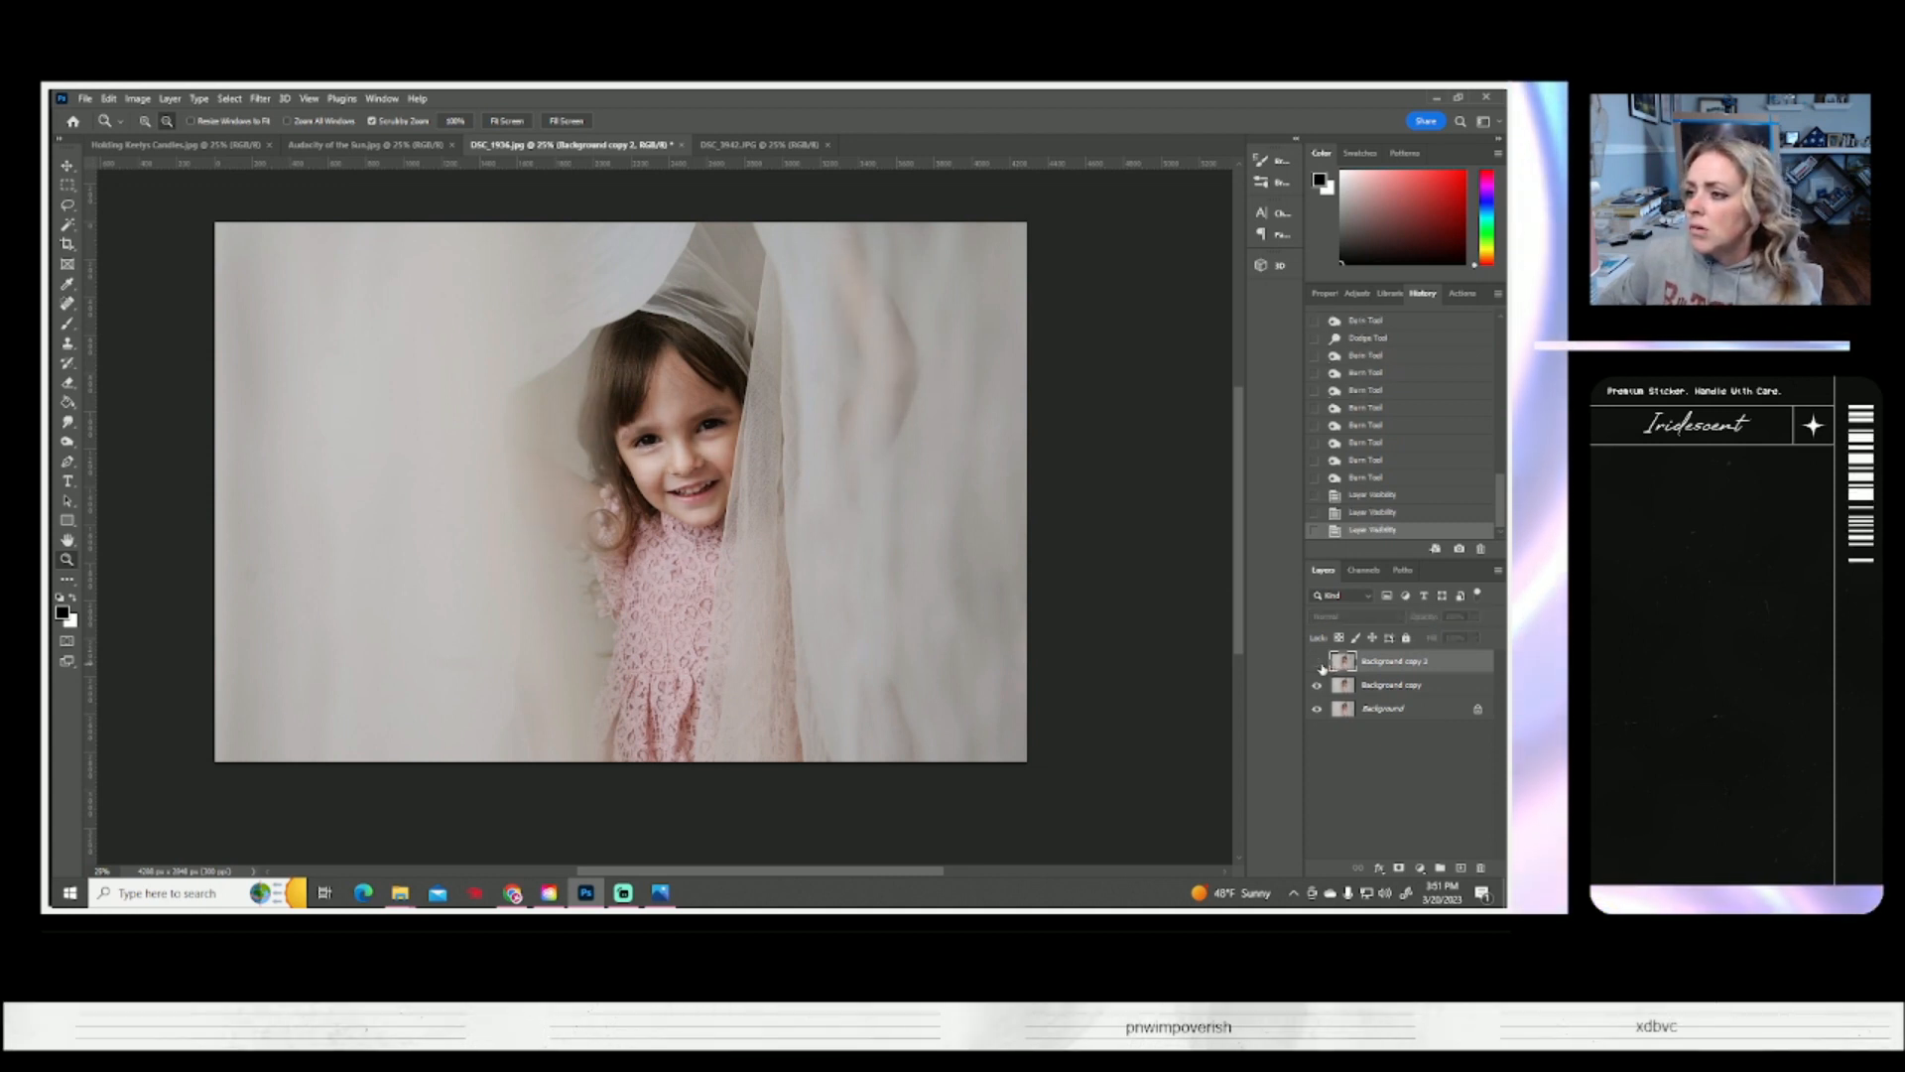
{"action": "left_click", "coordinate": [1318, 662]}
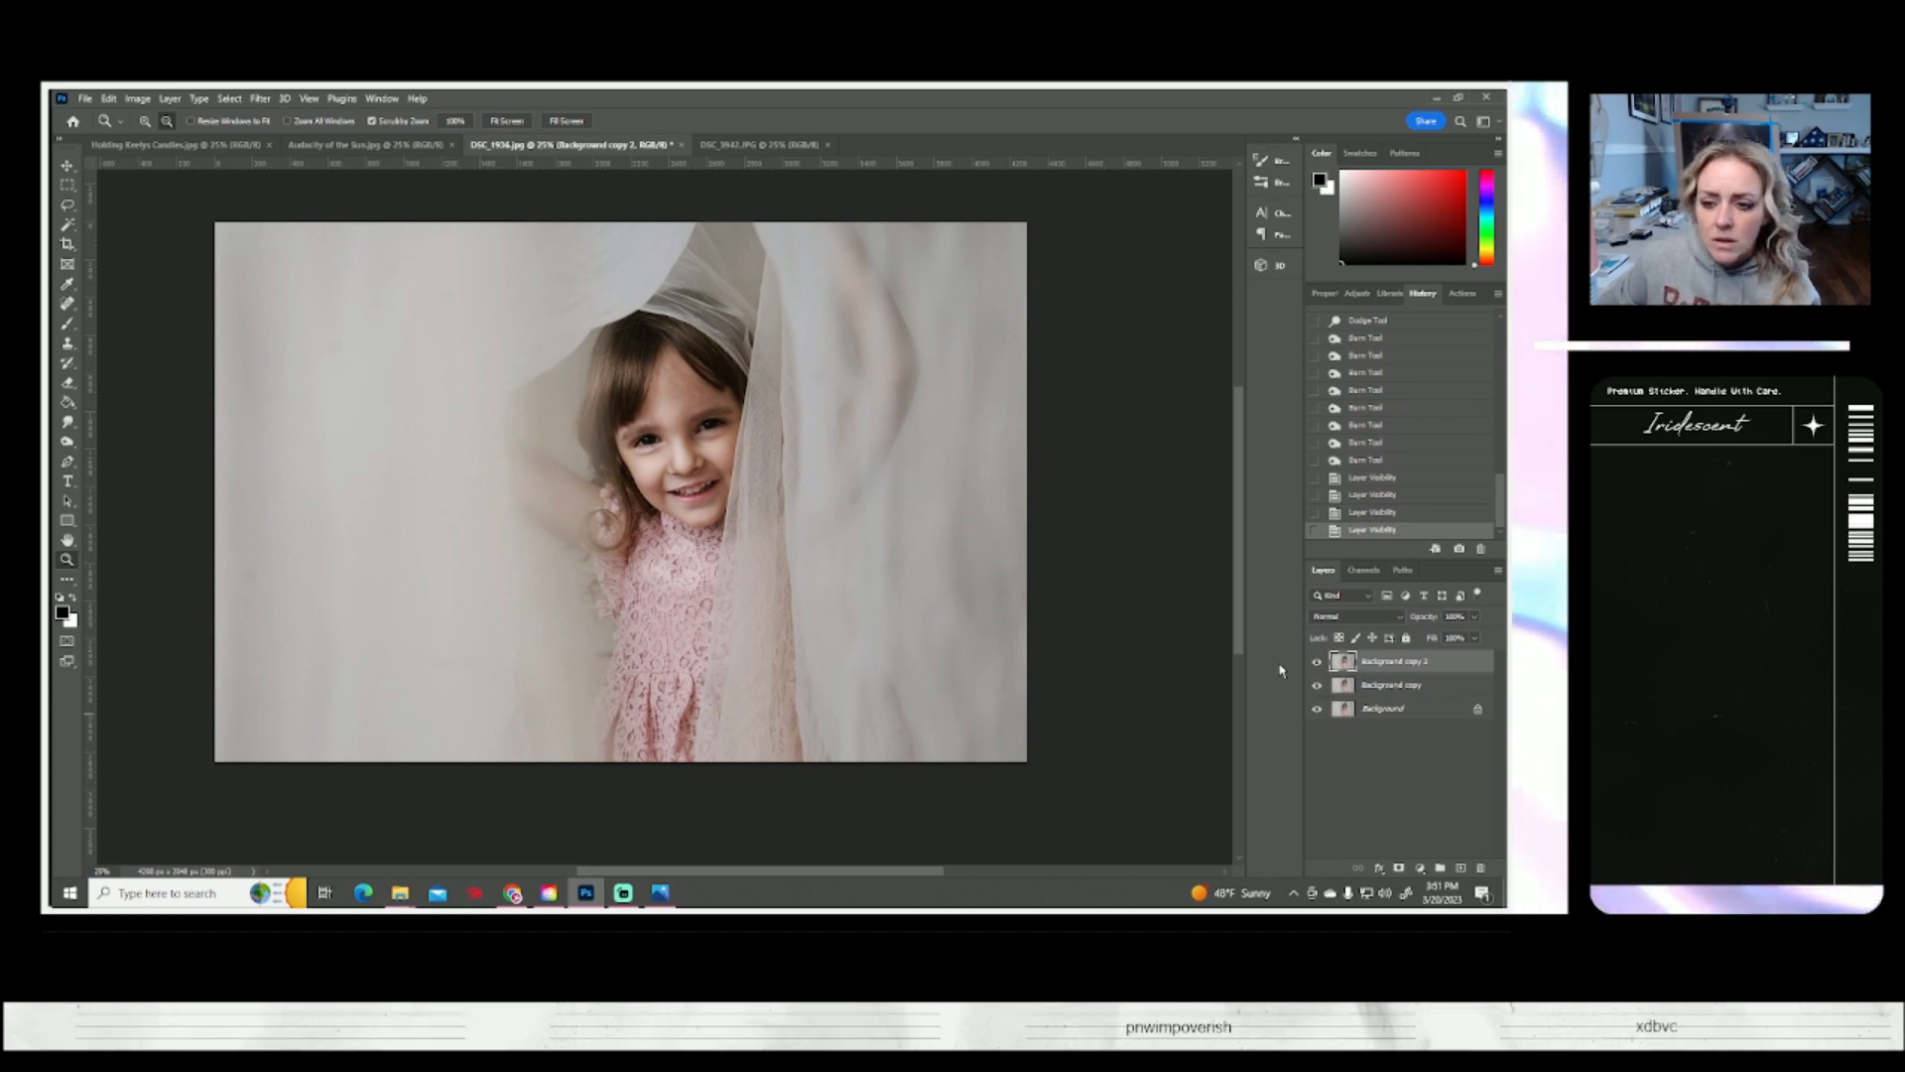
Duplicate the Background copy 2 layer within DSC_1936.jpg, hide the duplicate, and make Background copy 2 the active layer
{"action": "right_click", "coordinate": [1371, 671]}
{"action": "left_click", "coordinate": [1280, 301]}
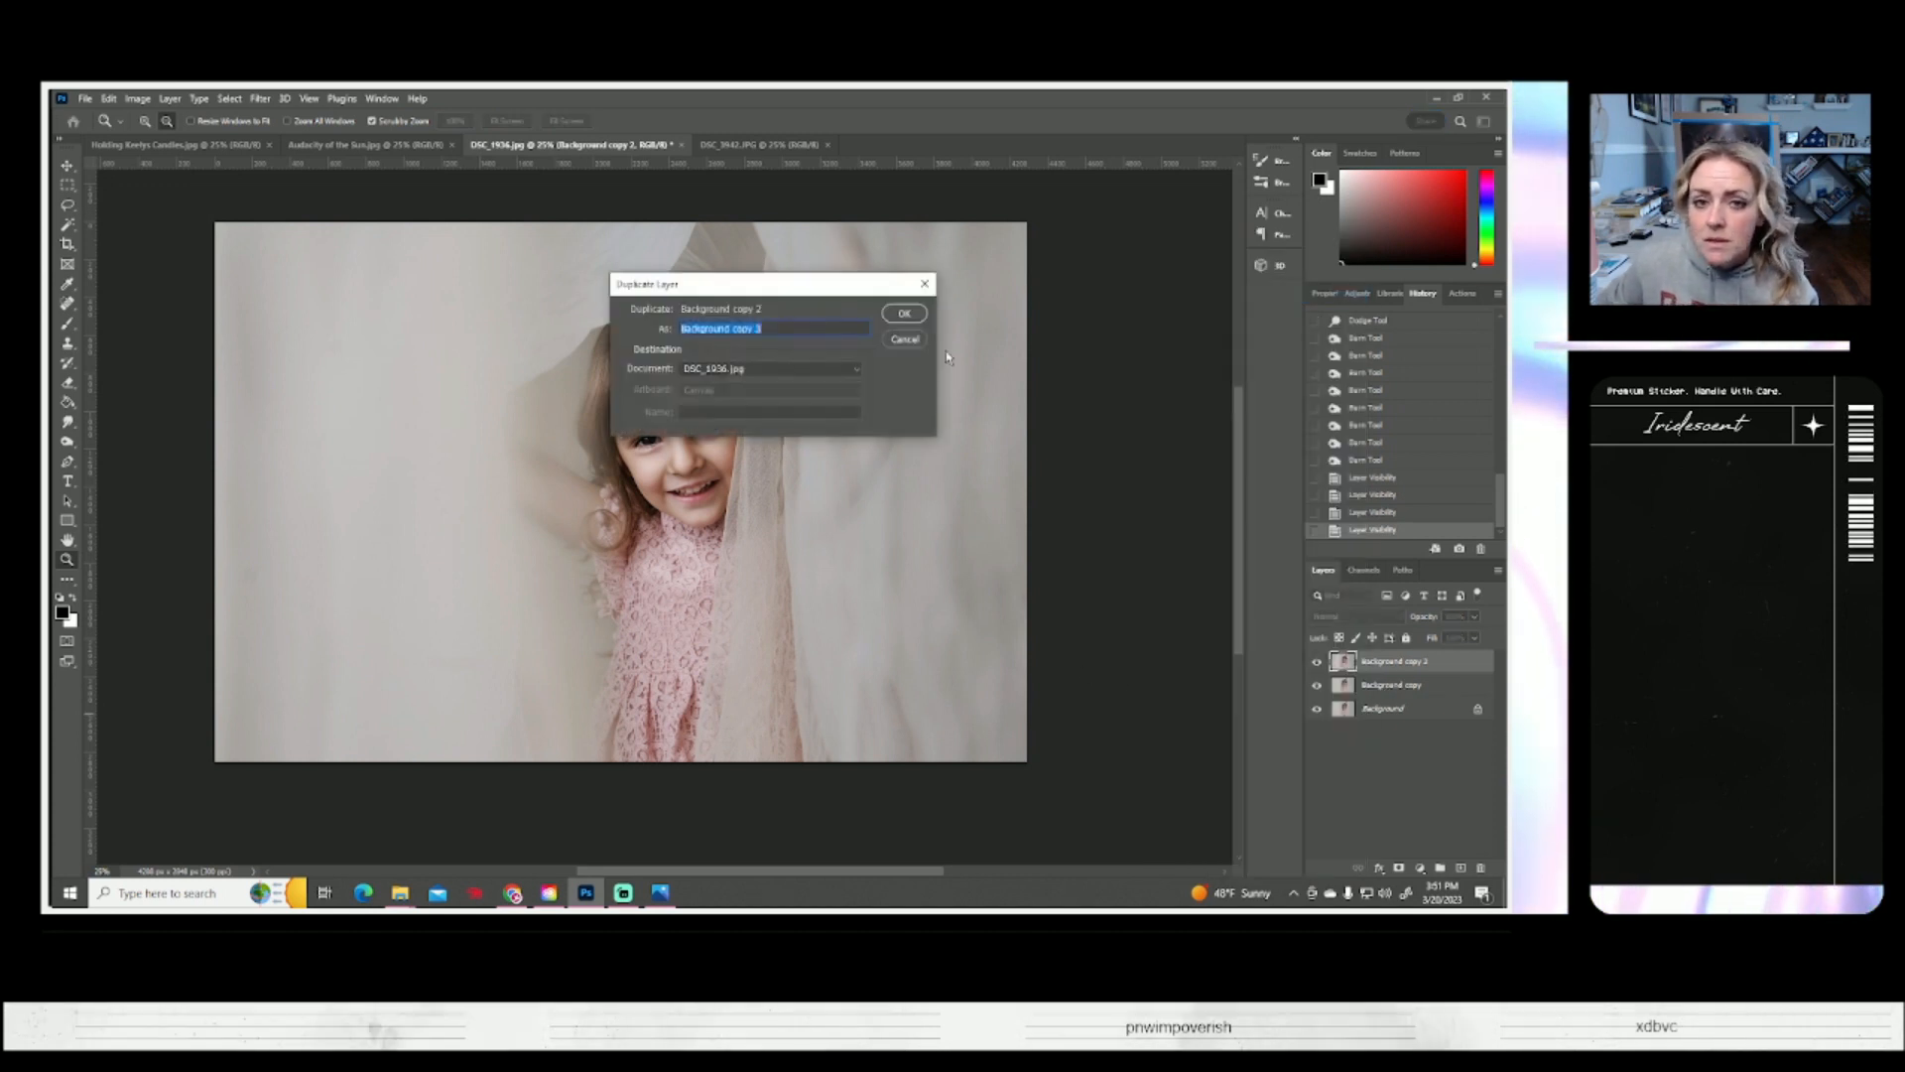
{"action": "key", "text": "Return"}
{"action": "left_click", "coordinate": [1317, 661]}
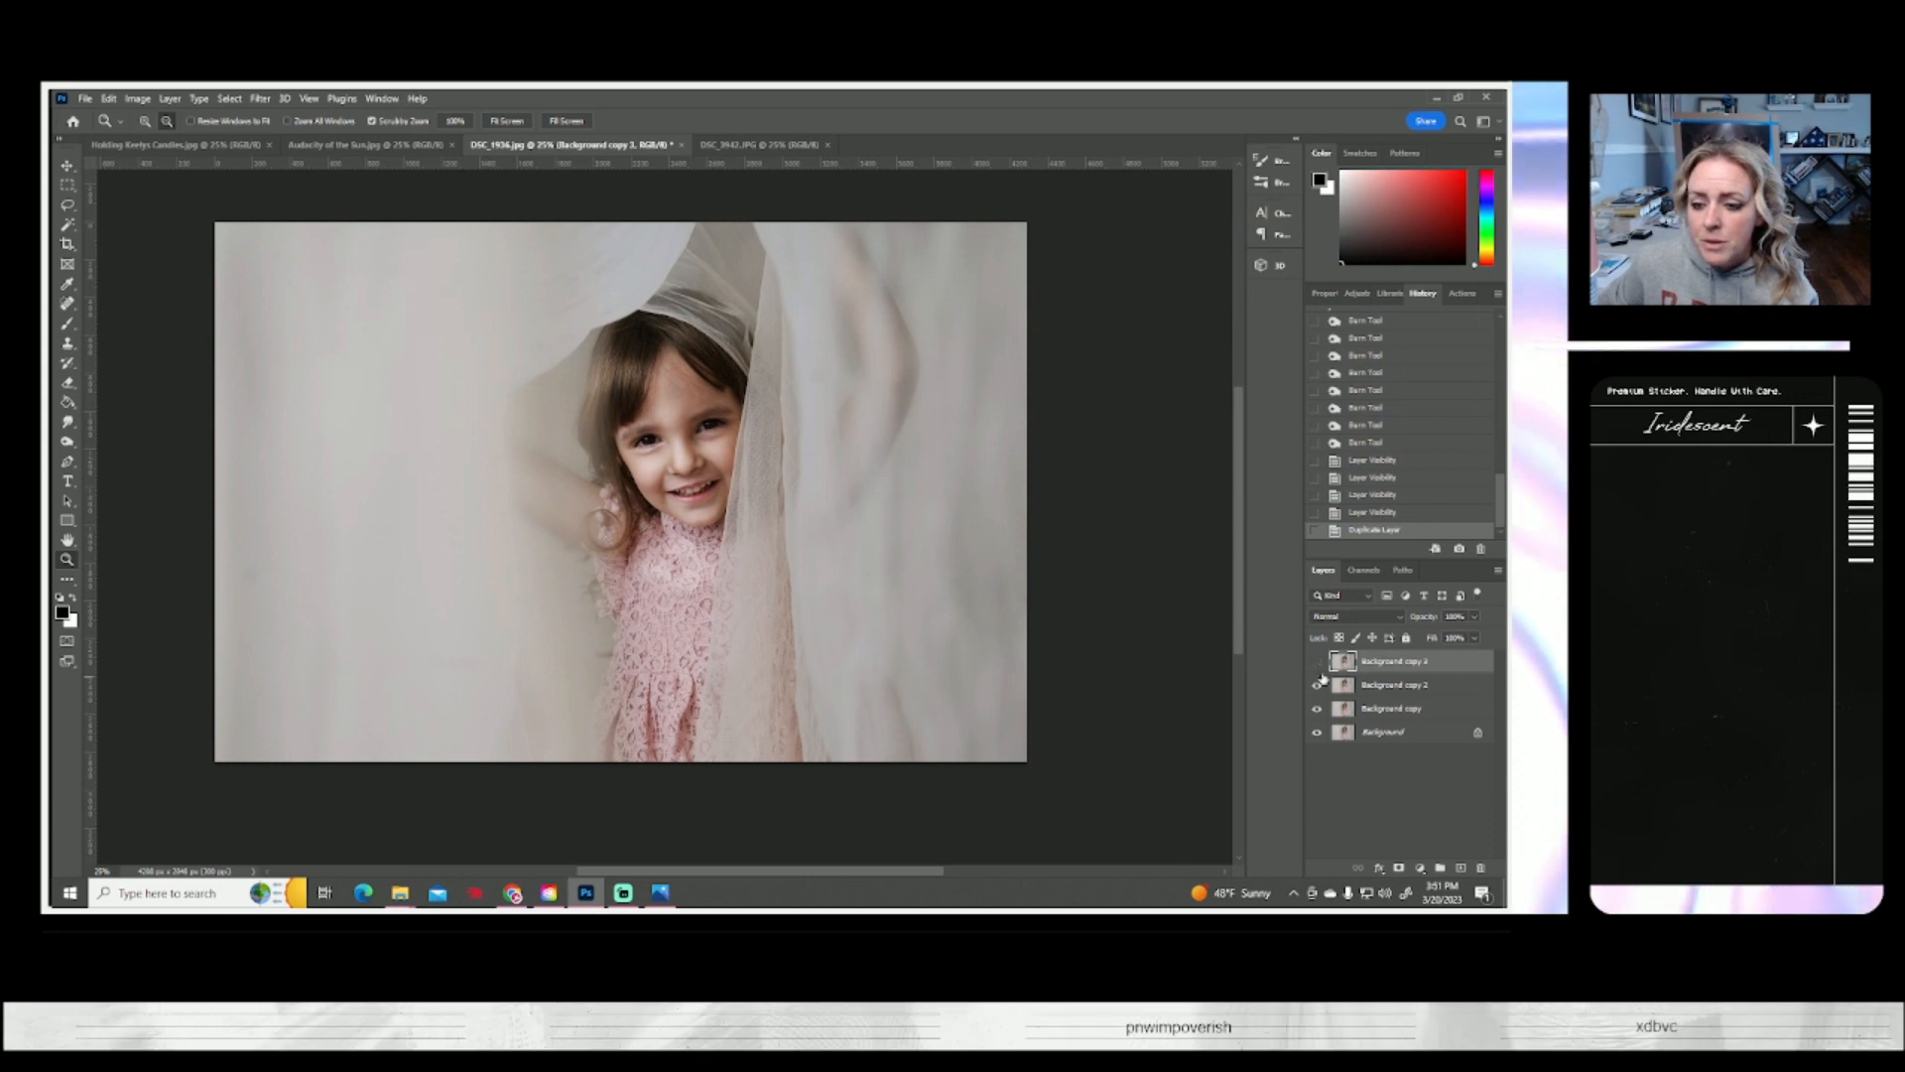
{"action": "left_click", "coordinate": [1374, 688]}
Partly erase the burned layer over the girl's face with a smaller soft round Eraser, and hide that layer to compare
{"action": "left_click", "coordinate": [67, 382]}
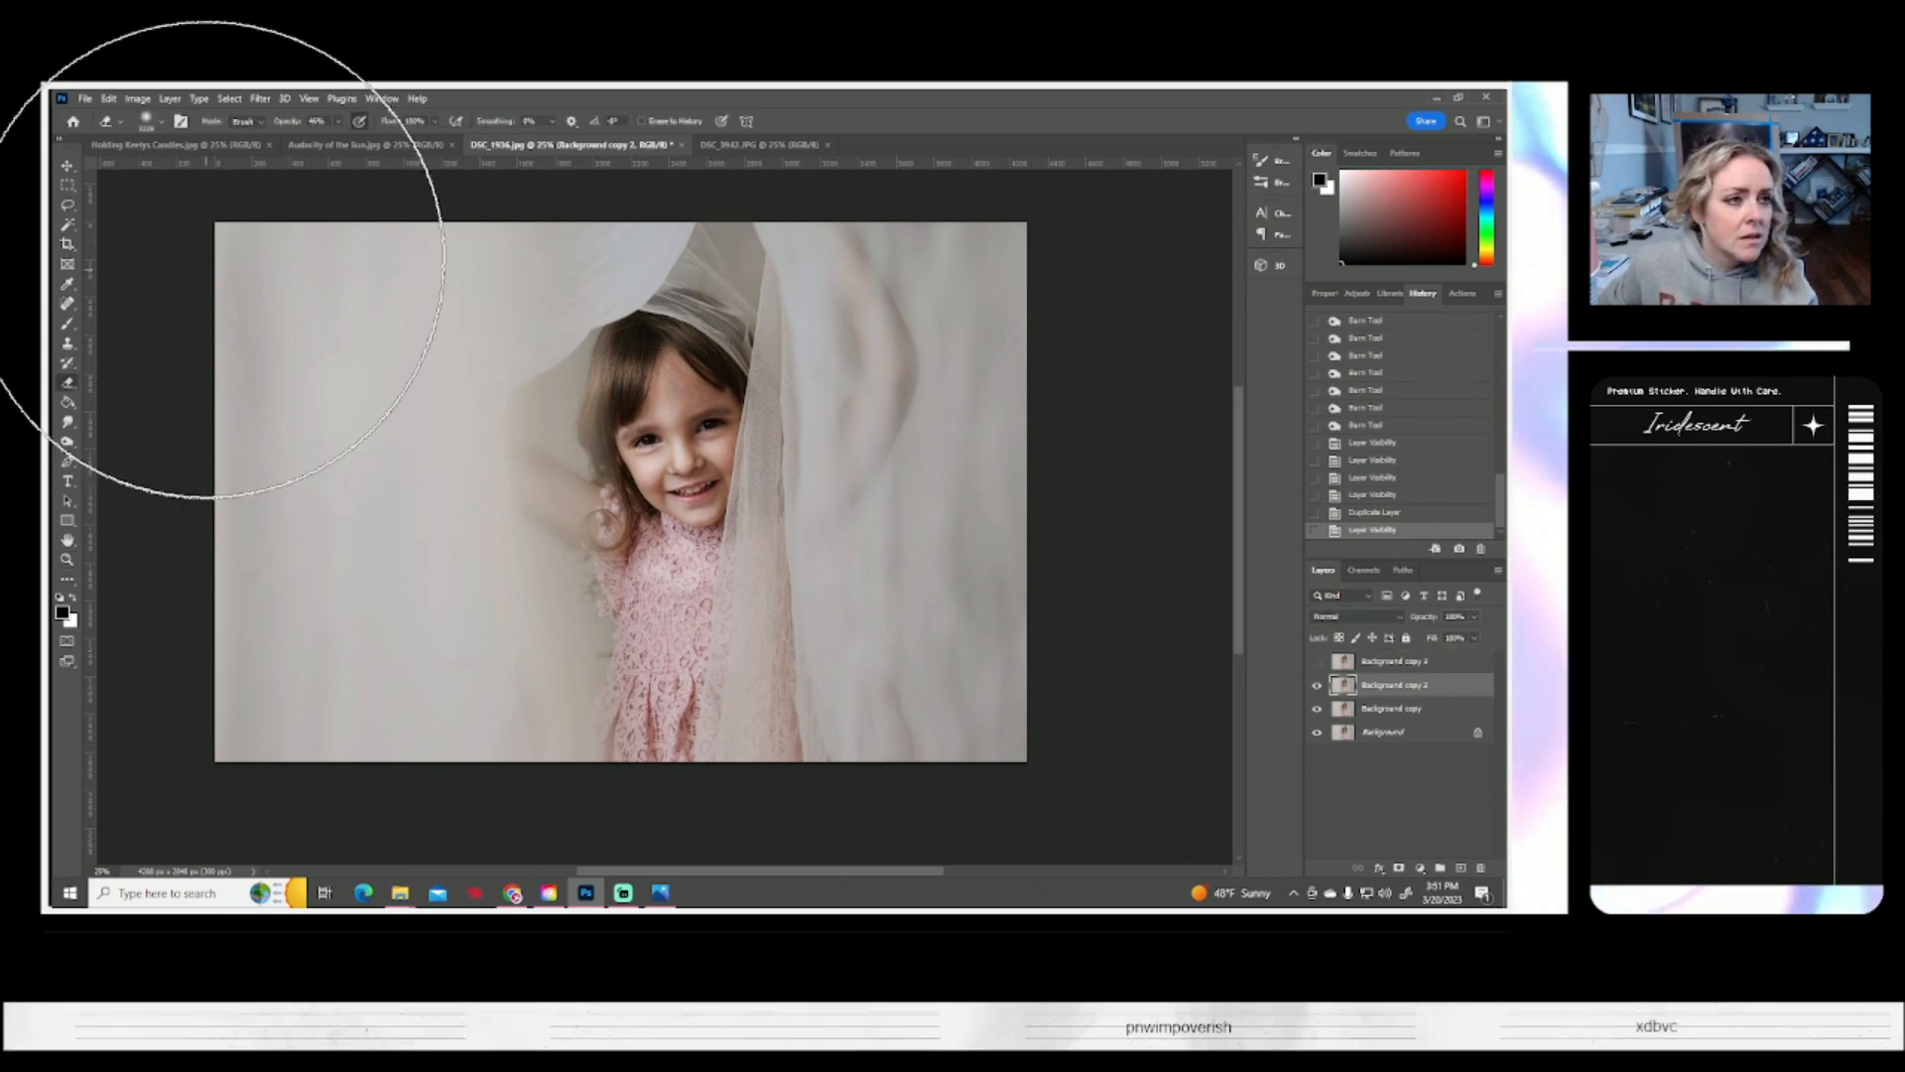
{"action": "left_click", "coordinate": [159, 123]}
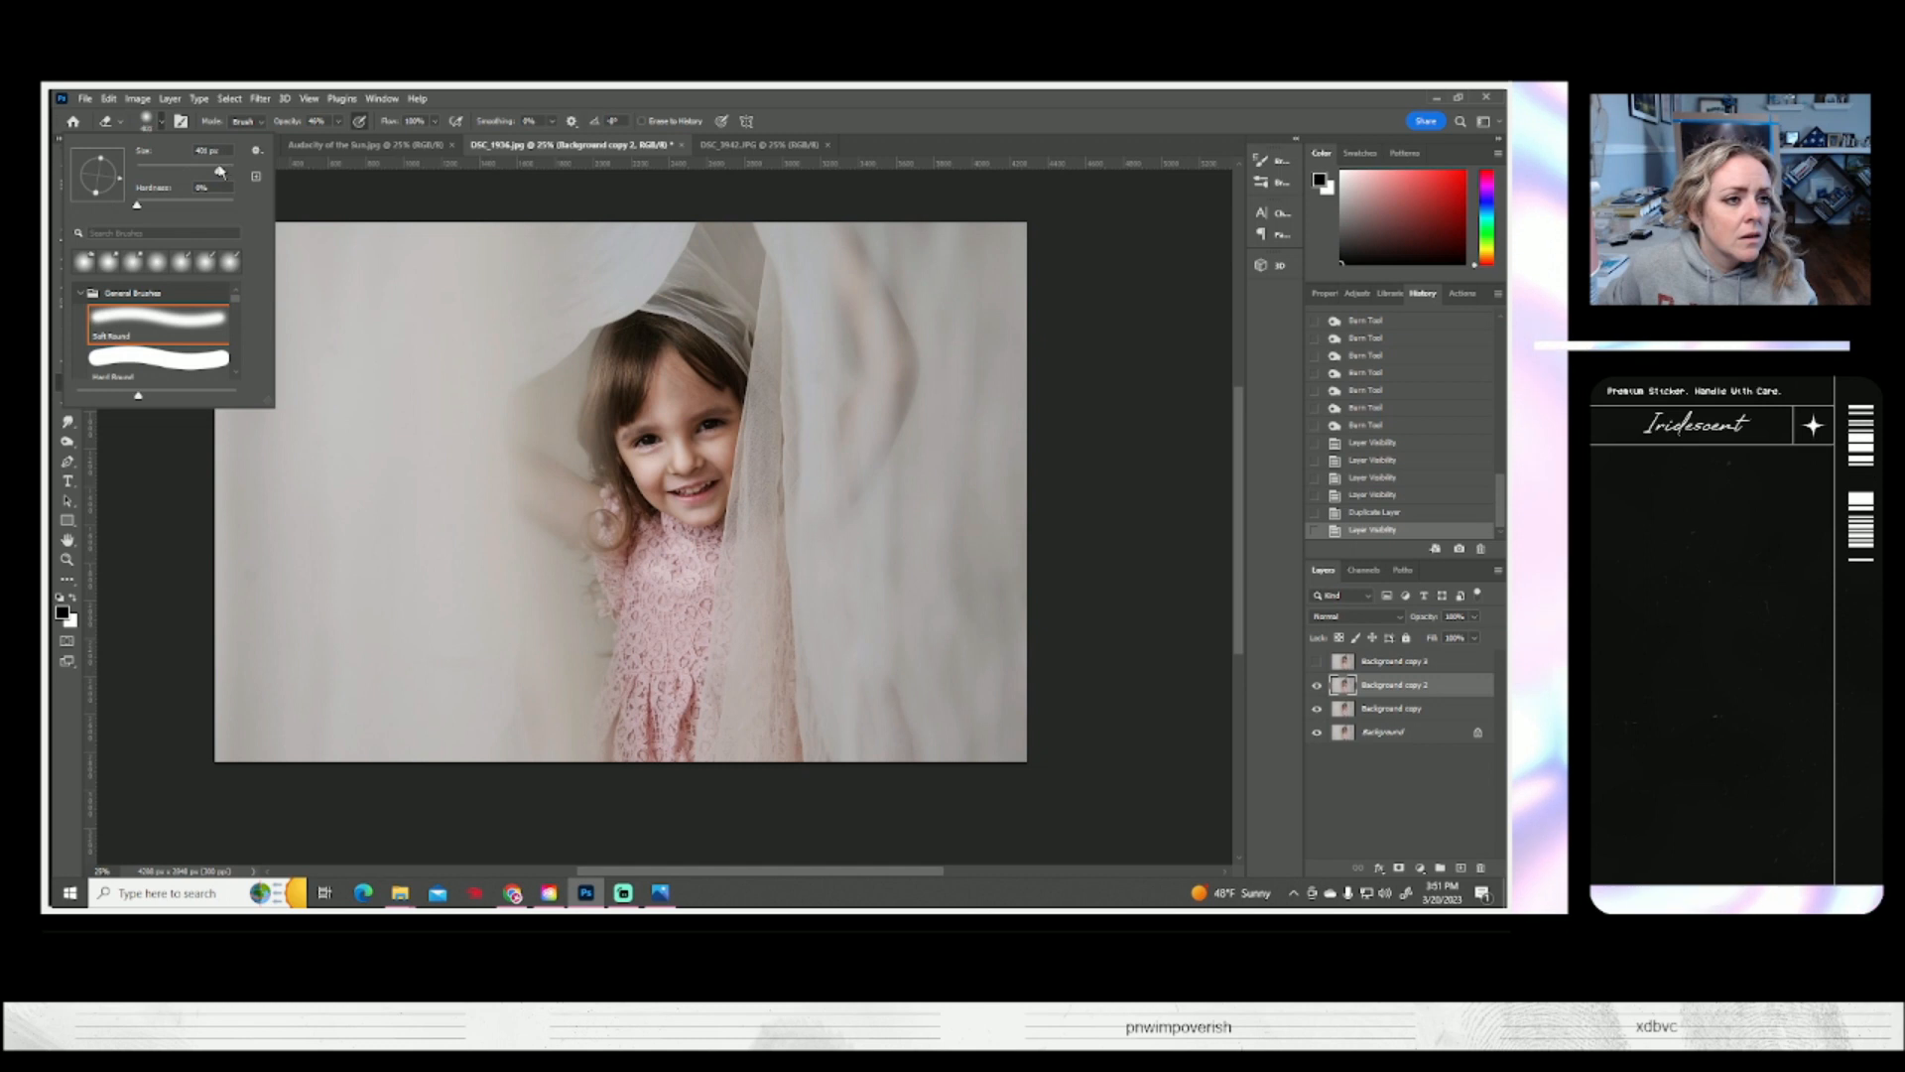
{"action": "left_click", "coordinate": [663, 489]}
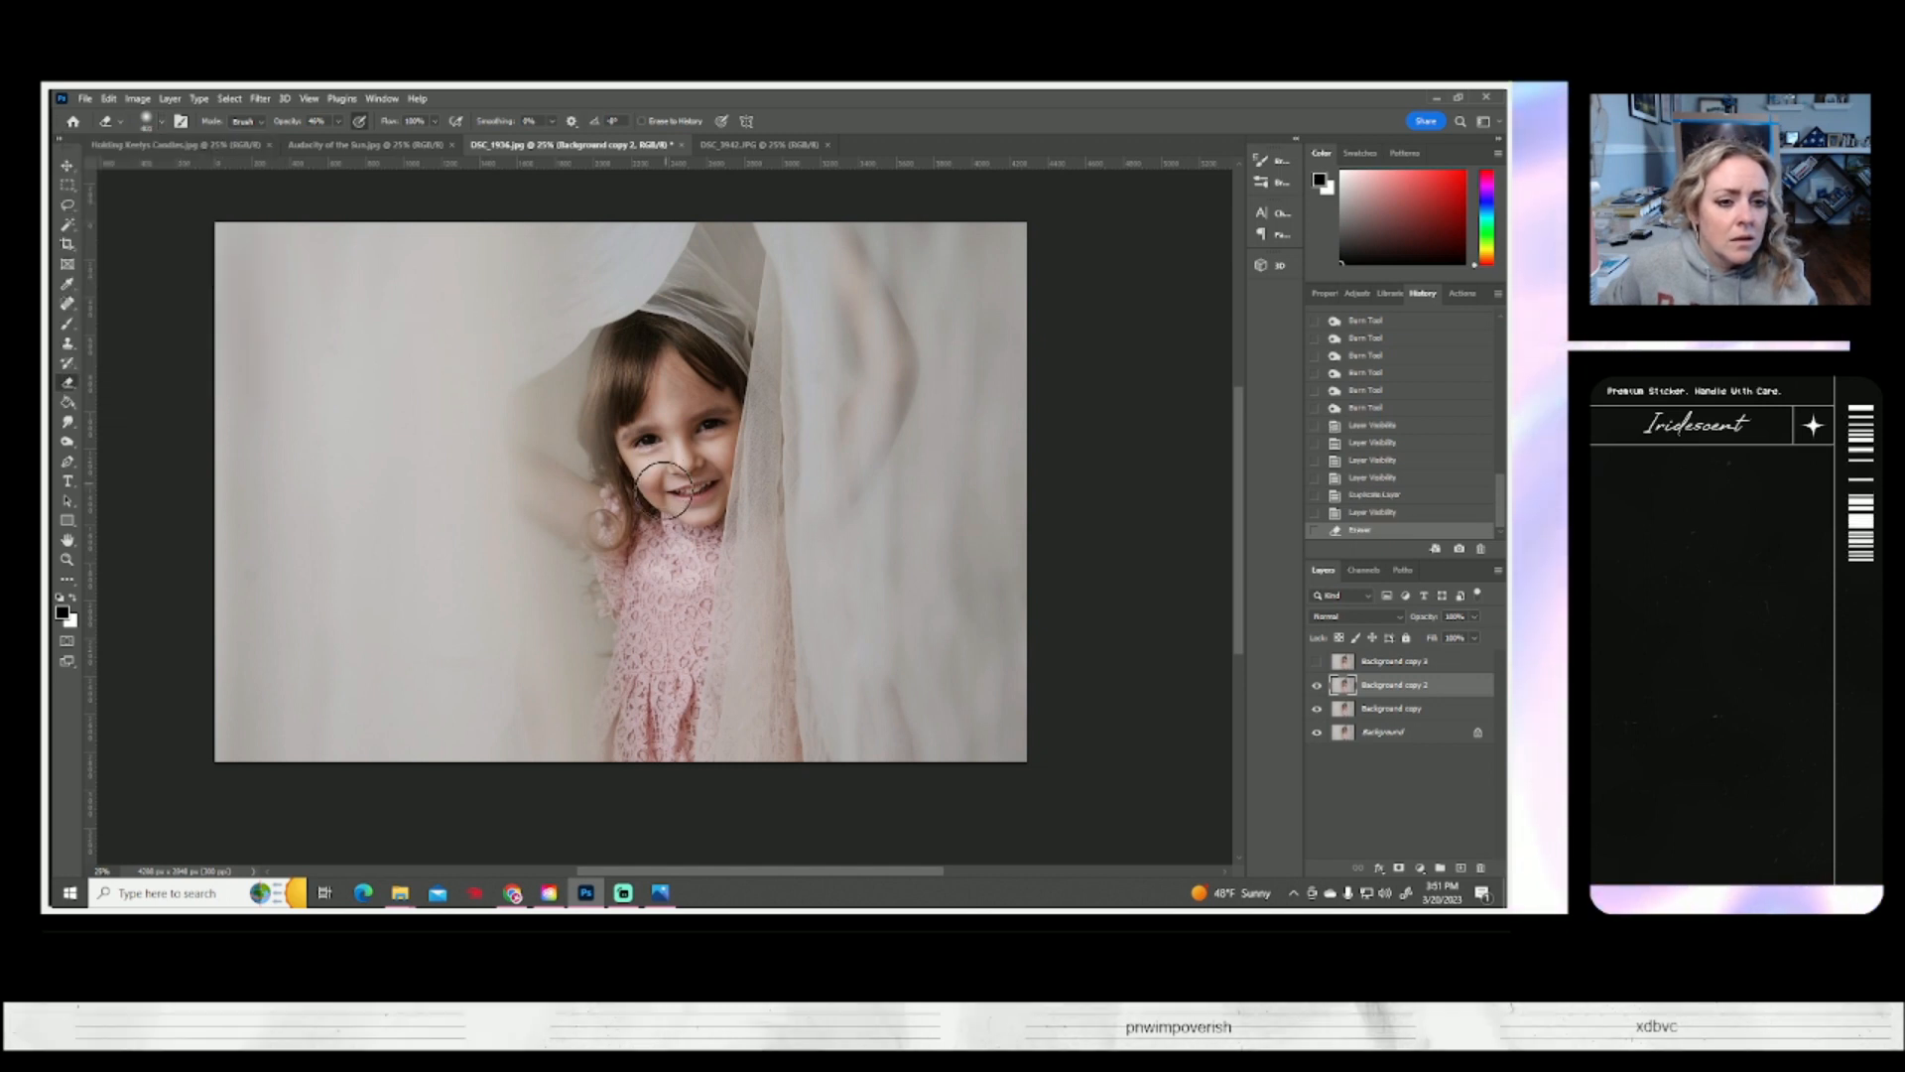
{"action": "left_click", "coordinate": [663, 489]}
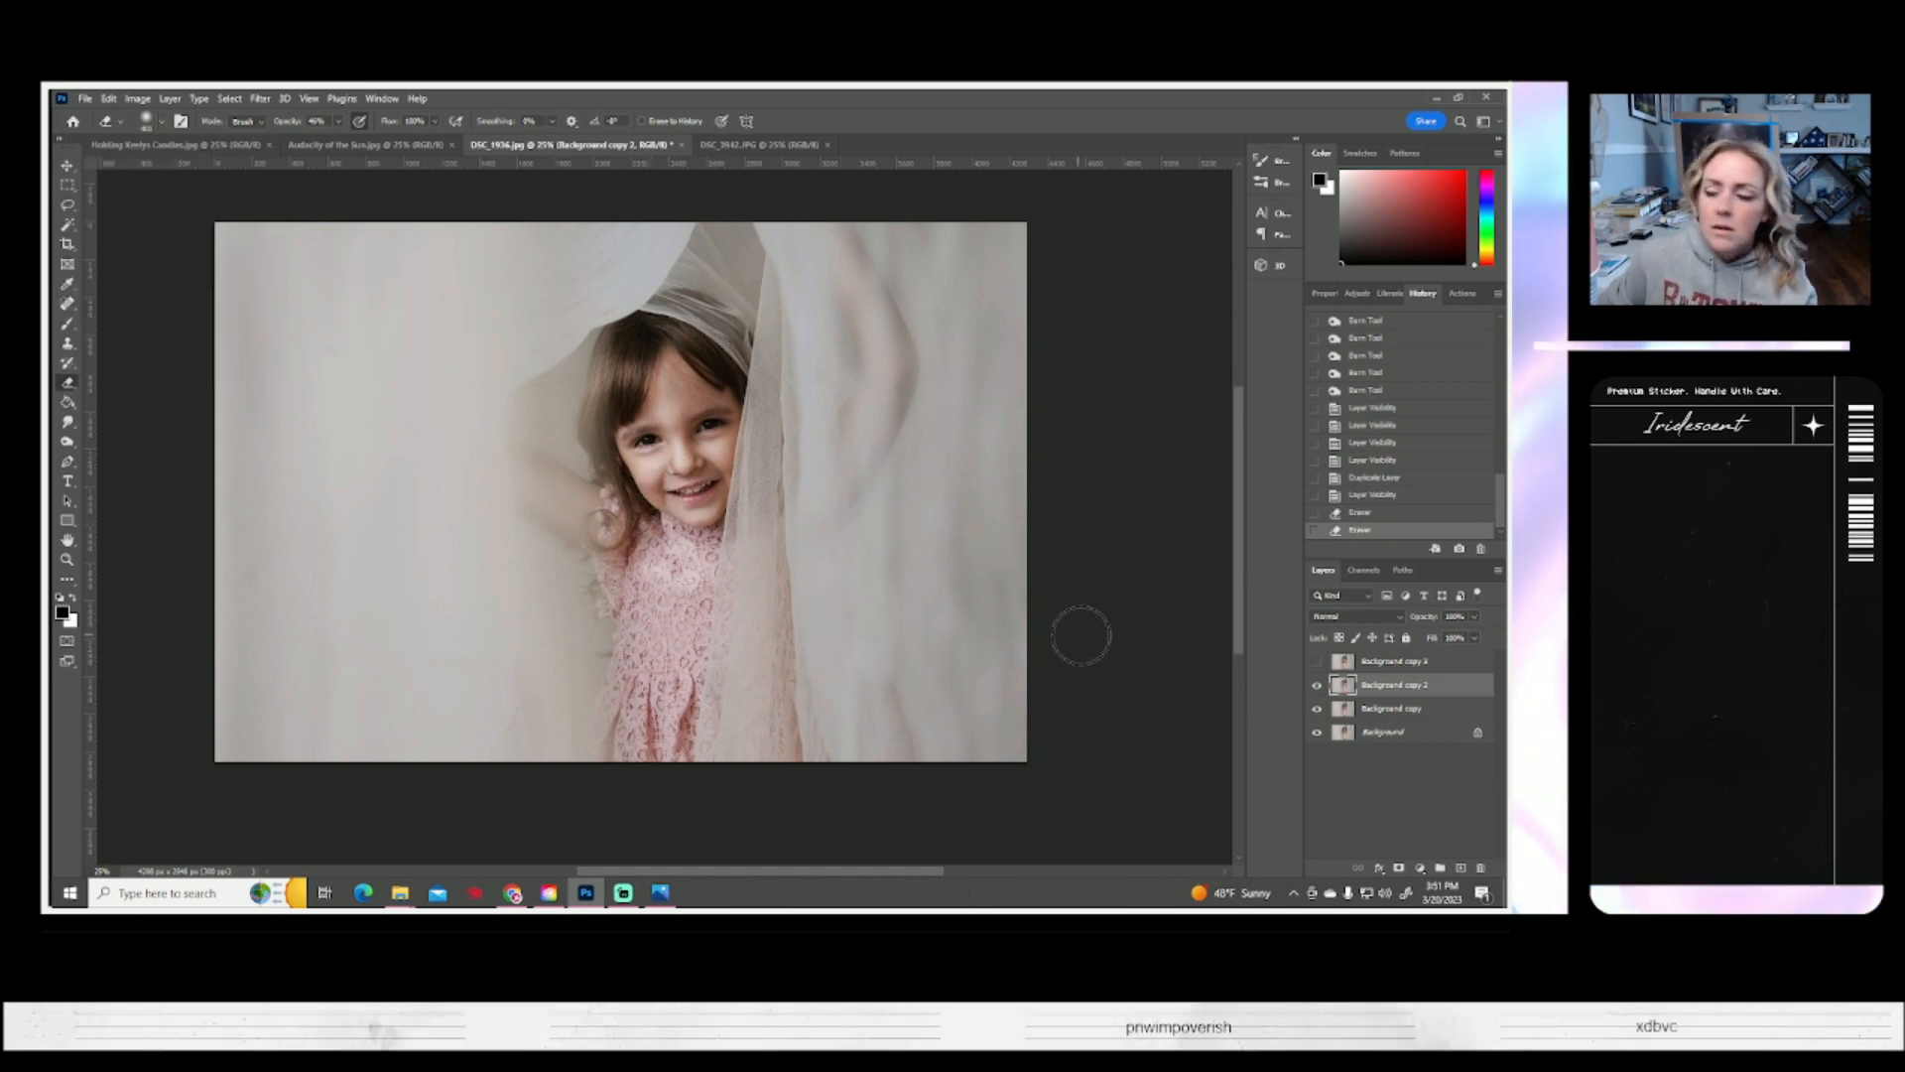
{"action": "left_click", "coordinate": [1318, 686]}
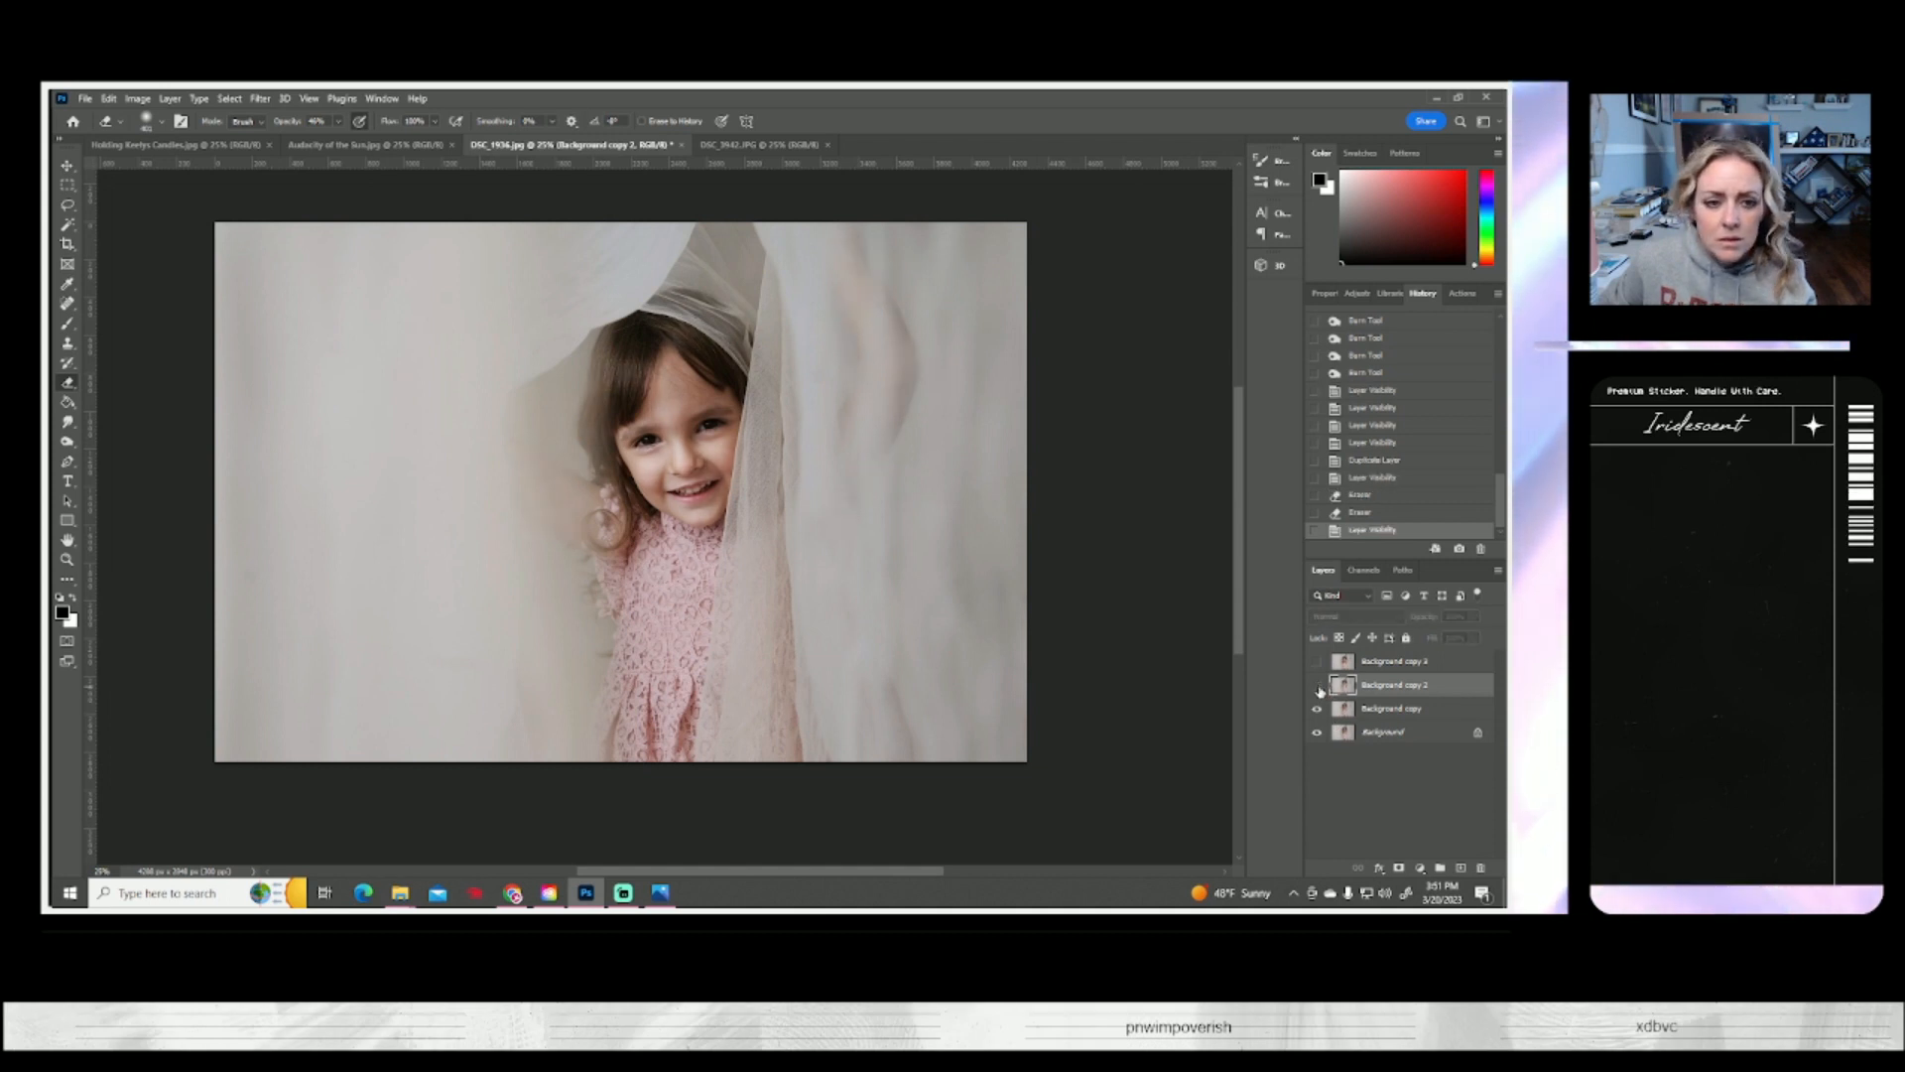
Toggle Background copy 2 to compare the softened burning, and merge the layer with Background copy
{"action": "left_click", "coordinate": [1318, 685]}
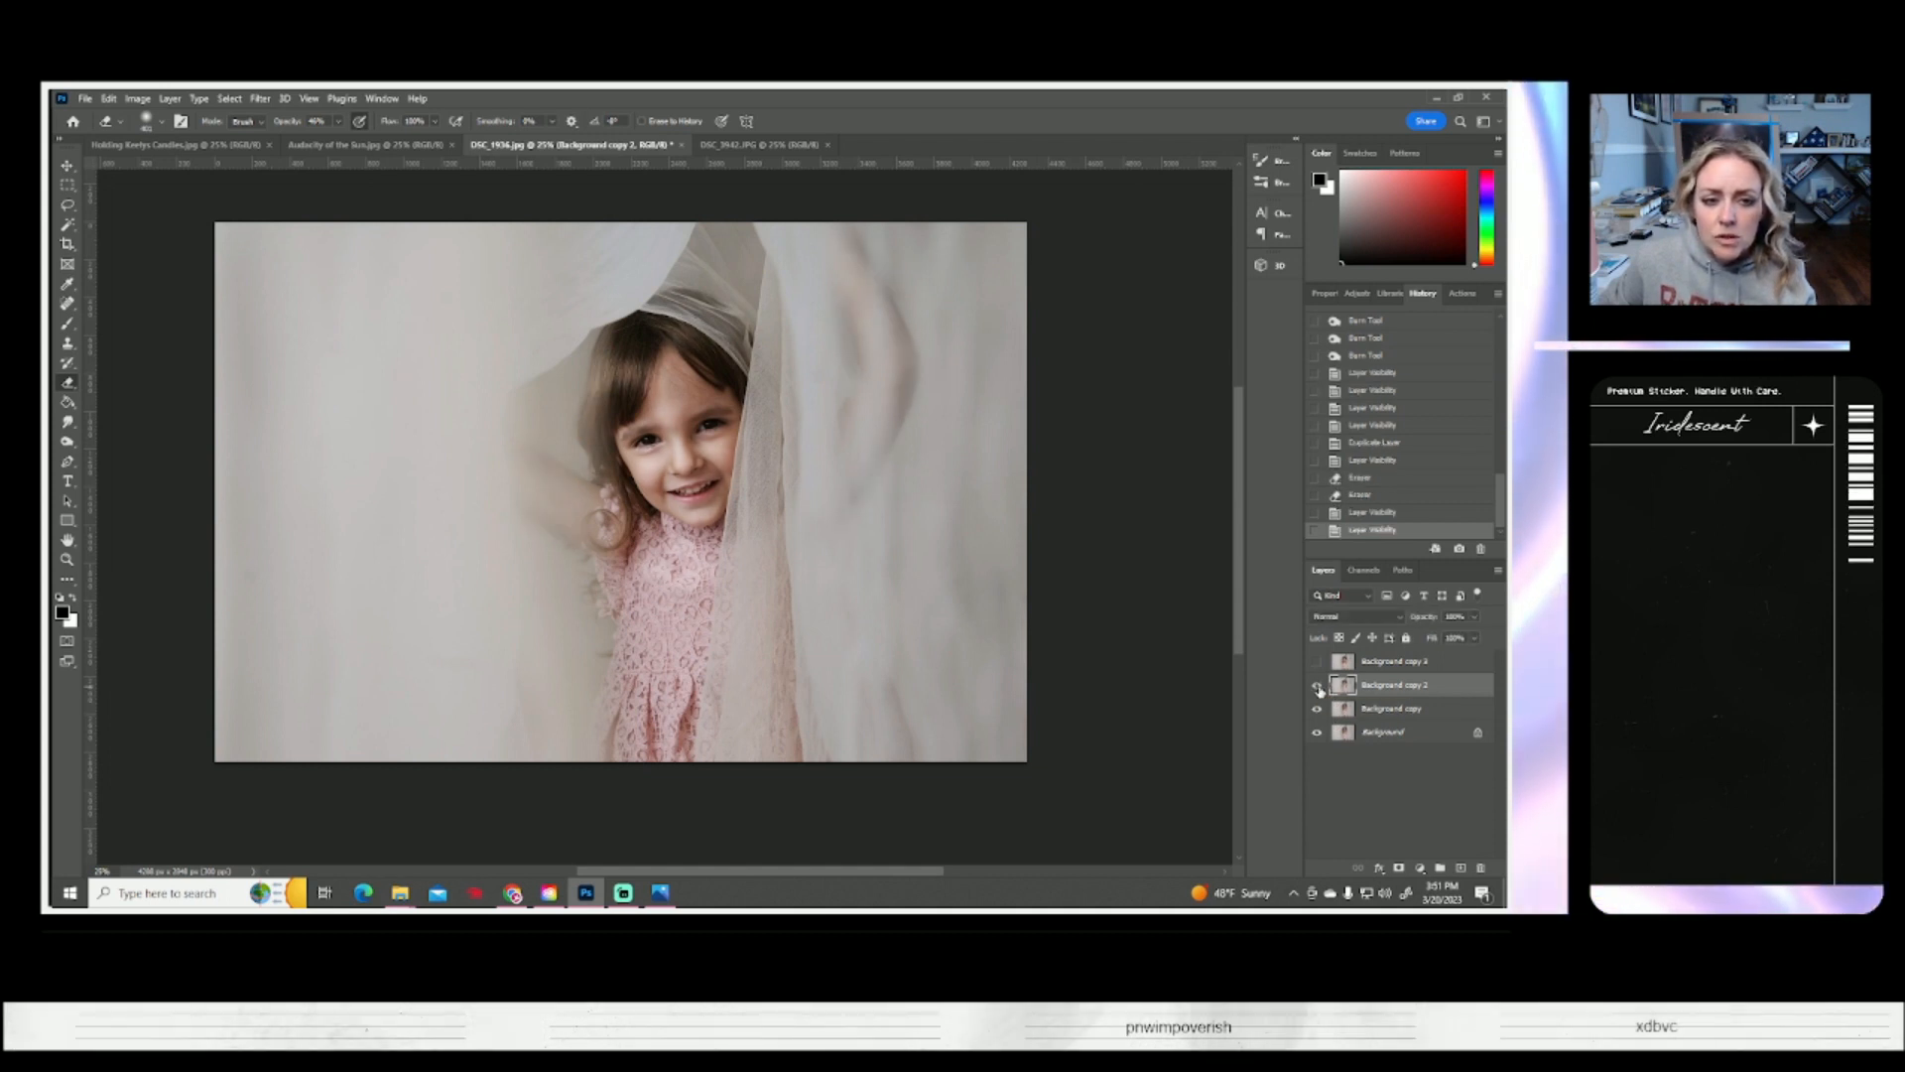
{"action": "left_click", "coordinate": [1318, 686]}
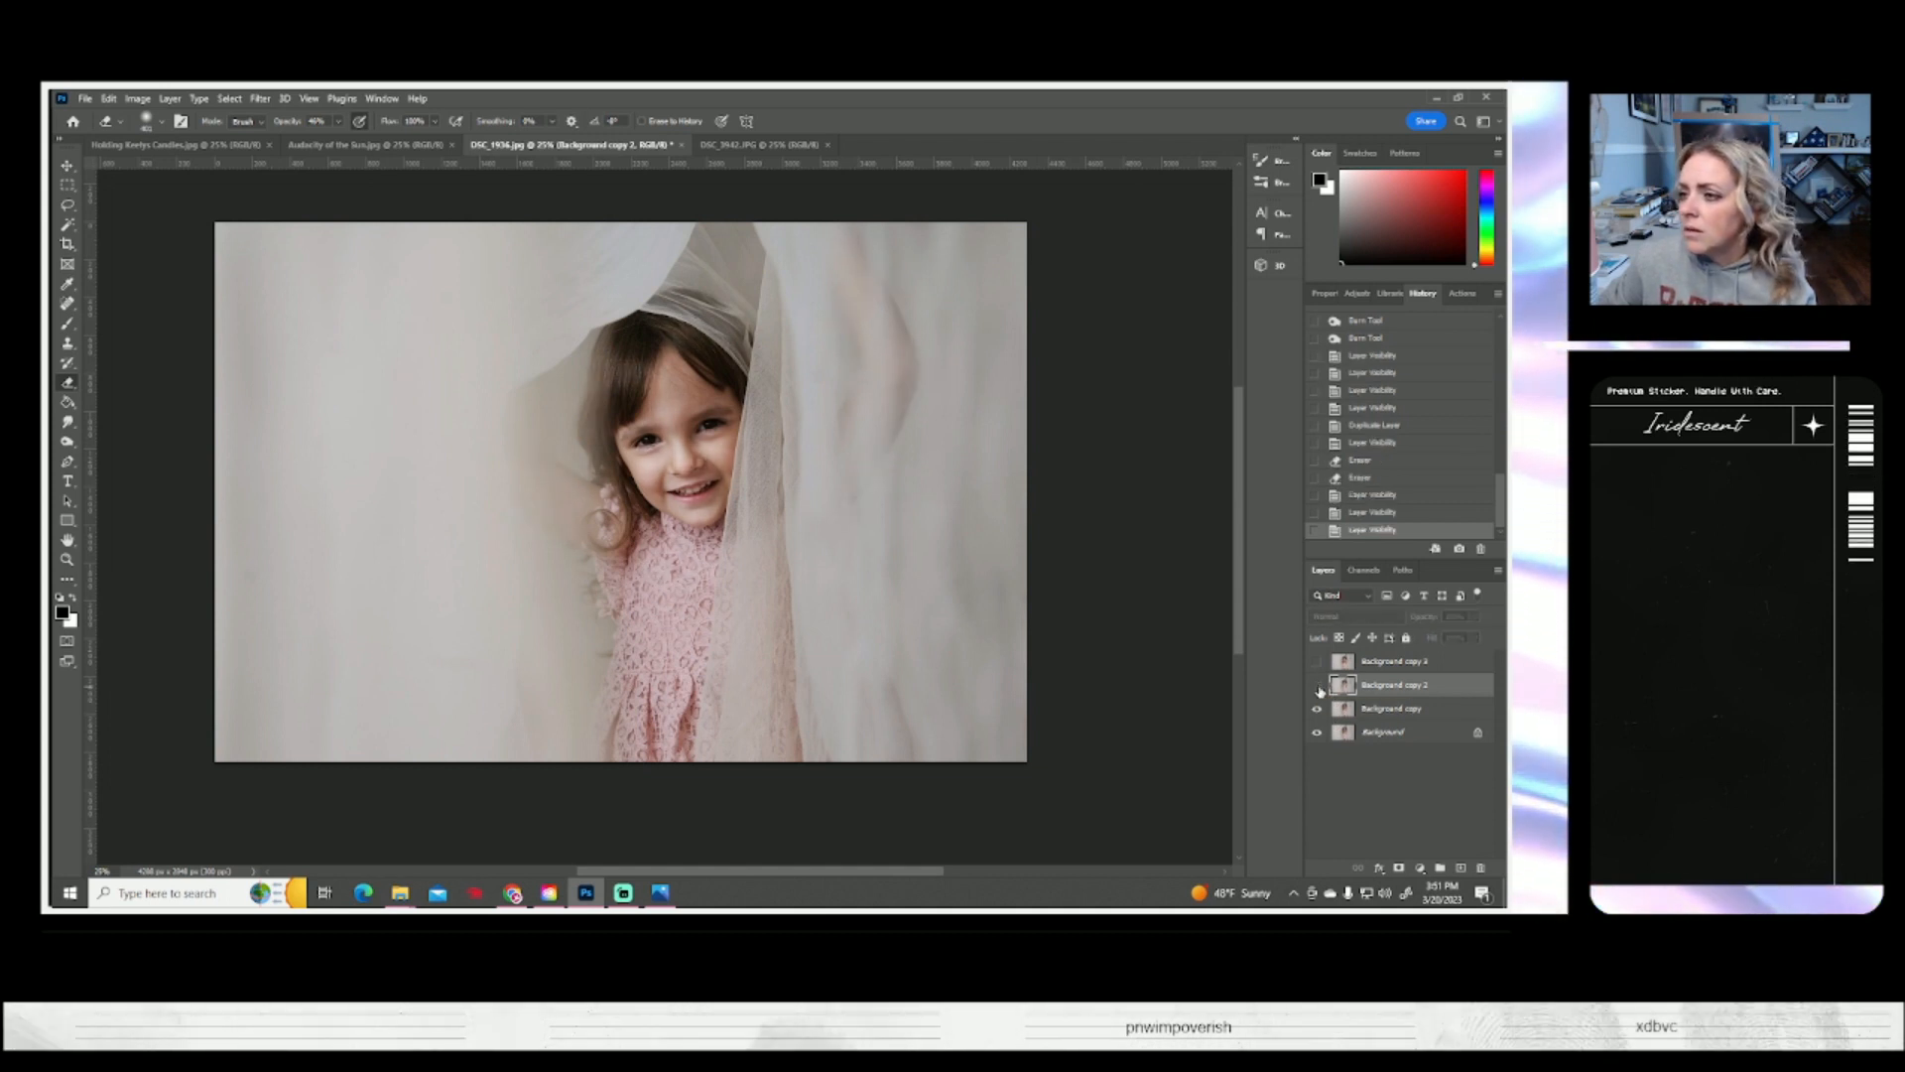
{"action": "left_click", "coordinate": [1317, 686]}
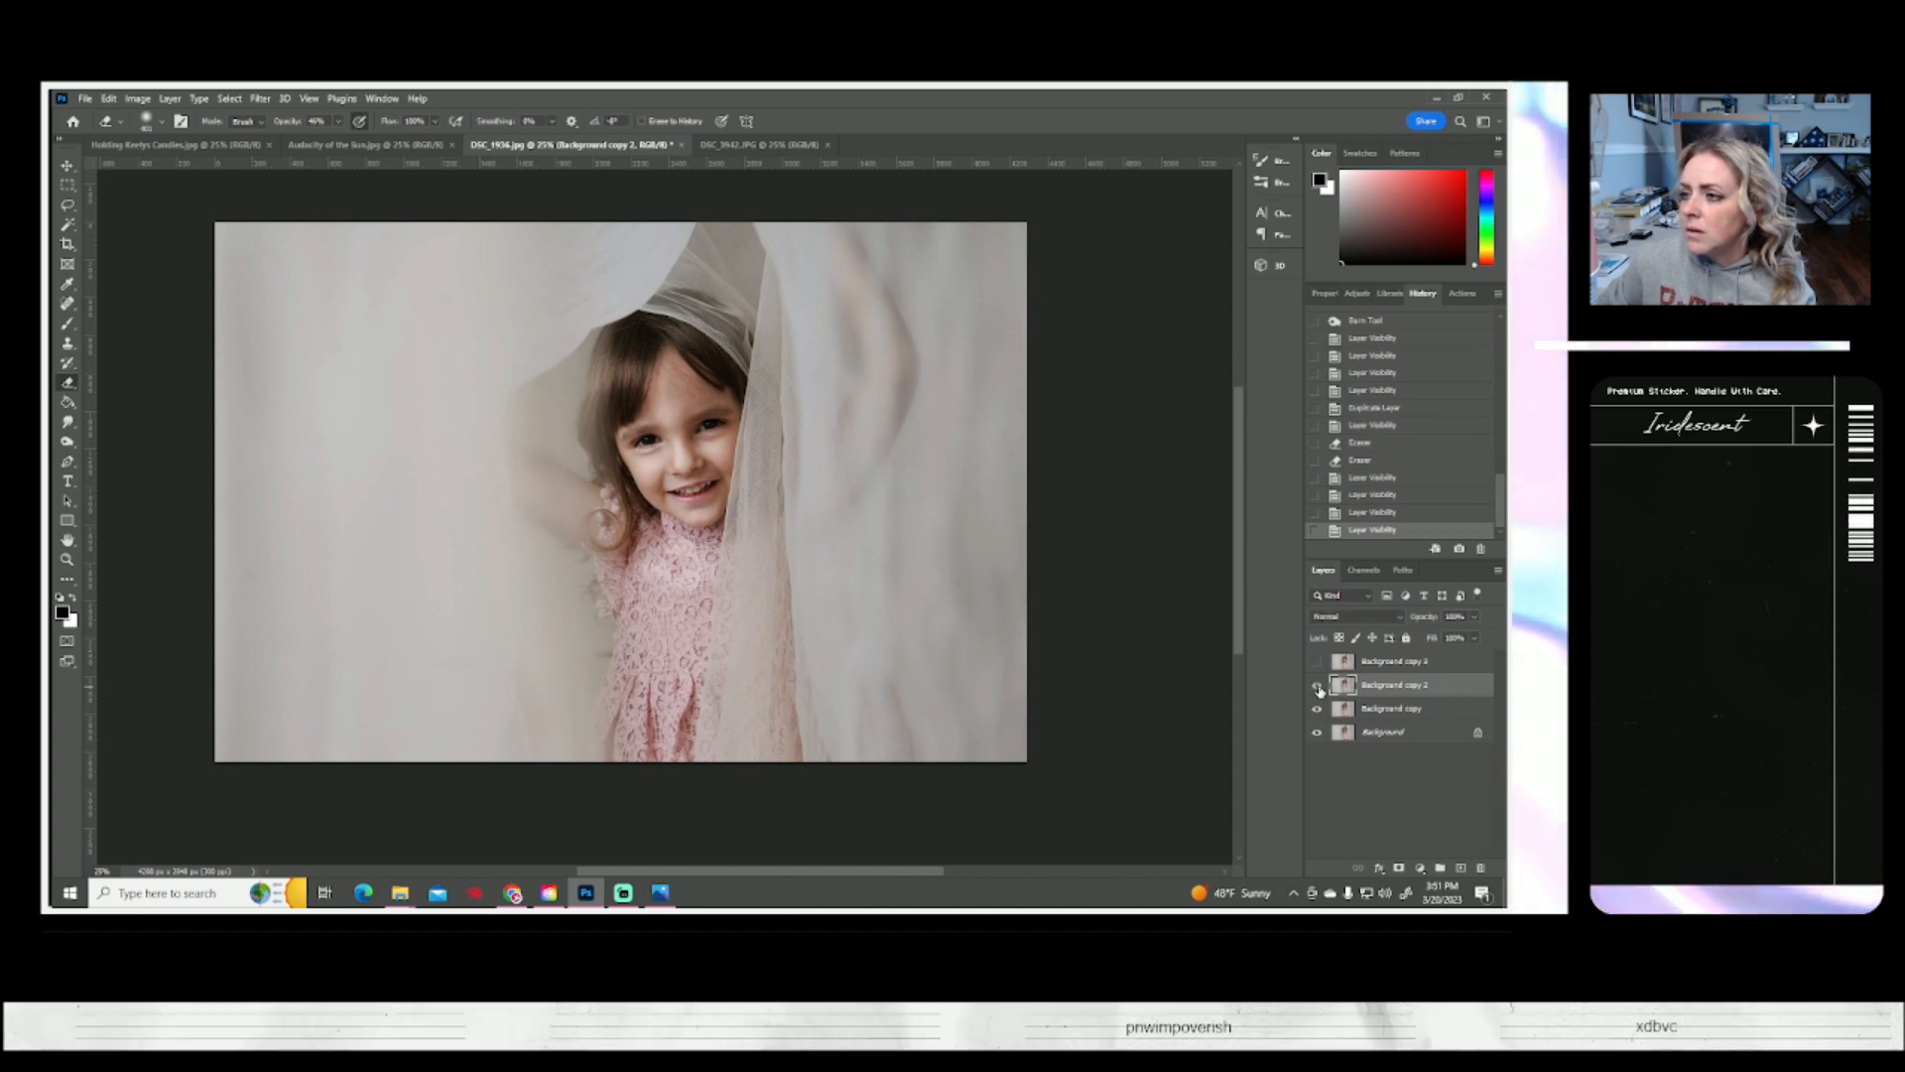
{"action": "right_click", "coordinate": [1377, 711]}
{"action": "left_click", "coordinate": [1369, 689]}
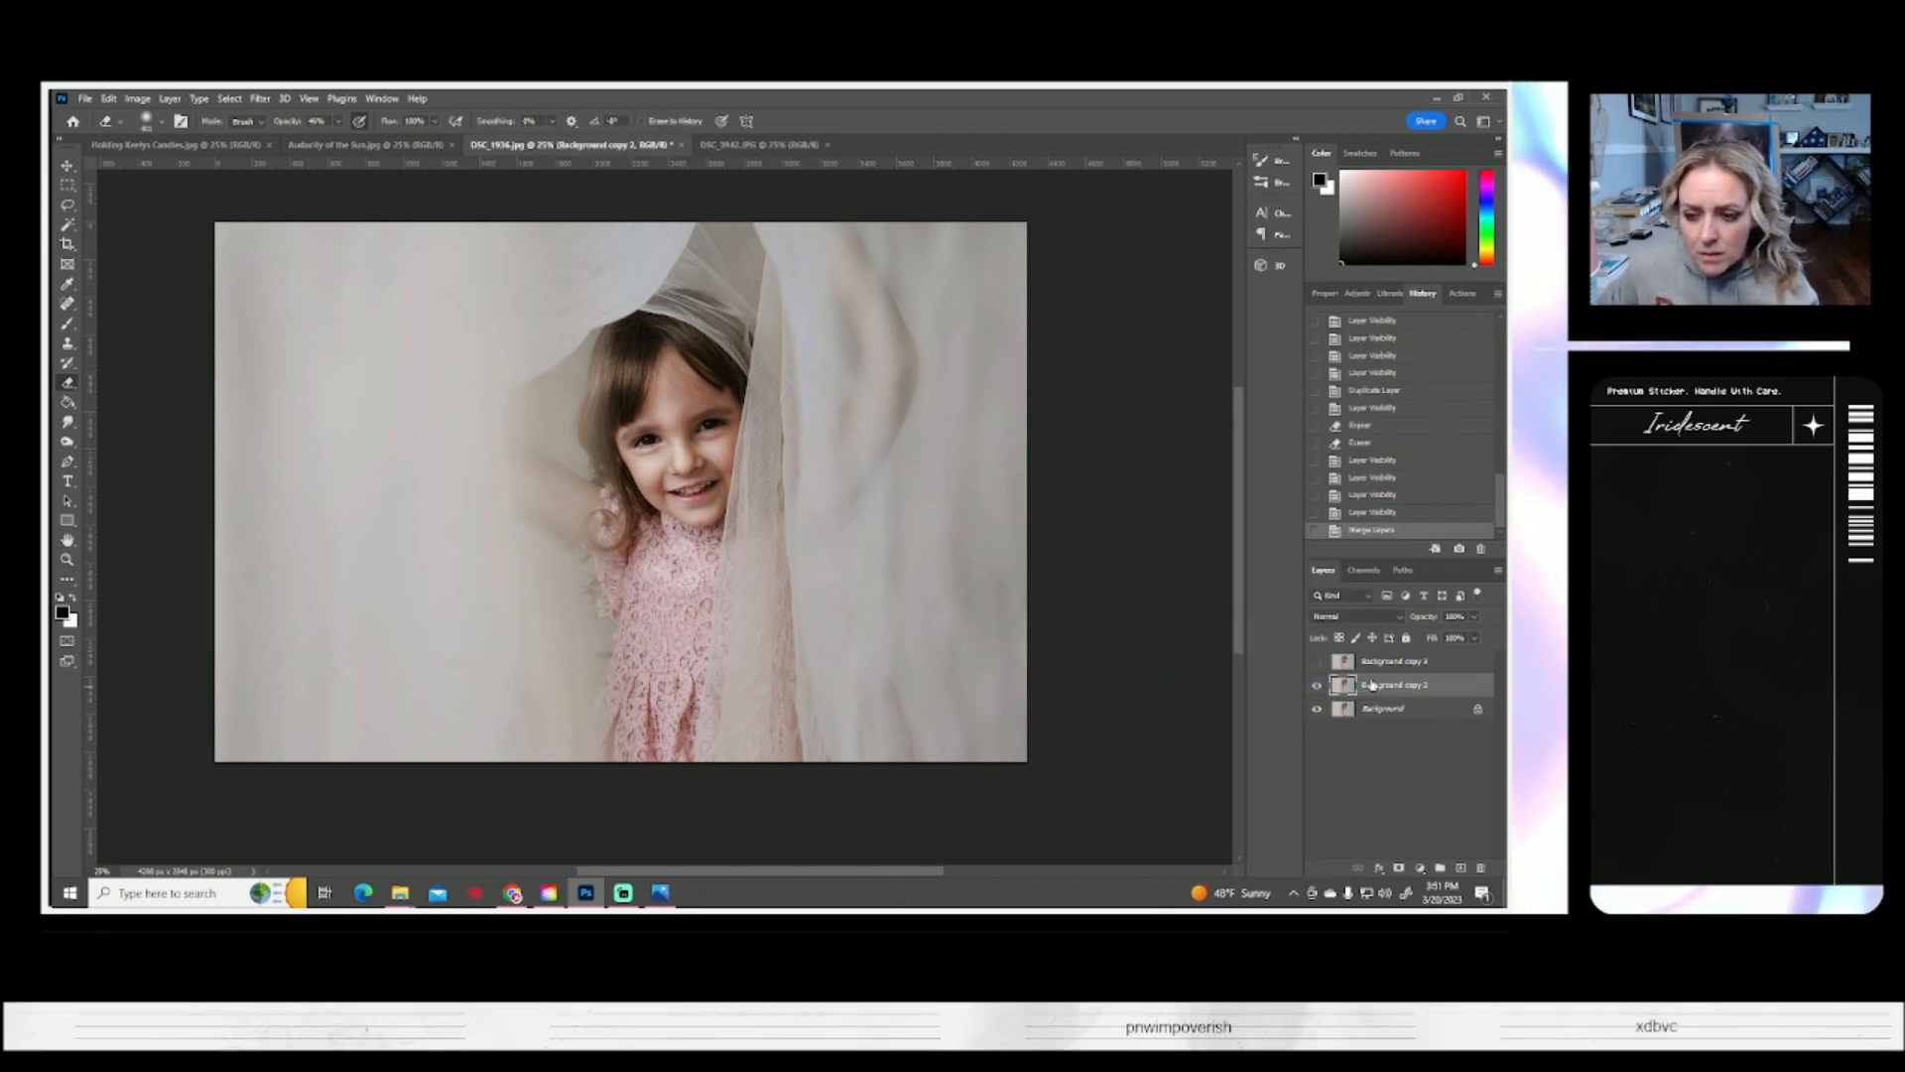
Replace the older hidden duplicate with a fresh hidden duplicate of Background copy 2, and make Background copy 2 active
{"action": "right_click", "coordinate": [1373, 685]}
{"action": "left_click", "coordinate": [1281, 302]}
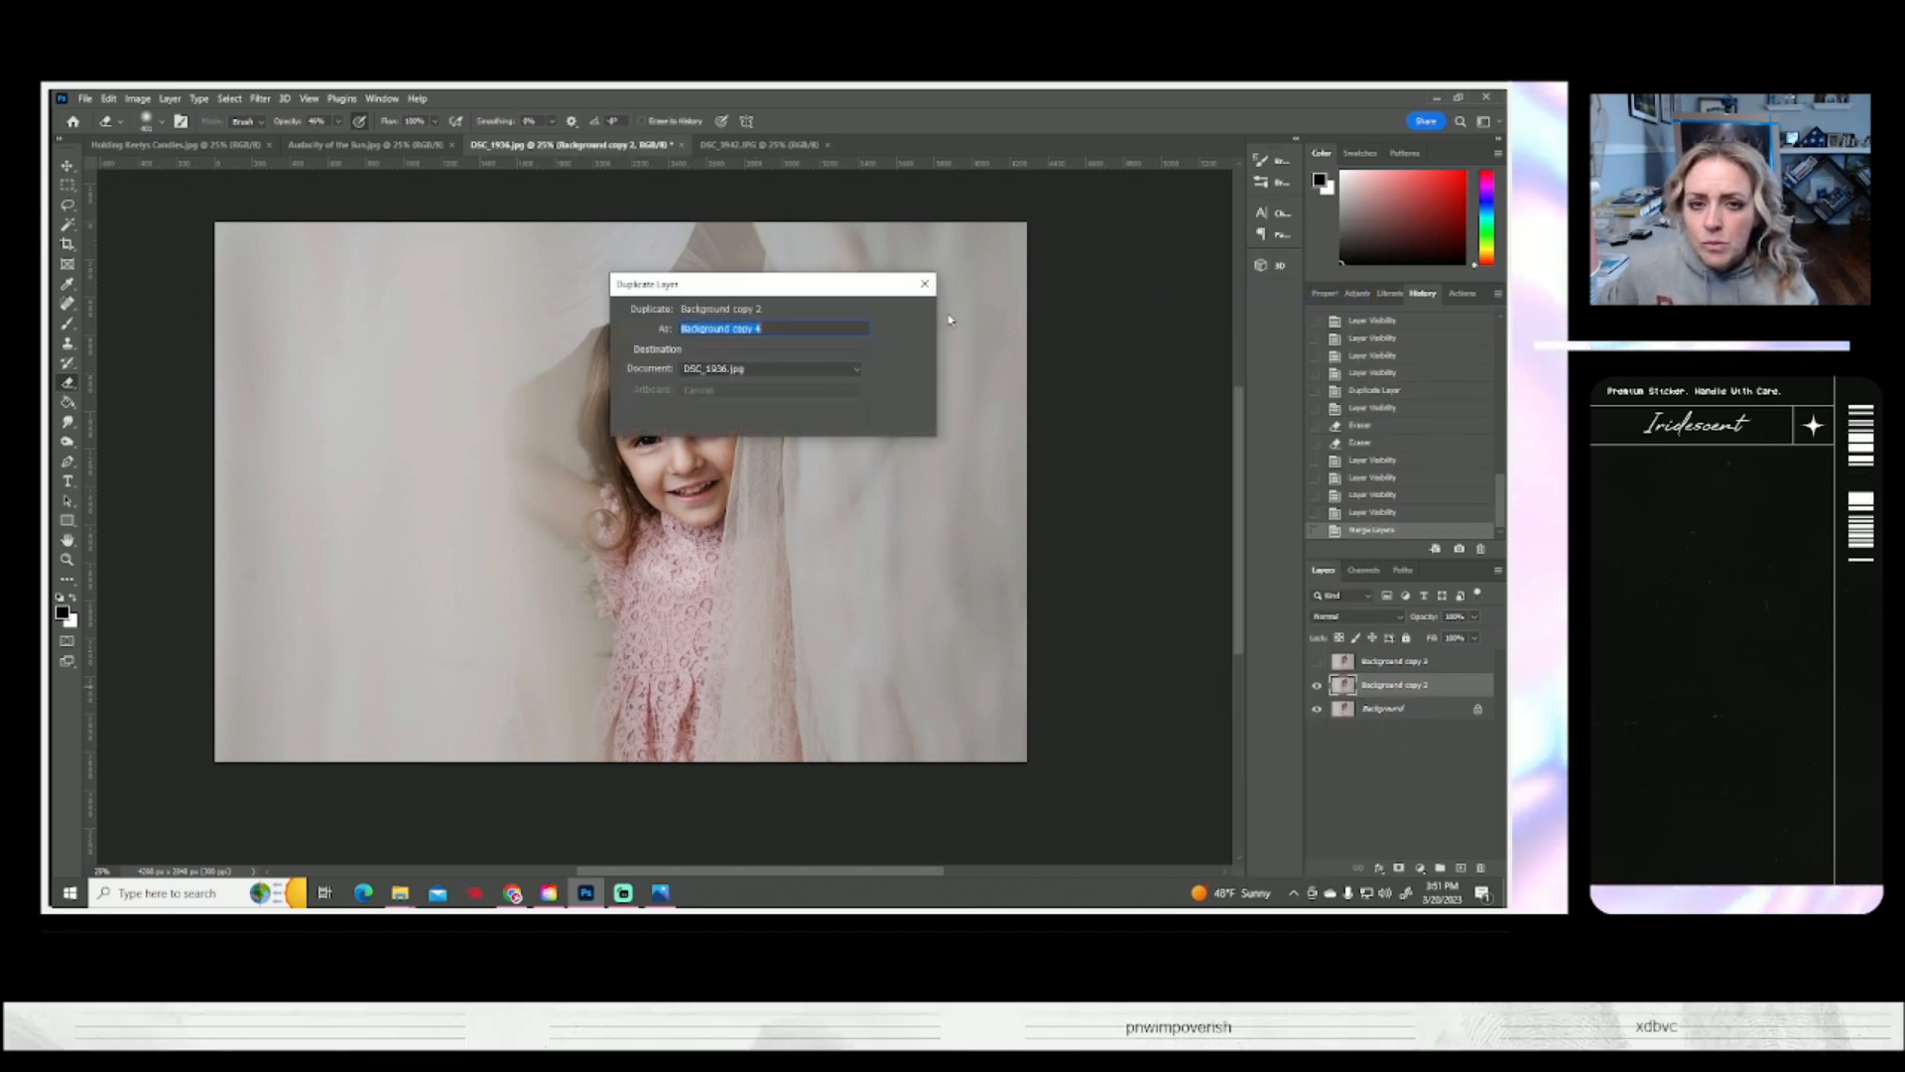
{"action": "left_click", "coordinate": [905, 312]}
{"action": "left_click", "coordinate": [1407, 662]}
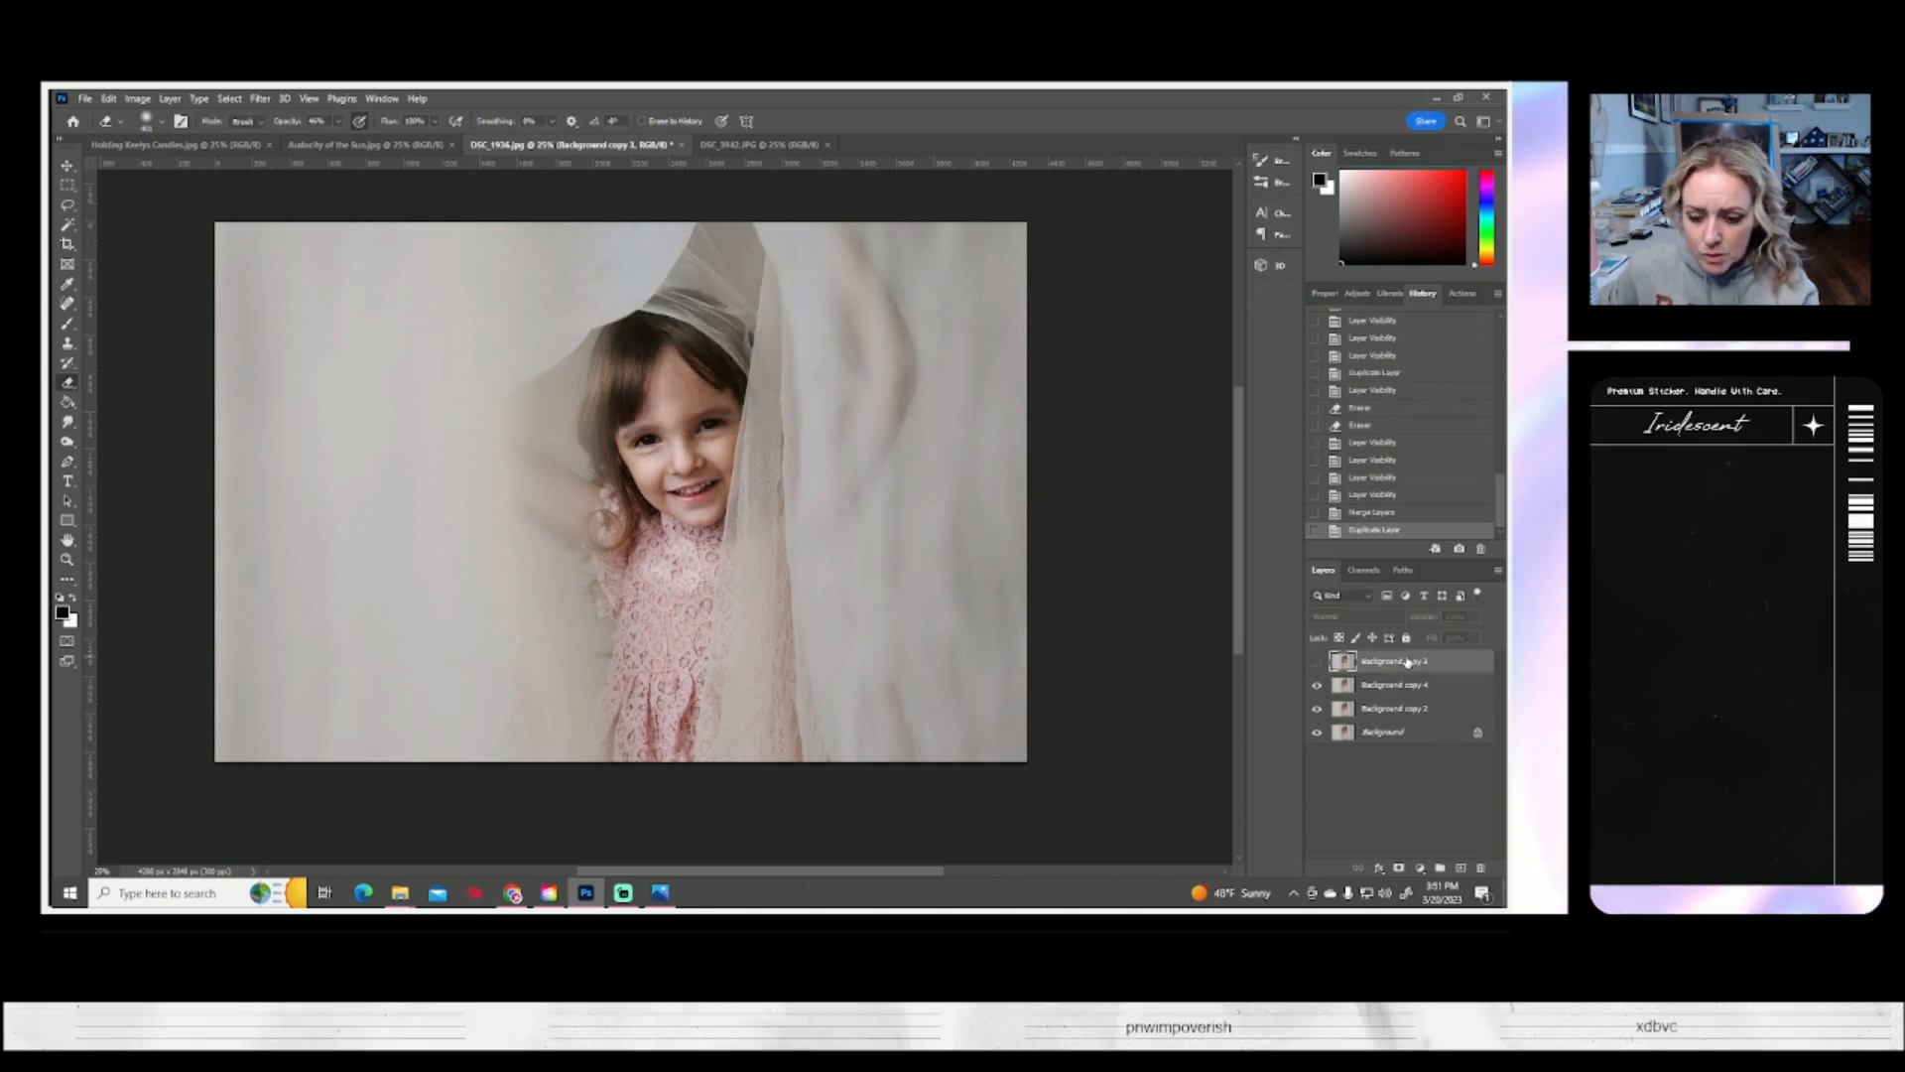
{"action": "key", "text": "Delete"}
{"action": "left_click", "coordinate": [1317, 662]}
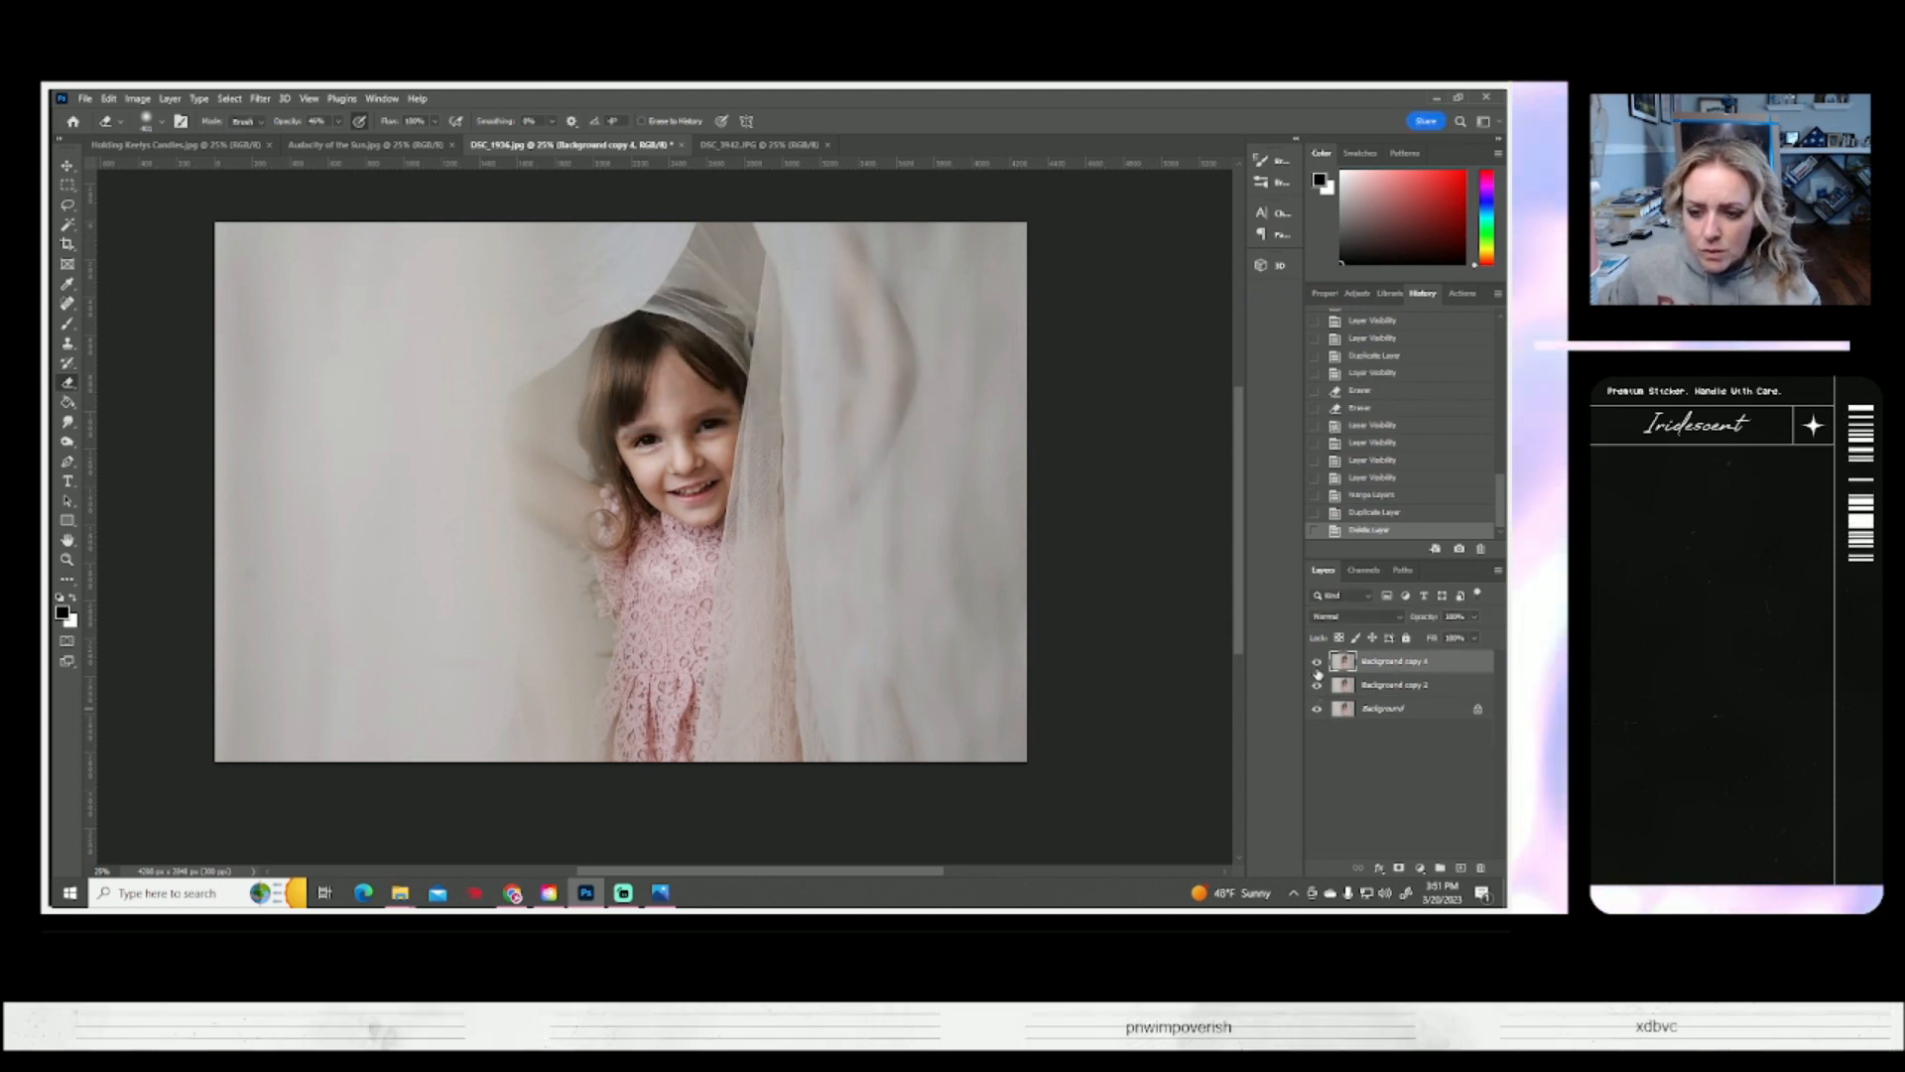
{"action": "left_click", "coordinate": [1412, 692]}
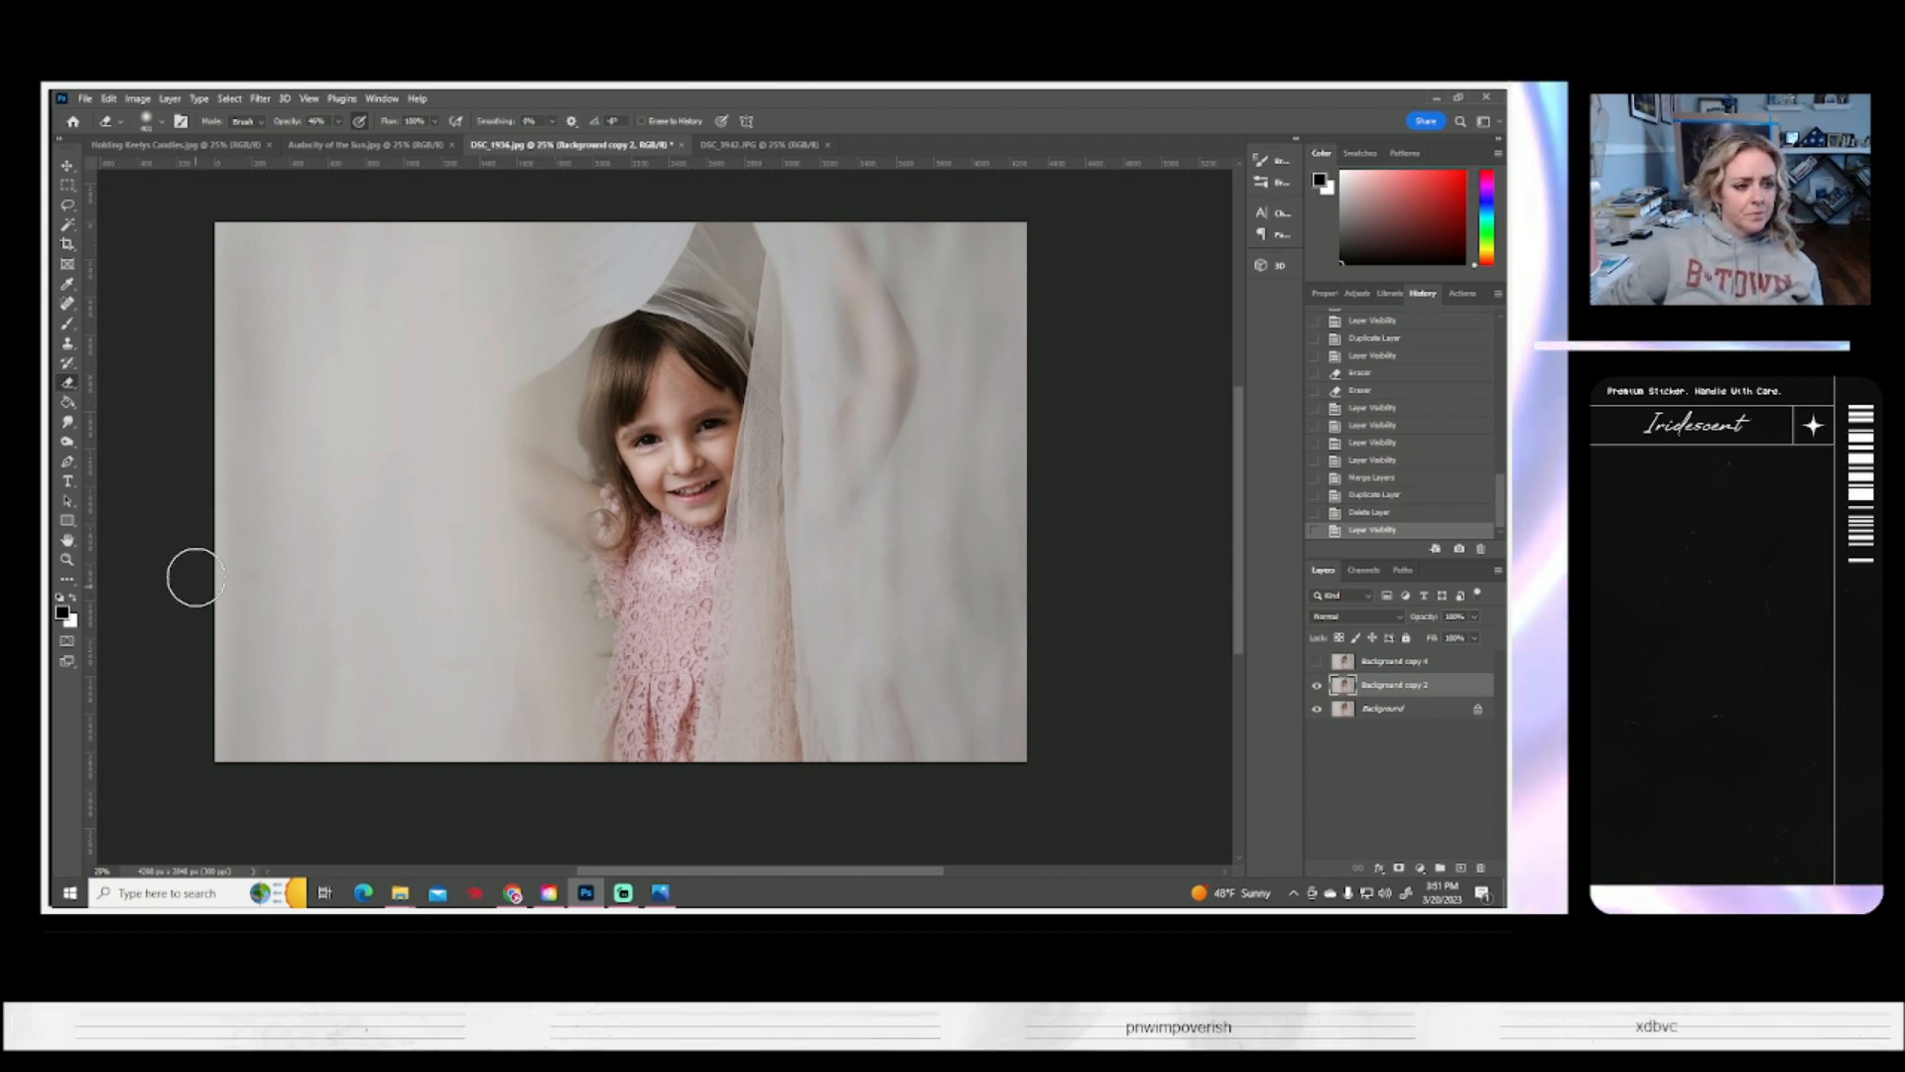
Burn the midtones of the curtain folds on both sides of the girl with a soft round brush
{"action": "key", "text": "o"}
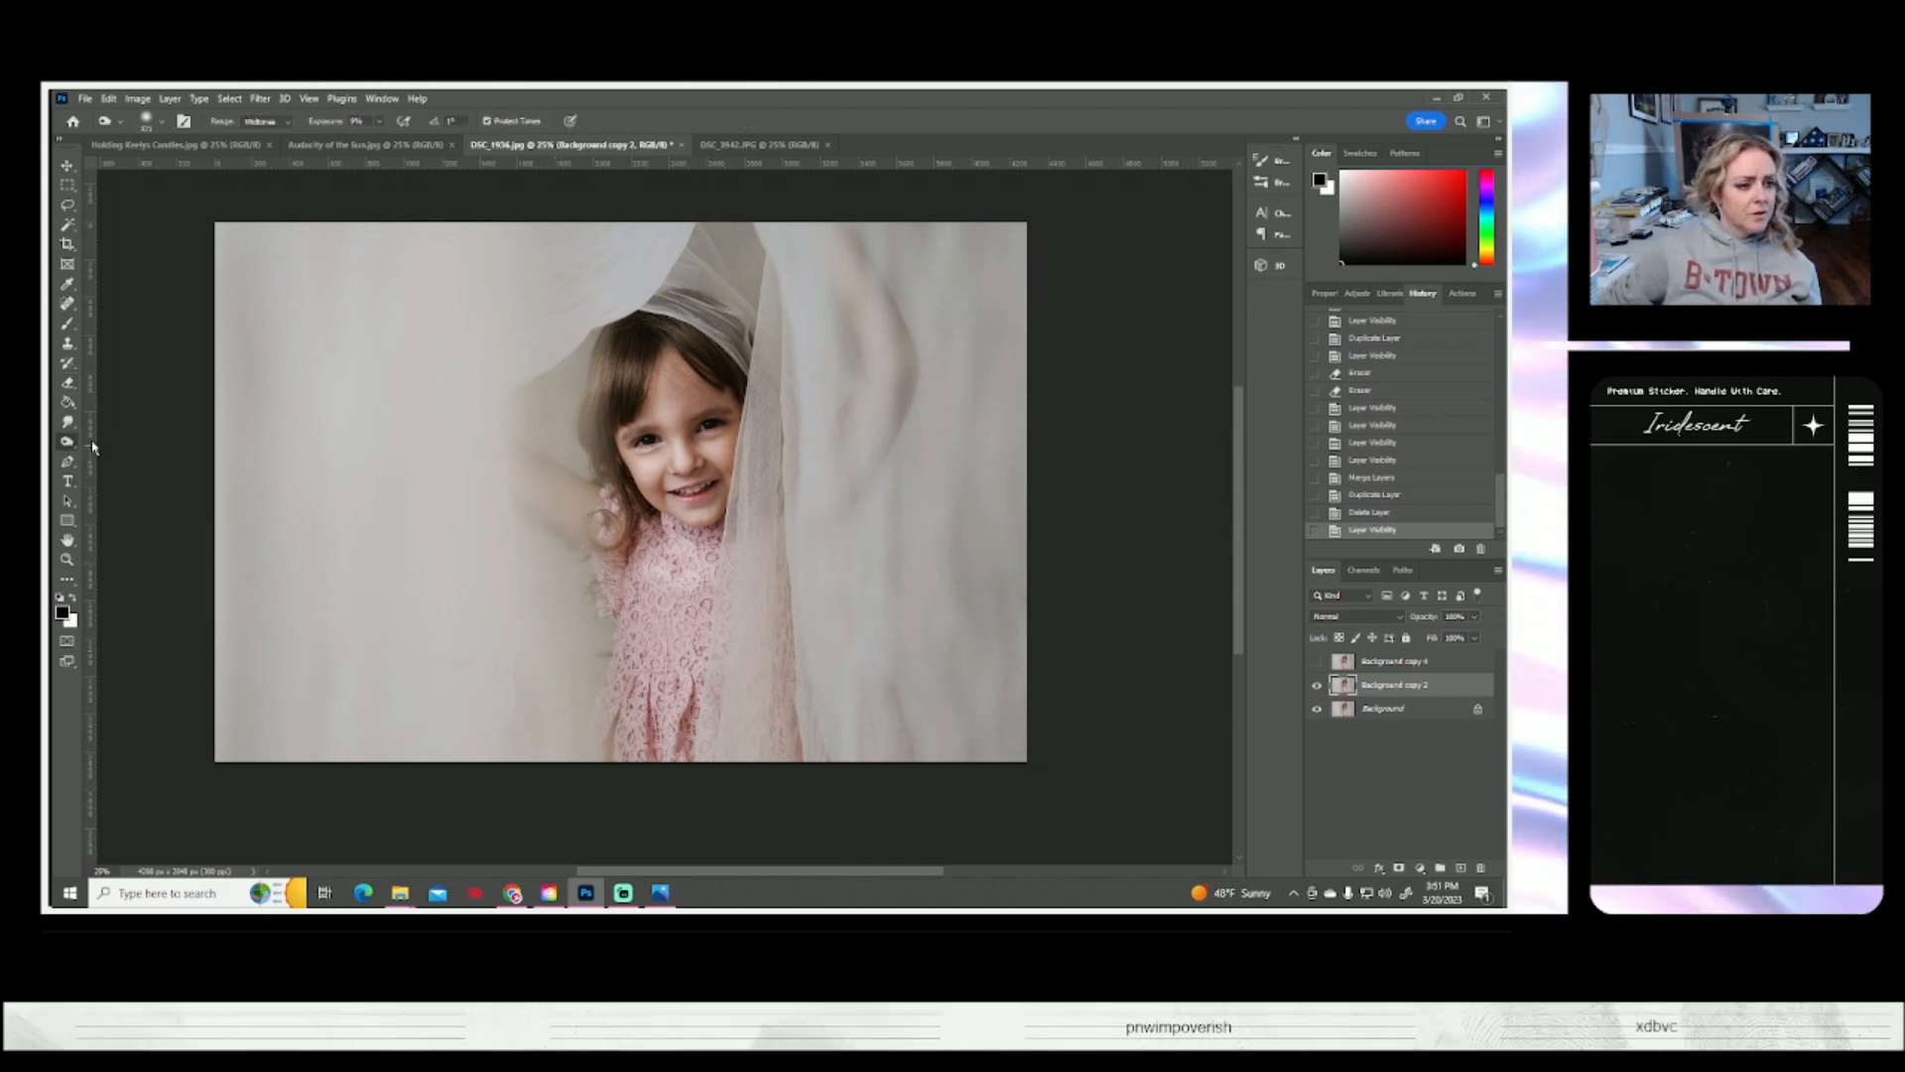
{"action": "left_click", "coordinate": [161, 120]}
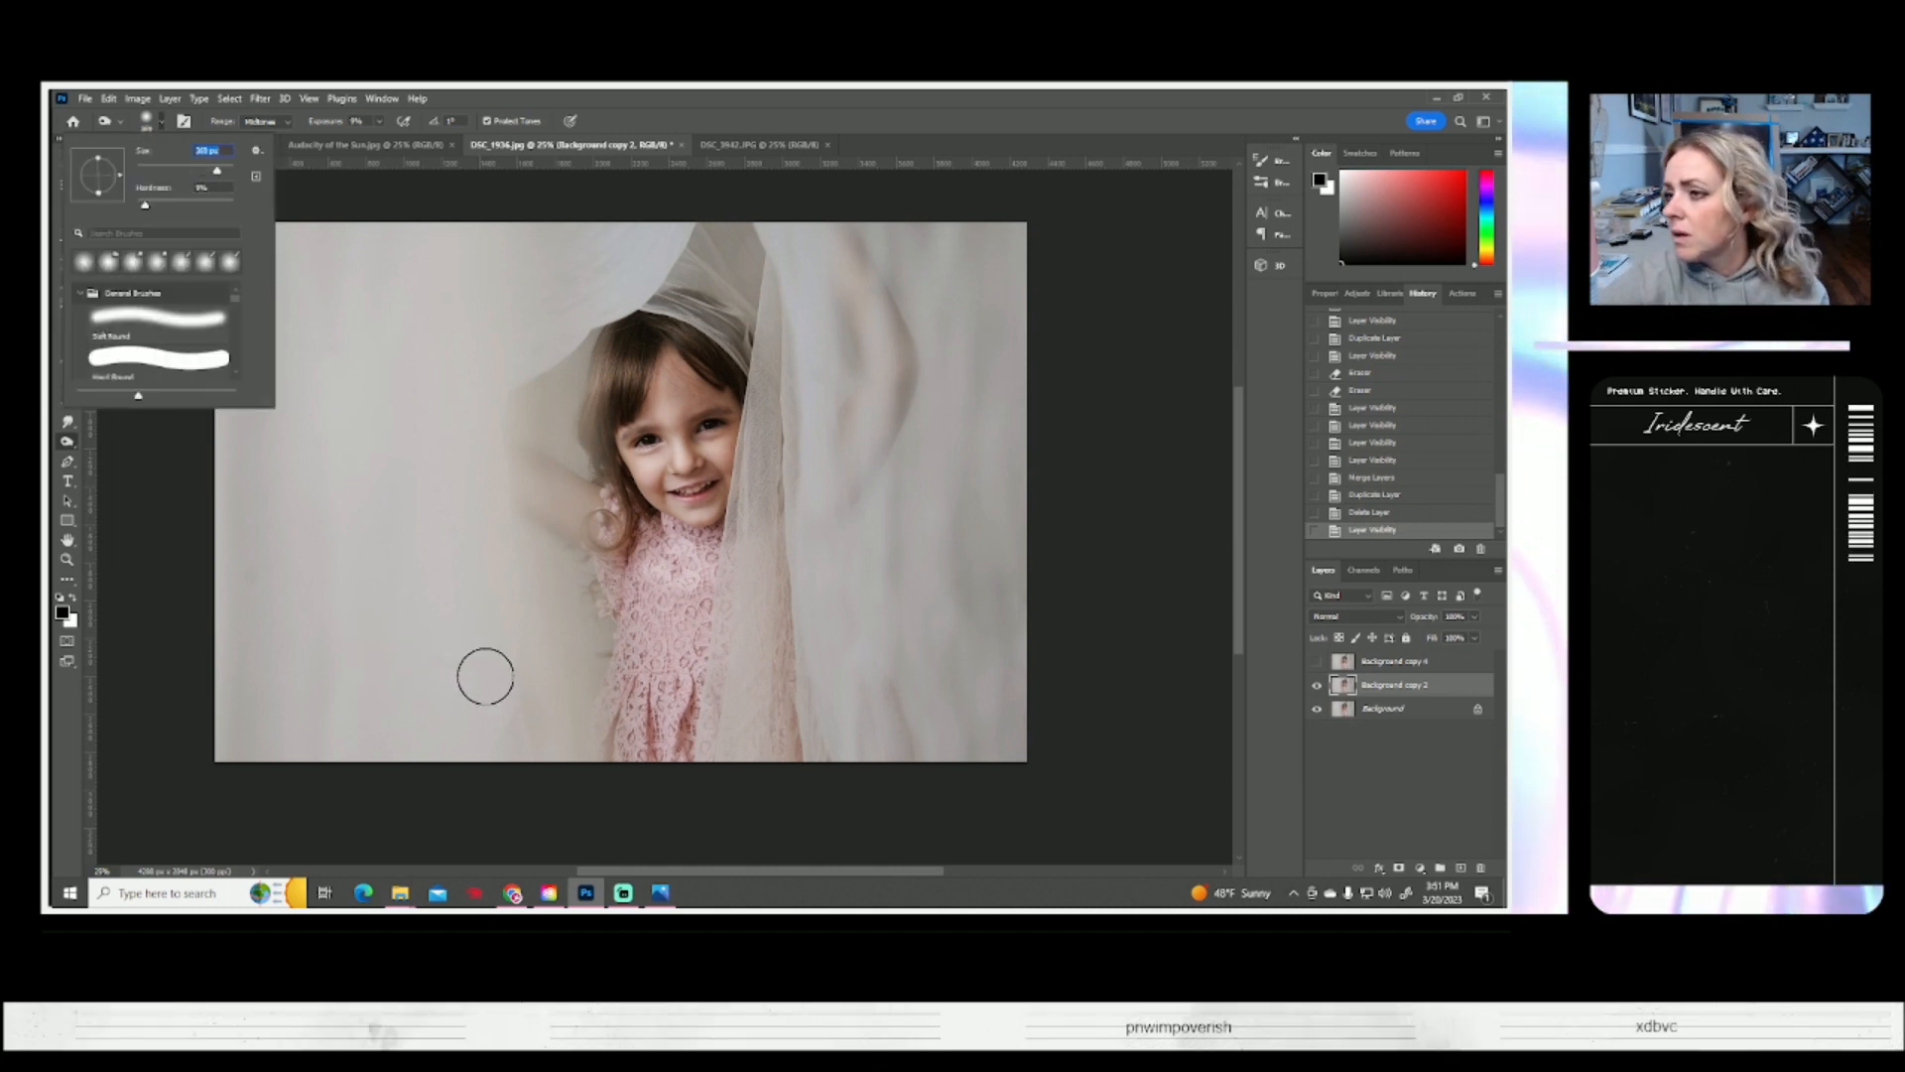
{"action": "left_click", "coordinate": [233, 780]}
{"action": "mouse_move", "coordinate": [257, 489]}
{"action": "left_mouse_down"}
{"action": "mouse_move", "coordinate": [357, 774]}
{"action": "mouse_move", "coordinate": [365, 578]}
{"action": "left_mouse_up"}
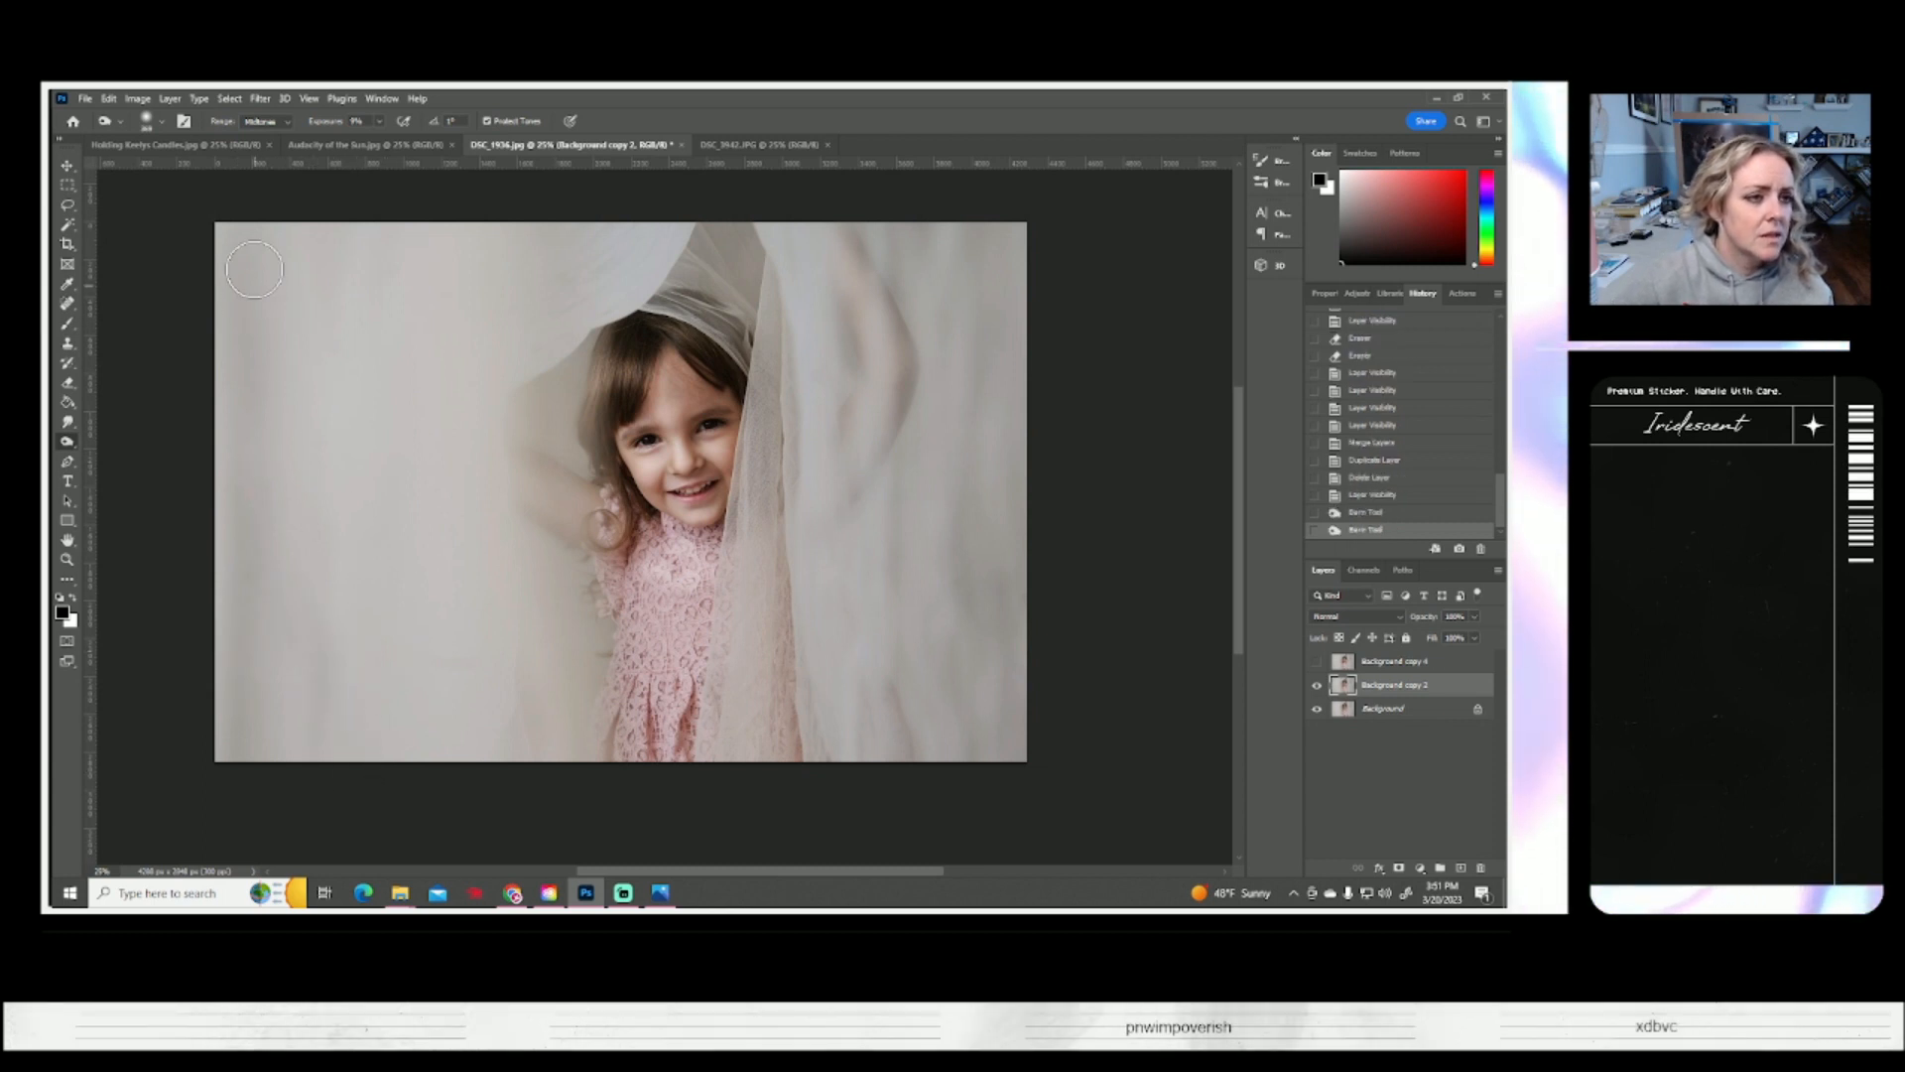
{"action": "left_click_drag", "start_coordinate": [254, 270], "coordinate": [273, 408]}
{"action": "mouse_move", "coordinate": [327, 297]}
{"action": "left_mouse_down"}
{"action": "mouse_move", "coordinate": [322, 593]}
{"action": "mouse_move", "coordinate": [498, 863]}
{"action": "left_mouse_up"}
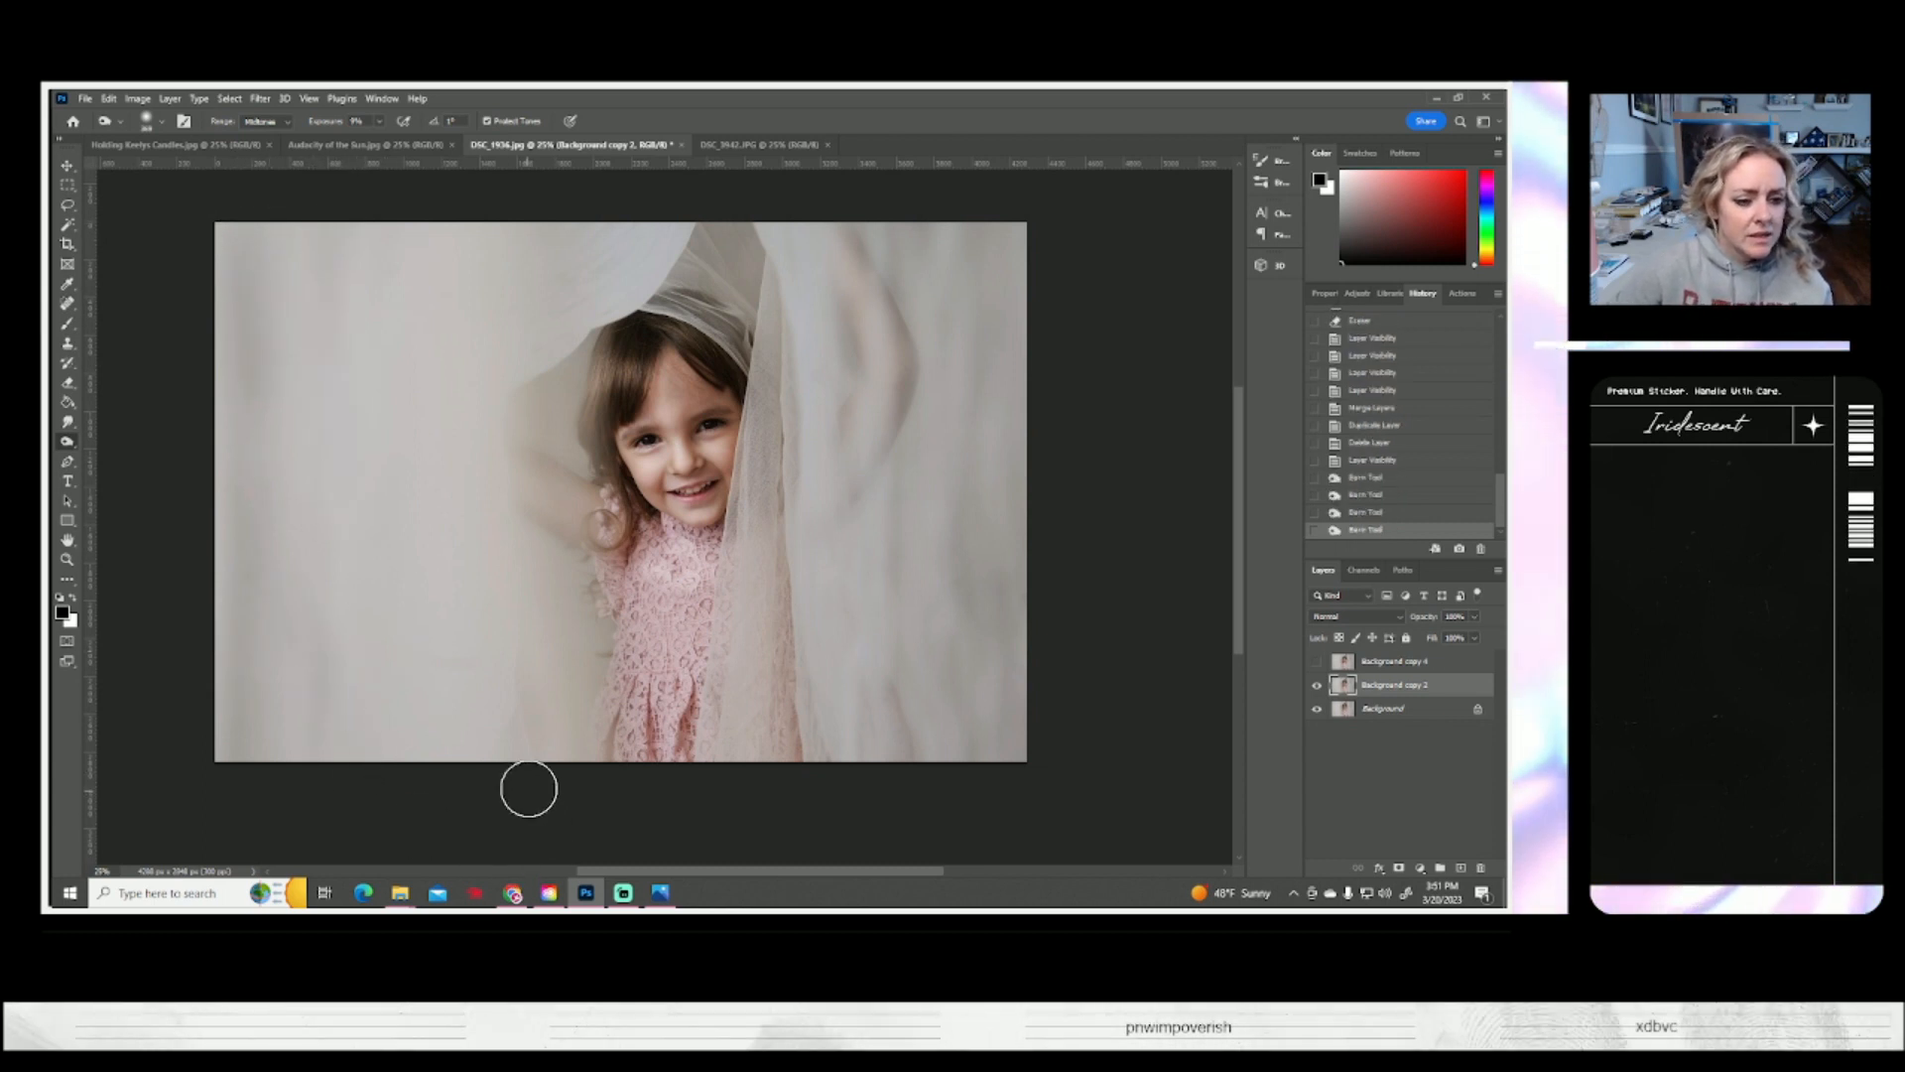
{"action": "left_click_drag", "start_coordinate": [527, 787], "coordinate": [555, 688]}
{"action": "mouse_move", "coordinate": [930, 585]}
{"action": "left_mouse_down"}
{"action": "mouse_move", "coordinate": [982, 795]}
{"action": "mouse_move", "coordinate": [1026, 384]}
{"action": "mouse_move", "coordinate": [1002, 769]}
{"action": "mouse_move", "coordinate": [1006, 305]}
{"action": "left_mouse_up"}
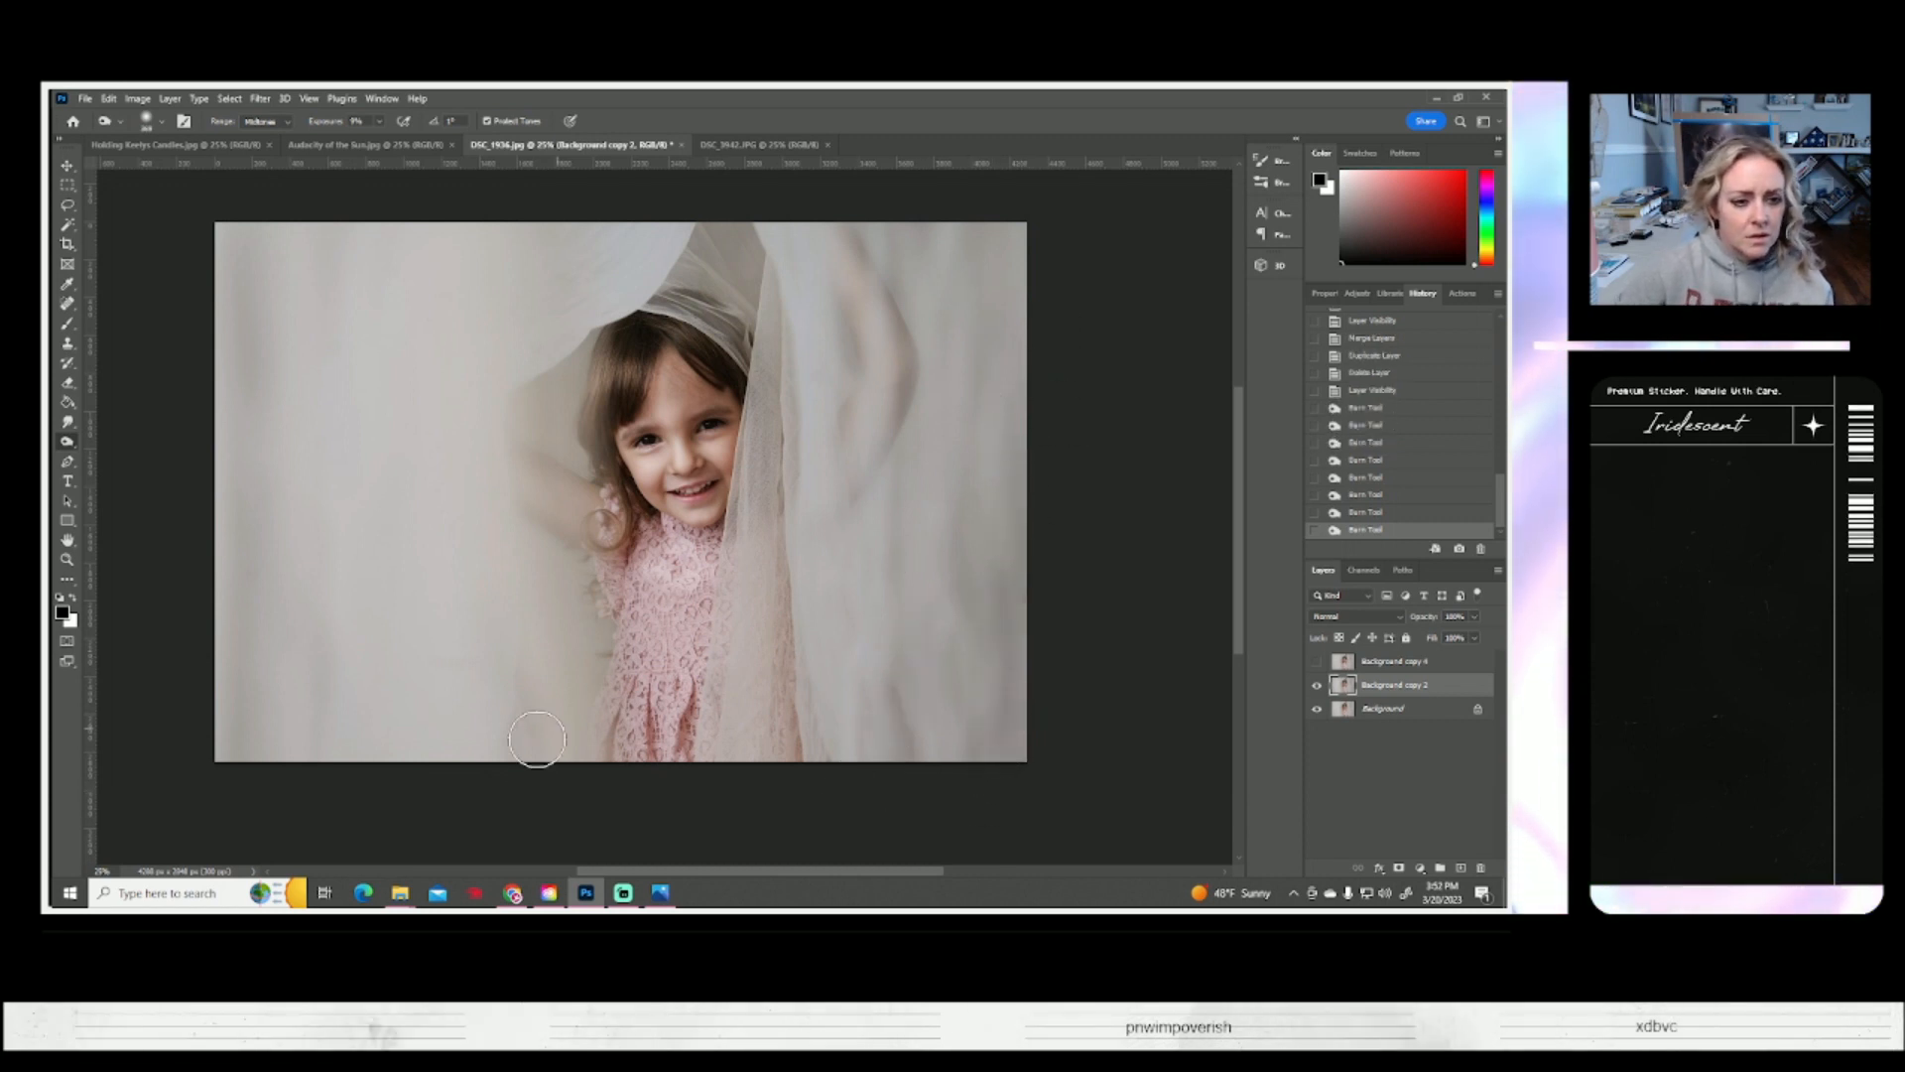
{"action": "scroll", "coordinate": [579, 245], "scroll_direction": "down", "scroll_amount": 1}
{"action": "left_click_drag", "start_coordinate": [538, 225], "coordinate": [541, 225]}
{"action": "mouse_move", "coordinate": [427, 248]}
{"action": "left_mouse_down"}
{"action": "mouse_move", "coordinate": [401, 277]}
{"action": "mouse_move", "coordinate": [394, 432]}
{"action": "left_mouse_up"}
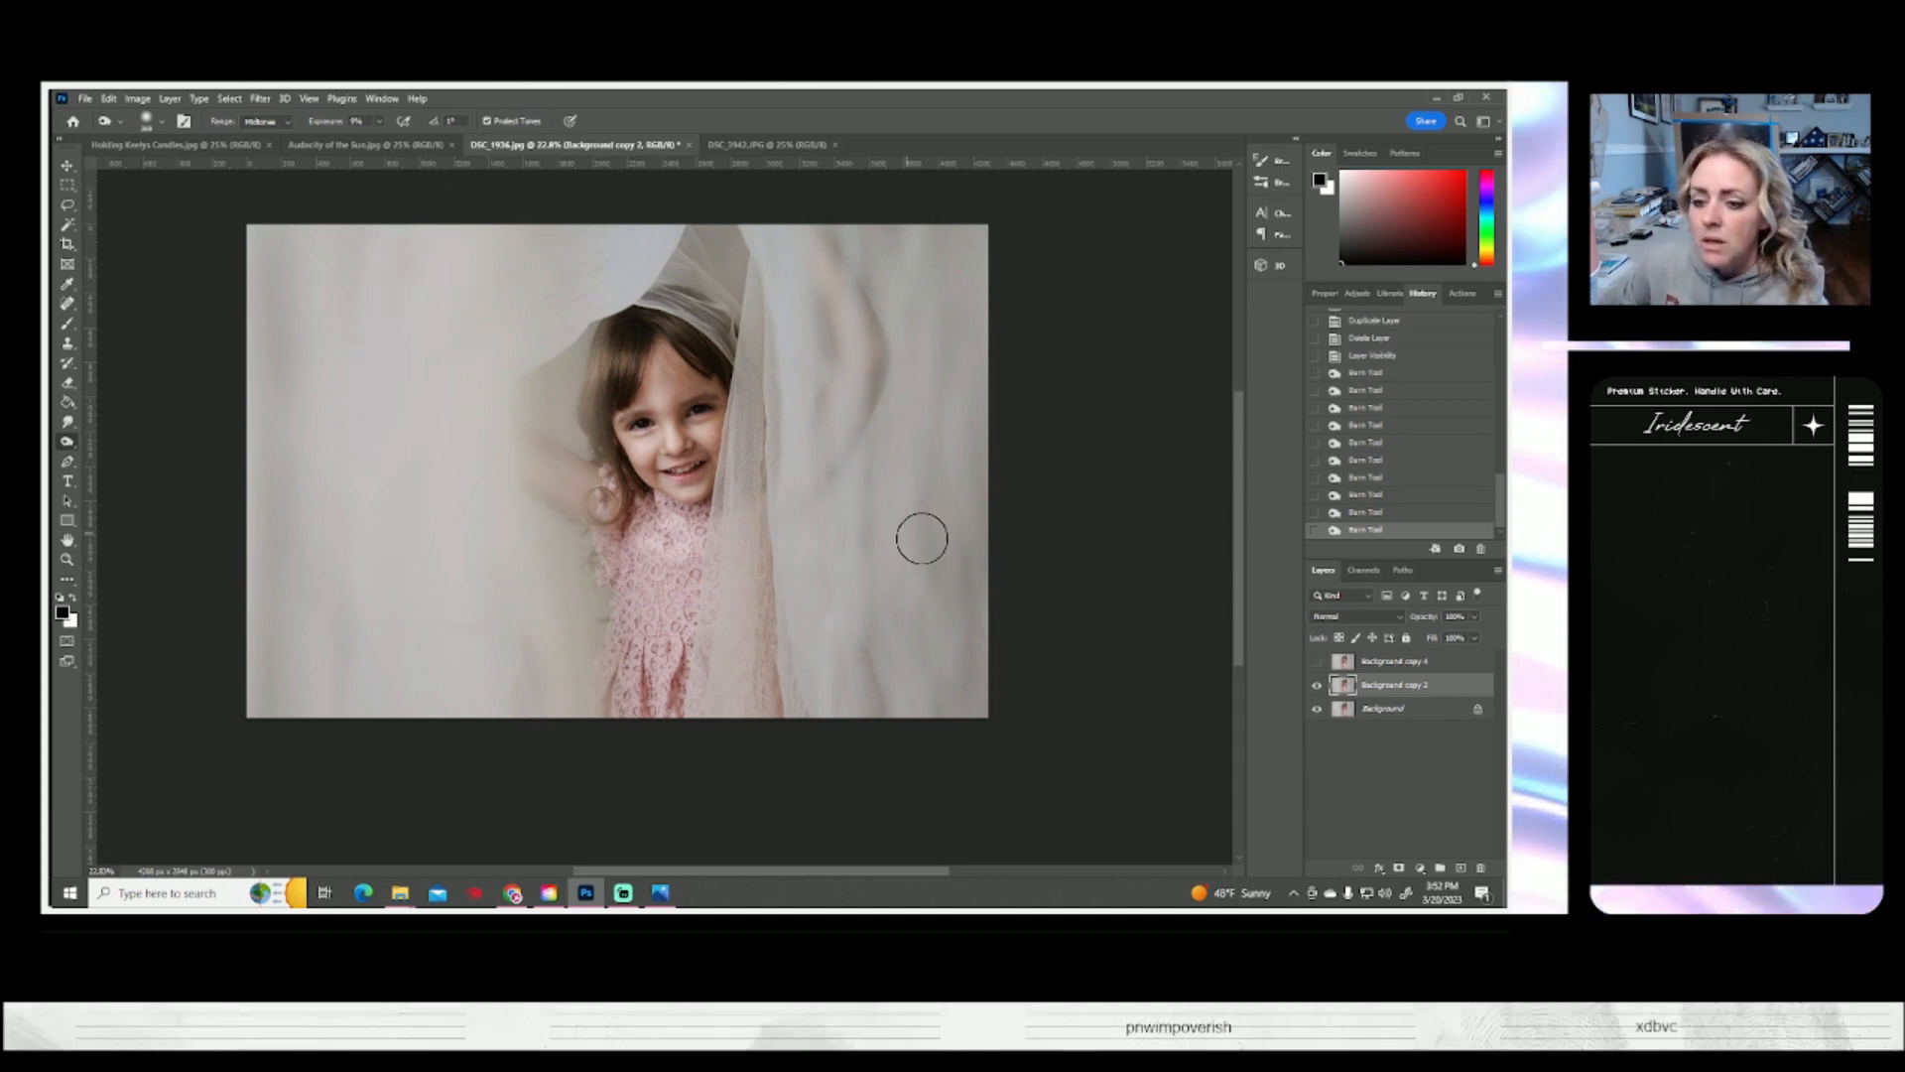
Toggle the visibility of Background copy 2 to compare the portrait with and without the burned curtain
{"action": "left_click", "coordinate": [1317, 685]}
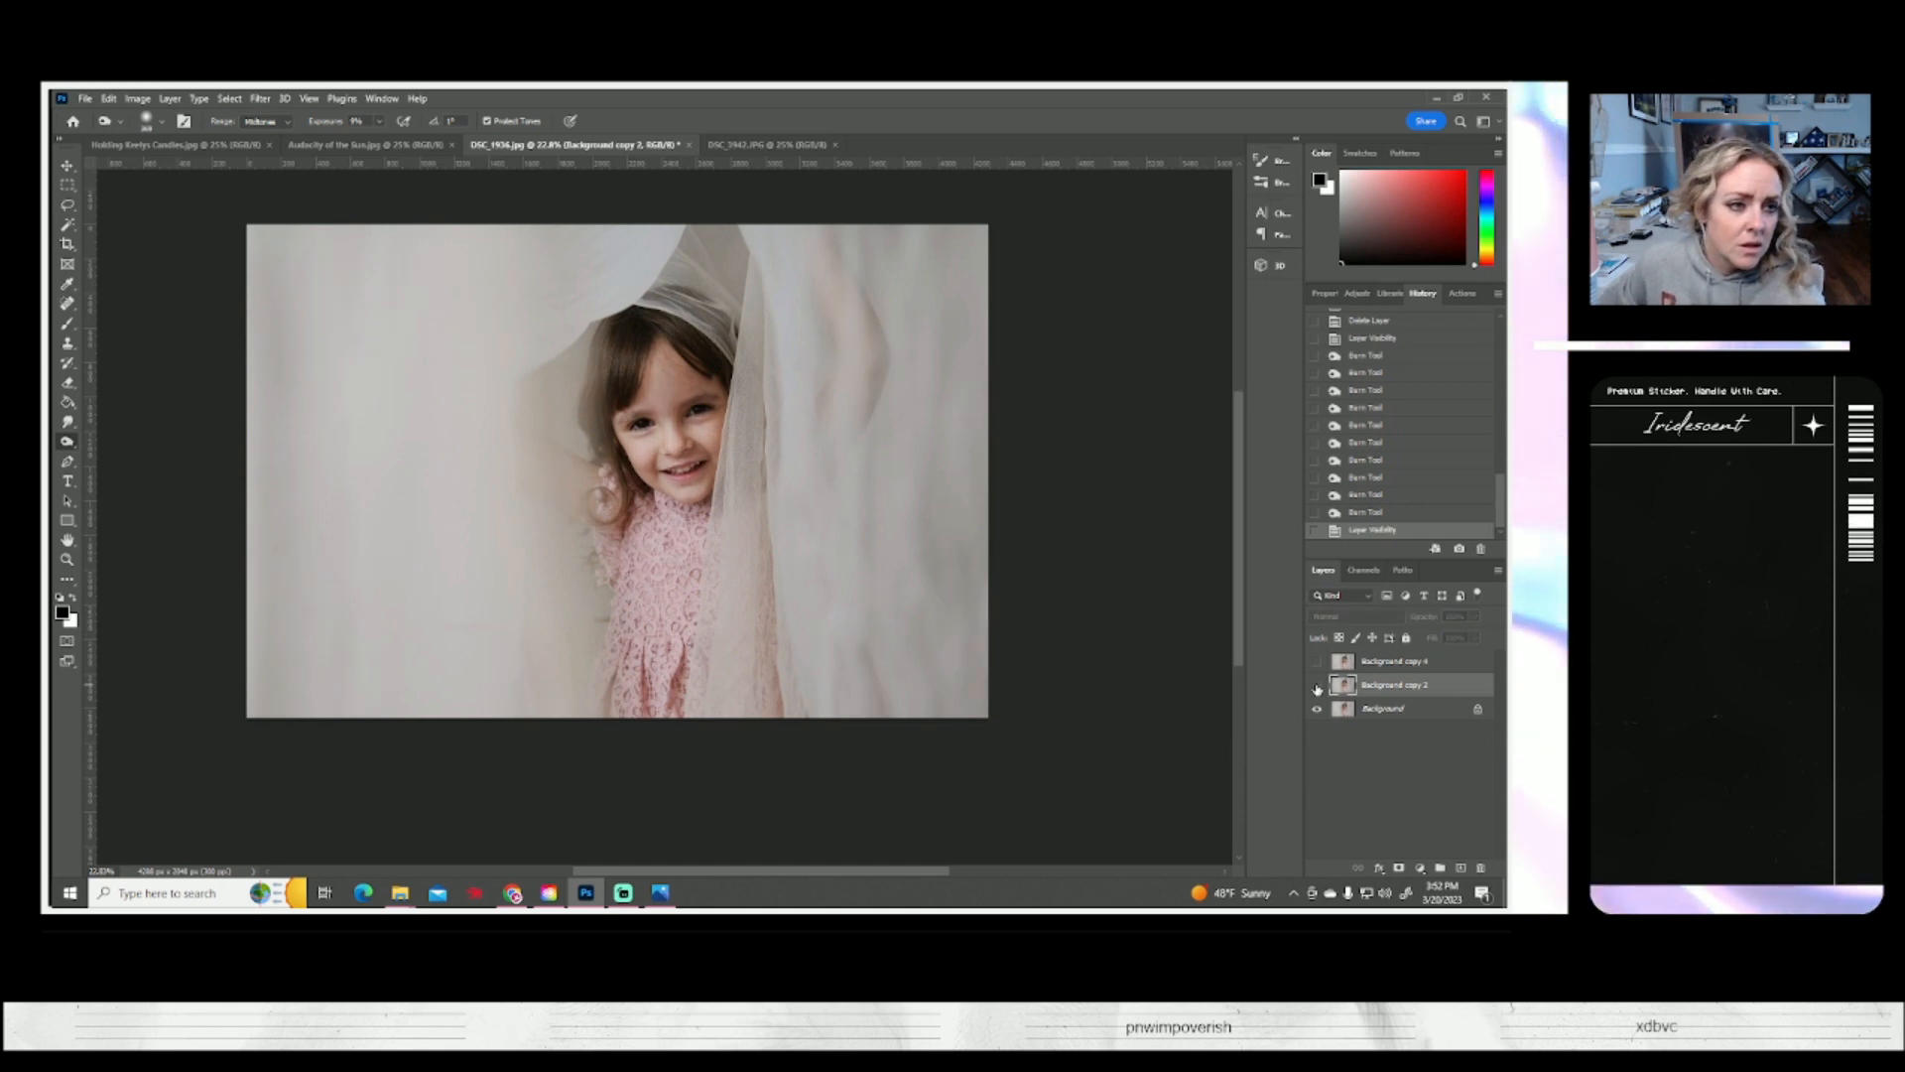
{"action": "left_click", "coordinate": [1316, 686]}
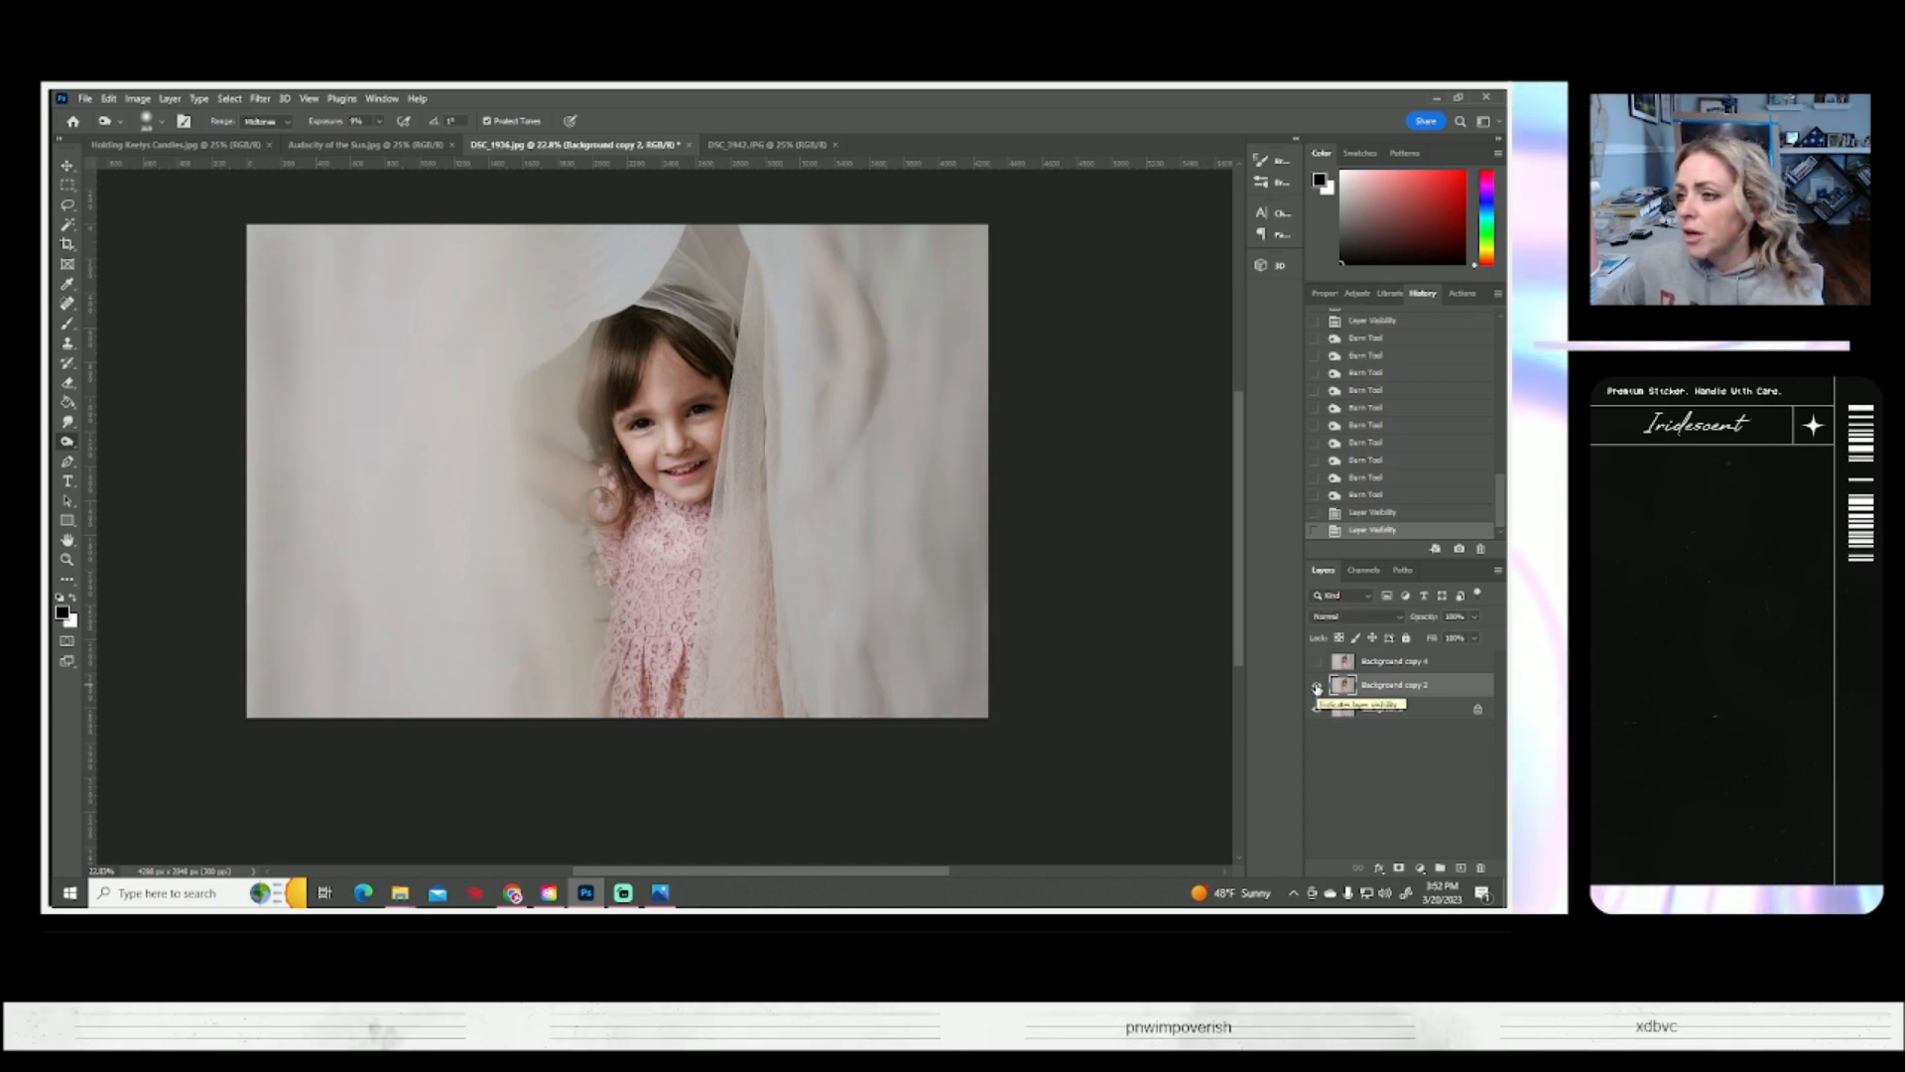
{"action": "left_click", "coordinate": [1317, 686]}
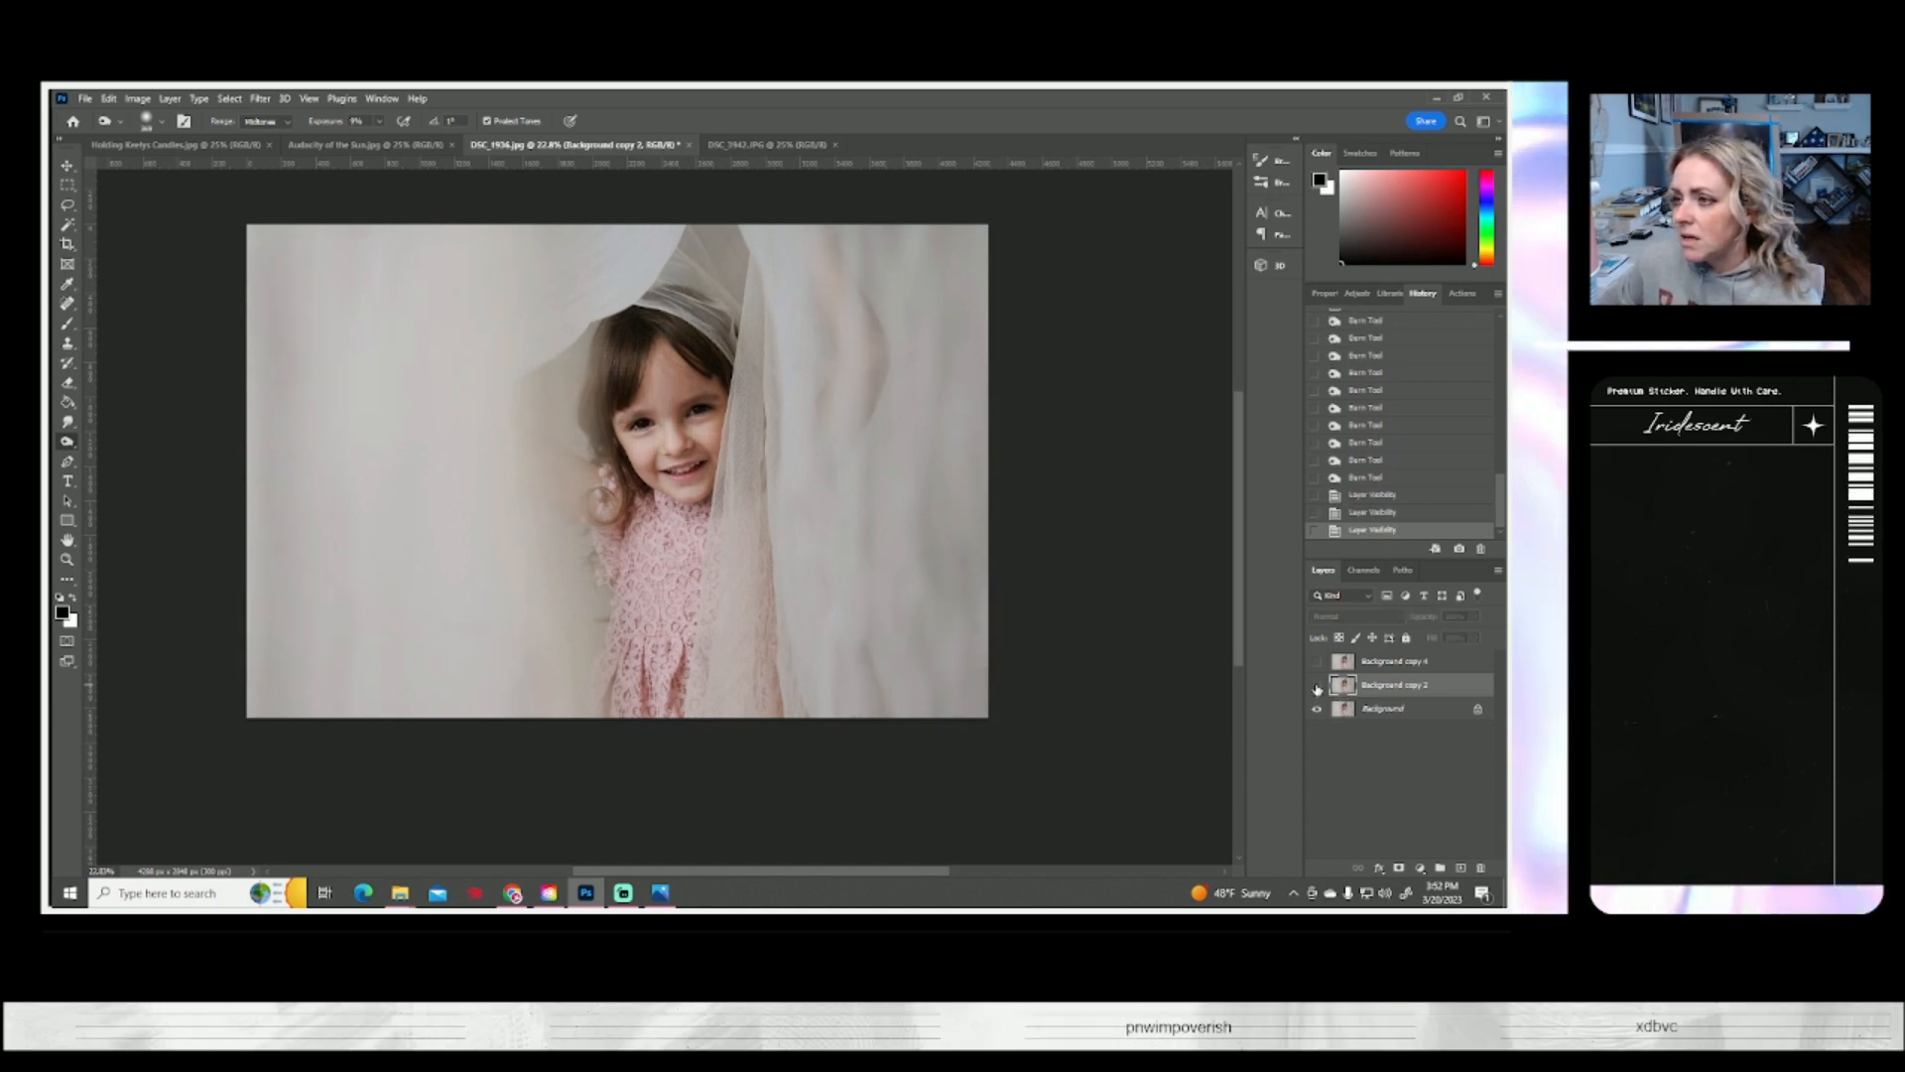
{"action": "left_click", "coordinate": [1316, 686]}
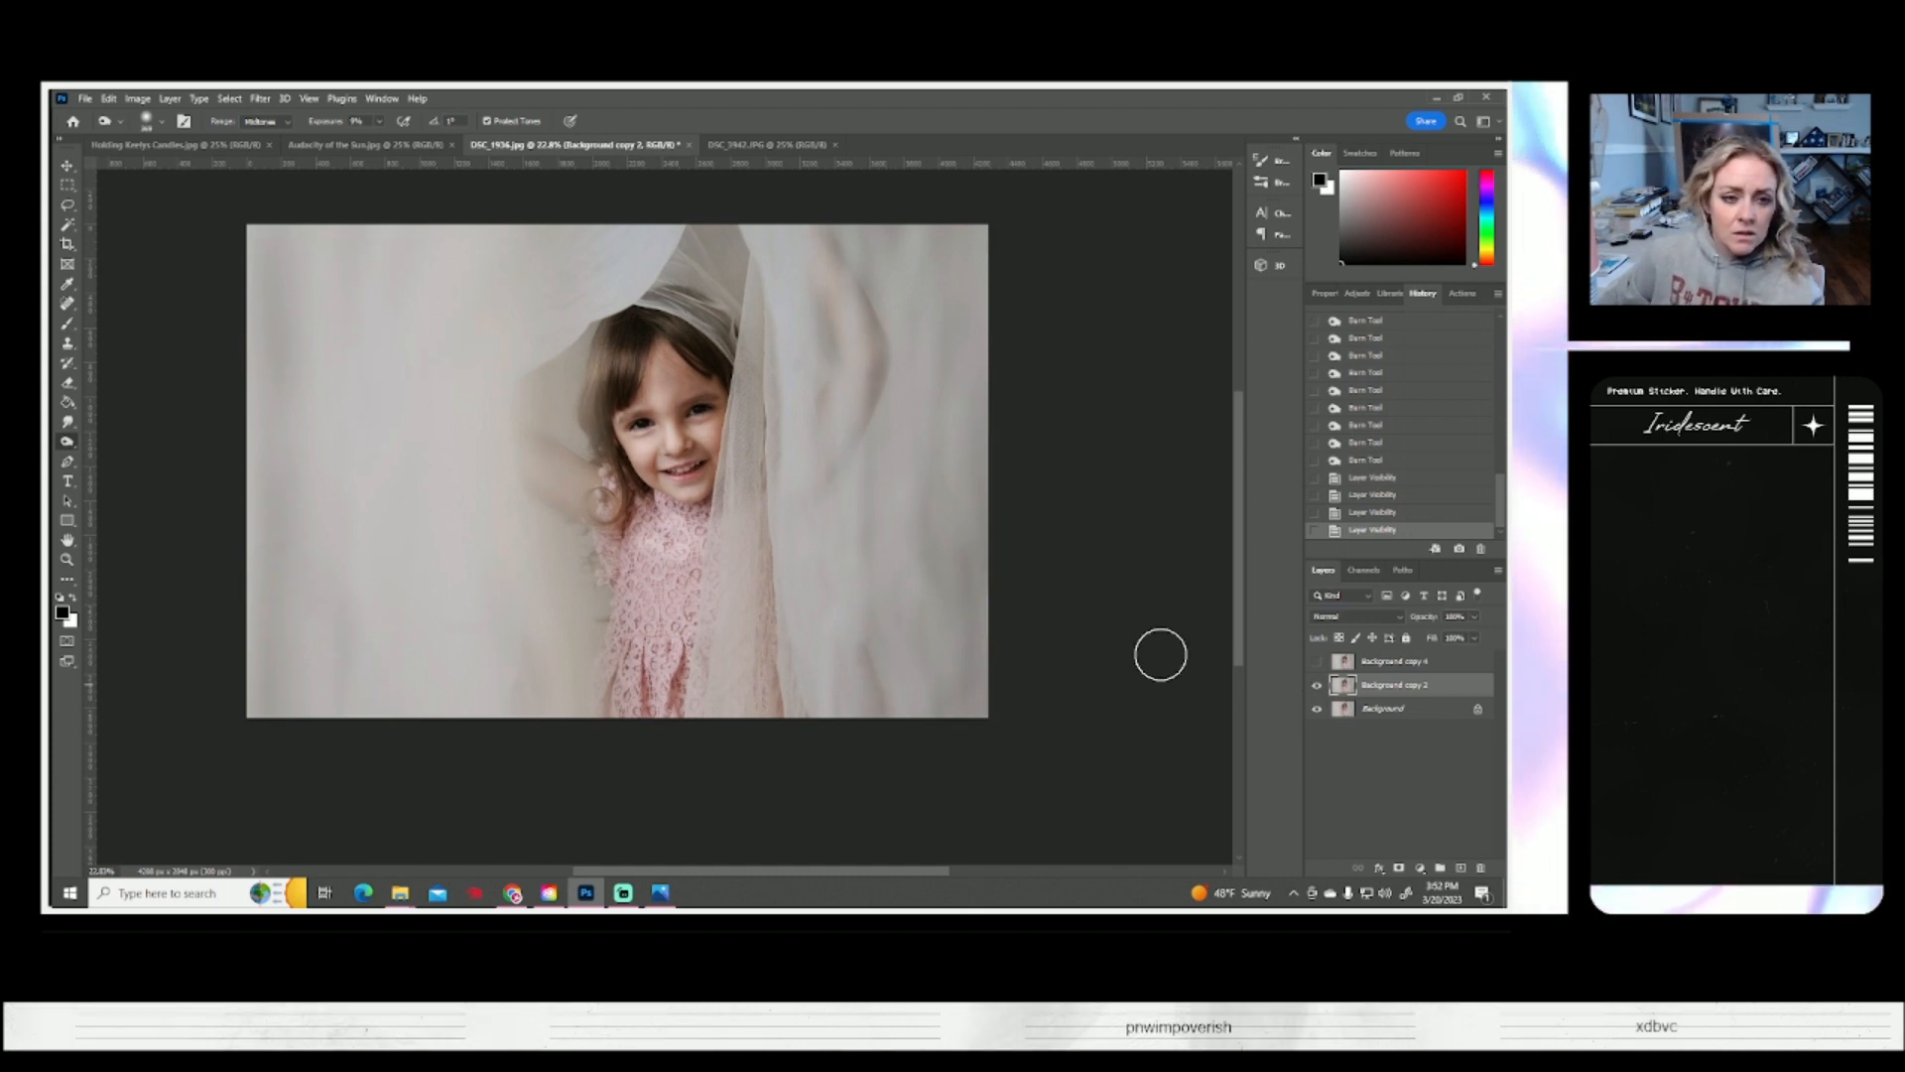
Duplicate the burned Background copy 2 layer within the same document
{"action": "right_click", "coordinate": [1409, 687]}
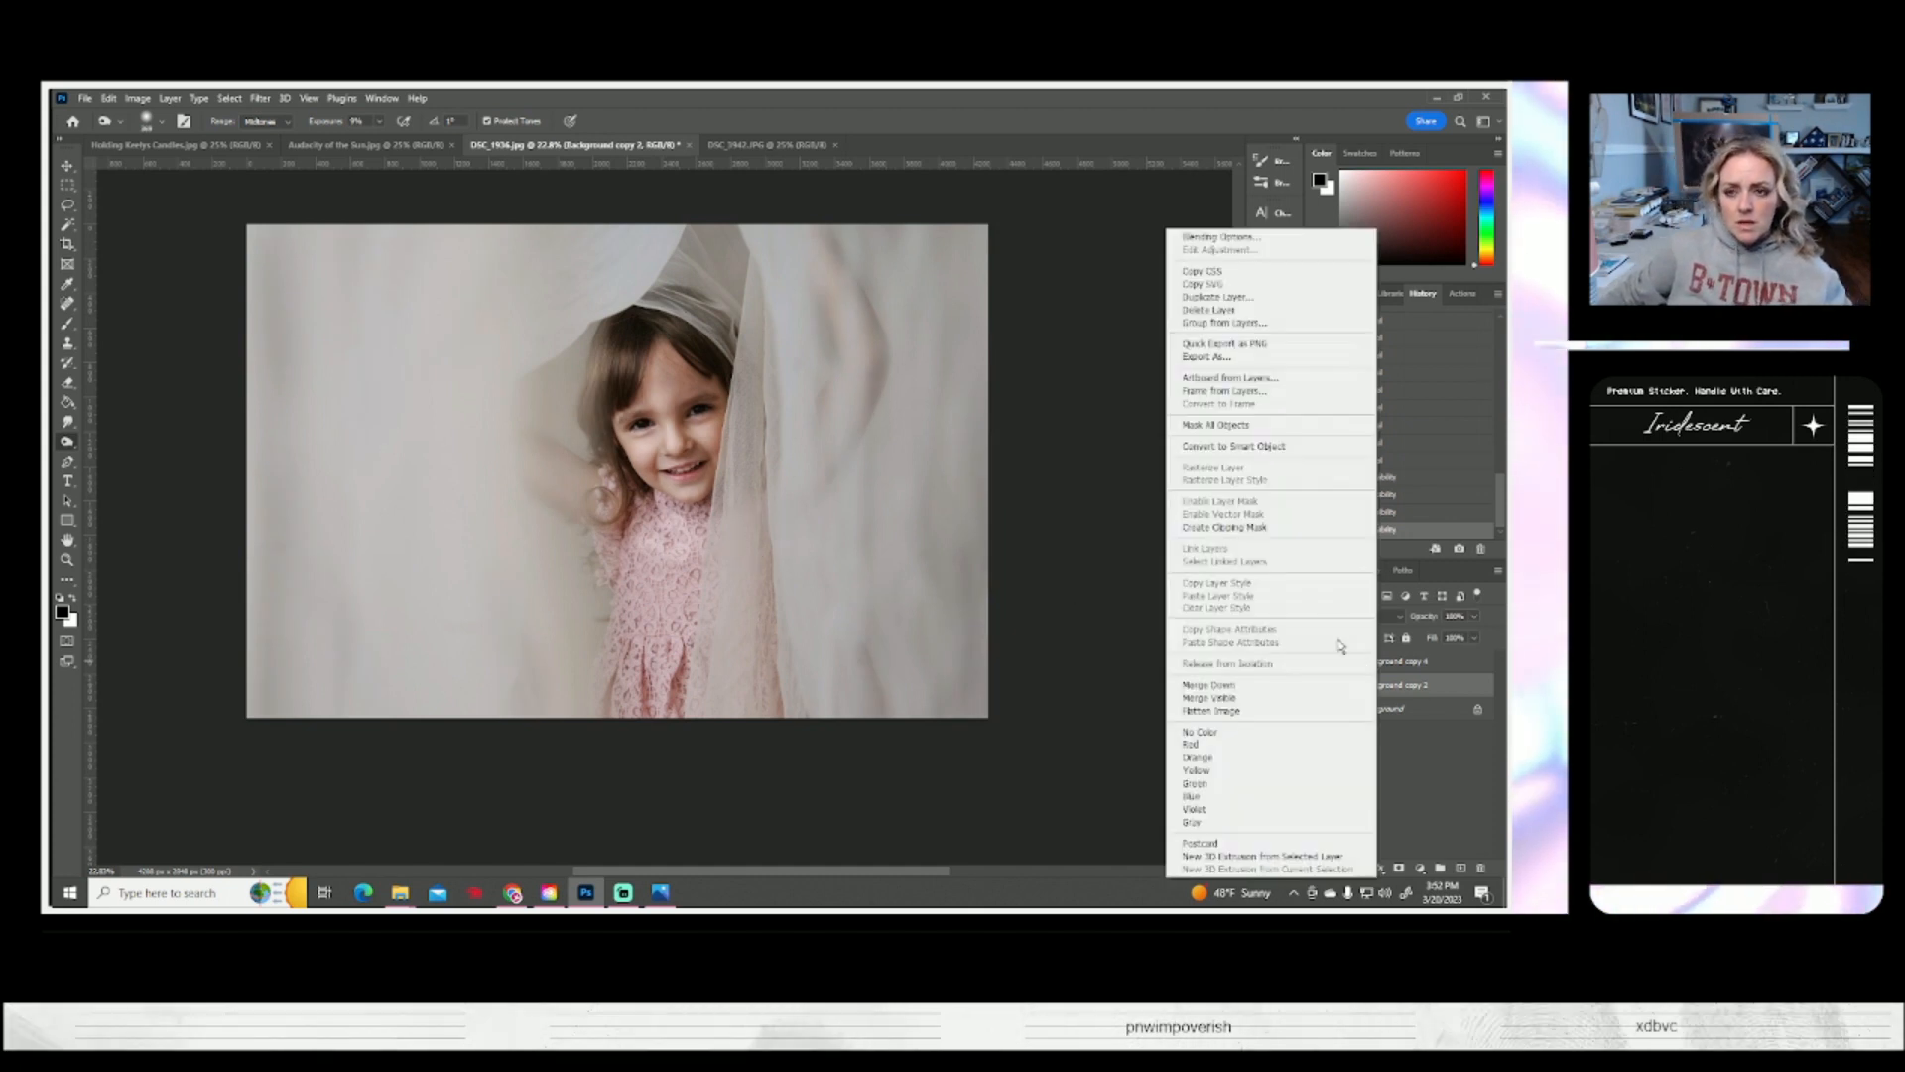
{"action": "left_click", "coordinate": [1219, 297]}
{"action": "left_click", "coordinate": [903, 308]}
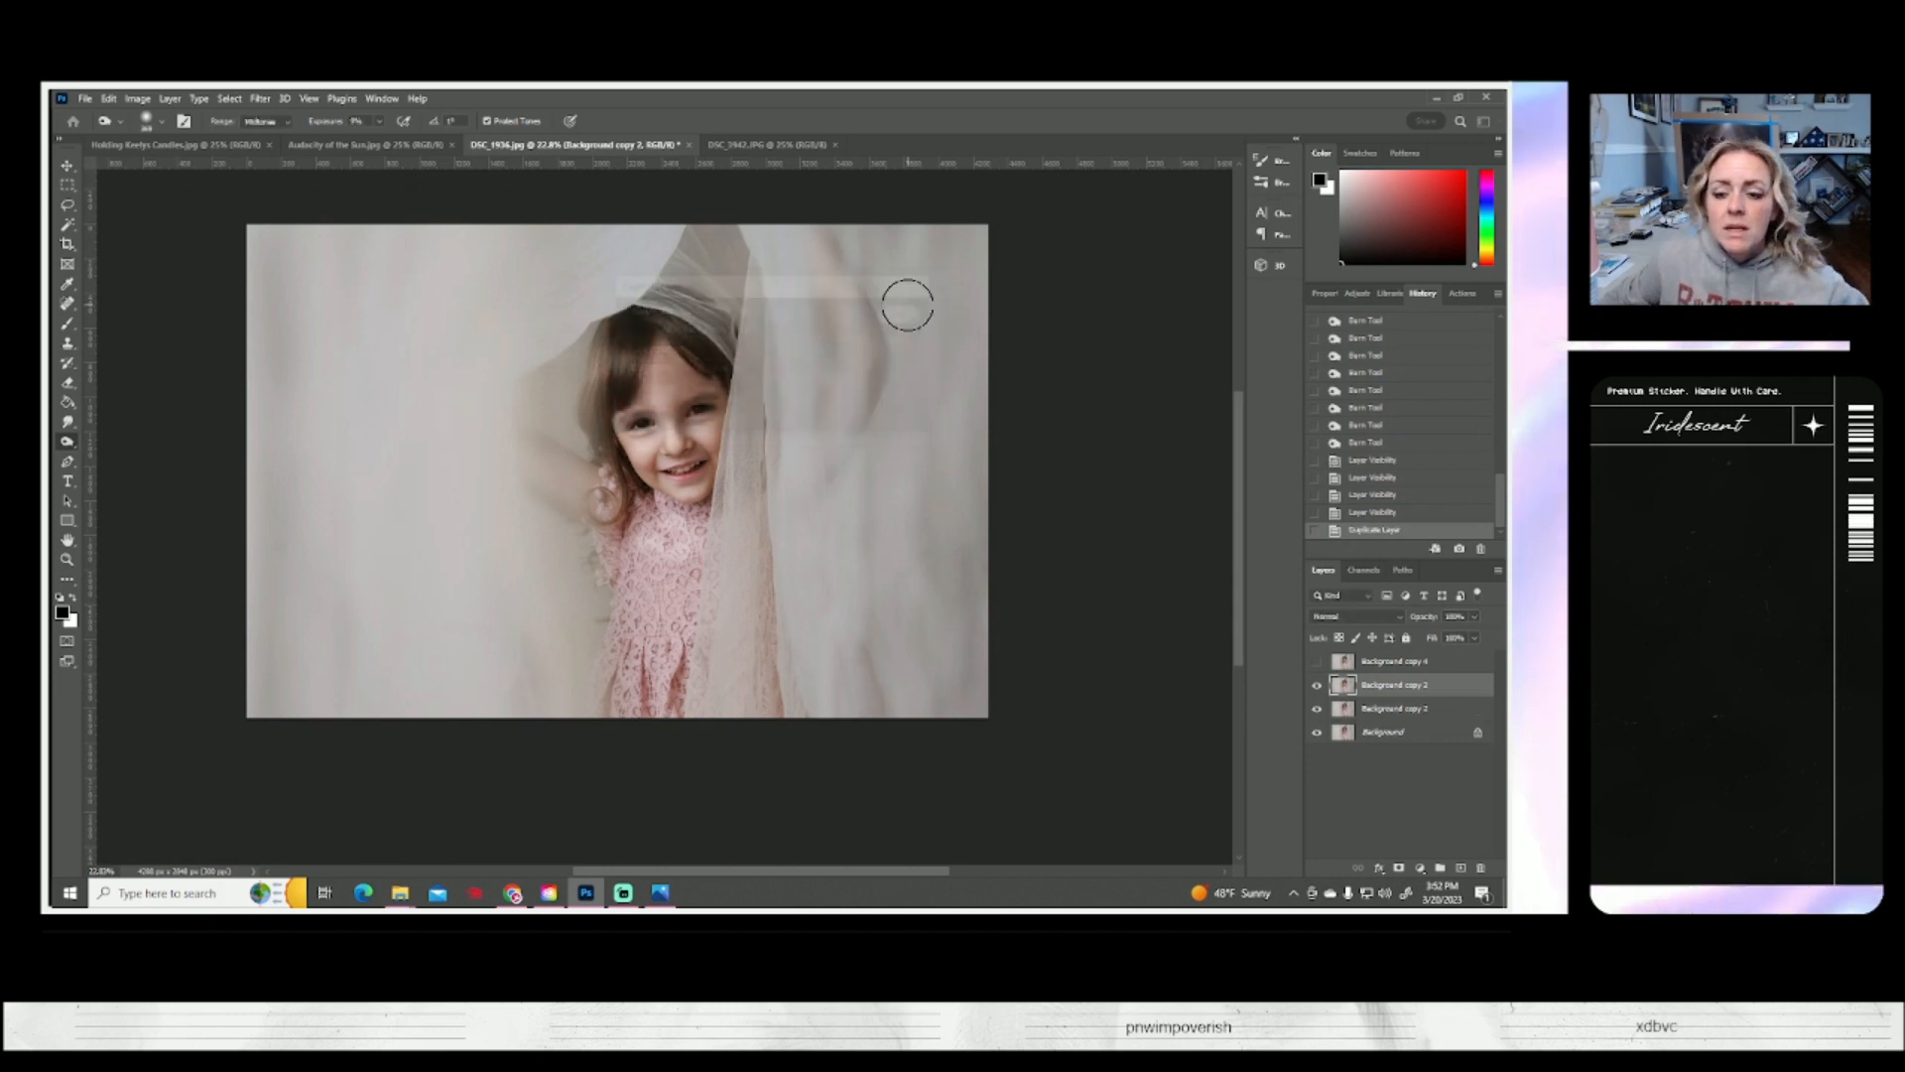
Brighten the new duplicate slightly with a Curves adjustment, placing an RGB curve point at input 138 and output 145
{"action": "left_click", "coordinate": [137, 98]}
{"action": "mouse_move", "coordinate": [169, 138]}
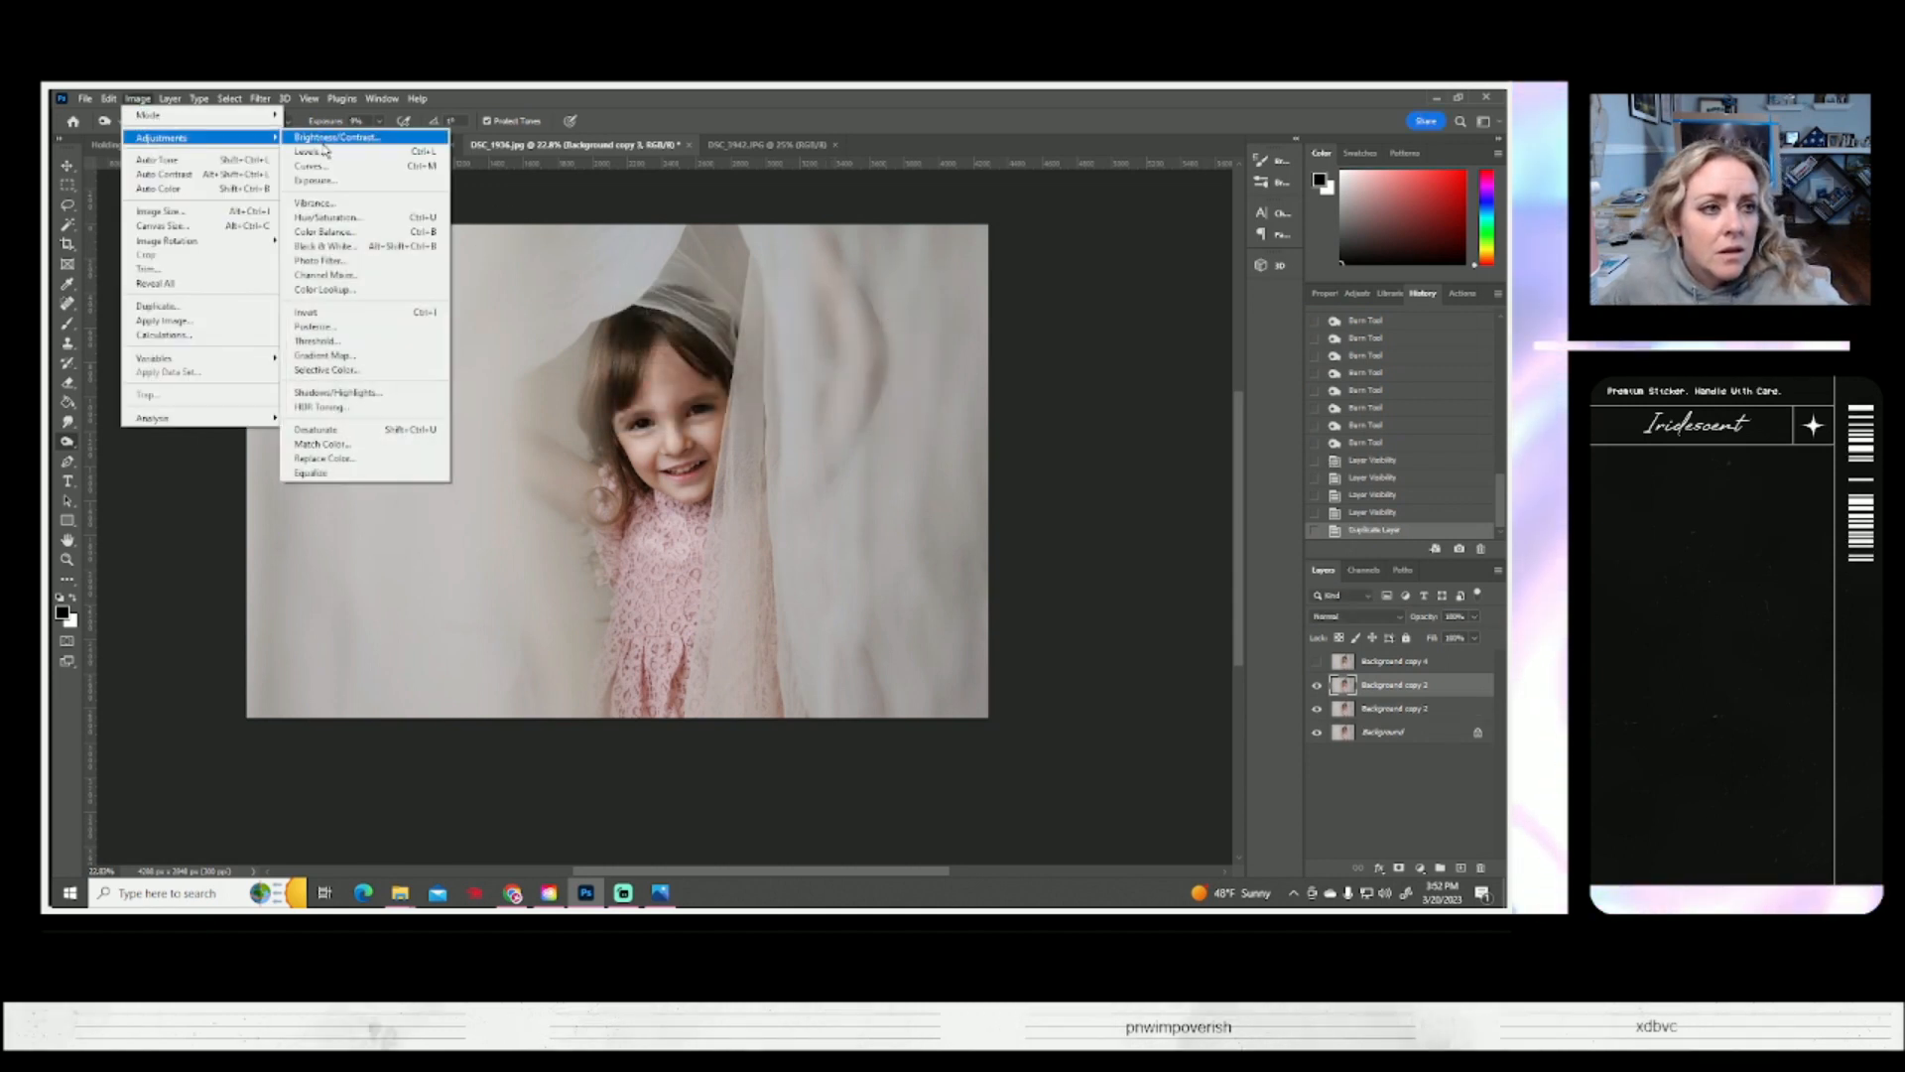
{"action": "left_click", "coordinate": [315, 166]}
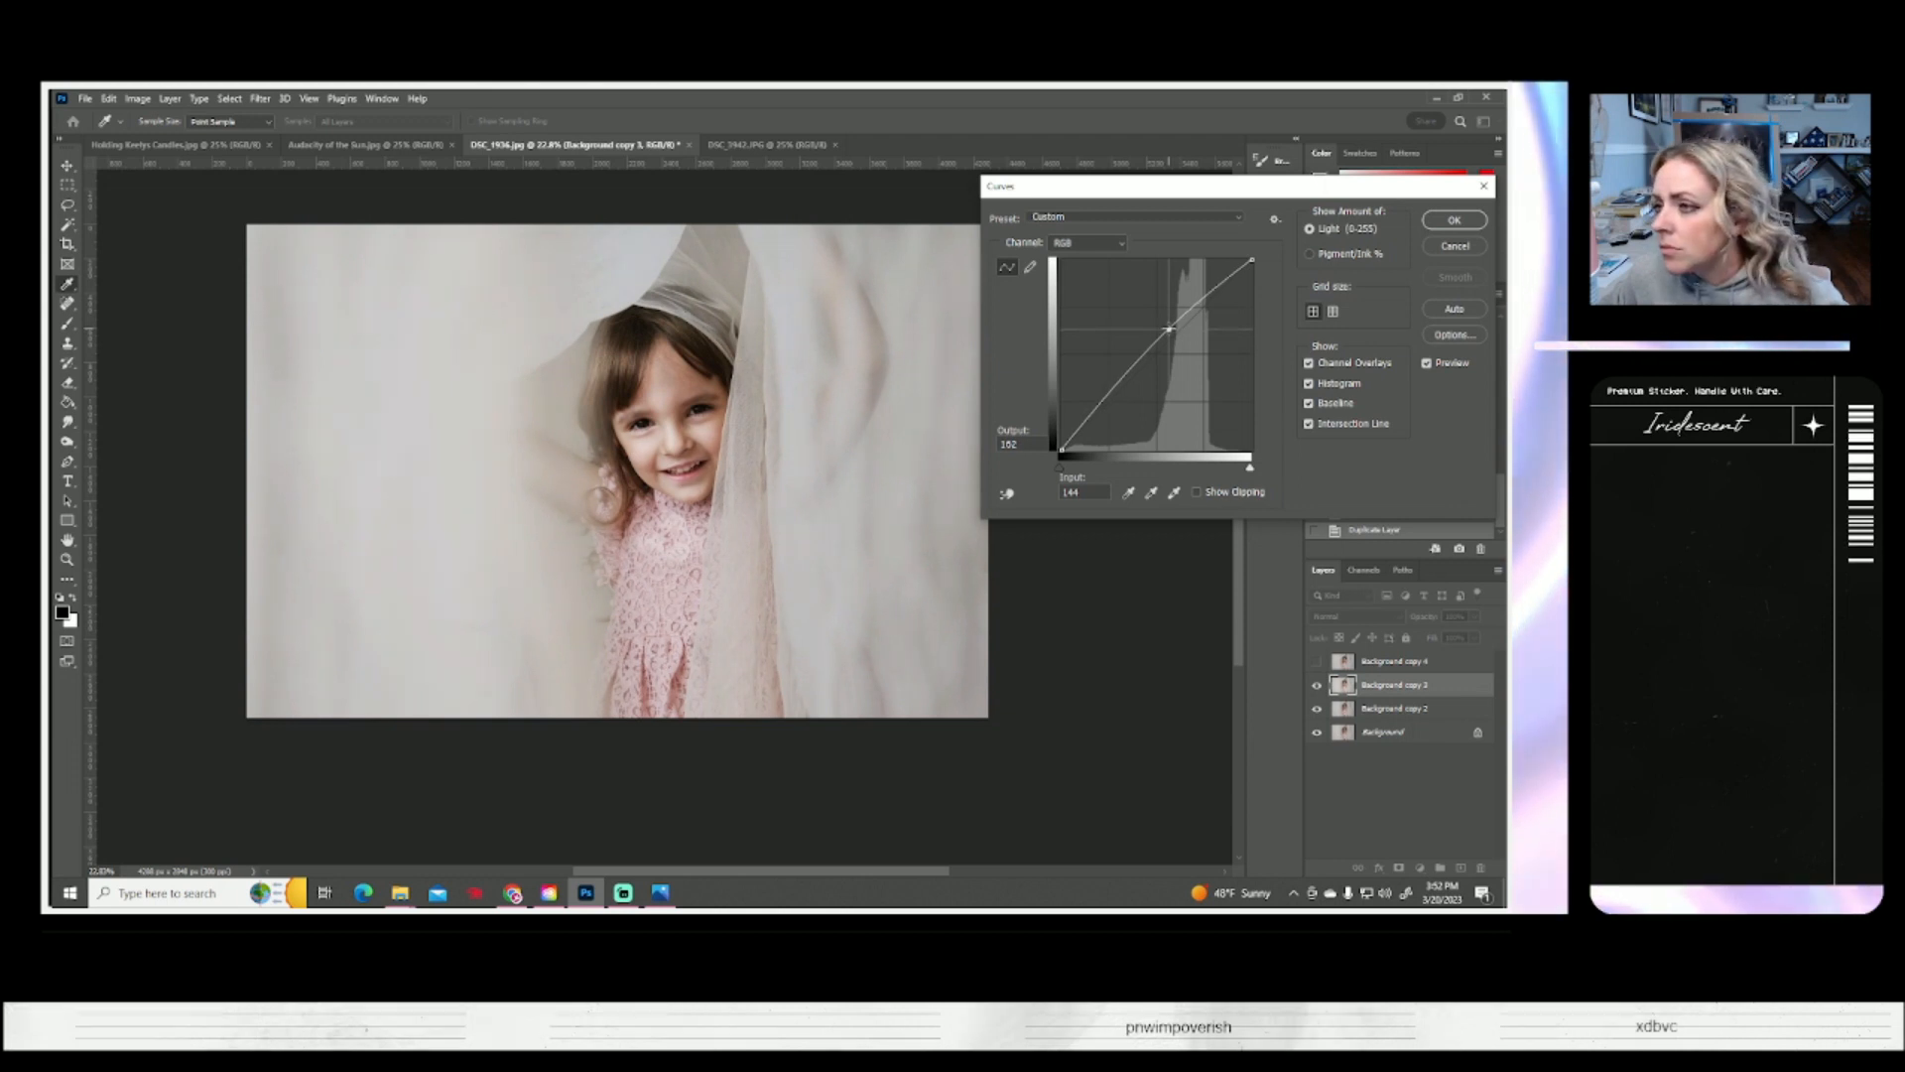
{"action": "mouse_move", "coordinate": [1062, 449]}
{"action": "left_mouse_down"}
{"action": "mouse_move", "coordinate": [1061, 408]}
{"action": "mouse_move", "coordinate": [1067, 453]}
{"action": "left_mouse_up"}
{"action": "mouse_move", "coordinate": [1169, 328]}
{"action": "left_mouse_down"}
{"action": "mouse_move", "coordinate": [1145, 341]}
{"action": "mouse_move", "coordinate": [1165, 341]}
{"action": "left_mouse_up"}
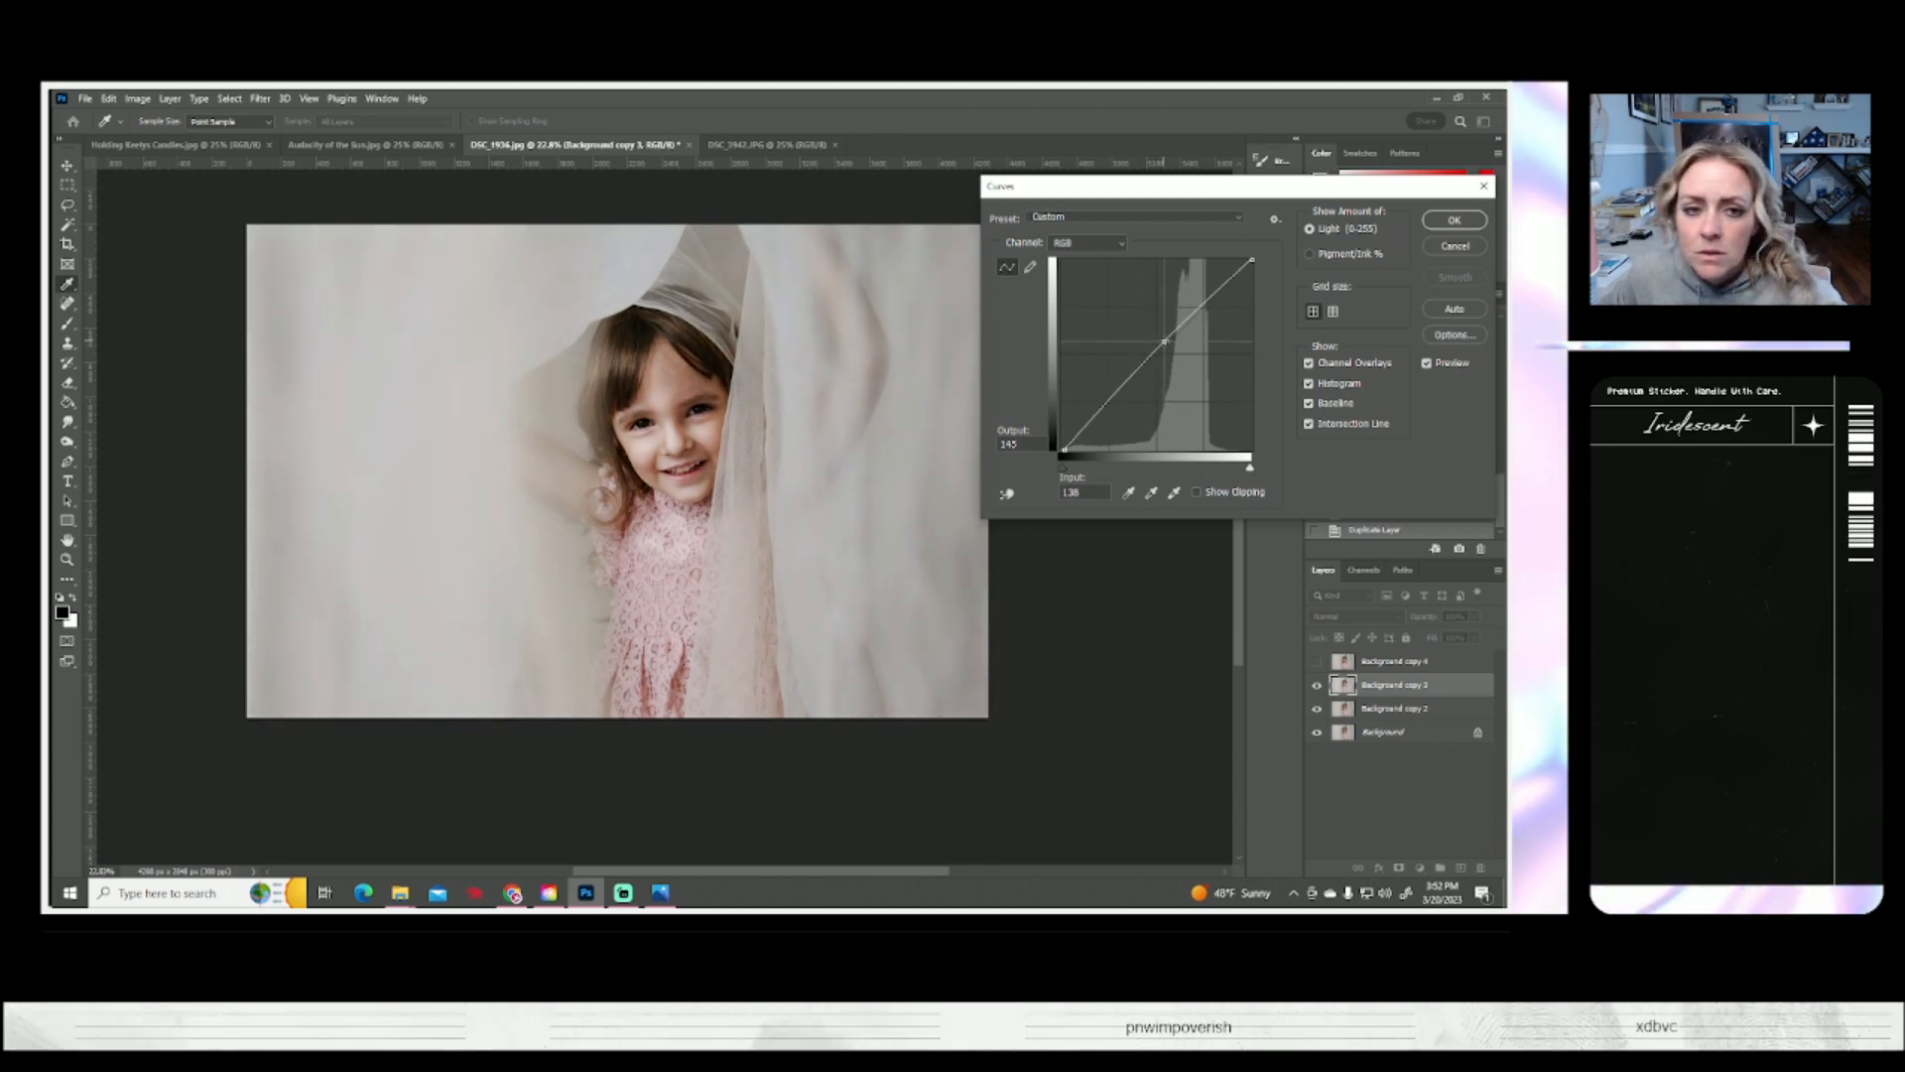
{"action": "key", "text": "Return"}
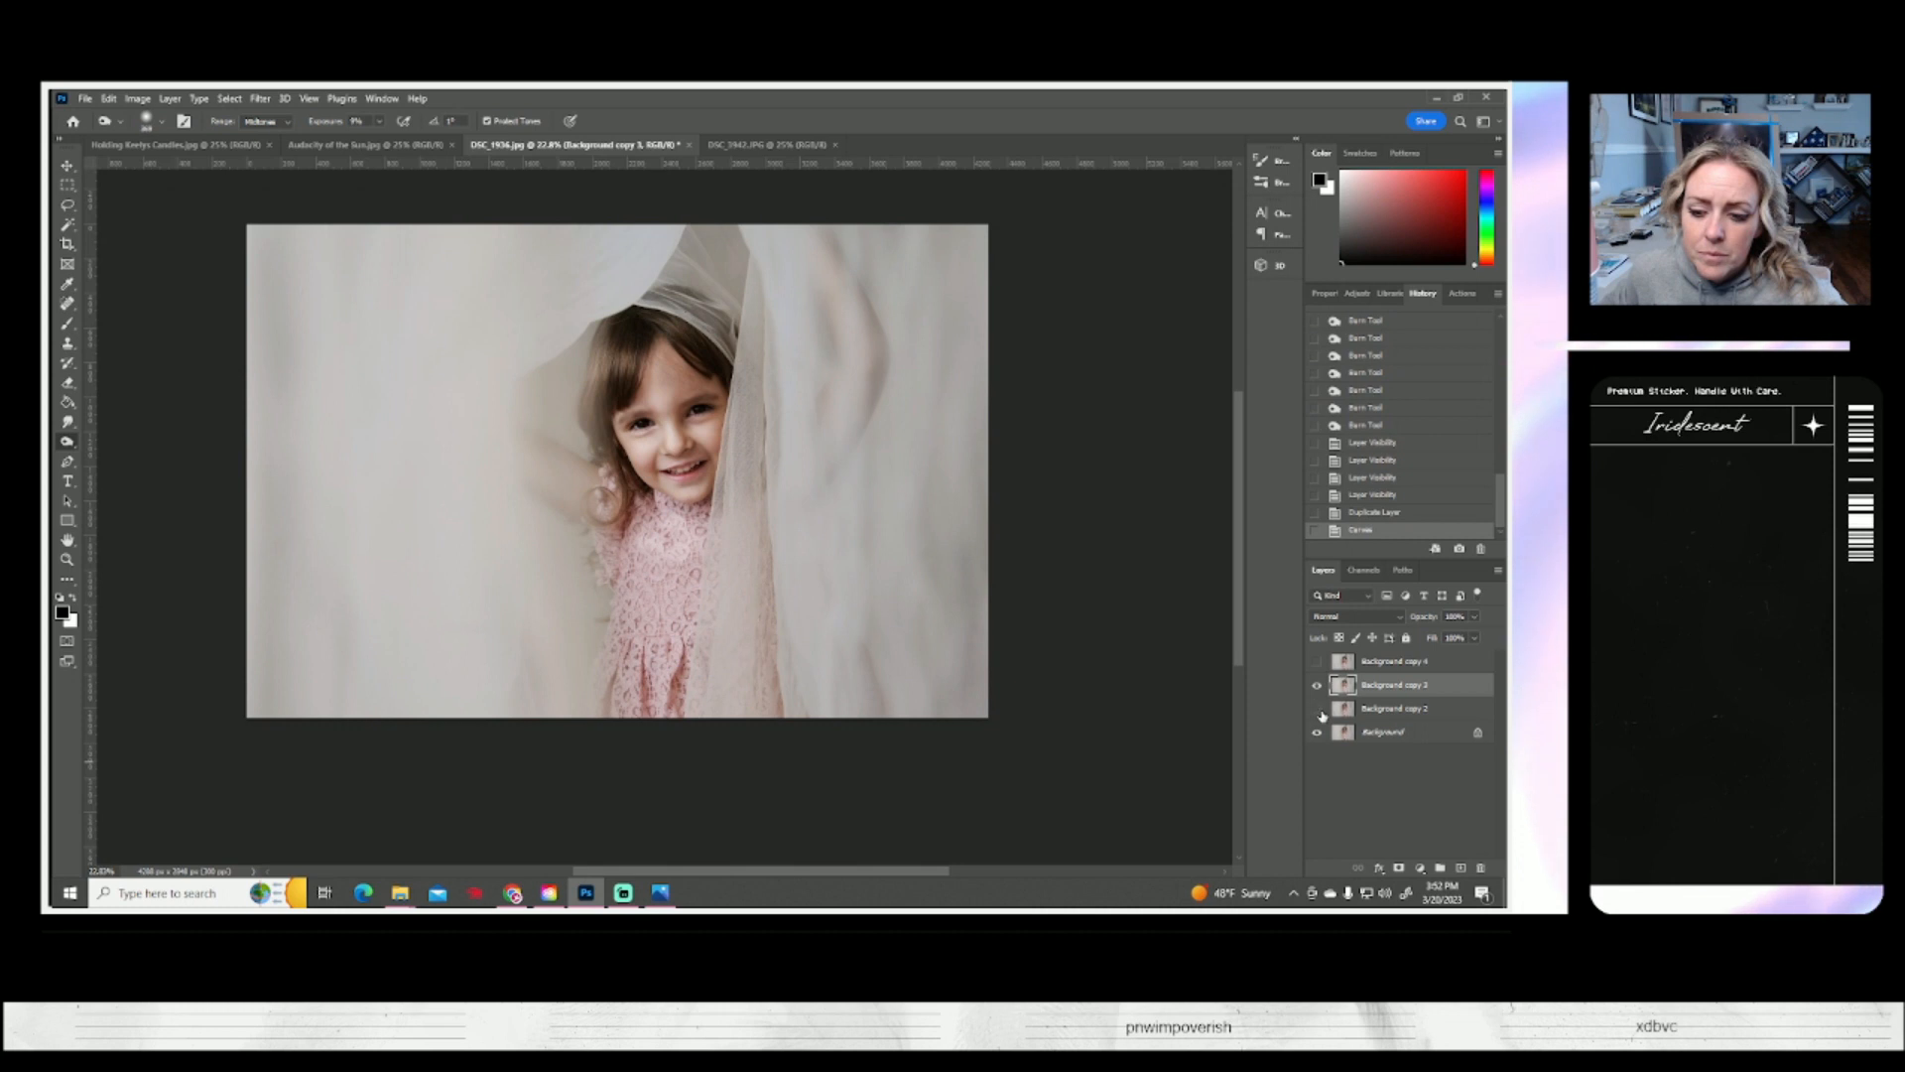
Hide Background copy 2 and toggle the Curves-adjusted layer to compare it with the original background
{"action": "left_click", "coordinate": [1317, 708]}
{"action": "left_click", "coordinate": [1317, 685]}
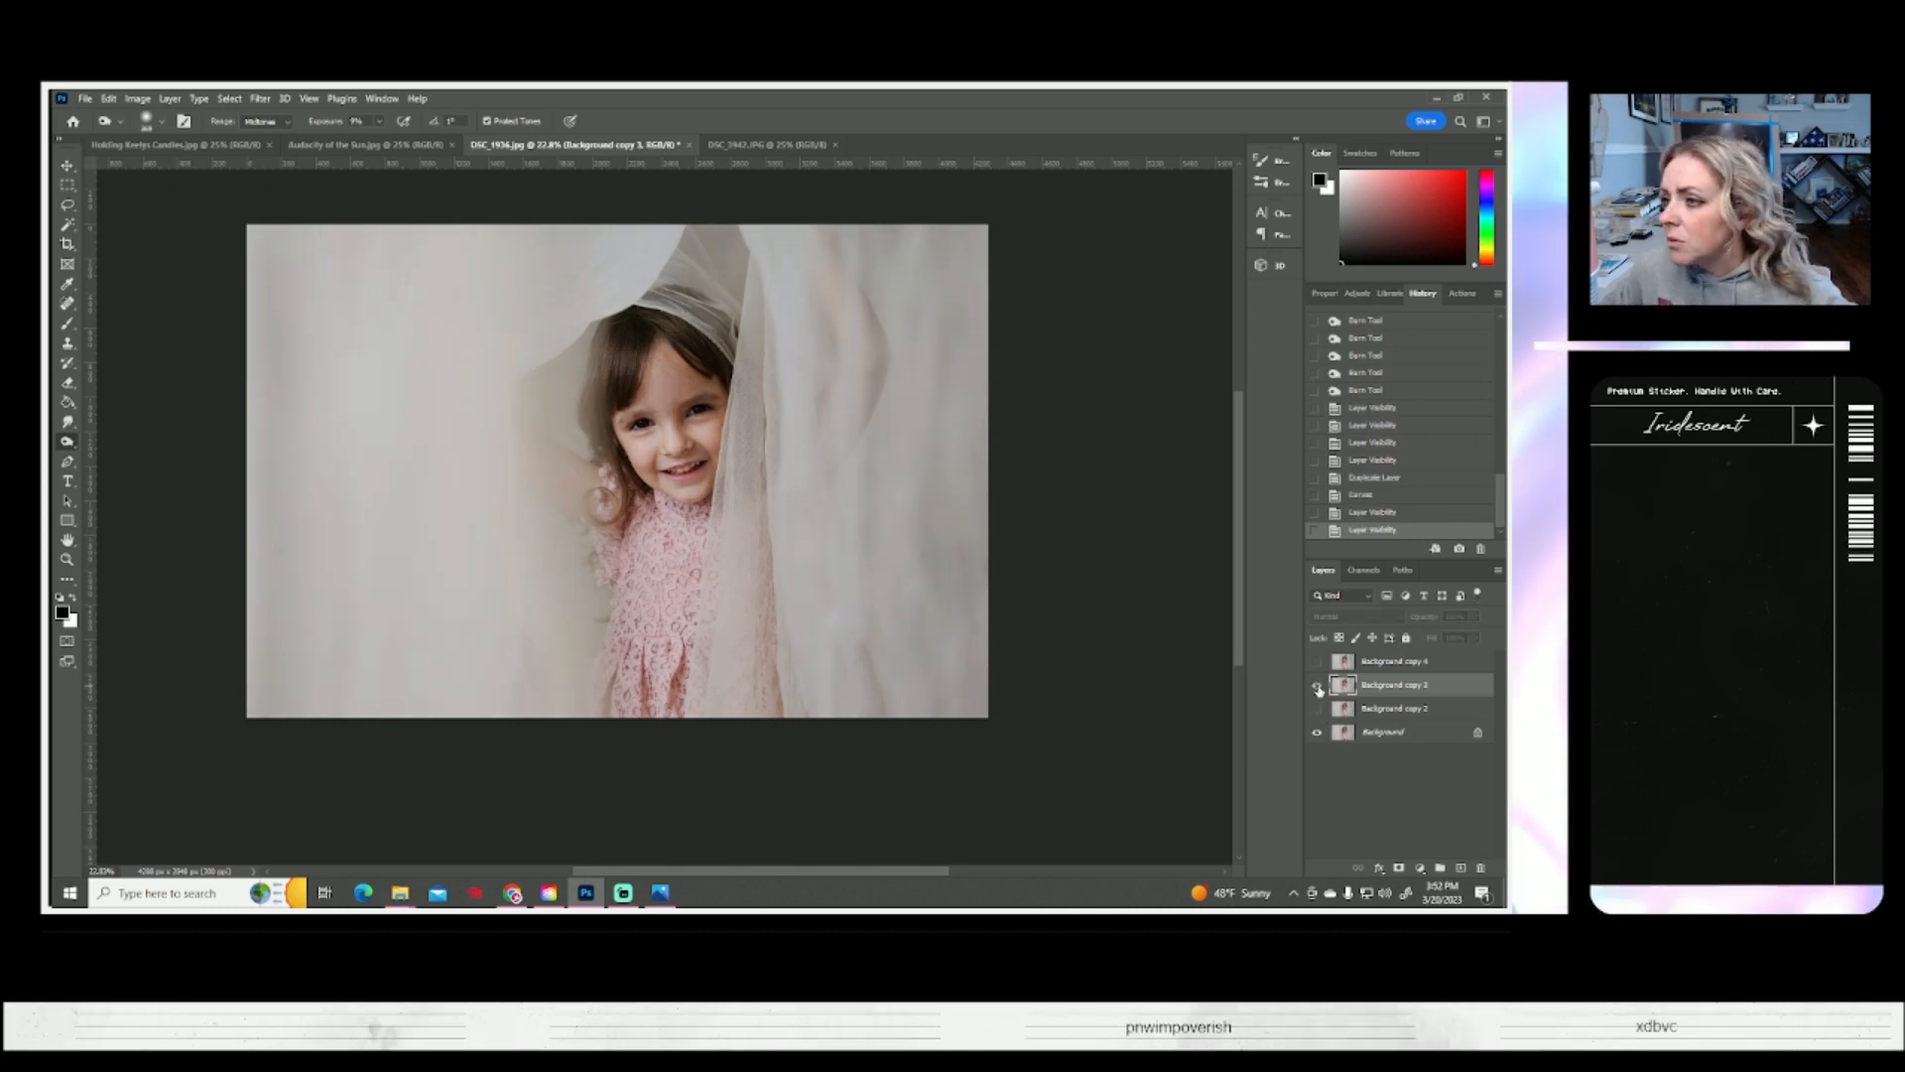
{"action": "left_click", "coordinate": [1316, 685]}
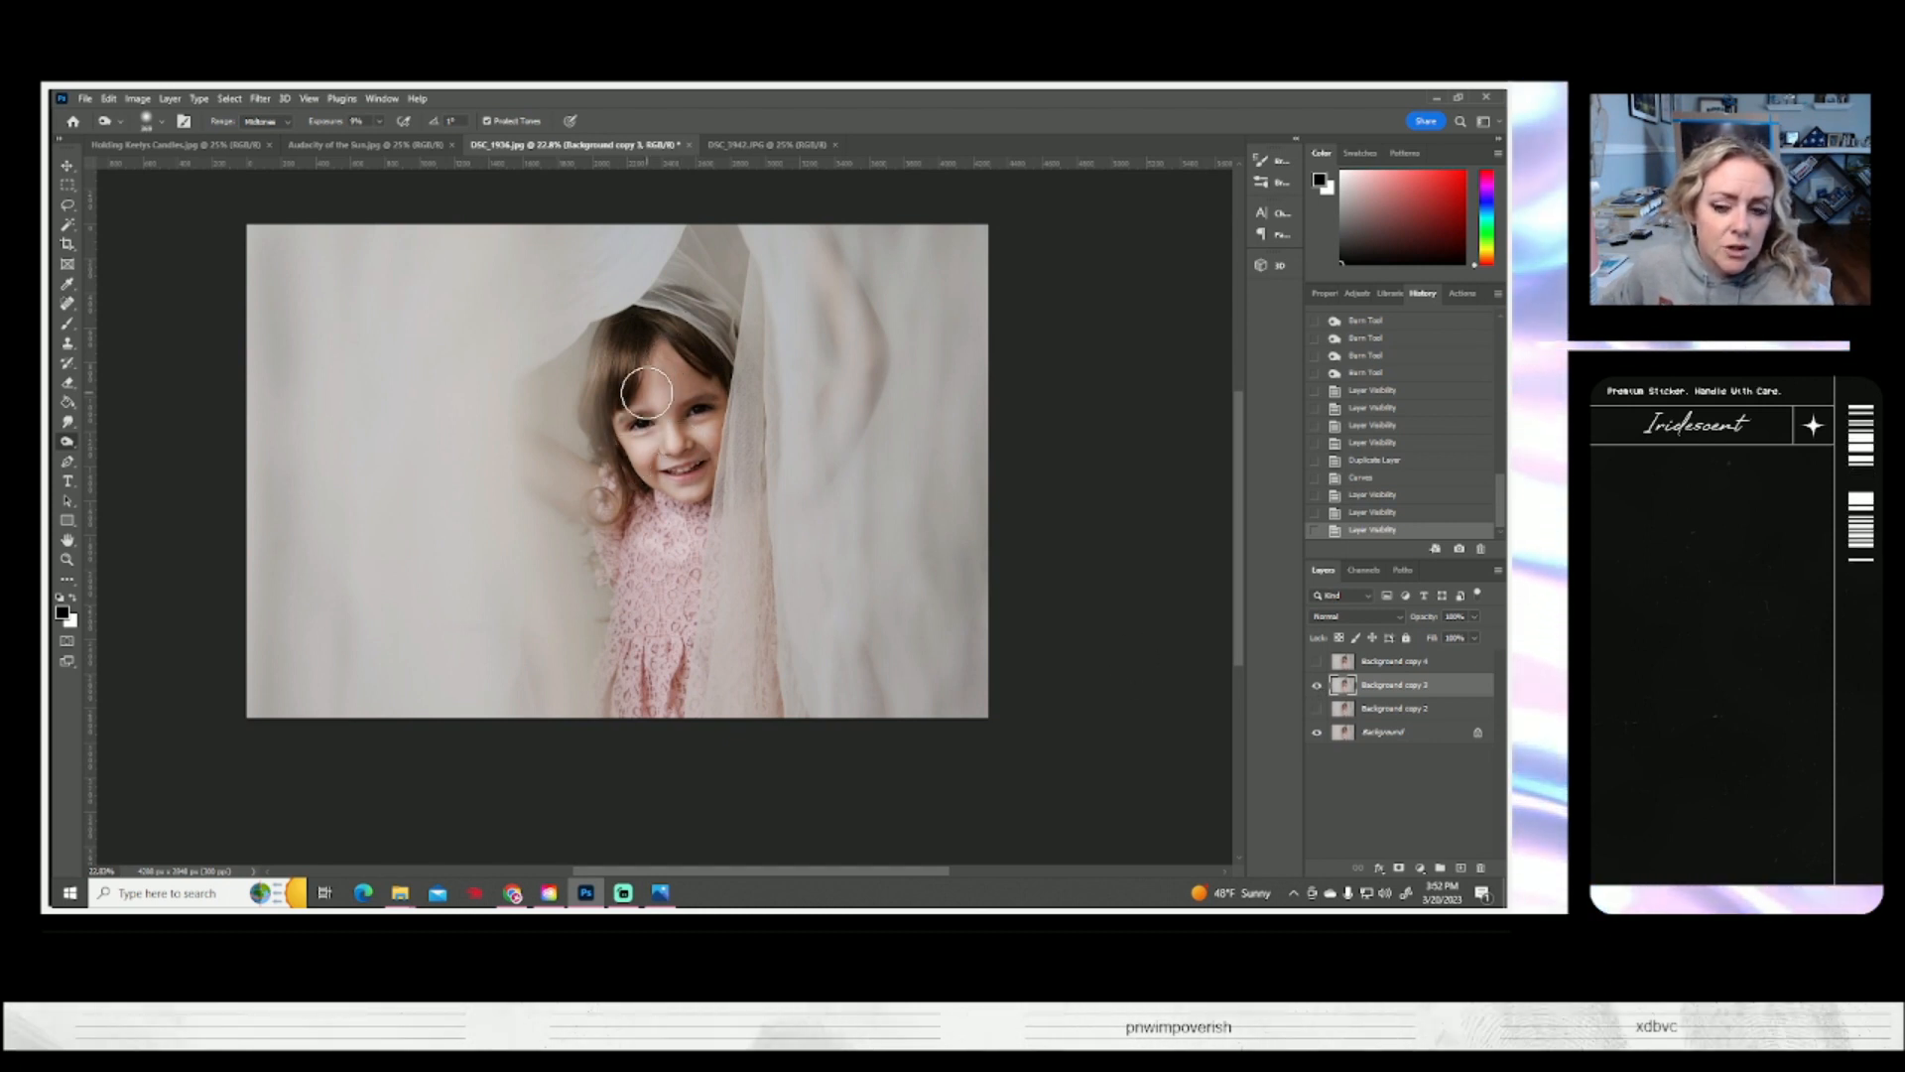
Flatten the image and discard the hidden layers
{"action": "left_click", "coordinate": [134, 104]}
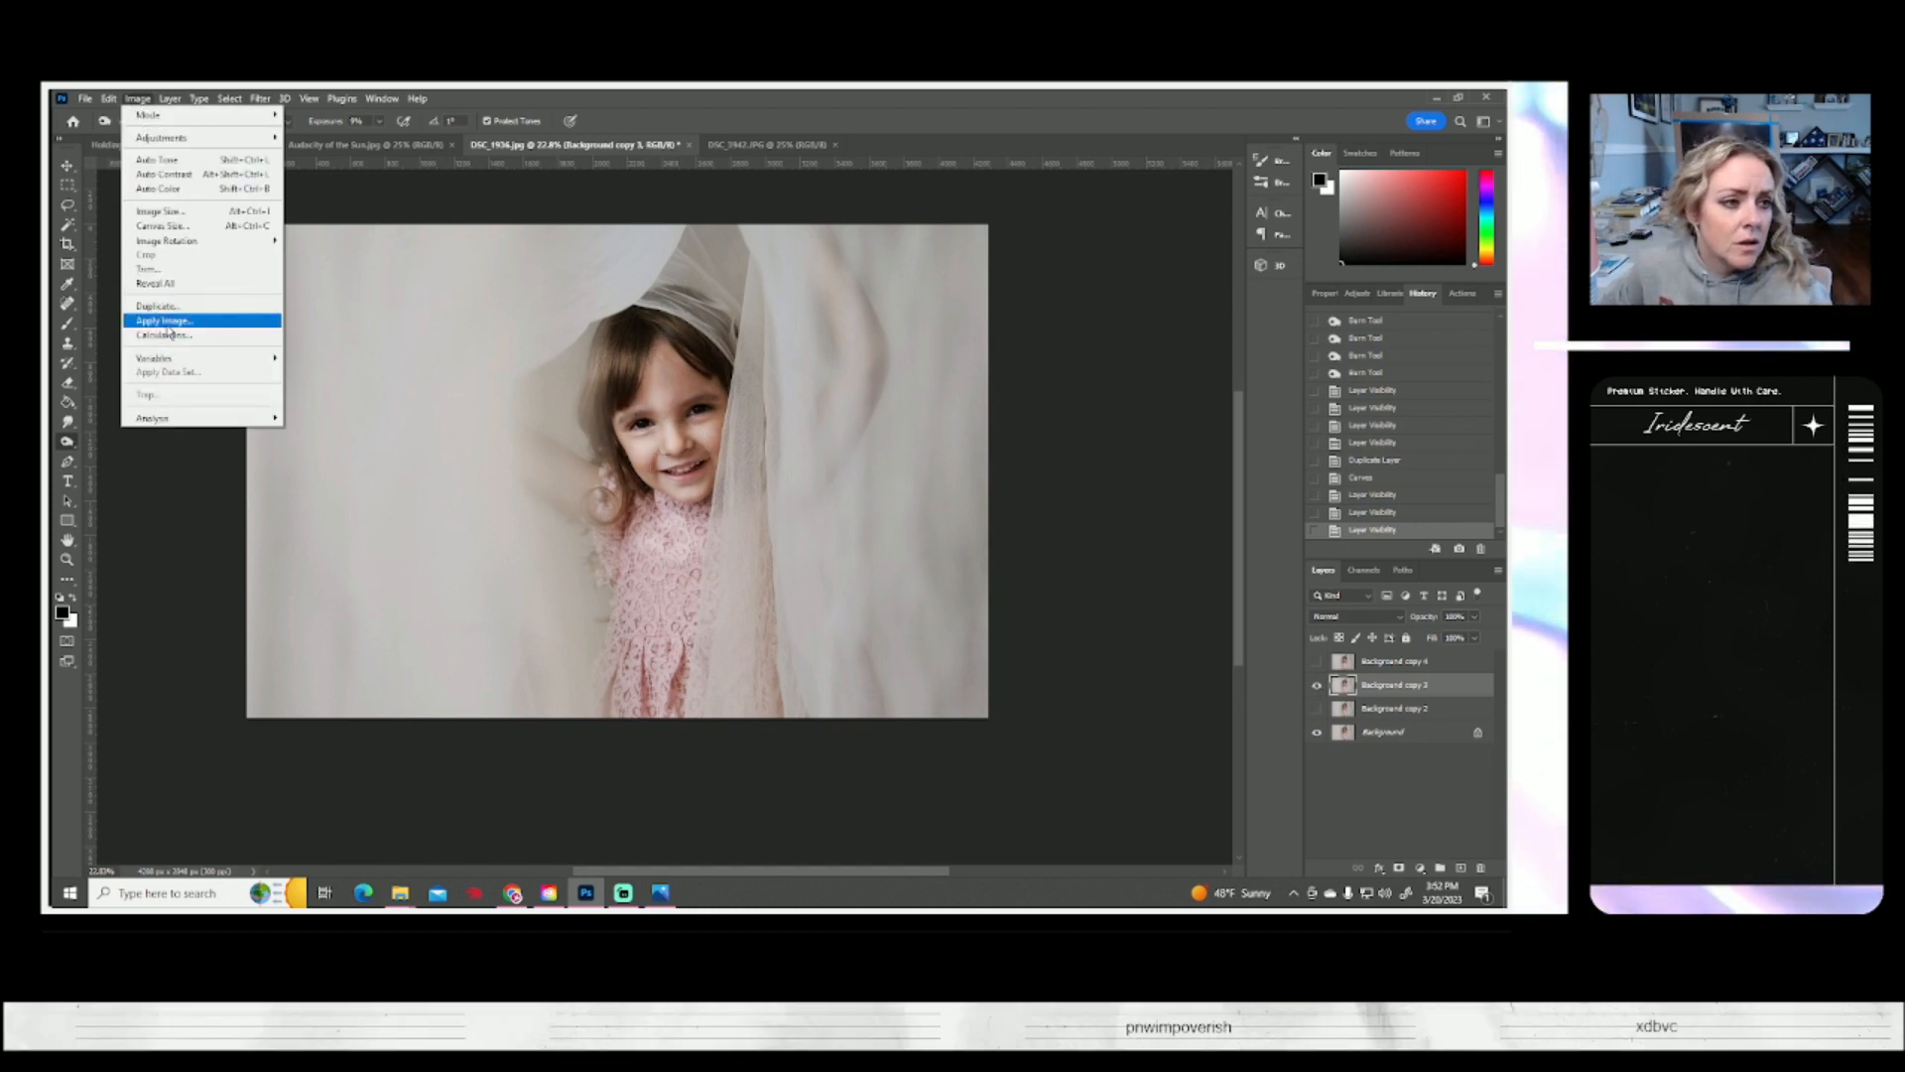
{"action": "left_click", "coordinate": [188, 104]}
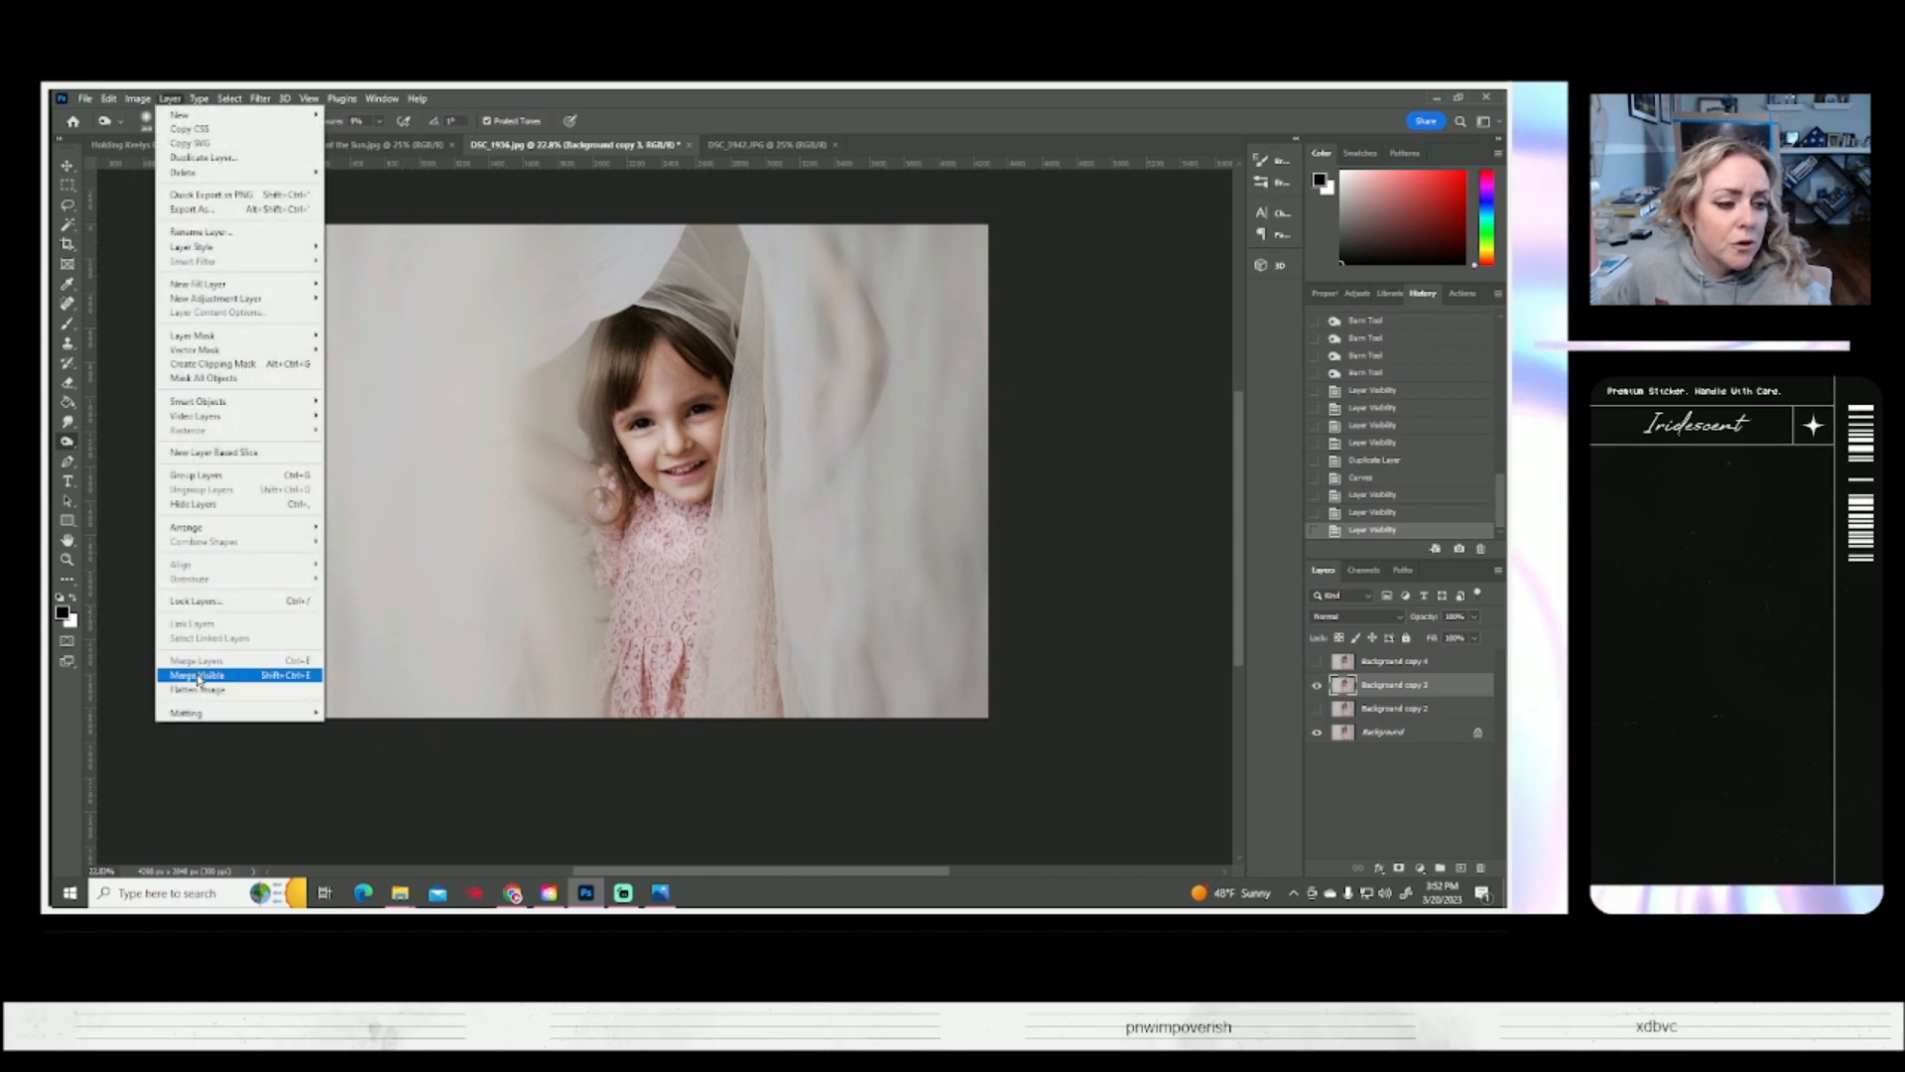
{"action": "left_click", "coordinate": [236, 692]}
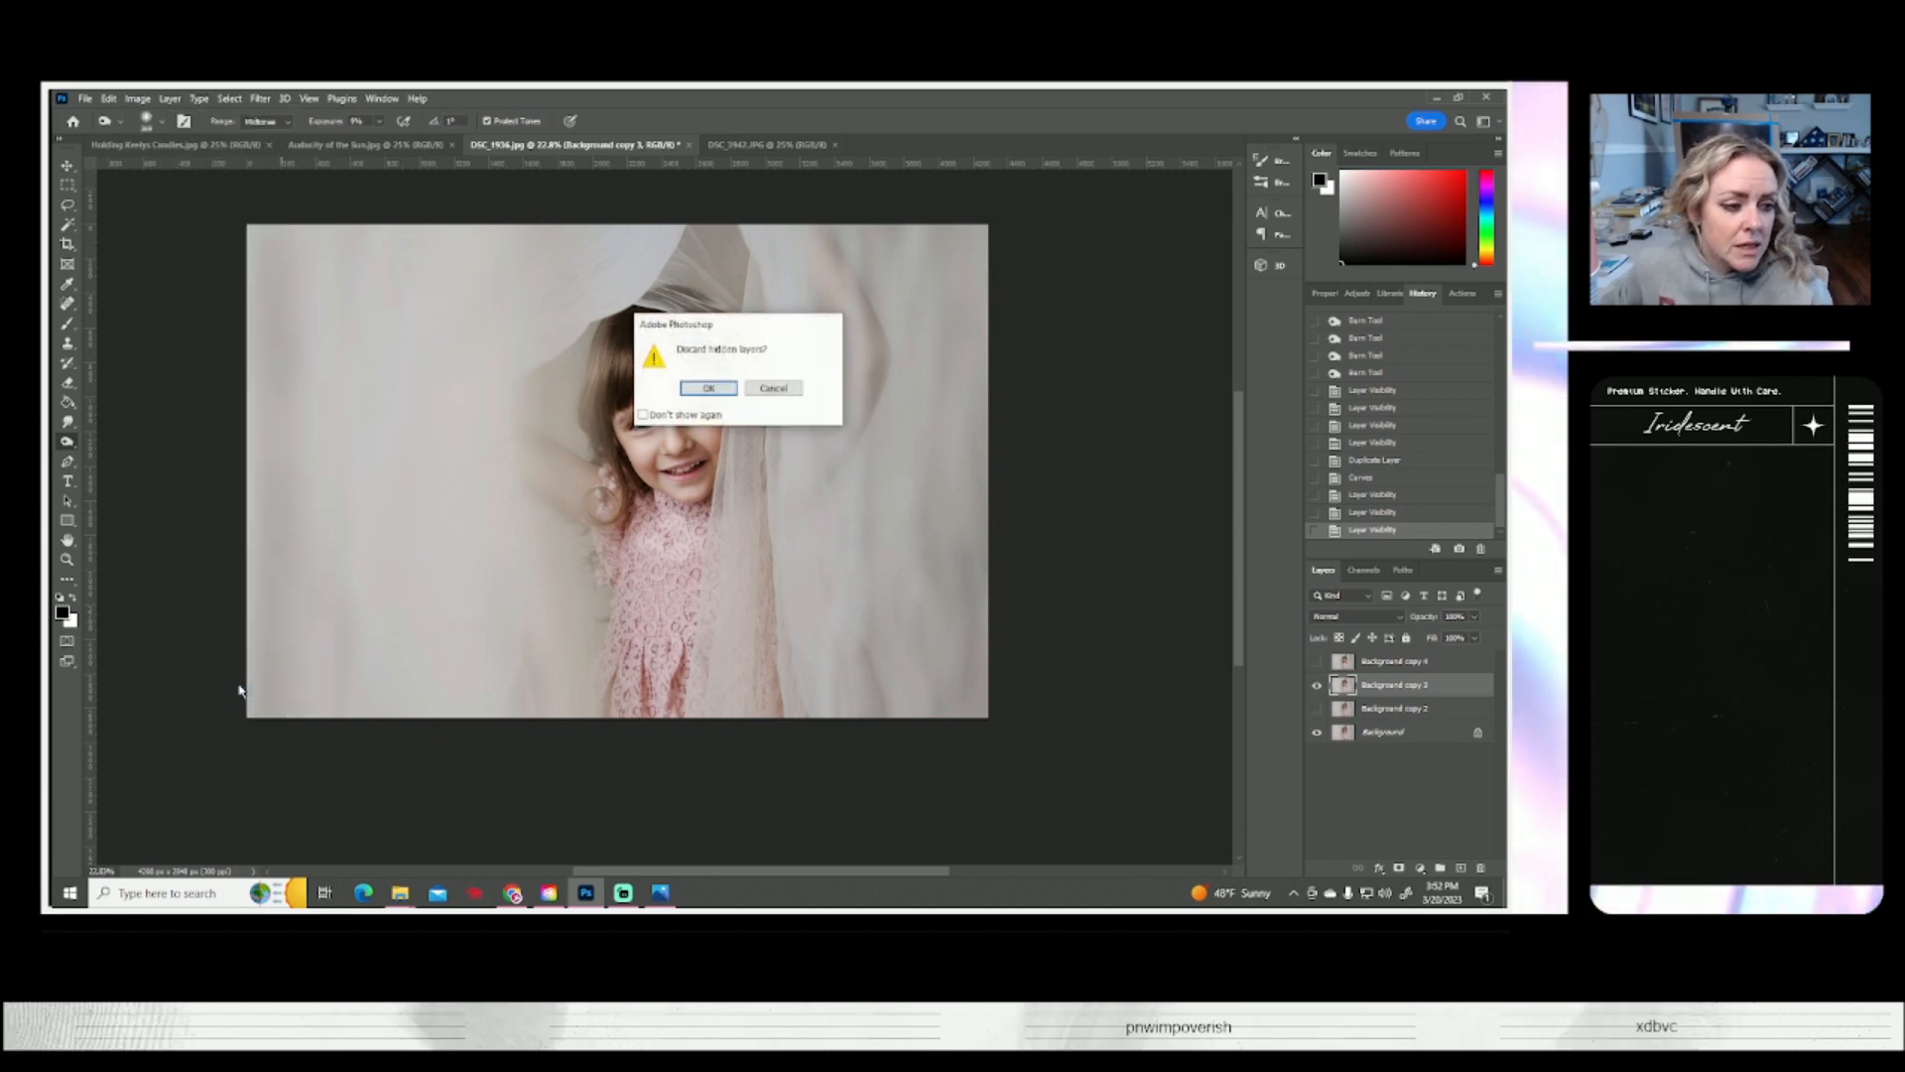
{"action": "left_click", "coordinate": [710, 388]}
Switch to the Pencil tool, try a black stroke on the curtain beside the girl, and undo it
{"action": "left_click_drag", "start_coordinate": [67, 323], "coordinate": [111, 332]}
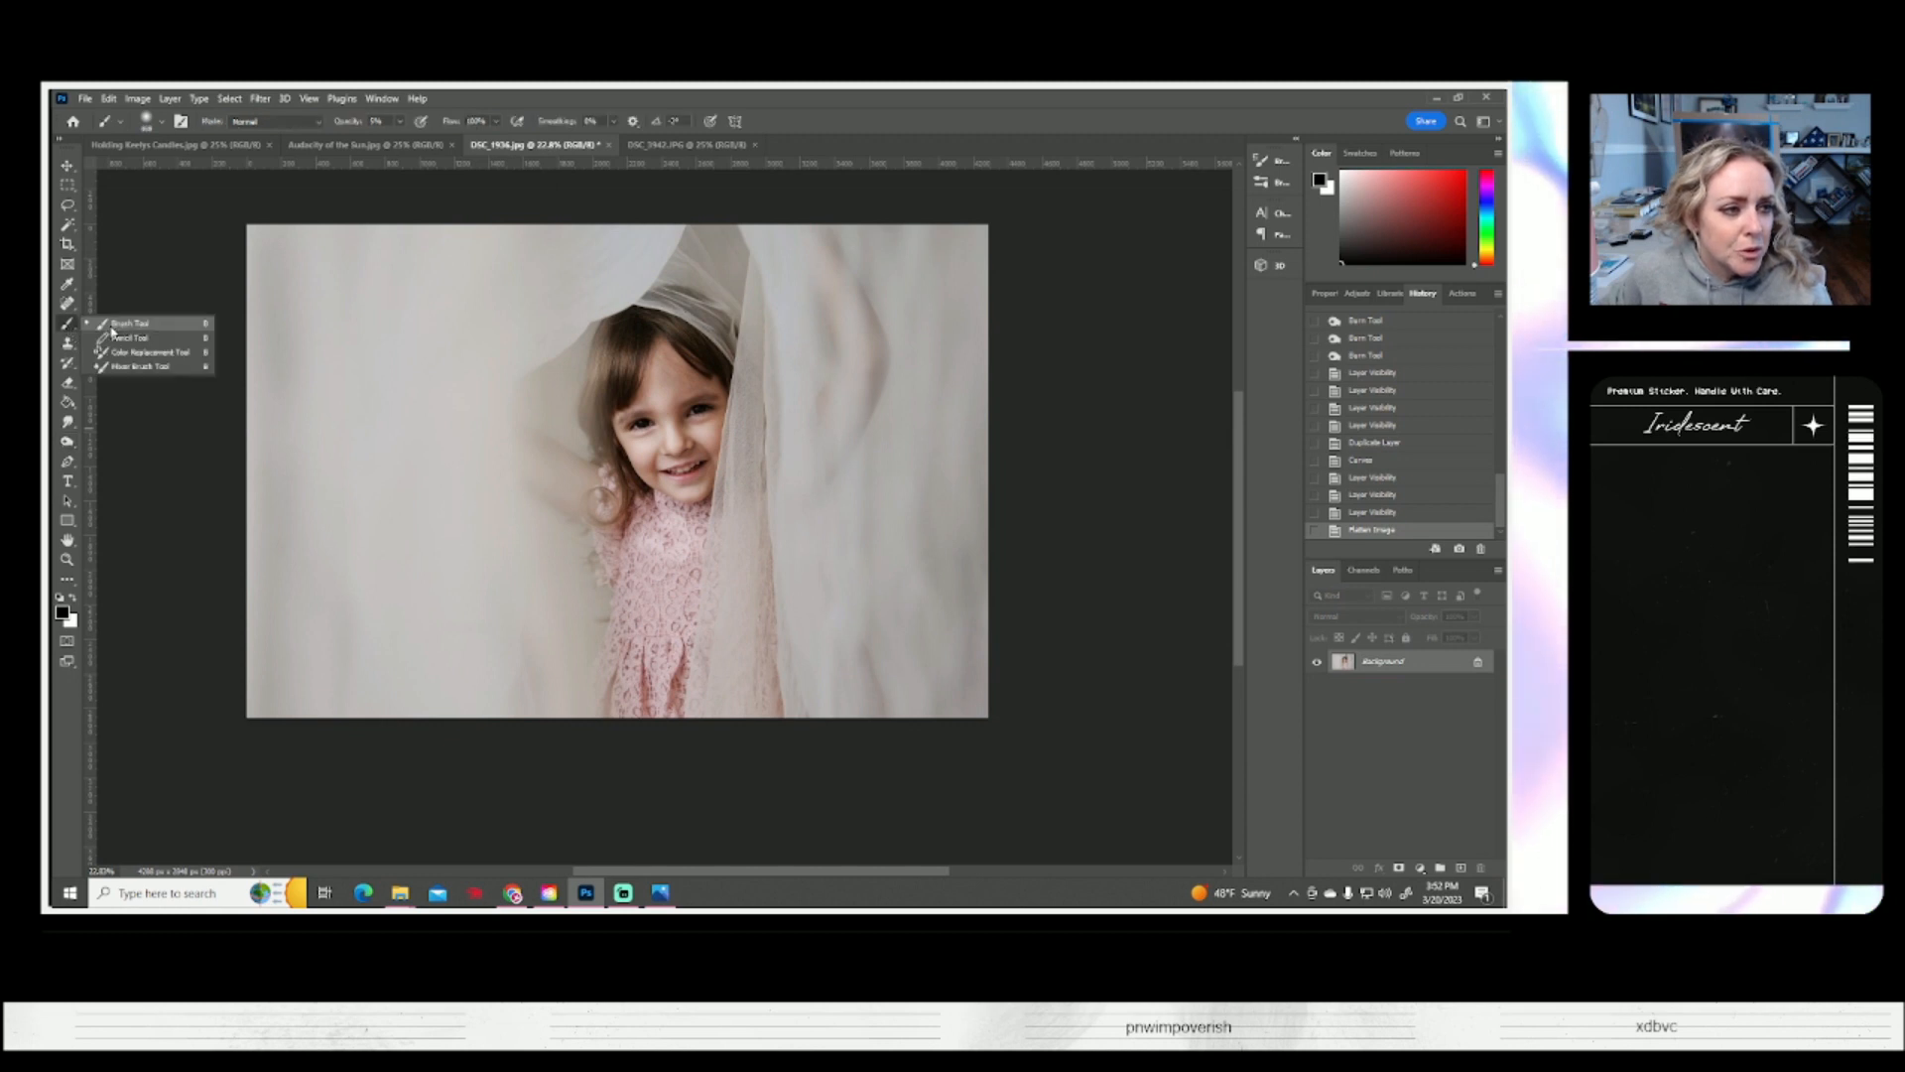
{"action": "left_click", "coordinate": [113, 337]}
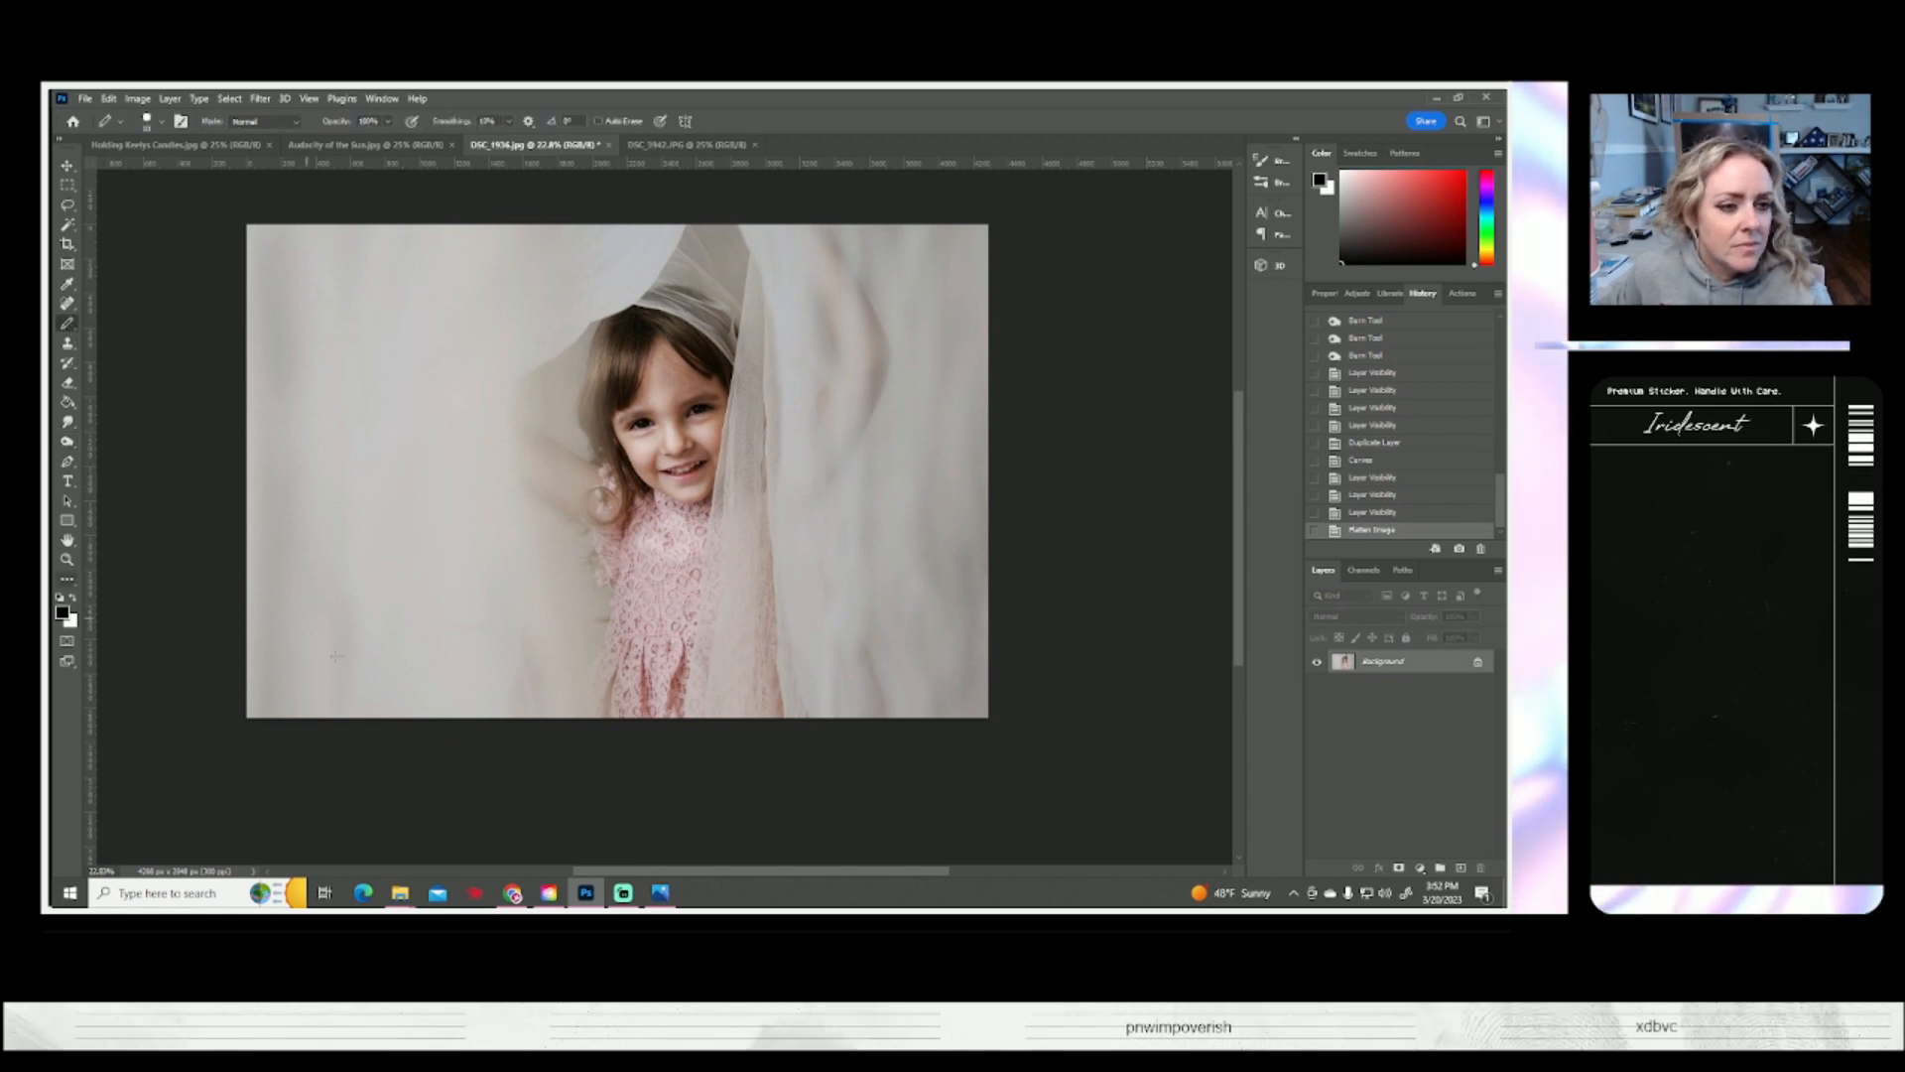
{"action": "left_click_drag", "start_coordinate": [461, 573], "coordinate": [434, 619]}
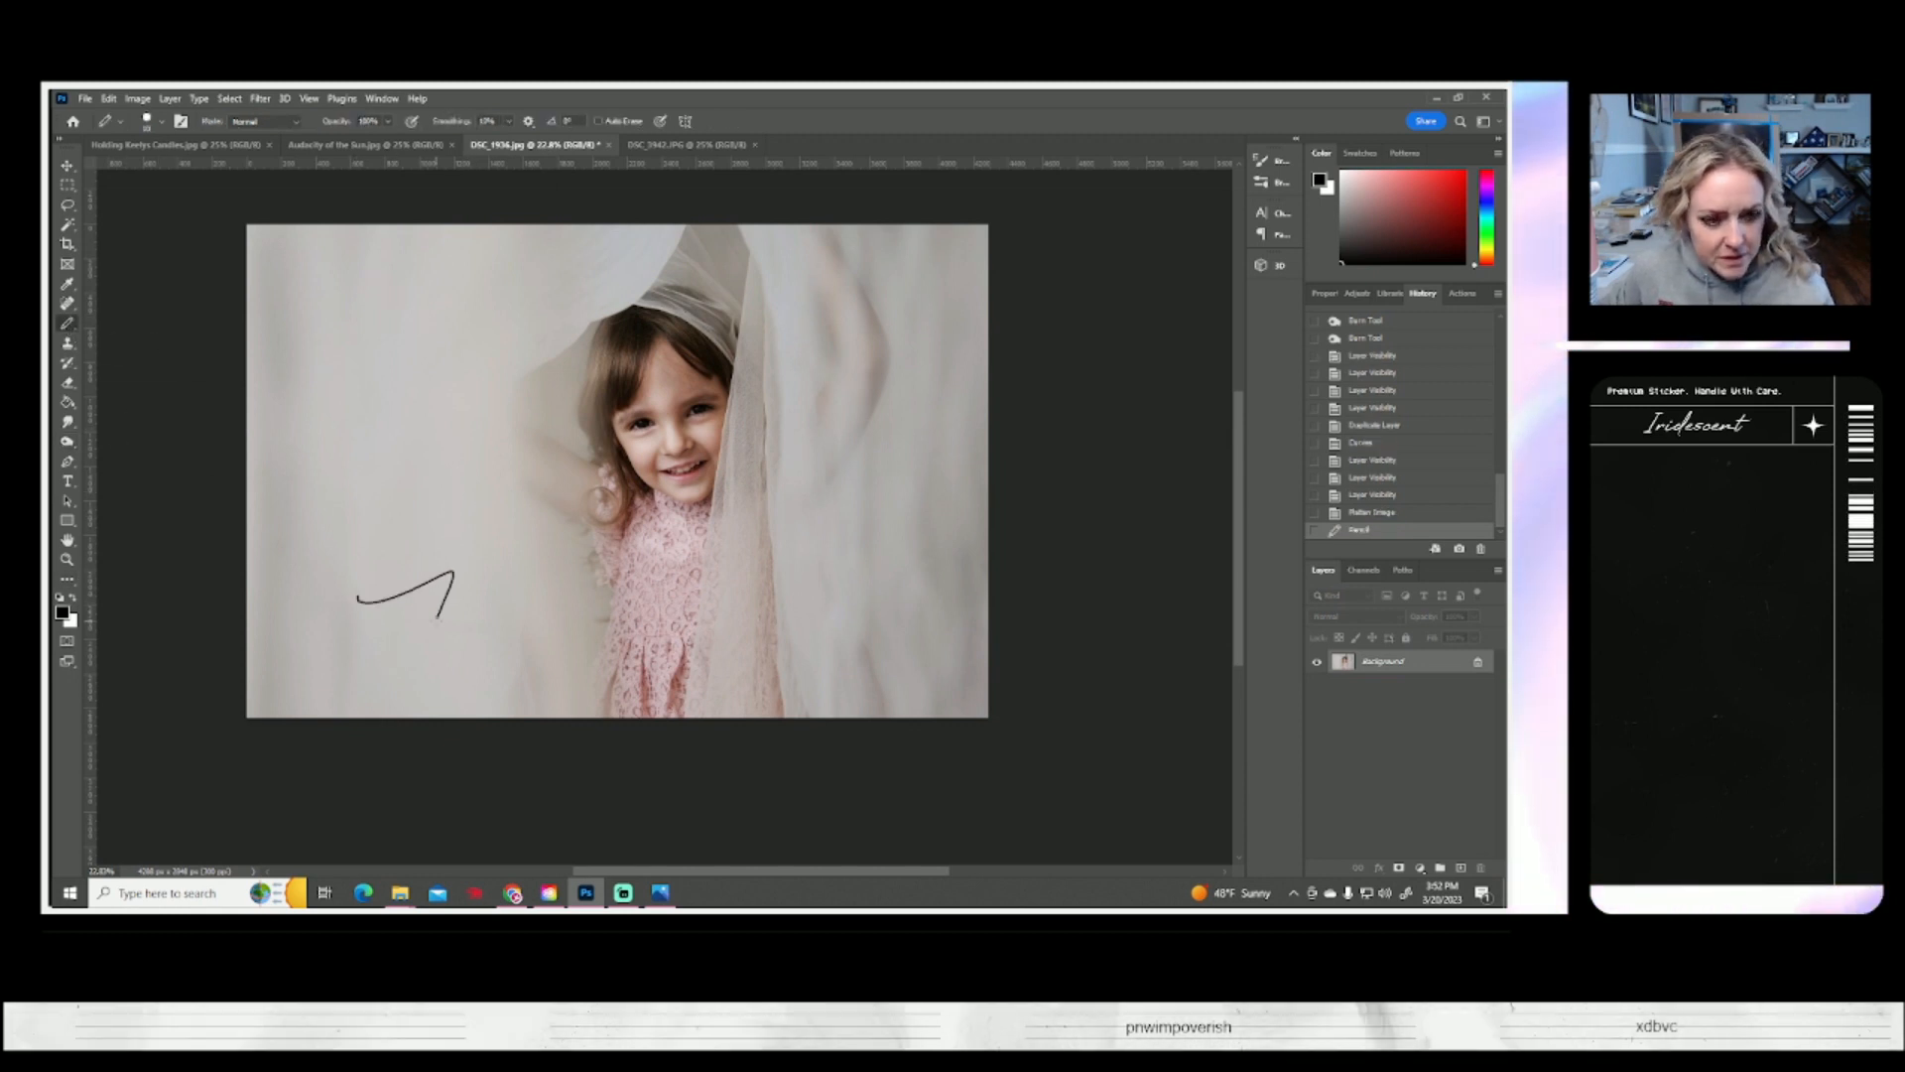
{"action": "key", "text": "ctrl+z"}
Set the pencil's foreground color to gray 7d7b7b and its size to 3 px
{"action": "left_click", "coordinate": [63, 613]}
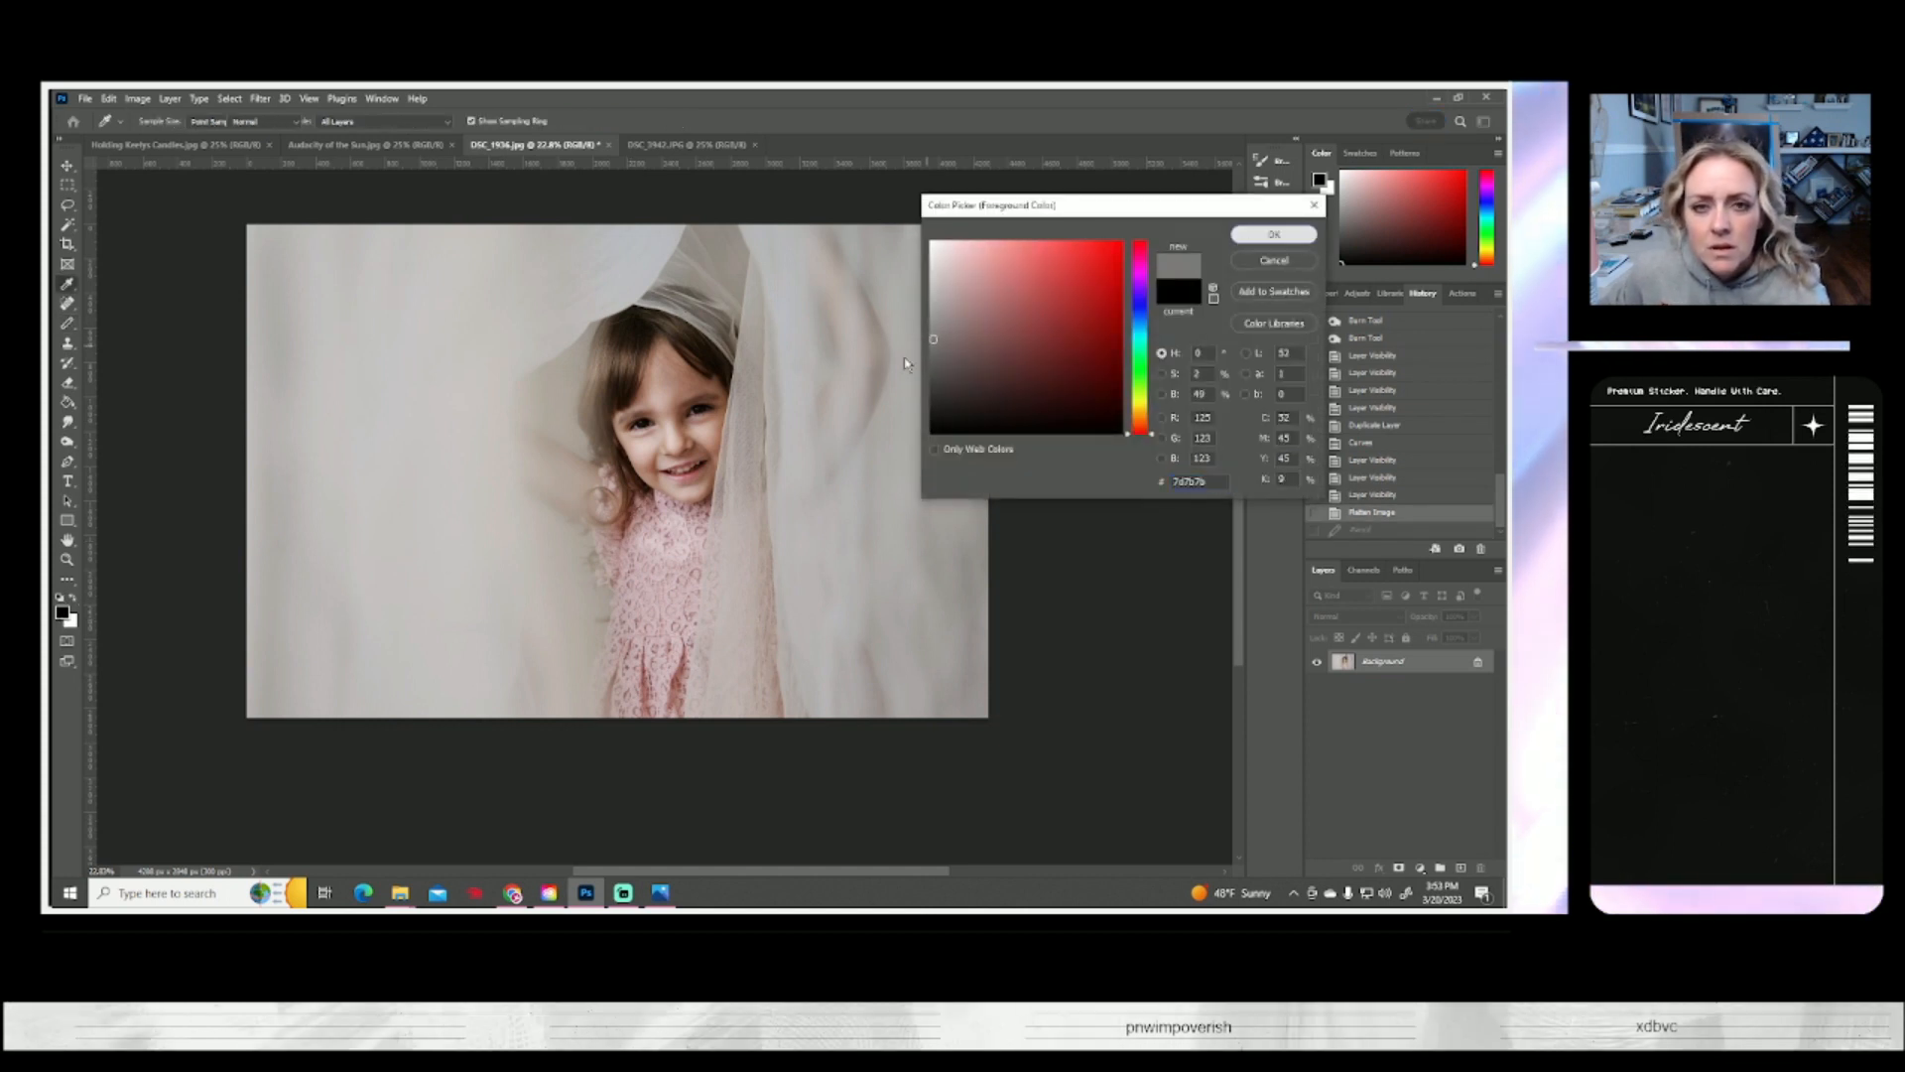
{"action": "left_click", "coordinate": [1275, 234]}
{"action": "left_click", "coordinate": [165, 122]}
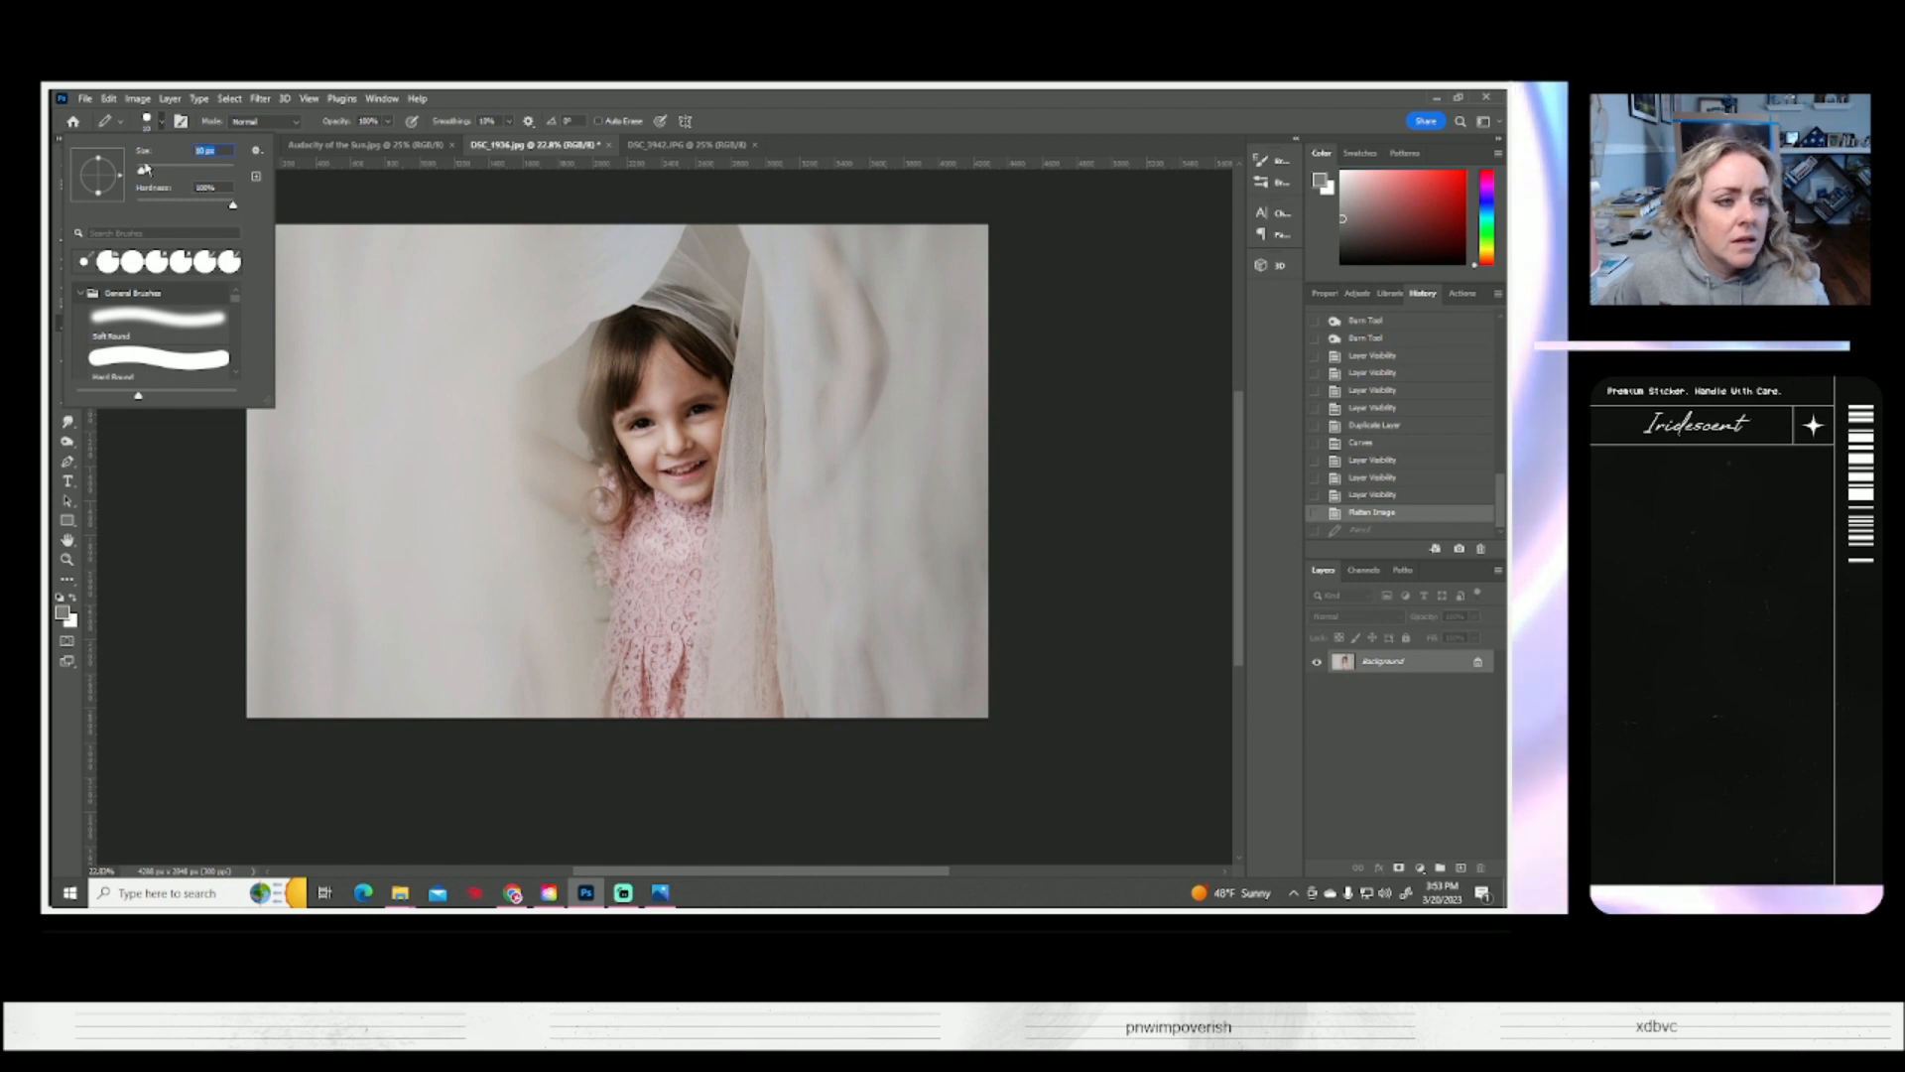
{"action": "type", "text": "3"}
{"action": "key", "text": "Return"}
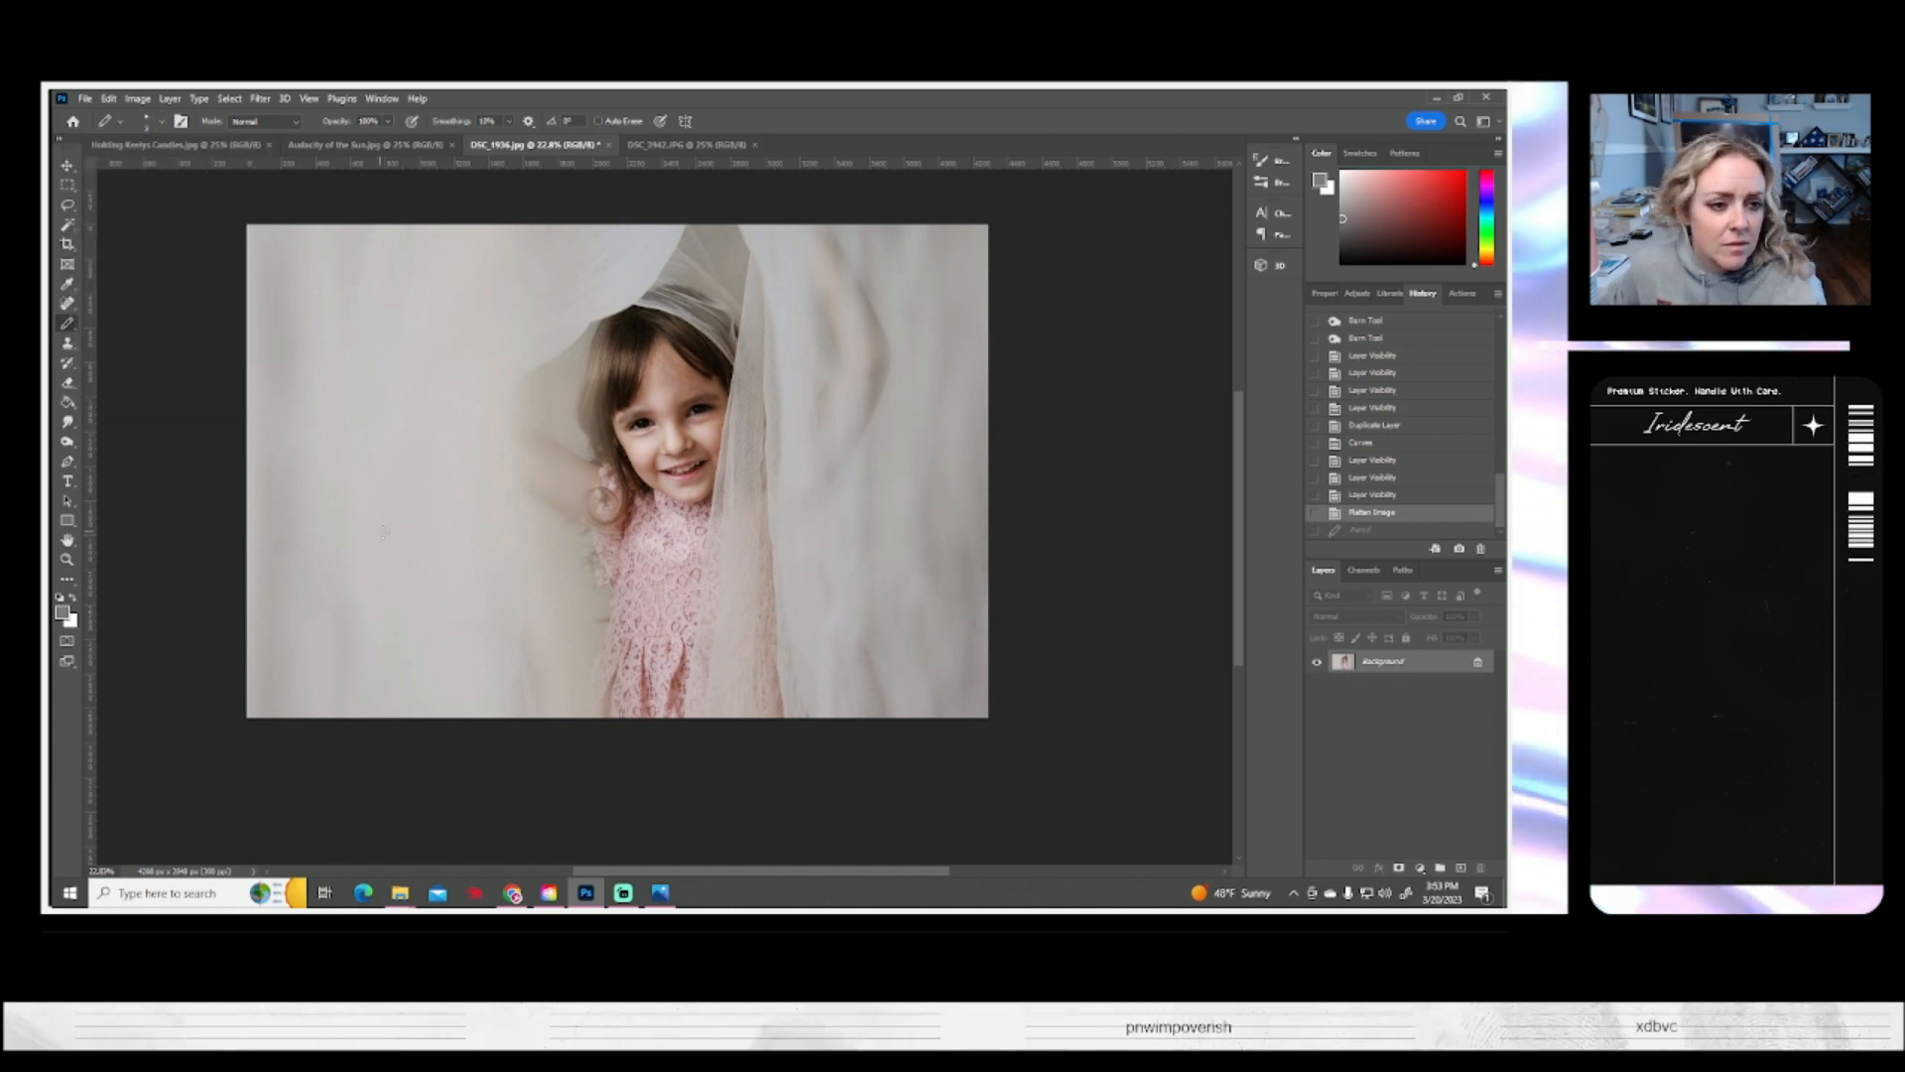
Try a gray pencil stroke on the curtain, undo it, and set the pencil size to 2 px
{"action": "left_click_drag", "start_coordinate": [383, 532], "coordinate": [444, 554]}
{"action": "key", "text": "ctrl+z"}
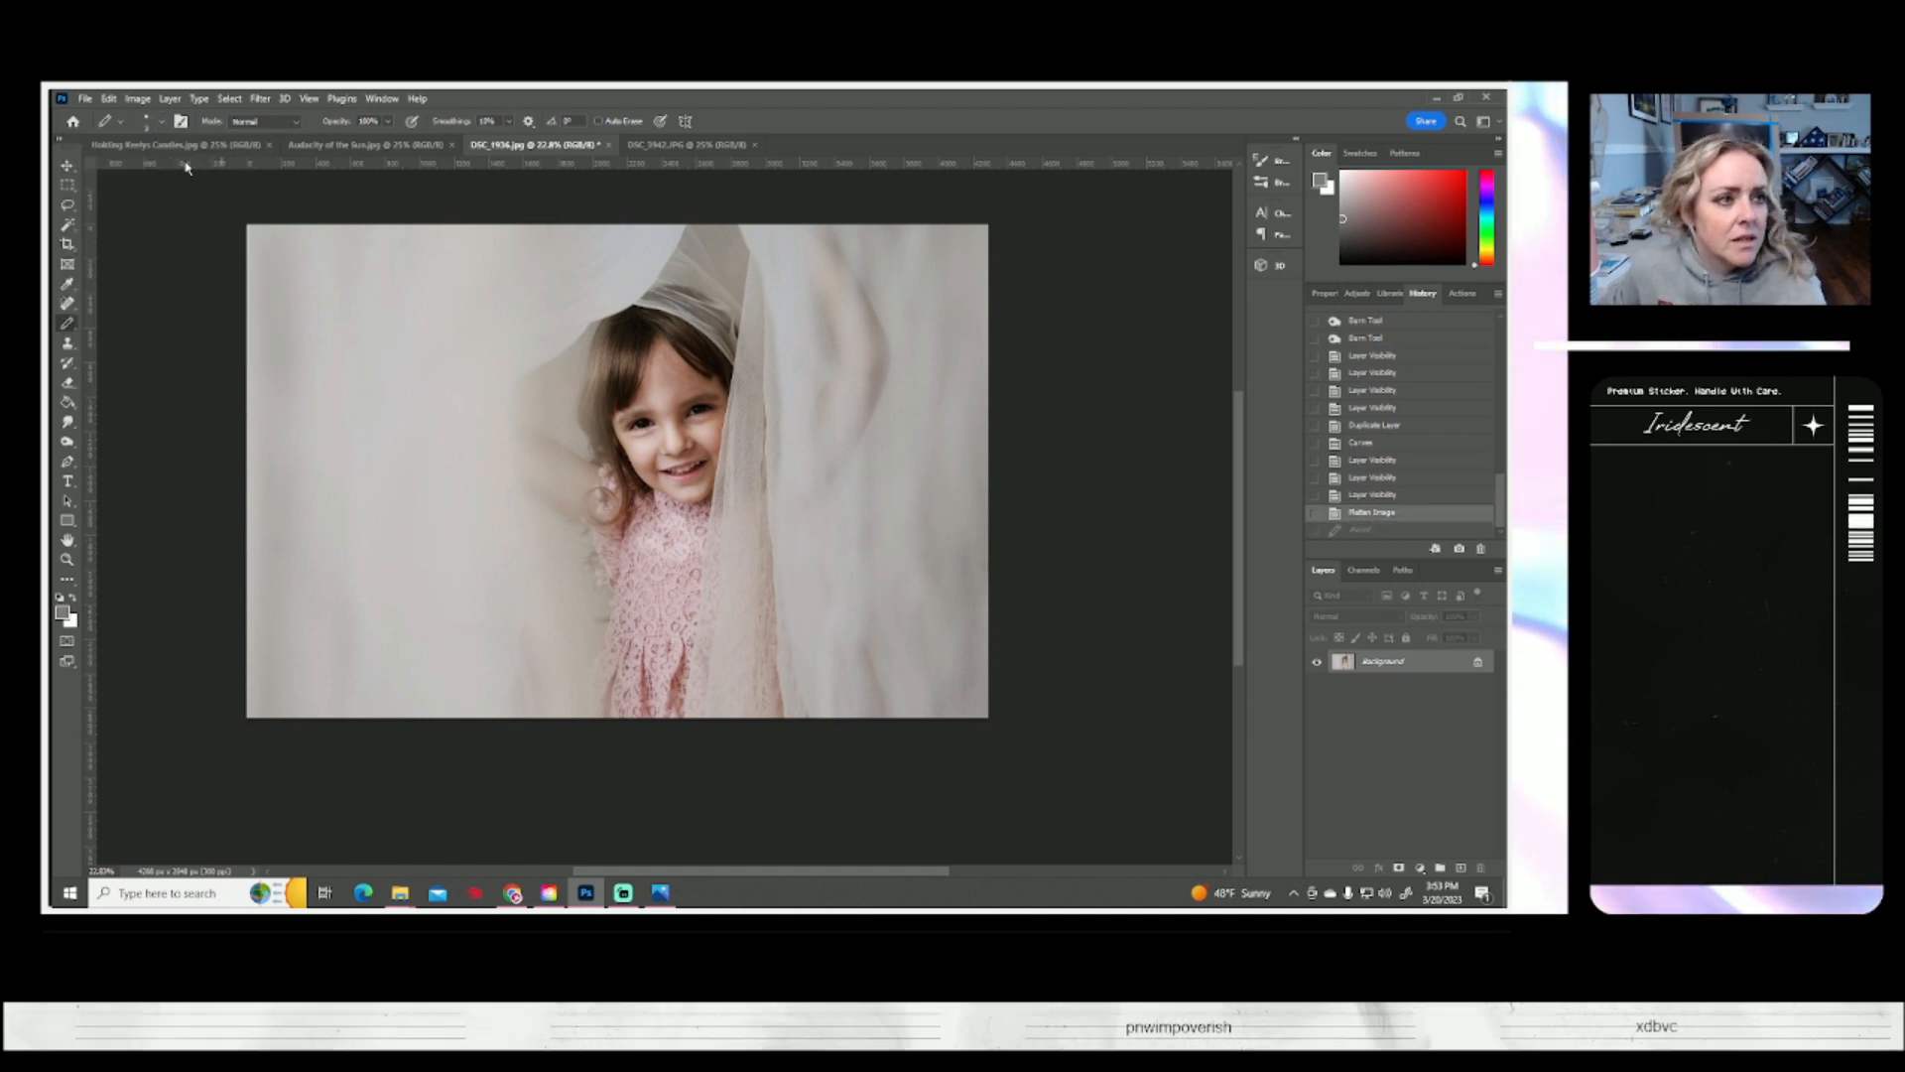
{"action": "left_click", "coordinate": [162, 122]}
{"action": "left_click", "coordinate": [217, 148]}
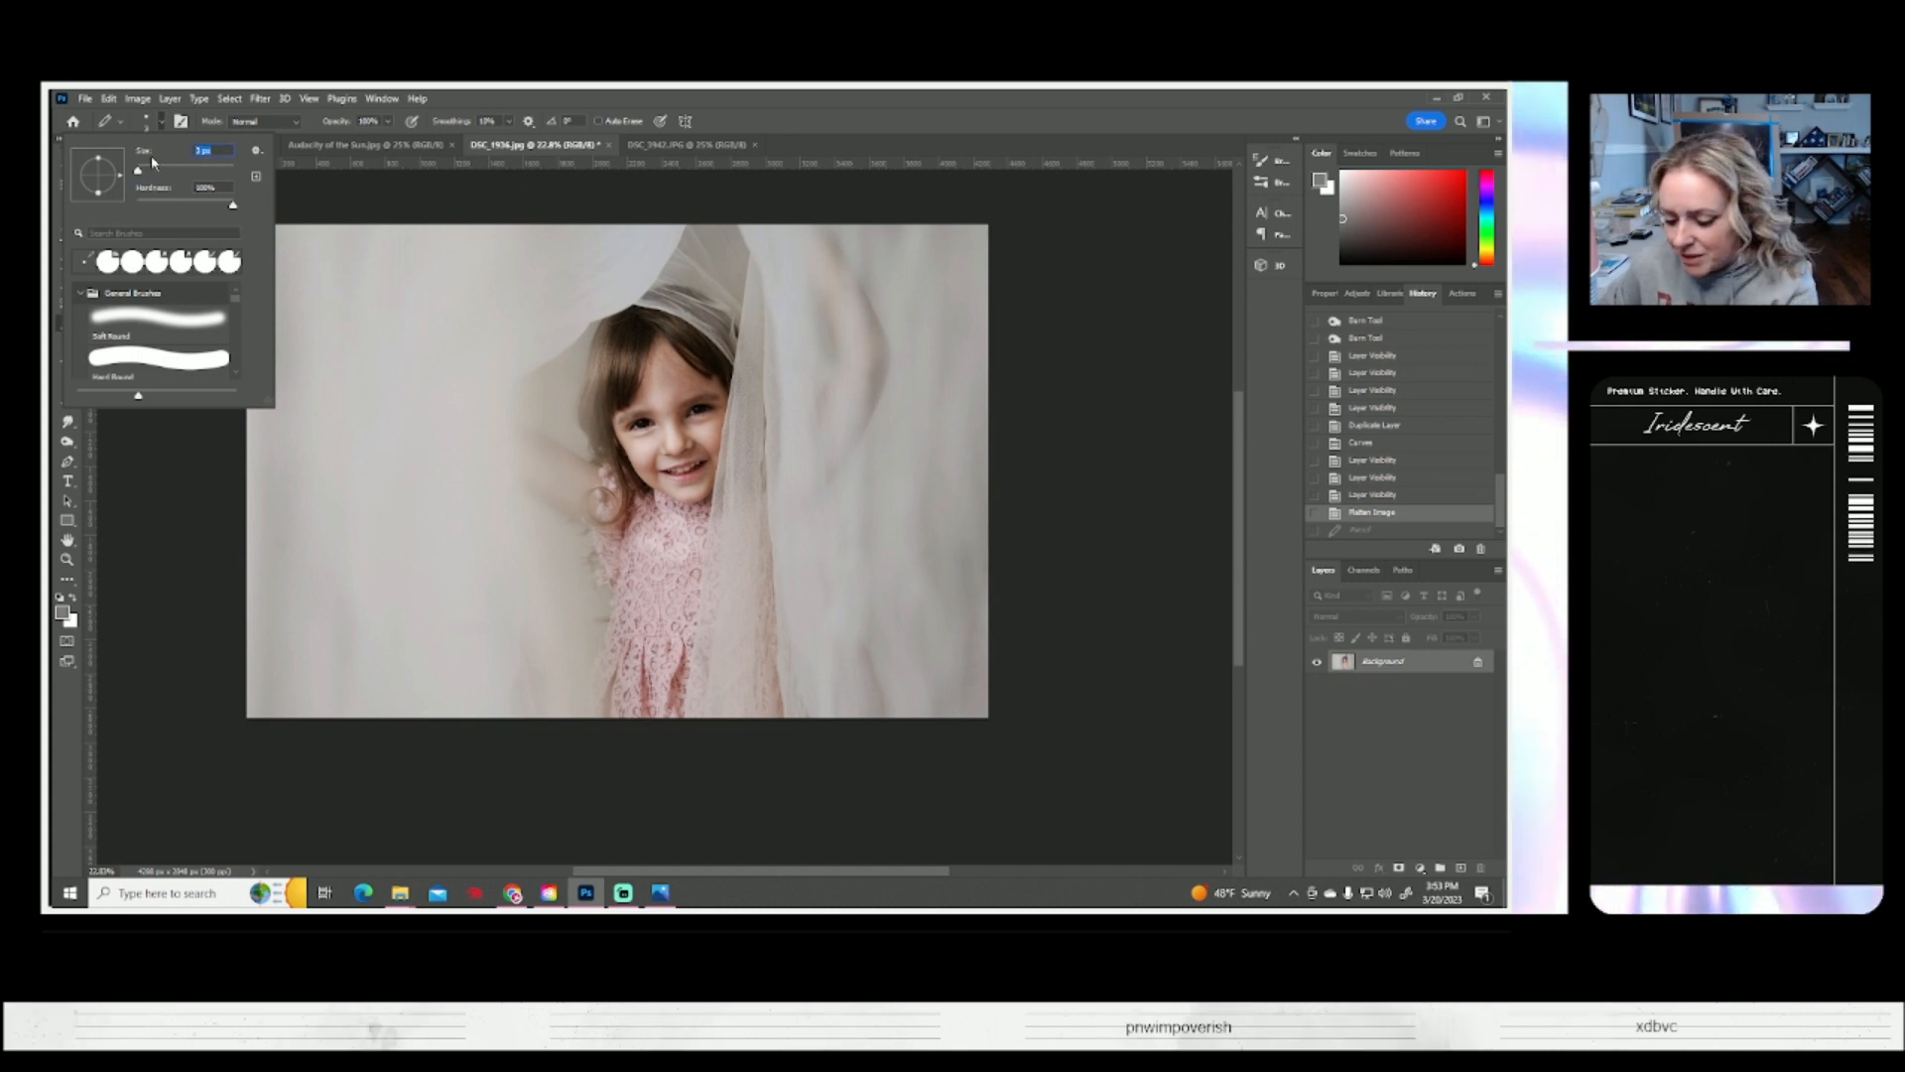
{"action": "type", "text": "2"}
{"action": "key", "text": "Return"}
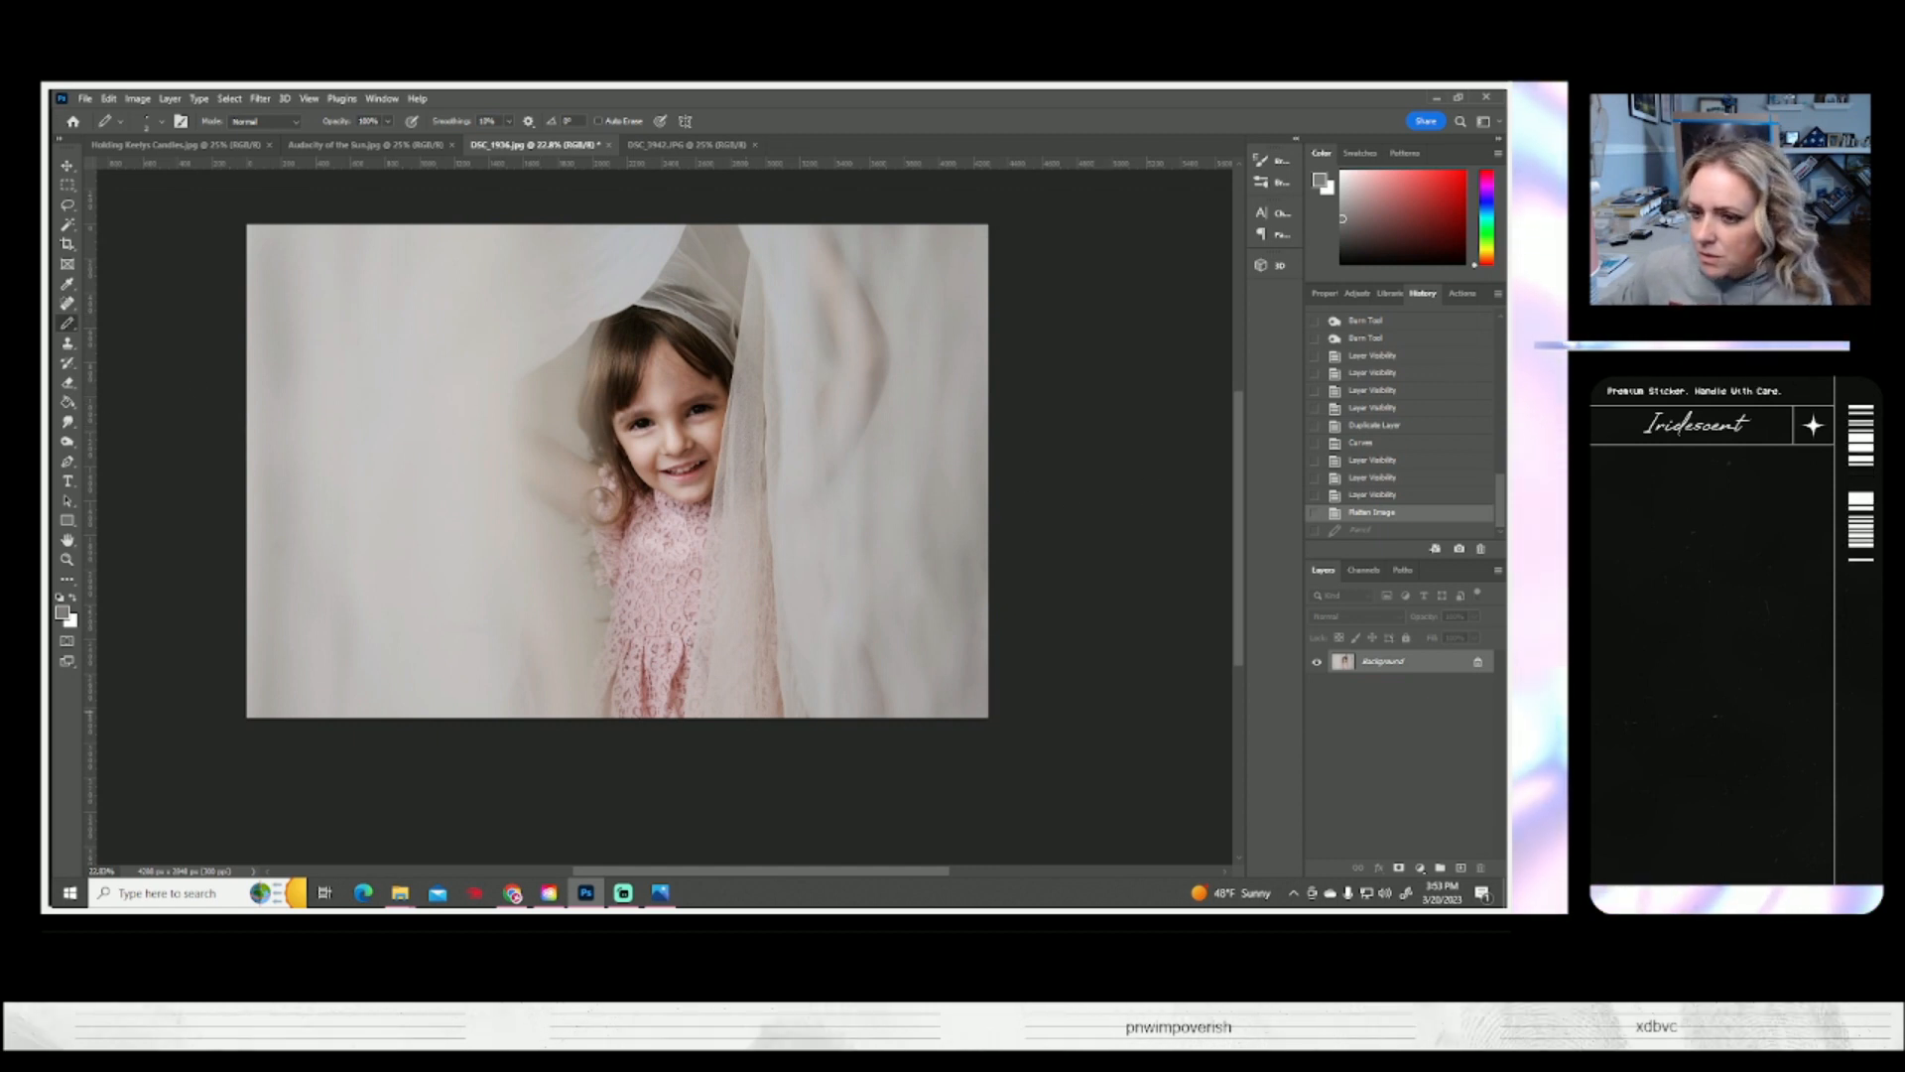
Handwrite a small signature in gray pencil on a new layer over the curtain beside the pink dress, and flatten the image
{"action": "left_click", "coordinate": [1497, 571]}
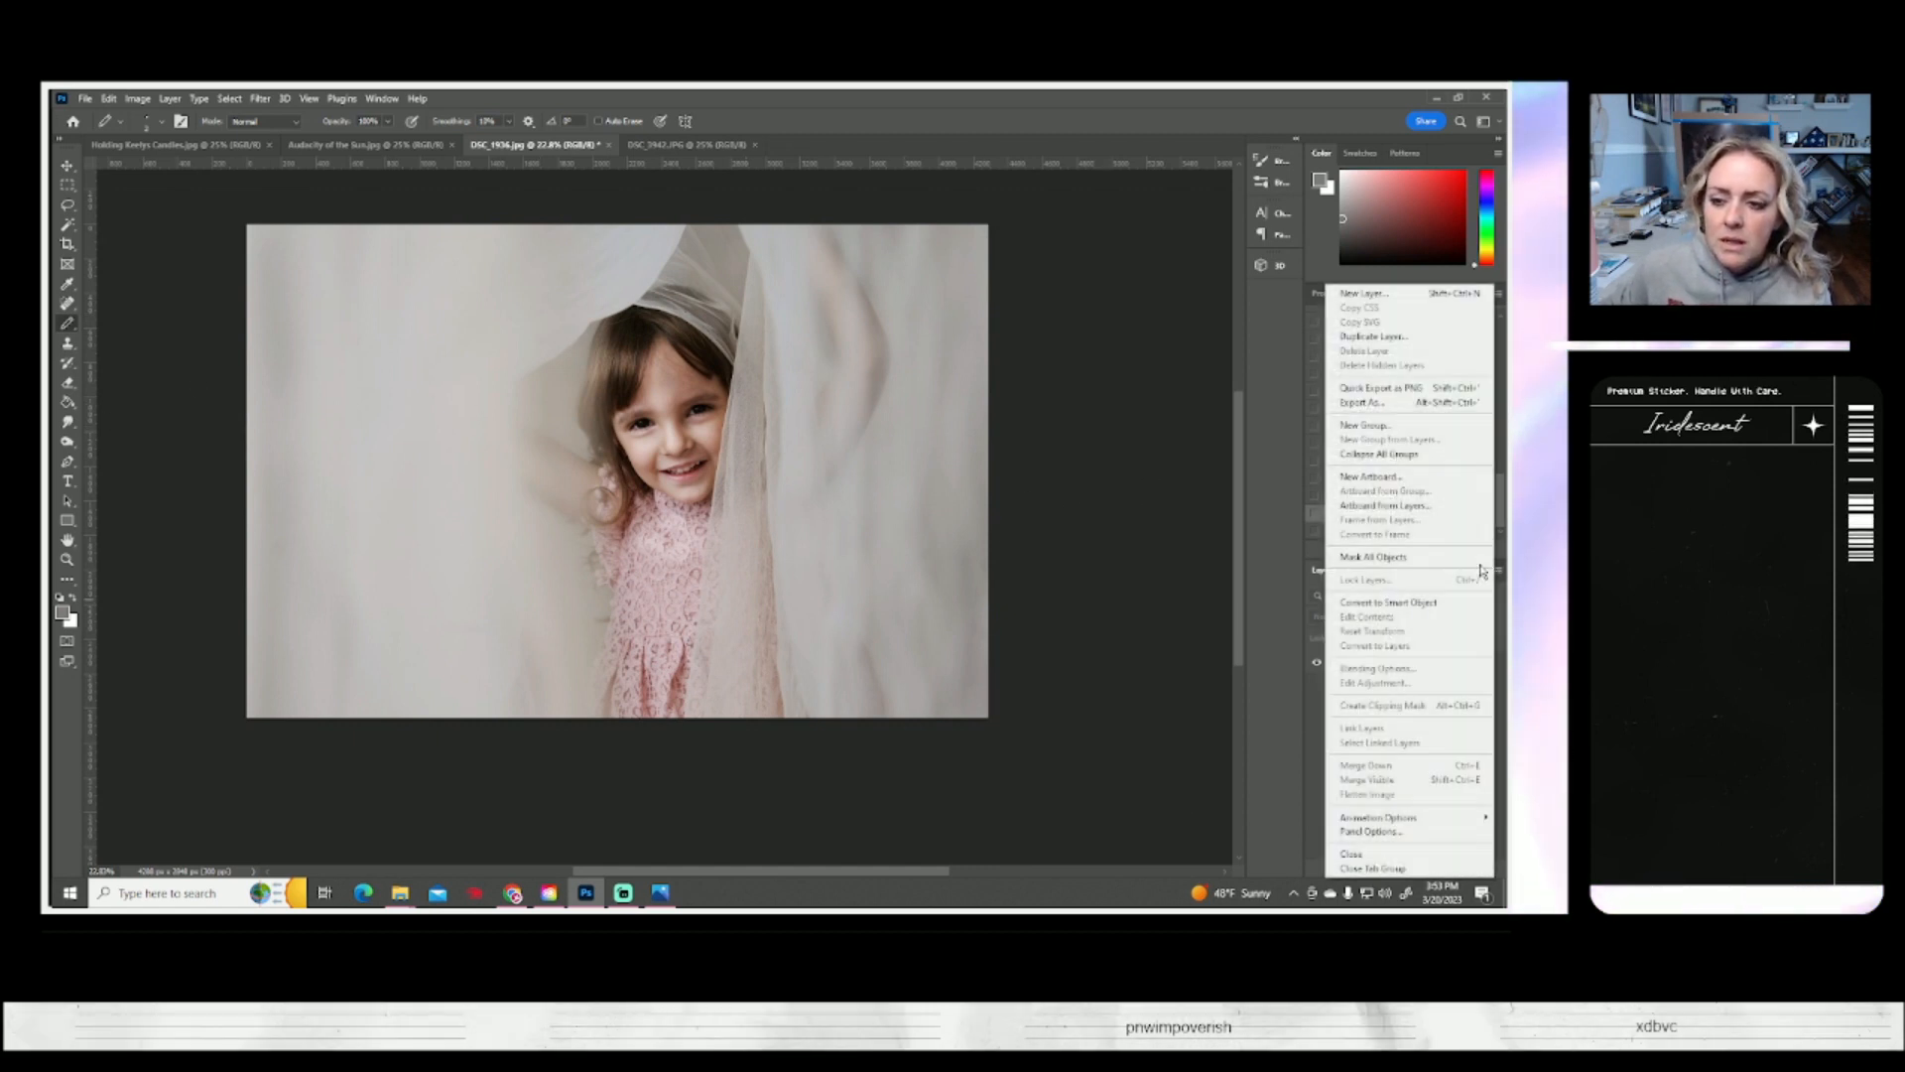
{"action": "left_click", "coordinate": [1345, 294]}
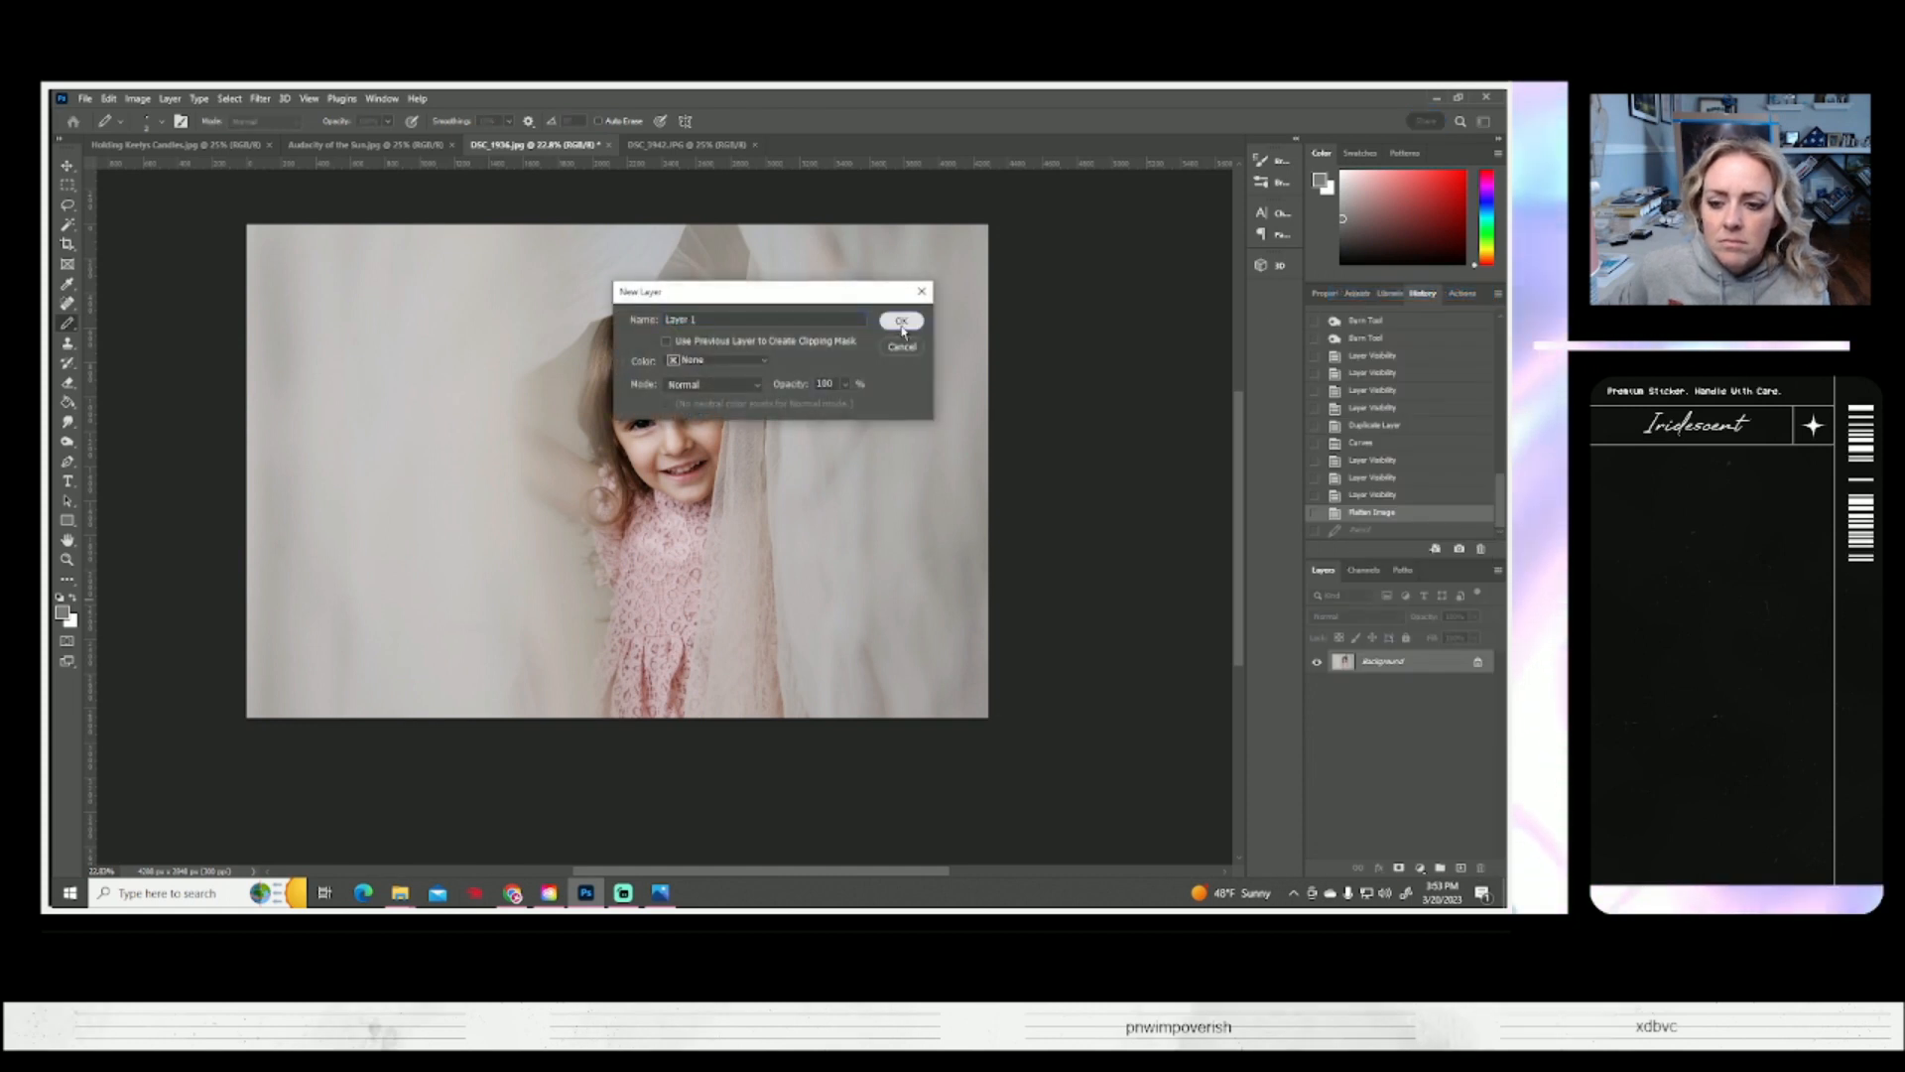
{"action": "left_click", "coordinate": [899, 319]}
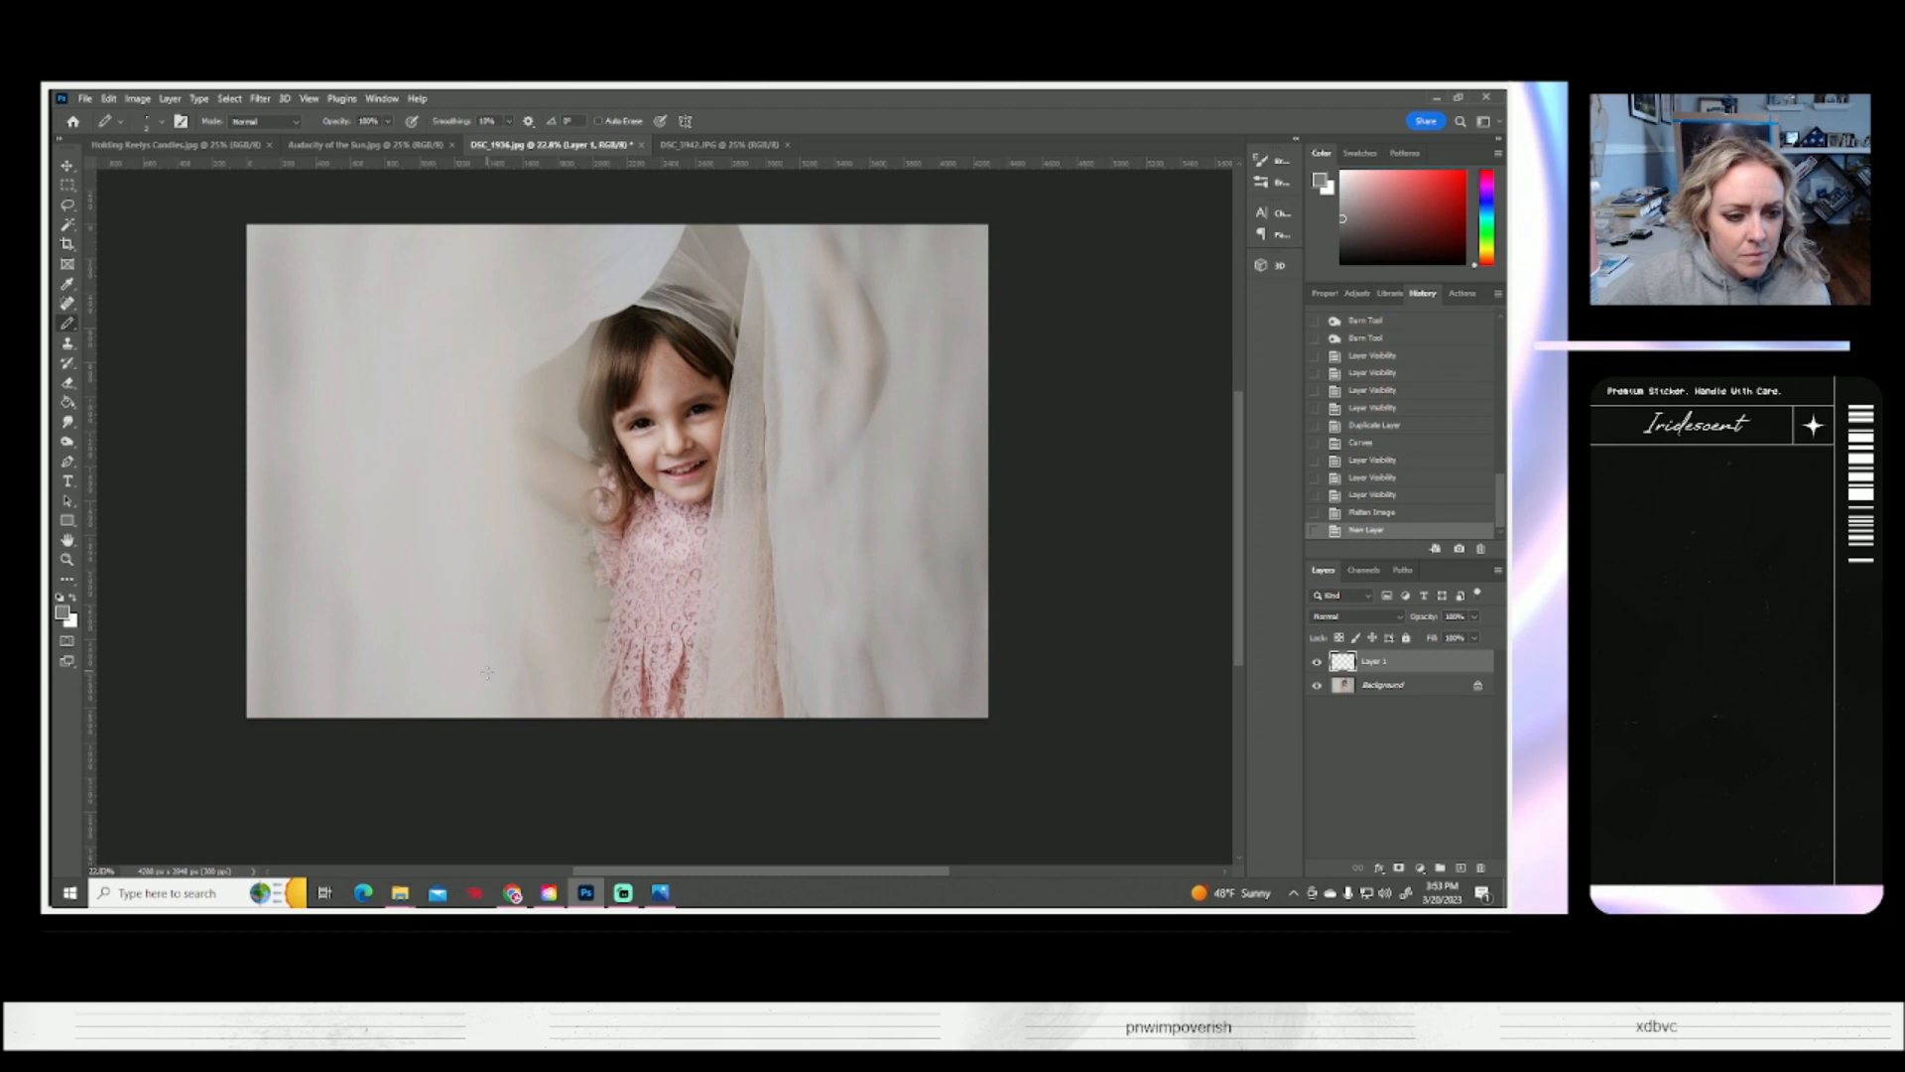
{"action": "left_click_drag", "start_coordinate": [496, 659], "coordinate": [591, 657]}
{"action": "left_click", "coordinate": [548, 650]}
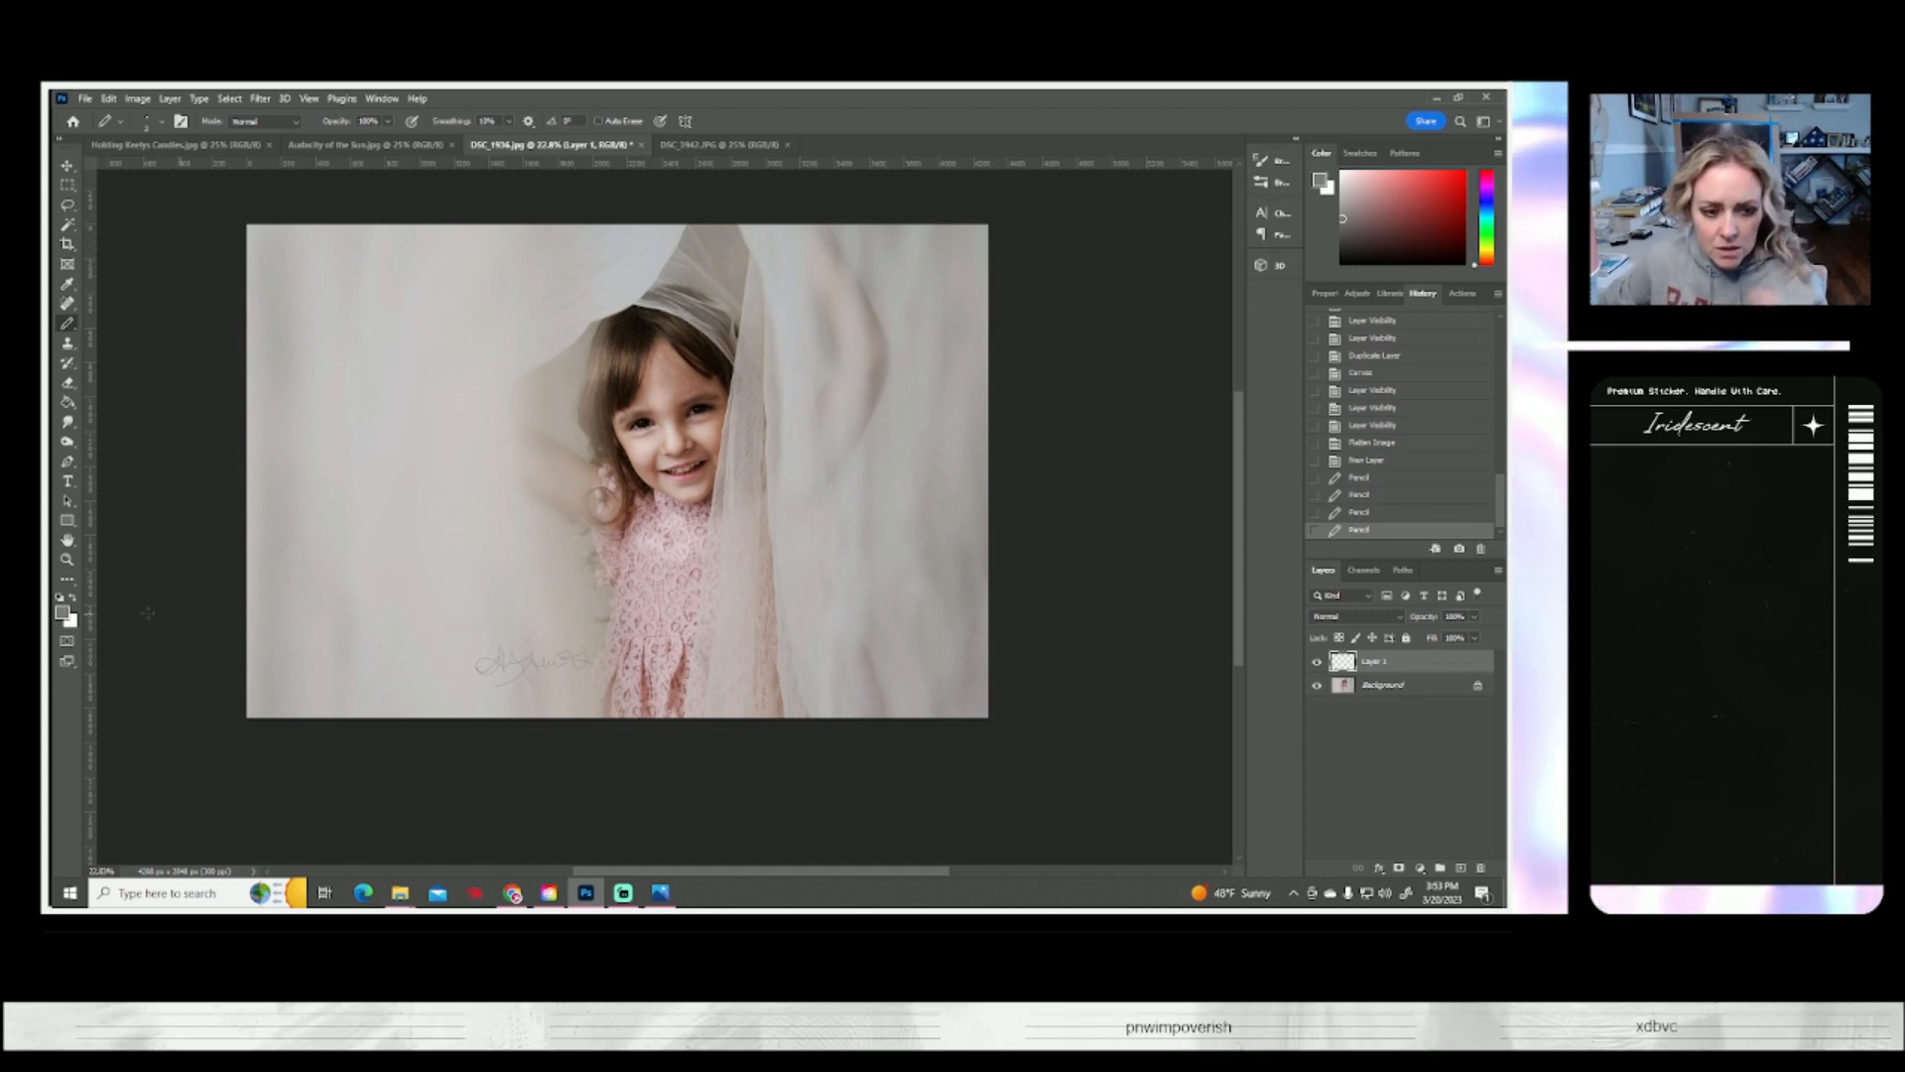
{"action": "left_click", "coordinate": [170, 99]}
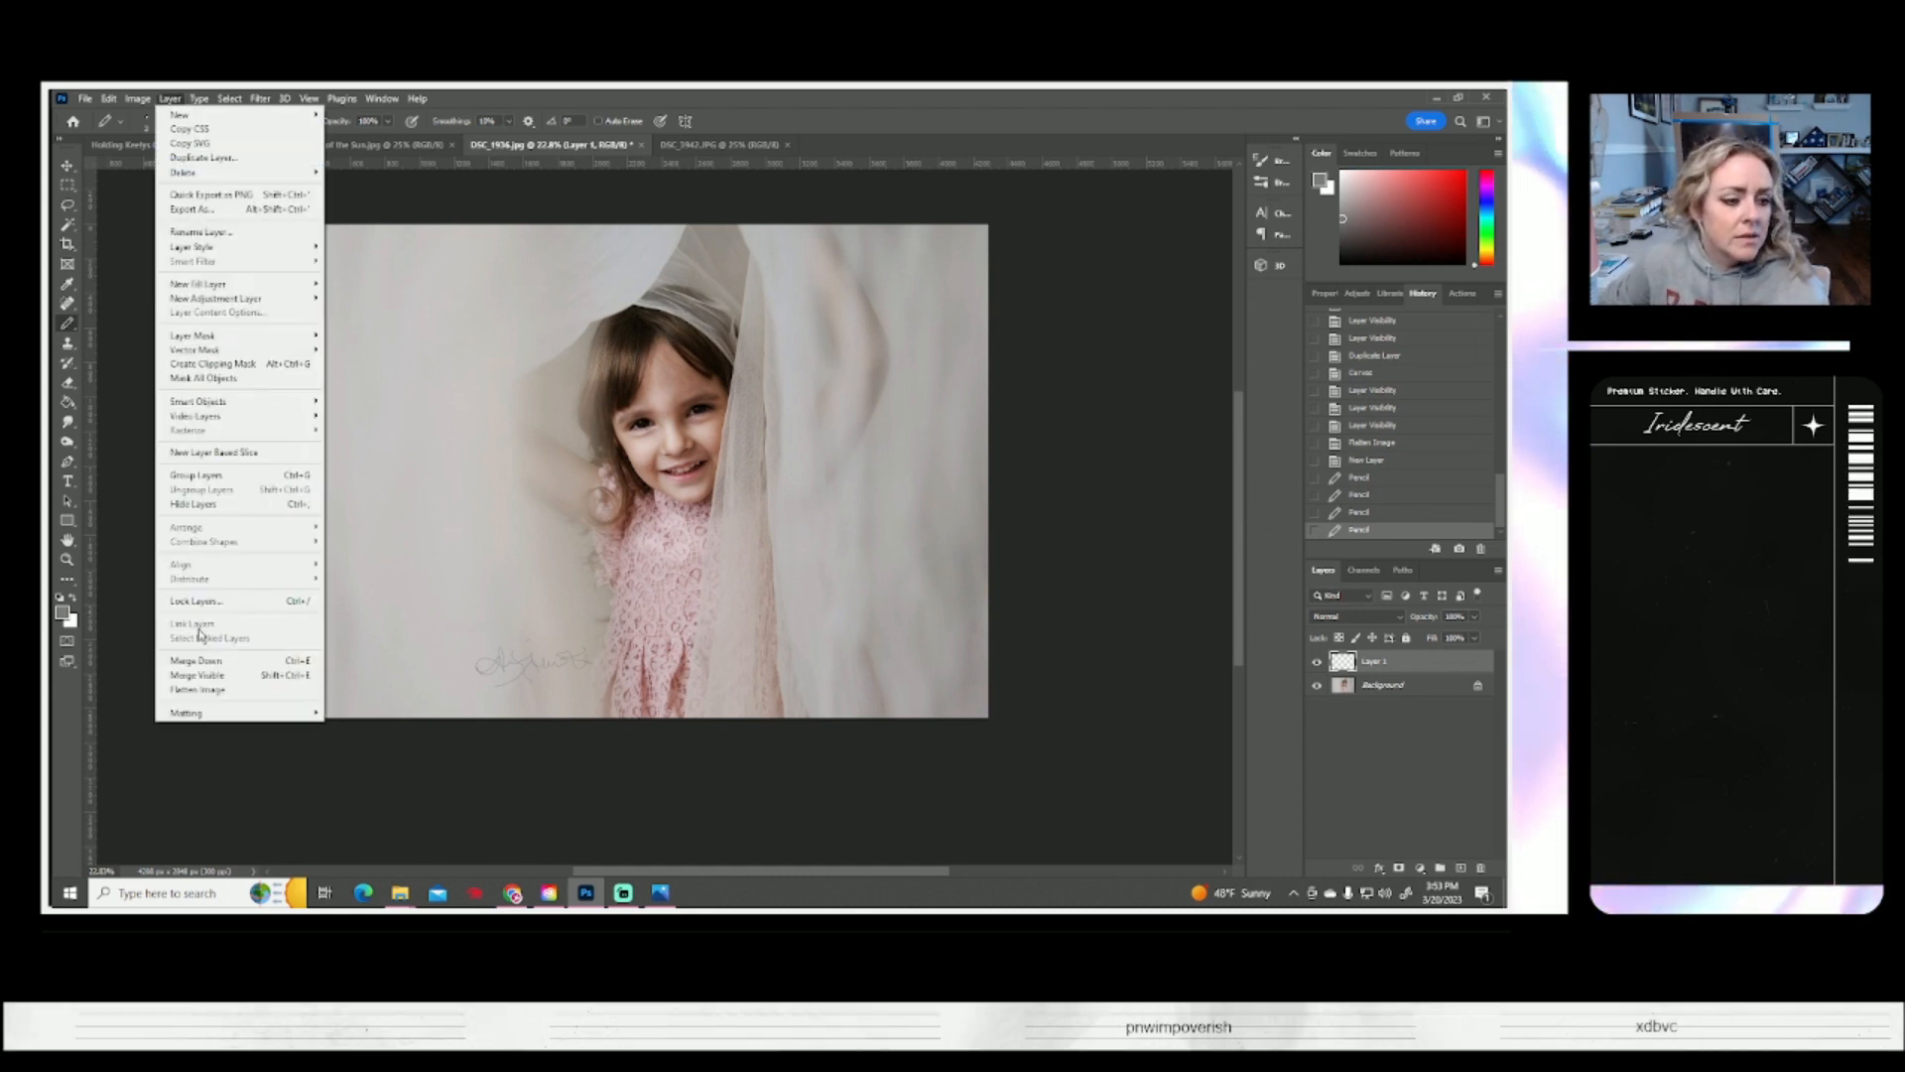
{"action": "left_click", "coordinate": [209, 688]}
Save the signed portrait of the girl as a JPEG at Maximum quality 10 and close it
{"action": "left_click", "coordinate": [84, 98]}
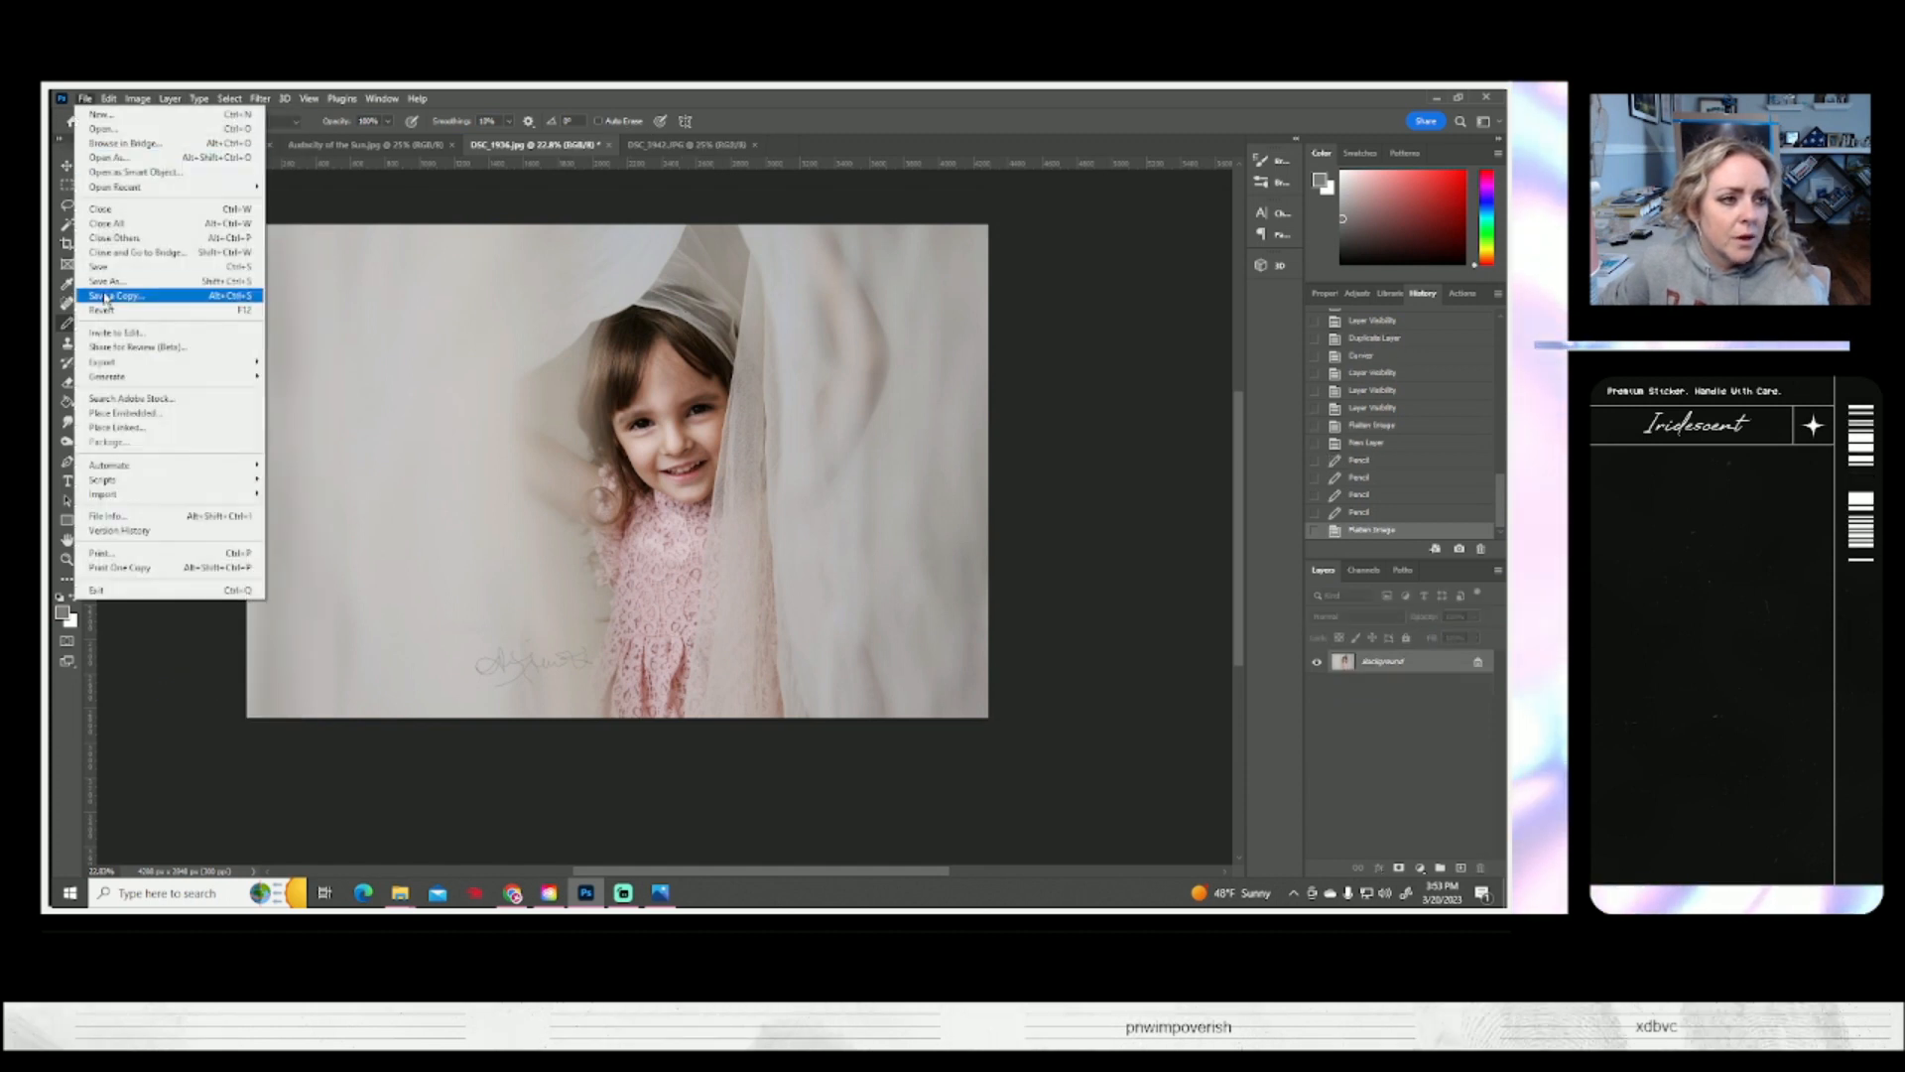
{"action": "left_click", "coordinate": [149, 283]}
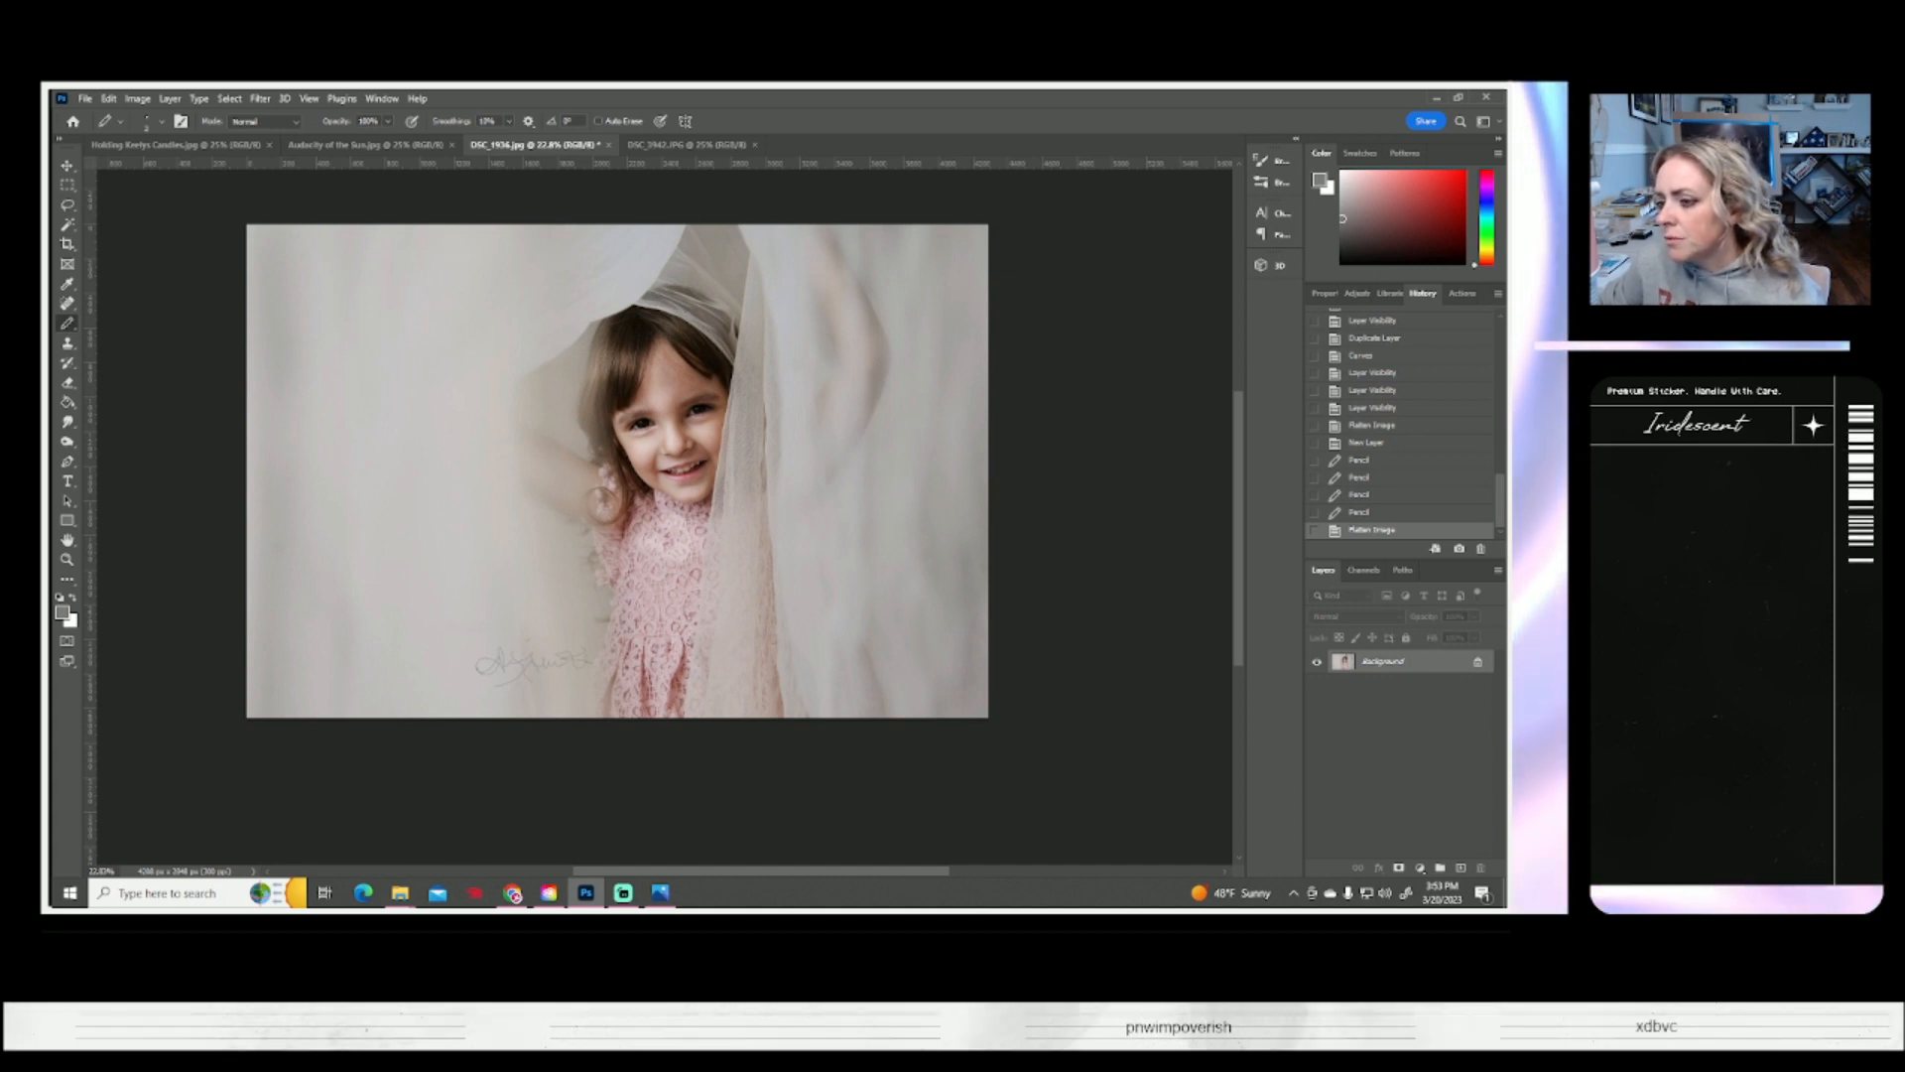
{"action": "key", "text": "ctrl+s"}
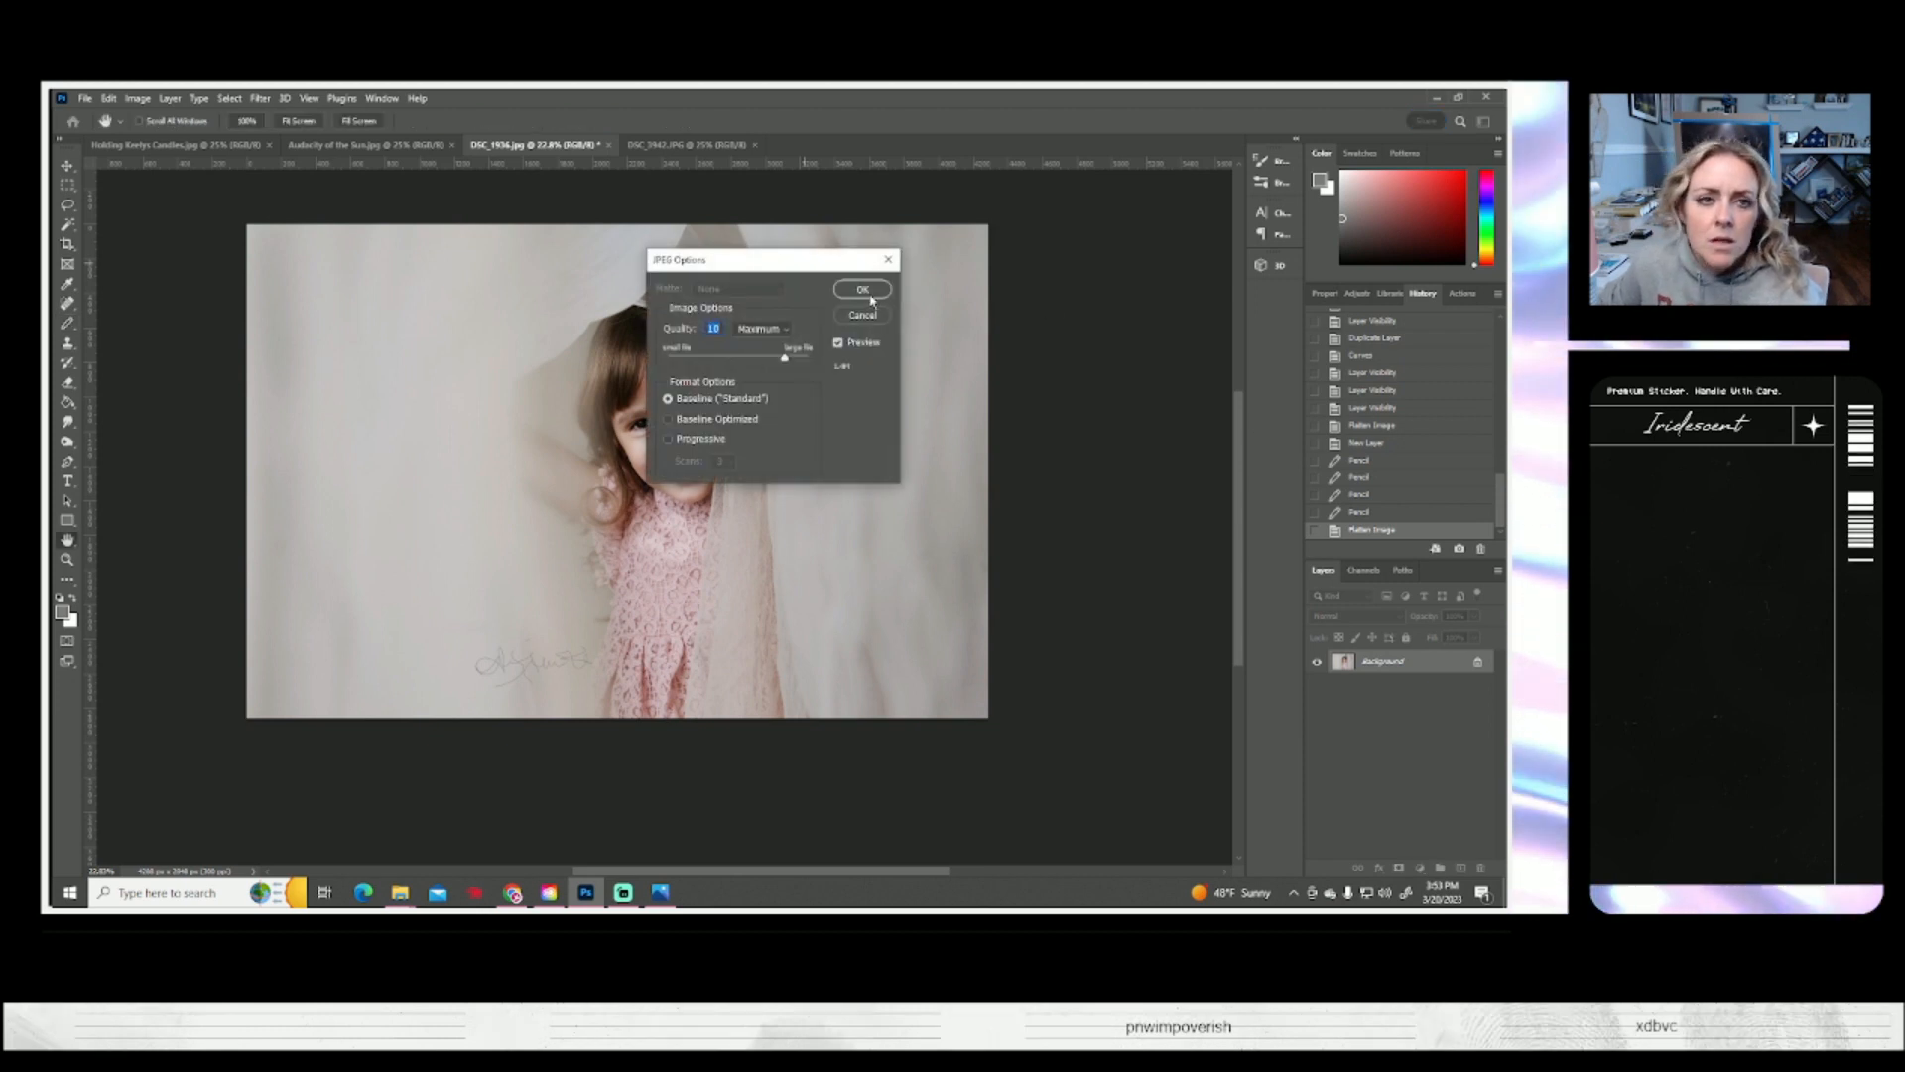
{"action": "left_click", "coordinate": [870, 296]}
{"action": "left_click", "coordinate": [602, 146]}
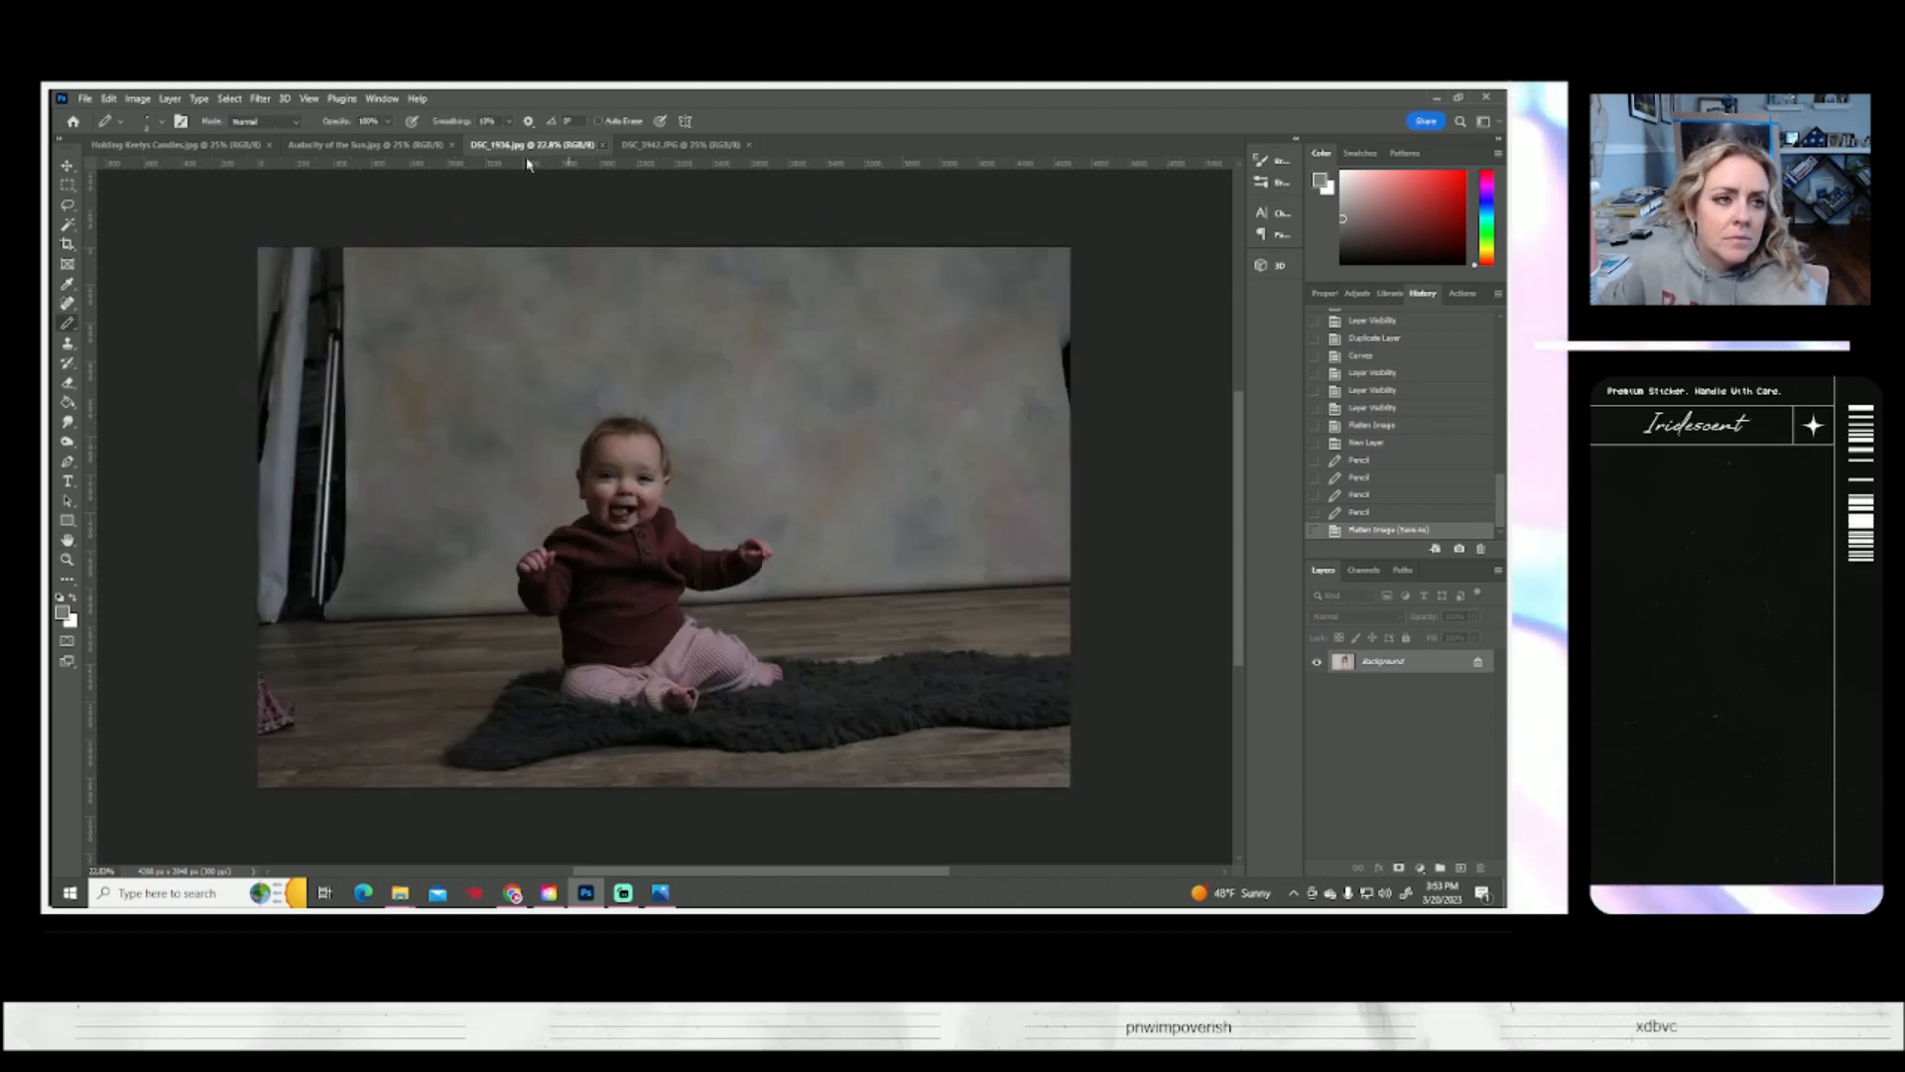
Check the other open images and return to the photo of the seated baby
{"action": "left_click", "coordinate": [362, 147]}
{"action": "left_click", "coordinate": [215, 148]}
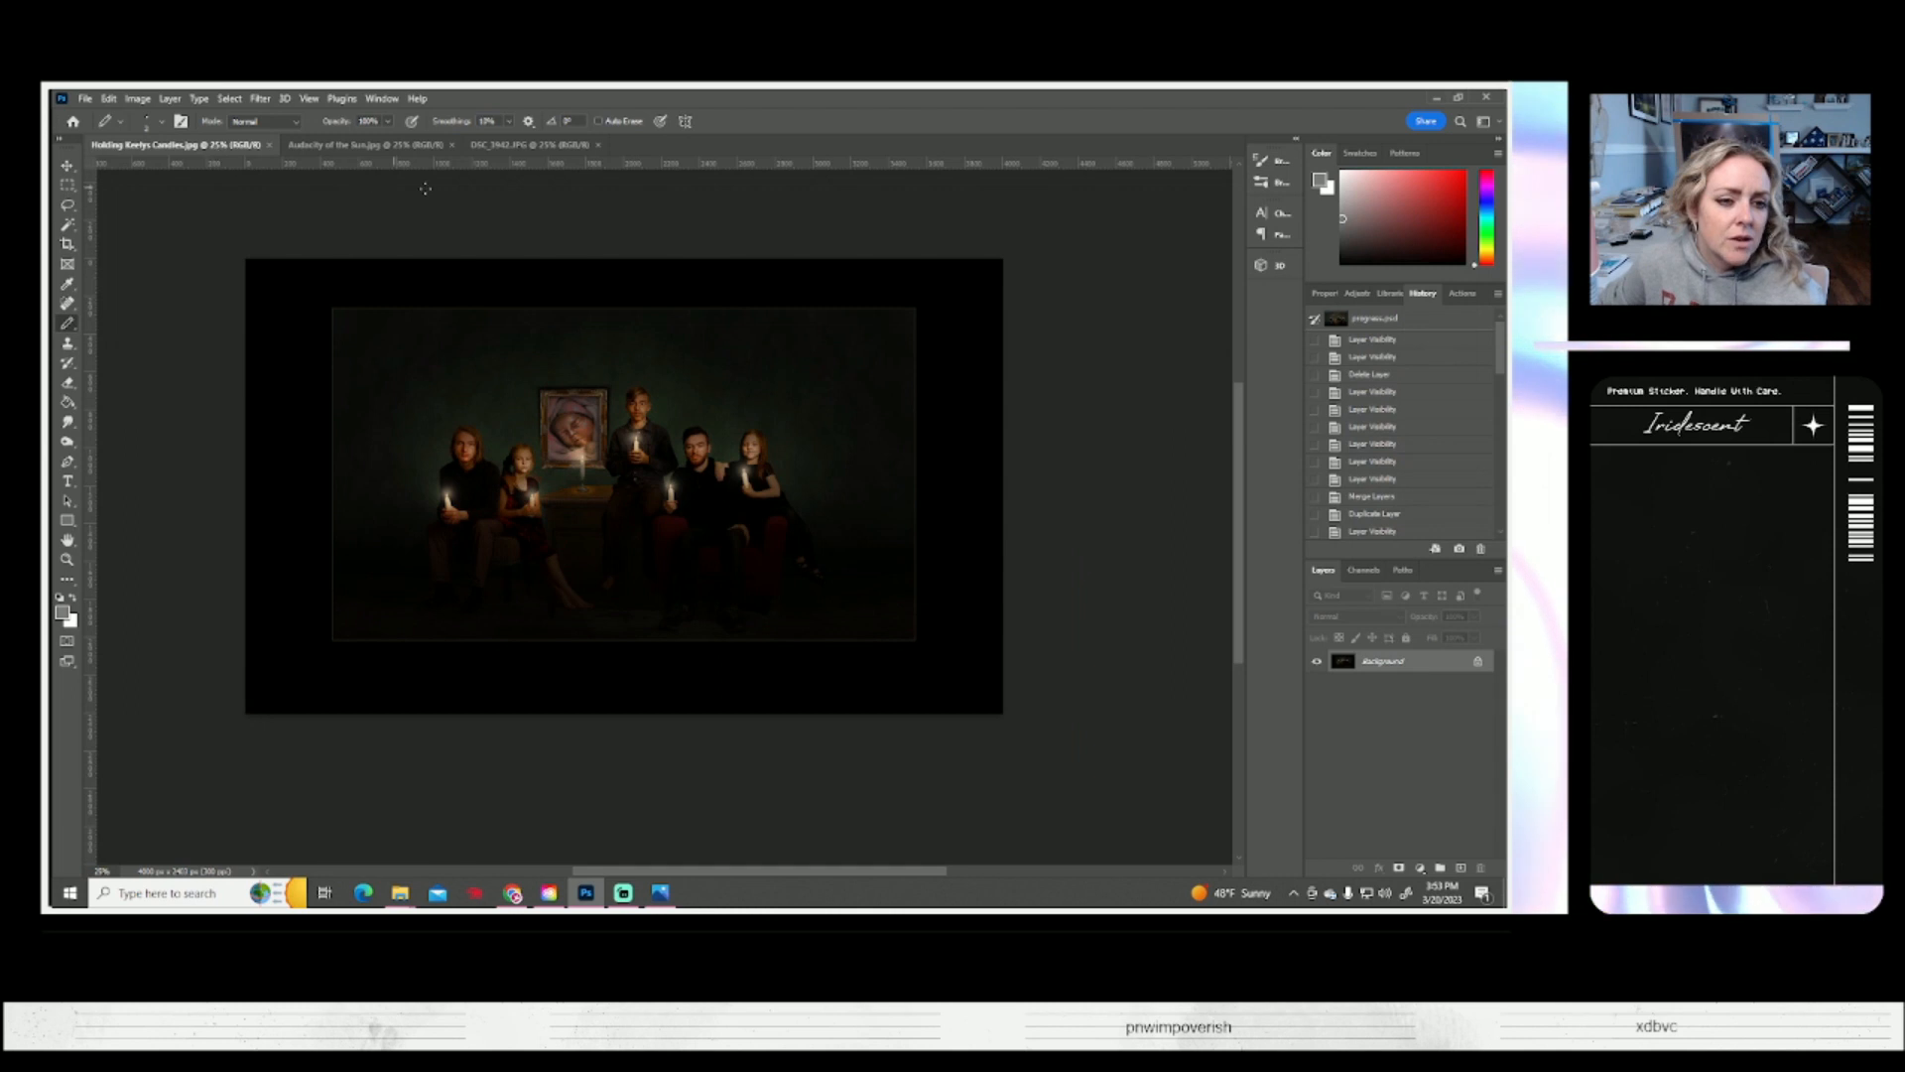
{"action": "left_click", "coordinate": [515, 147]}
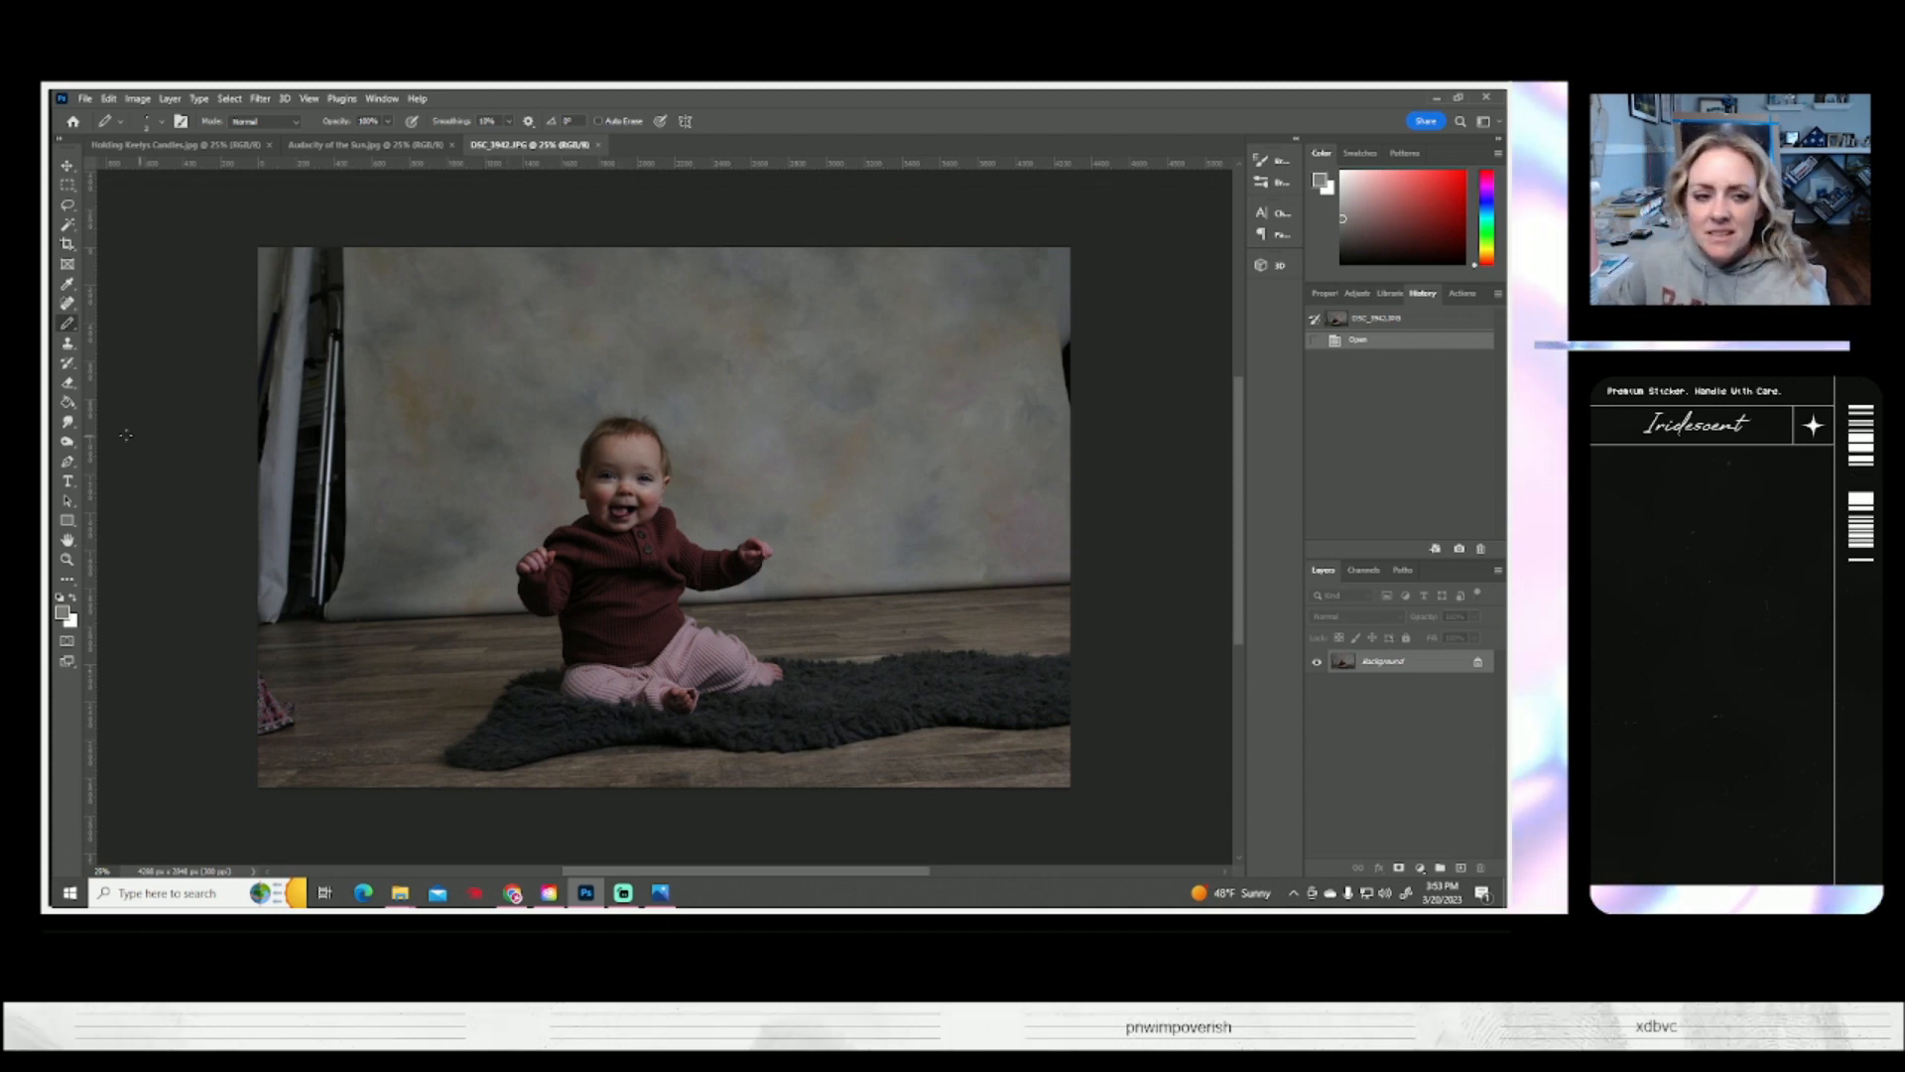
Save the unedited photo of the seated baby as a JPEG at Maximum quality 10
{"action": "left_click", "coordinate": [86, 98]}
{"action": "left_click", "coordinate": [117, 128]}
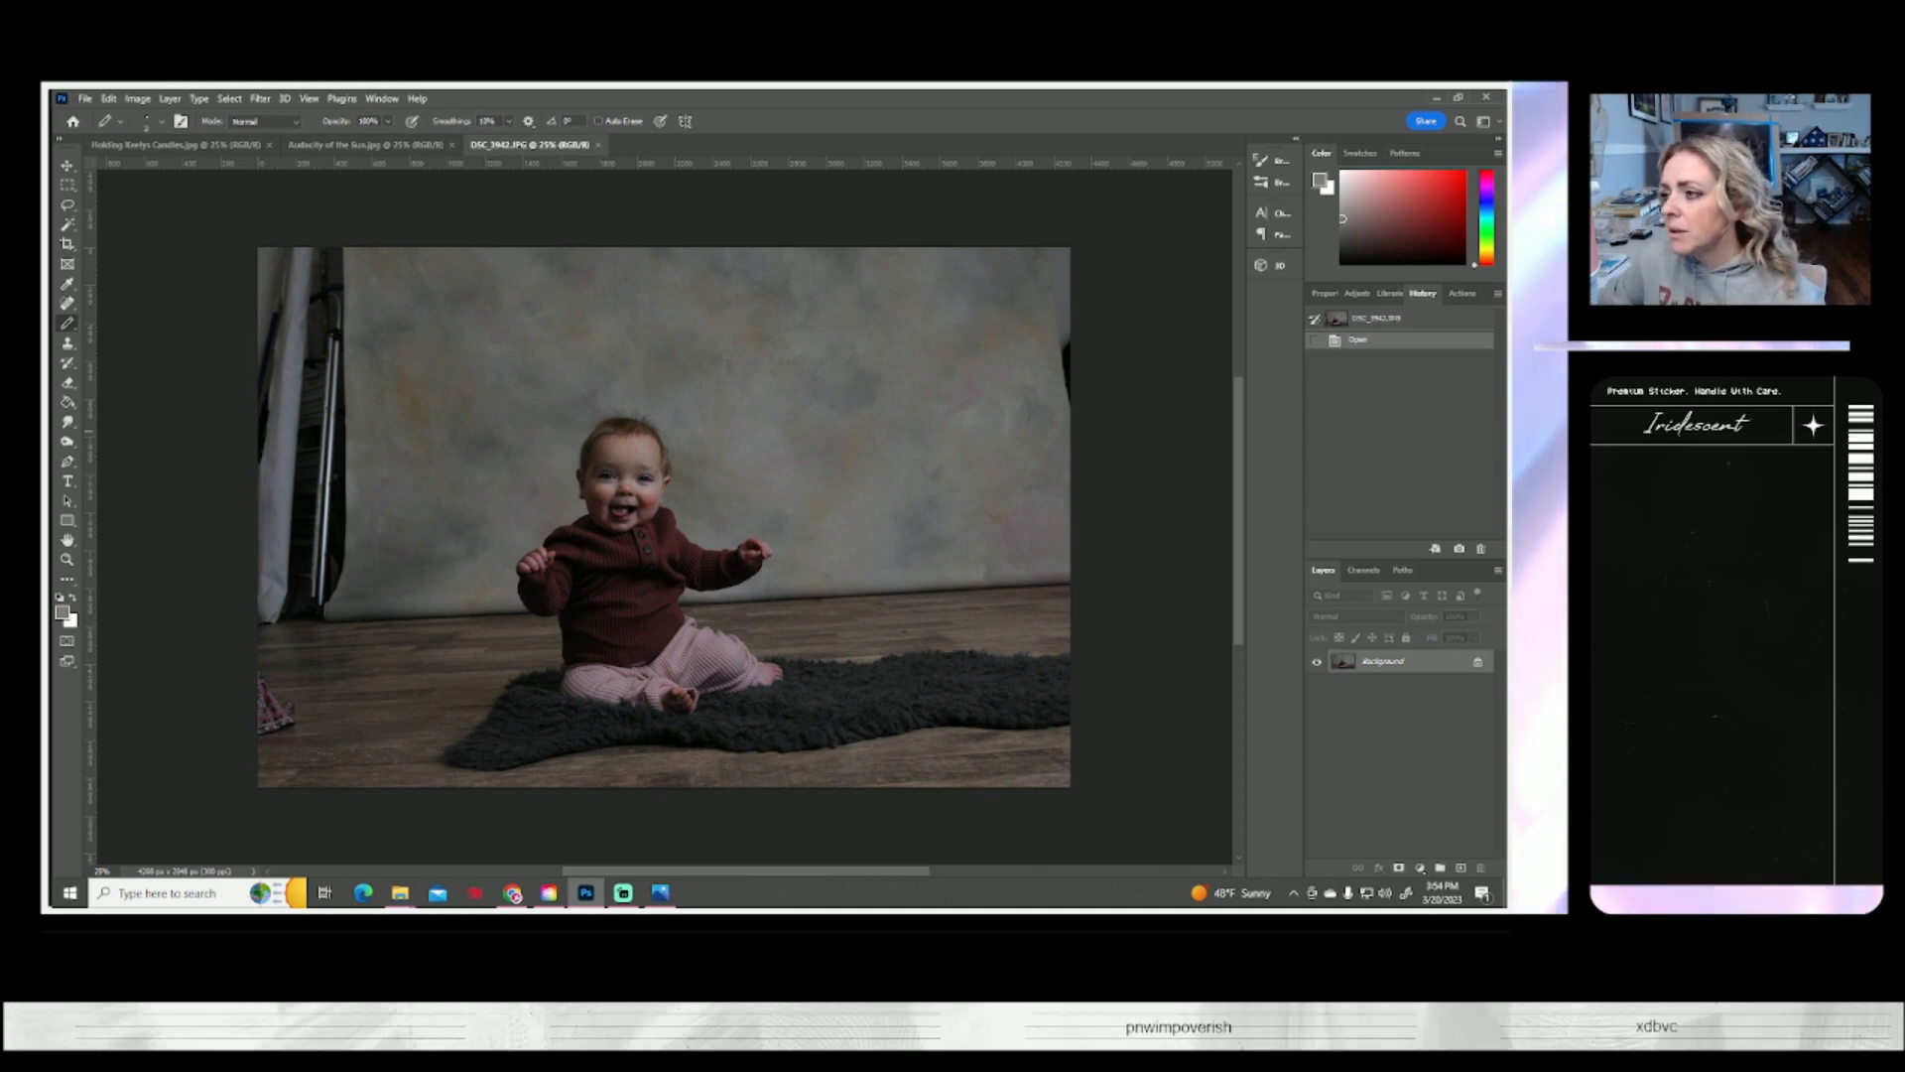
{"action": "left_click", "coordinate": [85, 99]}
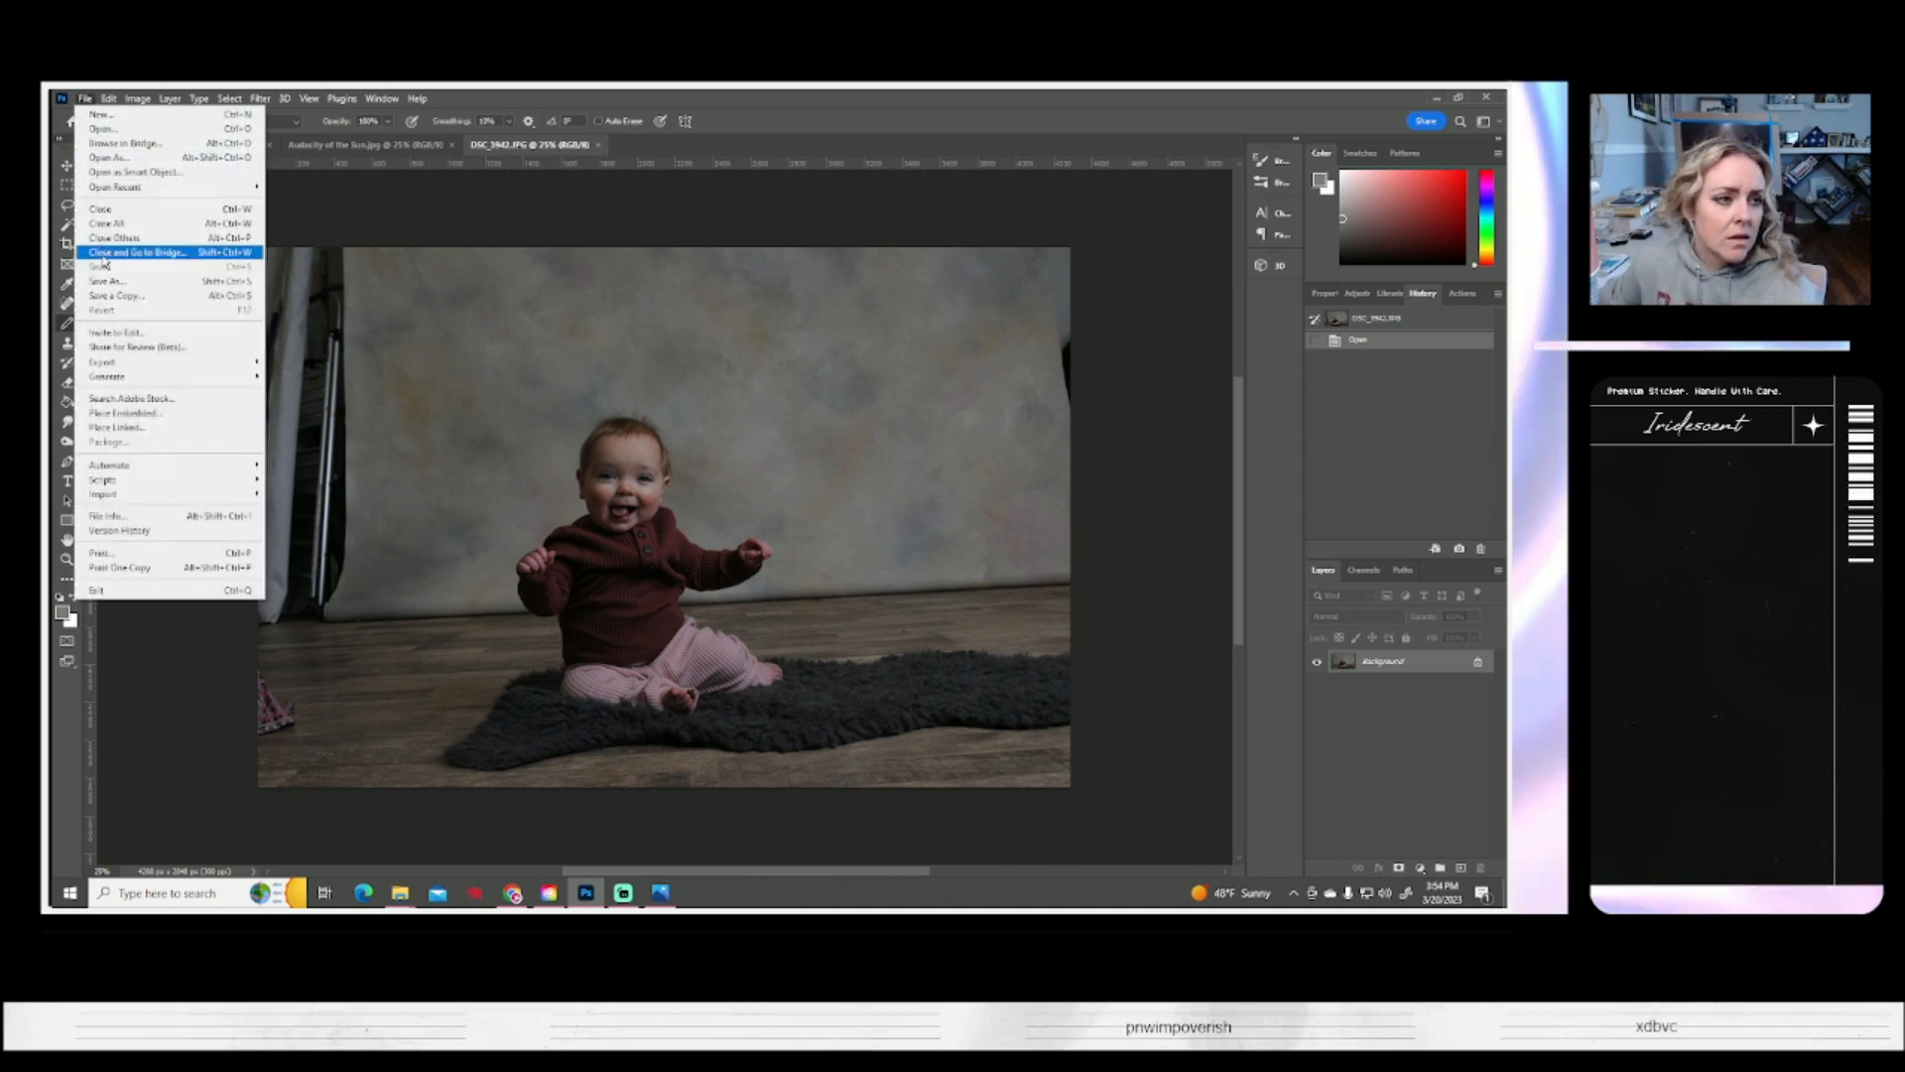
{"action": "left_click", "coordinate": [107, 282]}
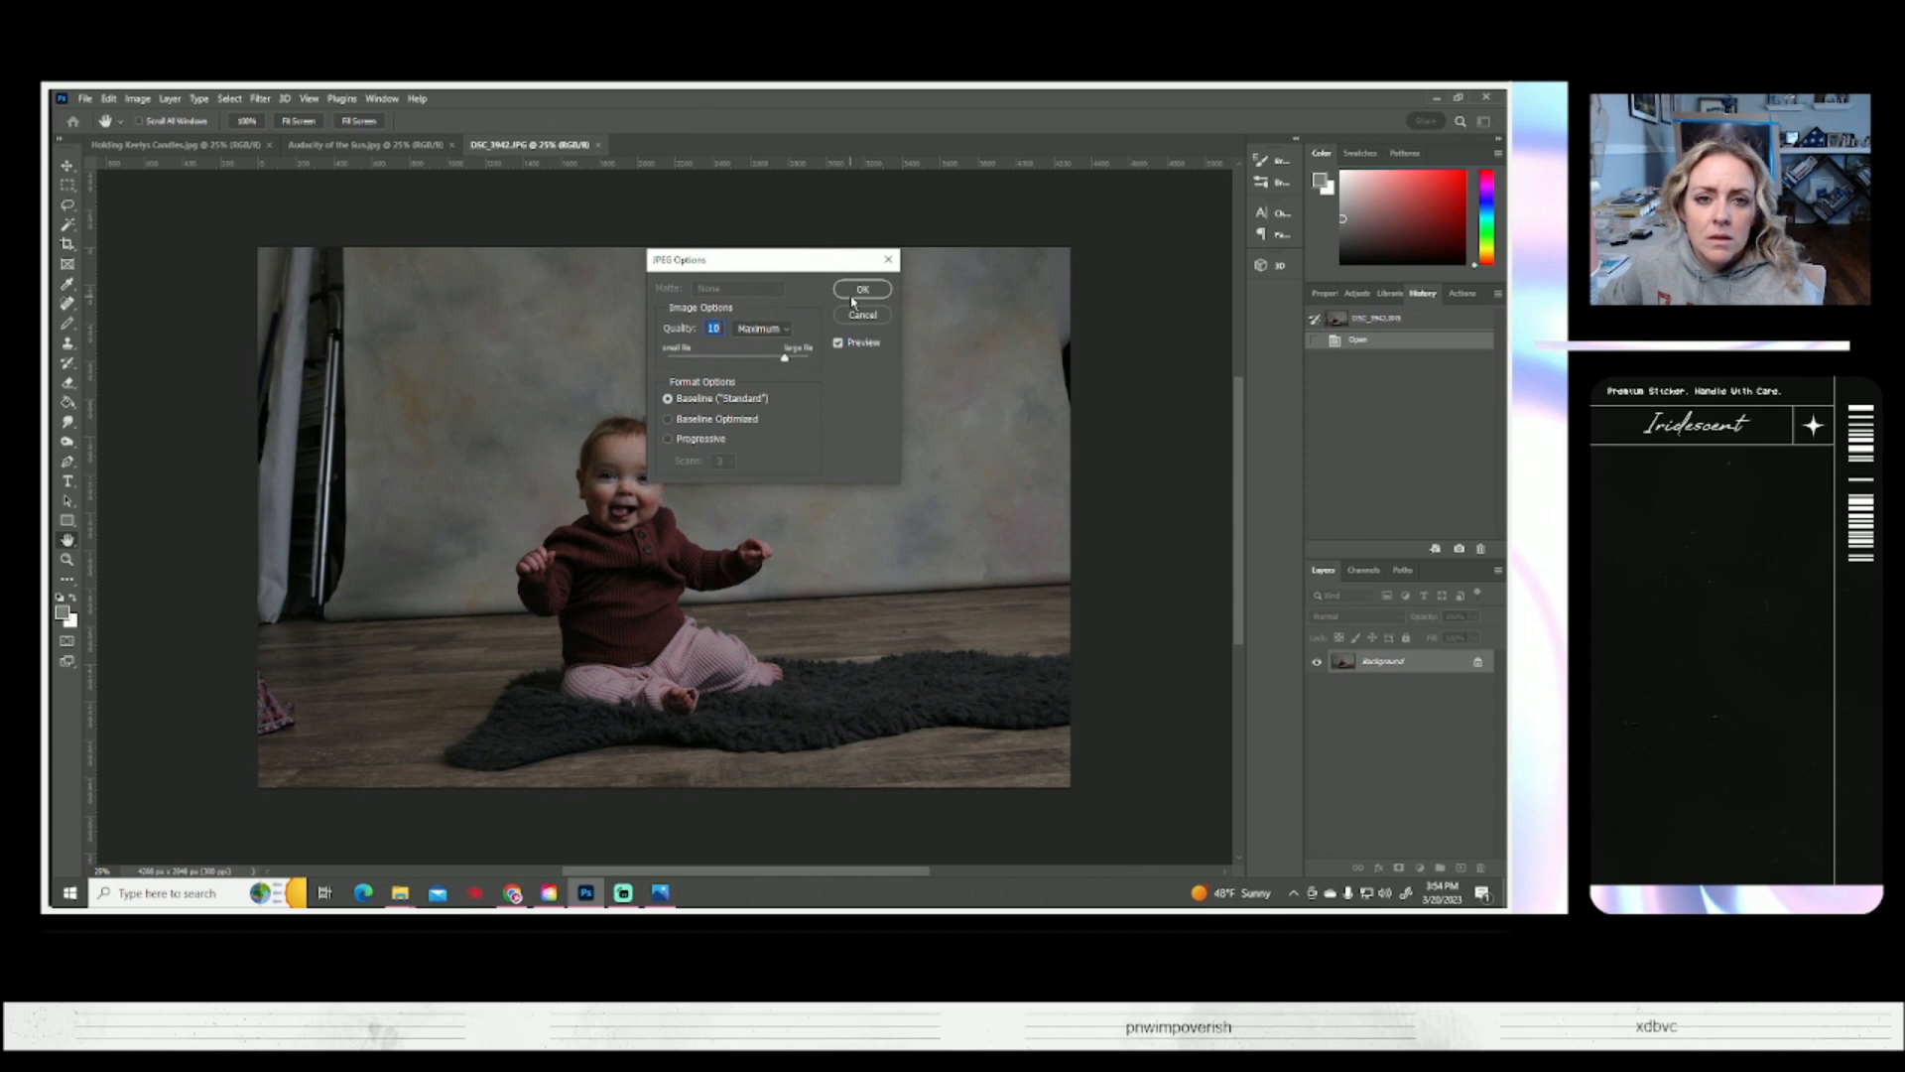
{"action": "left_click", "coordinate": [853, 294]}
Switch to the Photos viewer and compare the shots of the baby on the rug and floor, through to the close-ups
{"action": "left_click", "coordinate": [84, 98]}
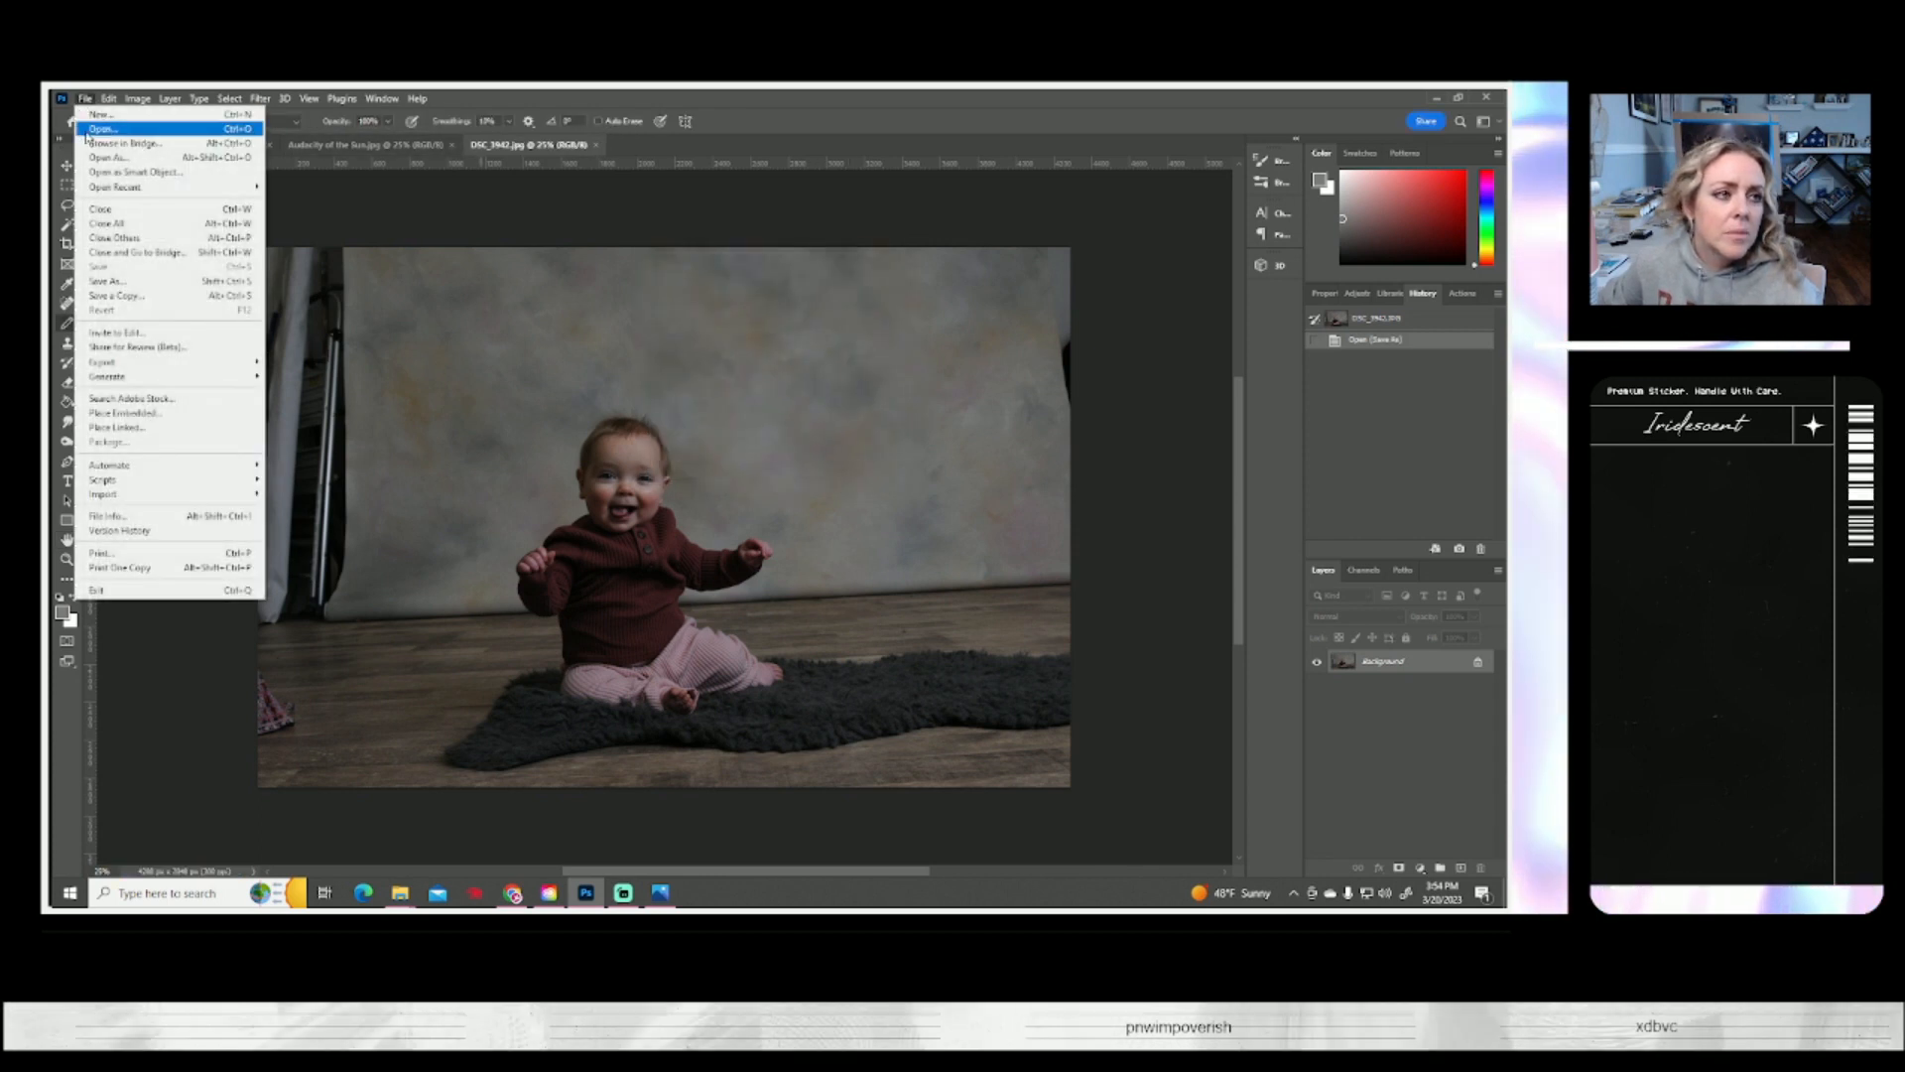
{"action": "left_click", "coordinate": [89, 131]}
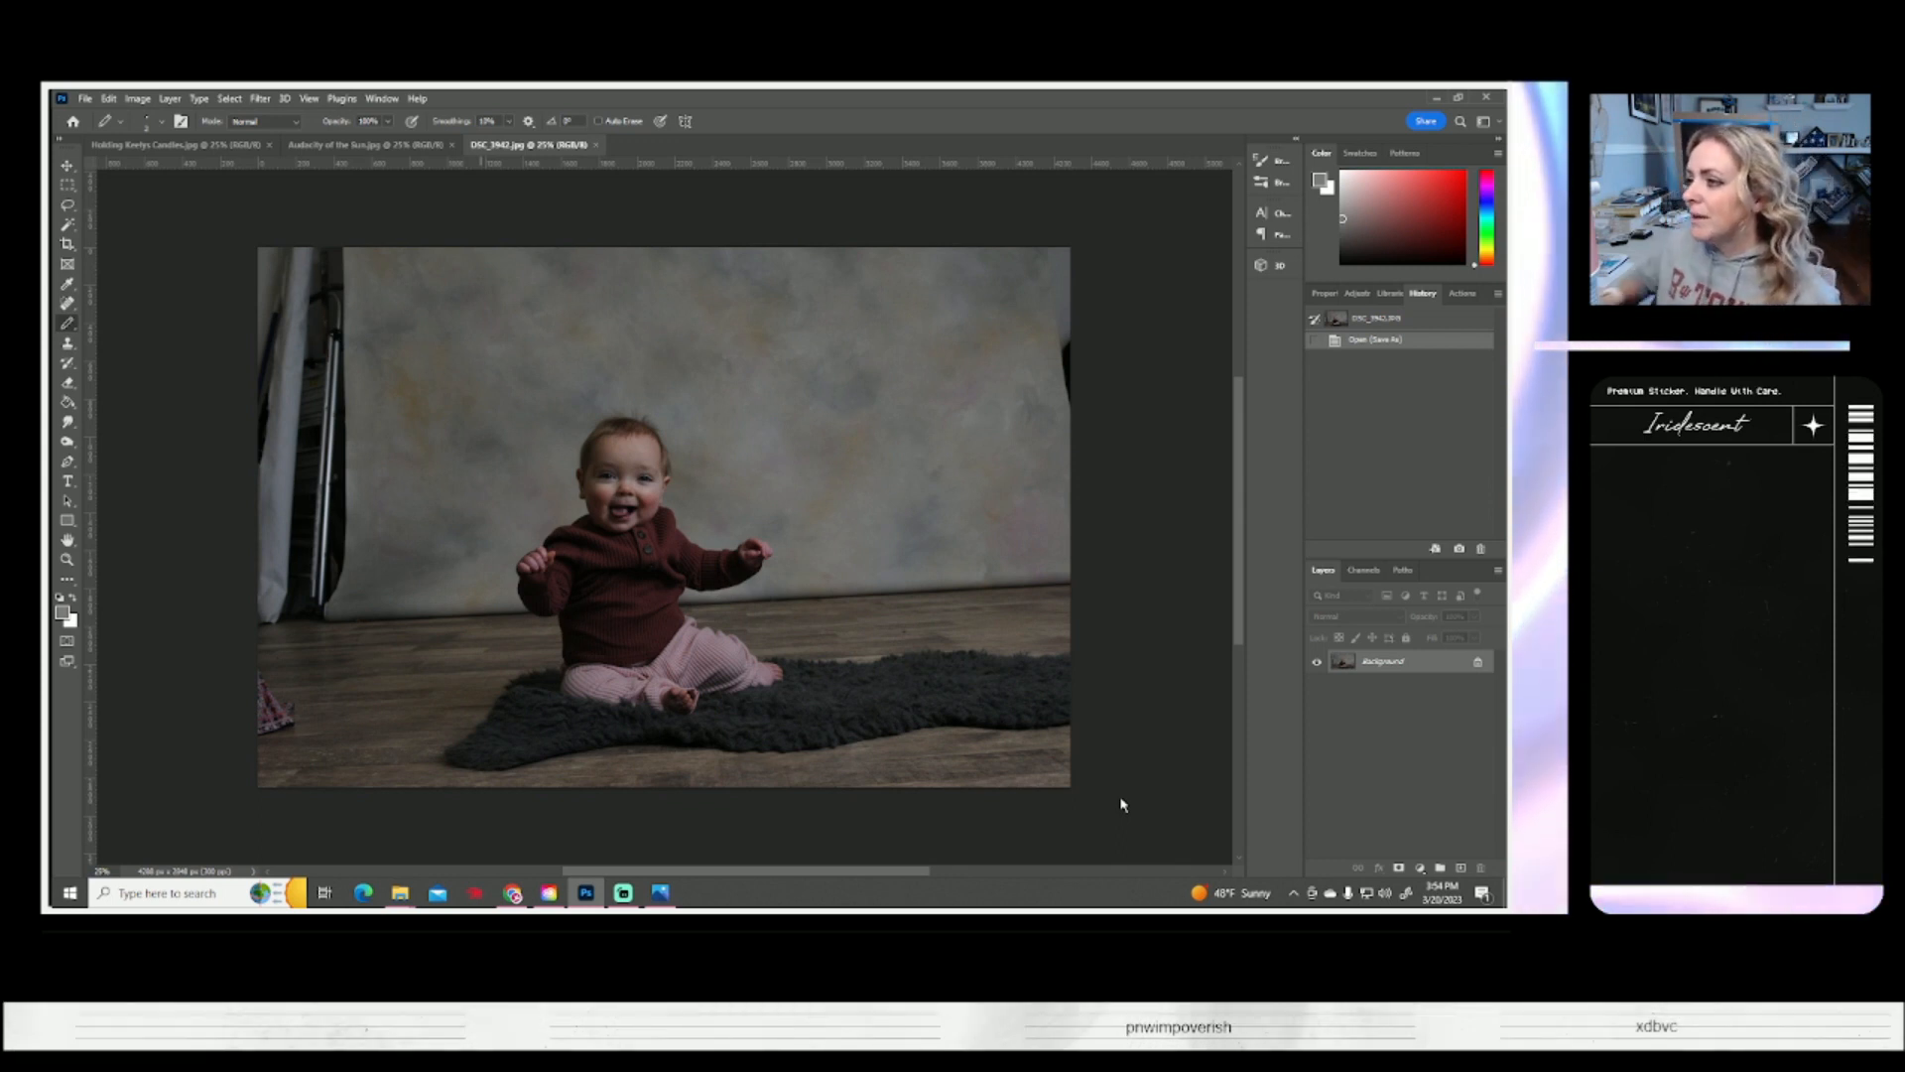
{"action": "left_click", "coordinate": [661, 891]}
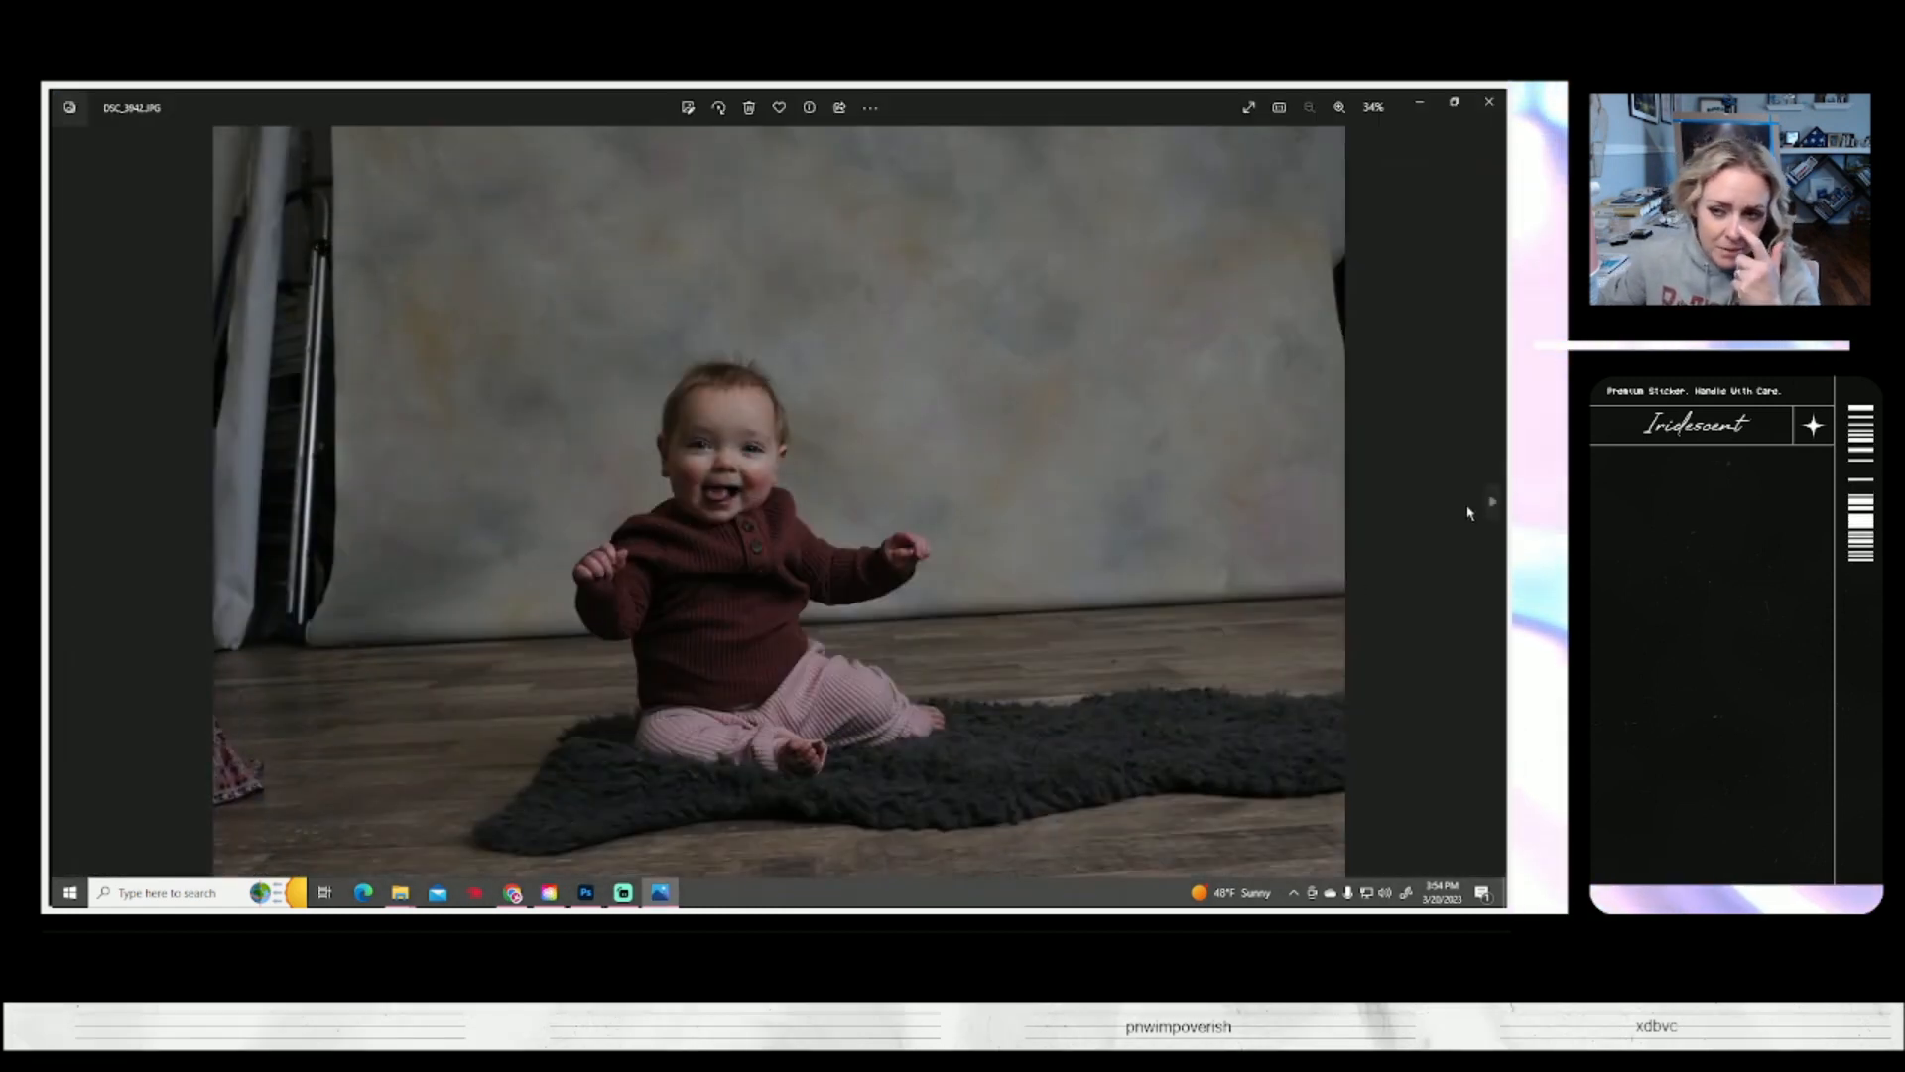
{"action": "left_click", "coordinate": [1492, 502]}
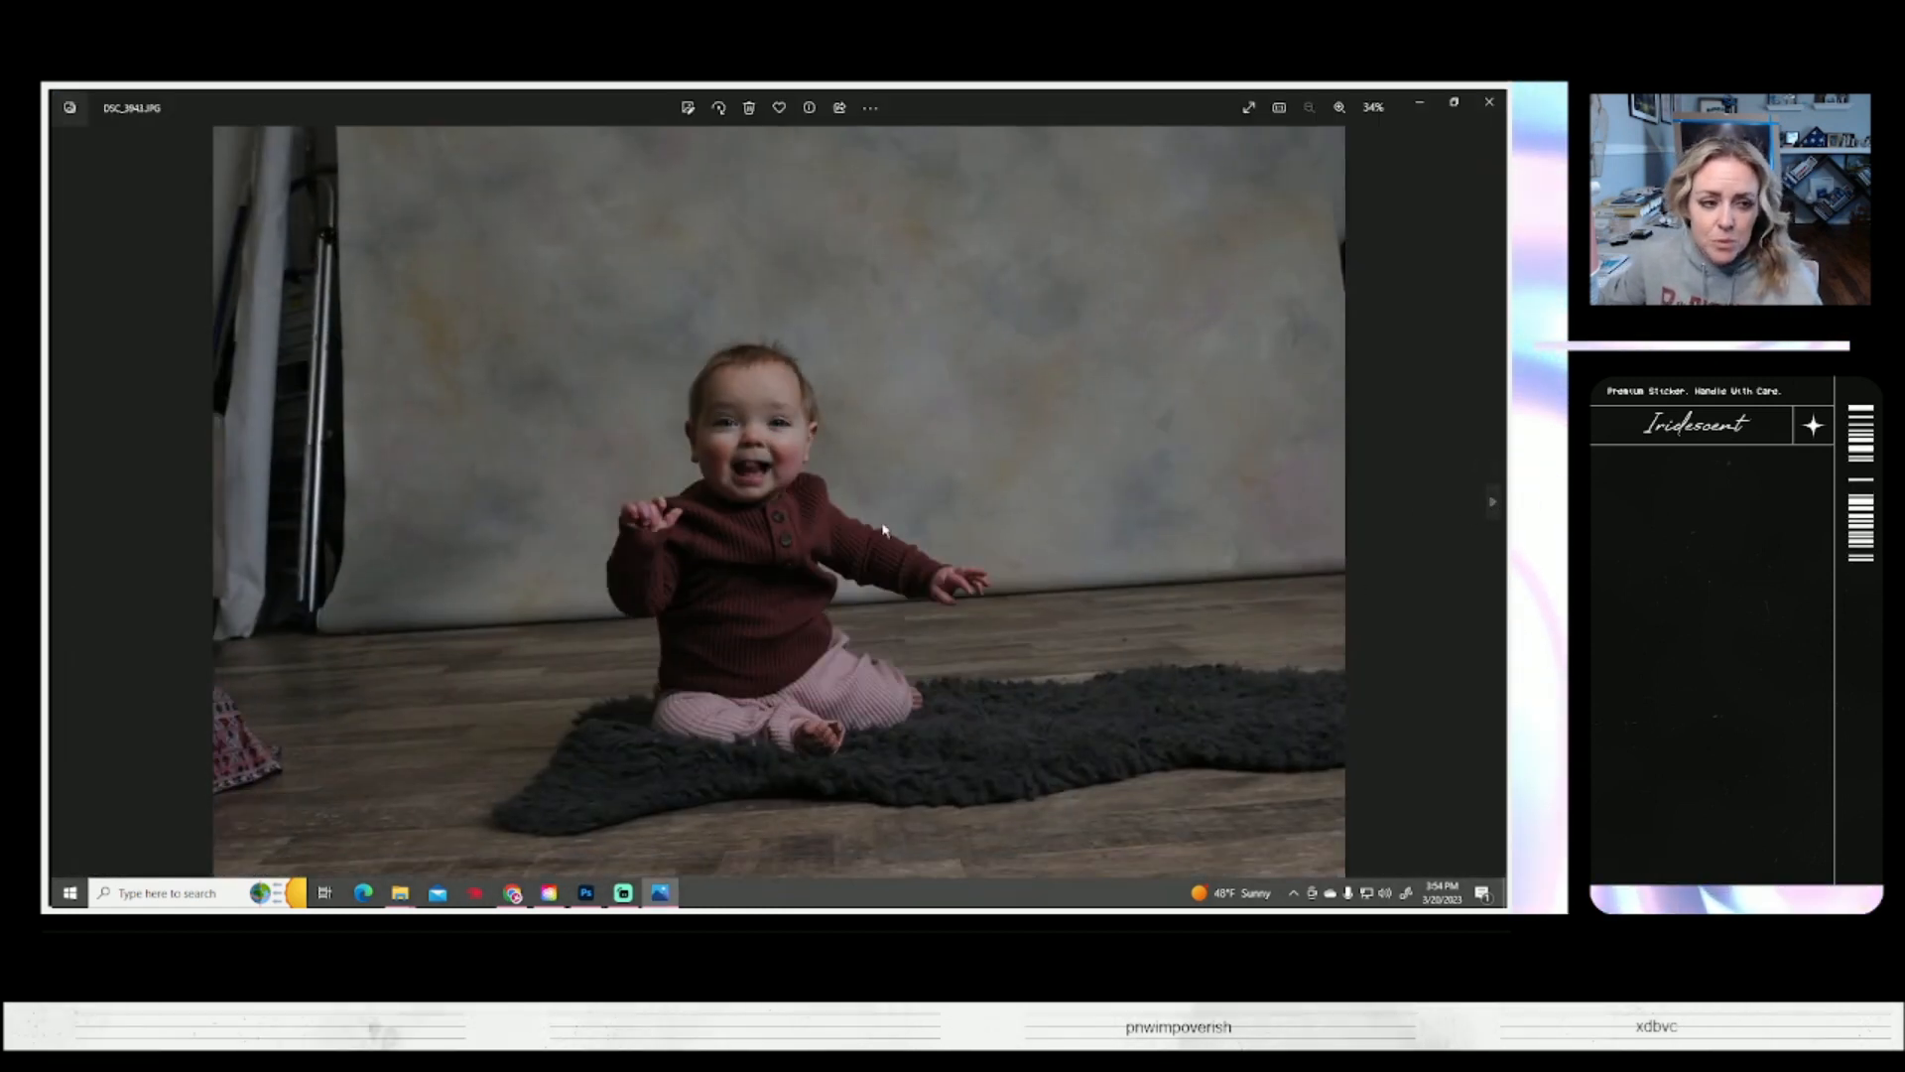
{"action": "left_click", "coordinate": [62, 502]}
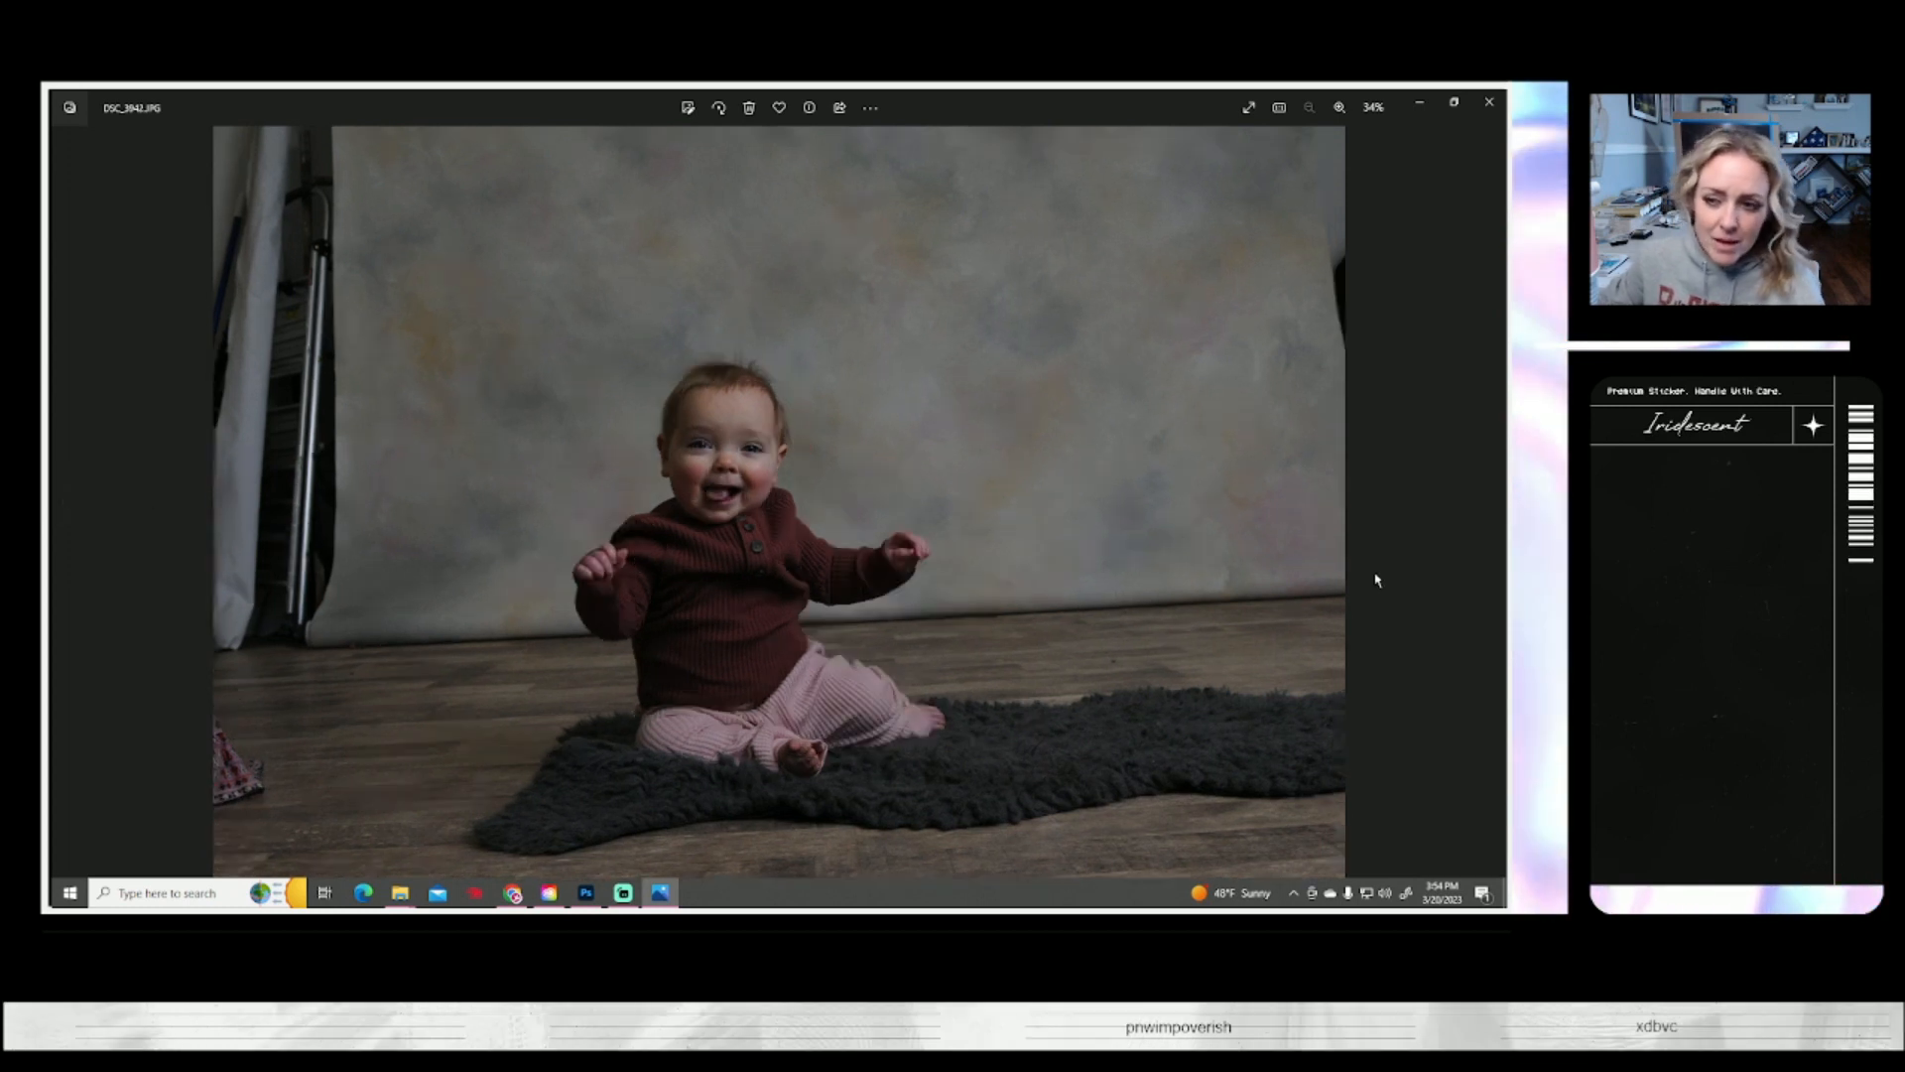
{"action": "left_click", "coordinate": [1493, 503]}
{"action": "left_click", "coordinate": [1494, 504]}
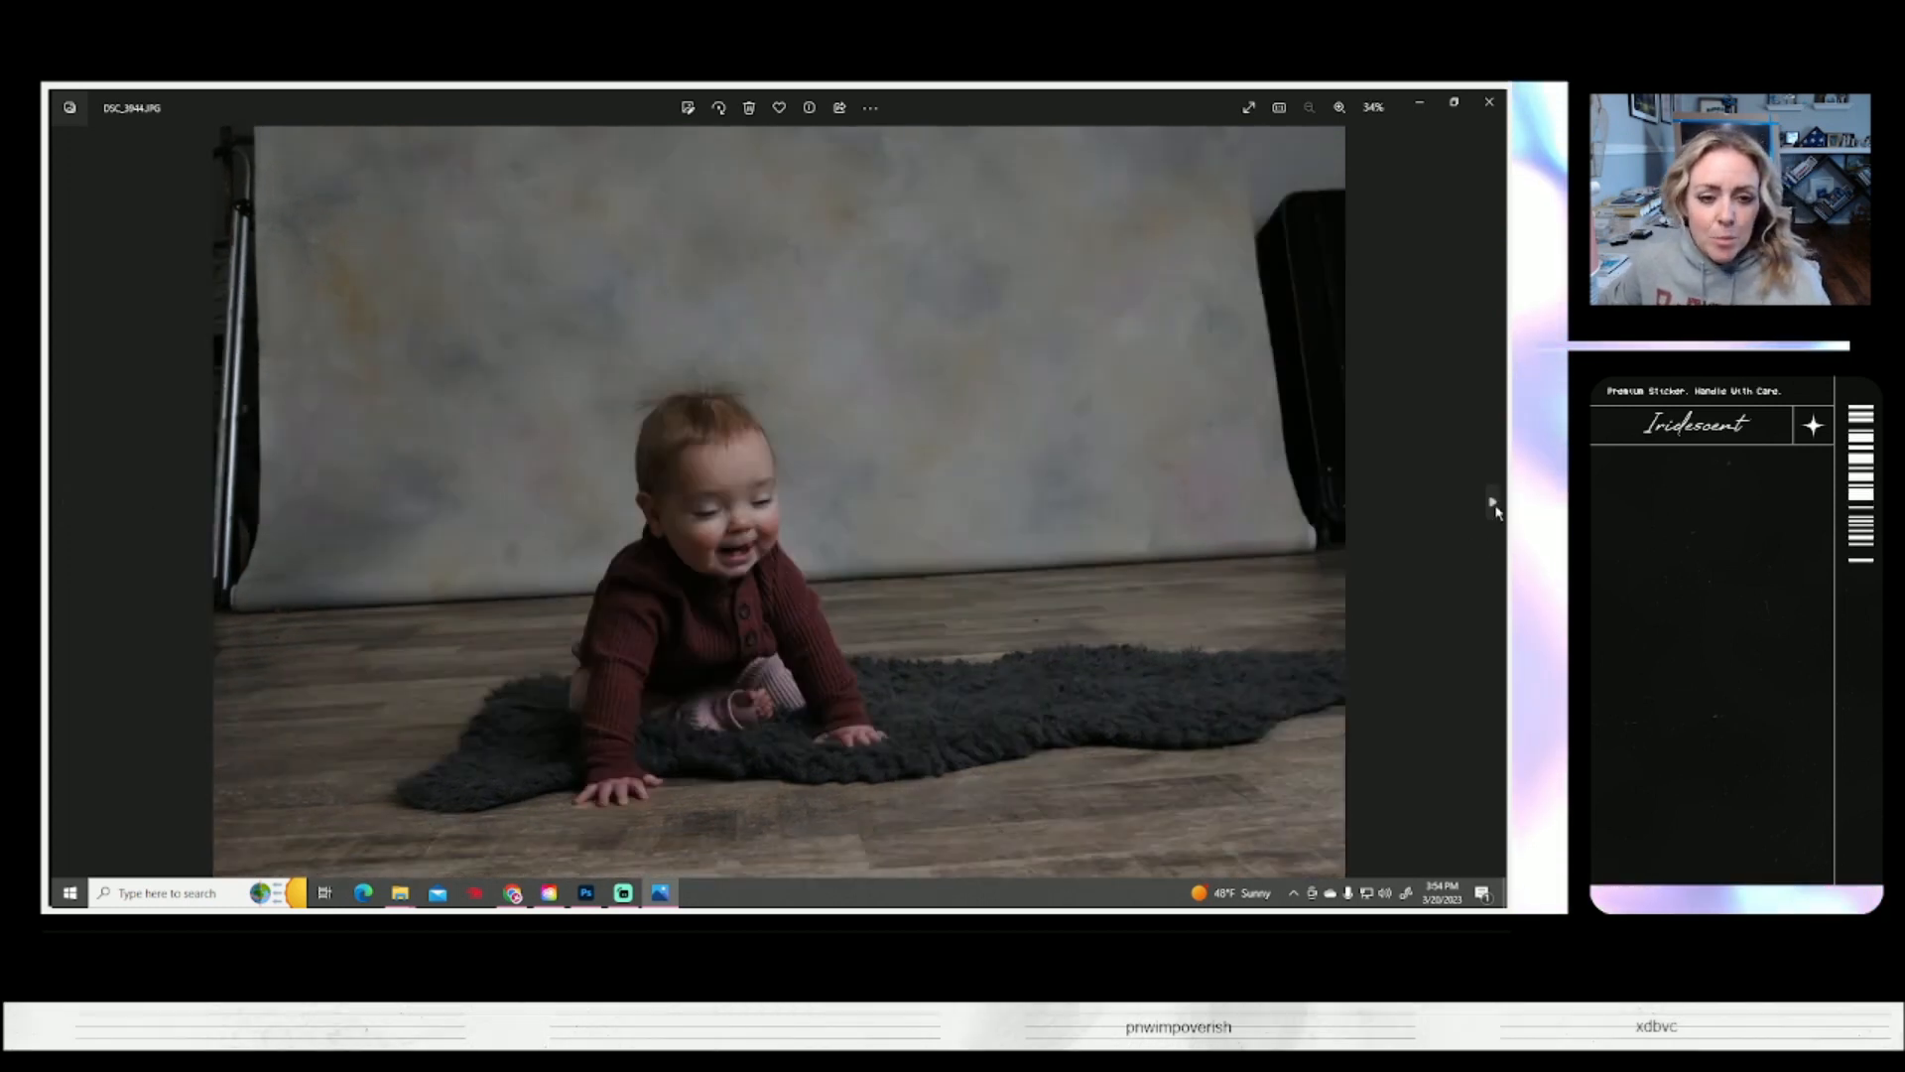
{"action": "left_click", "coordinate": [1493, 504]}
{"action": "left_click", "coordinate": [61, 502]}
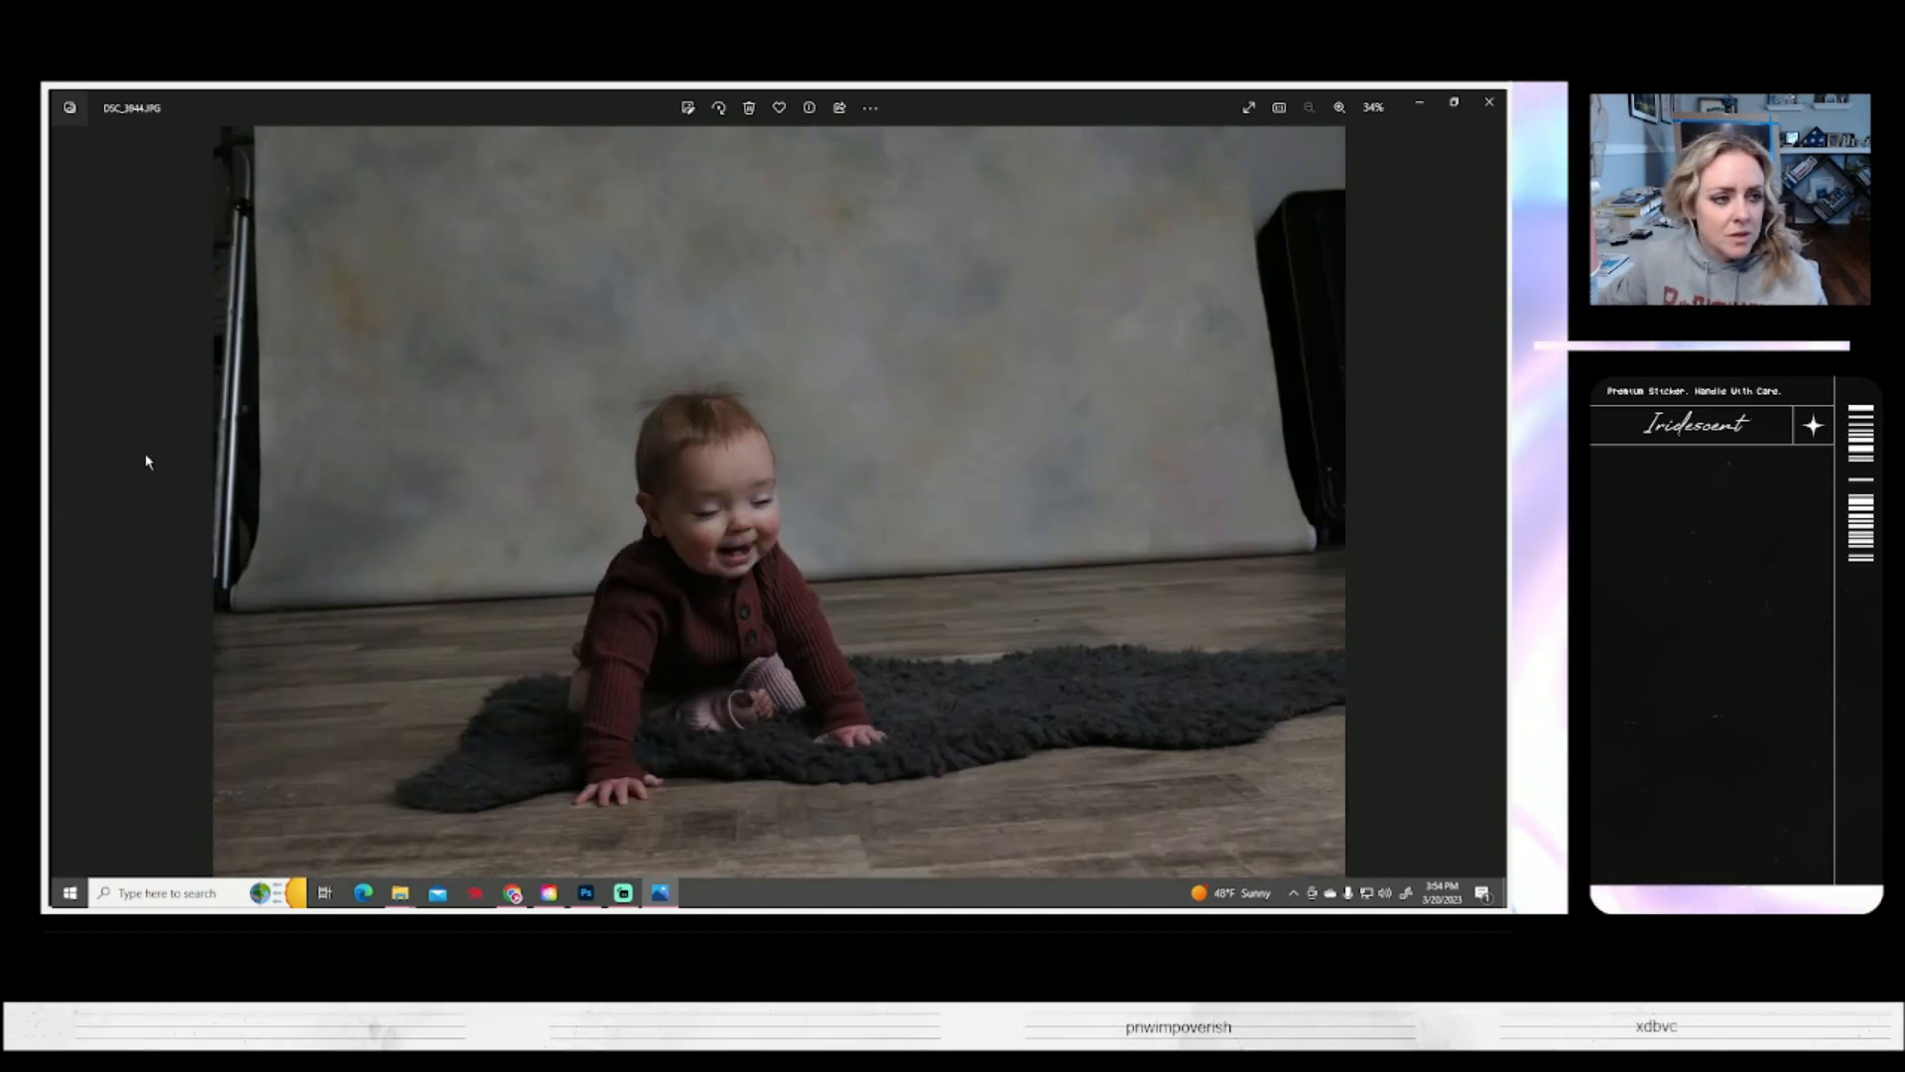
{"action": "left_click", "coordinate": [67, 503]}
{"action": "left_click", "coordinate": [68, 503]}
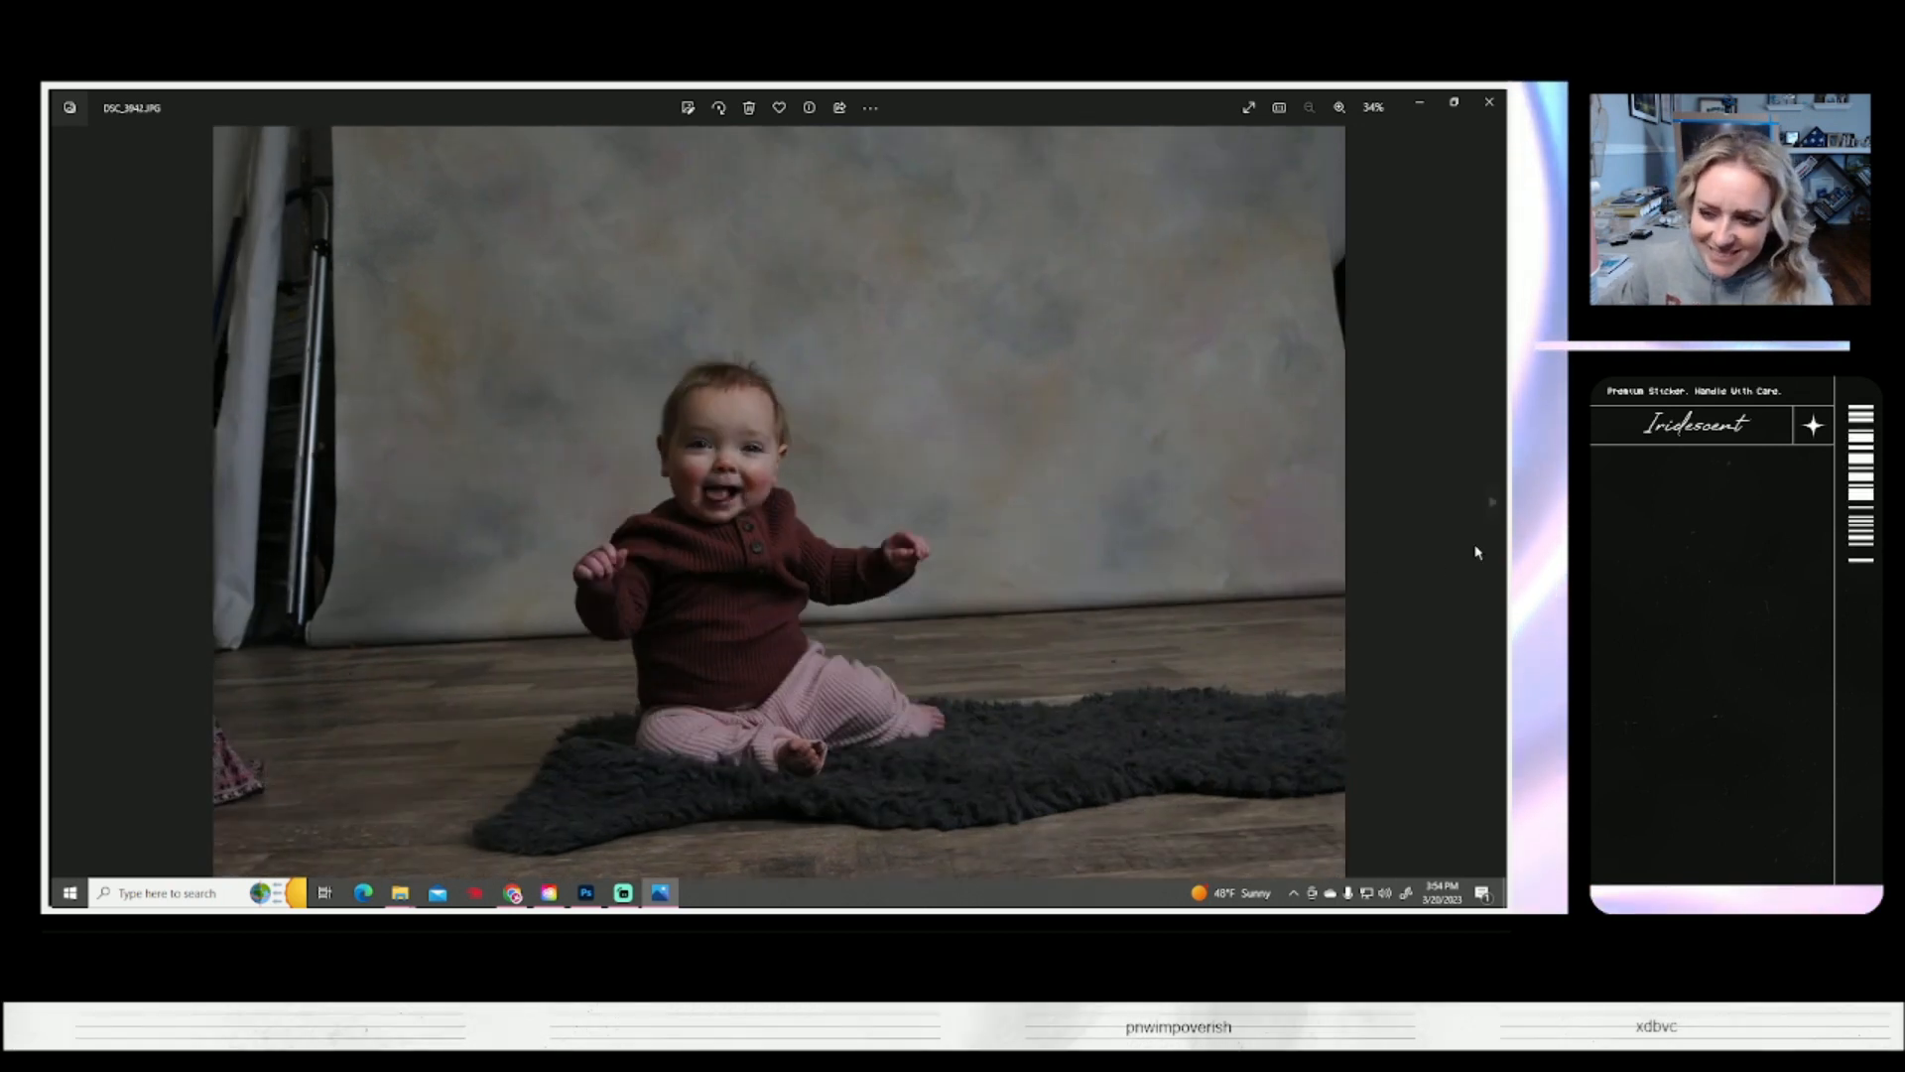
{"action": "left_click", "coordinate": [1492, 502]}
{"action": "left_click", "coordinate": [1493, 502]}
{"action": "left_click", "coordinate": [1493, 502]}
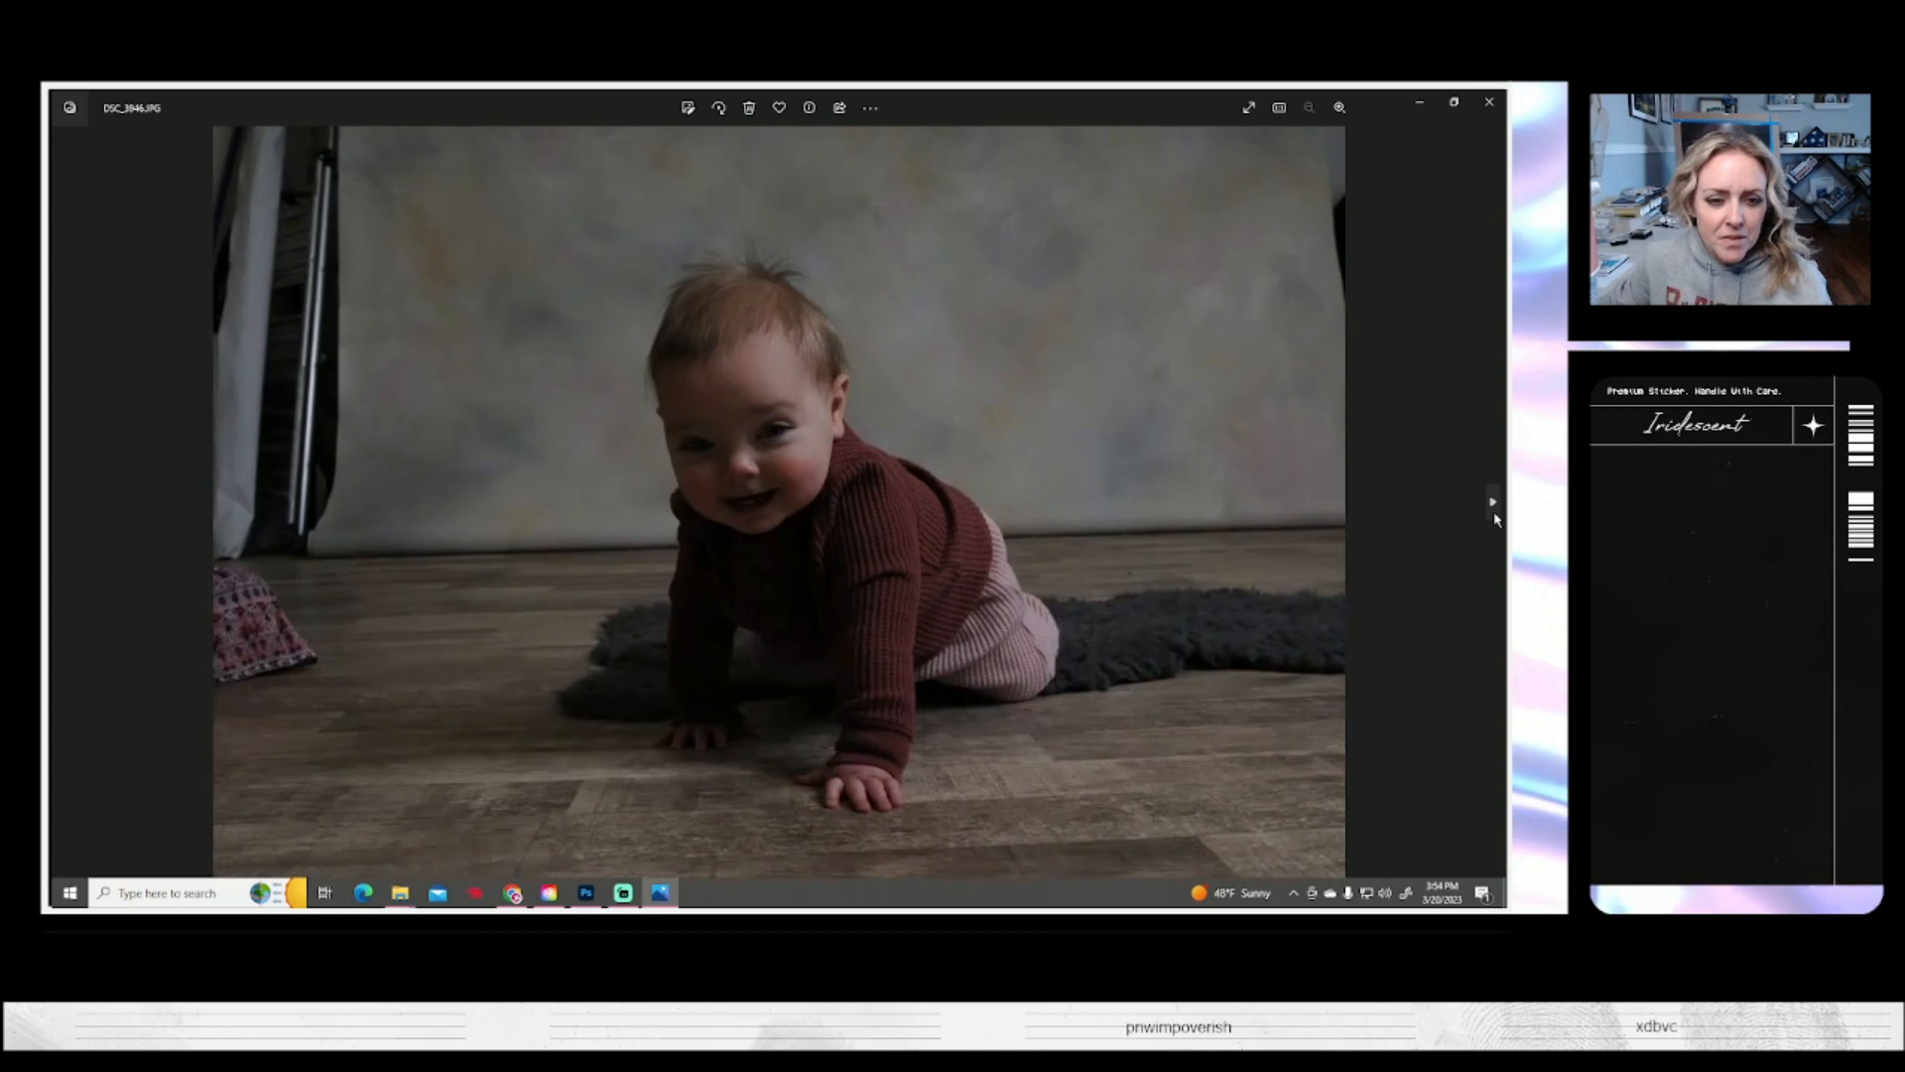
{"action": "left_click", "coordinate": [1495, 515]}
{"action": "left_click", "coordinate": [1496, 515]}
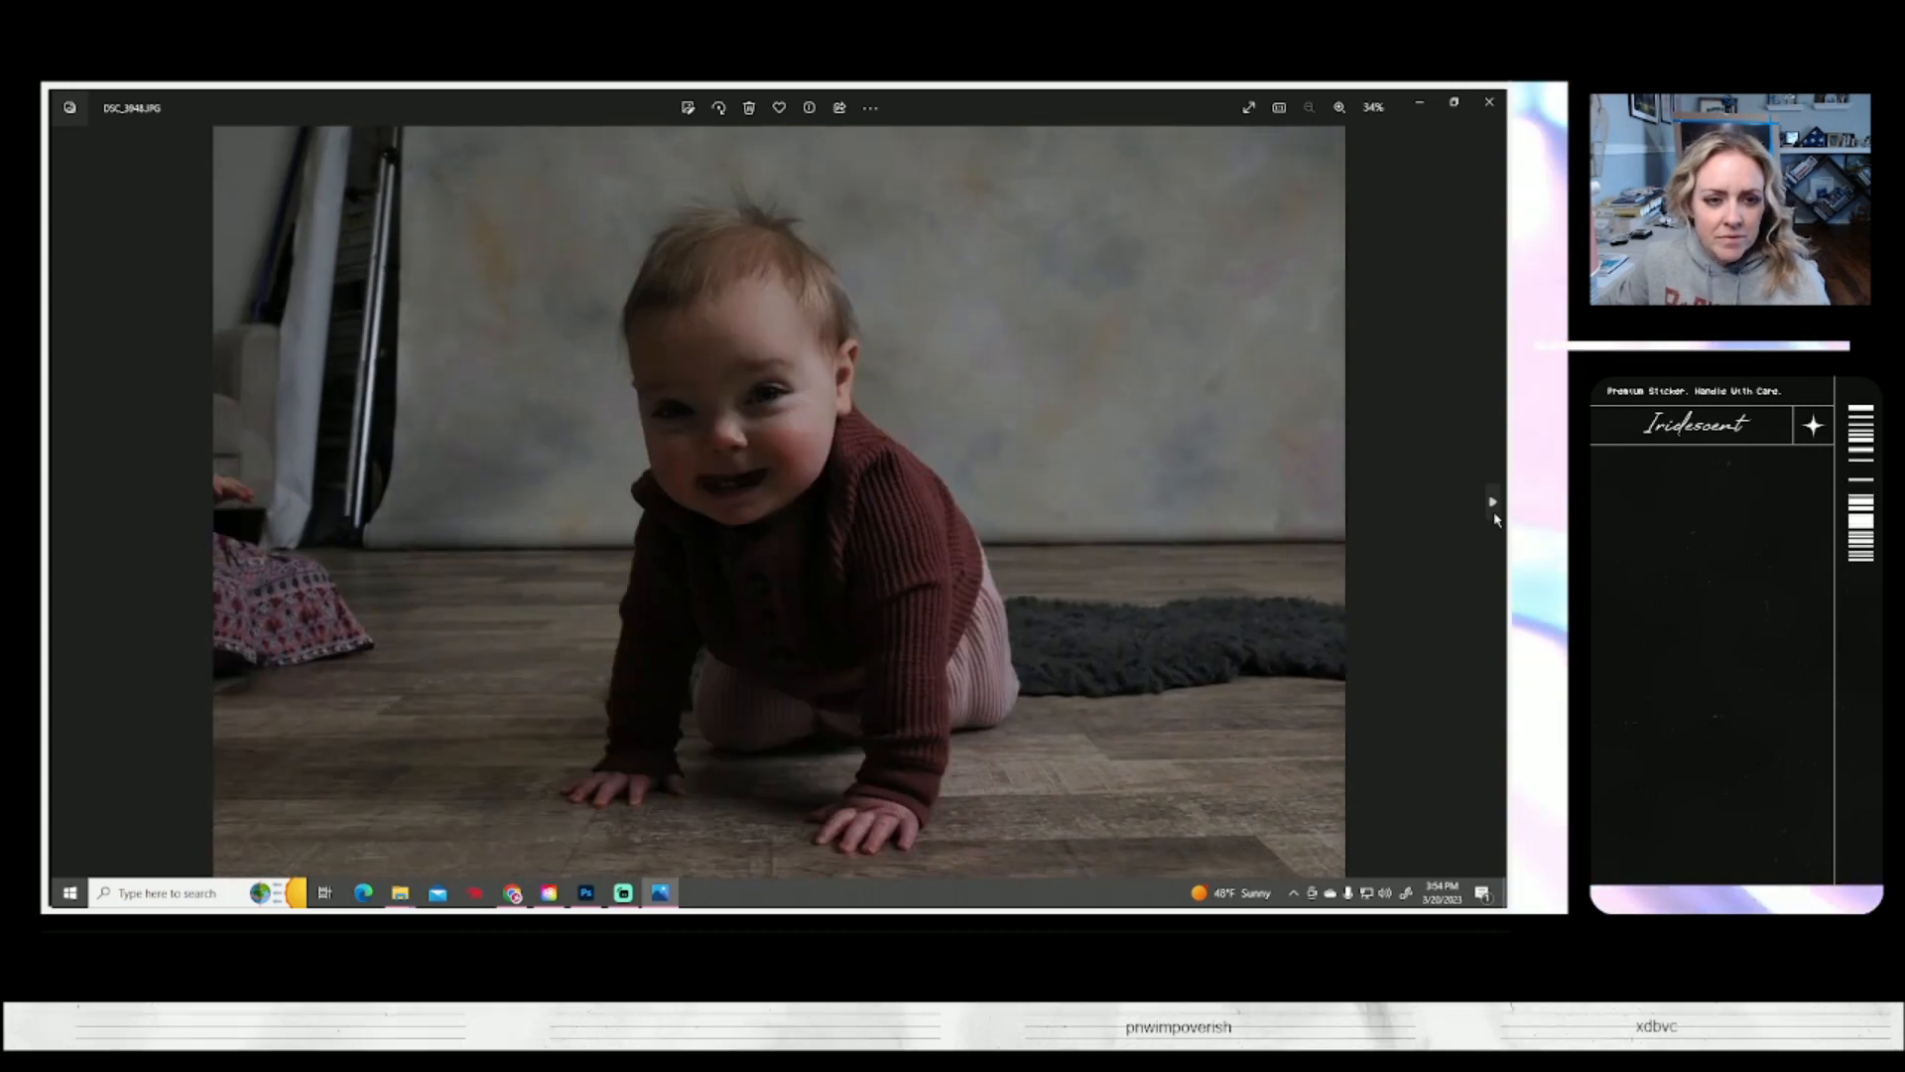
{"action": "left_click", "coordinate": [65, 504]}
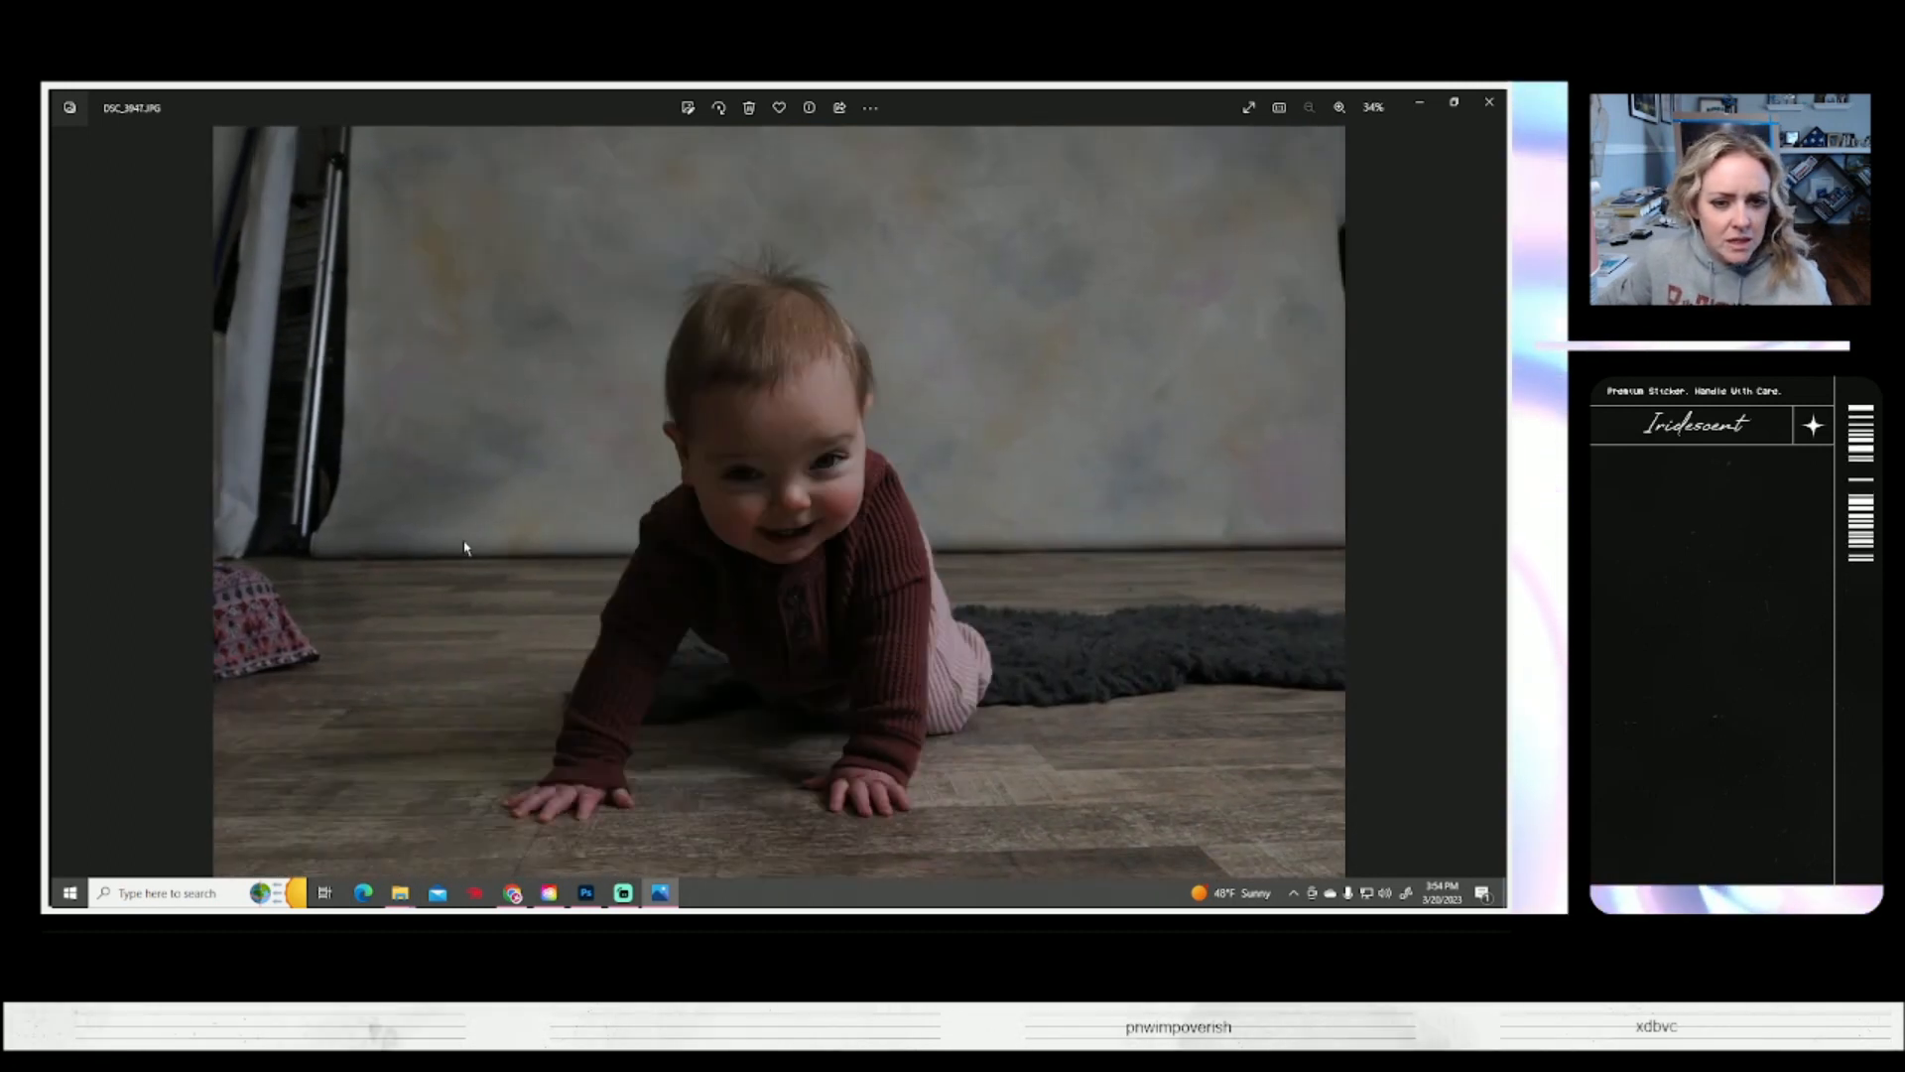
{"action": "left_click", "coordinate": [1492, 504]}
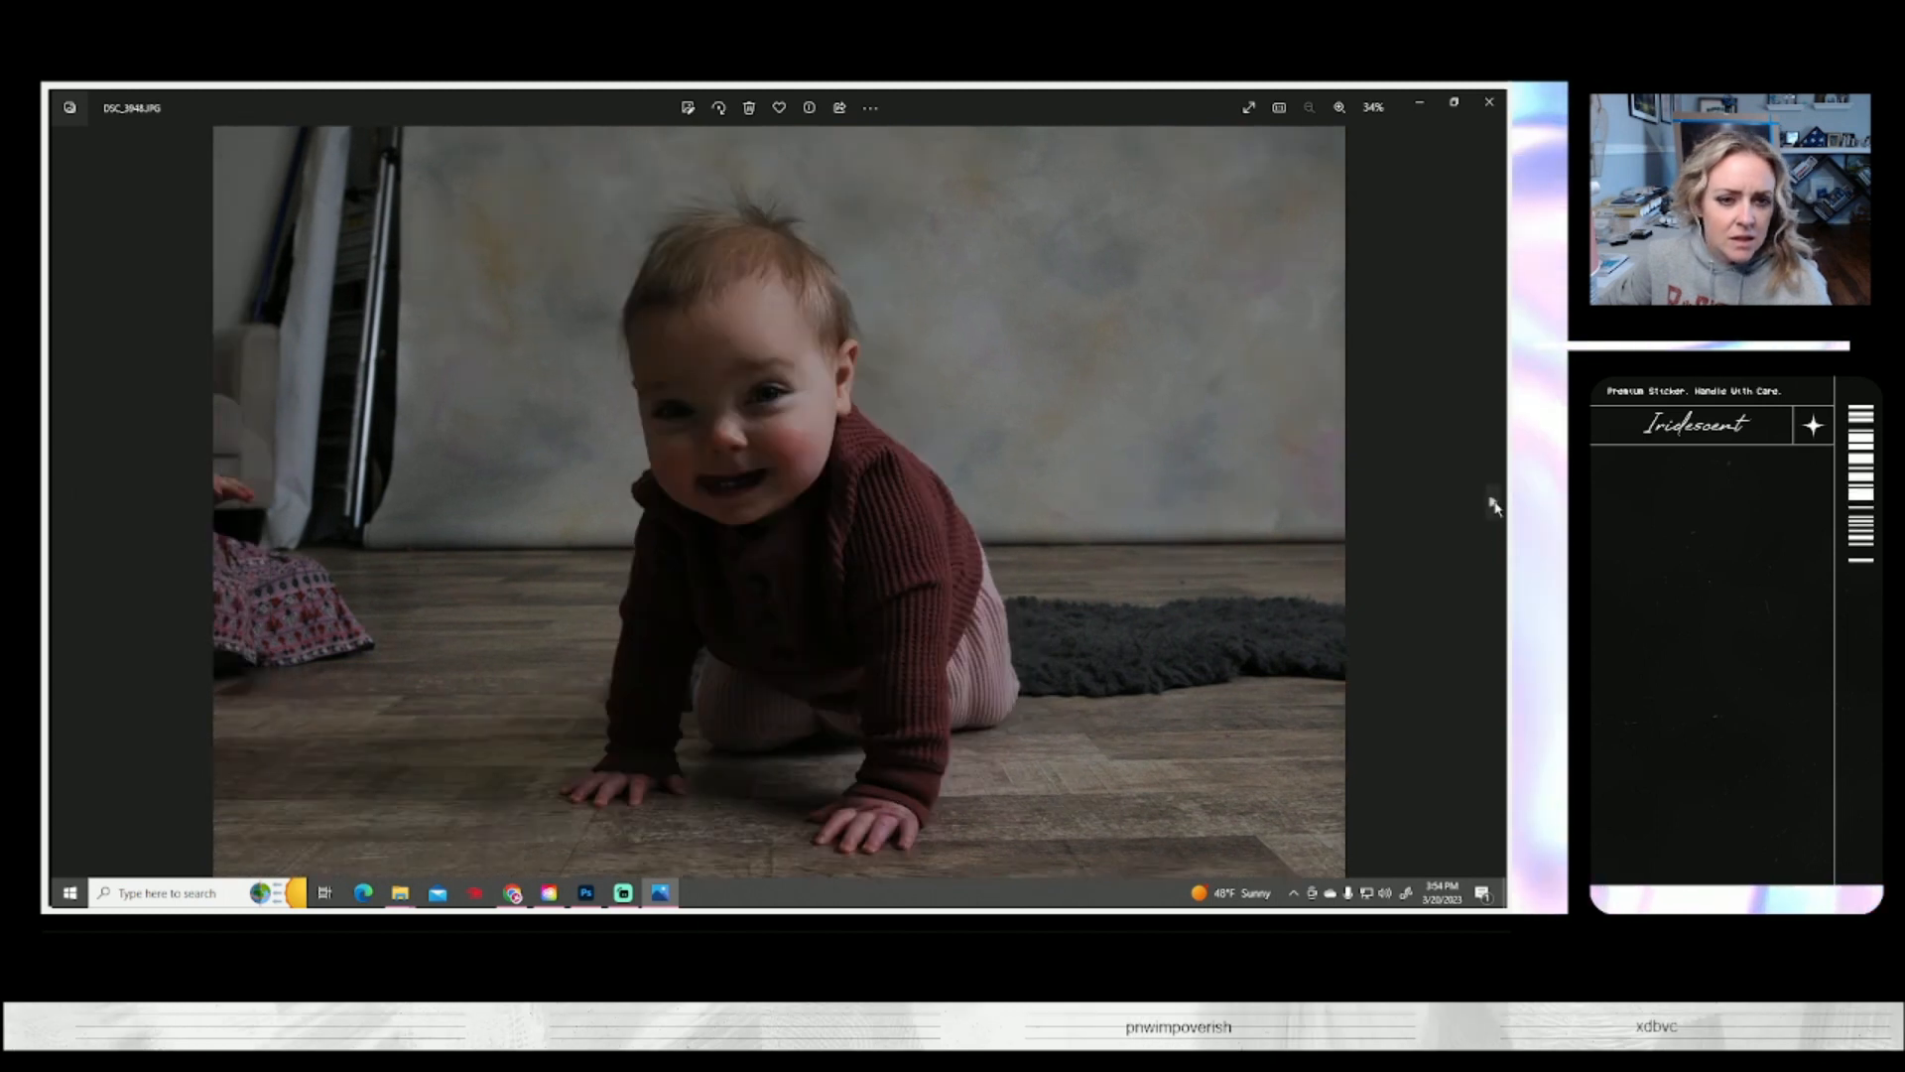
{"action": "left_click", "coordinate": [1494, 506]}
{"action": "left_click", "coordinate": [1494, 506]}
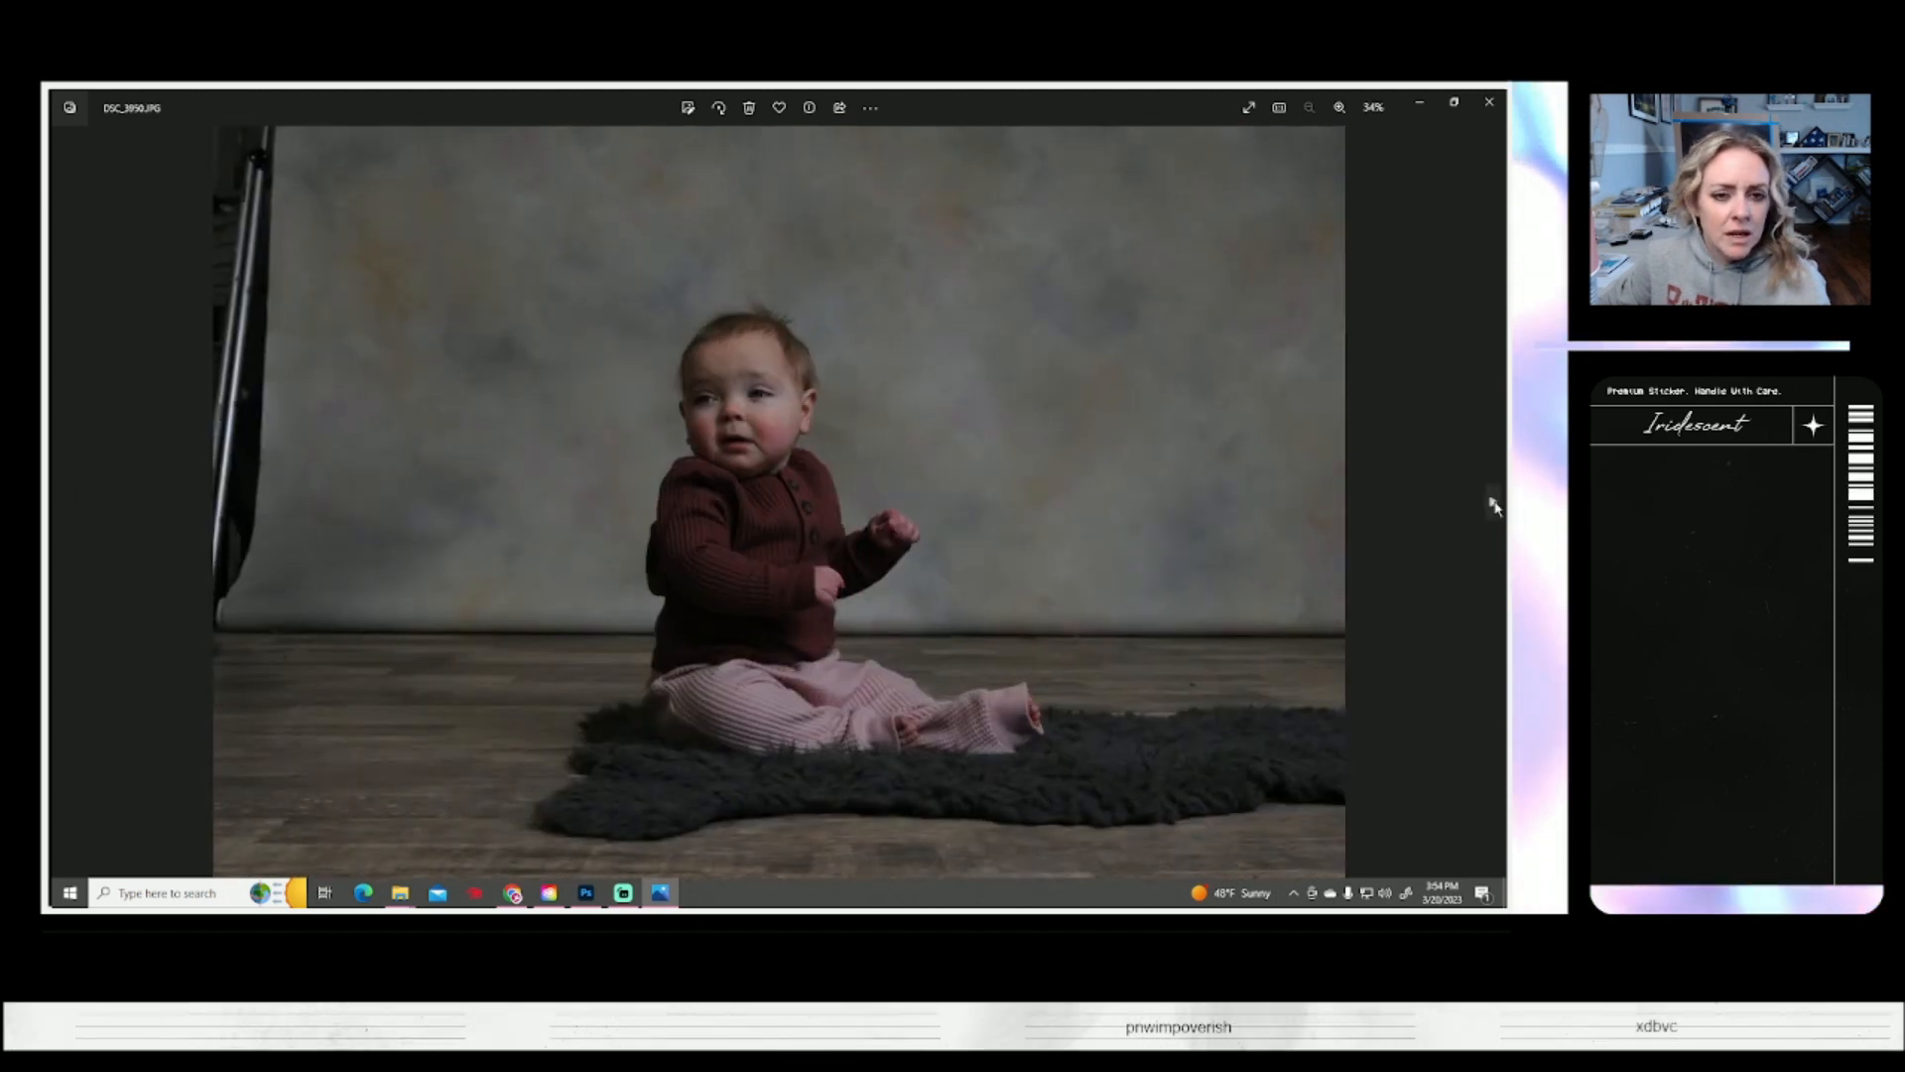
{"action": "left_click", "coordinate": [1493, 506]}
{"action": "left_click", "coordinate": [1493, 506]}
{"action": "left_click", "coordinate": [1493, 506]}
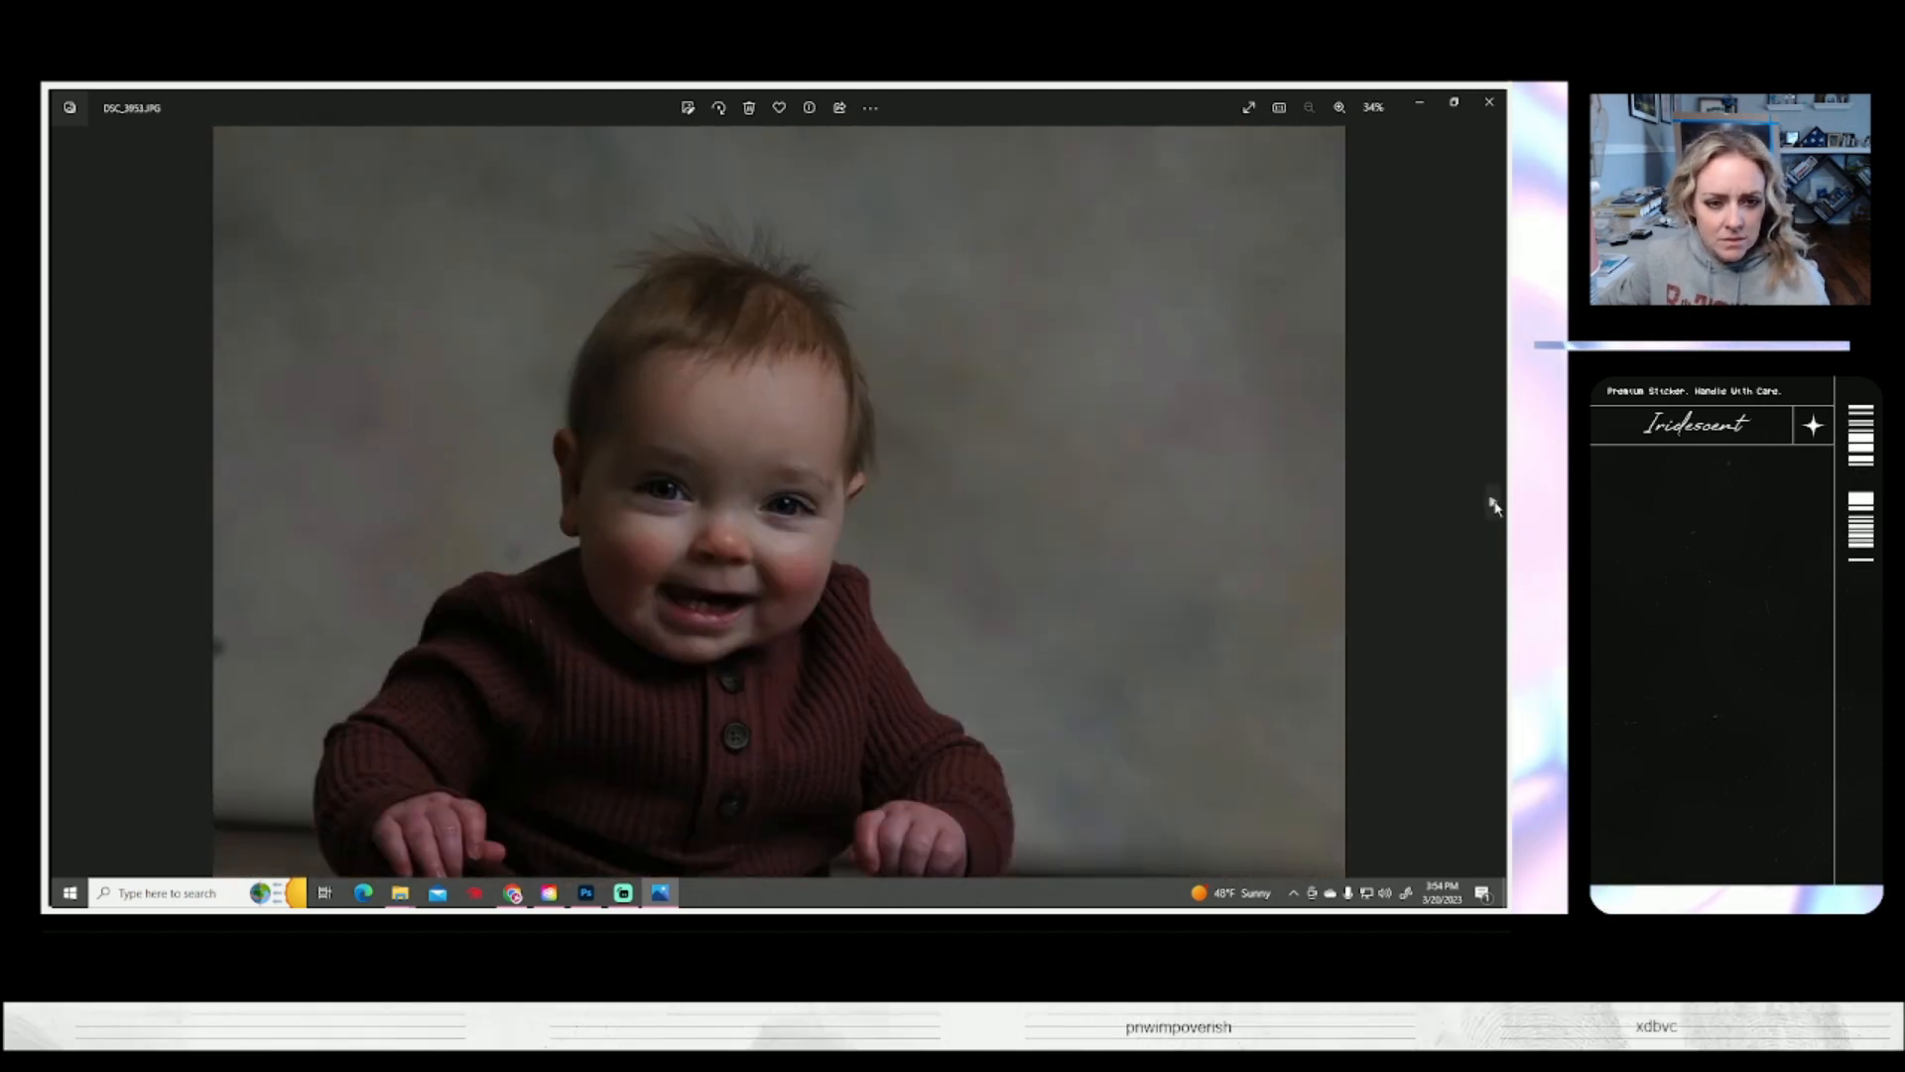
{"action": "left_click", "coordinate": [1493, 506]}
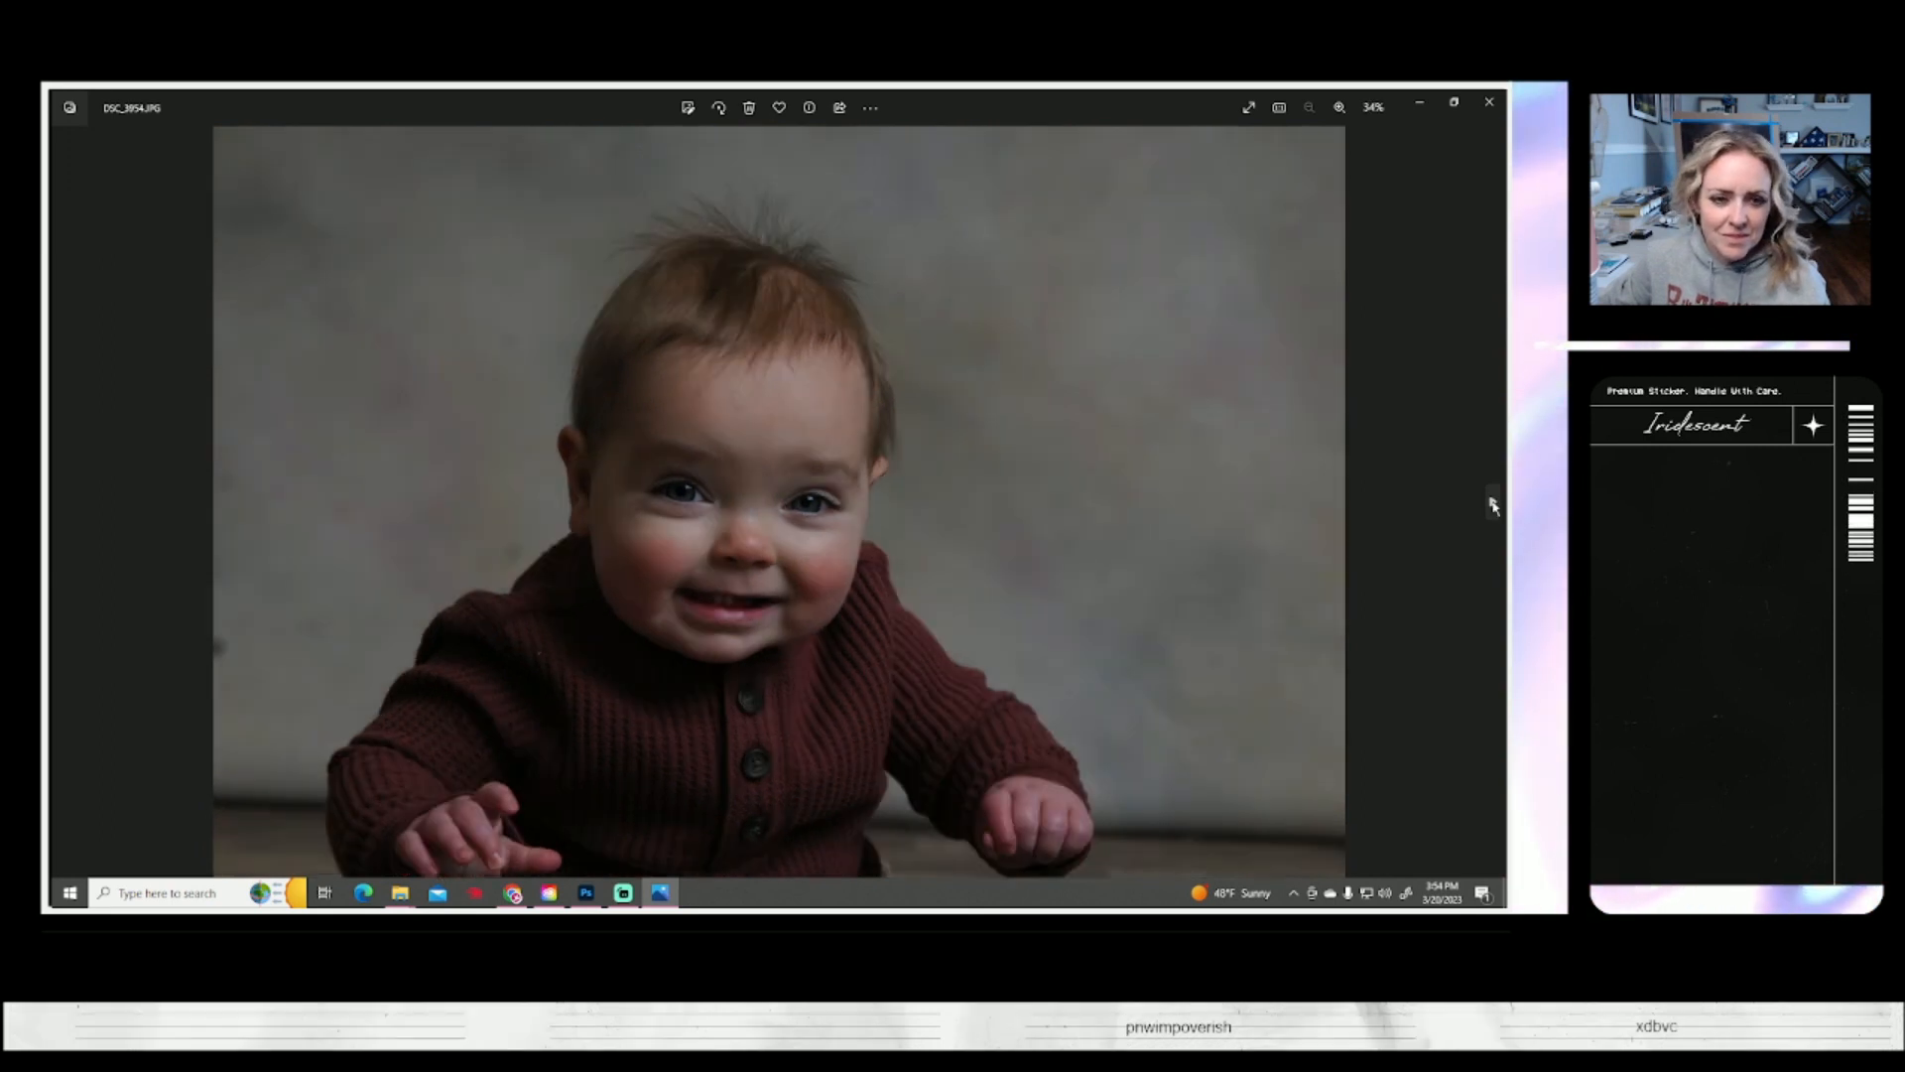
{"action": "left_click", "coordinate": [1494, 506]}
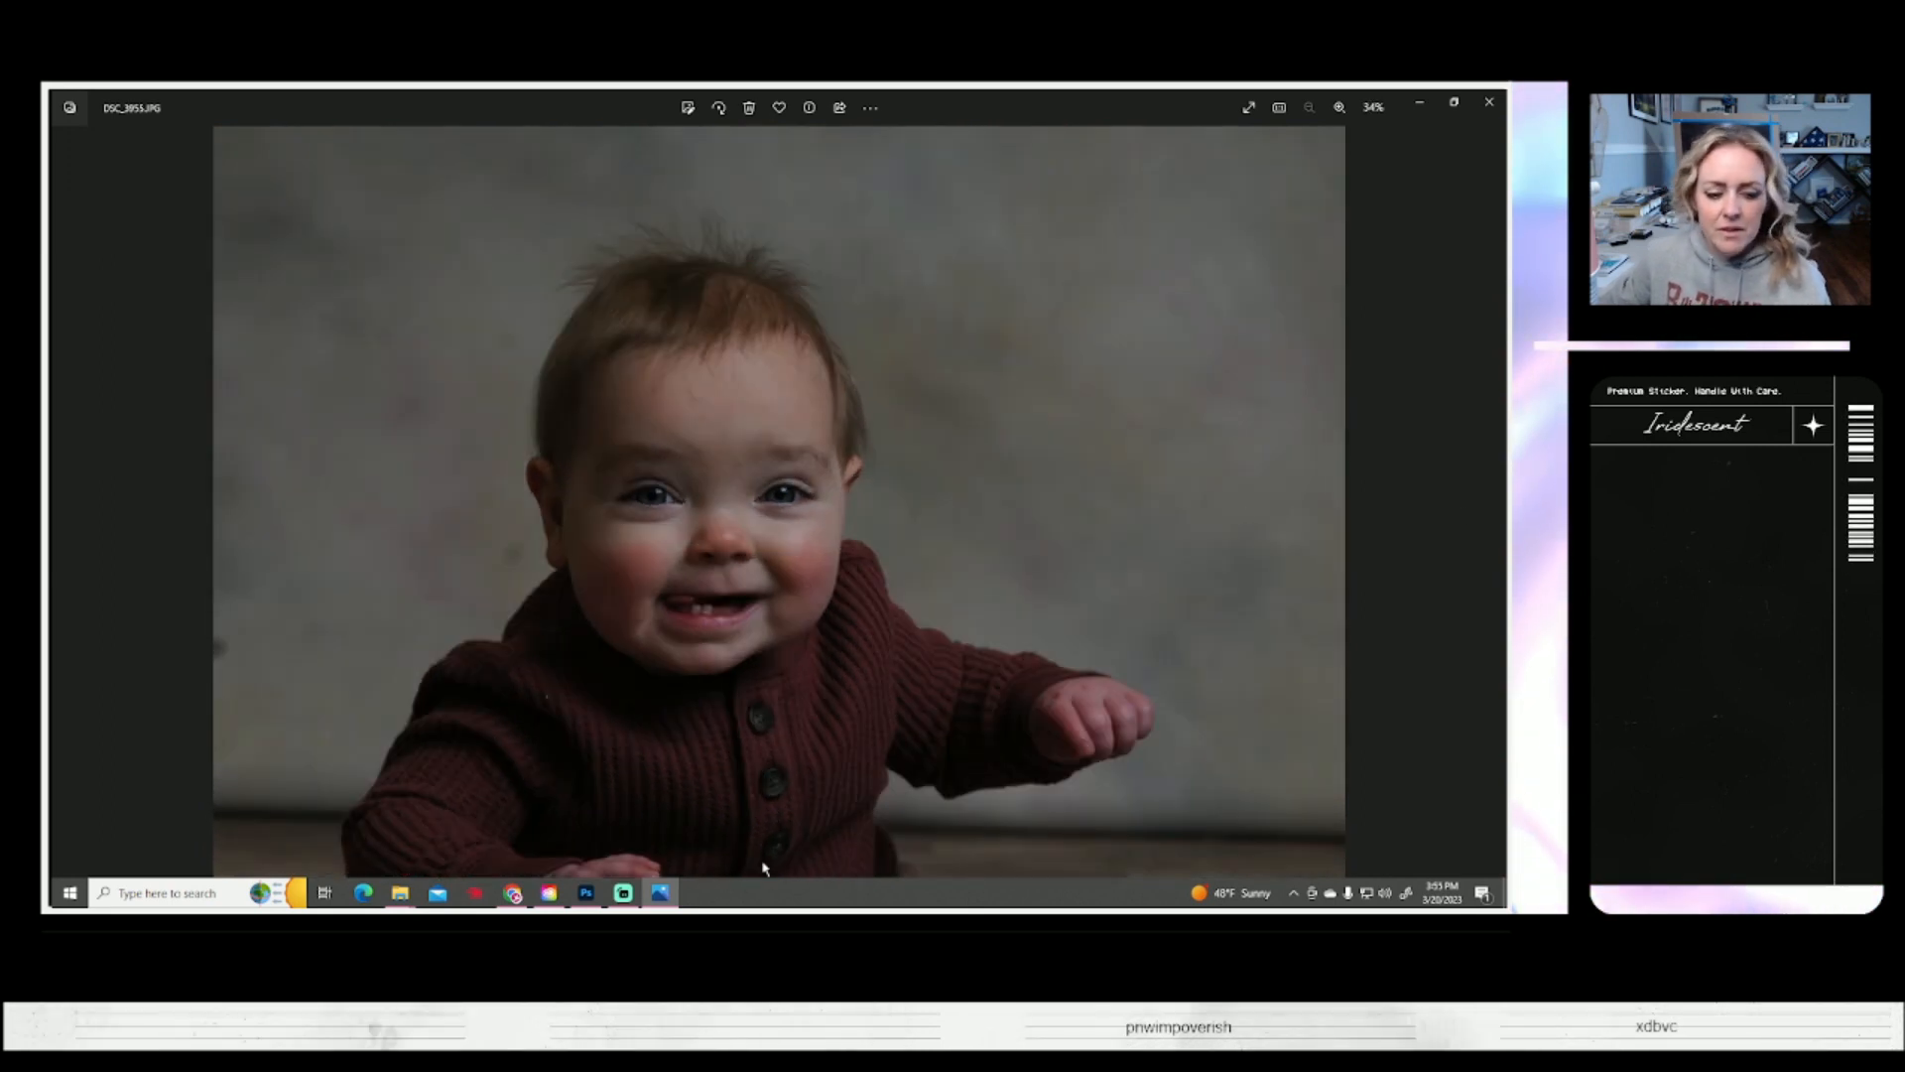
Switch back to Photoshop with three more baby photos opened, and bring the first seated shot to the front
{"action": "left_click", "coordinate": [586, 893]}
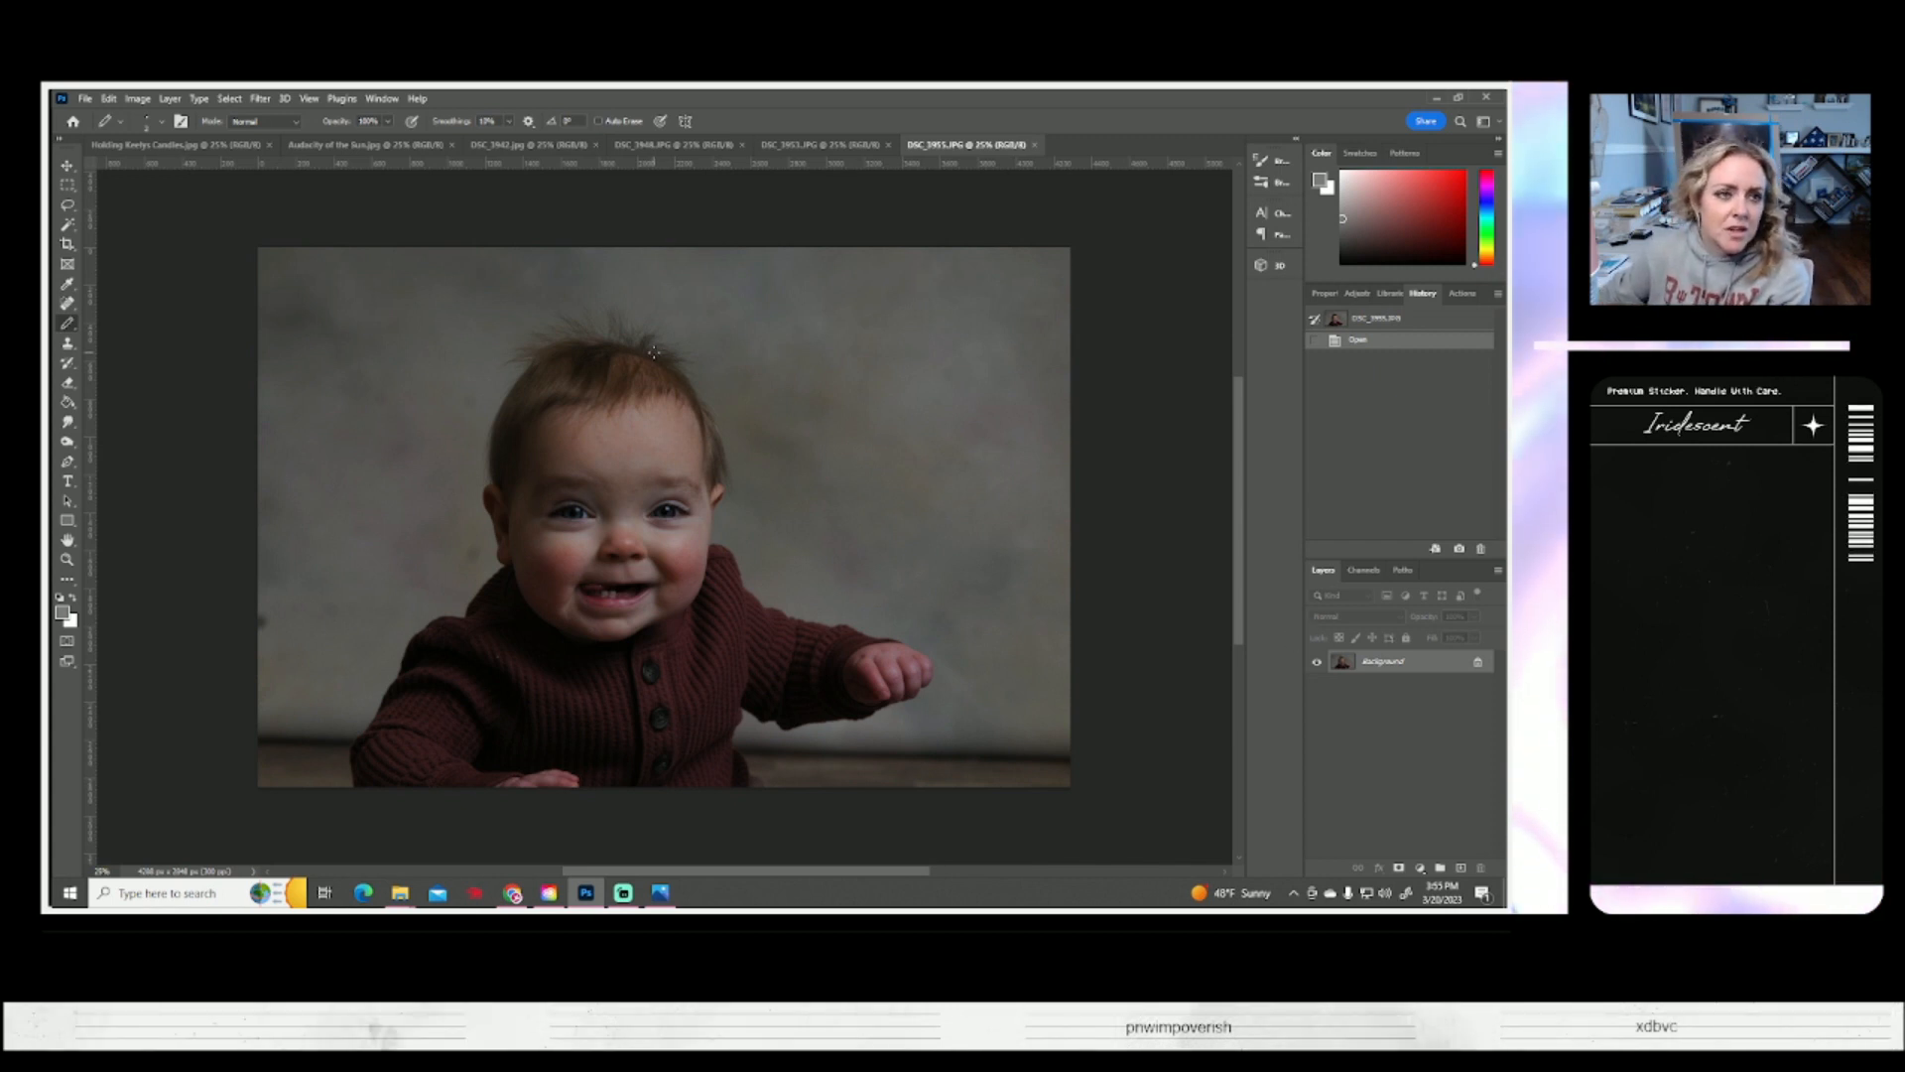
{"action": "left_click", "coordinate": [531, 145]}
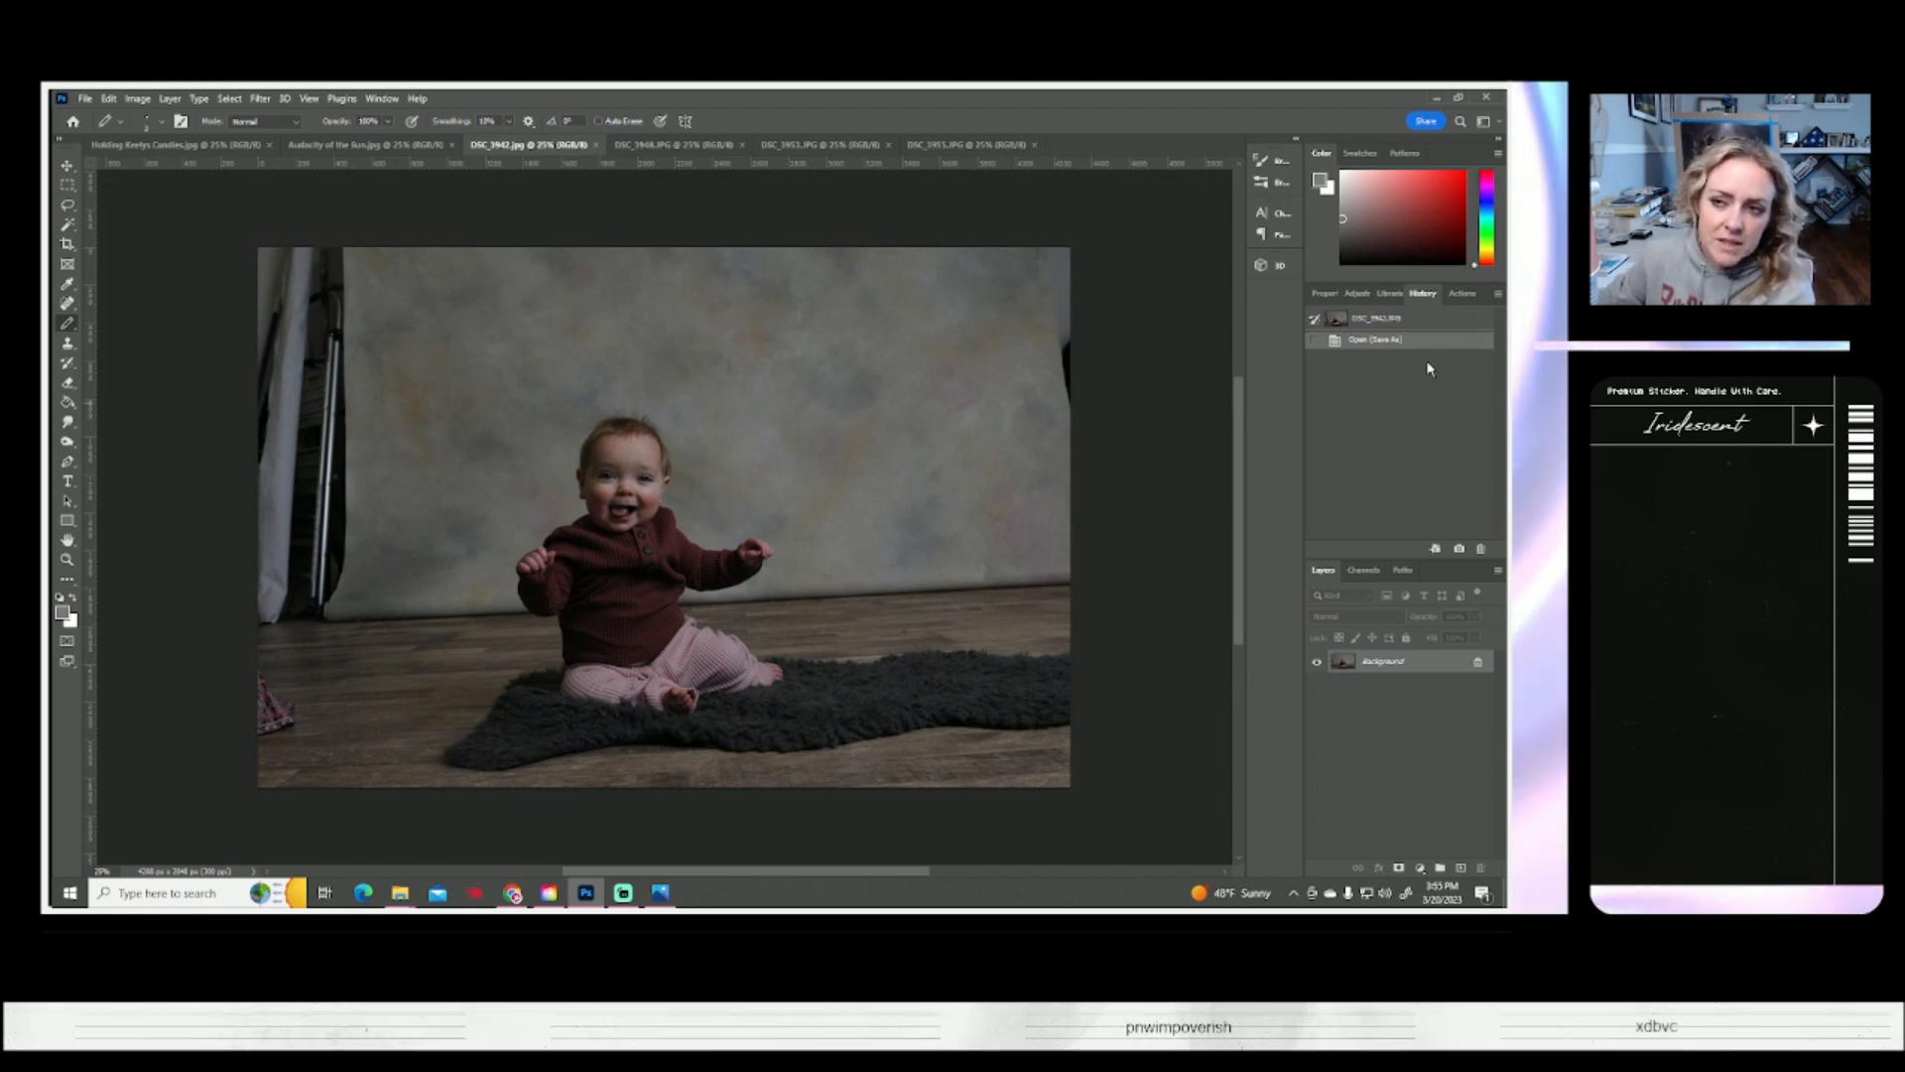
Run the Unsharp Mask, Reduce Noise, Curves and Color Balance action on the seated baby photo, then enlarge it about 117% and rotate it about 2° clockwise
{"action": "left_click", "coordinate": [1463, 292]}
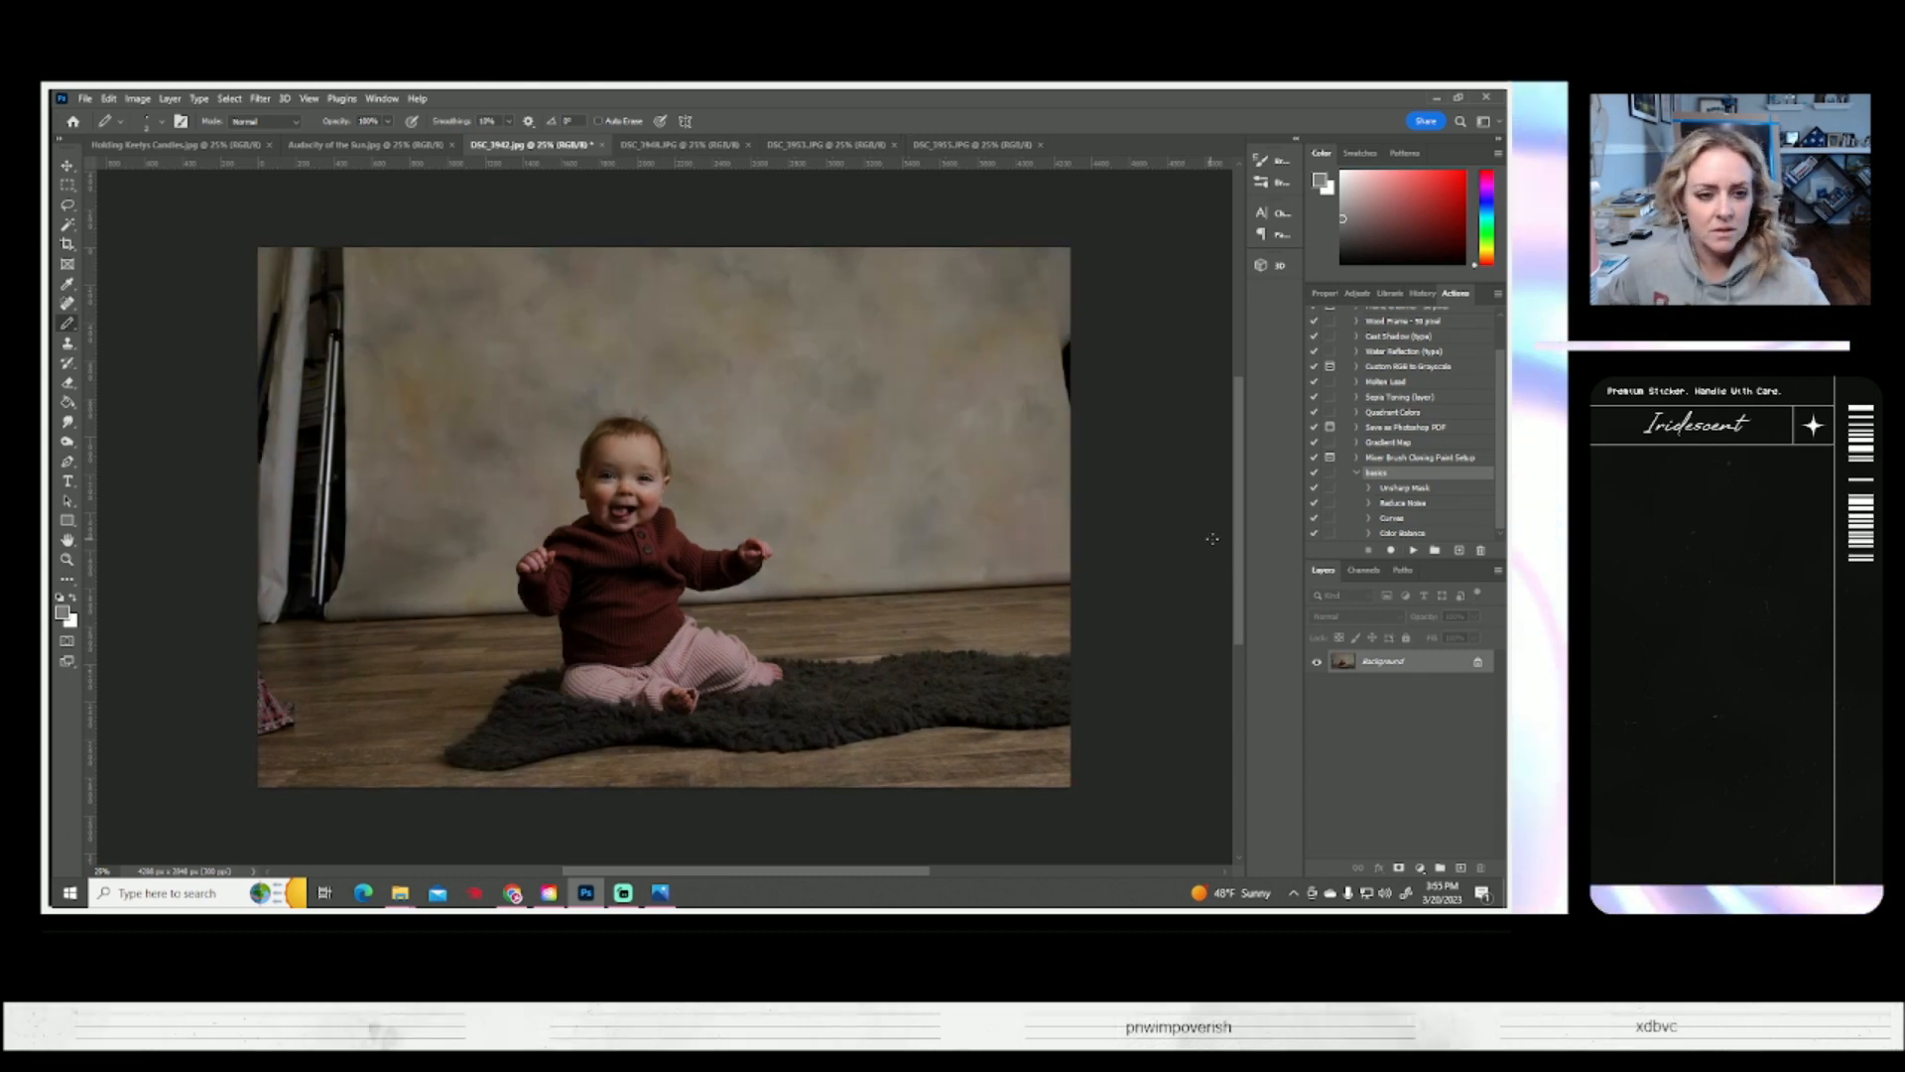
{"action": "key", "text": "ctrl+t"}
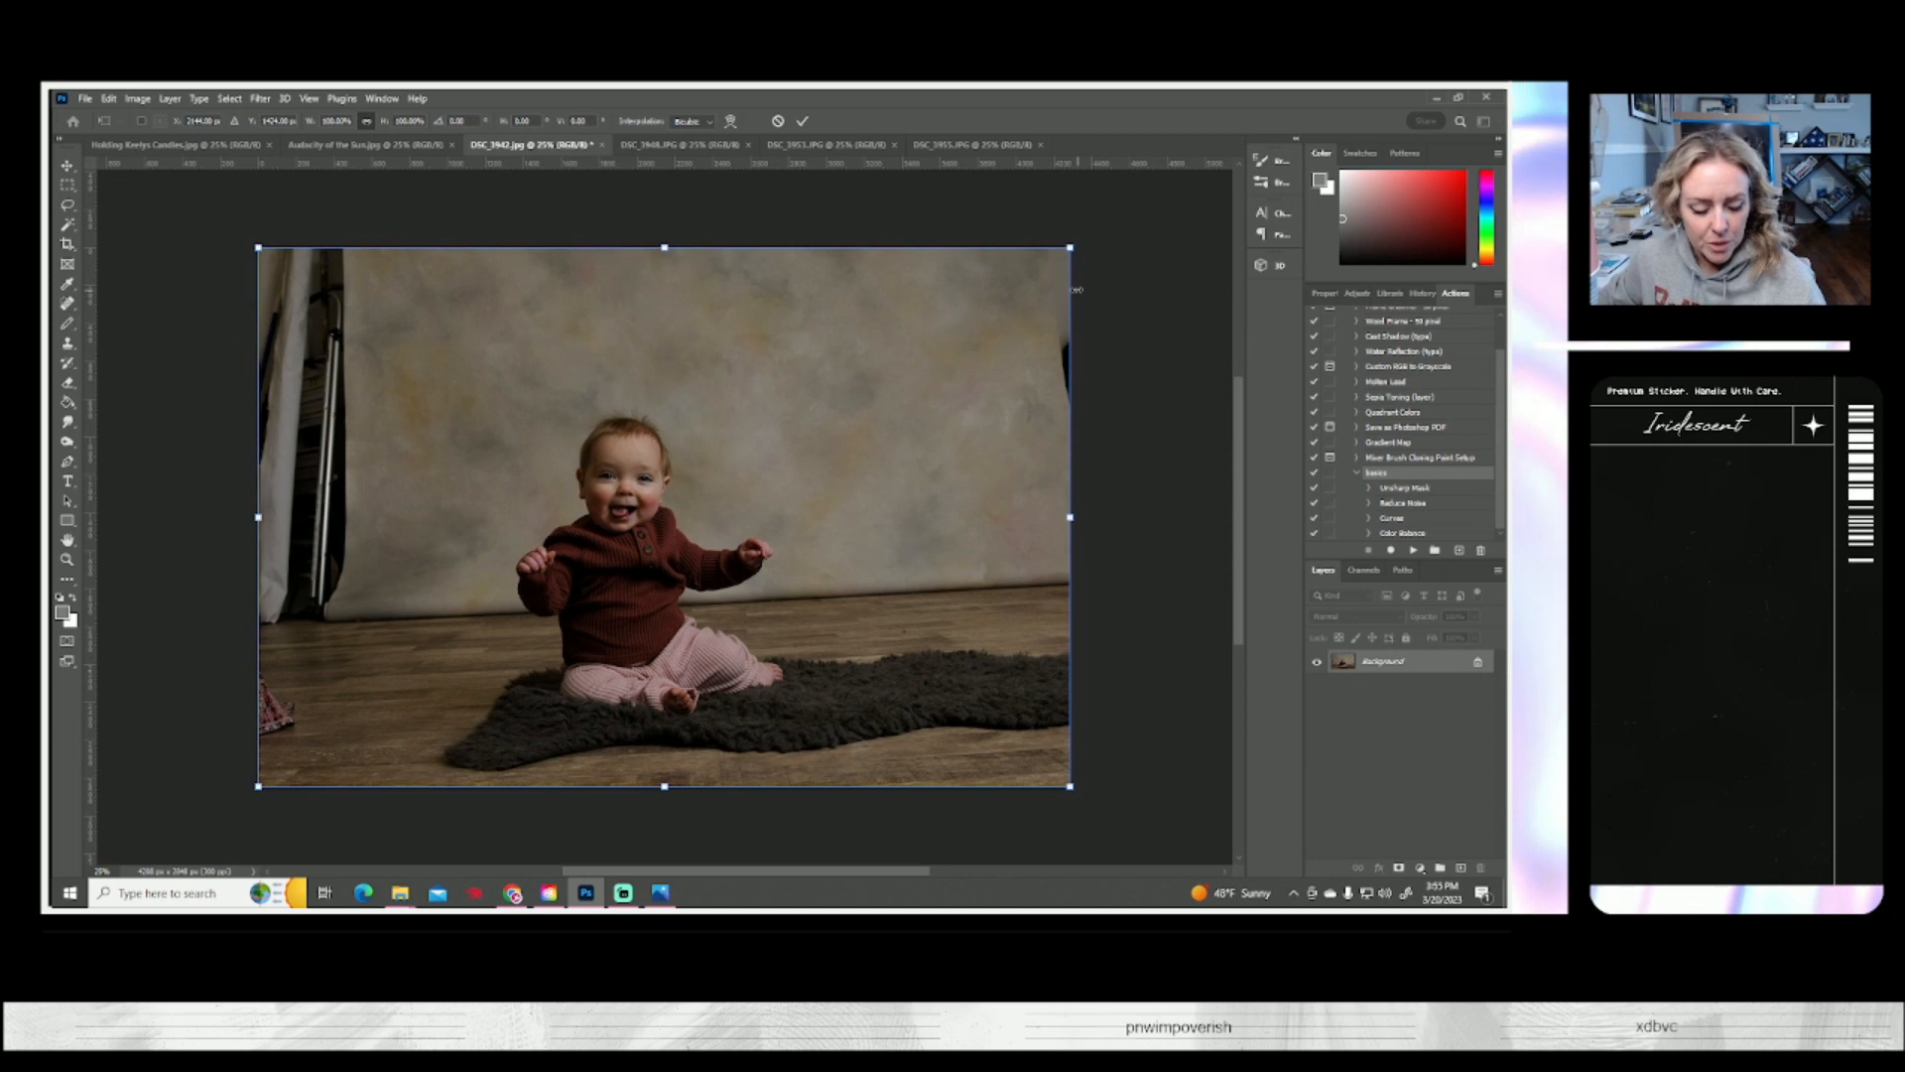
{"action": "left_click_drag", "start_coordinate": [1071, 248], "coordinate": [1143, 202]}
{"action": "left_click_drag", "start_coordinate": [915, 540], "coordinate": [856, 533]}
{"action": "left_click_drag", "start_coordinate": [1144, 503], "coordinate": [1142, 524]}
{"action": "left_click_drag", "start_coordinate": [932, 591], "coordinate": [942, 574]}
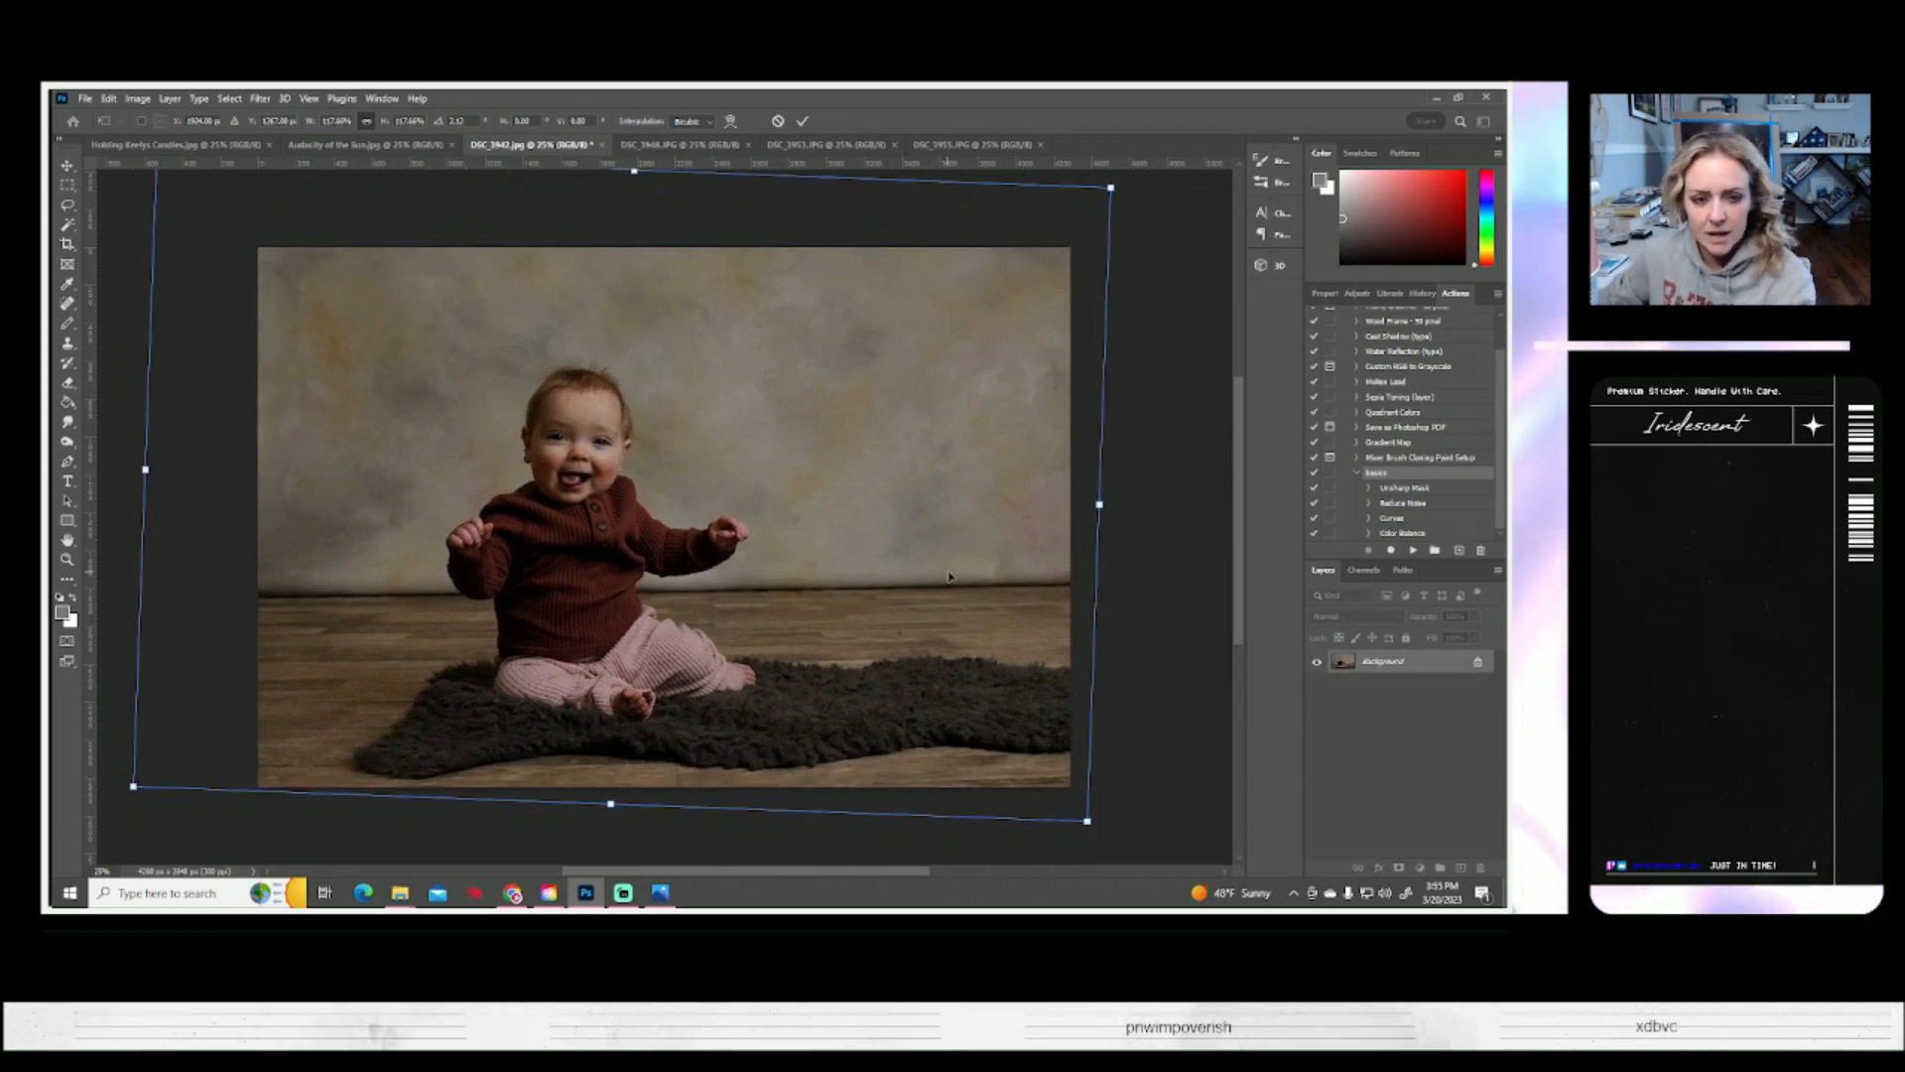
{"action": "key", "text": "Return"}
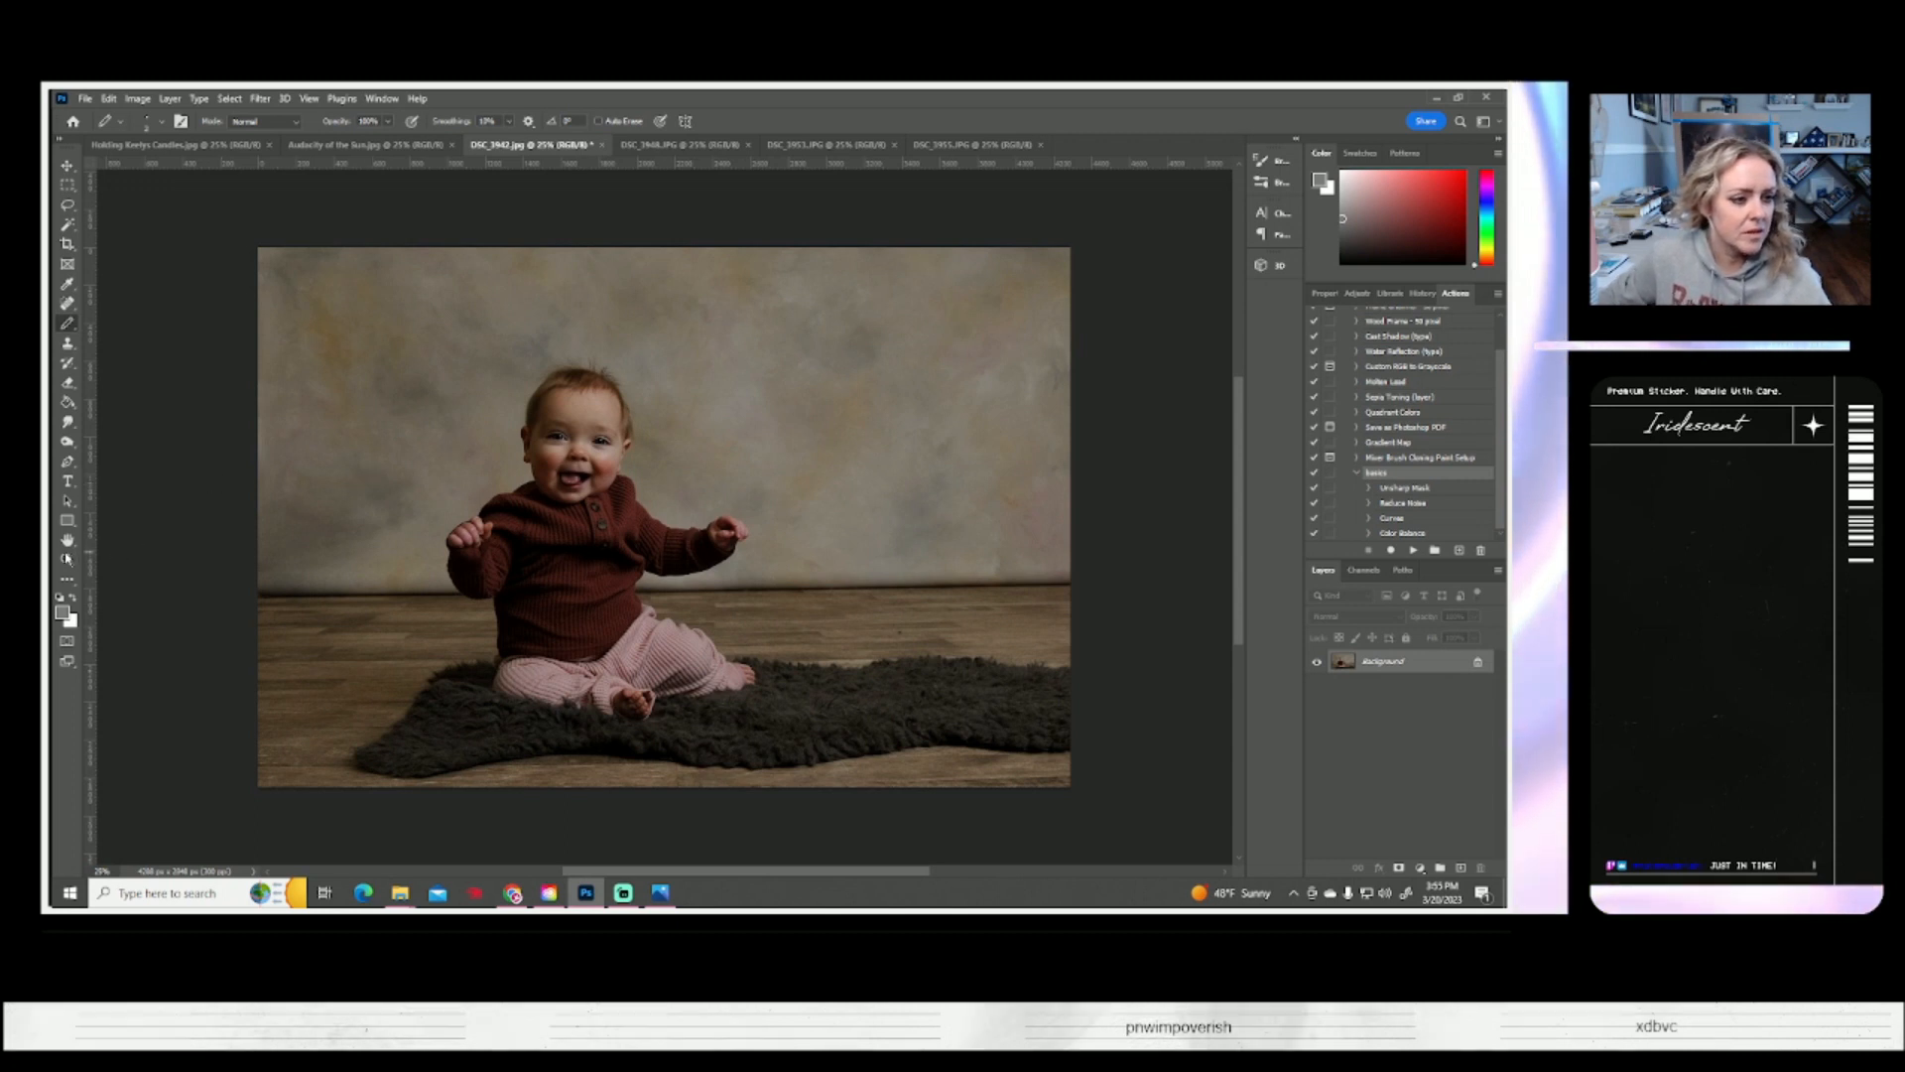
Check the seated baby's face up close, save the edited photo as a JPEG and close it
{"action": "key", "text": "z"}
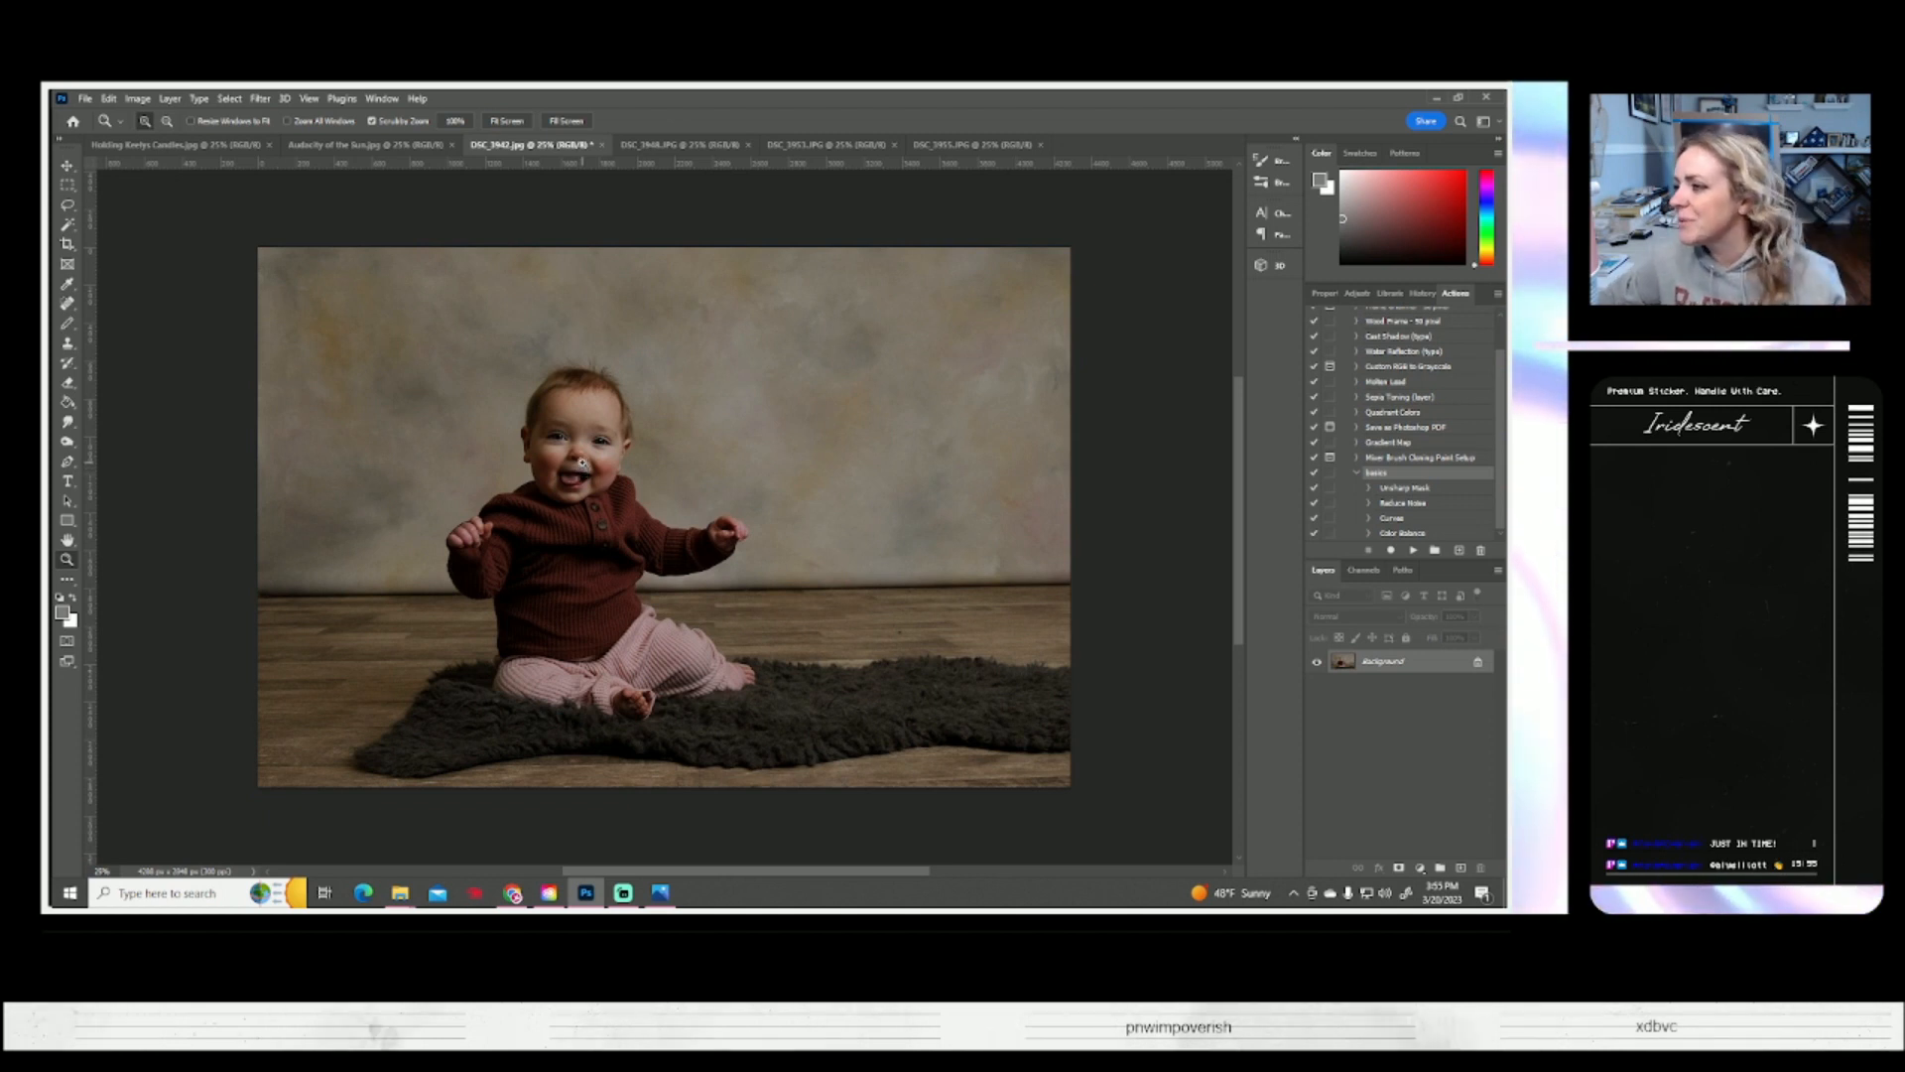
{"action": "left_click_drag", "start_coordinate": [582, 465], "coordinate": [570, 458]}
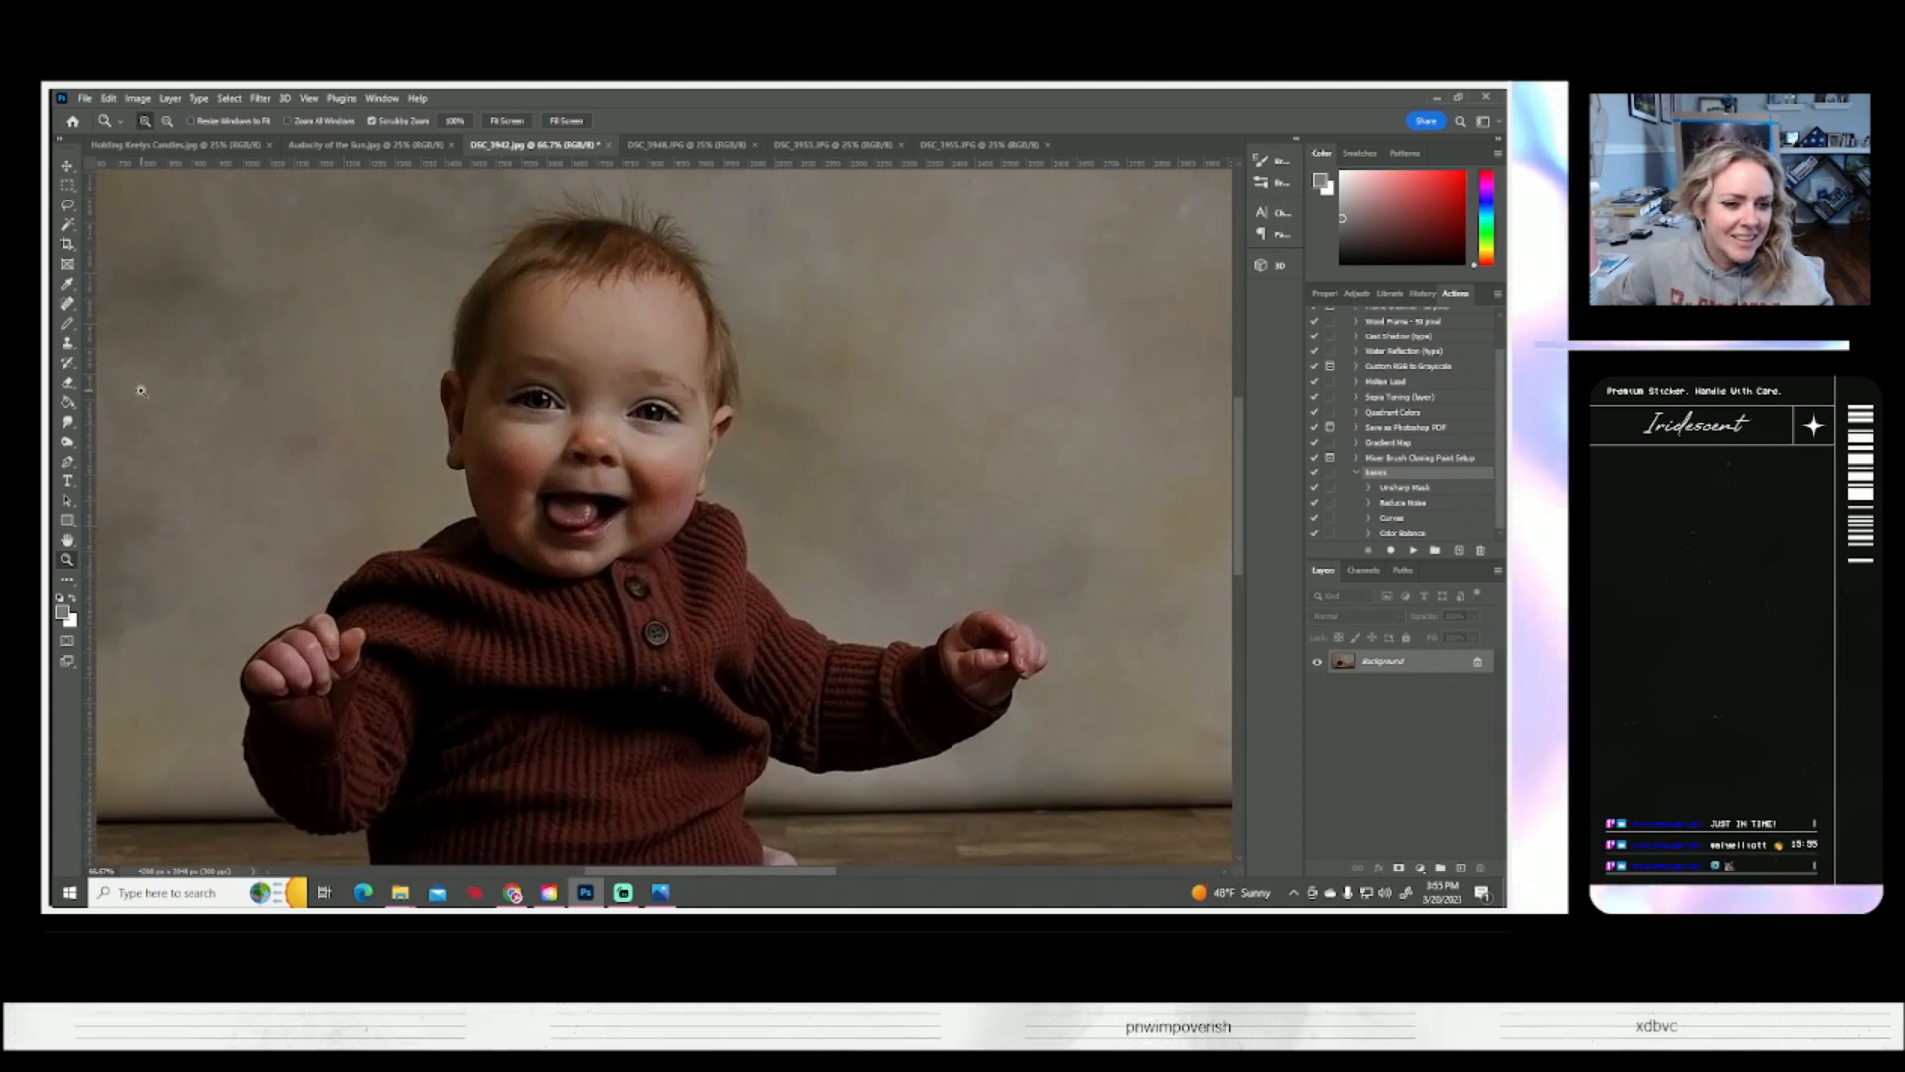
{"action": "left_click", "coordinate": [81, 101]}
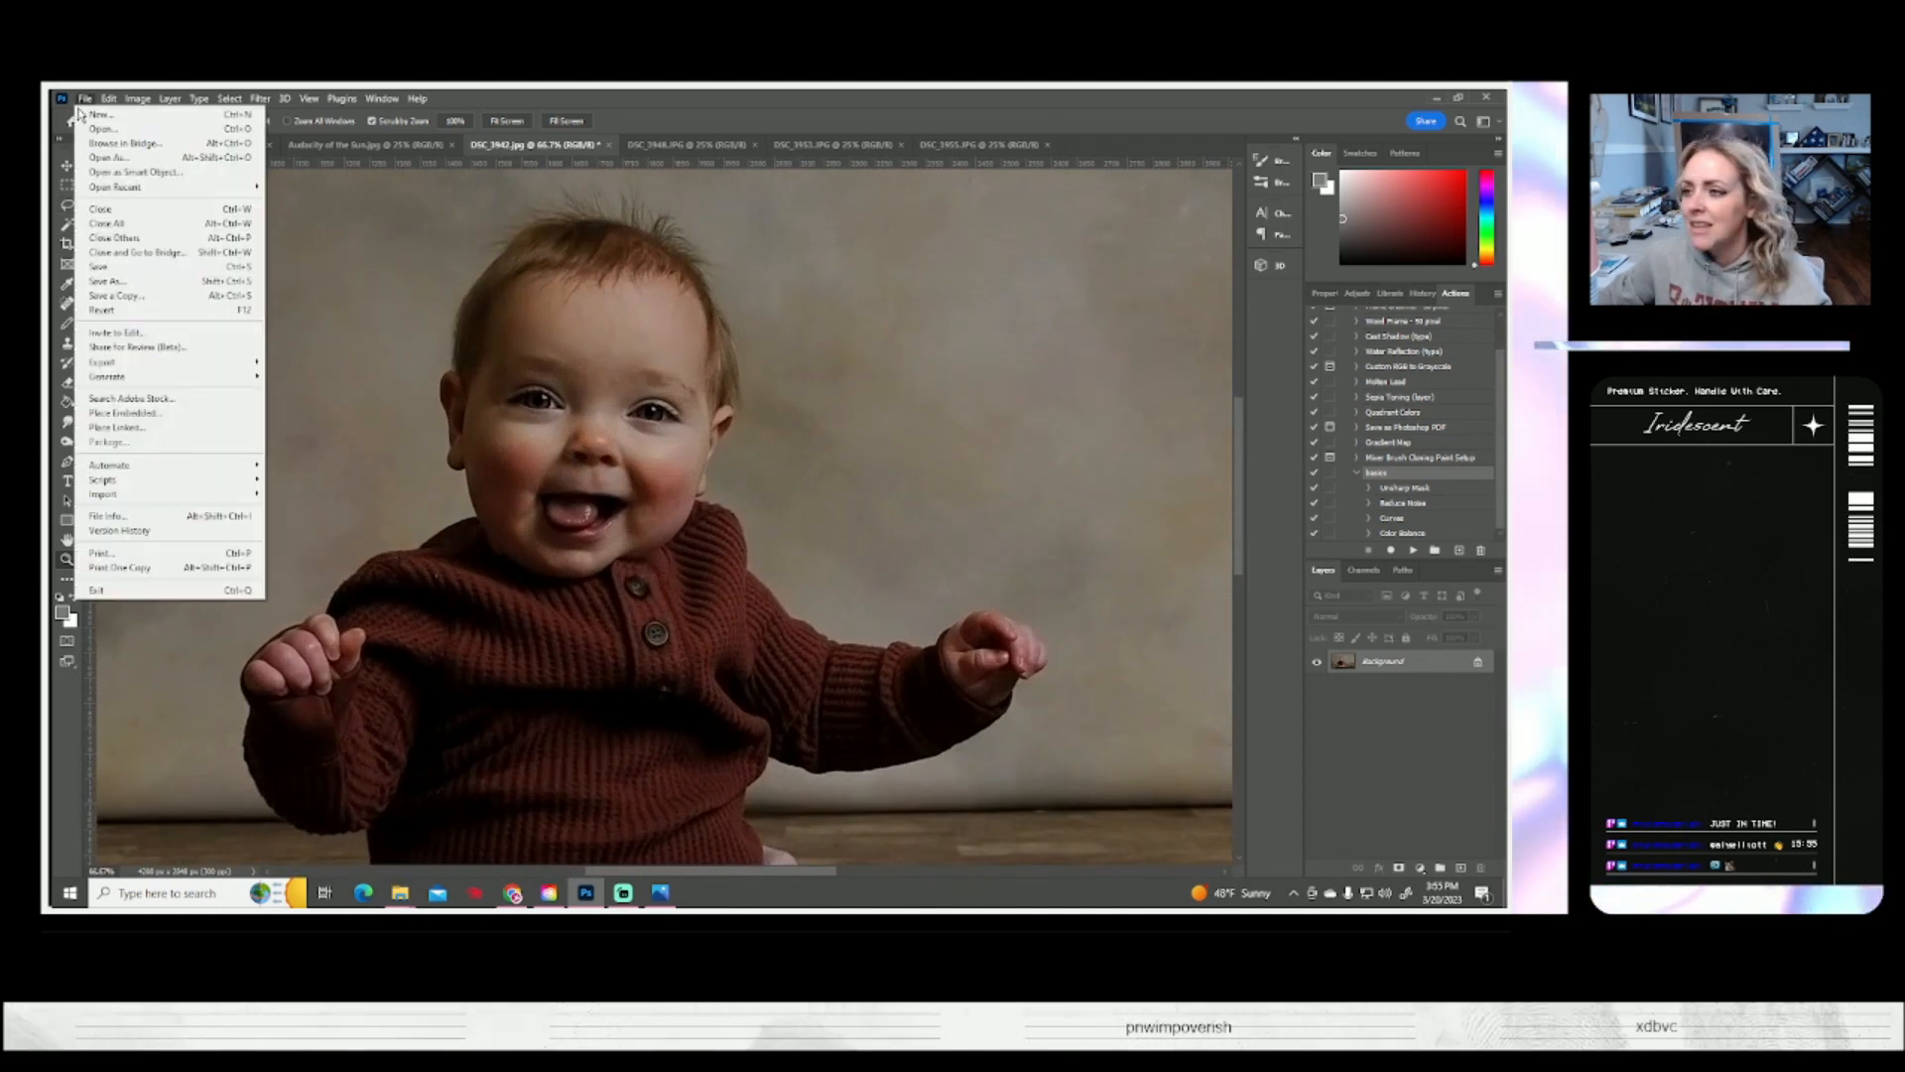
{"action": "left_click", "coordinate": [109, 282]}
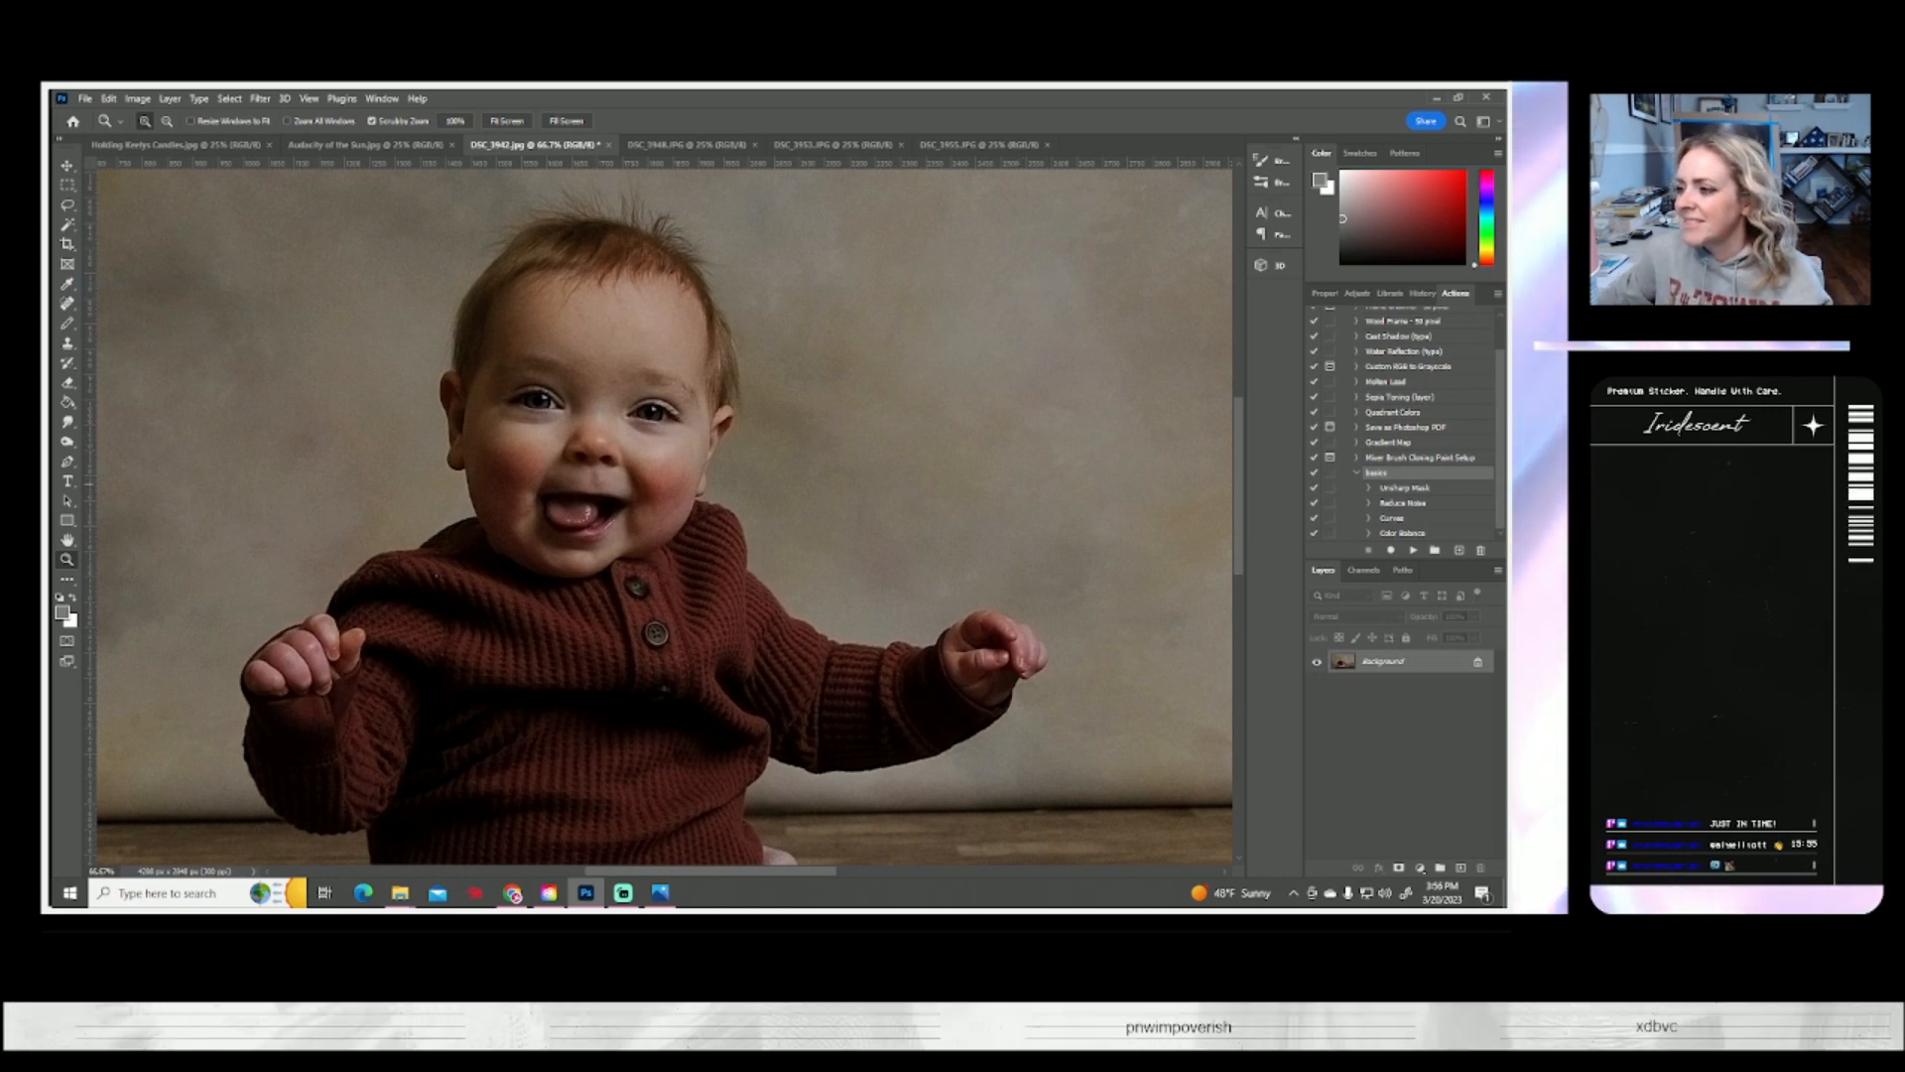
{"action": "key", "text": "ctrl+s"}
{"action": "key", "text": "Return"}
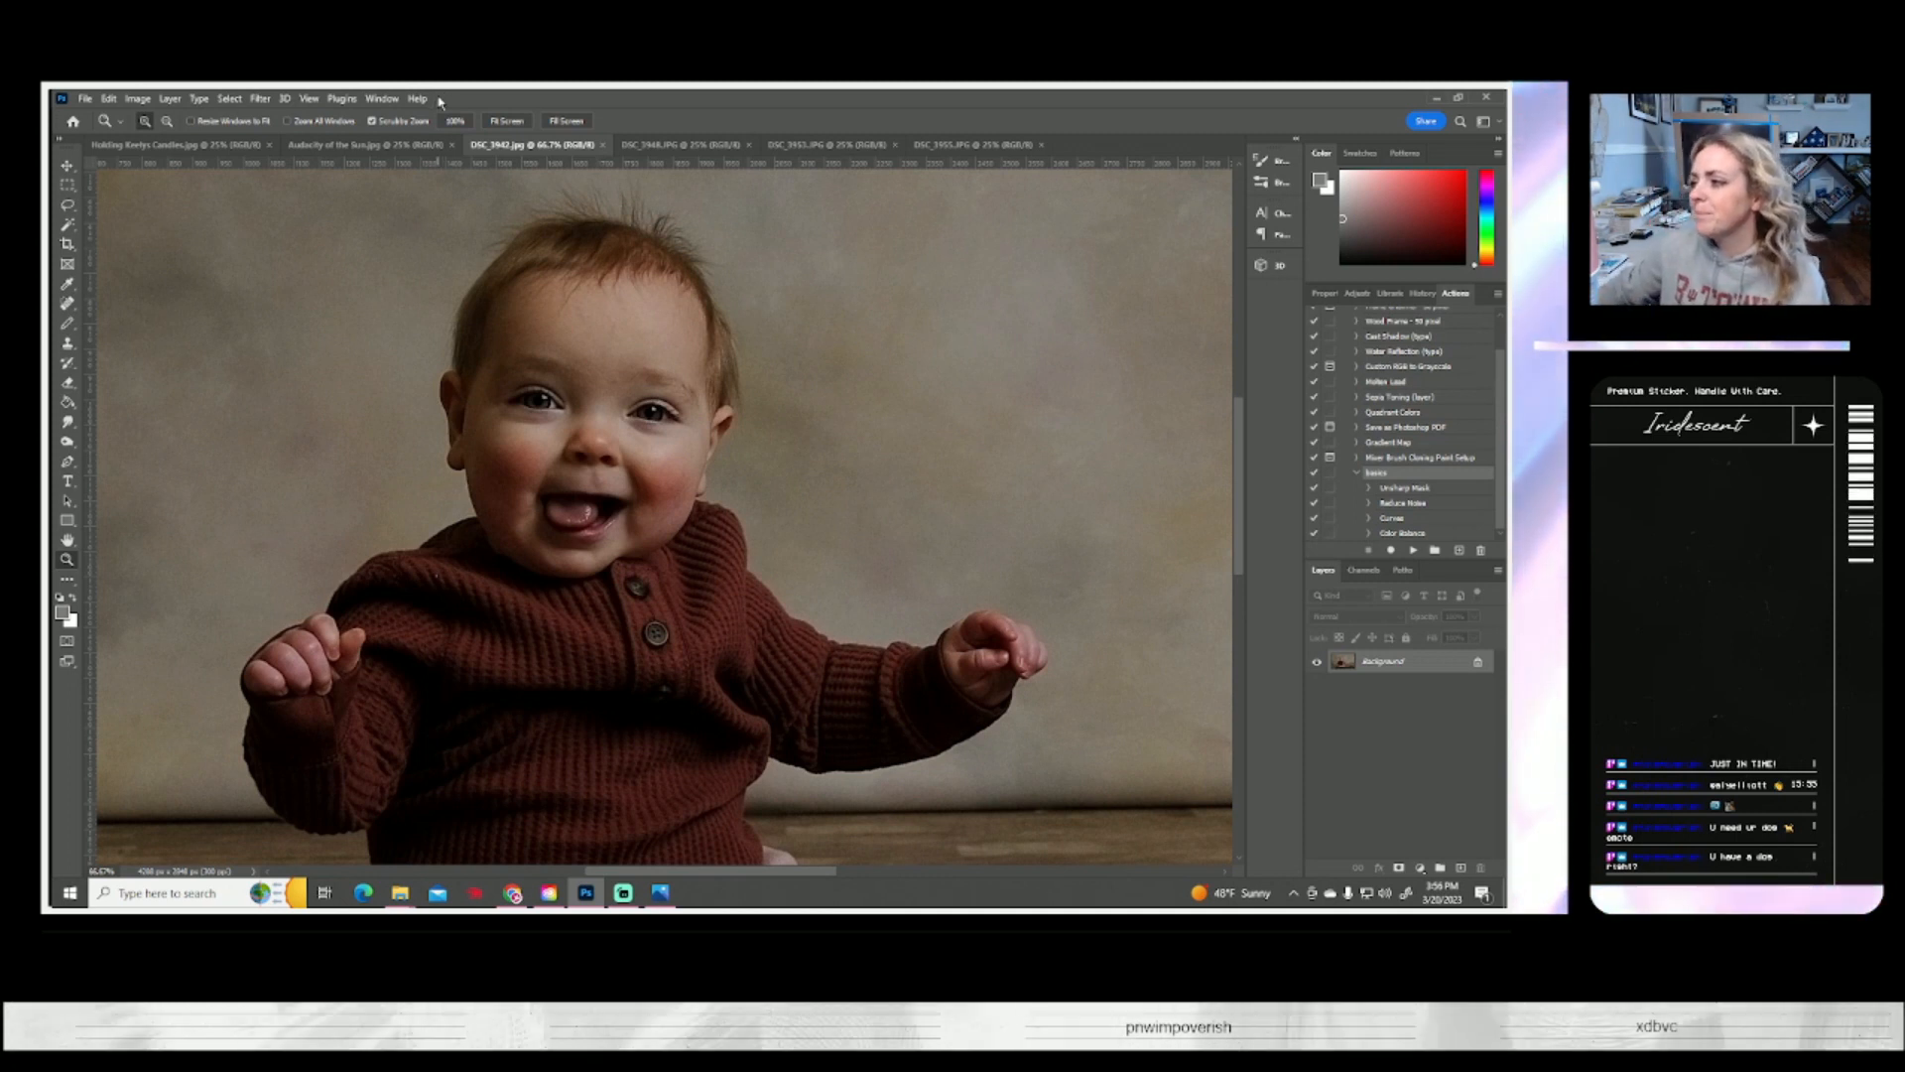
{"action": "left_click", "coordinate": [606, 146]}
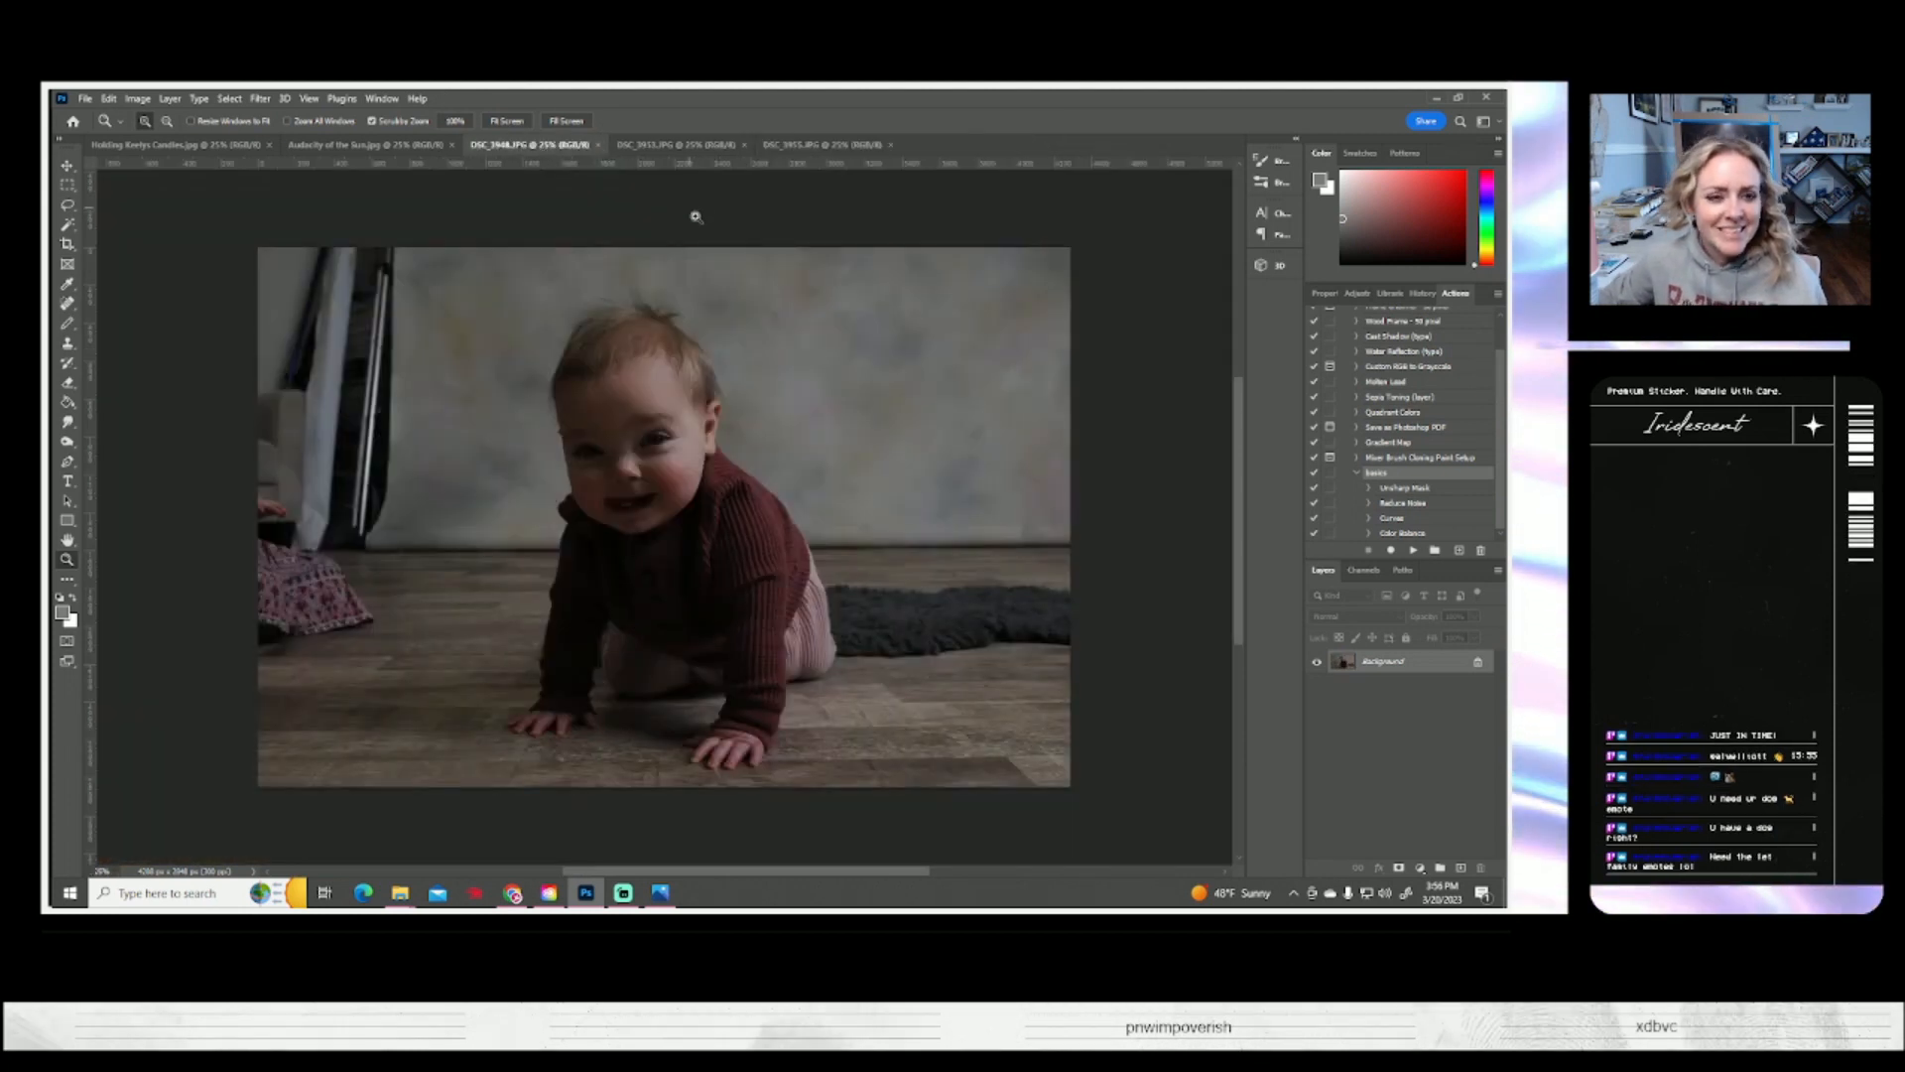
Run the same correction action on the close-up of the baby with one arm outstretched, and enlarge the picture to about 116%
{"action": "left_click", "coordinate": [834, 144]}
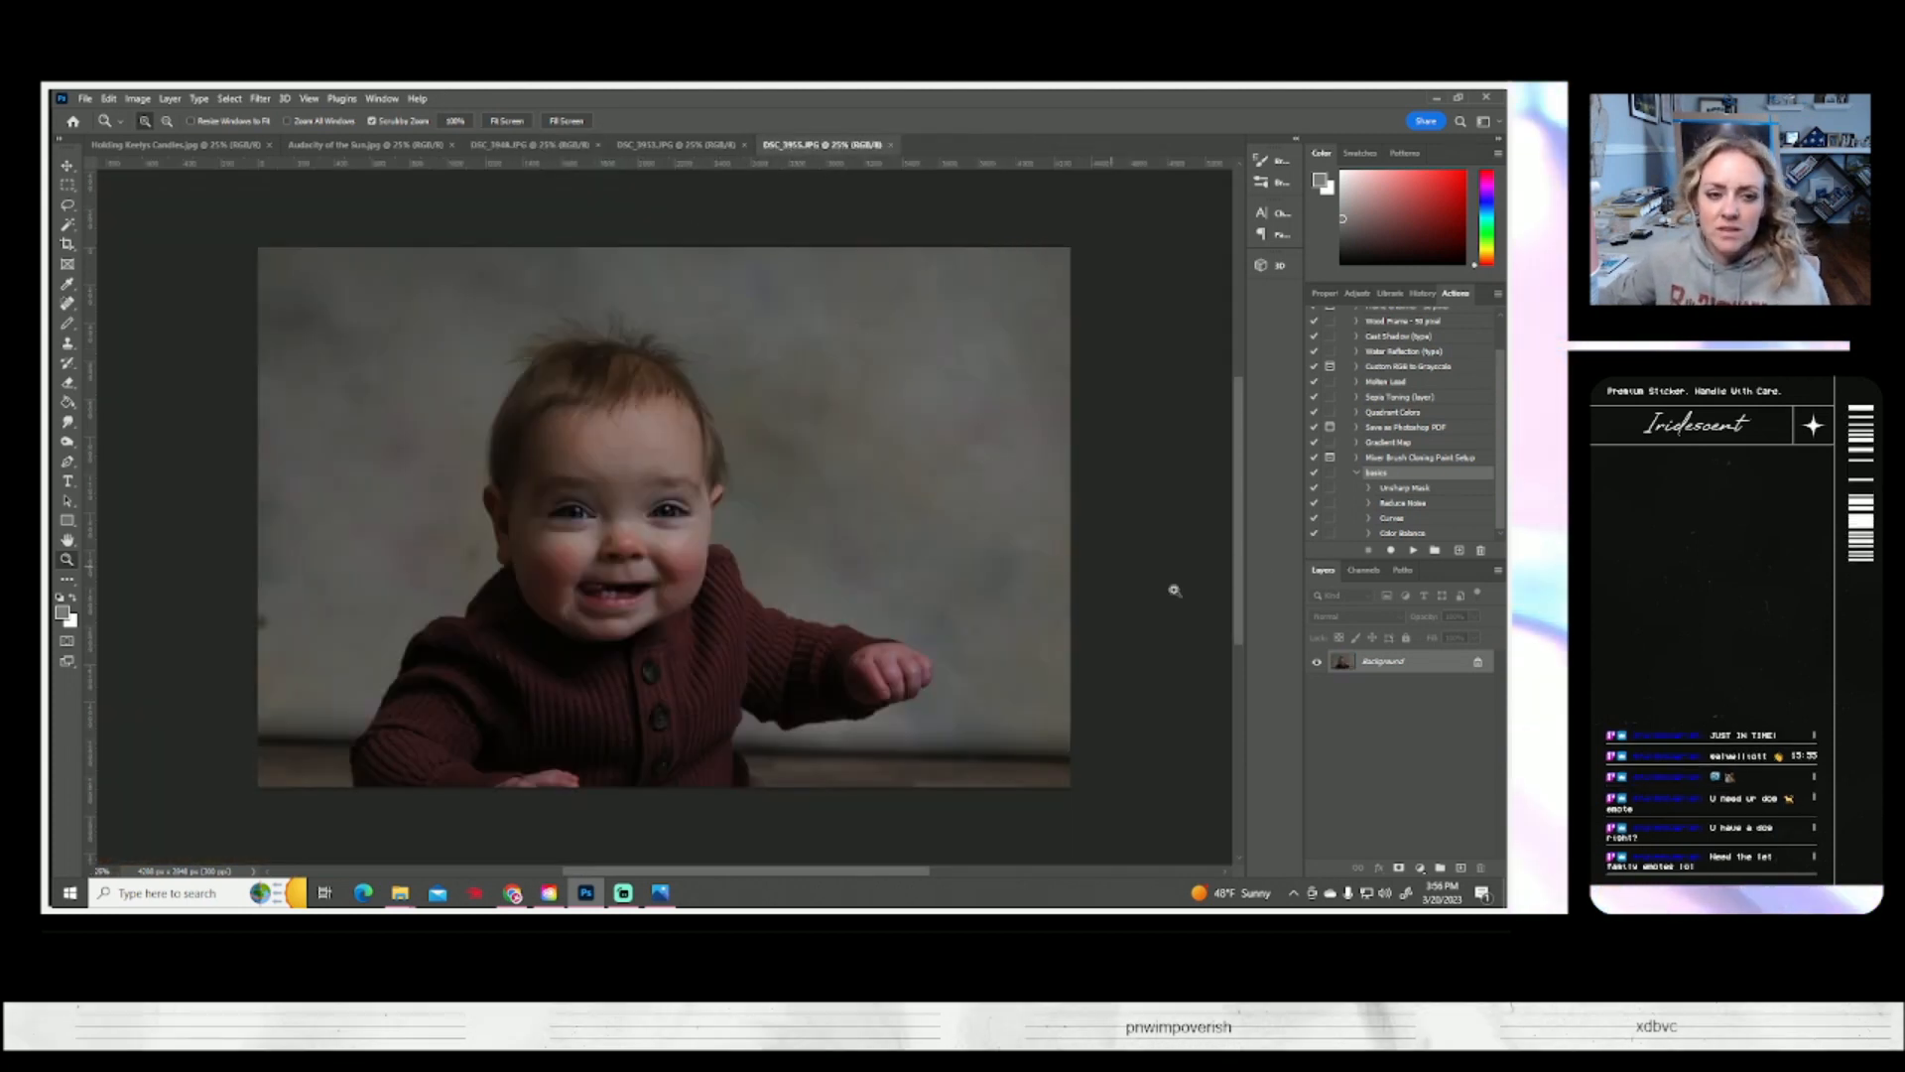
{"action": "left_click", "coordinate": [1414, 551]}
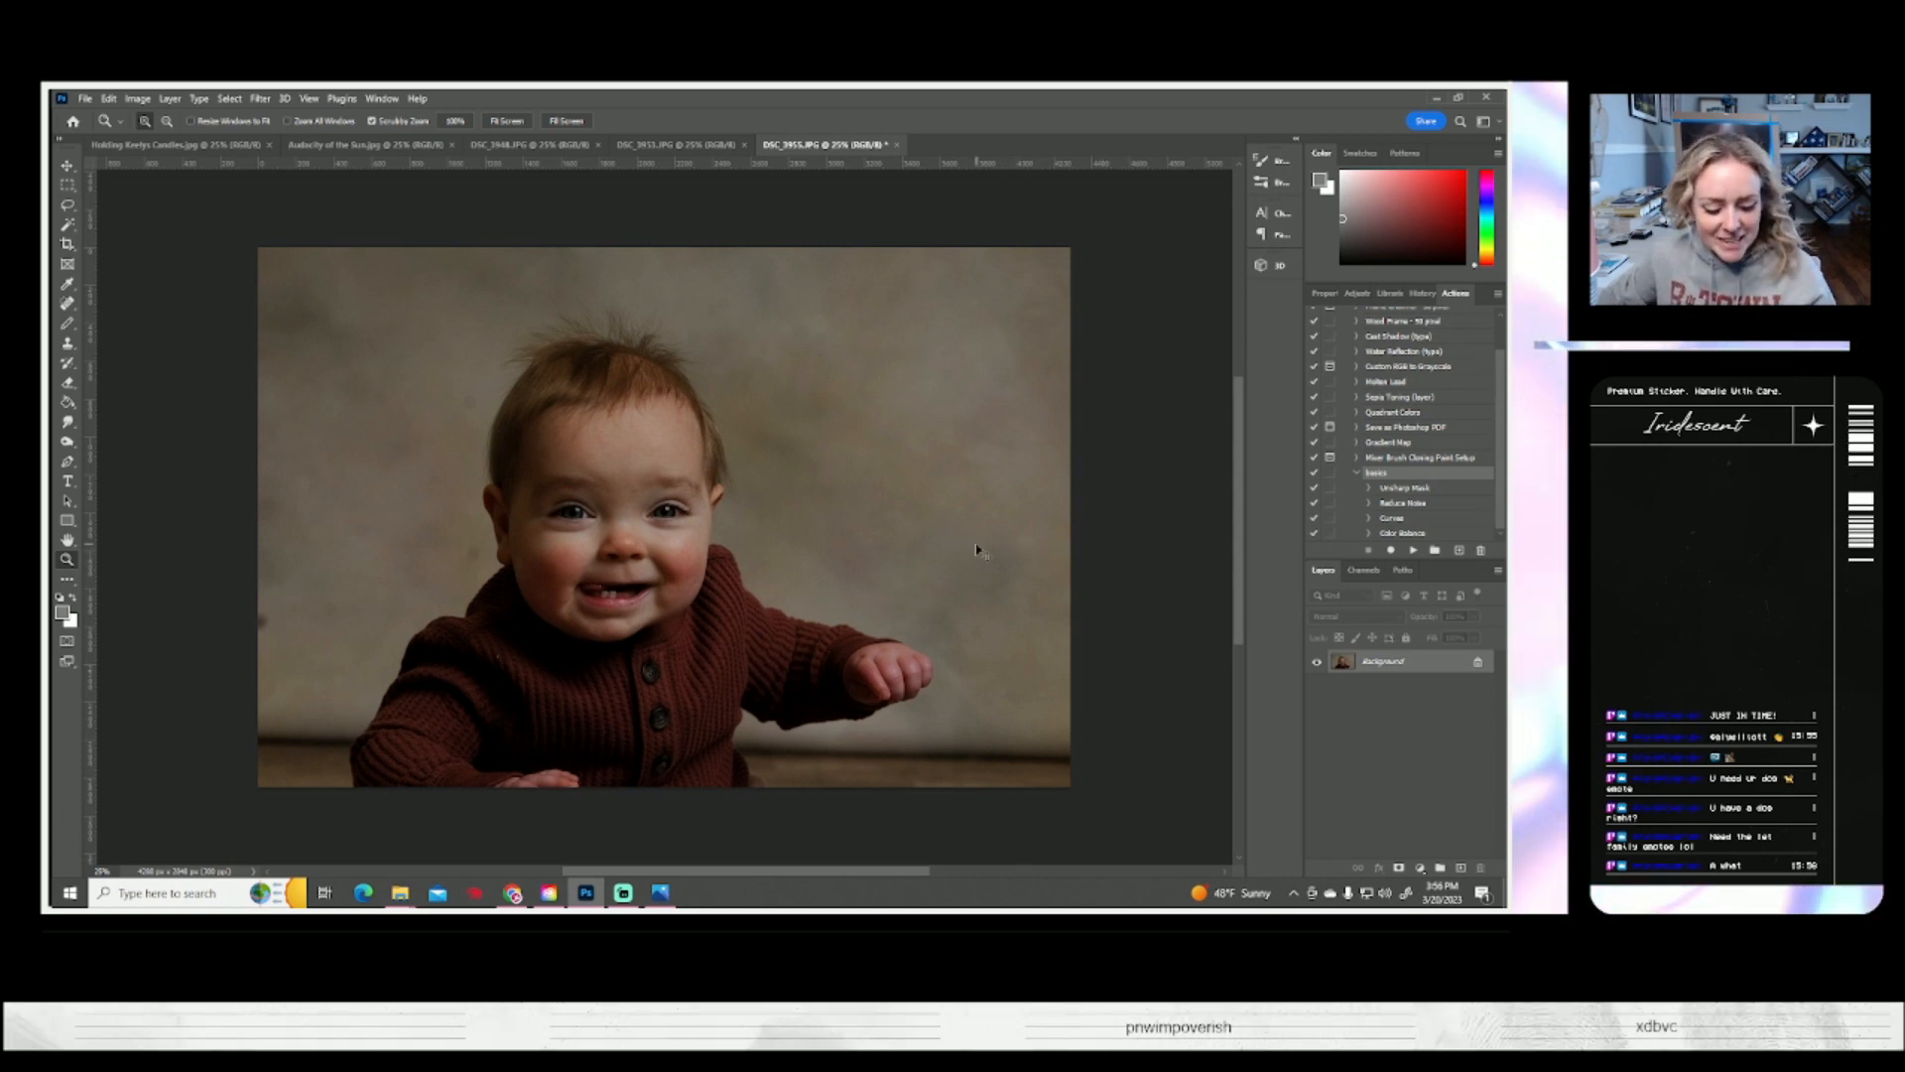
{"action": "key", "text": "ctrl+t"}
{"action": "left_click_drag", "start_coordinate": [1070, 787], "coordinate": [1149, 813]}
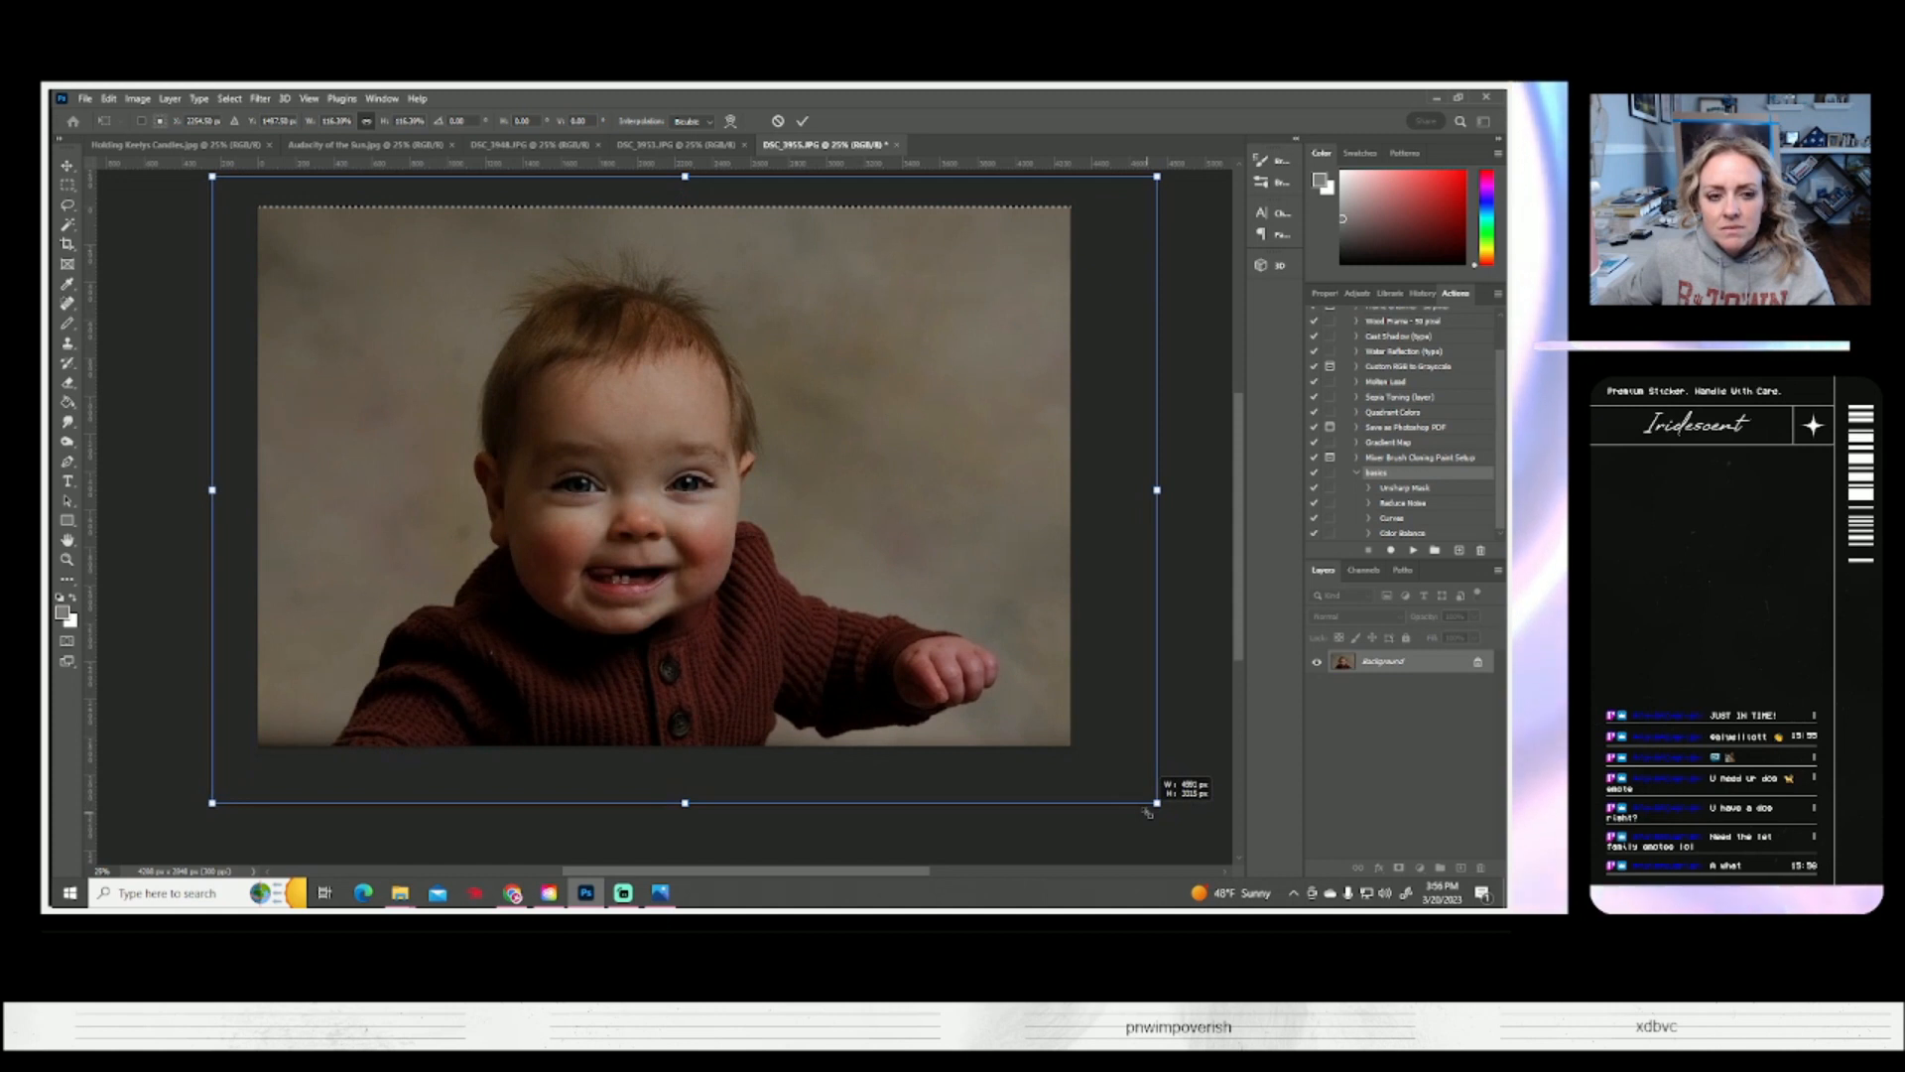
{"action": "key", "text": "Return"}
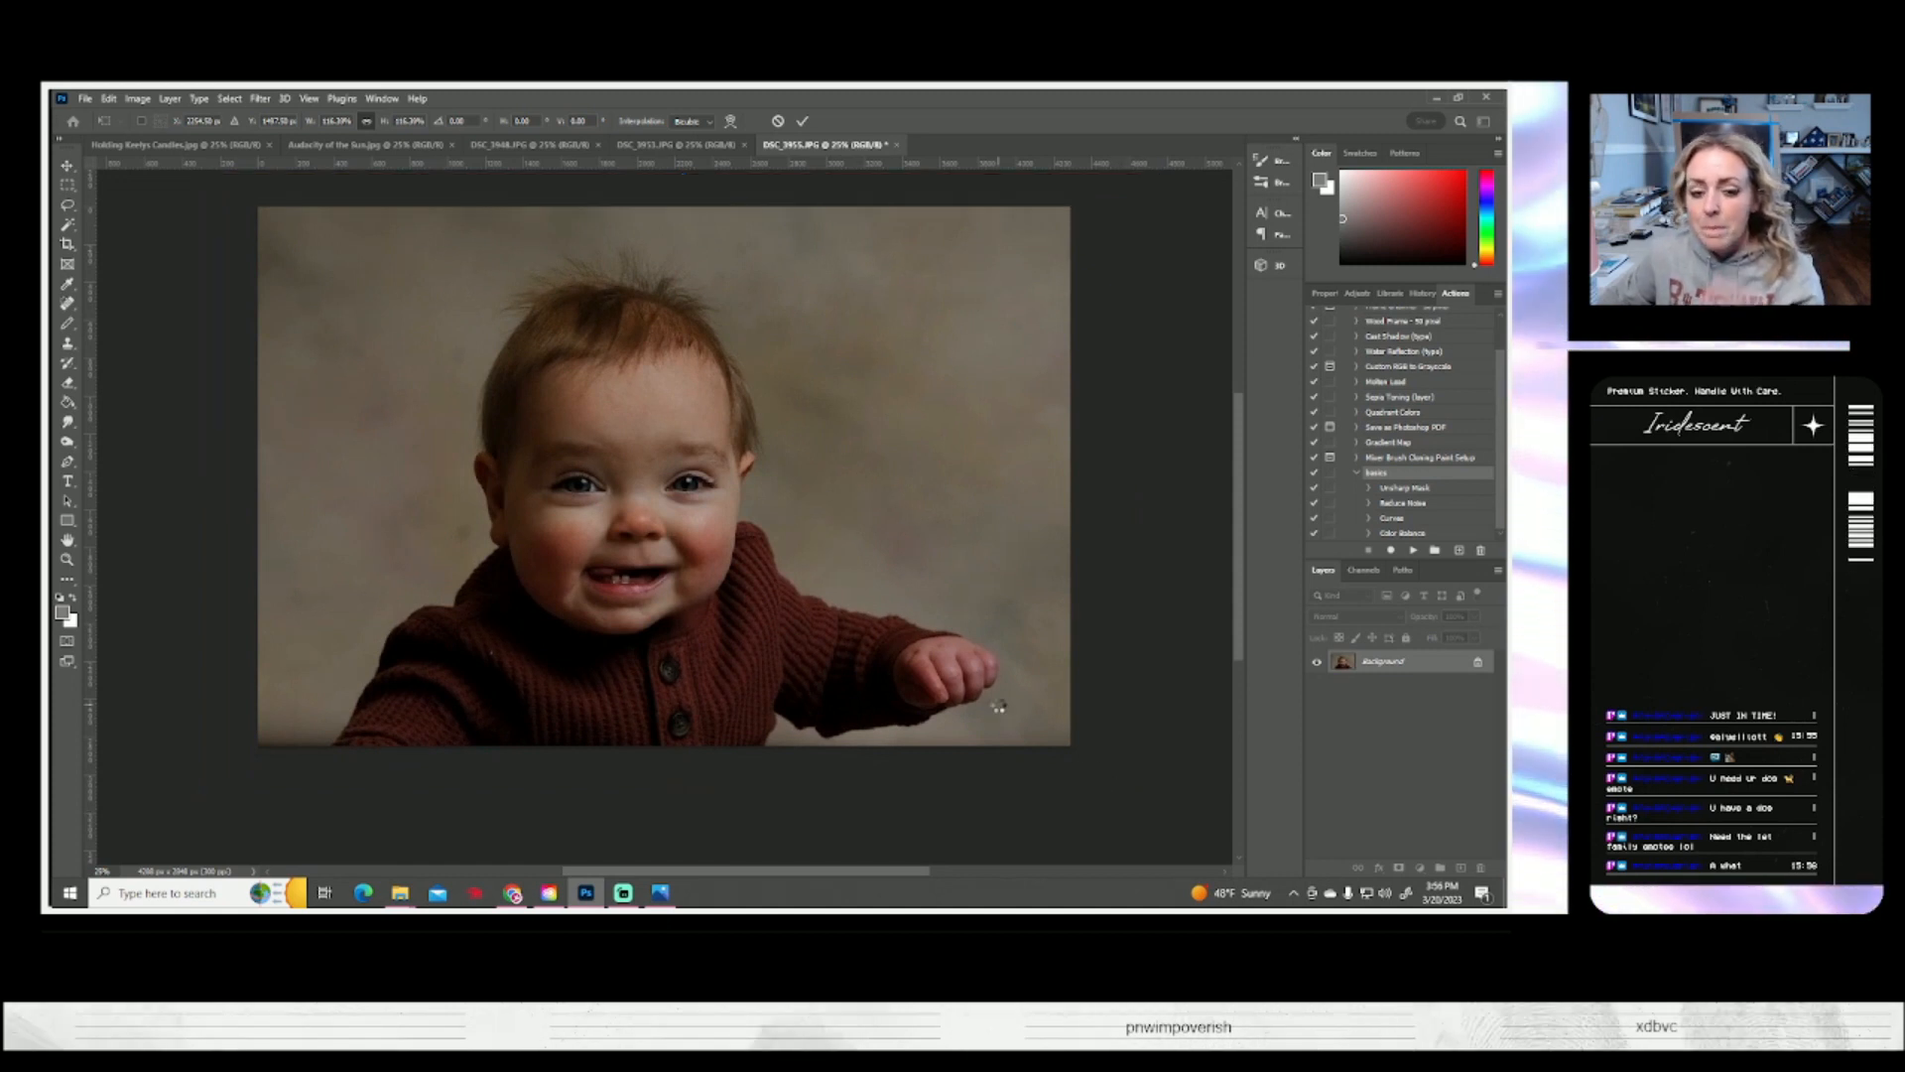
Remove the marks from the backdrop around the baby with the Spot Healing Brush, and pick the Dodge tool
{"action": "key", "text": "z"}
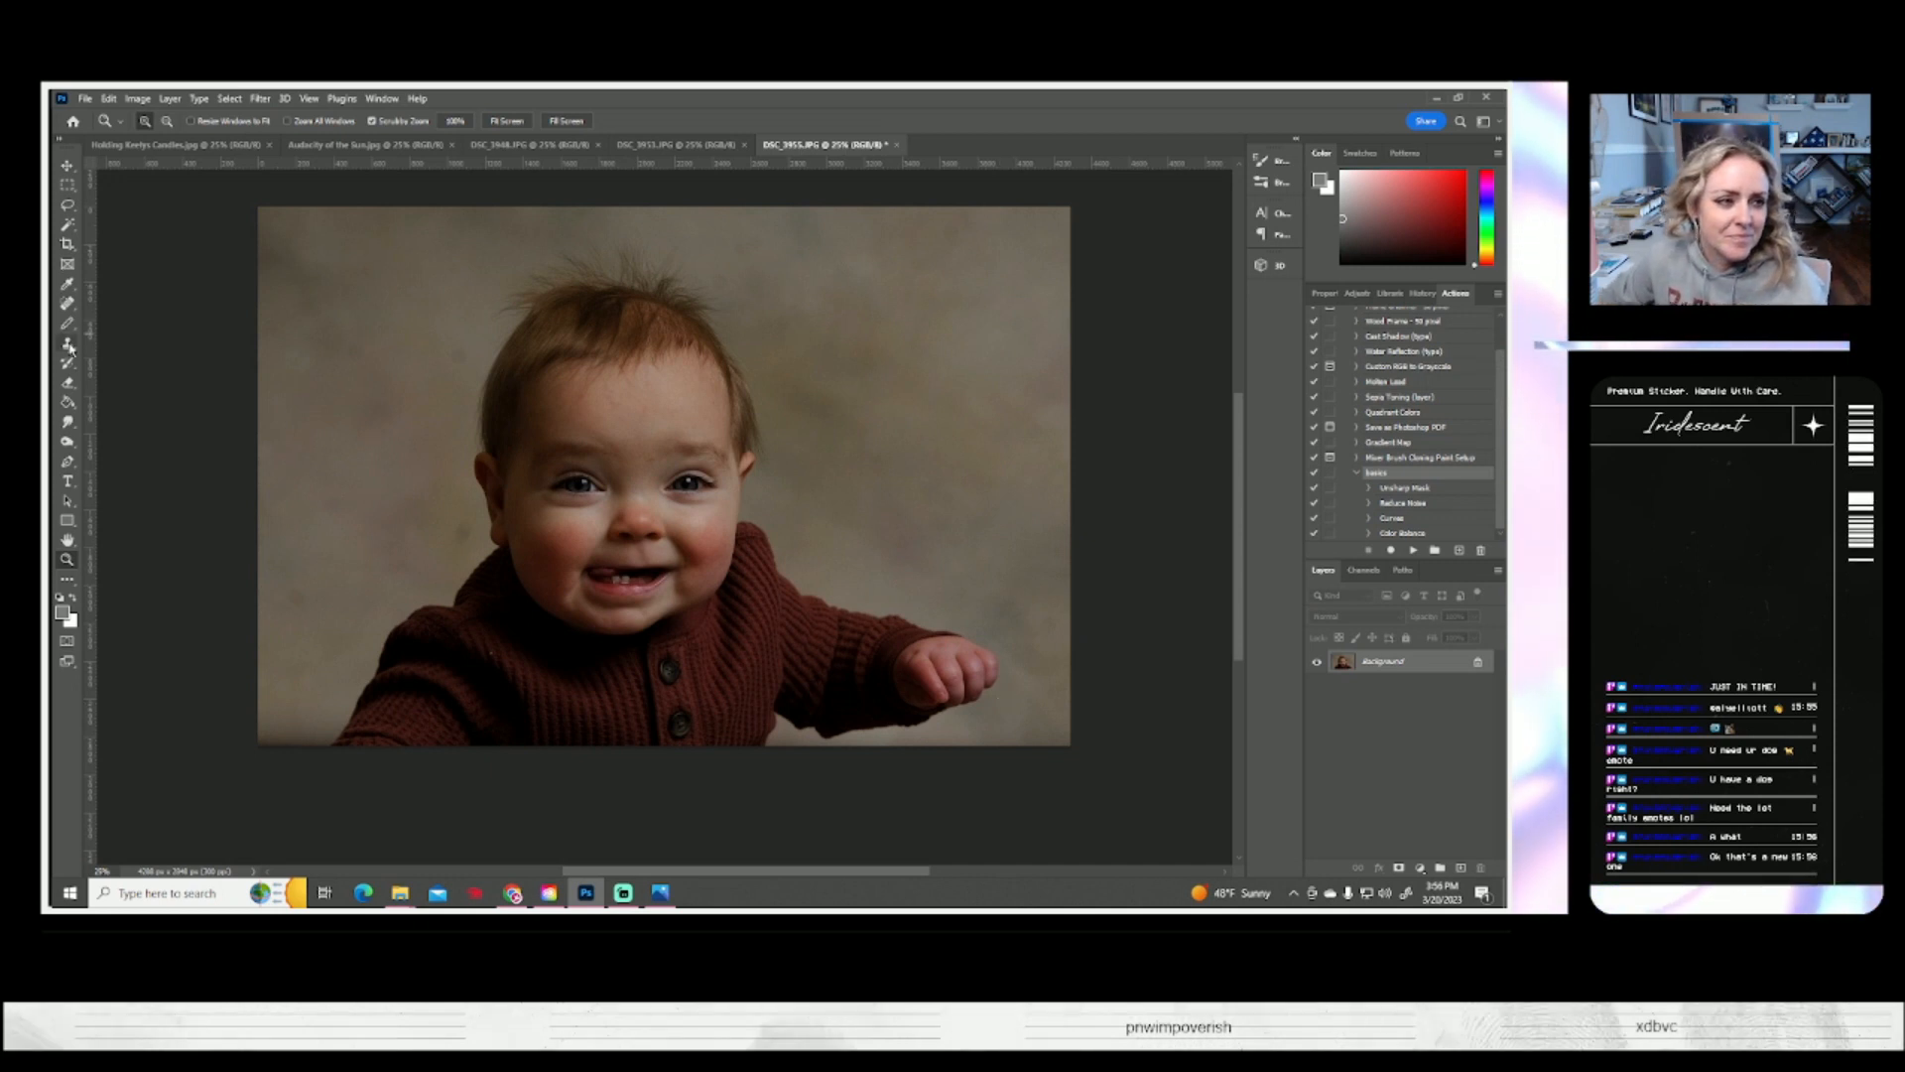
{"action": "left_click", "coordinate": [68, 302]}
{"action": "left_click_drag", "start_coordinate": [342, 357], "coordinate": [379, 361]}
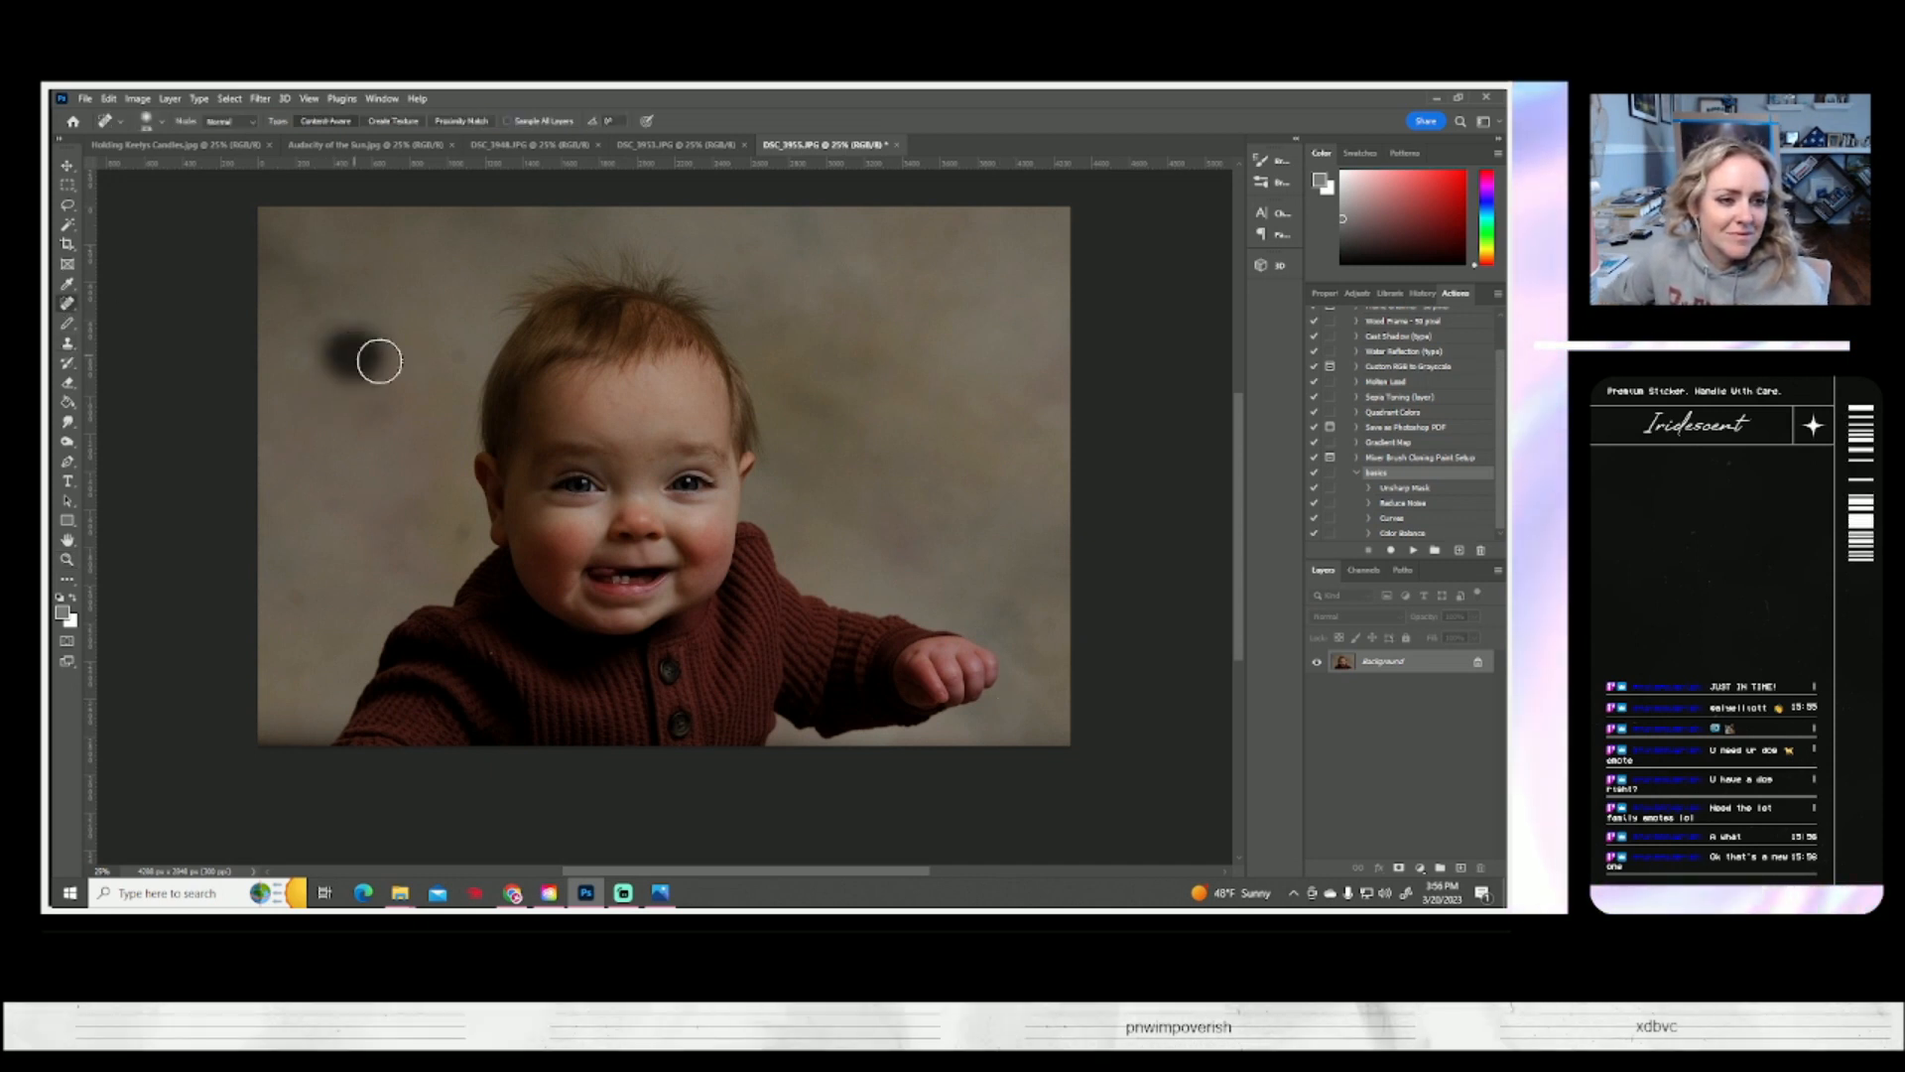
{"action": "left_click", "coordinate": [450, 347]}
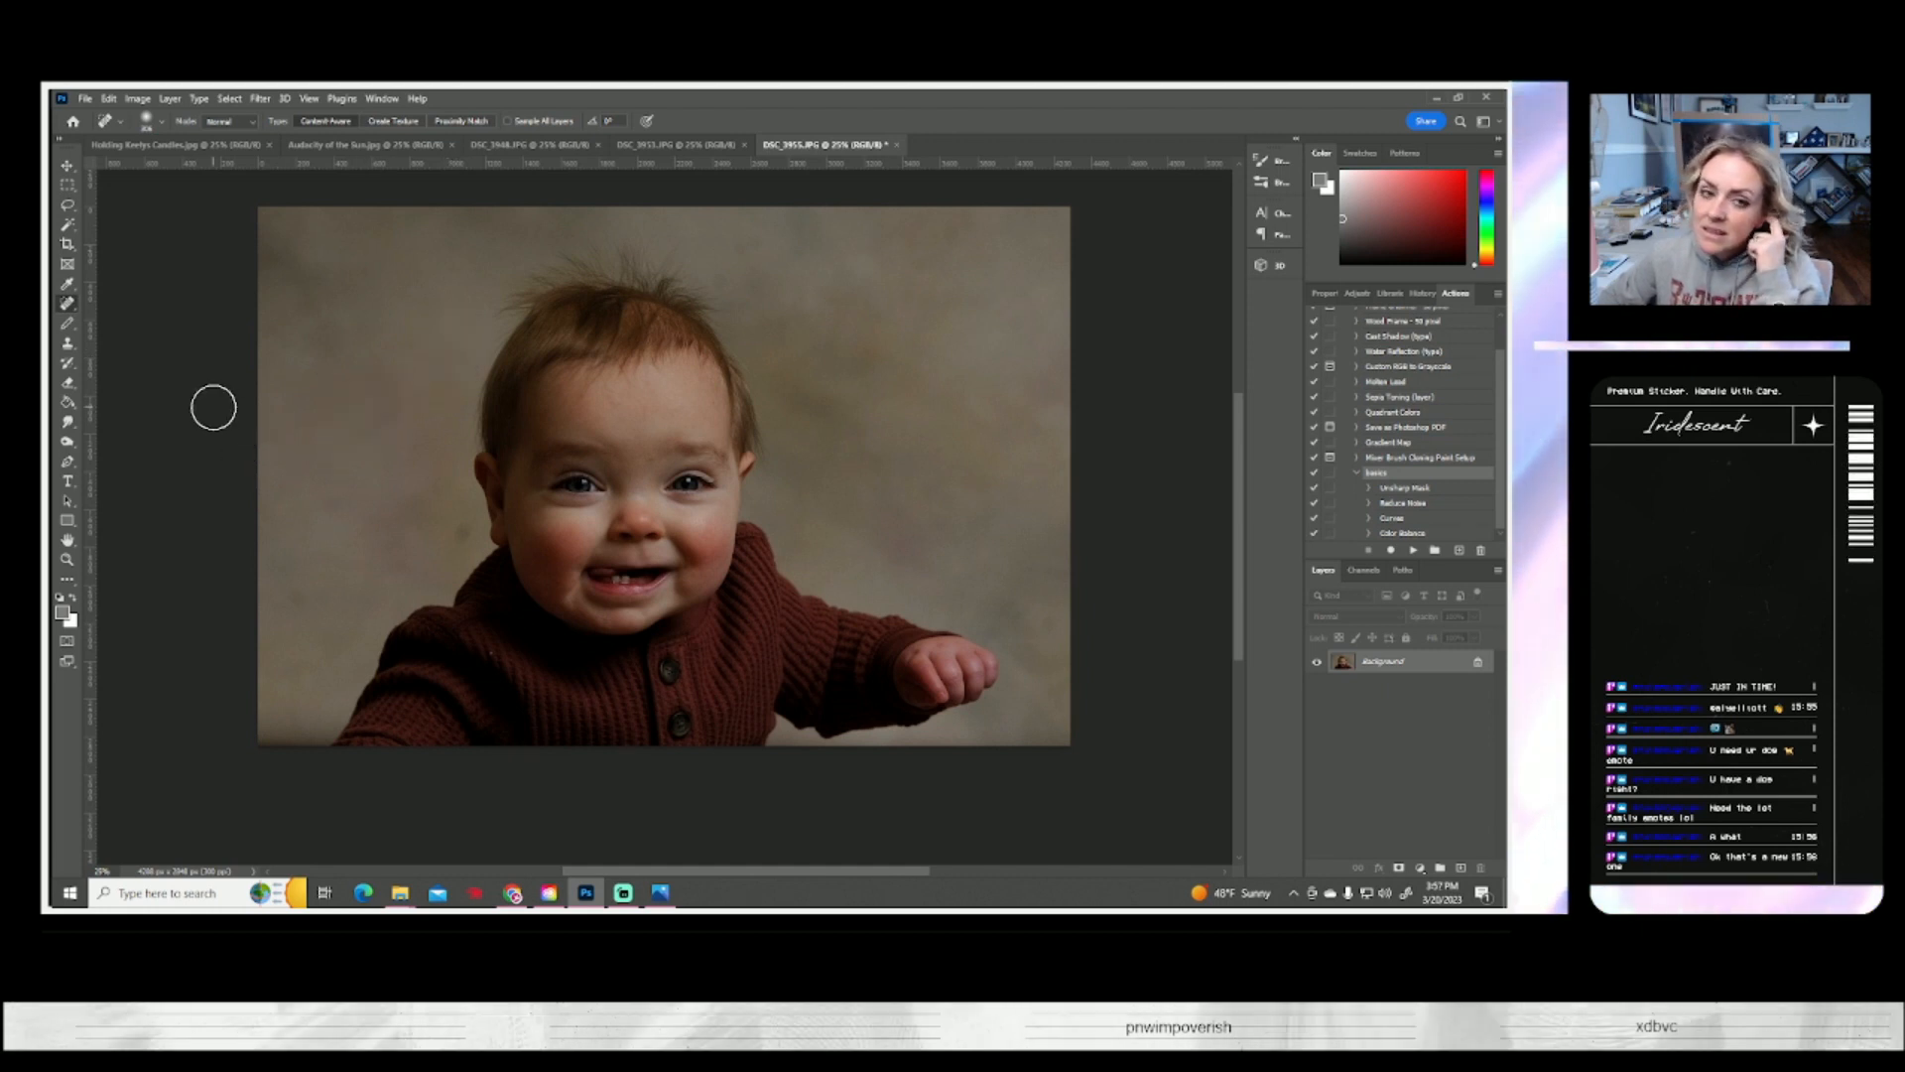
{"action": "left_click", "coordinate": [452, 530]}
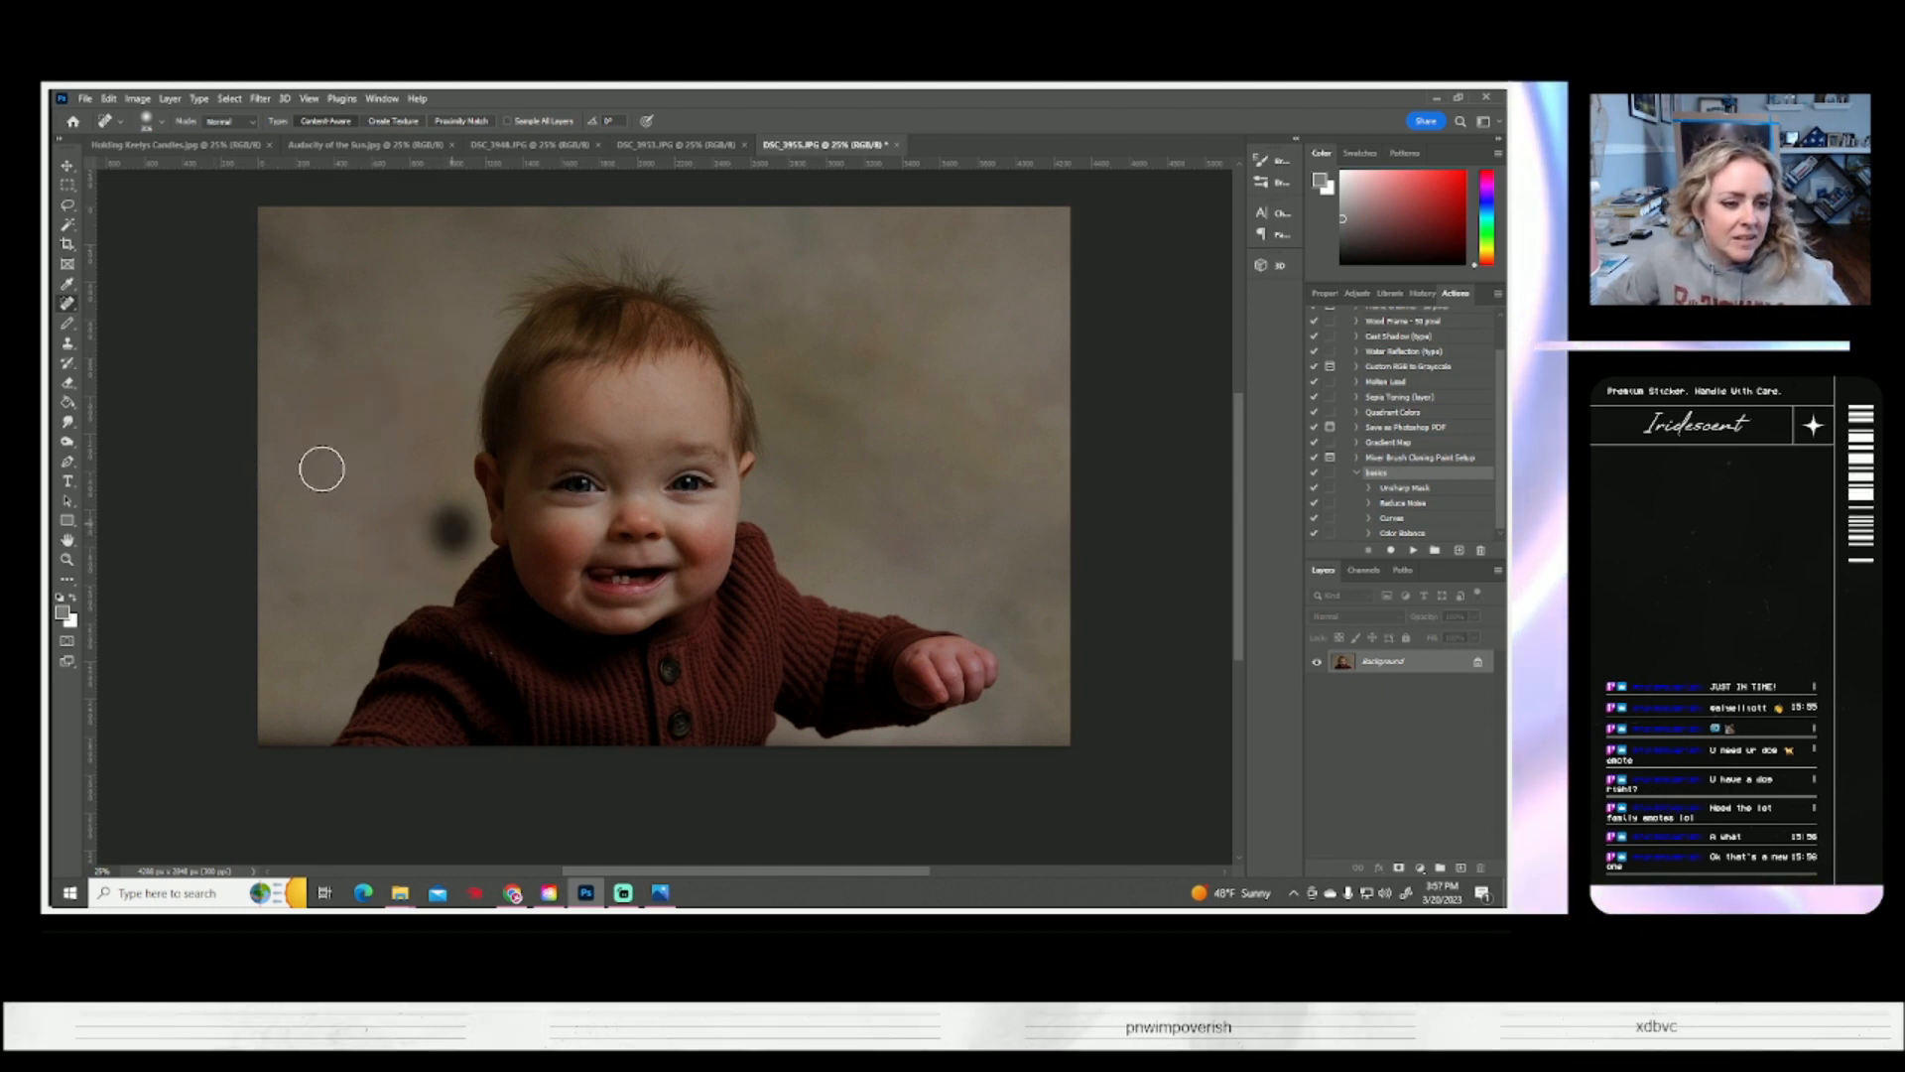
{"action": "left_click", "coordinate": [292, 655]}
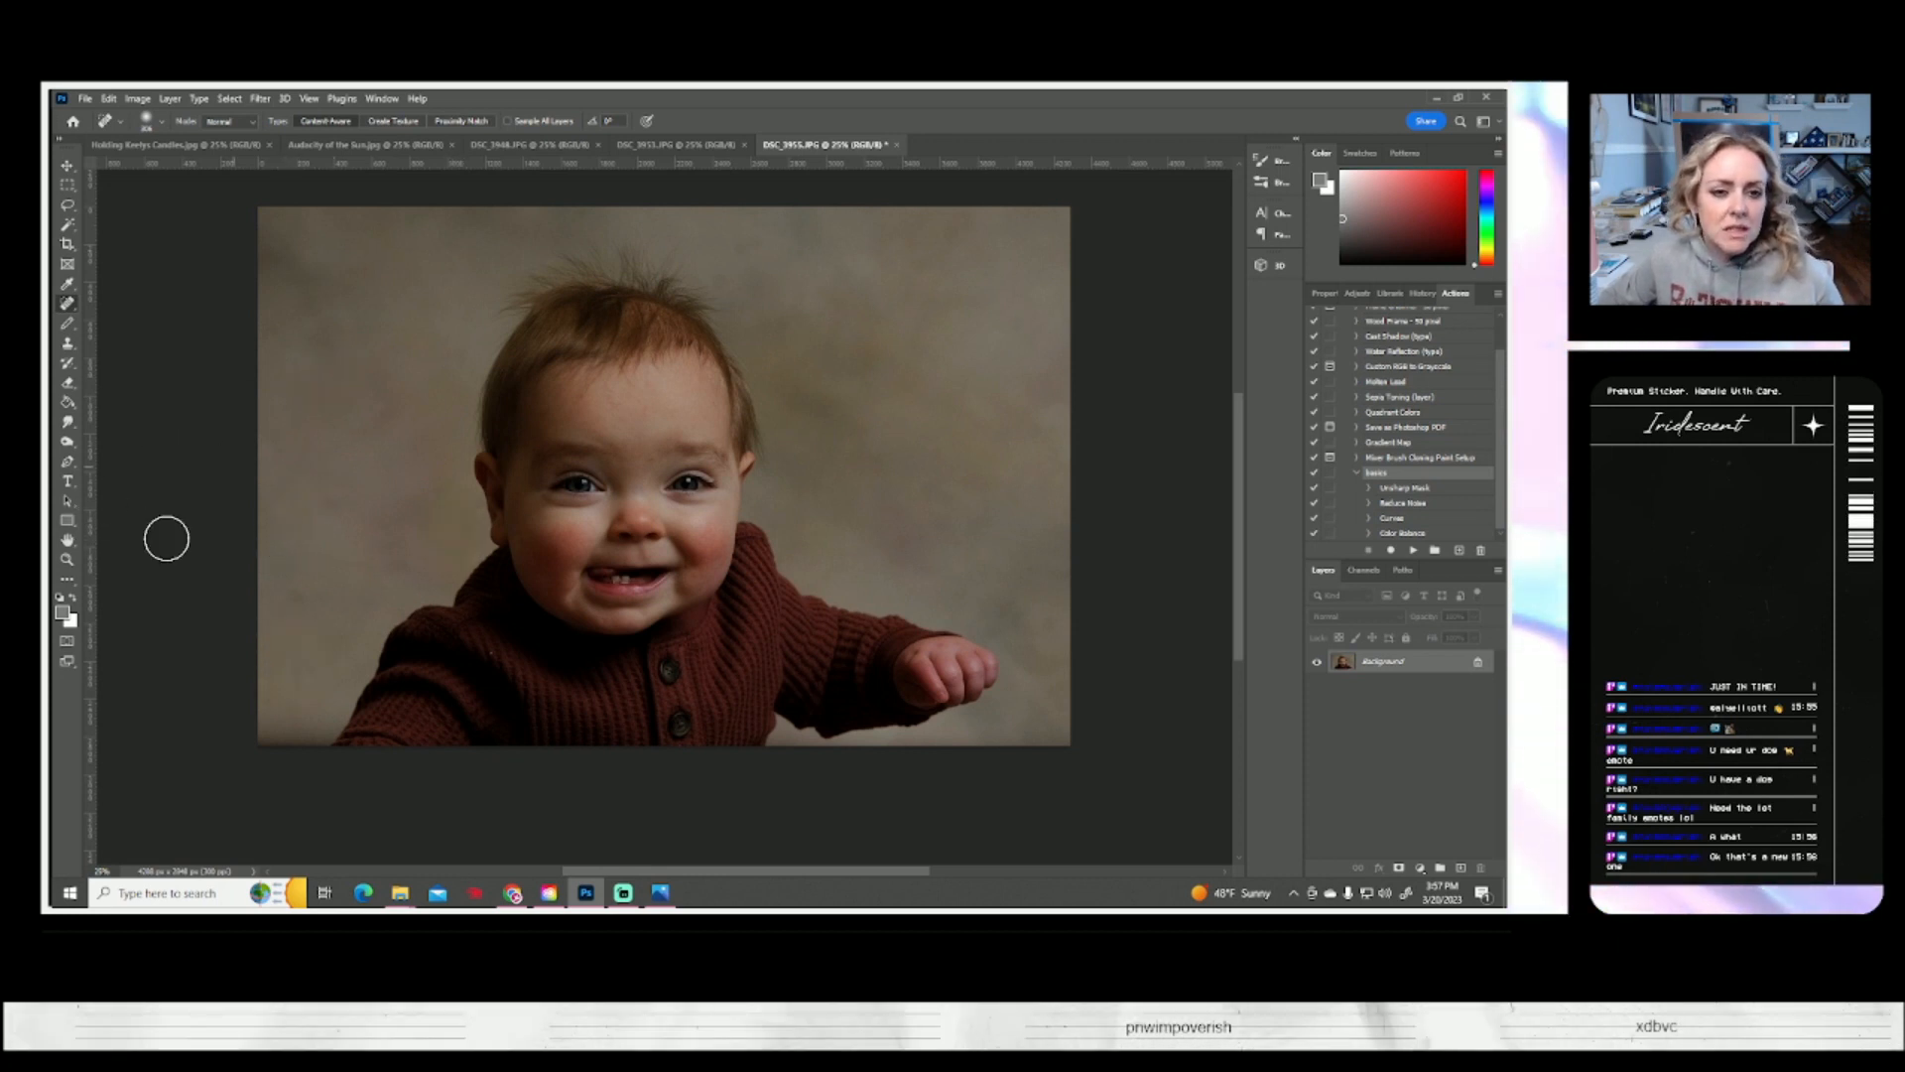
{"action": "left_click", "coordinate": [722, 276]}
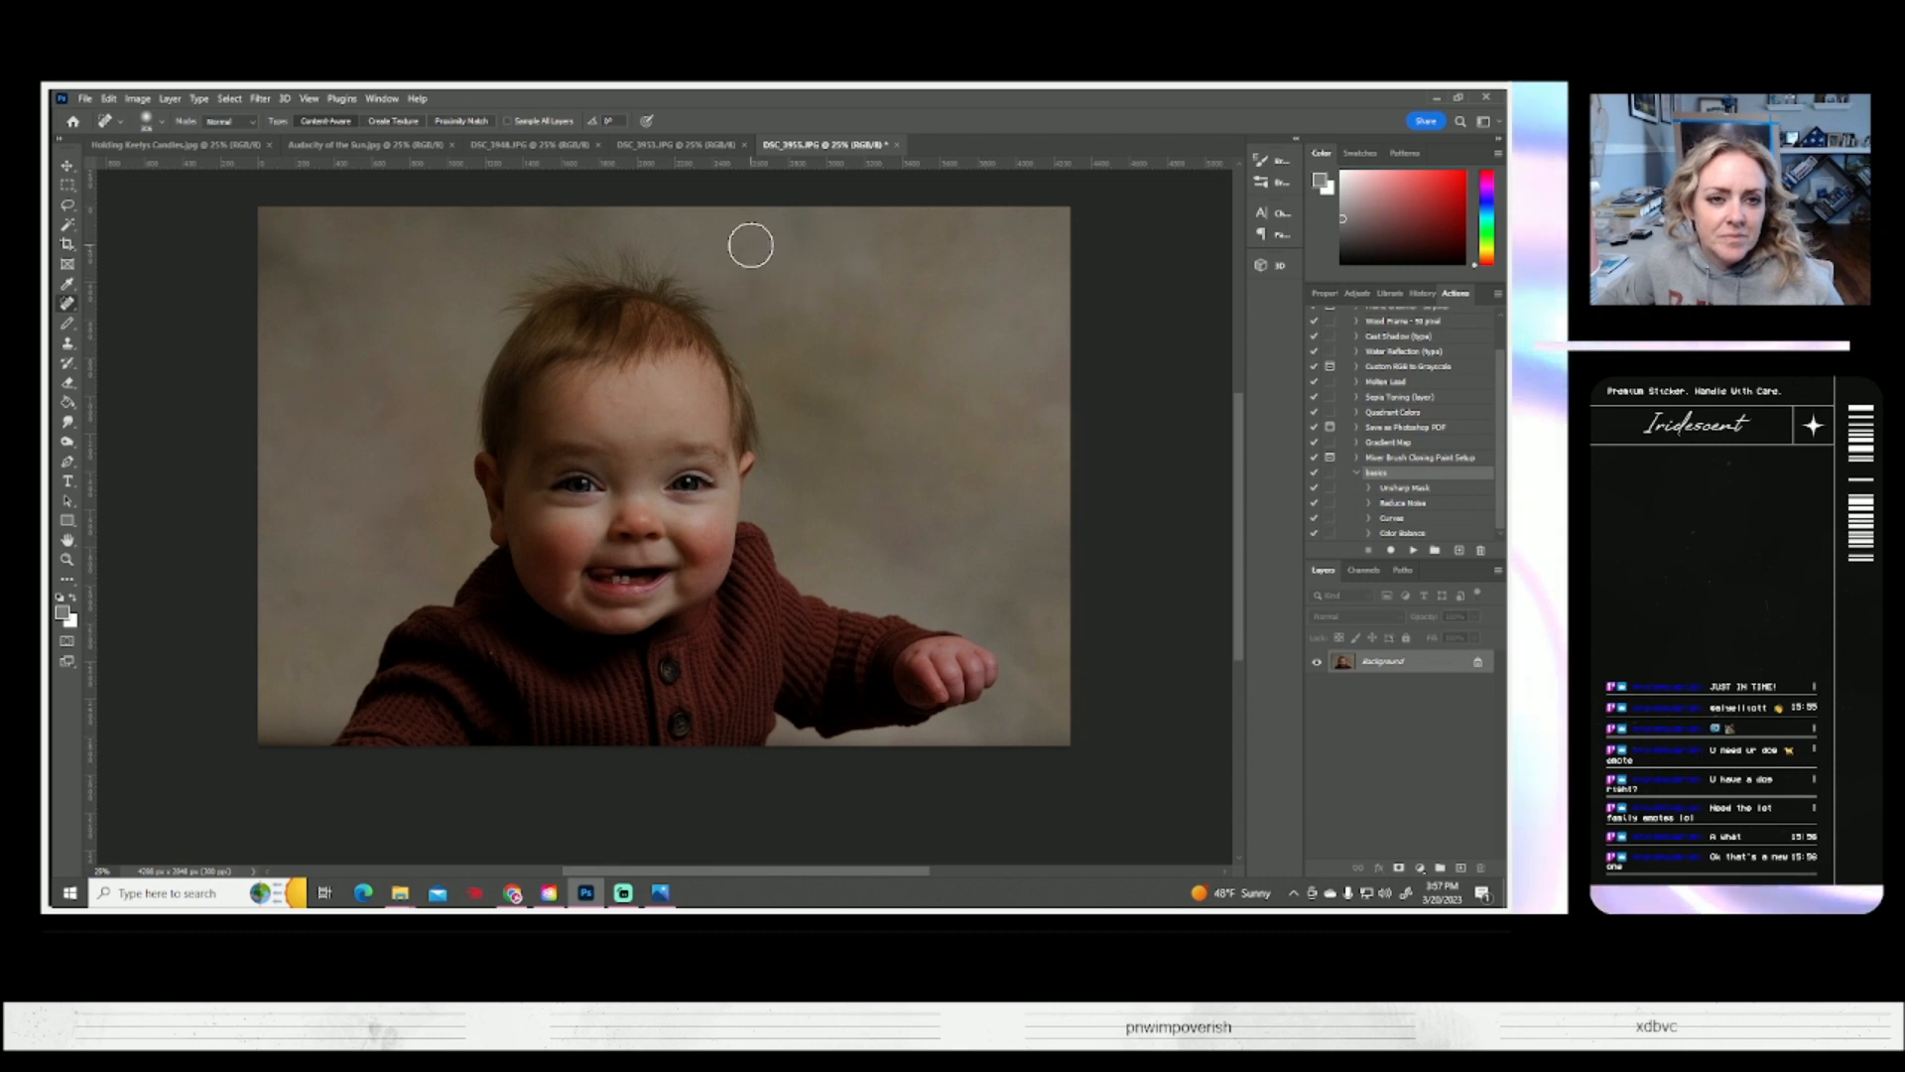
{"action": "left_click", "coordinate": [751, 245]}
{"action": "left_click", "coordinate": [1053, 629]}
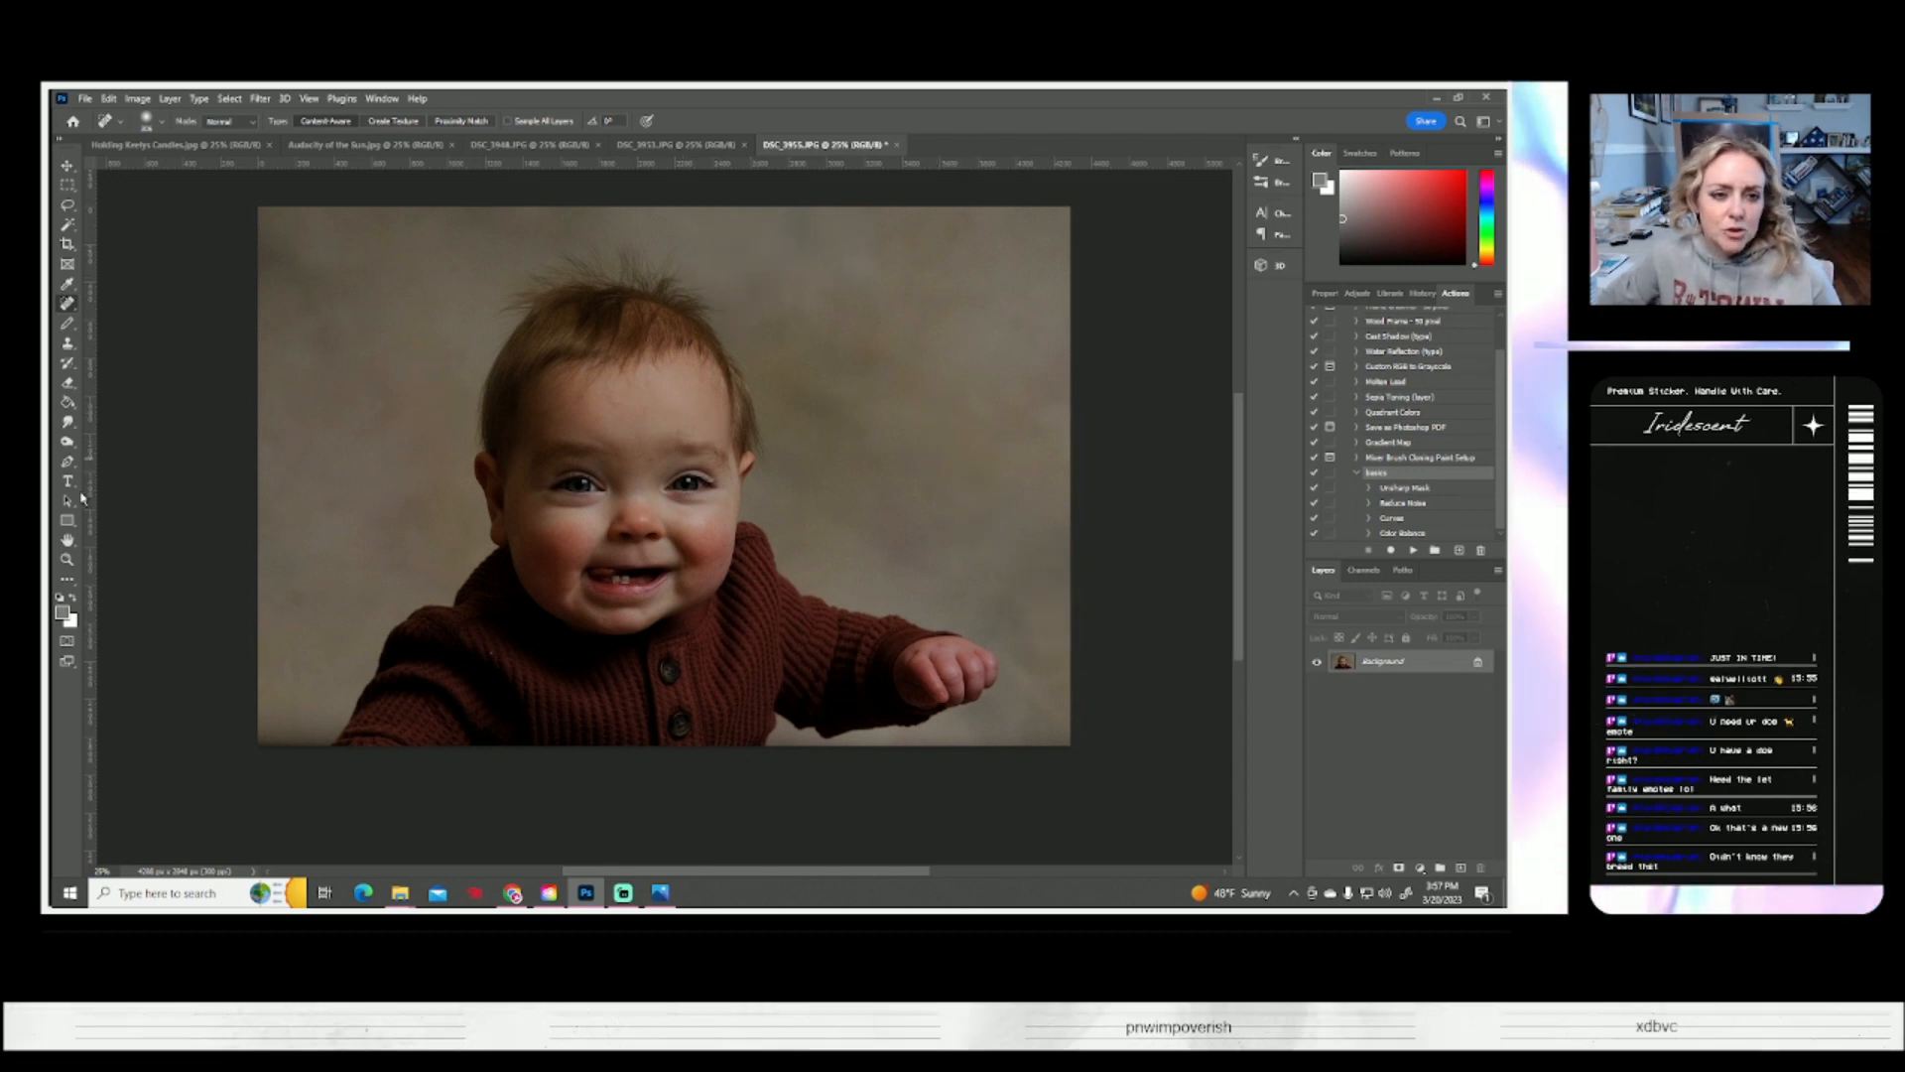
{"action": "left_click", "coordinate": [67, 443]}
{"action": "left_click", "coordinate": [116, 442]}
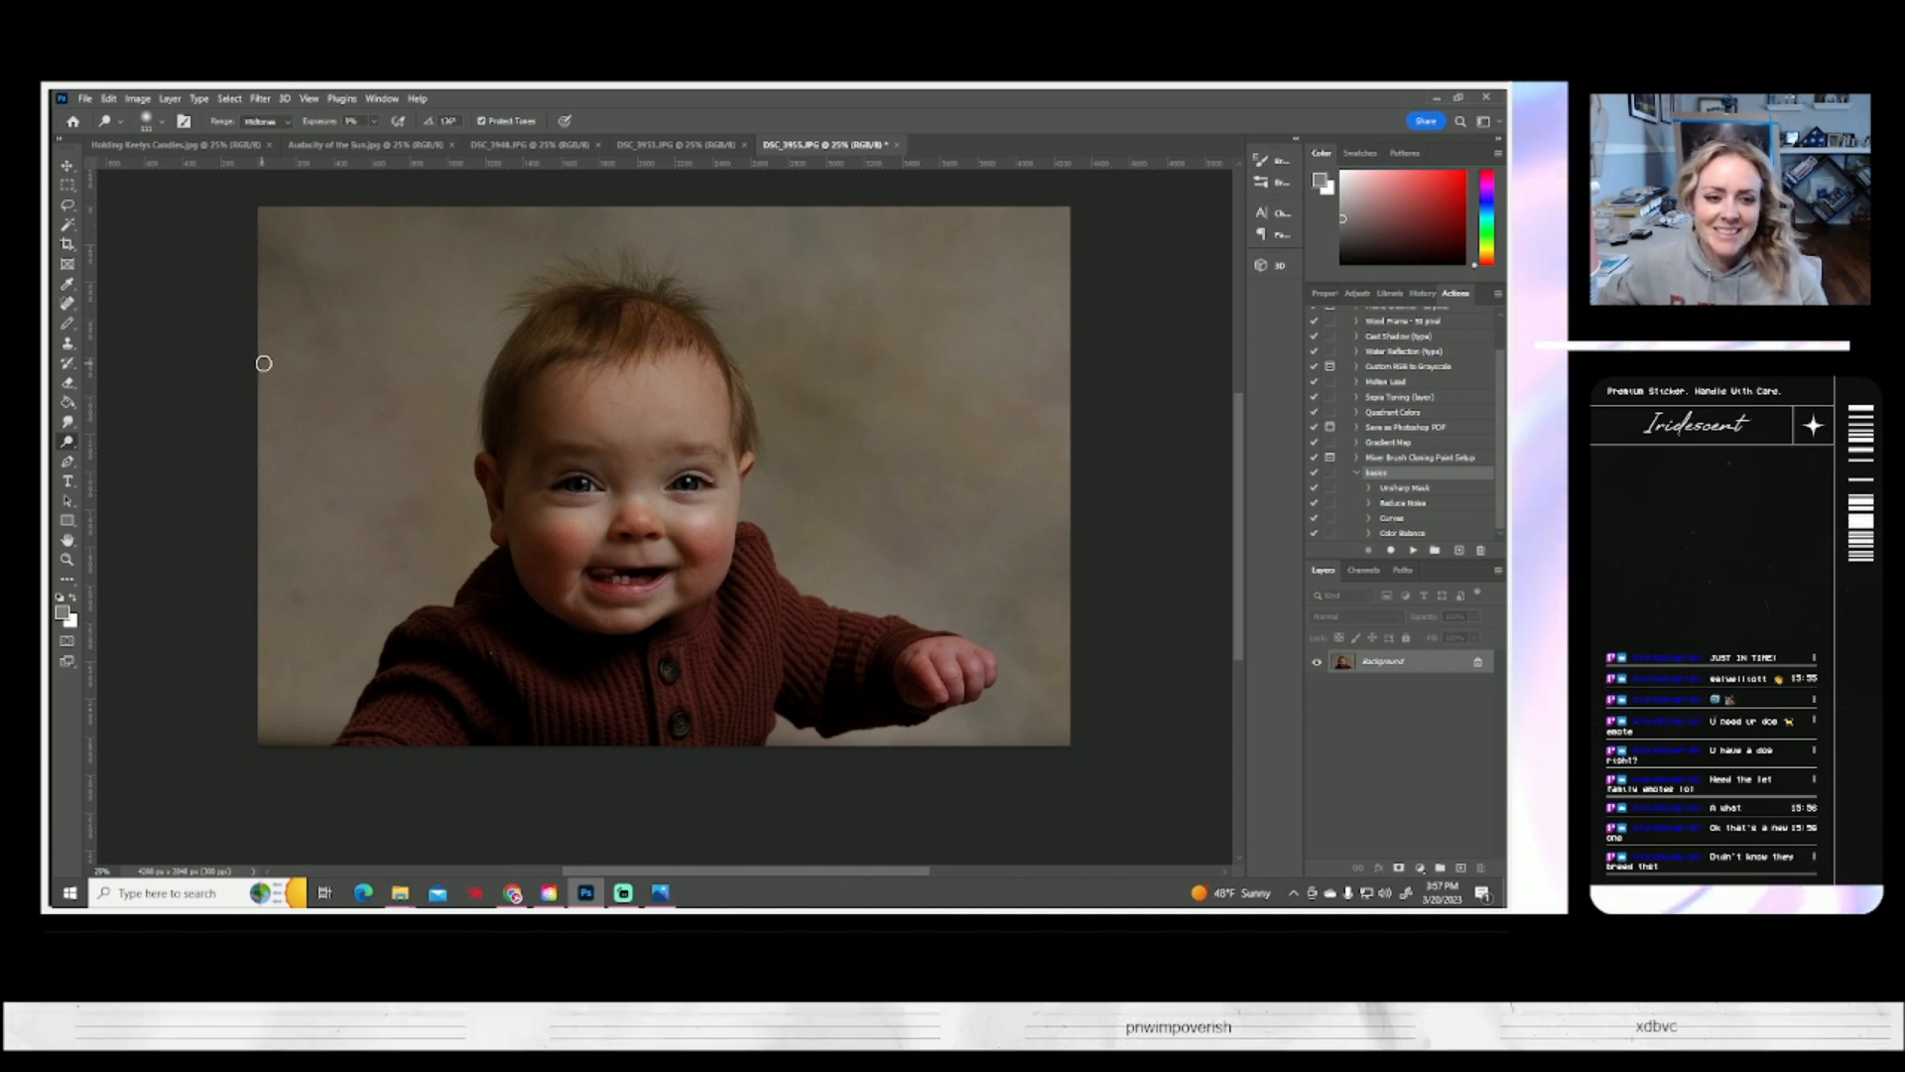
Save the outstretched-arm close-up as a JPEG at Maximum quality 10 and close it
{"action": "left_click", "coordinate": [85, 100]}
{"action": "left_click", "coordinate": [242, 283]}
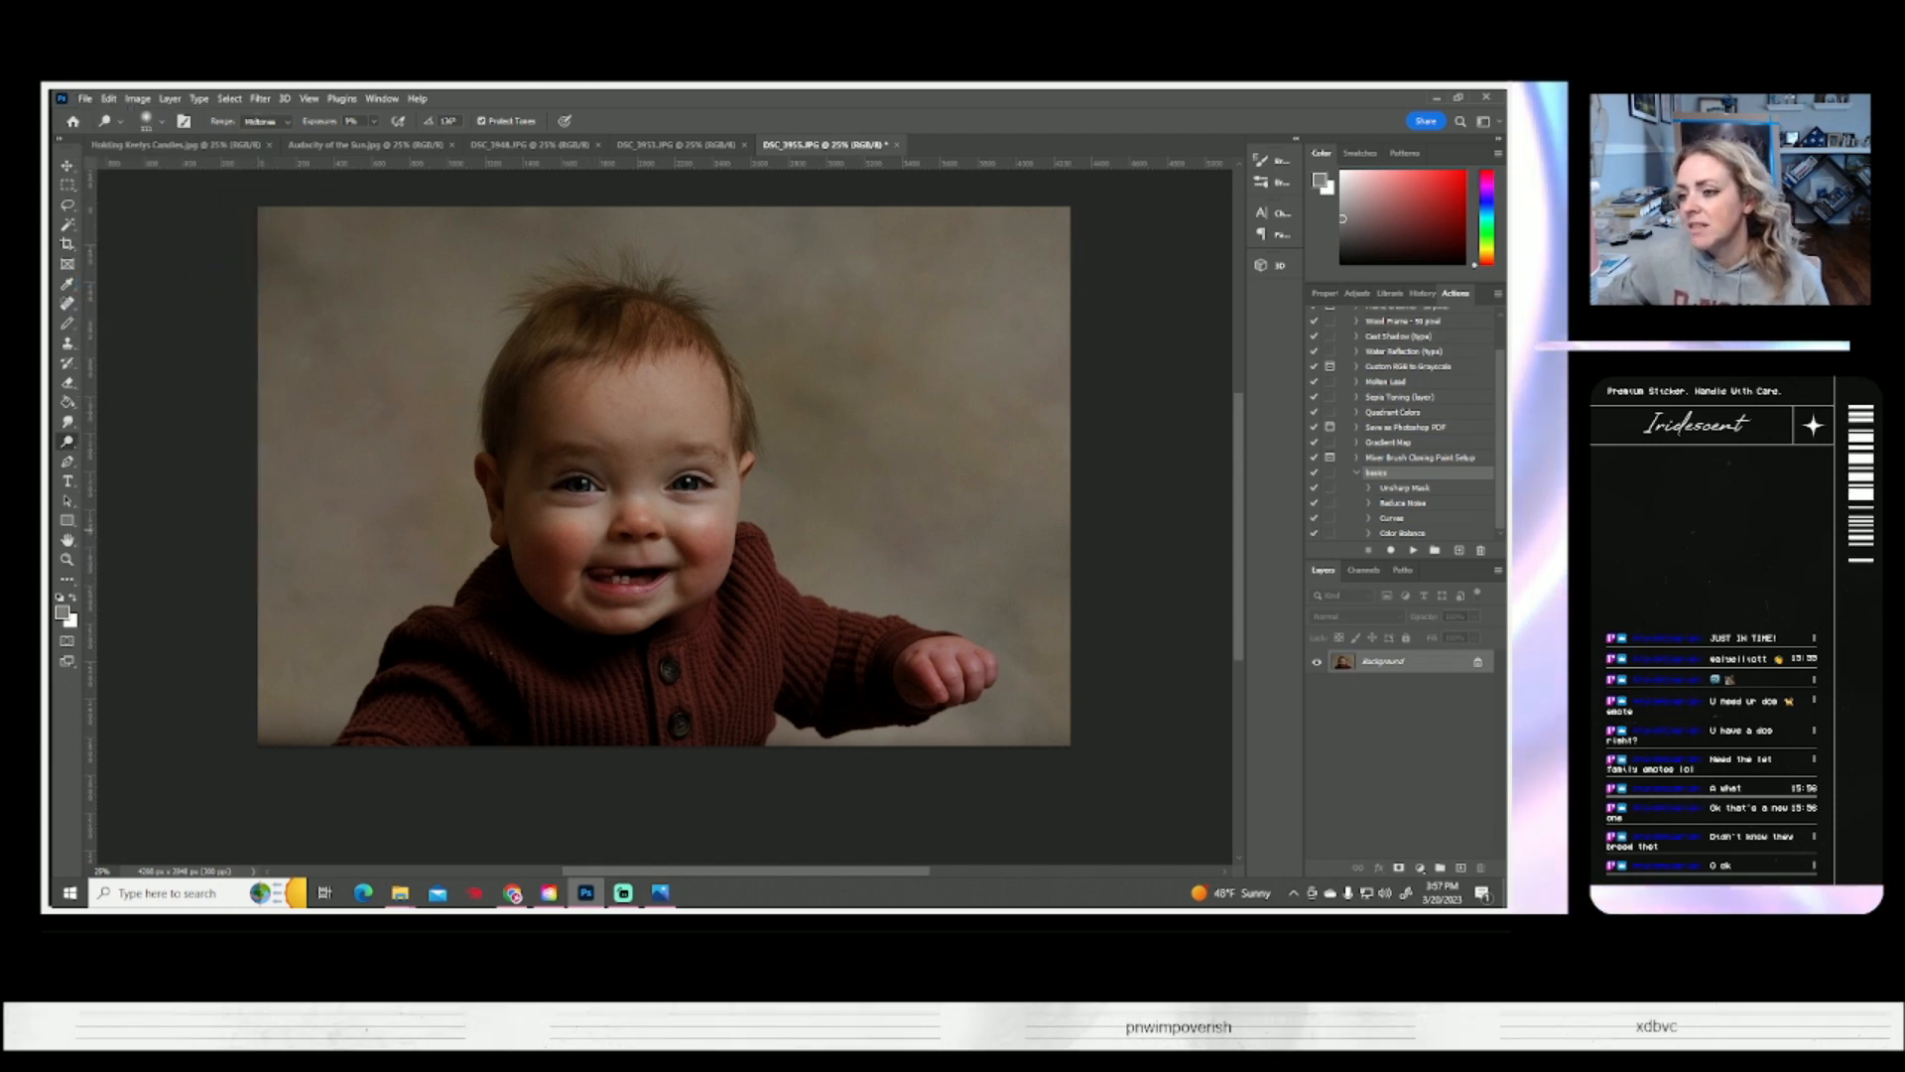
{"action": "key", "text": "ctrl+s"}
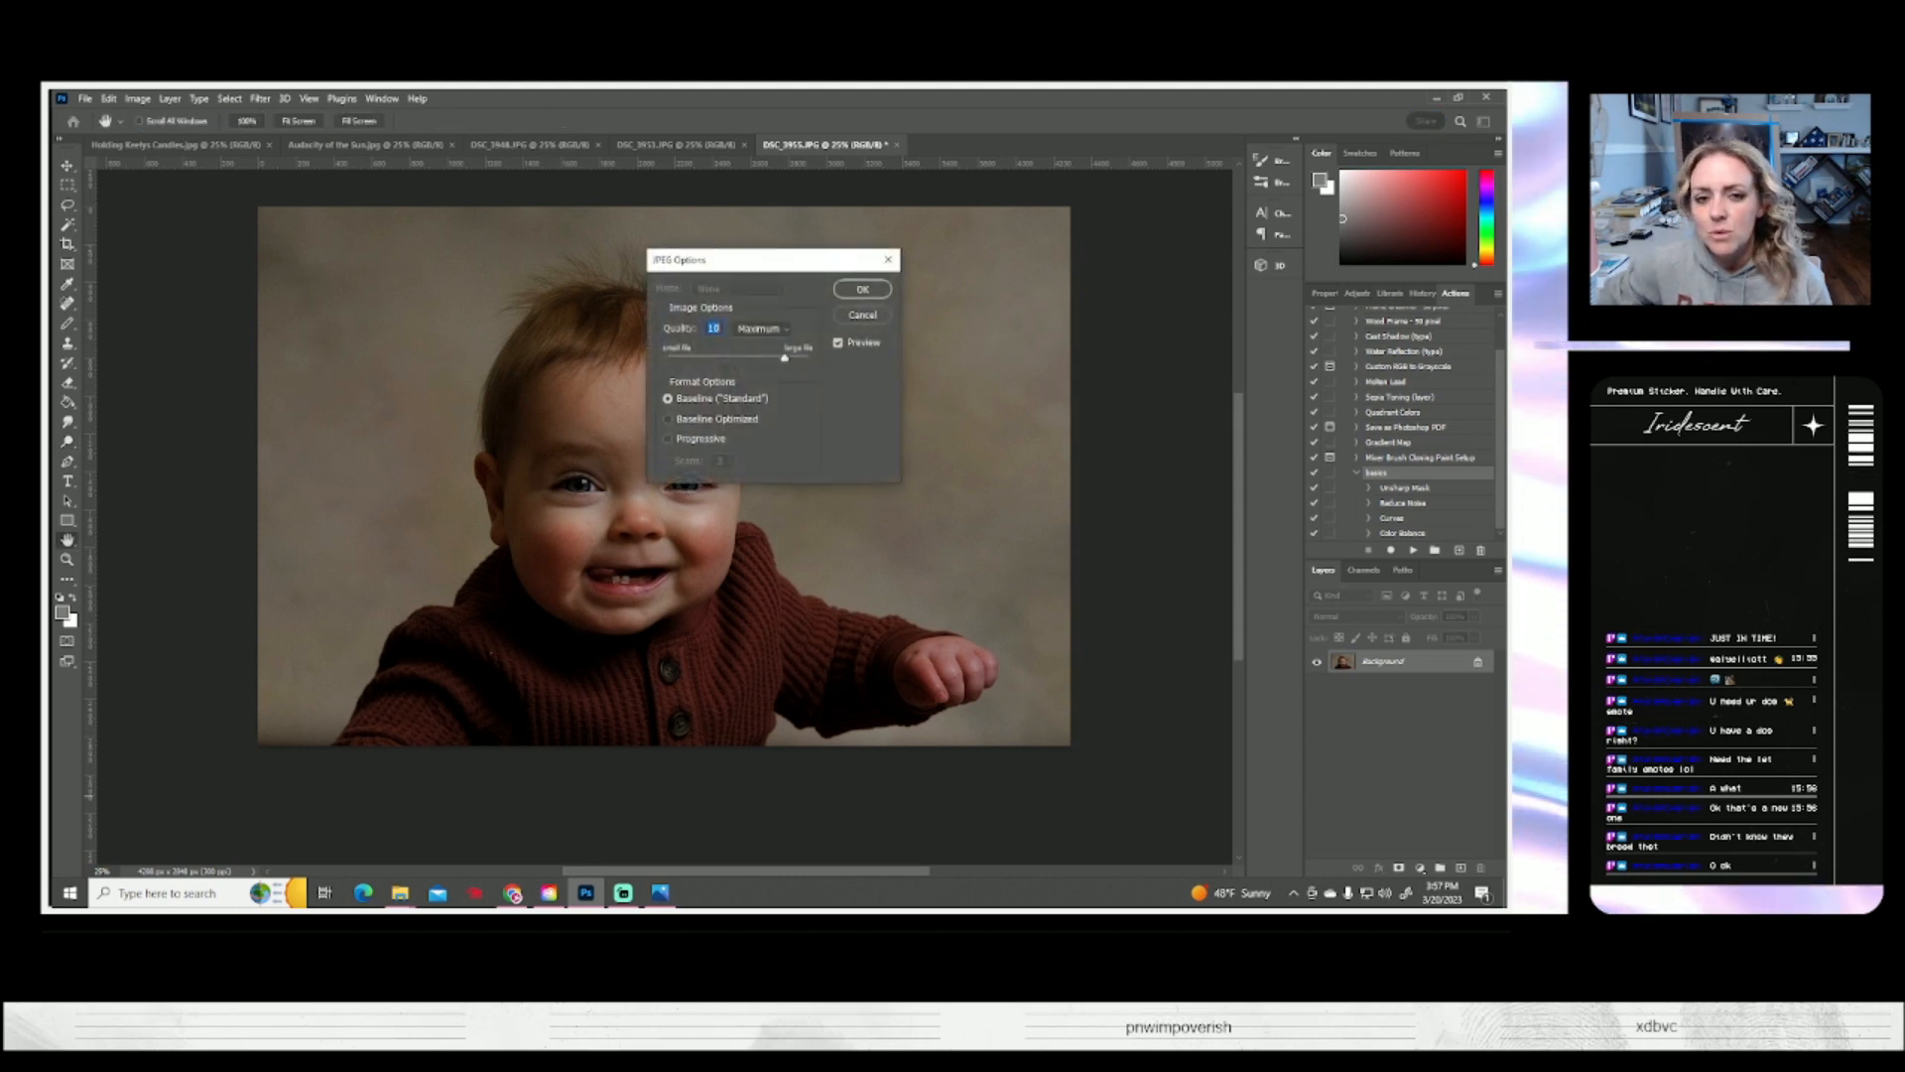
{"action": "key", "text": "Return"}
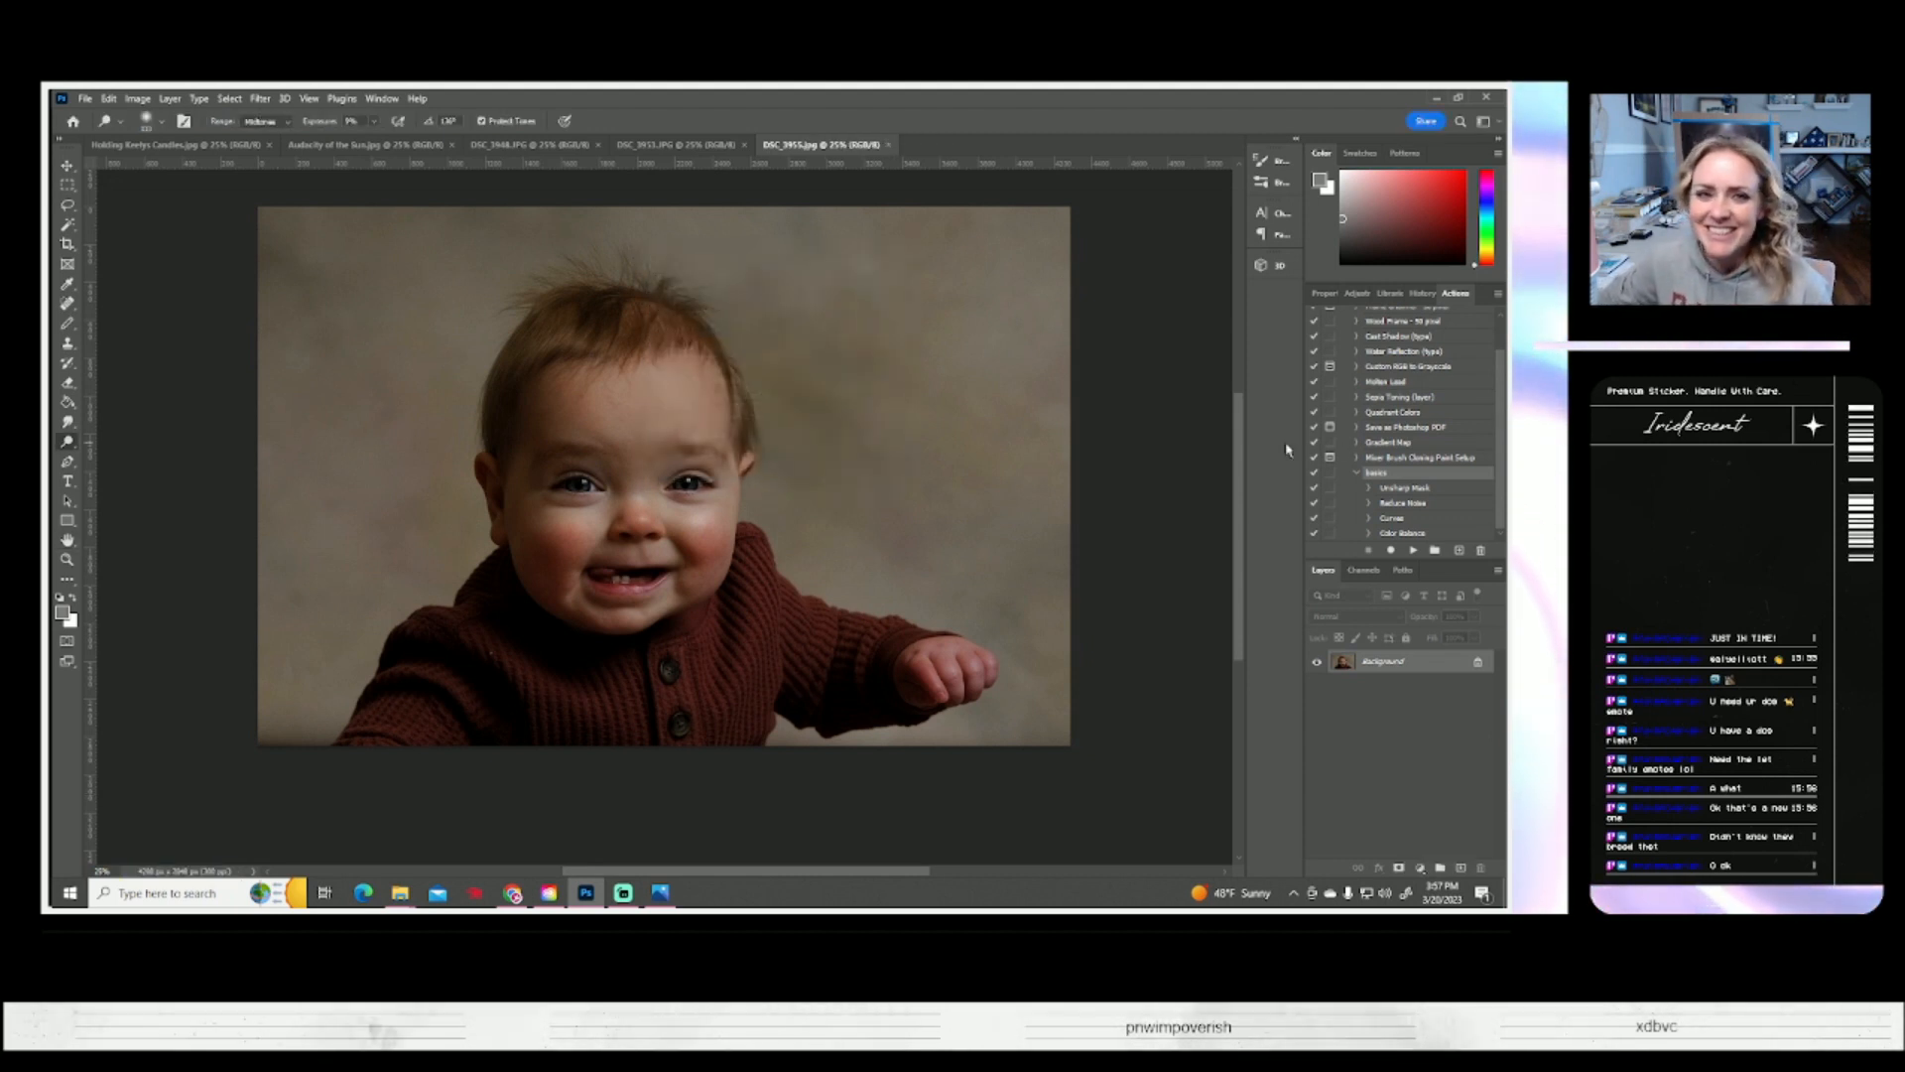
{"action": "left_click", "coordinate": [888, 145]}
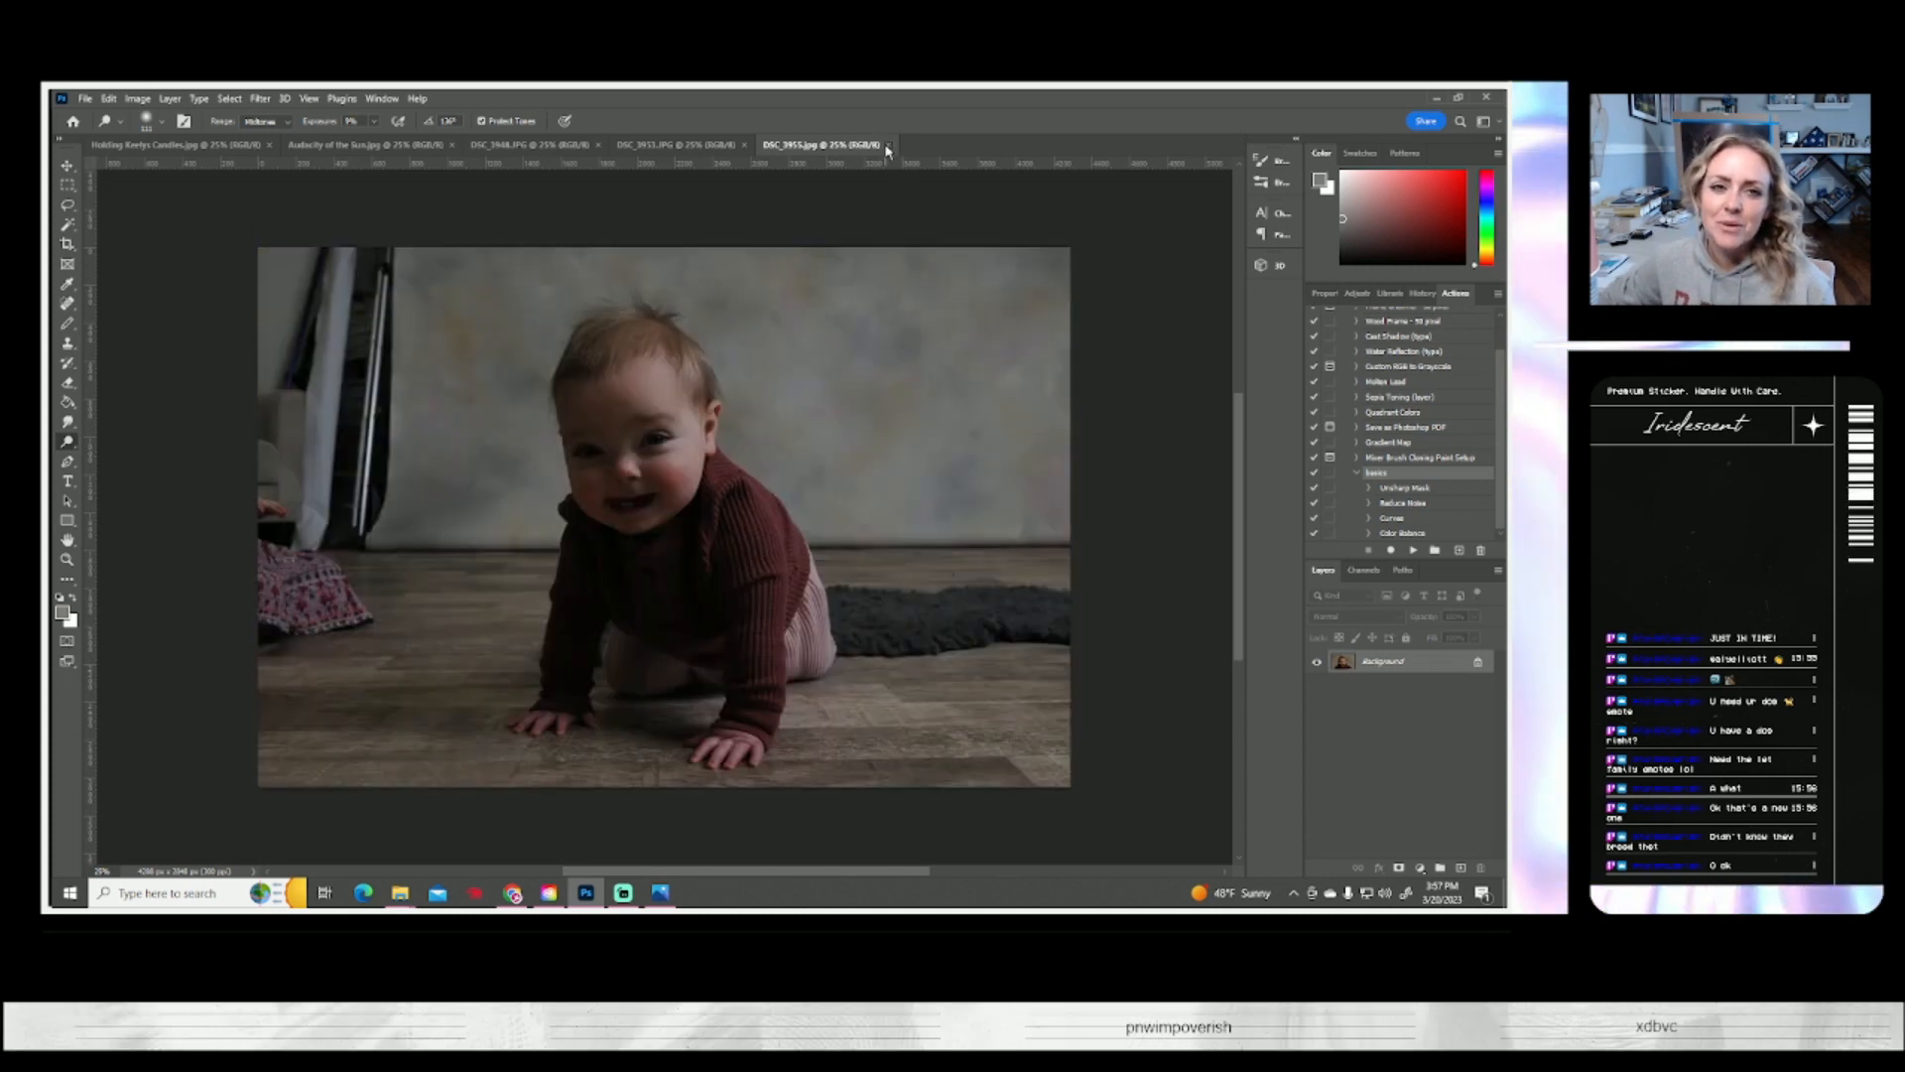
Run the correction action on the close-up of the baby leaning on both hands, enlarge it to about 126% and rotate it about 1.7° counterclockwise
{"action": "left_click", "coordinate": [888, 145]}
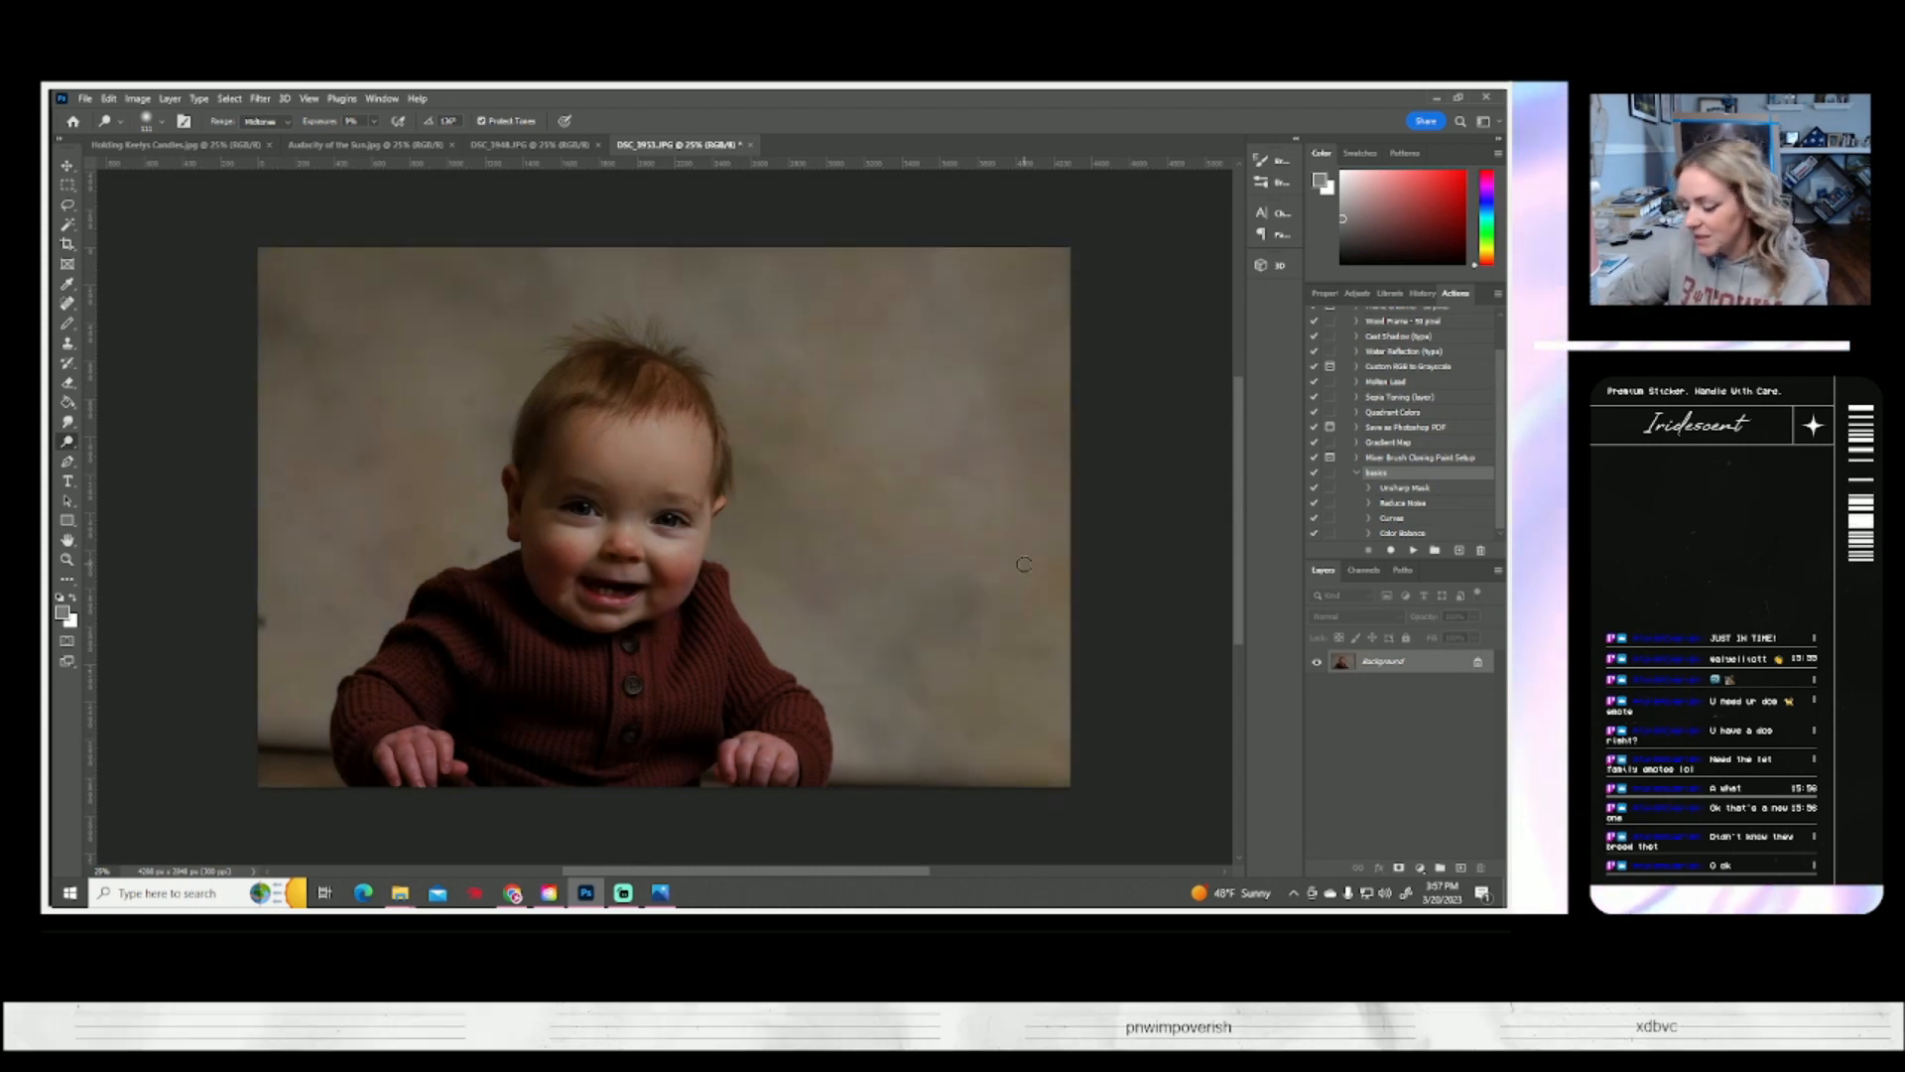
{"action": "key", "text": "ctrl+t"}
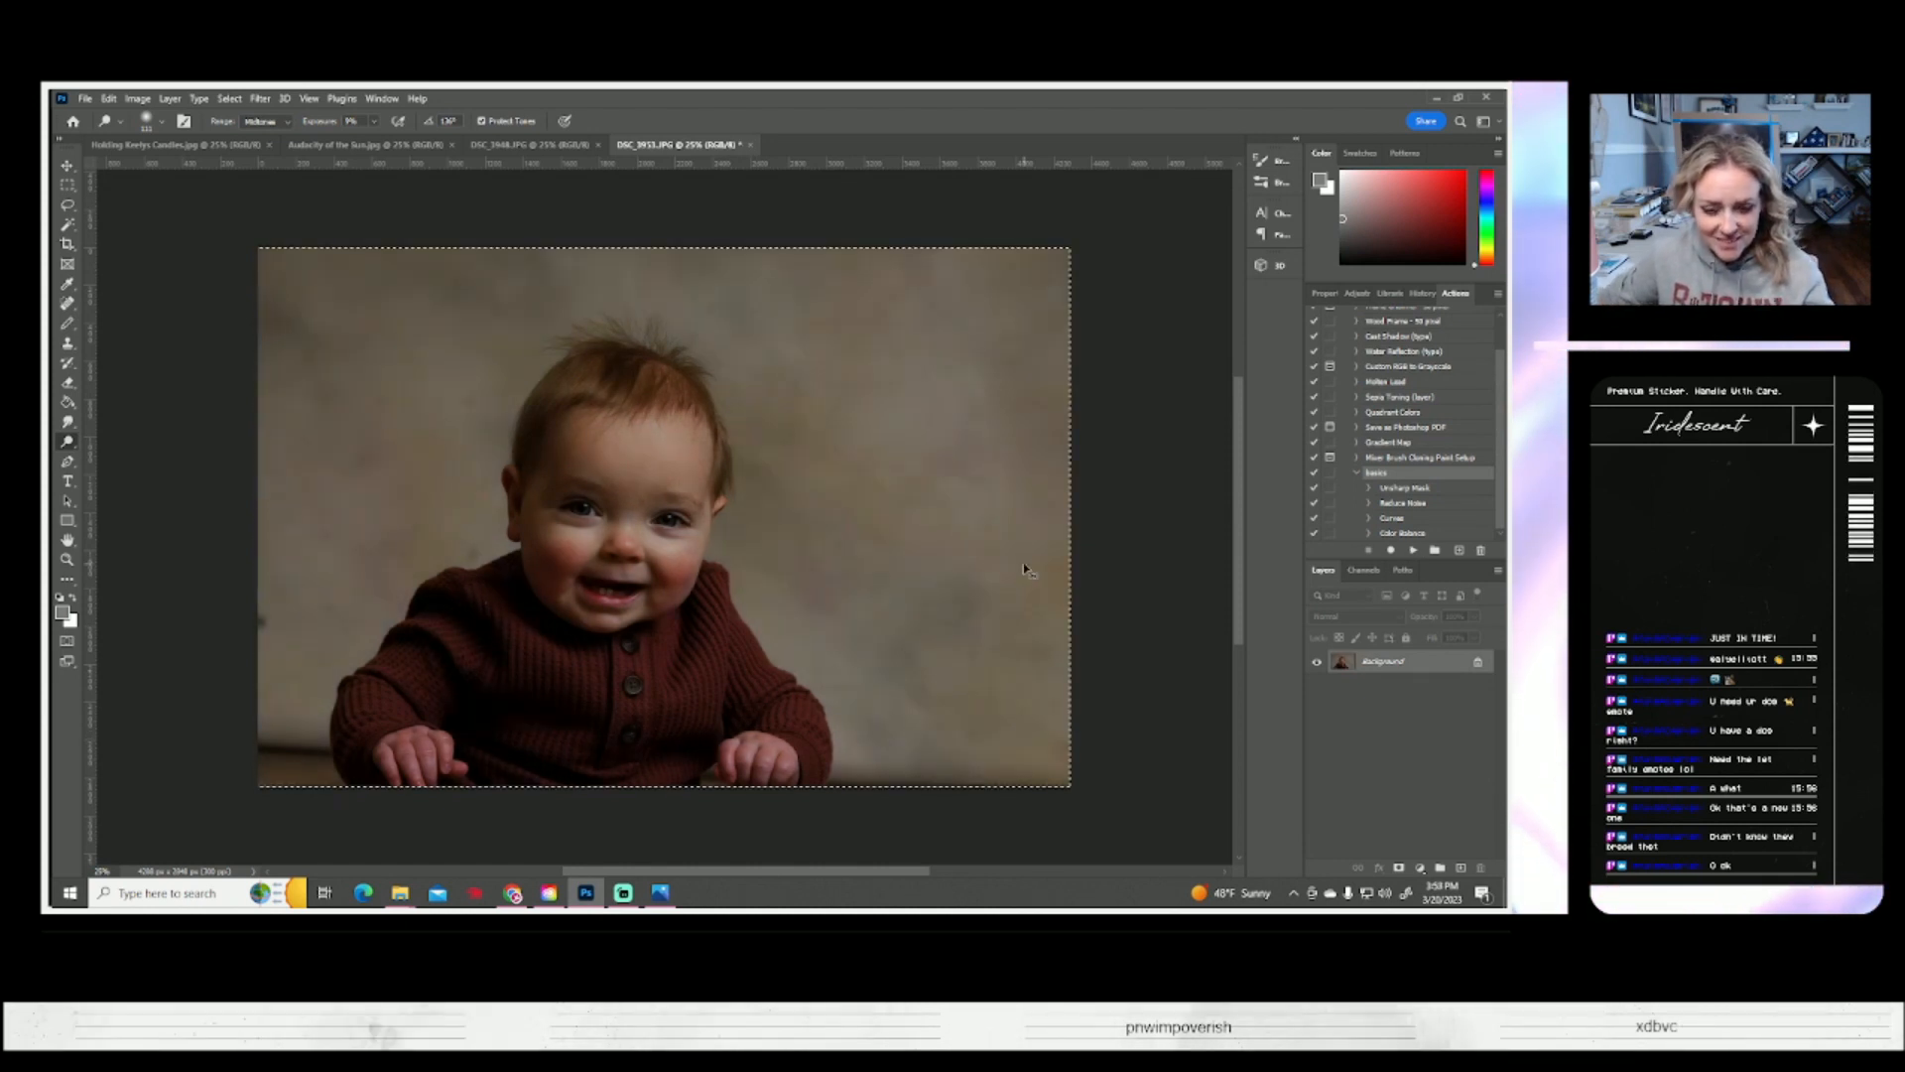
{"action": "left_click_drag", "start_coordinate": [1070, 279], "coordinate": [1126, 273]}
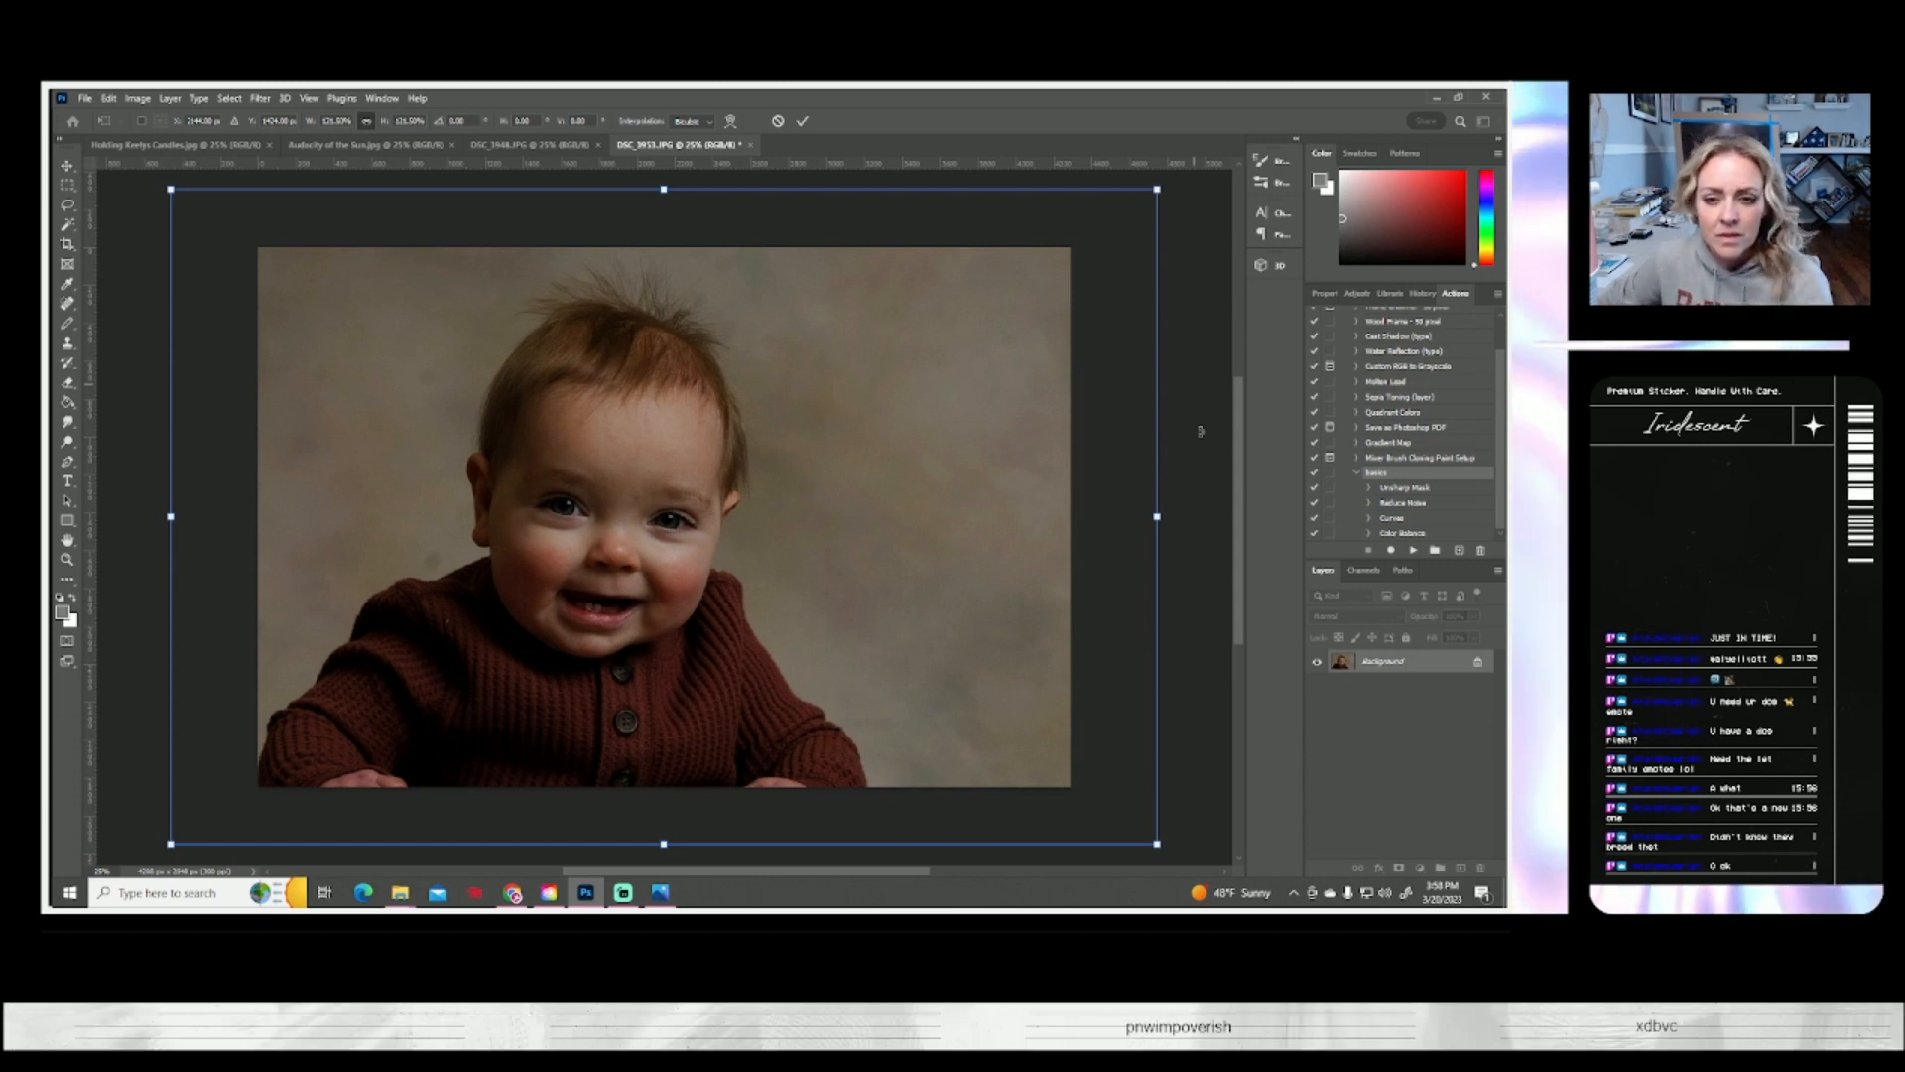
{"action": "left_click_drag", "start_coordinate": [1200, 512], "coordinate": [1202, 496]}
{"action": "left_click_drag", "start_coordinate": [861, 627], "coordinate": [896, 642]}
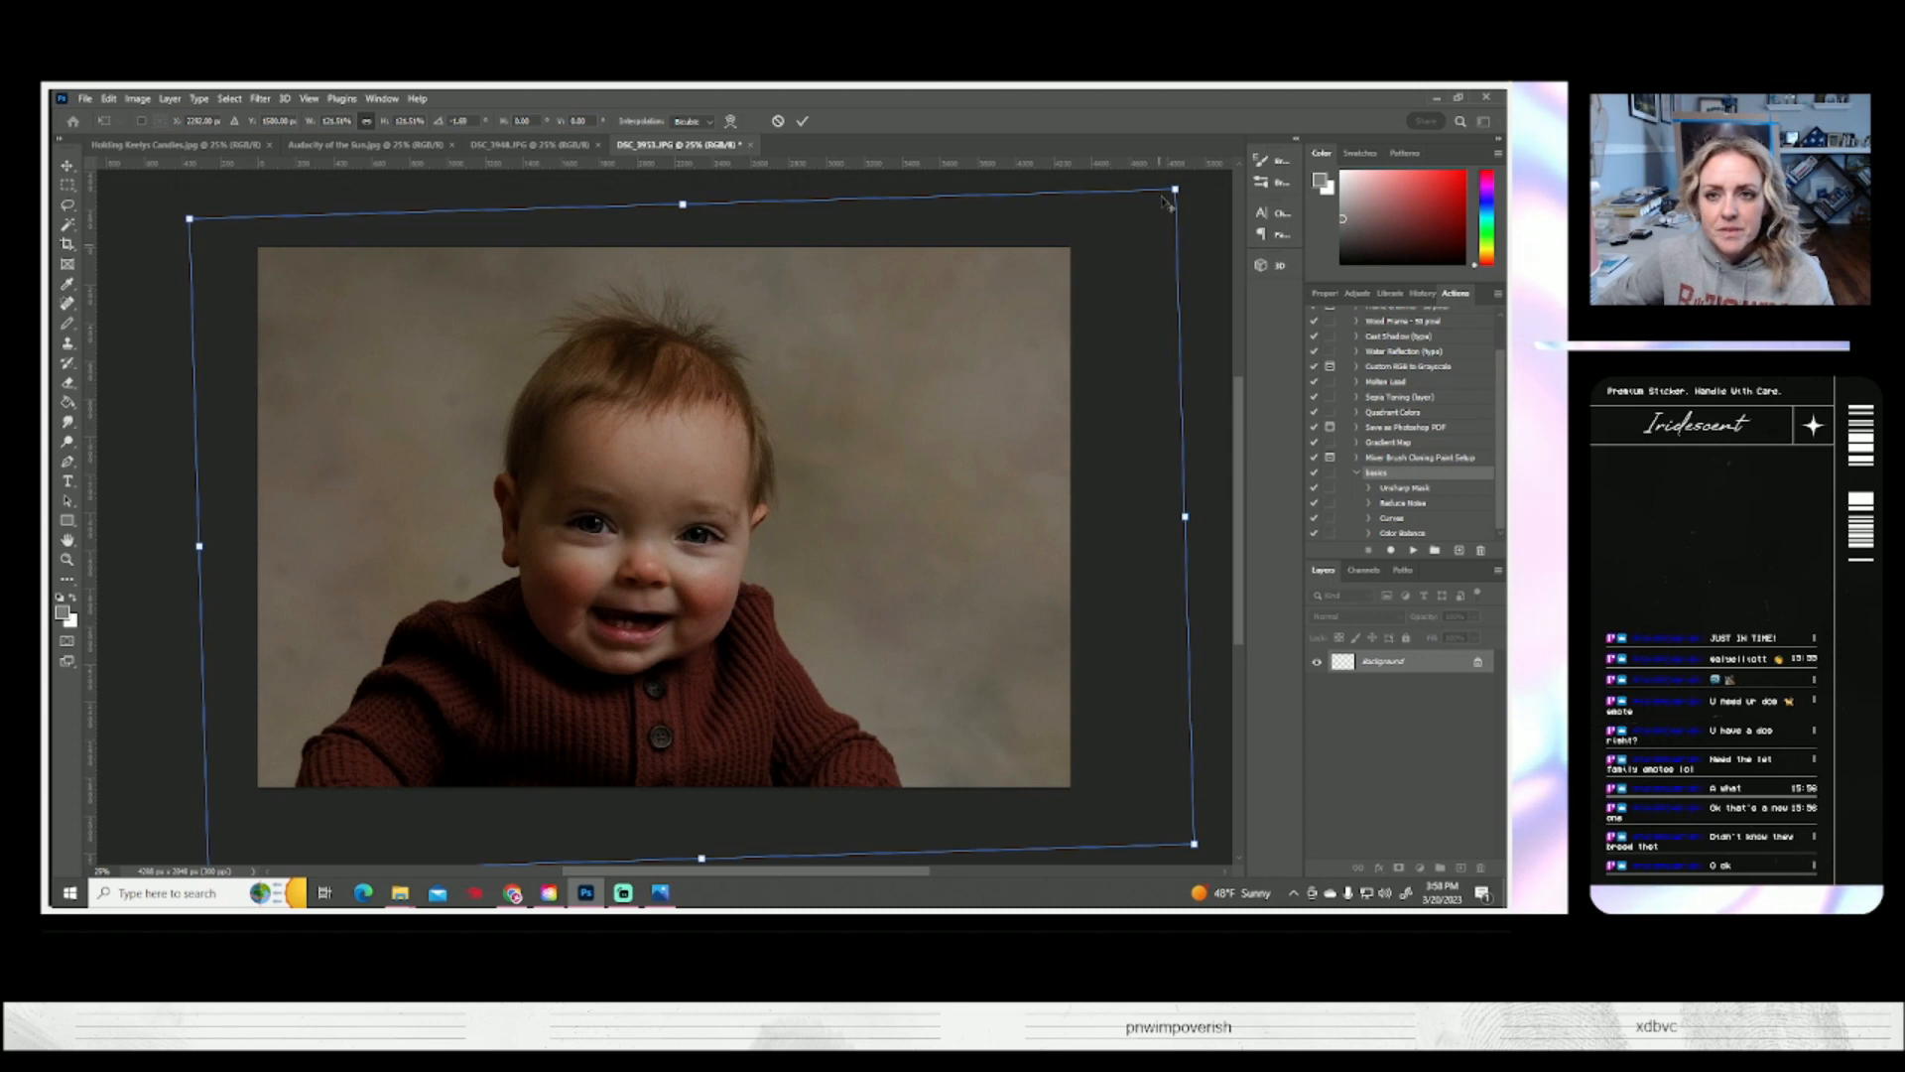
{"action": "left_click_drag", "start_coordinate": [1173, 191], "coordinate": [1193, 176]}
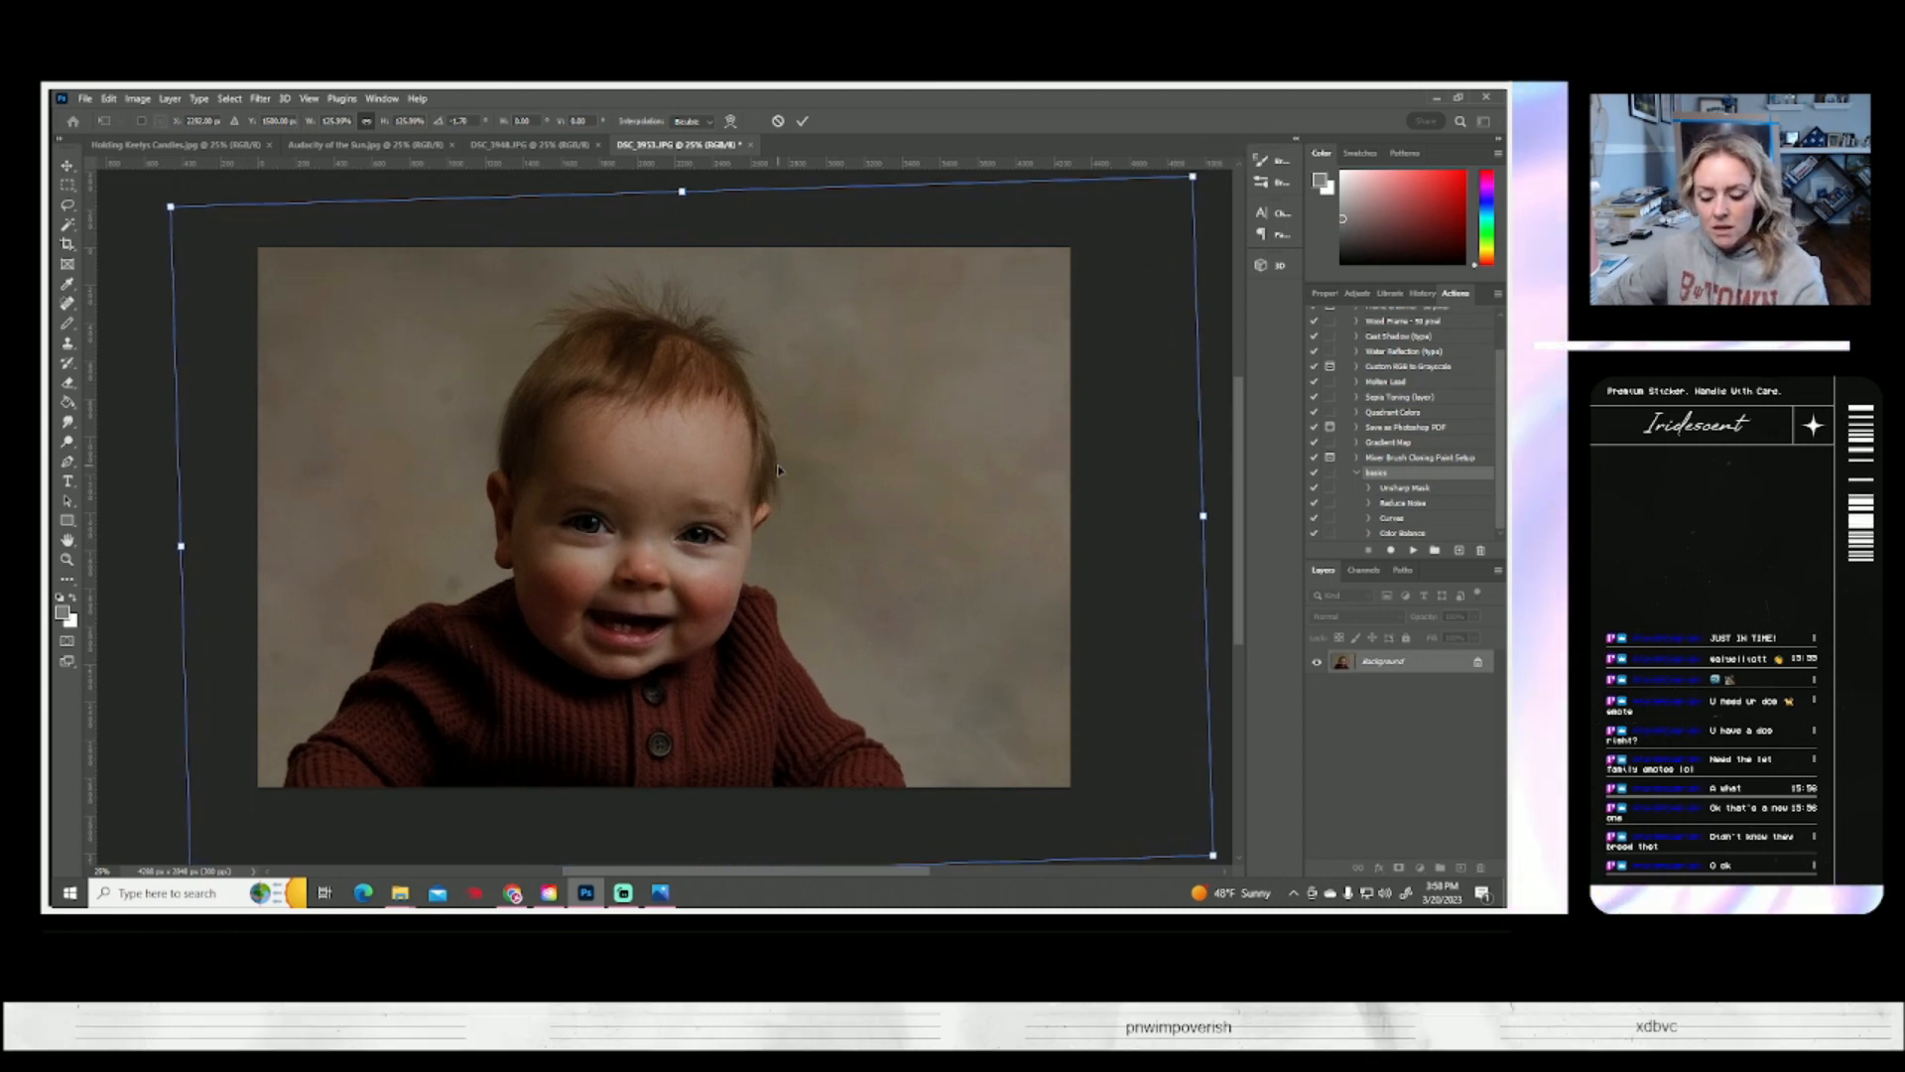
{"action": "key", "text": "Return"}
Apply the transform and remove the marks from the backdrop beside the baby with the Spot Healing Brush
{"action": "key", "text": "o"}
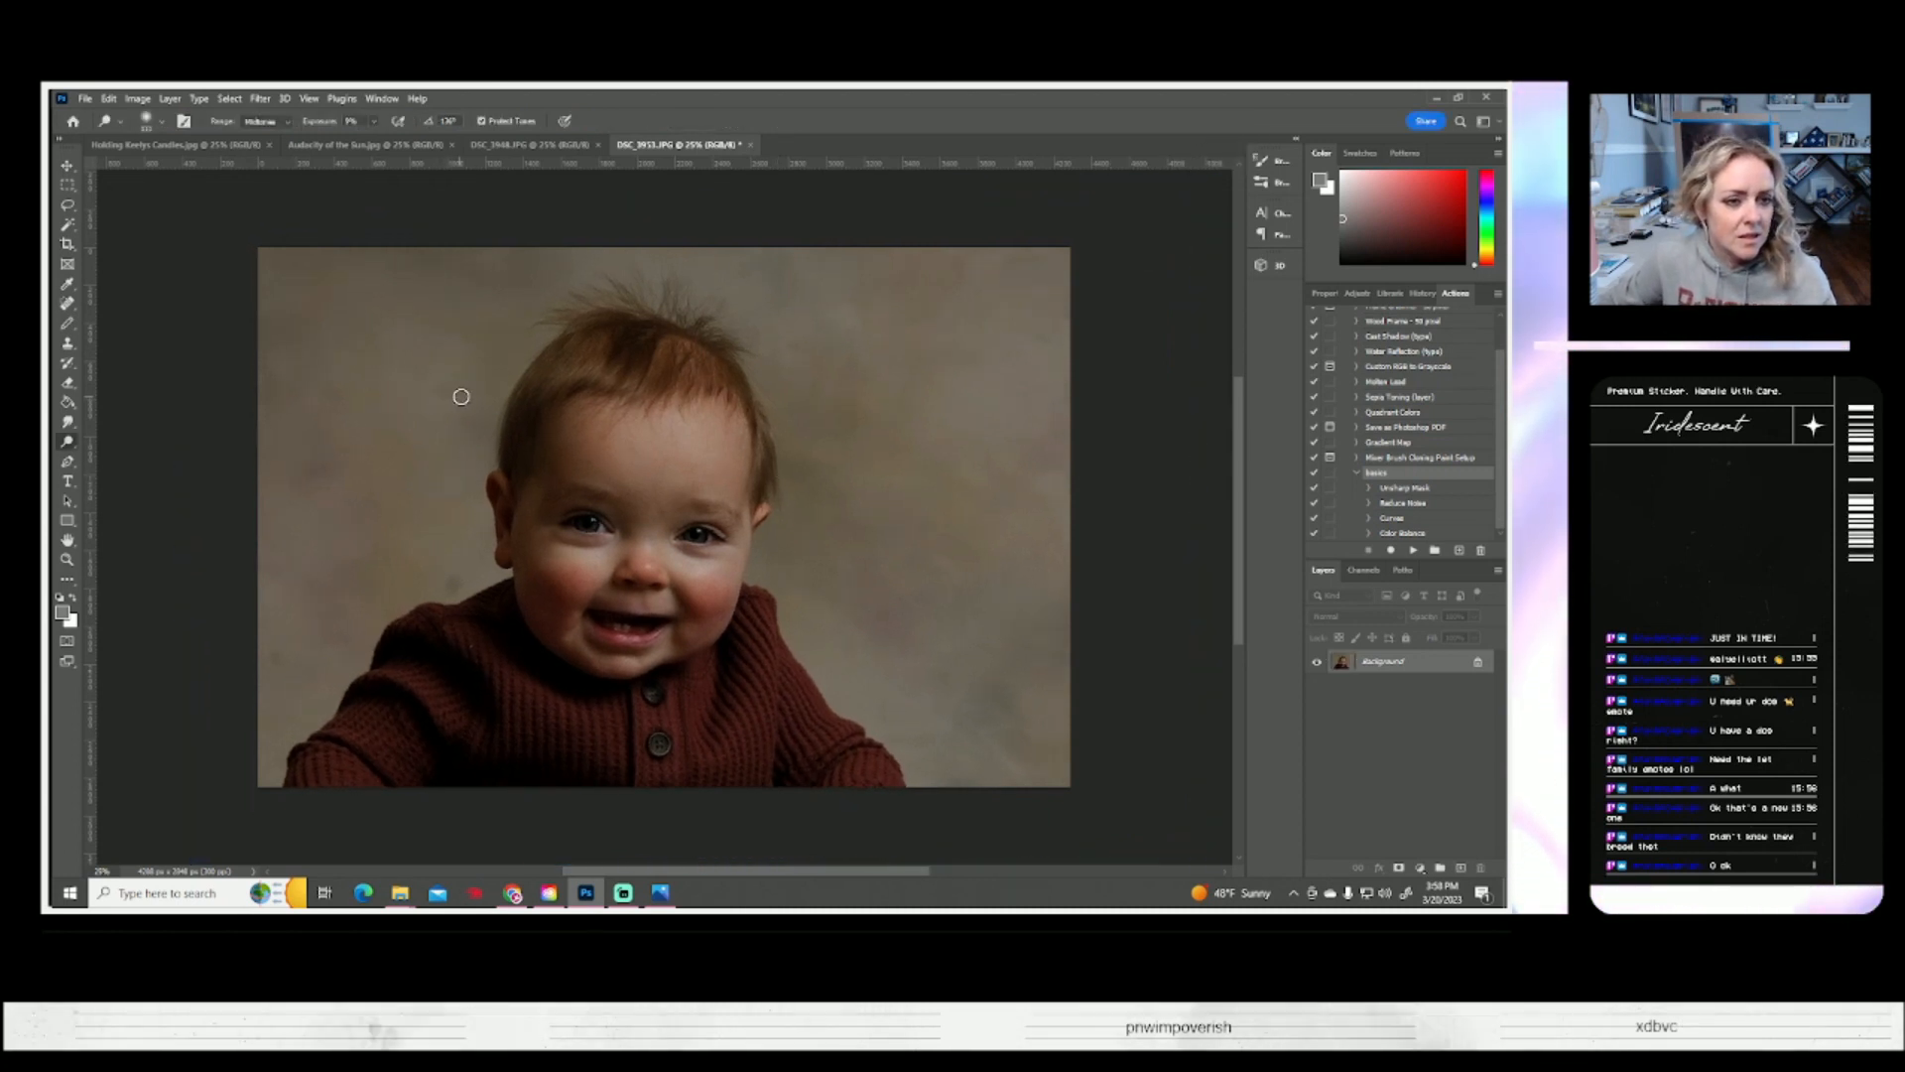
{"action": "left_click", "coordinate": [67, 304]}
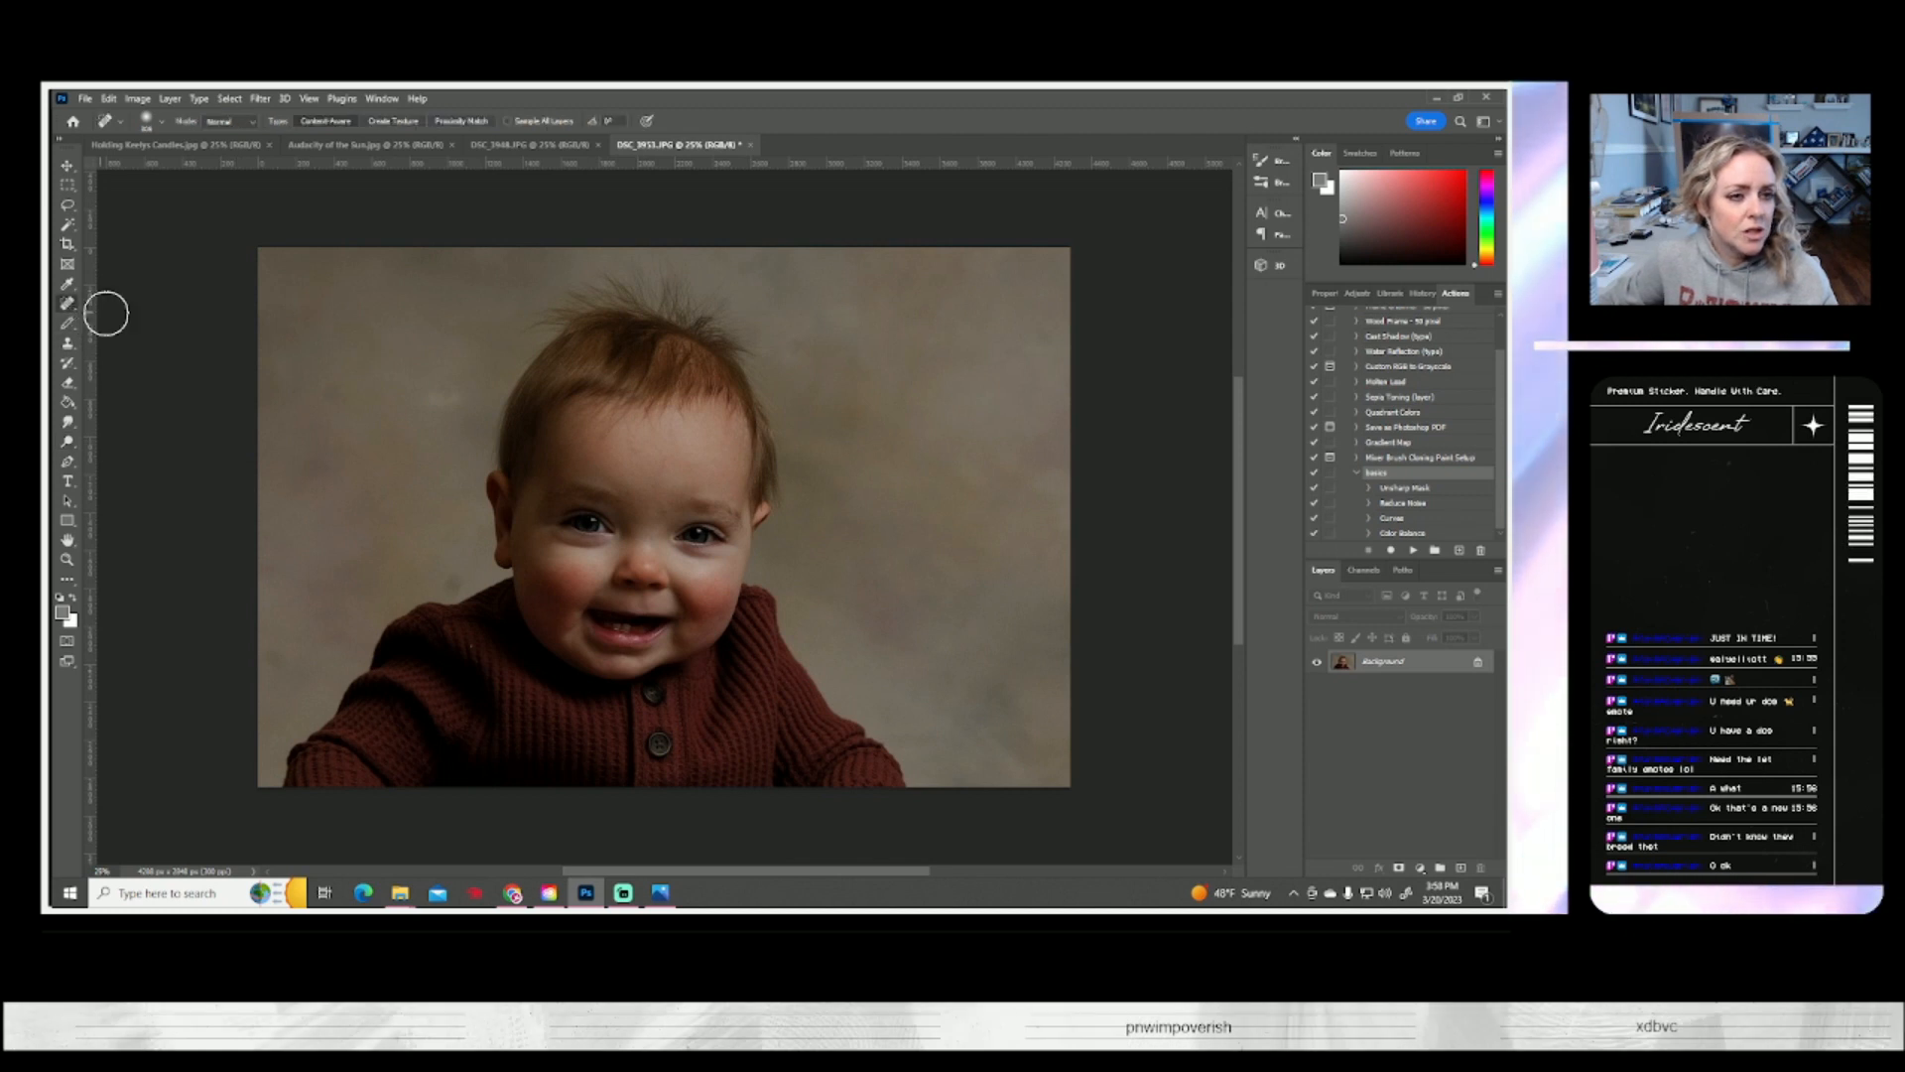
{"action": "left_click", "coordinate": [443, 395]}
{"action": "left_click", "coordinate": [318, 397]}
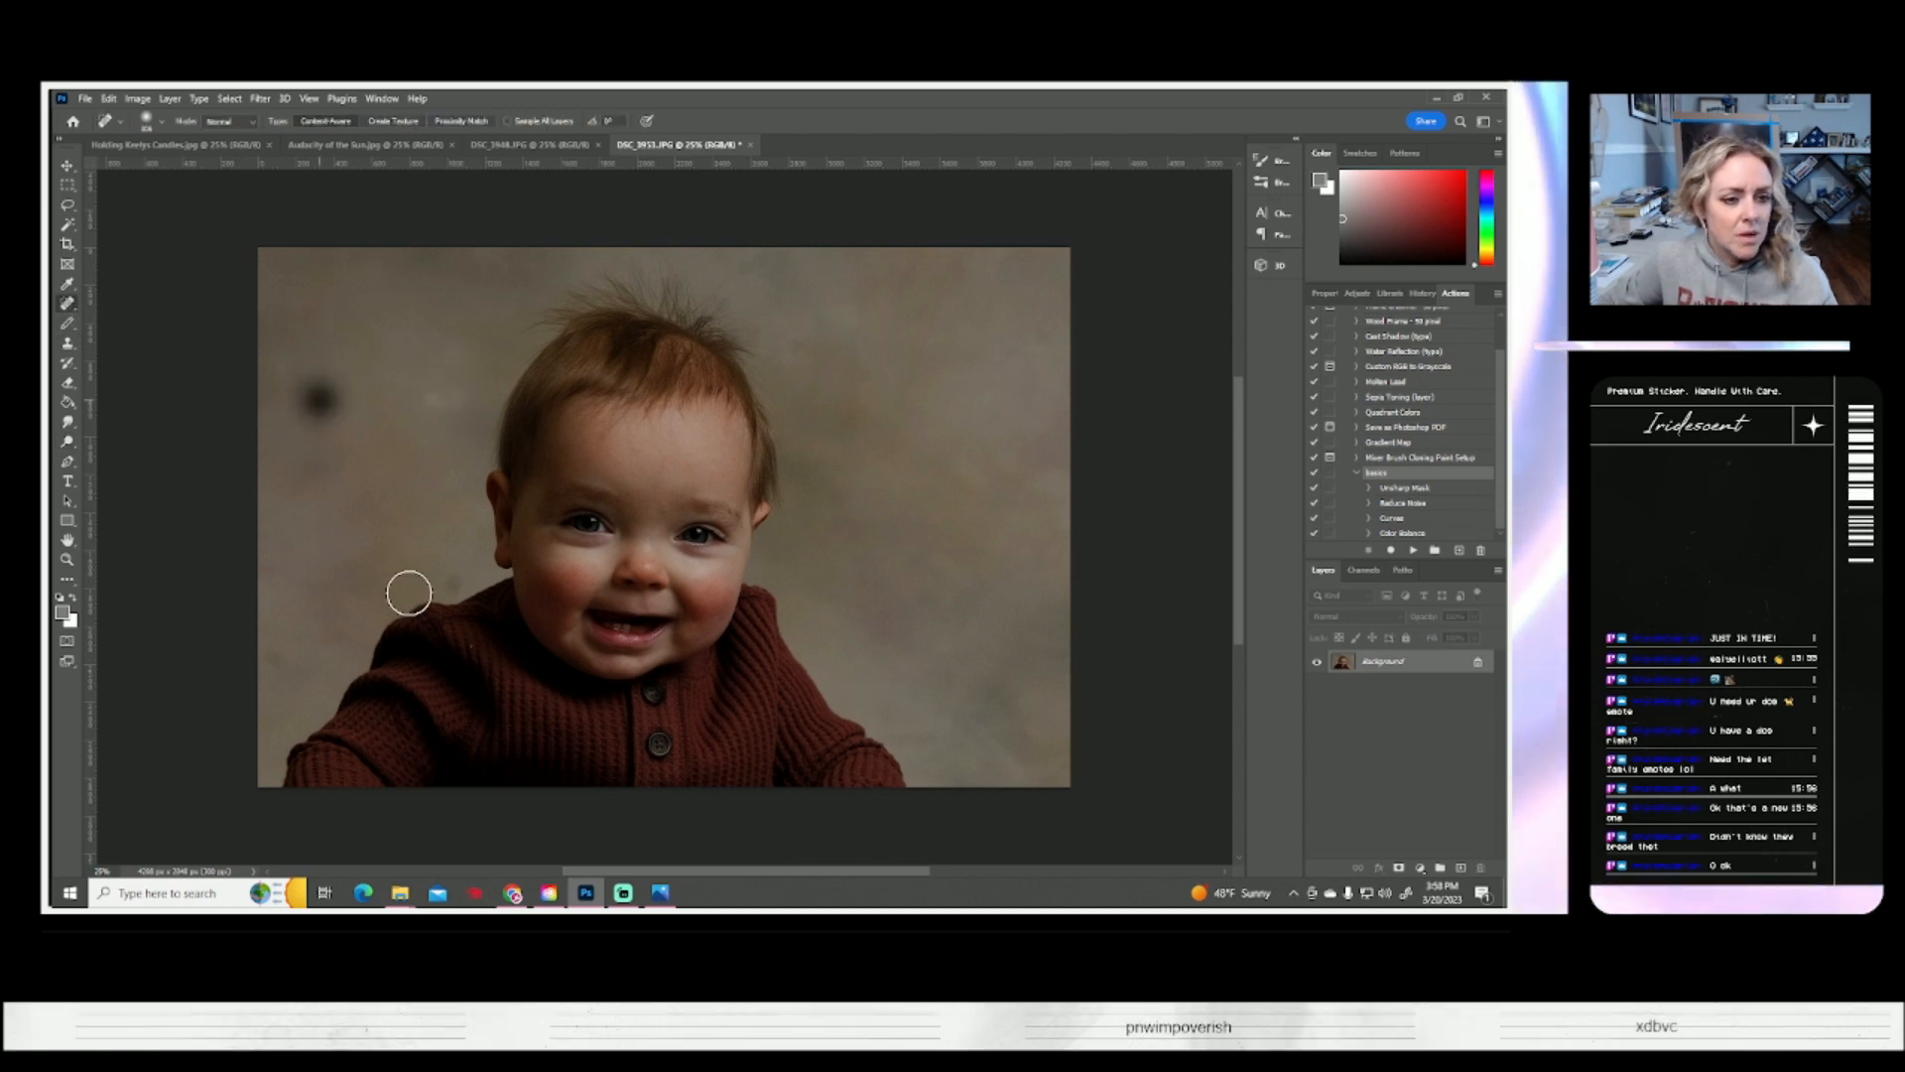
{"action": "left_click", "coordinate": [434, 373]}
{"action": "left_click", "coordinate": [330, 396]}
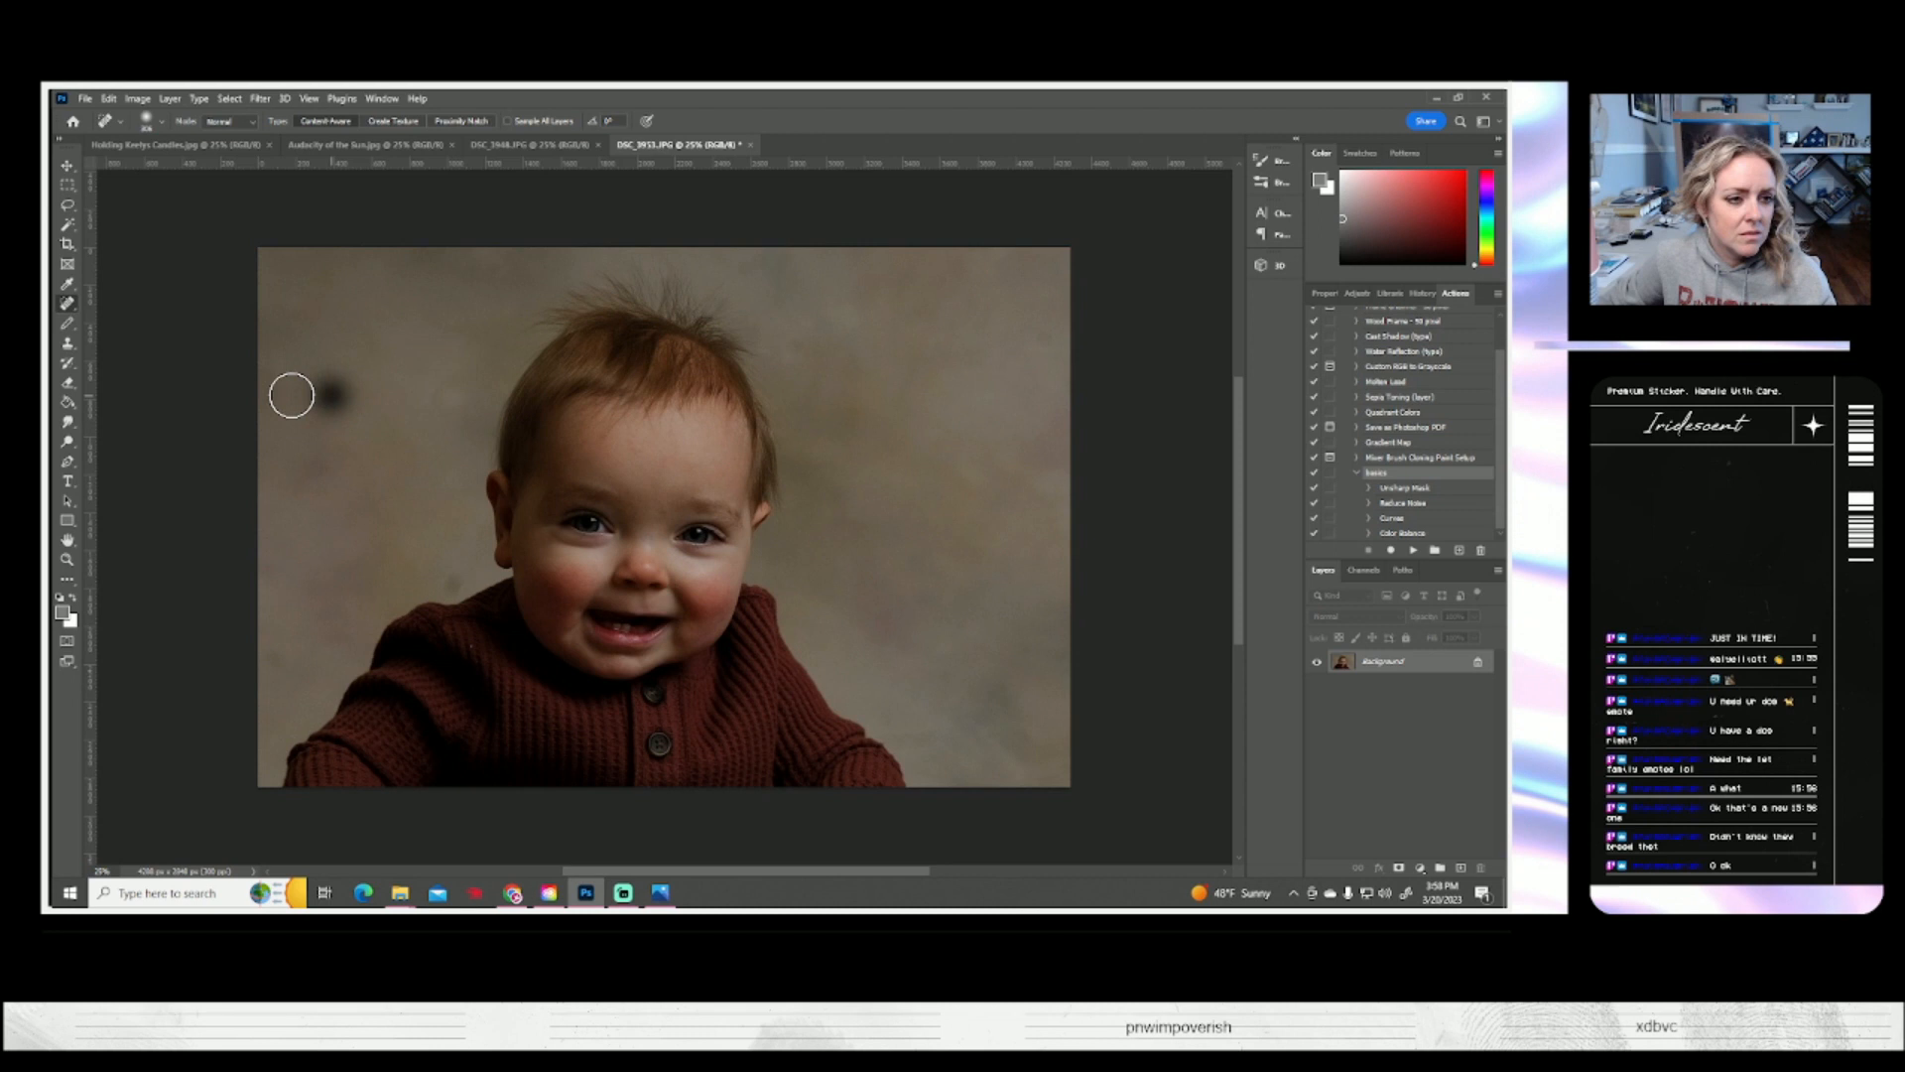
{"action": "left_click", "coordinate": [265, 656]}
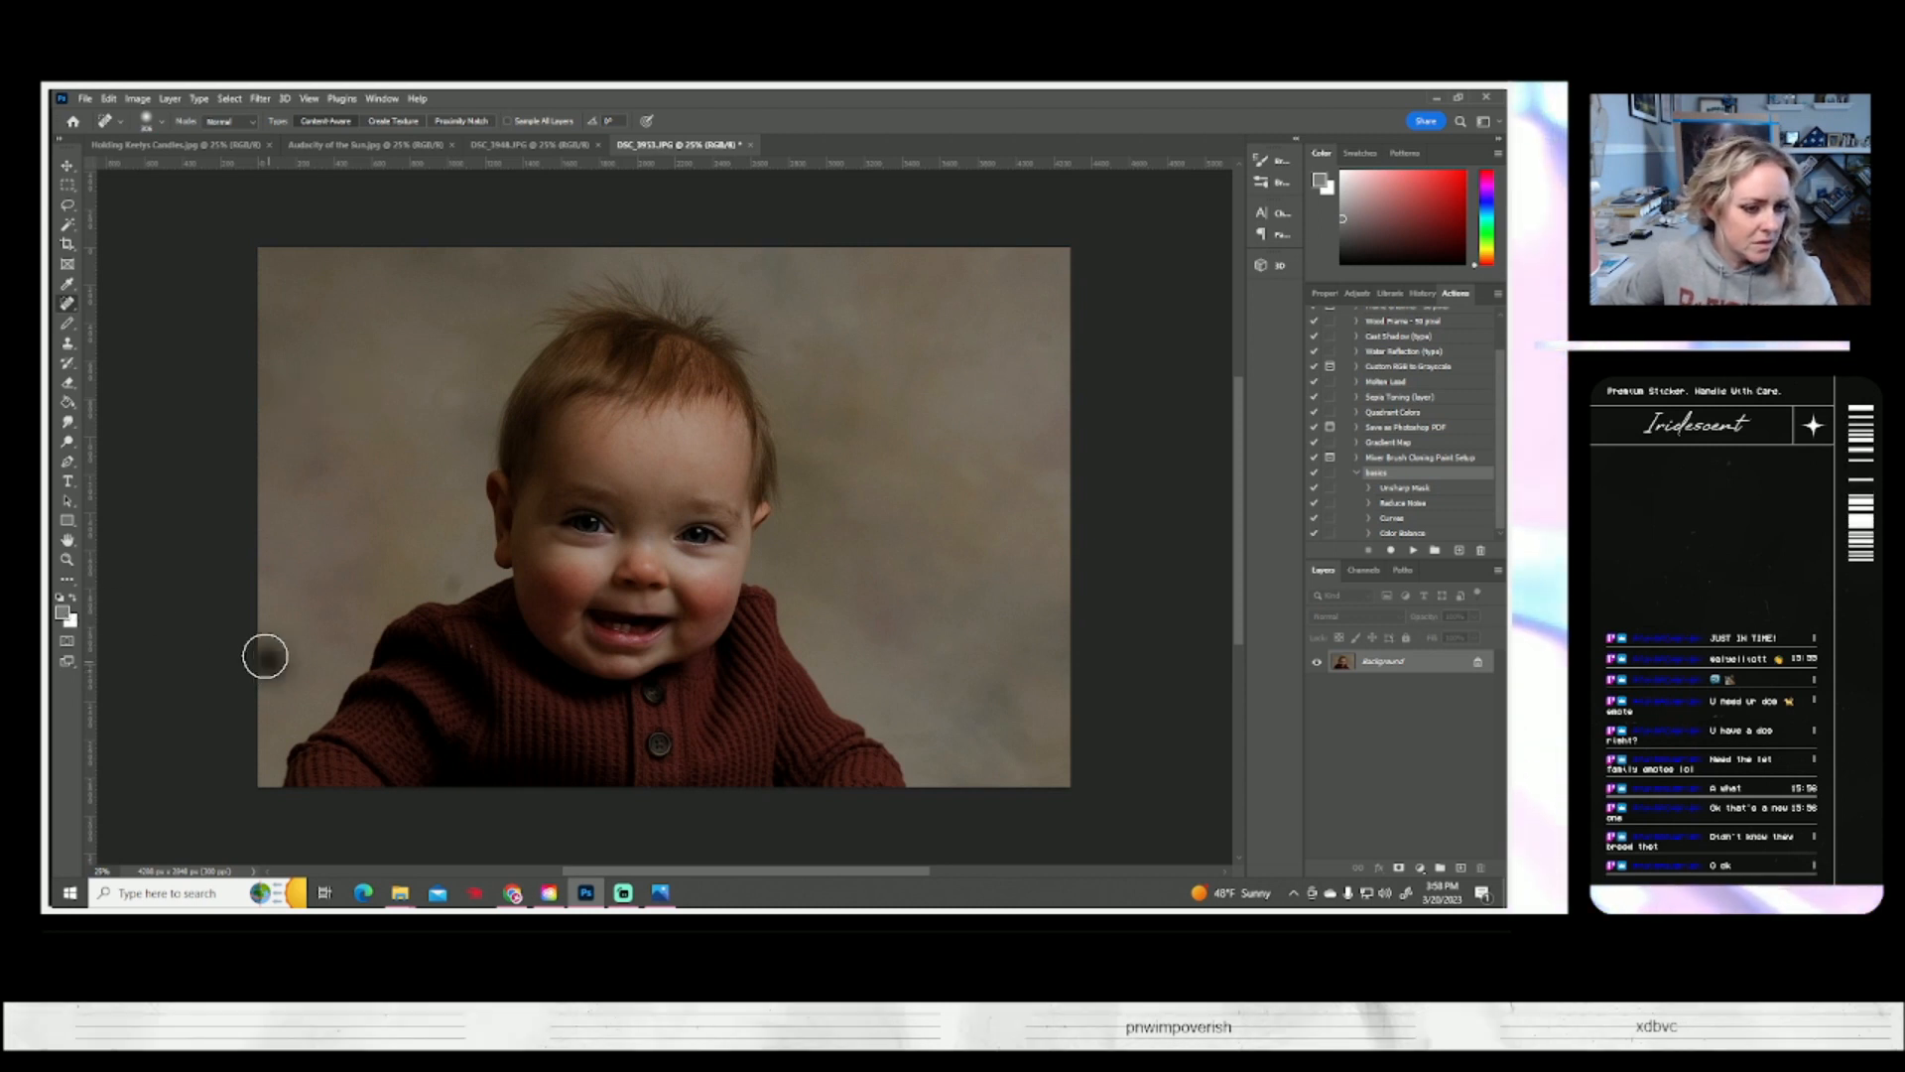
{"action": "left_click", "coordinate": [323, 631]}
{"action": "left_click", "coordinate": [452, 574]}
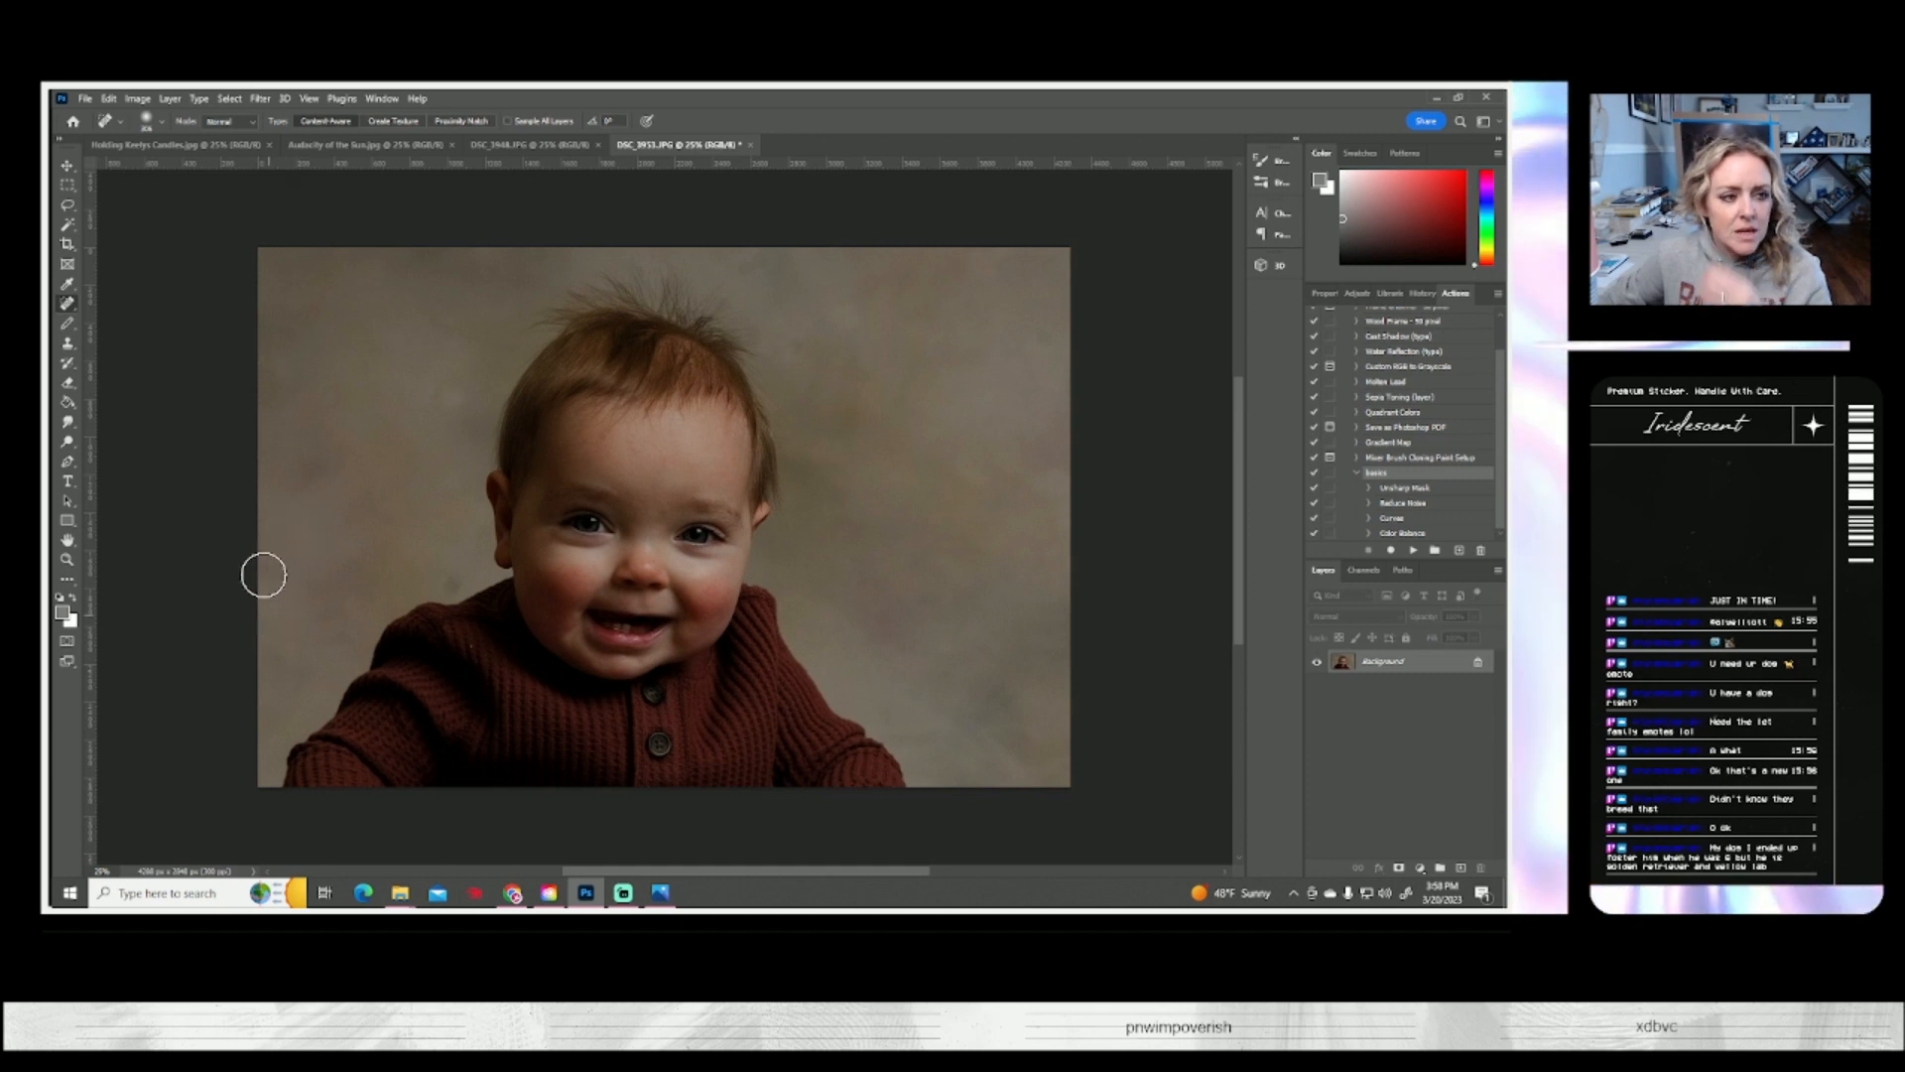
Clone out the mark on the backdrop above the baby's shoulder with a soft round Clone Stamp, and pick the Dodge tool
{"action": "left_click", "coordinate": [67, 343]}
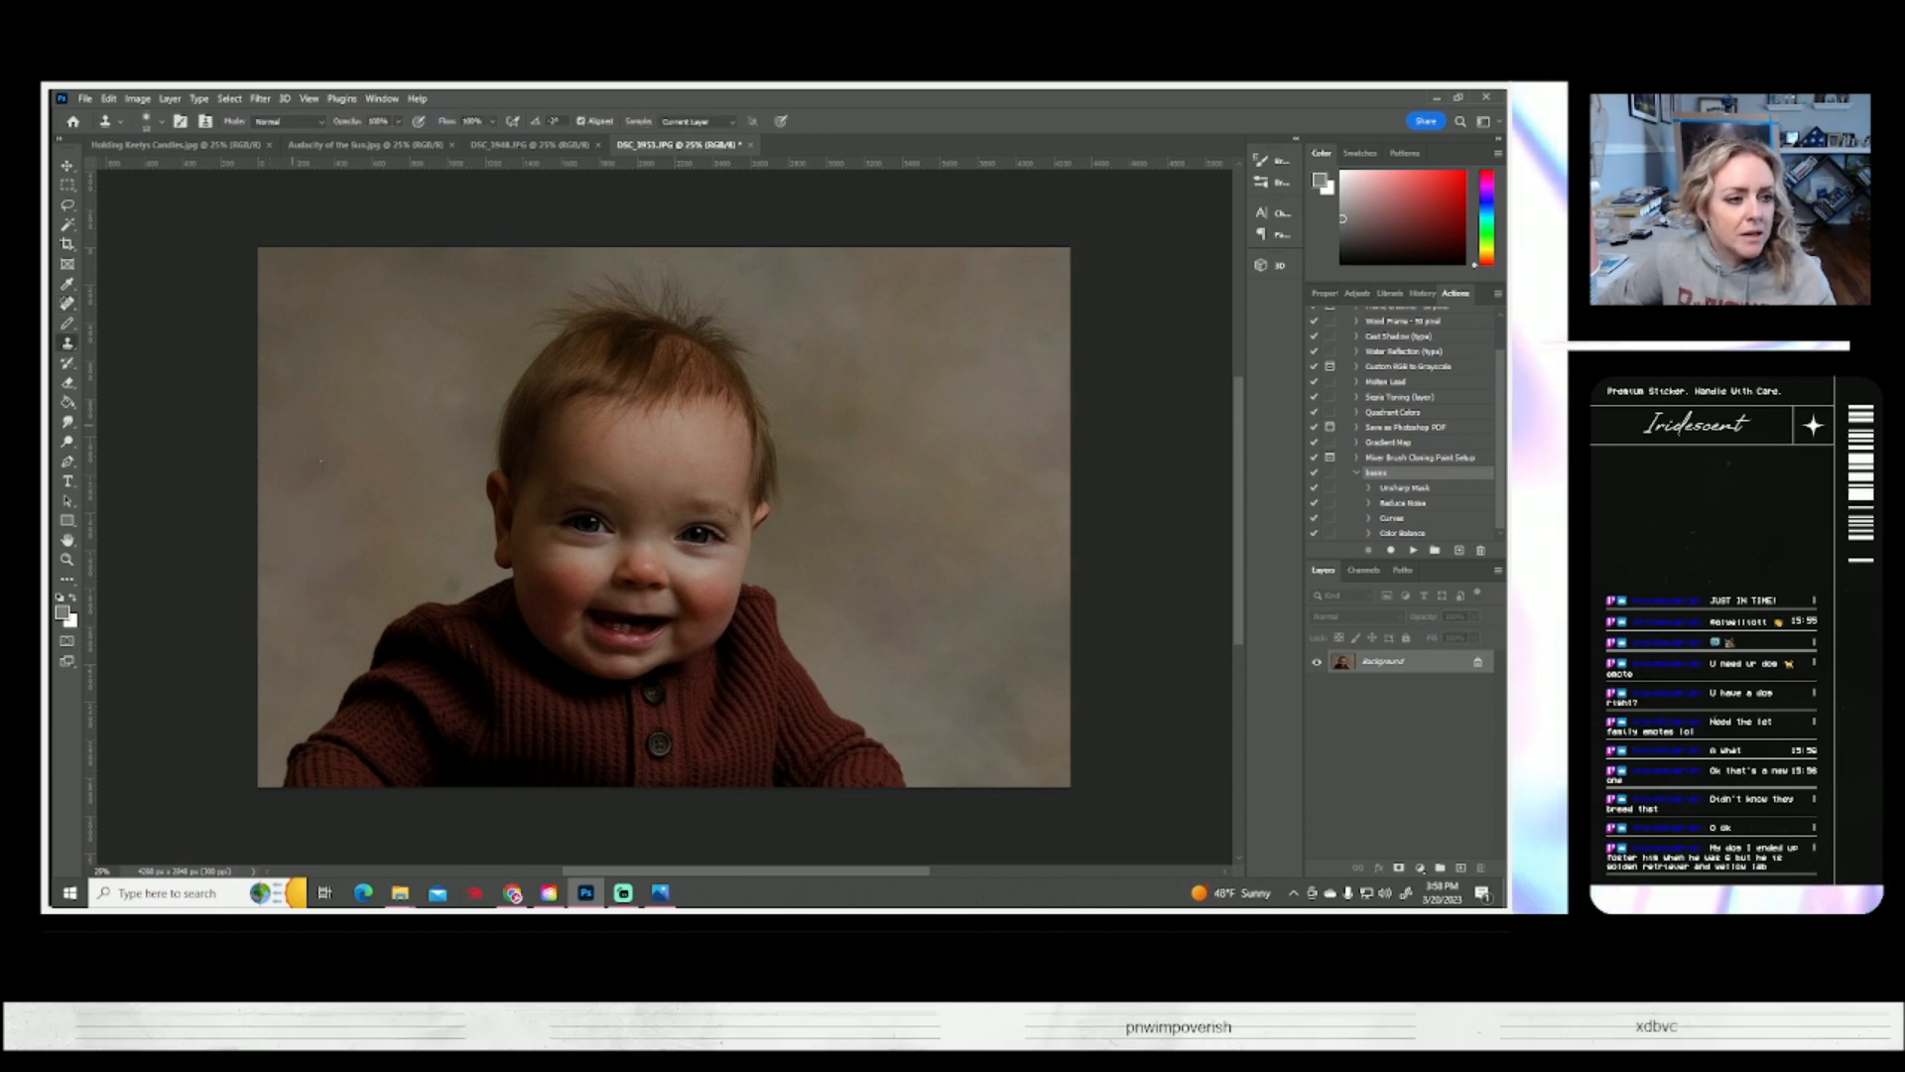
{"action": "left_click", "coordinate": [161, 122]}
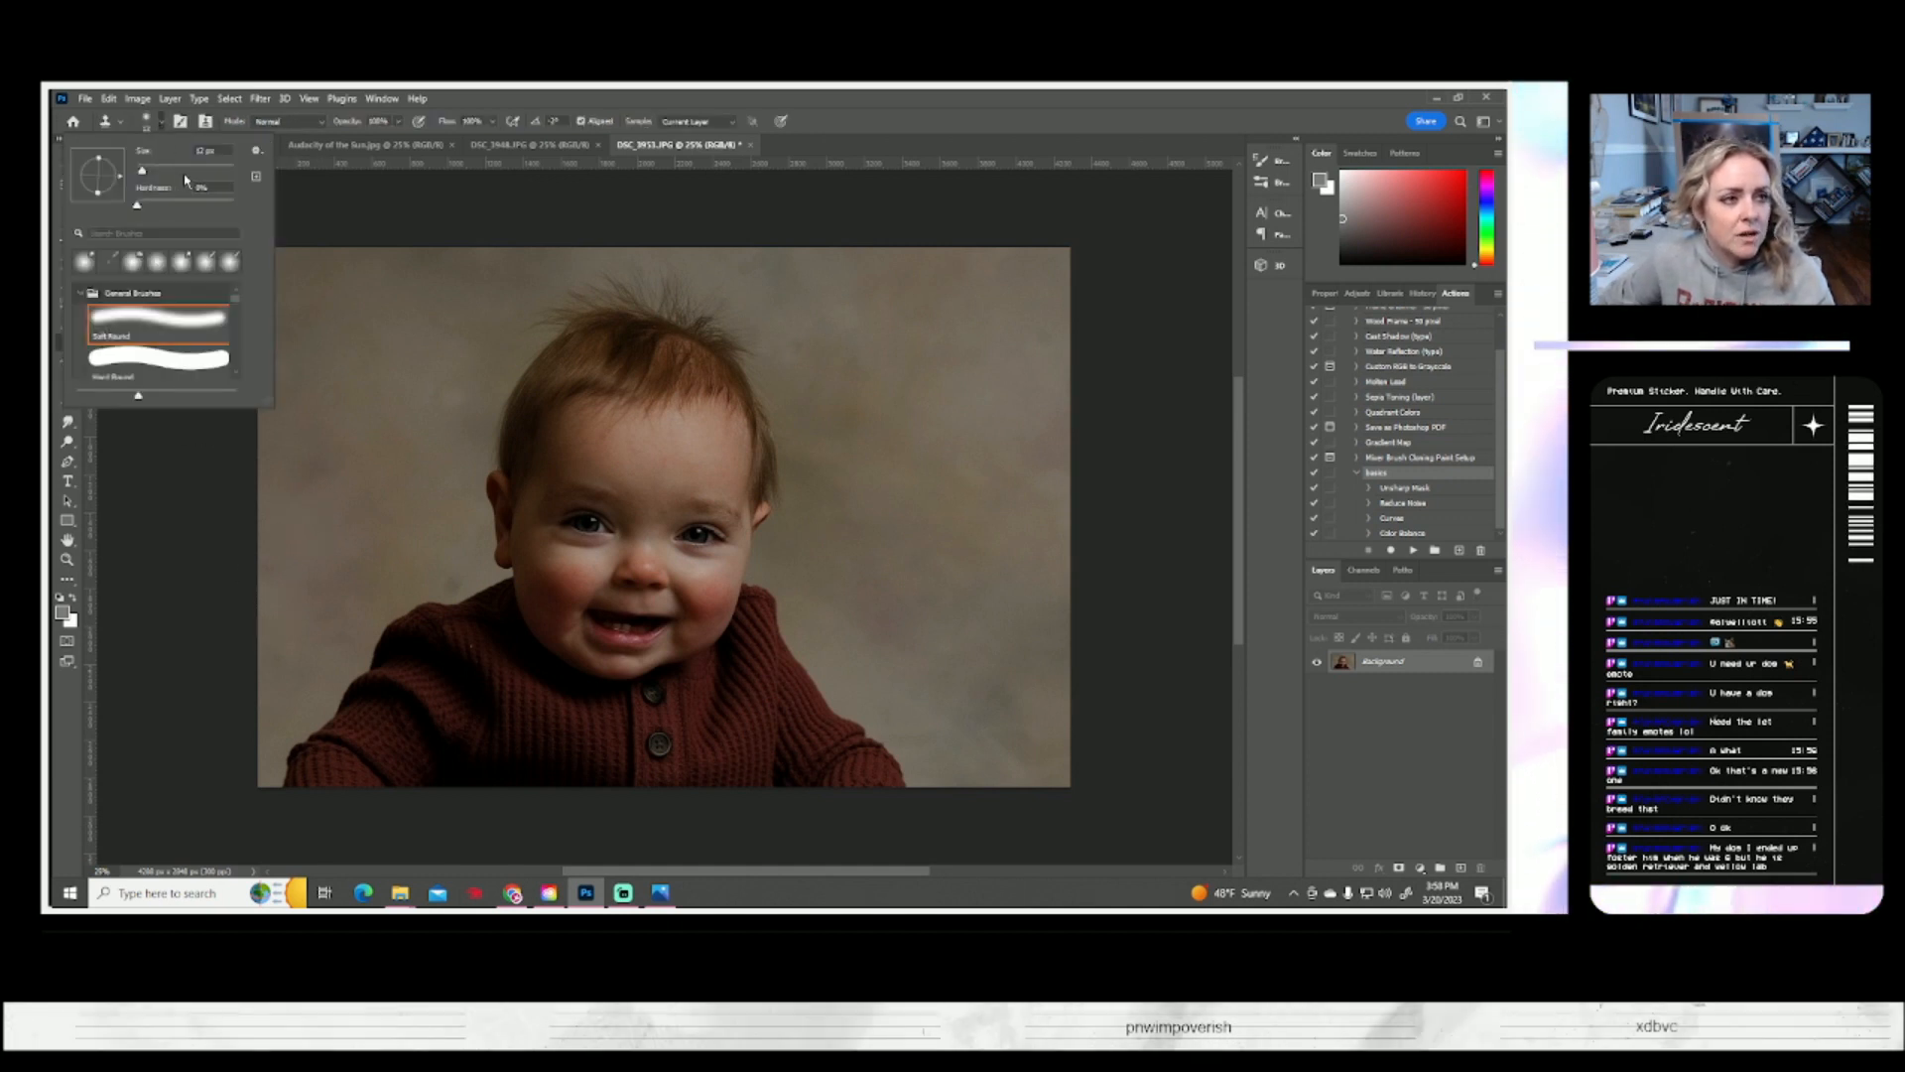
{"action": "left_click", "coordinate": [434, 551], "text": "alt"}
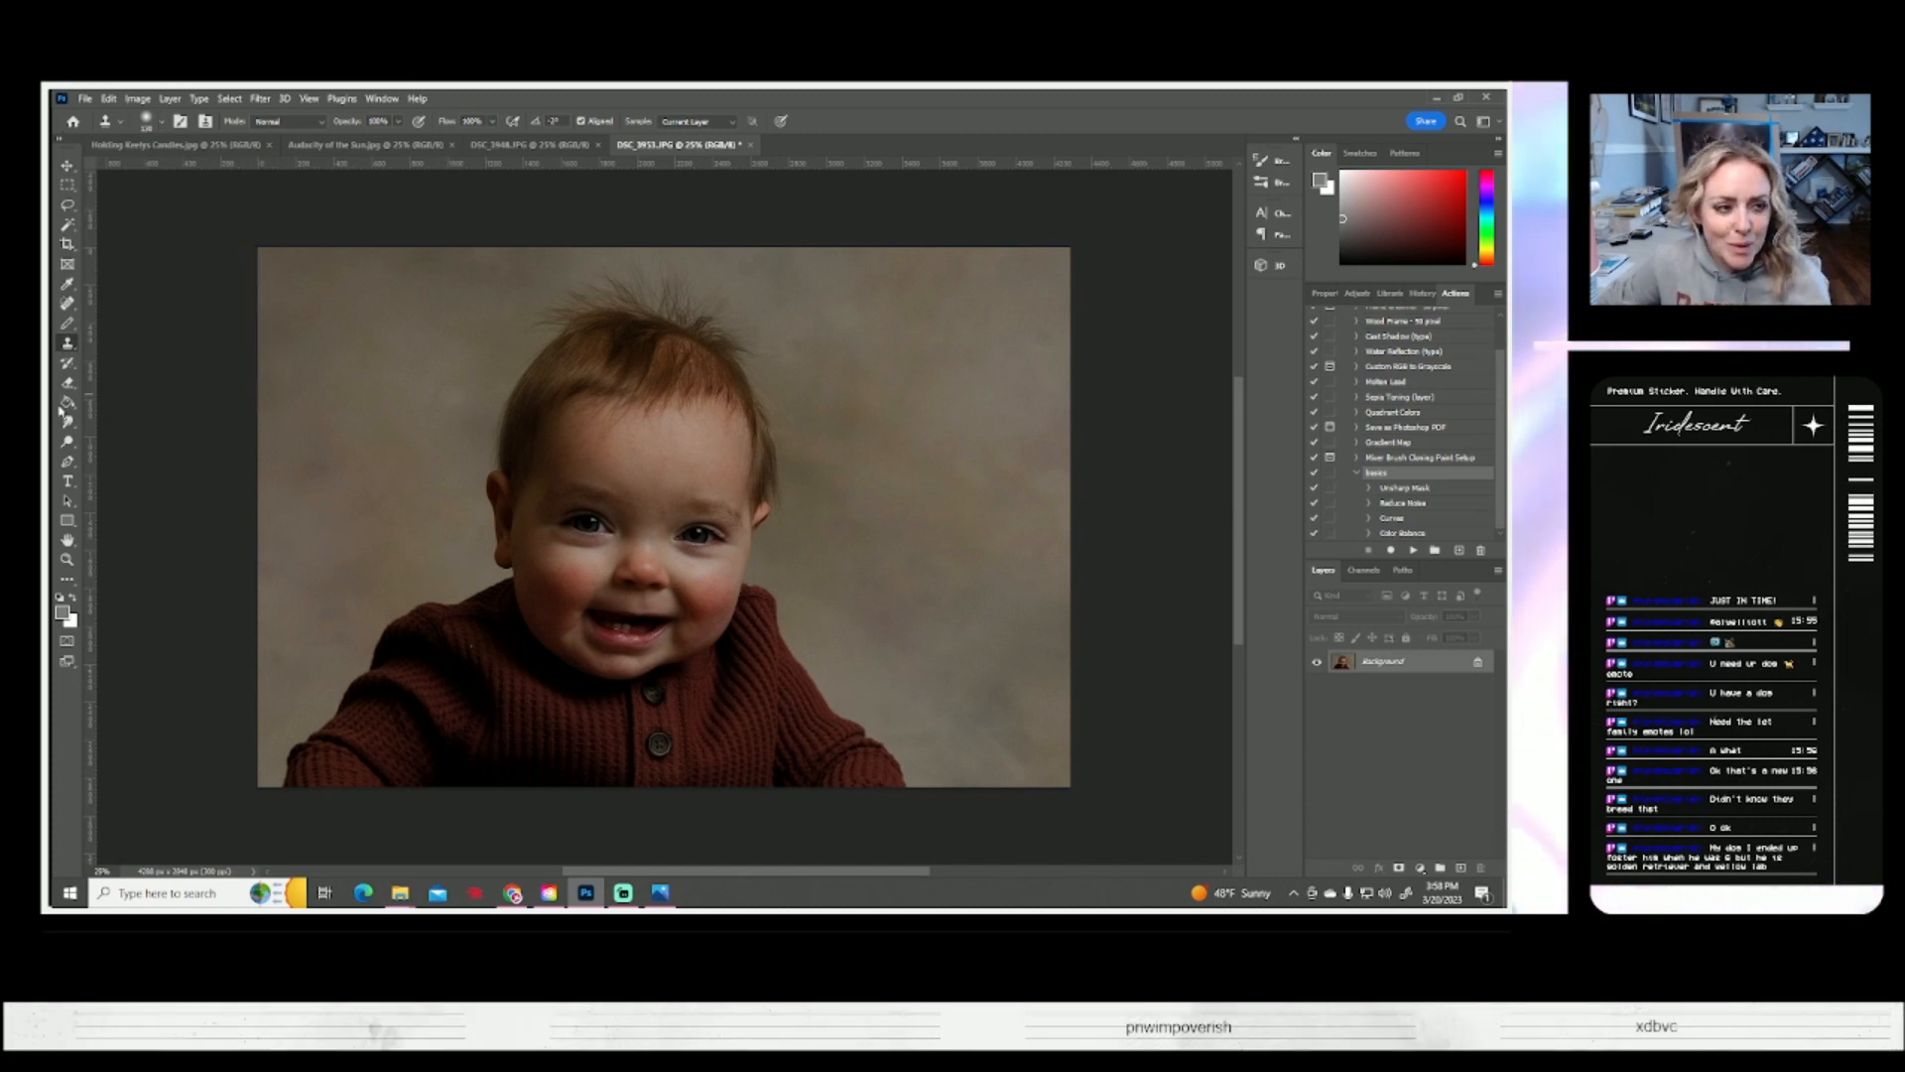
{"action": "left_click", "coordinate": [67, 442]}
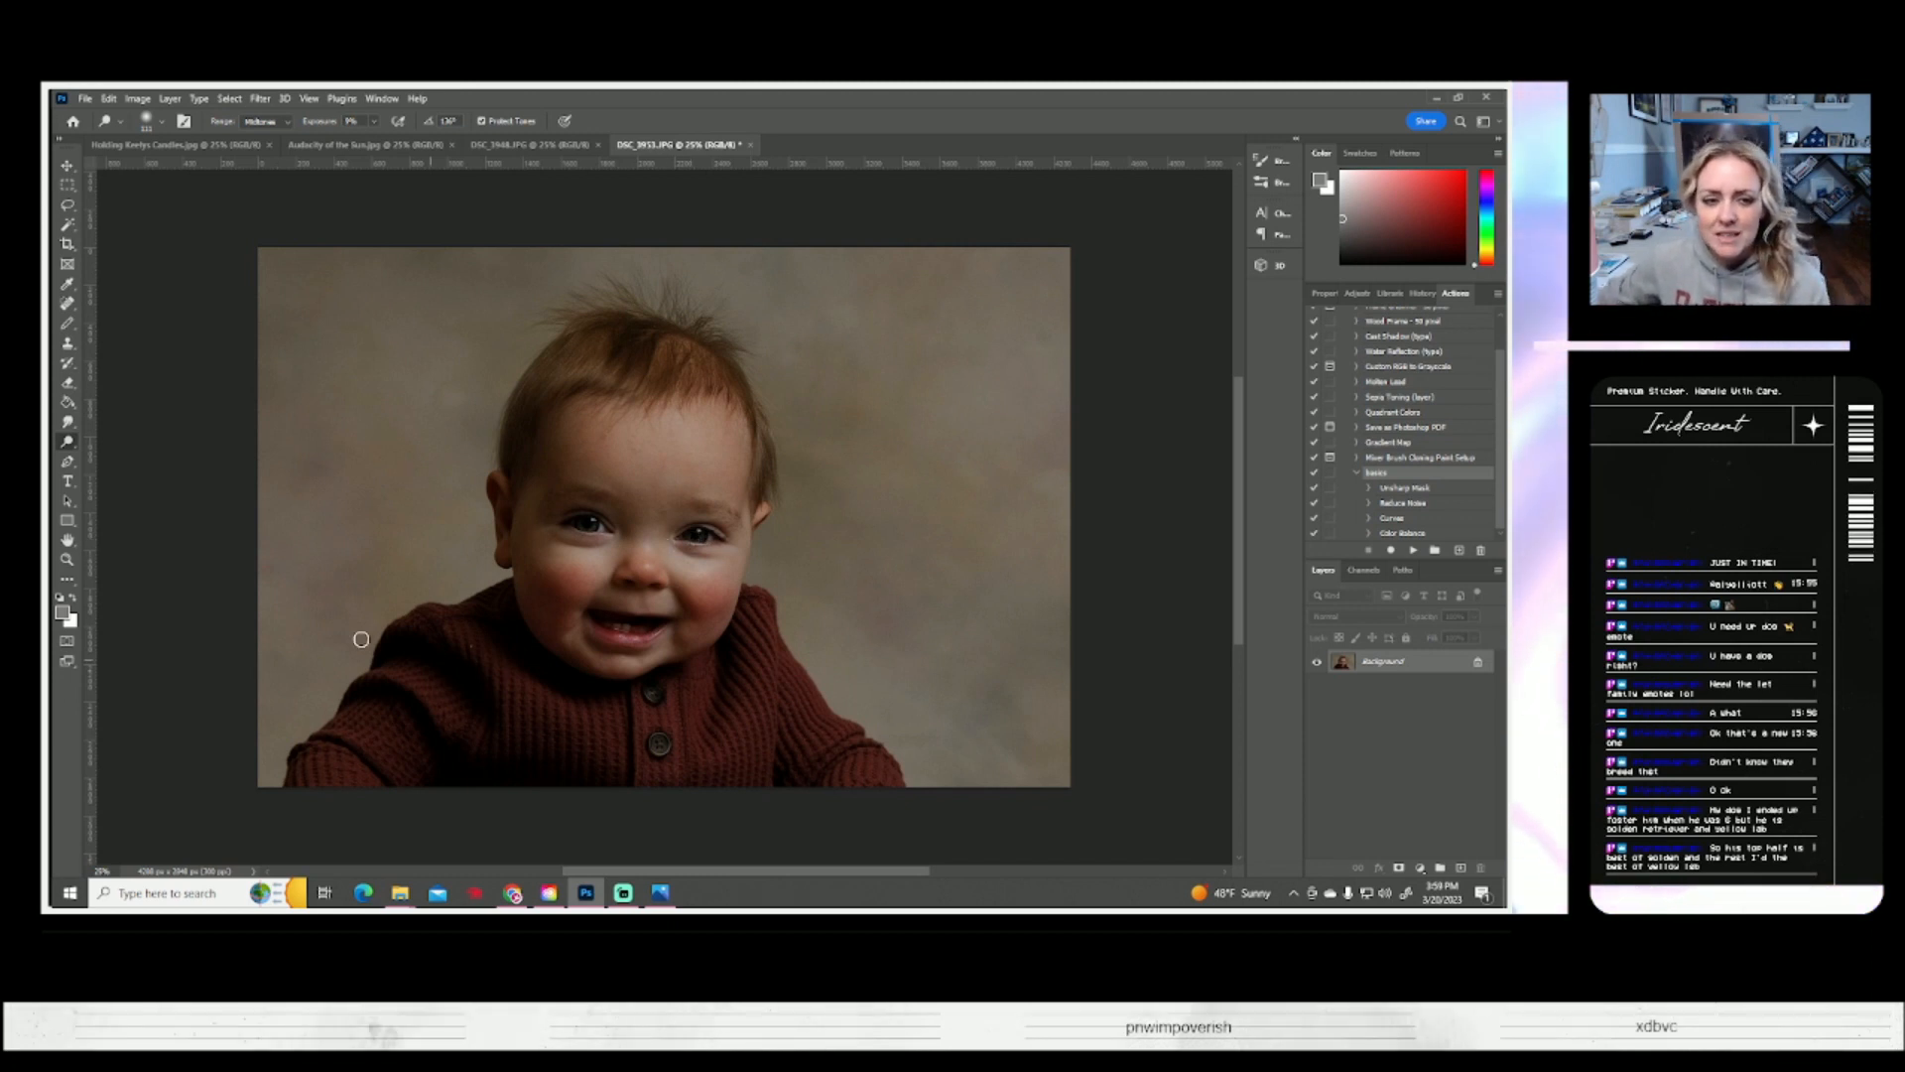
Save the close-up of the baby leaning on both hands as a JPEG and close it
{"action": "left_click", "coordinate": [86, 98]}
{"action": "left_click", "coordinate": [111, 282]}
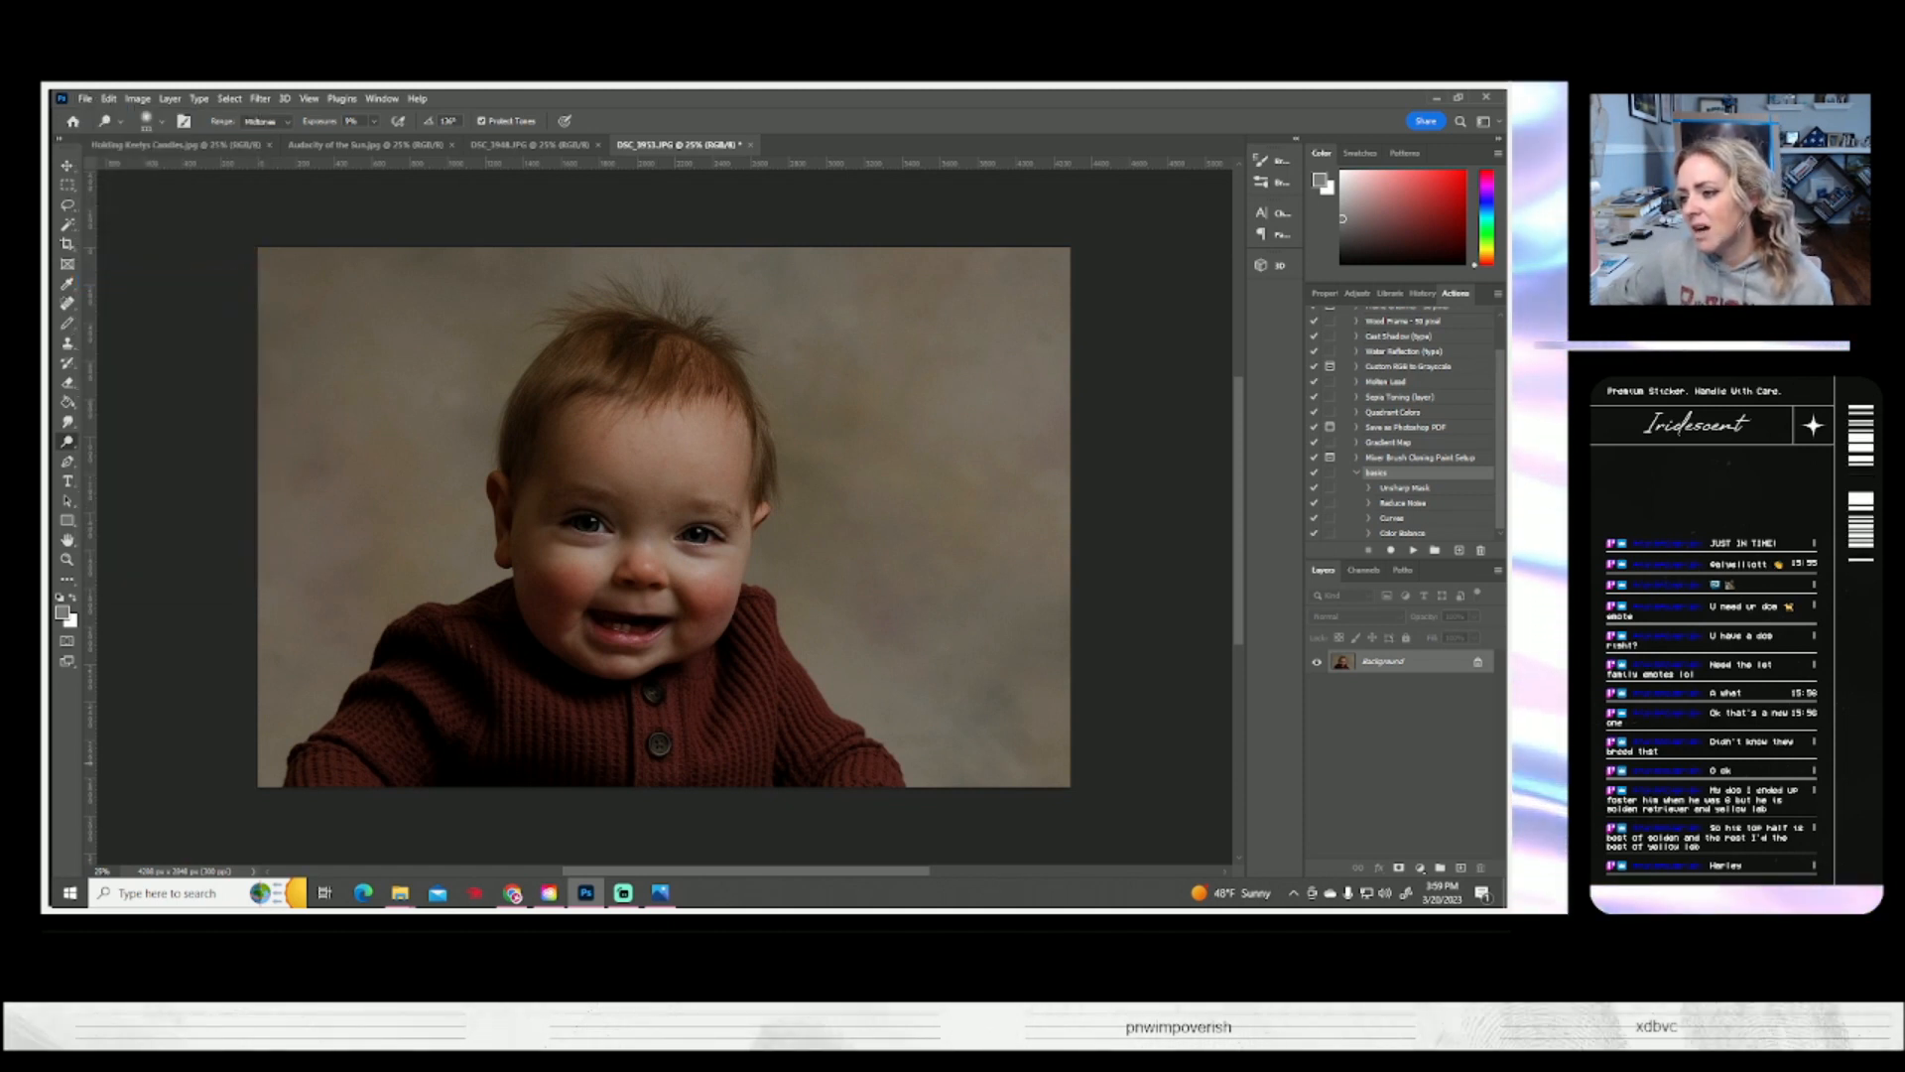
{"action": "left_click", "coordinate": [873, 291]}
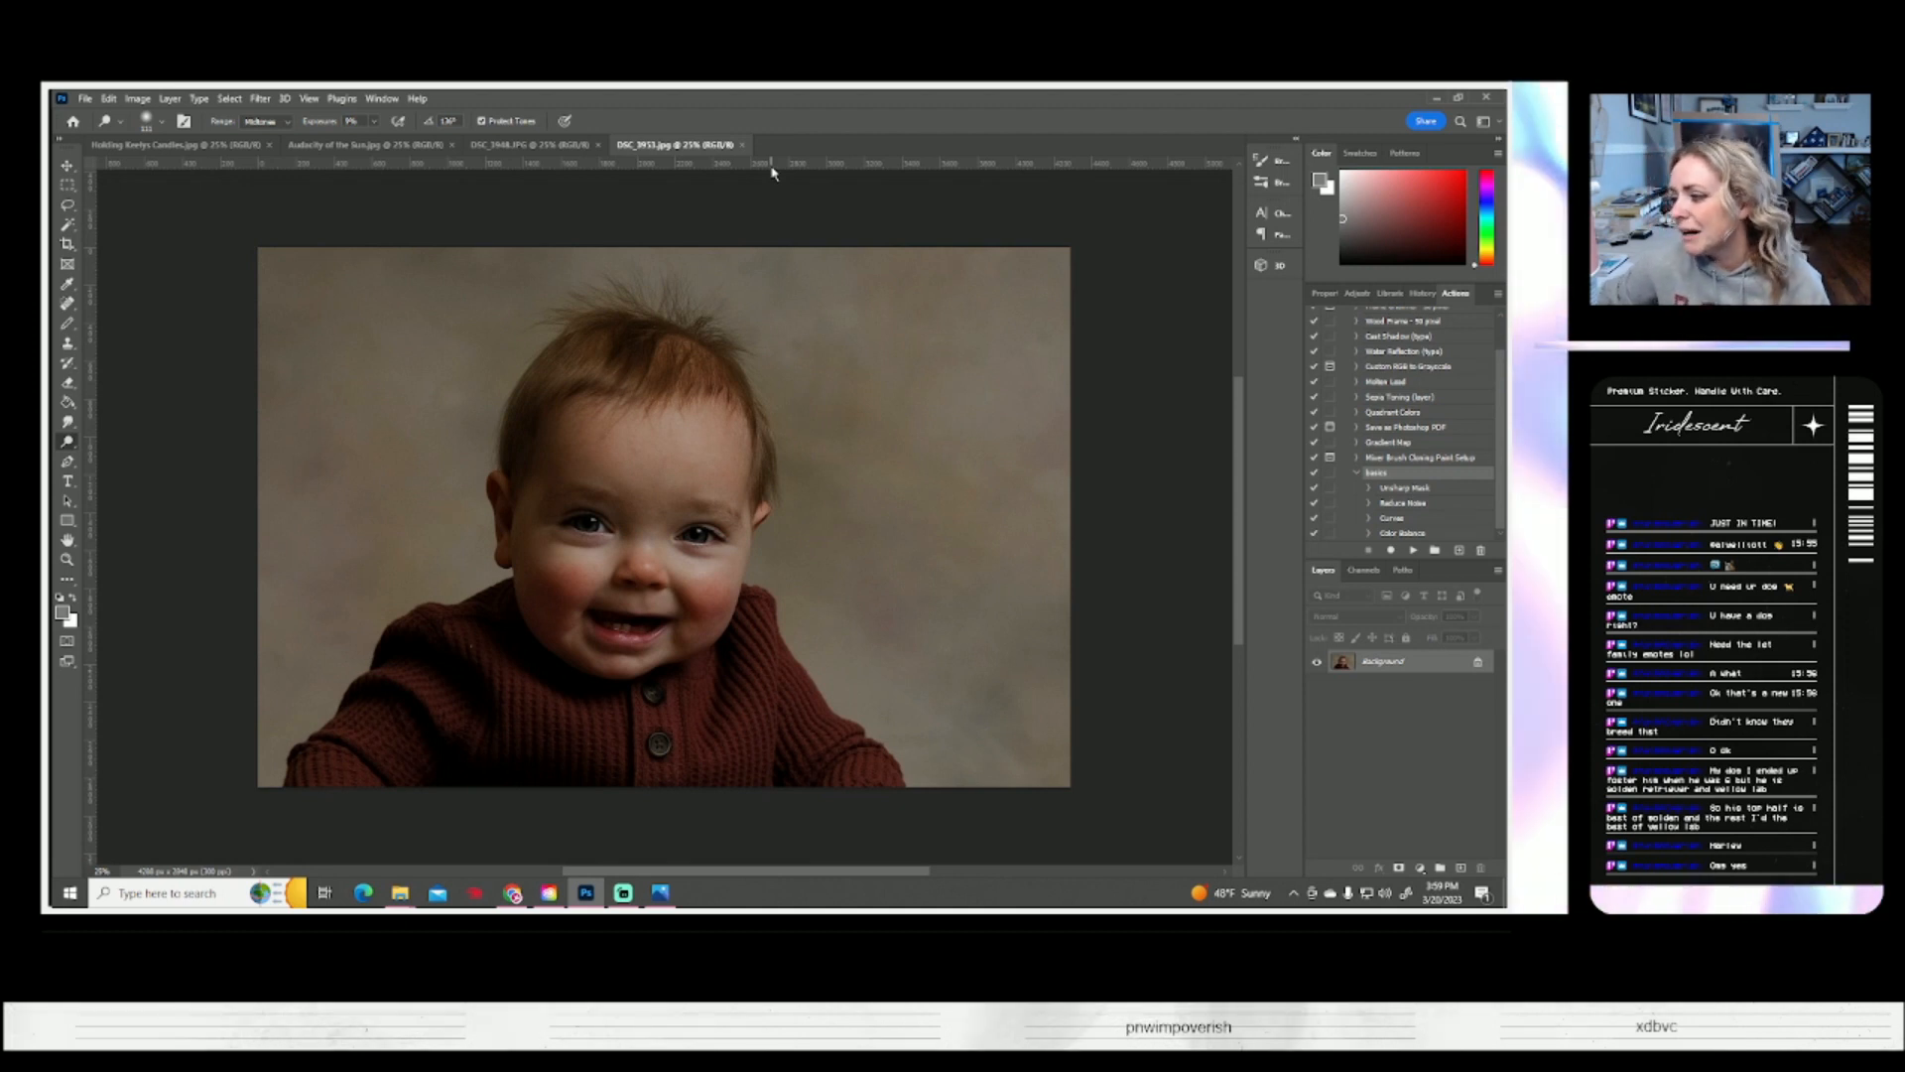
{"action": "left_click", "coordinate": [743, 145]}
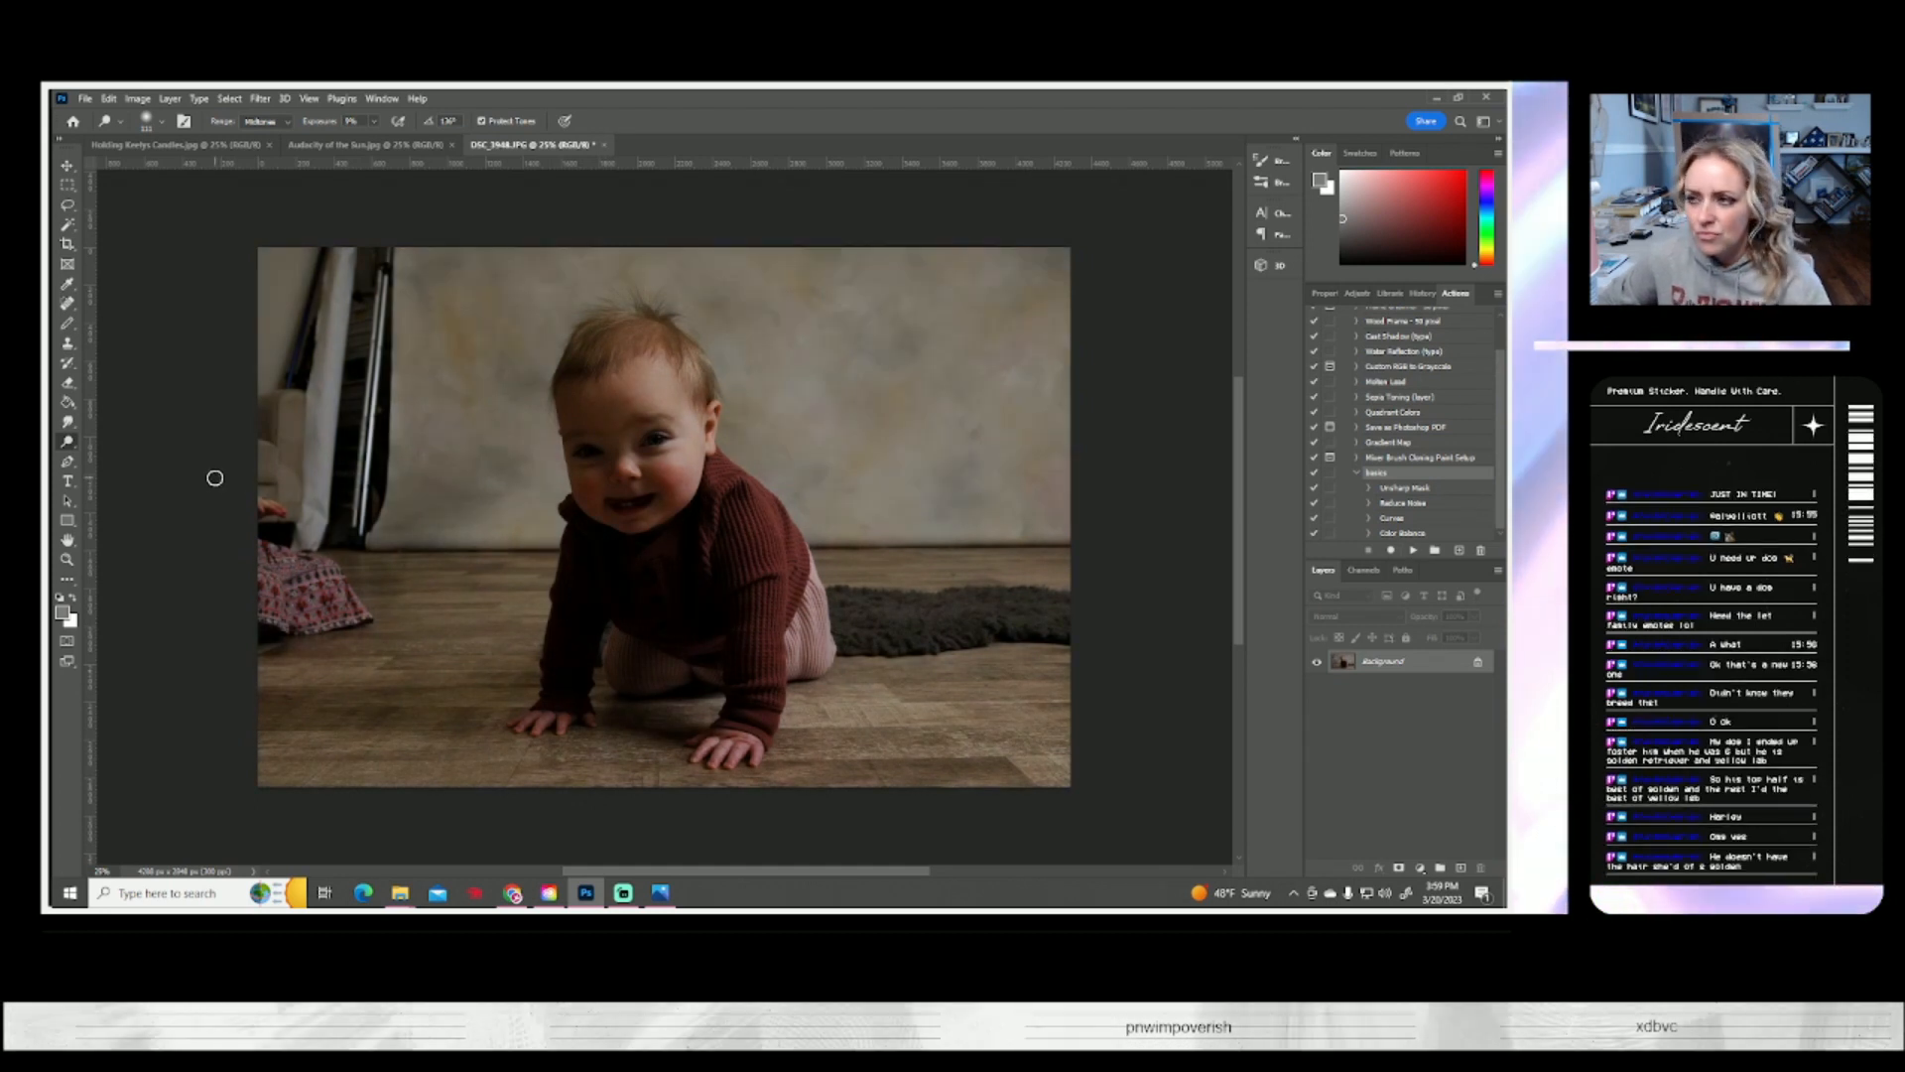
On the crawling baby photo, clone floor and backdrop over the patterned fabric and part of the black stand with the Clone Stamp
{"action": "key", "text": "ctrl+t"}
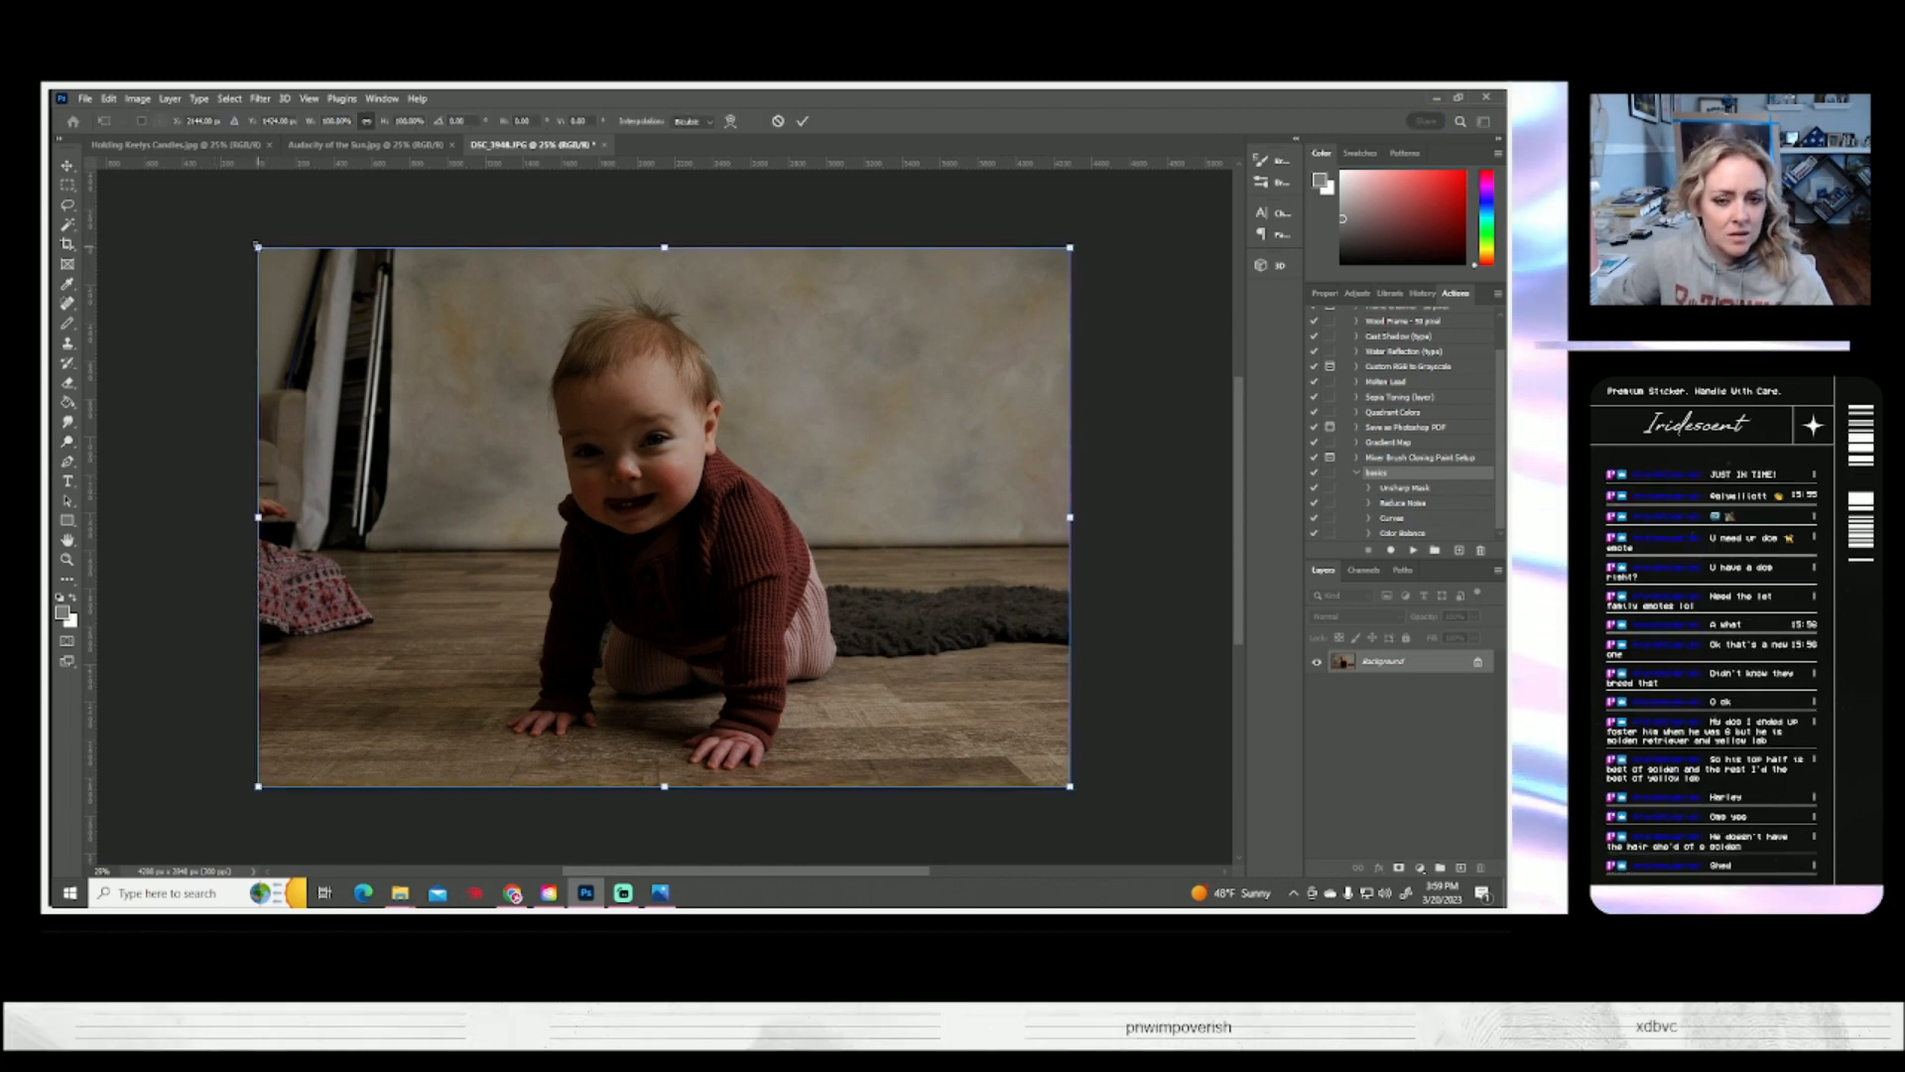
{"action": "key", "text": "Escape"}
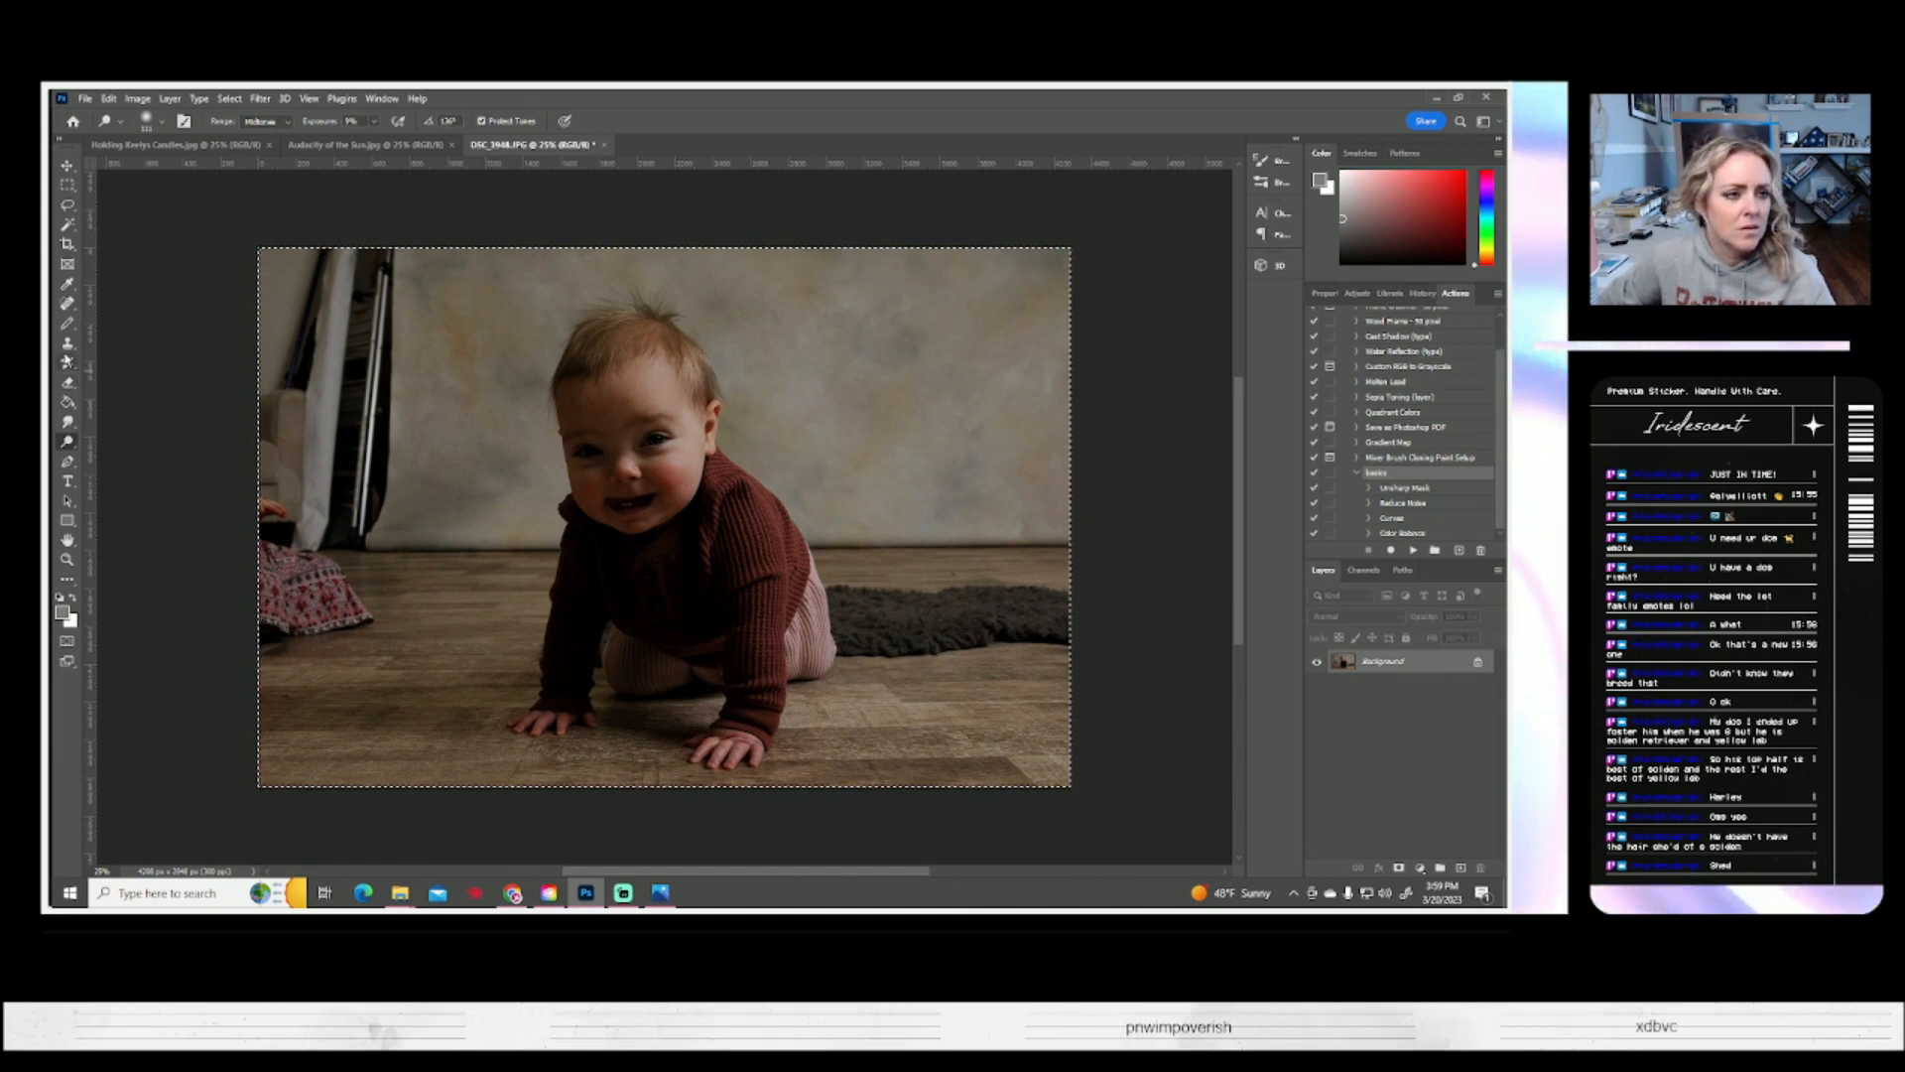
{"action": "left_click", "coordinate": [67, 342]}
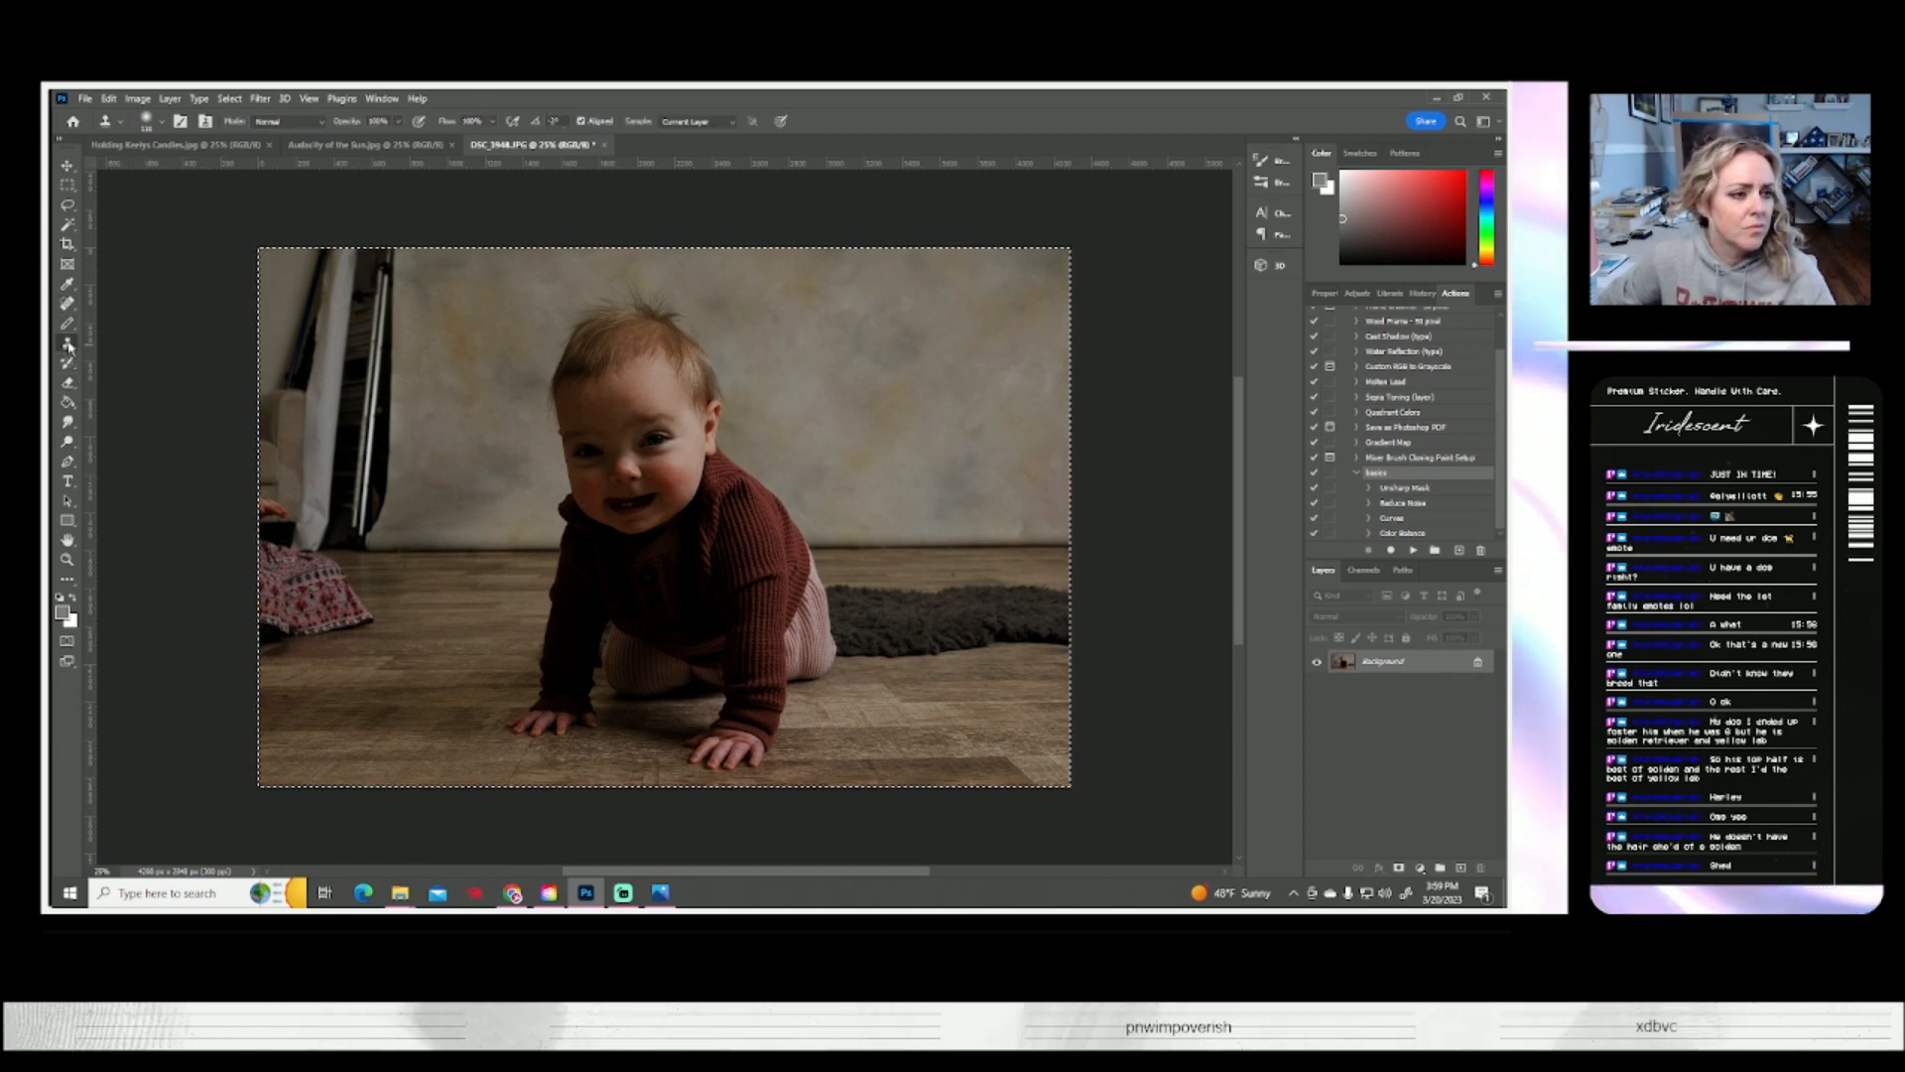
{"action": "left_click", "coordinate": [160, 123]}
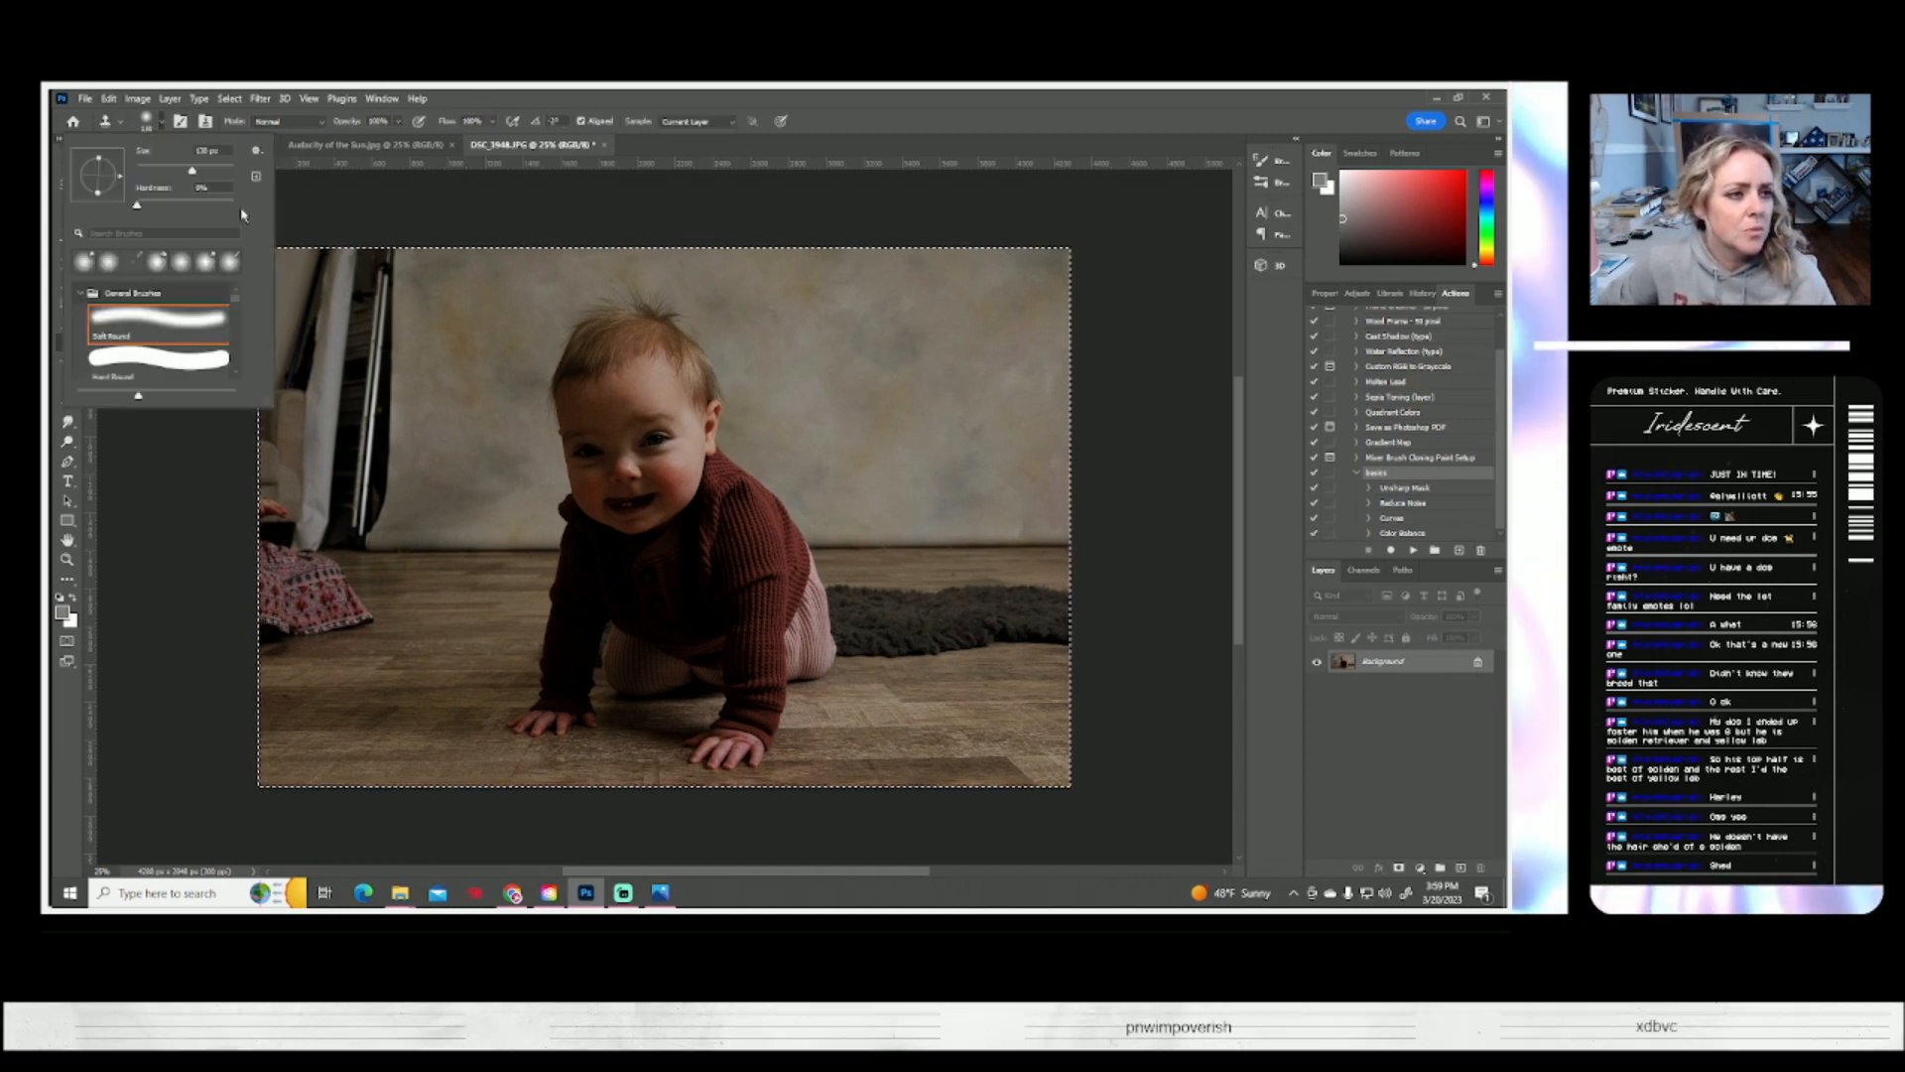
{"action": "left_click", "coordinate": [452, 551], "text": "alt"}
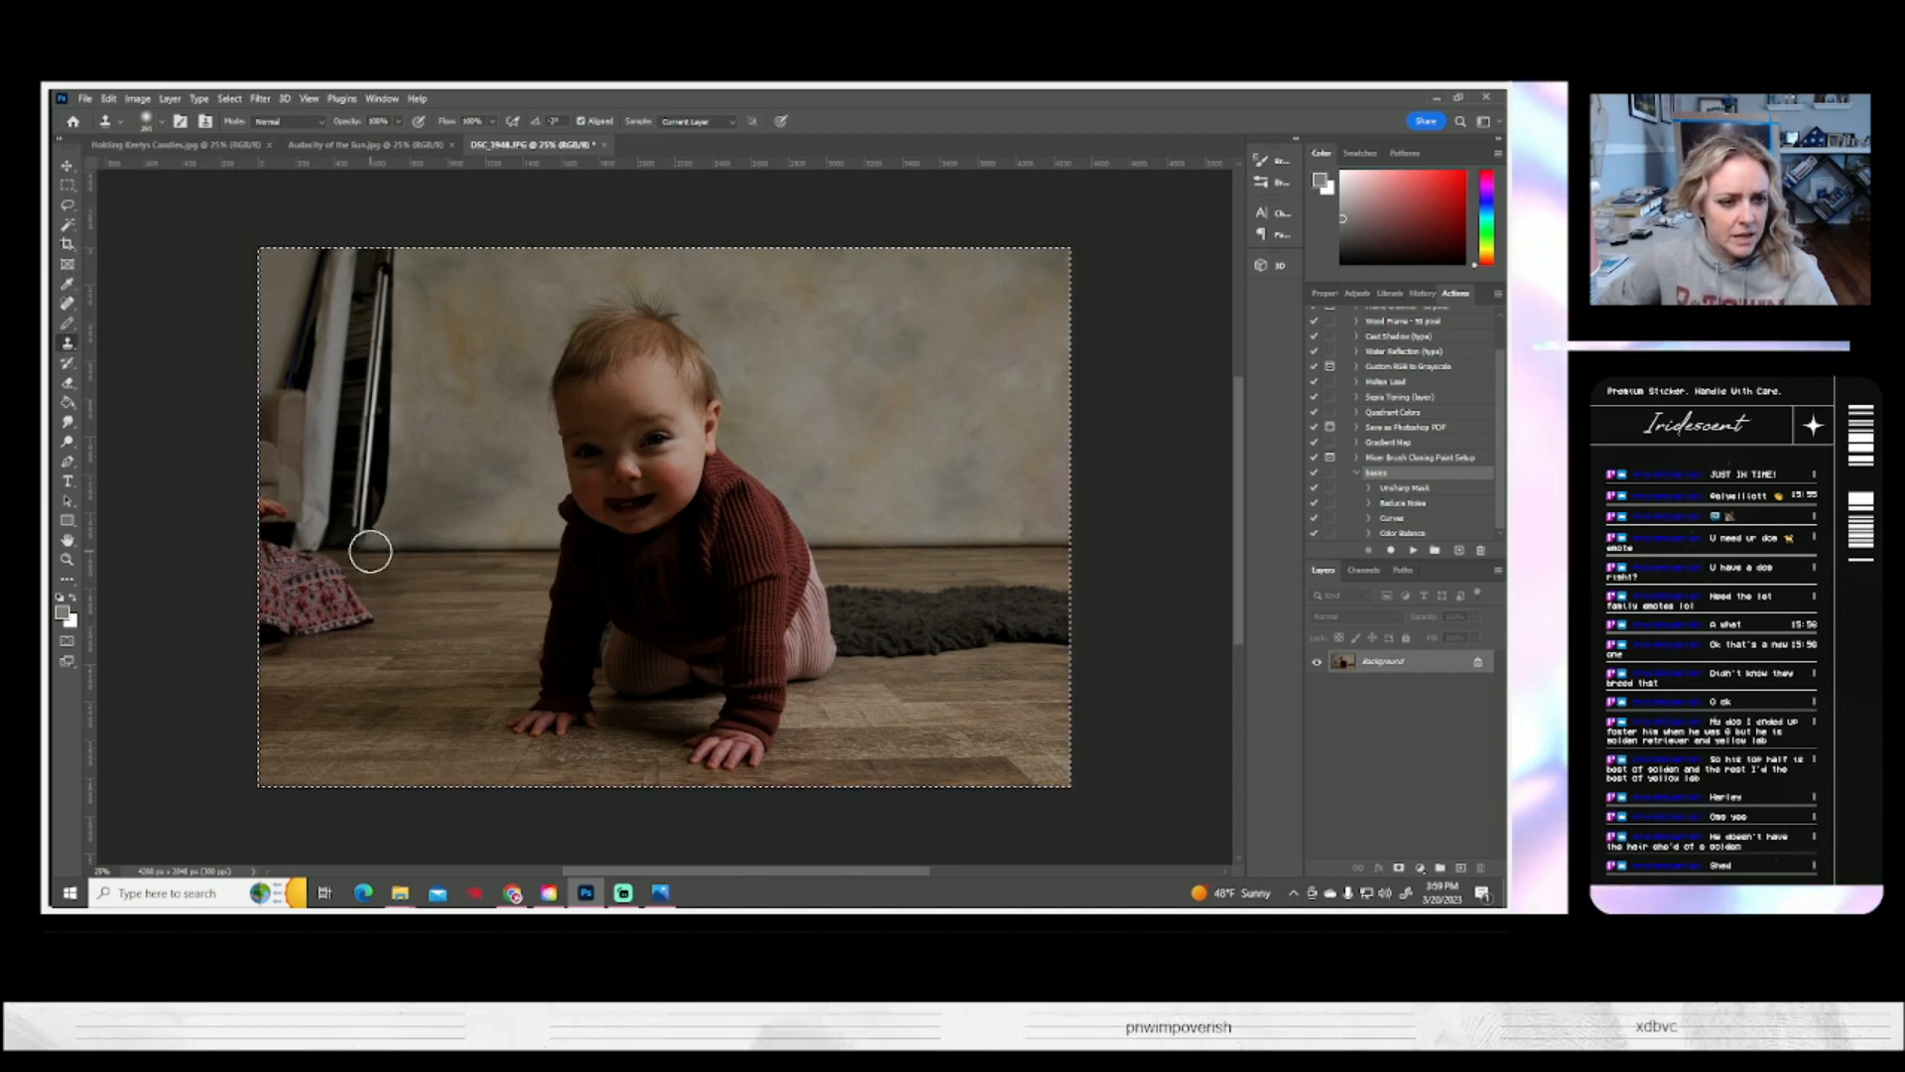
{"action": "mouse_move", "coordinate": [370, 545]}
{"action": "left_mouse_down"}
{"action": "mouse_move", "coordinate": [281, 549]}
{"action": "mouse_move", "coordinate": [355, 583]}
{"action": "mouse_move", "coordinate": [348, 616]}
{"action": "mouse_move", "coordinate": [212, 599]}
{"action": "mouse_move", "coordinate": [292, 592]}
{"action": "mouse_move", "coordinate": [361, 502]}
{"action": "mouse_move", "coordinate": [308, 522]}
{"action": "left_mouse_up"}
{"action": "left_click", "coordinate": [359, 593], "text": "alt"}
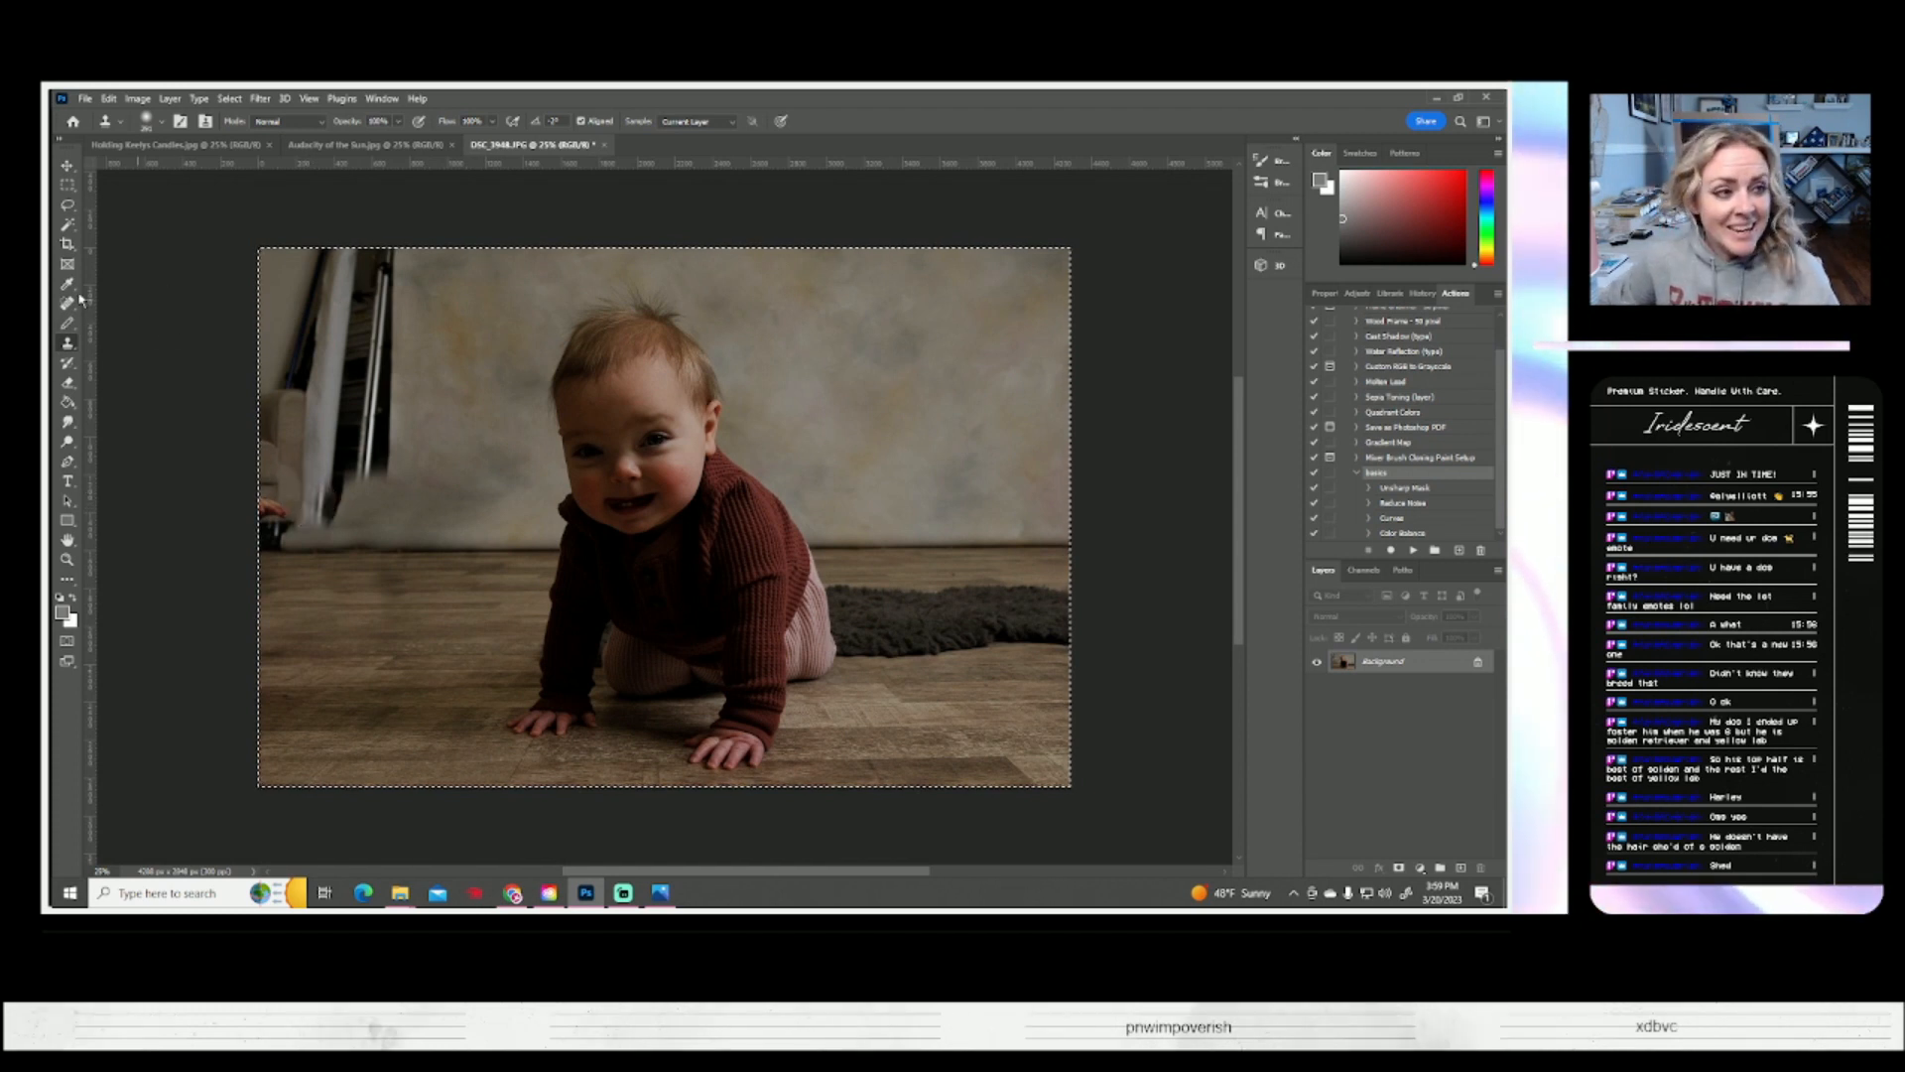
{"action": "mouse_move", "coordinate": [397, 318]}
{"action": "left_mouse_down"}
{"action": "mouse_move", "coordinate": [399, 260]}
{"action": "mouse_move", "coordinate": [334, 271]}
{"action": "mouse_move", "coordinate": [364, 461]}
{"action": "mouse_move", "coordinate": [375, 331]}
{"action": "mouse_move", "coordinate": [374, 472]}
{"action": "left_mouse_up"}
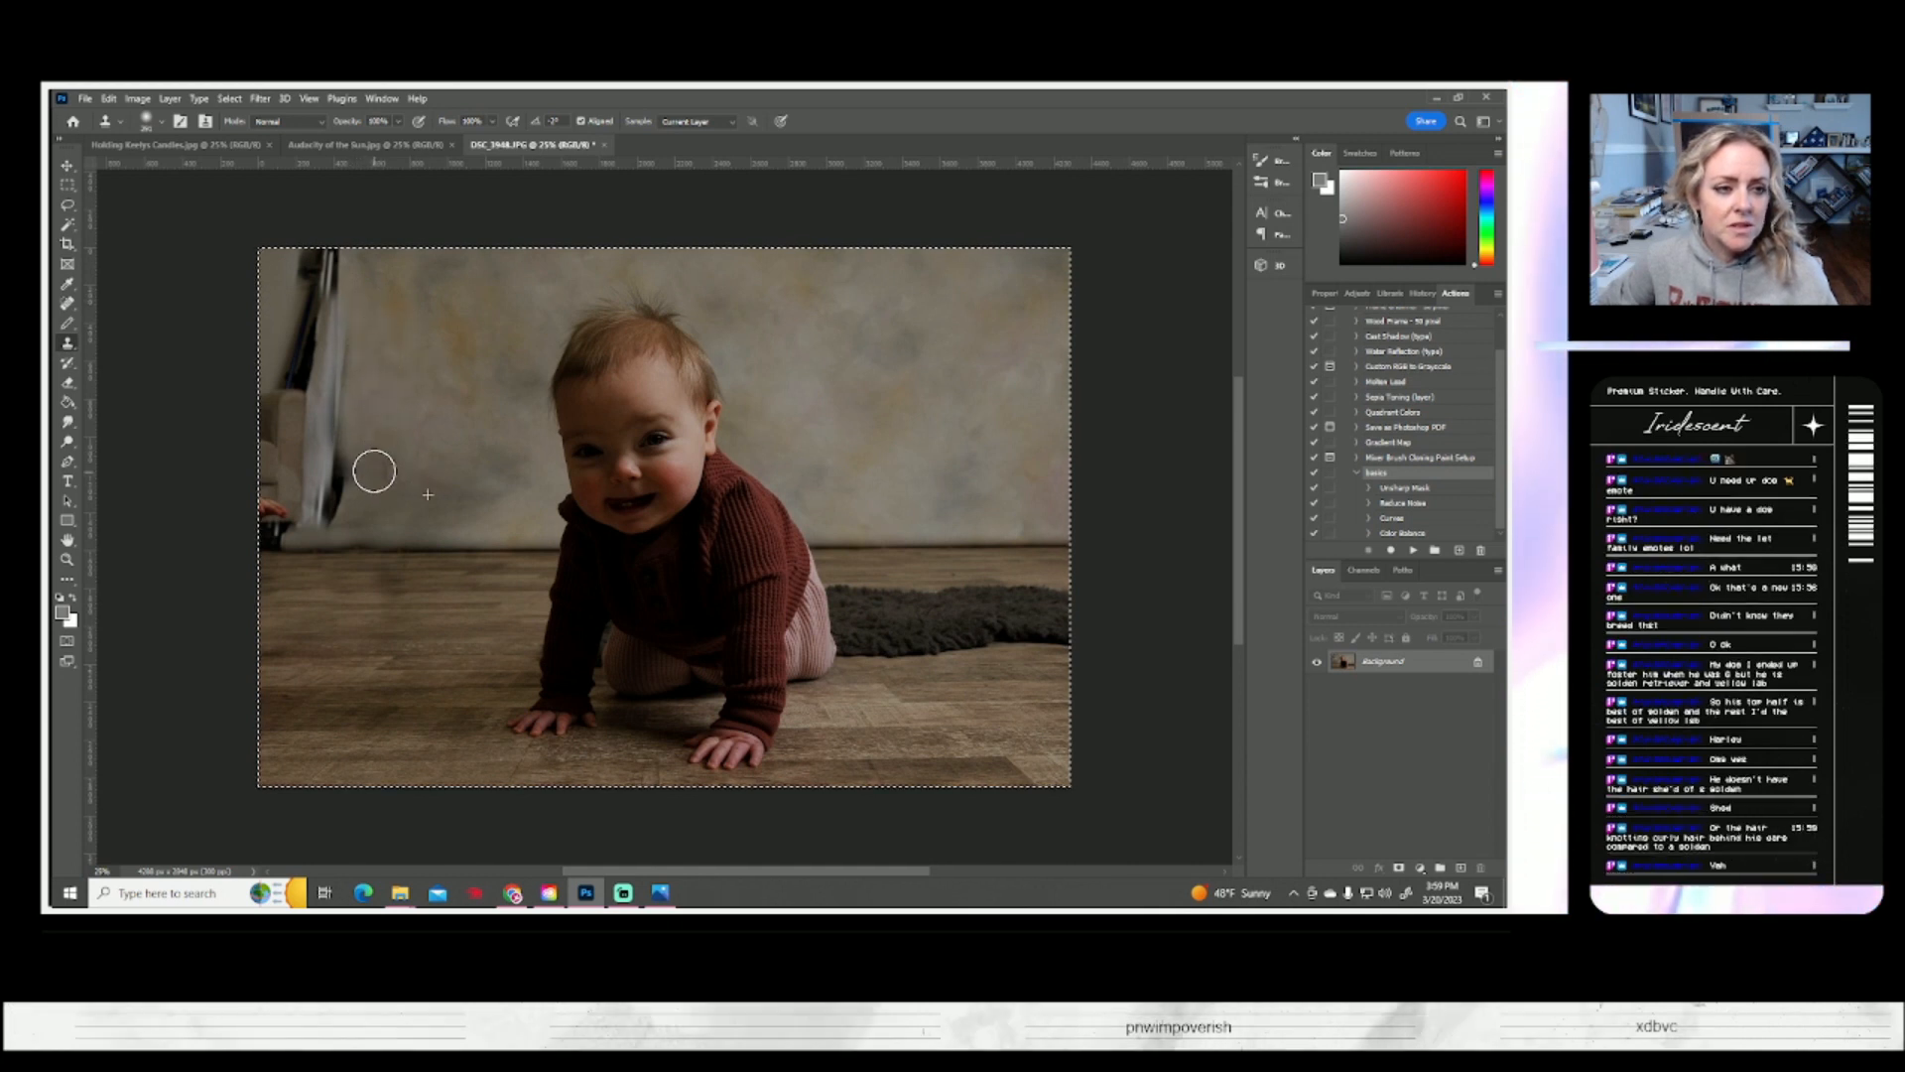
Clone clean backdrop over the rest of the stand and clutter beside the crawling baby, using a larger soft brush
{"action": "left_click", "coordinate": [159, 121]}
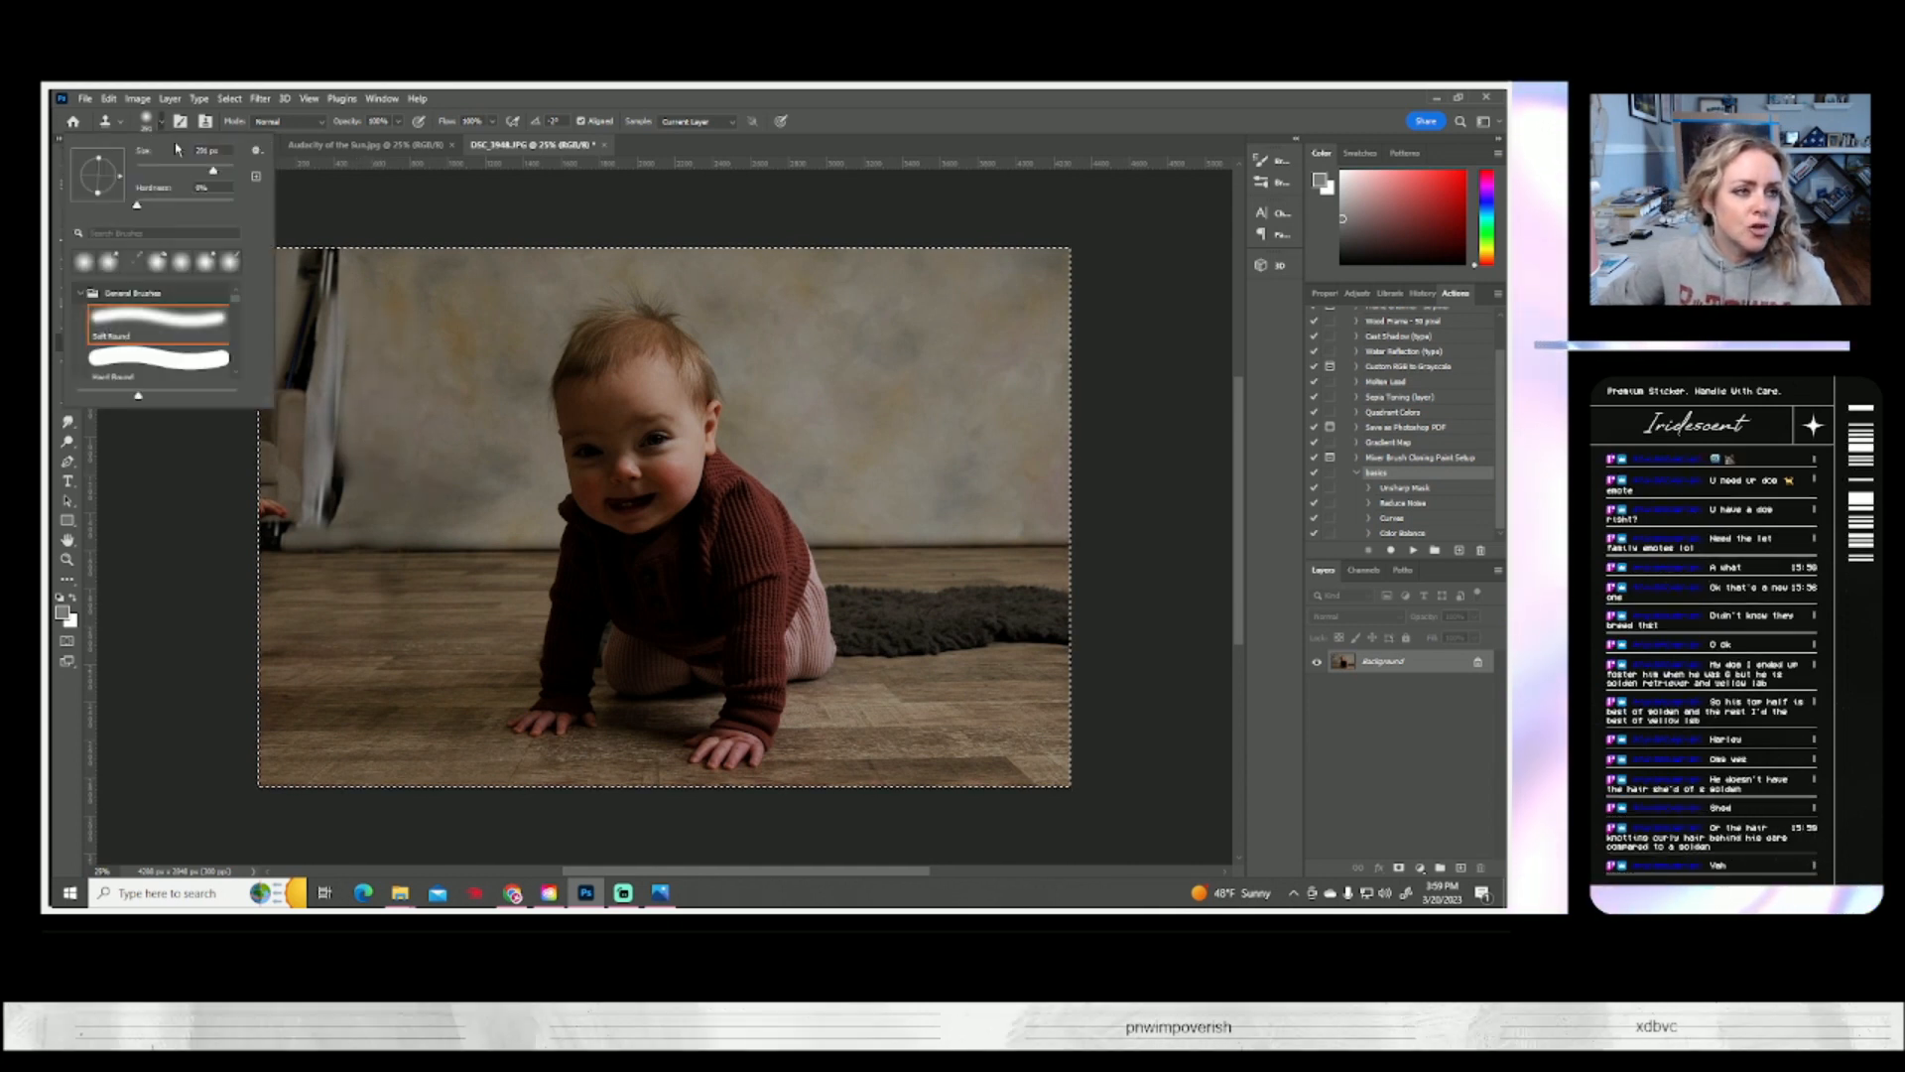
{"action": "left_click", "coordinate": [422, 392], "text": "alt"}
{"action": "mouse_move", "coordinate": [348, 459]}
{"action": "left_mouse_down"}
{"action": "mouse_move", "coordinate": [273, 505]}
{"action": "mouse_move", "coordinate": [307, 509]}
{"action": "mouse_move", "coordinate": [260, 508]}
{"action": "mouse_move", "coordinate": [306, 489]}
{"action": "mouse_move", "coordinate": [275, 460]}
{"action": "mouse_move", "coordinate": [264, 384]}
{"action": "mouse_move", "coordinate": [355, 379]}
{"action": "mouse_move", "coordinate": [296, 348]}
{"action": "mouse_move", "coordinate": [331, 304]}
{"action": "mouse_move", "coordinate": [250, 314]}
{"action": "mouse_move", "coordinate": [254, 258]}
{"action": "mouse_move", "coordinate": [352, 269]}
{"action": "mouse_move", "coordinate": [423, 325]}
{"action": "mouse_move", "coordinate": [345, 277]}
{"action": "mouse_move", "coordinate": [269, 276]}
{"action": "mouse_move", "coordinate": [422, 270]}
{"action": "mouse_move", "coordinate": [376, 433]}
{"action": "mouse_move", "coordinate": [341, 449]}
{"action": "mouse_move", "coordinate": [365, 317]}
{"action": "mouse_move", "coordinate": [296, 338]}
{"action": "mouse_move", "coordinate": [341, 380]}
{"action": "mouse_move", "coordinate": [381, 387]}
{"action": "left_mouse_up"}
{"action": "left_click", "coordinate": [432, 435], "text": "alt"}
{"action": "left_click", "coordinate": [889, 331], "text": "alt"}
{"action": "mouse_move", "coordinate": [444, 284]}
{"action": "left_mouse_down"}
{"action": "mouse_move", "coordinate": [499, 271]}
{"action": "mouse_move", "coordinate": [279, 367]}
{"action": "mouse_move", "coordinate": [797, 279]}
{"action": "mouse_move", "coordinate": [521, 262]}
{"action": "left_mouse_up"}
{"action": "left_click", "coordinate": [915, 296], "text": "alt"}
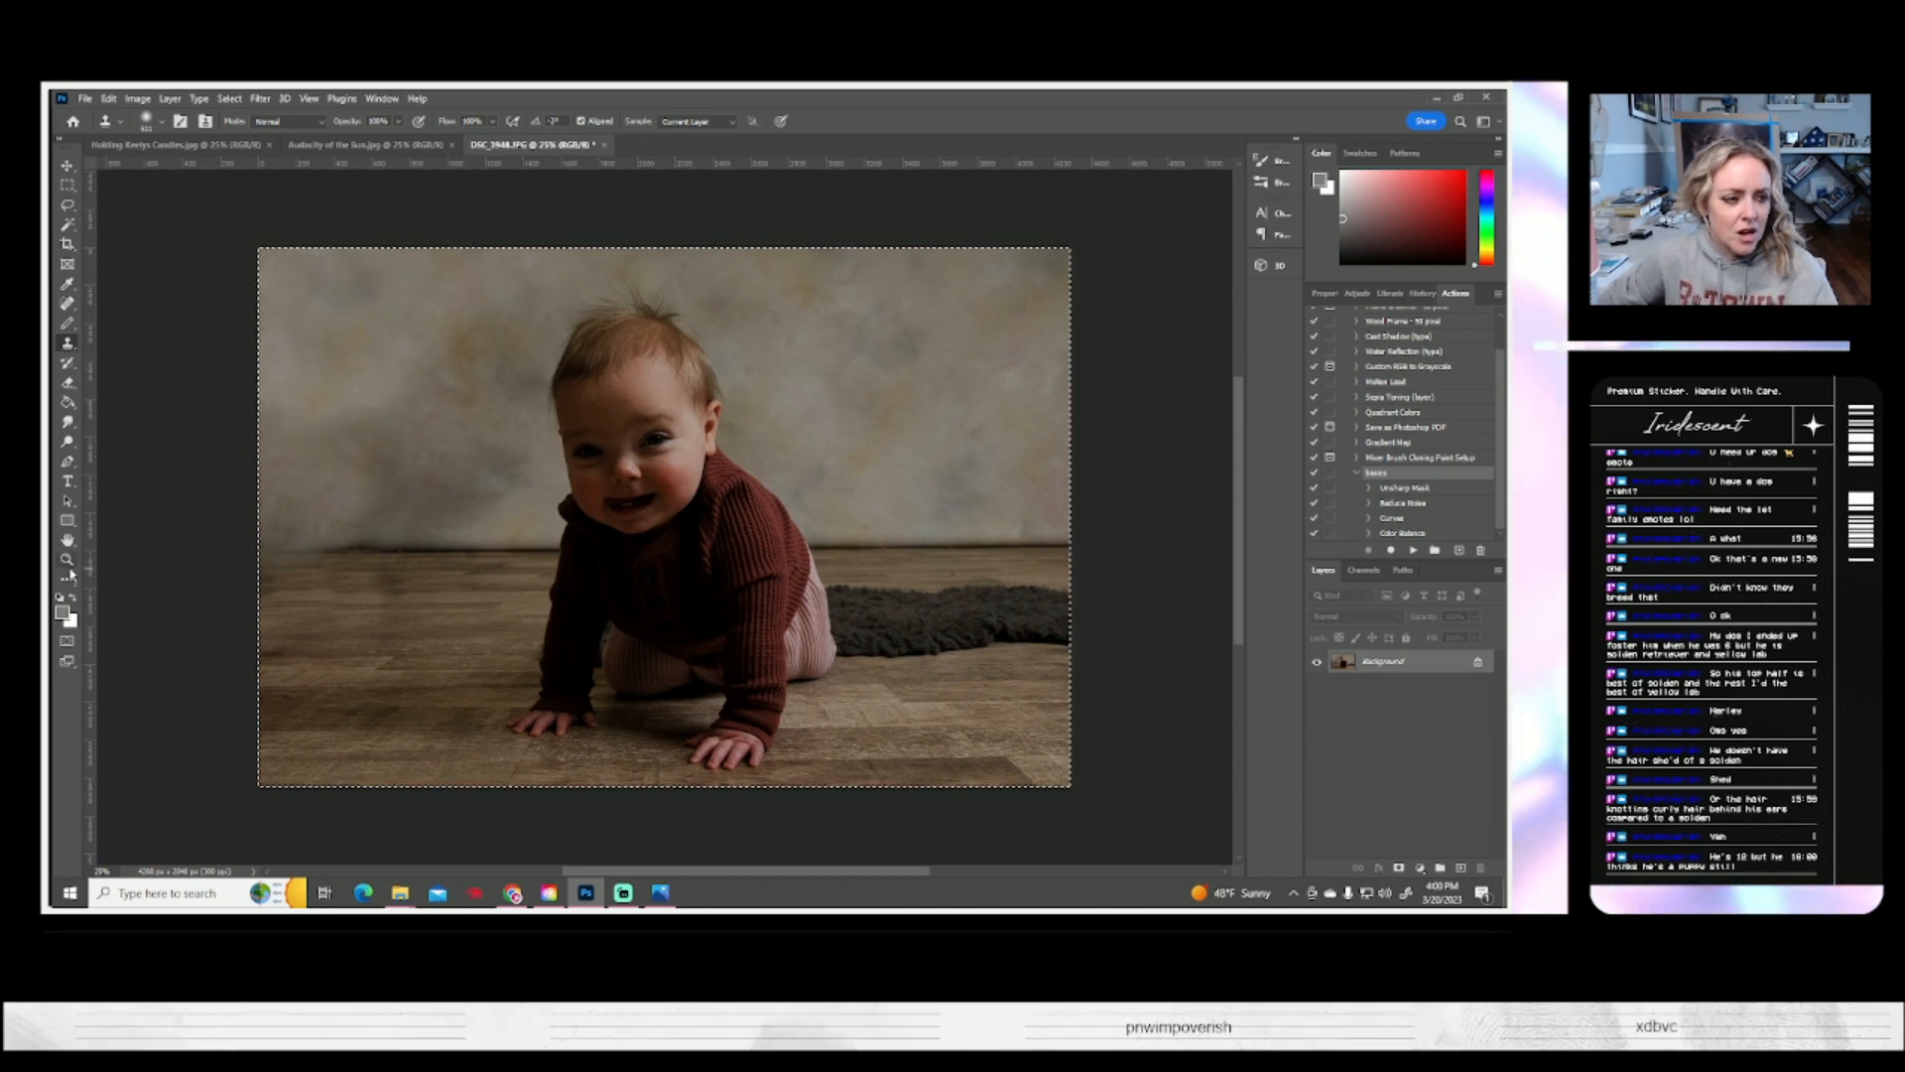
Copy the catchlight from the baby's brighter eye into the shadowed eye with a small Clone Stamp brush at reduced opacity
{"action": "key", "text": "z"}
{"action": "left_click_drag", "start_coordinate": [624, 459], "coordinate": [509, 443]}
{"action": "left_click", "coordinate": [67, 343]}
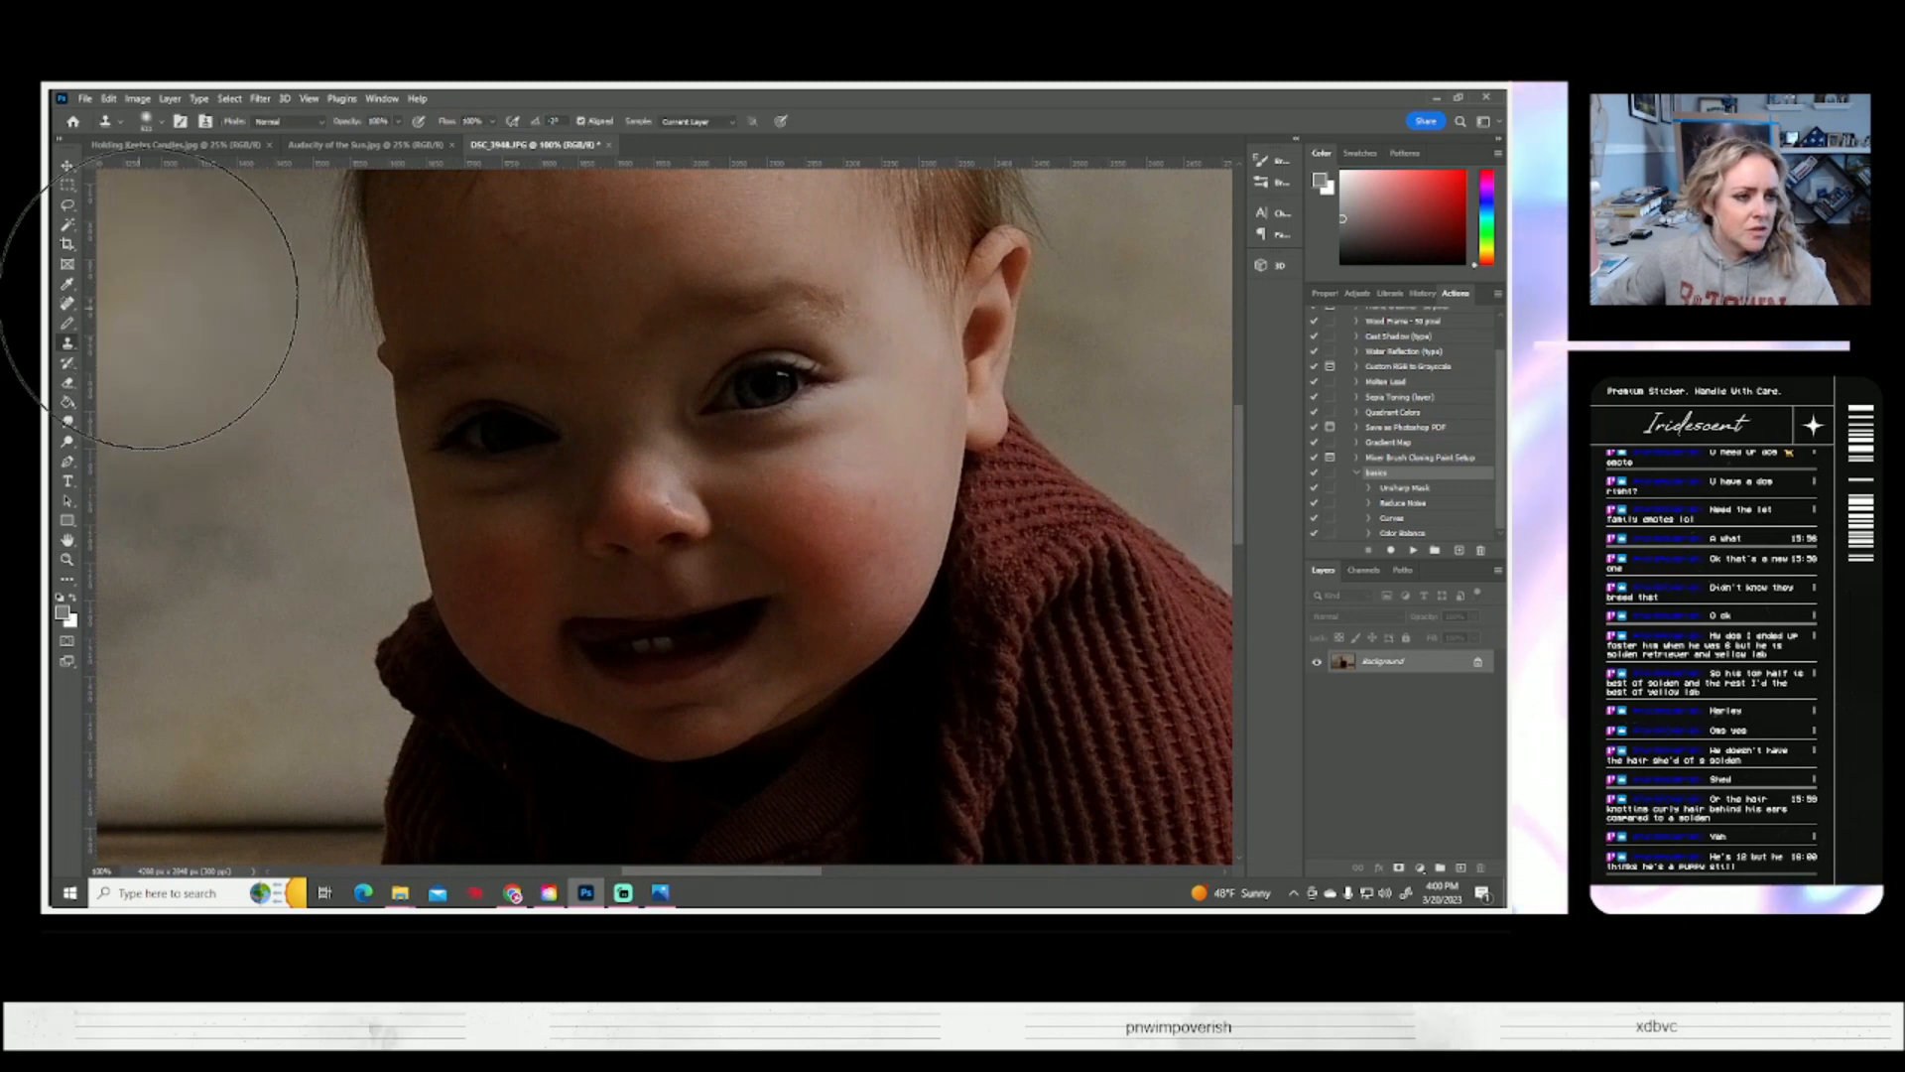
{"action": "left_click", "coordinate": [156, 127]}
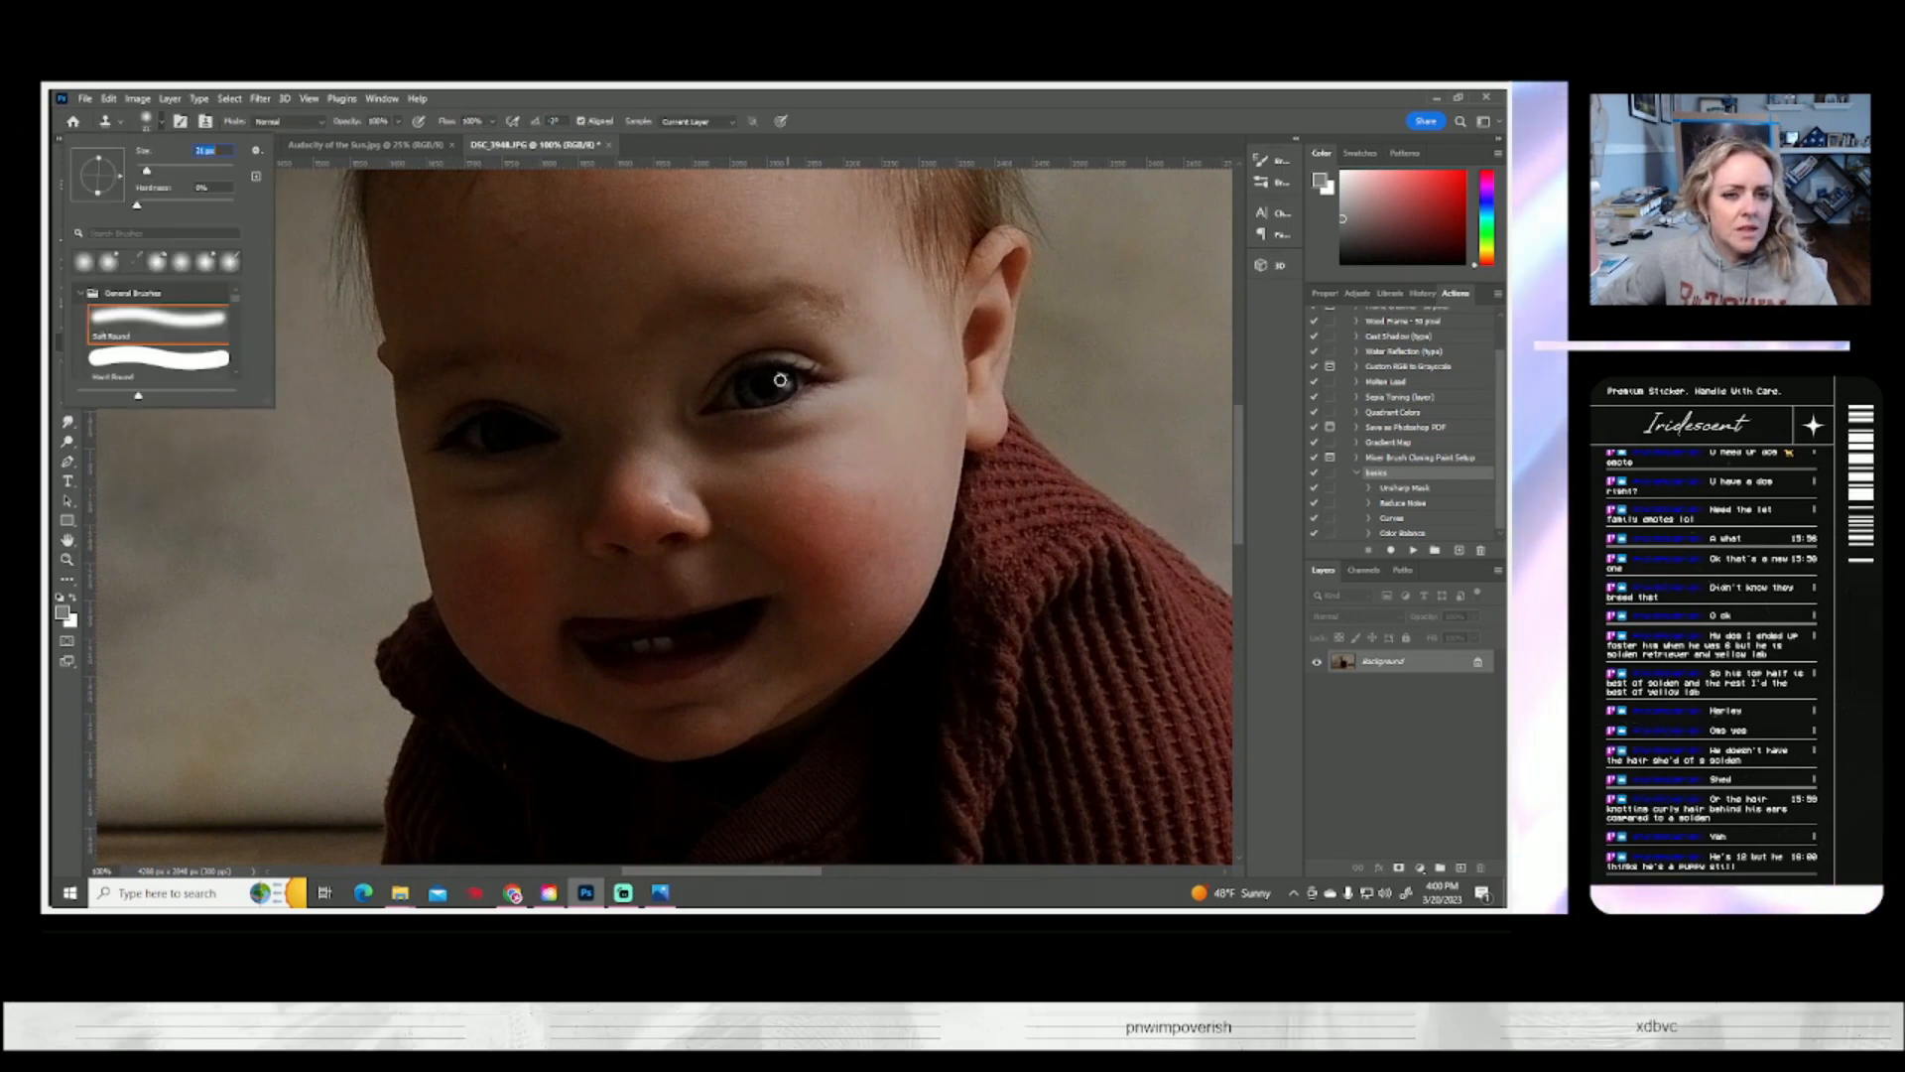
{"action": "key", "text": "Return"}
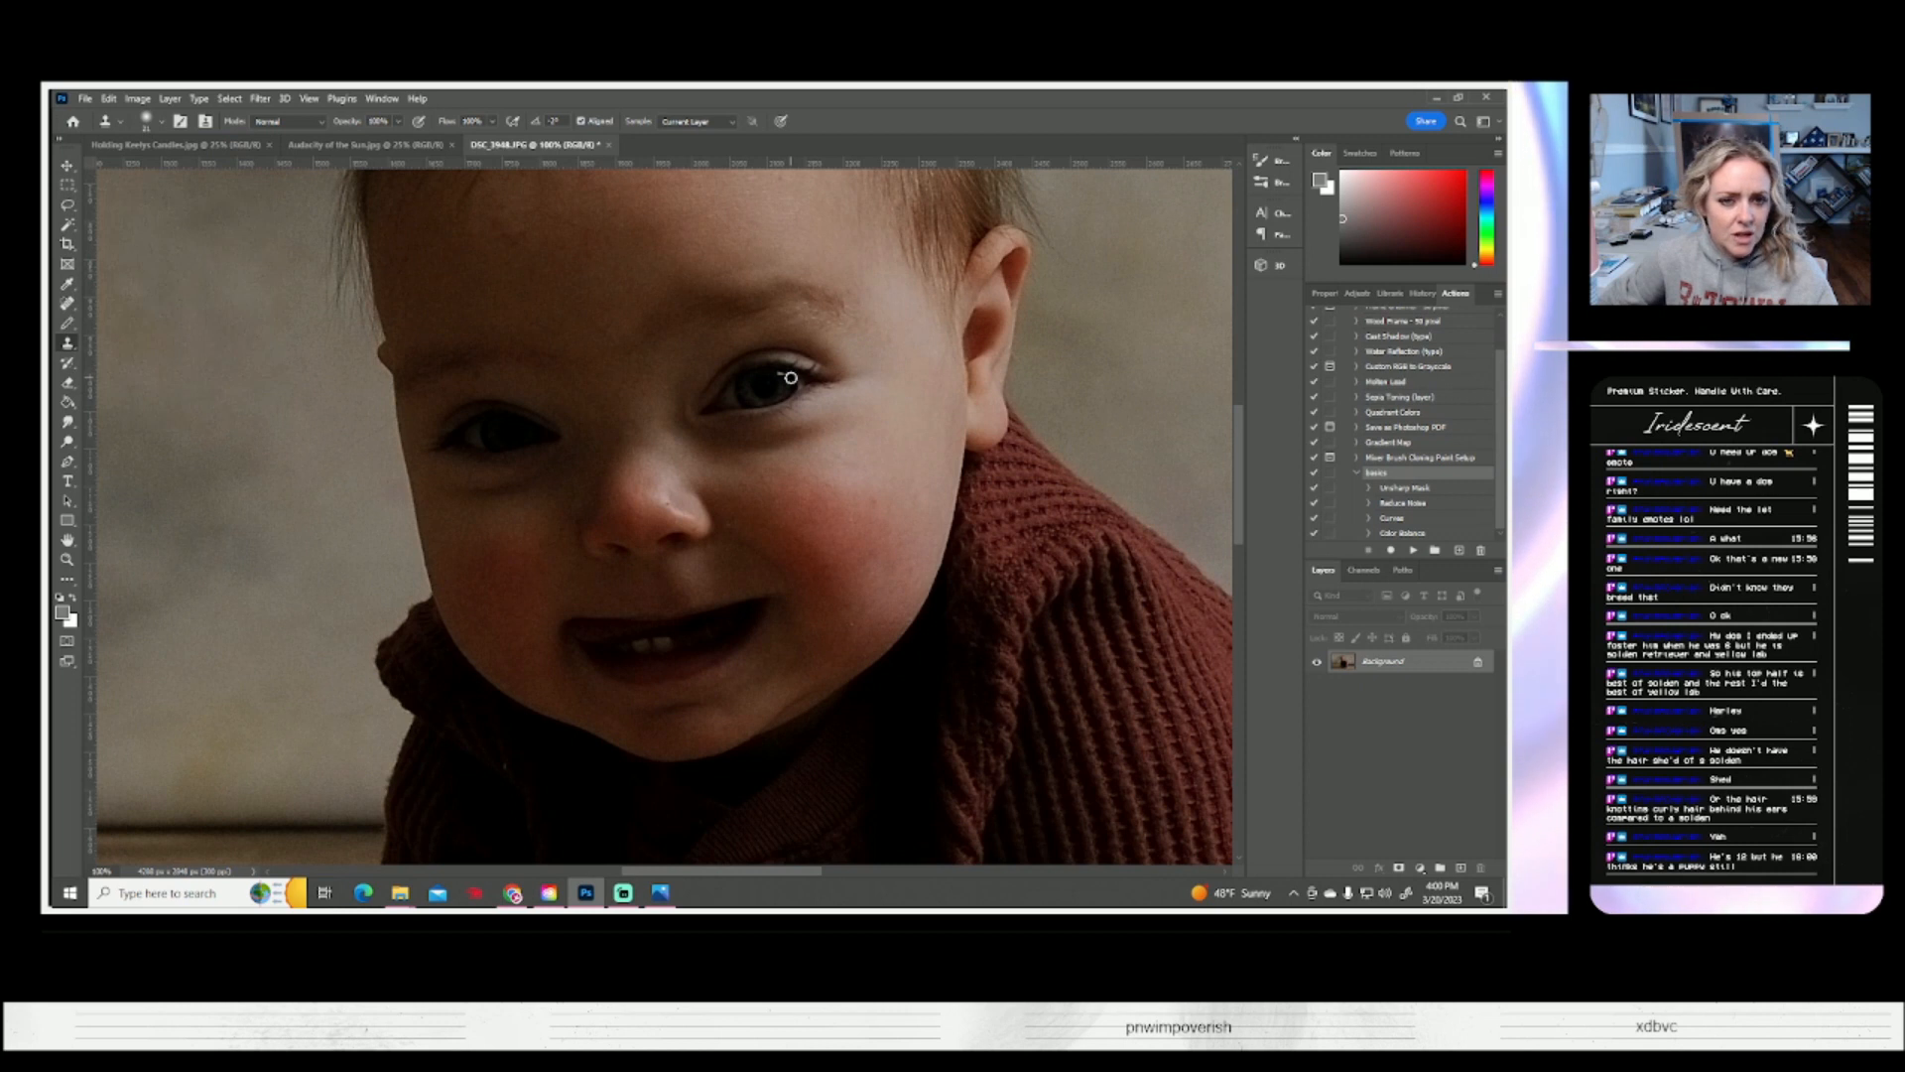
{"action": "left_click", "coordinate": [516, 426]}
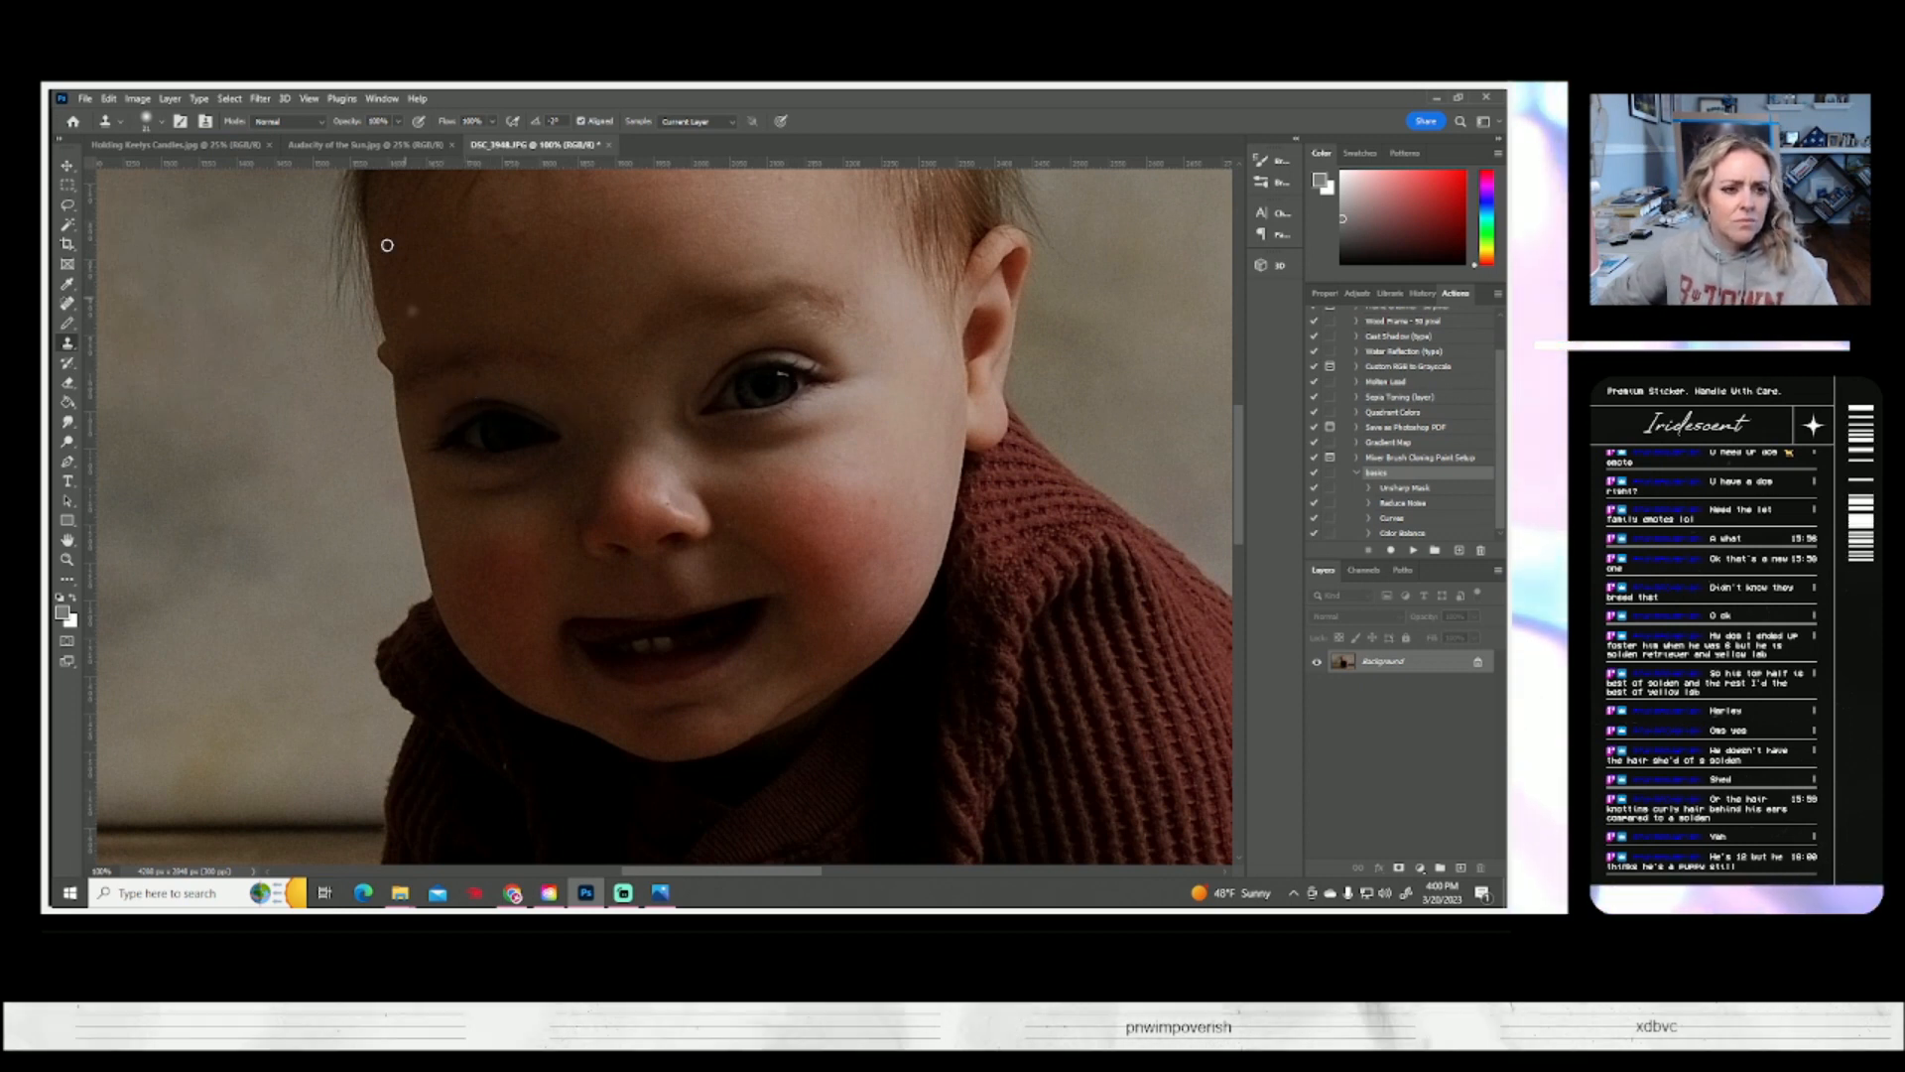
{"action": "left_click", "coordinate": [399, 122]}
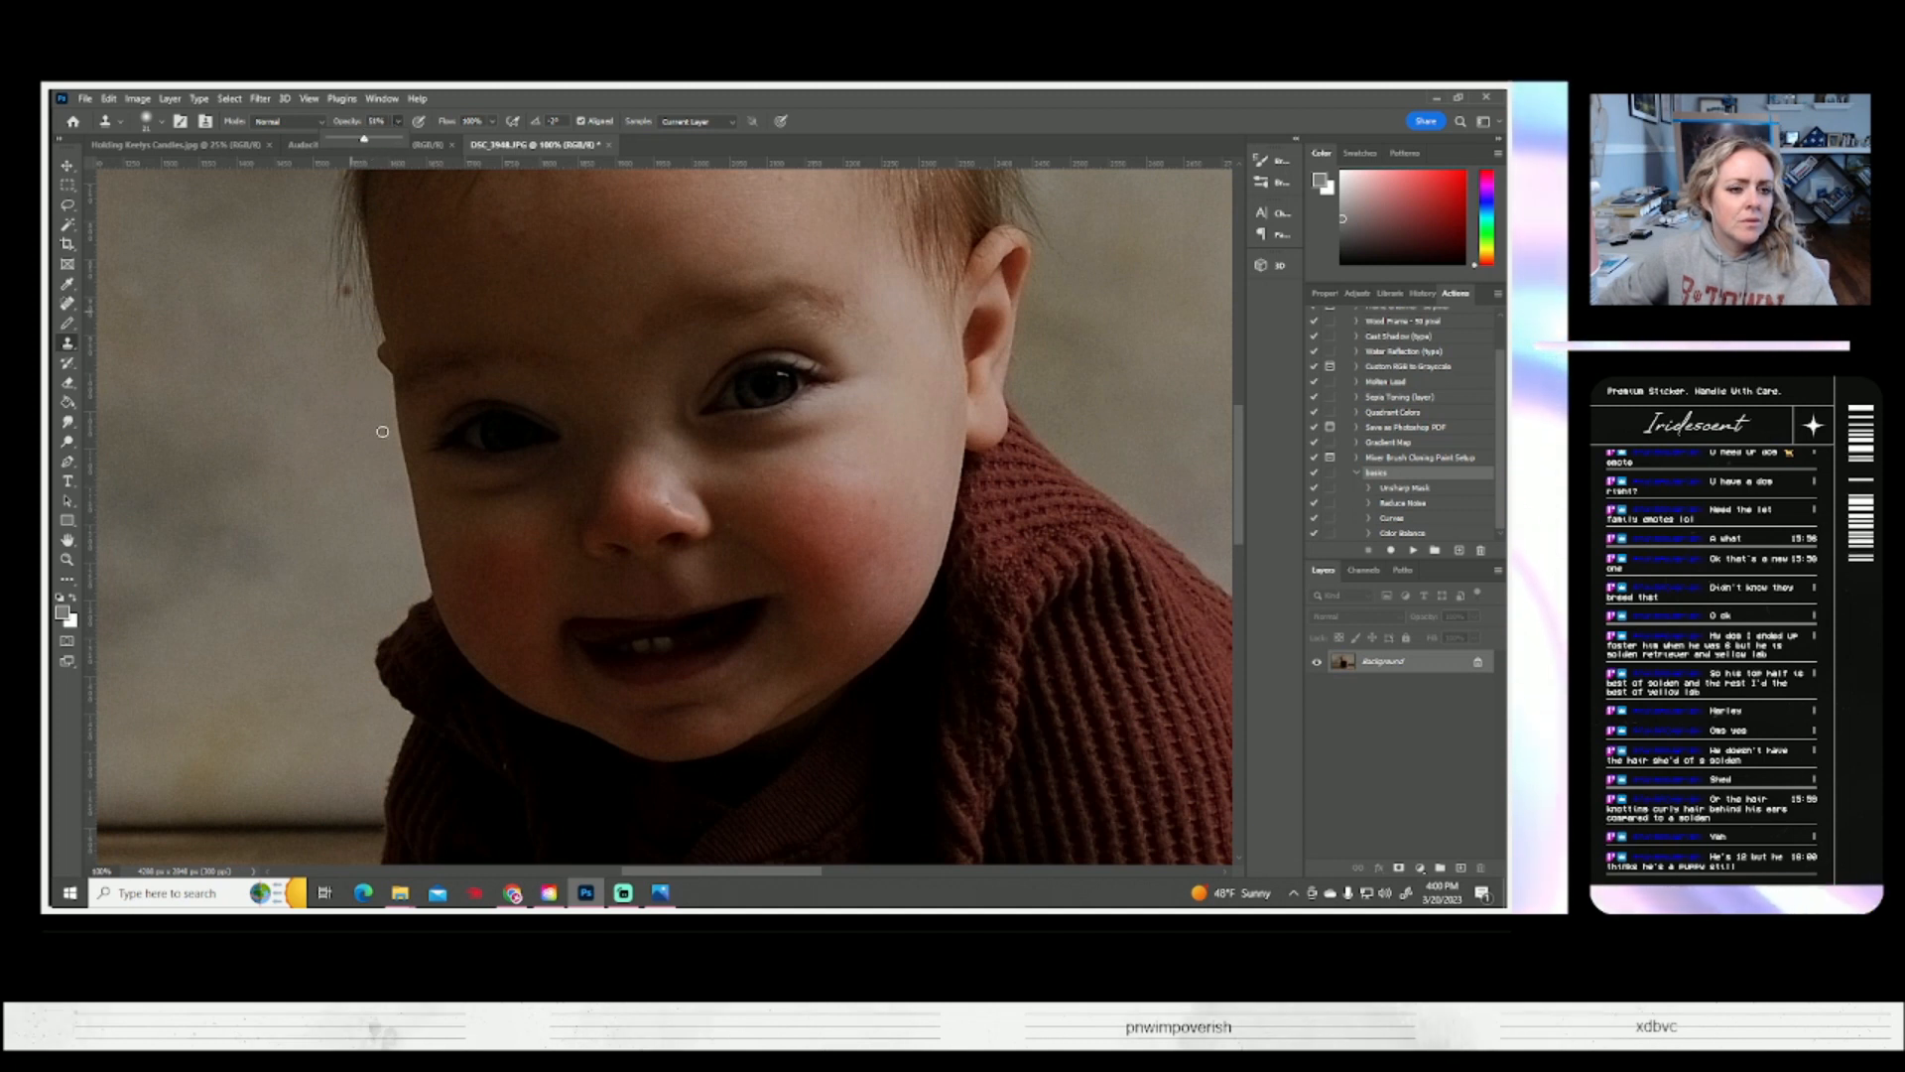
{"action": "left_click", "coordinate": [517, 427]}
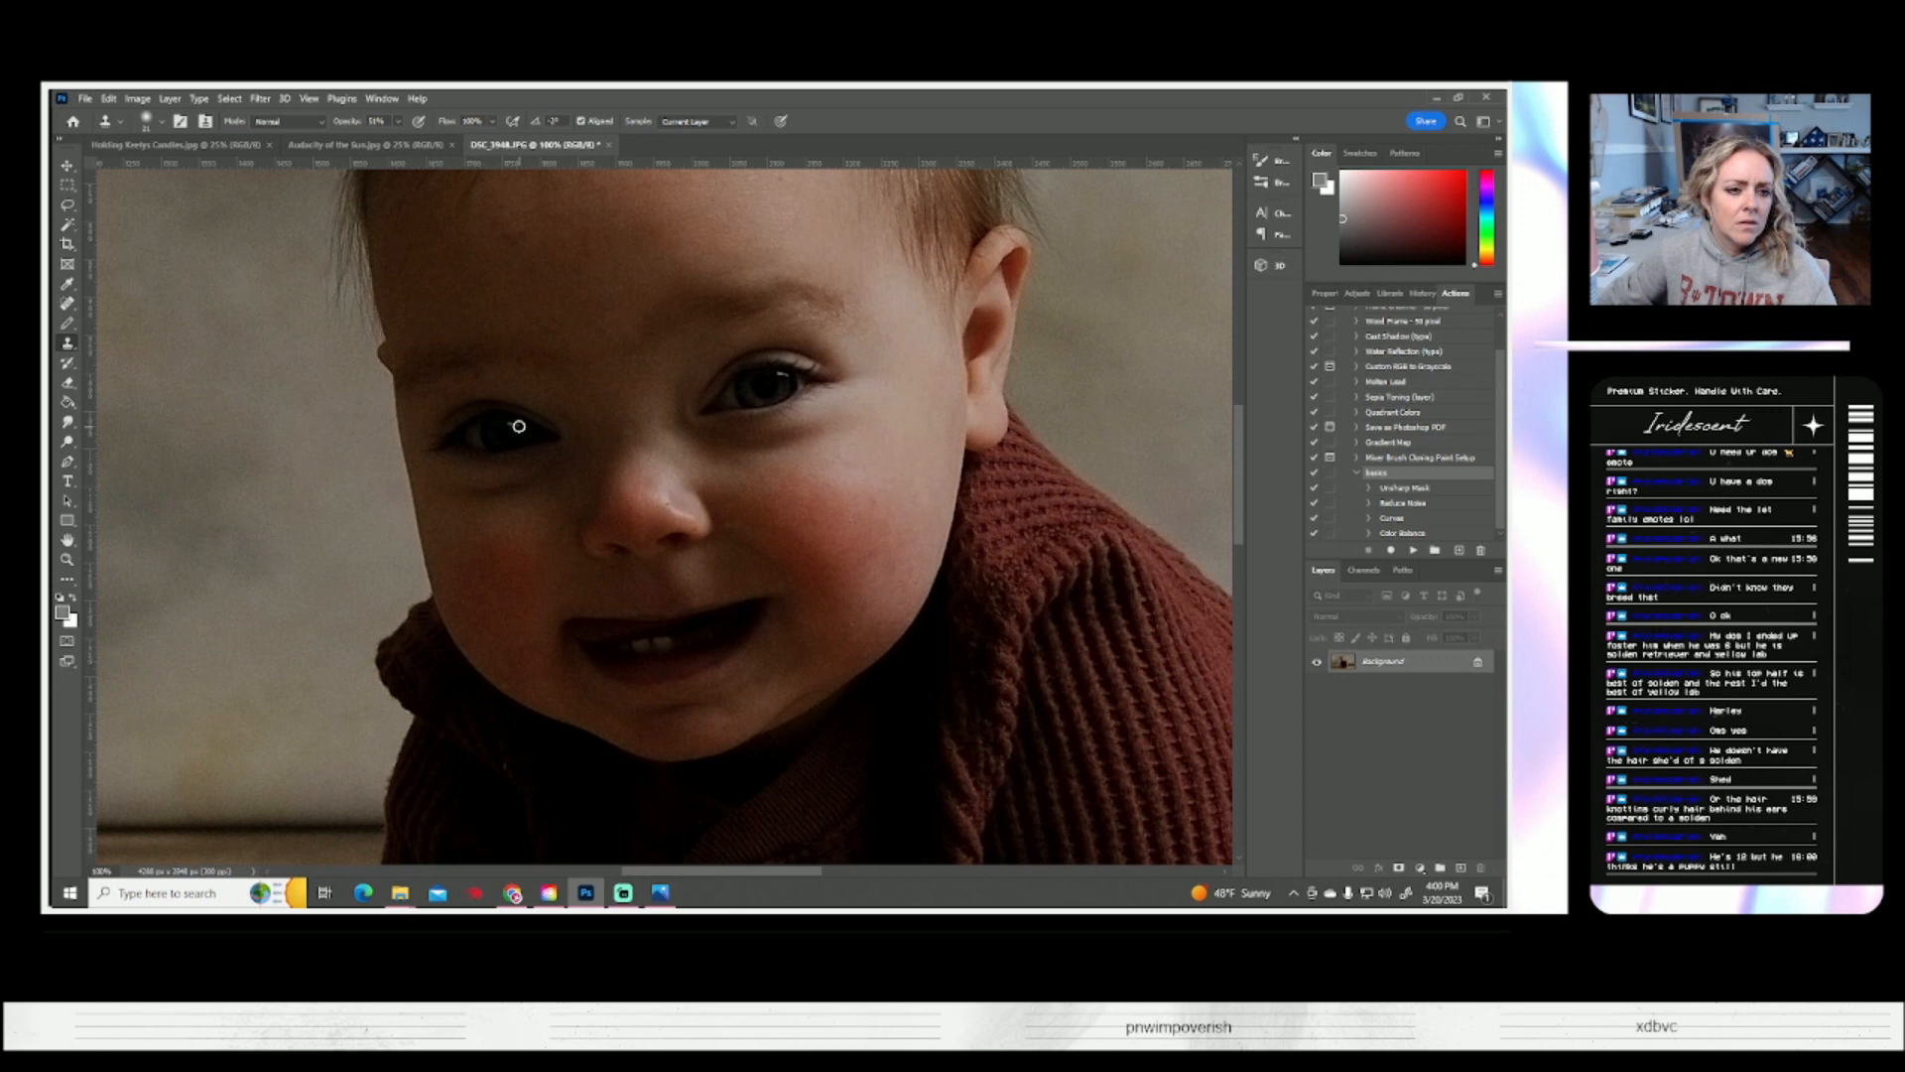
{"action": "left_click", "coordinate": [519, 426], "text": "alt"}
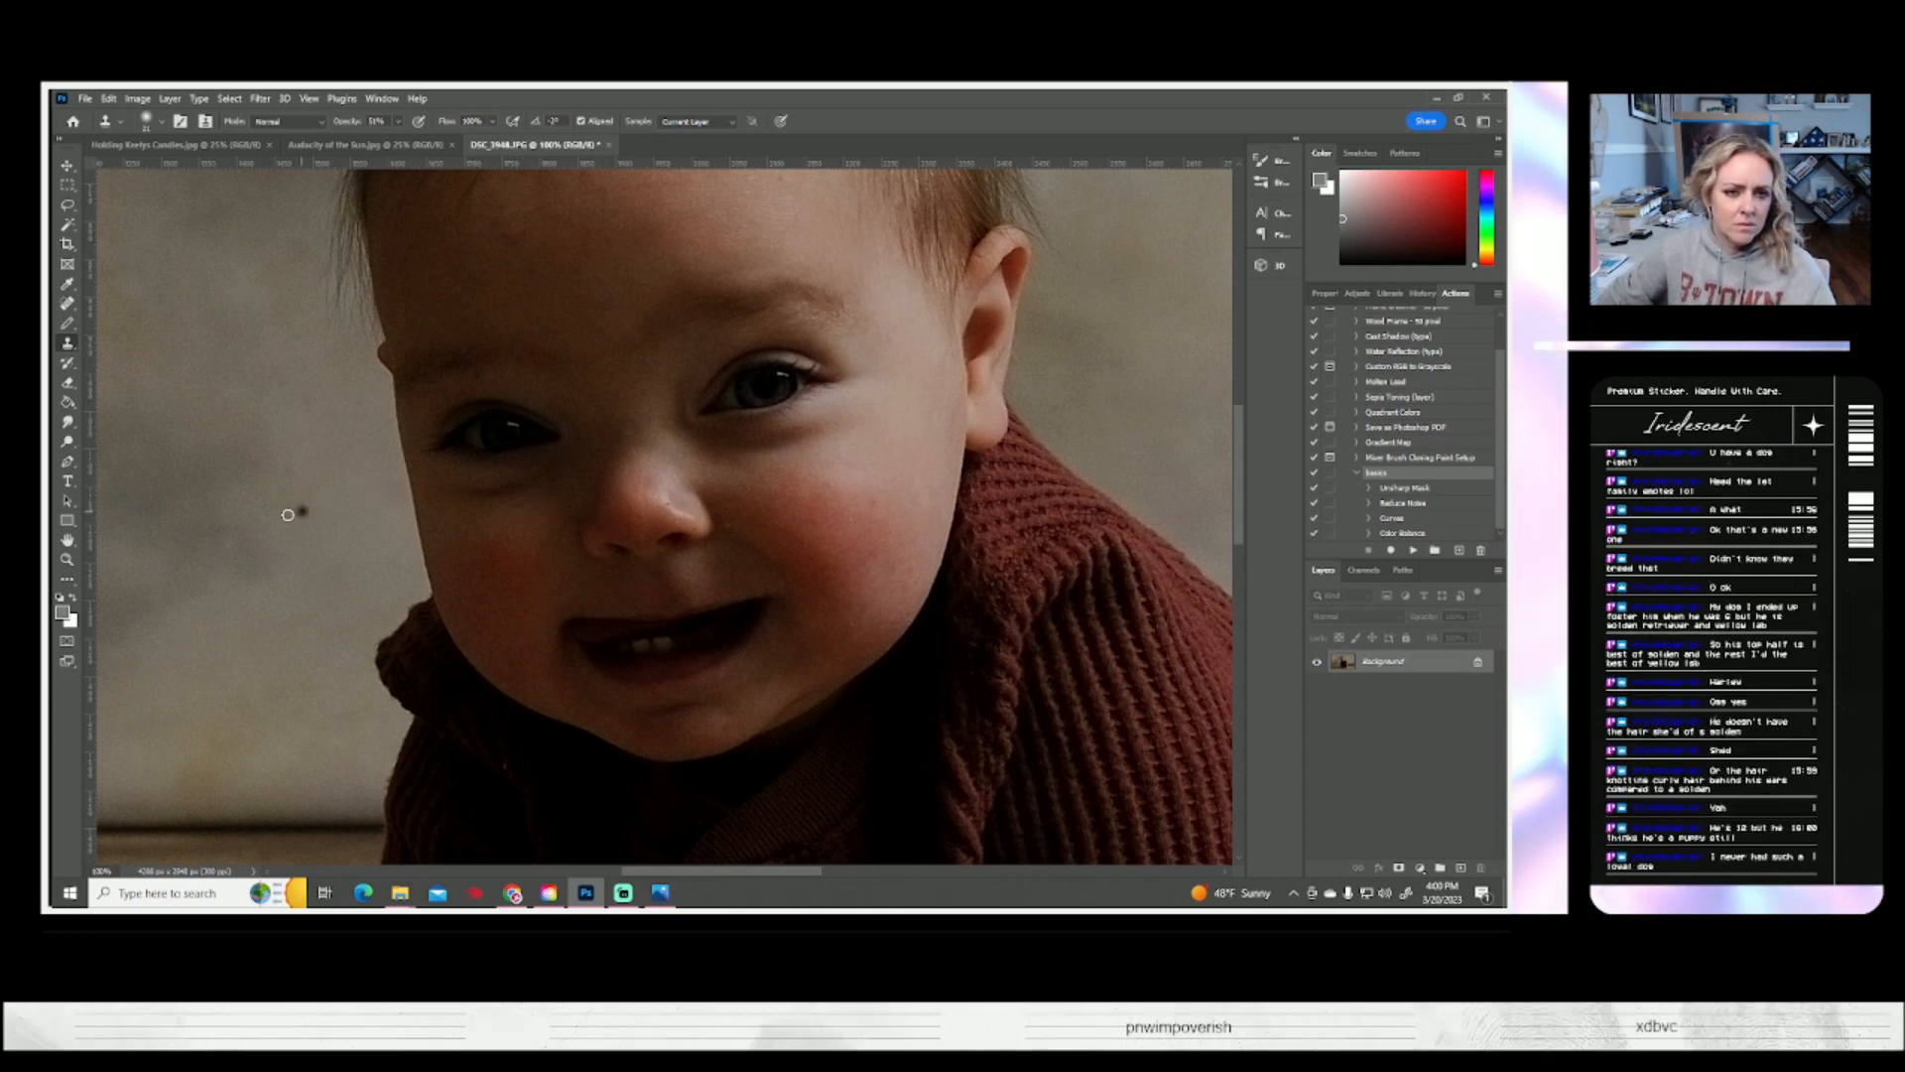
Lighten the baby's face with a few Dodge tool strokes and review the edit history
{"action": "key", "text": "o"}
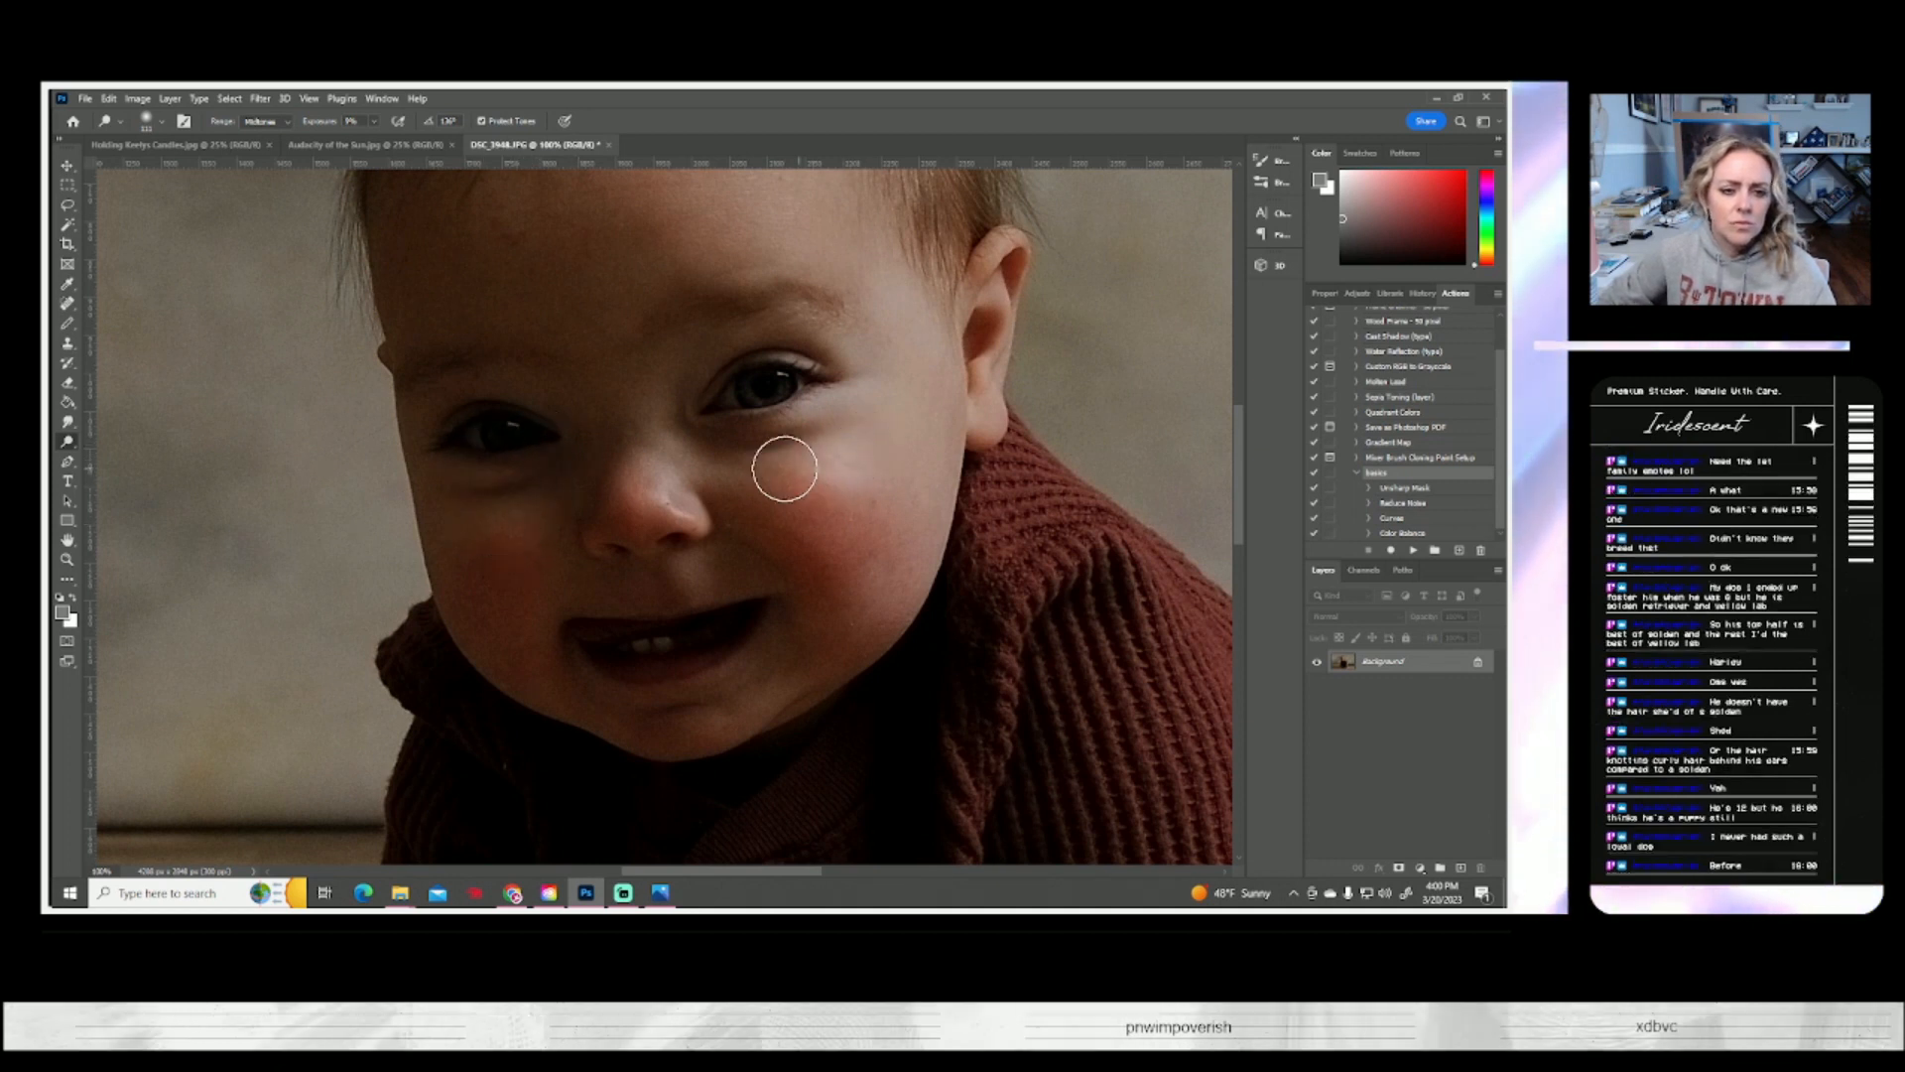
{"action": "left_click", "coordinate": [68, 559]}
{"action": "left_click", "coordinate": [506, 121]}
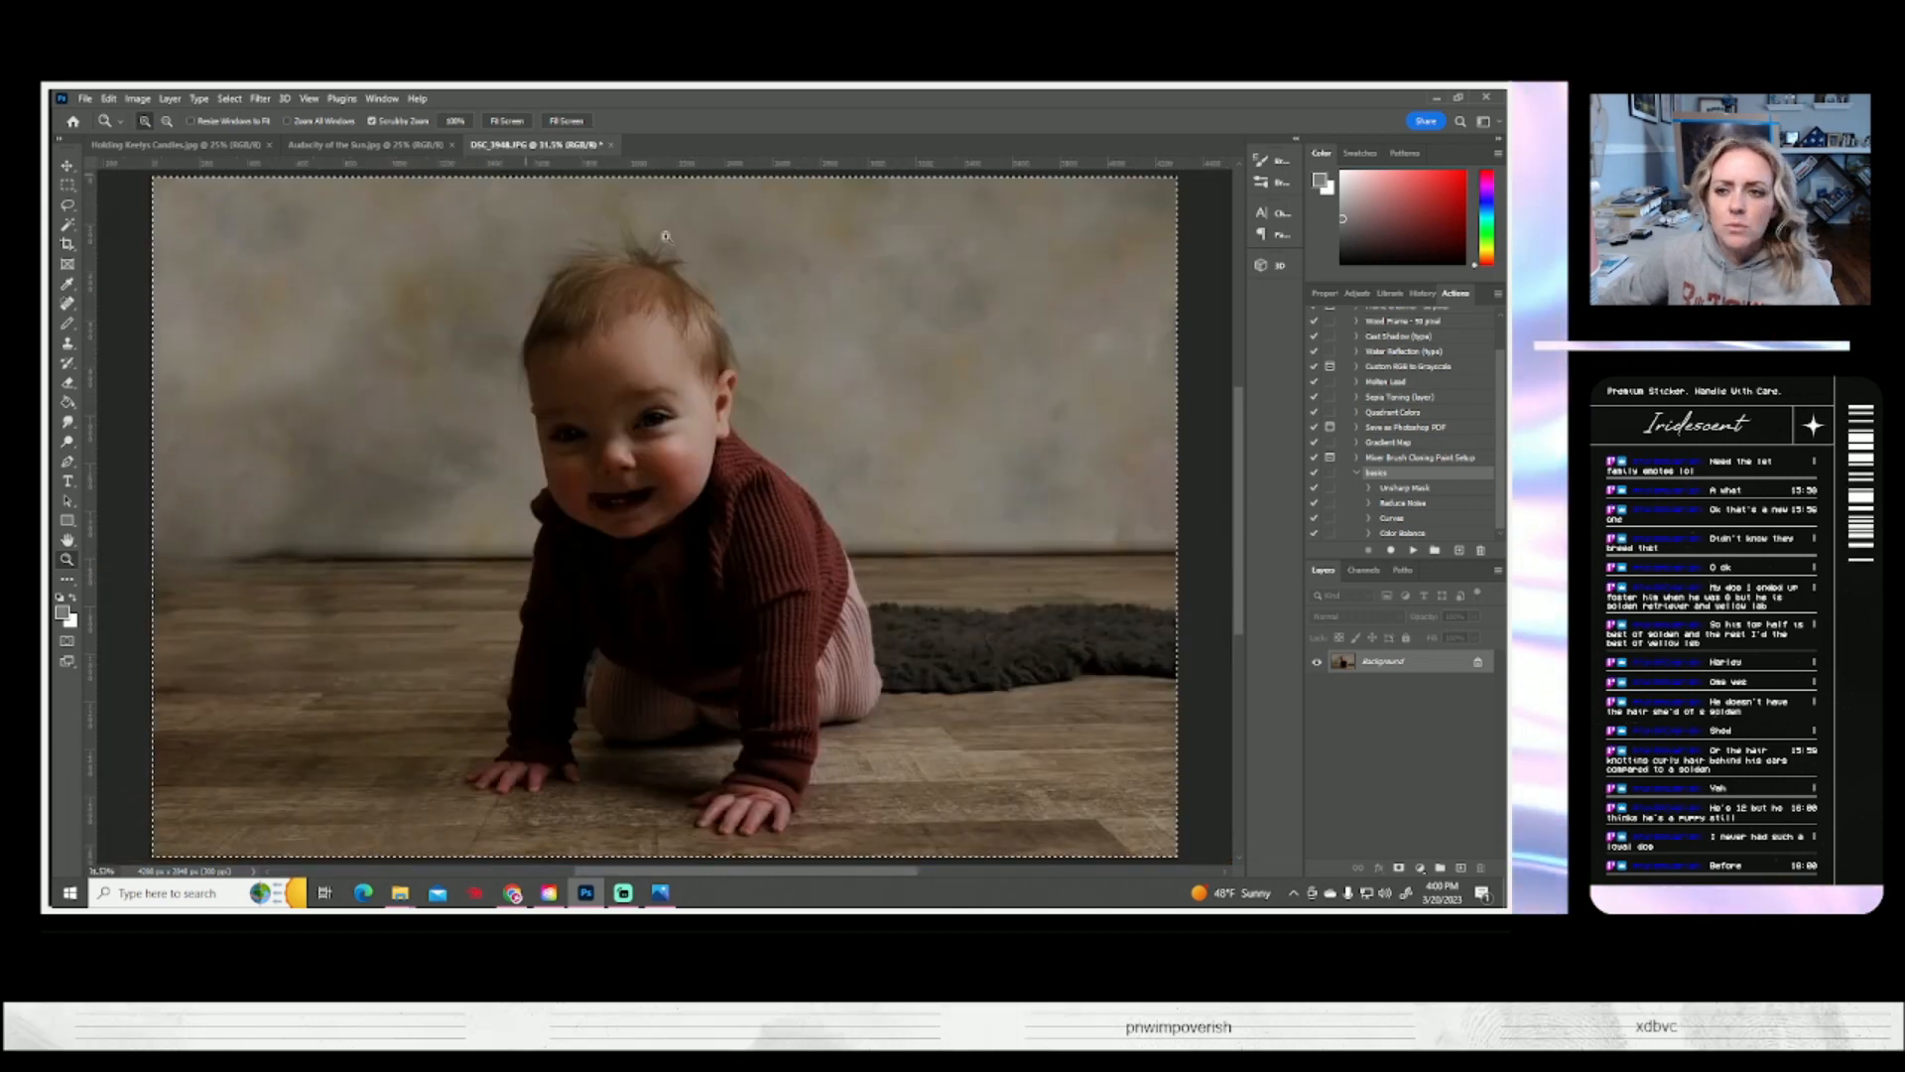
{"action": "left_click", "coordinate": [1423, 294]}
{"action": "scroll", "coordinate": [1404, 429], "scroll_direction": "down", "scroll_amount": 5}
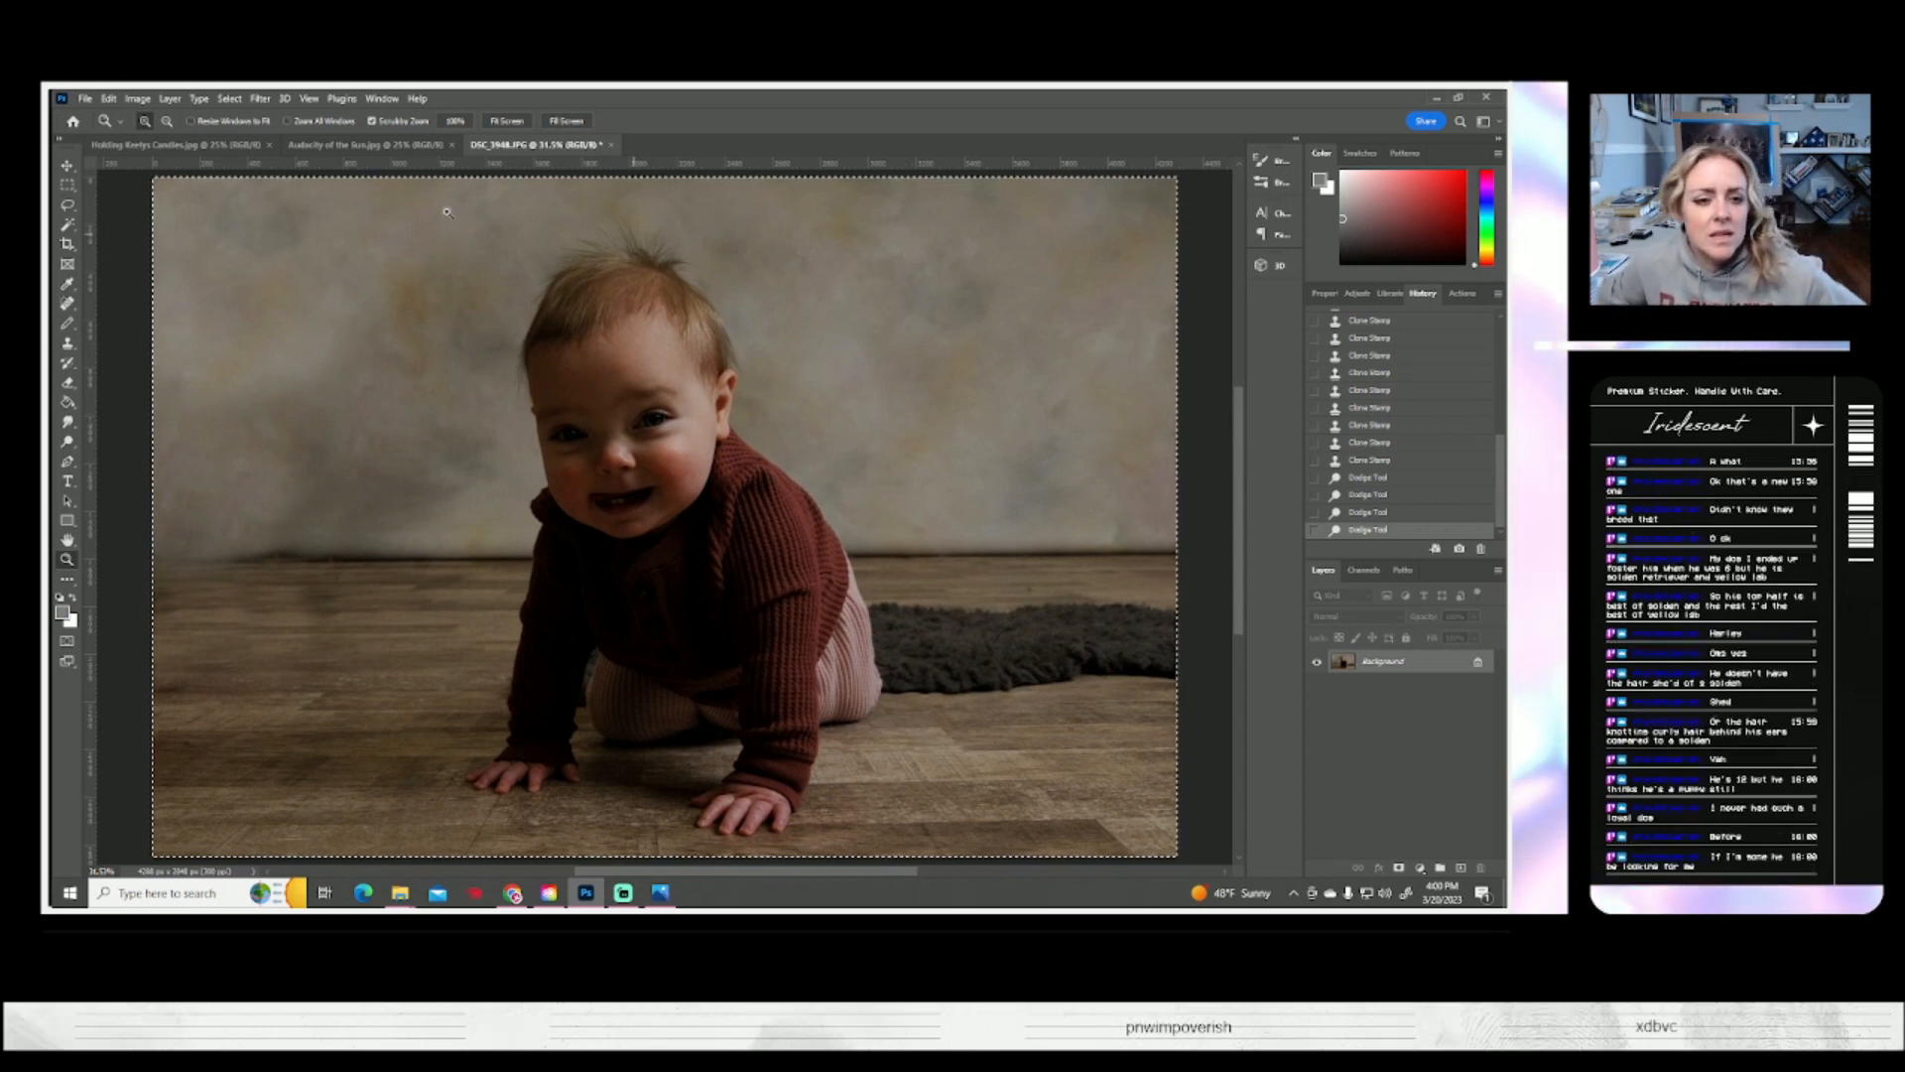
Save the crawling baby photo as a JPEG at Maximum quality 10
{"action": "left_click", "coordinate": [84, 99]}
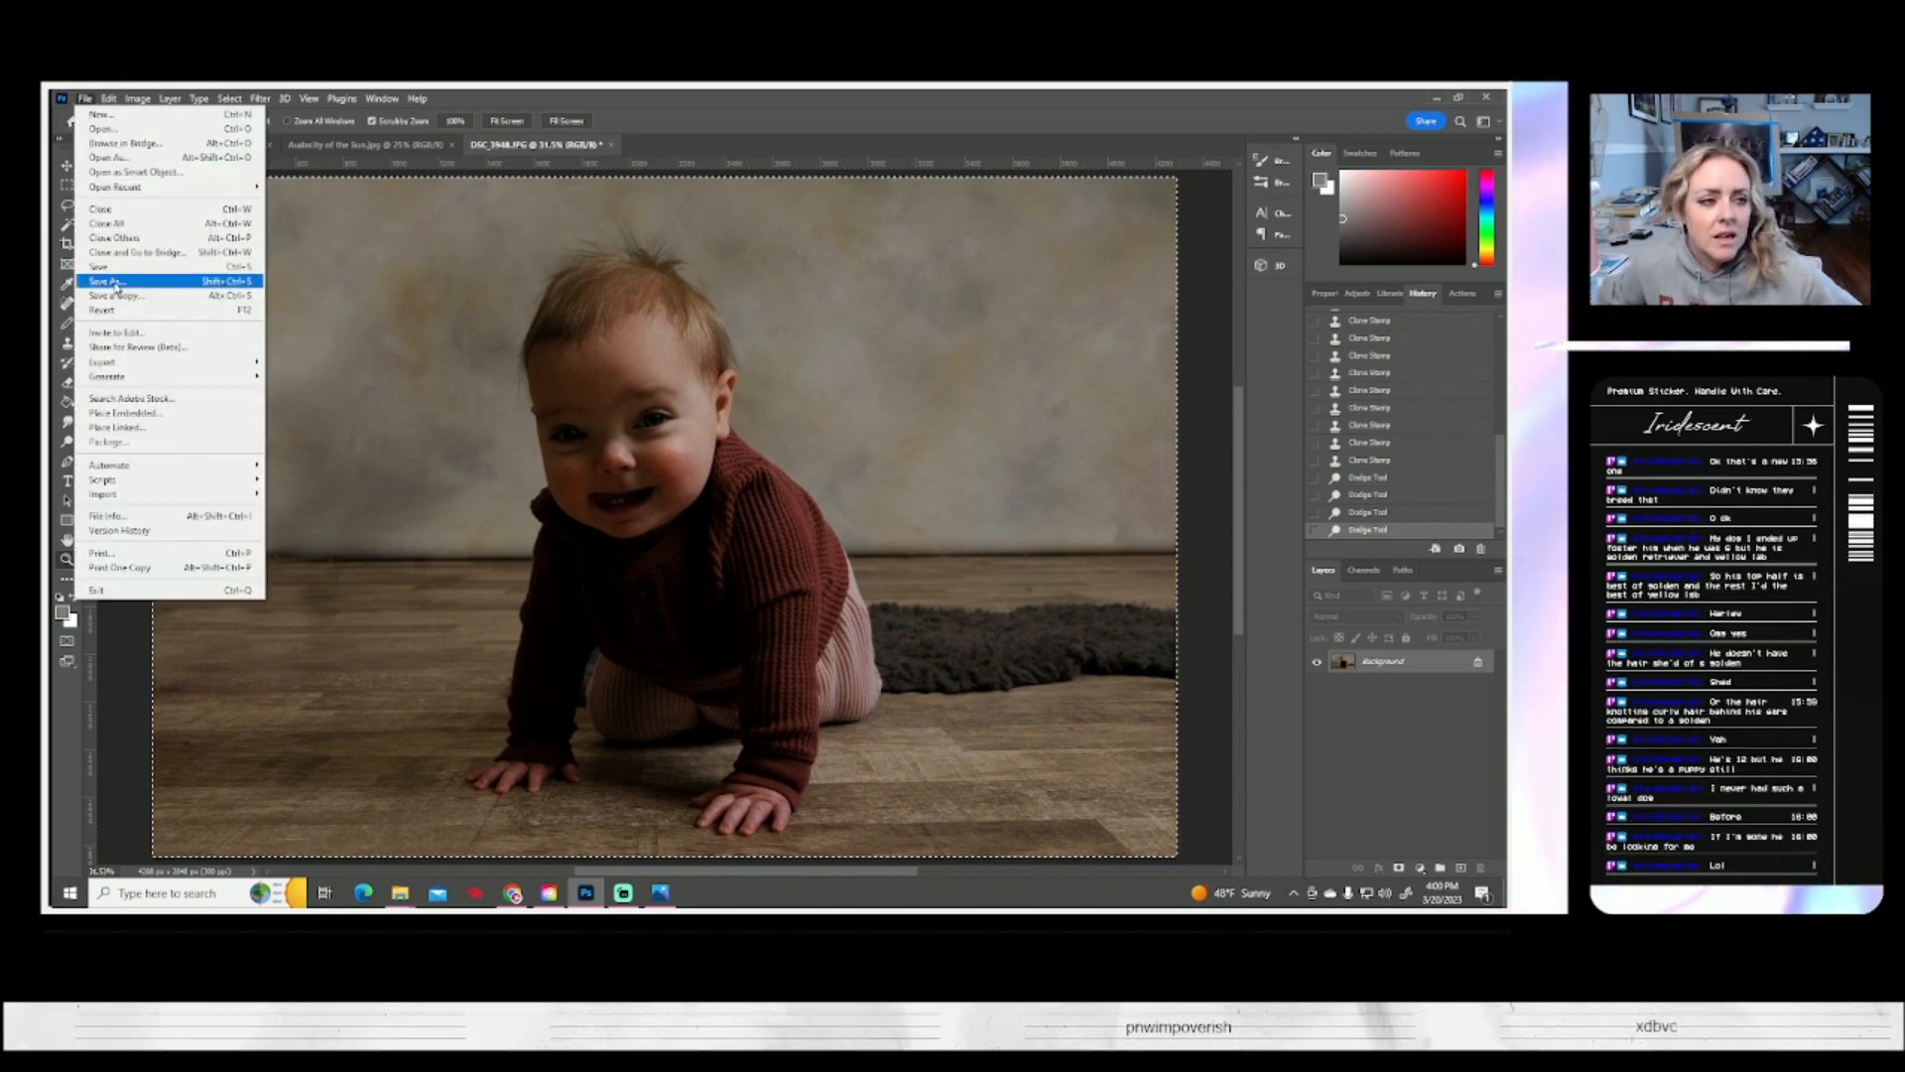
{"action": "left_click", "coordinate": [909, 436]}
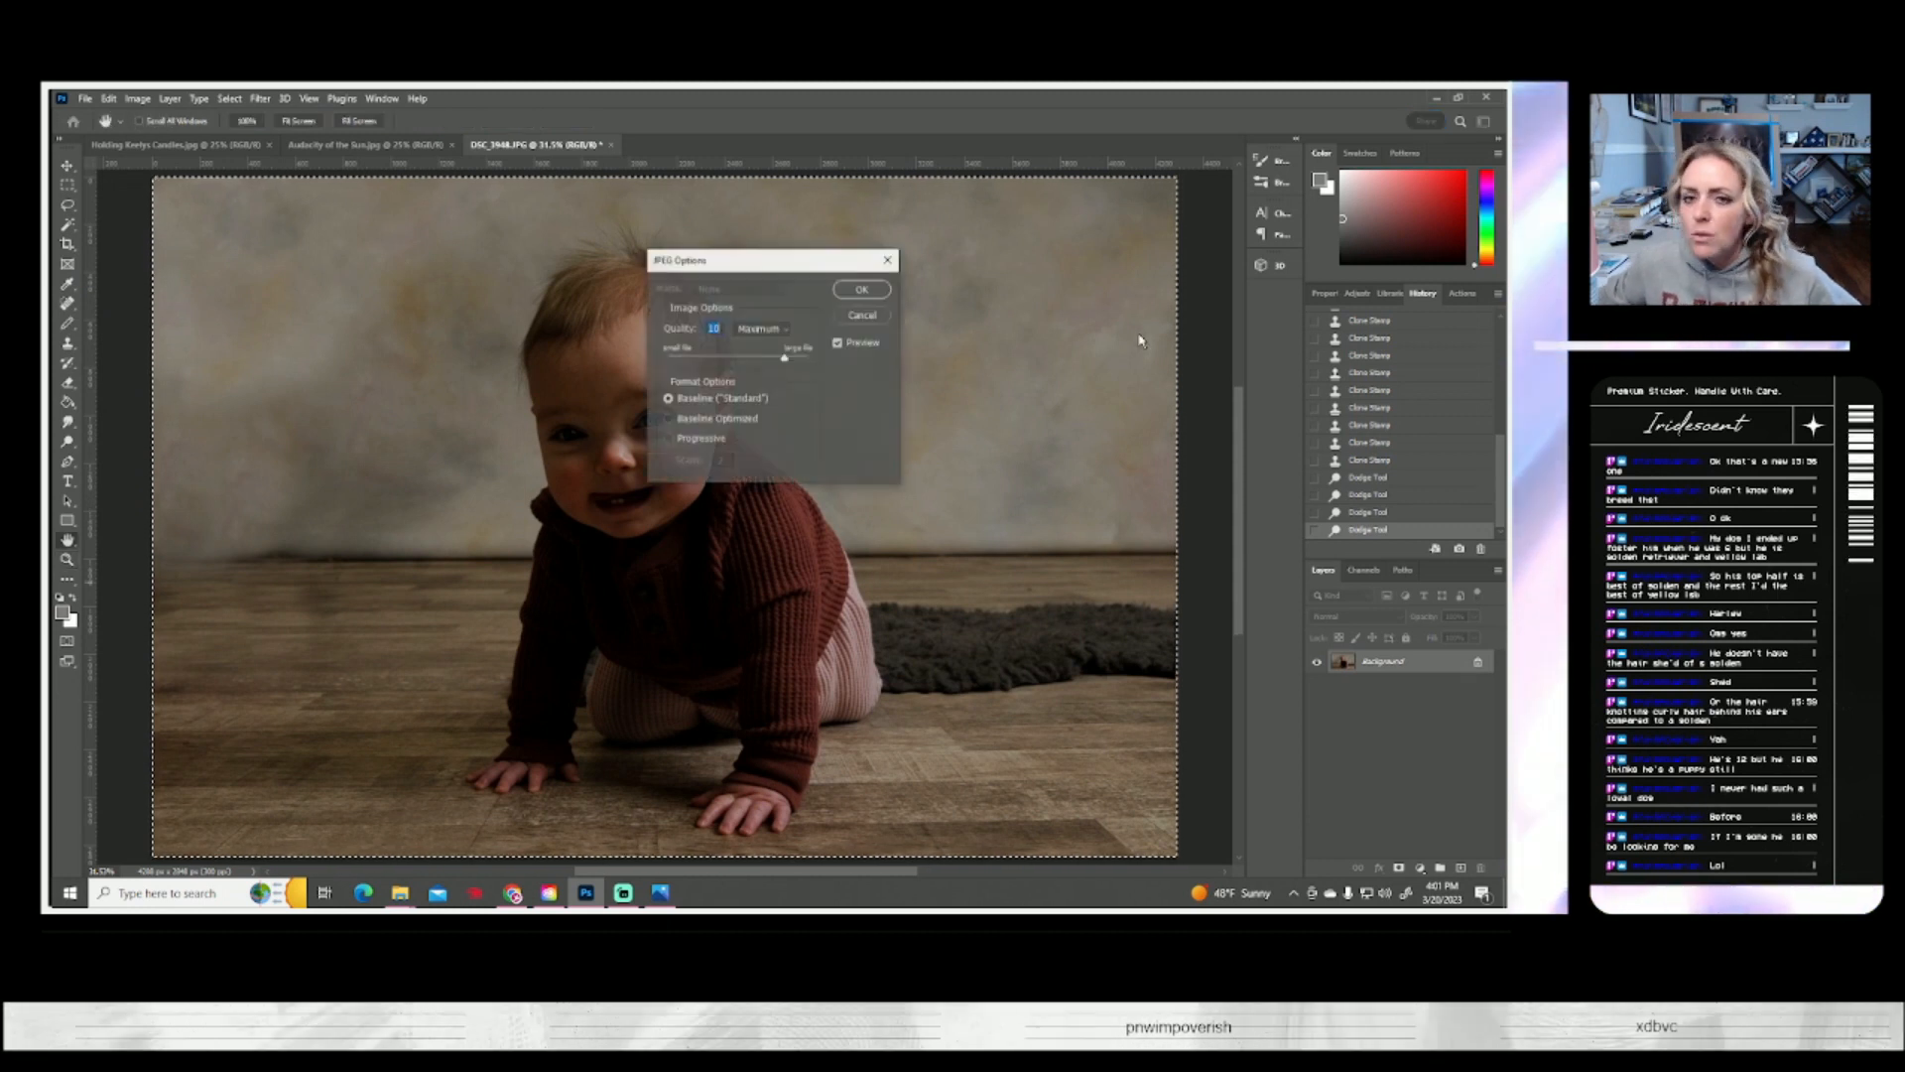
{"action": "left_click", "coordinate": [877, 292]}
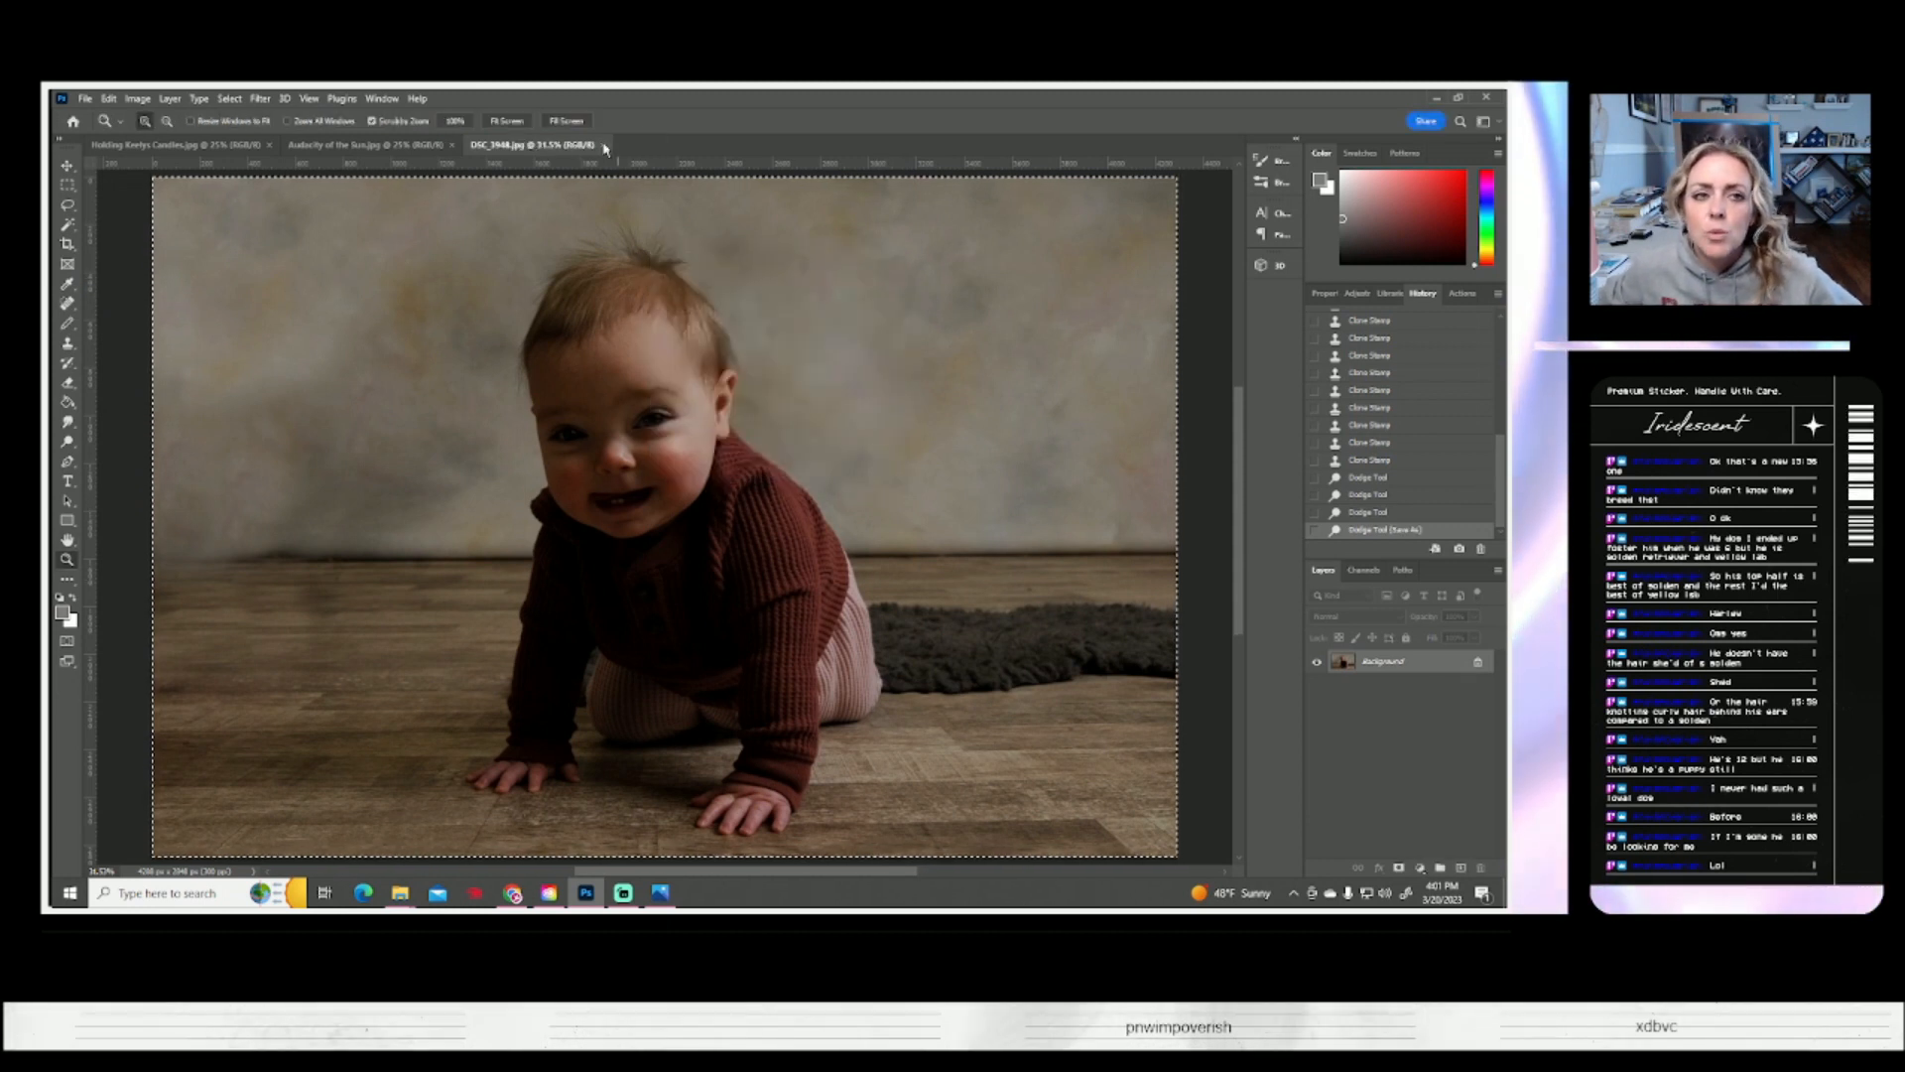
Close the saved crawling baby photo
{"action": "left_click", "coordinate": [604, 146]}
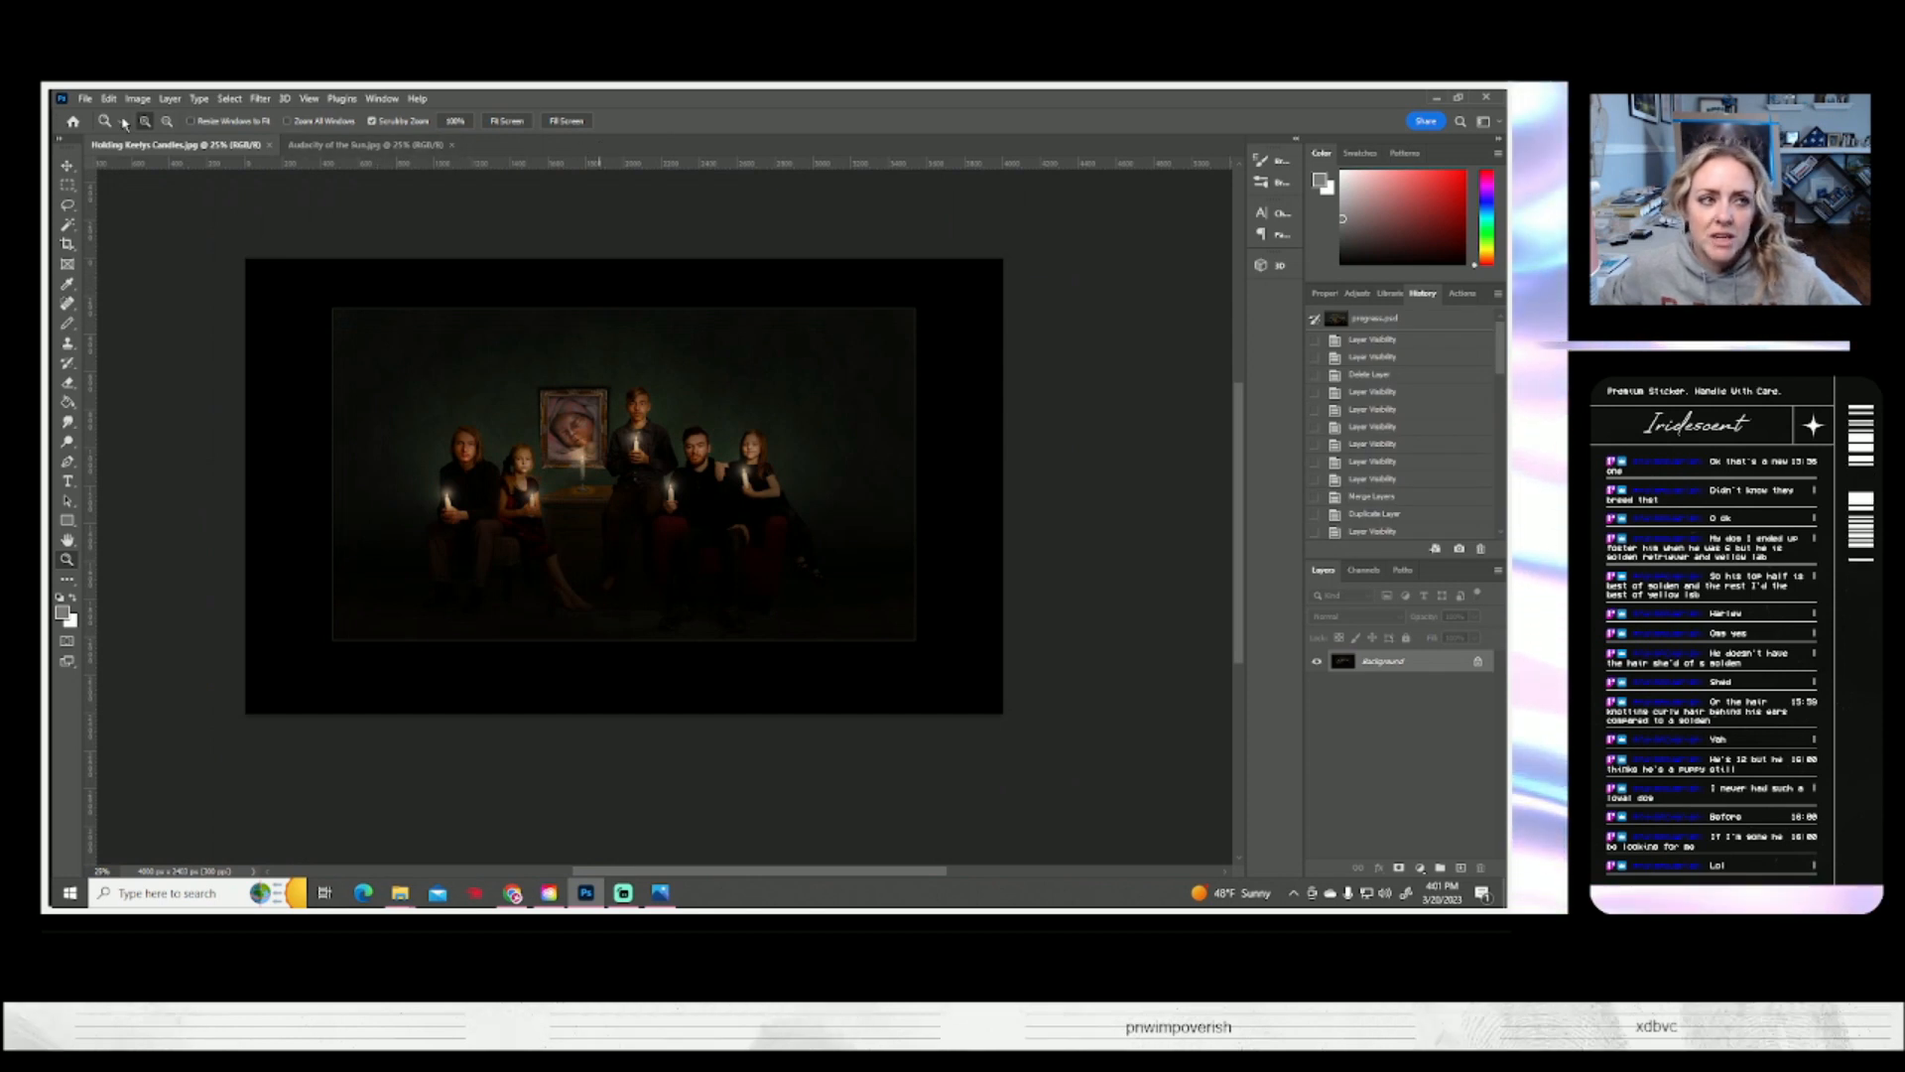
{"action": "left_click", "coordinate": [85, 99]}
{"action": "left_click", "coordinate": [104, 128]}
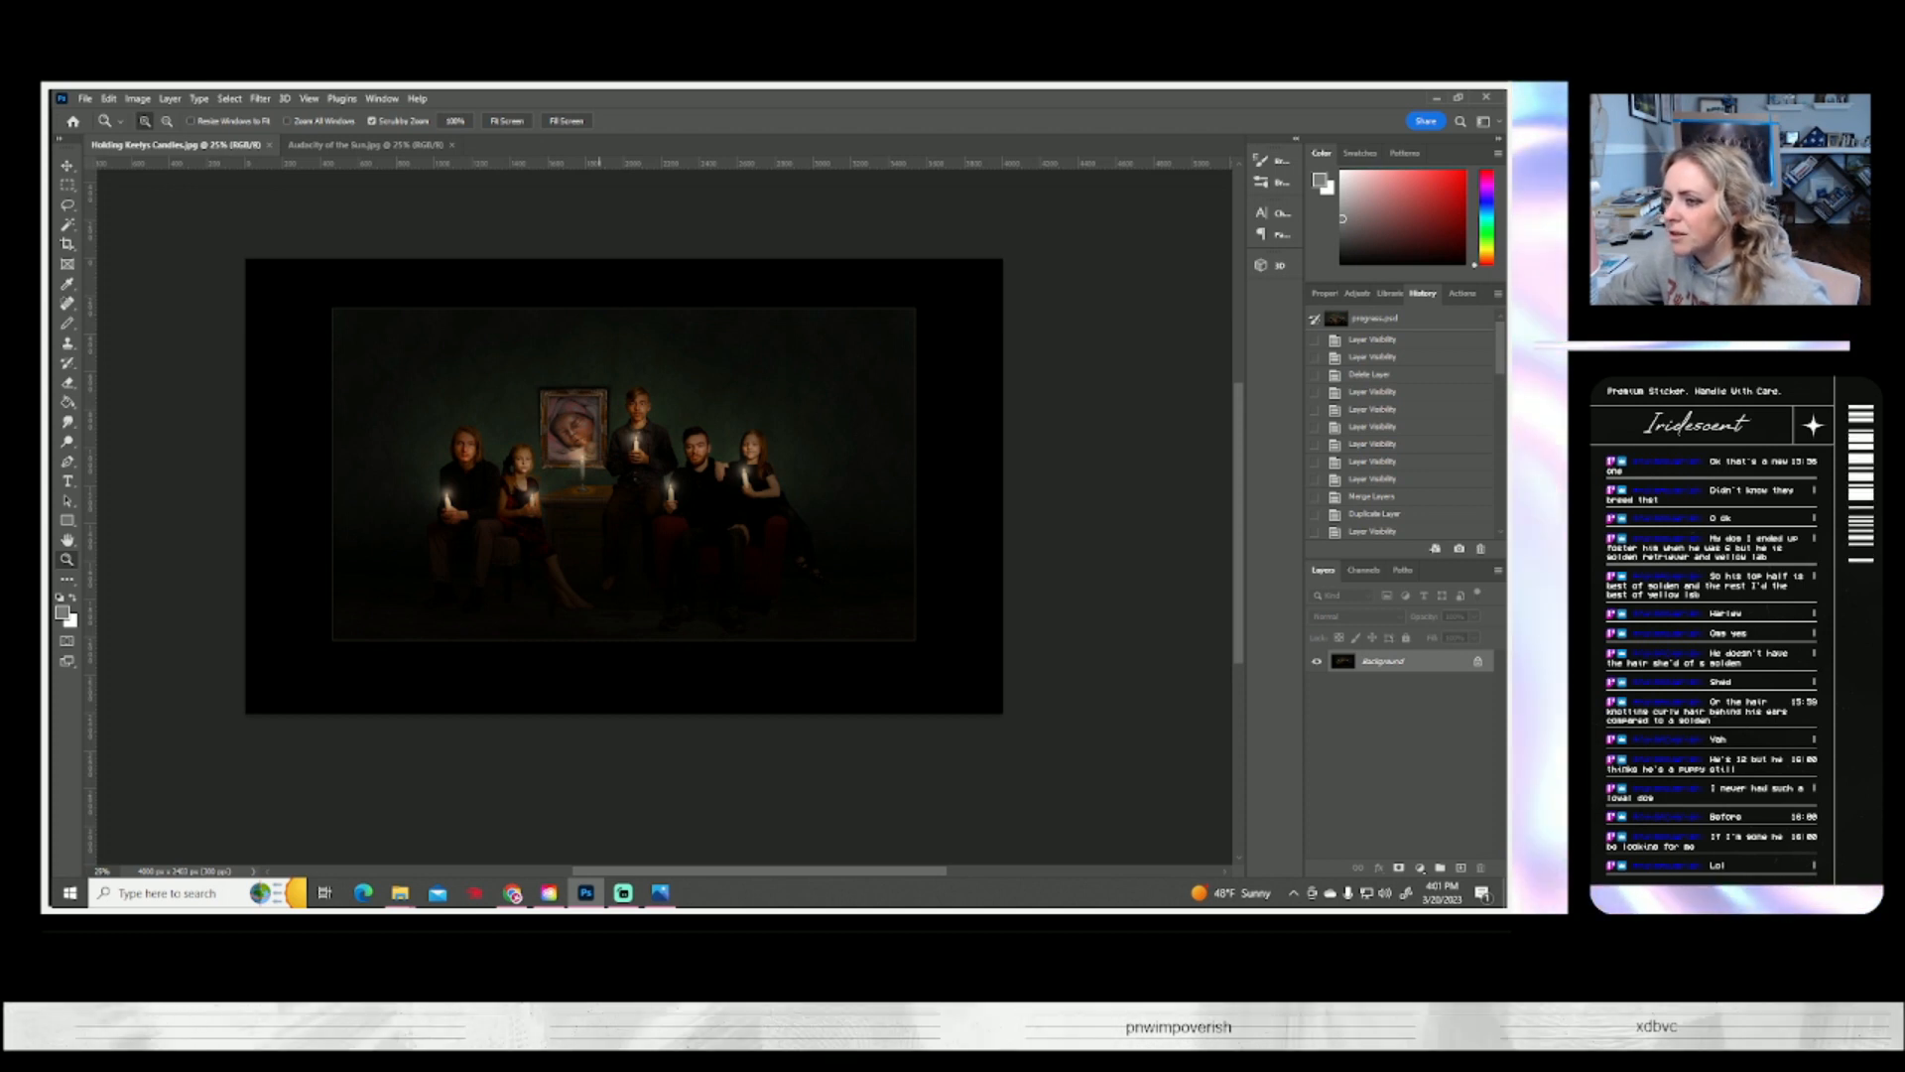
Switch to the Photos viewer and review the sibling shots on the rug where one boy holds his hands behind his head
{"action": "left_click", "coordinate": [659, 895]}
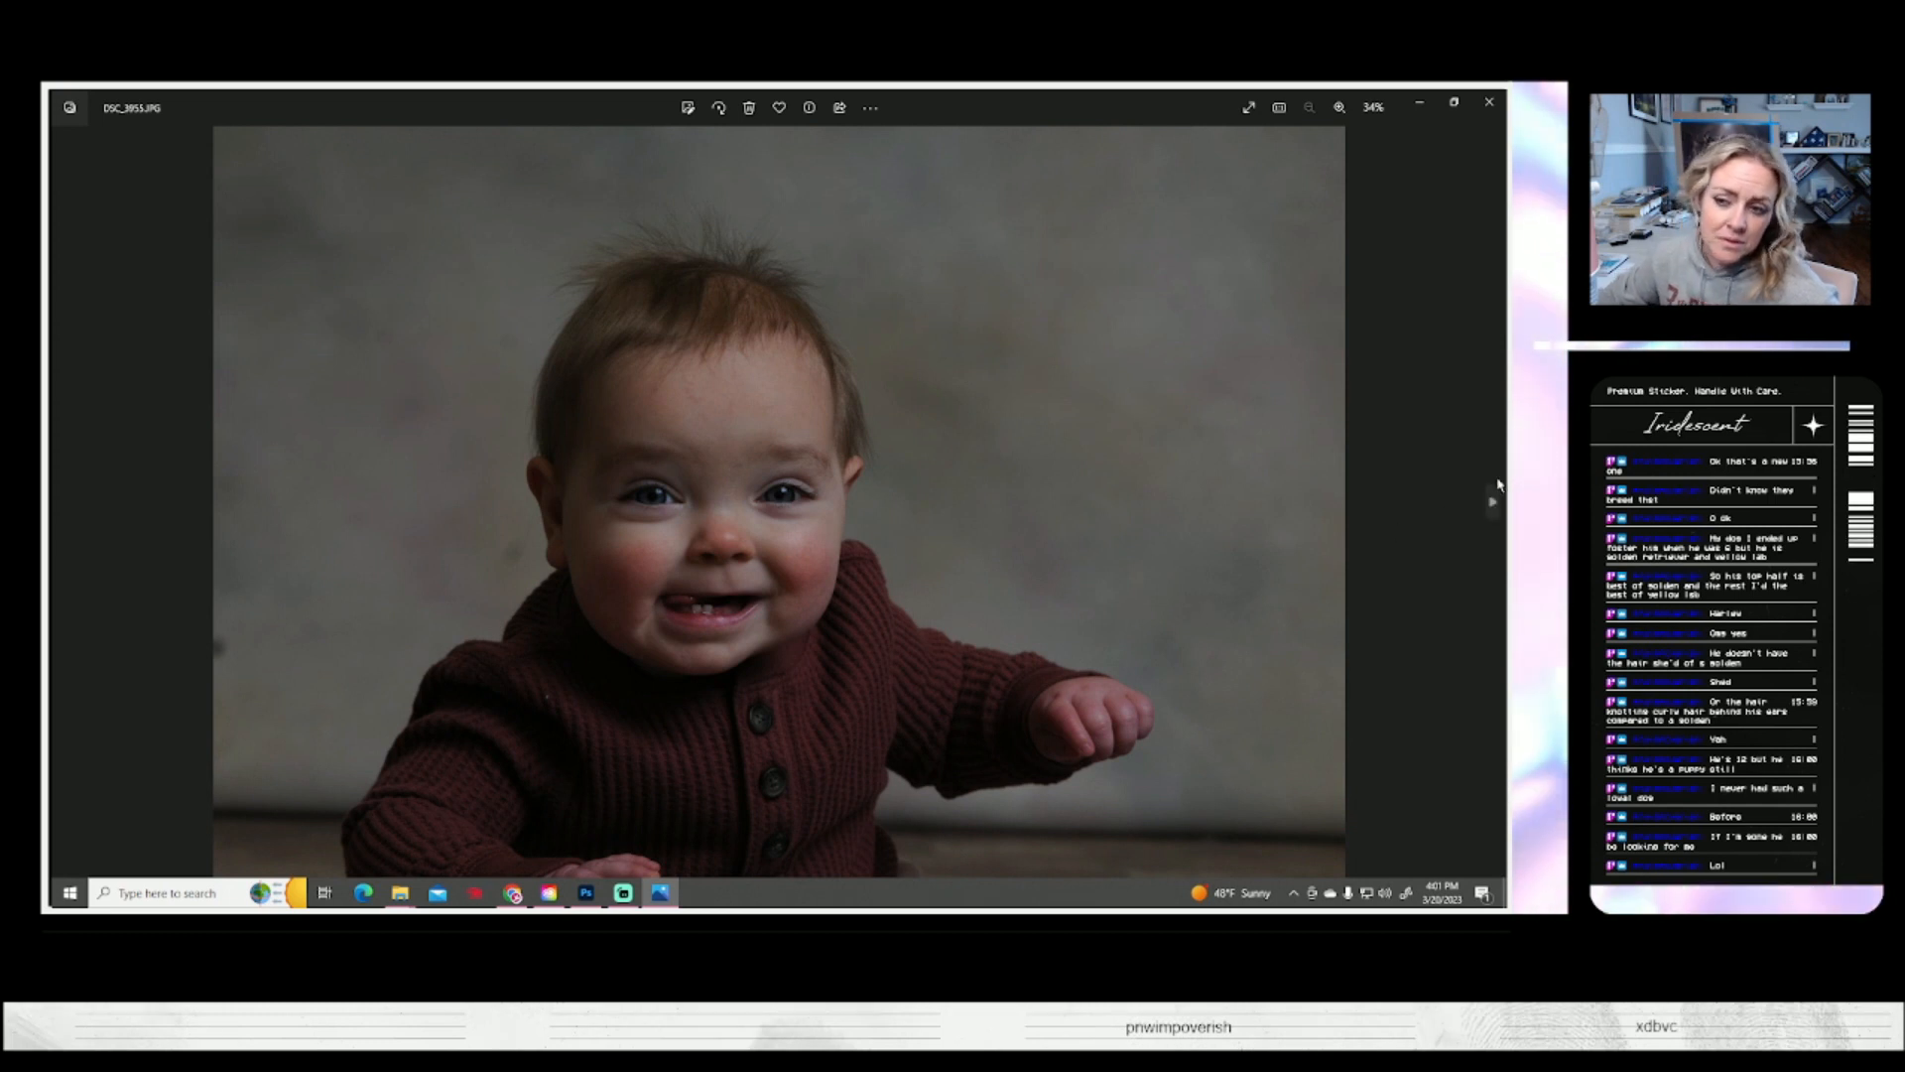
{"action": "left_click", "coordinate": [1493, 503]}
{"action": "left_click", "coordinate": [1494, 503]}
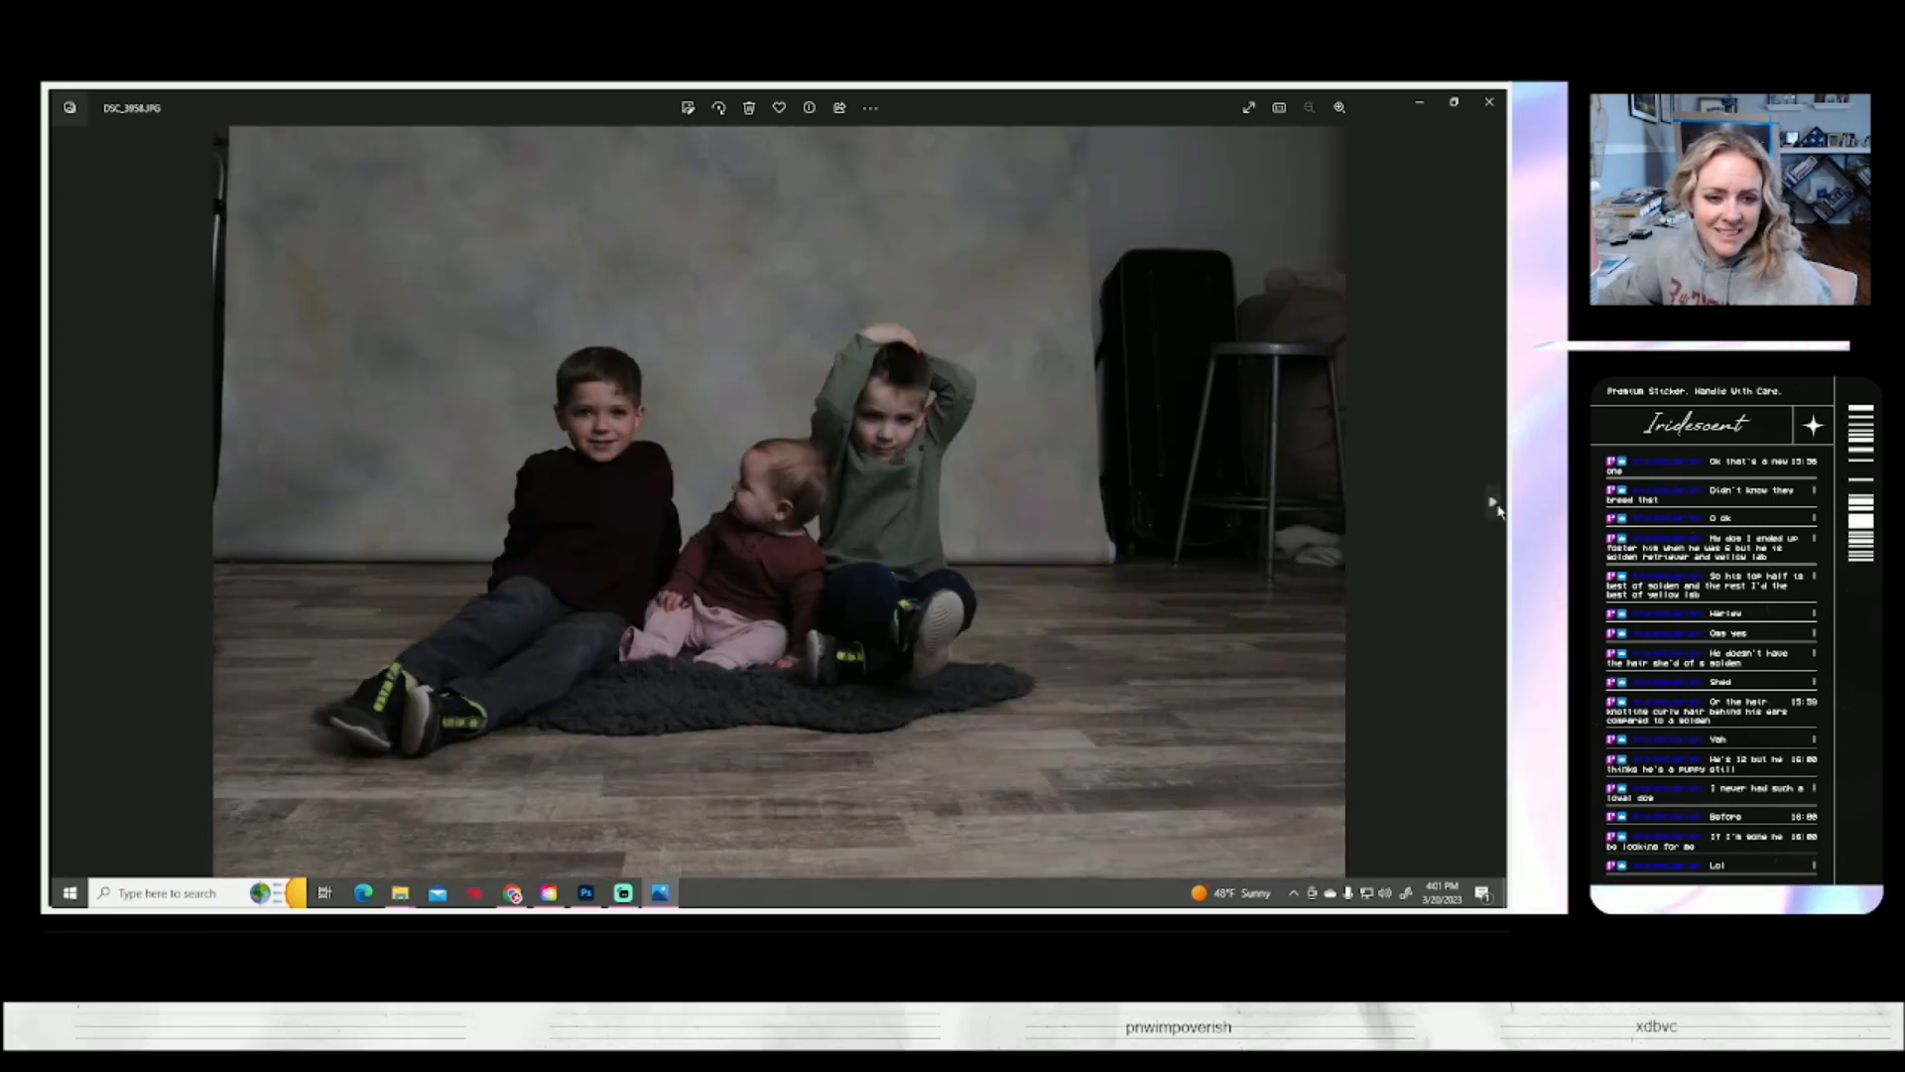
{"action": "left_click", "coordinate": [1494, 503]}
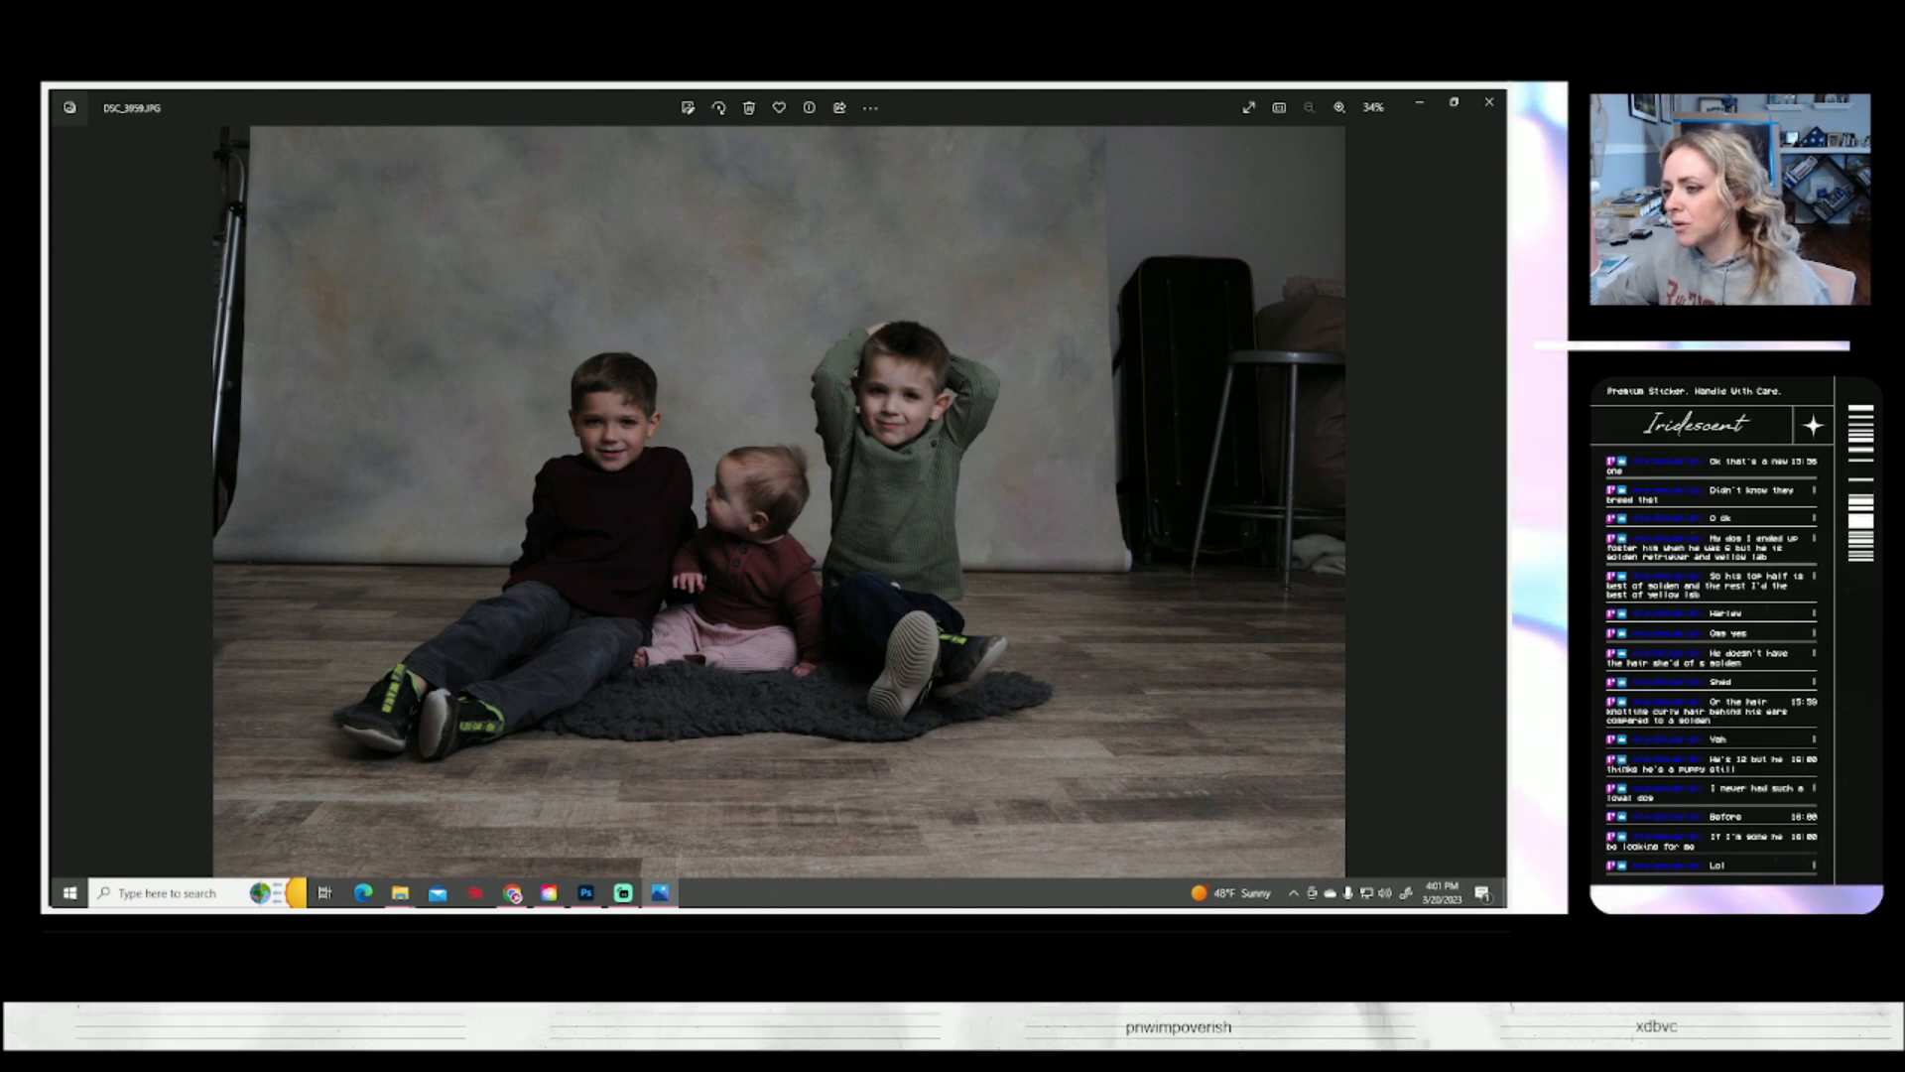
{"action": "key", "text": "alt+Tab"}
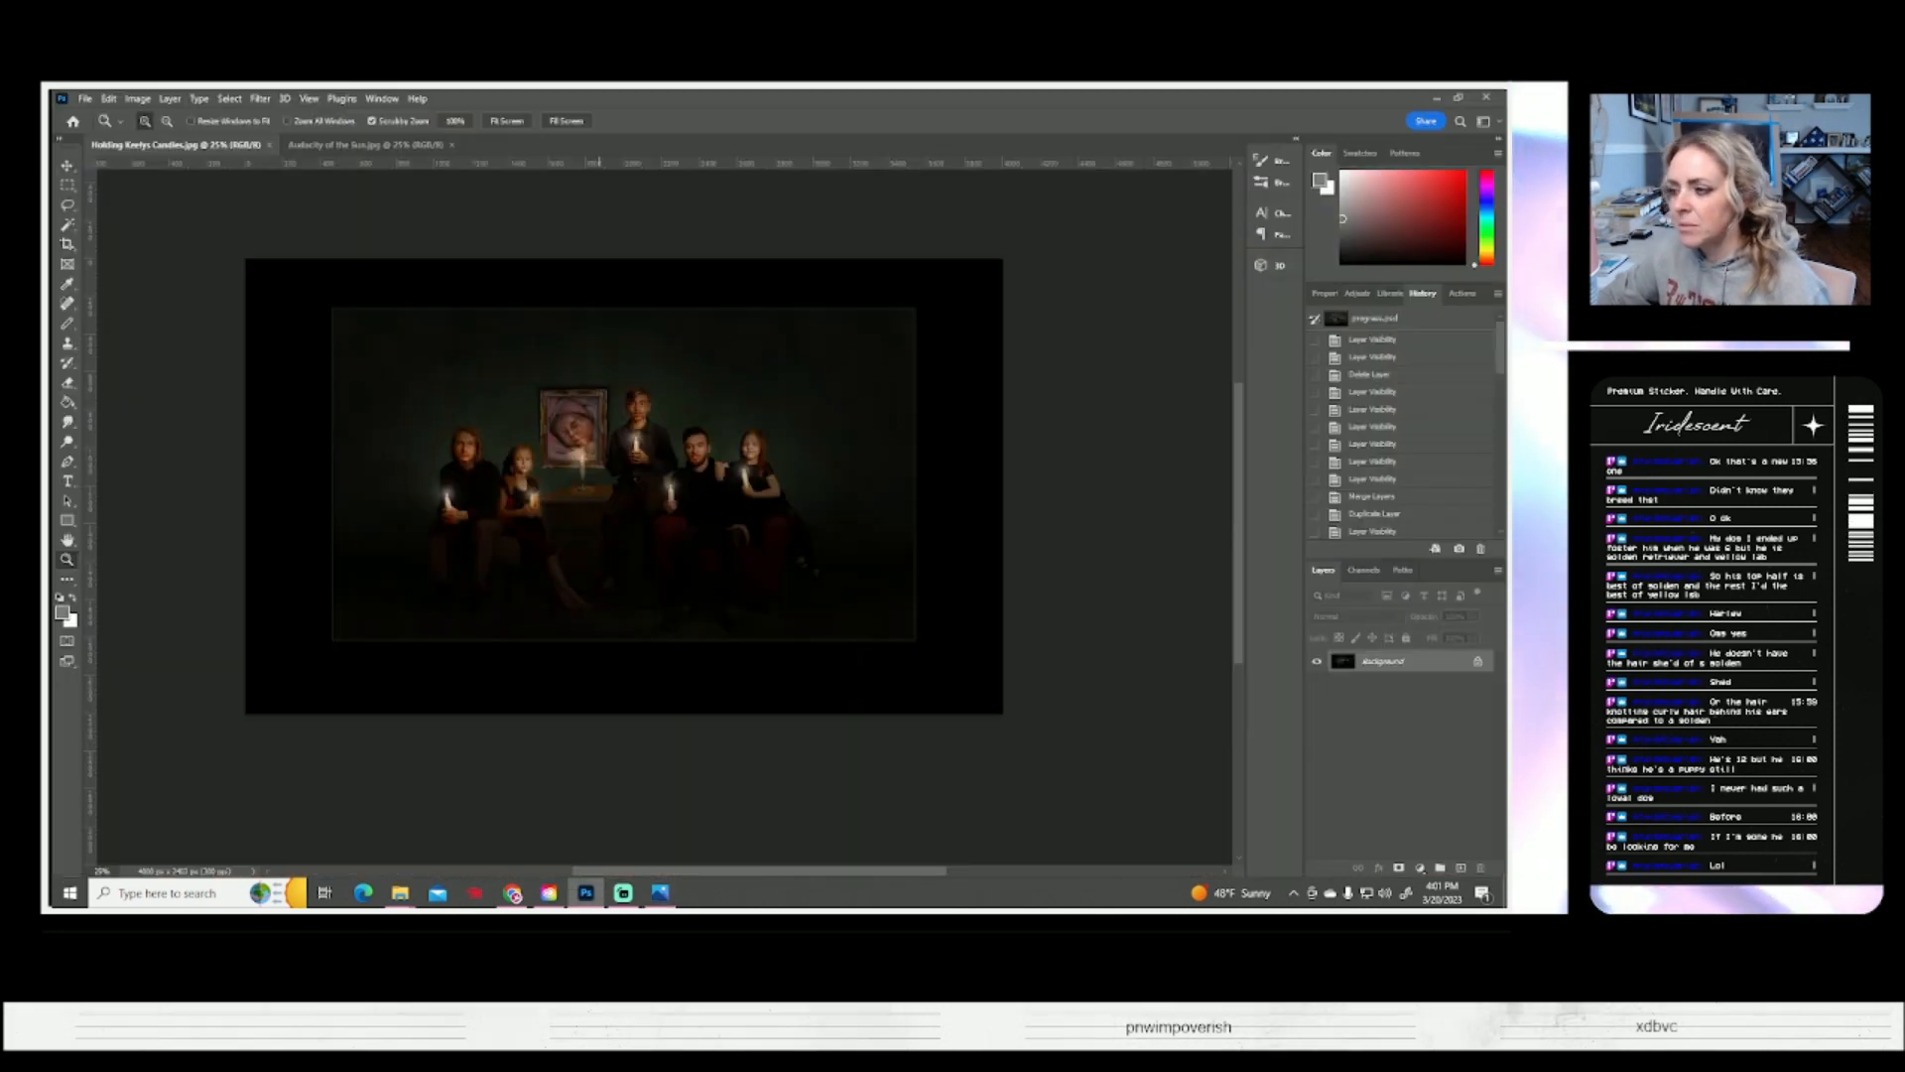
{"action": "left_click", "coordinate": [659, 892]}
{"action": "left_click", "coordinate": [1493, 503]}
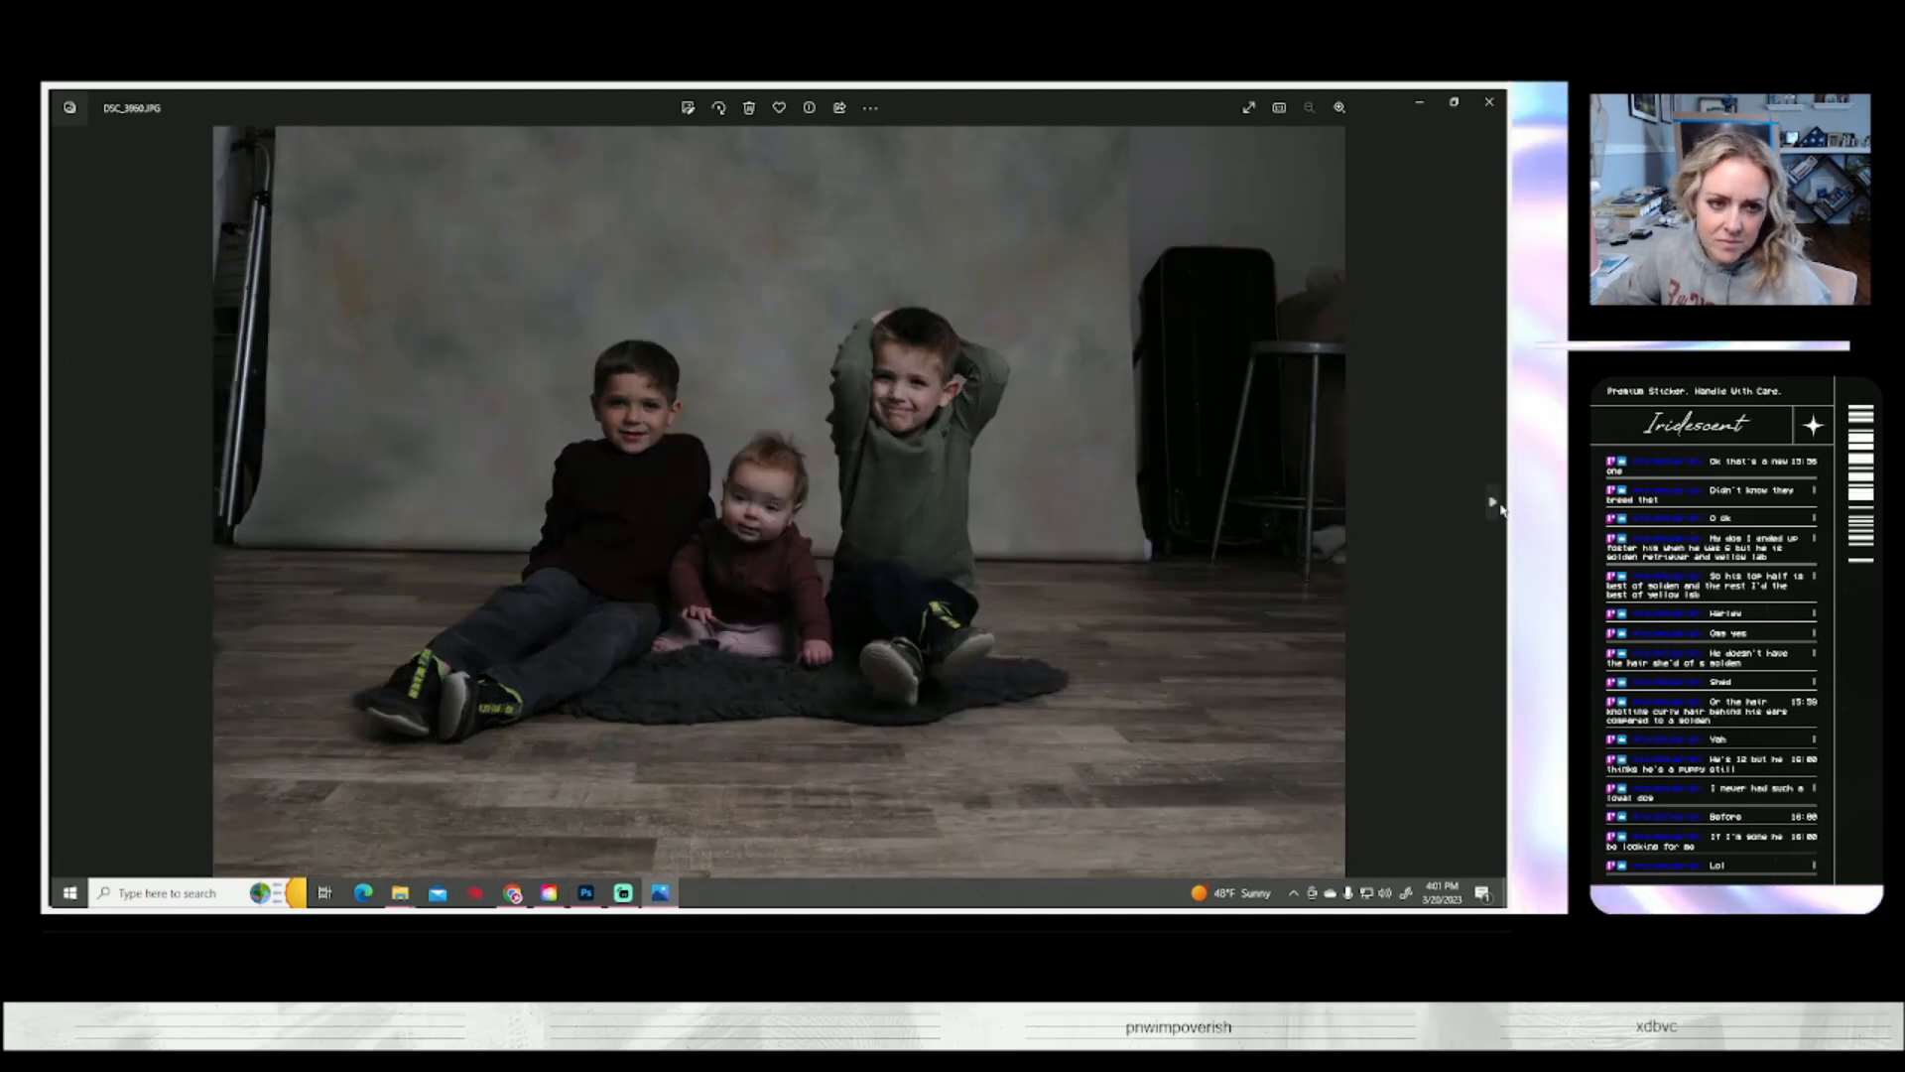
{"action": "left_click", "coordinate": [1494, 503]}
{"action": "left_click", "coordinate": [1493, 504]}
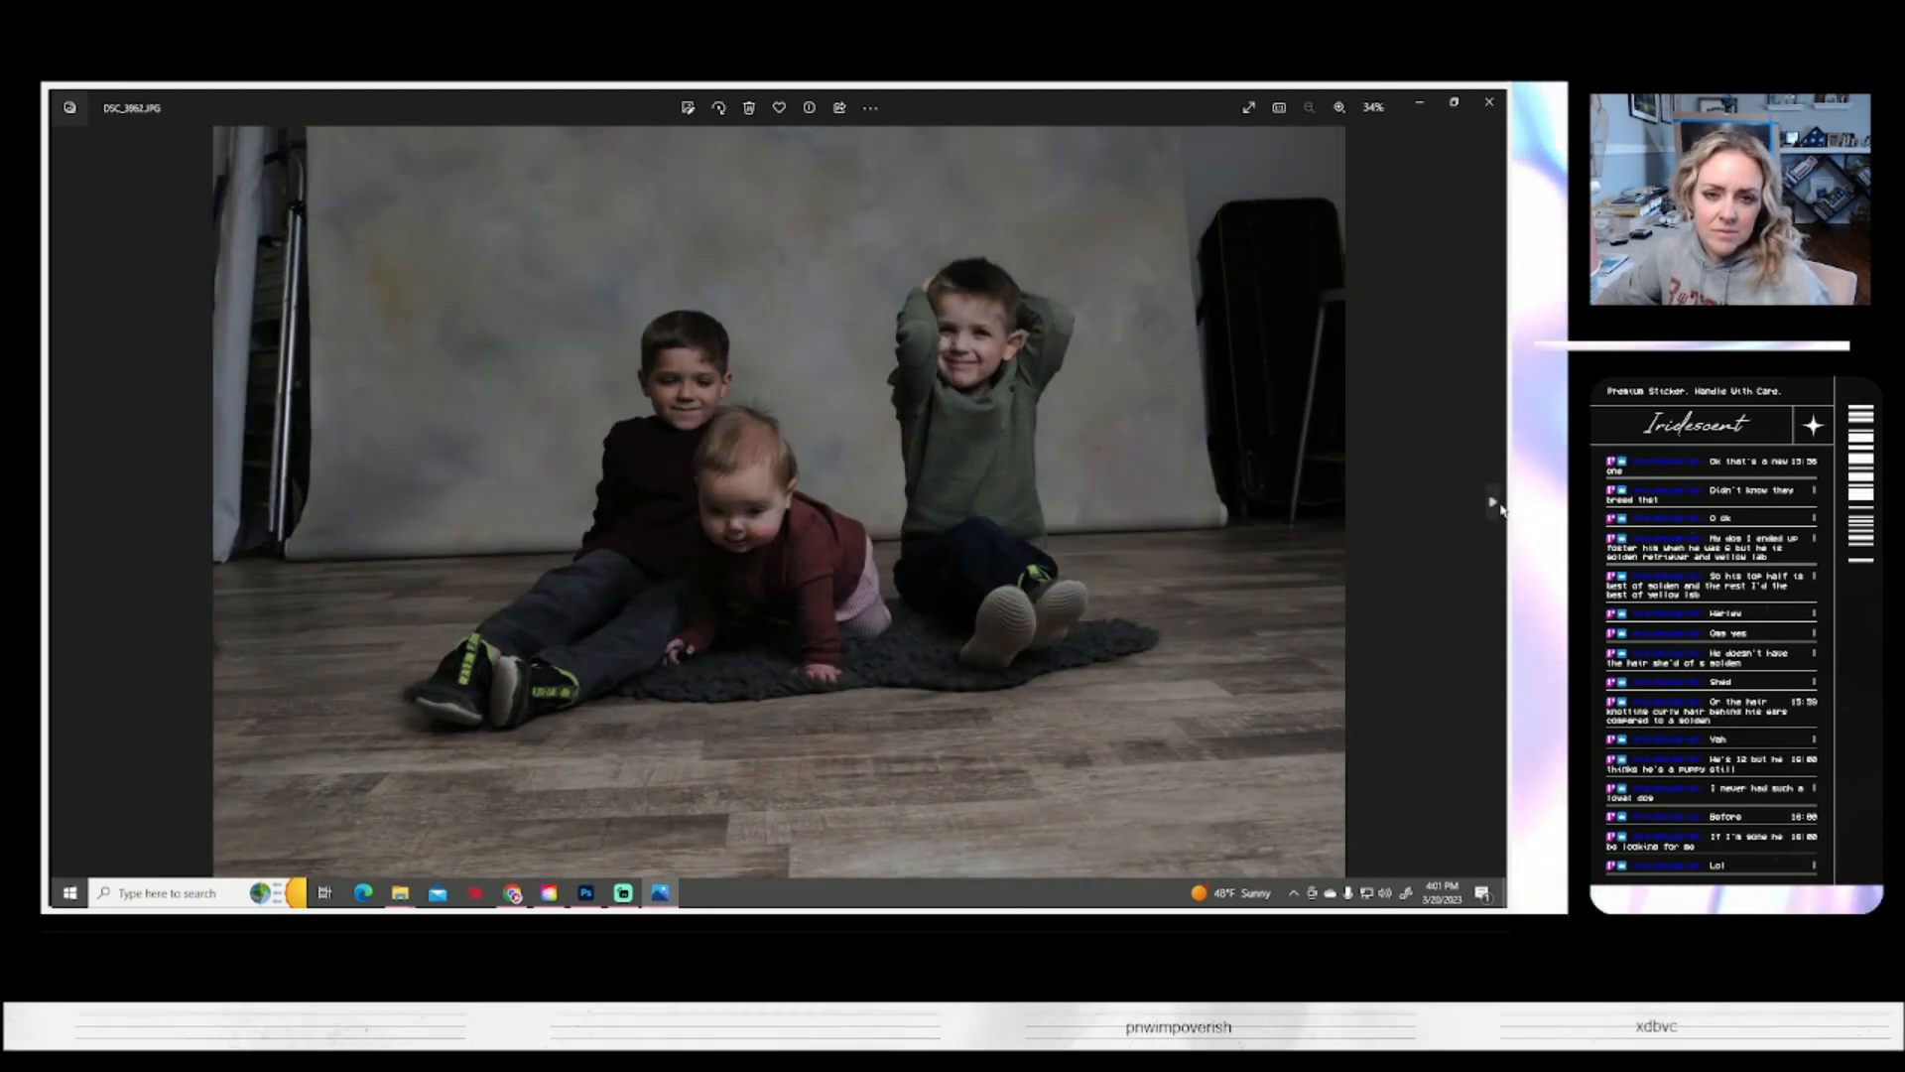
{"action": "left_click", "coordinate": [1500, 508]}
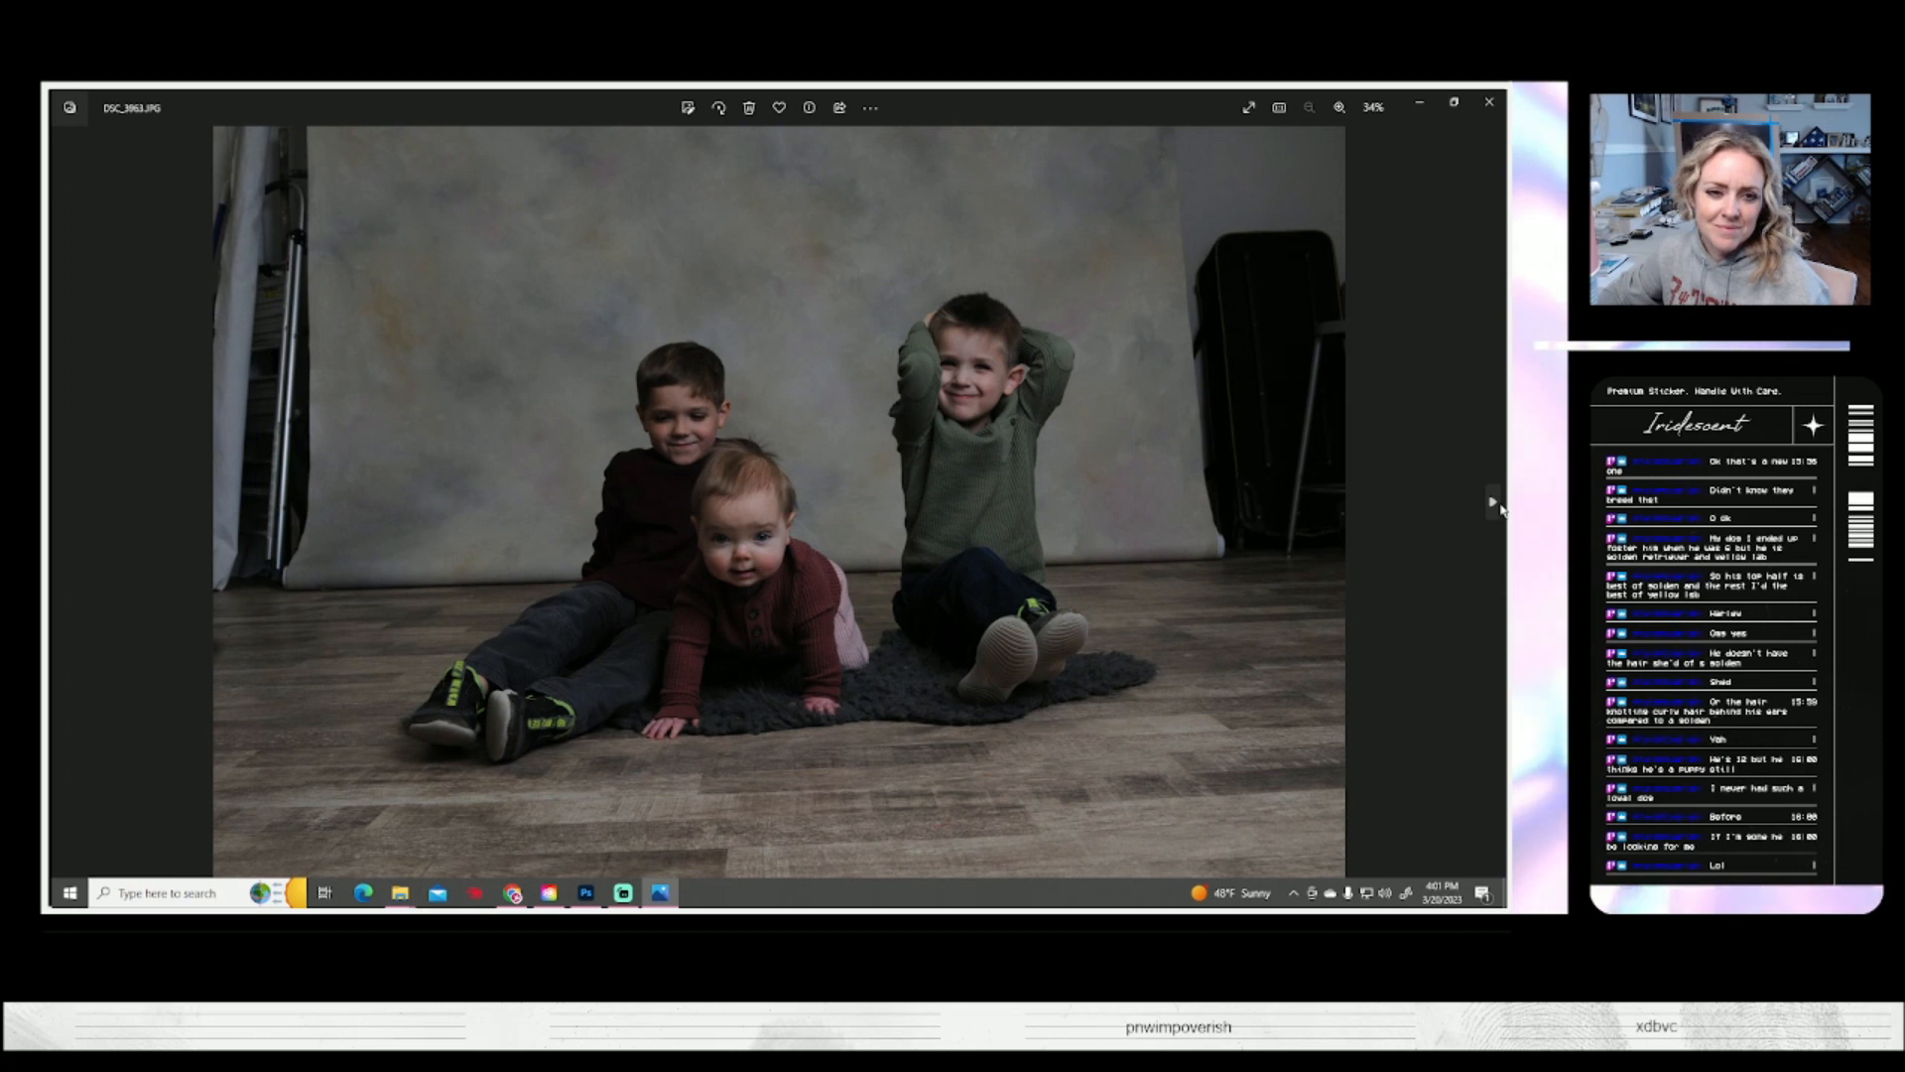
{"action": "left_click", "coordinate": [1500, 508]}
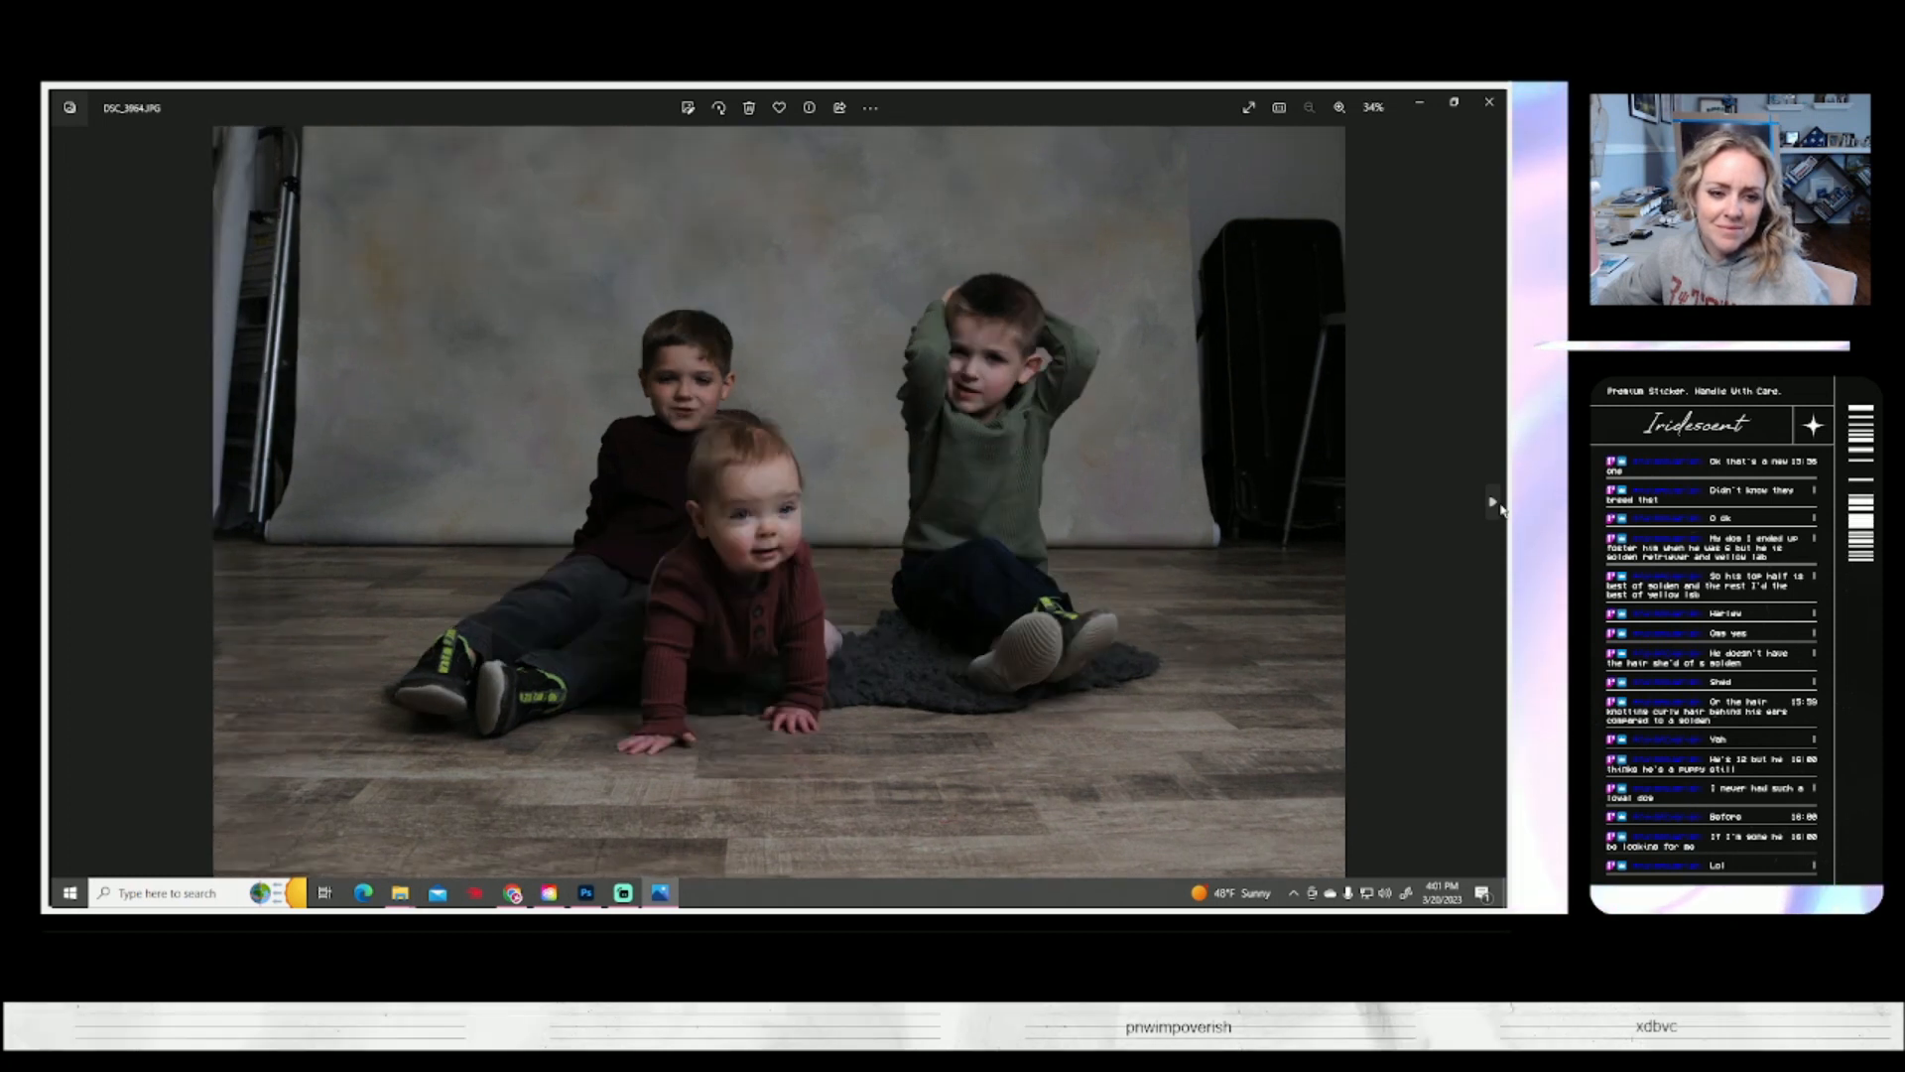
{"action": "left_click", "coordinate": [1501, 508]}
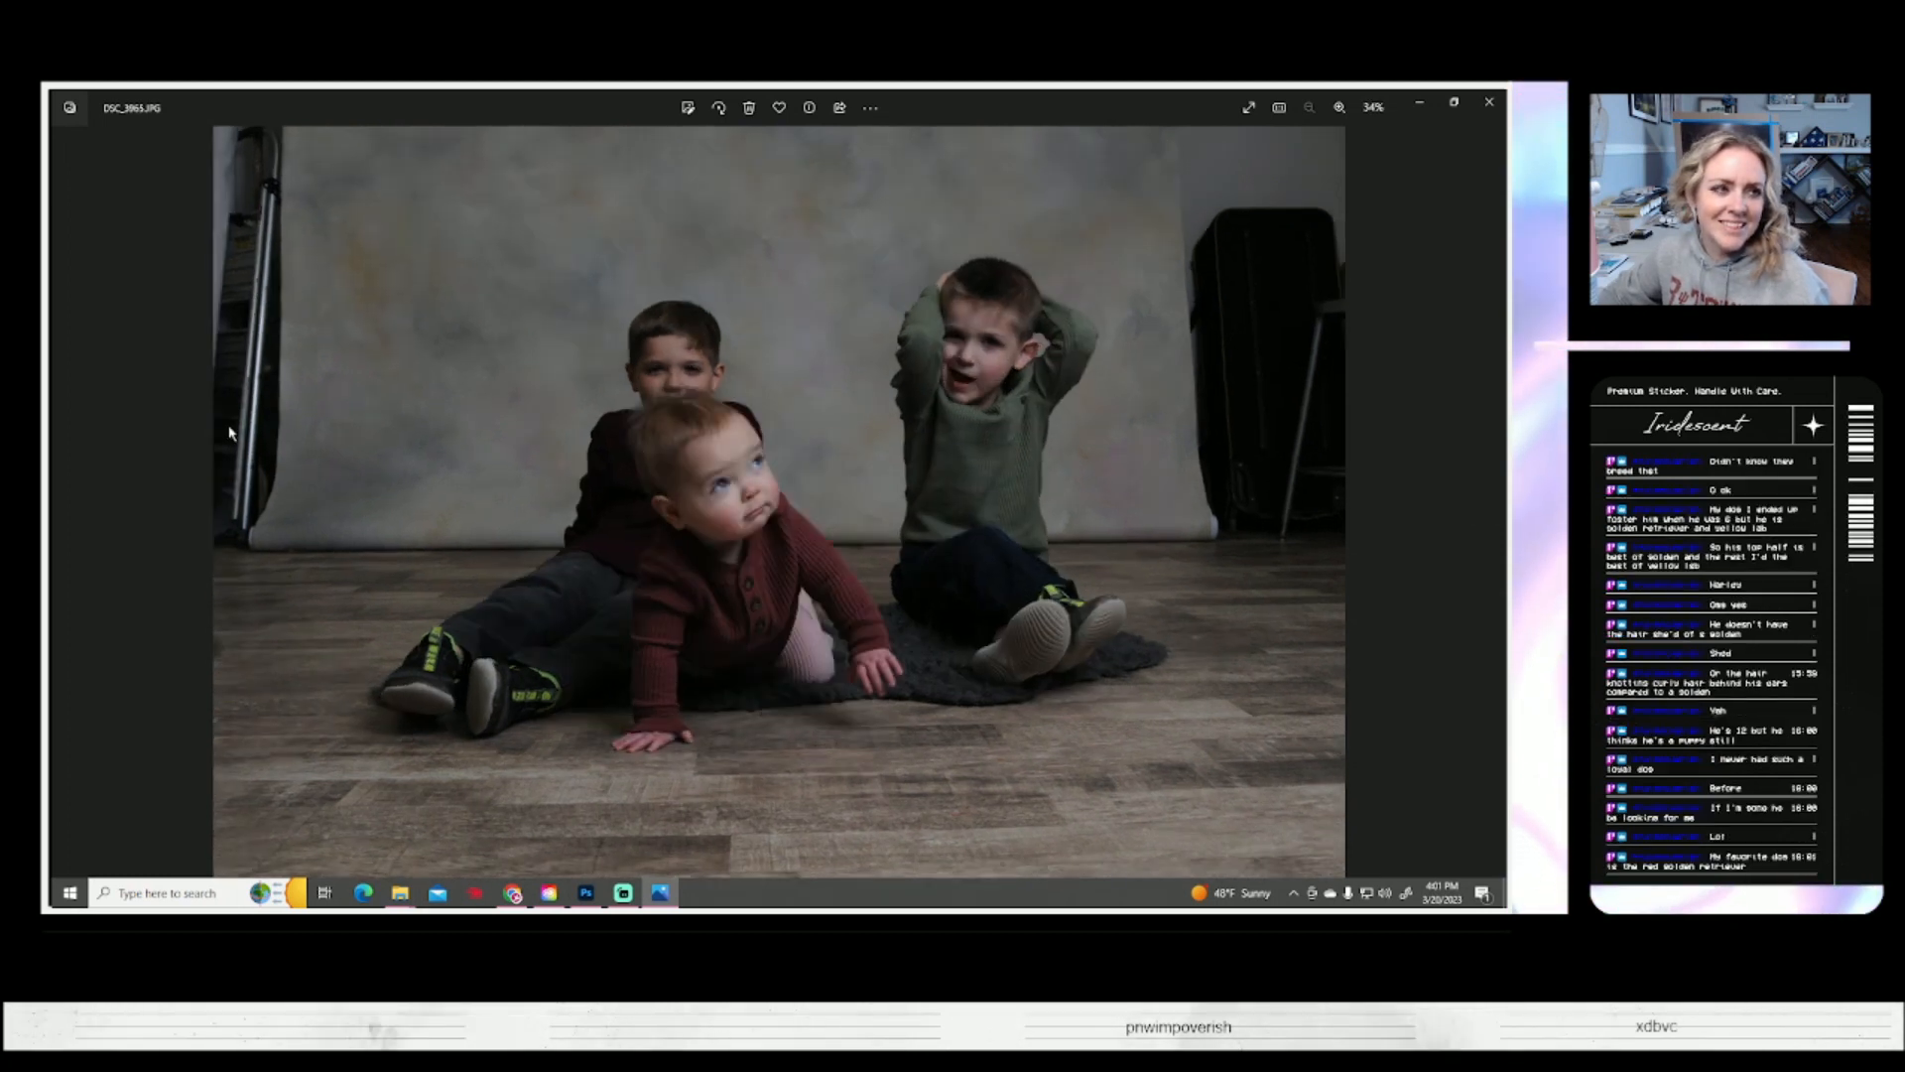
{"action": "left_click", "coordinate": [69, 501]}
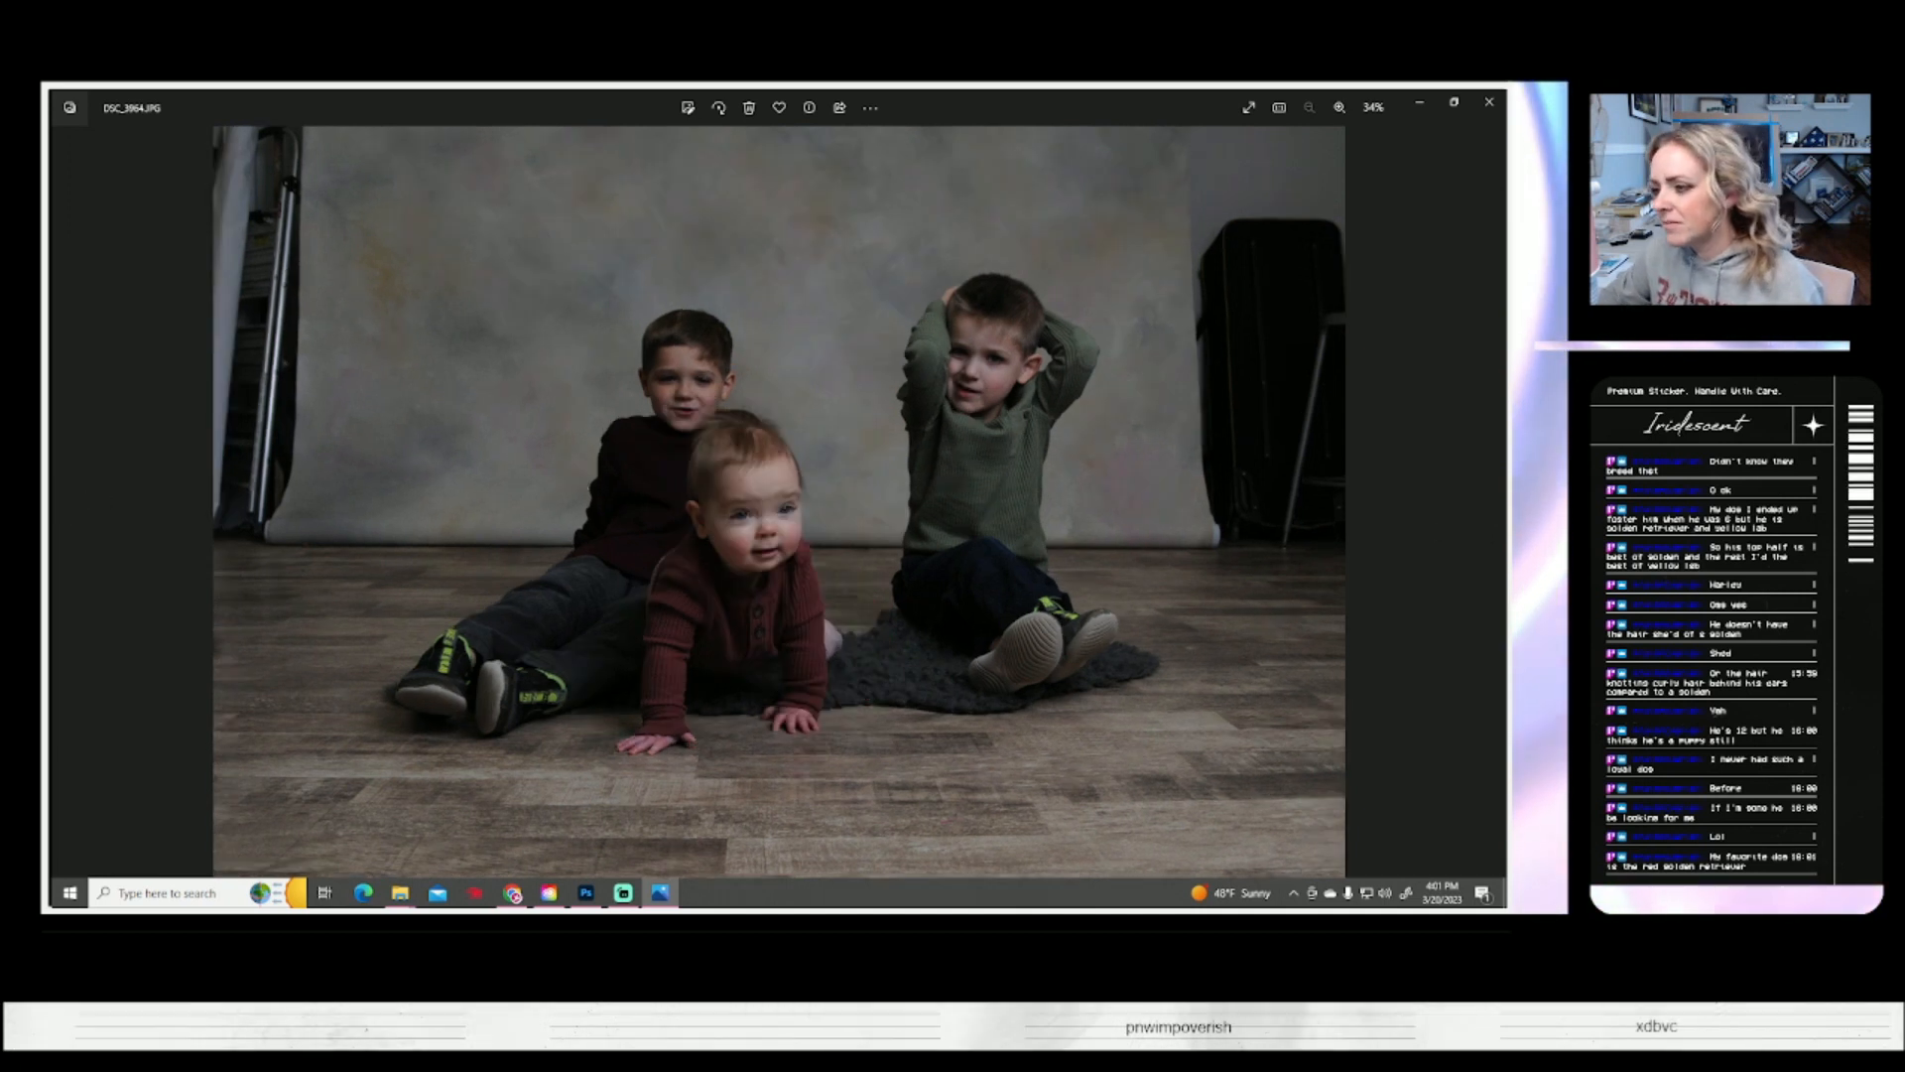
{"action": "key", "text": "alt+Tab"}
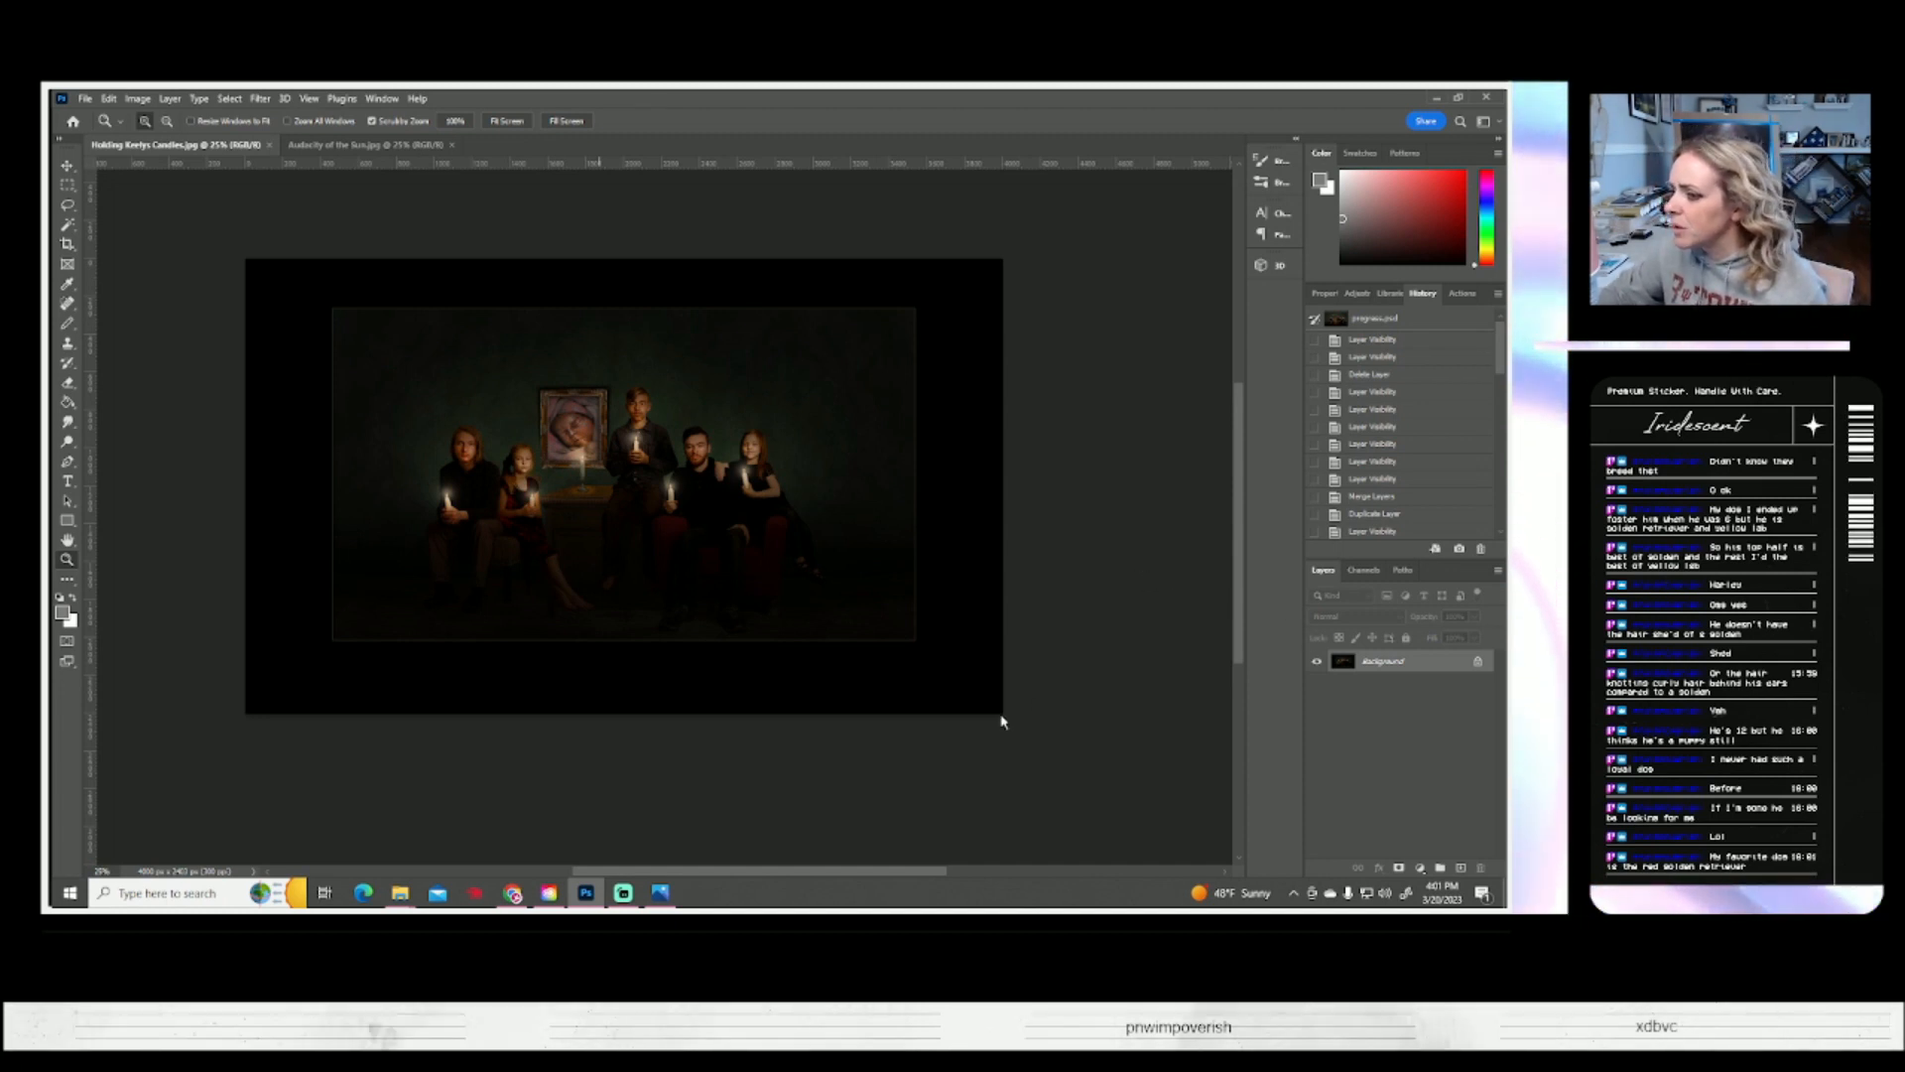
Compare the shots of the baby crawling in front of the two boys in the Photos viewer for faces and expressions
{"action": "left_click", "coordinate": [650, 883]}
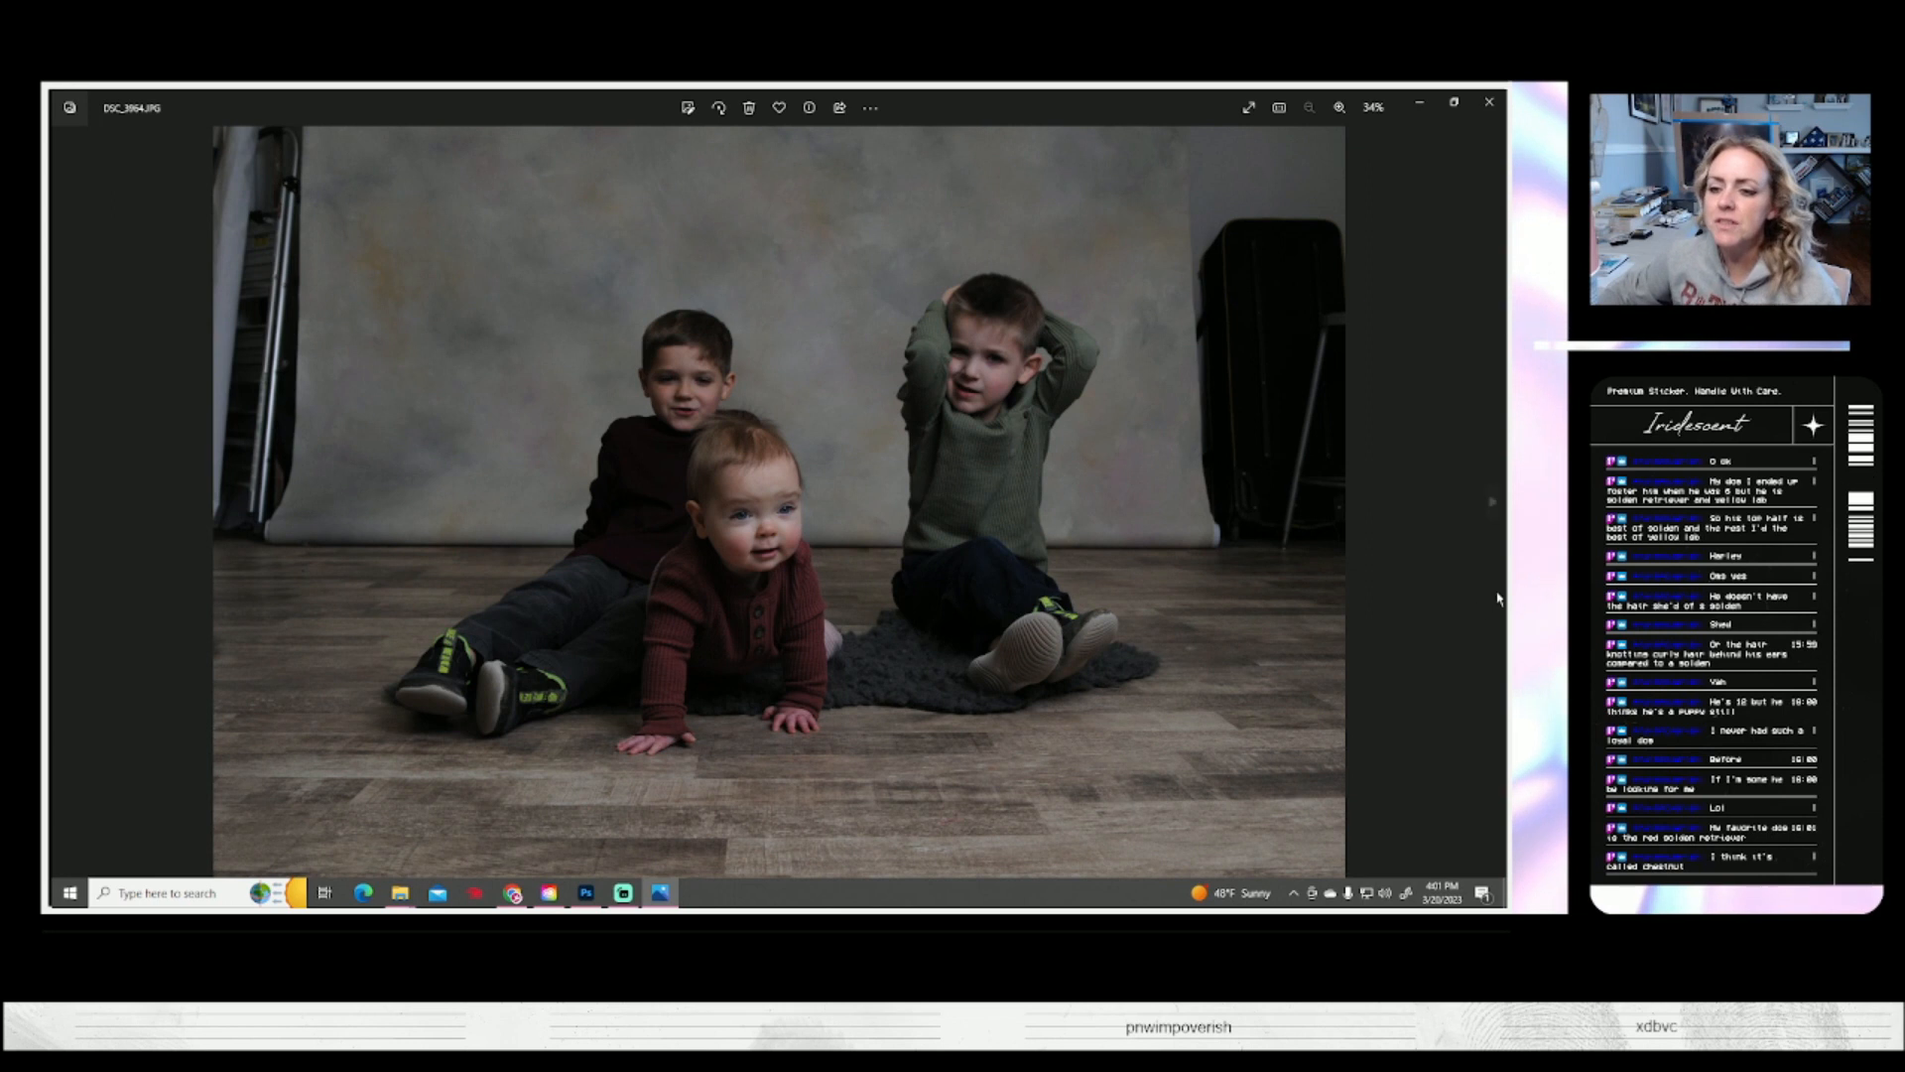
{"action": "left_click", "coordinate": [1495, 505]}
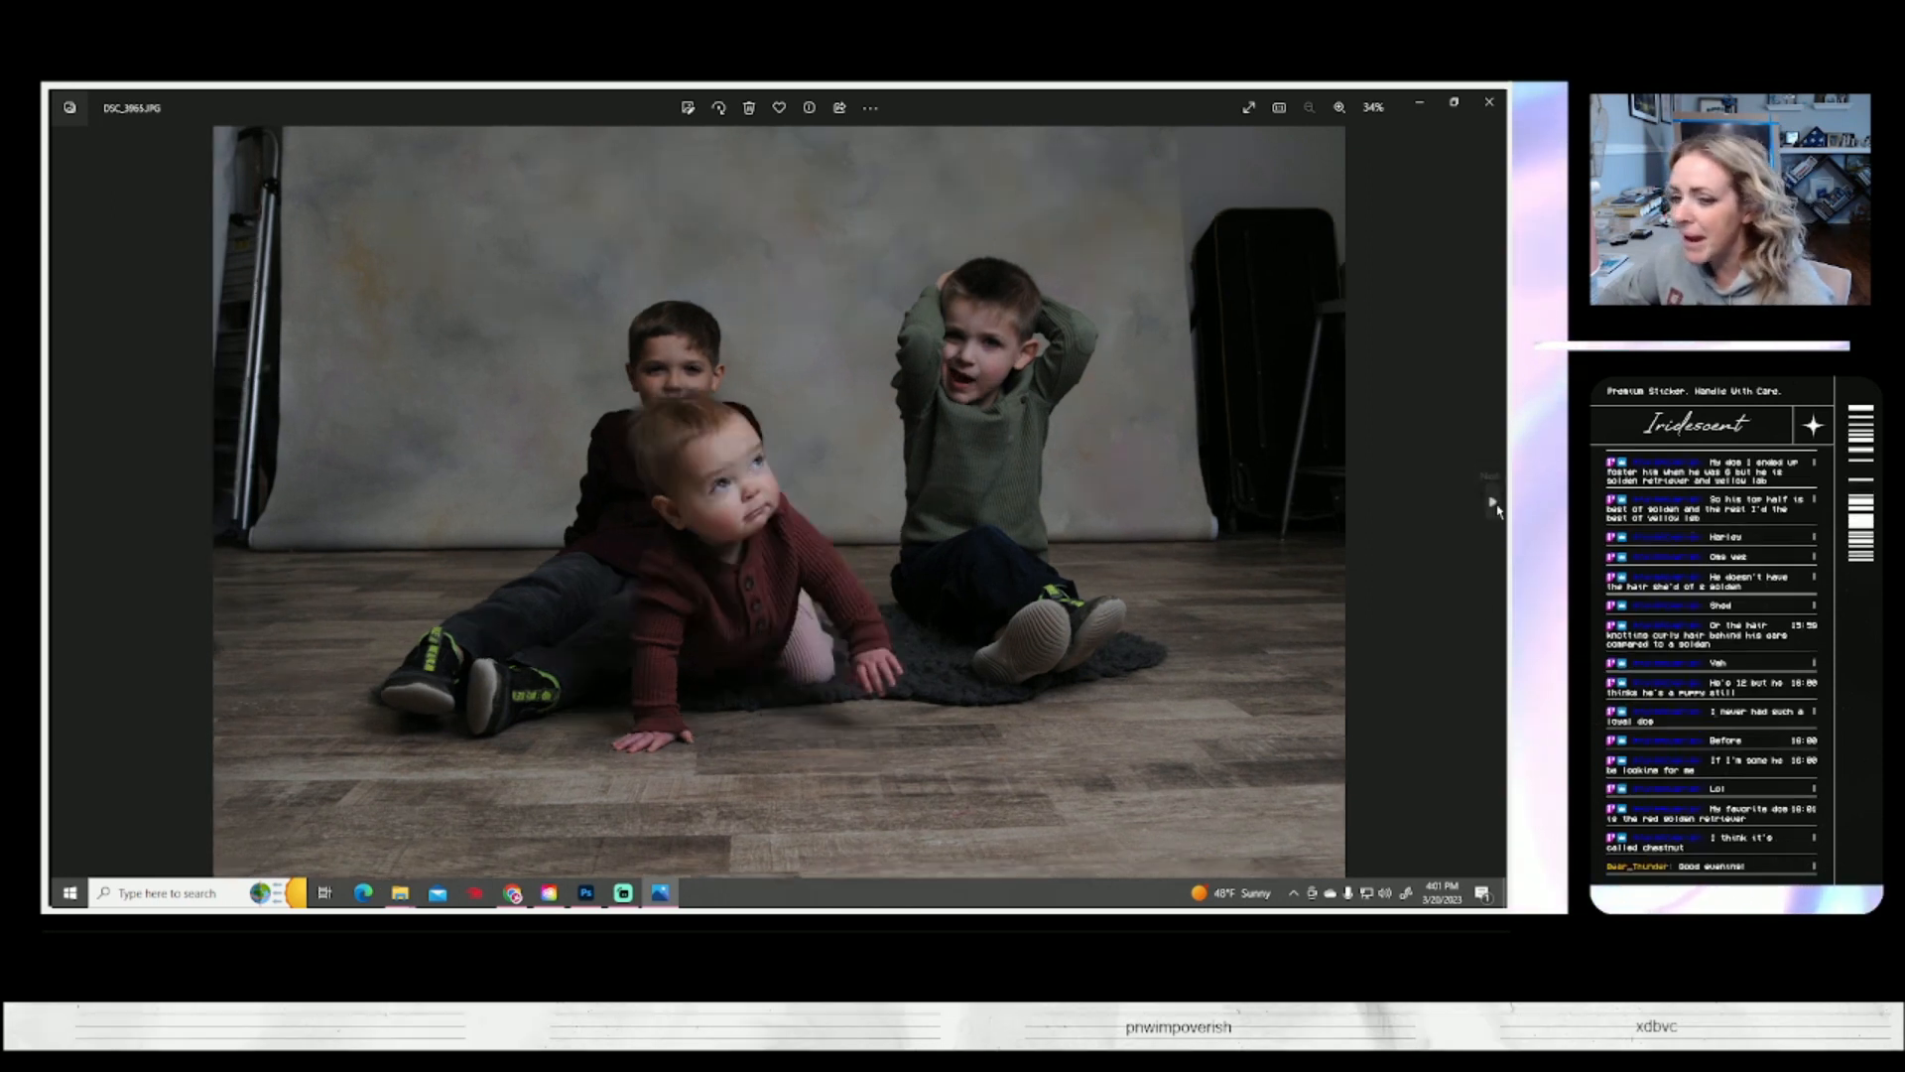
{"action": "left_click", "coordinate": [1496, 505]}
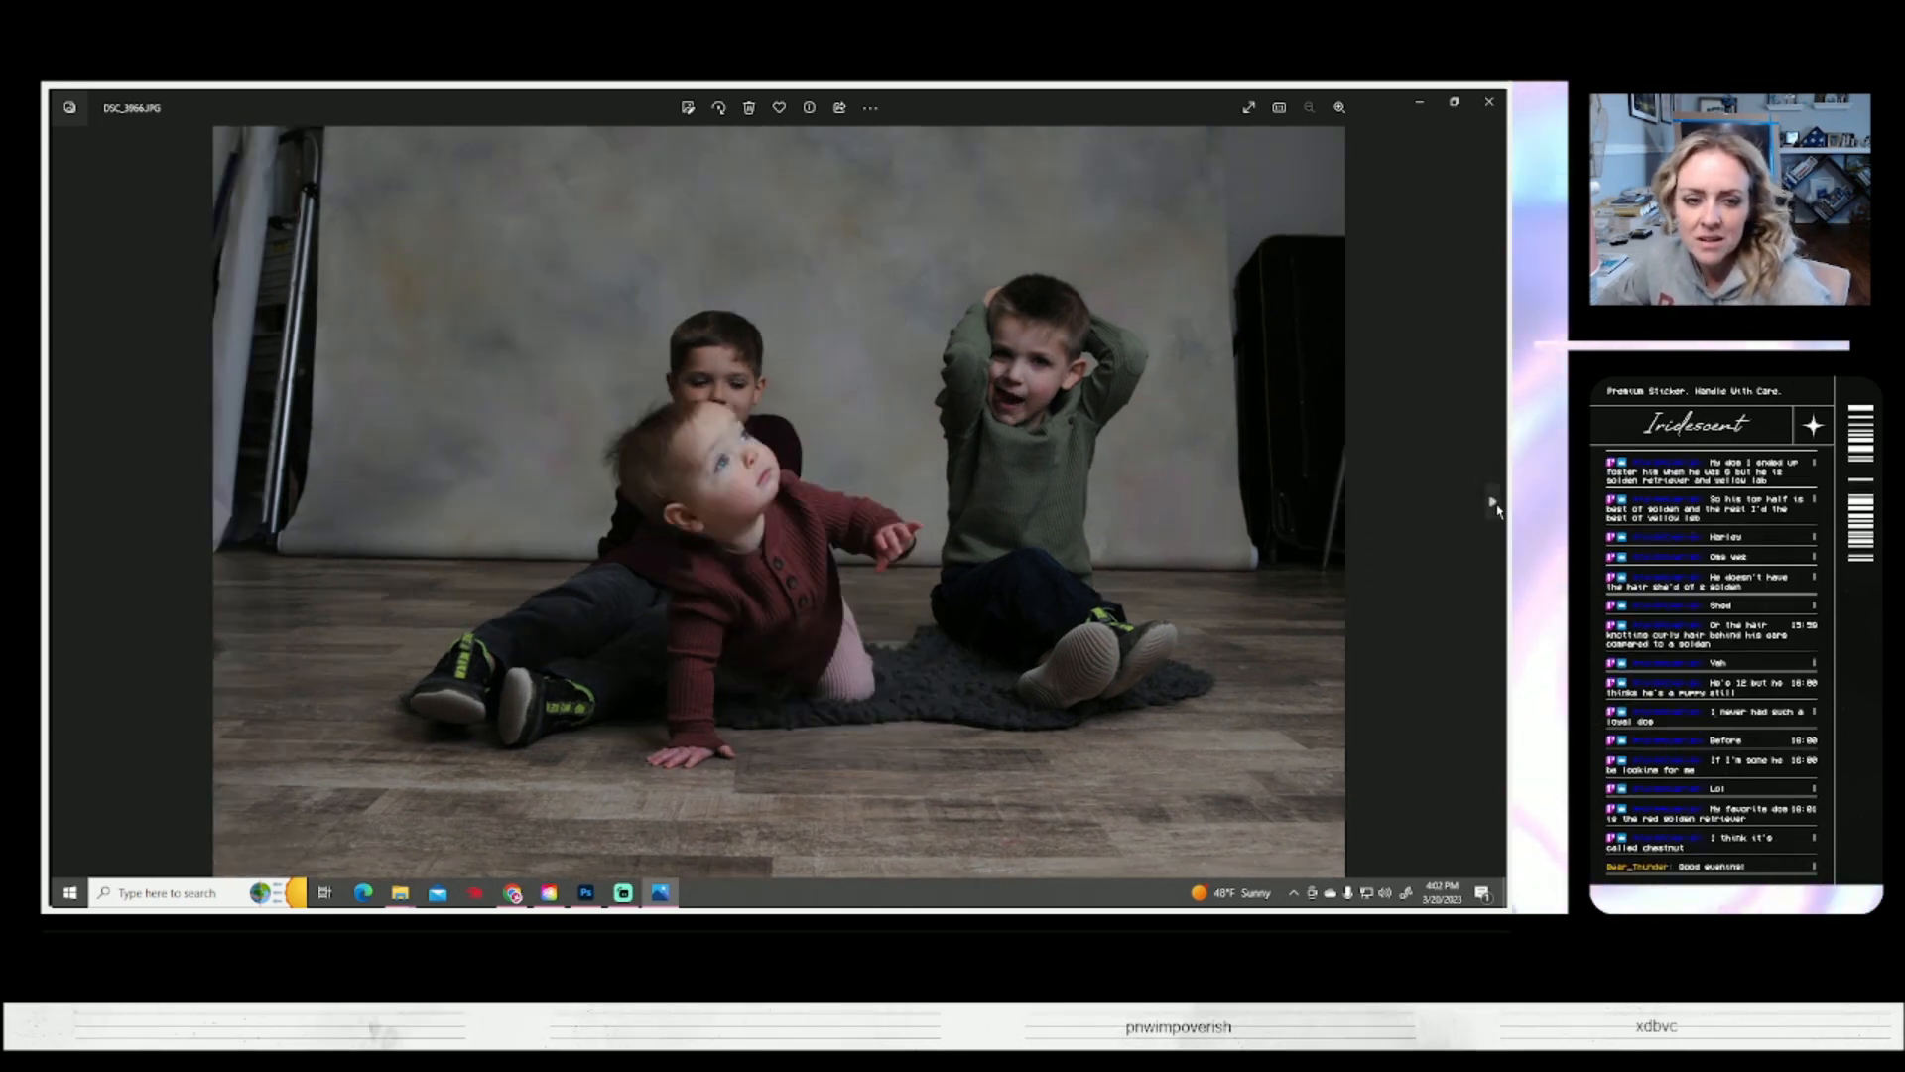
{"action": "left_click", "coordinate": [1495, 505]}
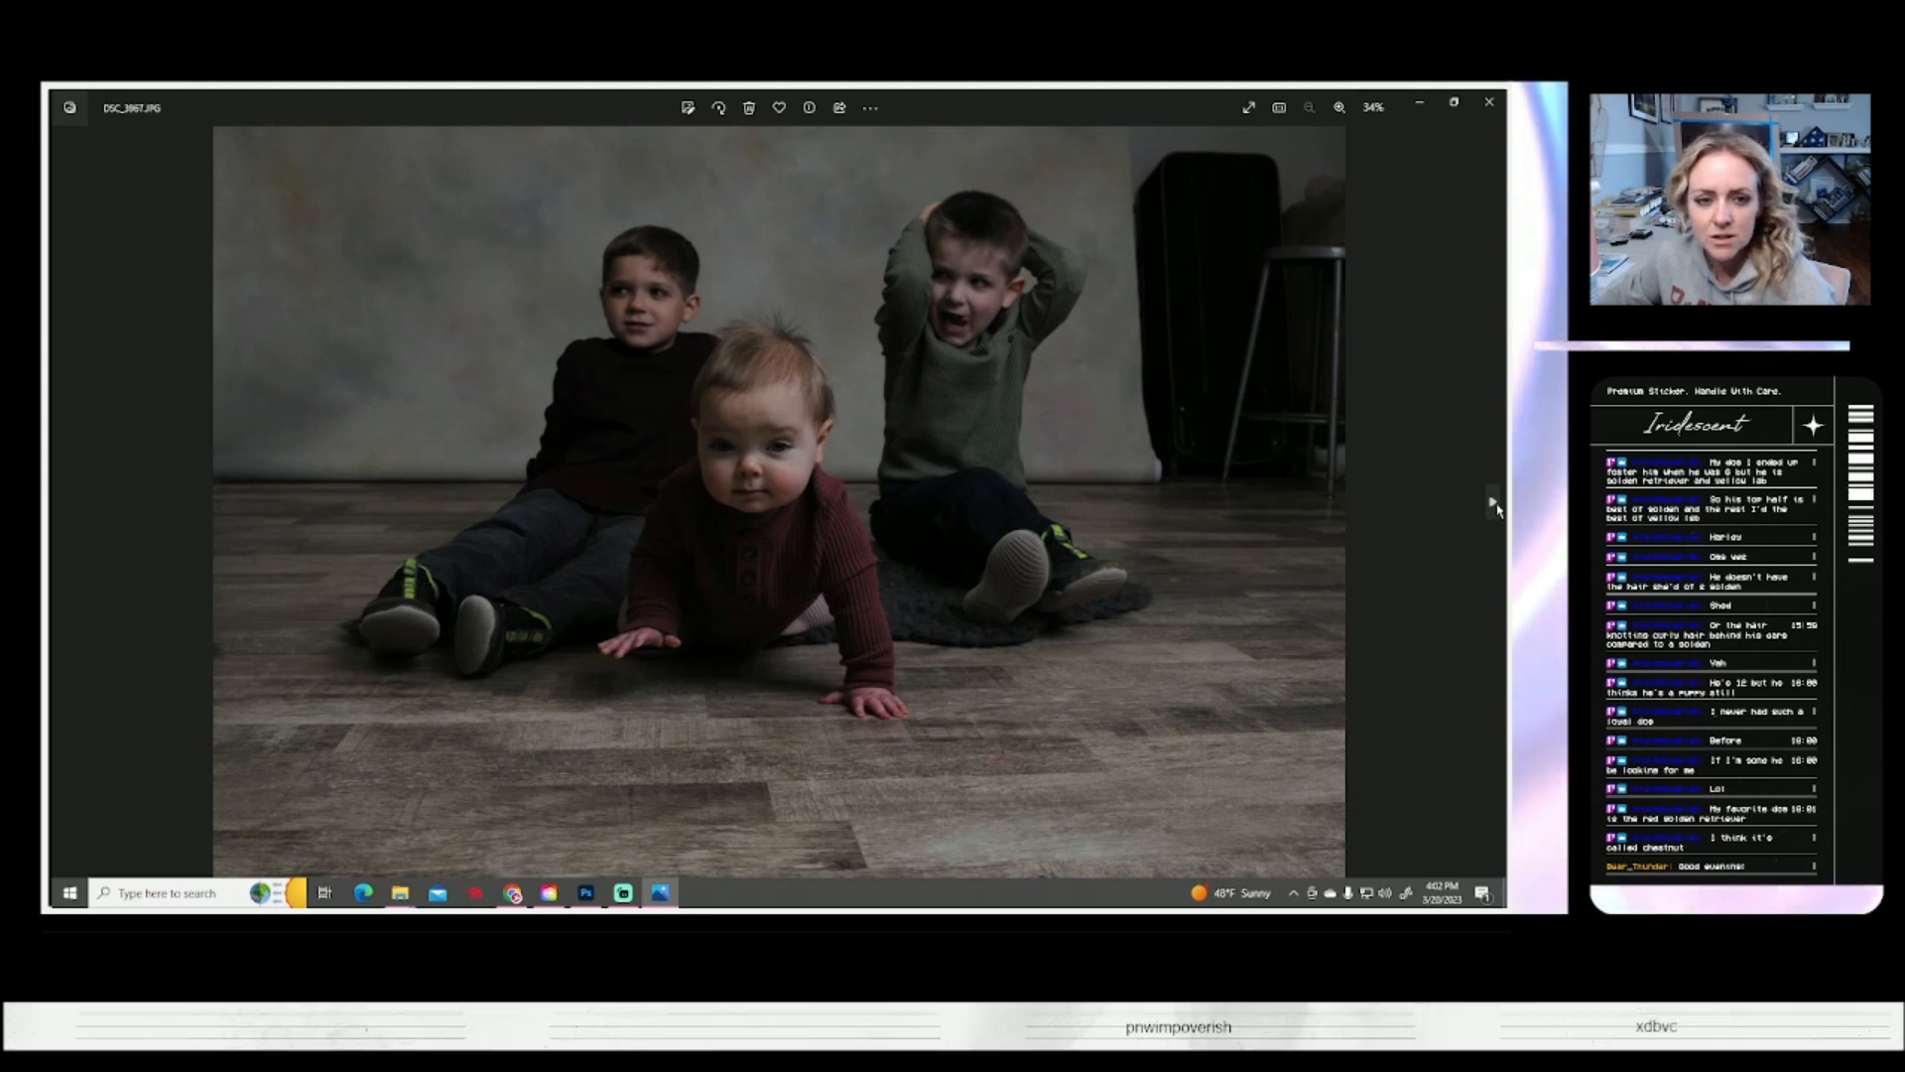
{"action": "left_click", "coordinate": [1495, 506]}
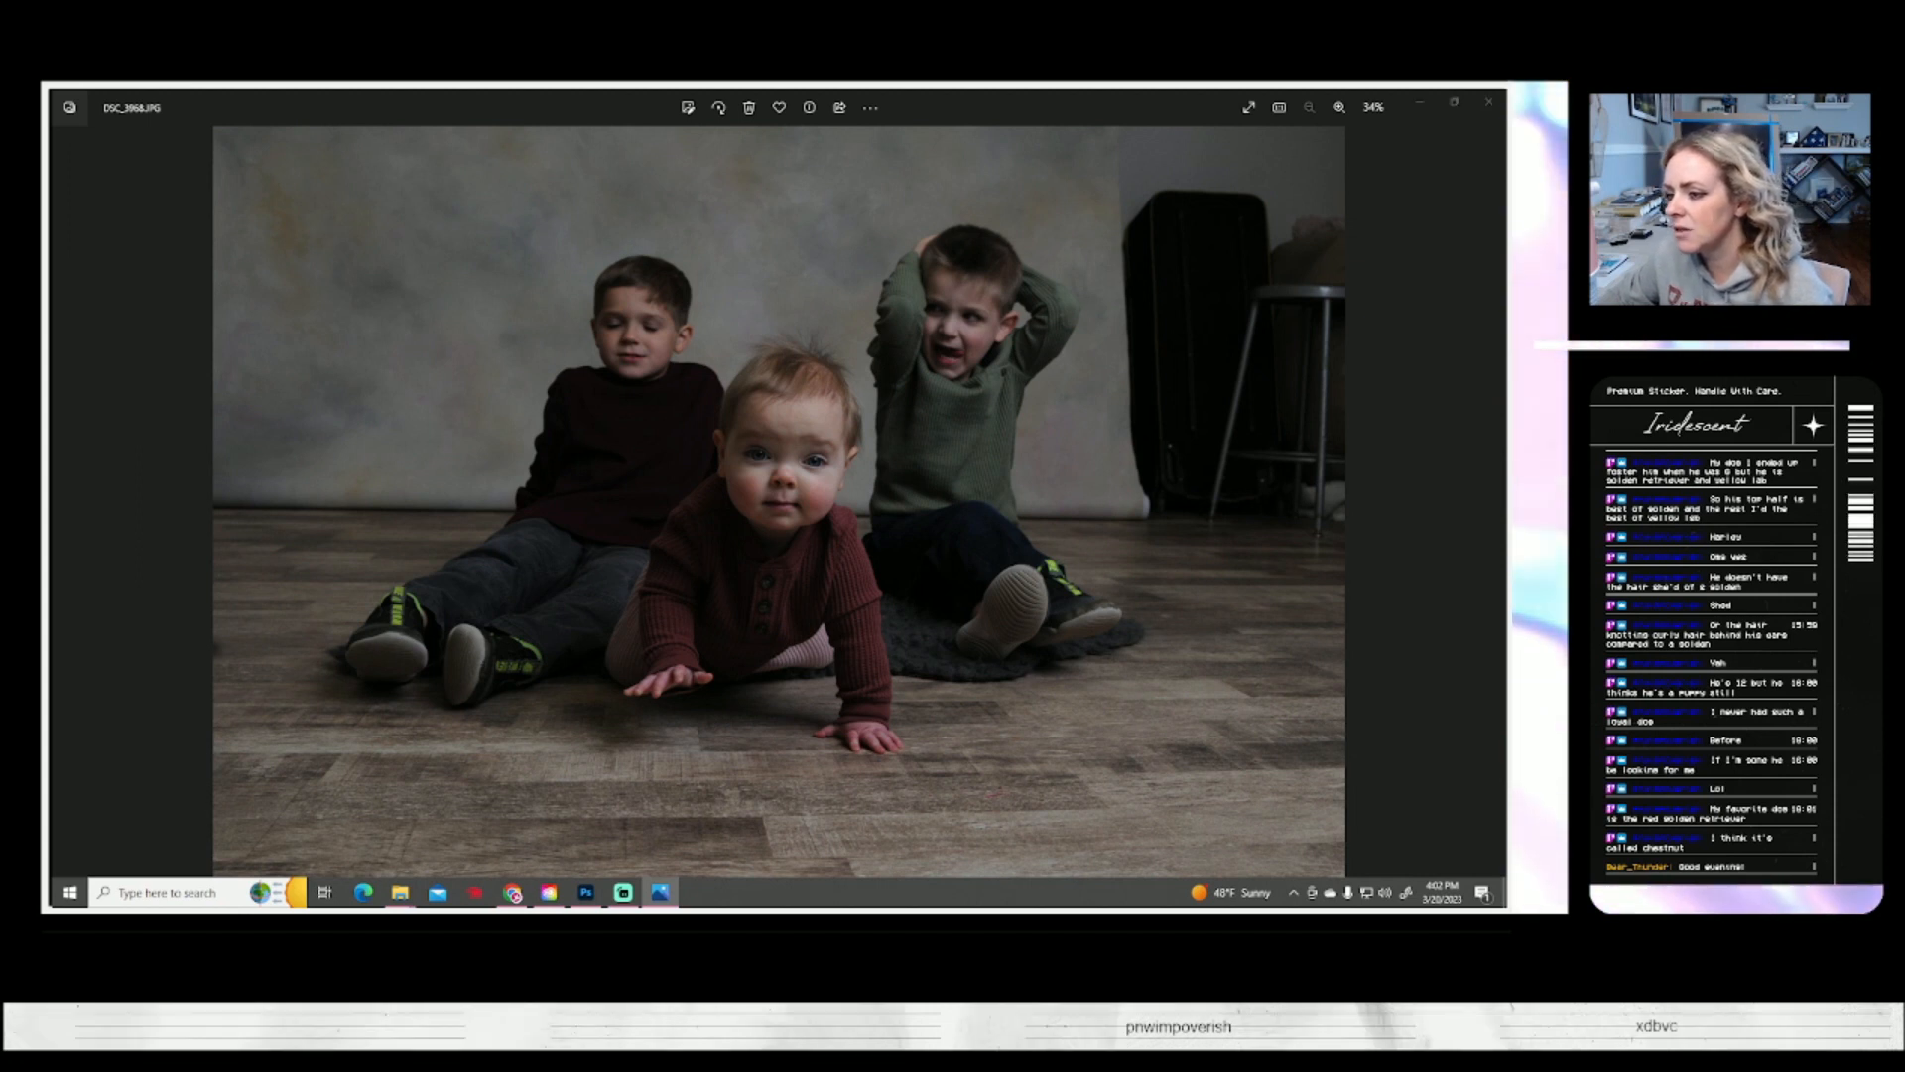
{"action": "key", "text": "alt+Tab"}
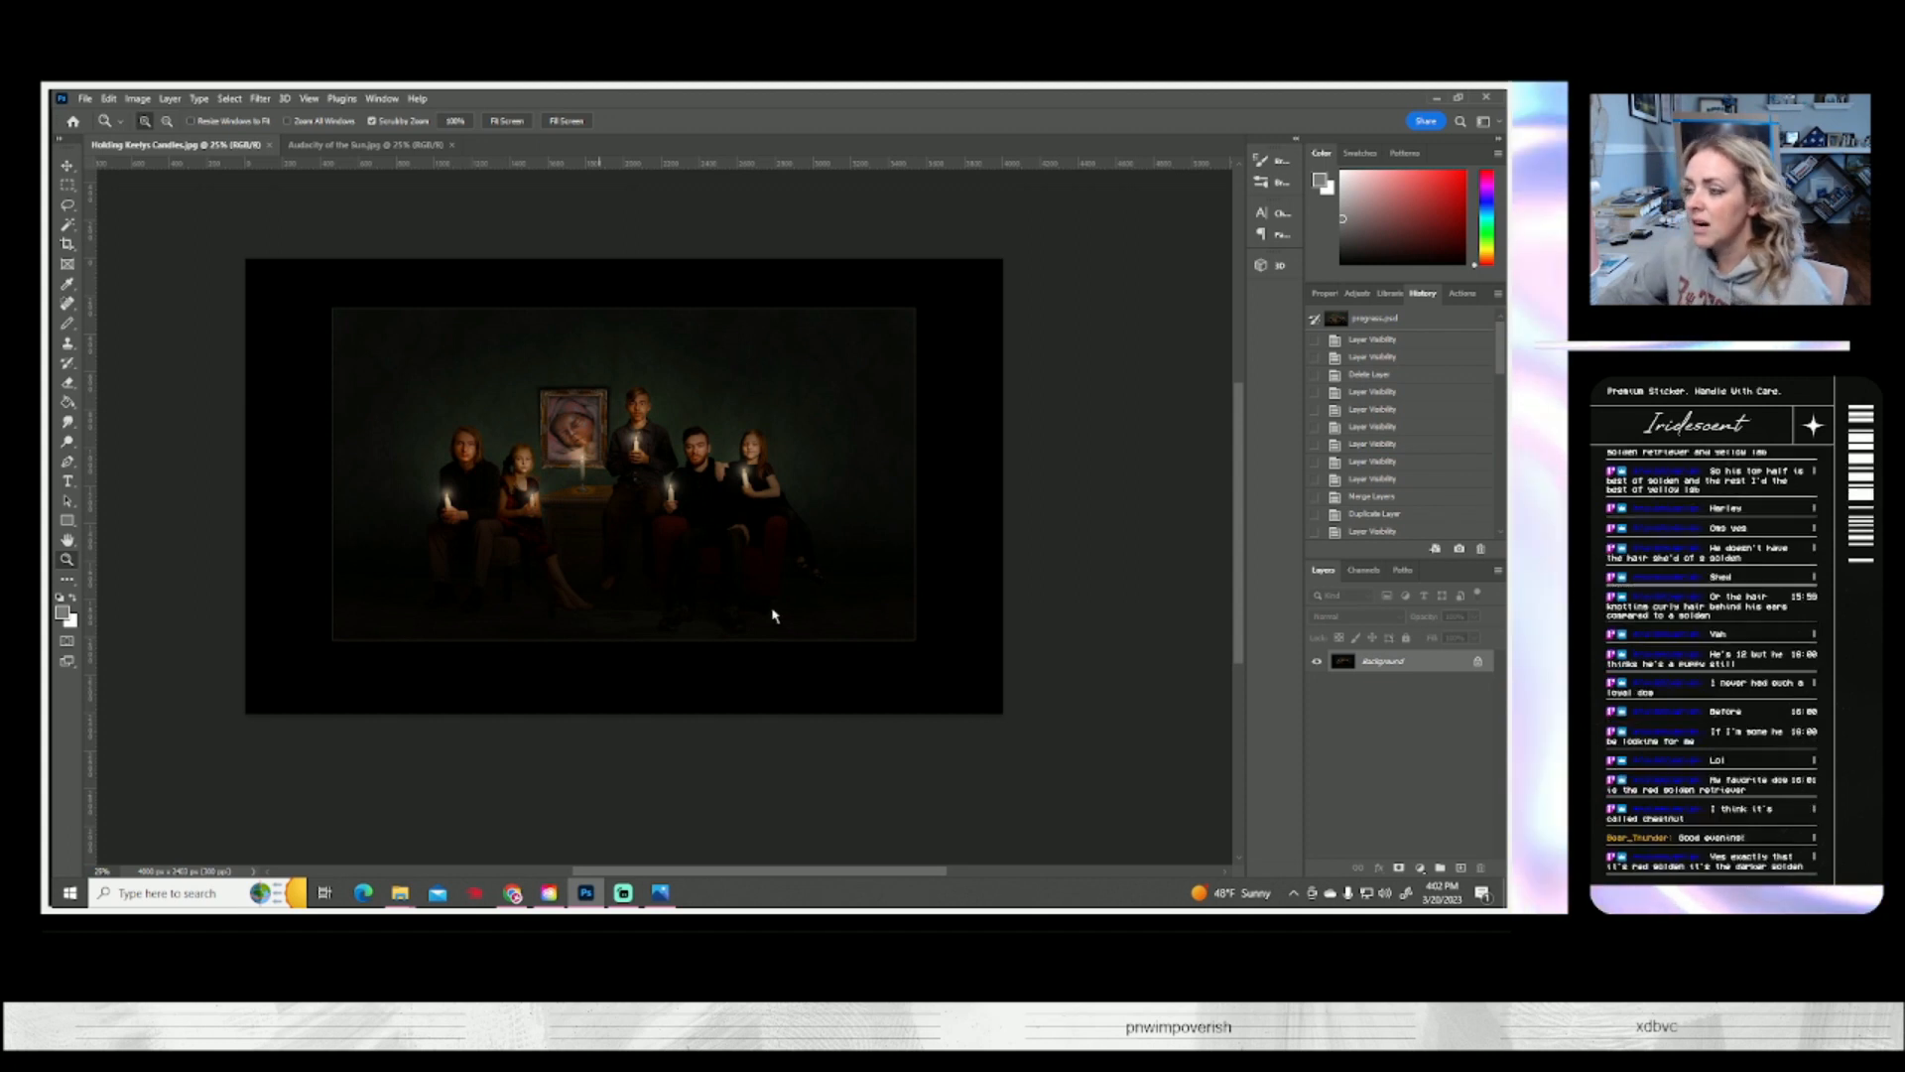
{"action": "left_click", "coordinate": [660, 892]}
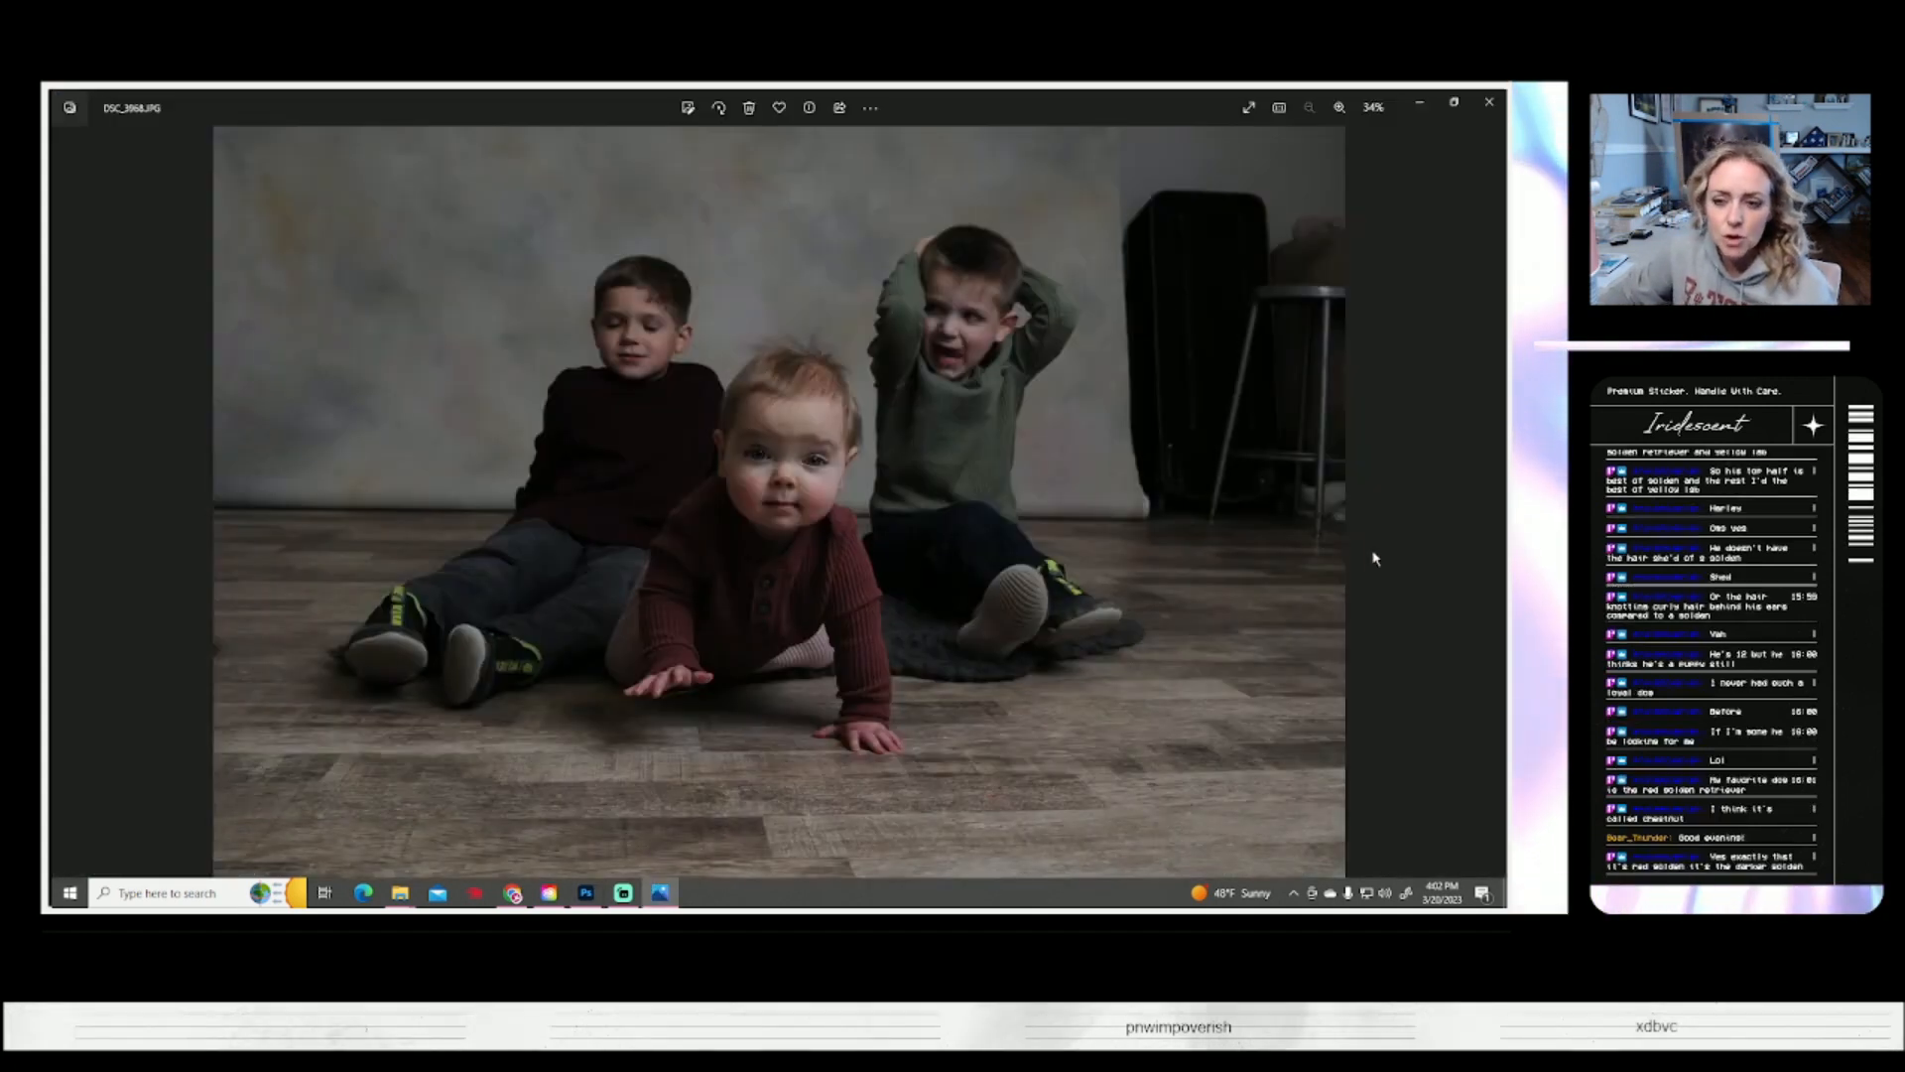
{"action": "left_click", "coordinate": [1491, 506]}
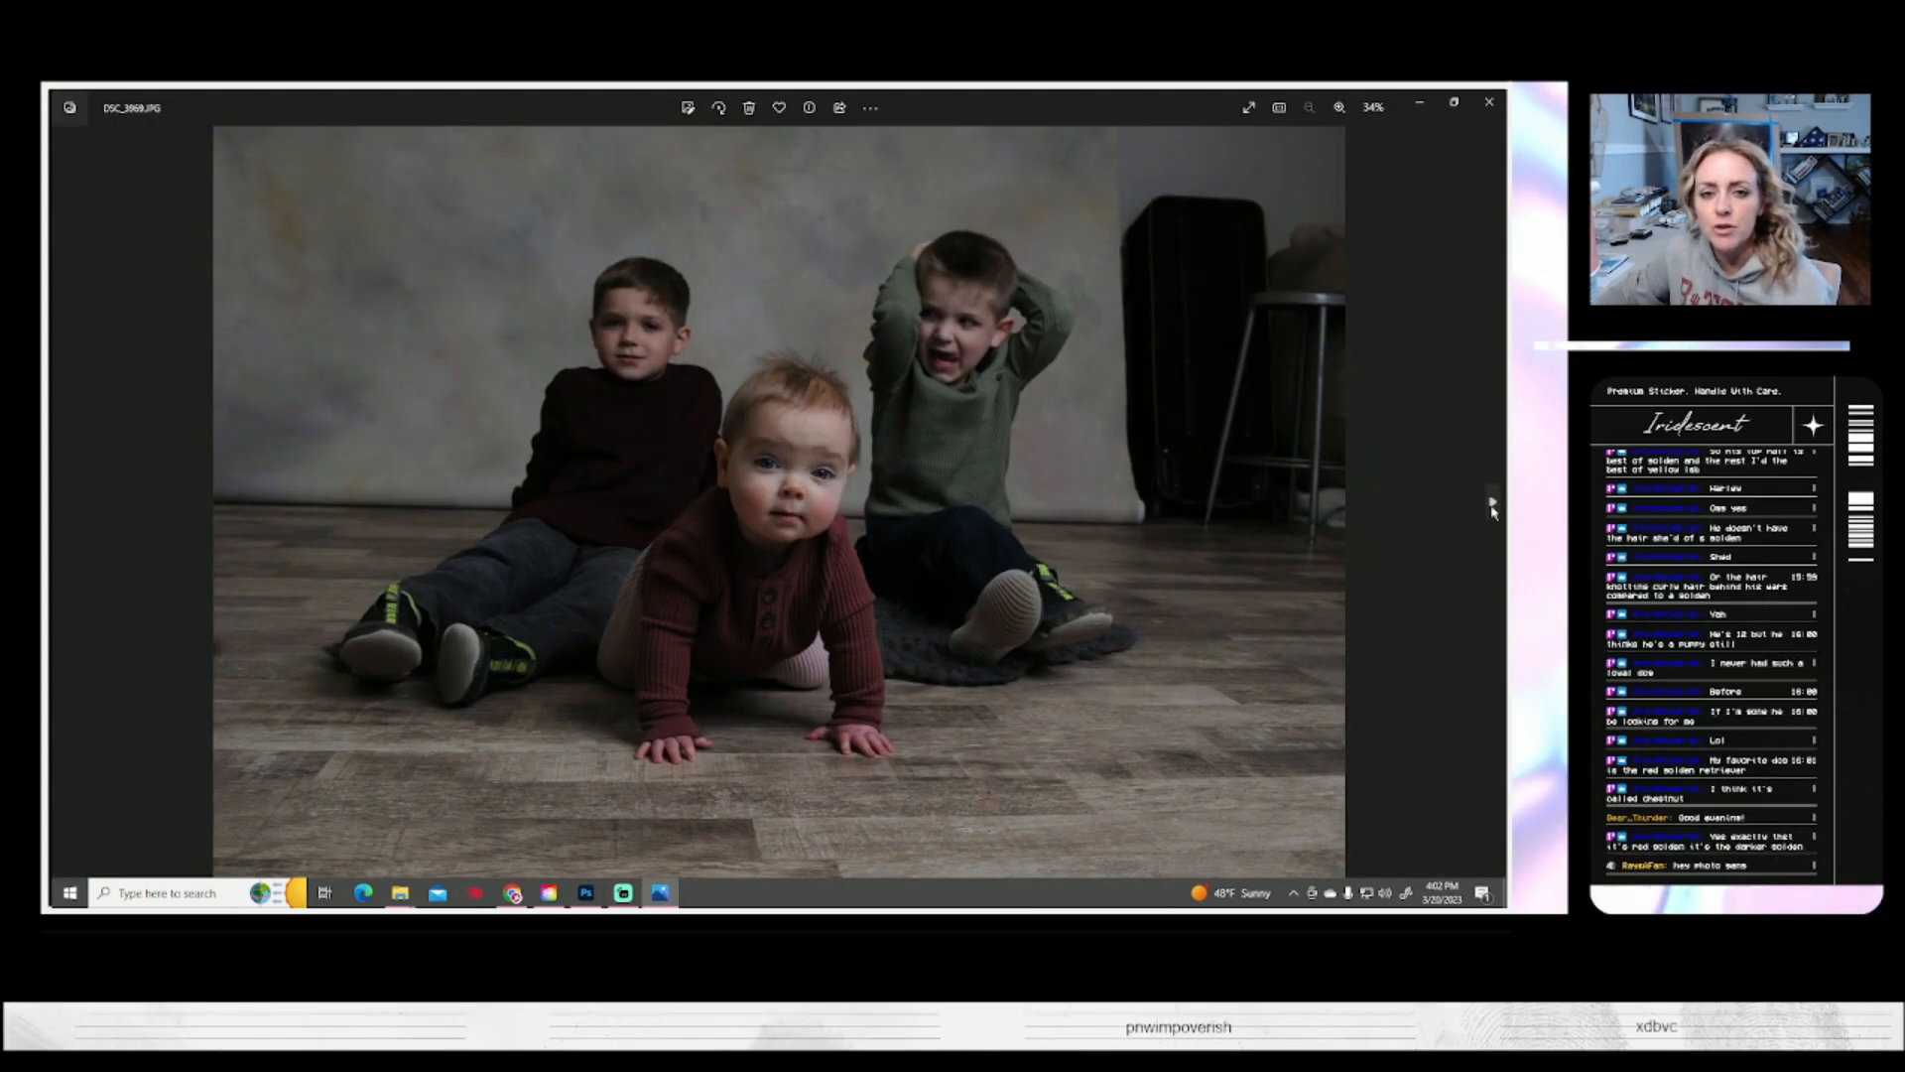
{"action": "left_click", "coordinate": [66, 506]}
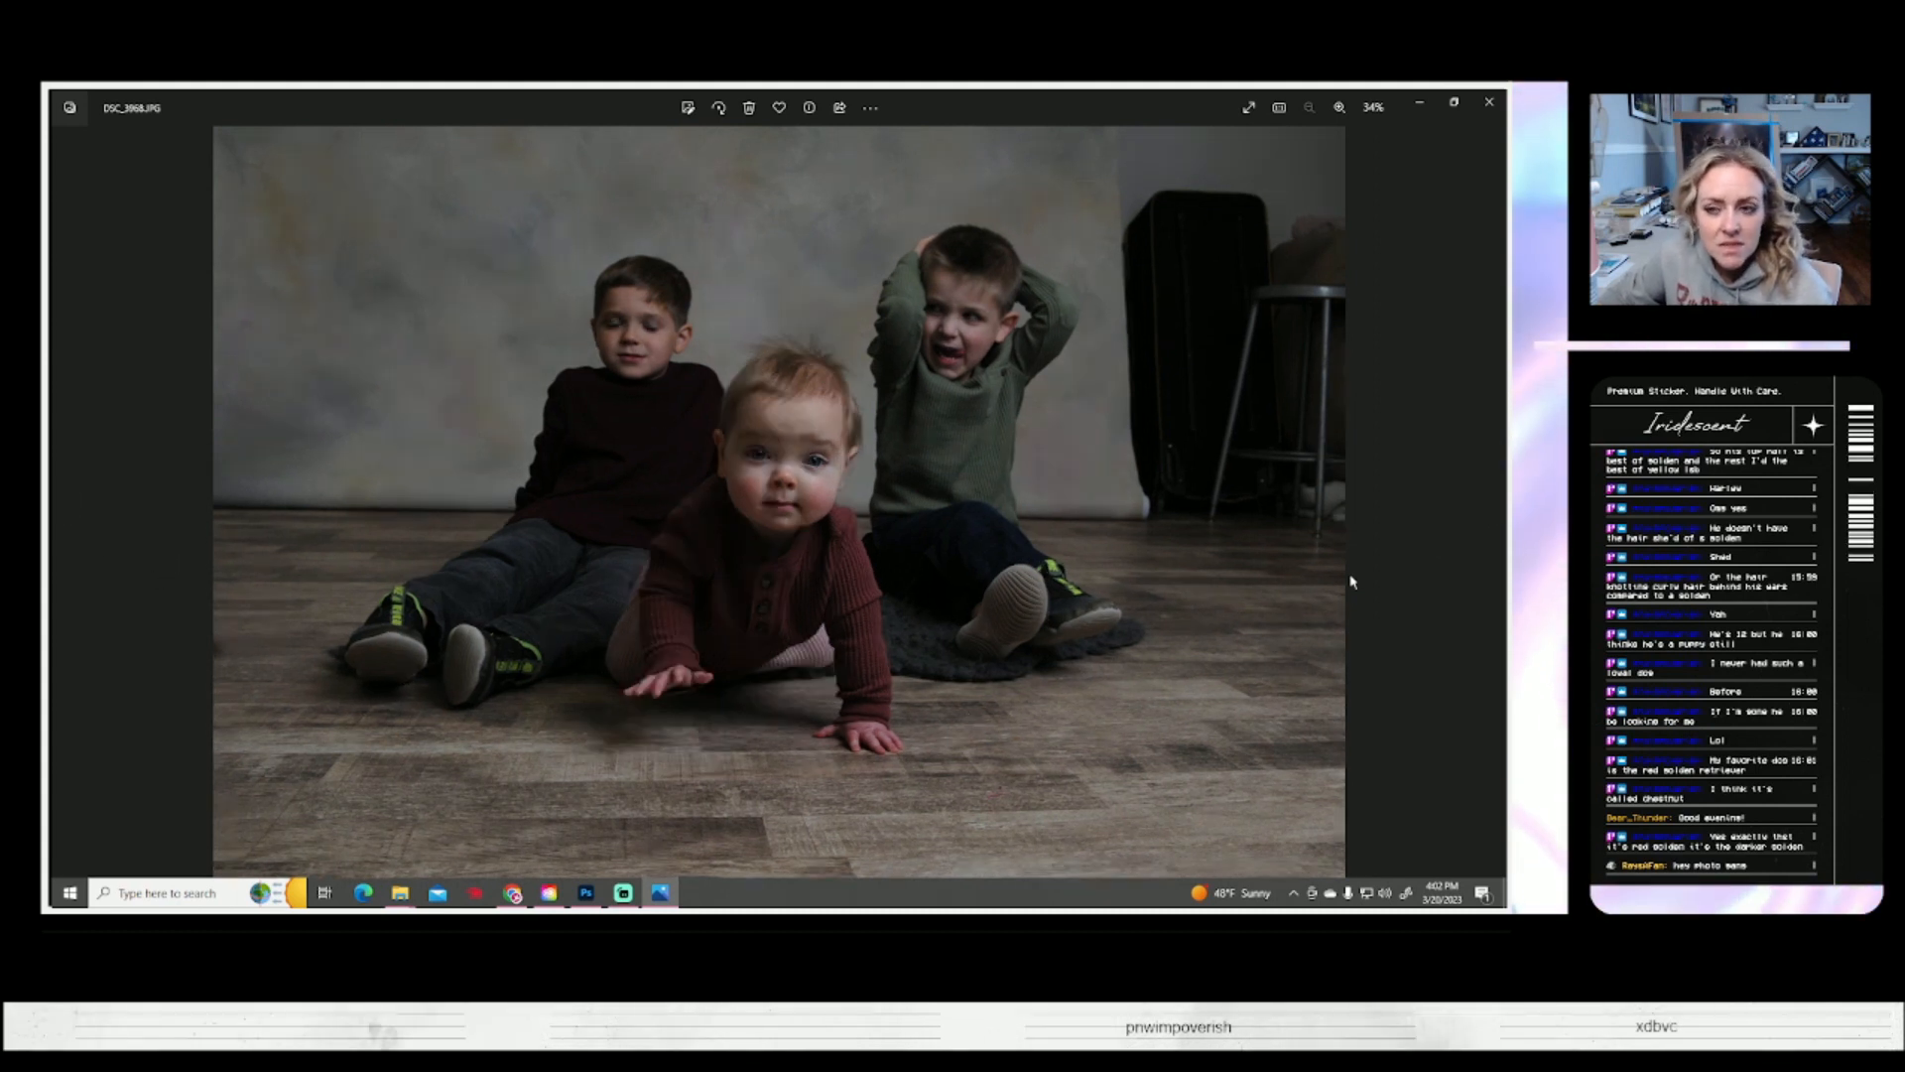
{"action": "left_click", "coordinate": [1494, 506]}
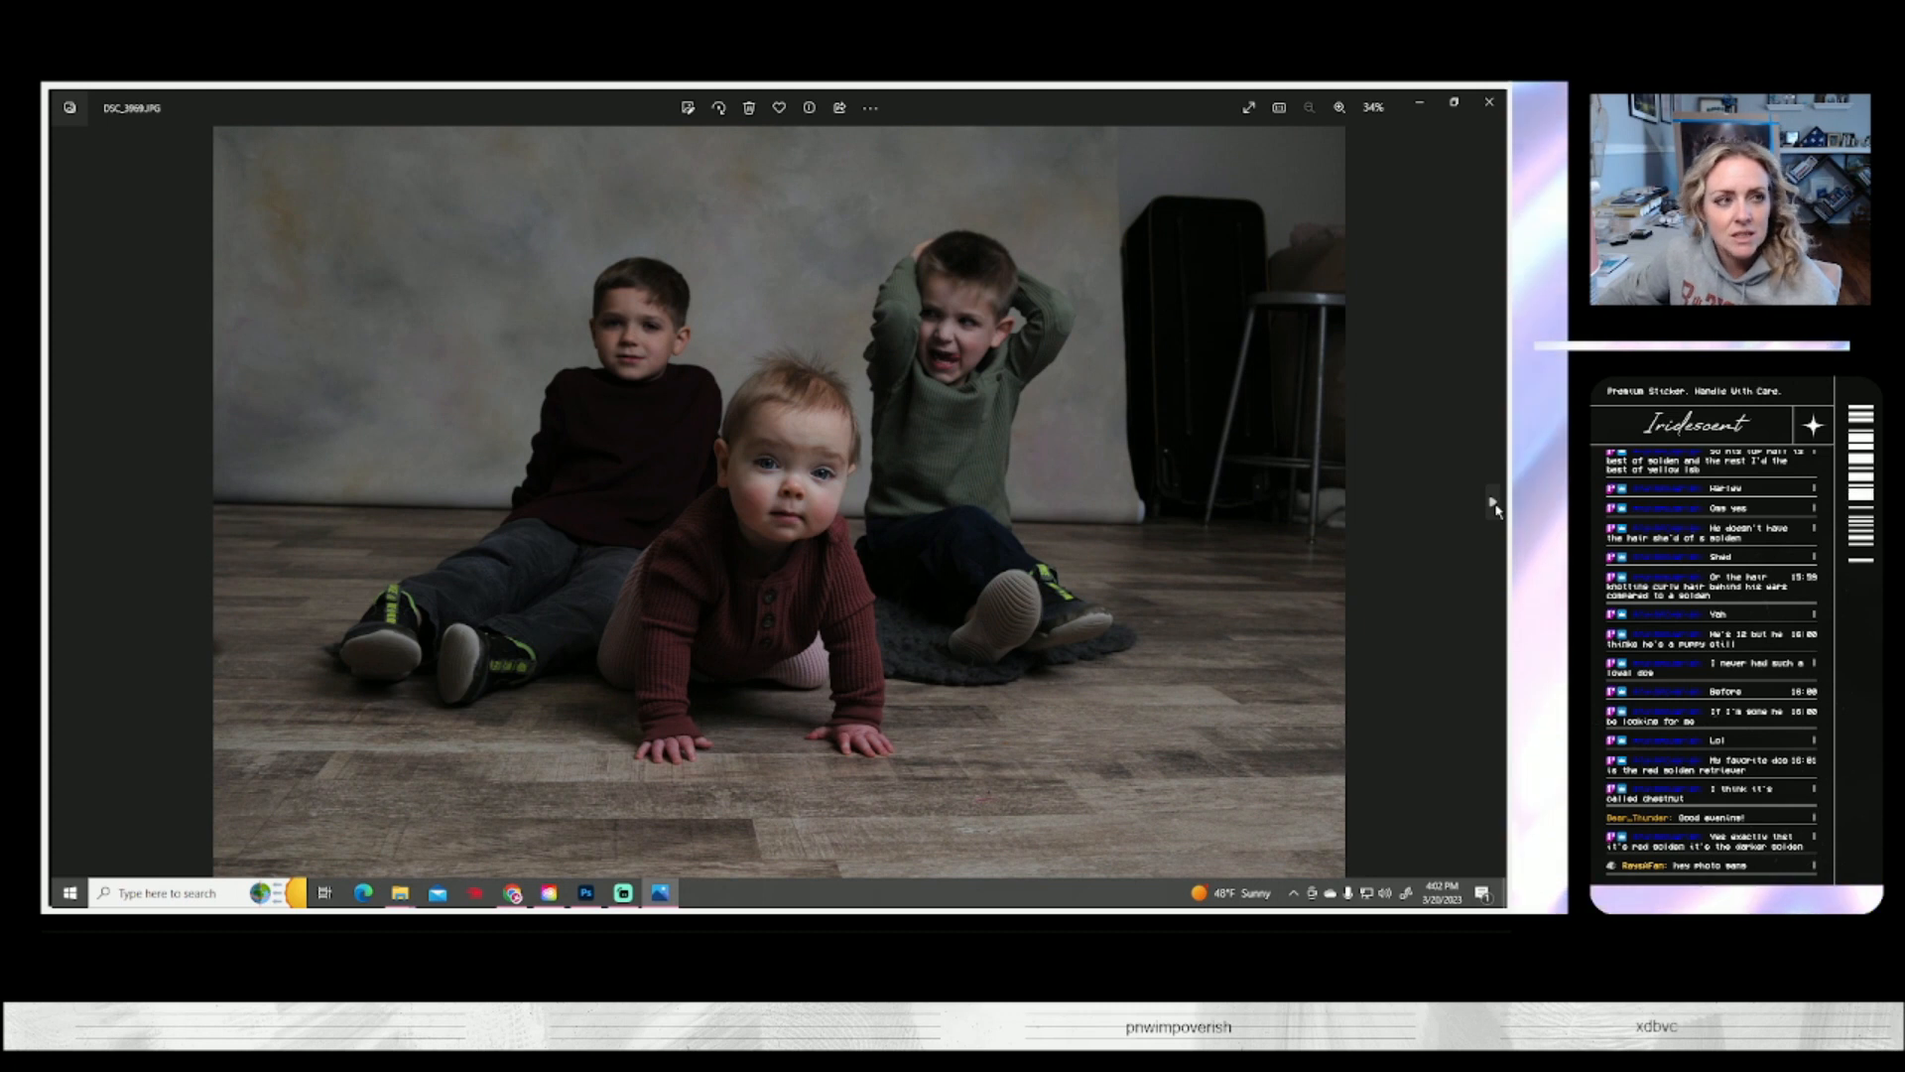
{"action": "left_click", "coordinate": [586, 893]}
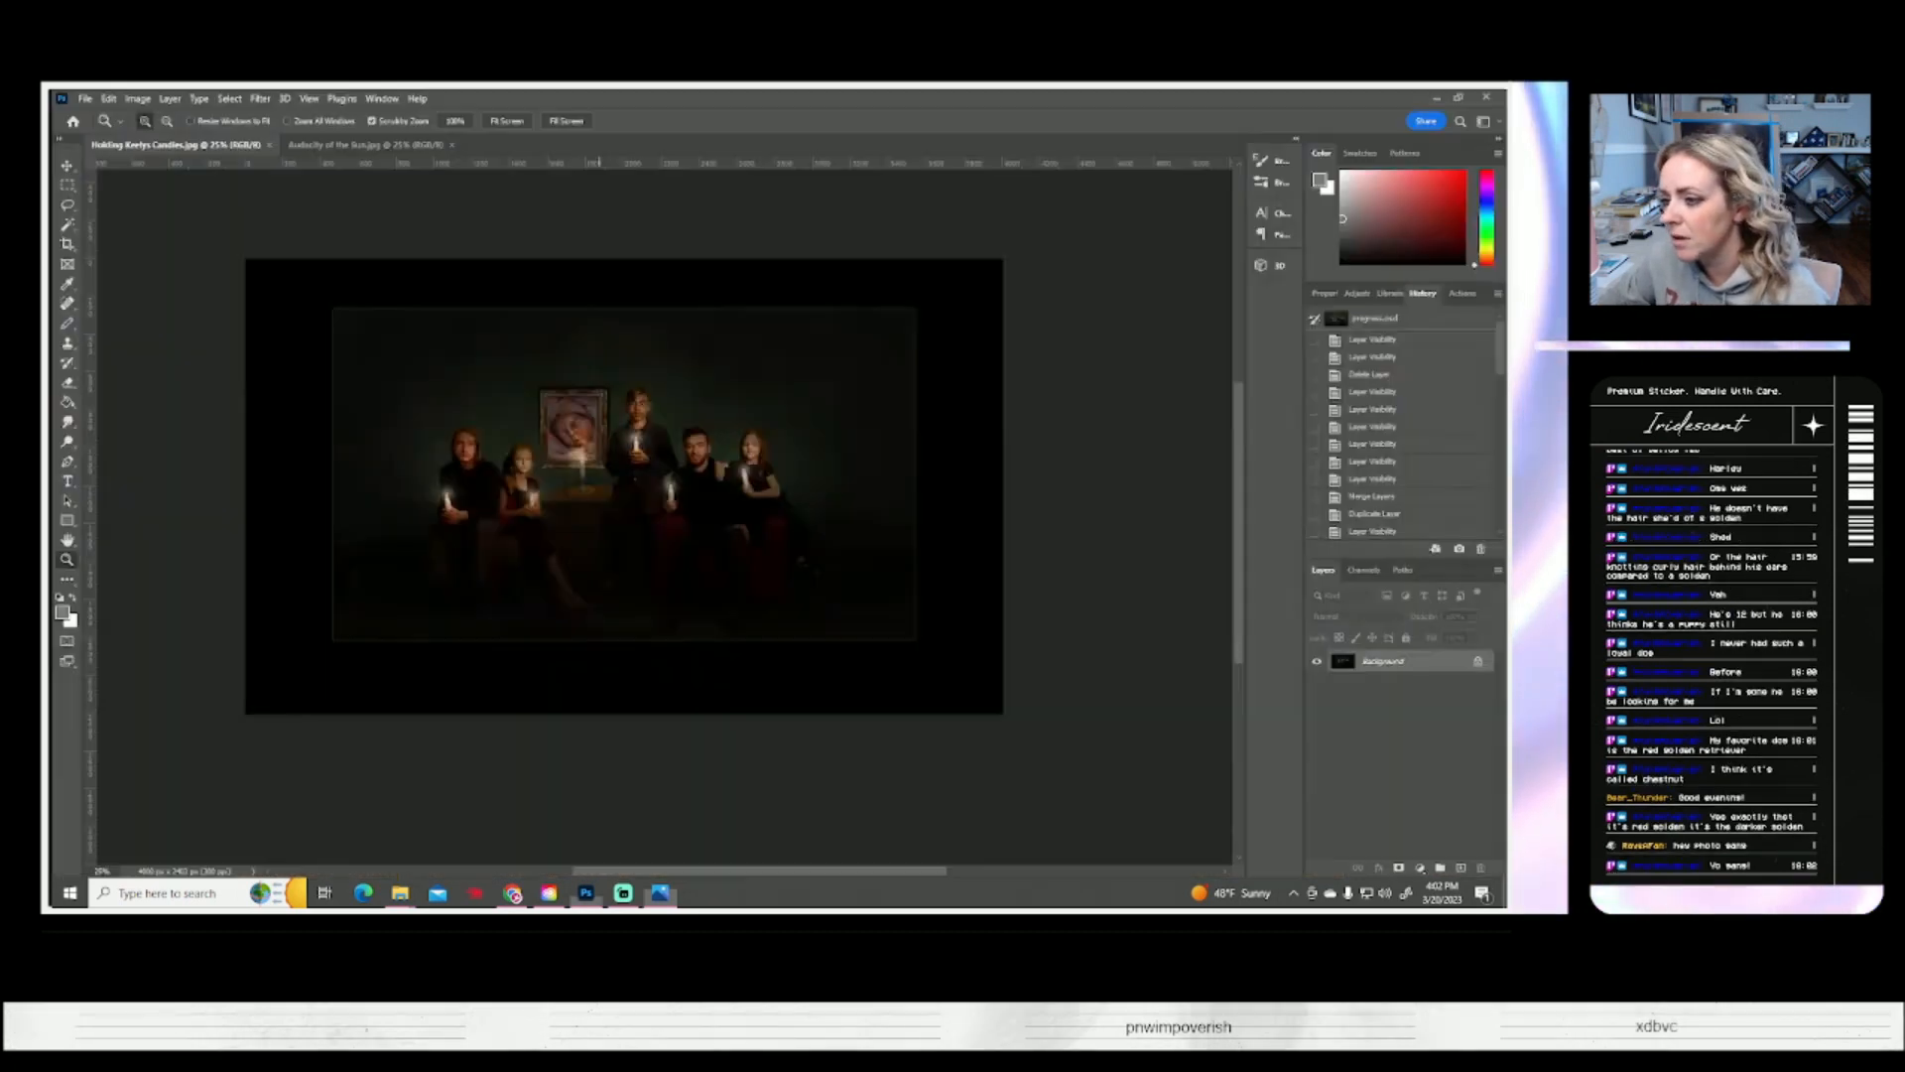
Review the barefoot sibling shots in the Photos viewer where one boy hugs the baby, comparing the children's expressions, and return to Photoshop
{"action": "left_click", "coordinate": [658, 893]}
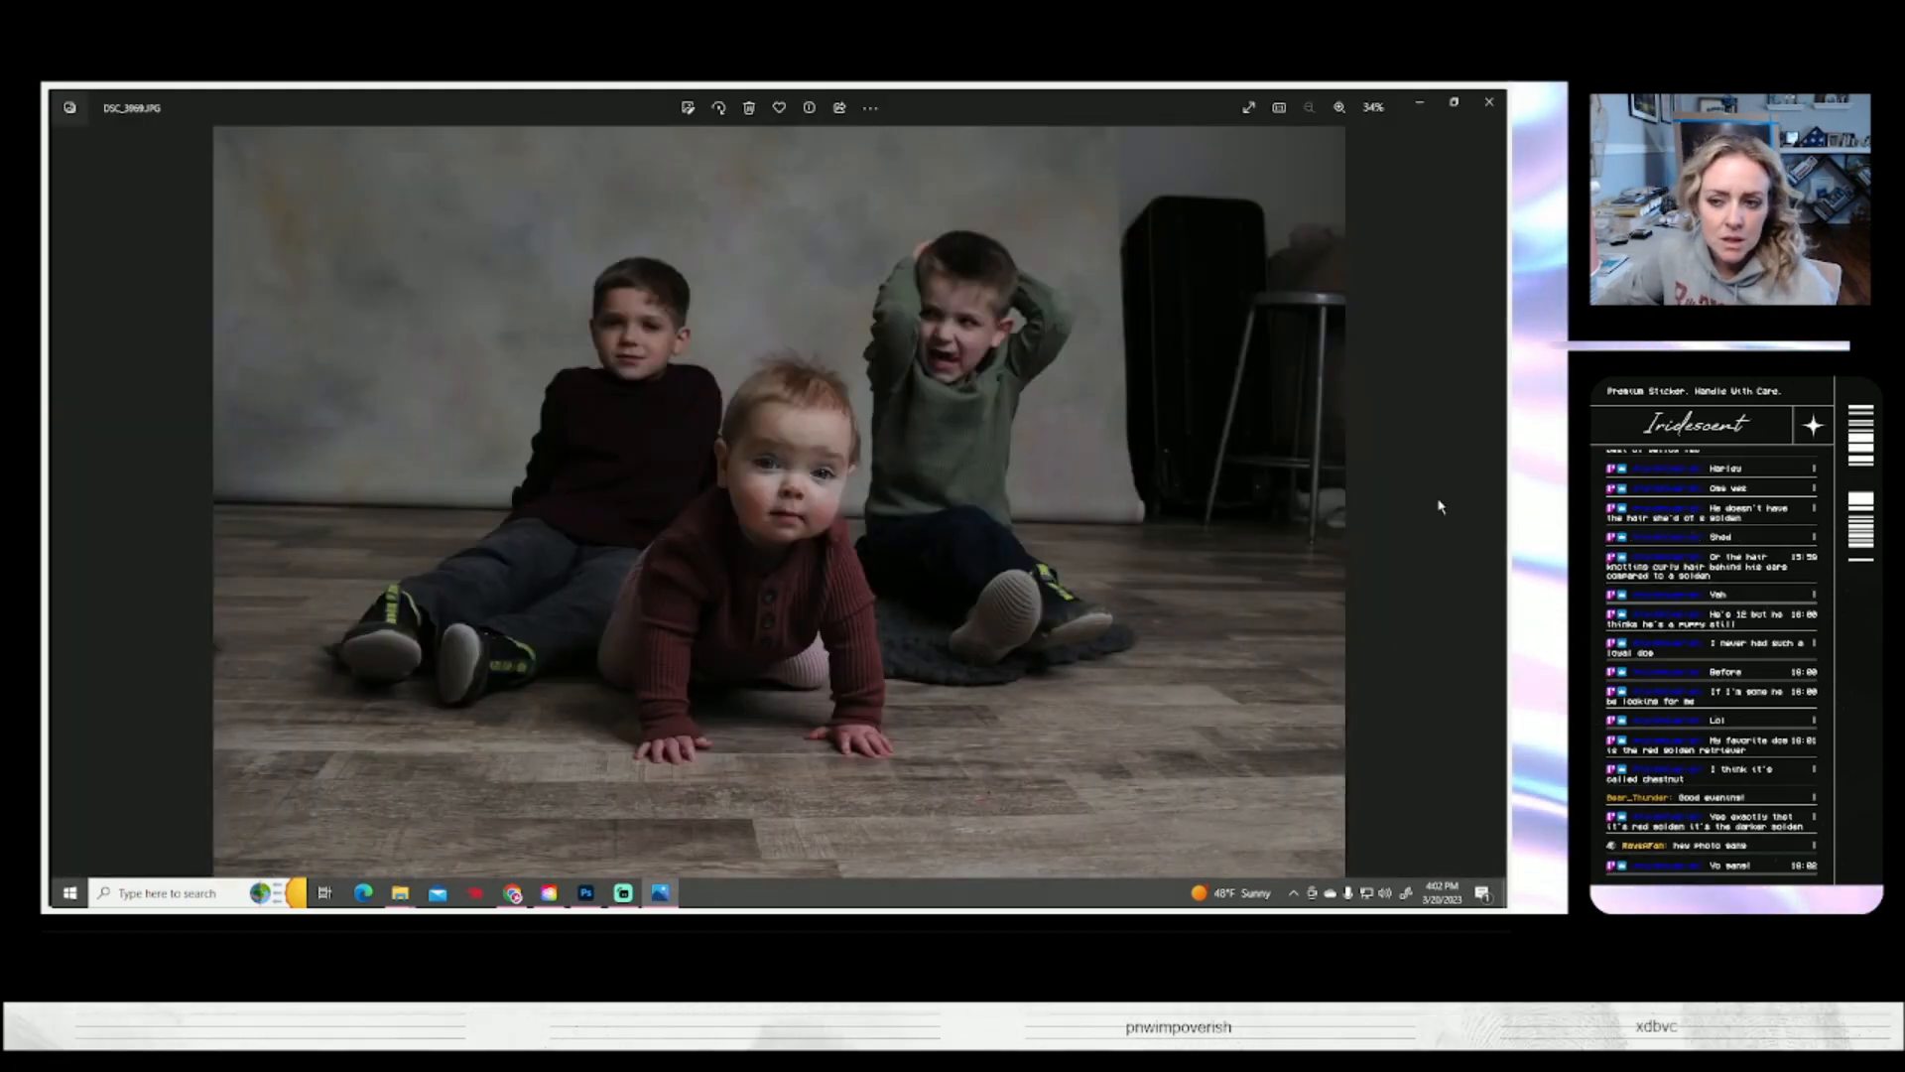
{"action": "left_click", "coordinate": [1494, 504]}
{"action": "left_click", "coordinate": [1493, 504]}
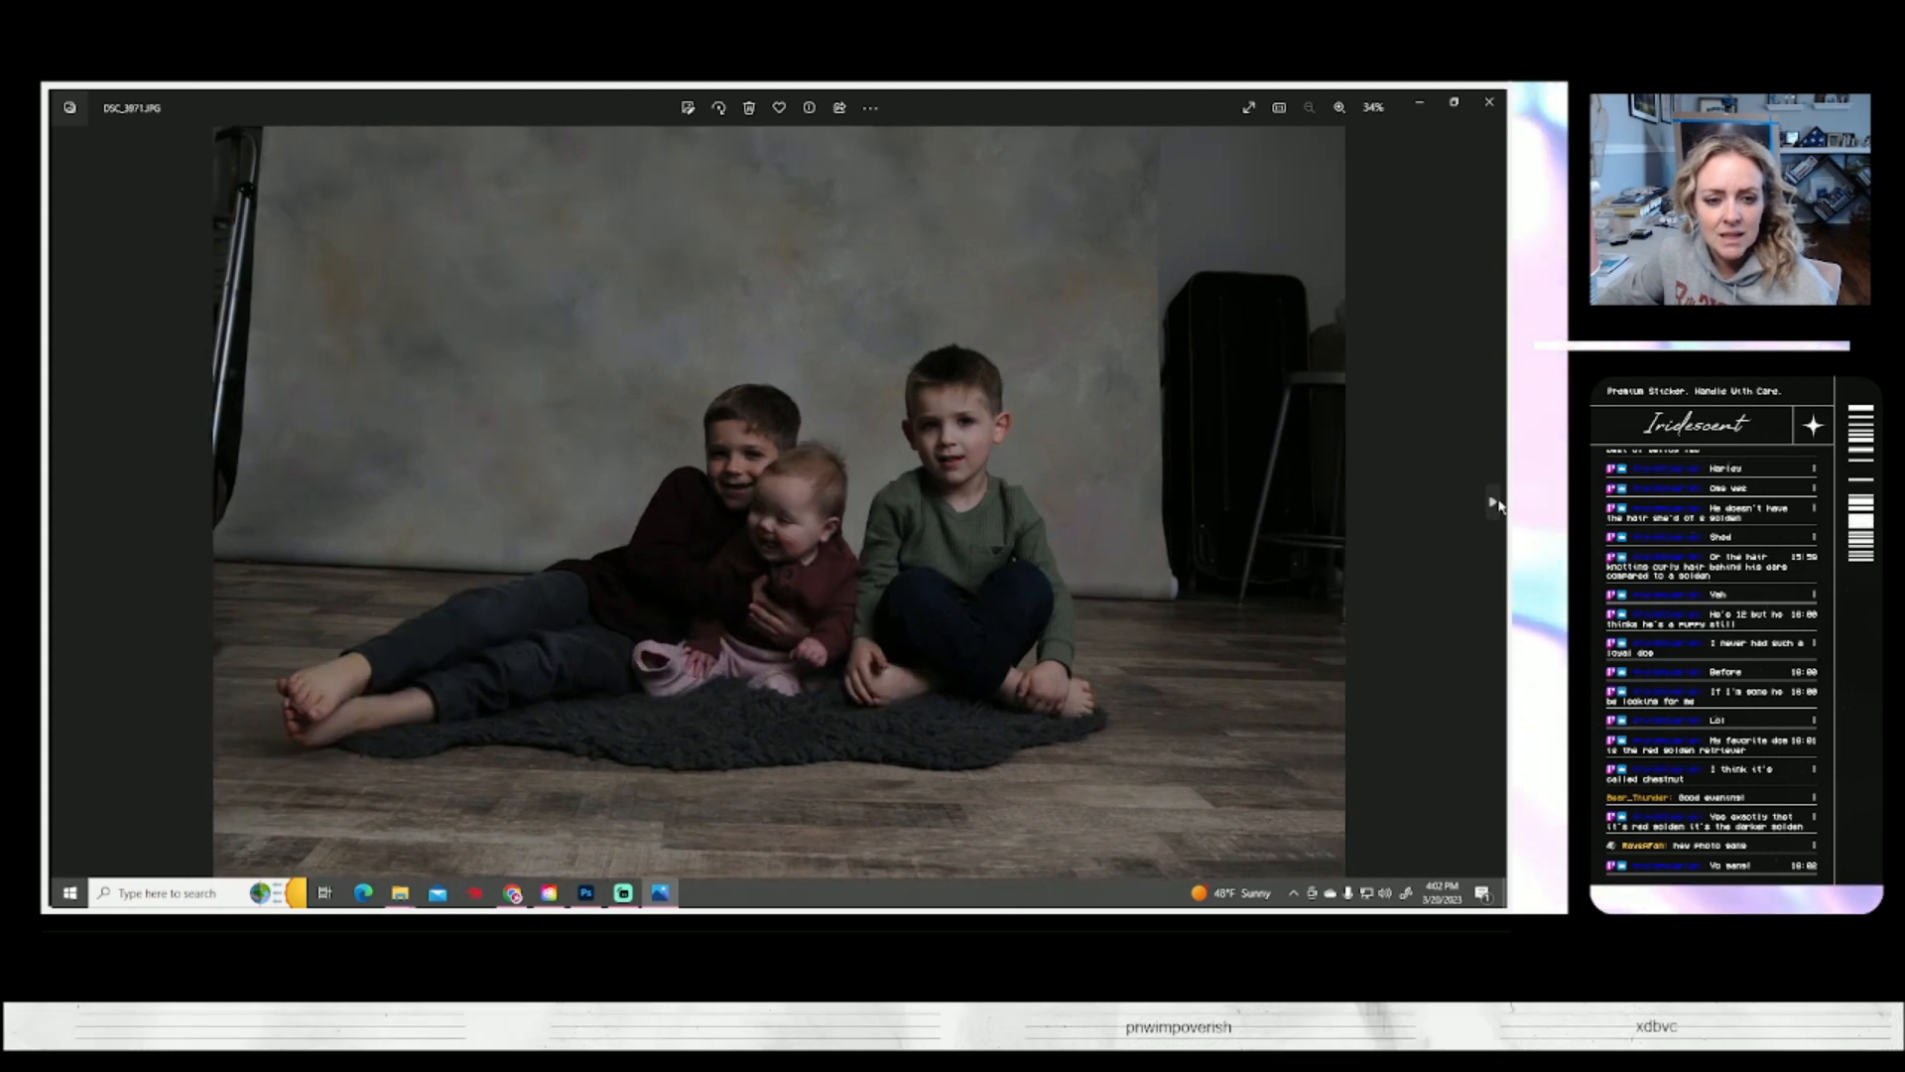
{"action": "left_click", "coordinate": [1494, 504]}
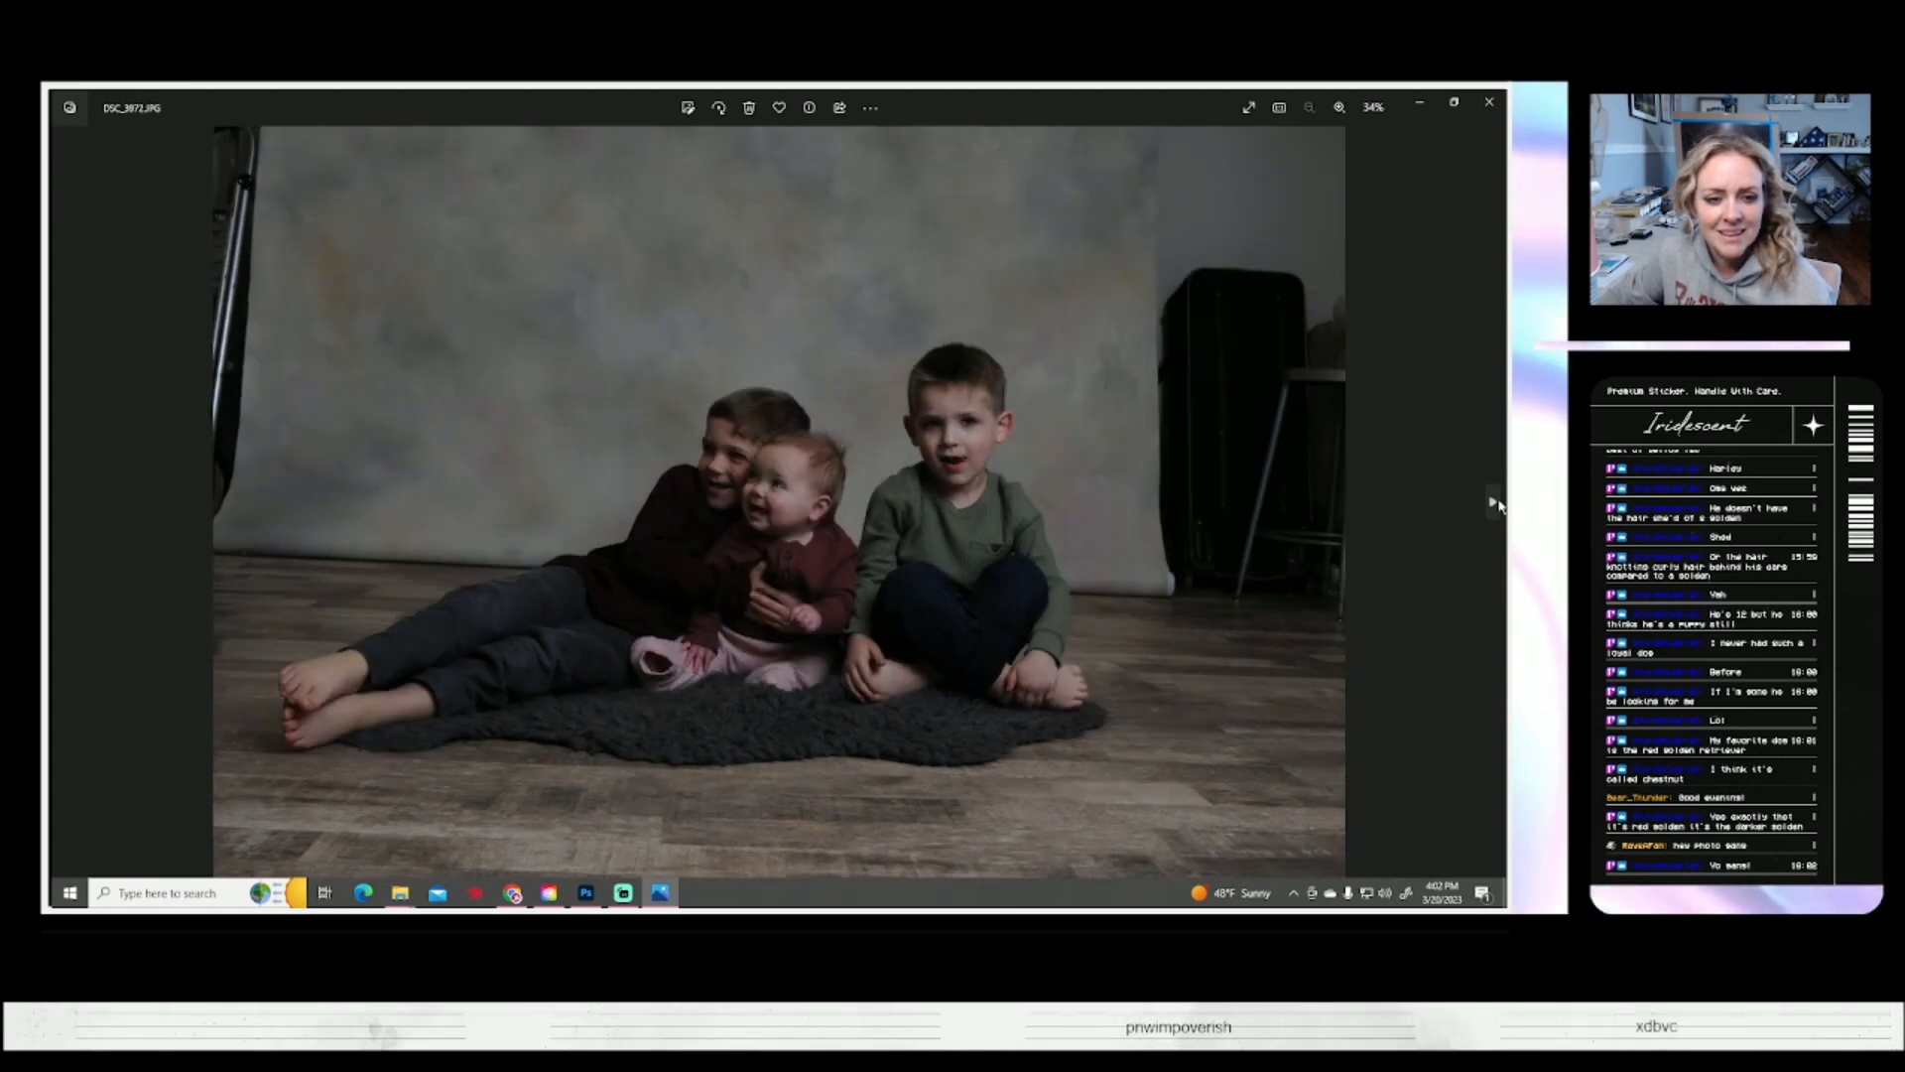
{"action": "left_click", "coordinate": [1493, 504]}
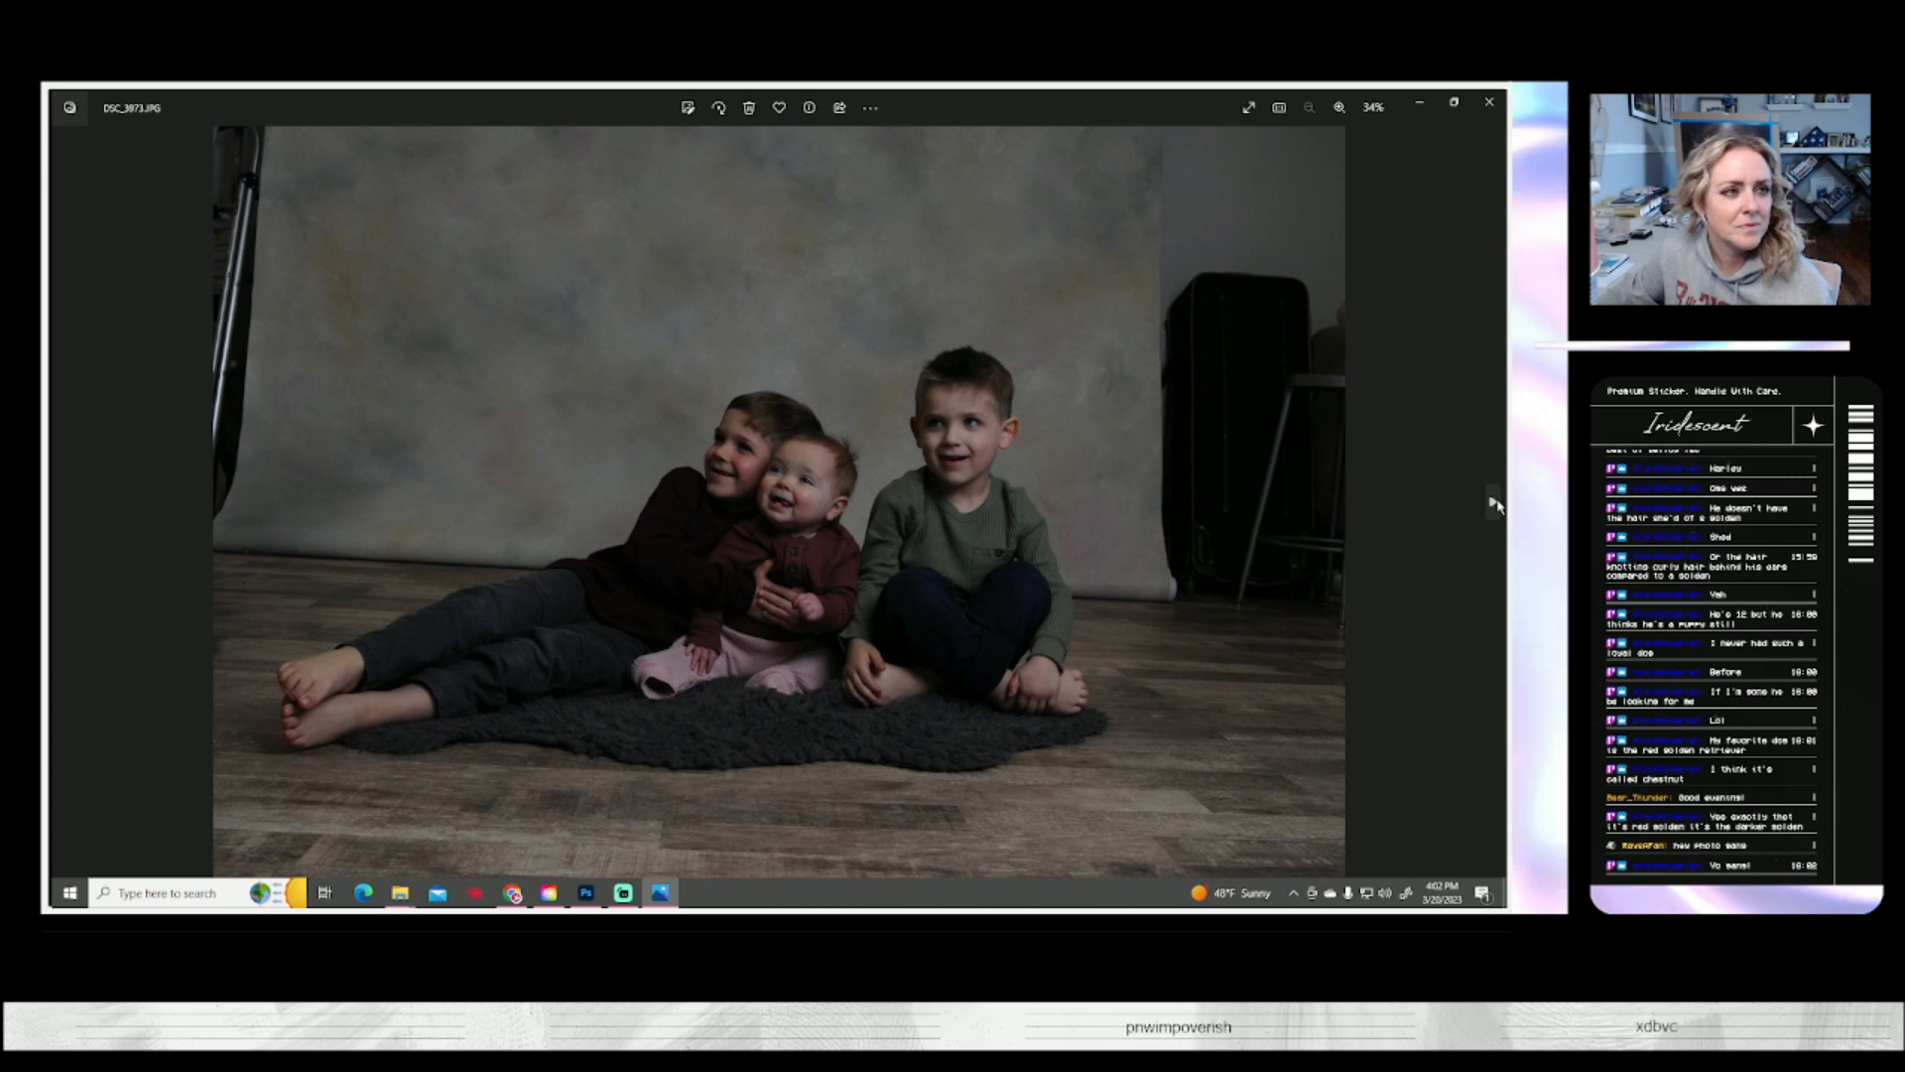
{"action": "left_click", "coordinate": [1493, 504]}
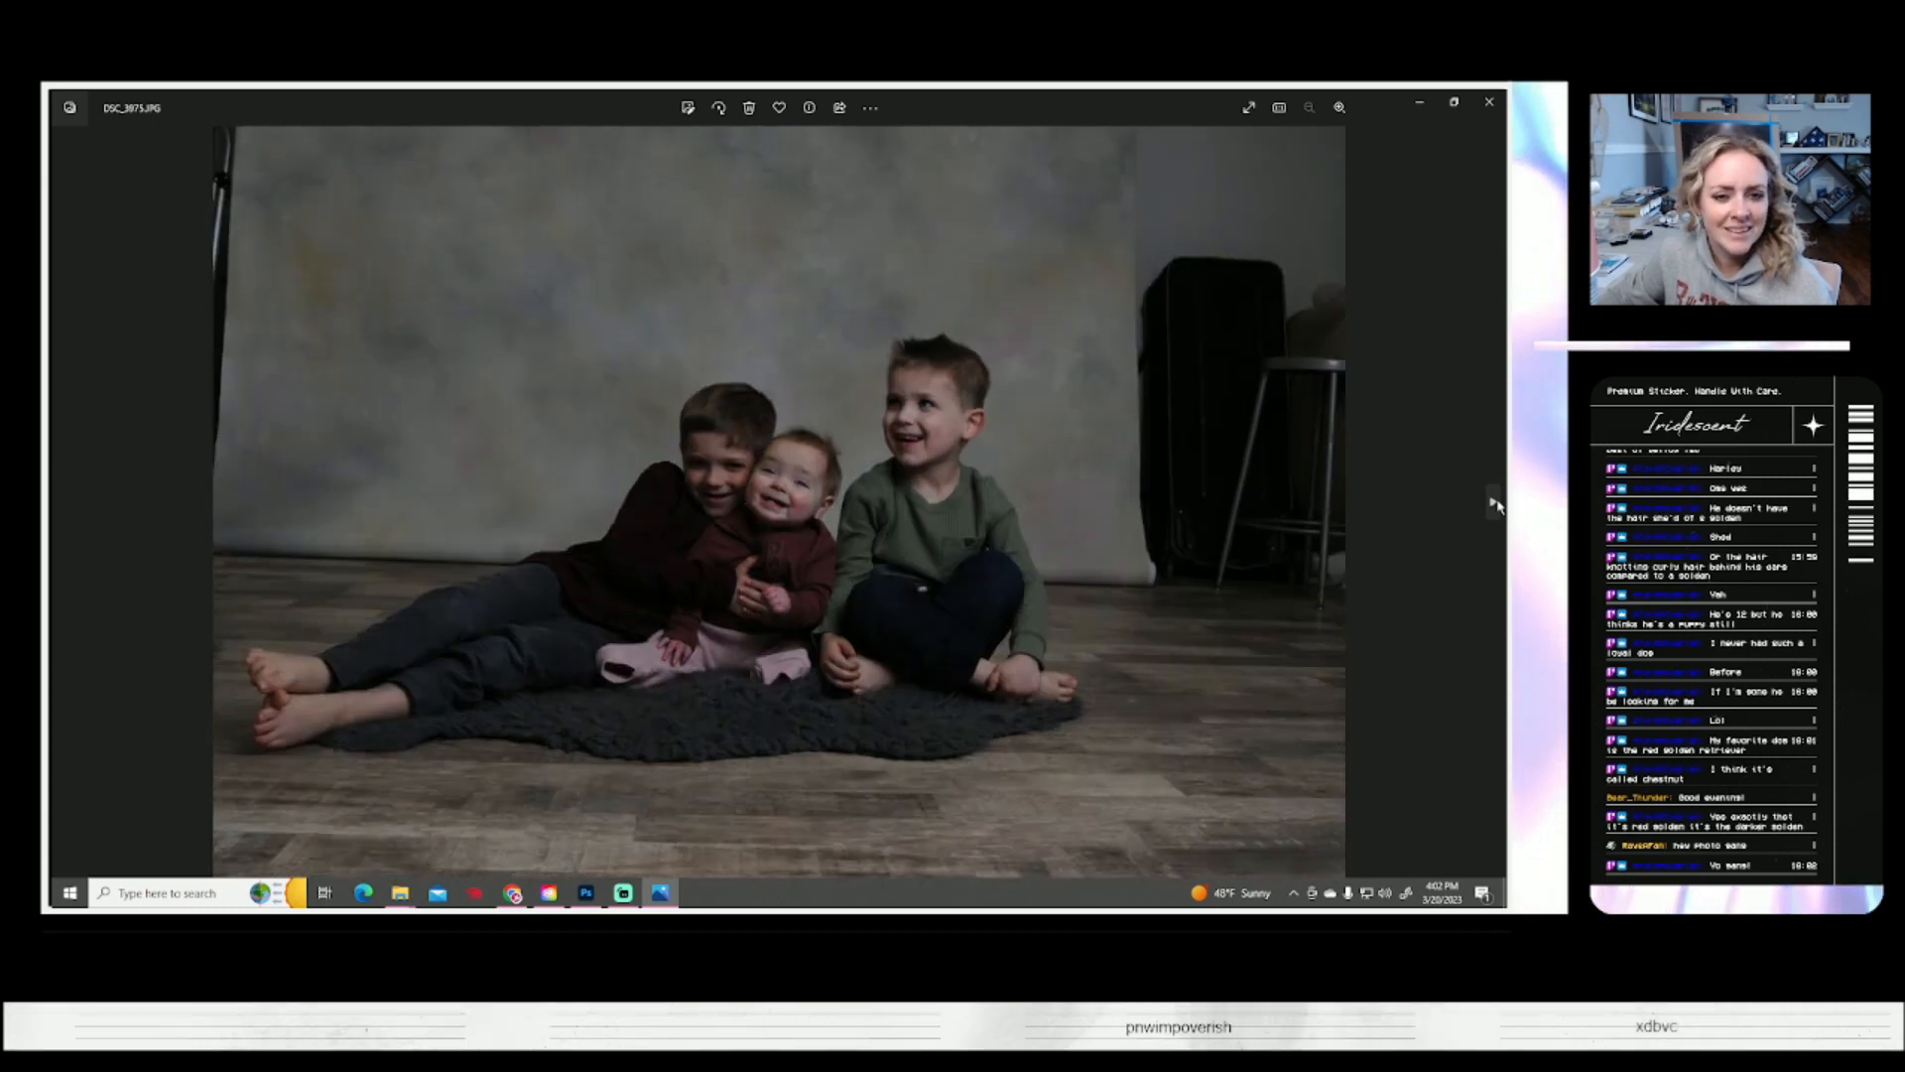
{"action": "left_click", "coordinate": [1493, 504]}
{"action": "left_click", "coordinate": [1493, 504]}
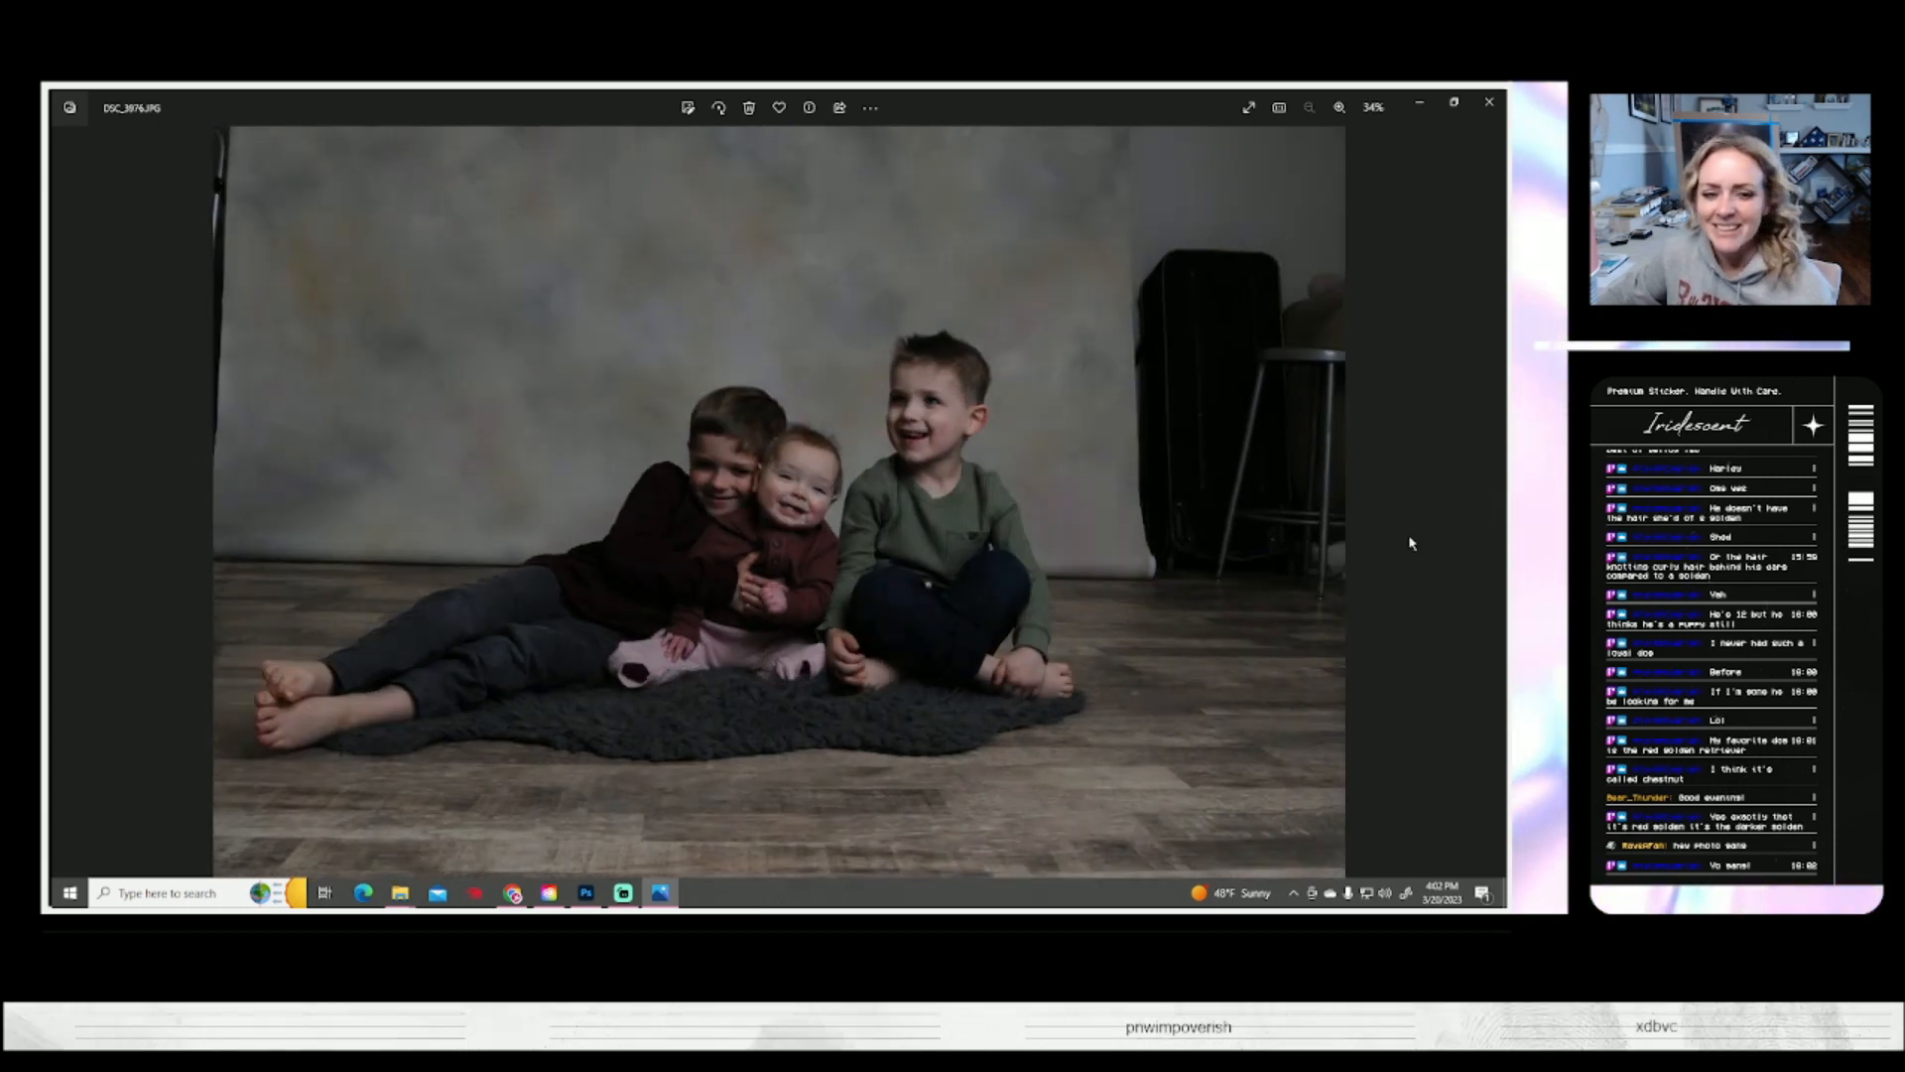
{"action": "left_click", "coordinate": [65, 503]}
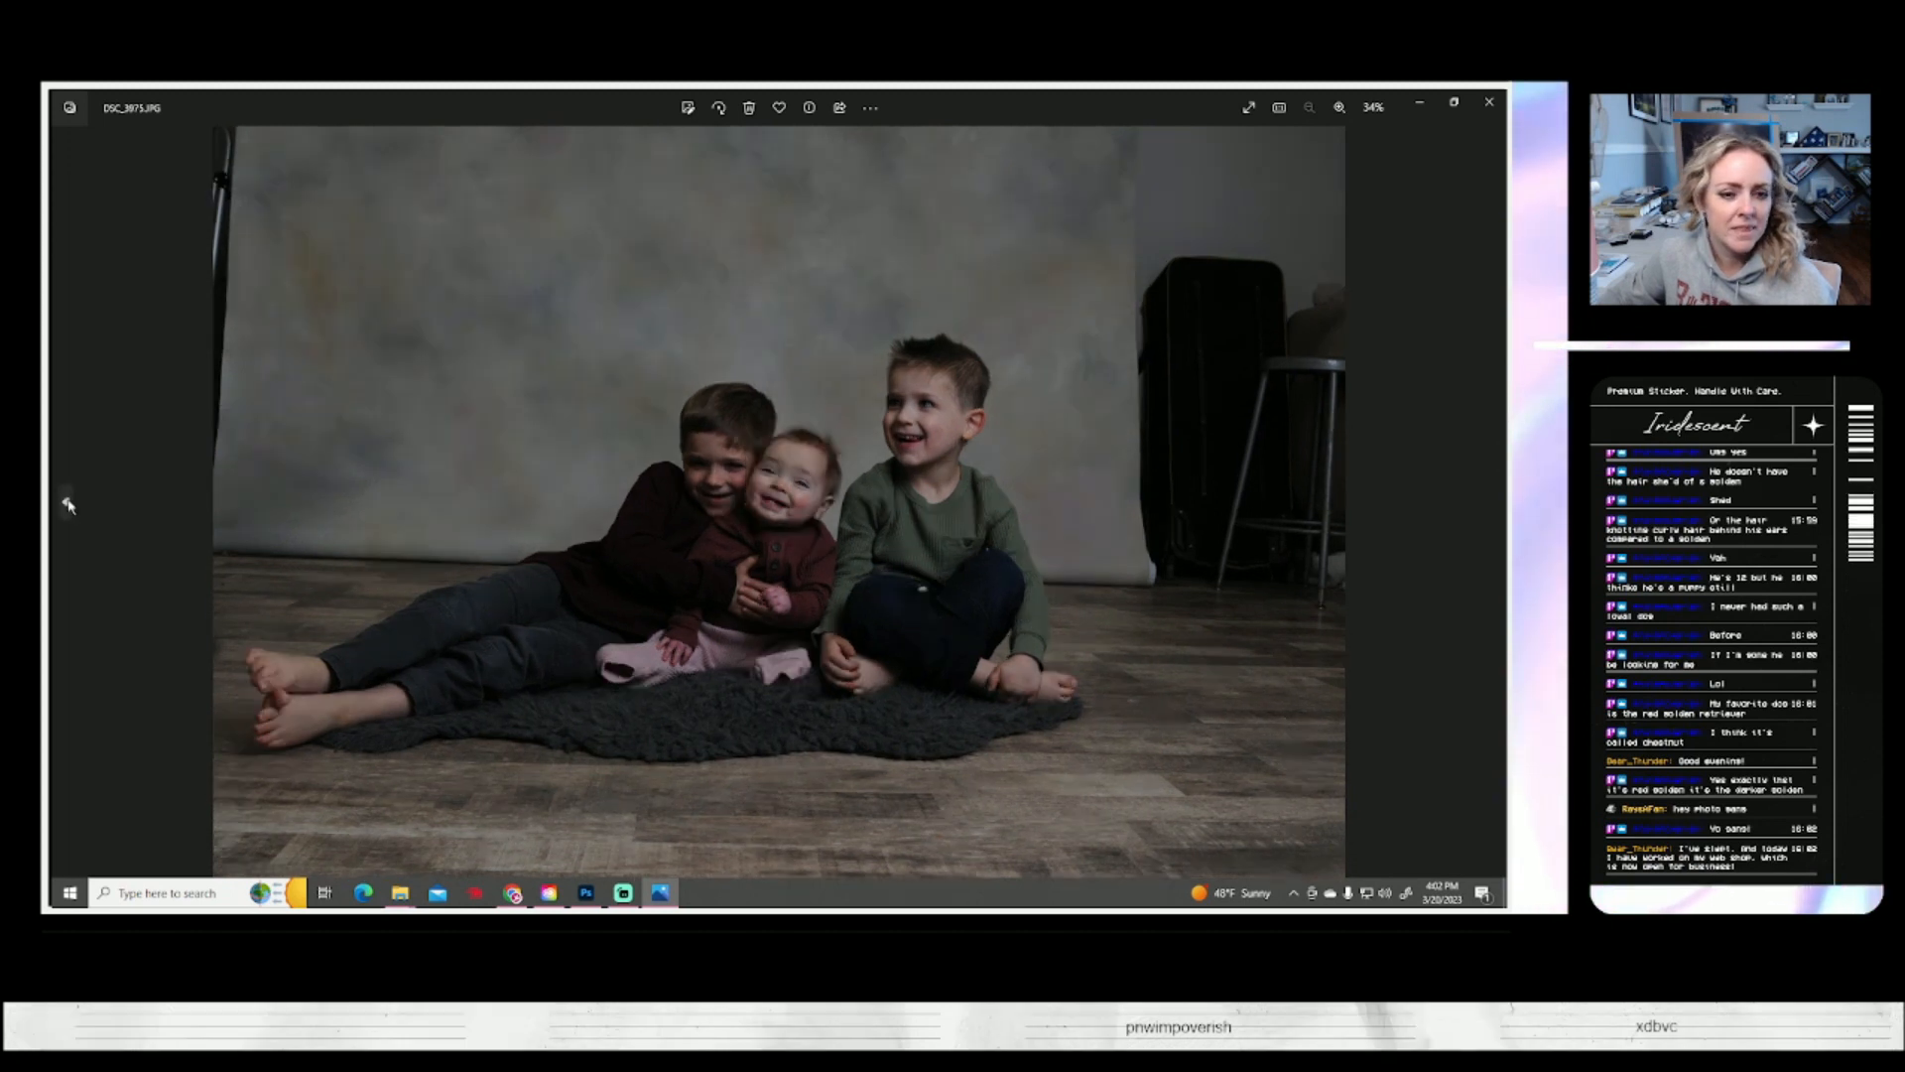
{"action": "left_click", "coordinate": [1493, 504]}
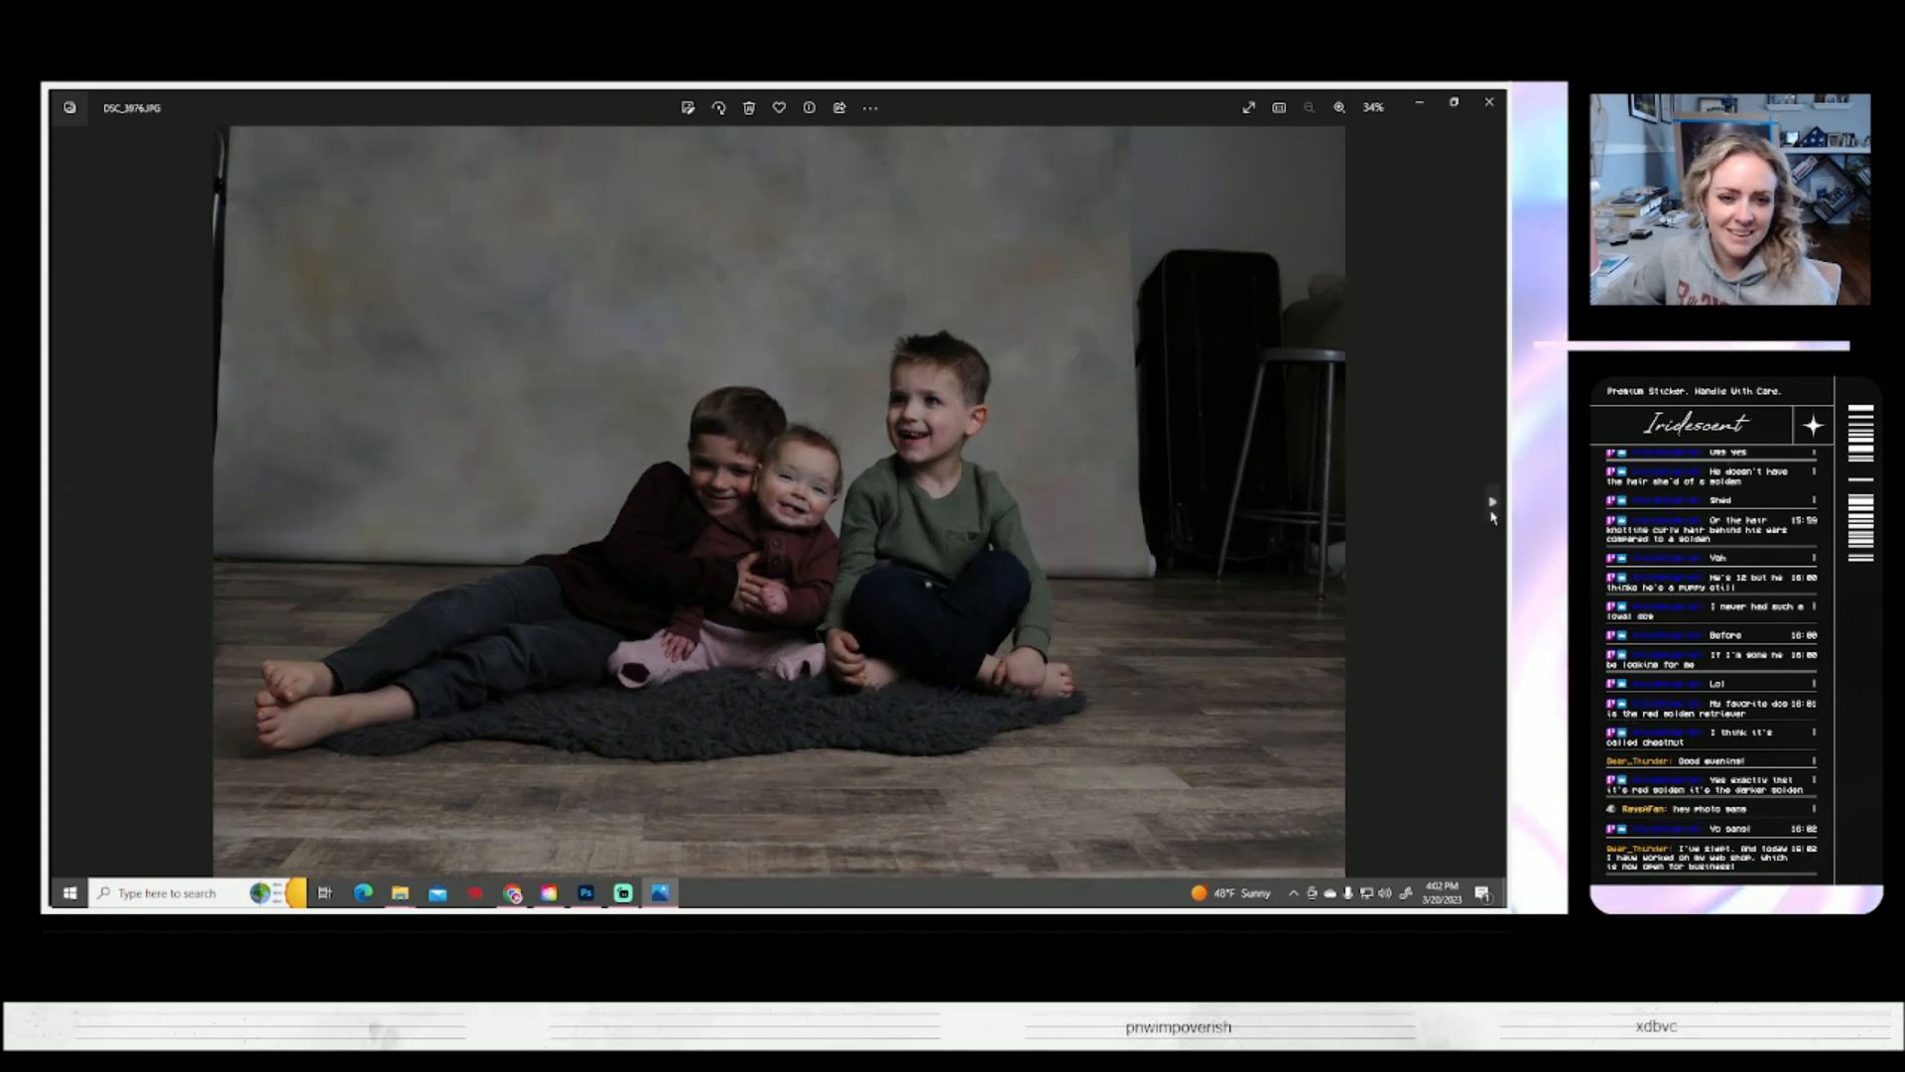
{"action": "left_click", "coordinate": [1494, 505]}
{"action": "left_click", "coordinate": [1493, 506]}
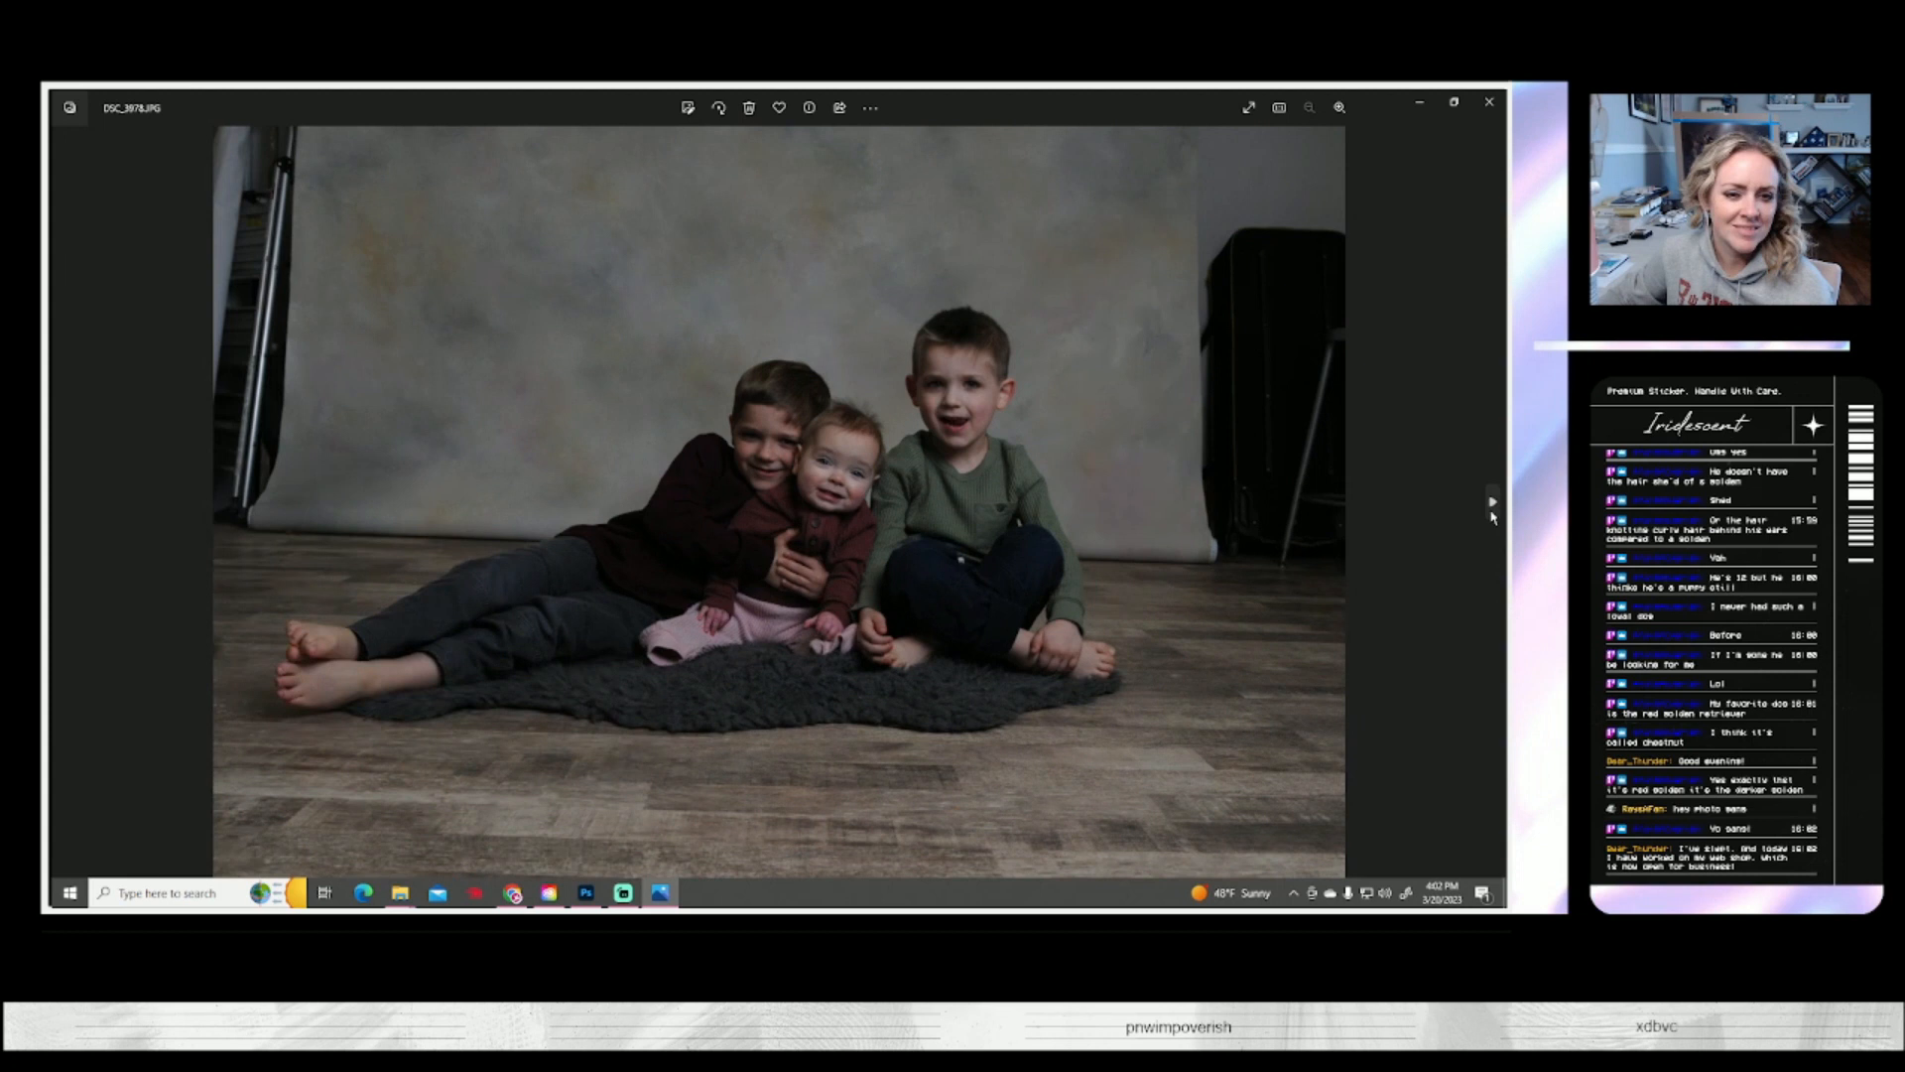
{"action": "left_click", "coordinate": [1493, 506]}
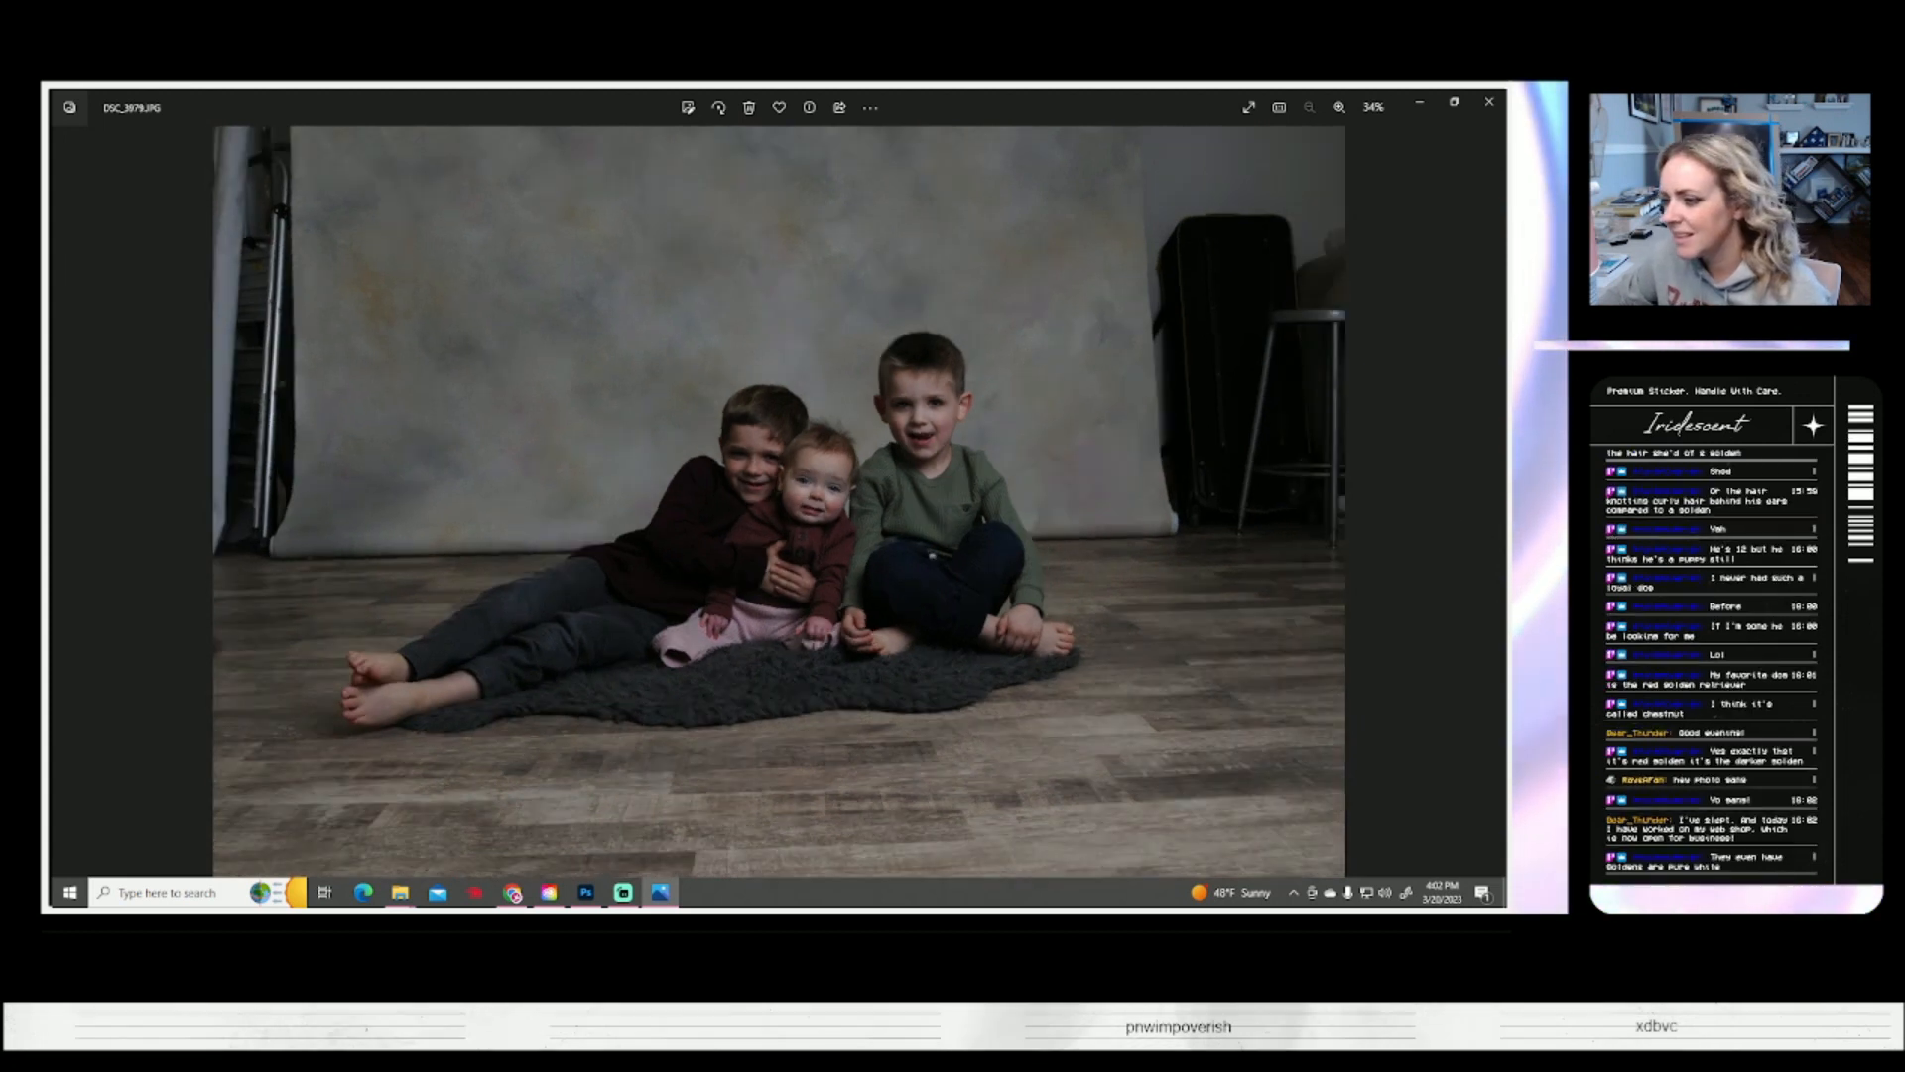
{"action": "key", "text": "alt+Tab"}
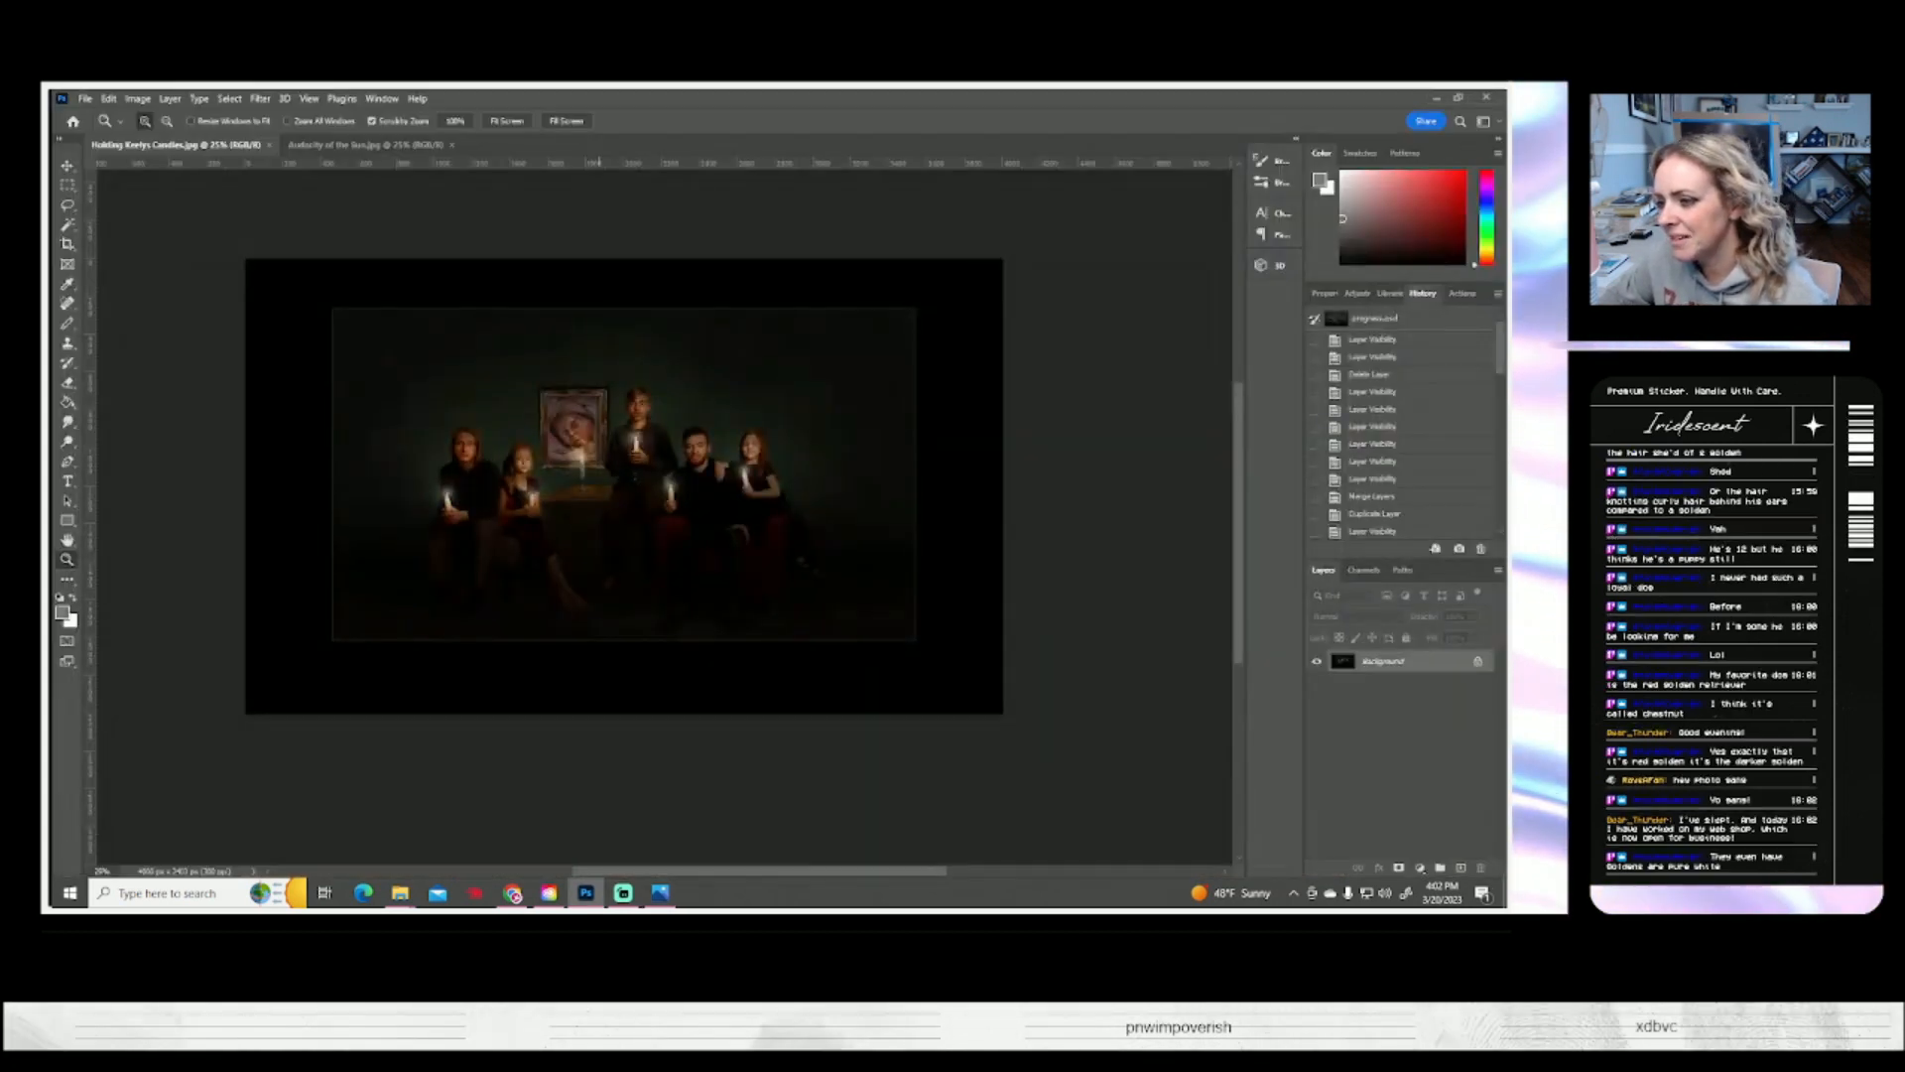
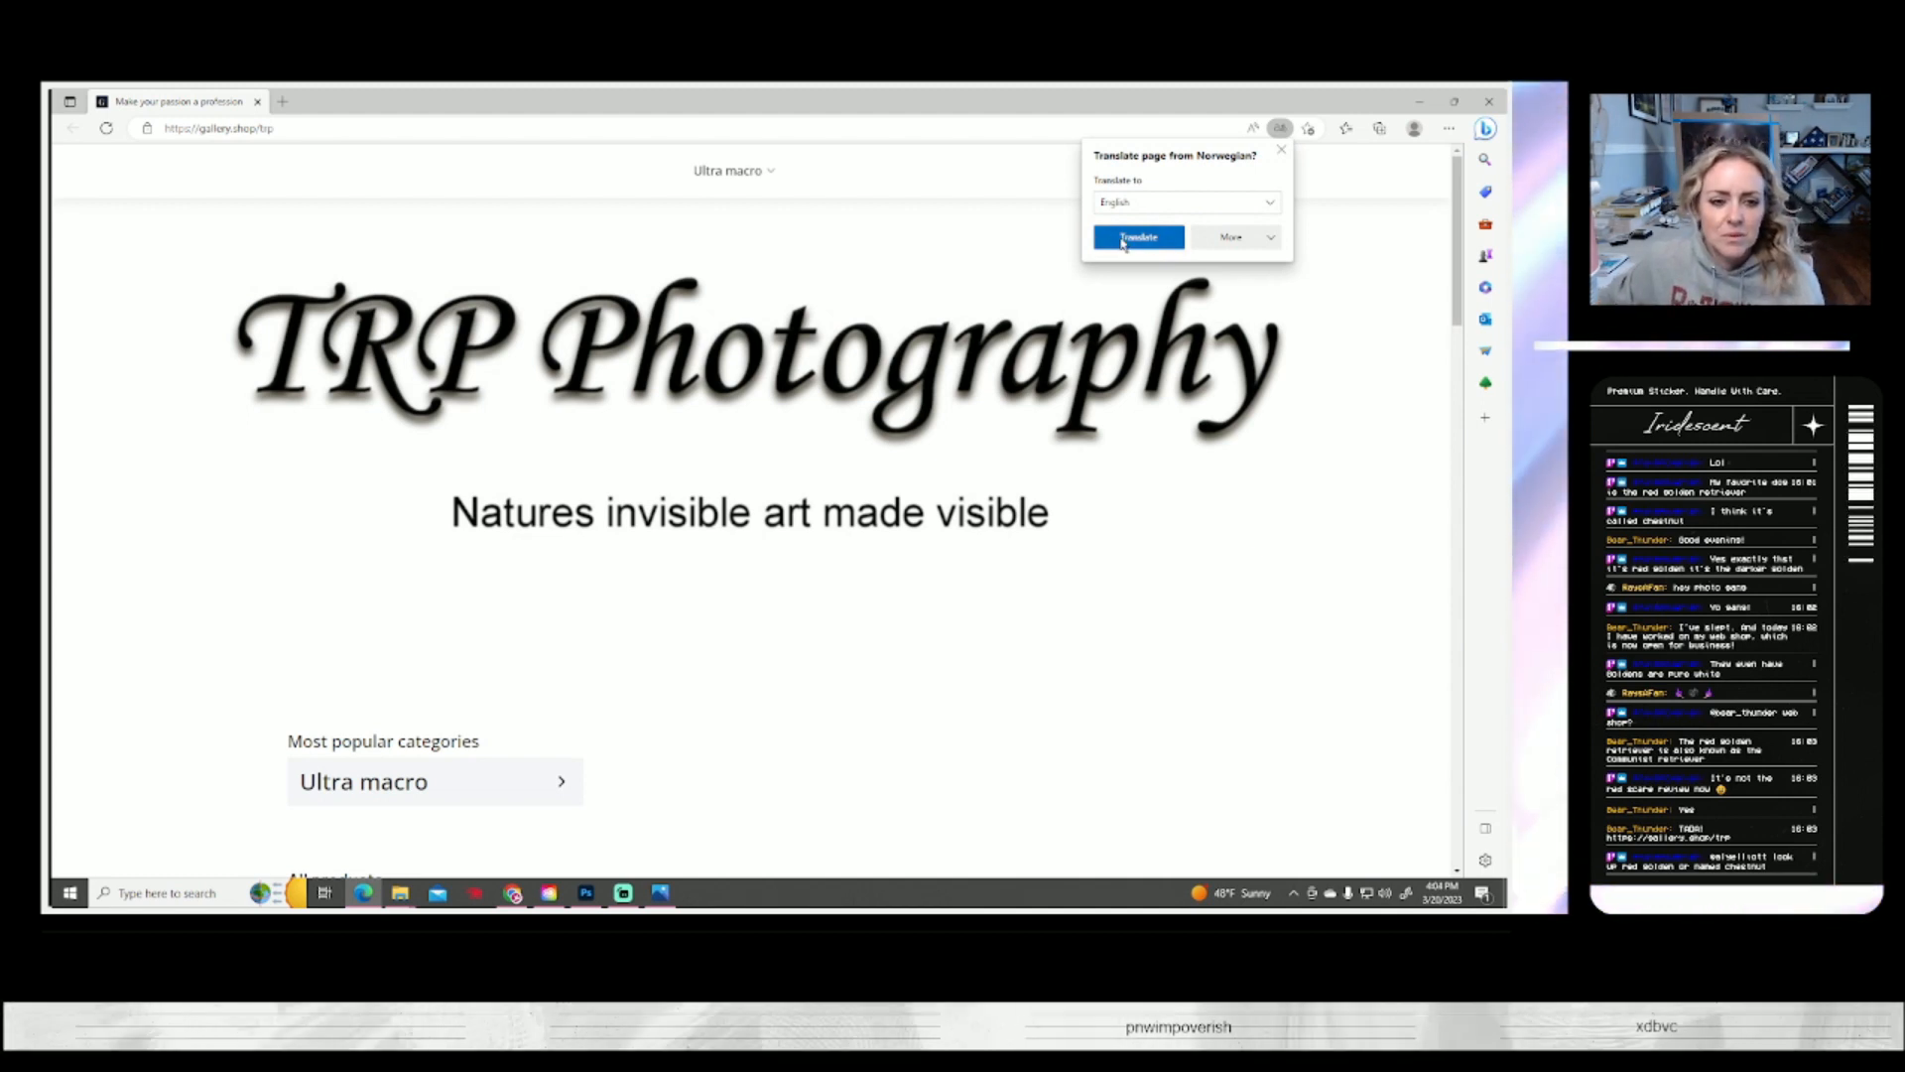
Translate the TRP Photography shop page to English and browse its catalogue of ultra macro sand prints
{"action": "left_click", "coordinate": [1123, 242]}
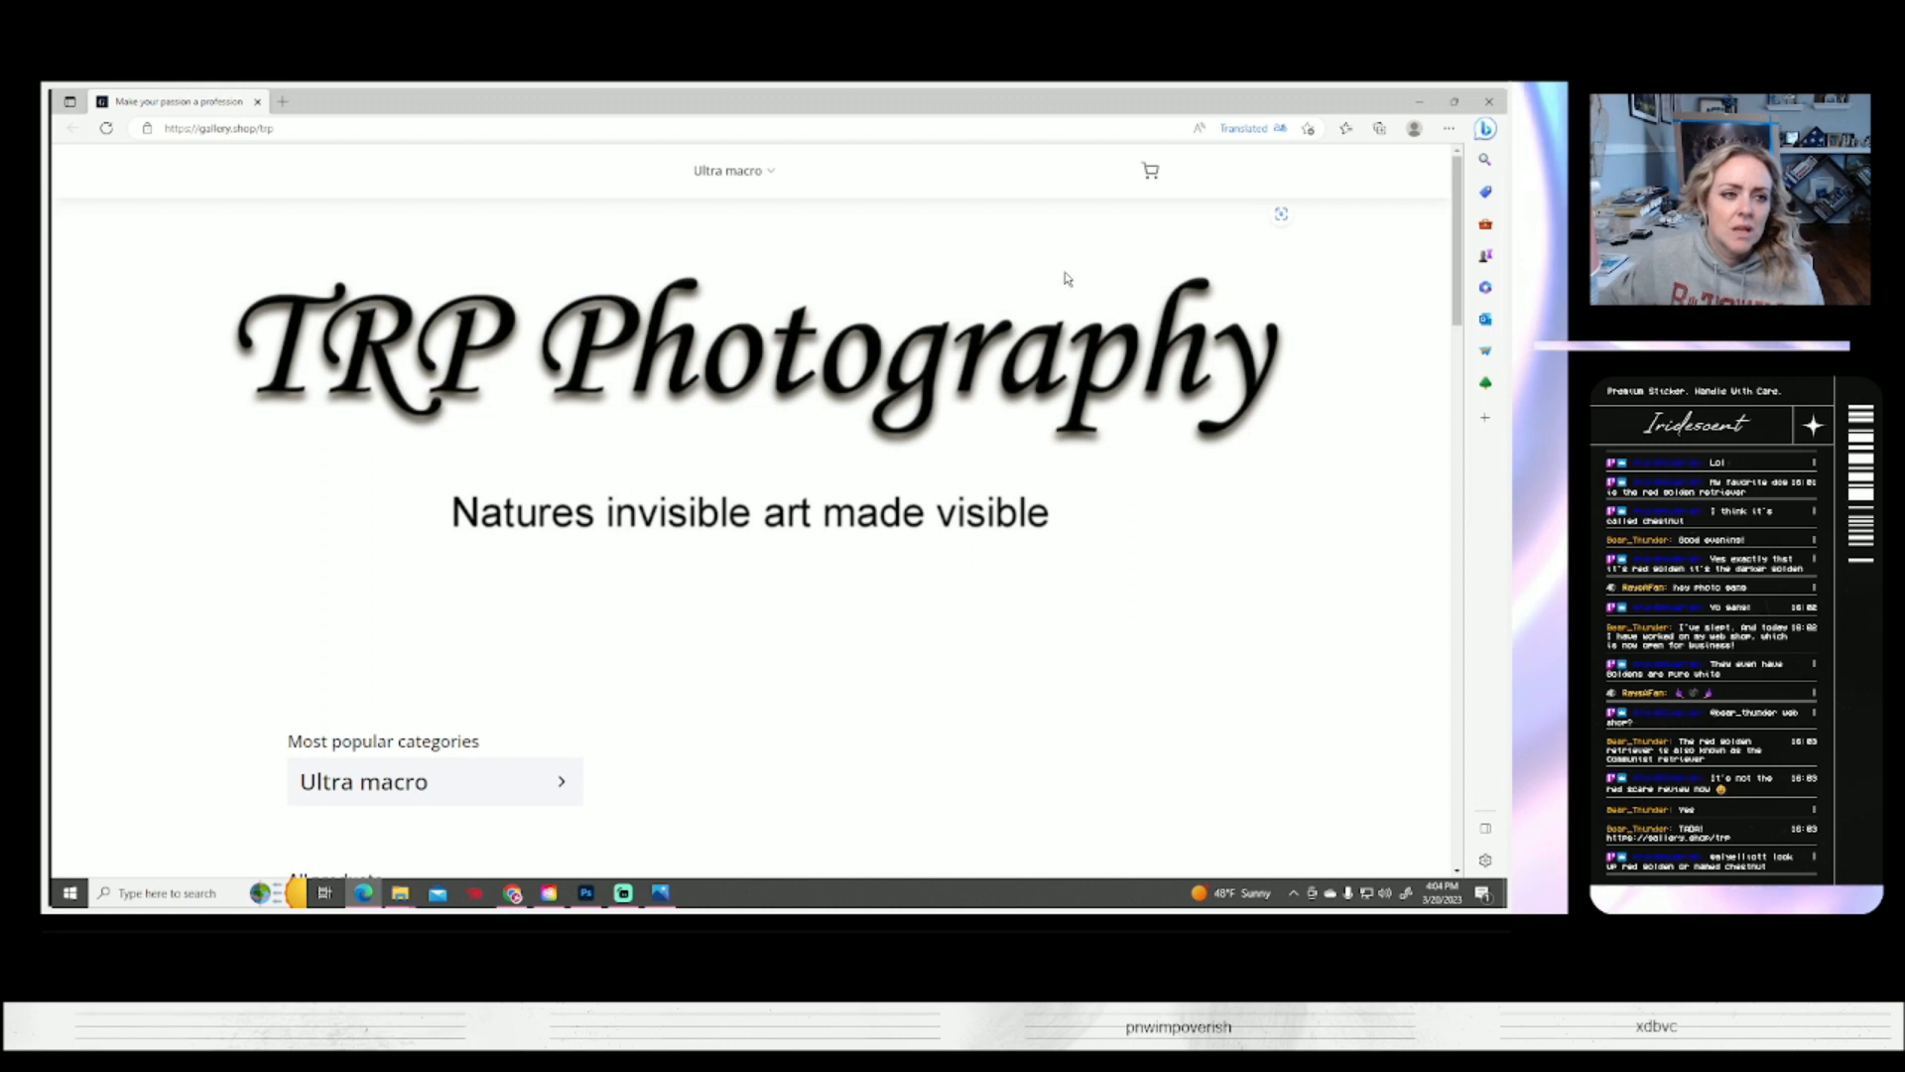
{"action": "scroll", "coordinate": [748, 408], "scroll_direction": "down", "scroll_amount": 3}
{"action": "scroll", "coordinate": [751, 408], "scroll_direction": "down", "scroll_amount": 5}
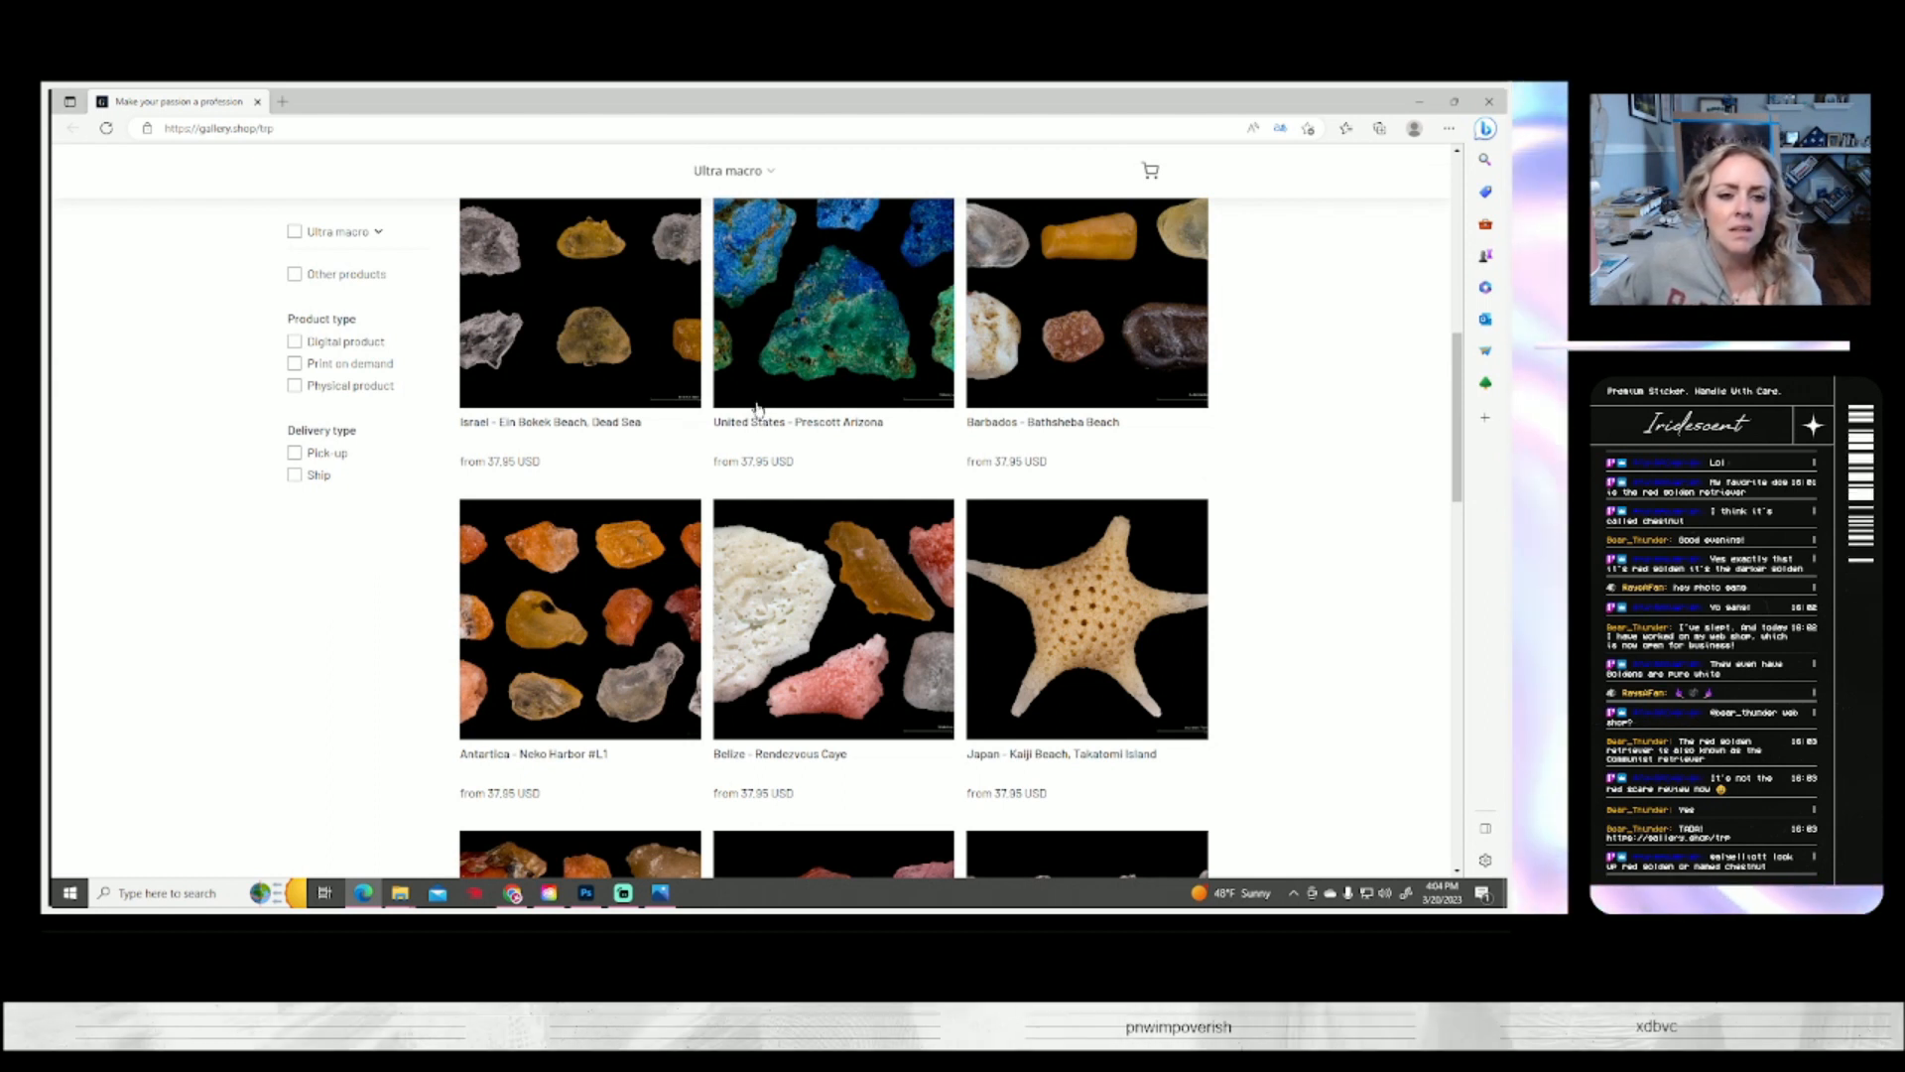
{"action": "scroll", "coordinate": [862, 361], "scroll_direction": "down", "scroll_amount": 3}
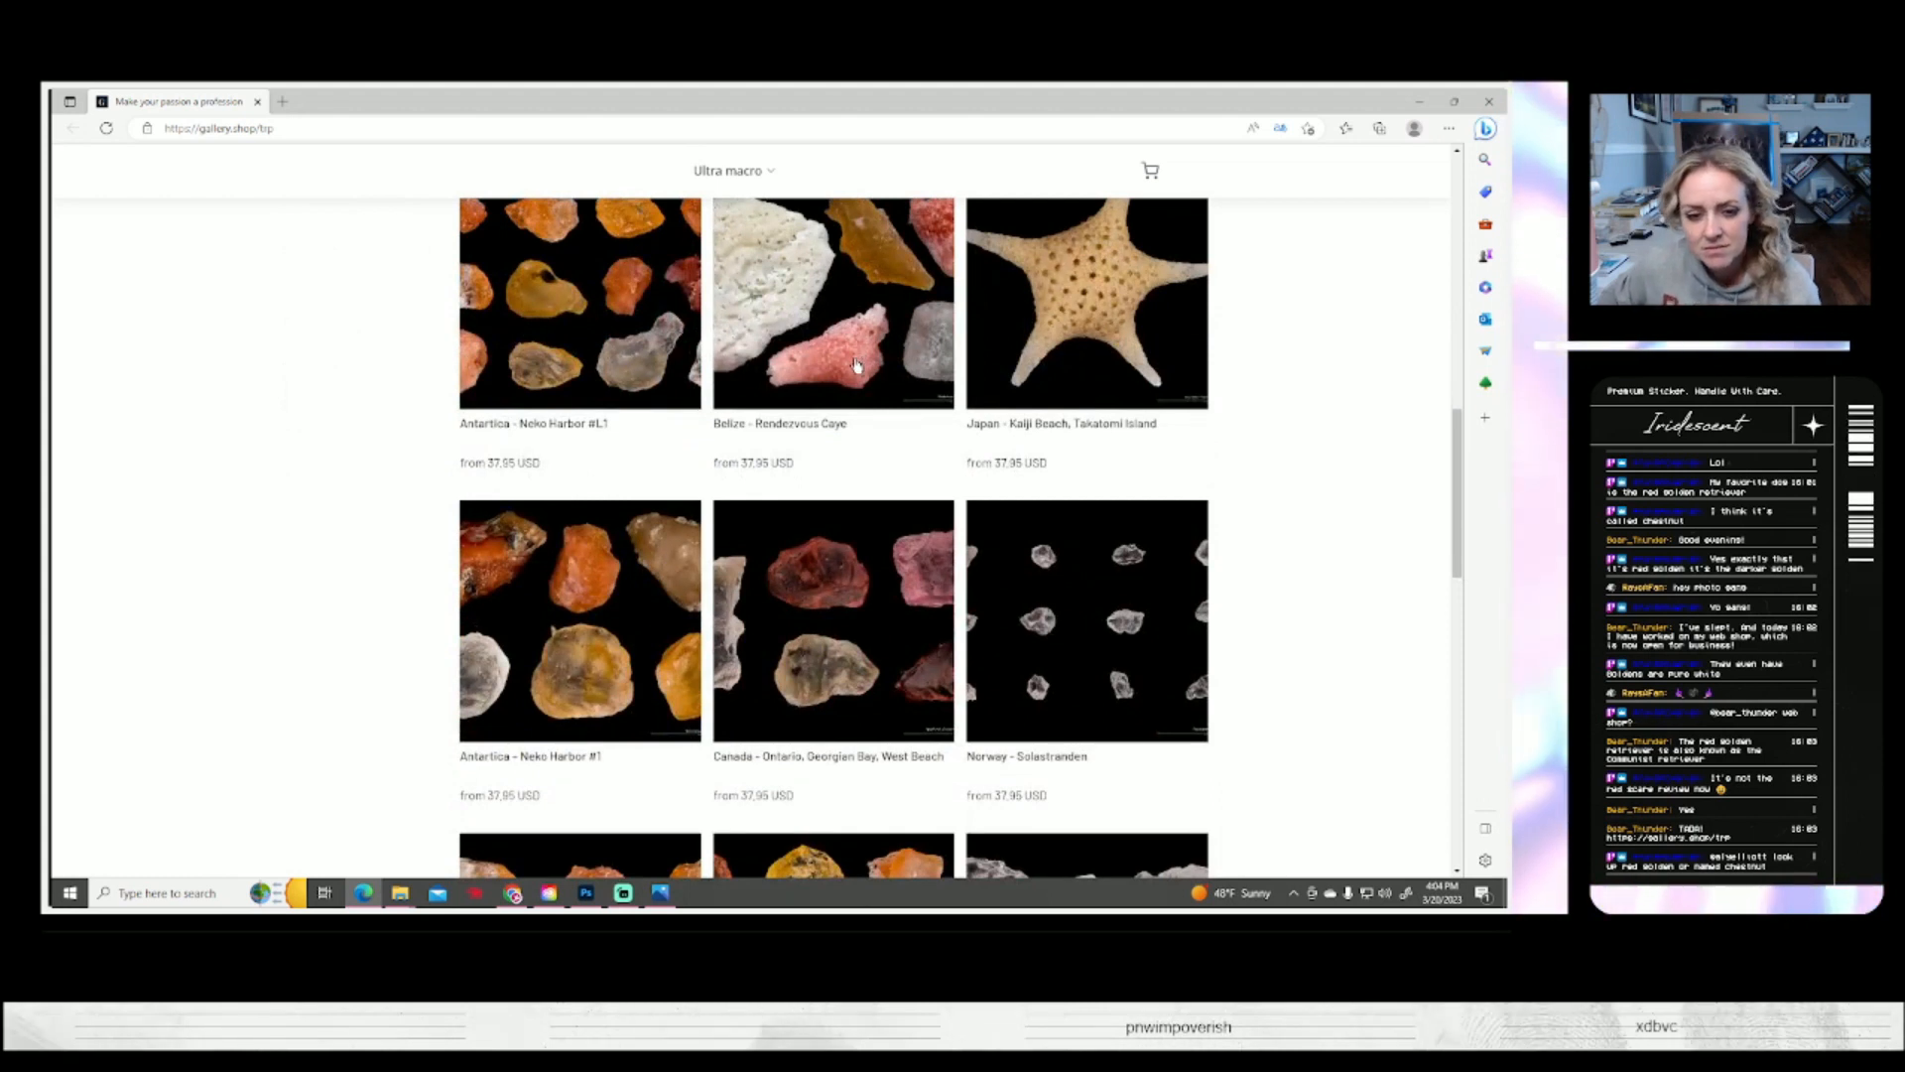
{"action": "scroll", "coordinate": [857, 367], "scroll_direction": "down", "scroll_amount": 3}
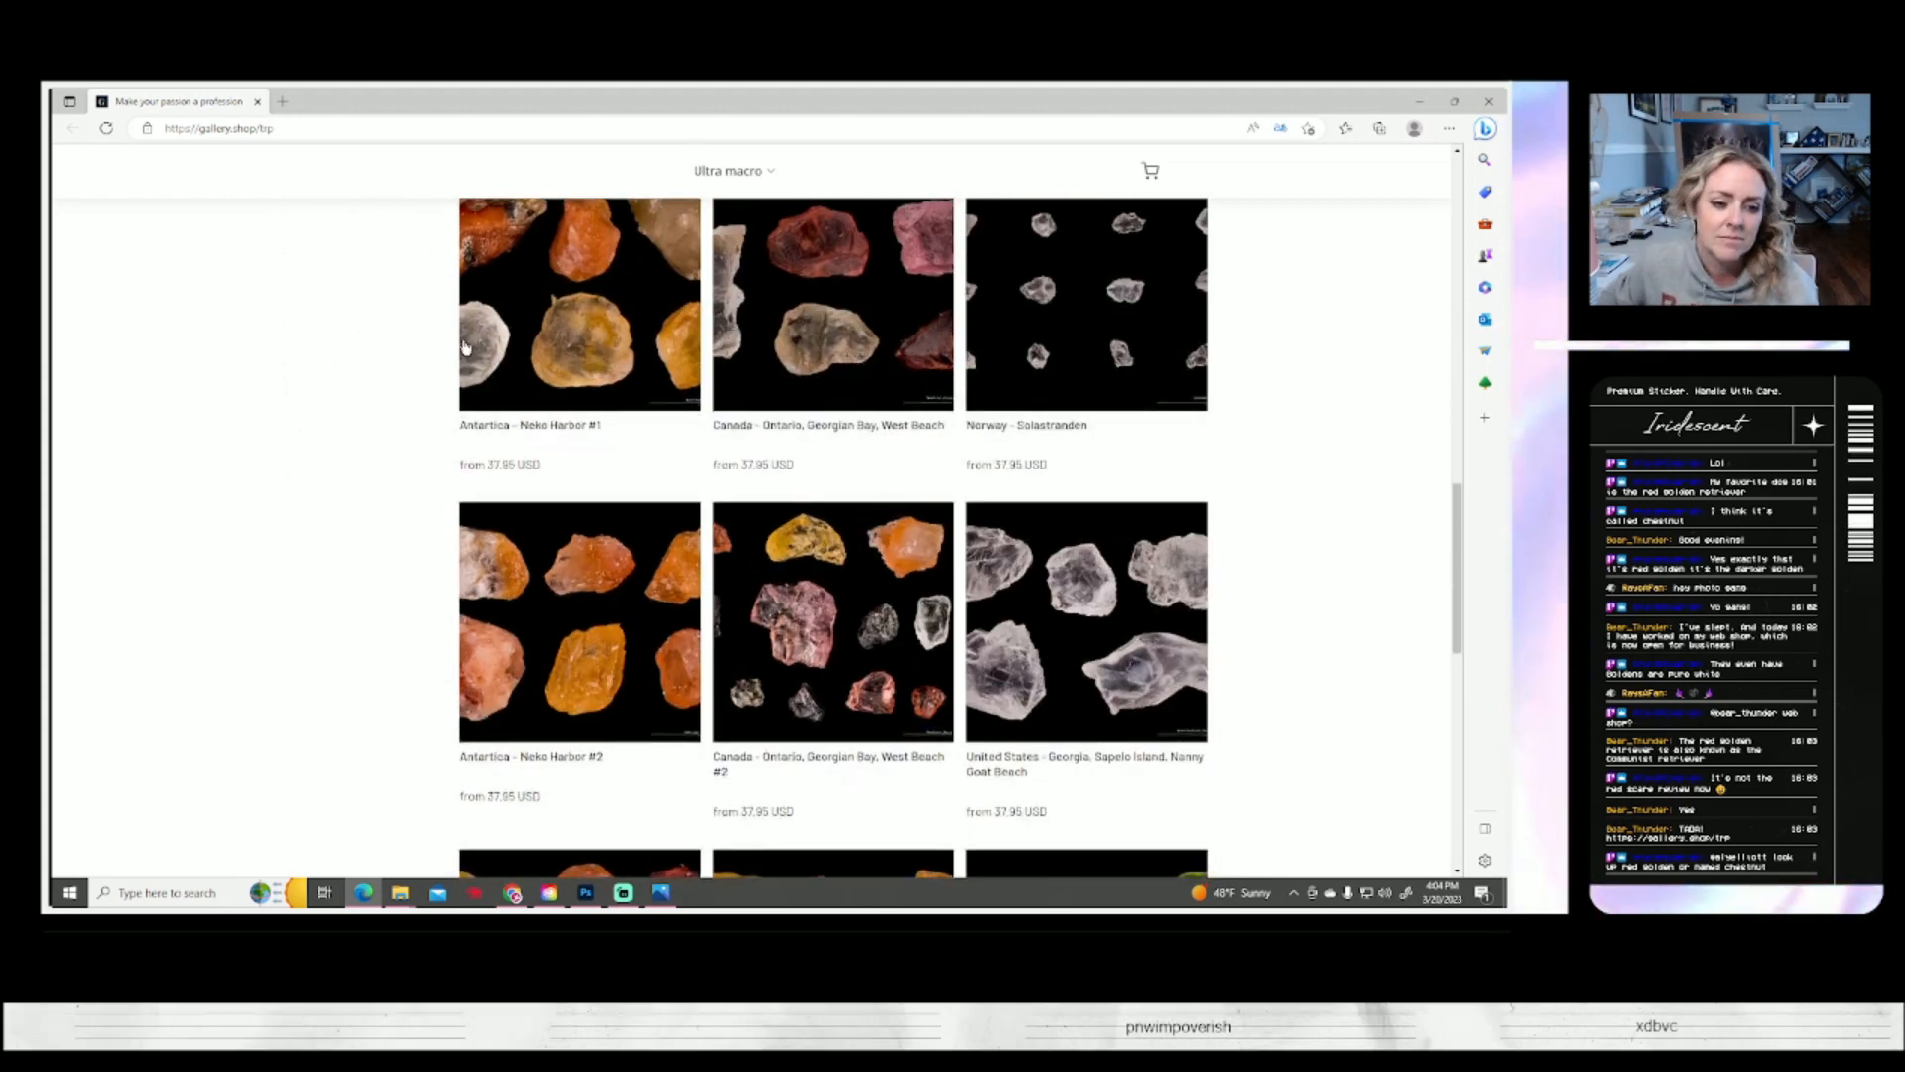
{"action": "scroll", "coordinate": [701, 323], "scroll_direction": "down", "scroll_amount": 1}
{"action": "scroll", "coordinate": [701, 323], "scroll_direction": "down", "scroll_amount": 1}
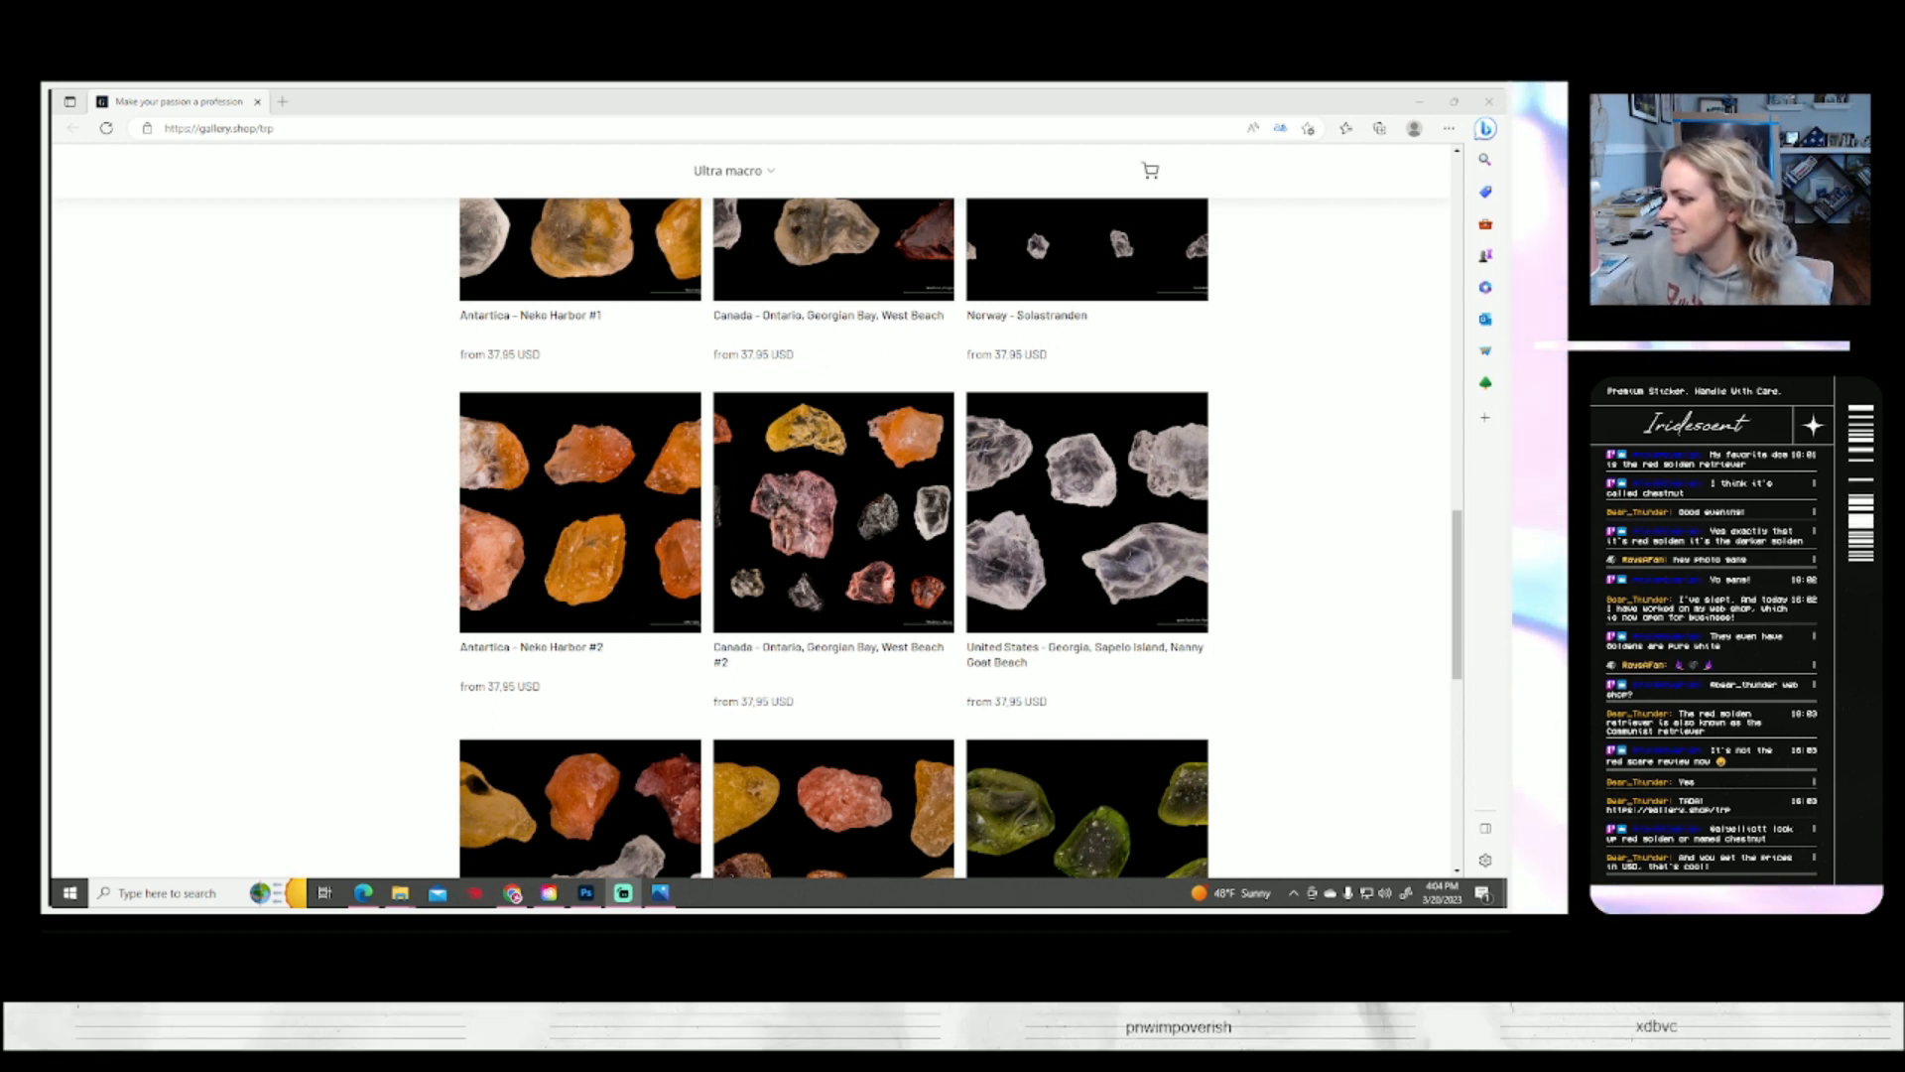
{"action": "scroll", "coordinate": [825, 622], "scroll_direction": "down", "scroll_amount": 5}
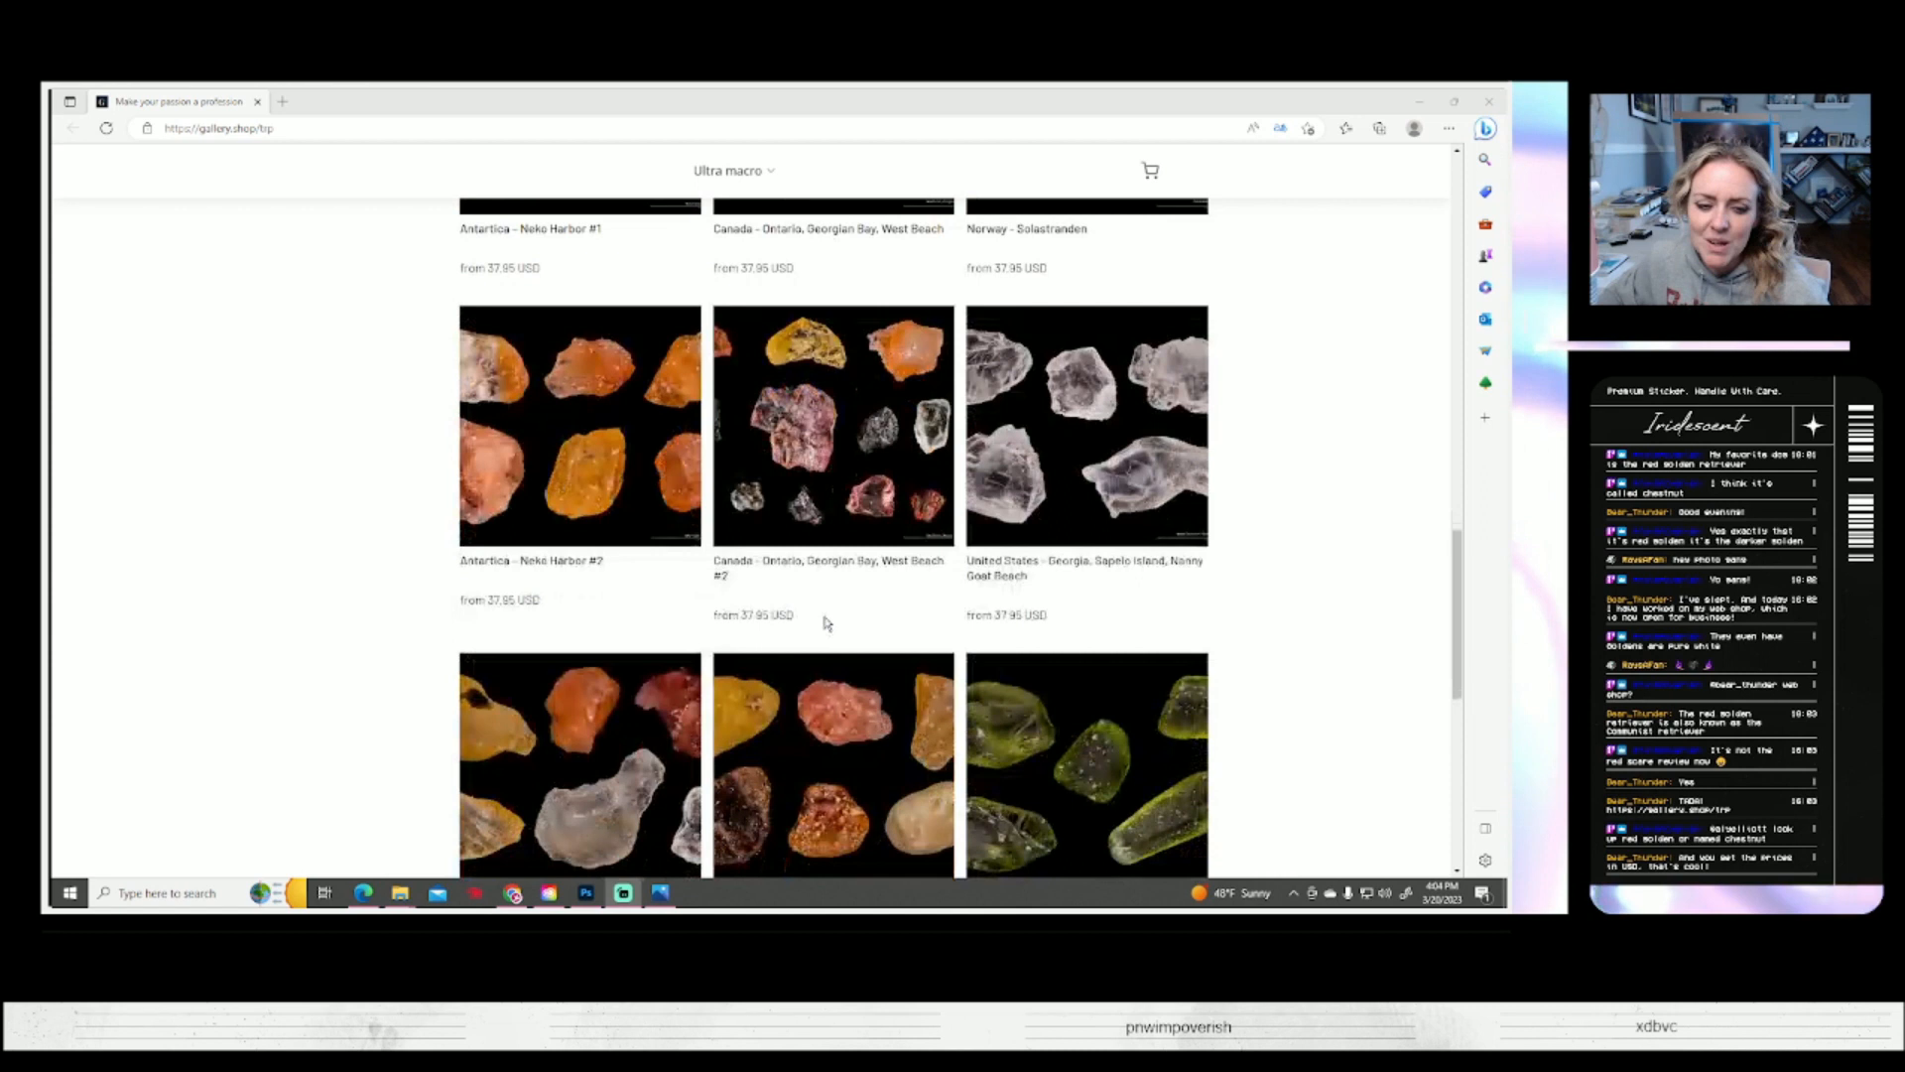
{"action": "scroll", "coordinate": [640, 575], "scroll_direction": "up", "scroll_amount": 10}
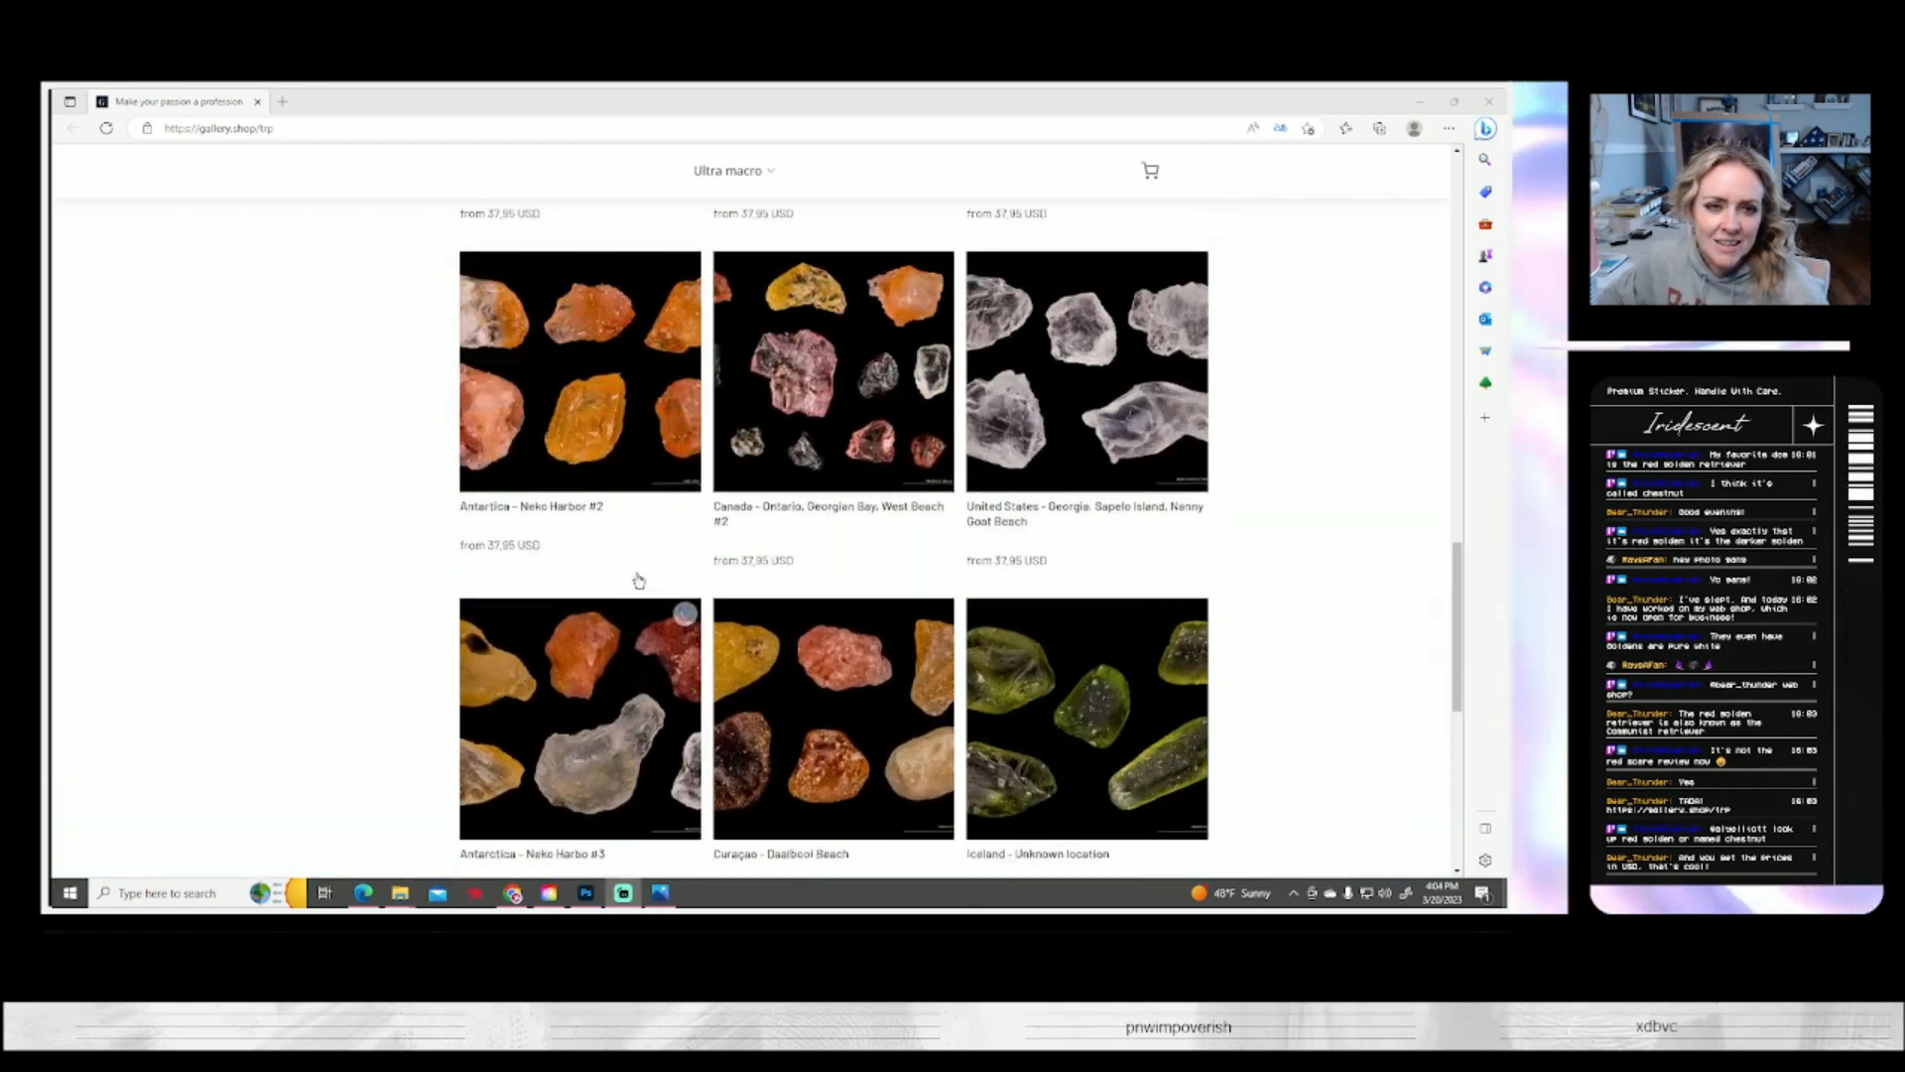
Examine the Georgian Bay West Beach and Prescott Arizona print pages, including images, descriptions and related prints, and return to the Georgian Bay page
{"action": "left_click", "coordinate": [885, 683]}
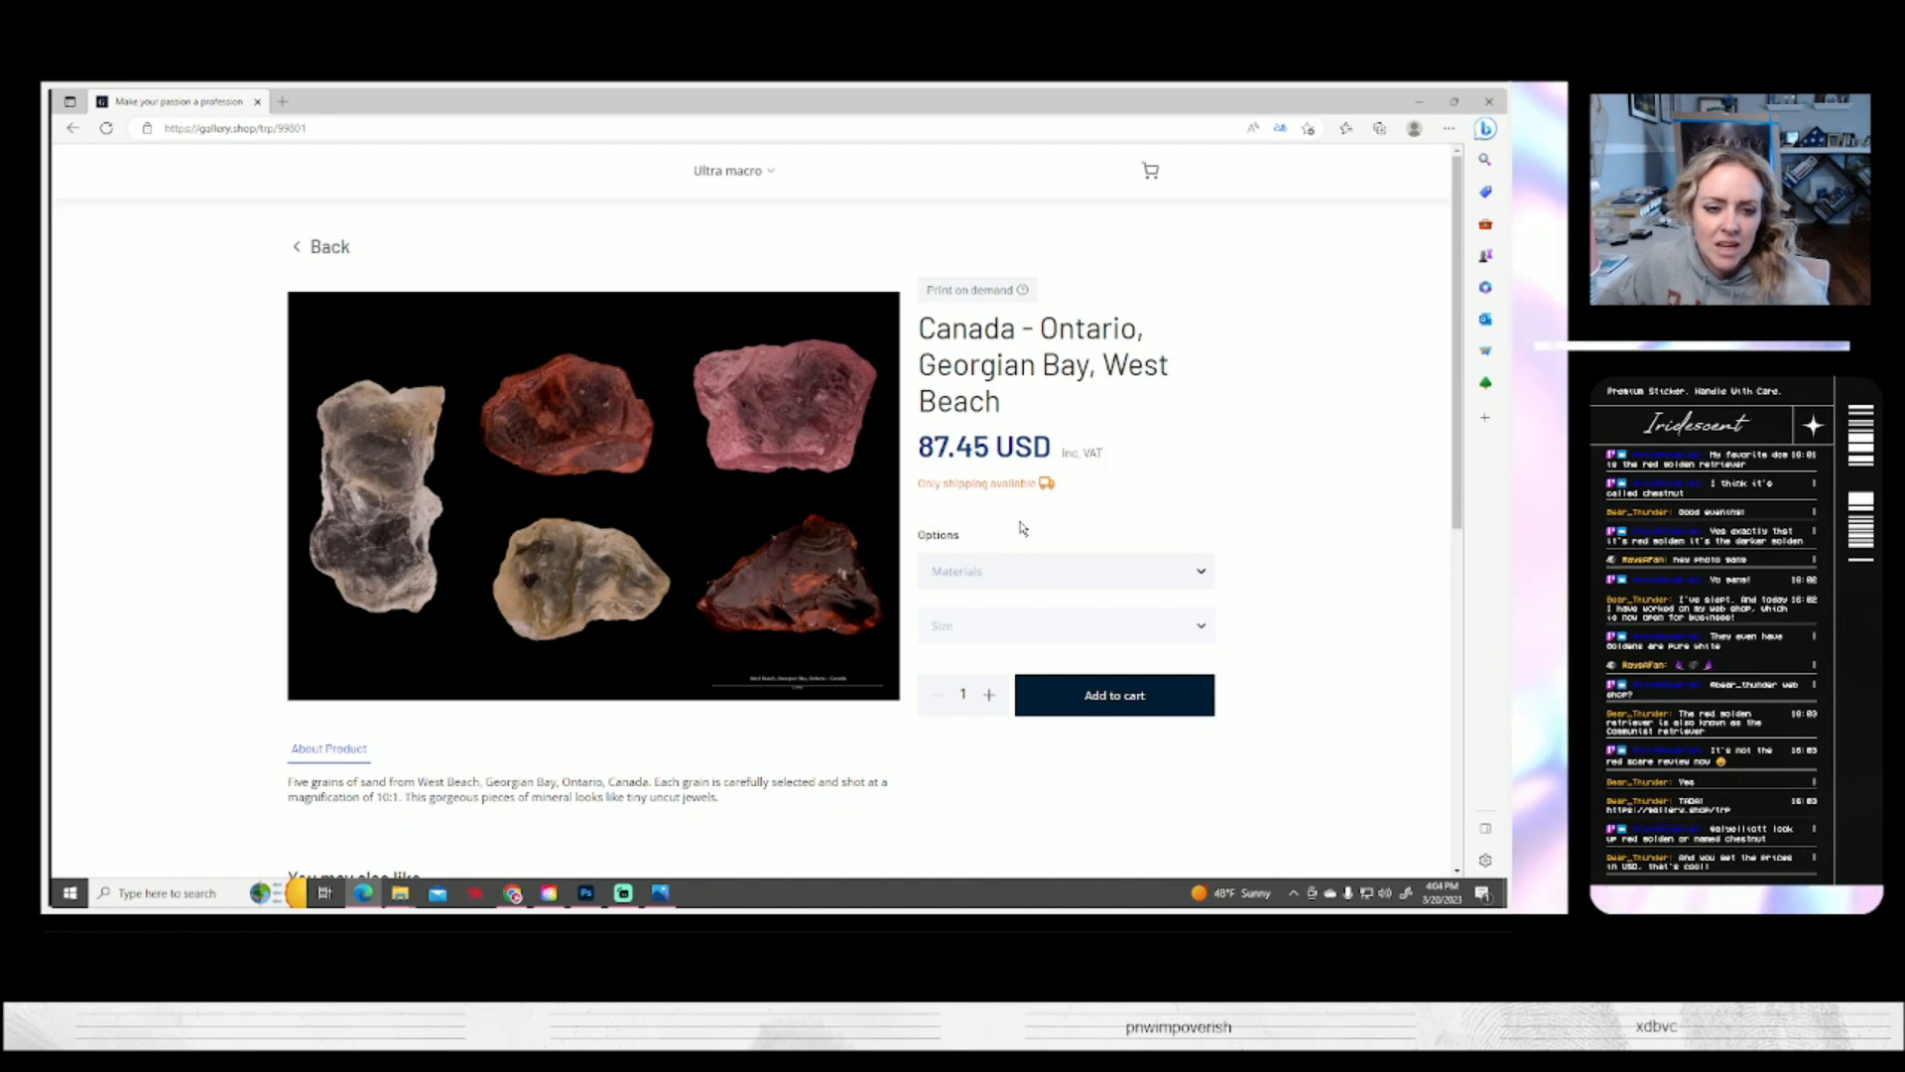
{"action": "scroll", "coordinate": [1022, 528], "scroll_direction": "down", "scroll_amount": 6}
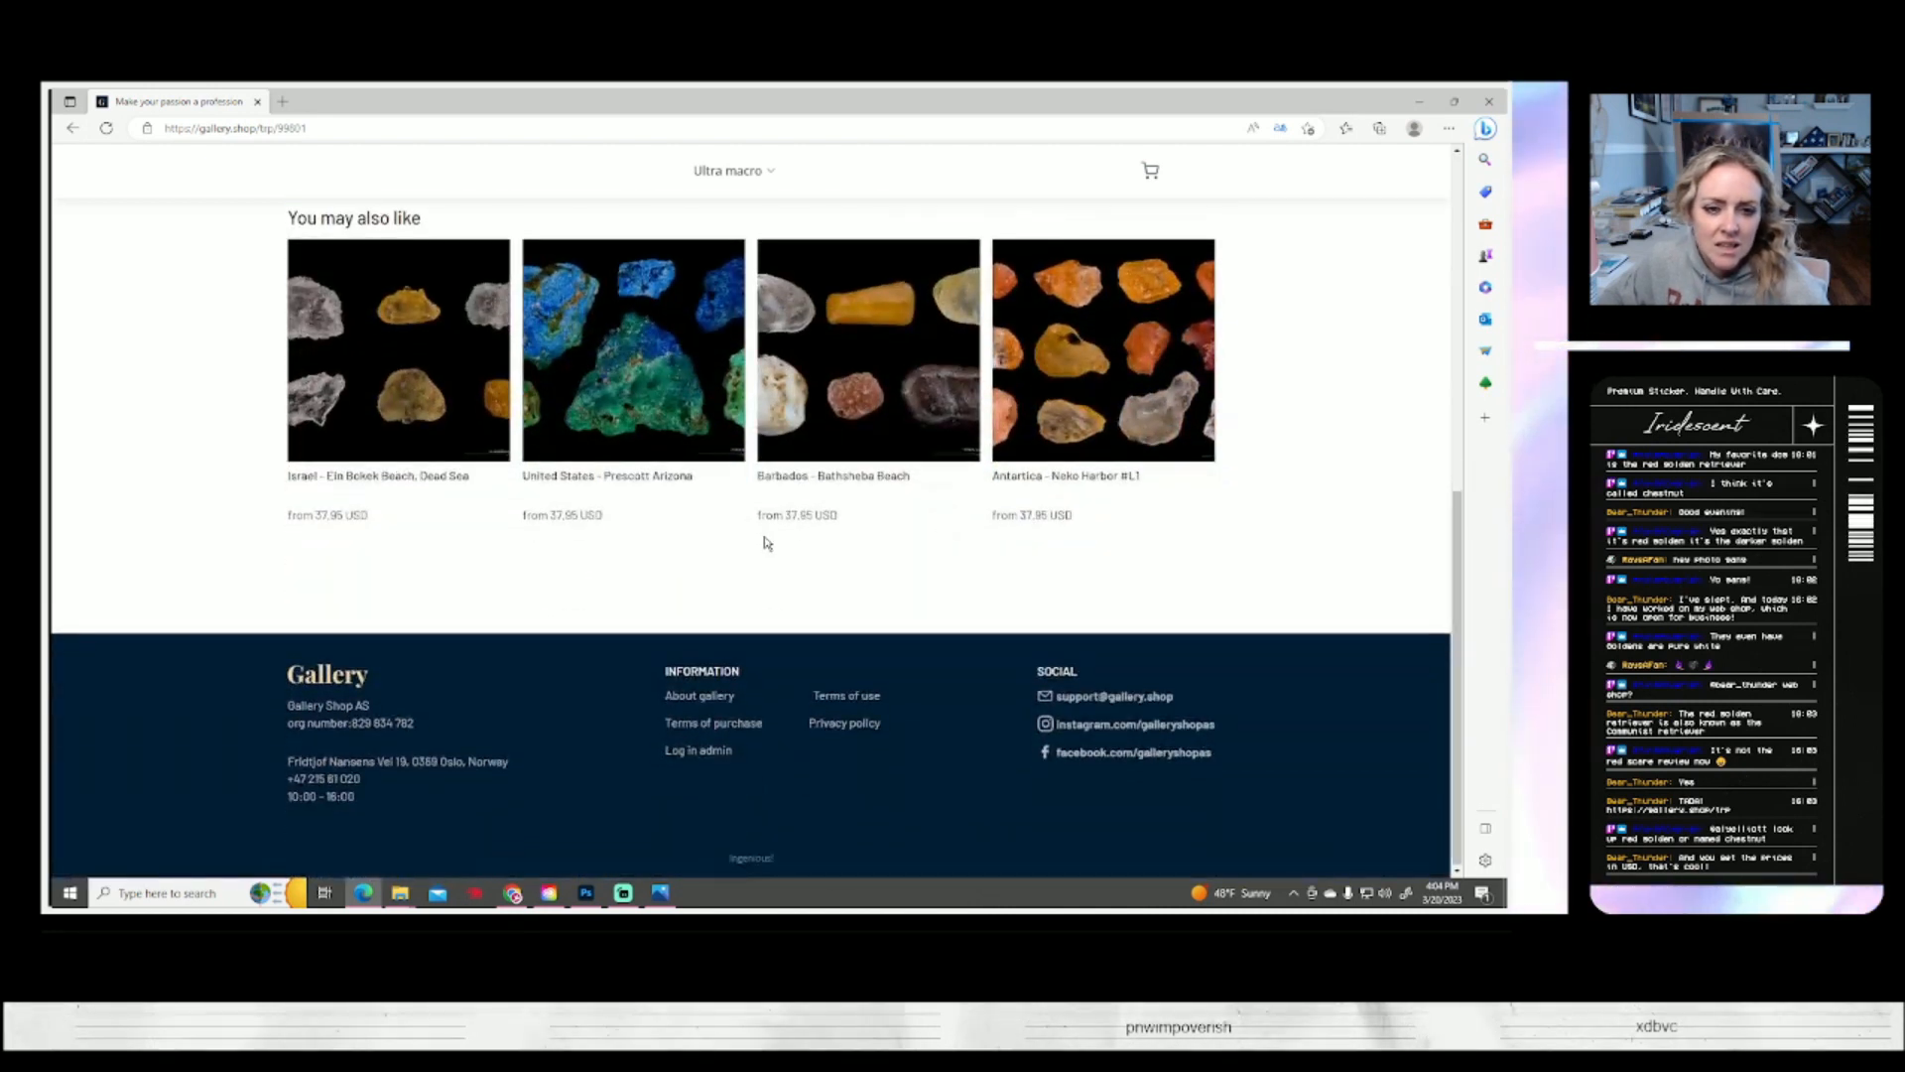
{"action": "left_click", "coordinate": [607, 350]}
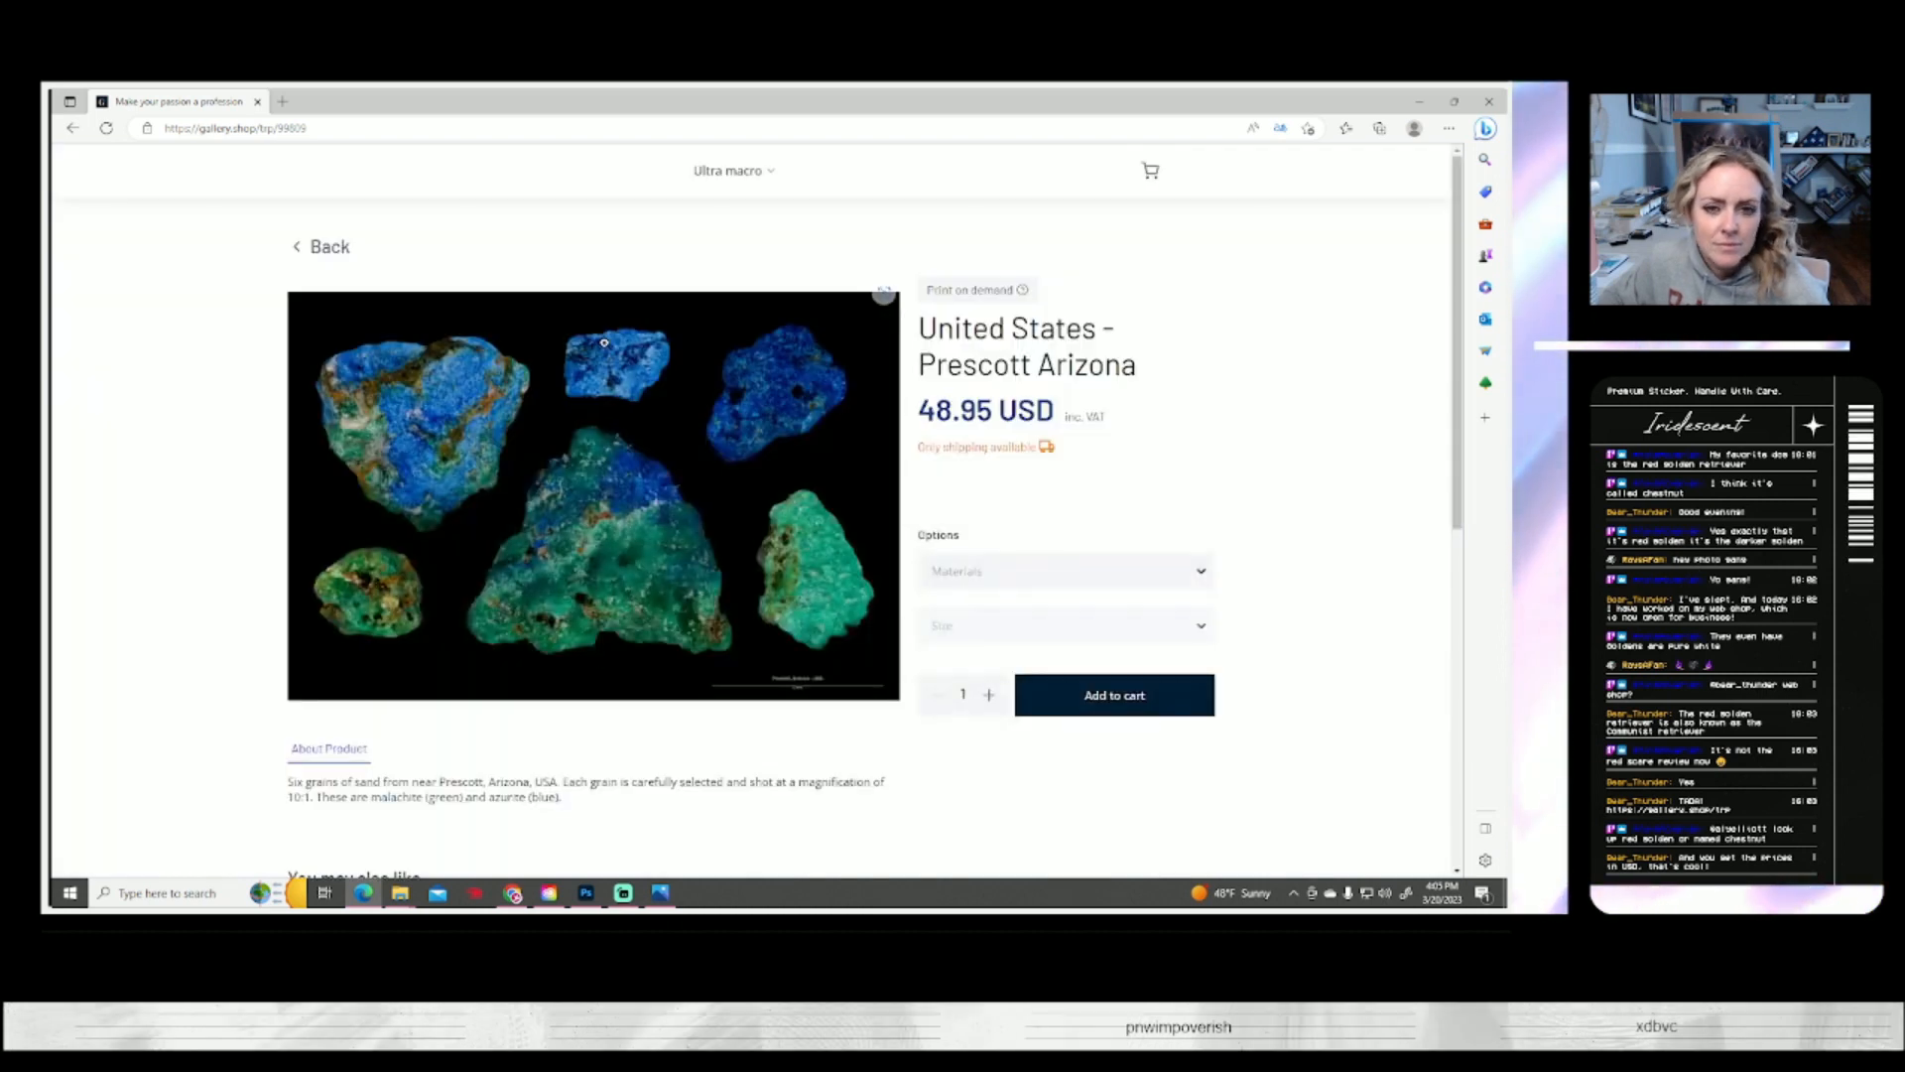
{"action": "scroll", "coordinate": [527, 395], "scroll_direction": "down", "scroll_amount": 3}
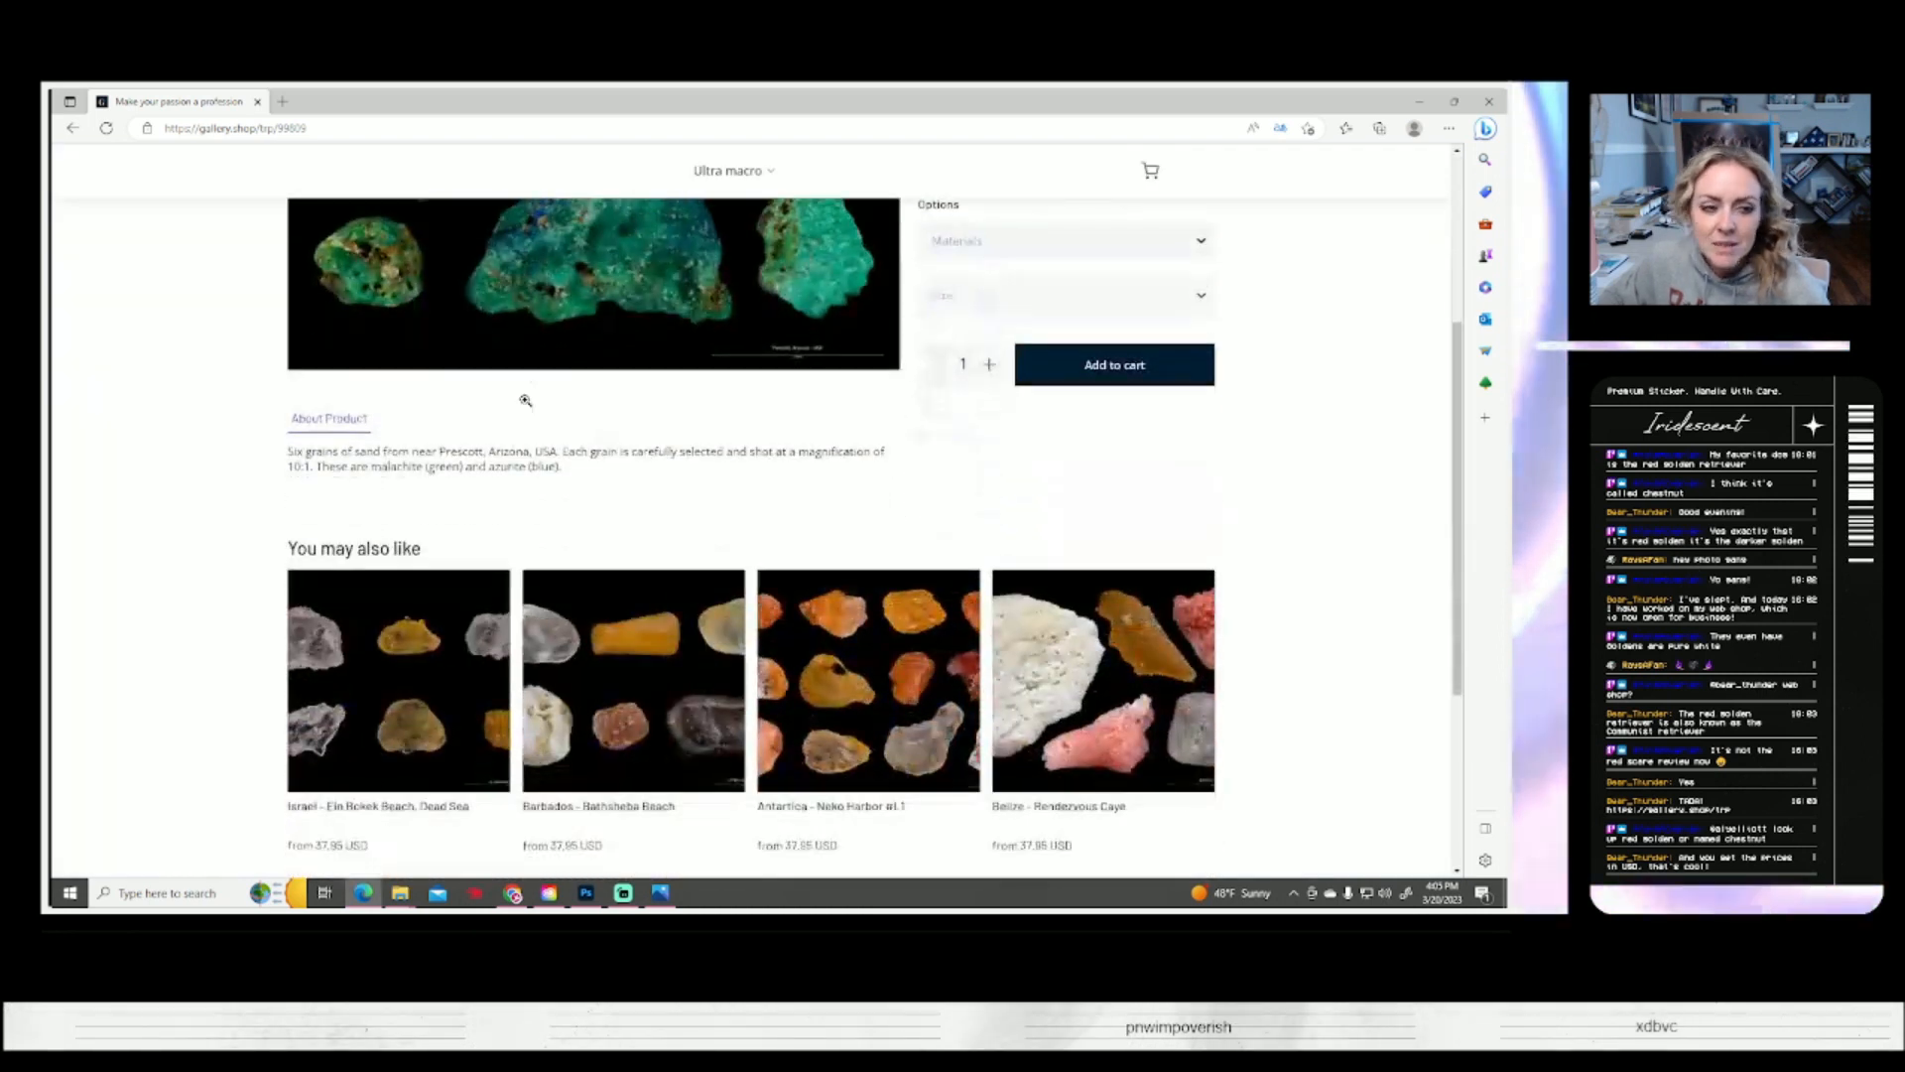
{"action": "scroll", "coordinate": [526, 395], "scroll_direction": "up", "scroll_amount": 3}
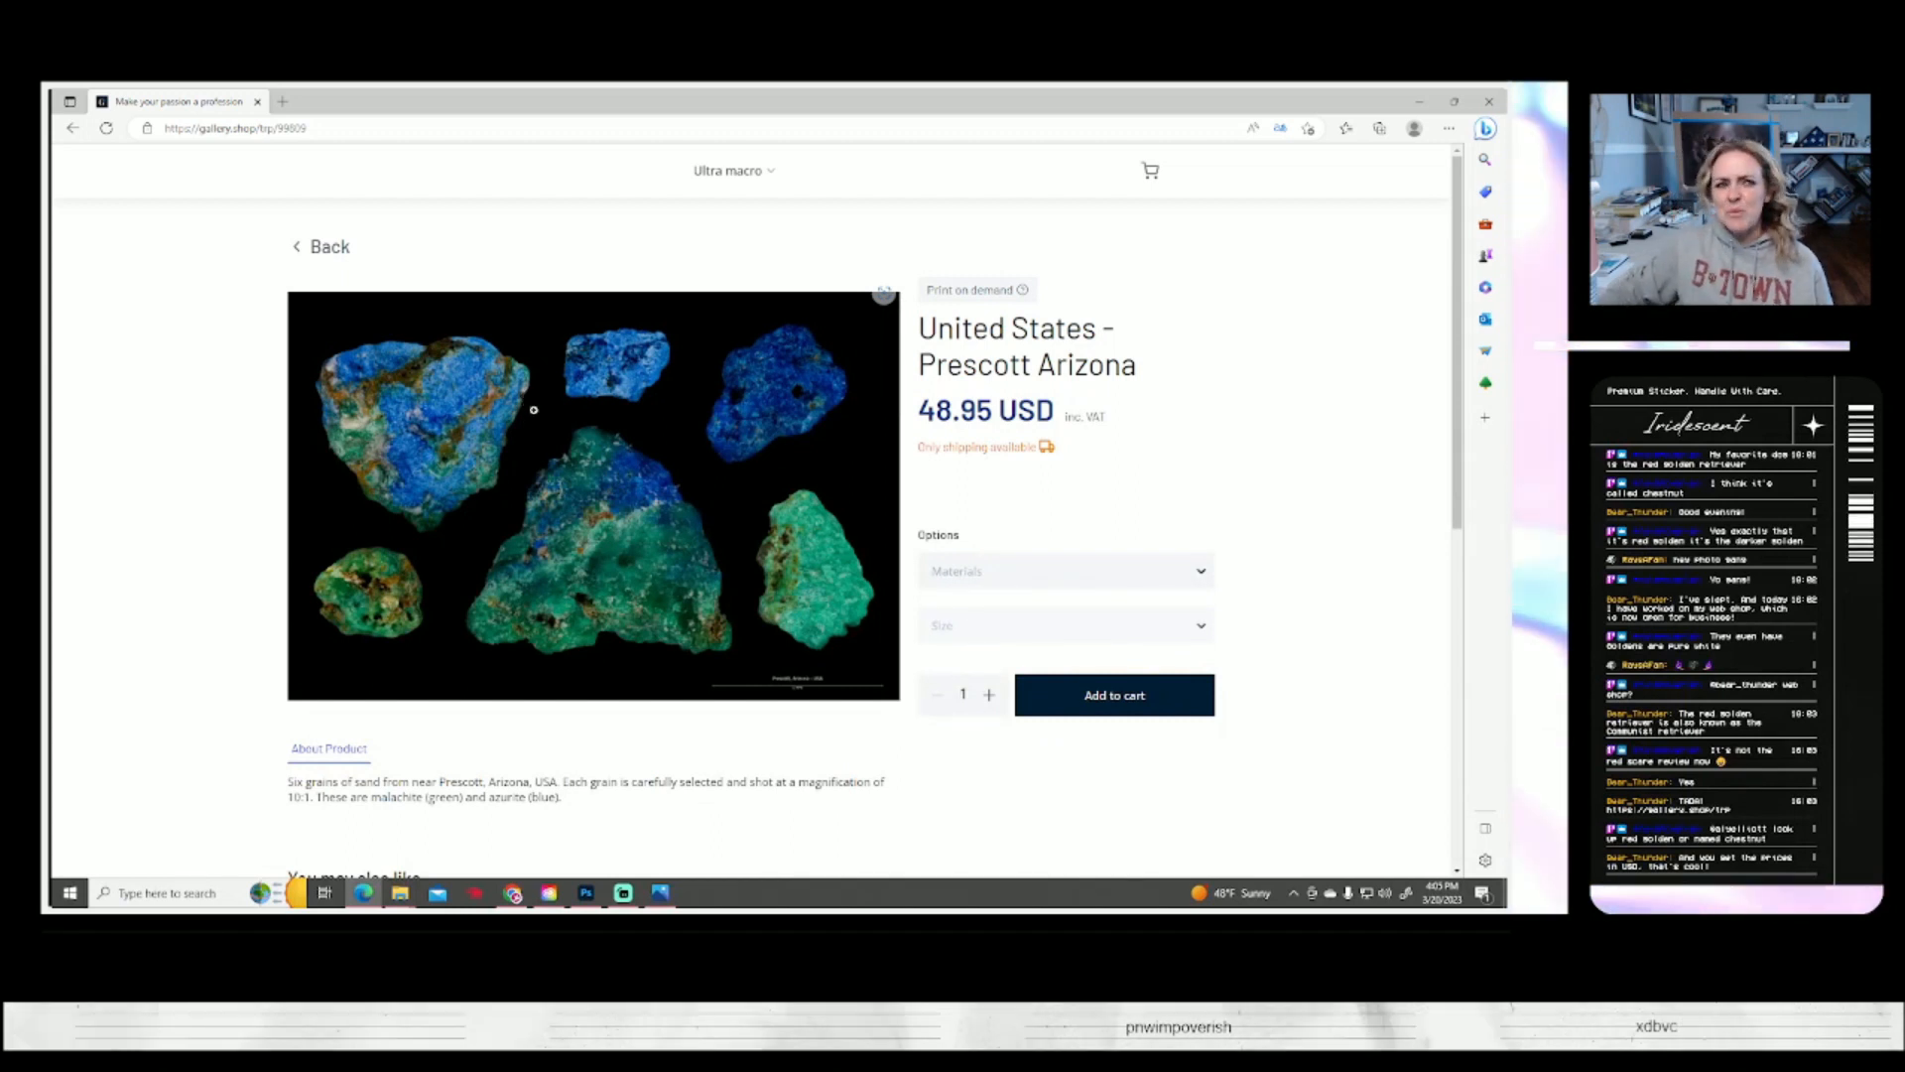
{"action": "left_click", "coordinate": [75, 130]}
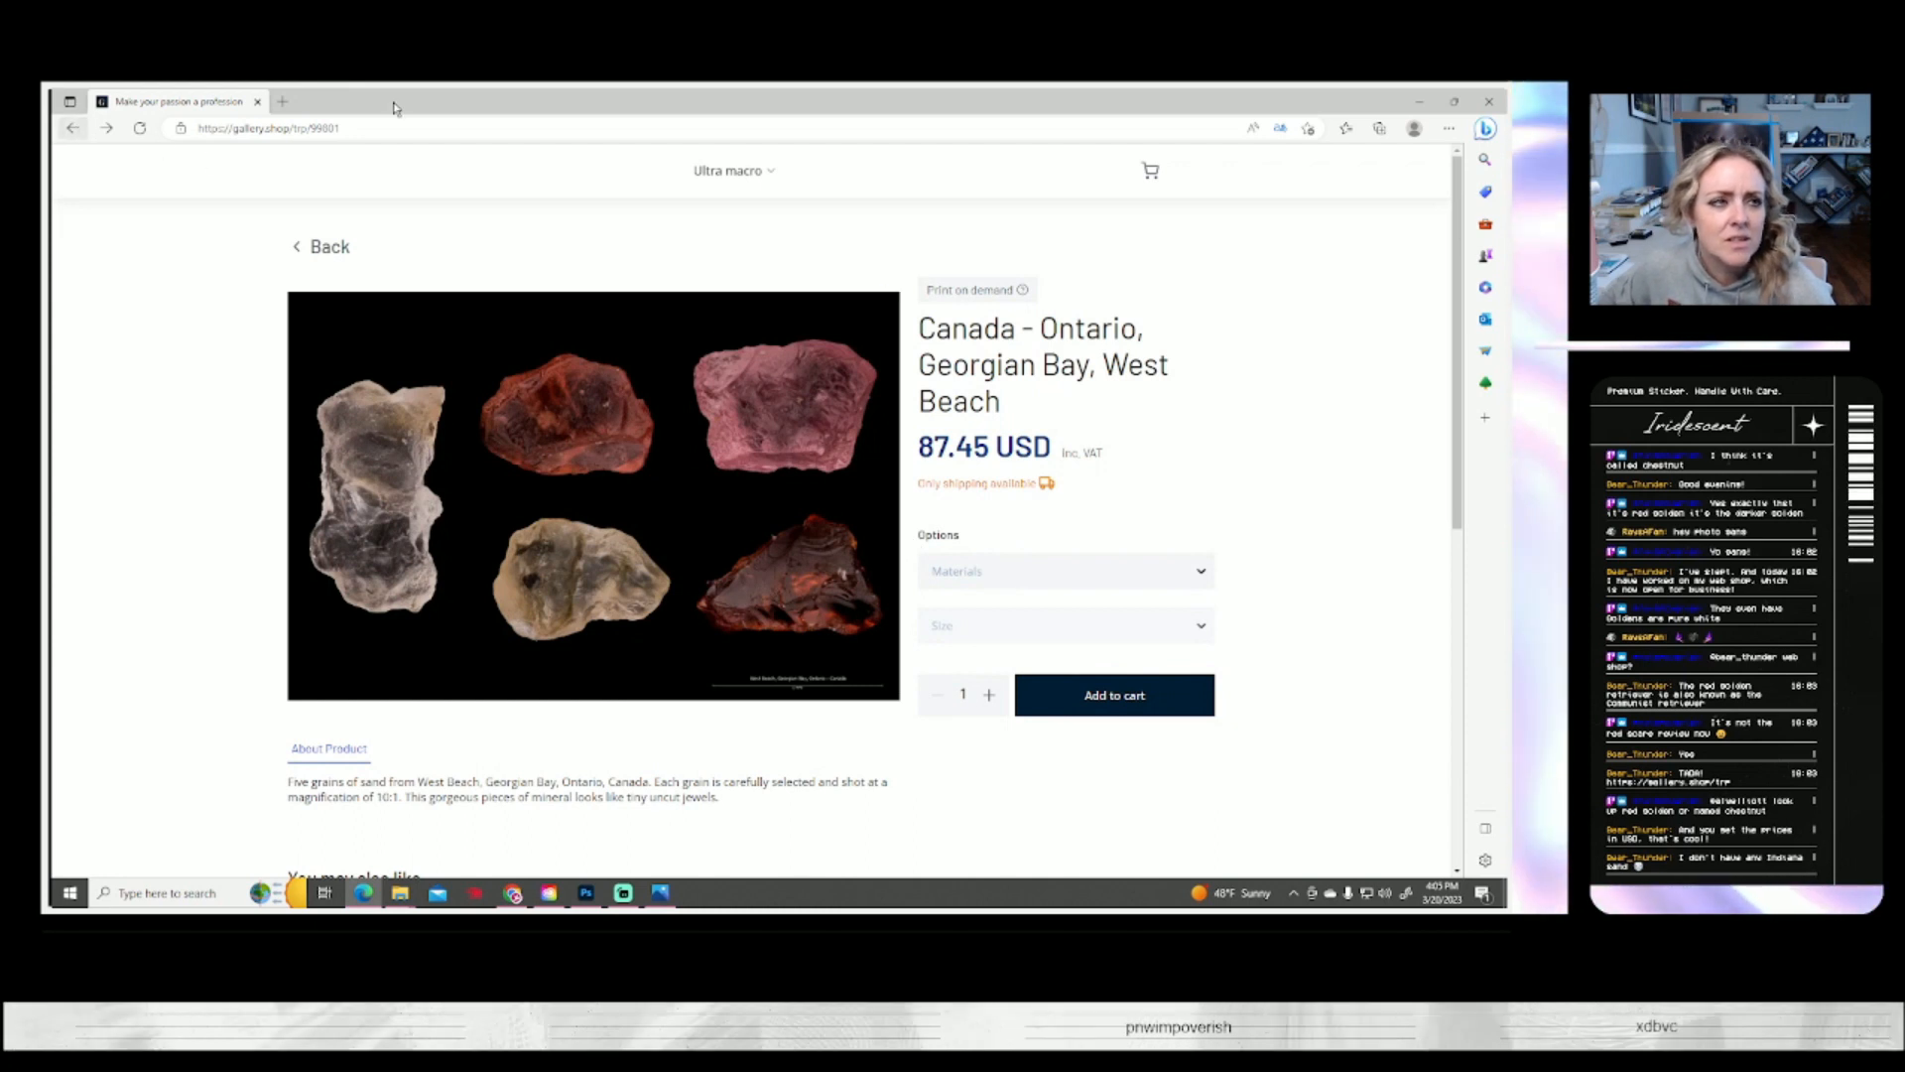
Return to Photoshop and run the Unsharp Mask, Reduce Noise, Curves and Color Balance action on the sibling photo with one boy's hands behind his head
{"action": "left_click", "coordinate": [1437, 103]}
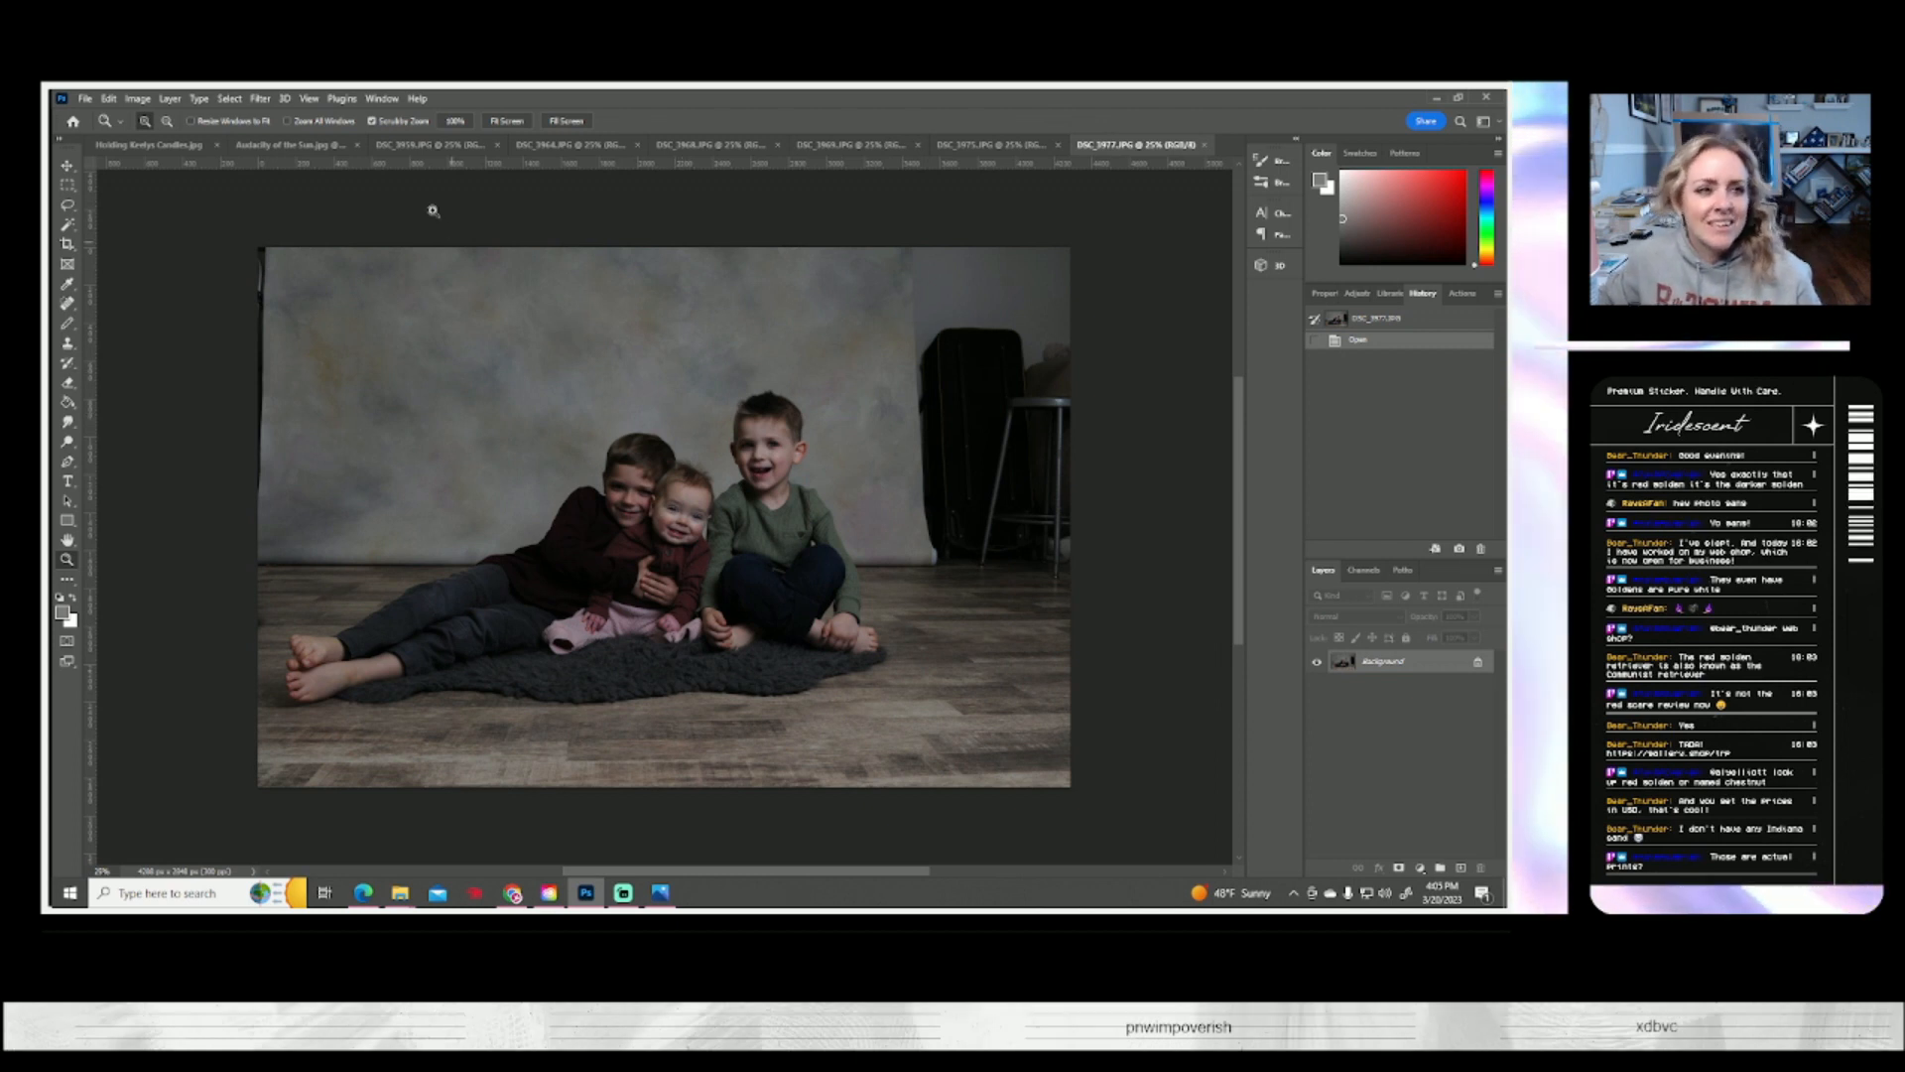
{"action": "left_click", "coordinate": [429, 145]}
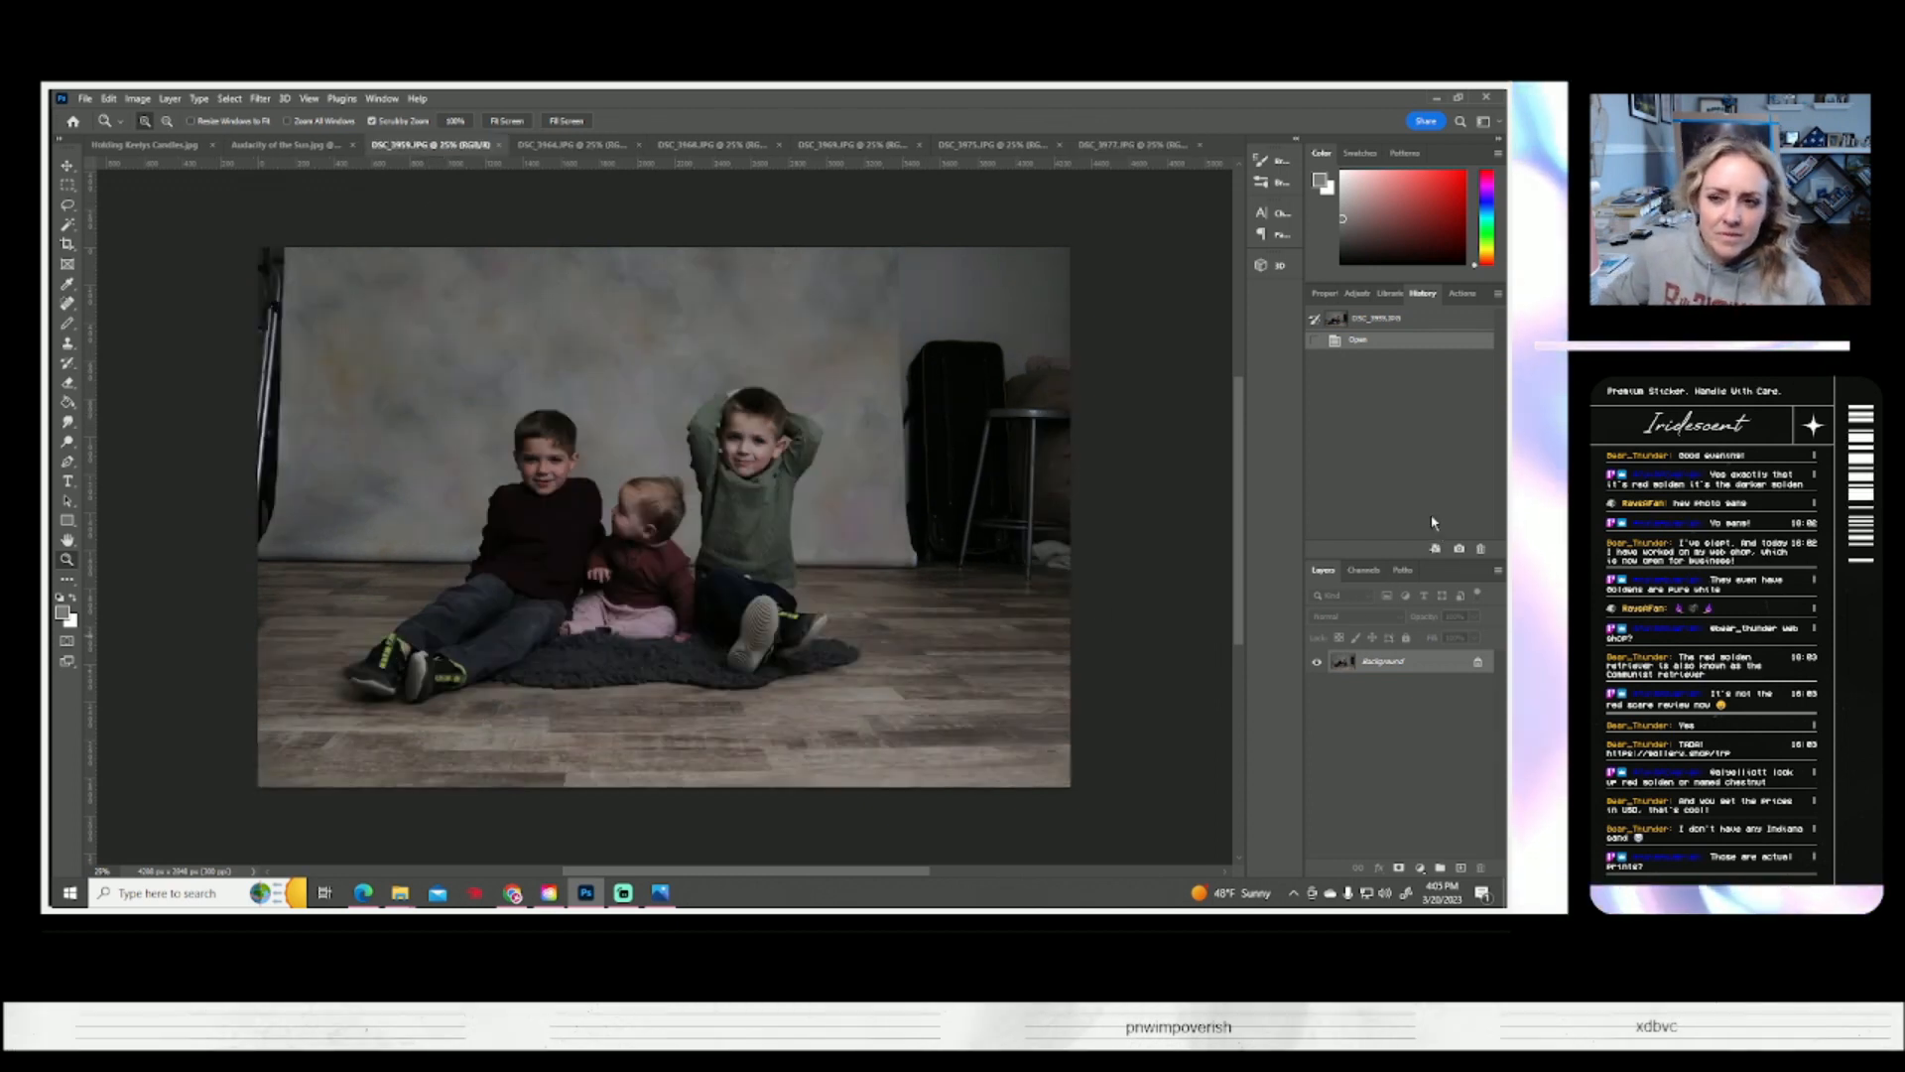
{"action": "left_click", "coordinate": [1455, 293]}
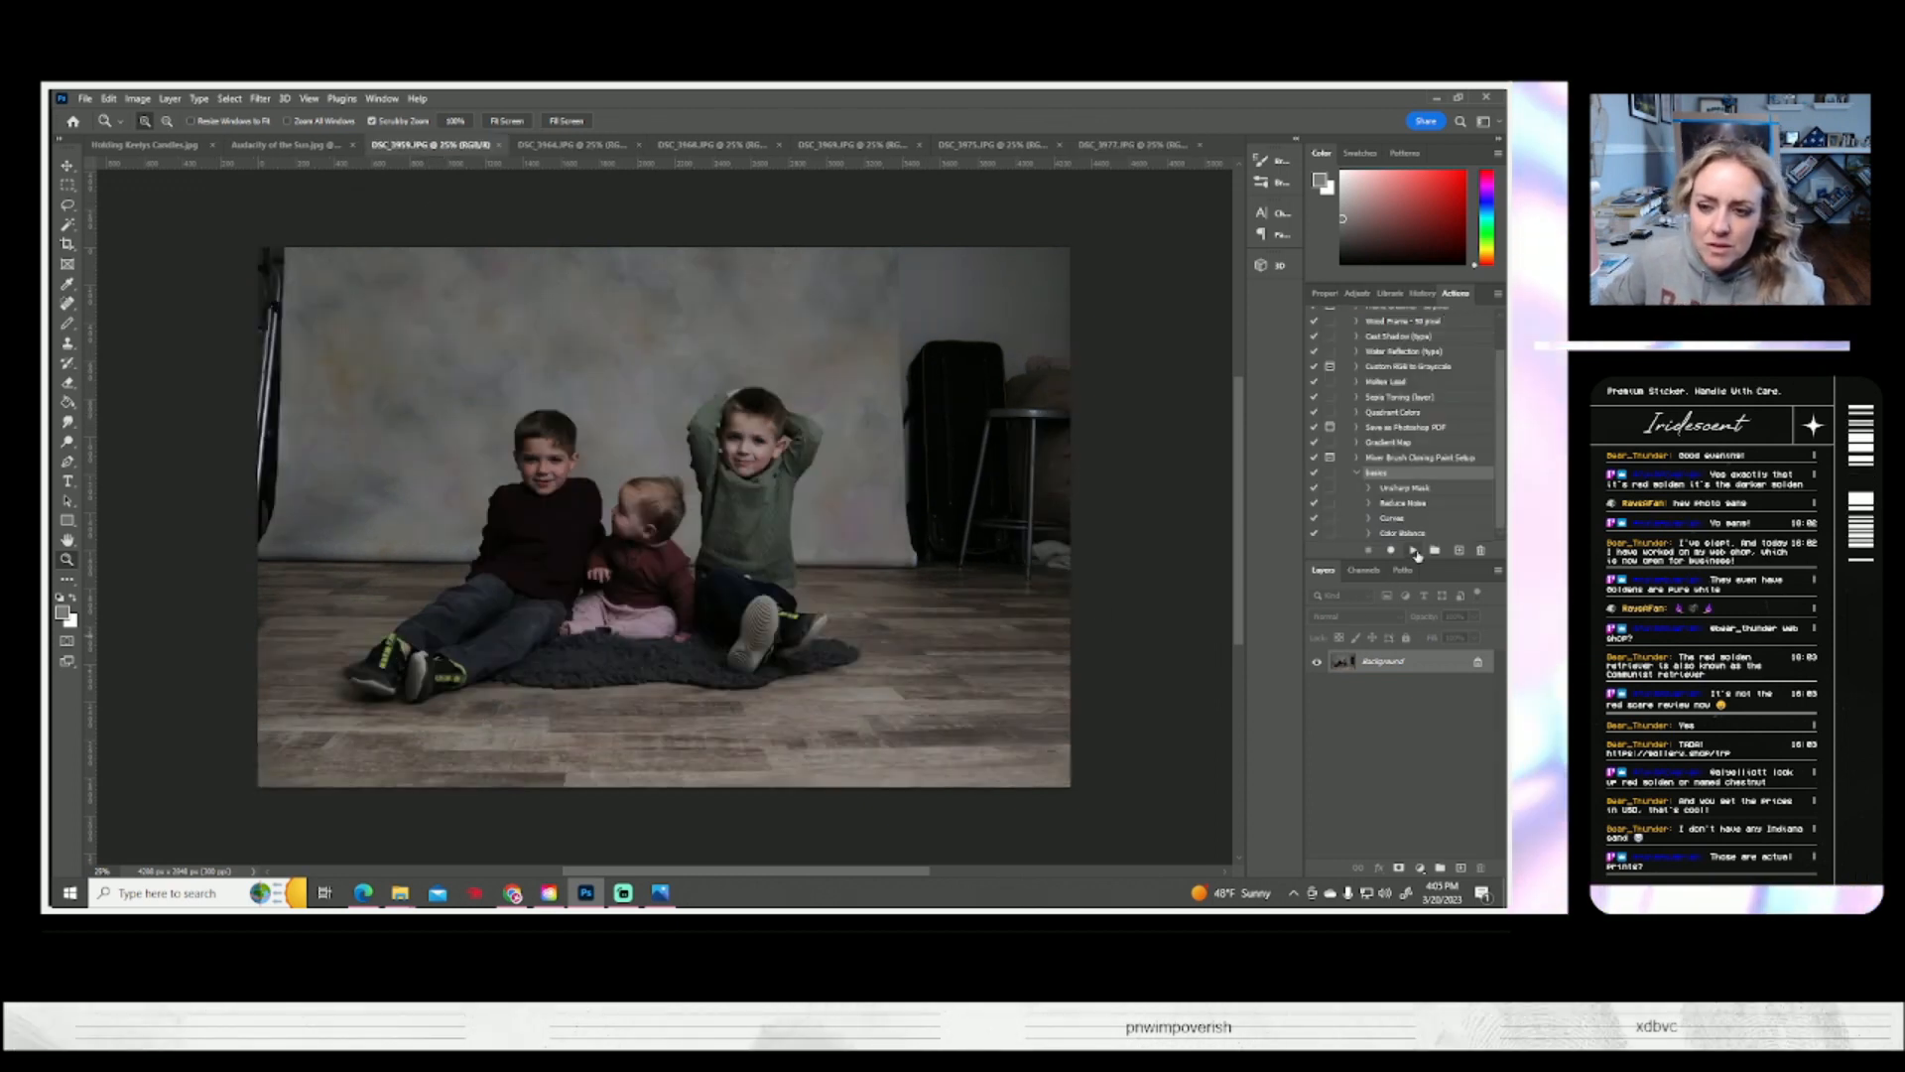
{"action": "left_click", "coordinate": [1414, 551]}
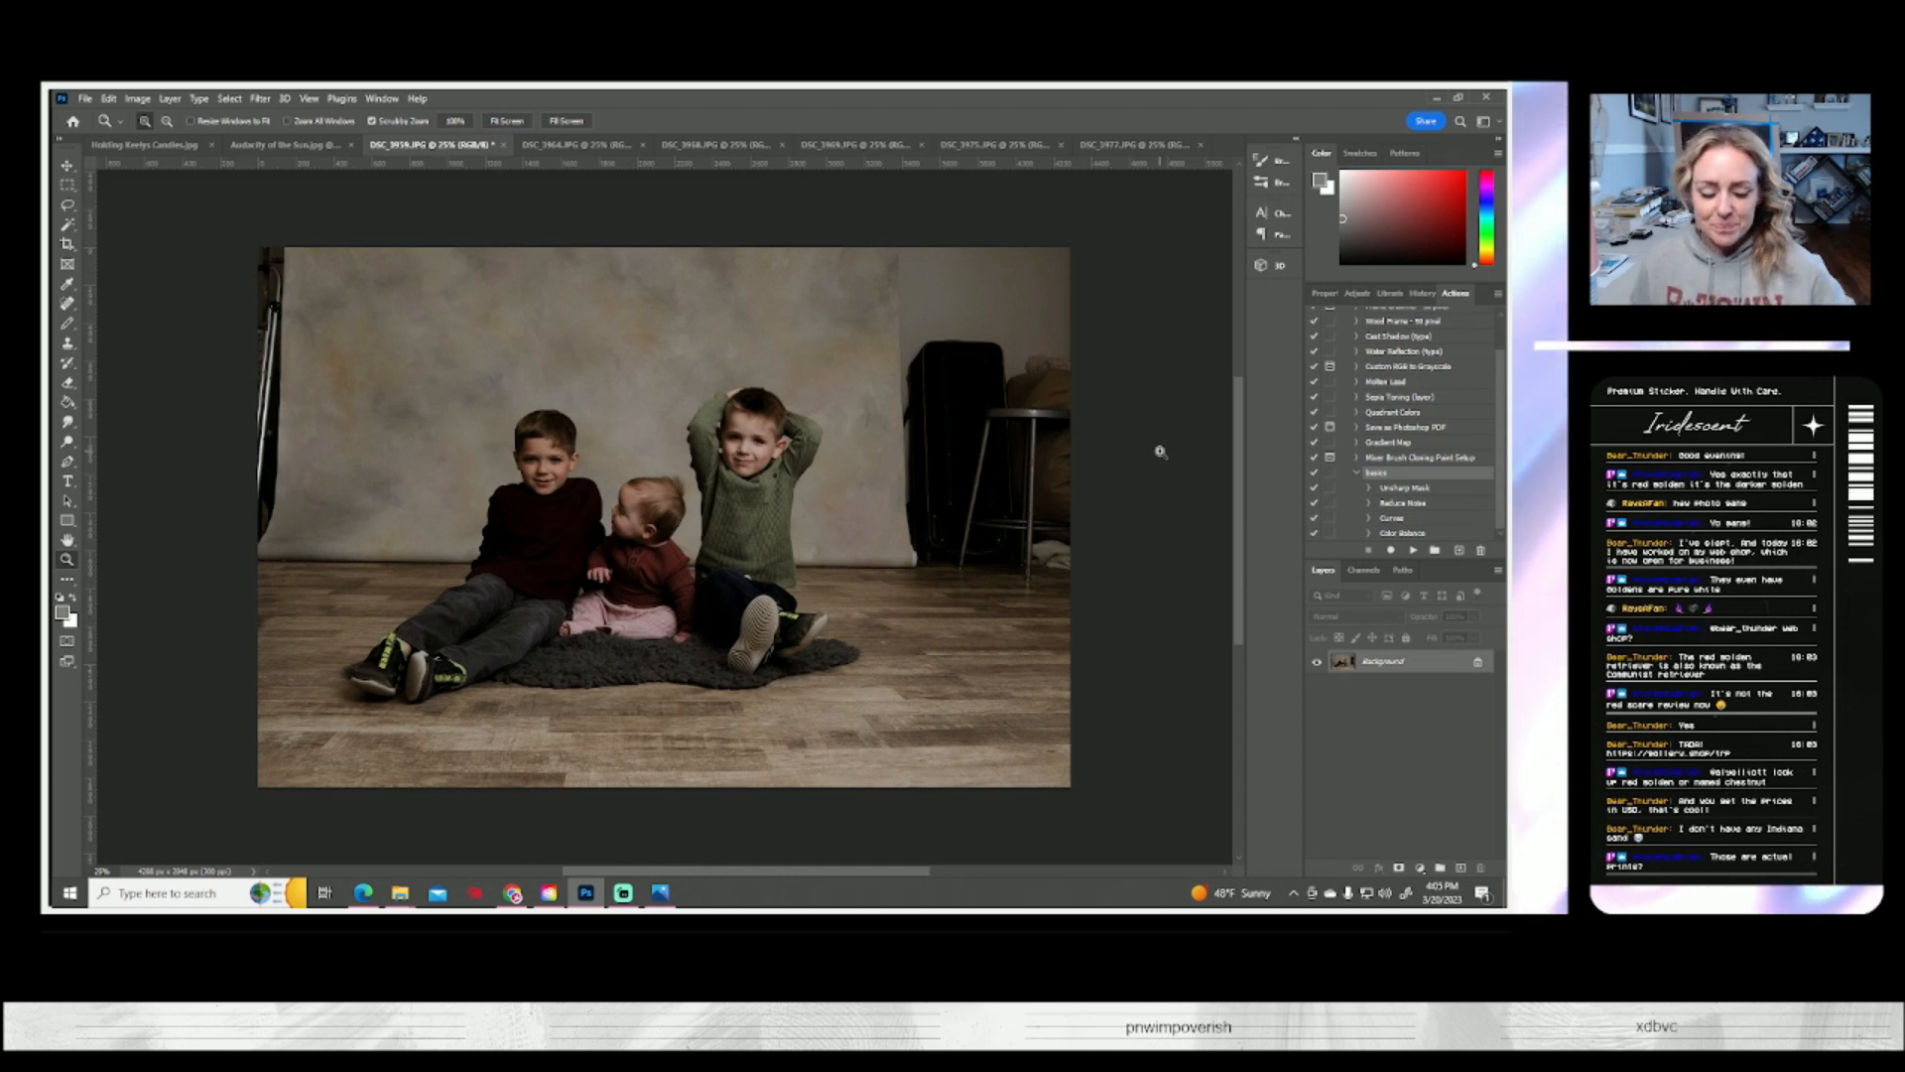
Free-transform the photo to straighten it slightly counterclockwise, enlarge it to about 117%, and reposition the children in the frame
{"action": "key", "text": "ctrl+t"}
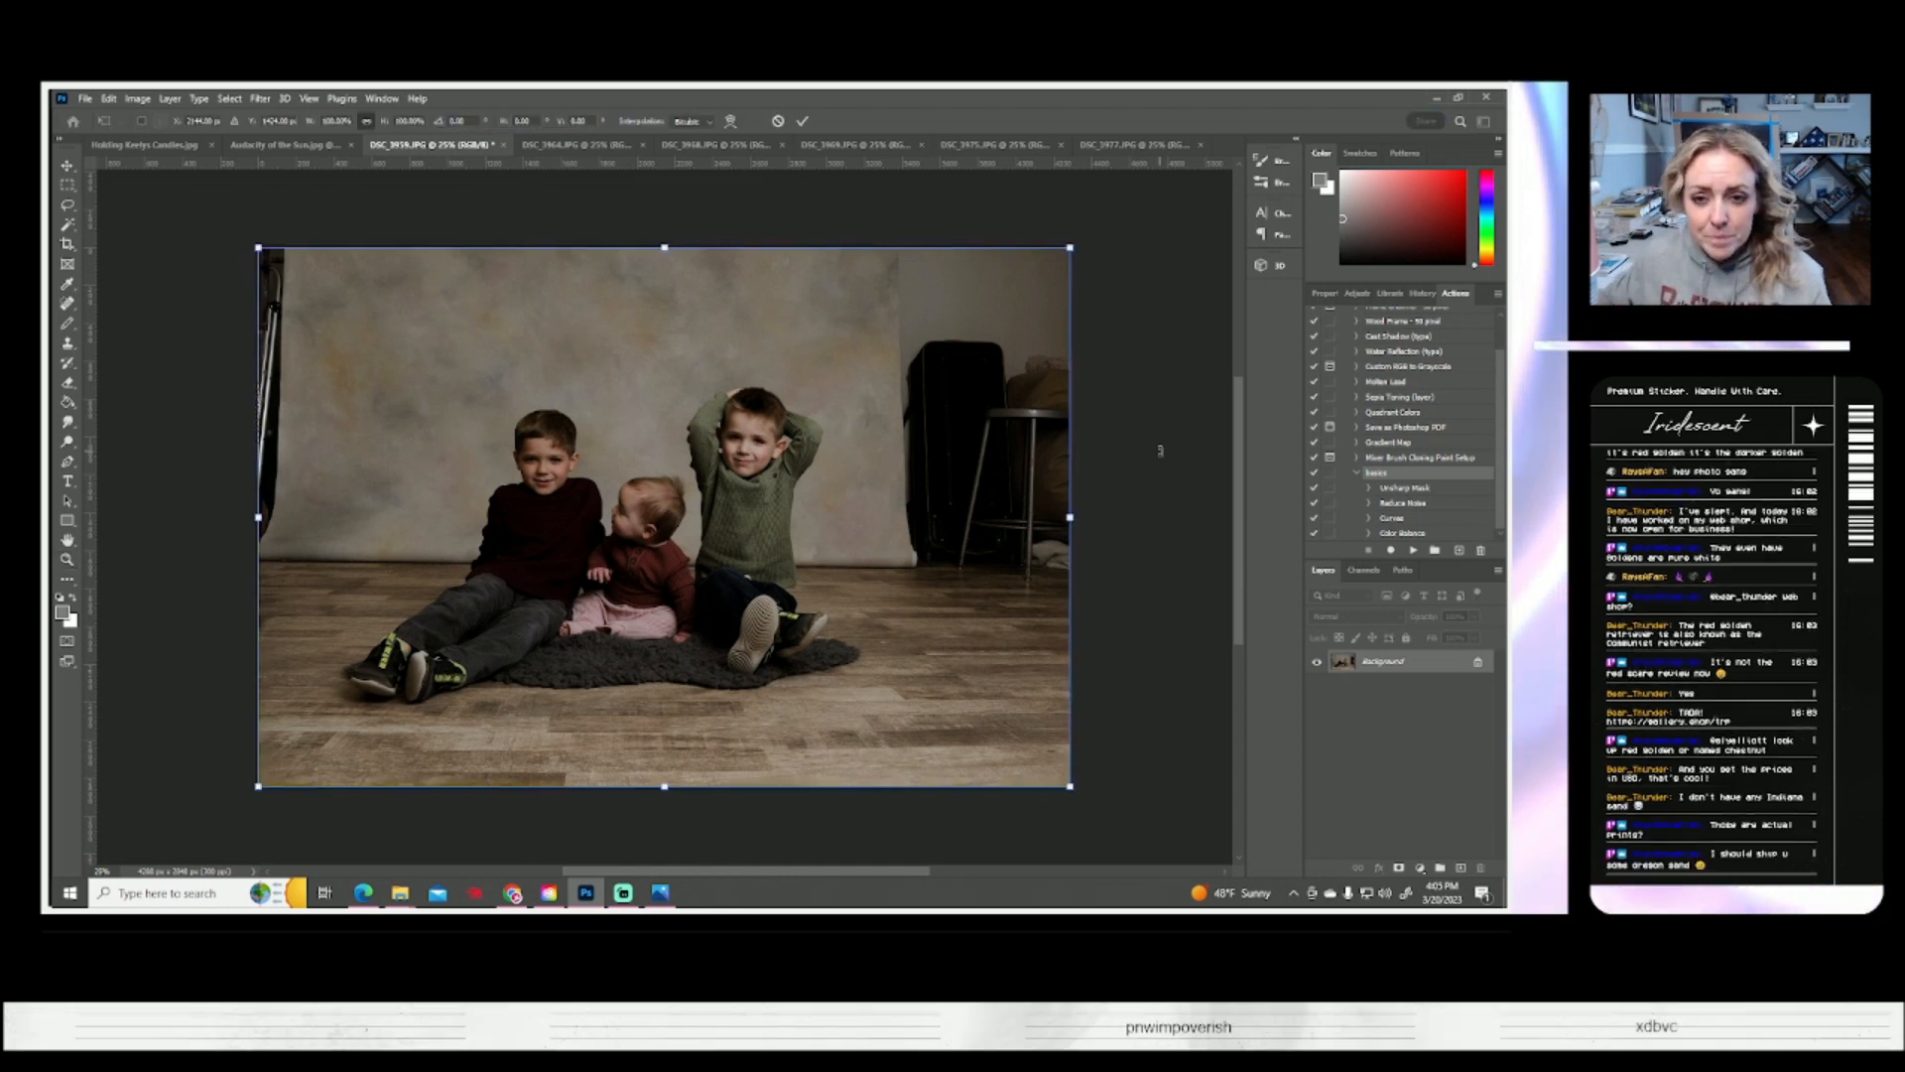
{"action": "left_click_drag", "start_coordinate": [1136, 499], "coordinate": [1136, 488]}
{"action": "left_click_drag", "start_coordinate": [1063, 240], "coordinate": [1133, 190]}
{"action": "left_click_drag", "start_coordinate": [922, 563], "coordinate": [954, 572]}
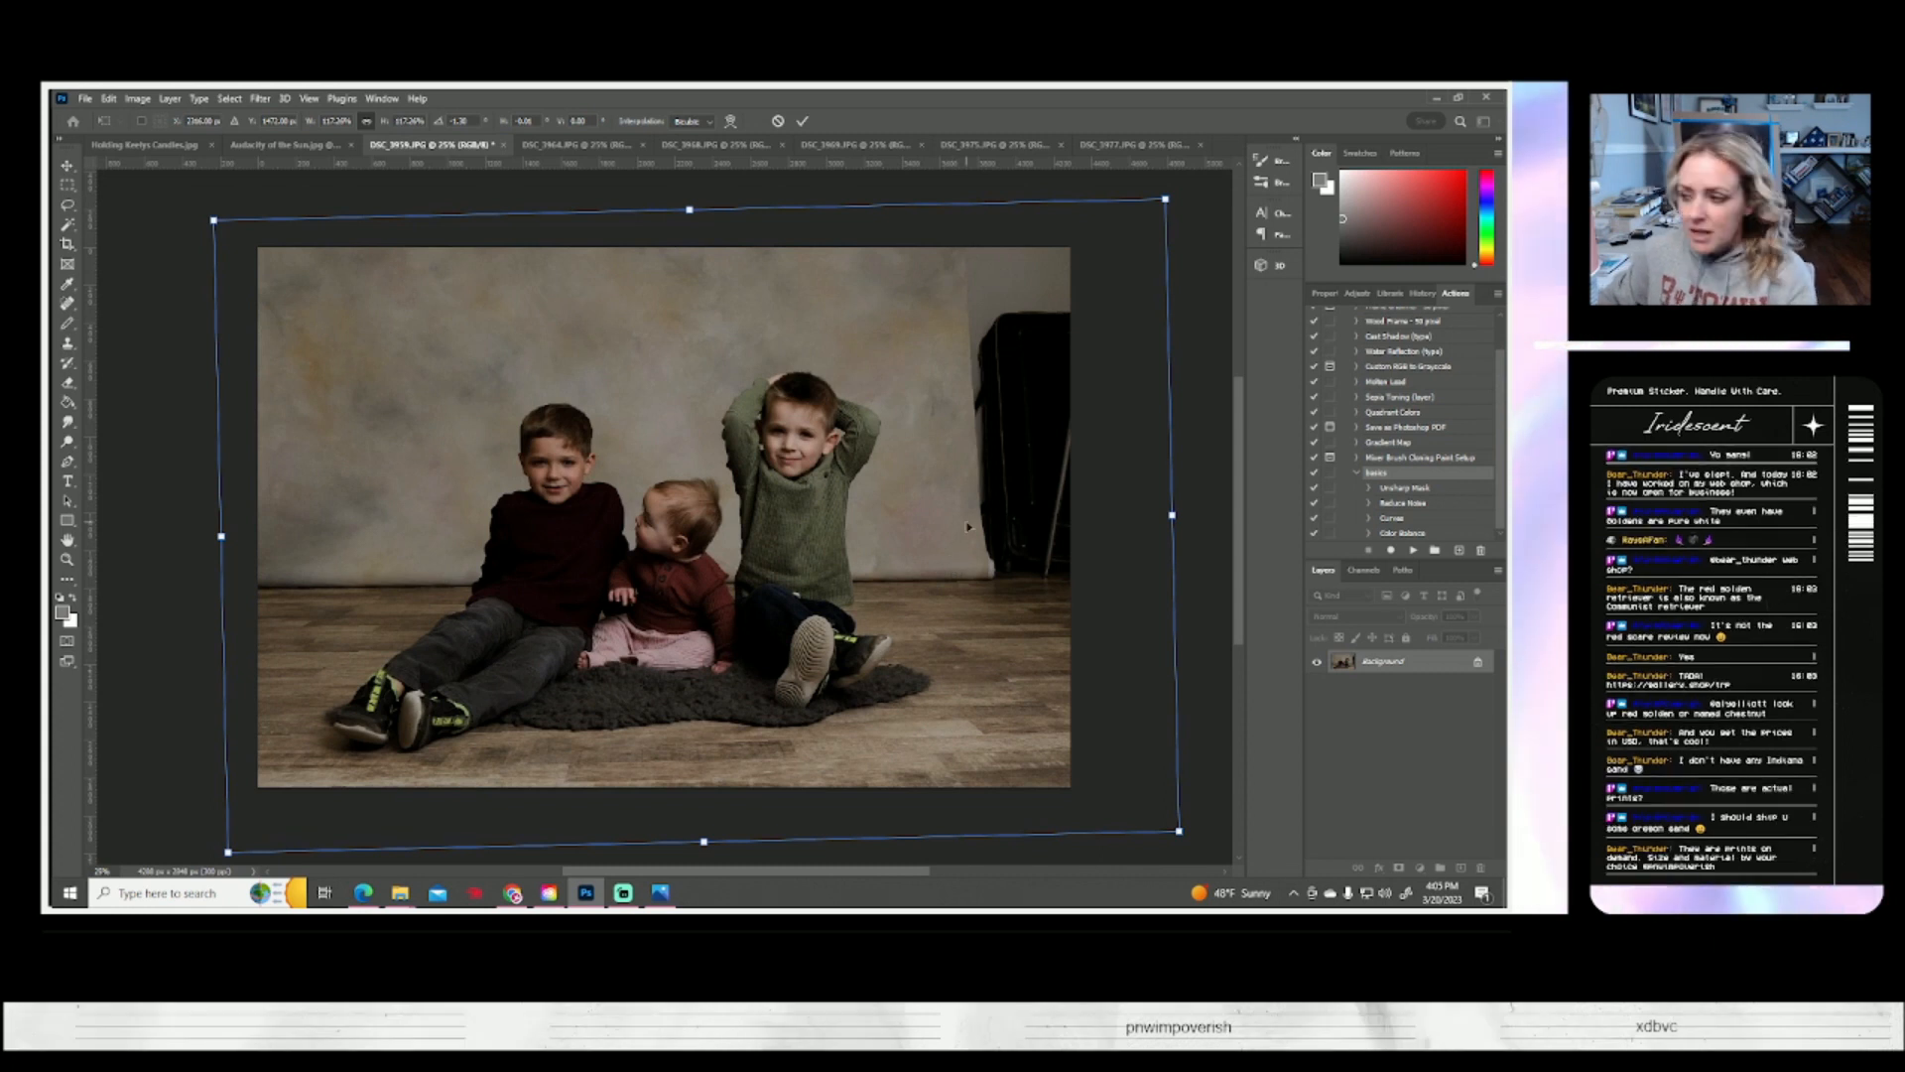
{"action": "key", "text": "Escape"}
{"action": "key", "text": "z"}
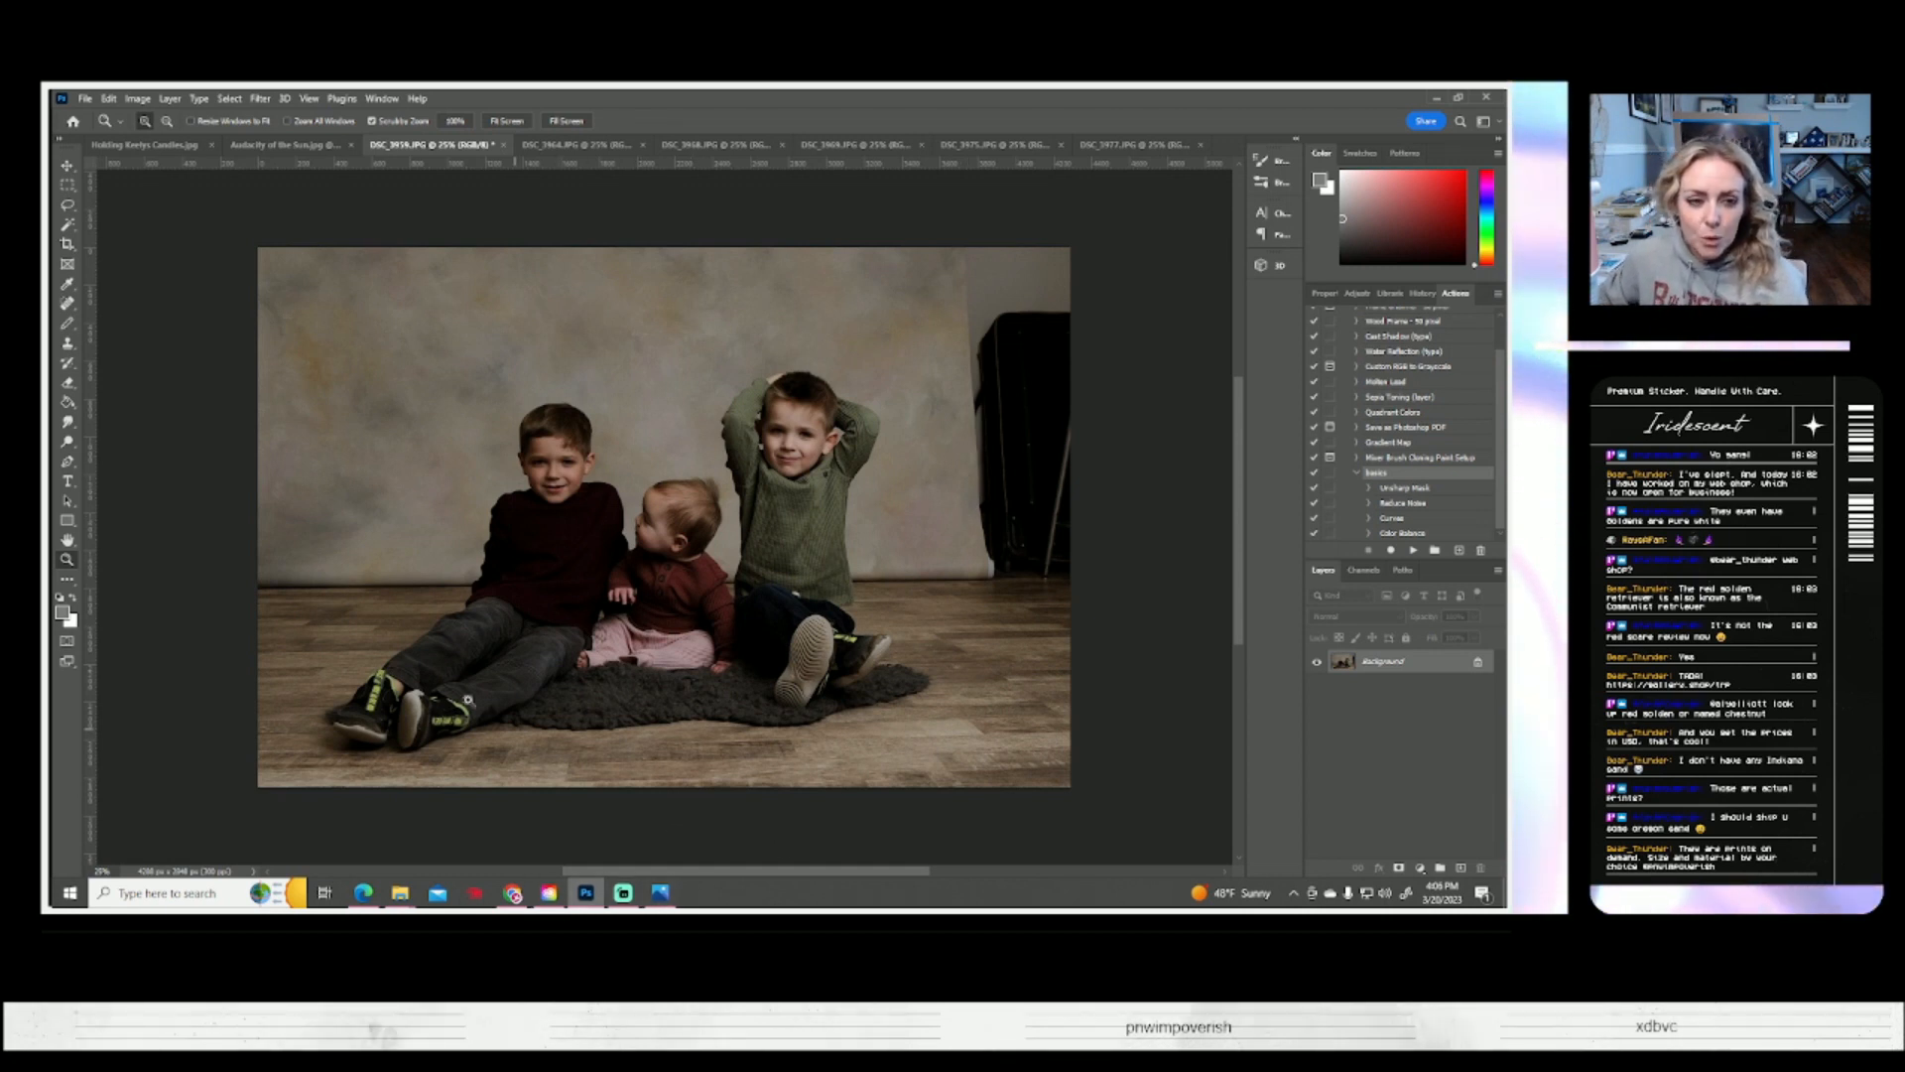
Lasso the backdrop and floor around the boy in the dark red sweater and copy the selection to a new layer
{"action": "left_click", "coordinate": [67, 203]}
{"action": "mouse_move", "coordinate": [588, 278]}
{"action": "left_mouse_down"}
{"action": "mouse_move", "coordinate": [356, 579]}
{"action": "mouse_move", "coordinate": [322, 688]}
{"action": "left_mouse_up"}
{"action": "mouse_move", "coordinate": [352, 832]}
{"action": "left_mouse_down"}
{"action": "mouse_move", "coordinate": [197, 848]}
{"action": "mouse_move", "coordinate": [166, 715]}
{"action": "mouse_move", "coordinate": [234, 203]}
{"action": "left_mouse_up"}
{"action": "key", "text": "ctrl+j"}
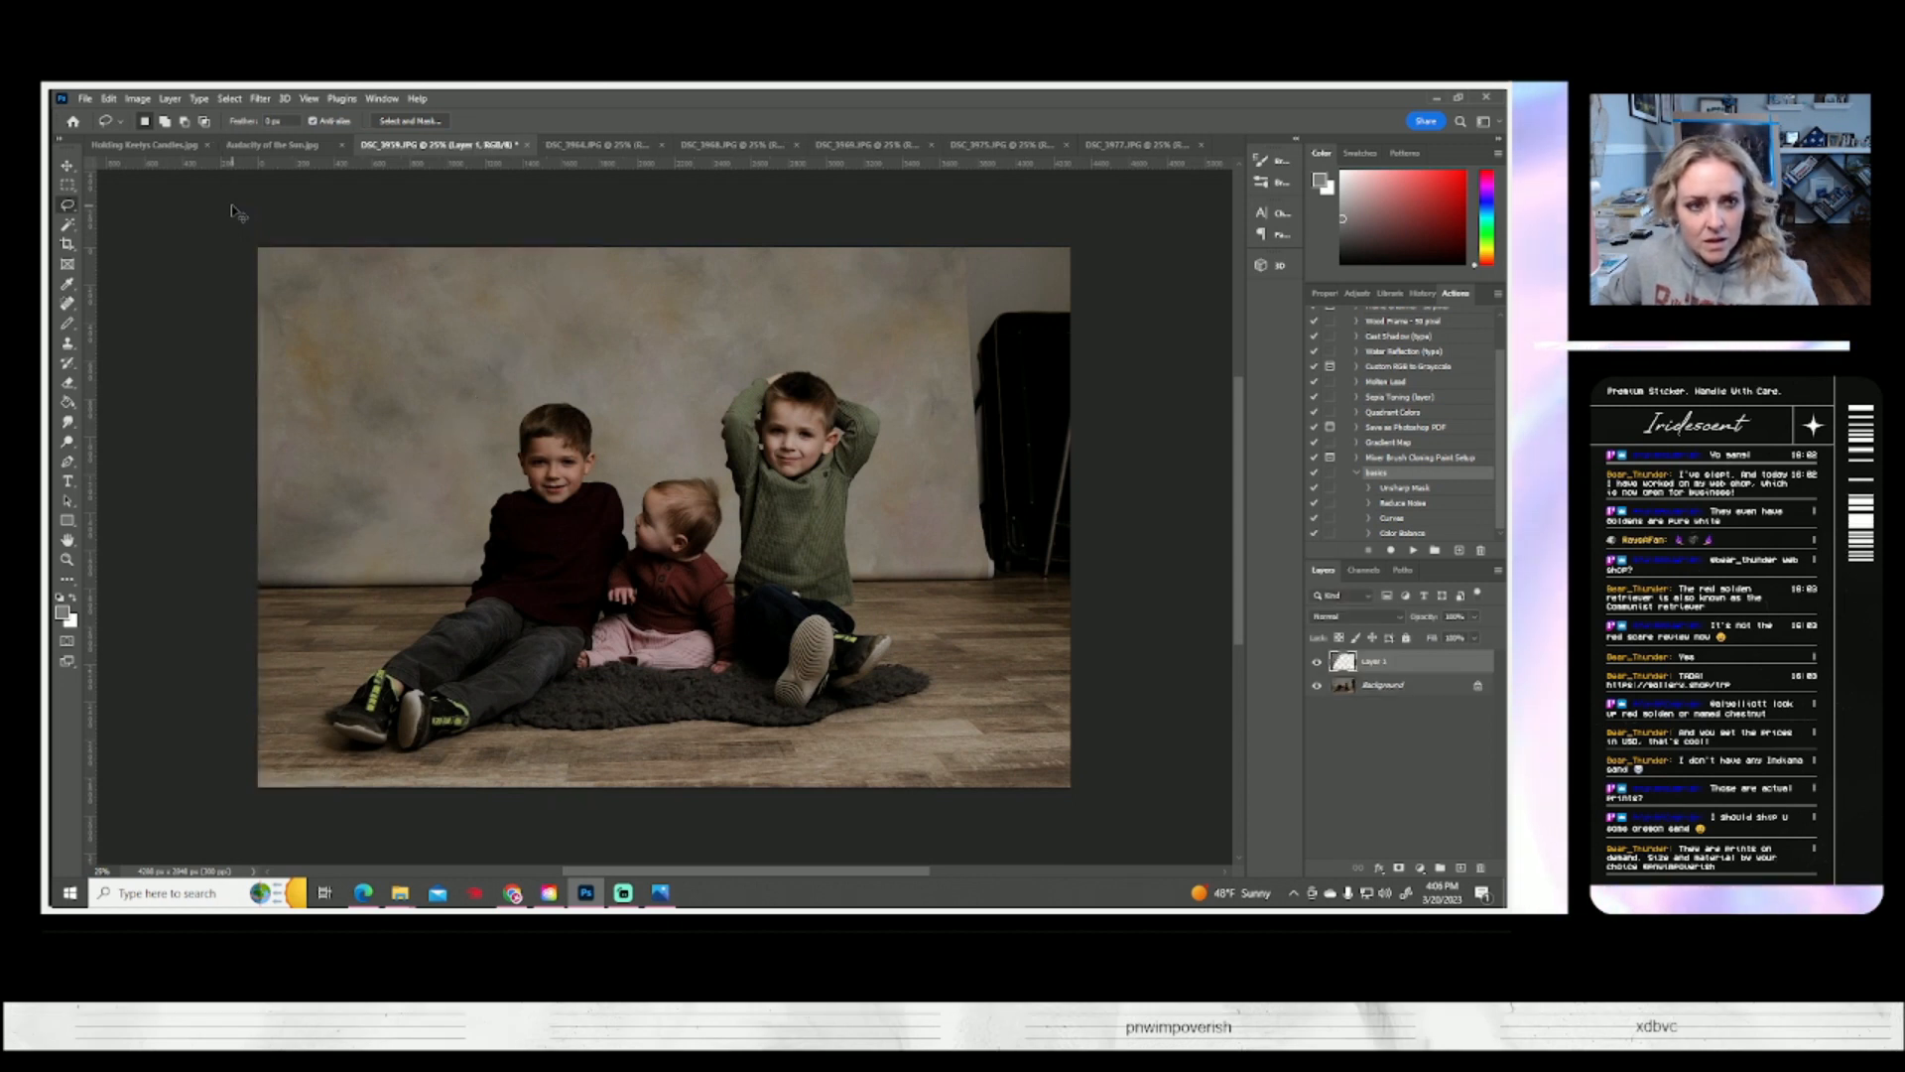
Flip the copied backdrop horizontally, move it over the black case and stool, and rotate it slightly to align with the floor line
{"action": "key", "text": "ctrl+t"}
{"action": "left_click", "coordinate": [136, 99]}
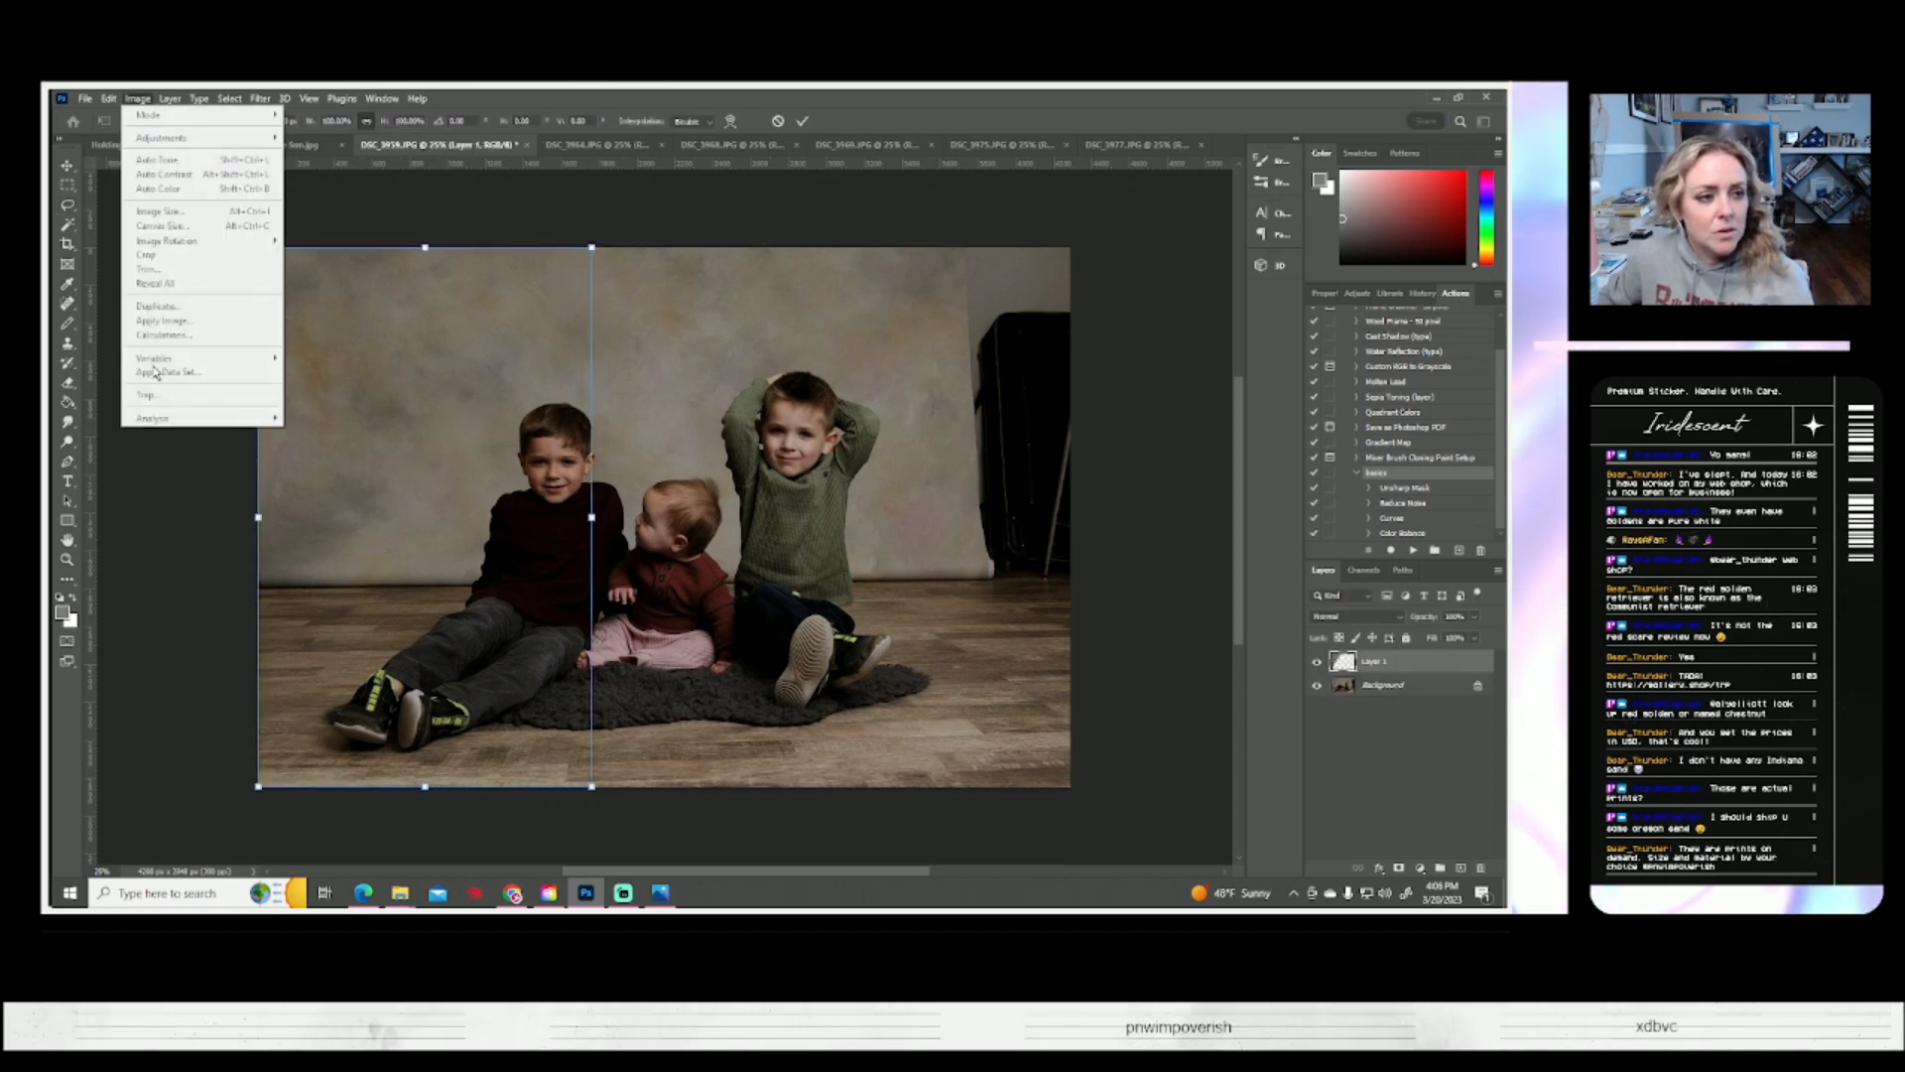
{"action": "left_click", "coordinate": [109, 98]}
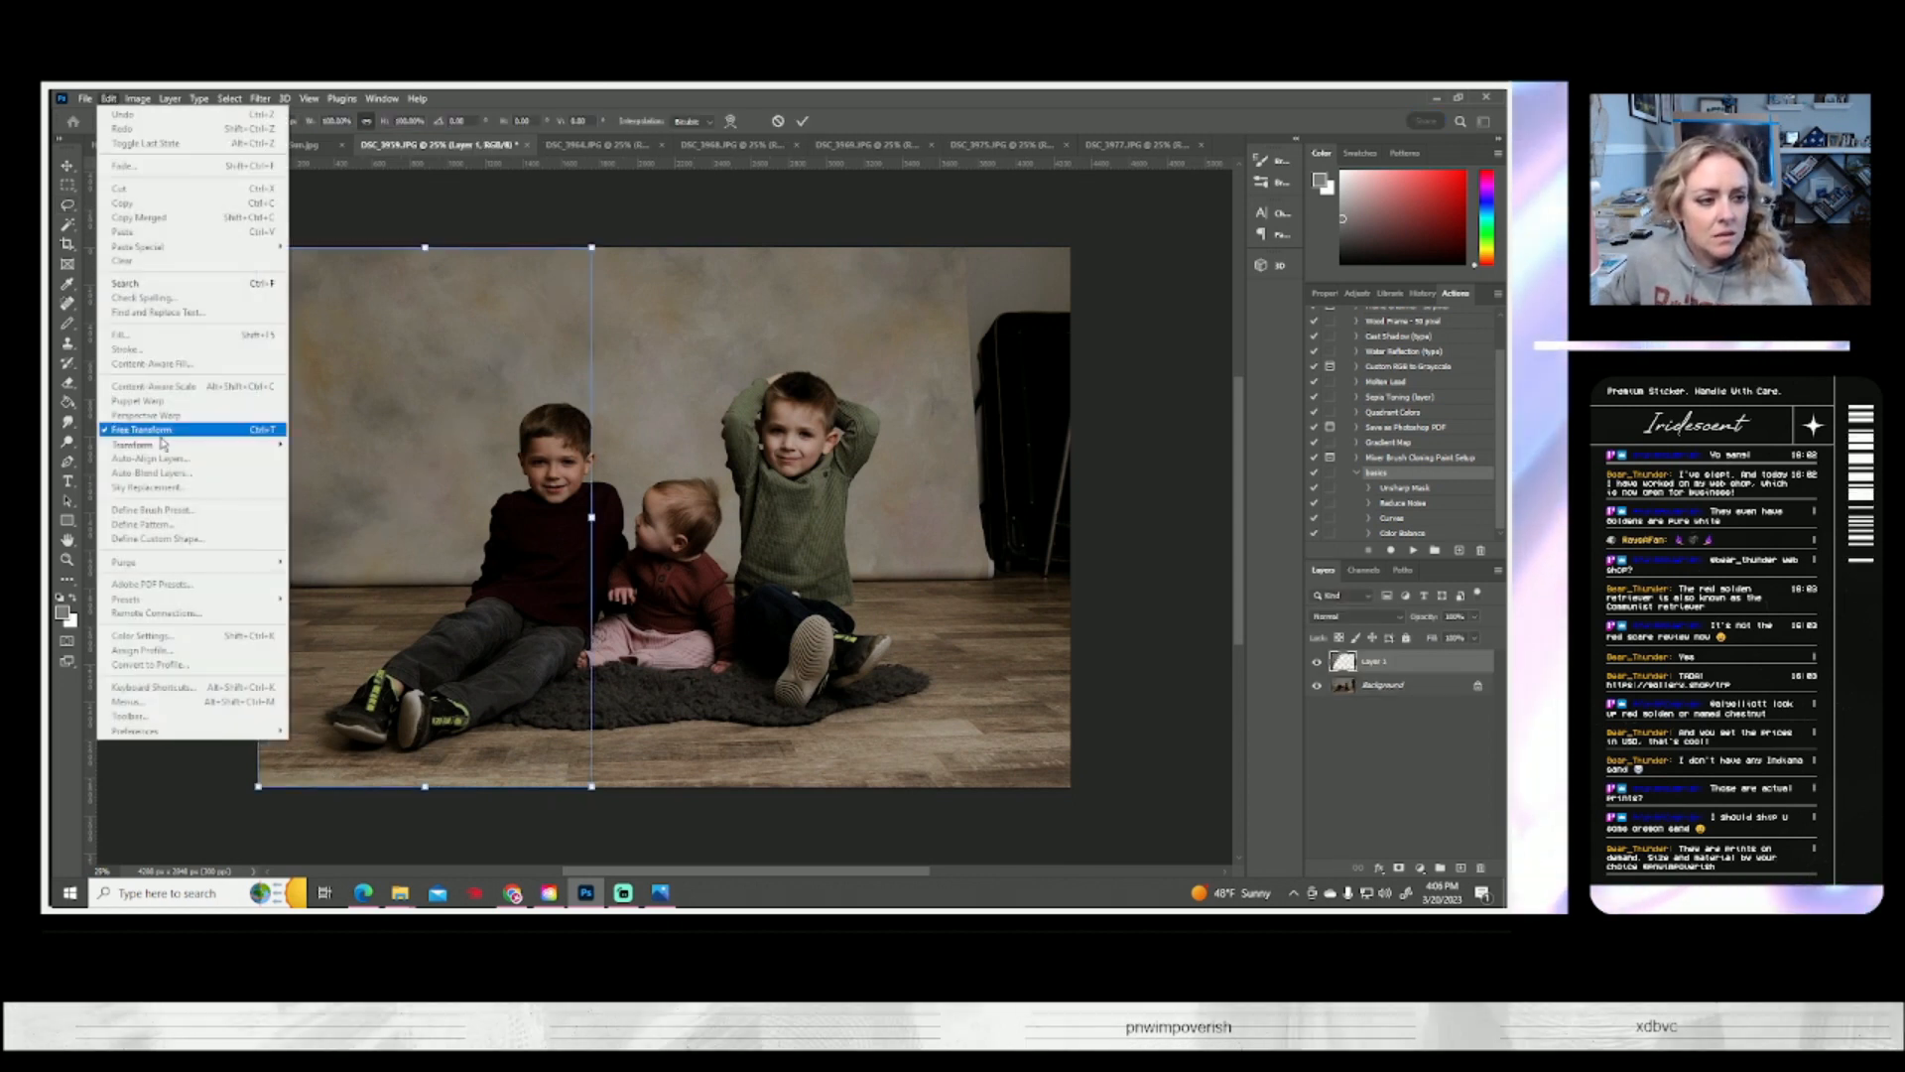
{"action": "mouse_move", "coordinate": [165, 447]}
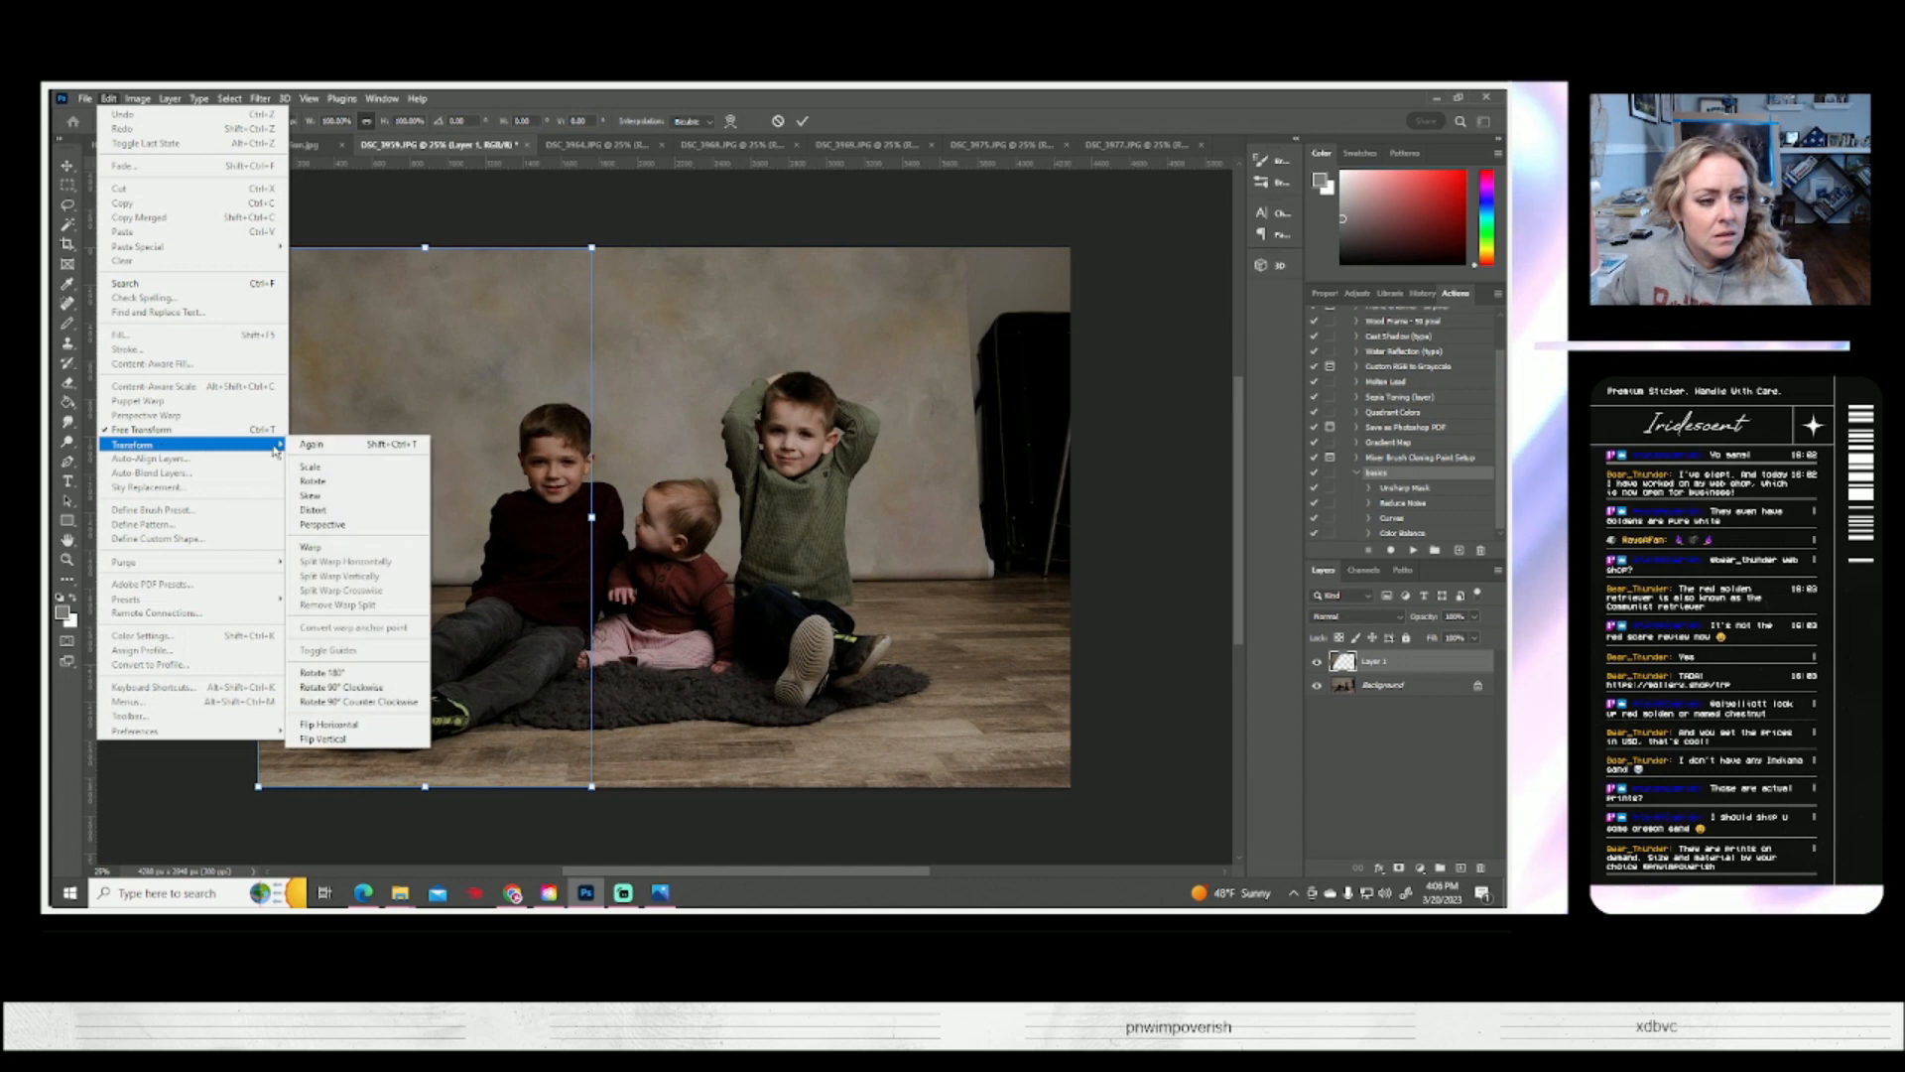
{"action": "left_click", "coordinate": [338, 725]}
{"action": "left_click_drag", "start_coordinate": [548, 524], "coordinate": [1022, 516]}
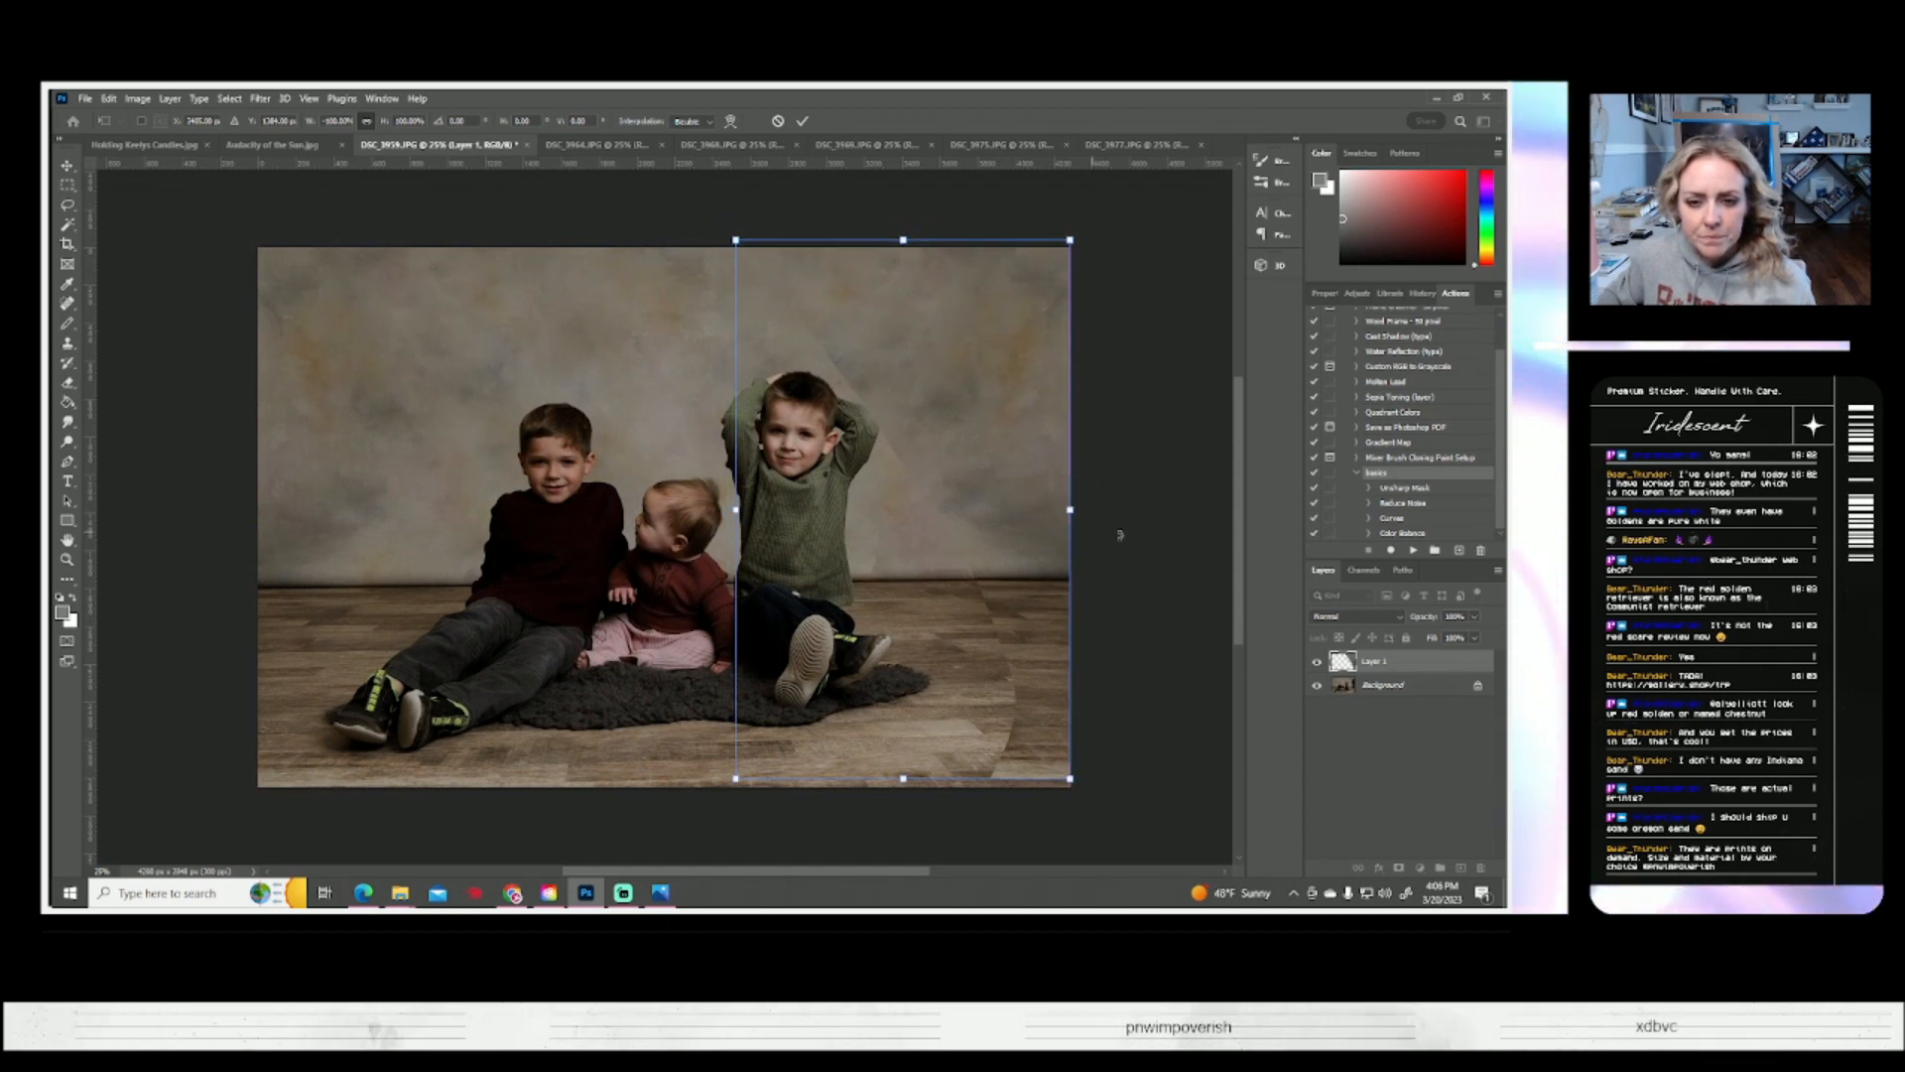
{"action": "left_click_drag", "start_coordinate": [1118, 532], "coordinate": [1038, 536]}
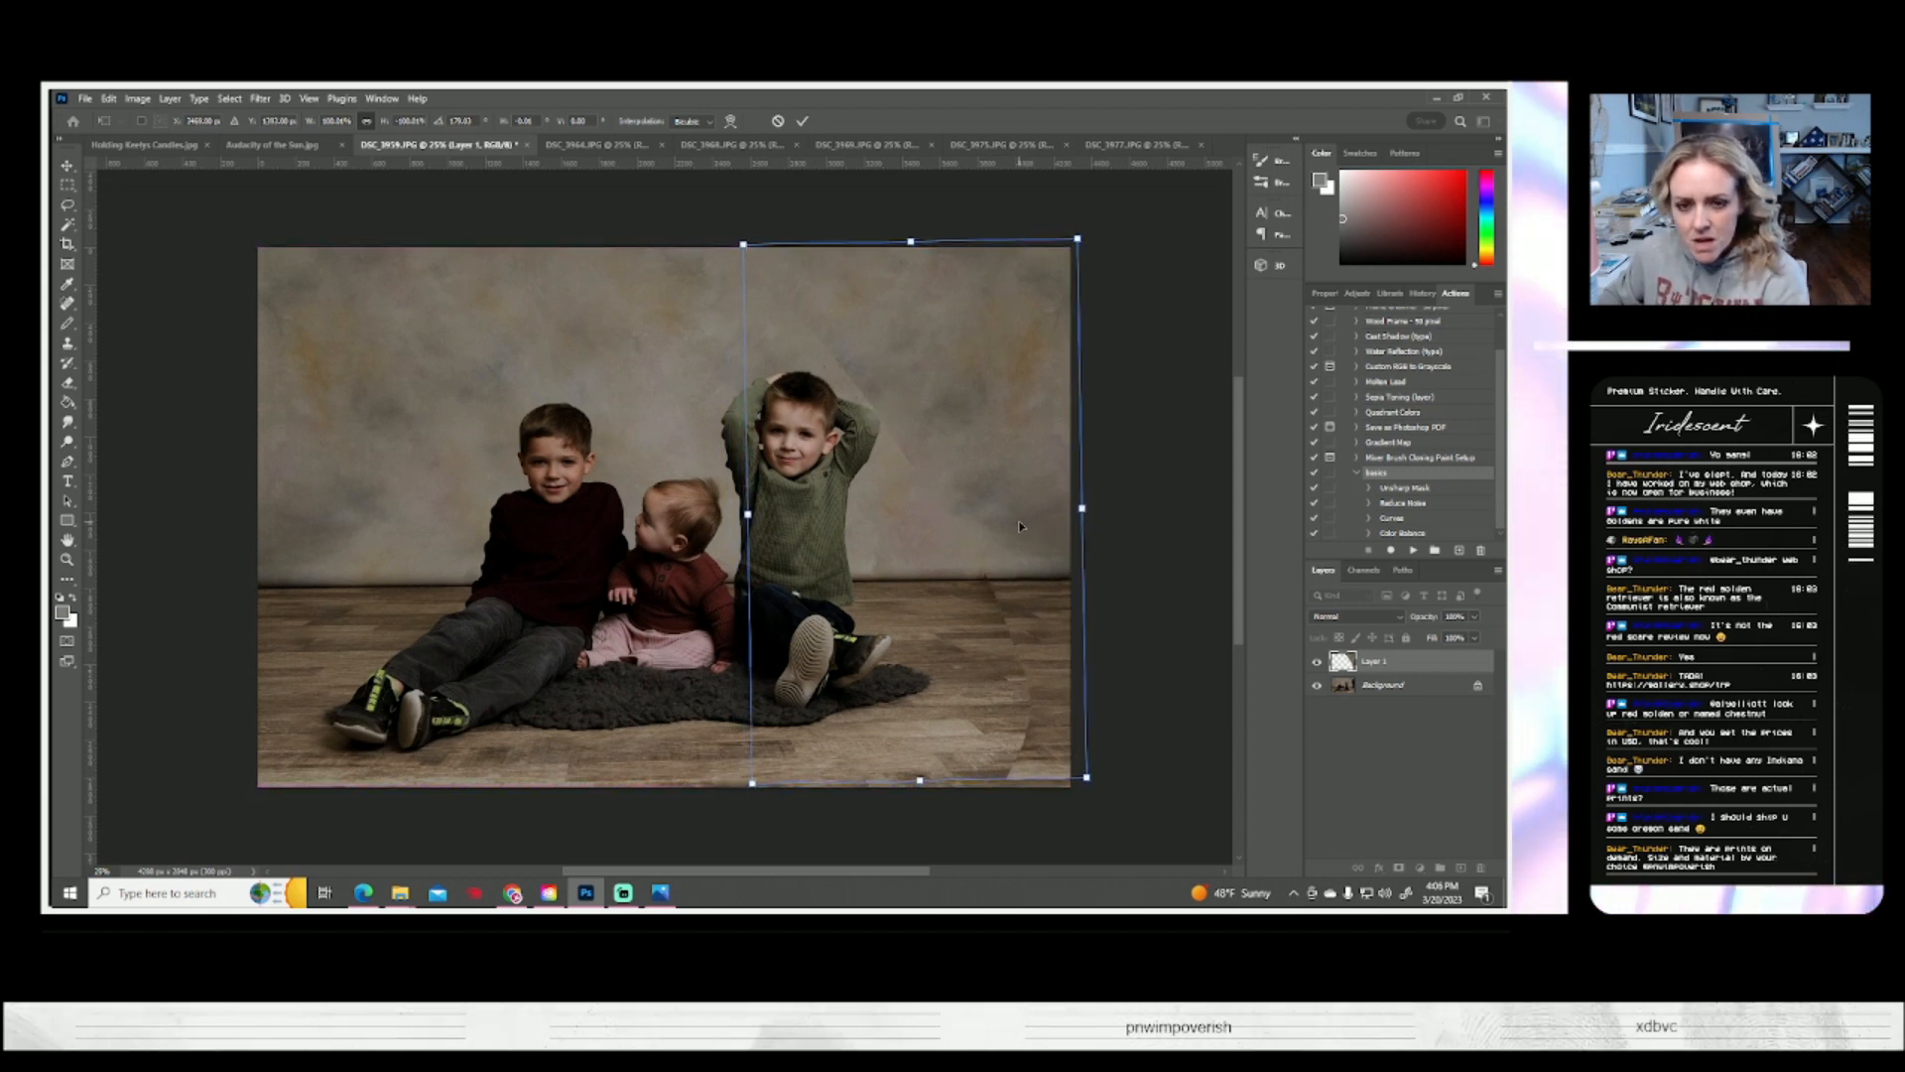
{"action": "key", "text": "Return"}
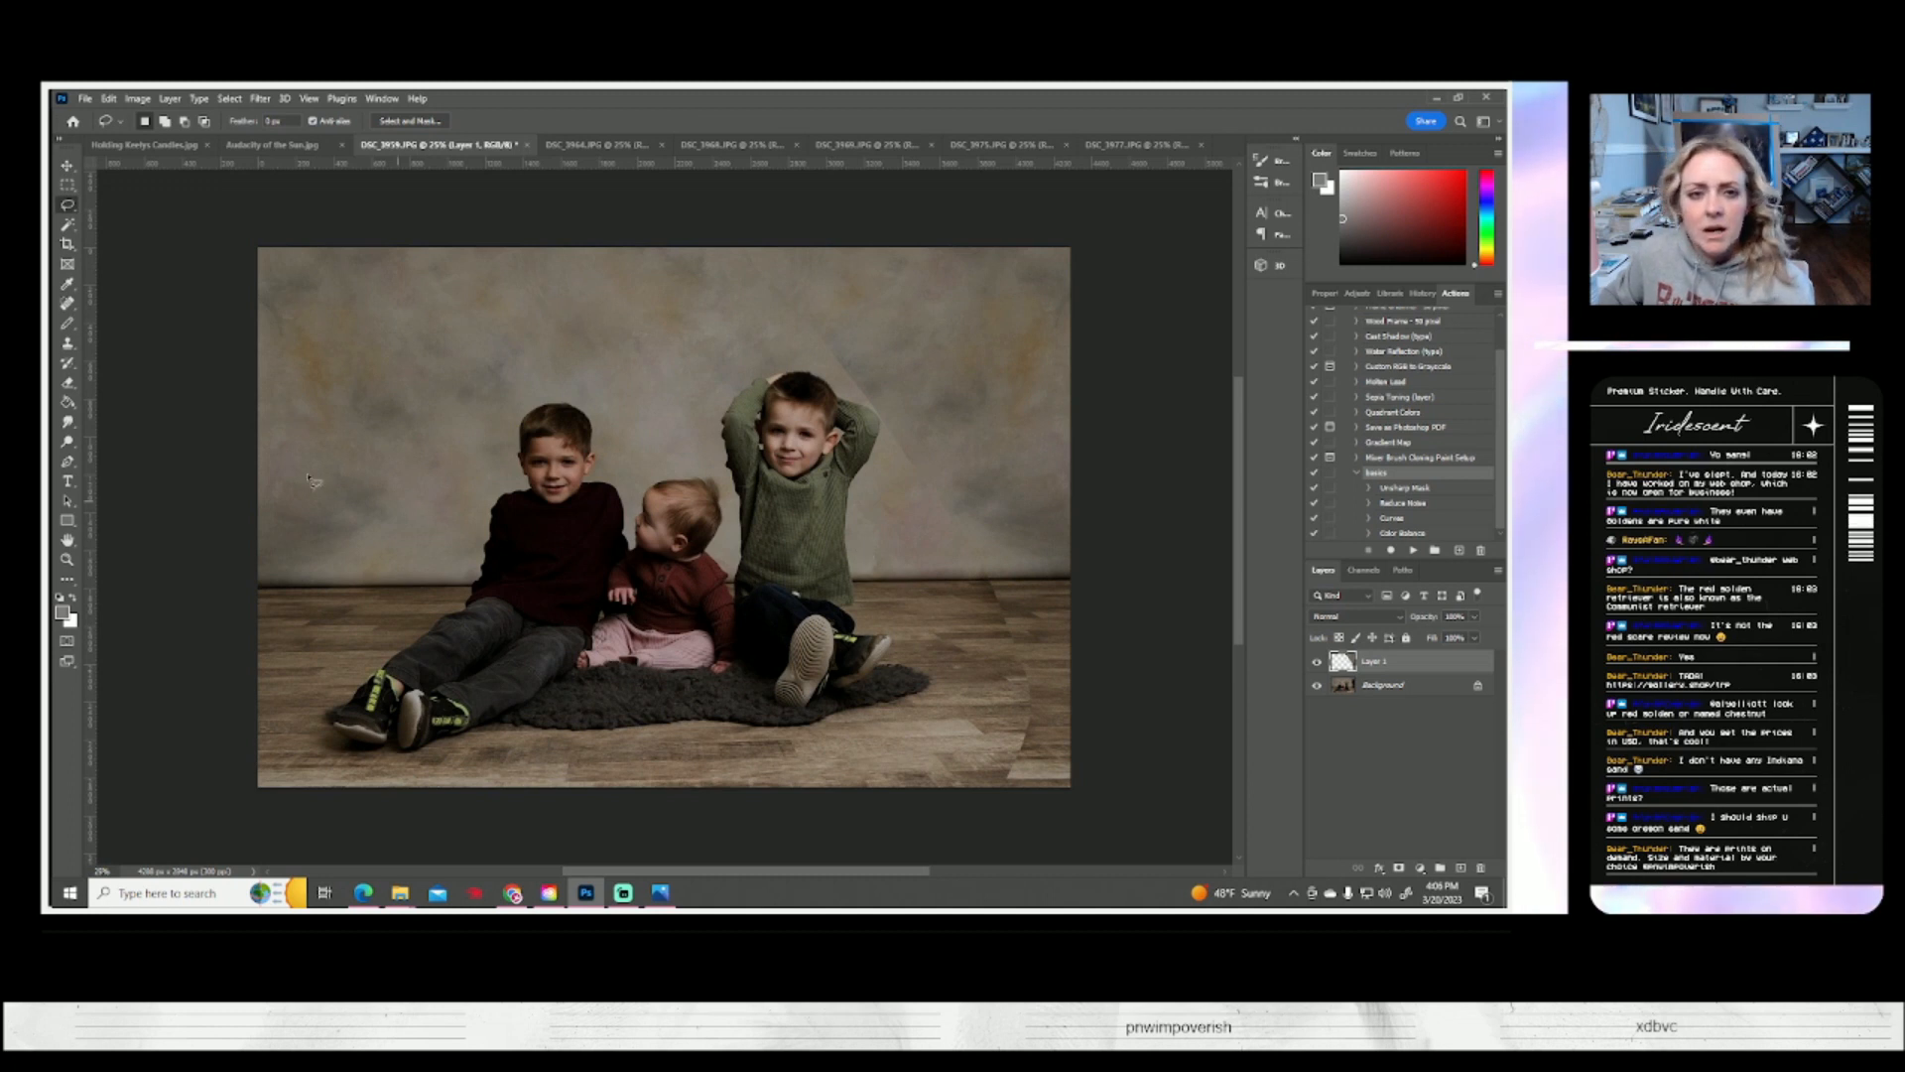
Erase the flipped backdrop copy's edges around the boy in green, raising the eraser opacity to 100%, and undo the last stroke
{"action": "left_click", "coordinate": [67, 383]}
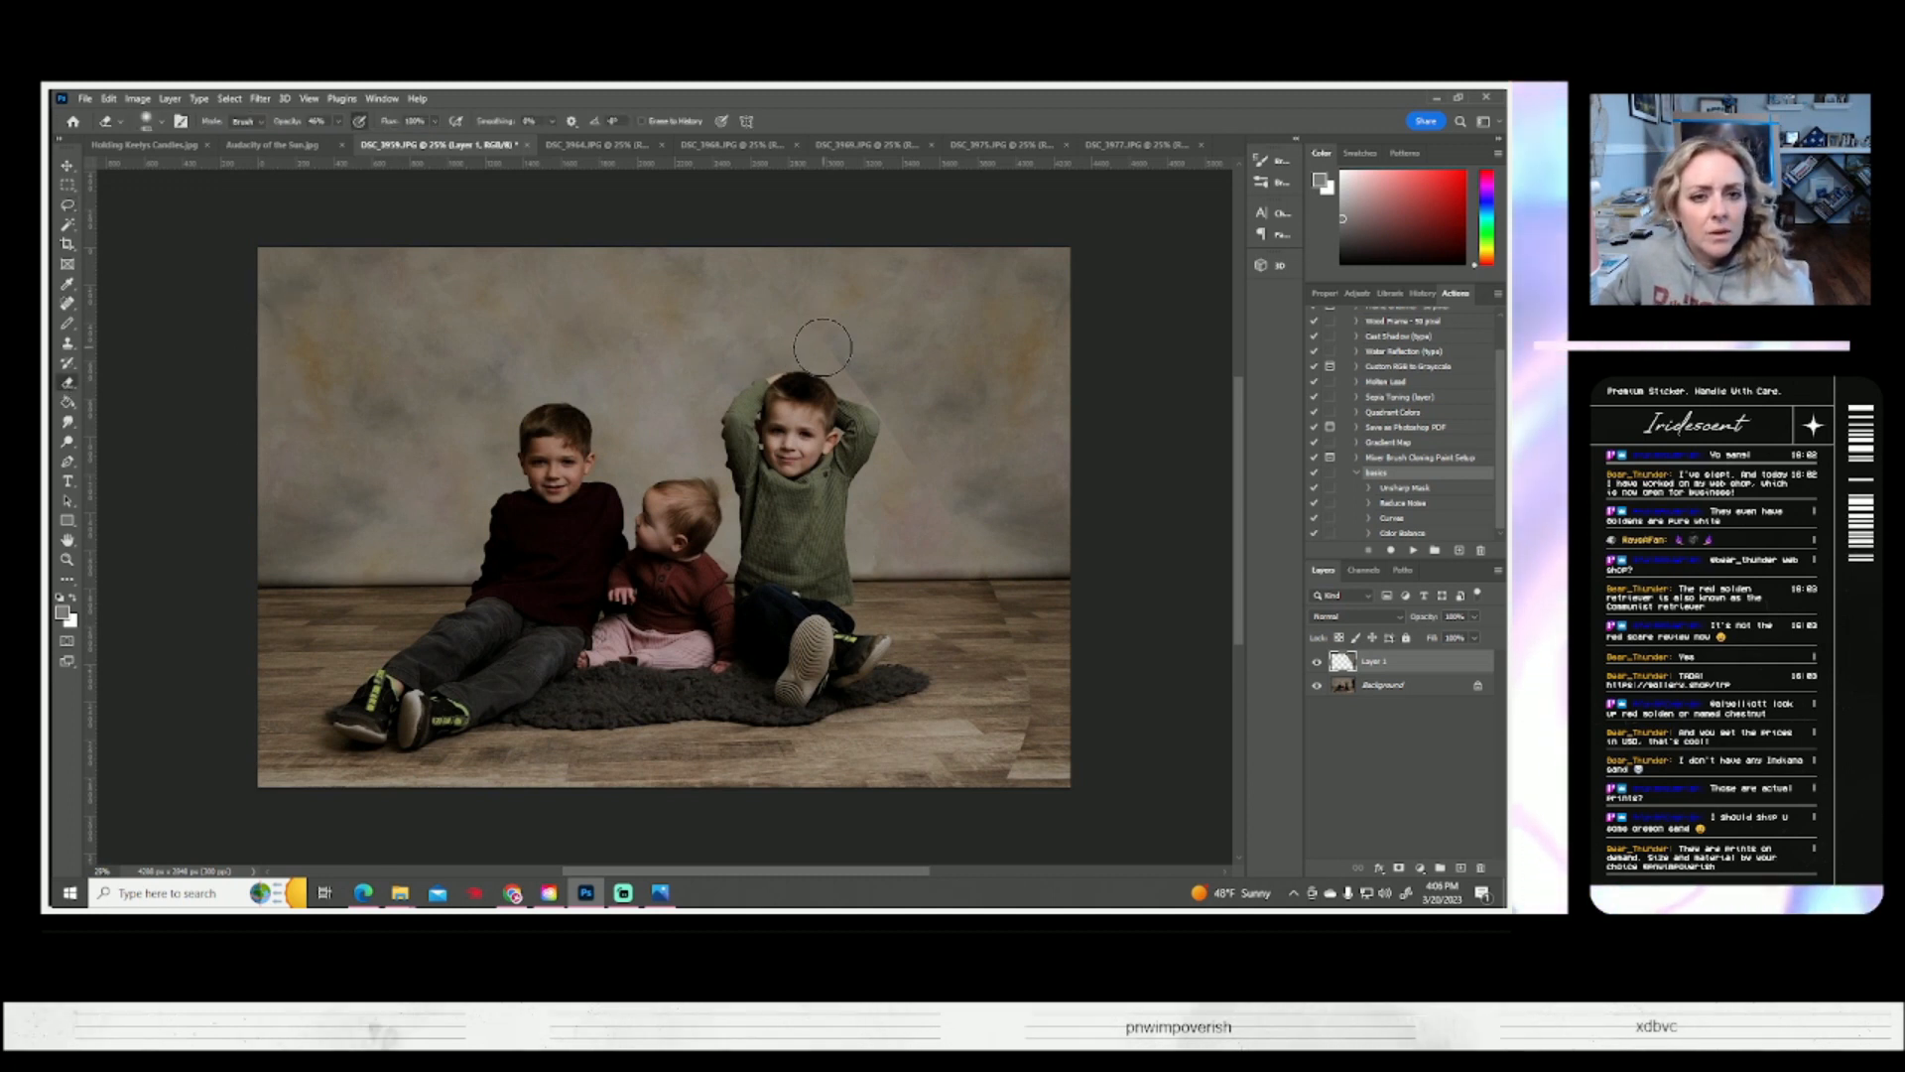
{"action": "mouse_move", "coordinate": [842, 374]}
{"action": "left_mouse_down"}
{"action": "mouse_move", "coordinate": [875, 436]}
{"action": "mouse_move", "coordinate": [843, 374]}
{"action": "mouse_move", "coordinate": [866, 390]}
{"action": "mouse_move", "coordinate": [830, 388]}
{"action": "mouse_move", "coordinate": [837, 369]}
{"action": "mouse_move", "coordinate": [813, 406]}
{"action": "left_mouse_up"}
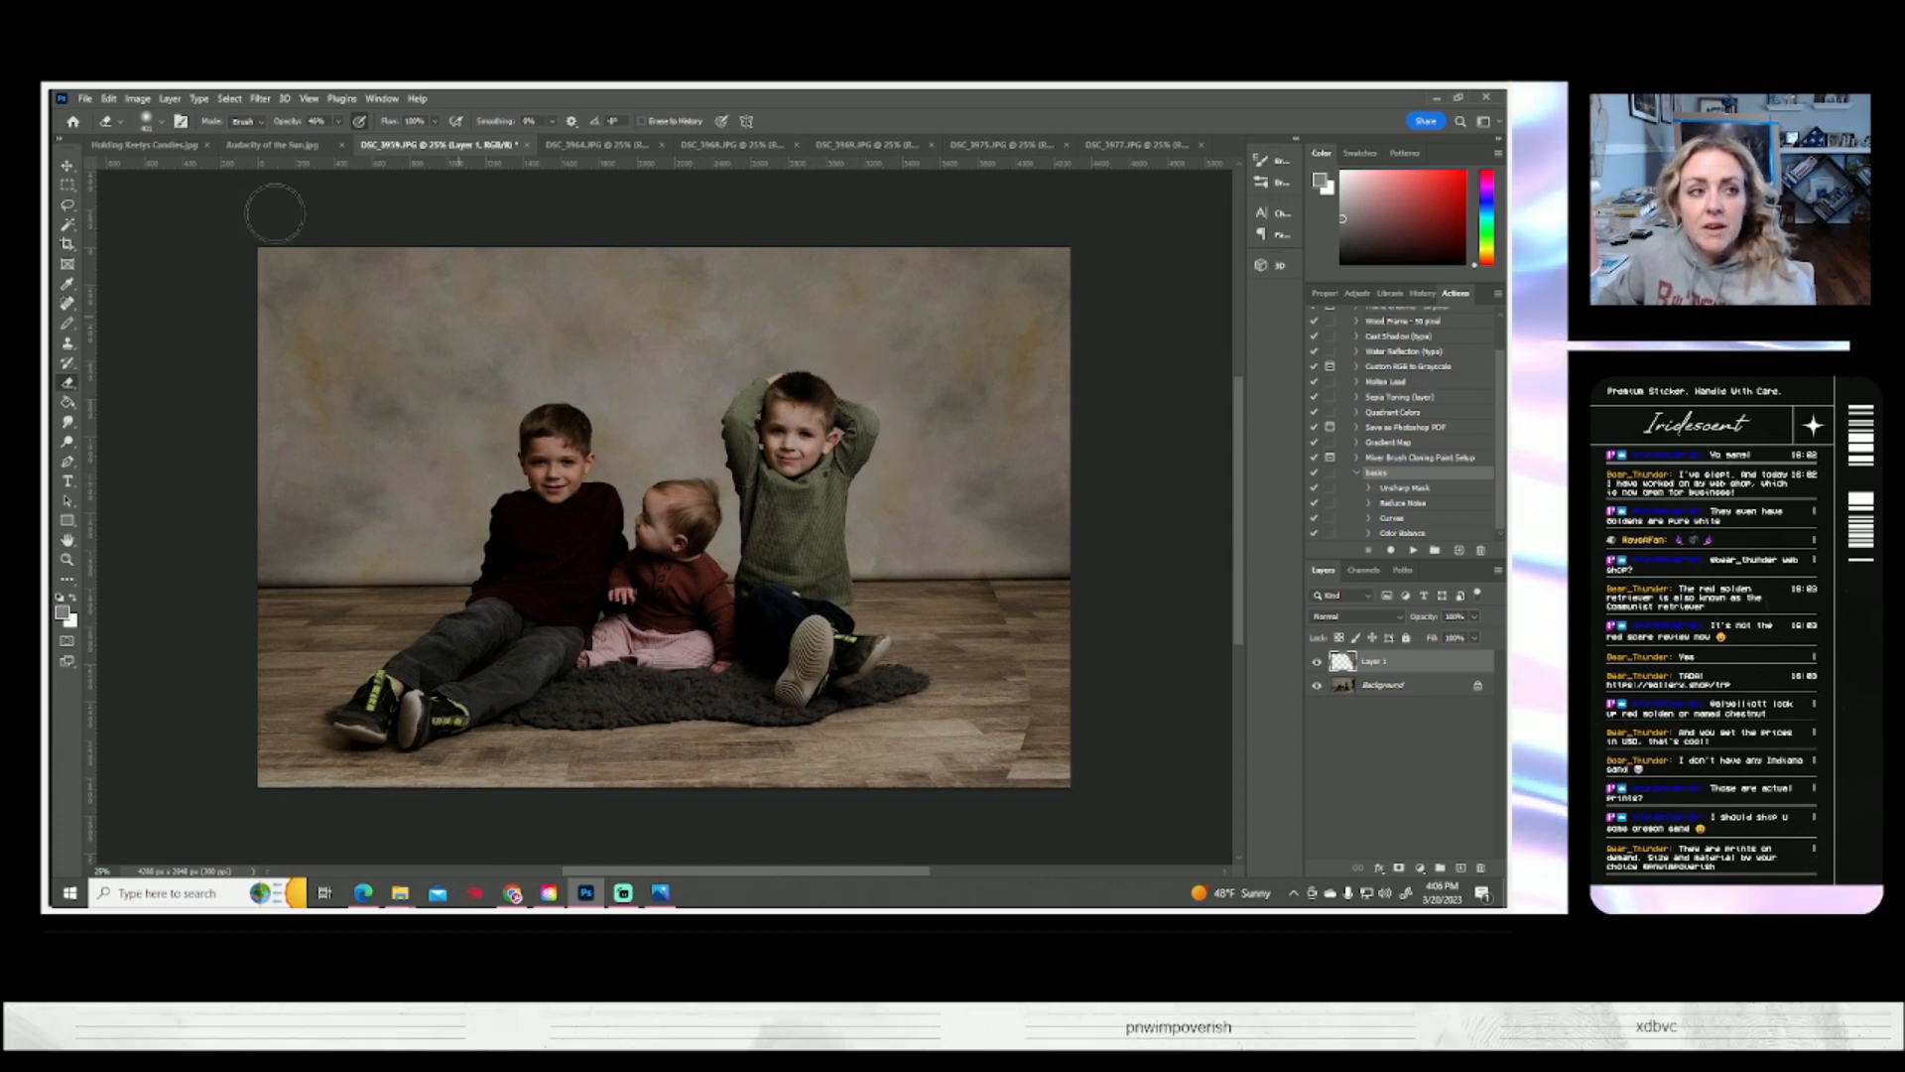
{"action": "left_click", "coordinate": [338, 122]}
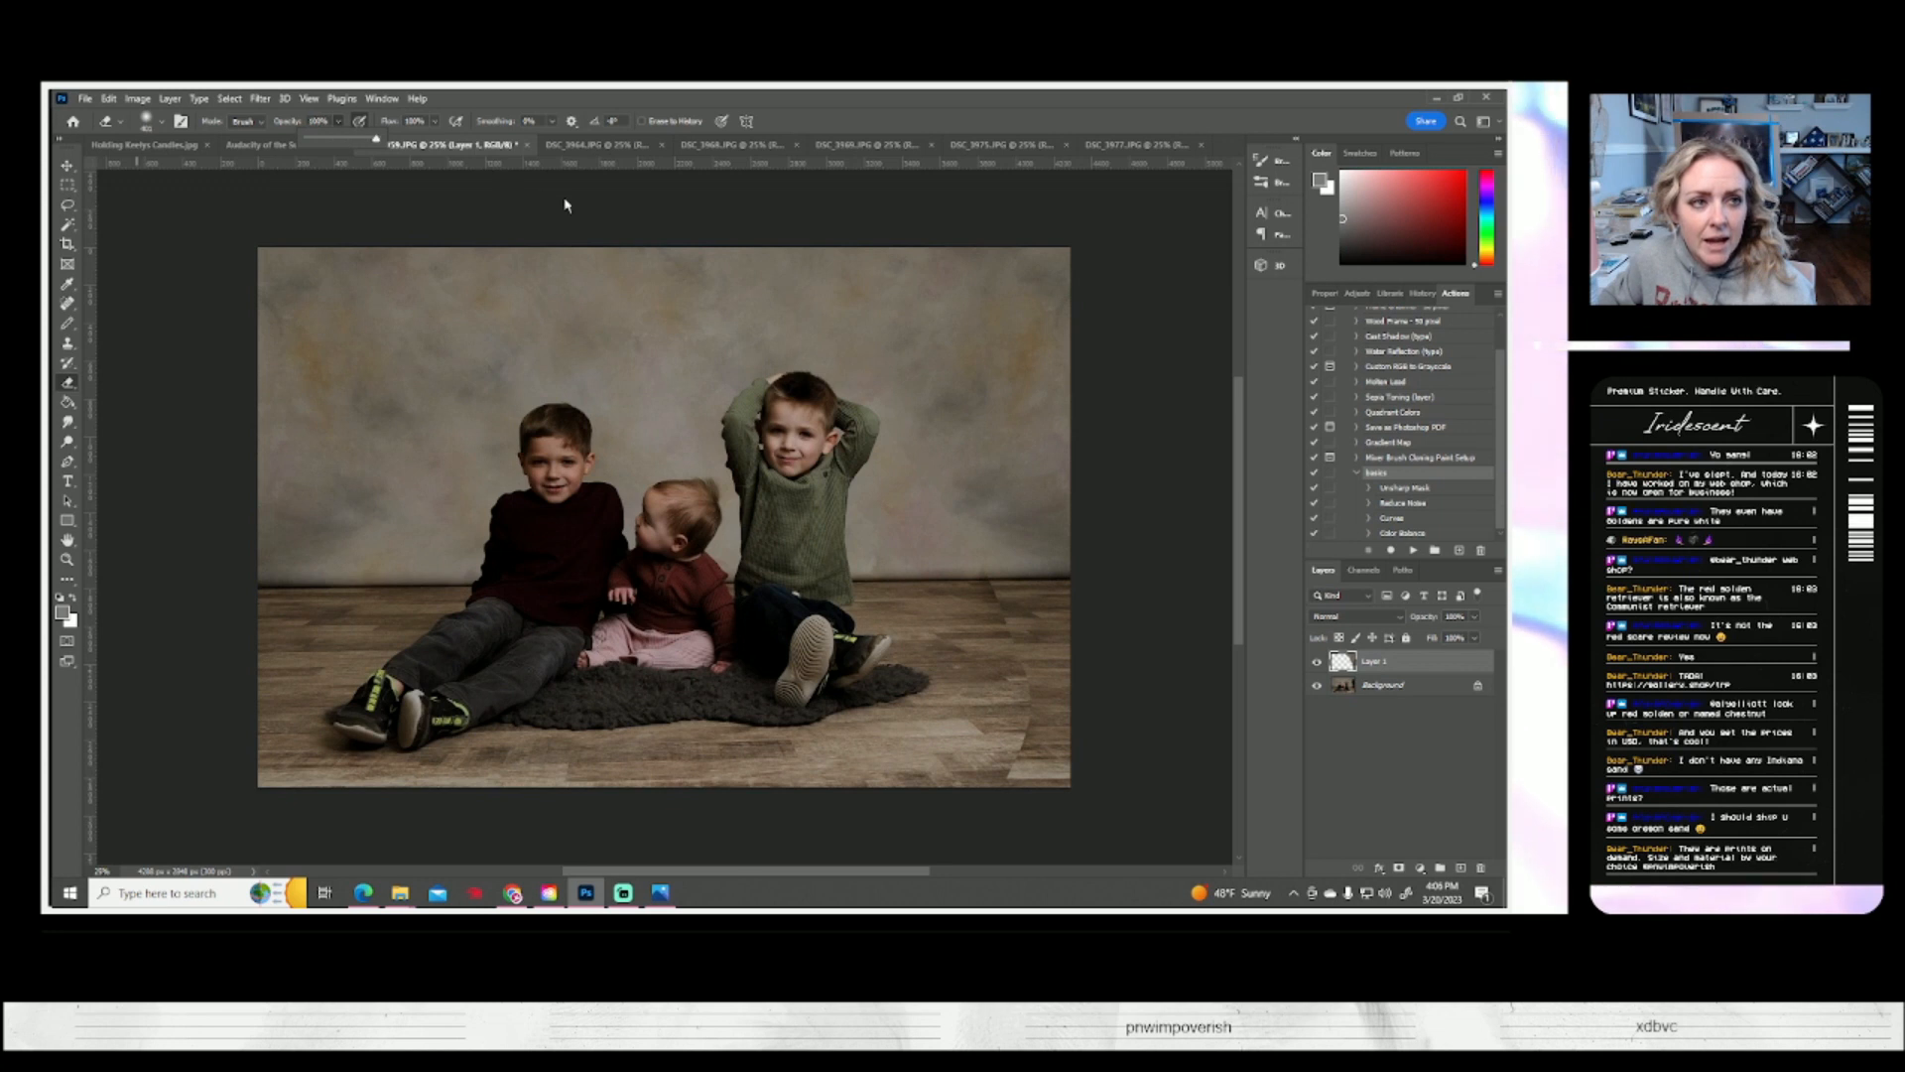
{"action": "left_click", "coordinate": [856, 425]}
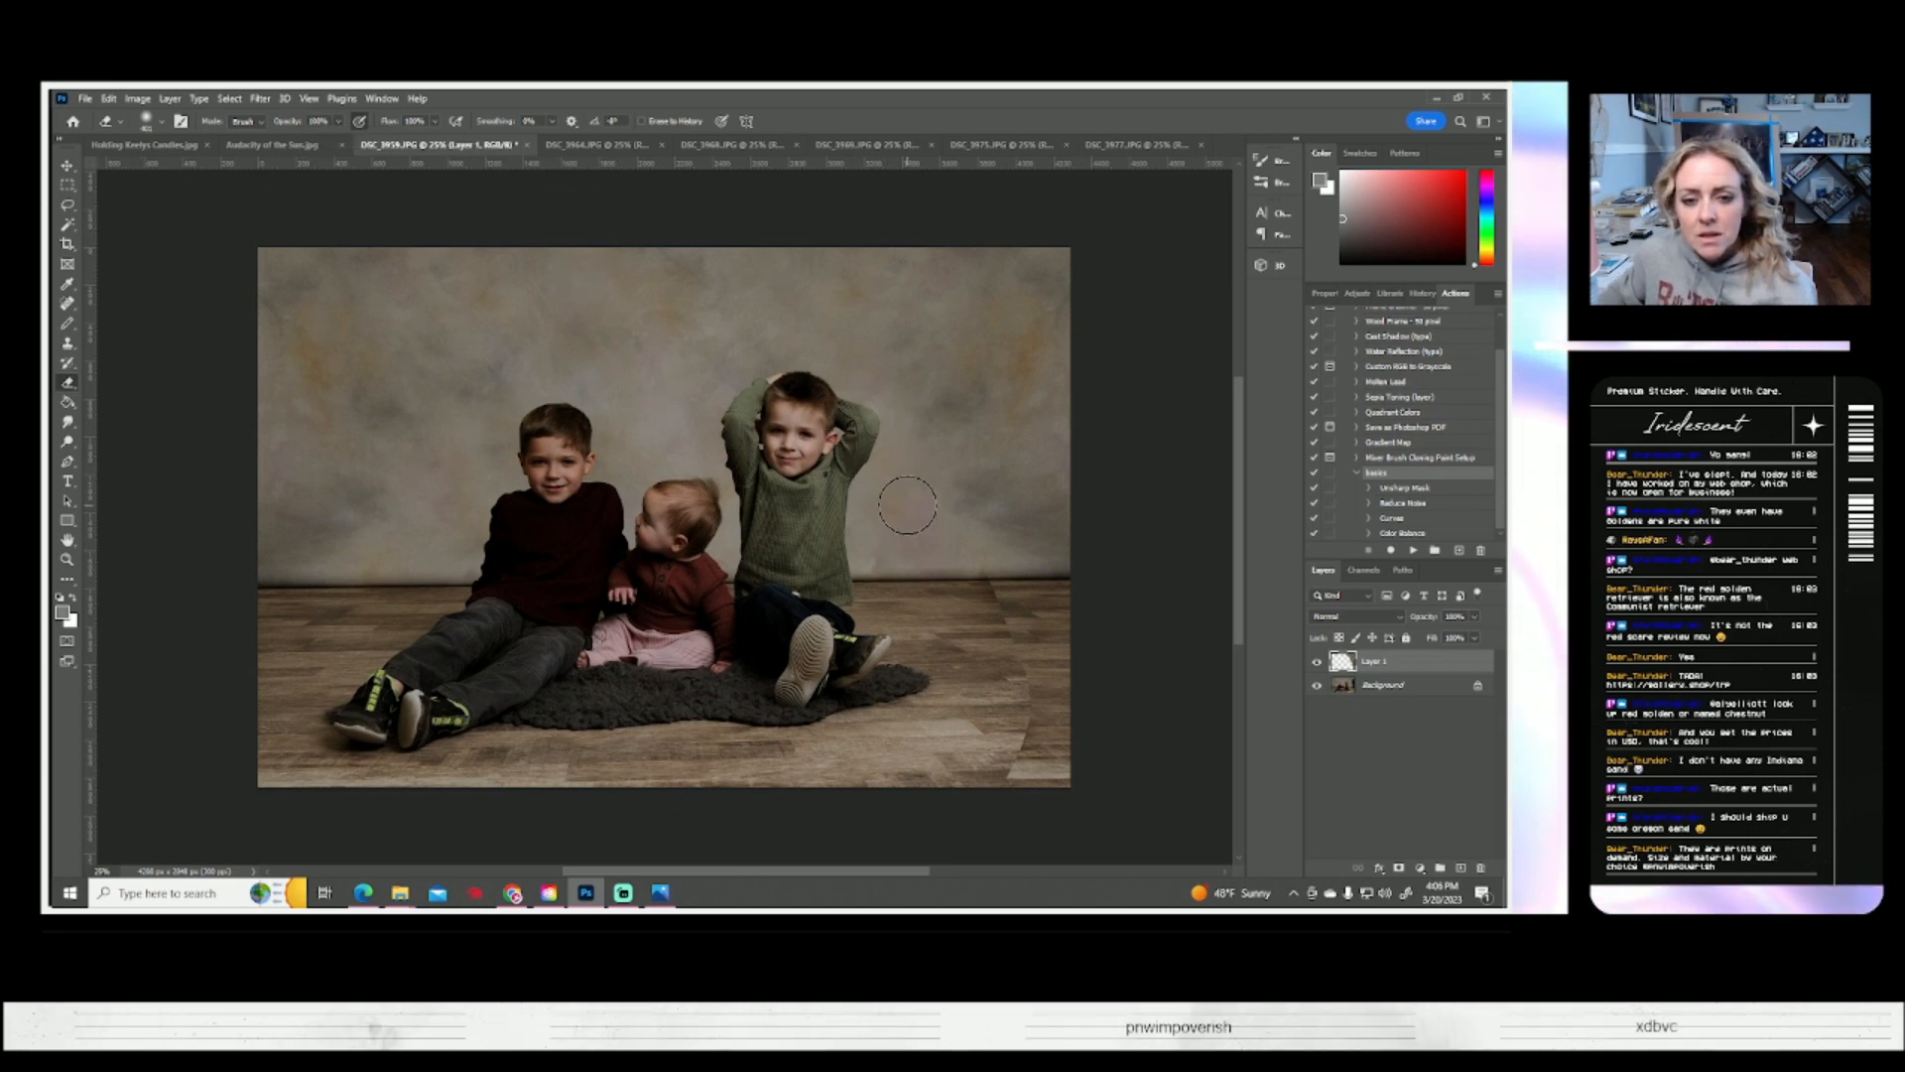
{"action": "left_click_drag", "start_coordinate": [907, 505], "coordinate": [973, 607]}
{"action": "key", "text": "ctrl+z"}
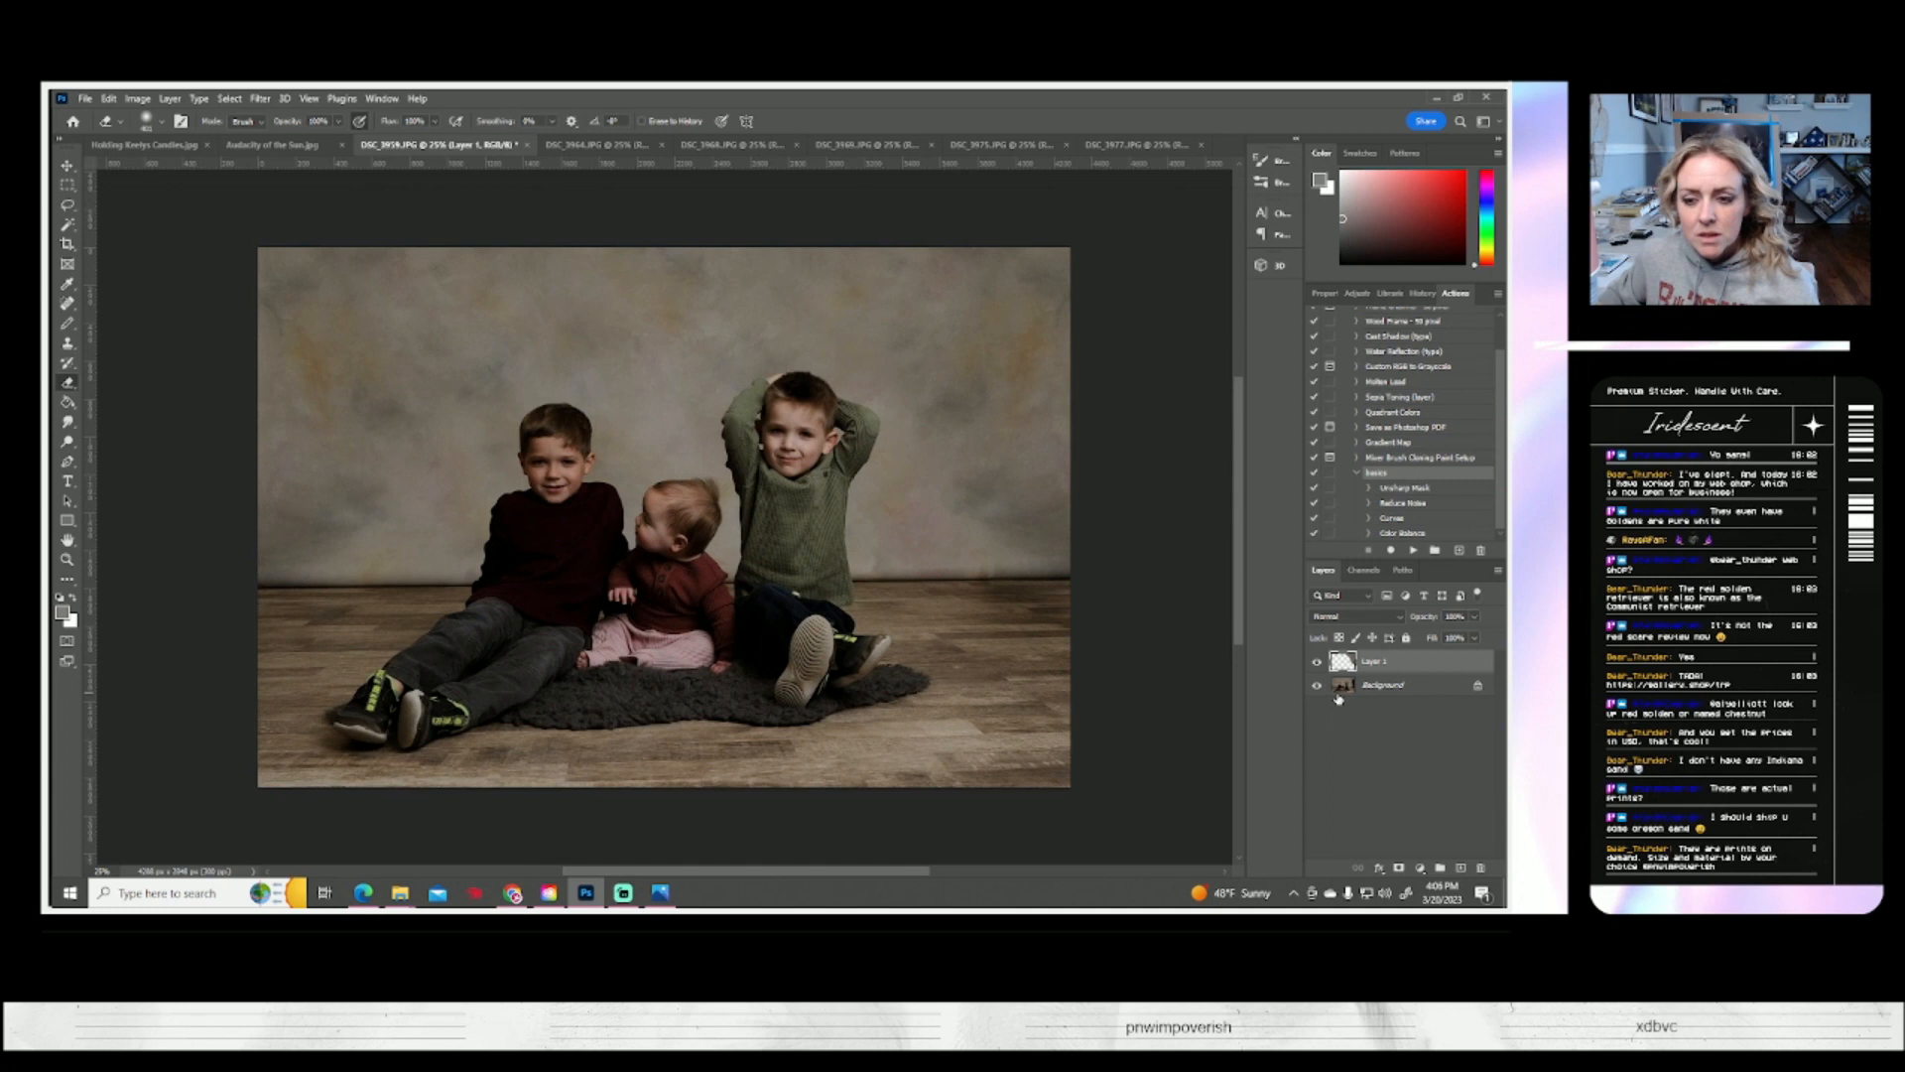
Touch up the floor line beside the boy in green with a soft Clone Stamp on the background layer and flatten the image
{"action": "left_click", "coordinate": [68, 342]}
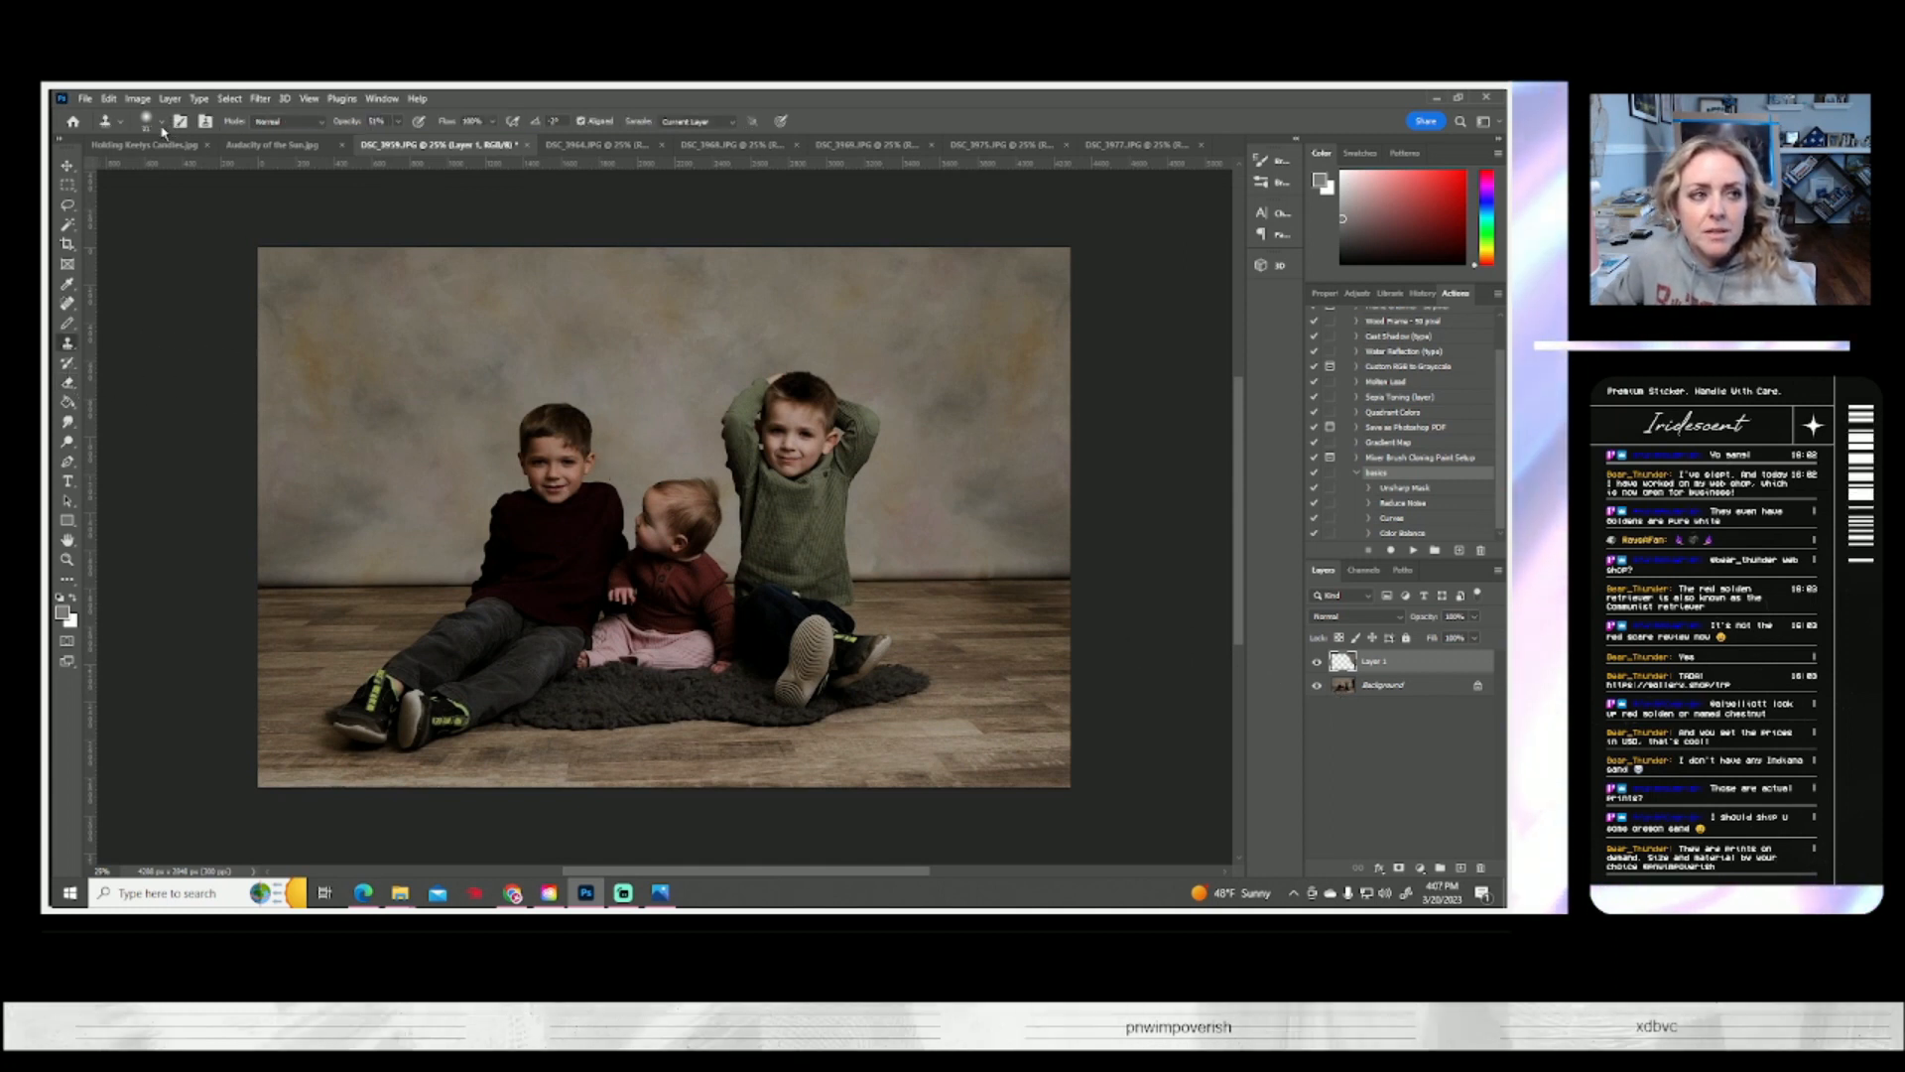
{"action": "left_click", "coordinate": [162, 125]}
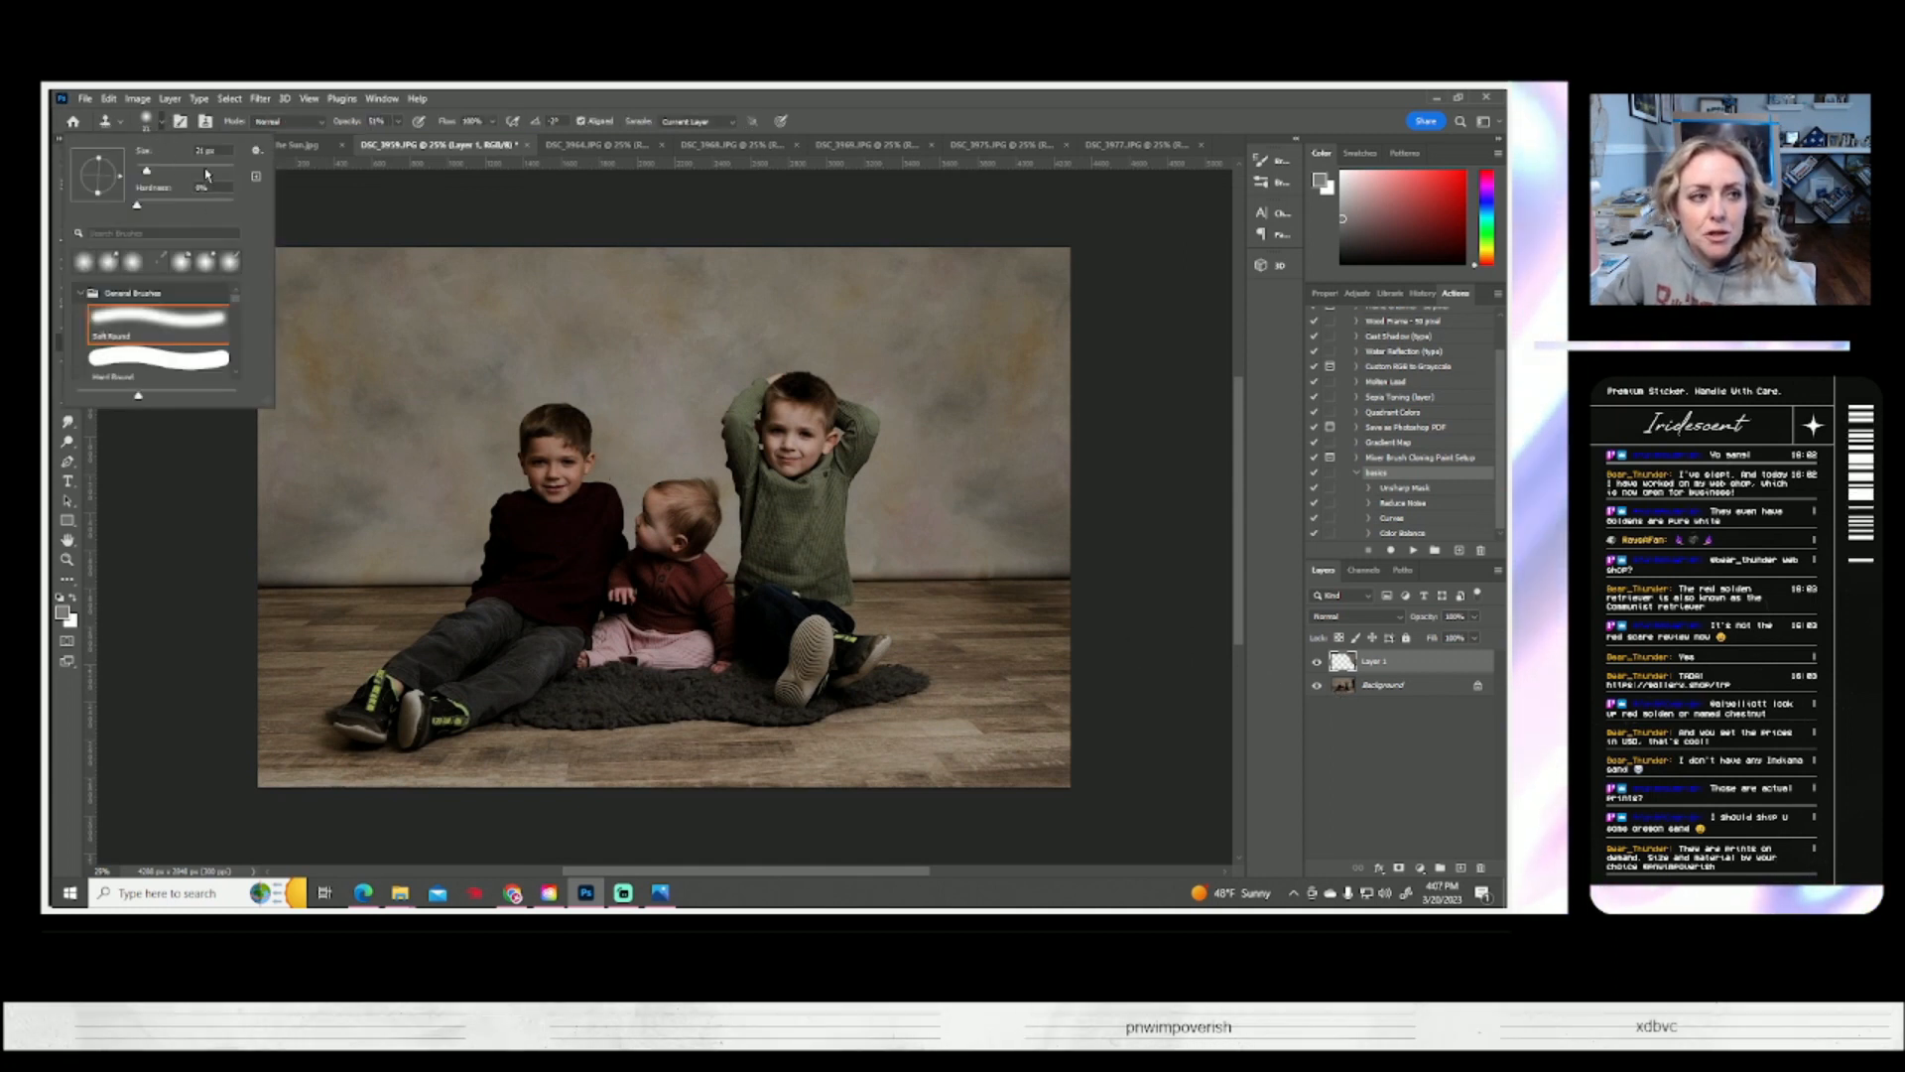
{"action": "left_click", "coordinate": [942, 582]}
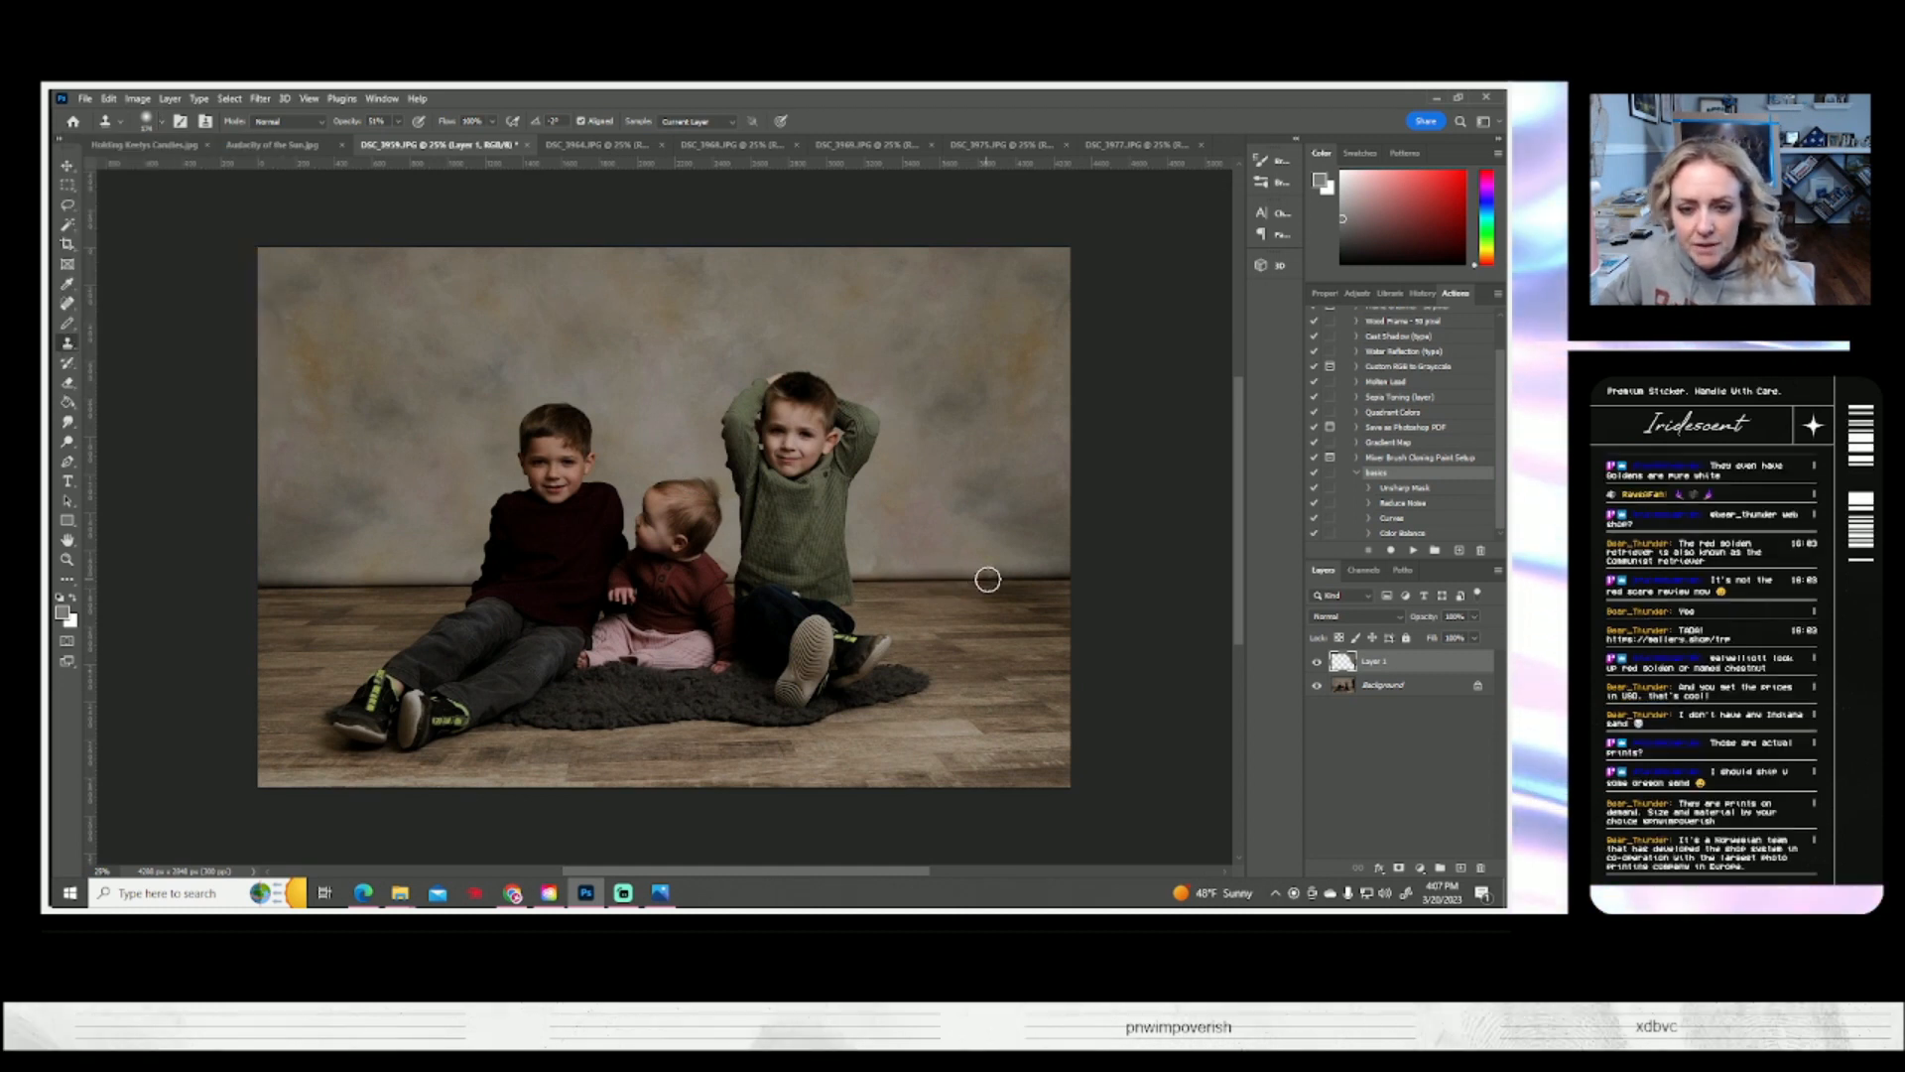
{"action": "left_click", "coordinate": [1422, 691]}
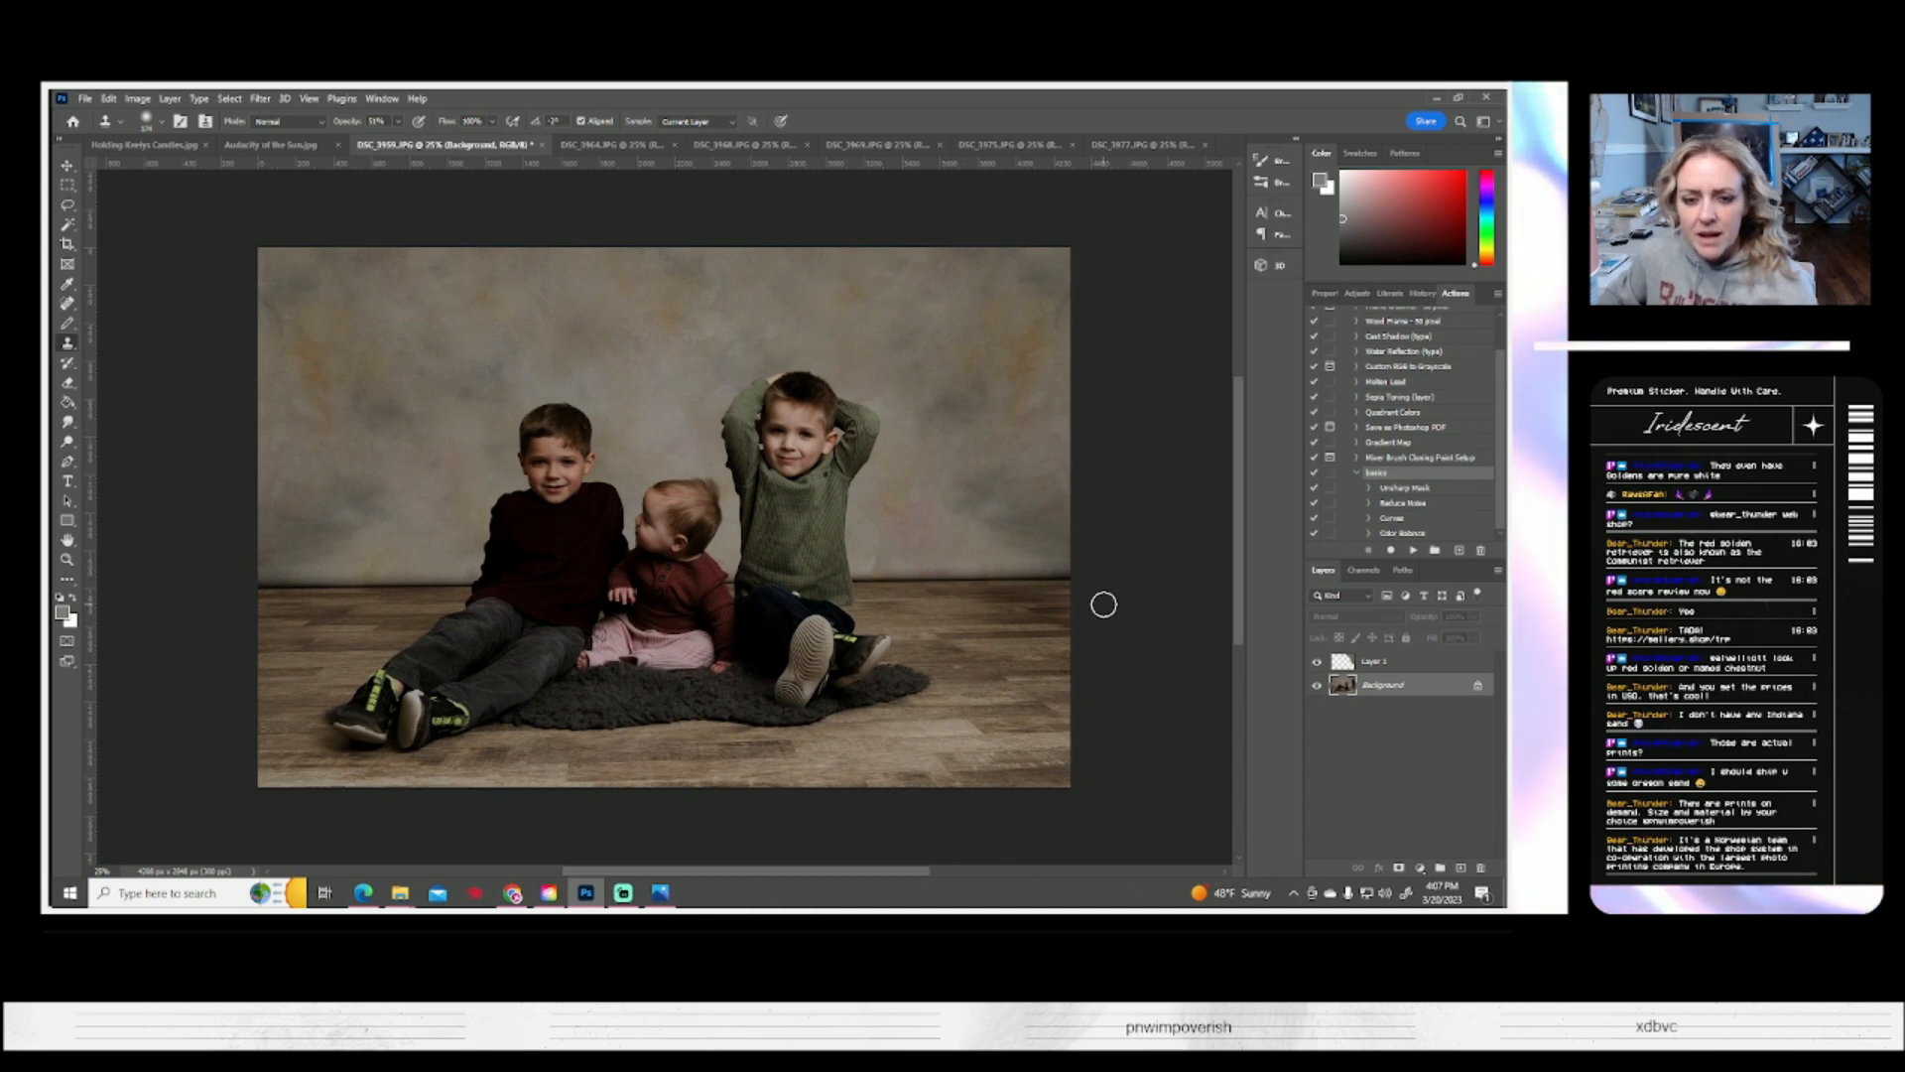
{"action": "left_click", "coordinate": [152, 100]}
{"action": "left_click", "coordinate": [207, 694]}
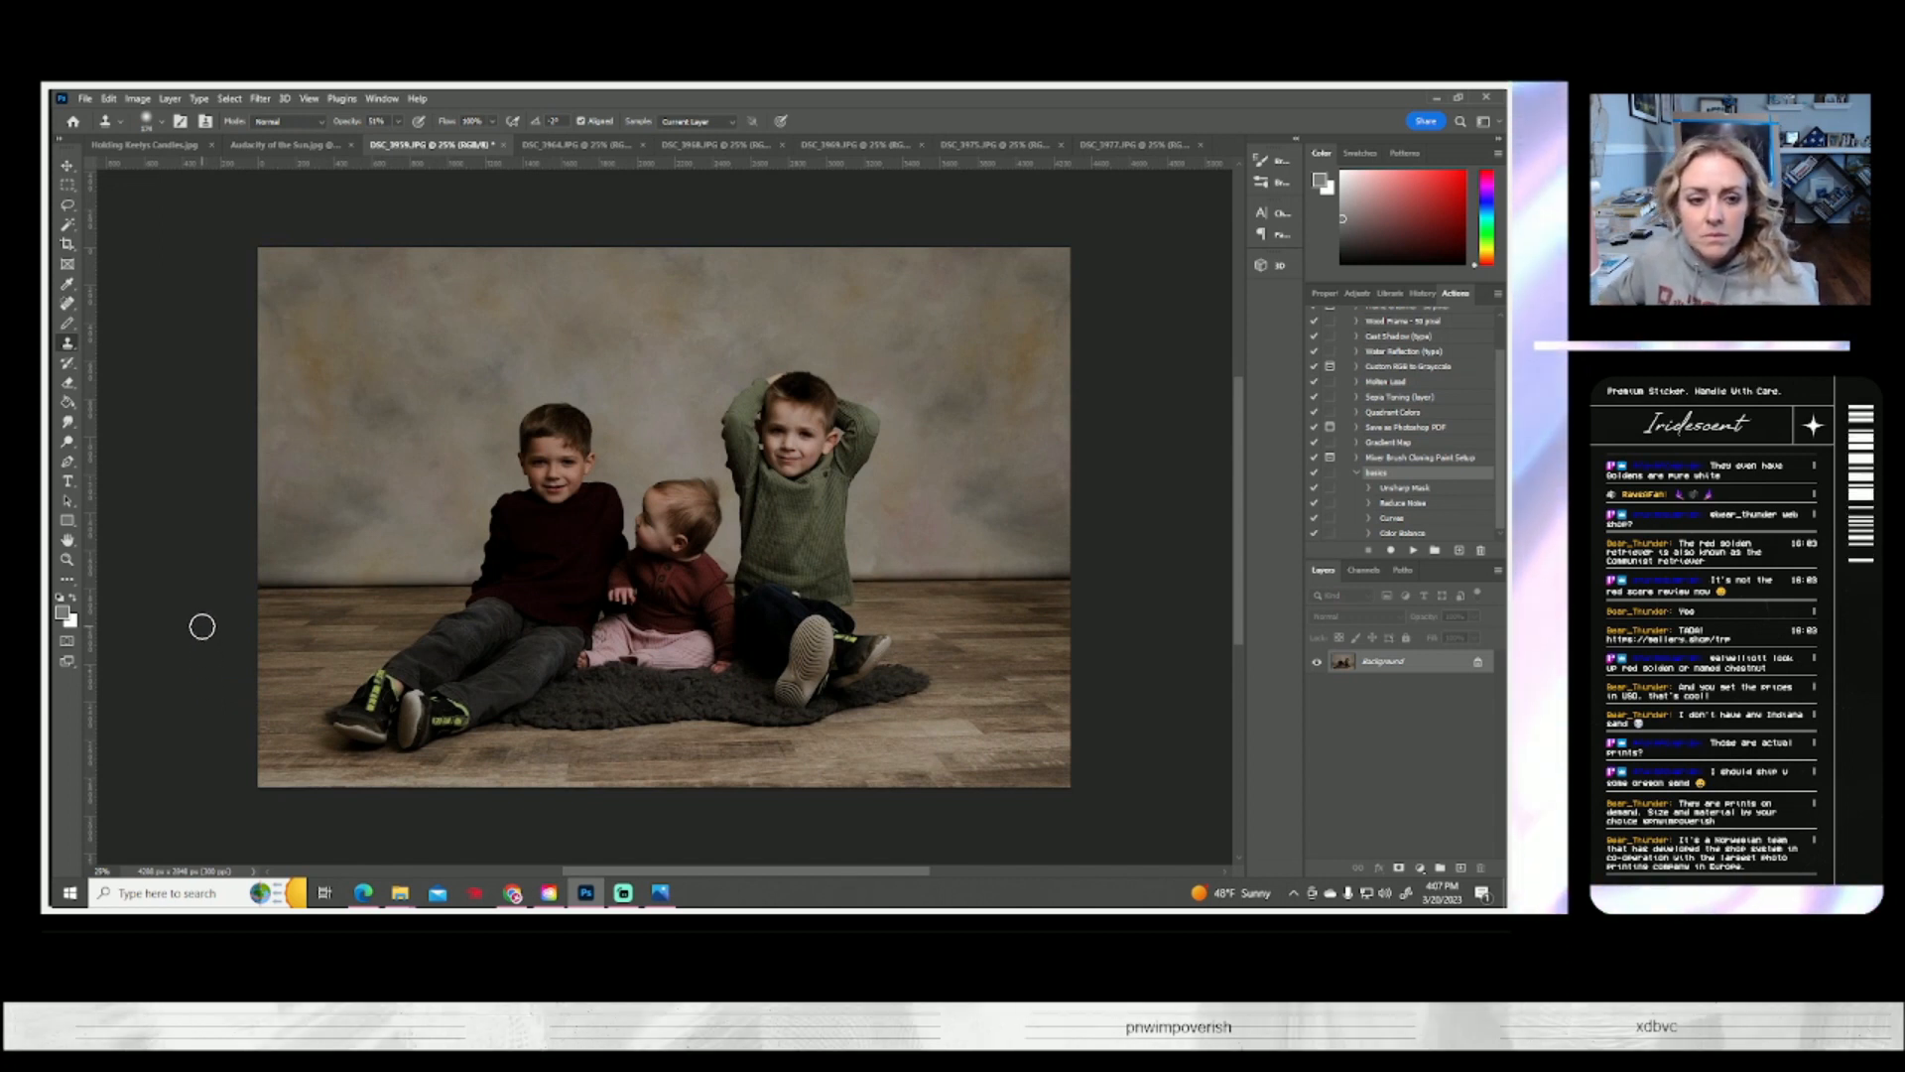
Save the flattened sibling photo as a JPEG at quality 10 and close it
{"action": "left_click", "coordinate": [86, 101]}
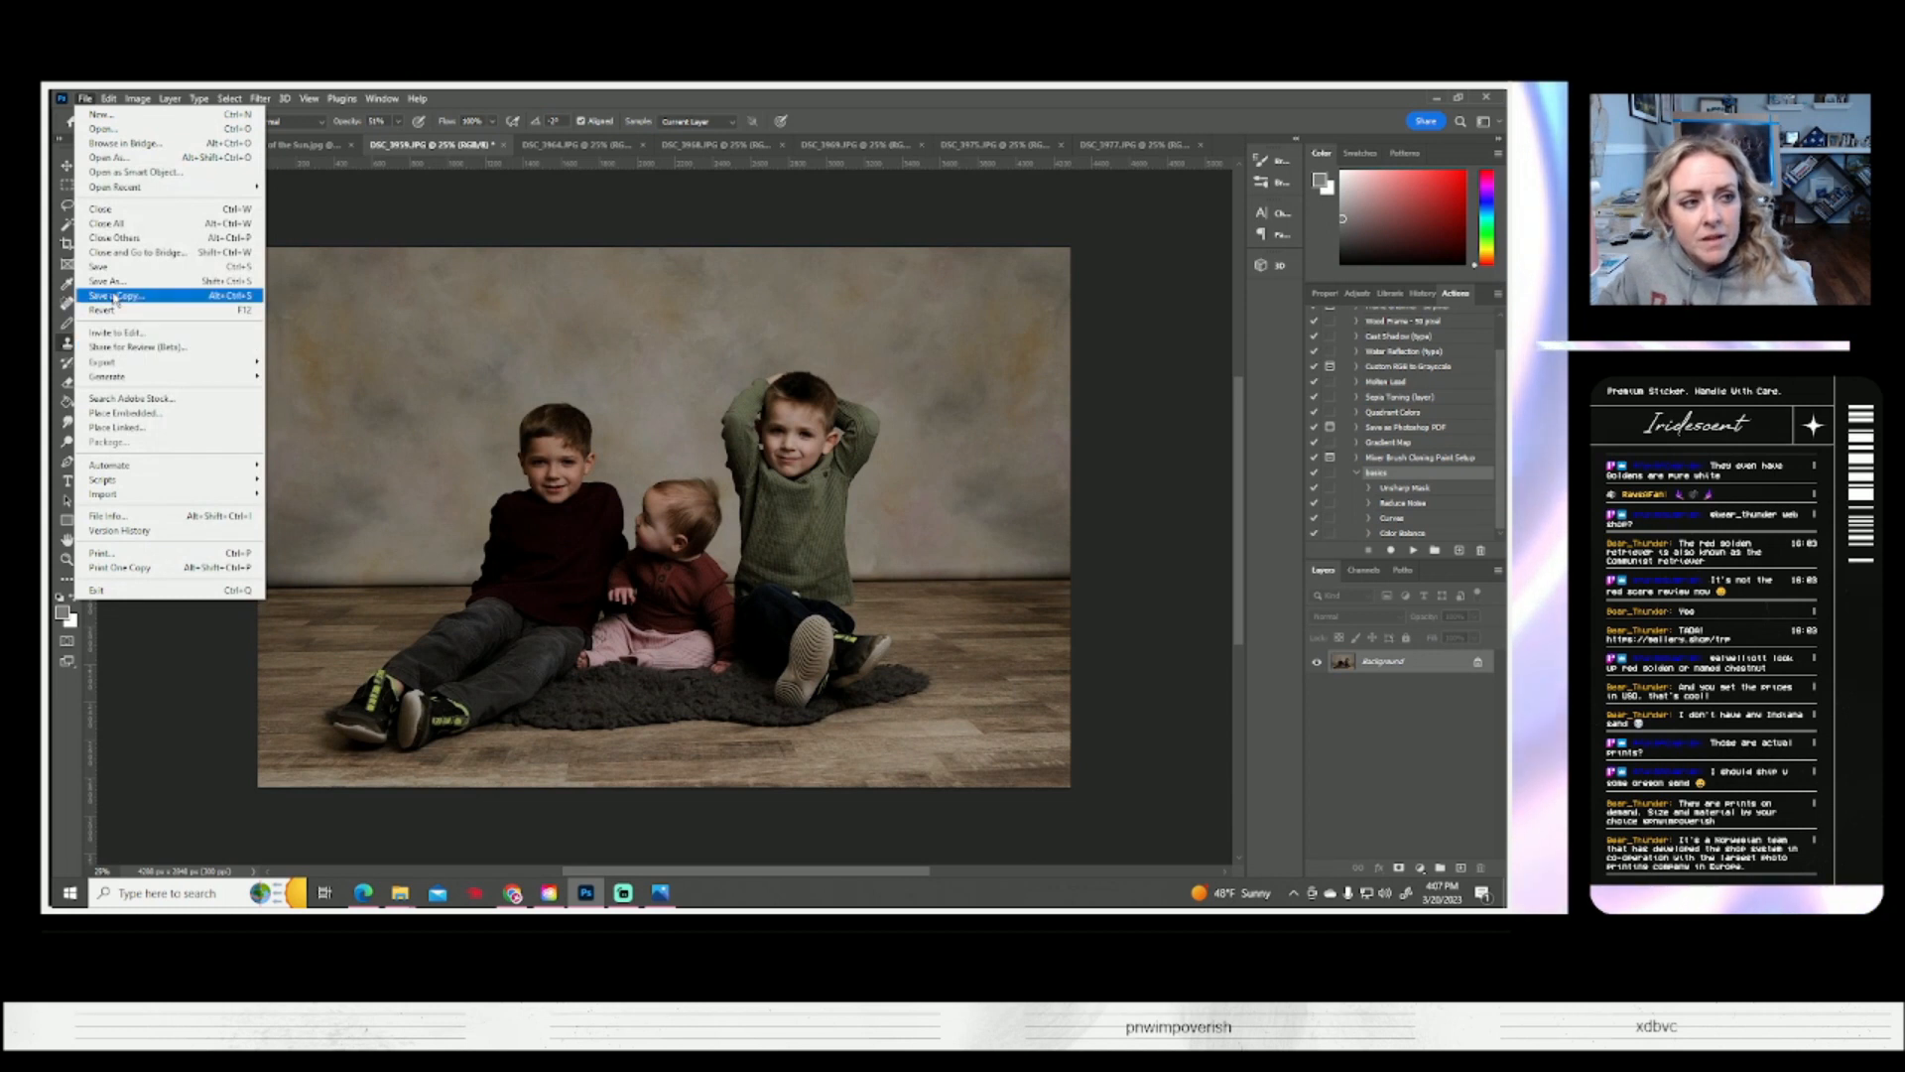
{"action": "left_click", "coordinate": [148, 280]}
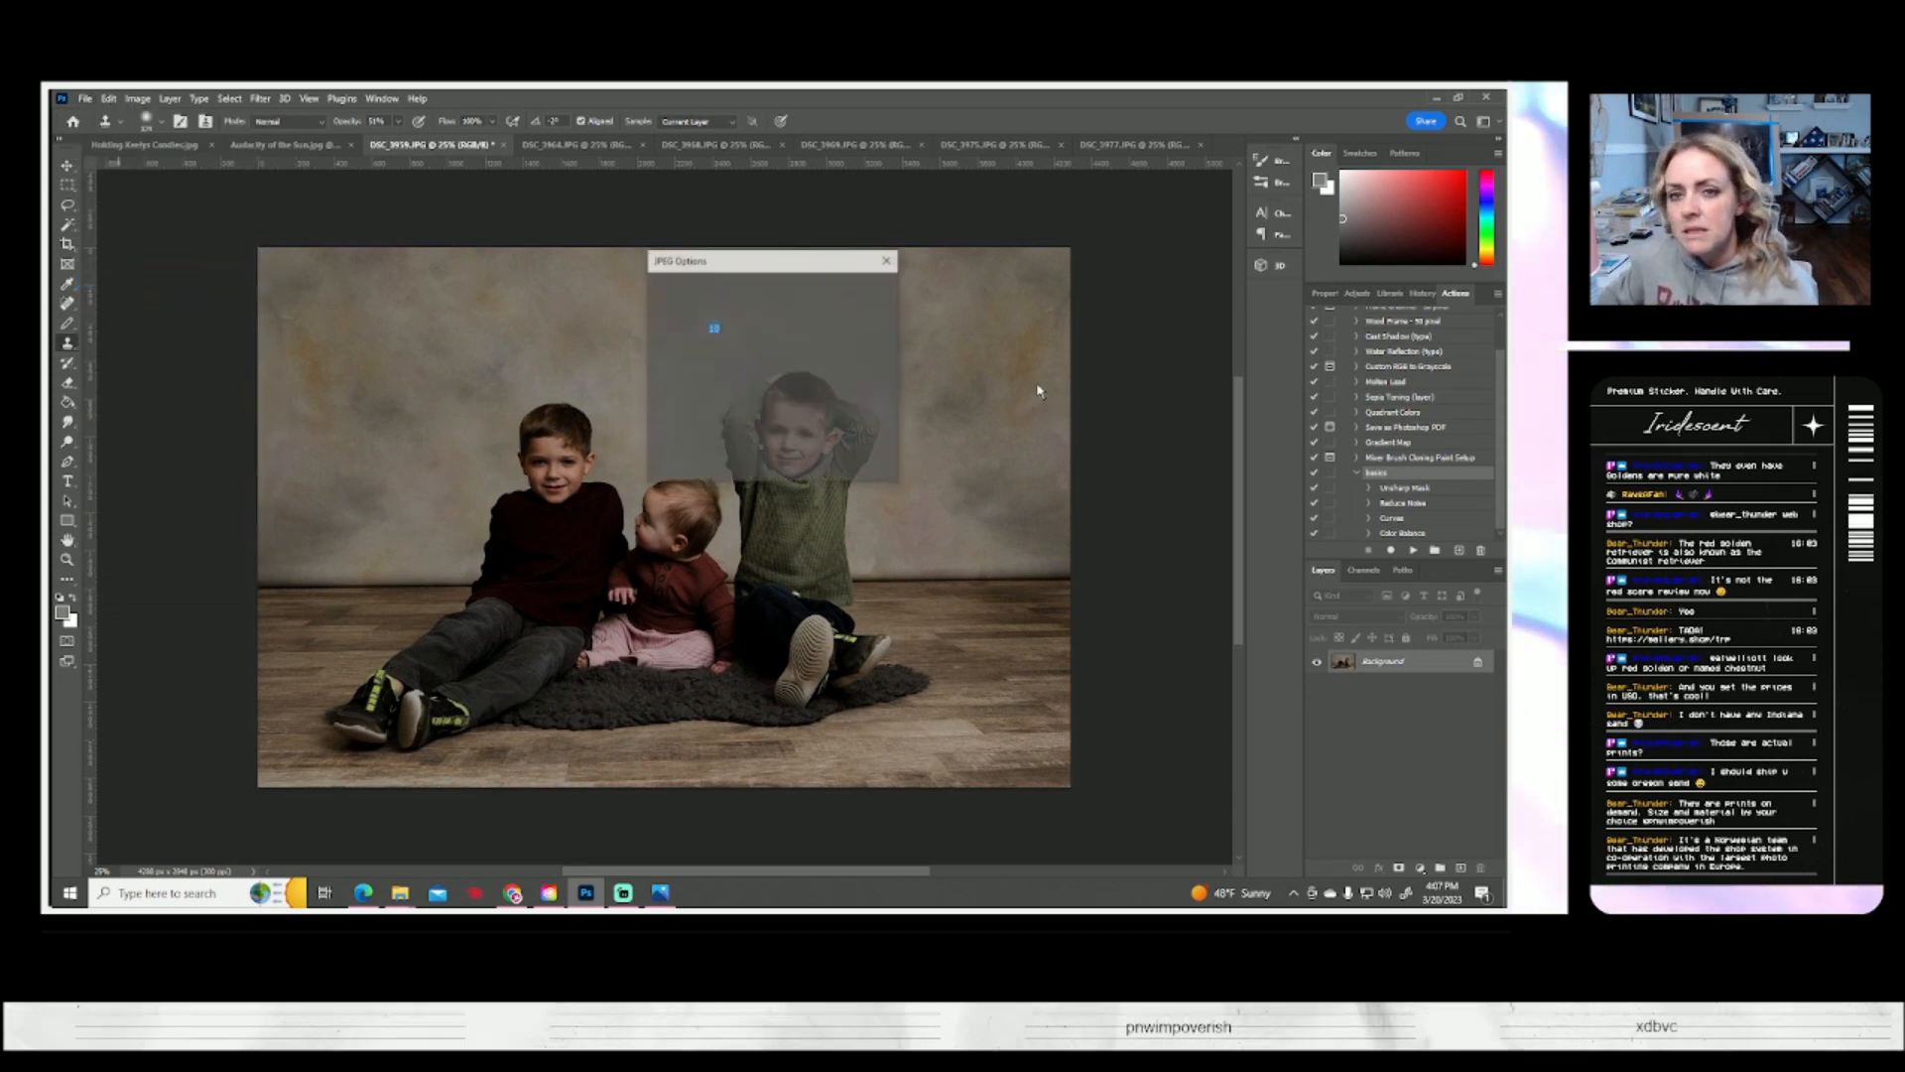
{"action": "left_click", "coordinate": [865, 288]}
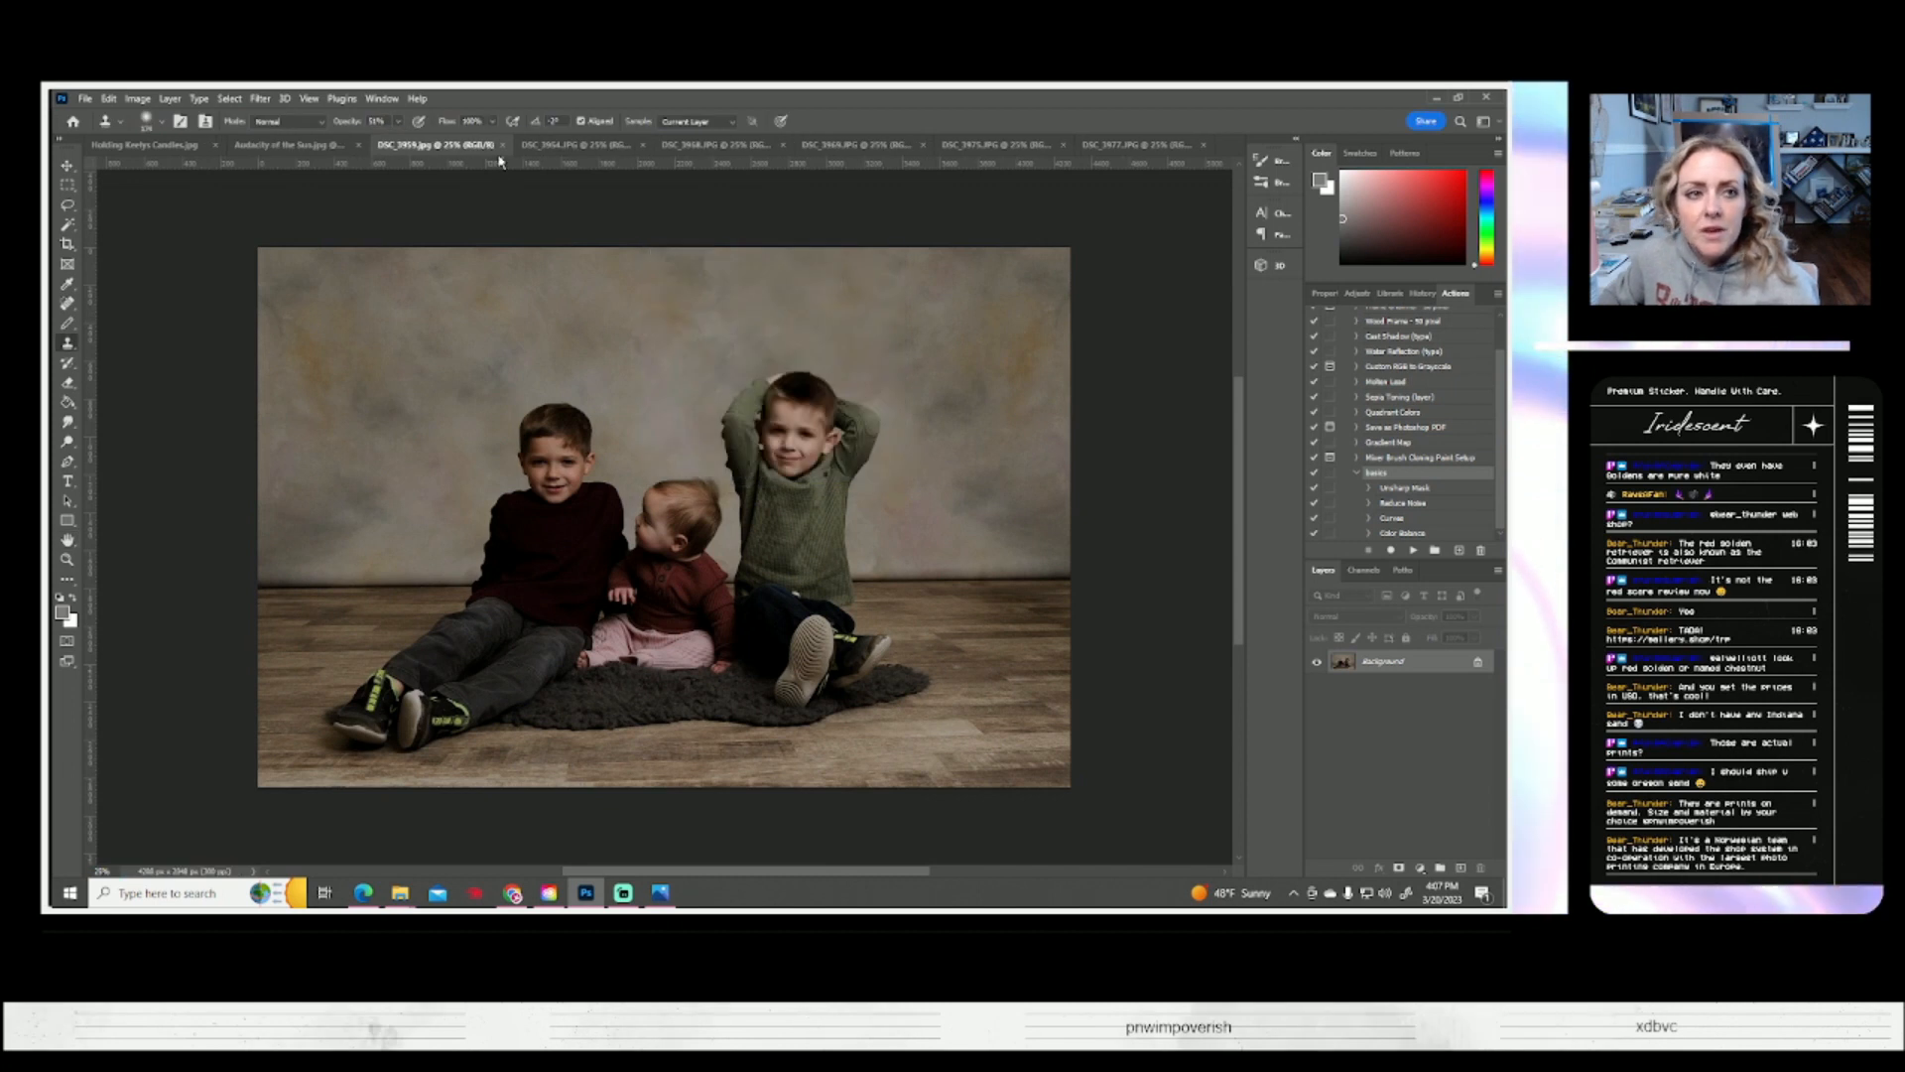
{"action": "left_click", "coordinate": [503, 145]}
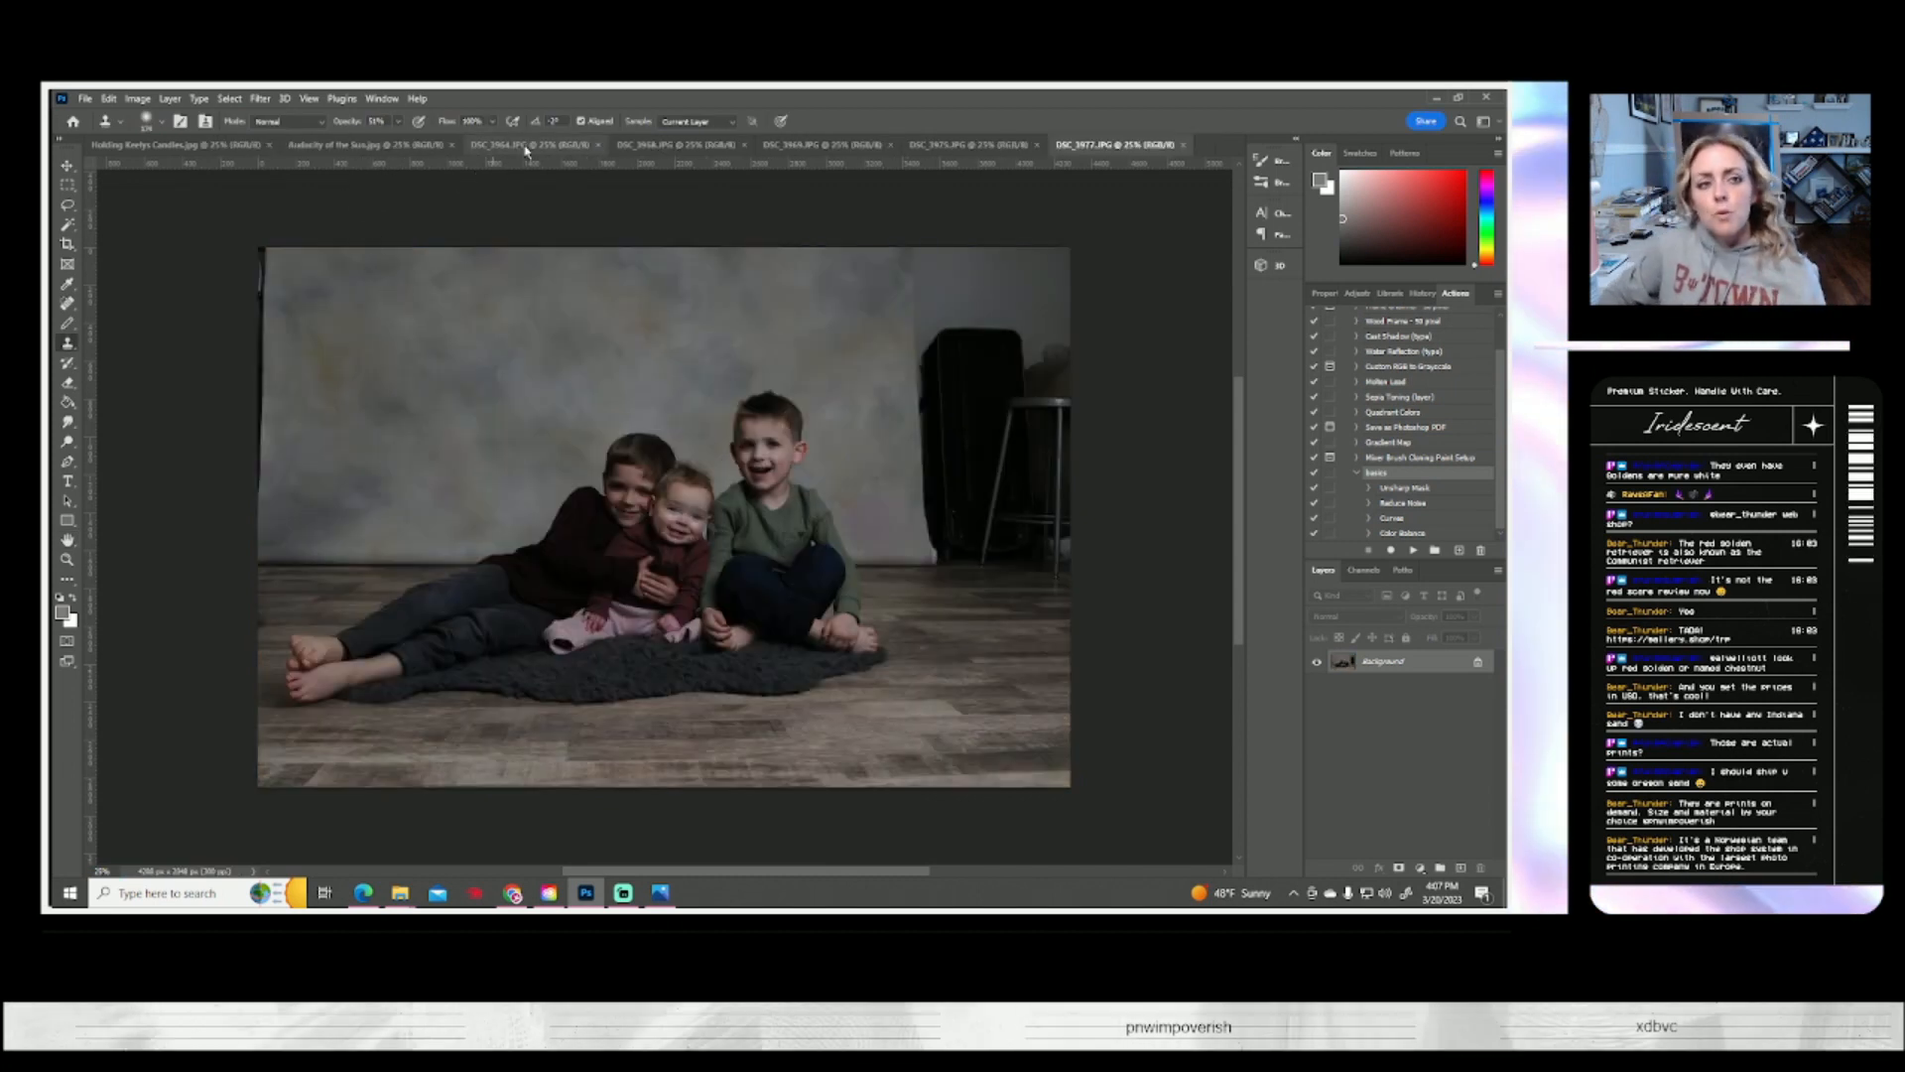
In DSC_3964.JPG, clone backdrop over the dark clutter behind the boy in dark red and the black case's base, using a larger brush at 100% opacity
{"action": "left_click", "coordinate": [526, 146]}
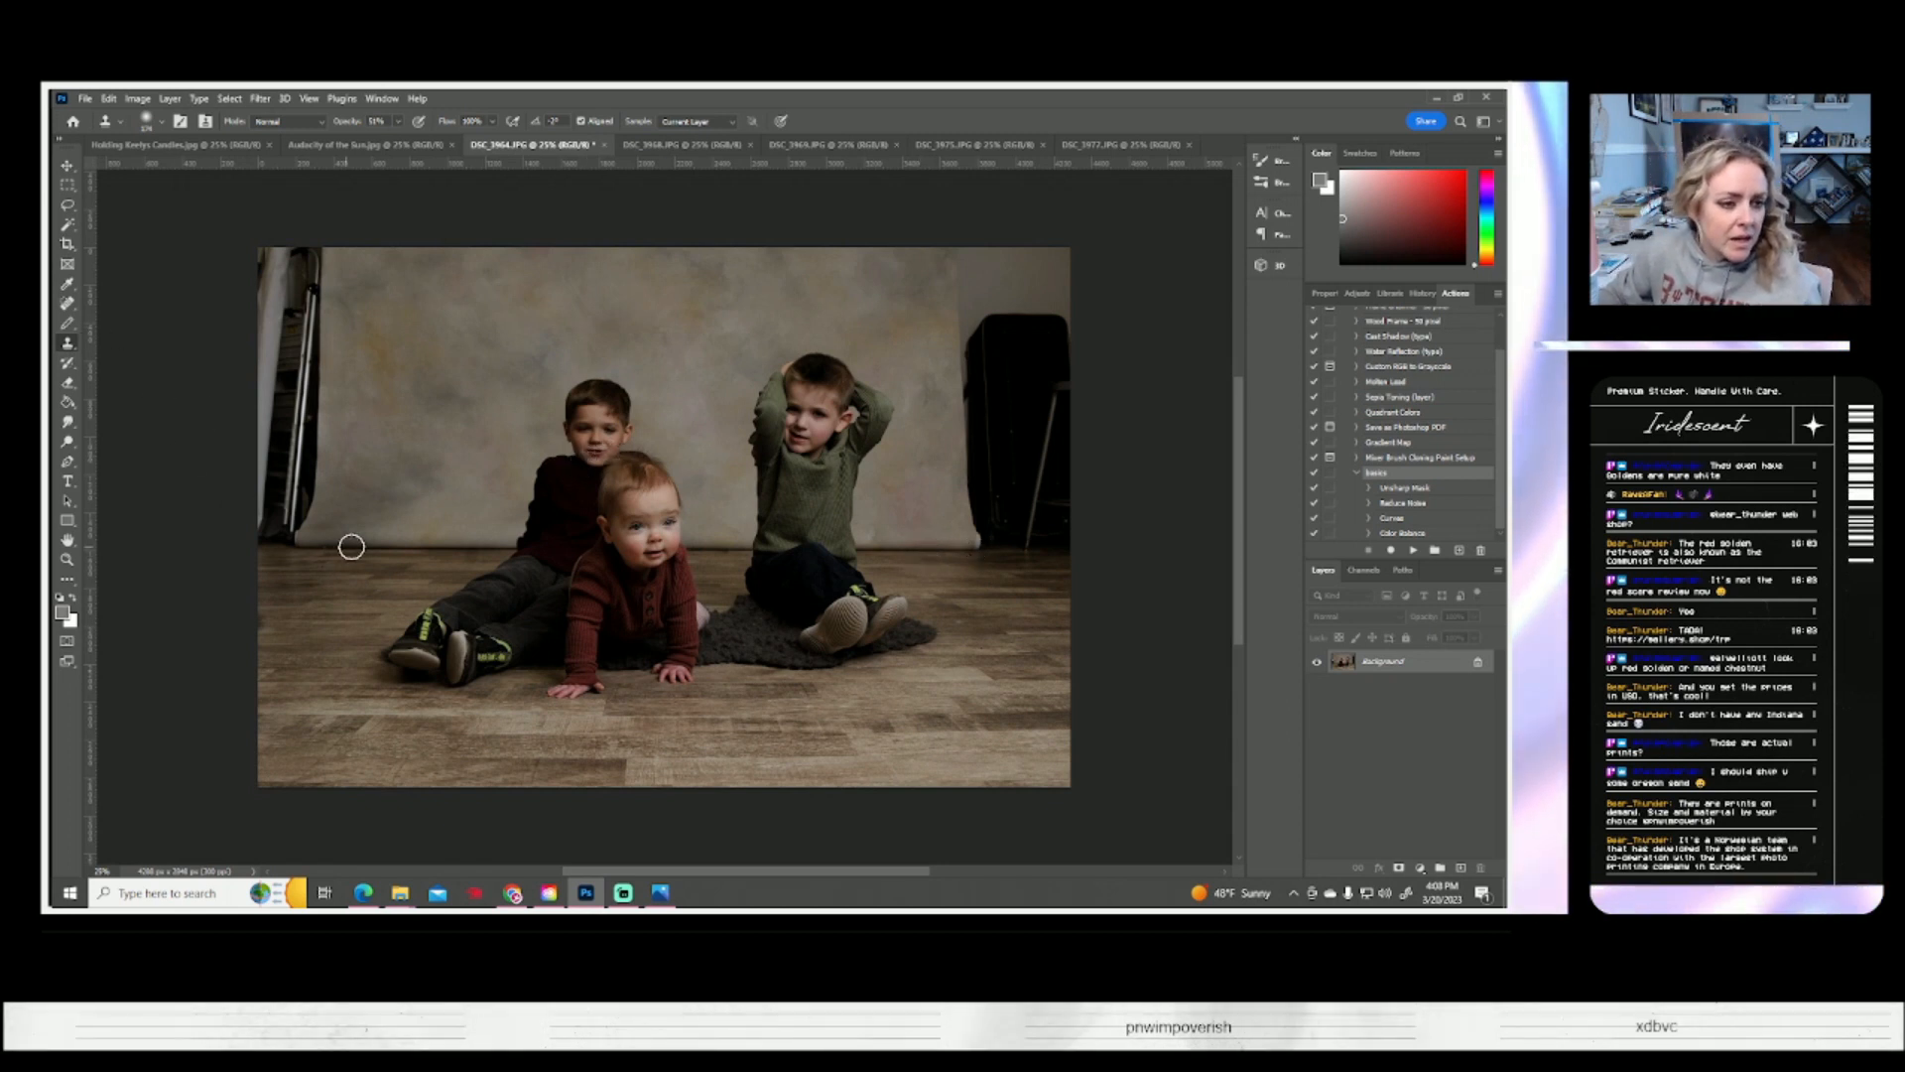
{"action": "left_click", "coordinate": [161, 121]}
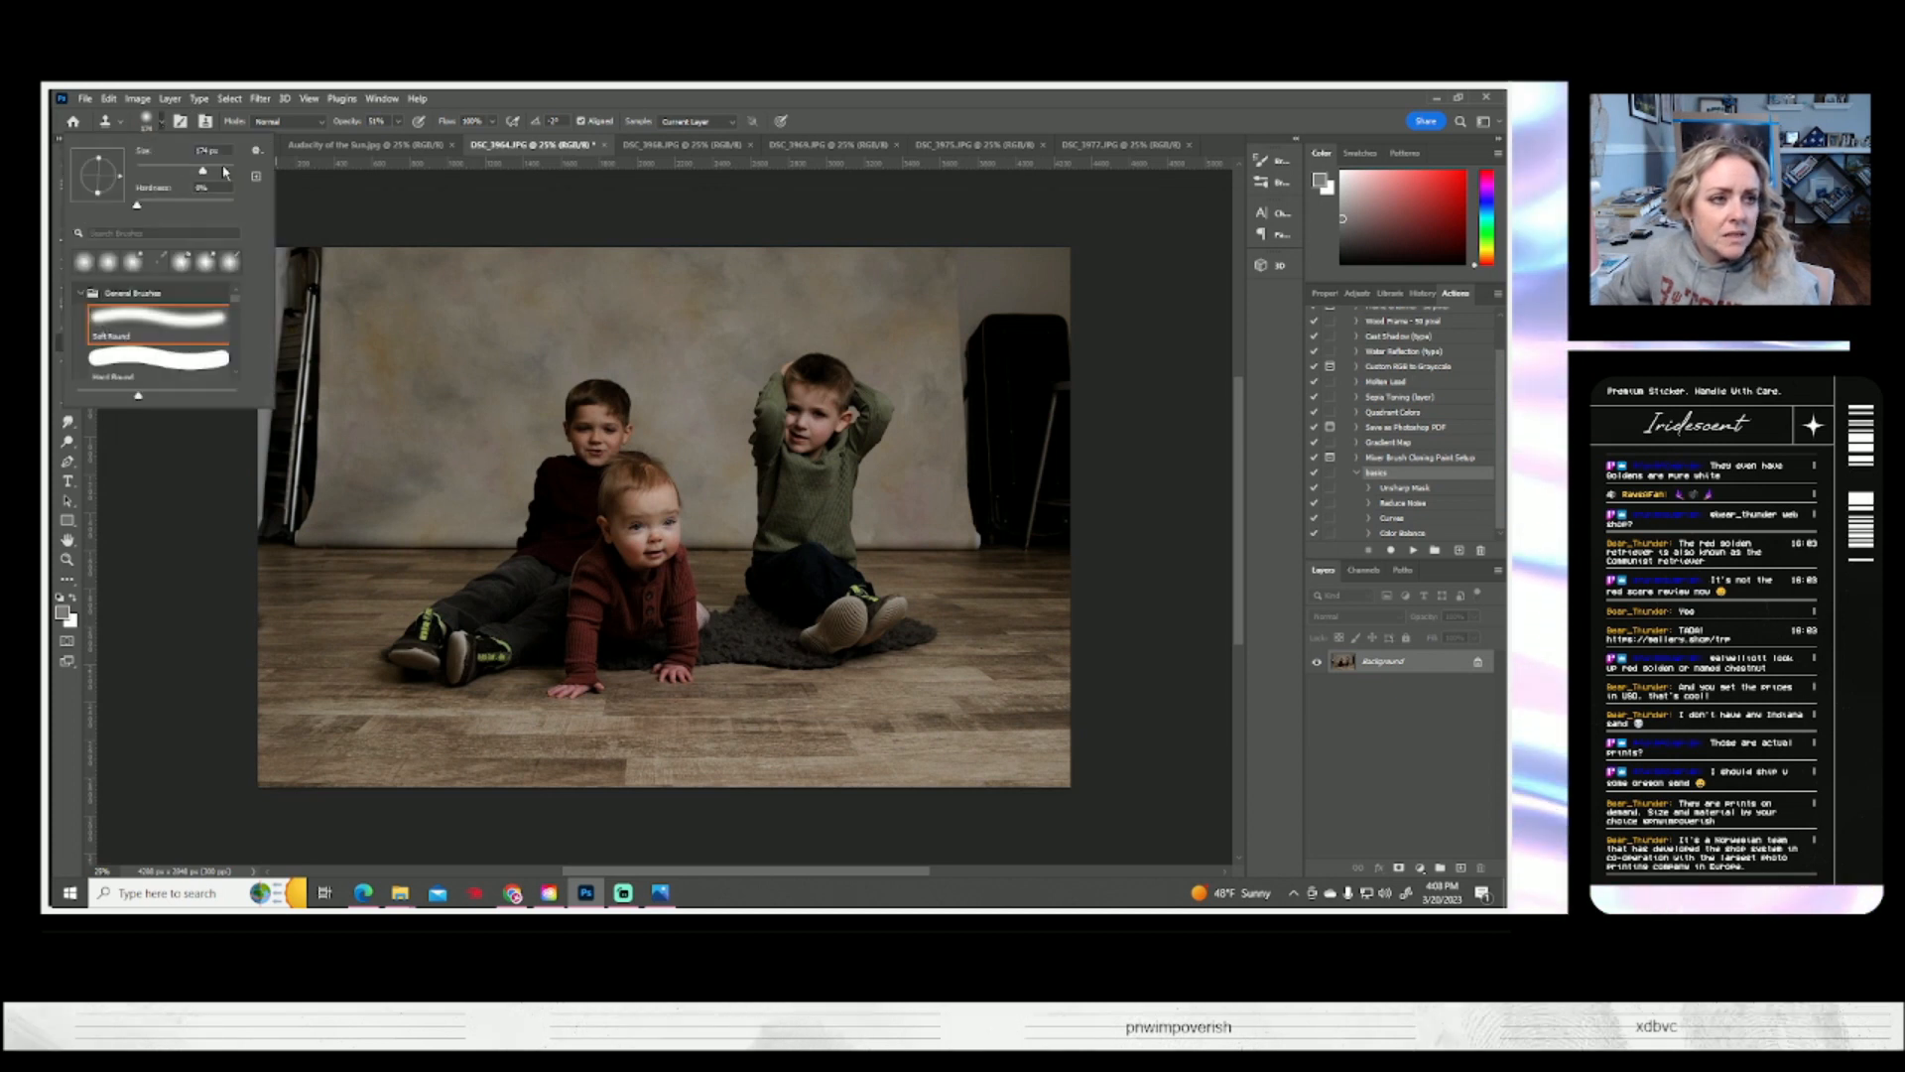
{"action": "left_click", "coordinate": [225, 172]}
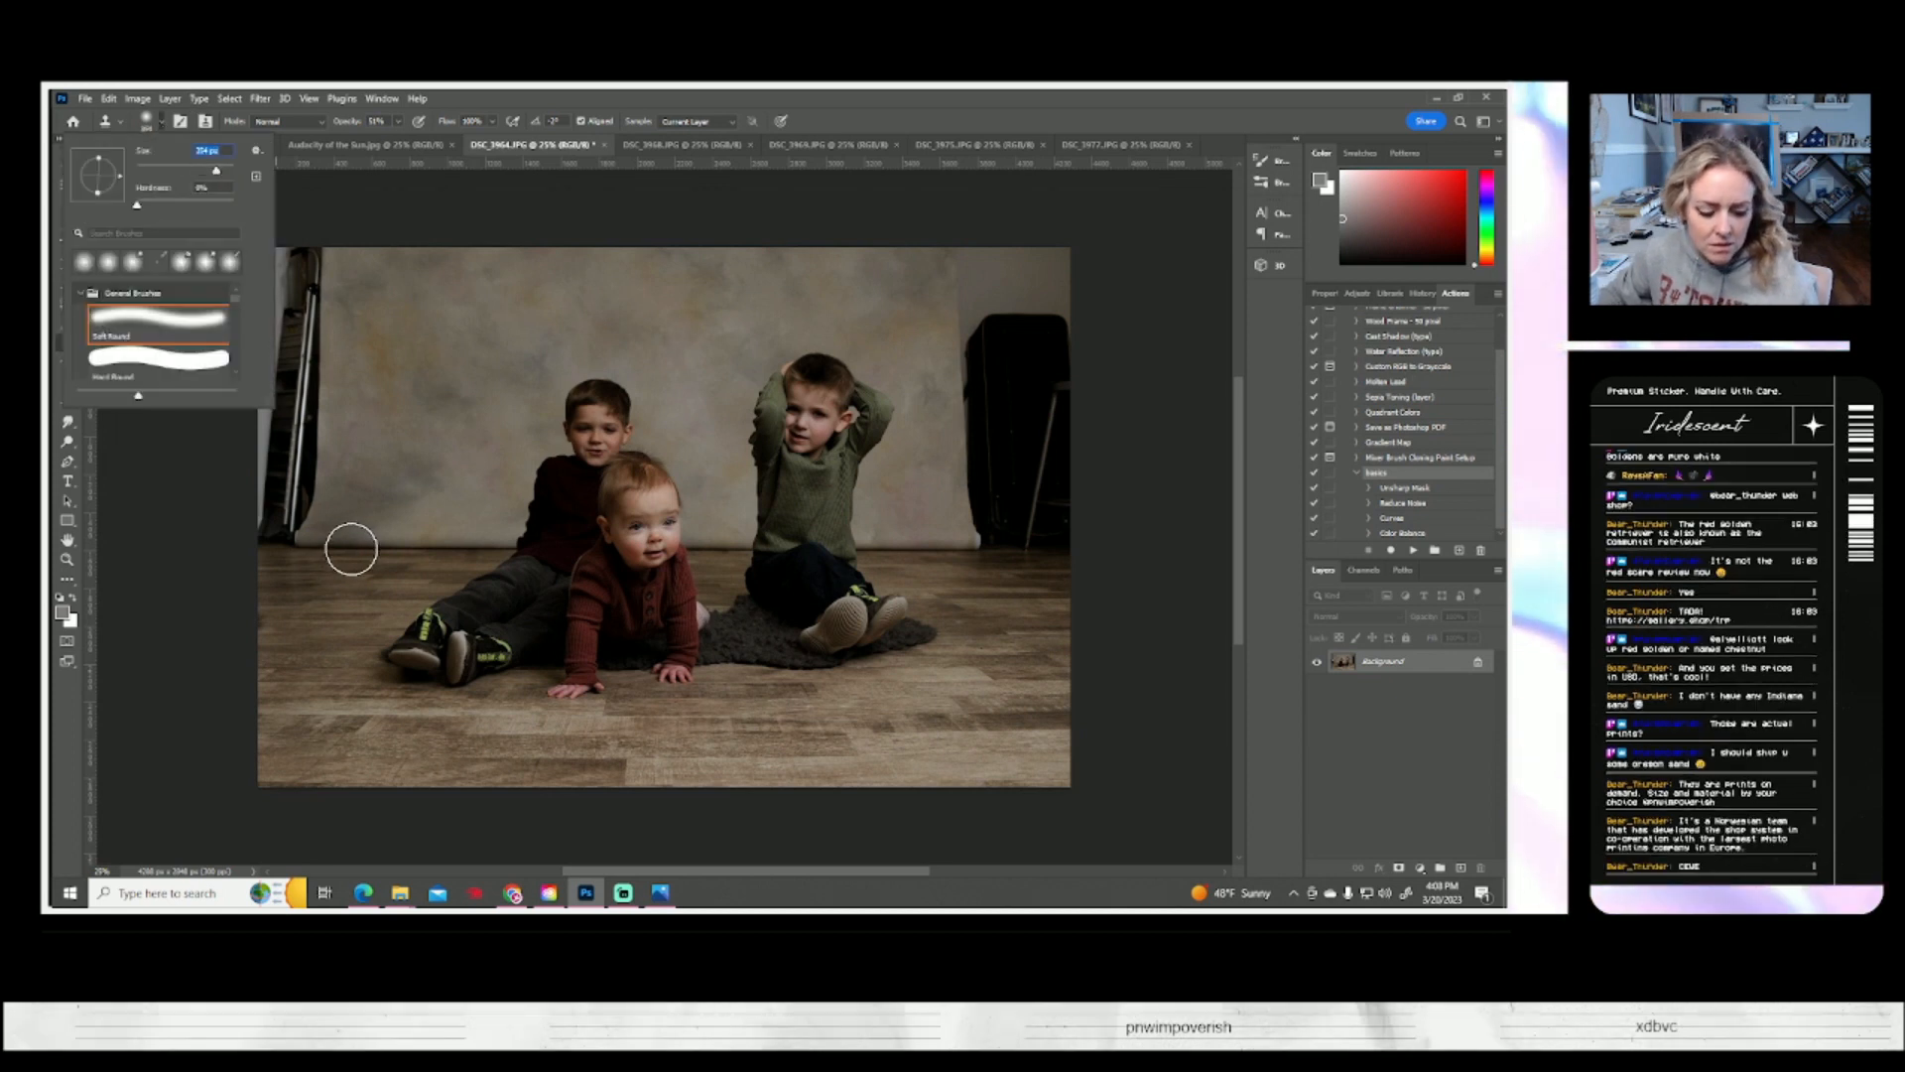
{"action": "key", "text": "Return"}
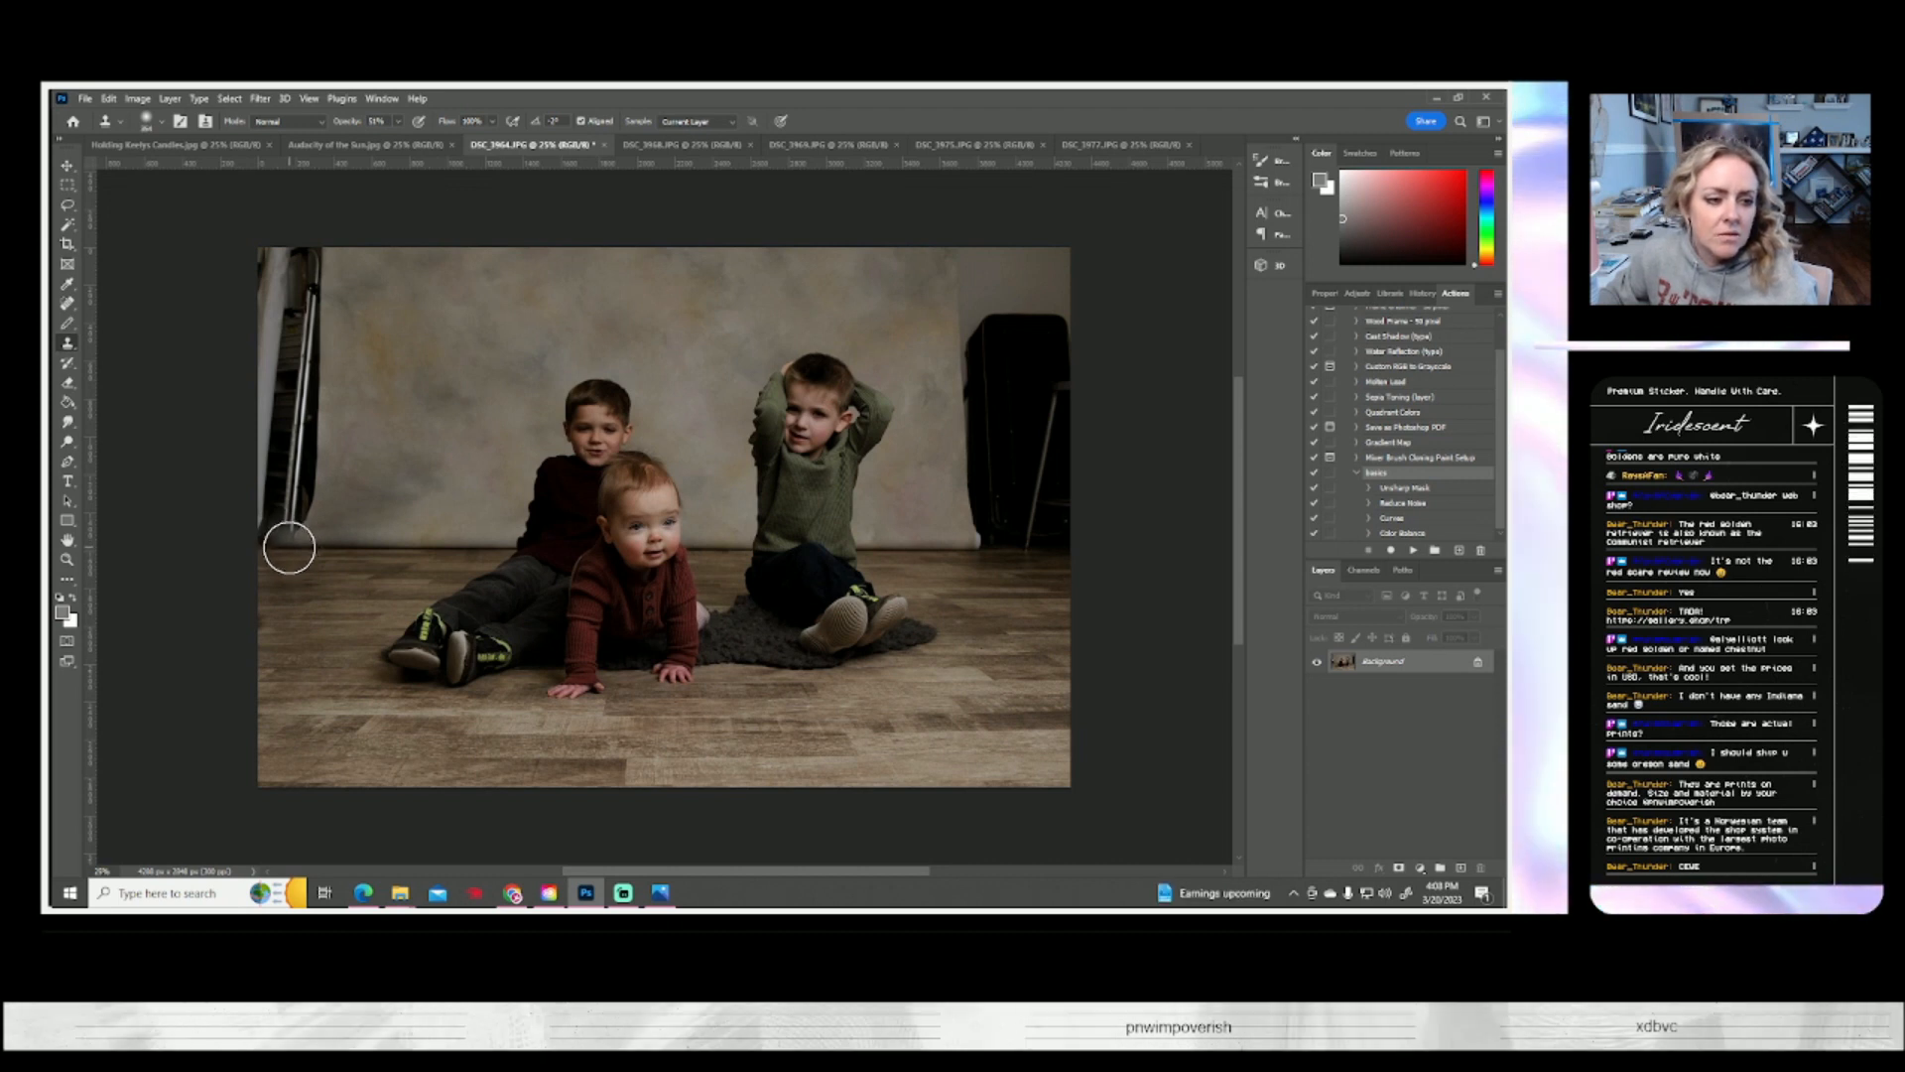
{"action": "left_click", "coordinate": [396, 123]}
{"action": "mouse_move", "coordinate": [275, 520]}
{"action": "left_mouse_down"}
{"action": "mouse_move", "coordinate": [312, 546]}
{"action": "mouse_move", "coordinate": [274, 539]}
{"action": "mouse_move", "coordinate": [344, 466]}
{"action": "mouse_move", "coordinate": [281, 447]}
{"action": "mouse_move", "coordinate": [334, 443]}
{"action": "mouse_move", "coordinate": [294, 510]}
{"action": "mouse_move", "coordinate": [260, 457]}
{"action": "mouse_move", "coordinate": [314, 450]}
{"action": "mouse_move", "coordinate": [305, 369]}
{"action": "mouse_move", "coordinate": [321, 387]}
{"action": "mouse_move", "coordinate": [295, 407]}
{"action": "mouse_move", "coordinate": [285, 365]}
{"action": "mouse_move", "coordinate": [320, 353]}
{"action": "mouse_move", "coordinate": [319, 302]}
{"action": "mouse_move", "coordinate": [269, 300]}
{"action": "mouse_move", "coordinate": [324, 268]}
{"action": "left_mouse_up"}
{"action": "left_click", "coordinate": [432, 367], "text": "alt"}
{"action": "left_click", "coordinate": [411, 453]}
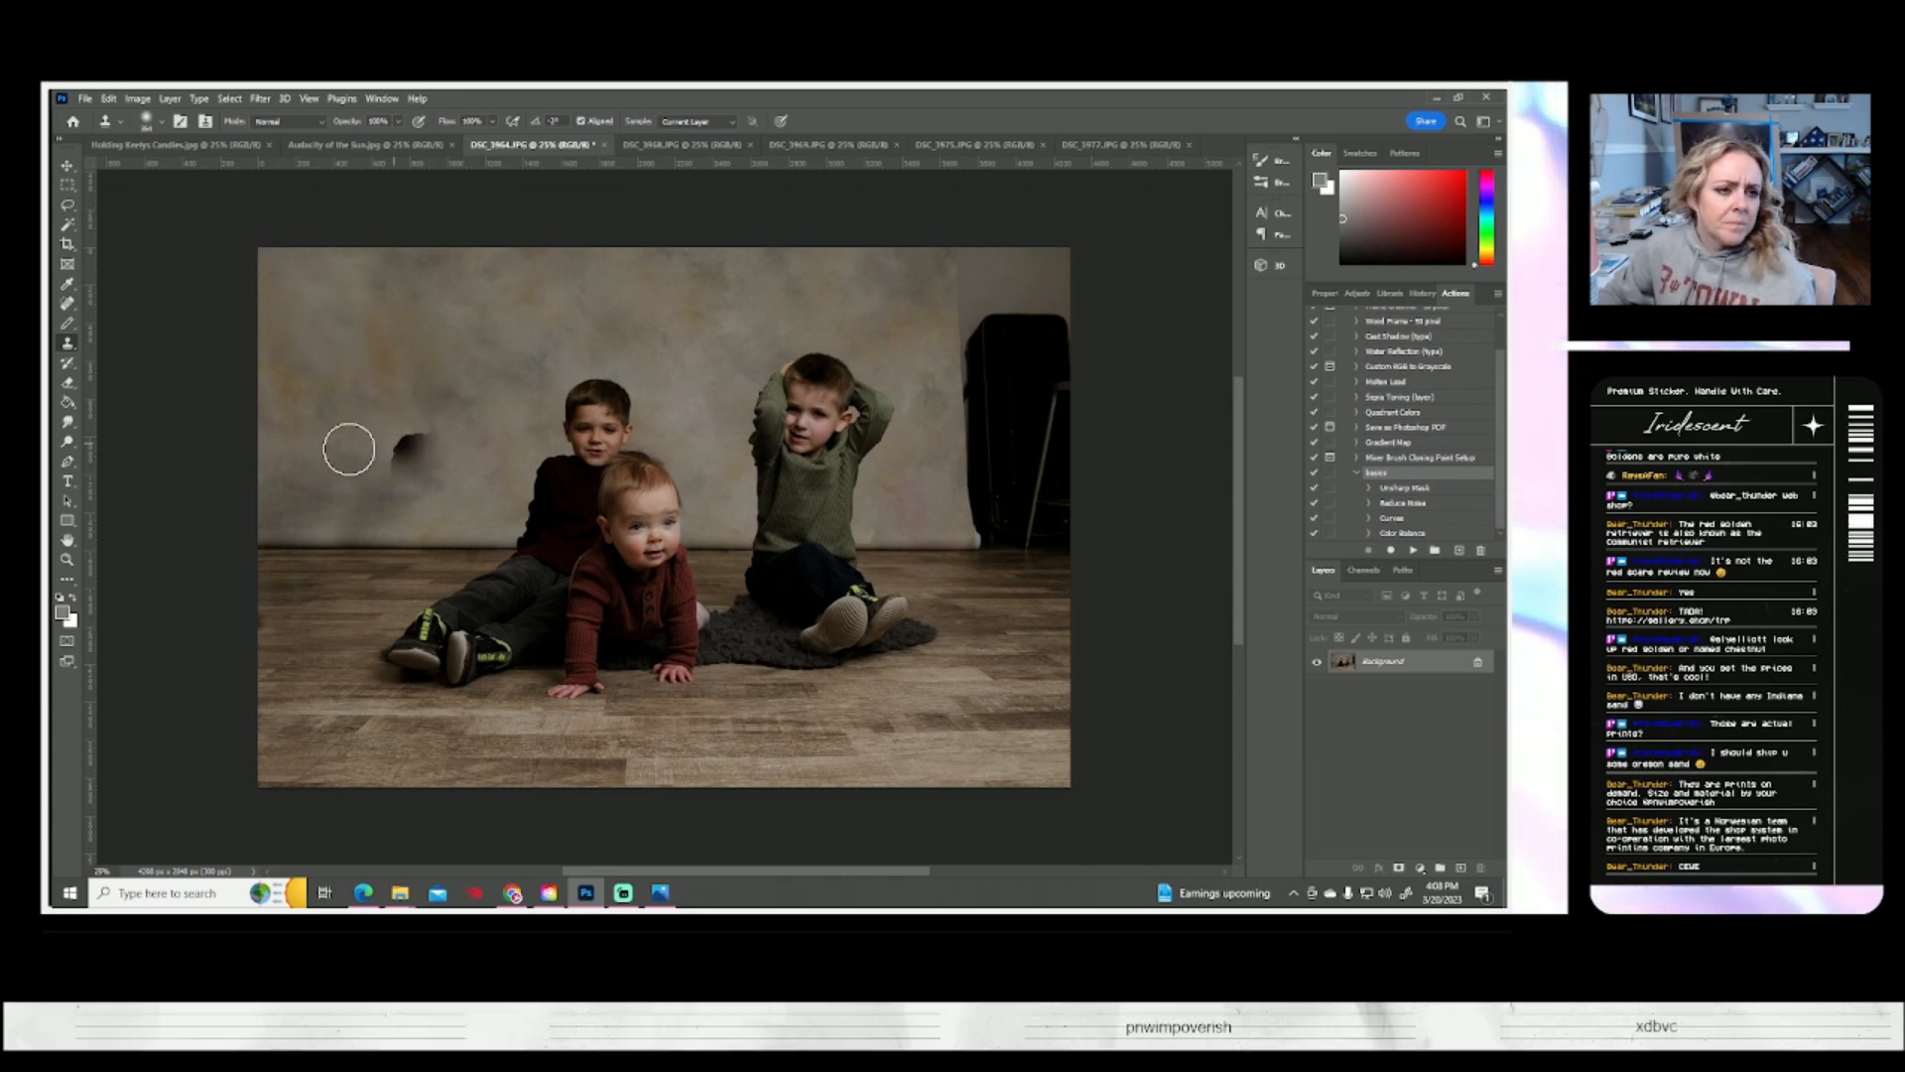
{"action": "key", "text": "ctrl+z"}
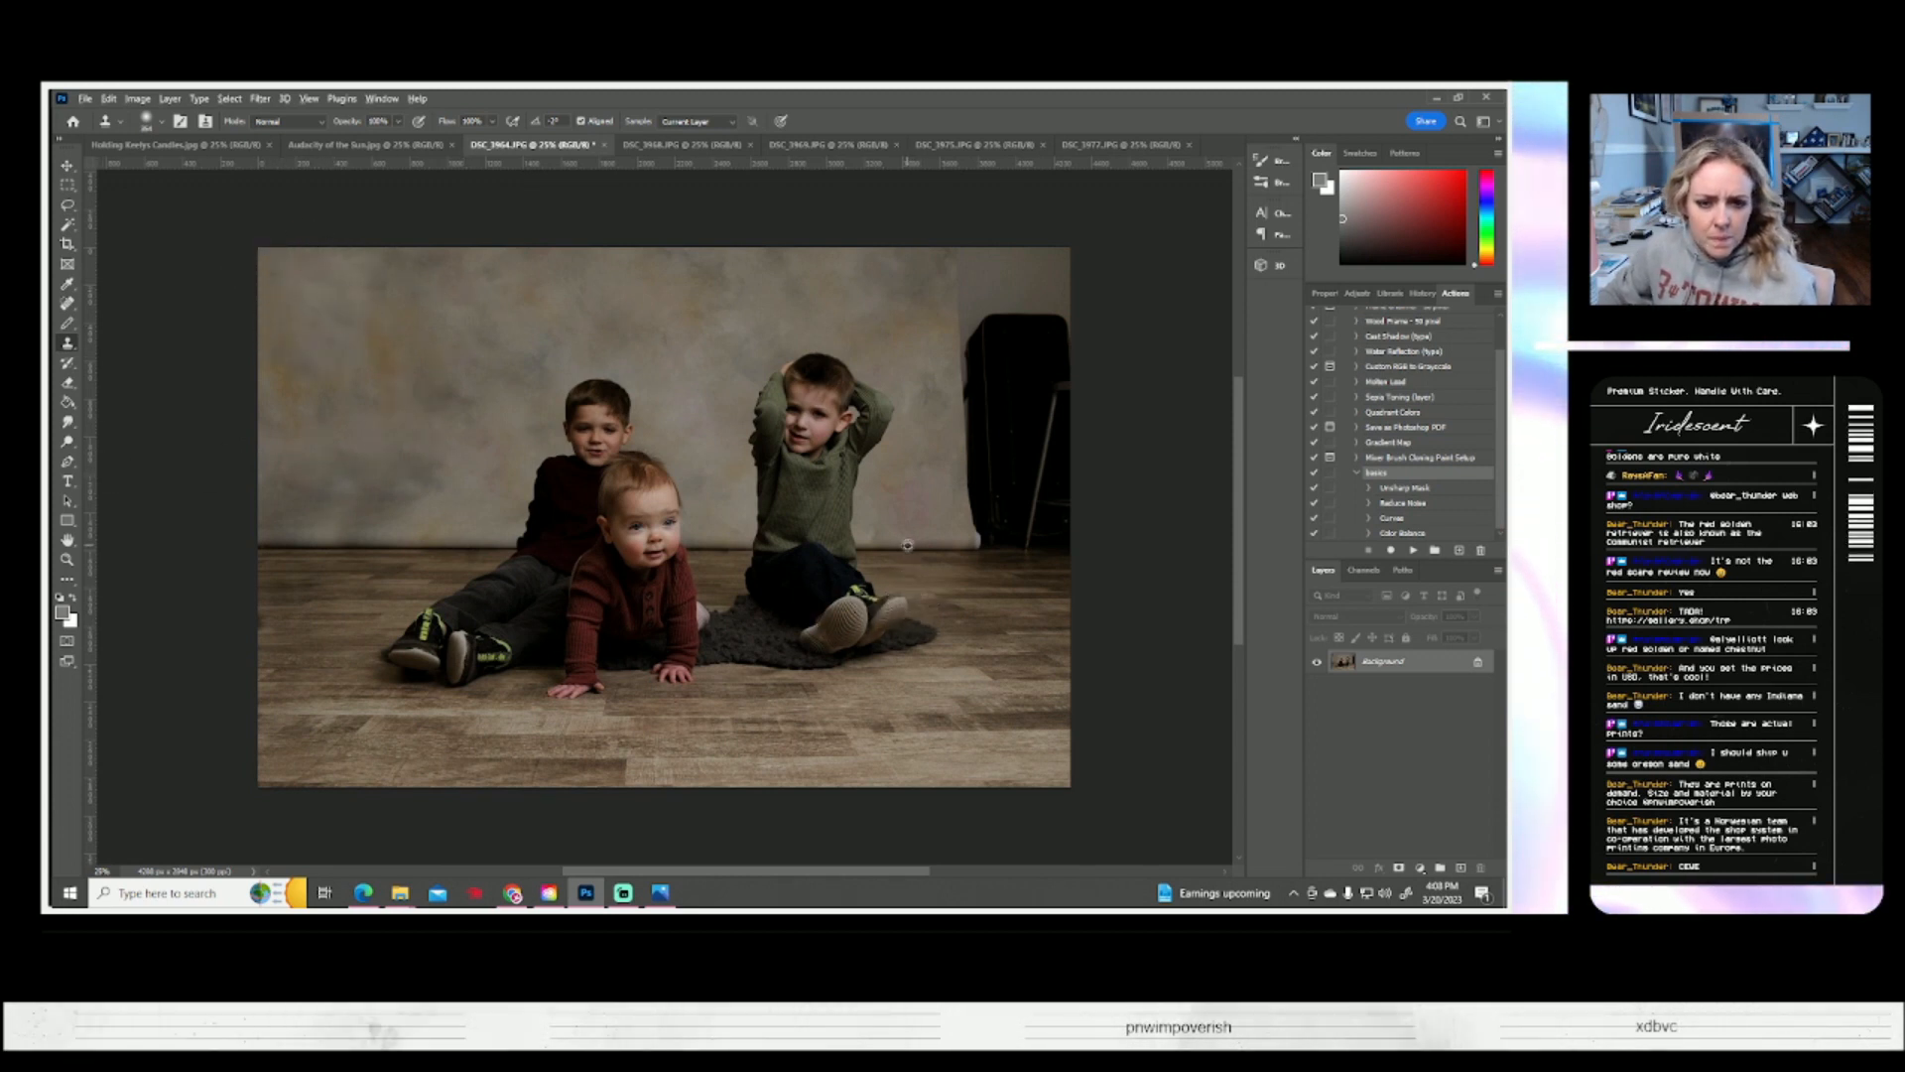
{"action": "left_click", "coordinate": [907, 545], "text": "alt"}
{"action": "left_click_drag", "start_coordinate": [988, 544], "coordinate": [1004, 519]}
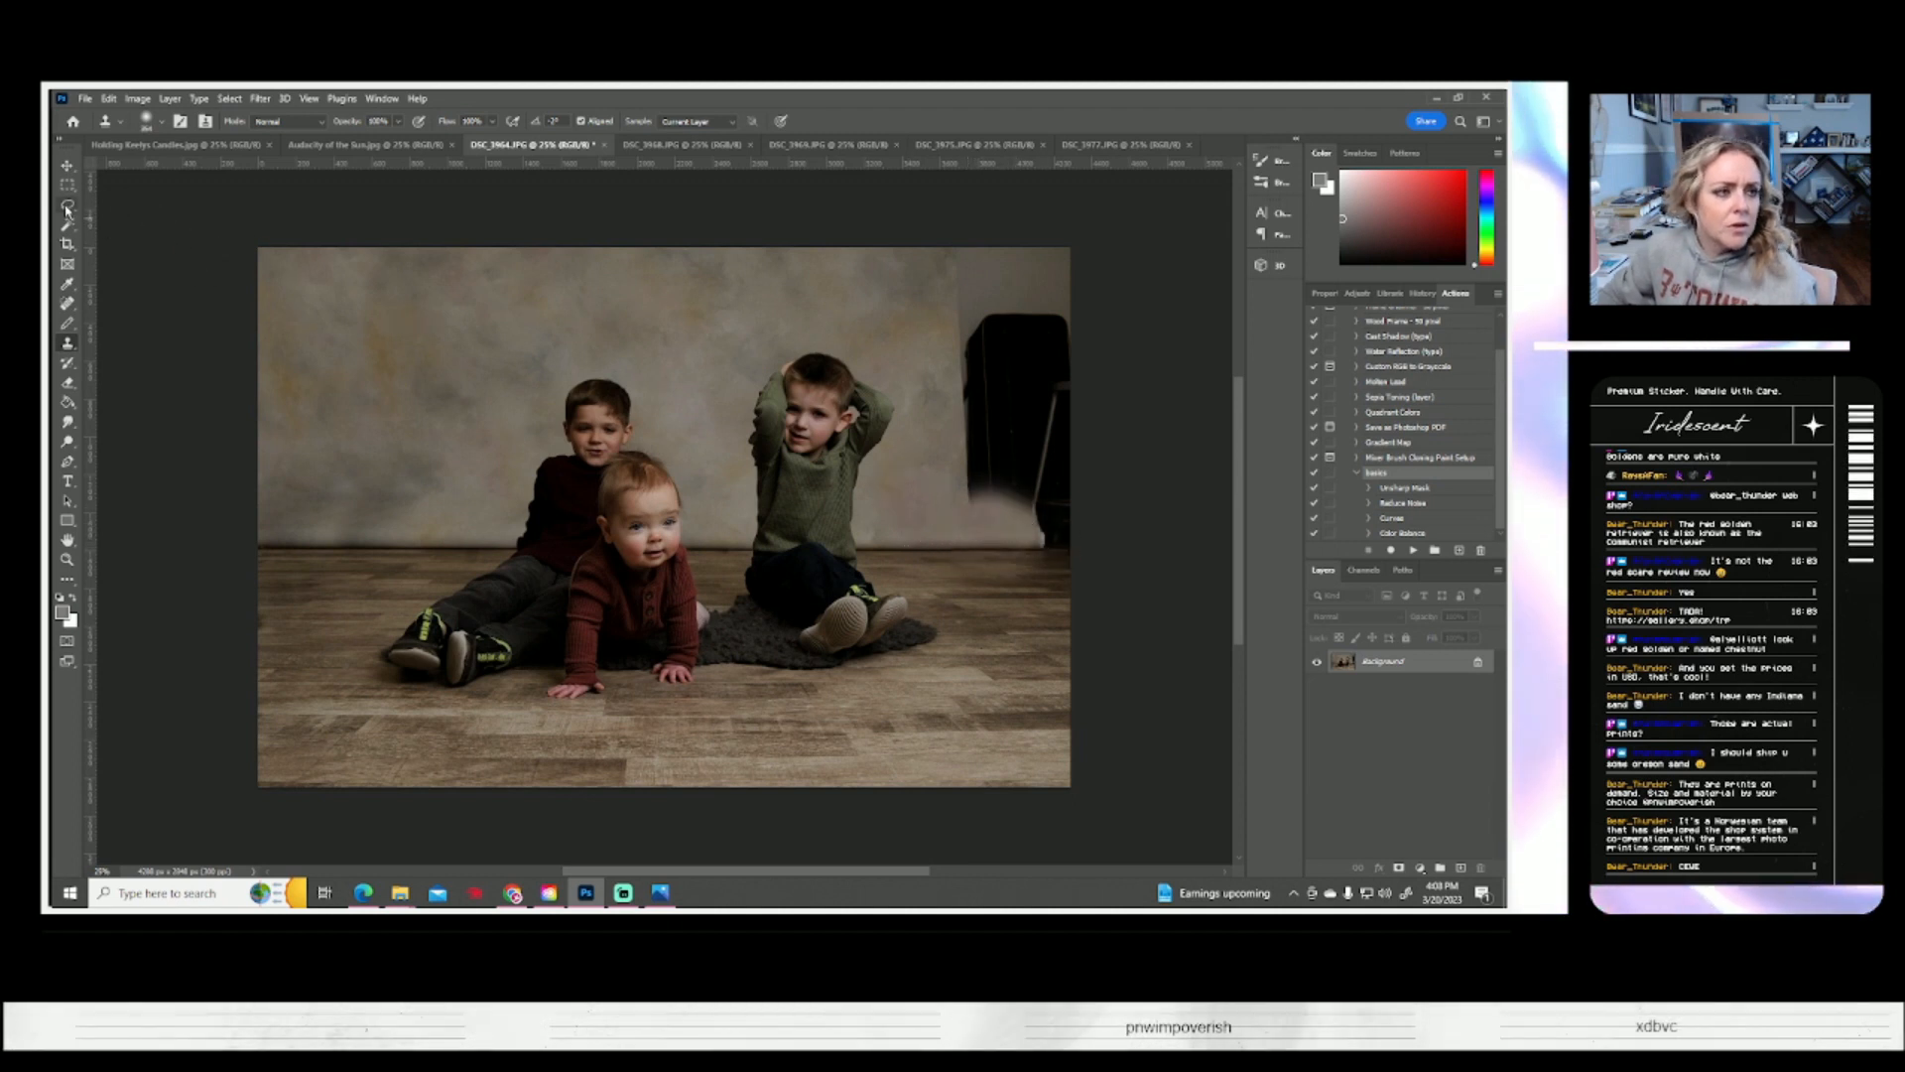
Lasso the cleaned backdrop and floor beside the boy in dark red and copy the selection to a new layer
{"action": "left_click", "coordinate": [67, 207]}
{"action": "left_click_drag", "start_coordinate": [532, 247], "coordinate": [459, 533]}
{"action": "mouse_move", "coordinate": [378, 658]}
{"action": "left_mouse_down"}
{"action": "mouse_move", "coordinate": [389, 743]}
{"action": "mouse_move", "coordinate": [339, 853]}
{"action": "mouse_move", "coordinate": [180, 756]}
{"action": "left_mouse_up"}
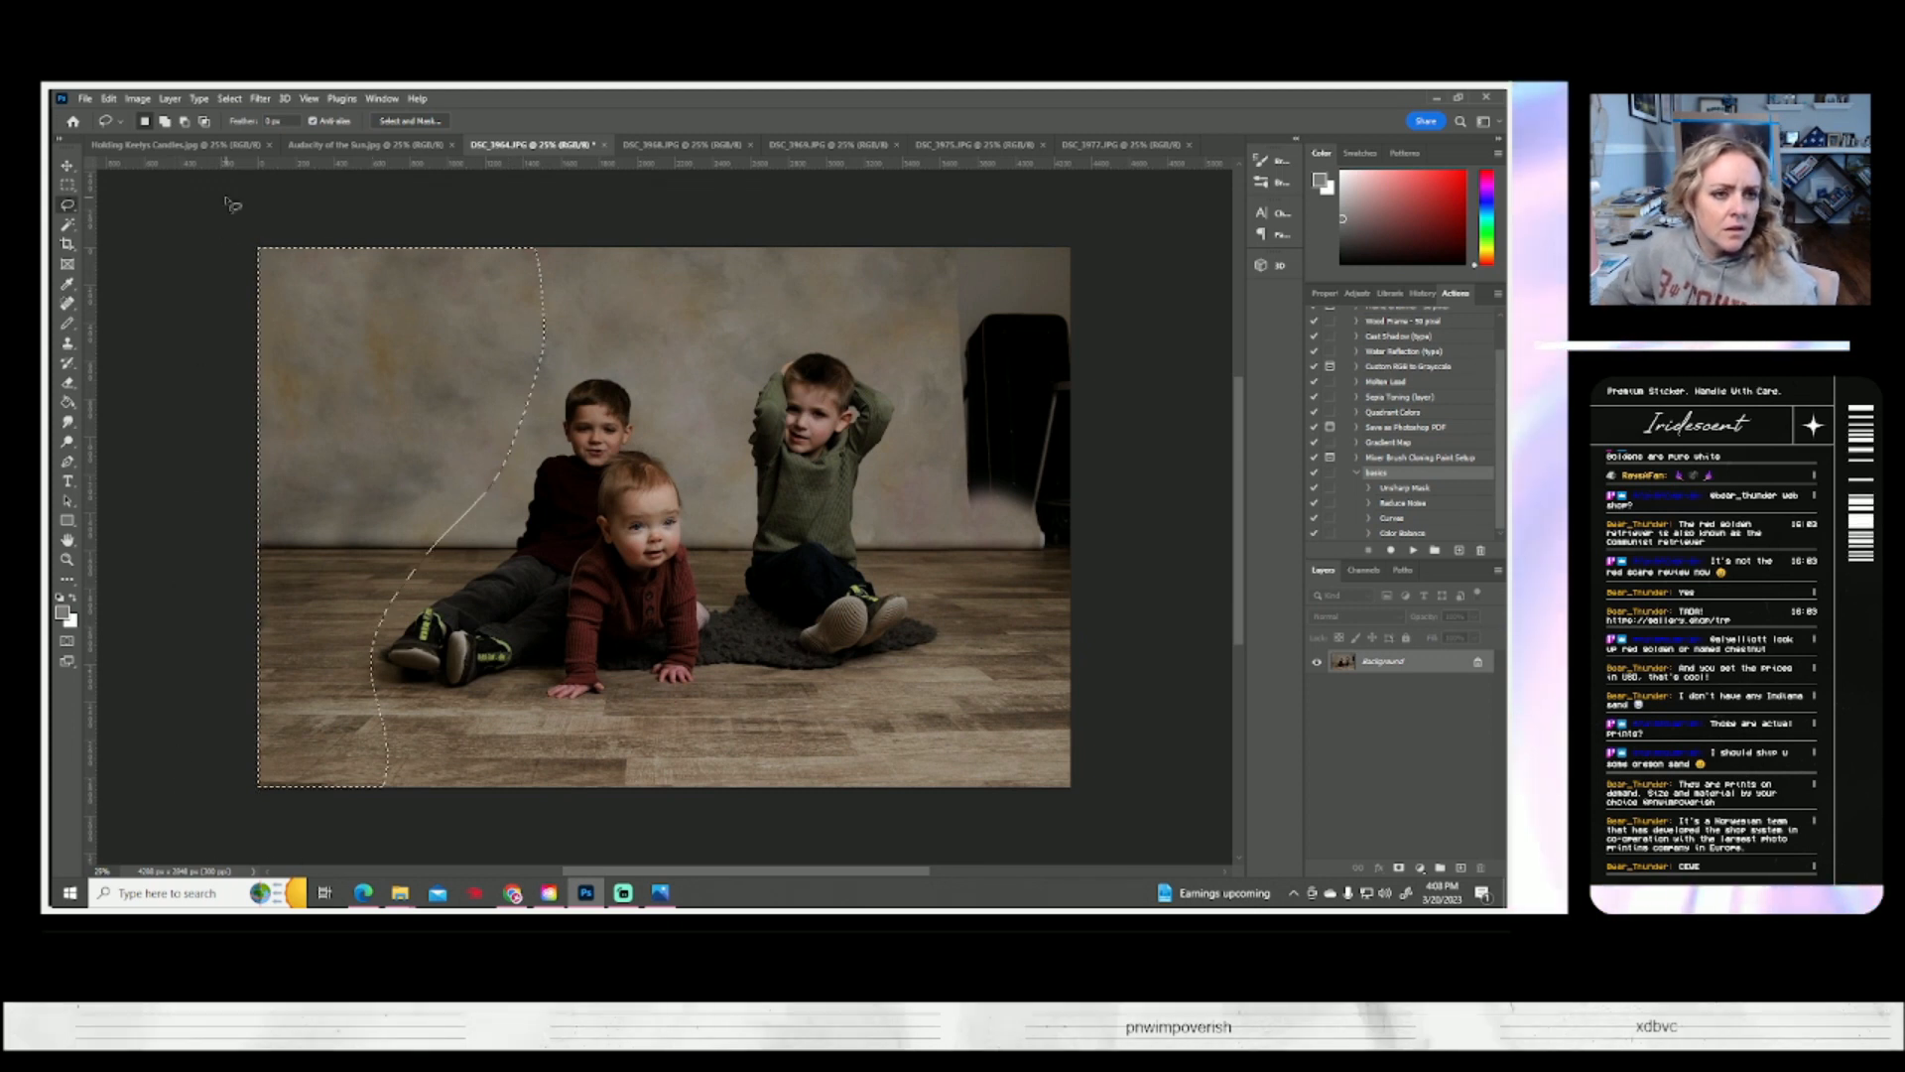
{"action": "key", "text": "ctrl+j"}
Flip the copied backdrop horizontally, move it over the black case and stool, and nudge it to align with the floor line
{"action": "key", "text": "ctrl+t"}
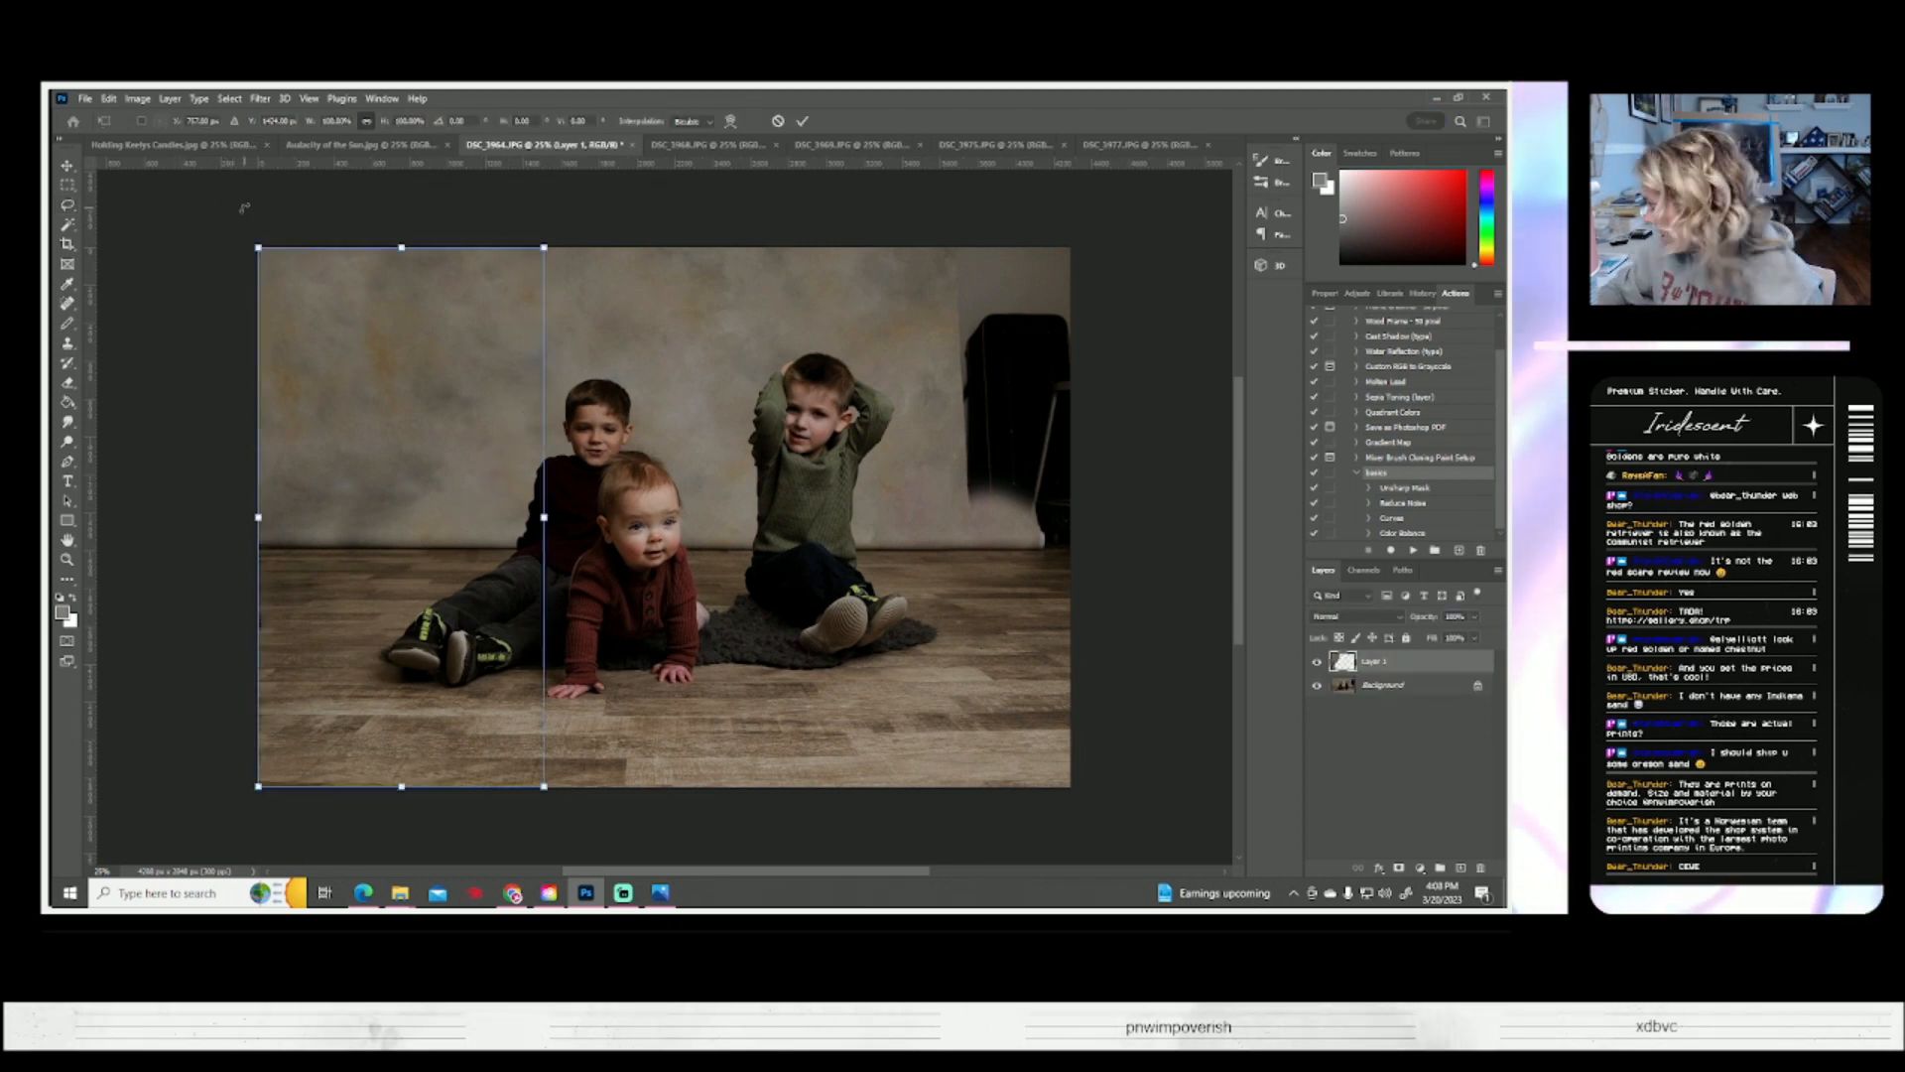
{"action": "left_click", "coordinate": [138, 100]}
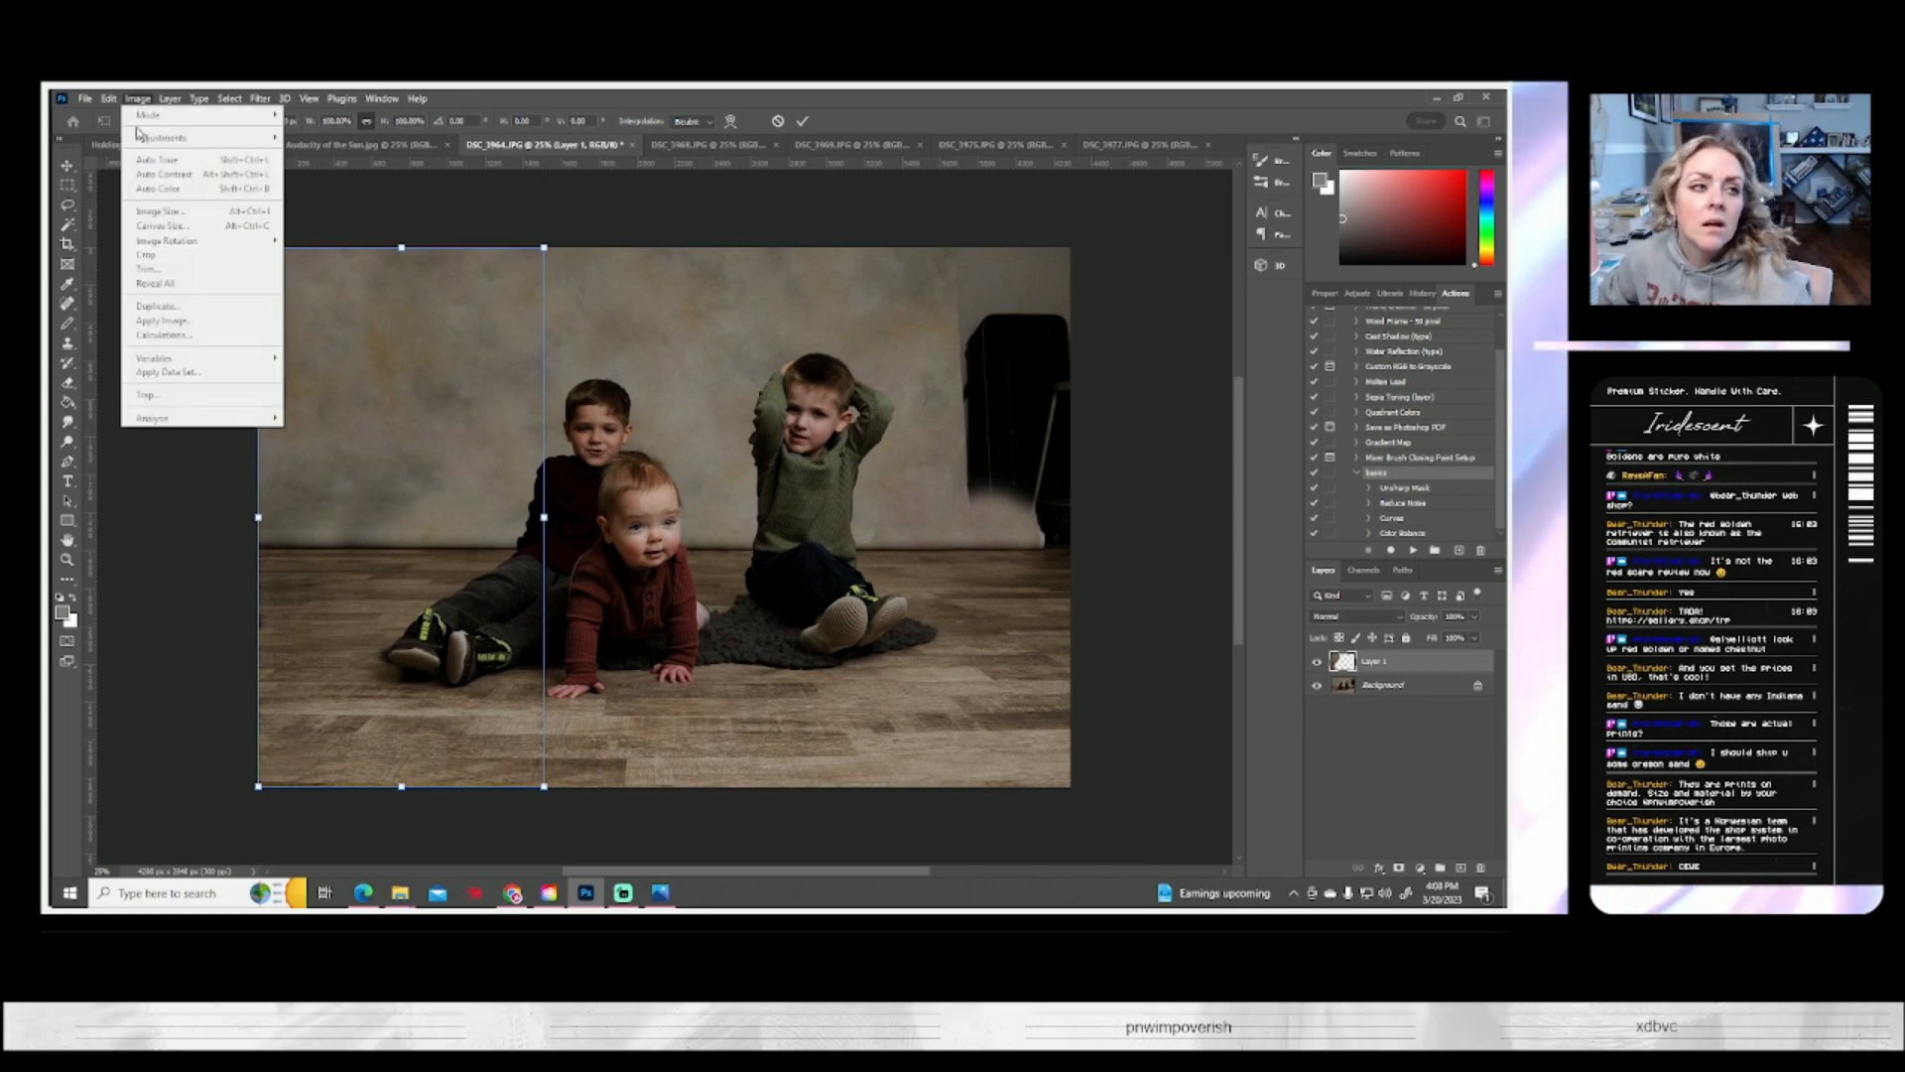
{"action": "mouse_move", "coordinate": [109, 98]}
{"action": "mouse_move", "coordinate": [198, 444]}
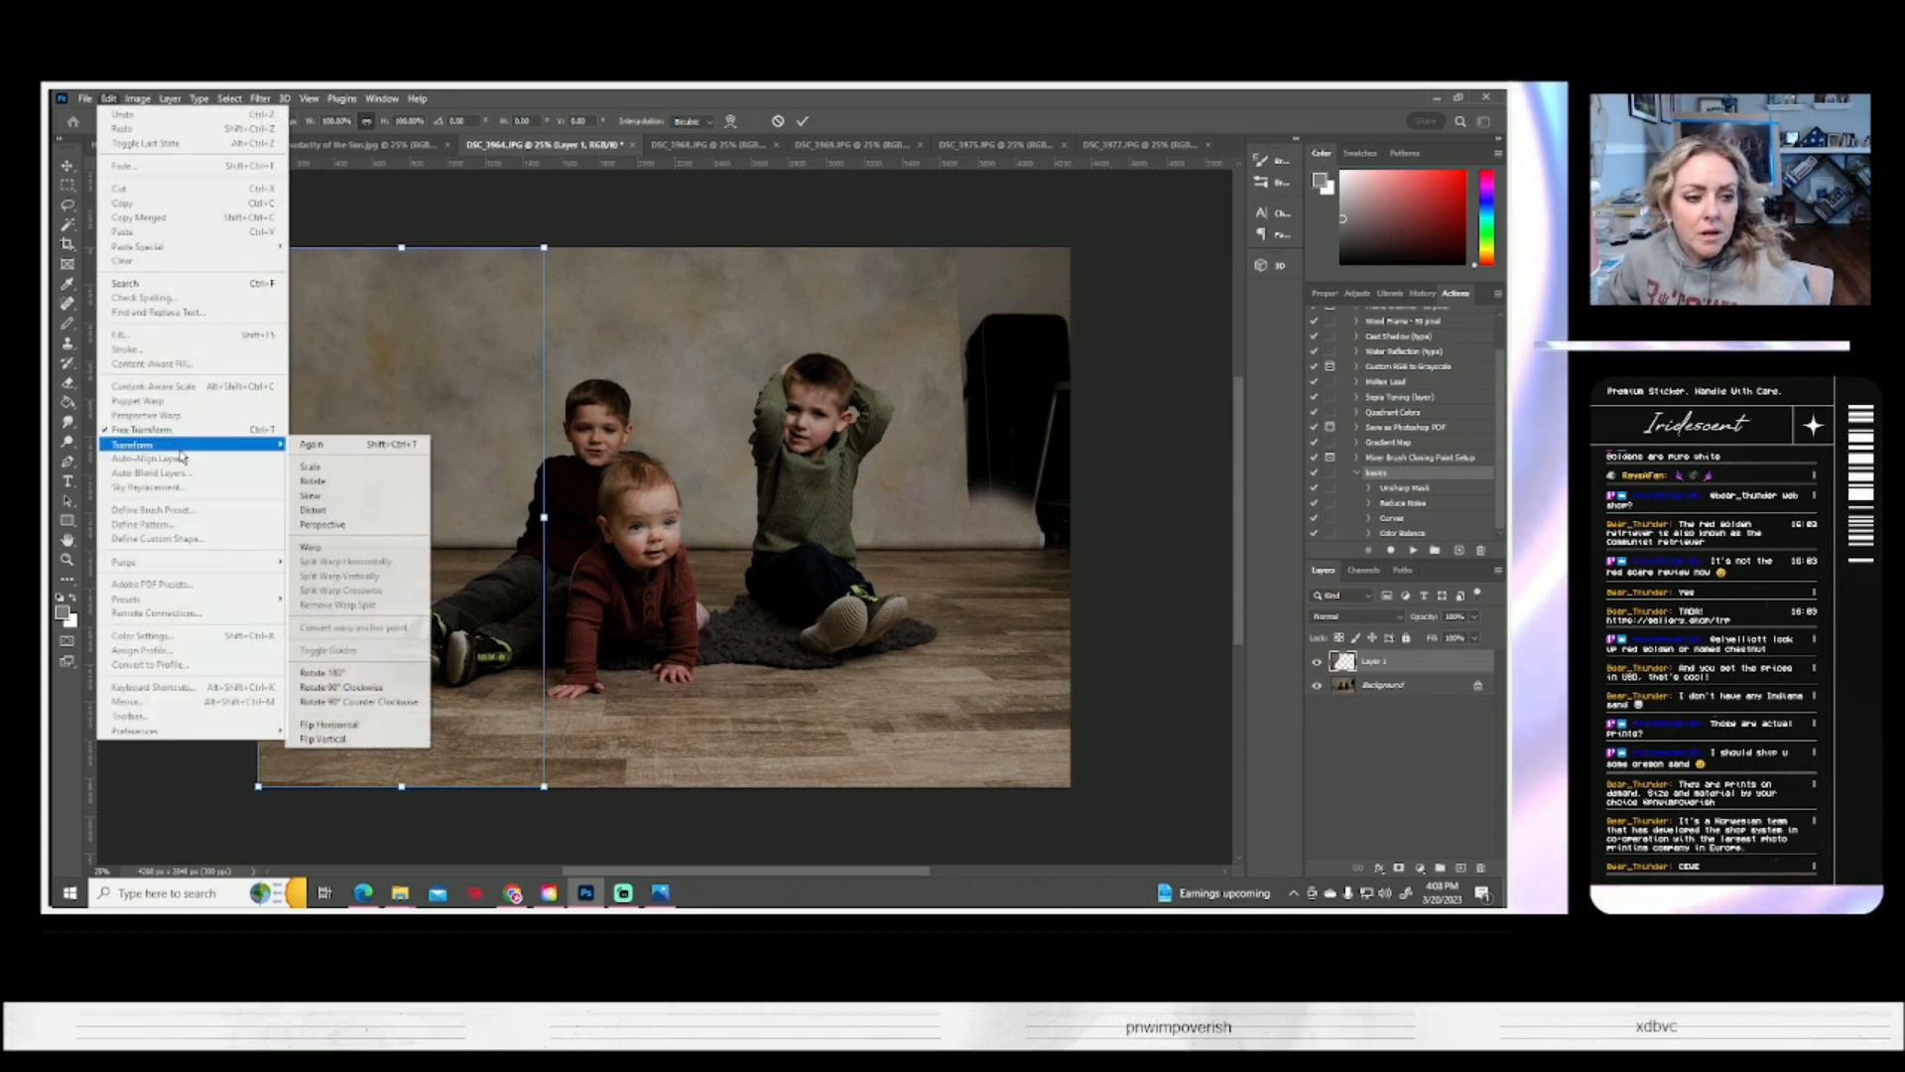
{"action": "left_click", "coordinate": [322, 726]}
{"action": "left_click_drag", "start_coordinate": [428, 717], "coordinate": [986, 721]}
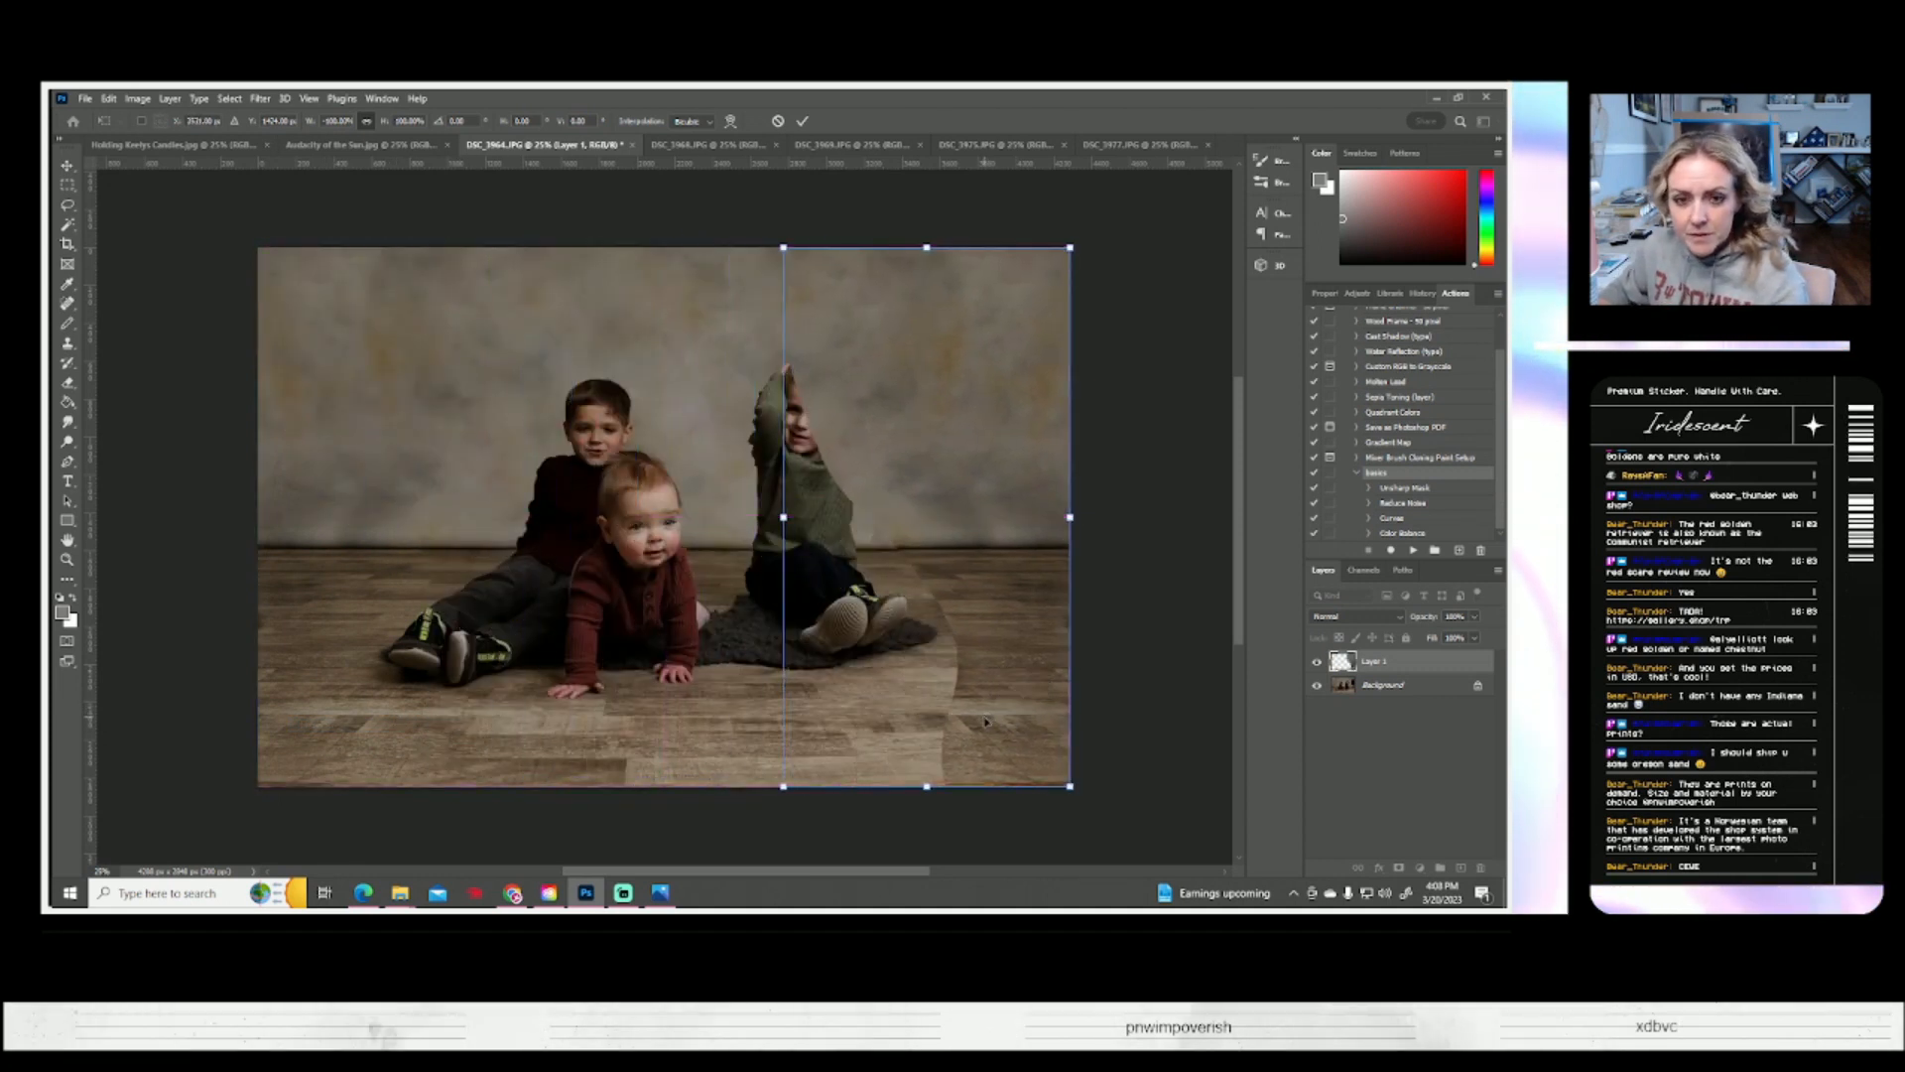
{"action": "key", "text": "Down"}
{"action": "key", "text": "Down"}
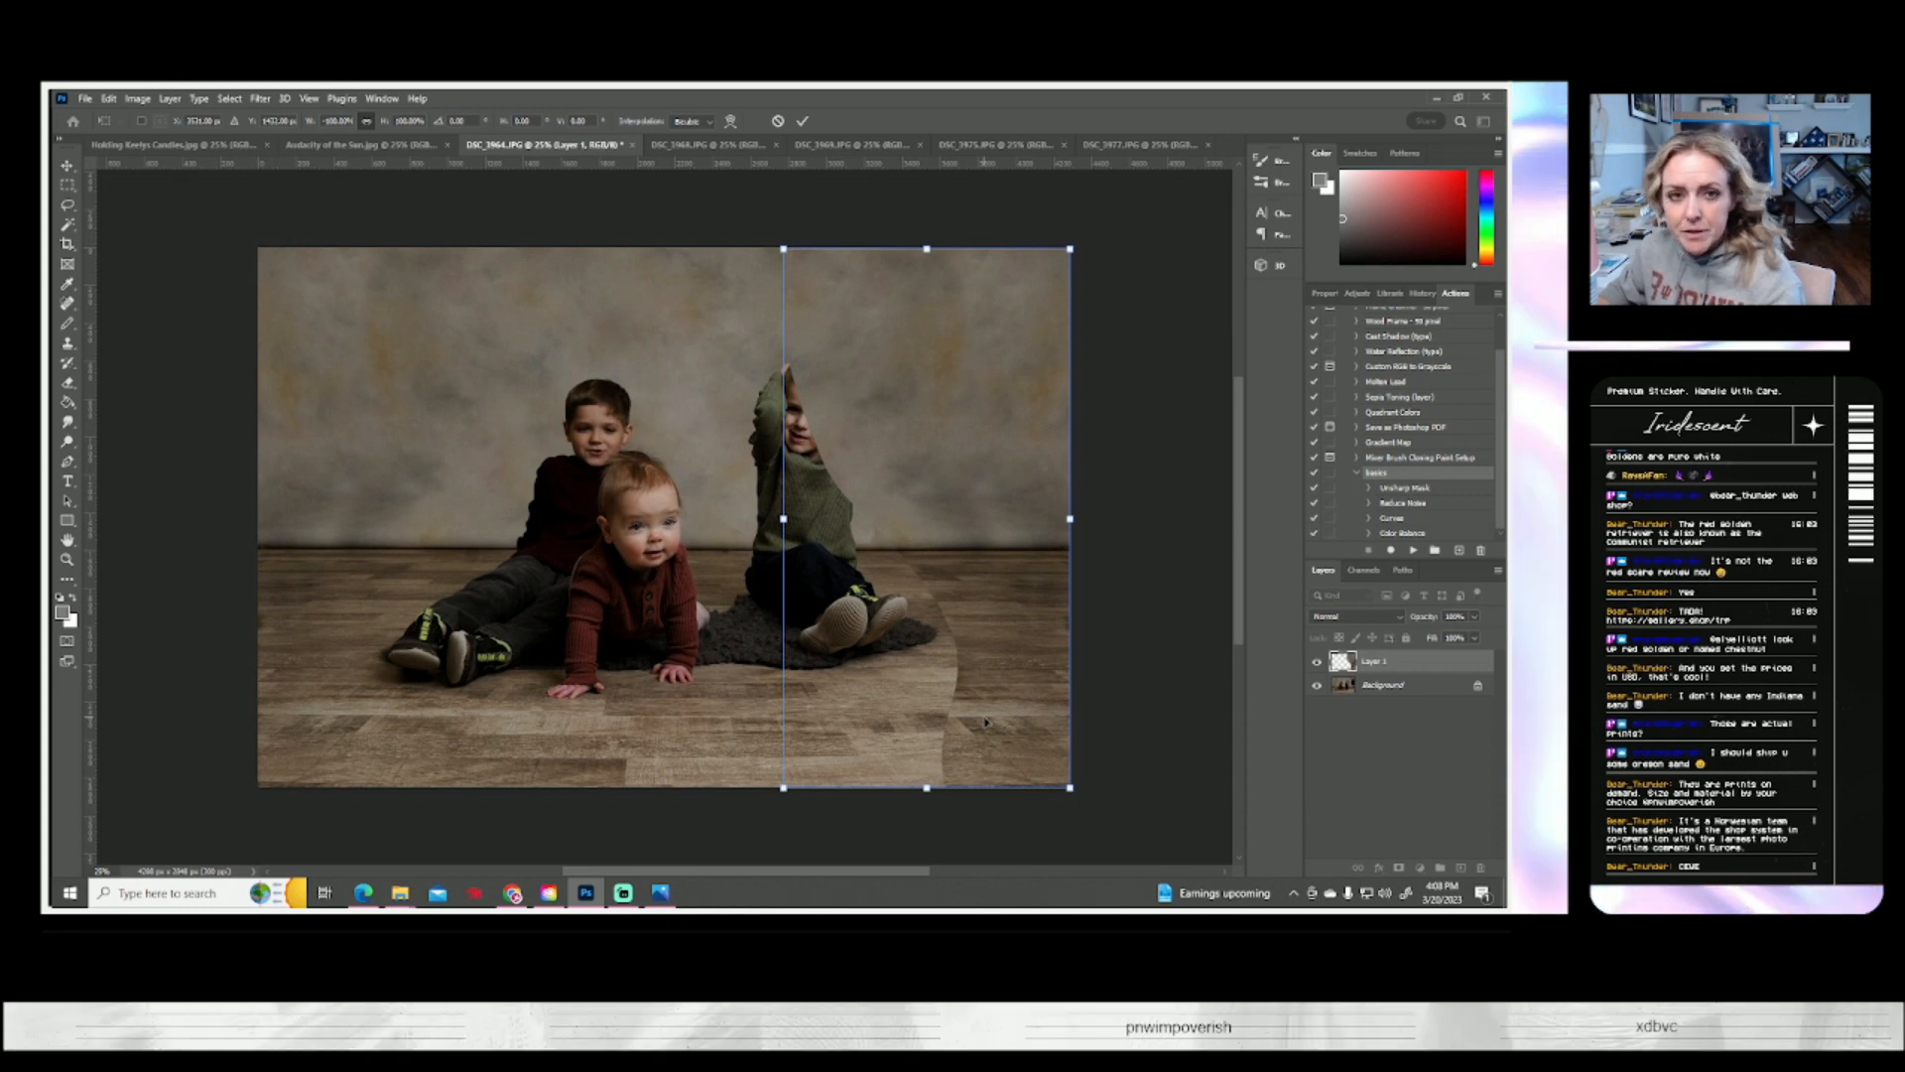
{"action": "key", "text": "Up"}
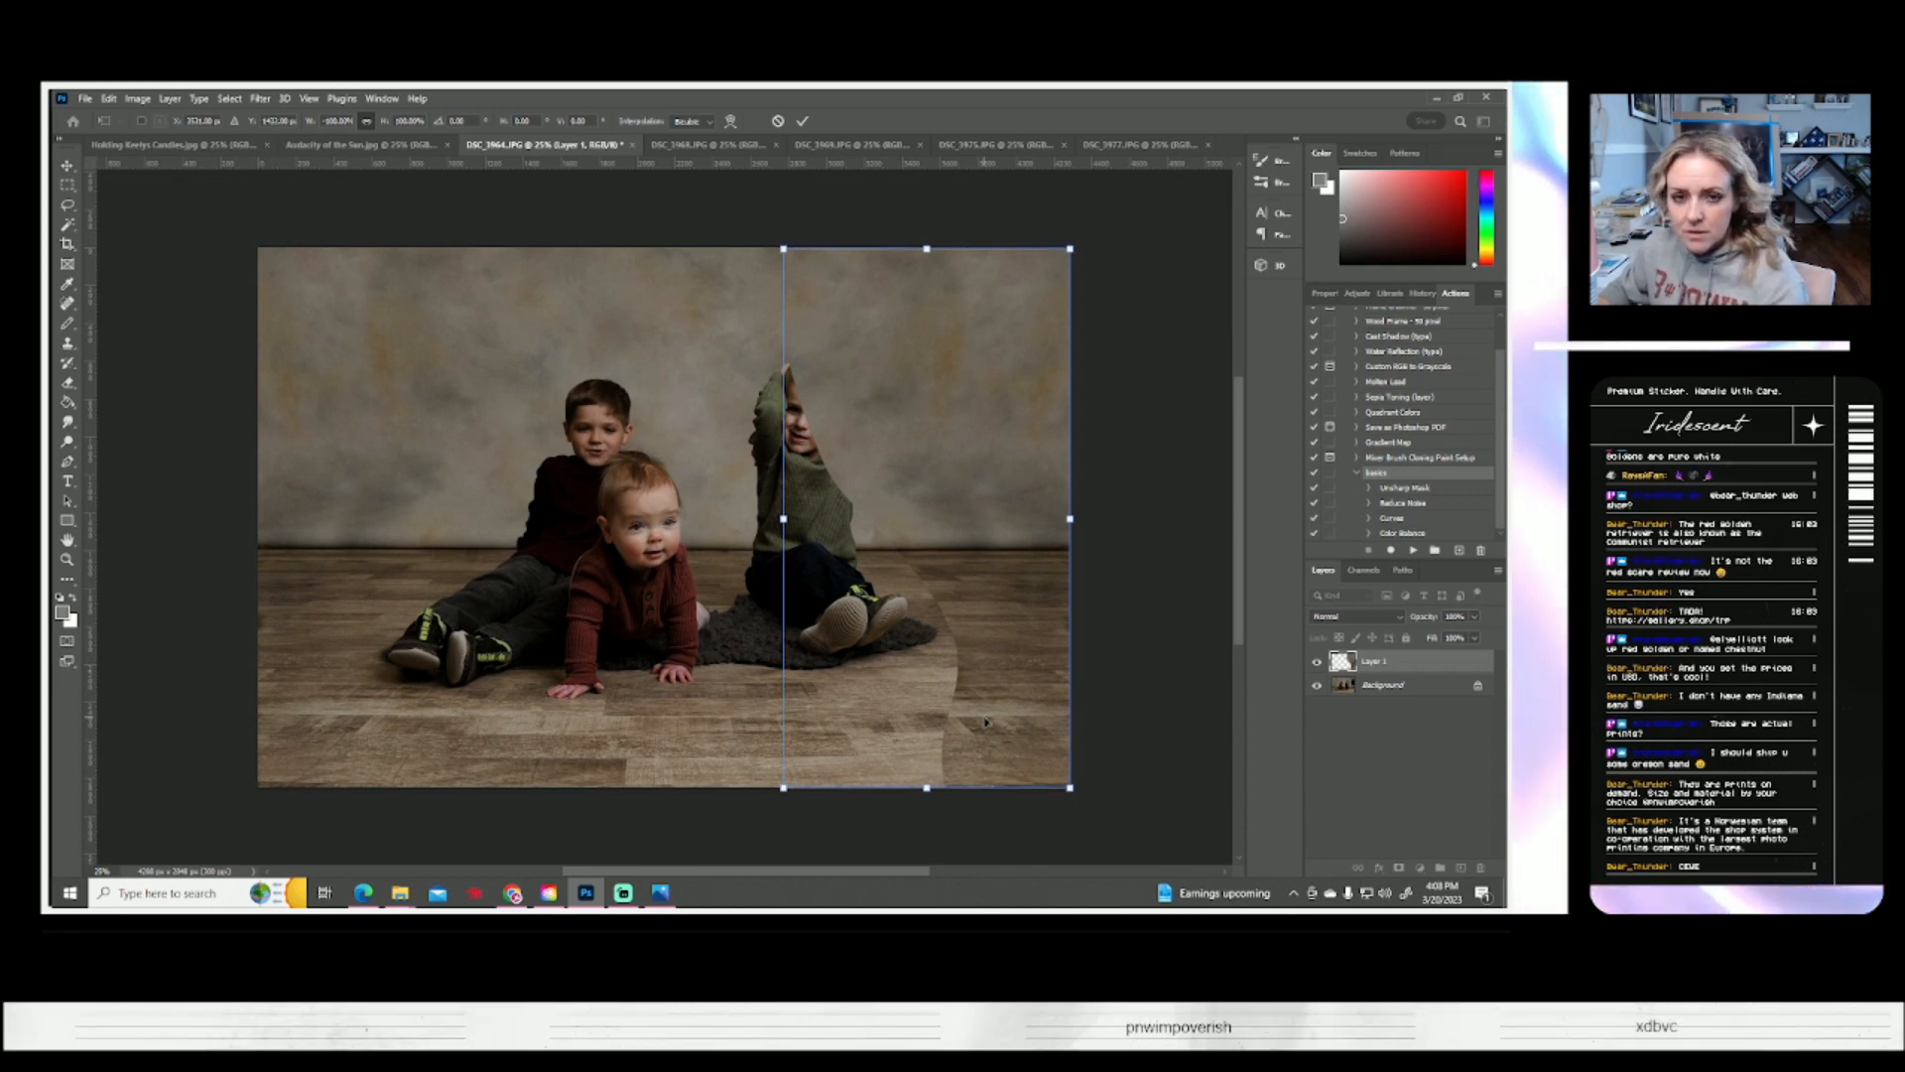
{"action": "key", "text": "Return"}
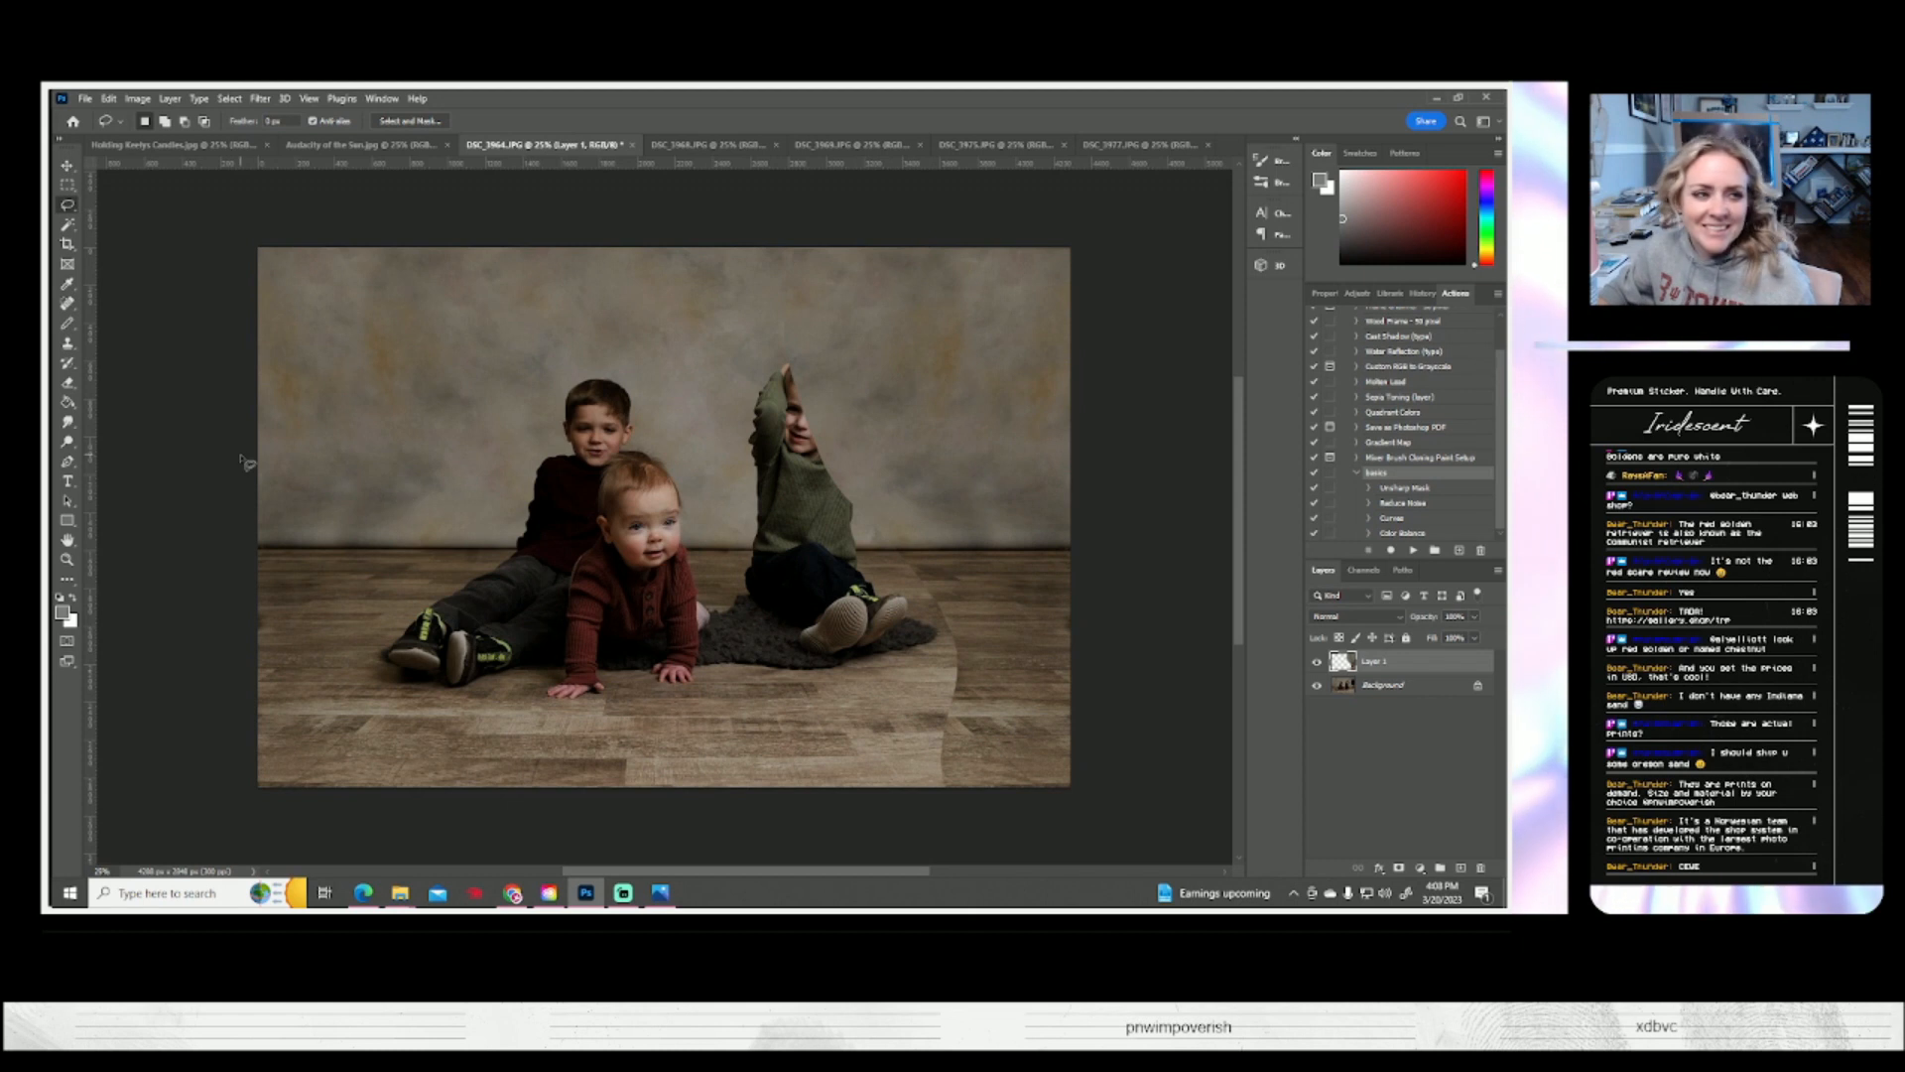
Erase the flipped copy's edge over the boy in green and along the floor seam, and compare with the layer hidden and shown
{"action": "key", "text": "e"}
{"action": "mouse_move", "coordinate": [845, 488]}
{"action": "left_mouse_down"}
{"action": "mouse_move", "coordinate": [873, 378]}
{"action": "mouse_move", "coordinate": [836, 459]}
{"action": "mouse_move", "coordinate": [853, 398]}
{"action": "mouse_move", "coordinate": [801, 329]}
{"action": "left_mouse_up"}
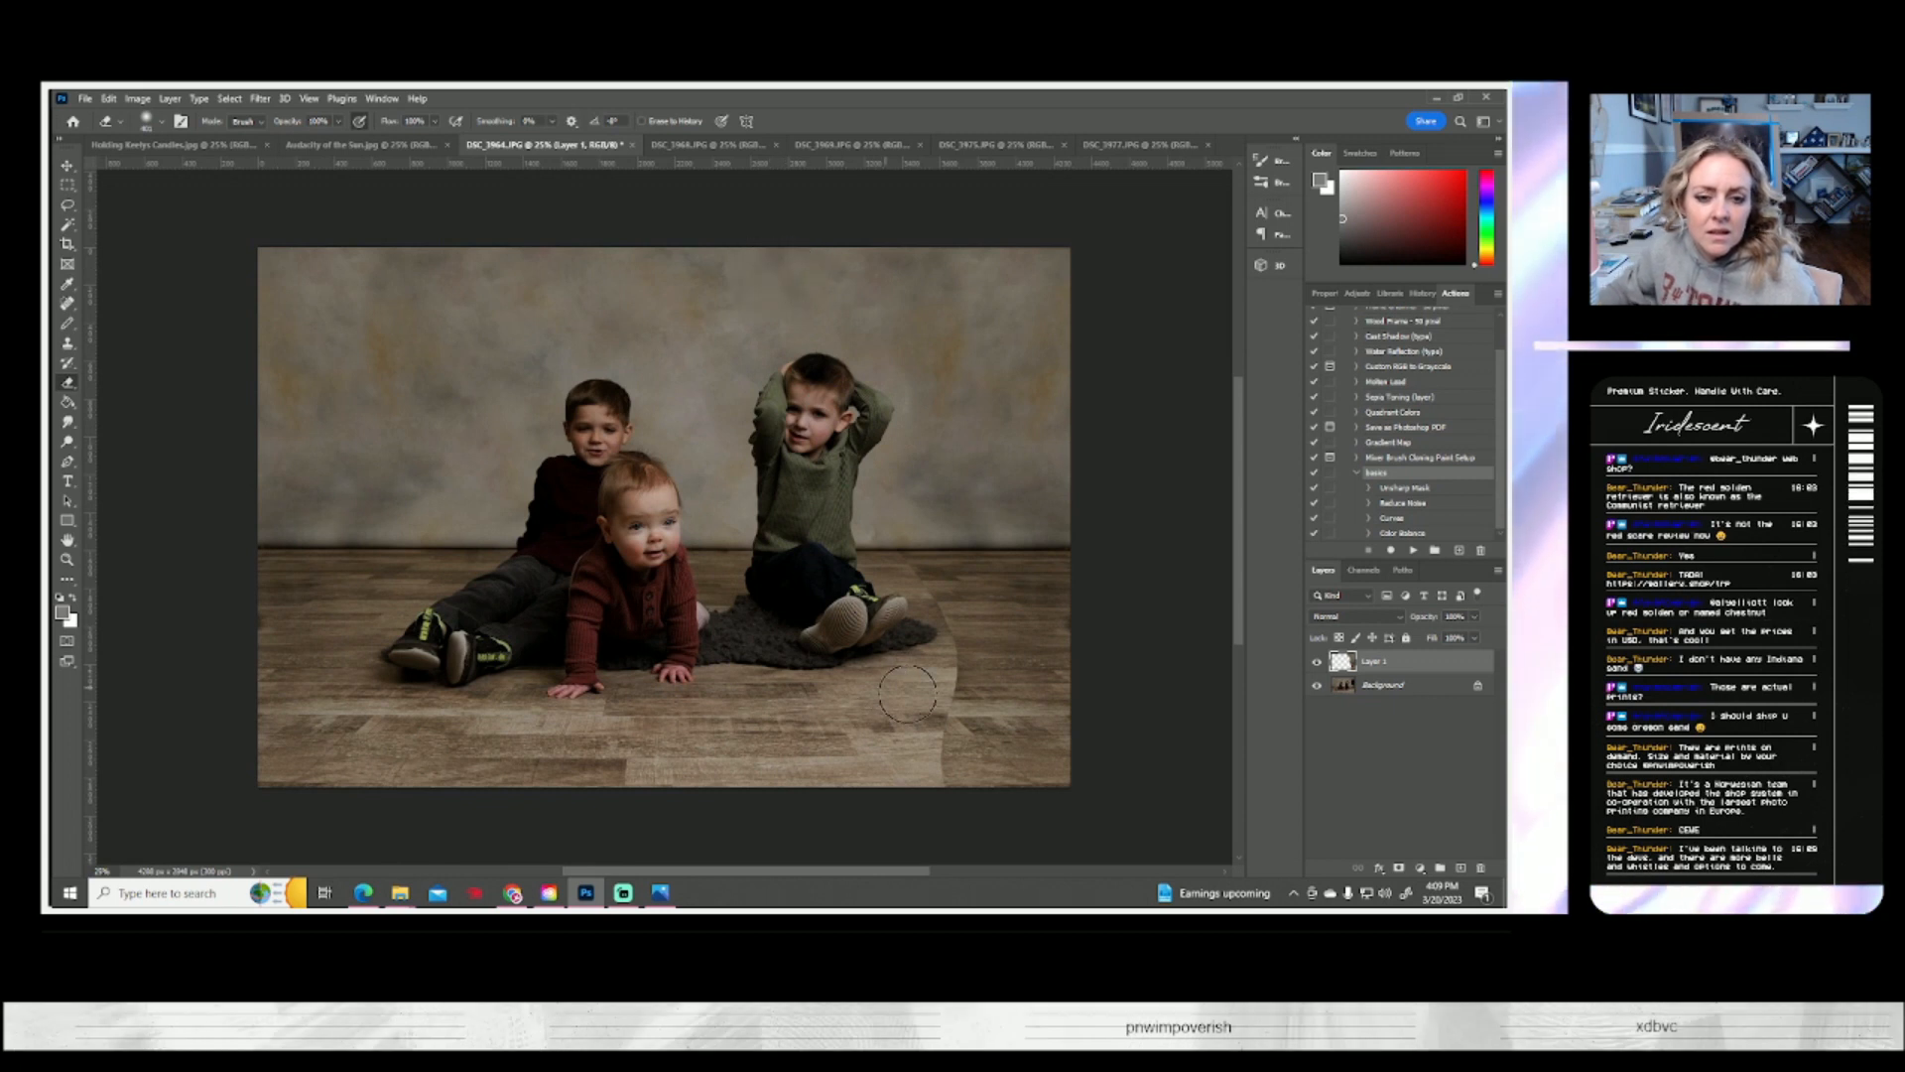
{"action": "mouse_move", "coordinate": [934, 623]}
{"action": "left_mouse_down"}
{"action": "mouse_move", "coordinate": [961, 689]}
{"action": "mouse_move", "coordinate": [928, 802]}
{"action": "left_mouse_up"}
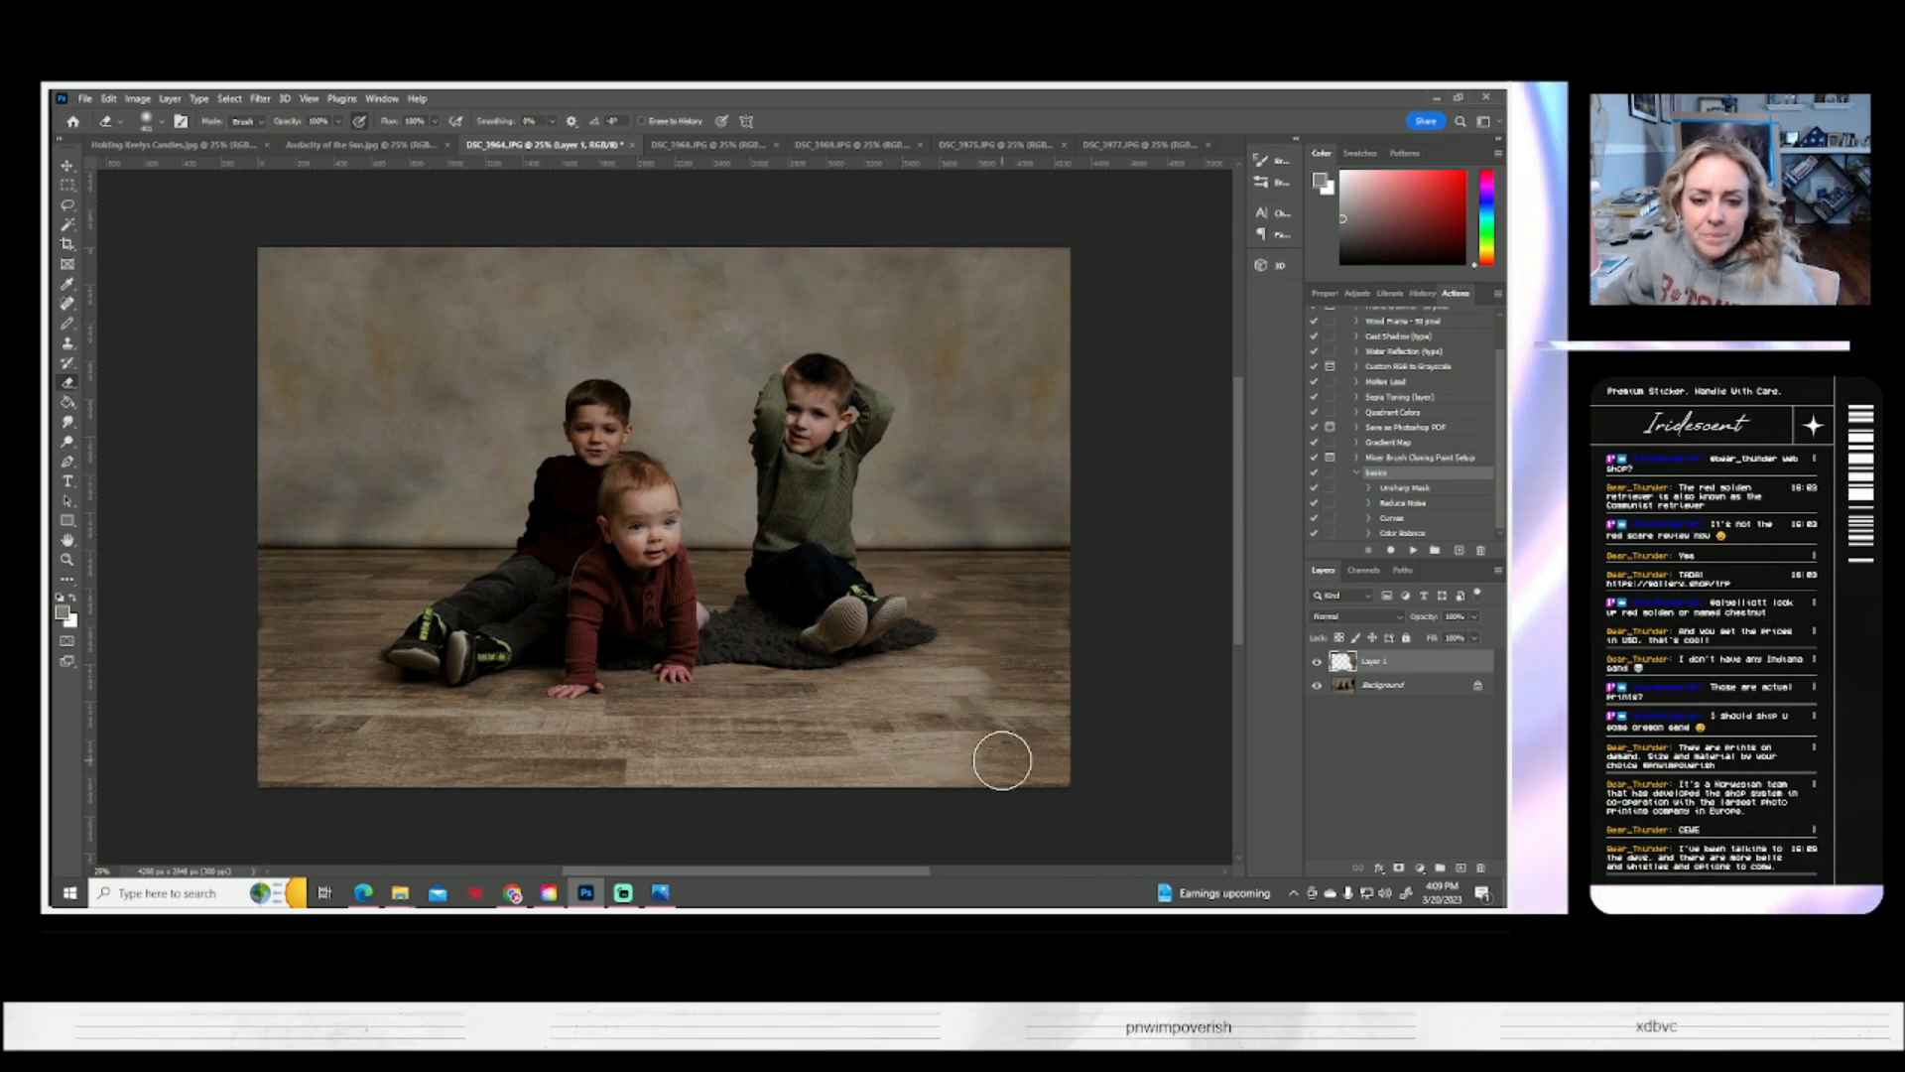
{"action": "left_click", "coordinate": [1317, 661]}
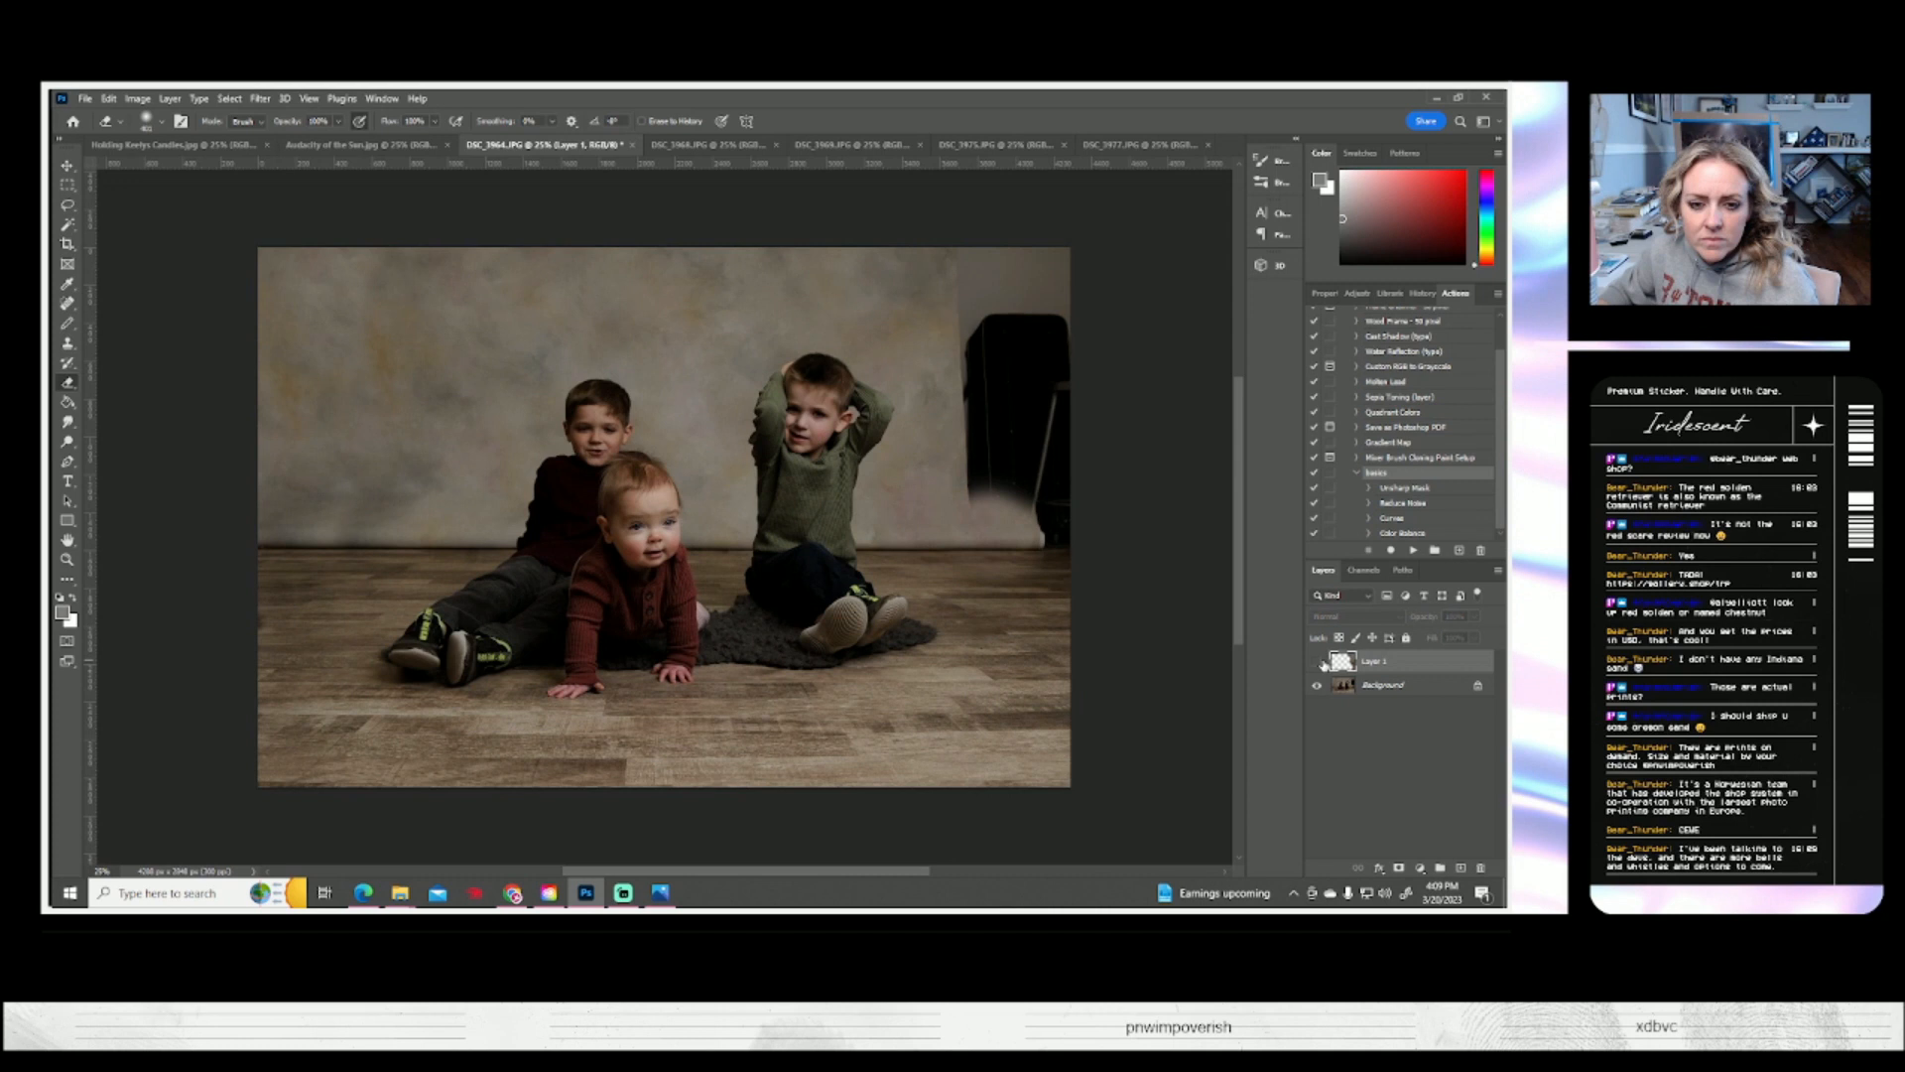
{"action": "left_click", "coordinate": [1317, 662]}
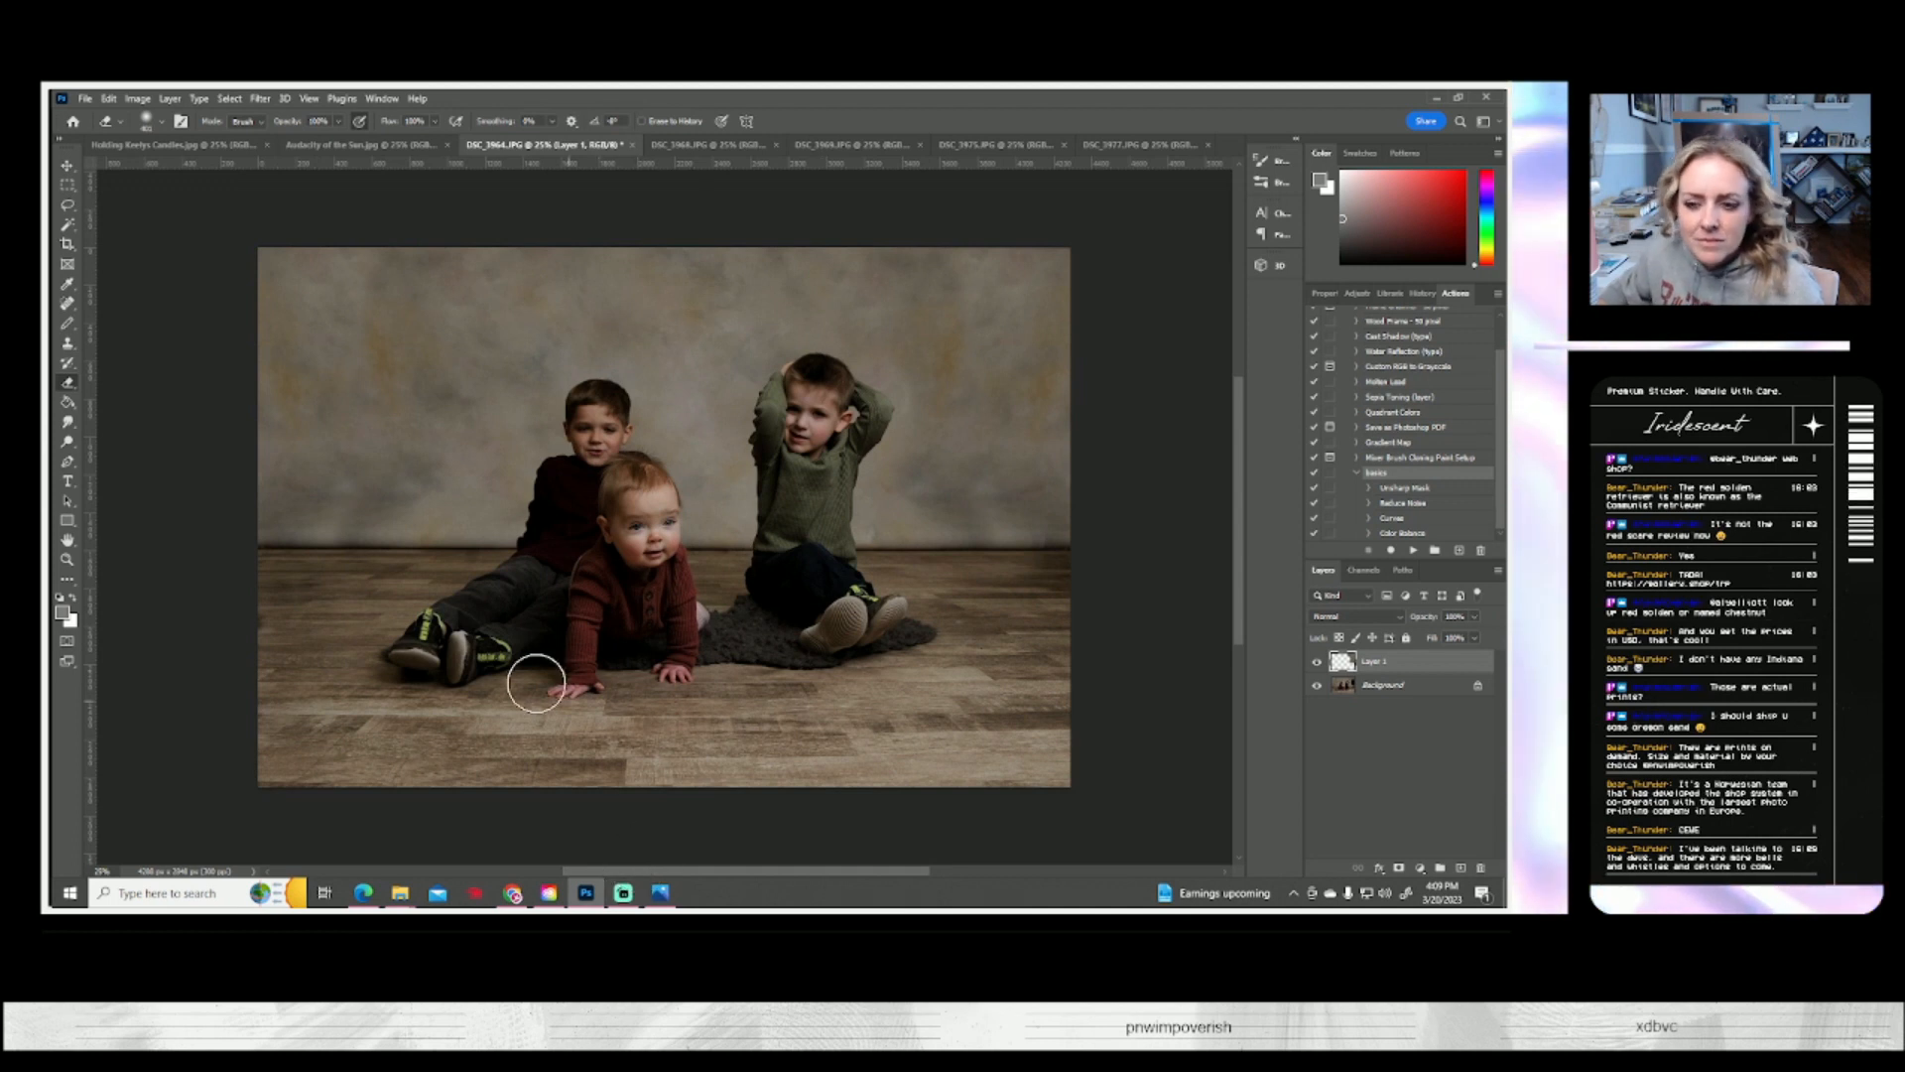
Merge the backdrop copy down into the background and save the photo as a JPEG at quality 10
{"action": "left_click", "coordinate": [171, 98]}
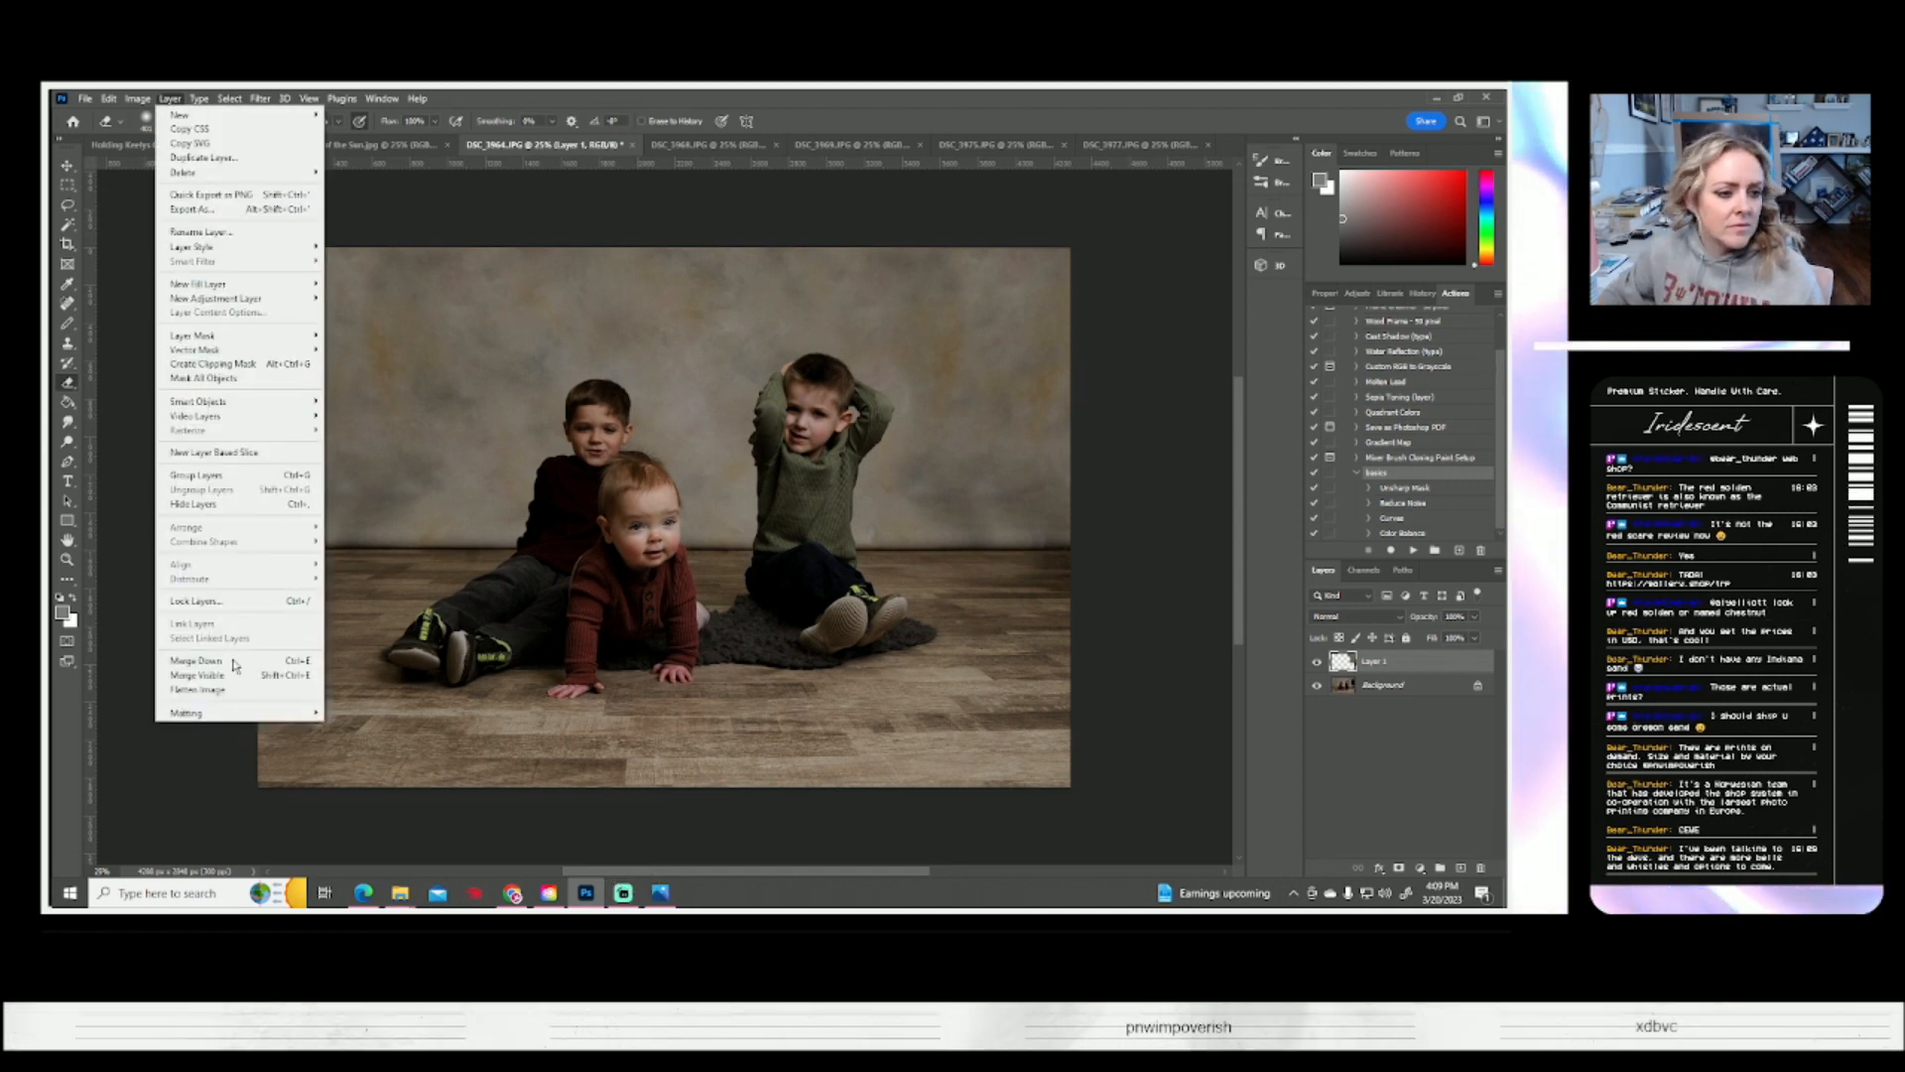
{"action": "left_click", "coordinate": [235, 662]}
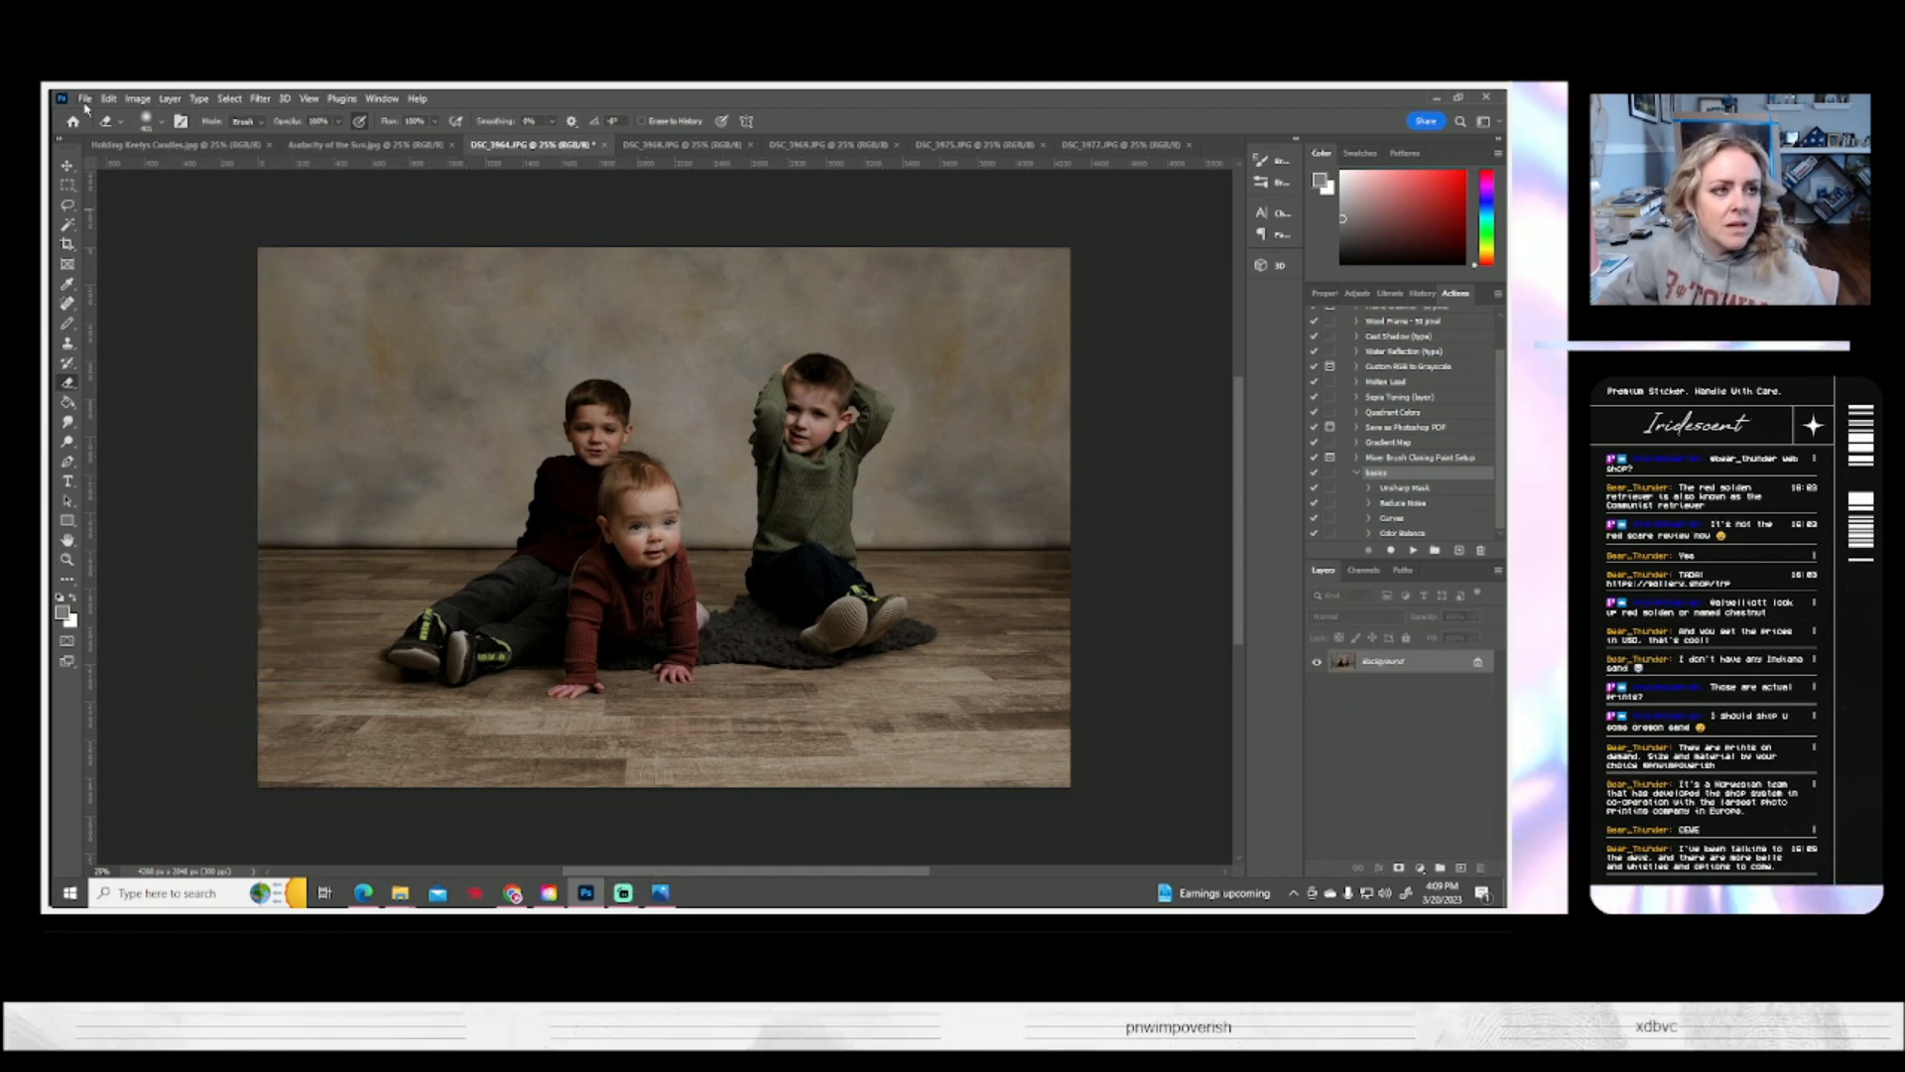
{"action": "left_click", "coordinate": [85, 103]}
{"action": "left_click", "coordinate": [159, 282]}
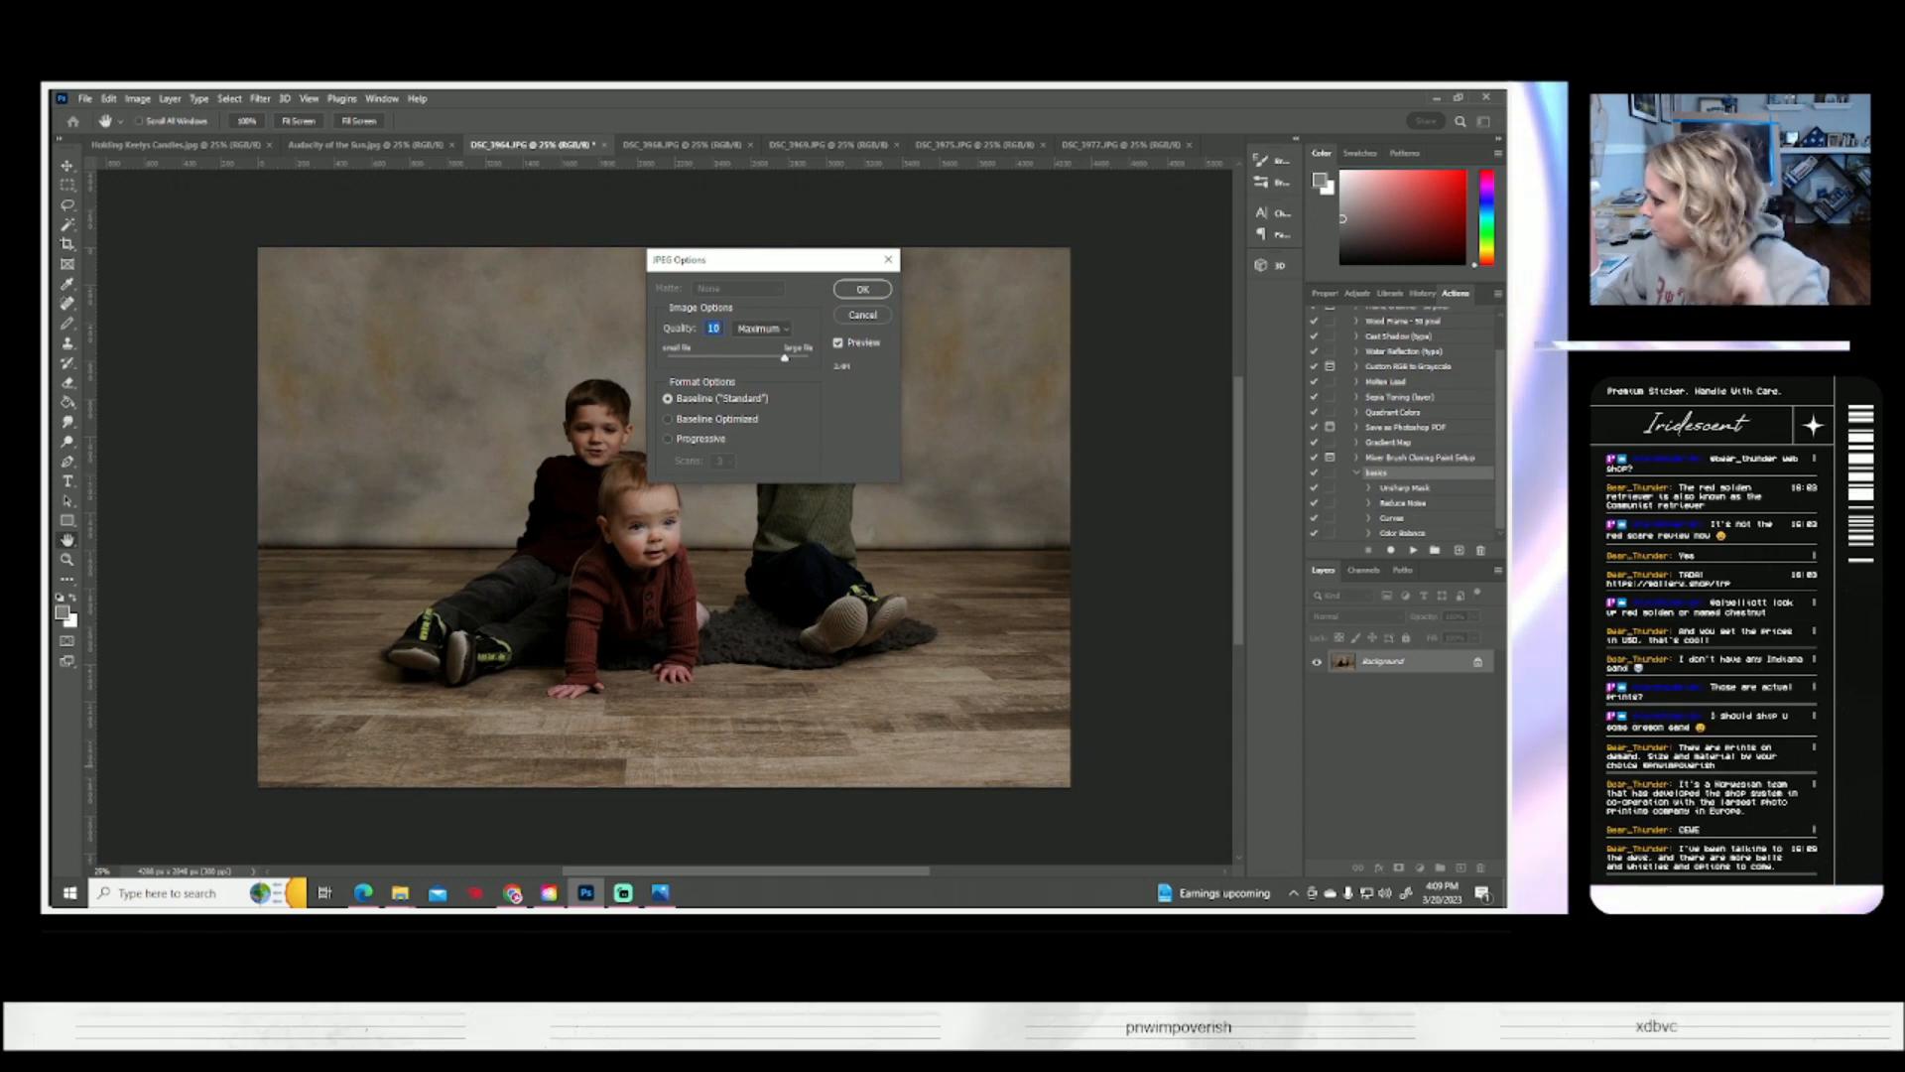
{"action": "key", "text": "Return"}
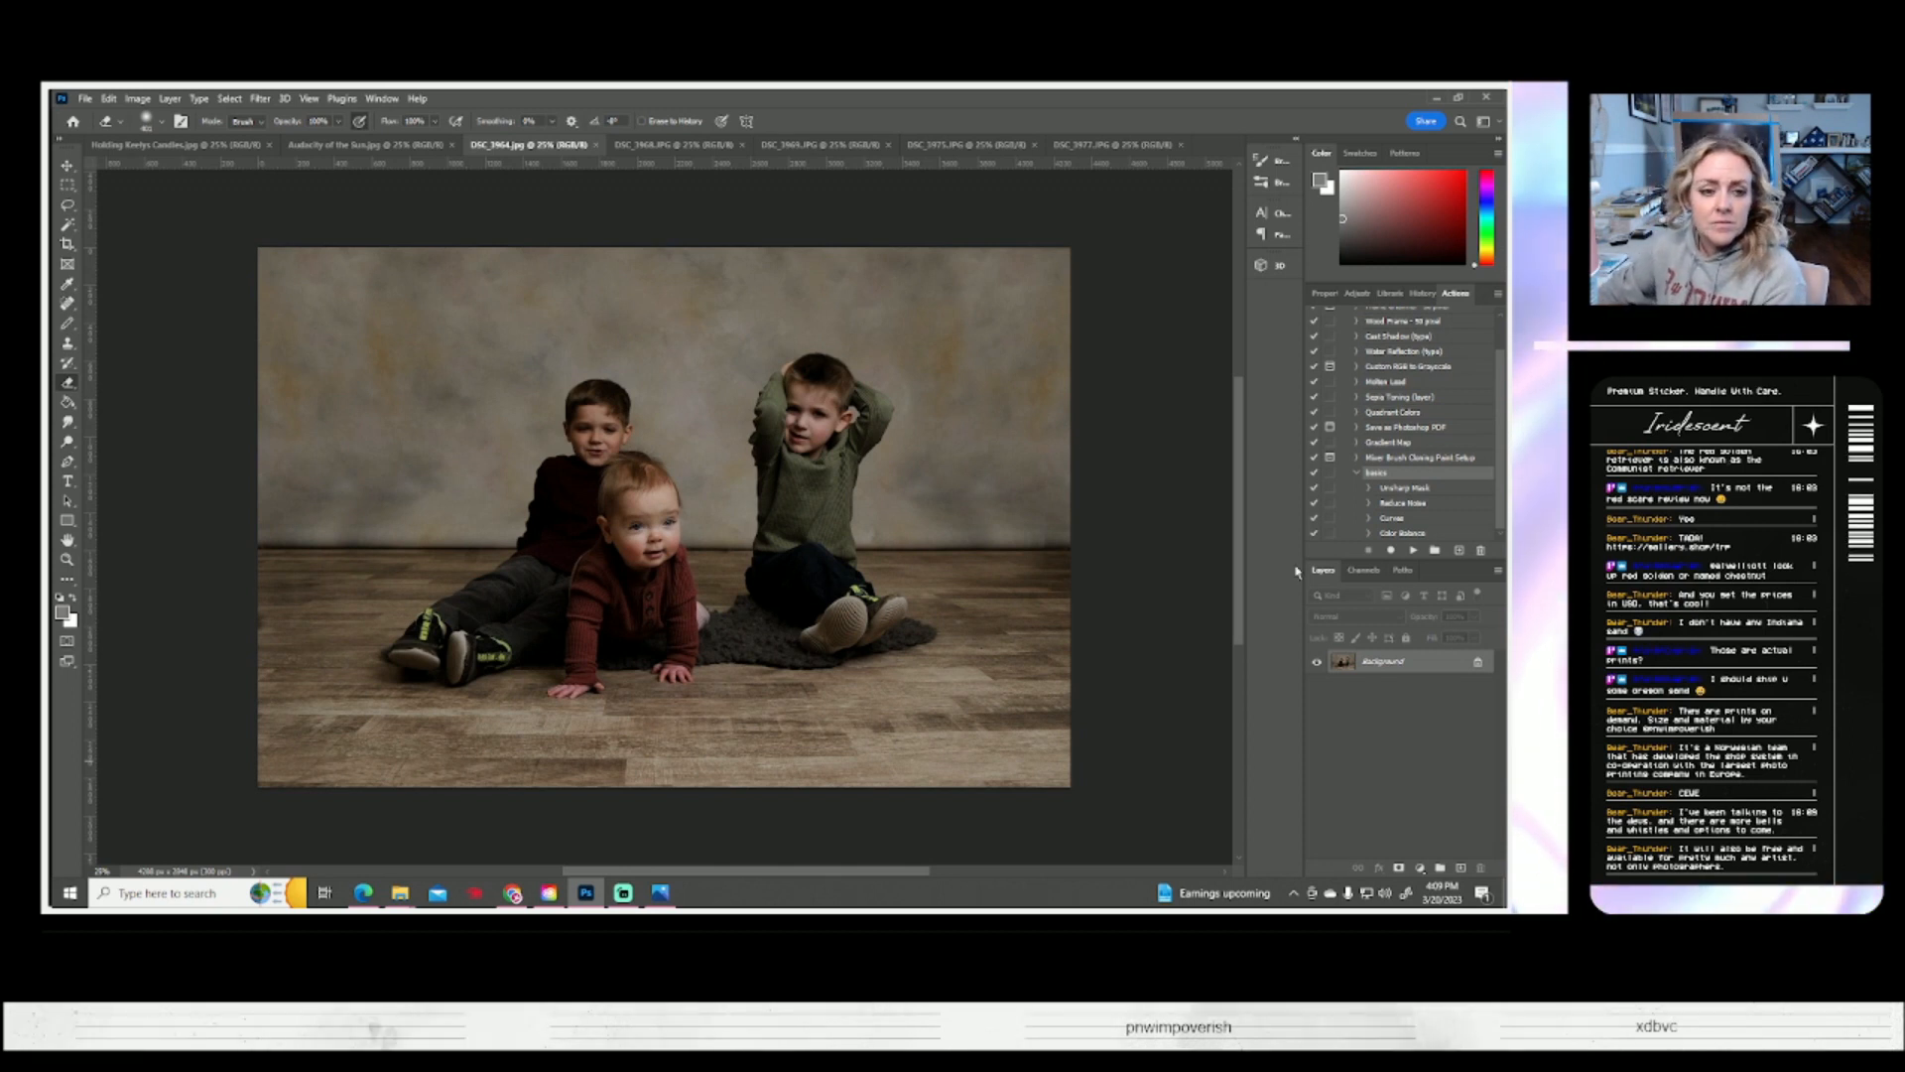
Switch to the next crawling-baby photo, rotate it slightly counterclockwise to level the floor line, and enlarge it to cover the canvas
{"action": "left_click", "coordinate": [690, 144]}
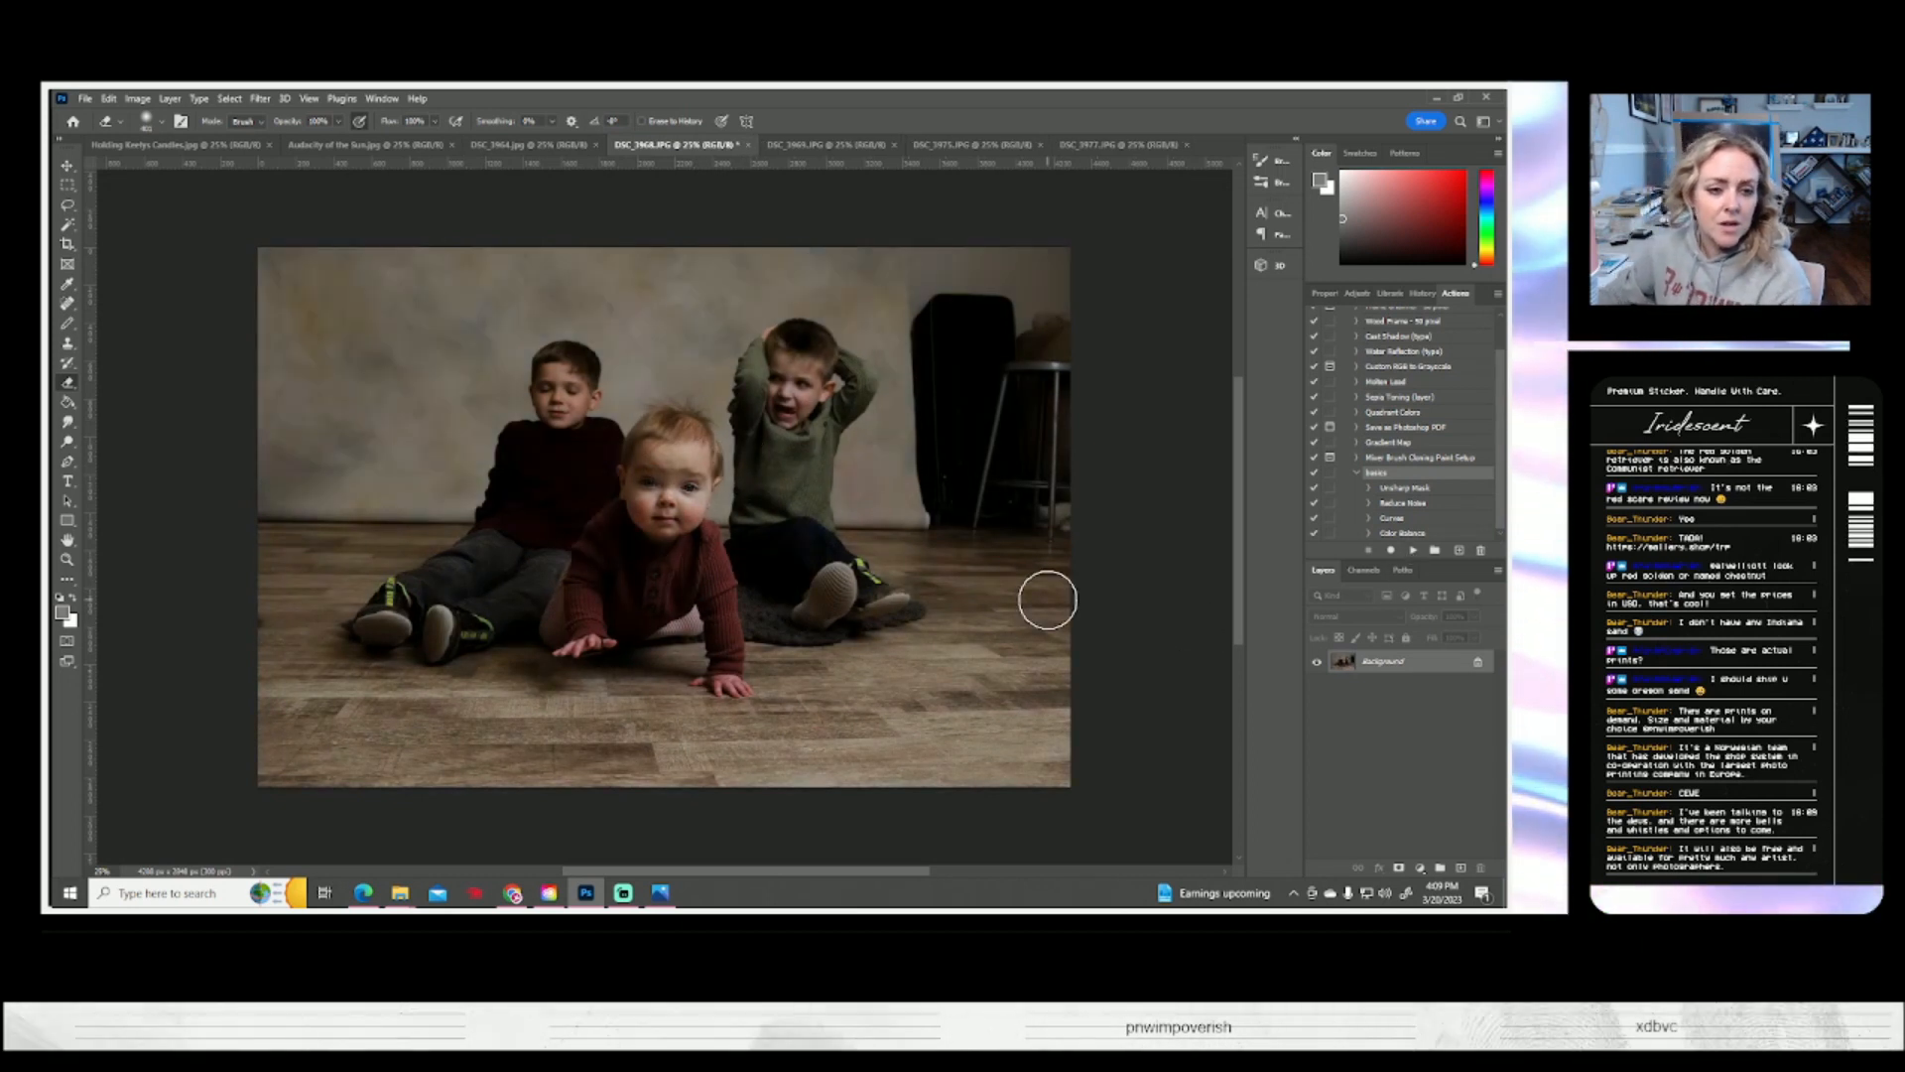
{"action": "key", "text": "ctrl+t"}
{"action": "left_click_drag", "start_coordinate": [1139, 566], "coordinate": [1161, 531]}
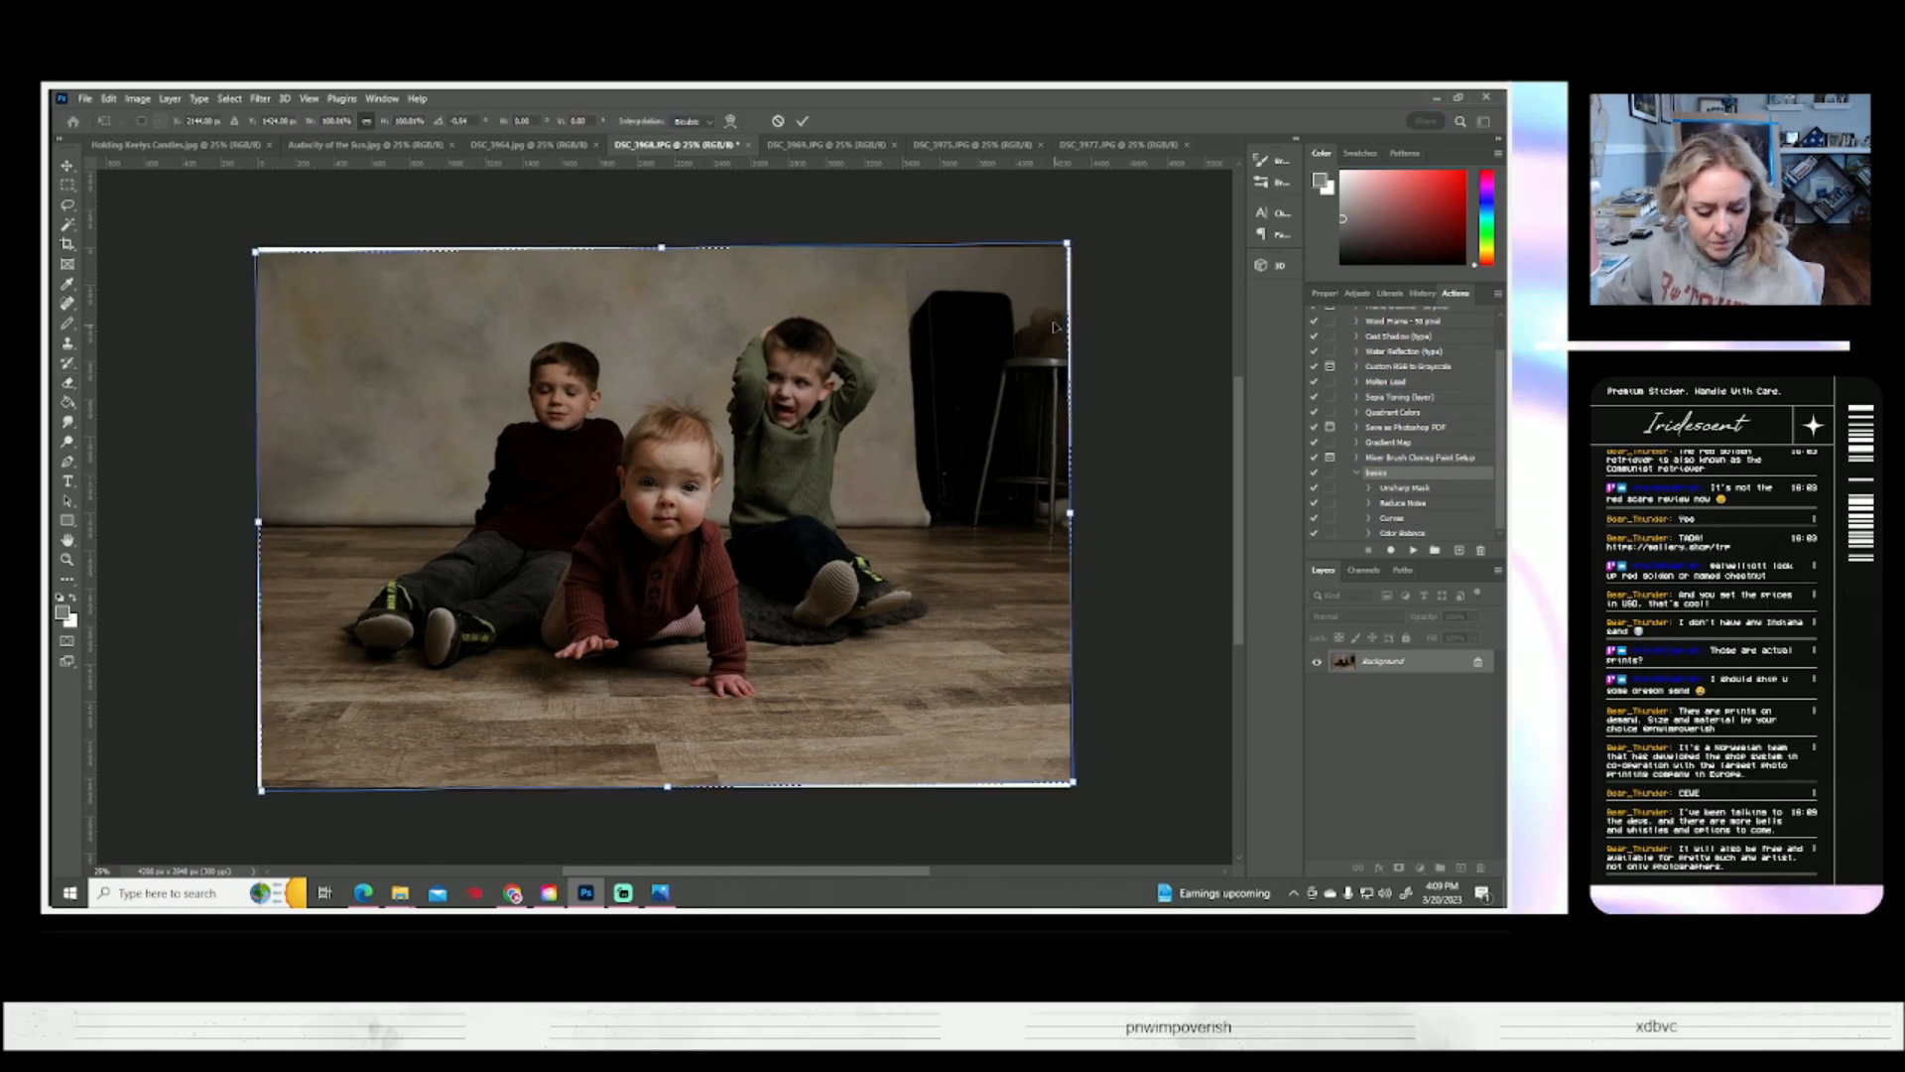
{"action": "left_click_drag", "start_coordinate": [1068, 243], "coordinate": [1091, 227]}
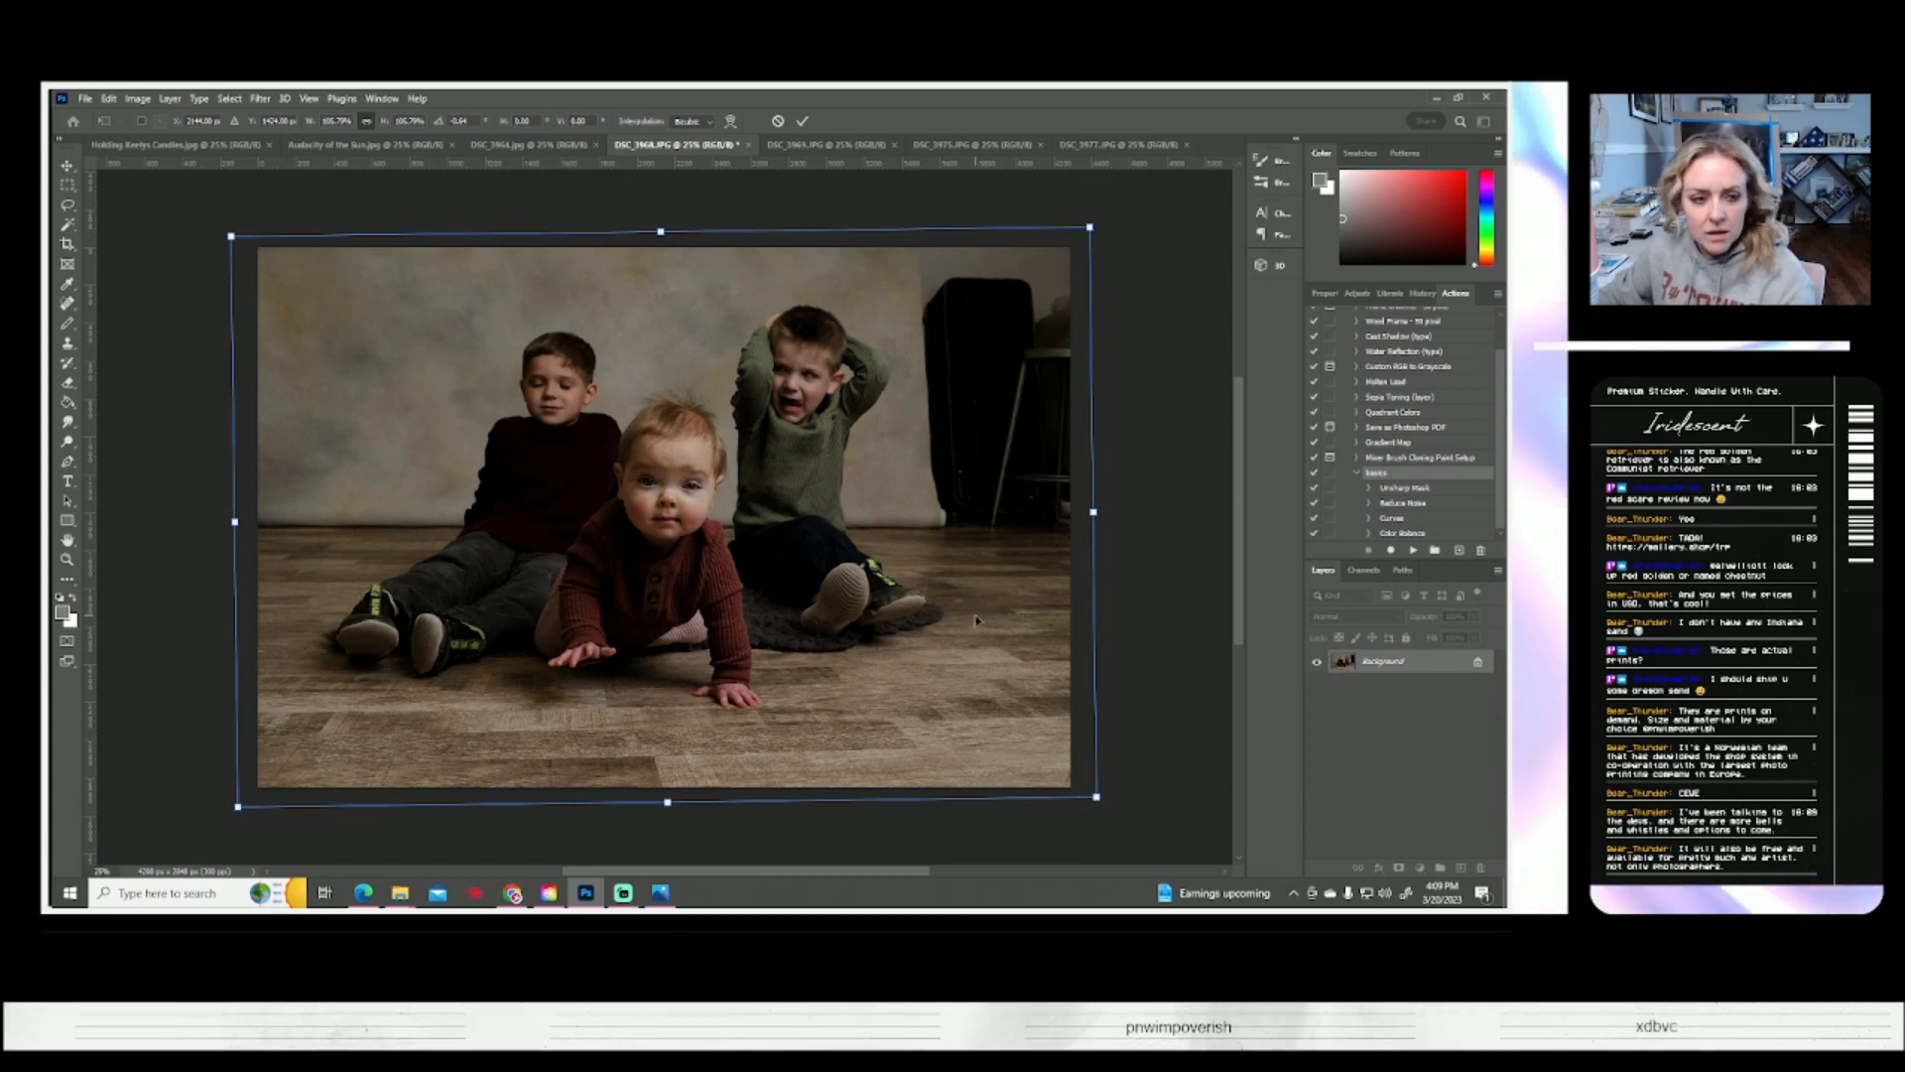
{"action": "key", "text": "Return"}
{"action": "key", "text": "e"}
Paste the copied backdrop section onto a new layer, flip it horizontally, and move it over the black case and stool
{"action": "left_click", "coordinate": [527, 145]}
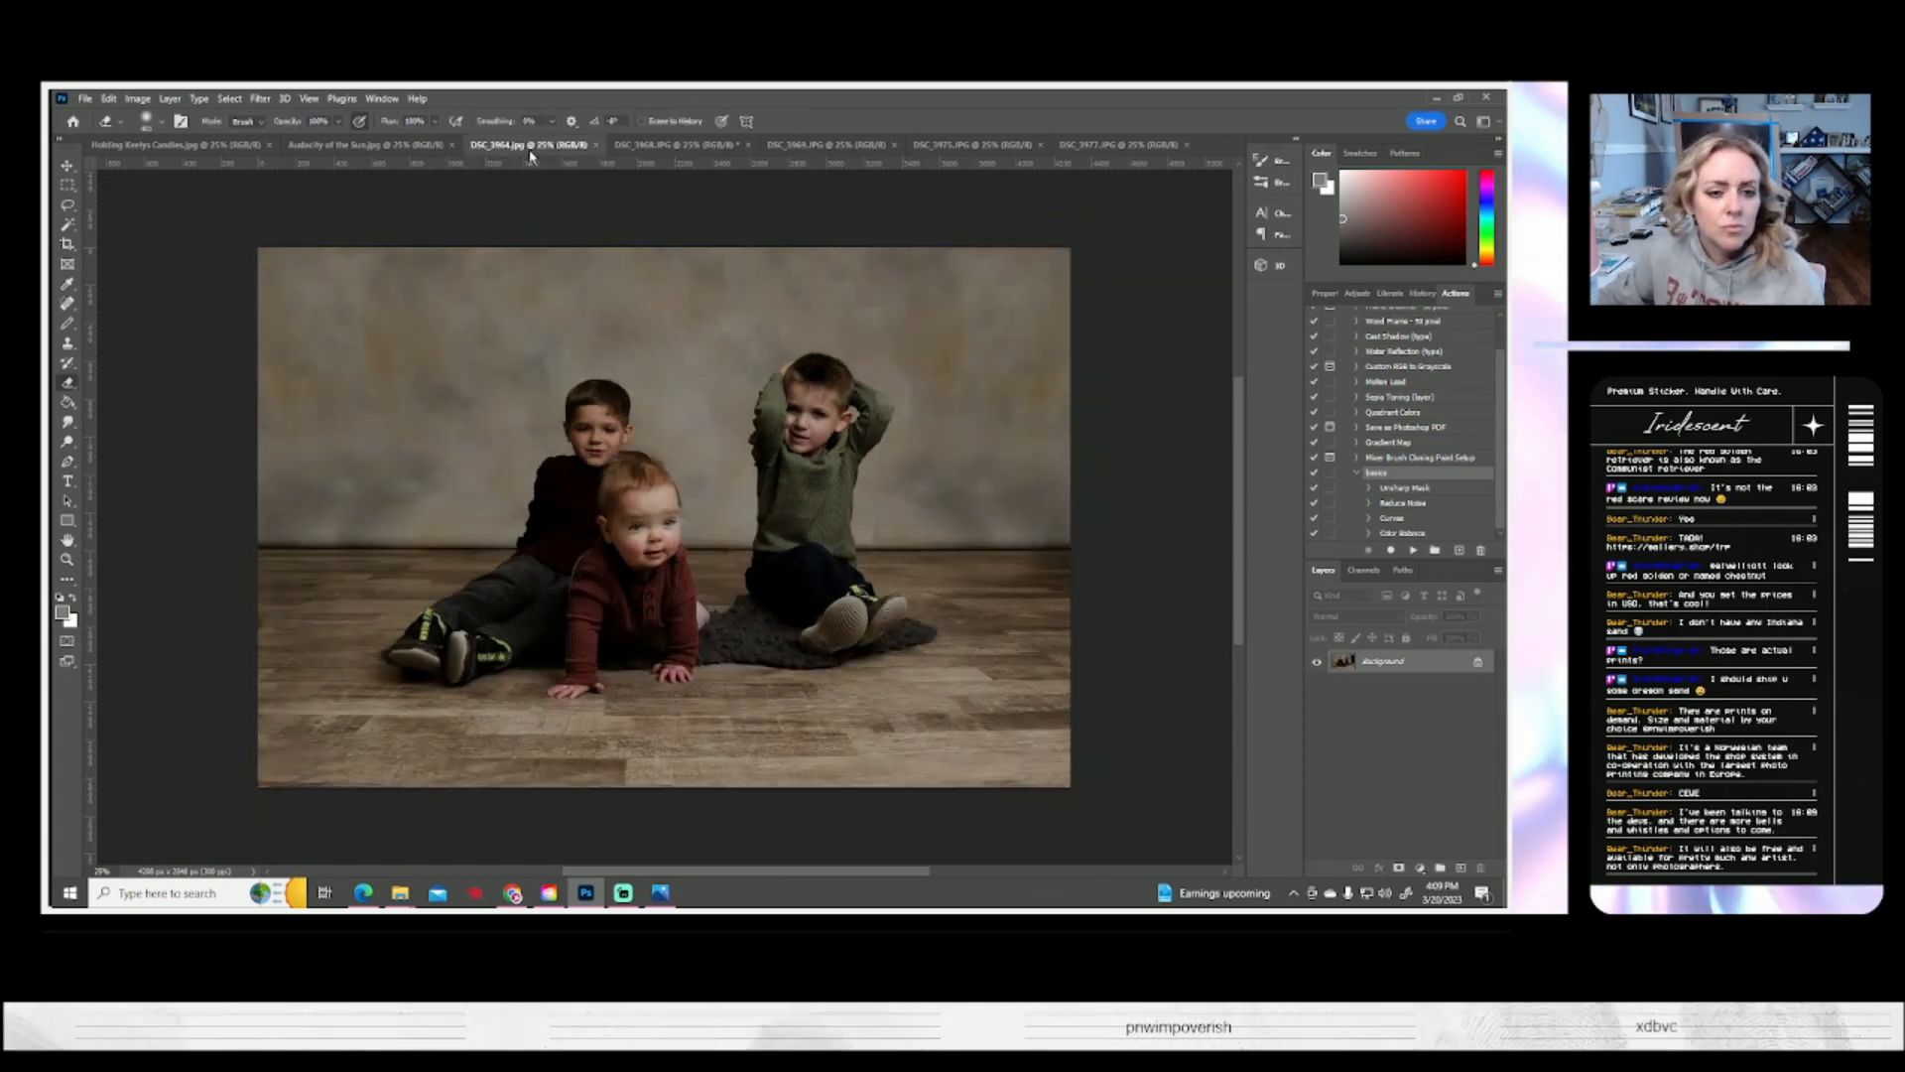
{"action": "left_click", "coordinate": [678, 145]}
{"action": "key", "text": "ctrl+t"}
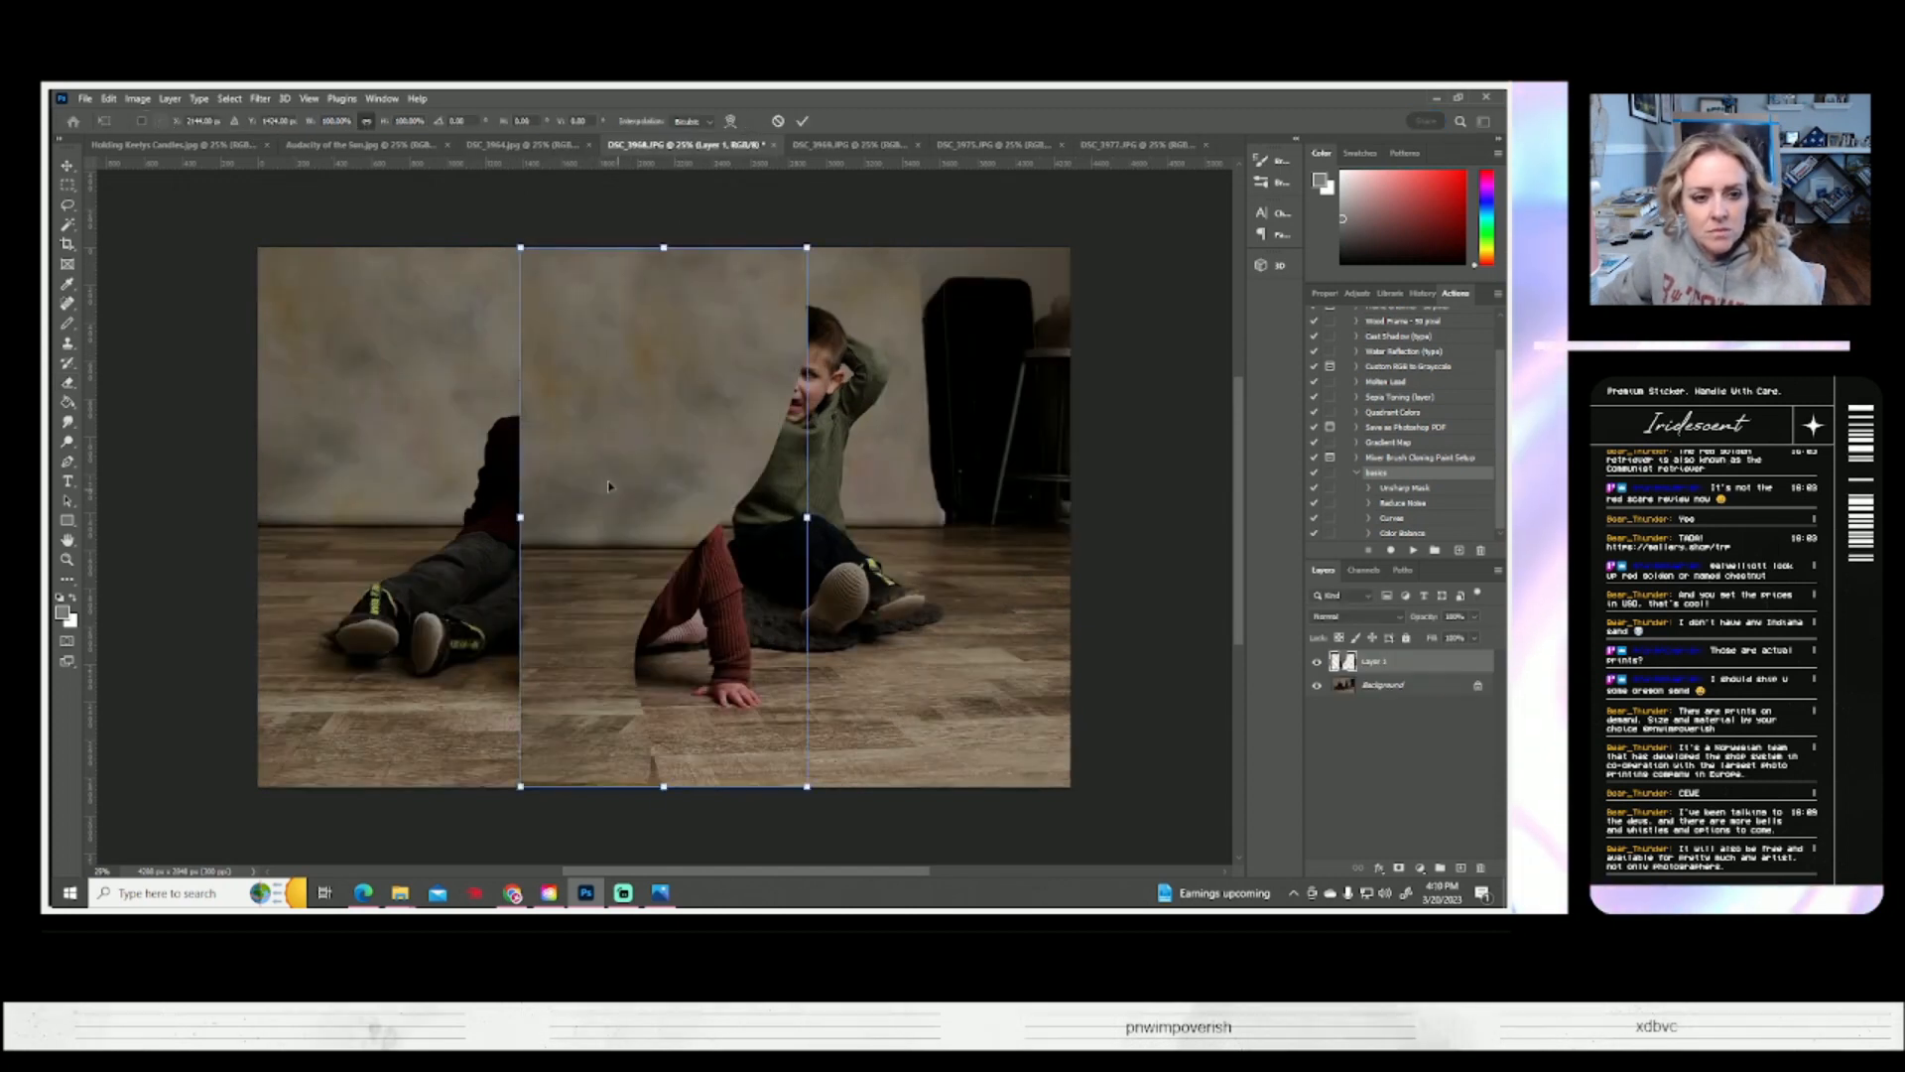
{"action": "left_click", "coordinate": [136, 99]}
{"action": "mouse_move", "coordinate": [109, 99]}
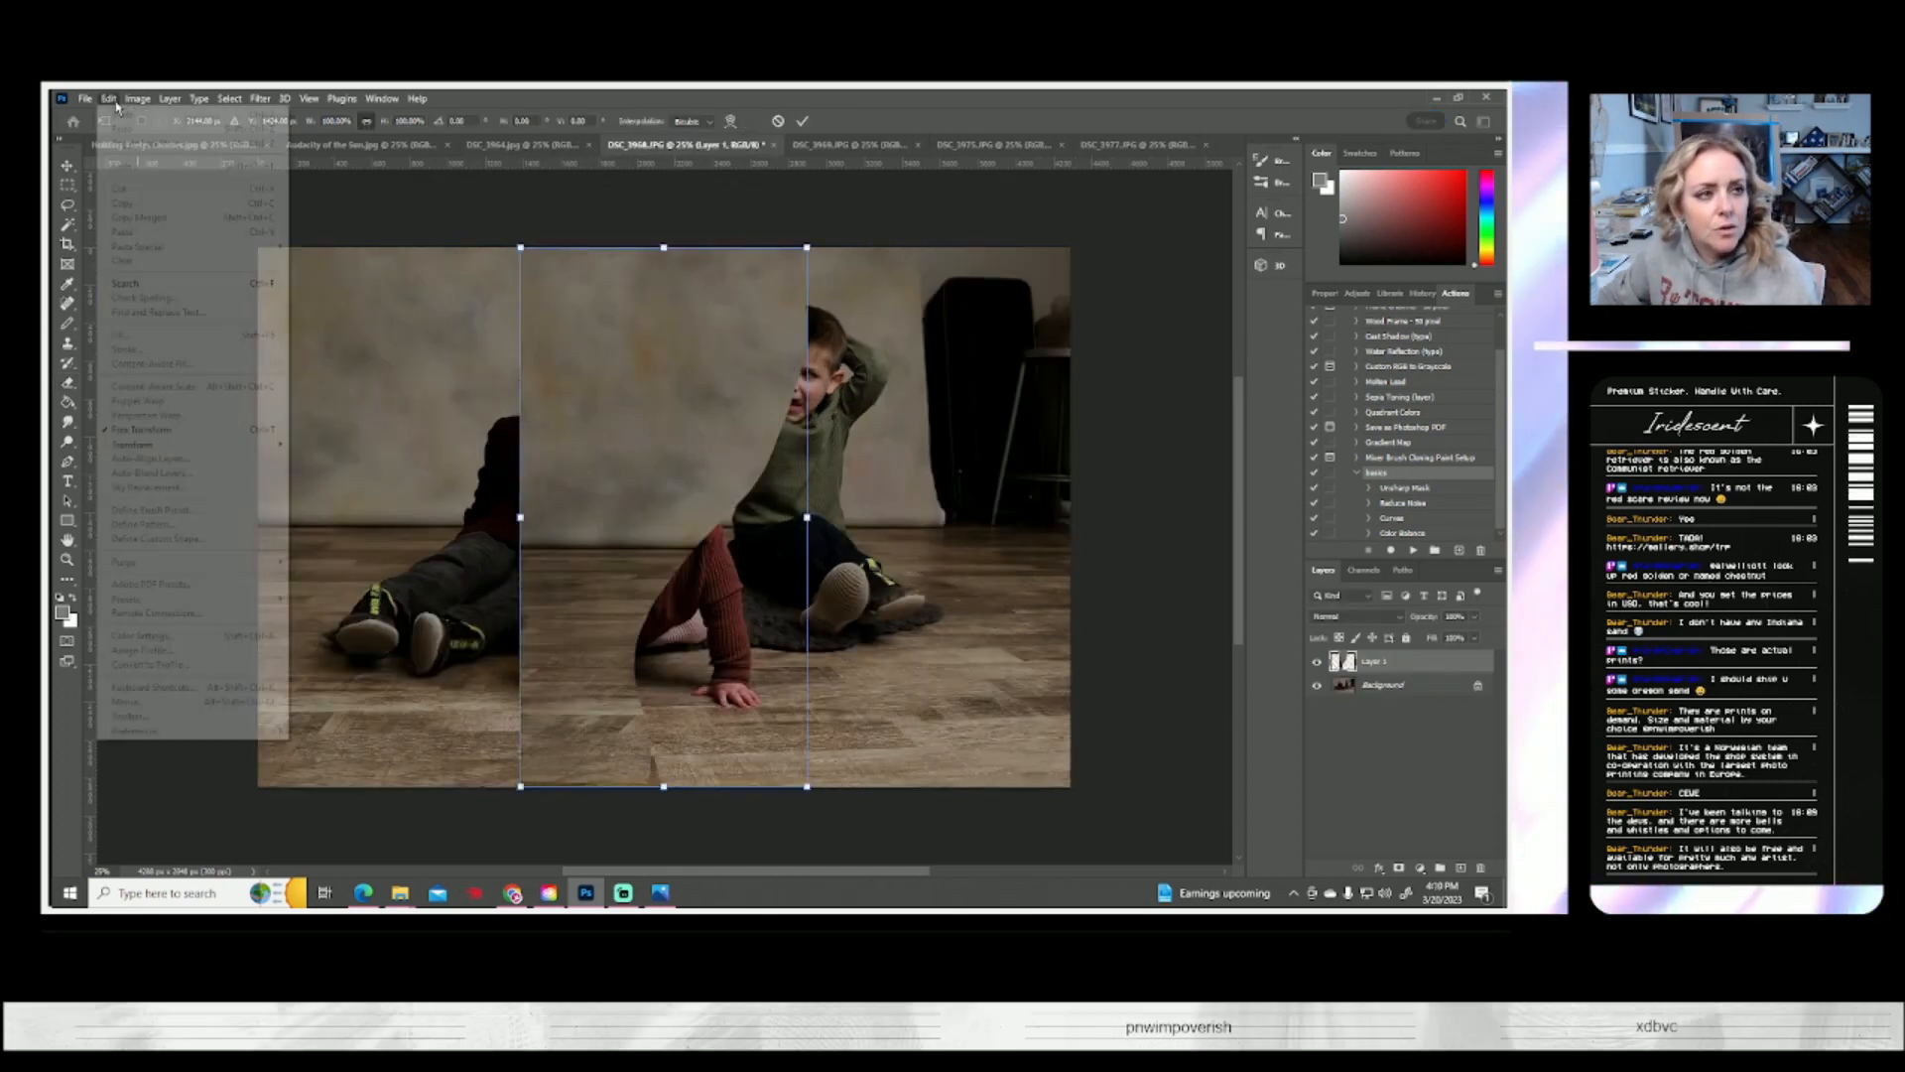
{"action": "mouse_move", "coordinate": [148, 449]}
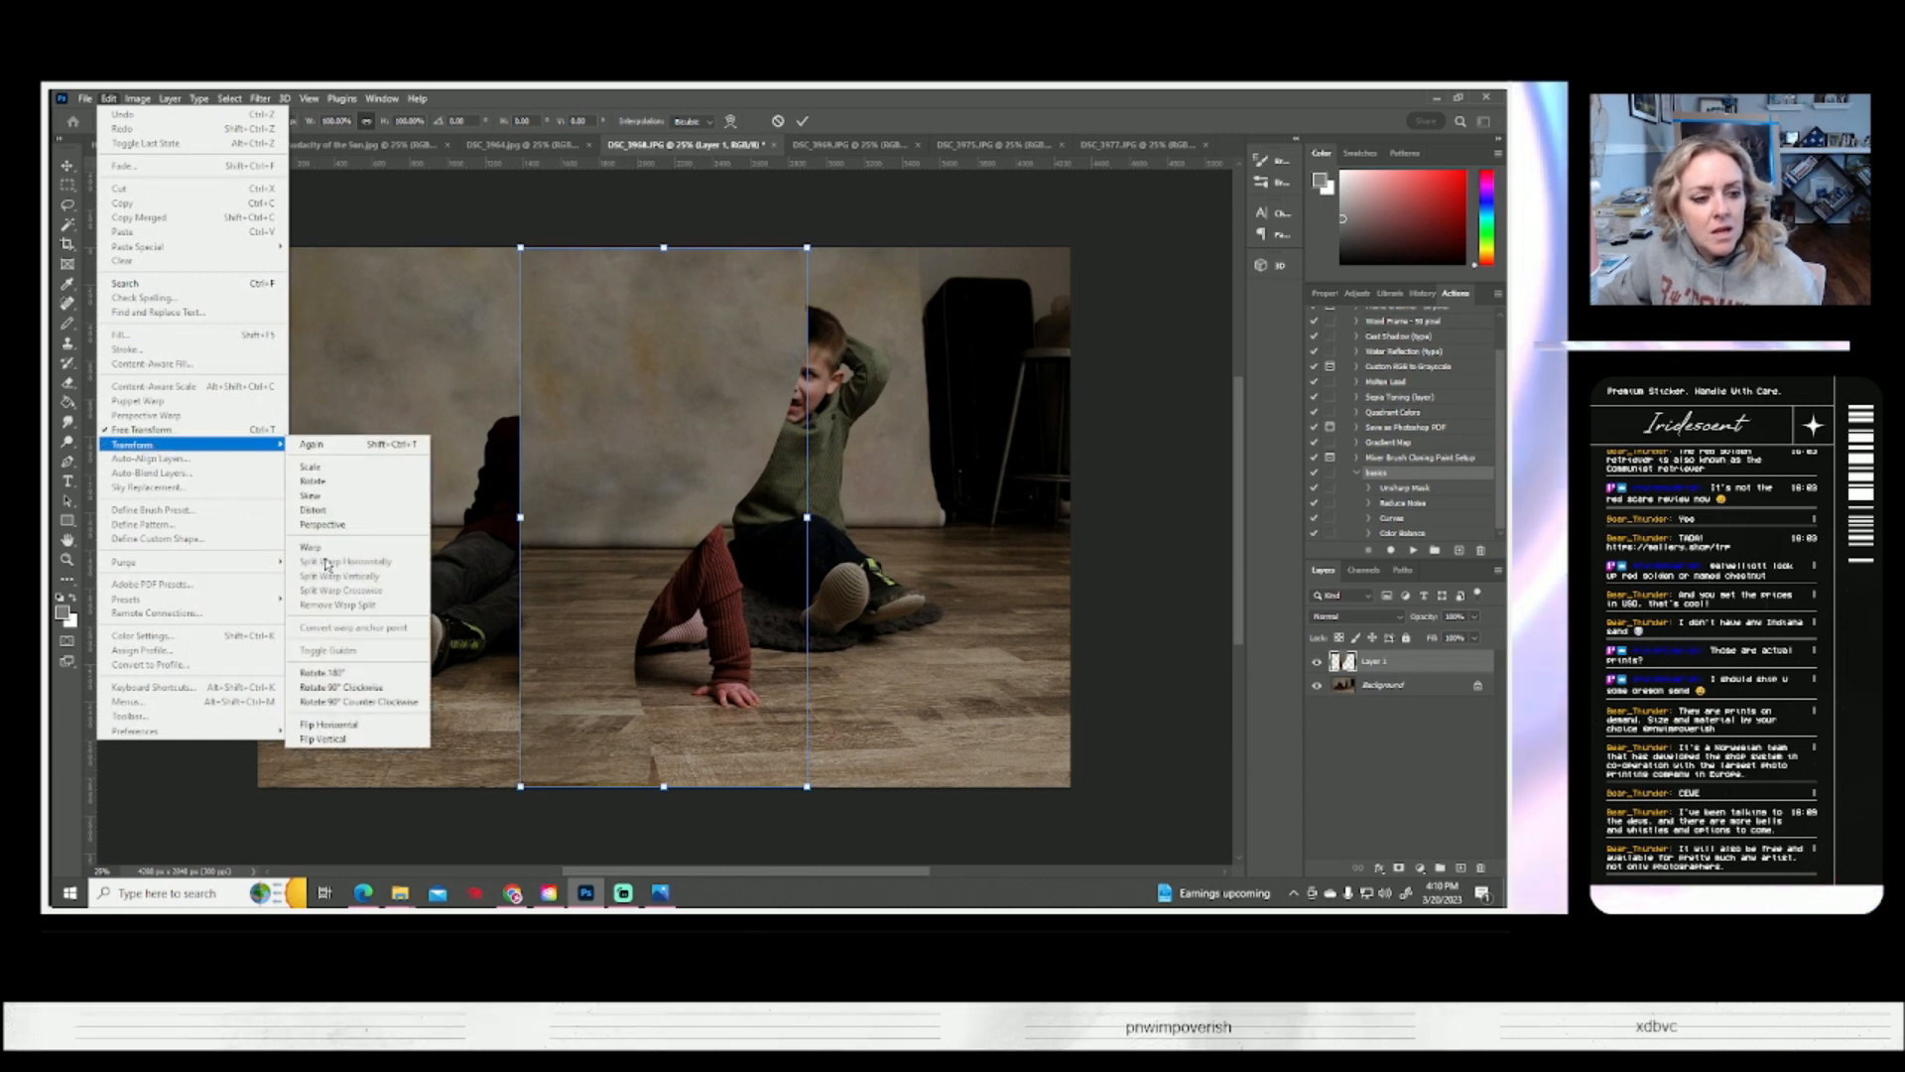
{"action": "left_click", "coordinate": [329, 725]}
{"action": "left_click_drag", "start_coordinate": [702, 579], "coordinate": [969, 560]}
{"action": "key", "text": "Return"}
Erase the backdrop copy where it covers the boy in green and along the floor, and compare with the layer hidden and shown
{"action": "key", "text": "e"}
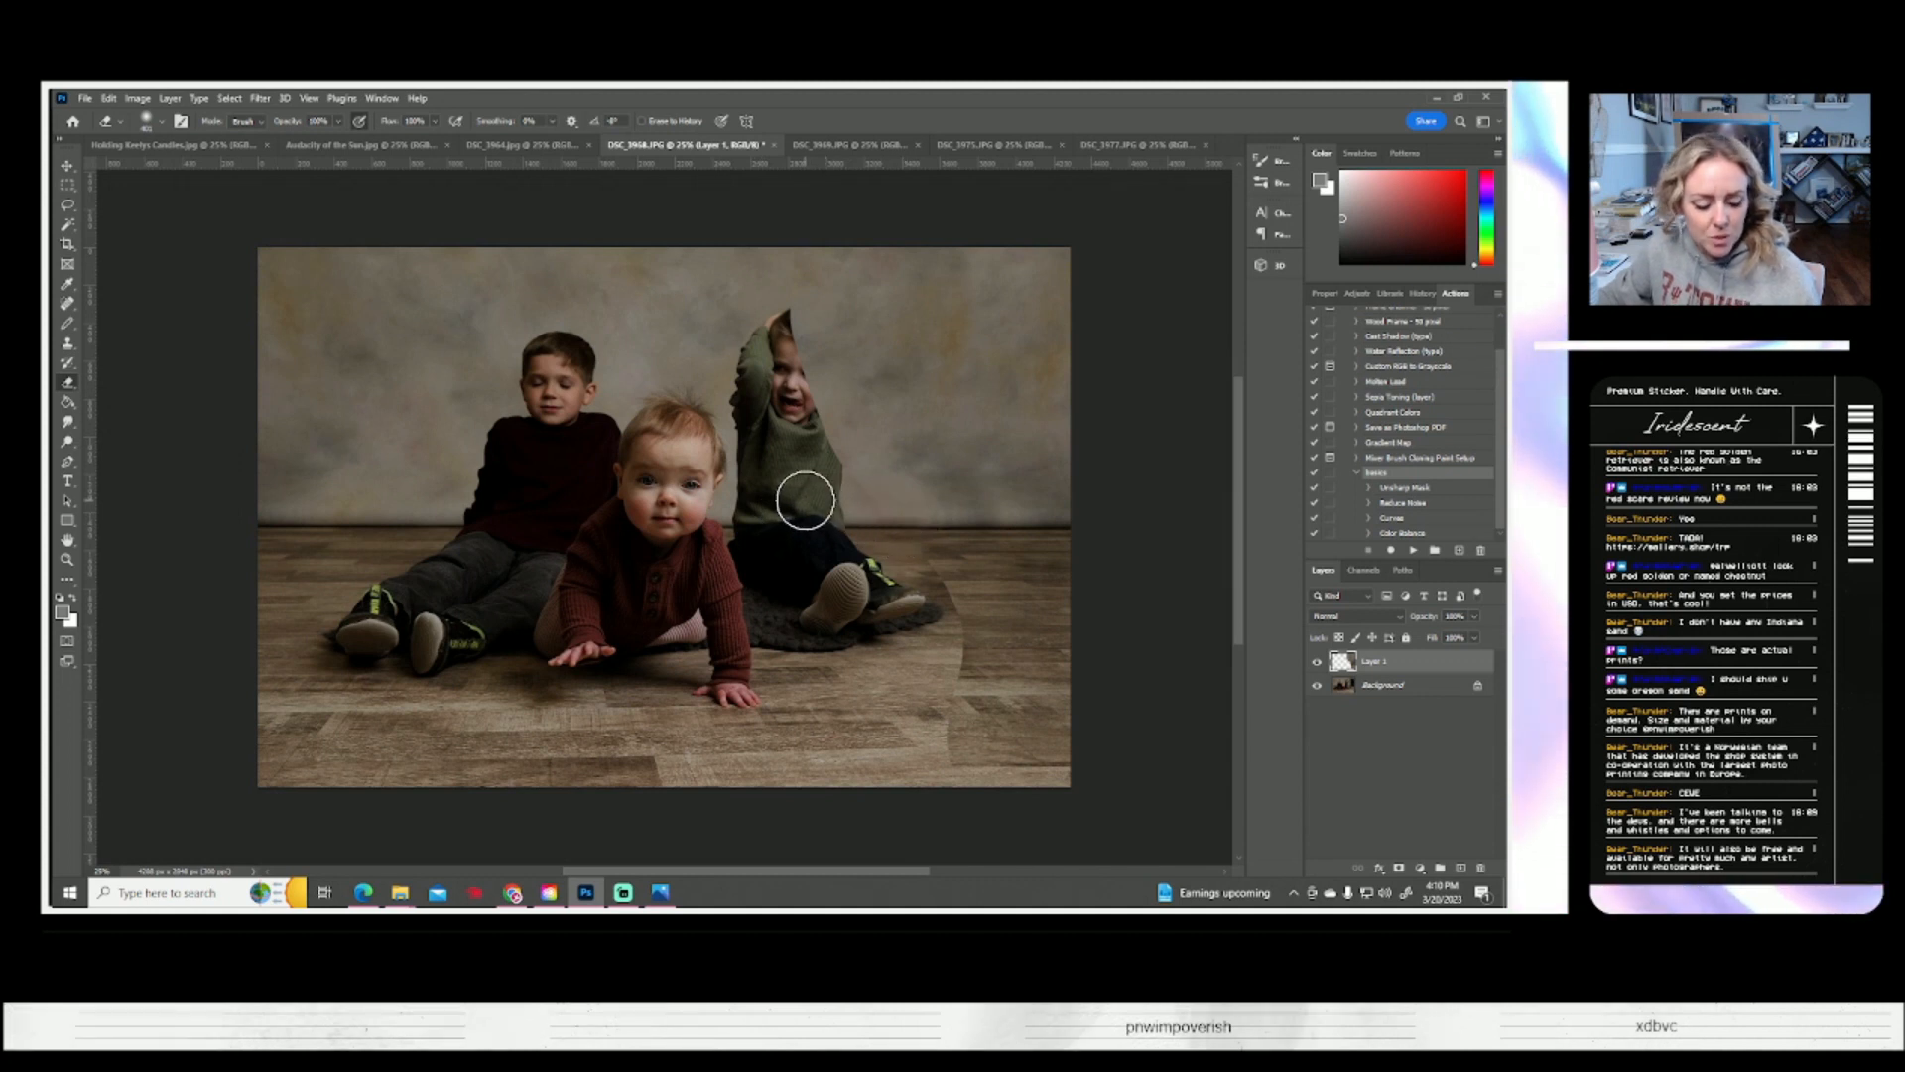
{"action": "mouse_move", "coordinate": [888, 540]}
{"action": "left_mouse_down"}
{"action": "mouse_move", "coordinate": [854, 512]}
{"action": "mouse_move", "coordinate": [809, 410]}
{"action": "mouse_move", "coordinate": [873, 524]}
{"action": "mouse_move", "coordinate": [802, 352]}
{"action": "mouse_move", "coordinate": [796, 374]}
{"action": "mouse_move", "coordinate": [784, 270]}
{"action": "mouse_move", "coordinate": [849, 438]}
{"action": "mouse_move", "coordinate": [840, 327]}
{"action": "mouse_move", "coordinate": [866, 367]}
{"action": "left_mouse_up"}
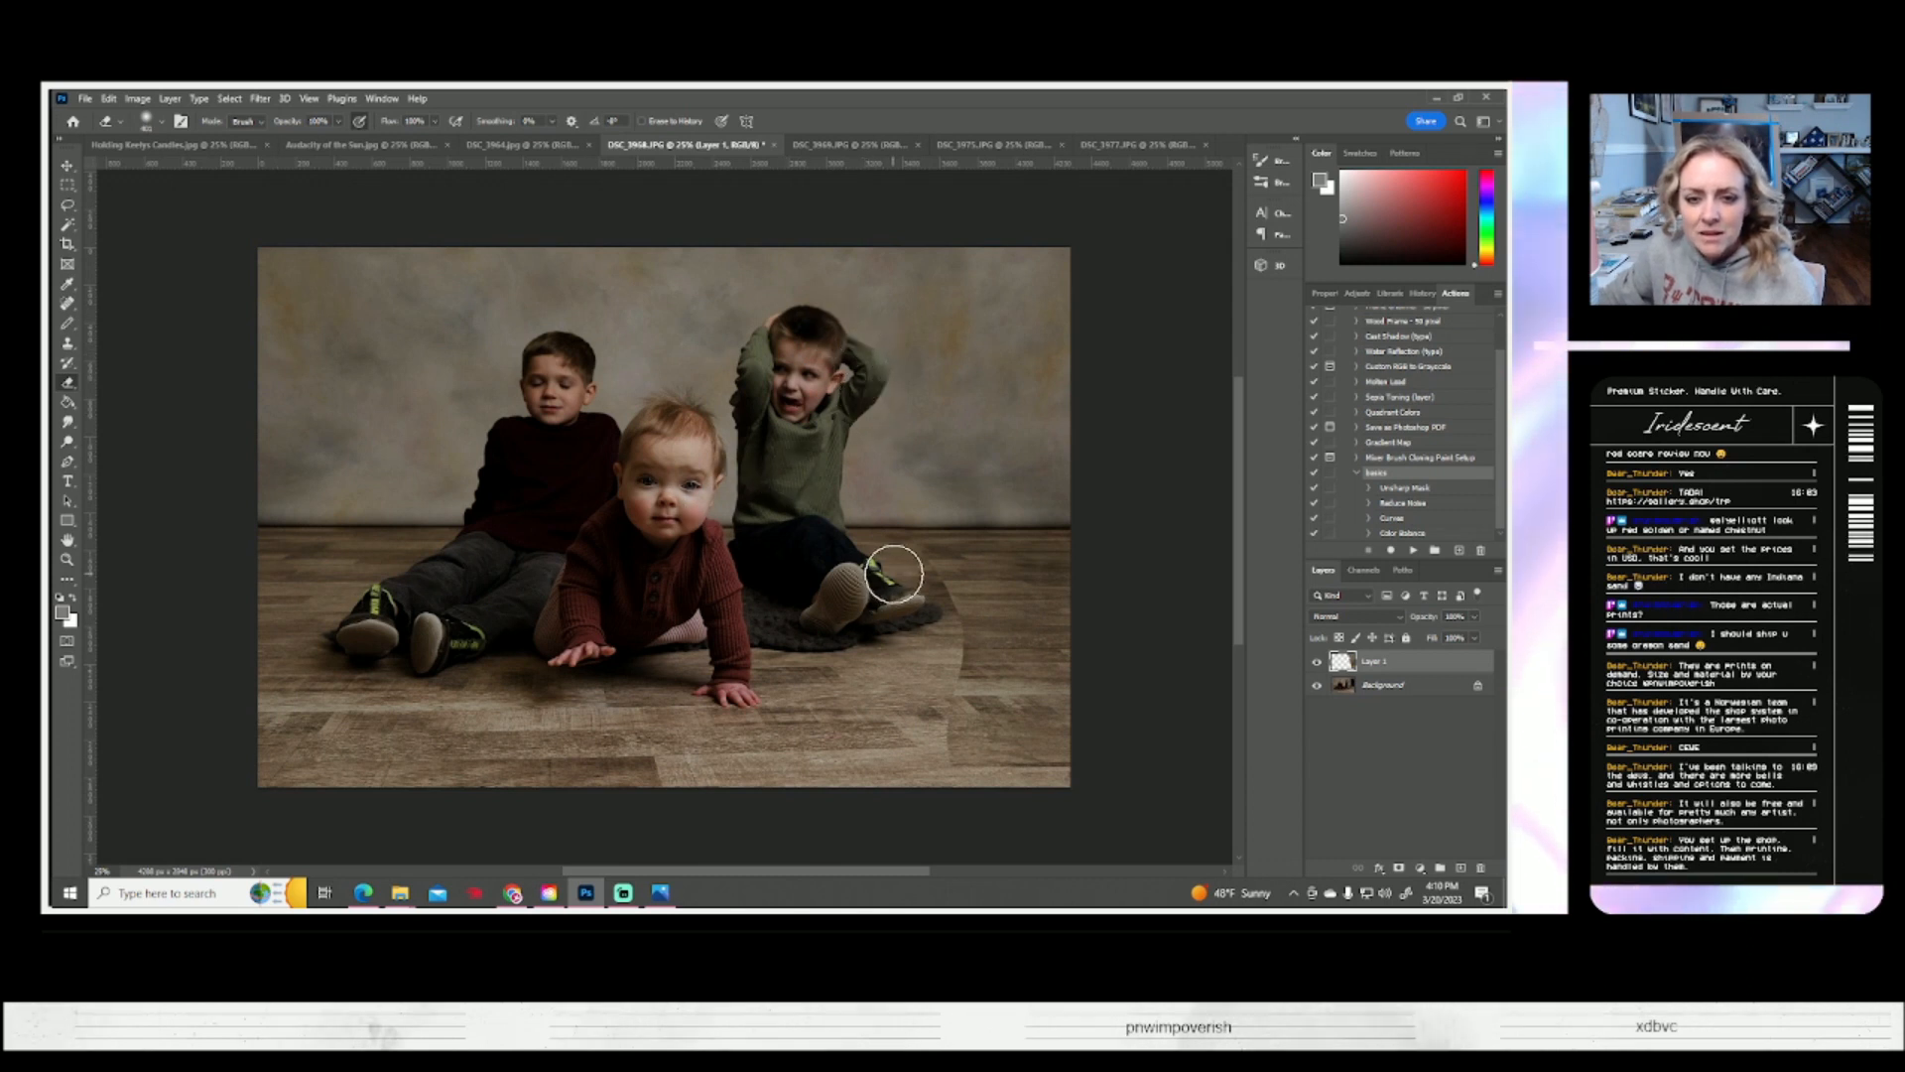
{"action": "mouse_move", "coordinate": [1091, 585]}
{"action": "left_mouse_down"}
{"action": "mouse_move", "coordinate": [966, 659]}
{"action": "mouse_move", "coordinate": [1032, 782]}
{"action": "left_mouse_up"}
{"action": "left_click", "coordinate": [1315, 662]}
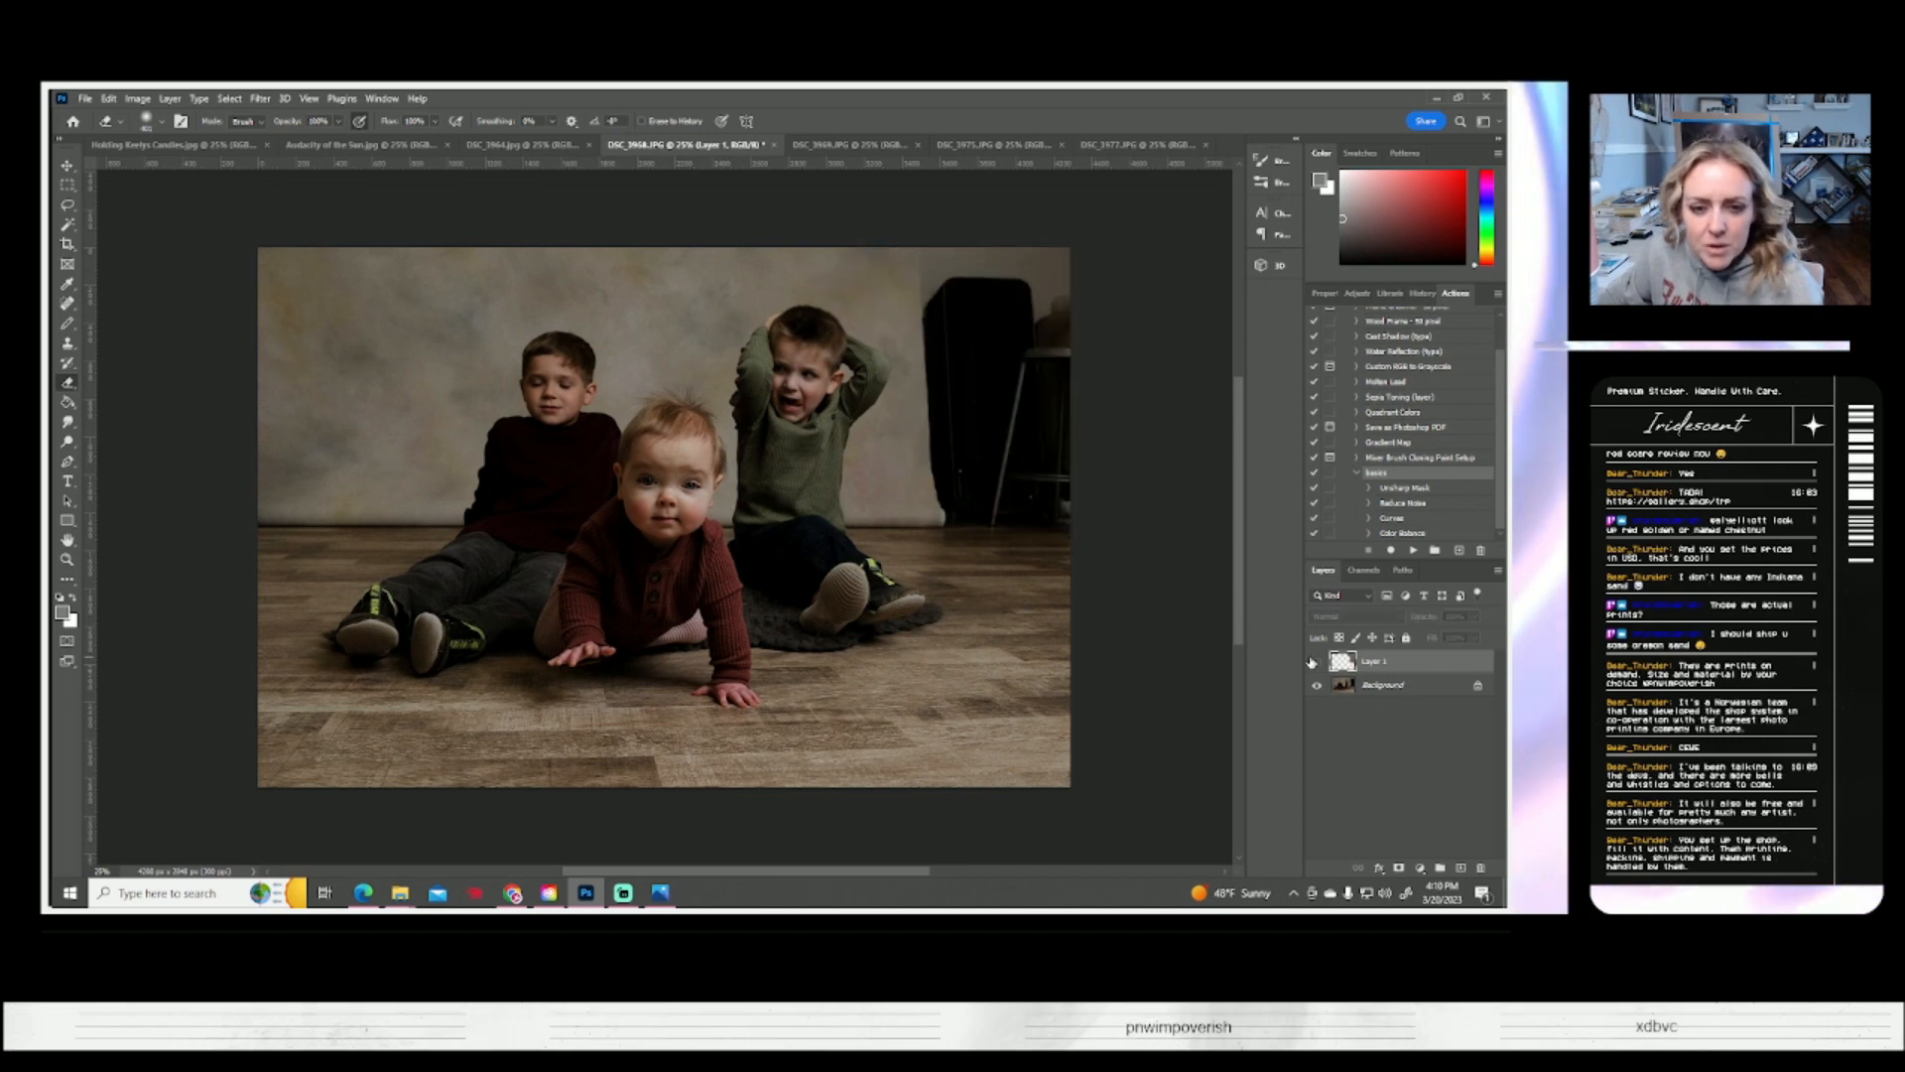
{"action": "left_click", "coordinate": [1314, 662]}
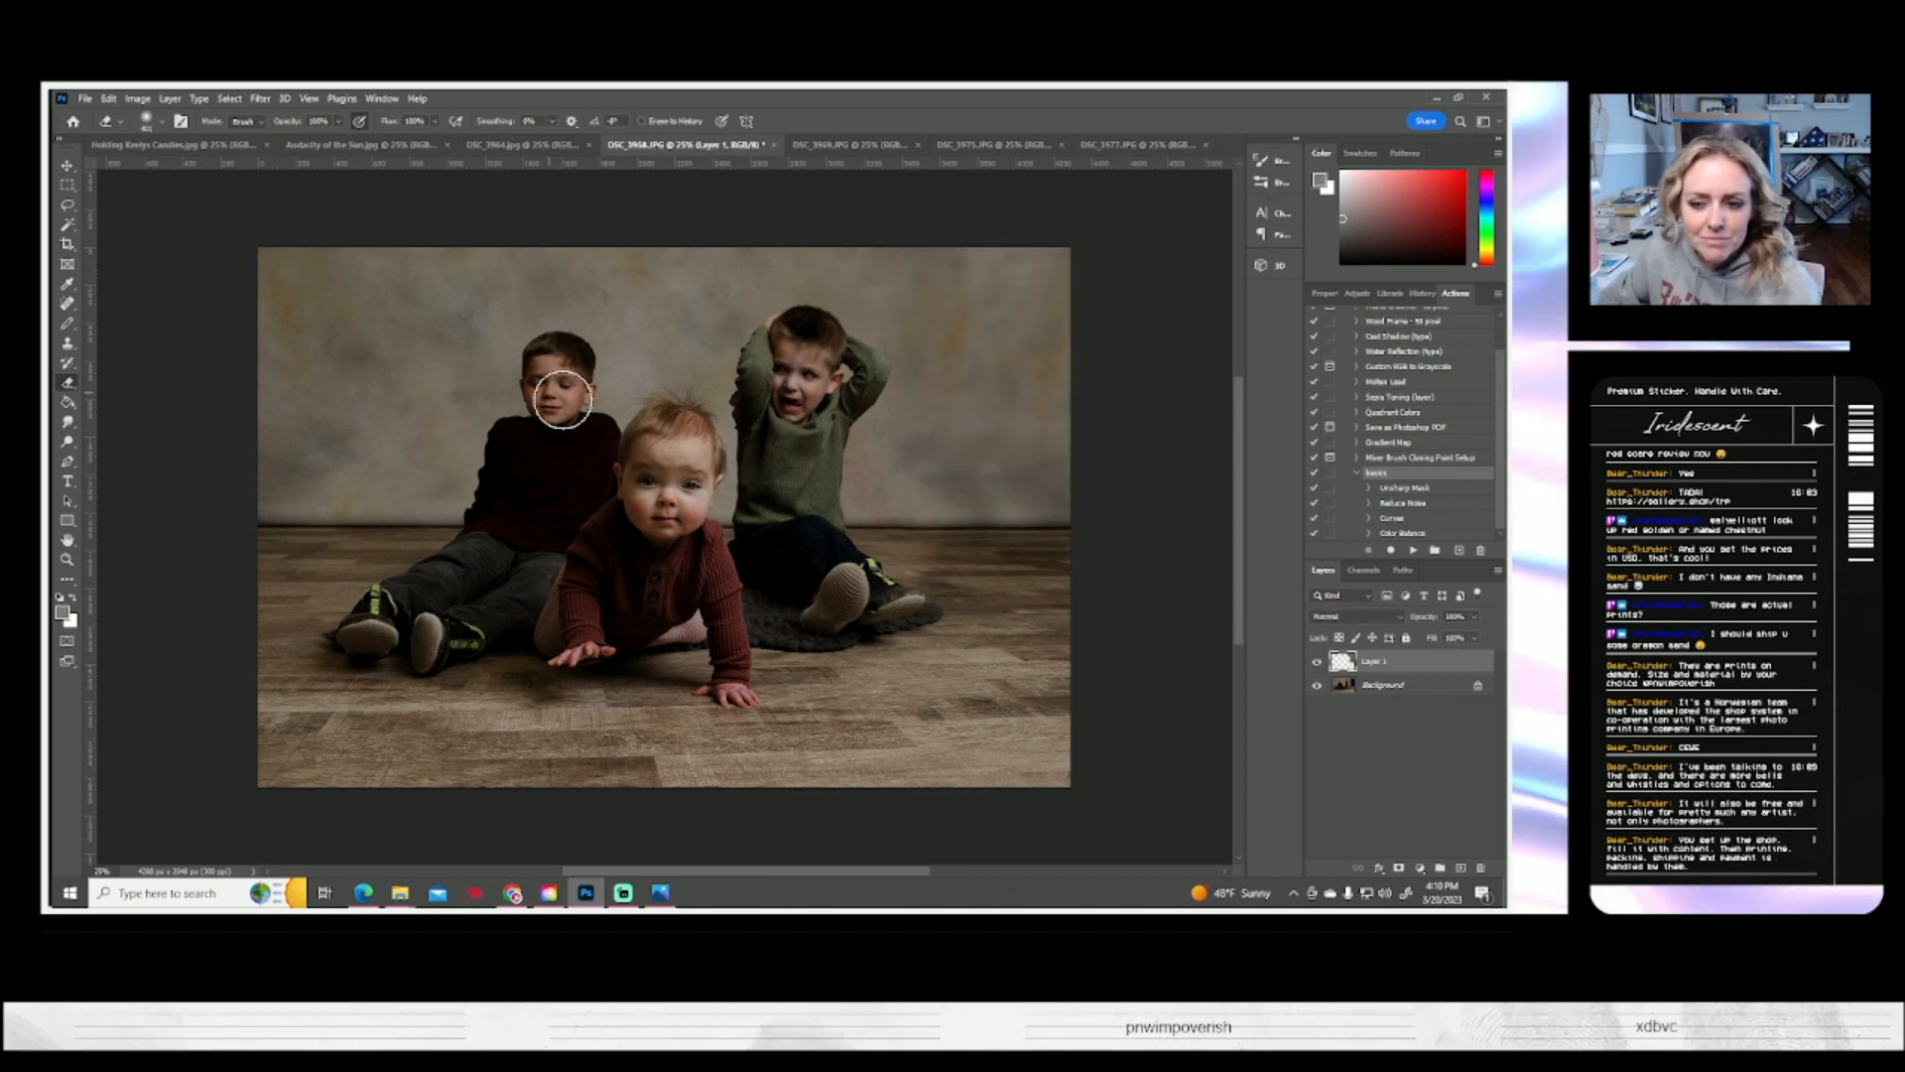
Flatten the photo, save it as a JPEG at quality 10, and close it
{"action": "left_click", "coordinate": [170, 98]}
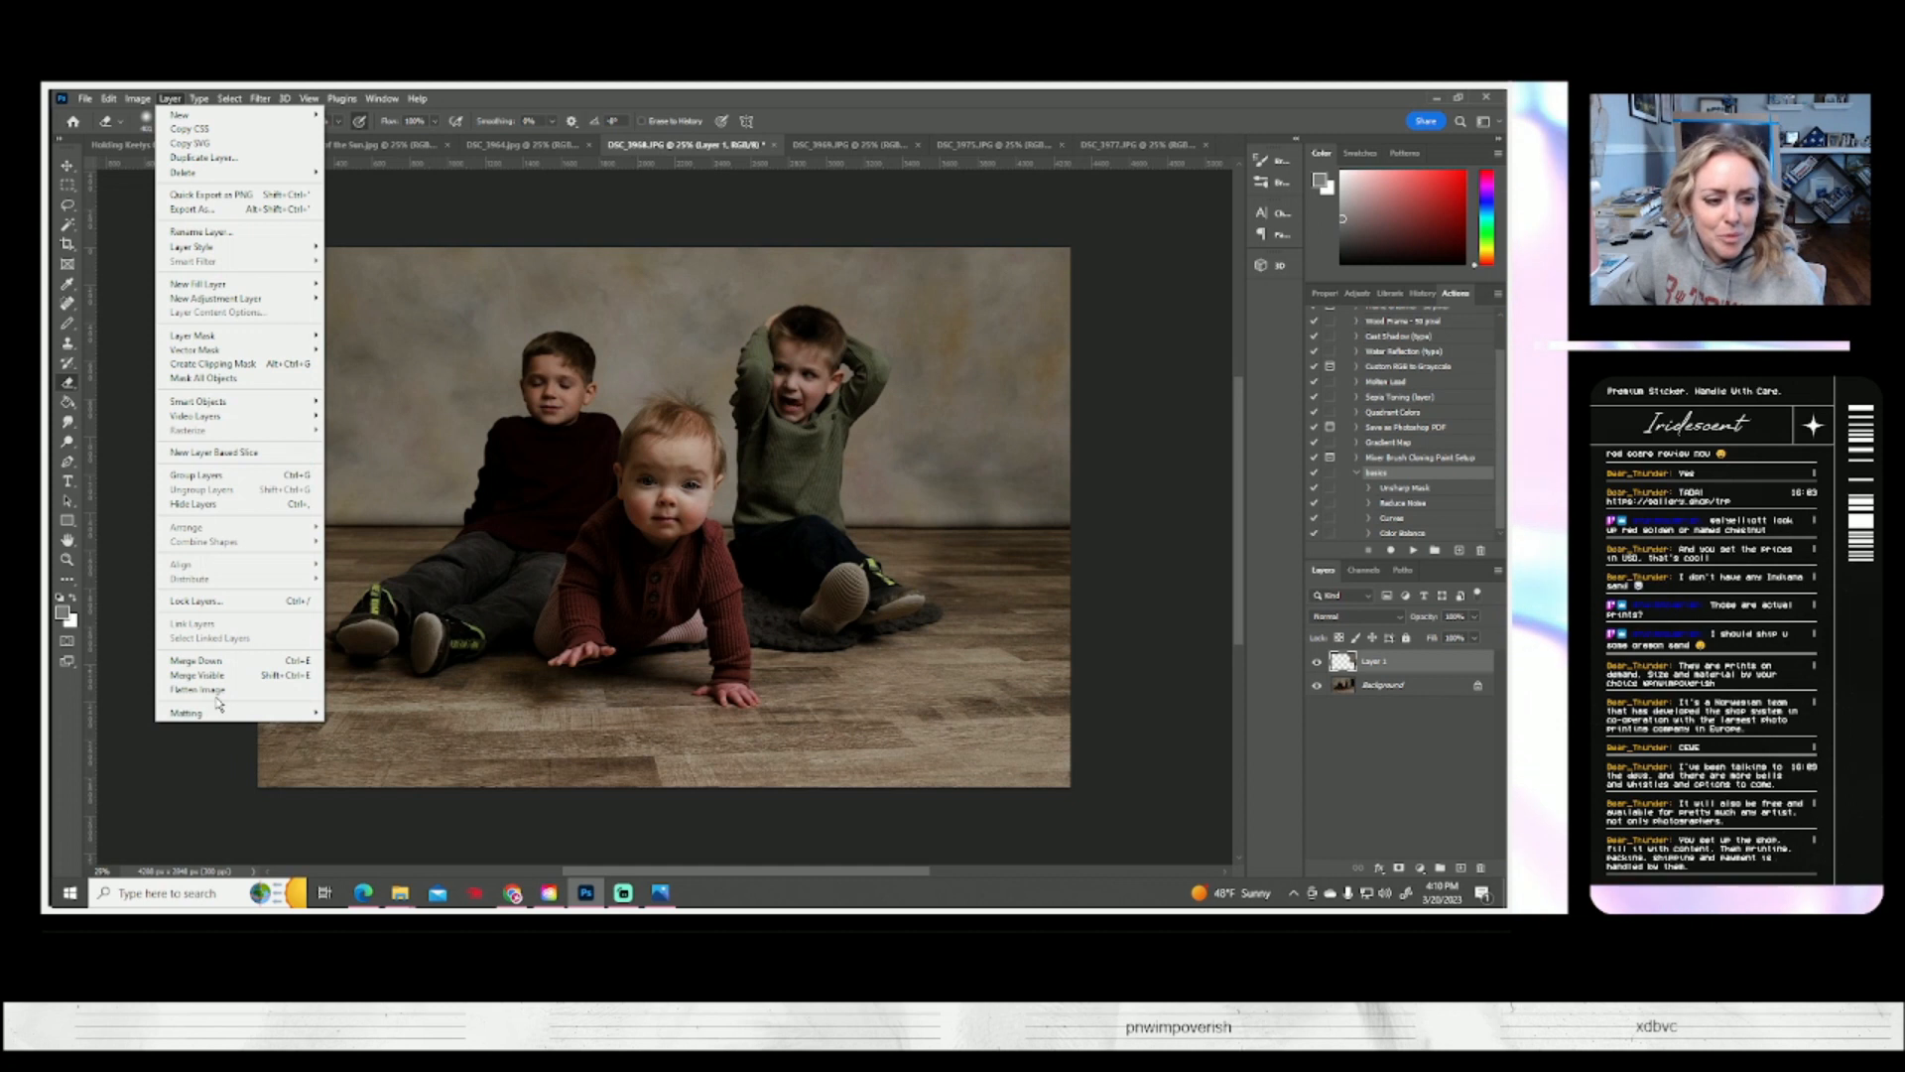
{"action": "left_click", "coordinate": [213, 713]}
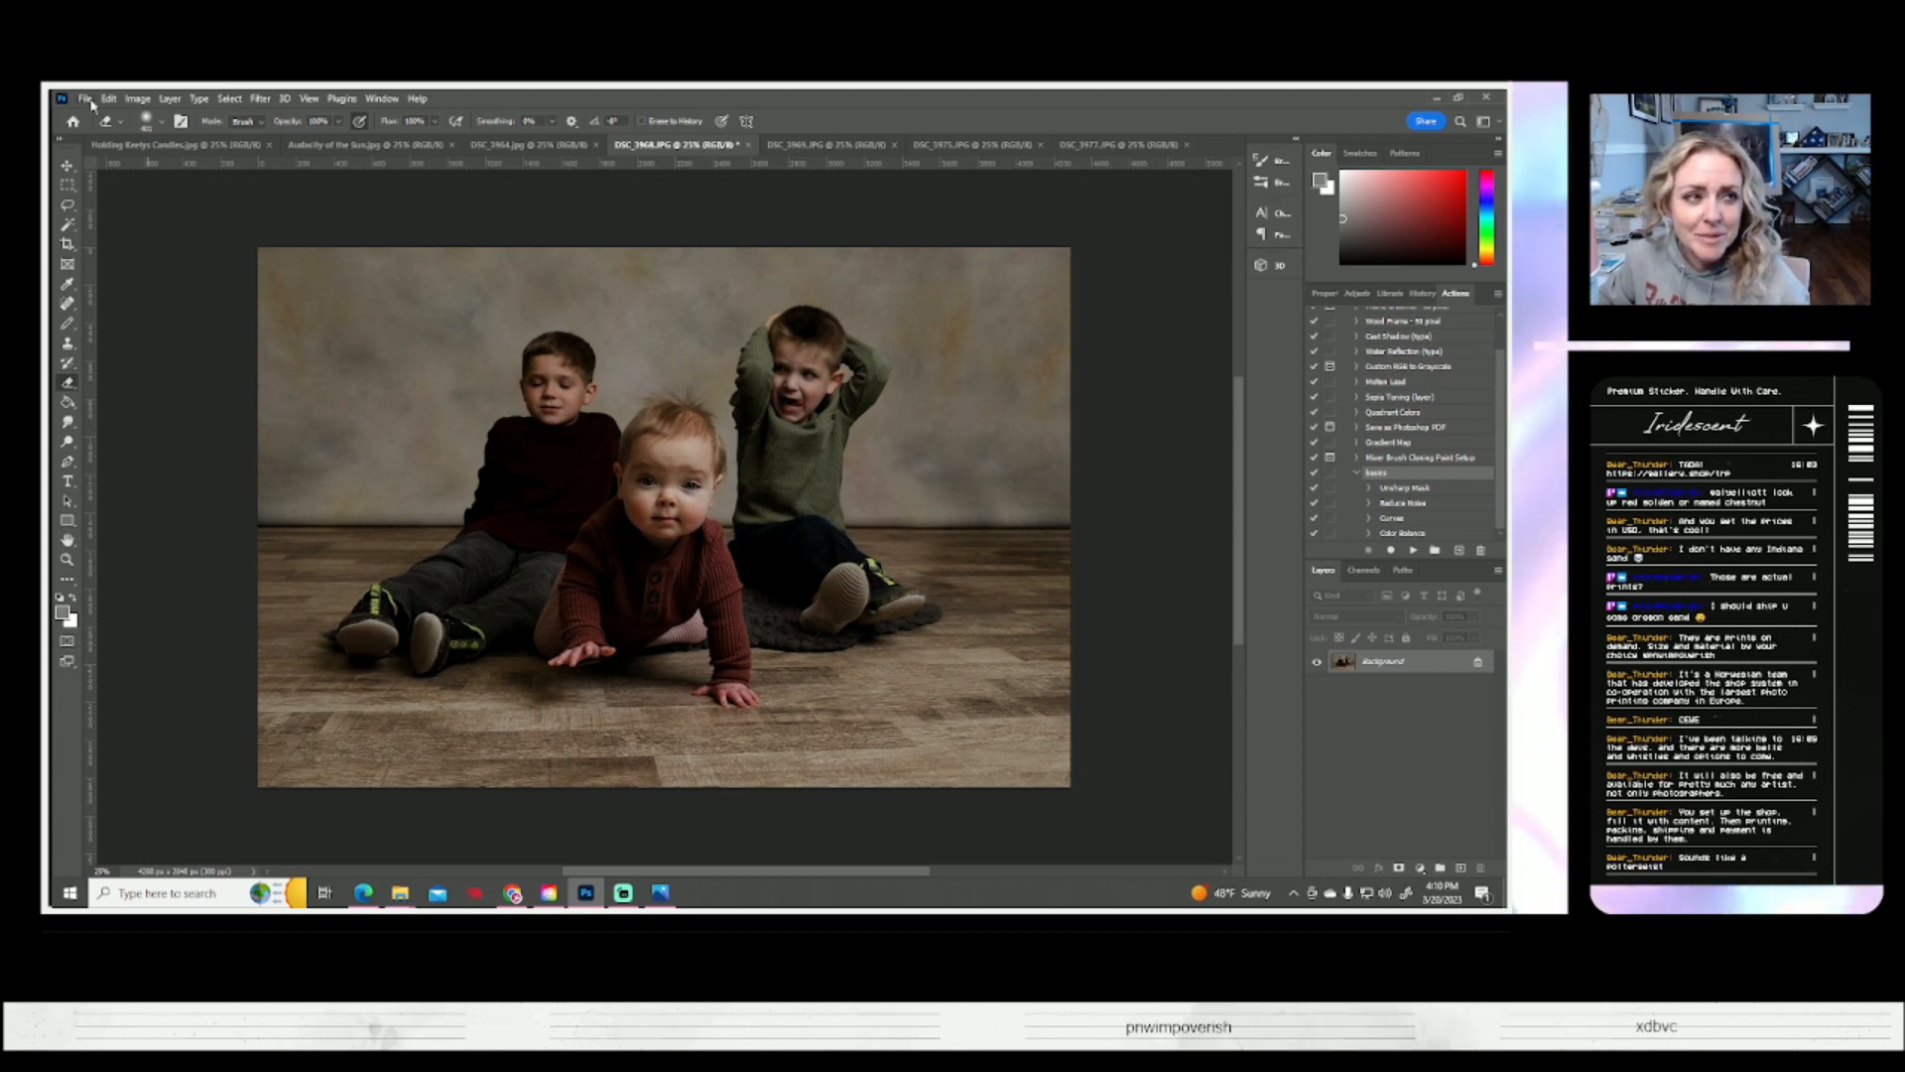
{"action": "left_click", "coordinate": [89, 101]}
{"action": "left_click", "coordinate": [123, 286]}
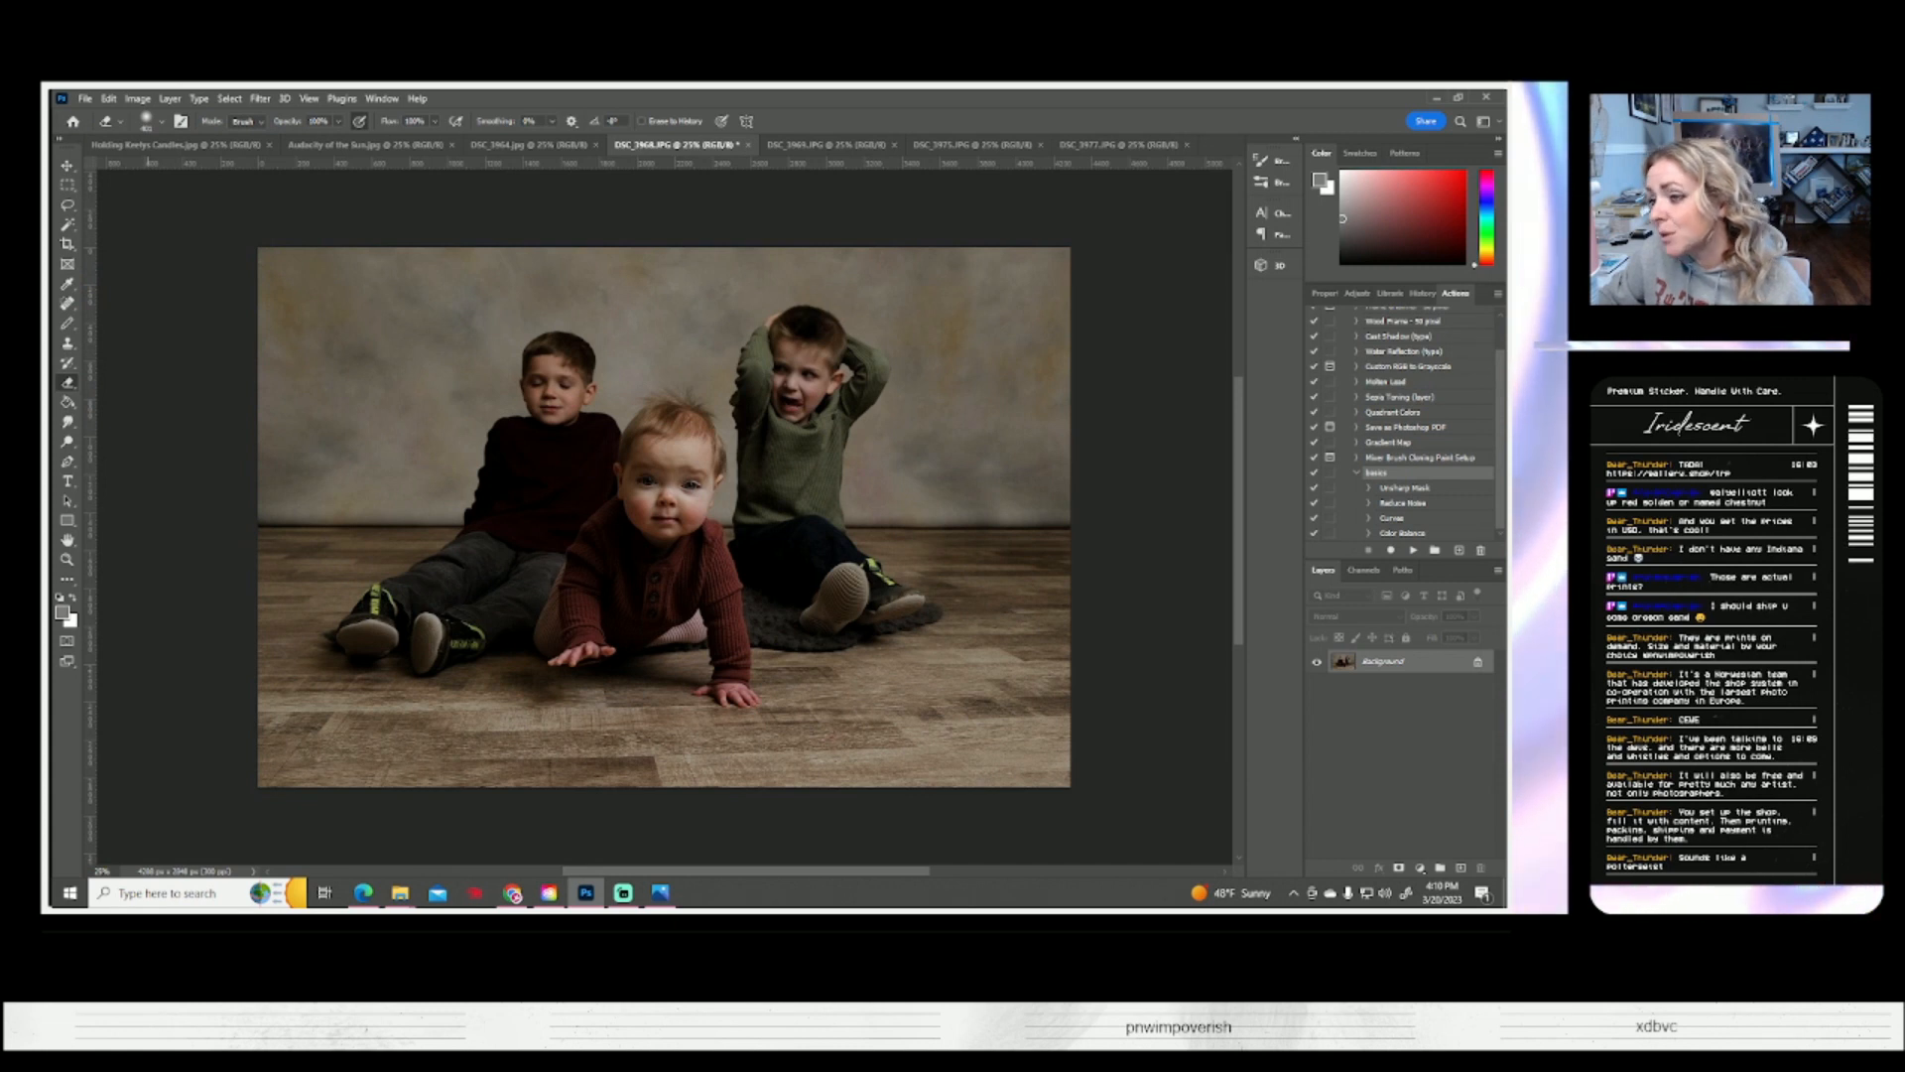
{"action": "key", "text": "ctrl+s"}
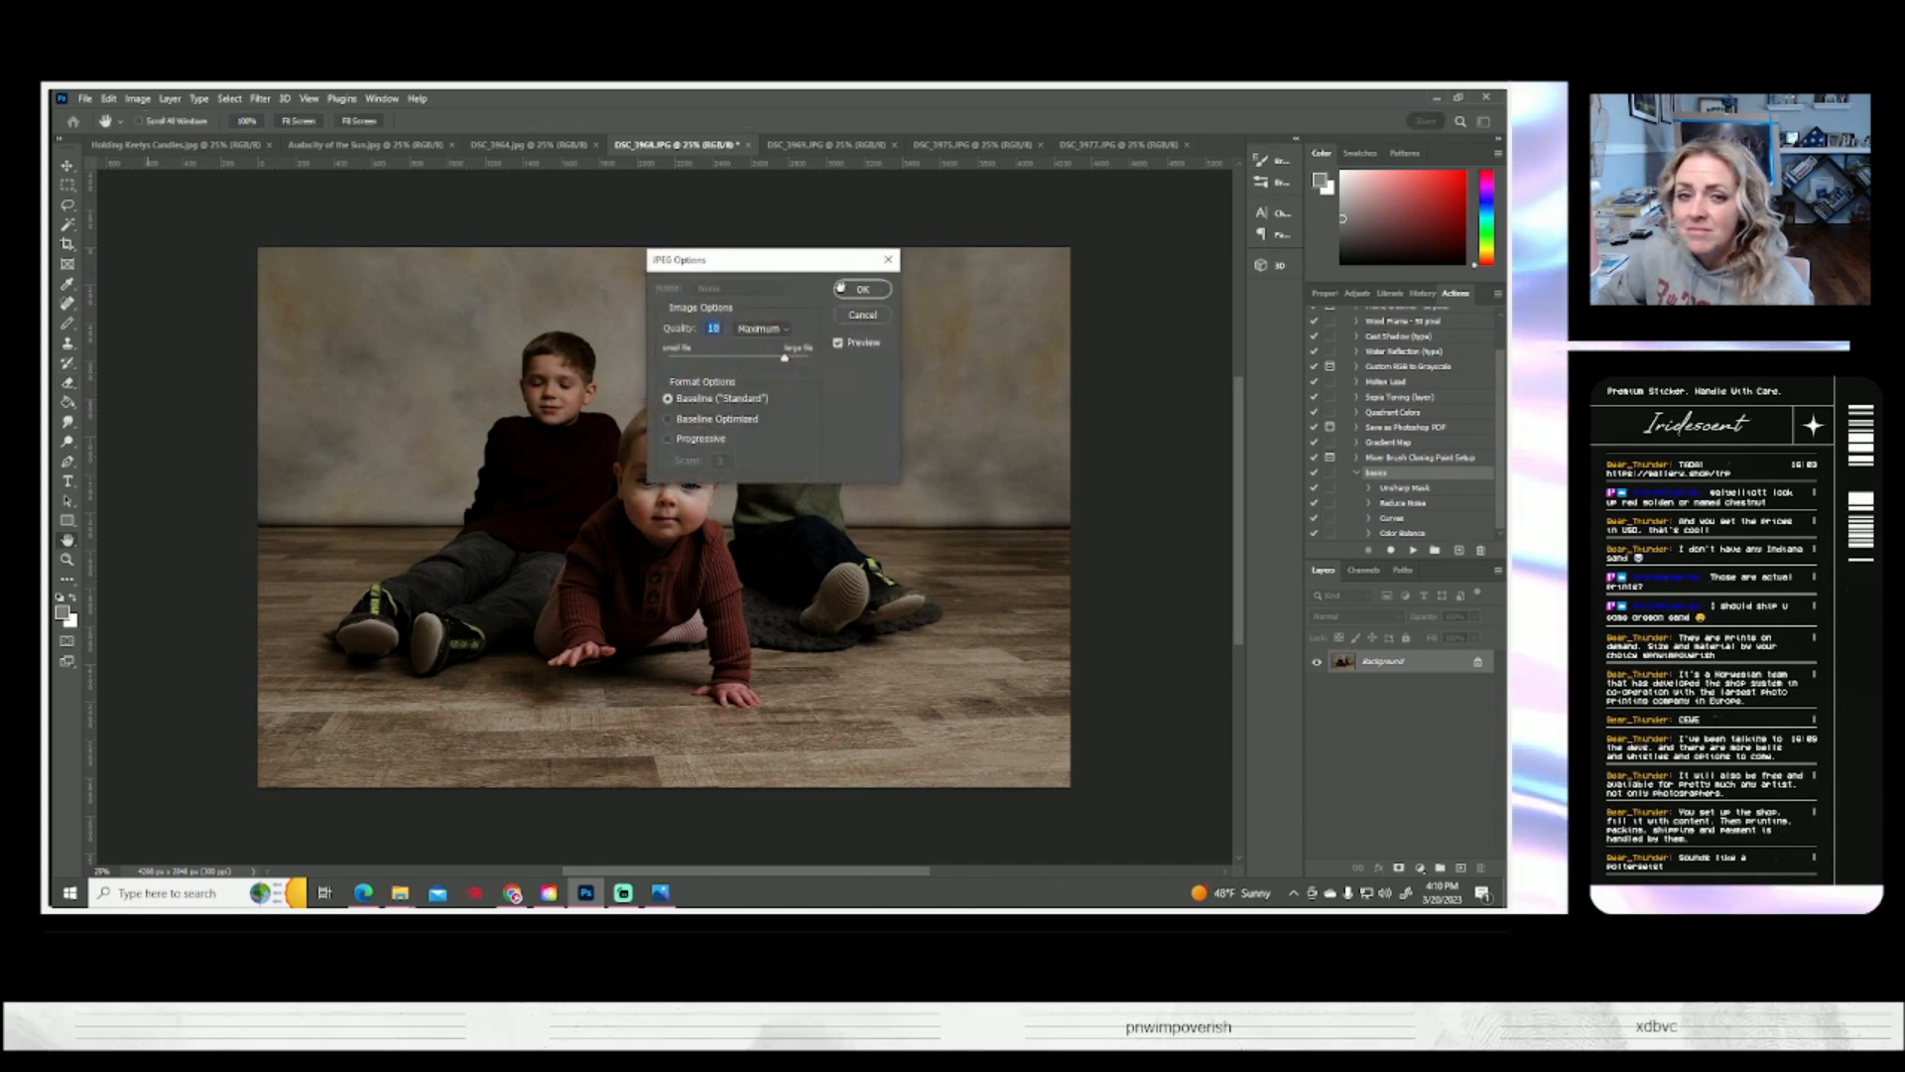
{"action": "left_click", "coordinate": [855, 286]}
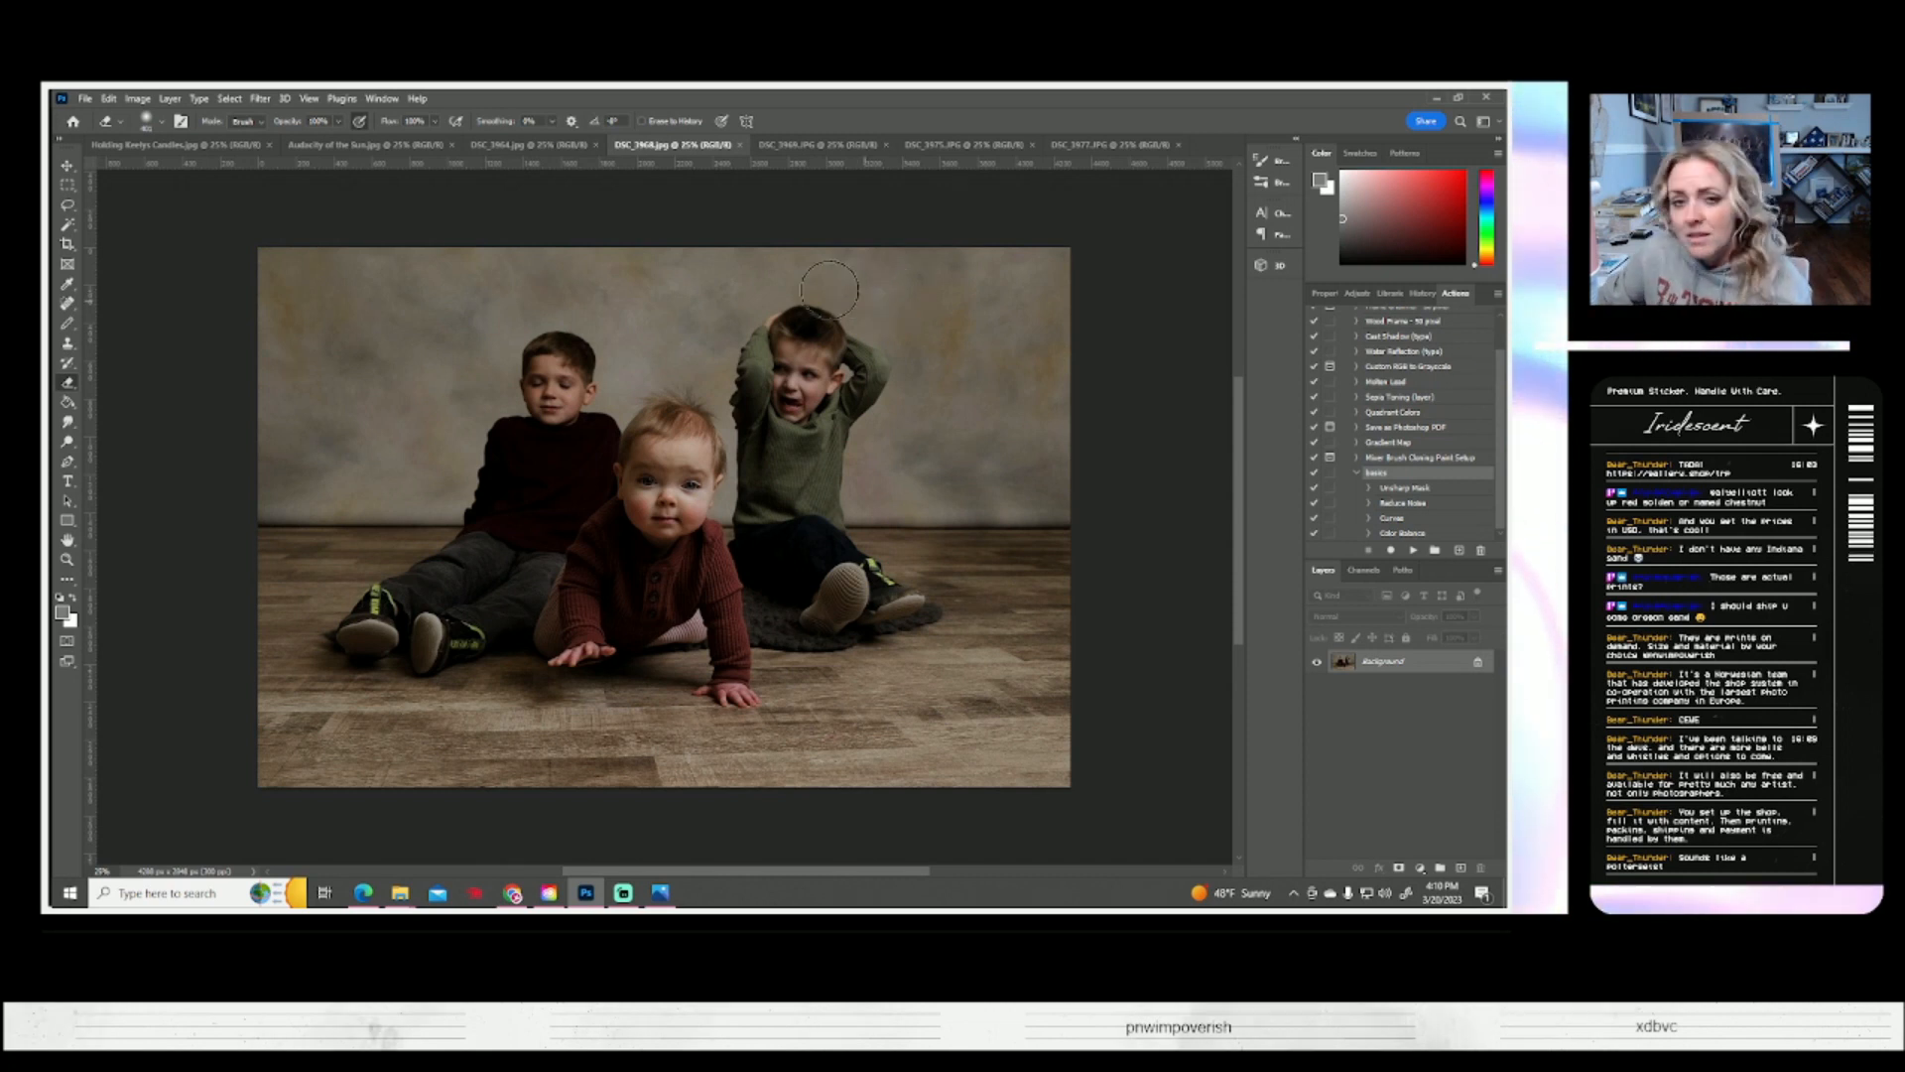
{"action": "left_click", "coordinate": [740, 145]}
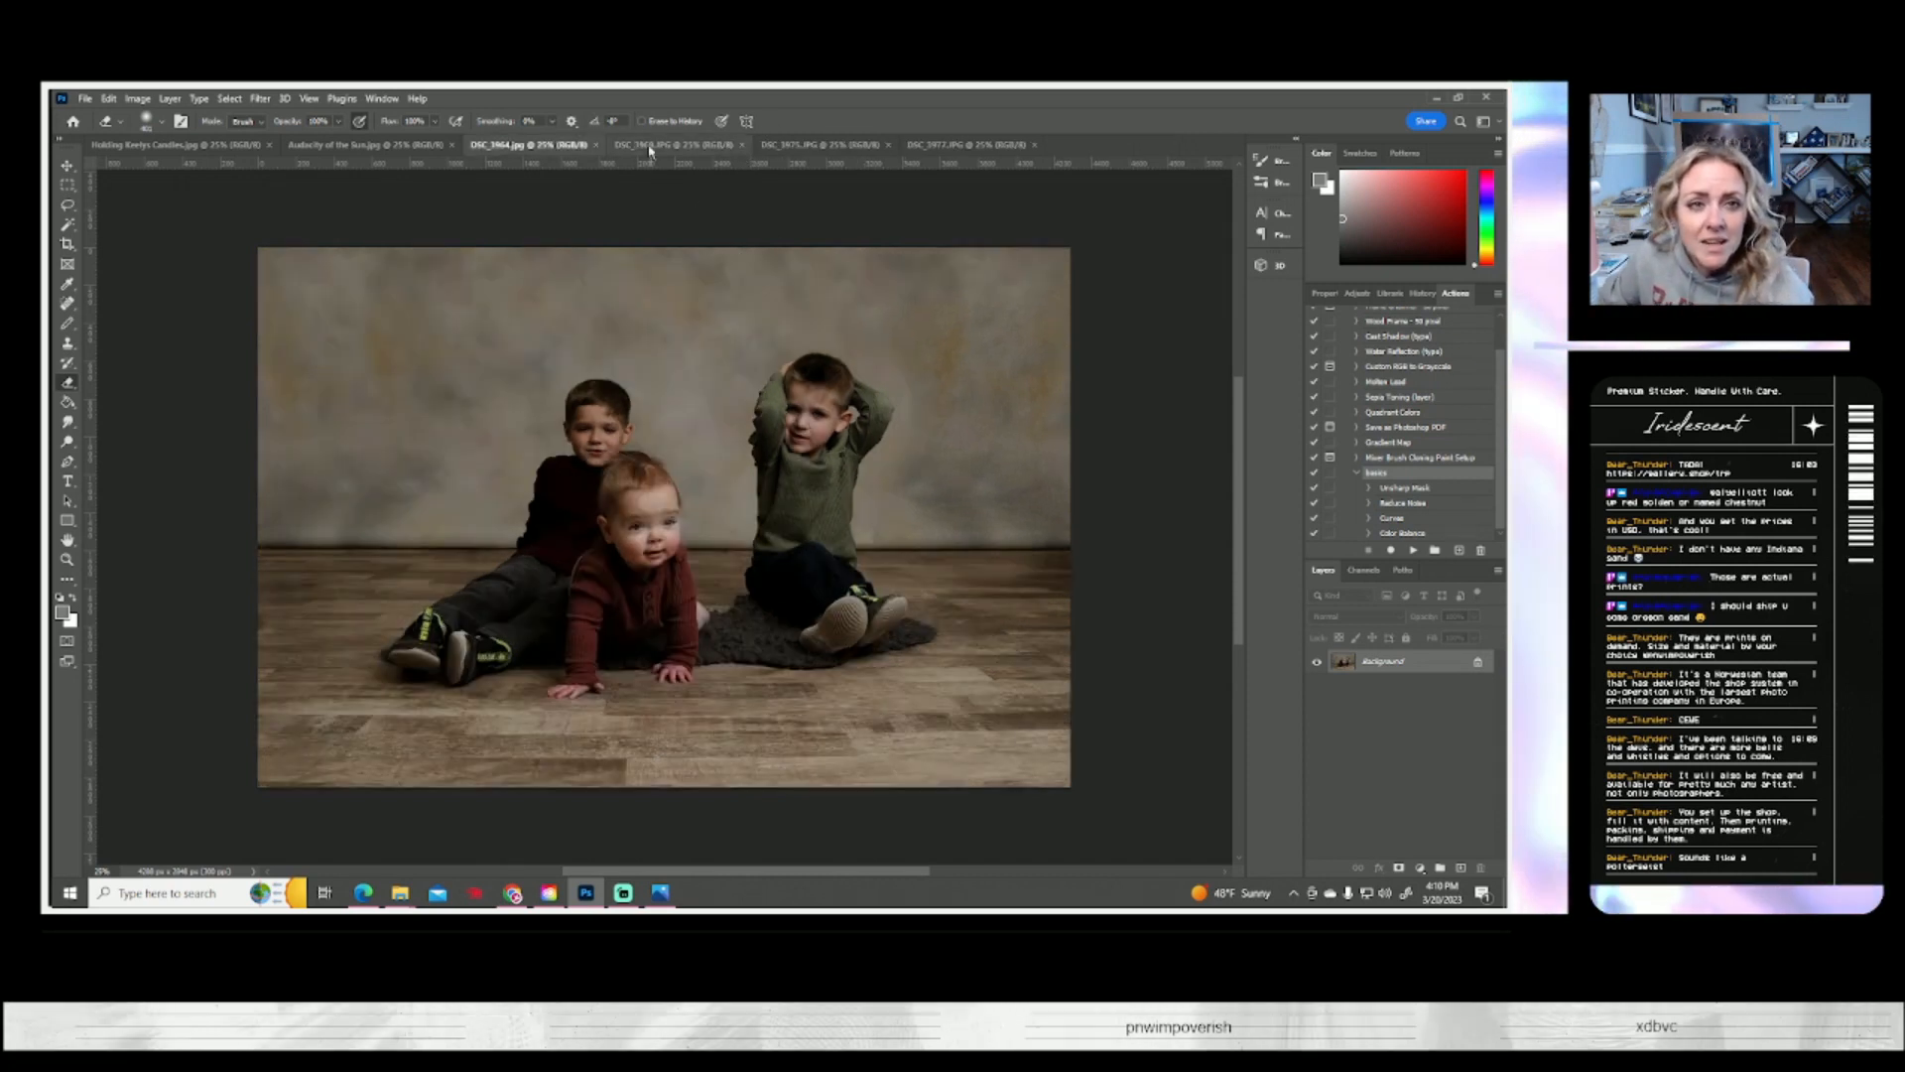
Switch to the next photo of the crawling baby, rotate it counterclockwise to level the floor line, and enlarge and shift it to fill the canvas
{"action": "left_click", "coordinate": [650, 146]}
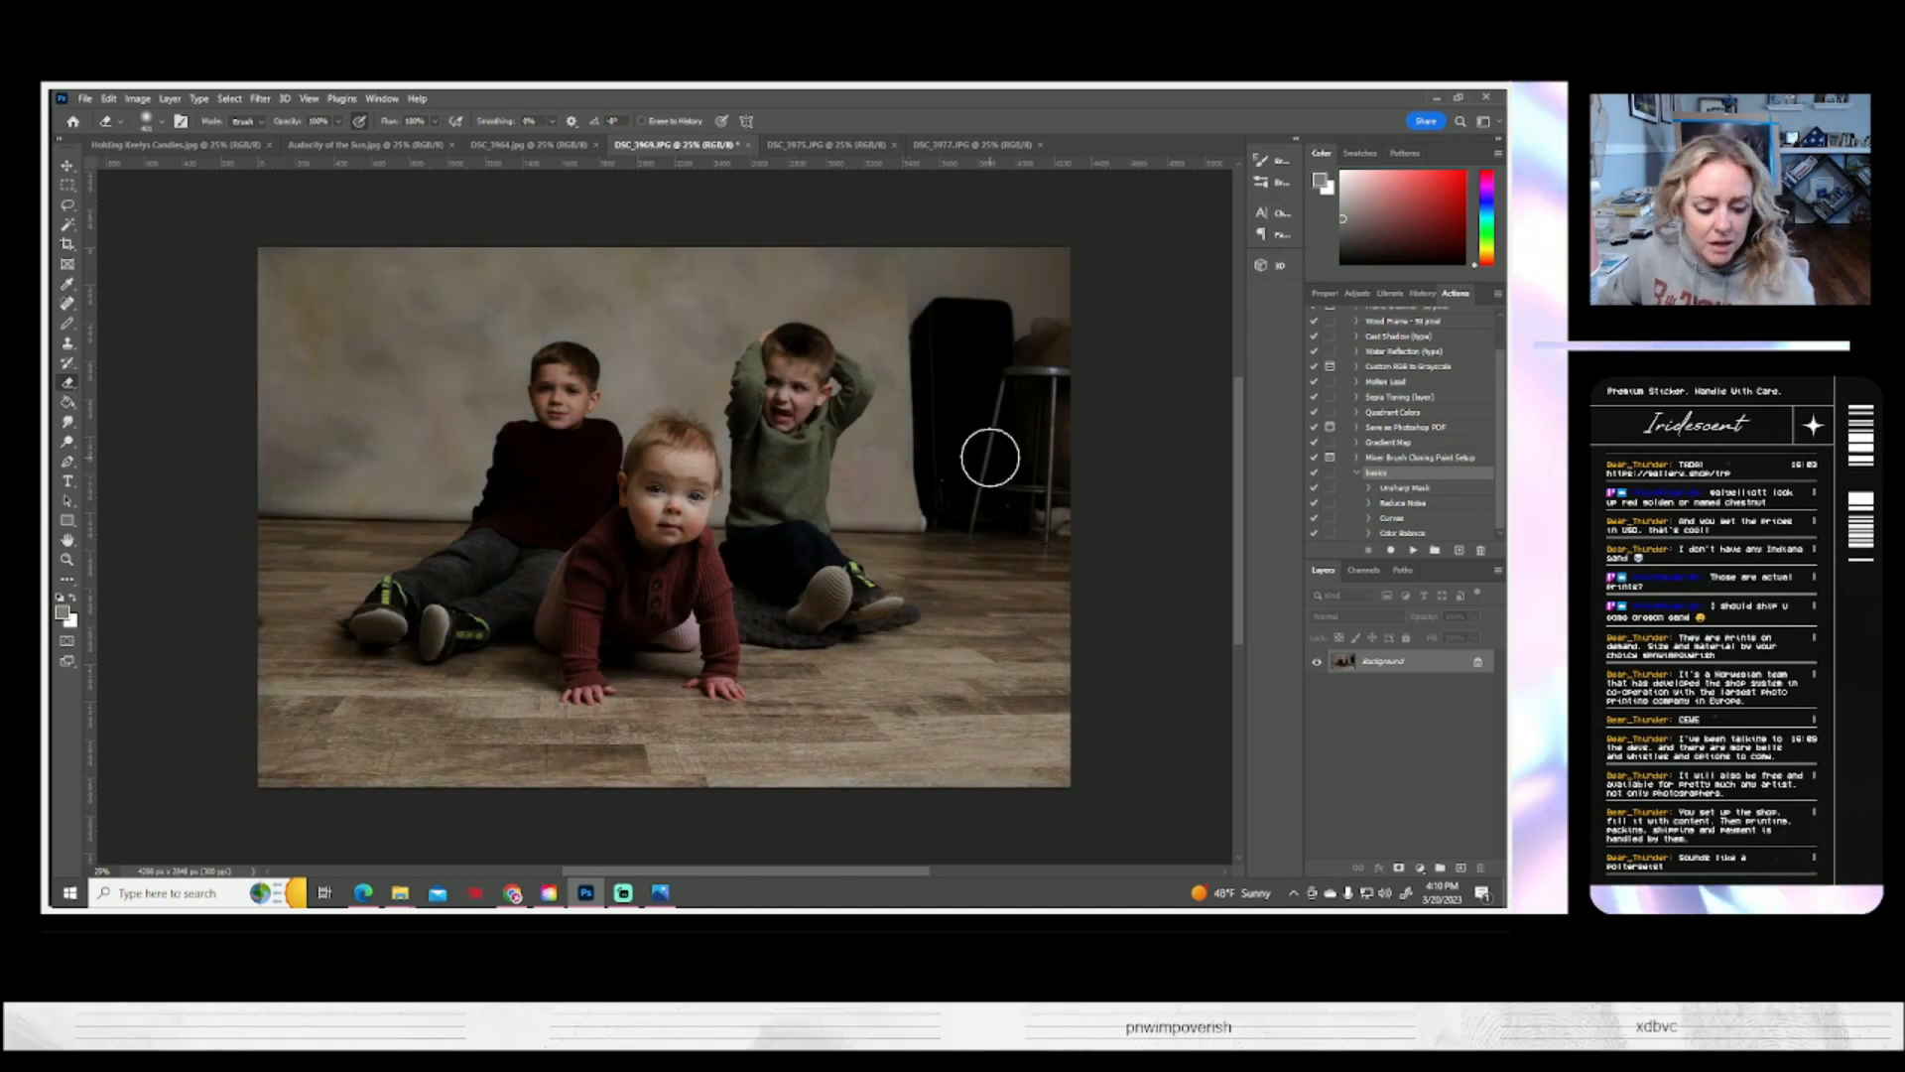
{"action": "key", "text": "ctrl+t"}
{"action": "left_click_drag", "start_coordinate": [1109, 533], "coordinate": [1090, 450]}
{"action": "left_click_drag", "start_coordinate": [1059, 233], "coordinate": [1119, 187]}
{"action": "left_click_drag", "start_coordinate": [1054, 534], "coordinate": [1034, 574]}
{"action": "key", "text": "Return"}
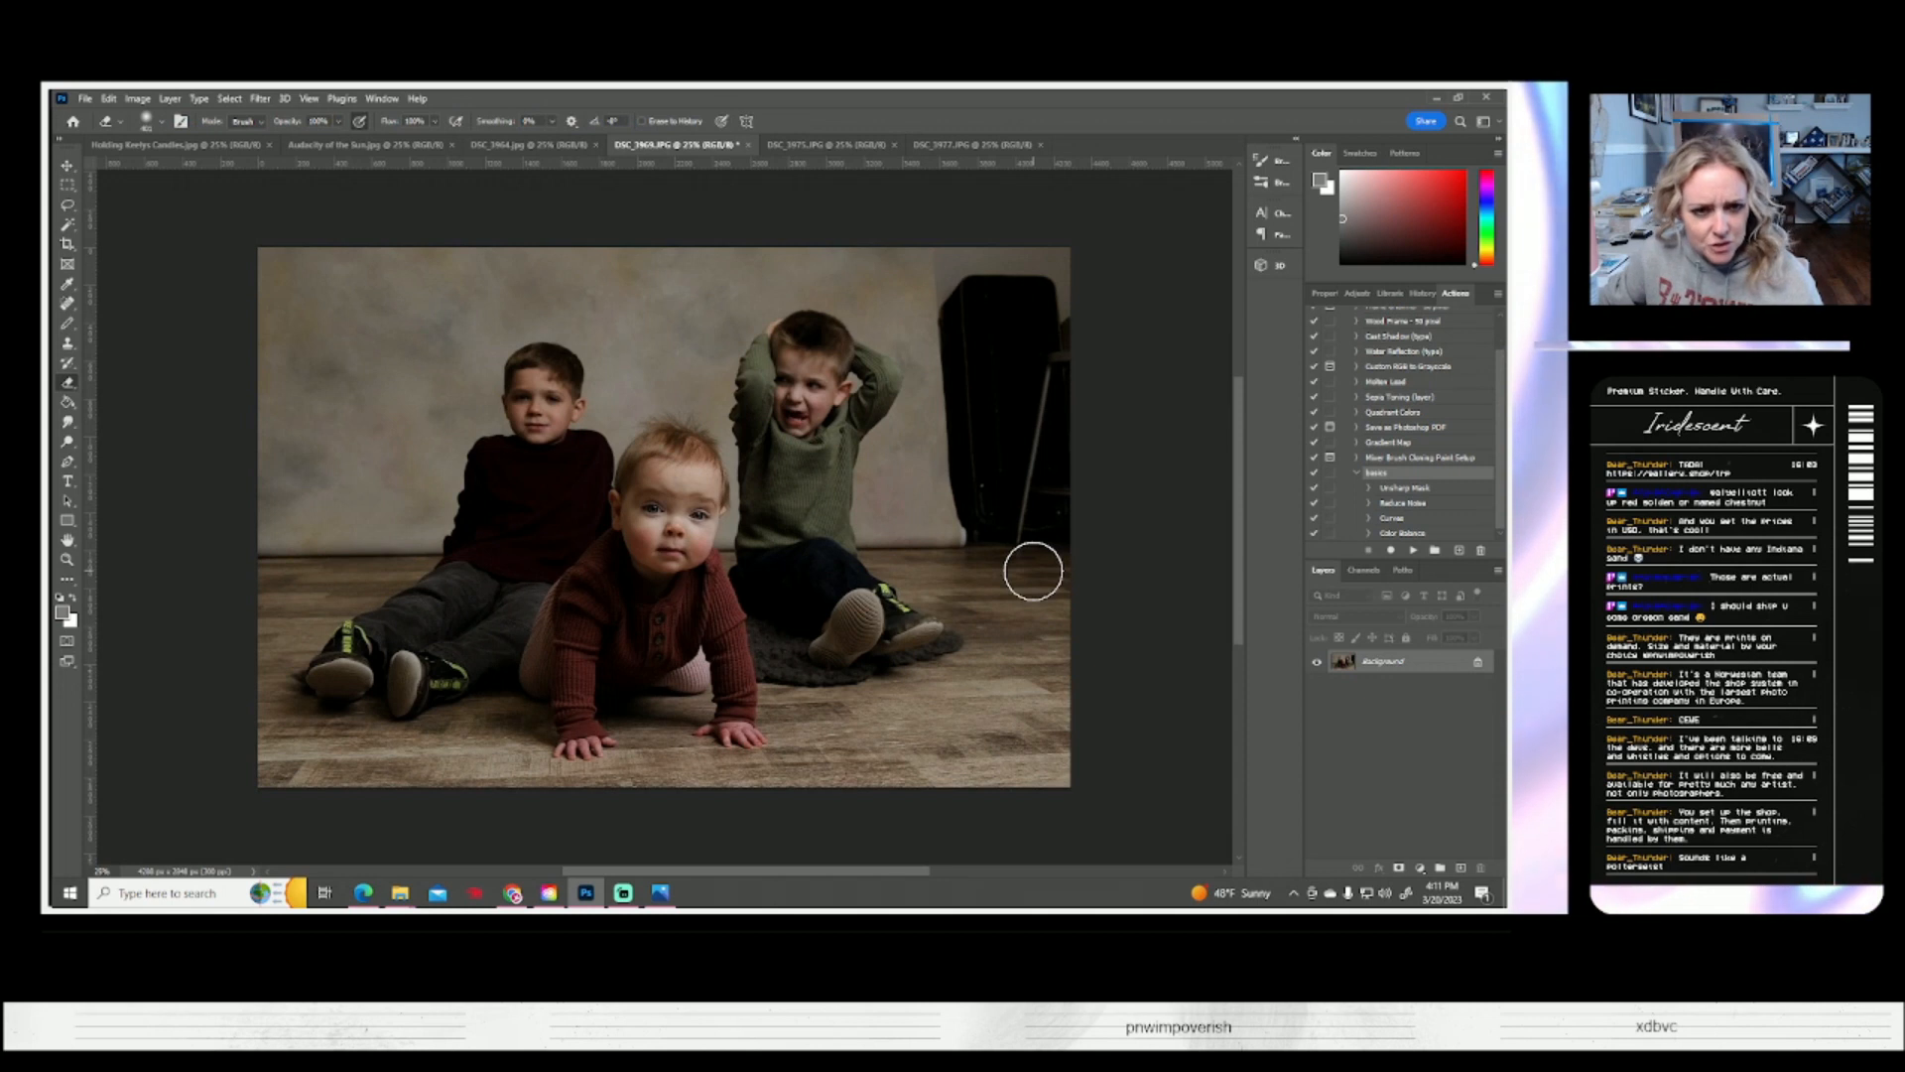
Add the copied backdrop section as a new layer in this photo, flip it horizontally, and place it over the black case and stool
{"action": "key", "text": "ctrl+j"}
{"action": "key", "text": "ctrl+t"}
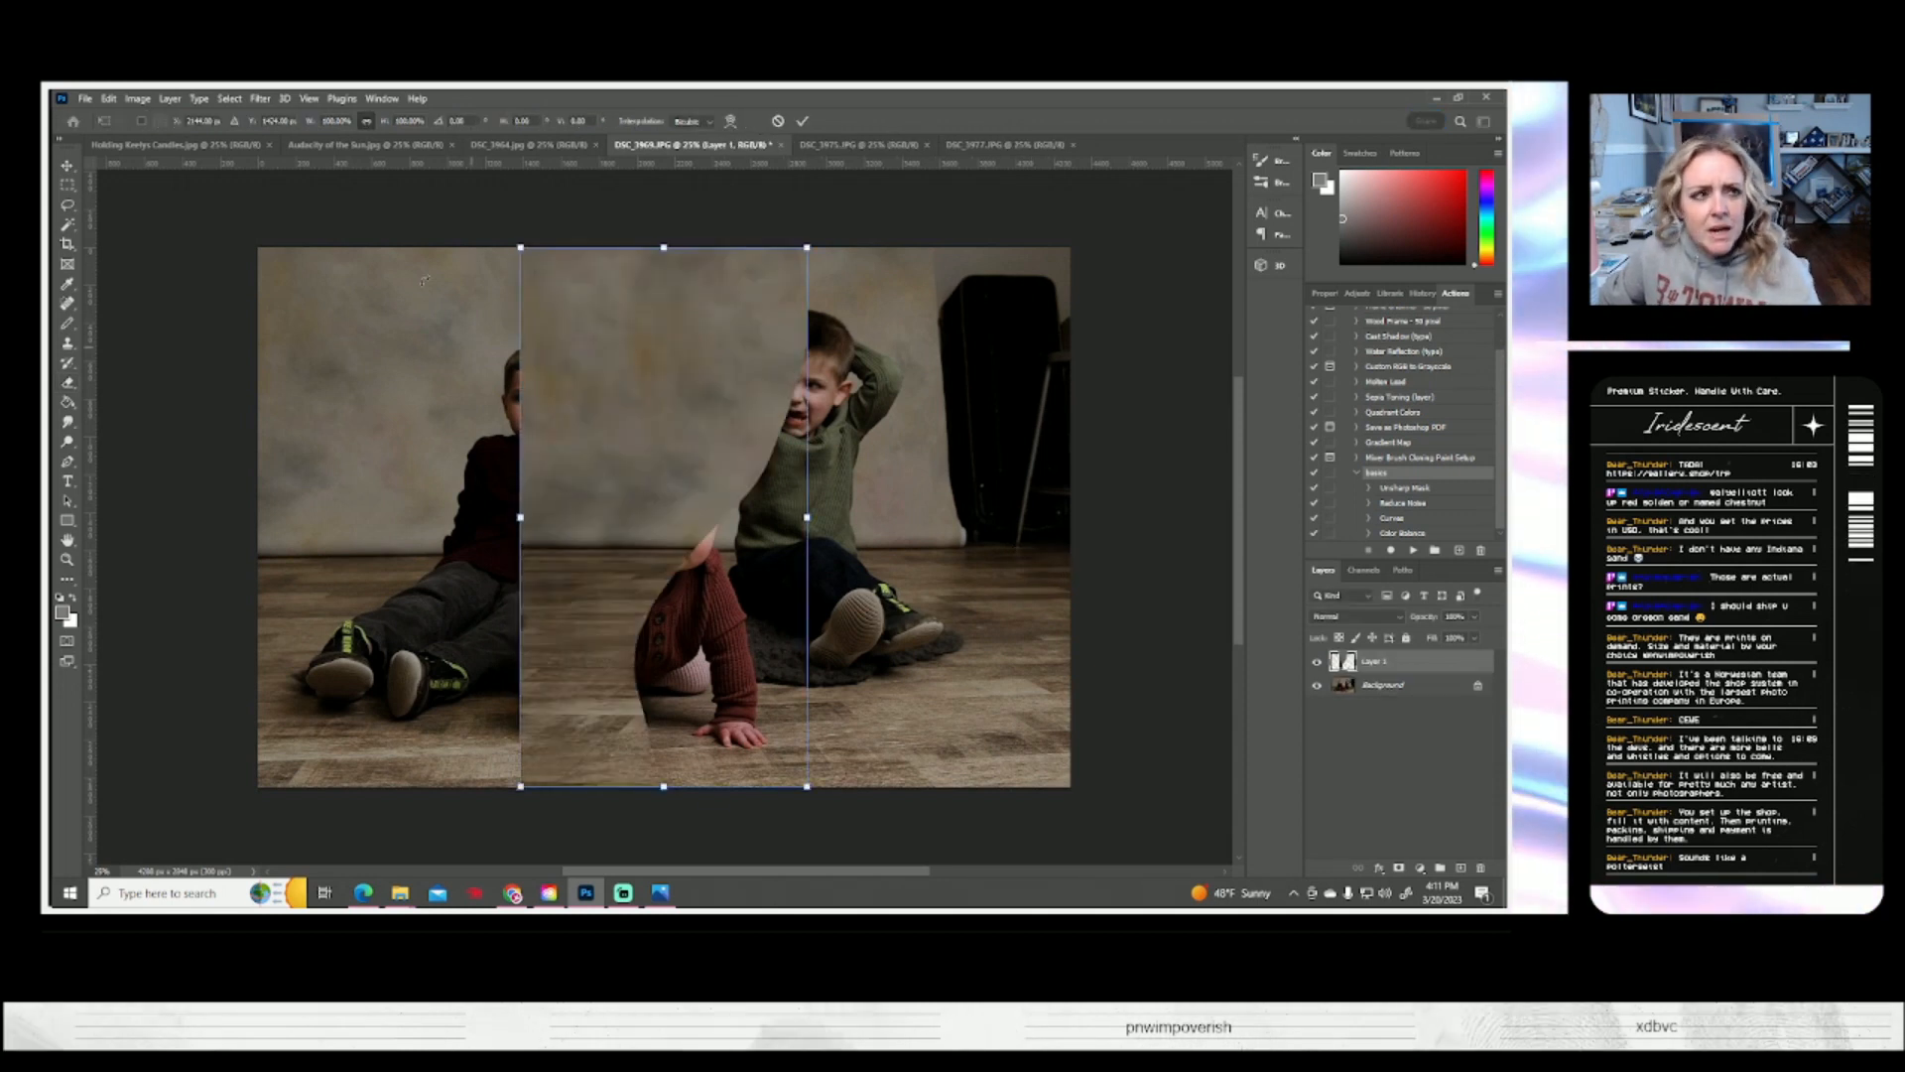
{"action": "left_click", "coordinate": [137, 98]}
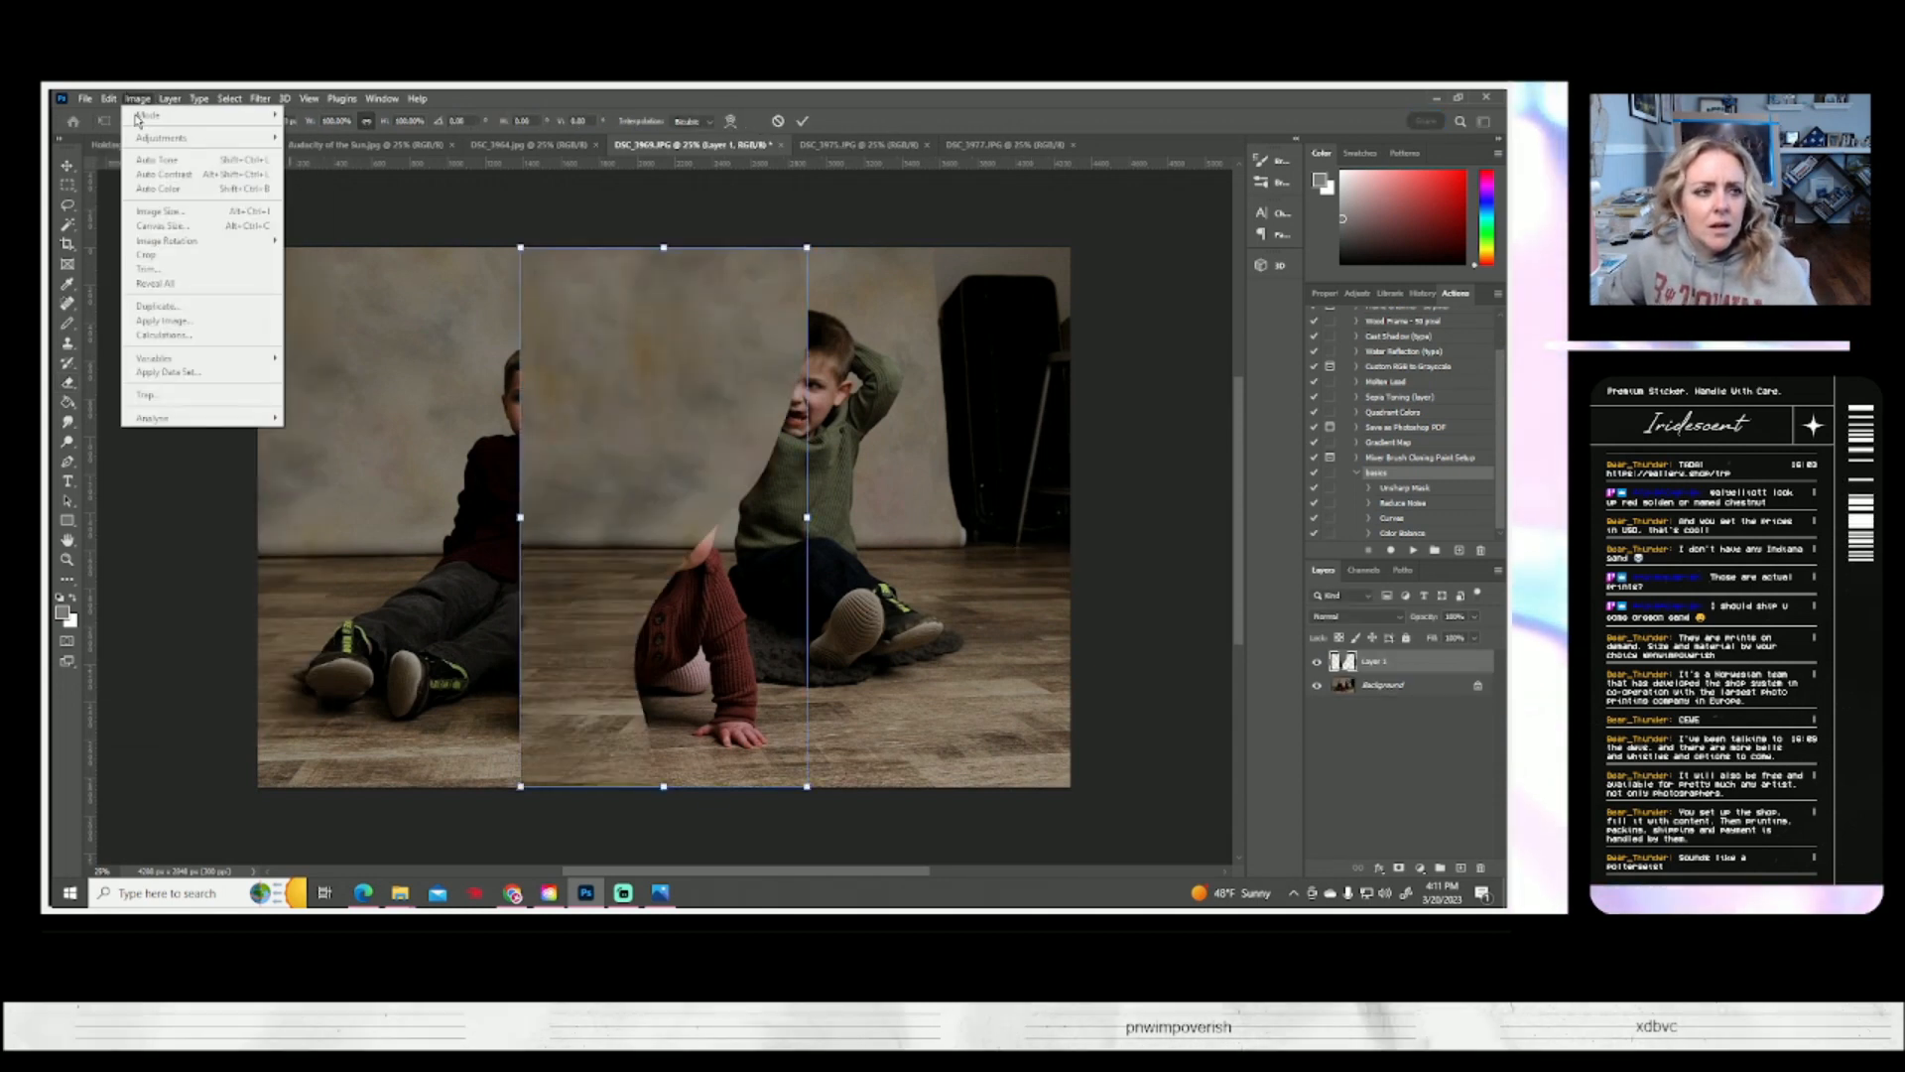
{"action": "left_click", "coordinate": [108, 98]}
{"action": "mouse_move", "coordinate": [283, 456]}
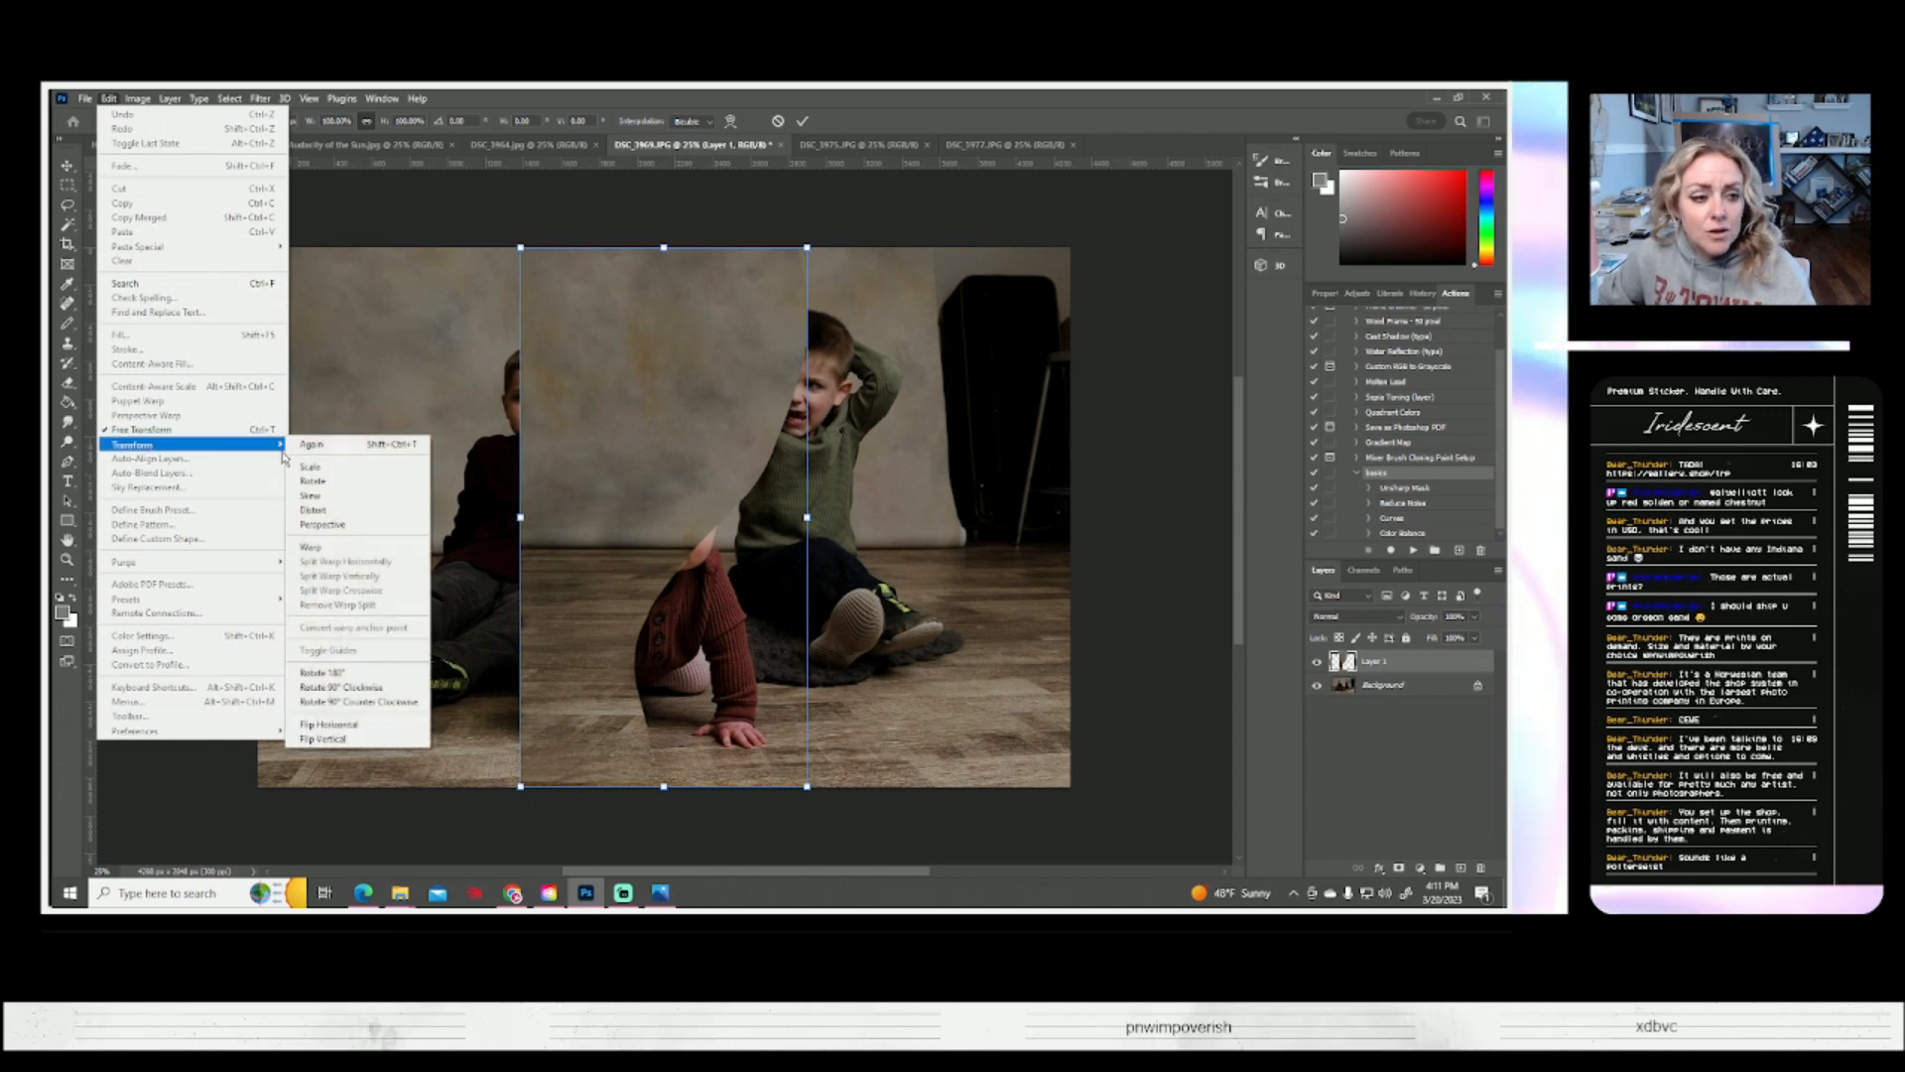
{"action": "left_click", "coordinate": [329, 724]}
{"action": "left_click_drag", "start_coordinate": [754, 652], "coordinate": [1026, 651]}
{"action": "key", "text": "Return"}
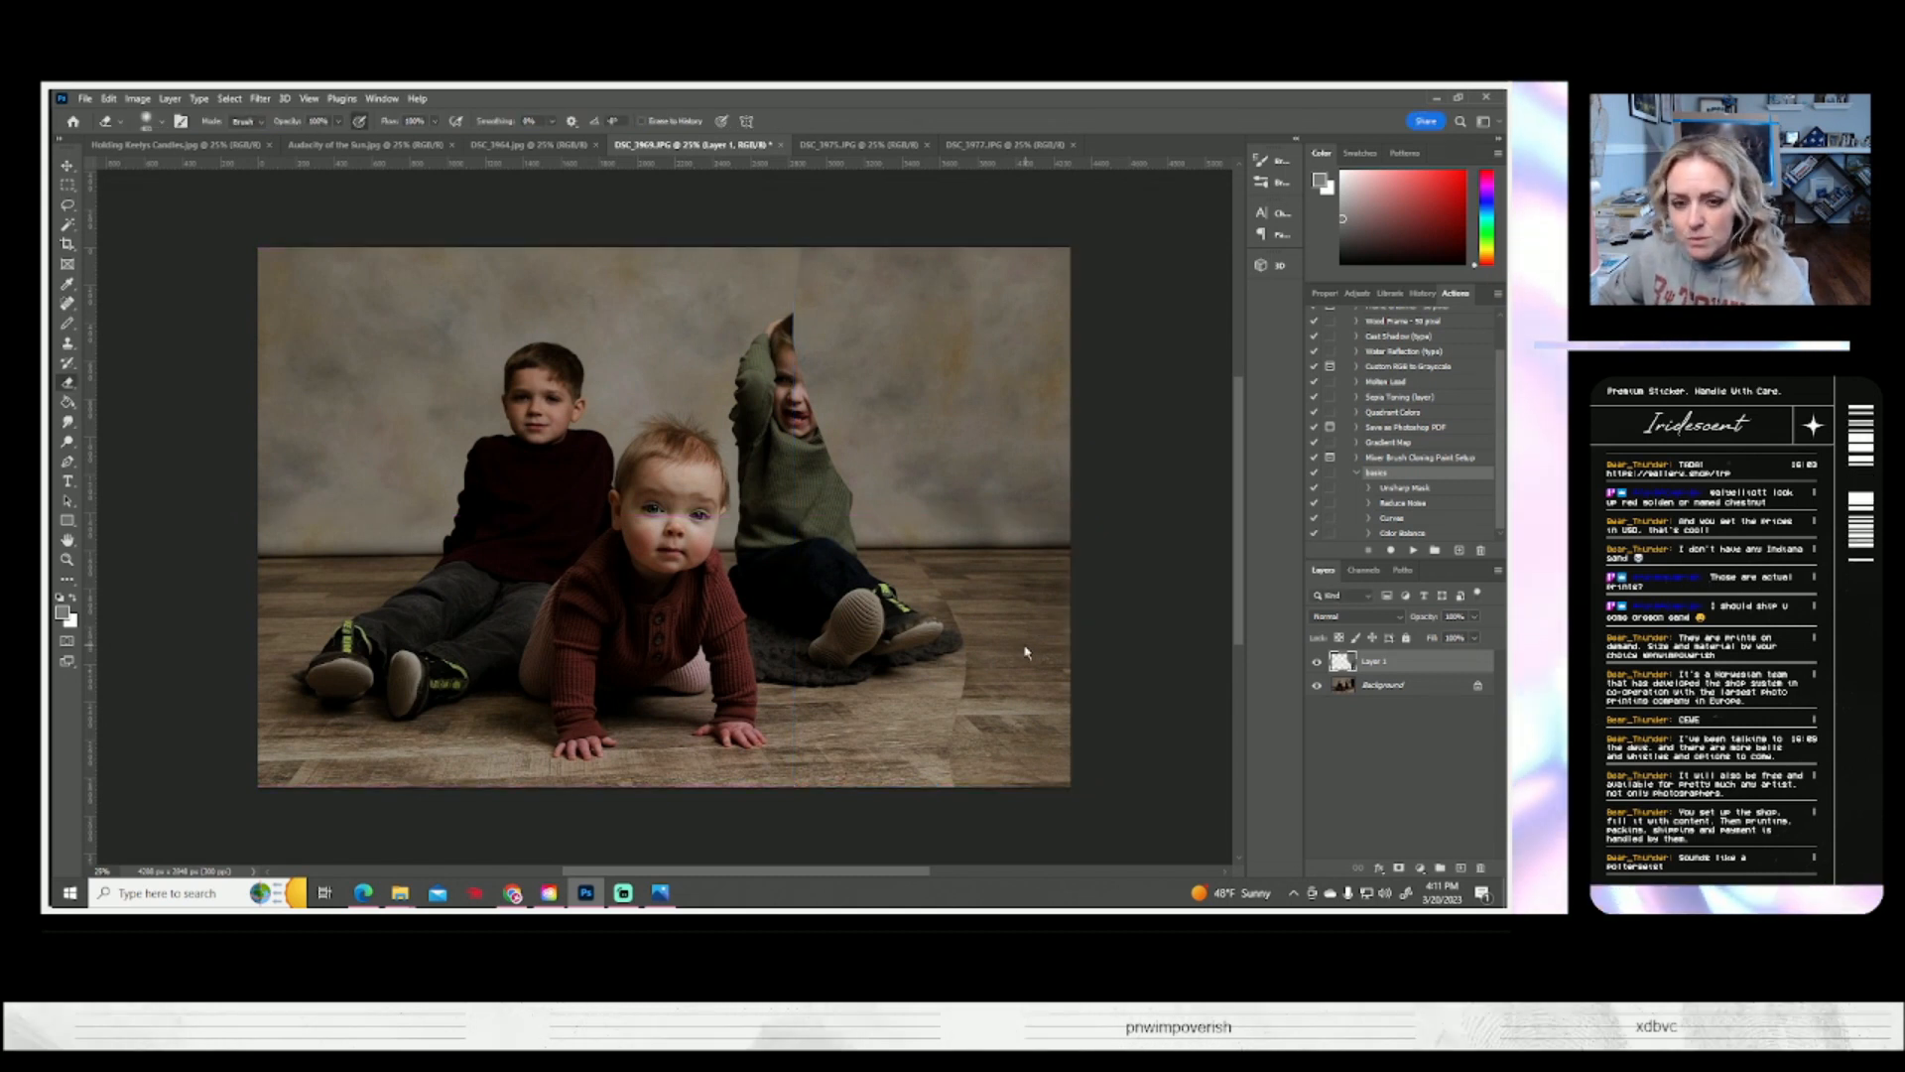
Erase the flipped backdrop from the boy in green, his shoes and the rug, and compare with the layer hidden and shown
{"action": "key", "text": "e"}
{"action": "mouse_move", "coordinate": [852, 500]}
{"action": "left_mouse_down"}
{"action": "mouse_move", "coordinate": [852, 411]}
{"action": "mouse_move", "coordinate": [823, 403]}
{"action": "mouse_move", "coordinate": [824, 318]}
{"action": "mouse_move", "coordinate": [795, 244]}
{"action": "mouse_move", "coordinate": [847, 326]}
{"action": "mouse_move", "coordinate": [862, 423]}
{"action": "mouse_move", "coordinate": [891, 404]}
{"action": "mouse_move", "coordinate": [999, 683]}
{"action": "mouse_move", "coordinate": [988, 717]}
{"action": "mouse_move", "coordinate": [873, 757]}
{"action": "mouse_move", "coordinate": [893, 834]}
{"action": "left_mouse_up"}
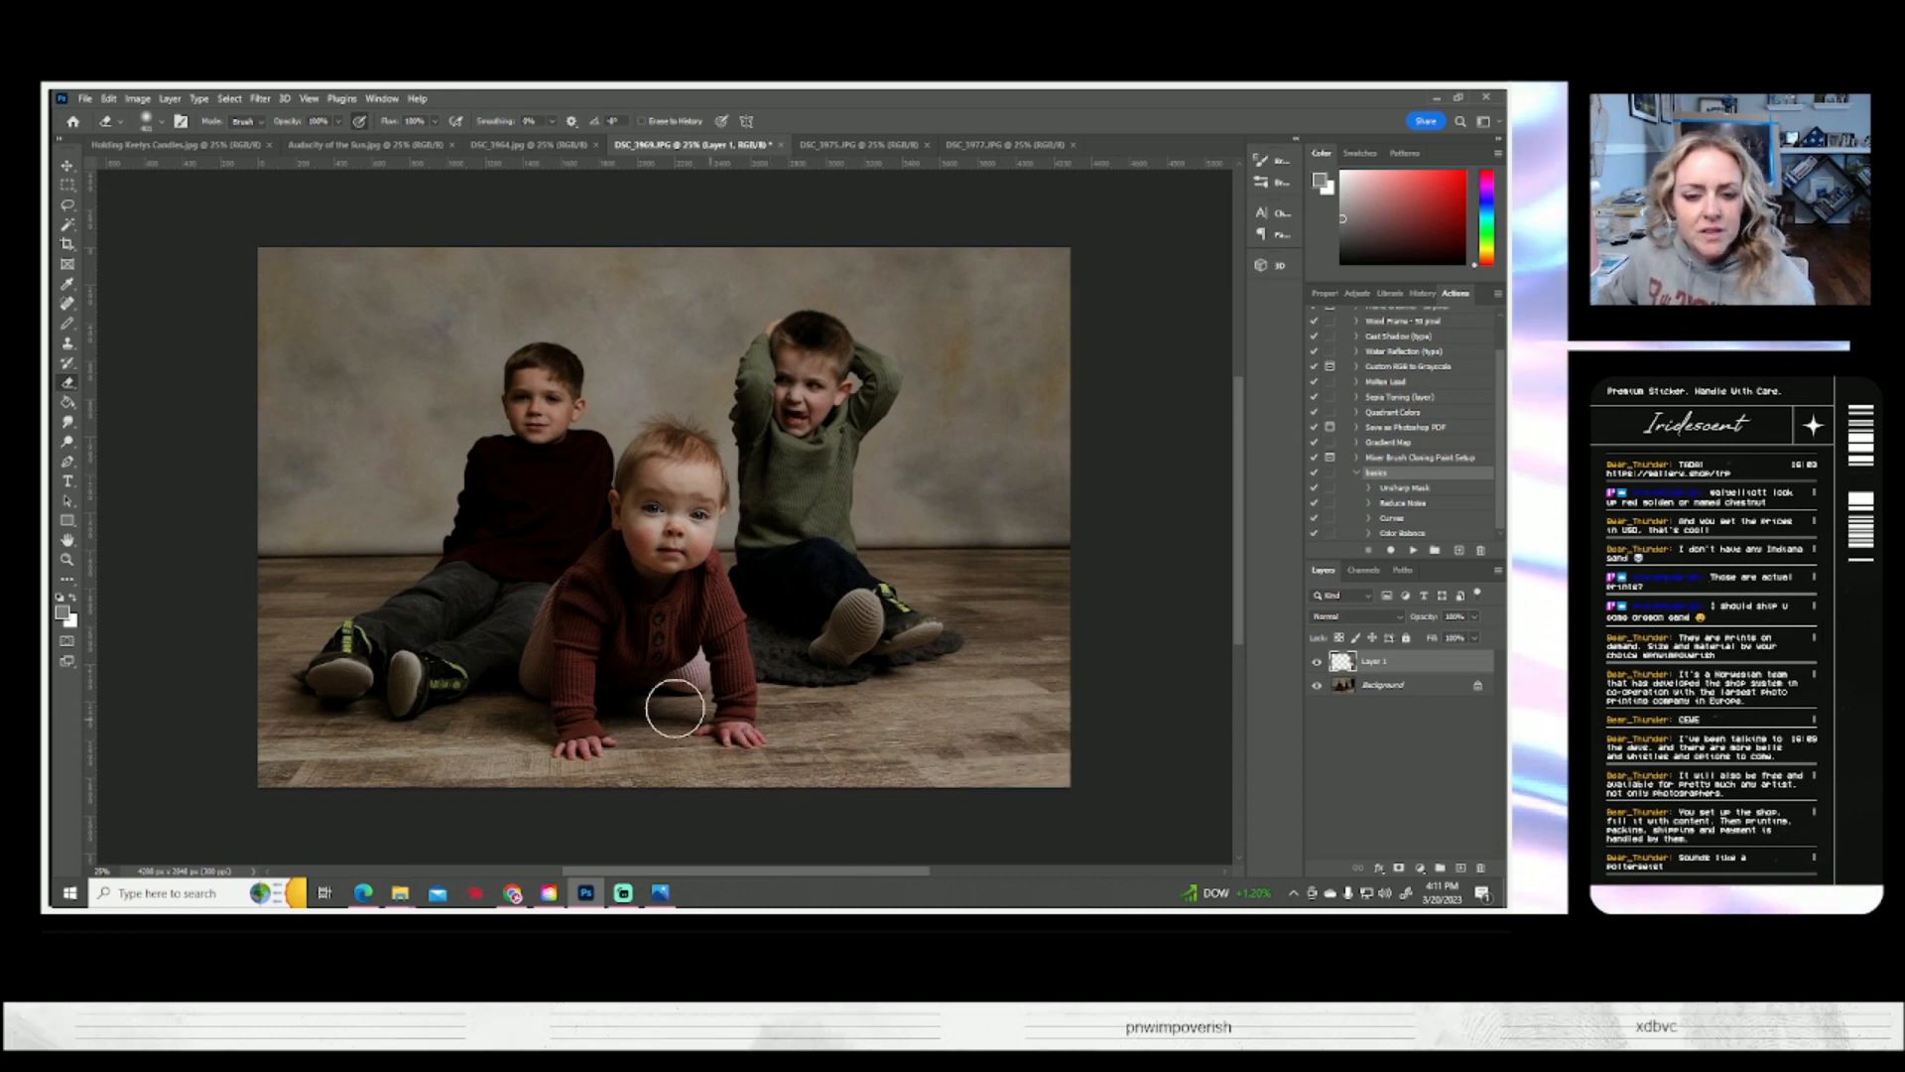
{"action": "left_click", "coordinate": [1317, 663]}
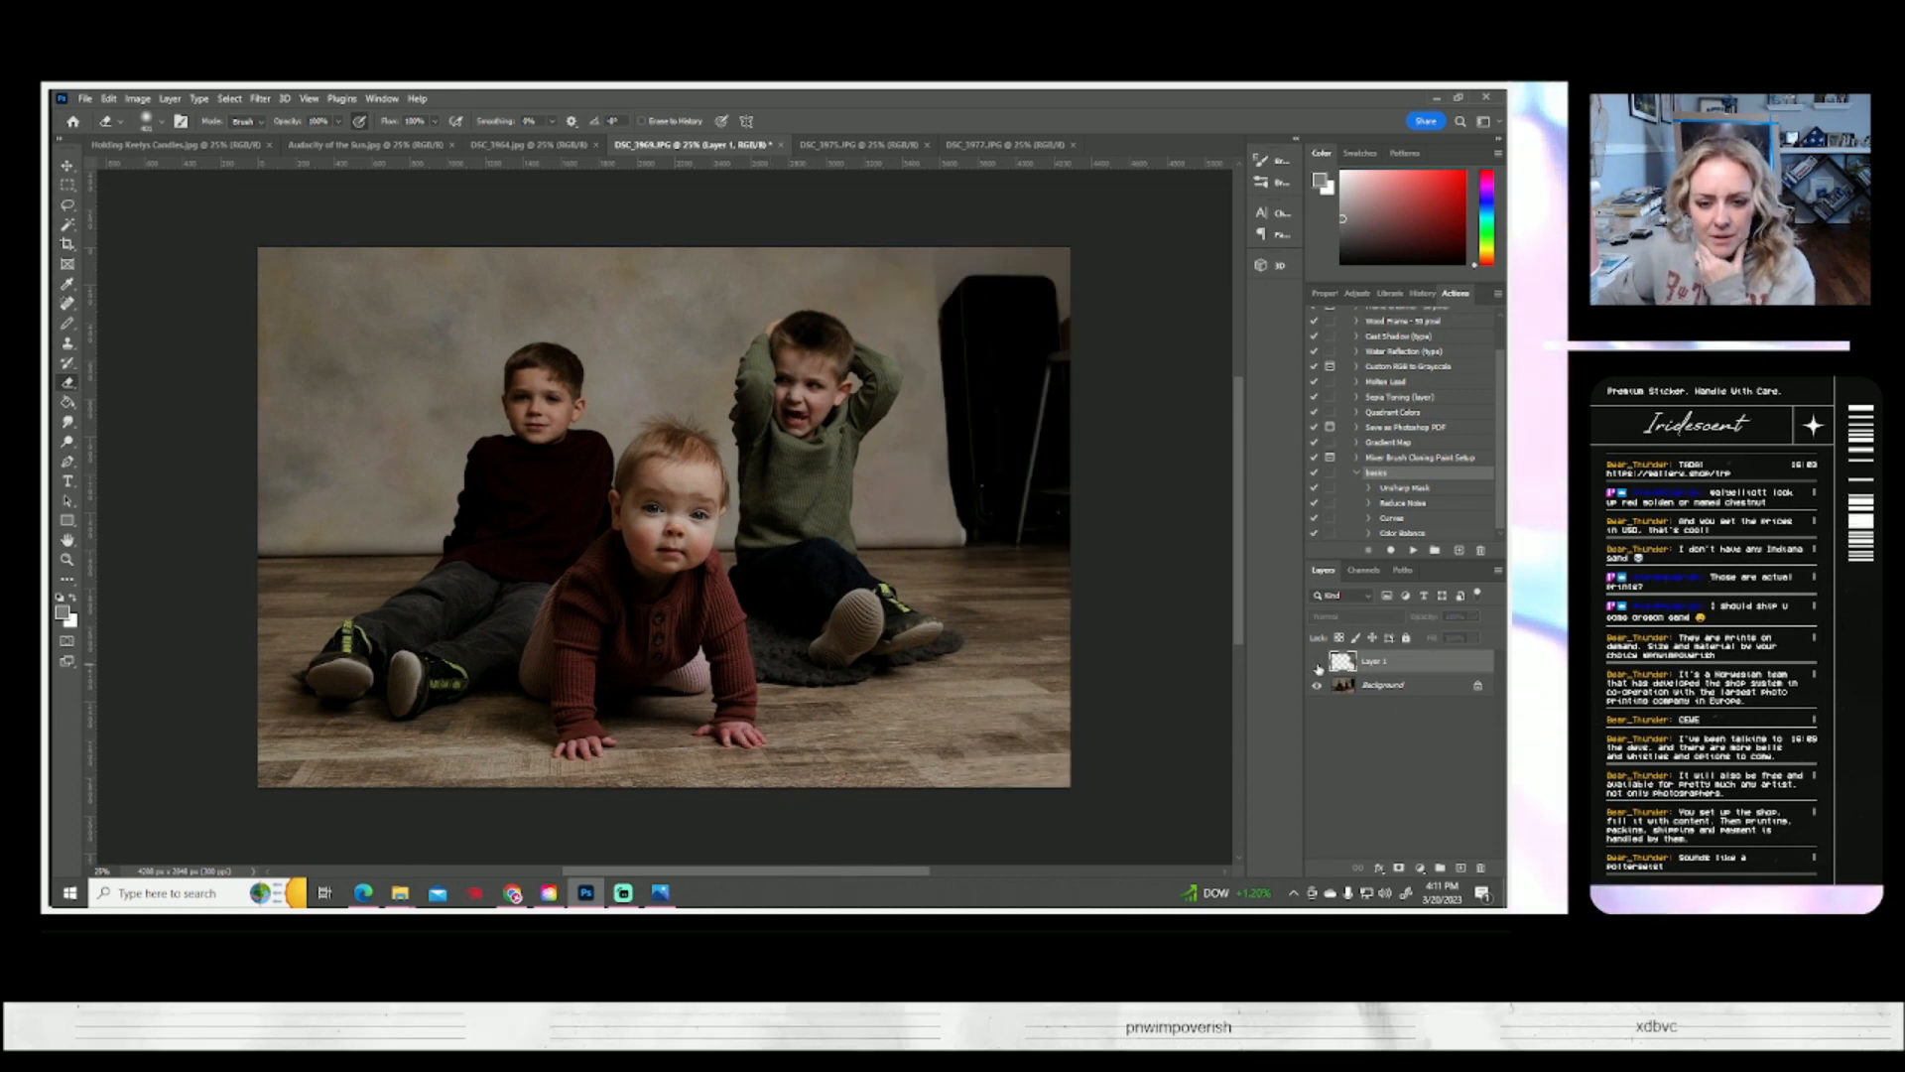
{"action": "left_click", "coordinate": [1317, 663]}
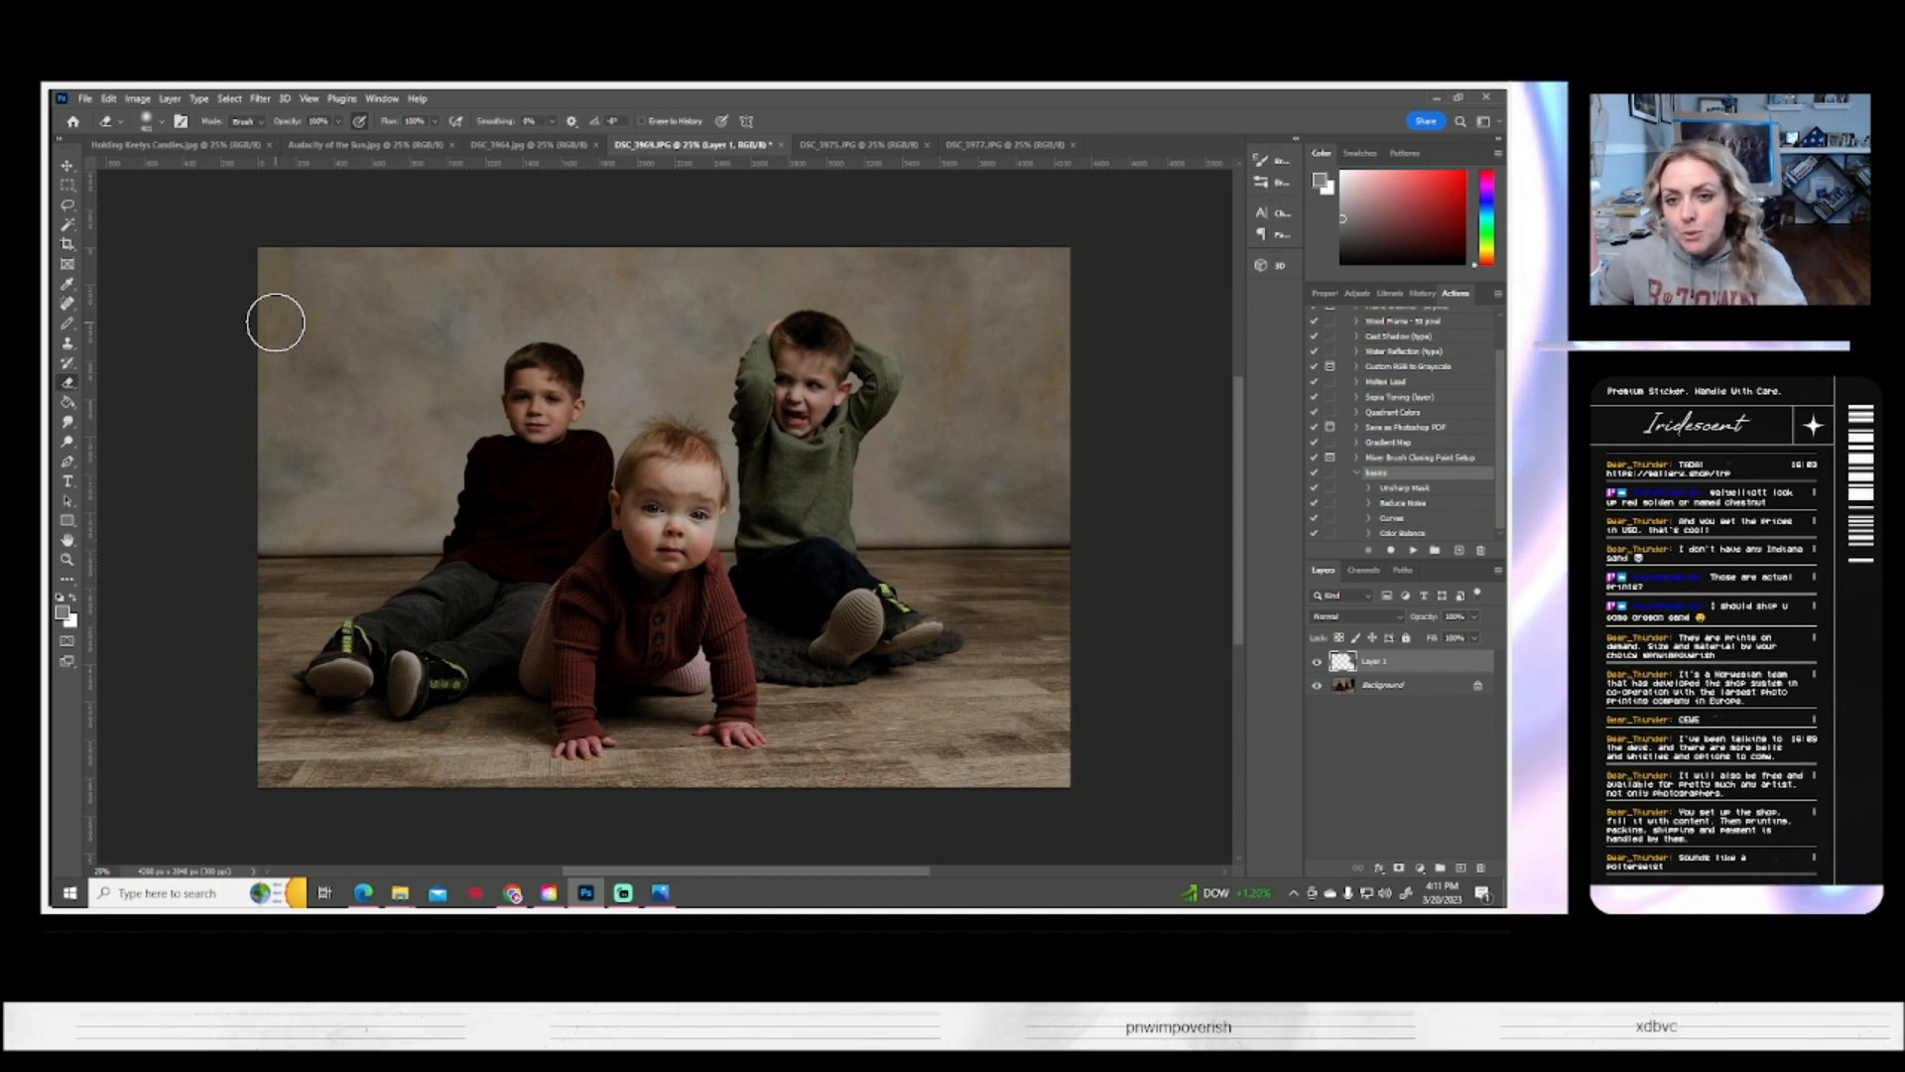
Flatten the retouched photo, save it as a JPEG, and close it
{"action": "left_click", "coordinate": [170, 99]}
{"action": "left_click", "coordinate": [228, 691]}
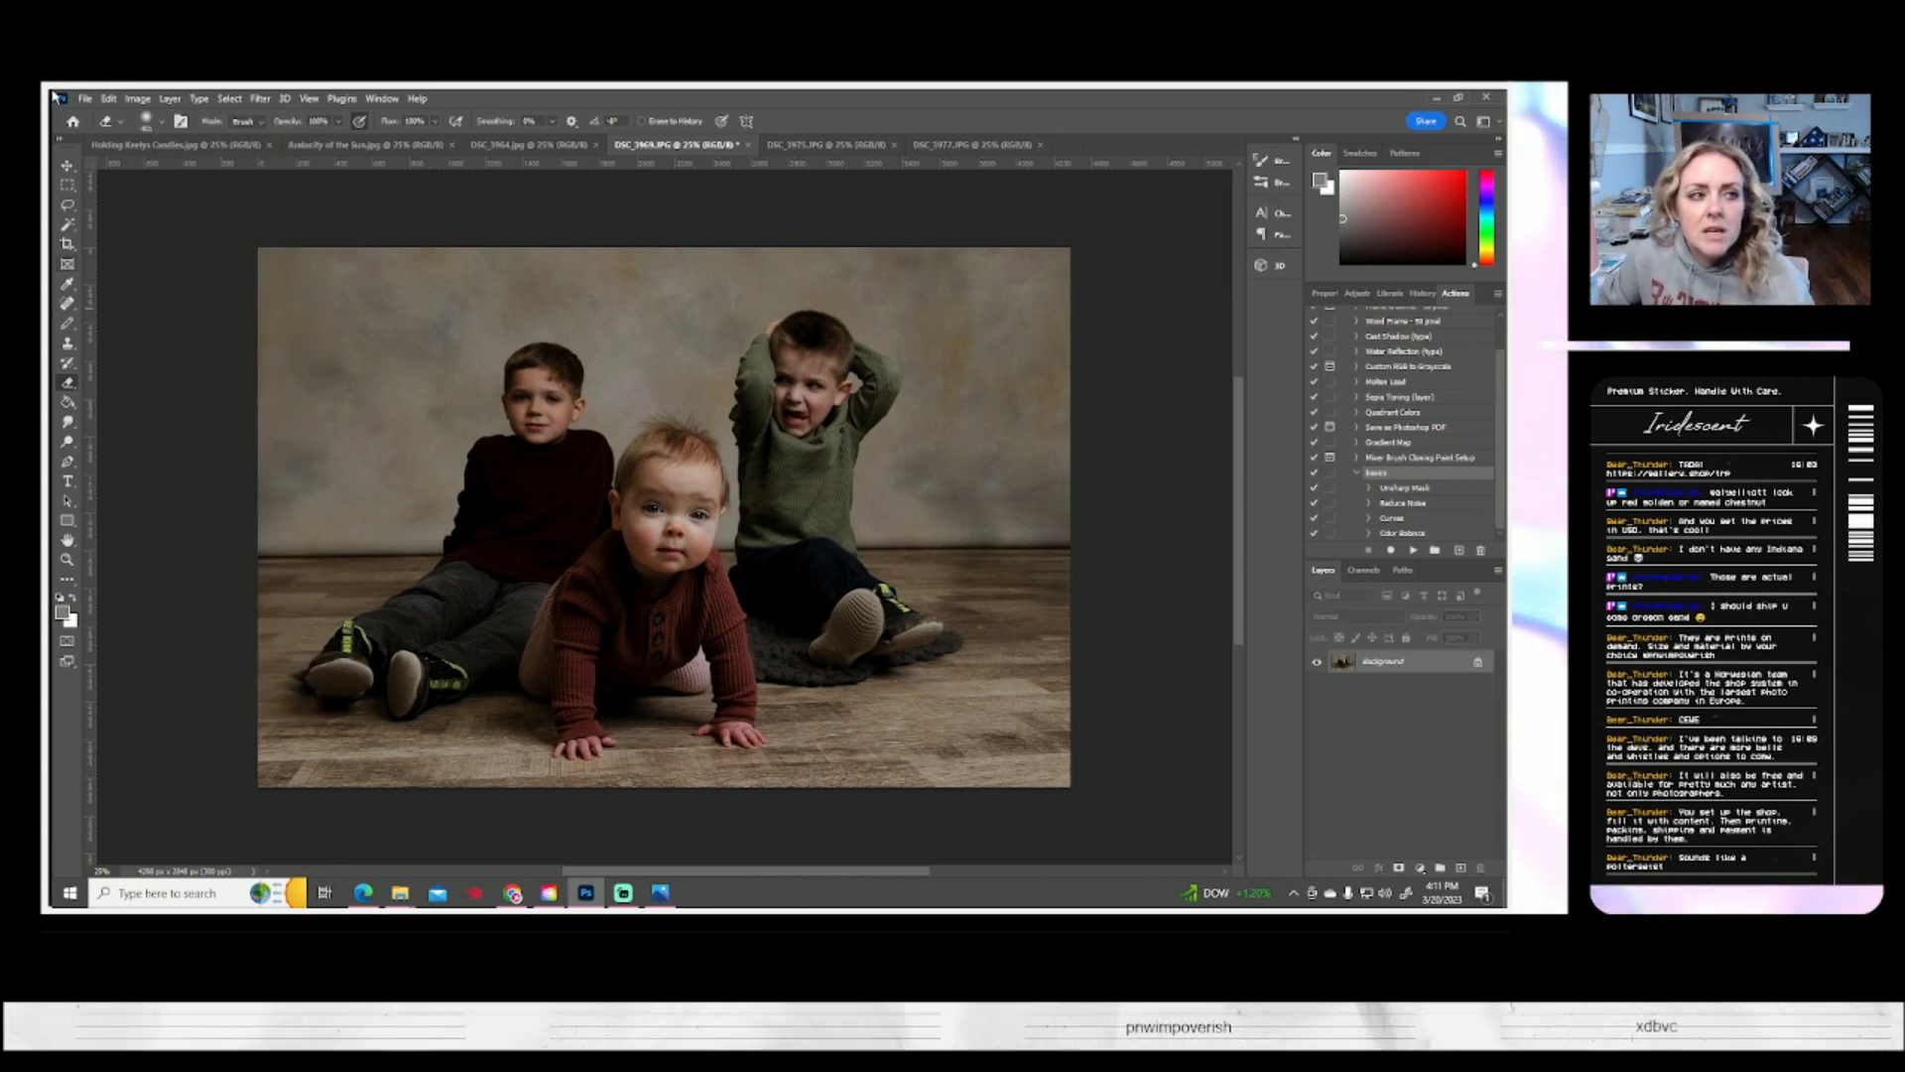
{"action": "left_click", "coordinate": [86, 98]}
{"action": "left_click", "coordinate": [119, 282]}
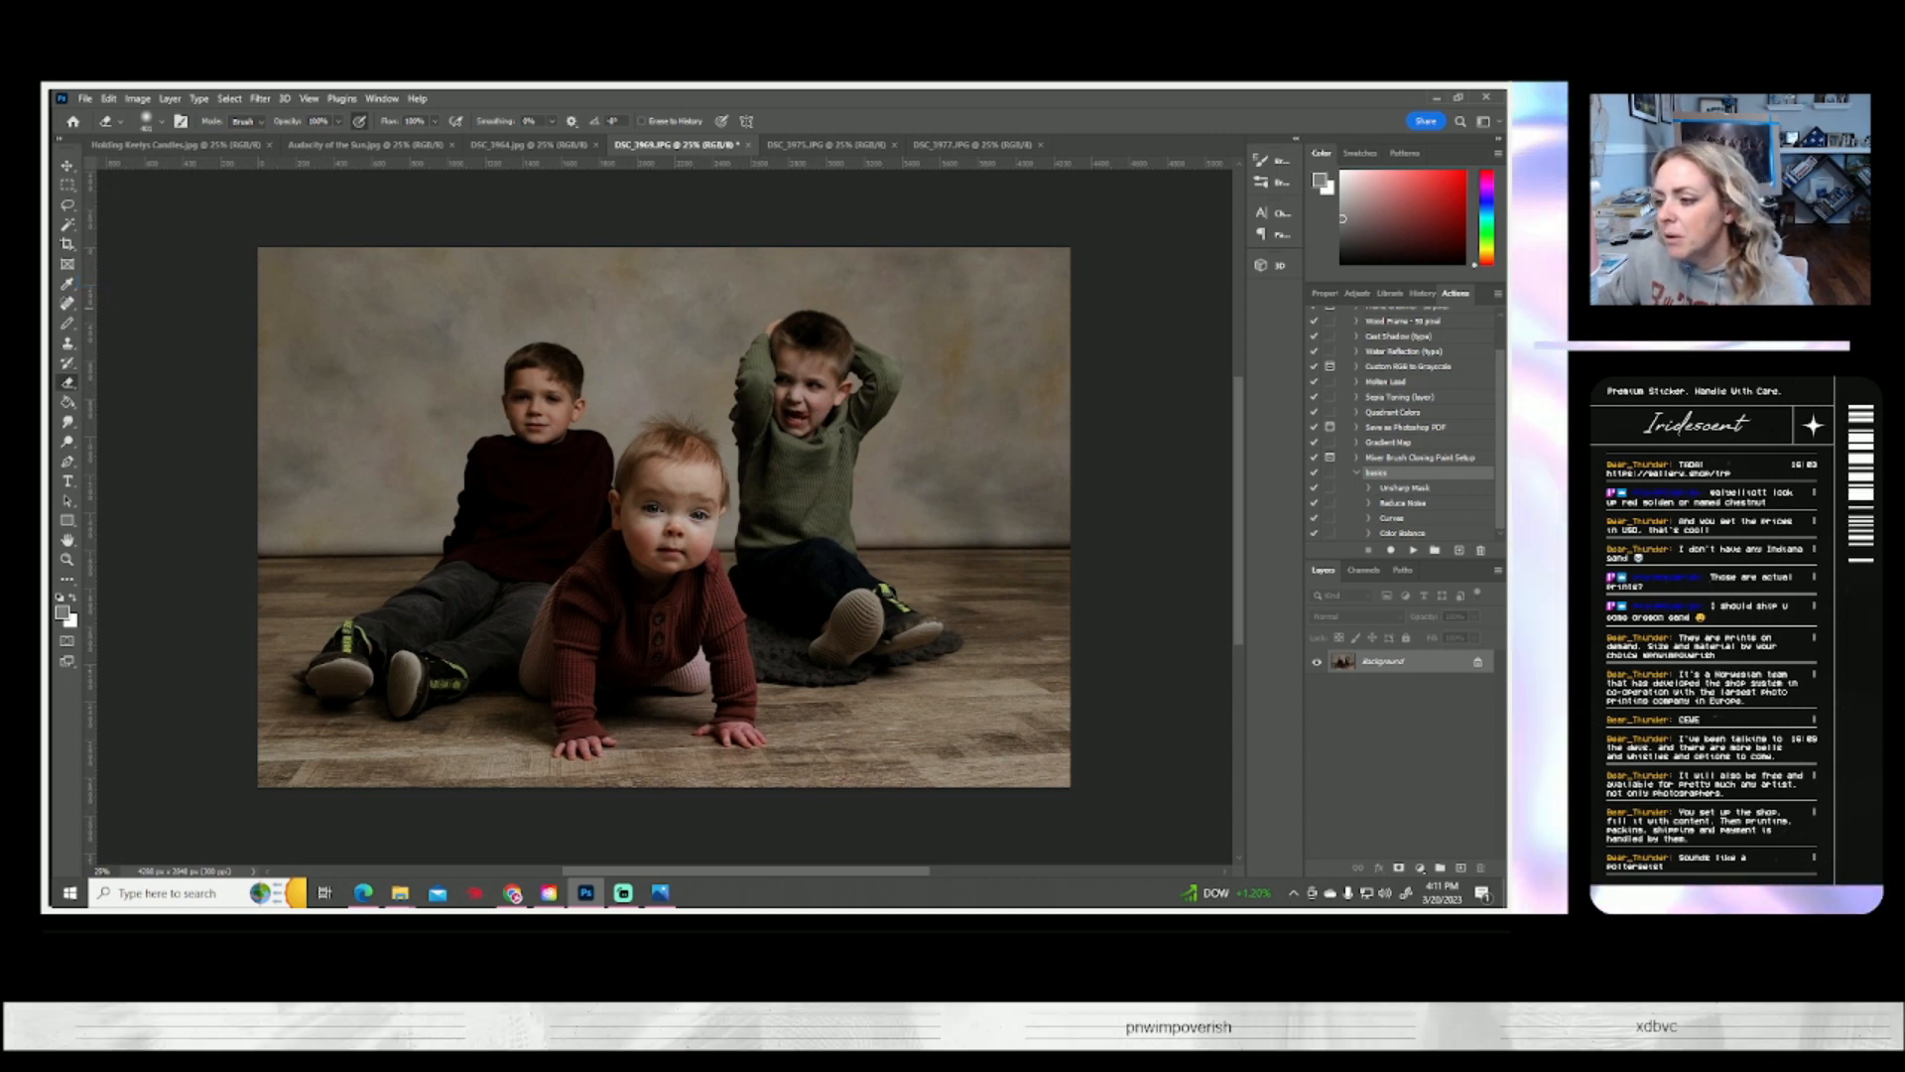
{"action": "key", "text": "Return"}
{"action": "key", "text": "Return"}
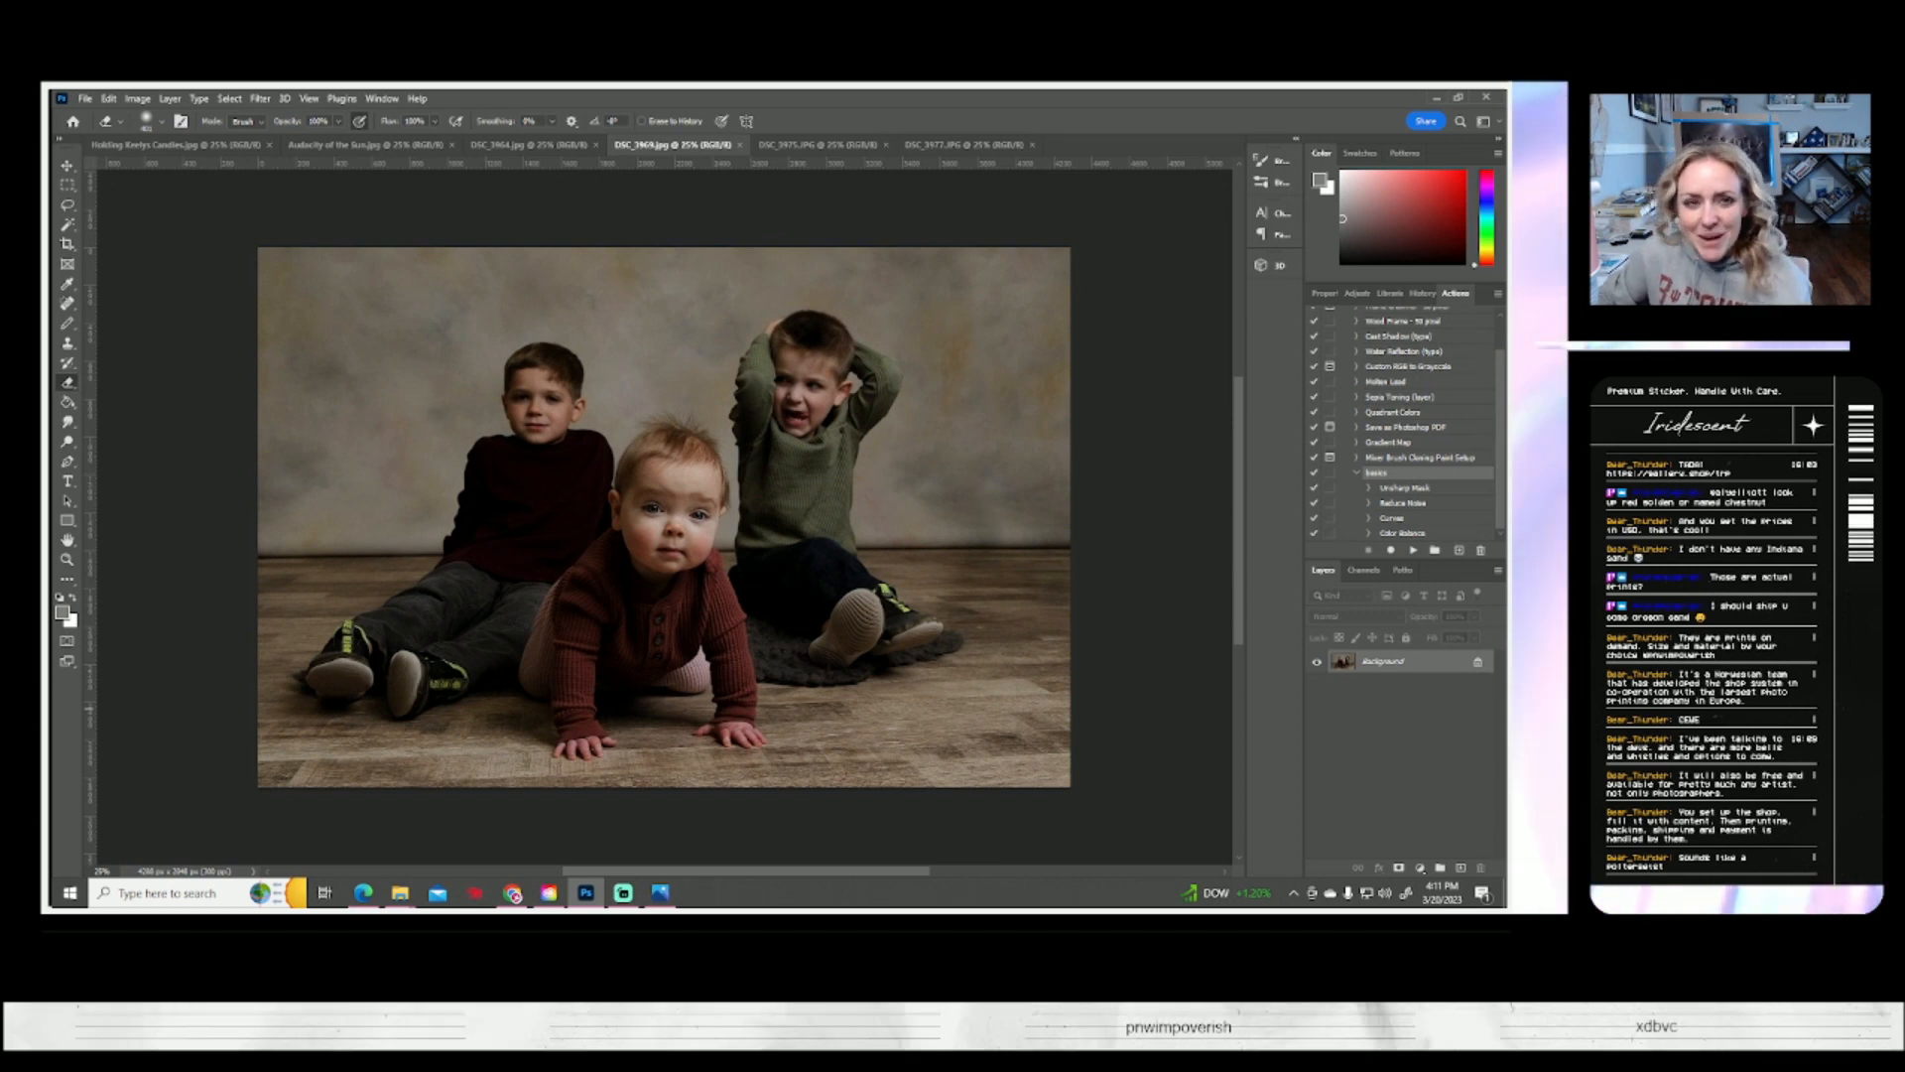
{"action": "left_click", "coordinate": [737, 144]}
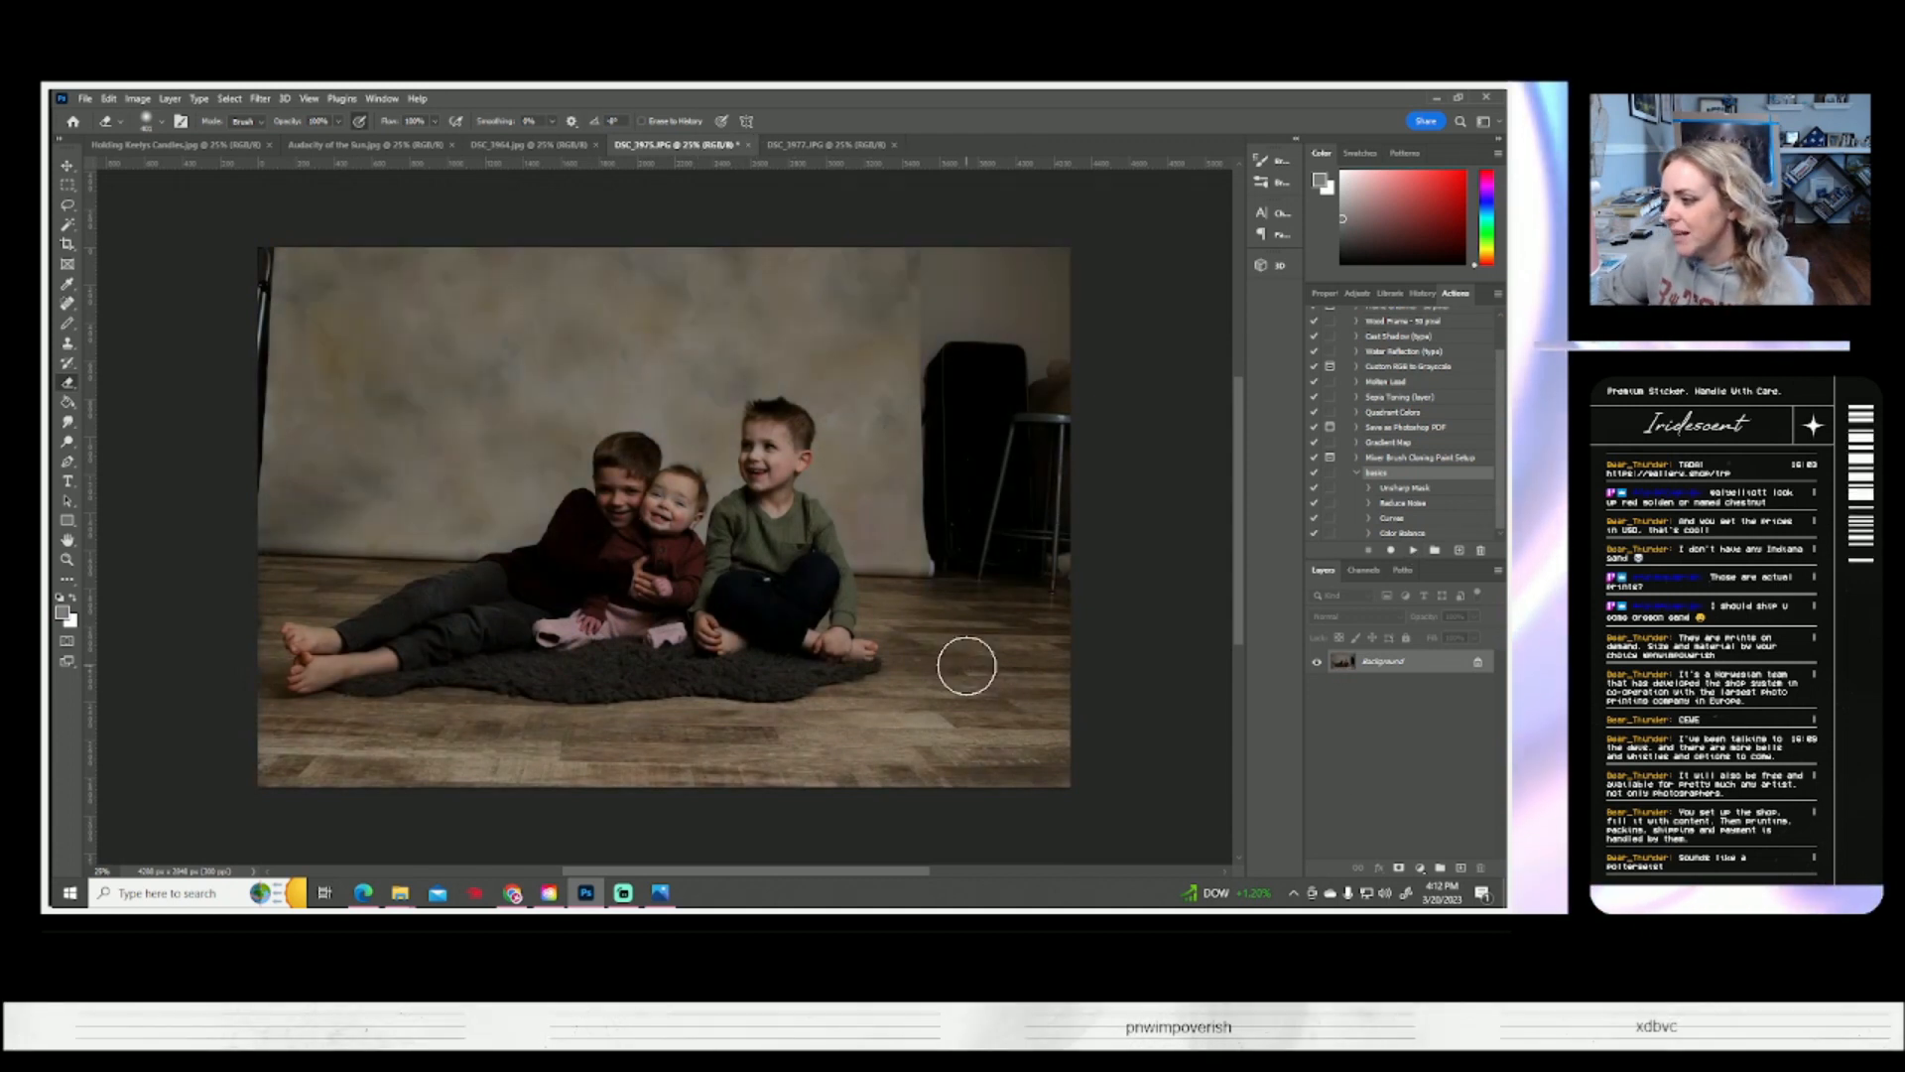
Rotate the photo of the hugging siblings counterclockwise to level the floor line, then enlarge and reposition it to crop out the dark backdrop edge
{"action": "key", "text": "ctrl+t"}
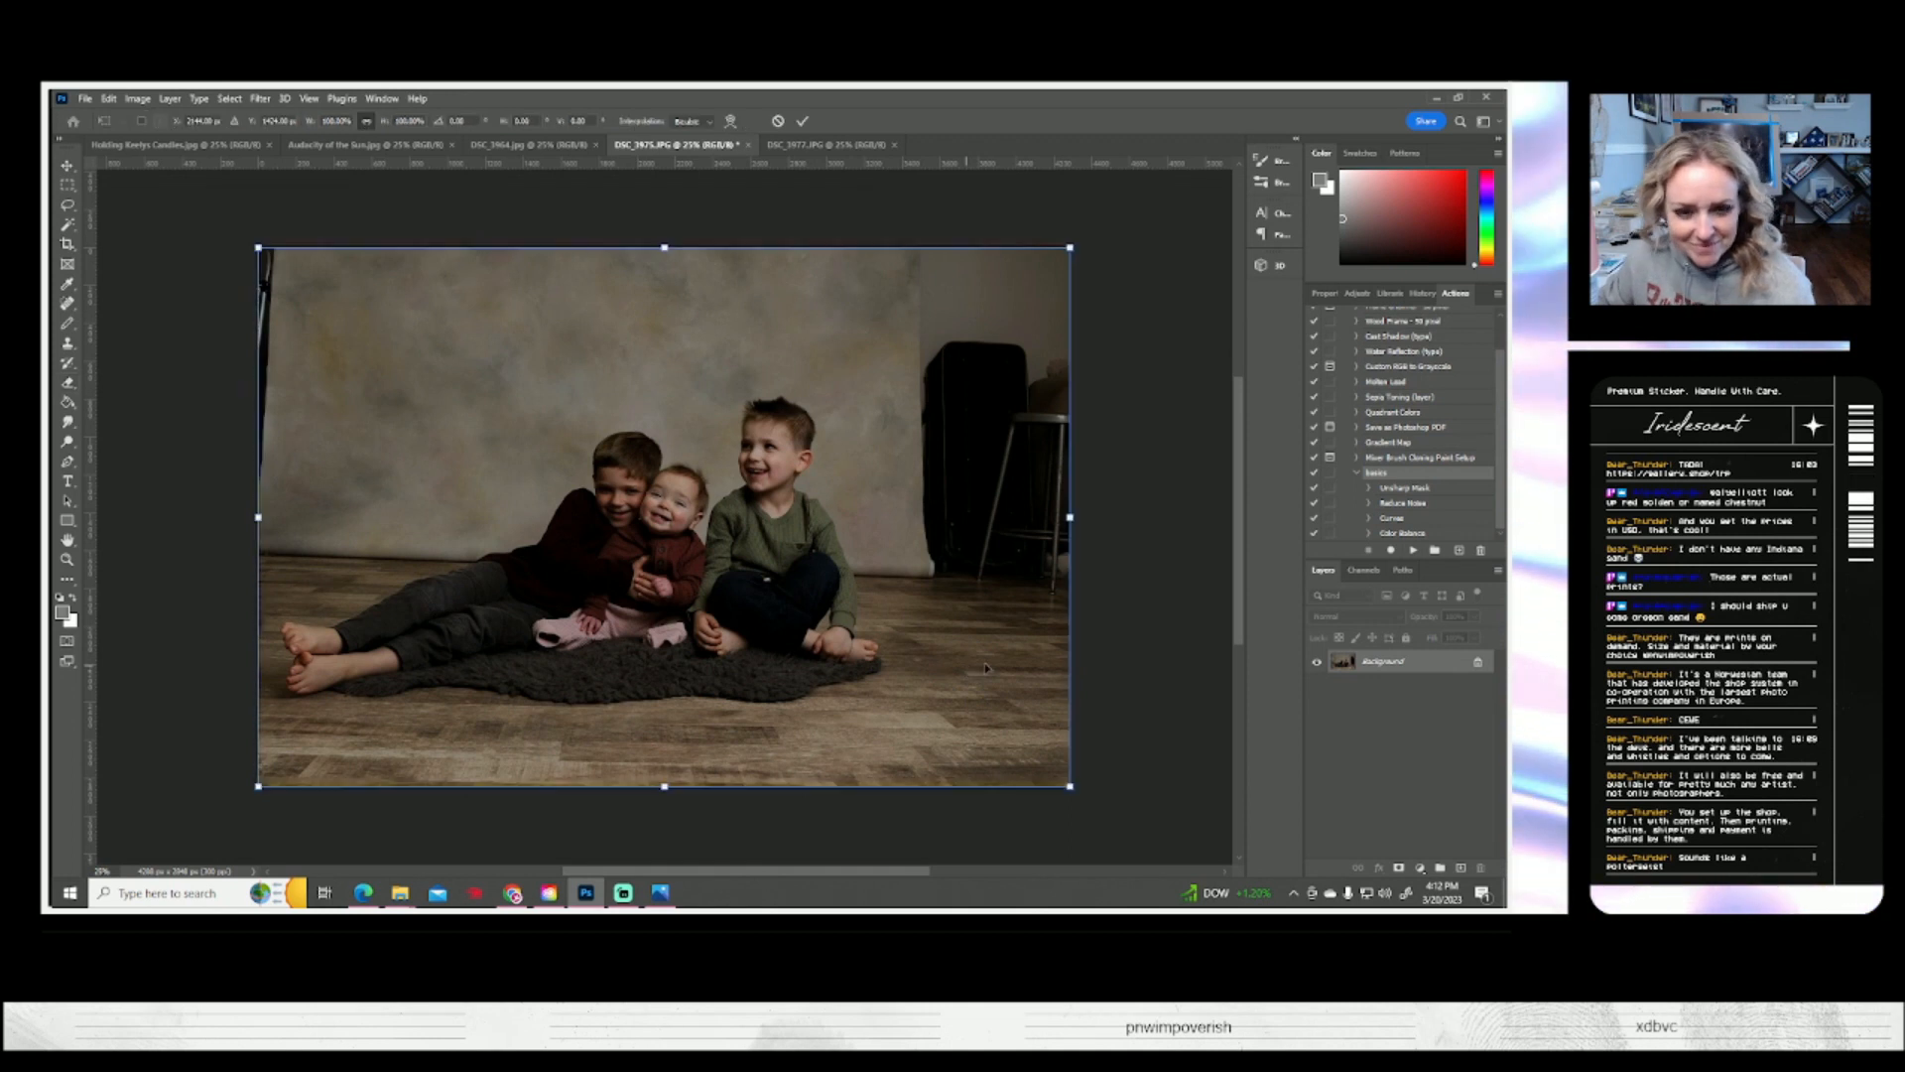
{"action": "left_click_drag", "start_coordinate": [1140, 546], "coordinate": [1141, 536]}
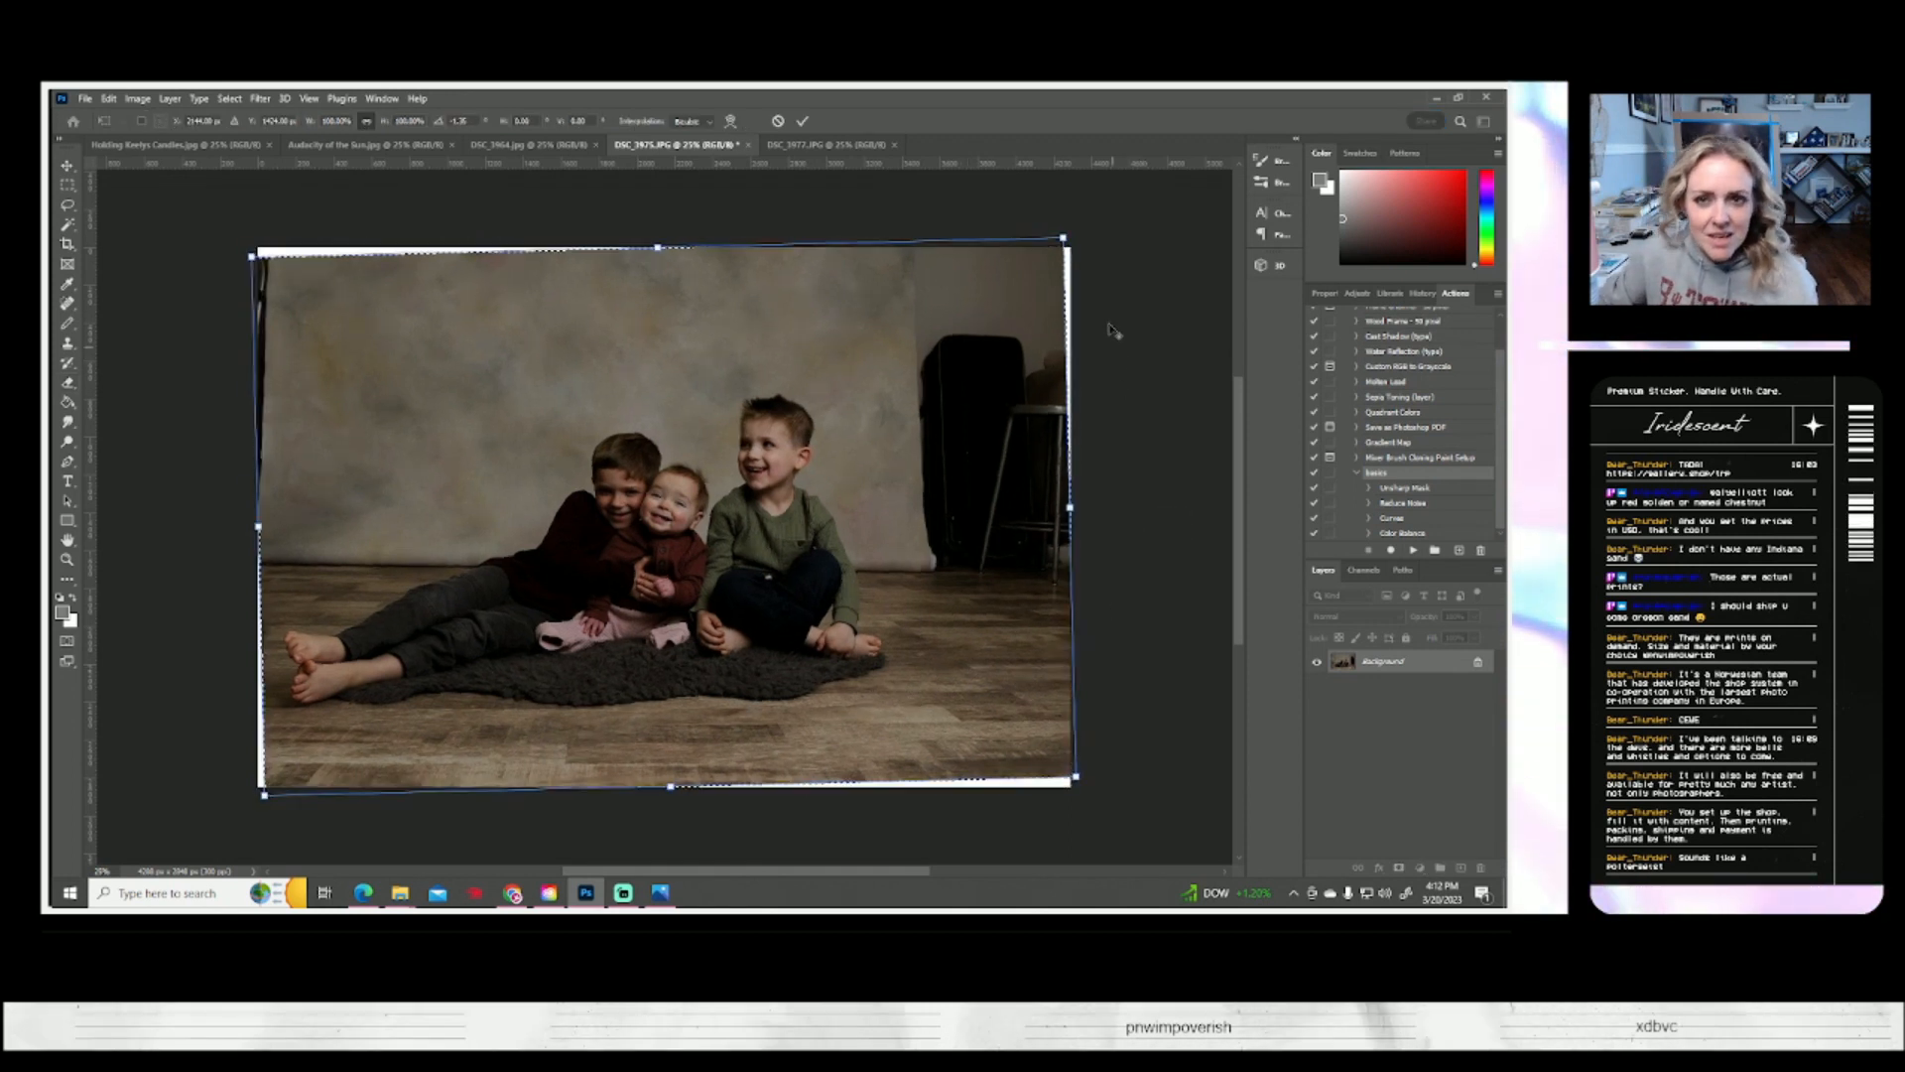
{"action": "left_click_drag", "start_coordinate": [1064, 239], "coordinate": [1113, 202]}
{"action": "left_click_drag", "start_coordinate": [858, 596], "coordinate": [888, 552]}
{"action": "left_click_drag", "start_coordinate": [1192, 537], "coordinate": [1191, 529]}
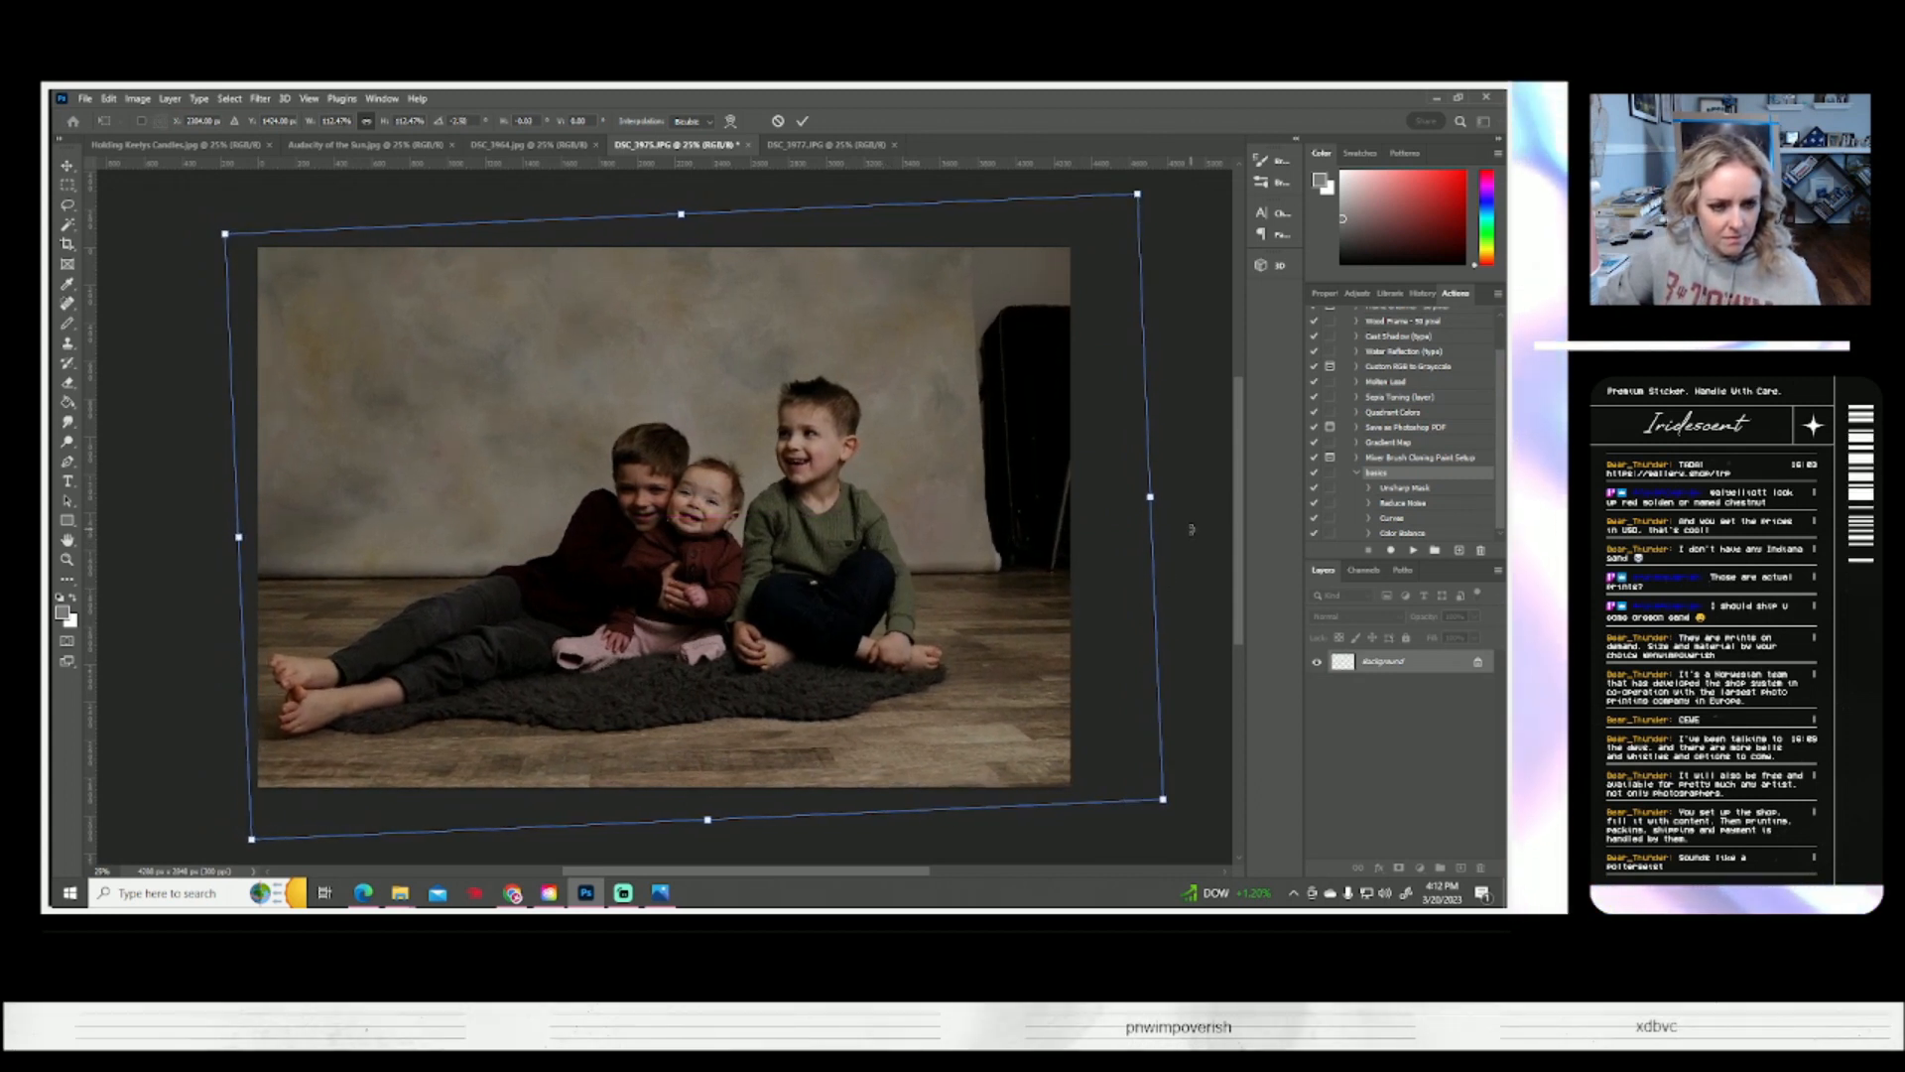
{"action": "key", "text": "Return"}
Paste the copied backdrop section into the hugging siblings photo as a new layer and flip it horizontally
{"action": "key", "text": "ctrl+v"}
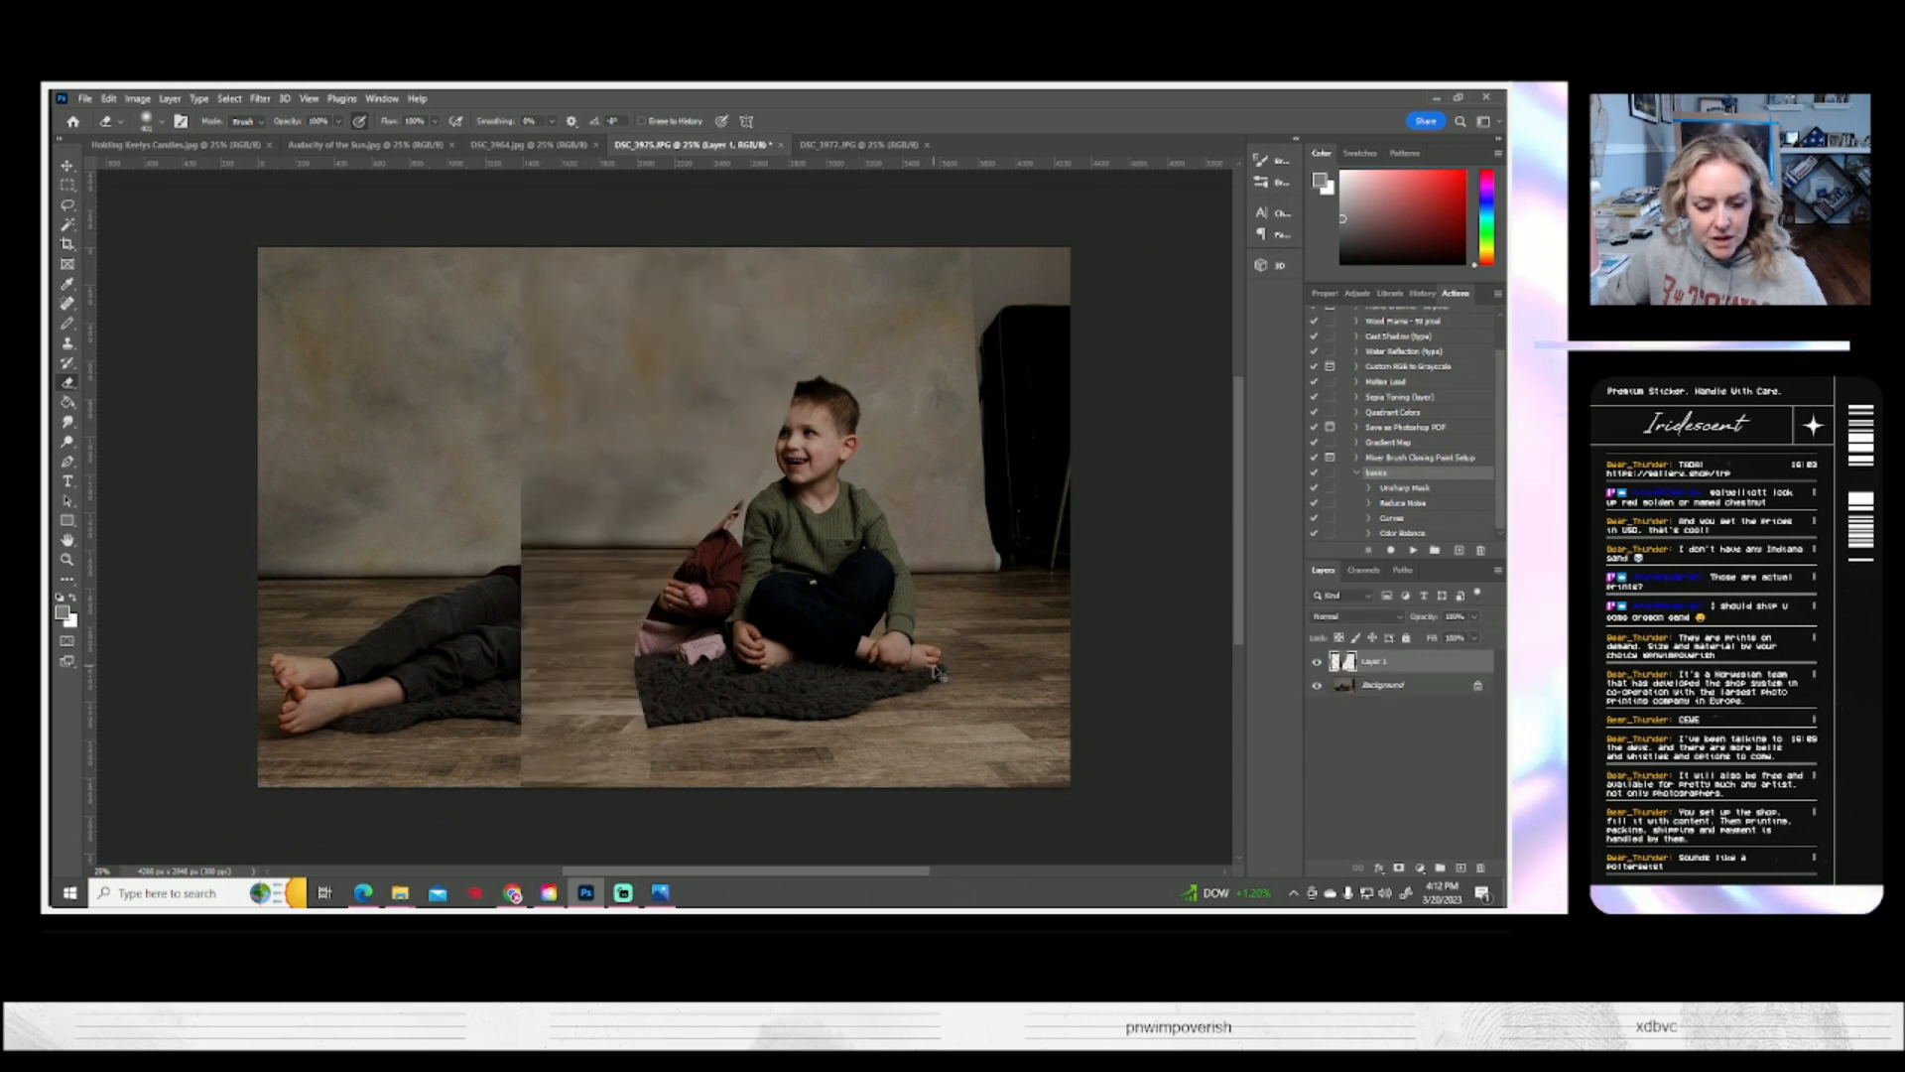
{"action": "key", "text": "ctrl+t"}
{"action": "left_click", "coordinate": [136, 98]}
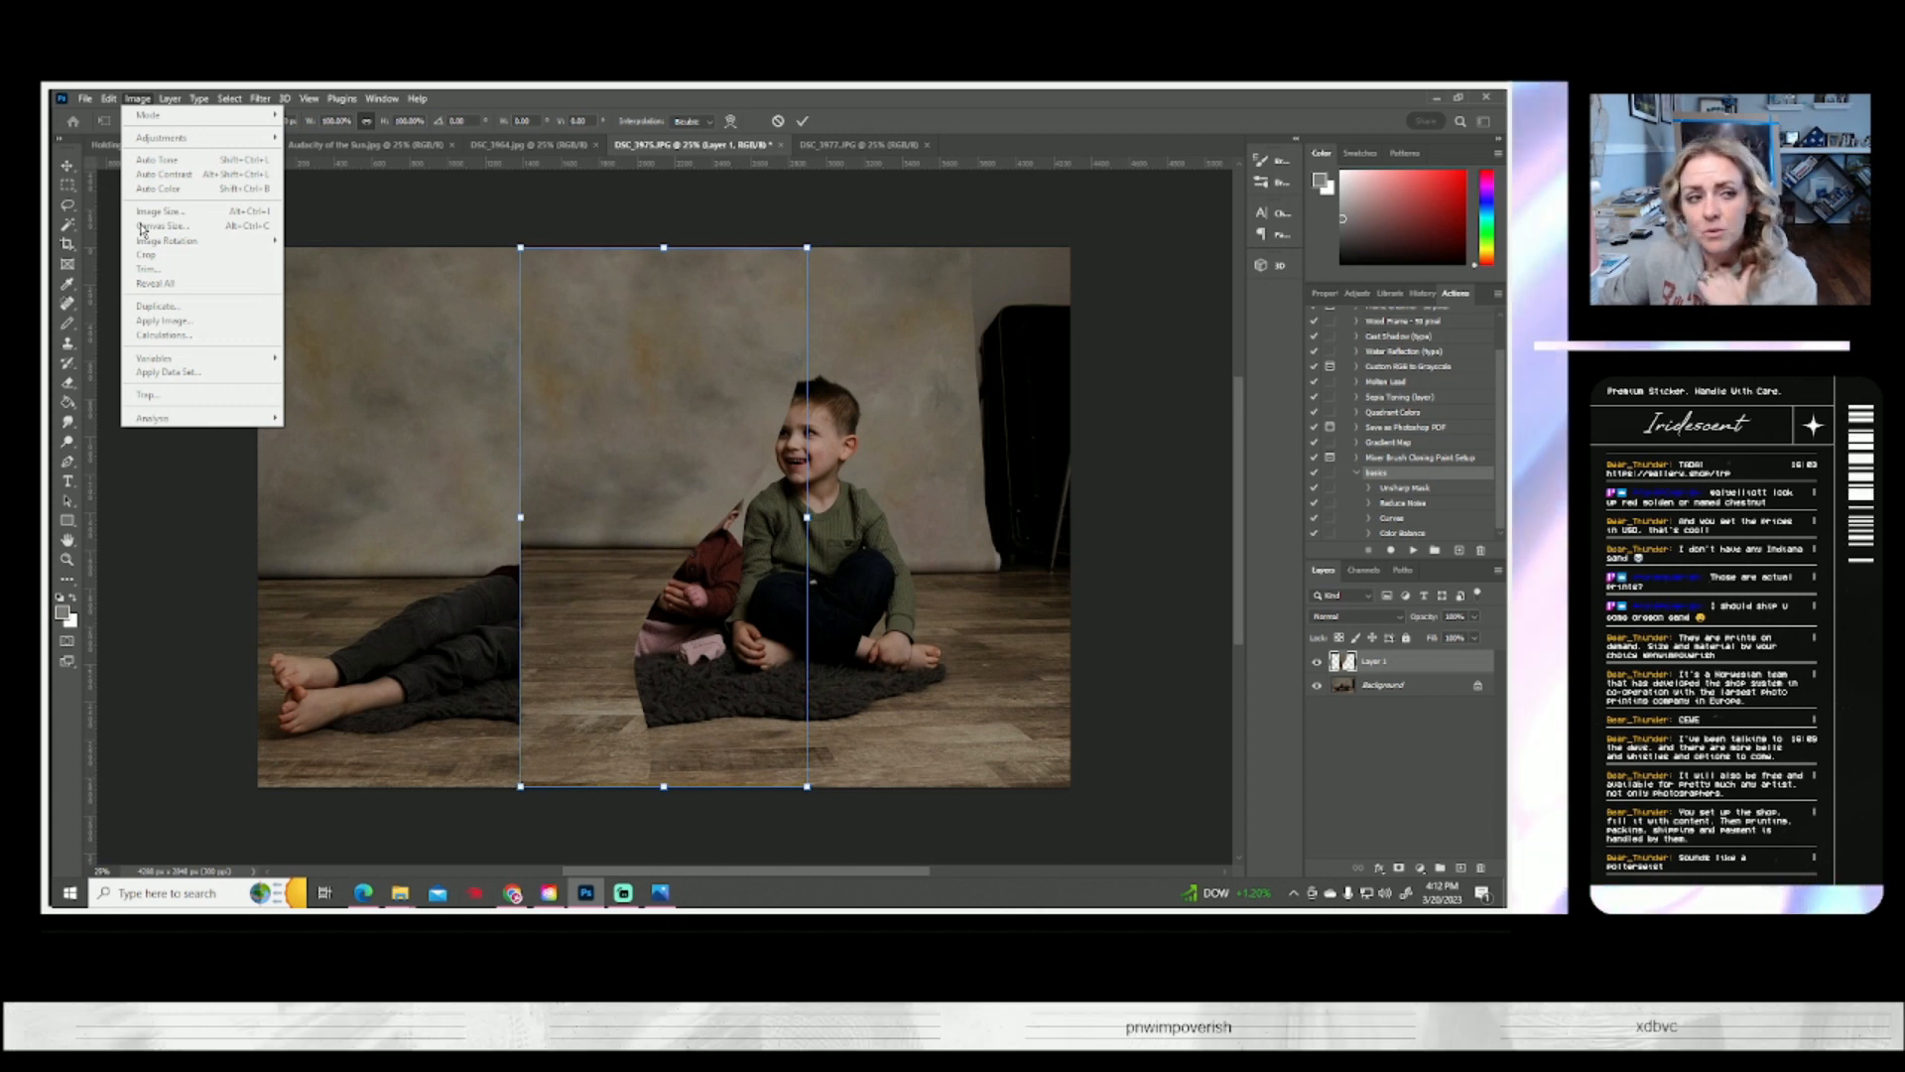
{"action": "mouse_move", "coordinate": [110, 99]}
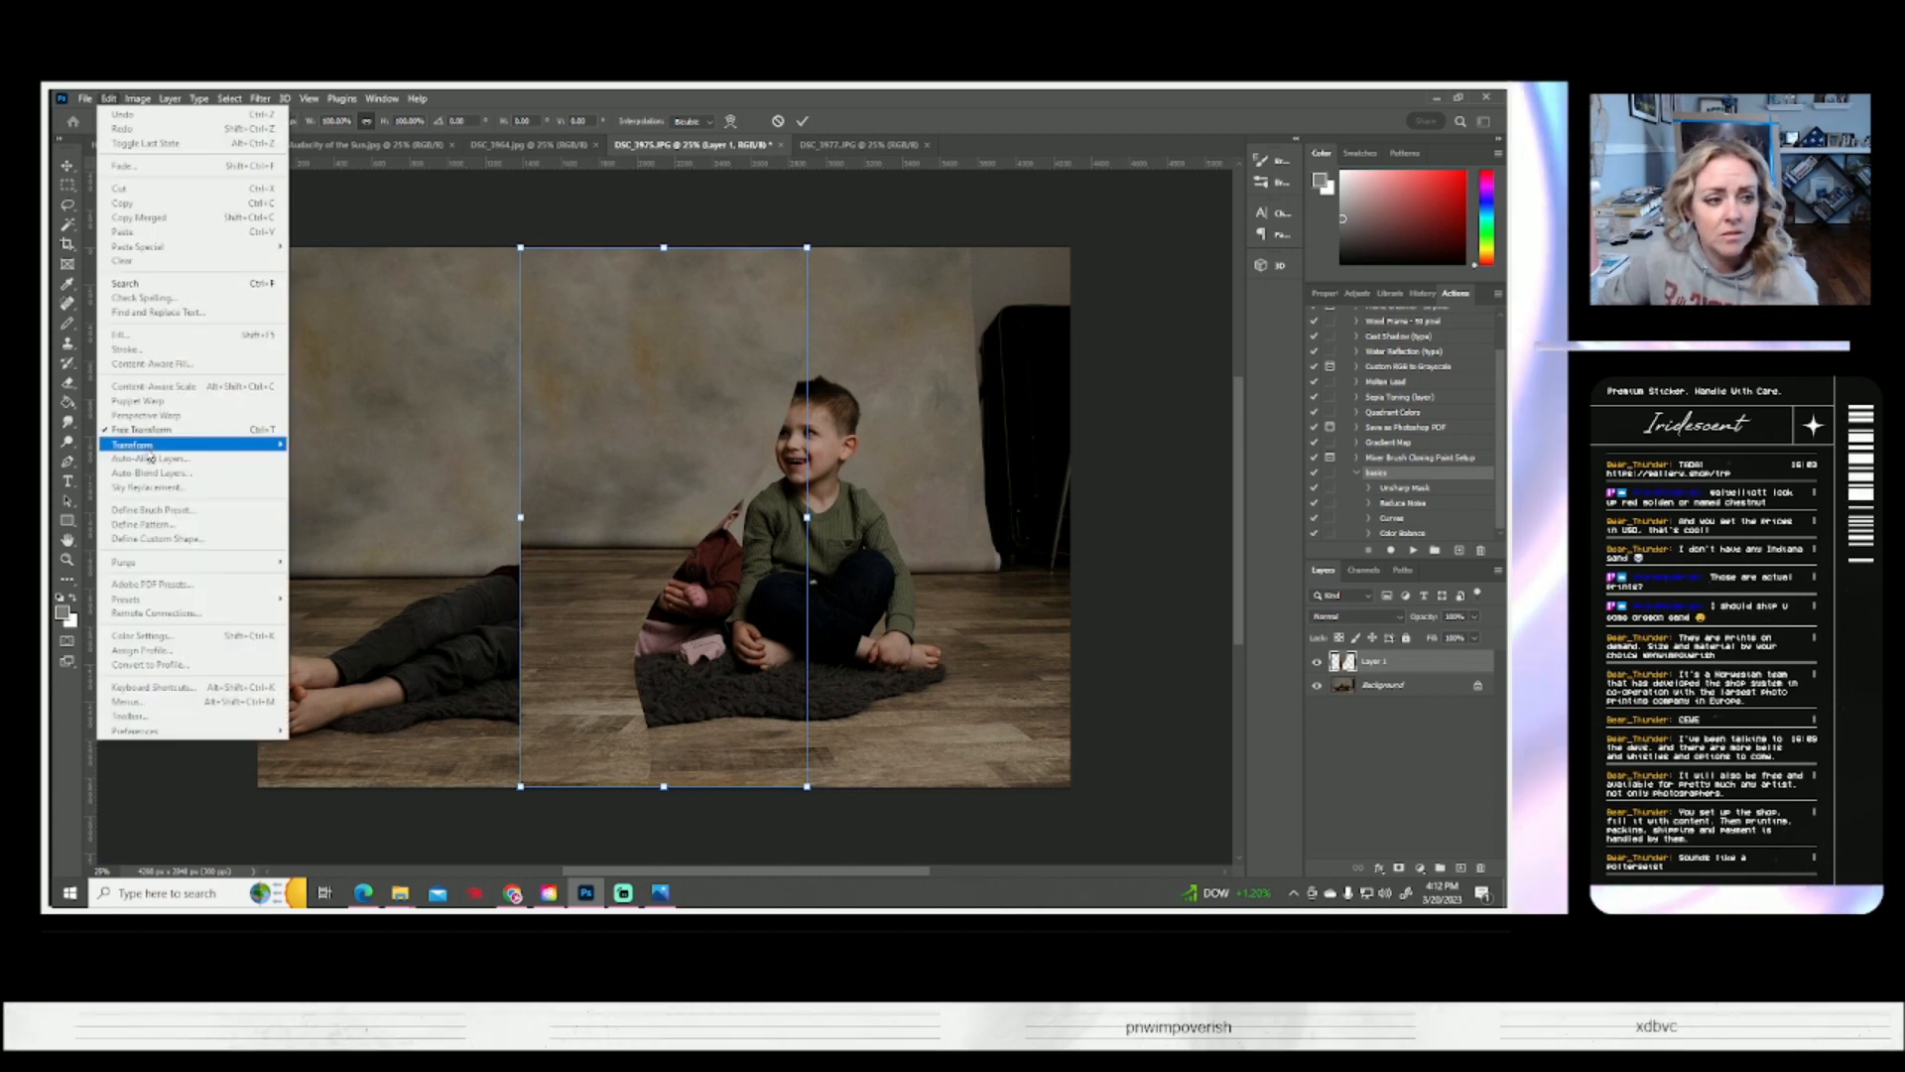
{"action": "mouse_move", "coordinate": [149, 458]}
{"action": "left_click", "coordinate": [342, 725]}
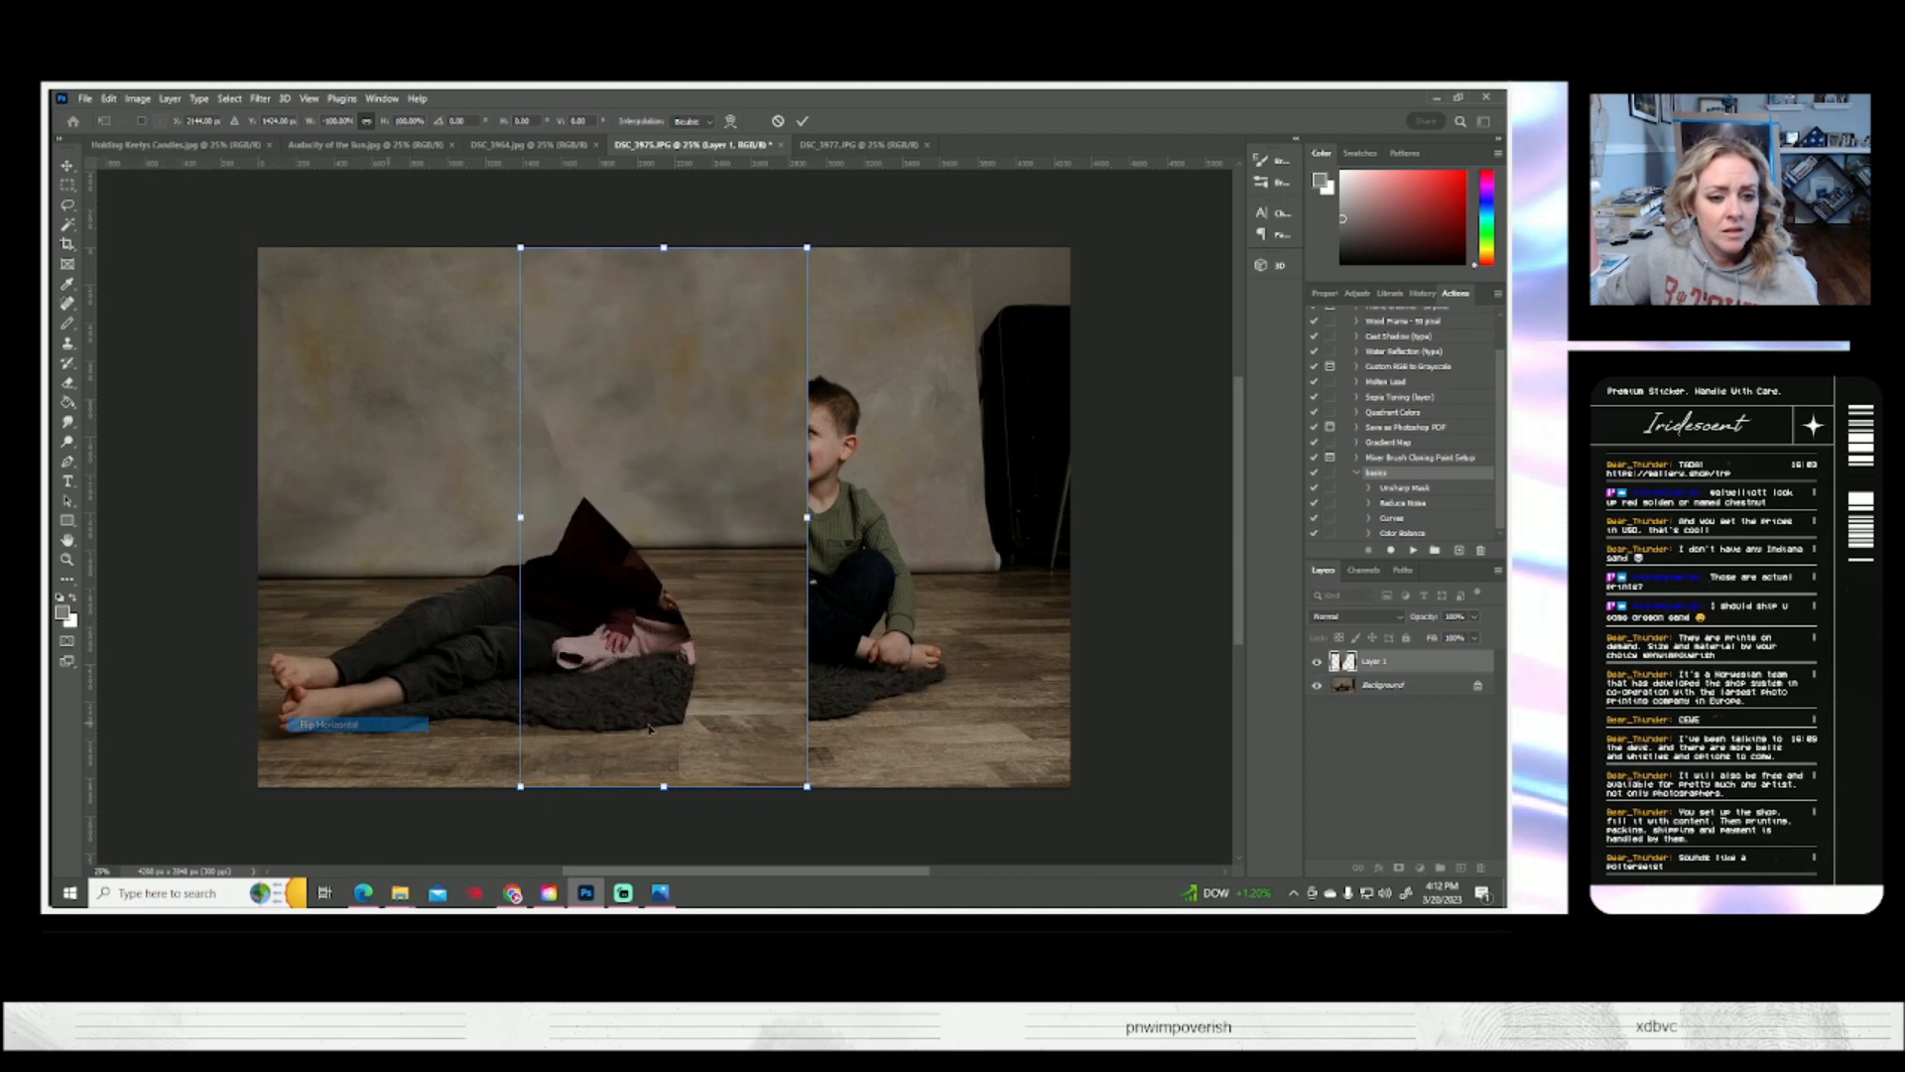
Place the flipped backdrop over the black case, enlarging it past the photo edge and rotating it slightly to match the floor line
{"action": "left_click_drag", "start_coordinate": [741, 739], "coordinate": [1022, 764]}
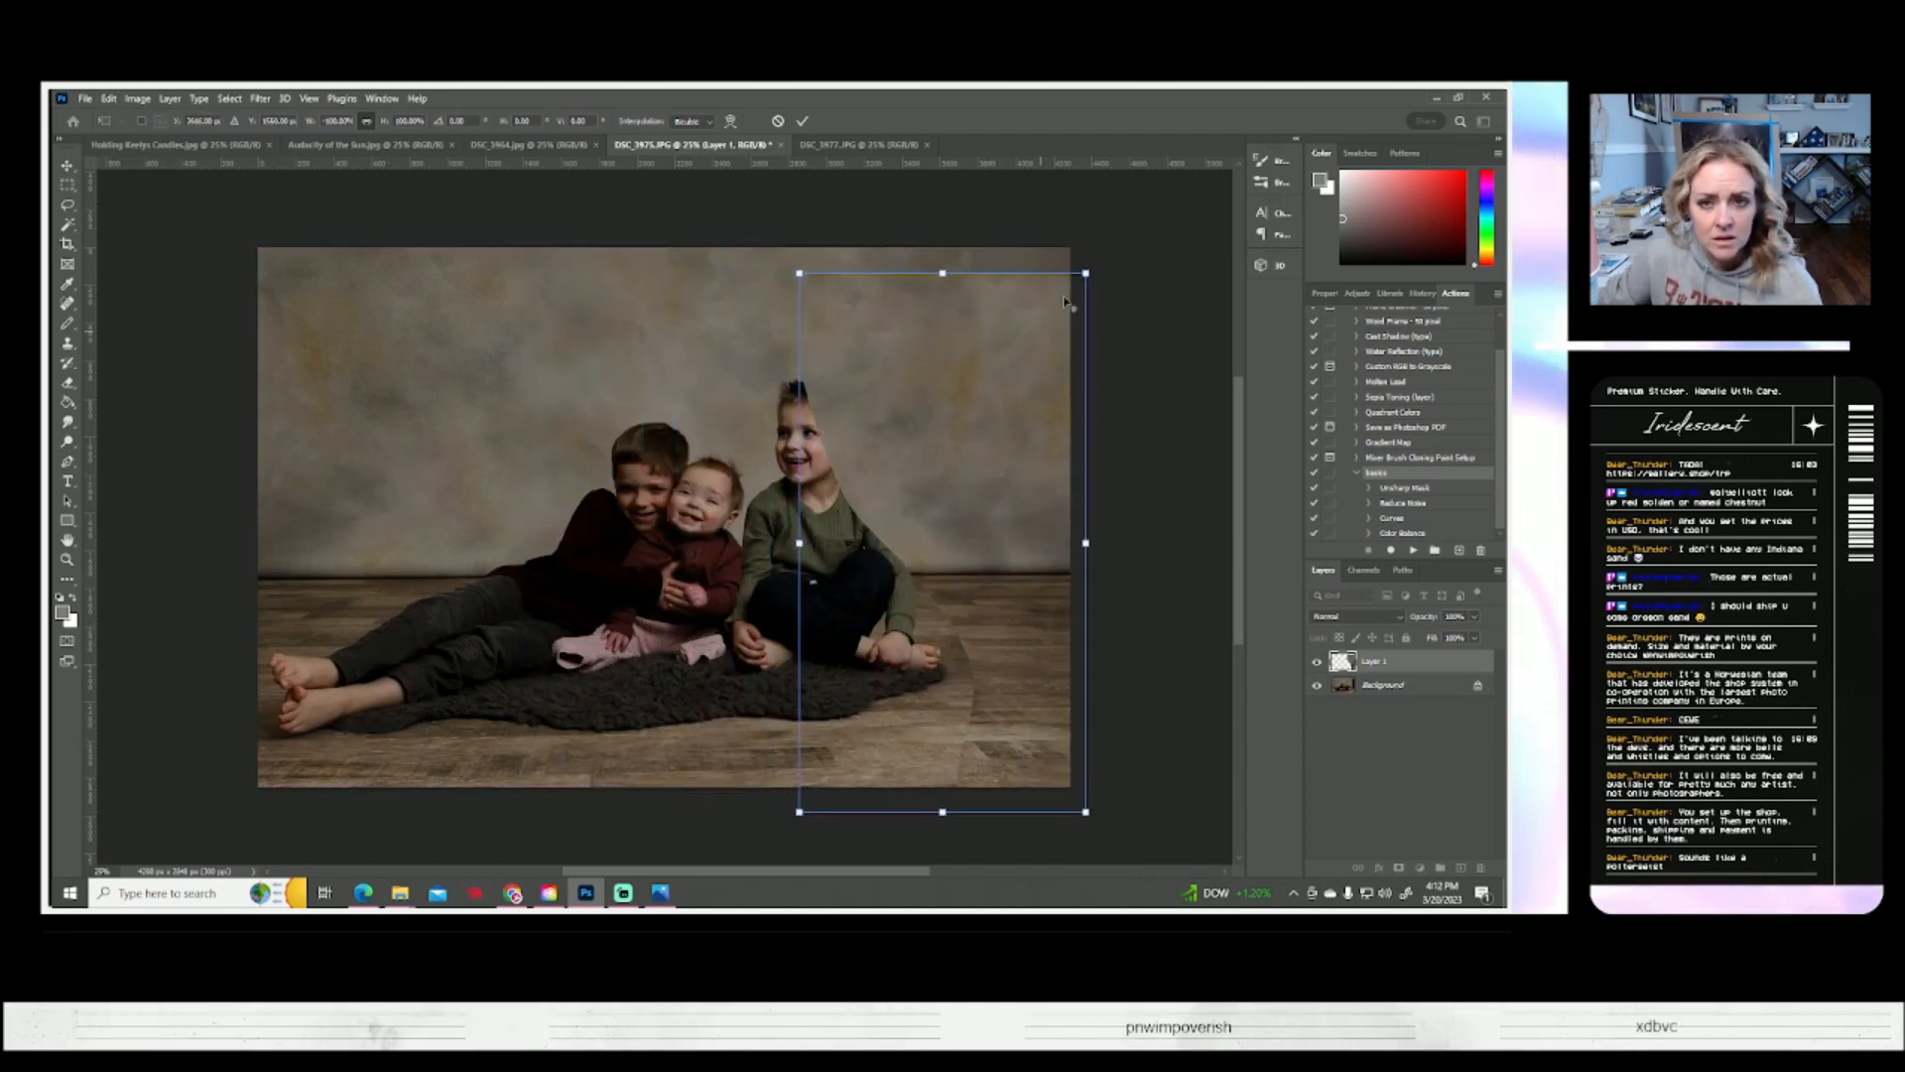
{"action": "left_click_drag", "start_coordinate": [1085, 273], "coordinate": [1109, 238]}
{"action": "left_click_drag", "start_coordinate": [1002, 521], "coordinate": [1140, 527]}
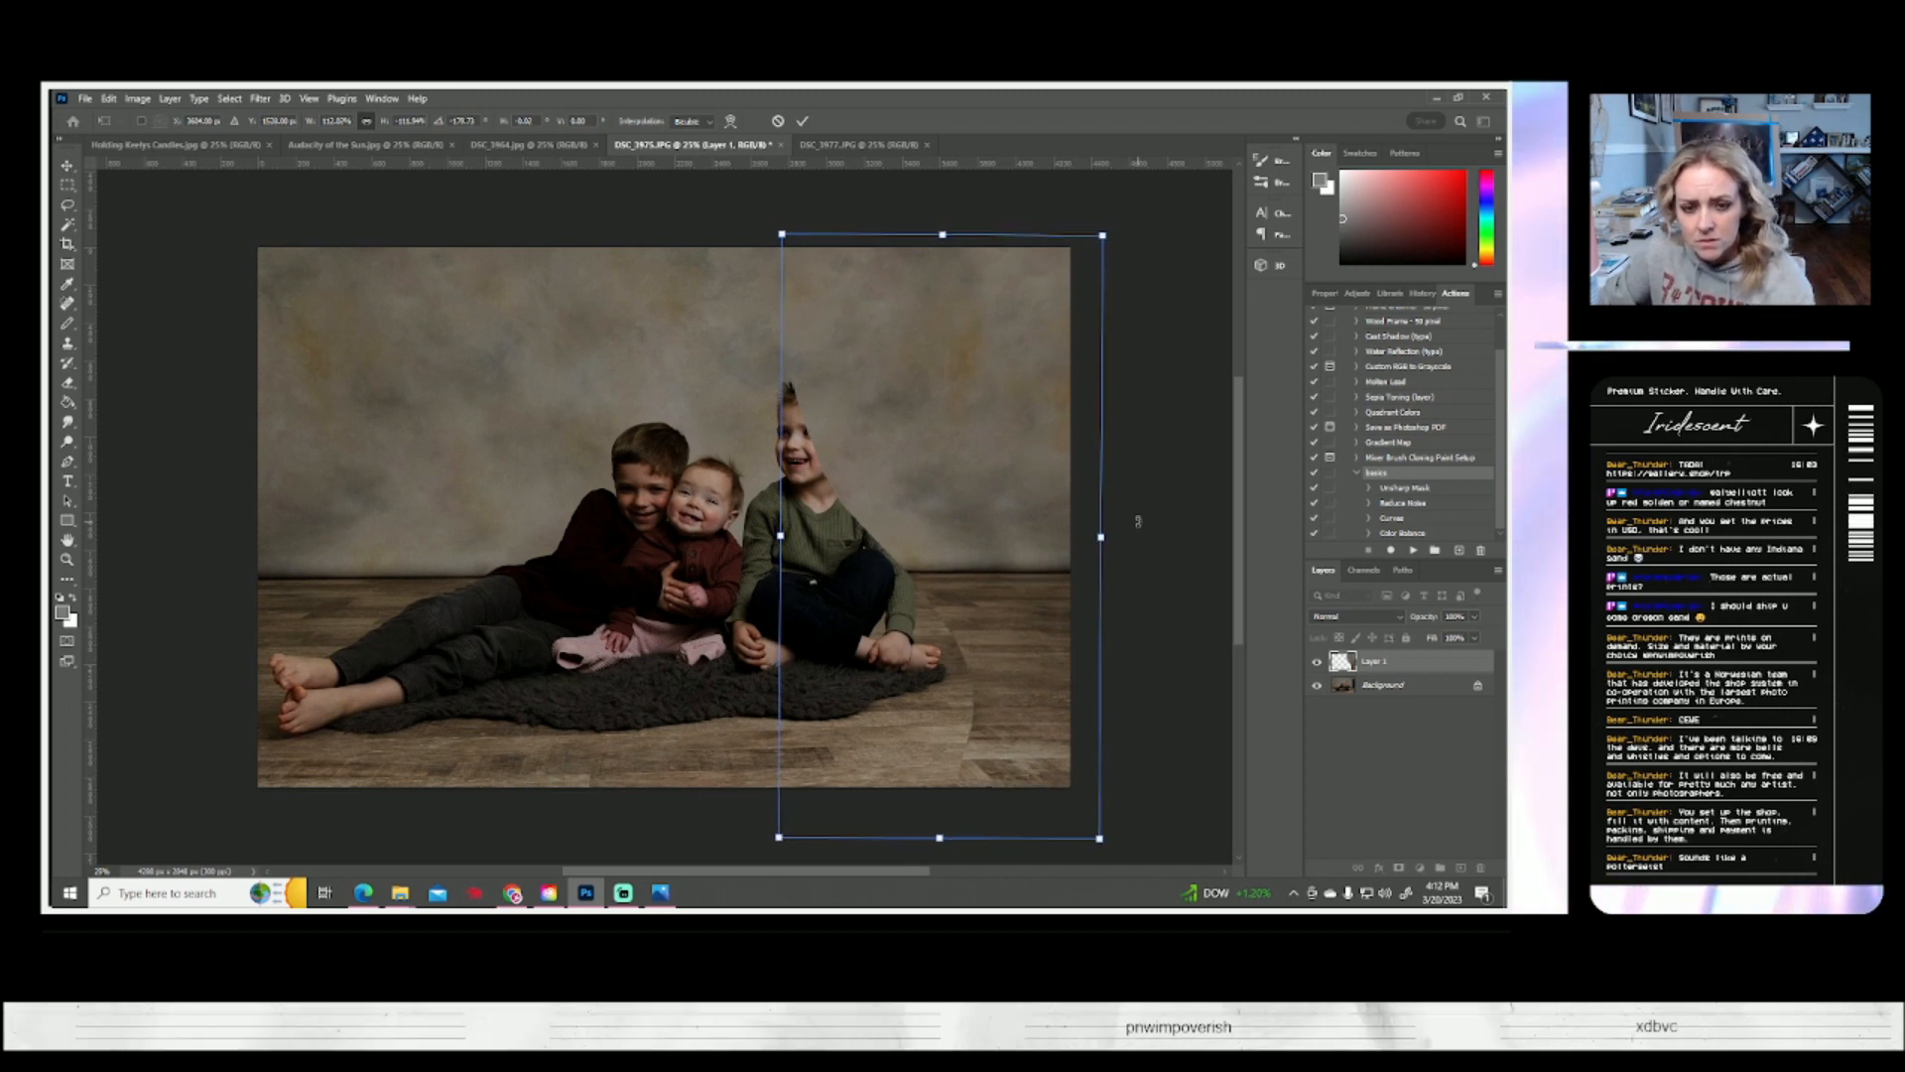
{"action": "key", "text": "Return"}
Erase the pasted backdrop where it covers the boy in green and flatten the image
{"action": "key", "text": "e"}
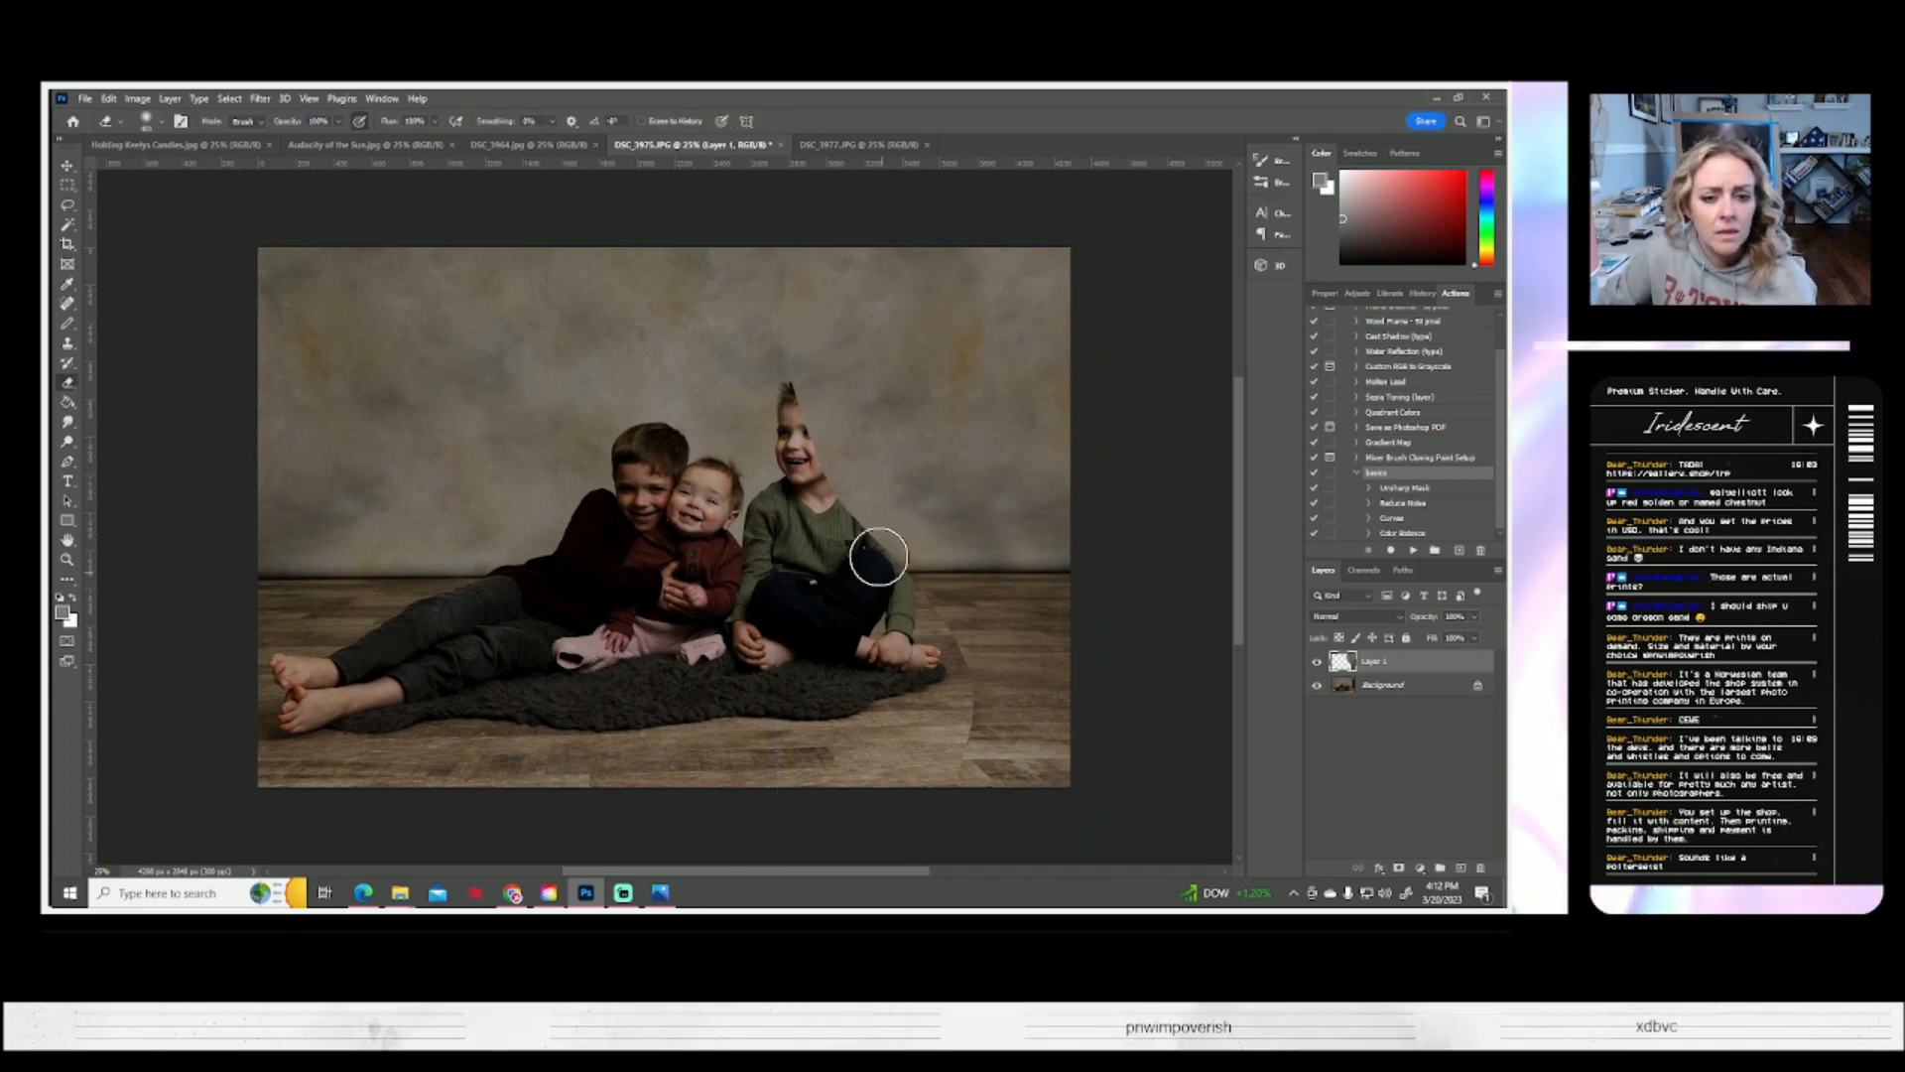
{"action": "left_click_drag", "start_coordinate": [868, 541], "coordinate": [761, 234]}
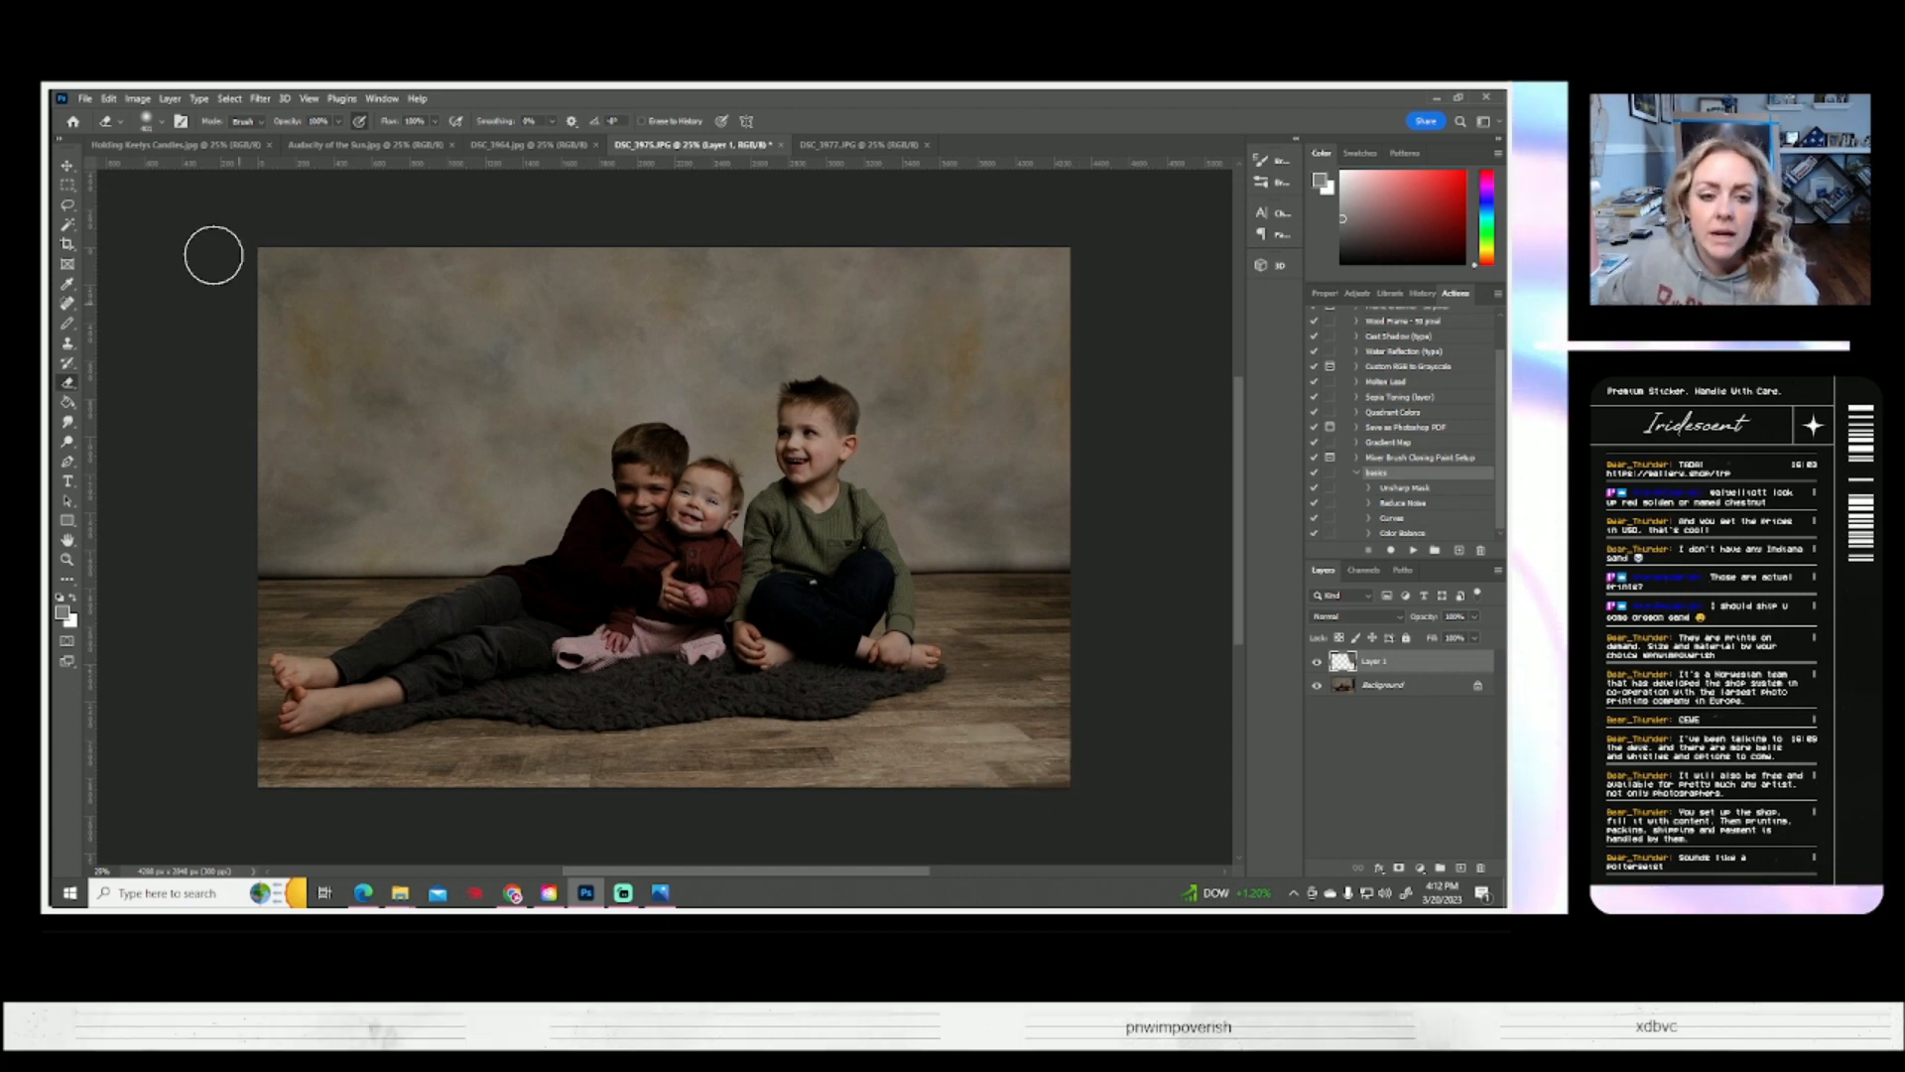
{"action": "left_click", "coordinate": [170, 99]}
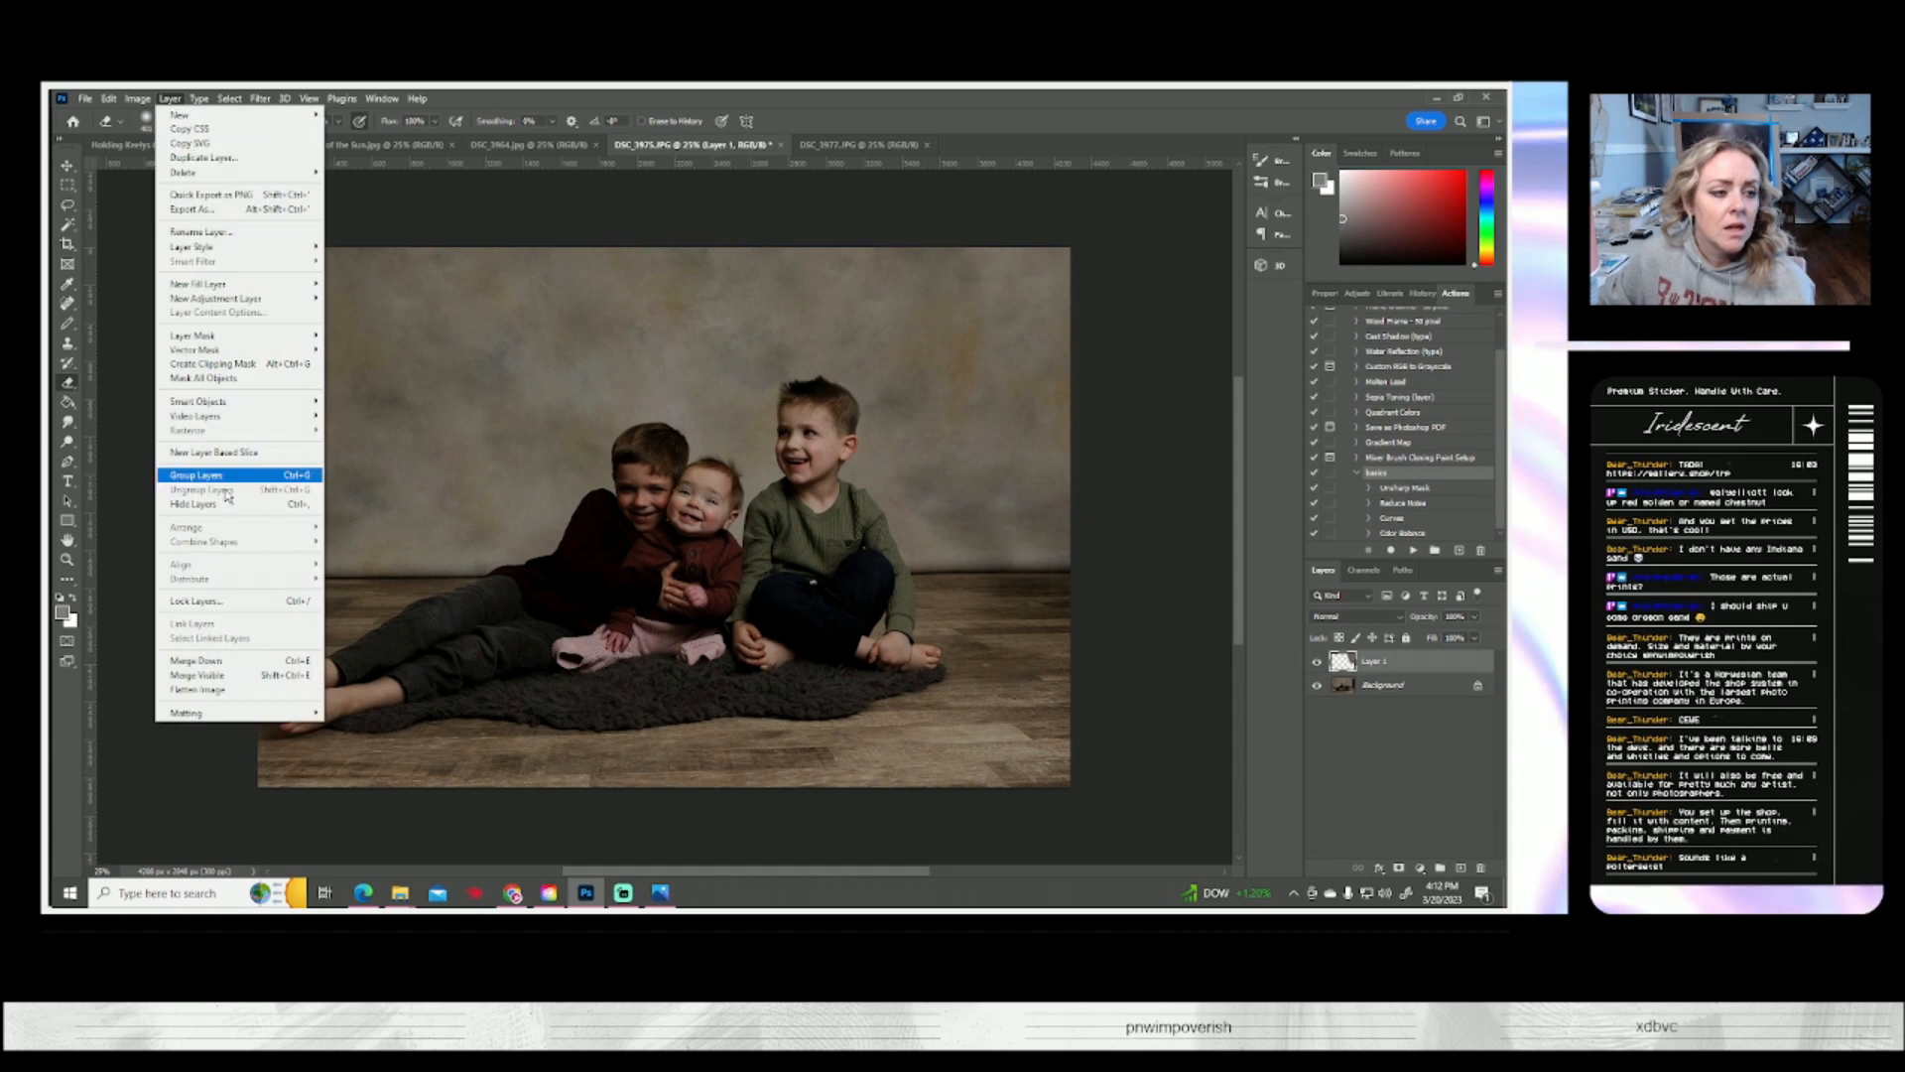
{"action": "left_click", "coordinate": [223, 690]}
Save the flattened photo as a JPEG and close it
{"action": "left_click", "coordinate": [84, 99]}
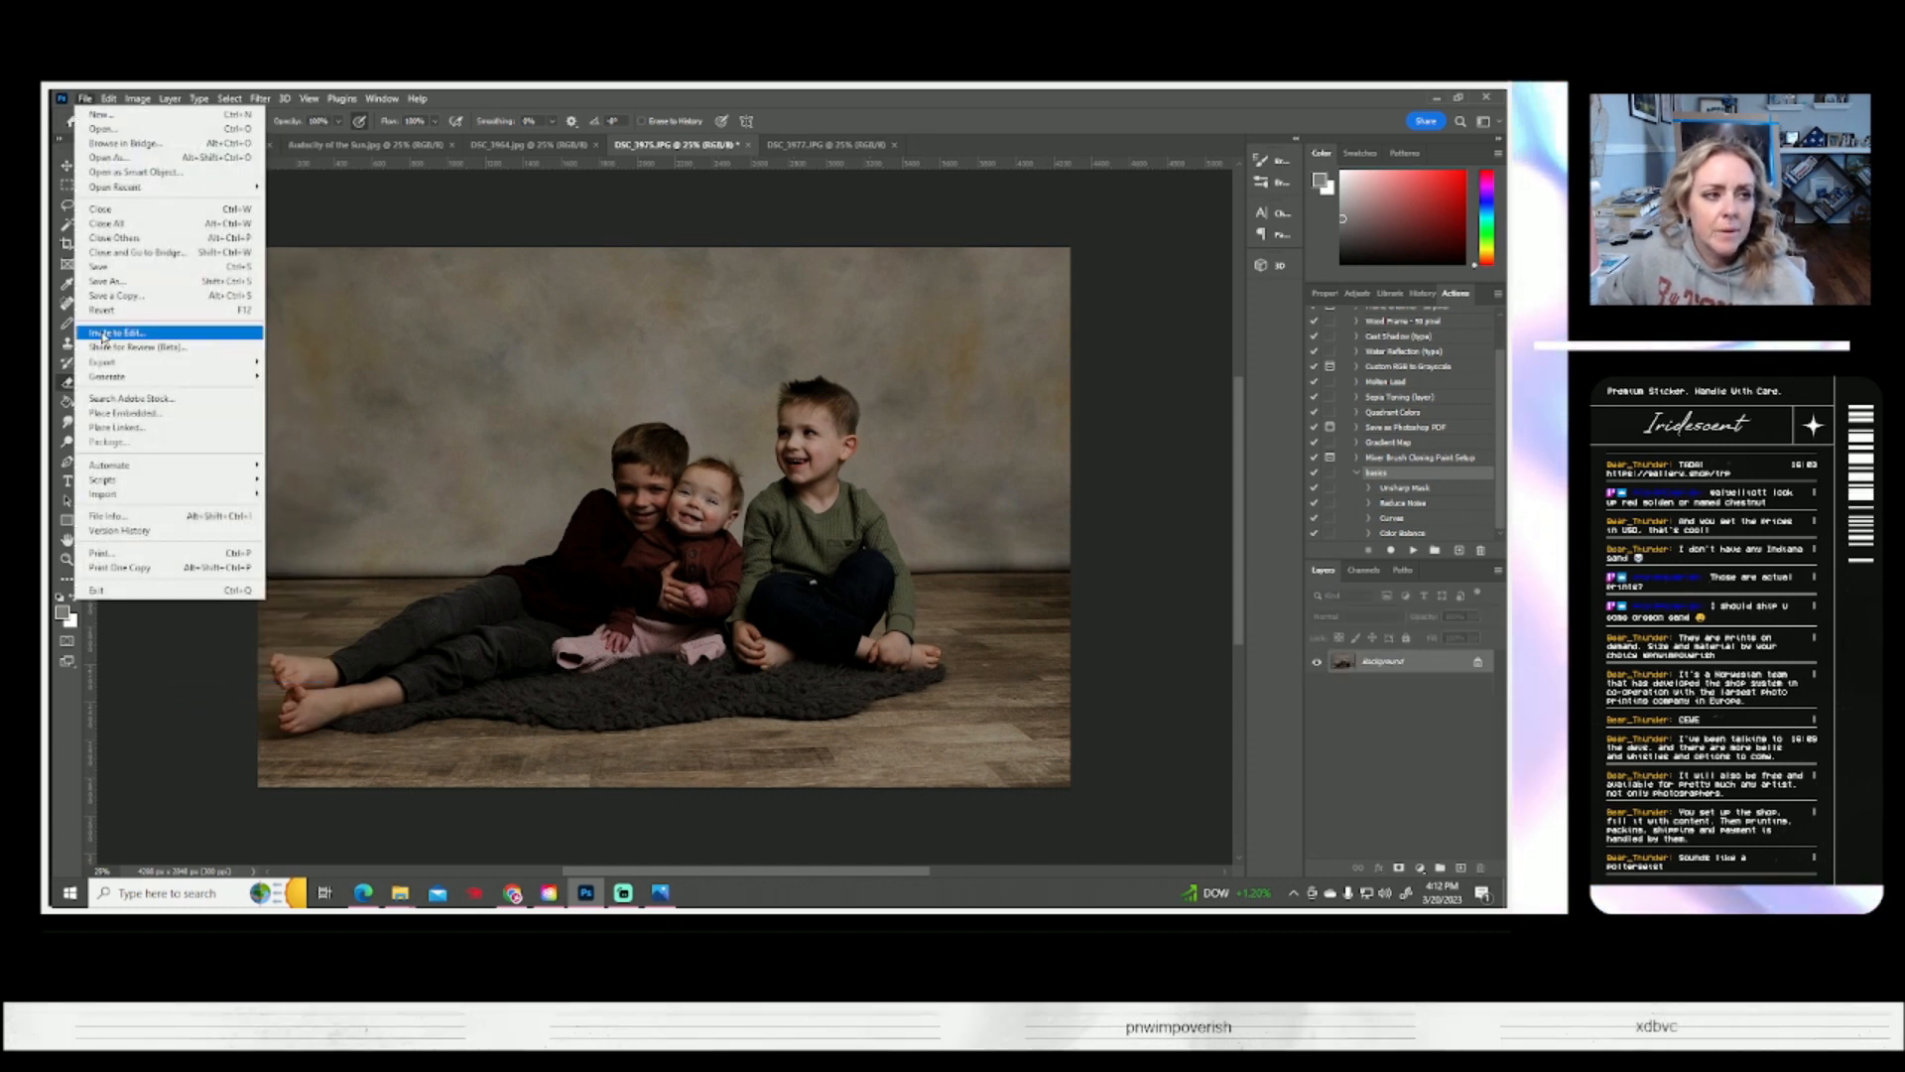
{"action": "left_click", "coordinate": [111, 283]}
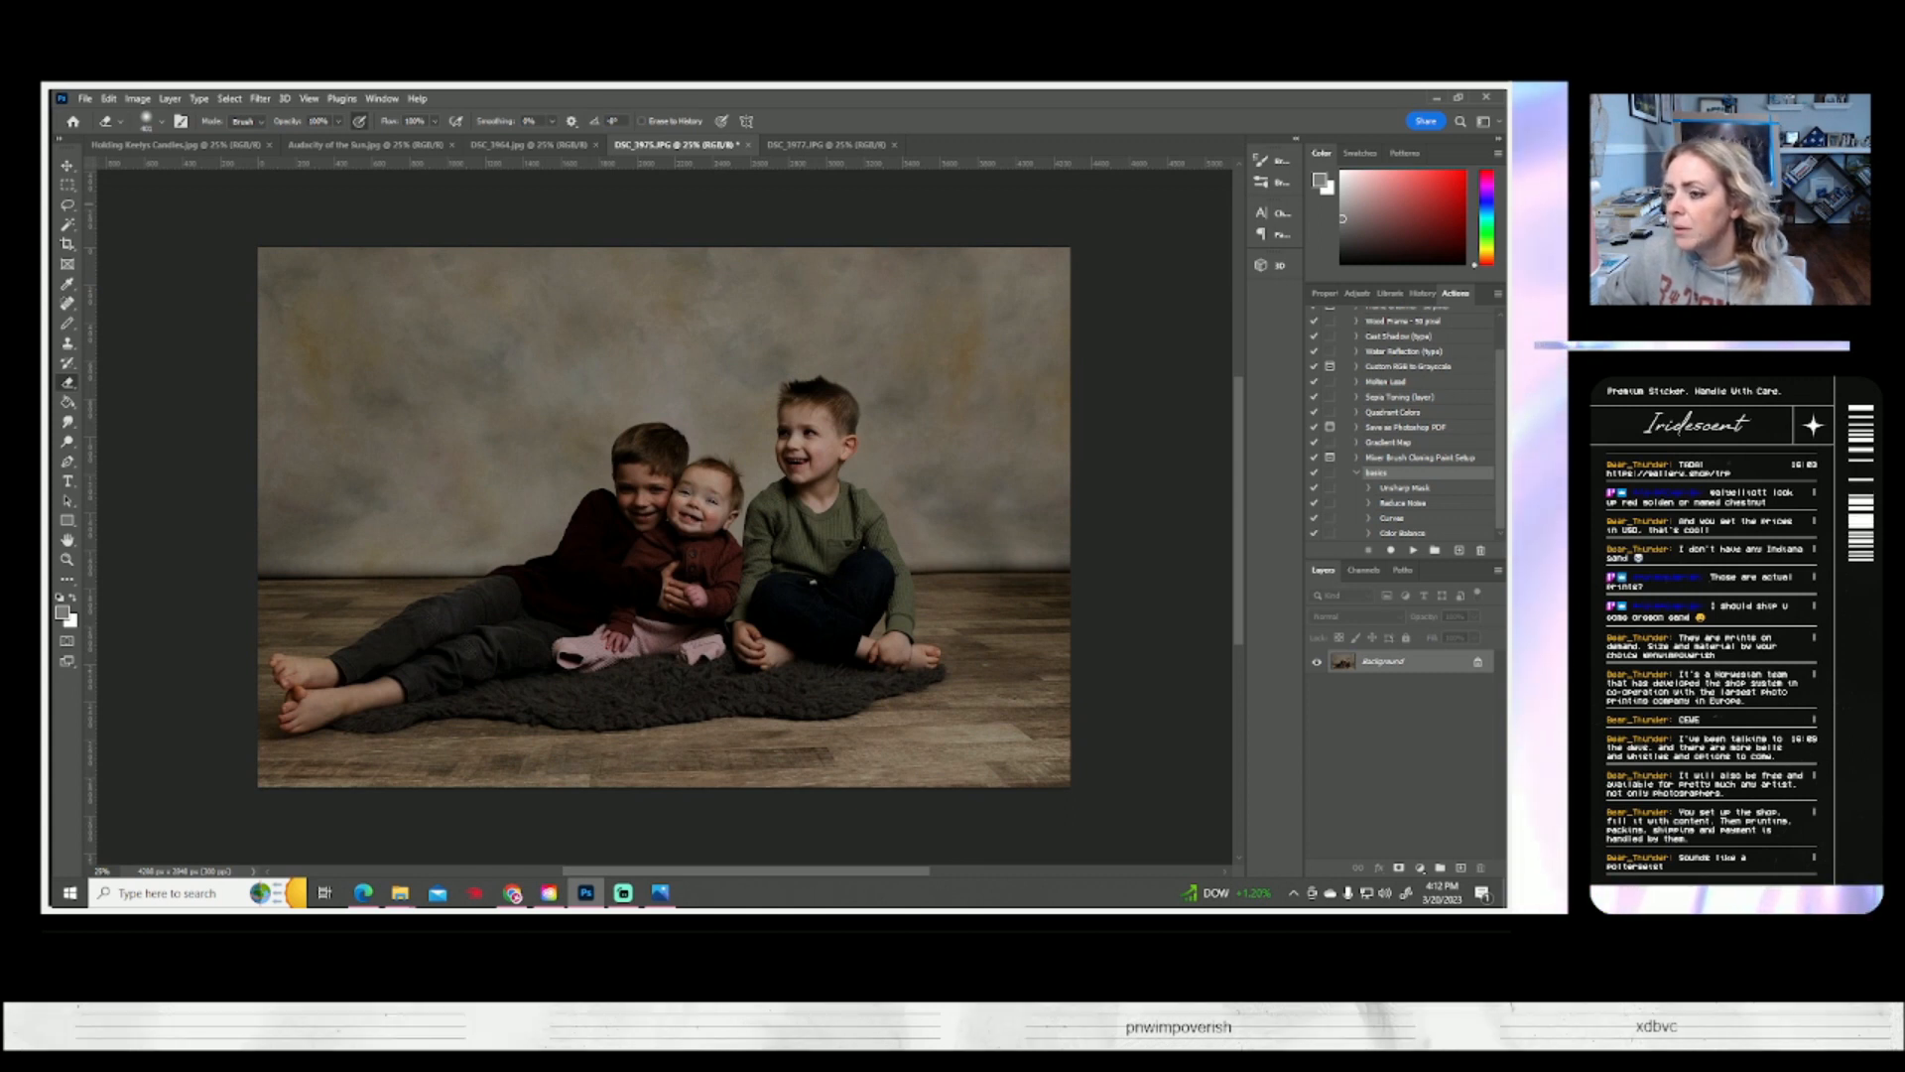
{"action": "key", "text": "ctrl+s"}
{"action": "key", "text": "Return"}
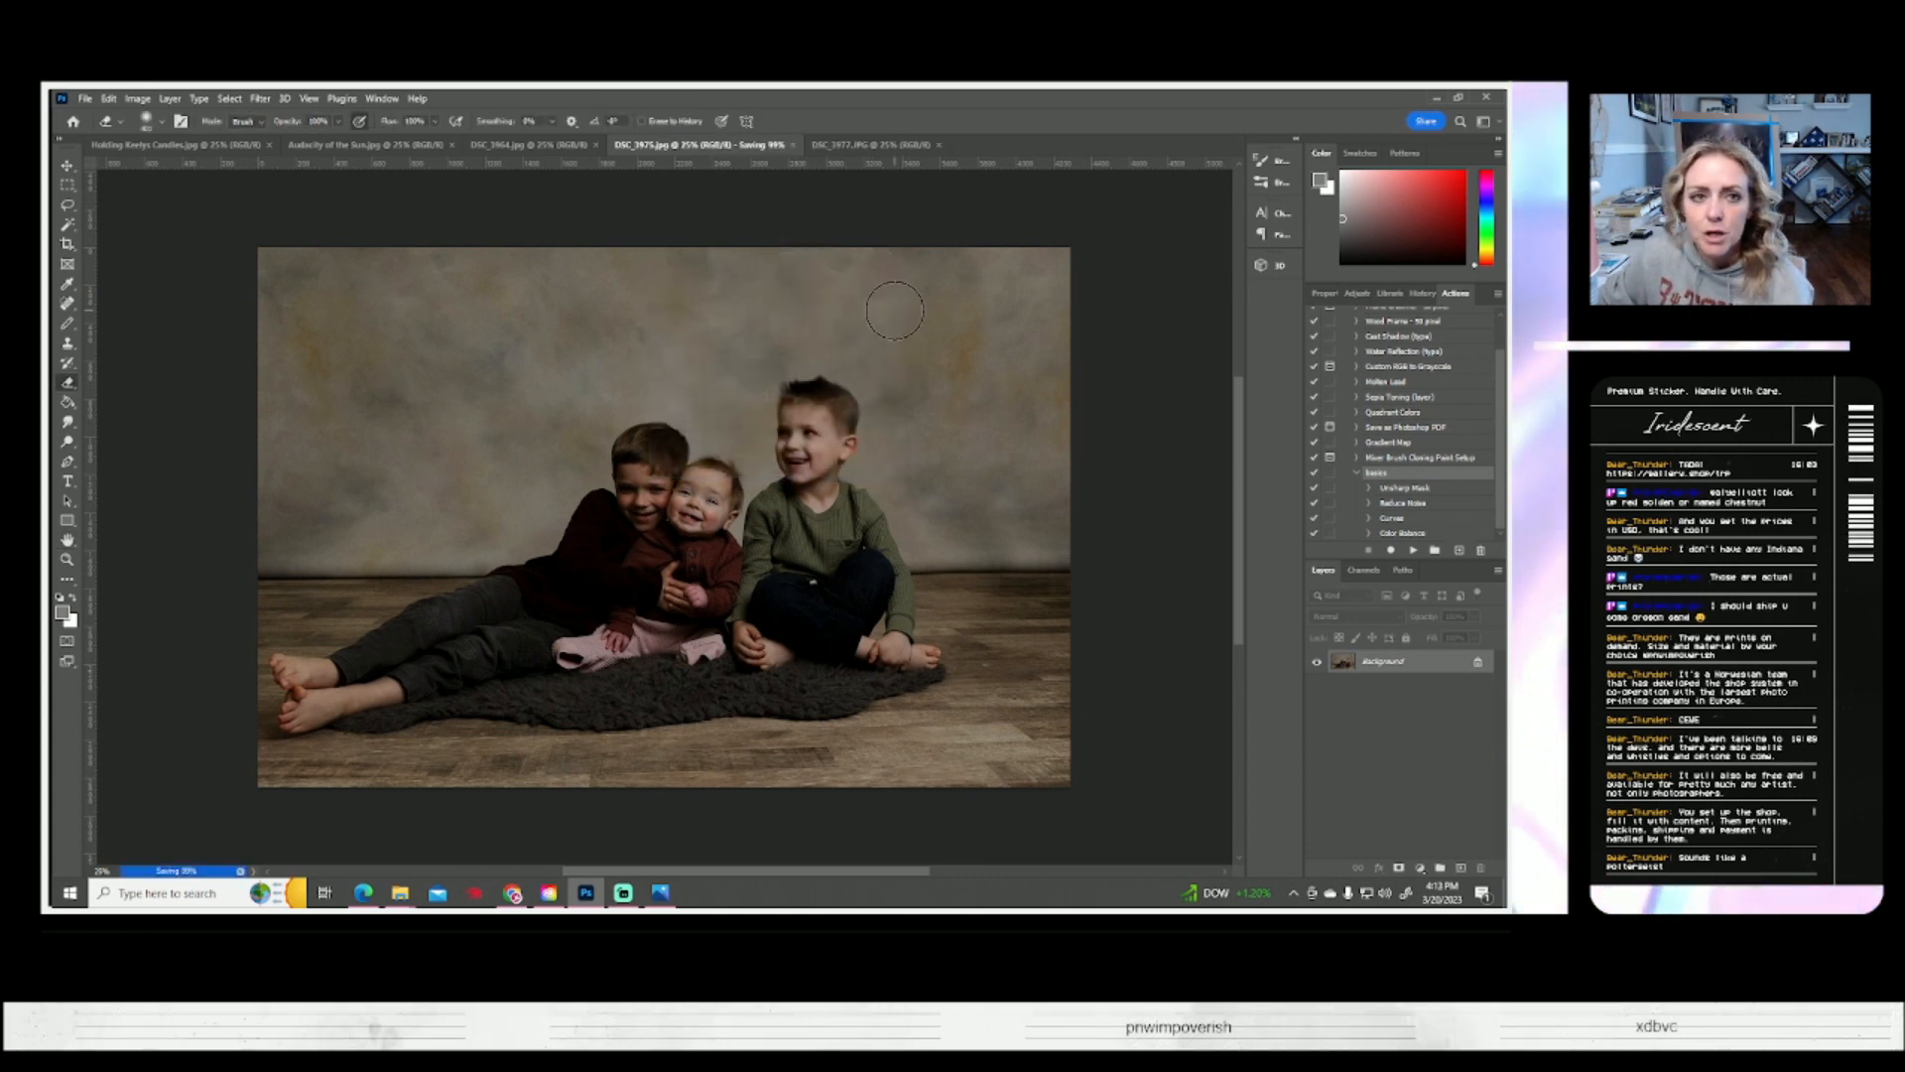
{"action": "left_click", "coordinate": [740, 144]}
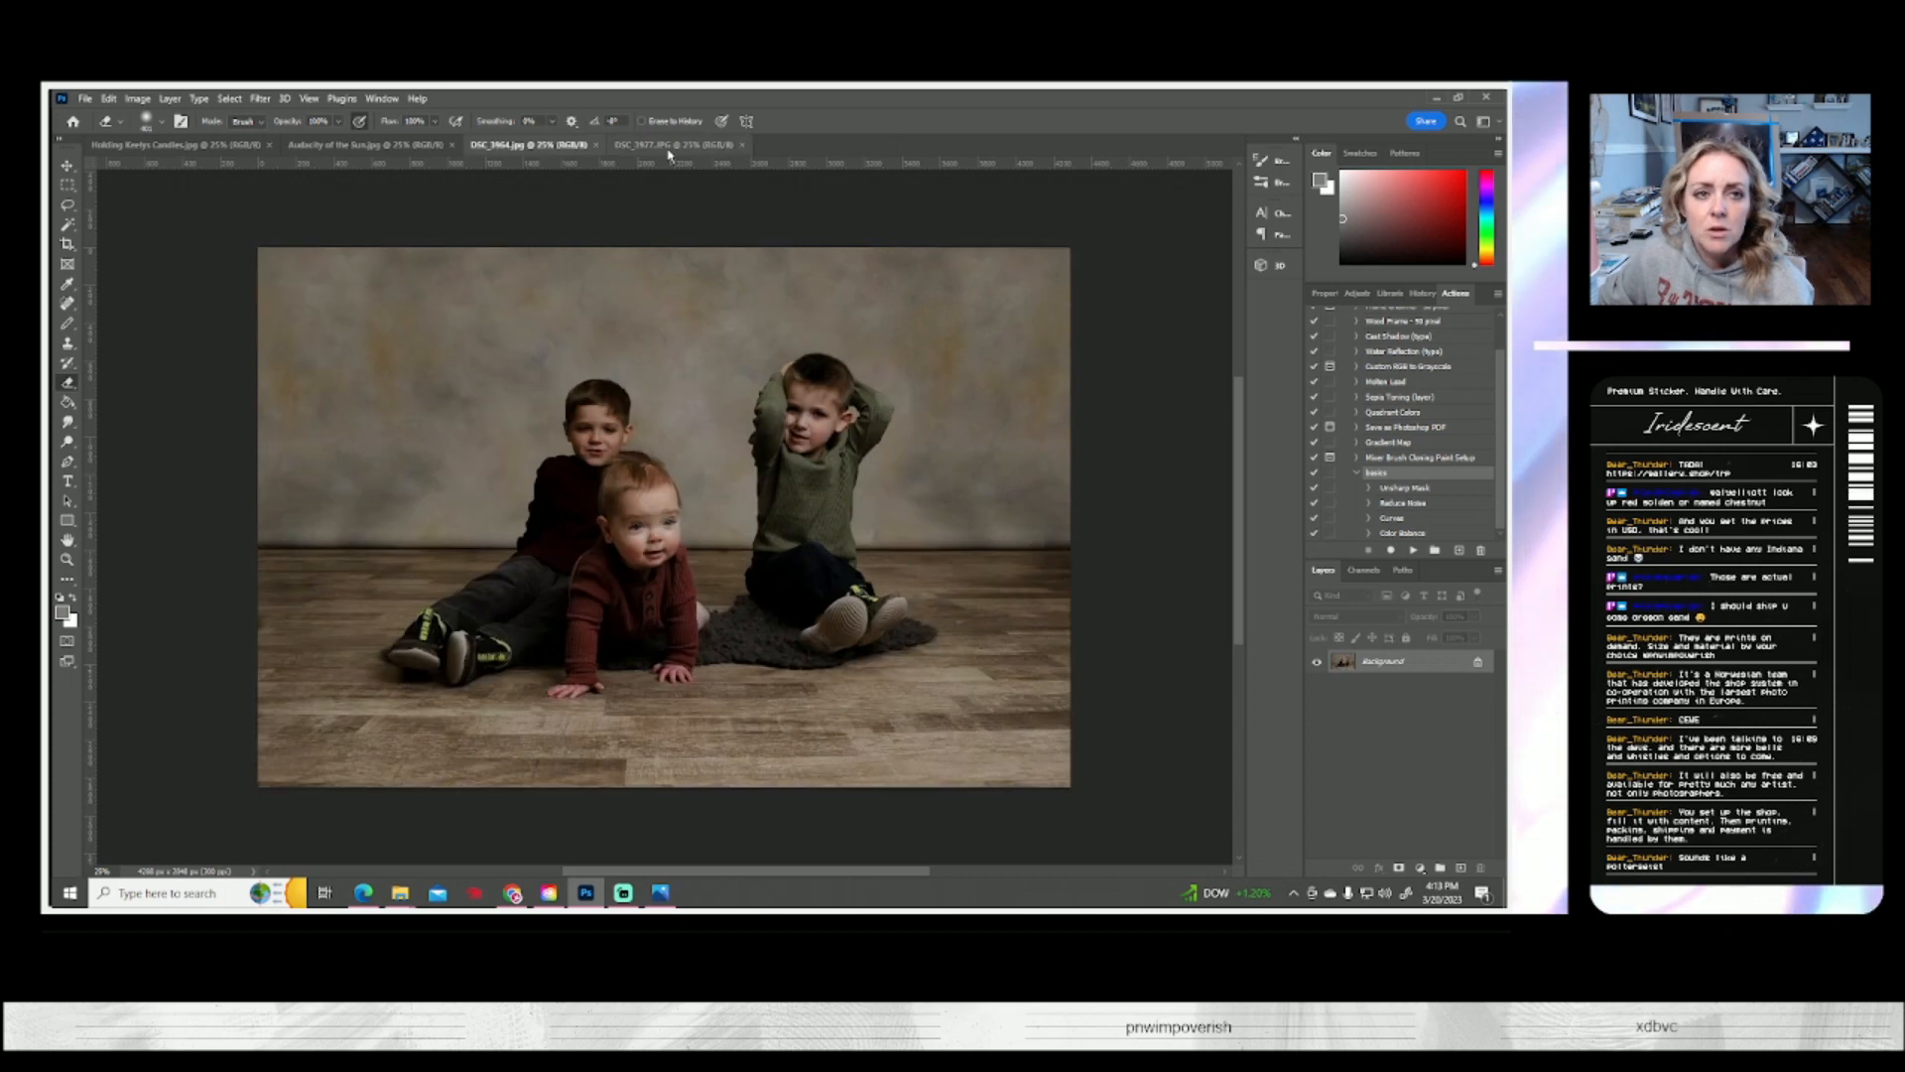
In the remaining unedited sibling photo, paste the copied backdrop section as a new layer and flip it horizontally
{"action": "left_click", "coordinate": [668, 147]}
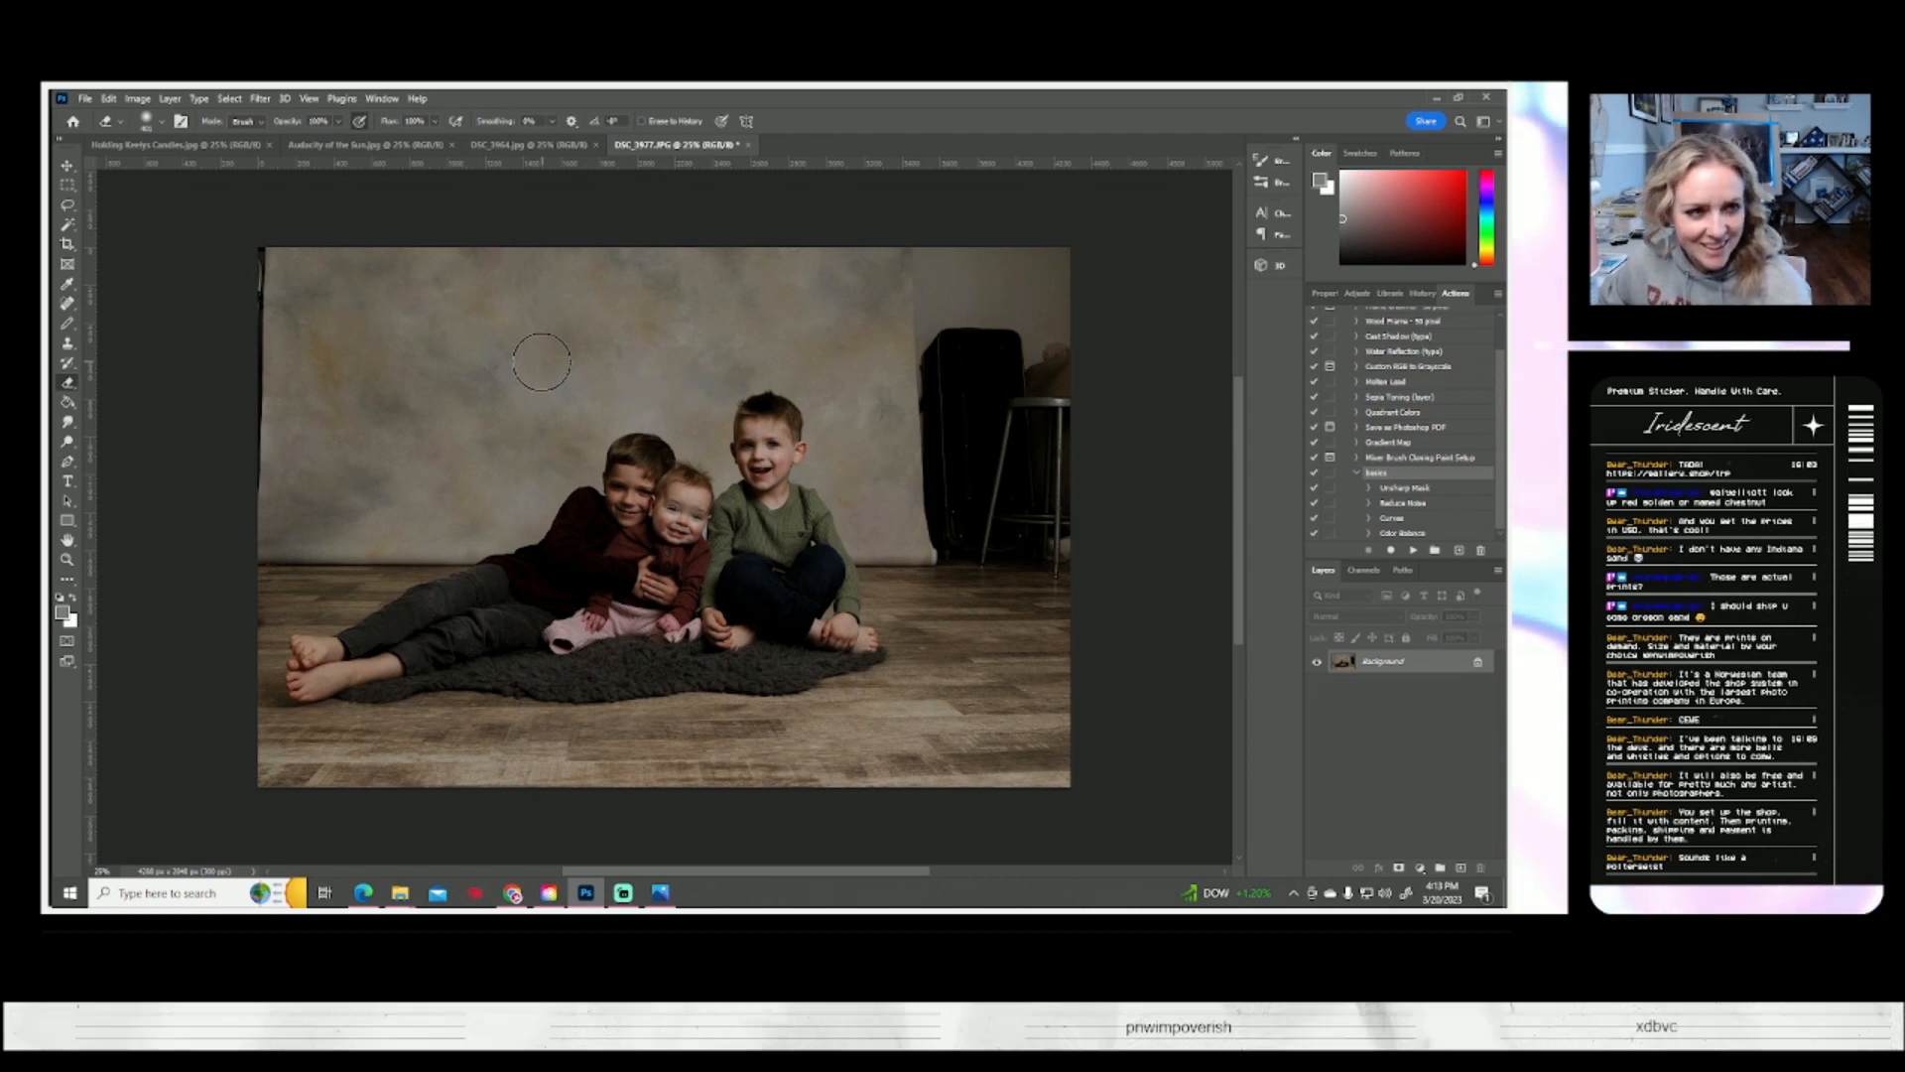
{"action": "key", "text": "ctrl+v"}
{"action": "key", "text": "ctrl+t"}
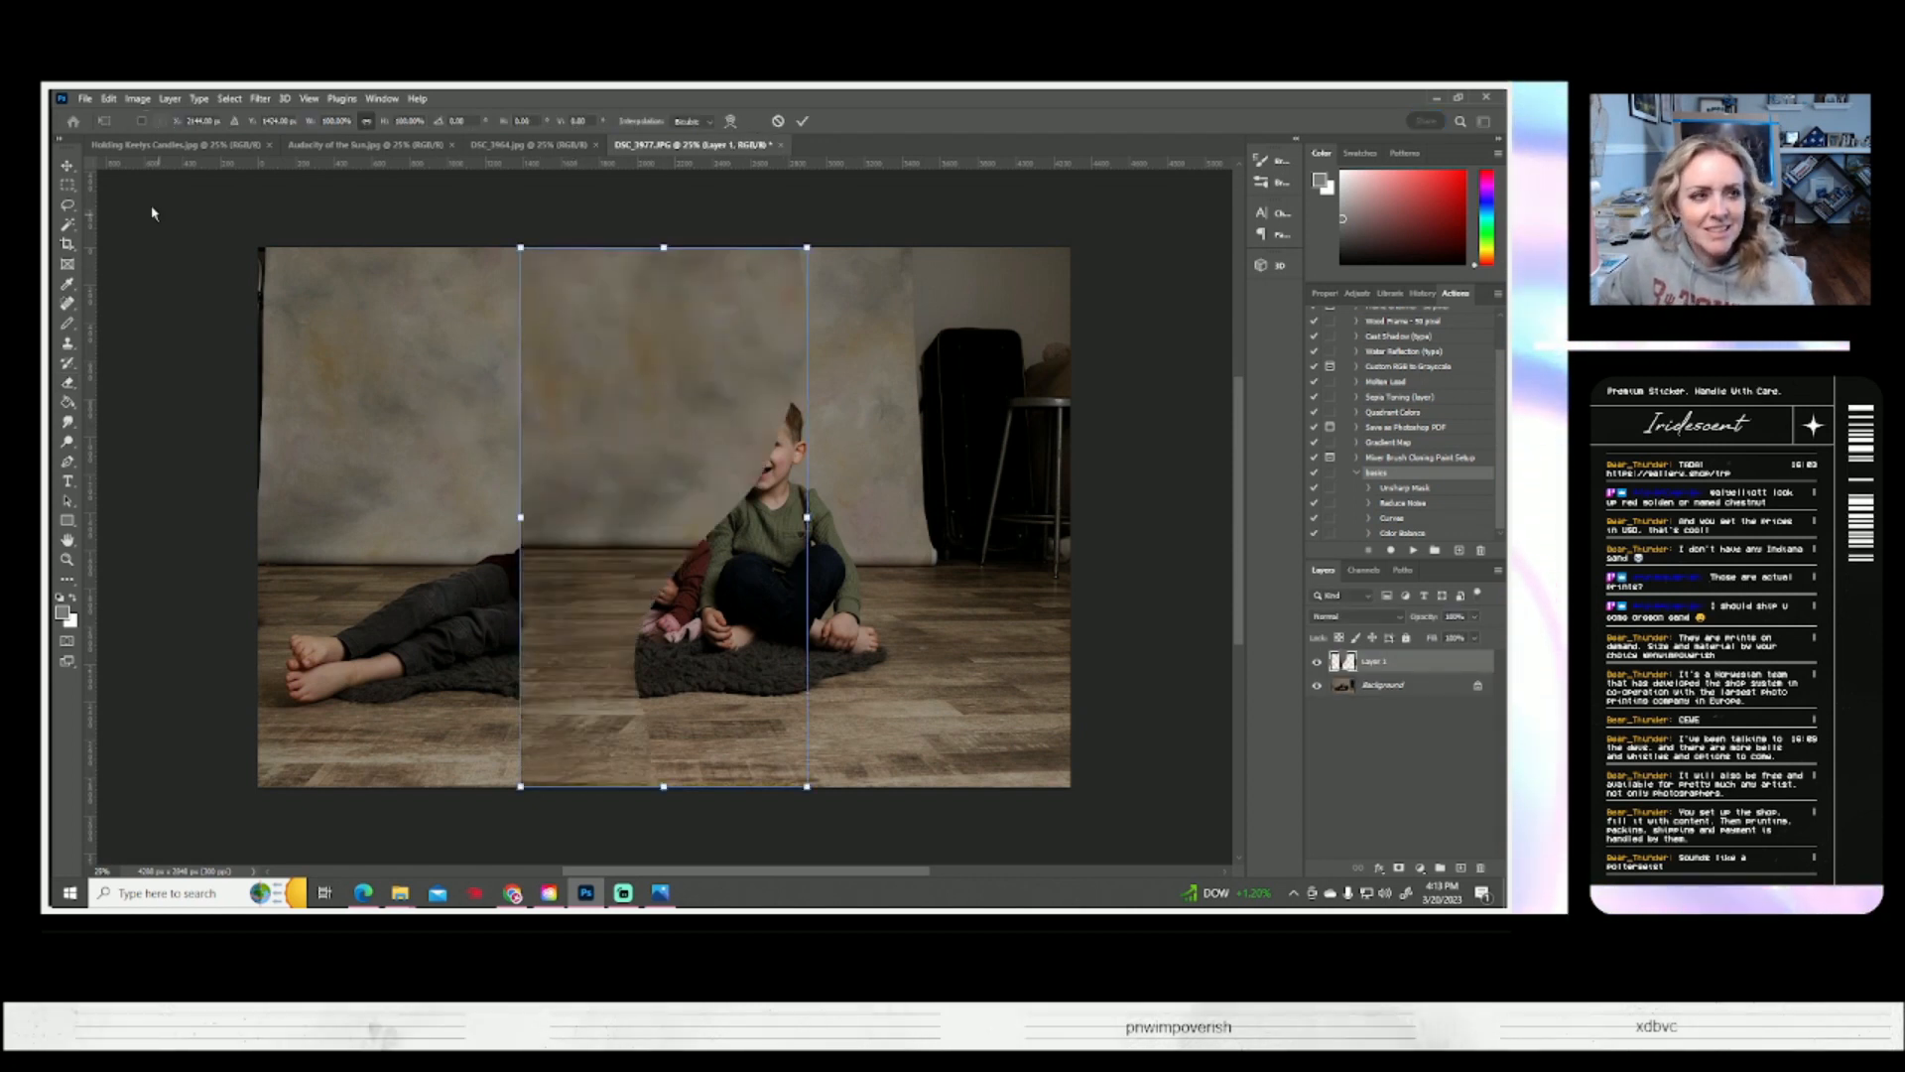
{"action": "left_click", "coordinate": [137, 98]}
{"action": "mouse_move", "coordinate": [109, 99]}
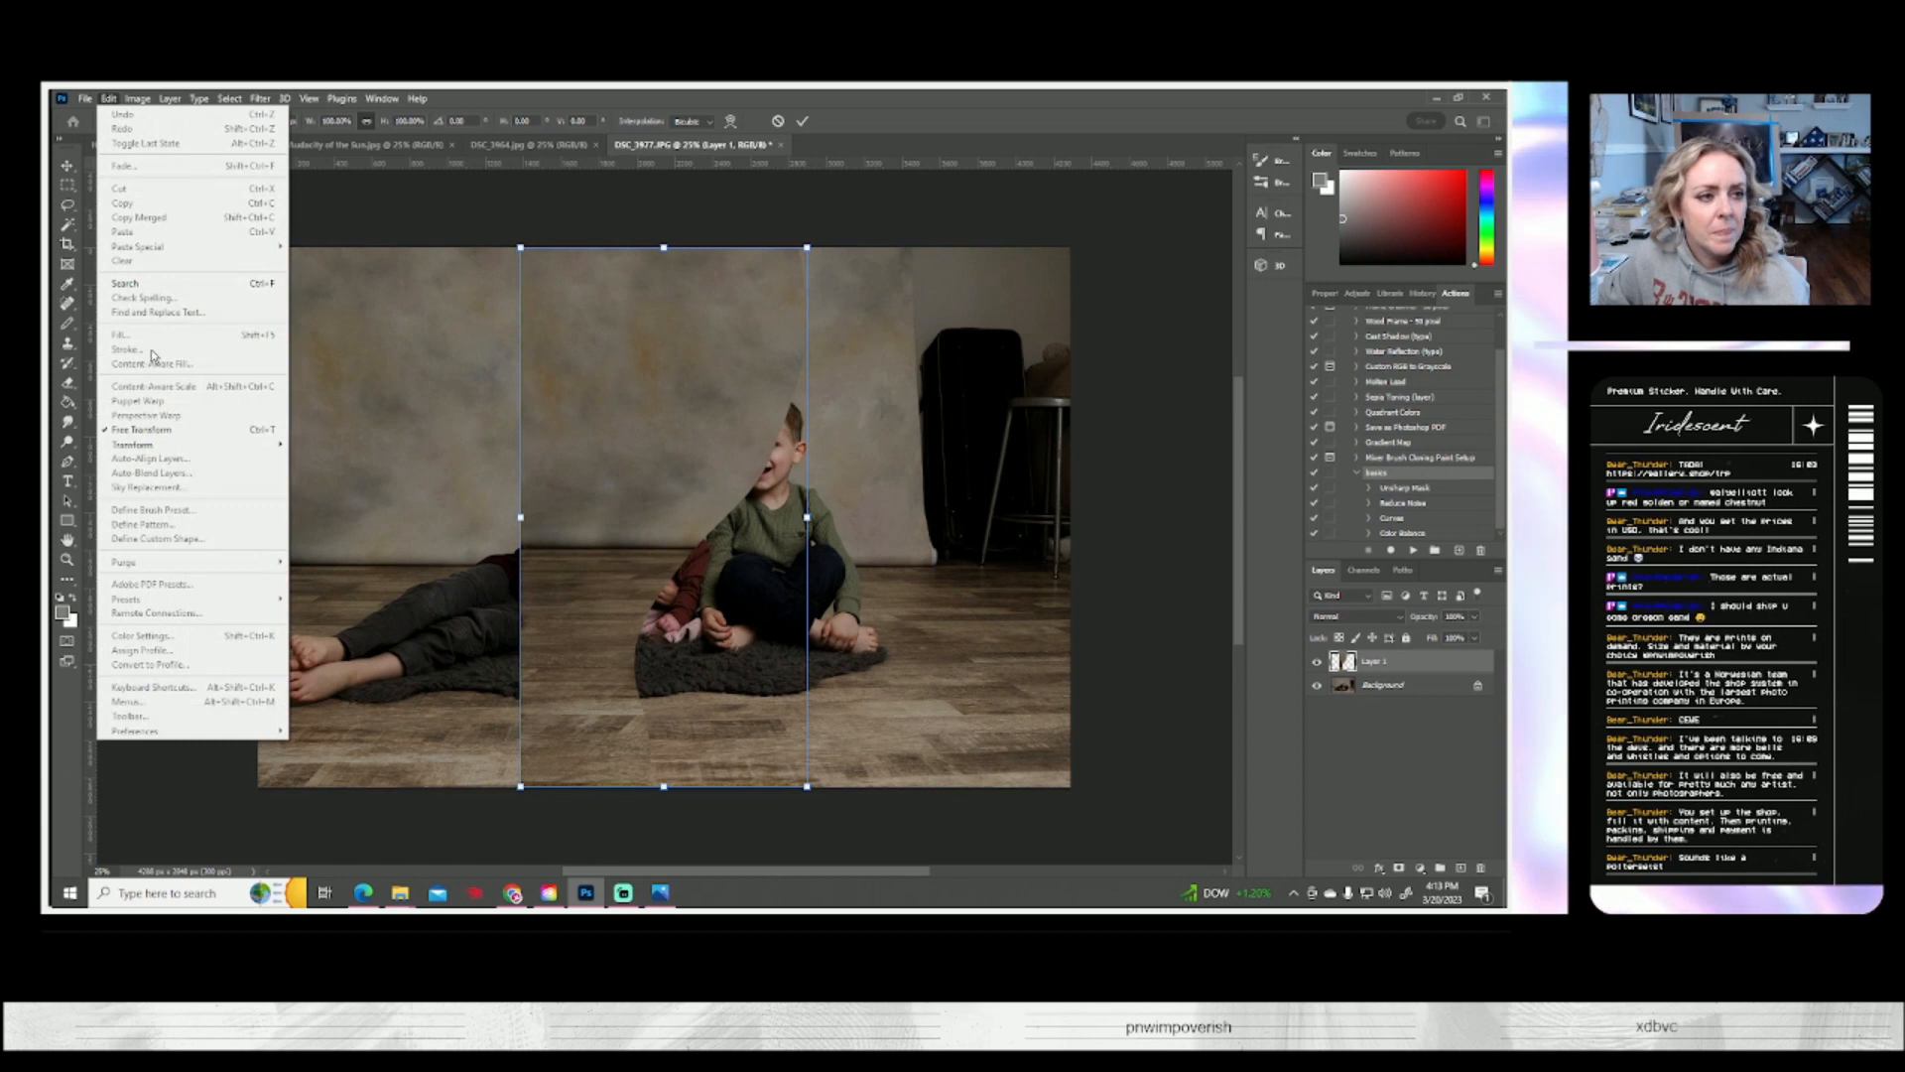
{"action": "mouse_move", "coordinate": [142, 444]}
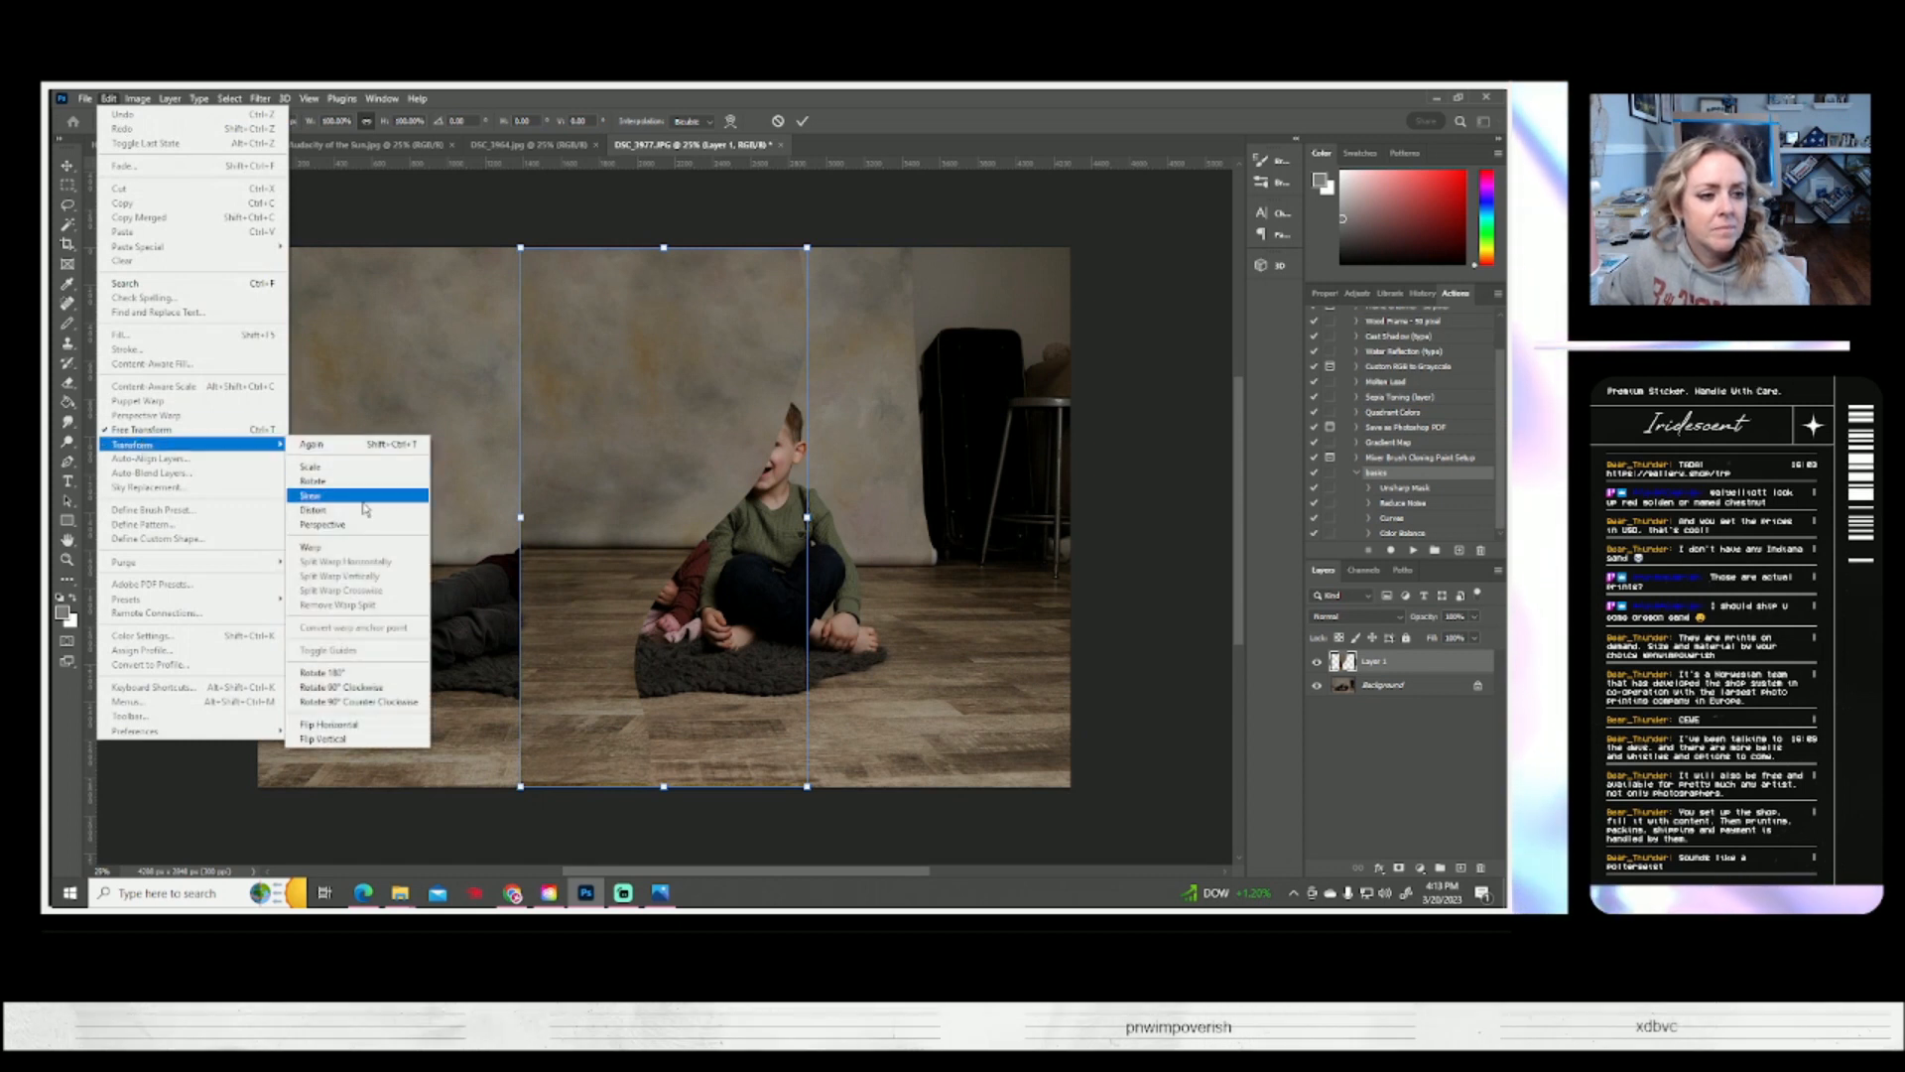
{"action": "left_click", "coordinate": [350, 724]}
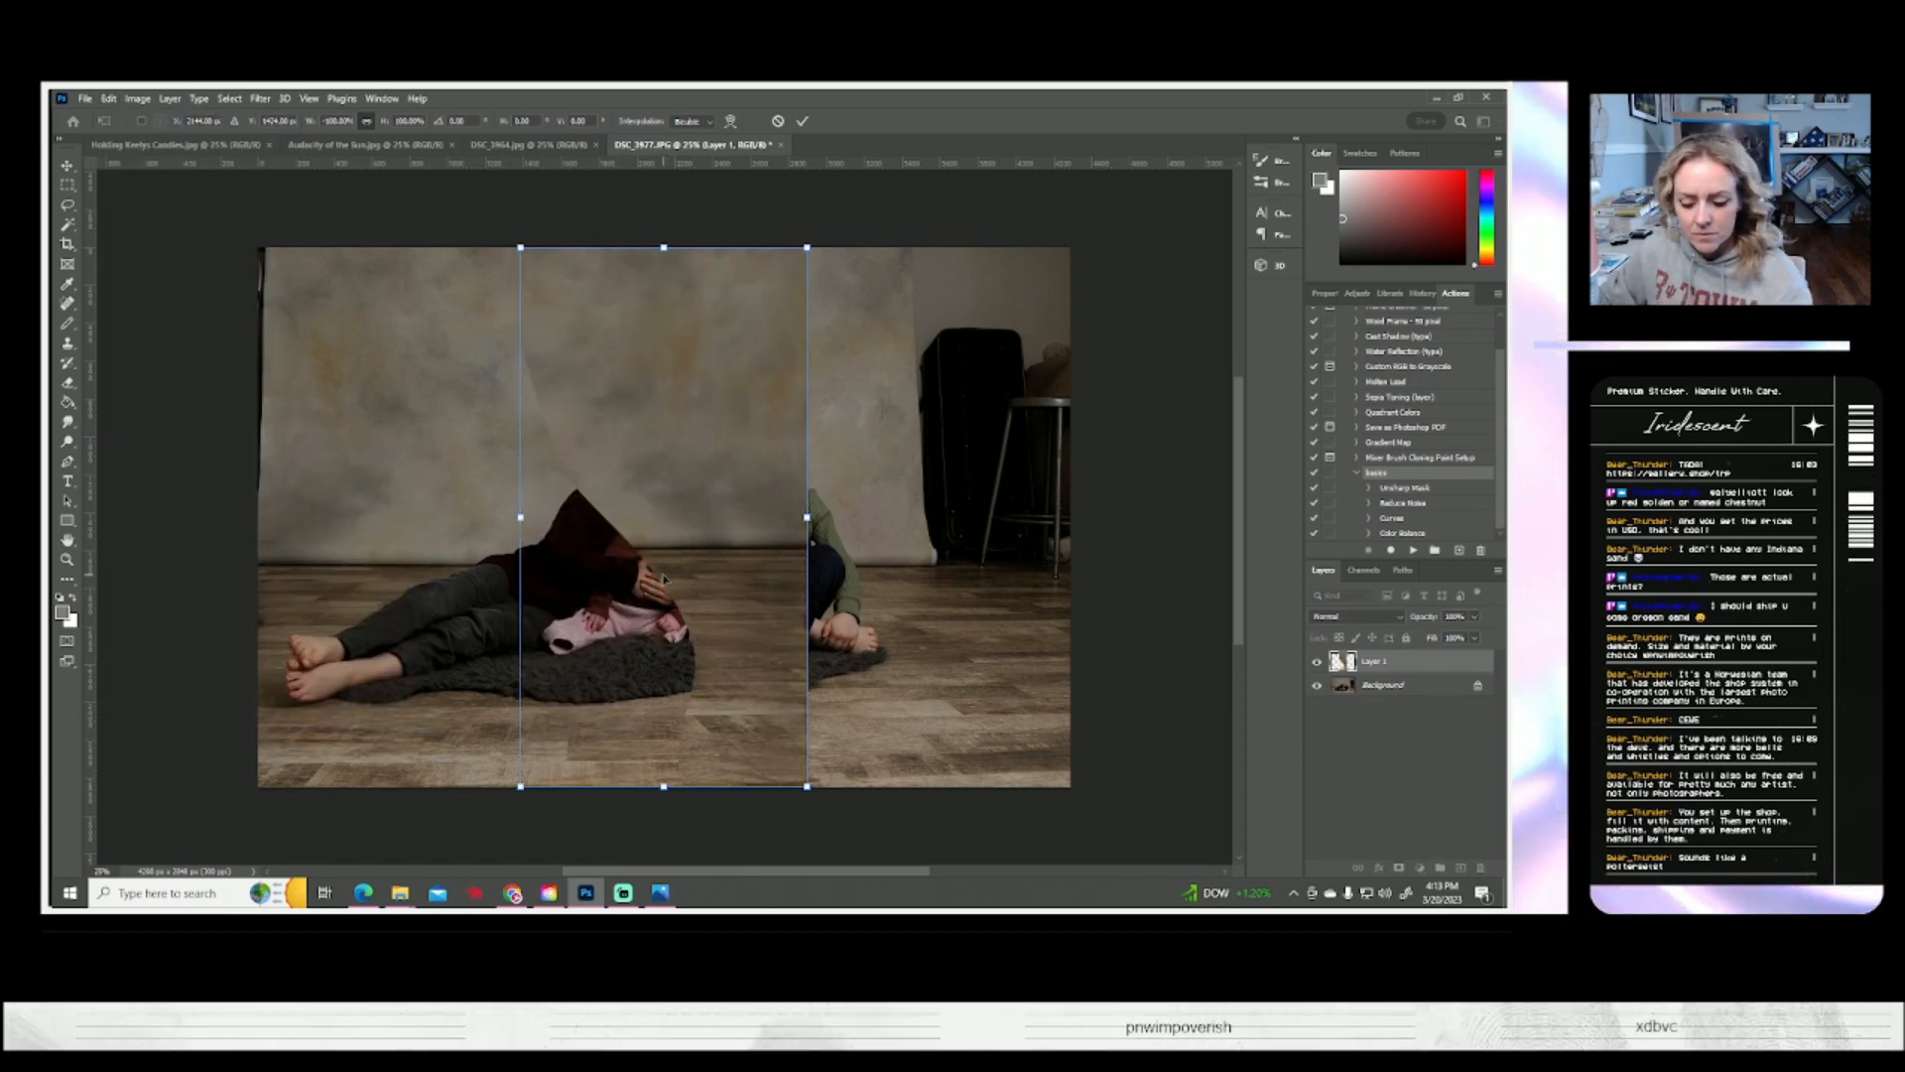
Move the flipped backdrop layer over the black case and stool, and enlarge it to cover that side of the photo
{"action": "key", "text": "Return"}
{"action": "key", "text": "e"}
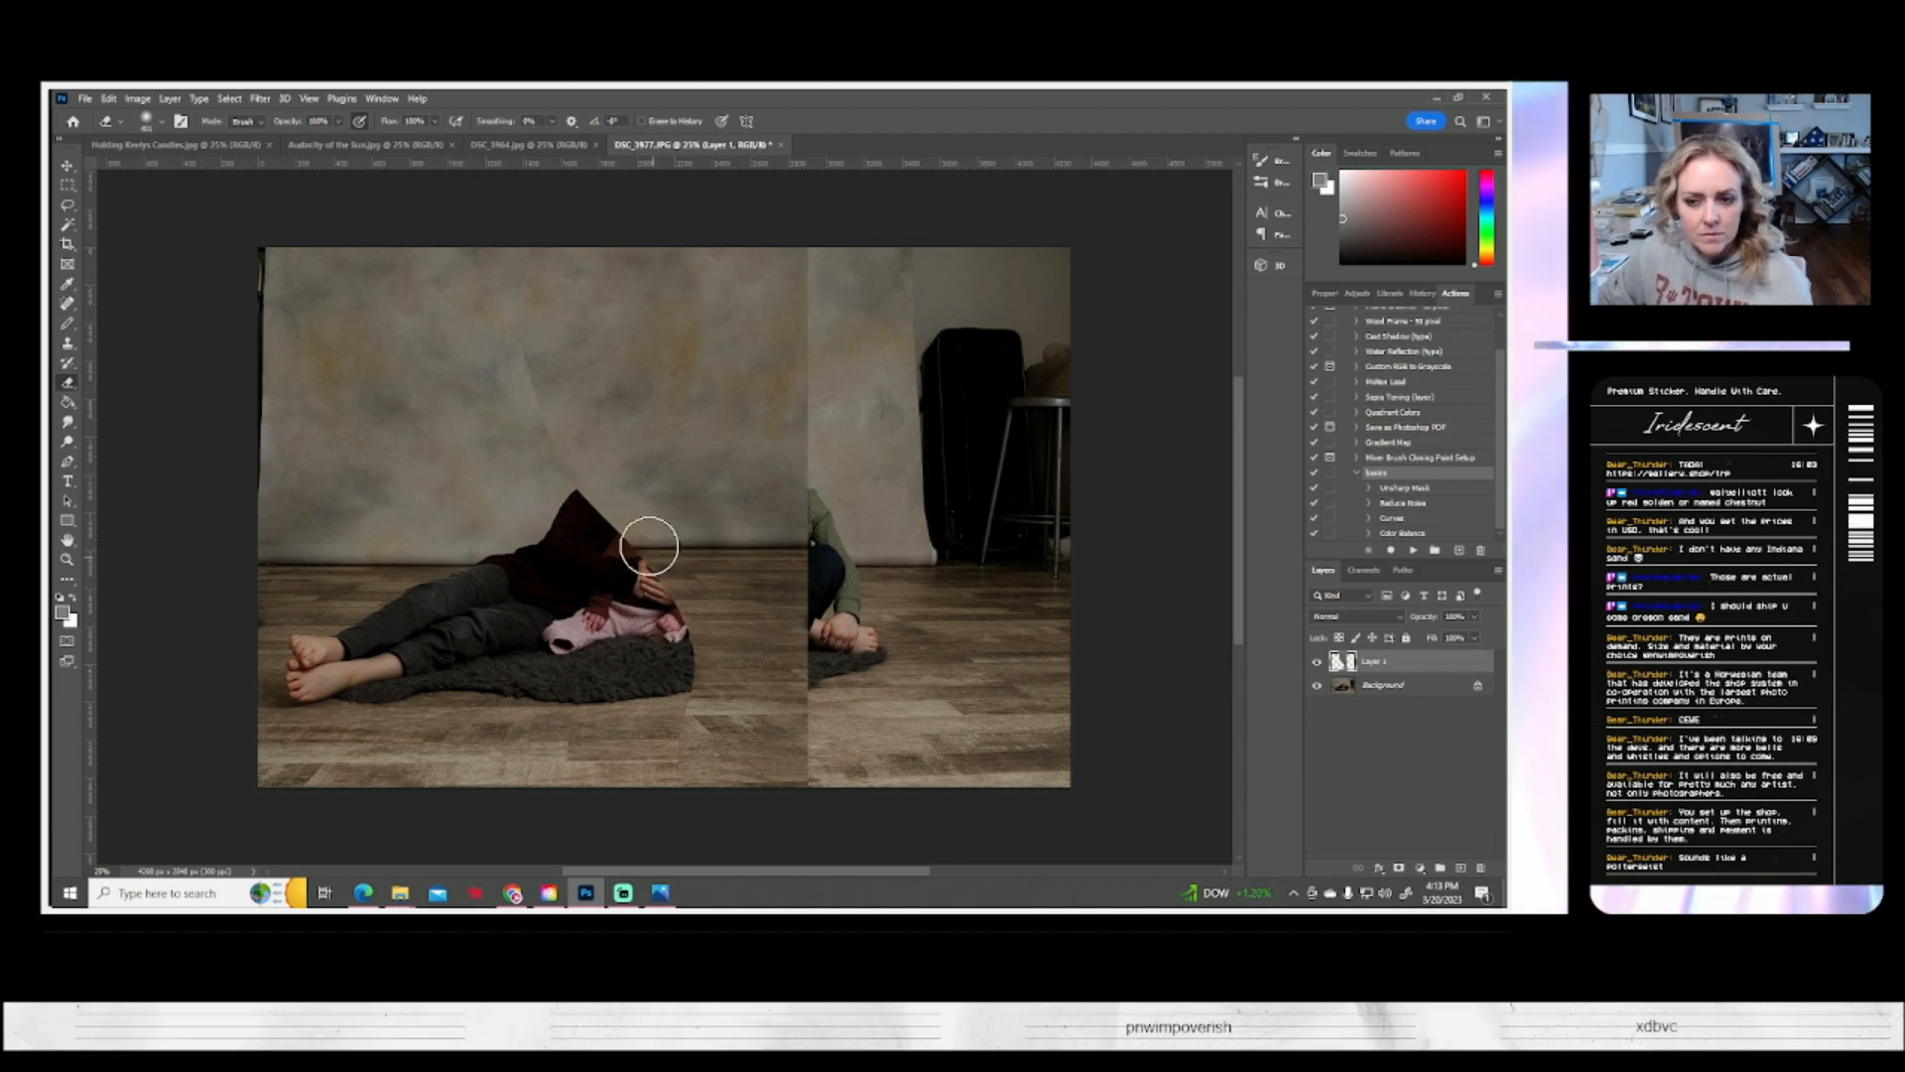
{"action": "key", "text": "ctrl+t"}
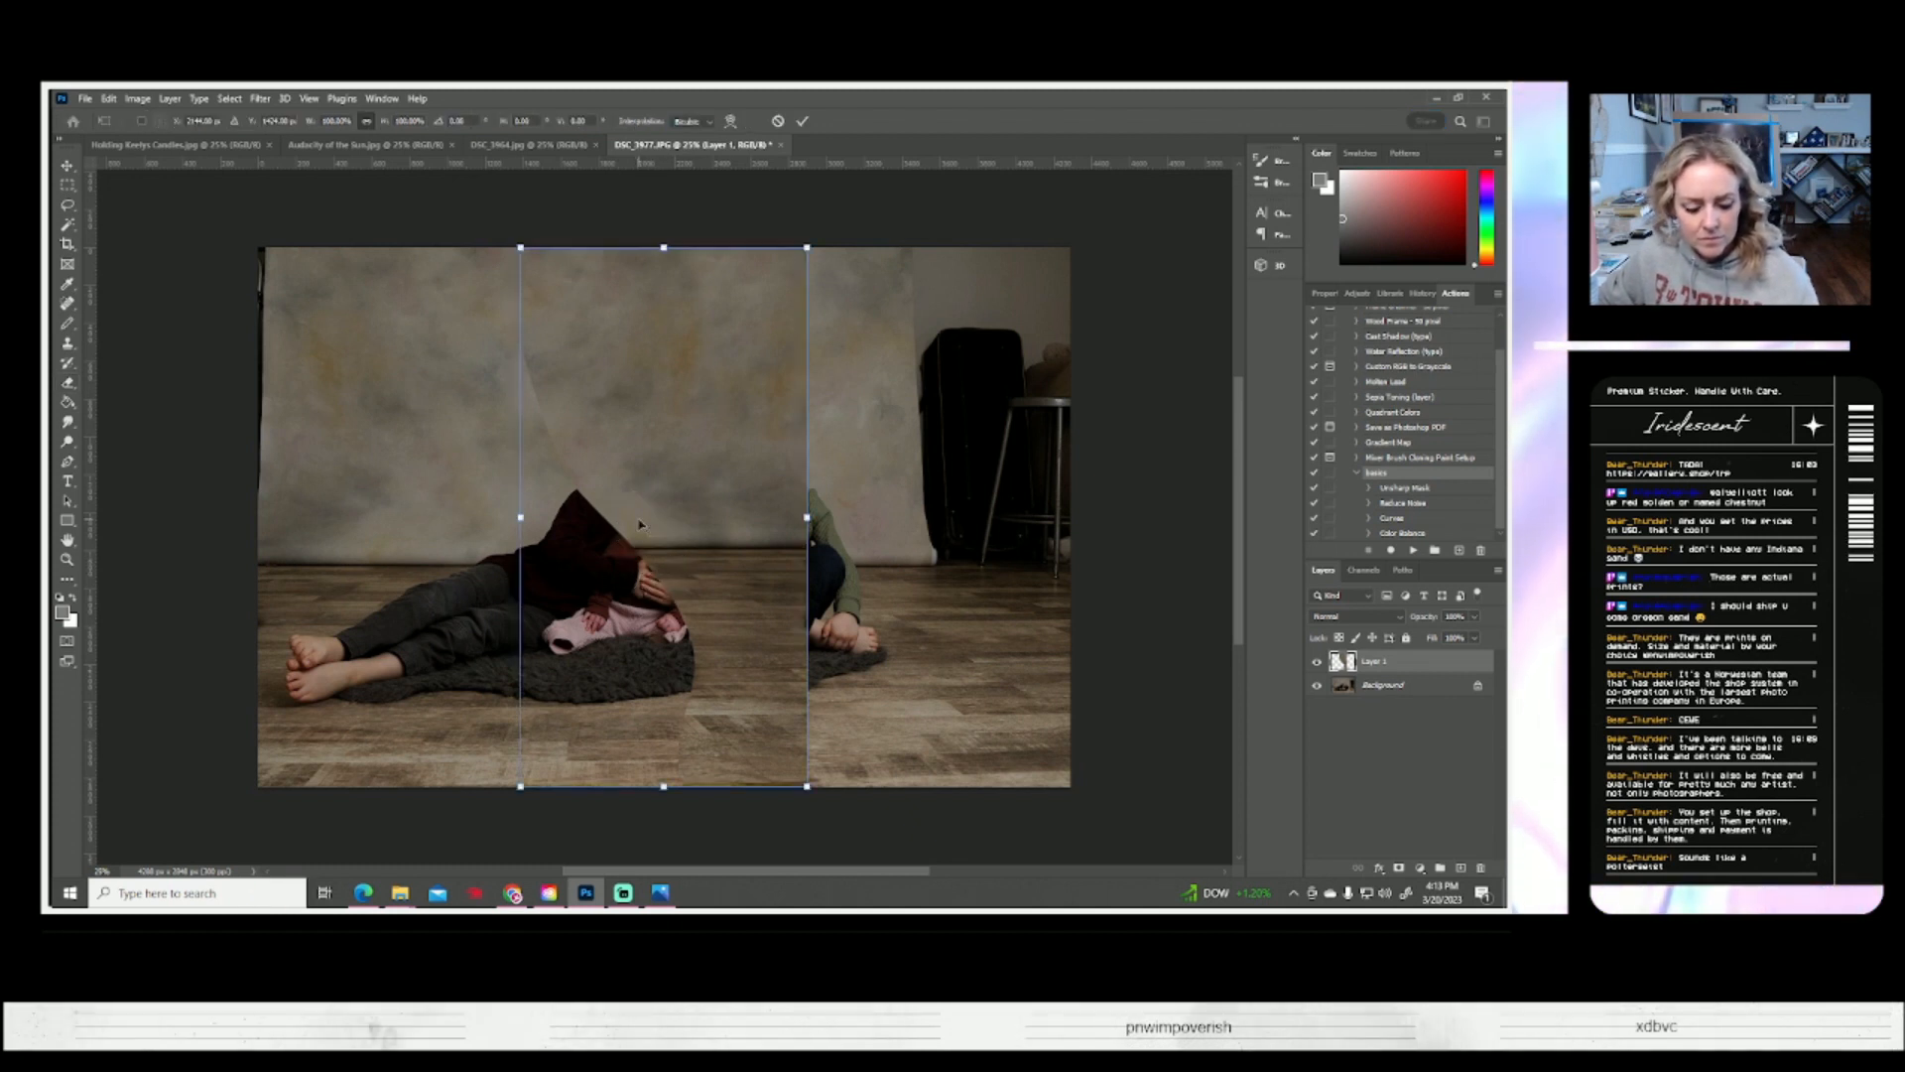
{"action": "left_click_drag", "start_coordinate": [690, 540], "coordinate": [953, 557]}
{"action": "left_click_drag", "start_coordinate": [1077, 266], "coordinate": [1100, 236]}
{"action": "left_click_drag", "start_coordinate": [990, 472], "coordinate": [988, 474]}
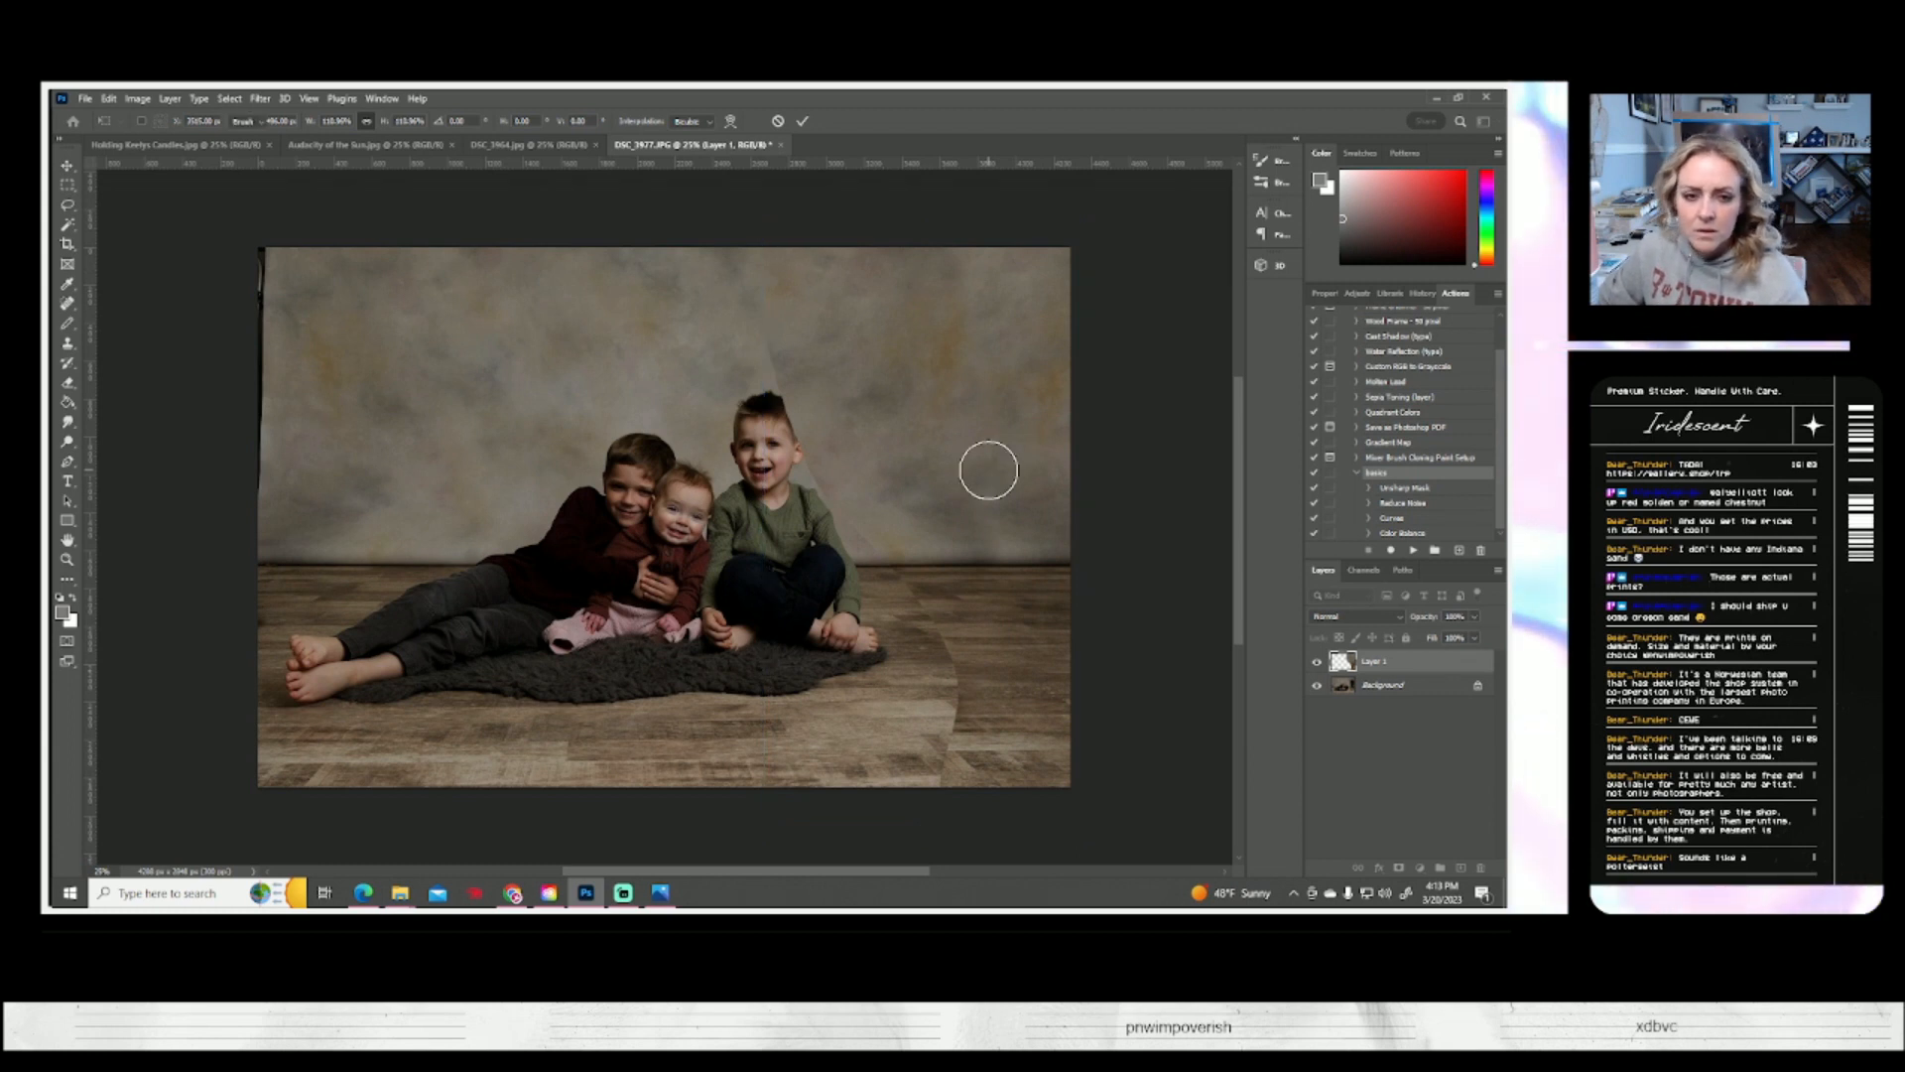
{"action": "key", "text": "Return"}
Erase the backdrop layer from around the boy in green and along its floor seam, and flatten the image
{"action": "key", "text": "e"}
{"action": "mouse_move", "coordinate": [766, 552]}
{"action": "left_mouse_down"}
{"action": "mouse_move", "coordinate": [863, 556]}
{"action": "mouse_move", "coordinate": [834, 549]}
{"action": "mouse_move", "coordinate": [789, 442]}
{"action": "mouse_move", "coordinate": [783, 331]}
{"action": "left_mouse_up"}
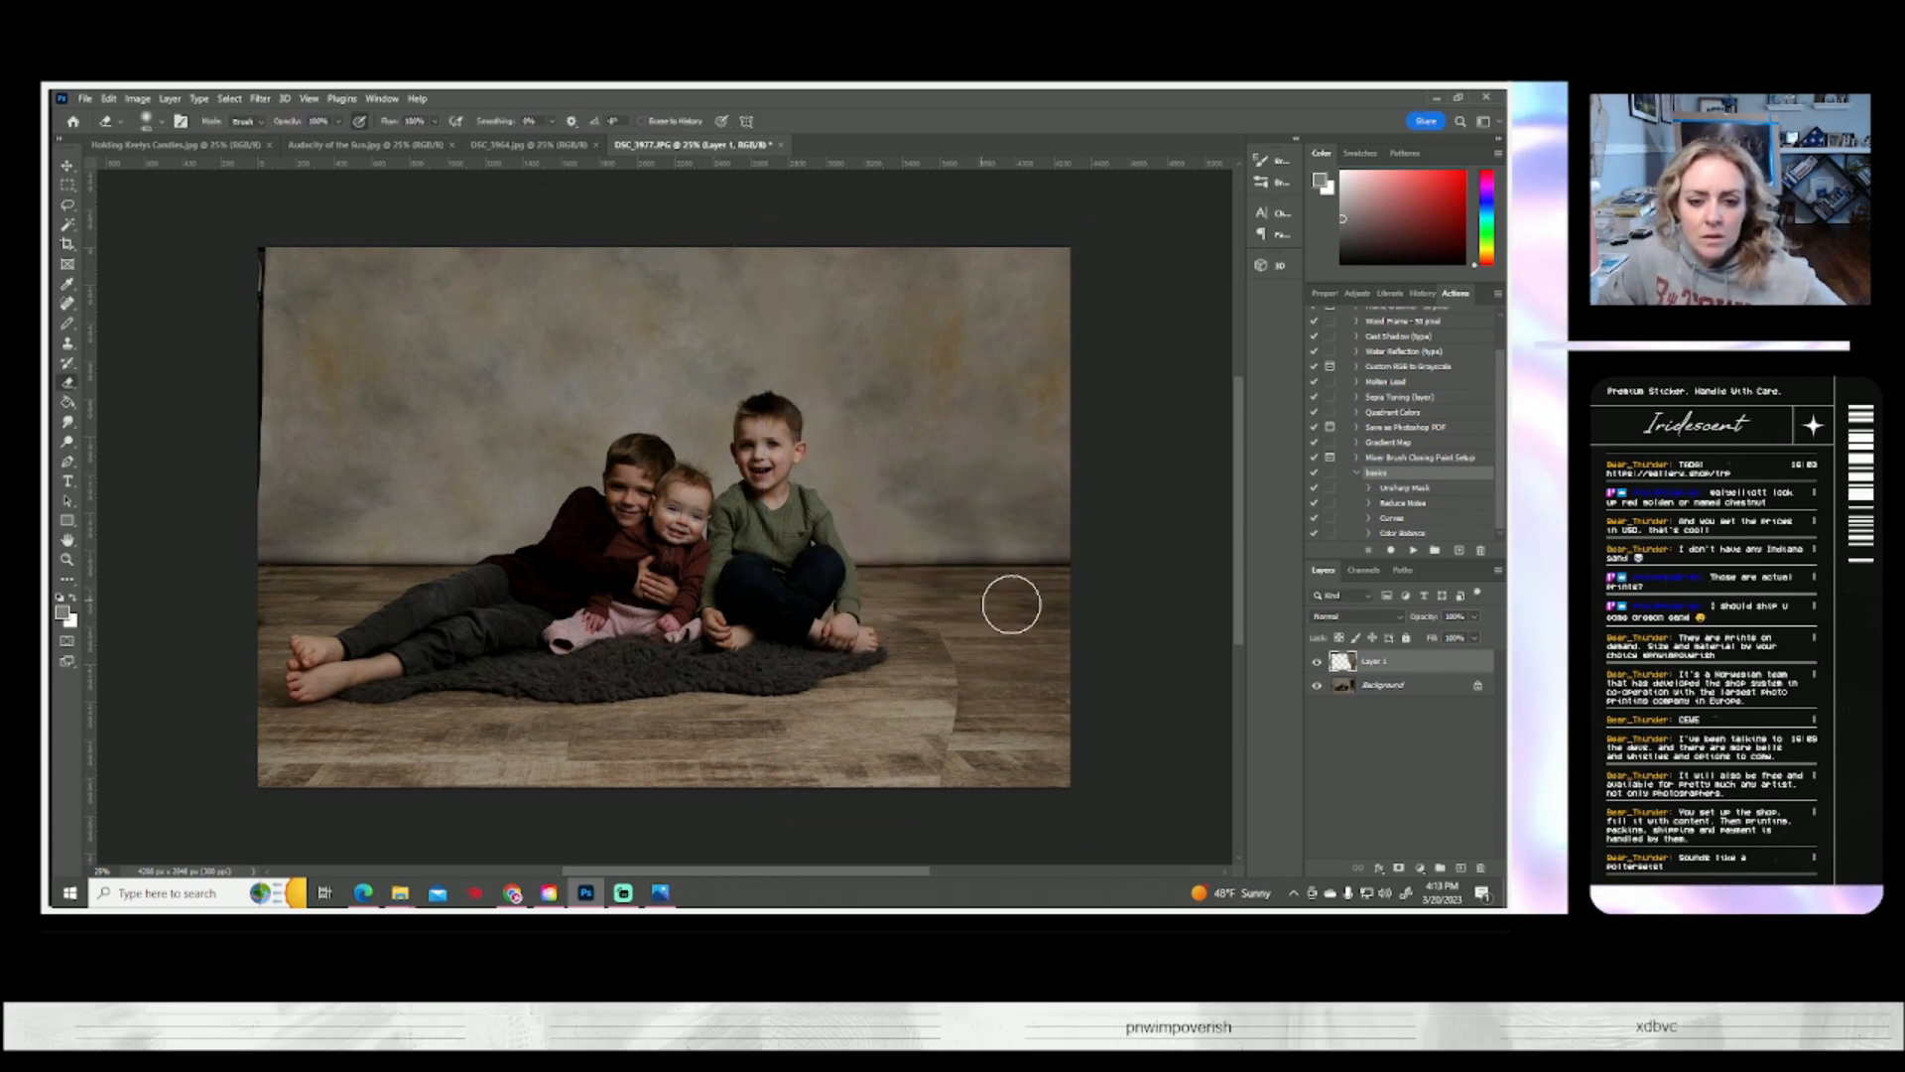
{"action": "key", "text": "ctrl+z"}
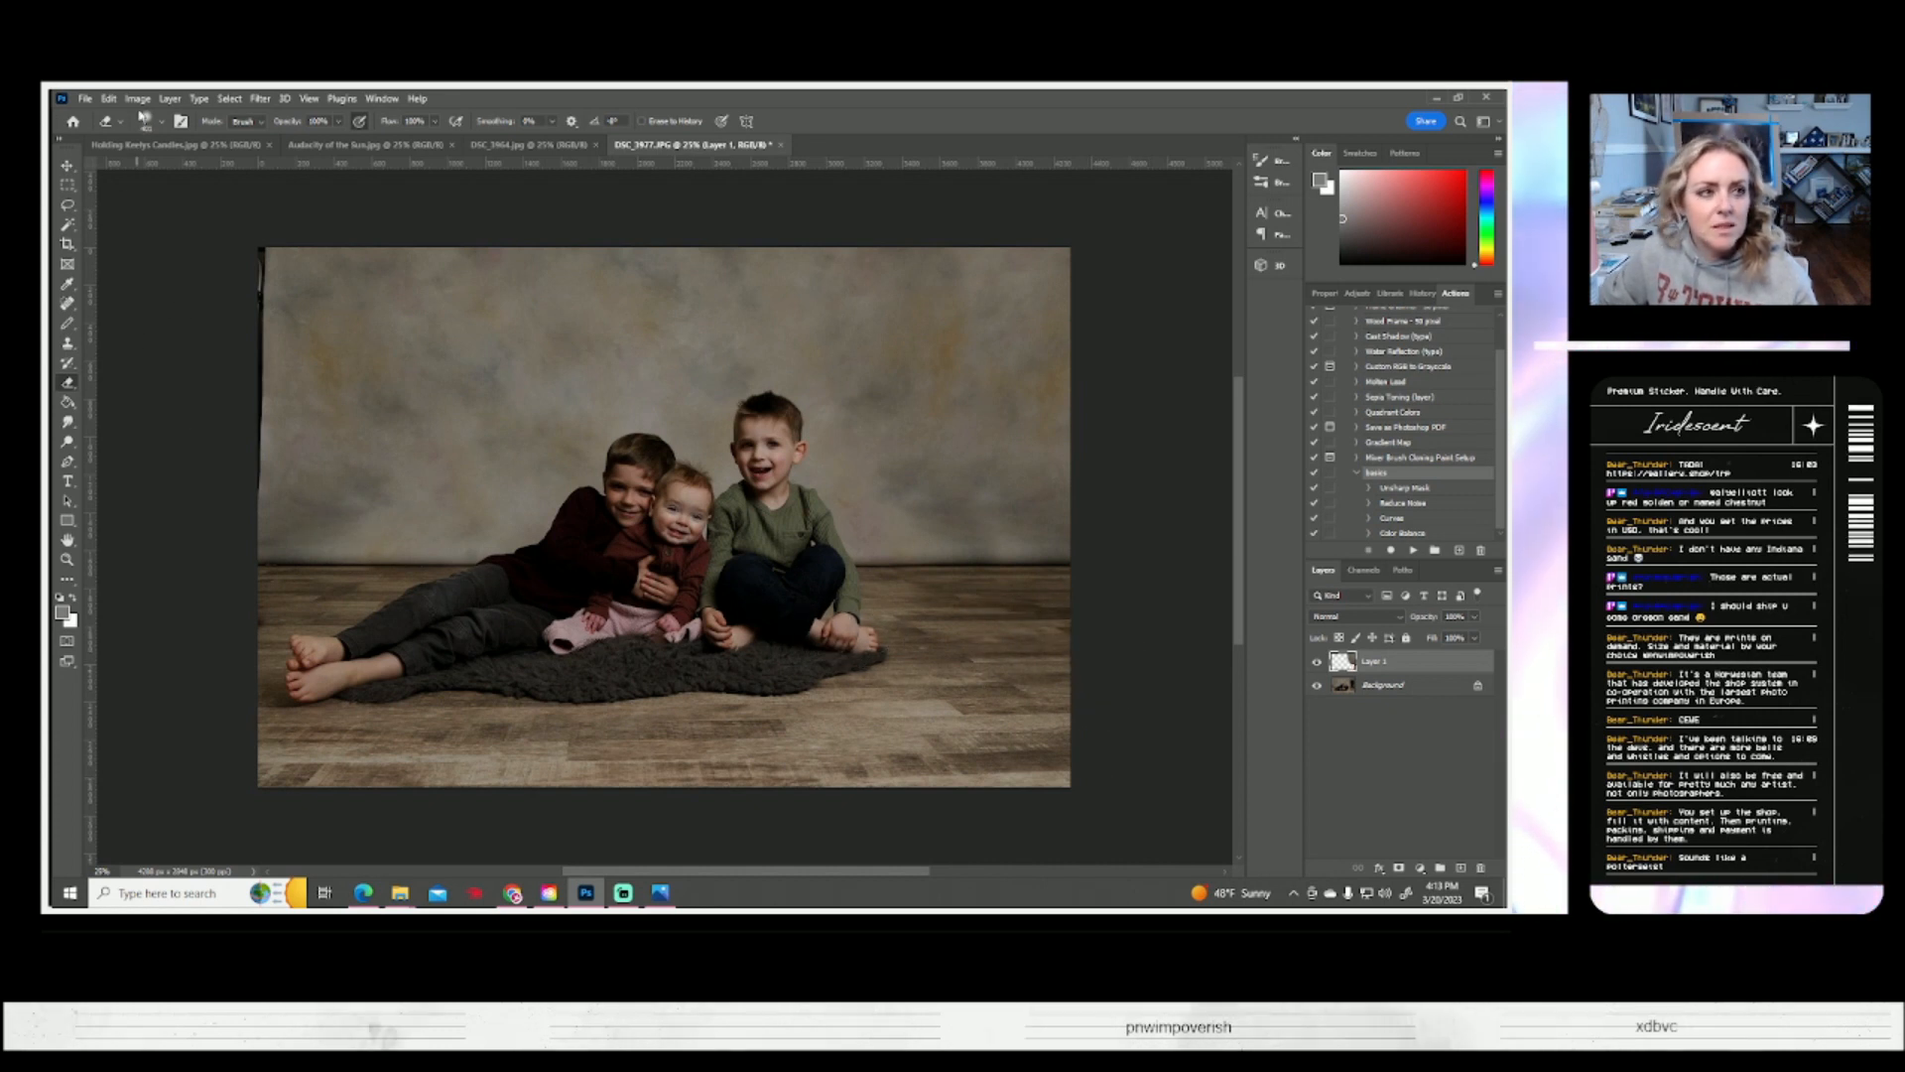
{"action": "left_click", "coordinate": [170, 98]}
{"action": "left_click", "coordinate": [196, 660]}
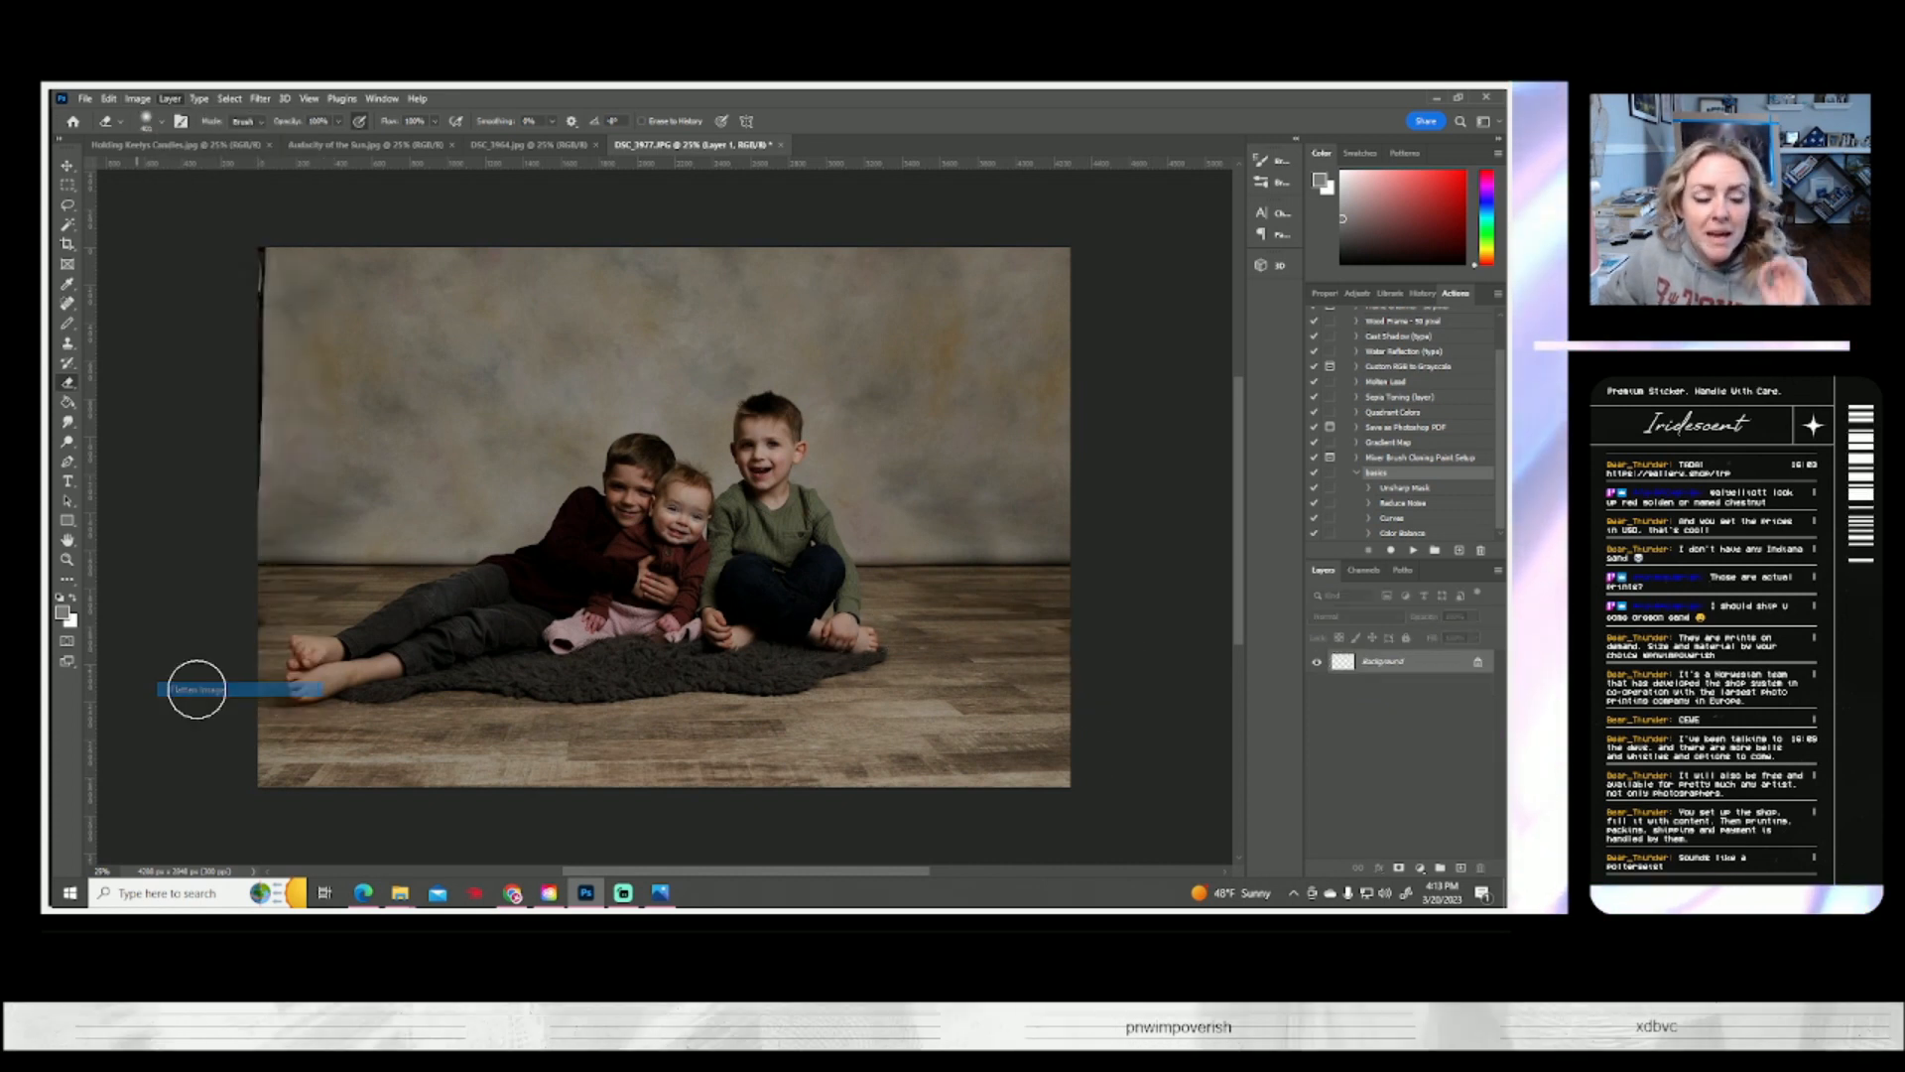
Clone clean backdrop texture over the dark strip beside the backdrop with the Clone Stamp tool
{"action": "left_click", "coordinate": [67, 343]}
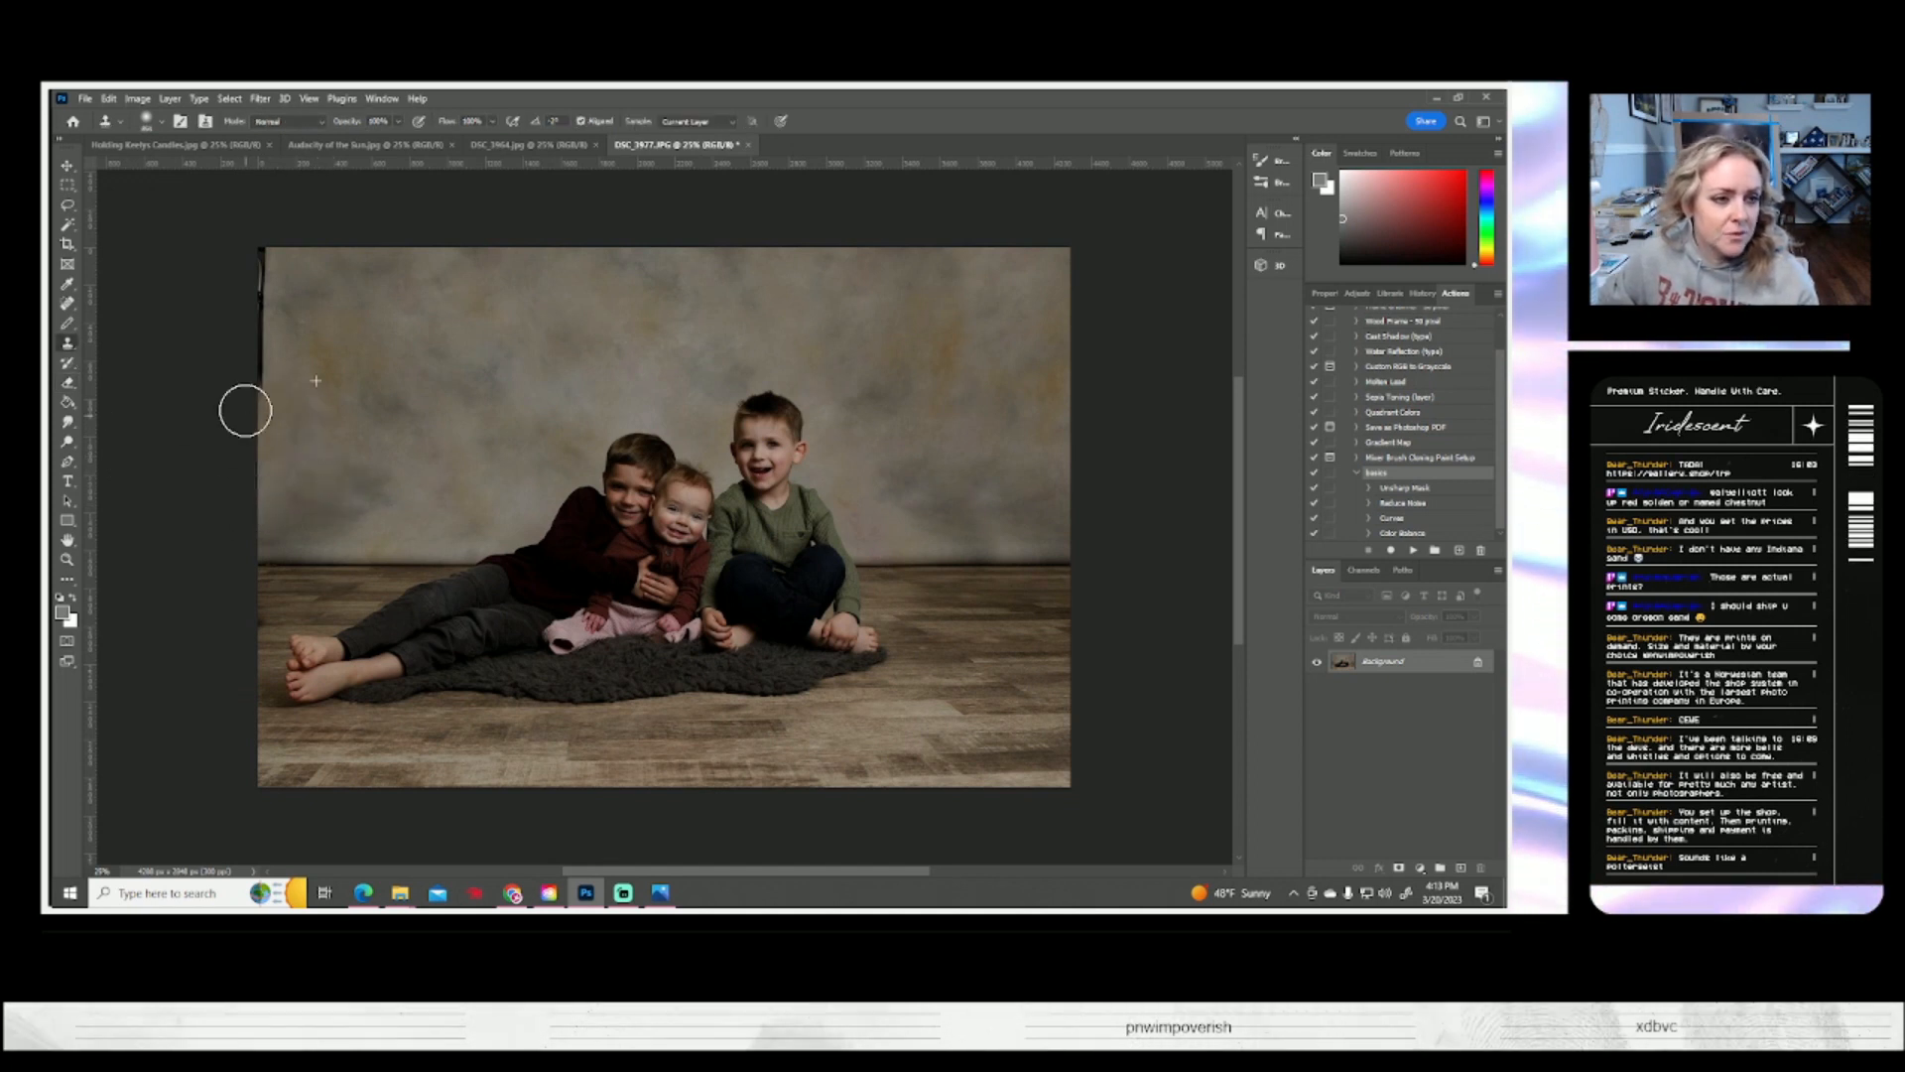
{"action": "left_click", "coordinate": [353, 360], "text": "alt"}
{"action": "left_click_drag", "start_coordinate": [269, 294], "coordinate": [286, 250]}
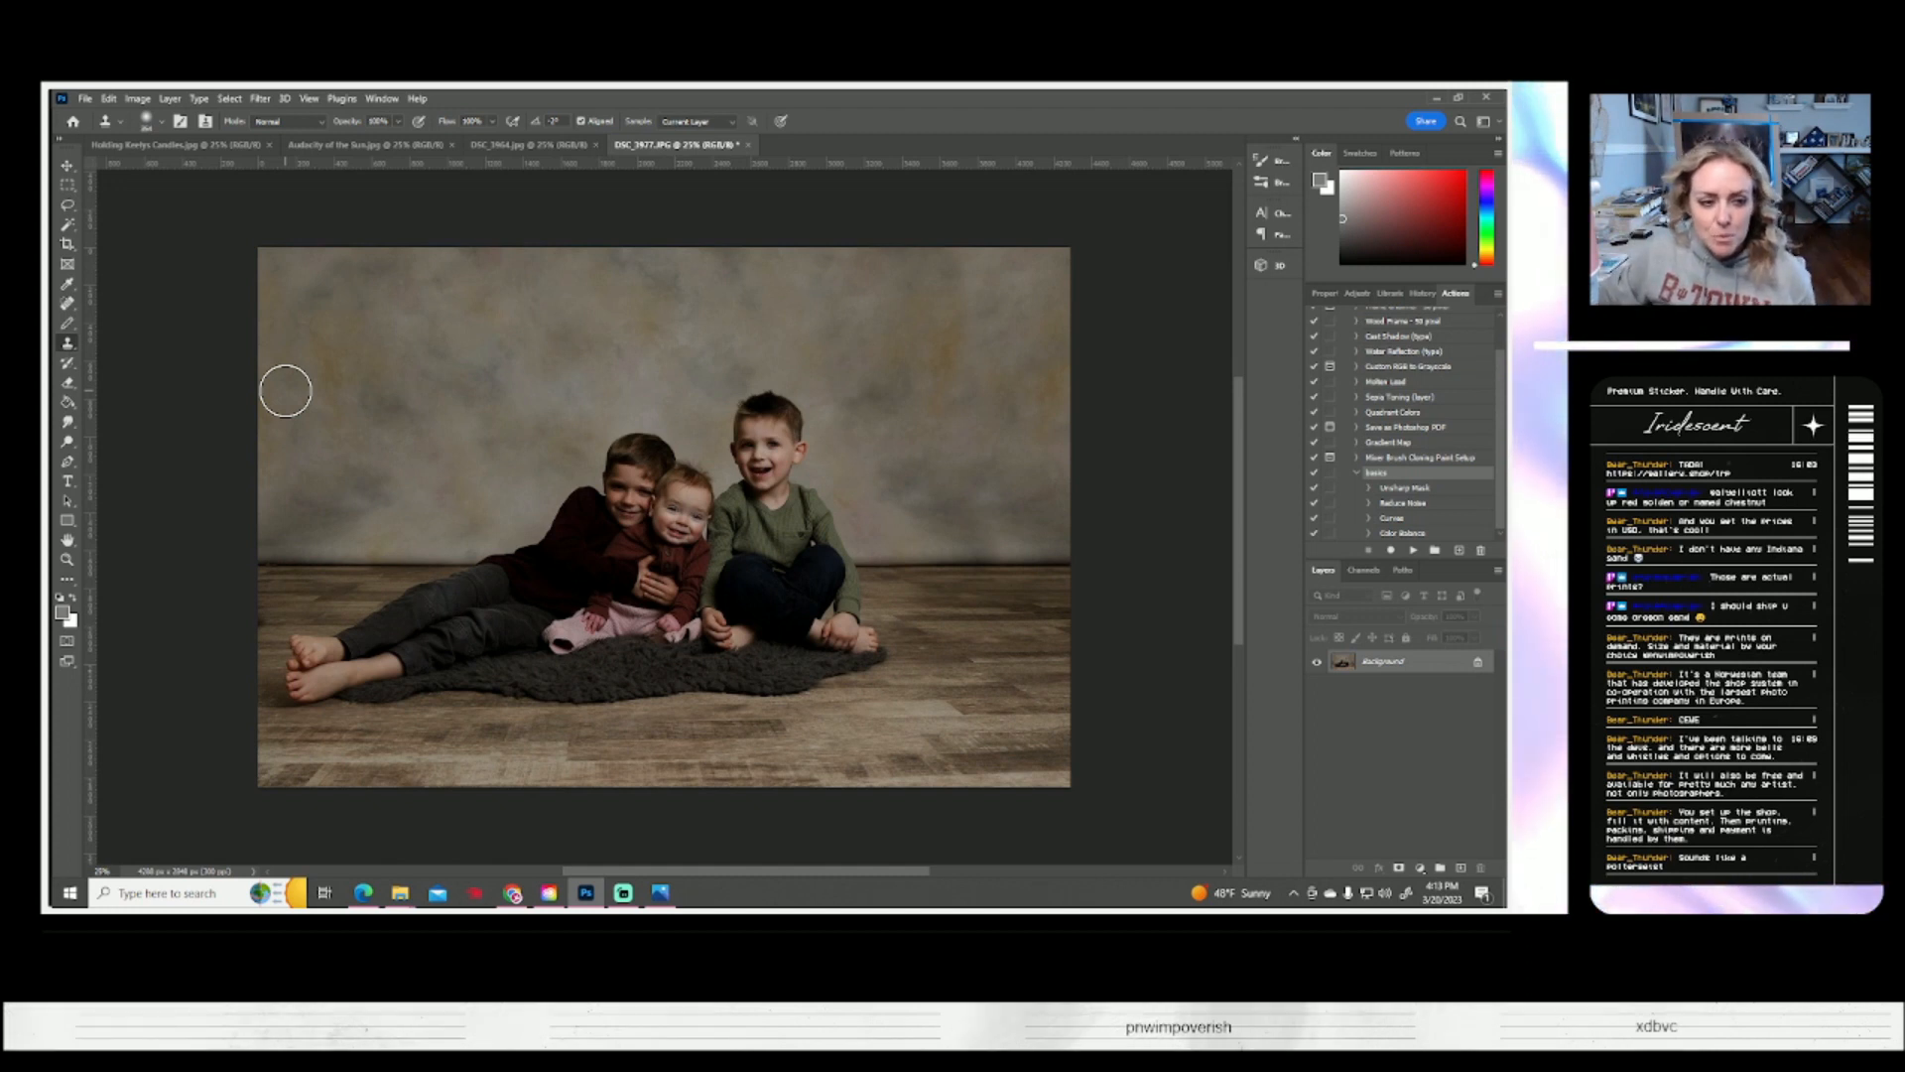
Save the retouched photo as a JPEG, check it against the crawling baby photo, and close it
{"action": "left_click", "coordinate": [85, 98]}
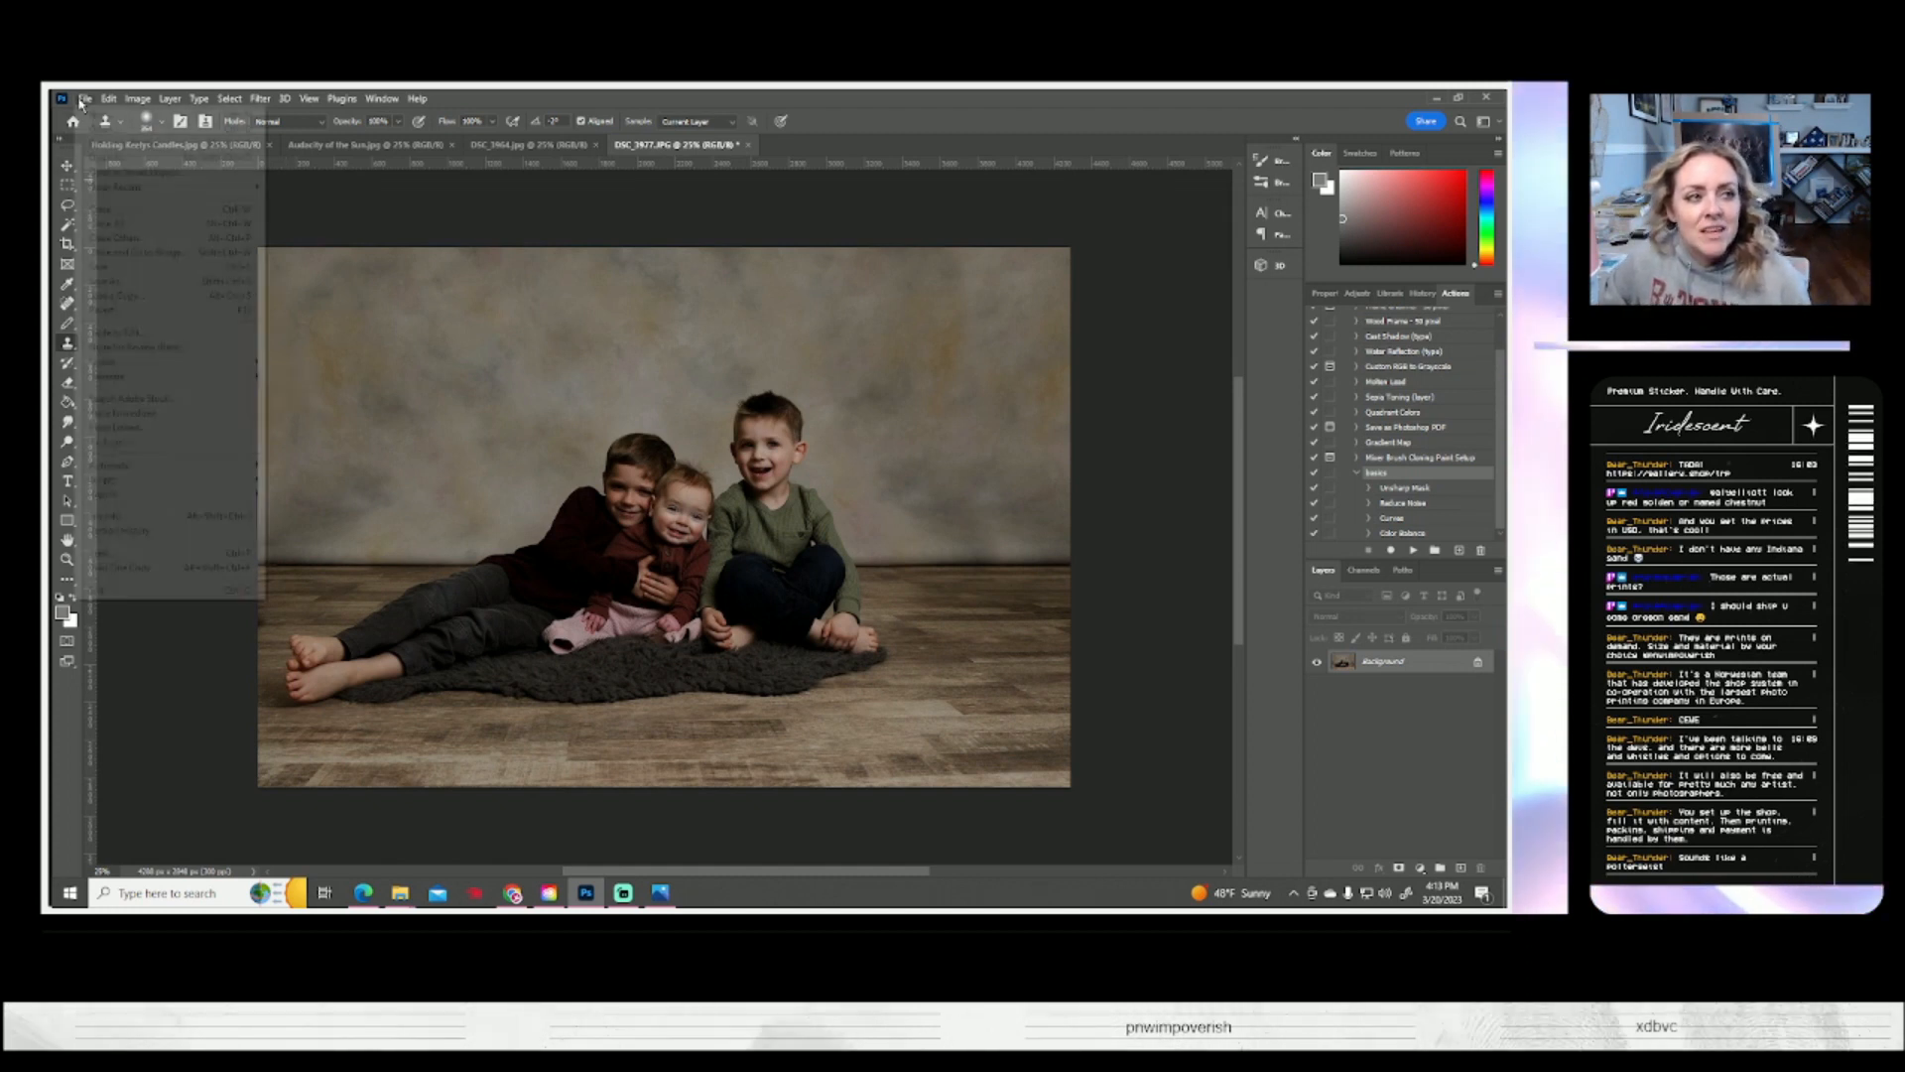
{"action": "left_click", "coordinate": [114, 270]}
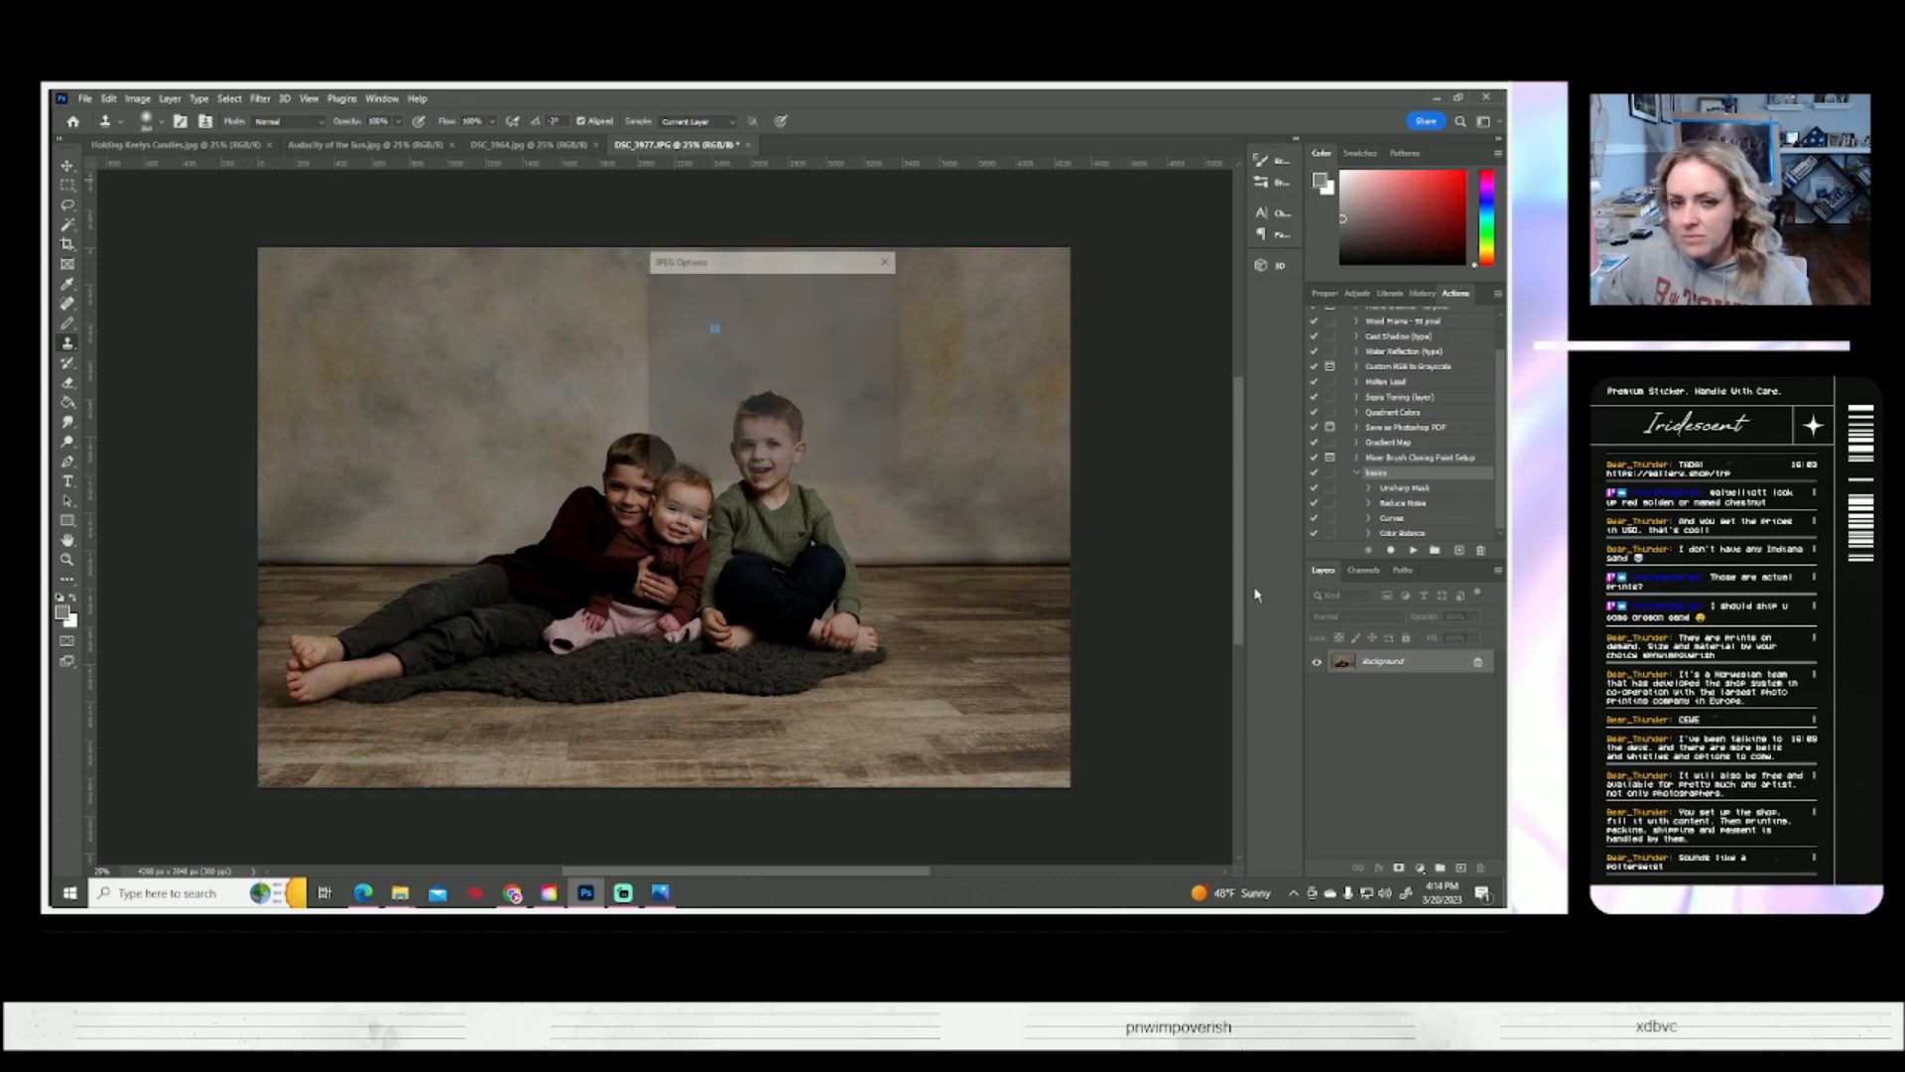
{"action": "left_click", "coordinate": [861, 289]}
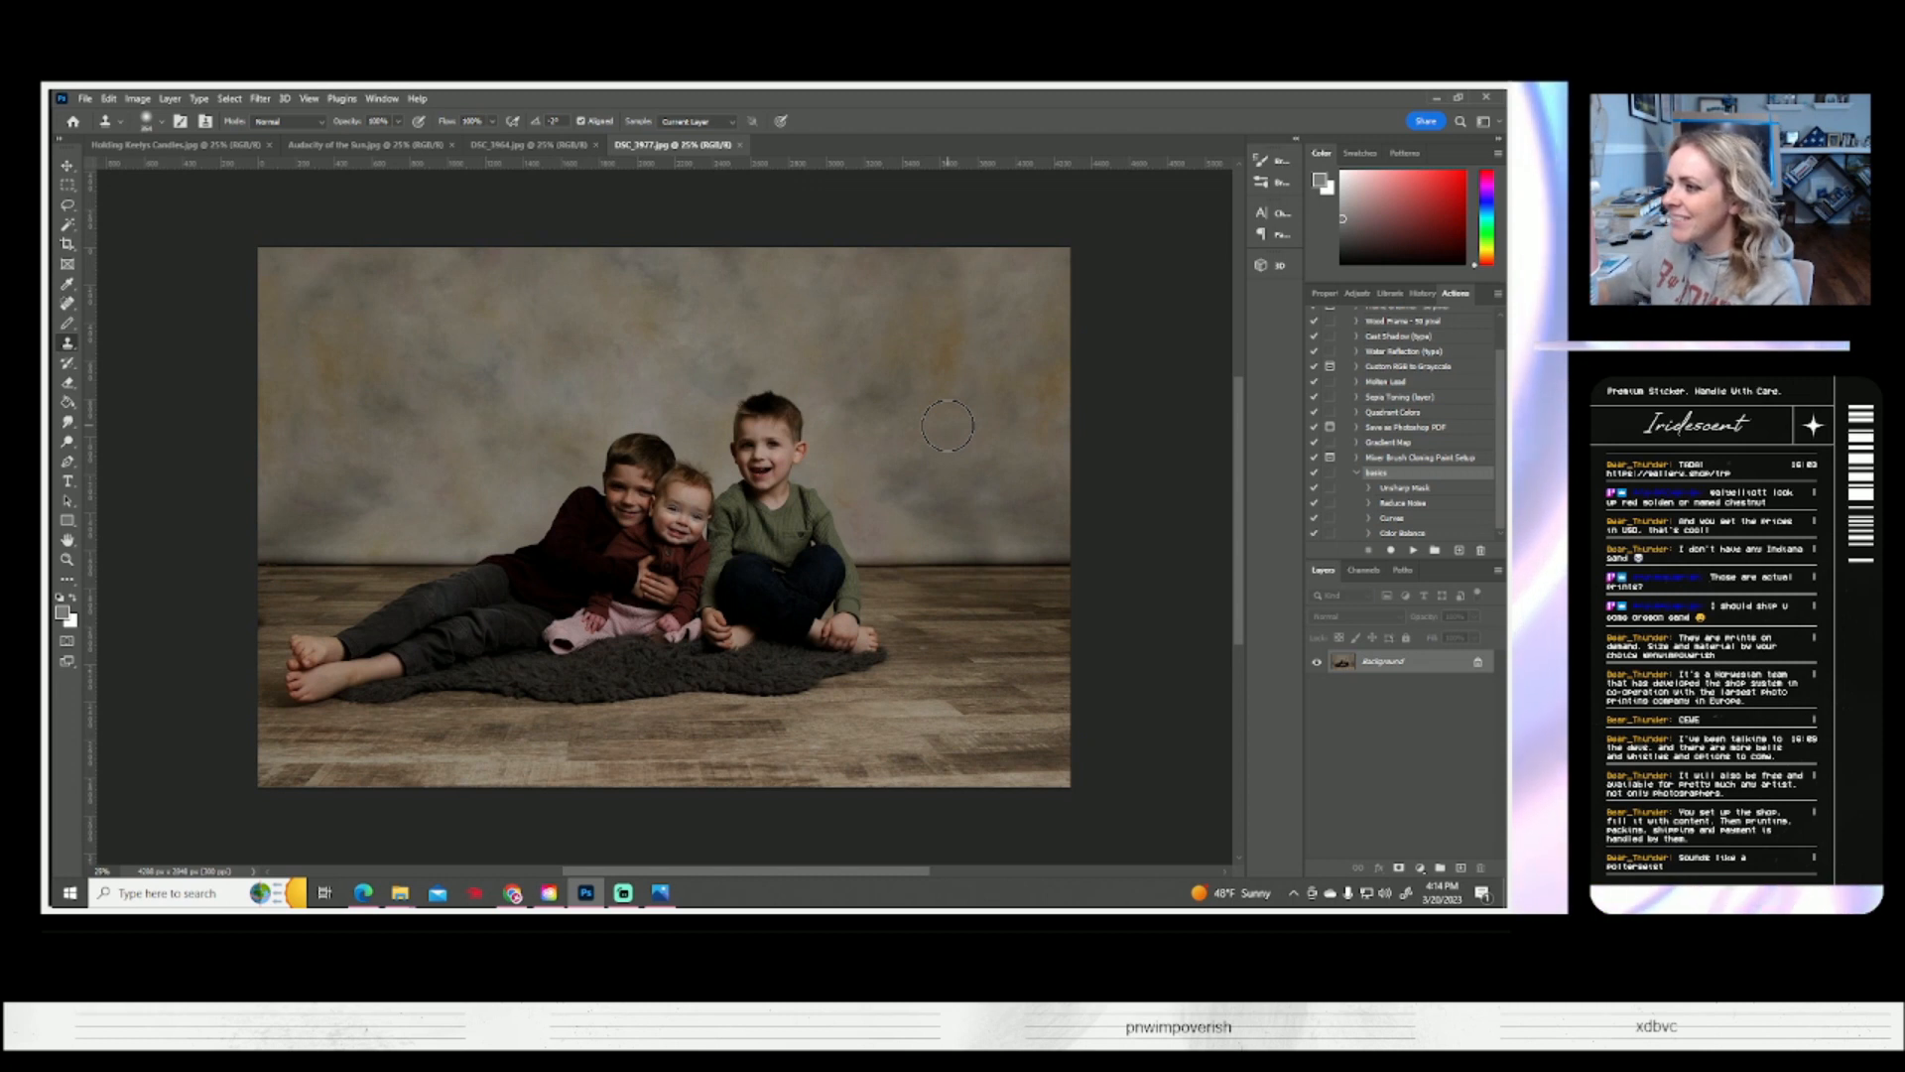
{"action": "left_click", "coordinate": [540, 148]}
{"action": "left_click", "coordinate": [675, 145]}
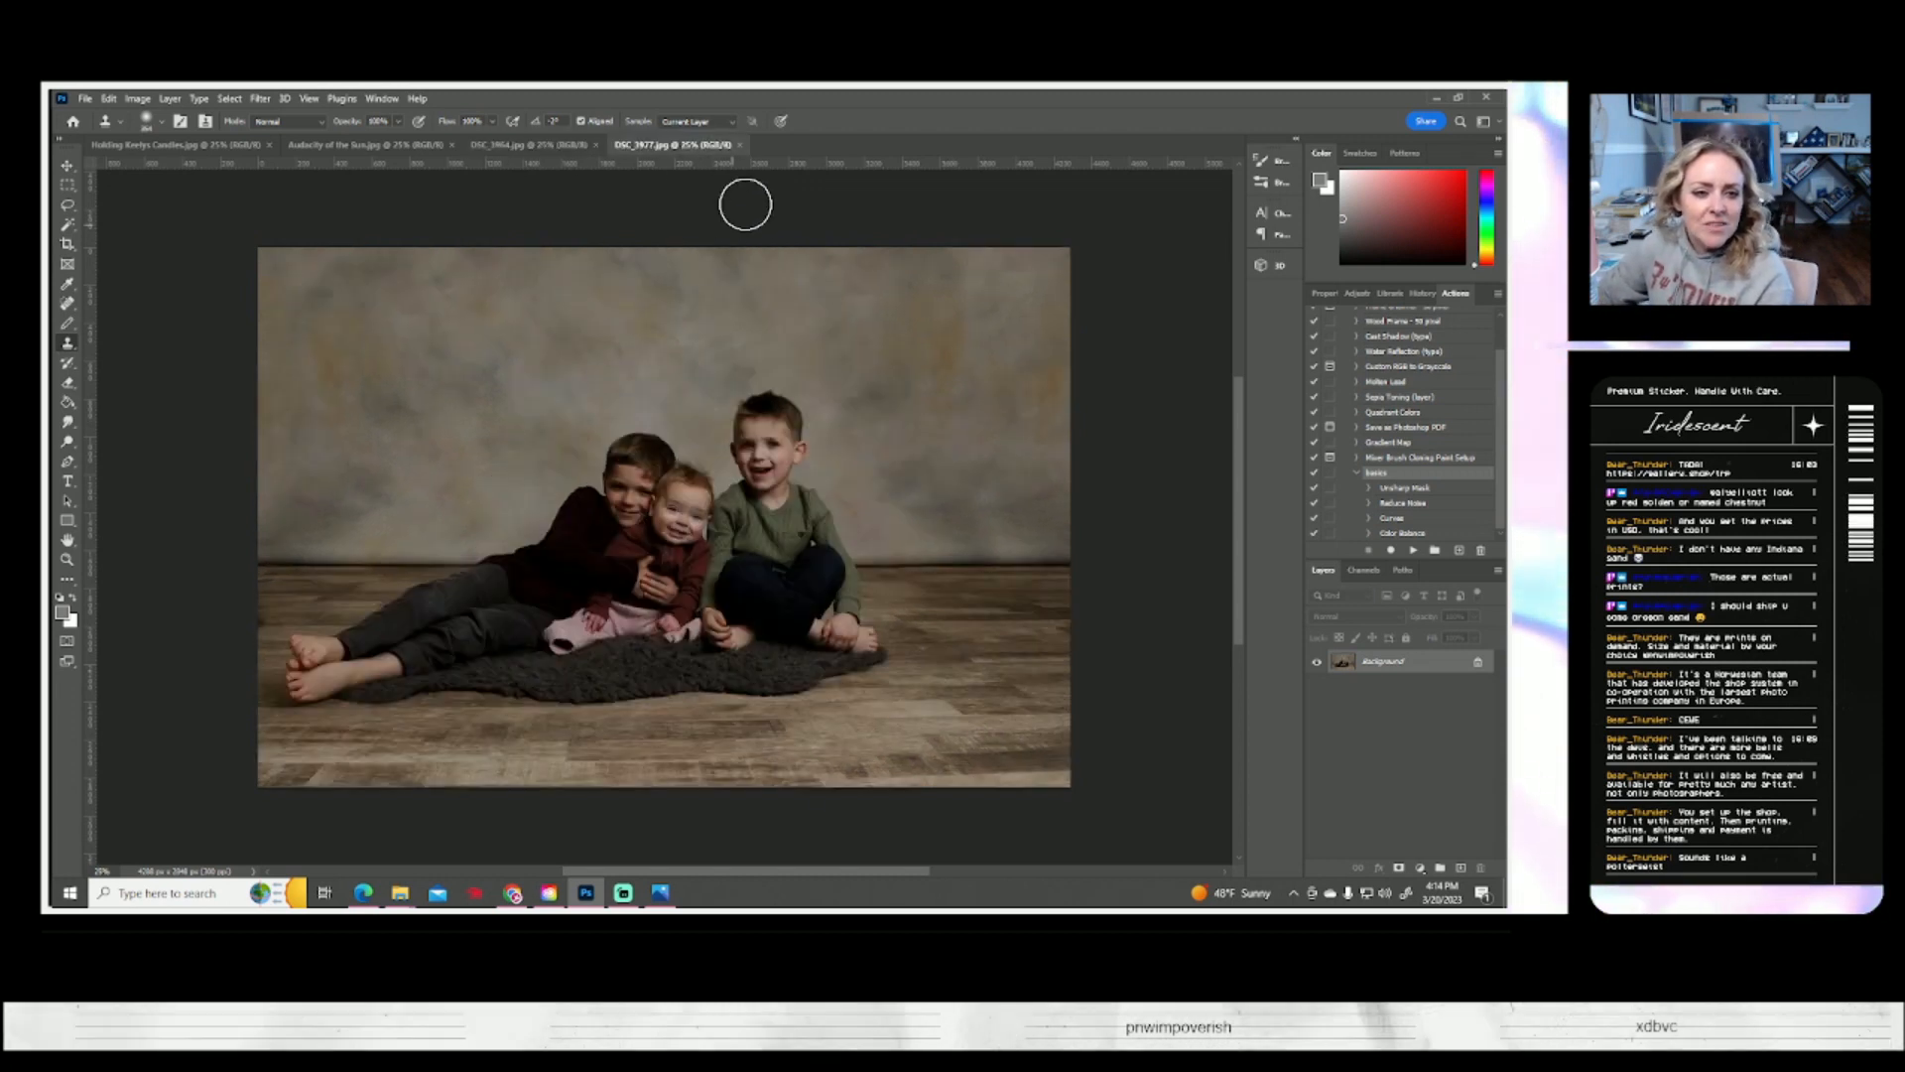
{"action": "left_click", "coordinate": [85, 98]}
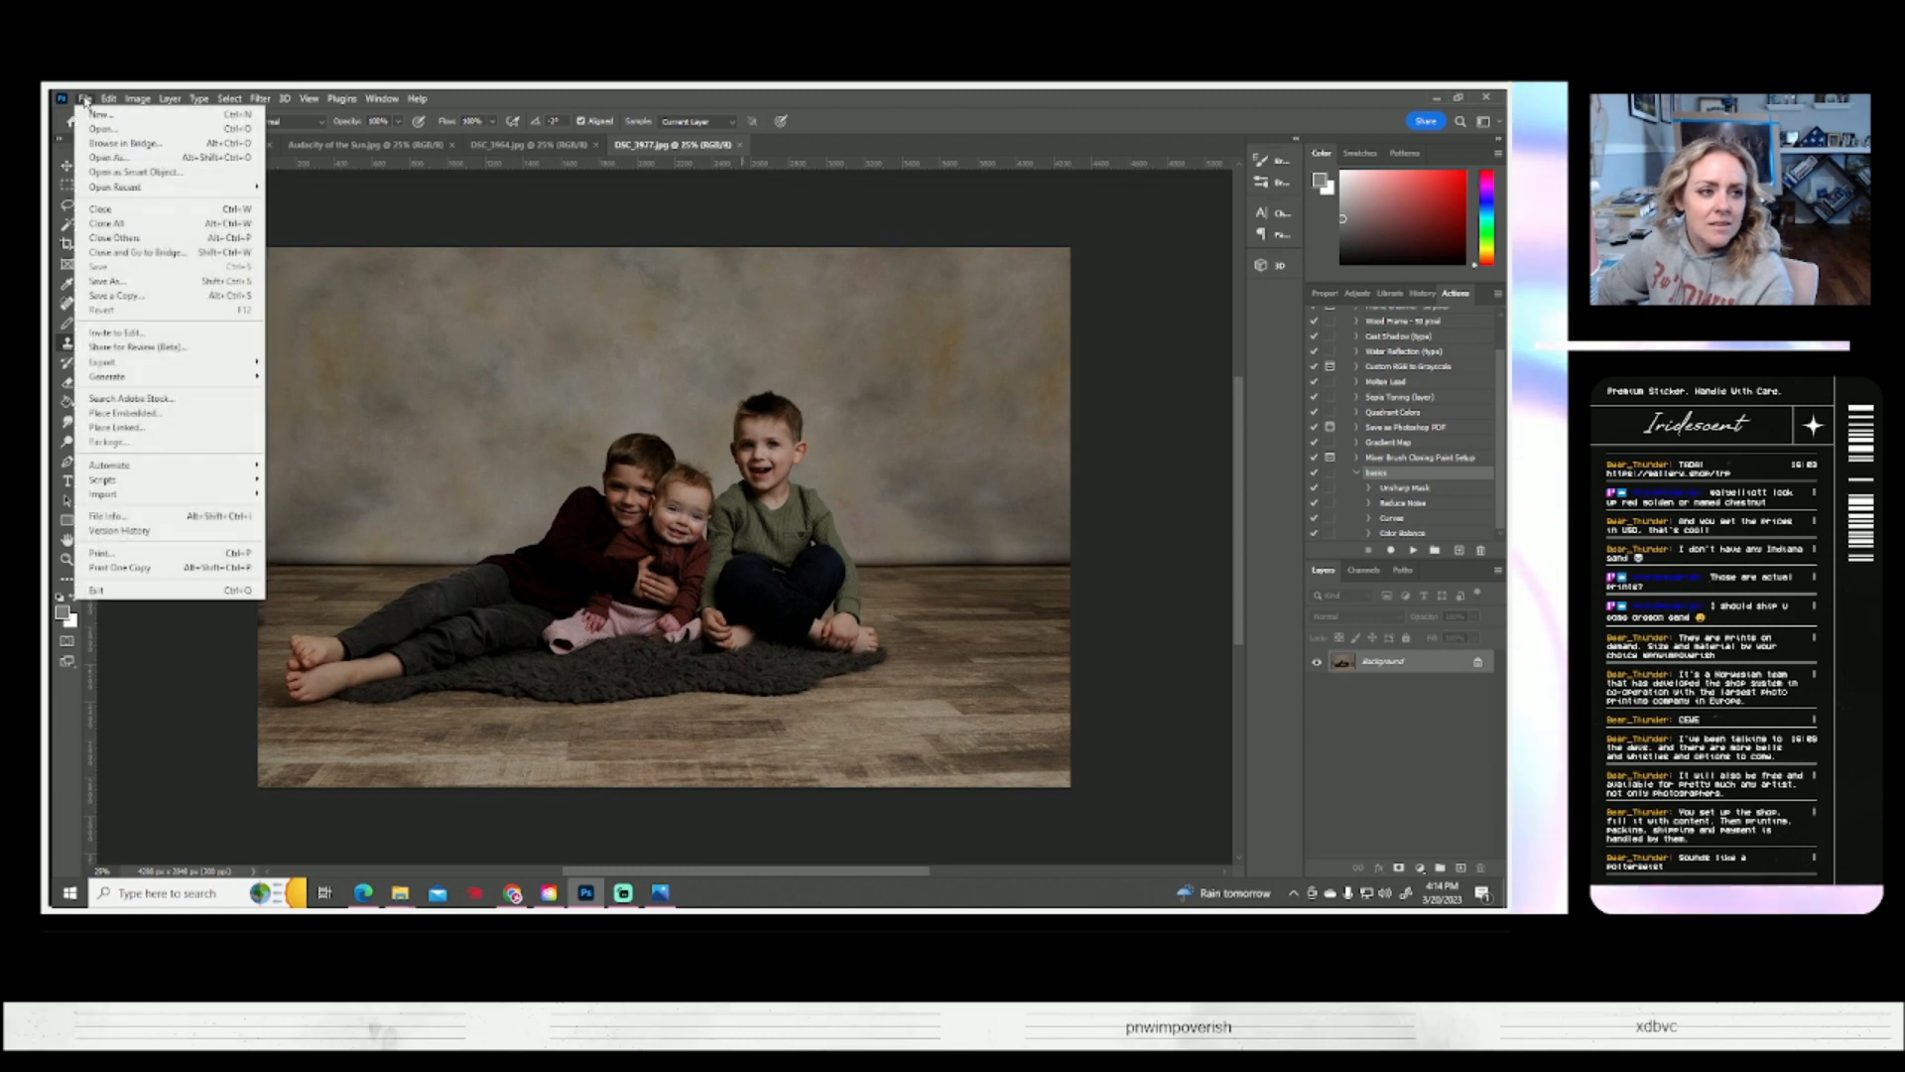
{"action": "left_click", "coordinate": [742, 146]}
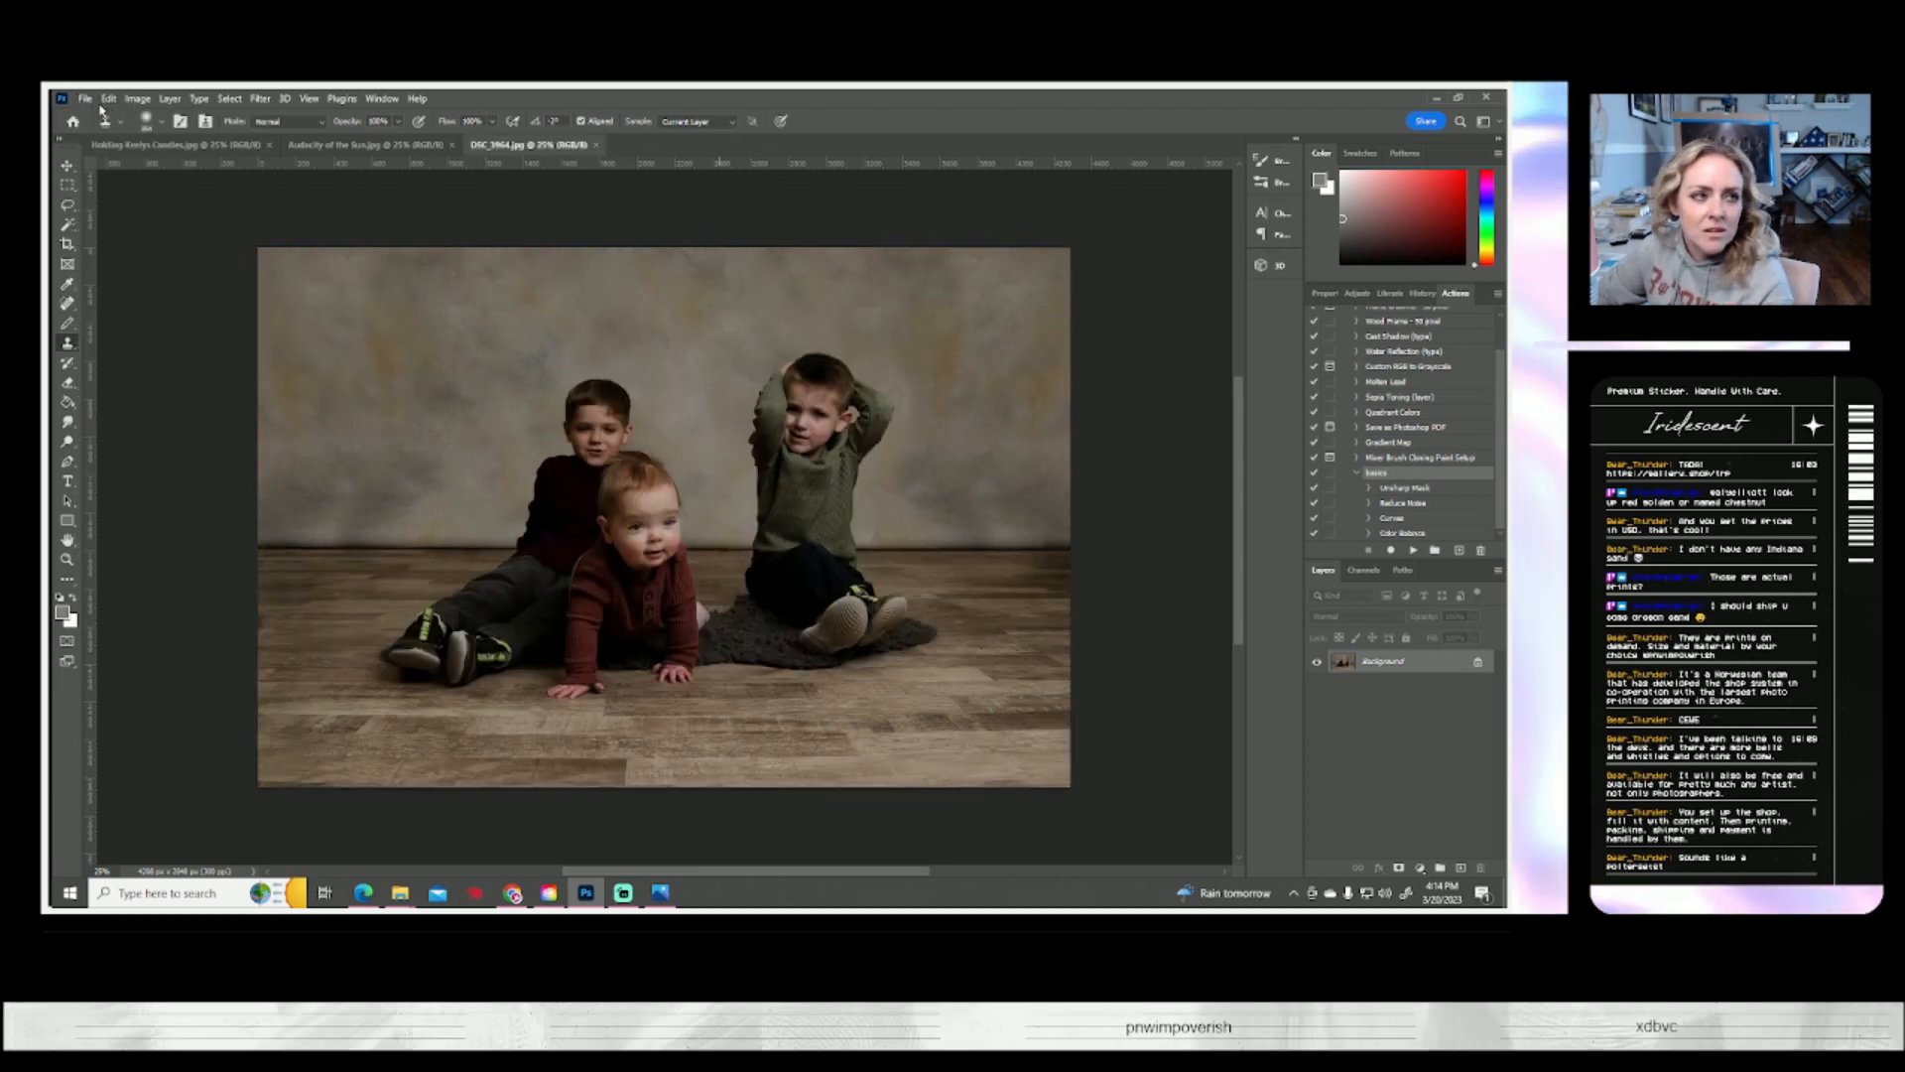
Start opening another file, and switch to the Photos app to view the next unedited sibling photo
{"action": "left_click", "coordinate": [86, 98]}
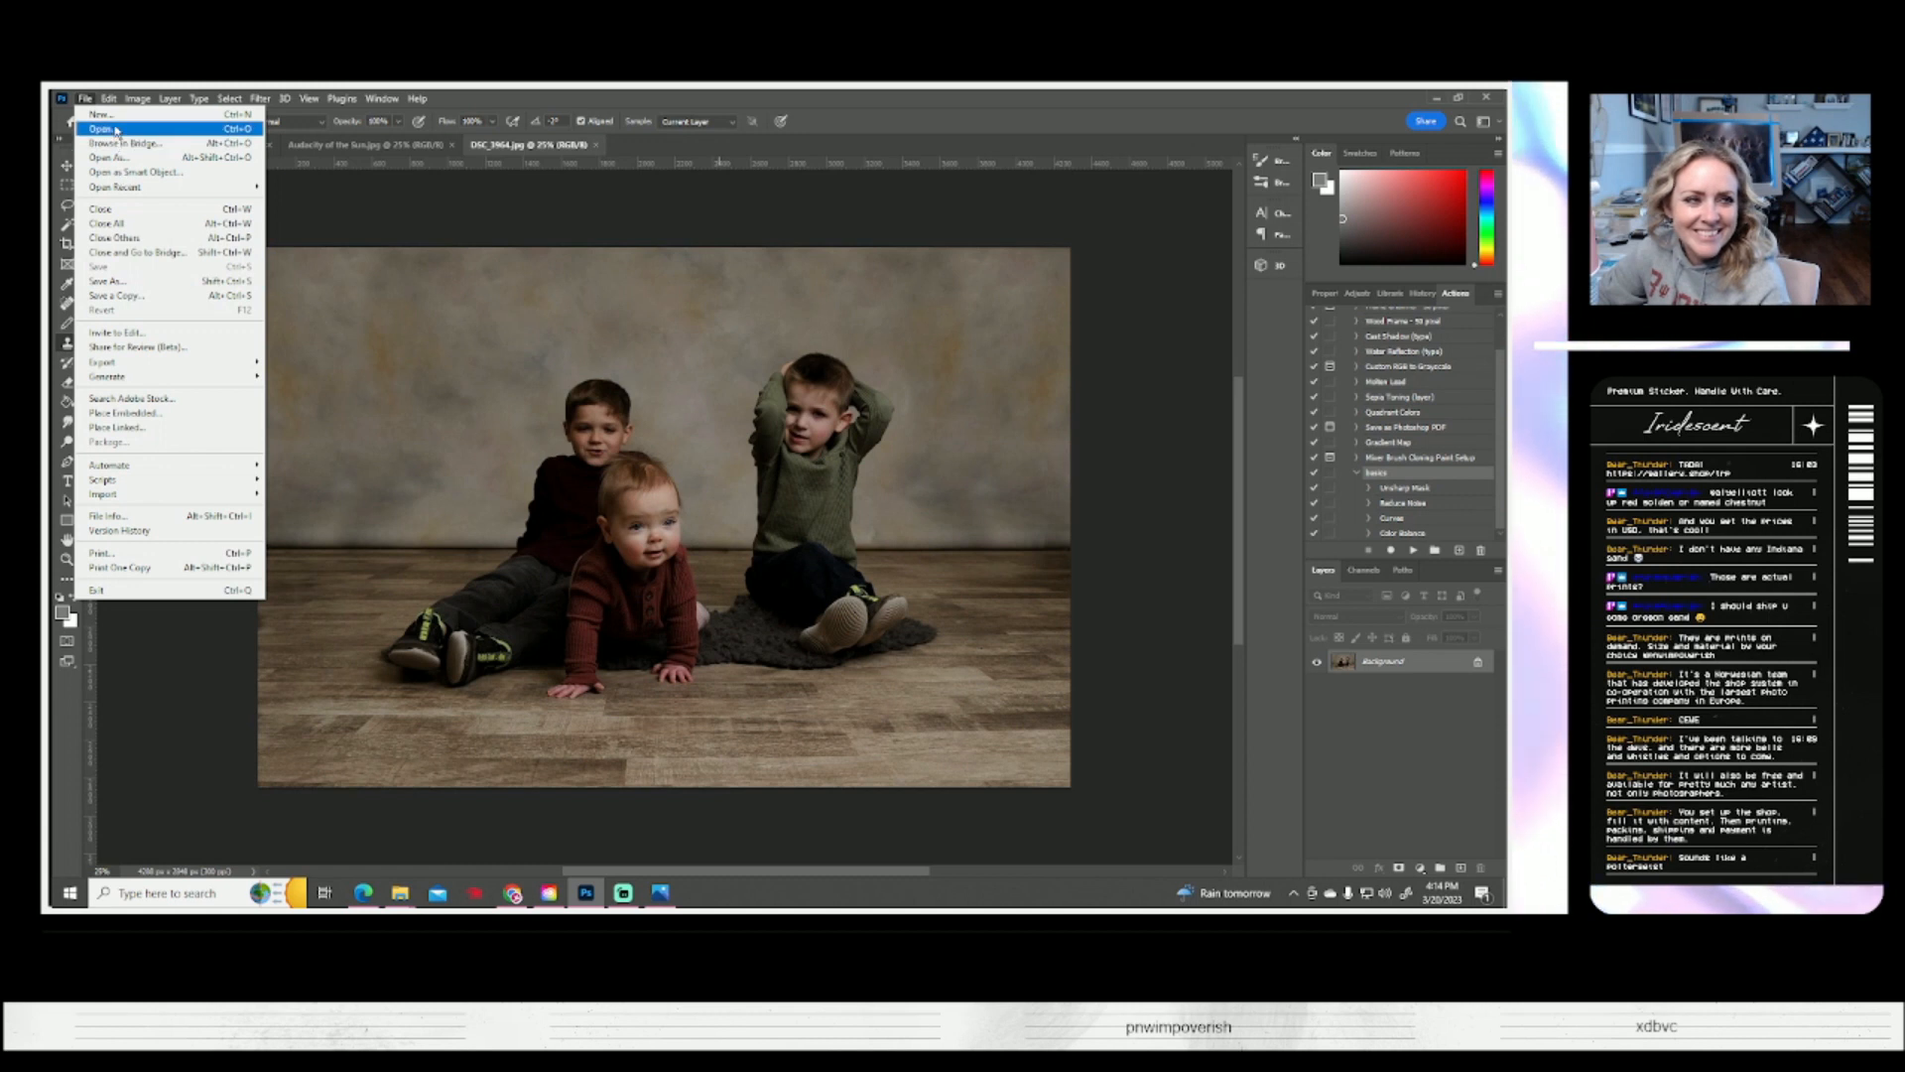
{"action": "left_click", "coordinate": [116, 130]}
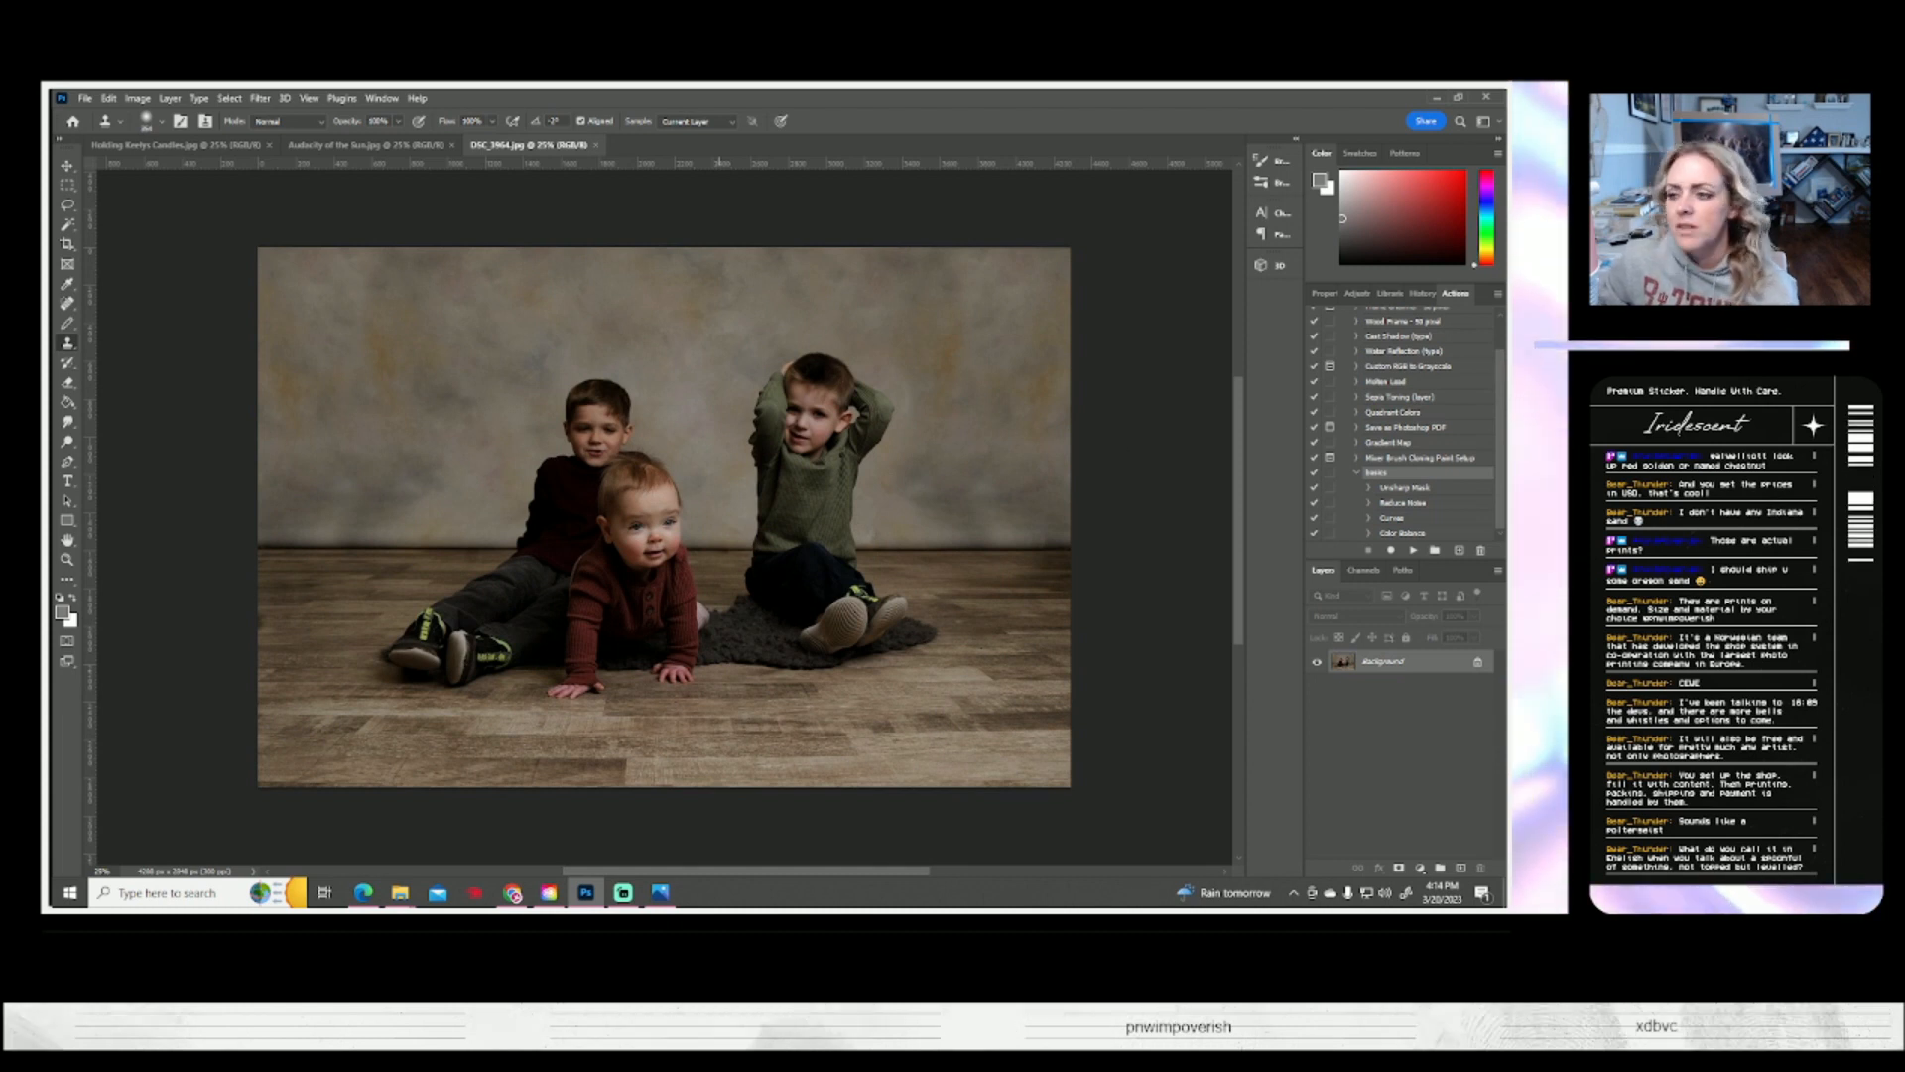
{"action": "left_click", "coordinate": [660, 892]}
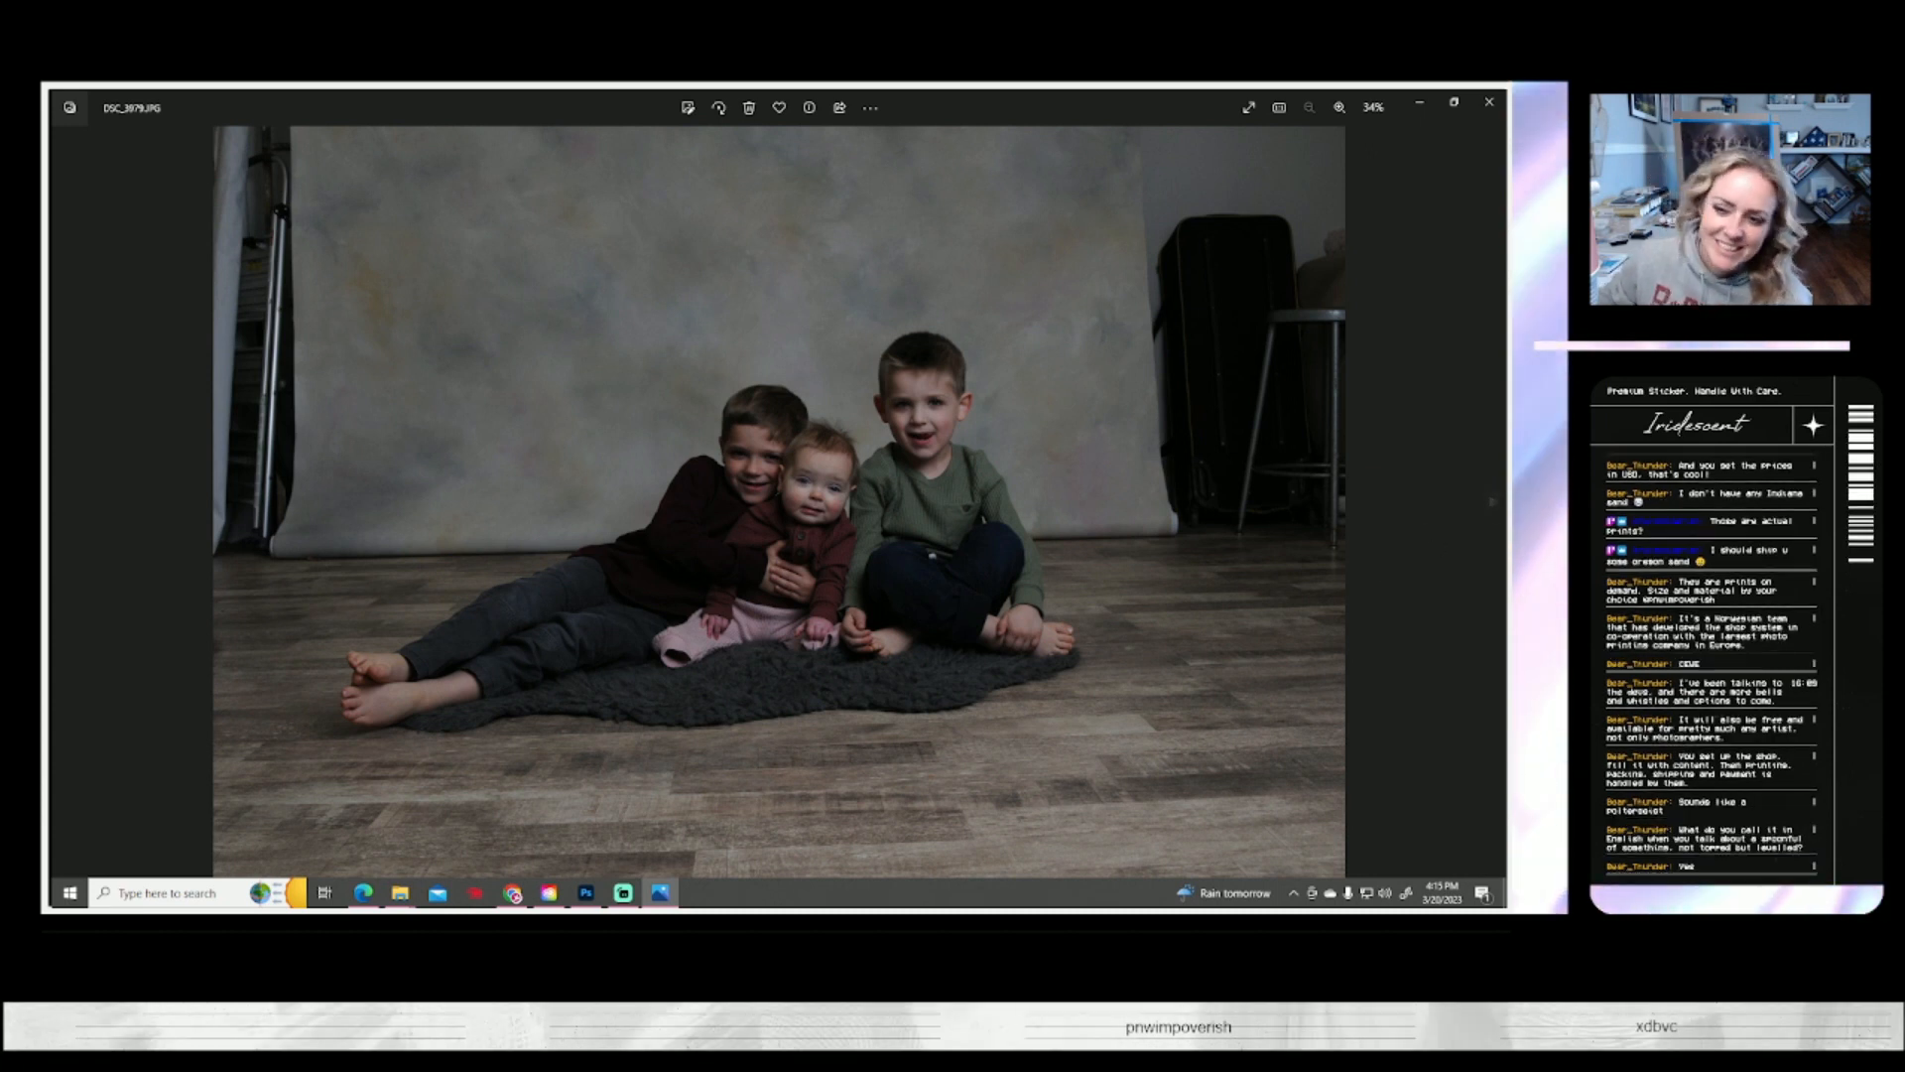
Look through the sibling photos DSC_3979 to DSC_3984 in the Photos app to choose shots for editing, including DSC_3983
{"action": "key", "text": "Right"}
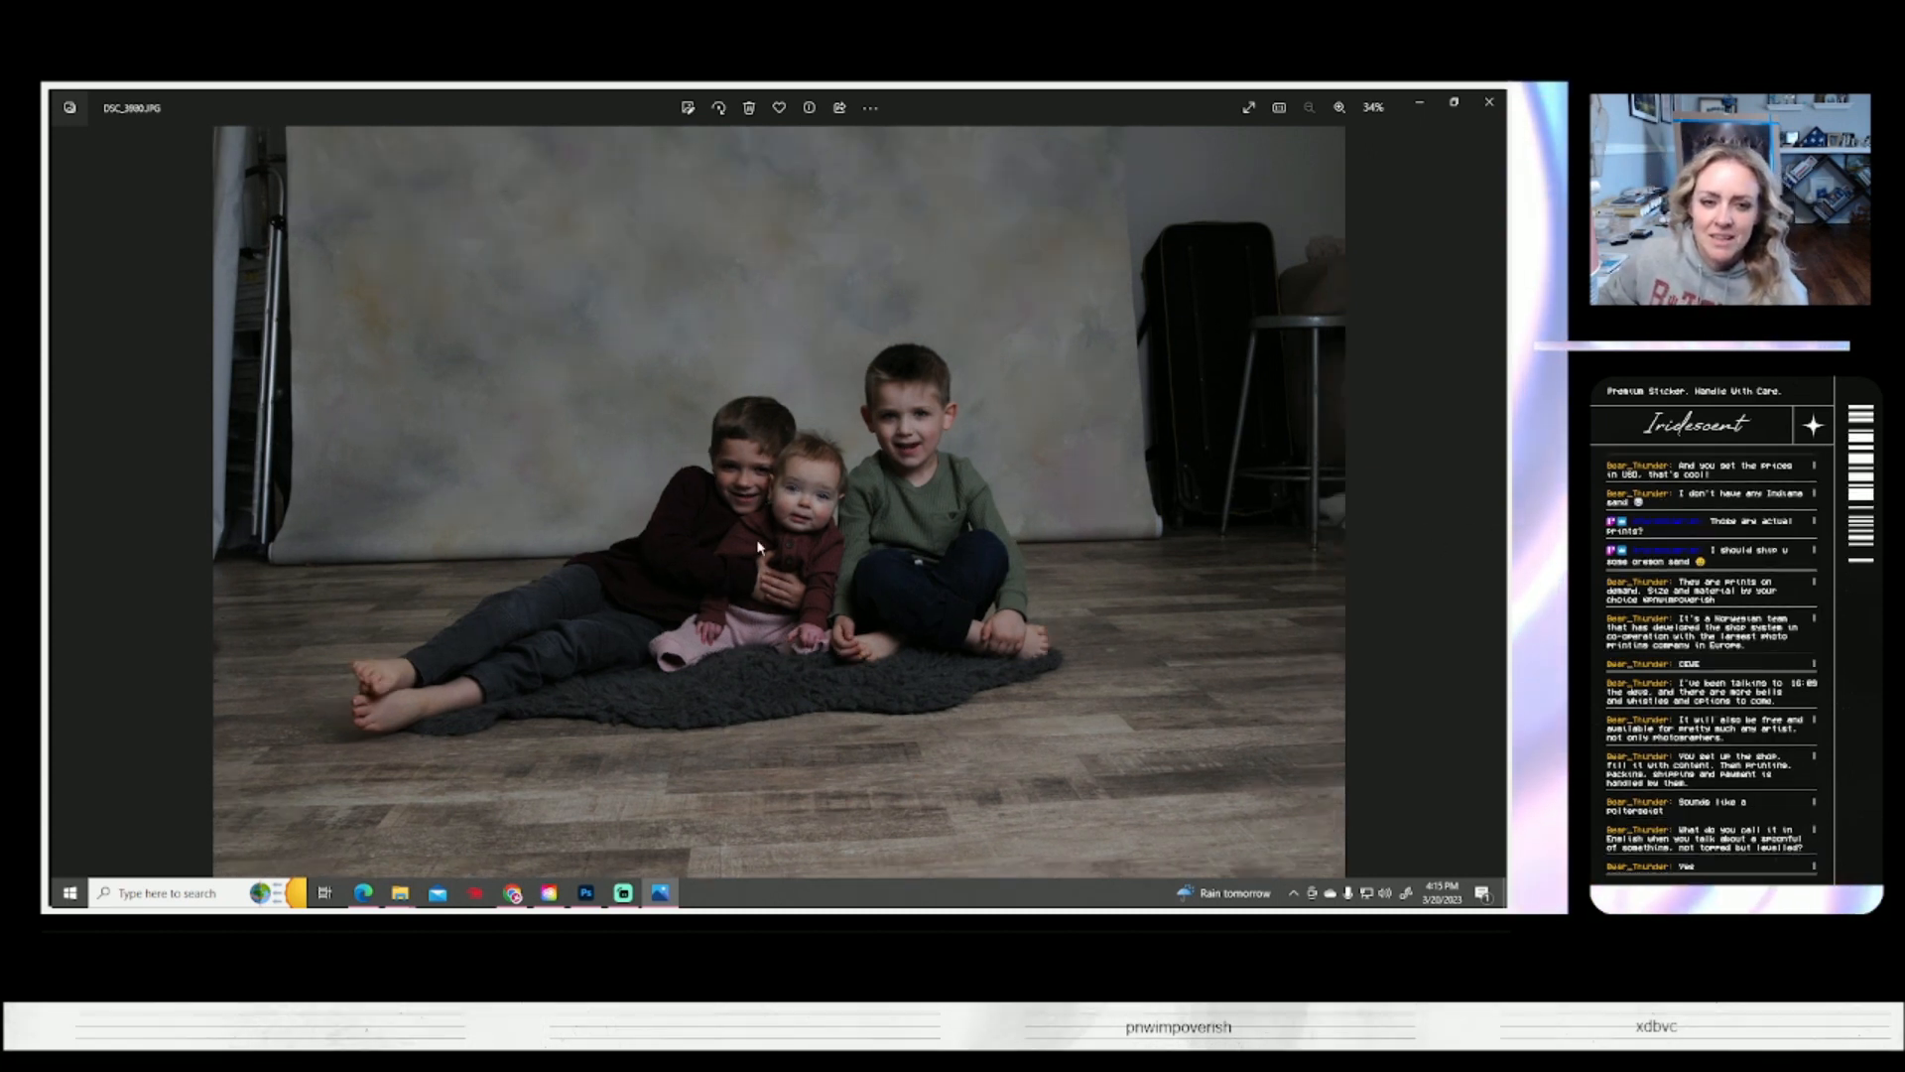
{"action": "left_click", "coordinate": [67, 506]}
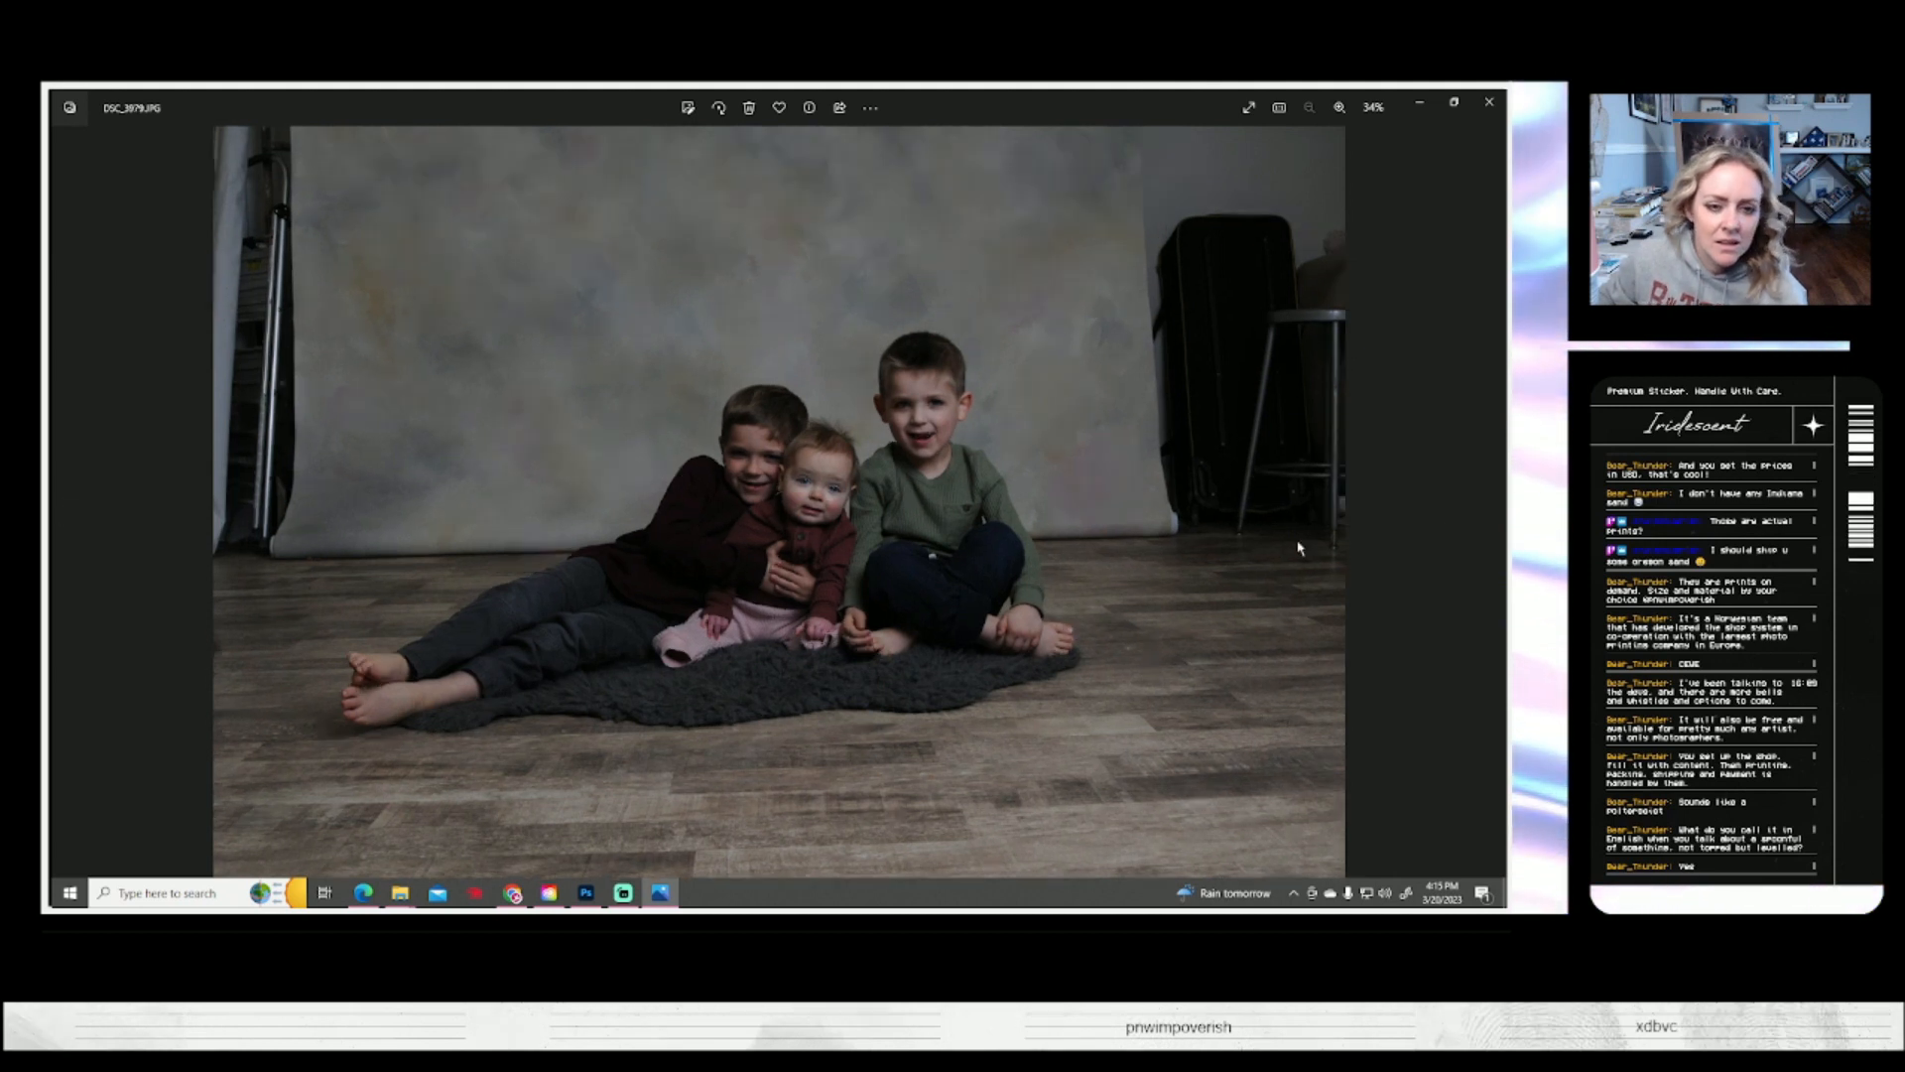
{"action": "left_click", "coordinate": [1492, 506]}
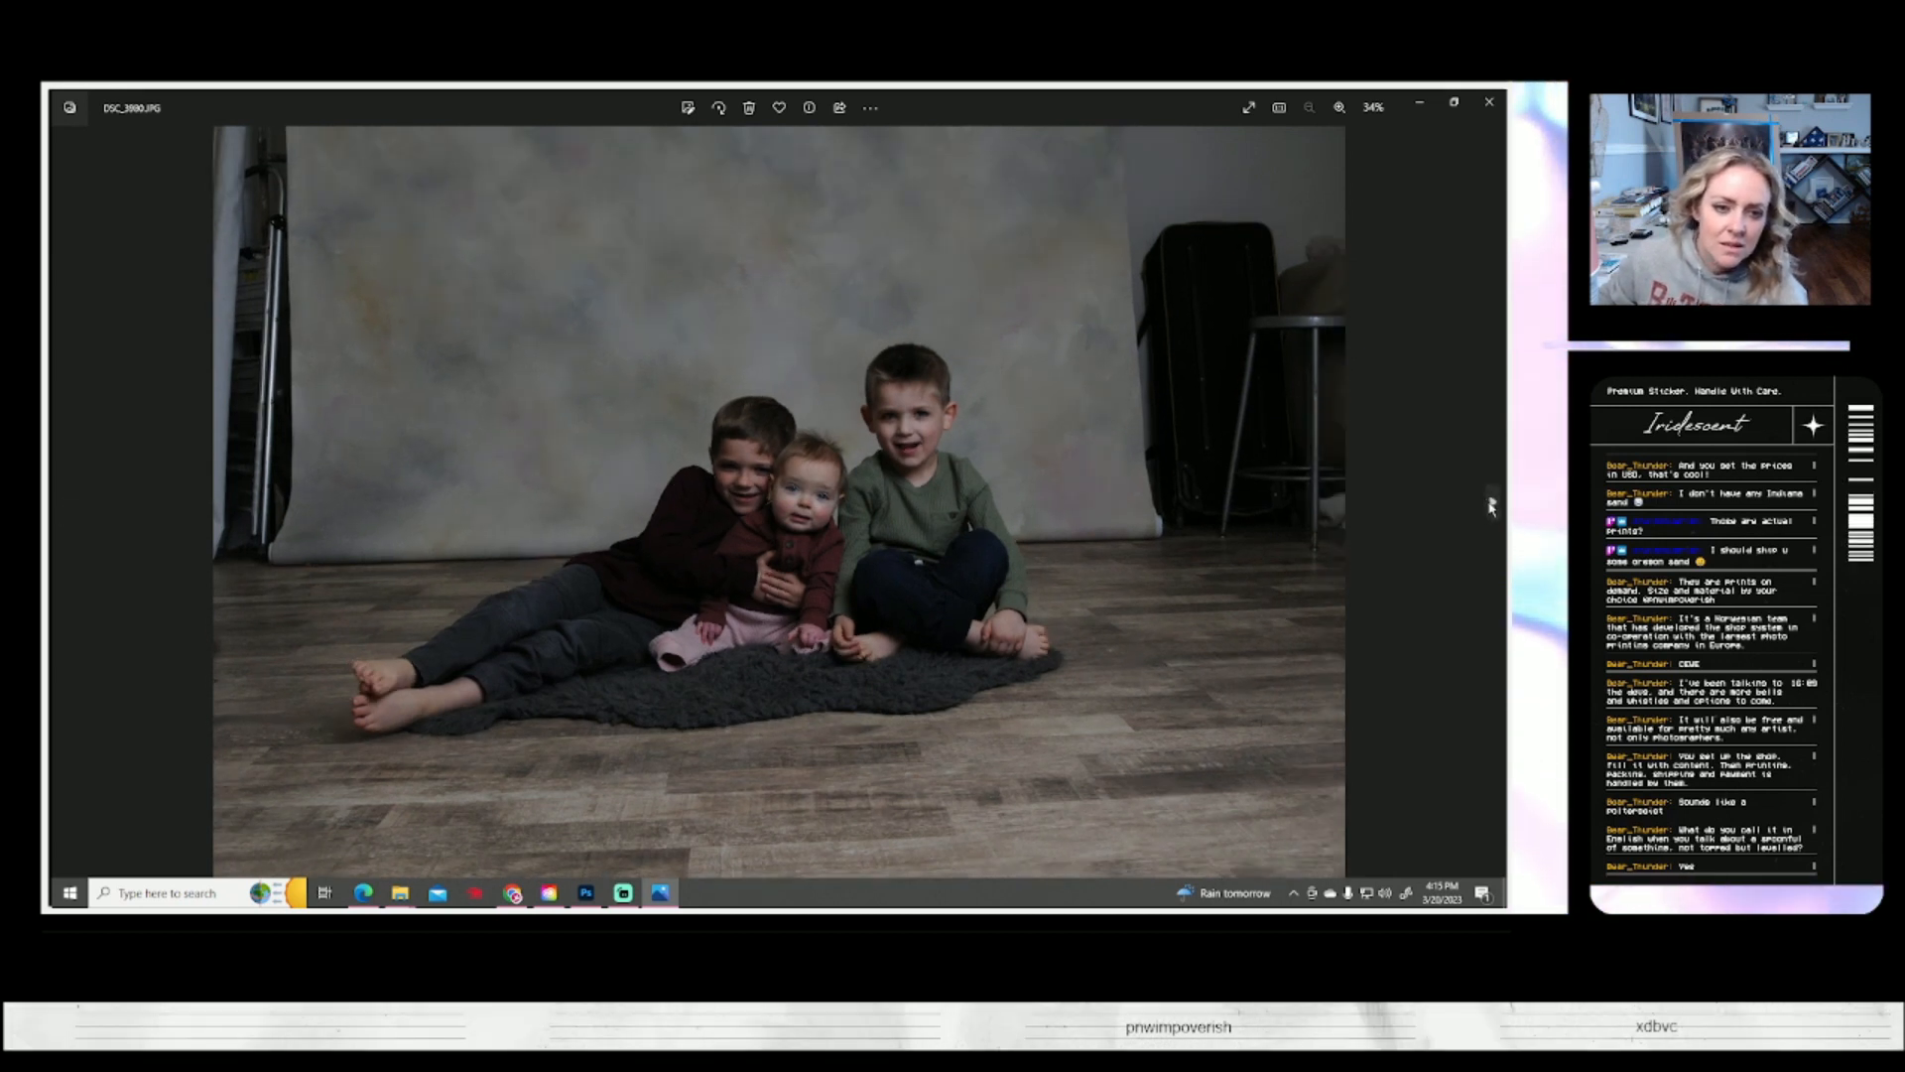
{"action": "left_click", "coordinate": [1492, 506]}
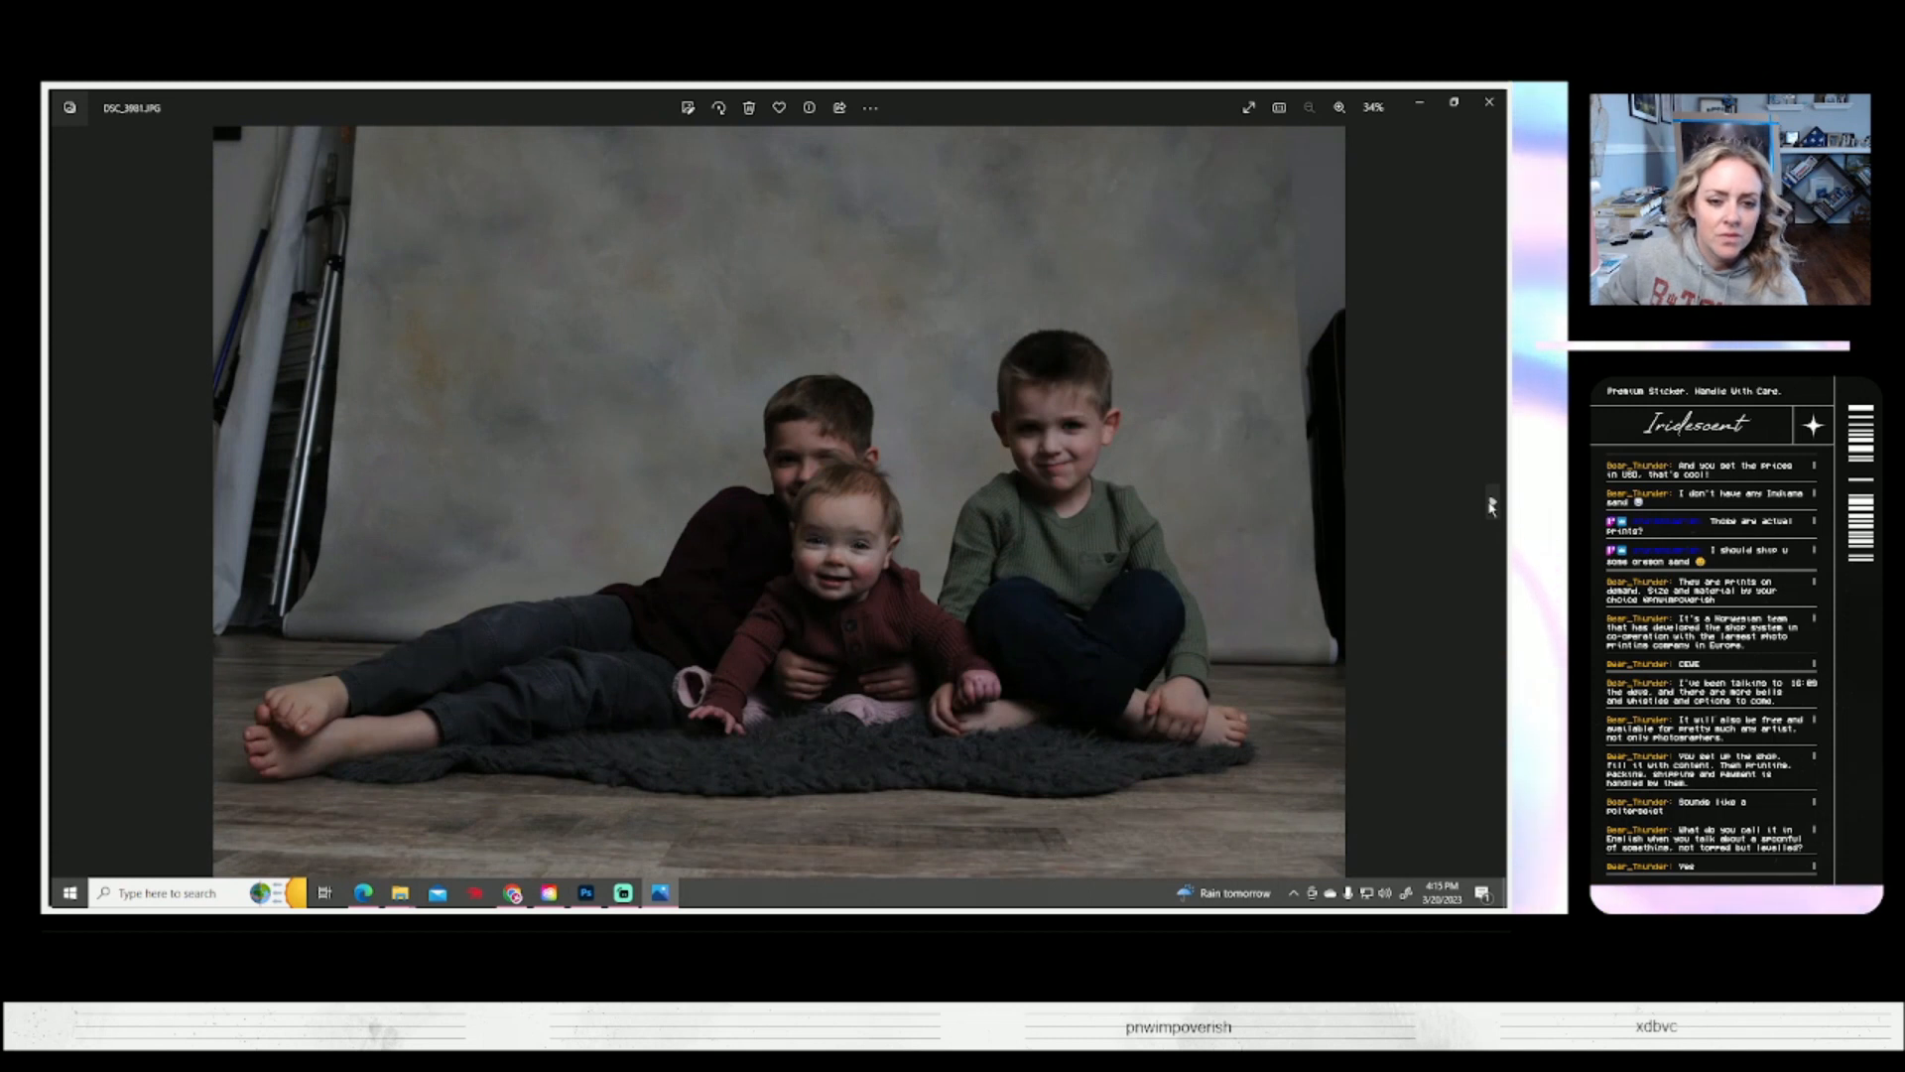
{"action": "left_click", "coordinate": [1491, 506]}
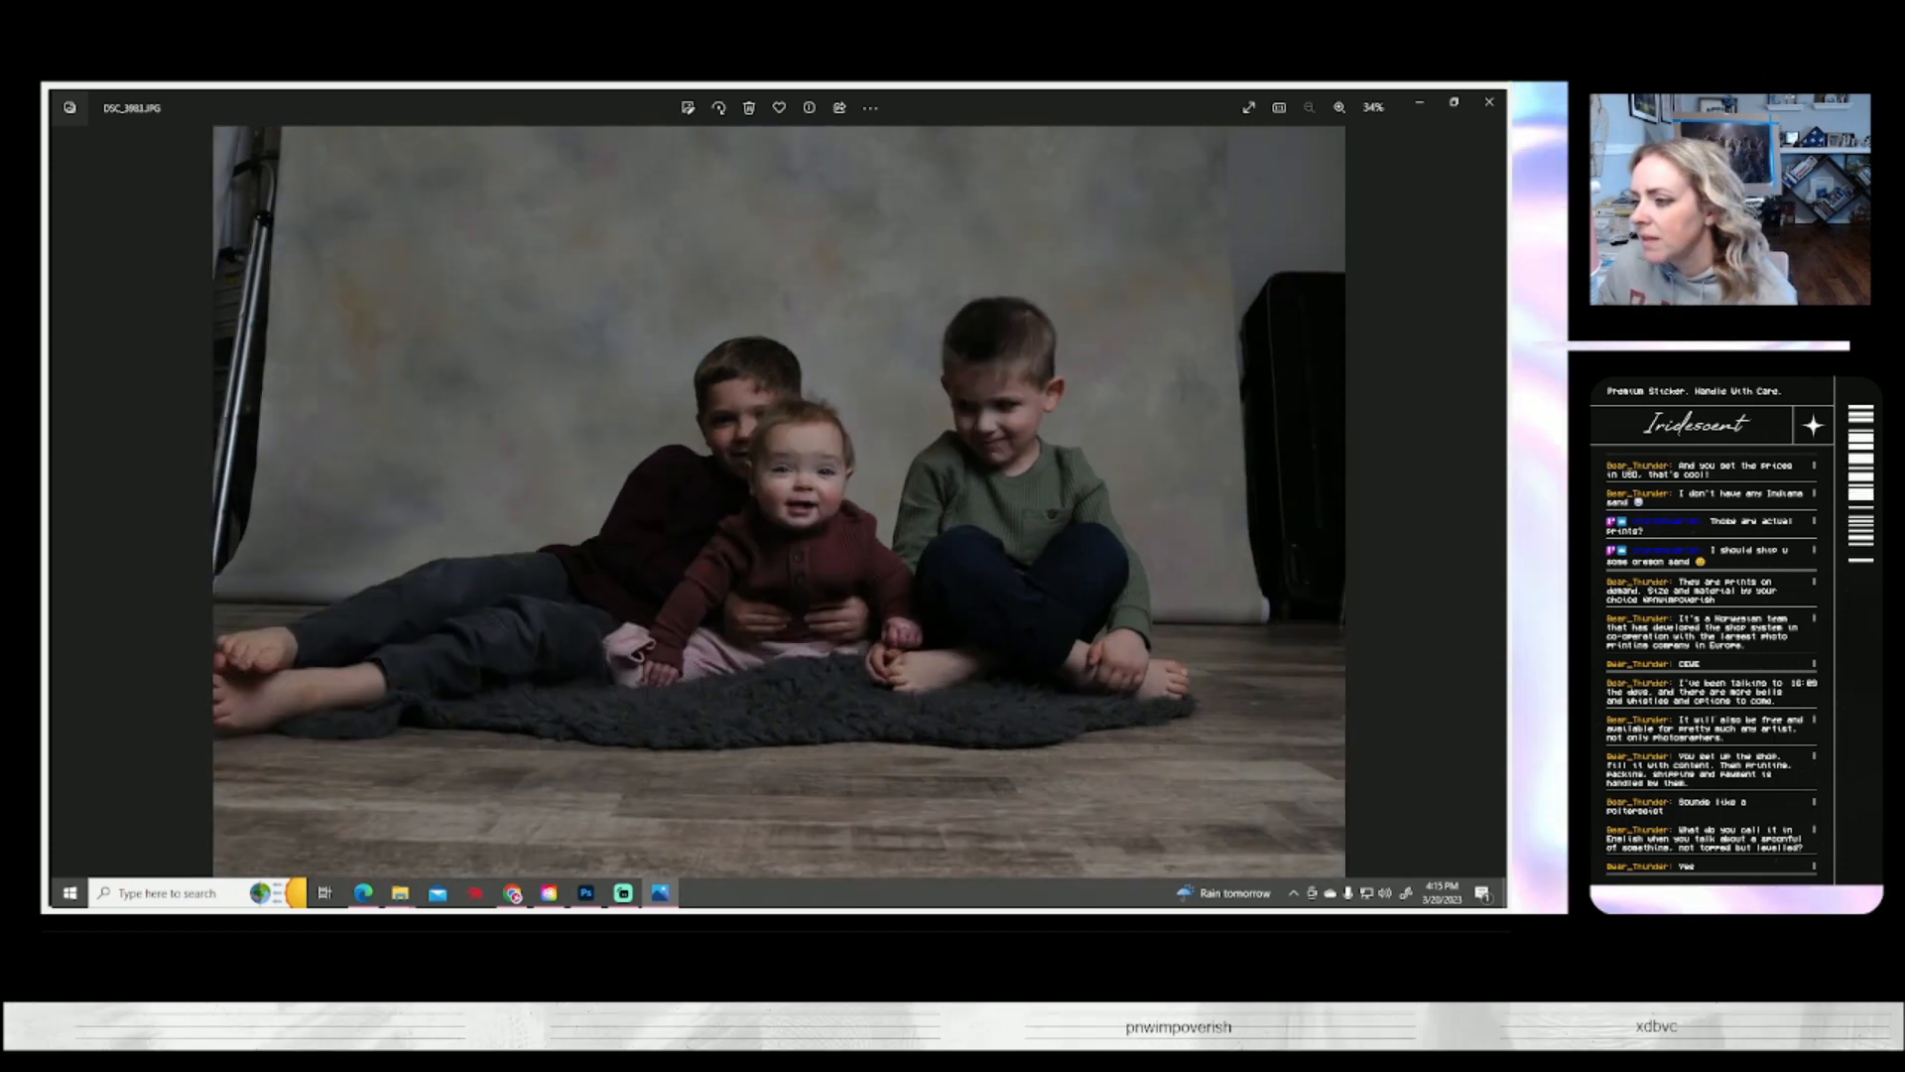
{"action": "key", "text": "alt+Tab"}
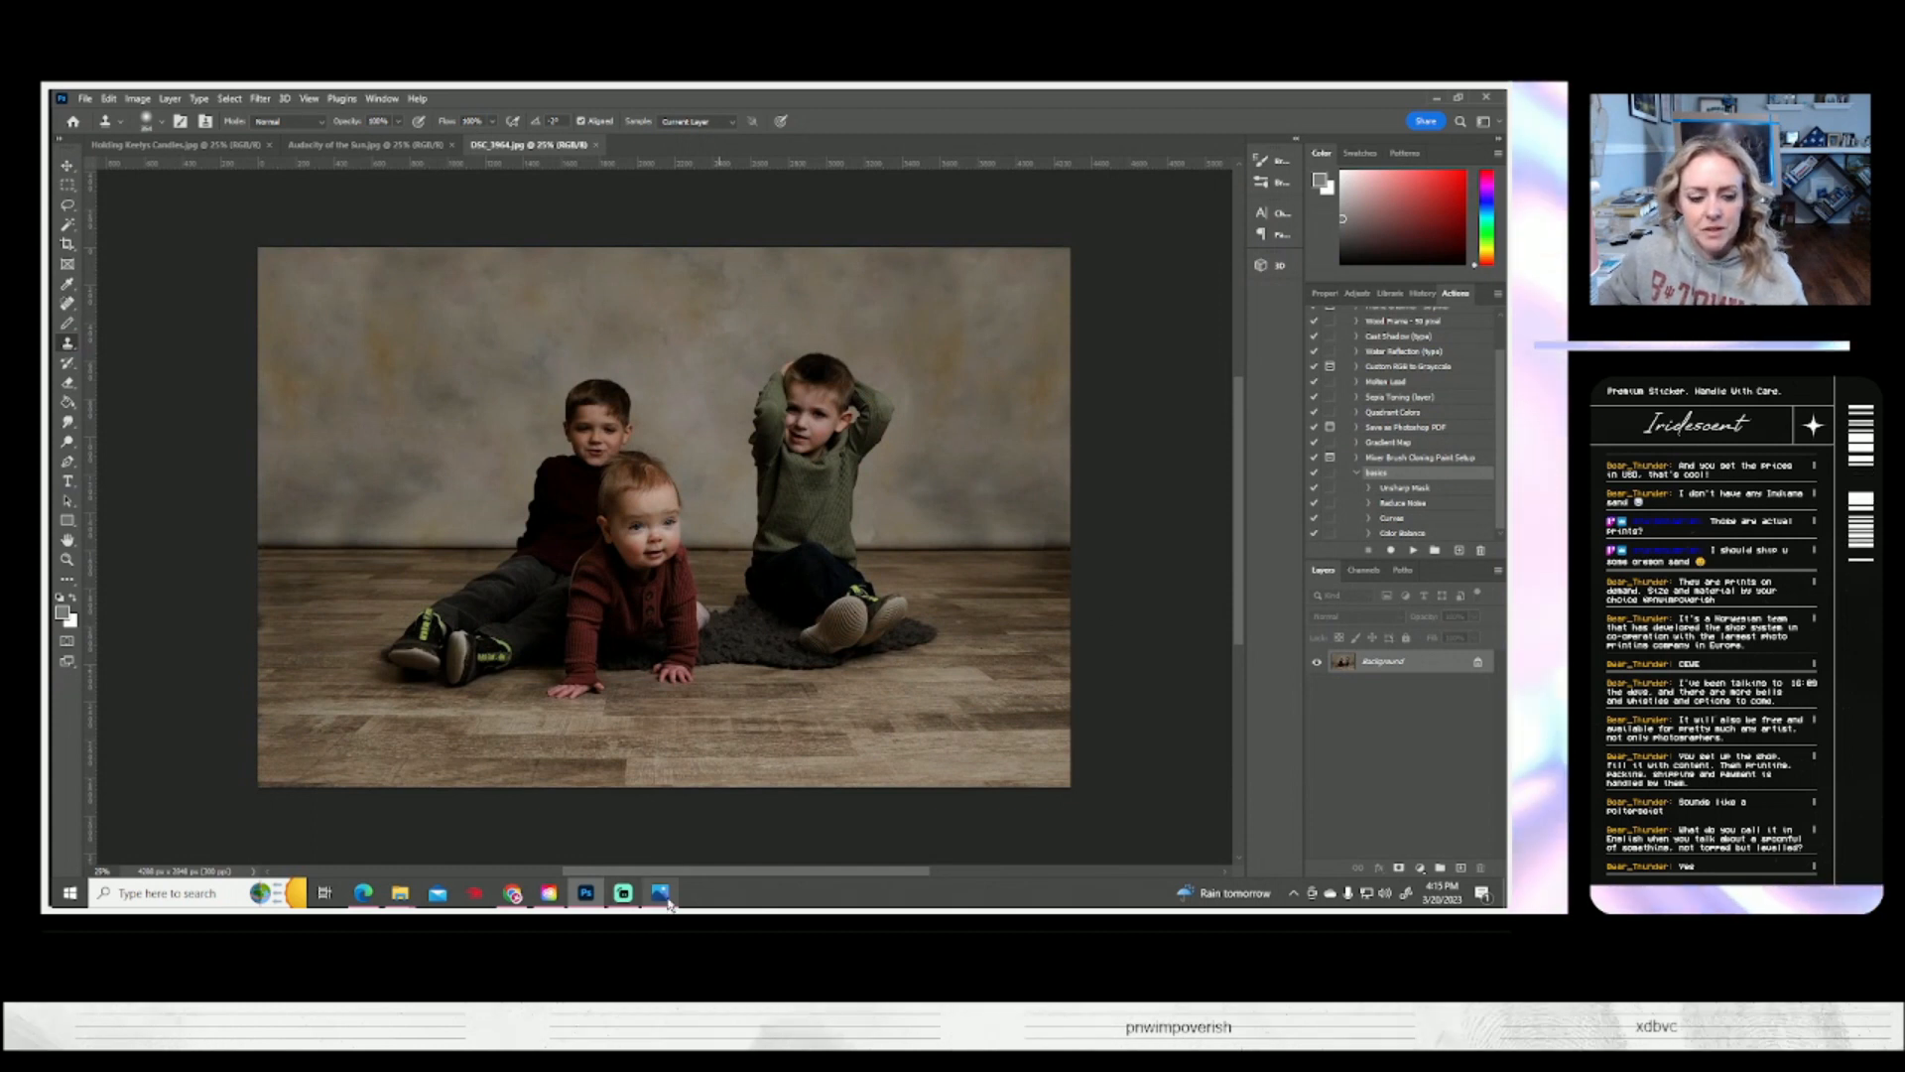
{"action": "key", "text": "alt+Tab"}
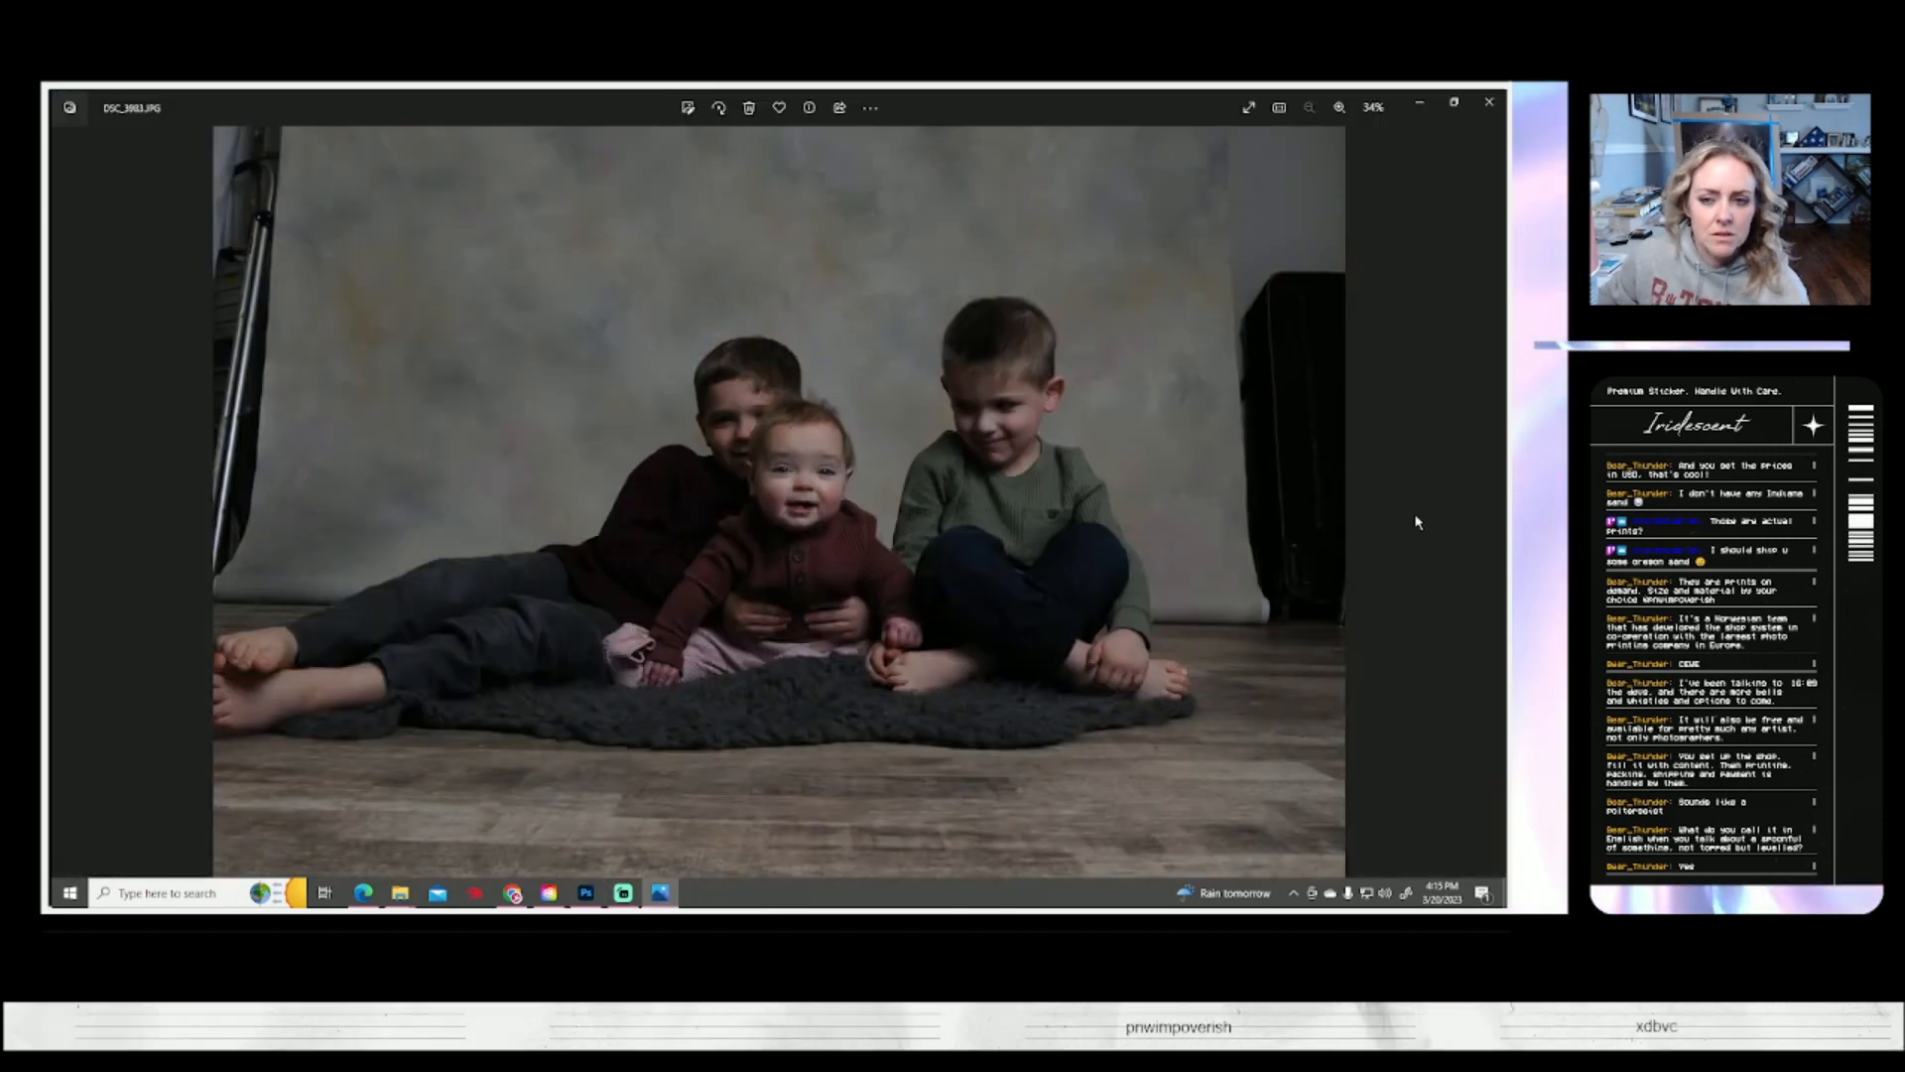
{"action": "left_click", "coordinate": [1491, 504]}
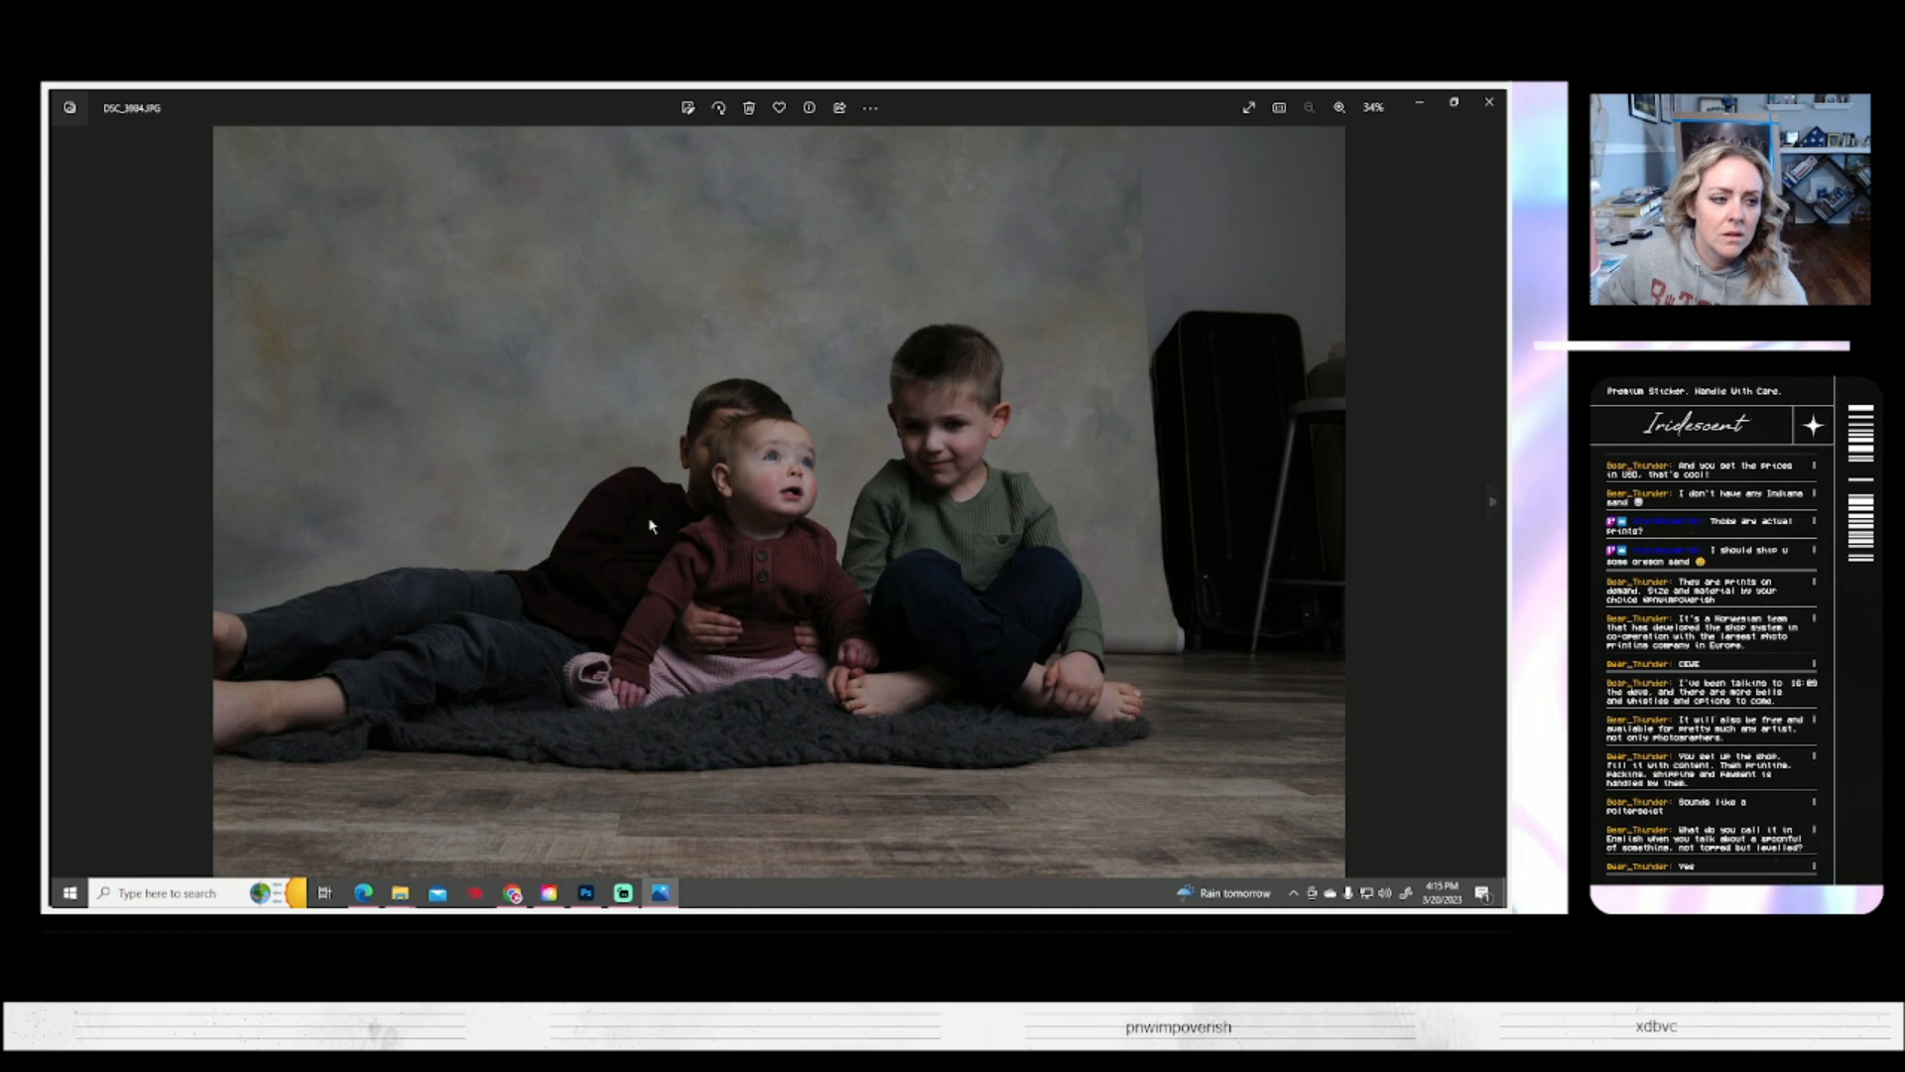
{"action": "left_click", "coordinate": [63, 501]}
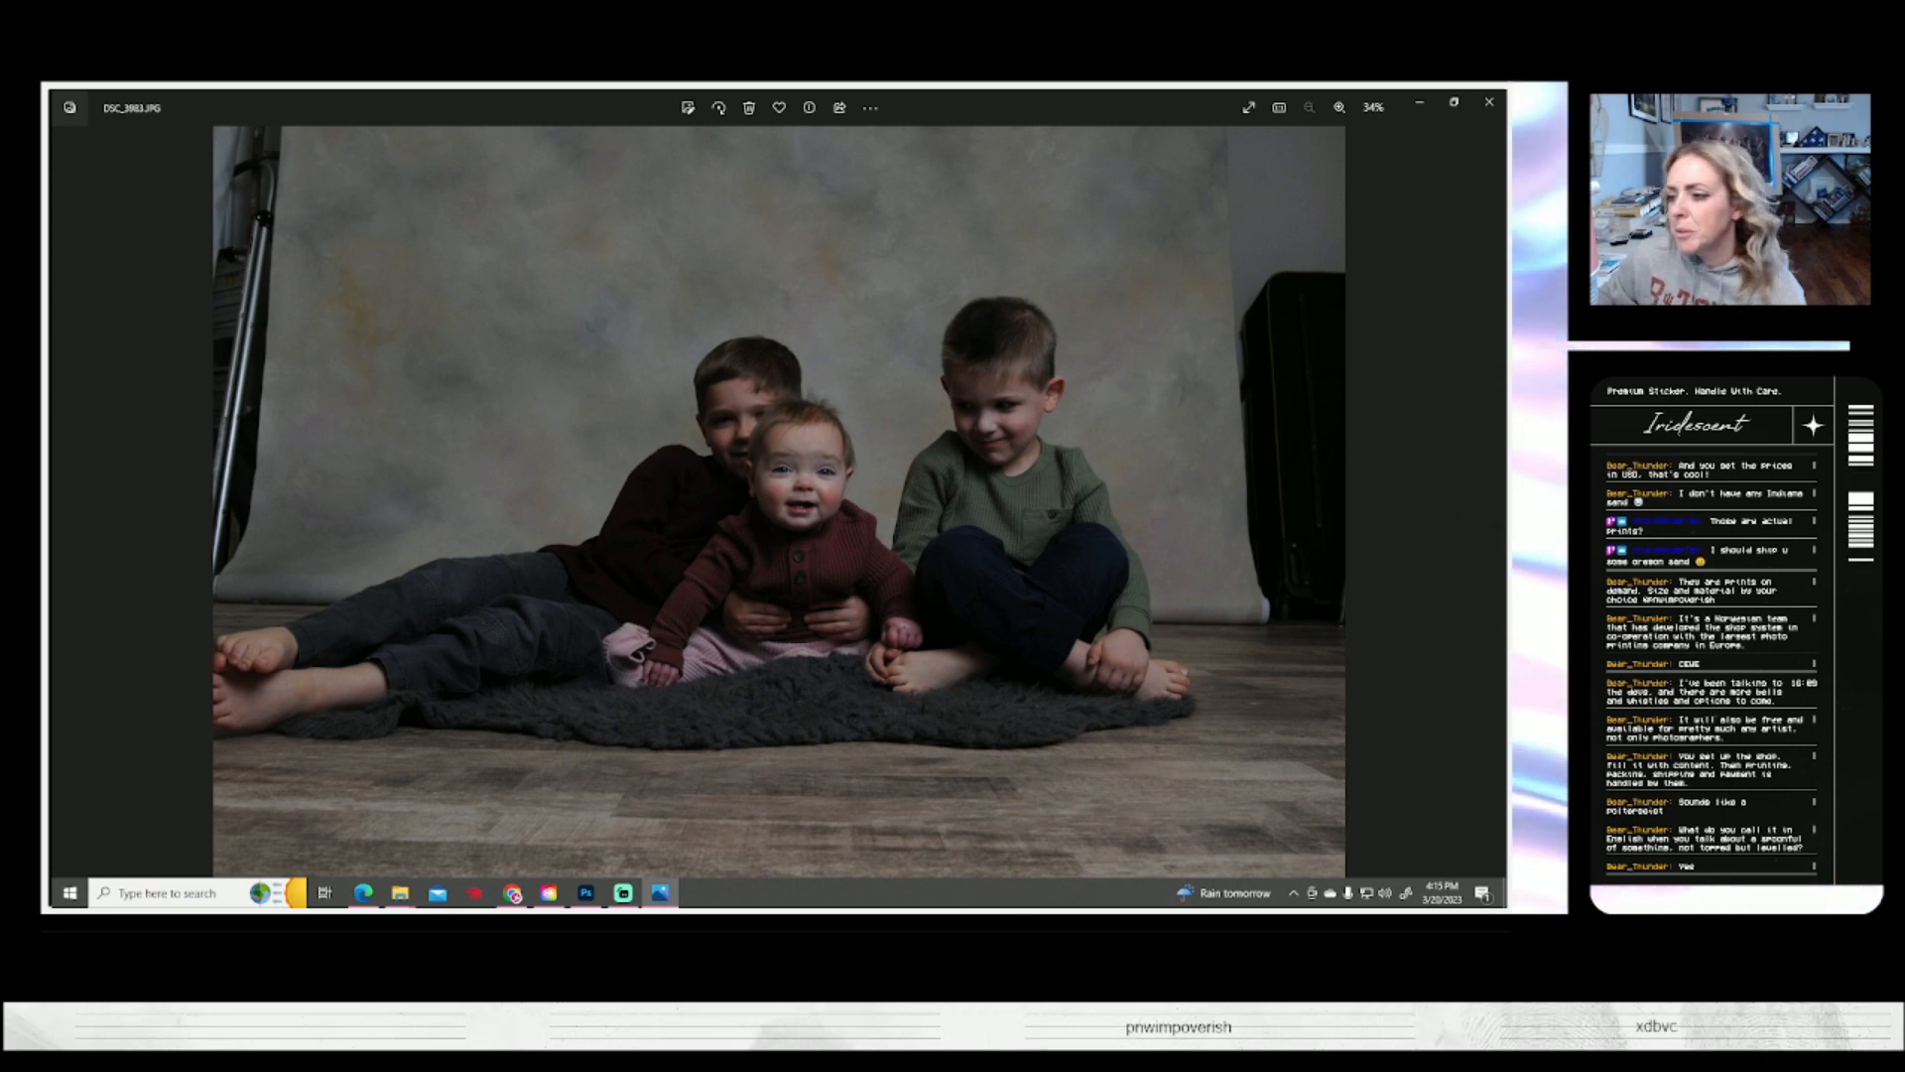
{"action": "key", "text": "alt+Tab"}
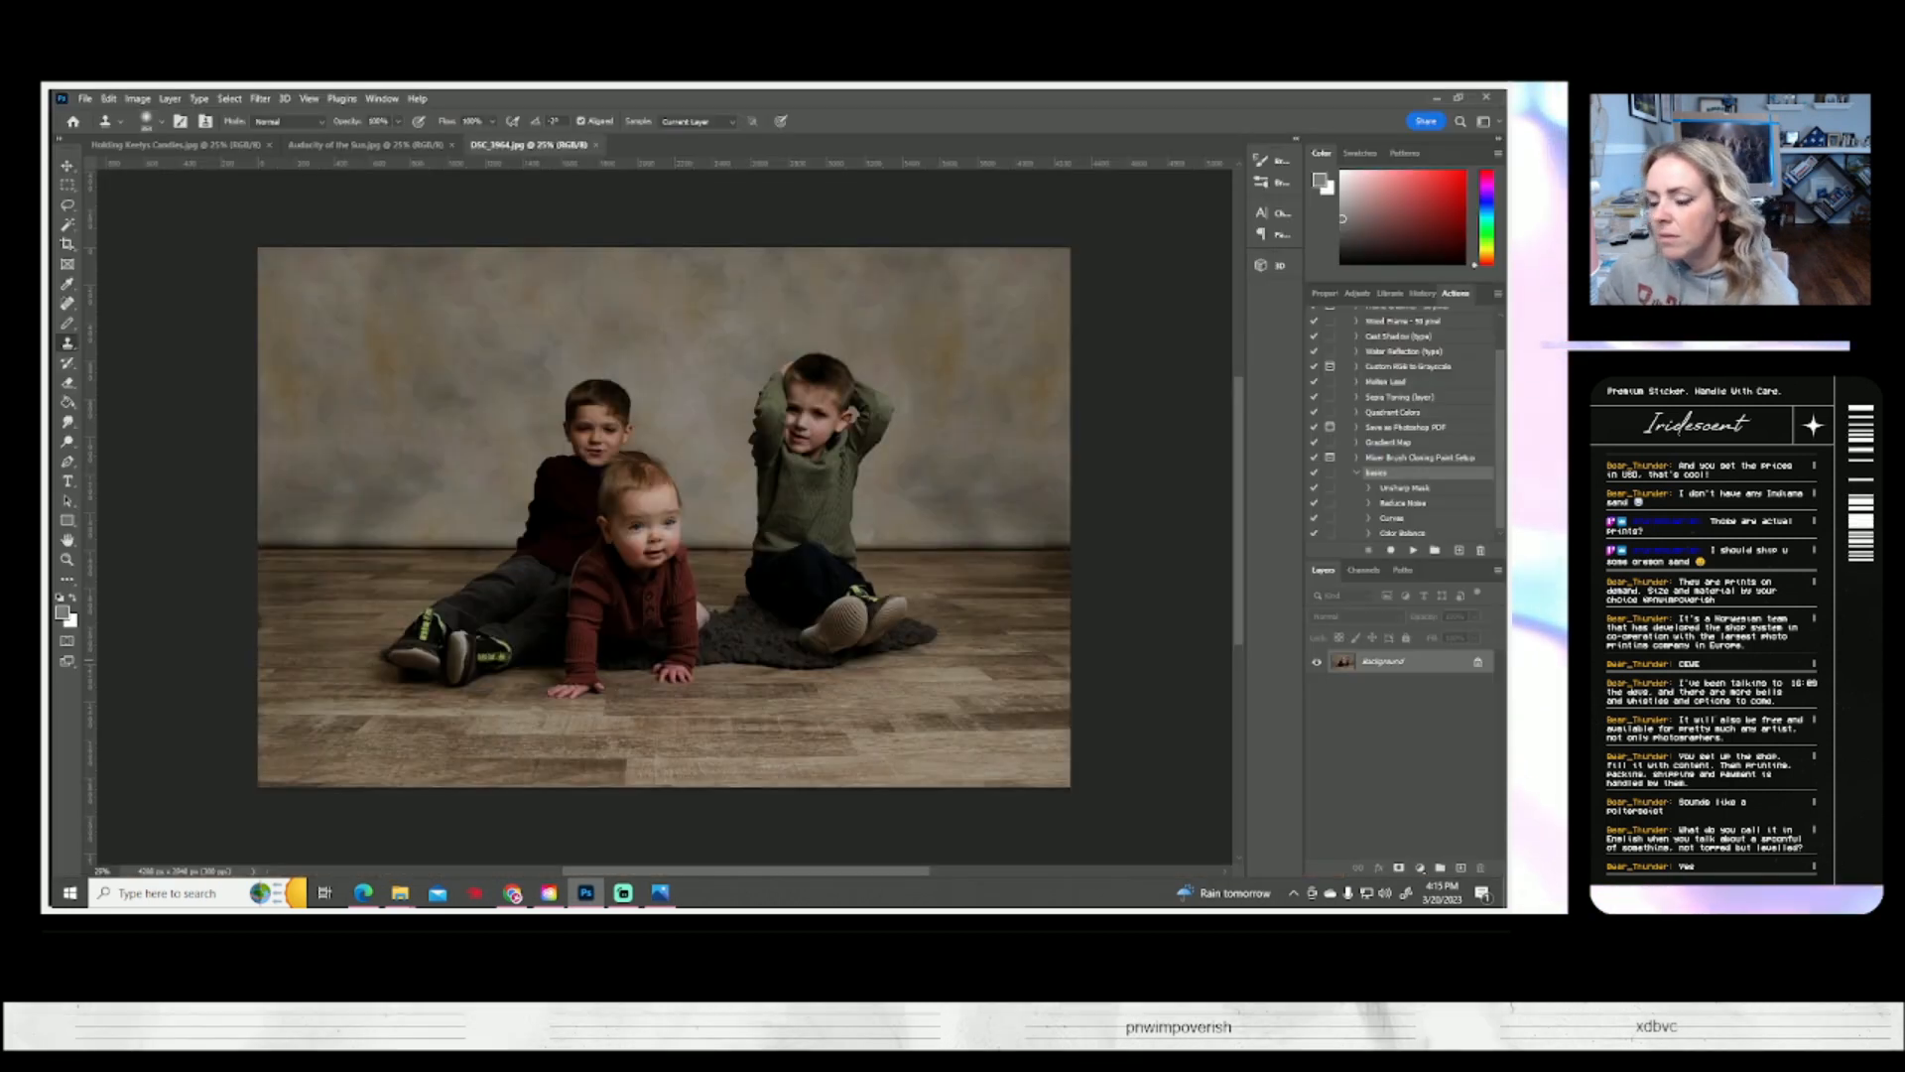
{"action": "left_click", "coordinate": [661, 896]}
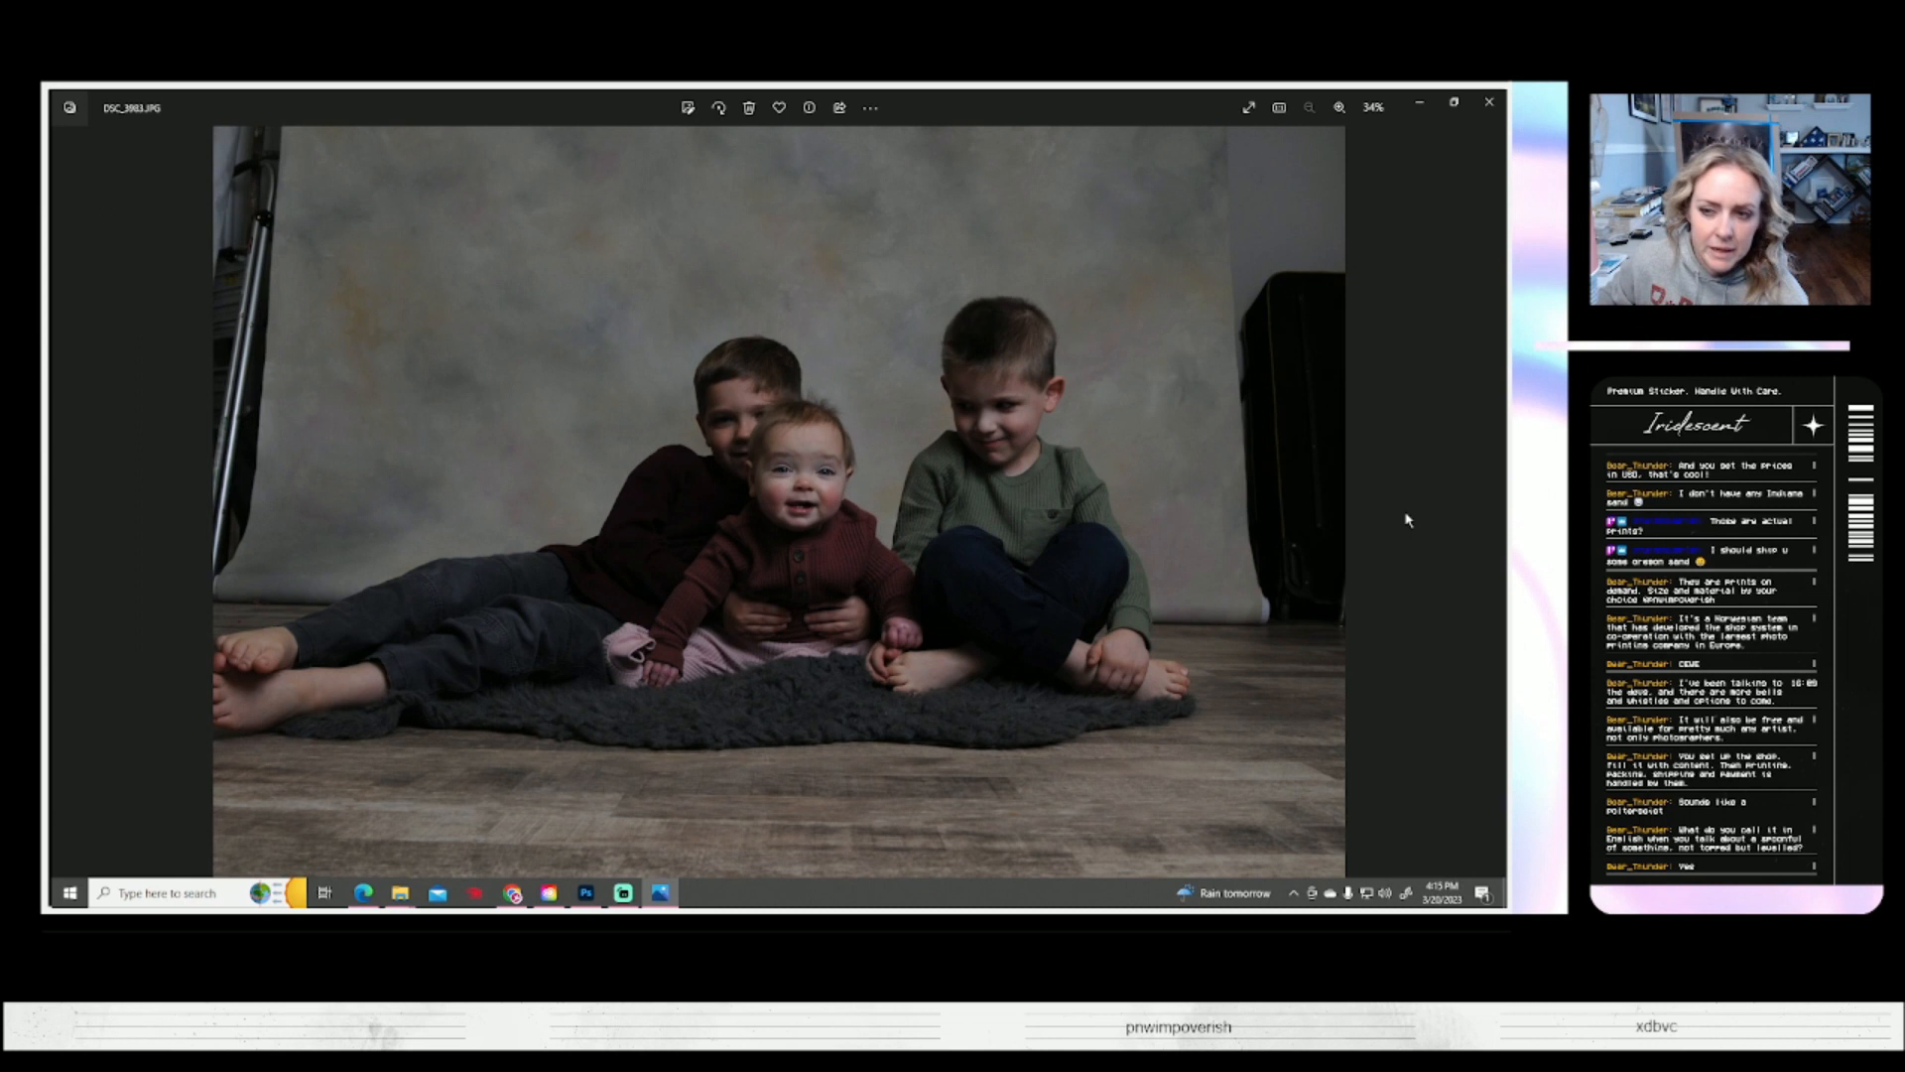
Continue through the sibling photos up to DSC_3990 and return to DSC_3989 as a candidate for editing
{"action": "left_click", "coordinate": [1493, 504]}
{"action": "left_click", "coordinate": [1492, 505]}
{"action": "left_click", "coordinate": [1493, 505]}
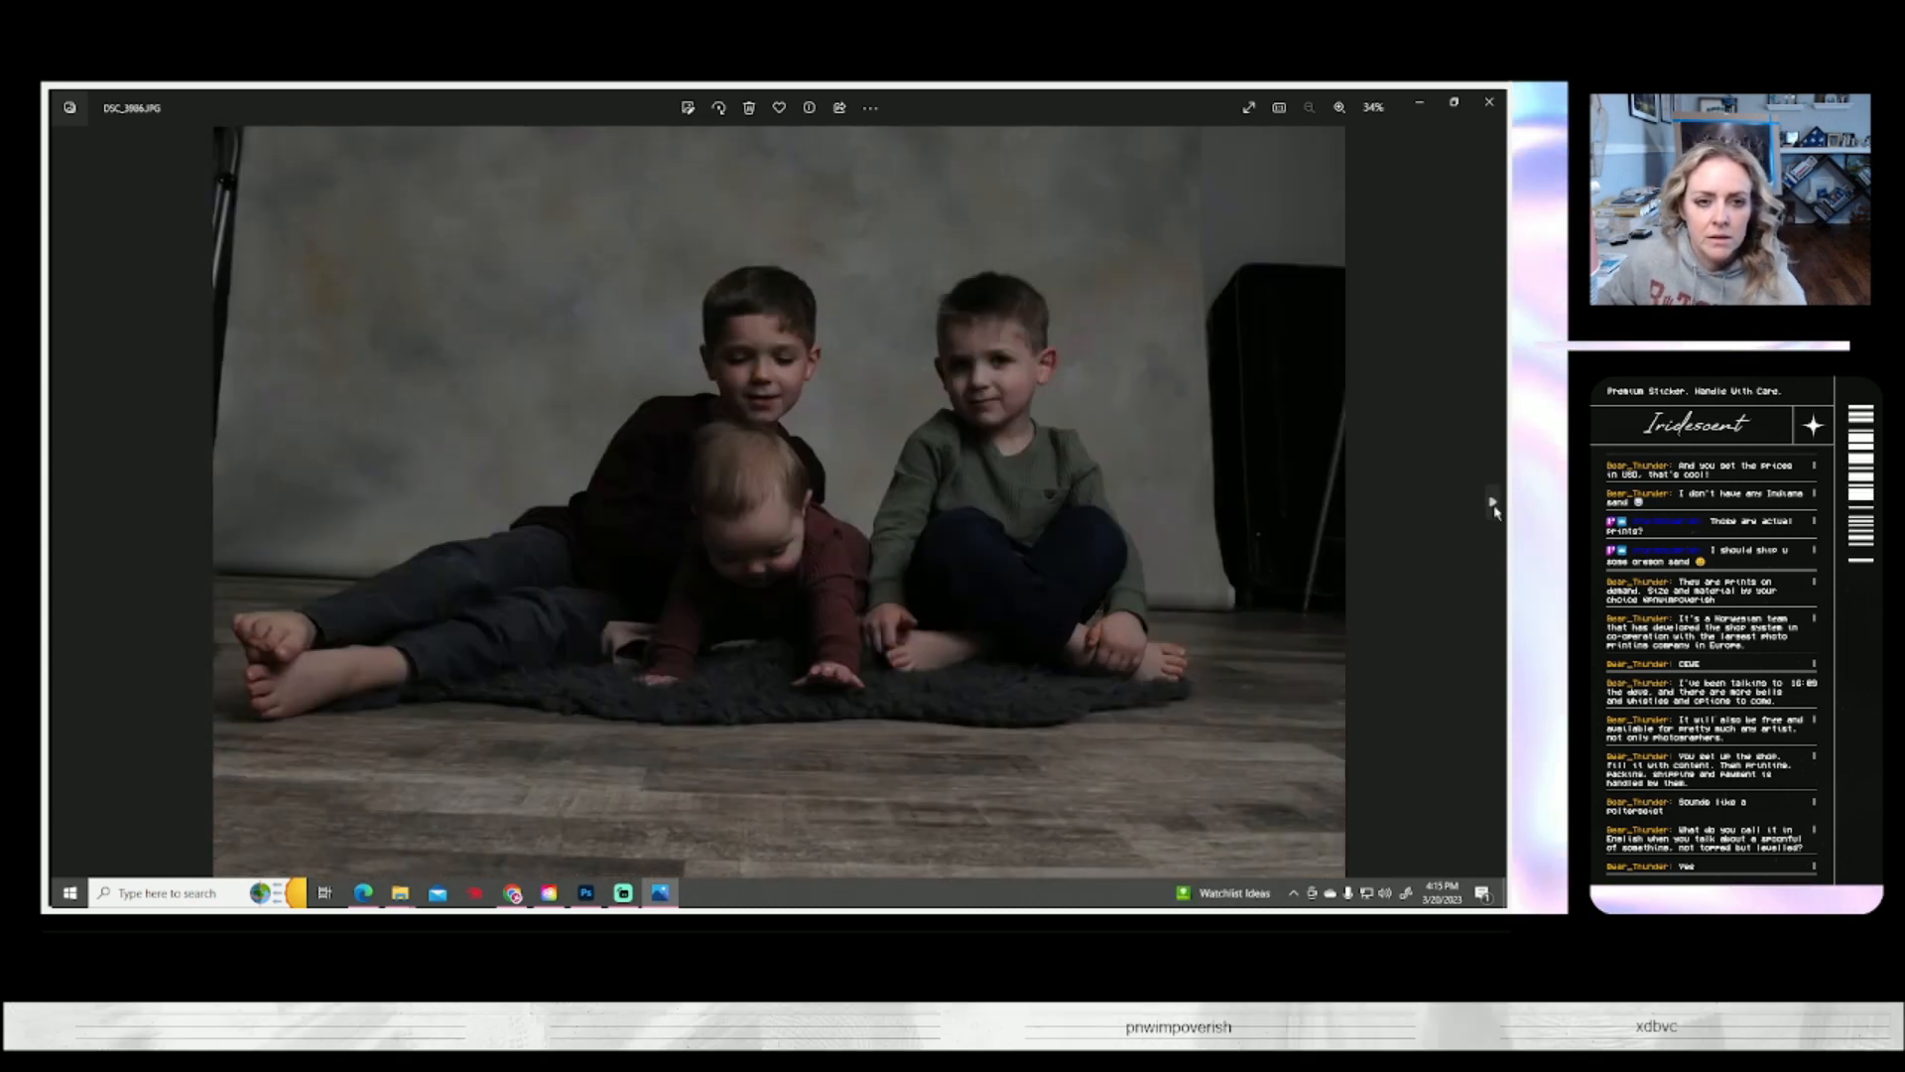
{"action": "left_click", "coordinate": [1492, 504]}
{"action": "left_click", "coordinate": [1492, 504]}
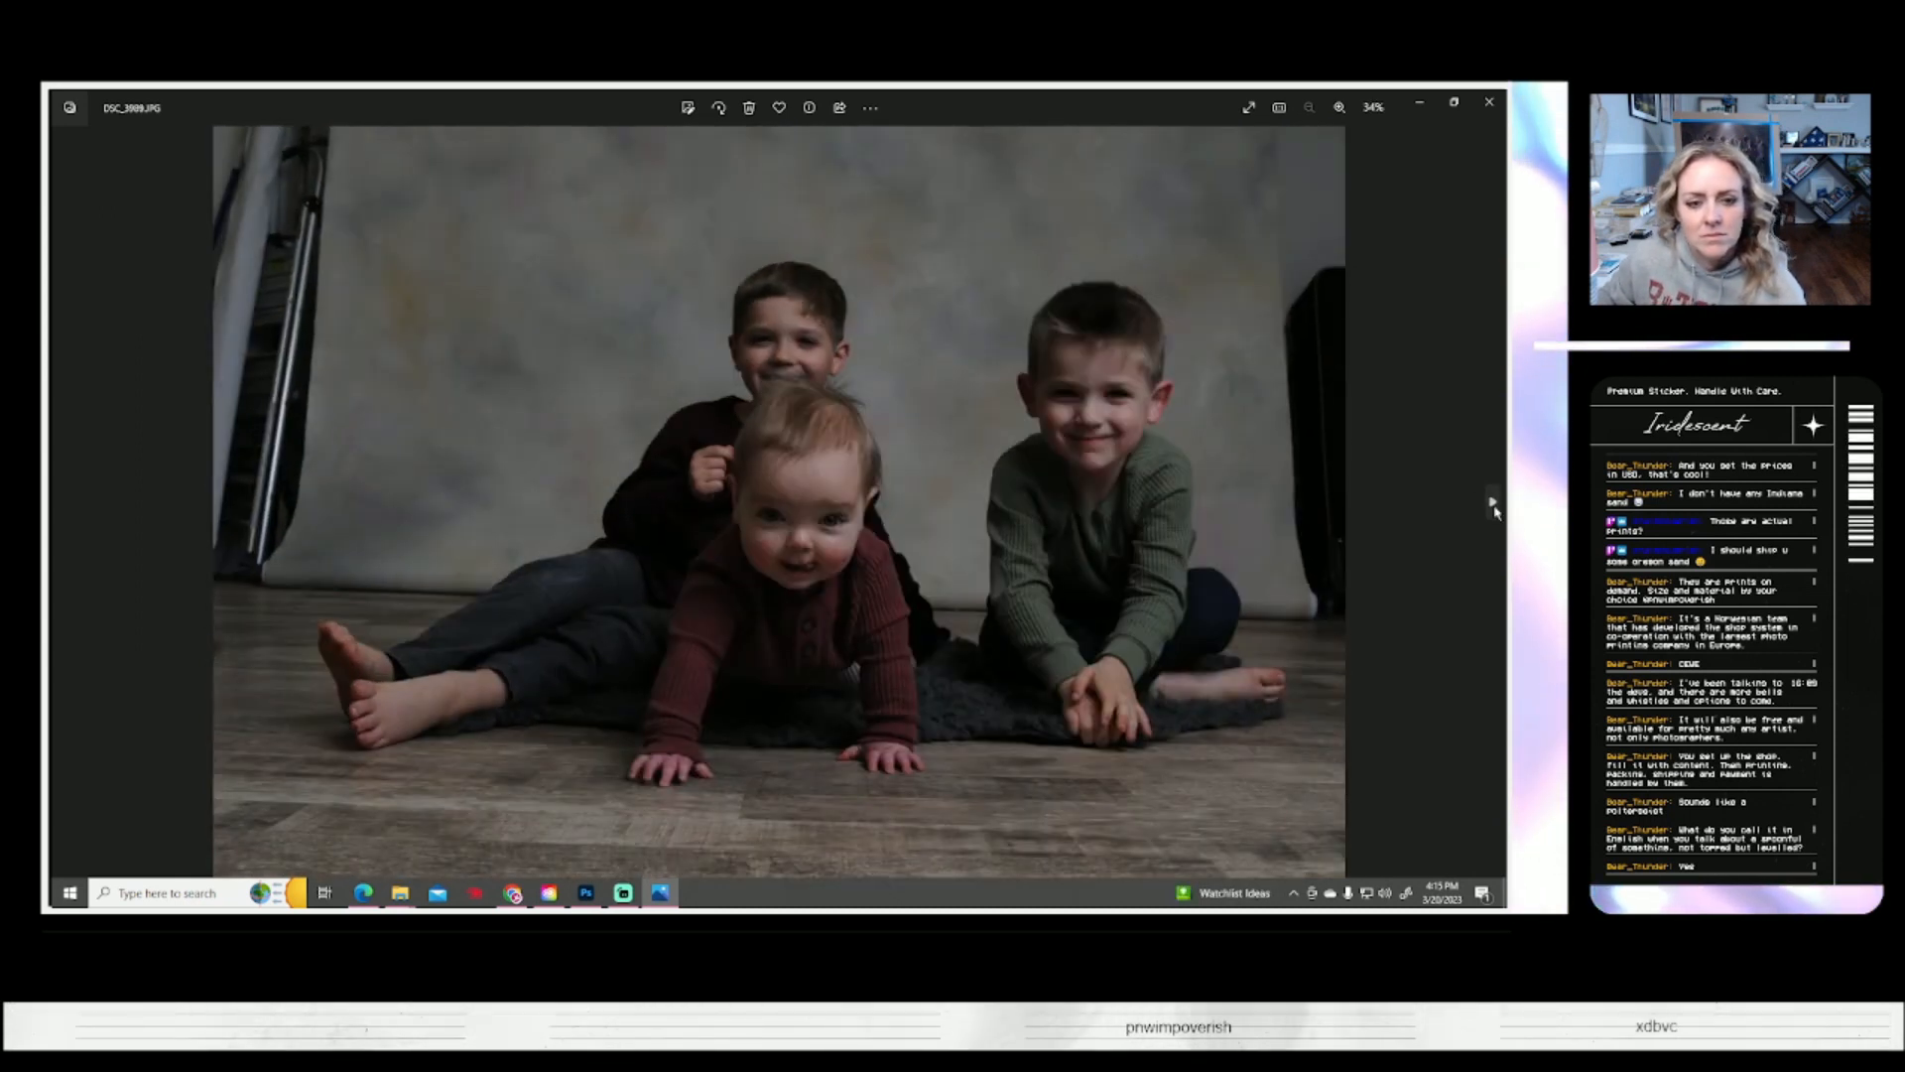
{"action": "left_click", "coordinate": [1495, 508]}
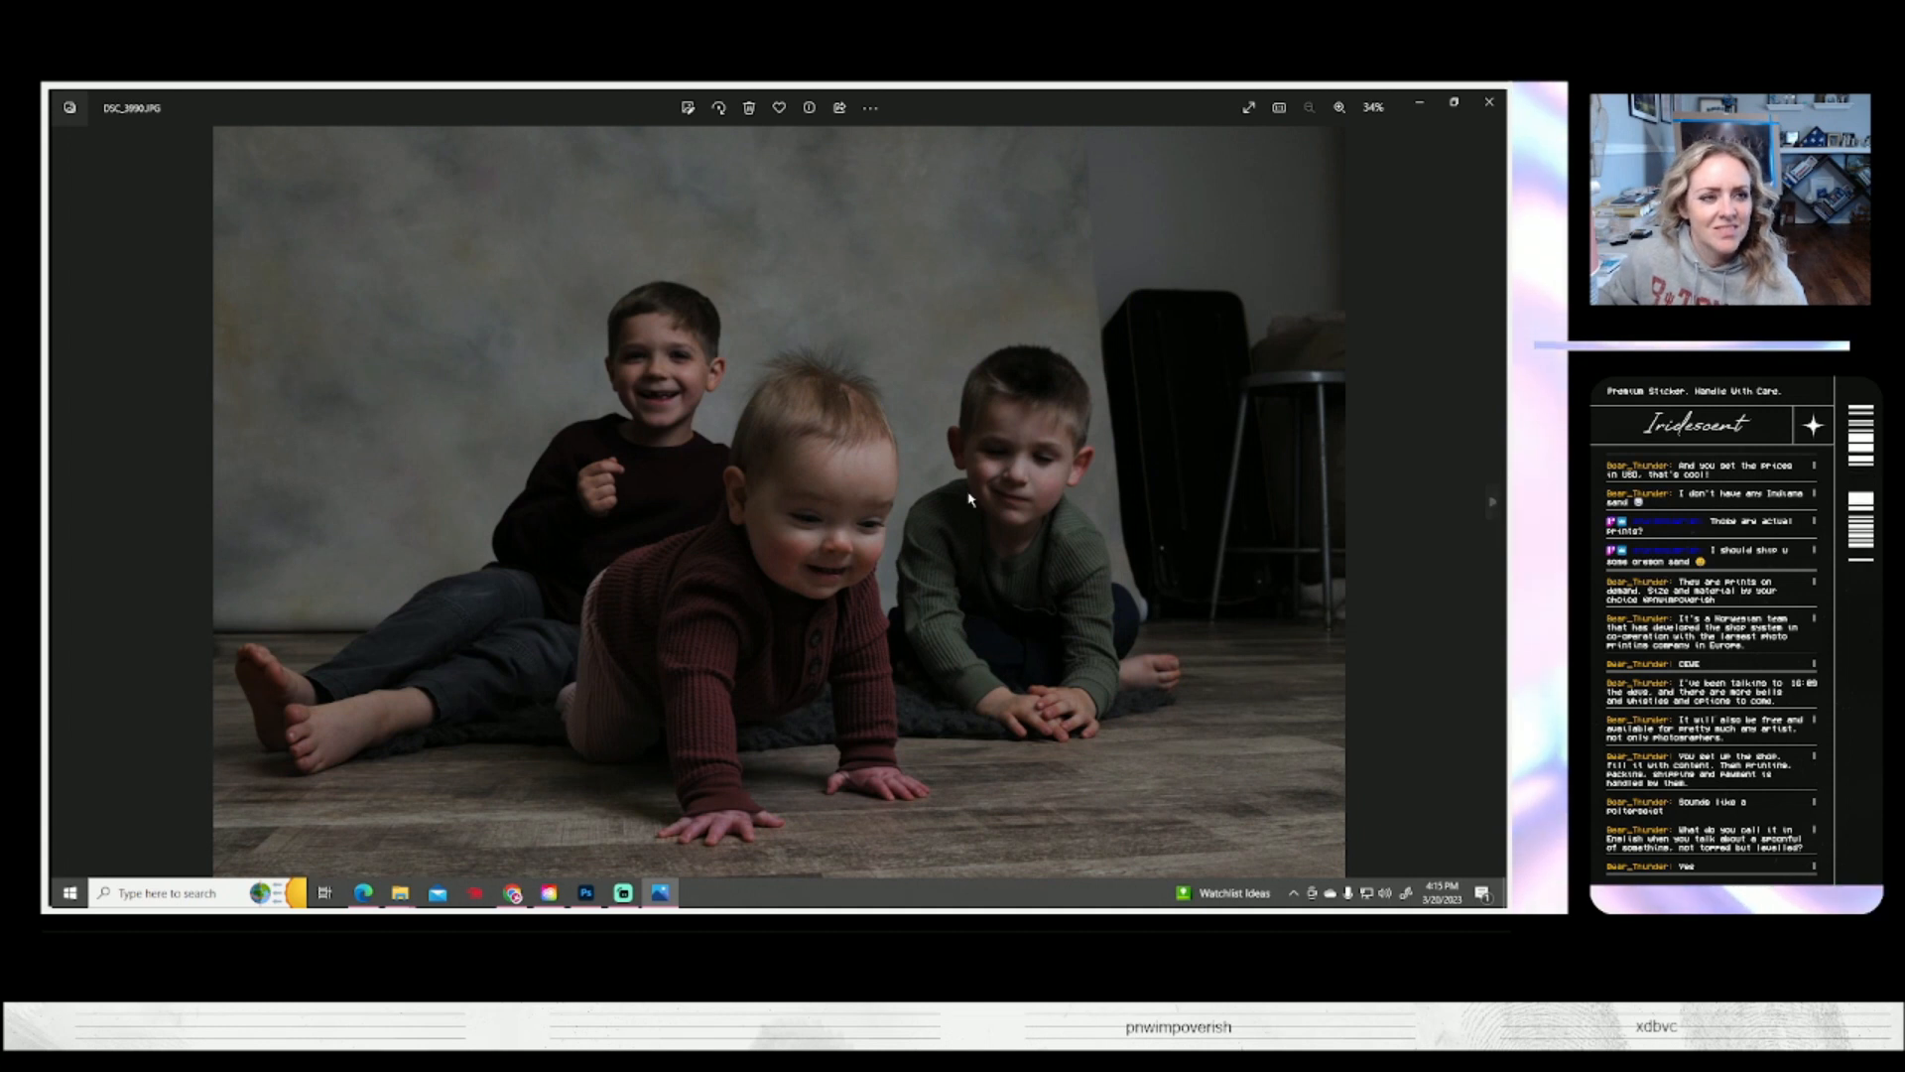
{"action": "left_click", "coordinate": [69, 504]}
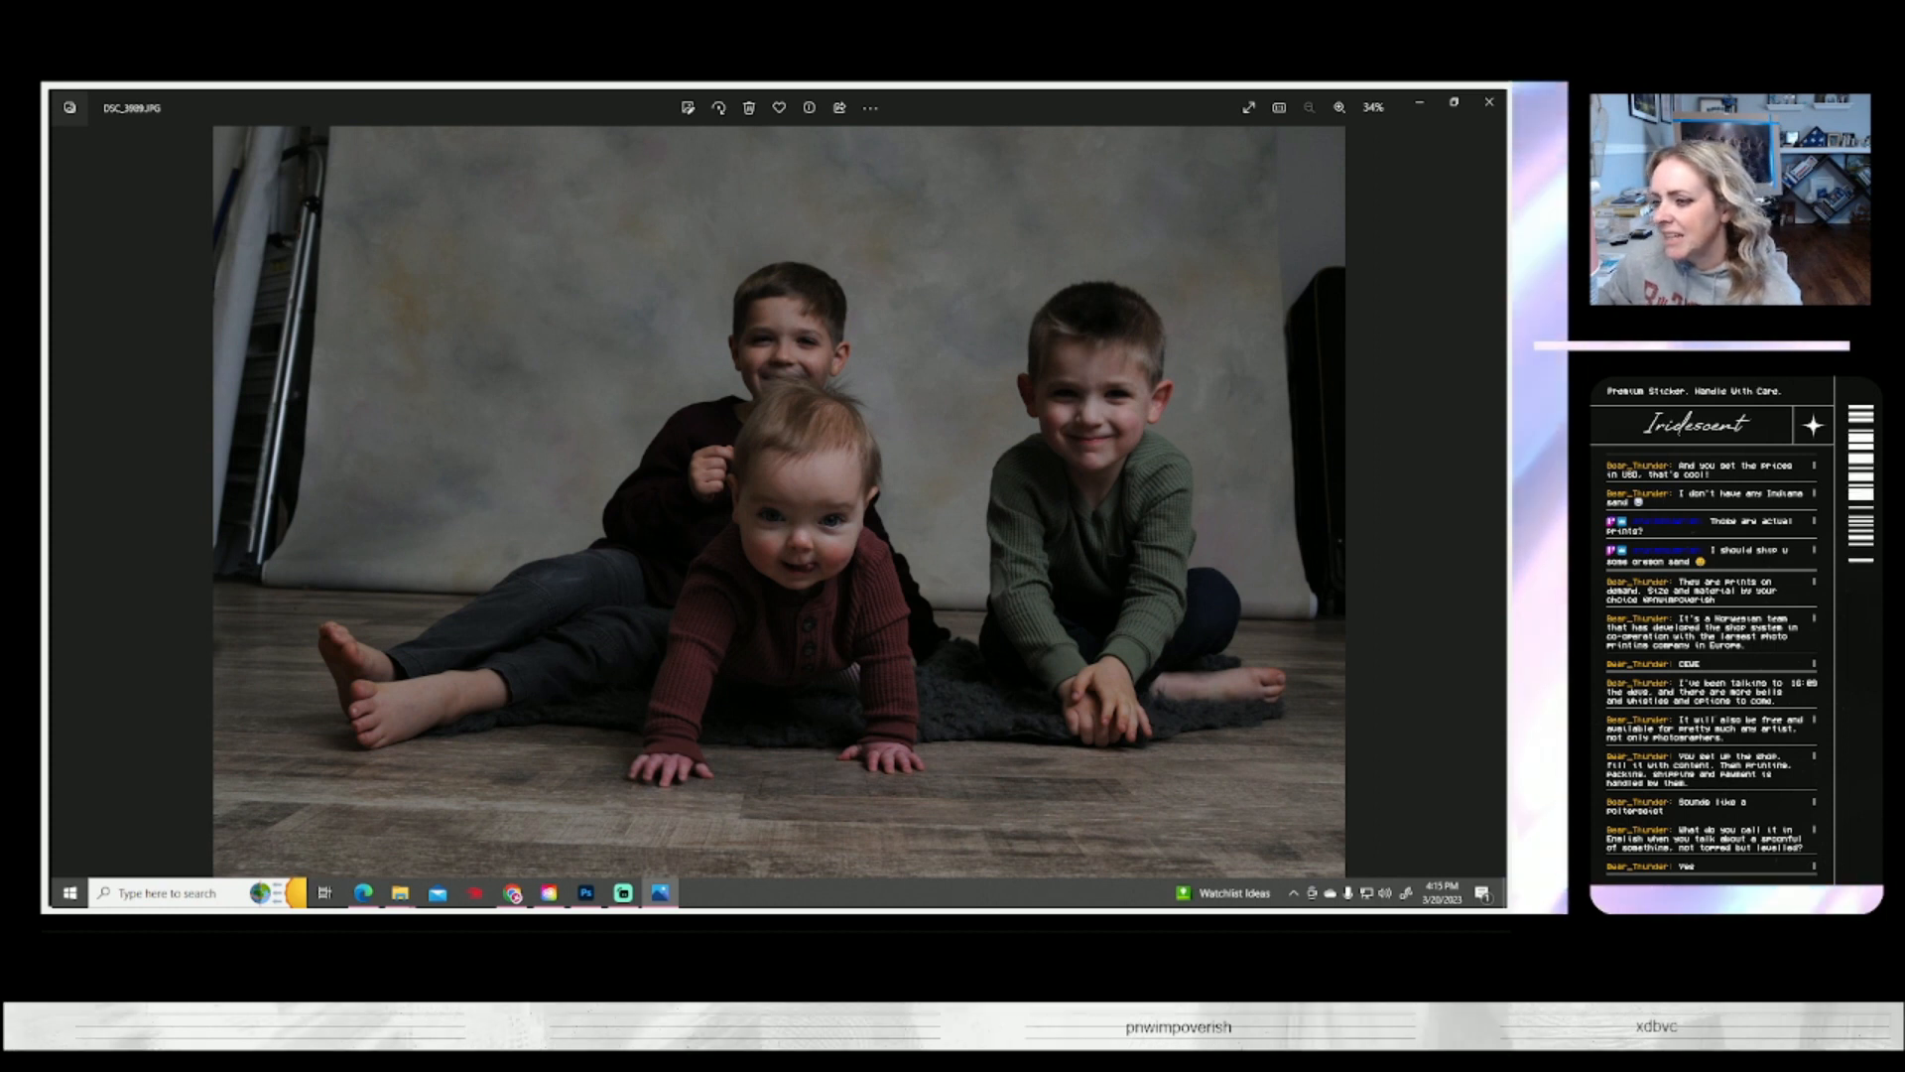
{"action": "key", "text": "alt+Tab"}
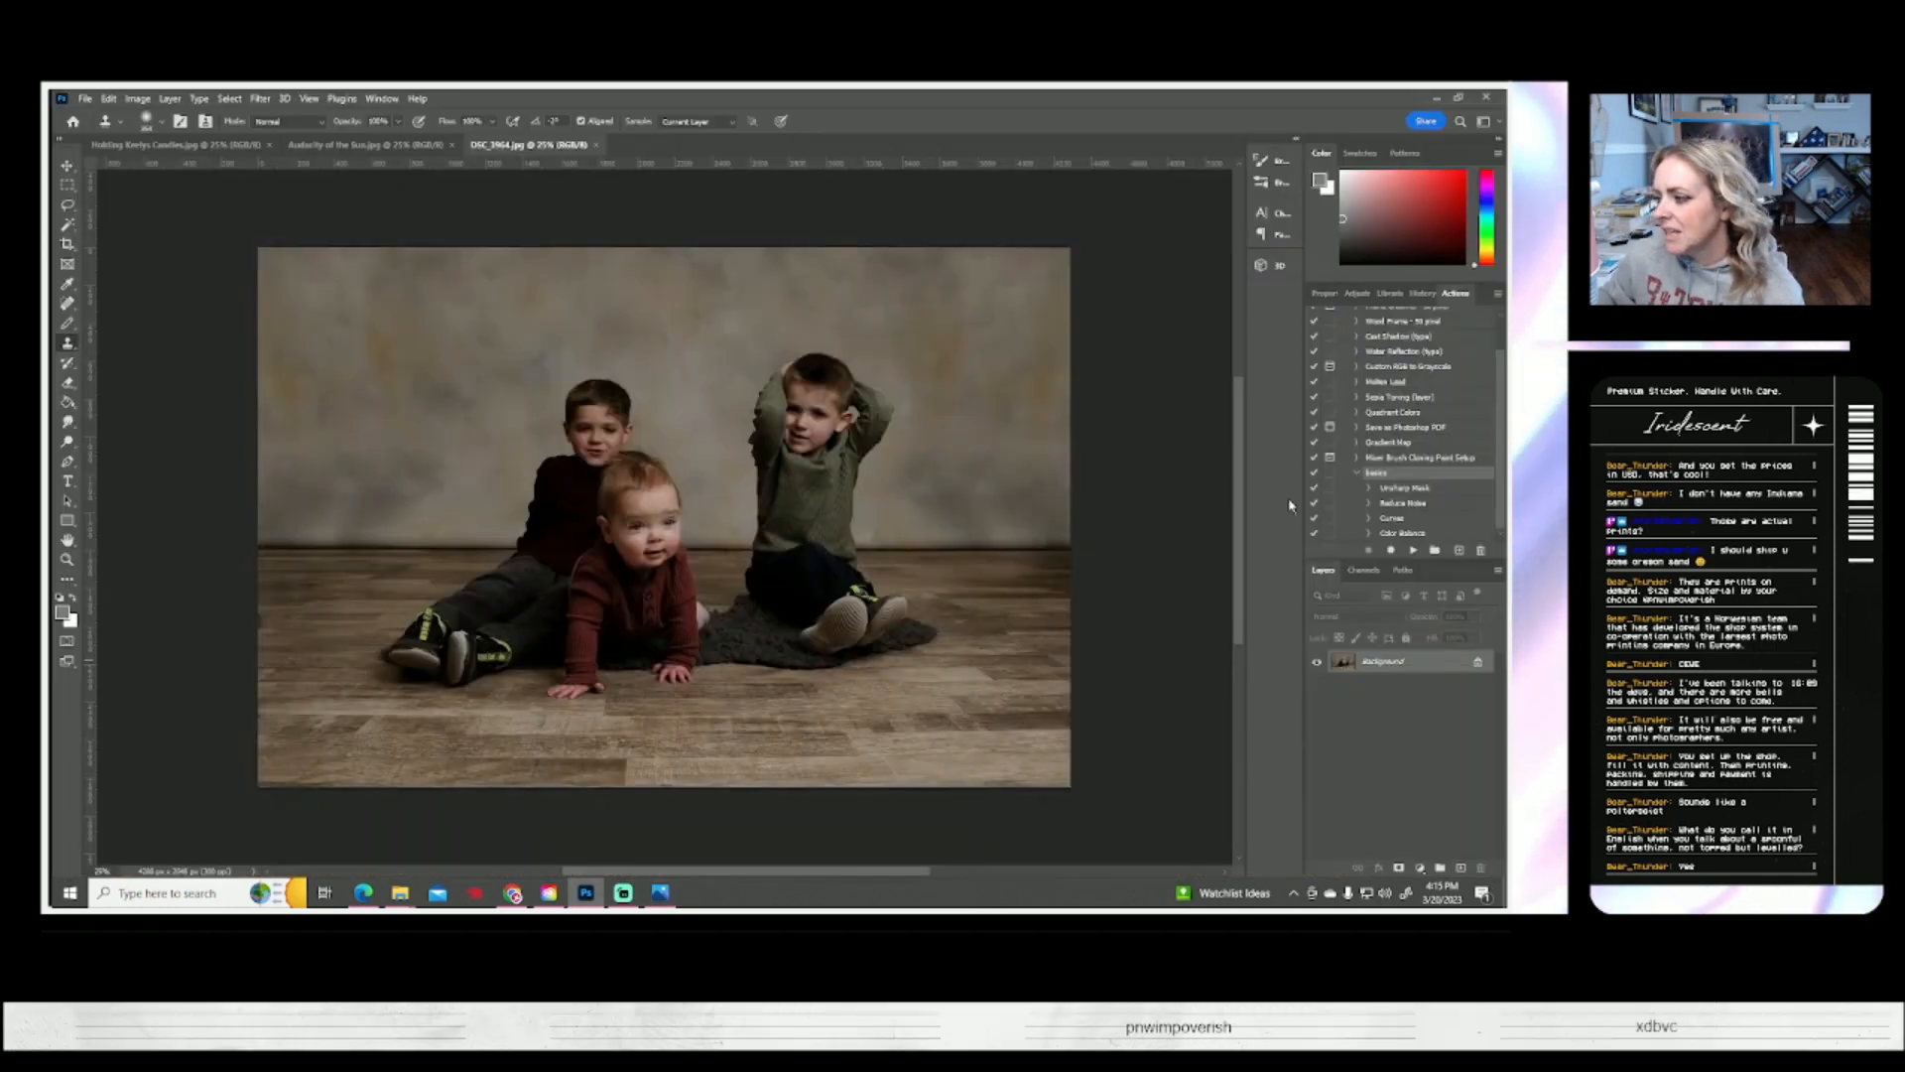
{"action": "left_click", "coordinate": [662, 895]}
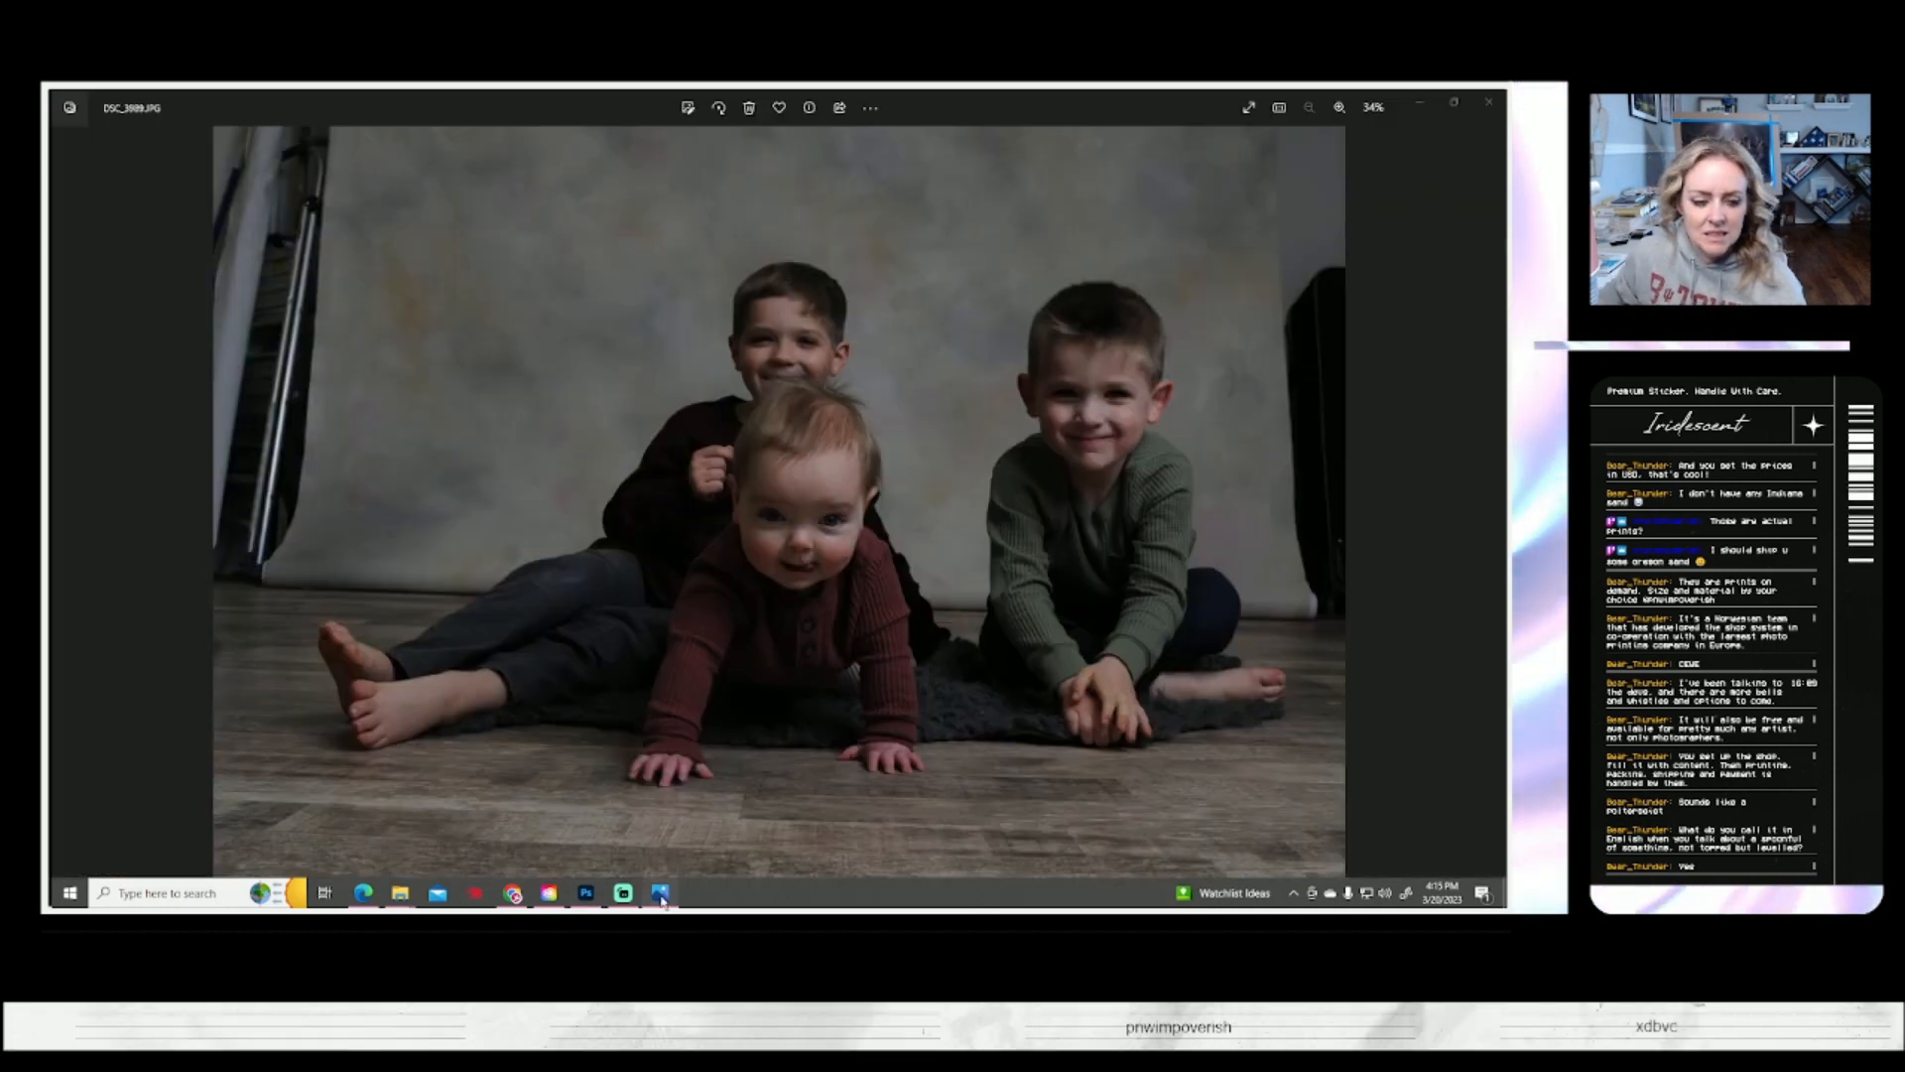
Review the crawling baby photos after DSC_3989 up to DSC_3996 to choose the next shots for editing
{"action": "left_click", "coordinate": [1493, 506]}
{"action": "left_click", "coordinate": [1494, 506]}
{"action": "left_click", "coordinate": [1493, 506]}
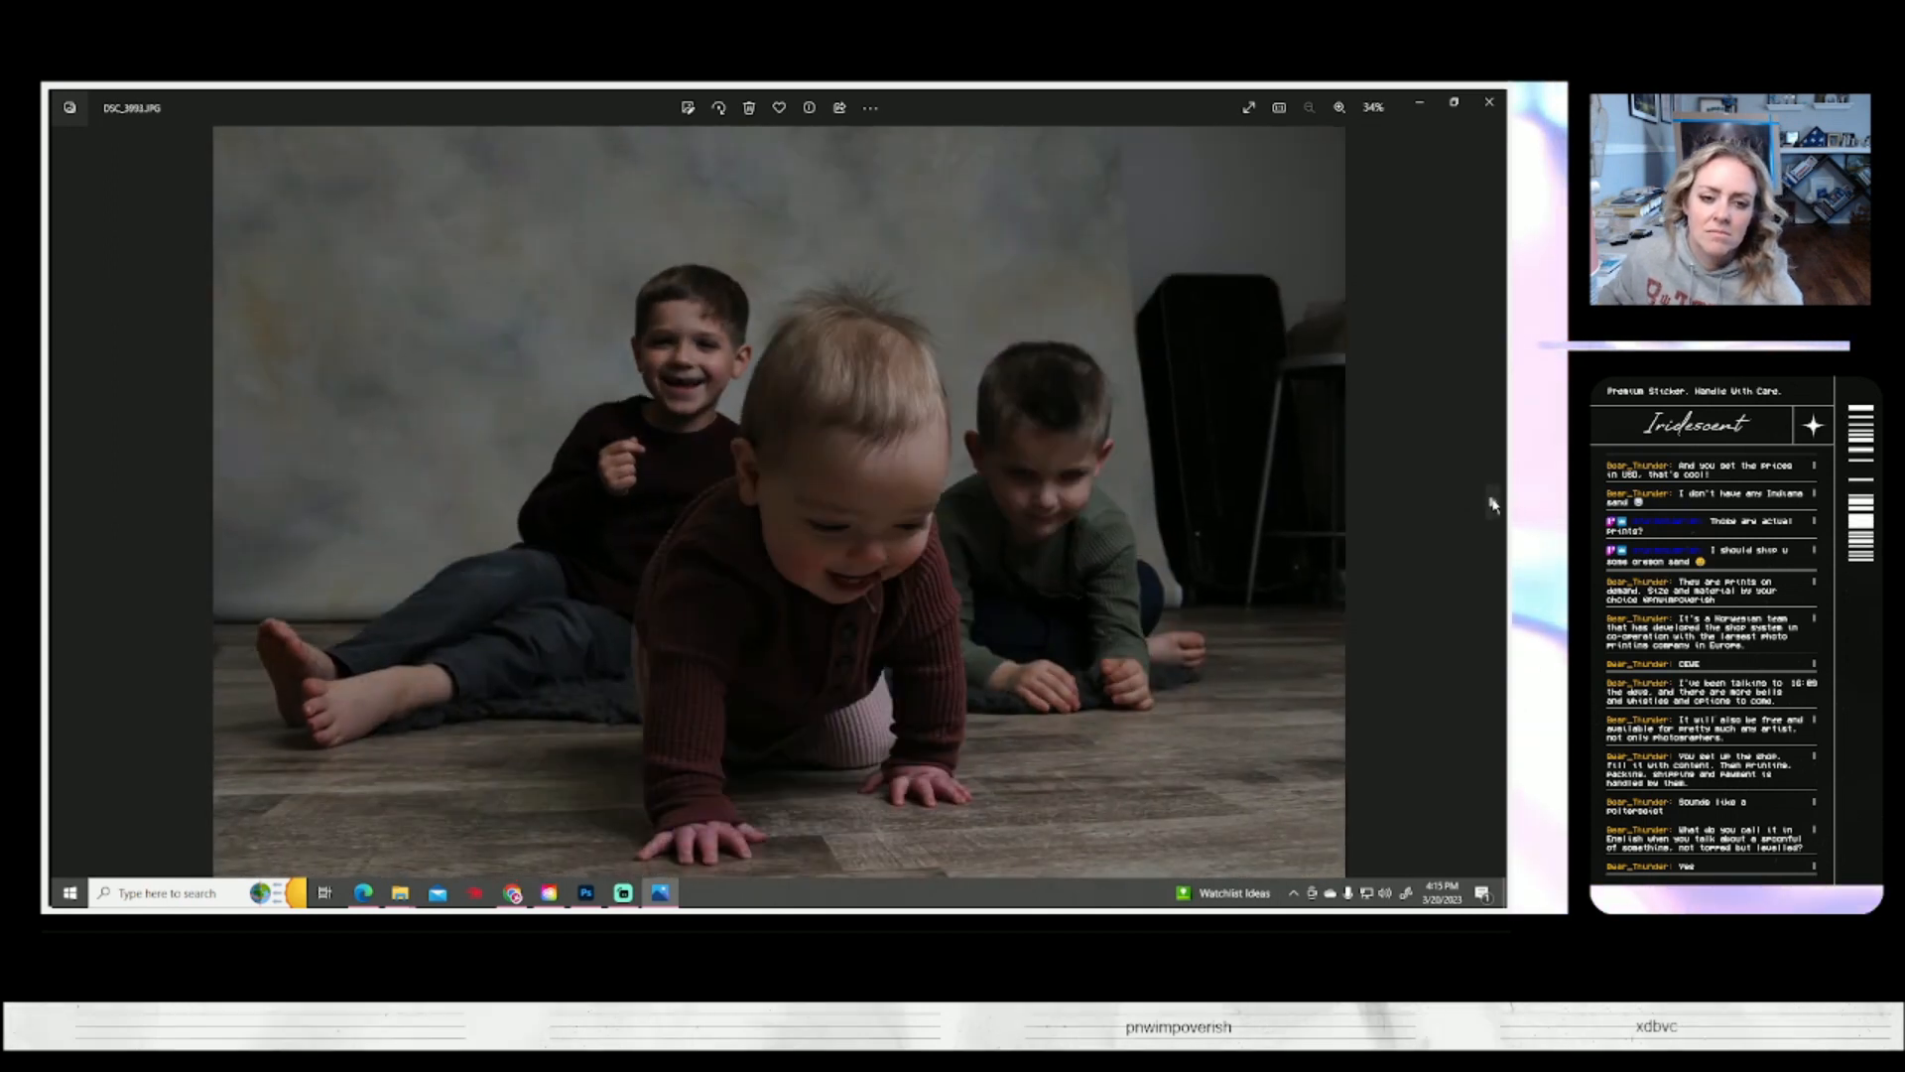
{"action": "left_click", "coordinate": [1493, 506]}
{"action": "left_click", "coordinate": [1494, 506]}
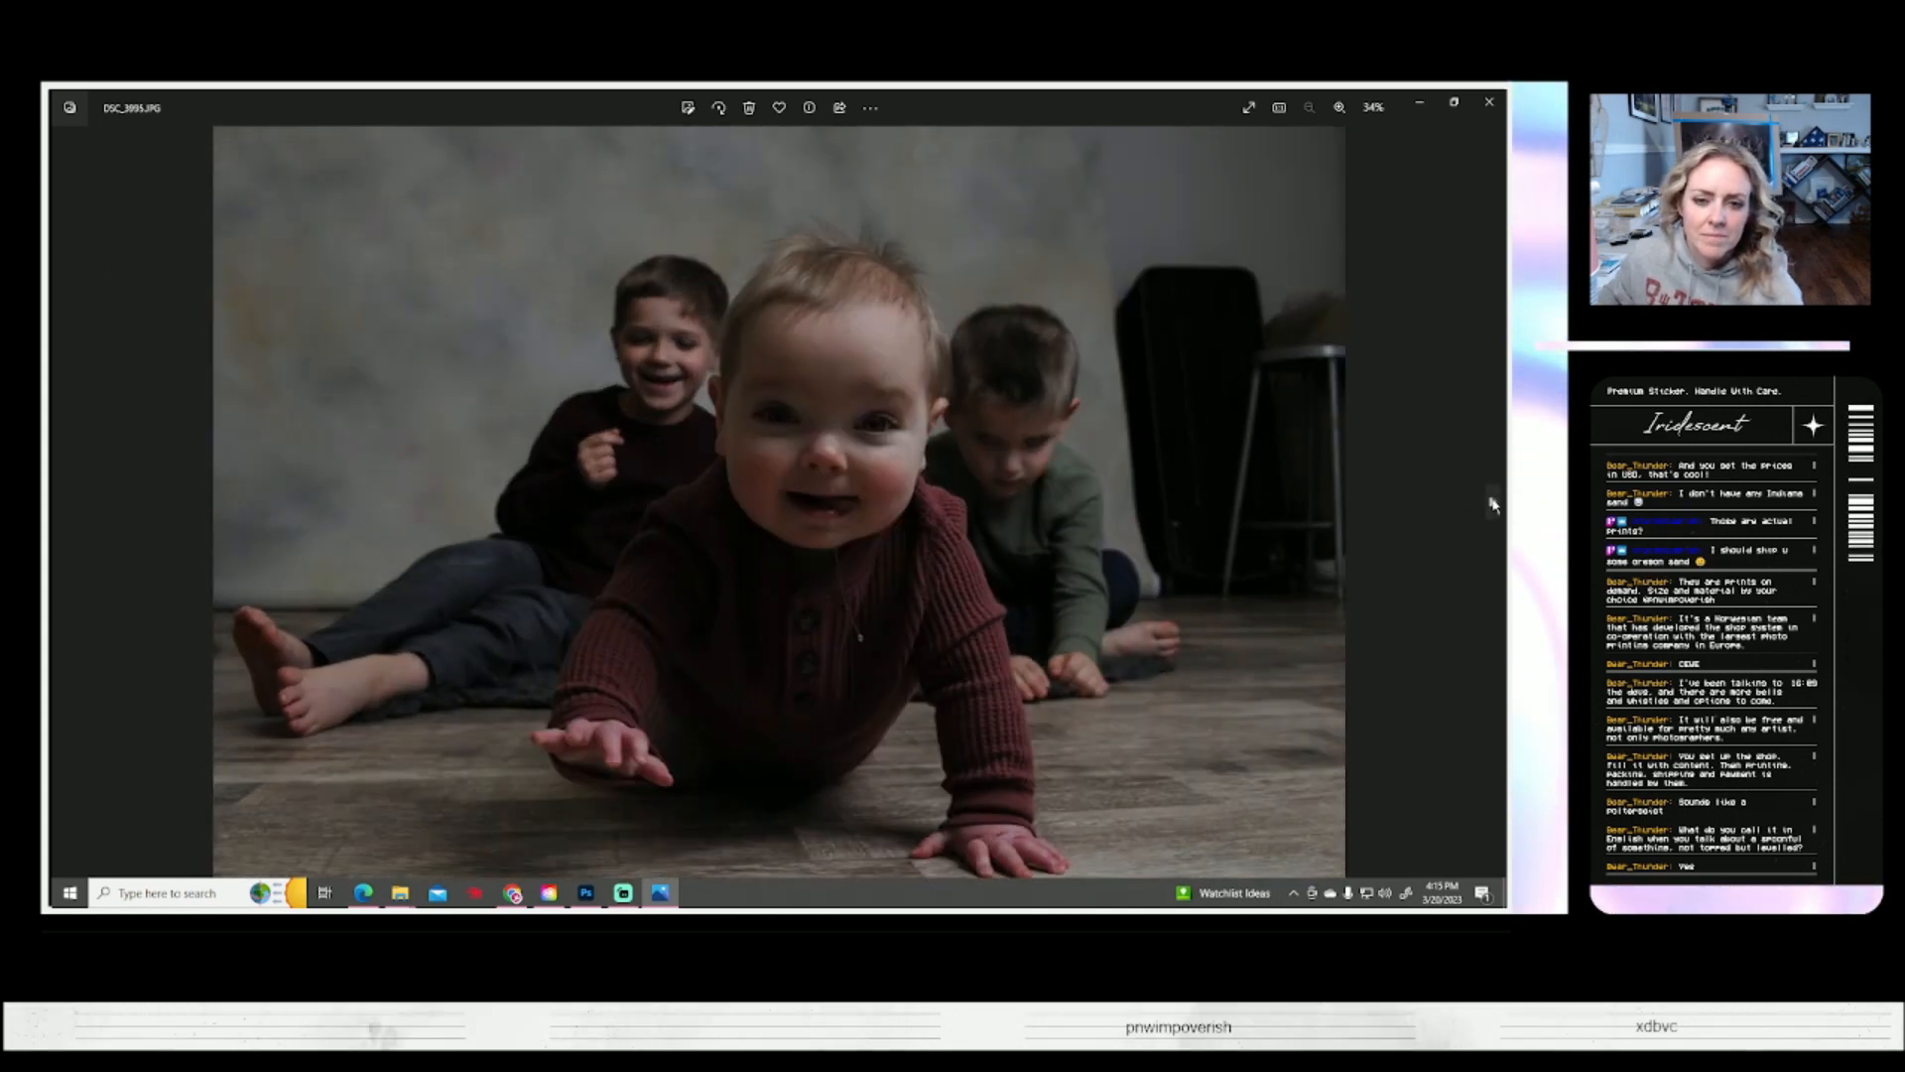
{"action": "left_click", "coordinate": [1494, 506]}
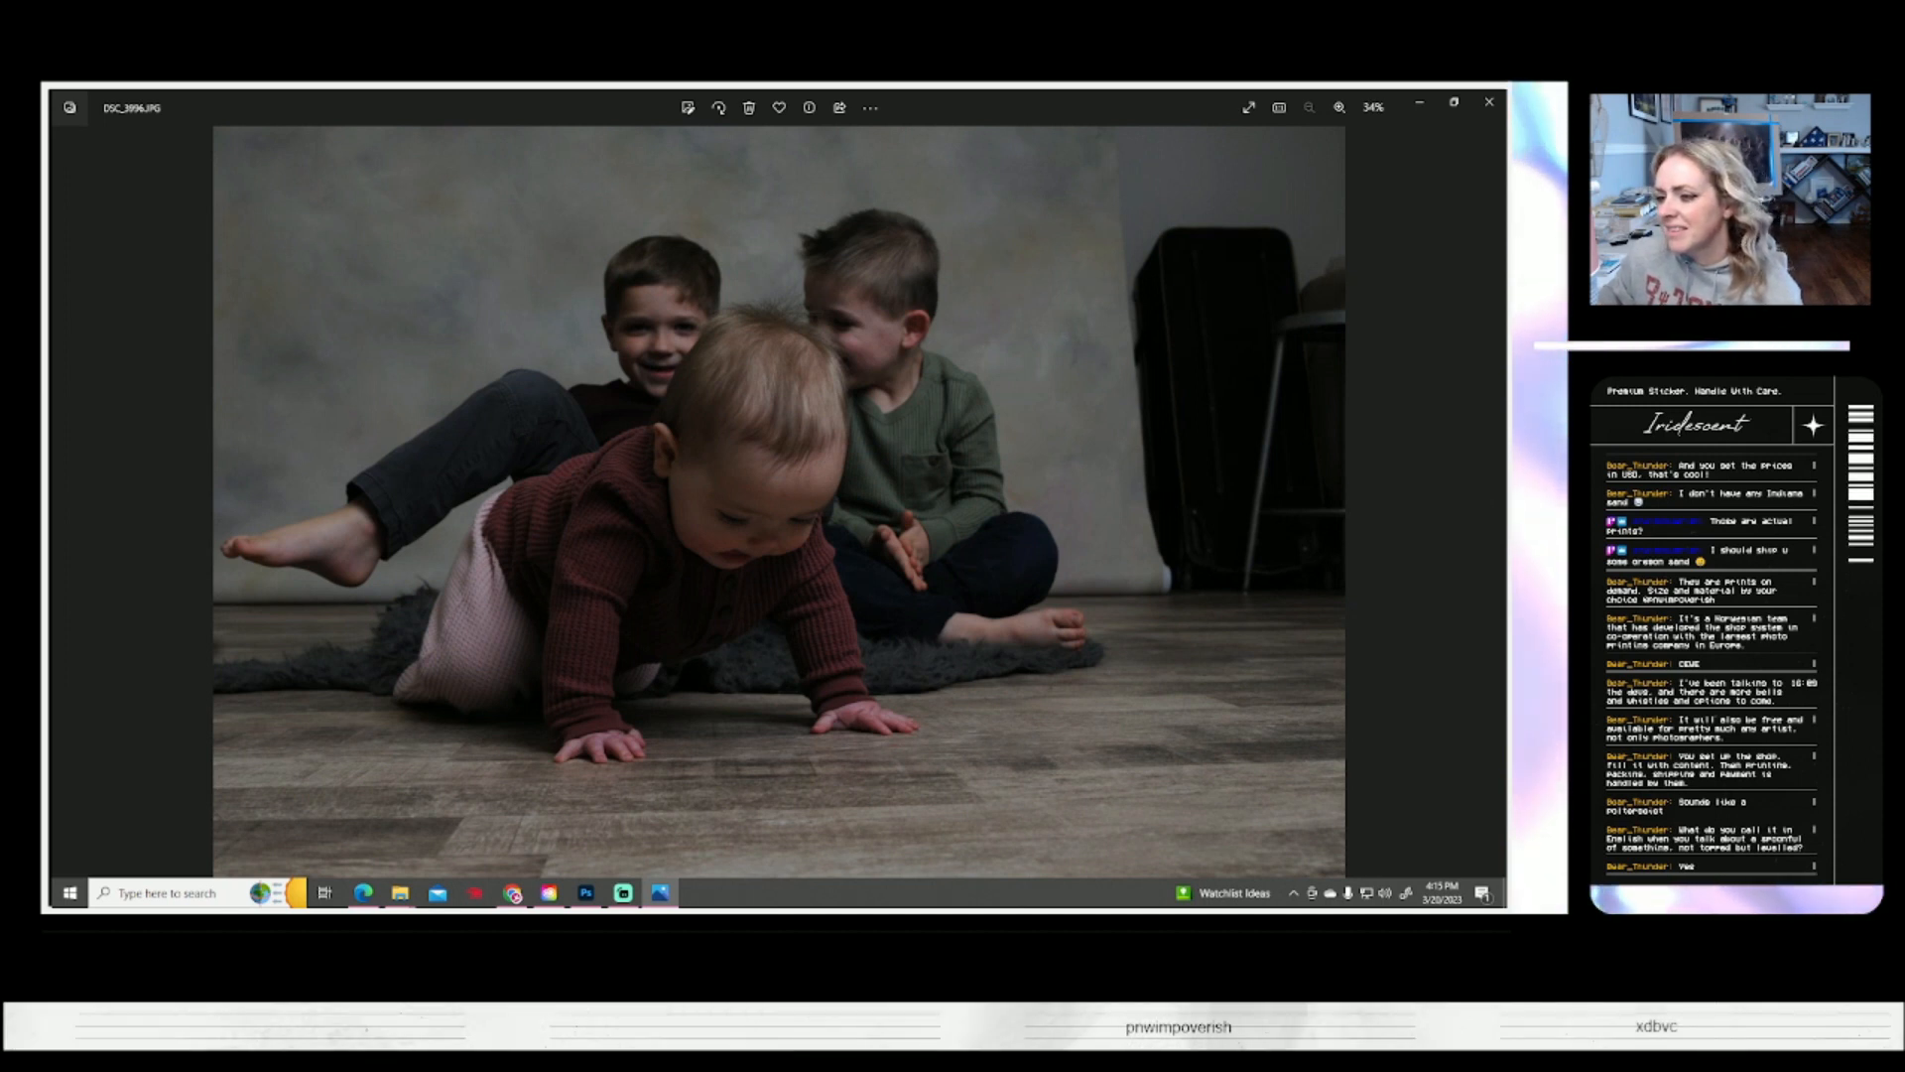
{"action": "key", "text": "alt+Tab"}
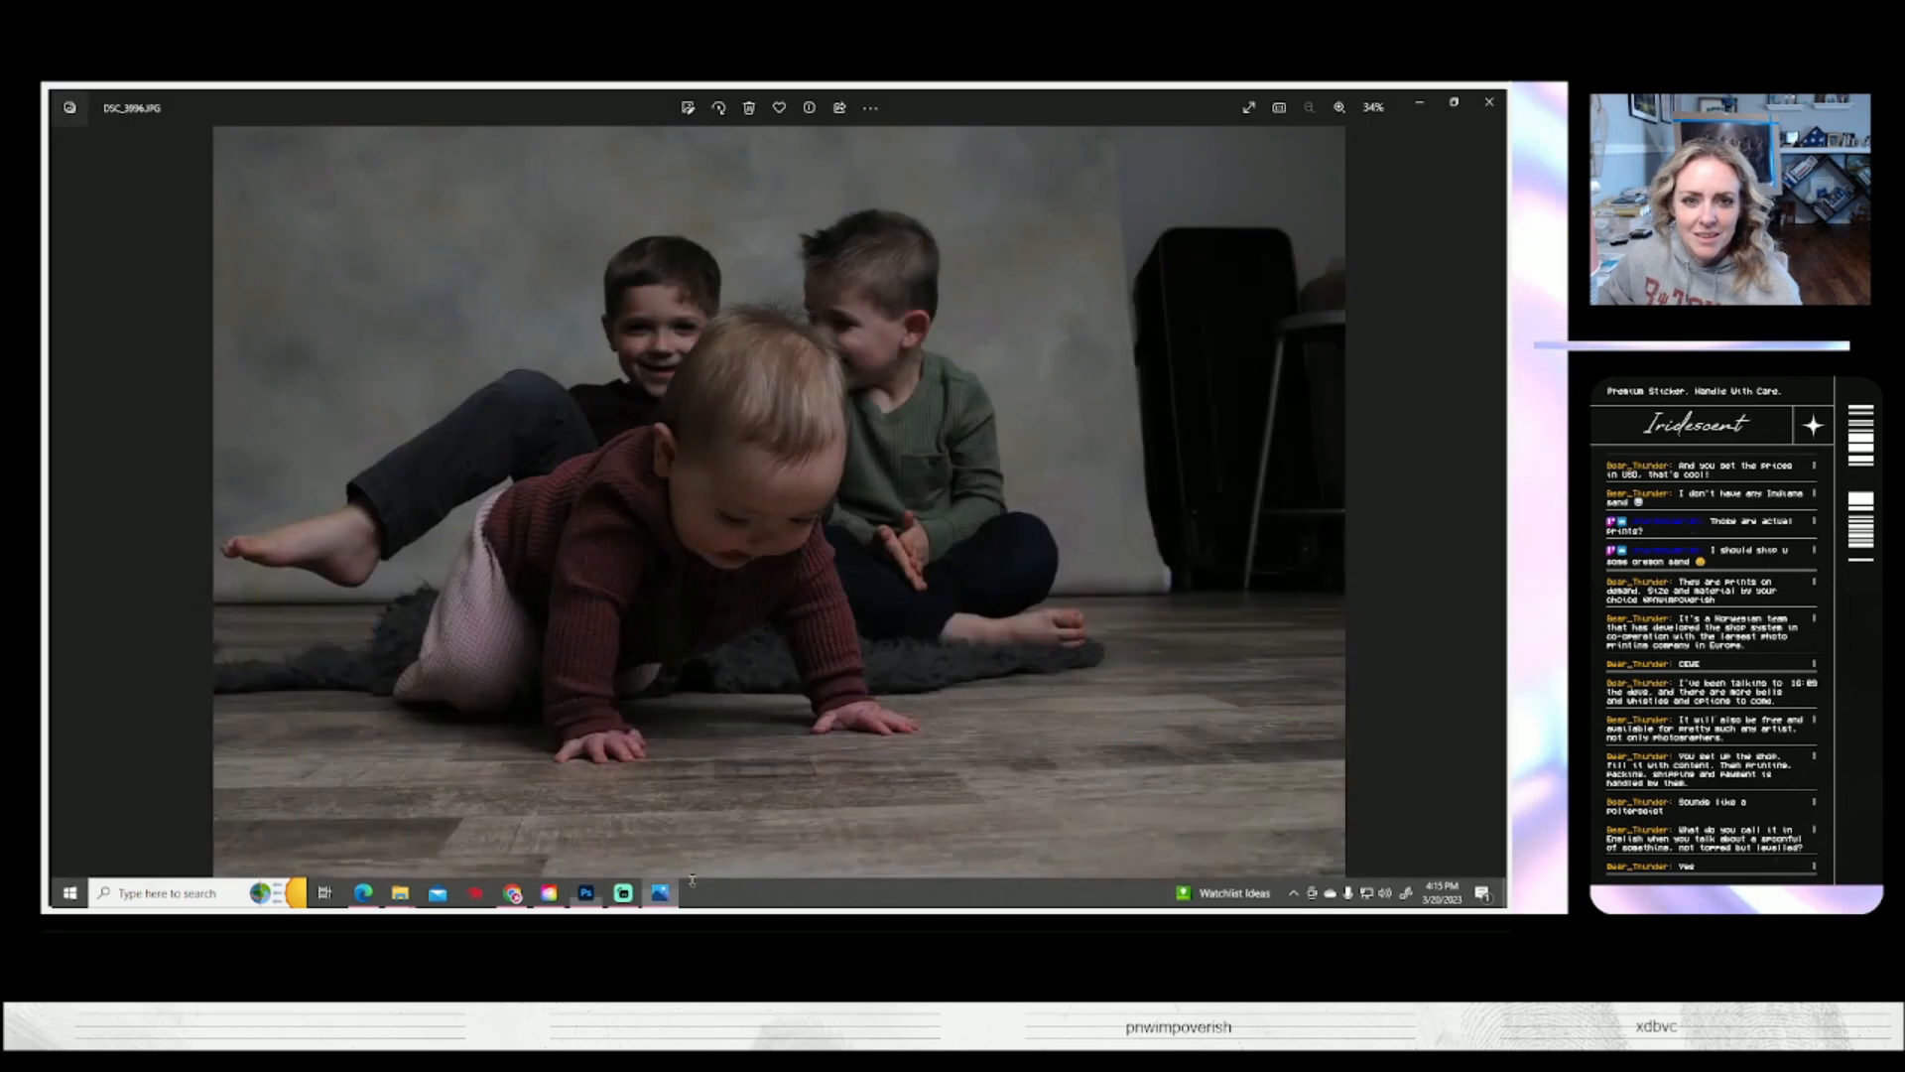
{"action": "key", "text": "alt+Tab"}
Review the photos through DSC_4001 and open the chosen ones in Photoshop: DSC_3980, DSC_3983, DSC_3989, DSC_3995, DSC_3999 and DSC_4001
{"action": "left_click", "coordinate": [1493, 506]}
{"action": "left_click", "coordinate": [1493, 508]}
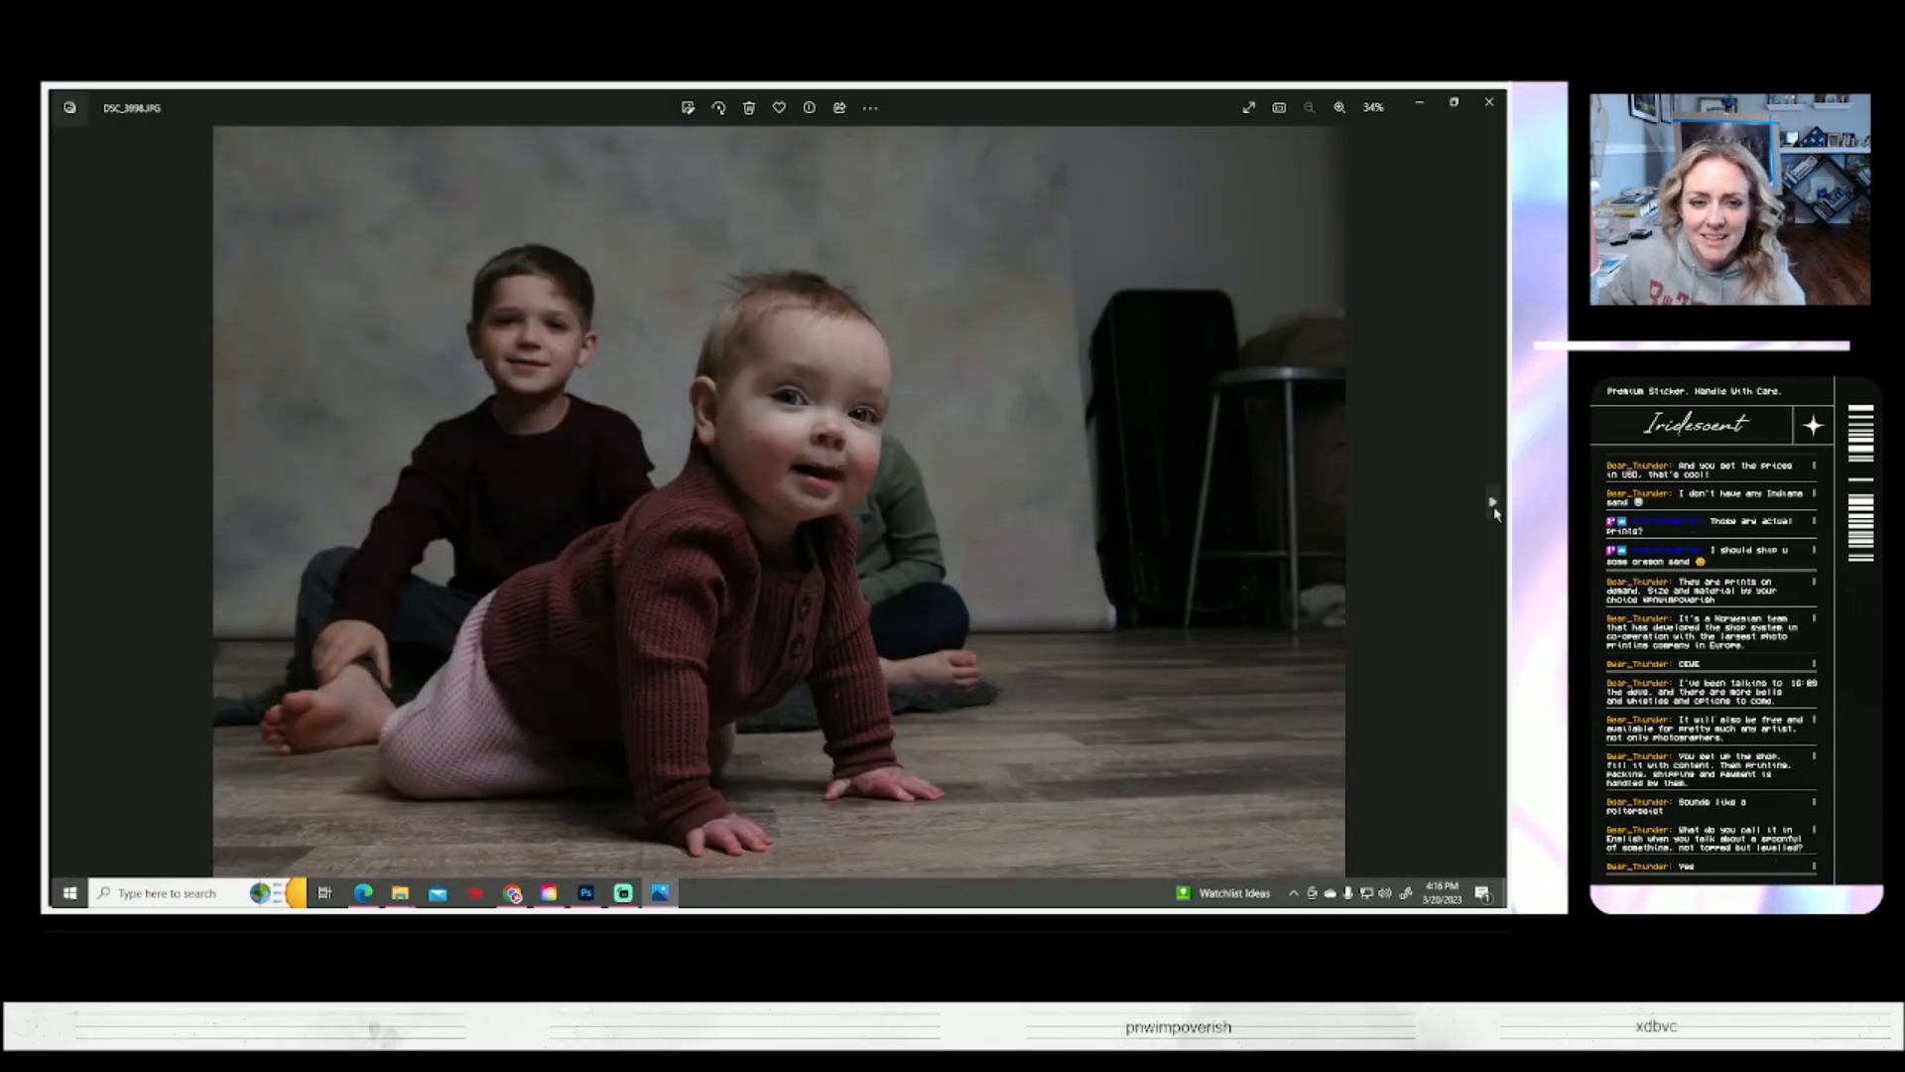
{"action": "left_click", "coordinate": [1494, 506]}
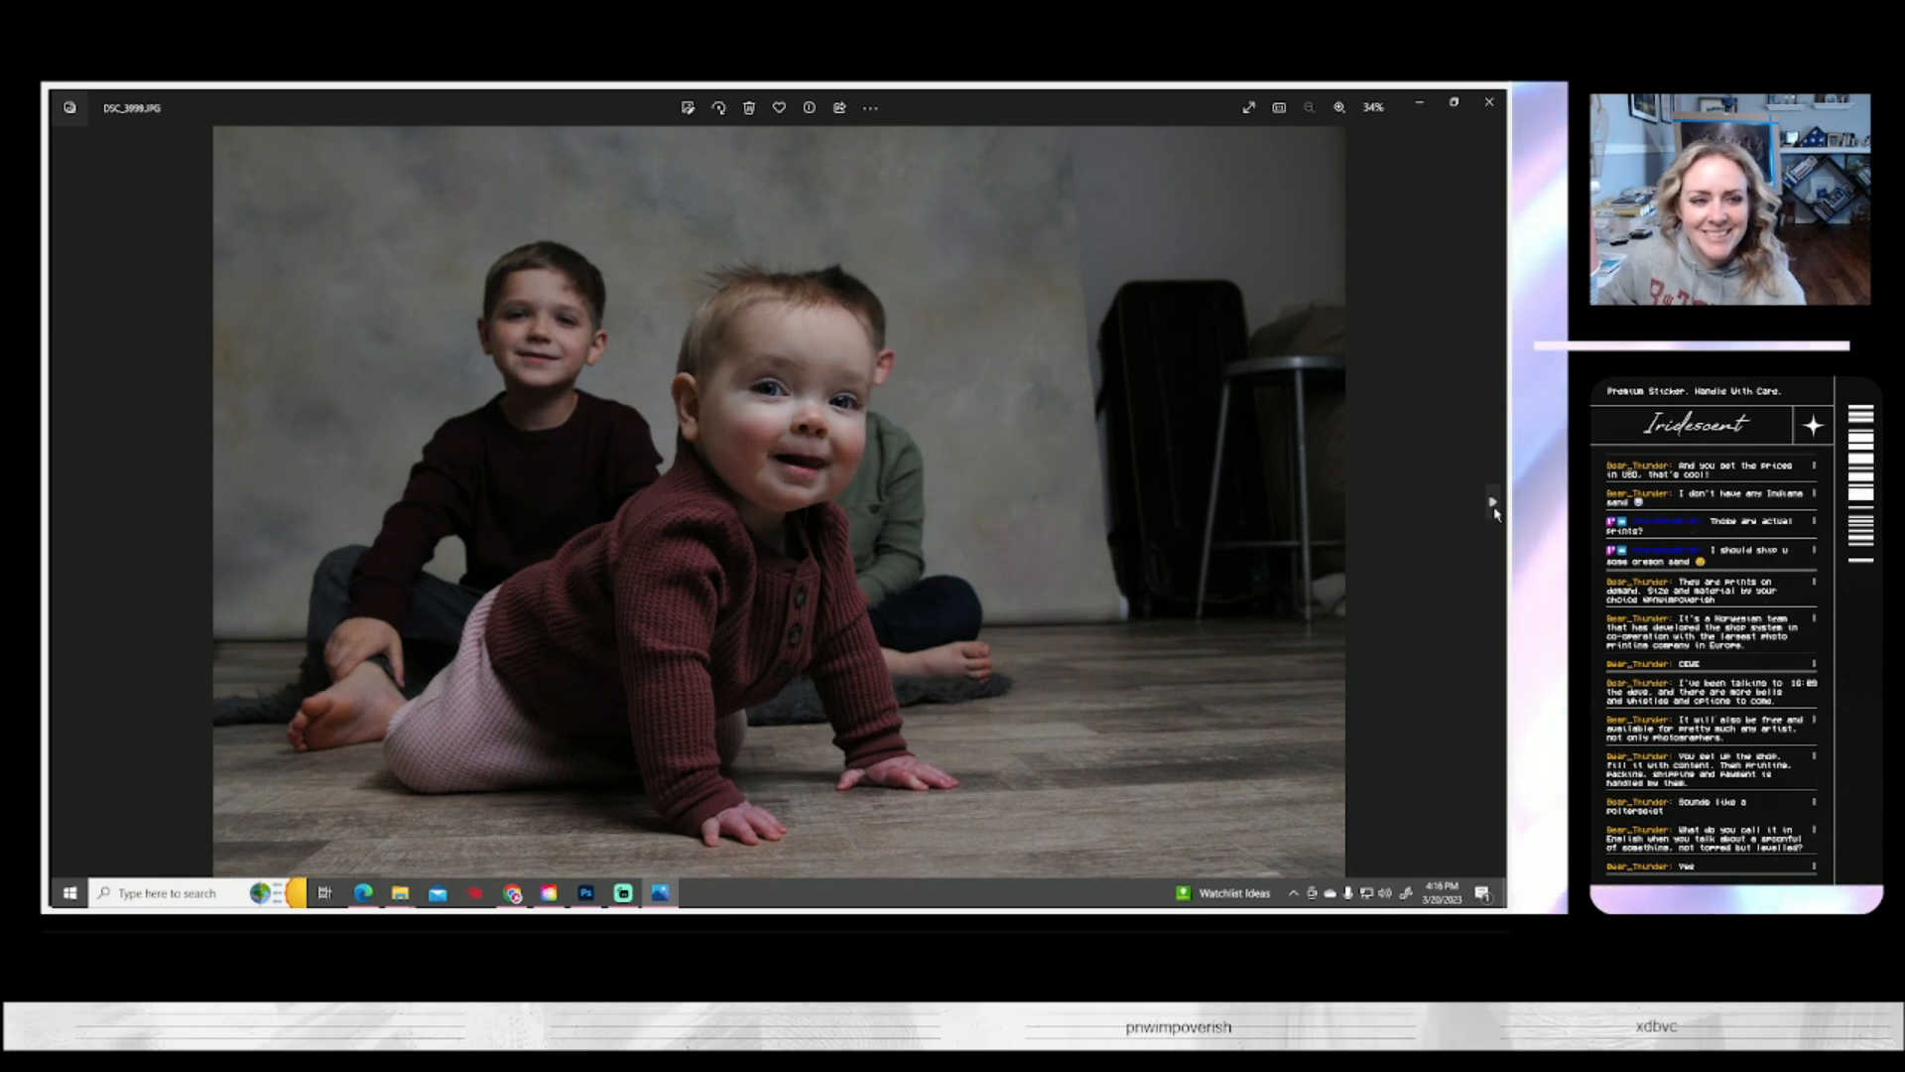
{"action": "left_click", "coordinate": [1494, 506]}
{"action": "left_click", "coordinate": [1494, 506]}
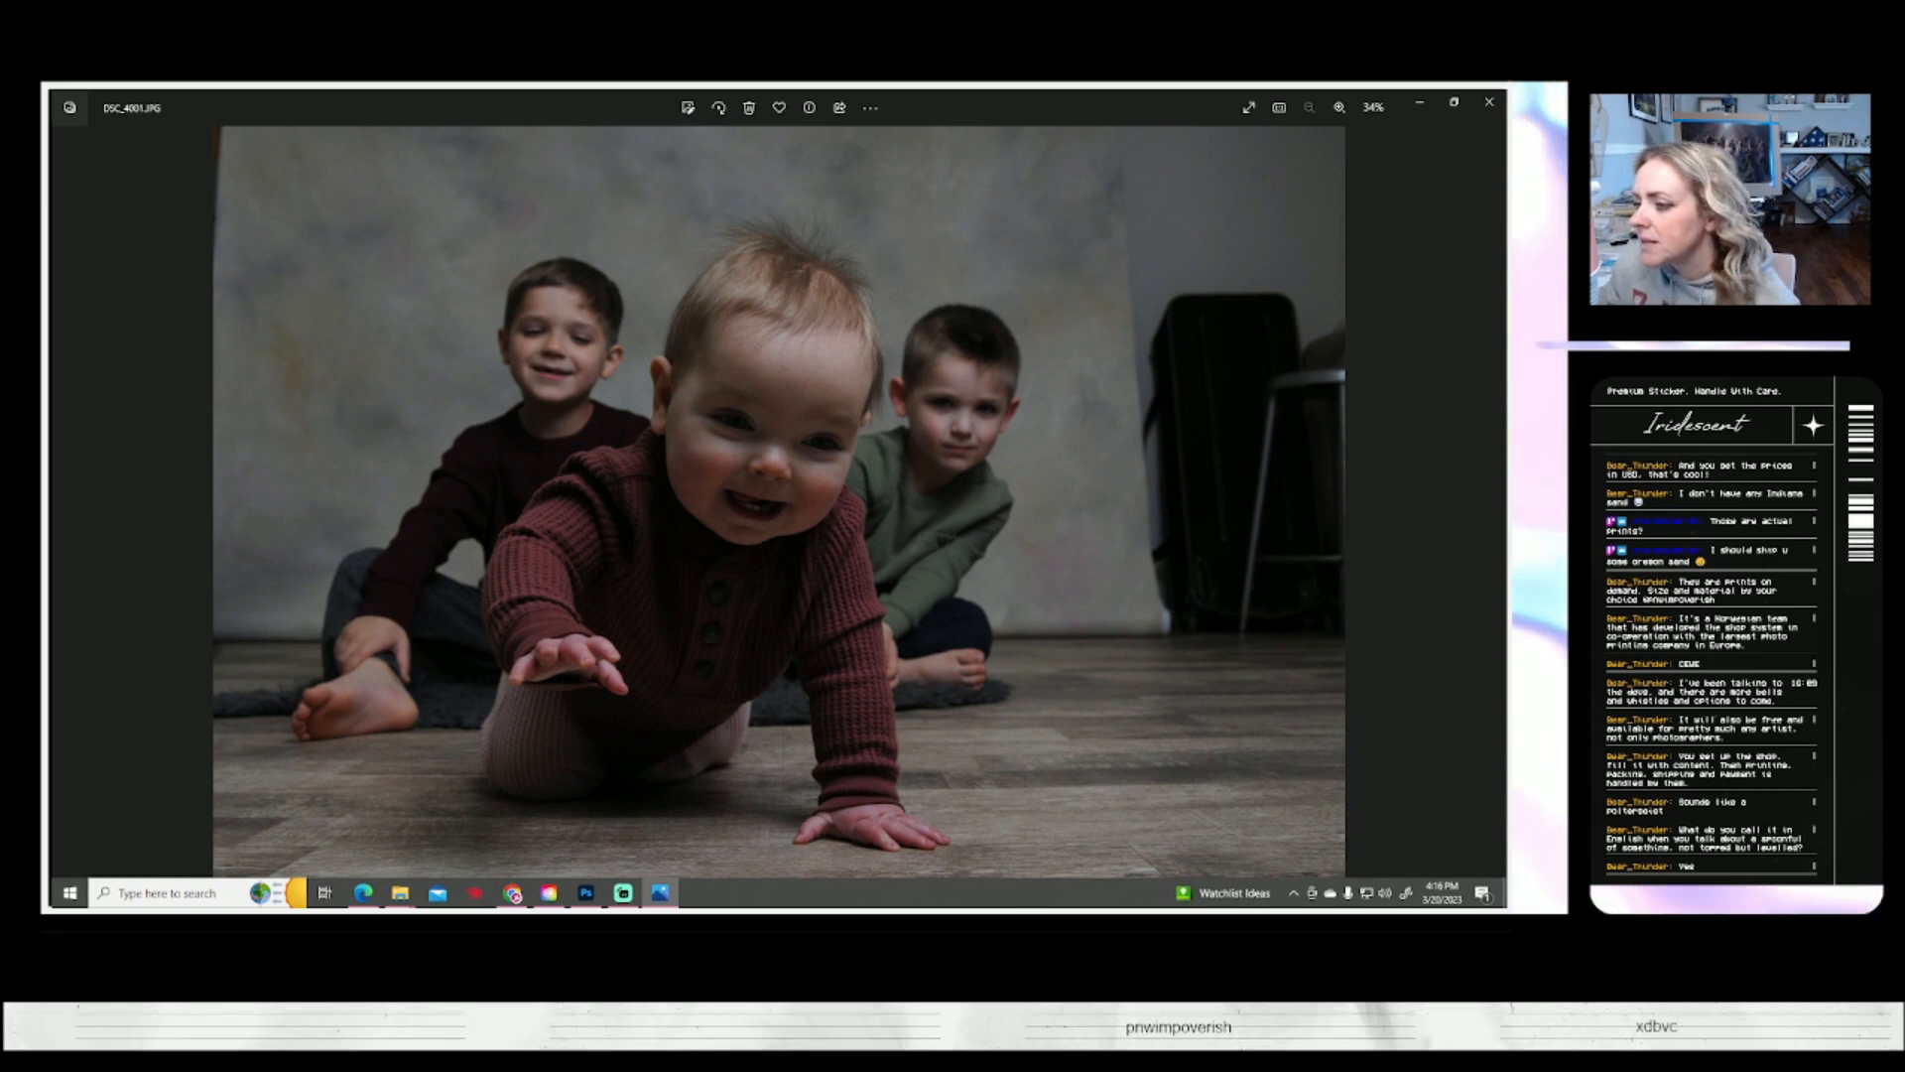
{"action": "key", "text": "alt+Tab"}
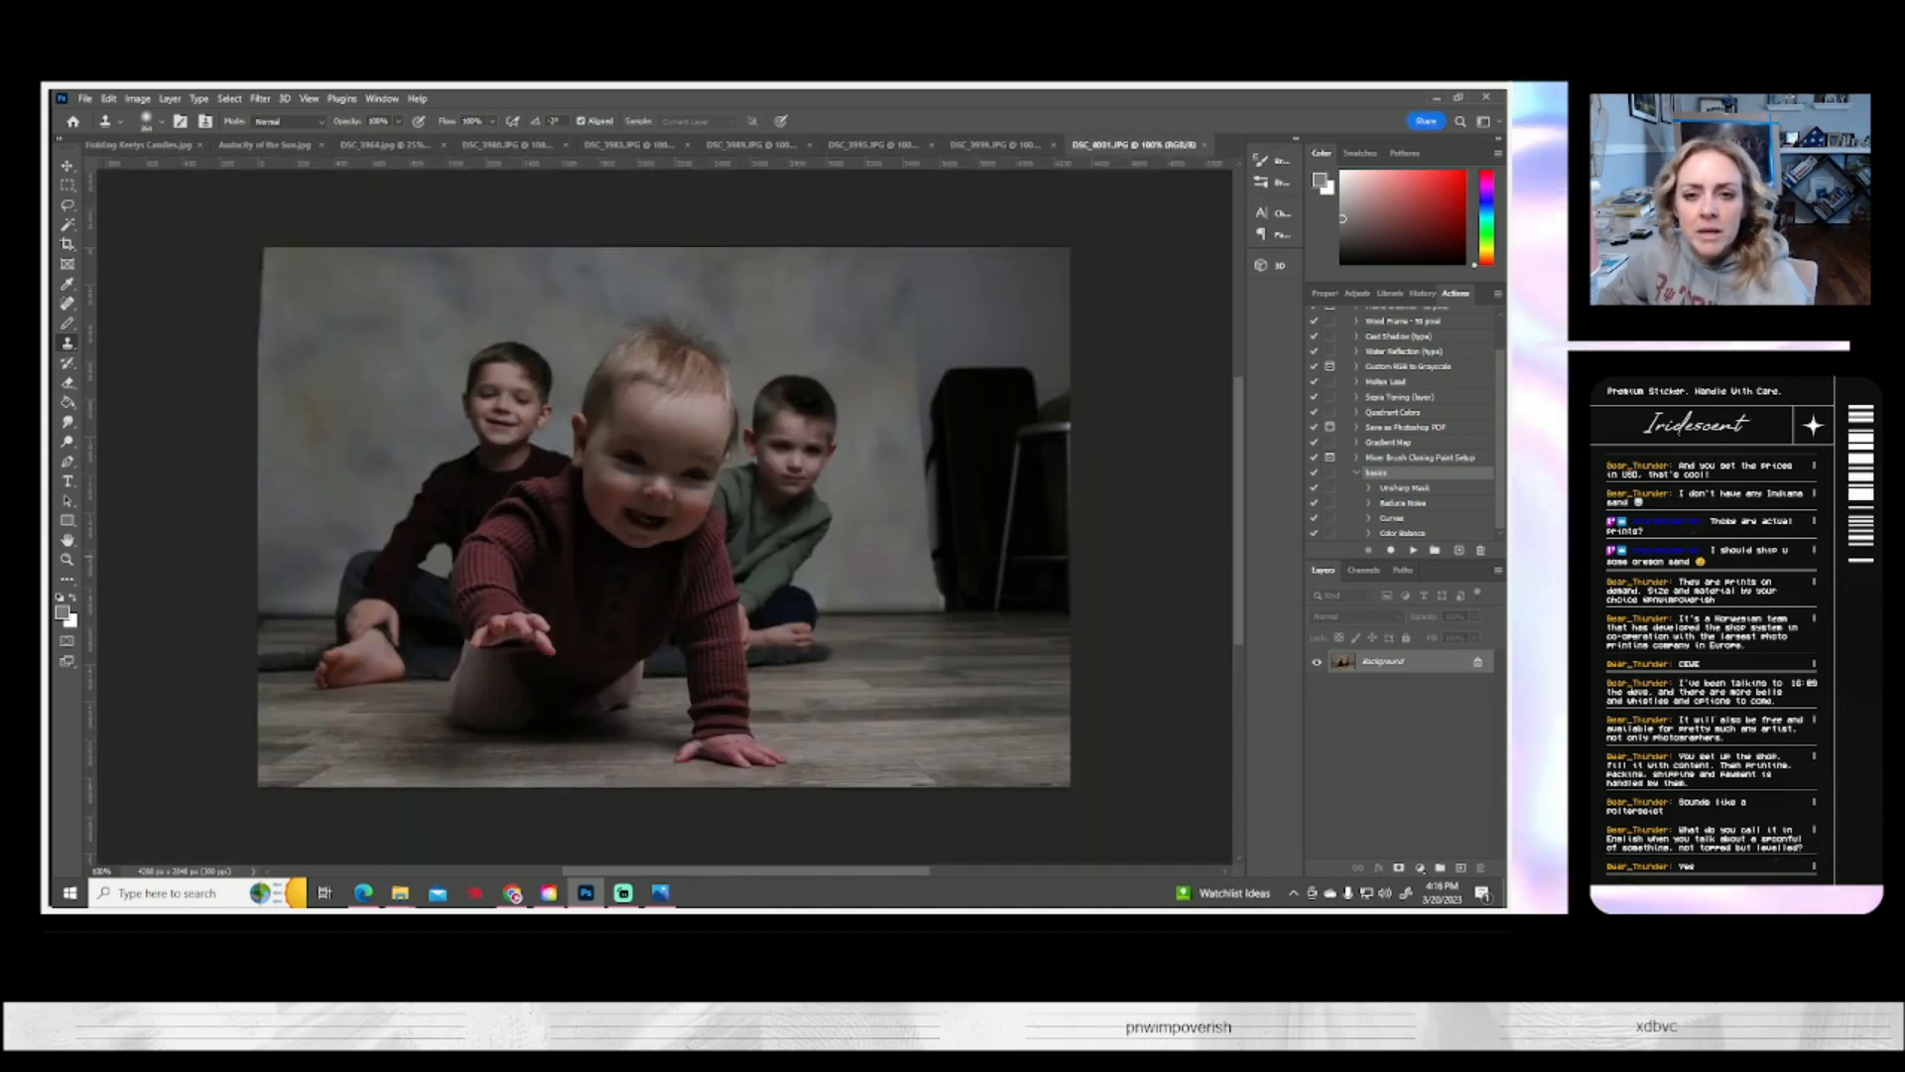
Lasso the baby's head and shoulders in DSC_3999 and copy the selection into DSC_4001 as a new layer
{"action": "left_click", "coordinate": [997, 145]}
{"action": "left_click", "coordinate": [68, 204]}
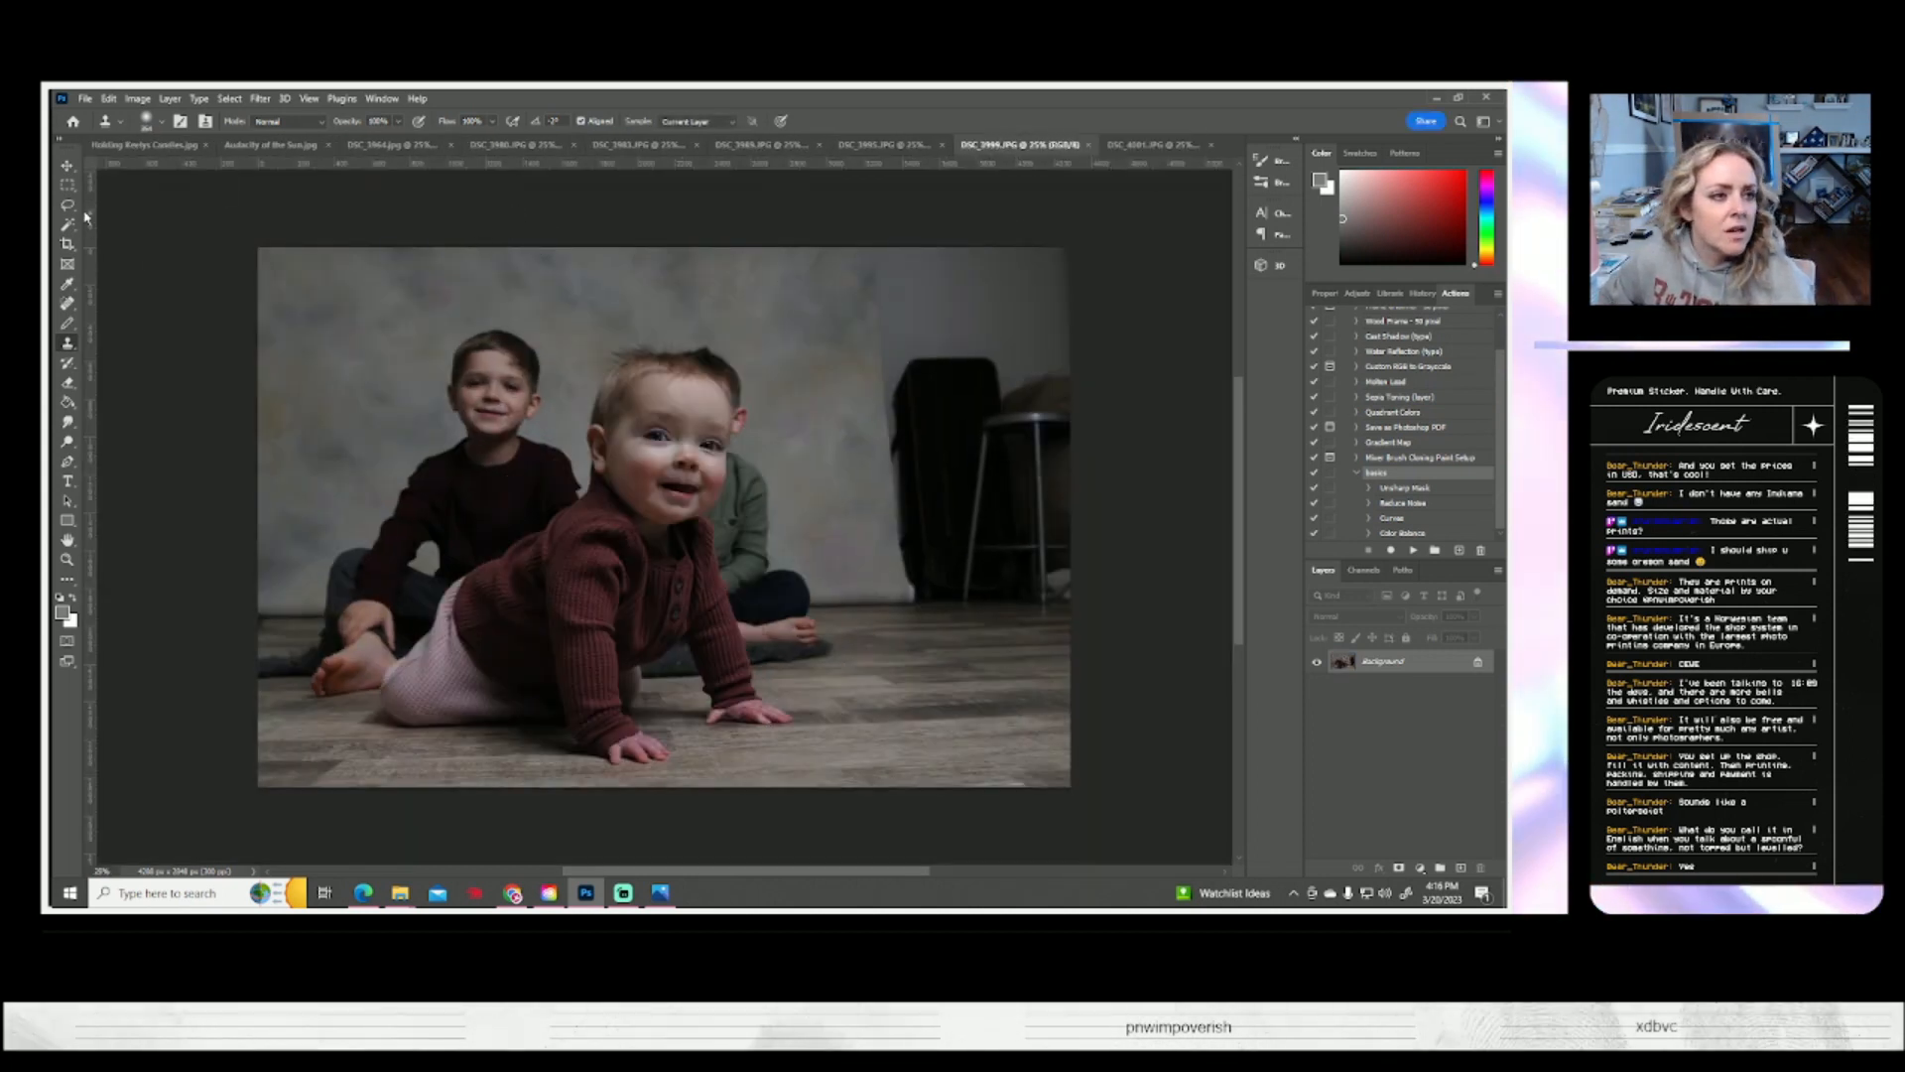
{"action": "mouse_move", "coordinate": [627, 322]}
{"action": "left_mouse_down"}
{"action": "mouse_move", "coordinate": [572, 393]}
{"action": "mouse_move", "coordinate": [570, 441]}
{"action": "mouse_move", "coordinate": [593, 519]}
{"action": "mouse_move", "coordinate": [631, 547]}
{"action": "mouse_move", "coordinate": [712, 556]}
{"action": "mouse_move", "coordinate": [801, 422]}
{"action": "mouse_move", "coordinate": [765, 377]}
{"action": "mouse_move", "coordinate": [618, 310]}
{"action": "mouse_move", "coordinate": [586, 350]}
{"action": "mouse_move", "coordinate": [538, 514]}
{"action": "mouse_move", "coordinate": [584, 593]}
{"action": "mouse_move", "coordinate": [699, 609]}
{"action": "mouse_move", "coordinate": [779, 491]}
{"action": "mouse_move", "coordinate": [771, 451]}
{"action": "left_mouse_up"}
{"action": "key", "text": "ctrl+Tab"}
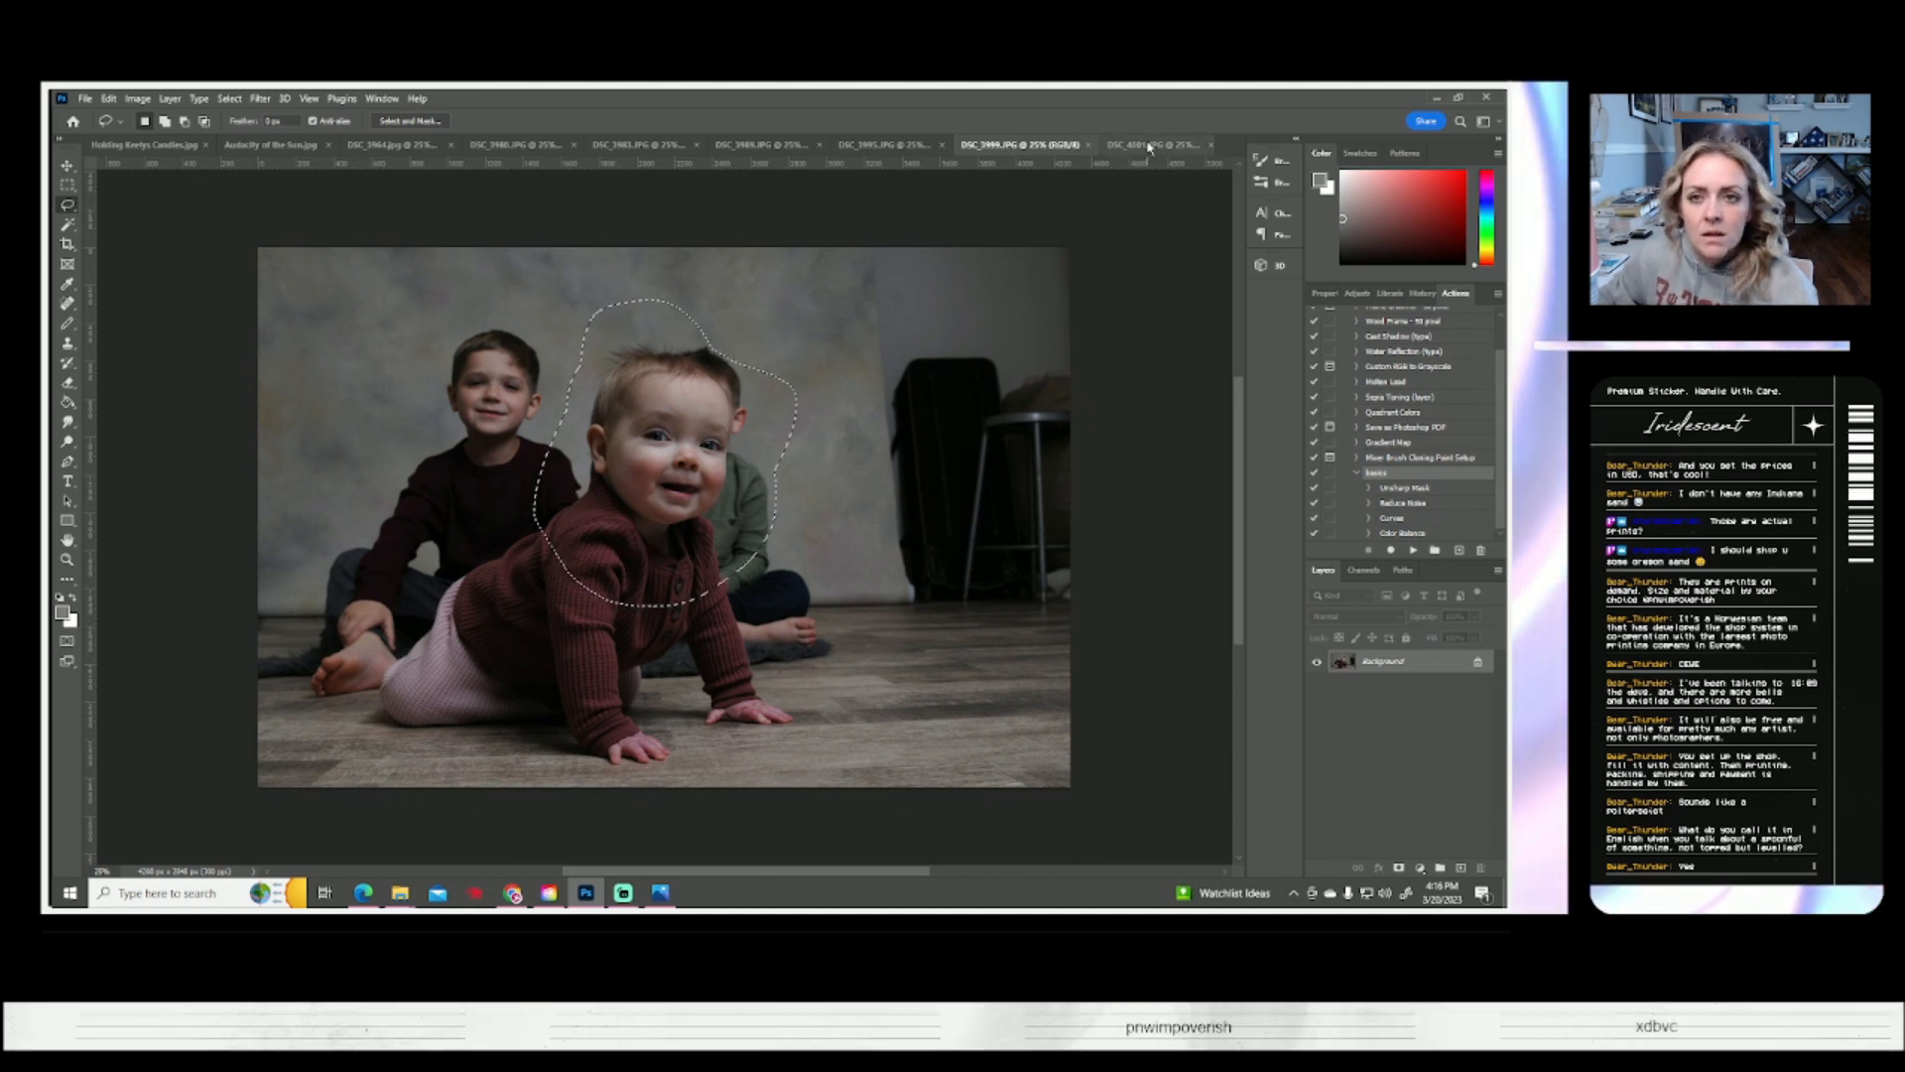
{"action": "key", "text": "ctrl+v"}
Scale the pasted head layer up to about 123% and move it over the baby's original head
{"action": "key", "text": "ctrl+t"}
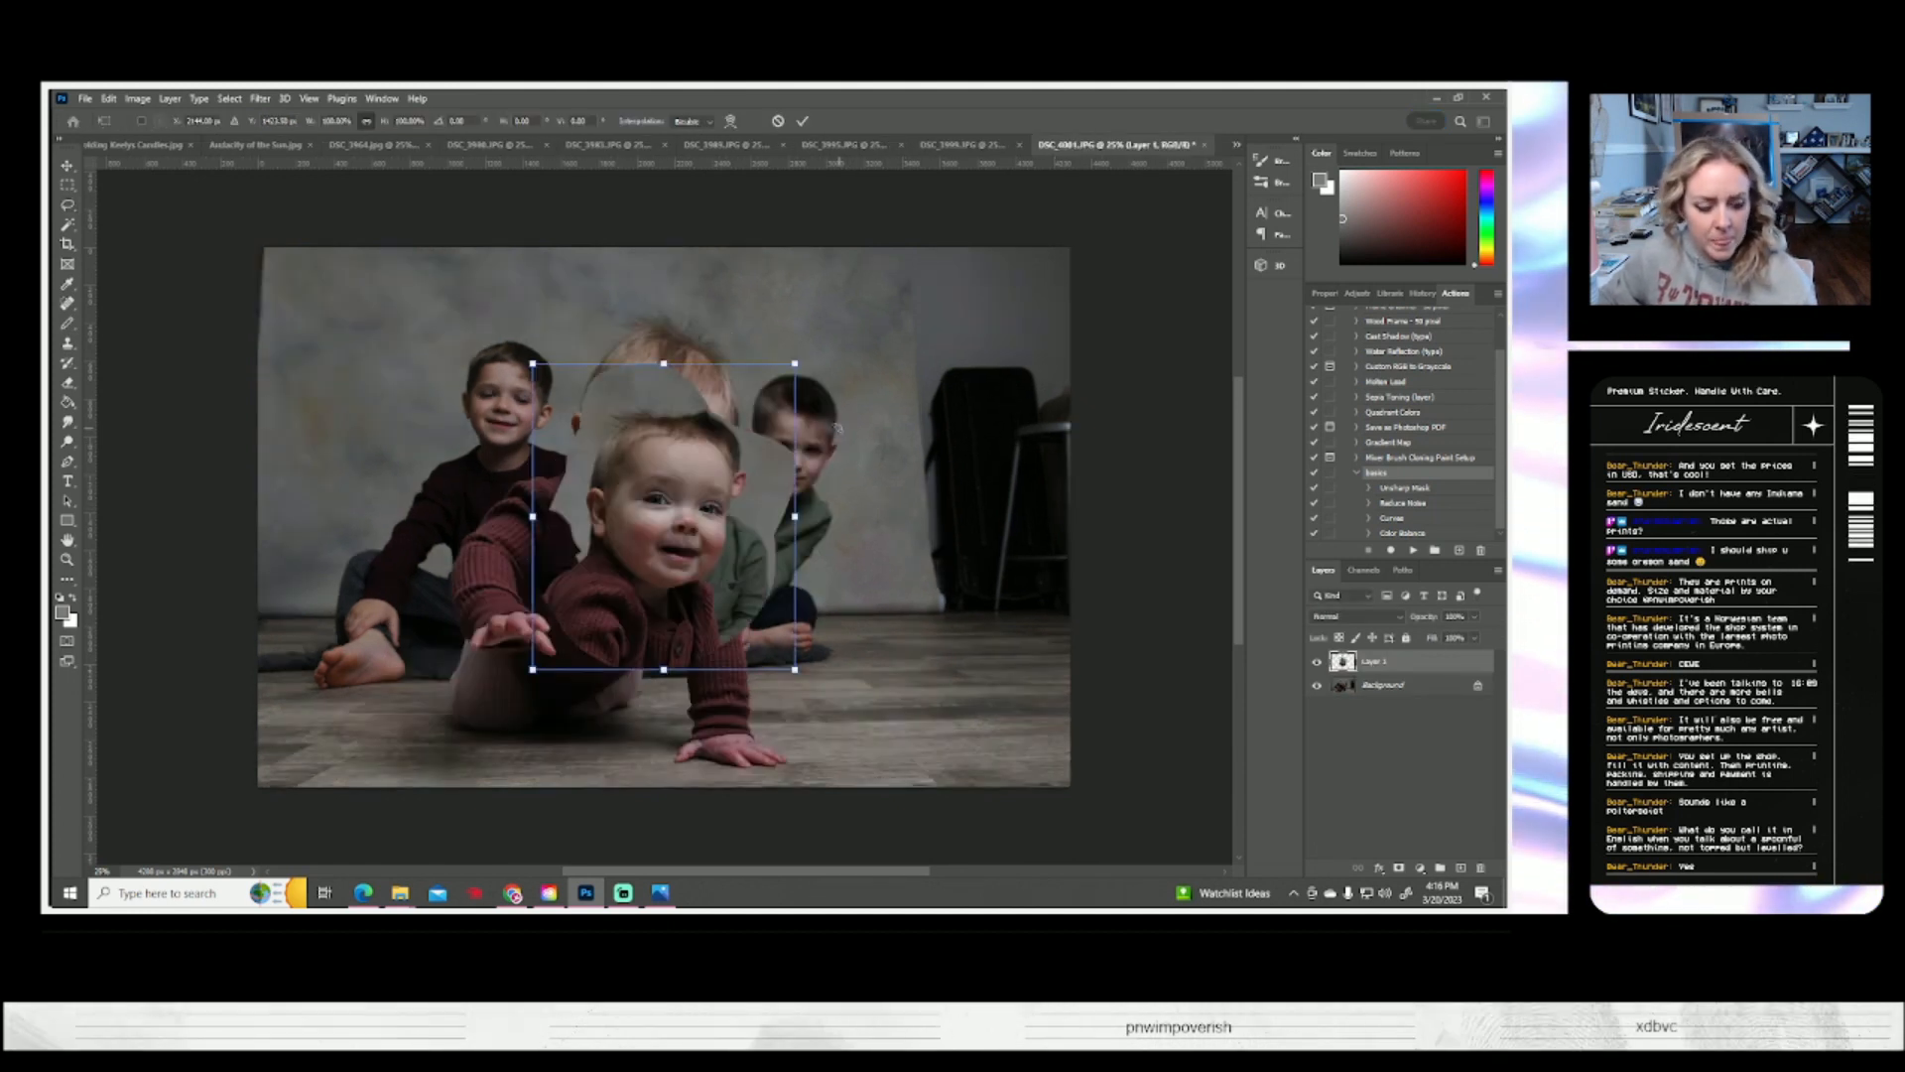
{"action": "left_click_drag", "start_coordinate": [796, 363], "coordinate": [826, 328]}
{"action": "left_click_drag", "start_coordinate": [752, 572], "coordinate": [751, 500]}
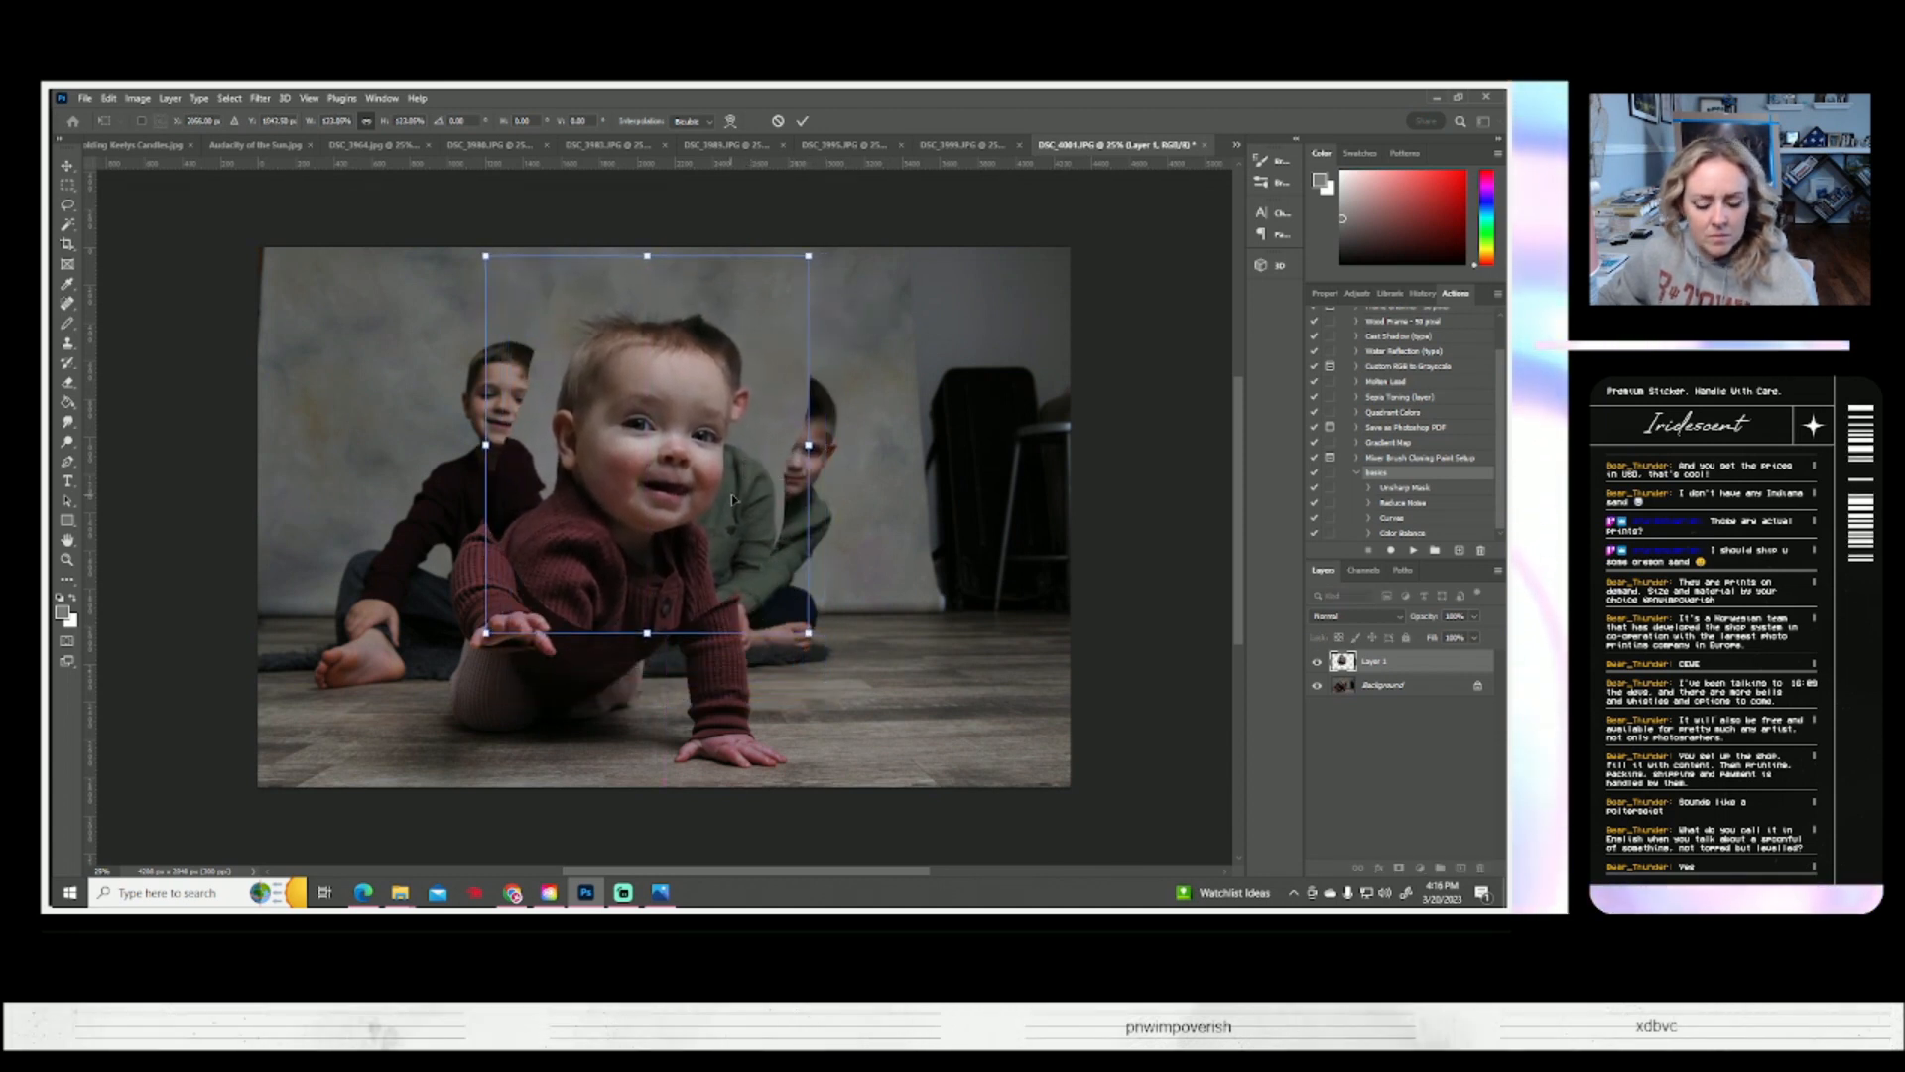
{"action": "key", "text": "Return"}
Lower the head layer's opacity and transform it to roughly align with the baby's face underneath
{"action": "left_click", "coordinate": [1474, 616]}
{"action": "left_click_drag", "start_coordinate": [1478, 634], "coordinate": [1435, 636]}
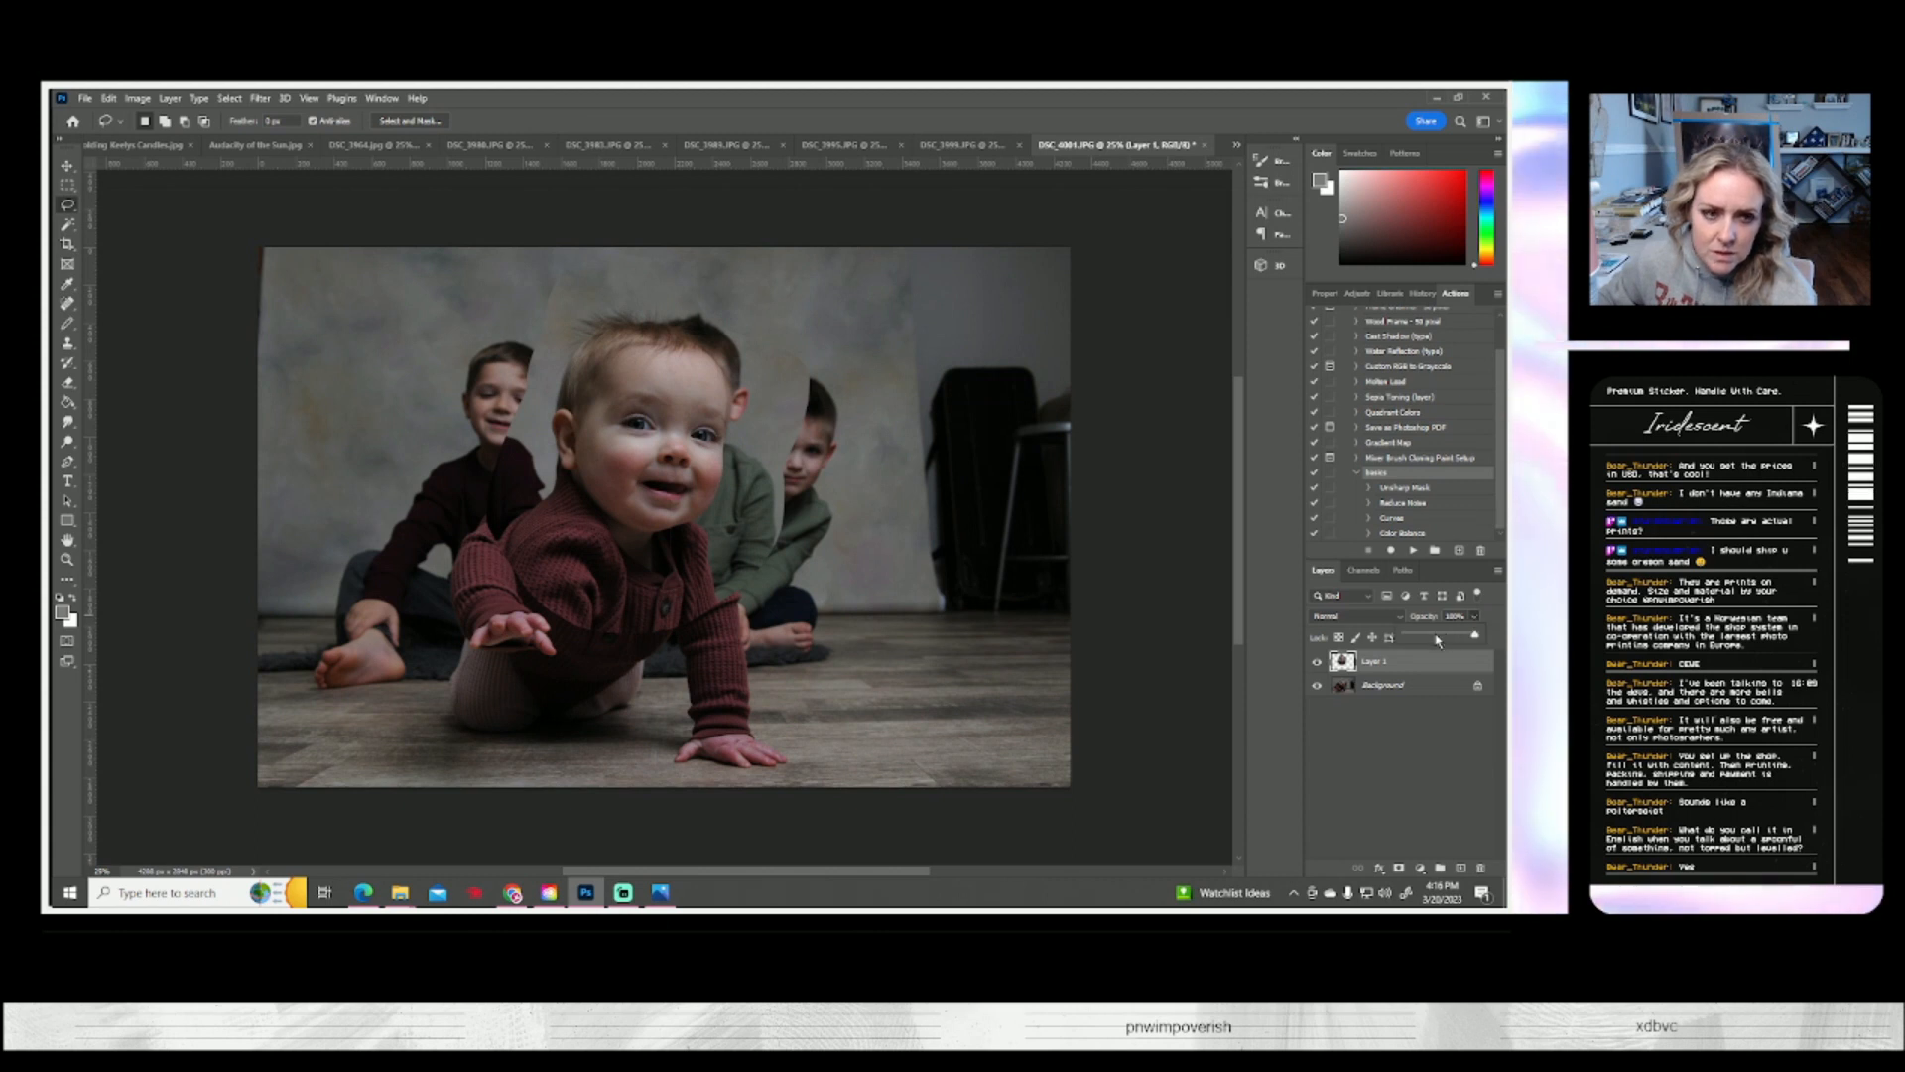
{"action": "key", "text": "ctrl+t"}
{"action": "left_click_drag", "start_coordinate": [694, 496], "coordinate": [658, 565]}
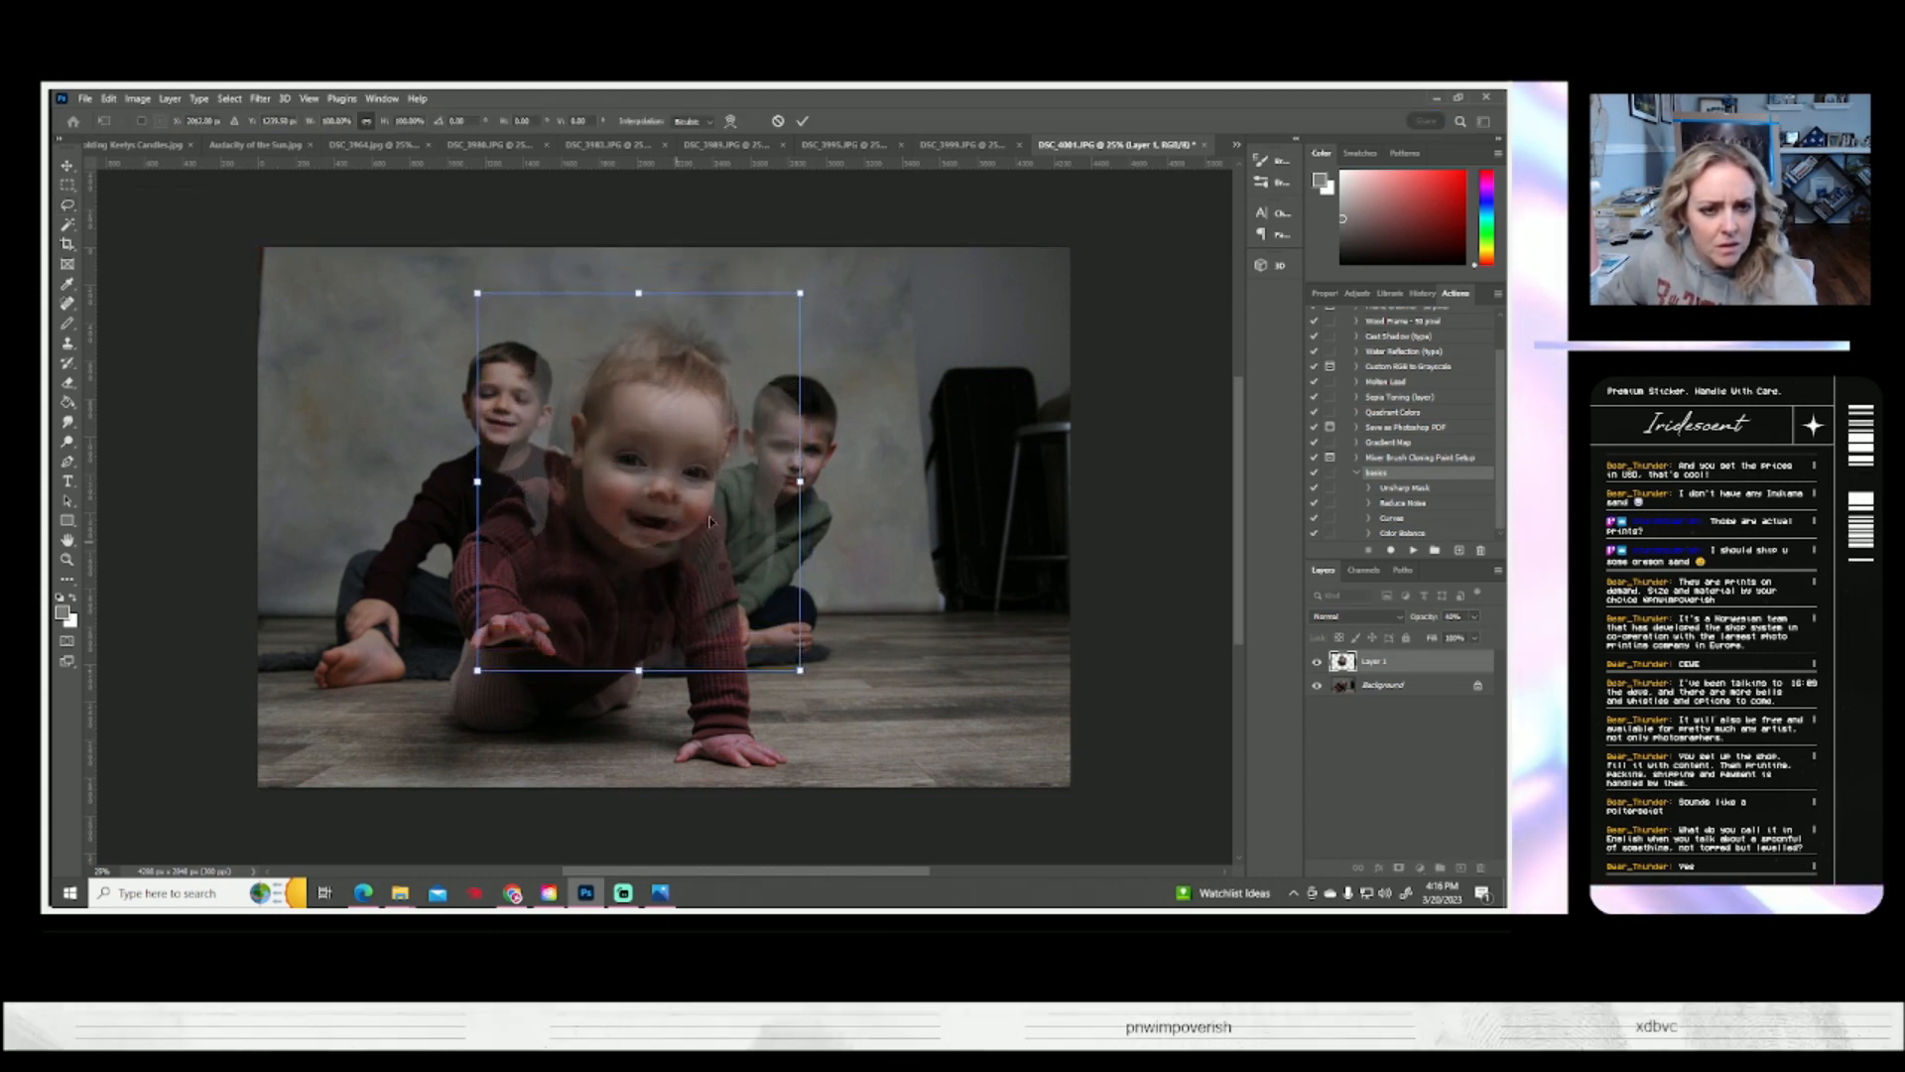
{"action": "left_click_drag", "start_coordinate": [839, 287], "coordinate": [806, 330]}
{"action": "left_click_drag", "start_coordinate": [736, 458], "coordinate": [738, 444]}
{"action": "left_click_drag", "start_coordinate": [841, 527], "coordinate": [753, 507]}
{"action": "mouse_move", "coordinate": [877, 473]}
{"action": "left_mouse_down"}
{"action": "mouse_move", "coordinate": [874, 492]}
{"action": "mouse_move", "coordinate": [877, 467]}
{"action": "left_mouse_up"}
{"action": "left_click_drag", "start_coordinate": [752, 496], "coordinate": [751, 502]}
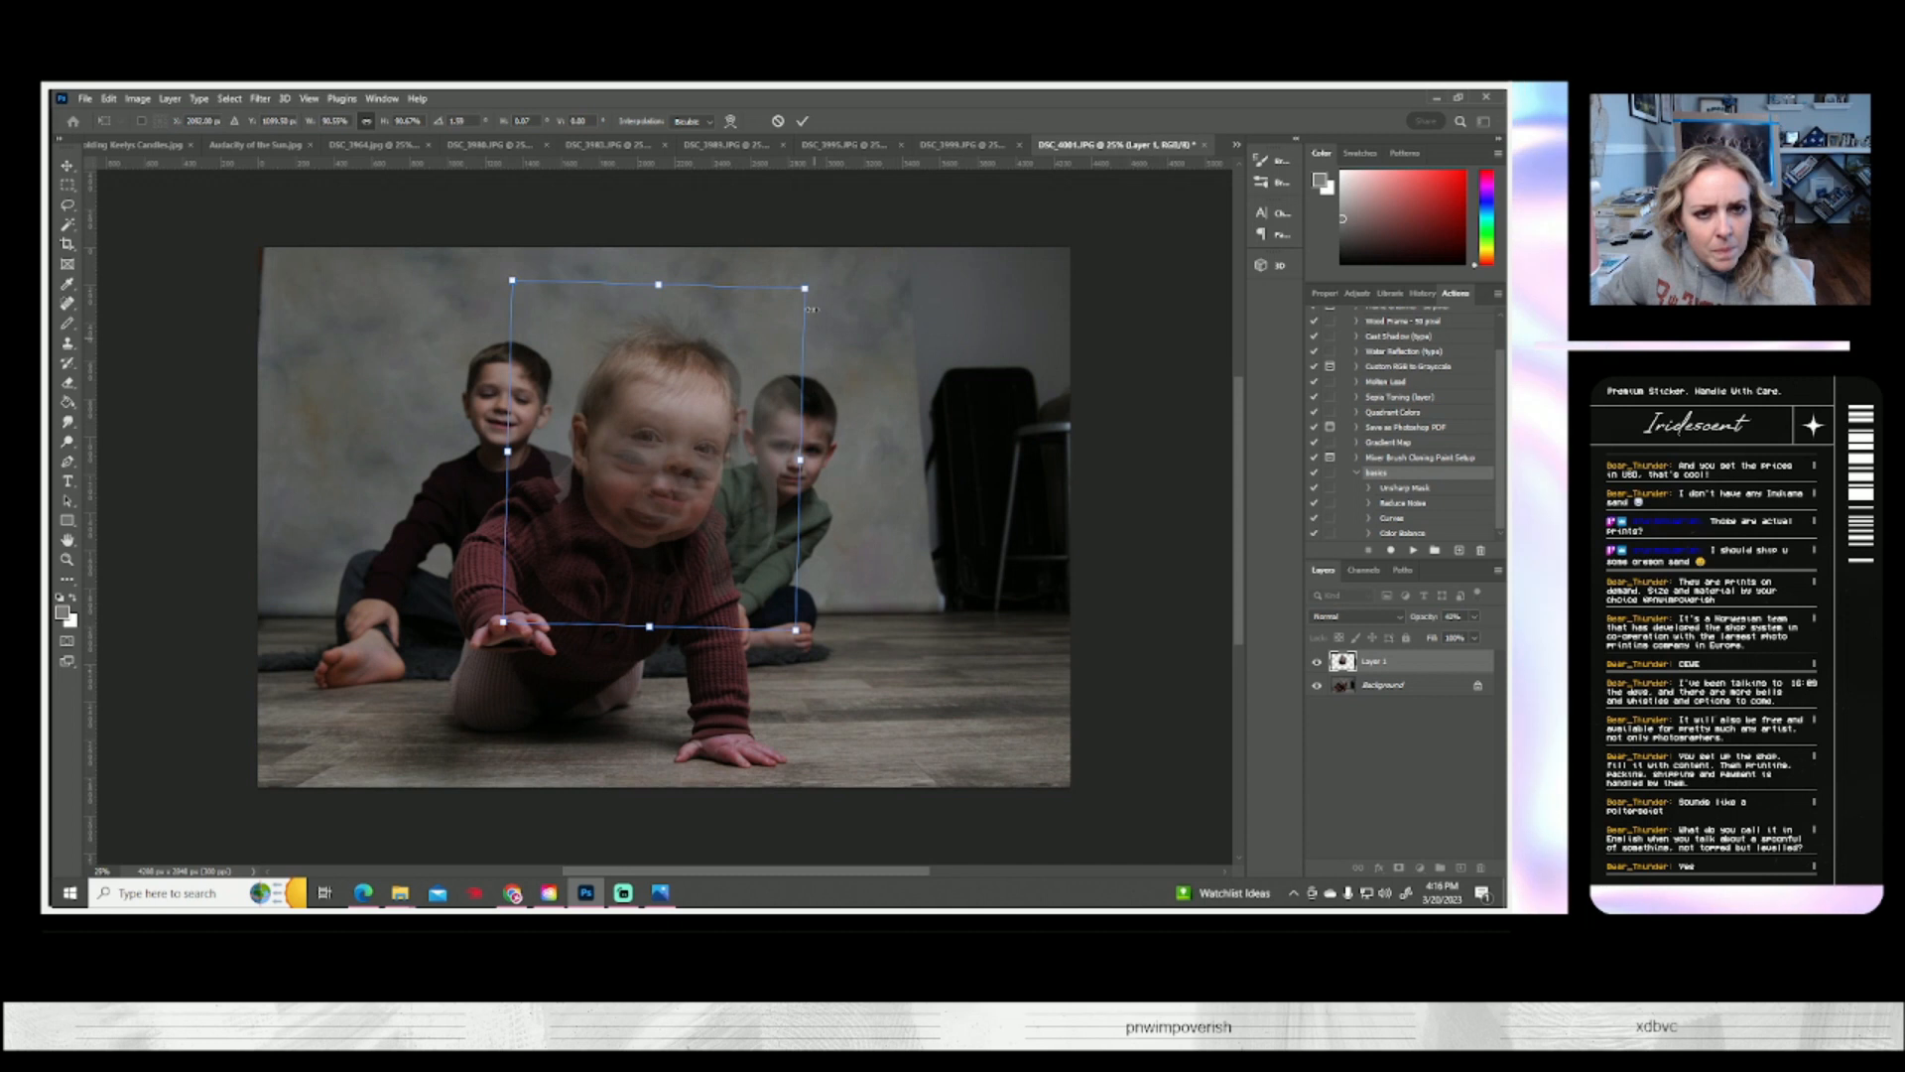
Refine the head layer's fit with a rotation of about 8° and a scale of about 95%, and restore its opacity to 100%
{"action": "left_click_drag", "start_coordinate": [805, 288], "coordinate": [794, 303]}
{"action": "left_click_drag", "start_coordinate": [760, 408], "coordinate": [821, 437]}
{"action": "left_click_drag", "start_coordinate": [792, 336], "coordinate": [802, 323]}
{"action": "left_click_drag", "start_coordinate": [749, 454], "coordinate": [739, 462]}
{"action": "left_click_drag", "start_coordinate": [797, 325], "coordinate": [810, 301]}
{"action": "left_click_drag", "start_coordinate": [756, 417], "coordinate": [773, 390]}
{"action": "left_click_drag", "start_coordinate": [888, 444], "coordinate": [888, 452]}
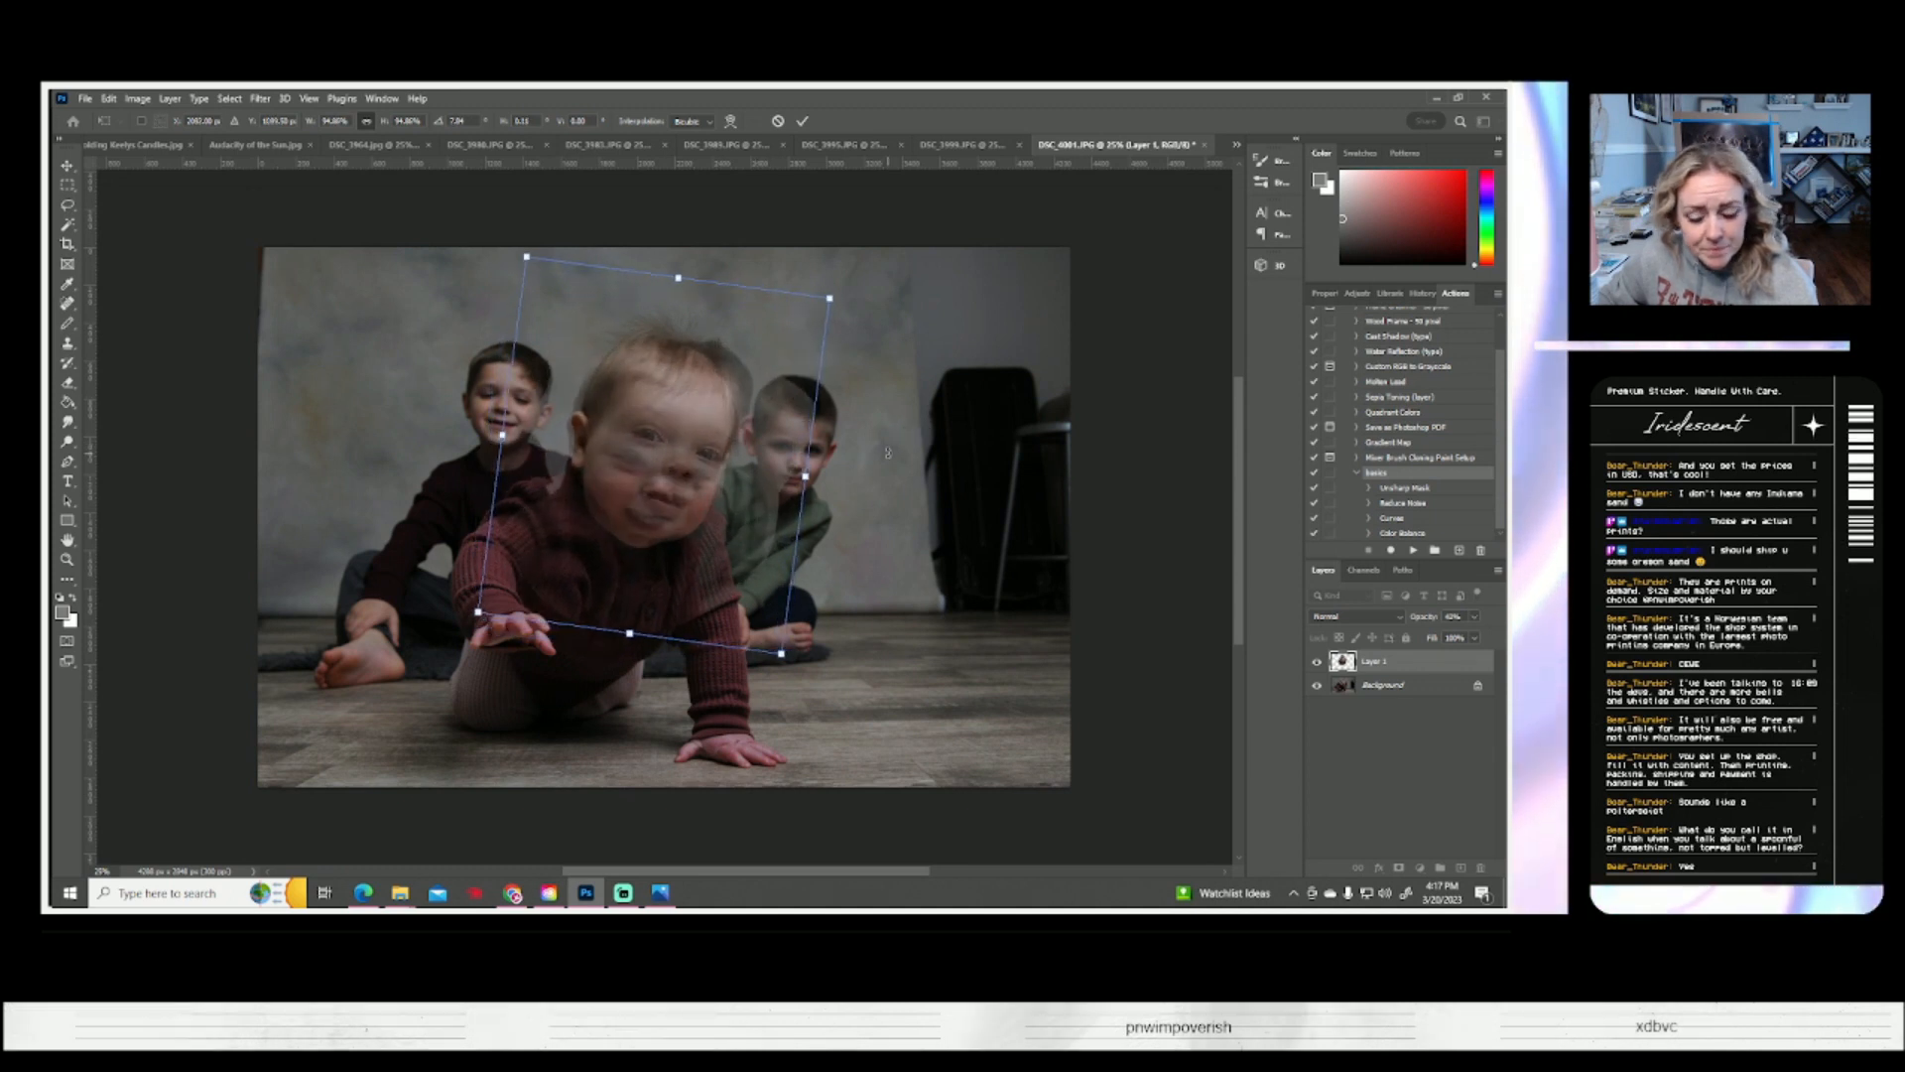
{"action": "key", "text": "Return"}
{"action": "left_click", "coordinate": [1475, 617]}
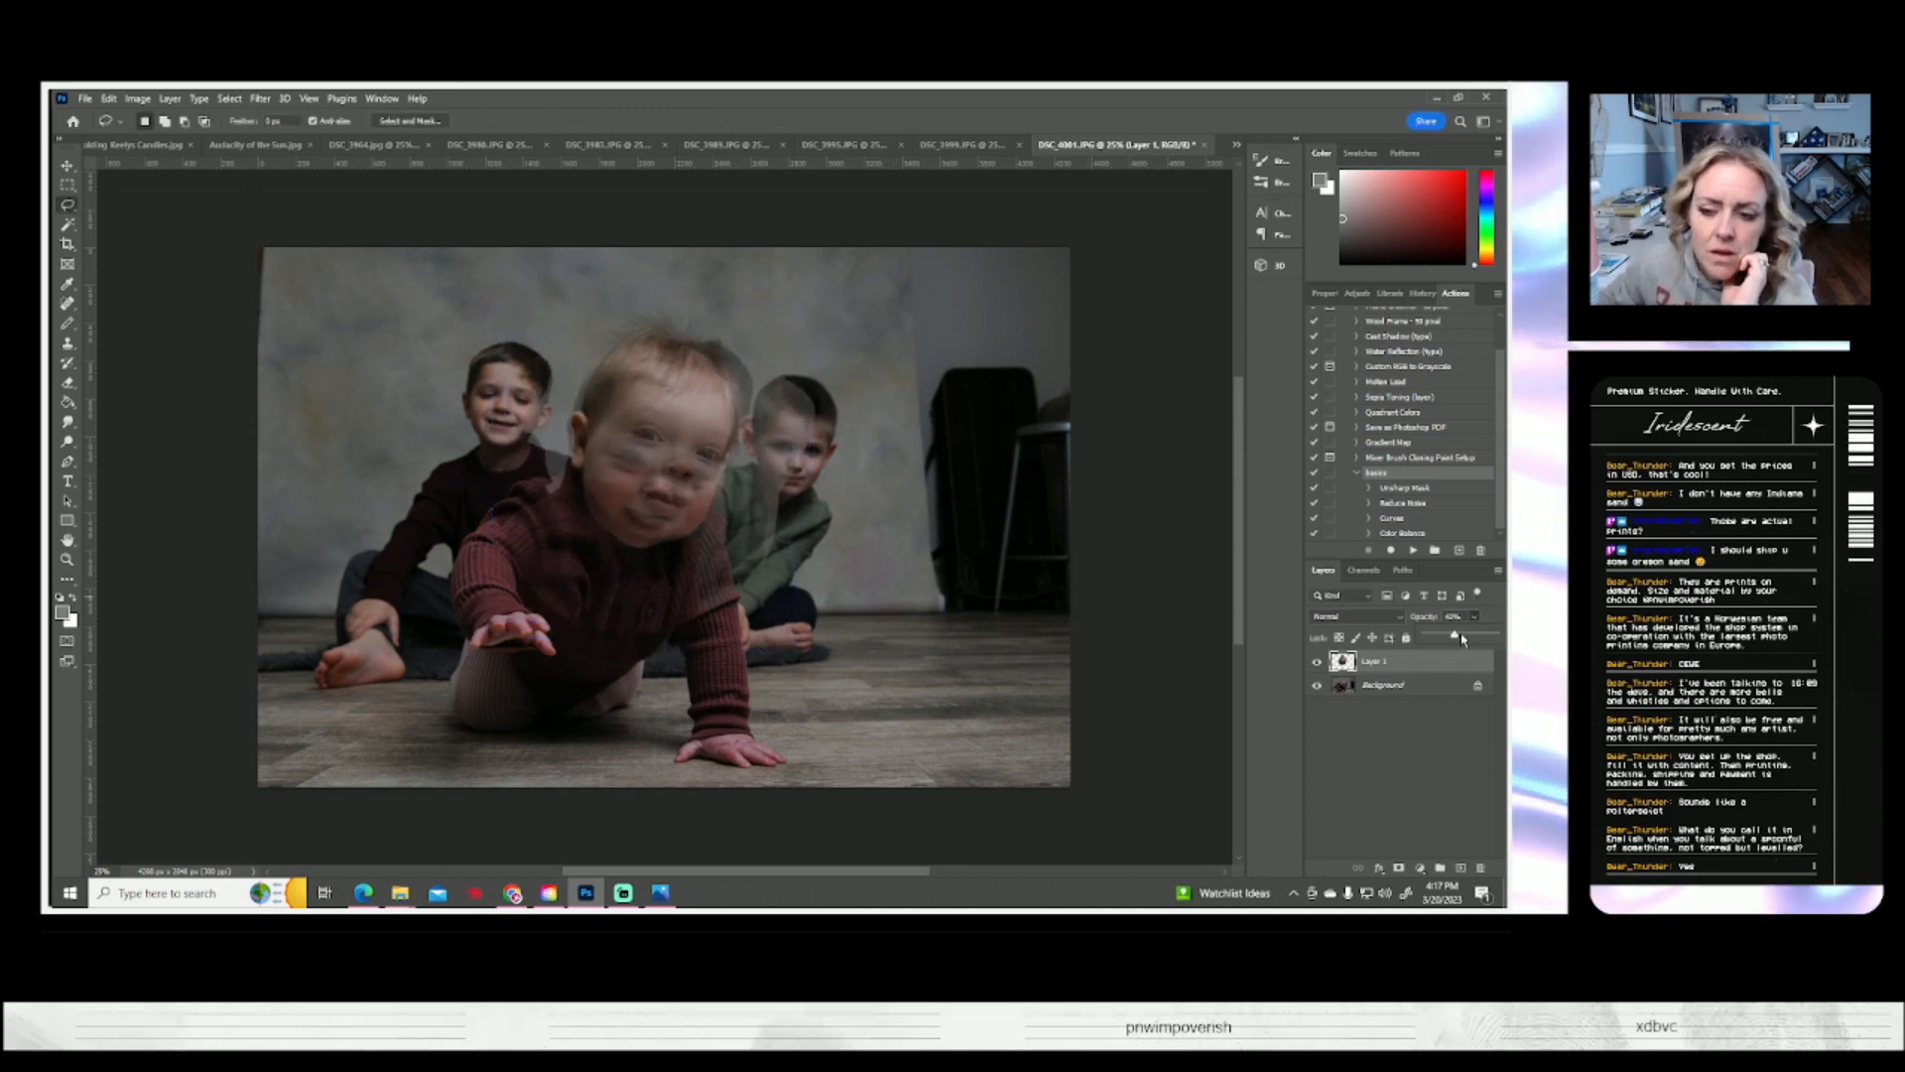
{"action": "left_click_drag", "start_coordinate": [1463, 640], "coordinate": [1484, 640]}
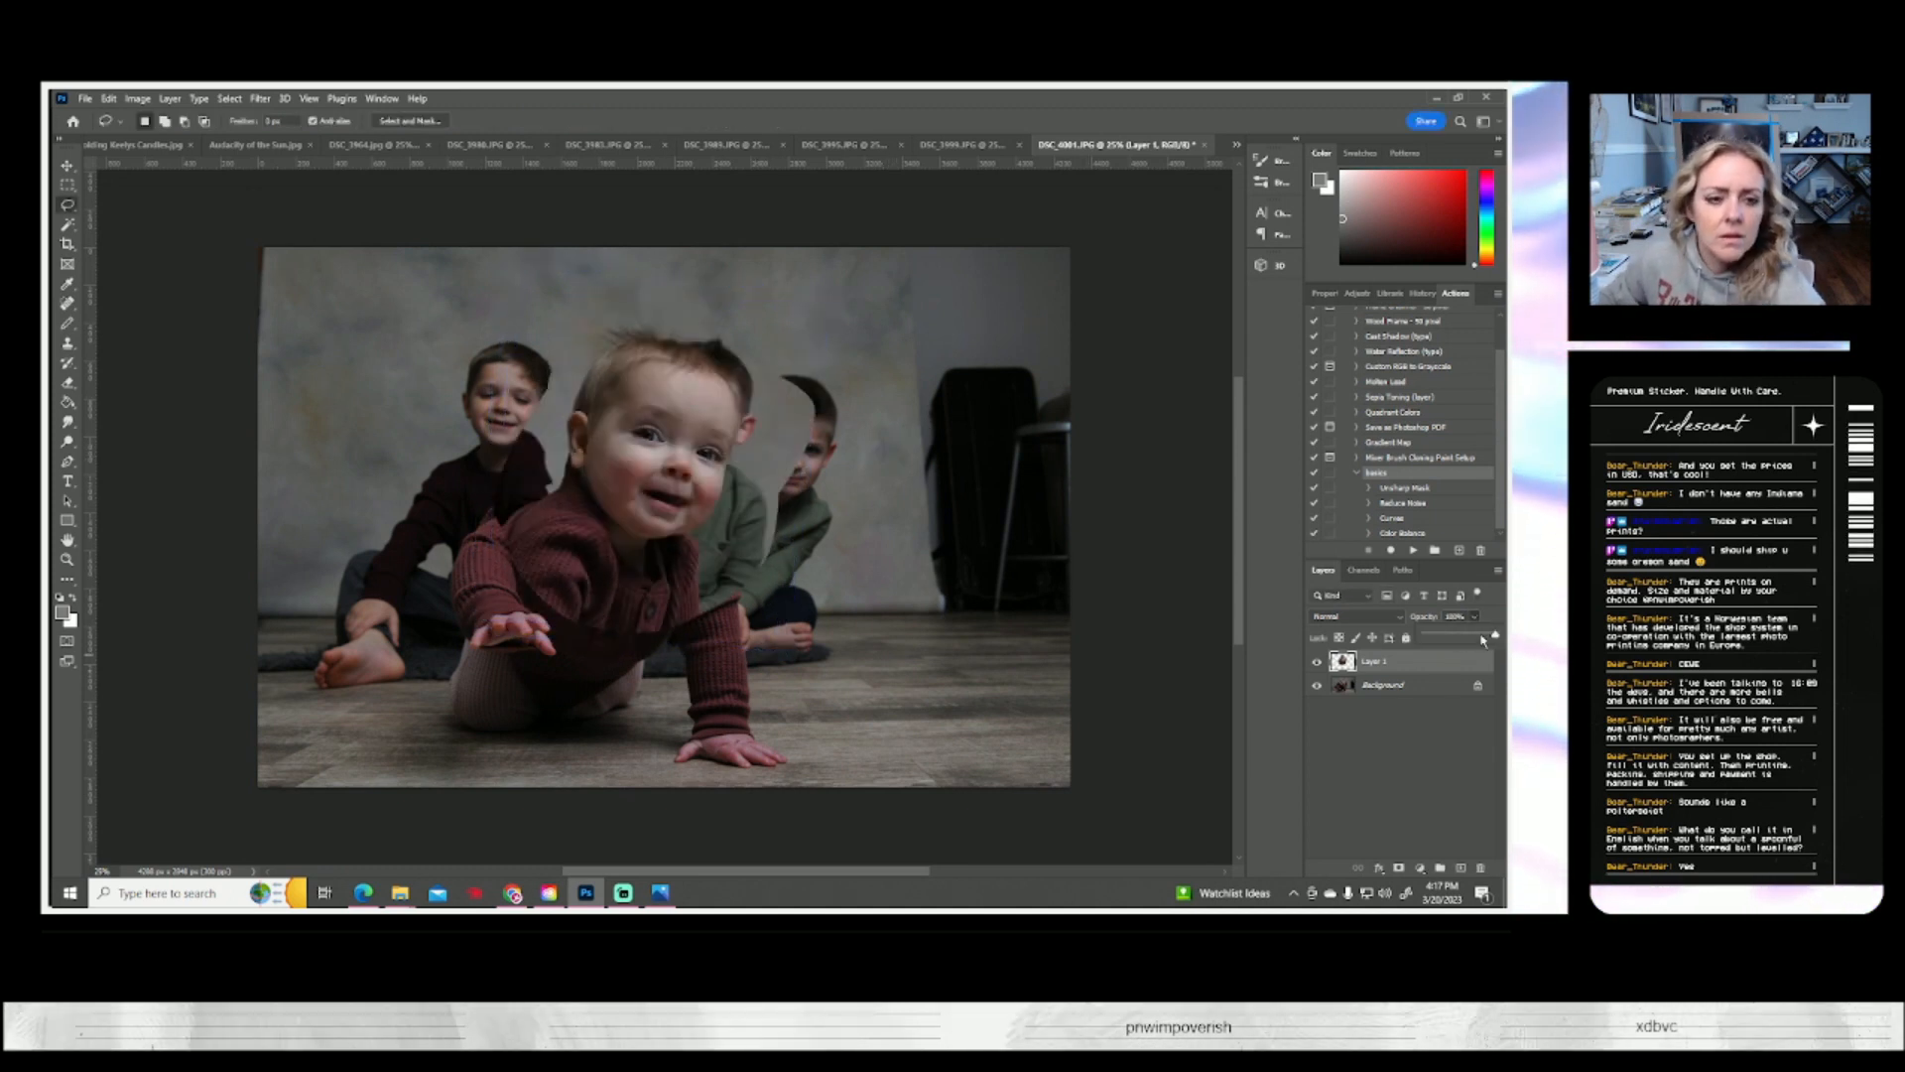
Erase the pasted head layer's surplus that covers the brother in green behind the baby
{"action": "left_click", "coordinate": [68, 386]}
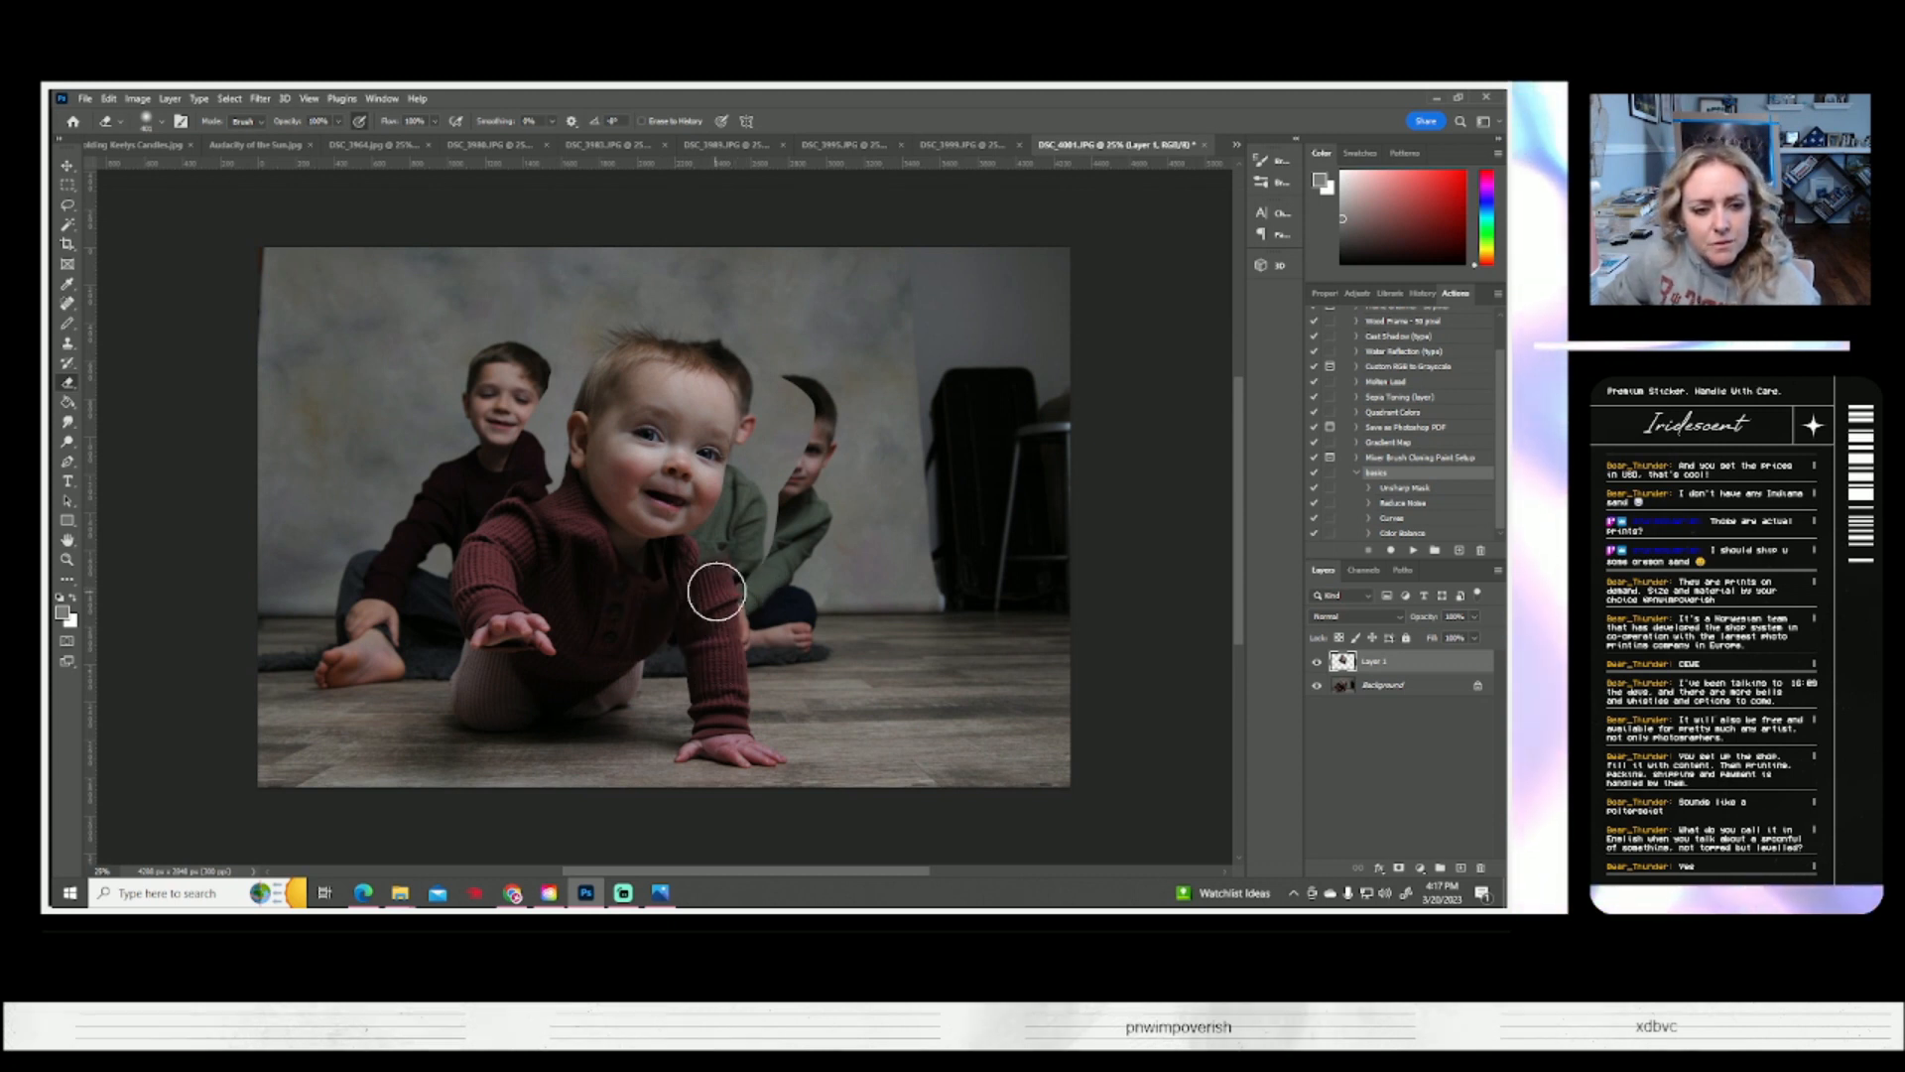
{"action": "left_click_drag", "start_coordinate": [778, 515], "coordinate": [807, 357]}
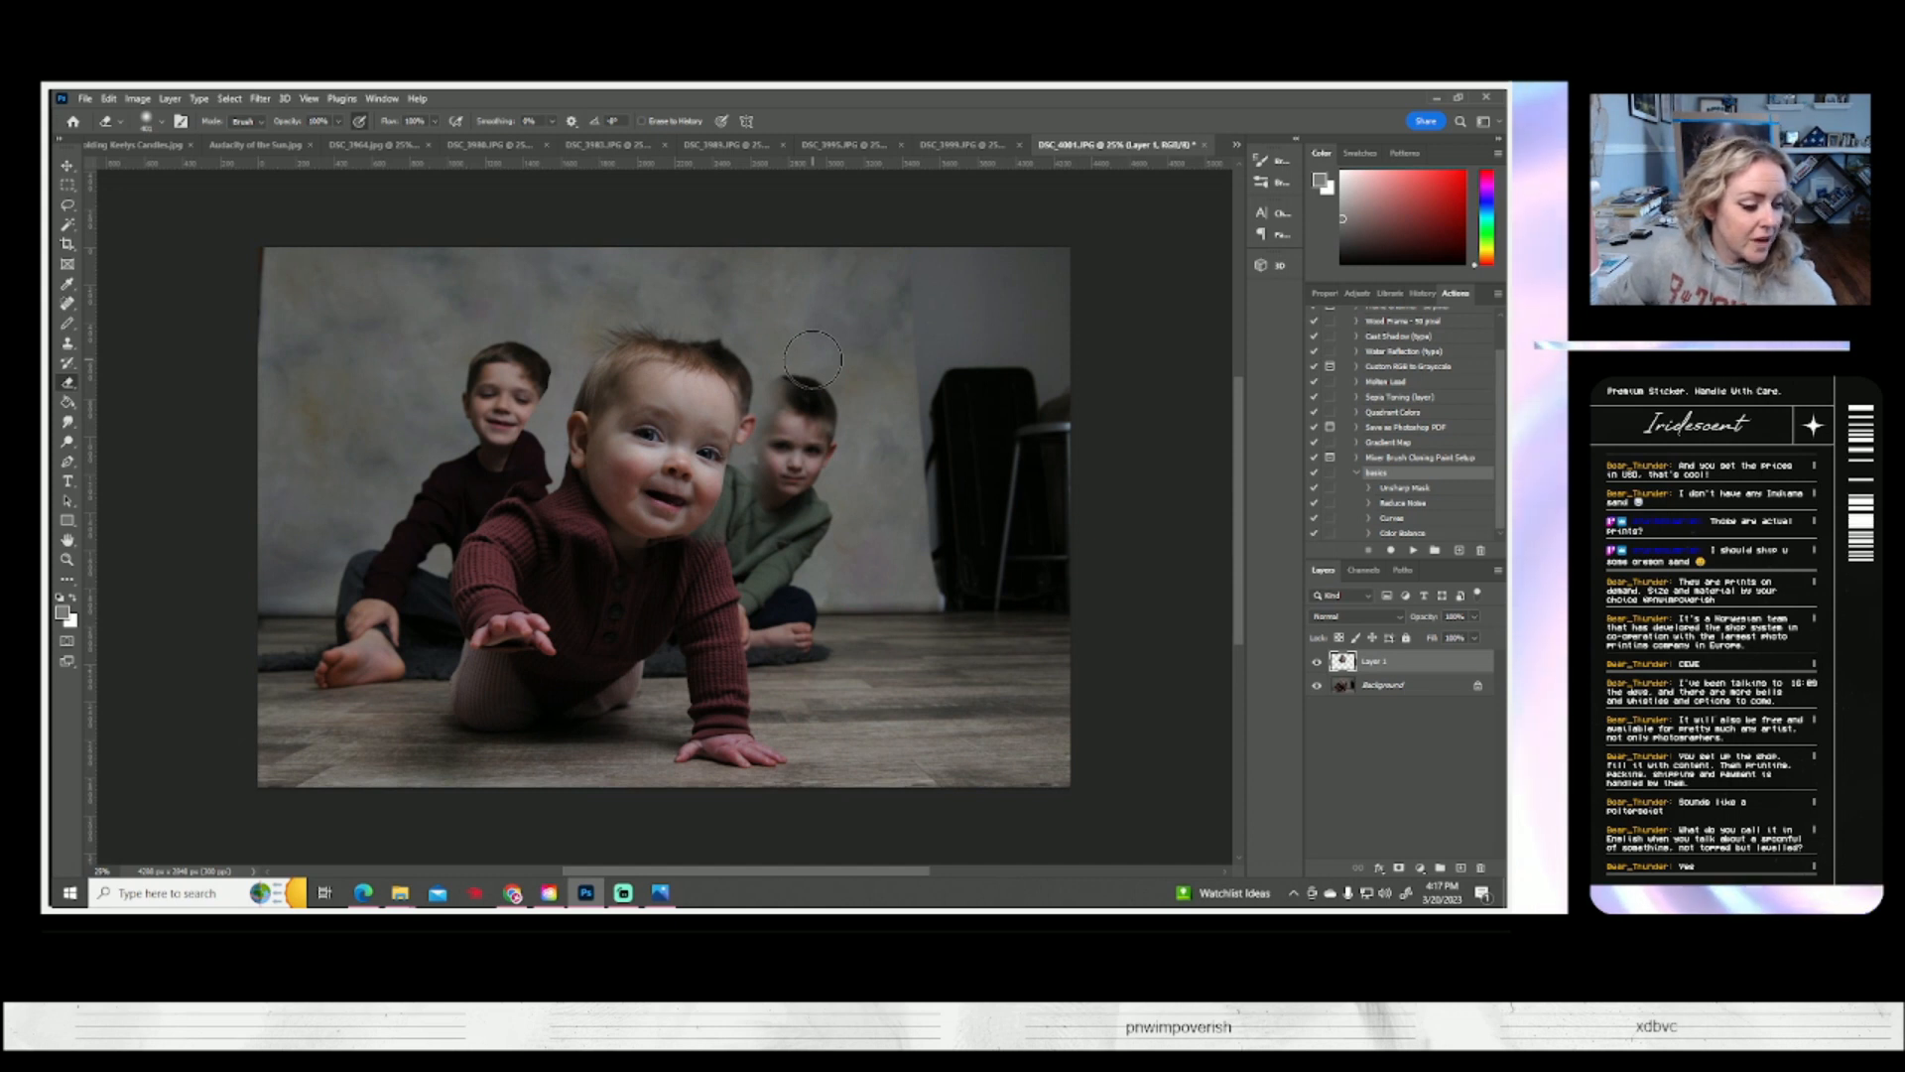
{"action": "left_click_drag", "start_coordinate": [859, 418], "coordinate": [800, 377]}
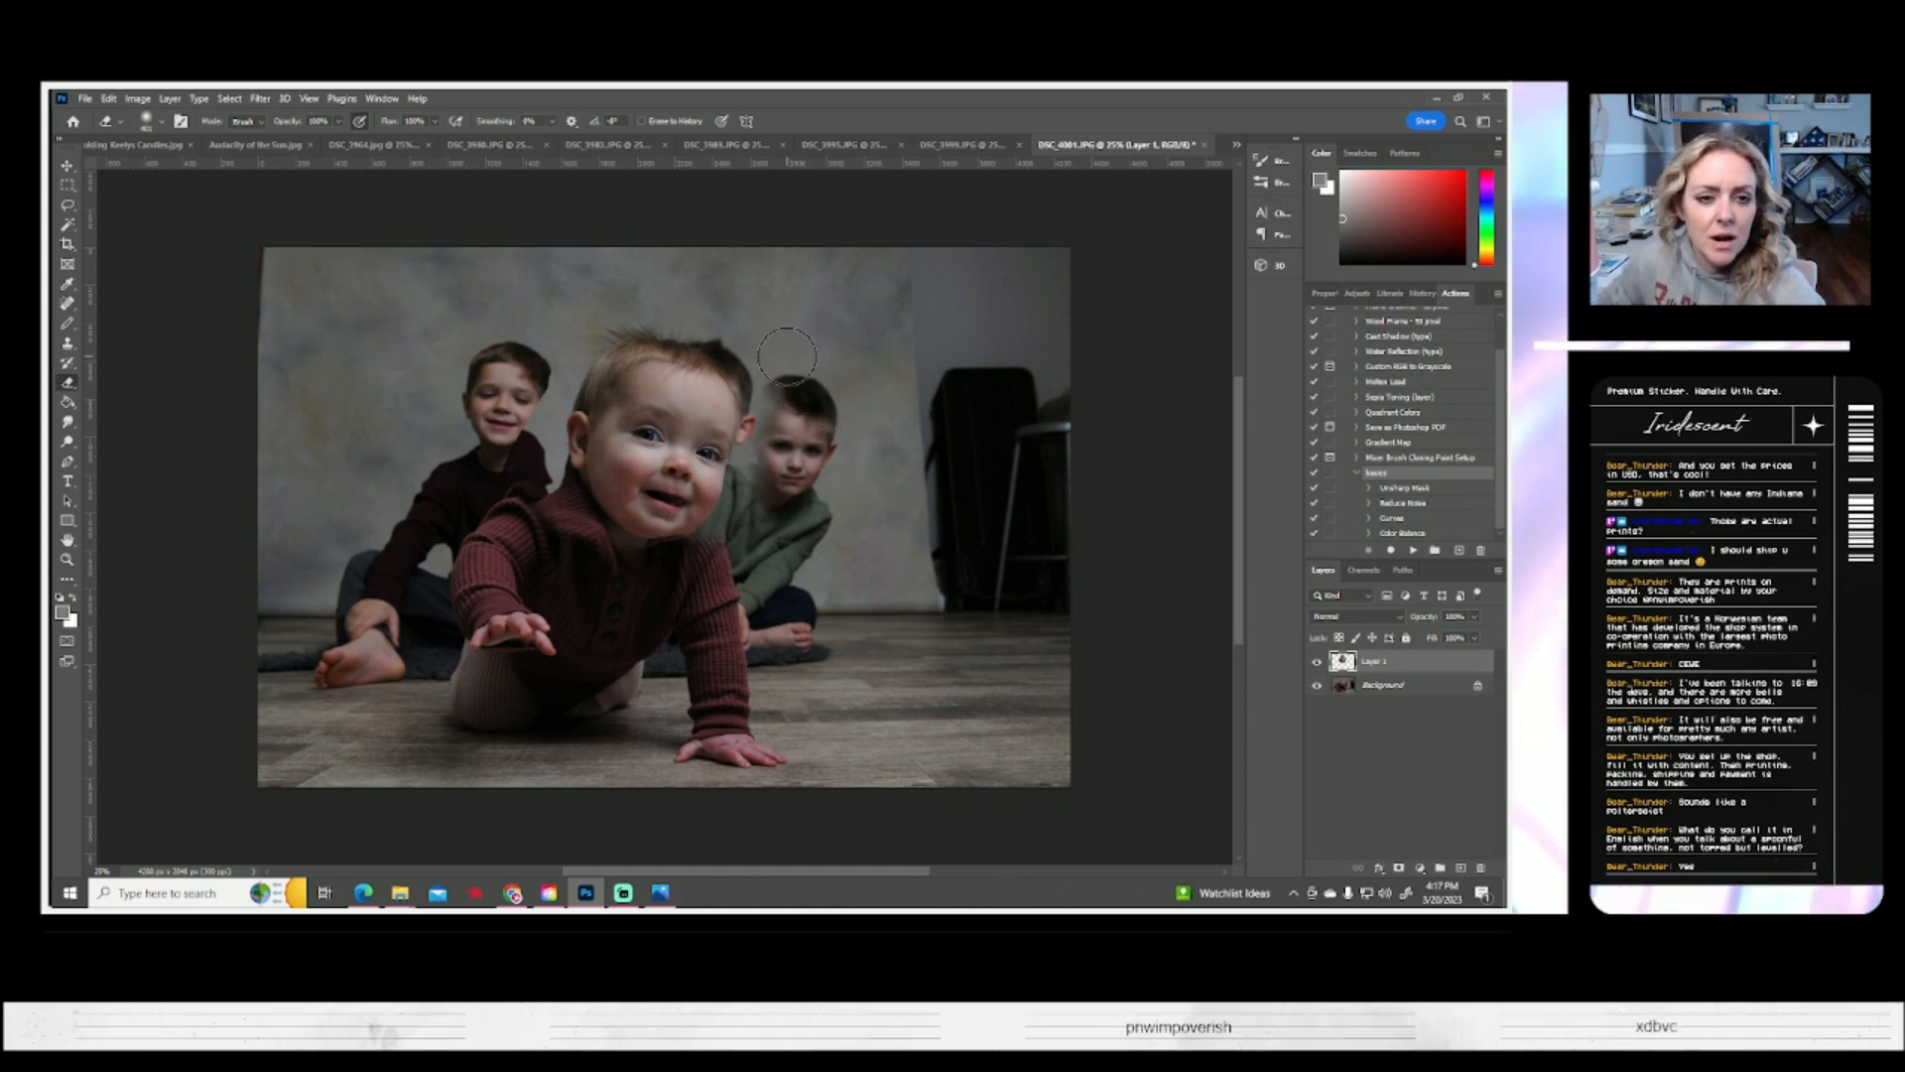
Reduce the eraser size, clean up the edges around the baby's head and shoulder, and compare with the original
{"action": "left_click", "coordinate": [153, 121]}
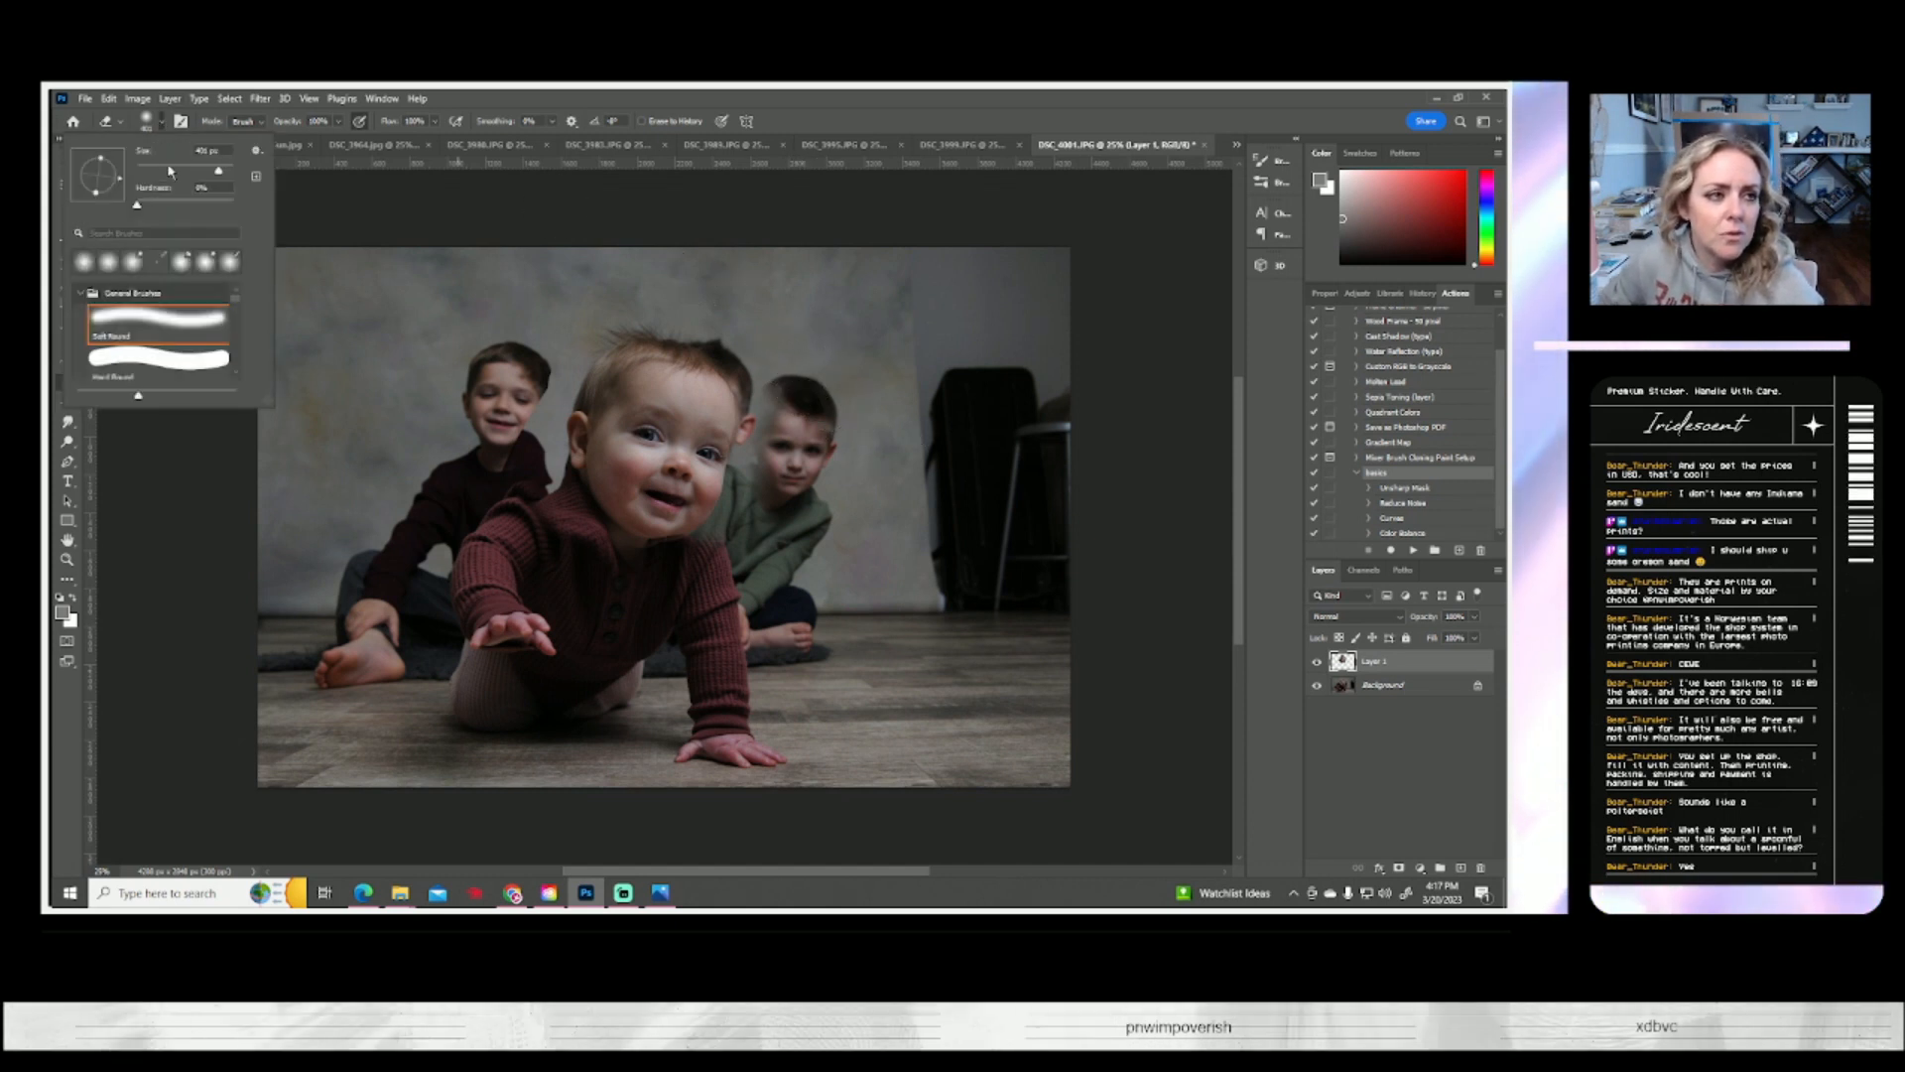
{"action": "left_click", "coordinate": [169, 171]}
{"action": "left_click", "coordinate": [706, 341]}
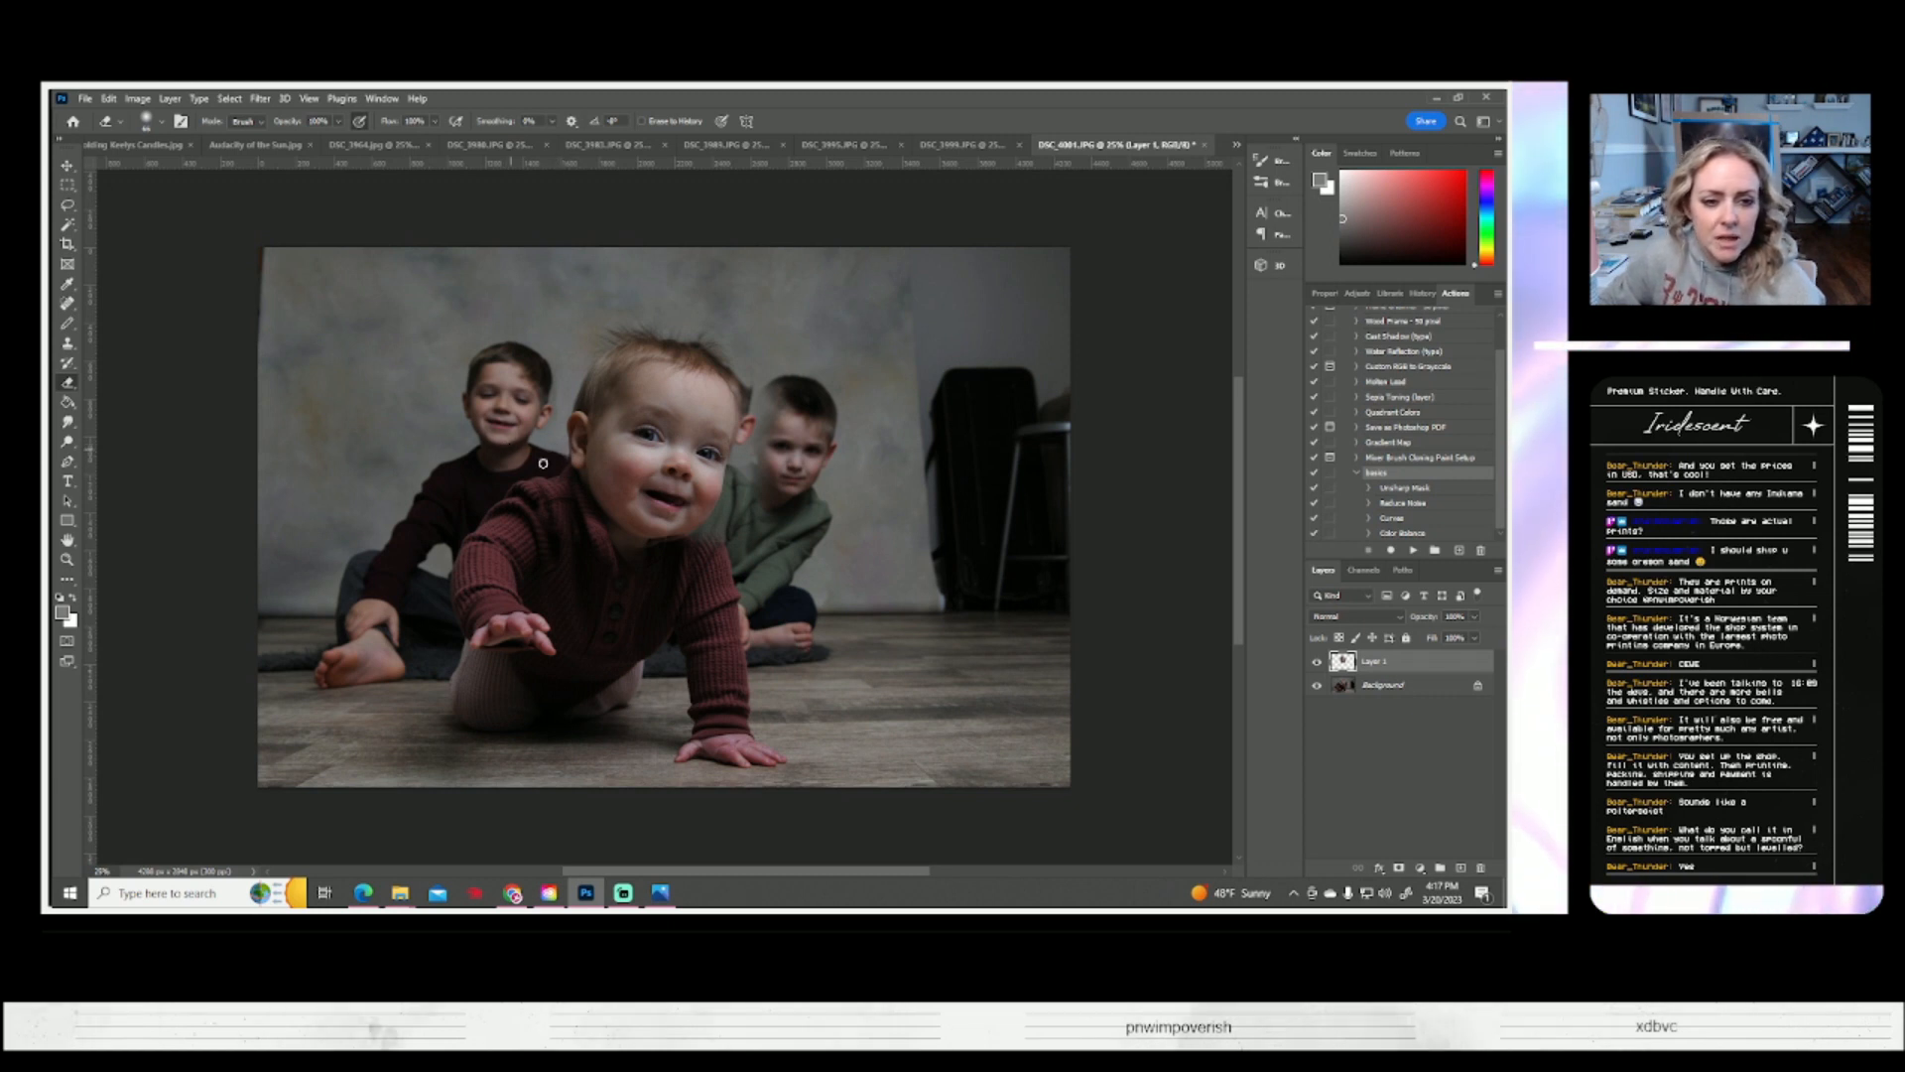
{"action": "left_click", "coordinate": [1317, 662]}
{"action": "left_click", "coordinate": [1317, 662]}
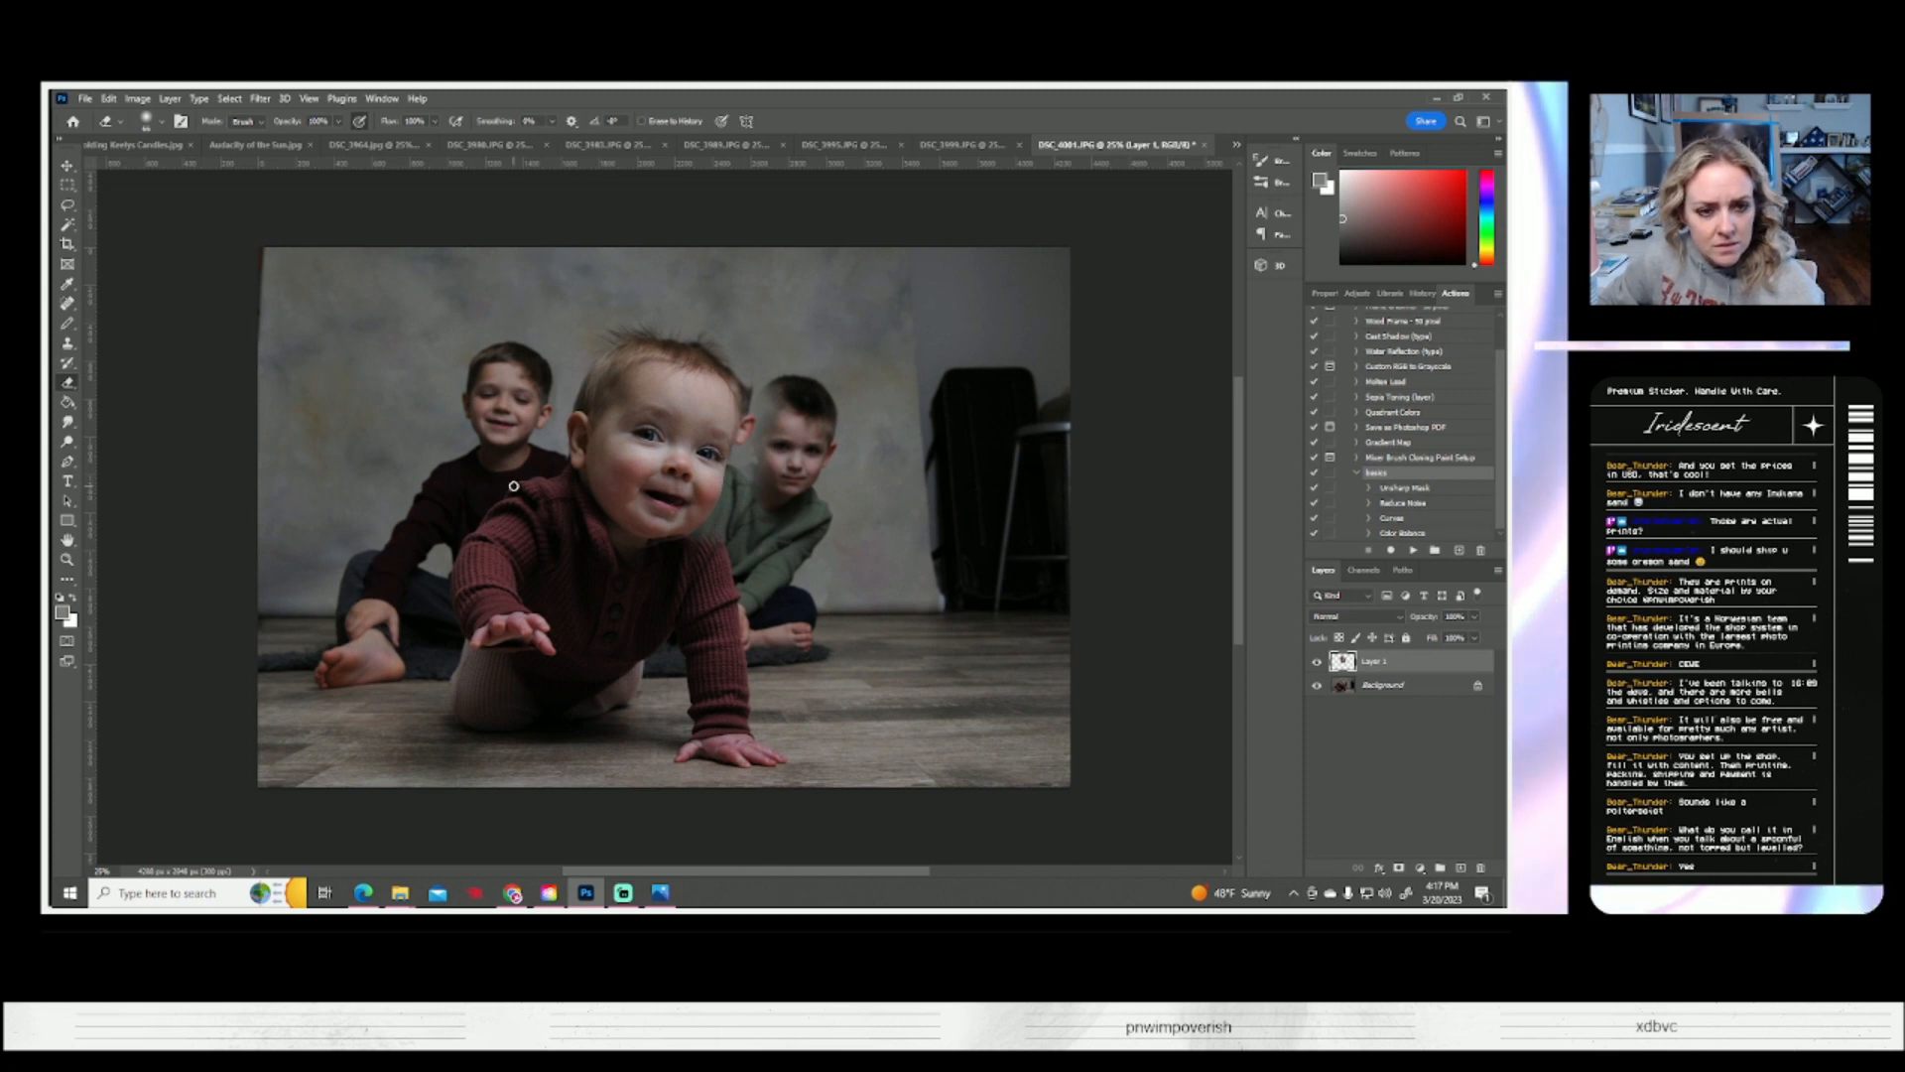
Scale the head layer down slightly and nudge it down to fit the baby's body
{"action": "key", "text": "ctrl+t"}
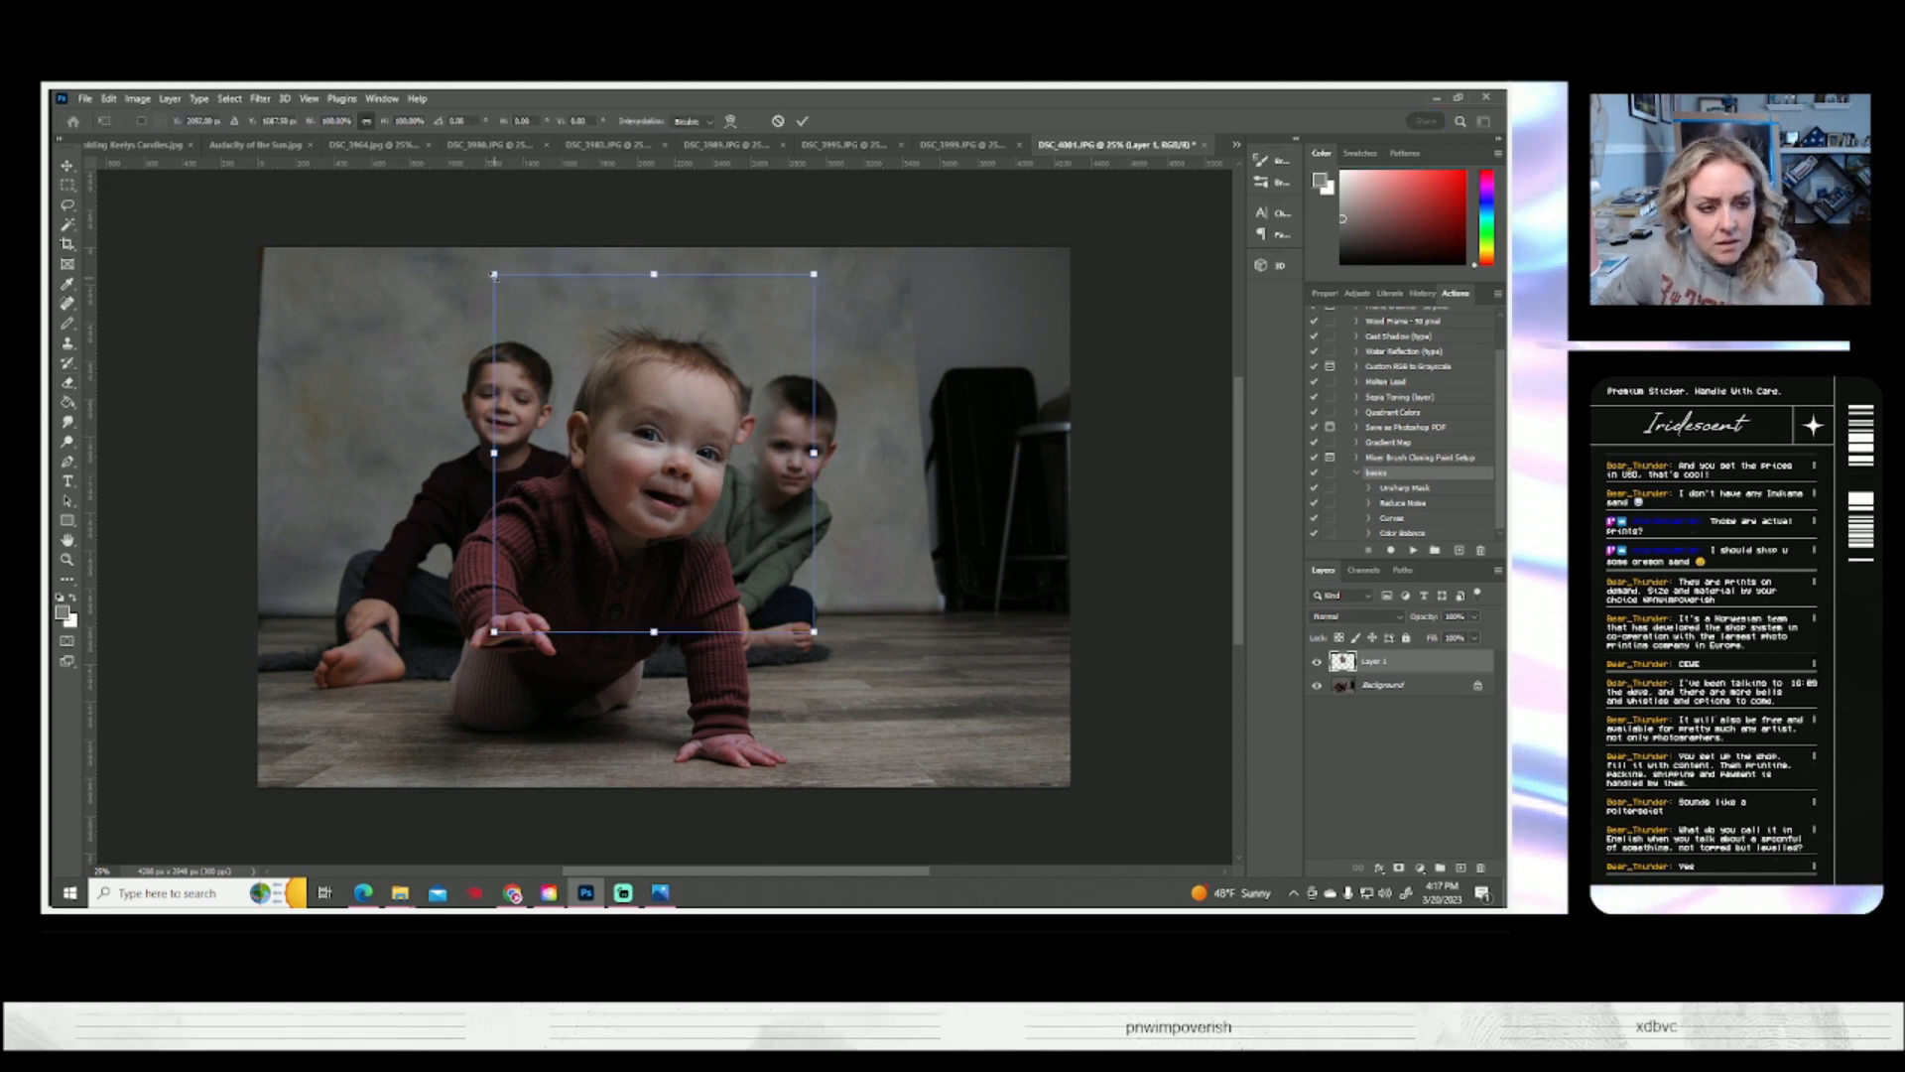
{"action": "left_click_drag", "start_coordinate": [494, 276], "coordinate": [499, 281]}
{"action": "mouse_move", "coordinate": [654, 431]}
{"action": "left_mouse_down"}
{"action": "mouse_move", "coordinate": [624, 442]}
{"action": "mouse_move", "coordinate": [654, 433]}
{"action": "left_mouse_up"}
{"action": "key", "text": "Return"}
Adjust the eraser brush size and erase around the top and side of the pasted head to reveal the original hair
{"action": "key", "text": "e"}
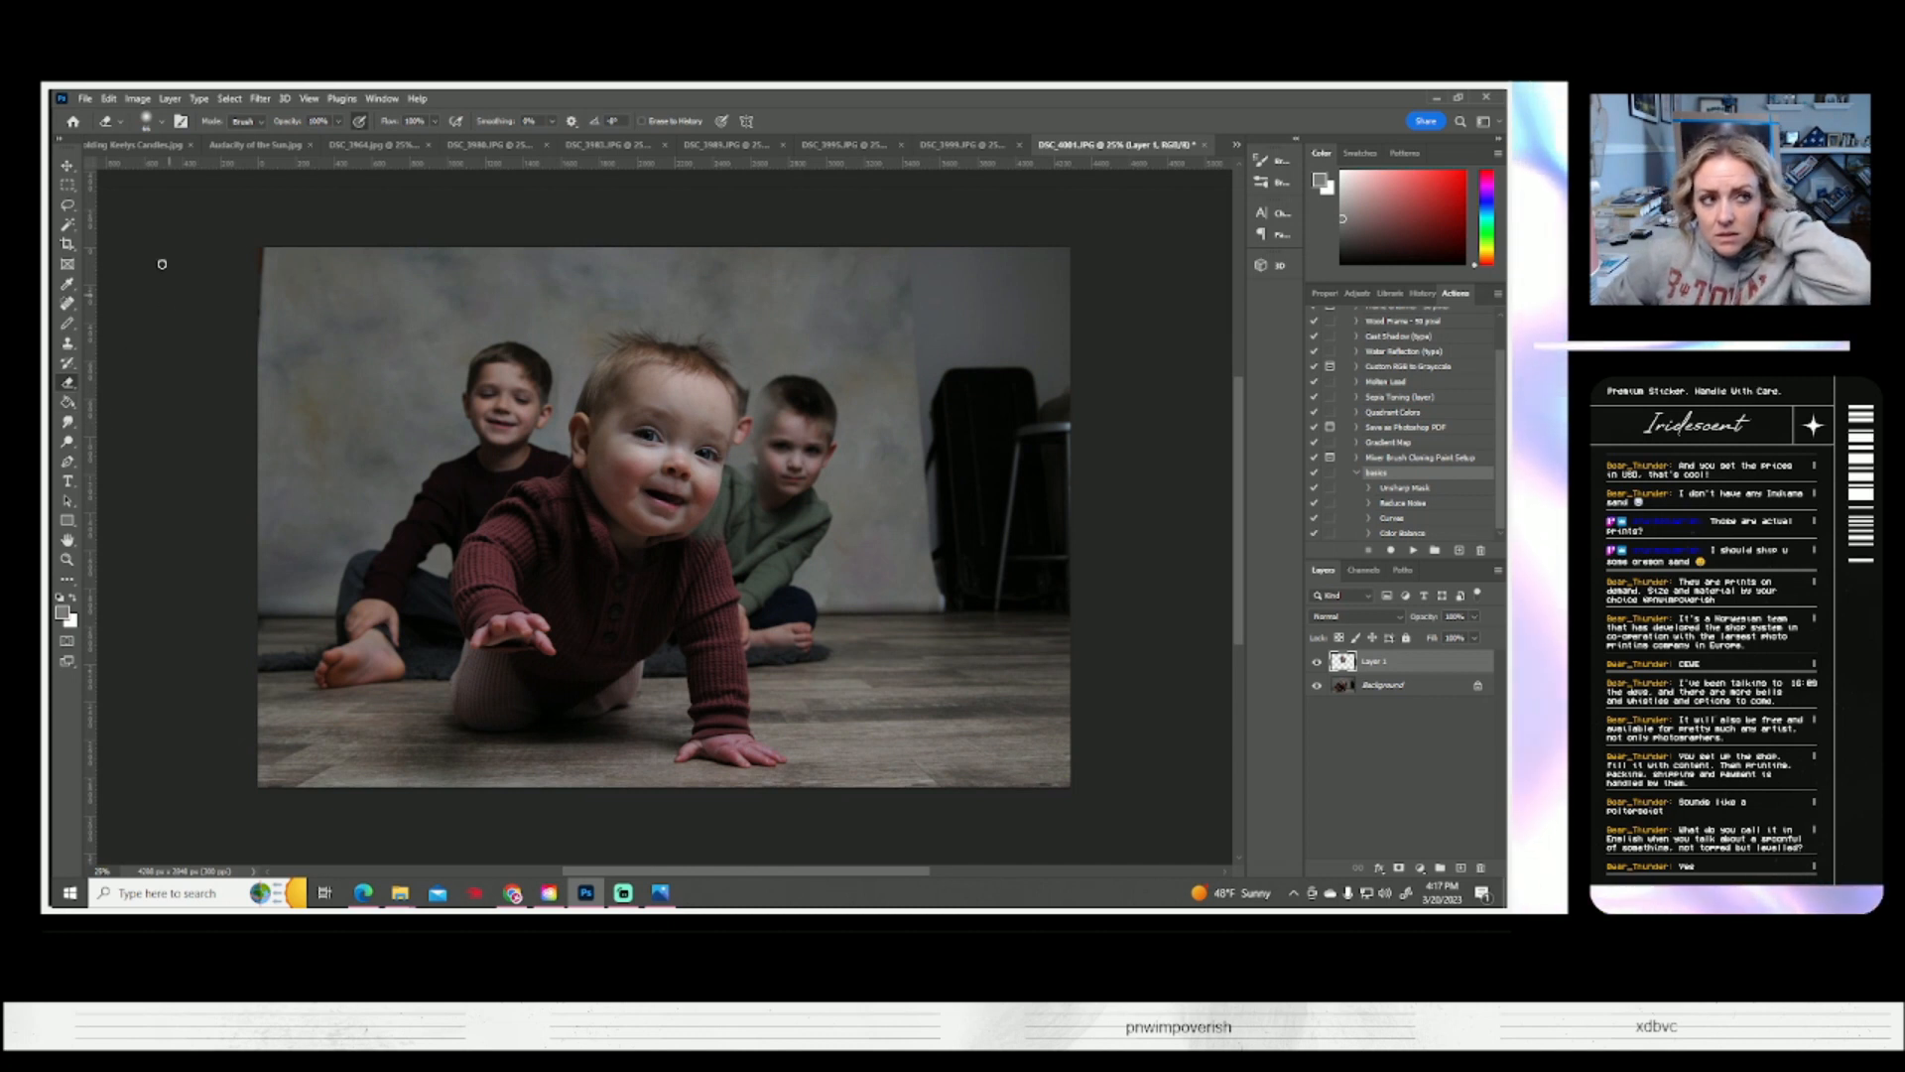
{"action": "left_click", "coordinate": [153, 120]}
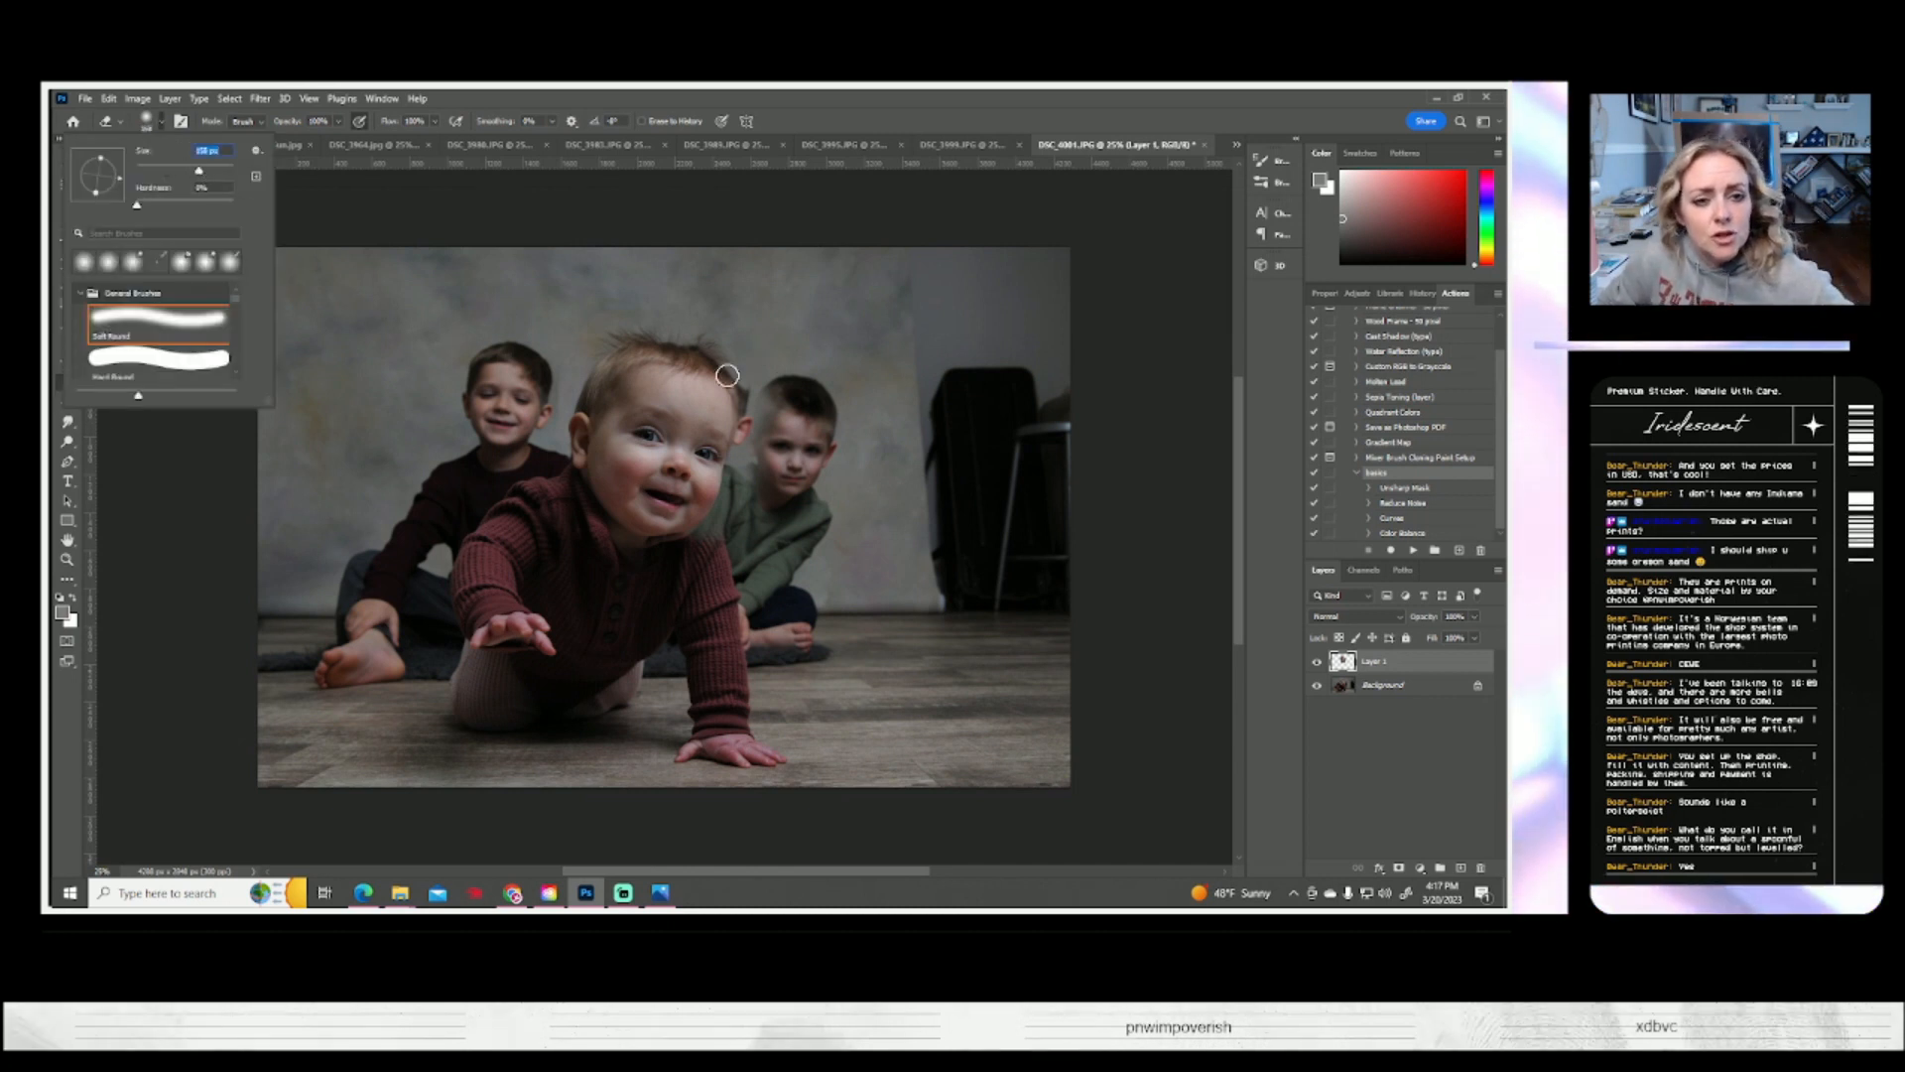
{"action": "key", "text": "Return"}
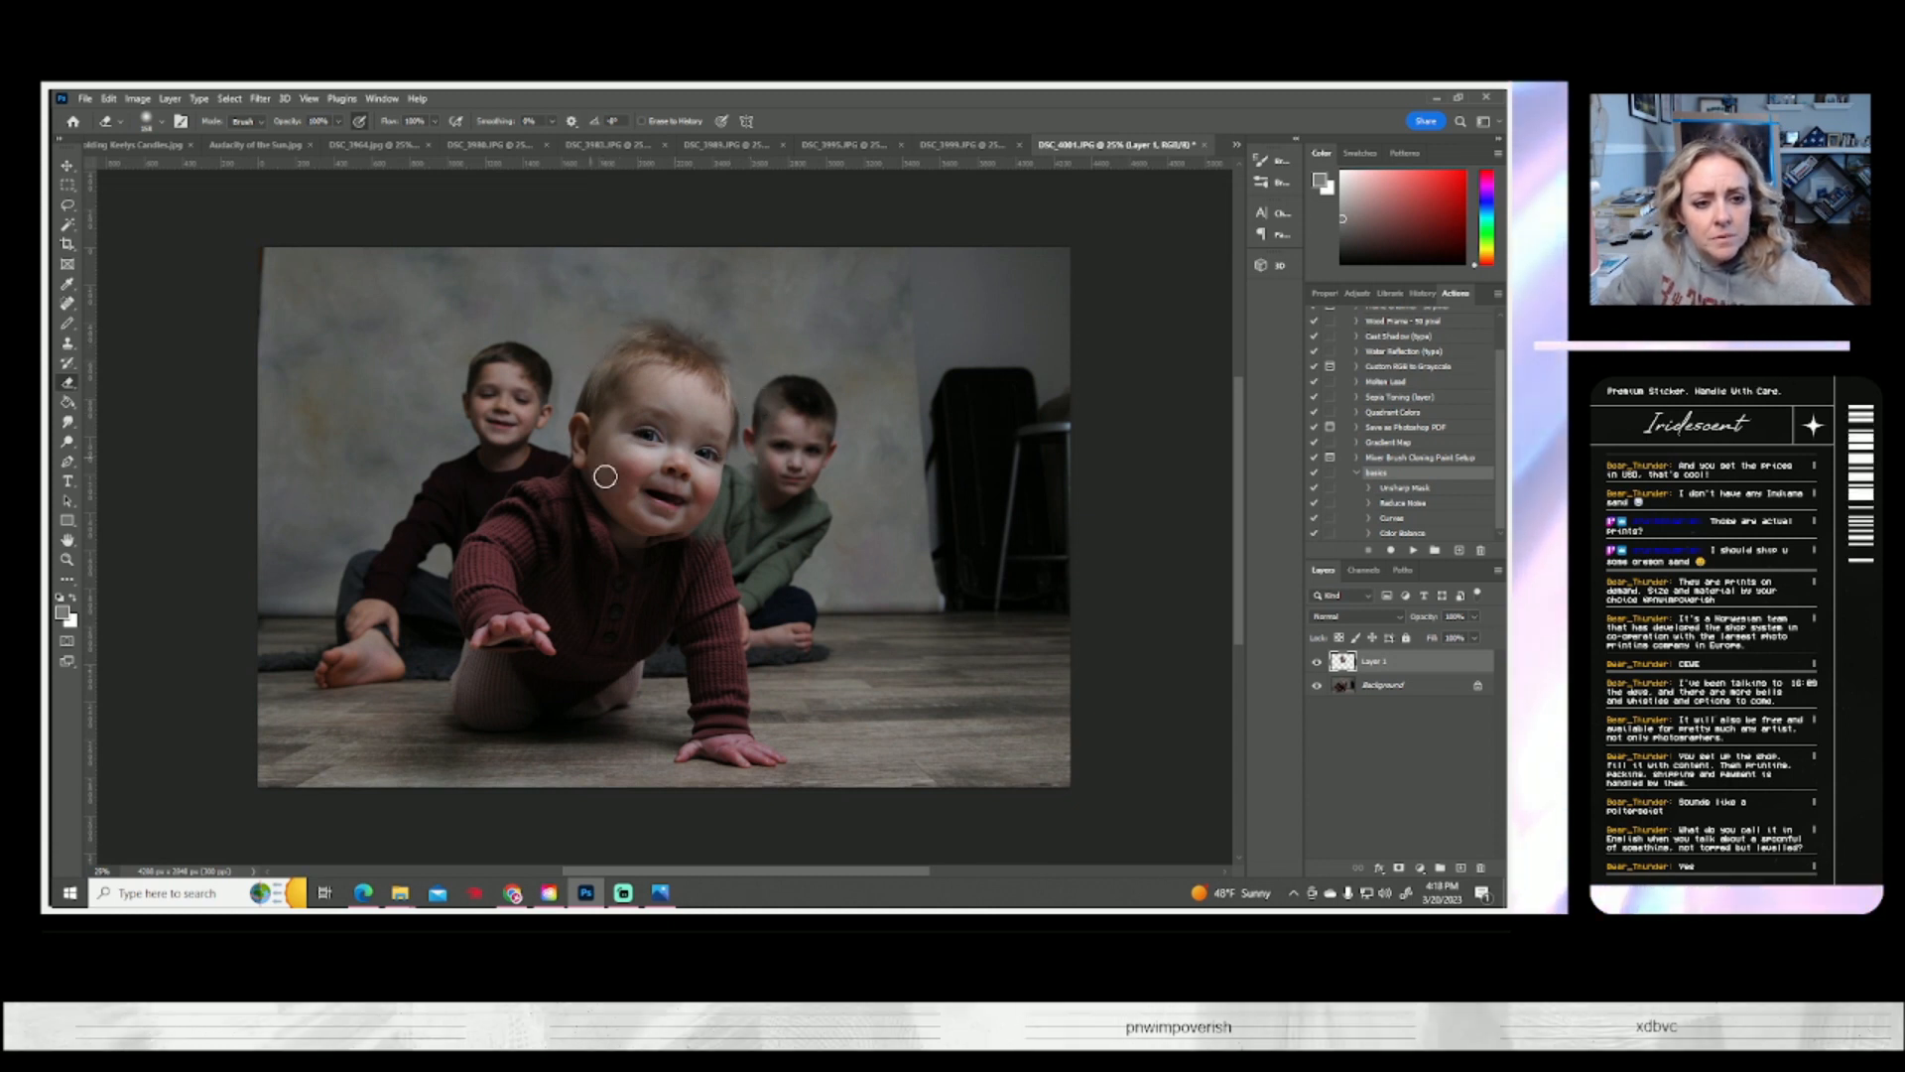
Rotate the head layer clockwise by about 3° and compare it with the original face underneath
{"action": "key", "text": "v"}
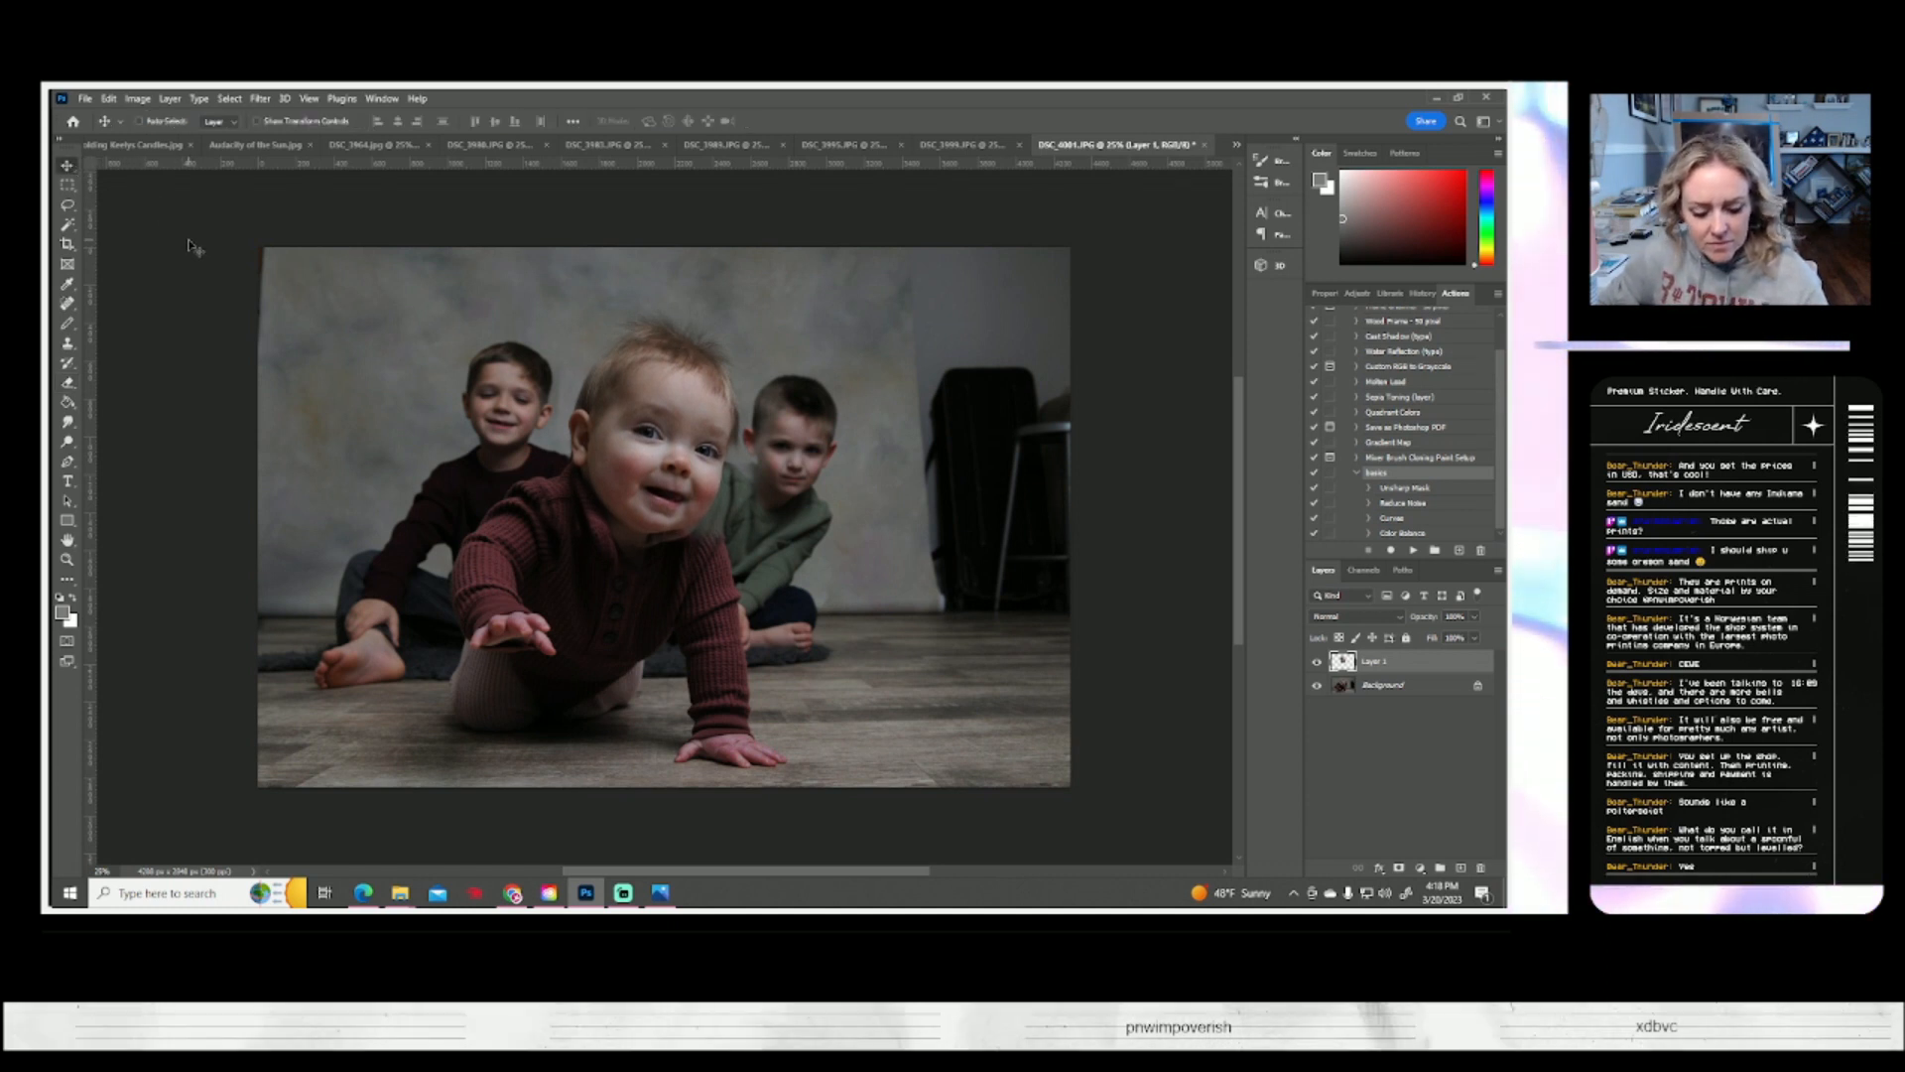
{"action": "key", "text": "ctrl+t"}
{"action": "left_click_drag", "start_coordinate": [805, 305], "coordinate": [852, 278]}
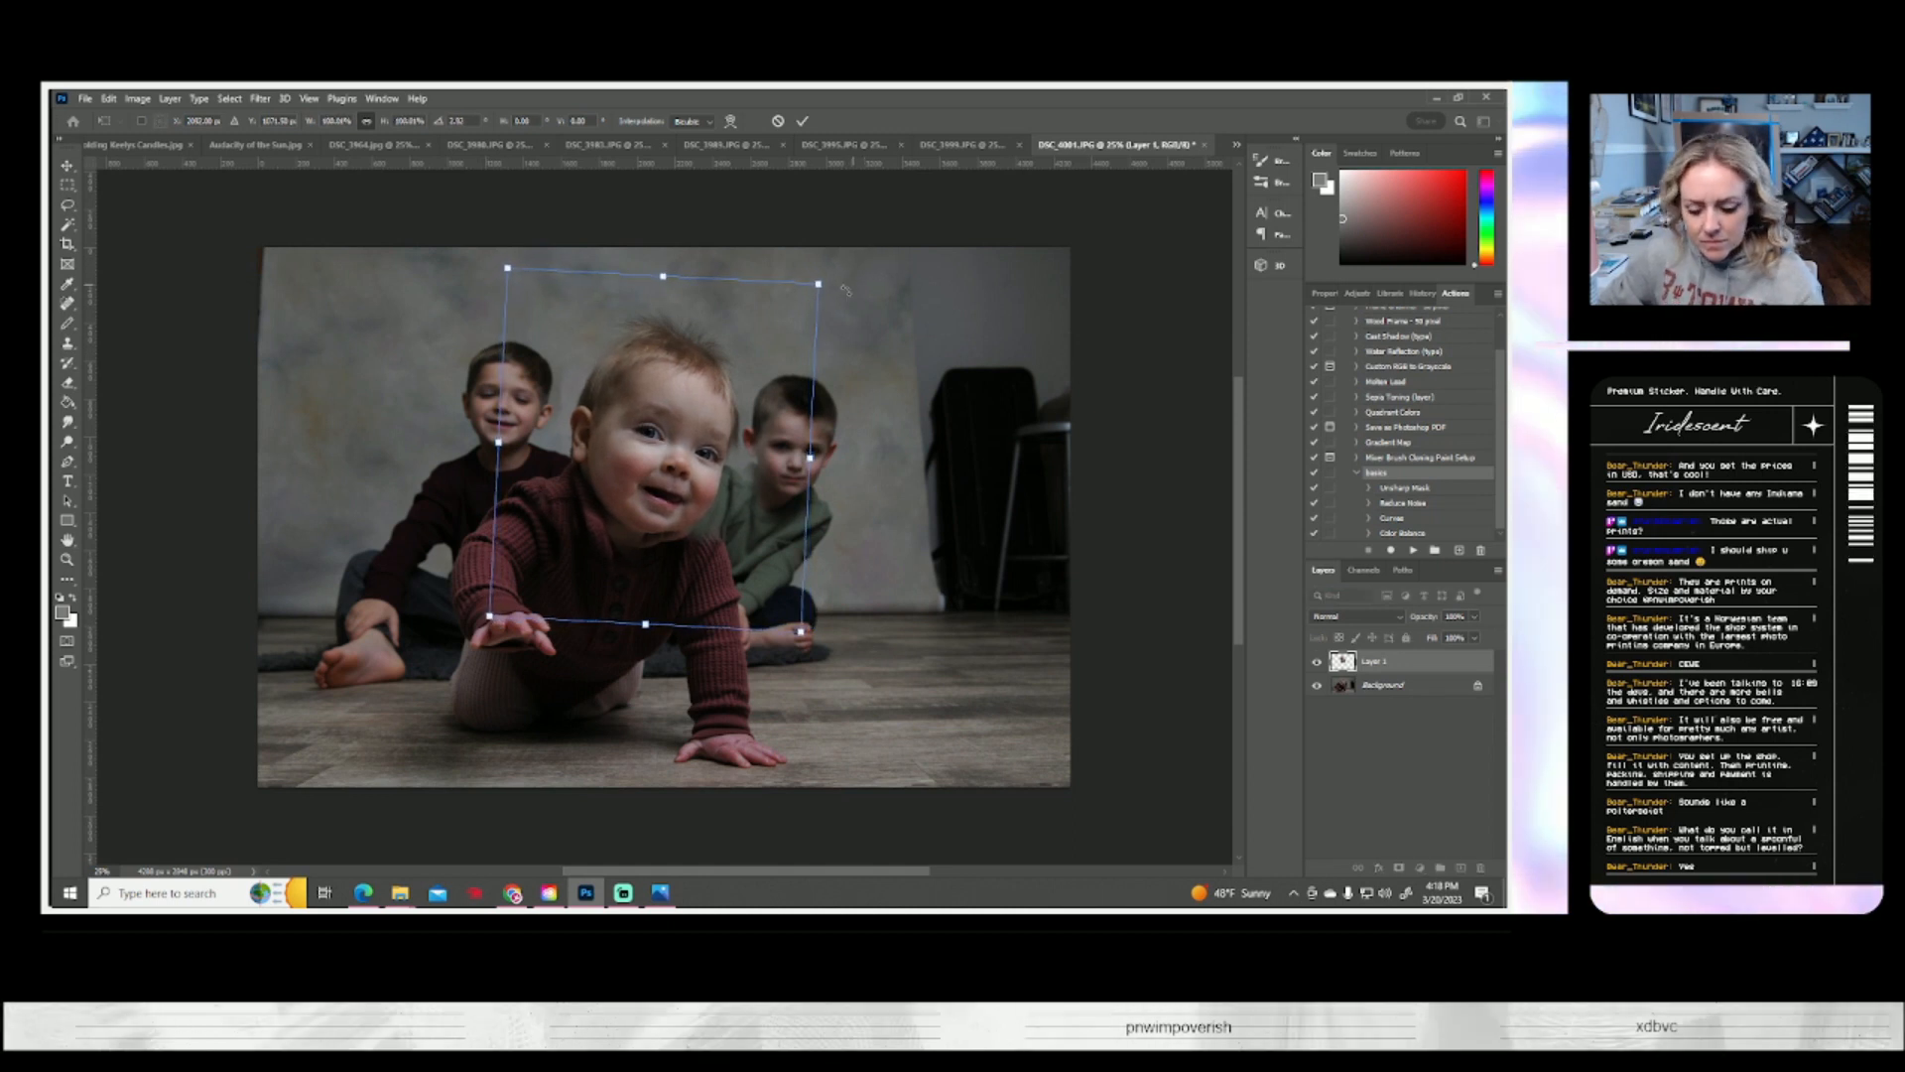
{"action": "key", "text": "Return"}
{"action": "left_click", "coordinate": [1318, 662]}
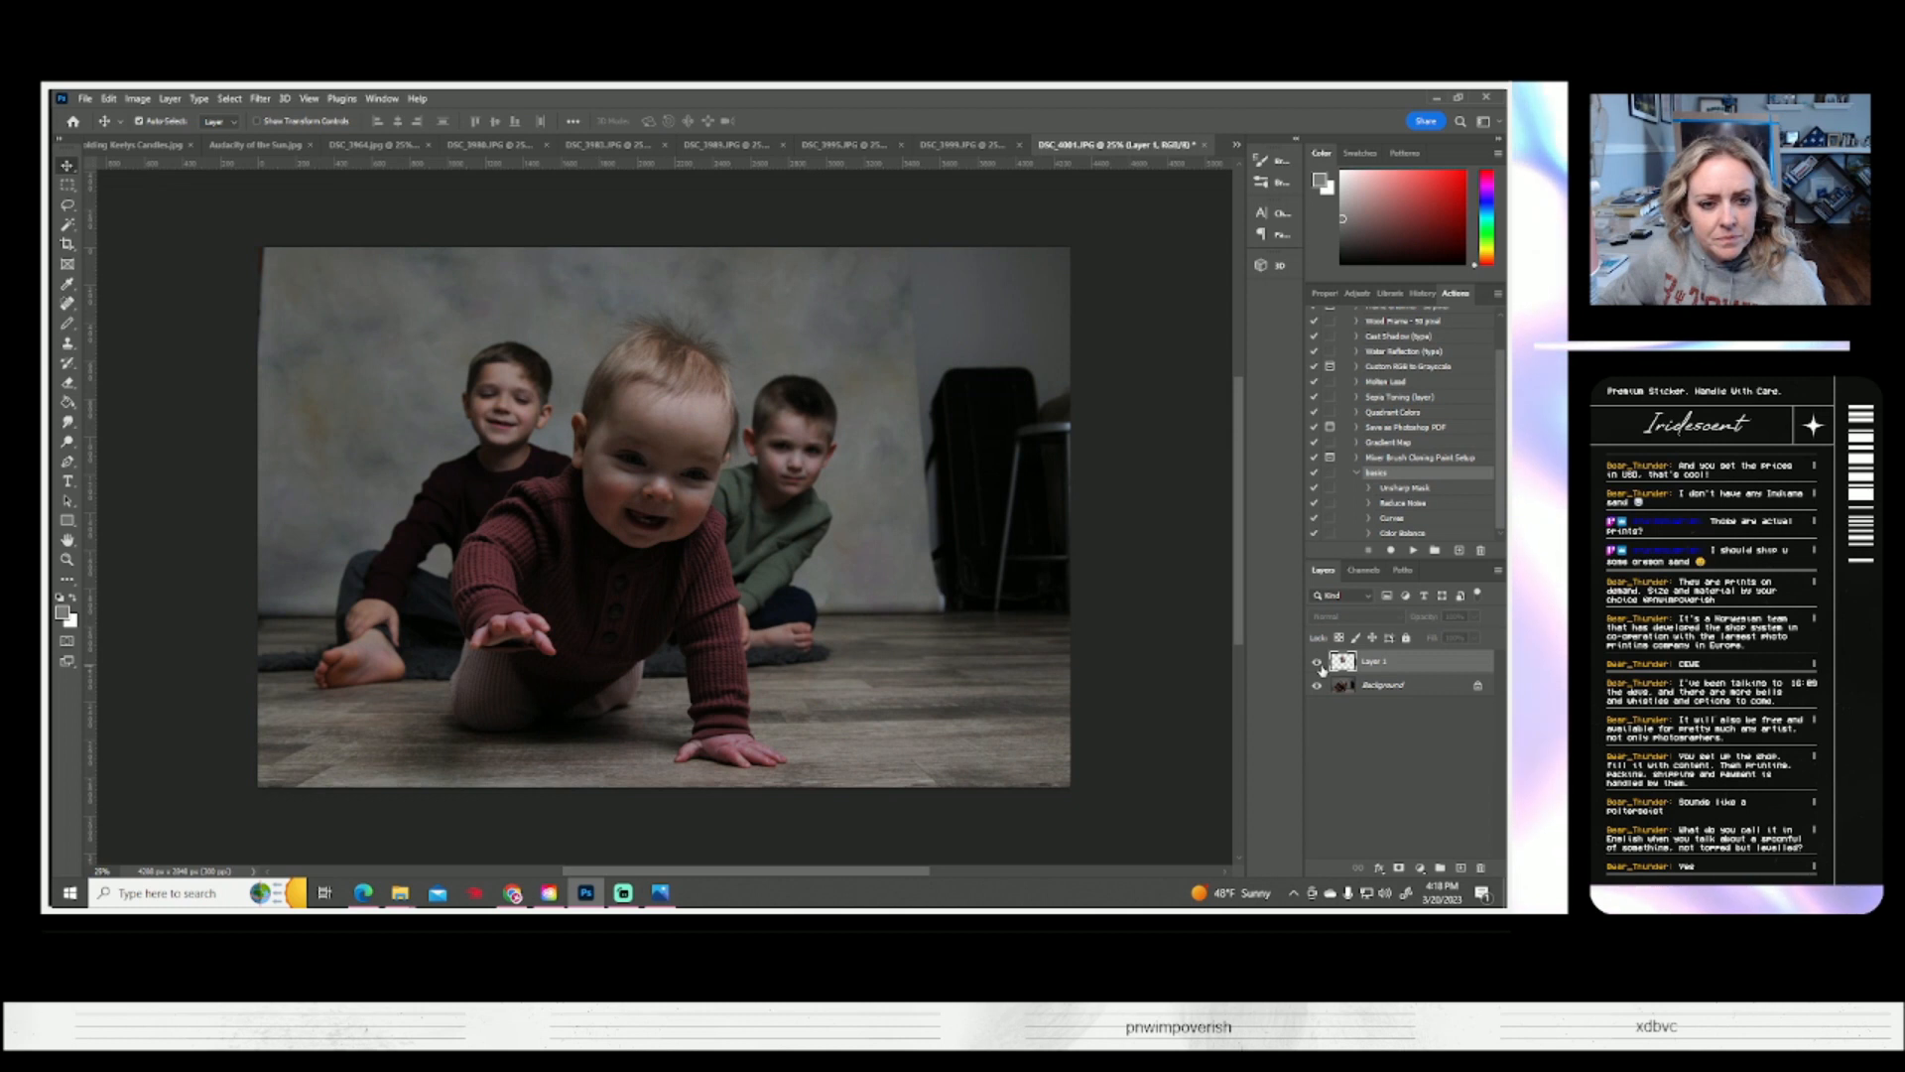
{"action": "left_click", "coordinate": [1319, 663]}
Erase more of the head layer's edges to blend it into the sweater, checking against the original
{"action": "left_click", "coordinate": [68, 383]}
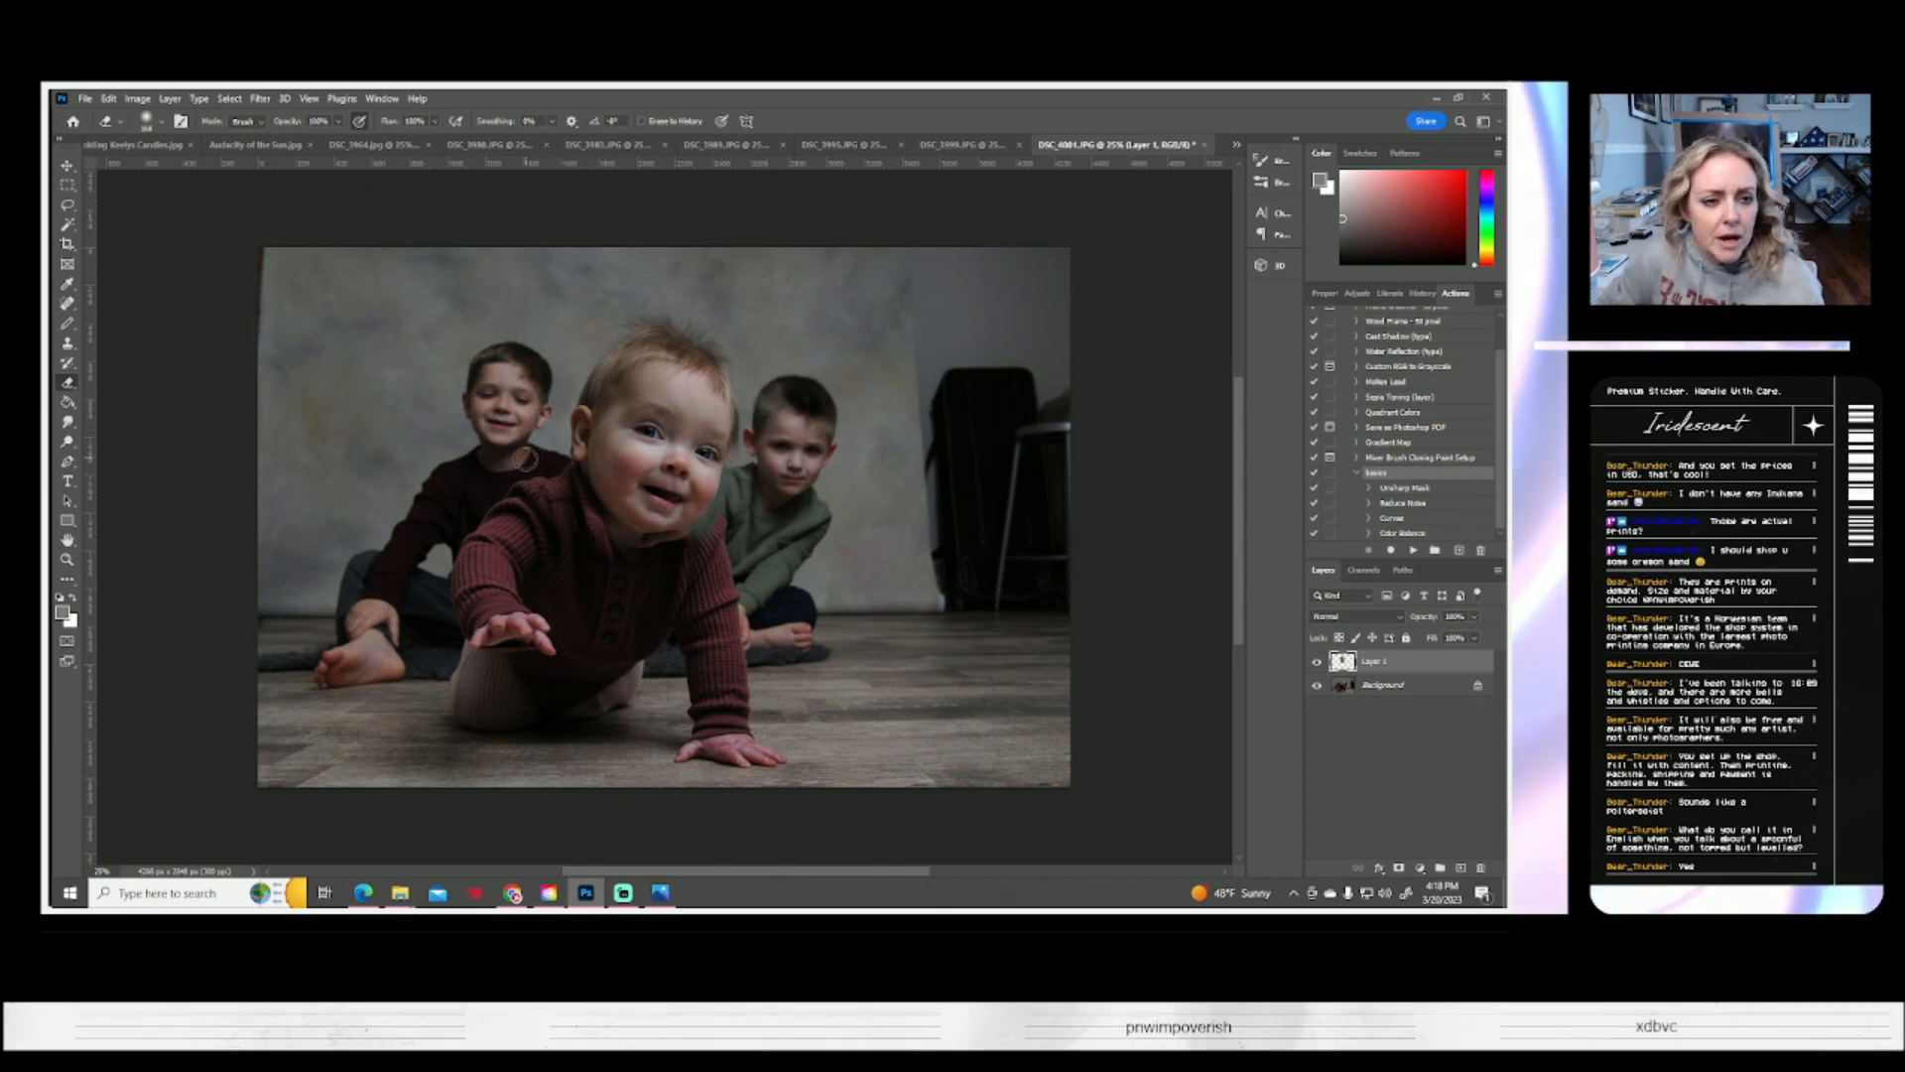
{"action": "left_click", "coordinate": [1316, 661]}
{"action": "left_click", "coordinate": [1316, 661]}
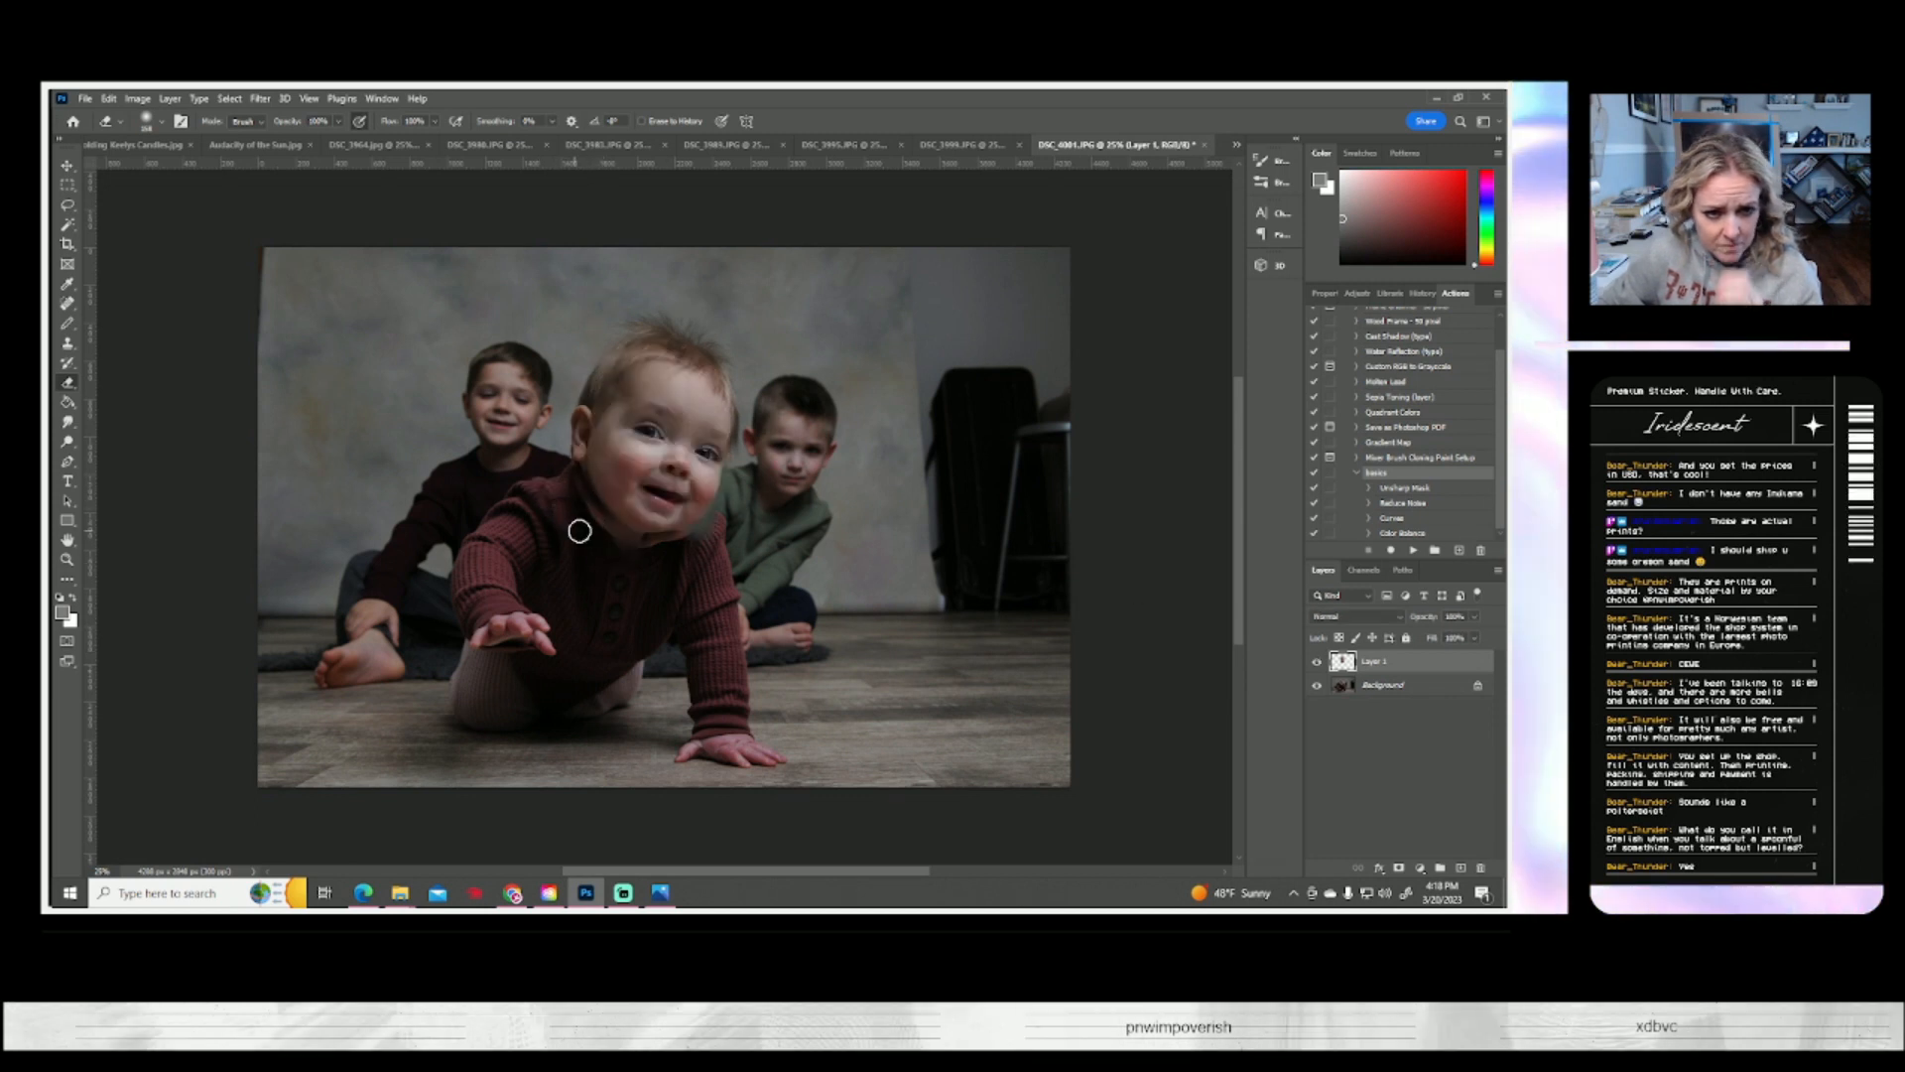
Hide the head layer and lasso the baby's lower face and sweater front on the Background layer
{"action": "left_click", "coordinate": [1317, 660]}
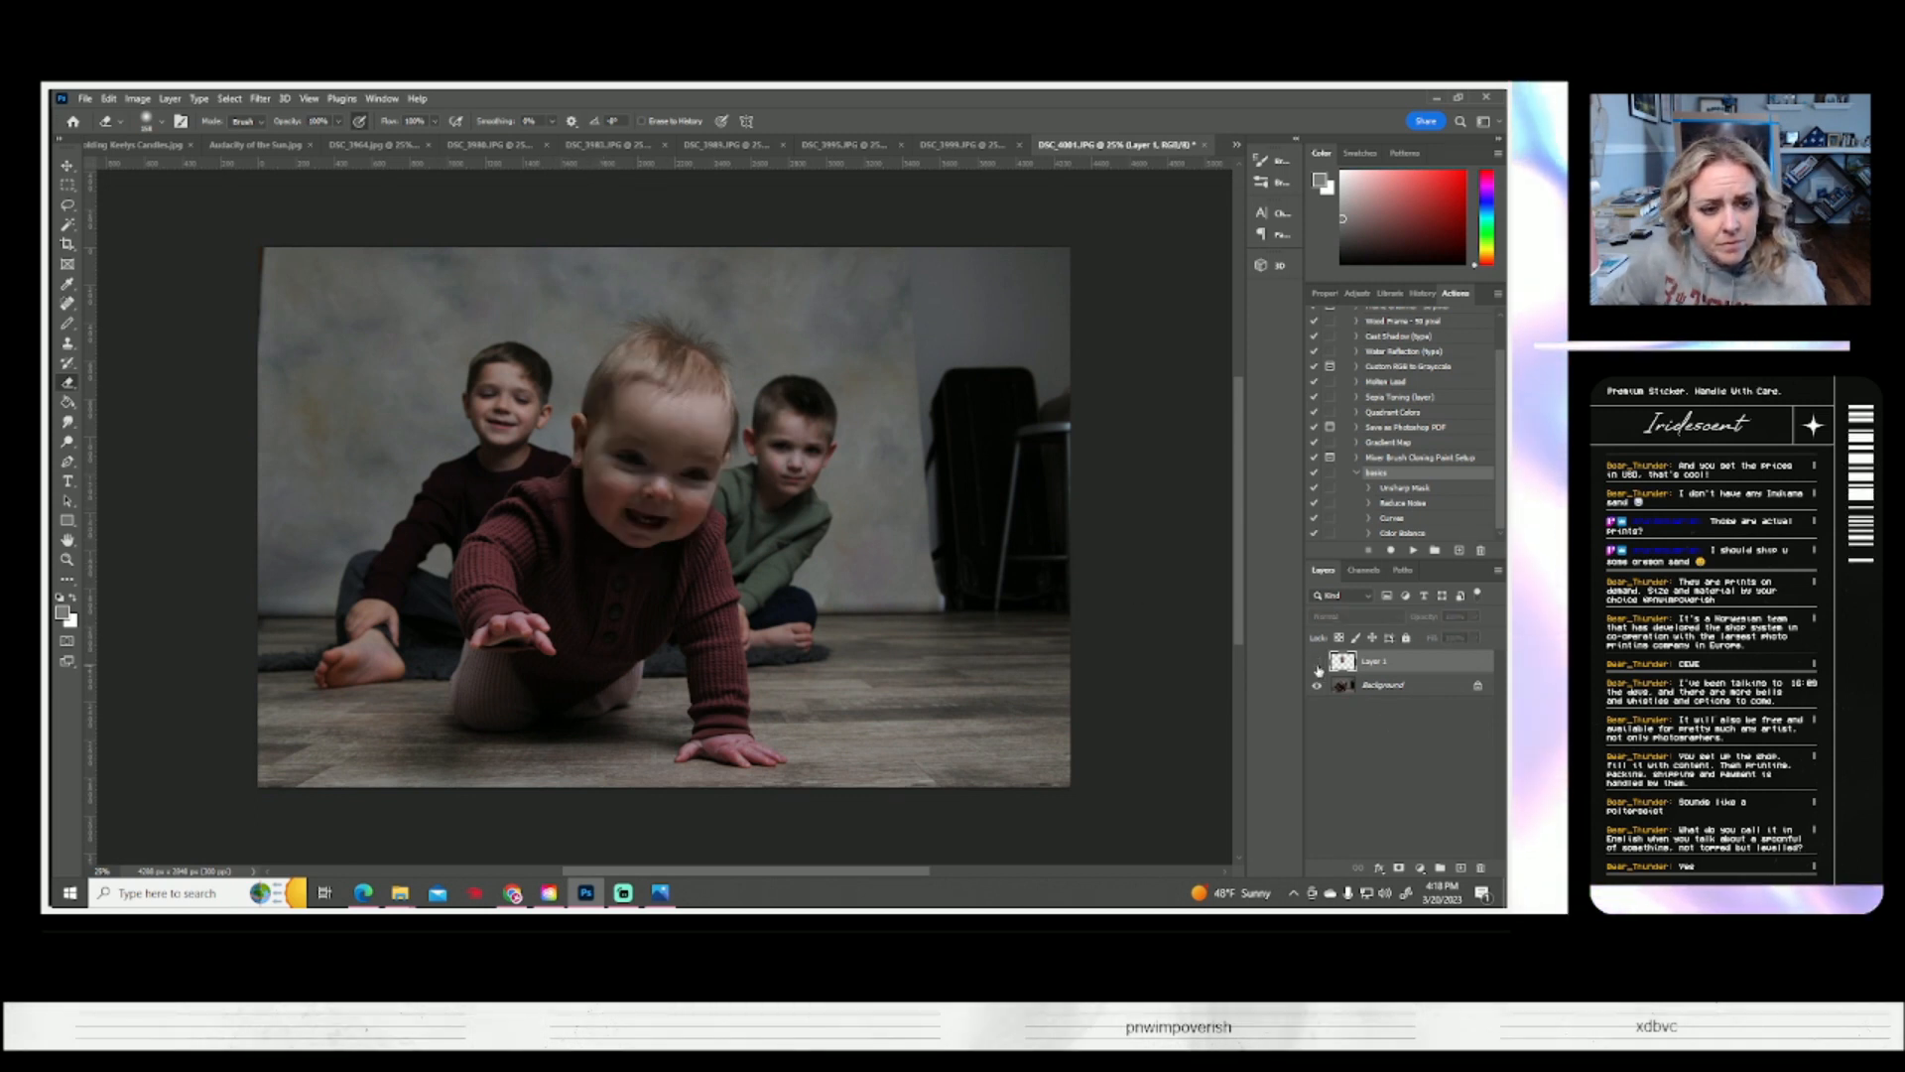
{"action": "left_click", "coordinate": [1392, 687]}
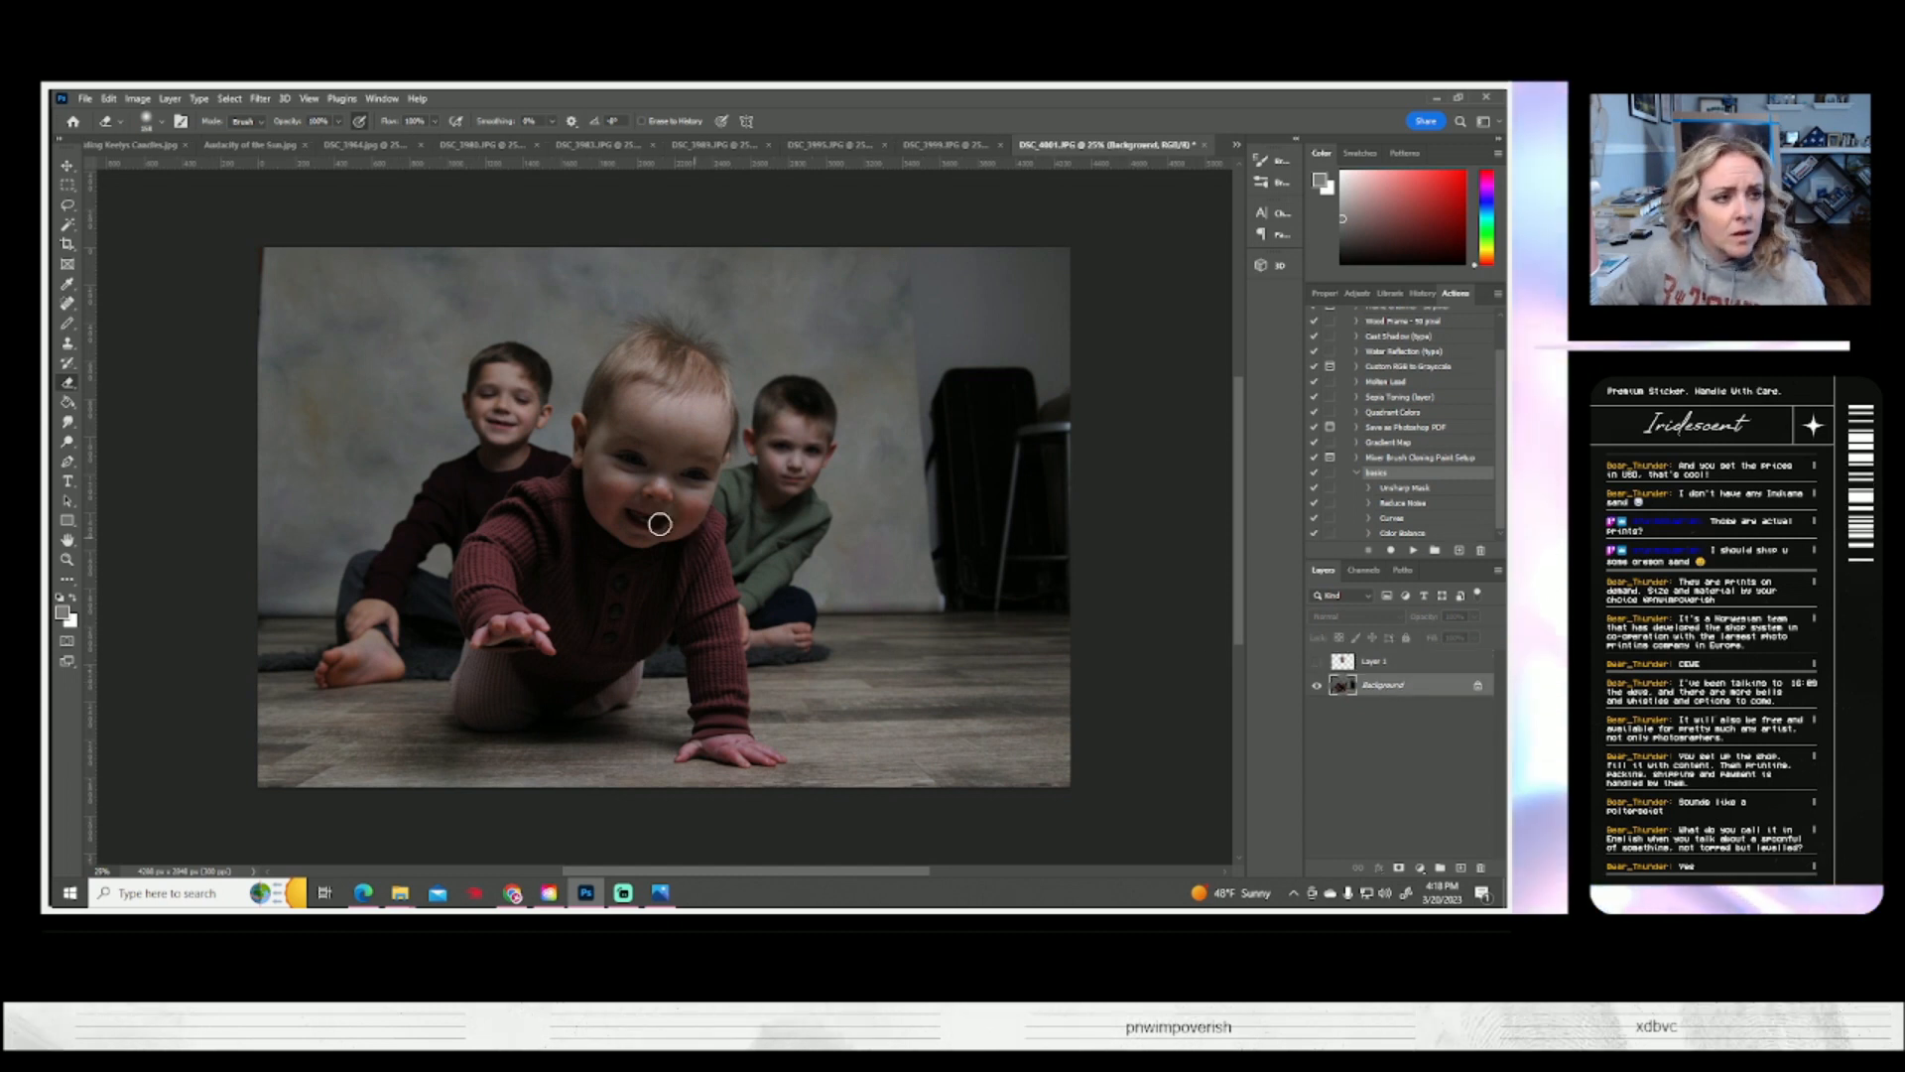
{"action": "left_click", "coordinate": [66, 205]}
{"action": "mouse_move", "coordinate": [520, 546]}
{"action": "left_mouse_down"}
{"action": "mouse_move", "coordinate": [571, 664]}
{"action": "mouse_move", "coordinate": [615, 678]}
{"action": "left_mouse_up"}
{"action": "mouse_move", "coordinate": [675, 615]}
{"action": "left_mouse_down"}
{"action": "mouse_move", "coordinate": [714, 560]}
{"action": "mouse_move", "coordinate": [709, 525]}
{"action": "mouse_move", "coordinate": [613, 476]}
{"action": "left_mouse_up"}
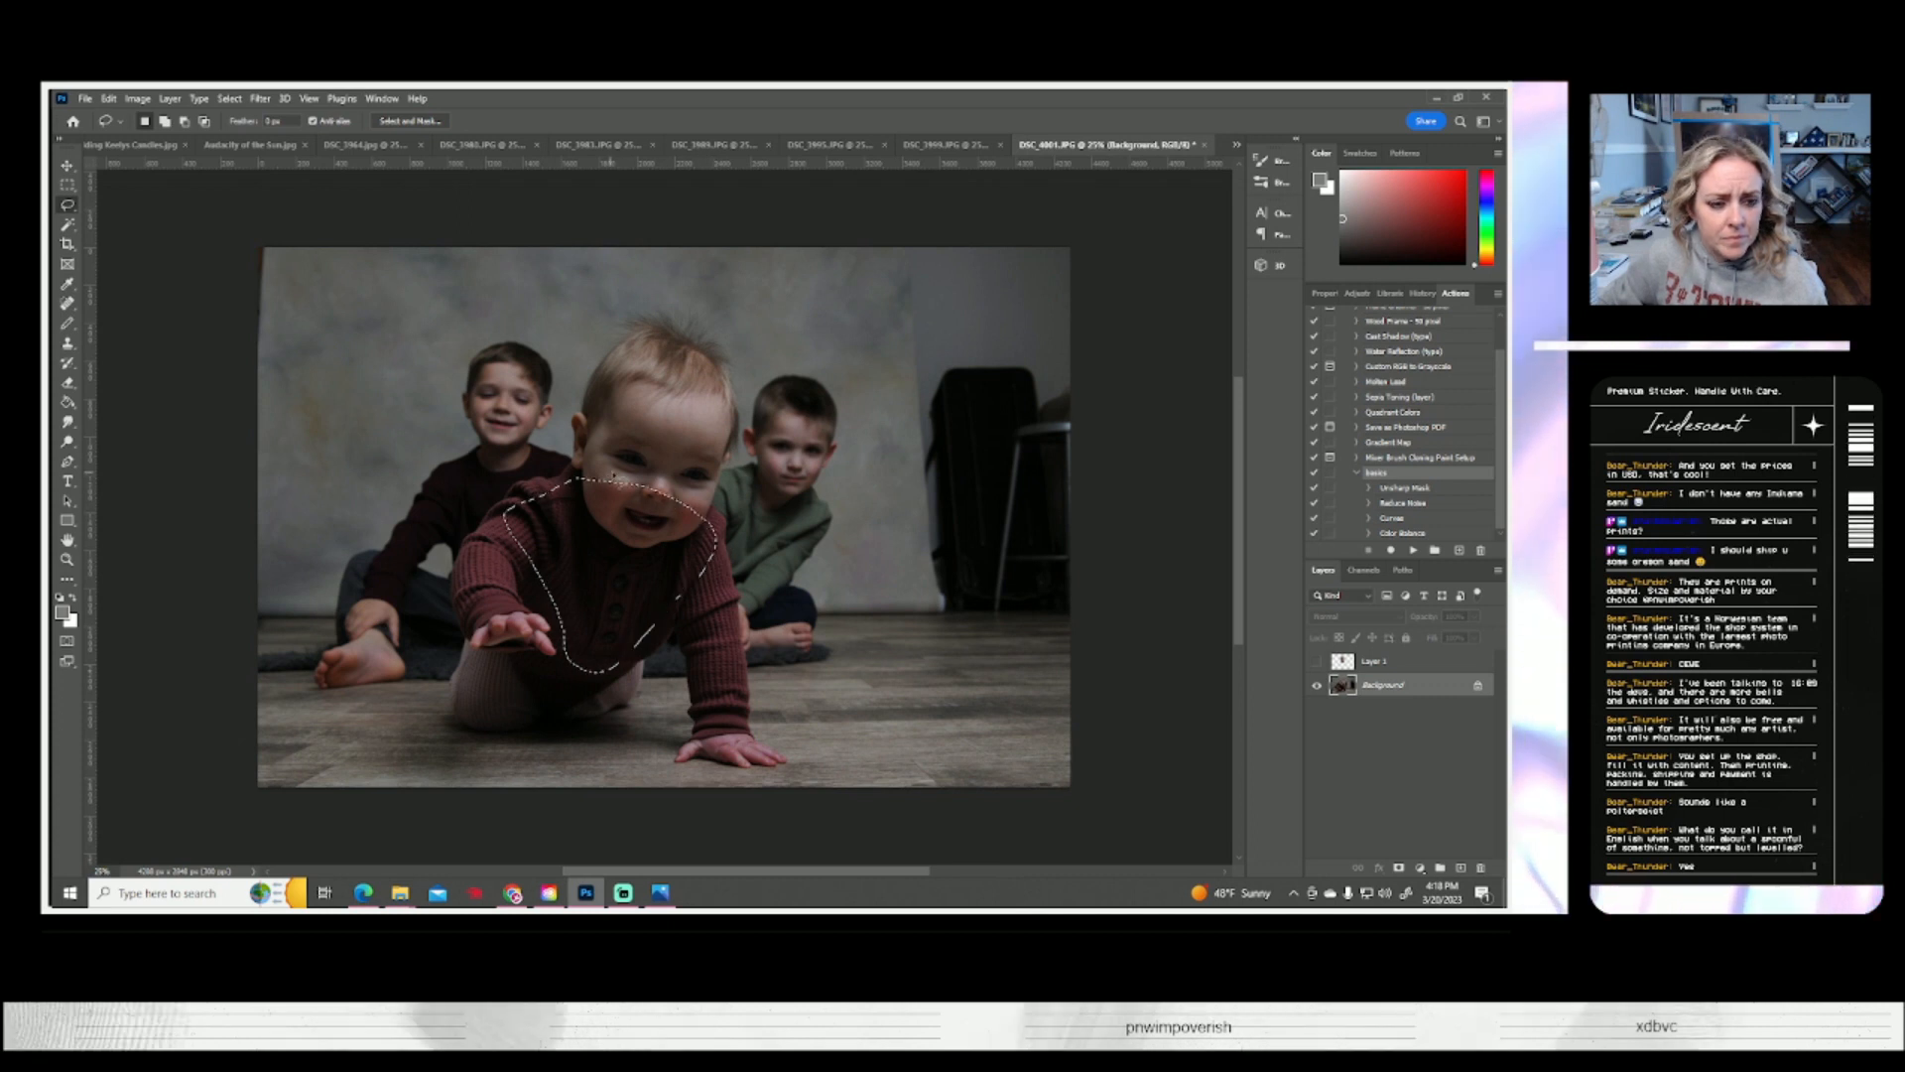
Duplicate the Background layer, delete everything outside the lassoed area from the copy, and deselect
{"action": "right_click", "coordinate": [1392, 691]}
{"action": "left_click", "coordinate": [1394, 505]}
{"action": "left_click", "coordinate": [903, 314]}
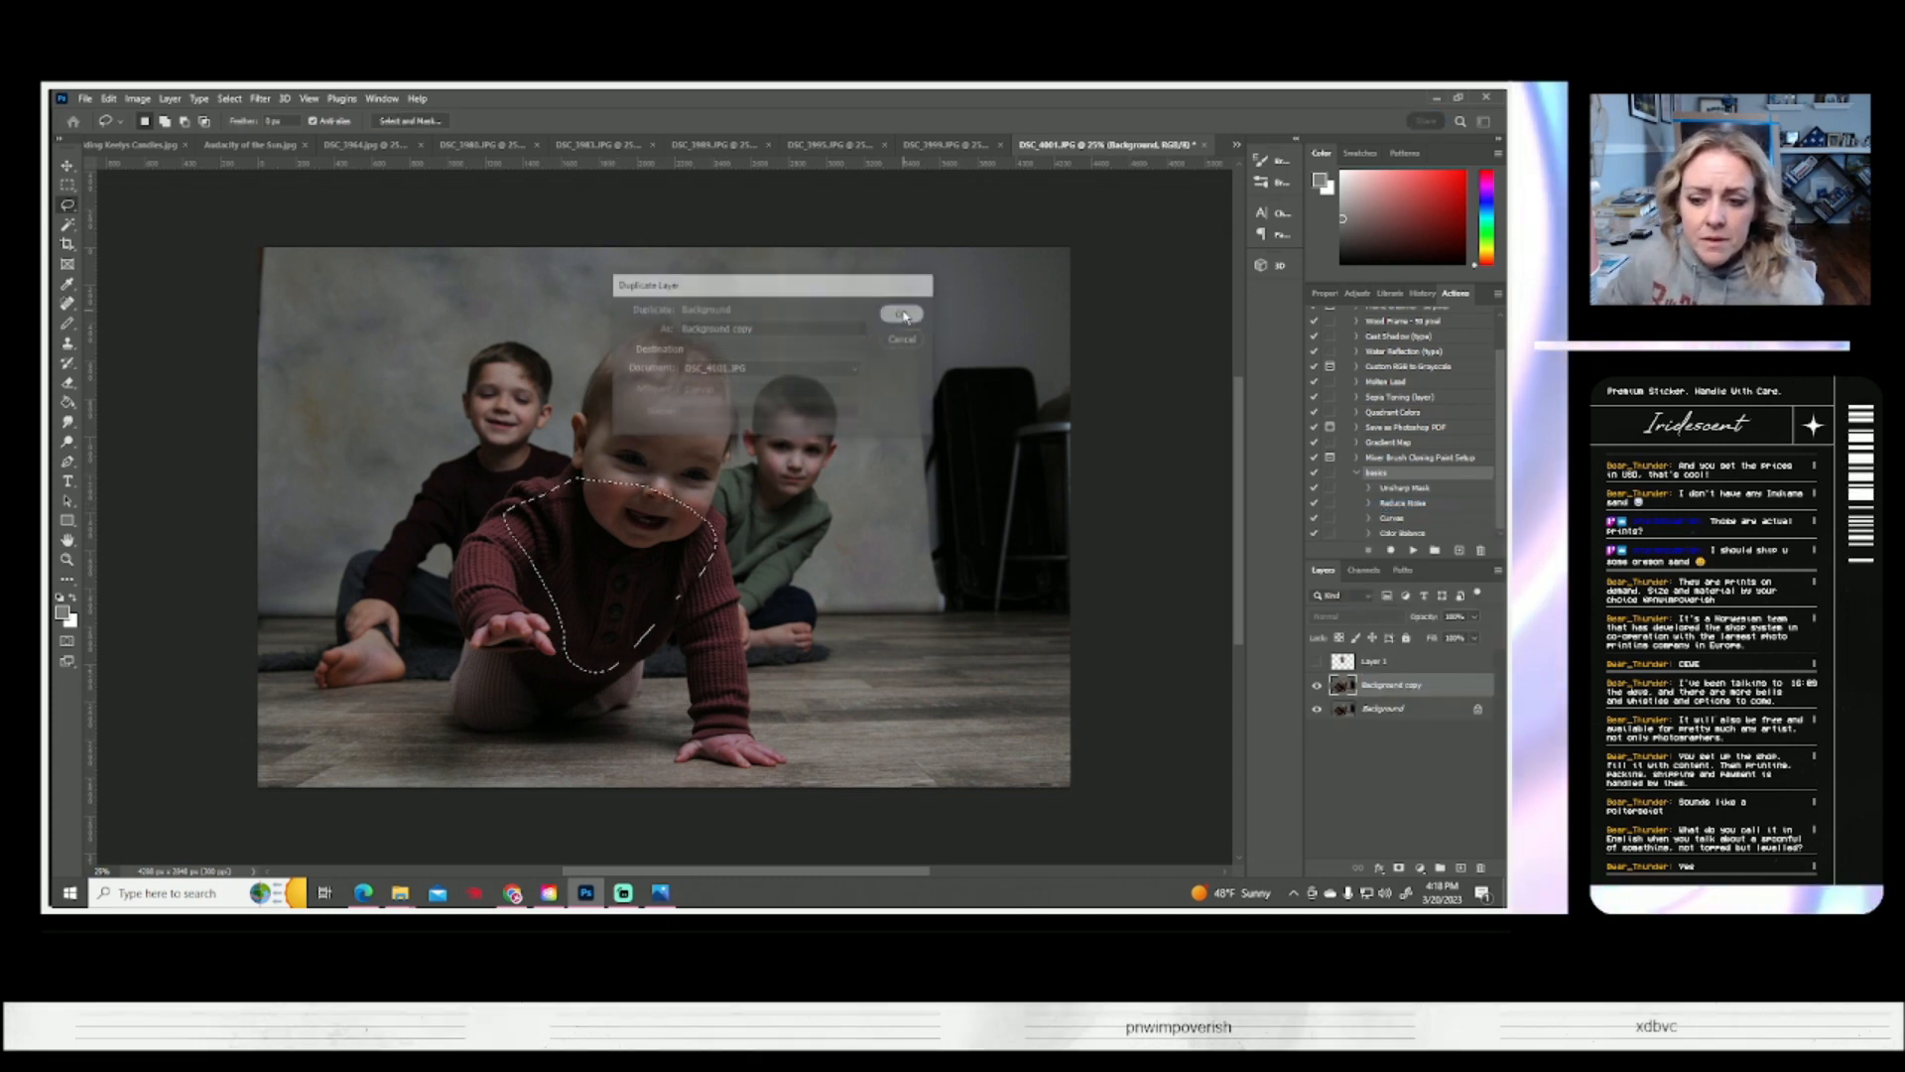
{"action": "left_click", "coordinate": [229, 98]}
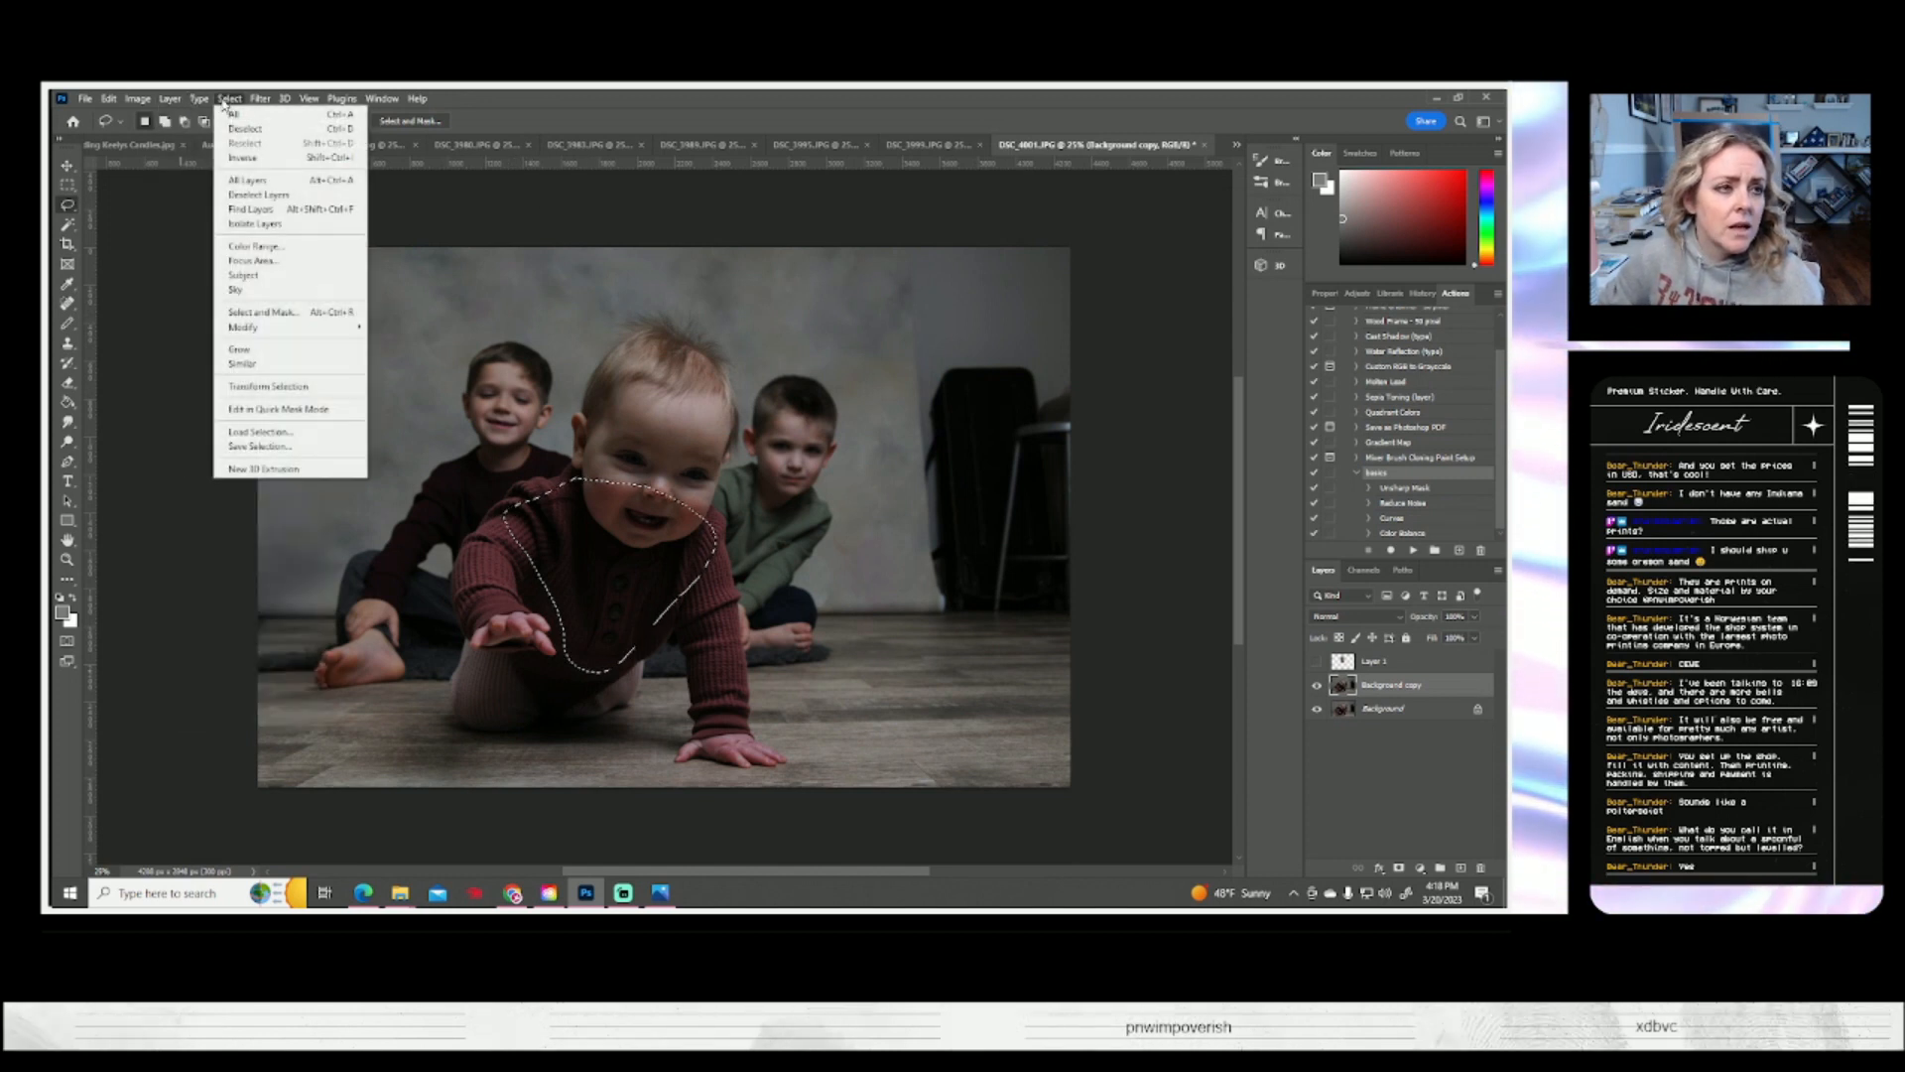
{"action": "left_click", "coordinate": [262, 161]}
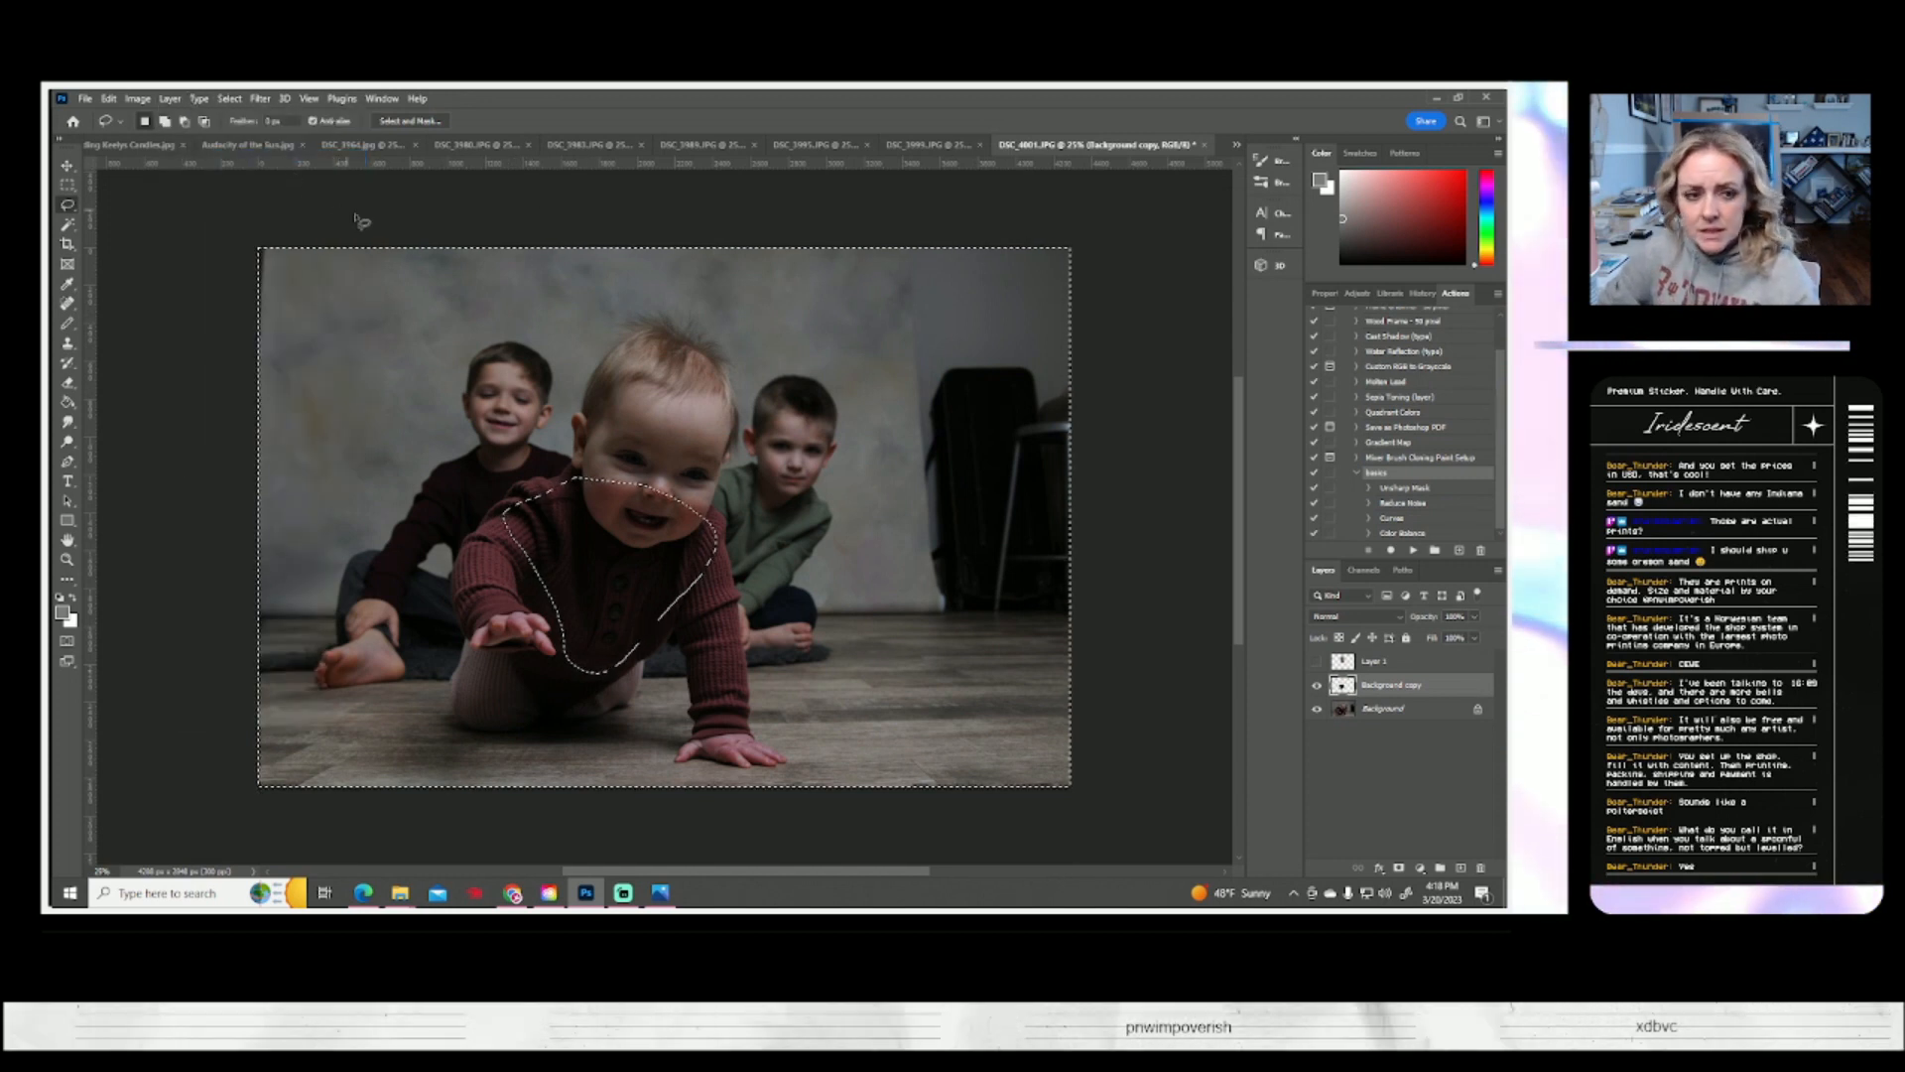
{"action": "left_click", "coordinate": [236, 100]}
{"action": "left_click", "coordinate": [243, 130]}
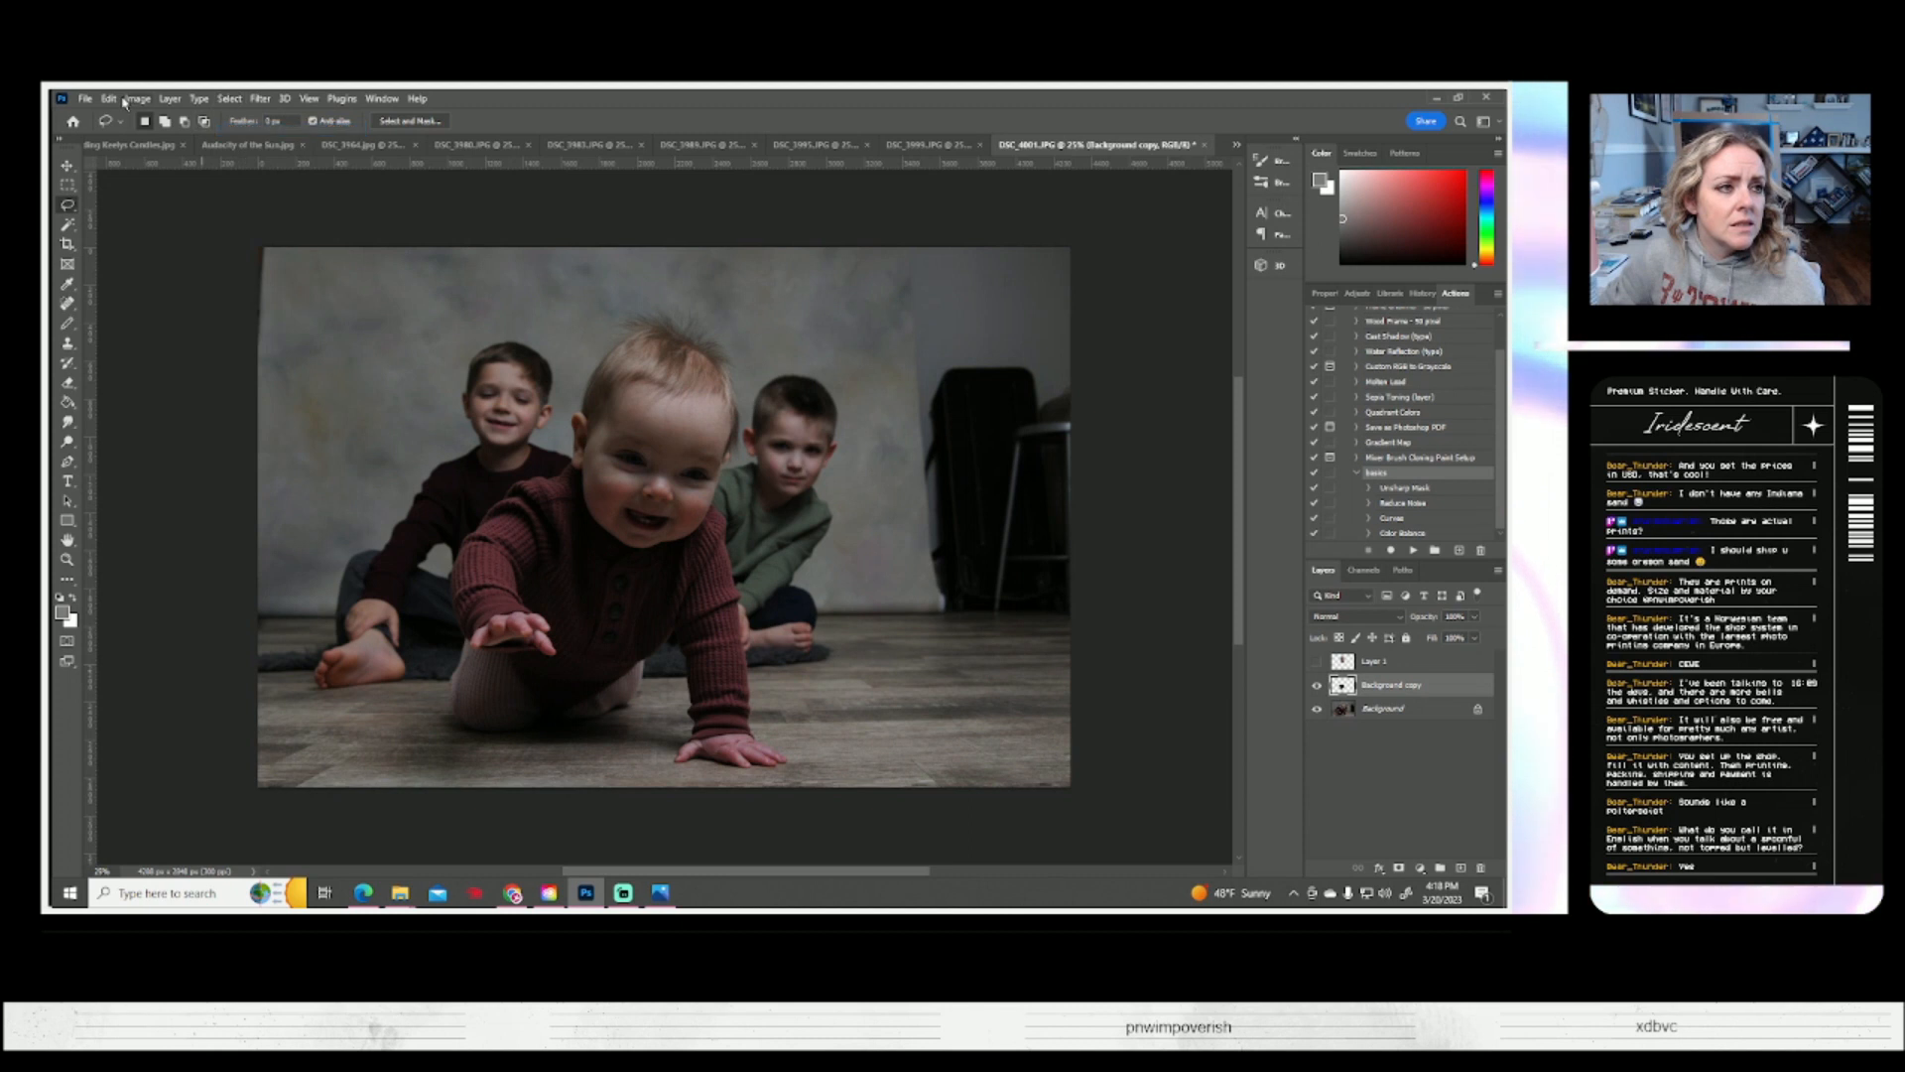
Warp the Background copy patch so the sweater collar moves up over the baby's chin
{"action": "left_click", "coordinate": [109, 98]}
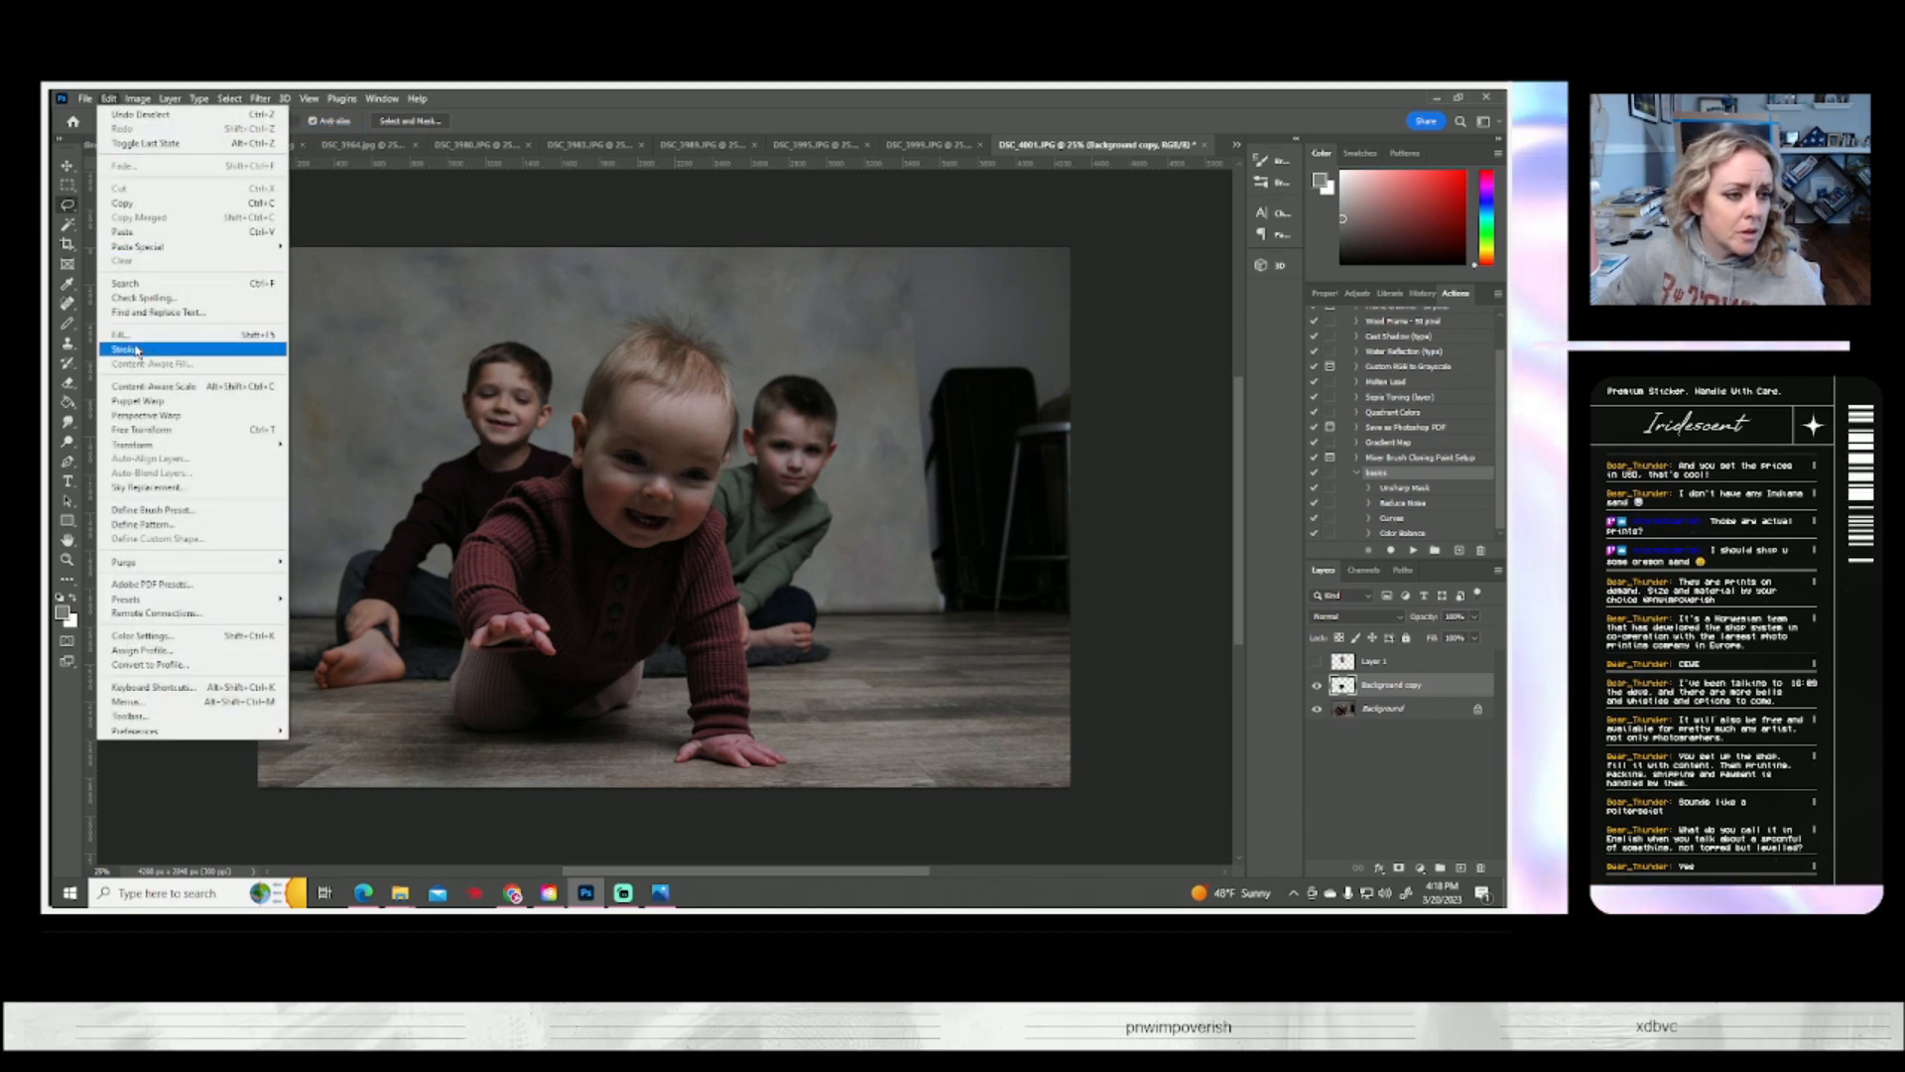
{"action": "mouse_move", "coordinate": [148, 445]}
{"action": "left_click", "coordinate": [311, 547]}
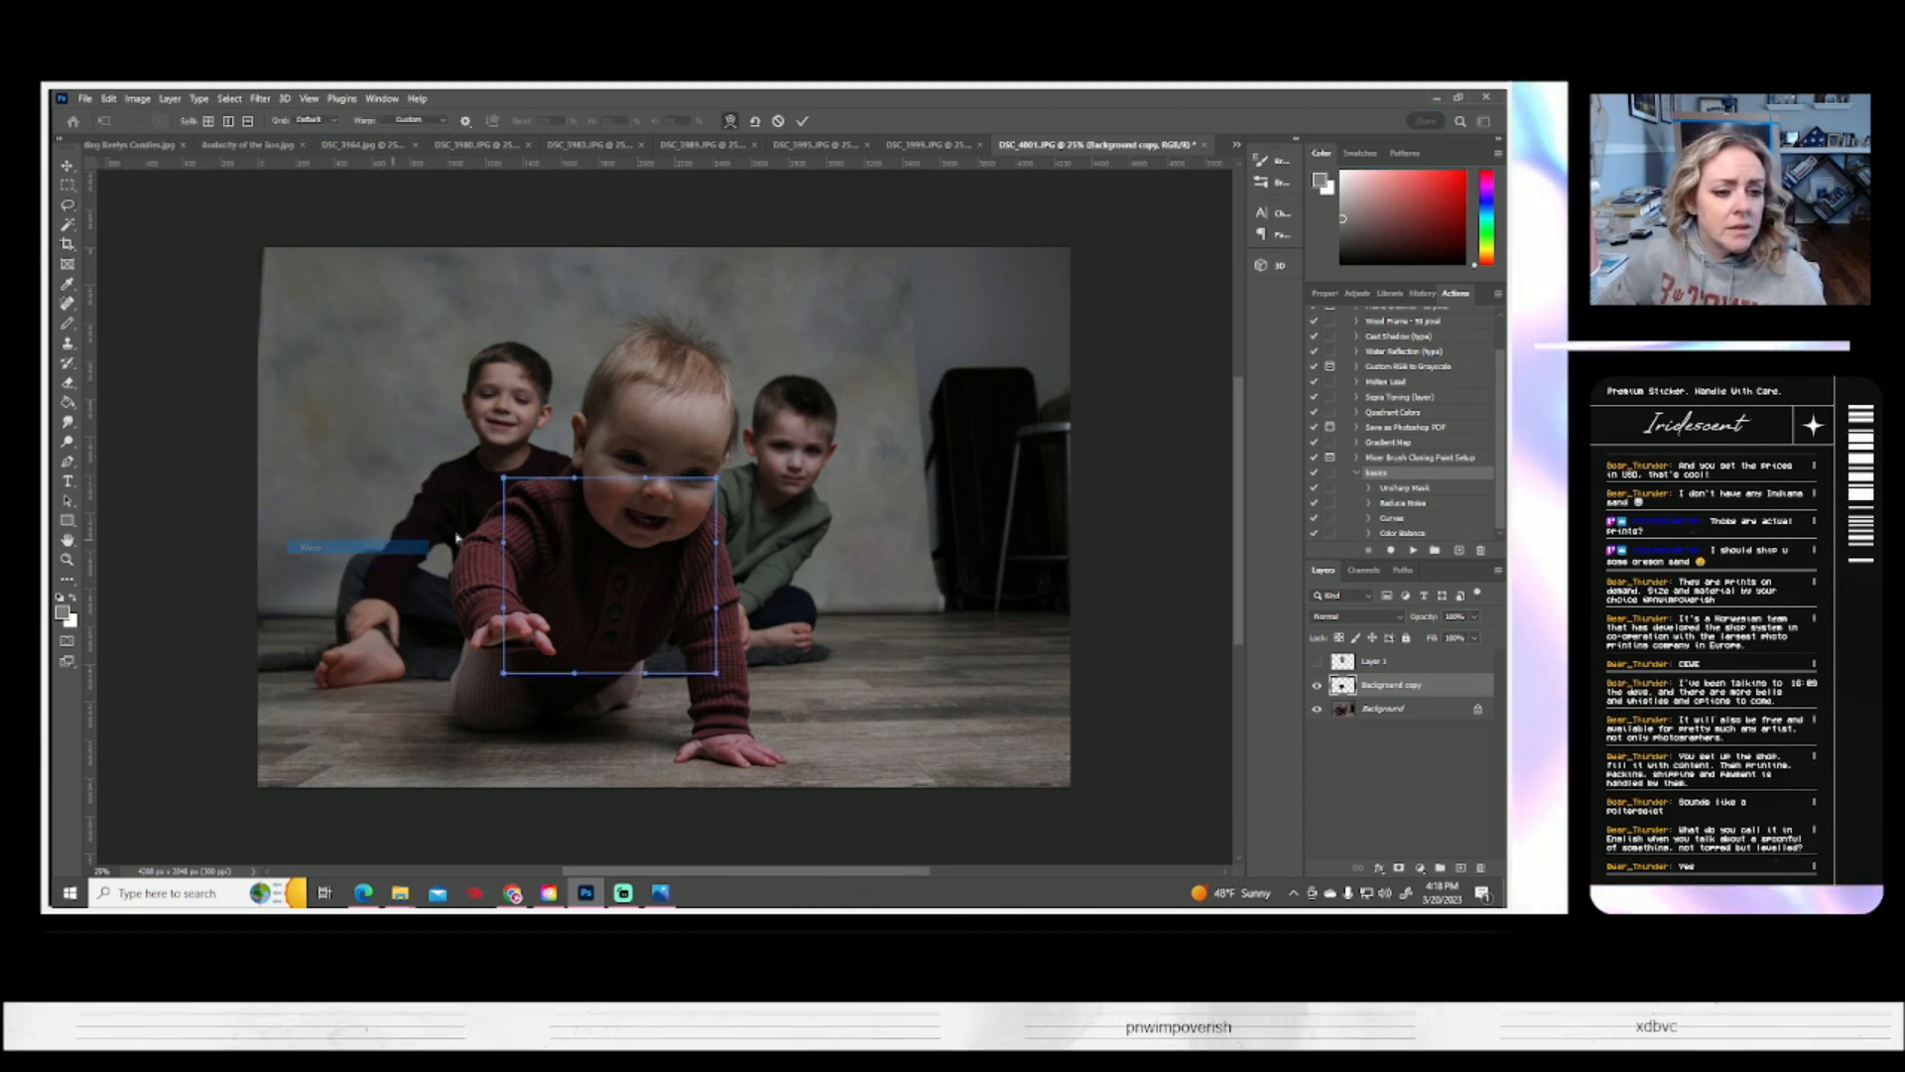
{"action": "left_click_drag", "start_coordinate": [640, 536], "coordinate": [645, 506]}
{"action": "key", "text": "Return"}
{"action": "key", "text": "l"}
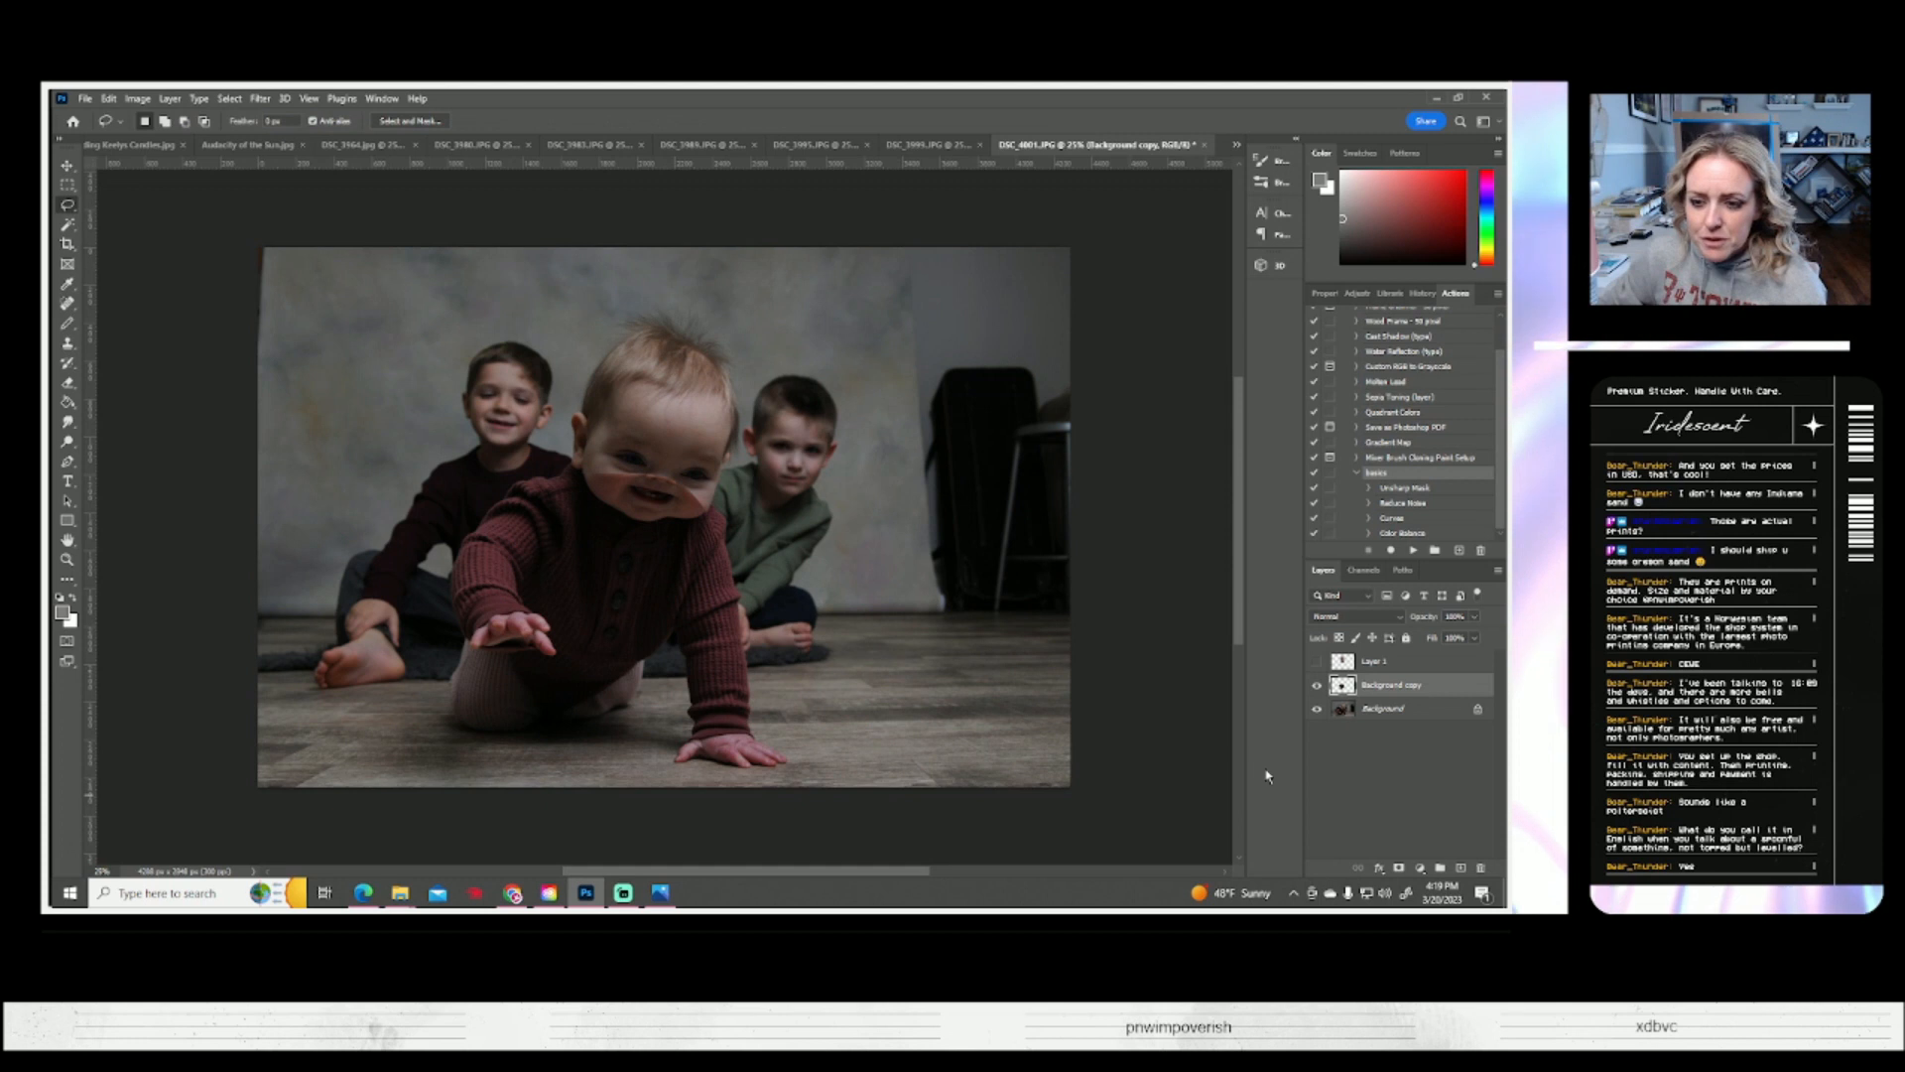
Show the head layer again, compare it over the warped patch, and merge the patch down into the Background
{"action": "left_click", "coordinate": [1317, 662]}
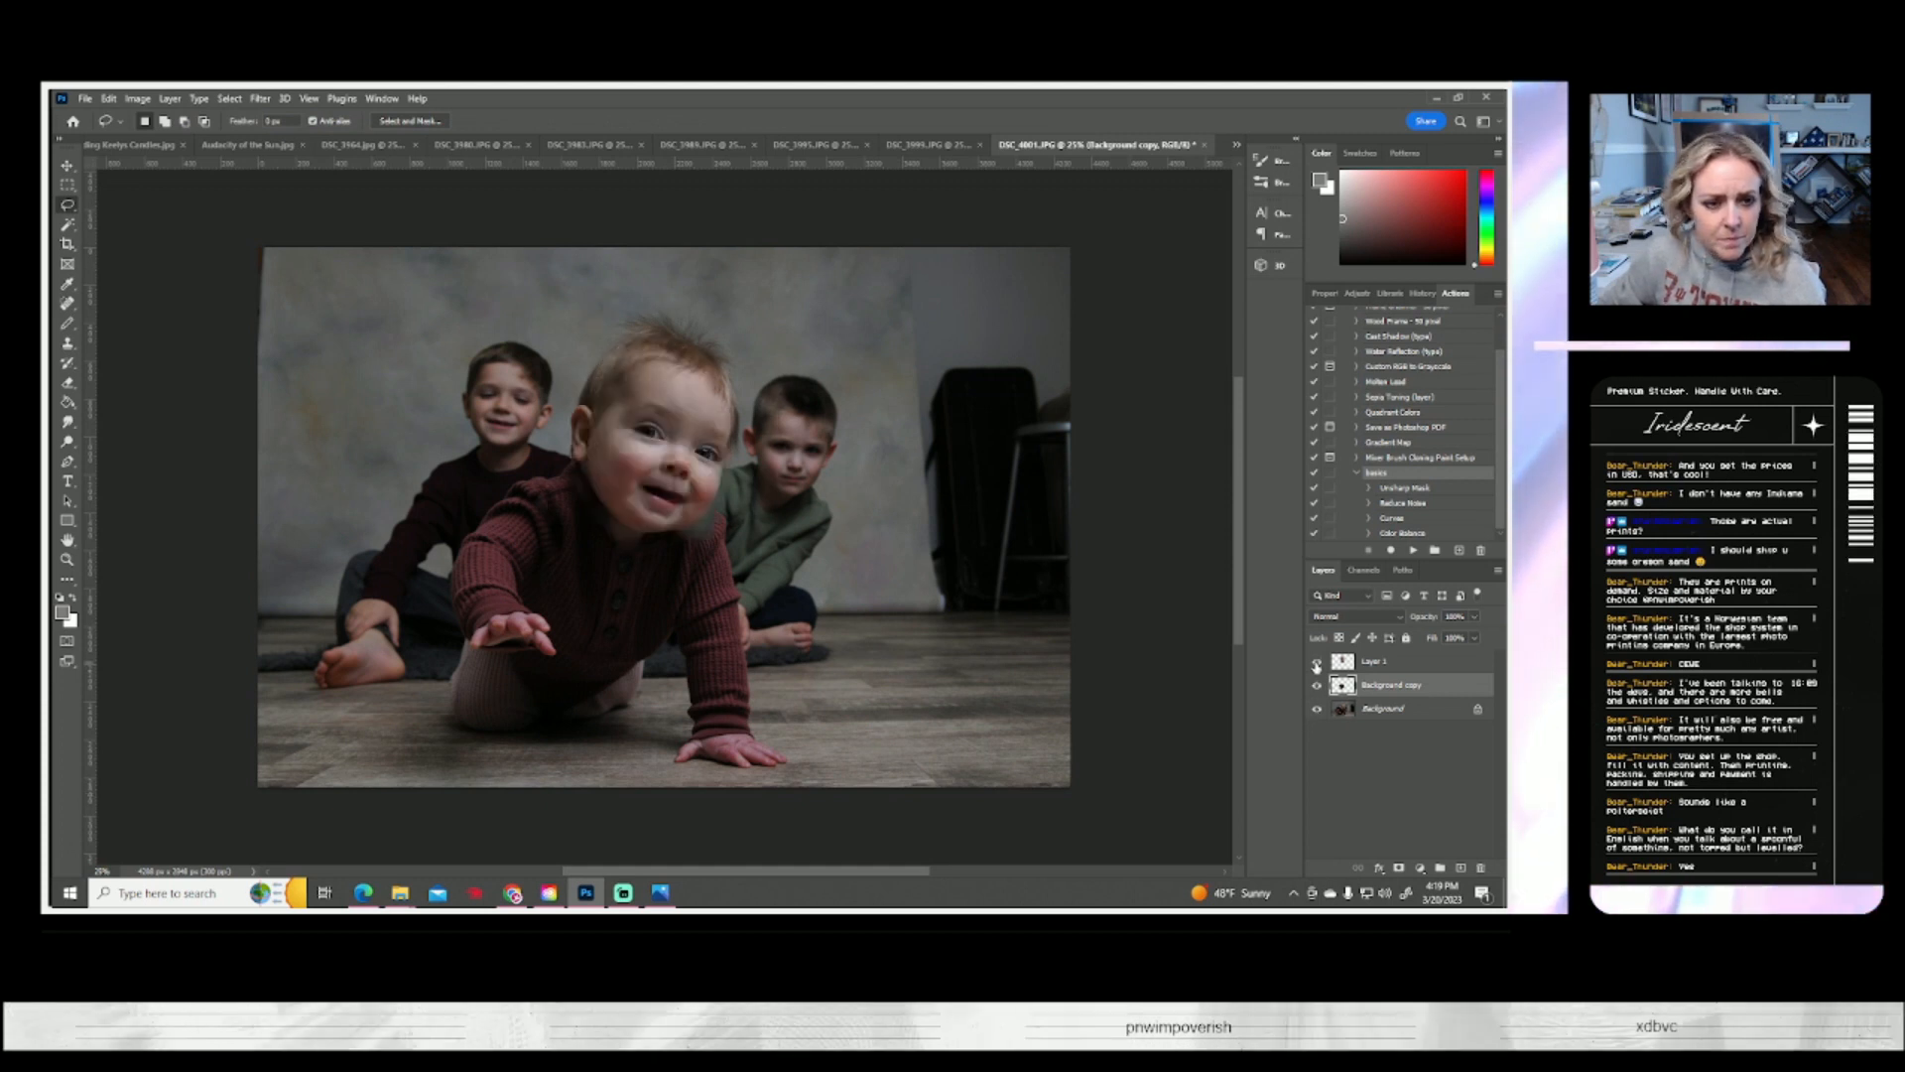
{"action": "left_click", "coordinate": [1317, 662]}
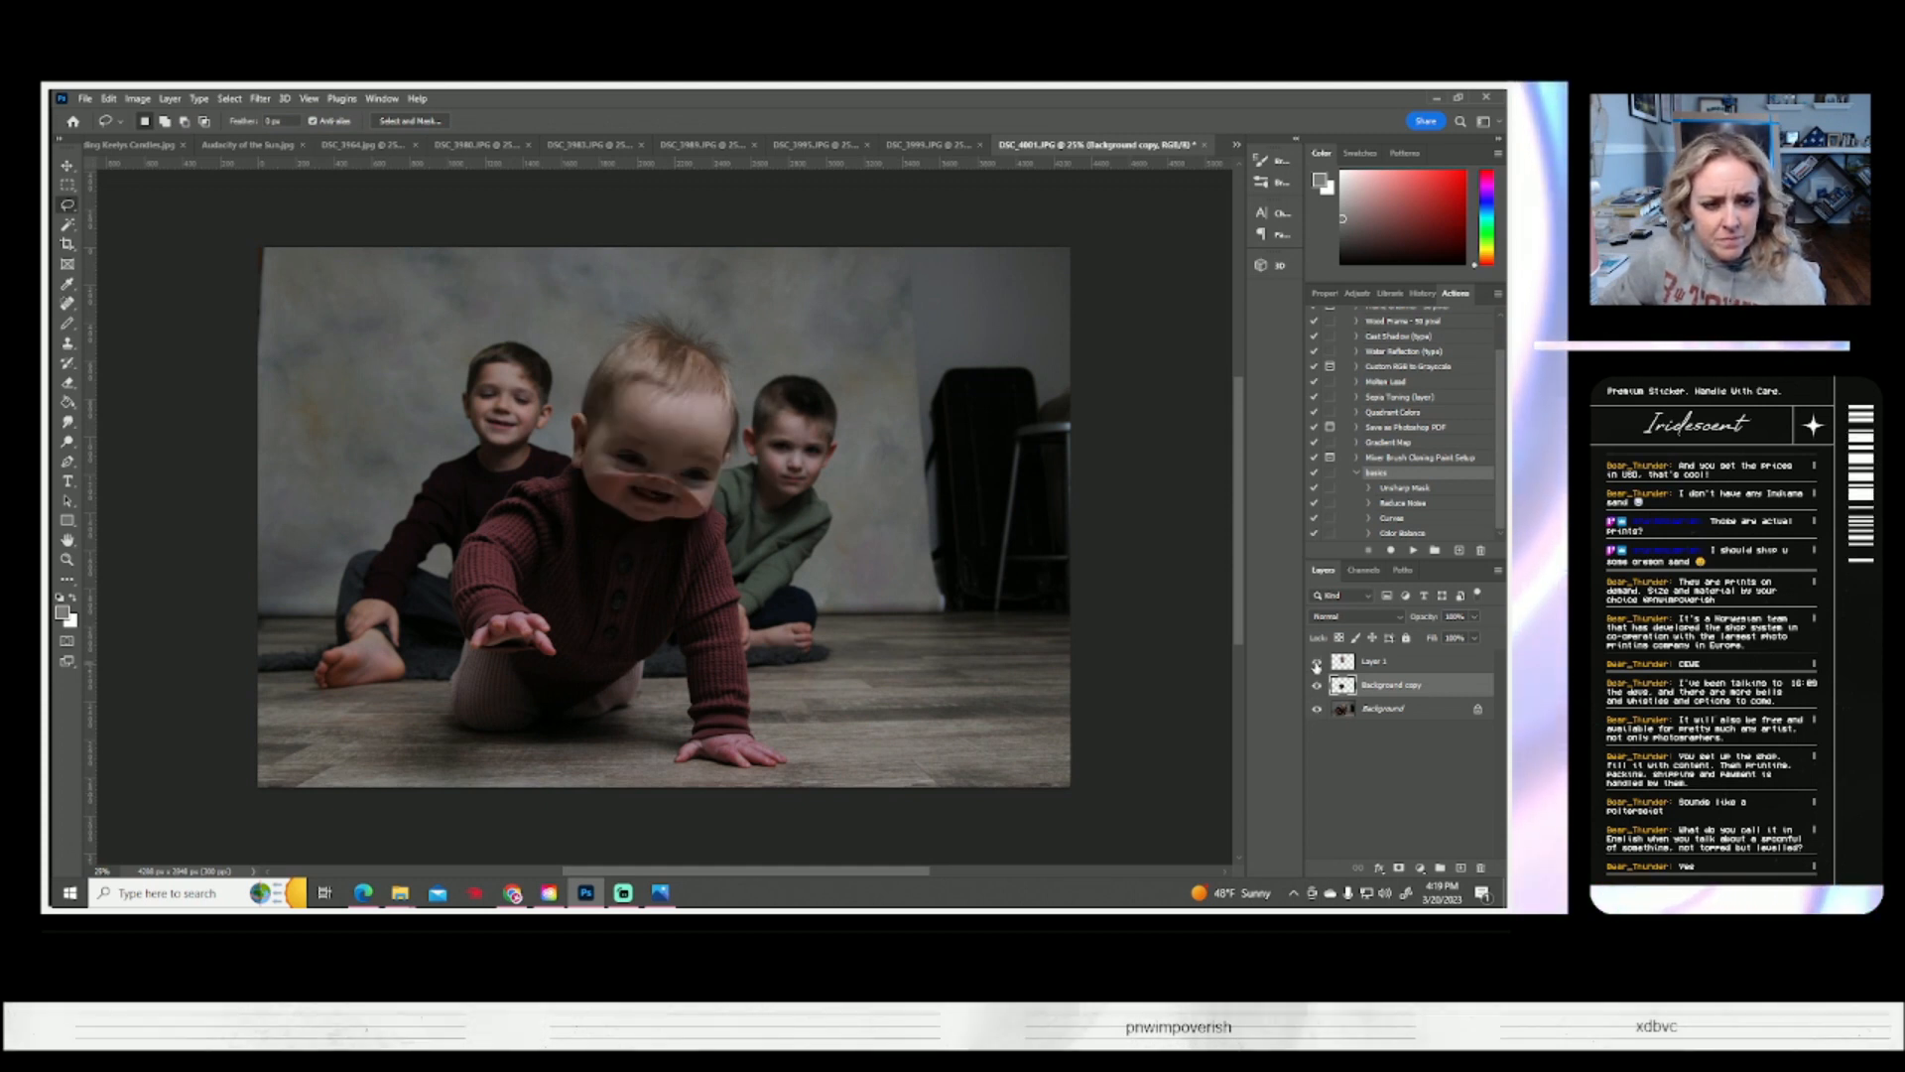
{"action": "left_click", "coordinate": [1317, 662]}
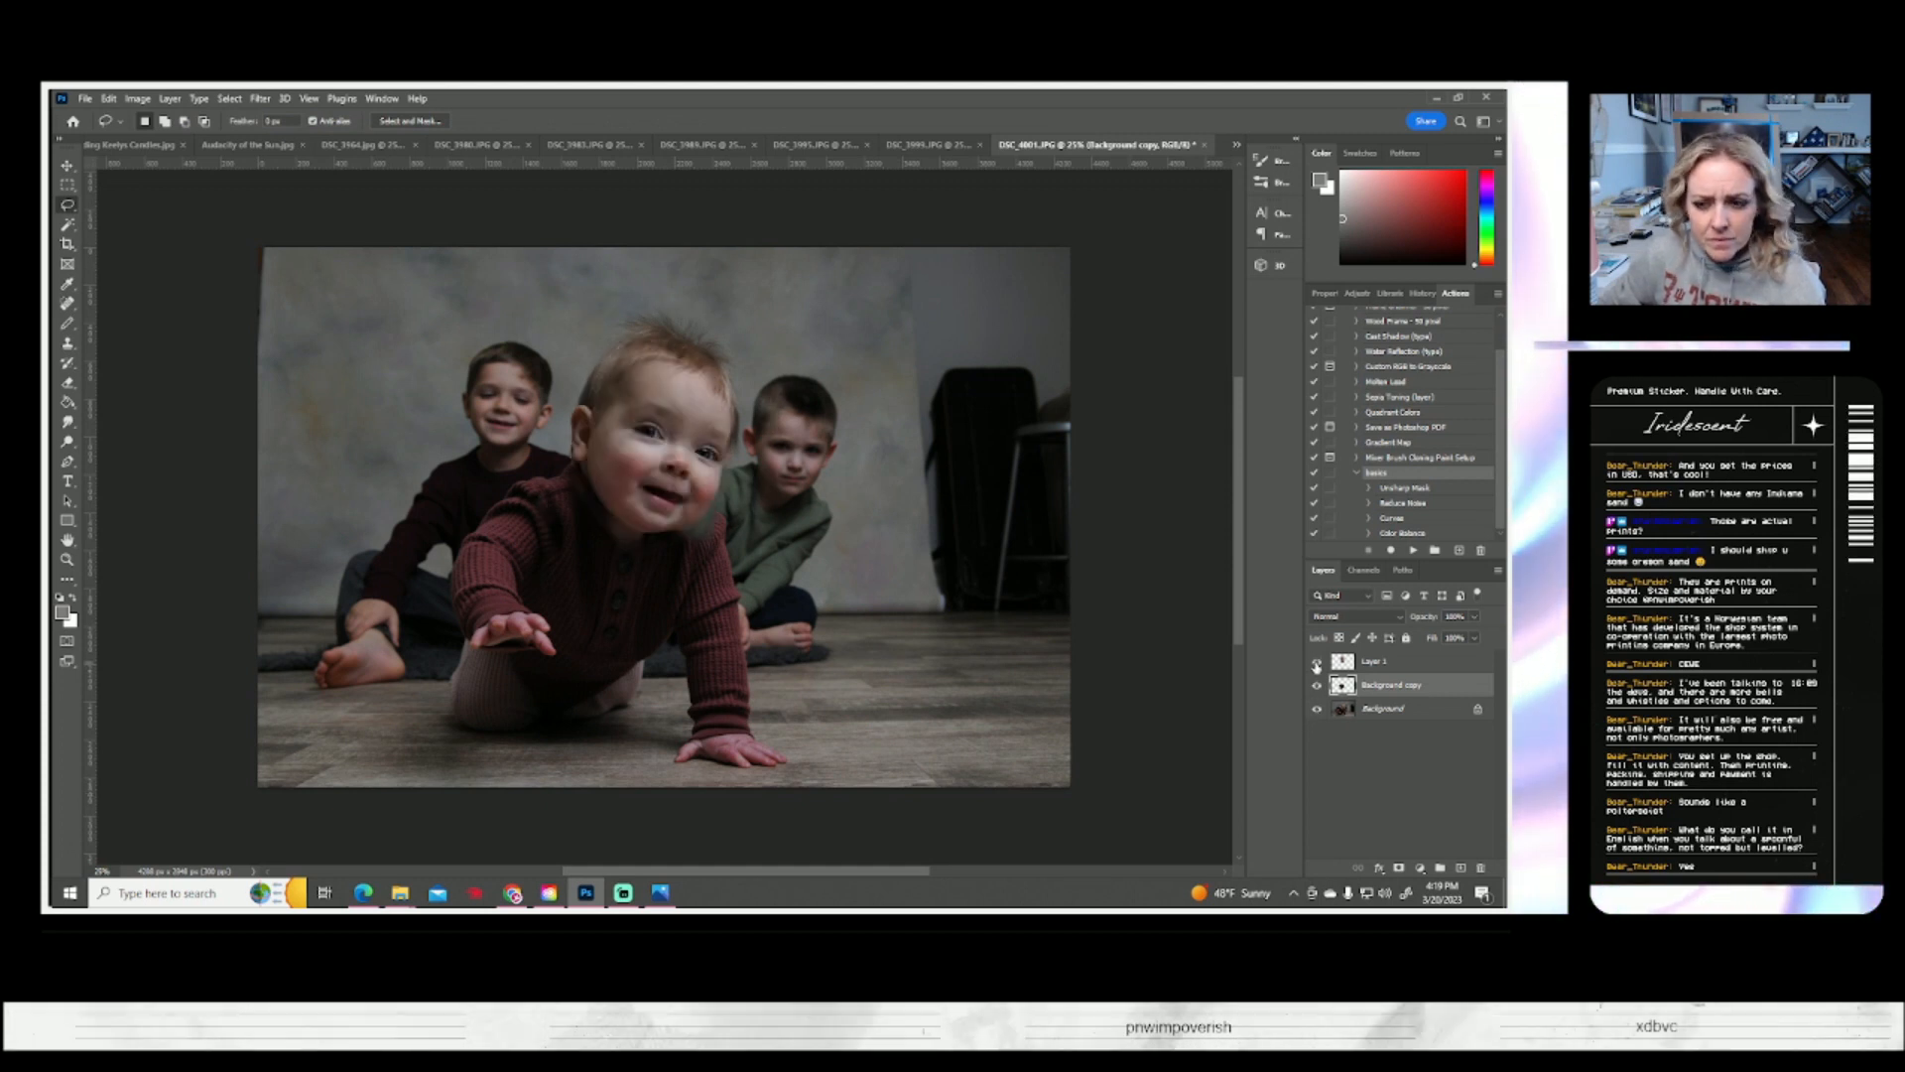
{"action": "right_click", "coordinate": [1369, 692]}
{"action": "left_click", "coordinate": [1394, 636]}
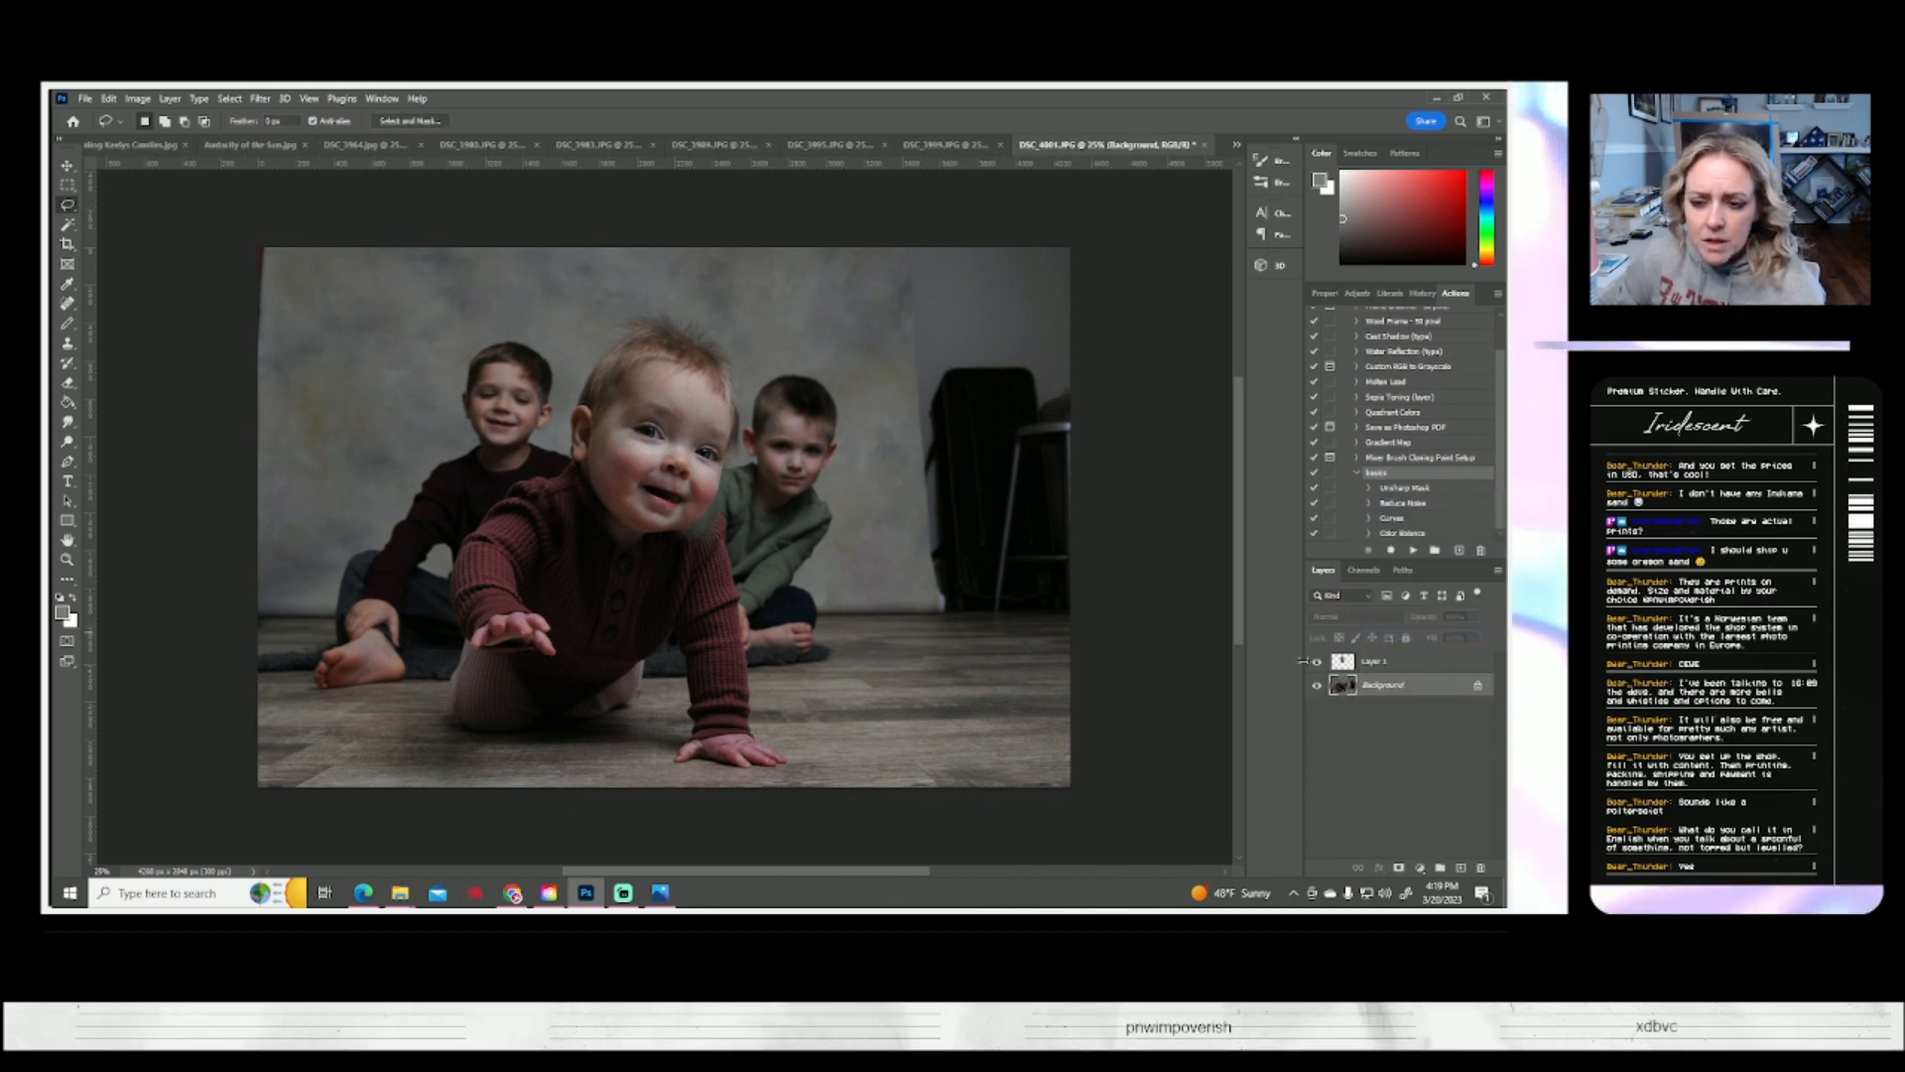
Outline the surplus below and beside the baby's chin with the Magnetic Lasso, remove it from the head layer, deselect, and compare
{"action": "left_click", "coordinate": [1317, 662]}
{"action": "left_click", "coordinate": [1317, 662]}
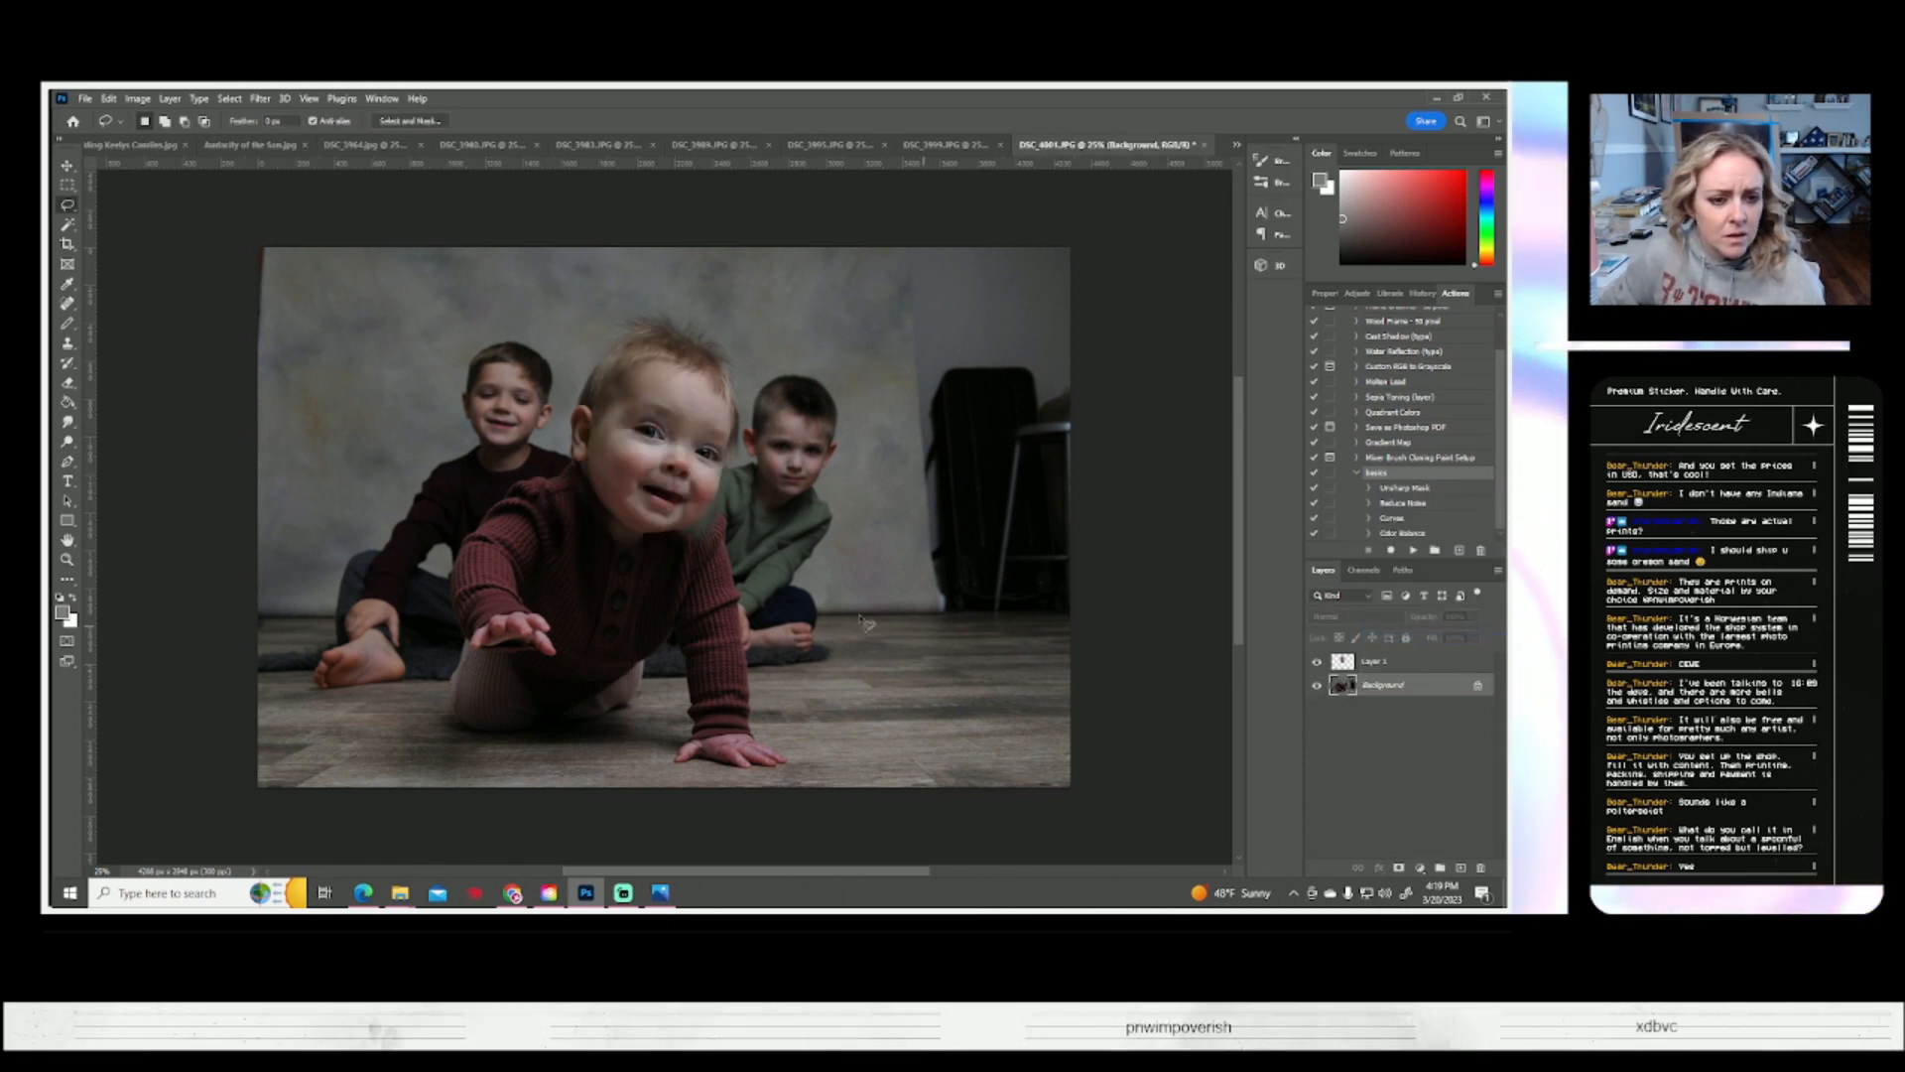
{"action": "right_click", "coordinate": [68, 206]}
{"action": "left_click", "coordinate": [134, 242]}
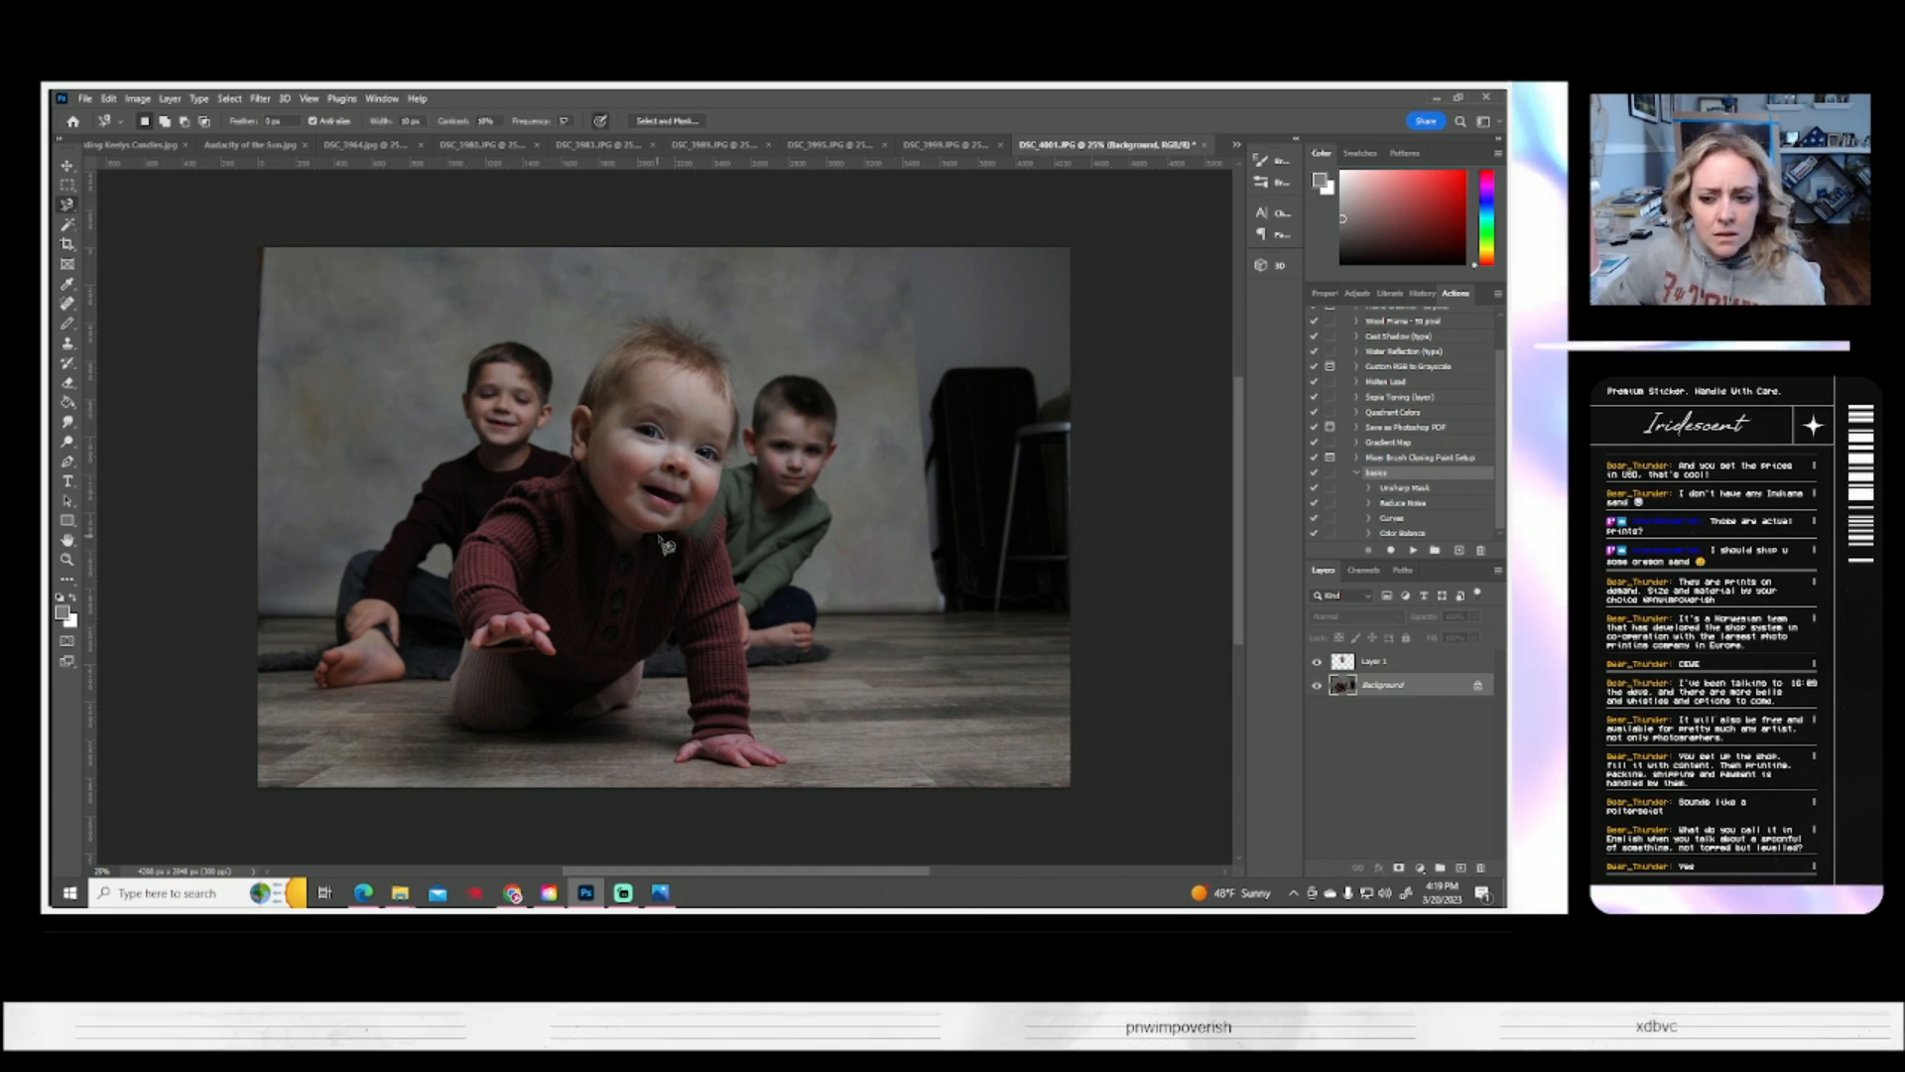
{"action": "key", "text": "alt+bracketright"}
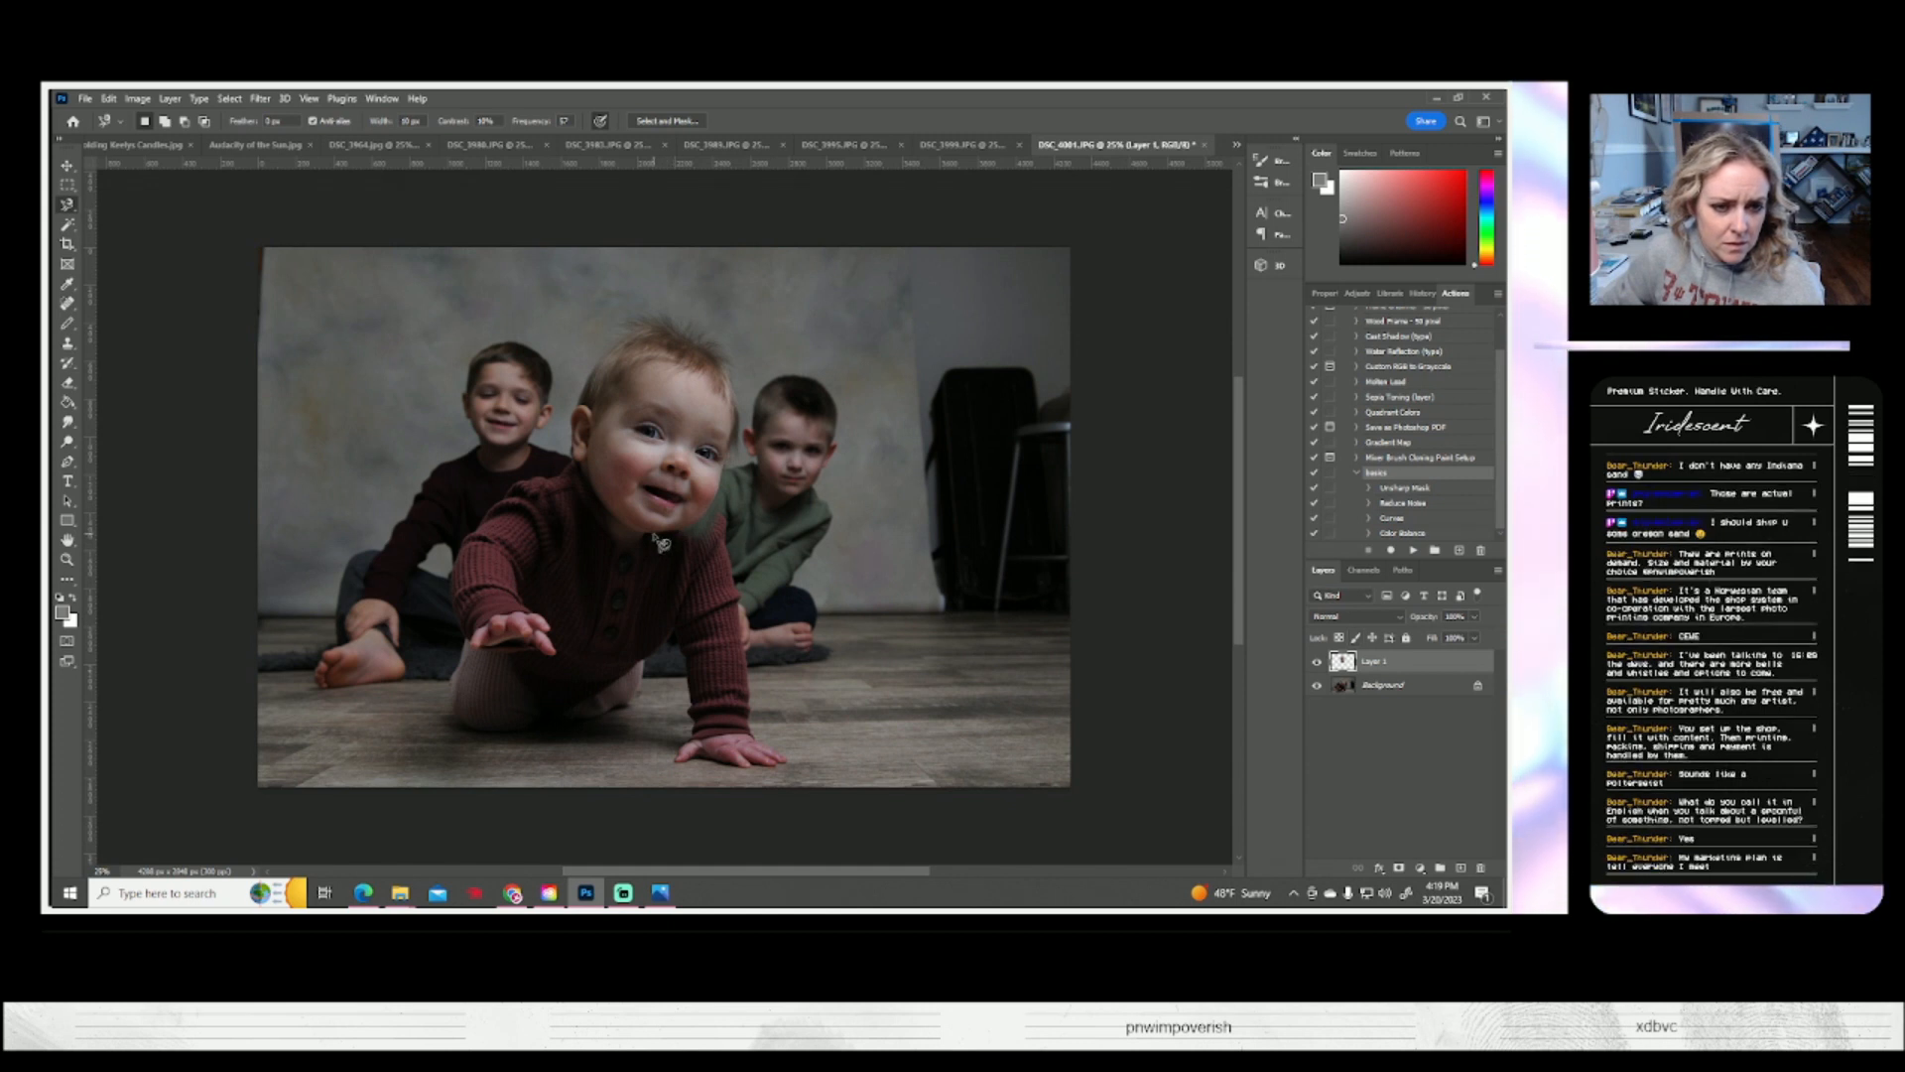
{"action": "left_click", "coordinate": [653, 536]}
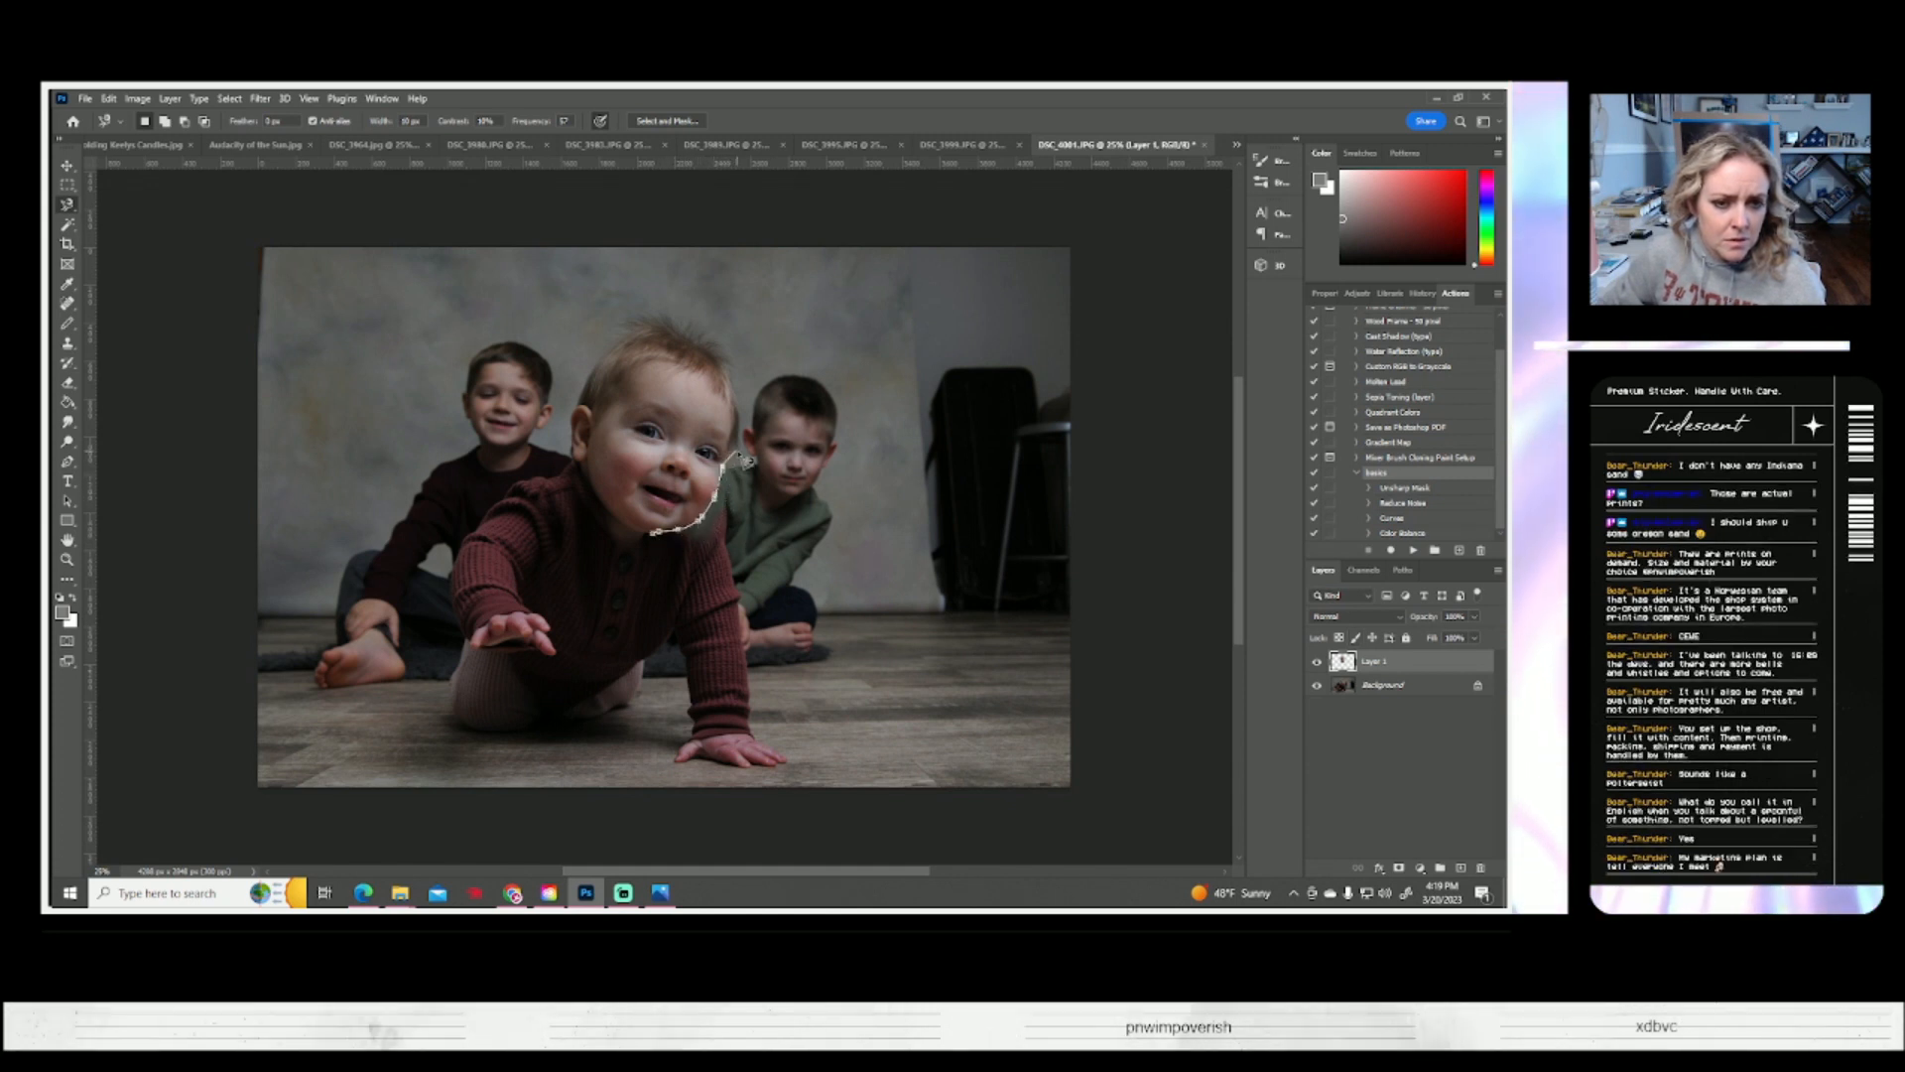
{"action": "left_click", "coordinate": [645, 593]}
{"action": "left_click", "coordinate": [231, 98]}
{"action": "left_click", "coordinate": [248, 127]}
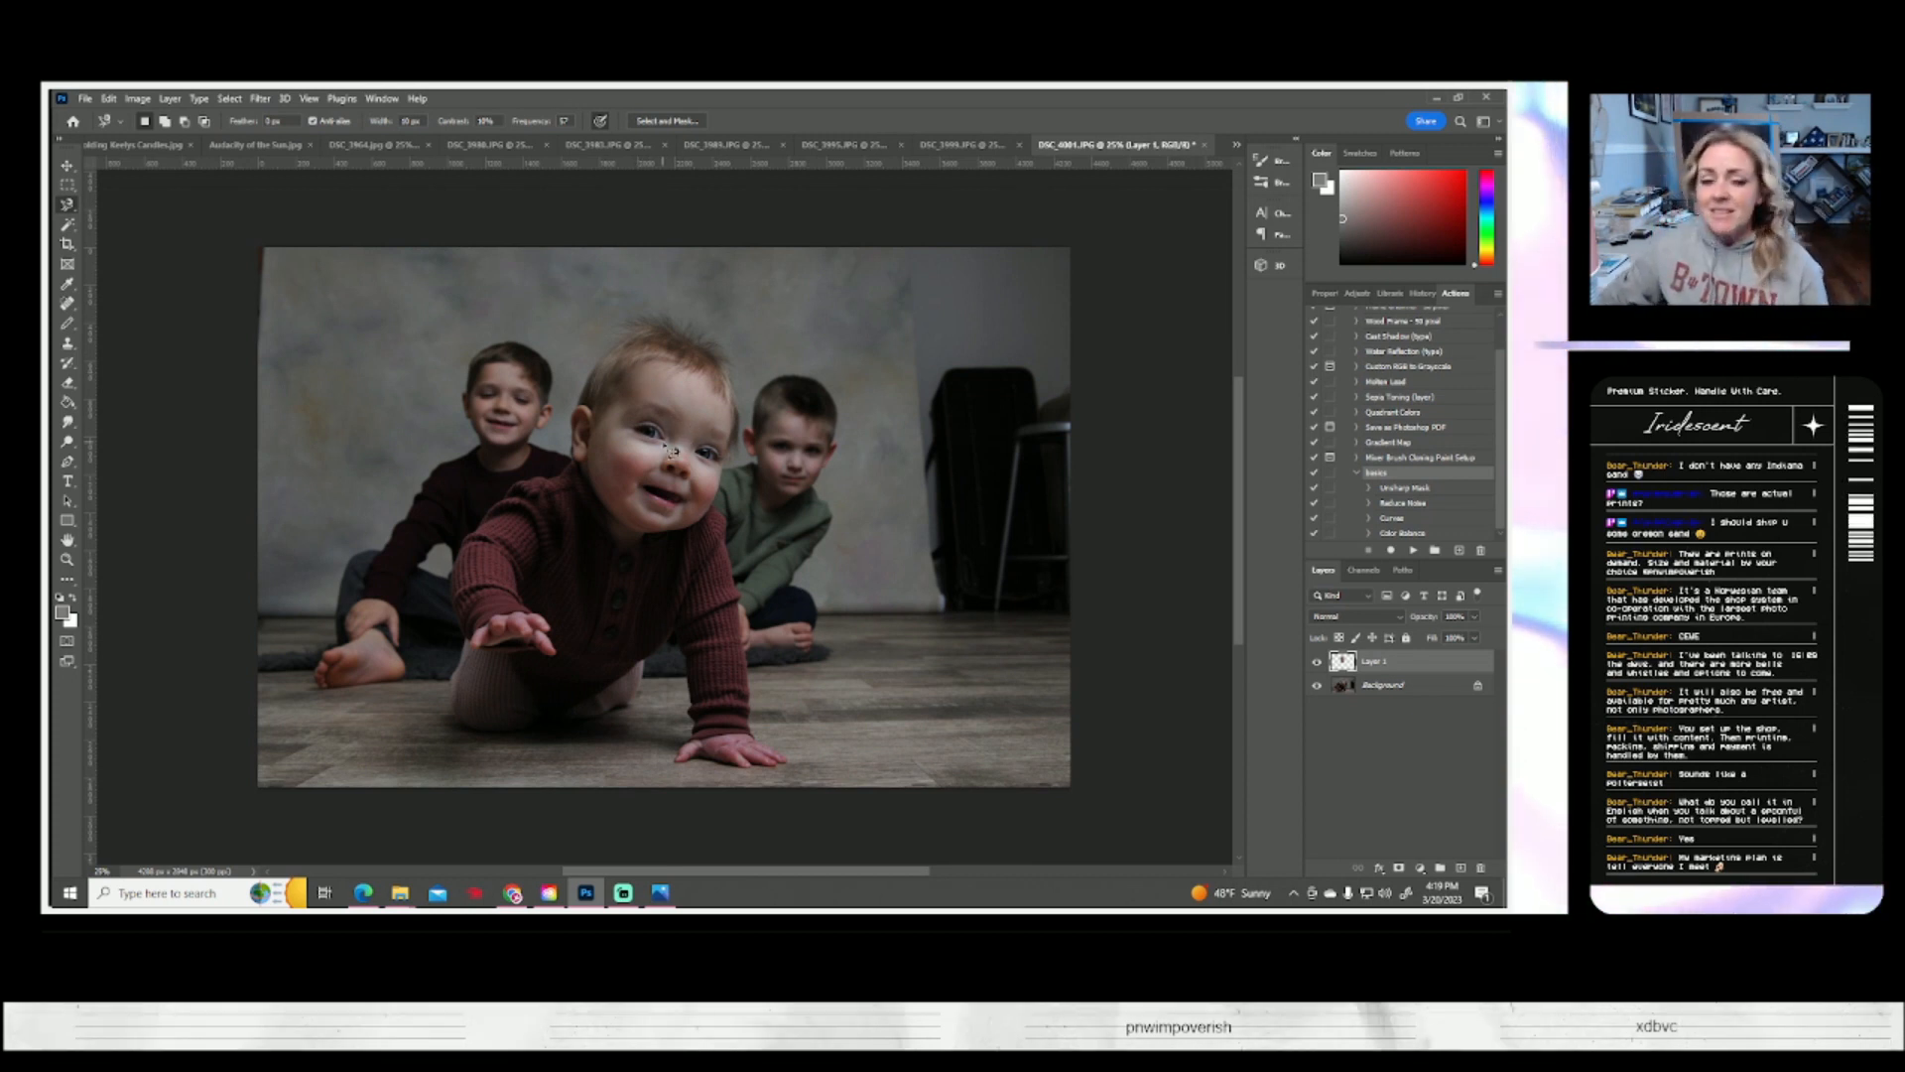
{"action": "left_click", "coordinate": [1316, 662]}
{"action": "left_click", "coordinate": [1317, 662]}
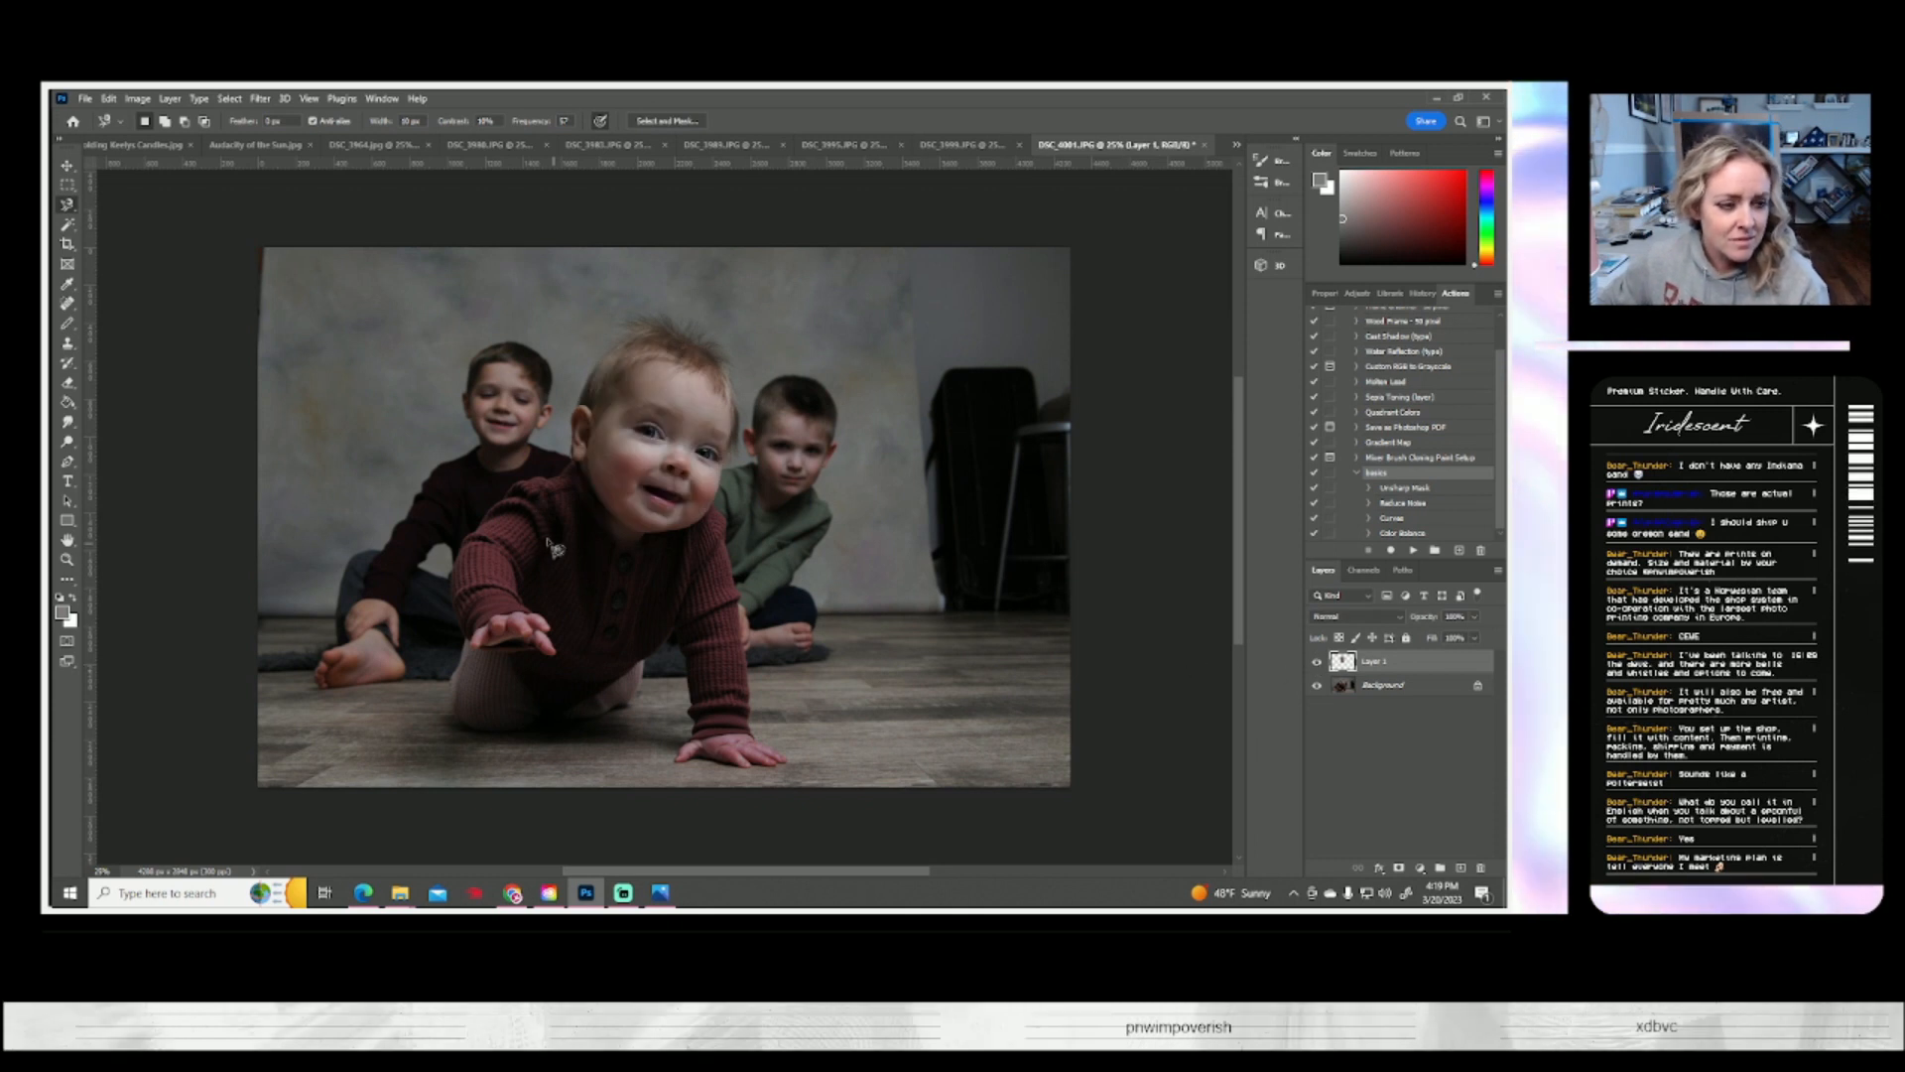
Examine the join between the baby's chin and sweater up close, hiding and showing the head layer
{"action": "key", "text": "z"}
{"action": "left_click", "coordinate": [625, 554]}
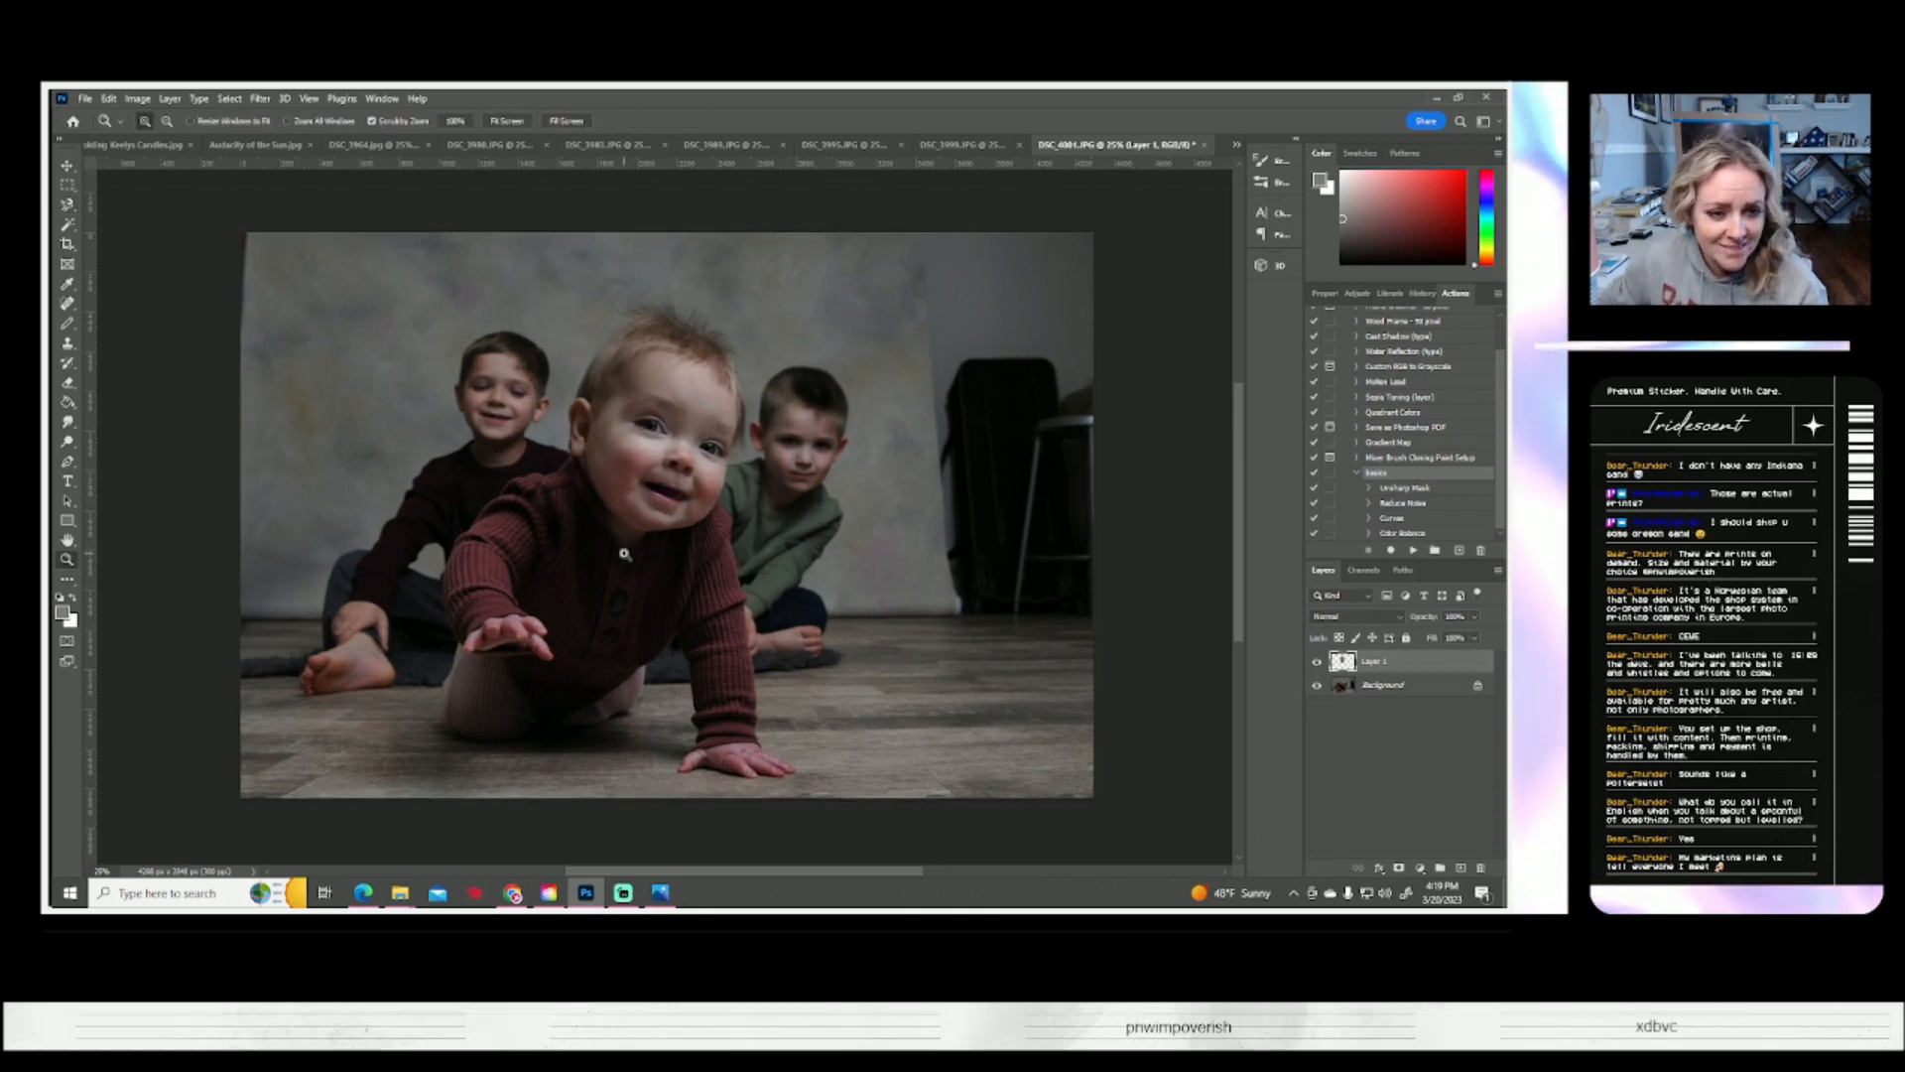
{"action": "left_click", "coordinate": [624, 554]}
{"action": "left_click", "coordinate": [624, 554]}
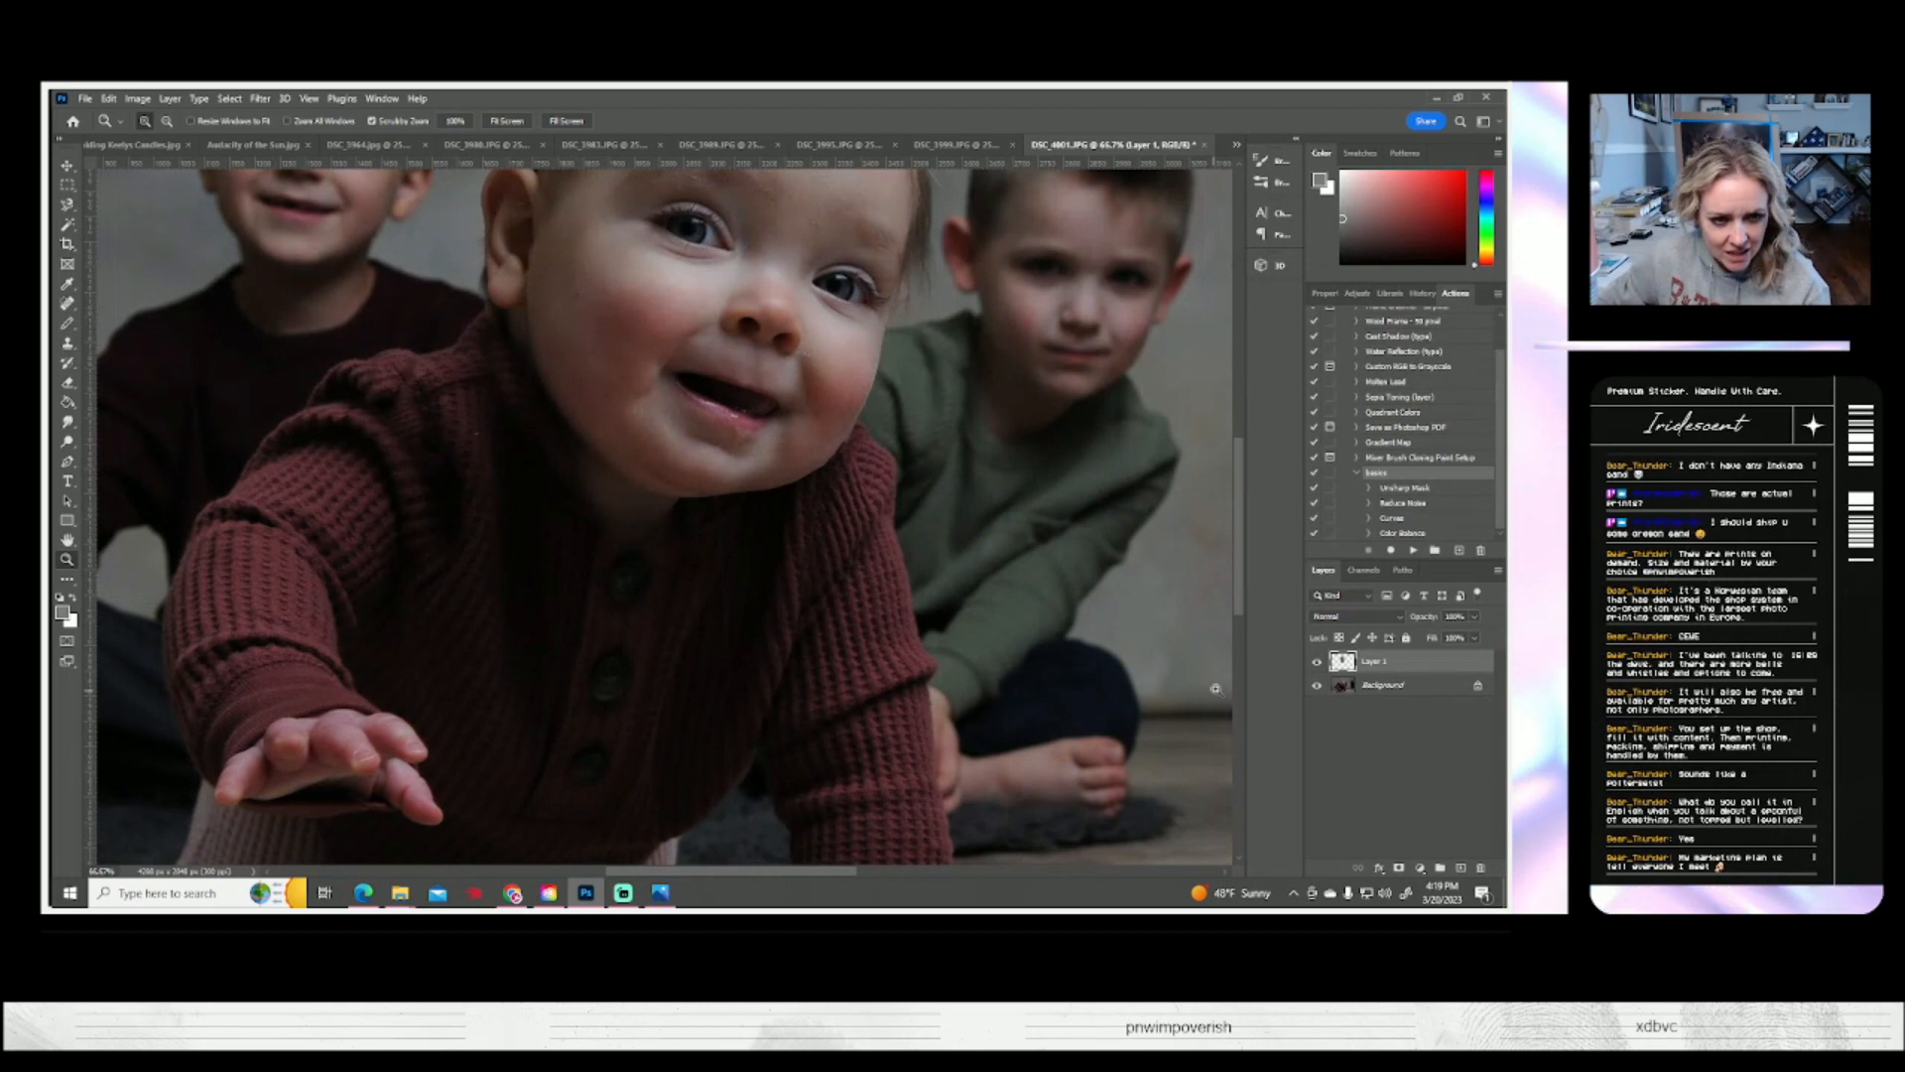
{"action": "left_click", "coordinate": [1317, 662]}
{"action": "left_click", "coordinate": [1316, 661]}
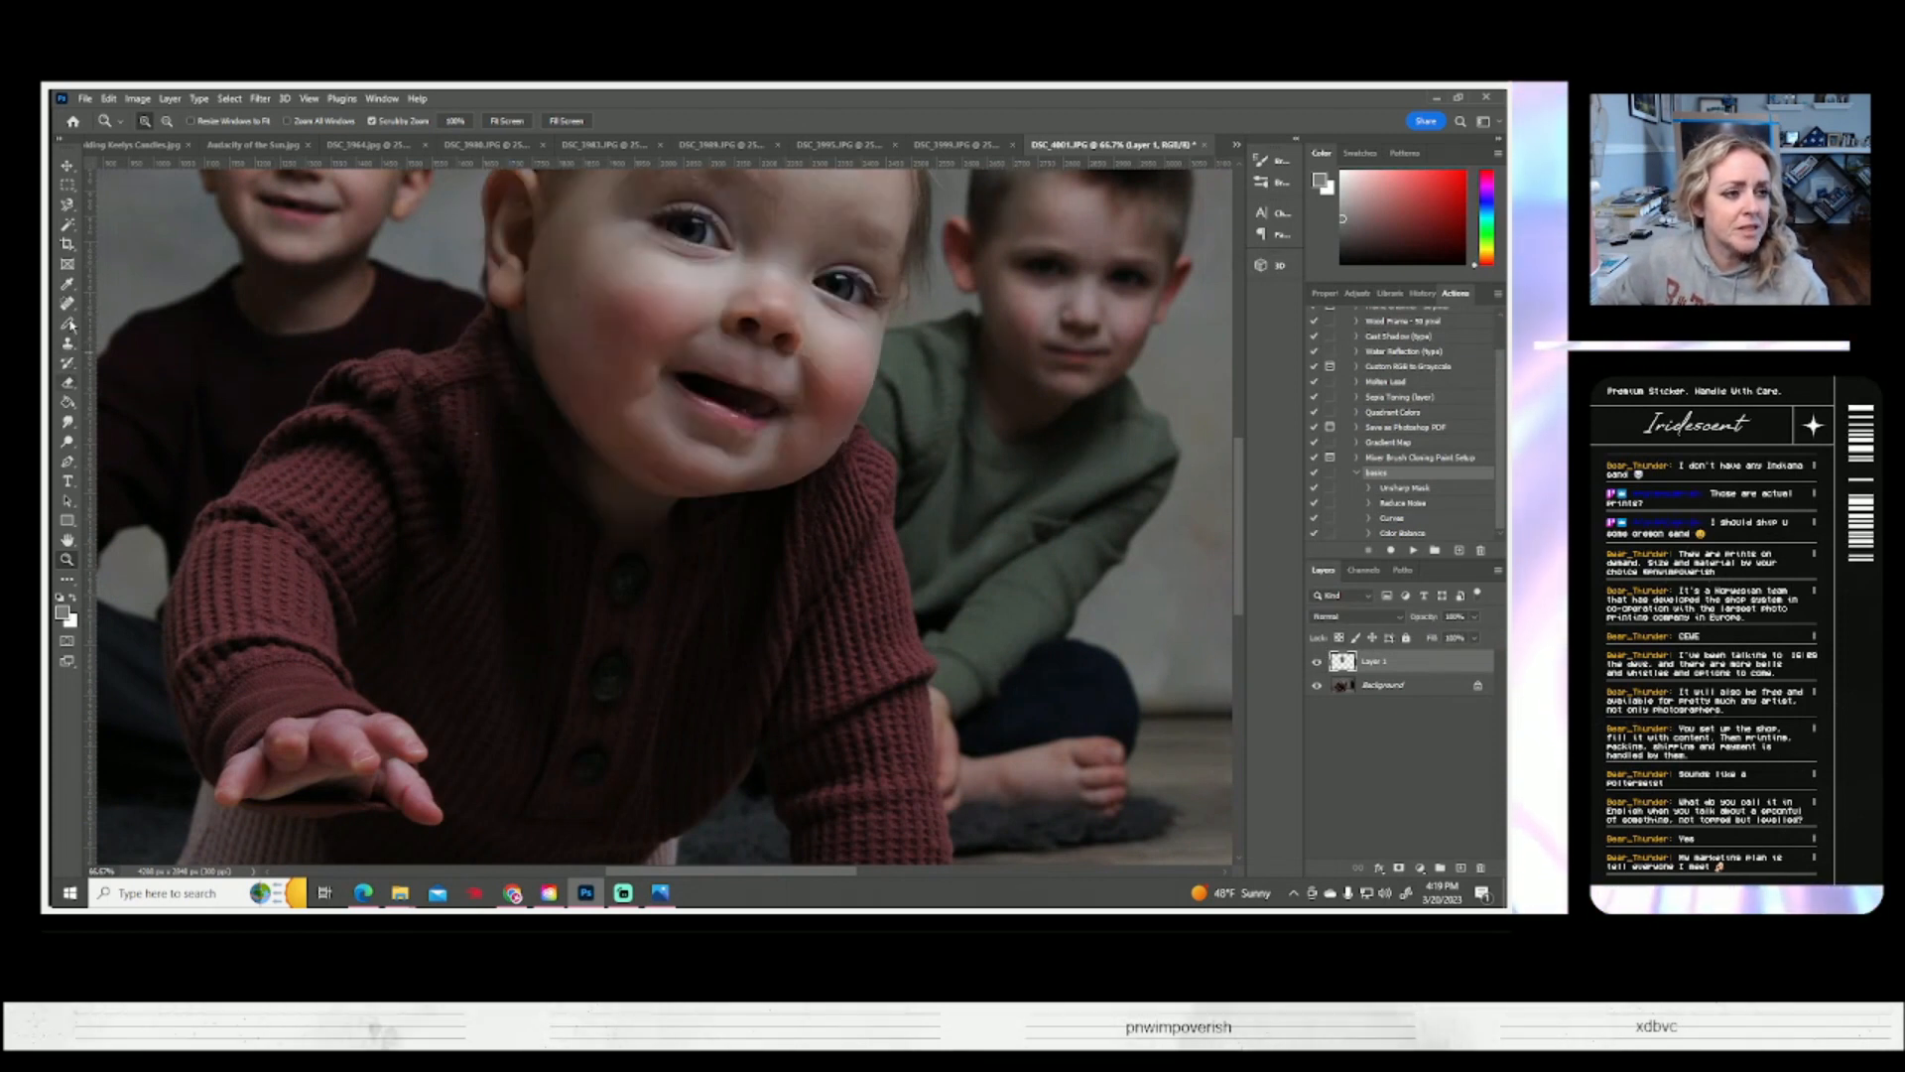
Erase the leftover of the head layer below the baby's chin with a small Soft Round eraser, and compare against the Background
{"action": "left_click", "coordinate": [68, 382]}
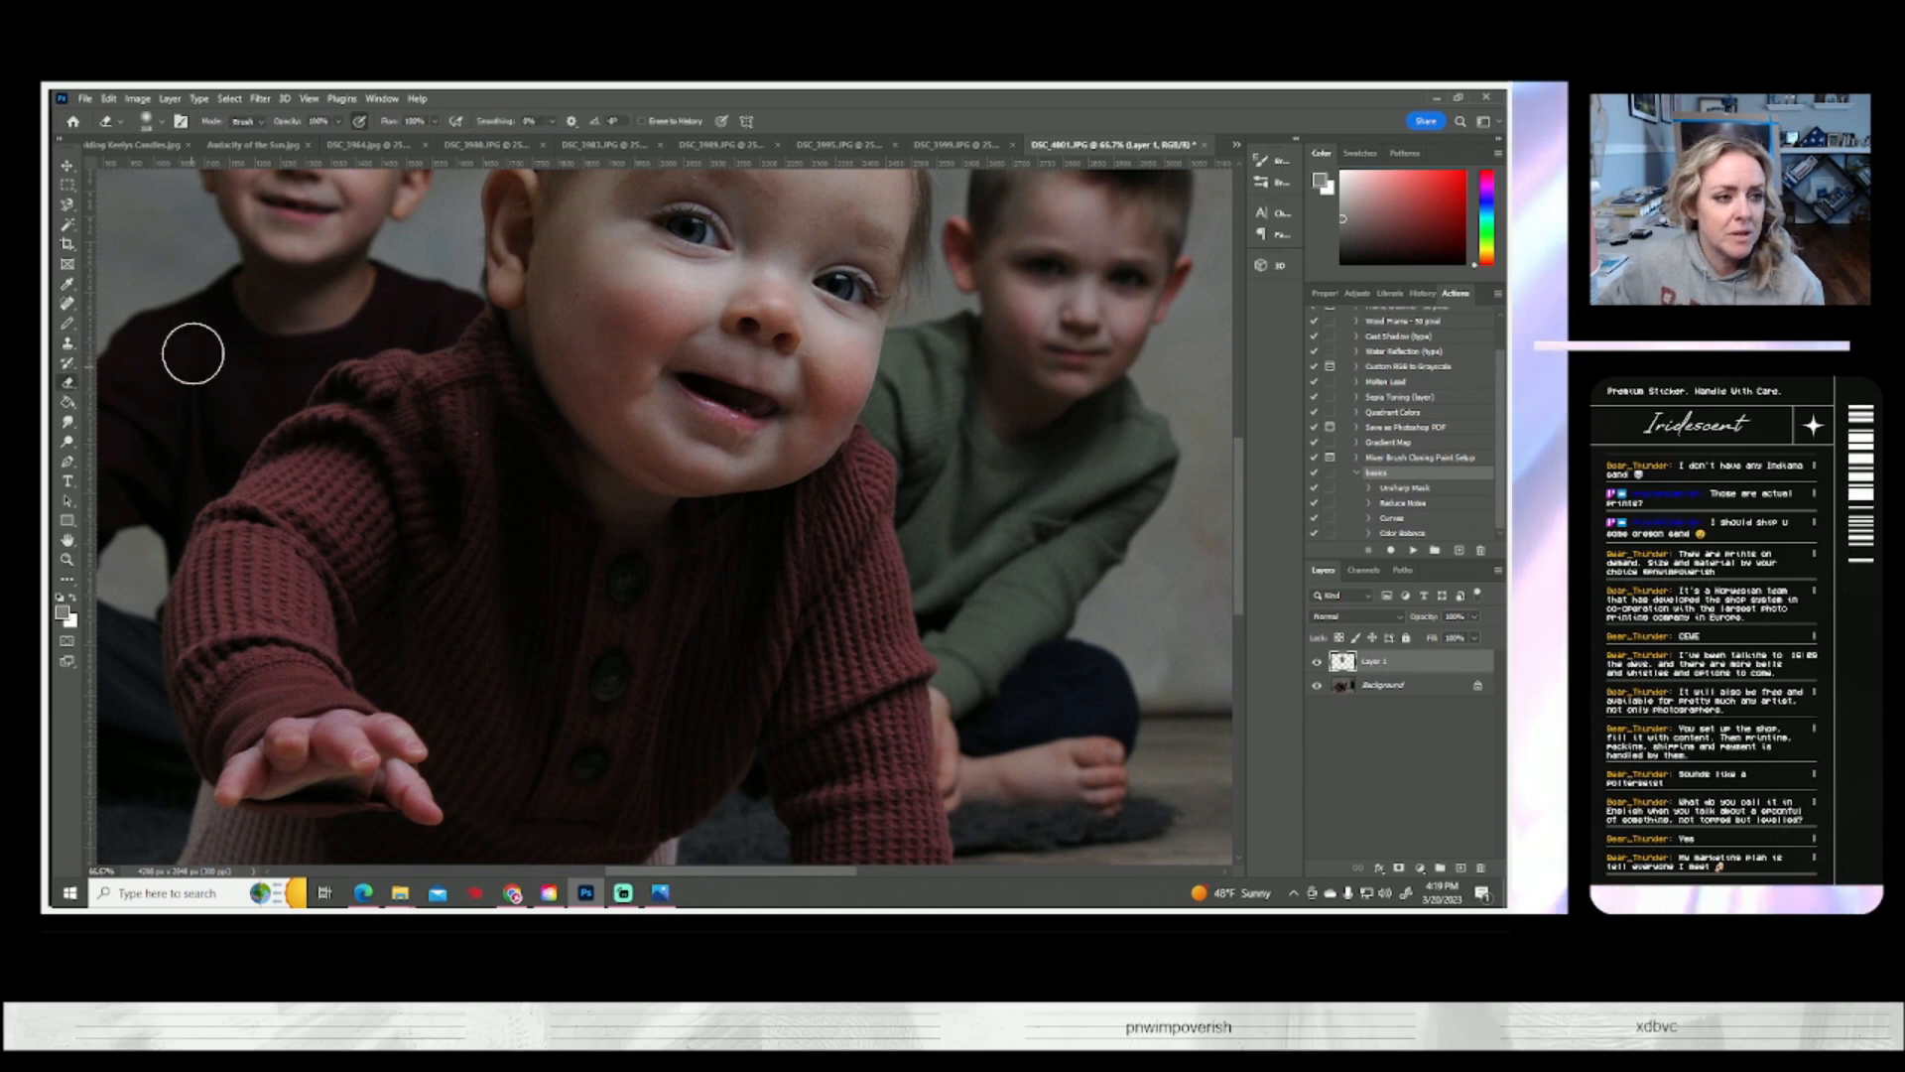
{"action": "left_click", "coordinate": [157, 123]}
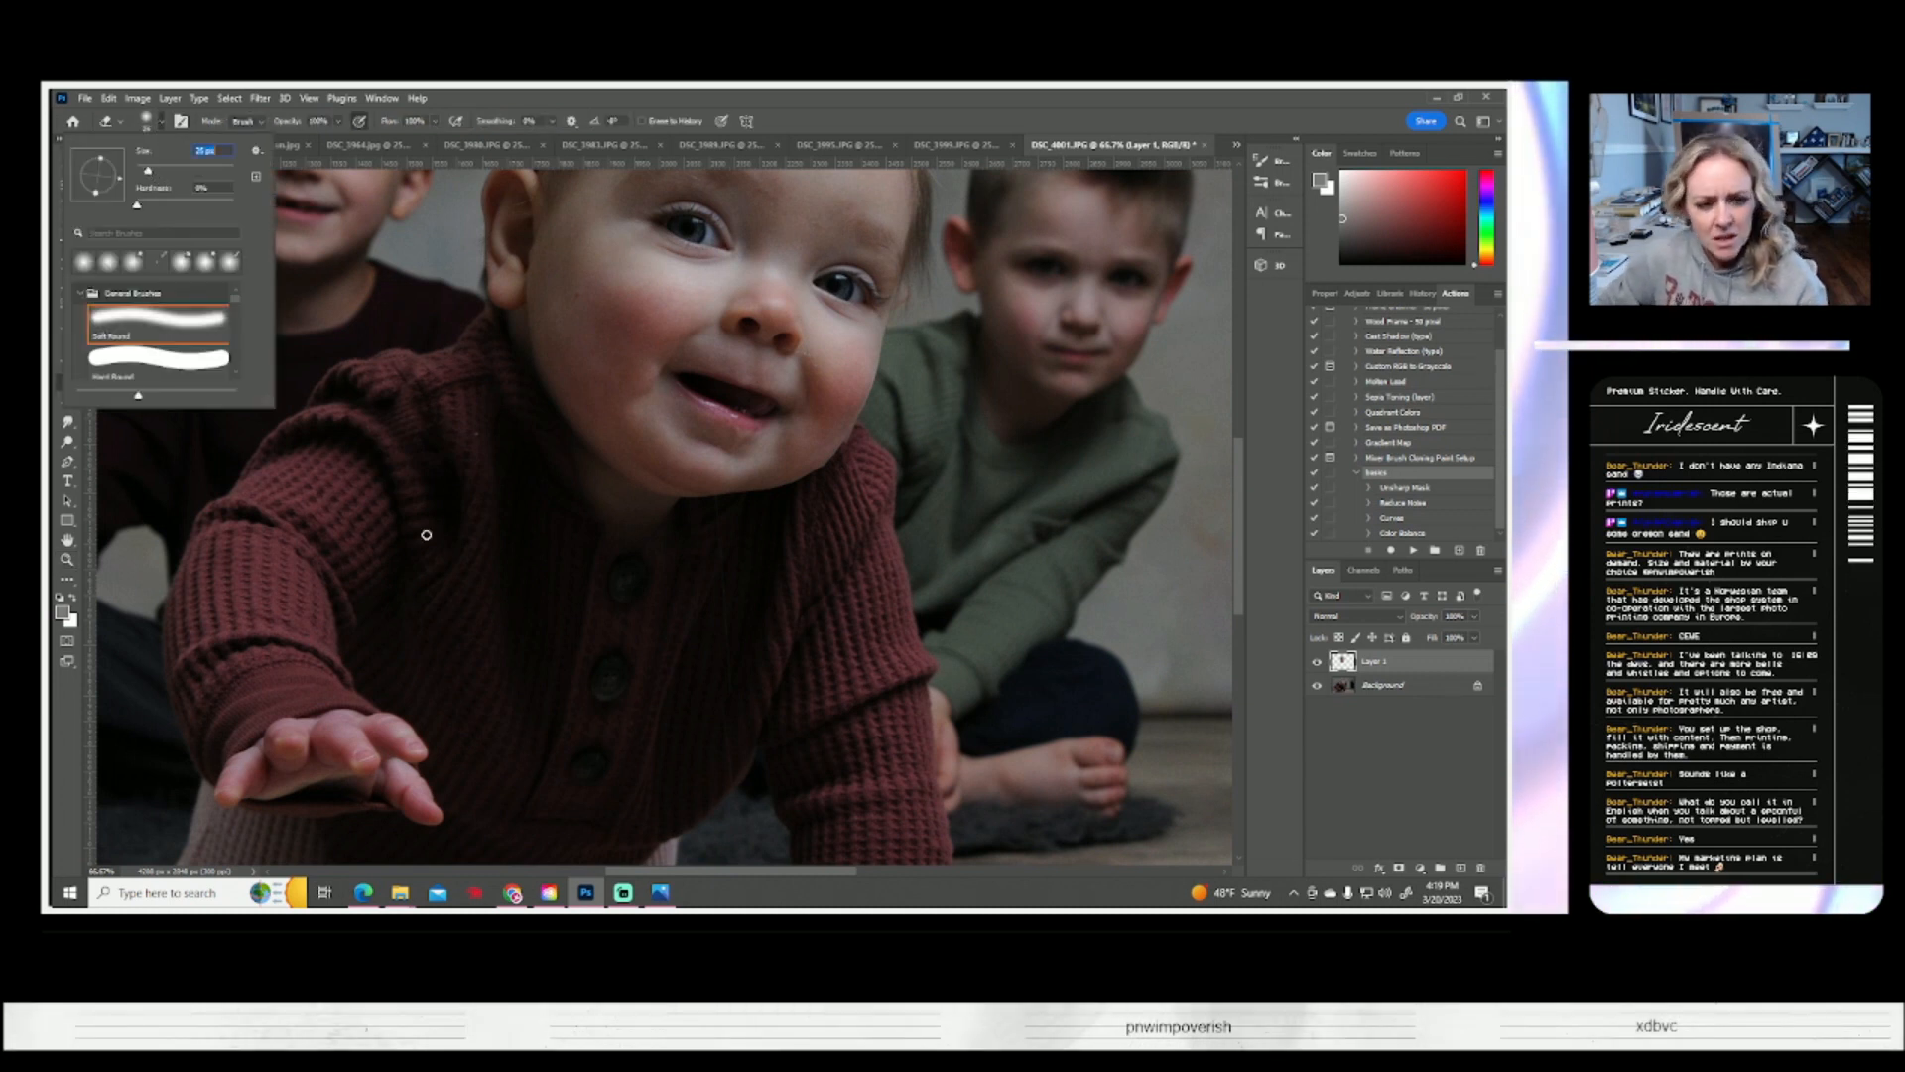
{"action": "left_click", "coordinate": [614, 552]}
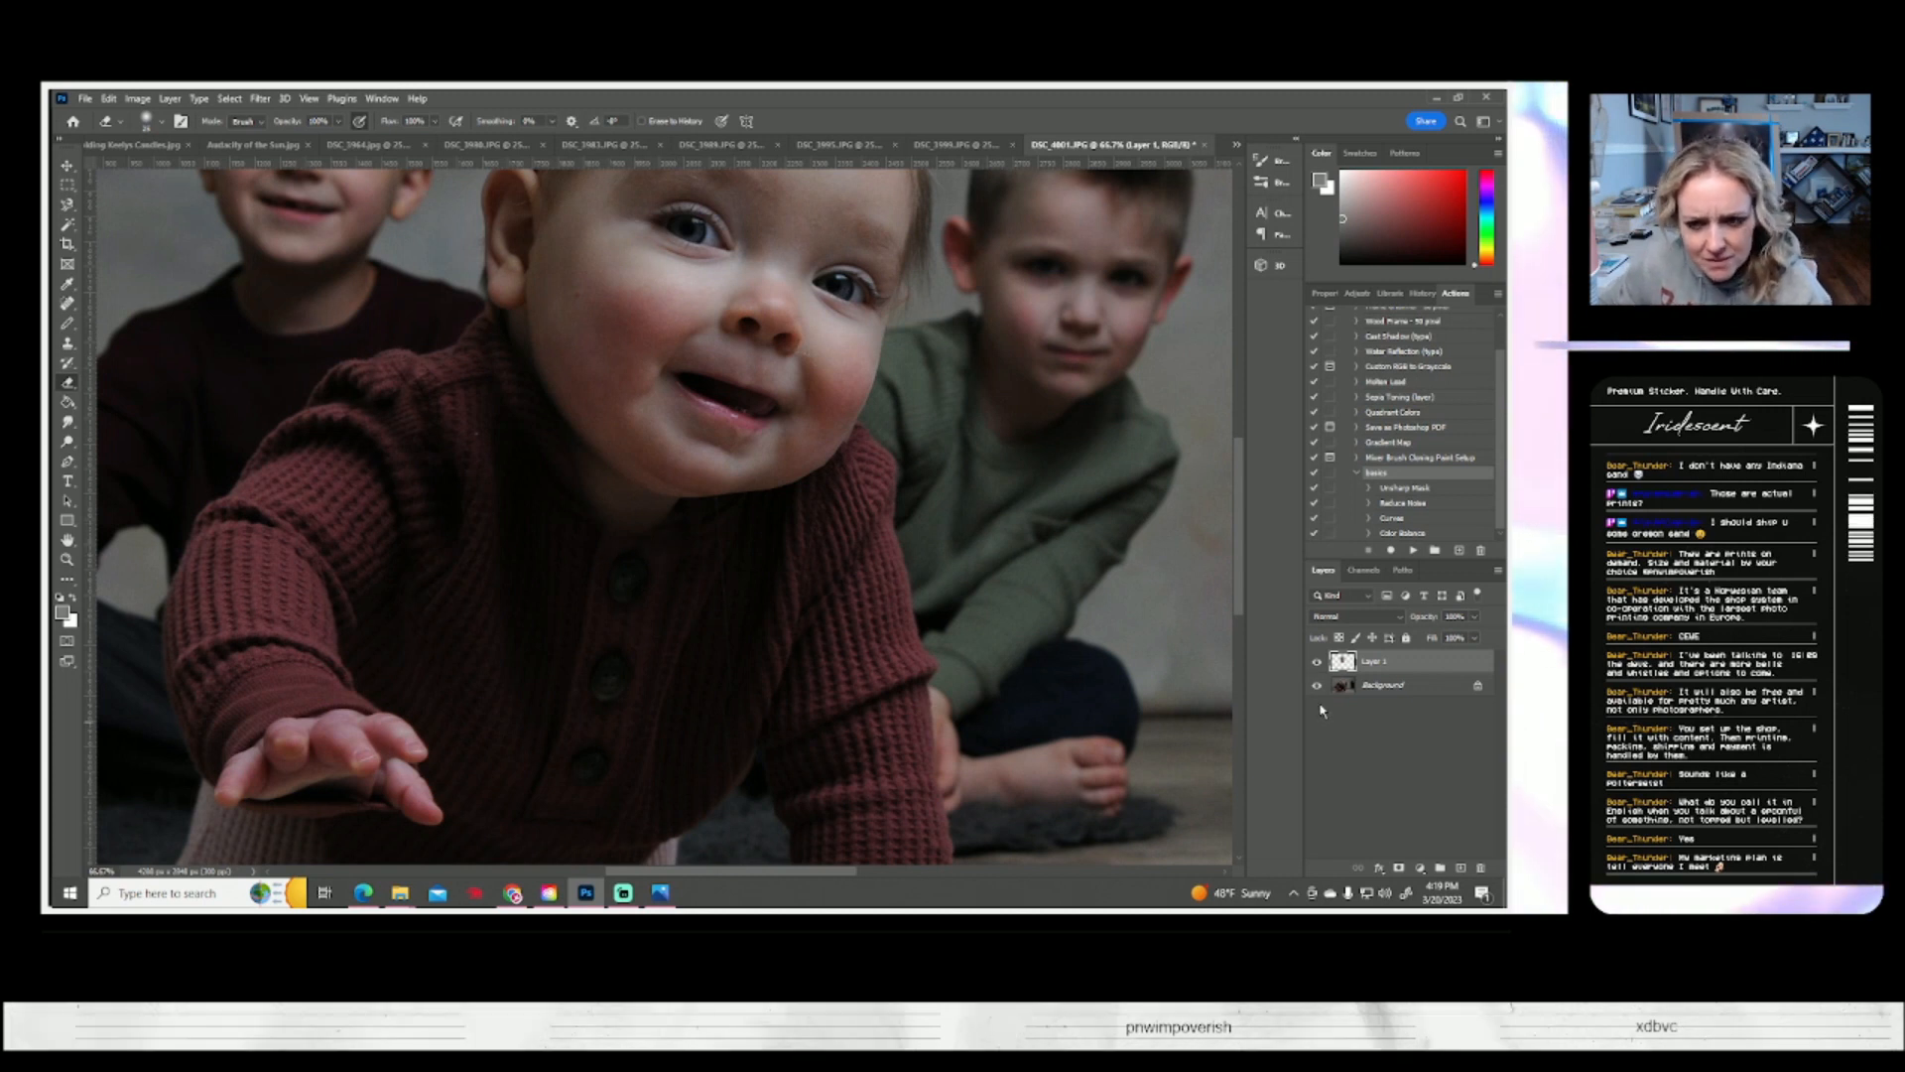
{"action": "left_click", "coordinate": [1318, 662]}
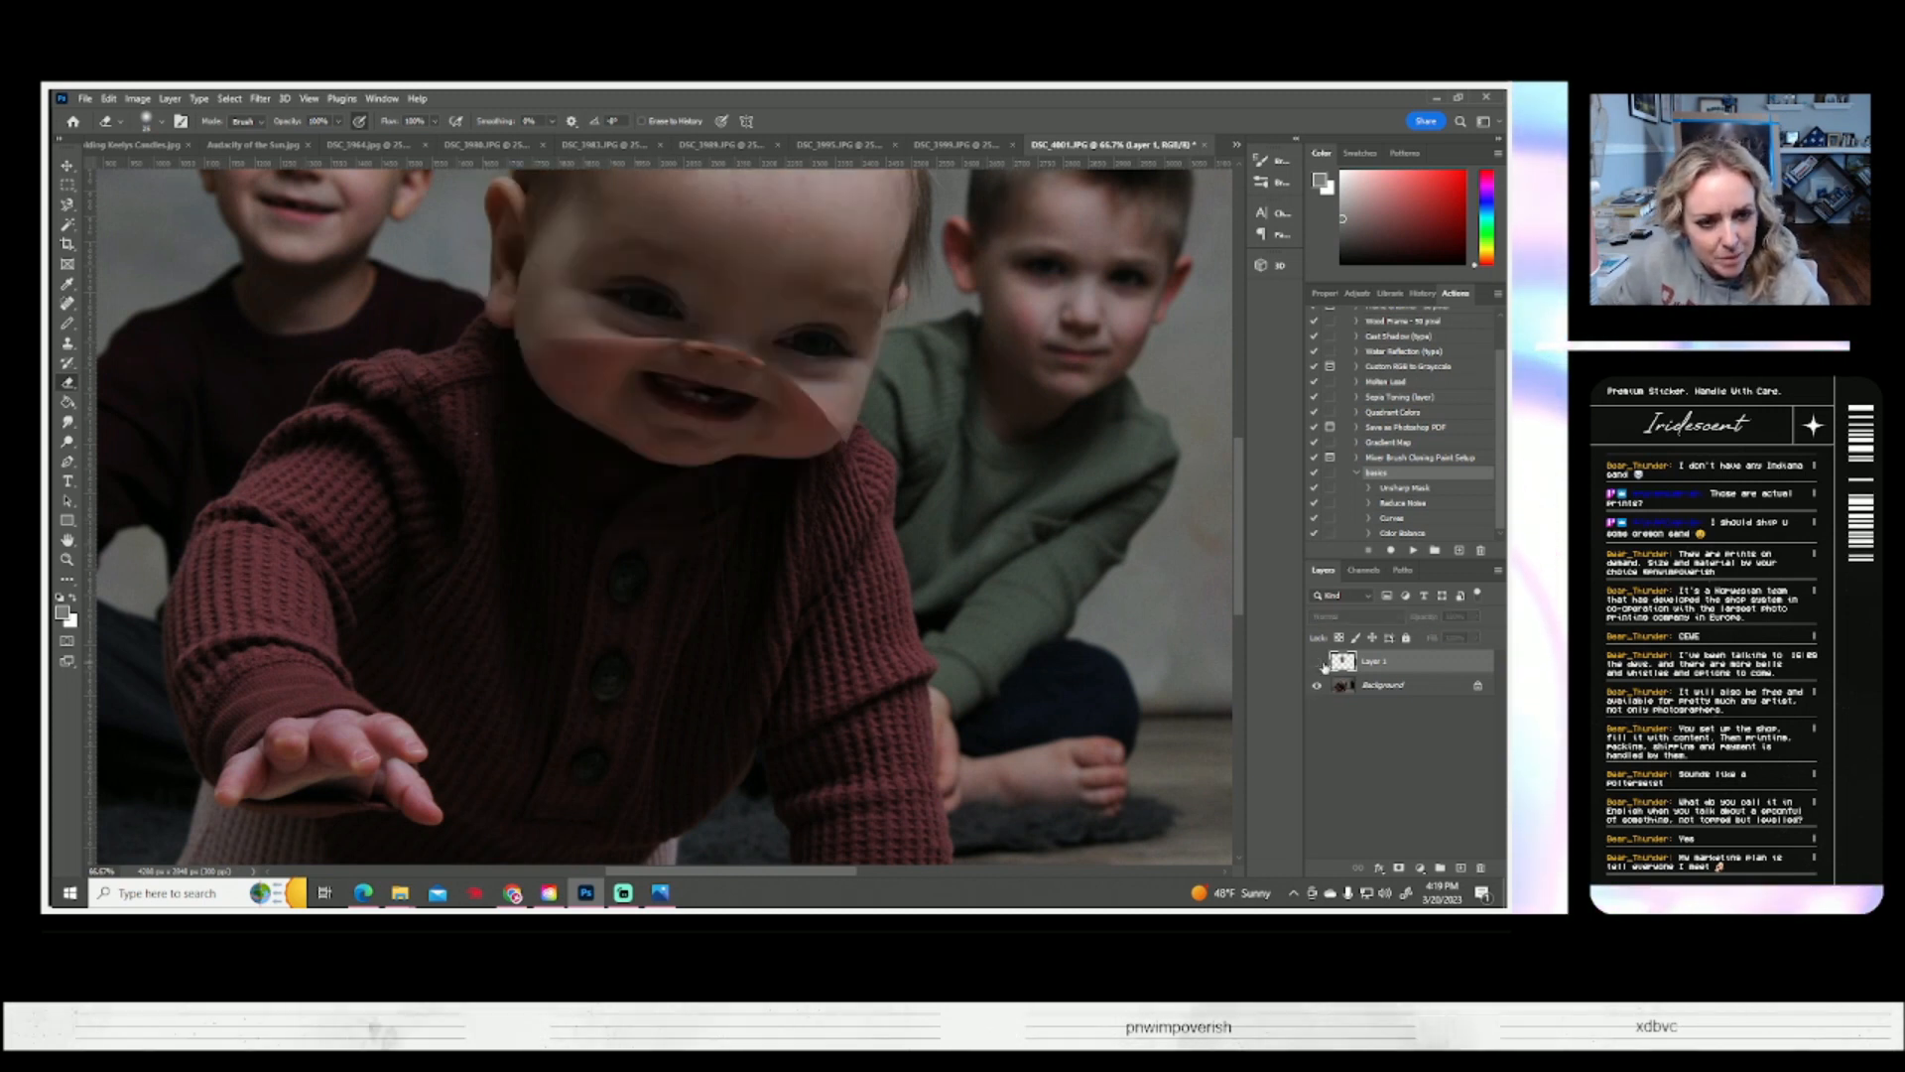
{"action": "left_click", "coordinate": [1318, 662]}
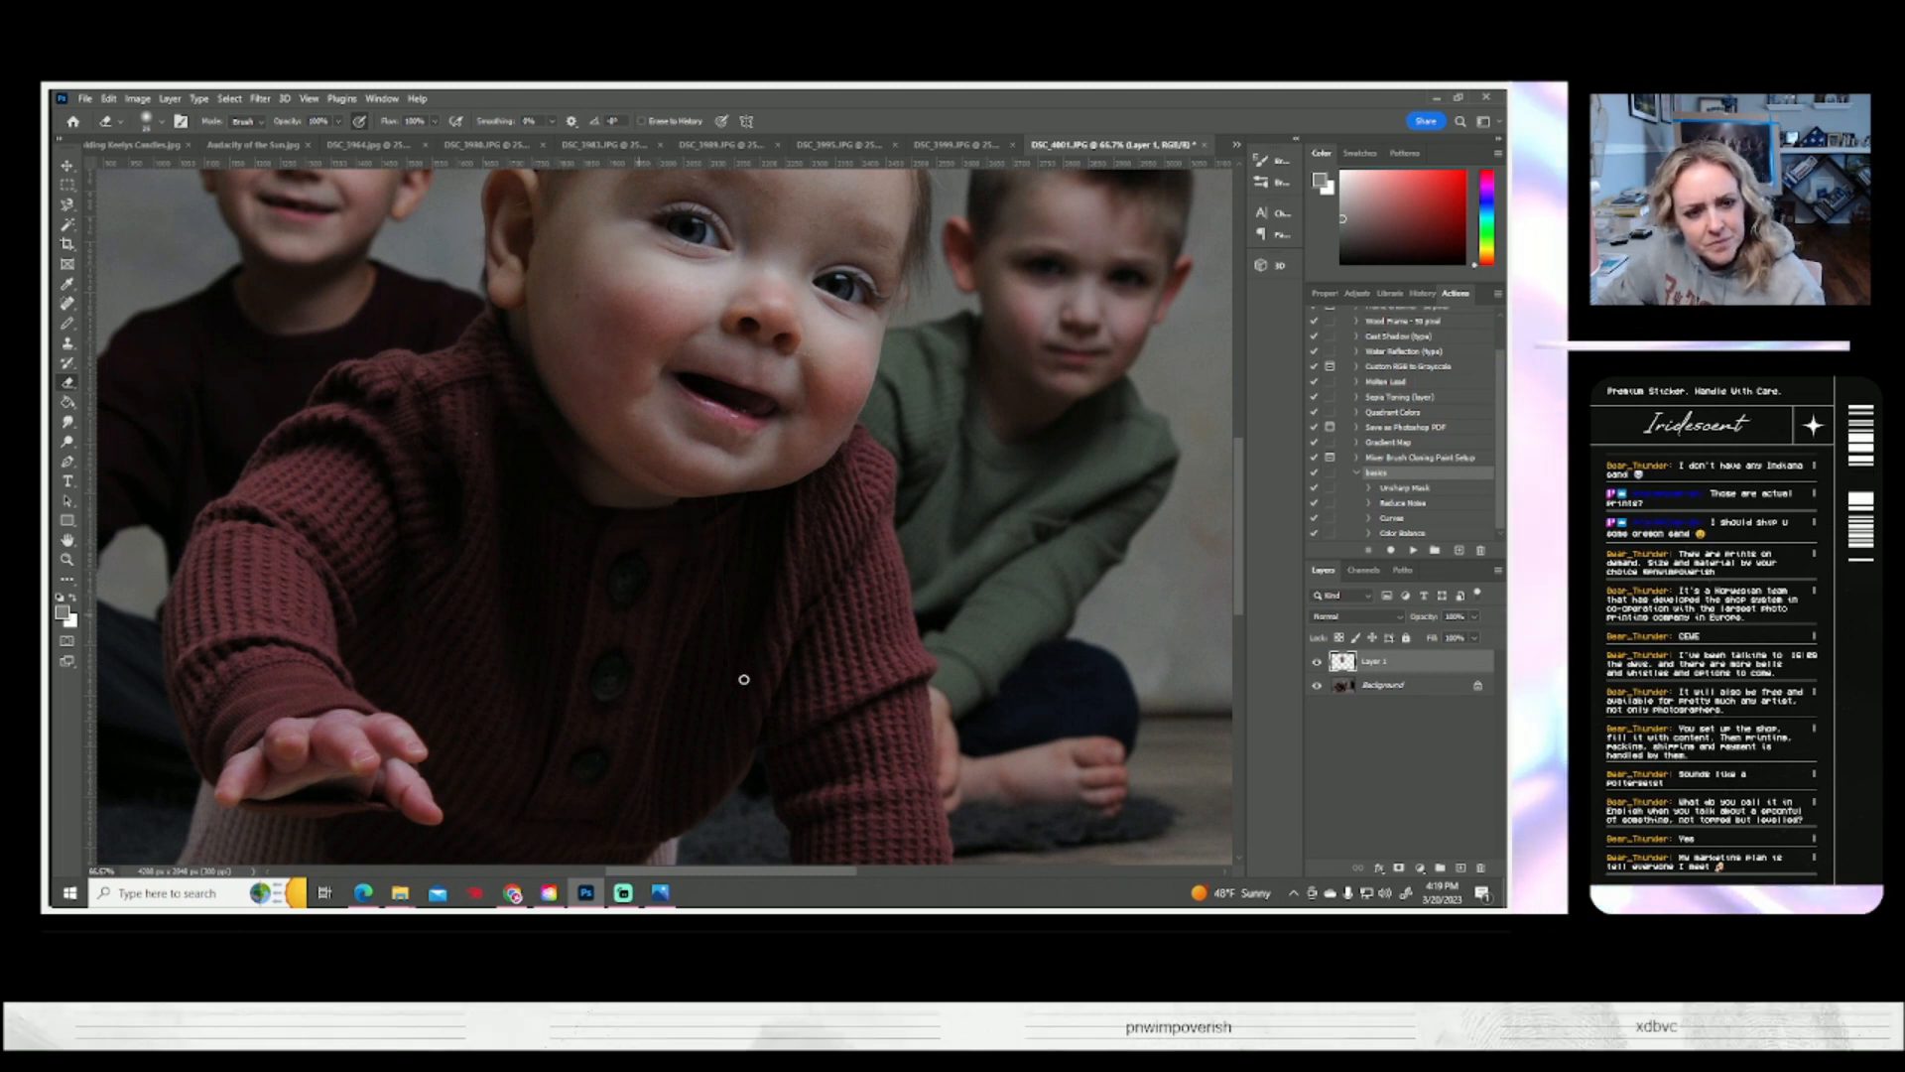
{"action": "left_click", "coordinate": [1316, 661]}
{"action": "left_click", "coordinate": [1316, 662]}
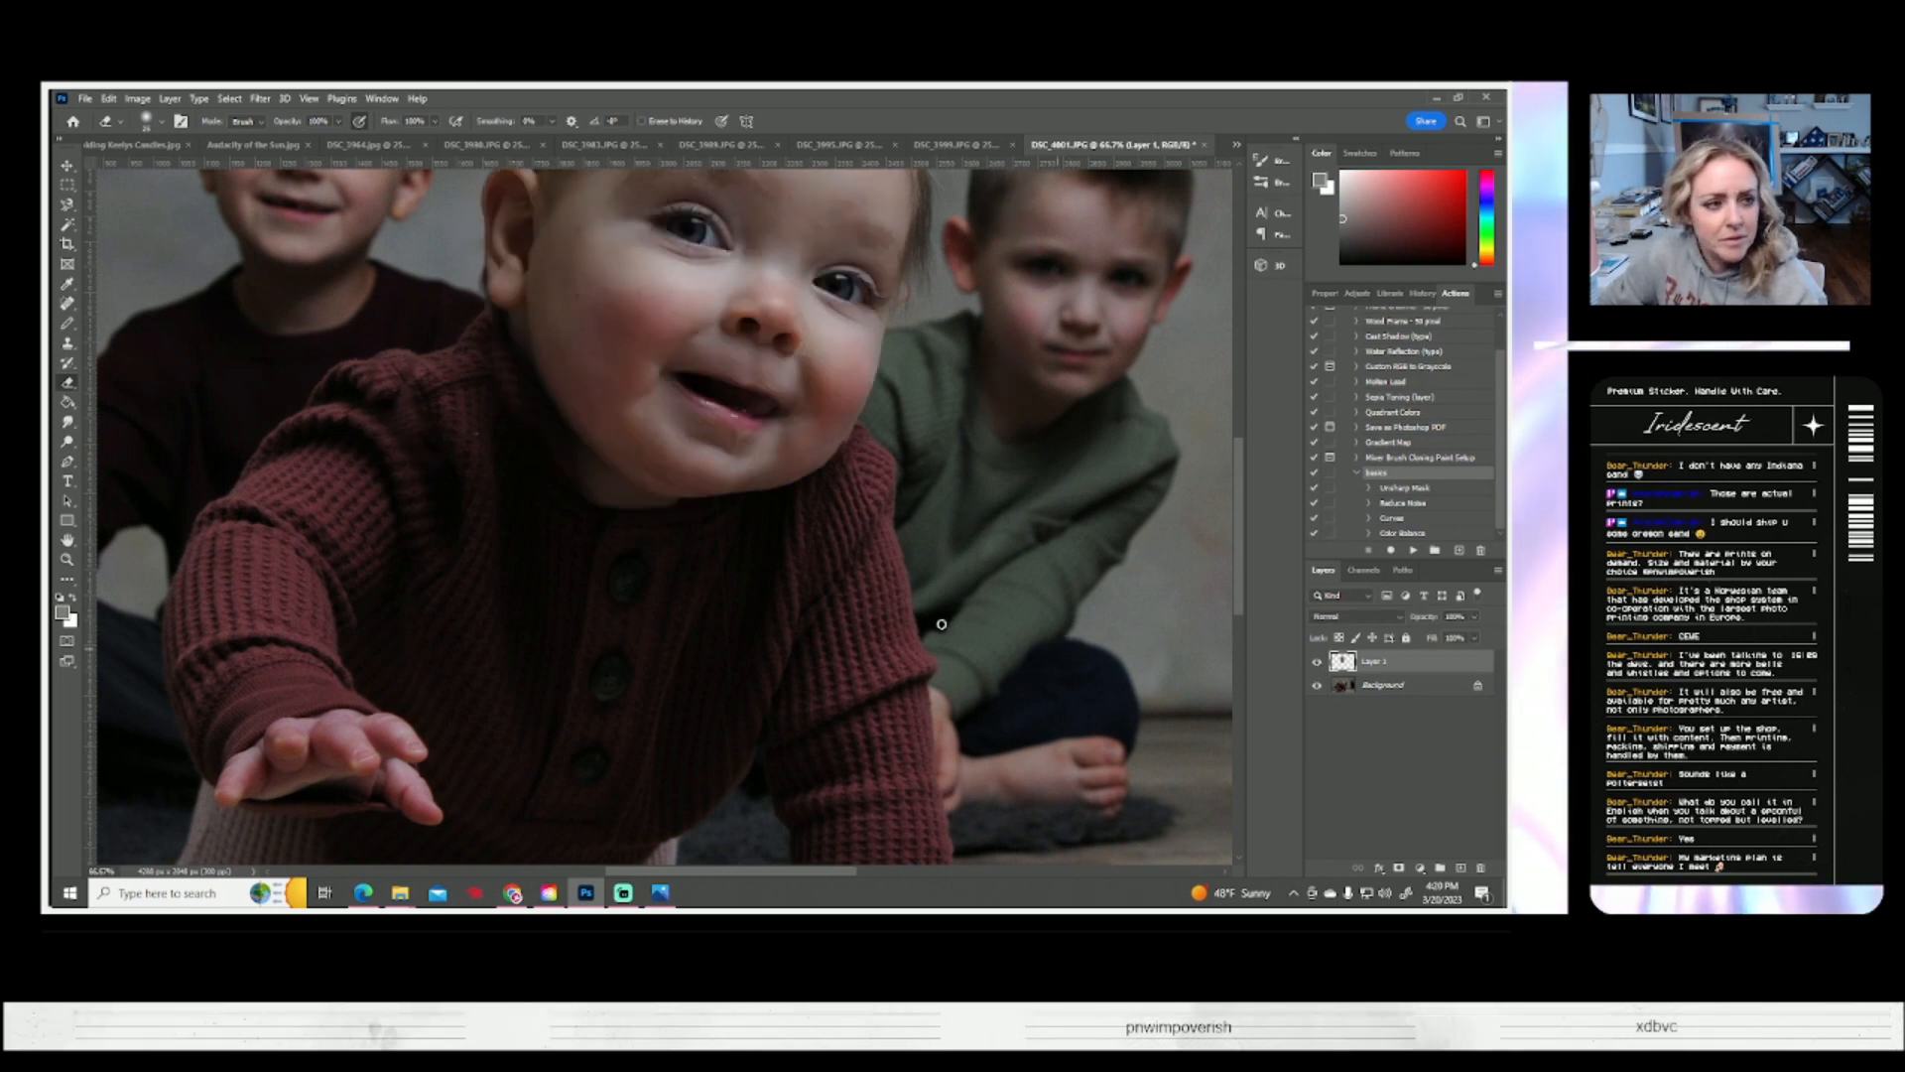
Smudge the edge of the baby's chin on the head layer into the sweater with a larger brush
{"action": "left_click", "coordinate": [70, 423]}
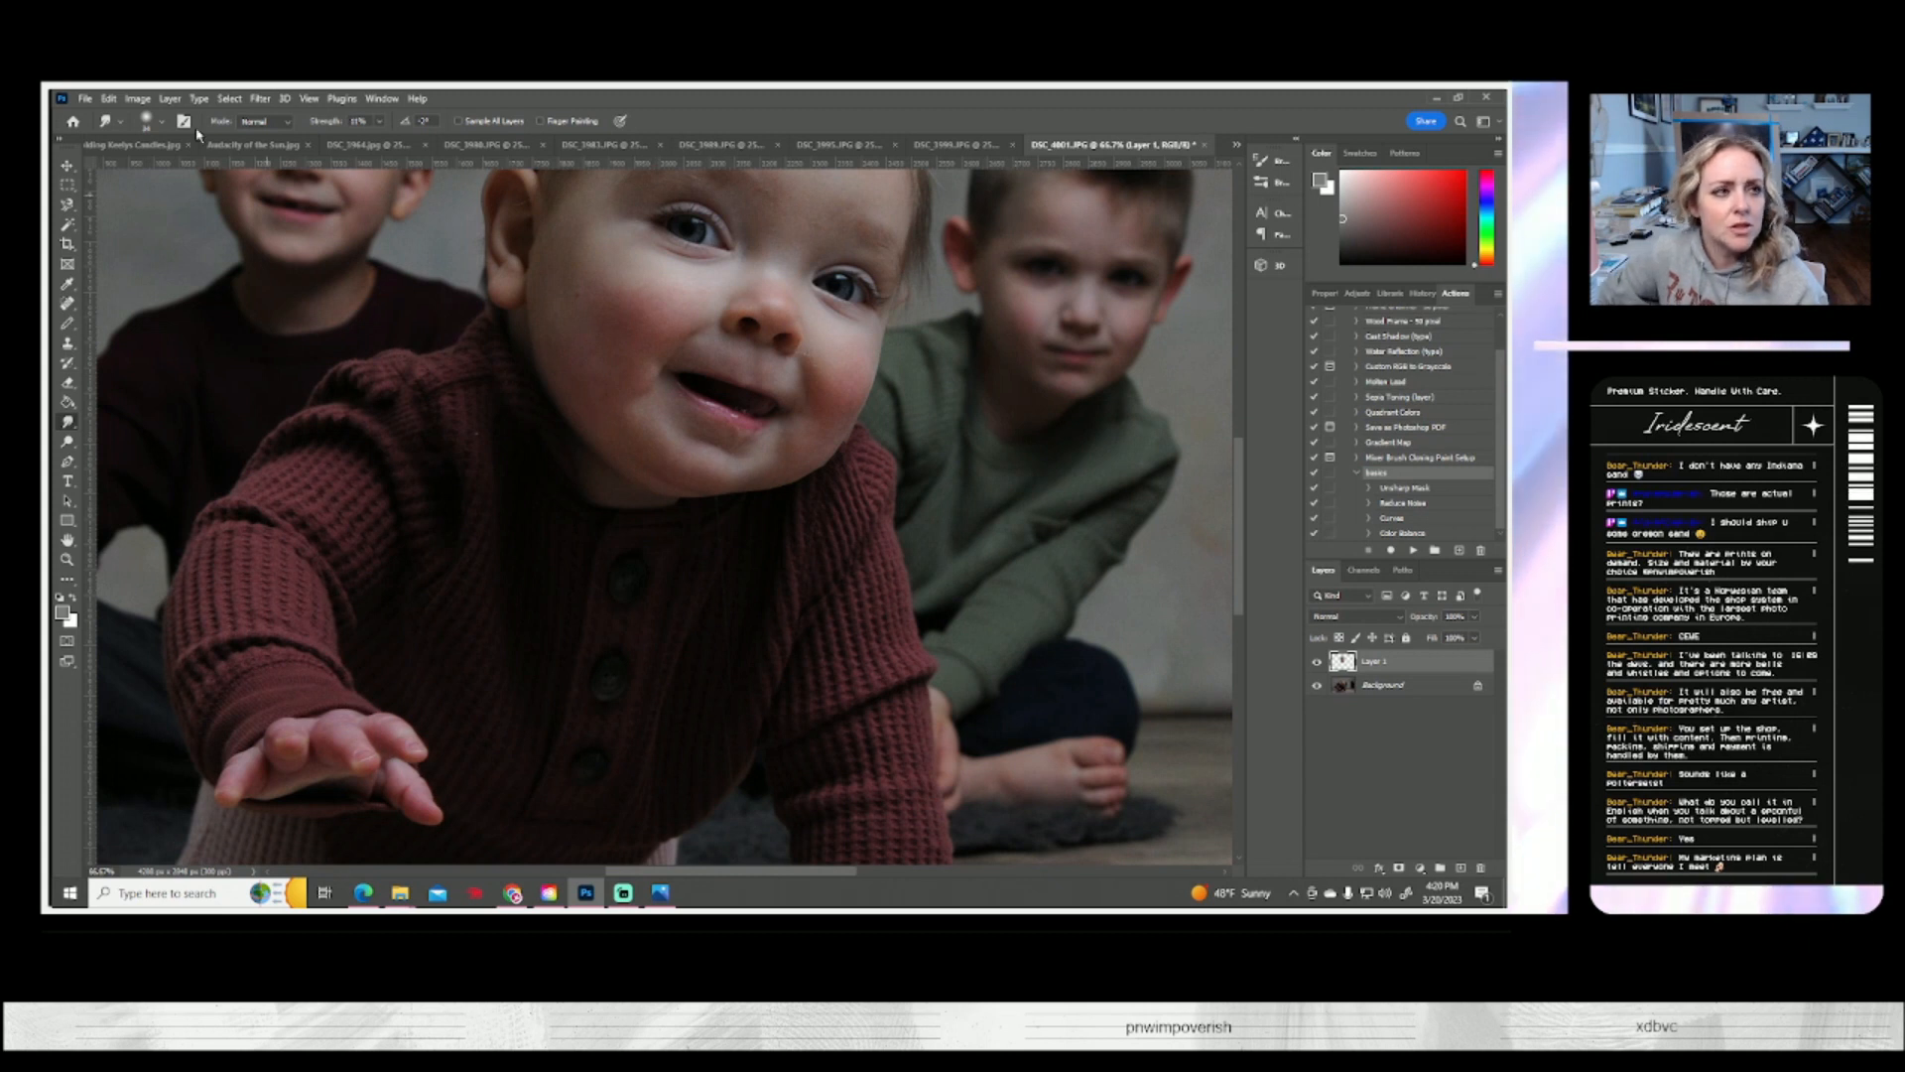
{"action": "left_click", "coordinate": [162, 122]}
{"action": "left_click_drag", "start_coordinate": [167, 171], "coordinate": [174, 171]}
{"action": "left_click", "coordinate": [794, 482]}
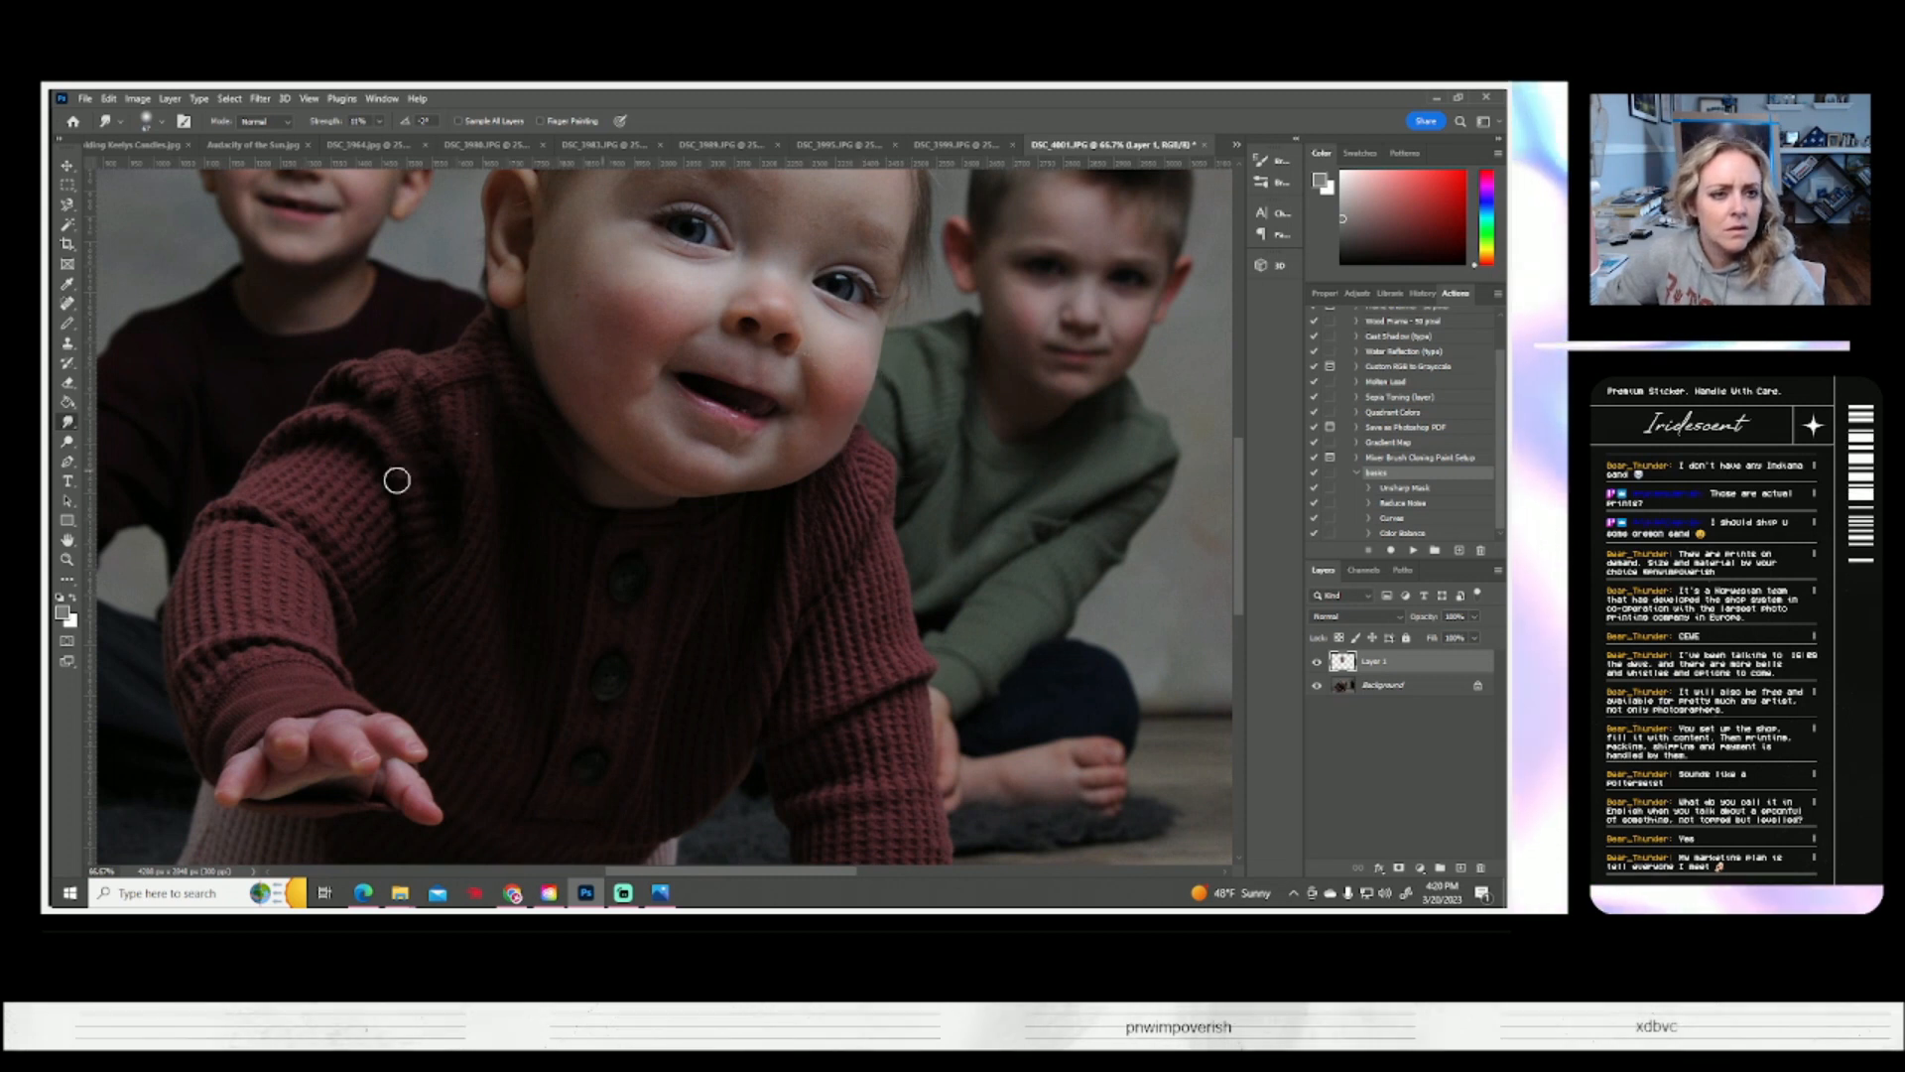
{"action": "left_click", "coordinate": [68, 559]}
{"action": "key", "text": "ctrl+0"}
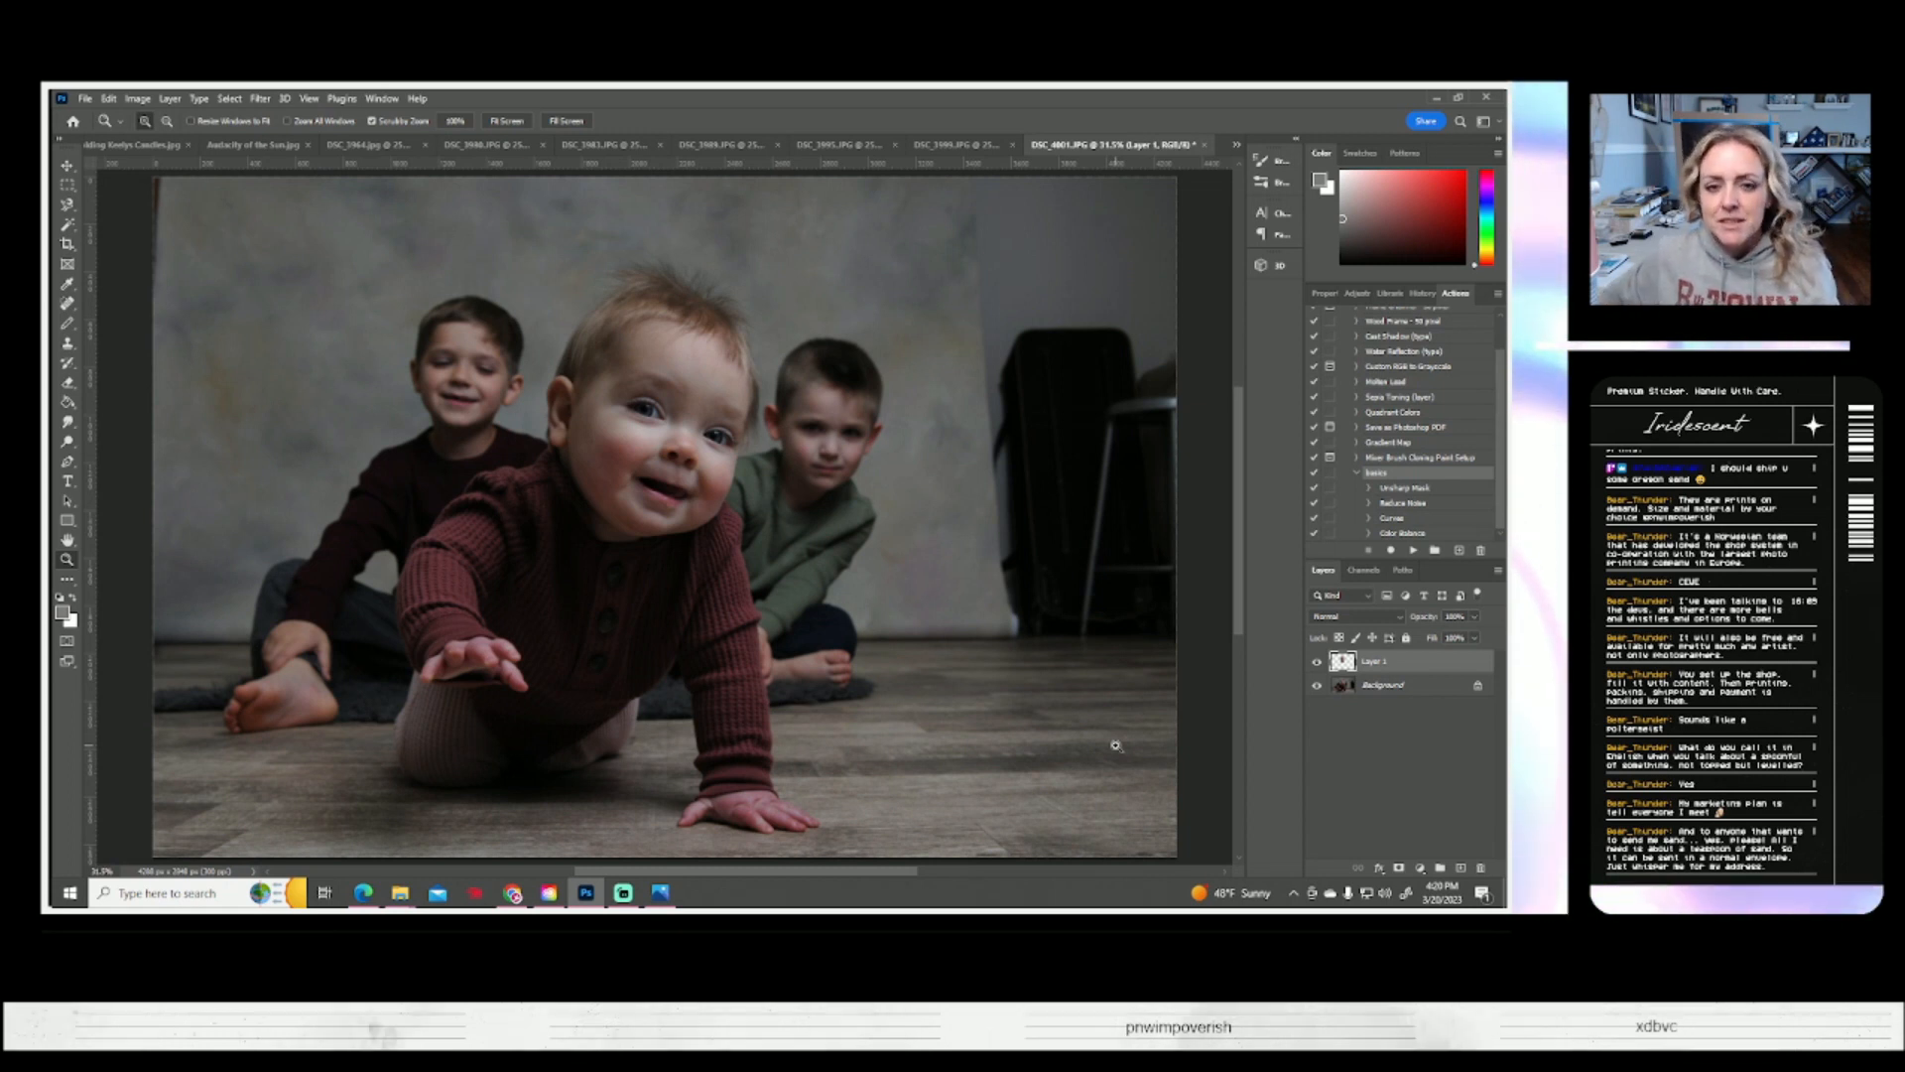
Close the source photo DSC_3999.JPG and flatten the layers of DSC_4001.JPG
{"action": "left_click", "coordinate": [975, 147]}
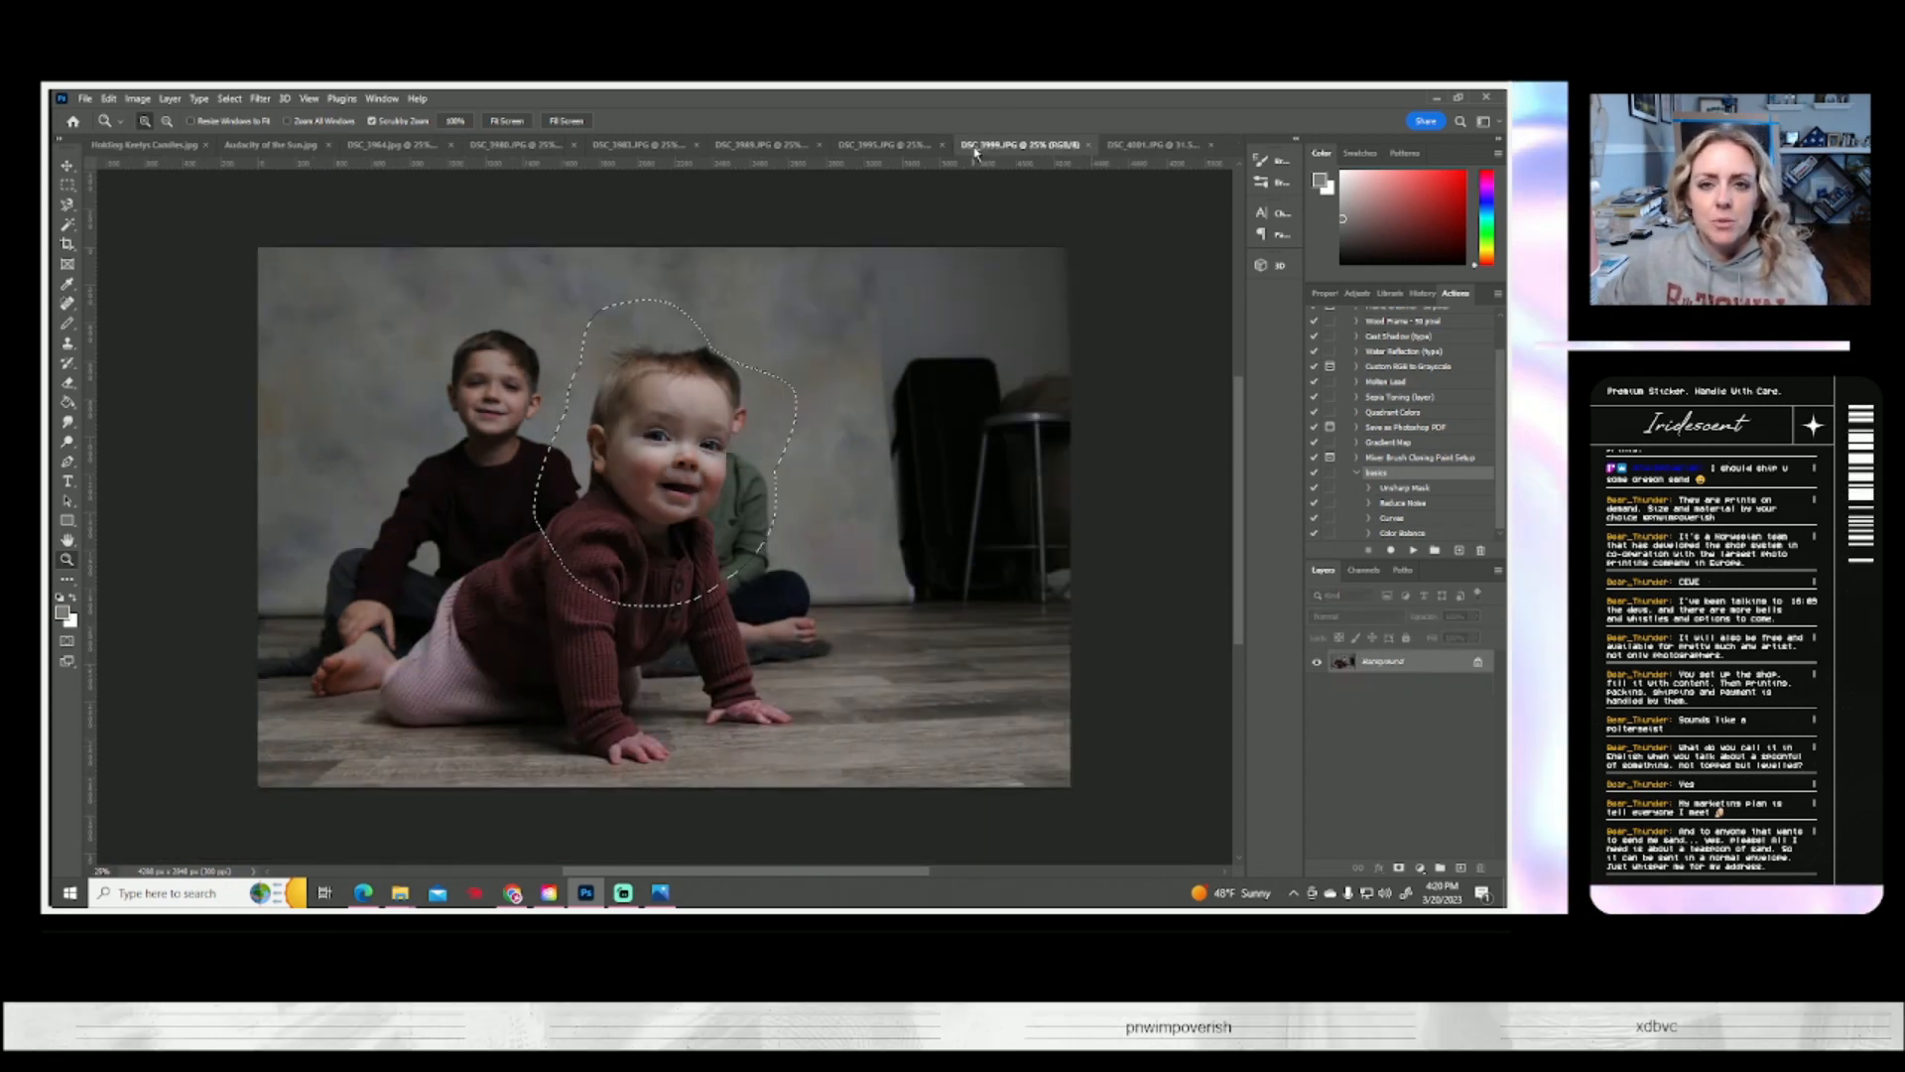
{"action": "left_click", "coordinate": [1101, 147]}
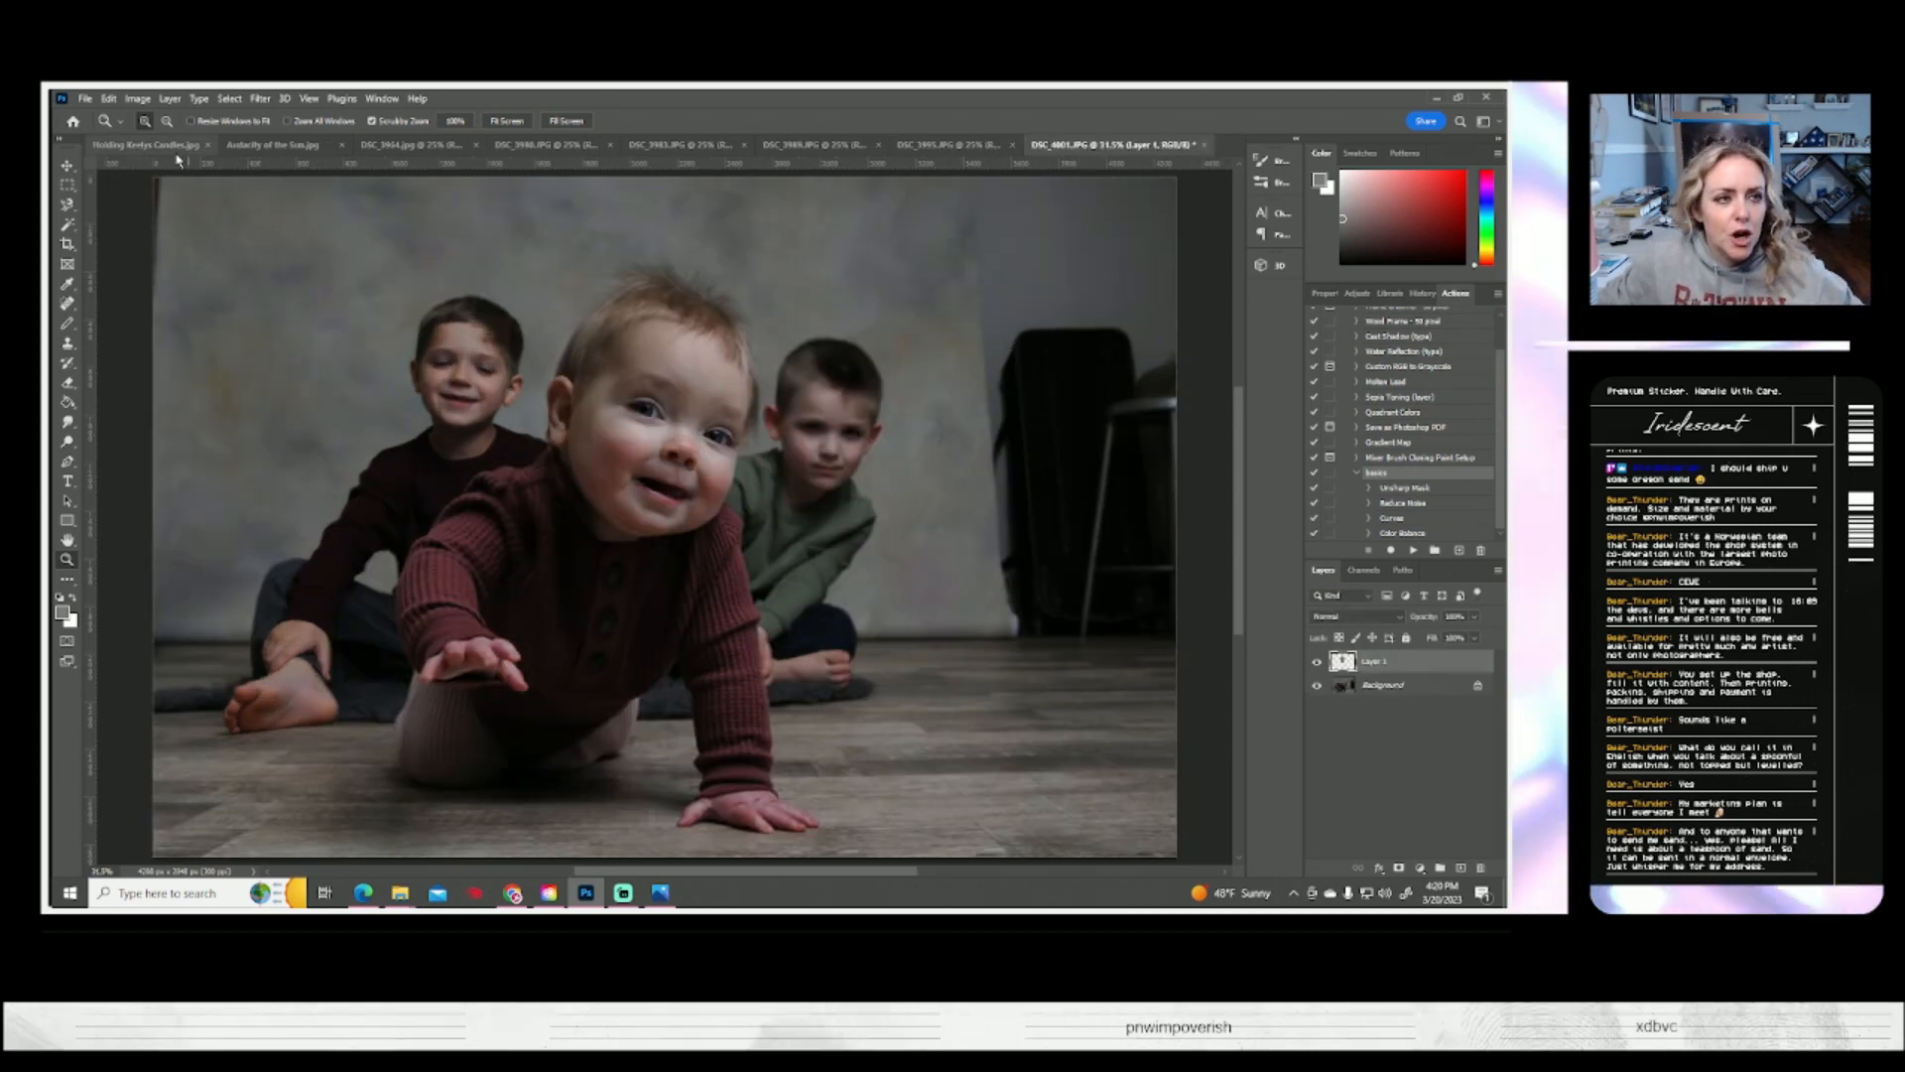
{"action": "left_click", "coordinate": [170, 98]}
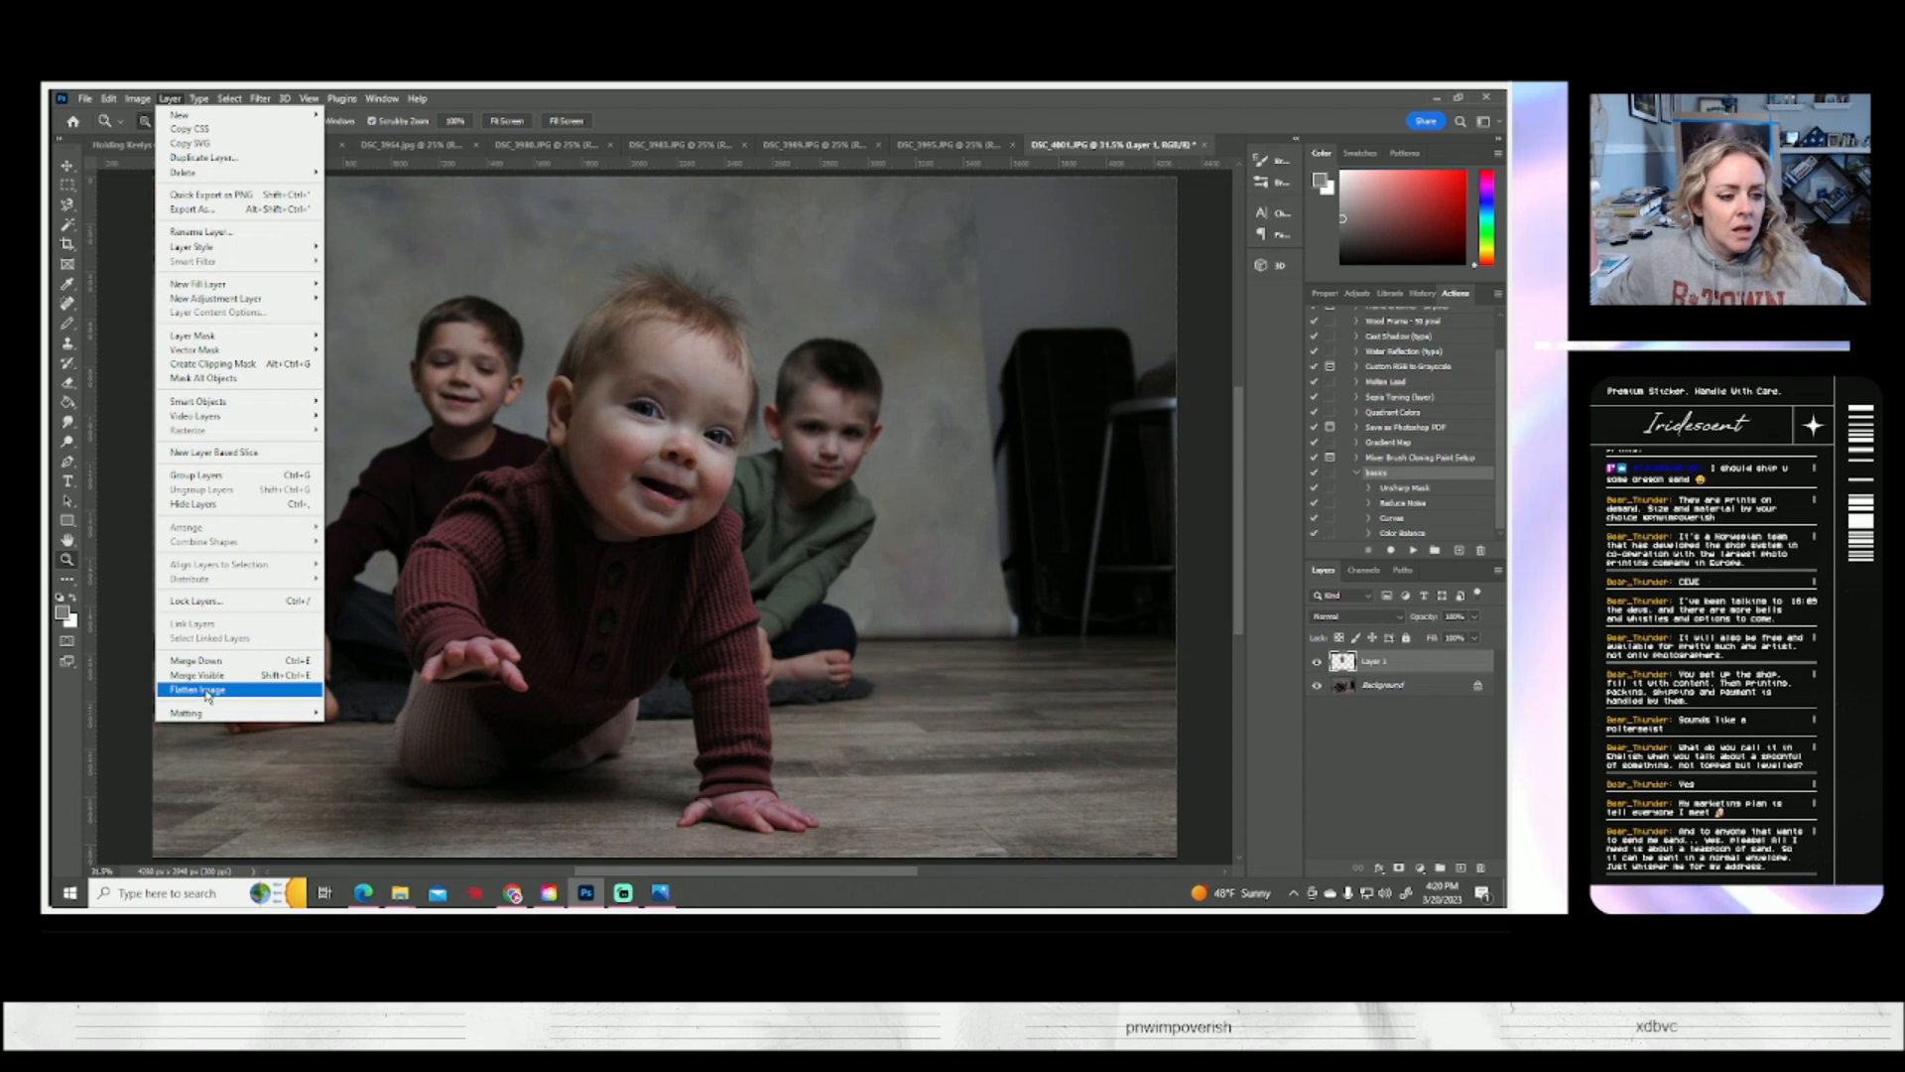
{"action": "left_click", "coordinate": [198, 688]}
Clone the backdrop's lower edge and floor line over the lower part of the black case beside the boys
{"action": "left_click", "coordinate": [67, 342]}
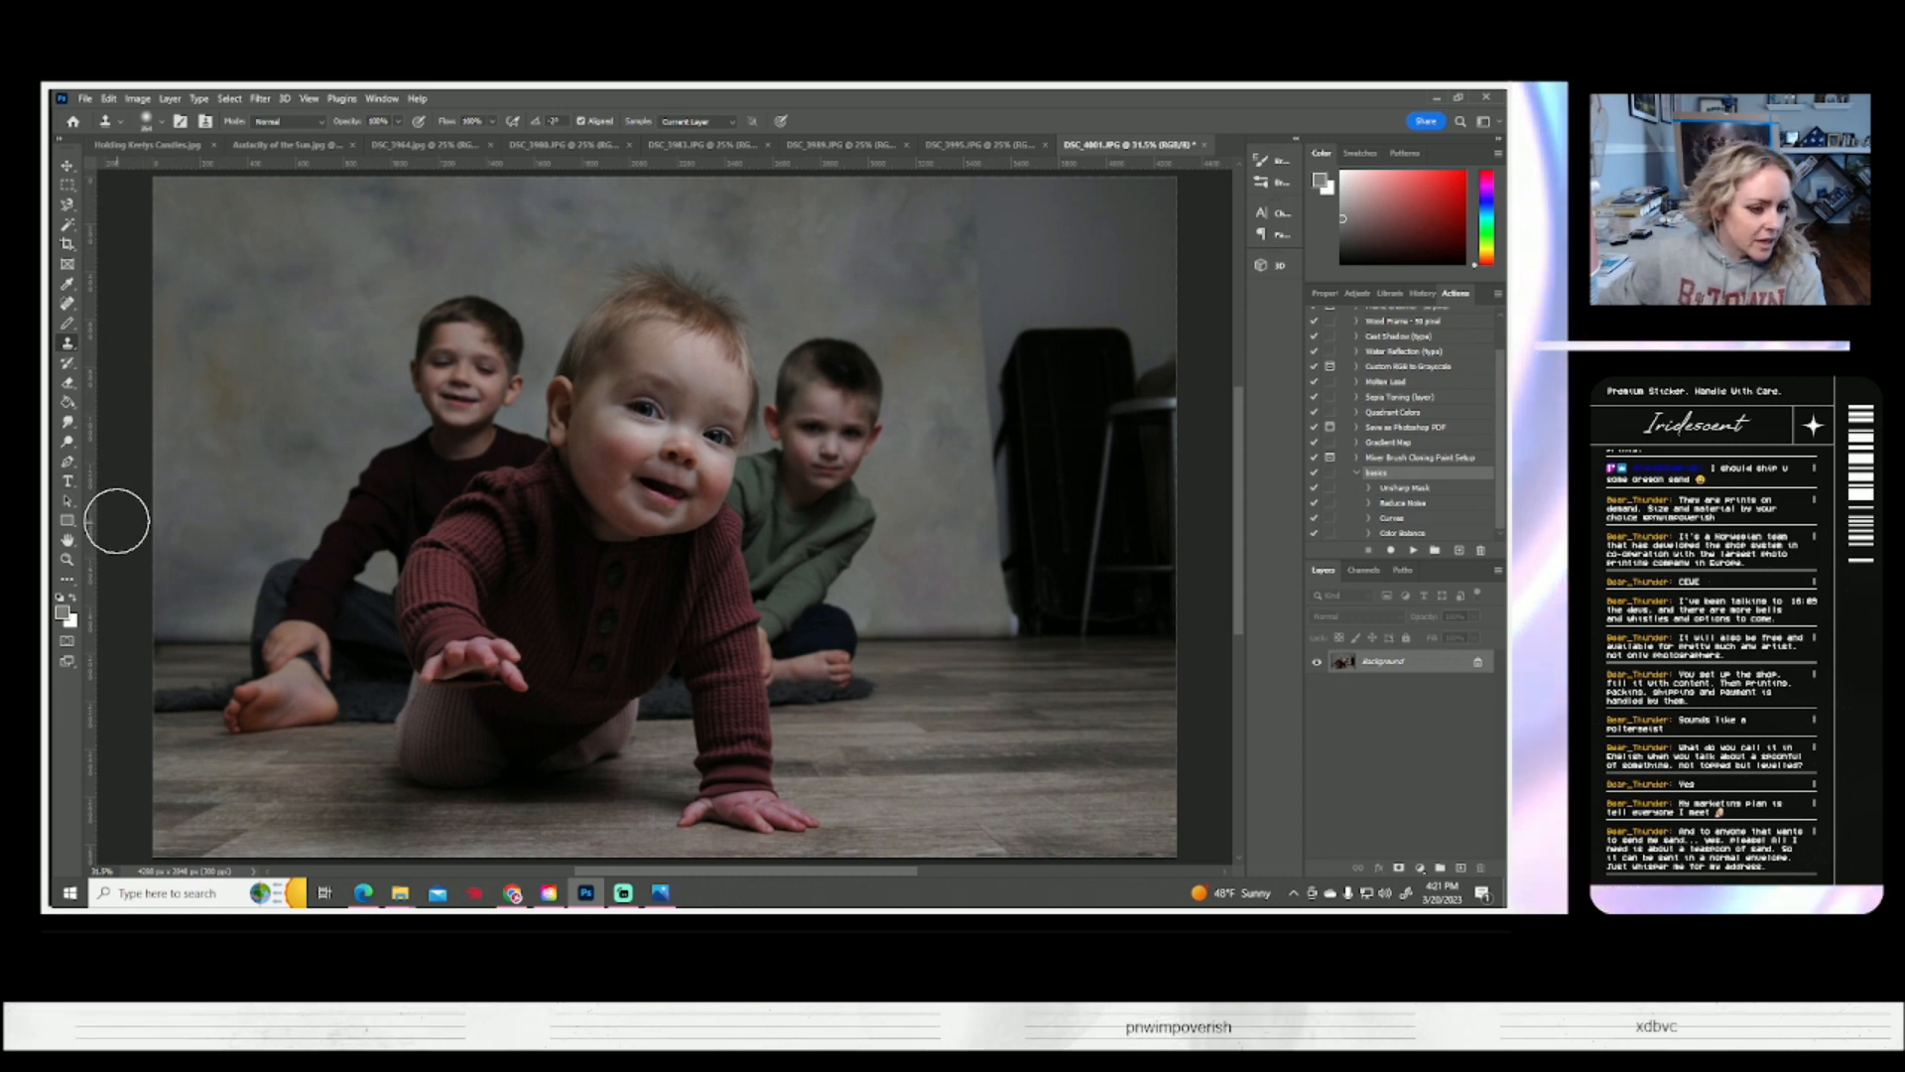
{"action": "left_click", "coordinate": [945, 637], "text": "alt"}
{"action": "mouse_move", "coordinate": [1019, 633]}
{"action": "left_mouse_down"}
{"action": "mouse_move", "coordinate": [1062, 634]}
{"action": "mouse_move", "coordinate": [1023, 635]}
{"action": "mouse_move", "coordinate": [1006, 463]}
{"action": "mouse_move", "coordinate": [1003, 529]}
{"action": "left_mouse_up"}
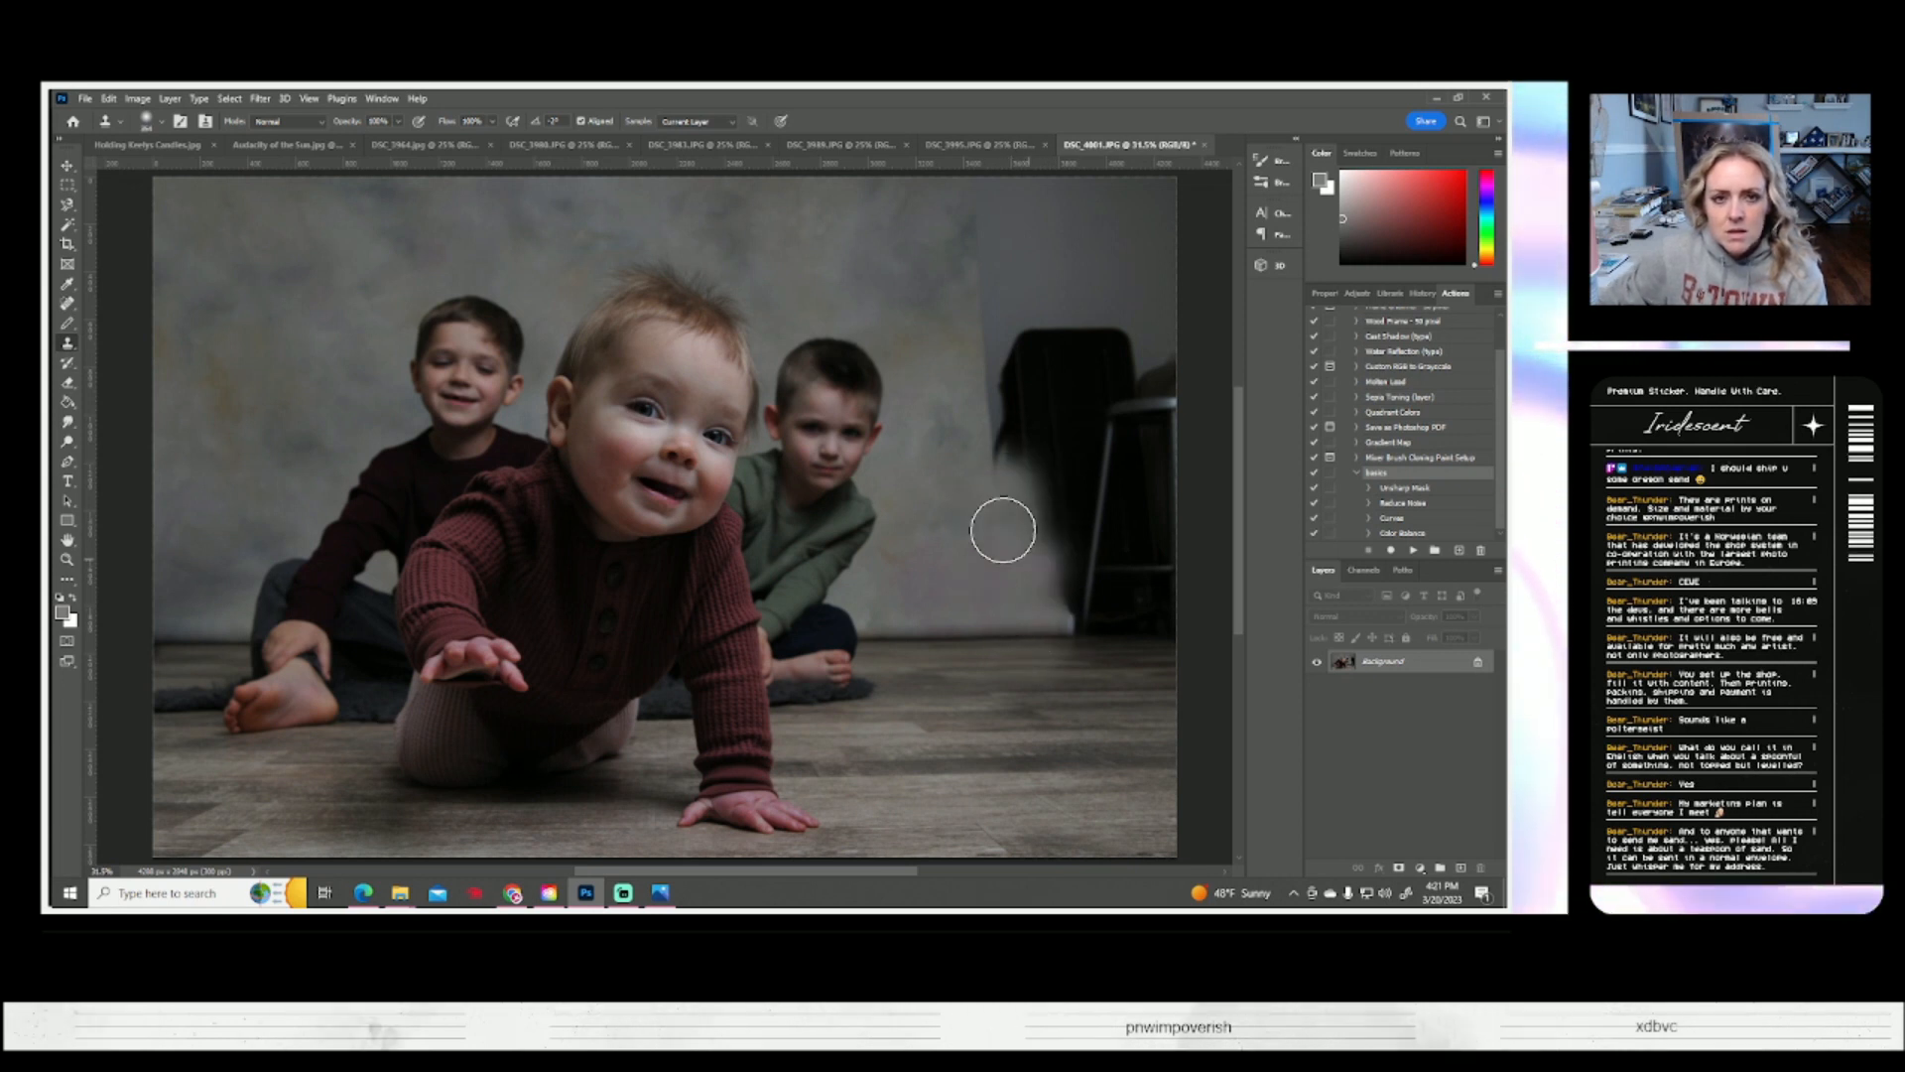
Clone the mottled backdrop over the plain wall above the black case and stool, redoing one misplaced patch
{"action": "scroll", "coordinate": [906, 318], "scroll_direction": "up", "scroll_amount": 2}
{"action": "left_click", "coordinate": [959, 341], "text": "alt"}
{"action": "mouse_move", "coordinate": [979, 349]}
{"action": "left_mouse_down"}
{"action": "mouse_move", "coordinate": [1137, 351]}
{"action": "mouse_move", "coordinate": [1078, 354]}
{"action": "left_mouse_up"}
{"action": "mouse_move", "coordinate": [960, 311]}
{"action": "left_mouse_down"}
{"action": "mouse_move", "coordinate": [1082, 287]}
{"action": "mouse_move", "coordinate": [1083, 311]}
{"action": "mouse_move", "coordinate": [920, 314]}
{"action": "mouse_move", "coordinate": [942, 287]}
{"action": "mouse_move", "coordinate": [1009, 296]}
{"action": "mouse_move", "coordinate": [966, 282]}
{"action": "mouse_move", "coordinate": [970, 298]}
{"action": "mouse_move", "coordinate": [1126, 280]}
{"action": "mouse_move", "coordinate": [1255, 300]}
{"action": "mouse_move", "coordinate": [1055, 298]}
{"action": "mouse_move", "coordinate": [1171, 316]}
{"action": "mouse_move", "coordinate": [1134, 410]}
{"action": "left_mouse_up"}
{"action": "left_click", "coordinate": [816, 343], "text": "alt"}
{"action": "key", "text": "ctrl+z"}
{"action": "left_click", "coordinate": [829, 332], "text": "alt"}
{"action": "mouse_move", "coordinate": [945, 379]}
{"action": "left_mouse_down"}
{"action": "mouse_move", "coordinate": [1018, 381]}
{"action": "mouse_move", "coordinate": [1102, 399]}
{"action": "left_mouse_up"}
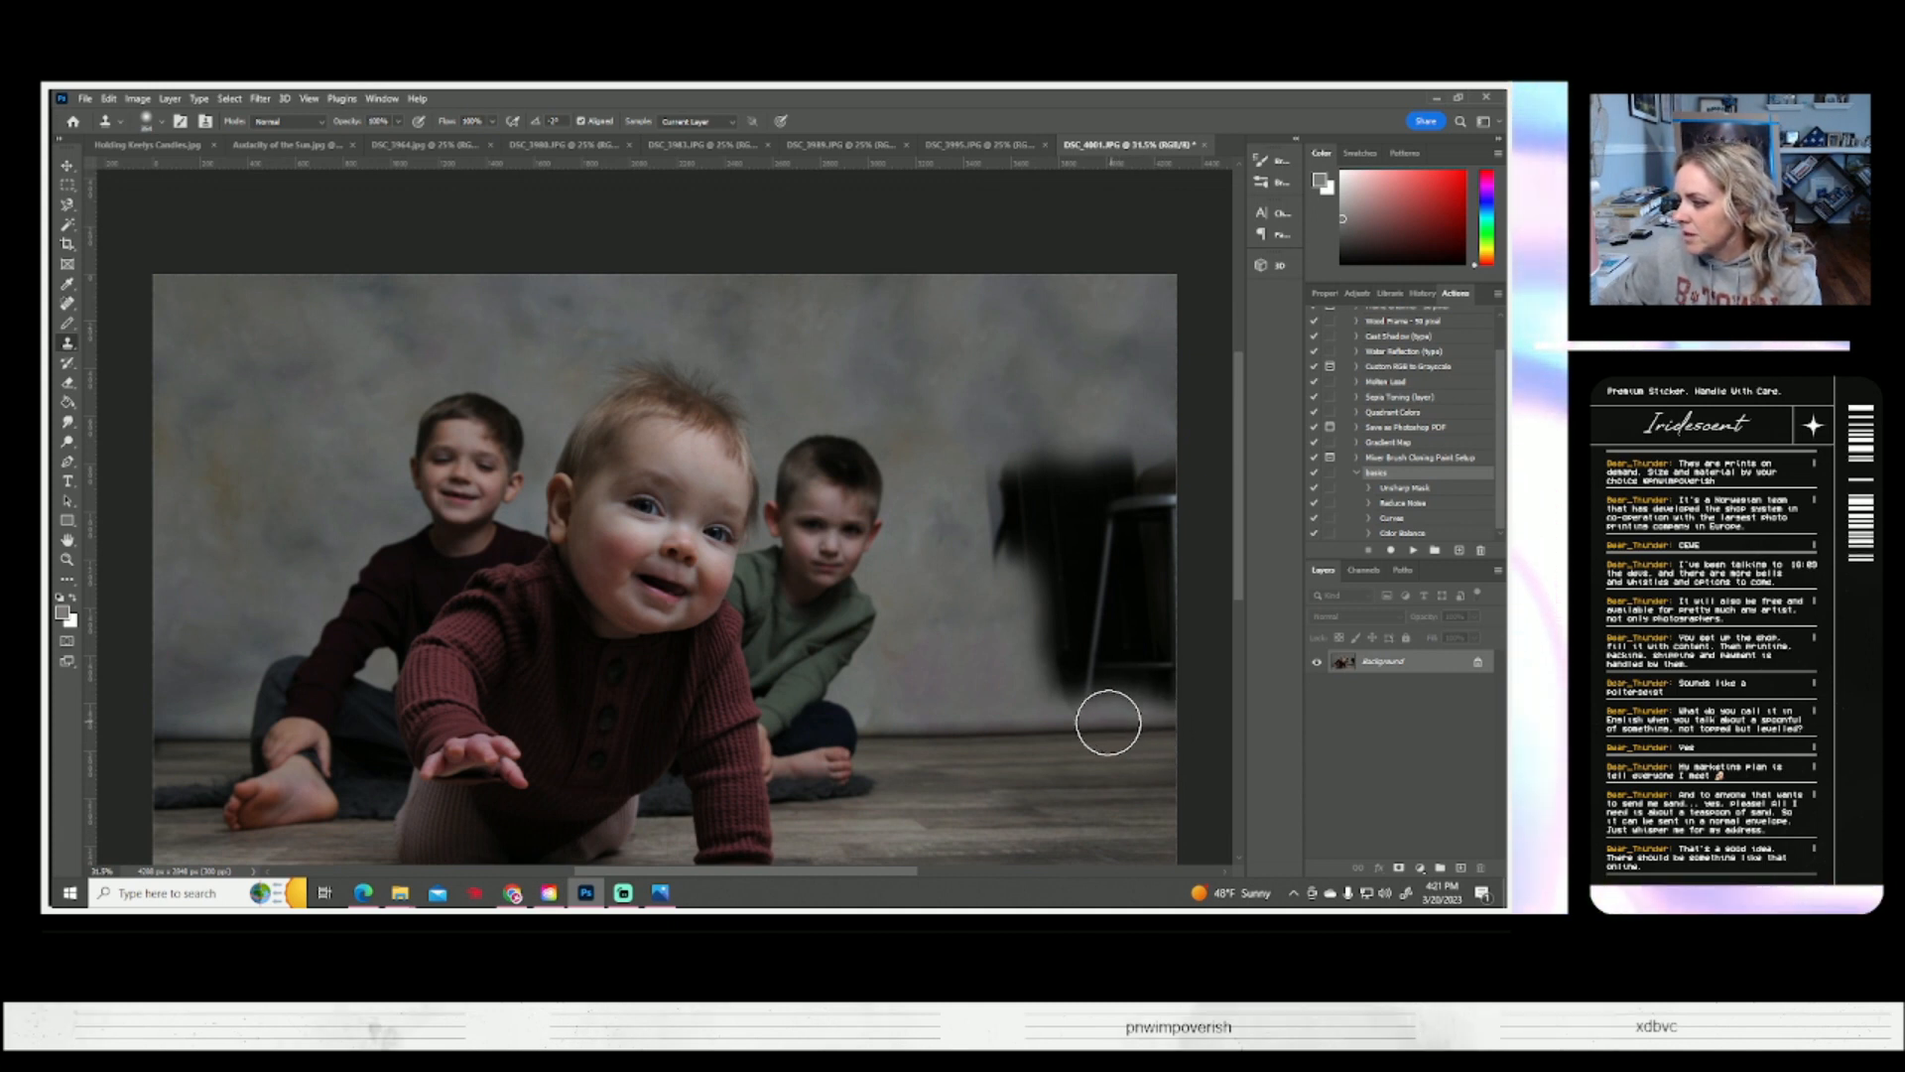
Clone the backdrop over the remaining black case and stool out to the photo's edge
{"action": "mouse_move", "coordinate": [1078, 708]}
{"action": "left_mouse_down"}
{"action": "mouse_move", "coordinate": [1044, 646]}
{"action": "mouse_move", "coordinate": [1182, 688]}
{"action": "mouse_move", "coordinate": [1136, 668]}
{"action": "left_mouse_up"}
{"action": "left_click", "coordinate": [924, 377], "text": "alt"}
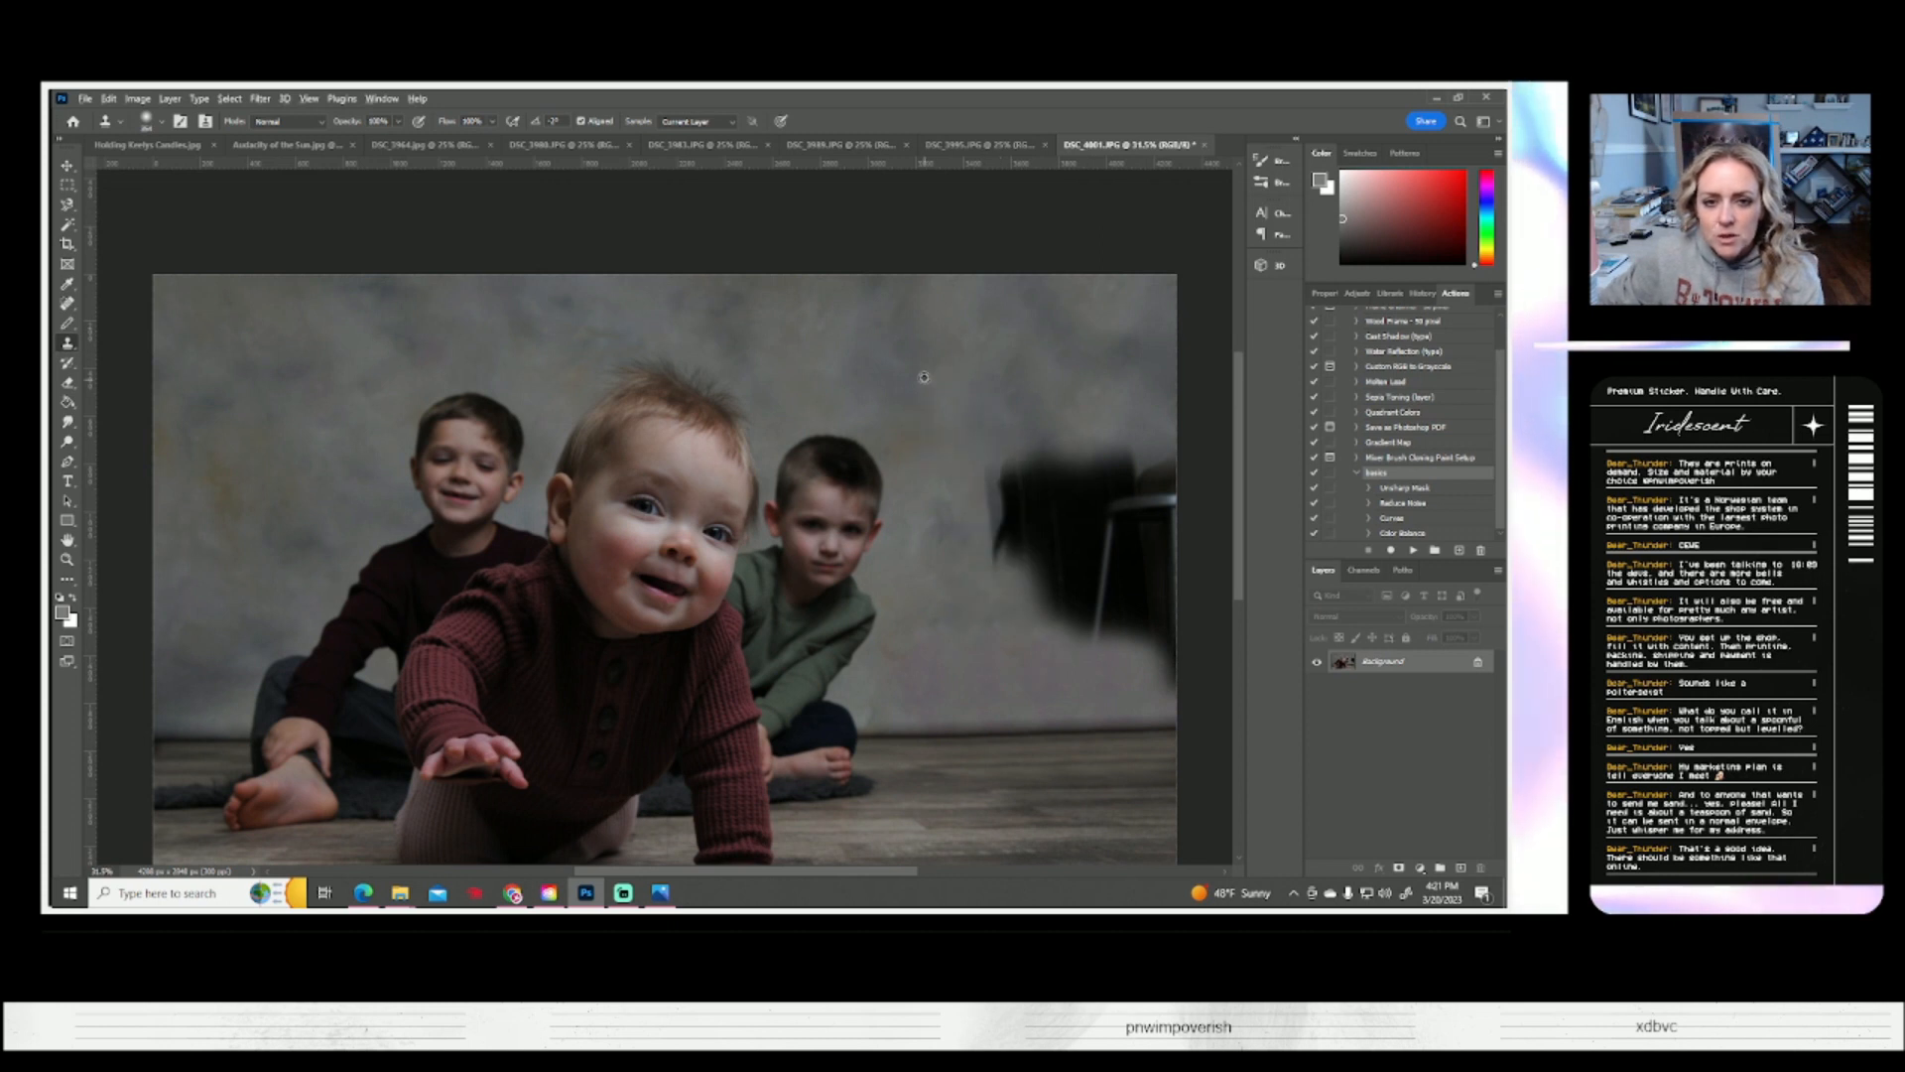
{"action": "mouse_move", "coordinate": [982, 455]}
{"action": "left_mouse_down"}
{"action": "mouse_move", "coordinate": [991, 535]}
{"action": "mouse_move", "coordinate": [1010, 480]}
{"action": "mouse_move", "coordinate": [1051, 490]}
{"action": "mouse_move", "coordinate": [1097, 461]}
{"action": "mouse_move", "coordinate": [1177, 516]}
{"action": "left_mouse_up"}
{"action": "left_click", "coordinate": [1078, 446], "text": "alt"}
{"action": "mouse_move", "coordinate": [1039, 531]}
{"action": "left_mouse_down"}
{"action": "mouse_move", "coordinate": [1014, 550]}
{"action": "mouse_move", "coordinate": [1068, 549]}
{"action": "mouse_move", "coordinate": [1068, 519]}
{"action": "left_mouse_up"}
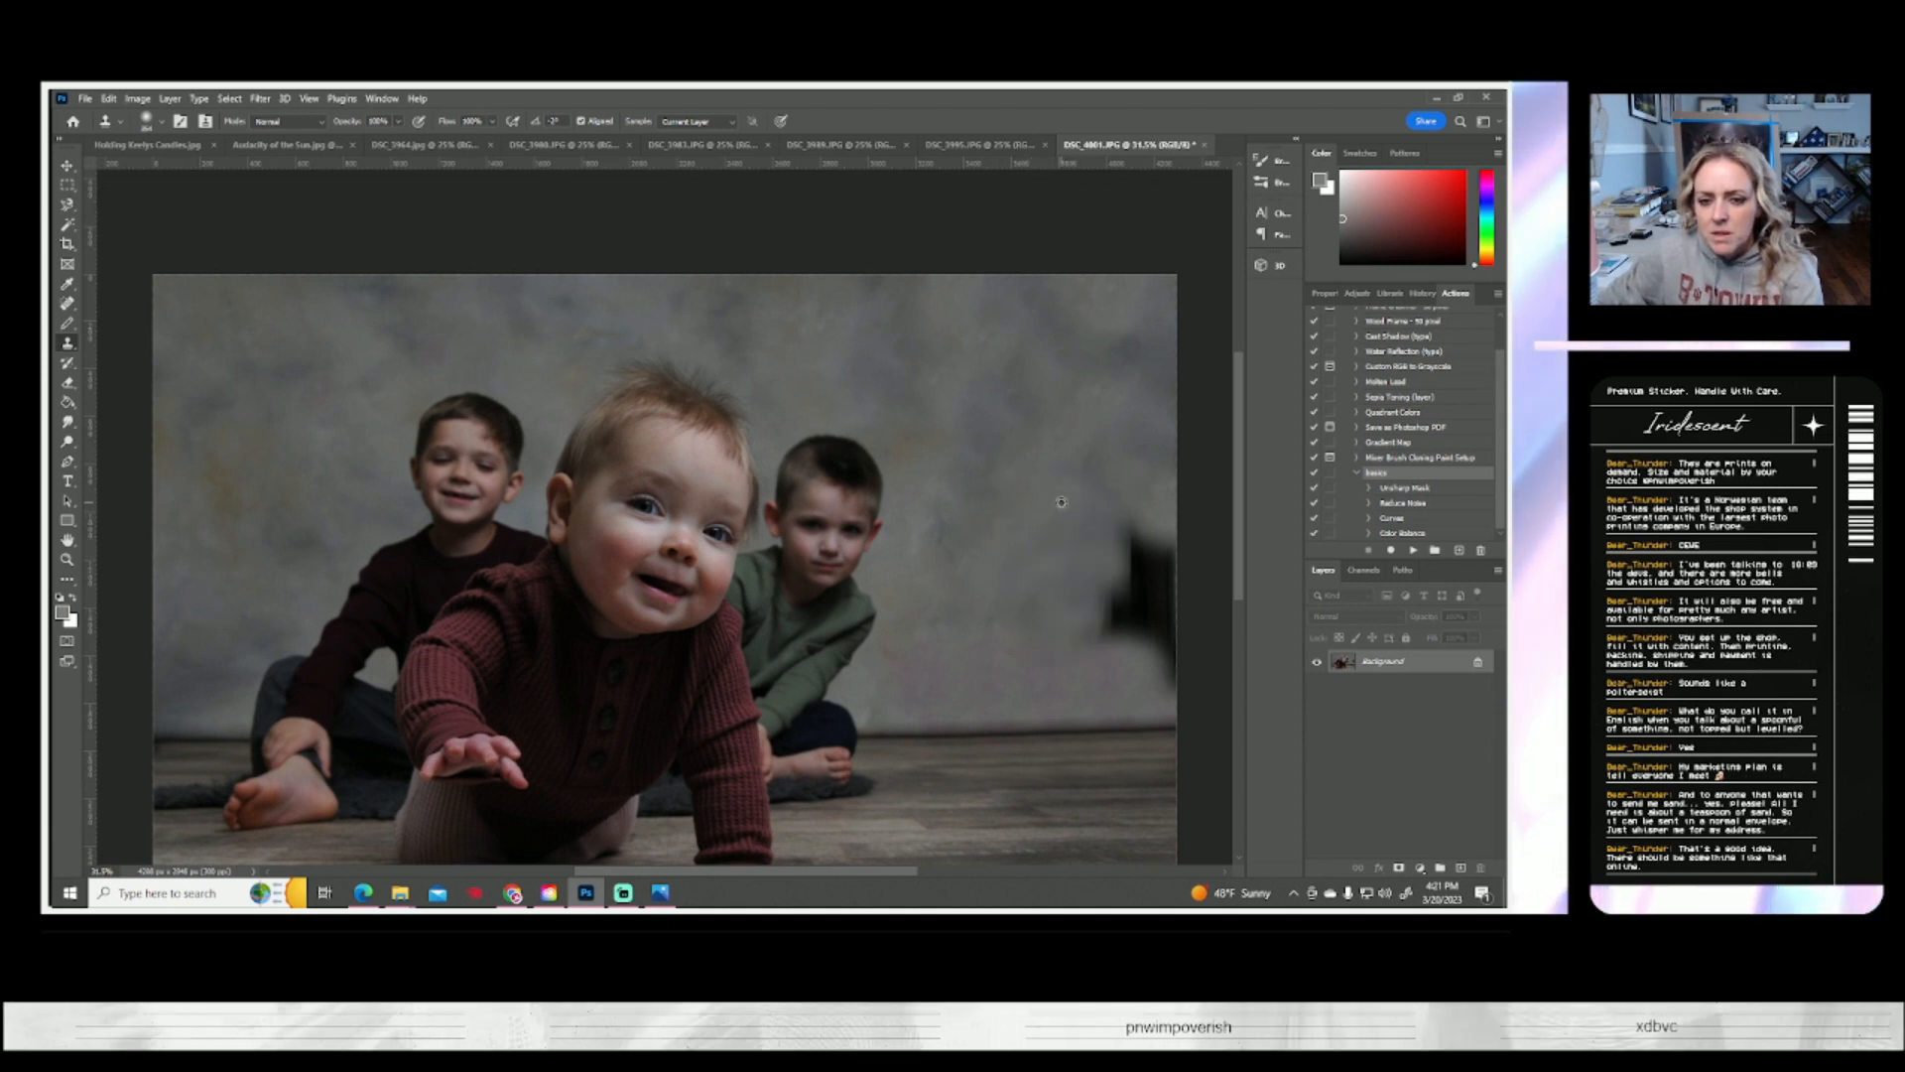
{"action": "mouse_move", "coordinate": [1089, 619]}
{"action": "left_mouse_down"}
{"action": "mouse_move", "coordinate": [1123, 540]}
{"action": "mouse_move", "coordinate": [1153, 647]}
{"action": "mouse_move", "coordinate": [1179, 611]}
{"action": "left_mouse_up"}
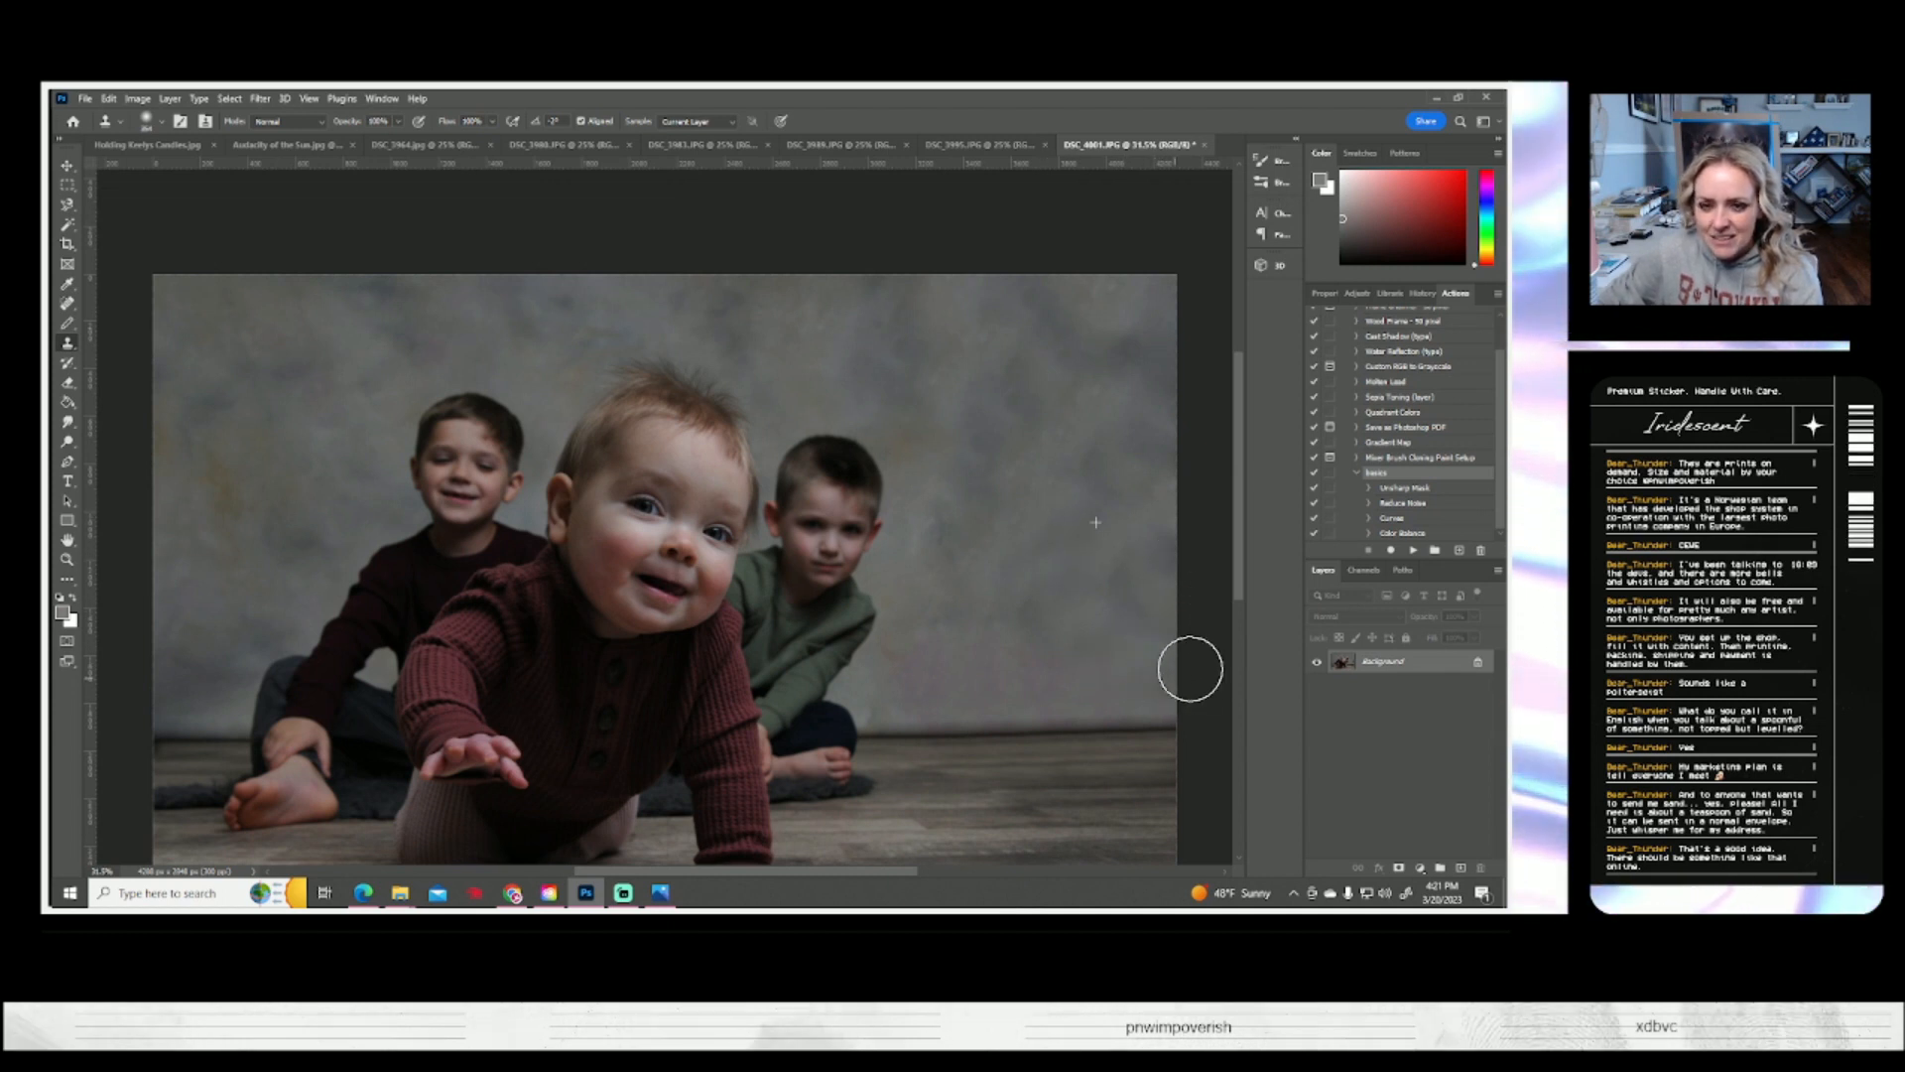
Sample the backdrop's gray and brush it over the cloned area at 5% opacity
{"action": "left_click", "coordinate": [68, 325]}
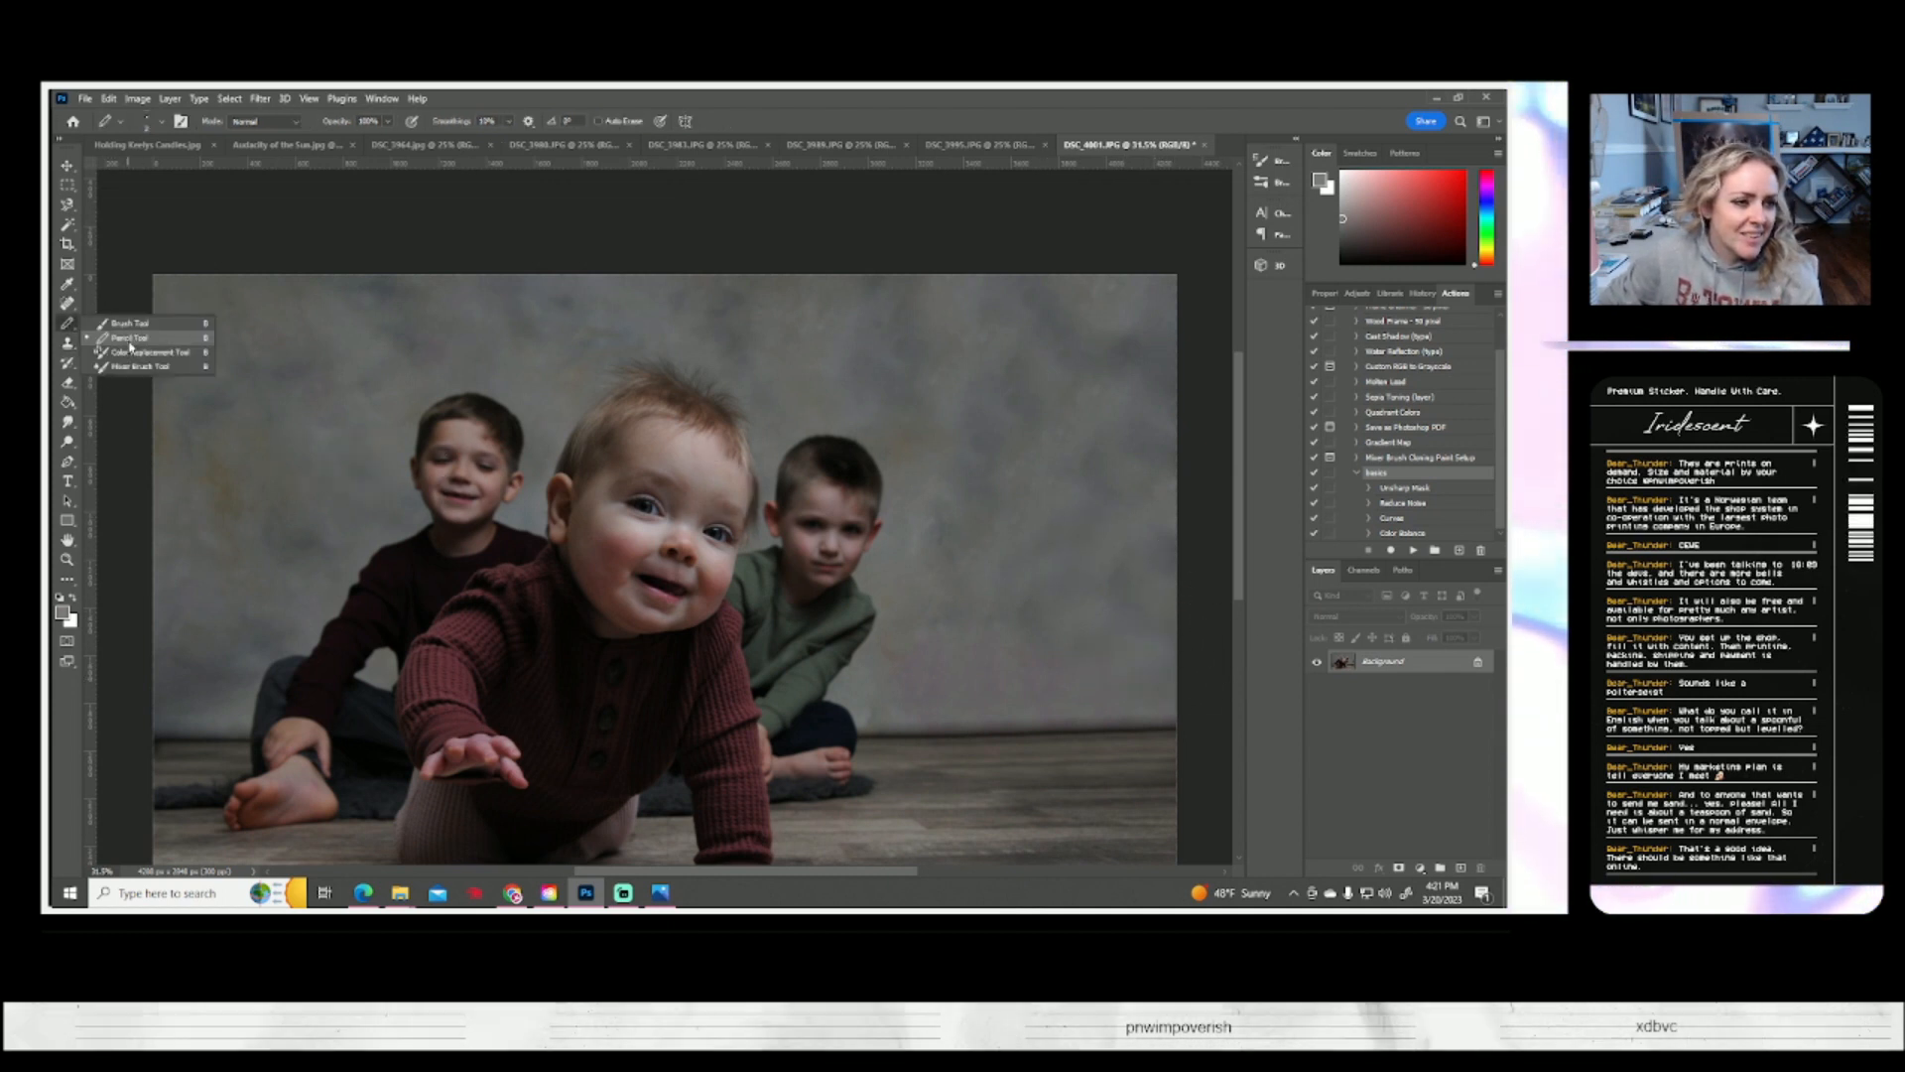
{"action": "left_click", "coordinate": [139, 324]}
{"action": "left_click", "coordinate": [1070, 579], "text": "alt"}
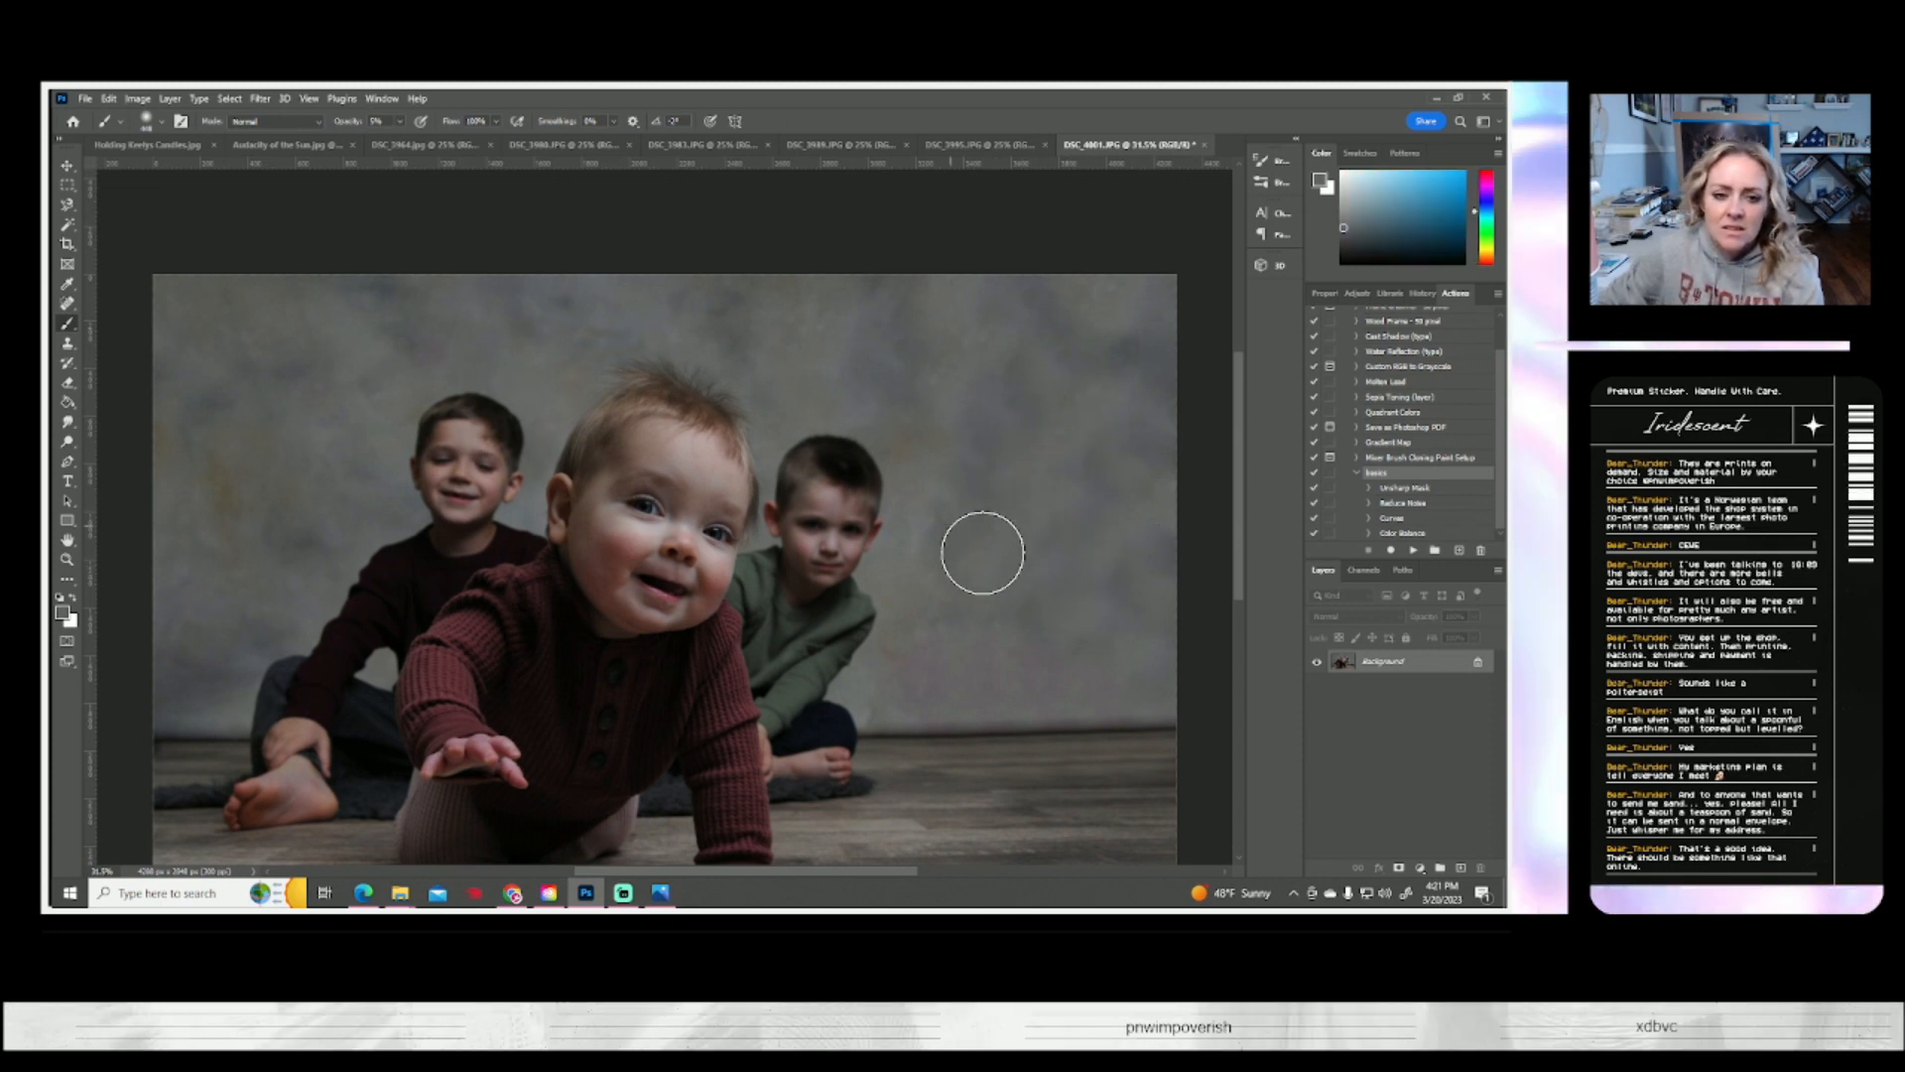
Run the recorded action containing Unsharp Mask, Reduce Noise, Curves and Color Balance on the whole photo
{"action": "left_click", "coordinate": [68, 559]}
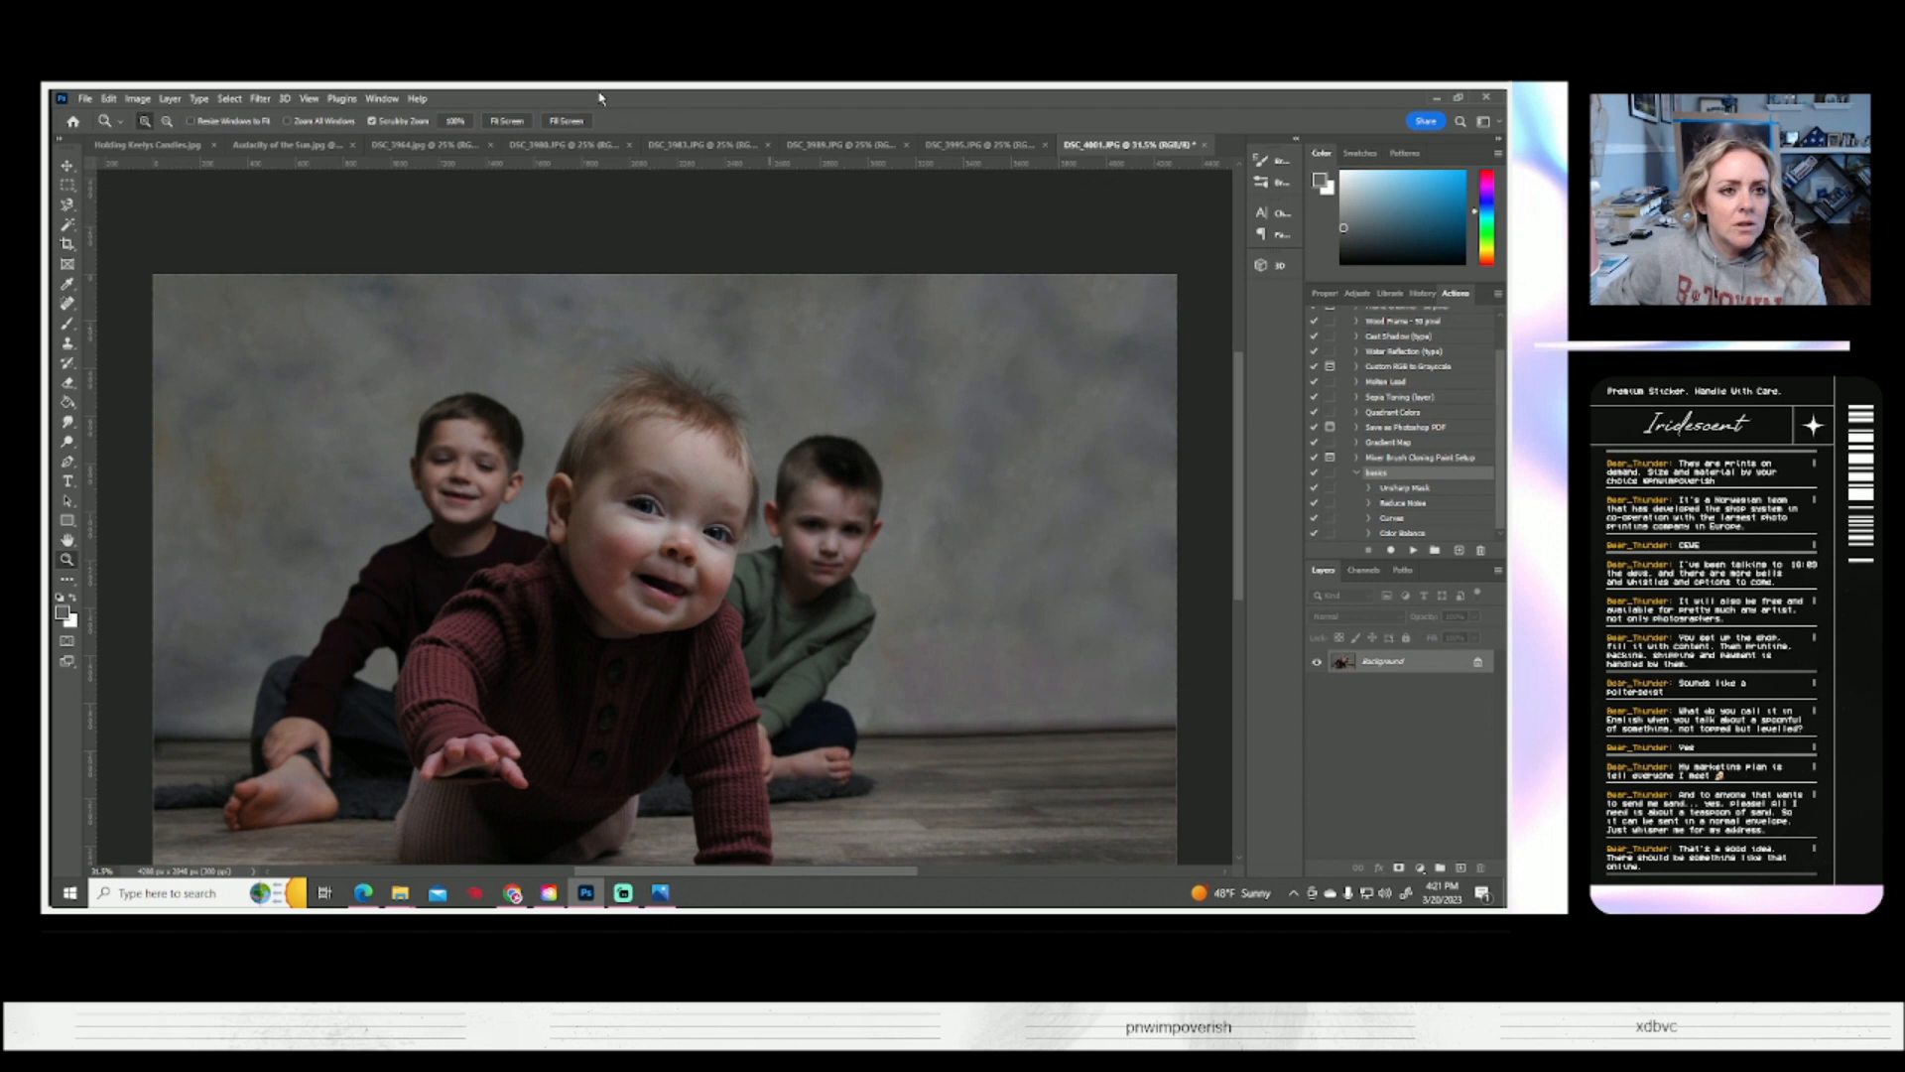
{"action": "left_click", "coordinate": [507, 120]}
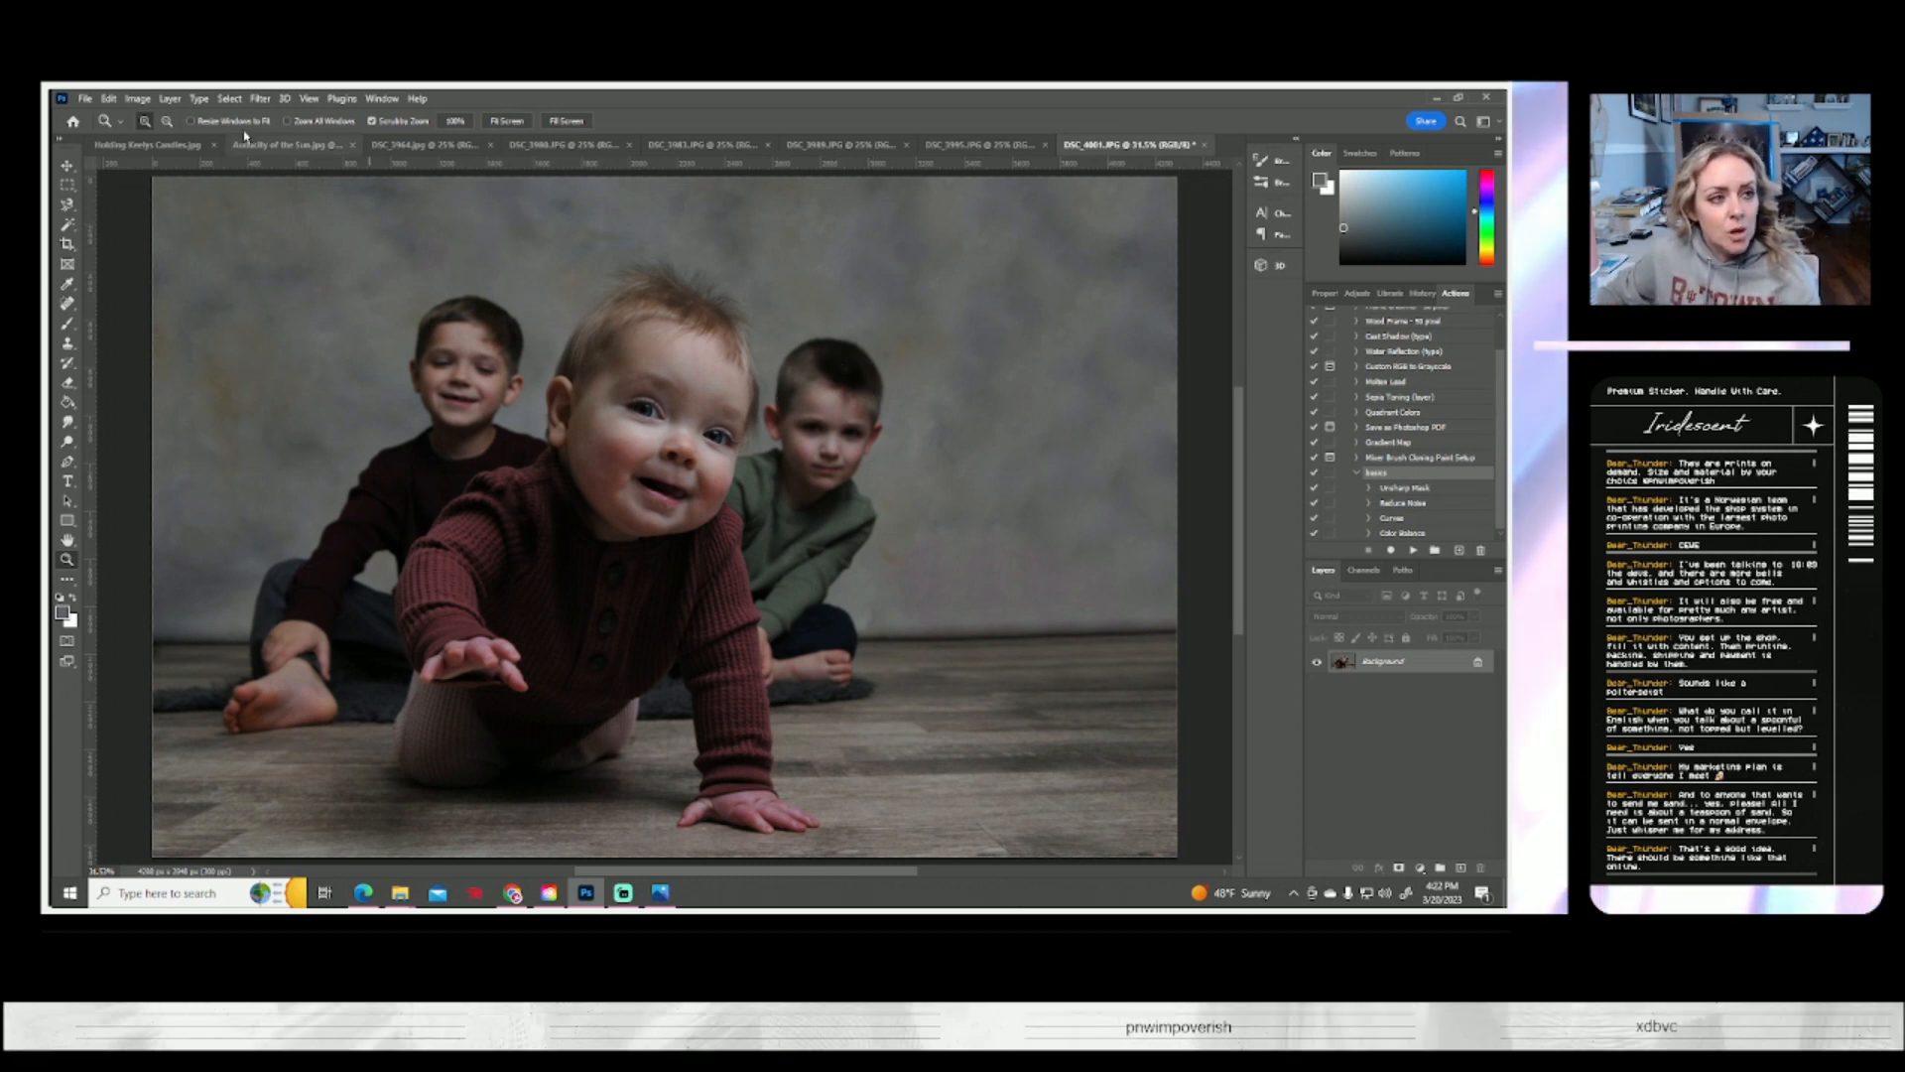
{"action": "left_click", "coordinate": [585, 422], "text": "alt"}
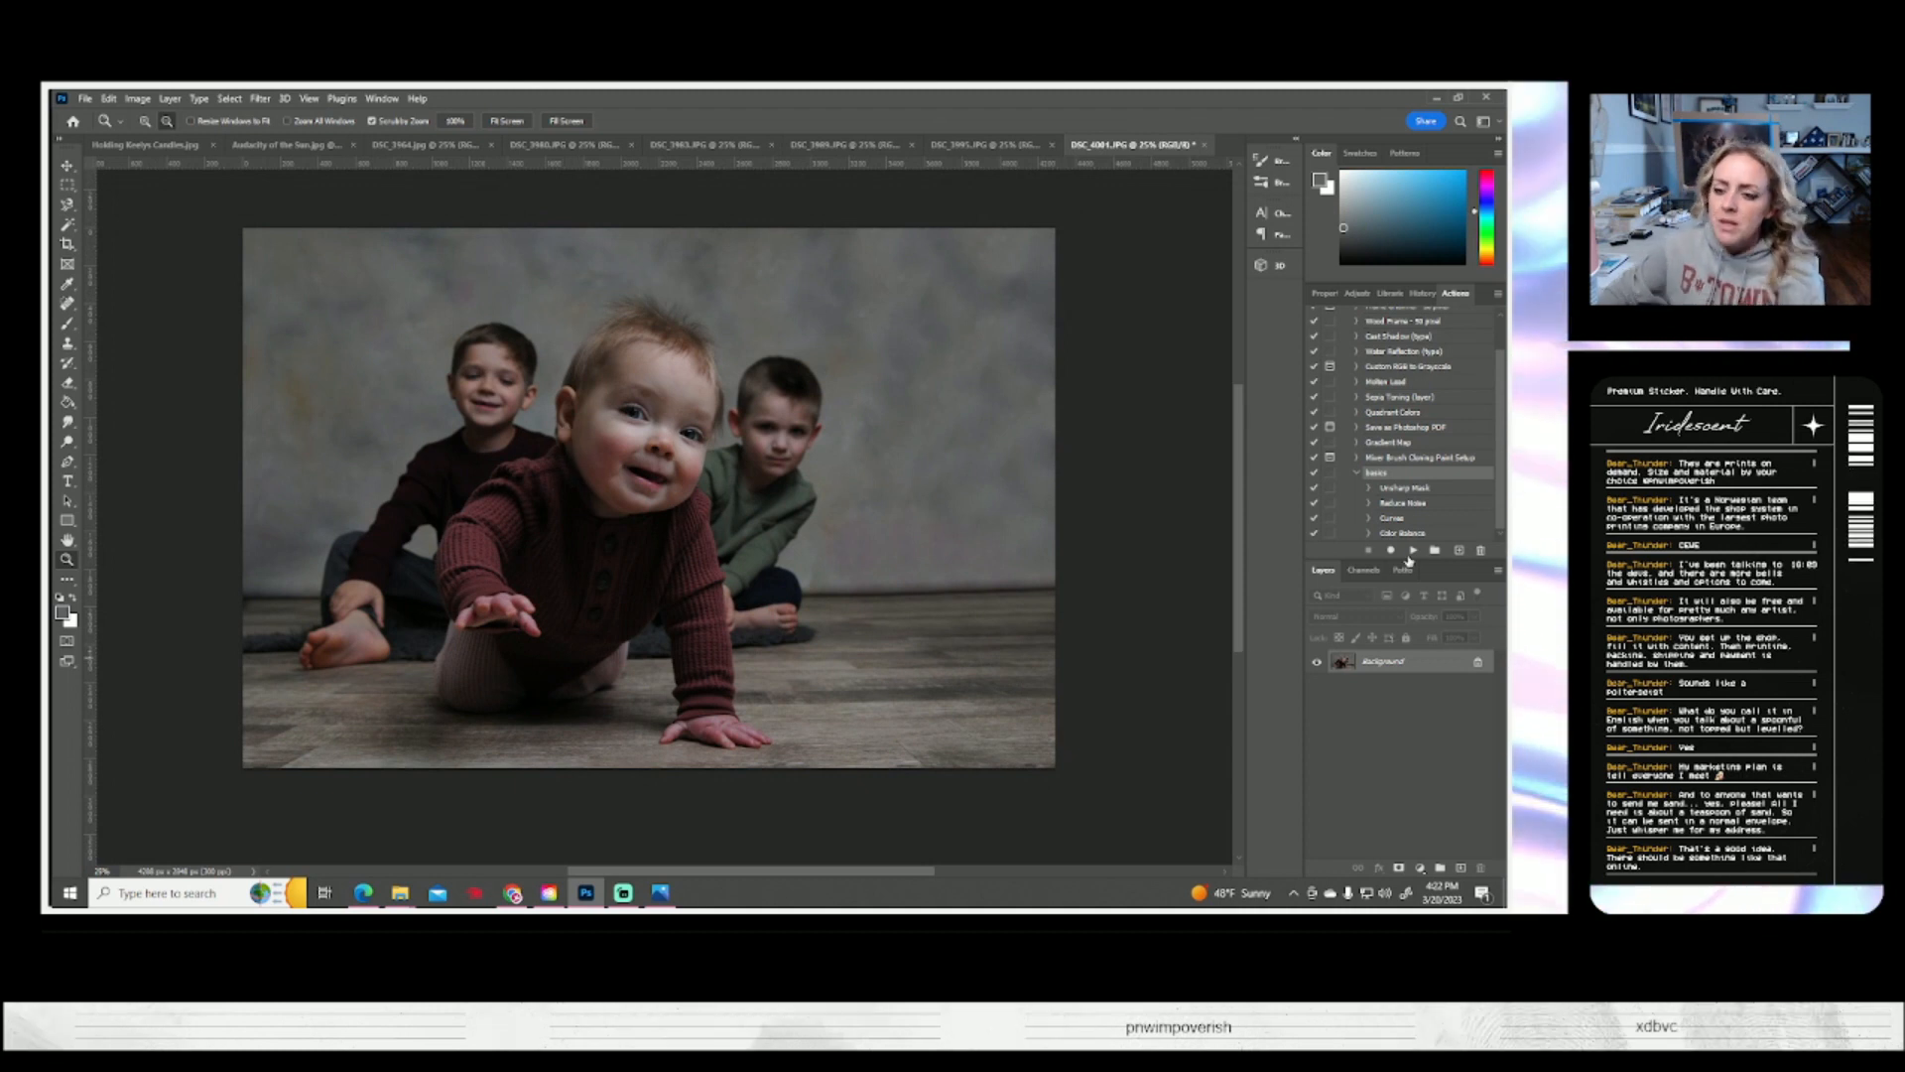
{"action": "left_click", "coordinate": [1411, 553]}
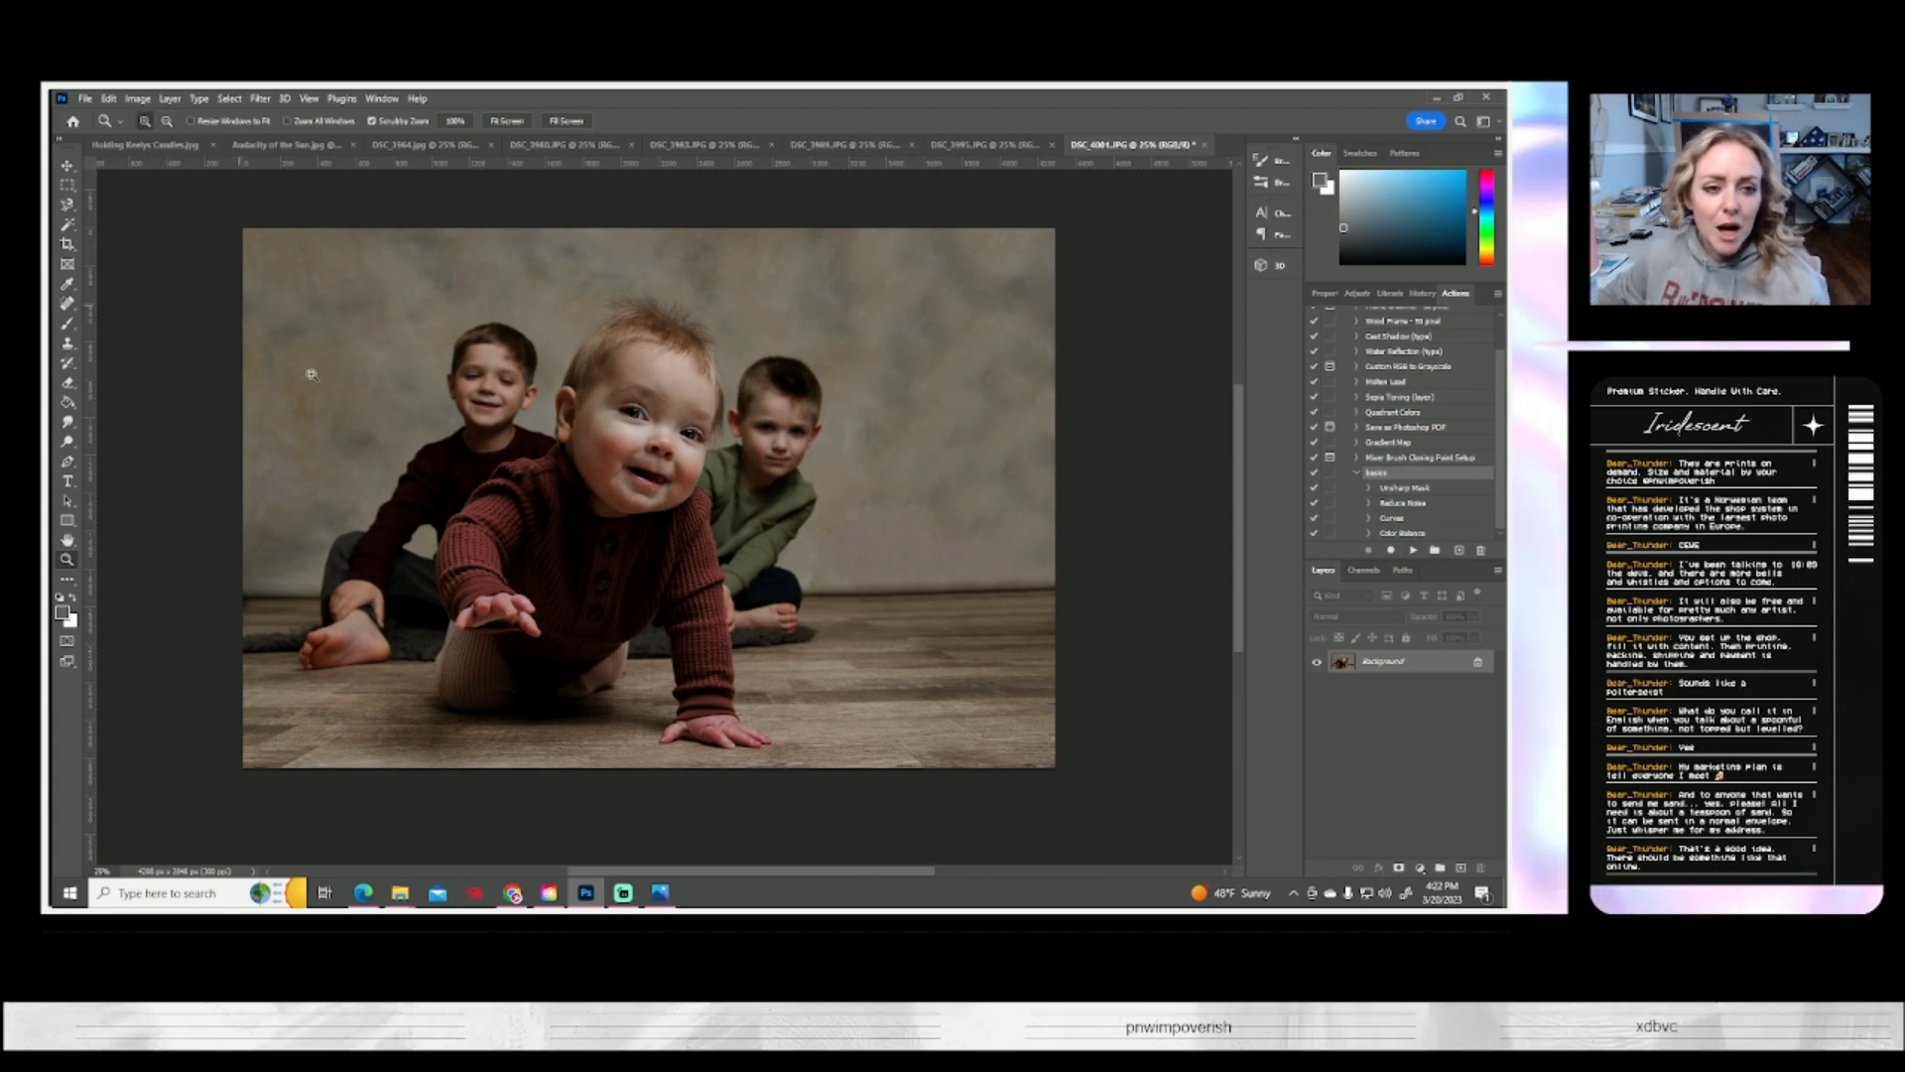
Remove the small spots around the baby's nose, mouth and chin with a small content-aware Spot Healing Brush
{"action": "left_click_drag", "start_coordinate": [632, 458], "coordinate": [645, 453]}
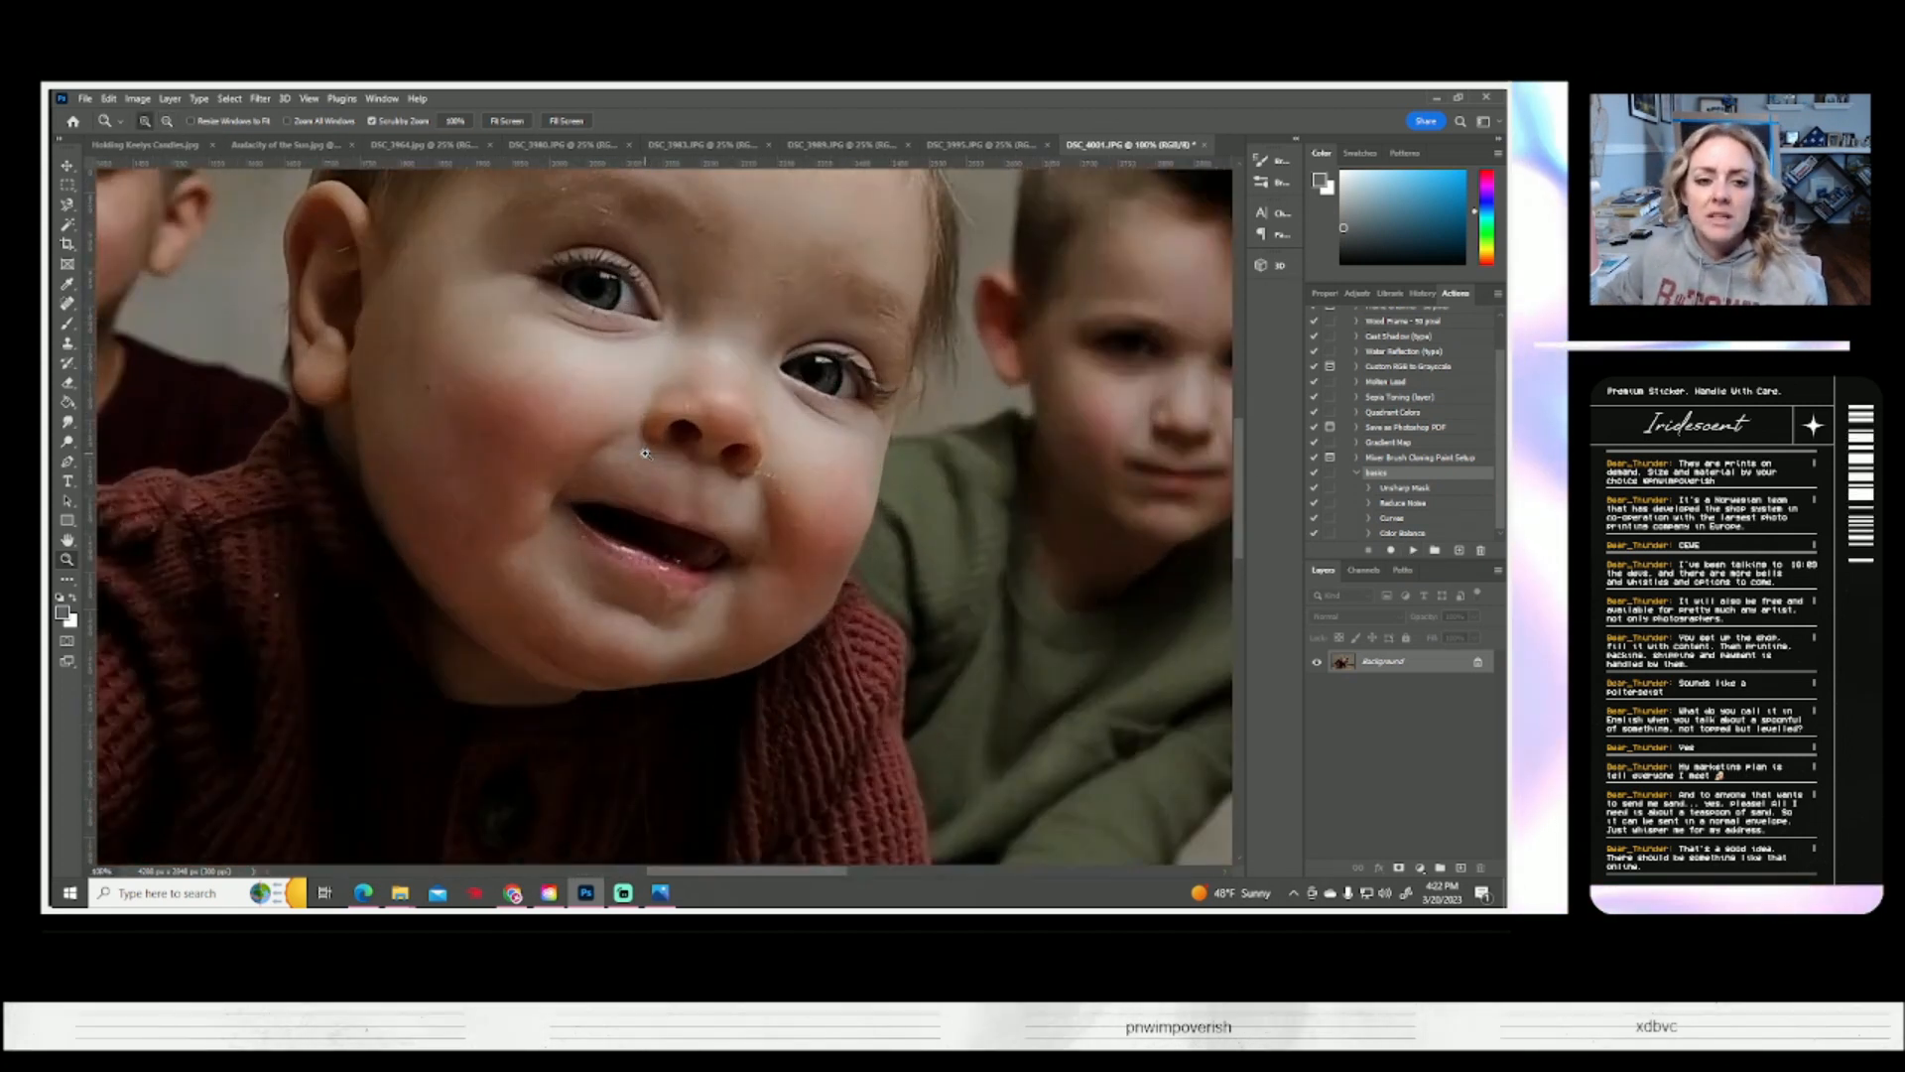
{"action": "left_click", "coordinate": [68, 304]}
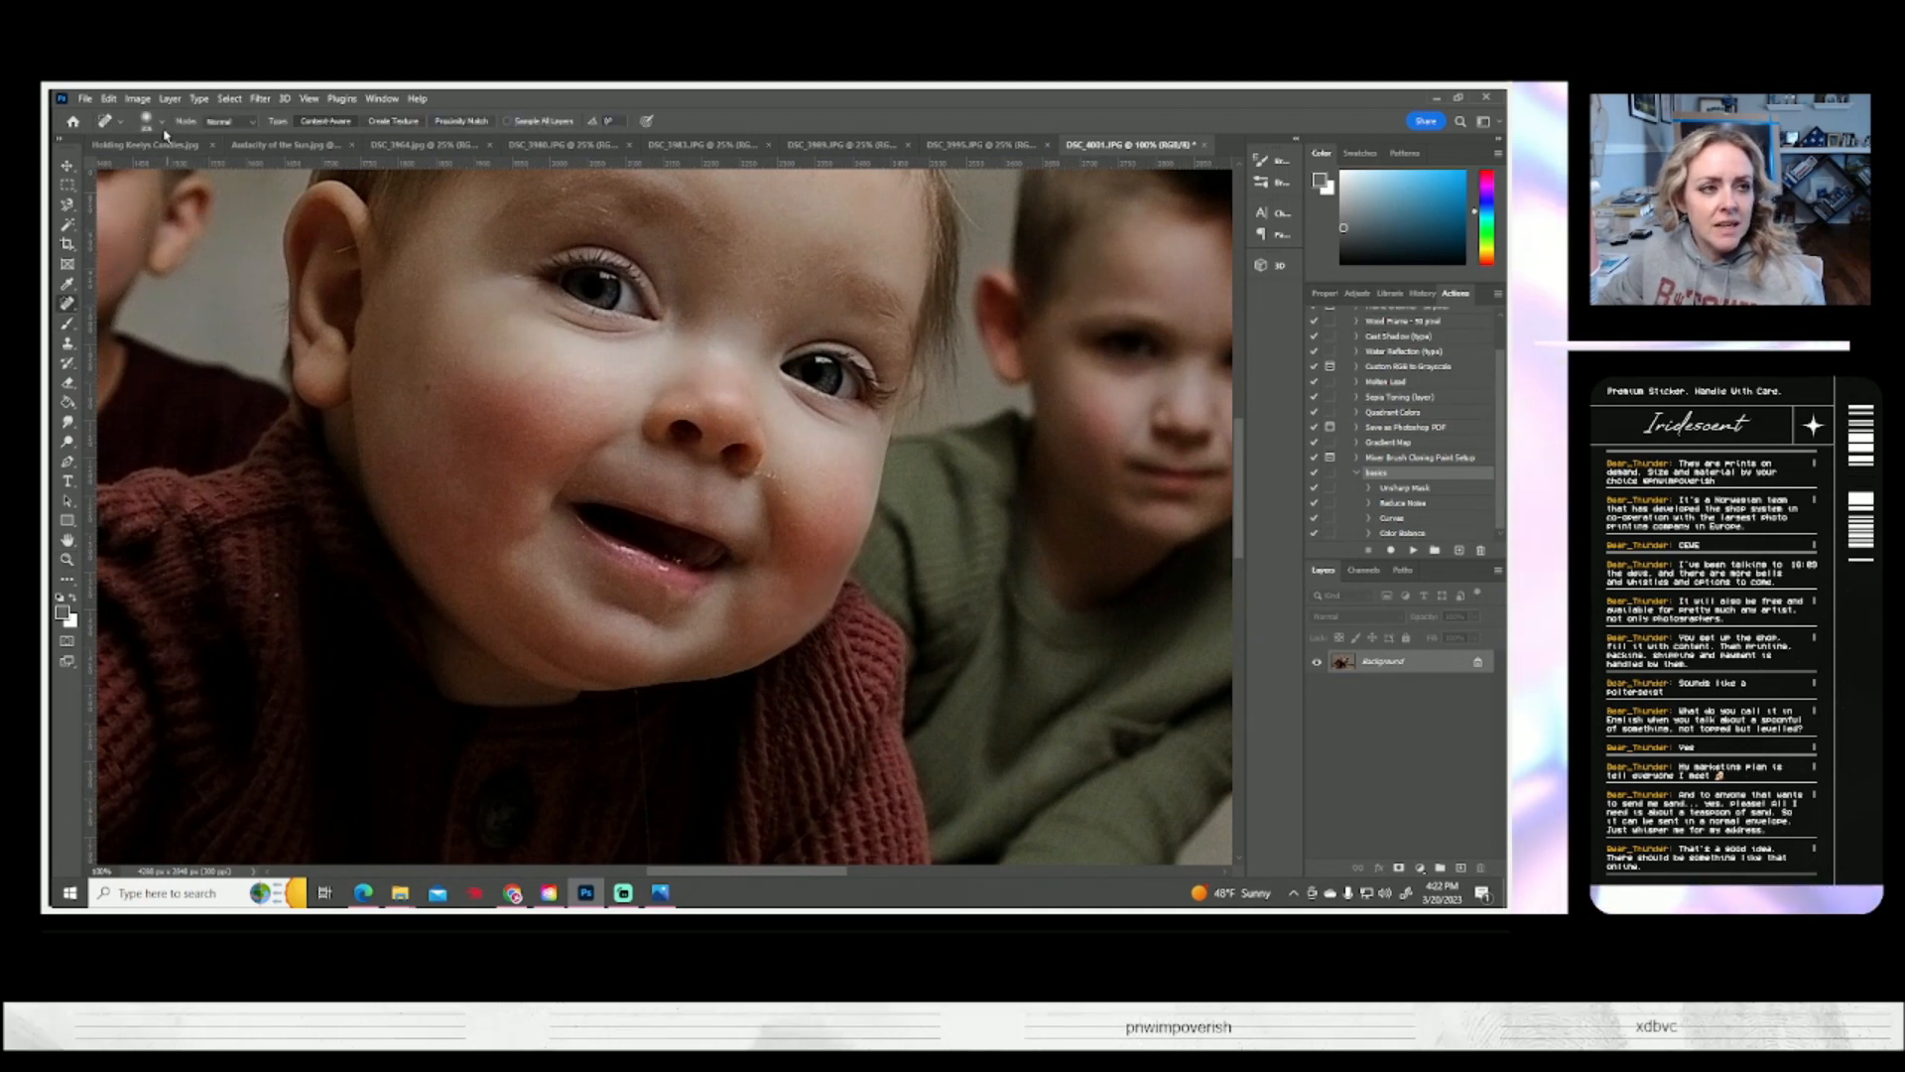
{"action": "left_click", "coordinate": [146, 120]}
{"action": "left_click", "coordinate": [90, 164]}
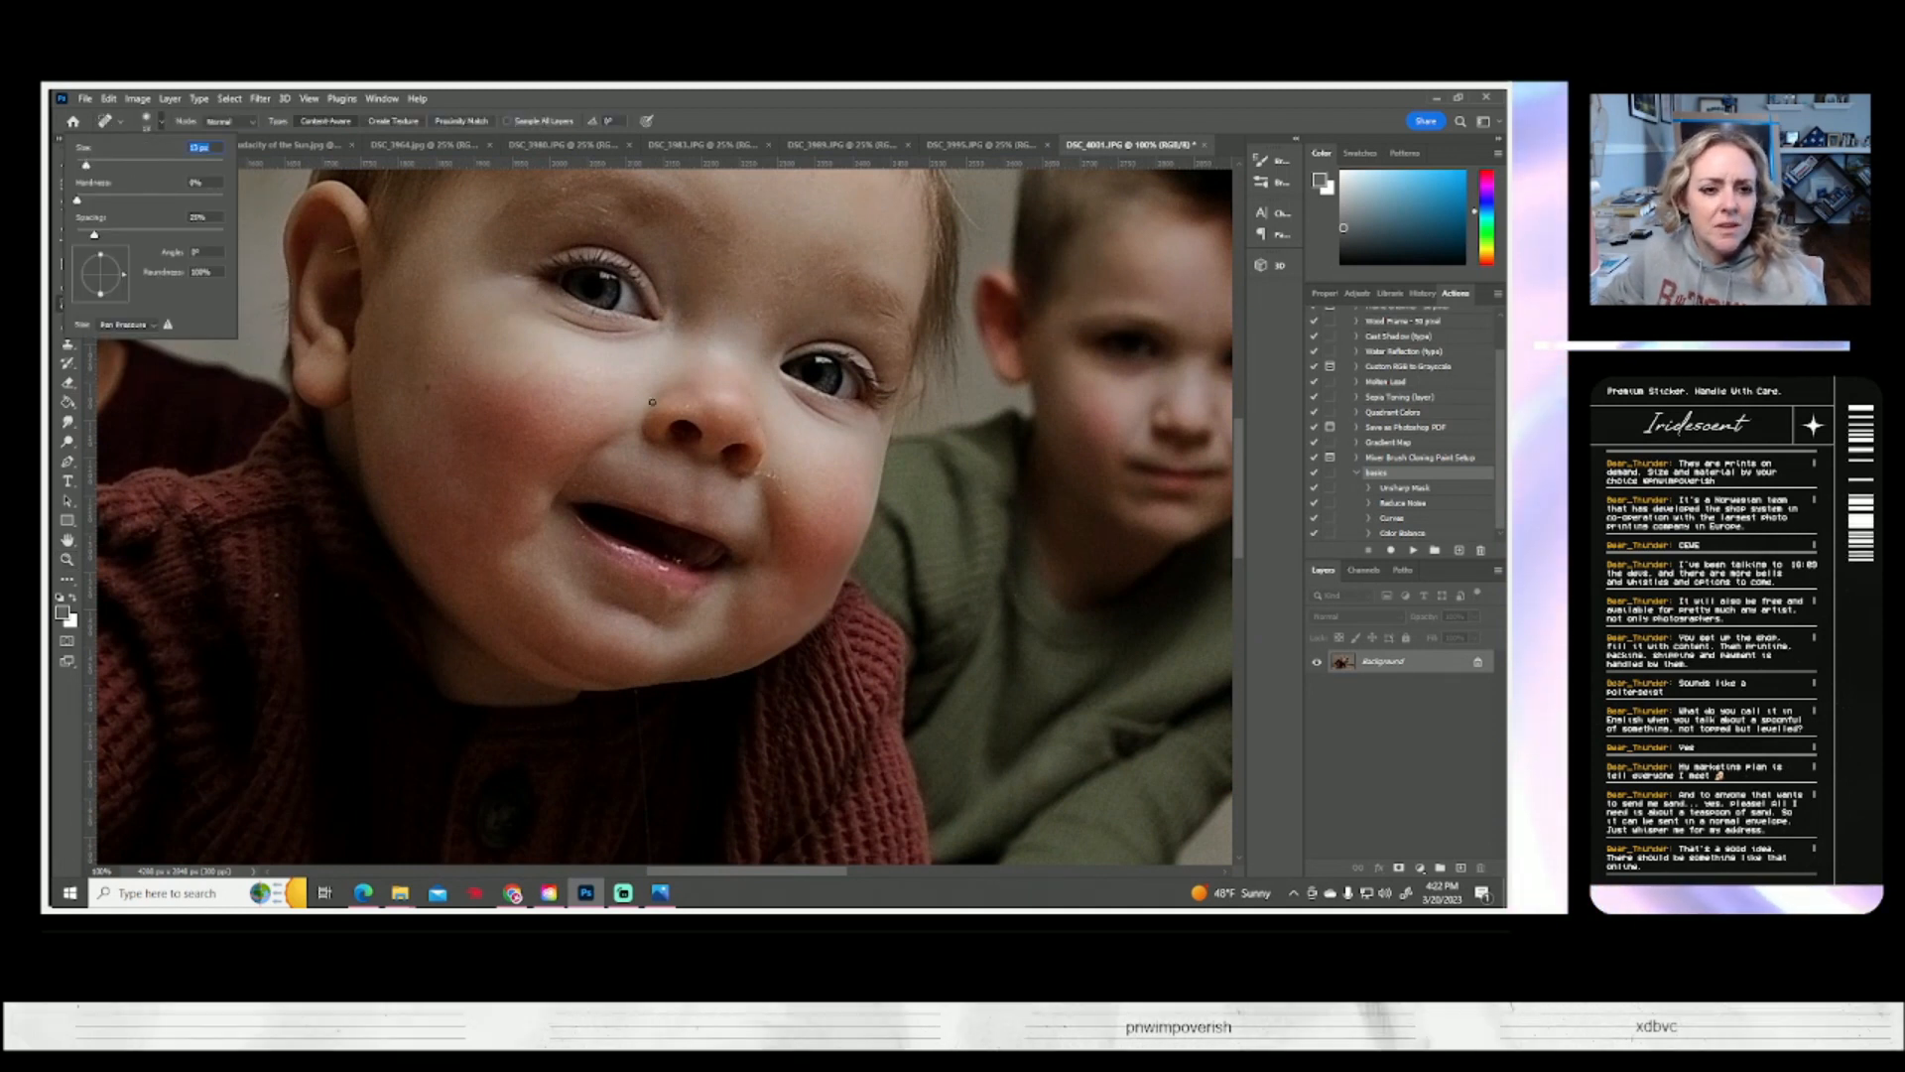
{"action": "left_click", "coordinate": [691, 410]}
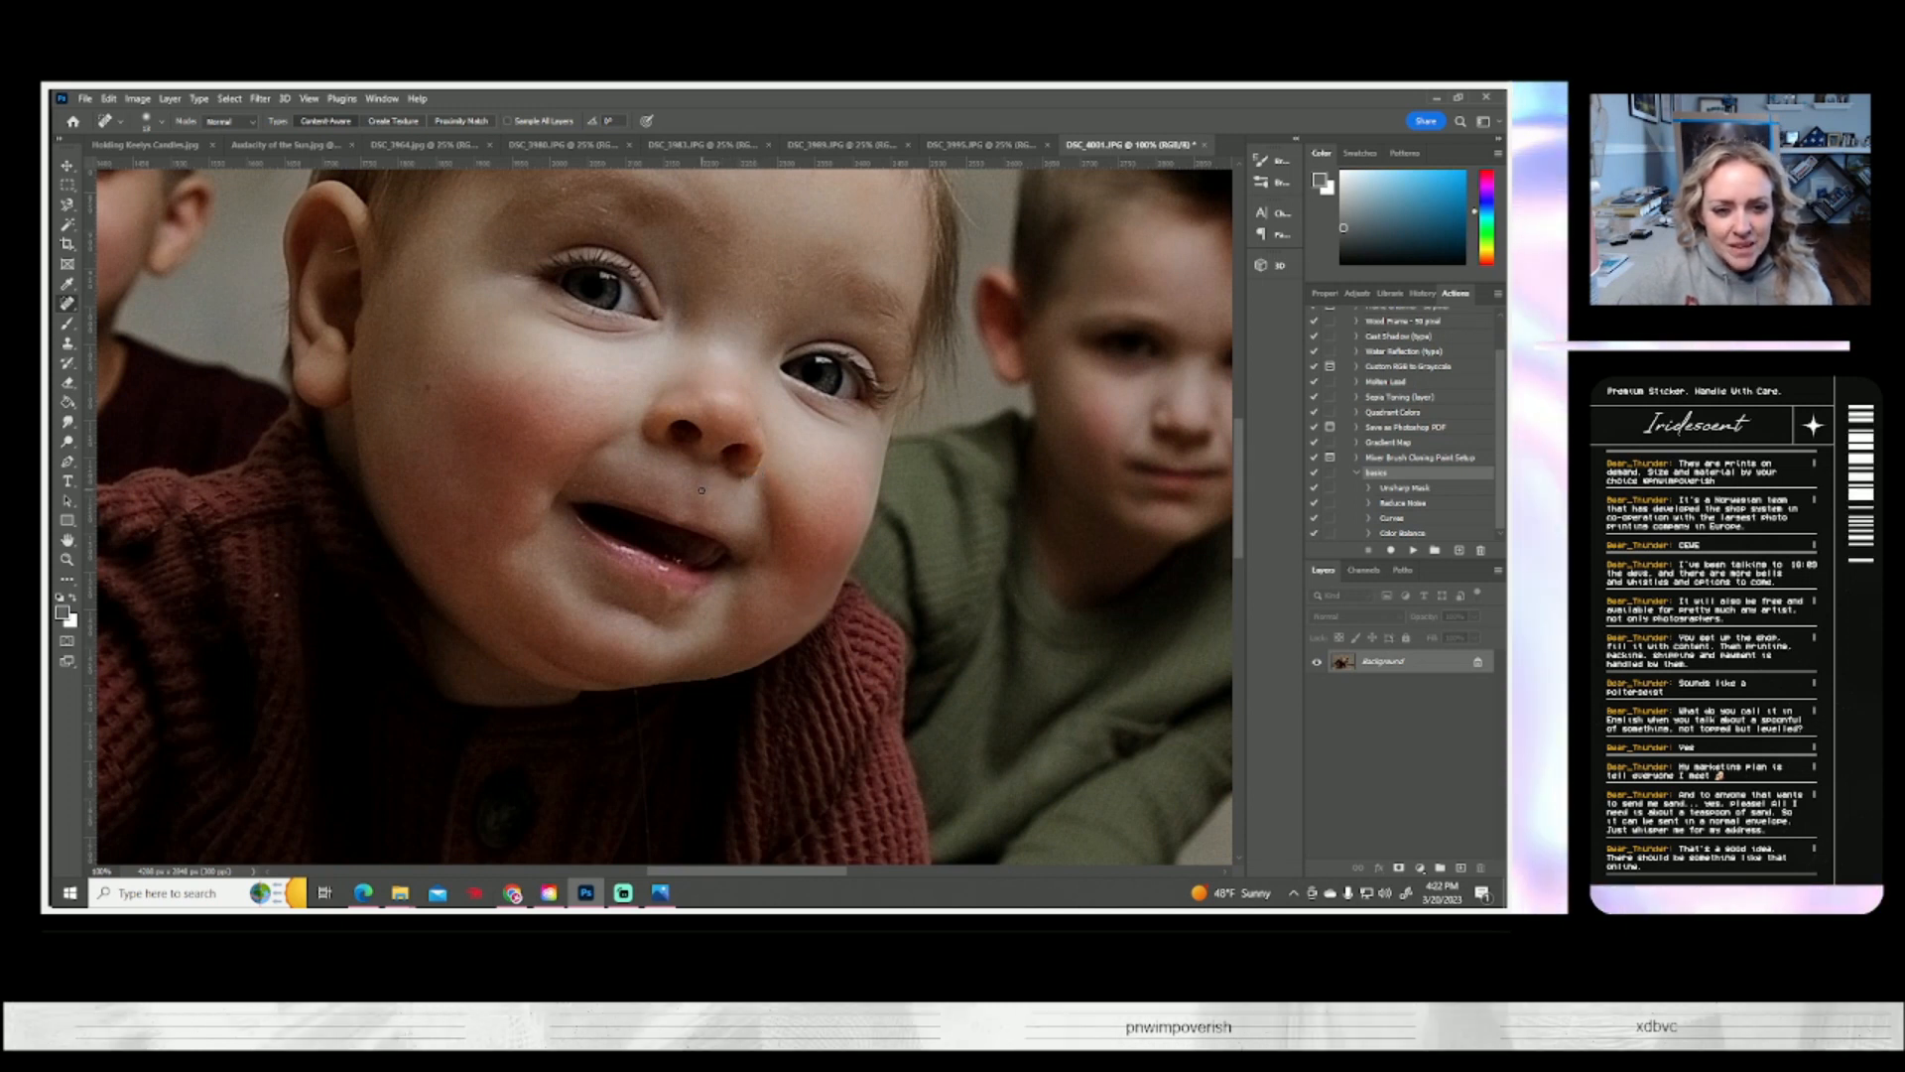
{"action": "left_click", "coordinate": [756, 460]}
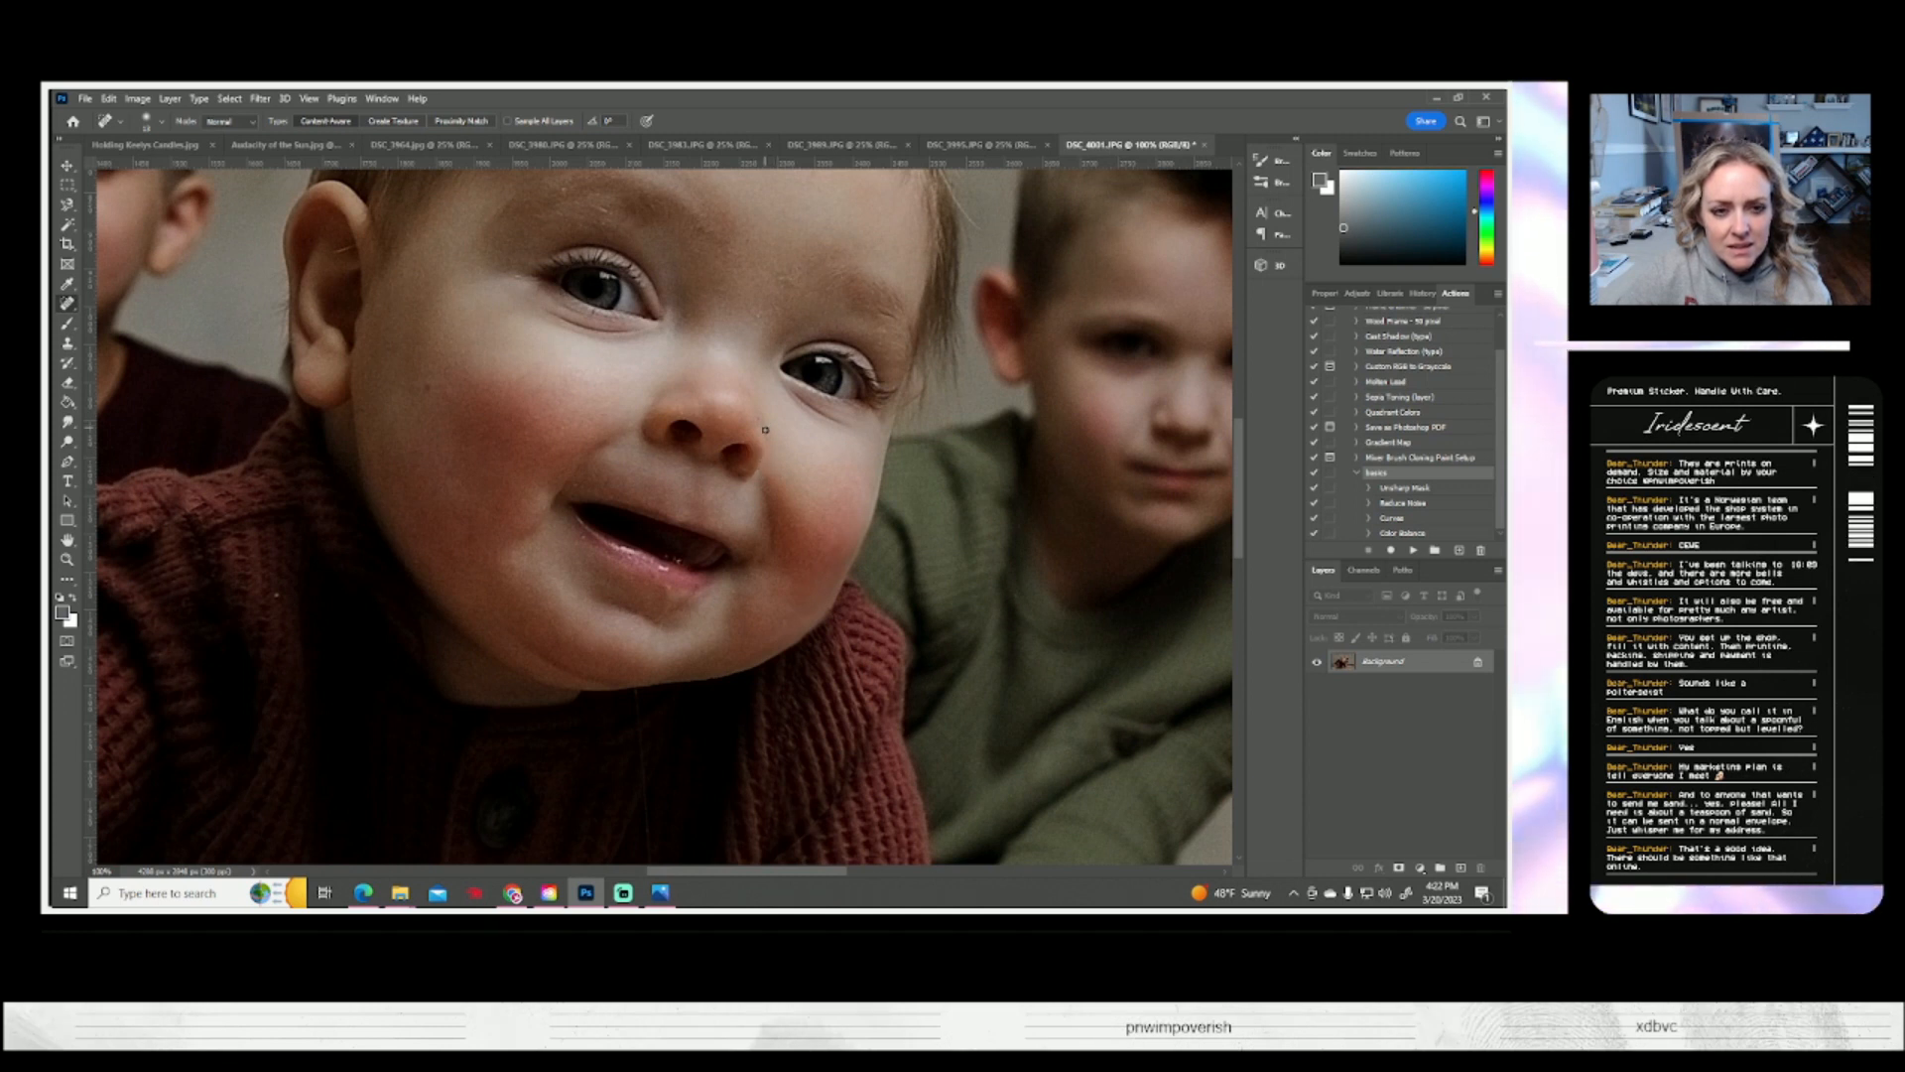
{"action": "left_click_drag", "start_coordinate": [765, 430], "coordinate": [758, 419]}
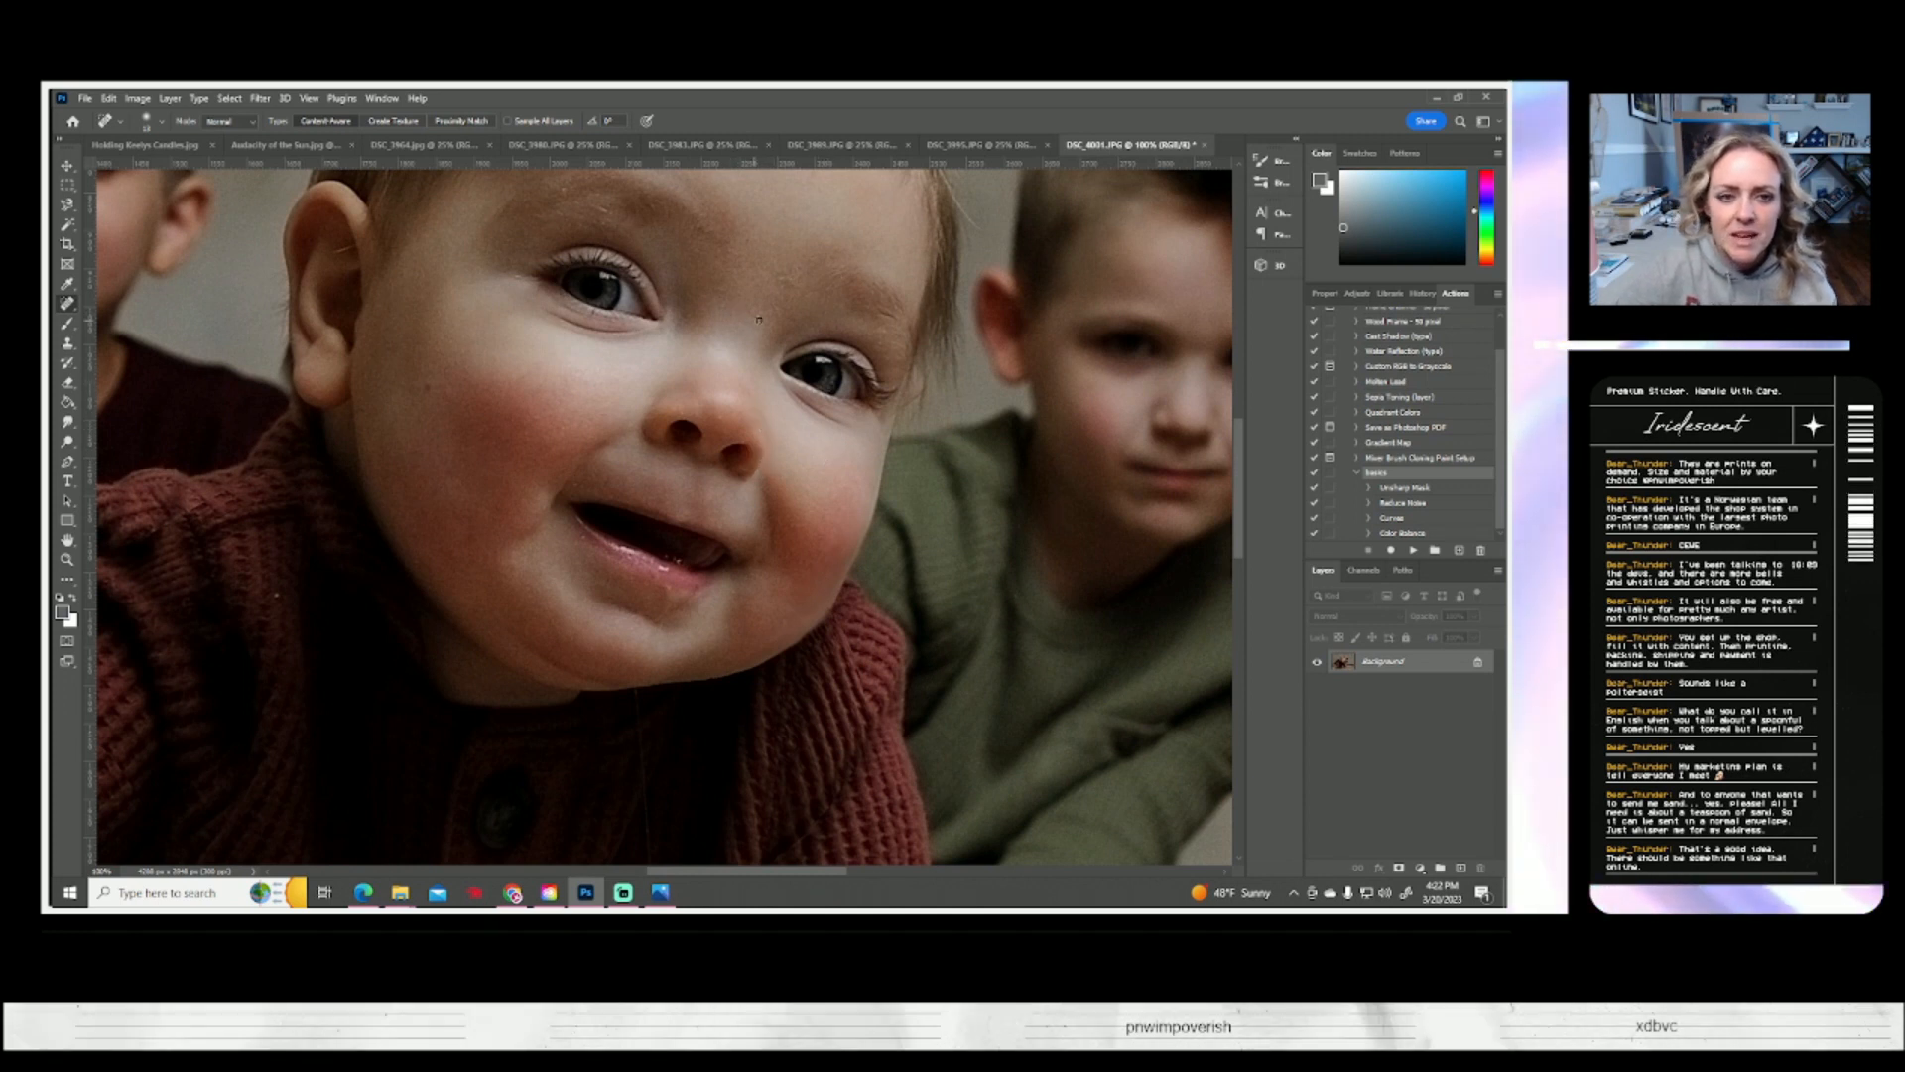
{"action": "left_click", "coordinate": [657, 625]}
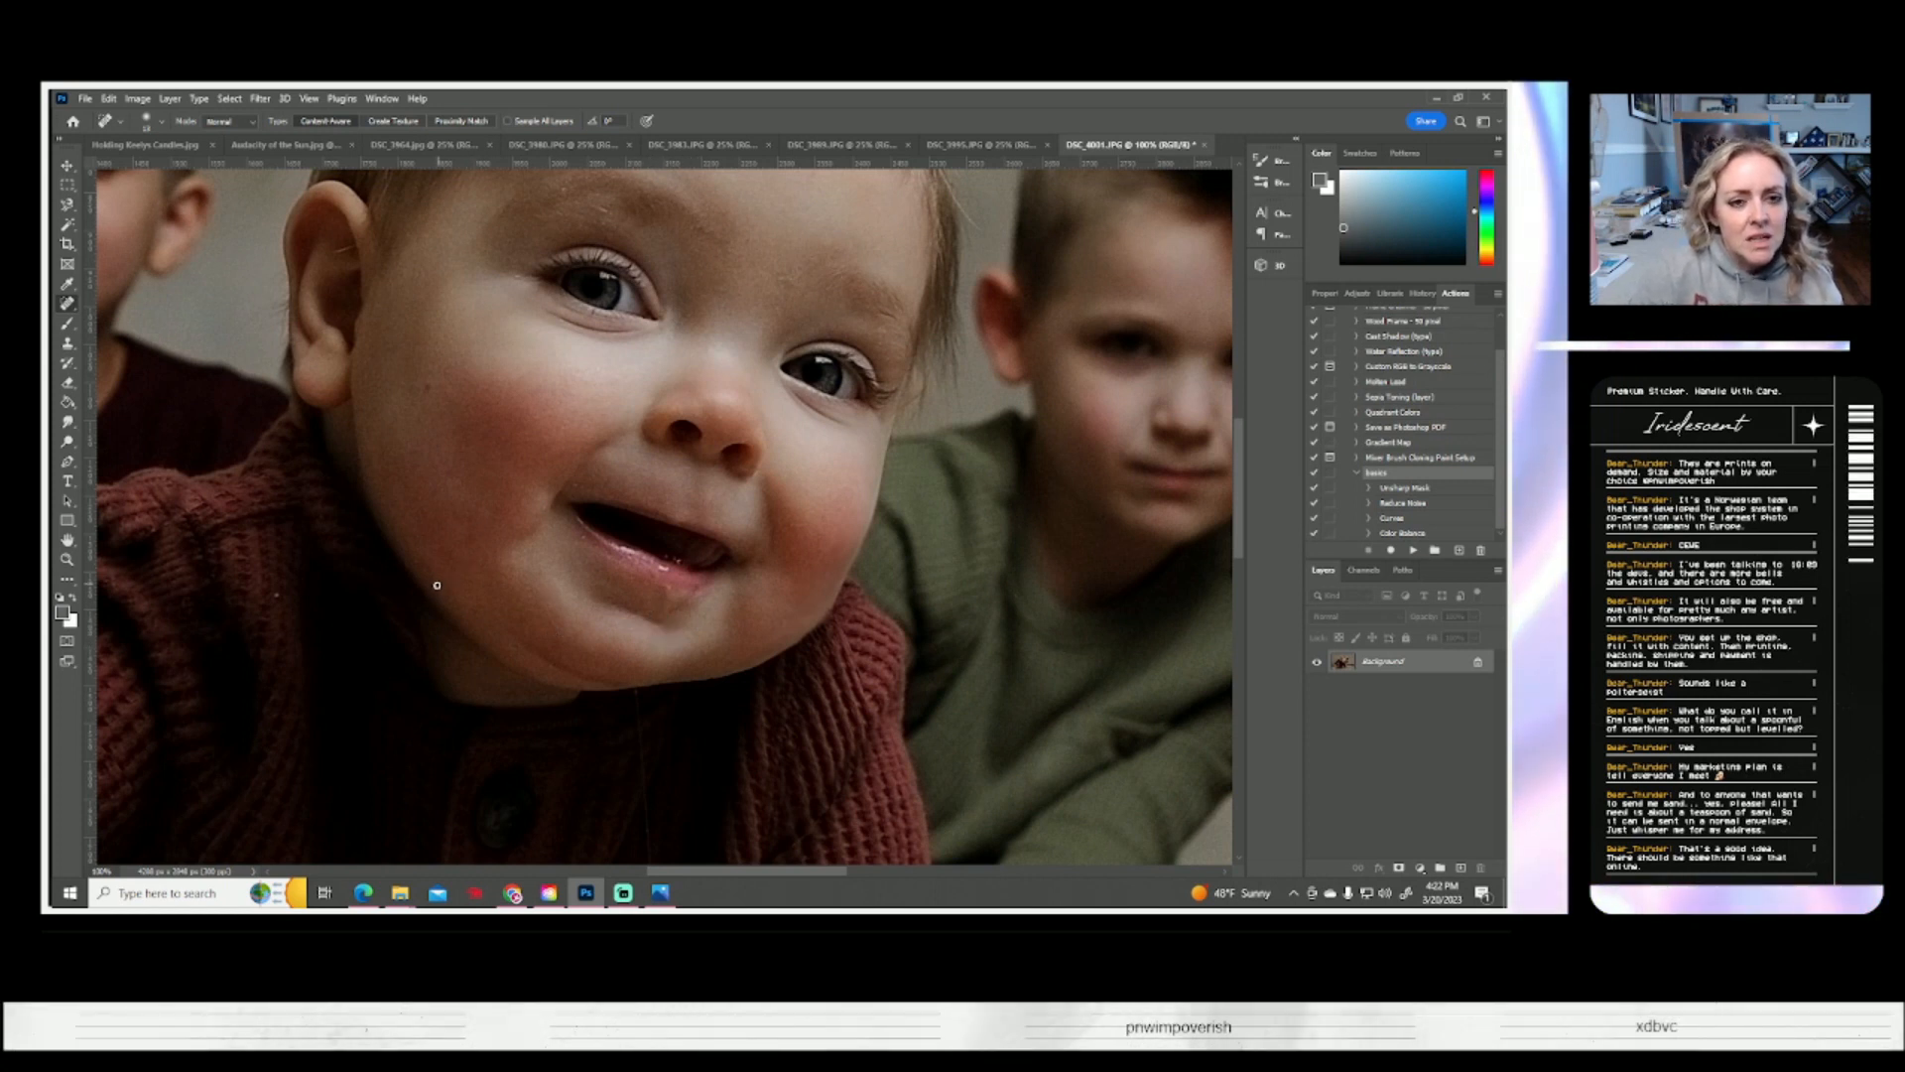
Lighten the baby's eyes with small strokes of the Dodge tool set to the Midtones range
{"action": "left_click", "coordinate": [68, 441]}
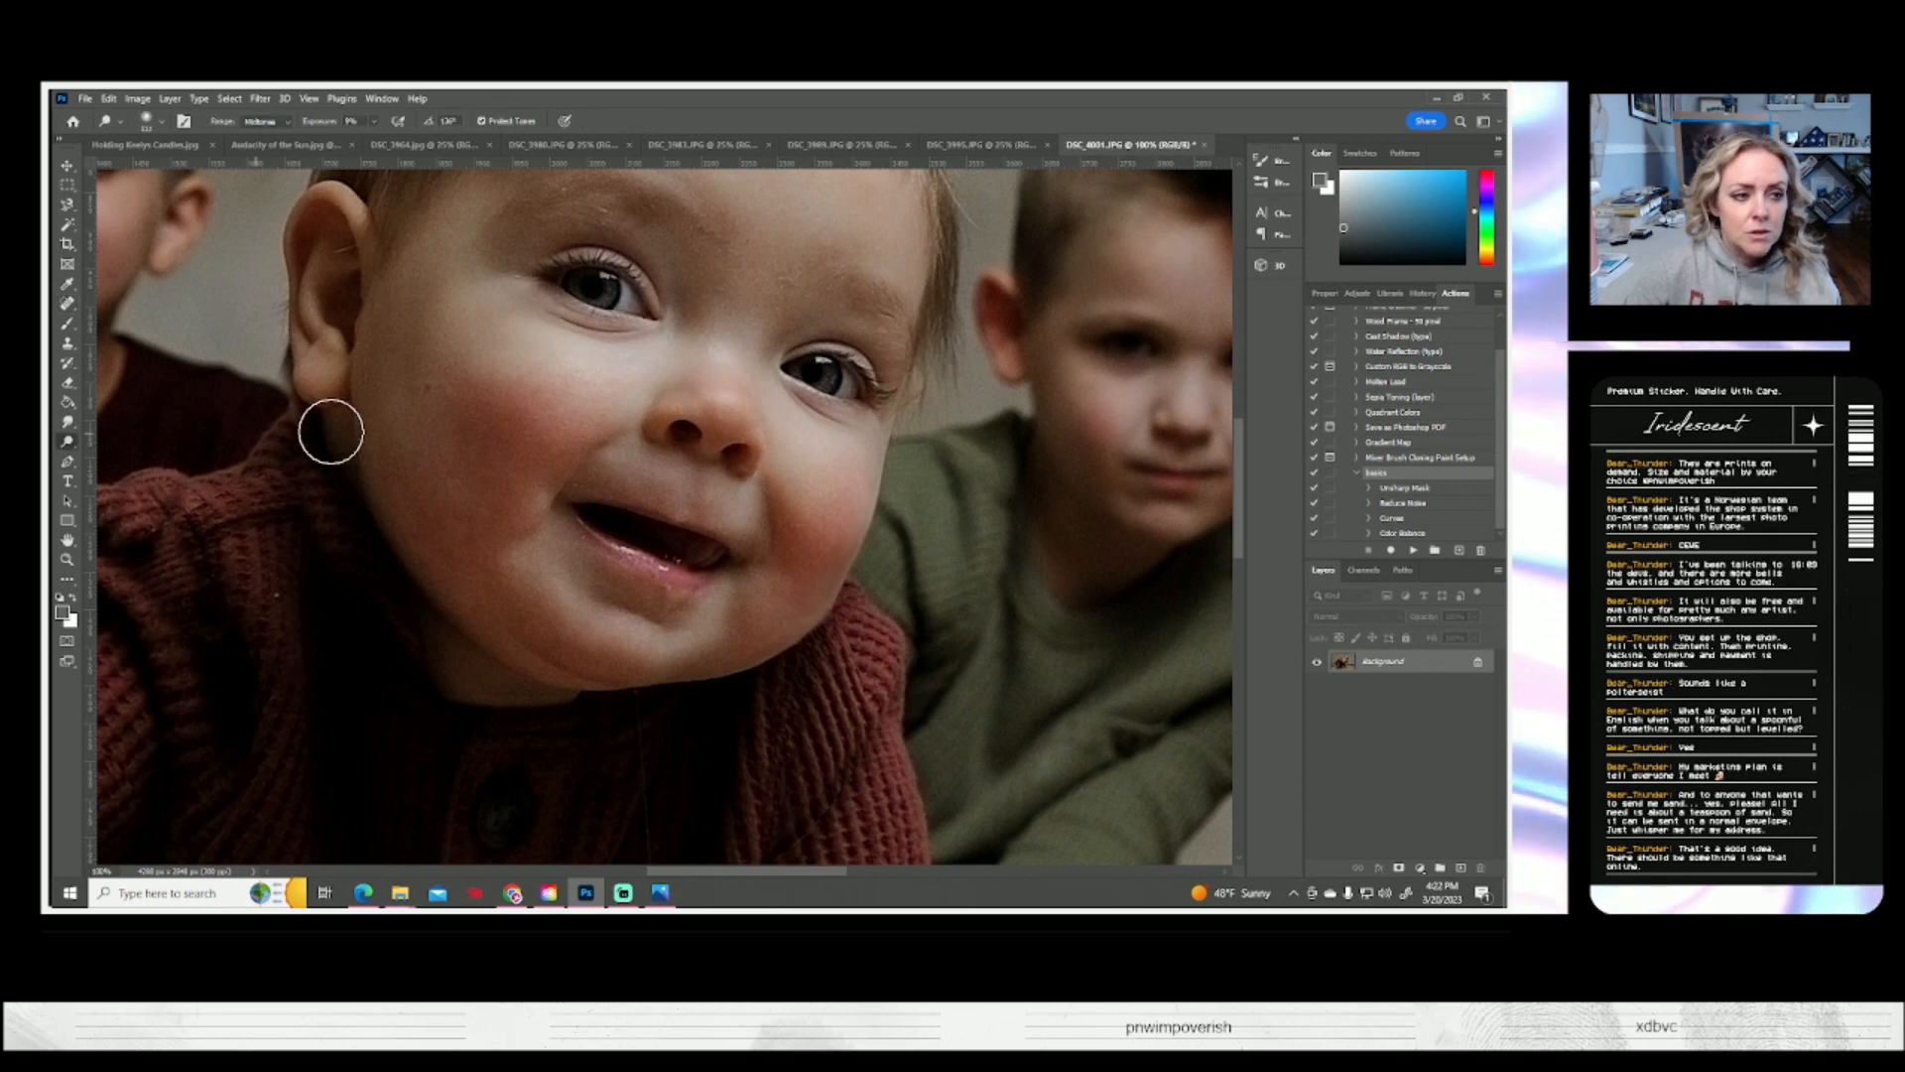
{"action": "left_click", "coordinate": [149, 121]}
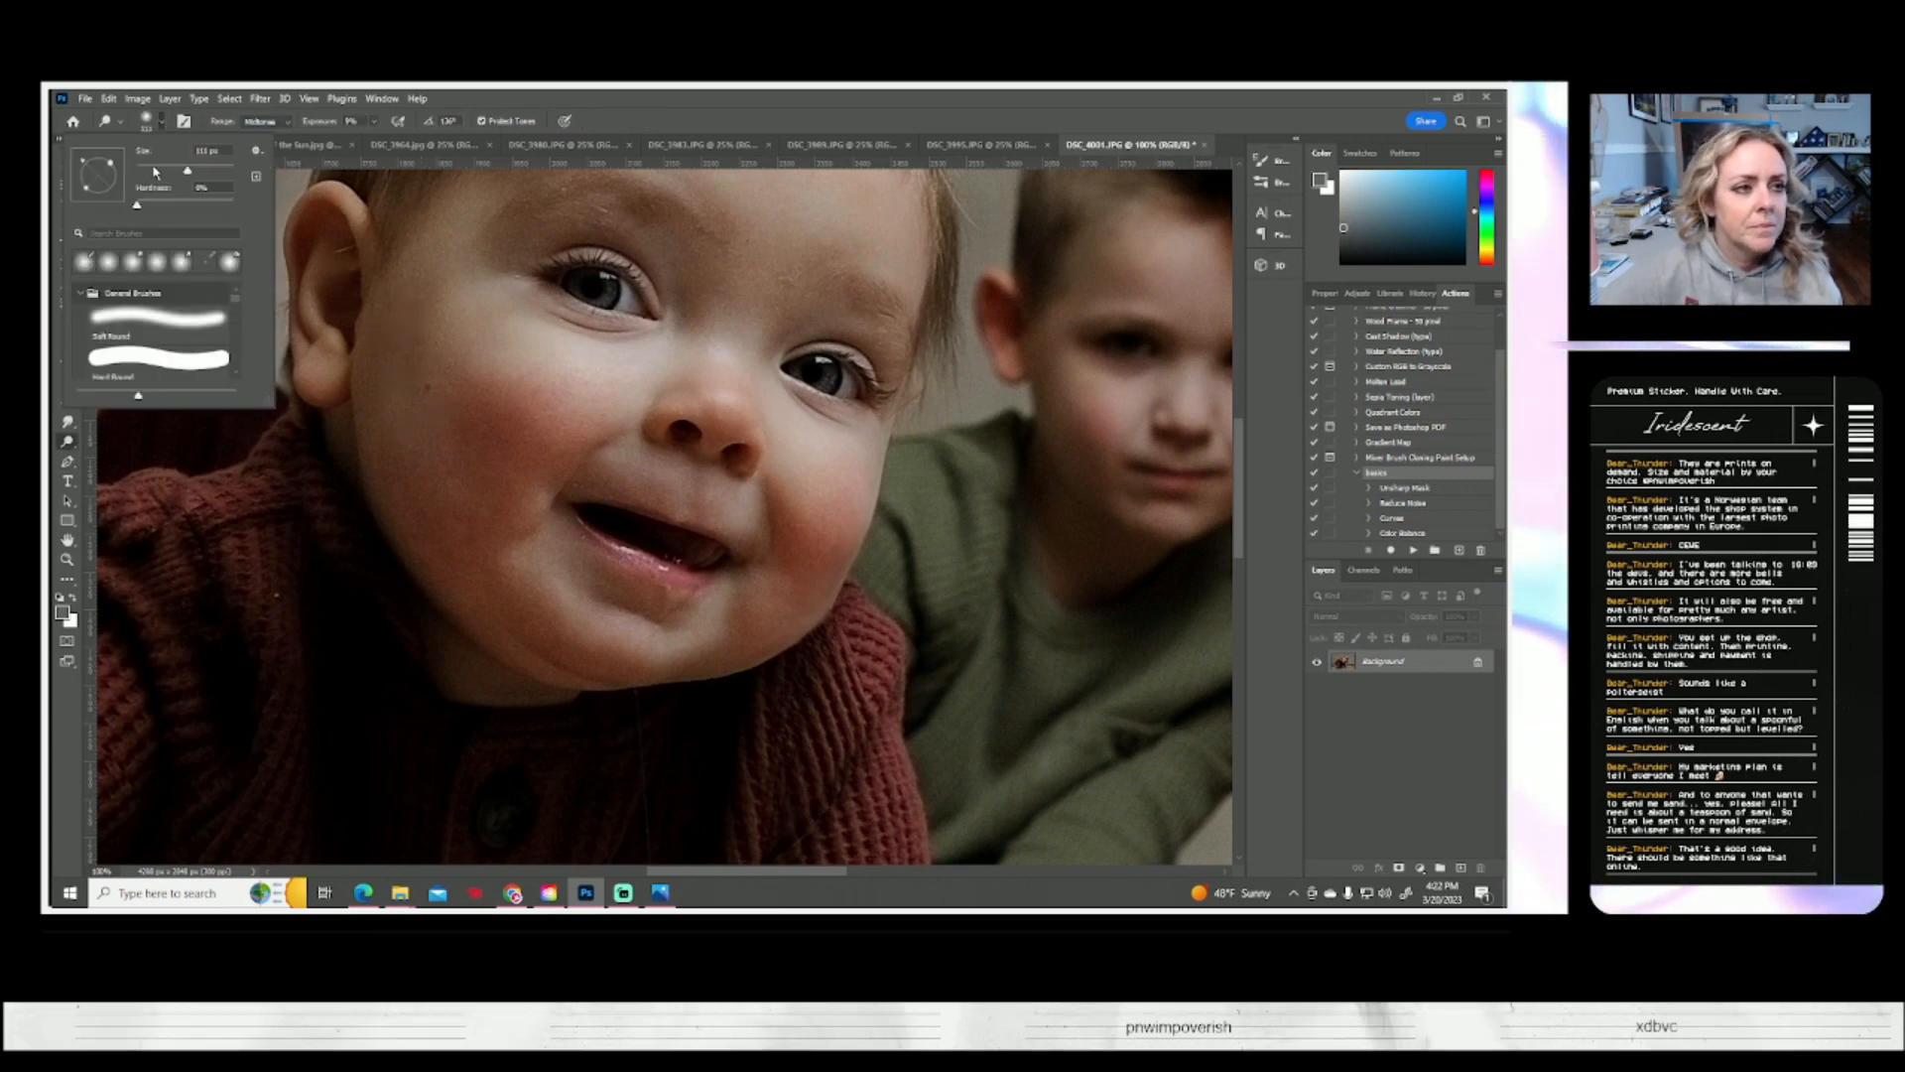
{"action": "left_click", "coordinate": [612, 294]}
{"action": "left_click_drag", "start_coordinate": [596, 297], "coordinate": [577, 290]}
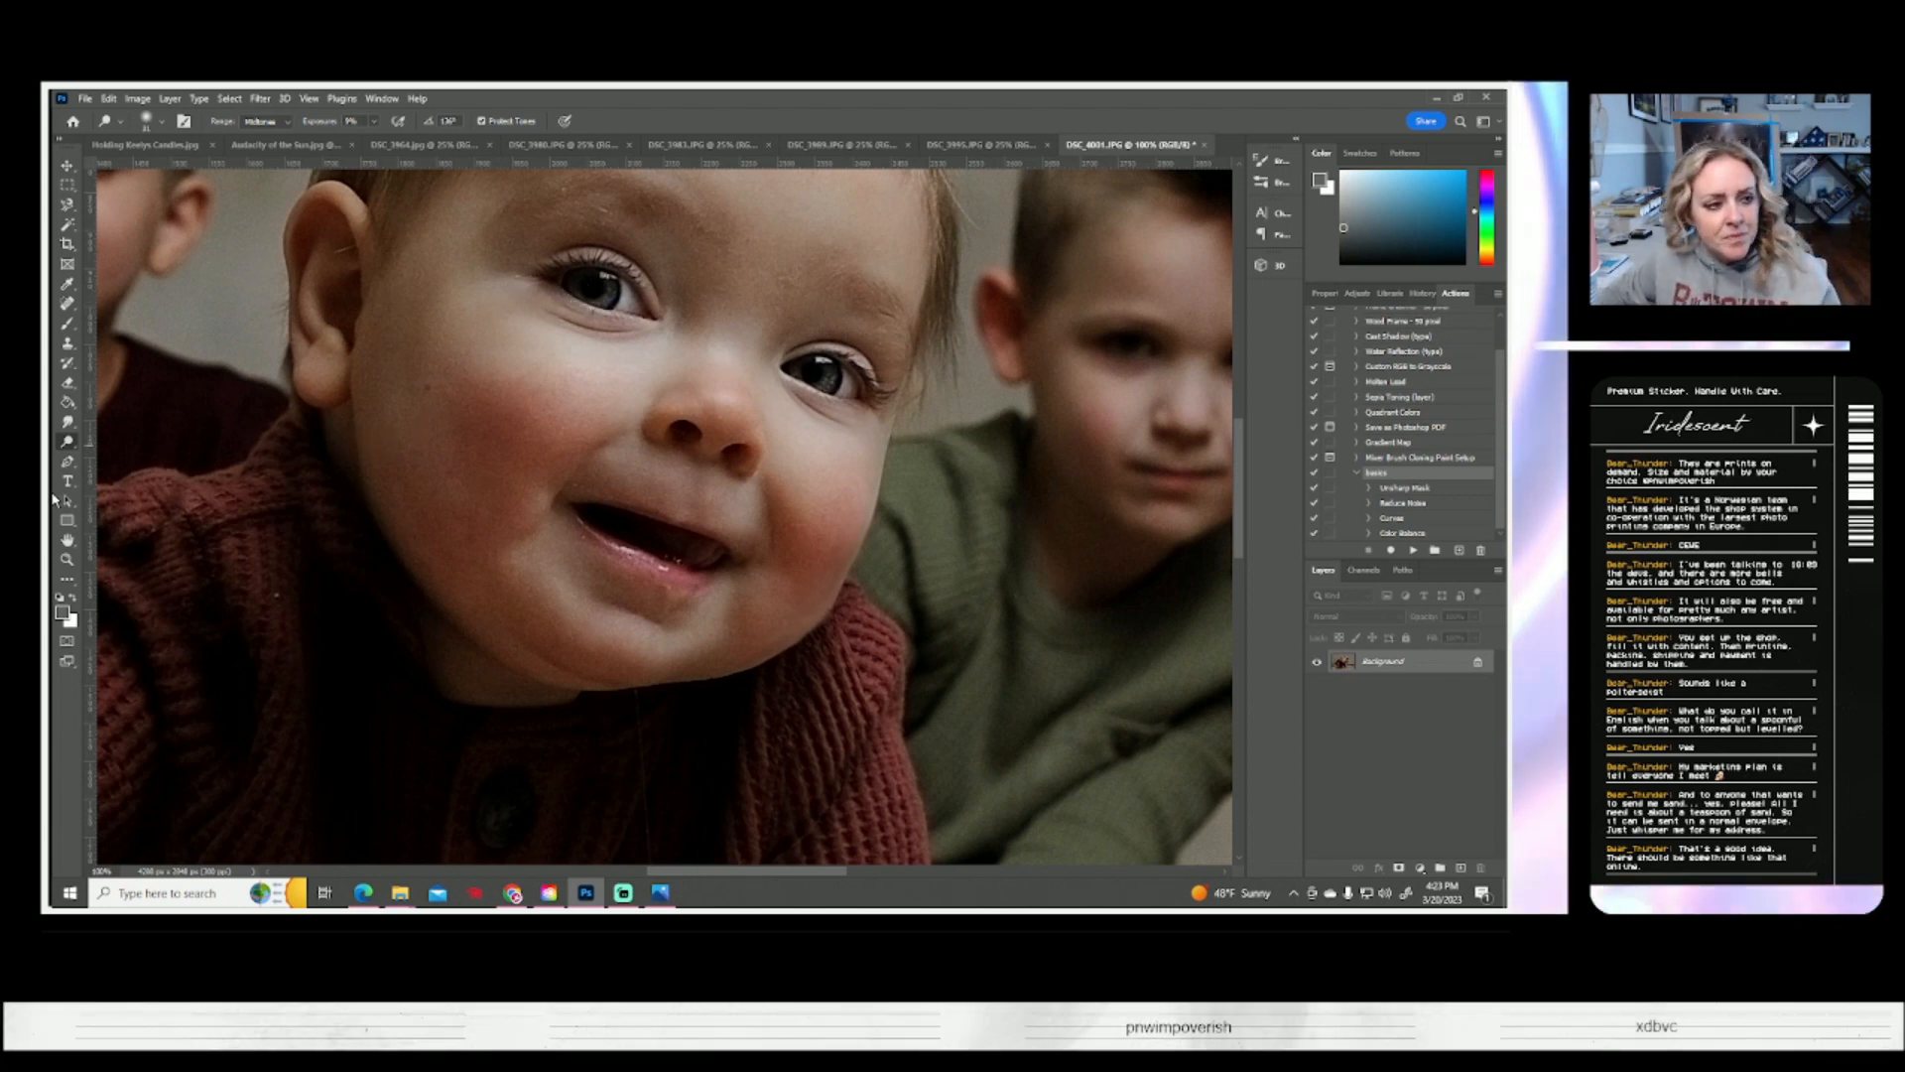
Save DSC_4001.JPG as a JPEG at quality 10 and close it together with the unedited DSC_3995.JPG
{"action": "left_click", "coordinate": [69, 560]}
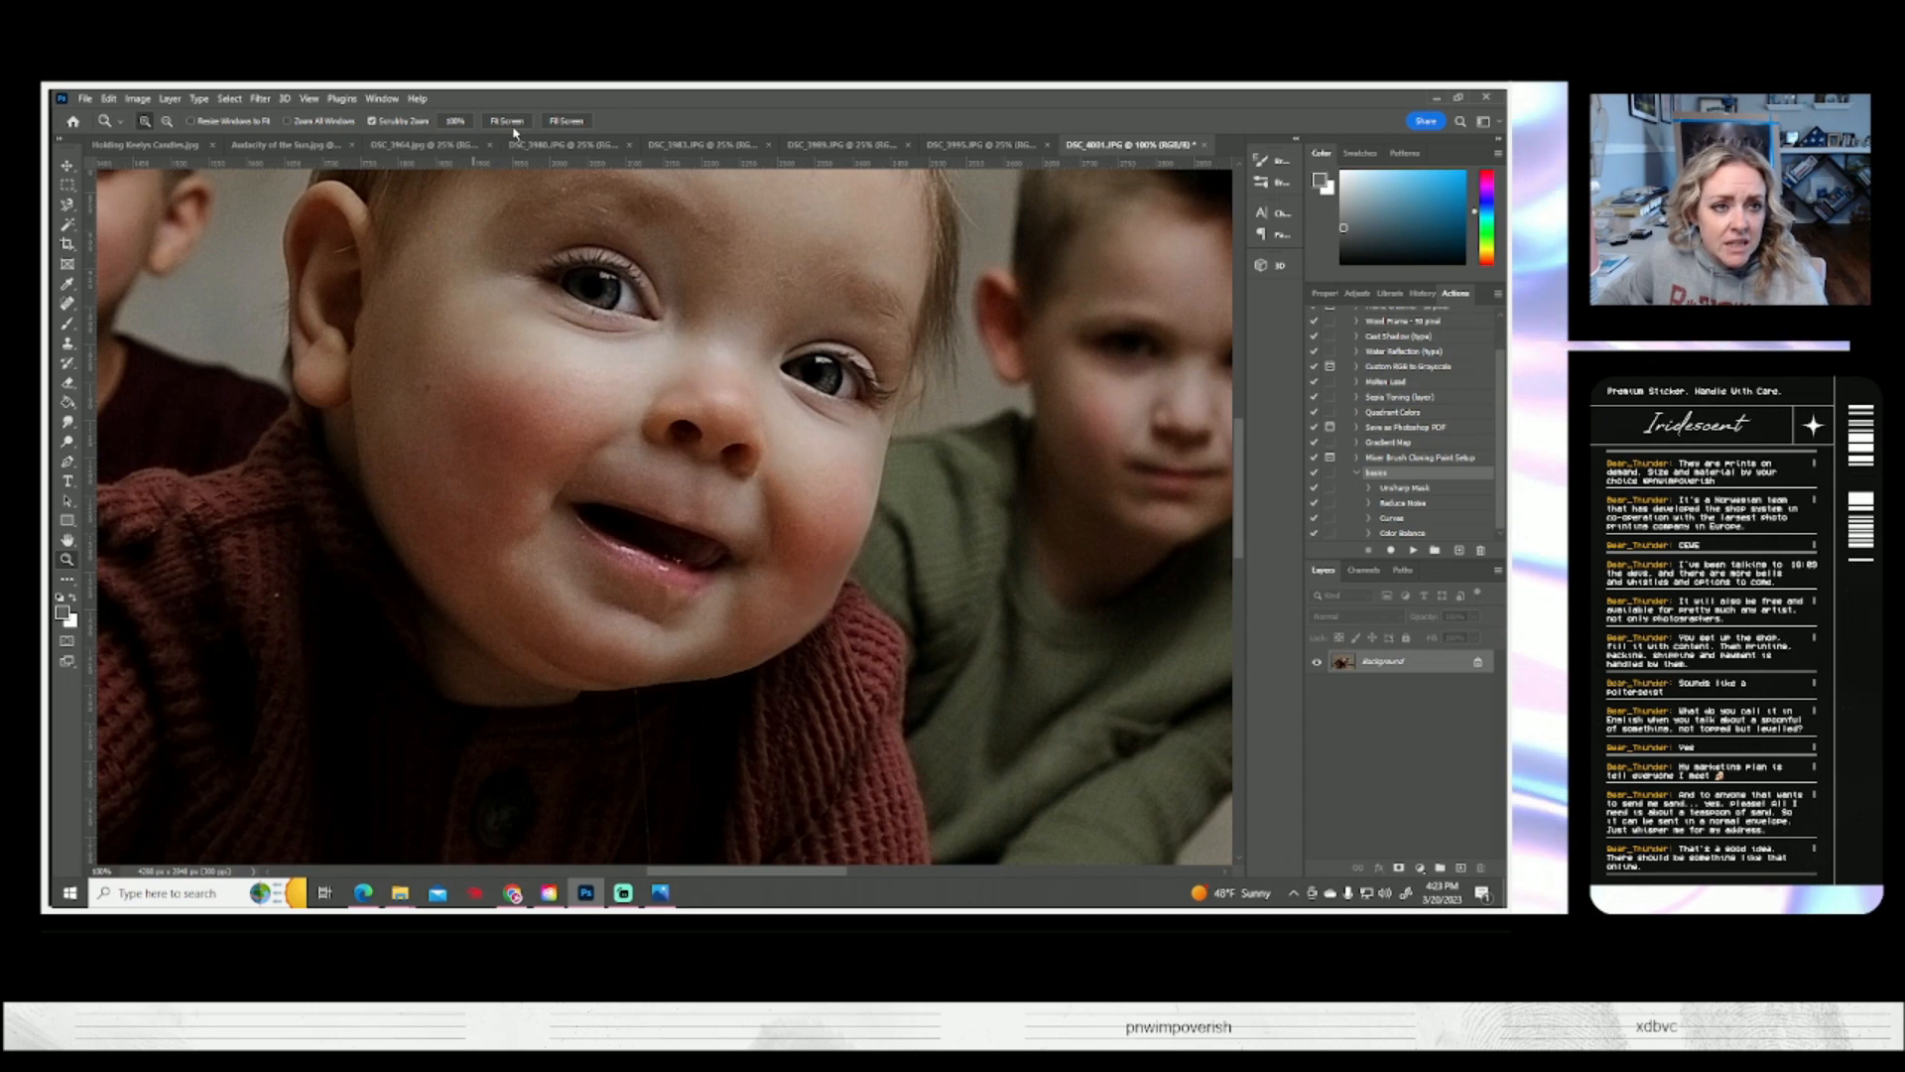
{"action": "key", "text": "ctrl+0"}
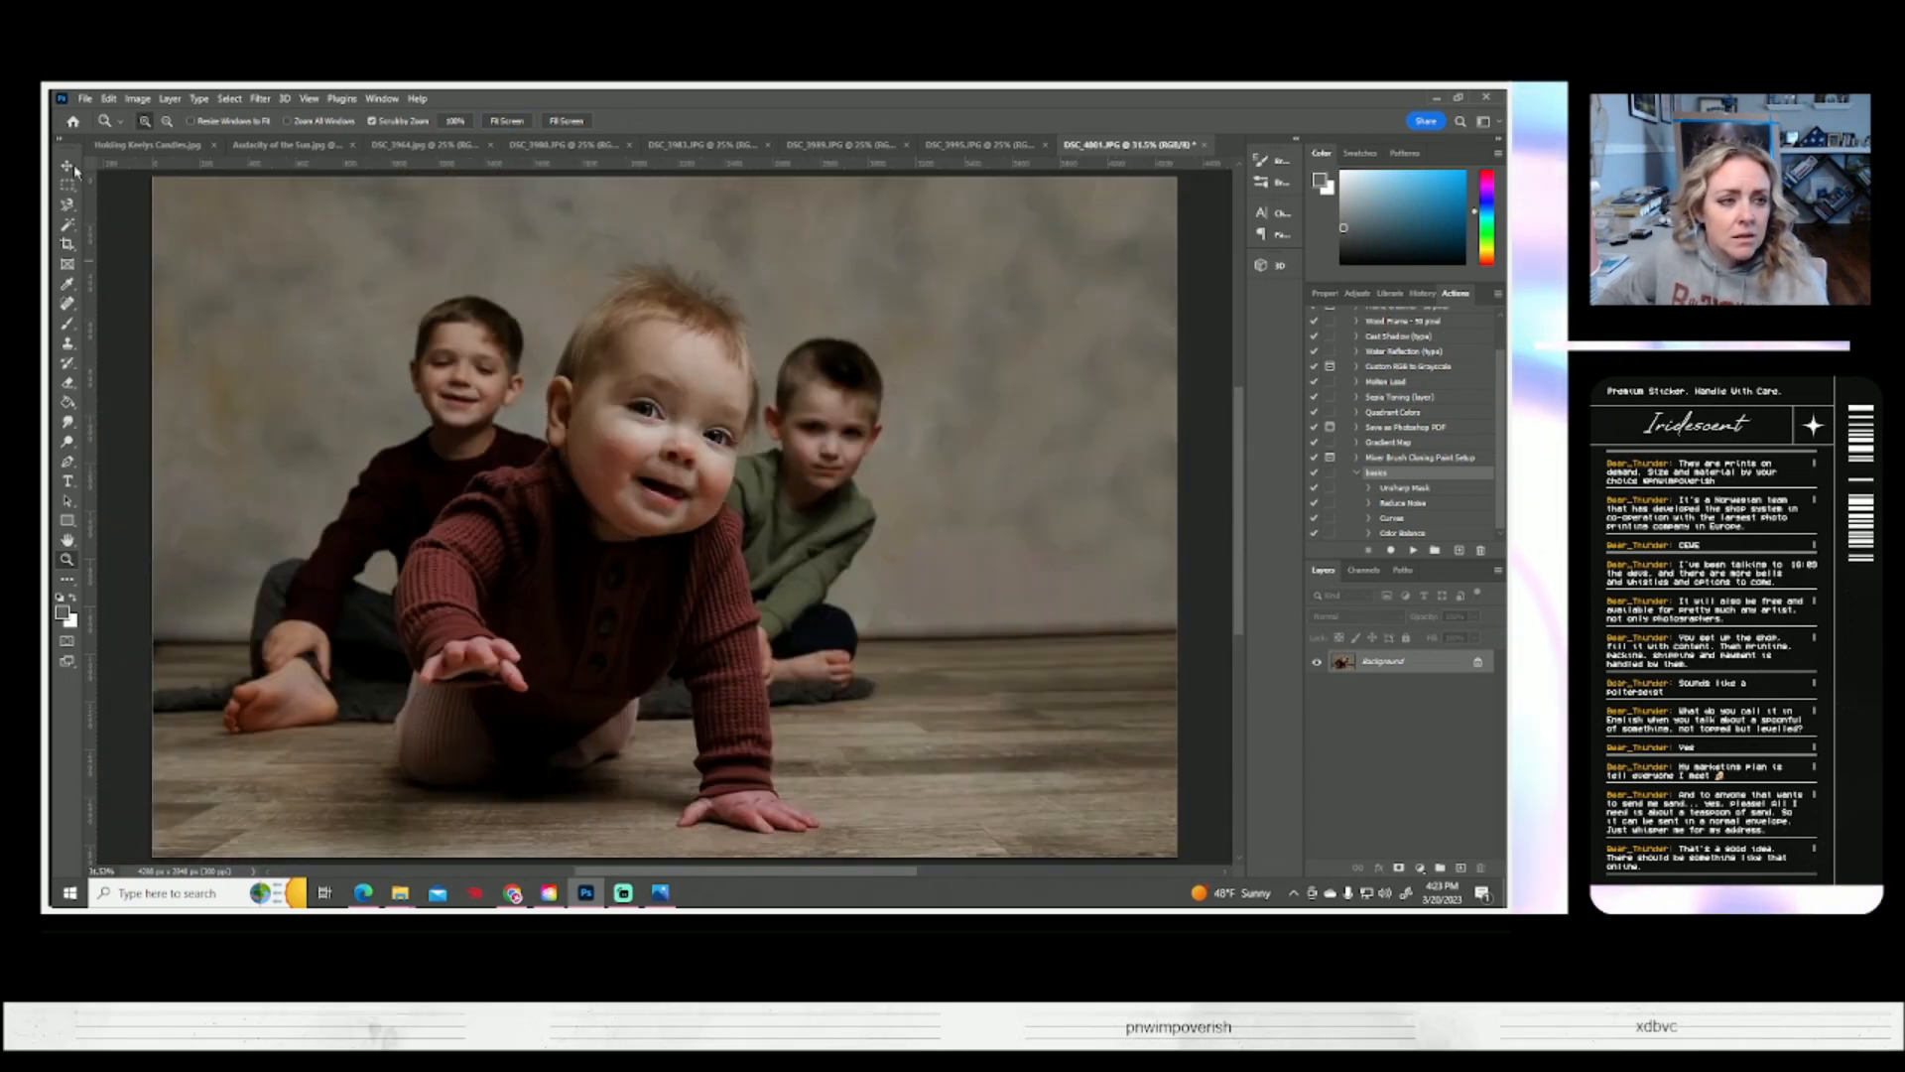
{"action": "left_click", "coordinate": [86, 99]}
{"action": "left_click", "coordinate": [119, 281]}
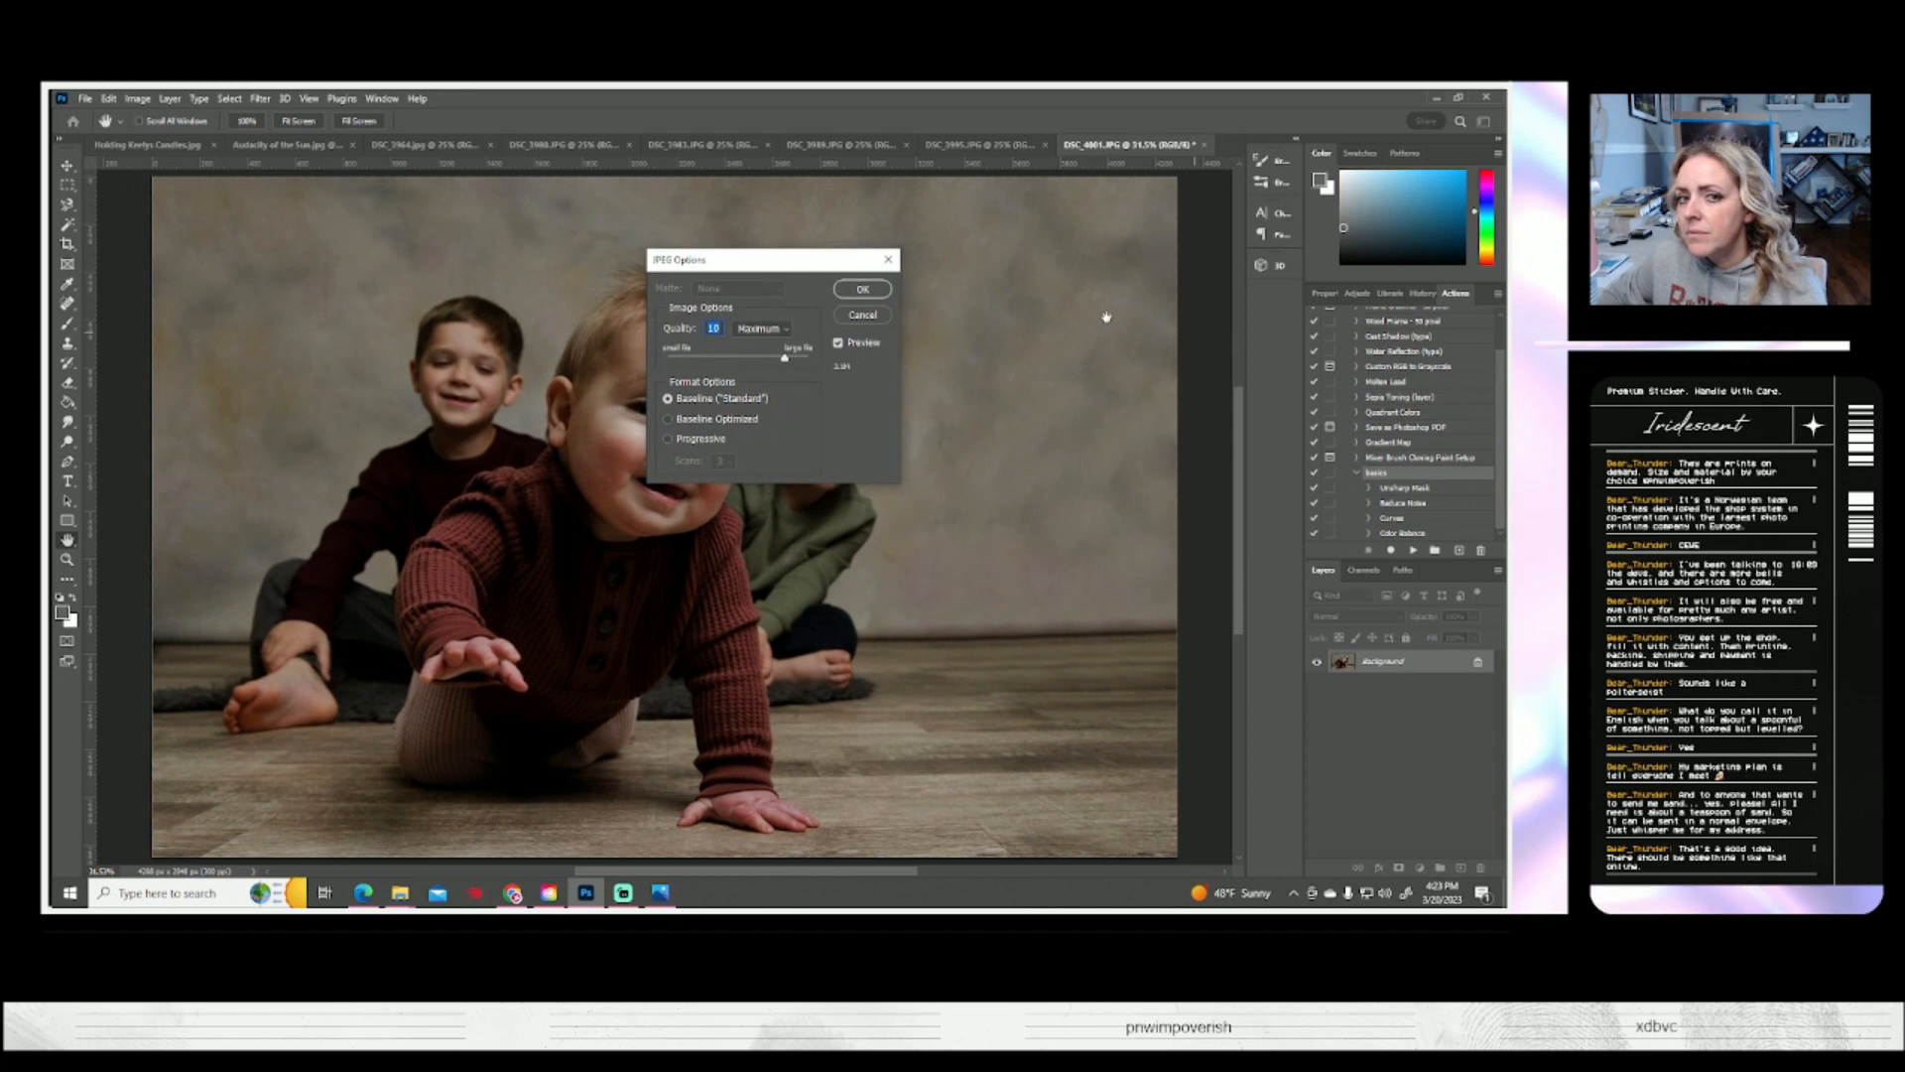
{"action": "left_click", "coordinate": [862, 289]}
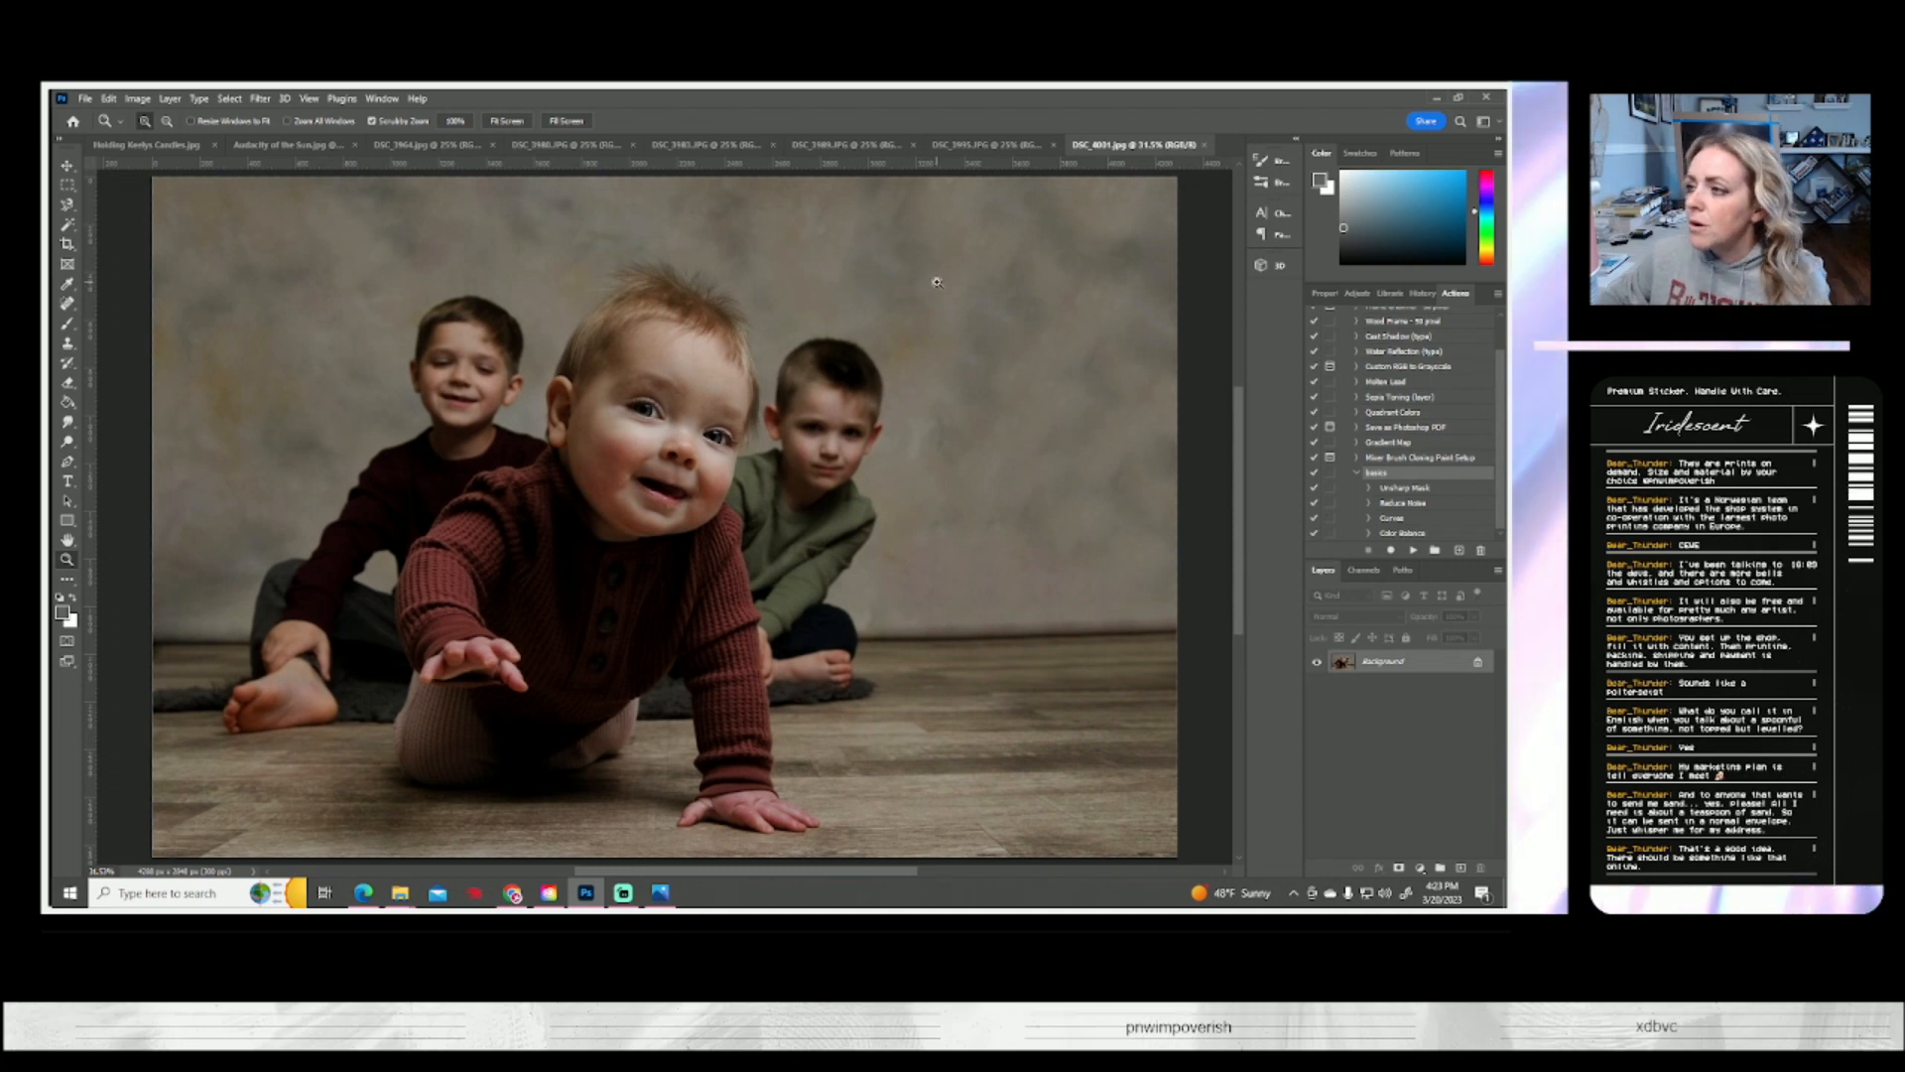
{"action": "left_click", "coordinate": [1204, 146]}
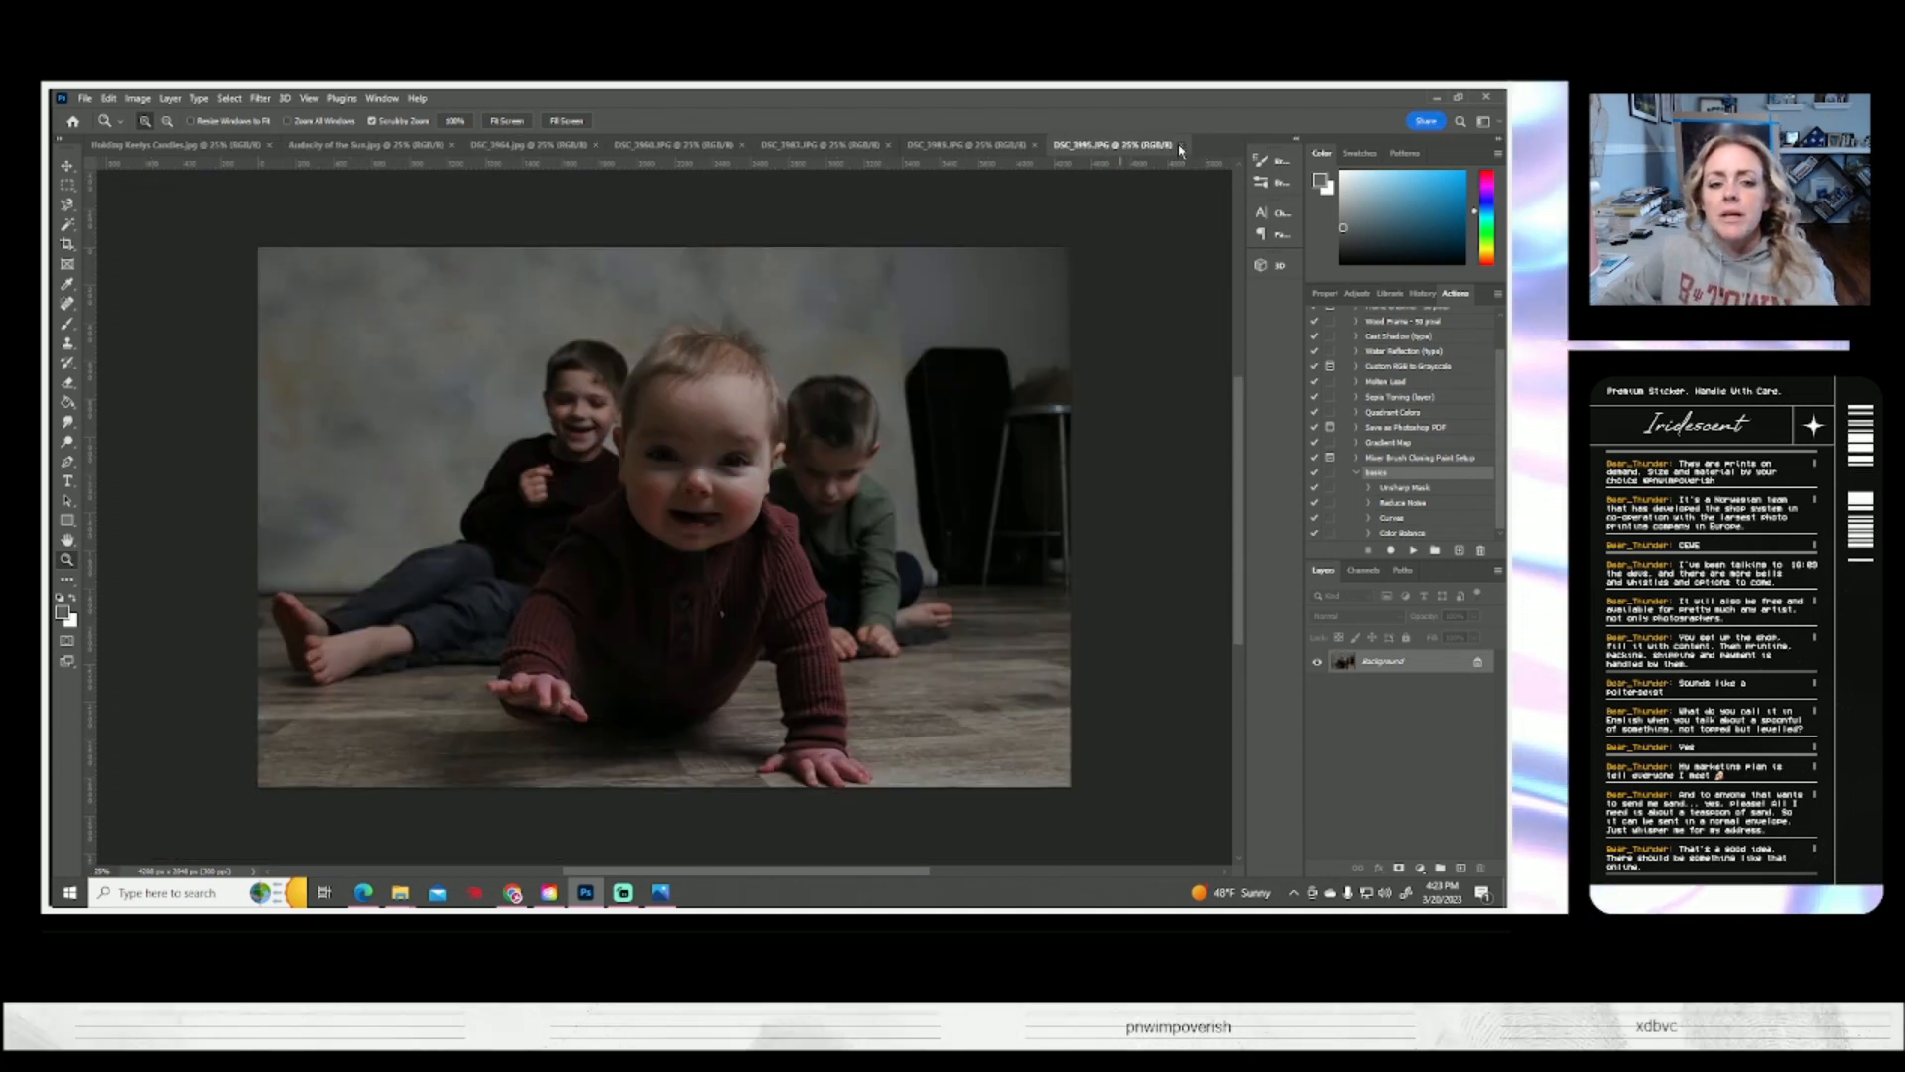
{"action": "left_click", "coordinate": [1181, 147]}
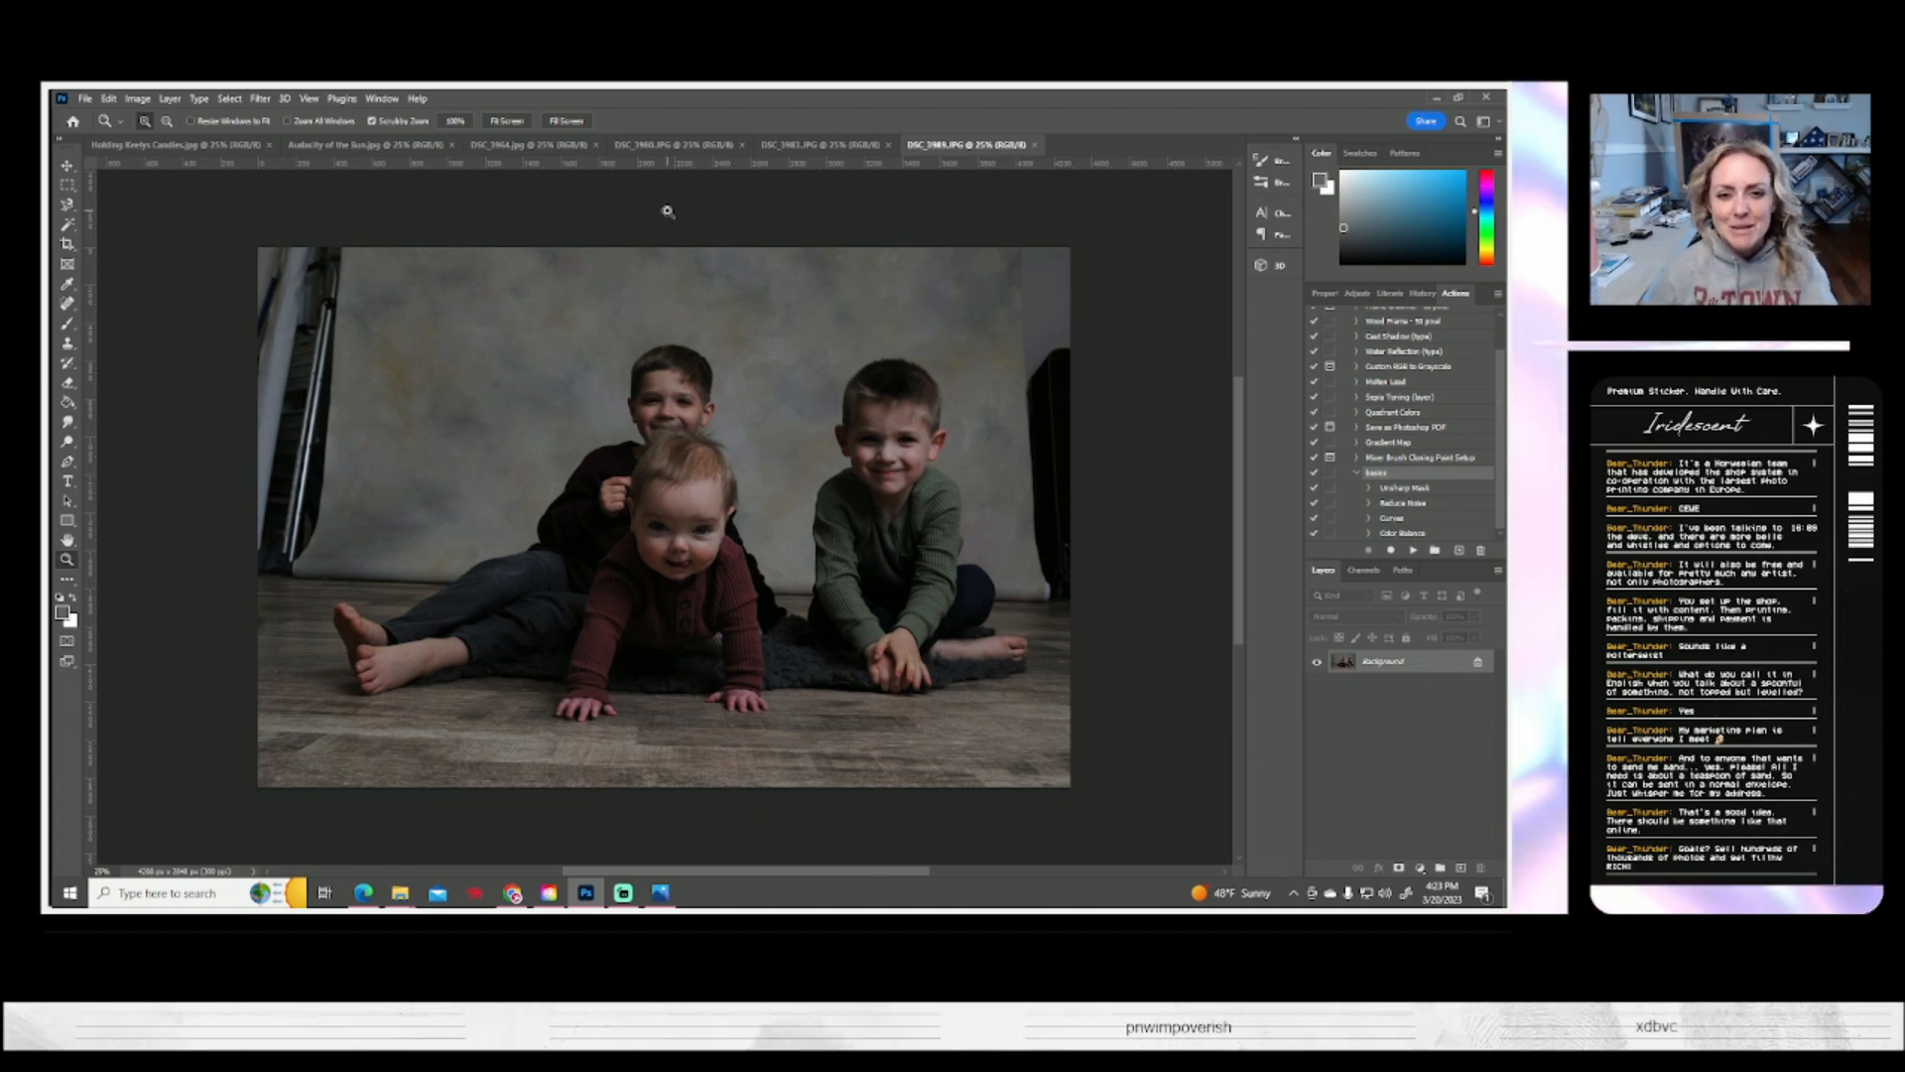
Compare the remaining open sibling photos and close the already edited DSC_3964.jpg
{"action": "left_click", "coordinate": [819, 145]}
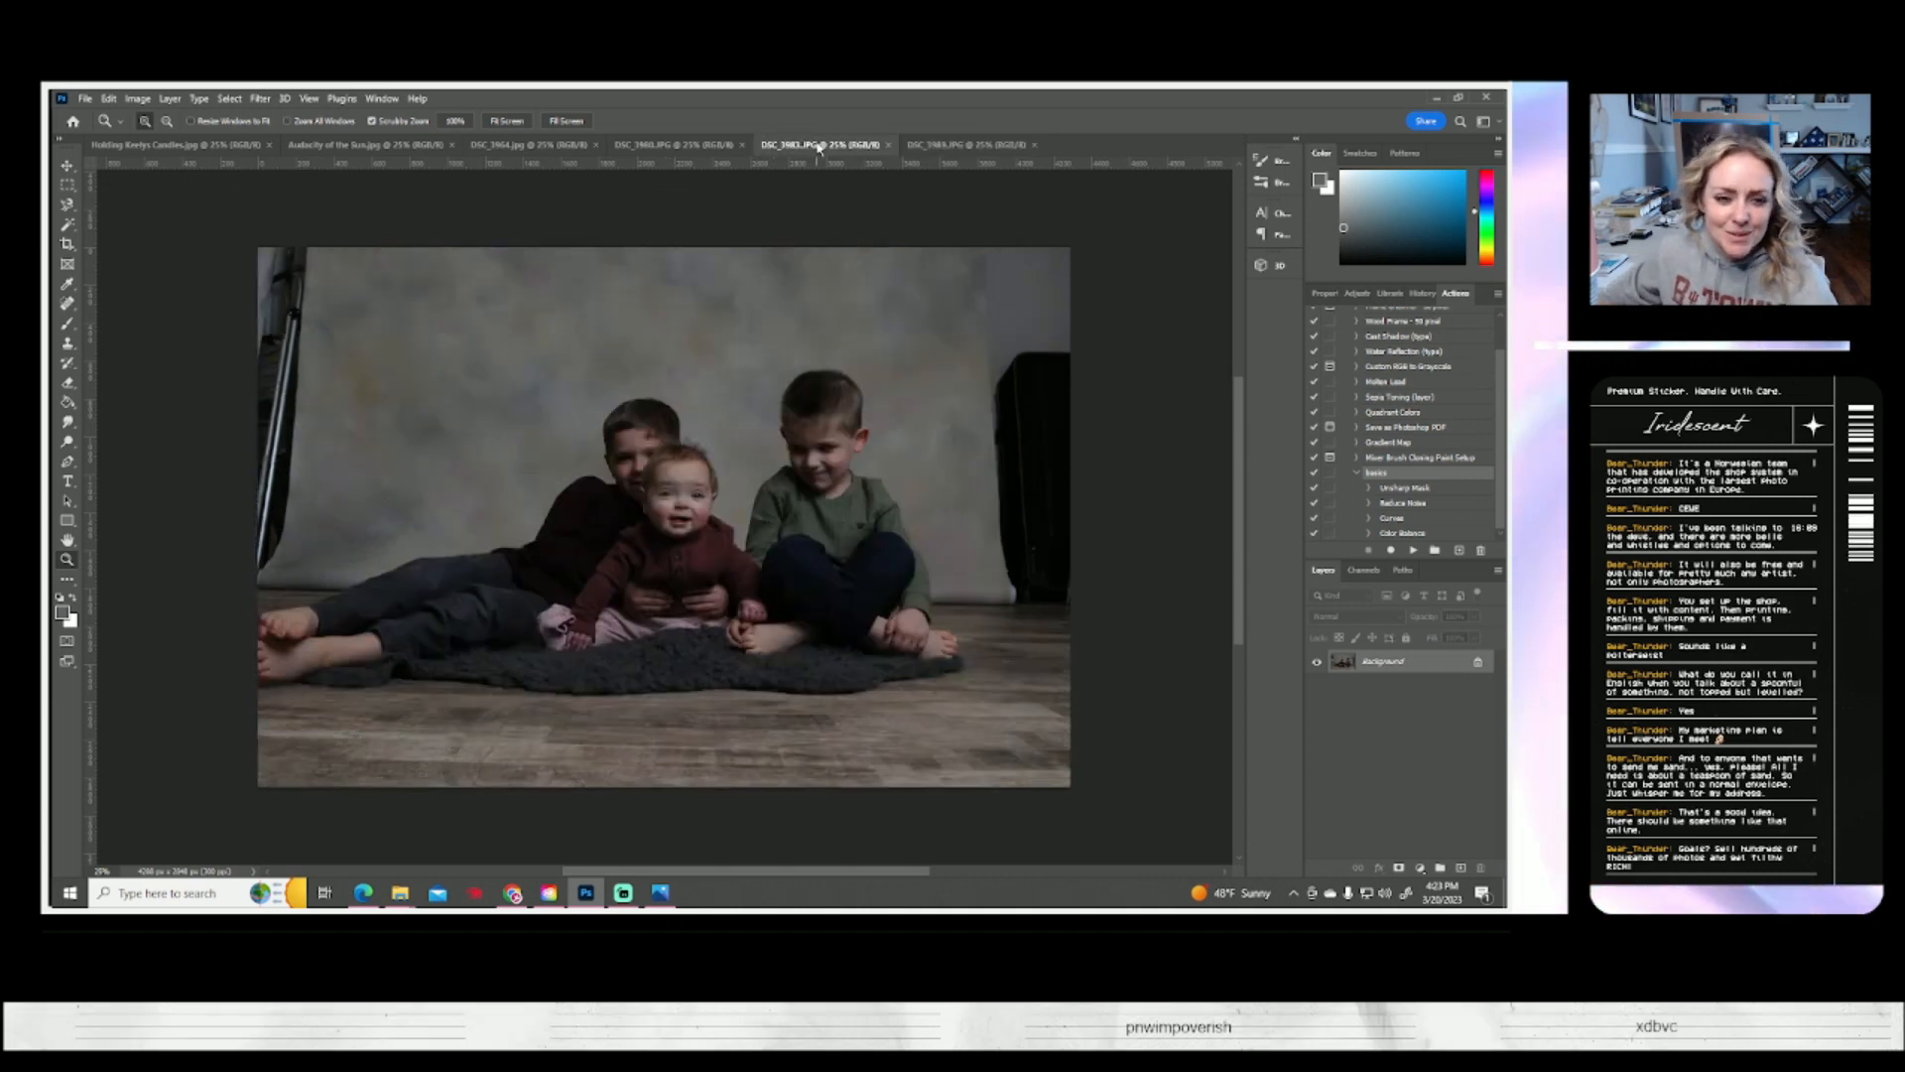
{"action": "left_click", "coordinate": [655, 145]}
{"action": "left_click", "coordinate": [819, 145]}
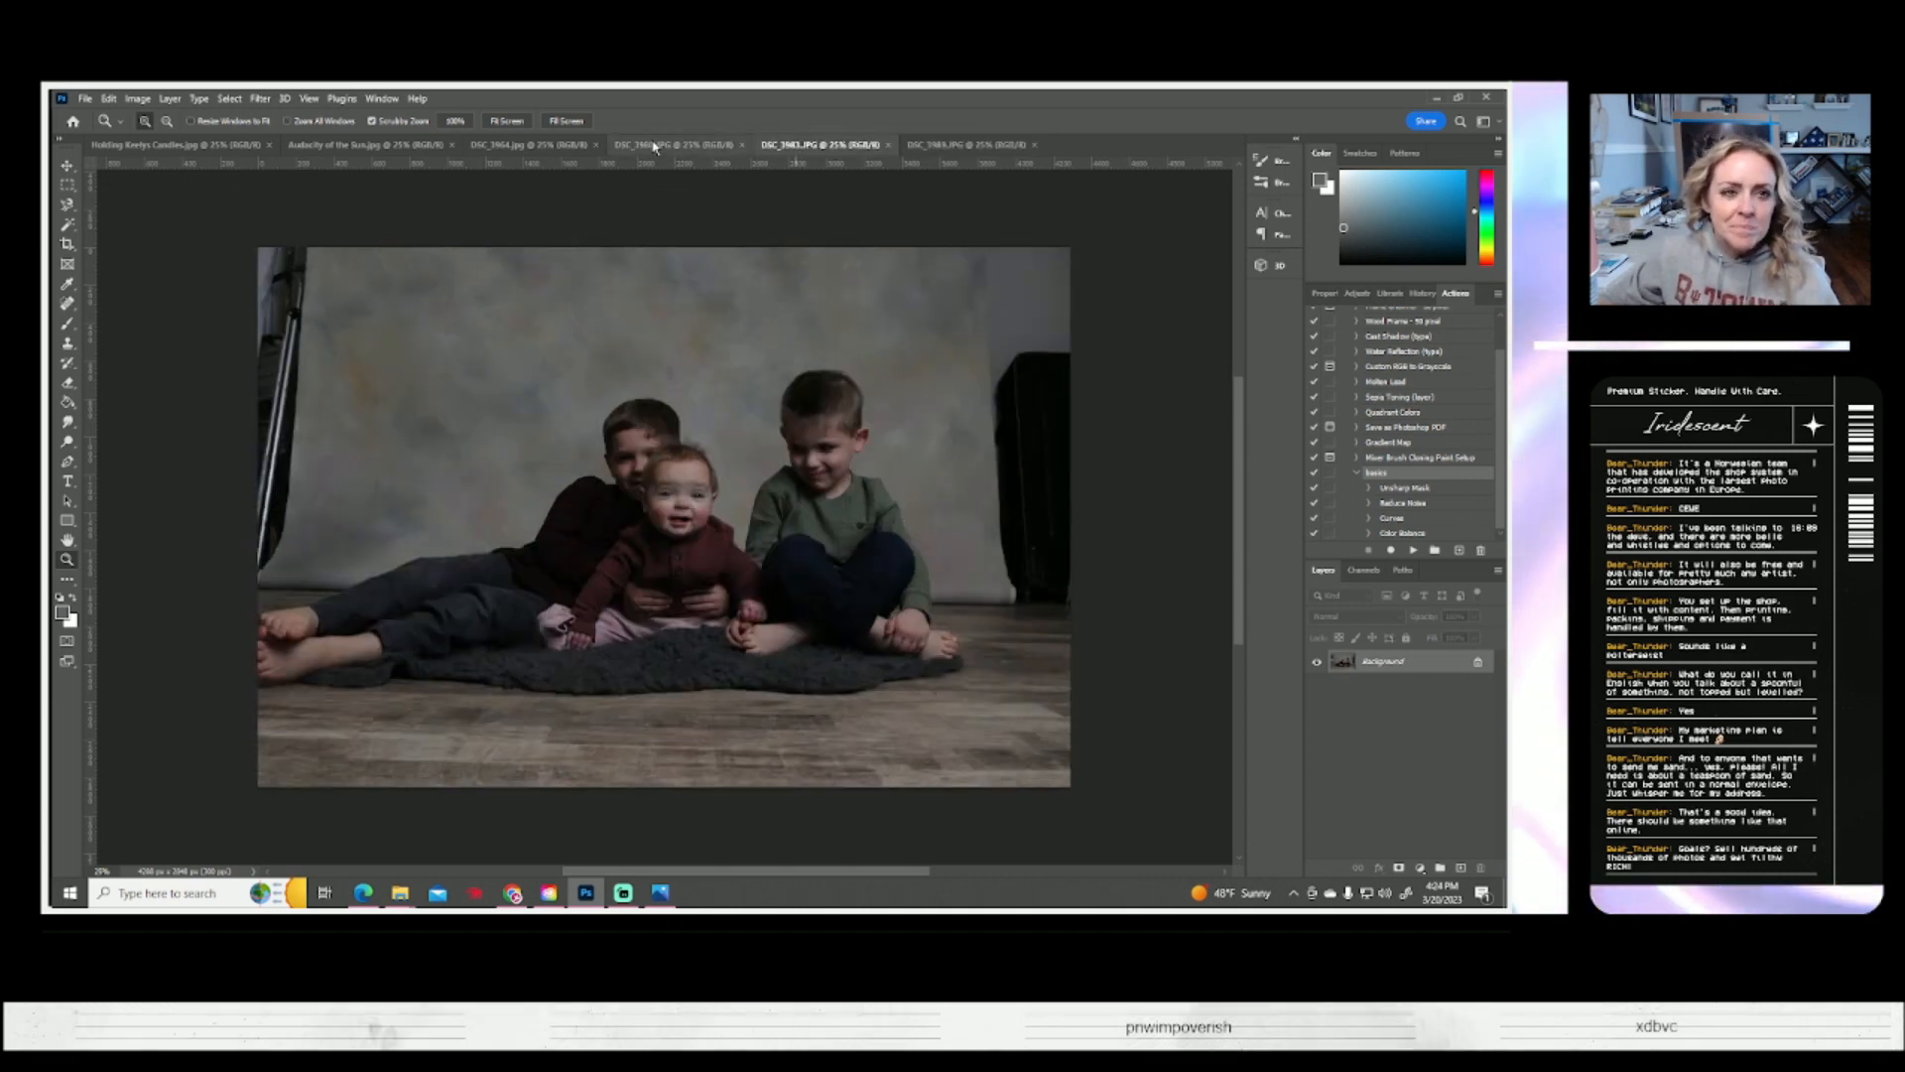
{"action": "left_click", "coordinate": [526, 145]}
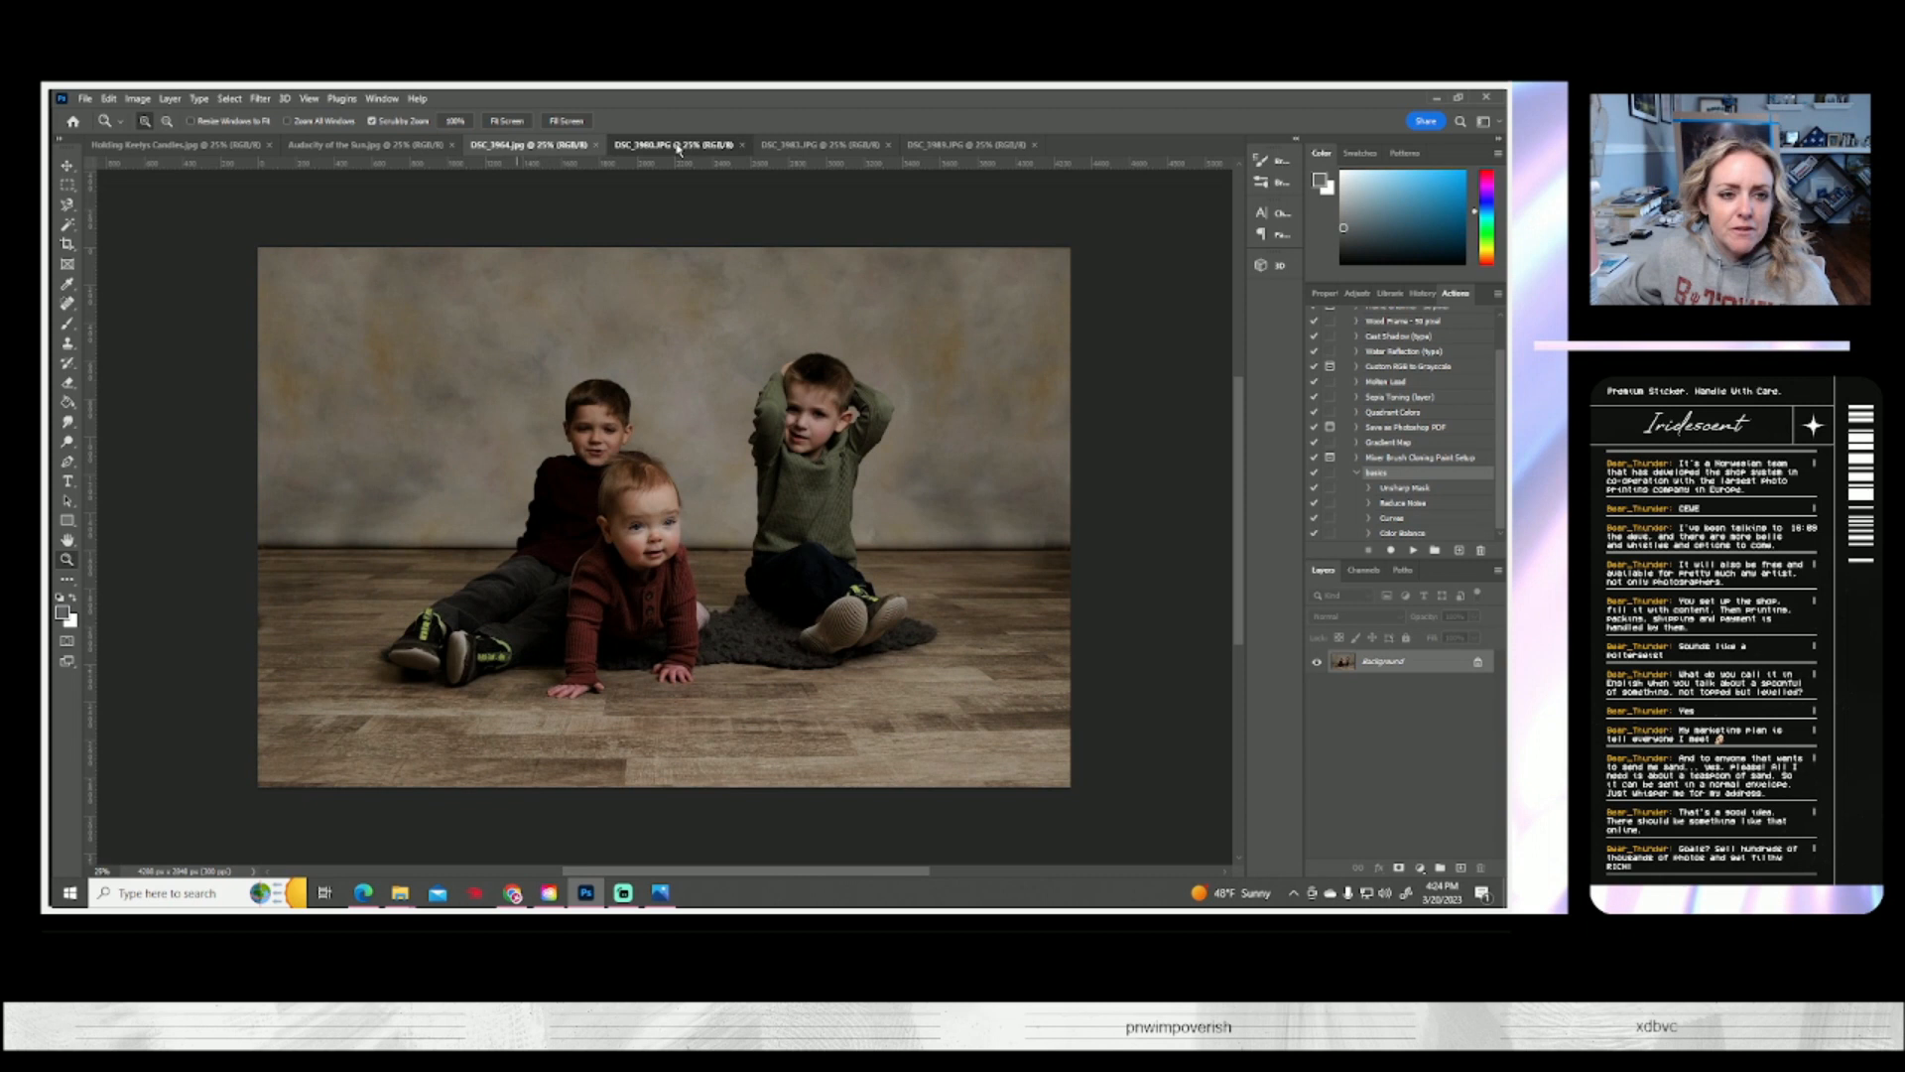
{"action": "left_click", "coordinate": [677, 147]}
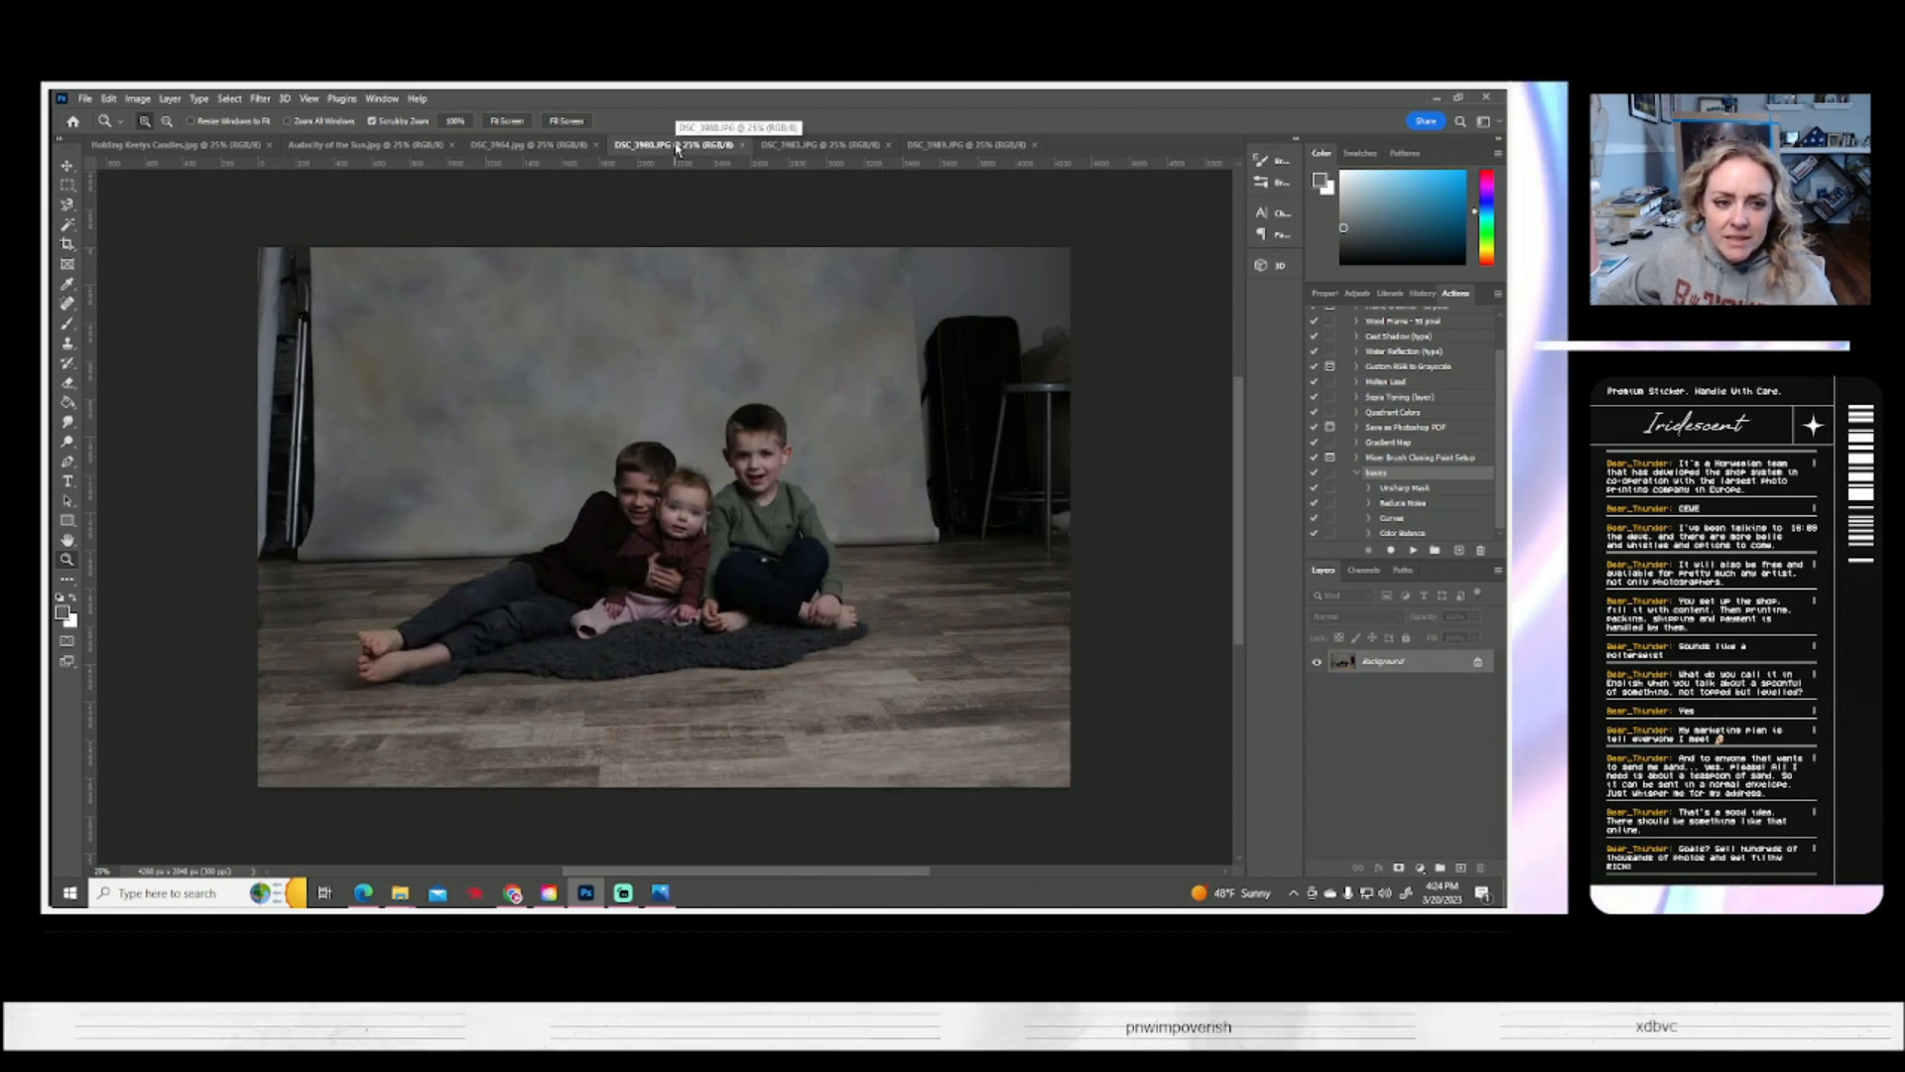
{"action": "left_click", "coordinate": [595, 145]}
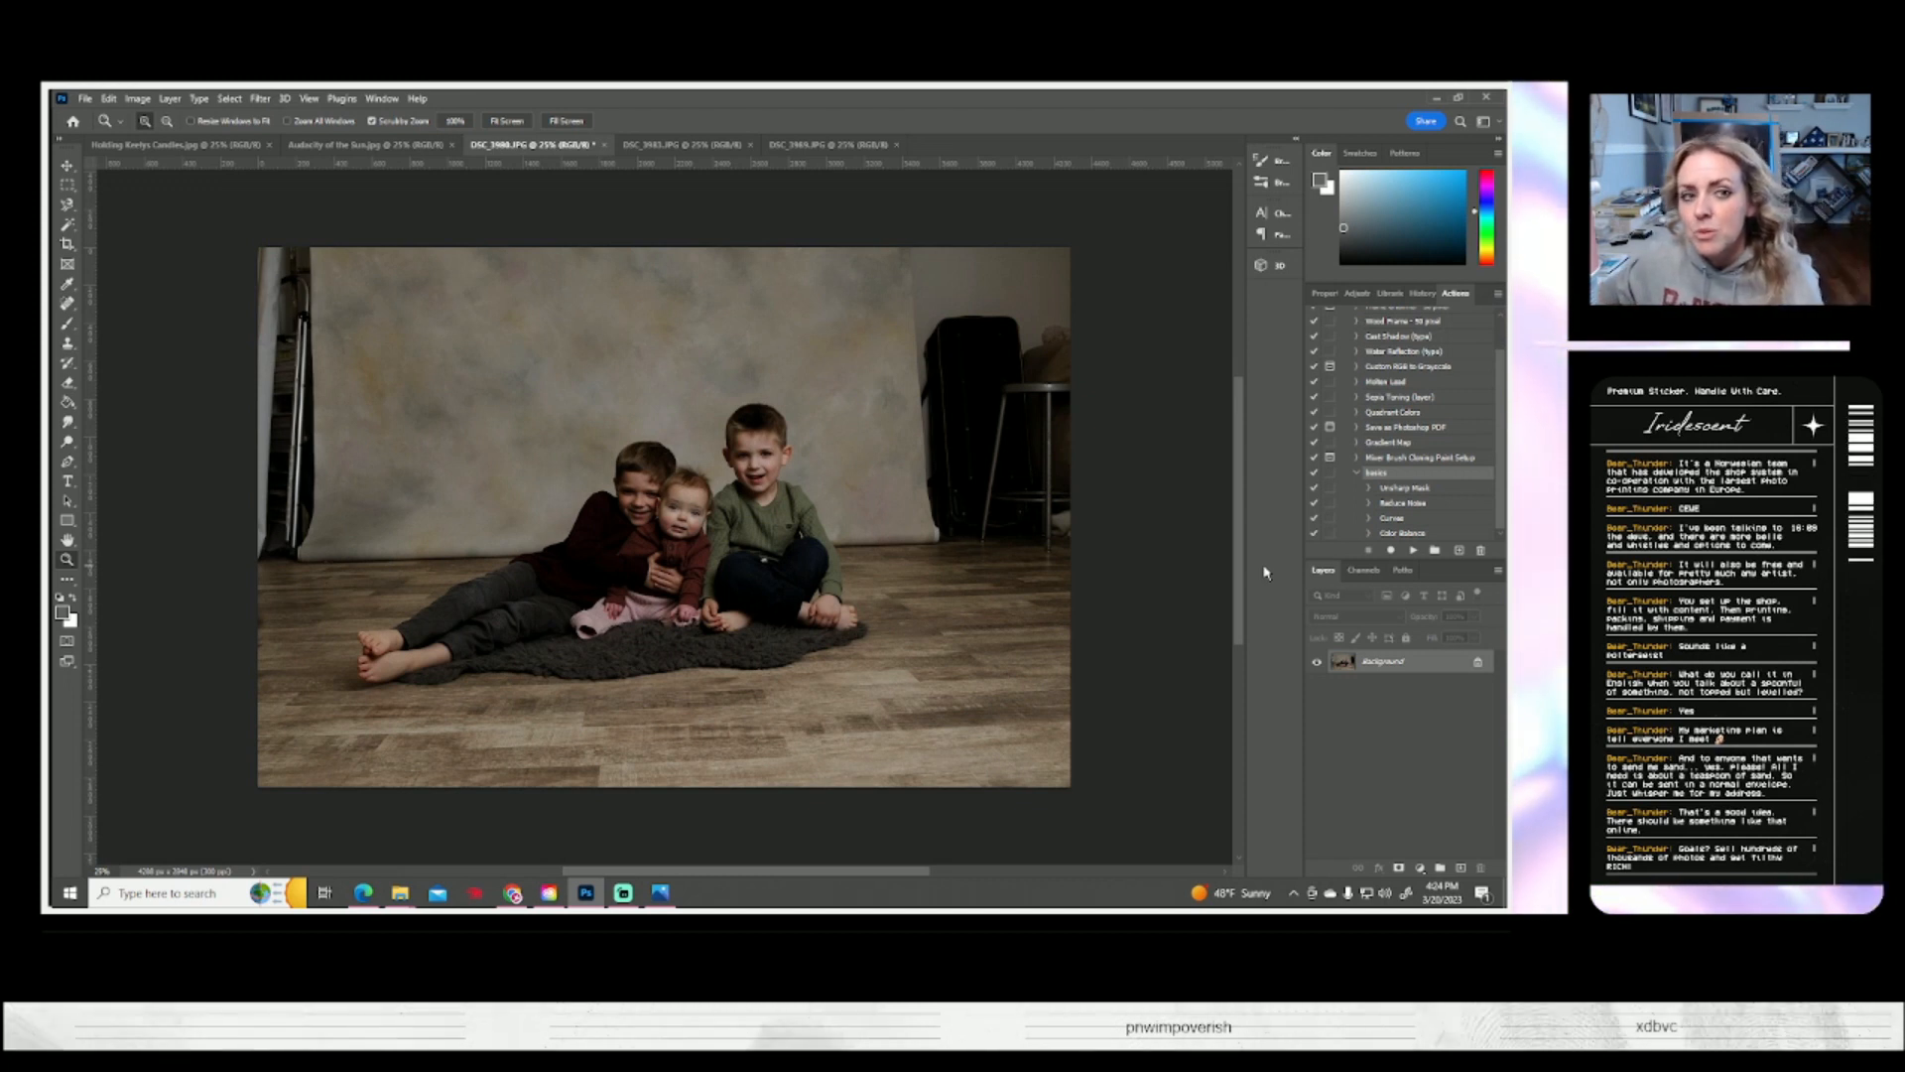
Rotate DSC_3980.JPG slightly clockwise, enlarge it to about 114%, and shift it slightly right to crop the surroundings
{"action": "key", "text": "ctrl+t"}
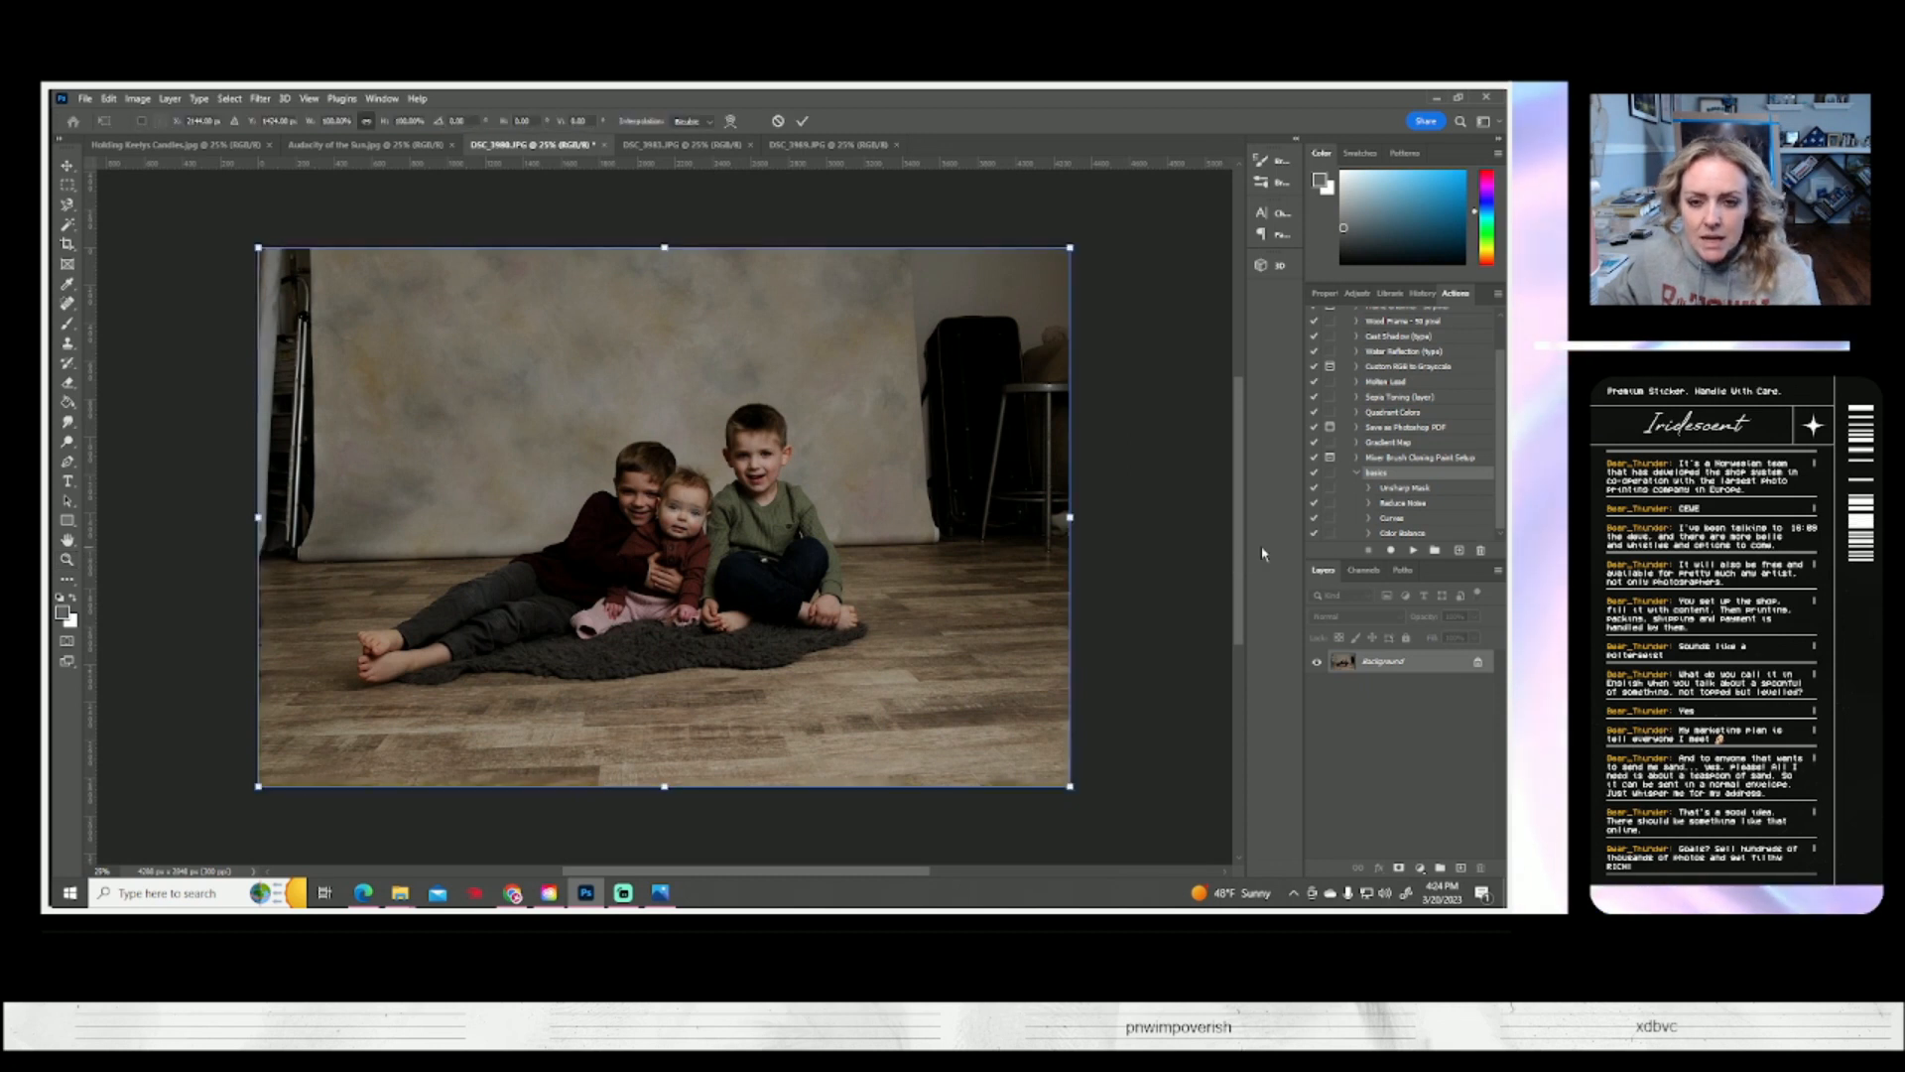
{"action": "left_click_drag", "start_coordinate": [1120, 505], "coordinate": [1126, 509]}
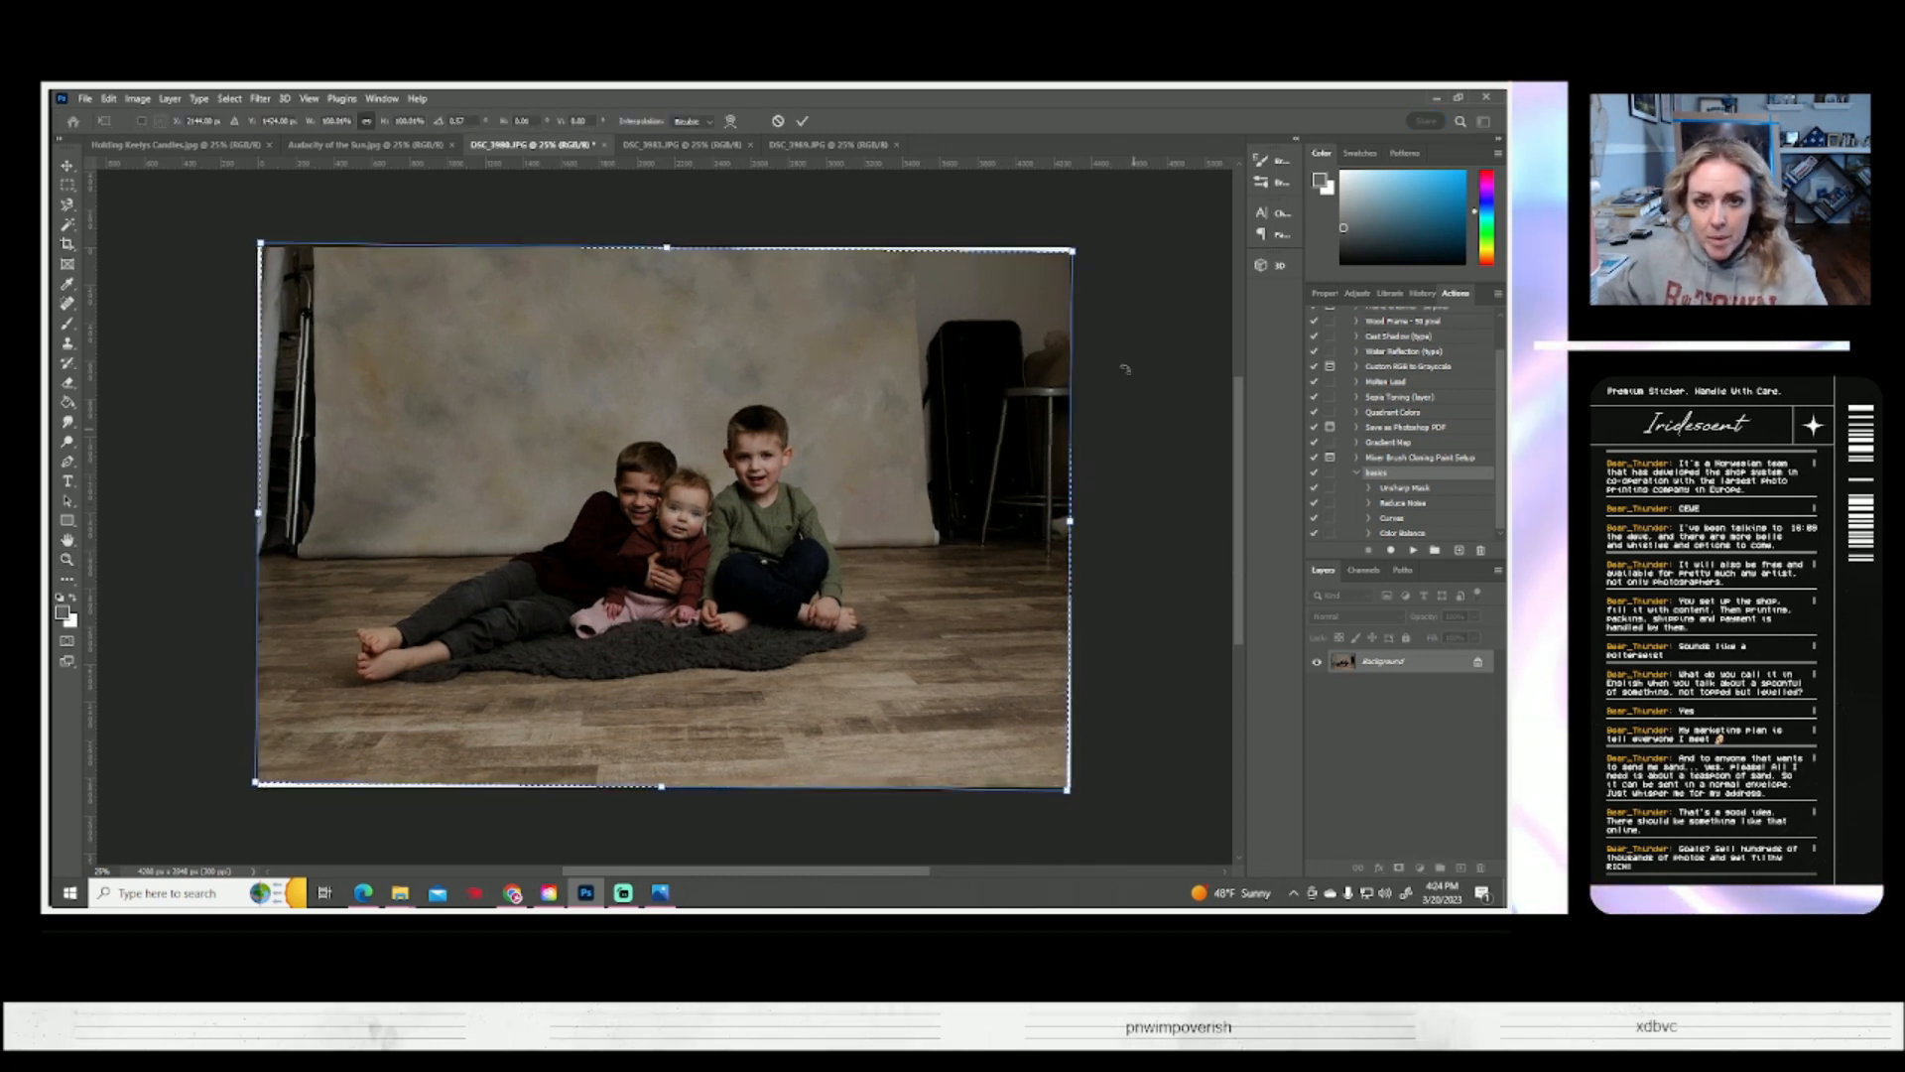
{"action": "left_click_drag", "start_coordinate": [1073, 253], "coordinate": [1130, 214]}
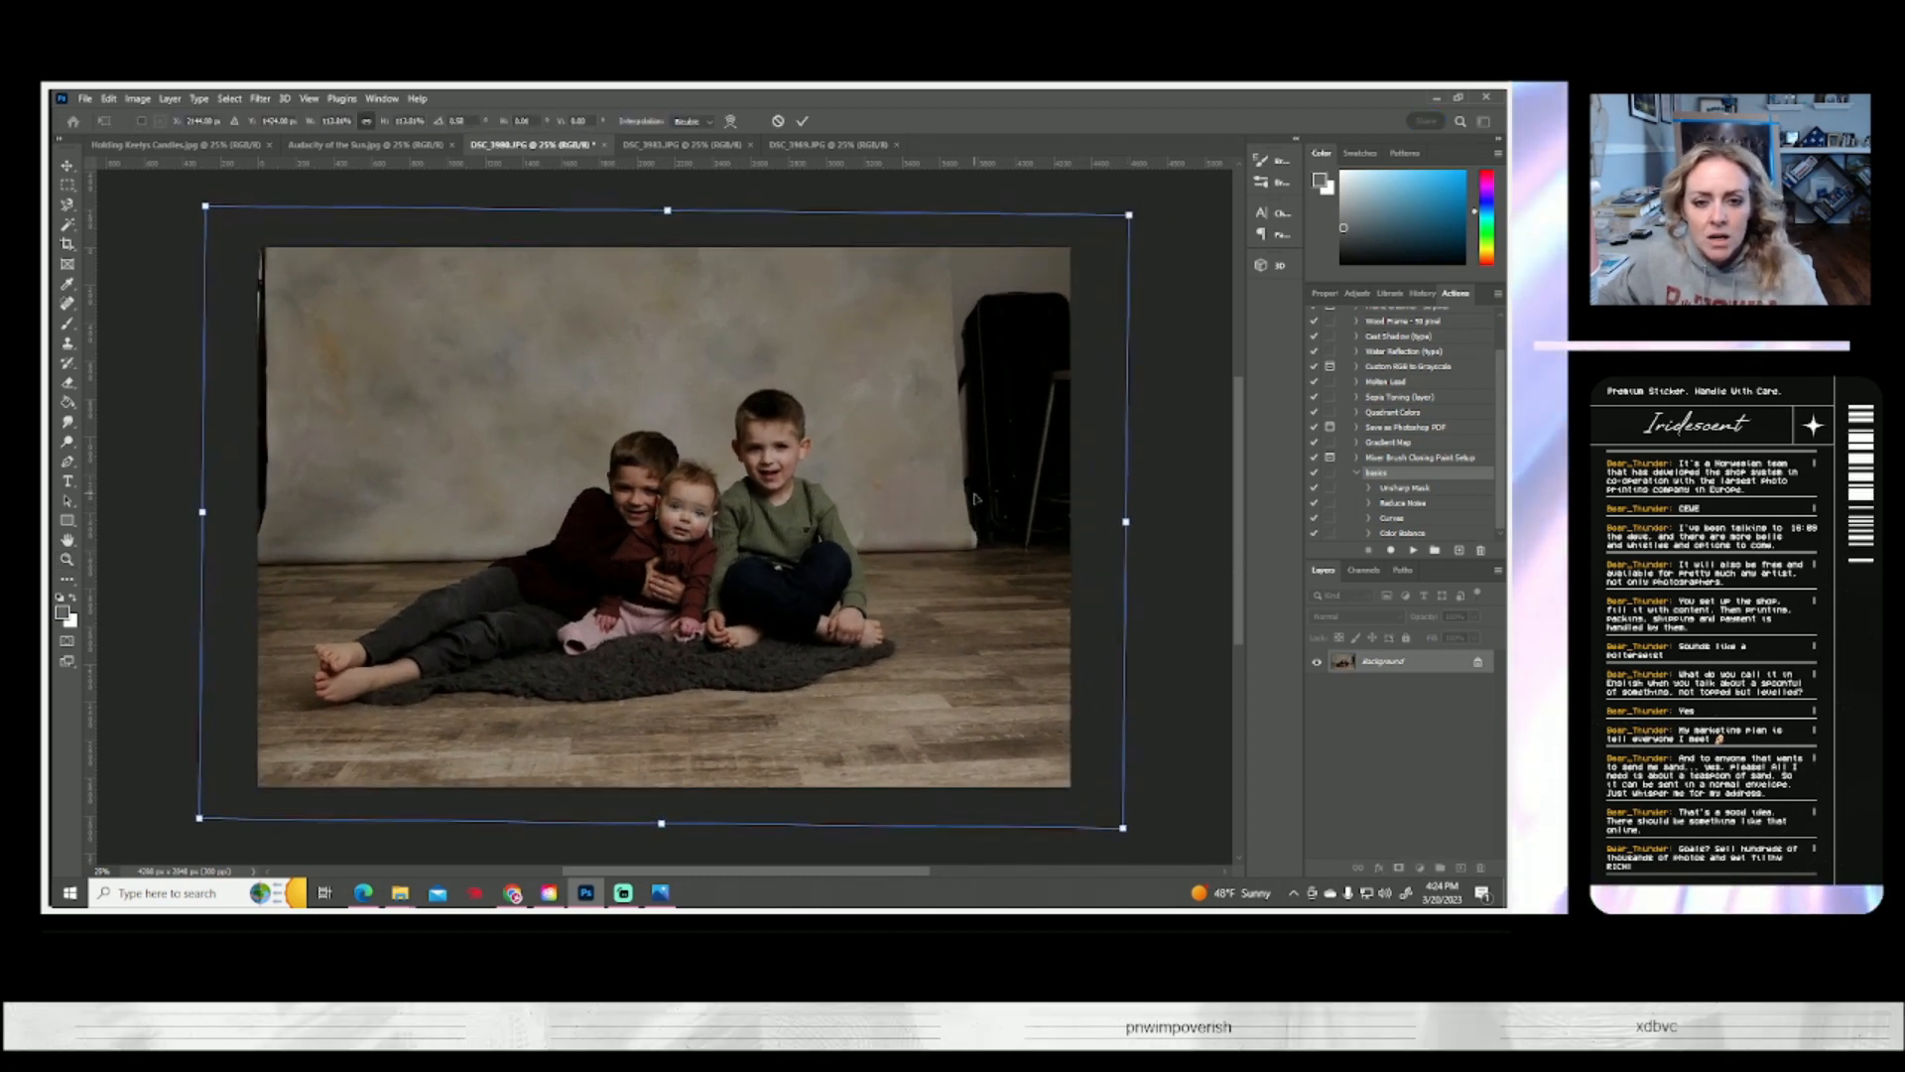
{"action": "key", "text": "Return"}
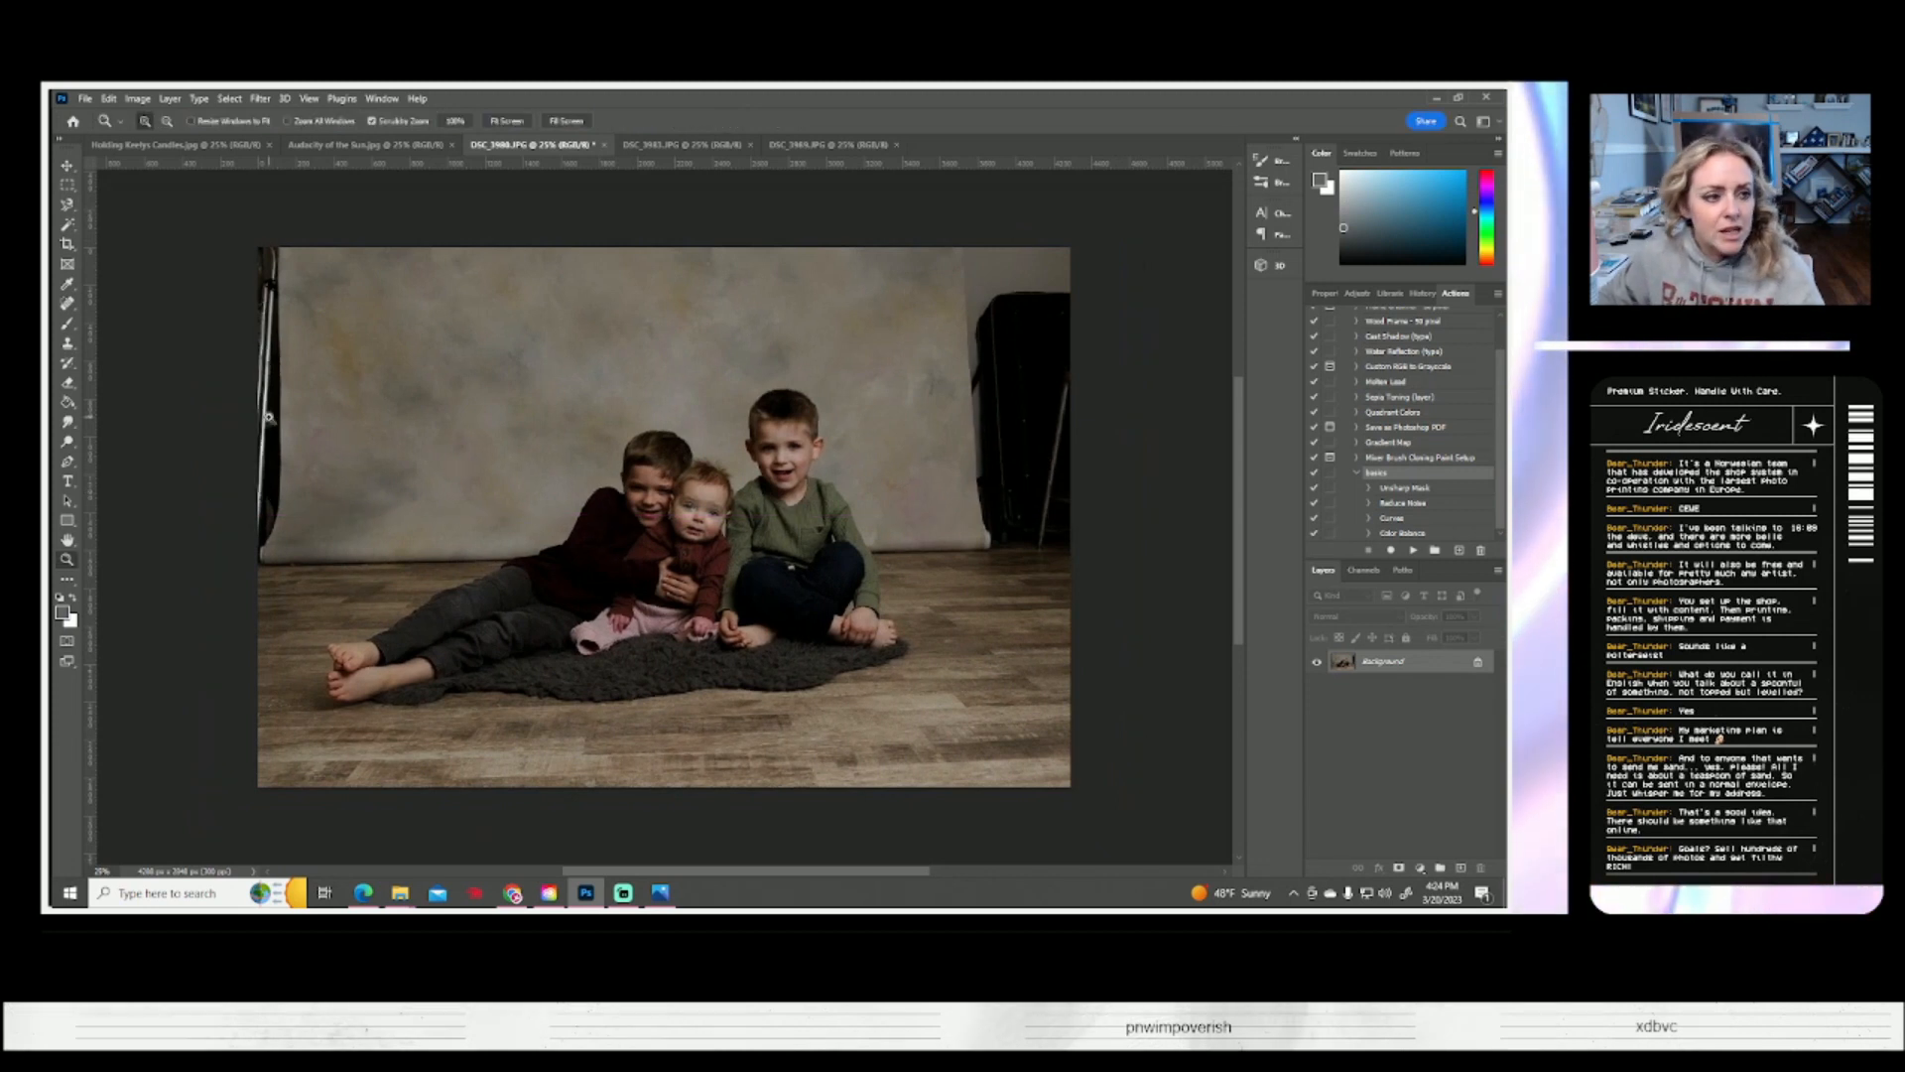
Clone the backdrop over the black light stand along the left edge of the photo with the Clone Stamp
{"action": "left_click", "coordinate": [68, 343]}
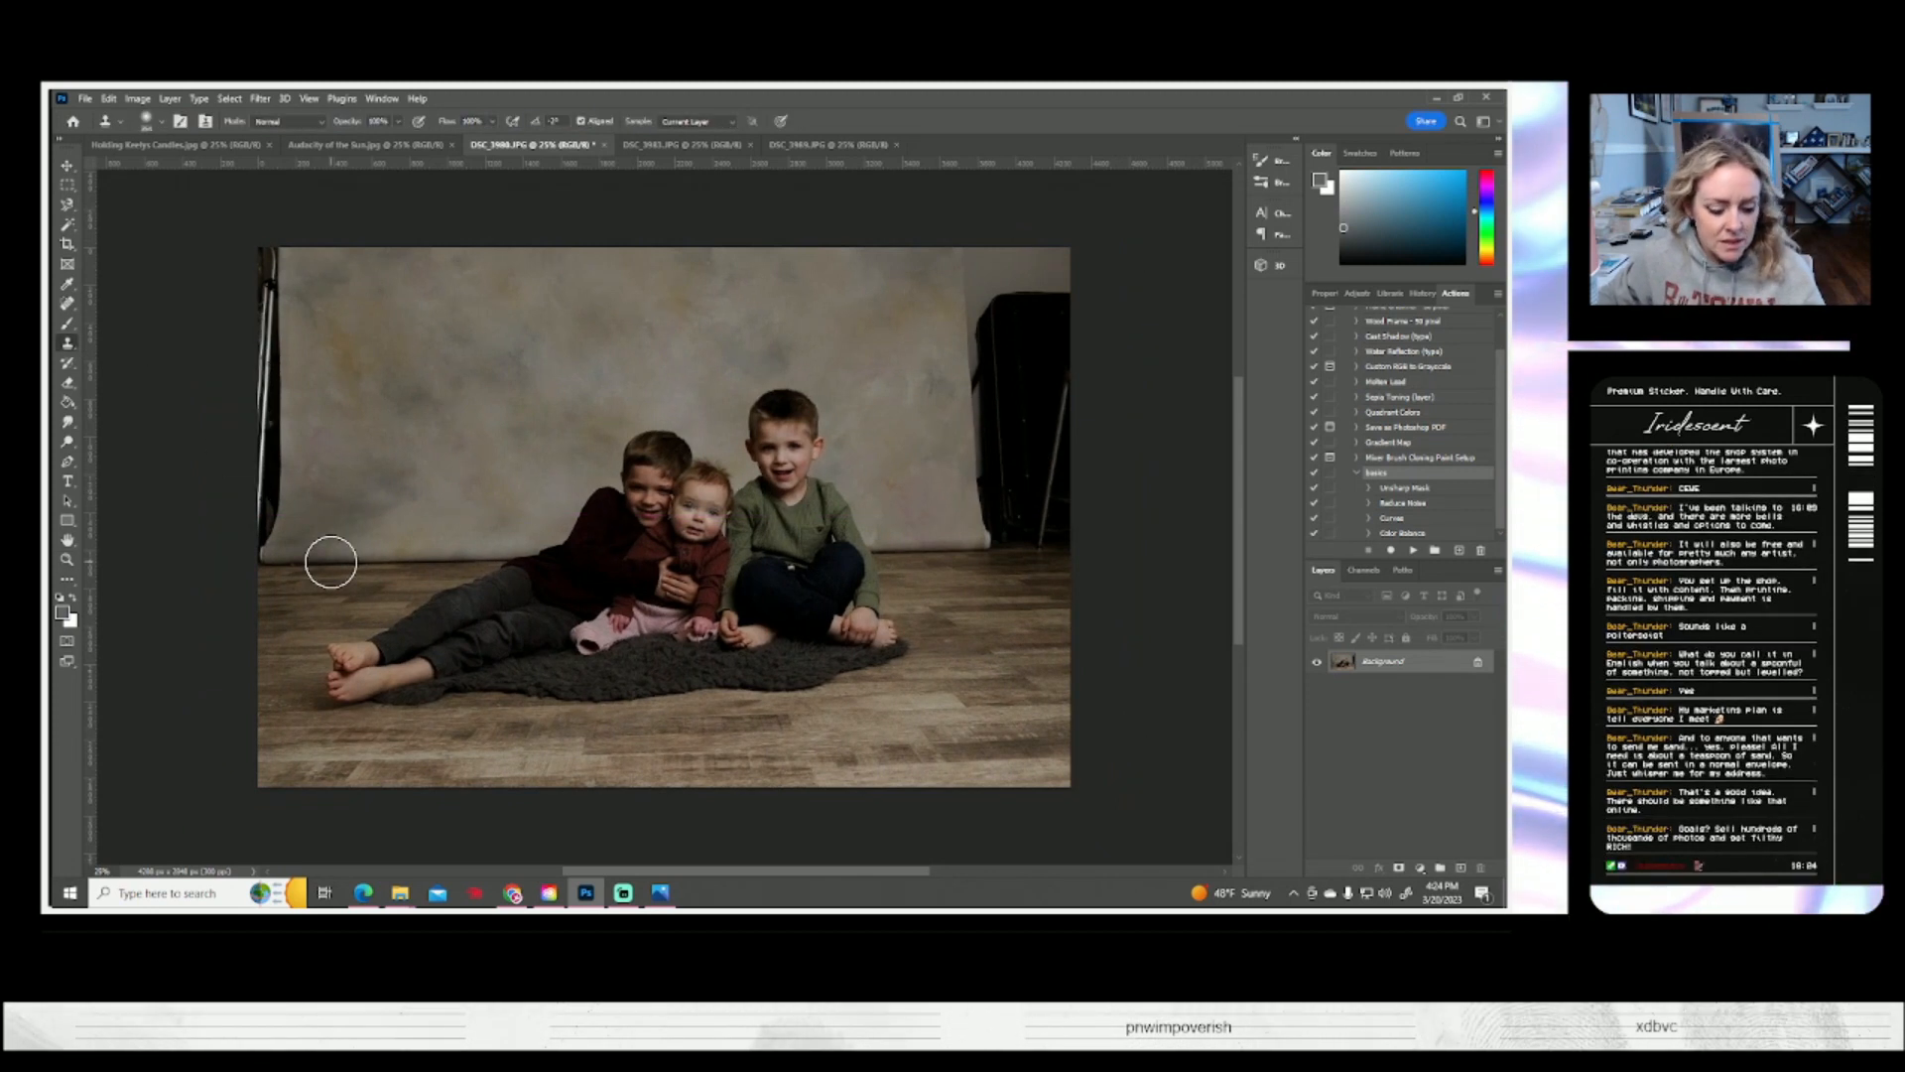
{"action": "mouse_move", "coordinate": [261, 564]}
{"action": "left_mouse_down"}
{"action": "mouse_move", "coordinate": [281, 447]}
{"action": "mouse_move", "coordinate": [247, 430]}
{"action": "mouse_move", "coordinate": [309, 341]}
{"action": "mouse_move", "coordinate": [284, 259]}
{"action": "mouse_move", "coordinate": [338, 264]}
{"action": "mouse_move", "coordinate": [256, 251]}
{"action": "left_mouse_up"}
{"action": "left_click", "coordinate": [402, 306], "text": "alt"}
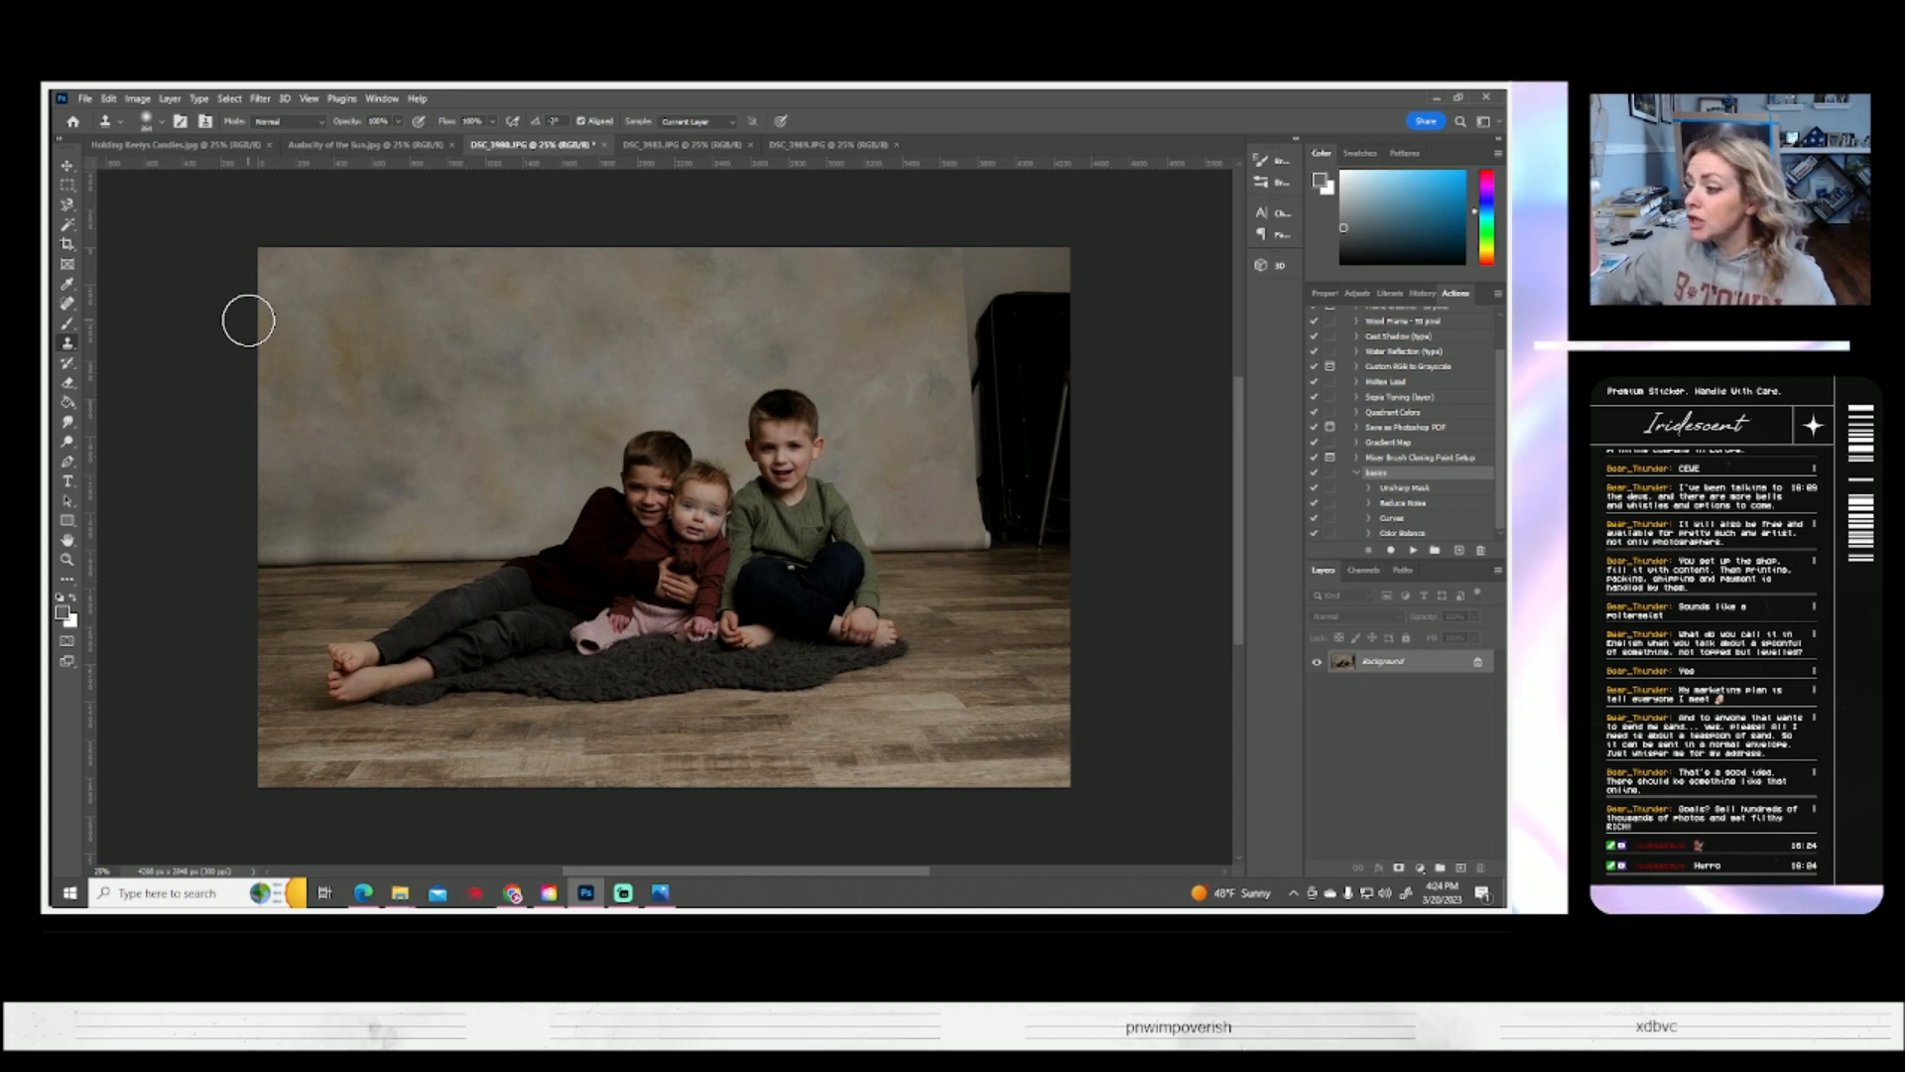
Clone the floor line and backdrop over the black case and stool out to the photo's right edge
{"action": "left_click", "coordinate": [928, 549], "text": "alt"}
{"action": "mouse_move", "coordinate": [999, 545]}
{"action": "left_mouse_down"}
{"action": "mouse_move", "coordinate": [999, 460]}
{"action": "mouse_move", "coordinate": [973, 429]}
{"action": "mouse_move", "coordinate": [1009, 551]}
{"action": "mouse_move", "coordinate": [1068, 540]}
{"action": "mouse_move", "coordinate": [996, 438]}
{"action": "mouse_move", "coordinate": [970, 498]}
{"action": "left_mouse_up"}
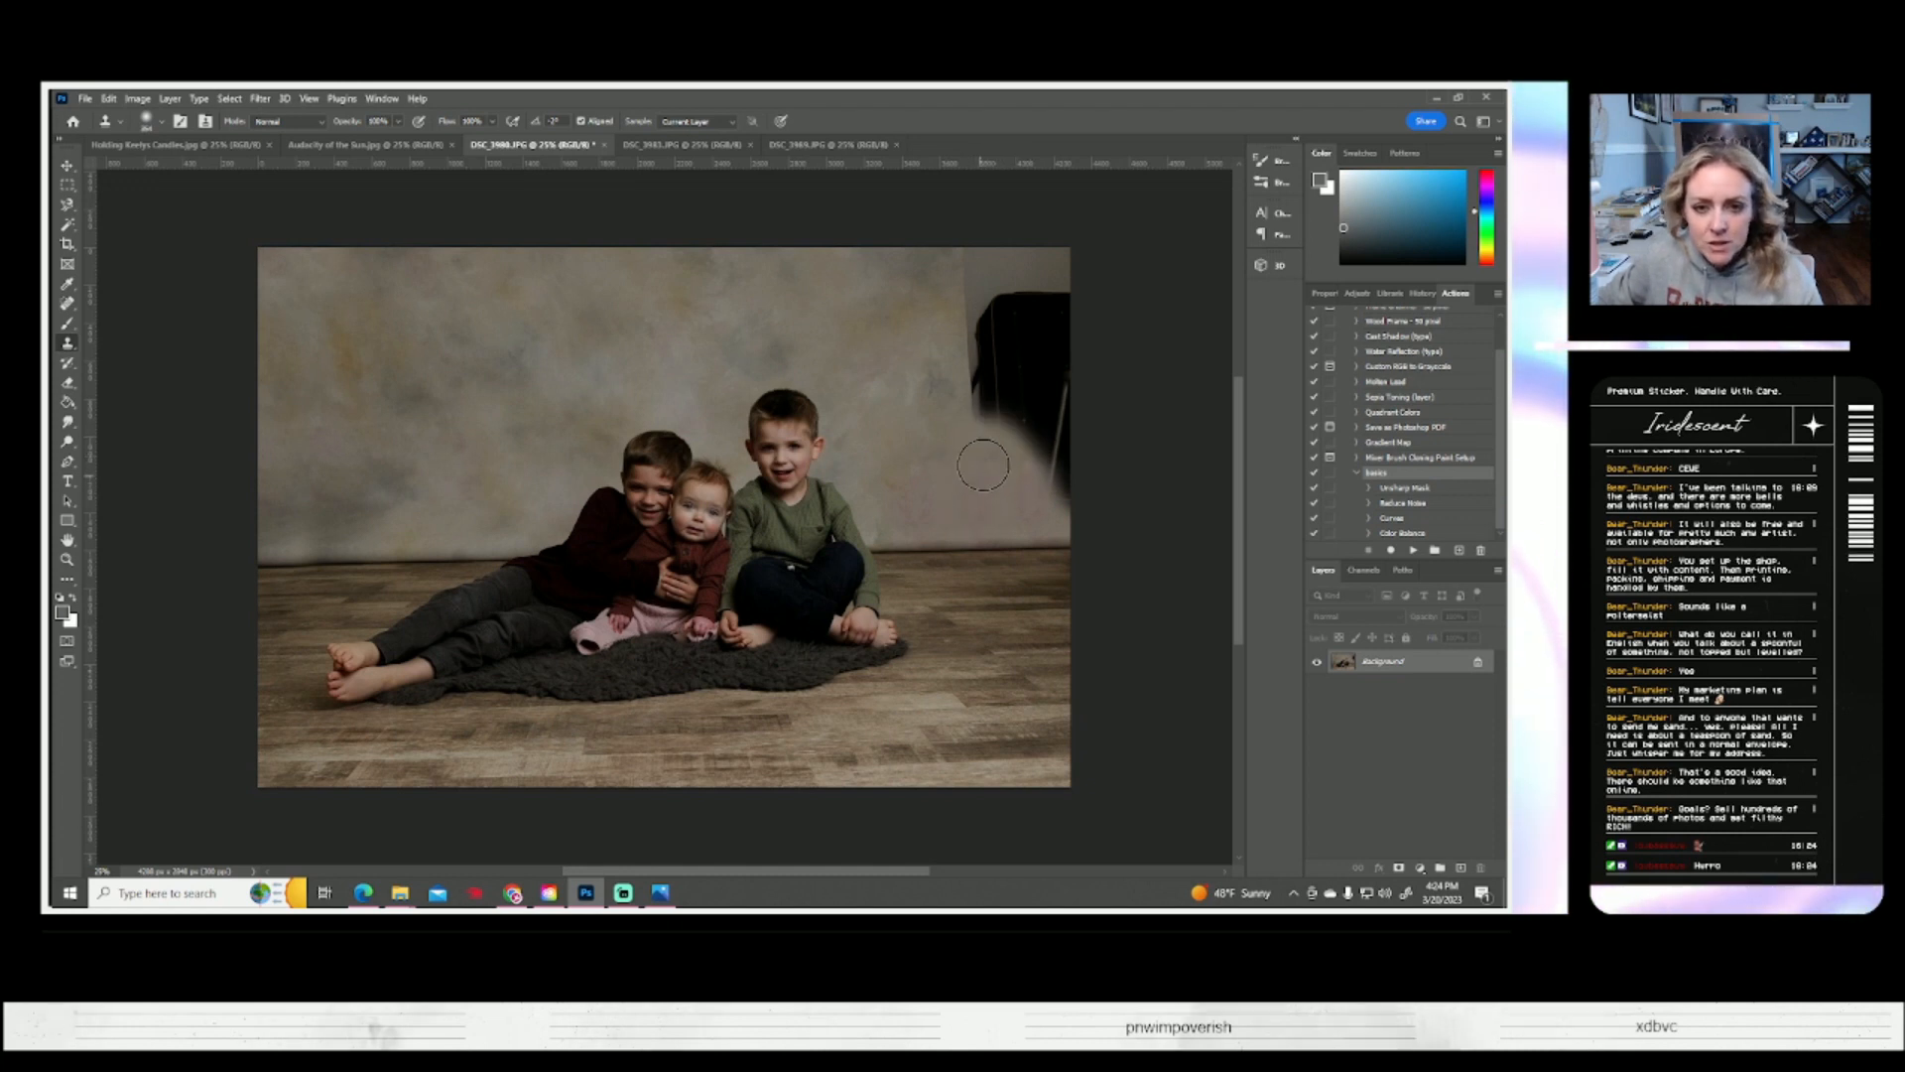
{"action": "mouse_move", "coordinate": [974, 428]}
{"action": "left_mouse_down"}
{"action": "mouse_move", "coordinate": [972, 370]}
{"action": "mouse_move", "coordinate": [1018, 354]}
{"action": "mouse_move", "coordinate": [1010, 376]}
{"action": "mouse_move", "coordinate": [1033, 378]}
{"action": "mouse_move", "coordinate": [1015, 473]}
{"action": "mouse_move", "coordinate": [950, 481]}
{"action": "mouse_move", "coordinate": [1077, 417]}
{"action": "mouse_move", "coordinate": [1069, 494]}
{"action": "left_mouse_up"}
{"action": "left_click", "coordinate": [972, 479], "text": "alt"}
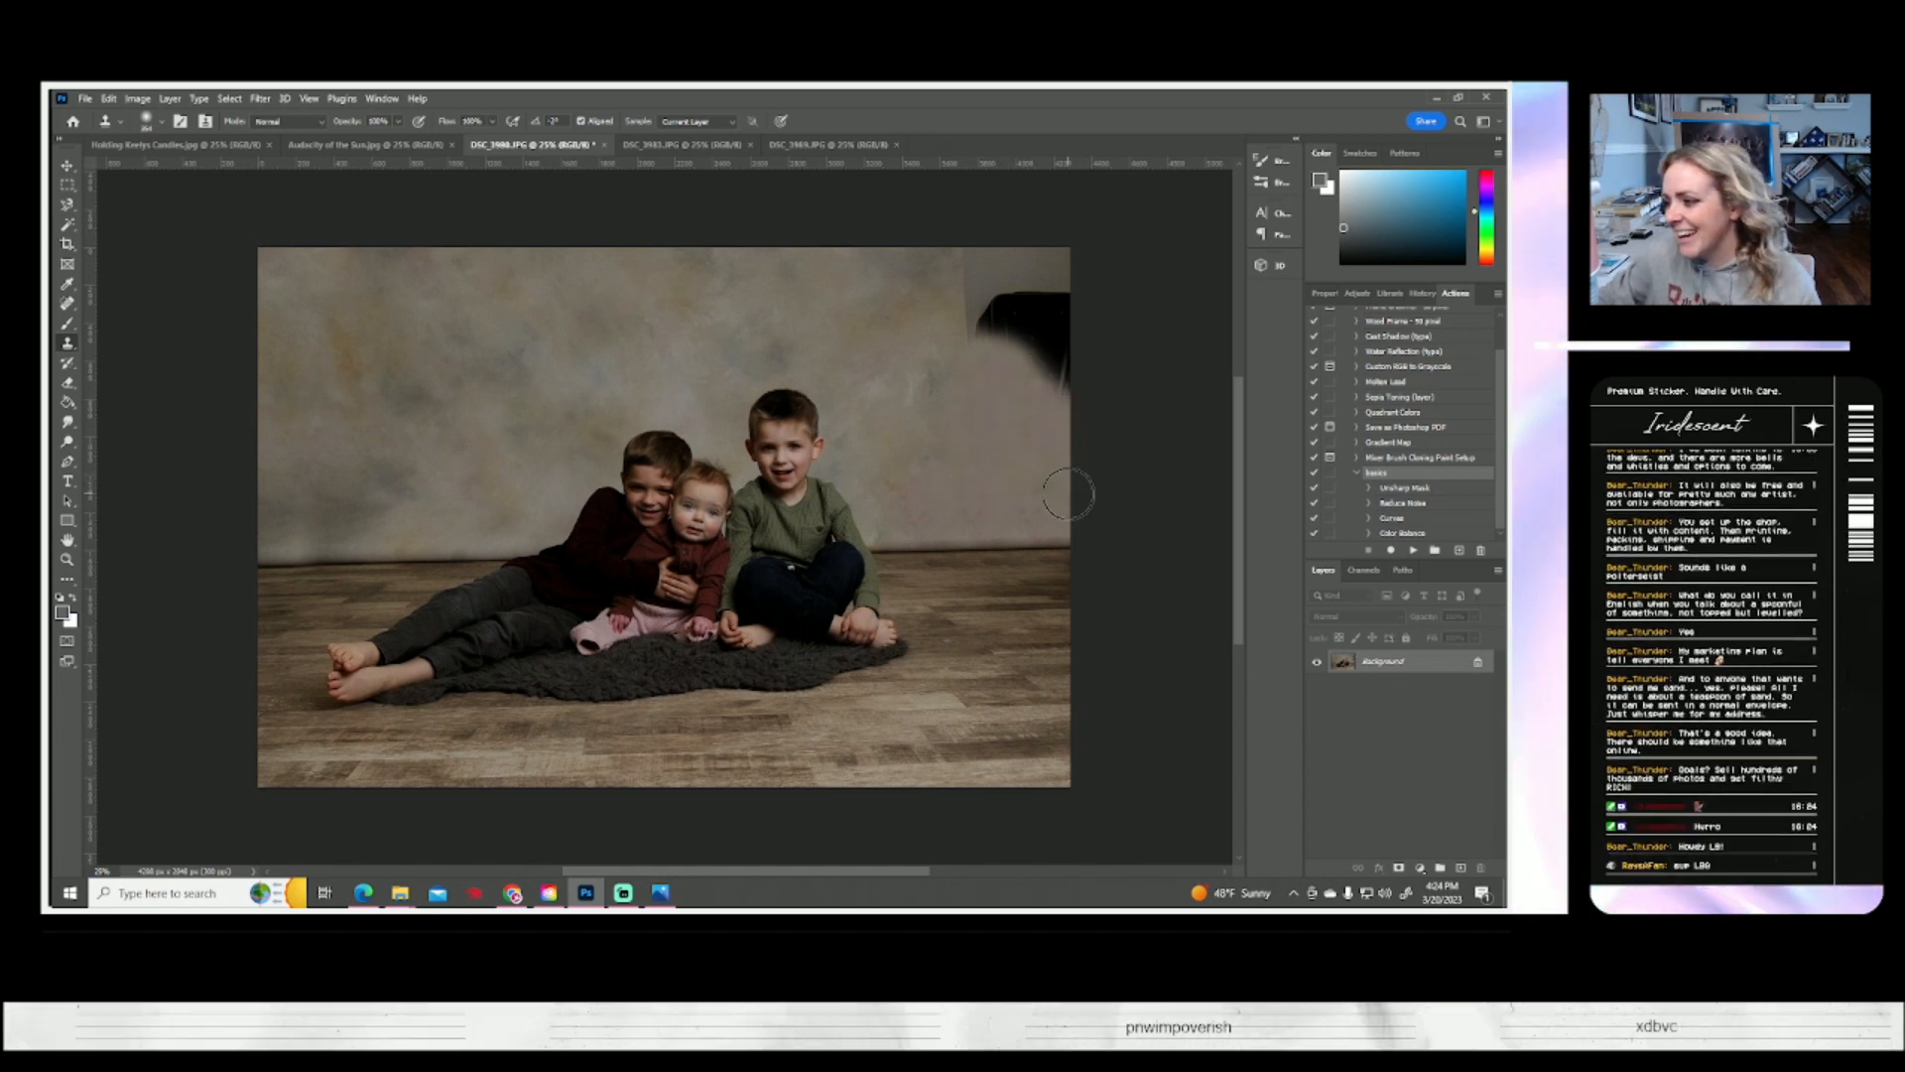
{"action": "left_click", "coordinate": [834, 331], "text": "alt"}
{"action": "mouse_move", "coordinate": [1000, 313]}
{"action": "left_mouse_down"}
{"action": "mouse_move", "coordinate": [1076, 301]}
{"action": "mouse_move", "coordinate": [989, 320]}
{"action": "mouse_move", "coordinate": [1086, 402]}
{"action": "left_mouse_up"}
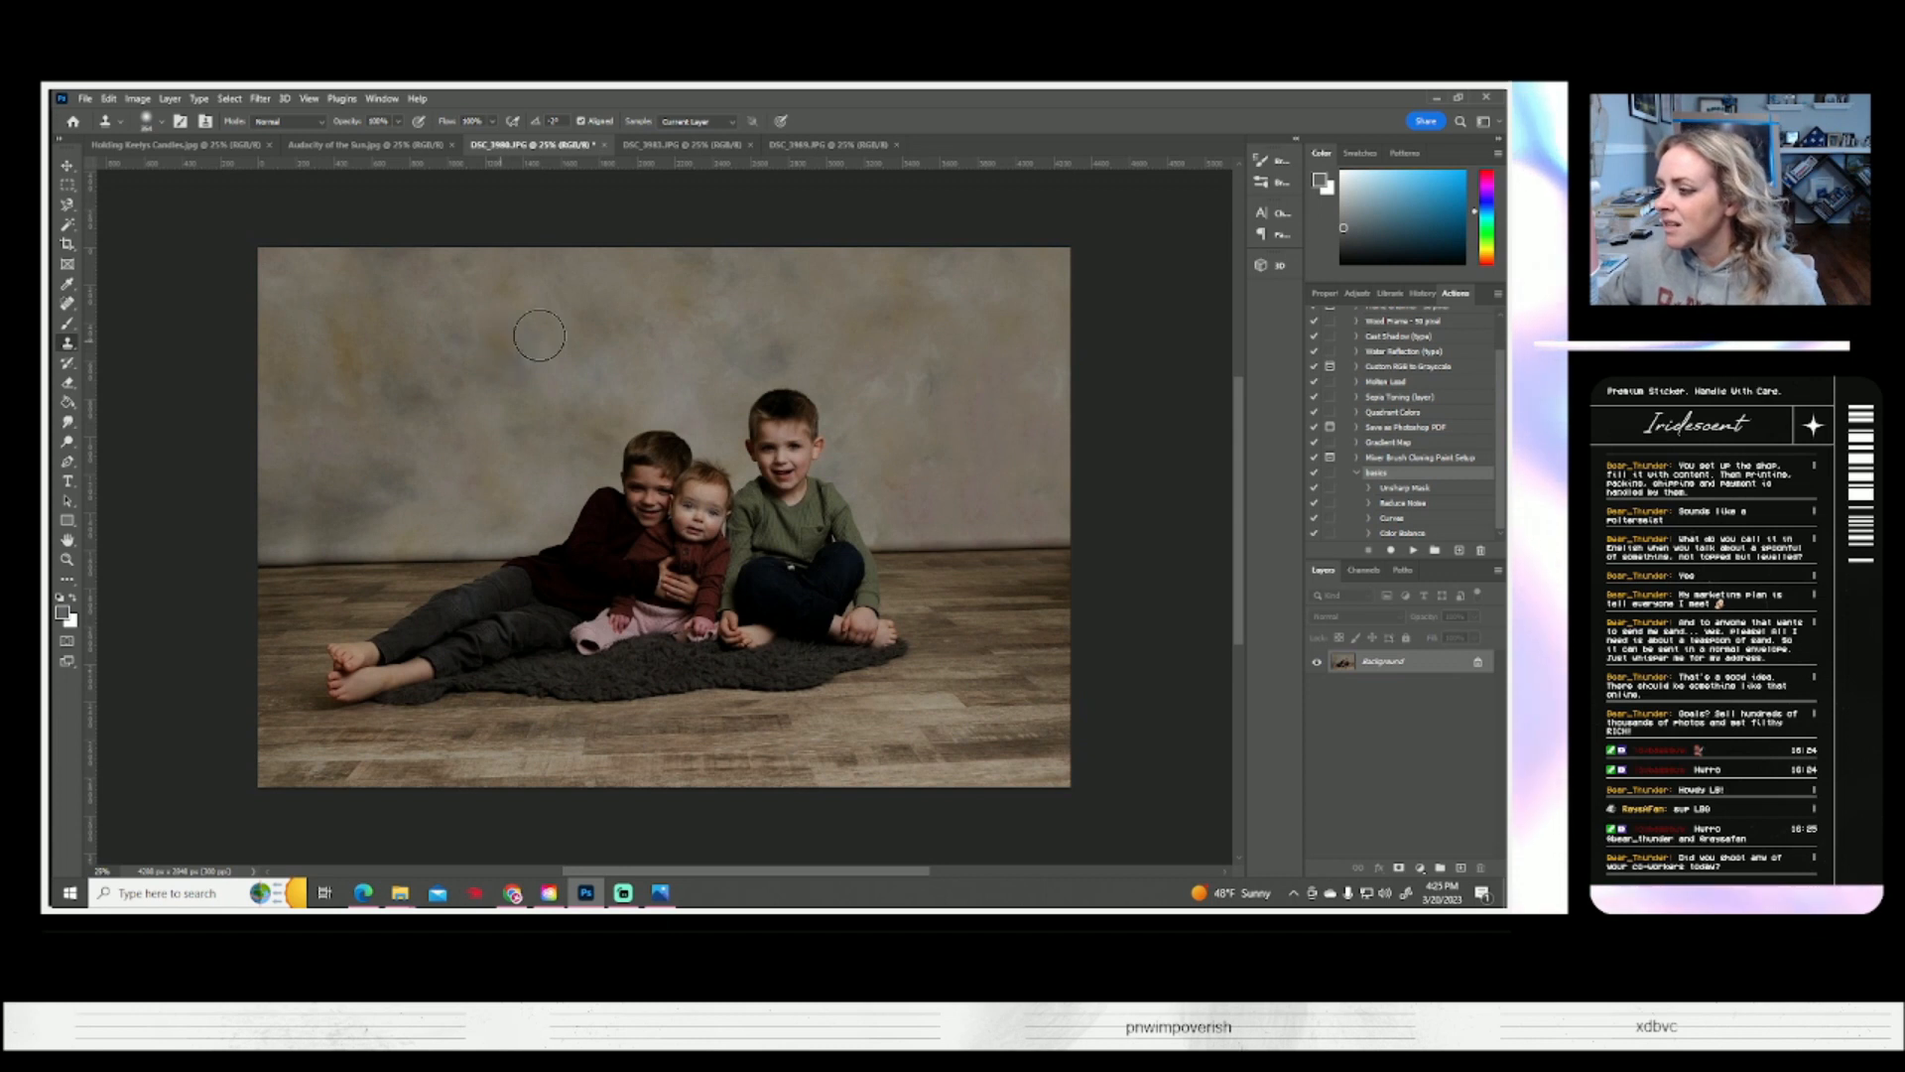
Save the retouched DSC_3980 photo as a JPEG and close it
{"action": "left_click", "coordinate": [86, 99]}
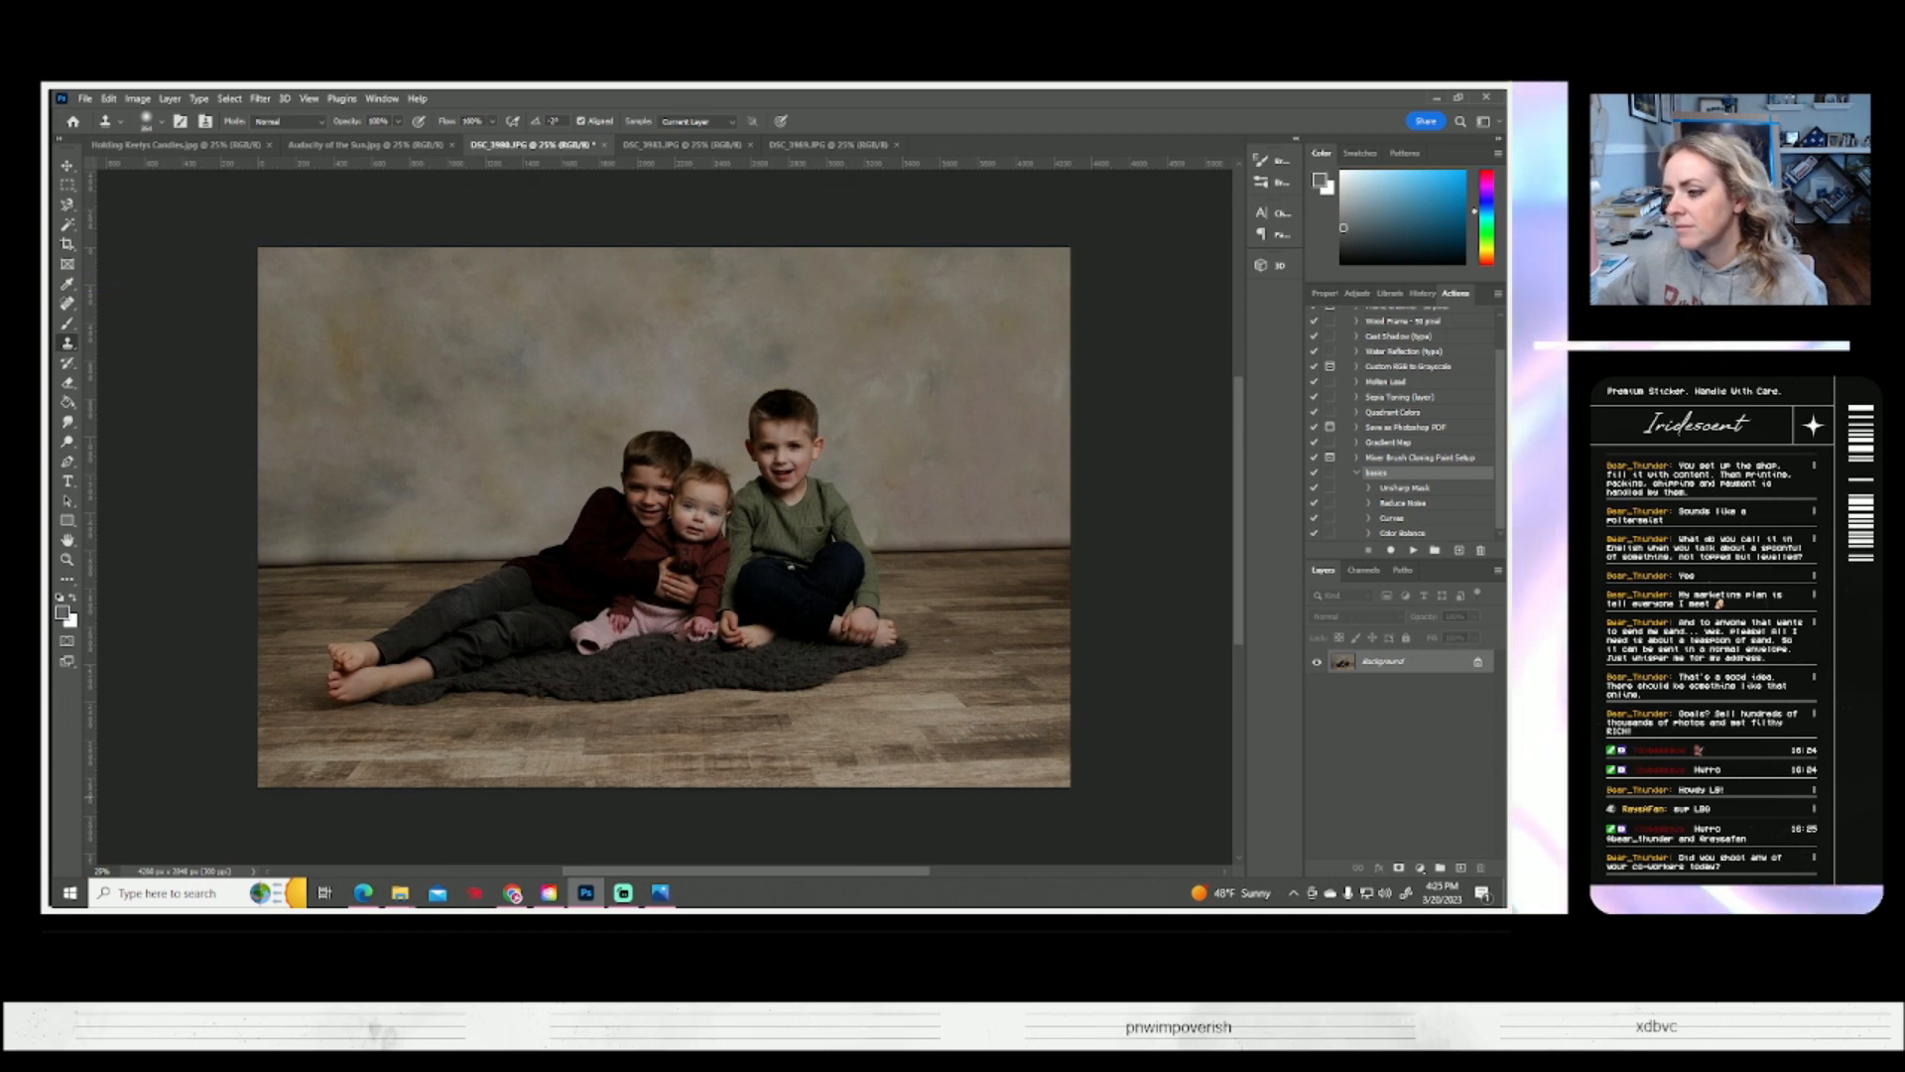
{"action": "key", "text": "ctrl+s"}
{"action": "left_click", "coordinate": [878, 297]}
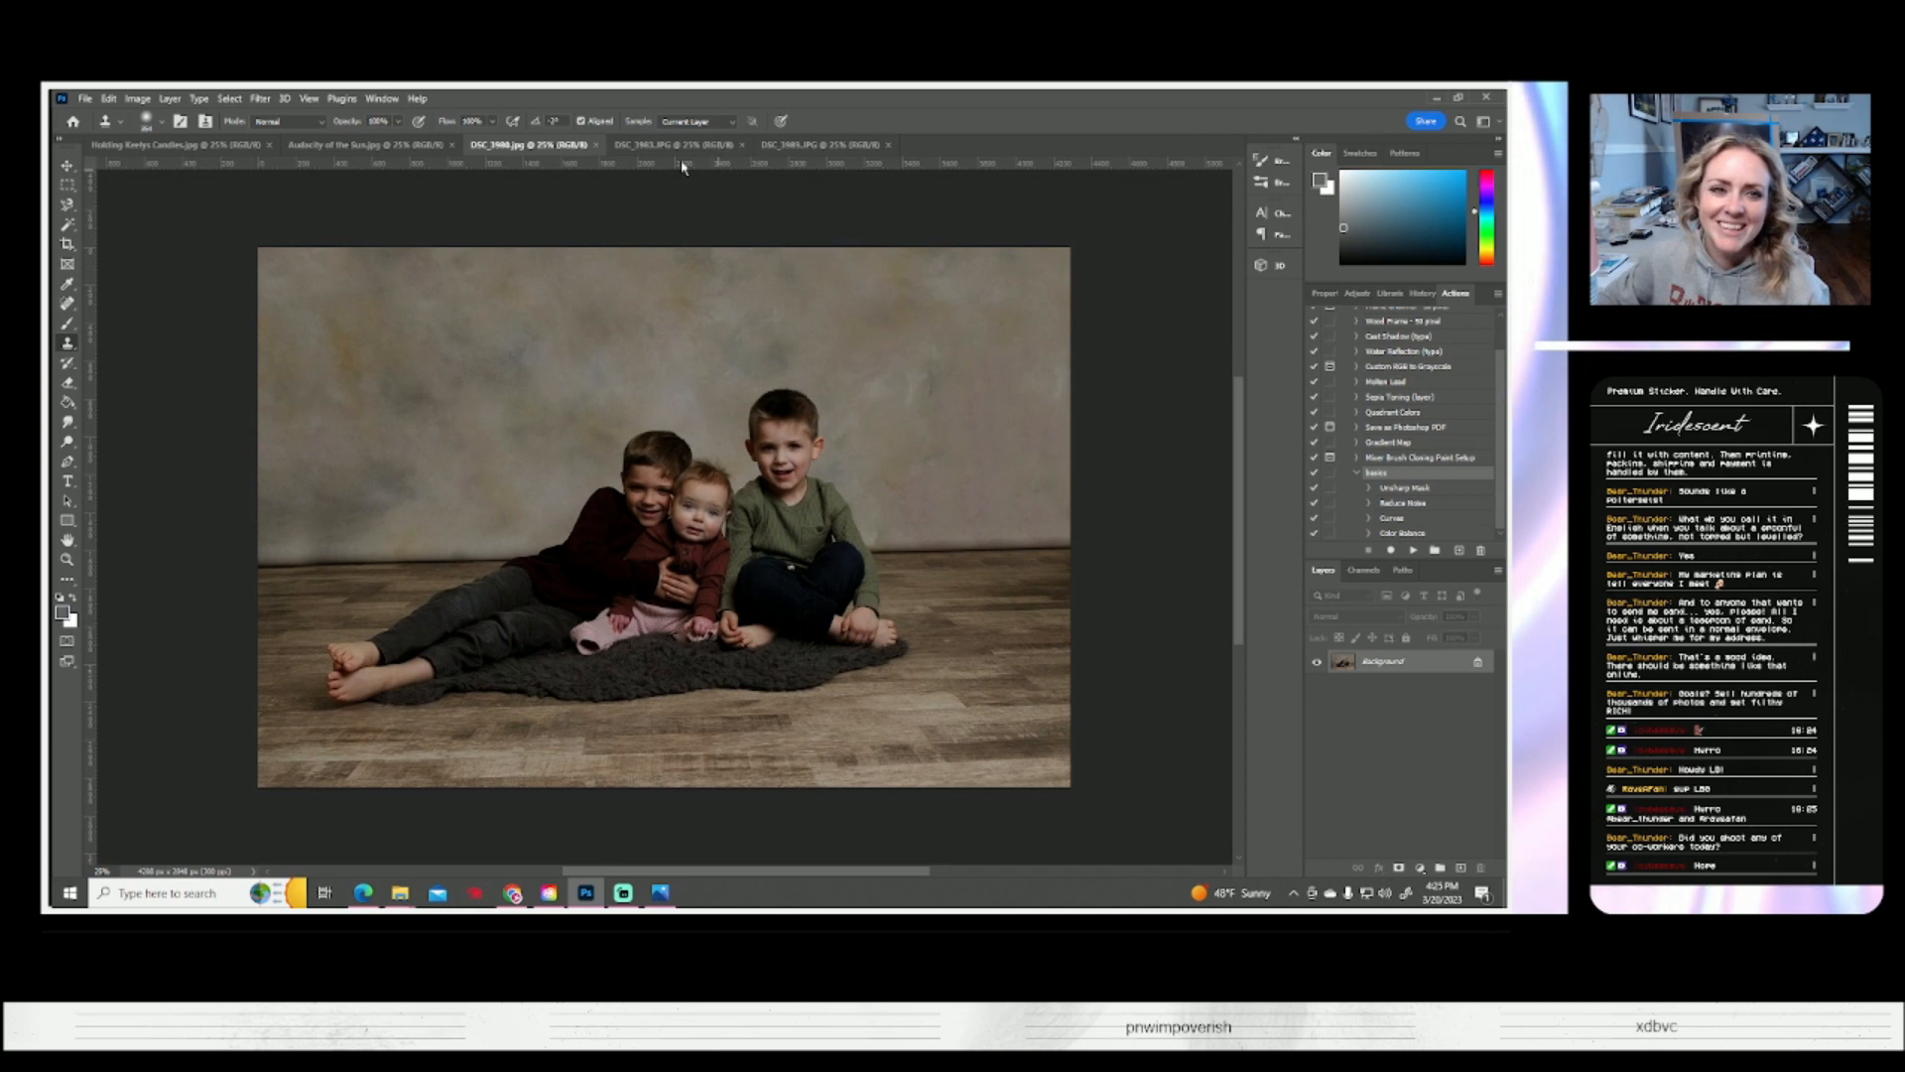
{"action": "left_click", "coordinate": [596, 145]}
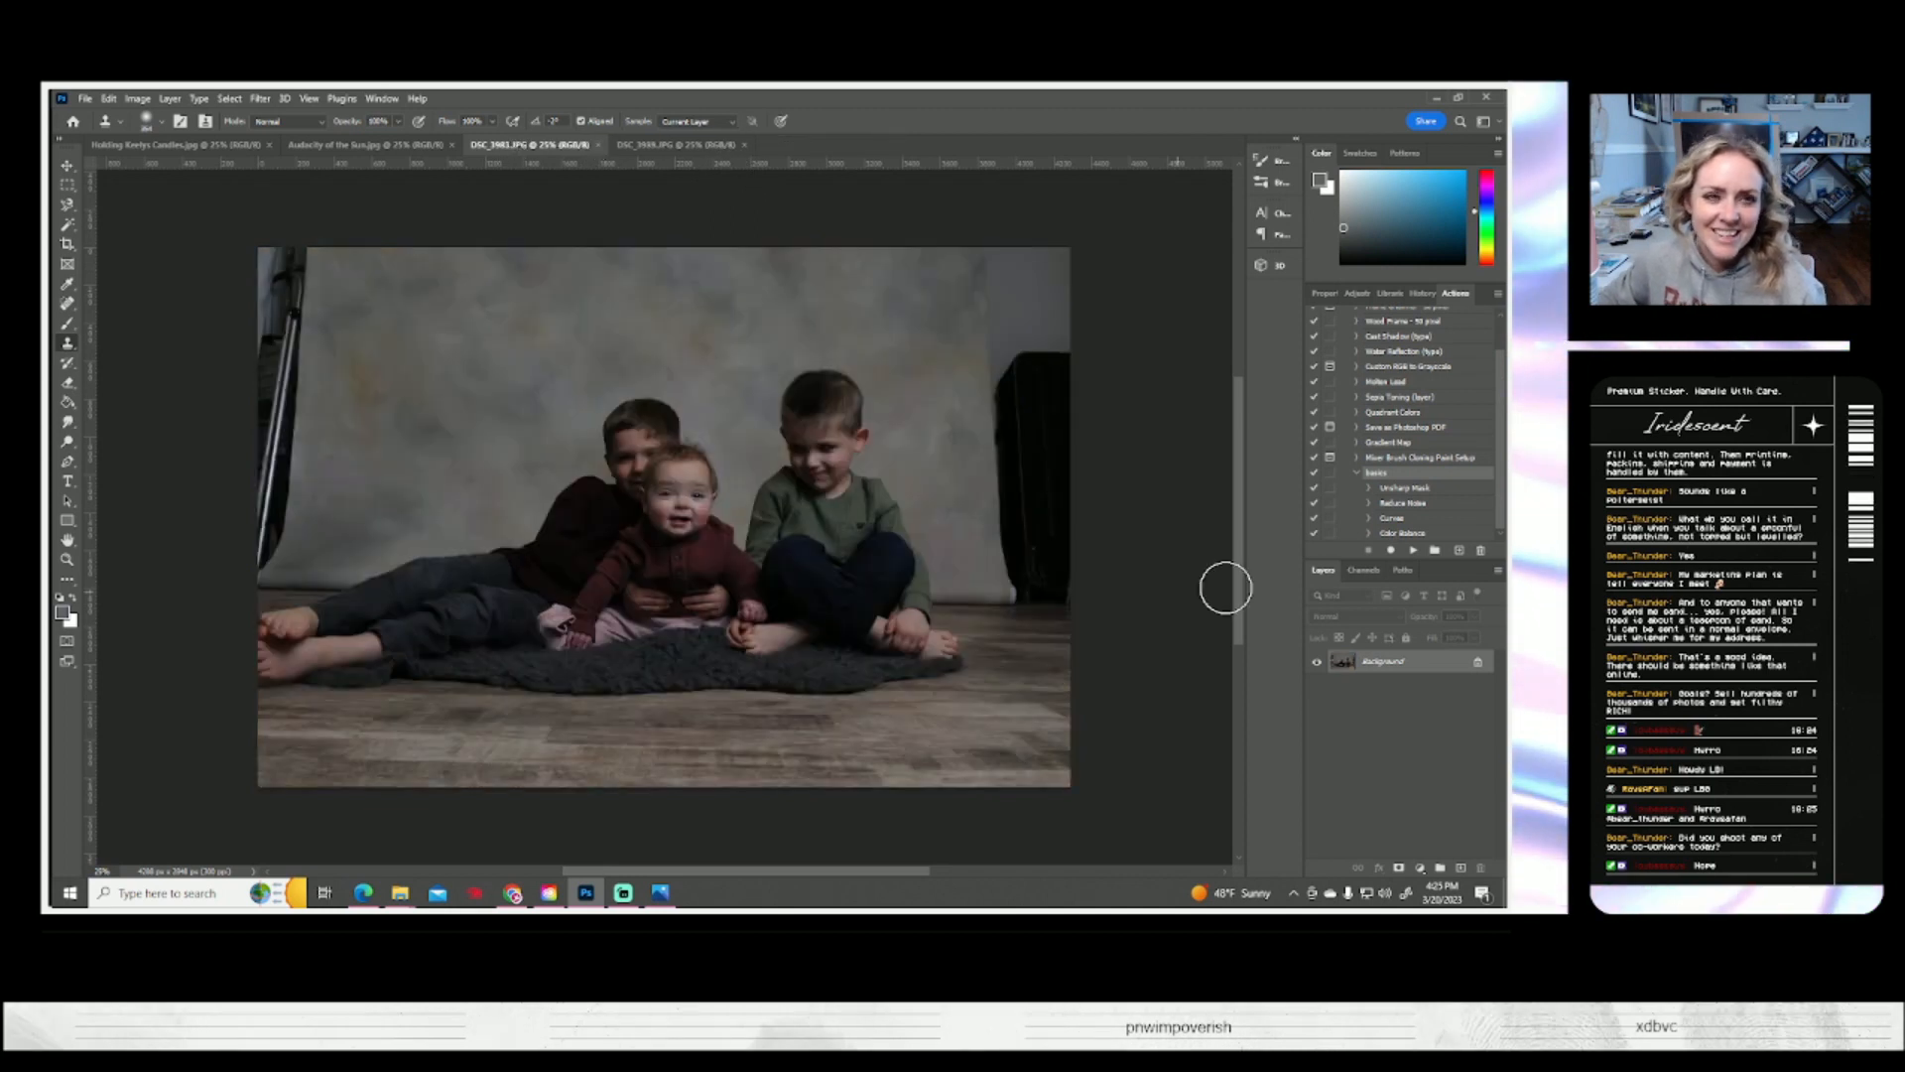
Check DSC_3989.JPG, return to DSC_3983.JPG and run the recorded sharpening, noise and color action on it
{"action": "left_click", "coordinate": [667, 146]}
{"action": "left_click", "coordinate": [526, 145]}
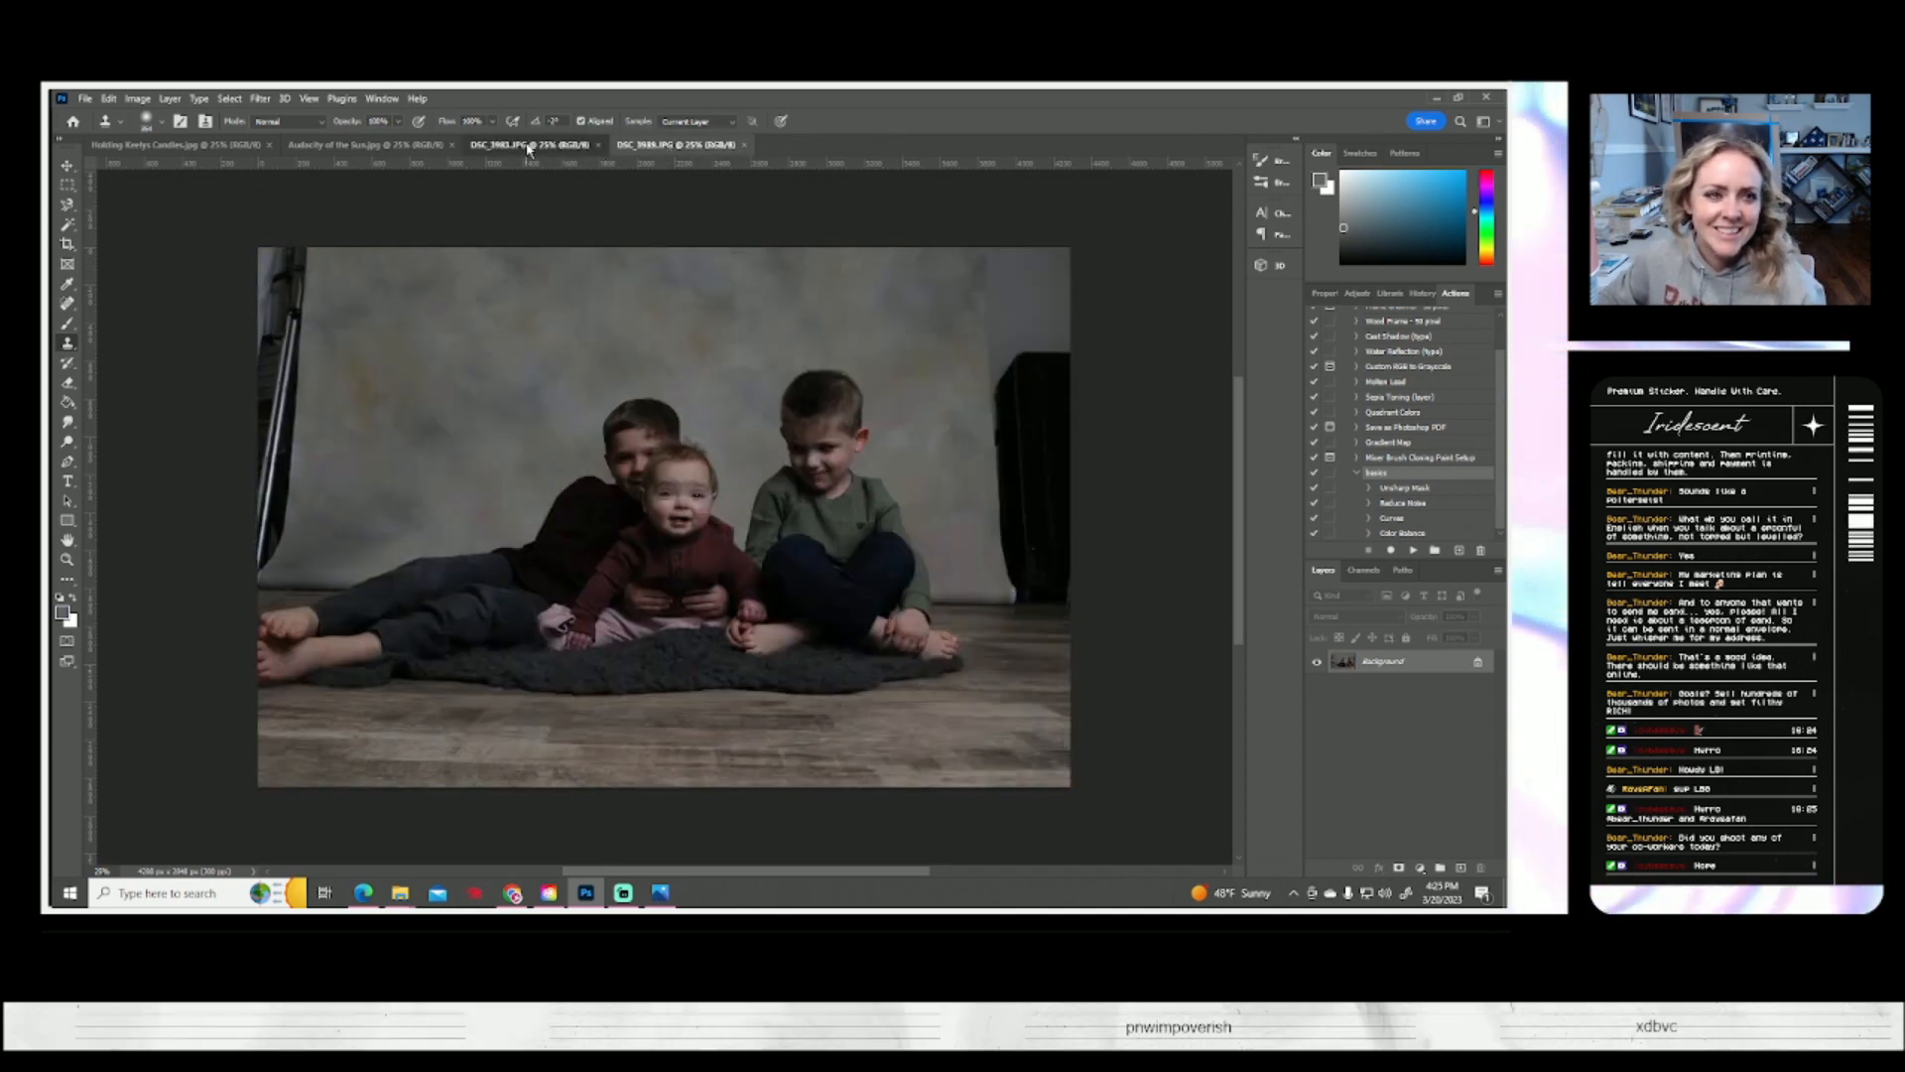
{"action": "left_click", "coordinate": [1416, 551]}
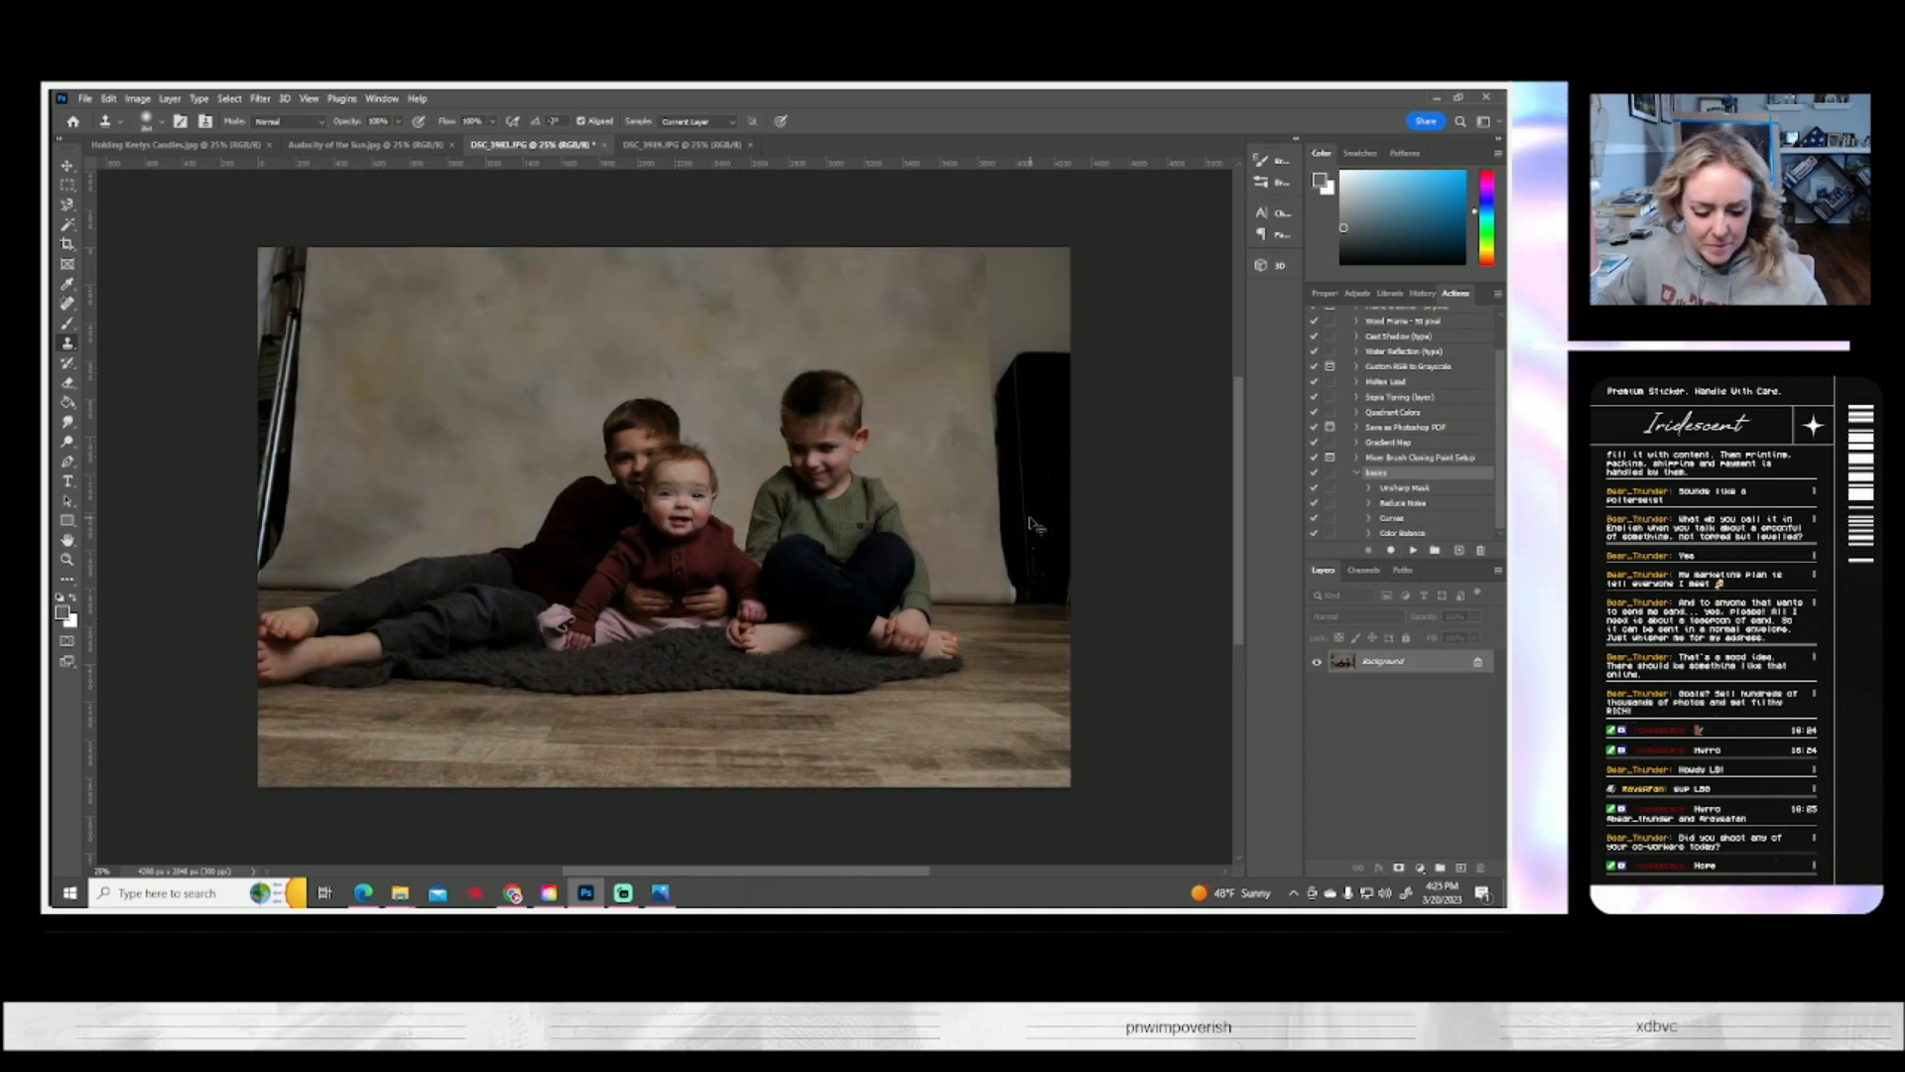
Enlarge DSC_3983.JPG to about 130% to push the stand and case out of frame, and rotate it slightly counterclockwise
{"action": "key", "text": "ctrl+t"}
{"action": "left_click_drag", "start_coordinate": [1069, 789], "coordinate": [1191, 820]}
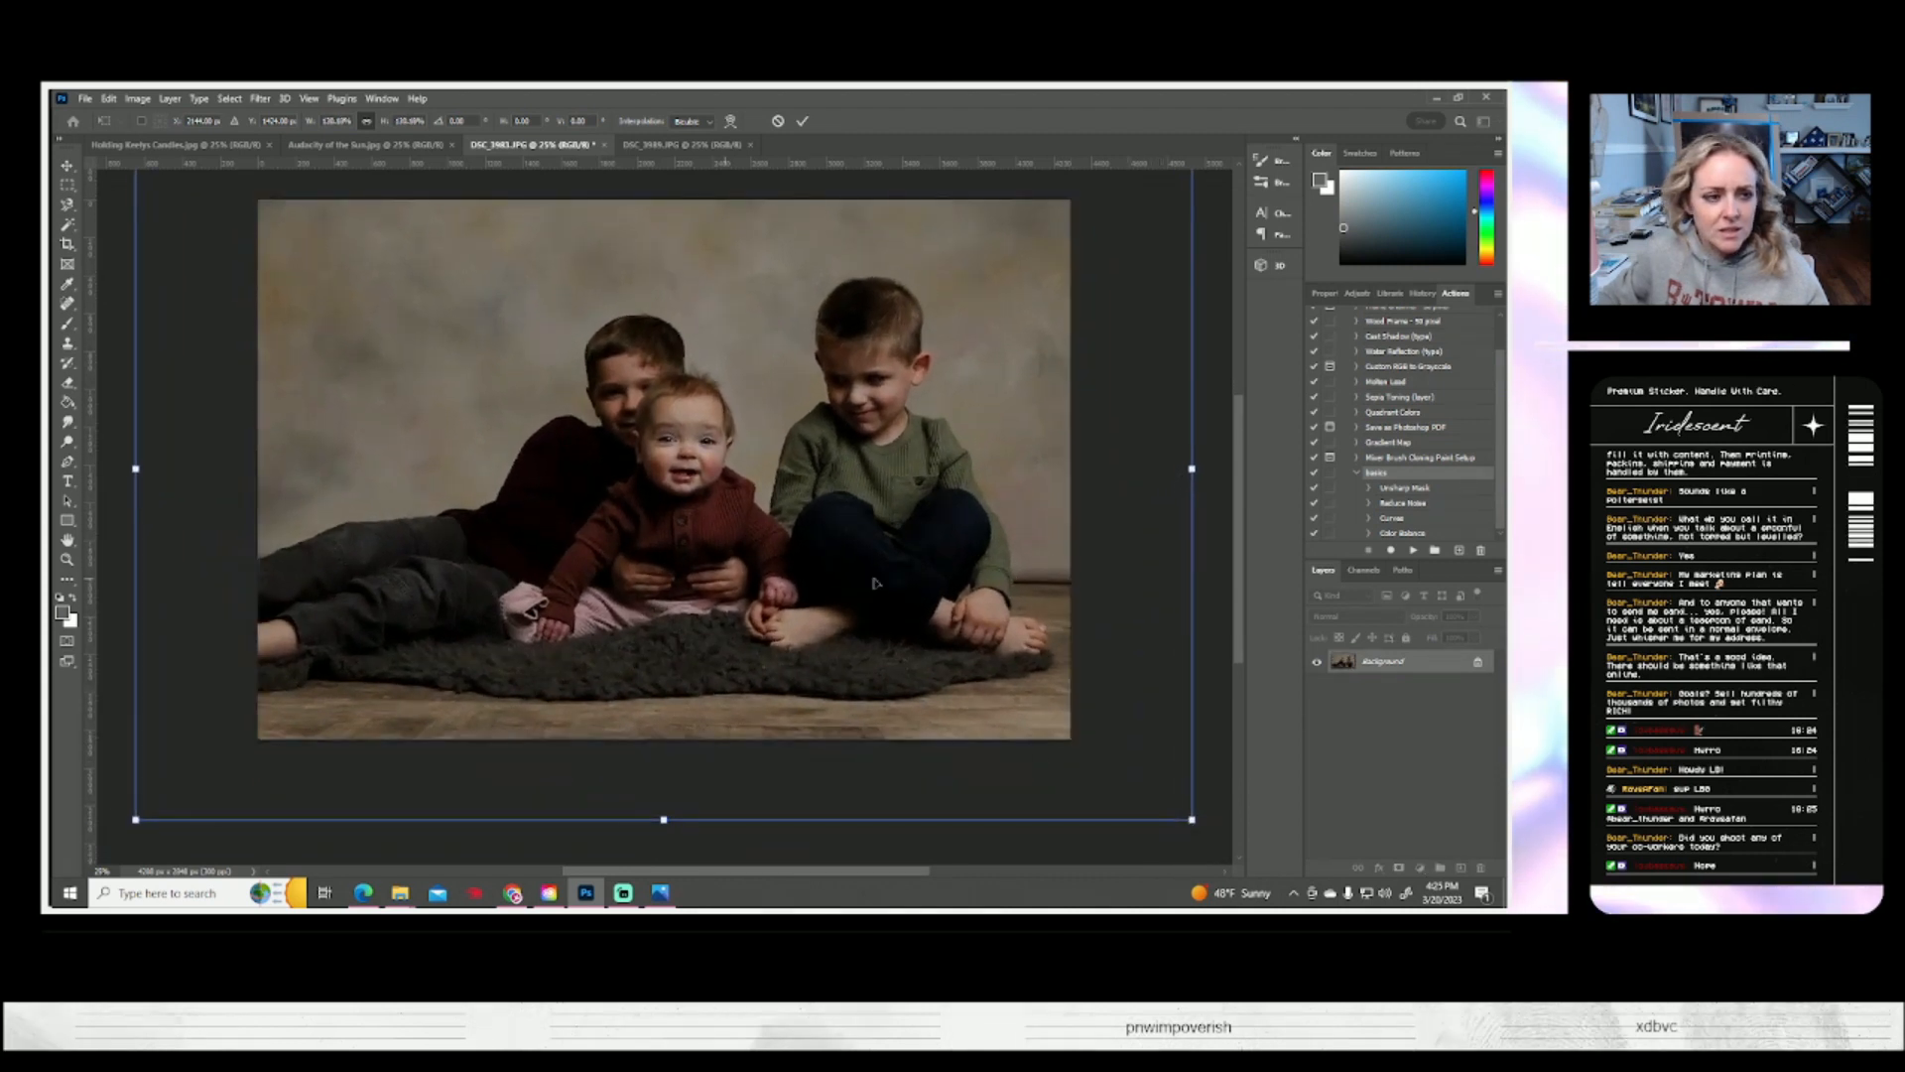
{"action": "left_click_drag", "start_coordinate": [1212, 471], "coordinate": [1211, 465]}
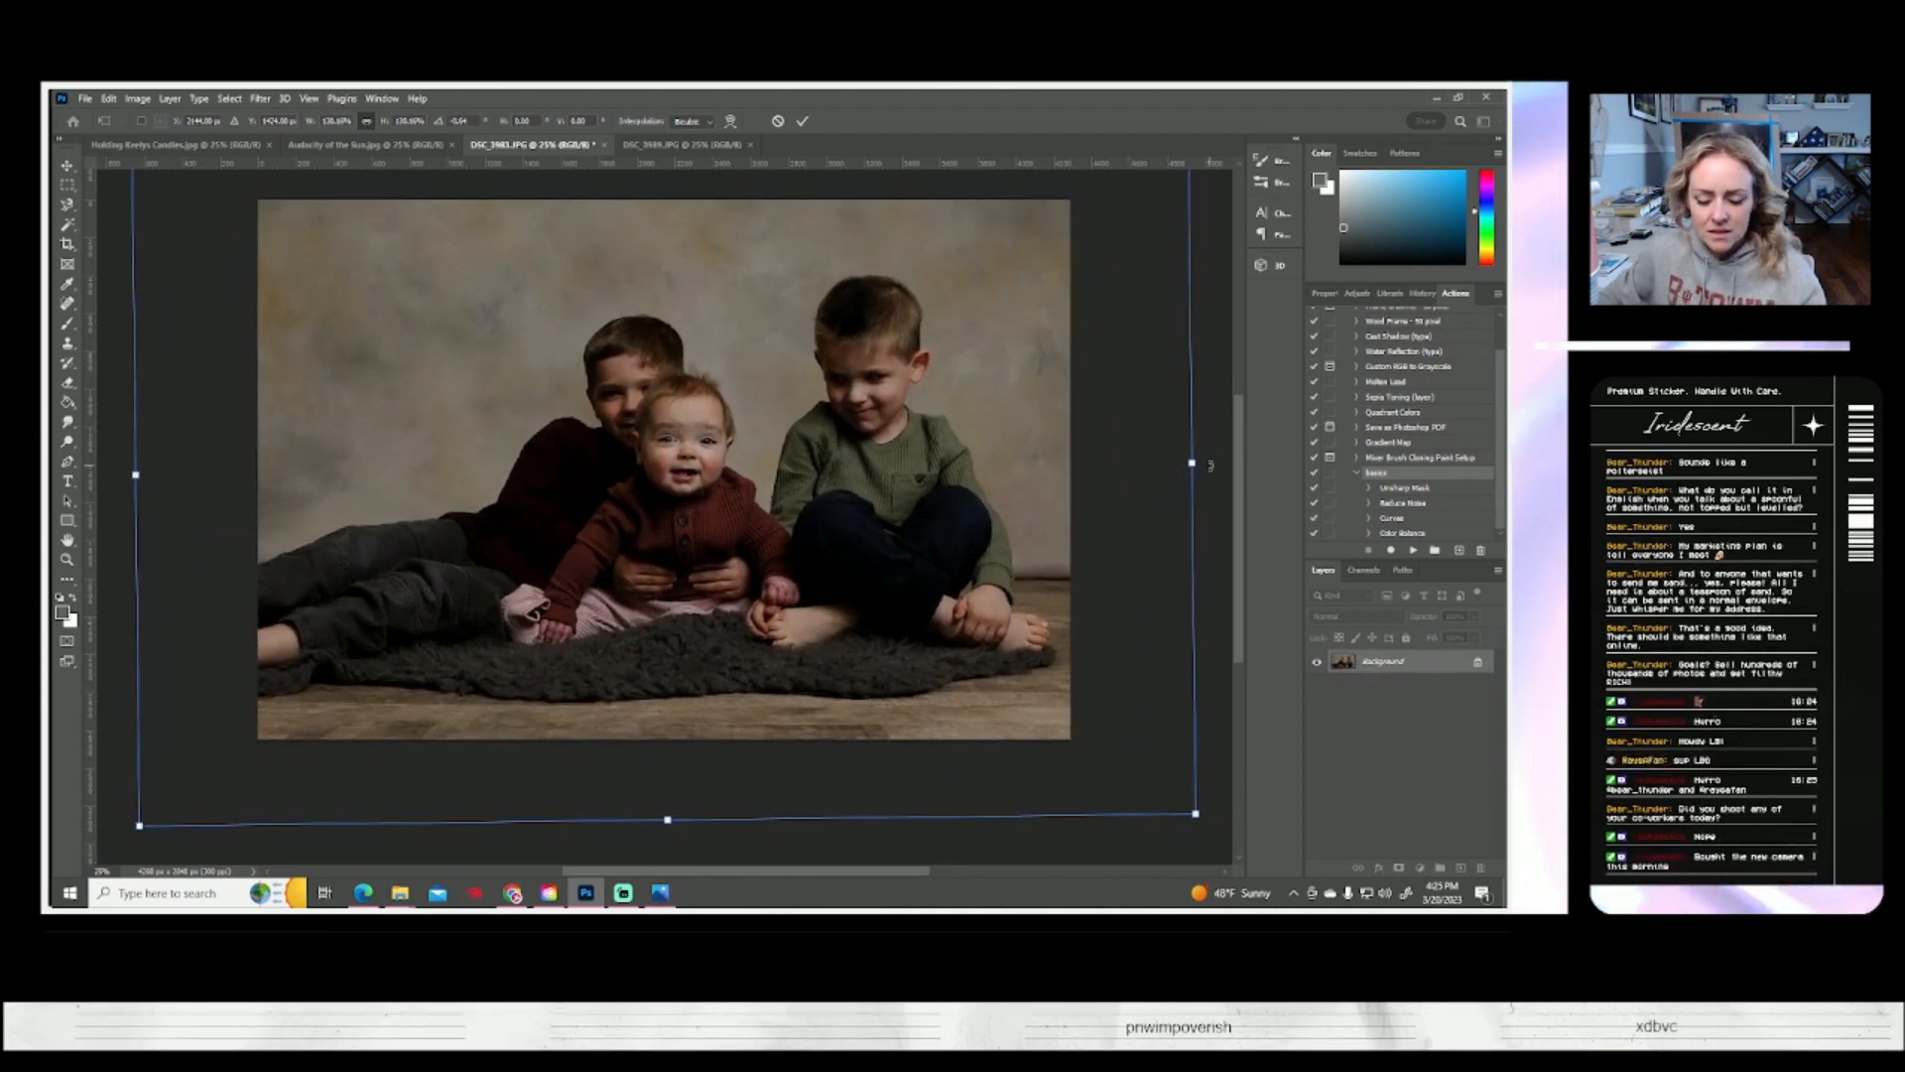
{"action": "key", "text": "Return"}
{"action": "key", "text": "s"}
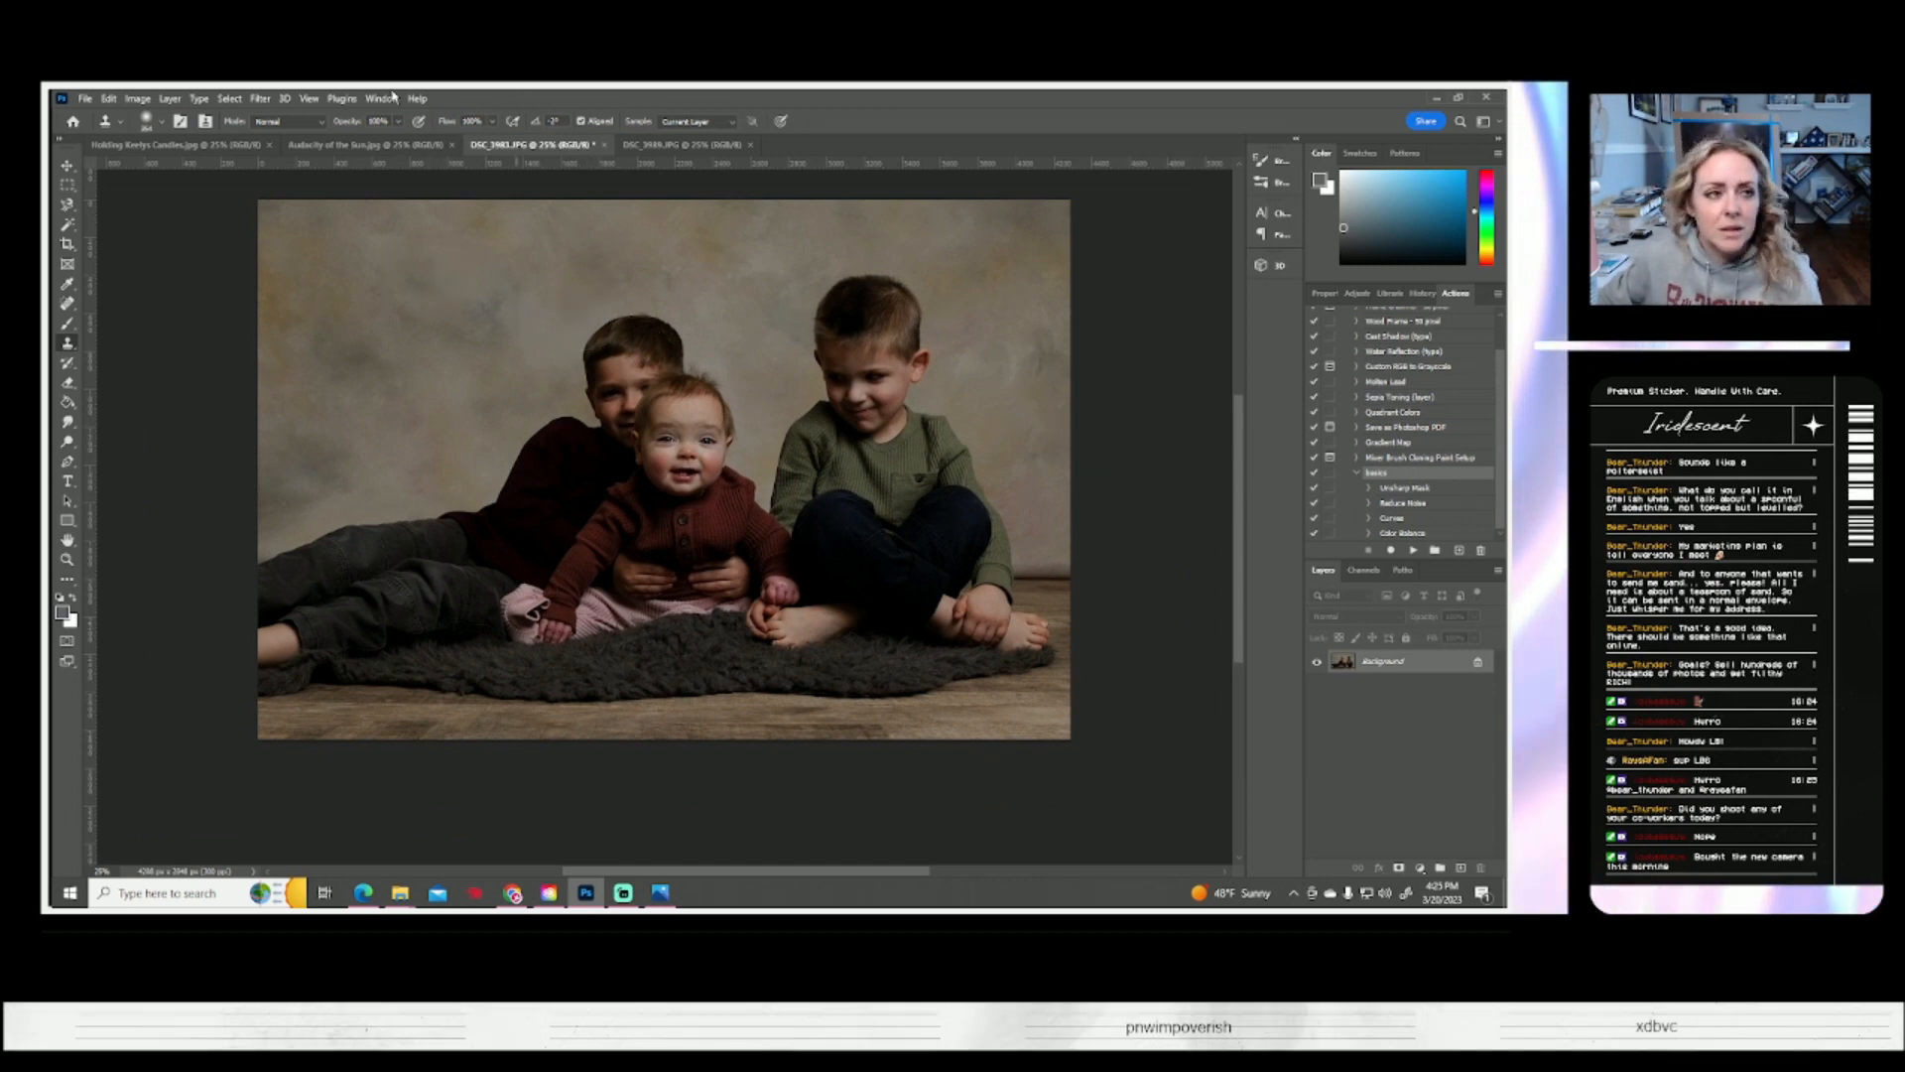
Save the DSC_3983 photo as a JPEG at quality 10 and close it
{"action": "left_click", "coordinate": [87, 100]}
{"action": "left_click", "coordinate": [213, 282]}
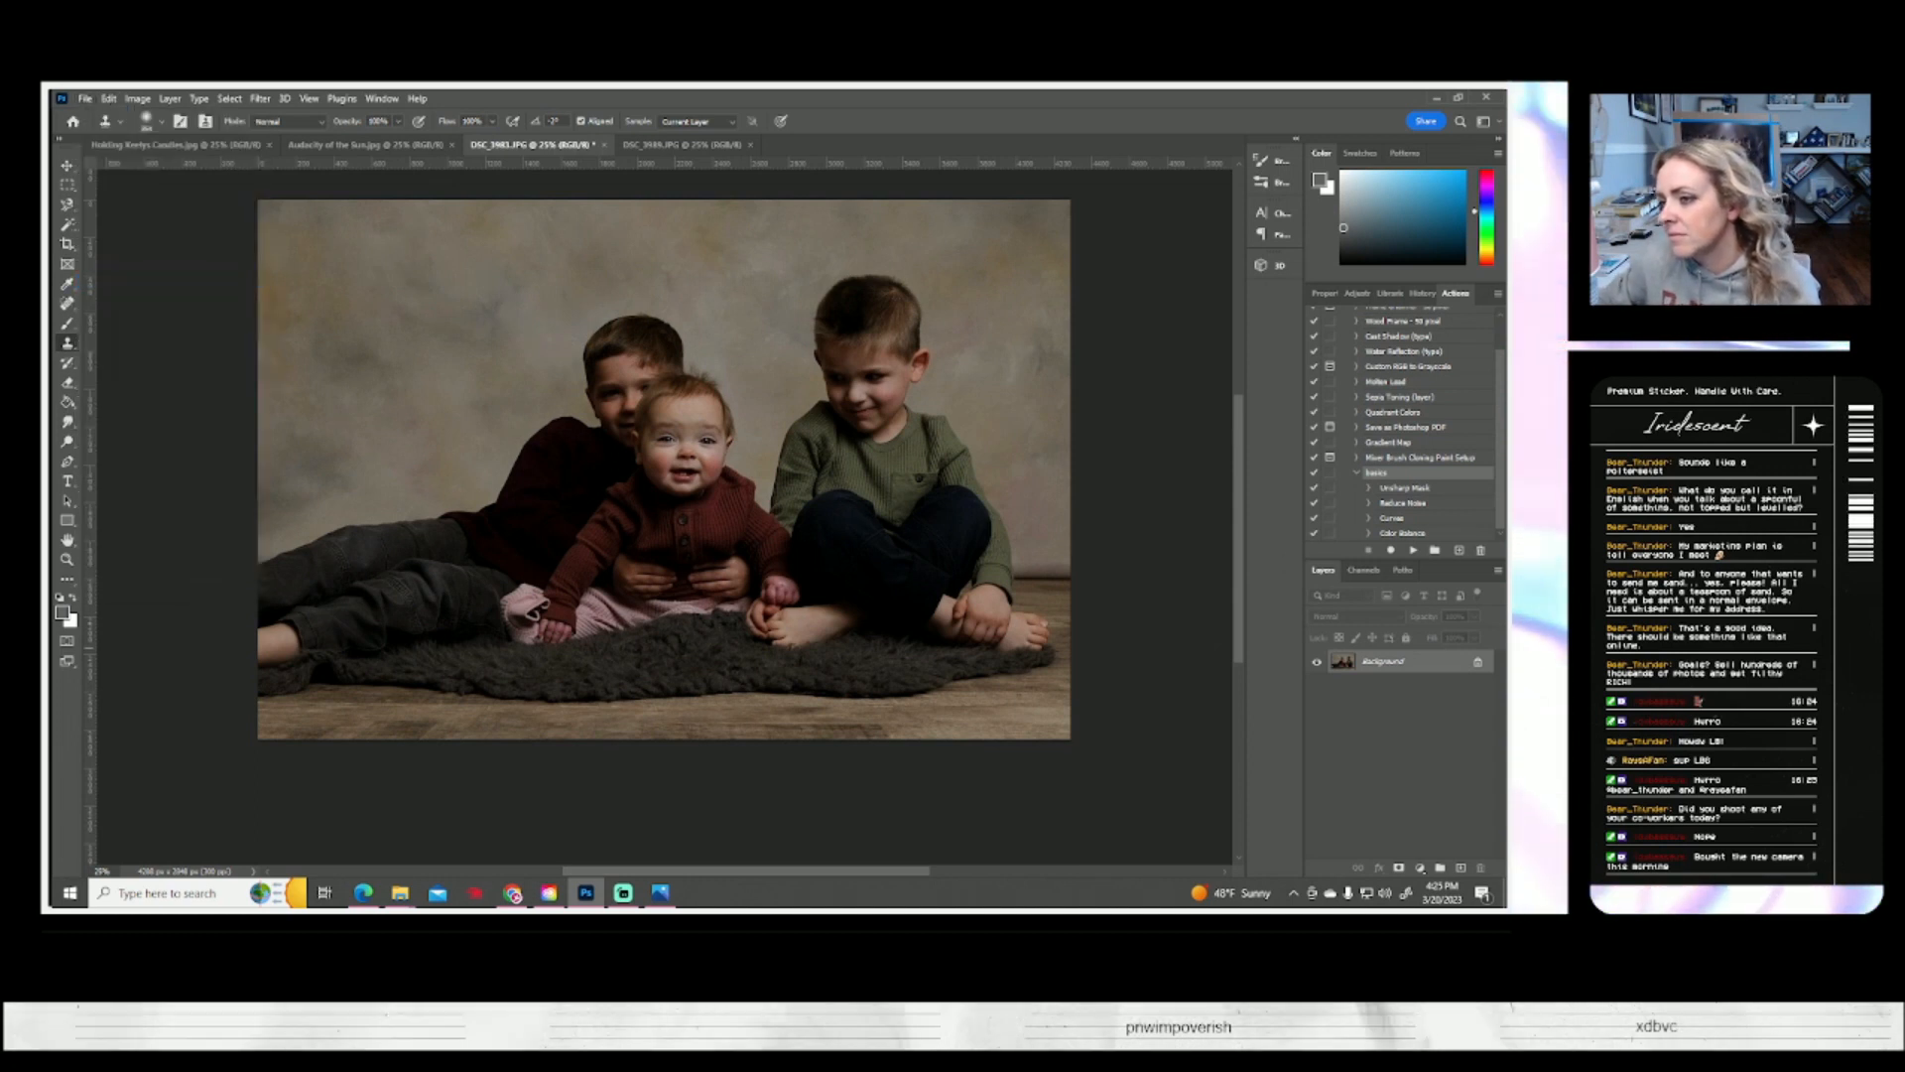
{"action": "key", "text": "ctrl+s"}
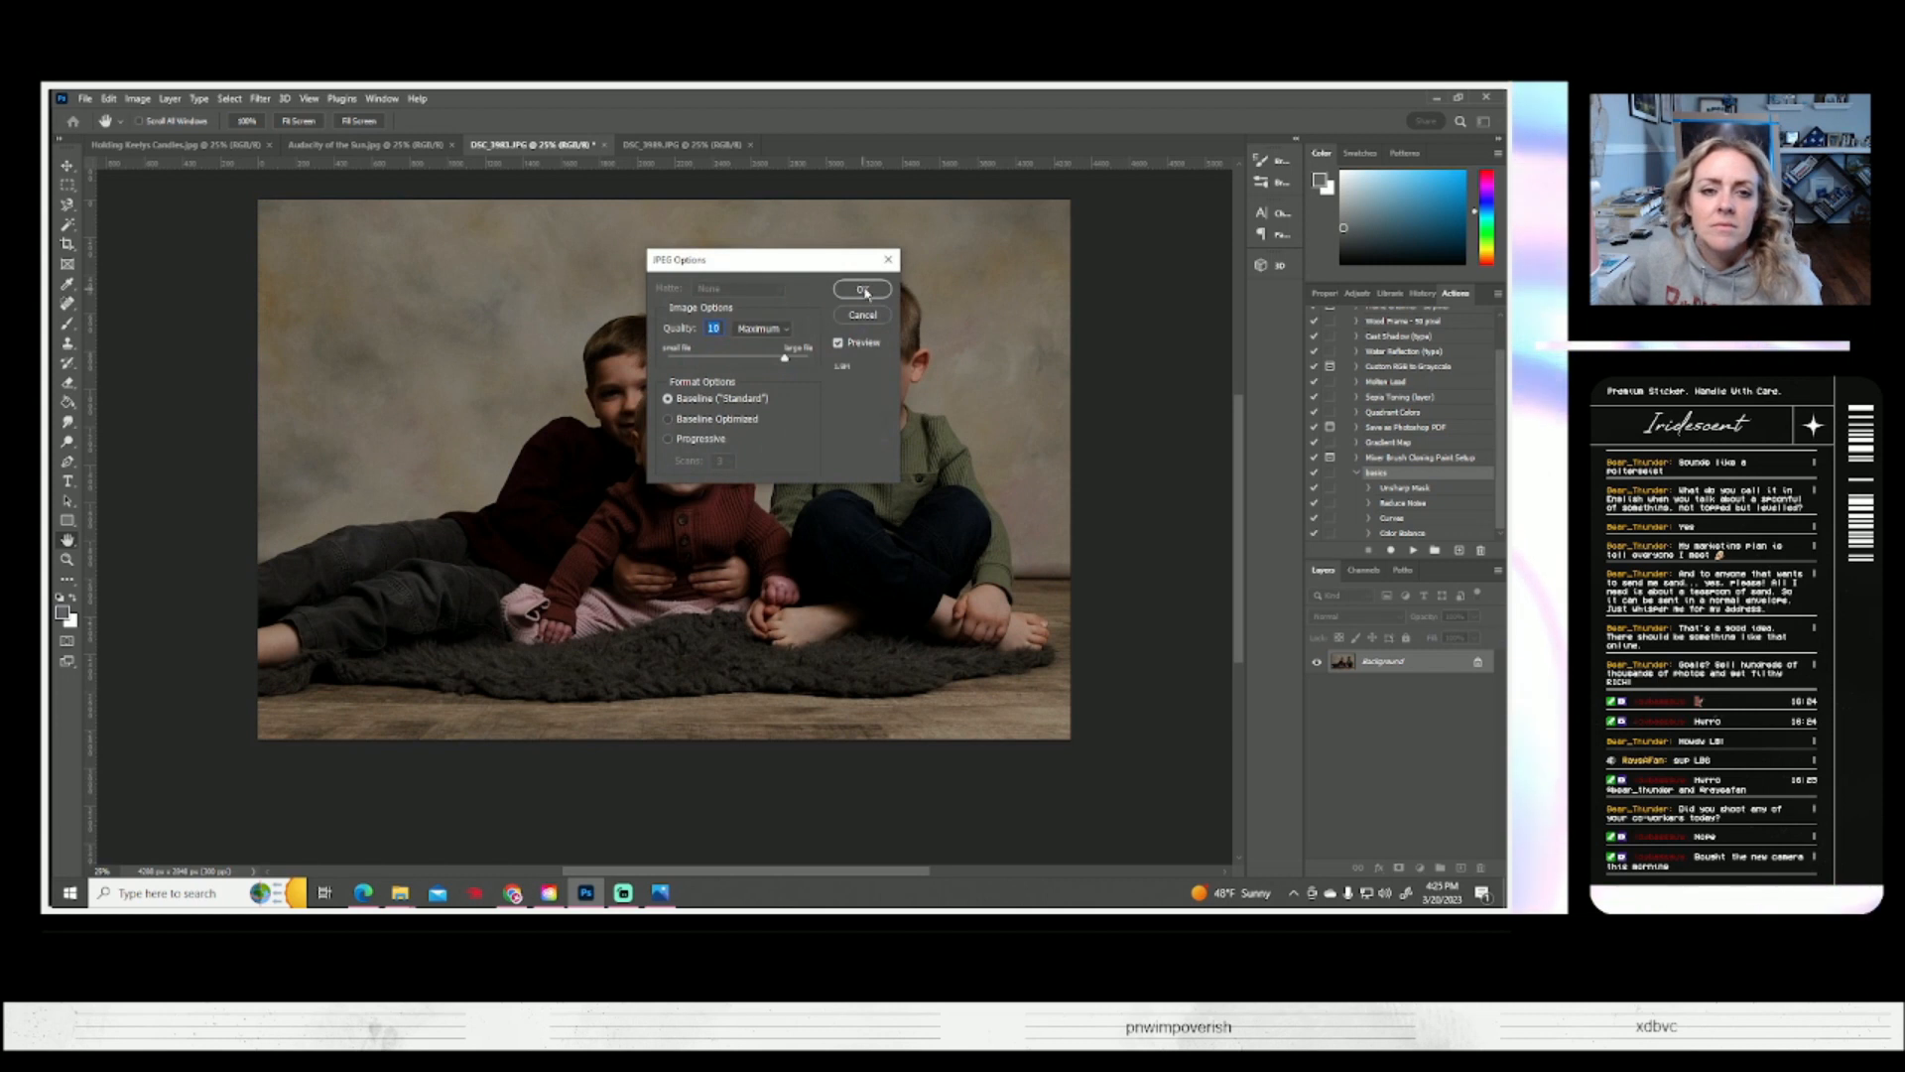
{"action": "left_click", "coordinate": [868, 287]}
{"action": "left_click", "coordinate": [596, 145]}
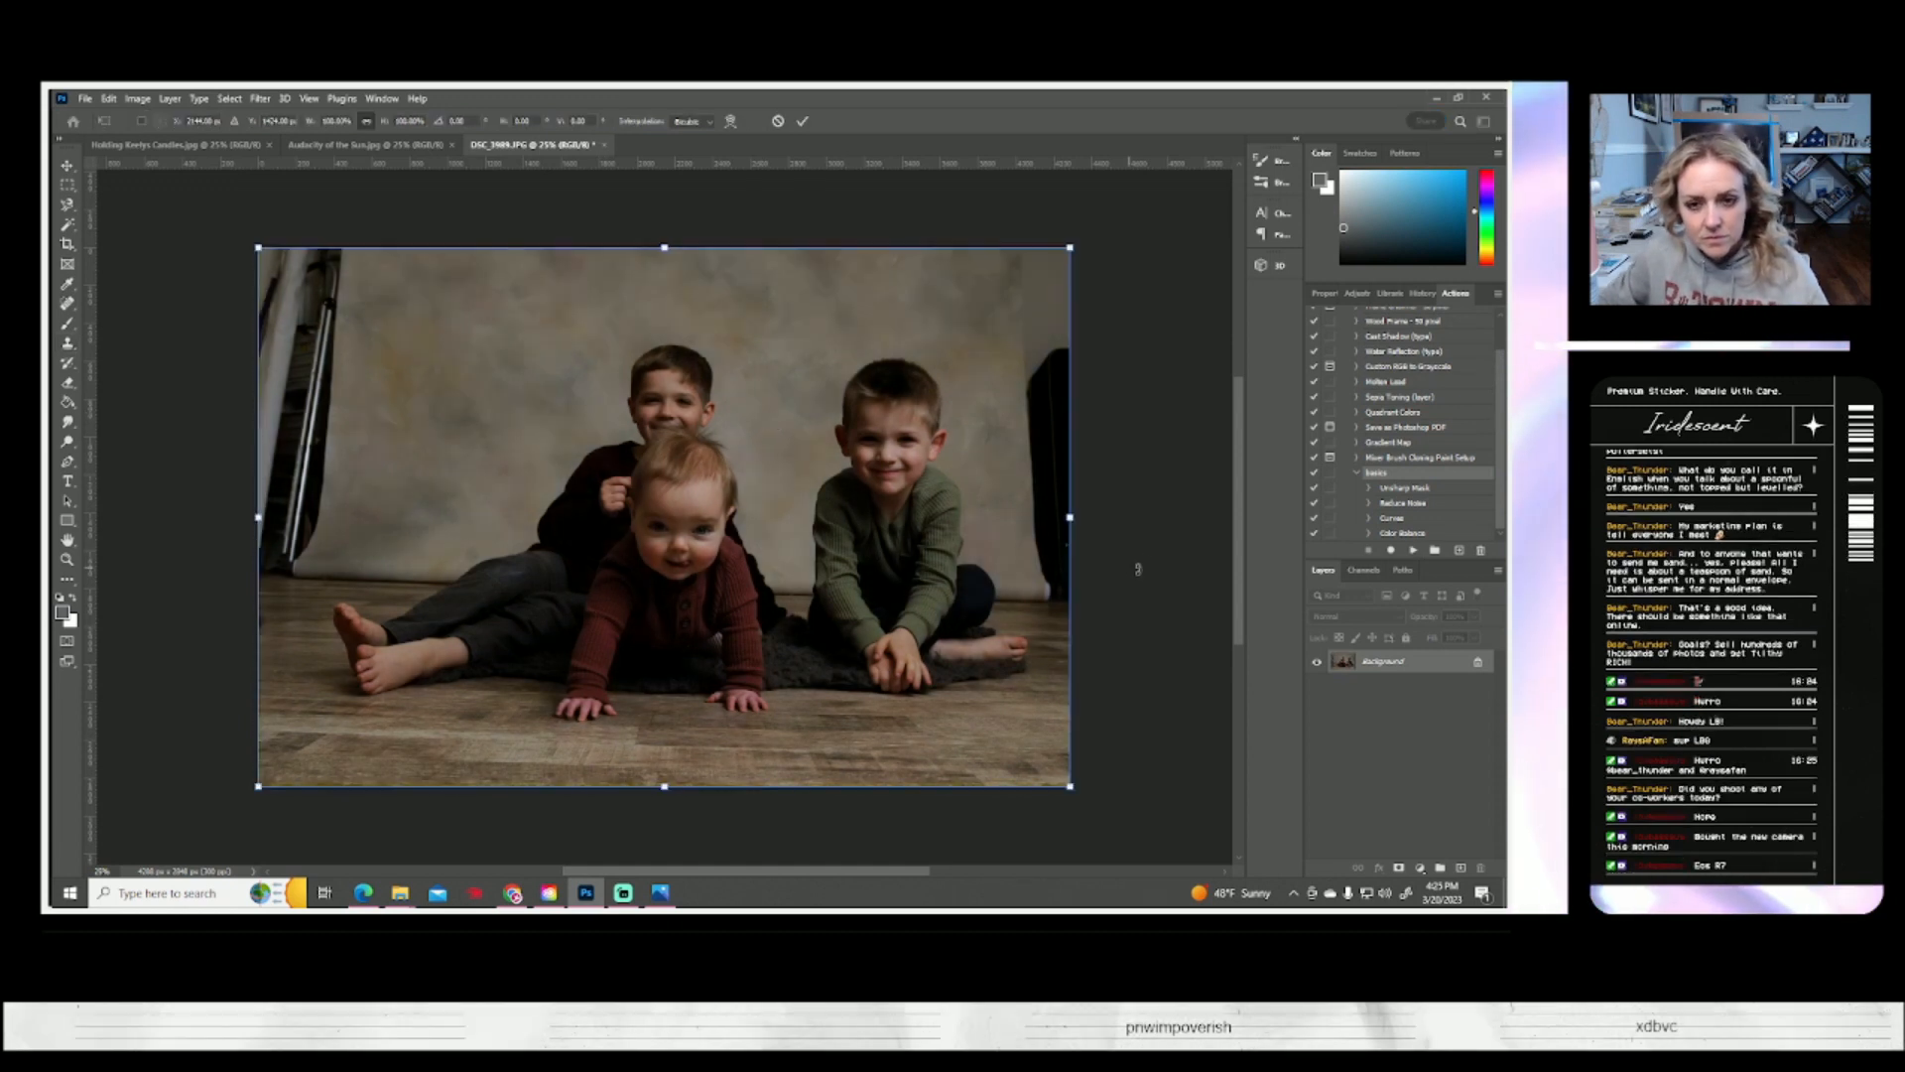
Enlarge DSC_3989.JPG to about 113% around the children and rotate it slightly counterclockwise
{"action": "left_click_drag", "start_coordinate": [1064, 244], "coordinate": [1118, 199]}
{"action": "left_click_drag", "start_coordinate": [982, 463], "coordinate": [968, 463]}
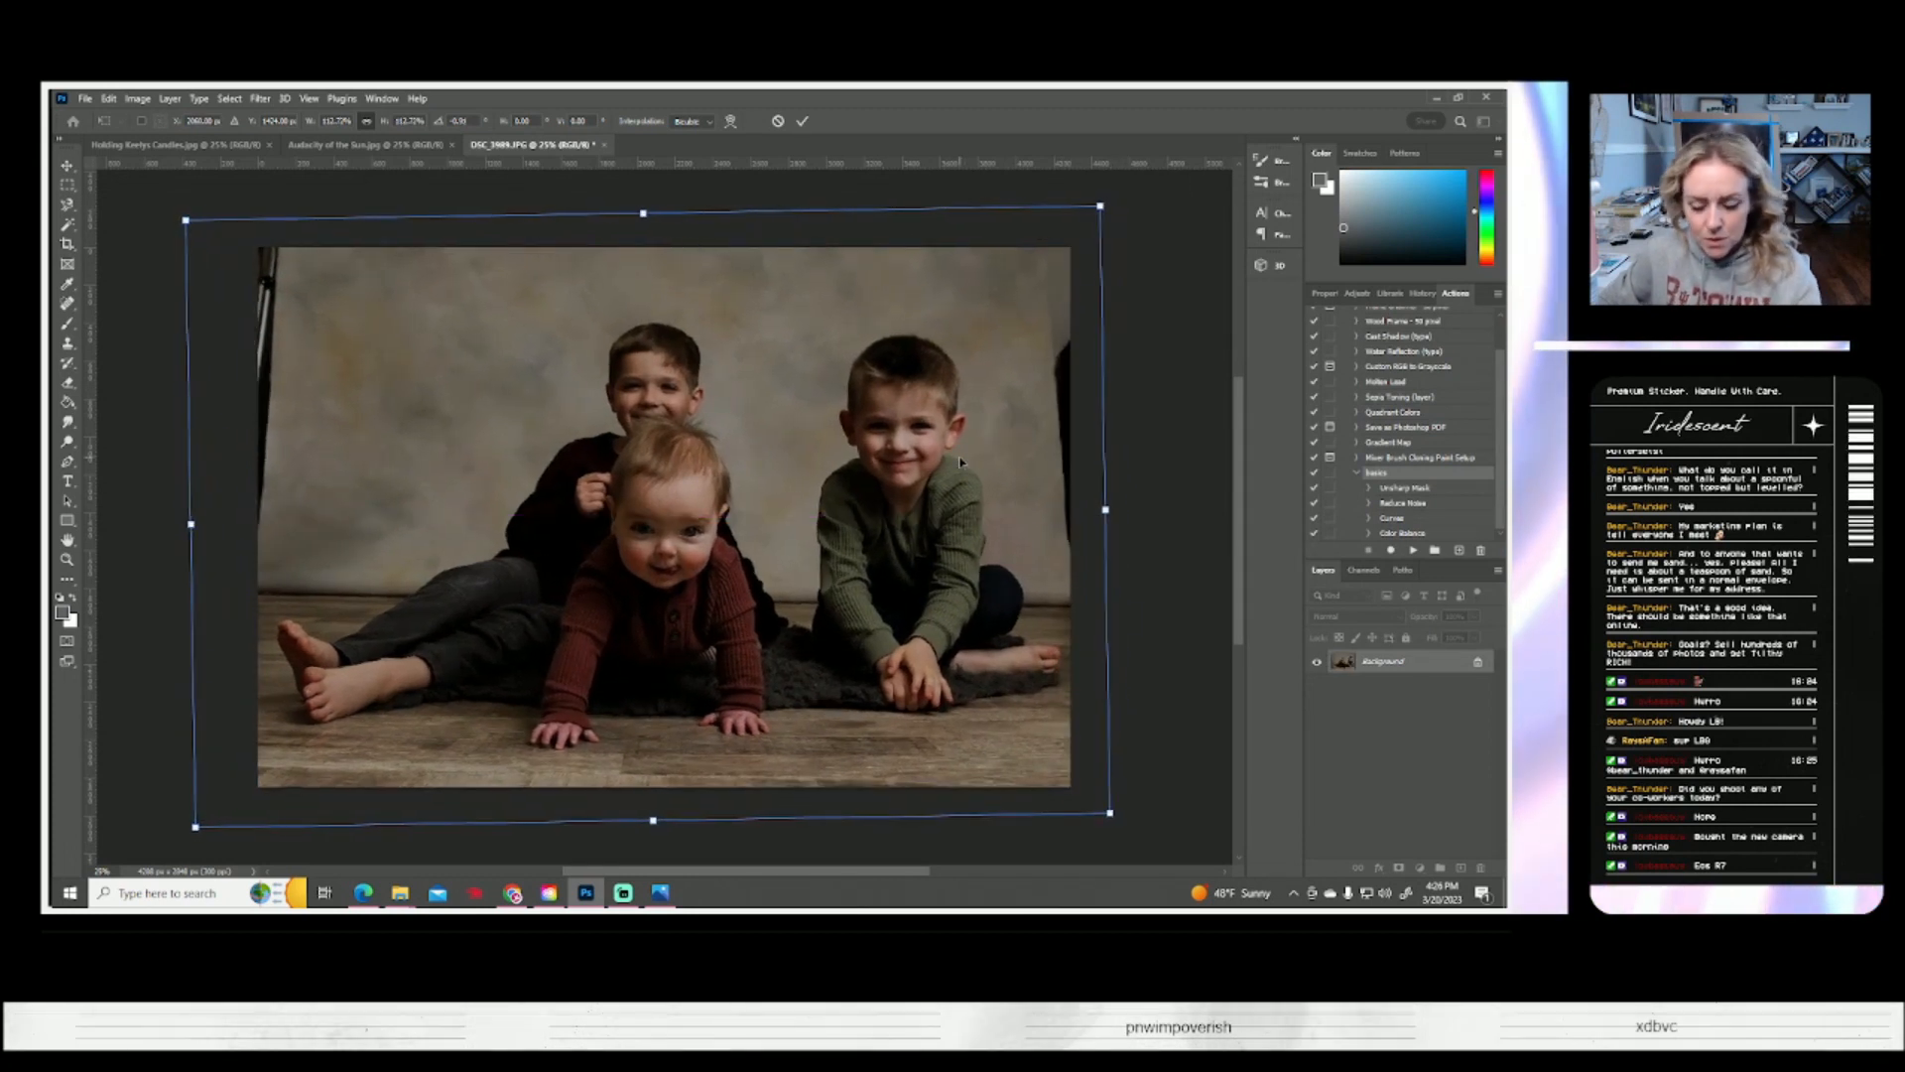
{"action": "key", "text": "Return"}
Clone clean backdrop over the light stand at the photo's left edge and the dark case at its right edge
{"action": "key", "text": "s"}
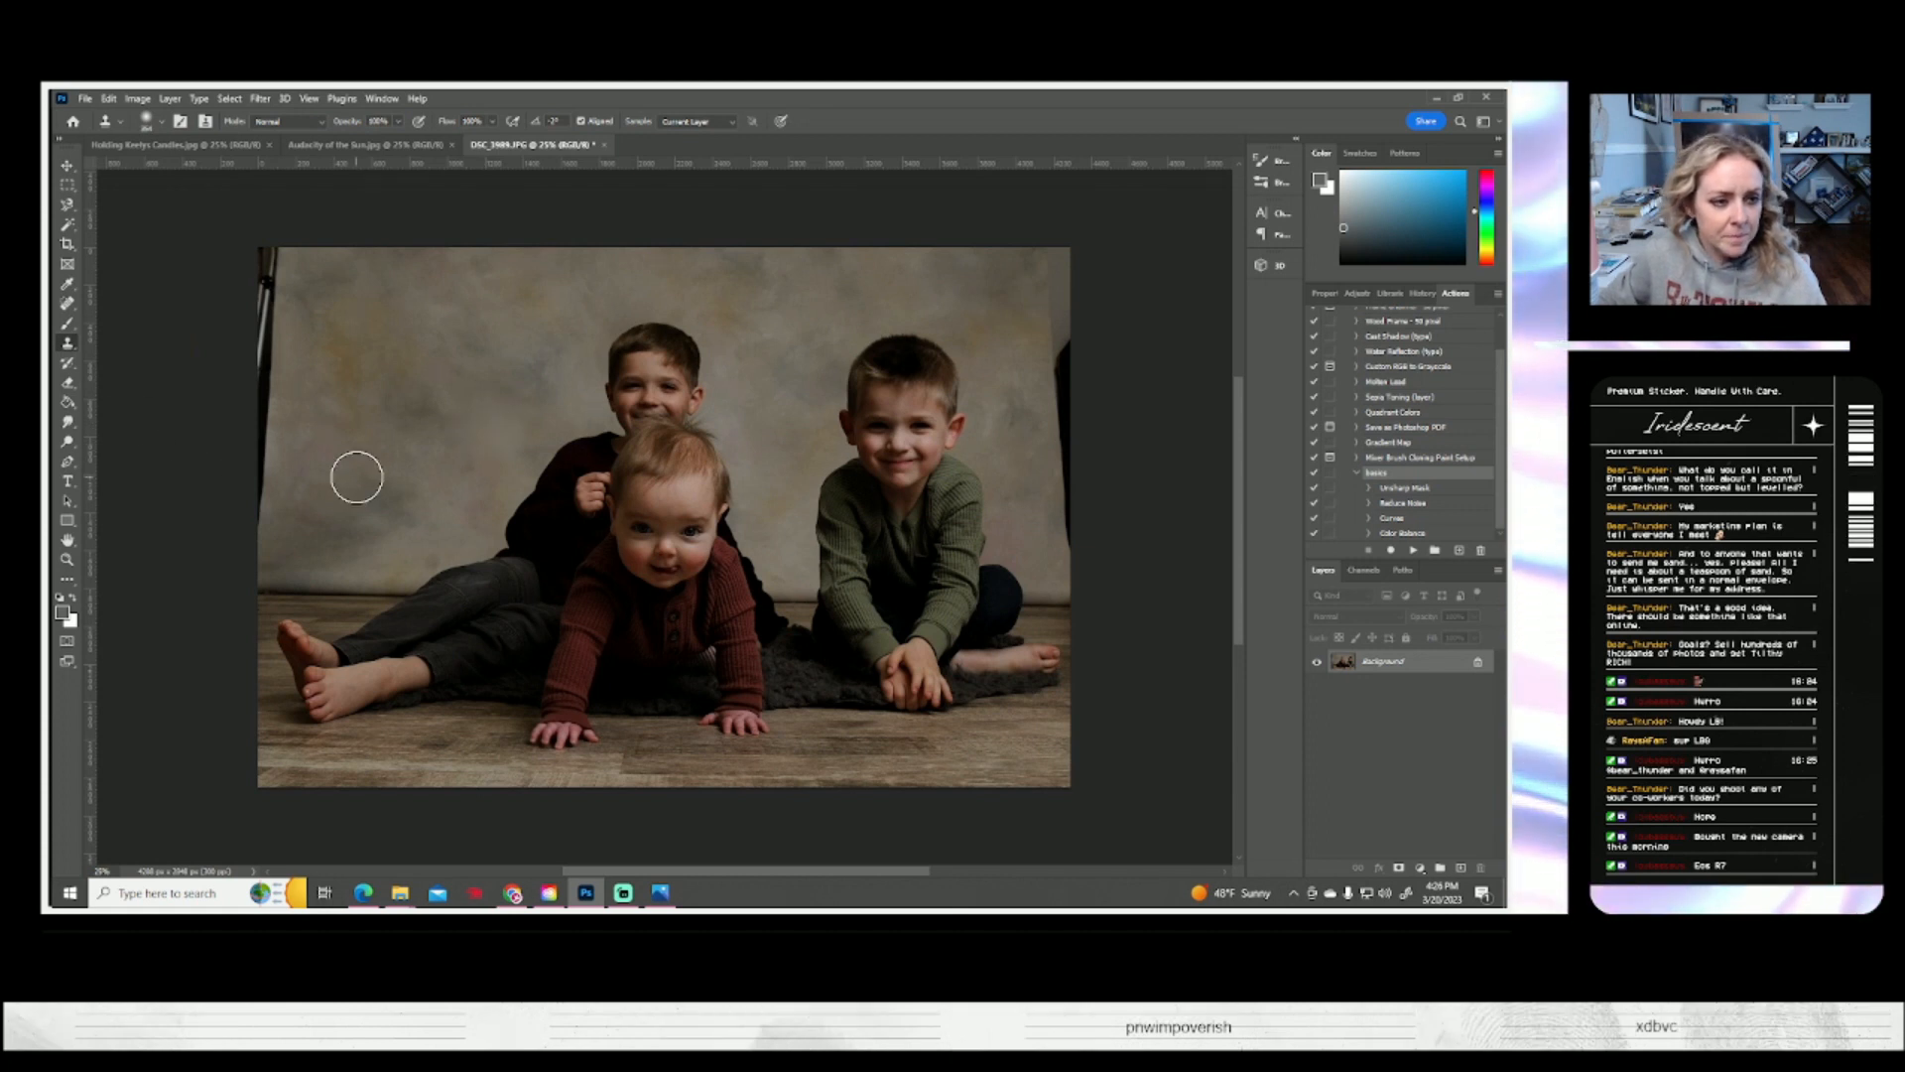
{"action": "left_click", "coordinate": [357, 477], "text": "alt"}
{"action": "left_click_drag", "start_coordinate": [260, 518], "coordinate": [259, 374]}
{"action": "left_click", "coordinate": [355, 436], "text": "alt"}
{"action": "mouse_move", "coordinate": [291, 302]}
{"action": "left_mouse_down"}
{"action": "mouse_move", "coordinate": [250, 335]}
{"action": "mouse_move", "coordinate": [266, 348]}
{"action": "mouse_move", "coordinate": [243, 323]}
{"action": "mouse_move", "coordinate": [242, 246]}
{"action": "left_mouse_up"}
{"action": "left_click", "coordinate": [1031, 505], "text": "alt"}
{"action": "left_click_drag", "start_coordinate": [1062, 453], "coordinate": [1051, 242]}
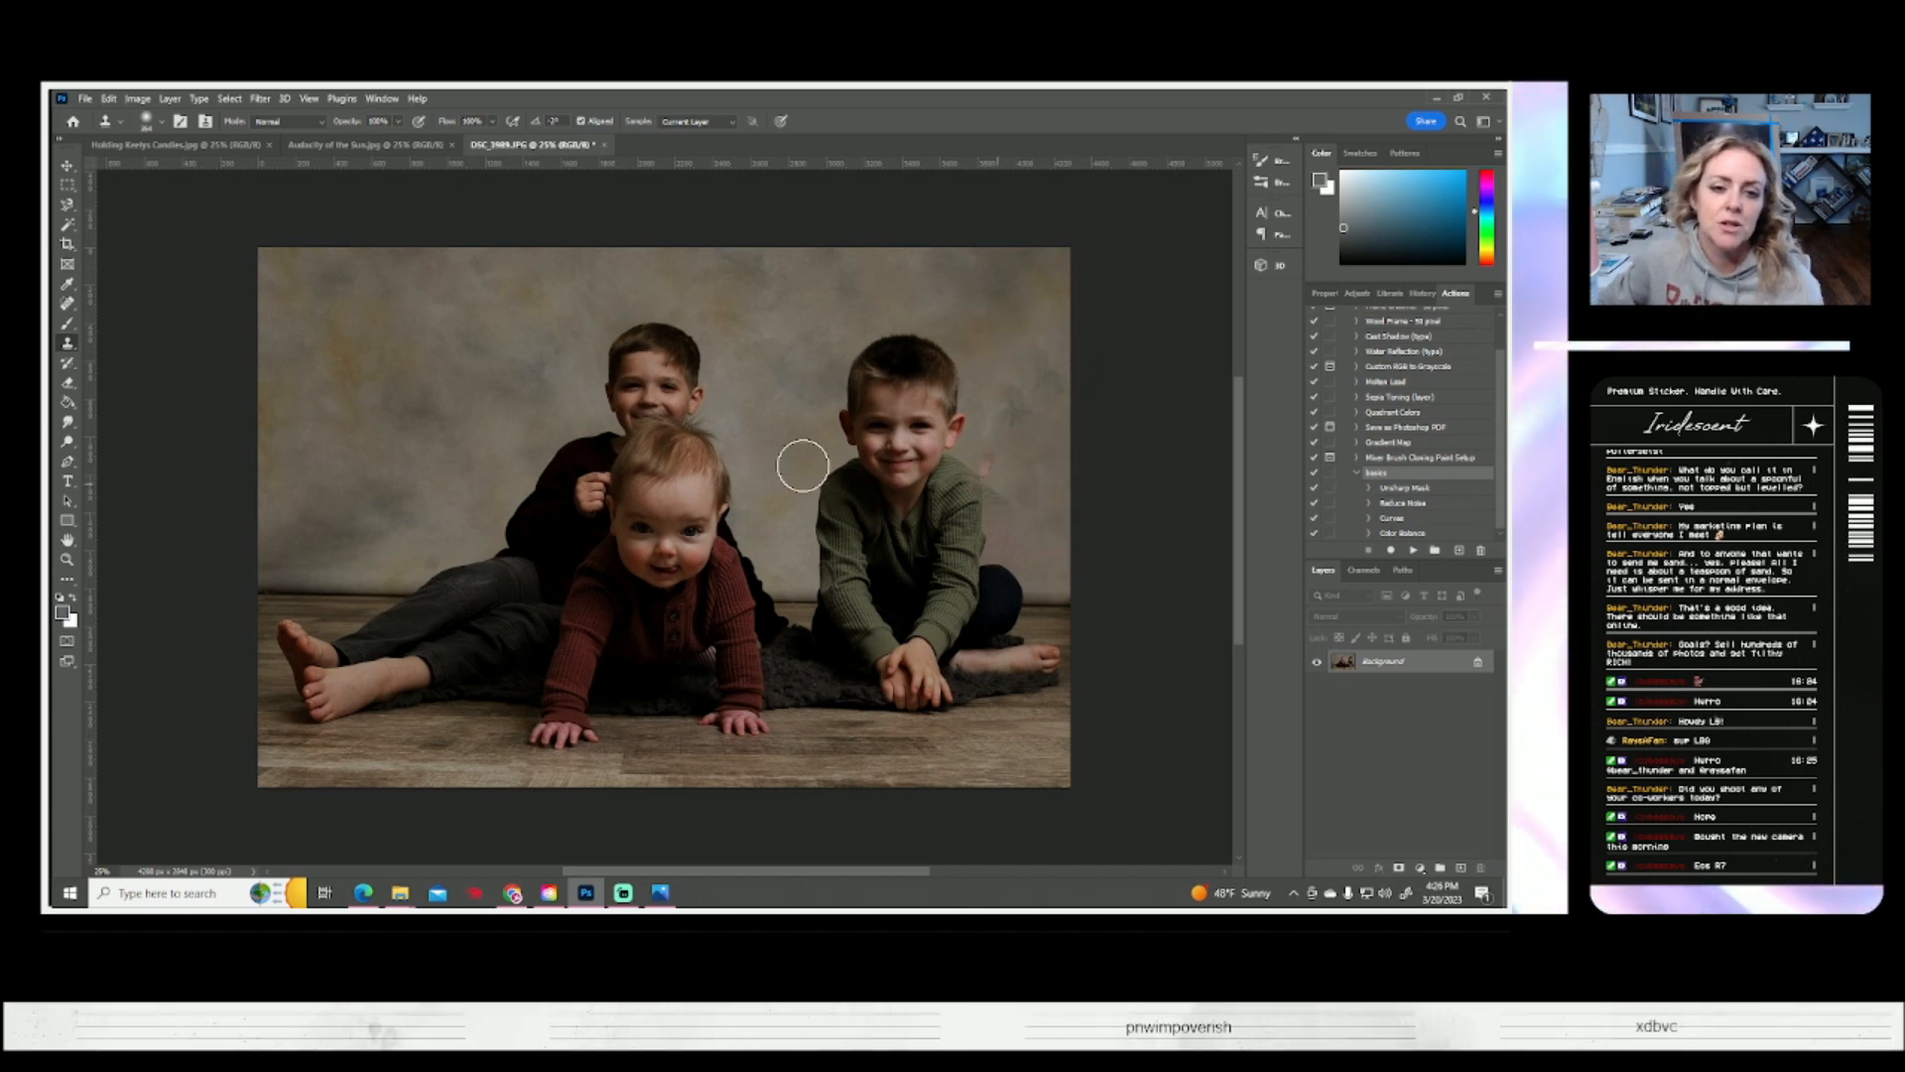
Save the DSC_3989 photo as a JPEG at quality 10 and close it
{"action": "left_click", "coordinate": [84, 98]}
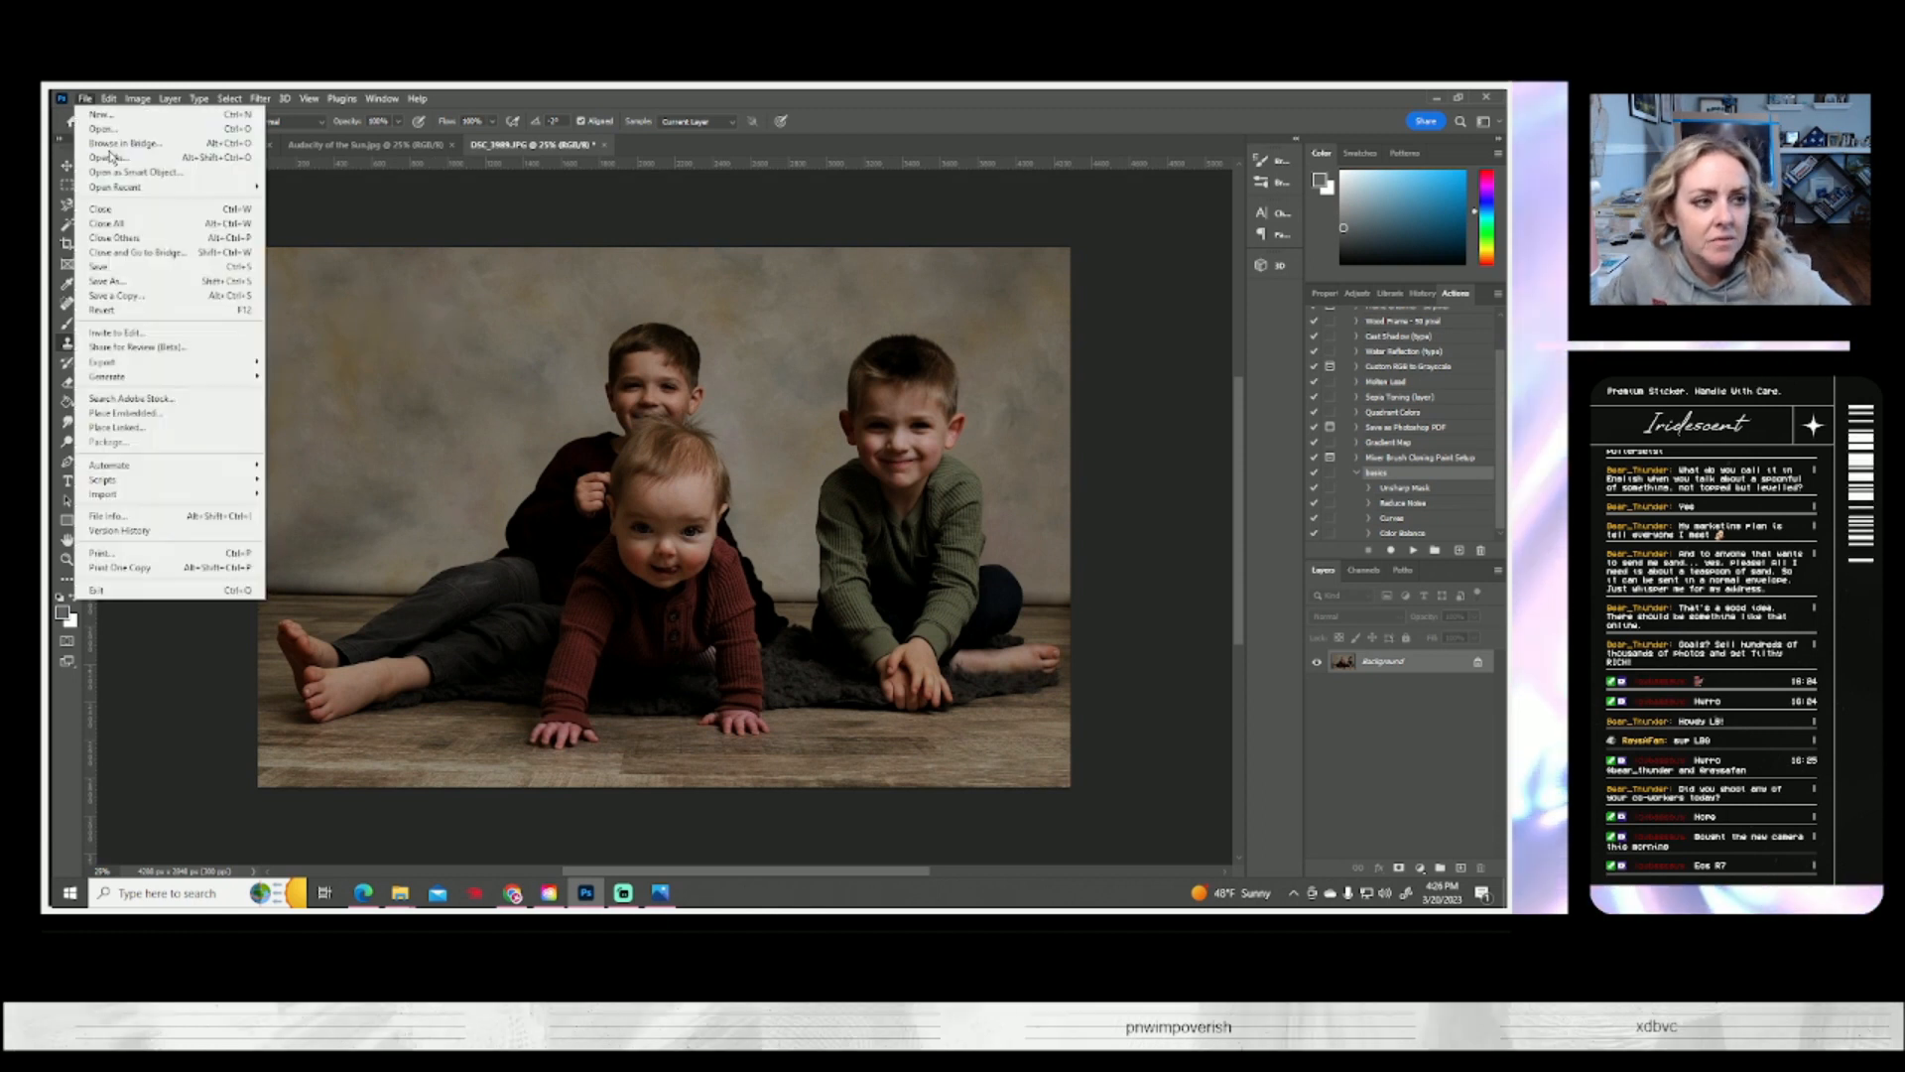
{"action": "left_click", "coordinate": [129, 284]}
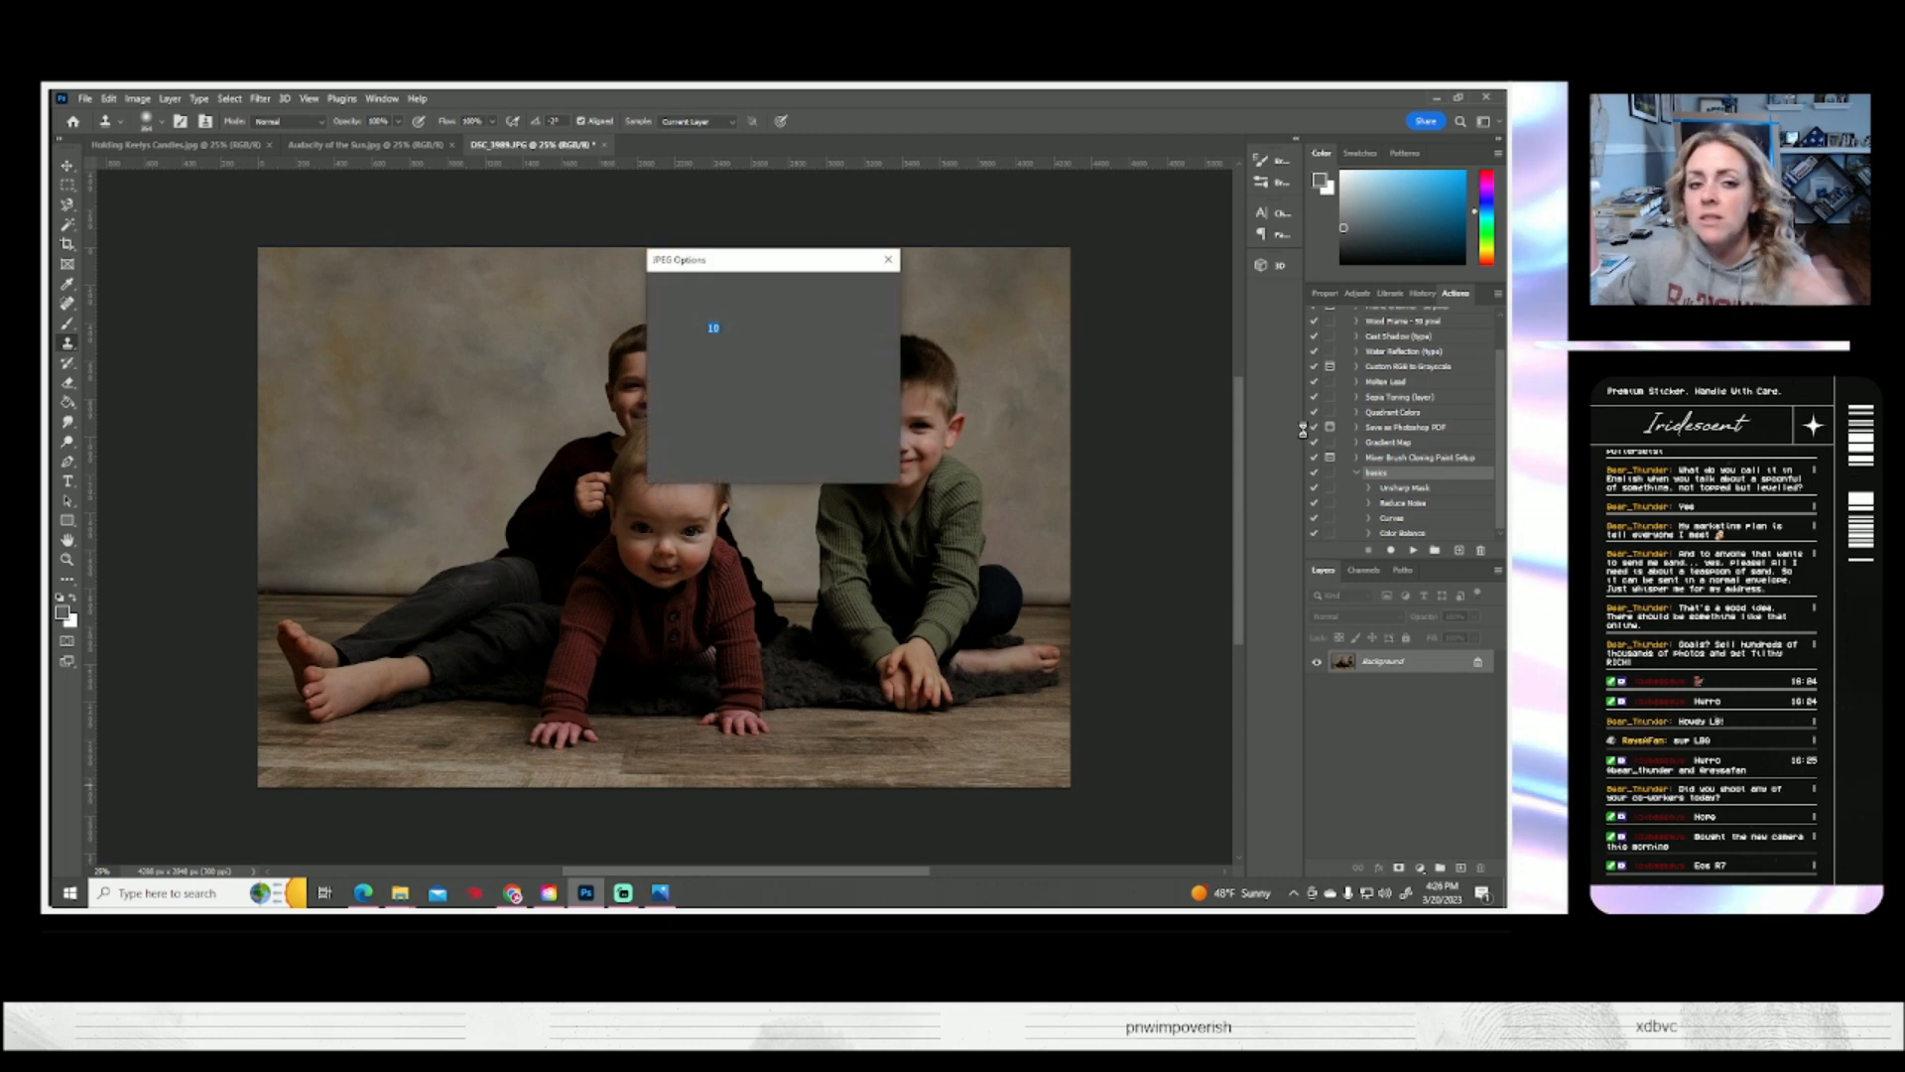
{"action": "left_click", "coordinate": [864, 292]}
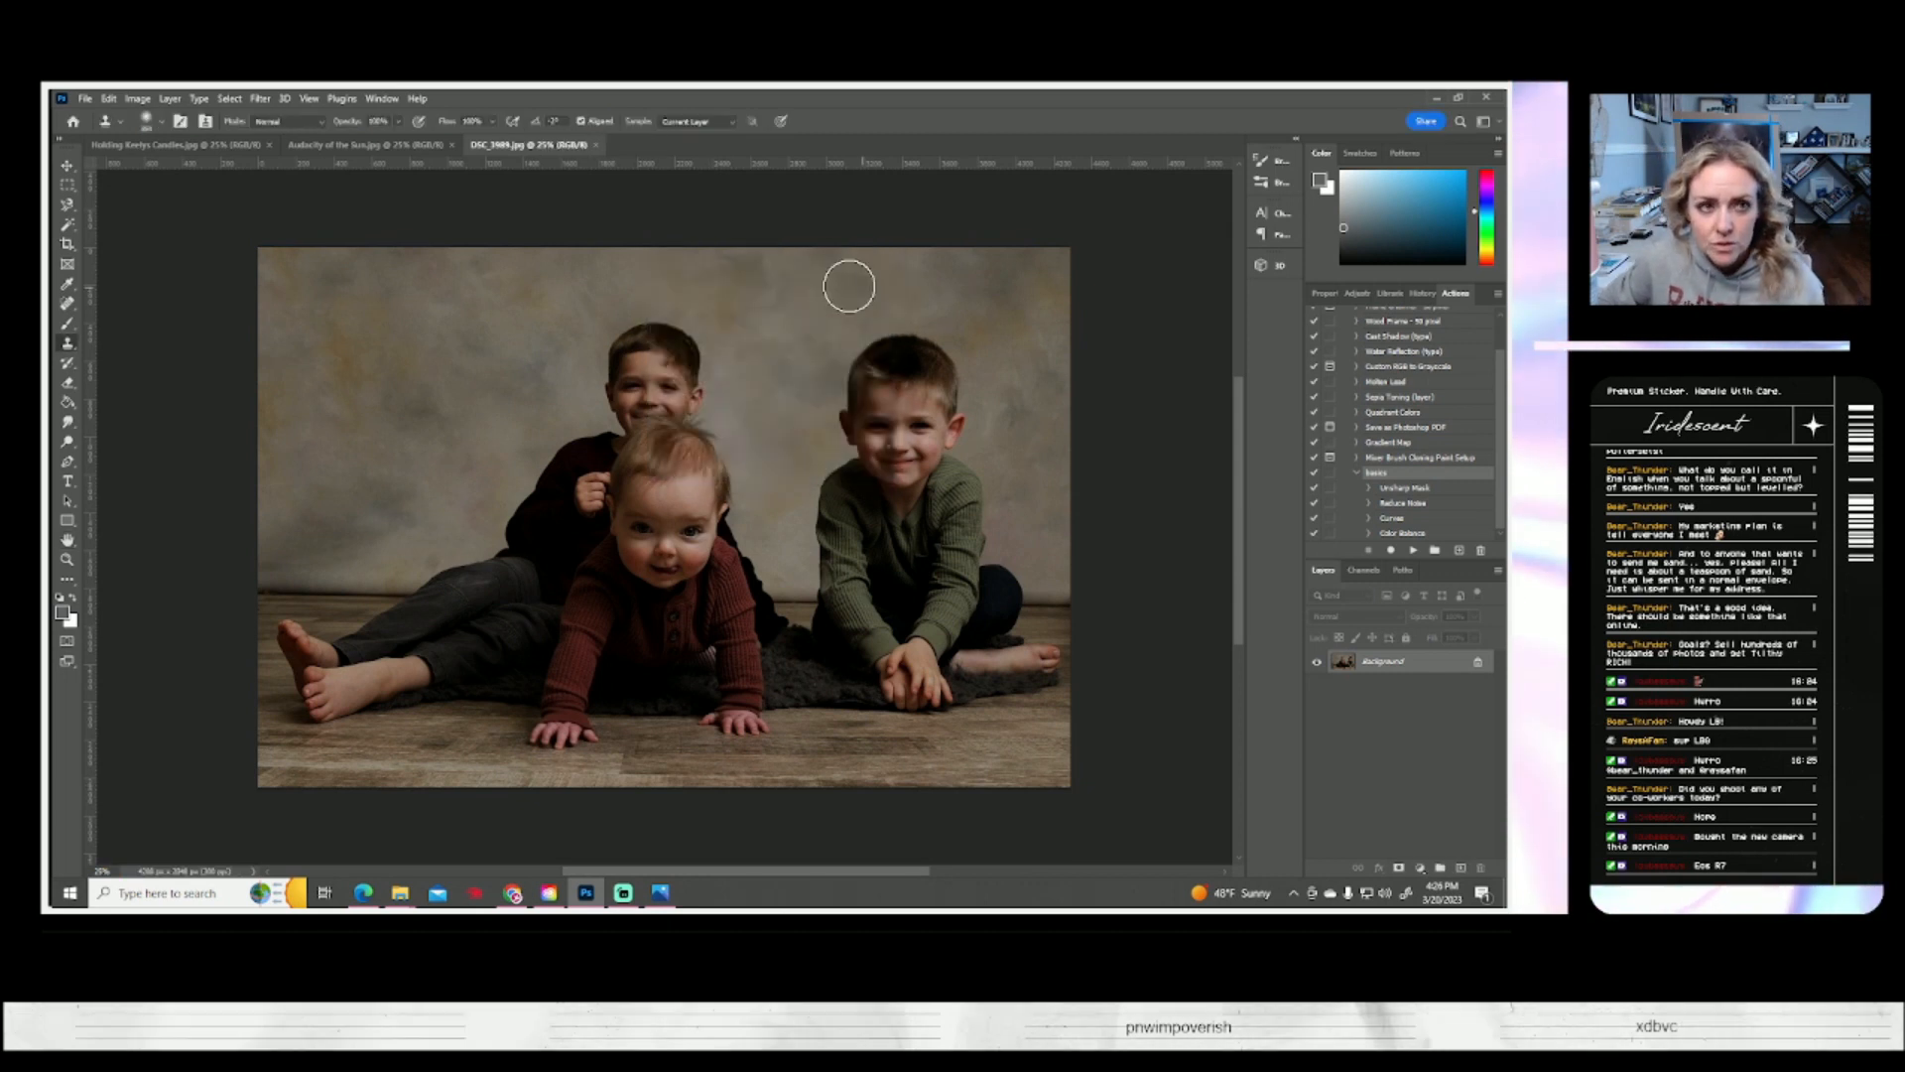
{"action": "left_click", "coordinate": [604, 145]}
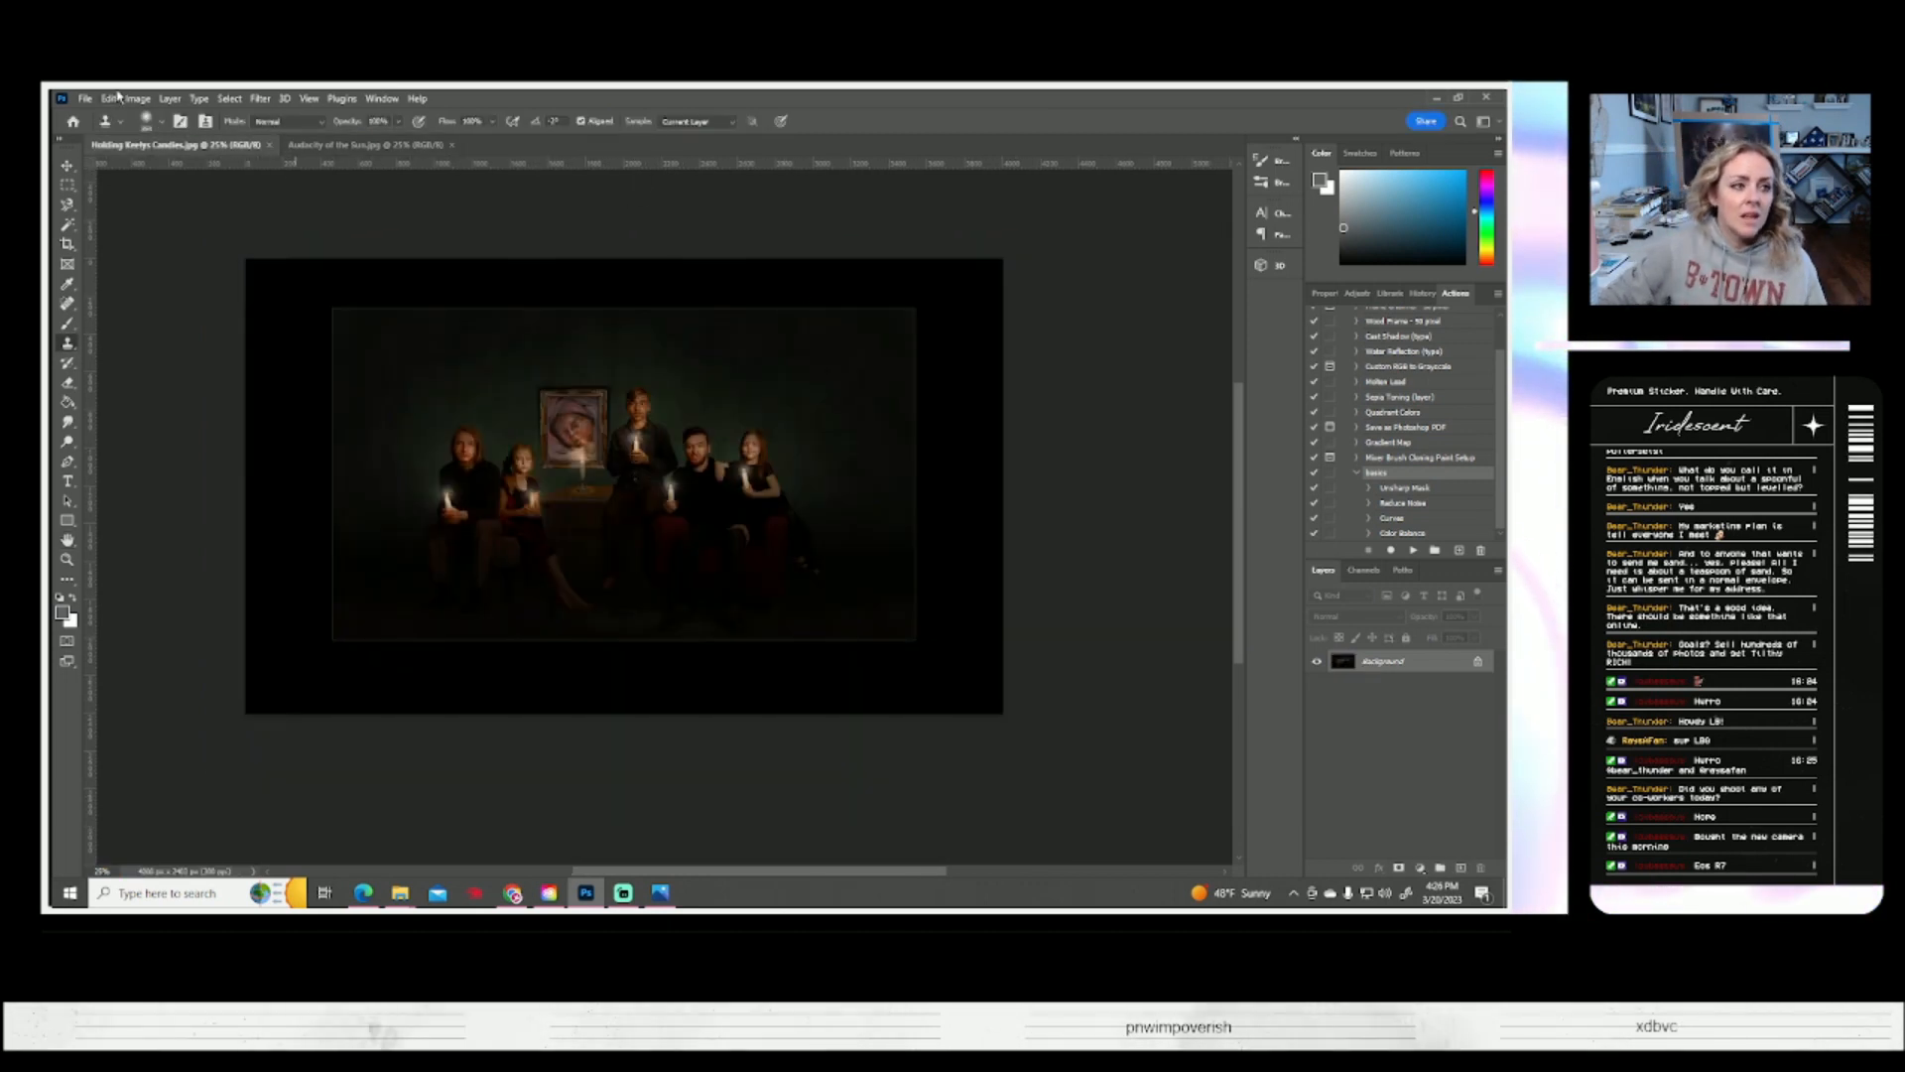
Switch to the Photos viewer, compare the sibling shots from DSC_4001.JPG to DSC_4013.JPG for the next edit, and return to Photoshop
{"action": "left_click", "coordinate": [85, 98]}
{"action": "left_click", "coordinate": [103, 128]}
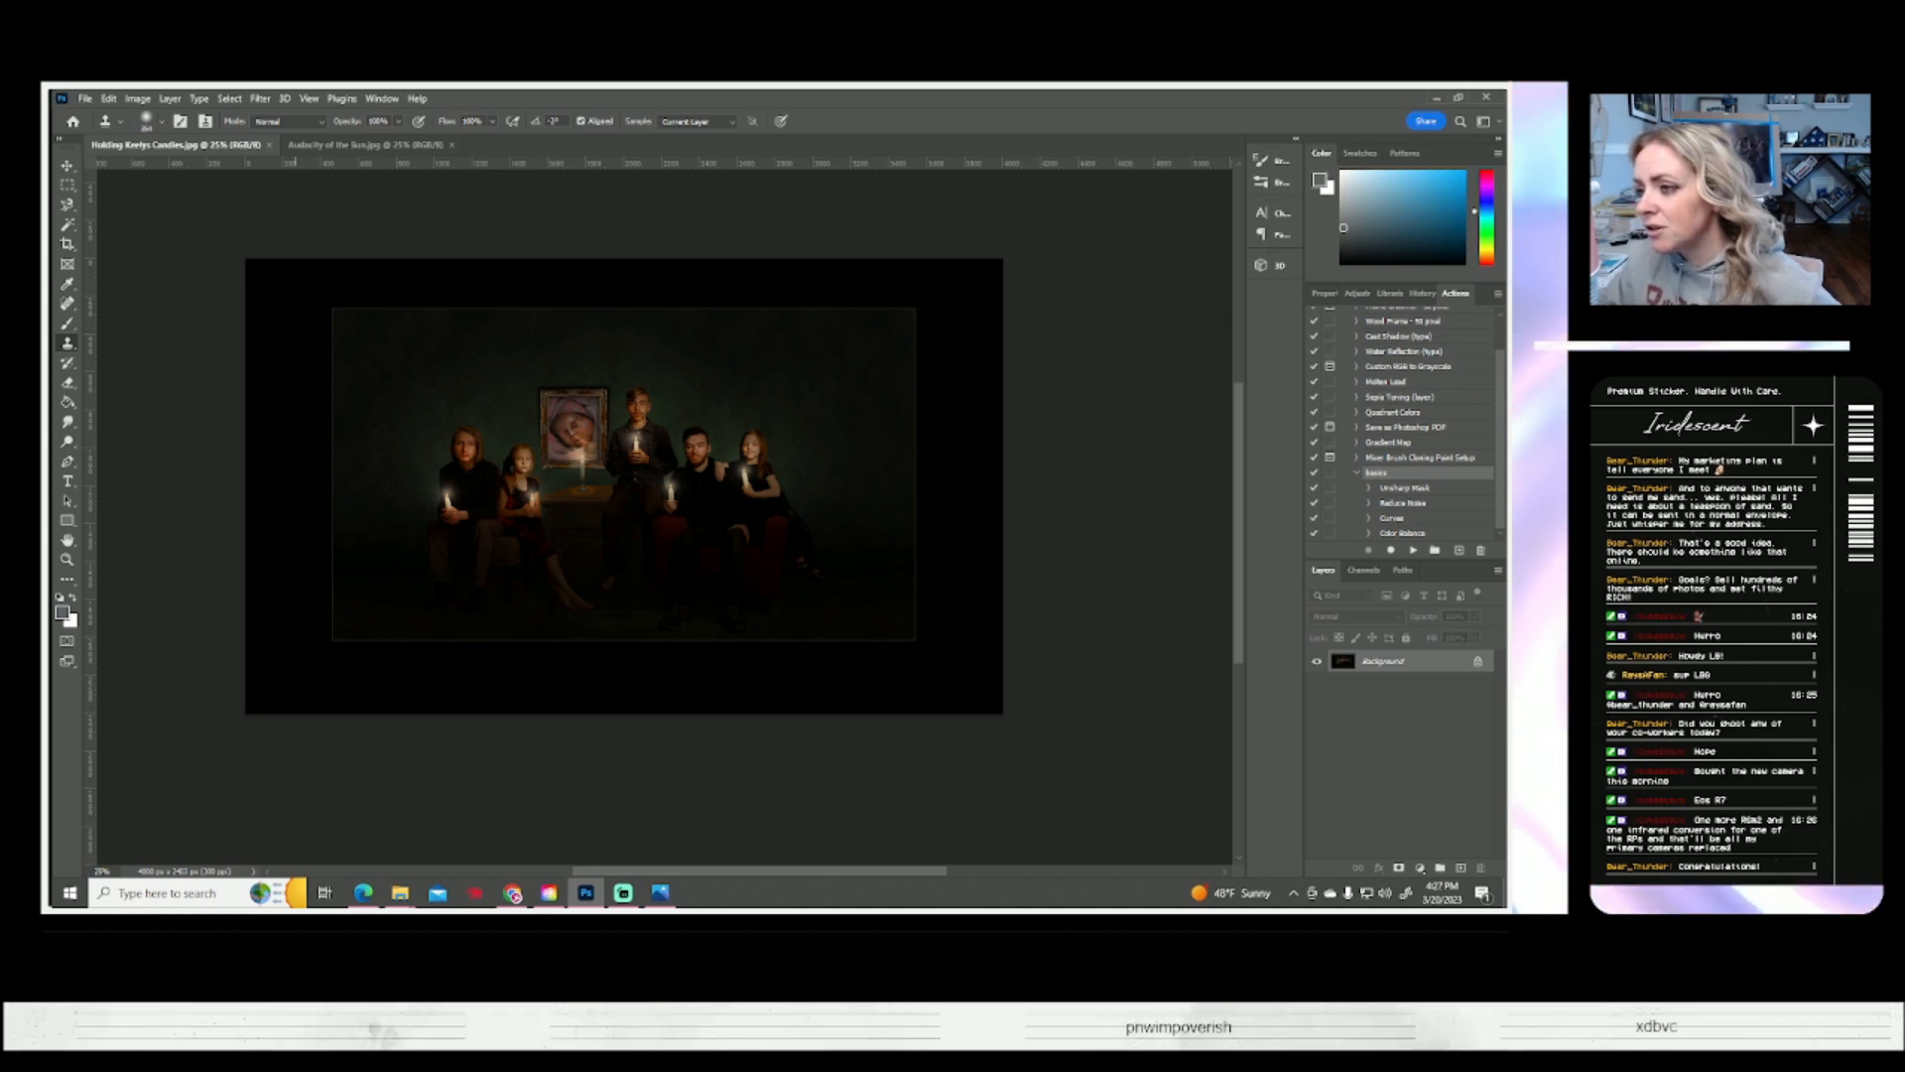
{"action": "left_click", "coordinate": [660, 894]}
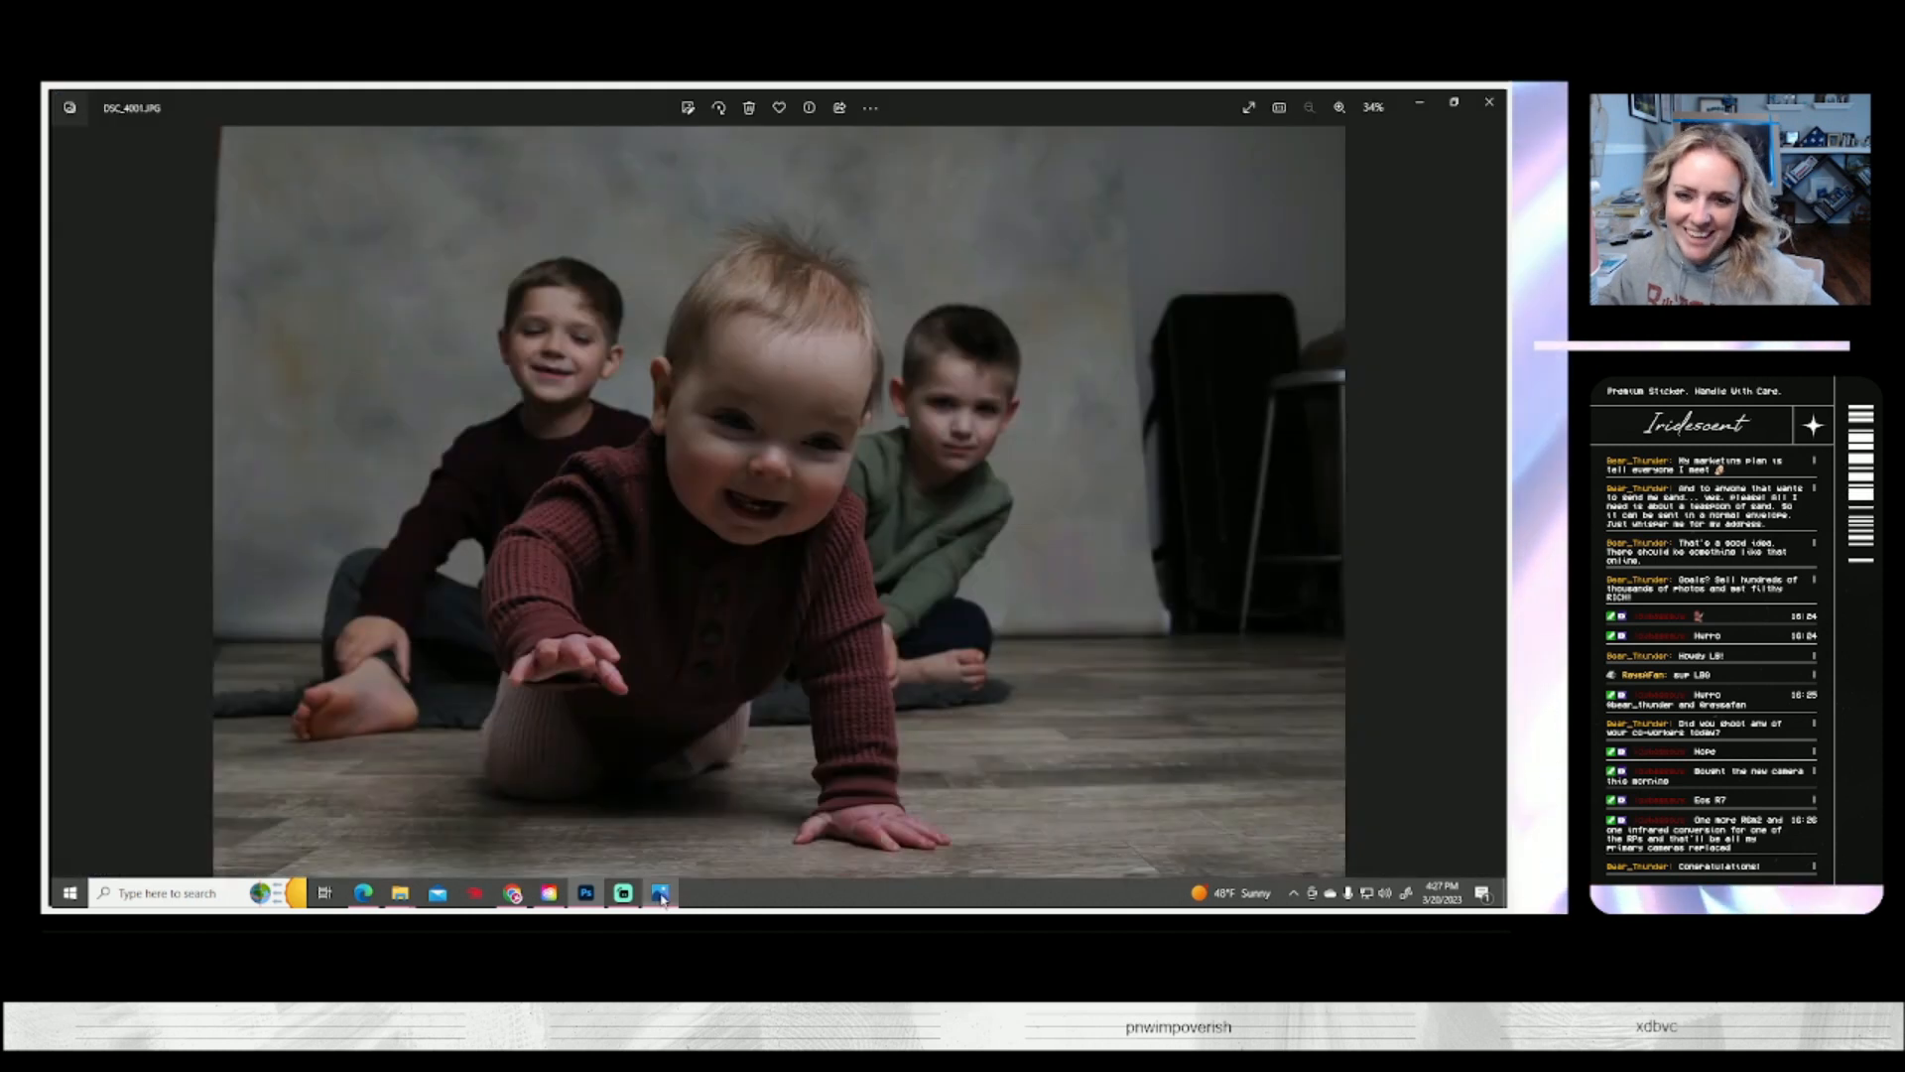
{"action": "left_click", "coordinate": [1491, 504]}
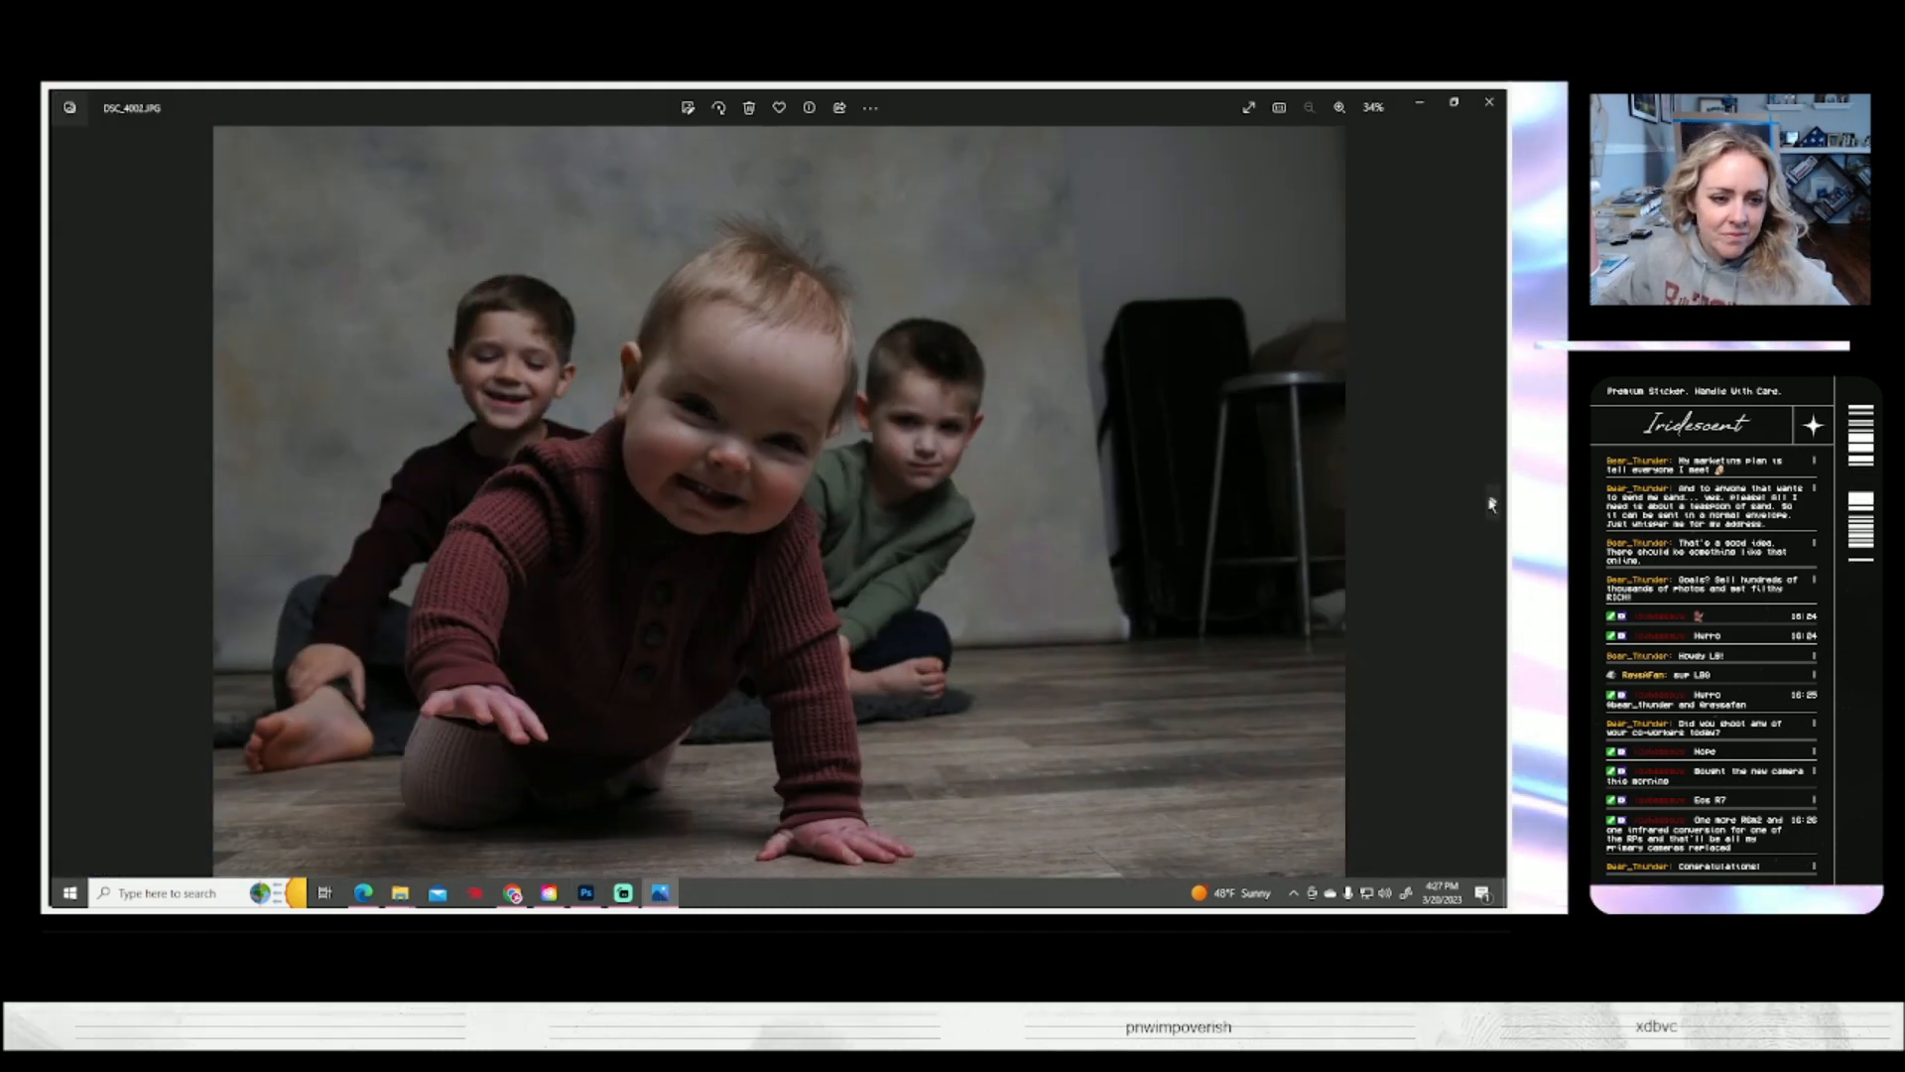
{"action": "left_click", "coordinate": [1490, 503]}
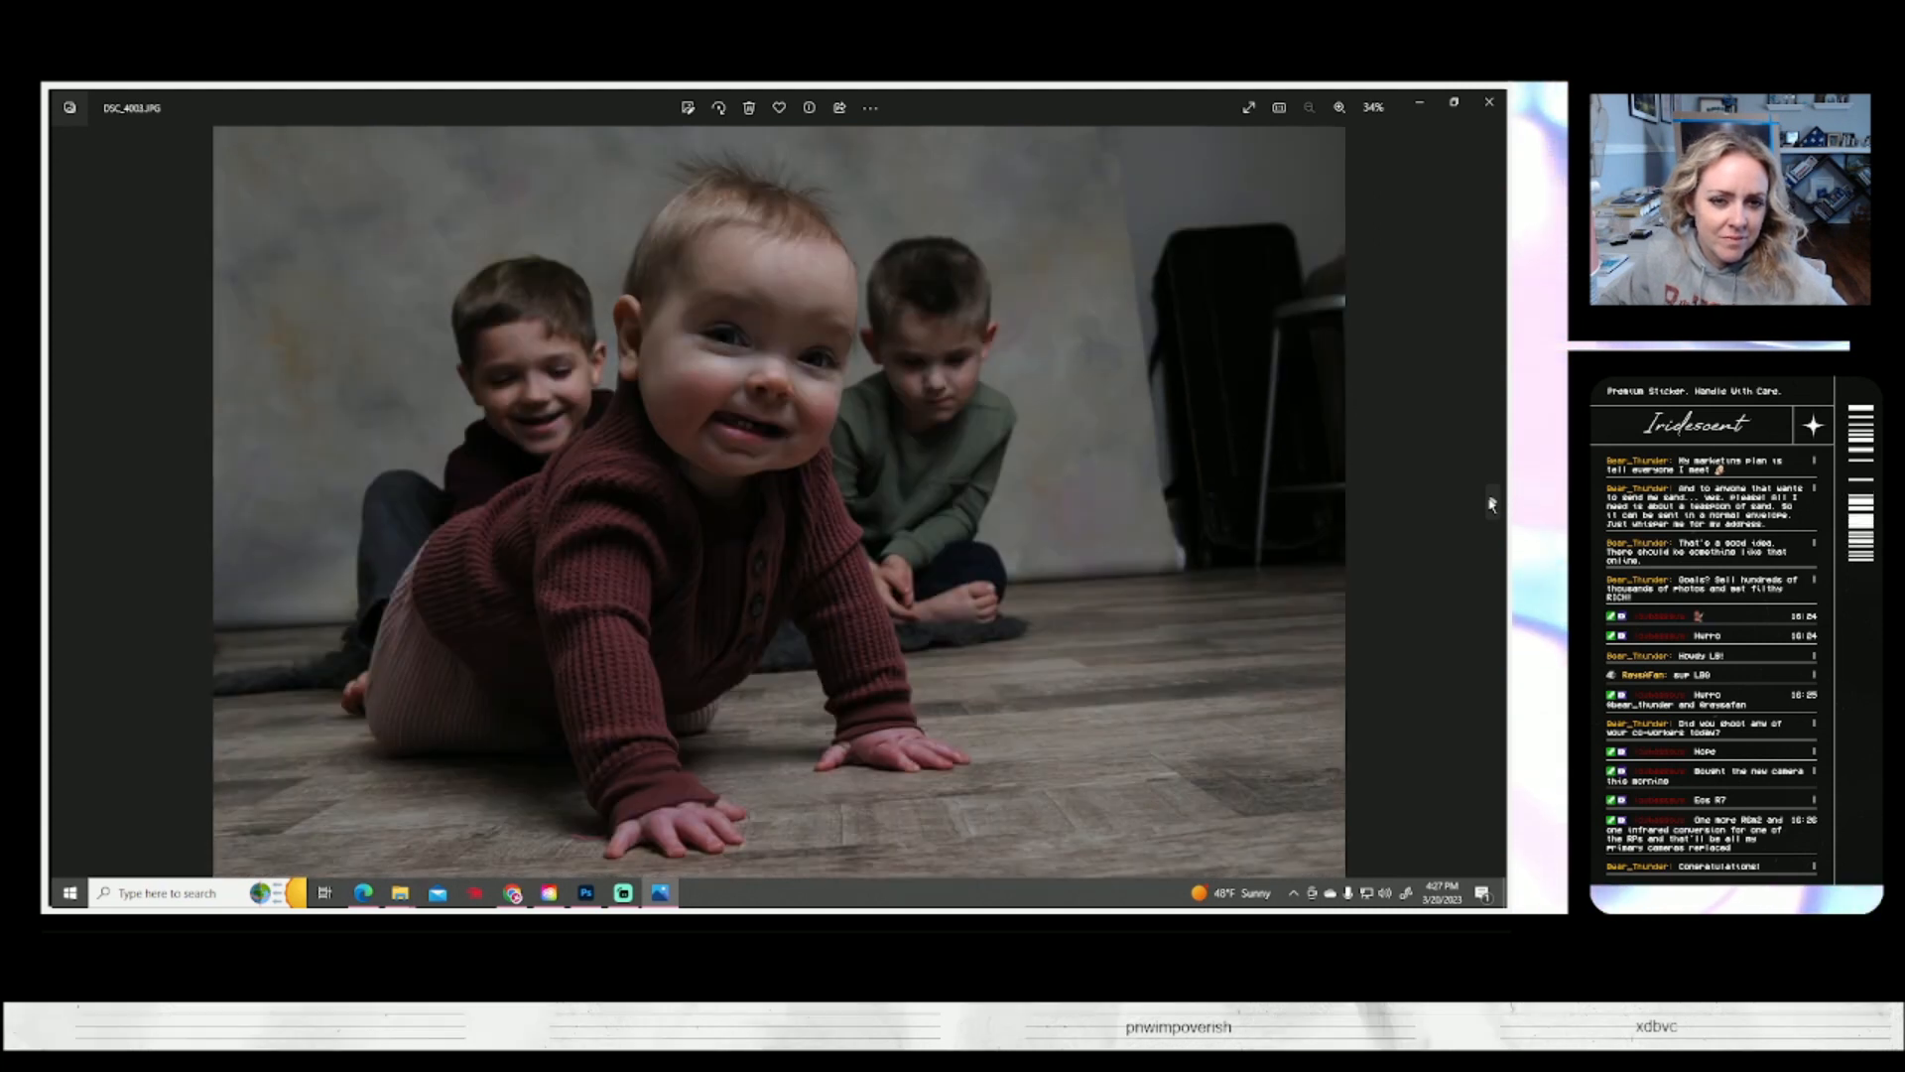
{"action": "left_click", "coordinate": [1490, 503]}
{"action": "left_click", "coordinate": [1491, 503]}
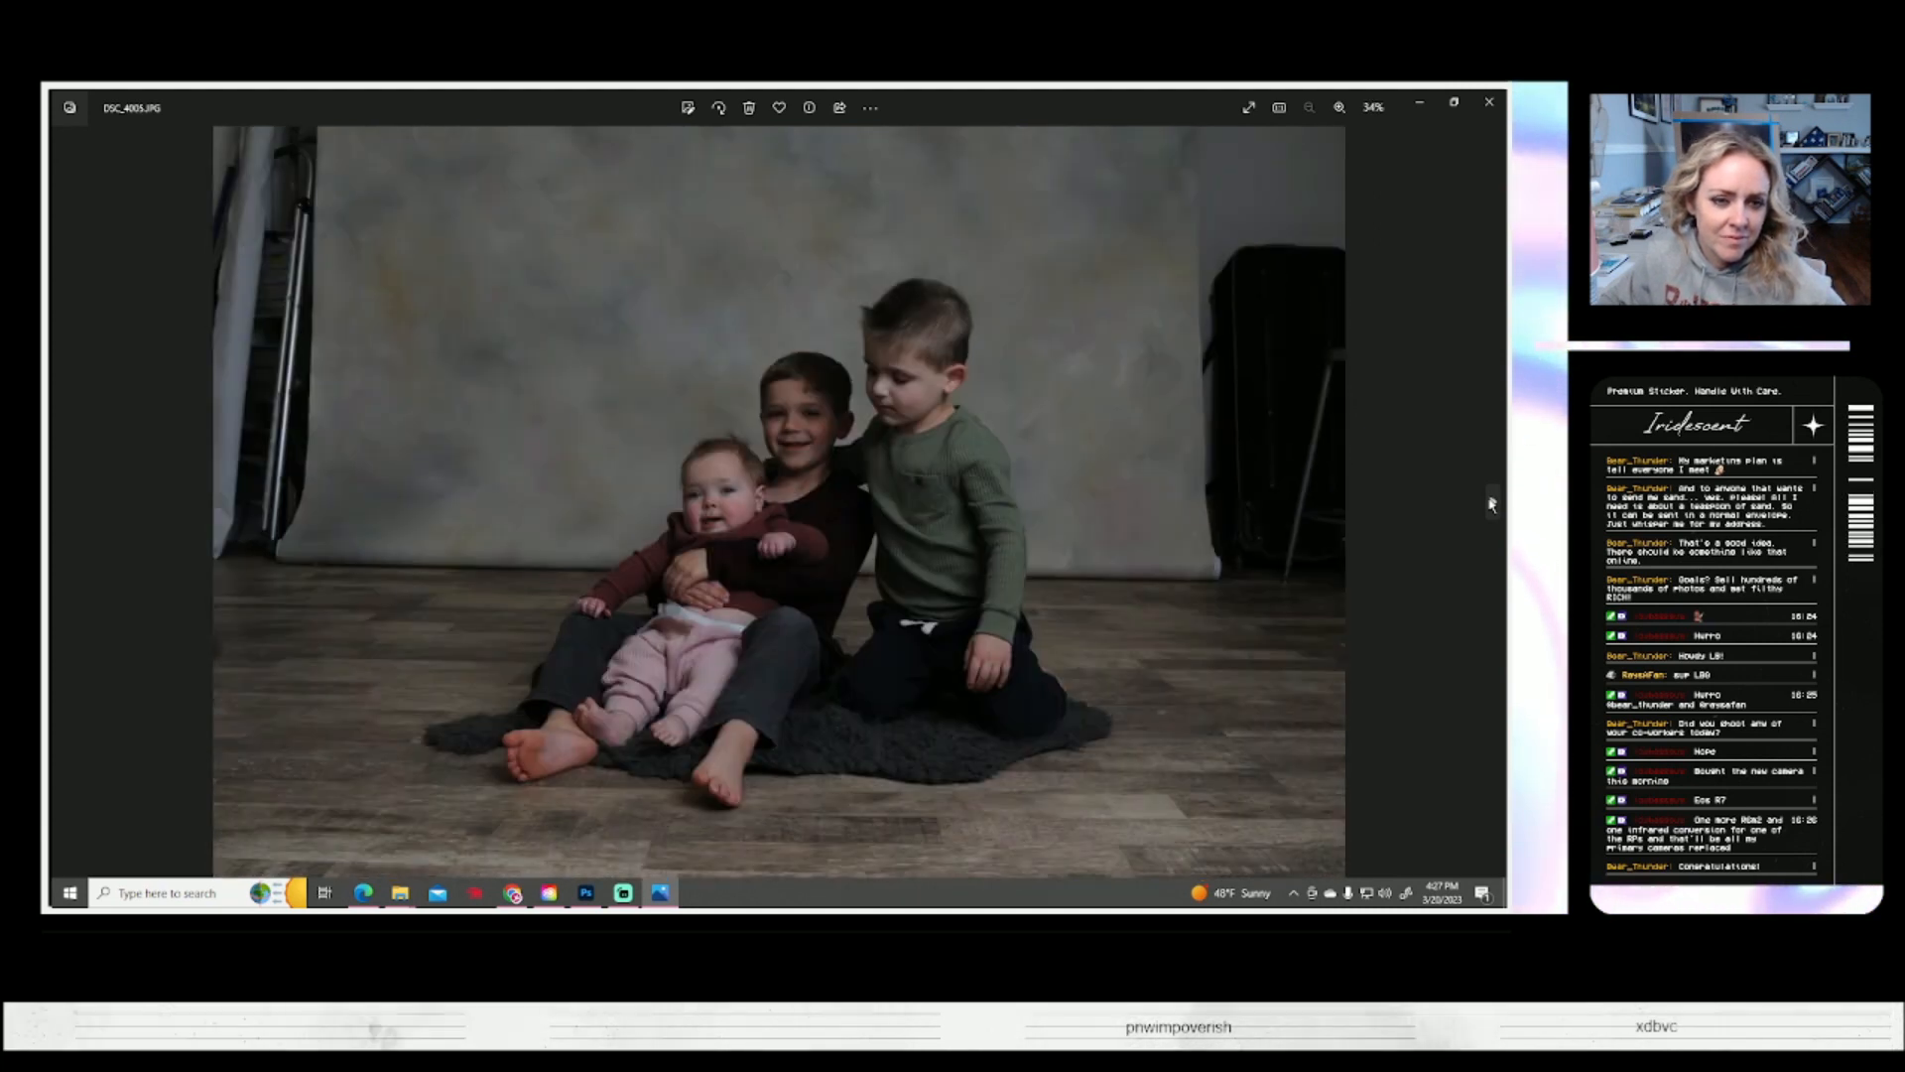
{"action": "left_click", "coordinate": [1490, 503]}
{"action": "left_click", "coordinate": [1490, 503]}
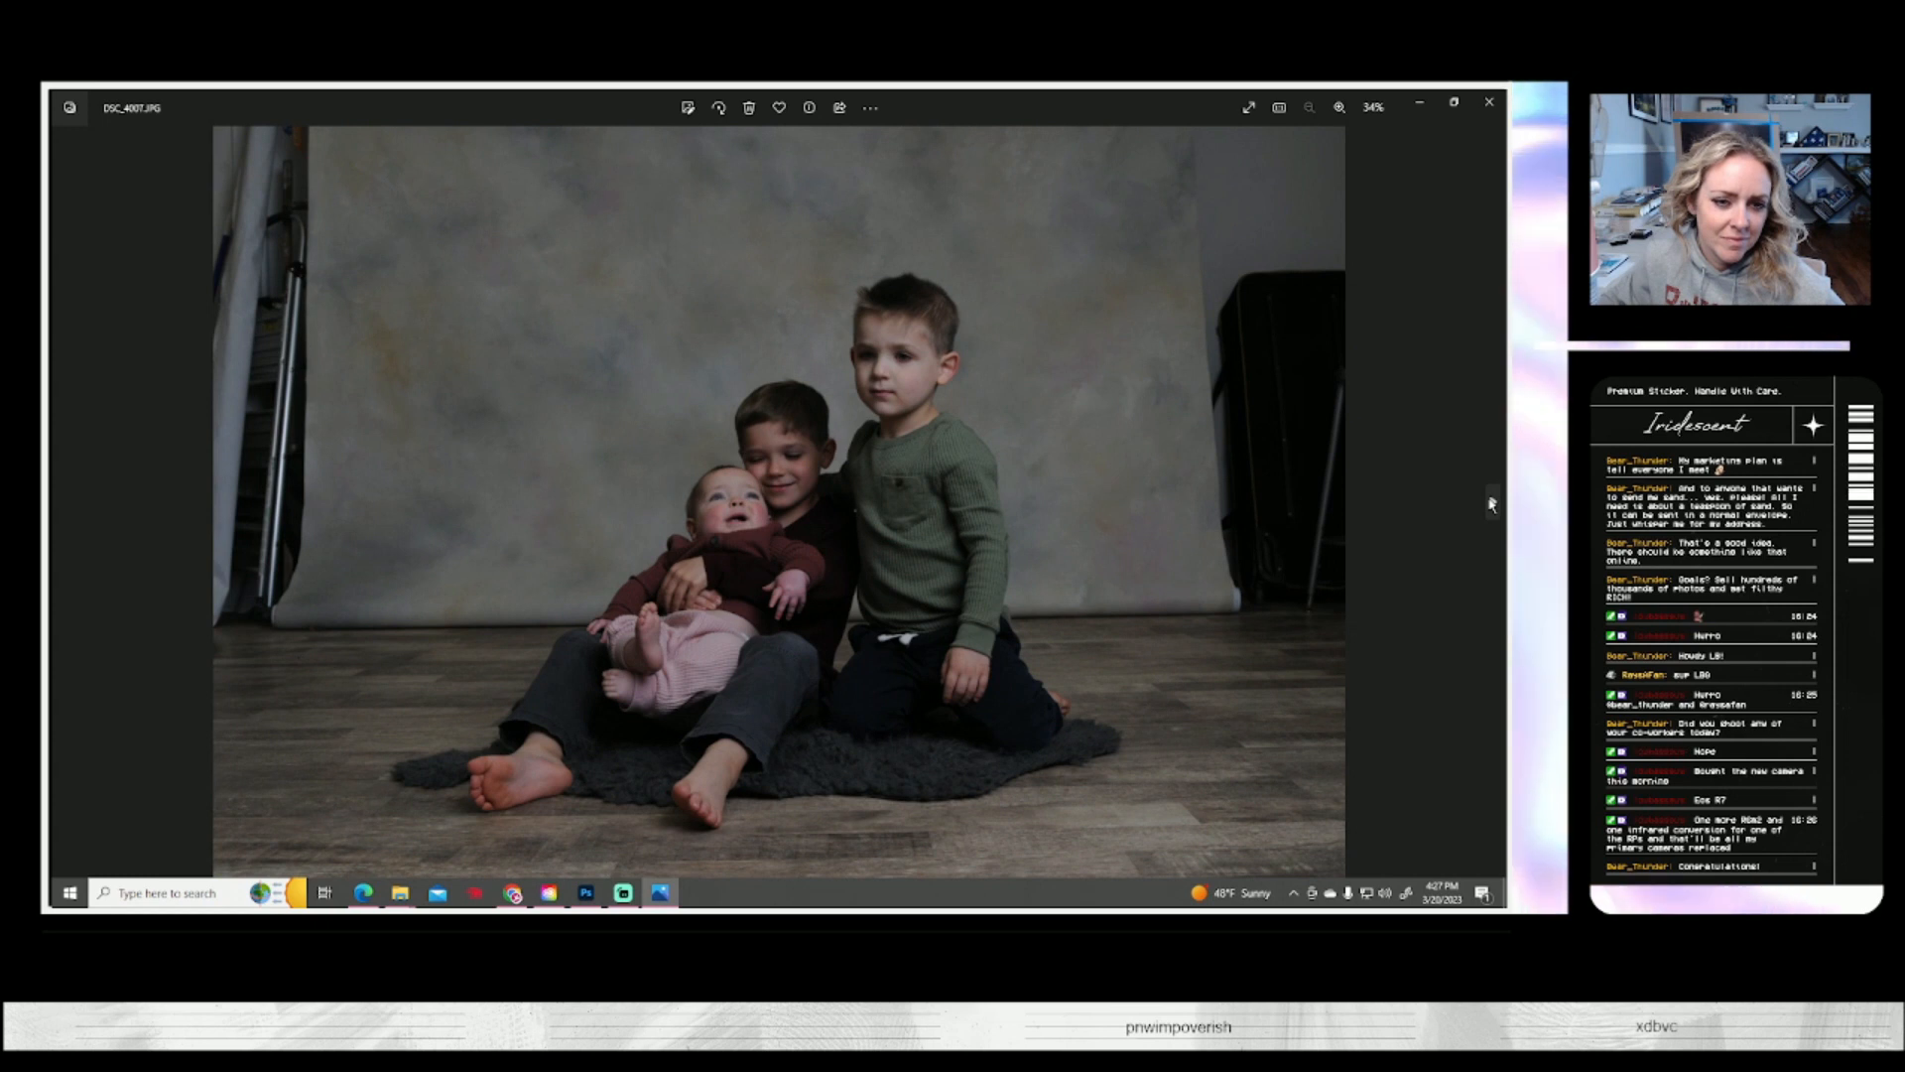
{"action": "left_click", "coordinate": [79, 498]}
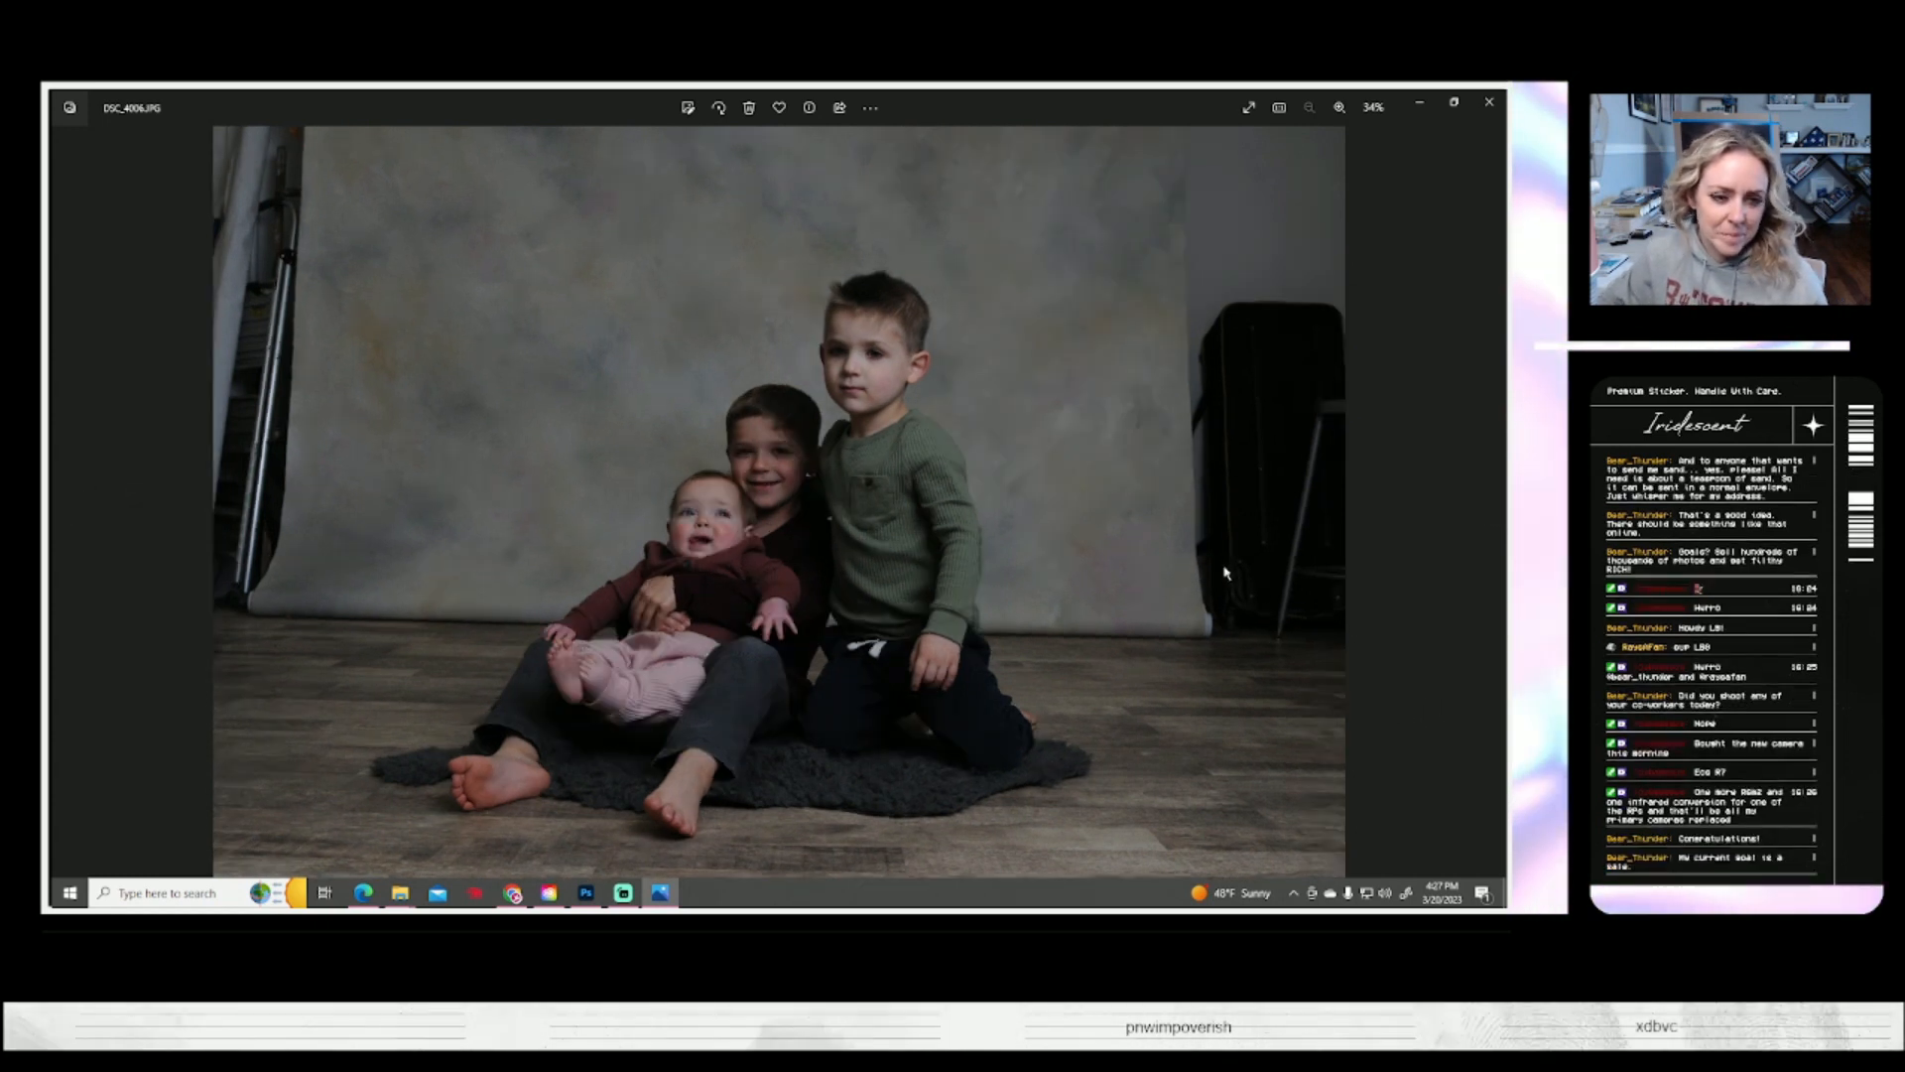
{"action": "left_click", "coordinate": [1494, 506]}
{"action": "left_click", "coordinate": [1493, 506]}
{"action": "left_click", "coordinate": [1493, 506]}
{"action": "left_click", "coordinate": [1493, 506]}
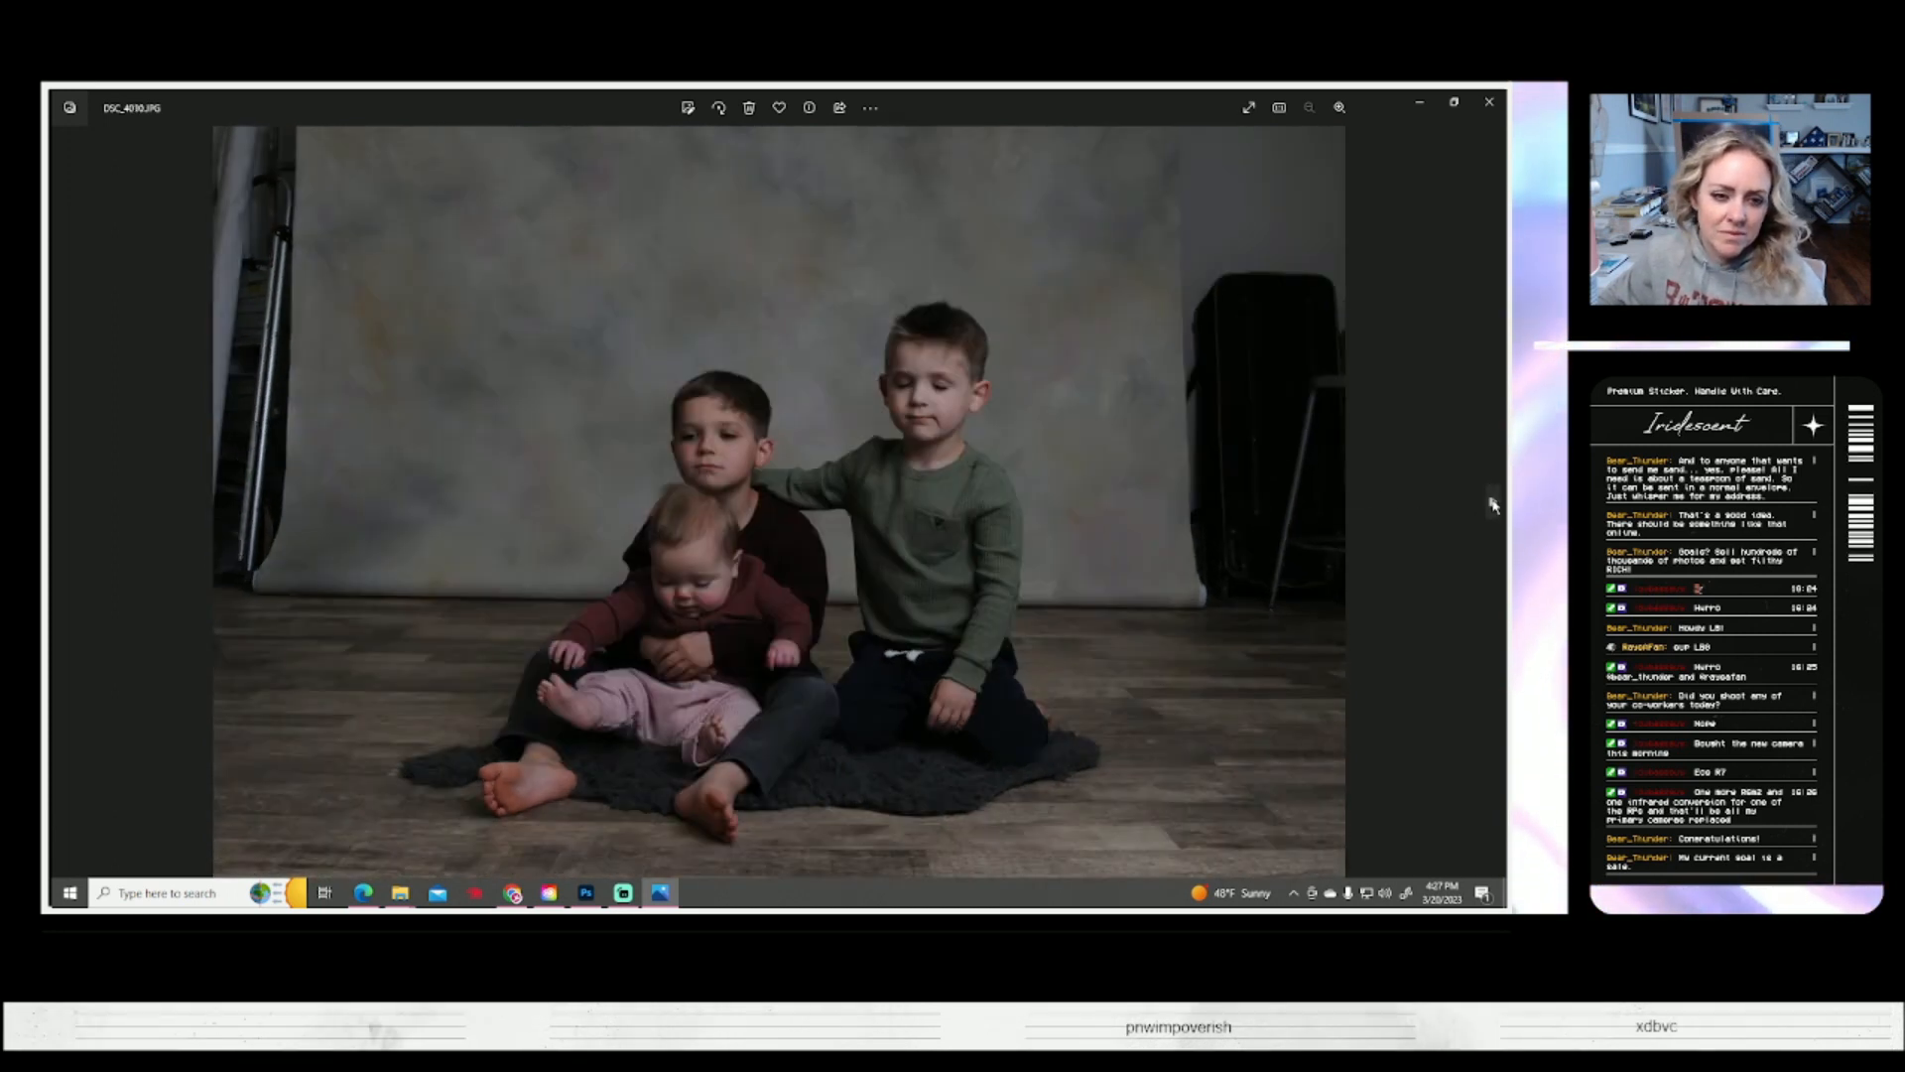
{"action": "left_click", "coordinate": [1493, 506]}
{"action": "left_click", "coordinate": [1493, 506]}
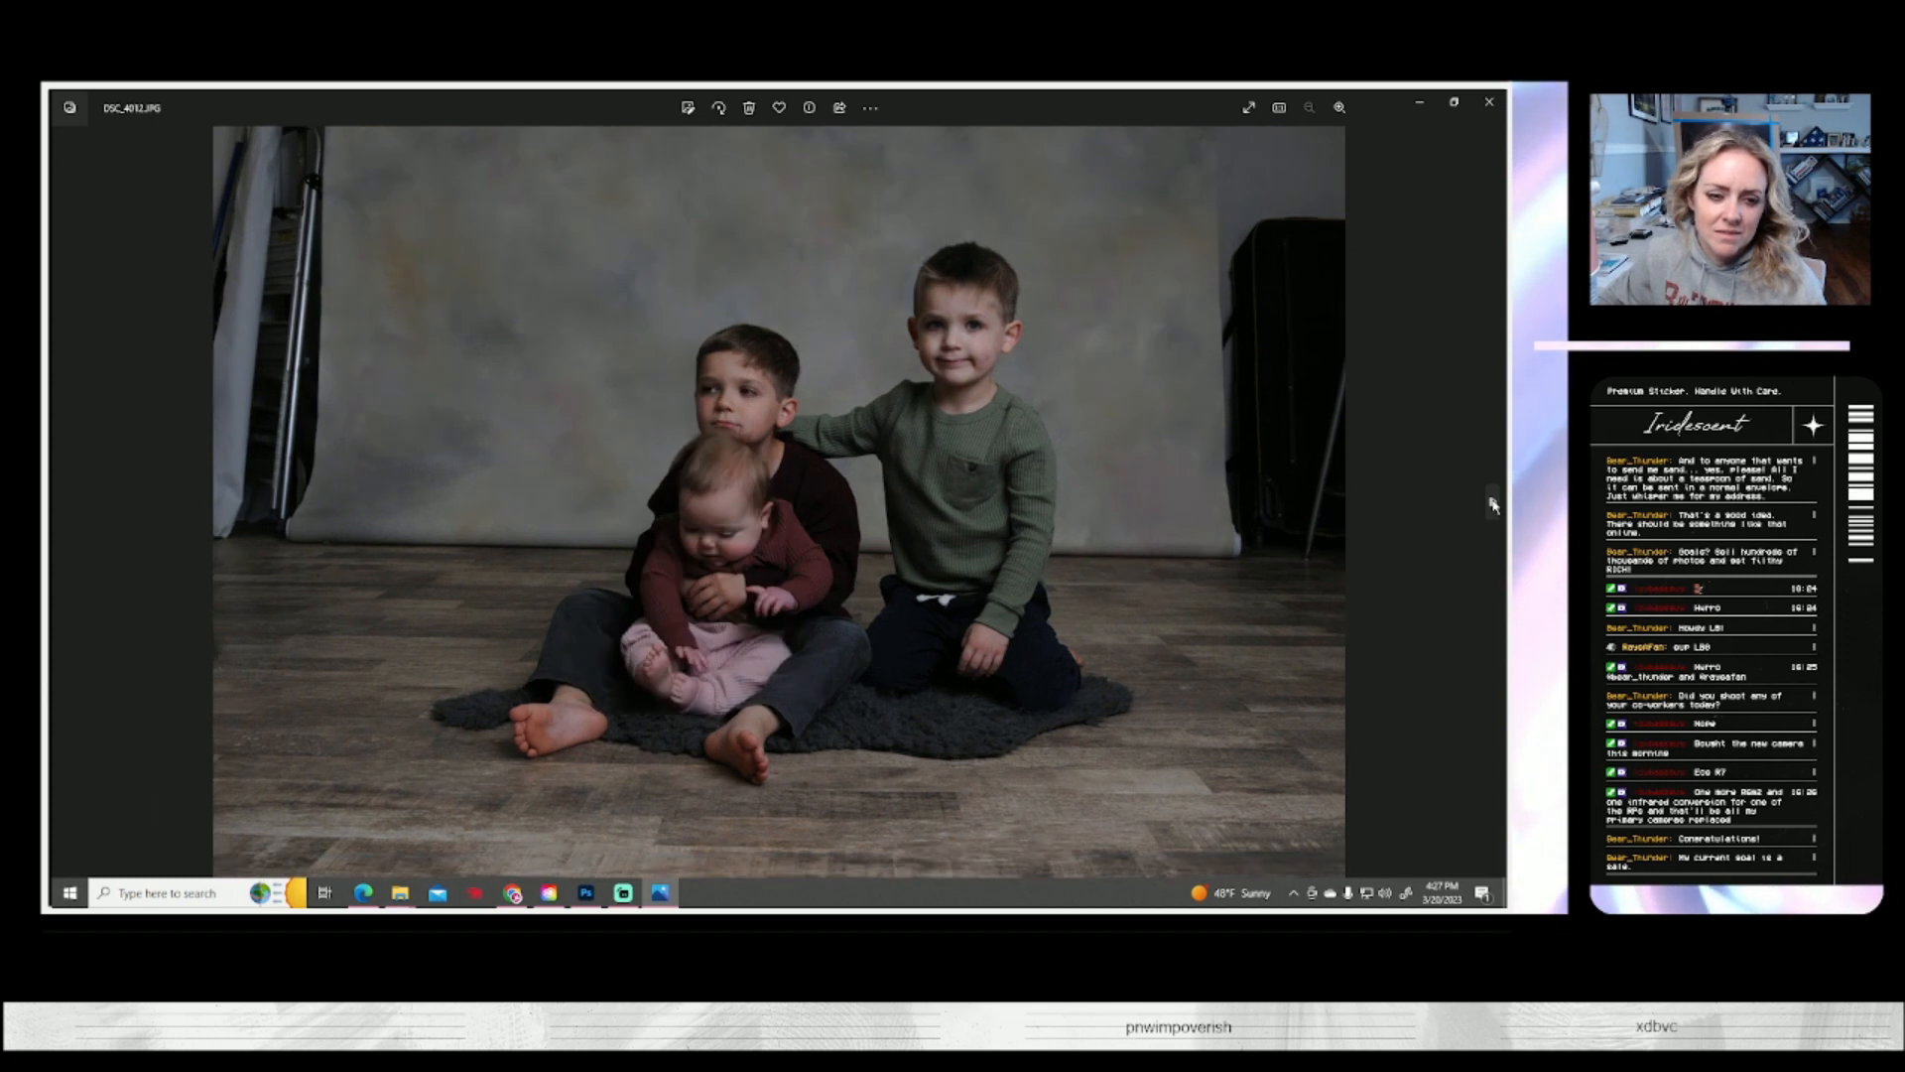
{"action": "left_click", "coordinate": [1493, 506]}
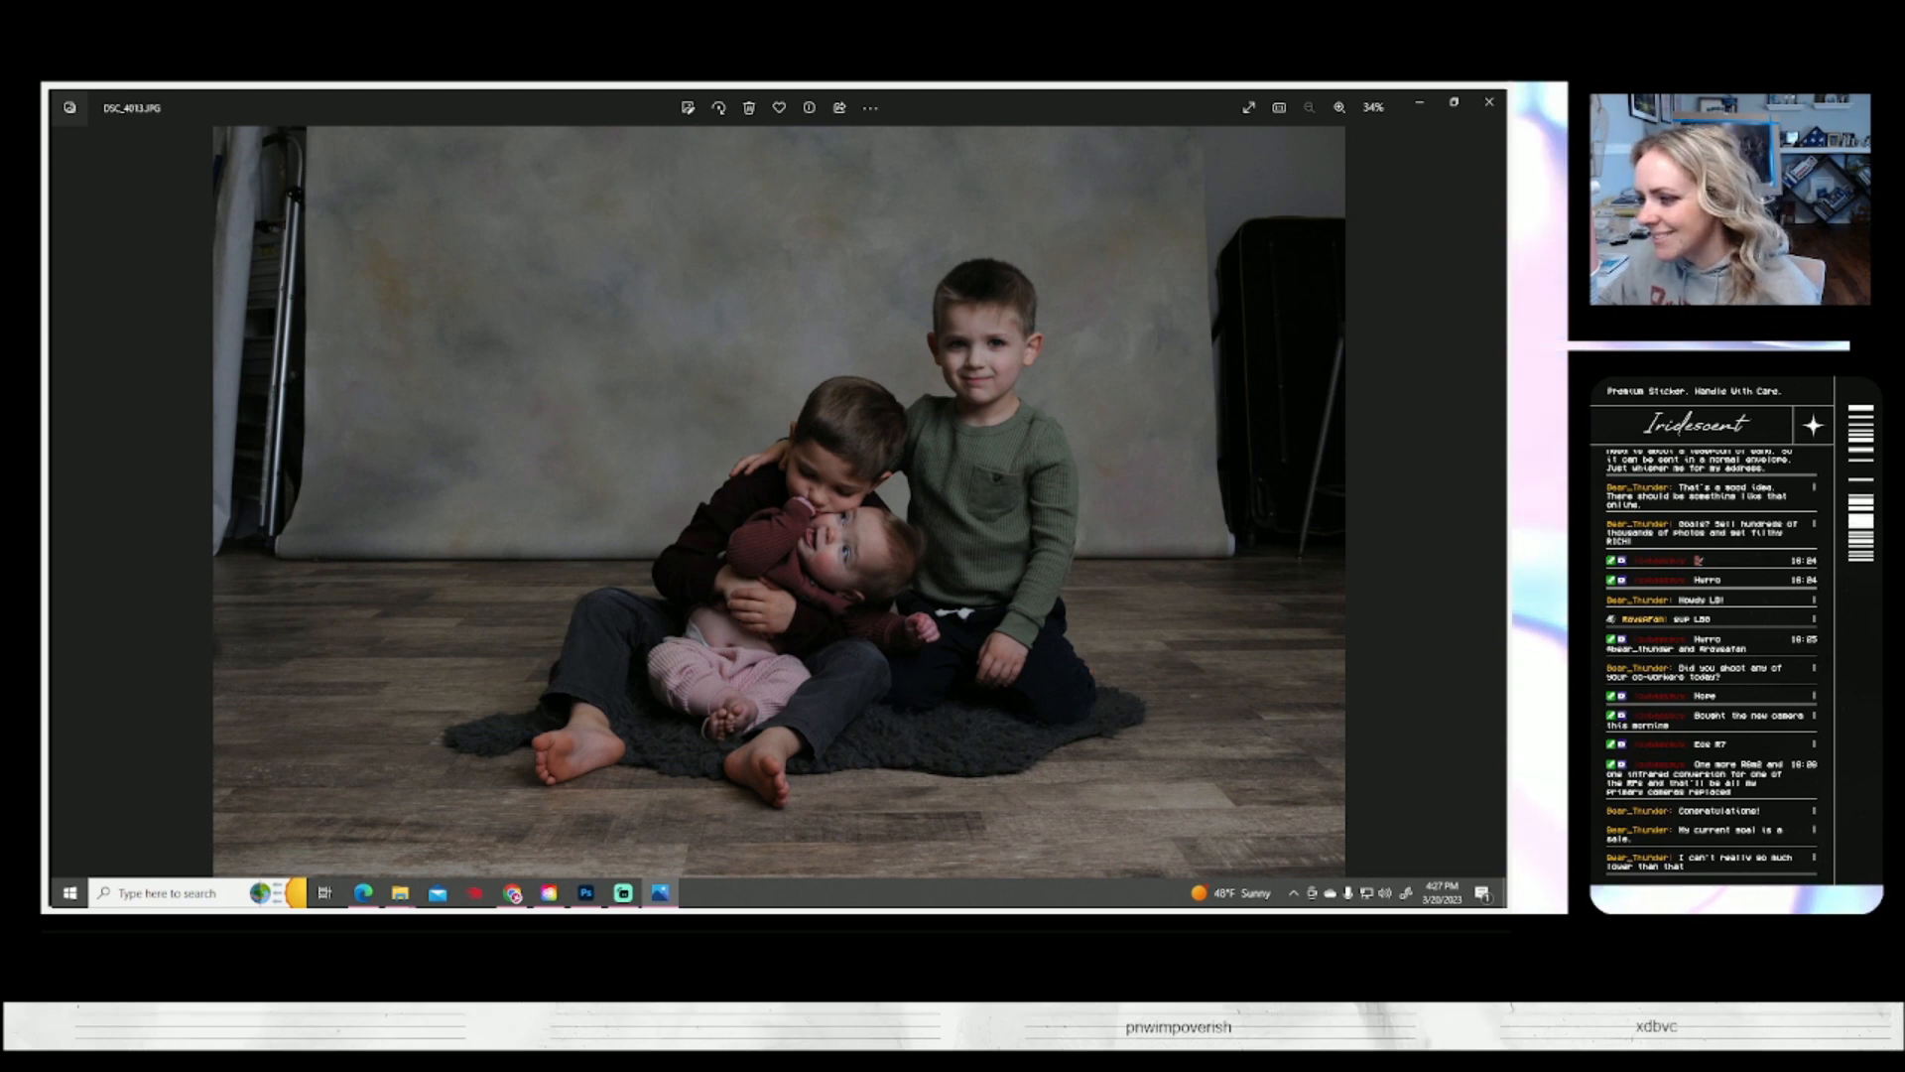
{"action": "key", "text": "alt+Tab"}
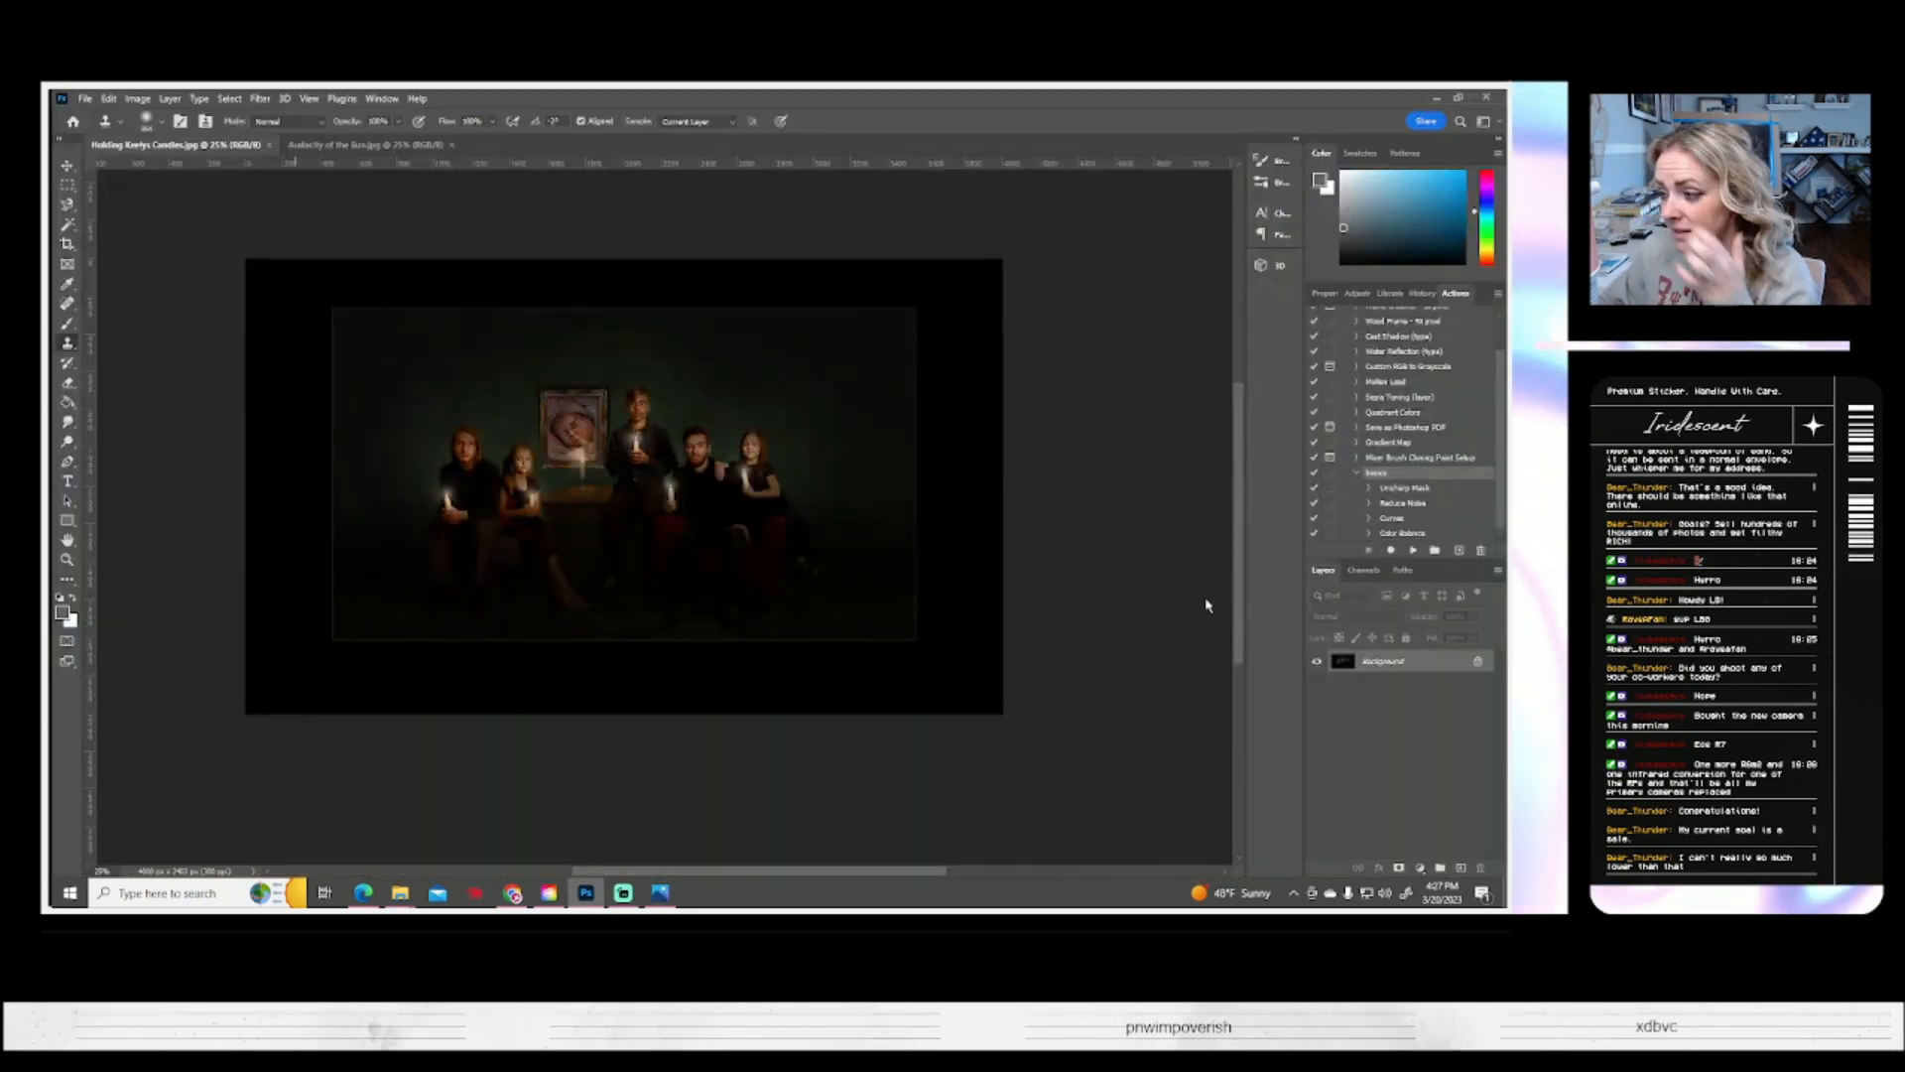
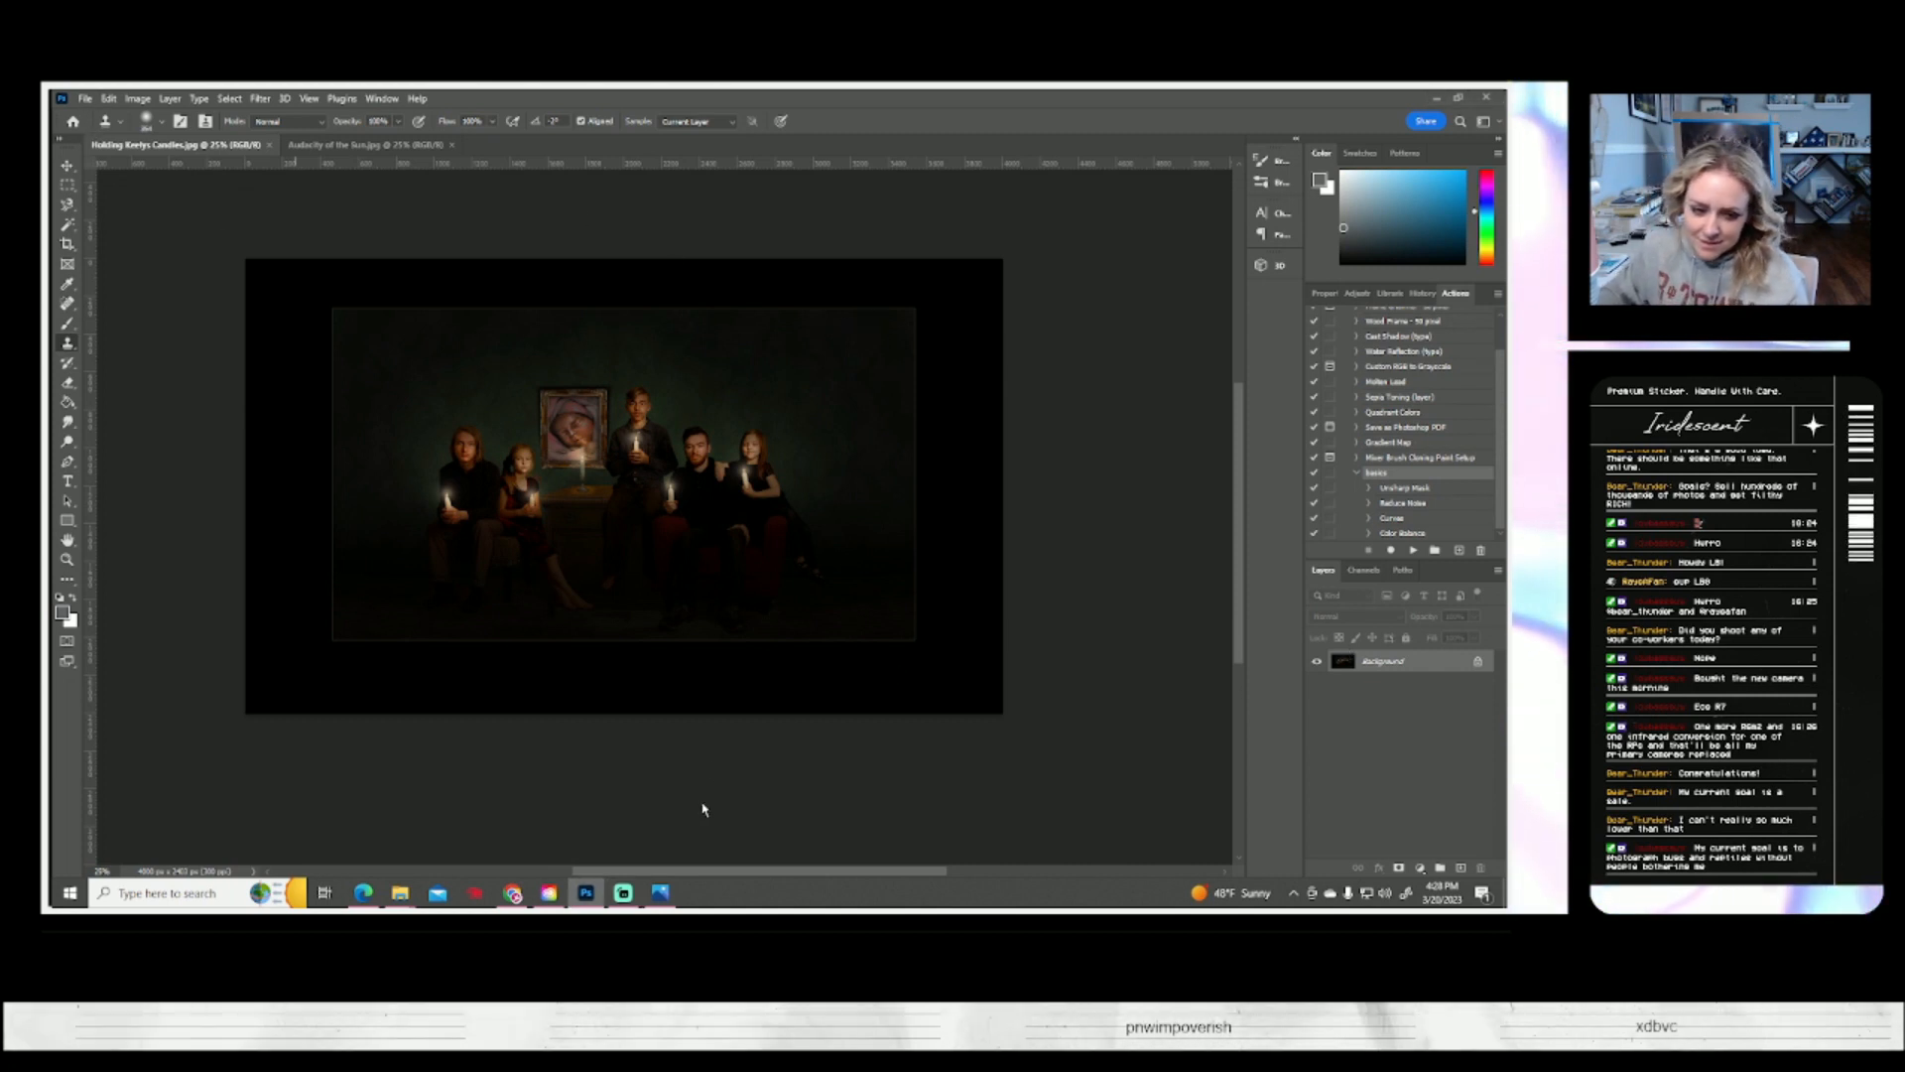
Switch to the Photos viewer and compare the sibling shots from DSC_4013.JPG to DSC_4026.JPG for the next edits
{"action": "left_click", "coordinate": [660, 892]}
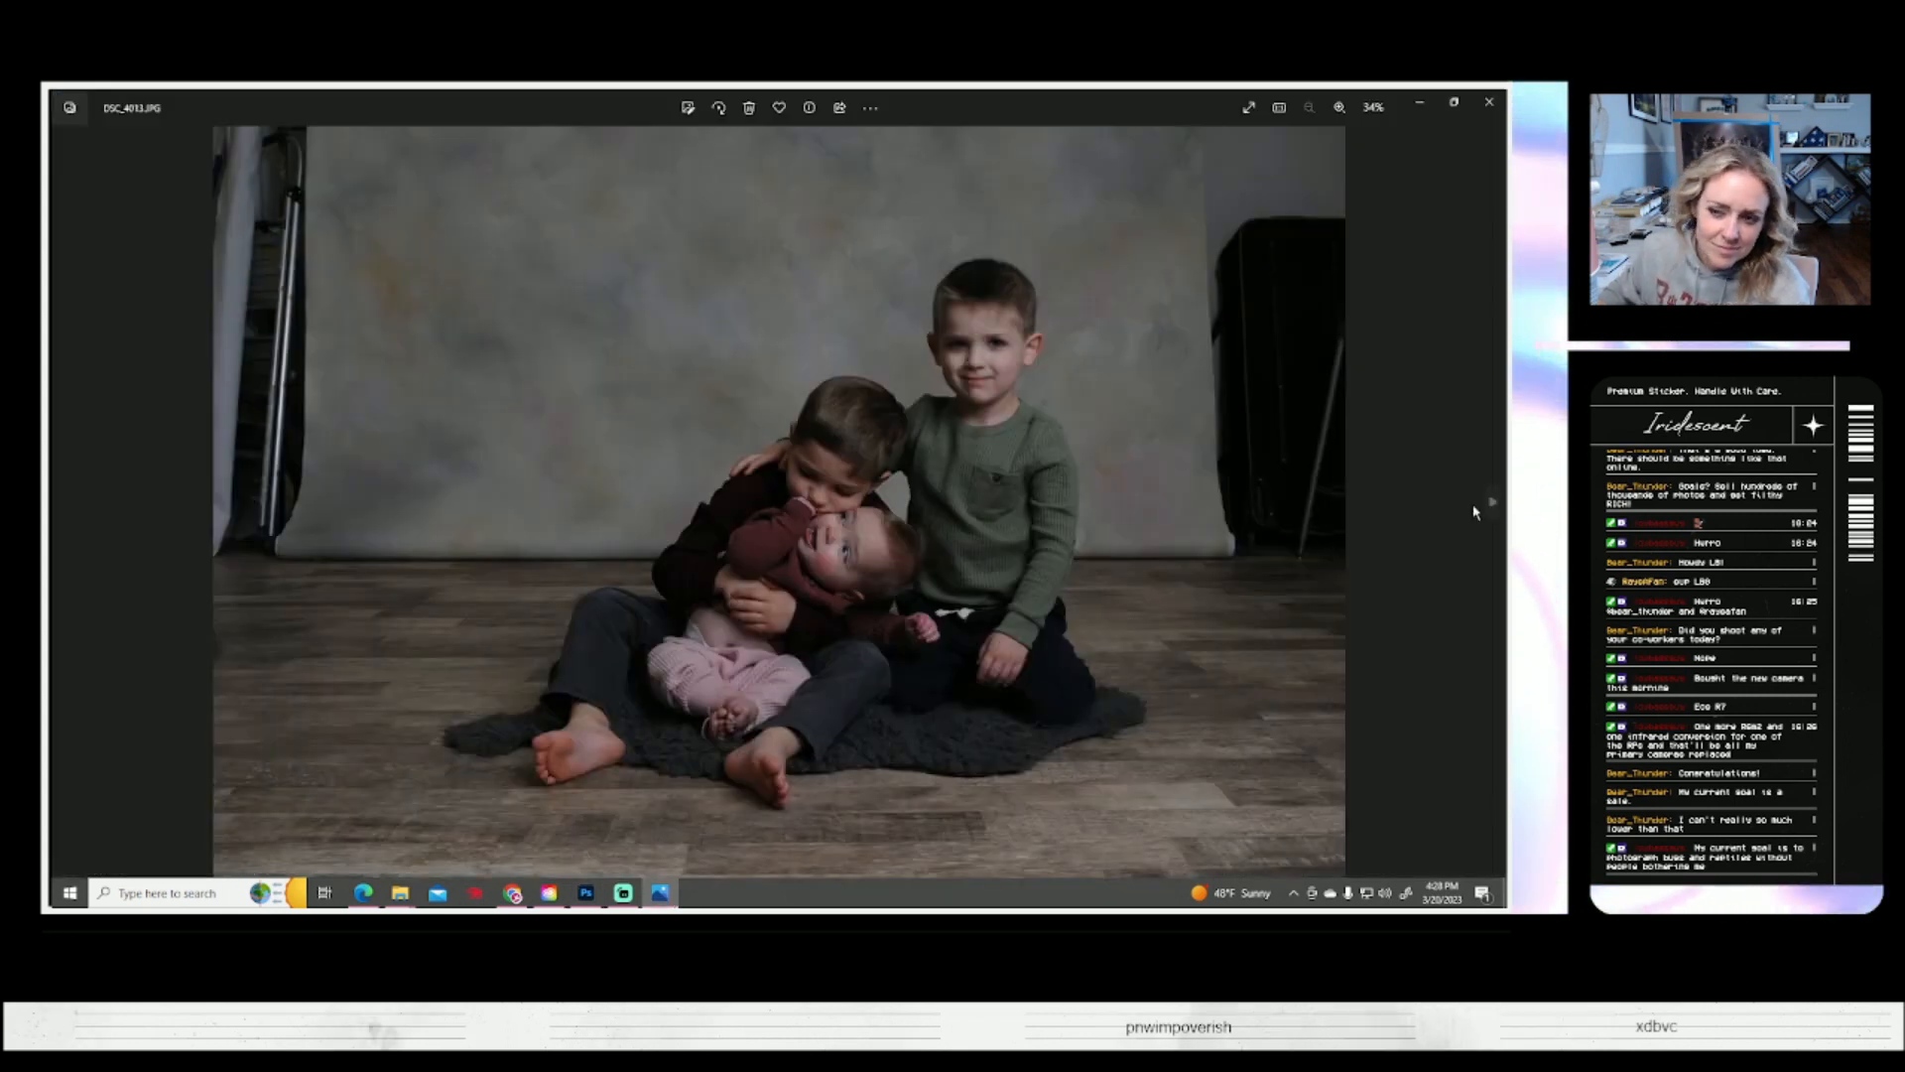
{"action": "left_click", "coordinate": [1493, 503]}
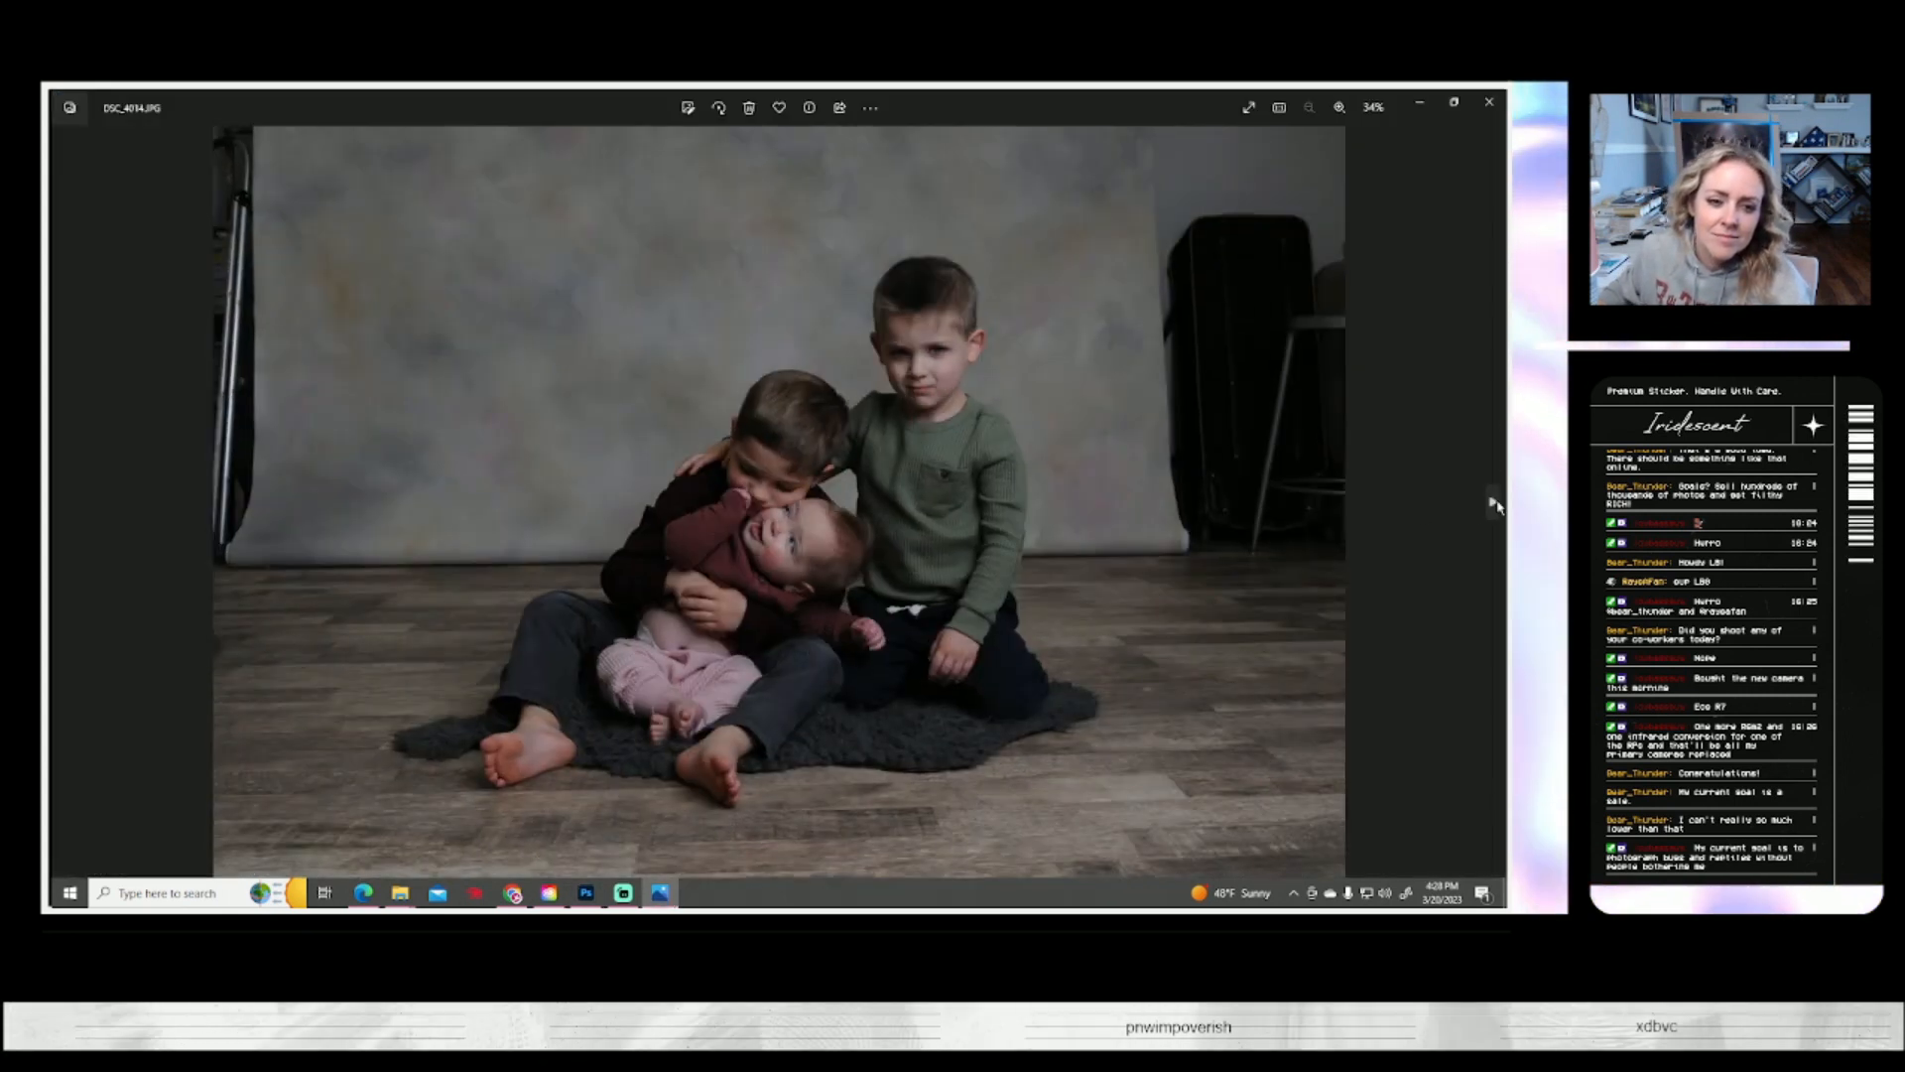
{"action": "left_click", "coordinate": [1493, 504]}
{"action": "left_click", "coordinate": [1493, 503]}
{"action": "left_click", "coordinate": [1493, 503]}
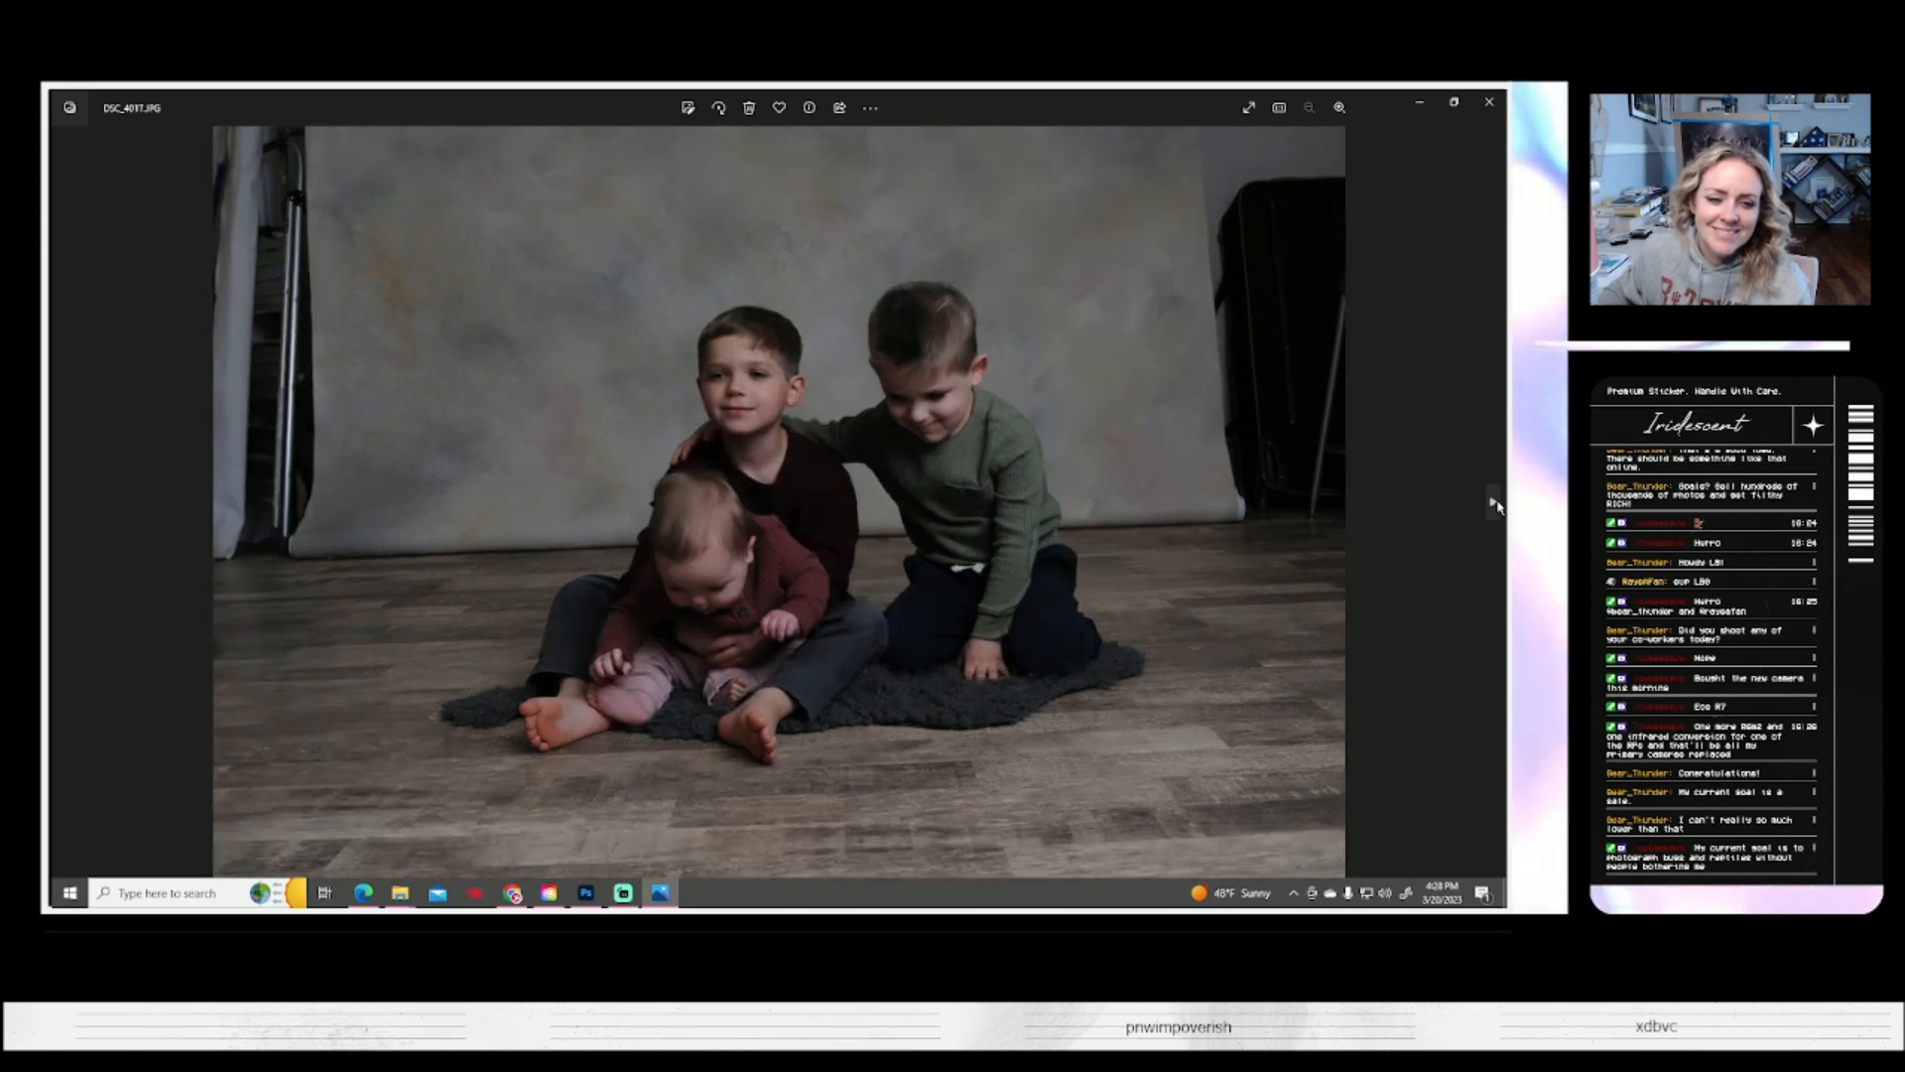
{"action": "left_click", "coordinate": [1492, 503]}
{"action": "left_click", "coordinate": [1492, 503]}
{"action": "left_click", "coordinate": [1492, 503]}
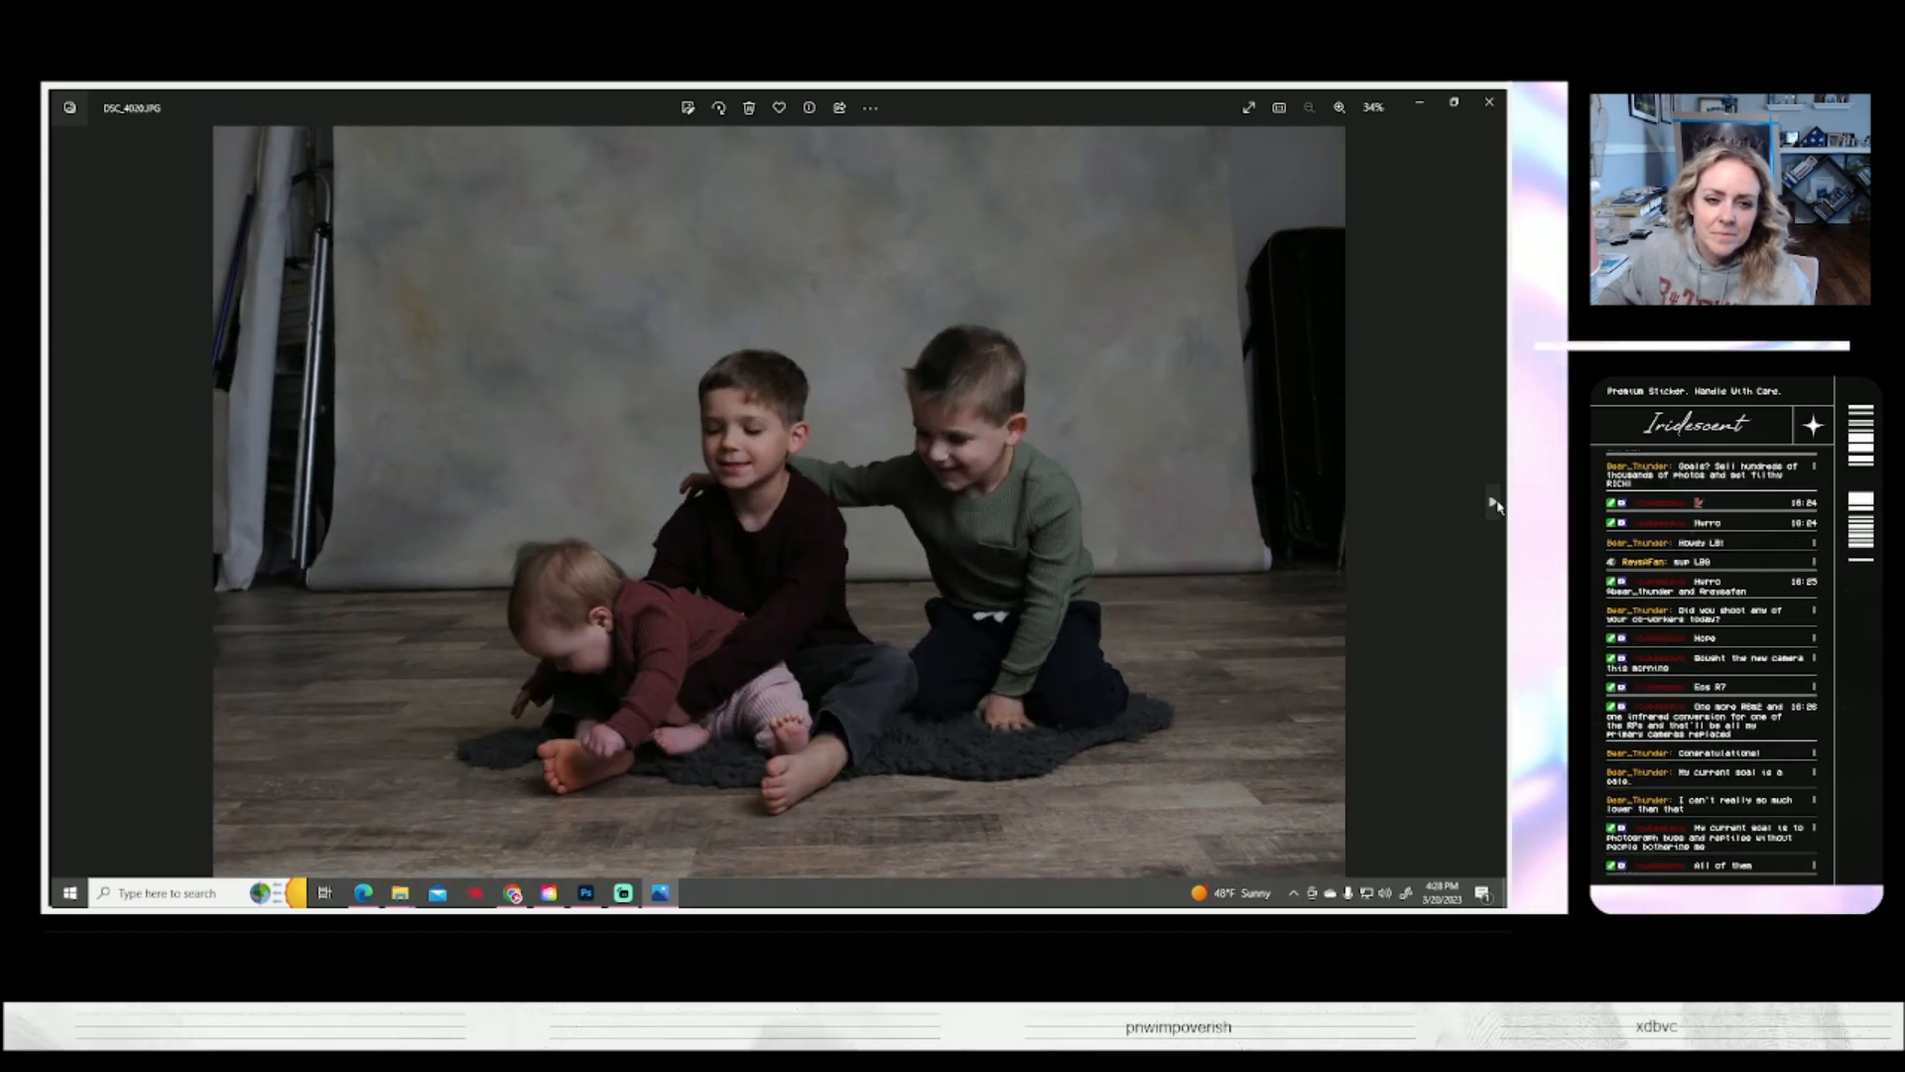
{"action": "left_click", "coordinate": [1492, 503]}
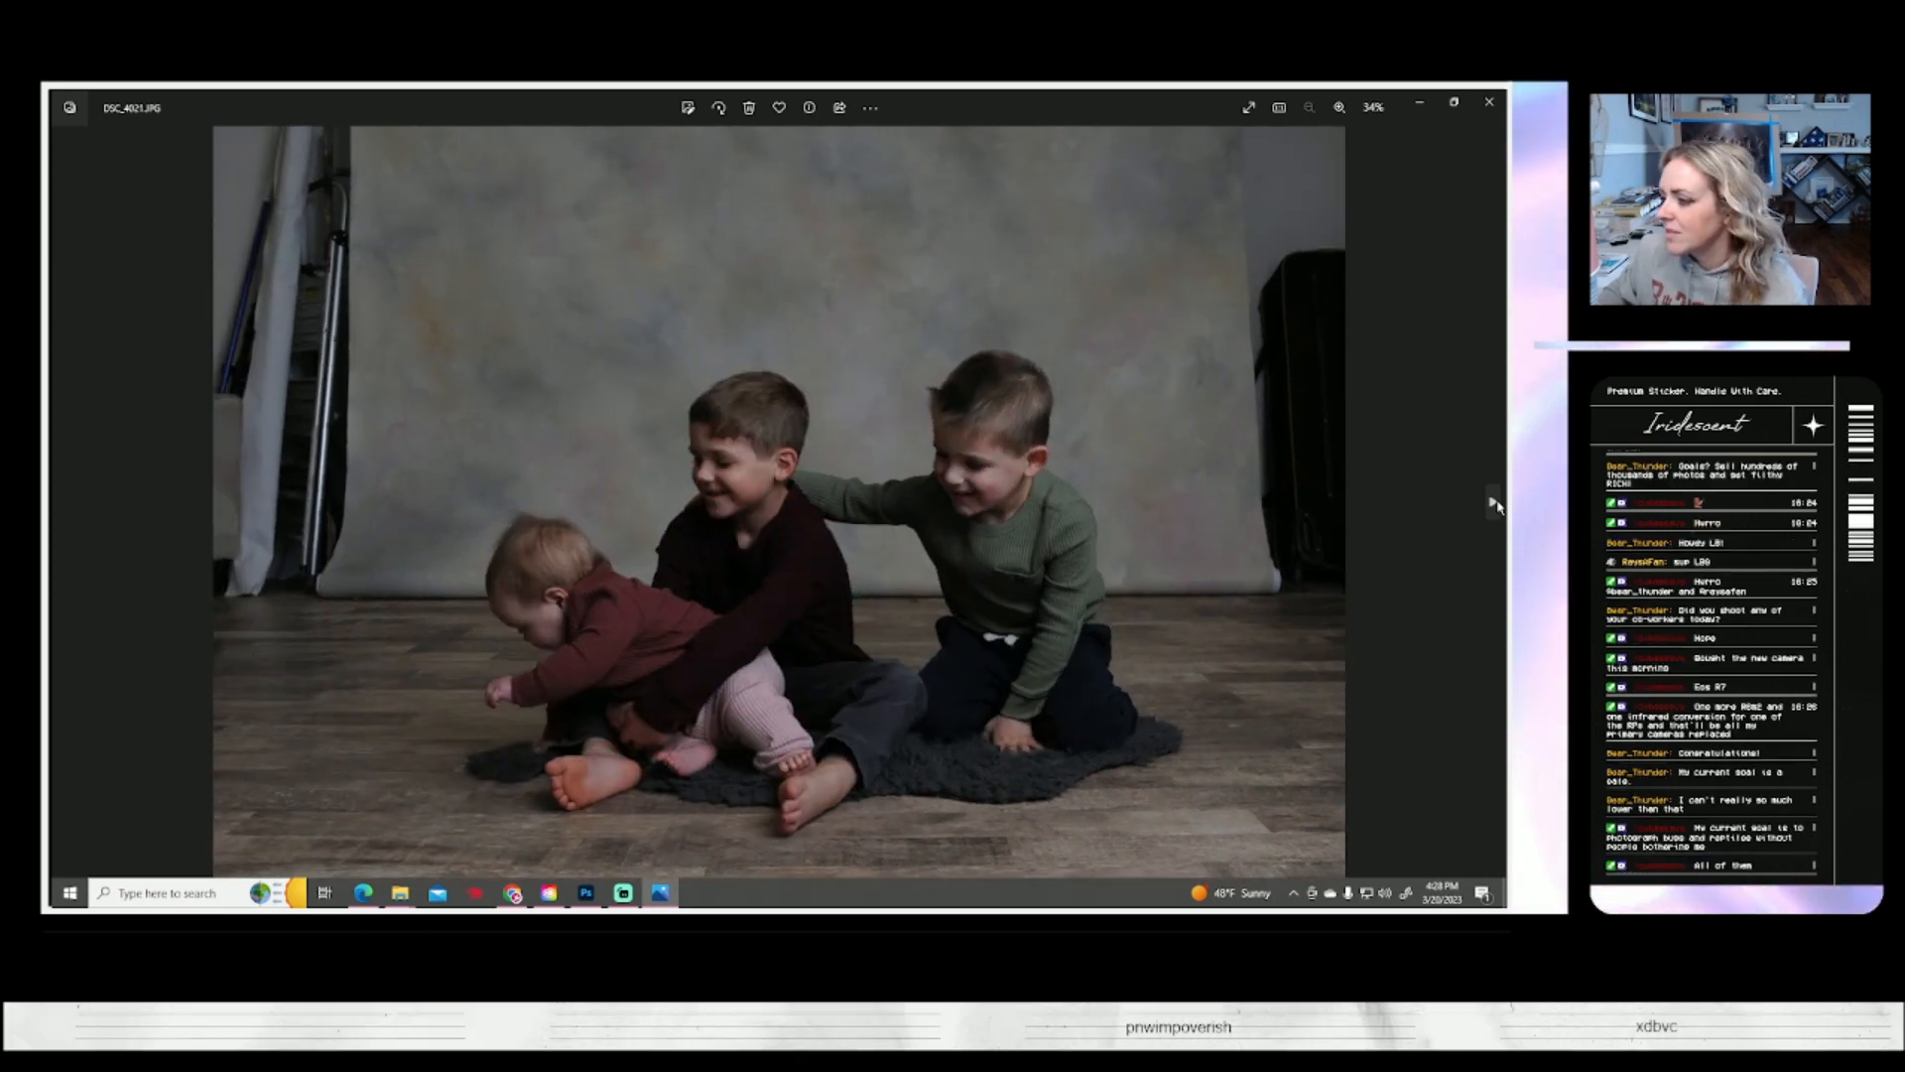
{"action": "left_click", "coordinate": [1493, 505]}
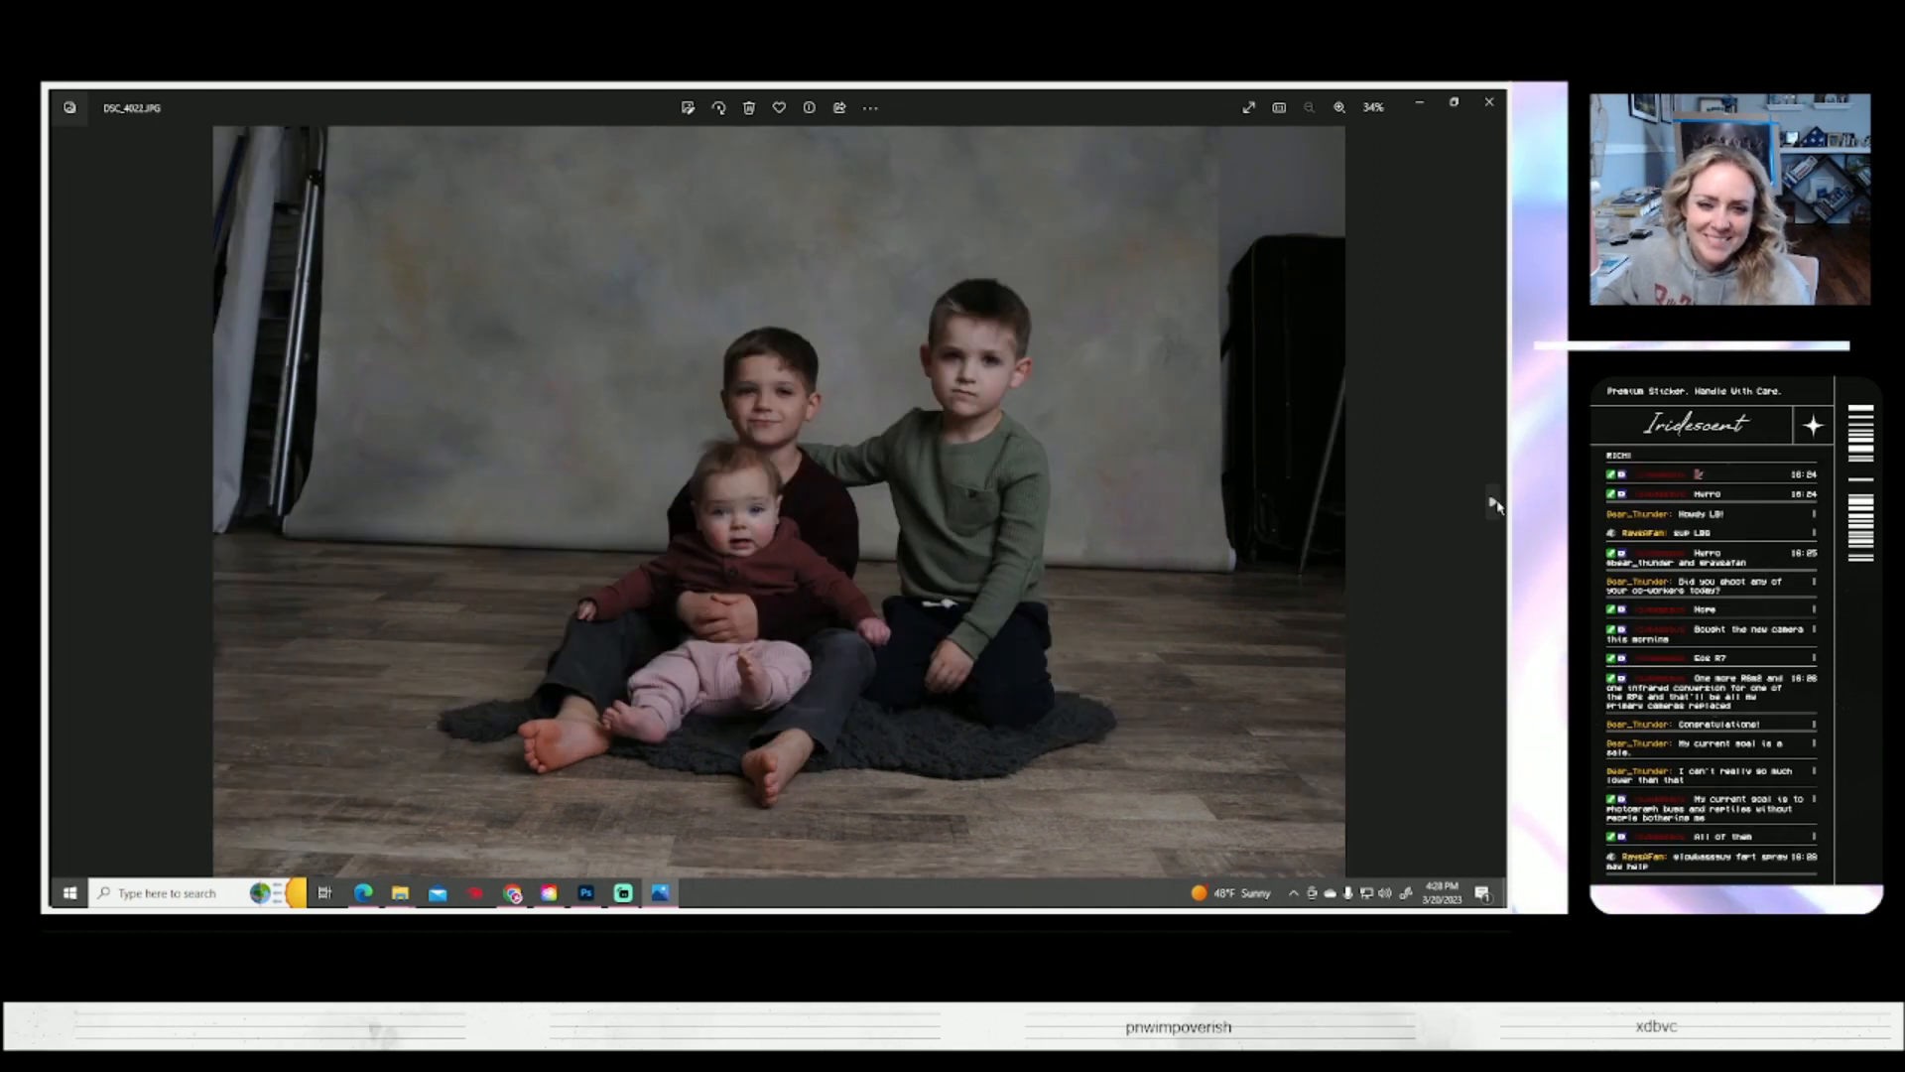
{"action": "left_click", "coordinate": [1493, 504]}
{"action": "left_click", "coordinate": [1493, 504]}
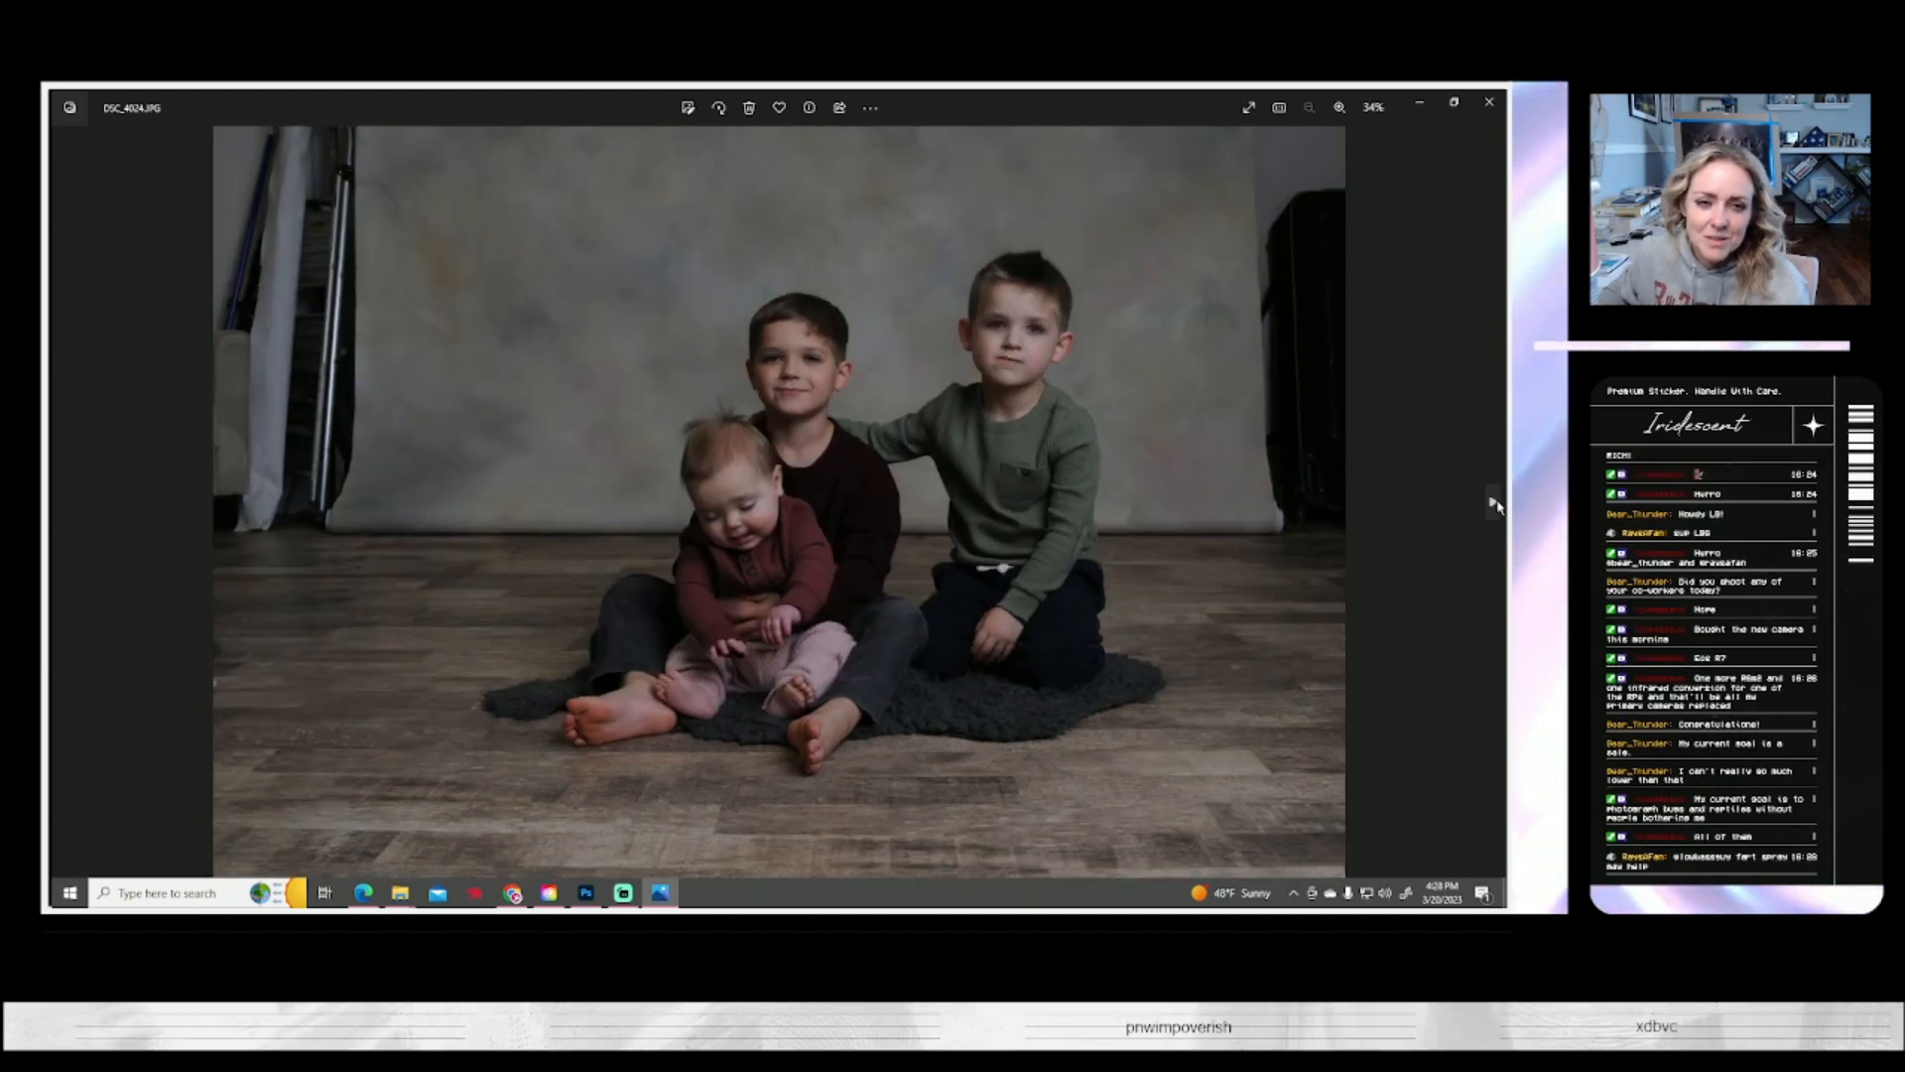
{"action": "left_click", "coordinate": [1494, 504]}
{"action": "left_click", "coordinate": [1494, 504]}
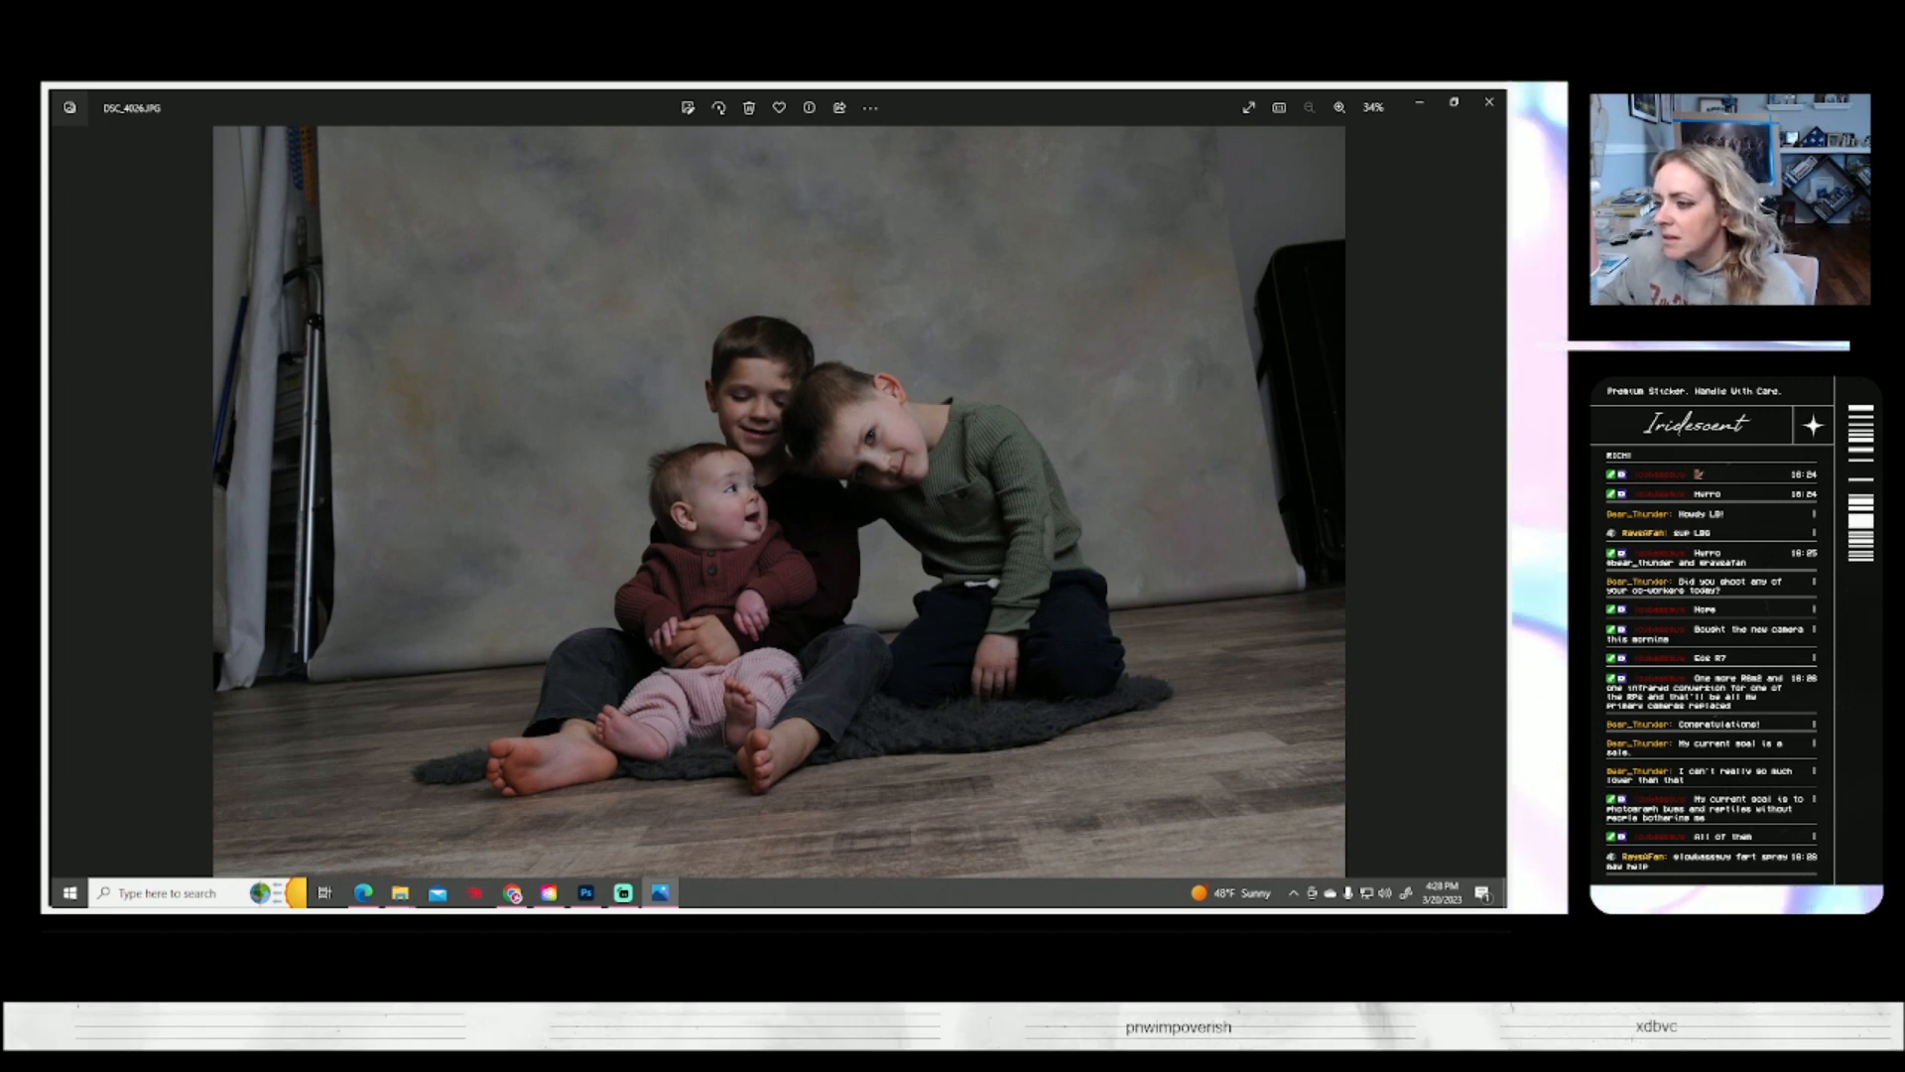
{"action": "key", "text": "alt+Tab"}
{"action": "key", "text": "alt+Tab"}
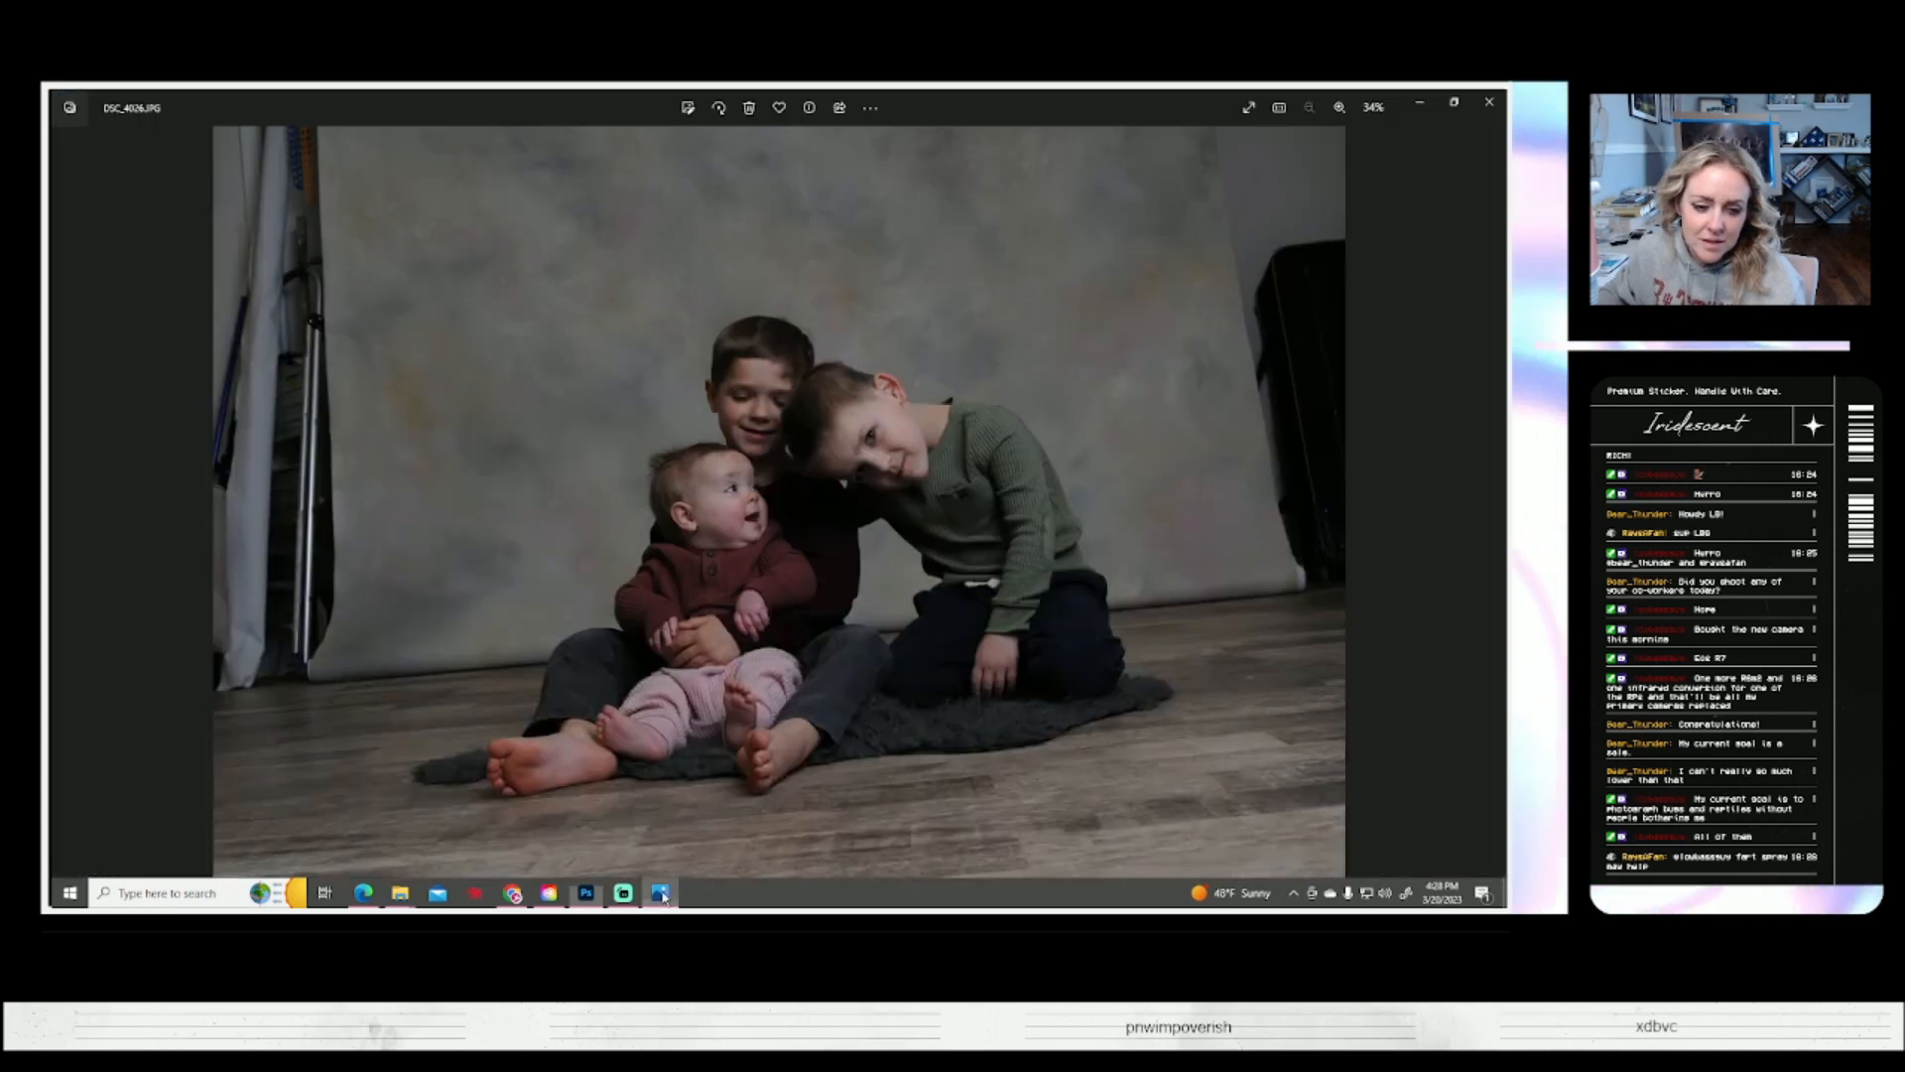
Compare the leaning poses and close-ups of the three siblings from DSC_4026.JPG to DSC_4035.JPG
{"action": "left_click", "coordinate": [1491, 504]}
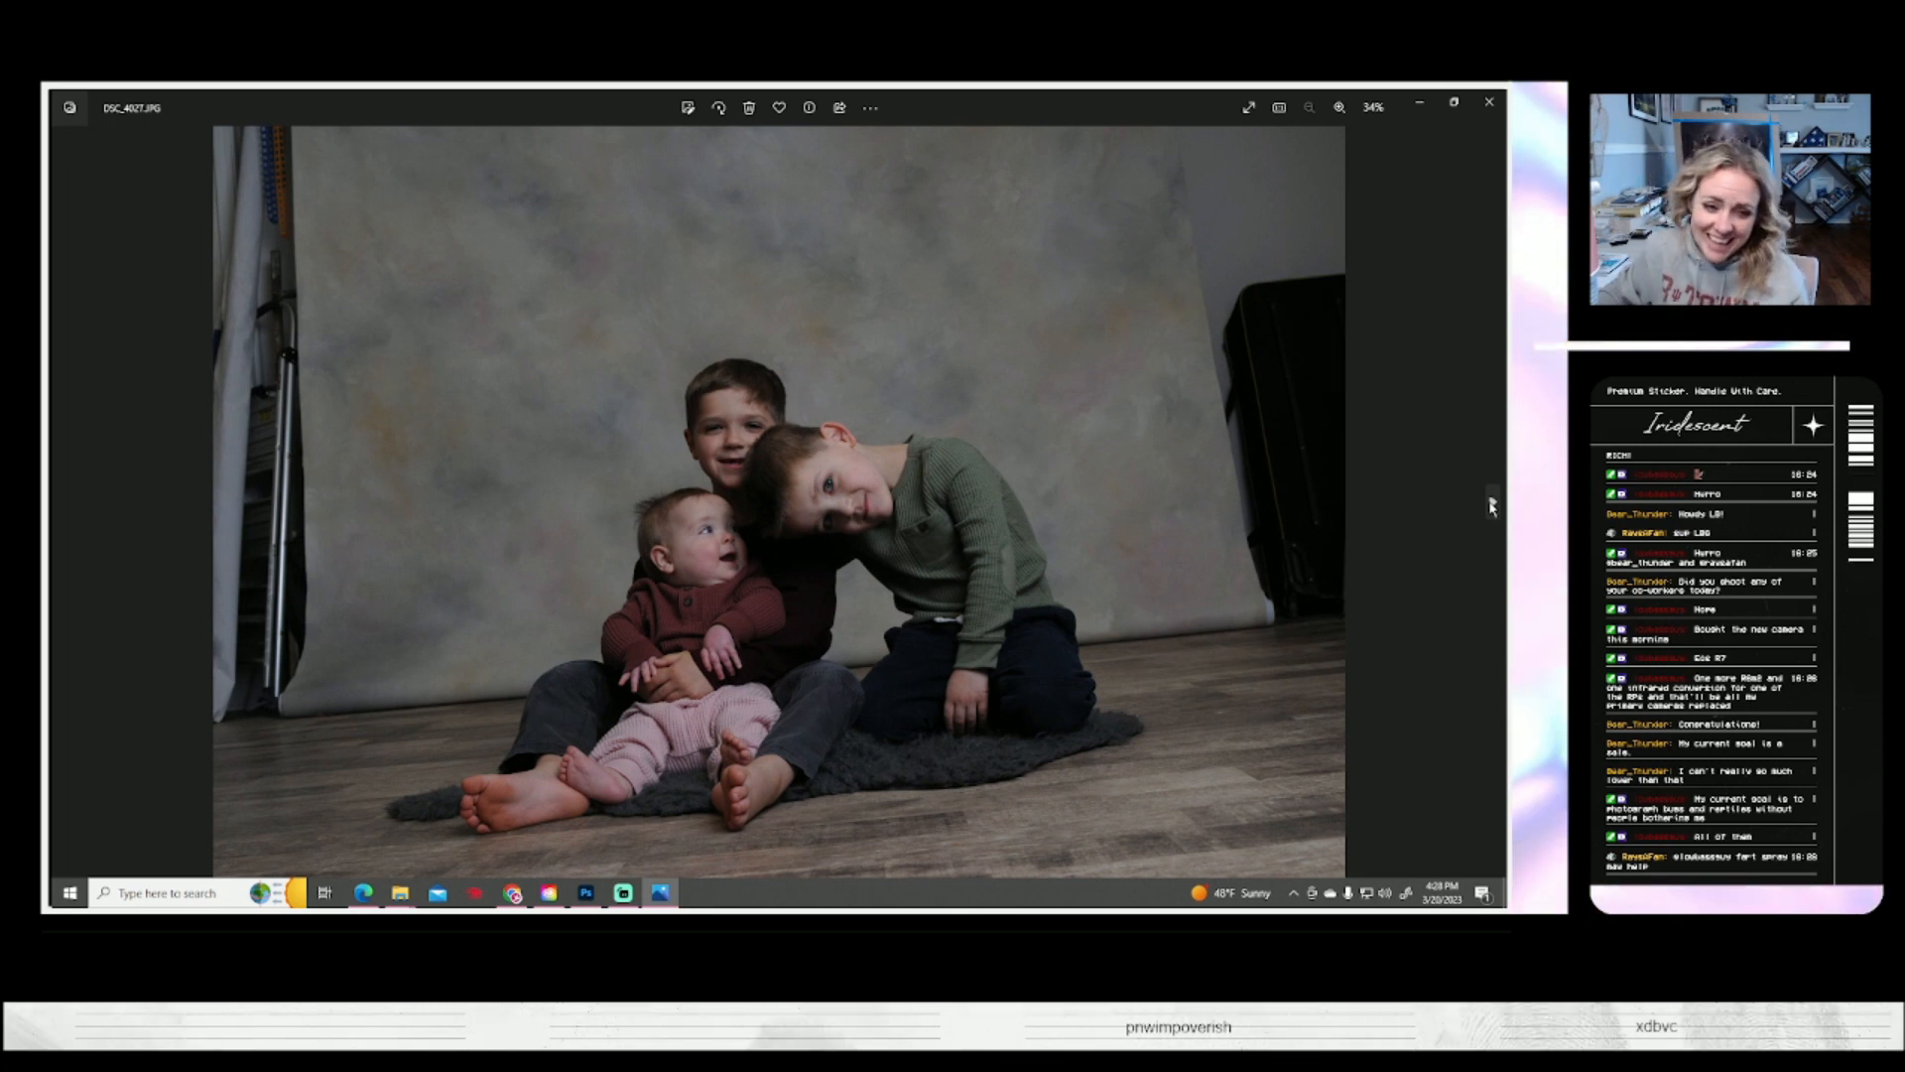
{"action": "left_click", "coordinate": [1491, 506]}
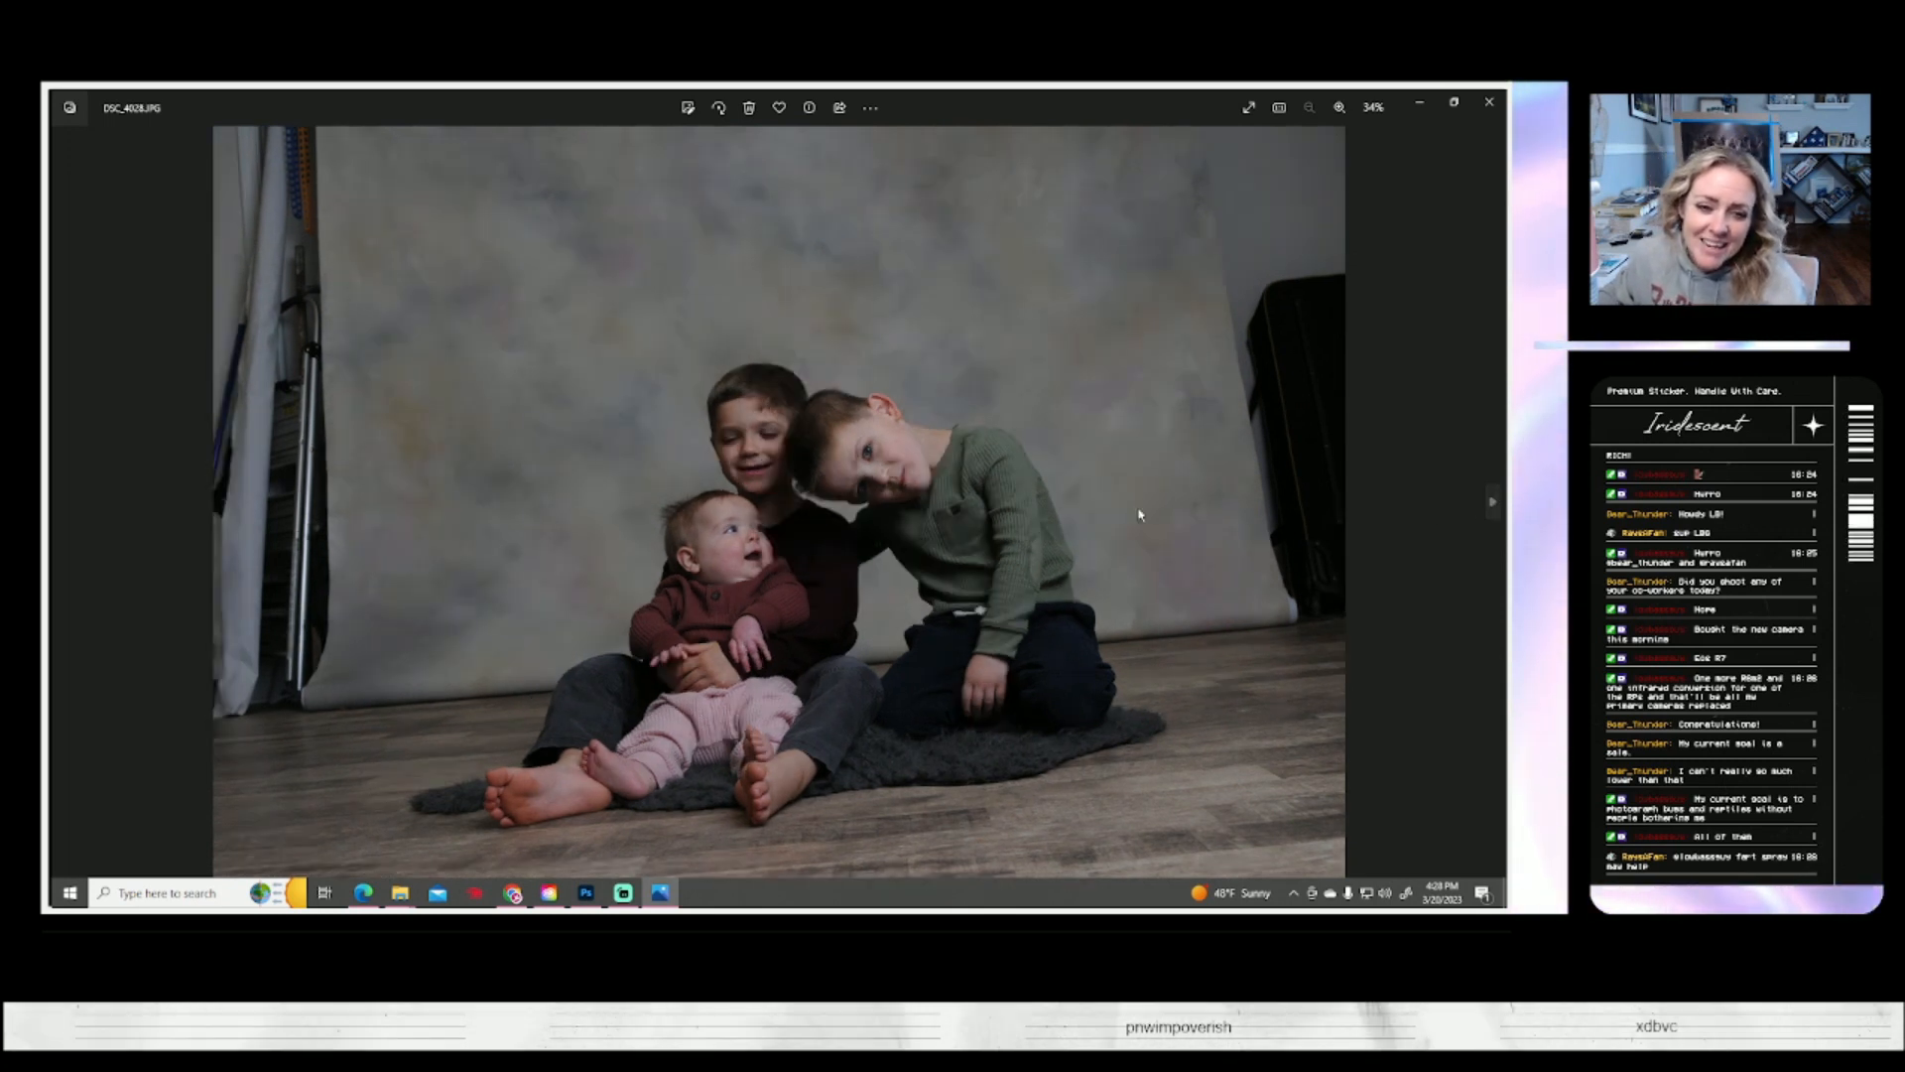
{"action": "left_click", "coordinate": [64, 503]}
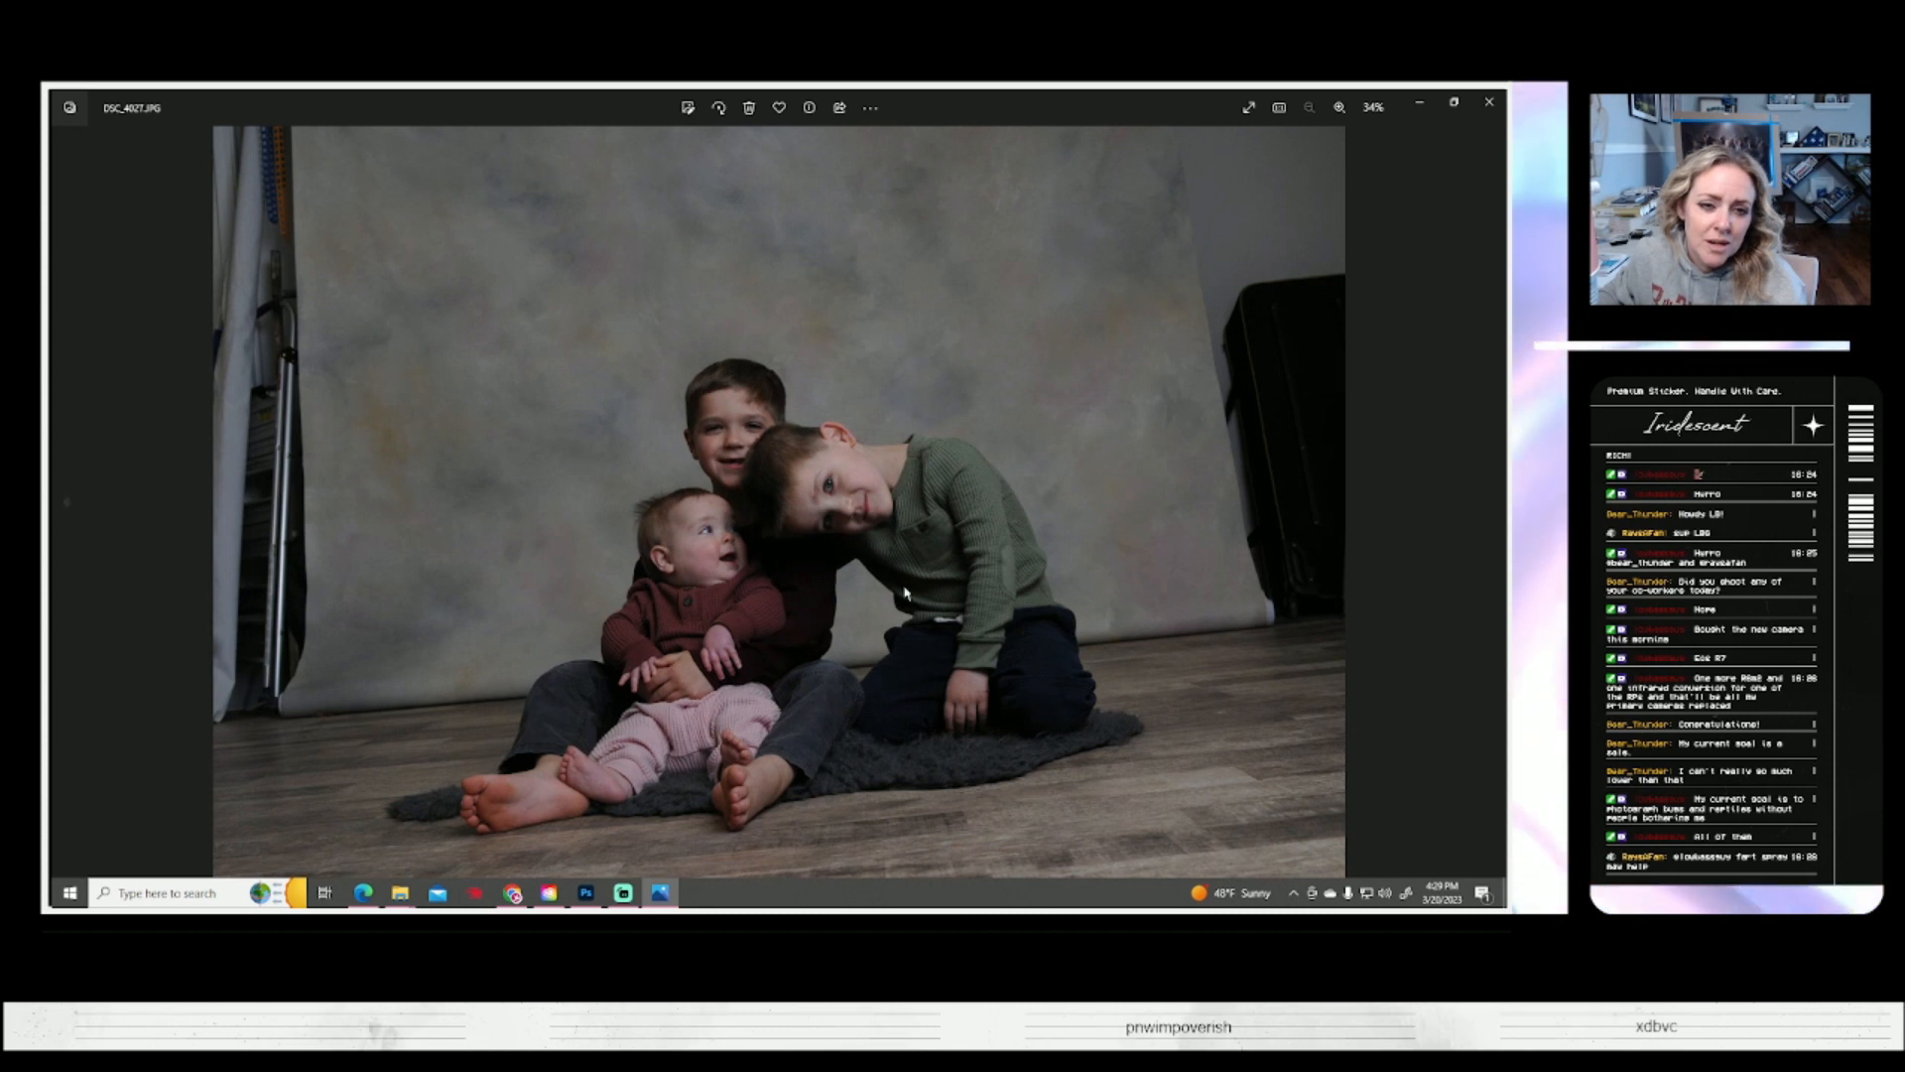
{"action": "left_click", "coordinate": [1491, 506]}
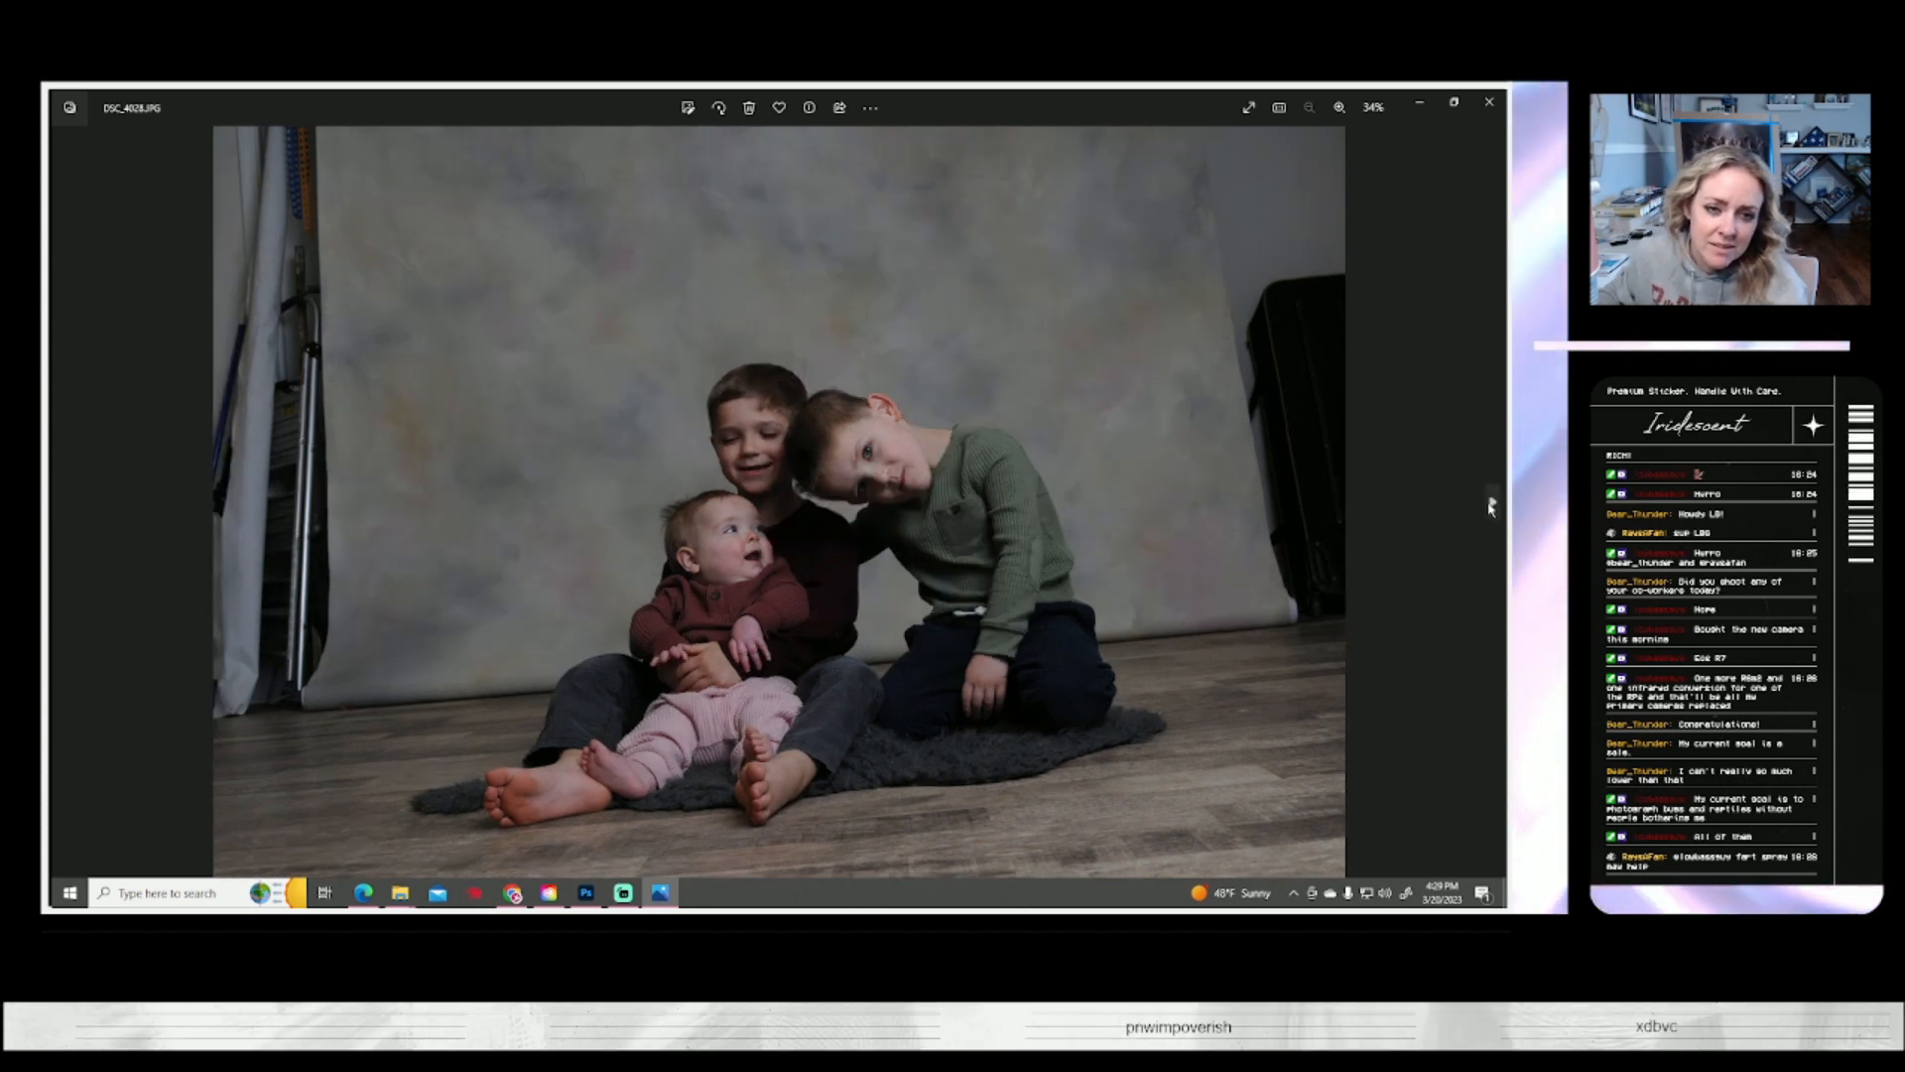
{"action": "left_click", "coordinate": [1491, 507]}
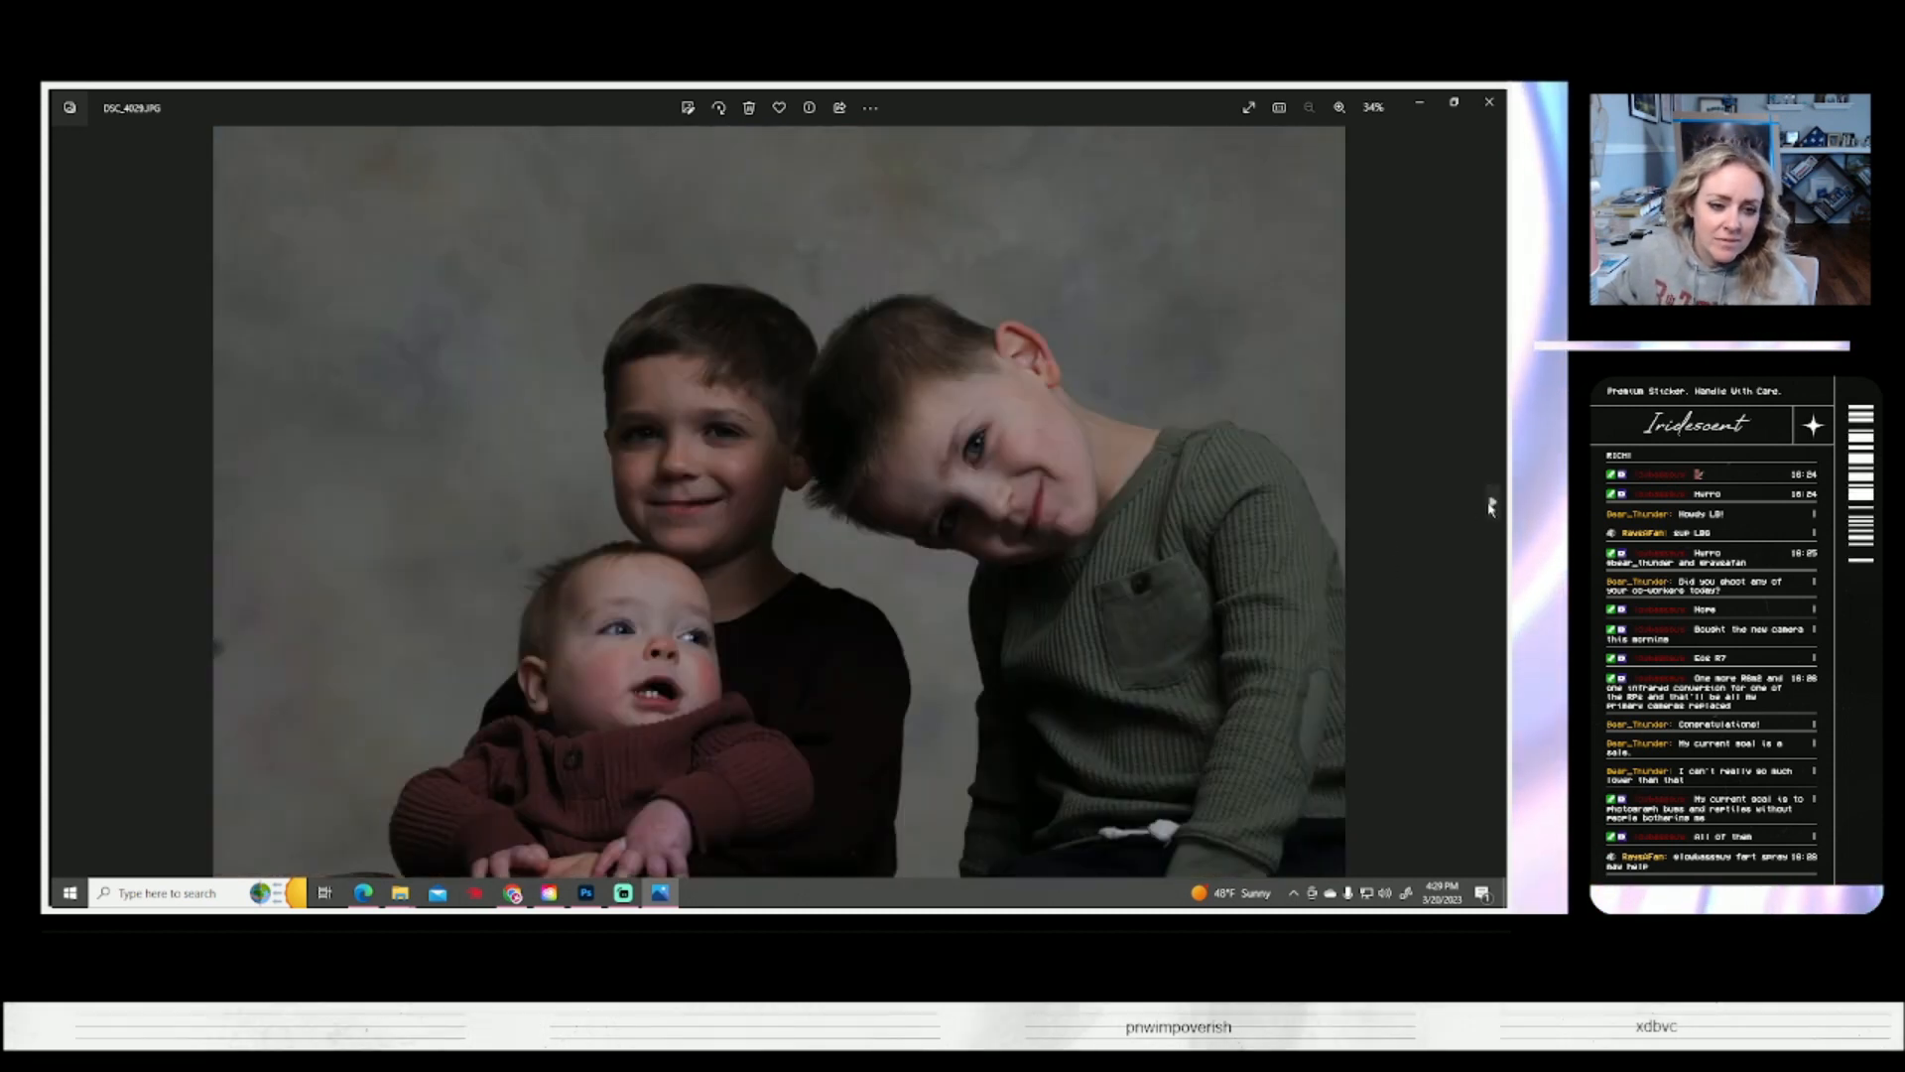
{"action": "left_click", "coordinate": [1490, 506]}
{"action": "left_click", "coordinate": [1491, 506]}
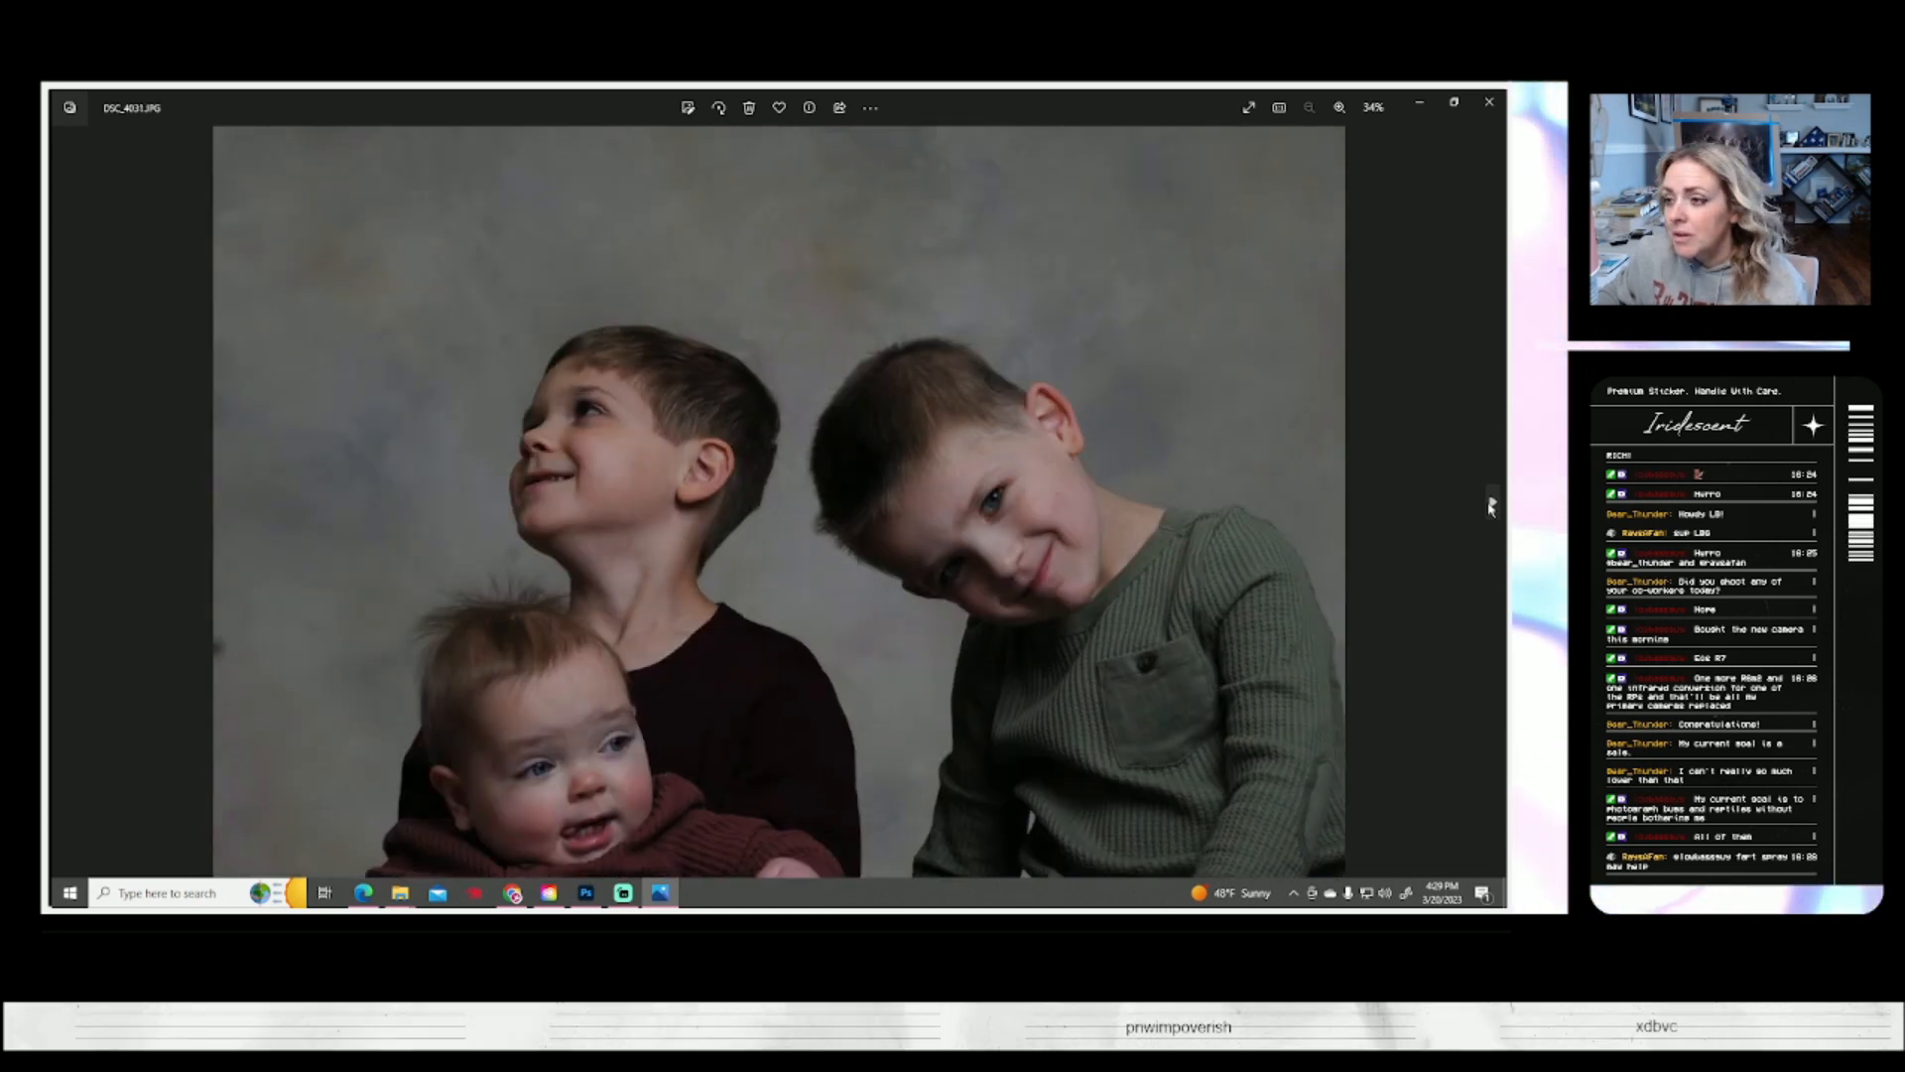
{"action": "left_click", "coordinate": [1490, 506]}
{"action": "left_click", "coordinate": [1490, 506]}
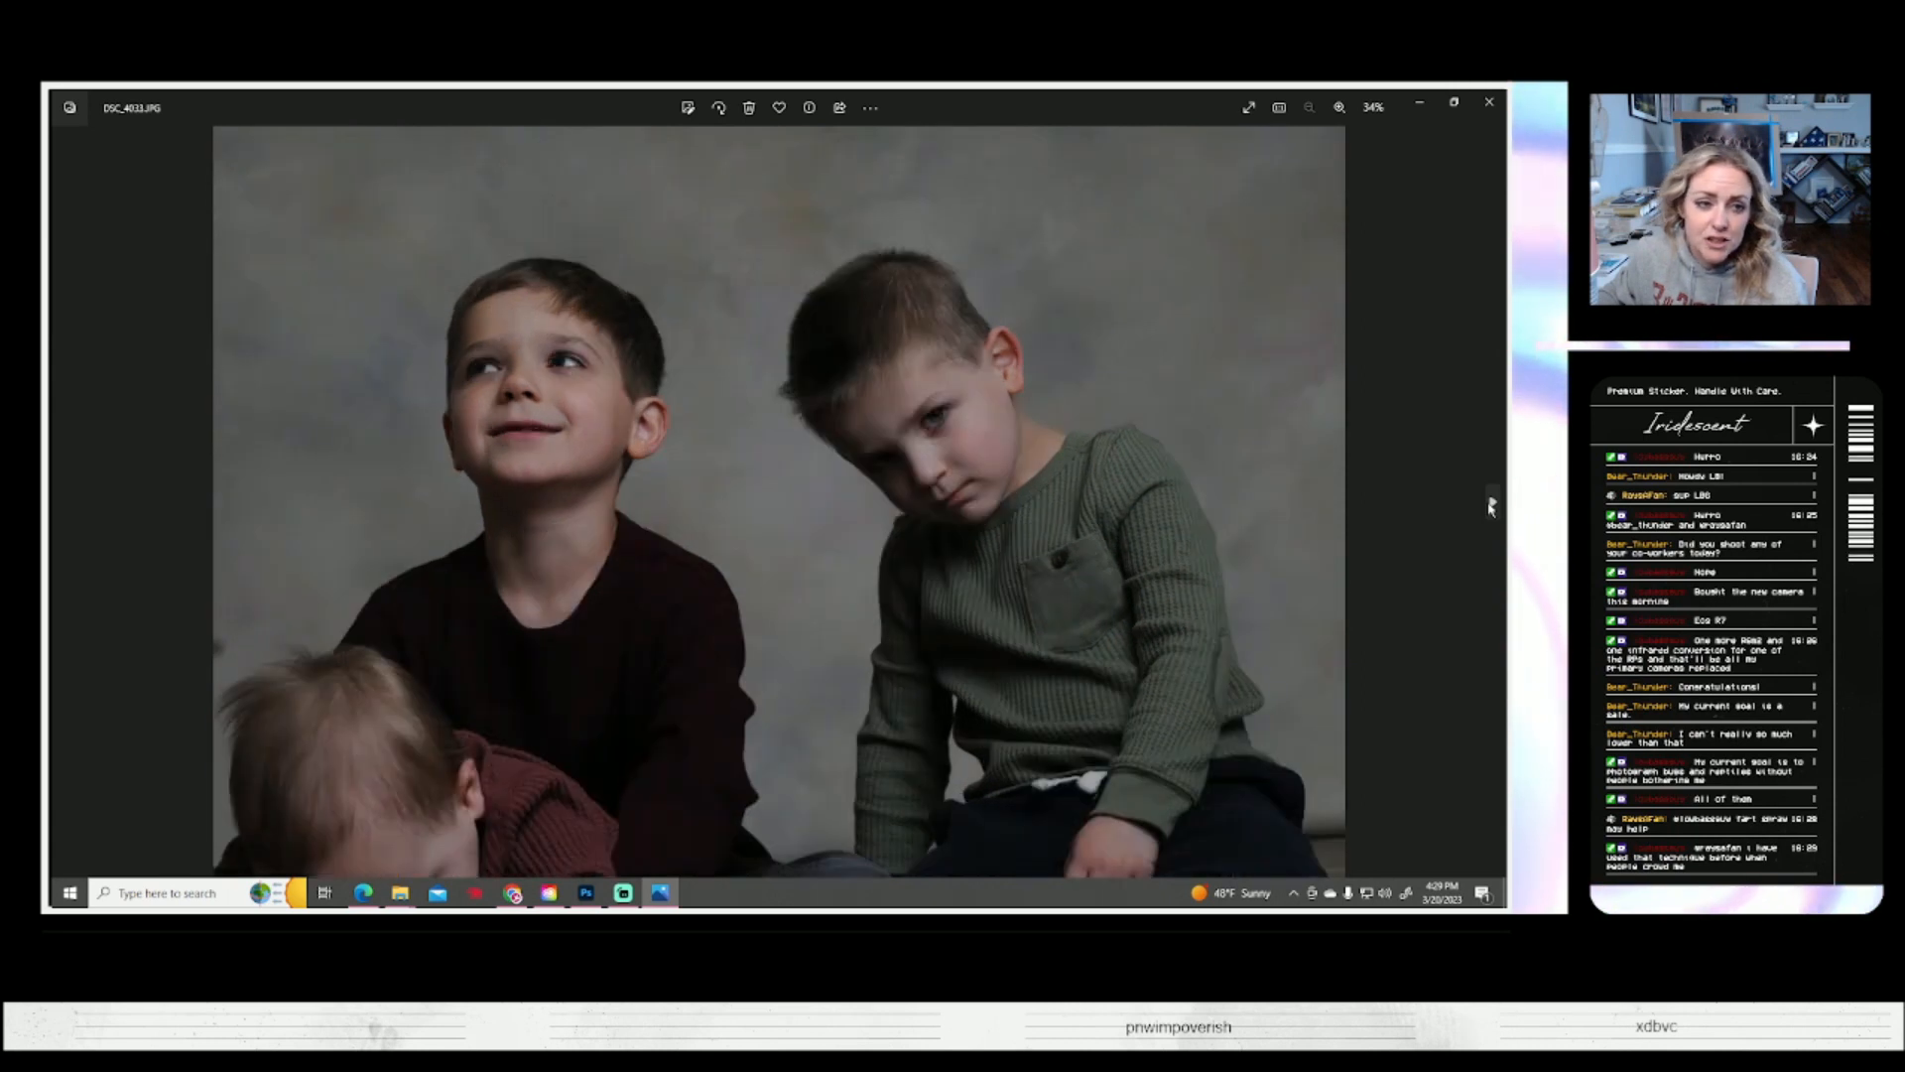
{"action": "left_click", "coordinate": [1490, 506]}
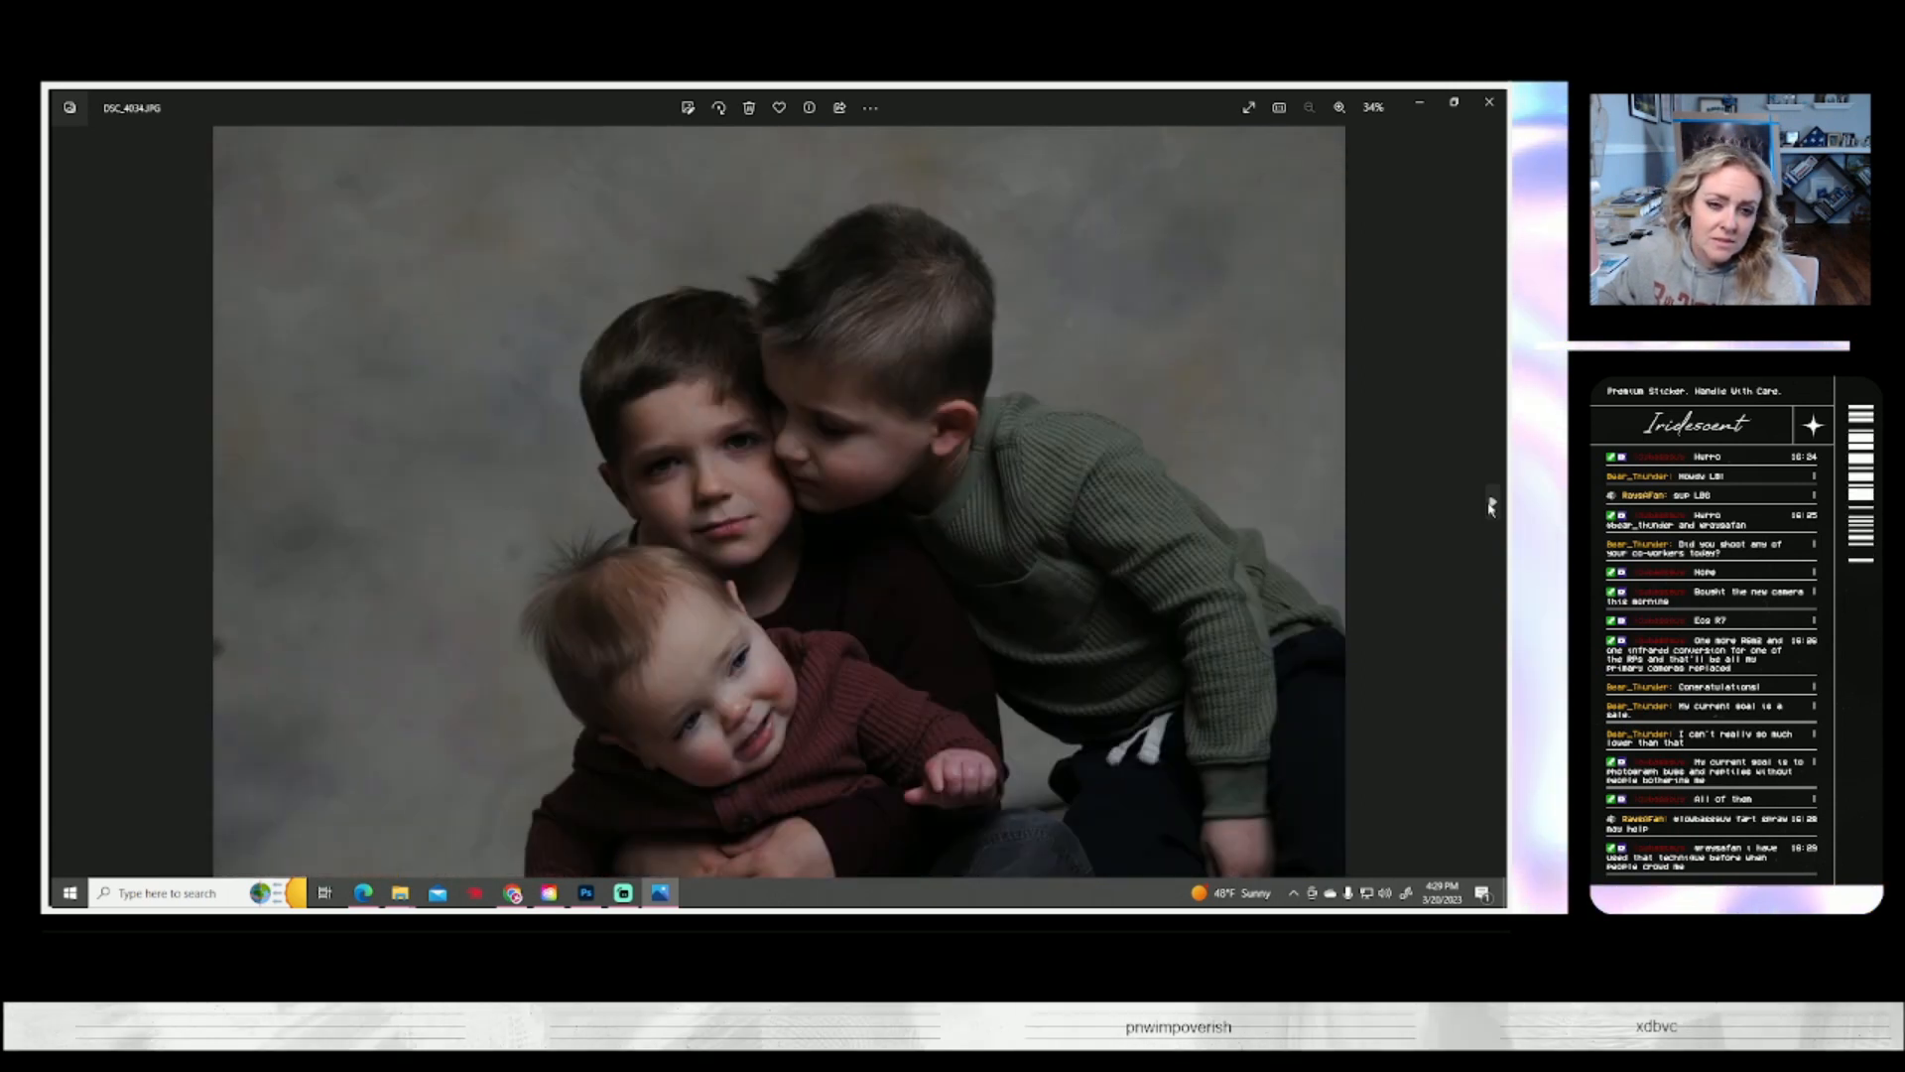
{"action": "left_click", "coordinate": [1491, 506]}
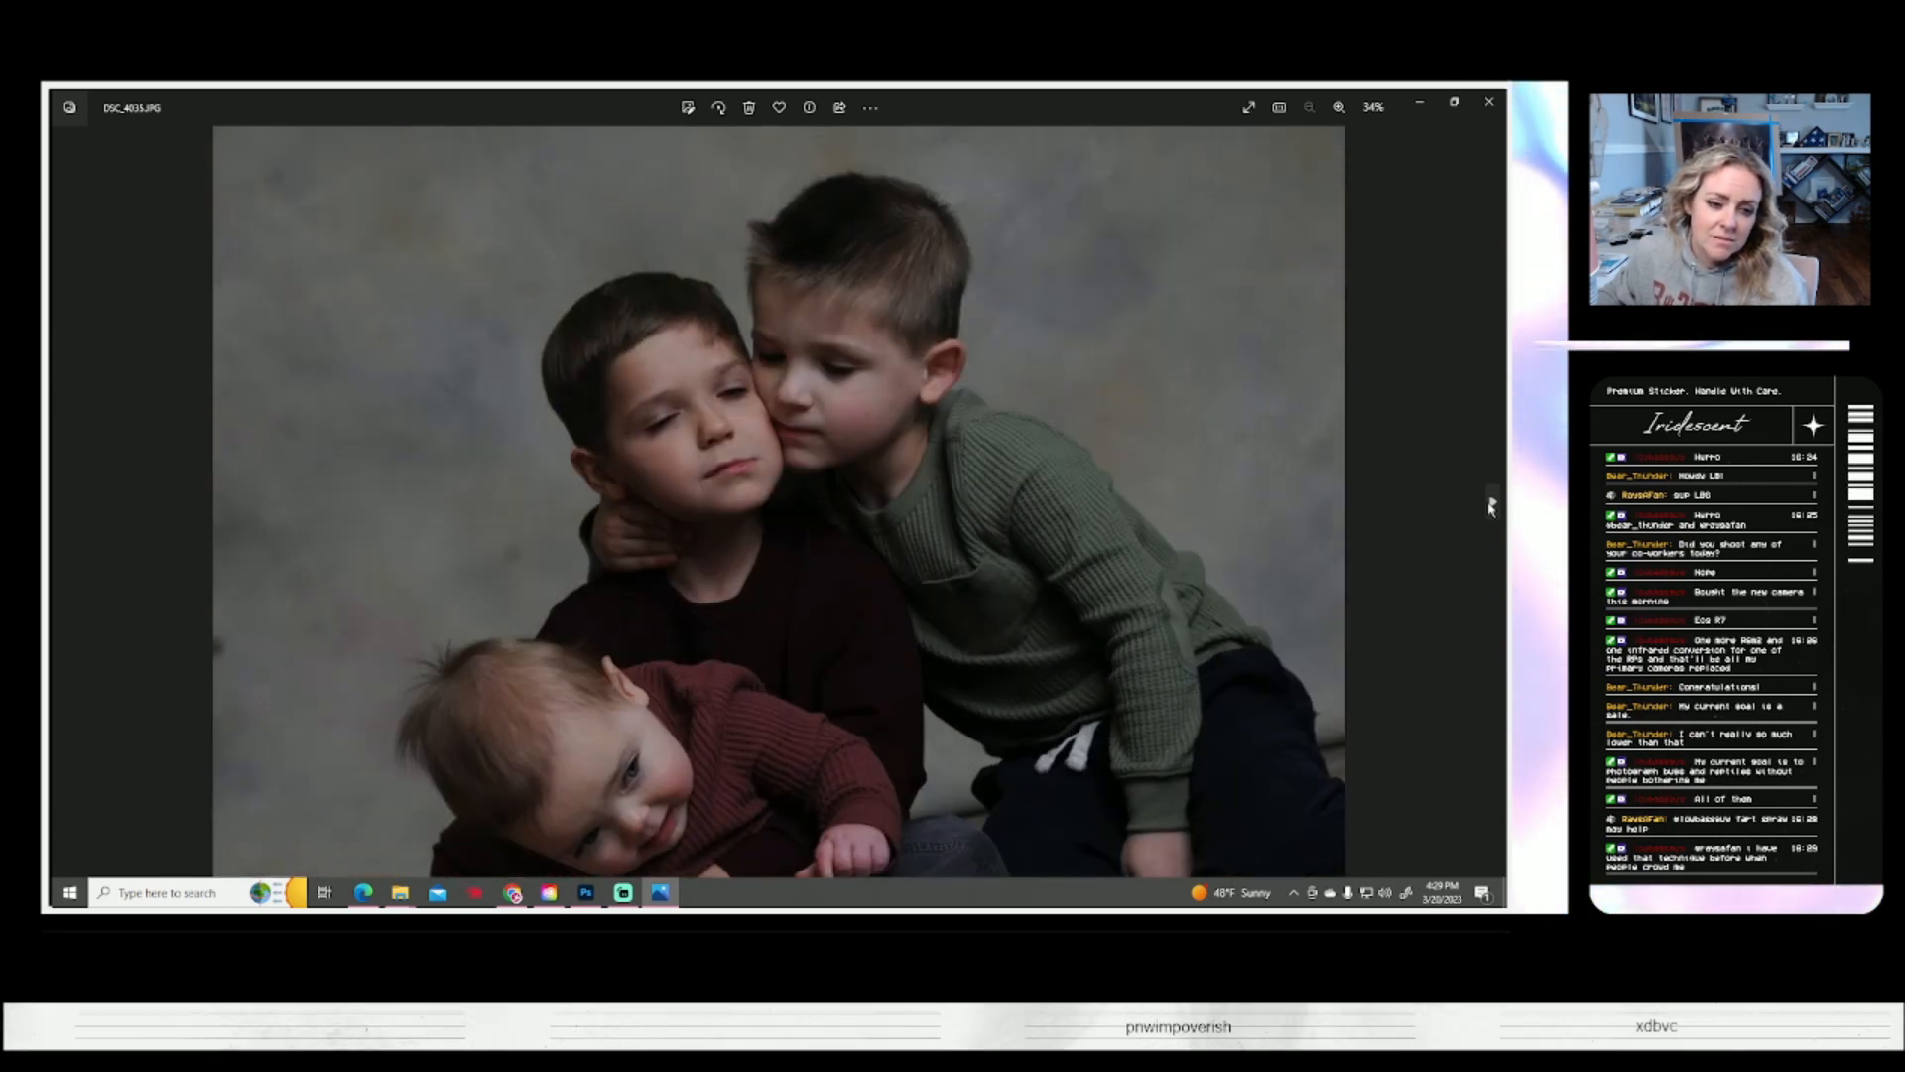
{"action": "left_click", "coordinate": [69, 506]}
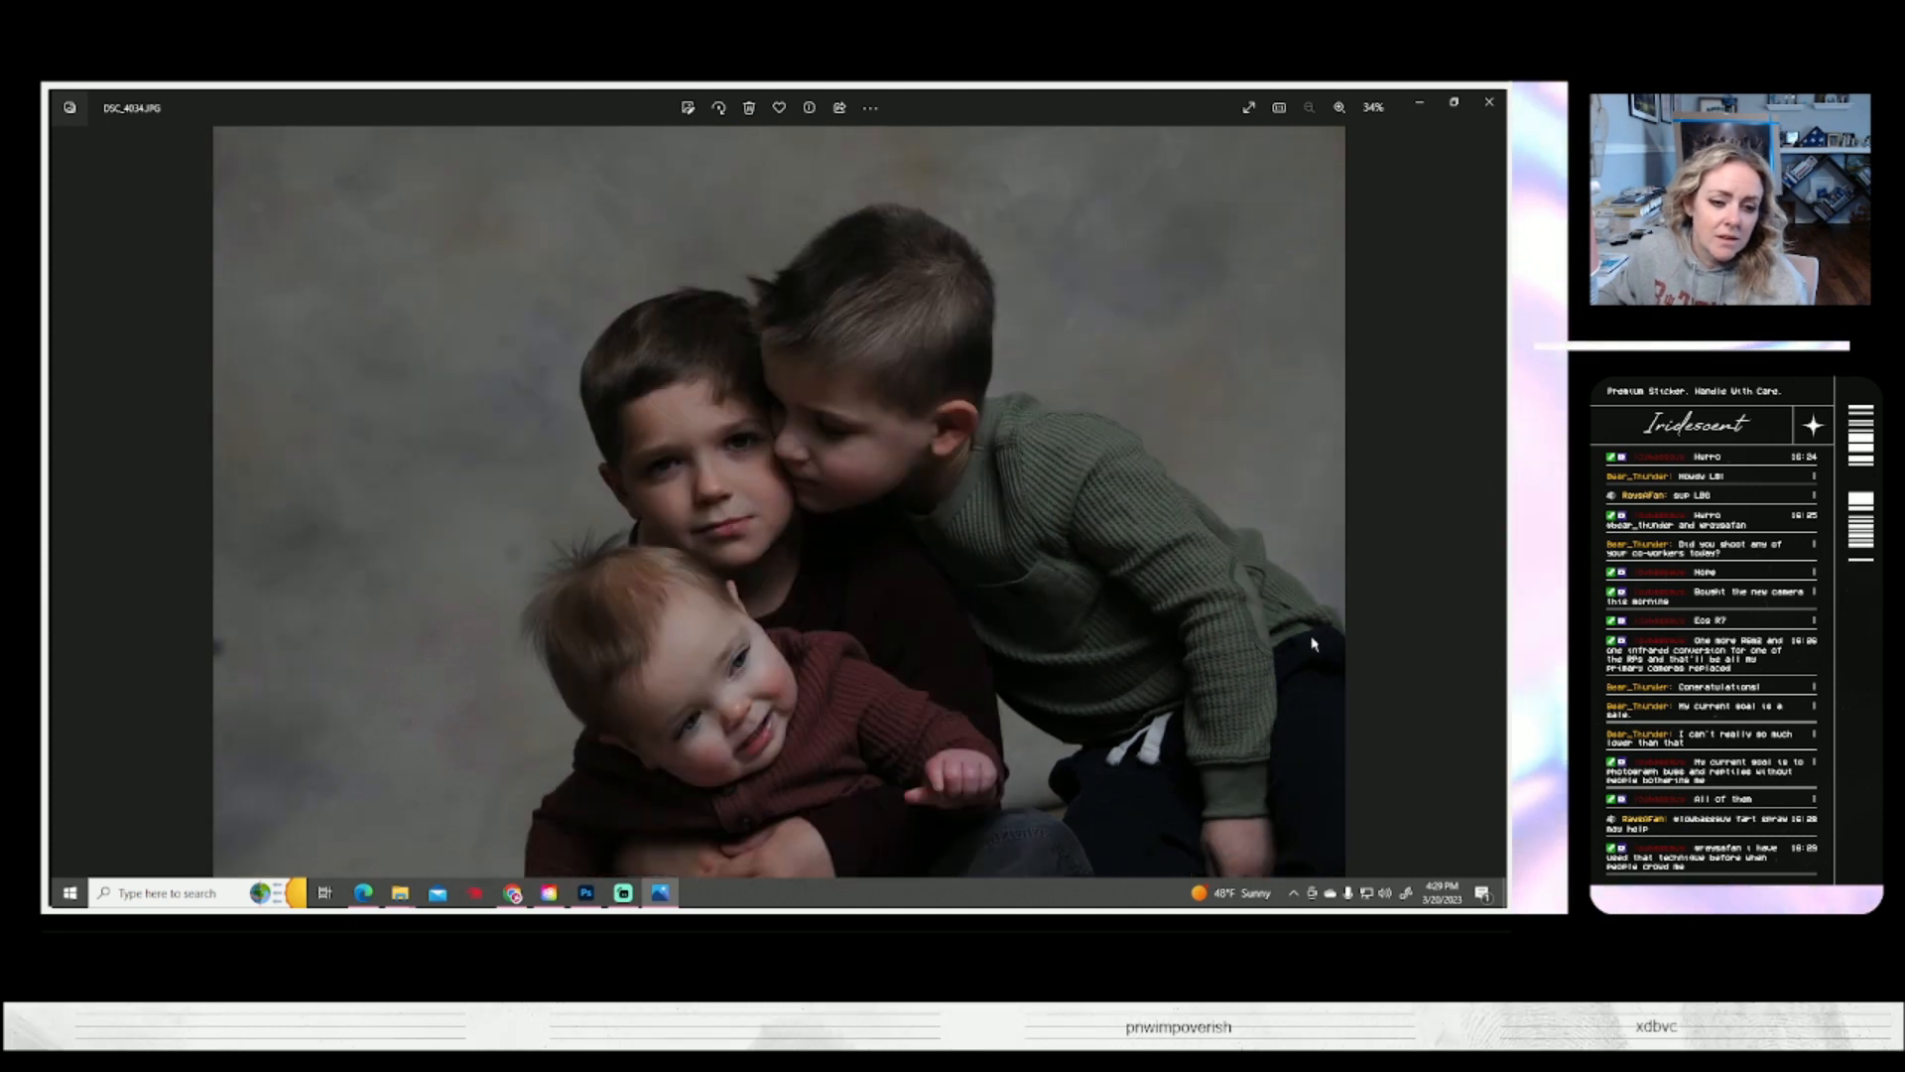
{"action": "left_click", "coordinate": [1491, 503]}
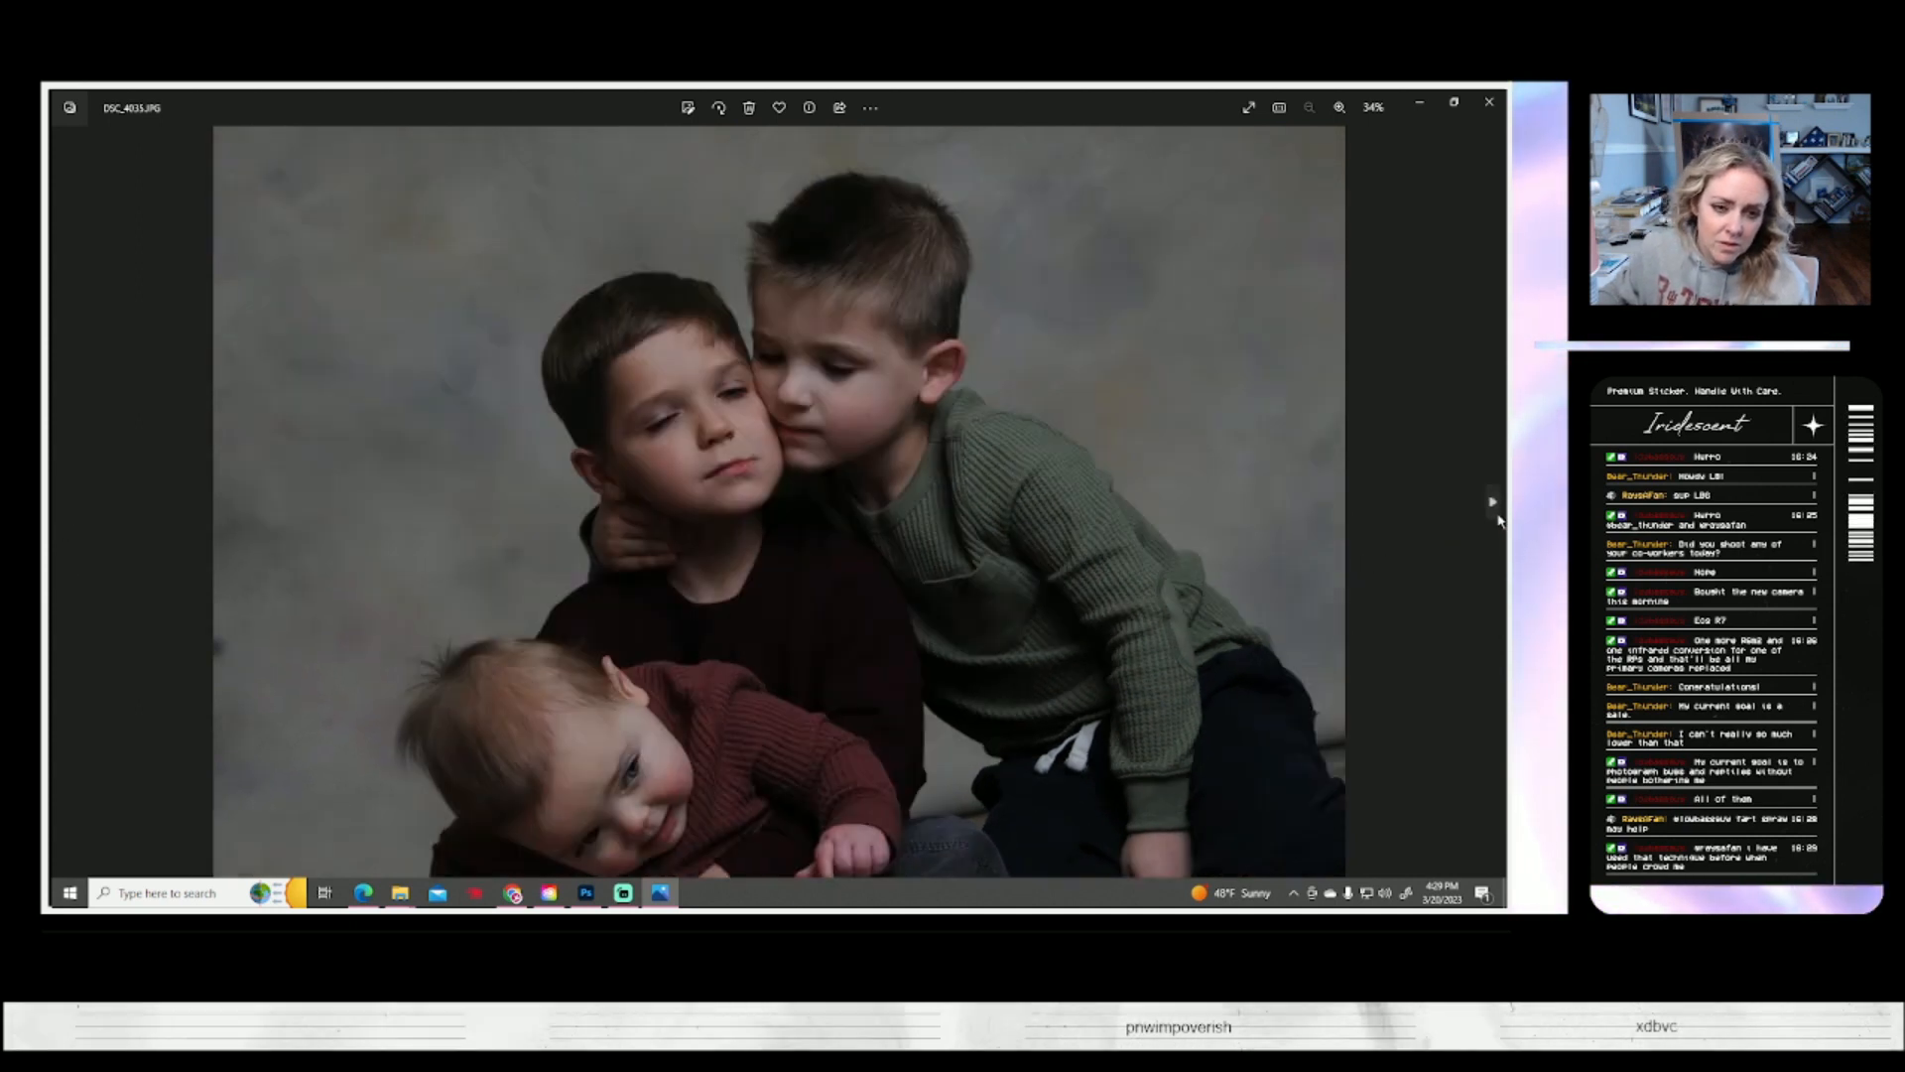
Compare the cheek-to-cheek close-ups and standing shots from DSC_4035.JPG through DSC_4047.JPG to choose photos for editing
{"action": "left_click", "coordinate": [1494, 503]}
{"action": "left_click", "coordinate": [1497, 511]}
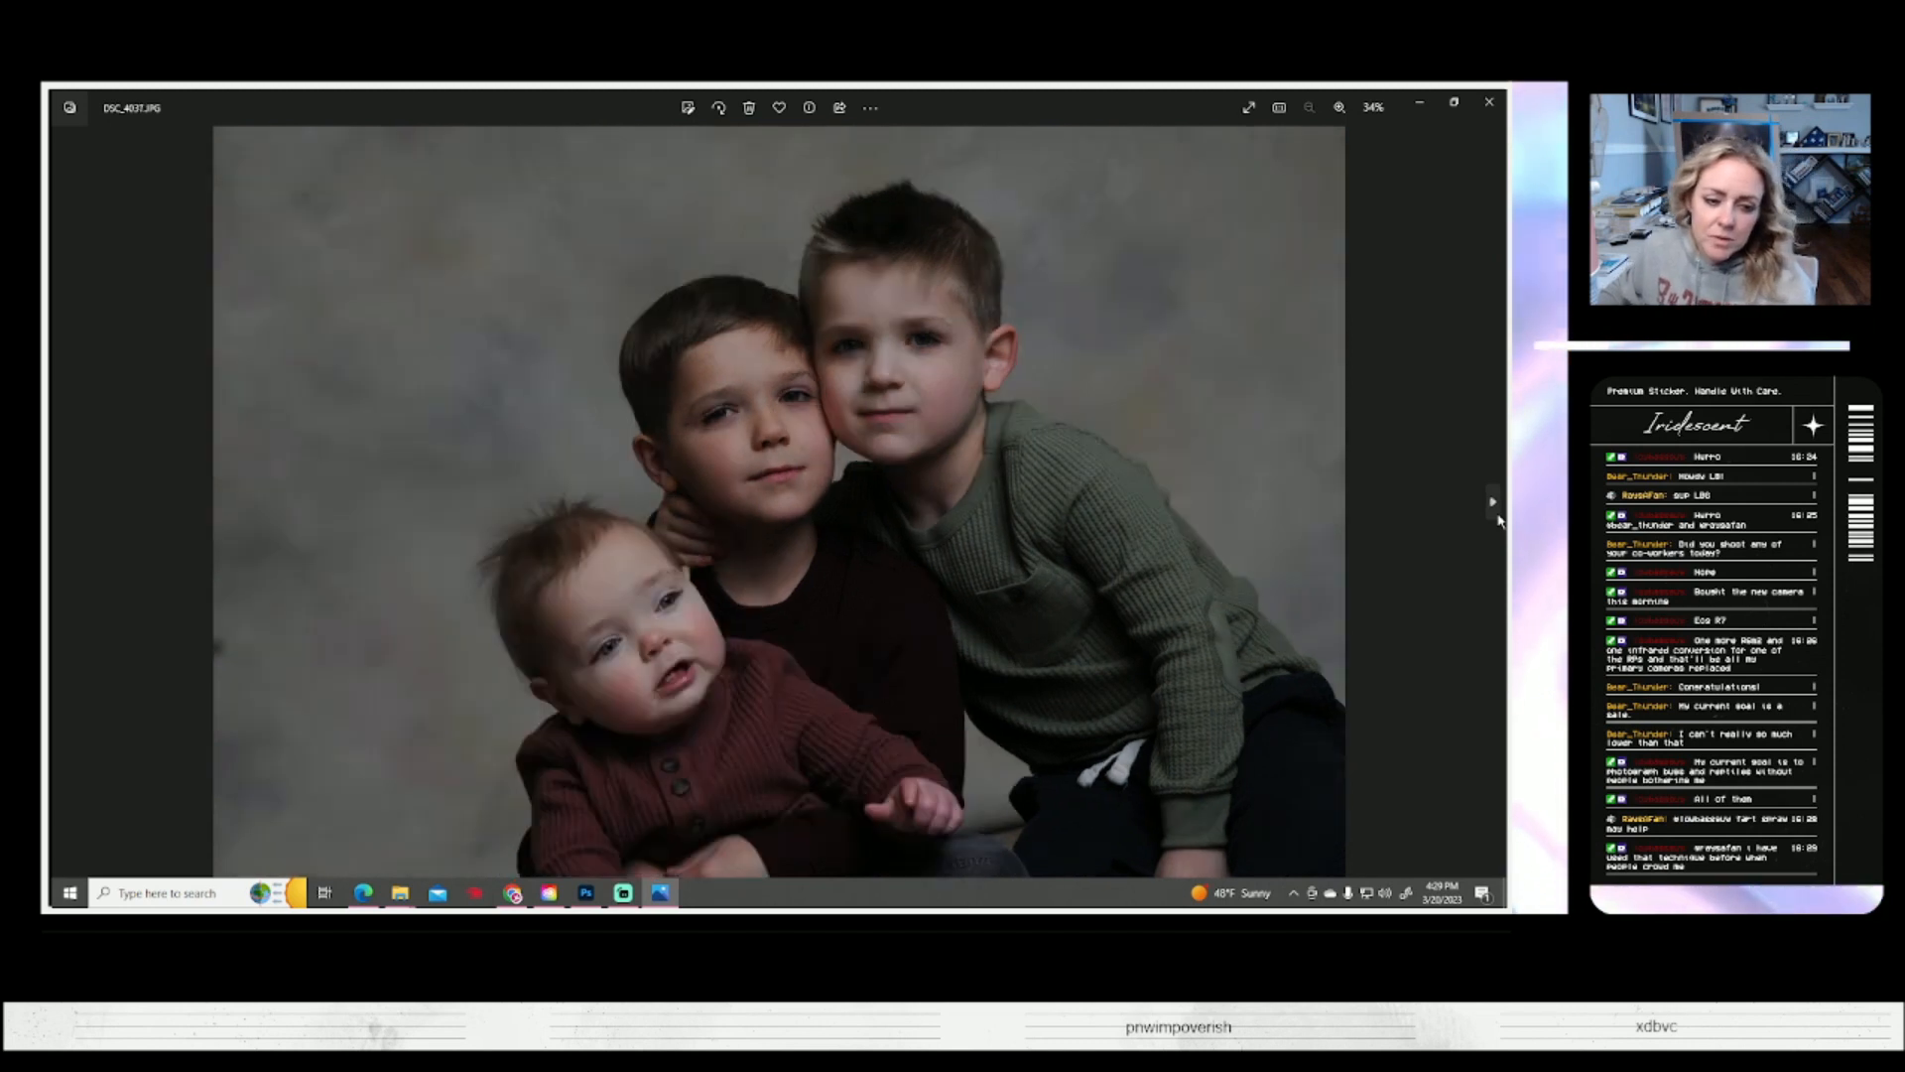
{"action": "left_click", "coordinate": [1496, 511]}
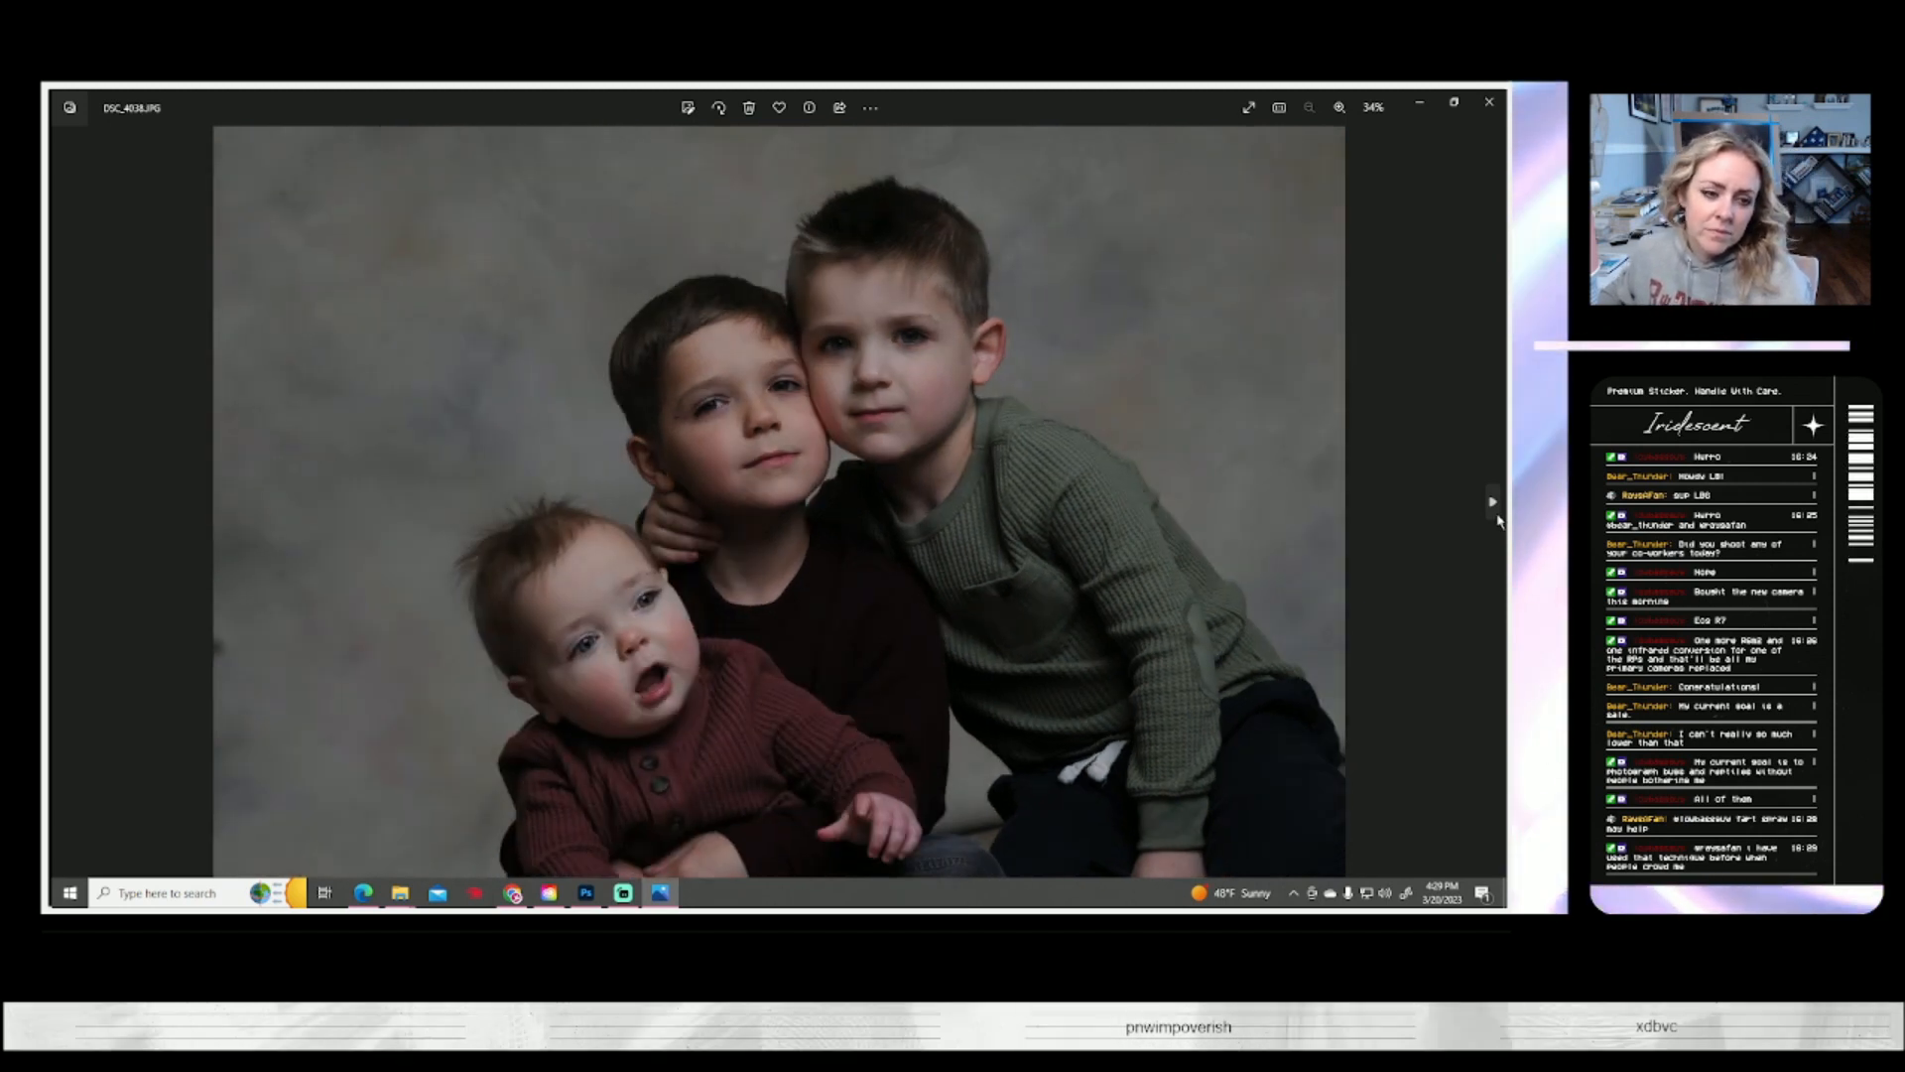
{"action": "left_click", "coordinate": [1495, 506]}
{"action": "left_click", "coordinate": [1496, 506]}
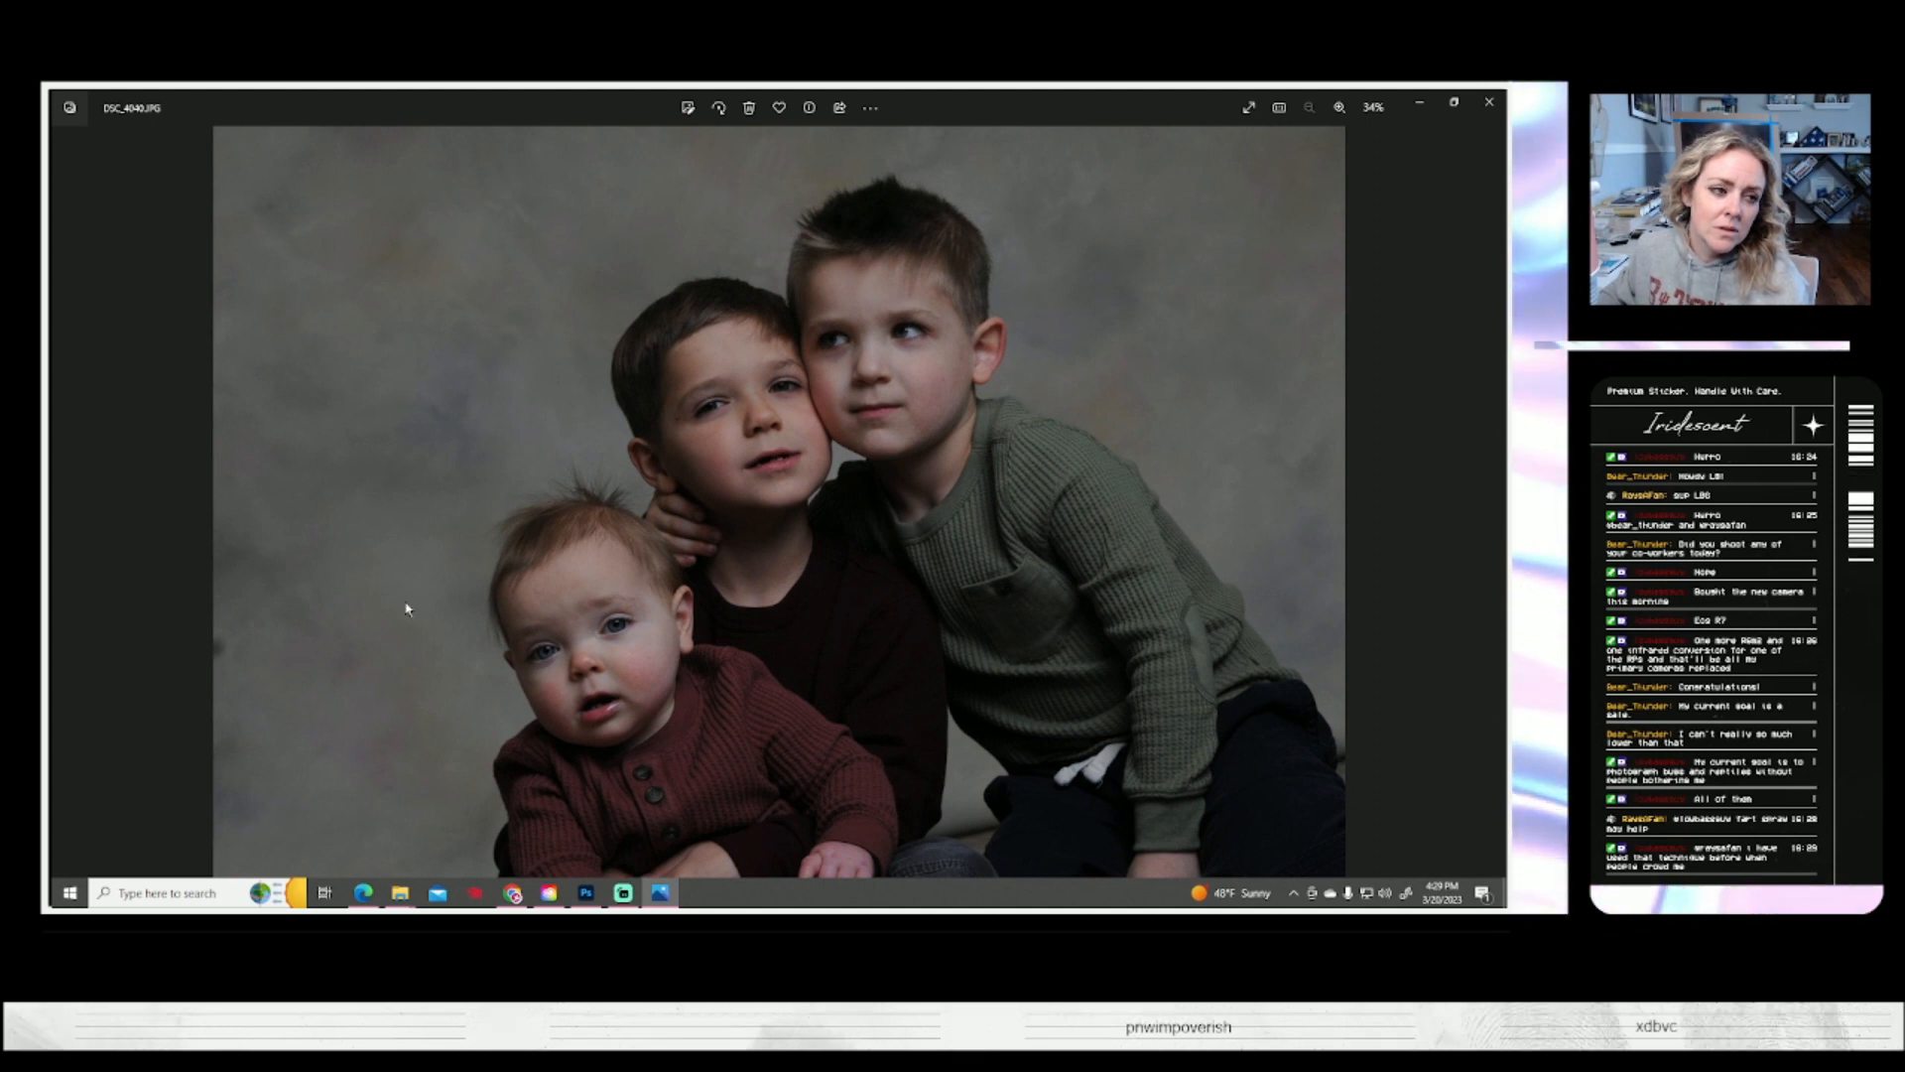
{"action": "left_click", "coordinate": [64, 496]}
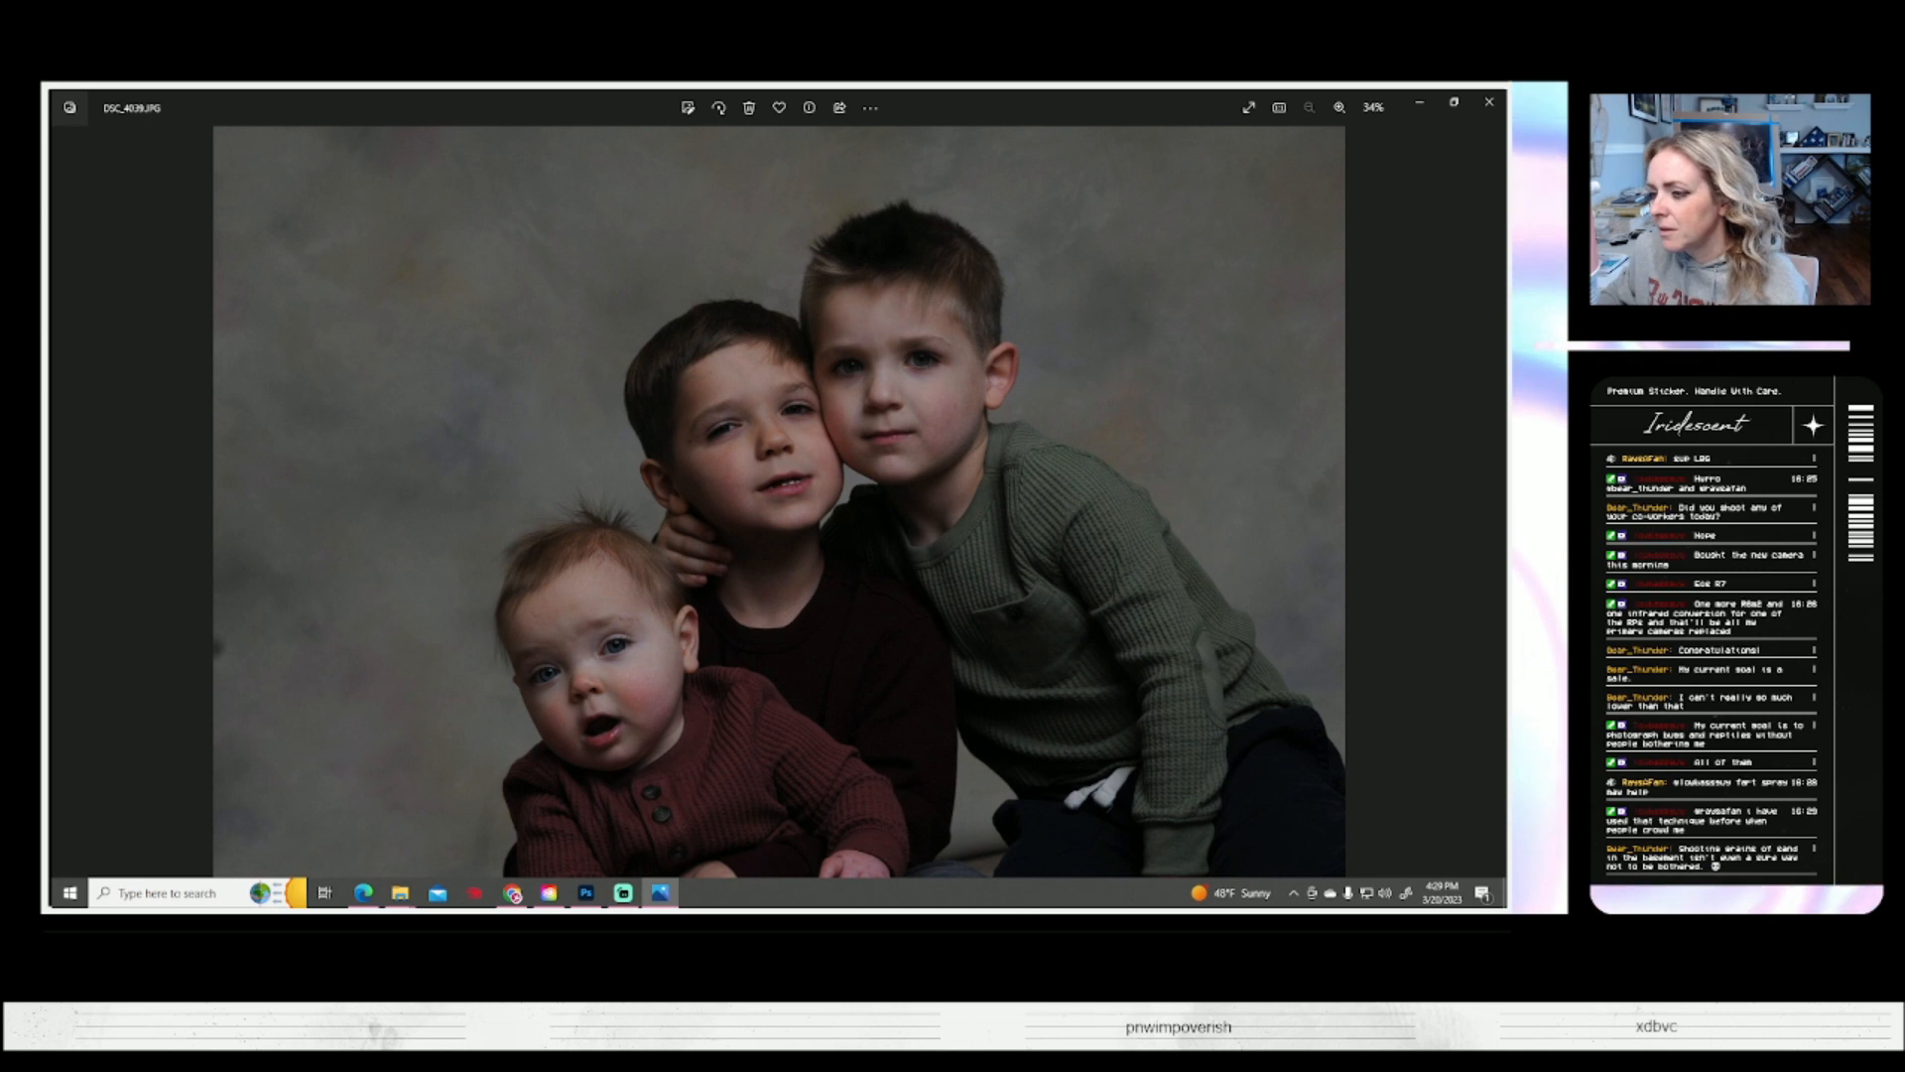
{"action": "key", "text": "alt+Tab"}
{"action": "left_click", "coordinate": [663, 898]}
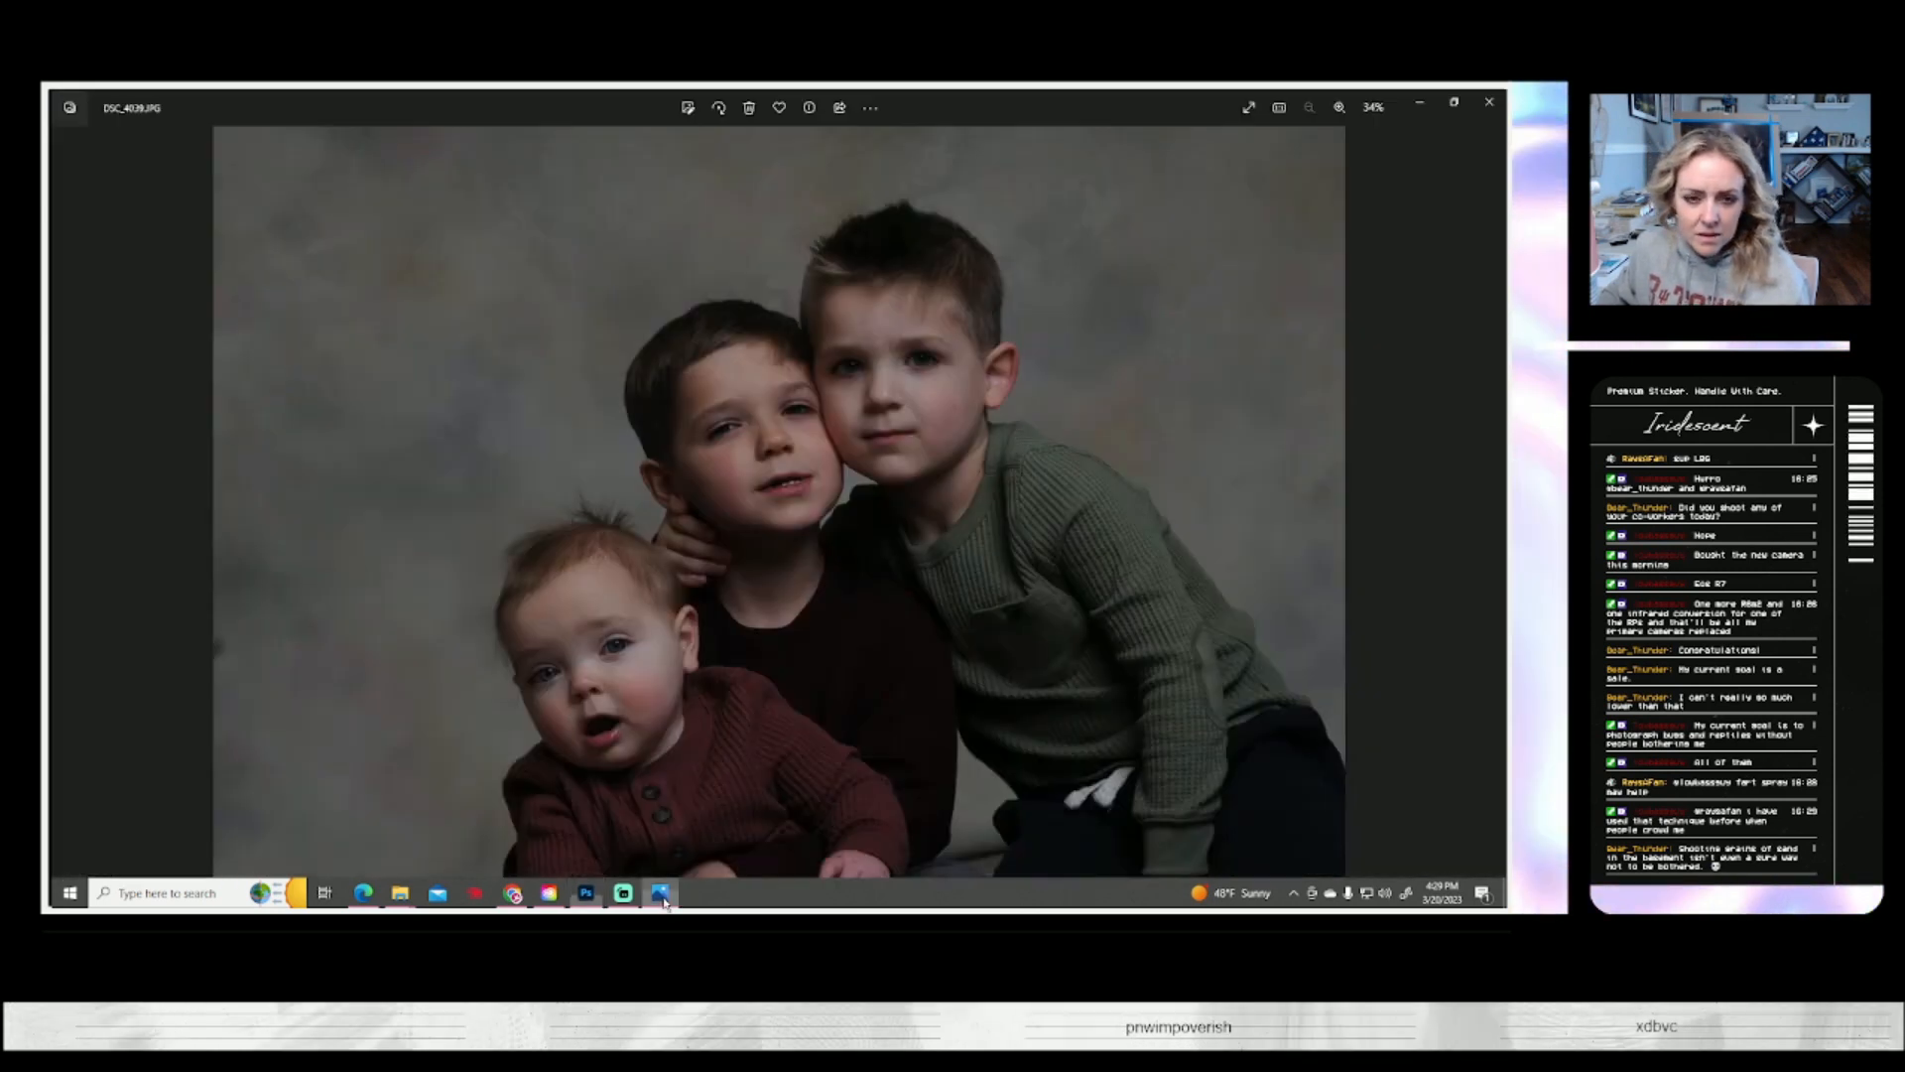
{"action": "left_click", "coordinate": [1491, 504]}
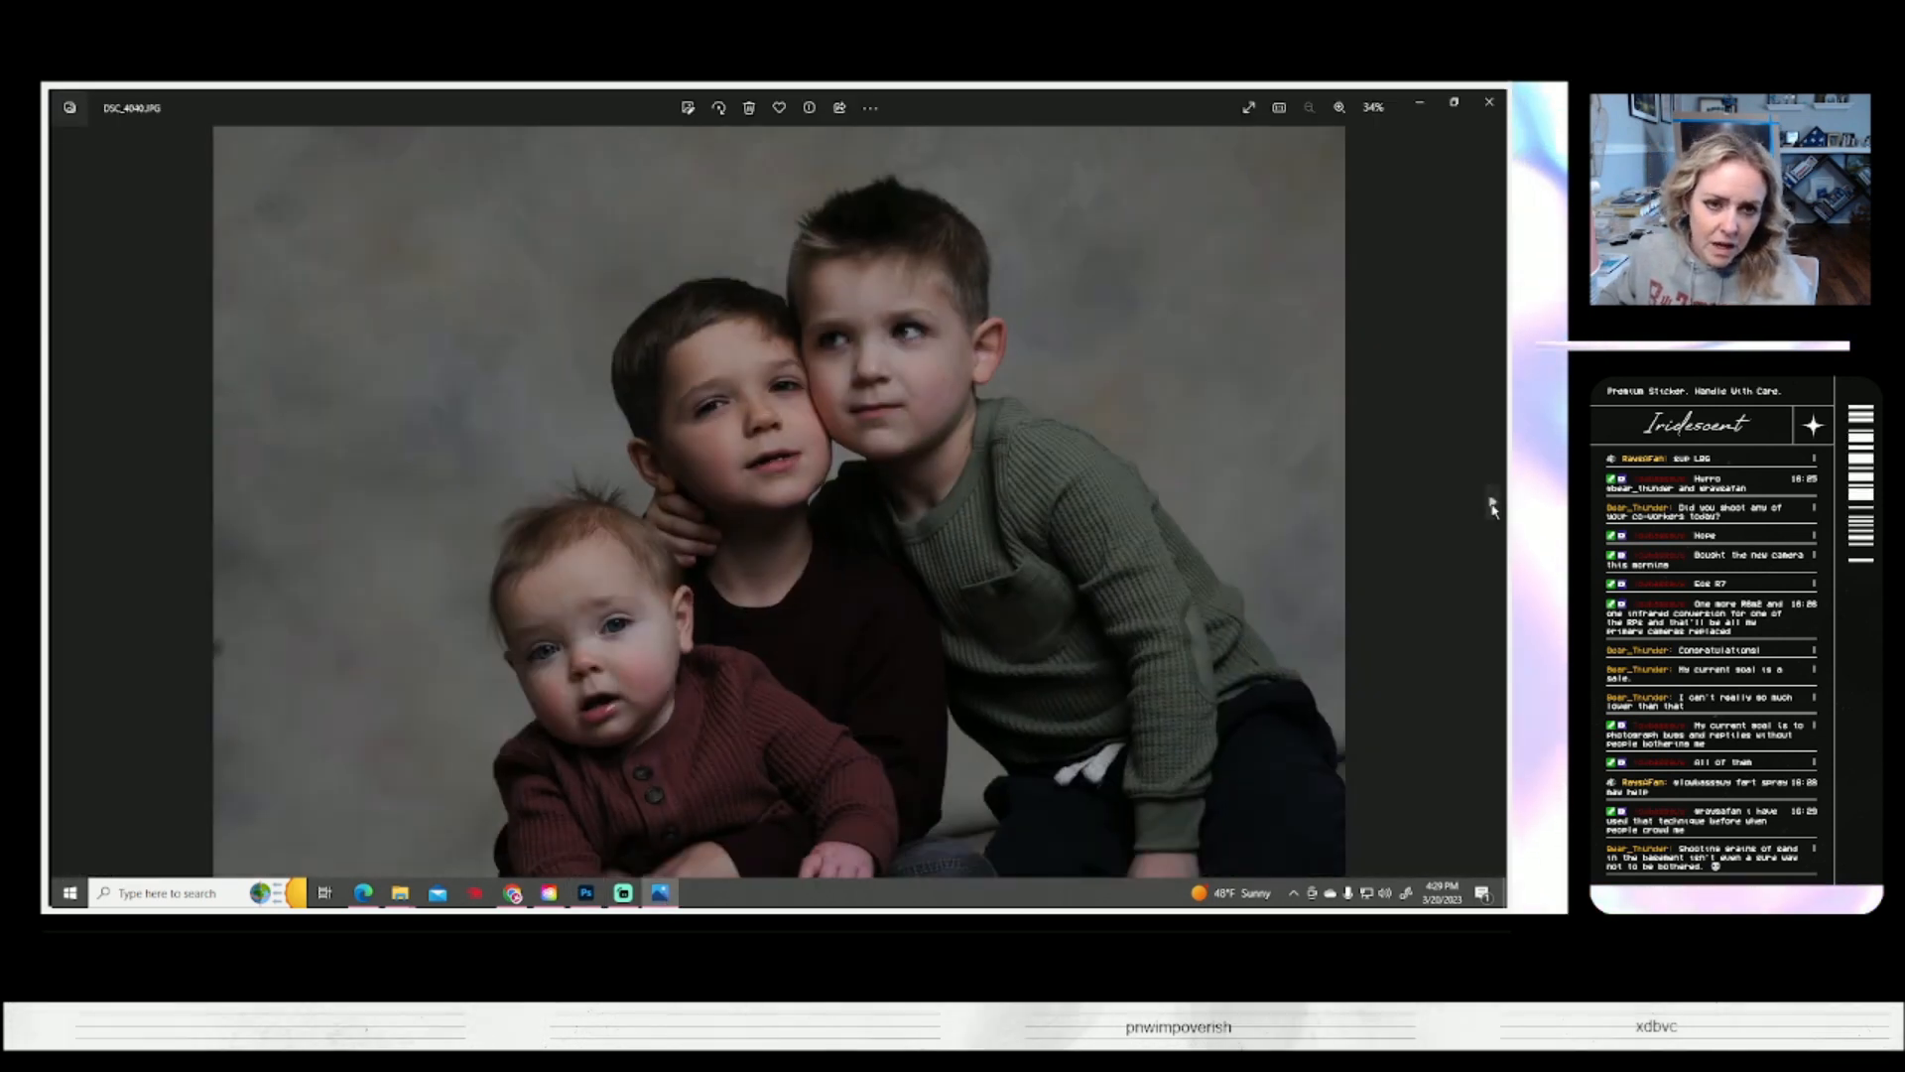
{"action": "left_click", "coordinate": [1492, 504]}
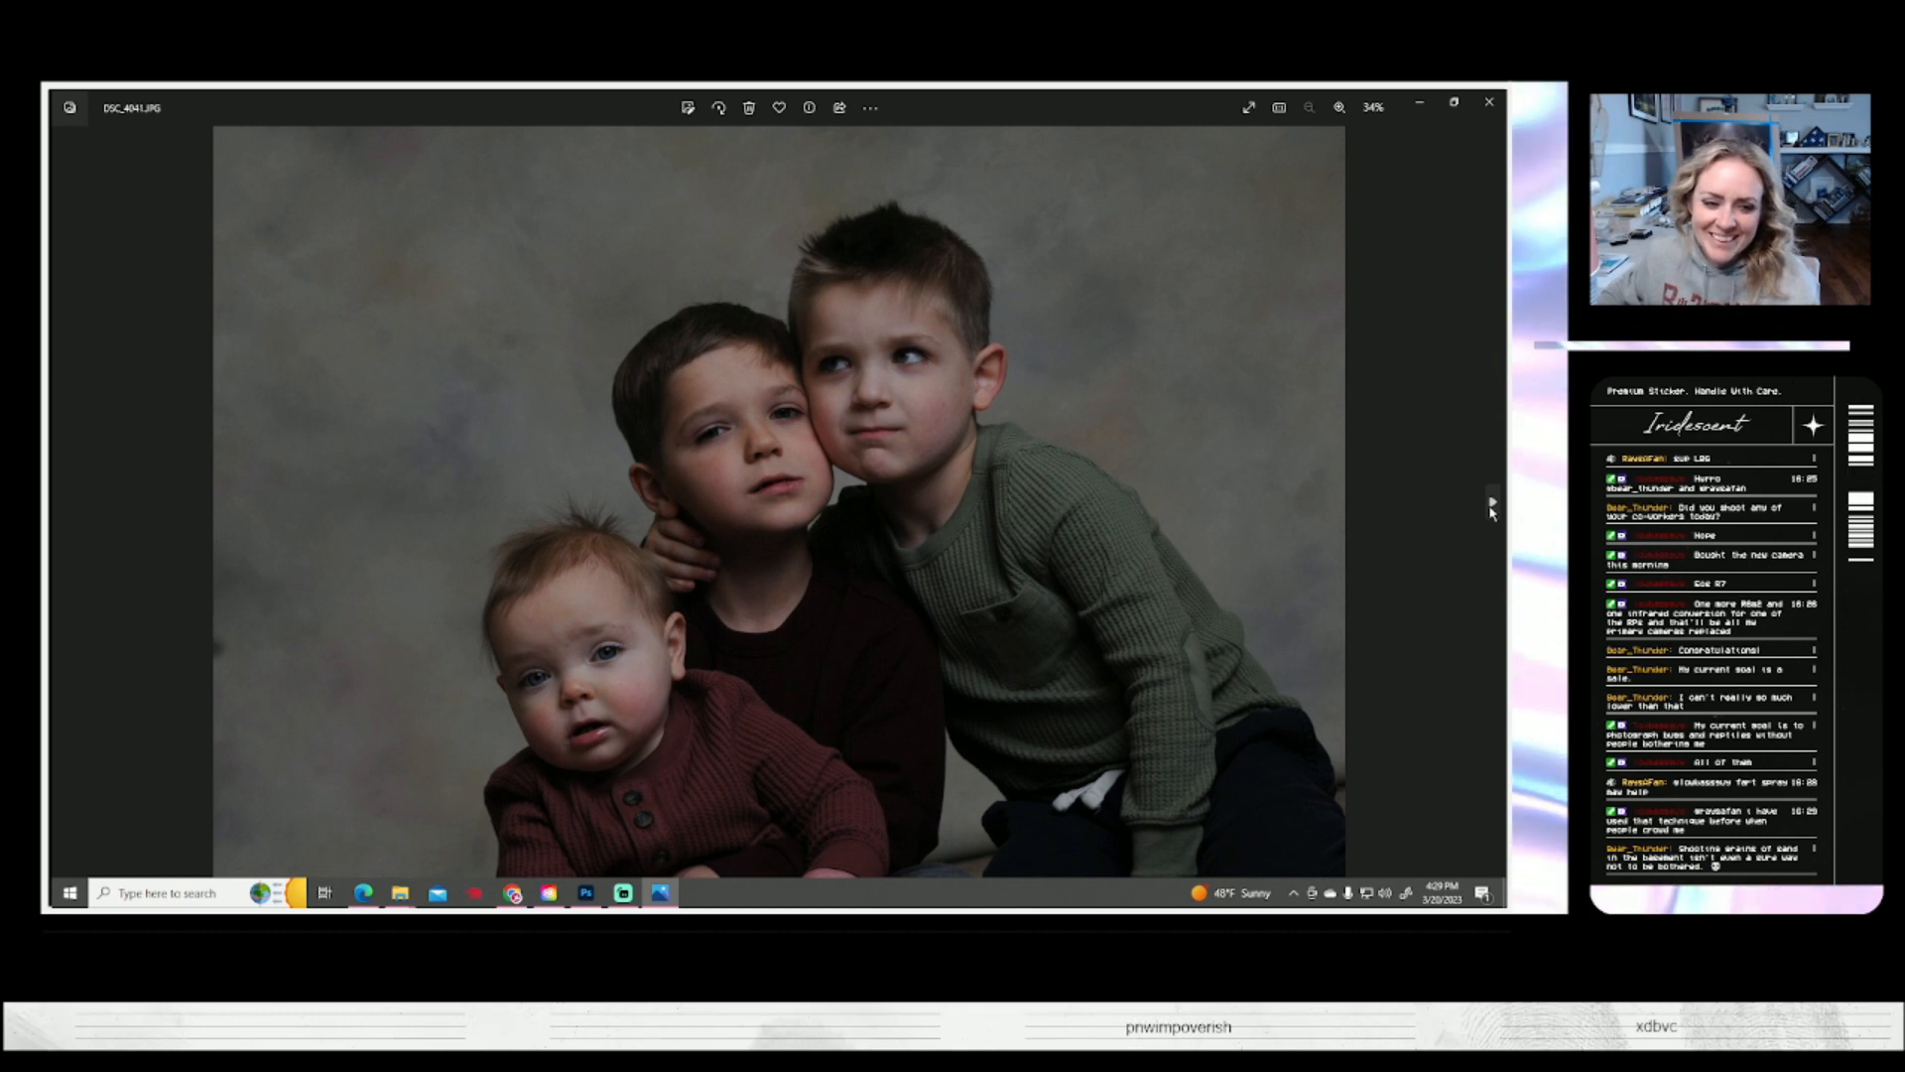
{"action": "left_click", "coordinate": [1492, 508]}
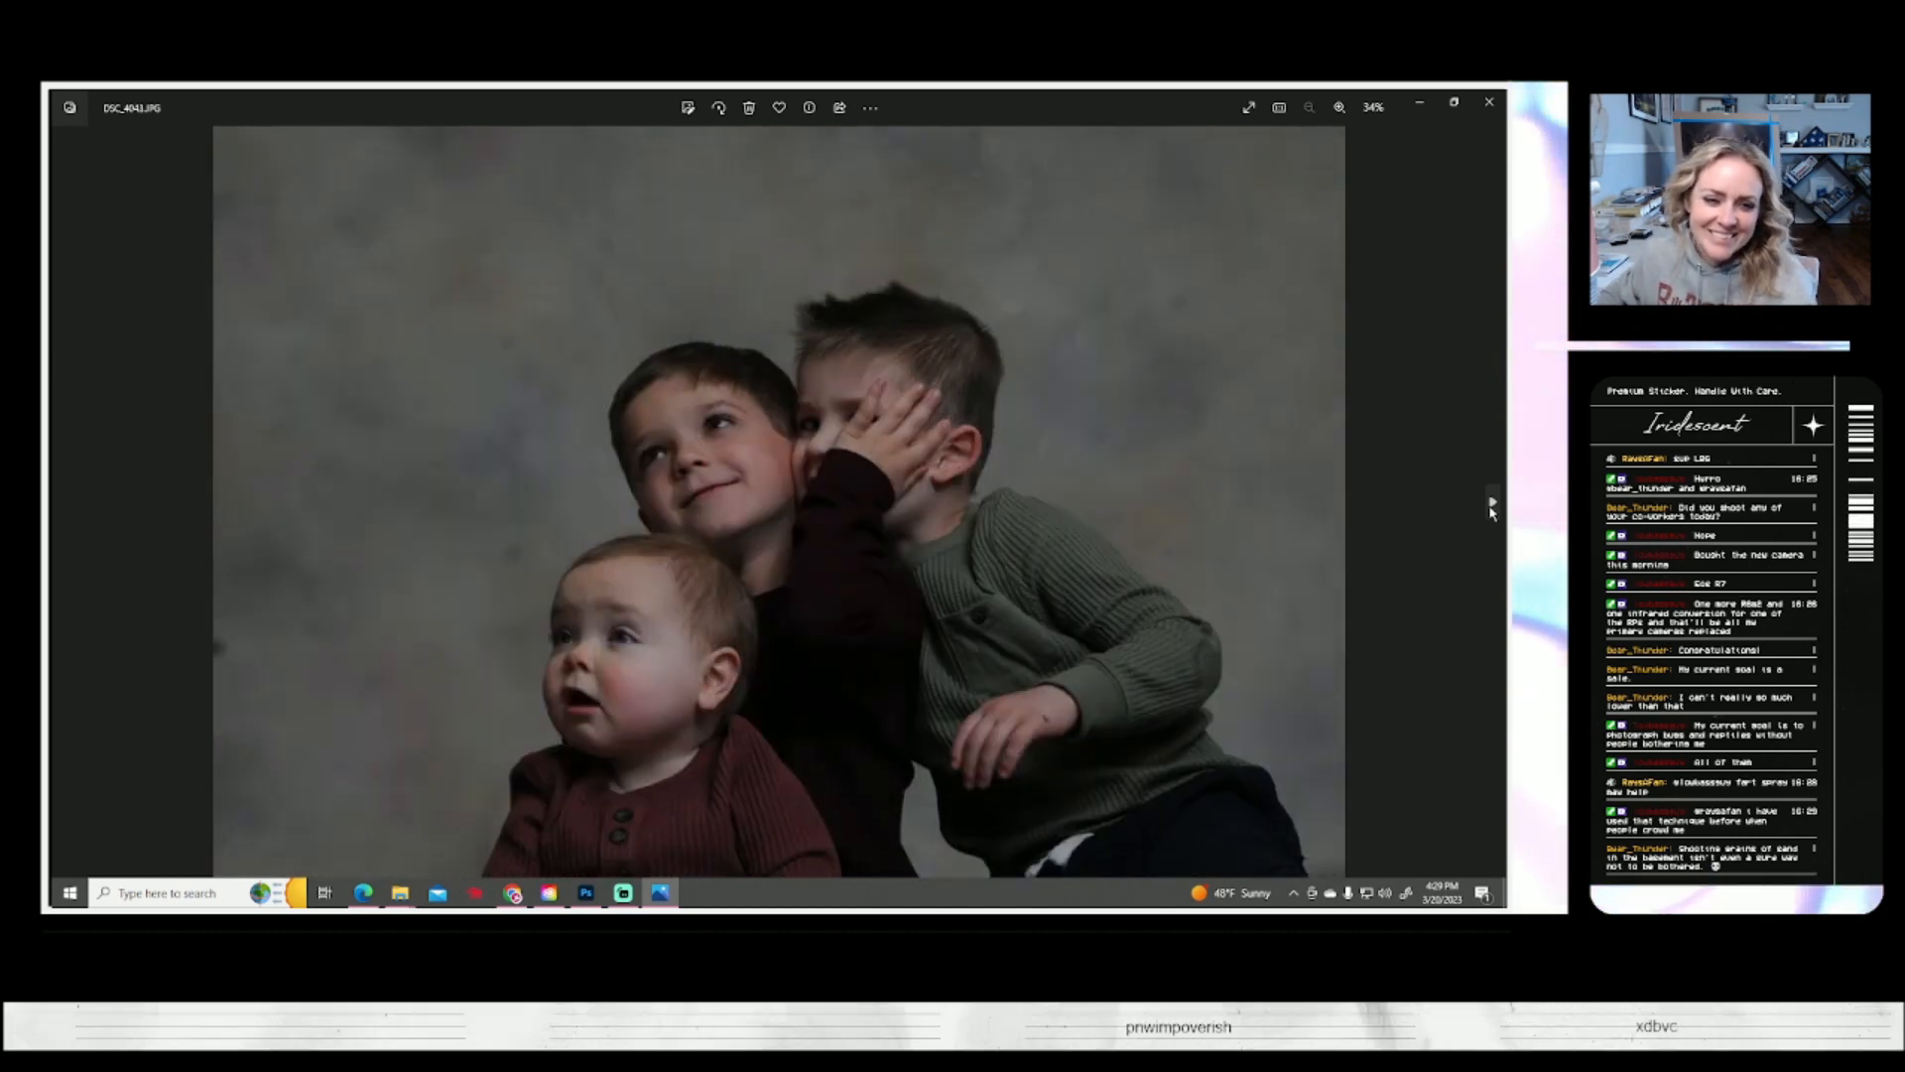
{"action": "left_click", "coordinate": [1491, 508]}
{"action": "left_click", "coordinate": [1492, 508]}
{"action": "left_click", "coordinate": [1492, 508]}
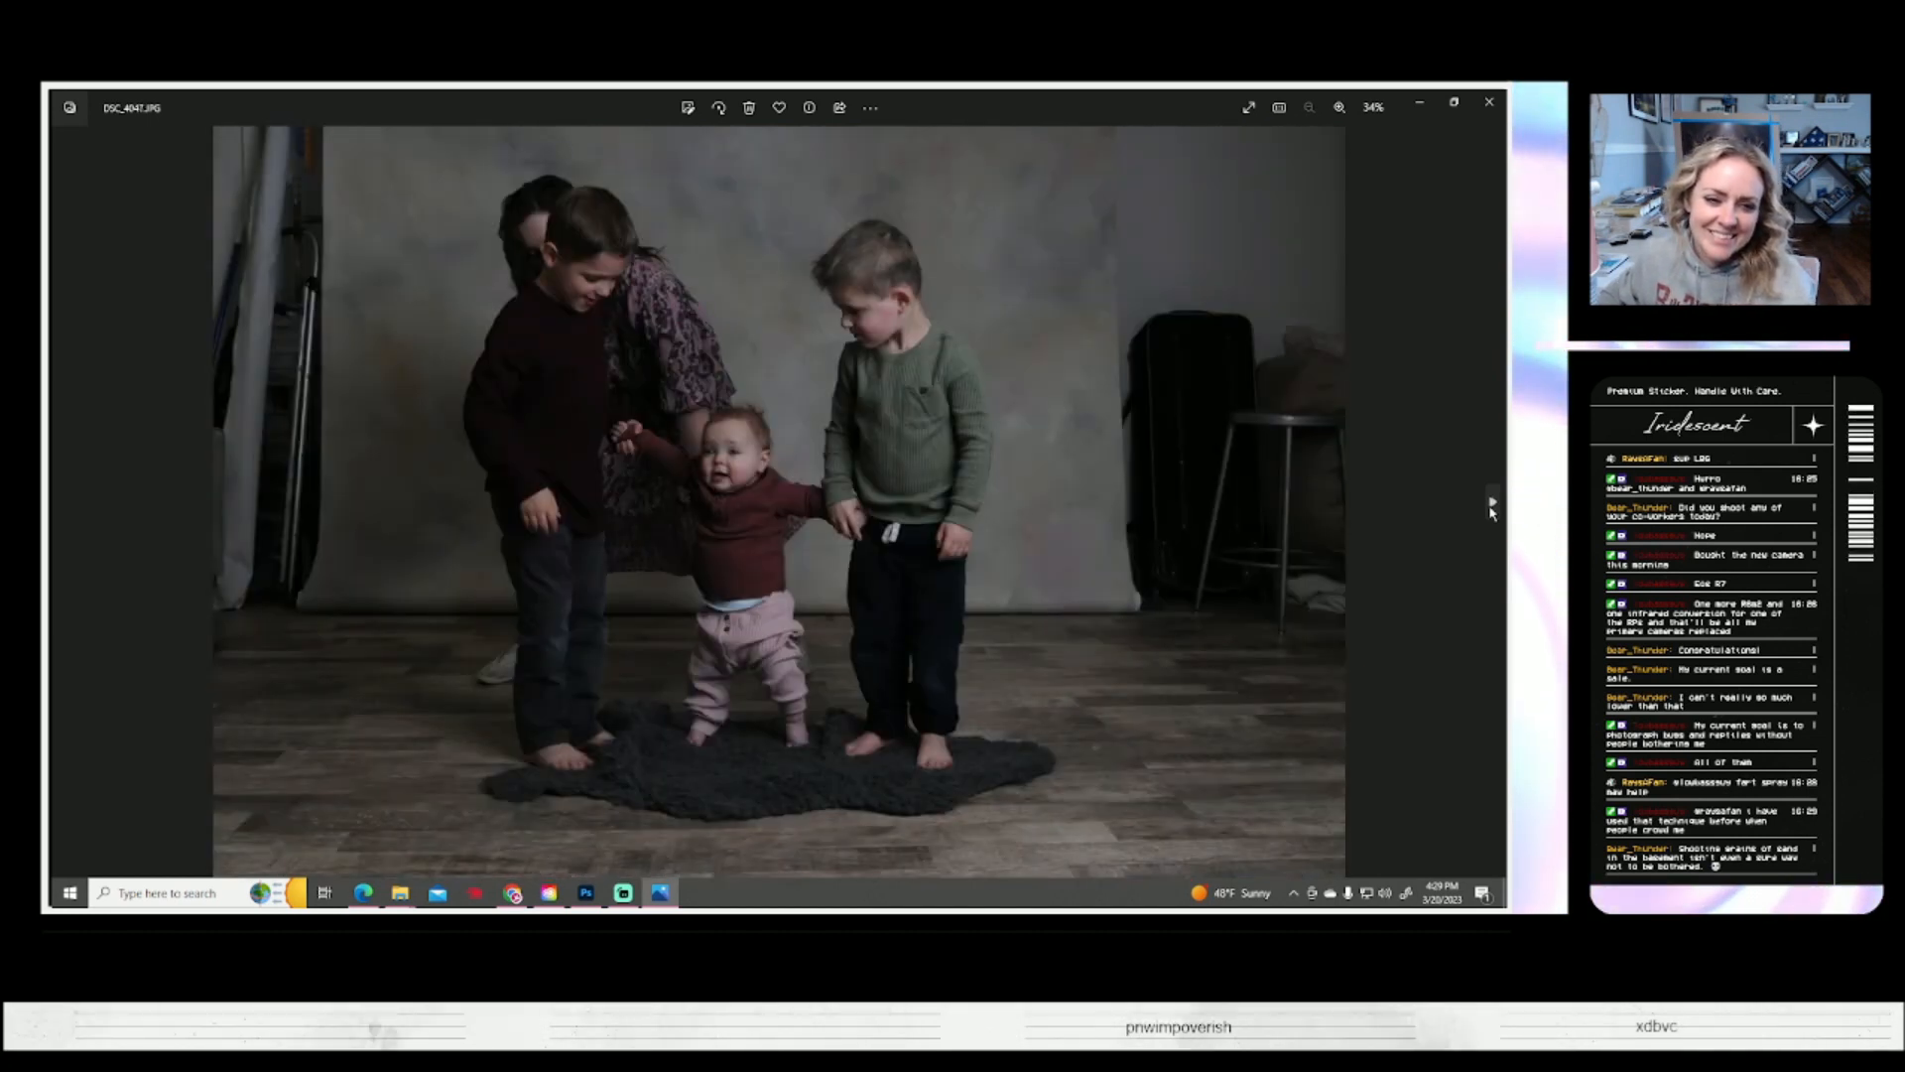
{"action": "left_click", "coordinate": [1492, 509]}
{"action": "left_click", "coordinate": [1491, 508]}
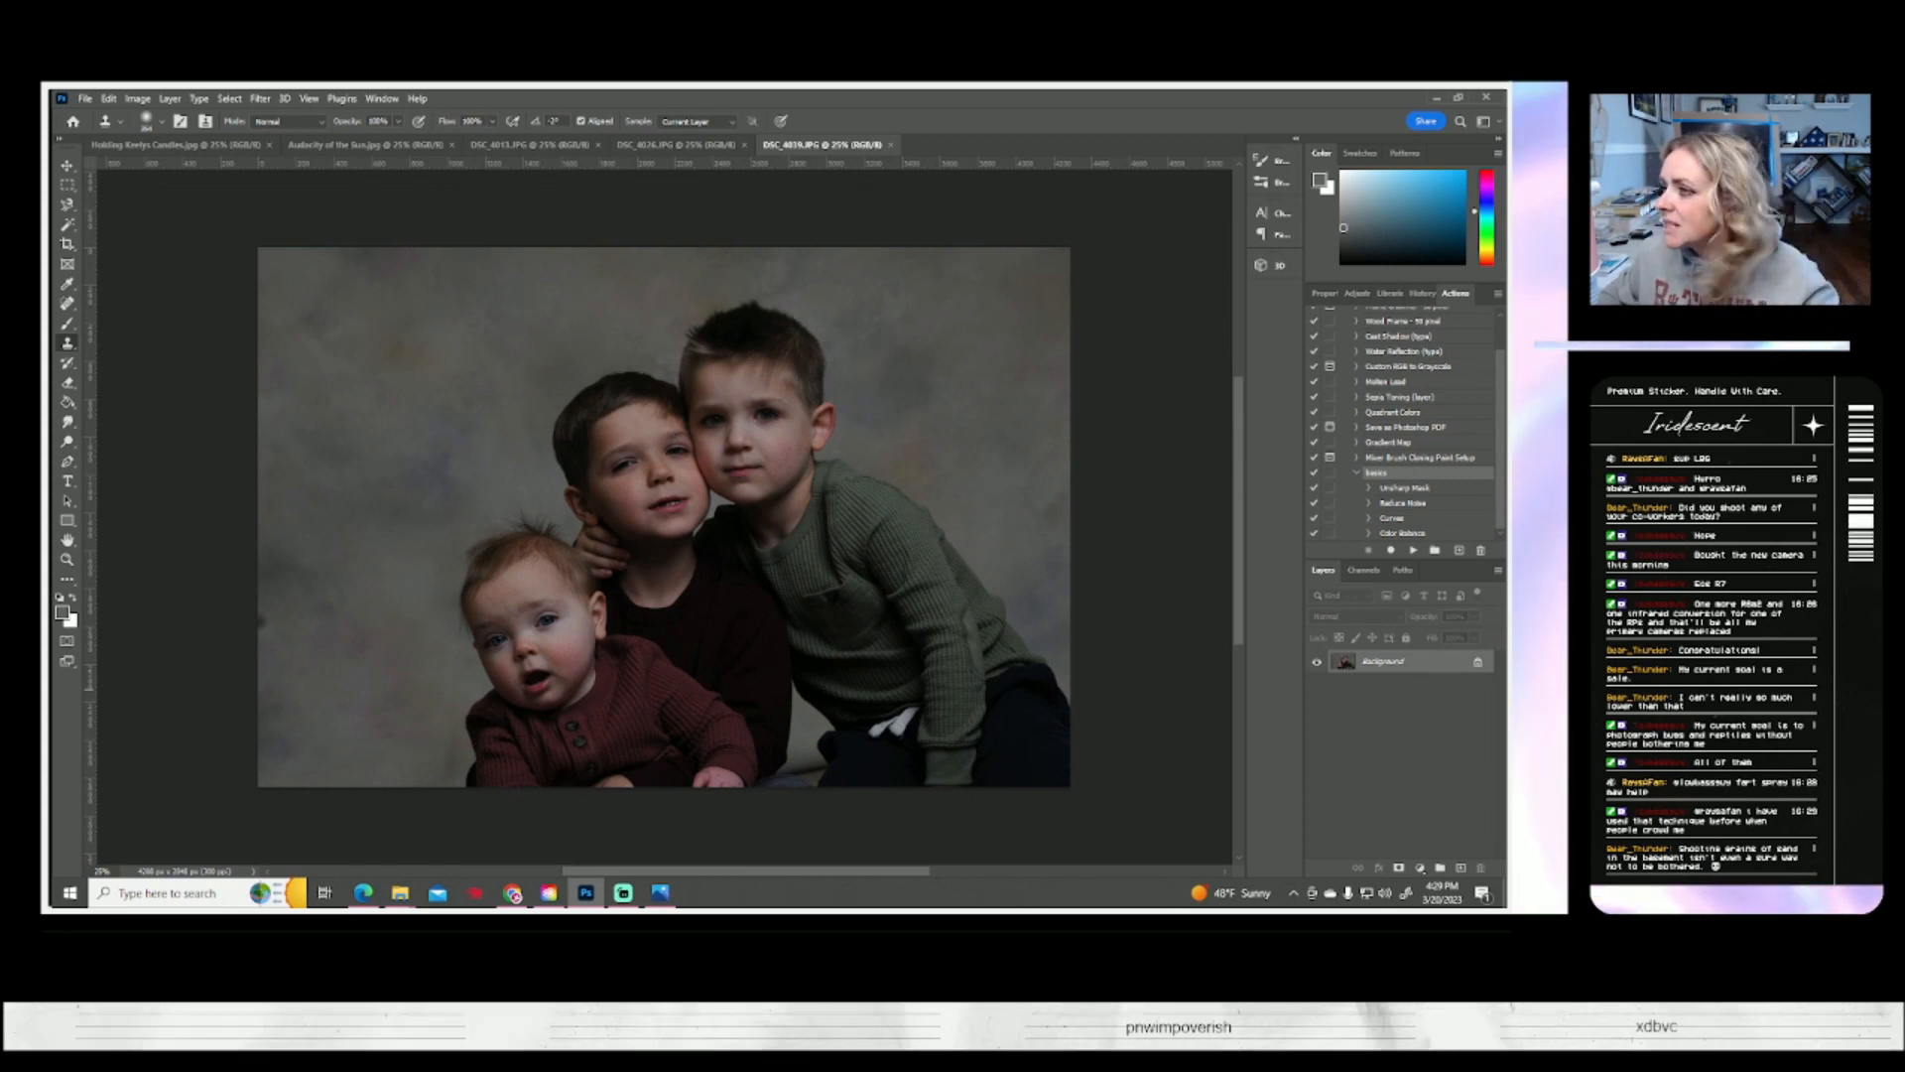
In Photoshop, play the recorded action with Unsharp Mask, Reduce Noise, Curves and Color Balance on DSC_4039.JPG
{"action": "left_click", "coordinate": [1416, 552]}
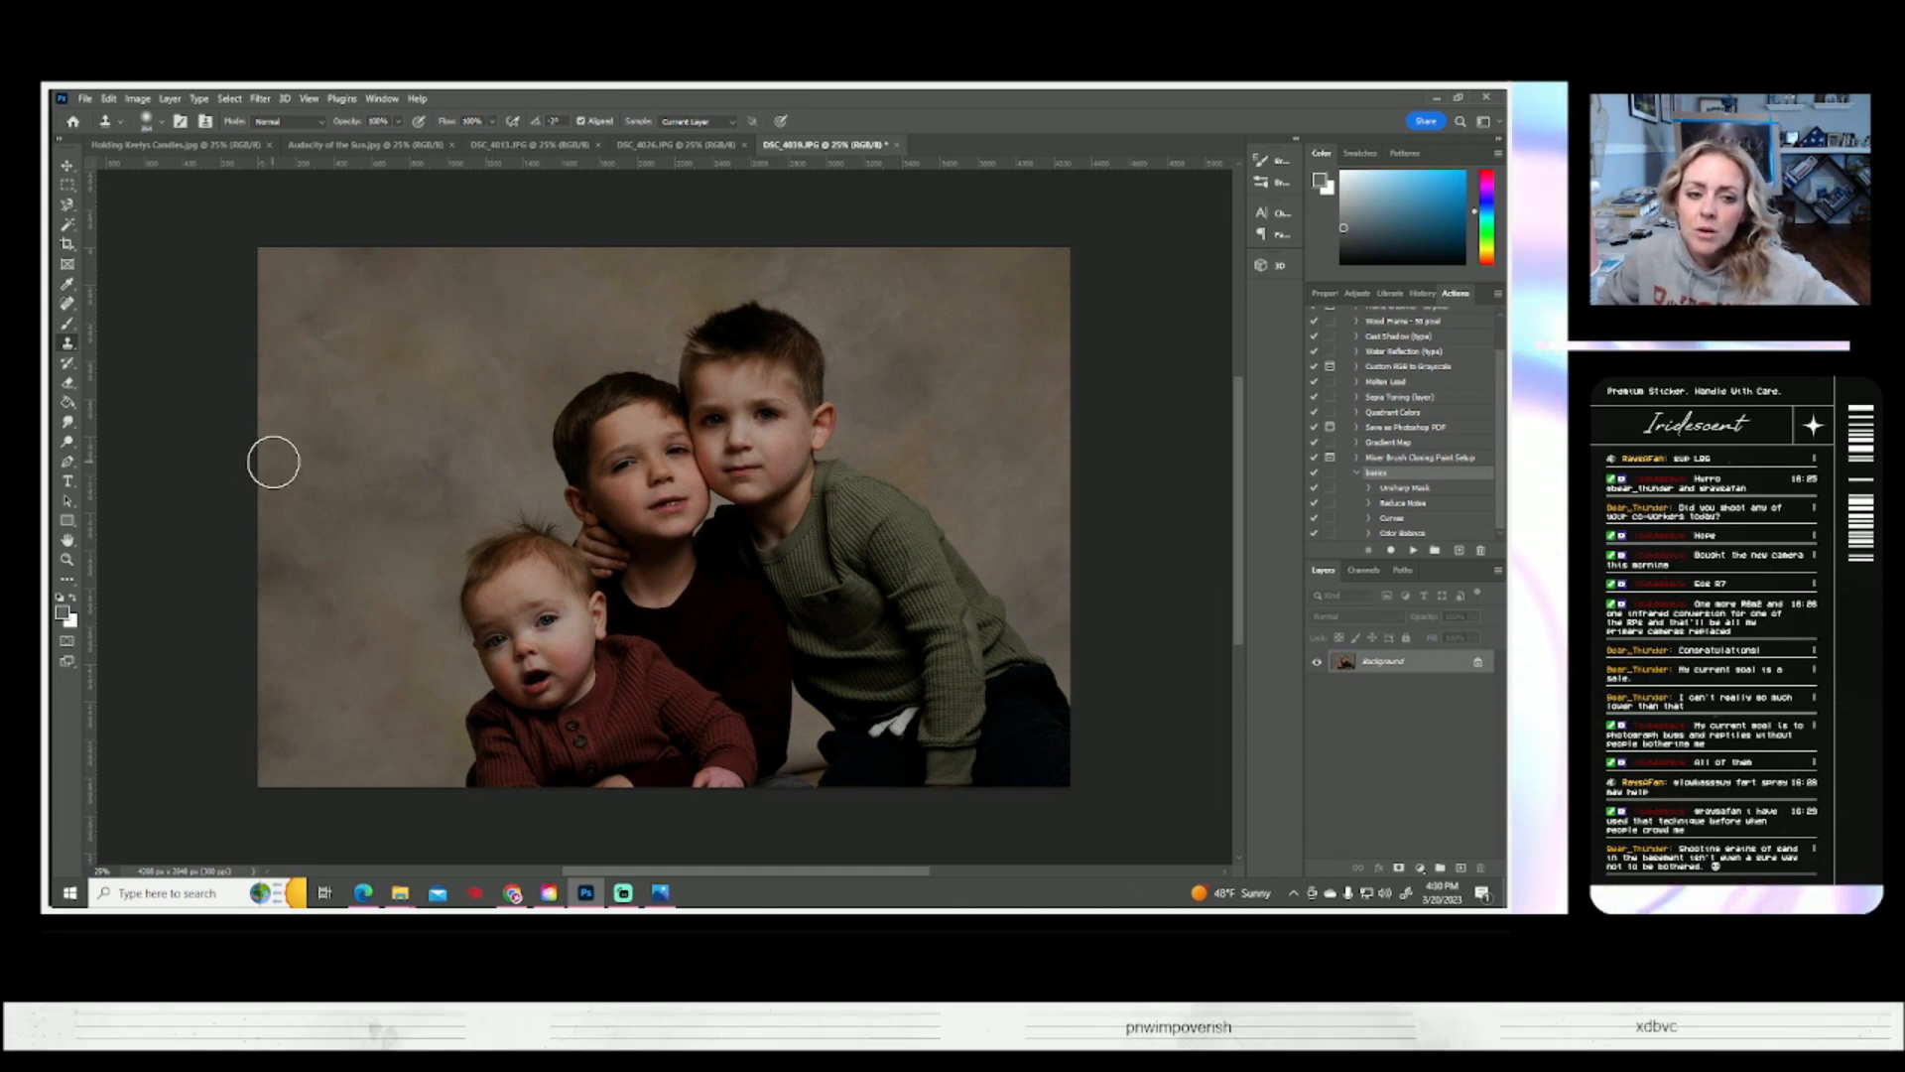
Touch up the two older boys' faces in DSC_4039.JPG with the Dodge tool set to Midtones
{"action": "key", "text": "o"}
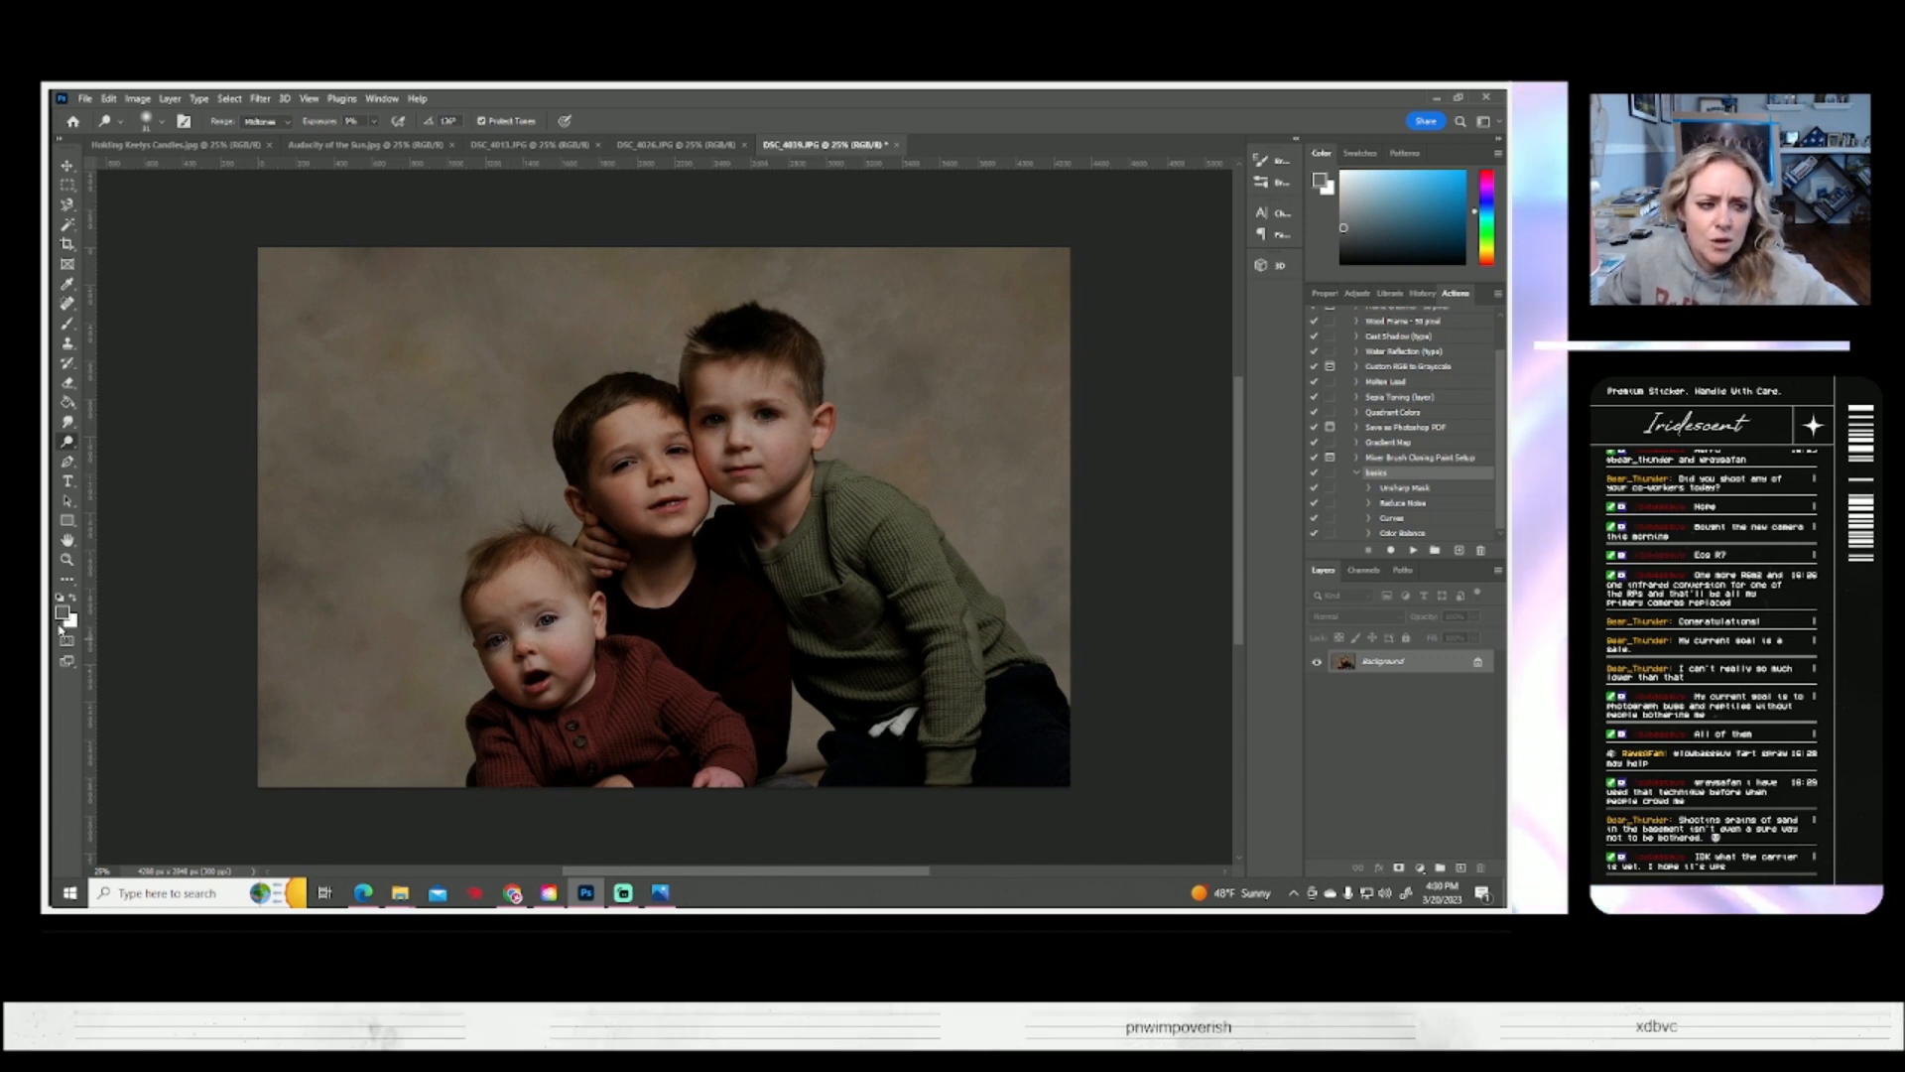
{"action": "left_click", "coordinate": [67, 559]}
{"action": "left_click", "coordinate": [593, 476]}
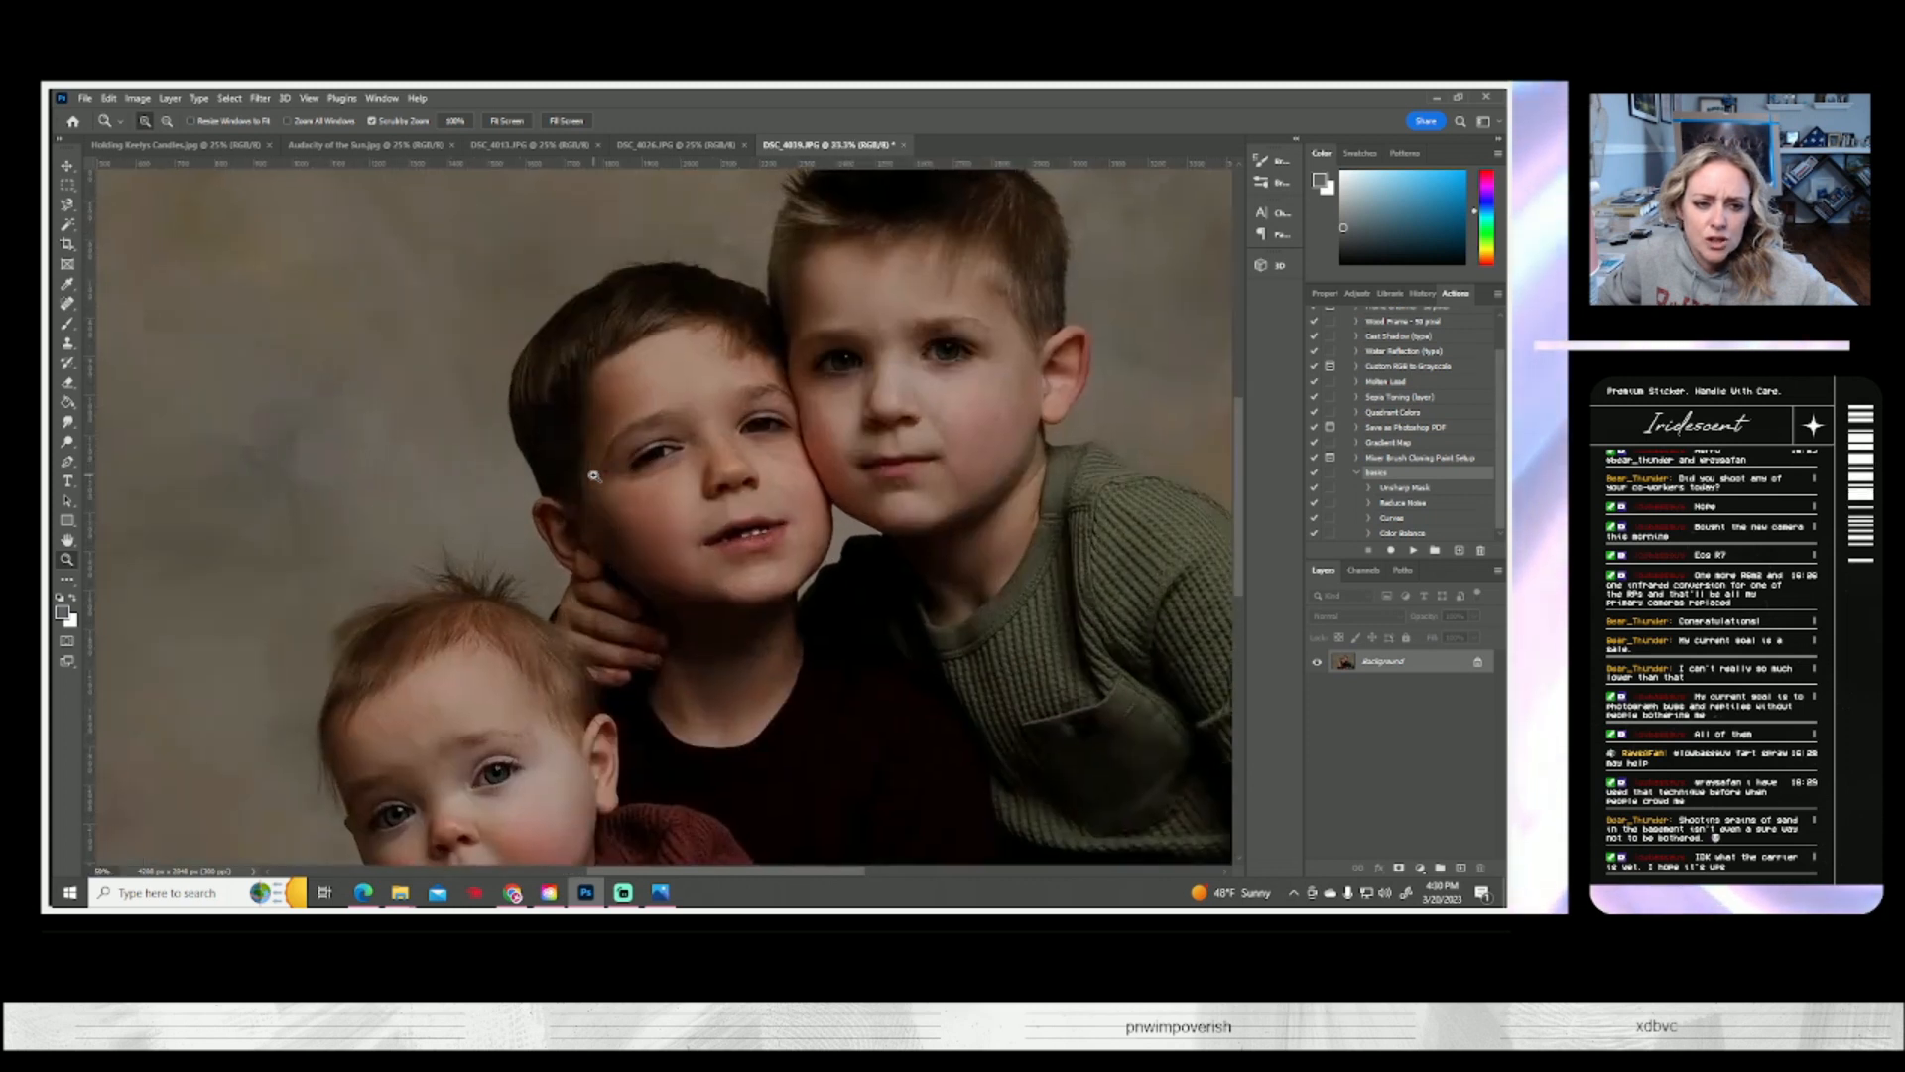
{"action": "left_click_drag", "start_coordinate": [594, 476], "coordinate": [663, 463]}
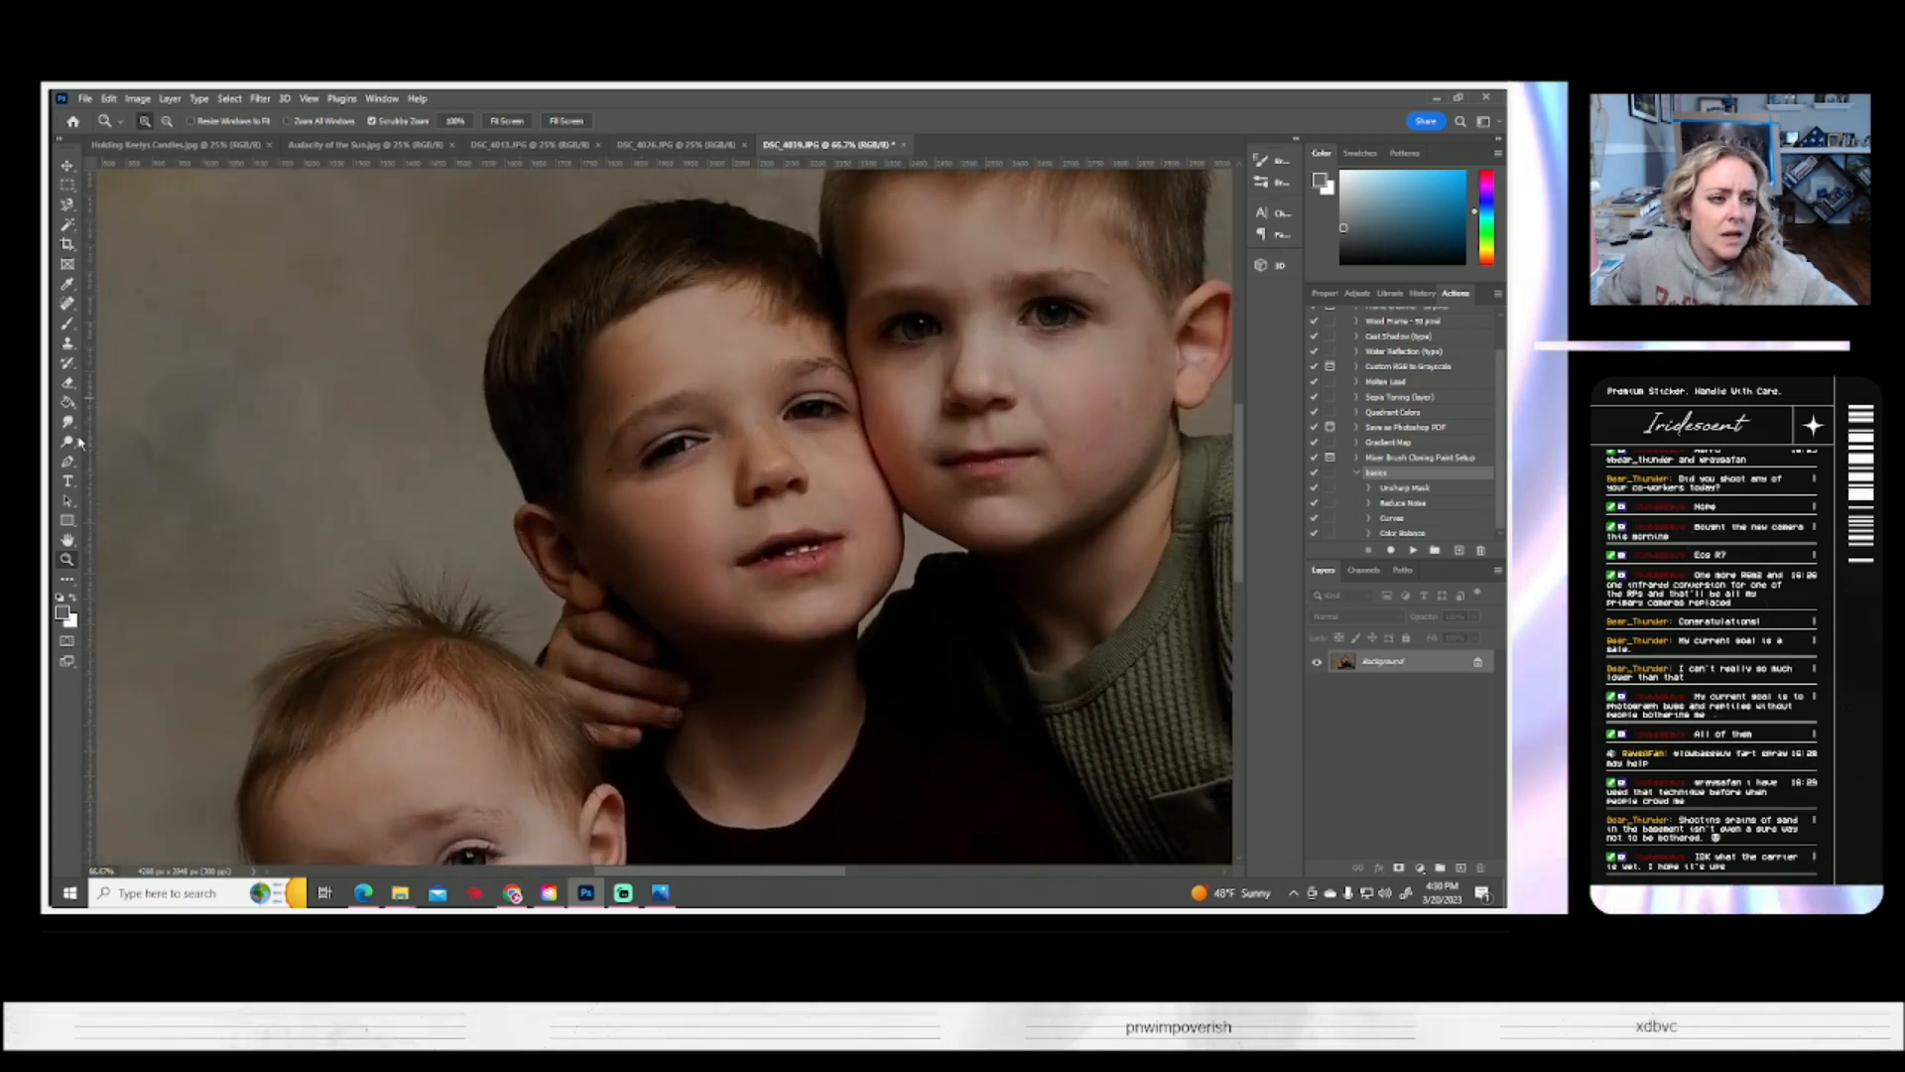
{"action": "key", "text": "o"}
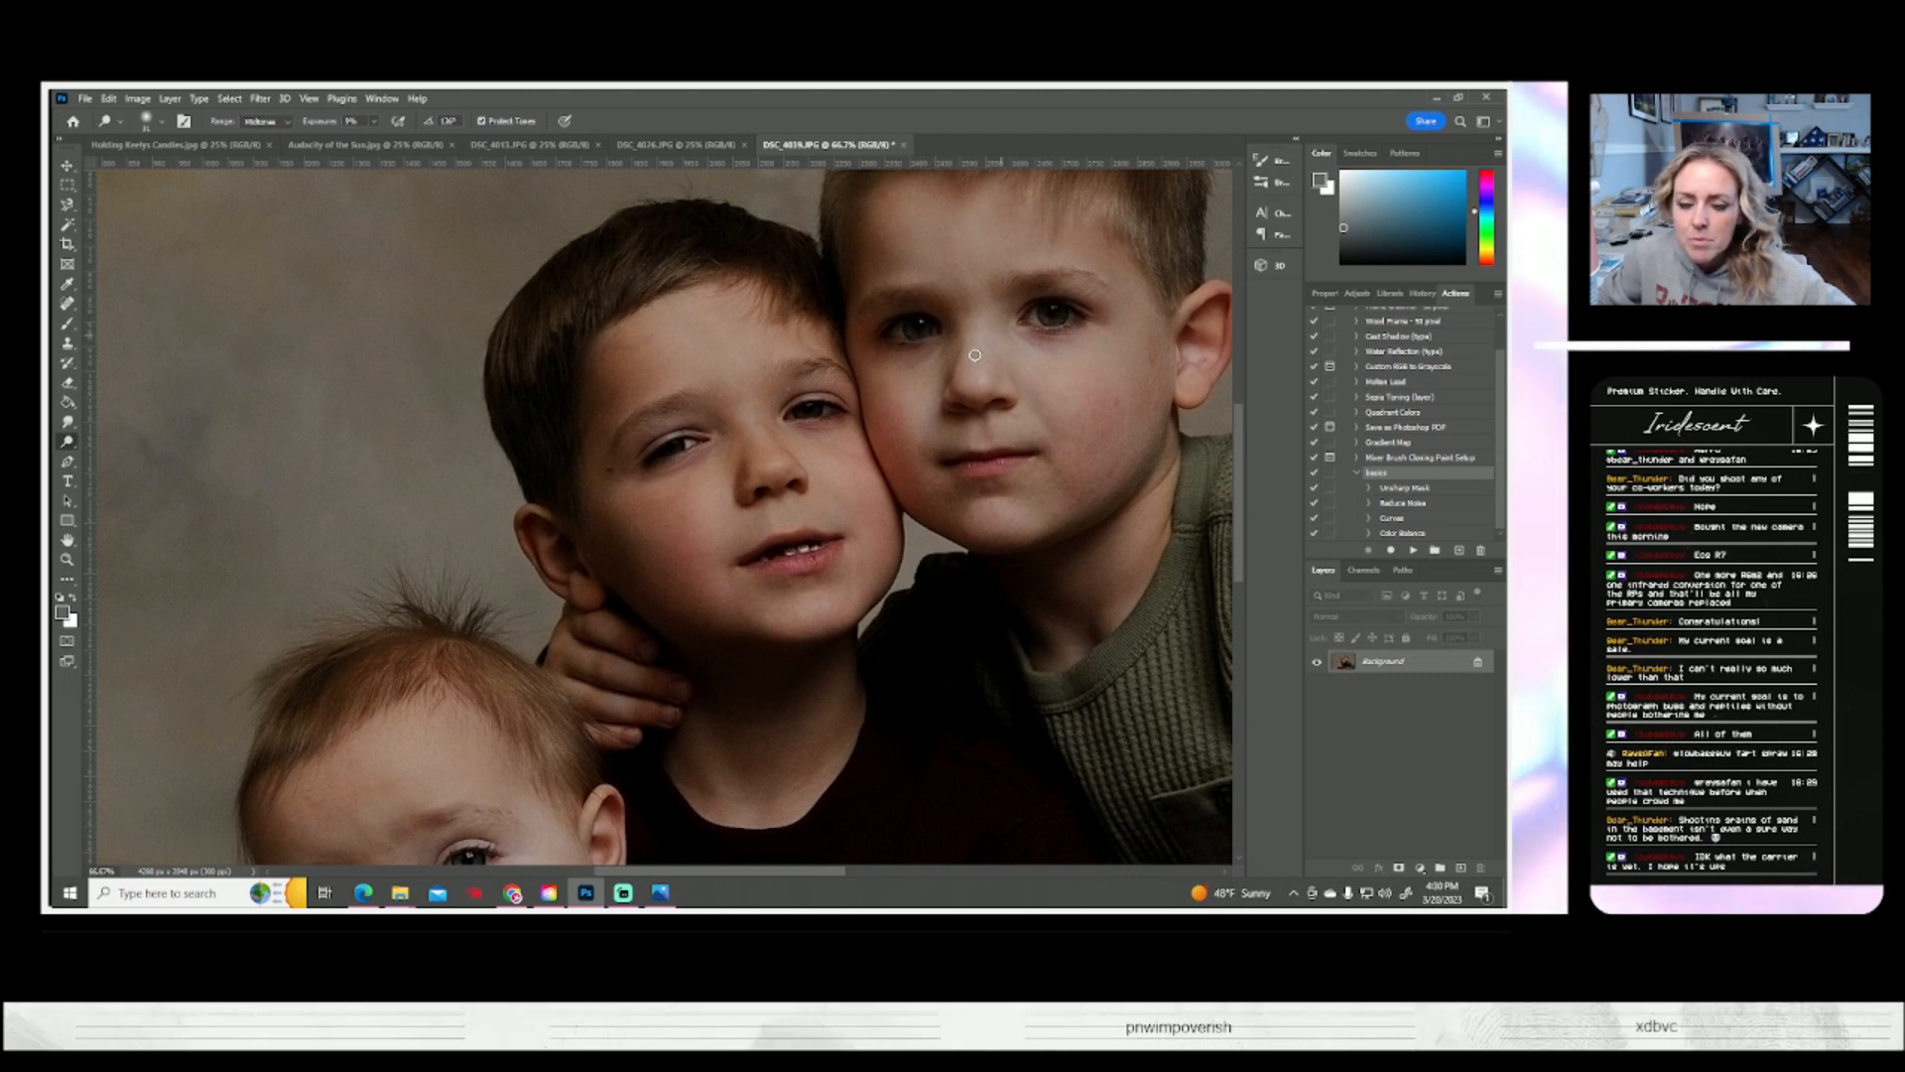
{"action": "left_click", "coordinate": [66, 558]}
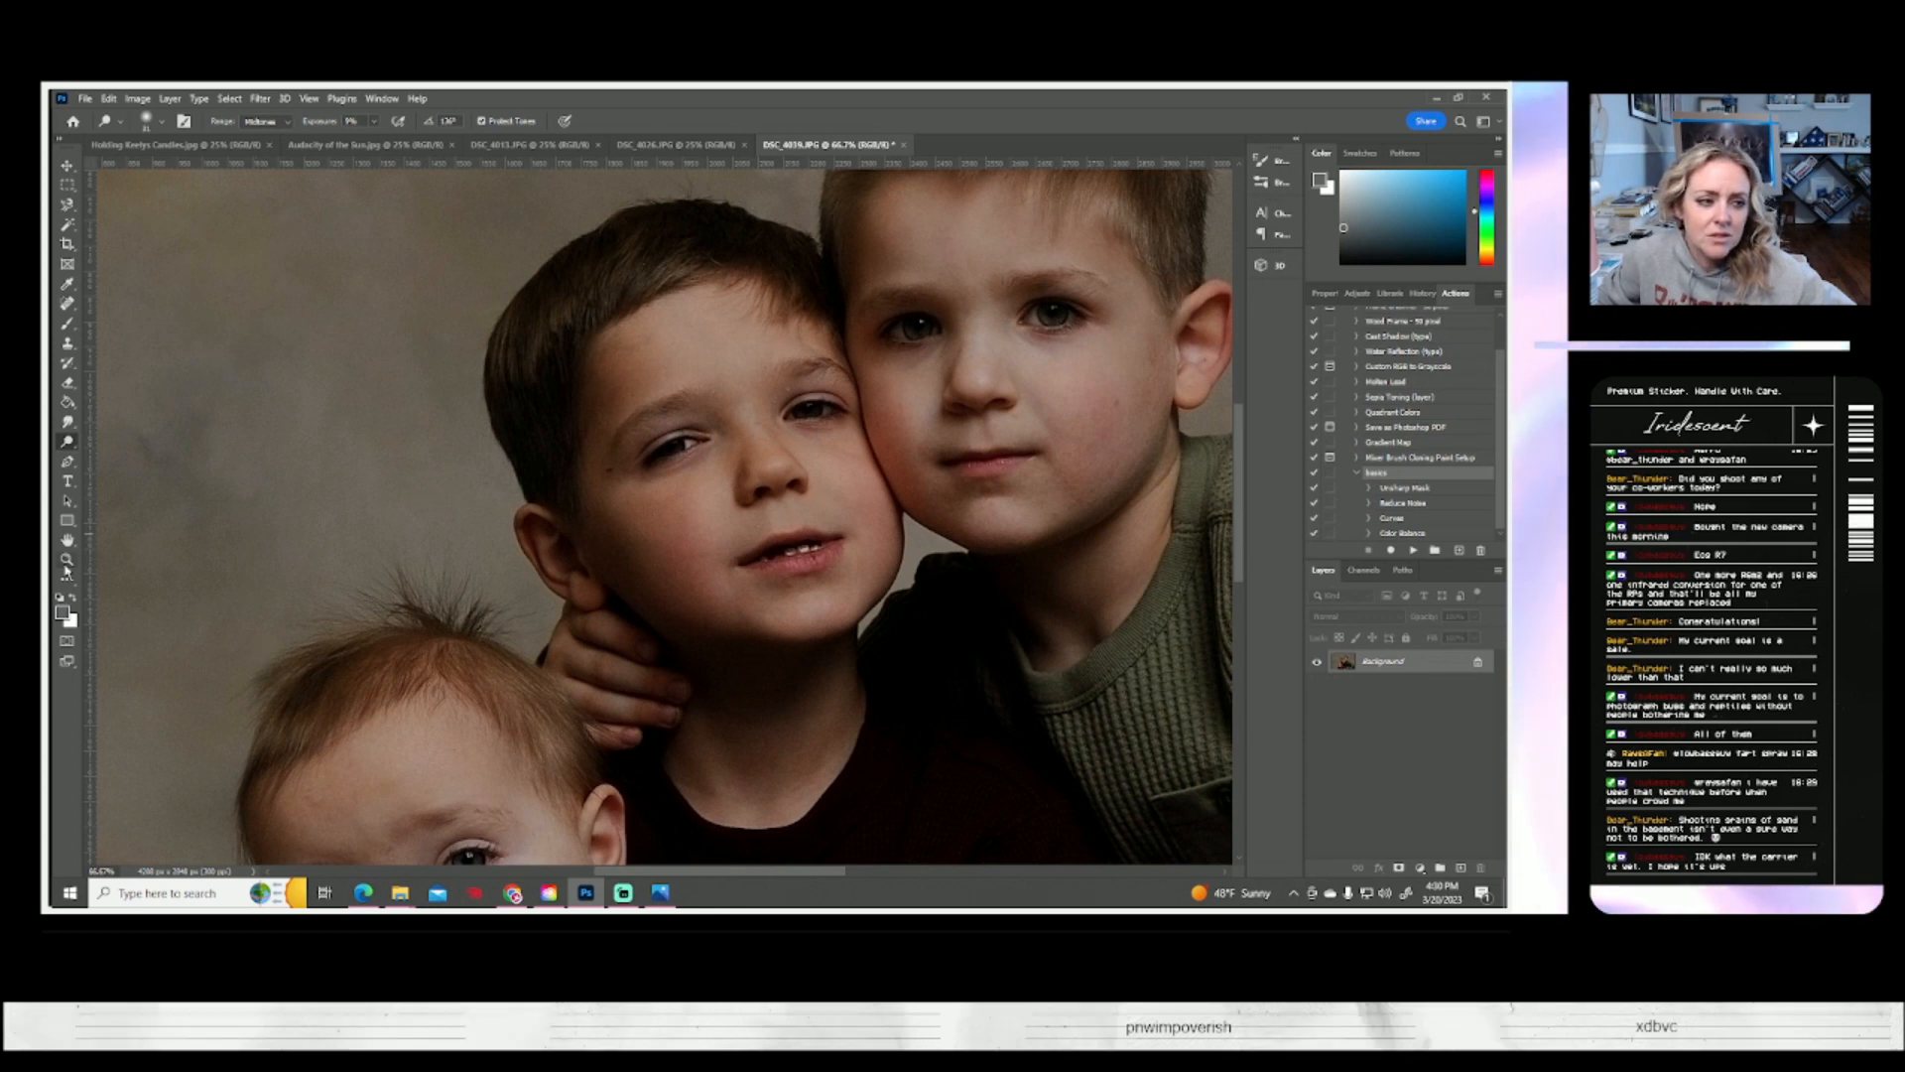
{"action": "left_click", "coordinate": [506, 122]}
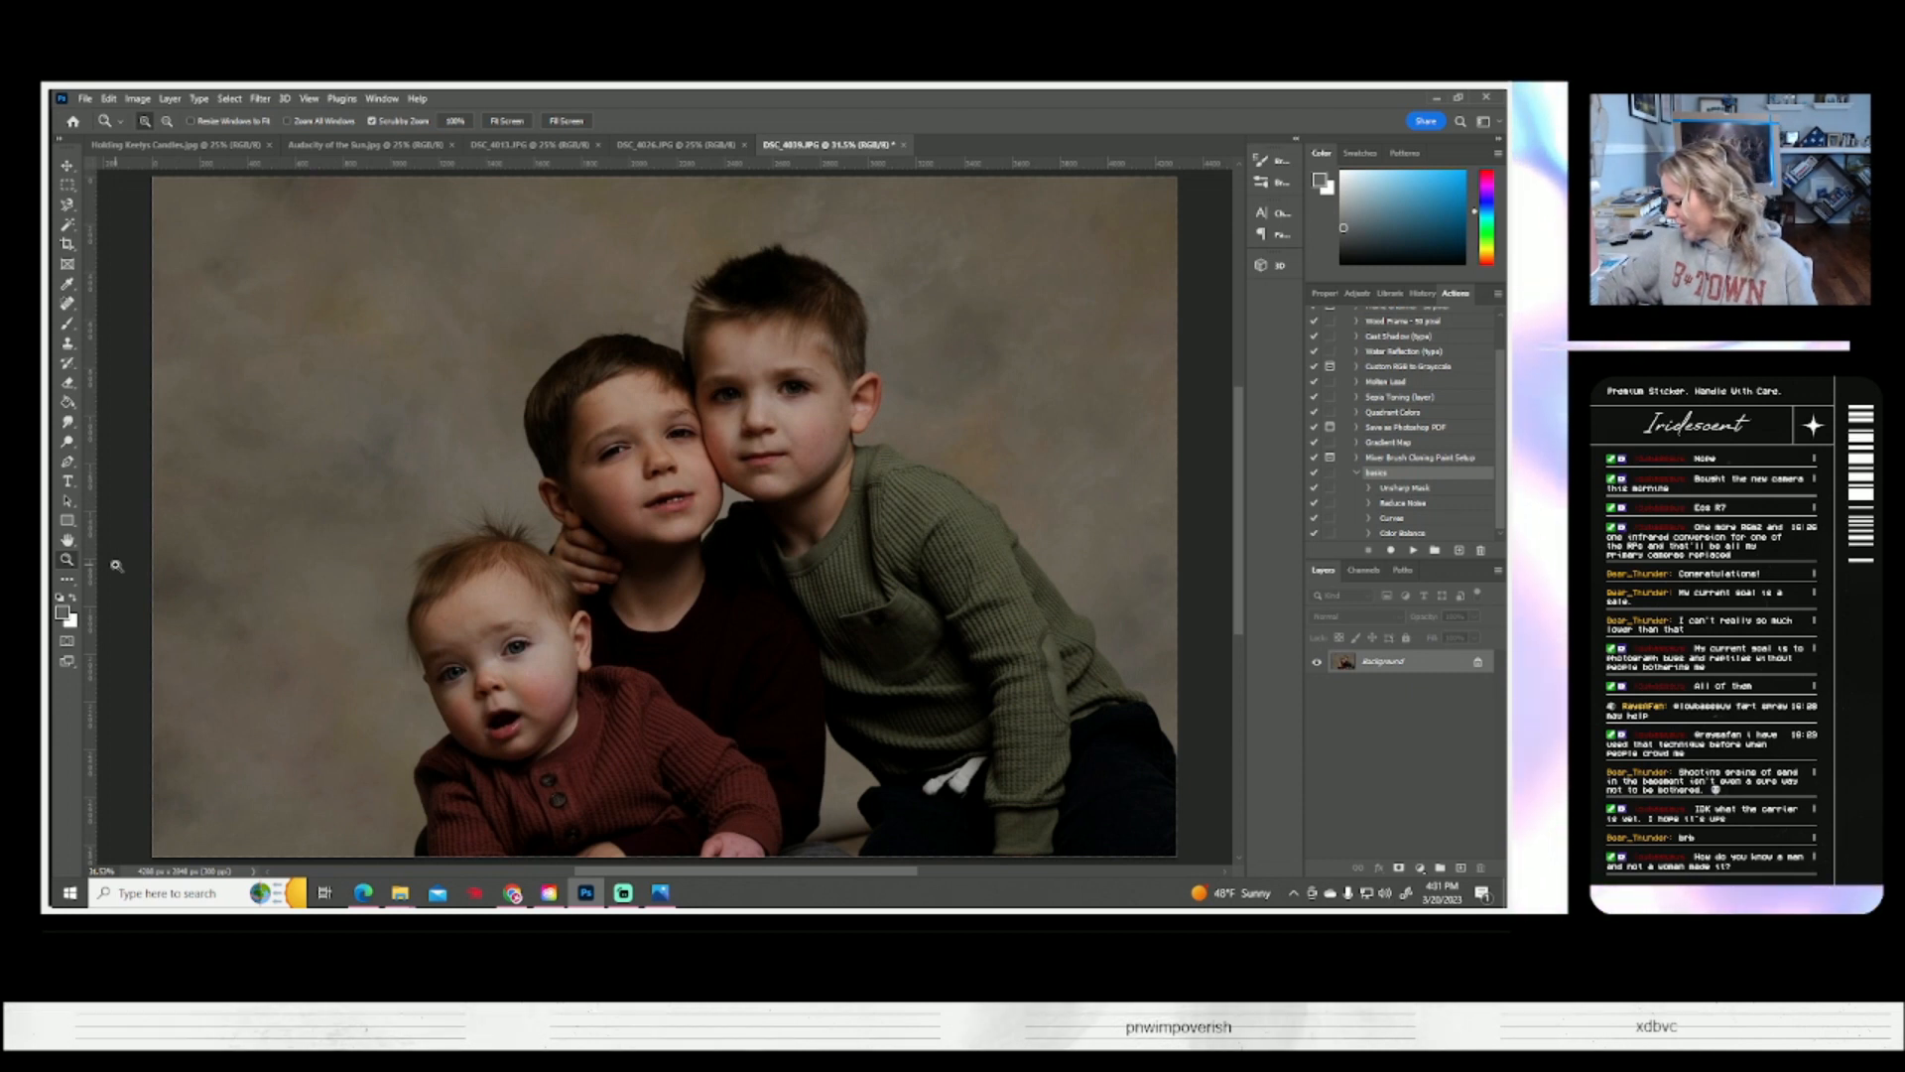
Save DSC_4039.JPG as a JPEG and close it
{"action": "left_click", "coordinate": [87, 99]}
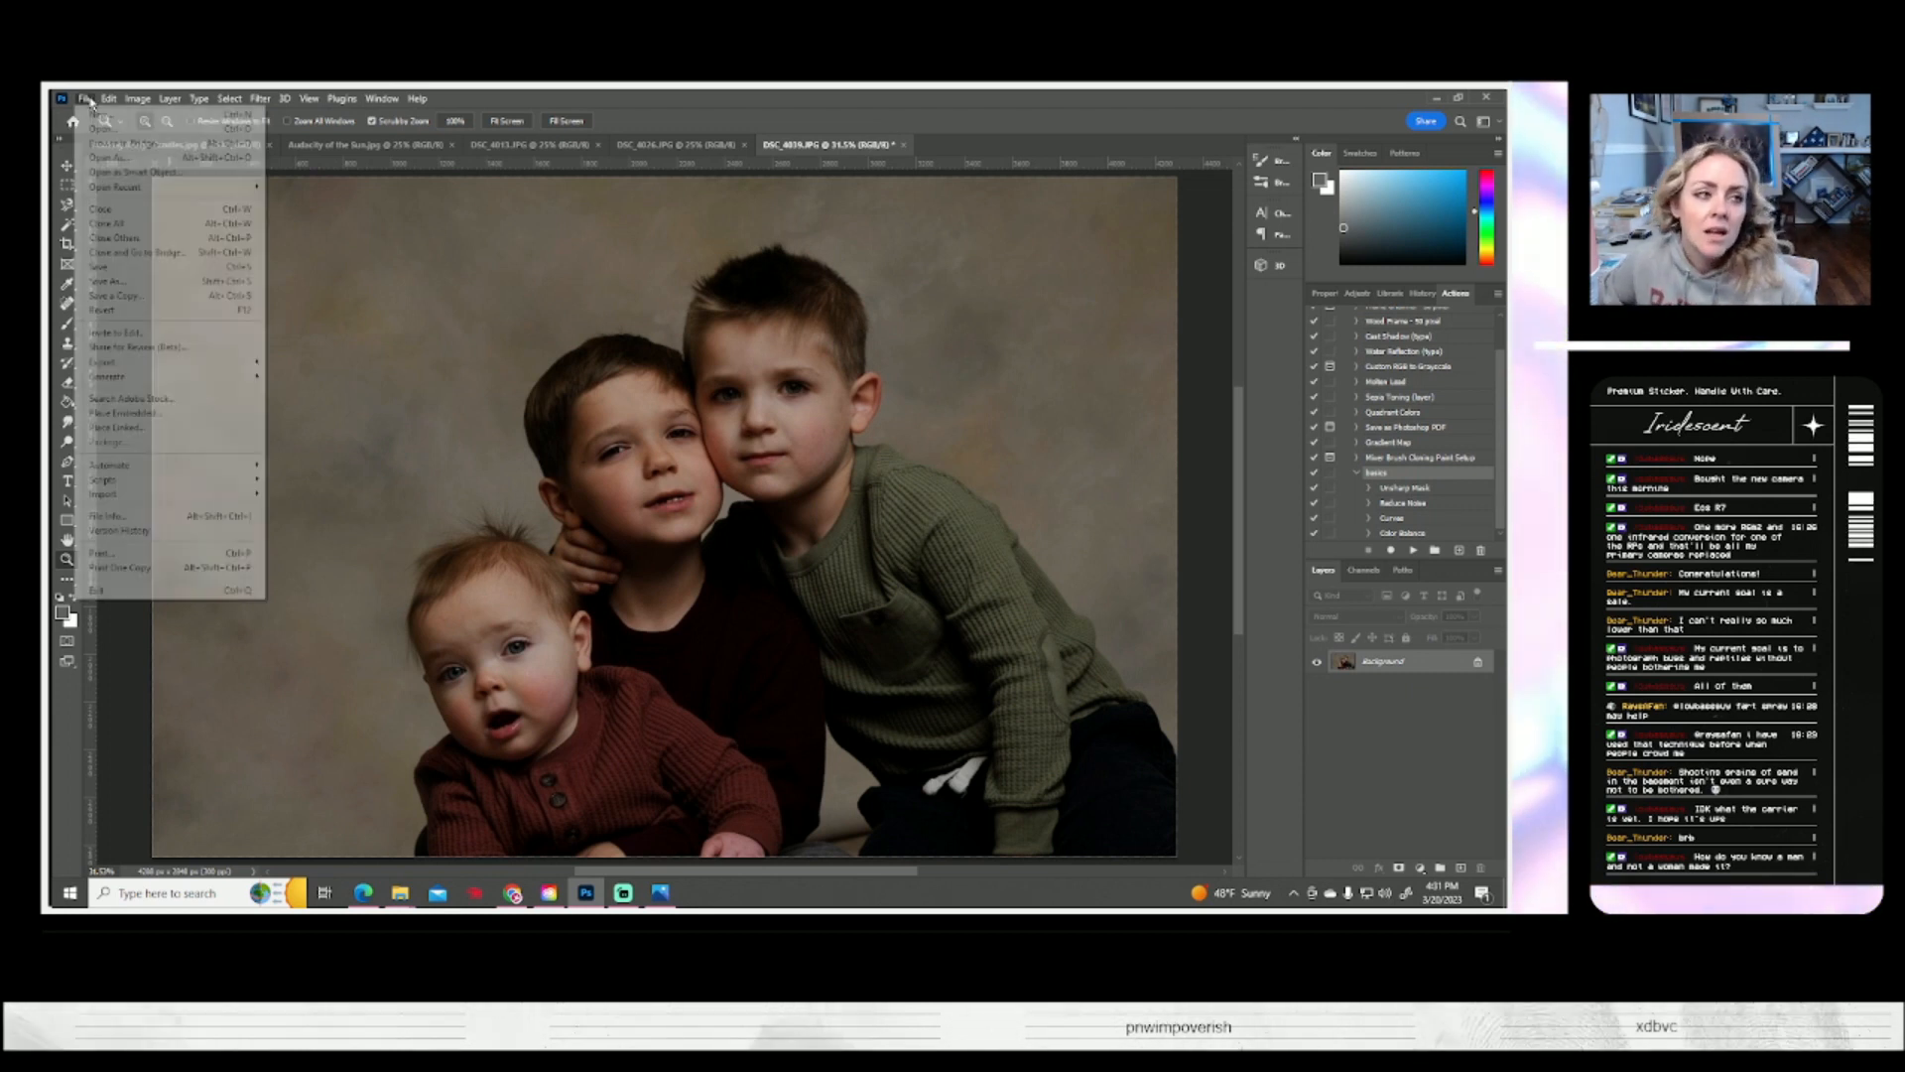
{"action": "left_click", "coordinate": [134, 283]}
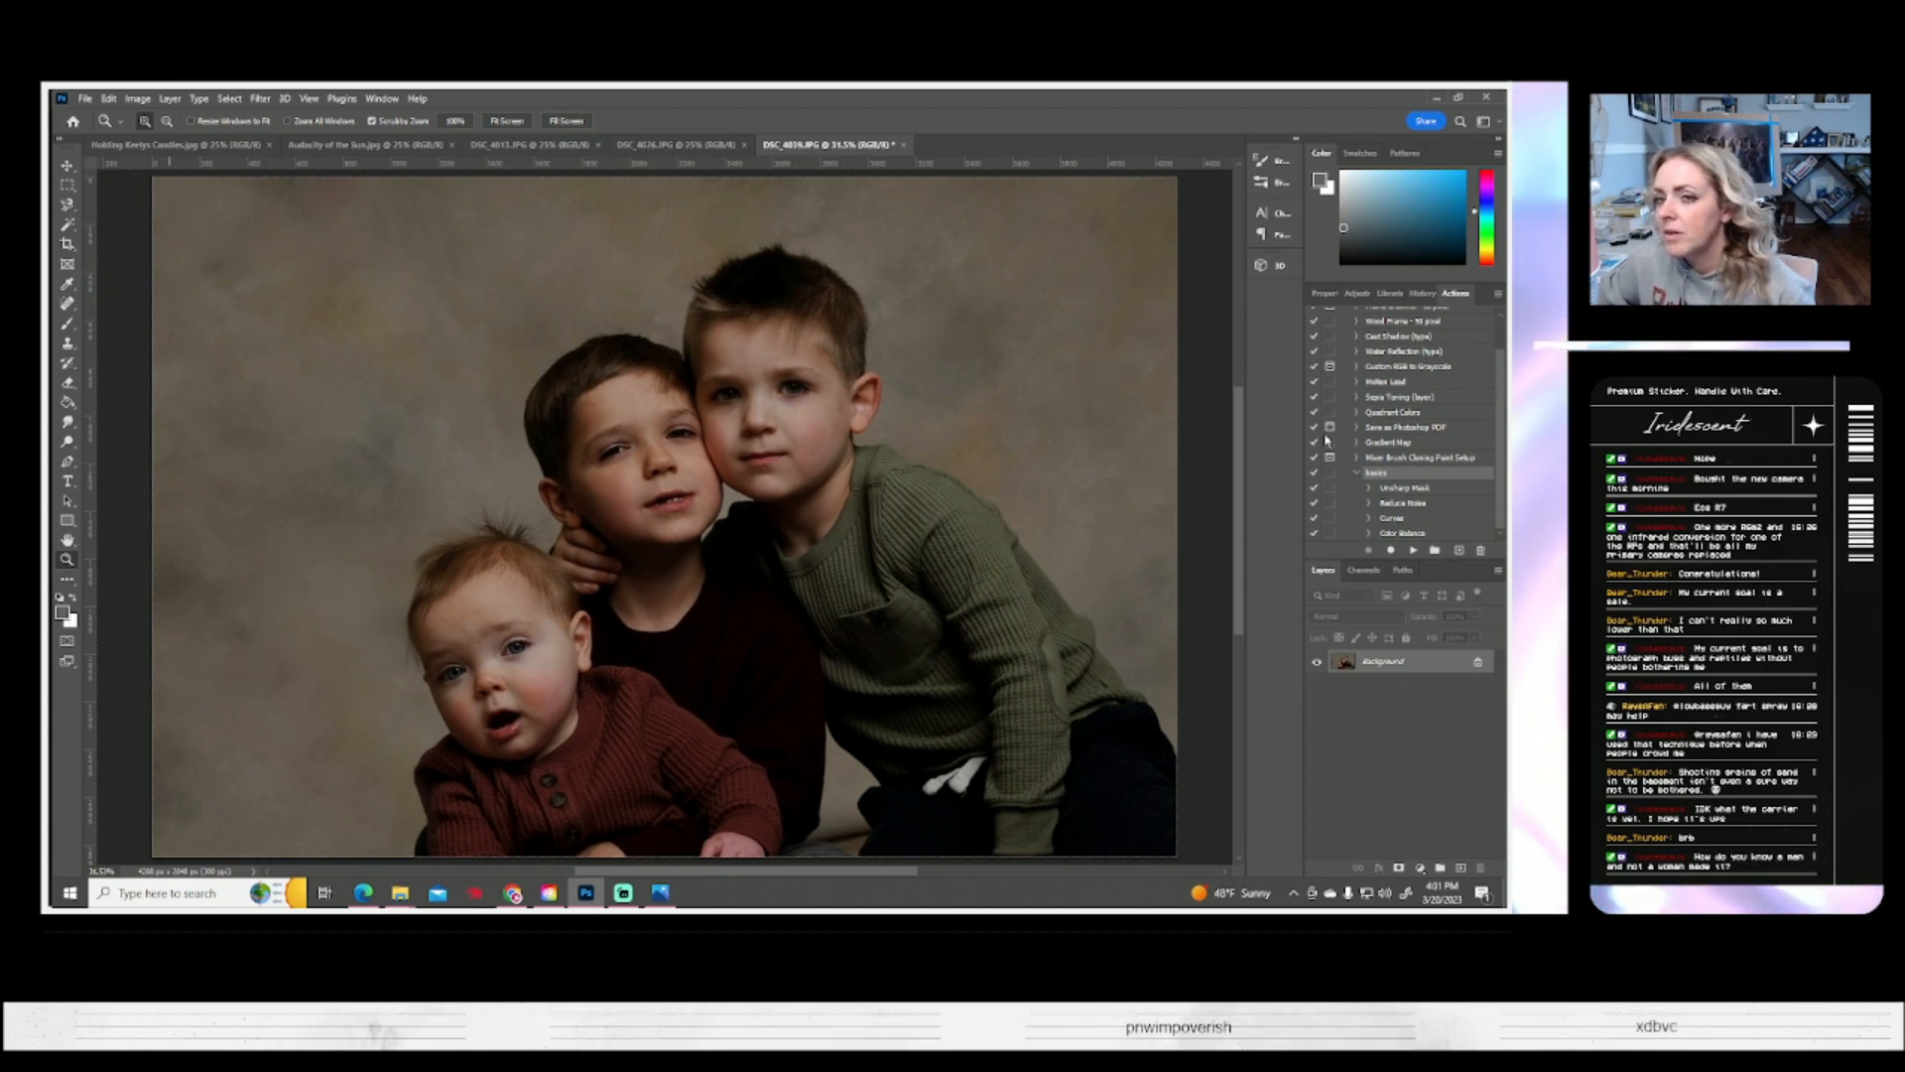
{"action": "left_click", "coordinate": [882, 282]}
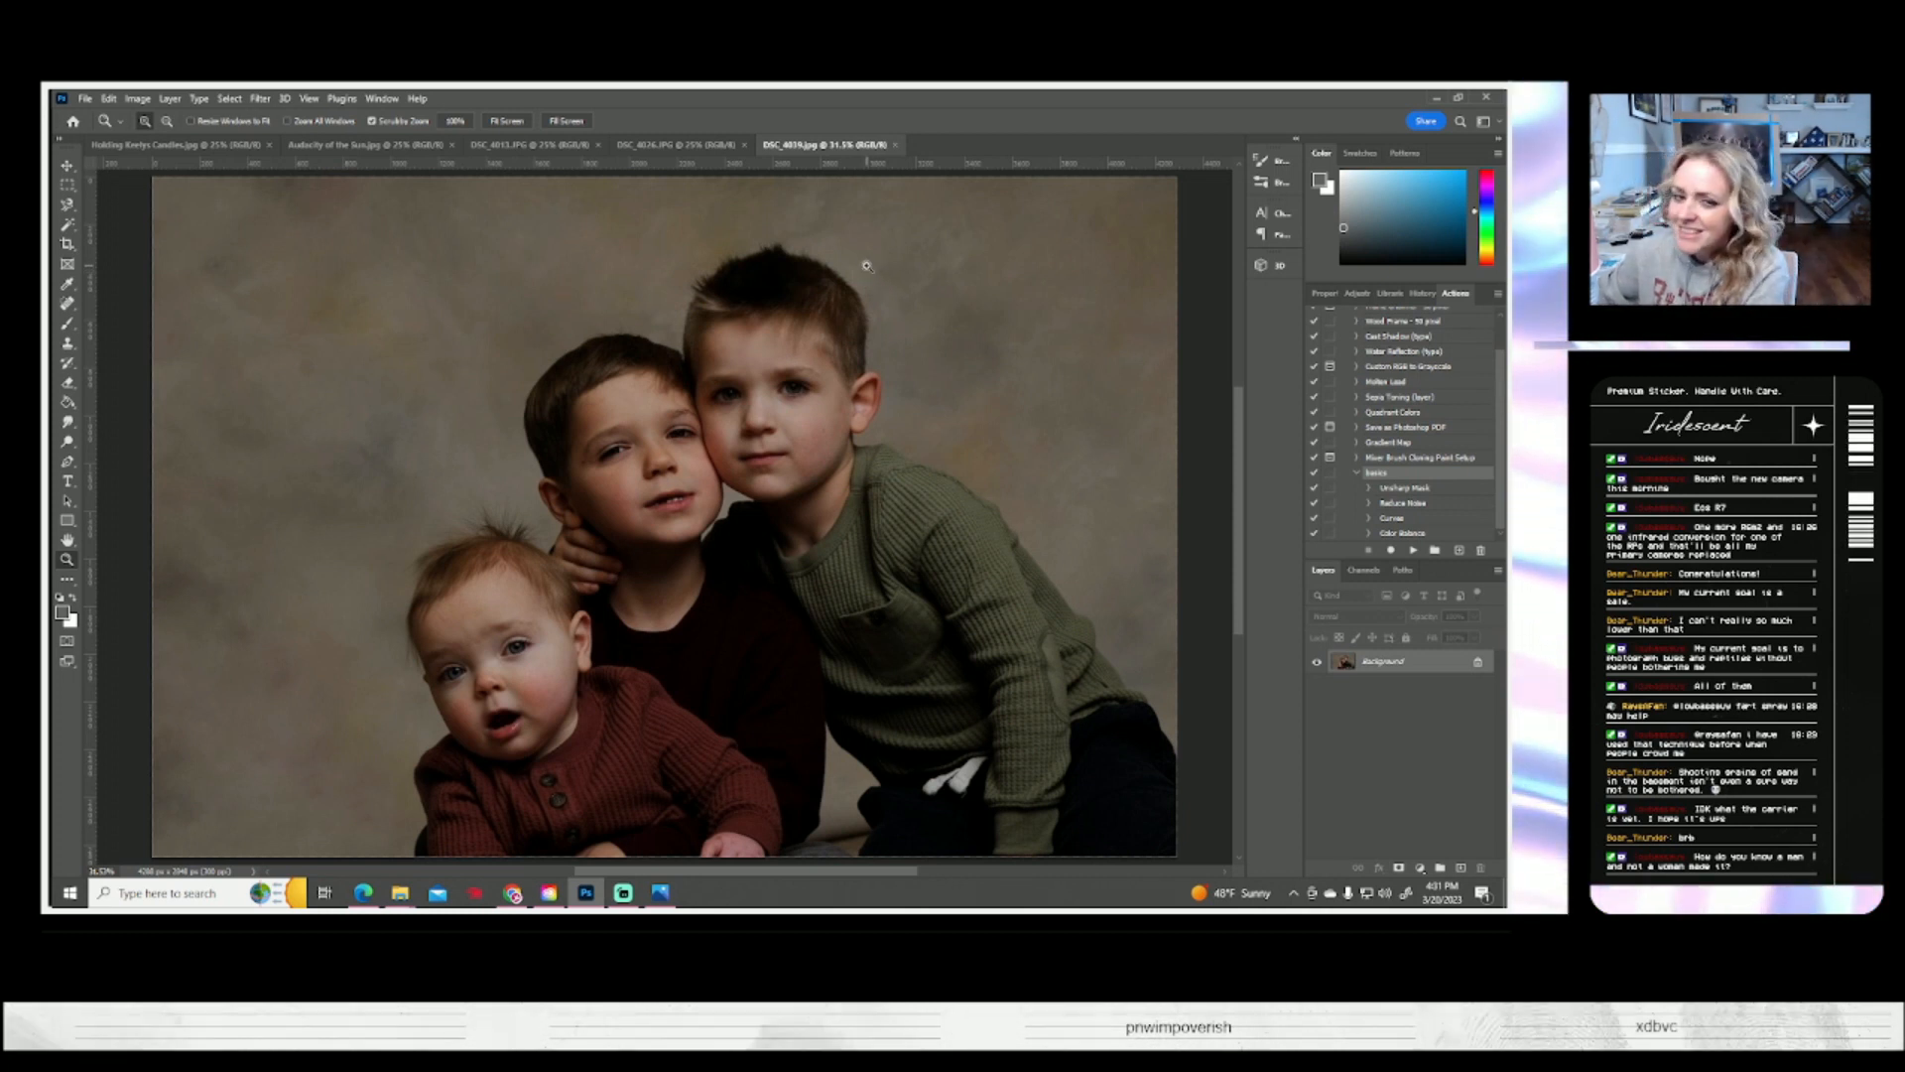
{"action": "left_click", "coordinate": [896, 145]}
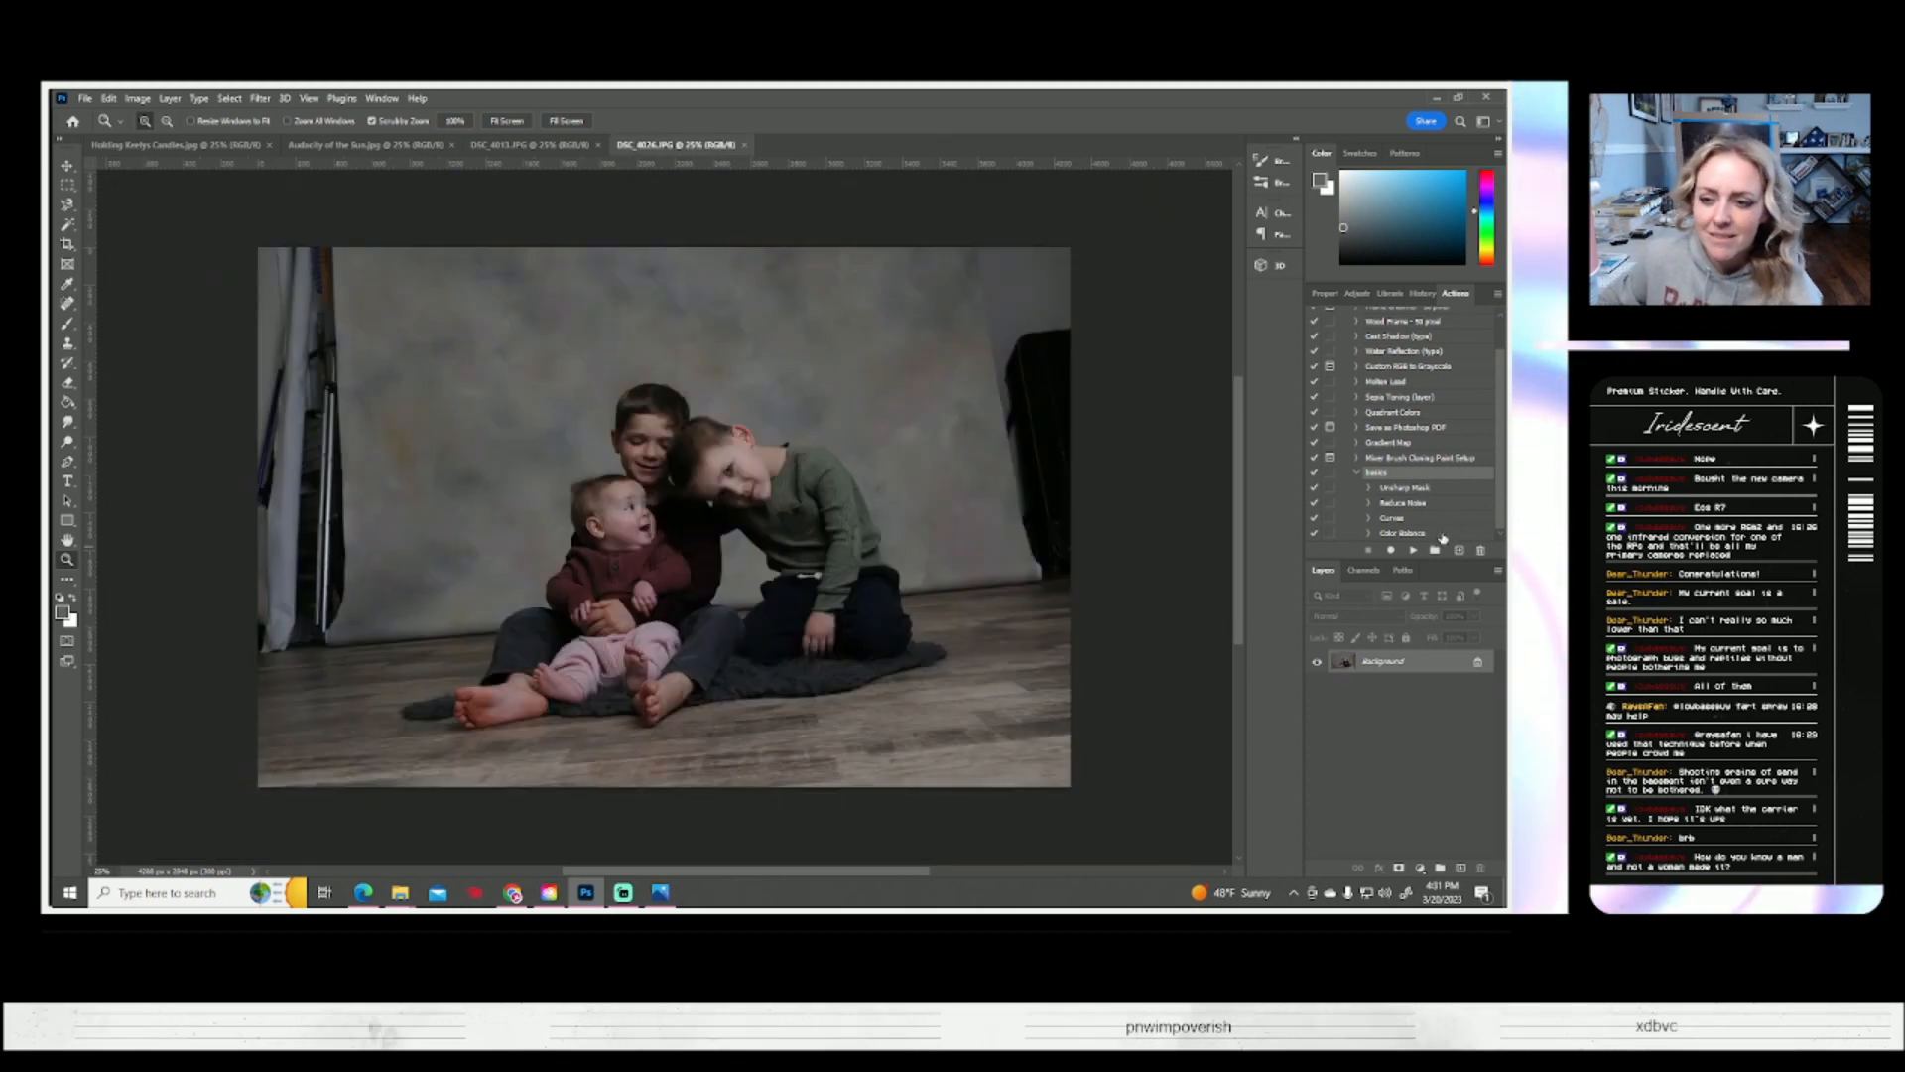
Play the recorded correction action on DSC_4026.JPG, then enlarge the image to about 119% and rotate it about 4.5° clockwise to level the floor
{"action": "left_click", "coordinate": [1413, 549]}
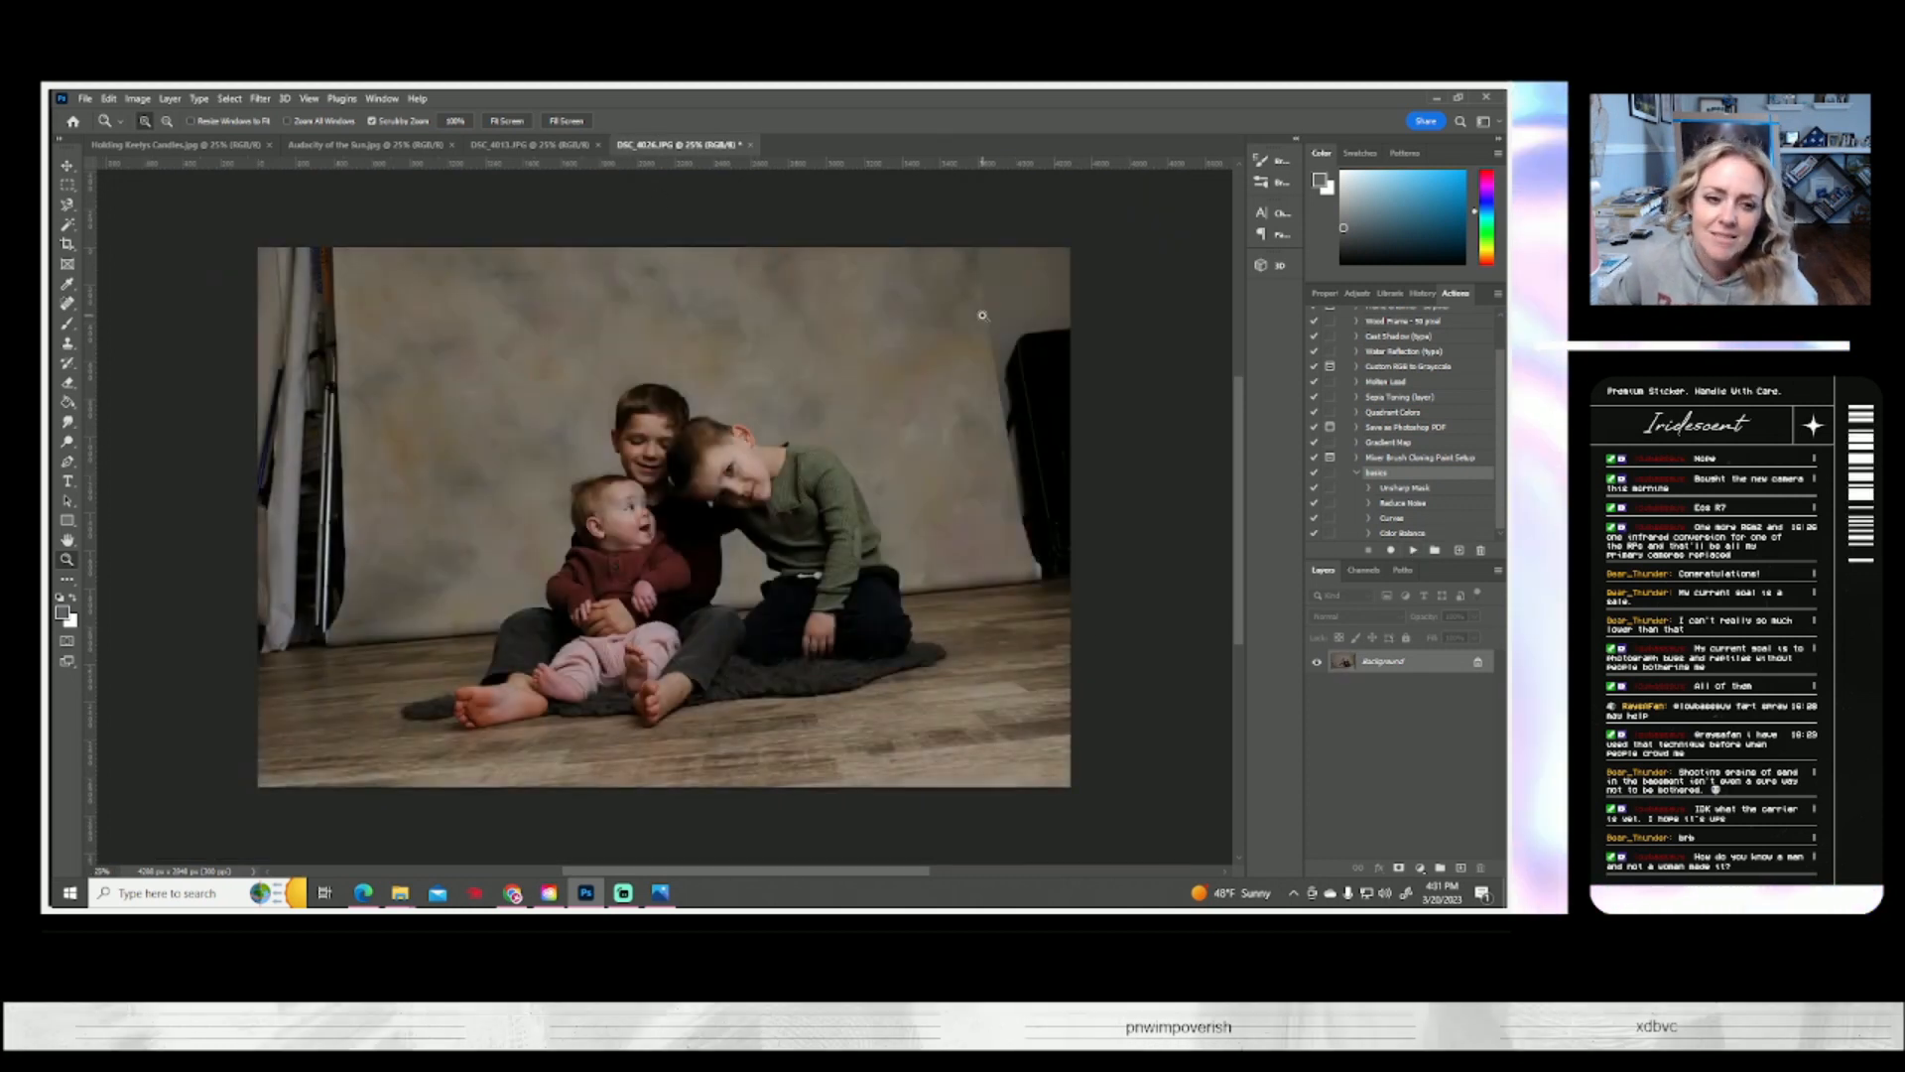
{"action": "key", "text": "ctrl+t"}
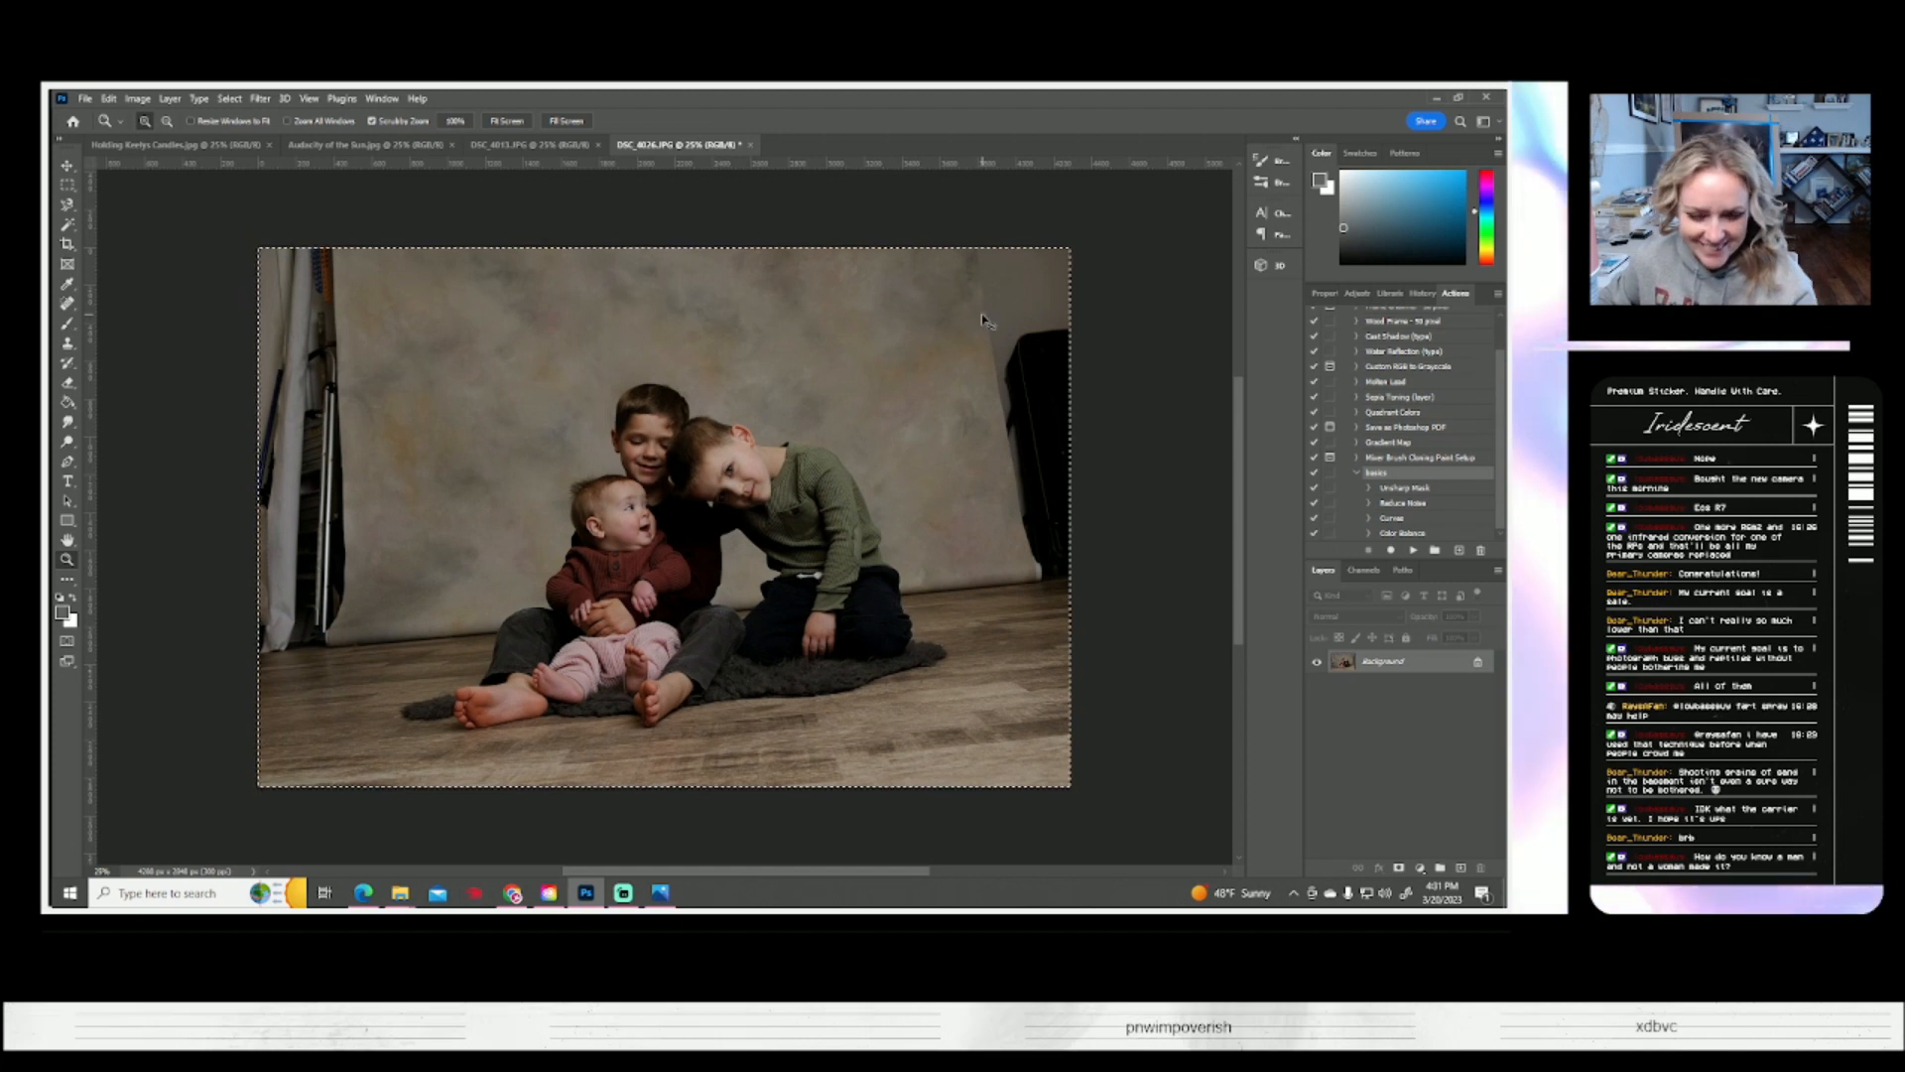
{"action": "left_click_drag", "start_coordinate": [1169, 453], "coordinate": [1160, 500]}
{"action": "left_click_drag", "start_coordinate": [1095, 293], "coordinate": [1179, 248]}
{"action": "left_click_drag", "start_coordinate": [1180, 561], "coordinate": [1189, 553]}
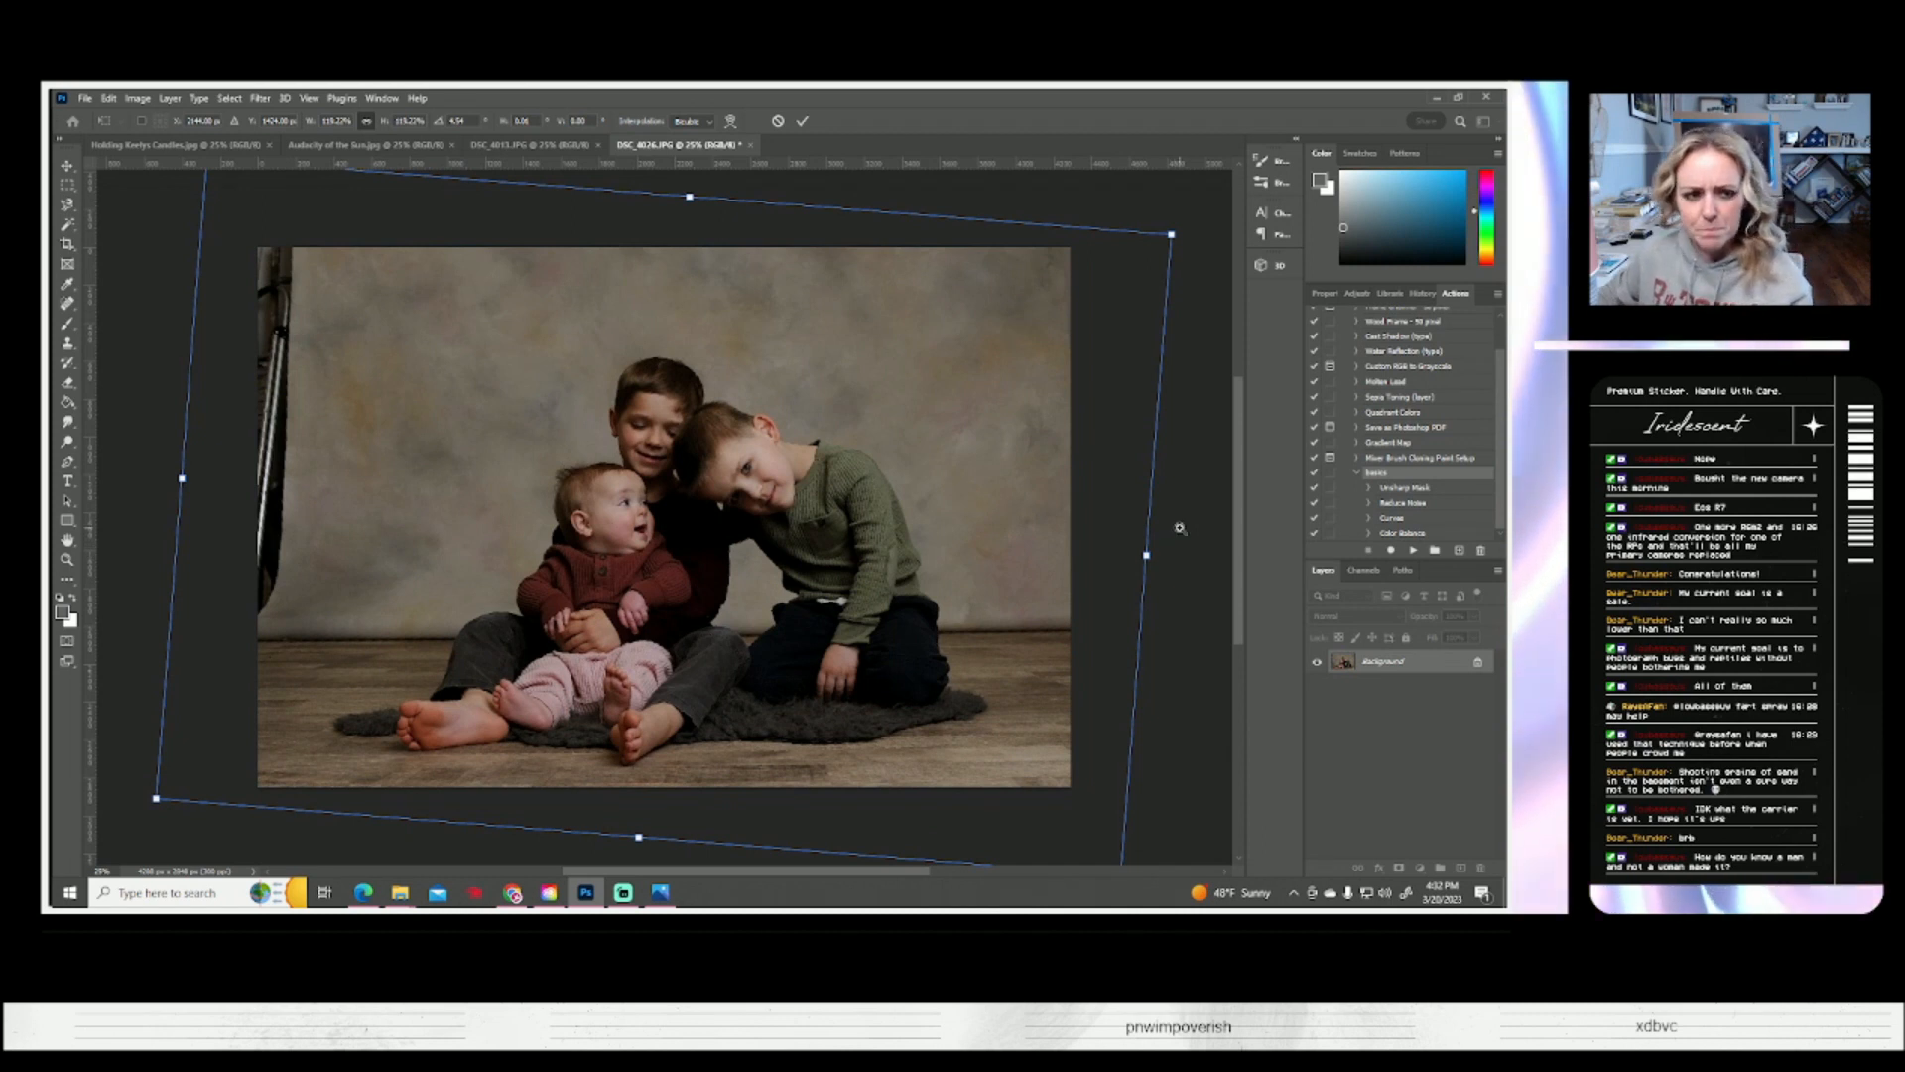
{"action": "key", "text": "Escape"}
{"action": "key", "text": "z"}
Clone clean backdrop over the dark stand along the left edge of DSC_4026.JPG
{"action": "left_click", "coordinate": [67, 343]}
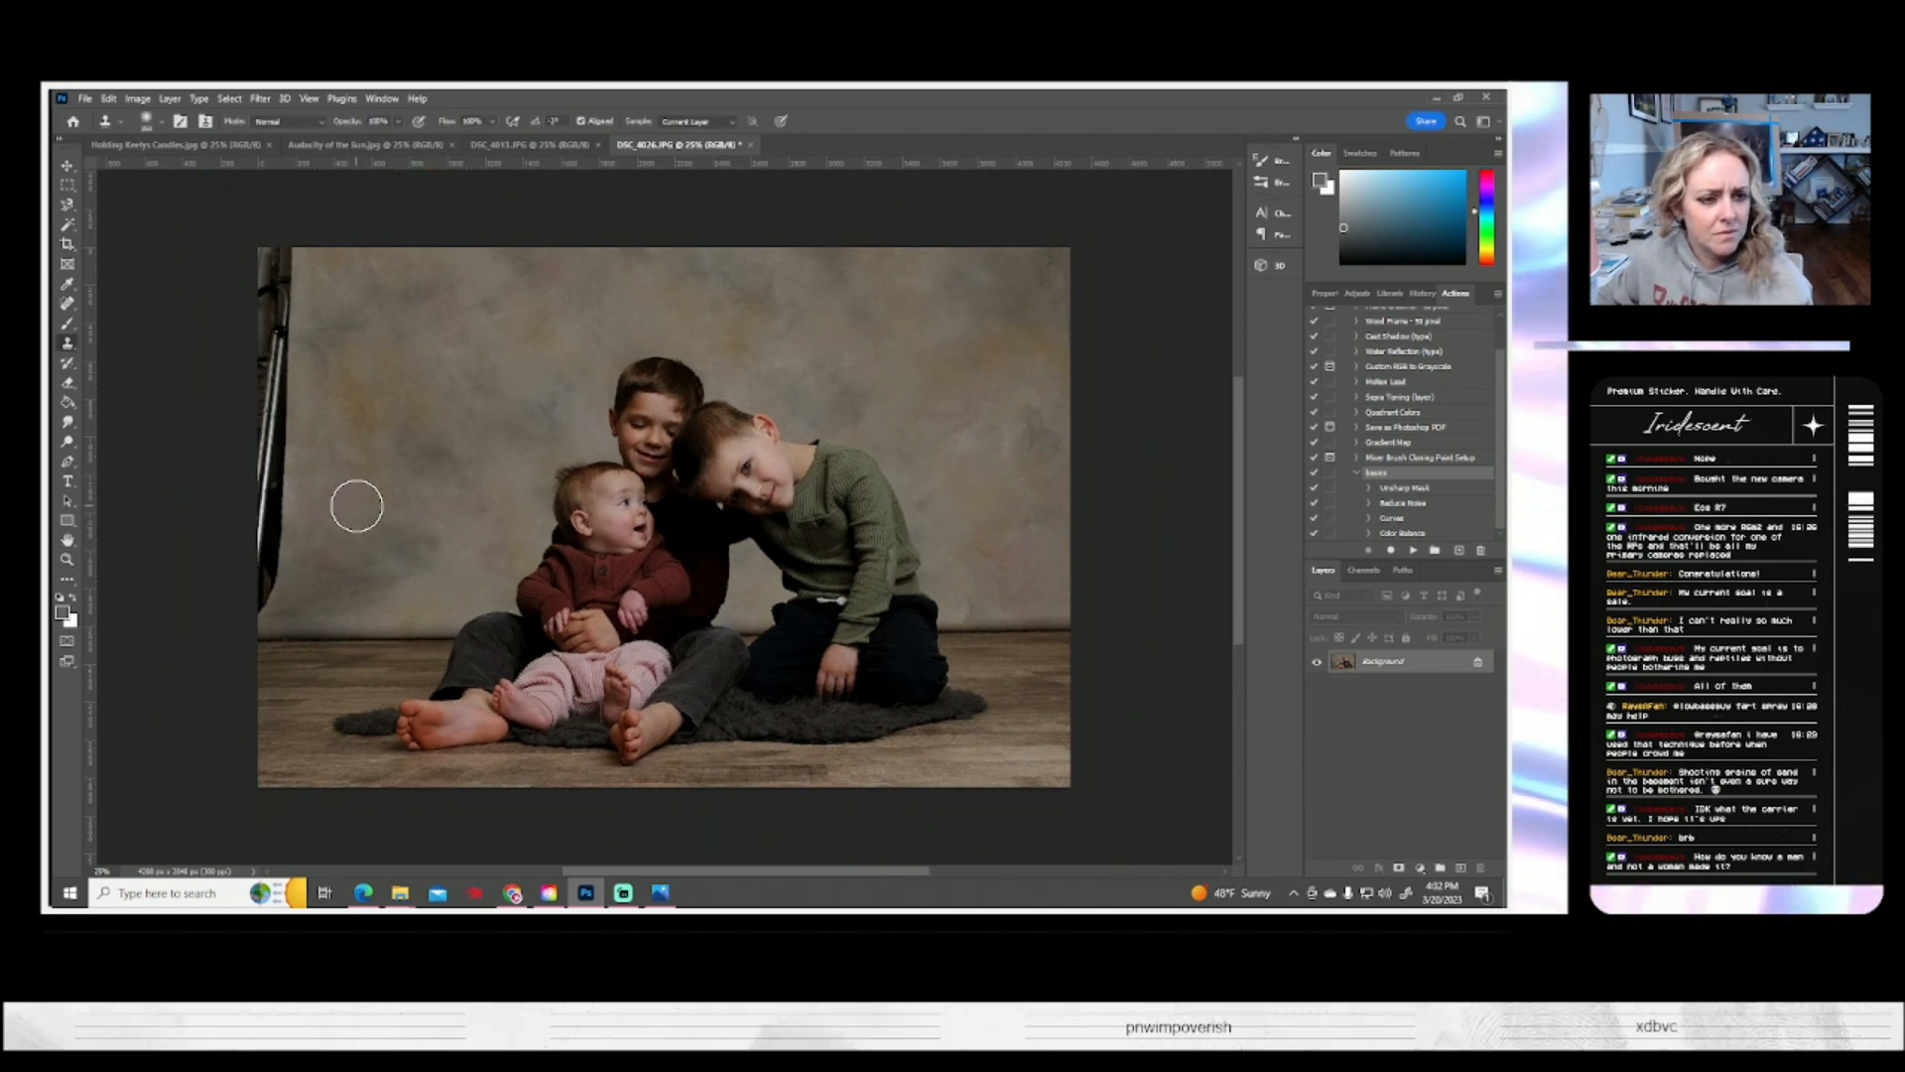
{"action": "left_click", "coordinate": [355, 506], "text": "alt"}
{"action": "mouse_move", "coordinate": [290, 561]}
{"action": "left_mouse_down"}
{"action": "mouse_move", "coordinate": [249, 470]}
{"action": "mouse_move", "coordinate": [266, 414]}
{"action": "mouse_move", "coordinate": [315, 401]}
{"action": "mouse_move", "coordinate": [245, 329]}
{"action": "mouse_move", "coordinate": [298, 261]}
{"action": "left_mouse_up"}
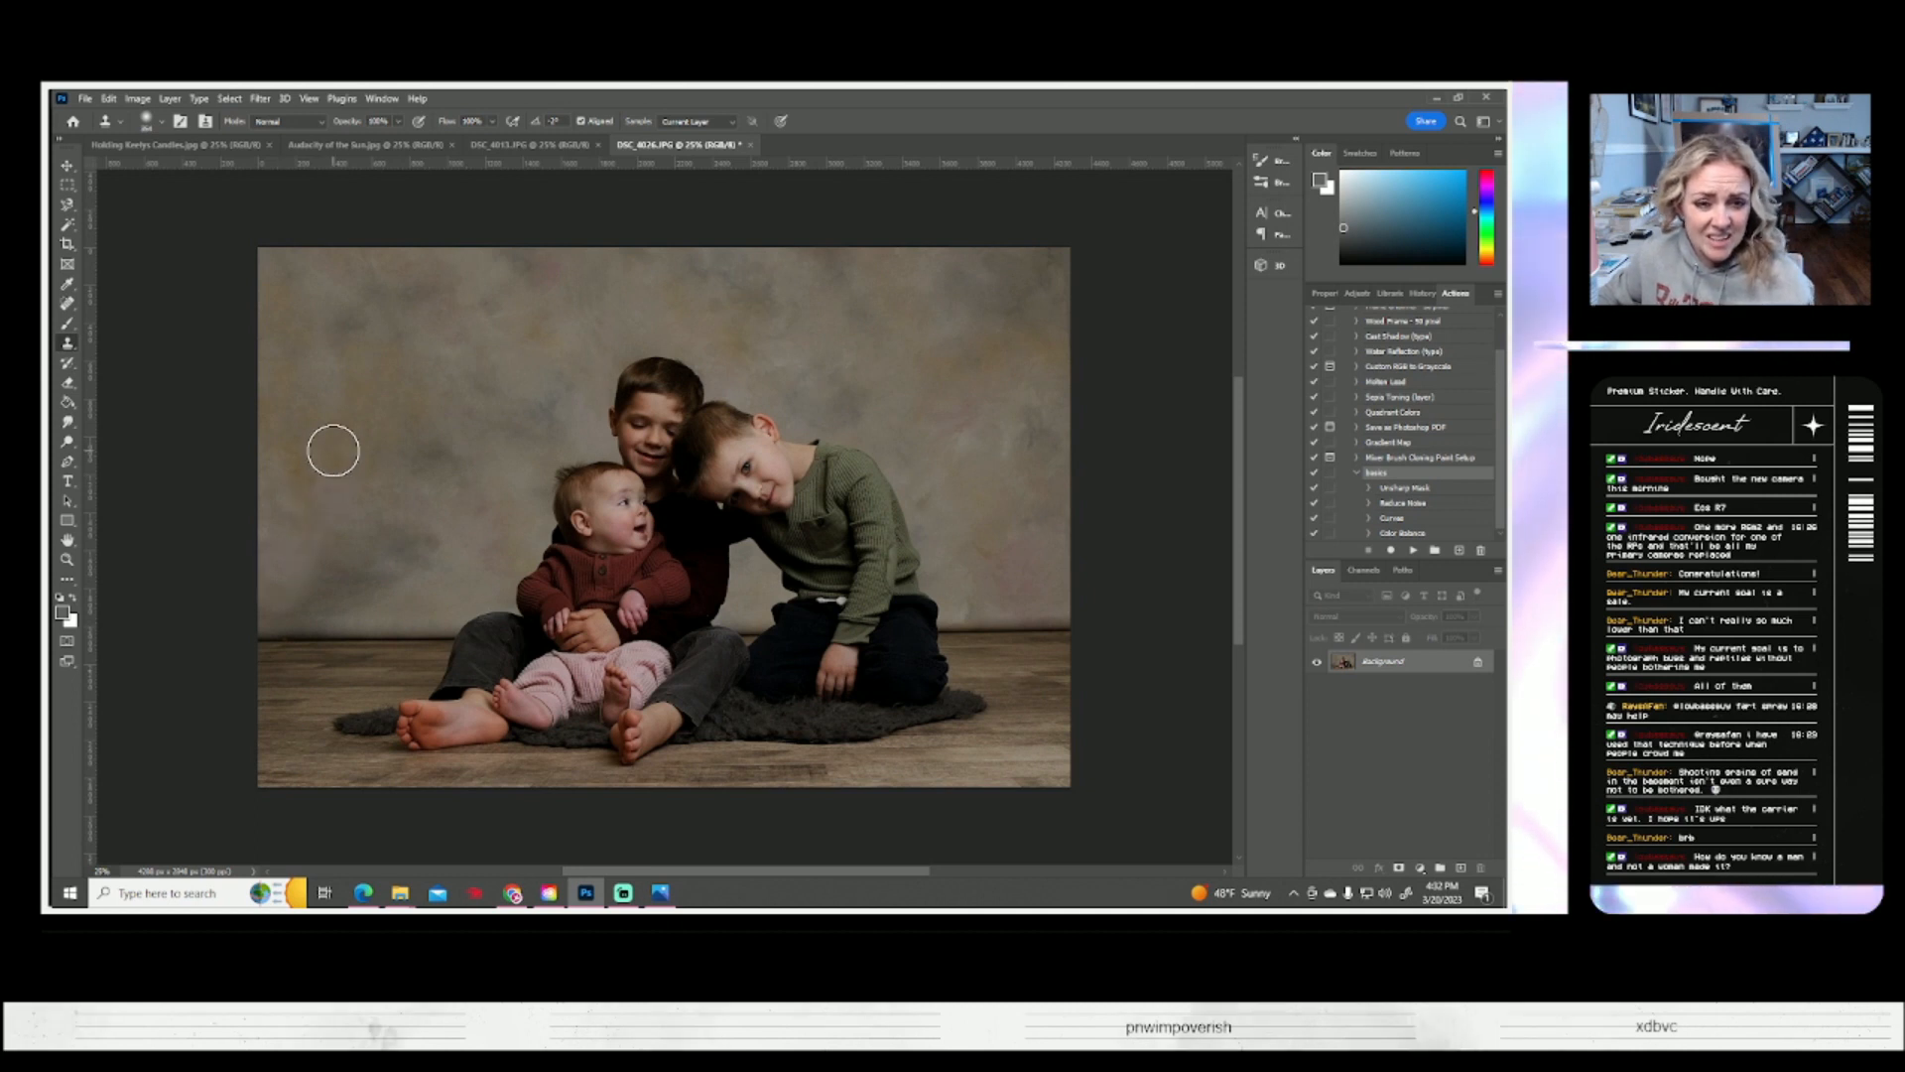
Save DSC_4026.JPG as a JPEG at Maximum quality 10 and close it
{"action": "left_click", "coordinate": [86, 99]}
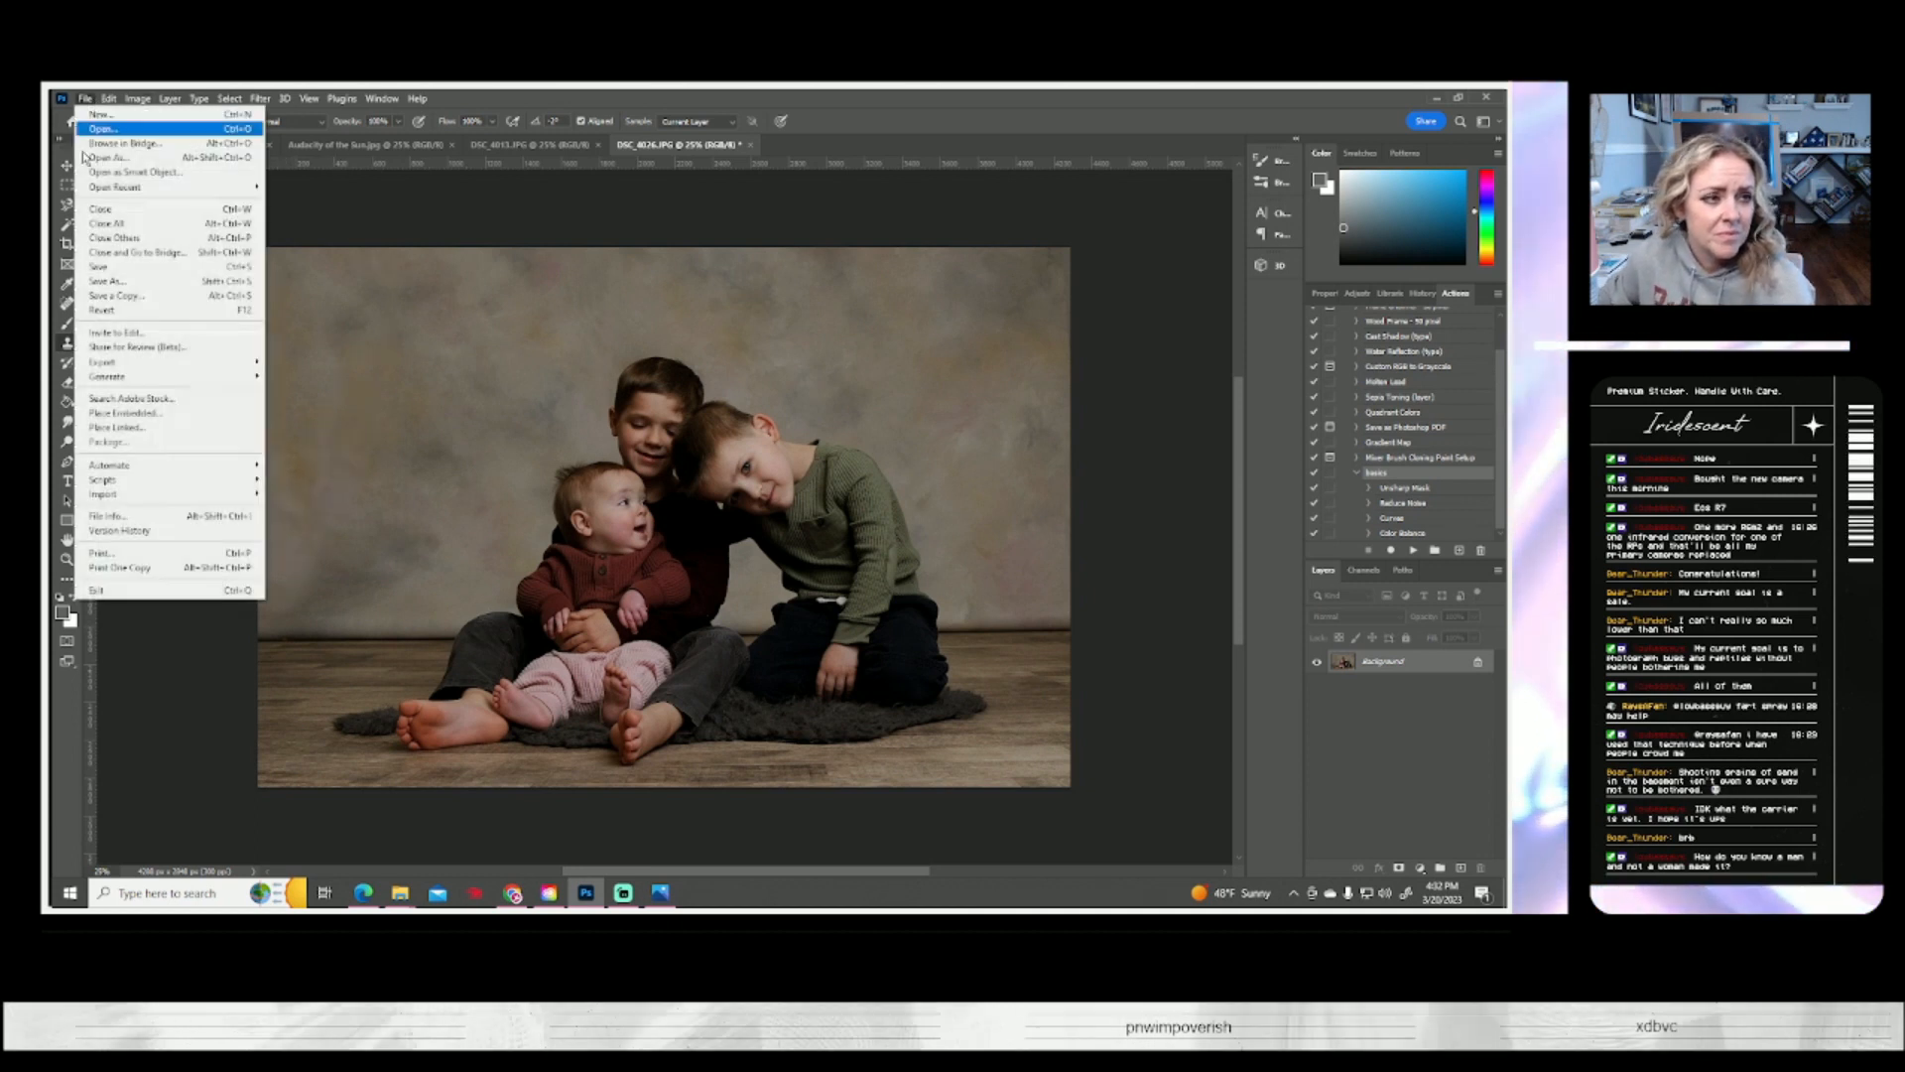
{"action": "left_click", "coordinate": [119, 282]}
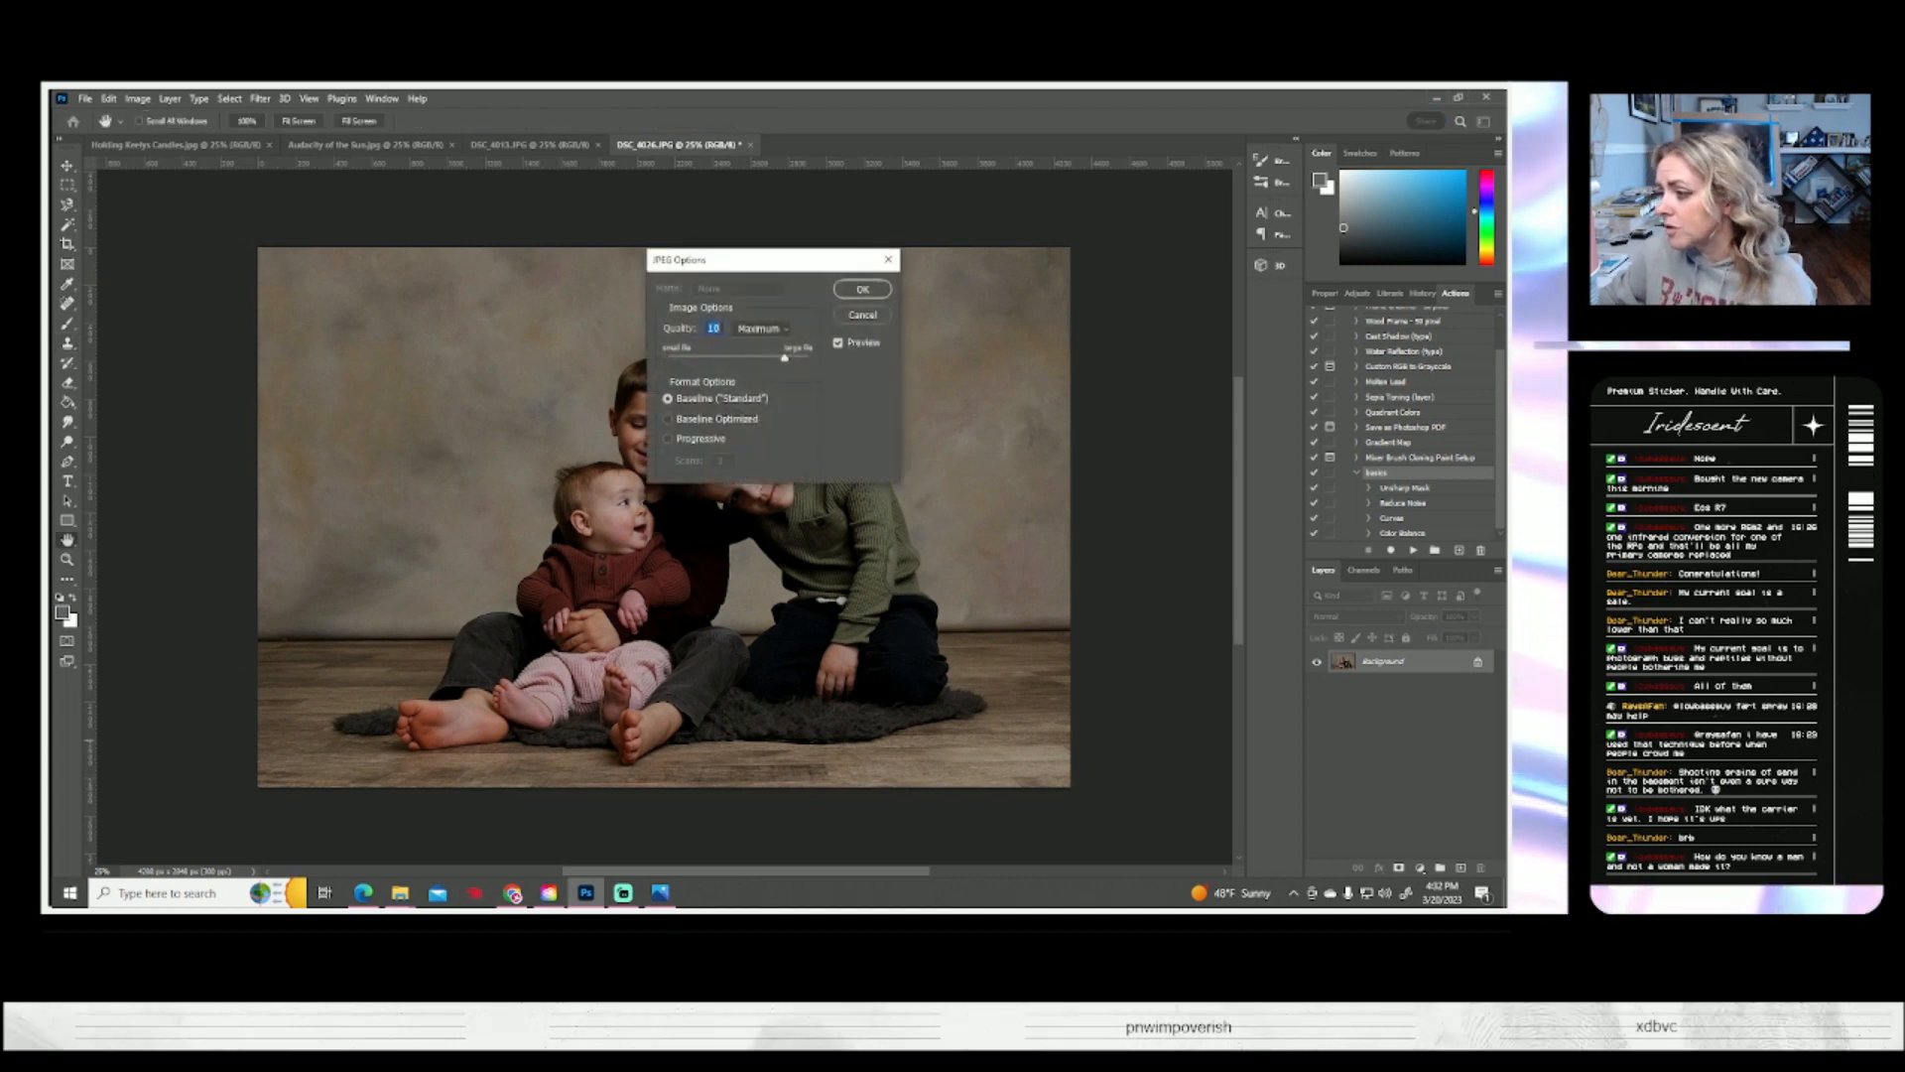
{"action": "left_click", "coordinate": [862, 290]}
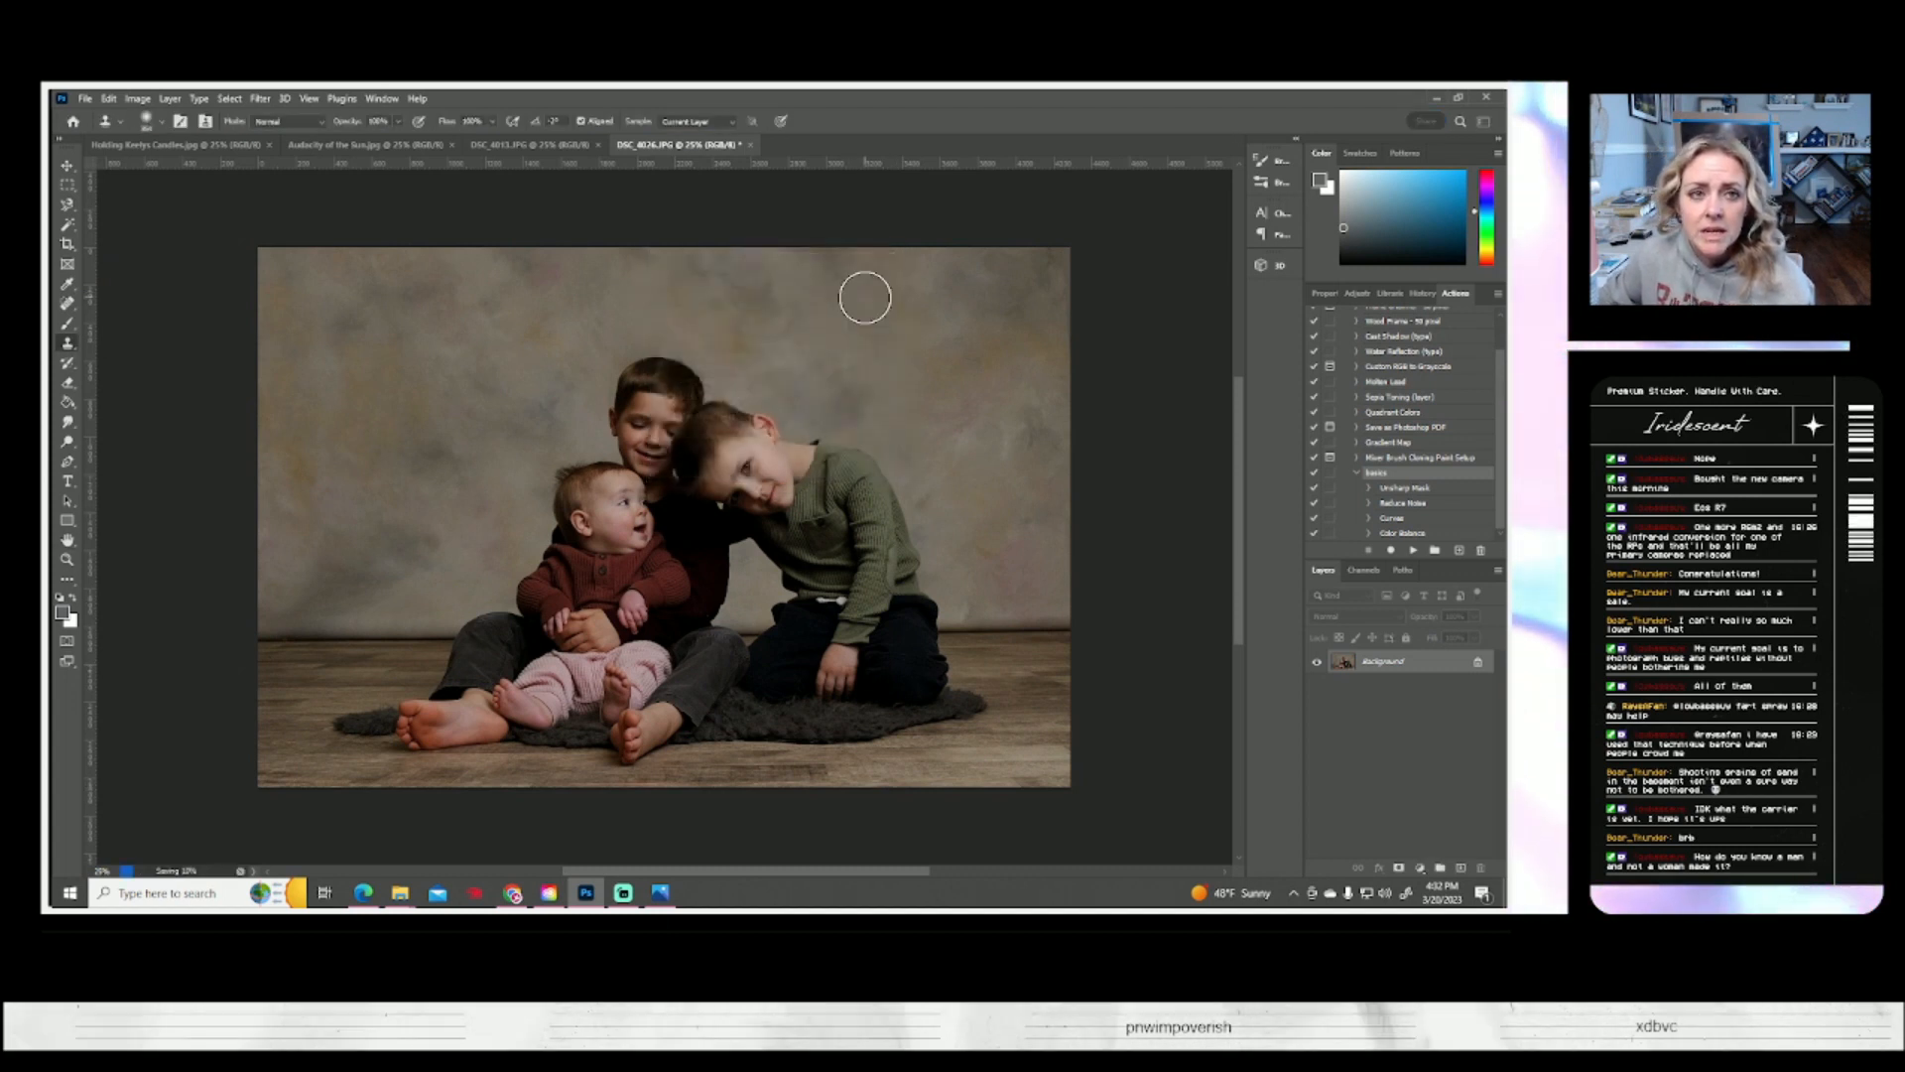
{"action": "left_click", "coordinate": [744, 146]}
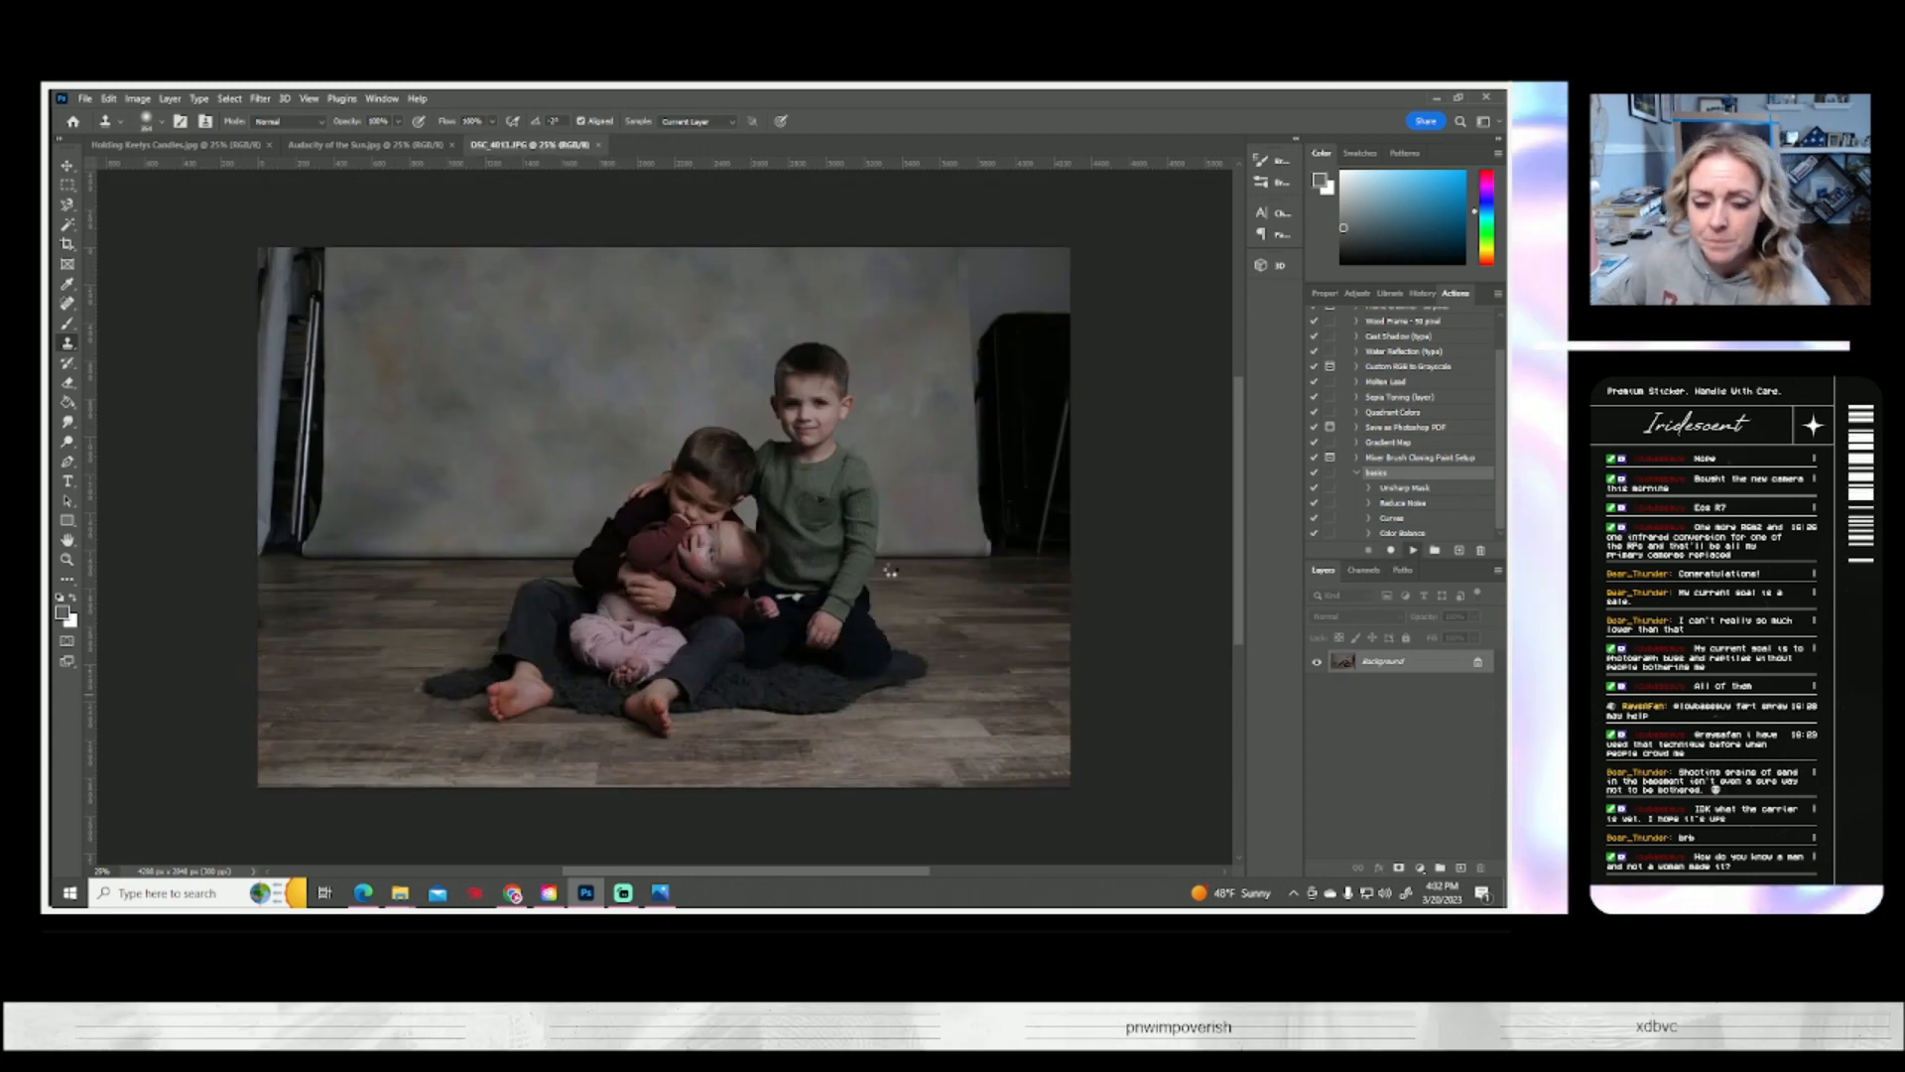
Play the recorded correction action on DSC_4013.JPG and enlarge the image to push the studio edges out of the frame
{"action": "key", "text": "F2"}
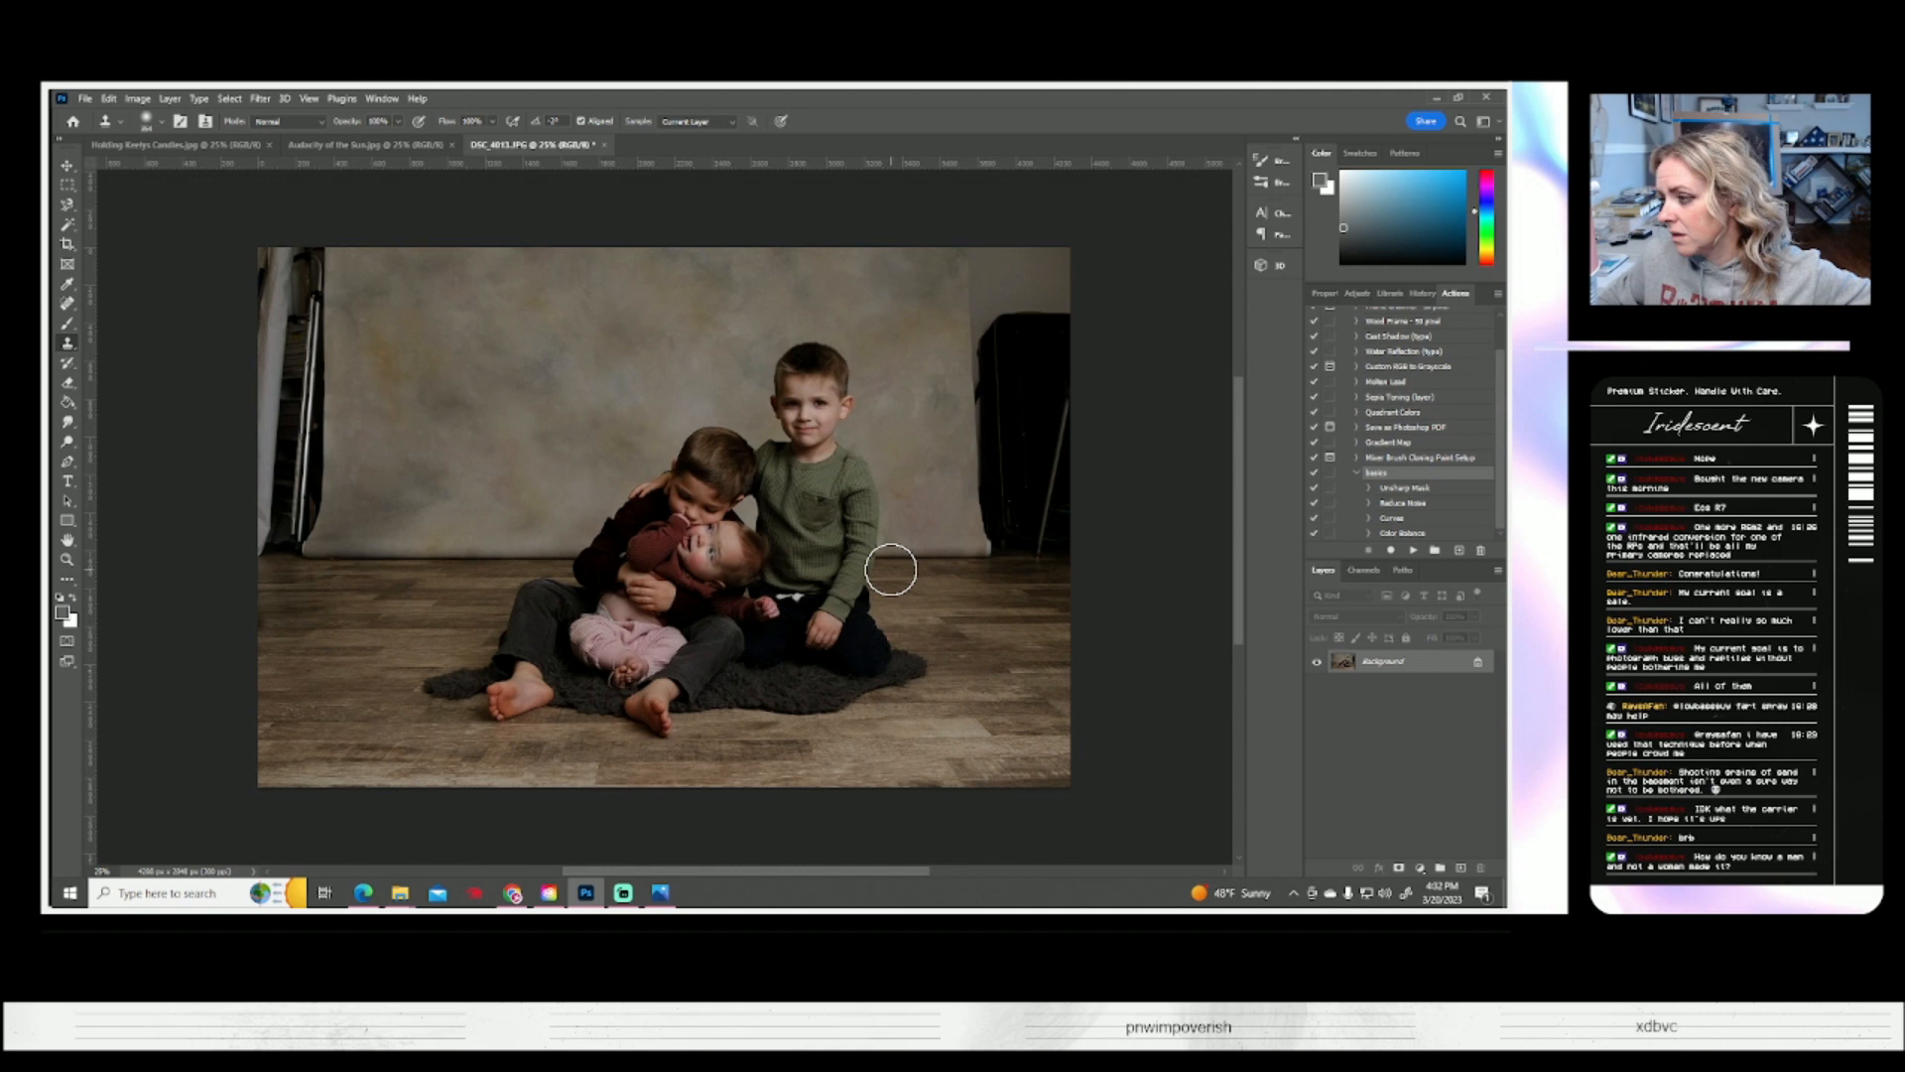
{"action": "key", "text": "ctrl+t"}
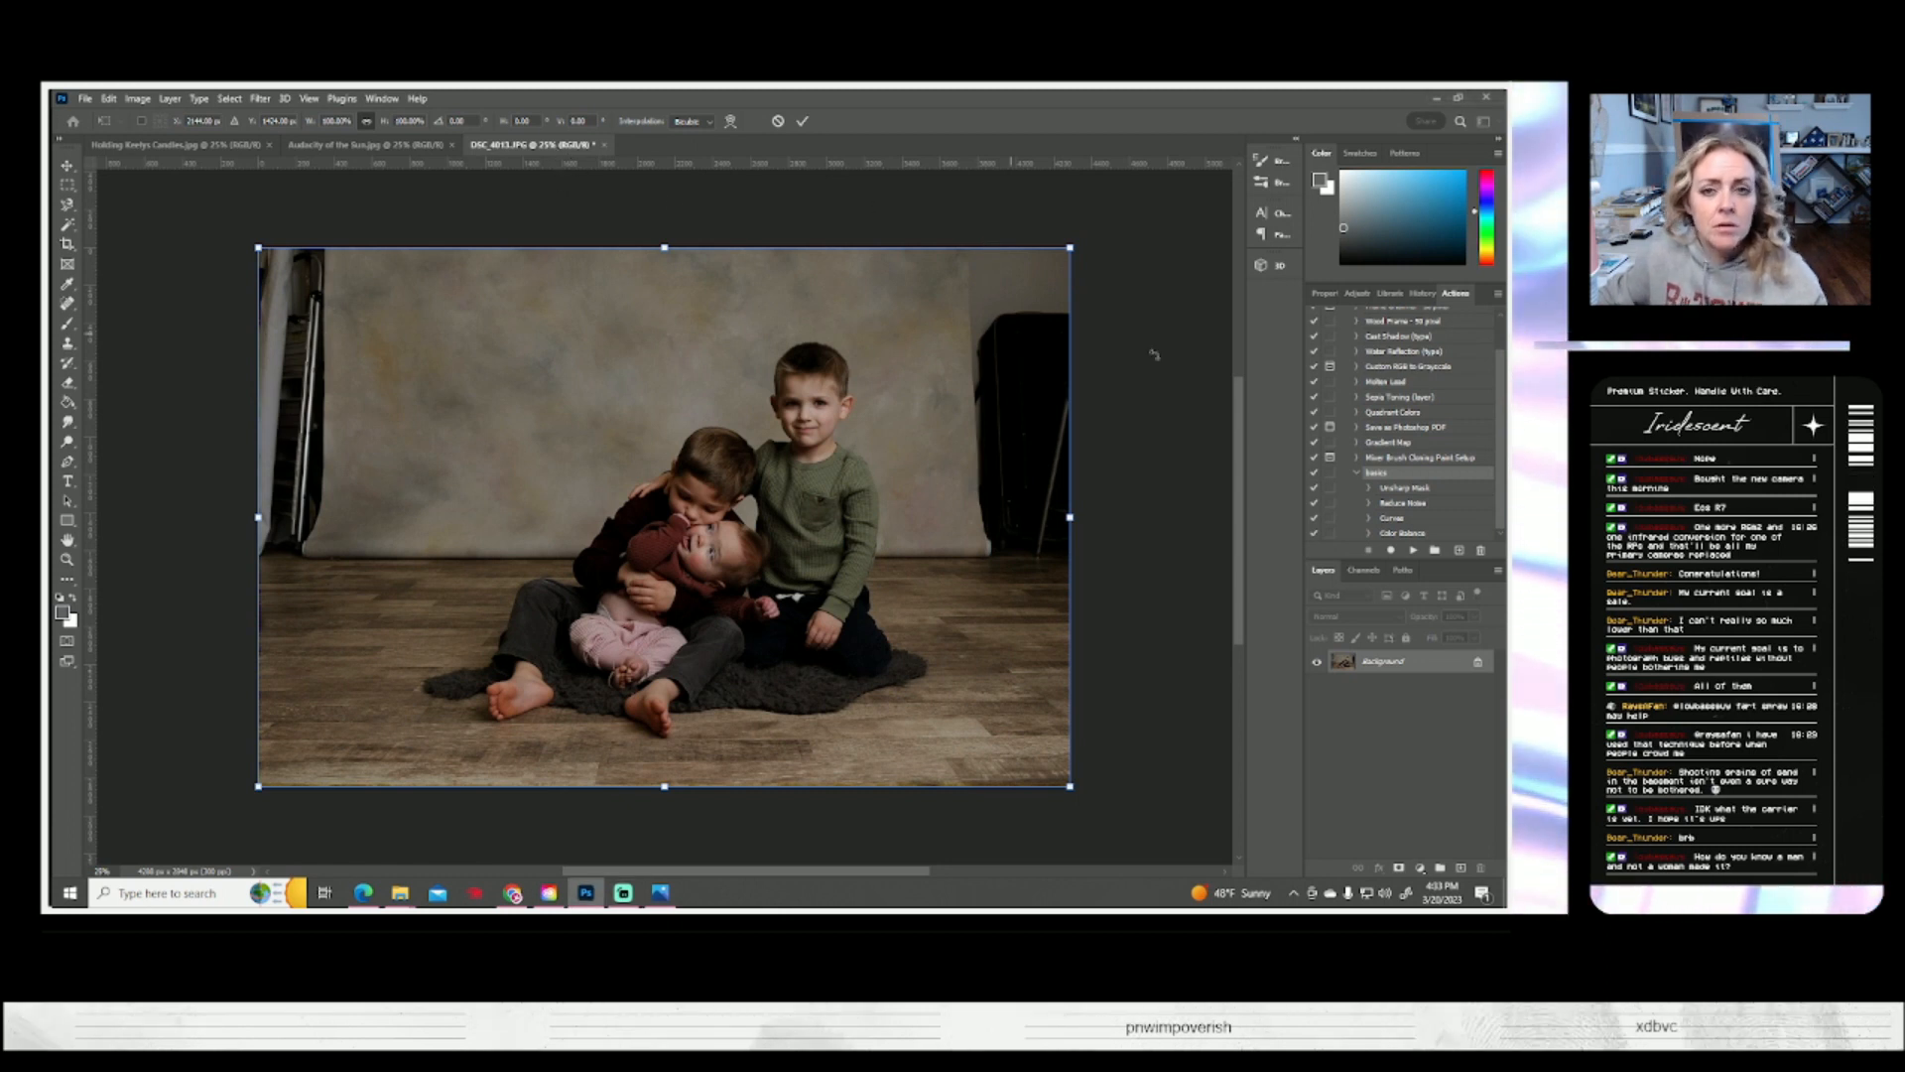
{"action": "left_click_drag", "start_coordinate": [1078, 249], "coordinate": [1122, 212]}
{"action": "key", "text": "Return"}
Clone backdrop over the dark stand along the left edge of DSC_4013.JPG, starting from the backdrop's lower edge
{"action": "key", "text": "s"}
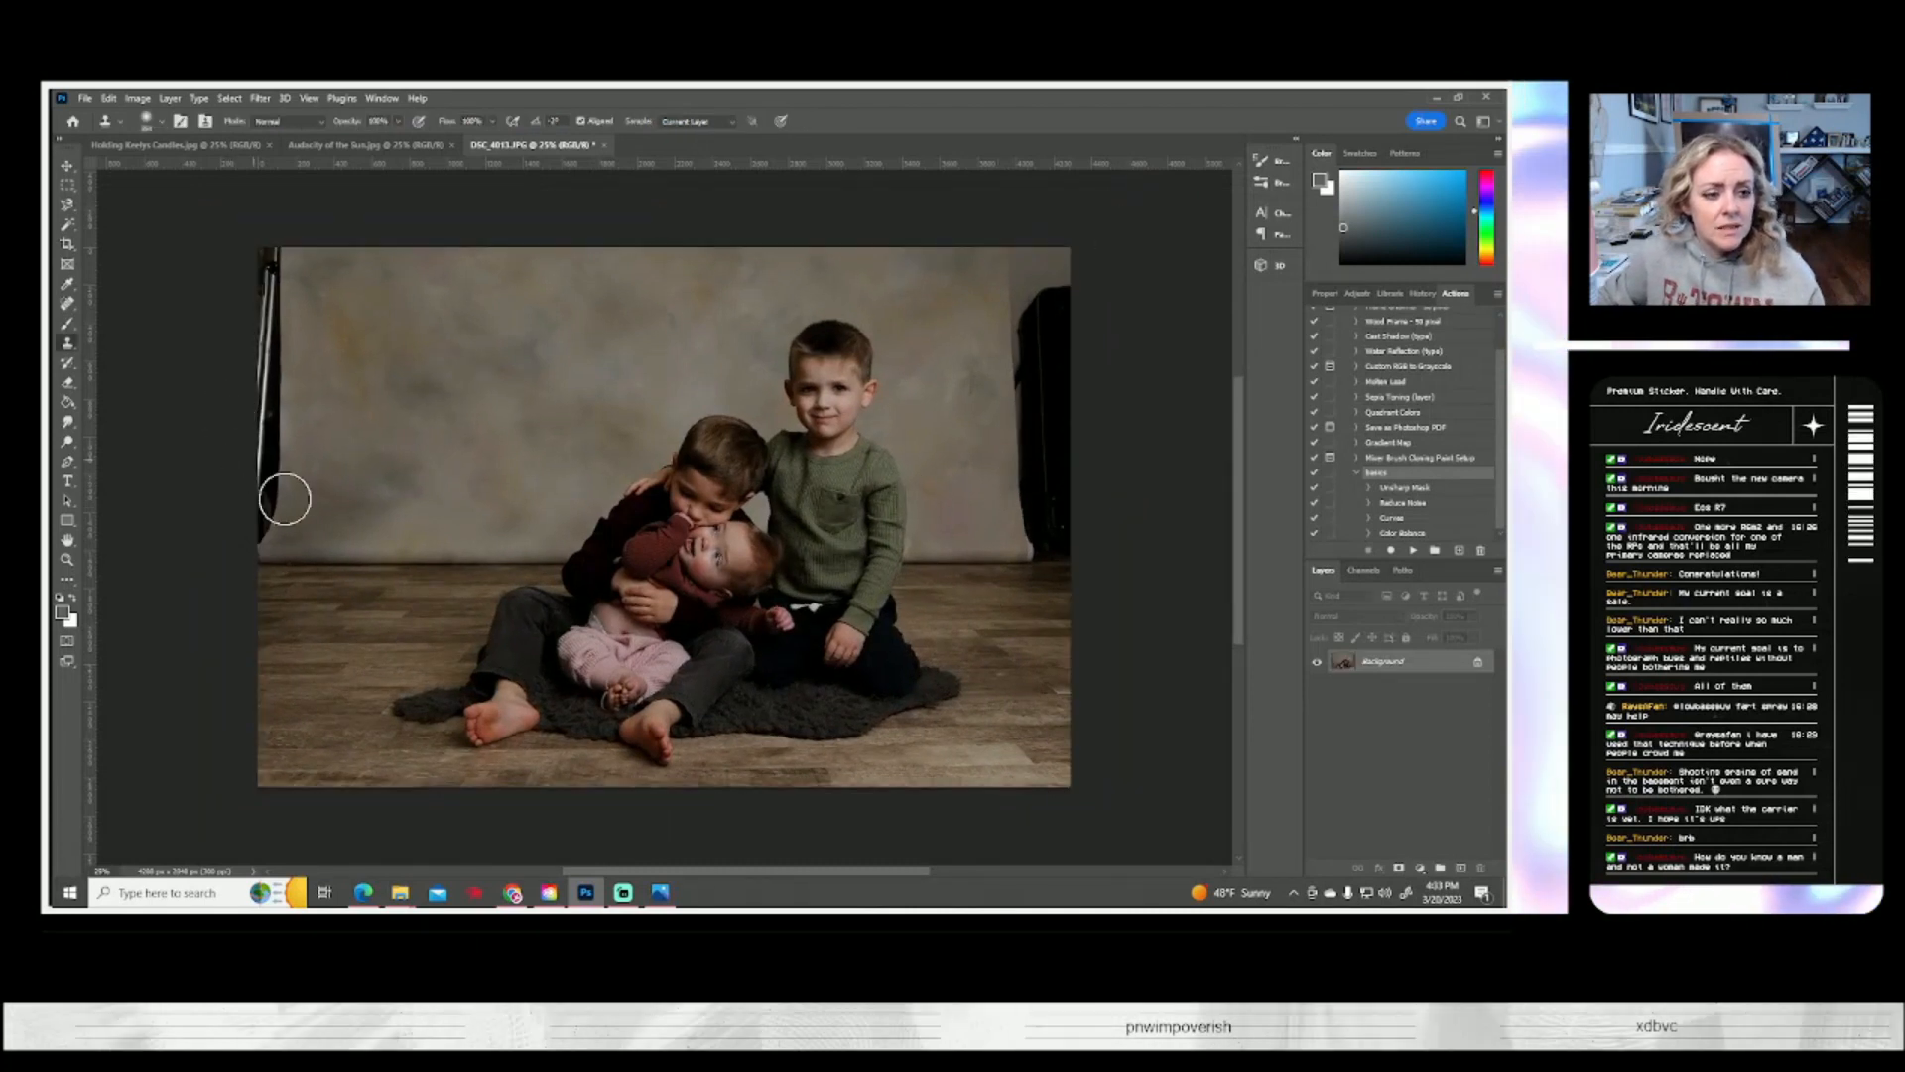
{"action": "left_click", "coordinate": [308, 561], "text": "alt"}
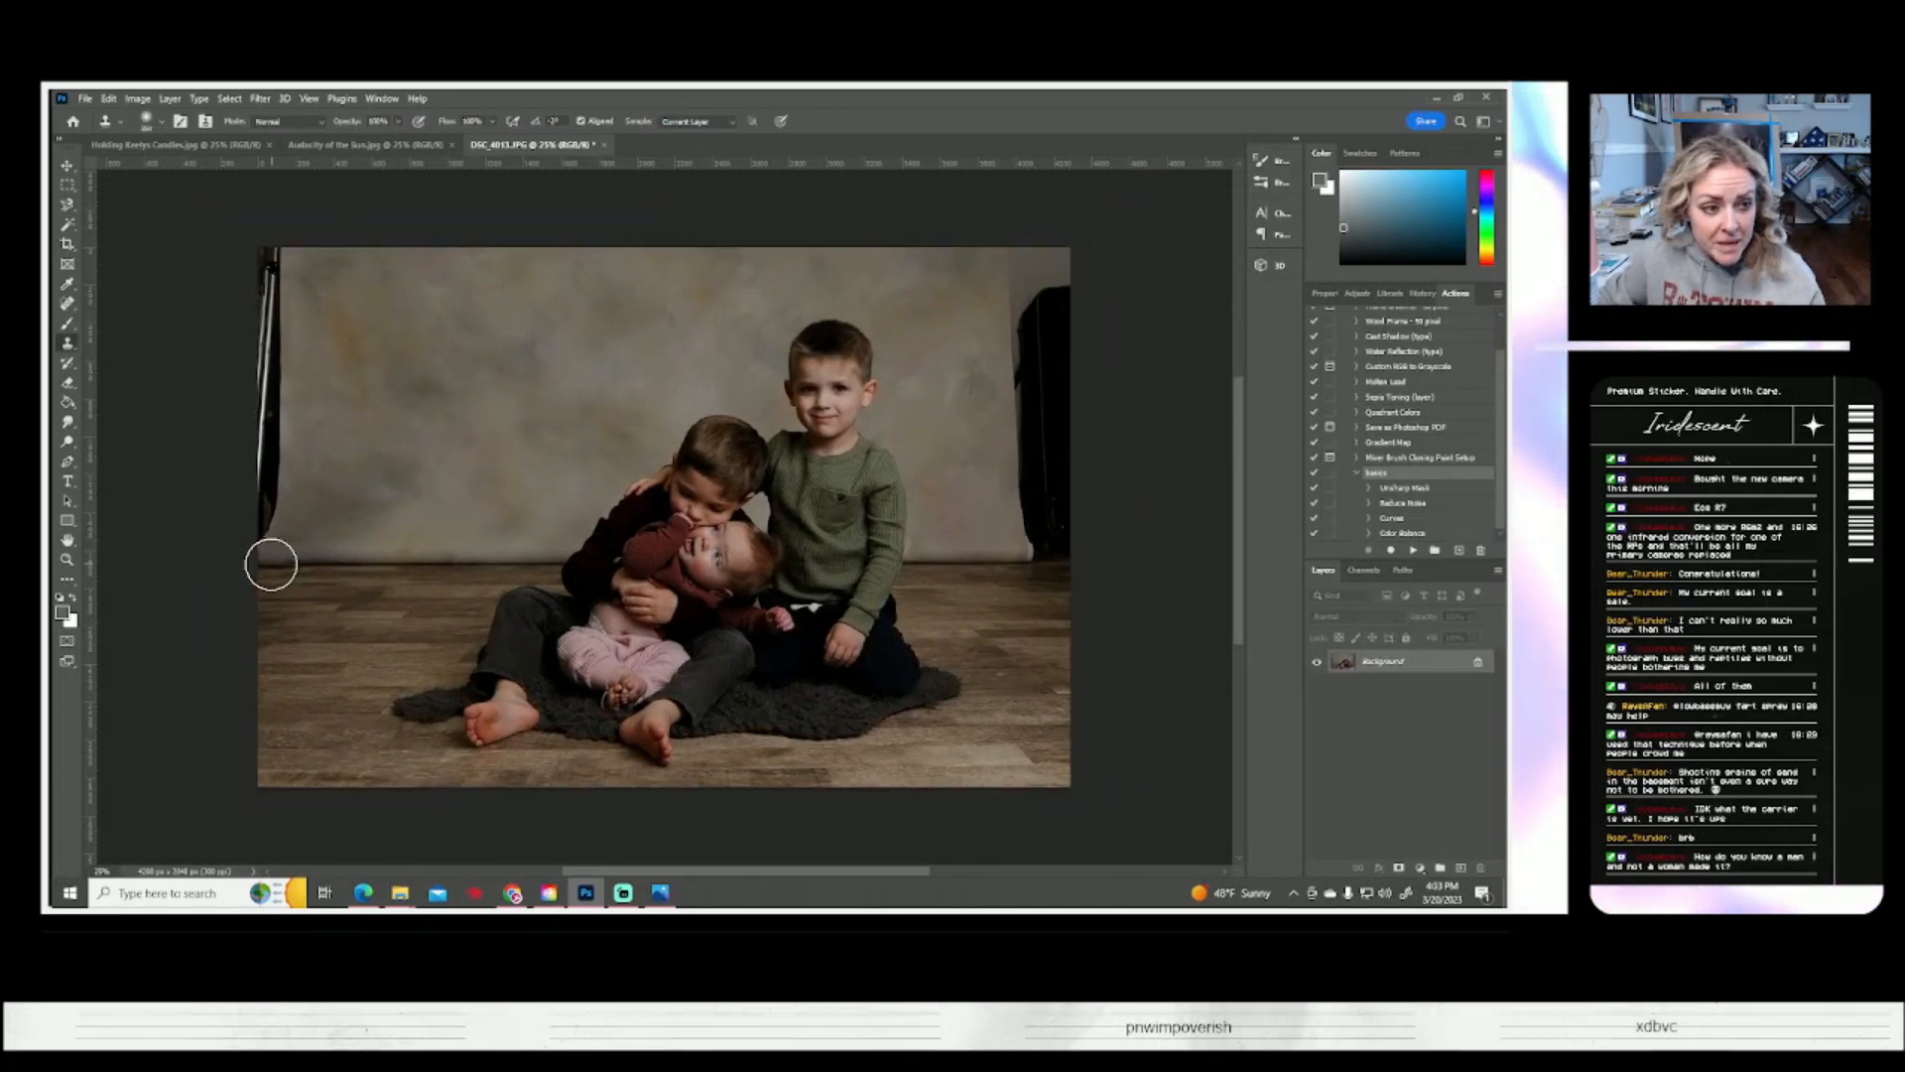
{"action": "mouse_move", "coordinate": [258, 562]}
{"action": "left_mouse_down"}
{"action": "mouse_move", "coordinate": [283, 485]}
{"action": "mouse_move", "coordinate": [255, 425]}
{"action": "mouse_move", "coordinate": [333, 440]}
{"action": "mouse_move", "coordinate": [278, 395]}
{"action": "mouse_move", "coordinate": [296, 316]}
{"action": "mouse_move", "coordinate": [264, 255]}
{"action": "left_mouse_up"}
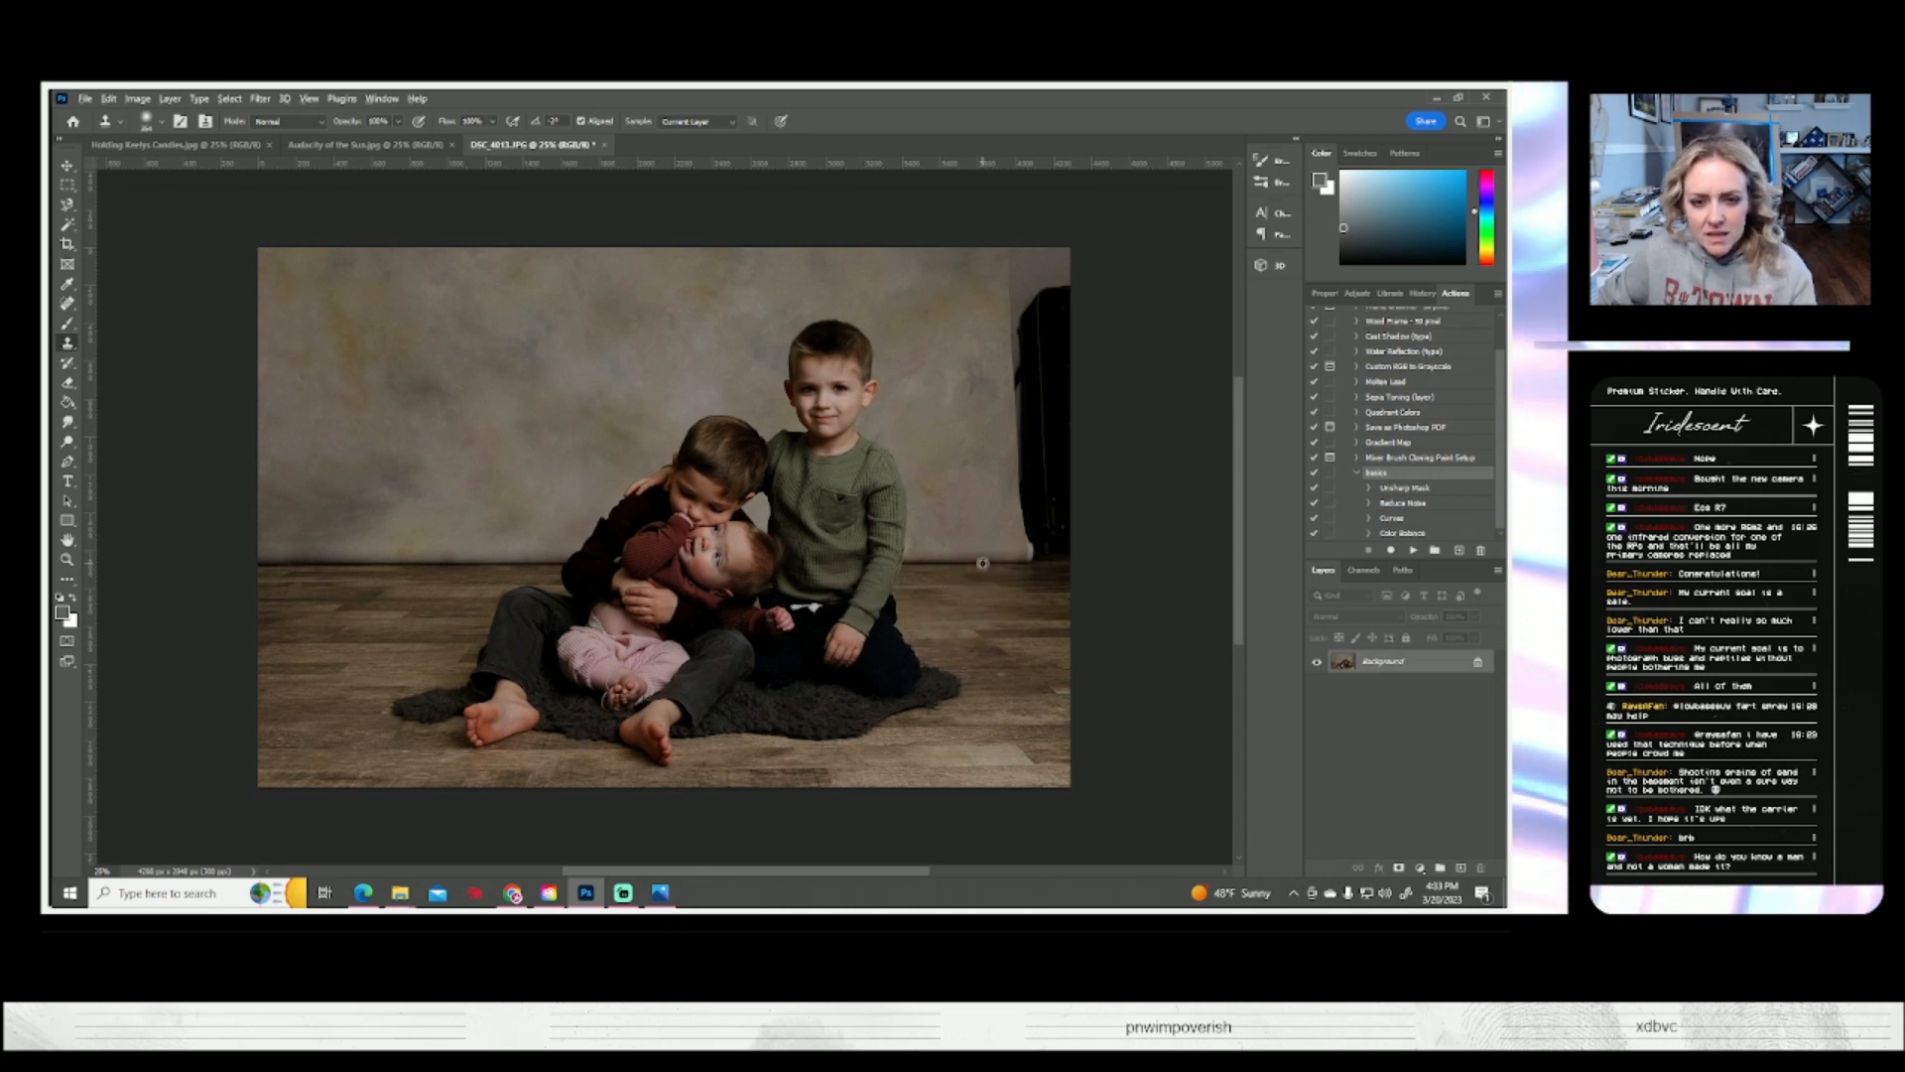
Clone backdrop over the black equipment and bare wall along the right edge of DSC_4013.JPG
{"action": "mouse_move", "coordinate": [1027, 564]}
{"action": "left_mouse_down"}
{"action": "mouse_move", "coordinate": [1071, 560]}
{"action": "mouse_move", "coordinate": [1035, 527]}
{"action": "mouse_move", "coordinate": [1024, 407]}
{"action": "mouse_move", "coordinate": [1035, 452]}
{"action": "mouse_move", "coordinate": [1004, 503]}
{"action": "mouse_move", "coordinate": [1014, 452]}
{"action": "mouse_move", "coordinate": [1007, 506]}
{"action": "mouse_move", "coordinate": [1069, 467]}
{"action": "left_mouse_up"}
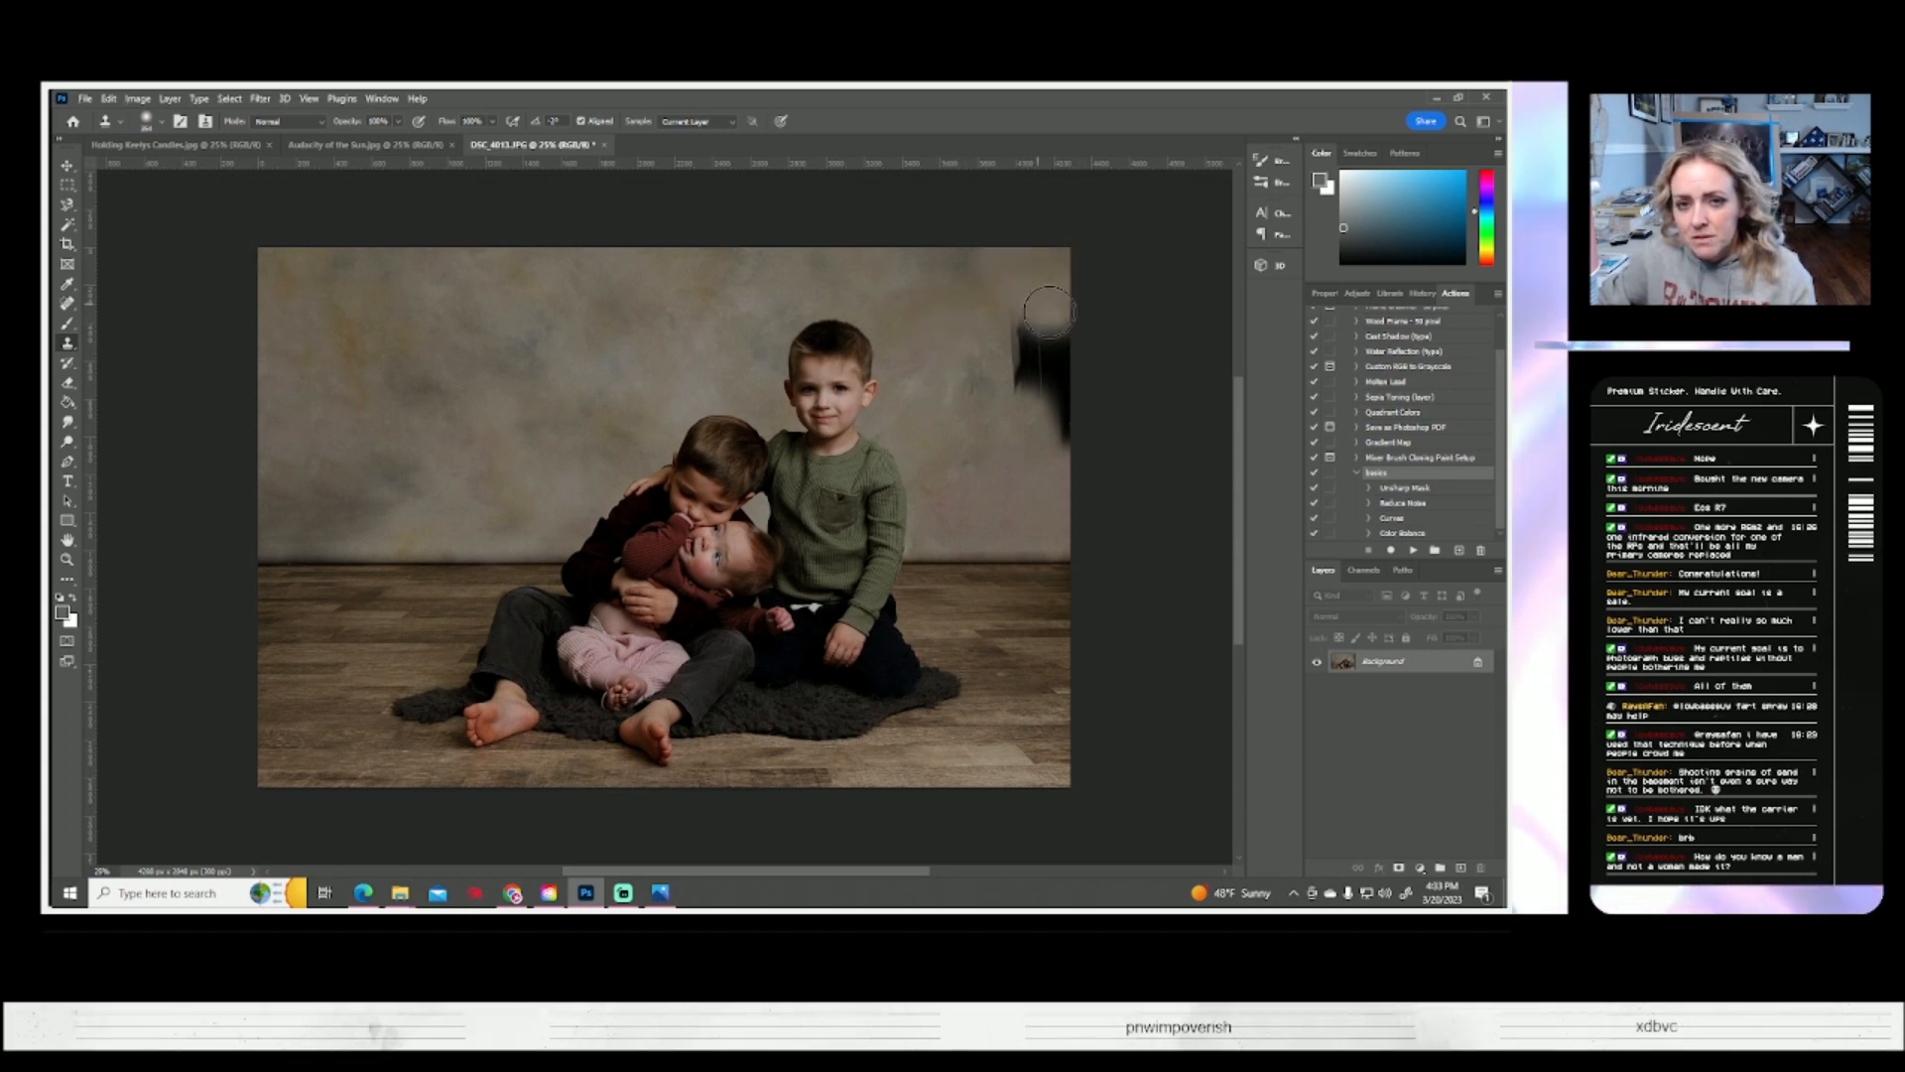
{"action": "left_click_drag", "start_coordinate": [1049, 312], "coordinate": [1057, 440]}
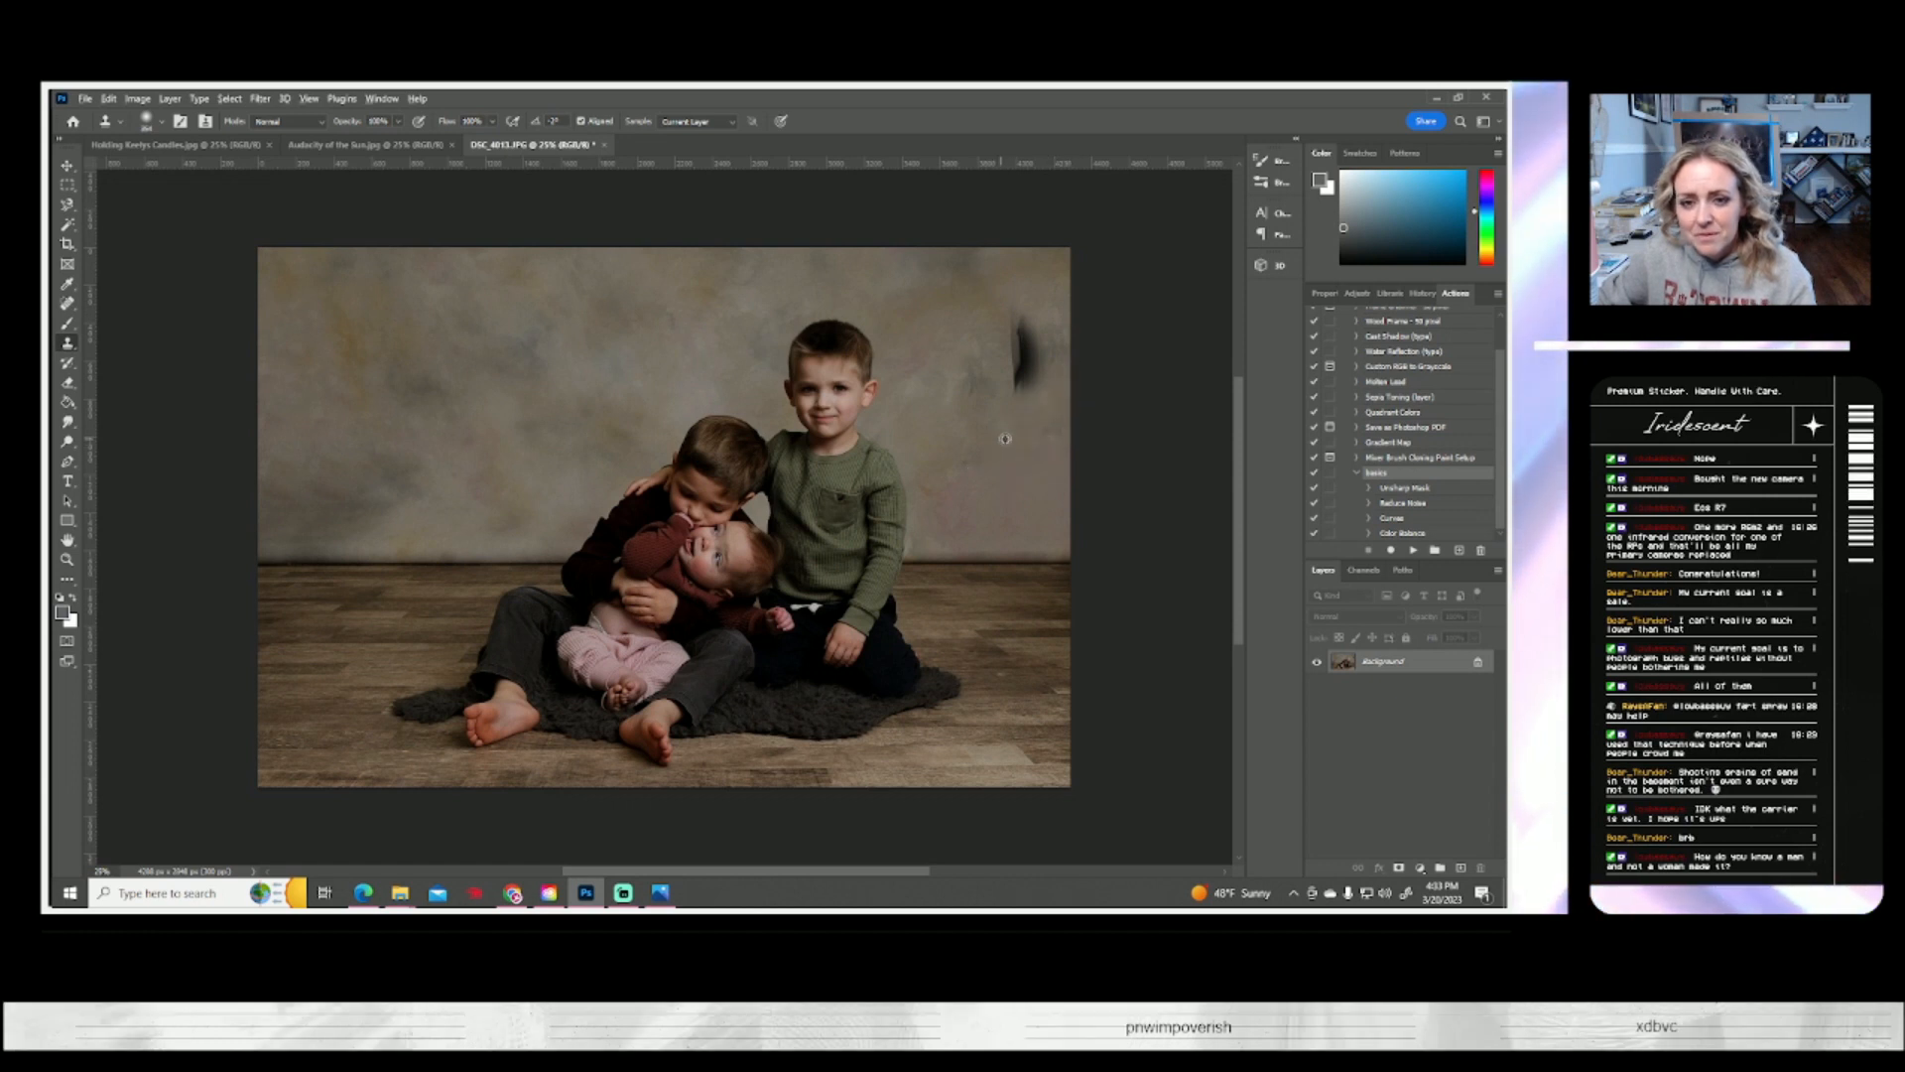
{"action": "left_click_drag", "start_coordinate": [1011, 330], "coordinate": [1021, 391]}
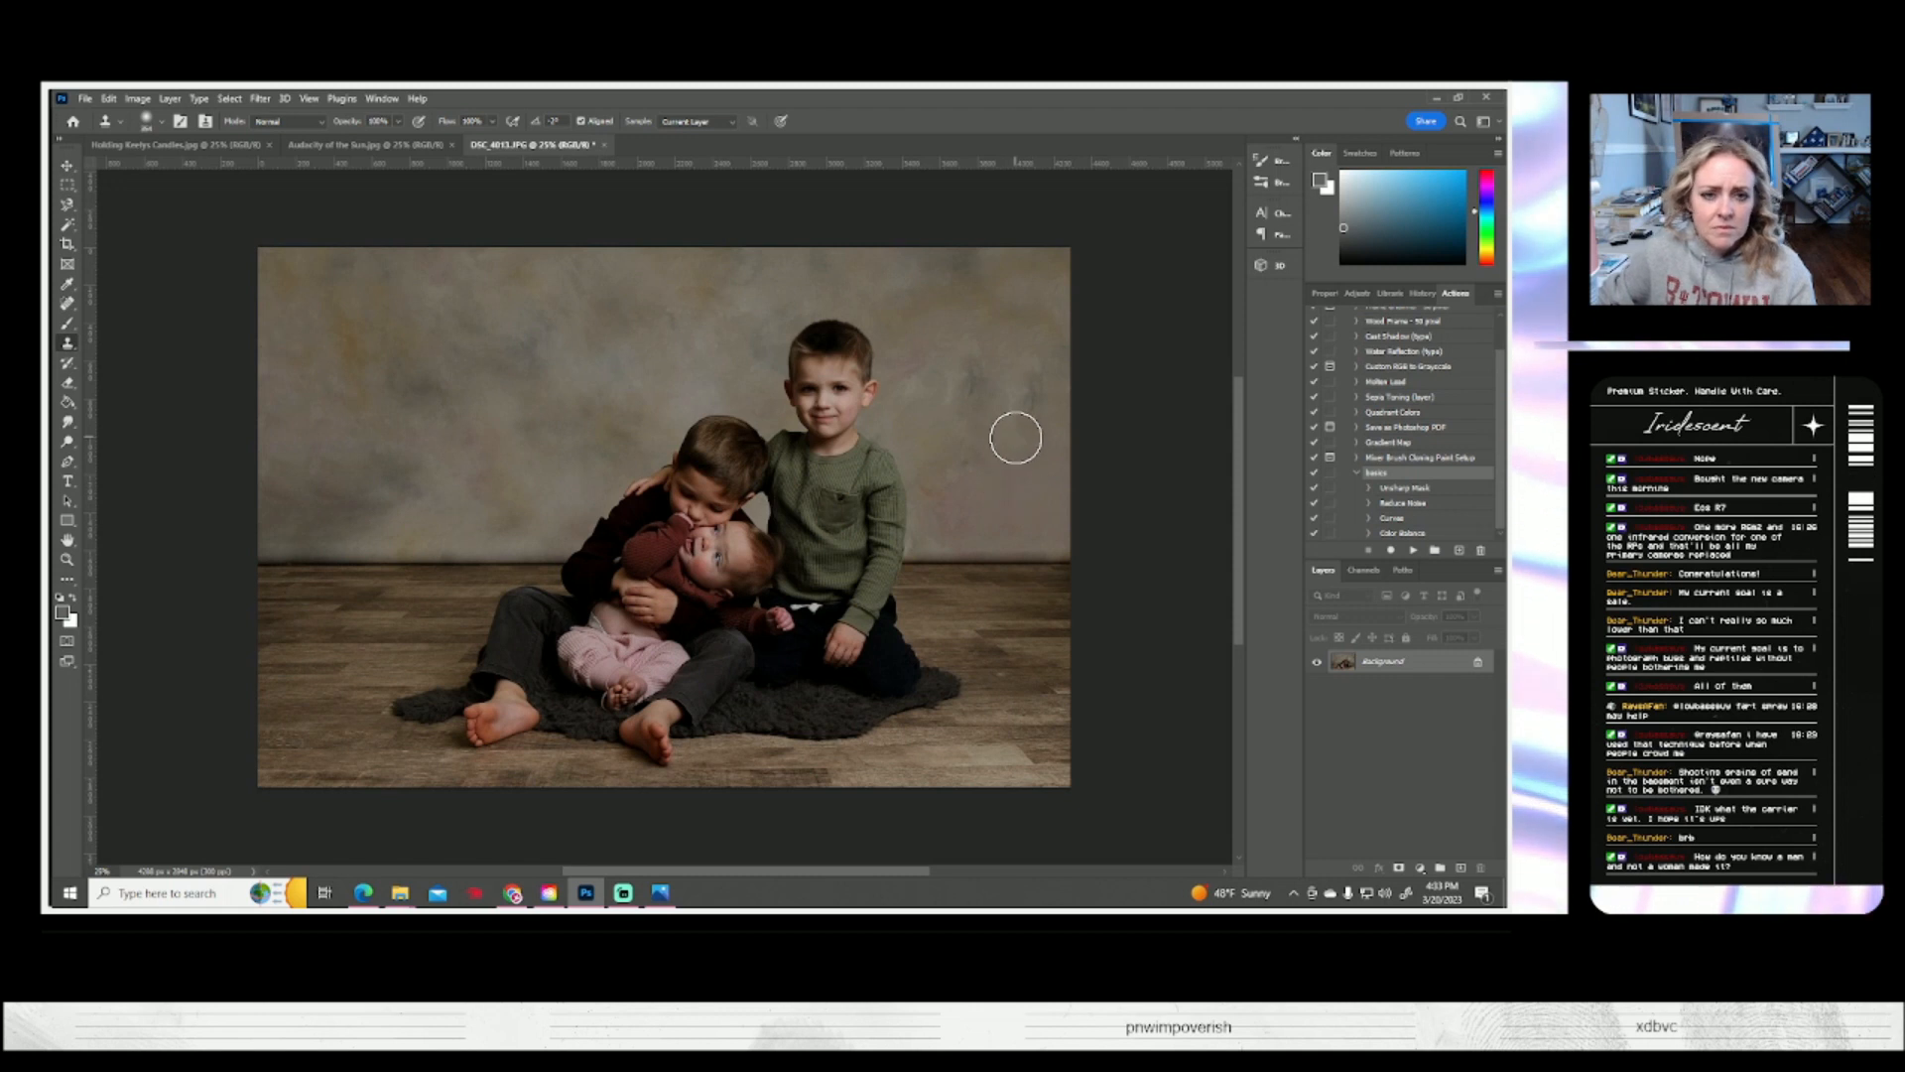
{"action": "scroll", "coordinate": [969, 457], "scroll_direction": "up", "scroll_amount": 2}
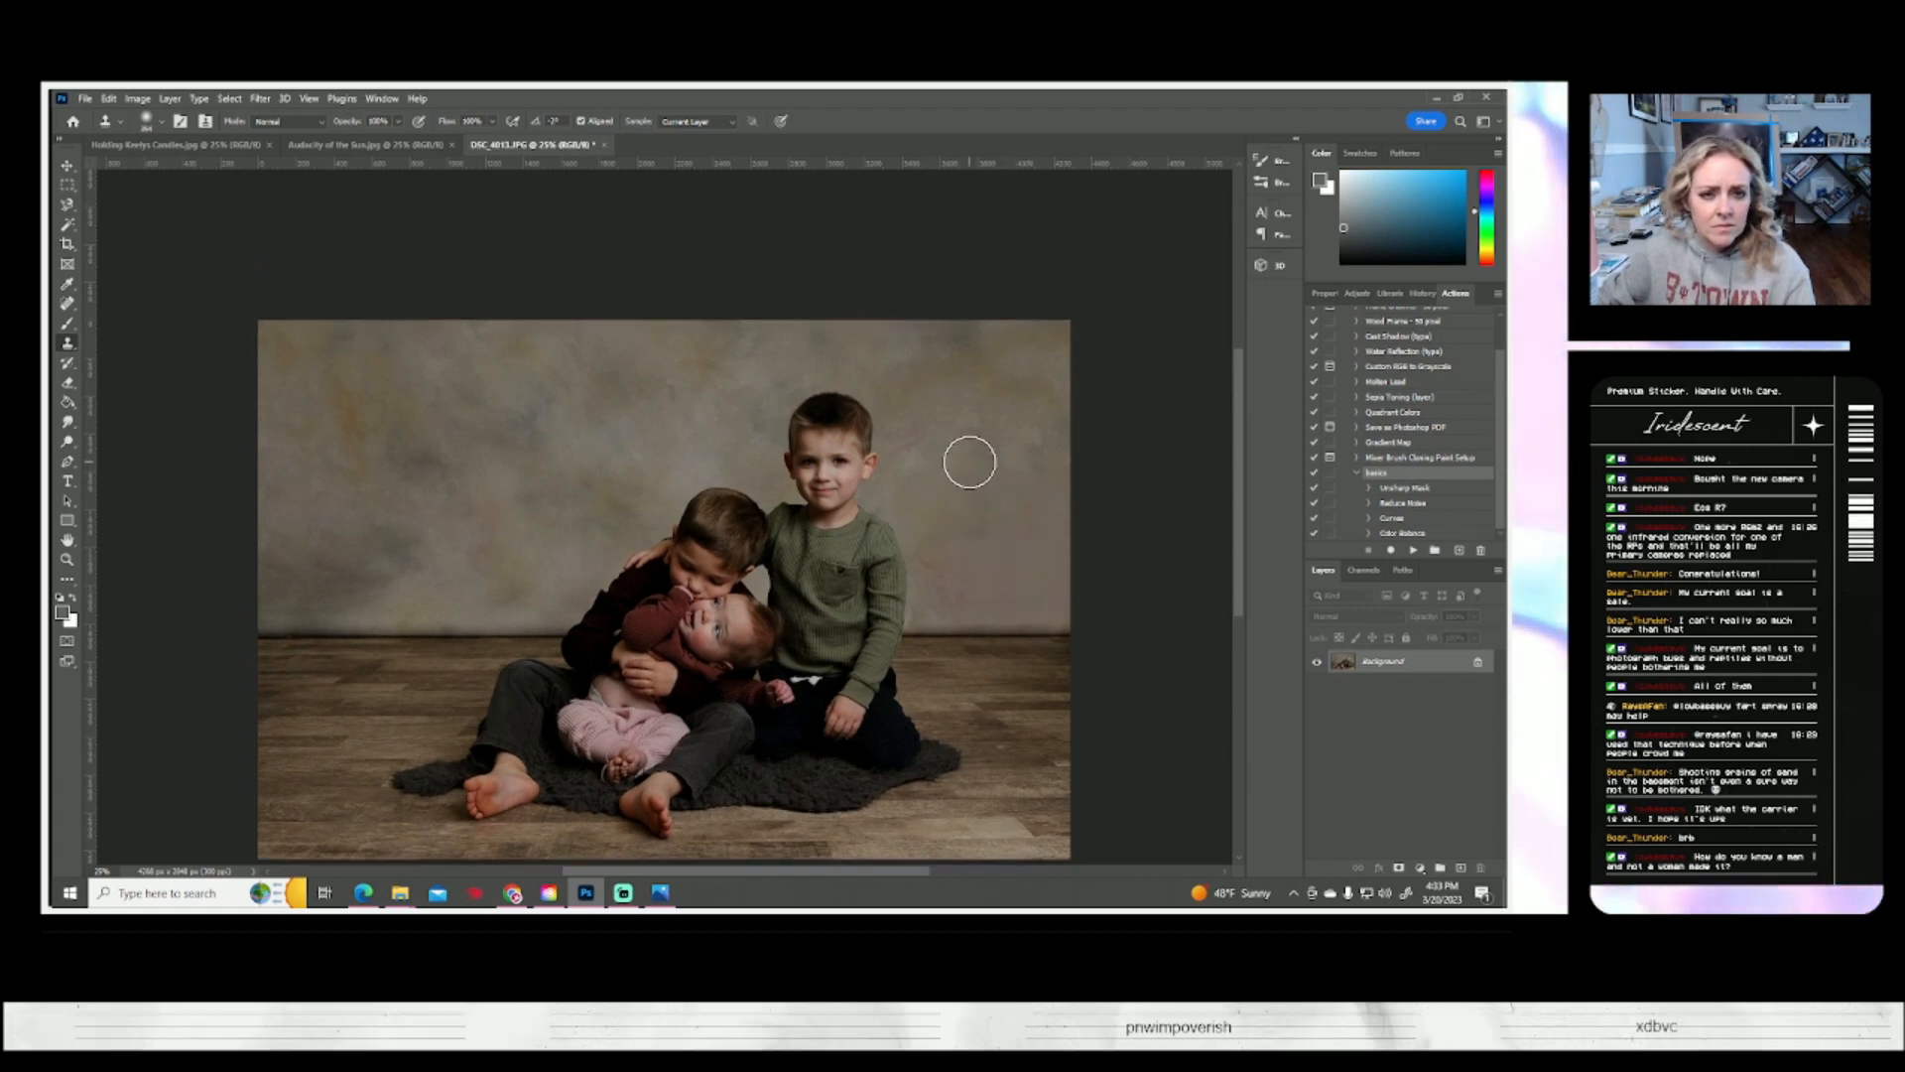
{"action": "scroll", "coordinate": [562, 364], "scroll_direction": "down", "scroll_amount": 4}
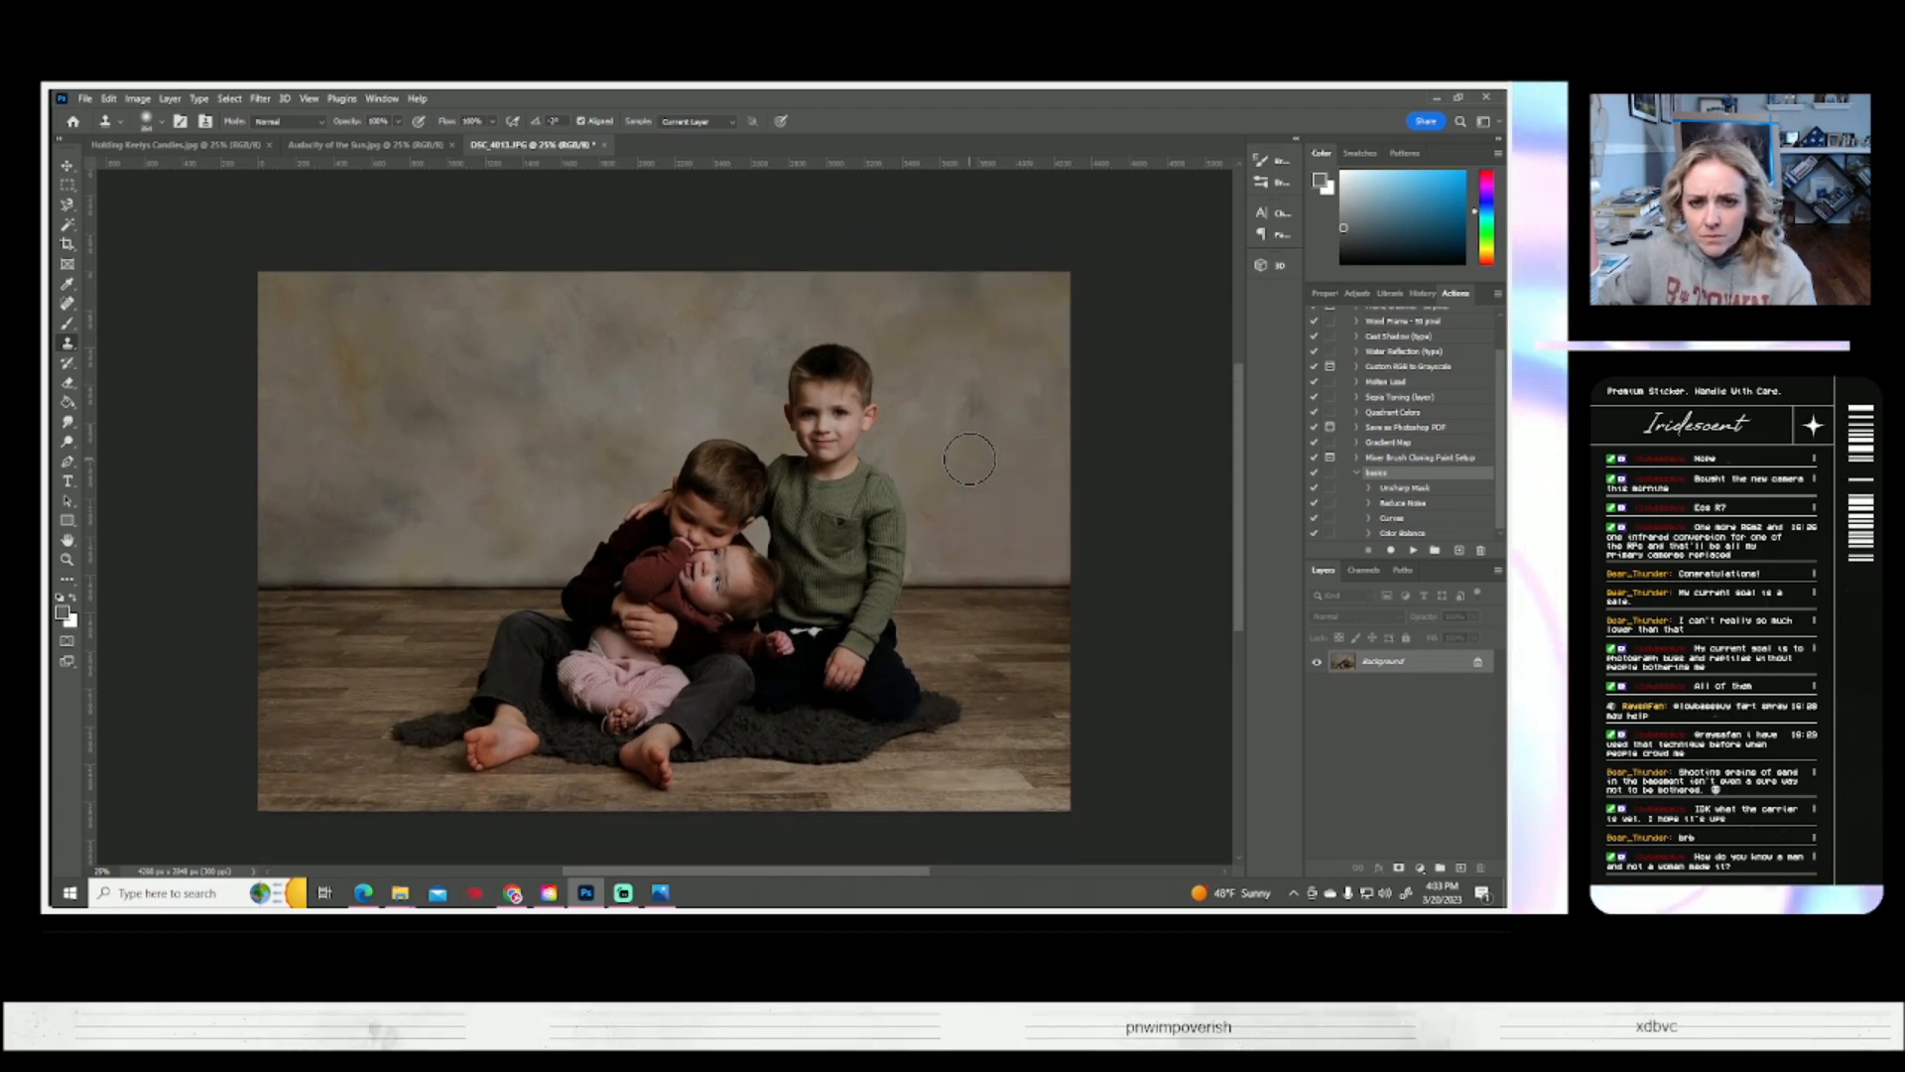
Save DSC_4013.JPG as a JPEG at Maximum quality 10 and close it
{"action": "left_click", "coordinate": [84, 99]}
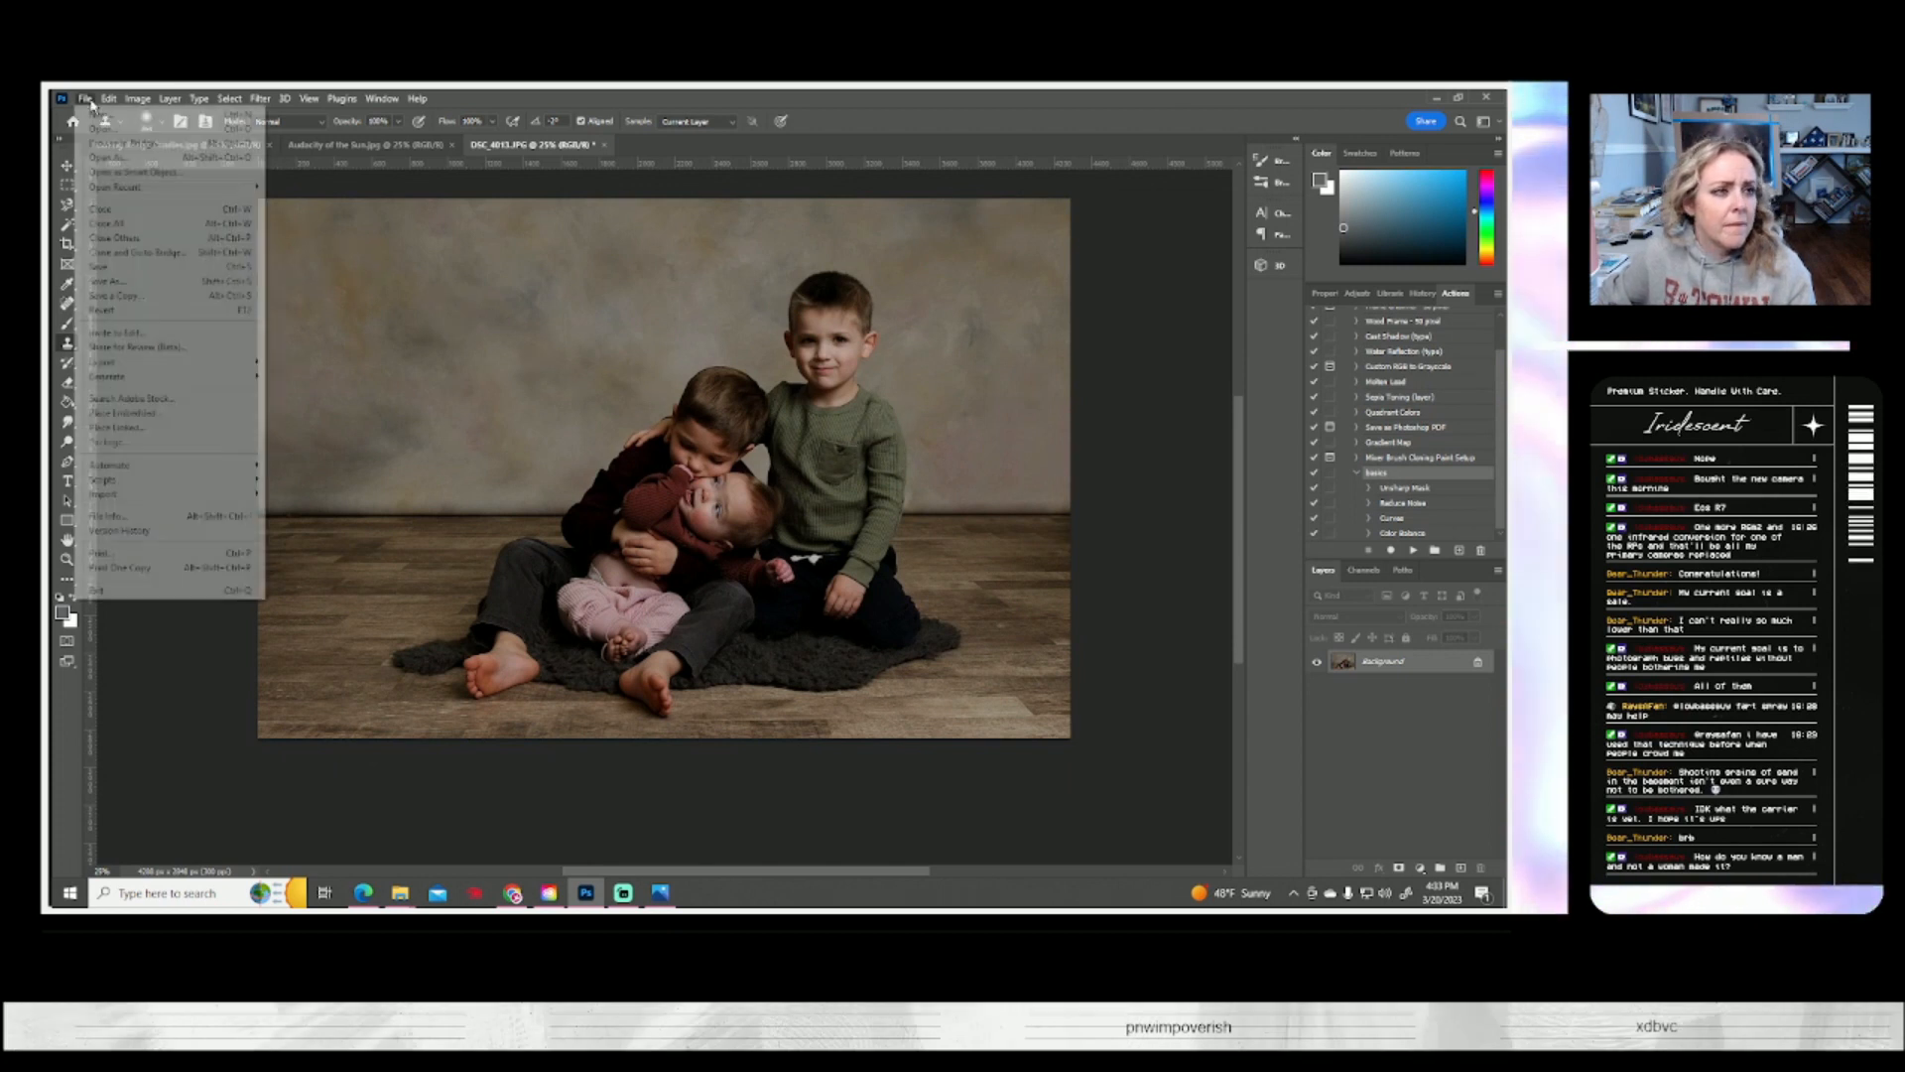
{"action": "left_click", "coordinate": [152, 283]}
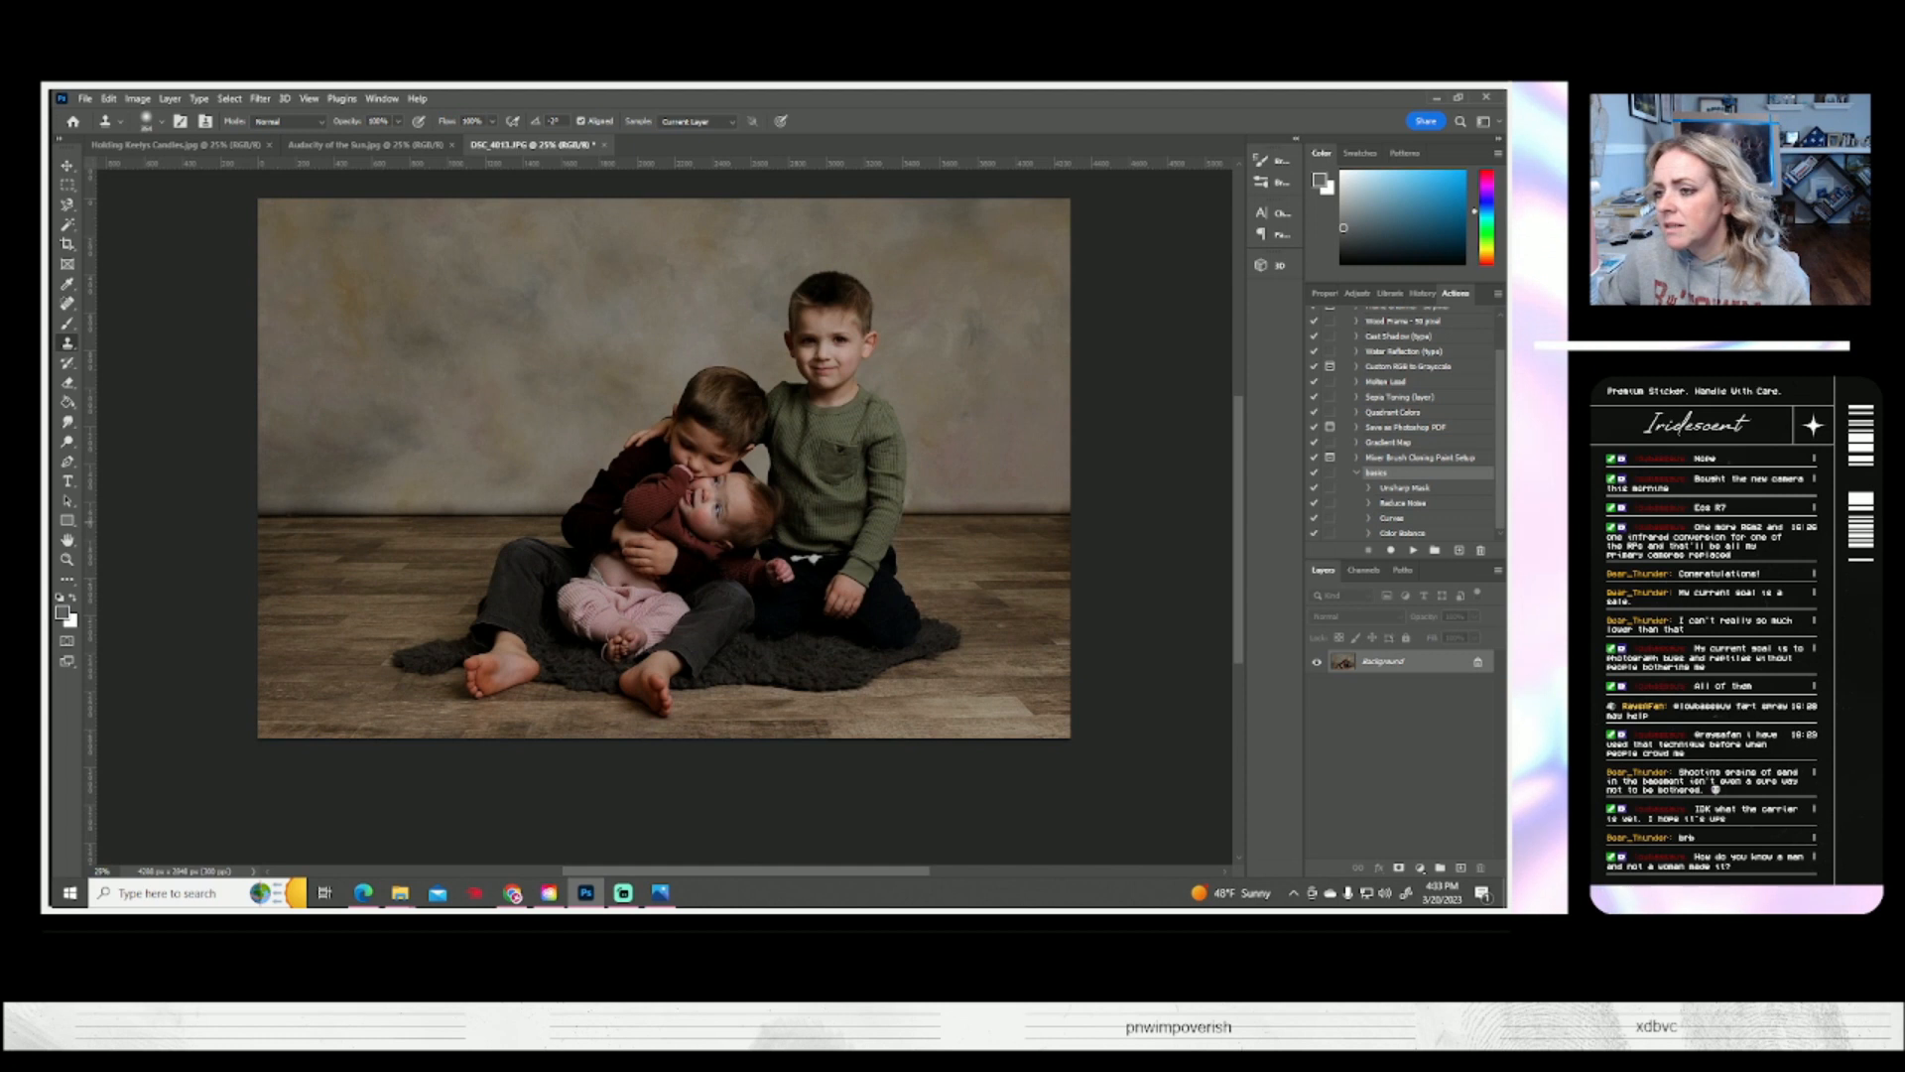
{"action": "key", "text": "ctrl+s"}
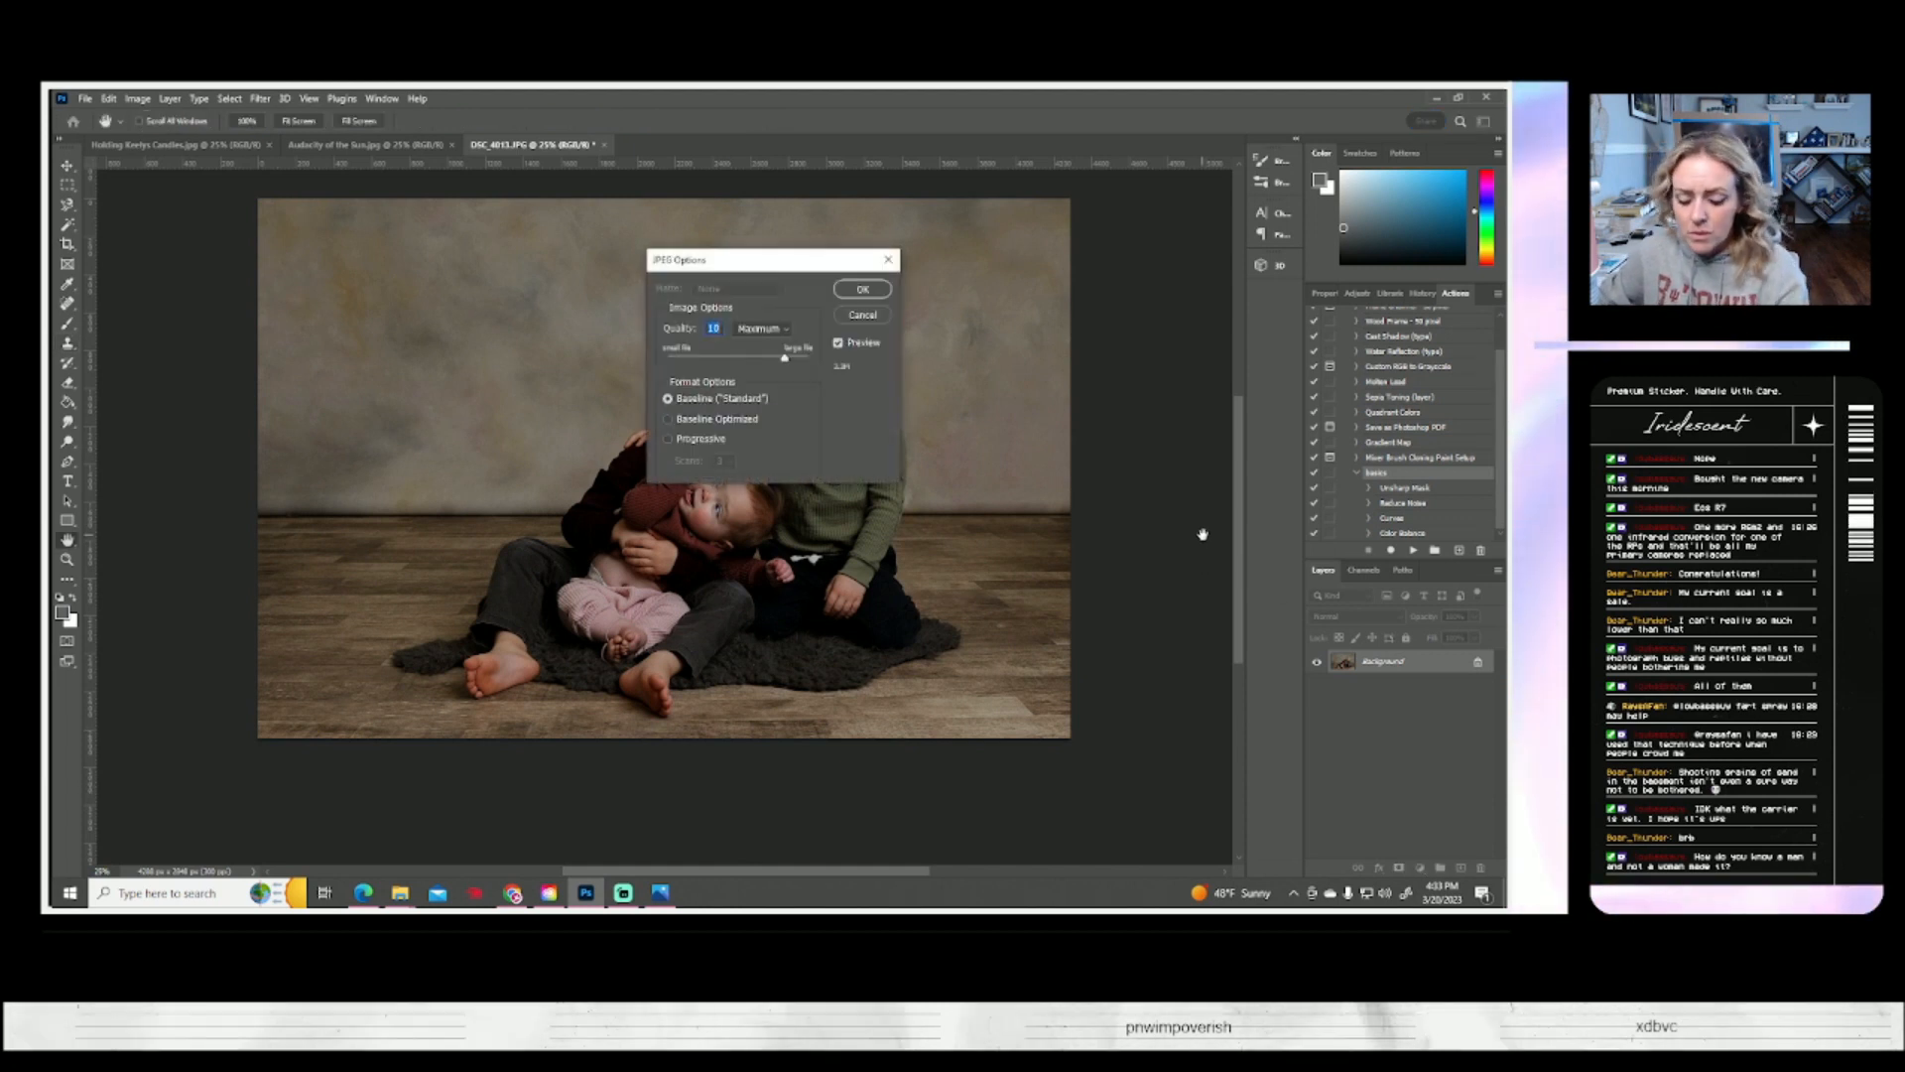
{"action": "key", "text": "Return"}
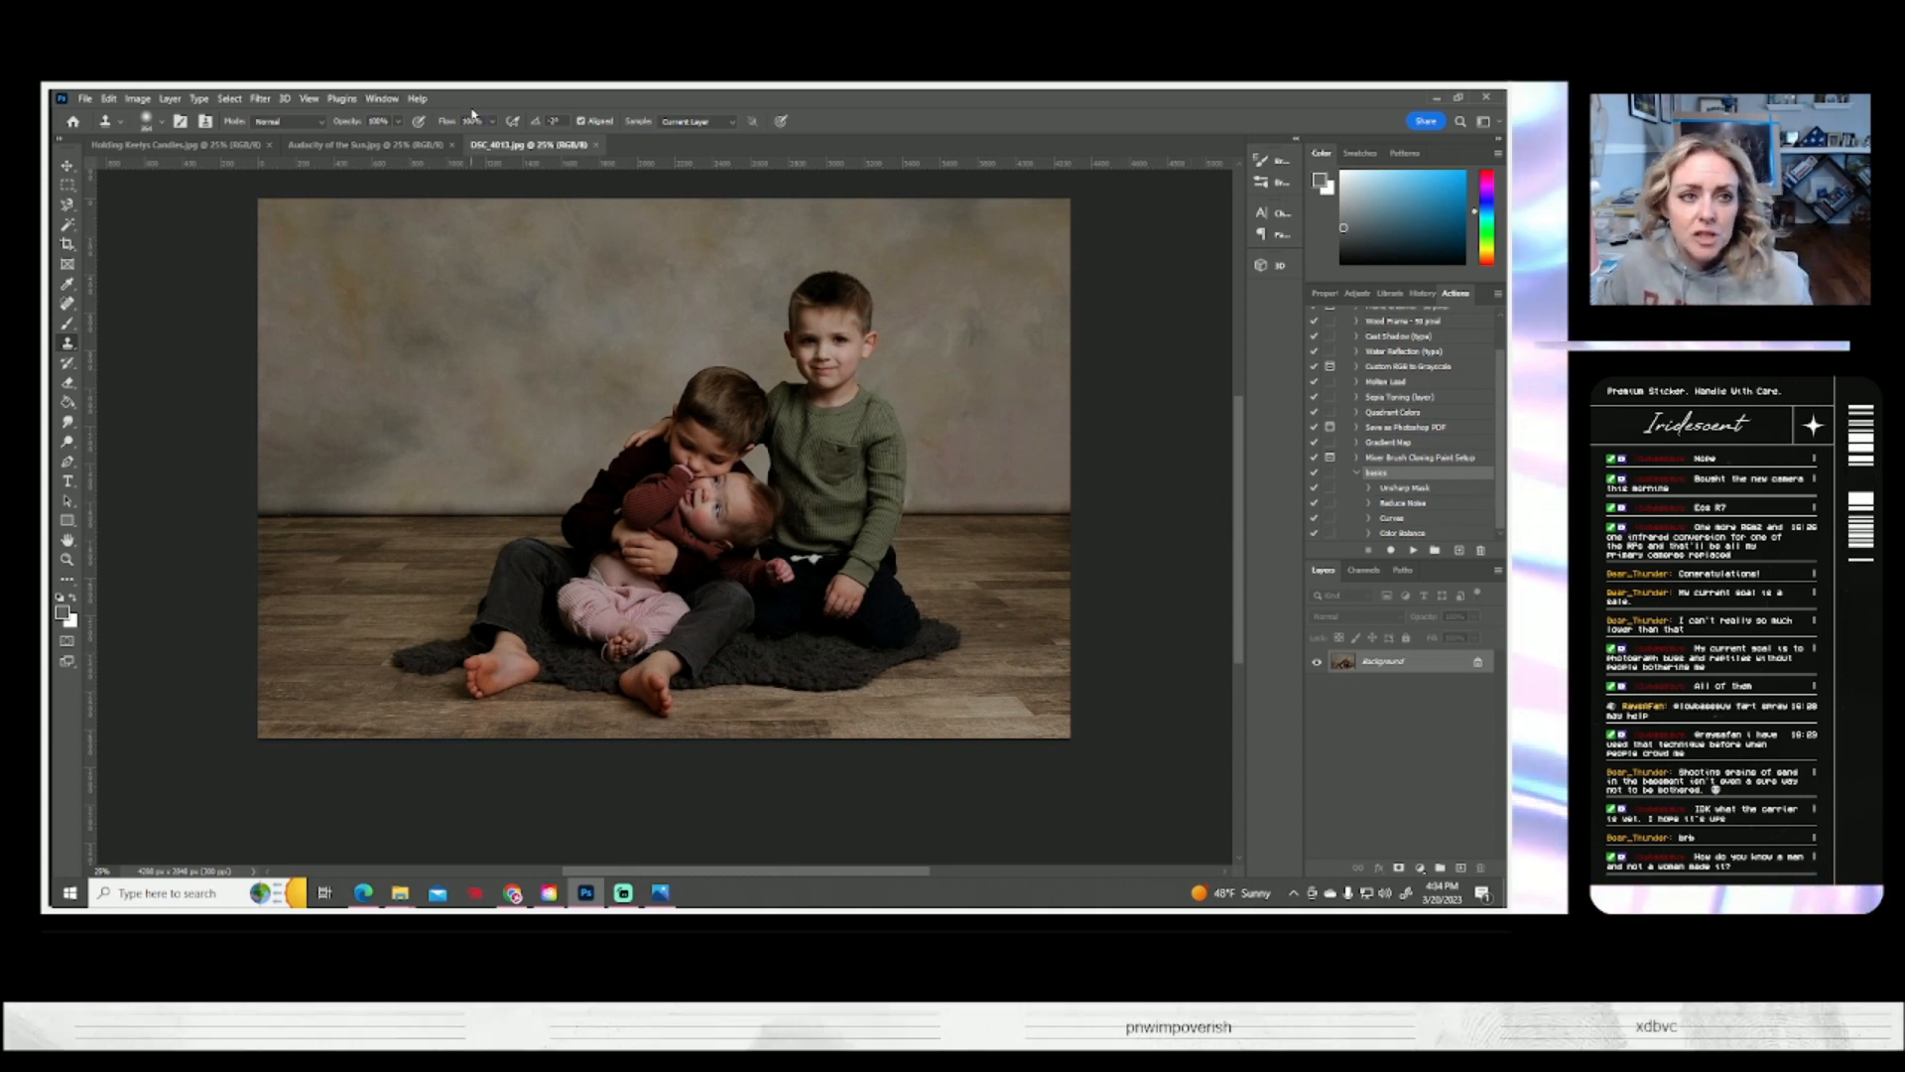
{"action": "left_click", "coordinate": [595, 145]}
Compare the standing sibling shots DSC_4049 to DSC_4053 in the photo viewer and open DSC_4049.JPG and DSC_4052.JPG in Photoshop
{"action": "left_click", "coordinate": [85, 99]}
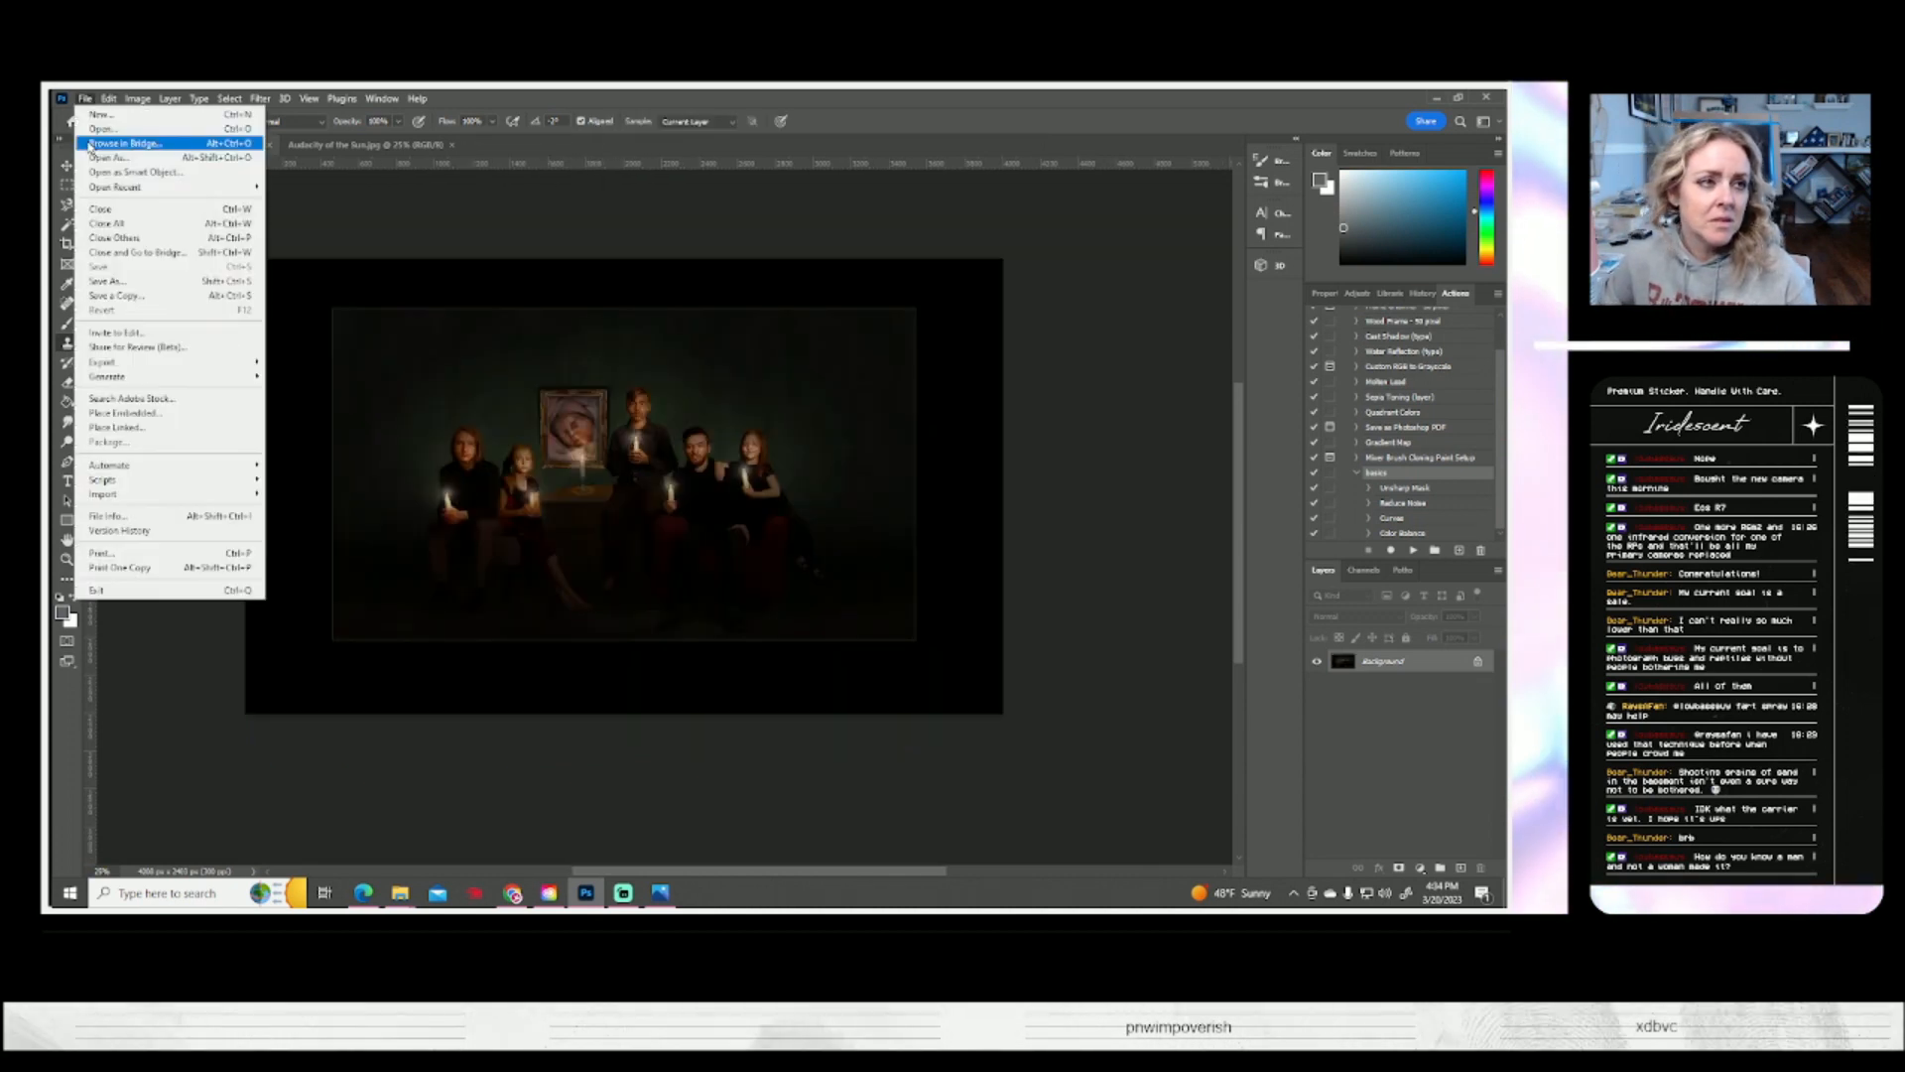
{"action": "left_click", "coordinate": [91, 143]}
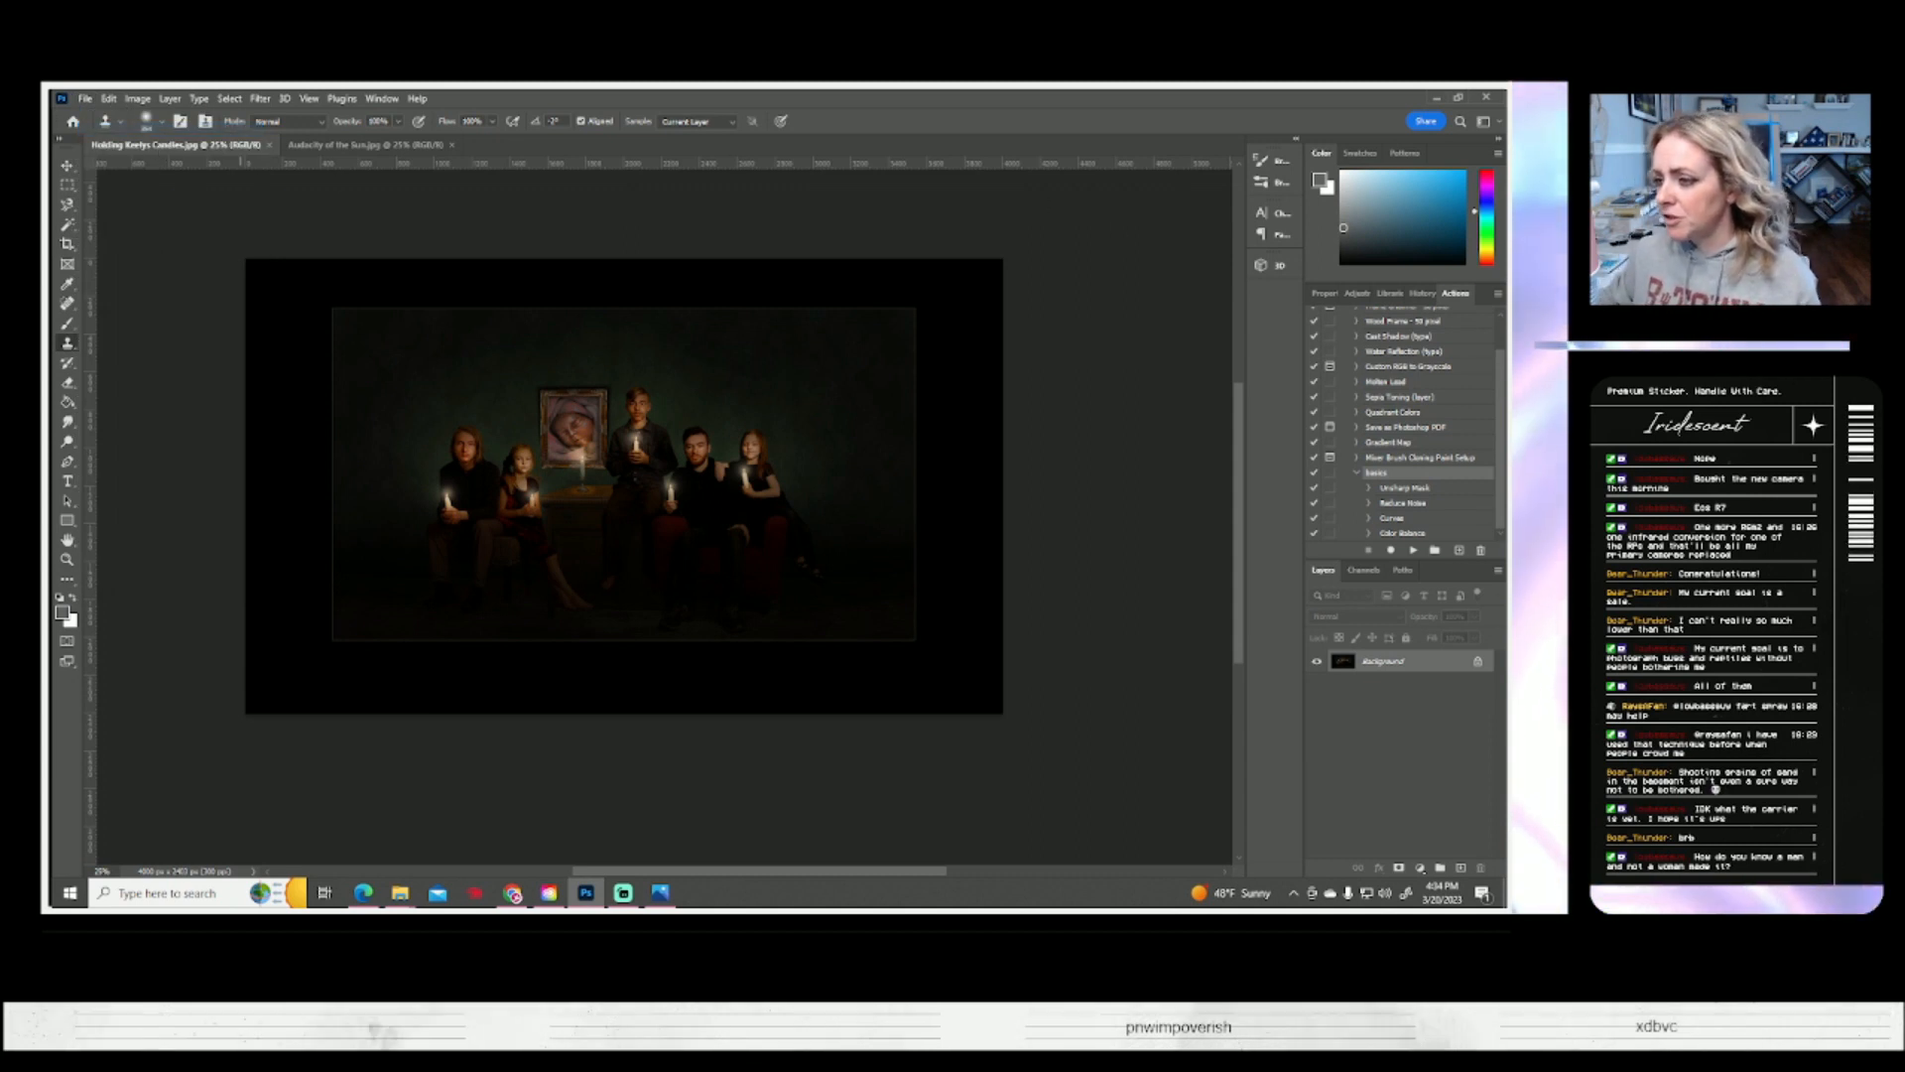
{"action": "key", "text": "alt+Tab"}
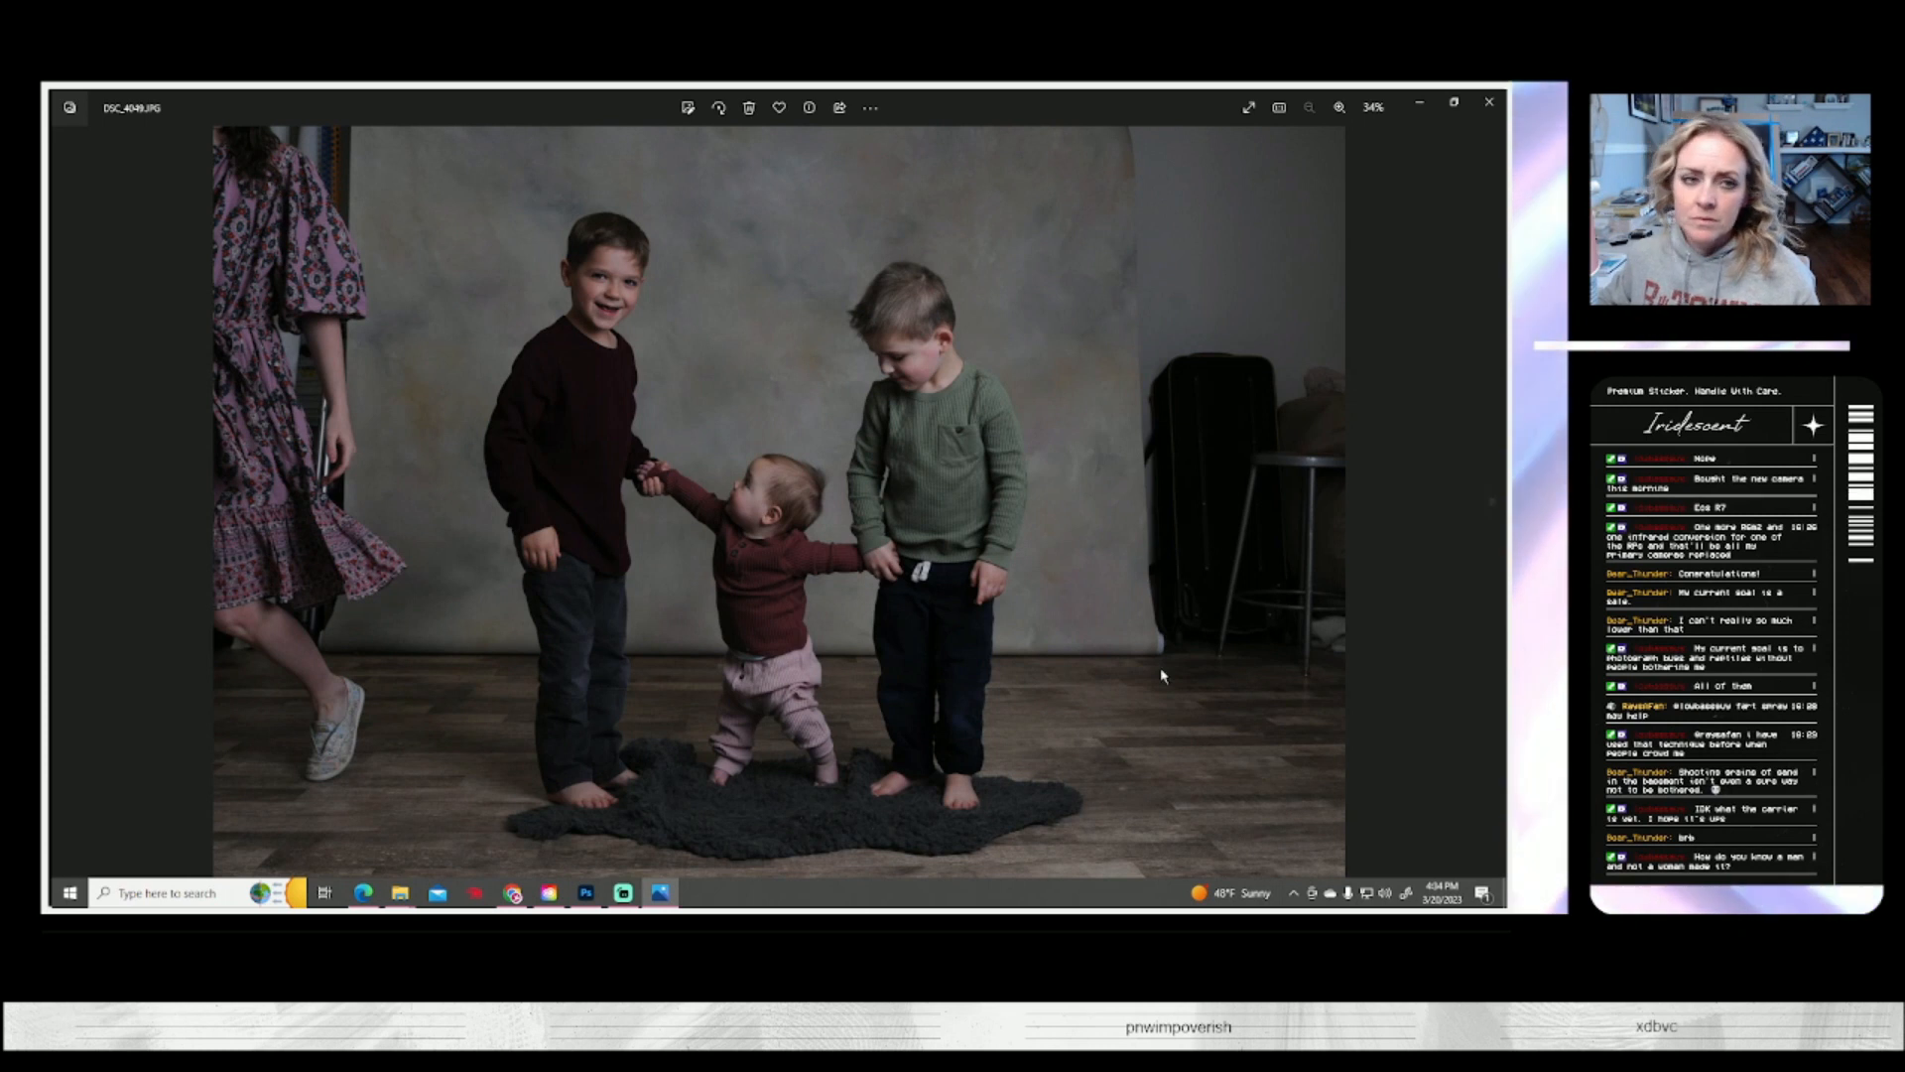
{"action": "left_click", "coordinate": [1494, 505]}
{"action": "left_click", "coordinate": [1493, 505]}
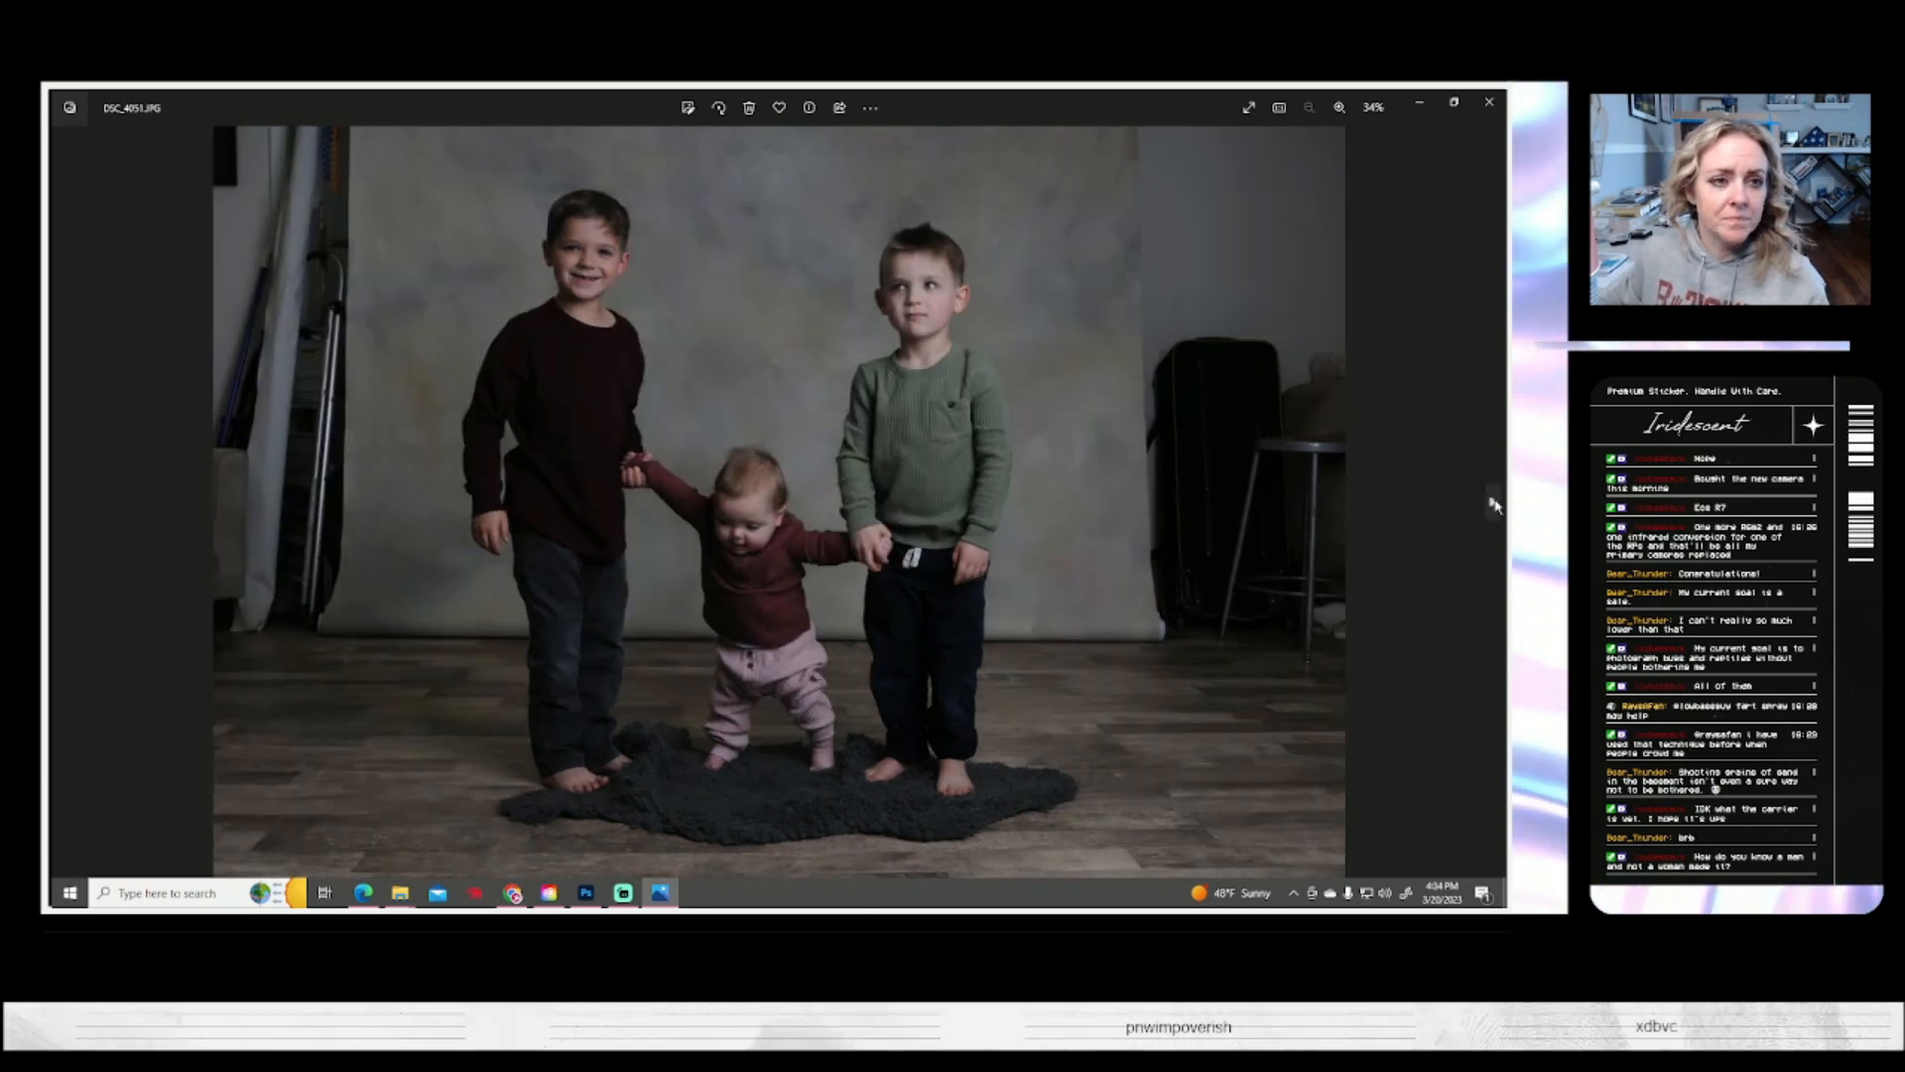
{"action": "left_click", "coordinate": [1493, 505]}
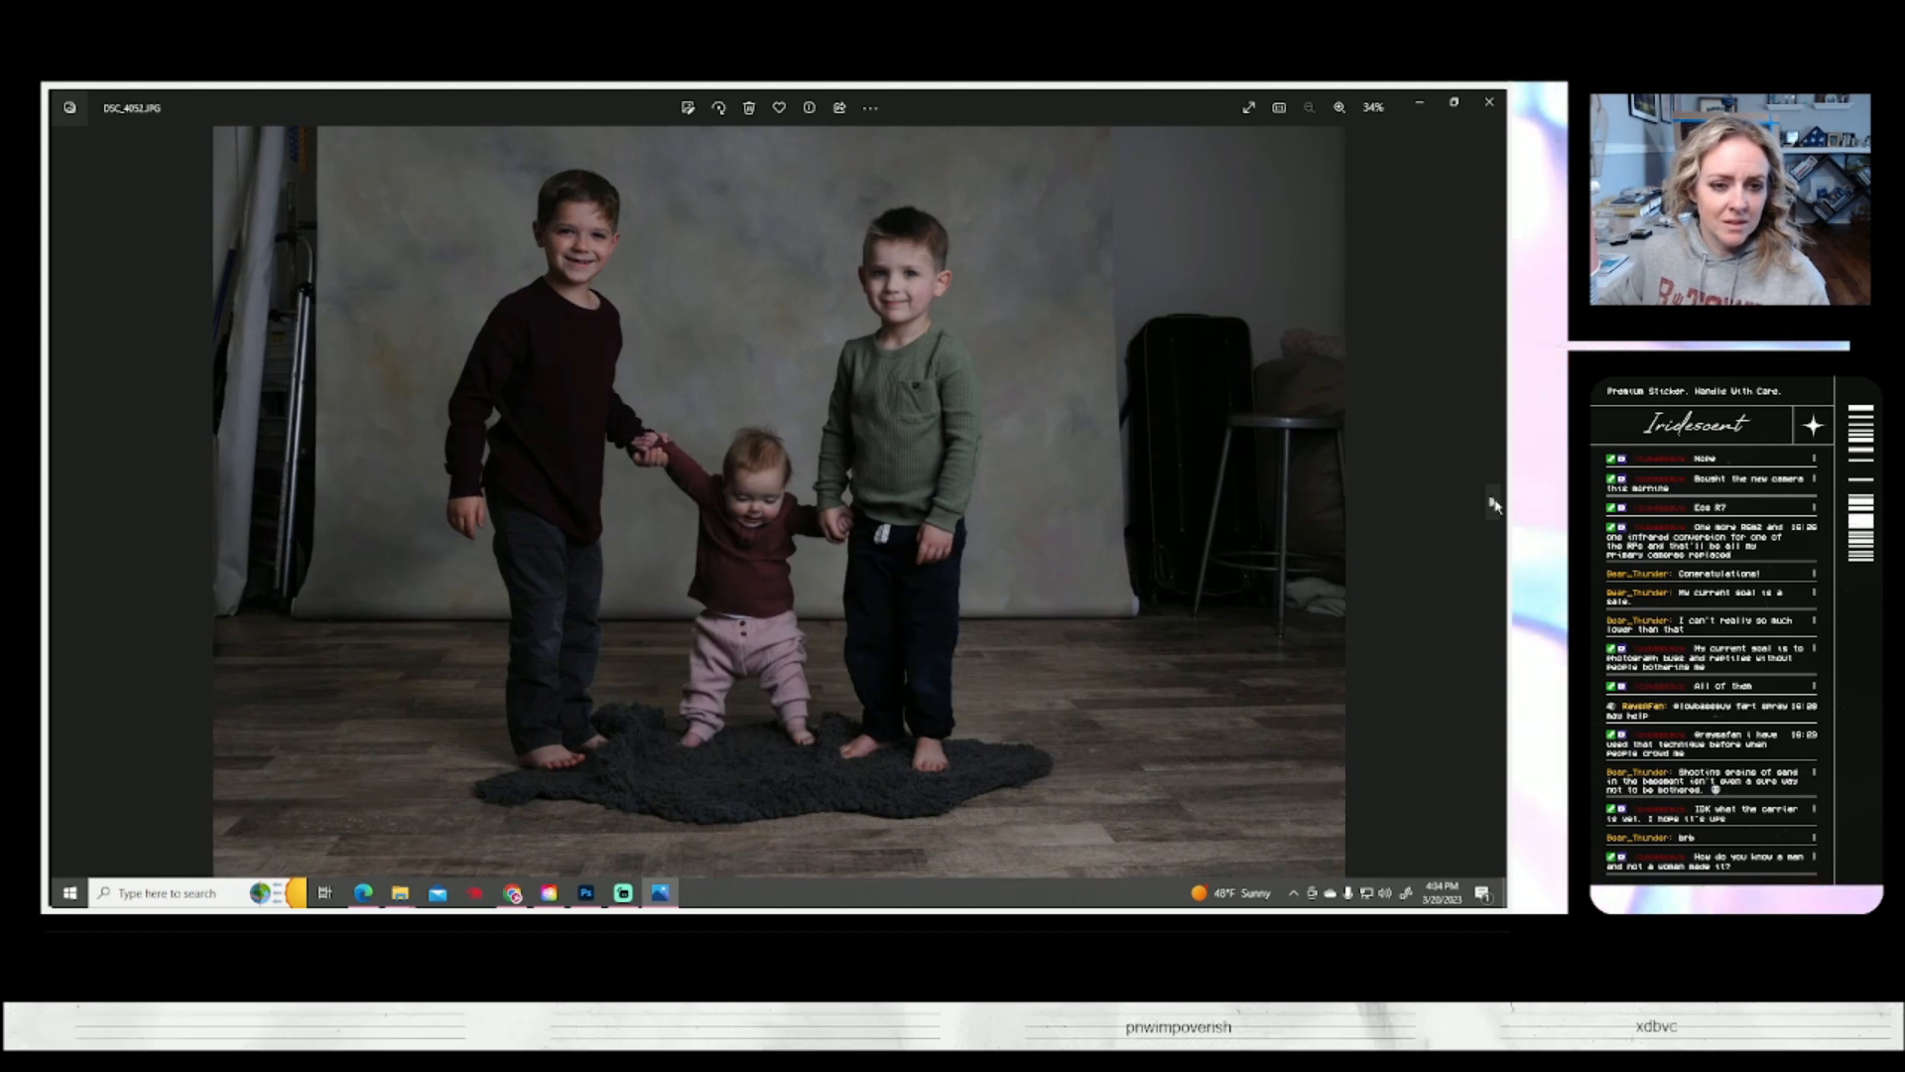
{"action": "left_click", "coordinate": [1494, 505]}
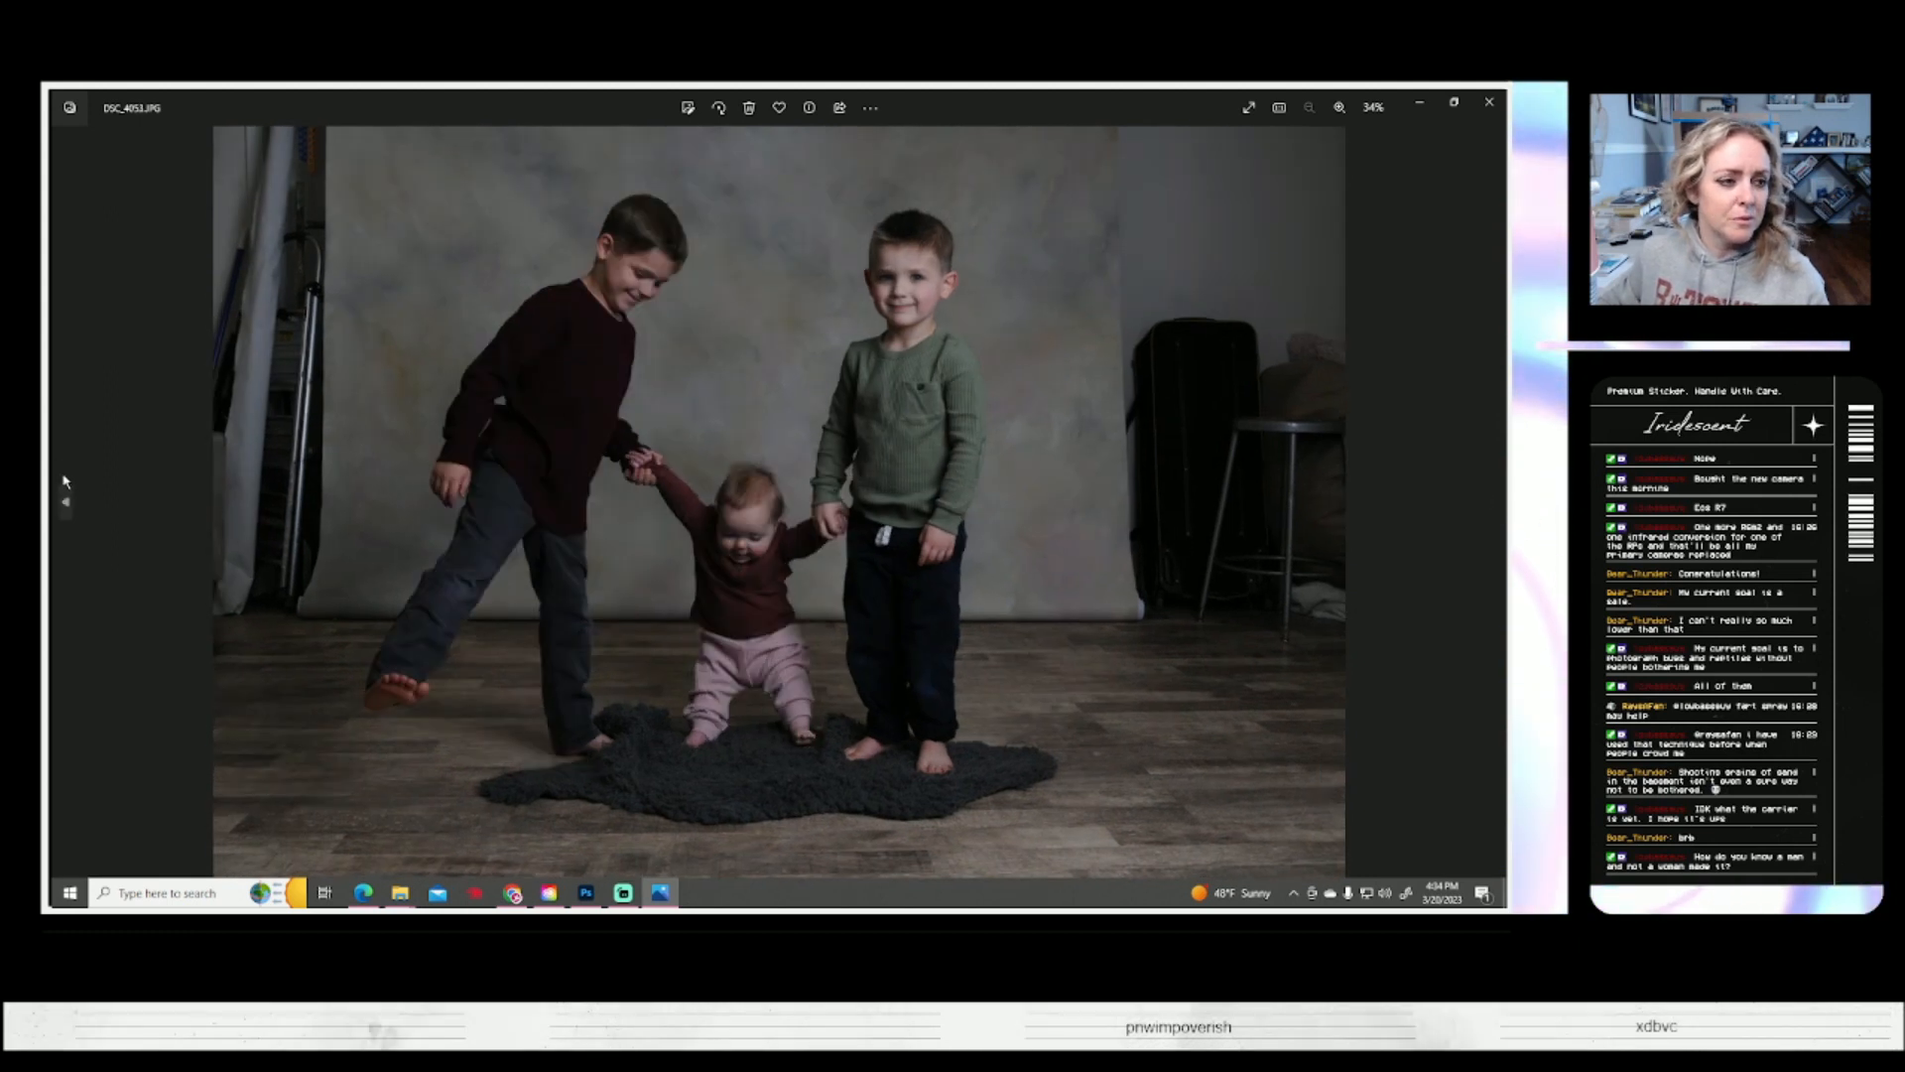
{"action": "left_click", "coordinate": [66, 499]}
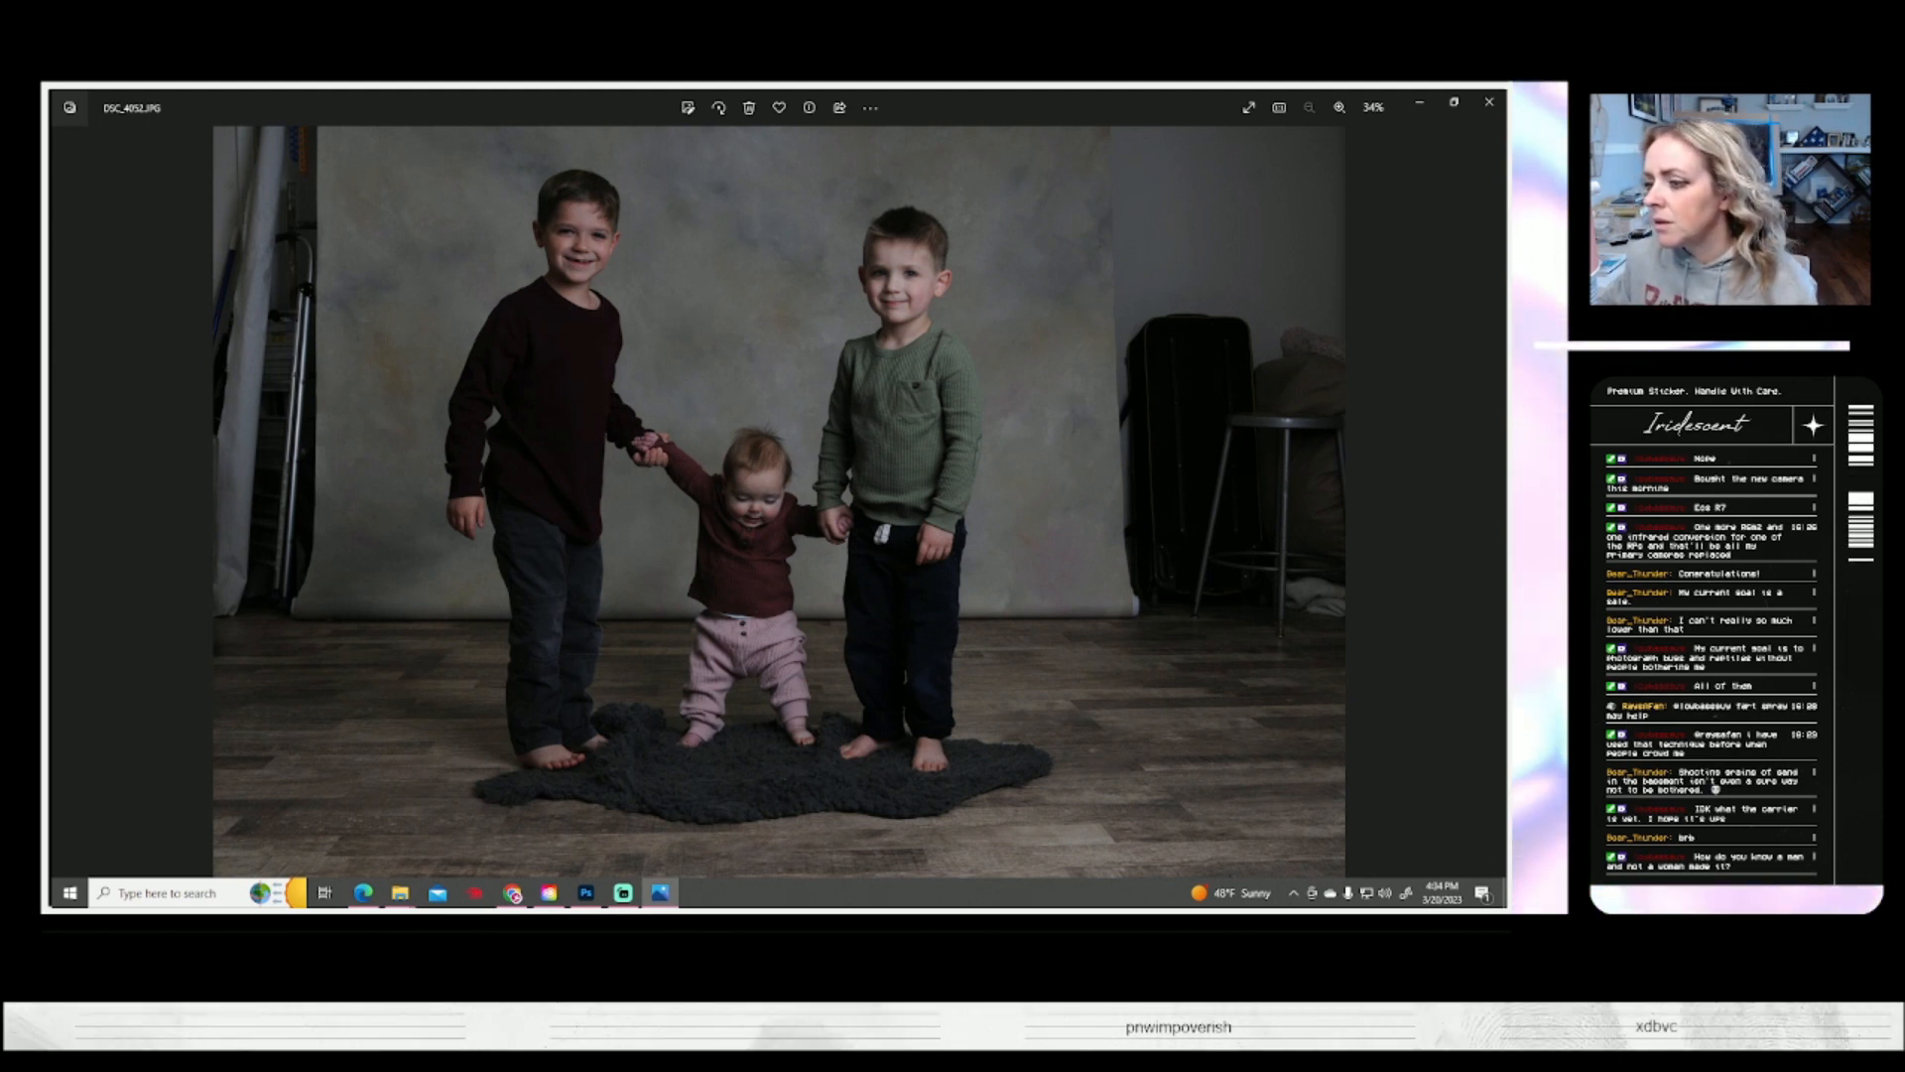
{"action": "key", "text": "alt+Tab"}
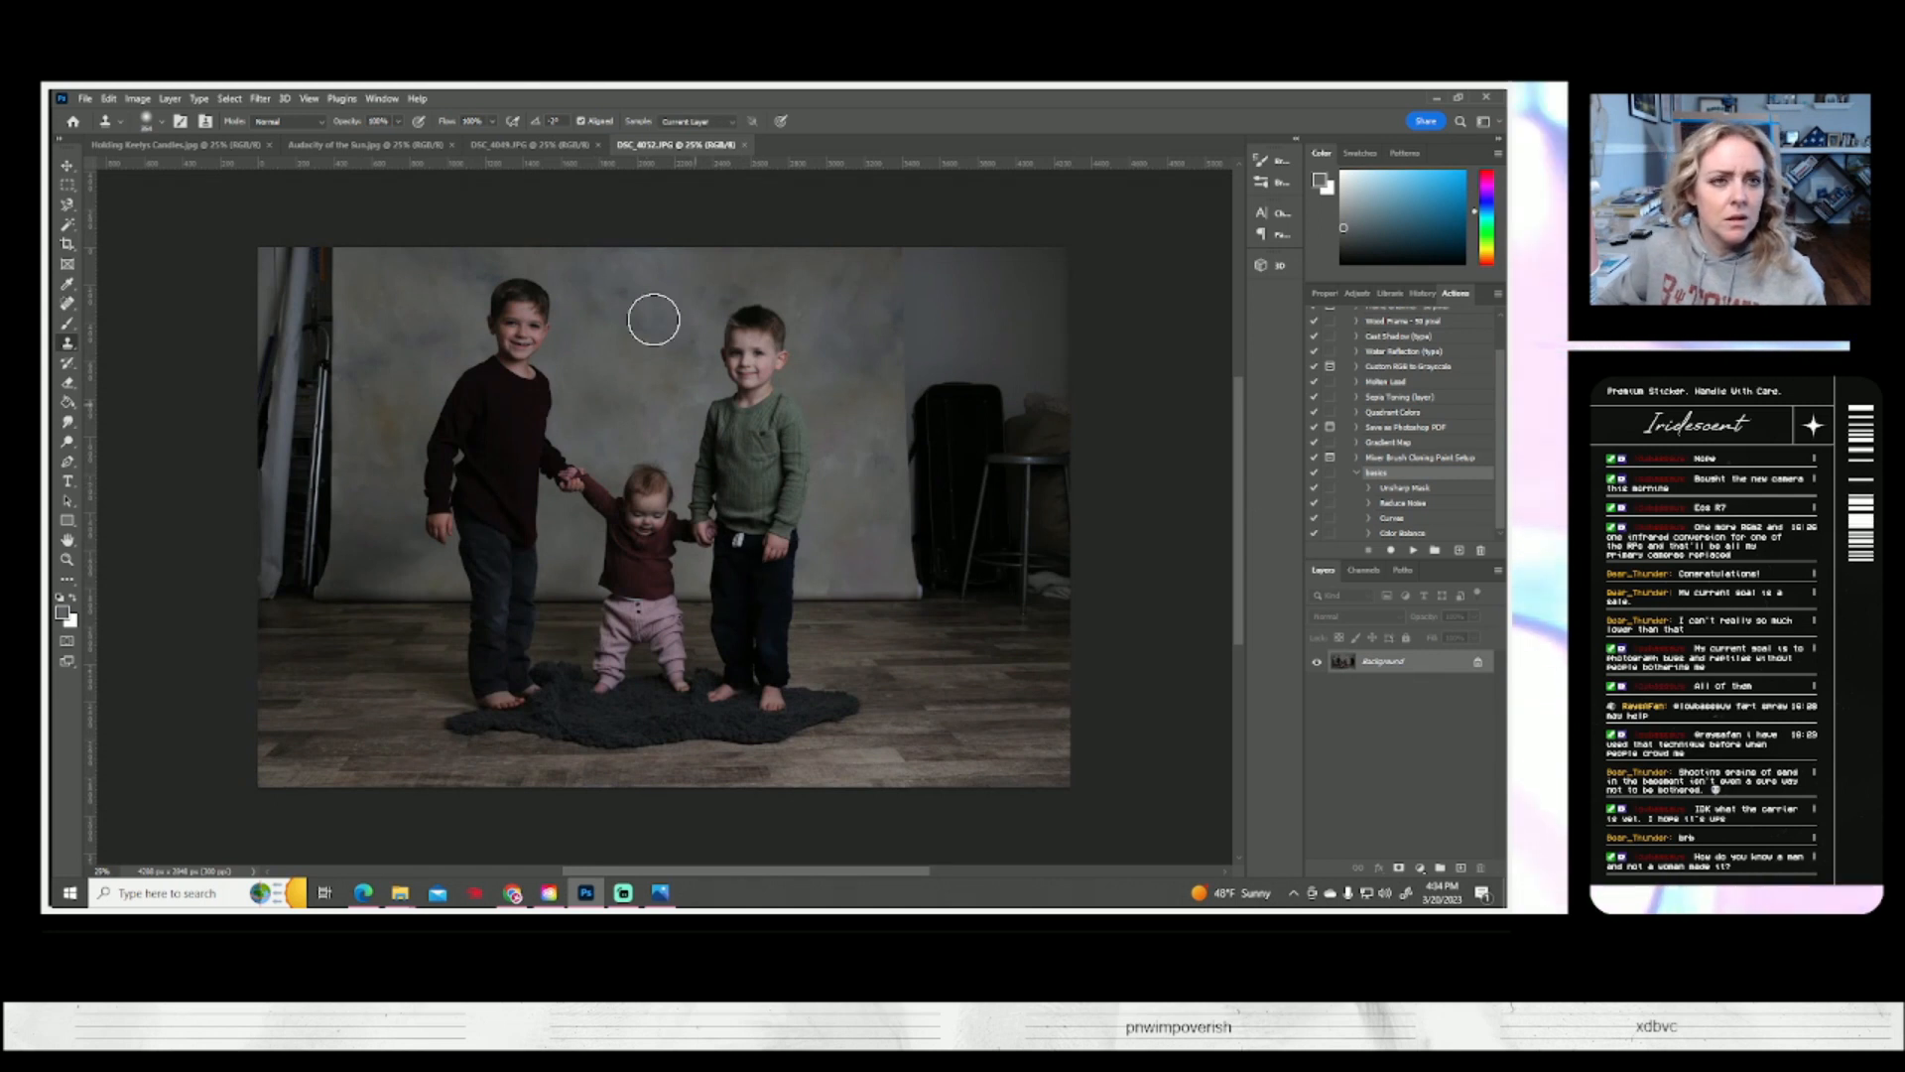
Look through the neighbouring family and sibling shots in the photo viewer, from DSC_4046 to DSC_4055, comparing the baby's expressions
{"action": "left_click", "coordinate": [530, 145]}
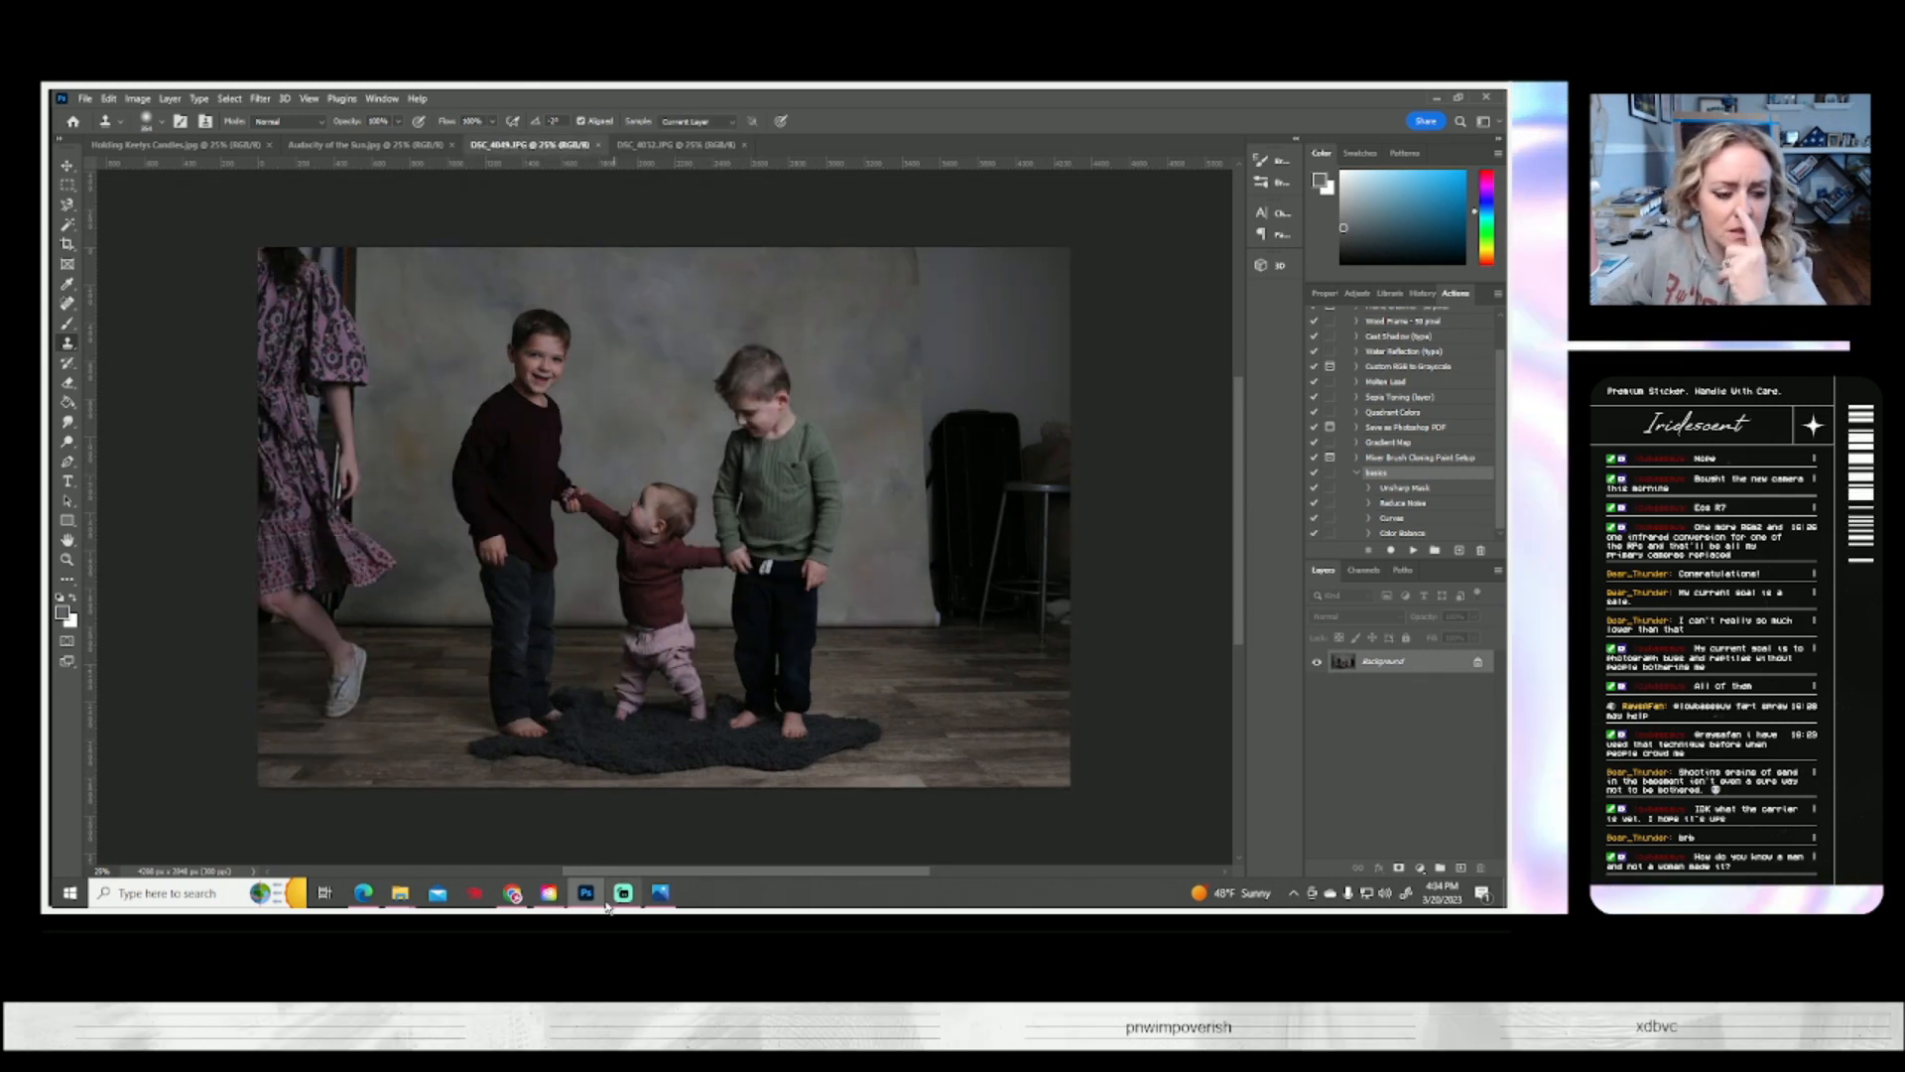
{"action": "left_click", "coordinate": [659, 892]}
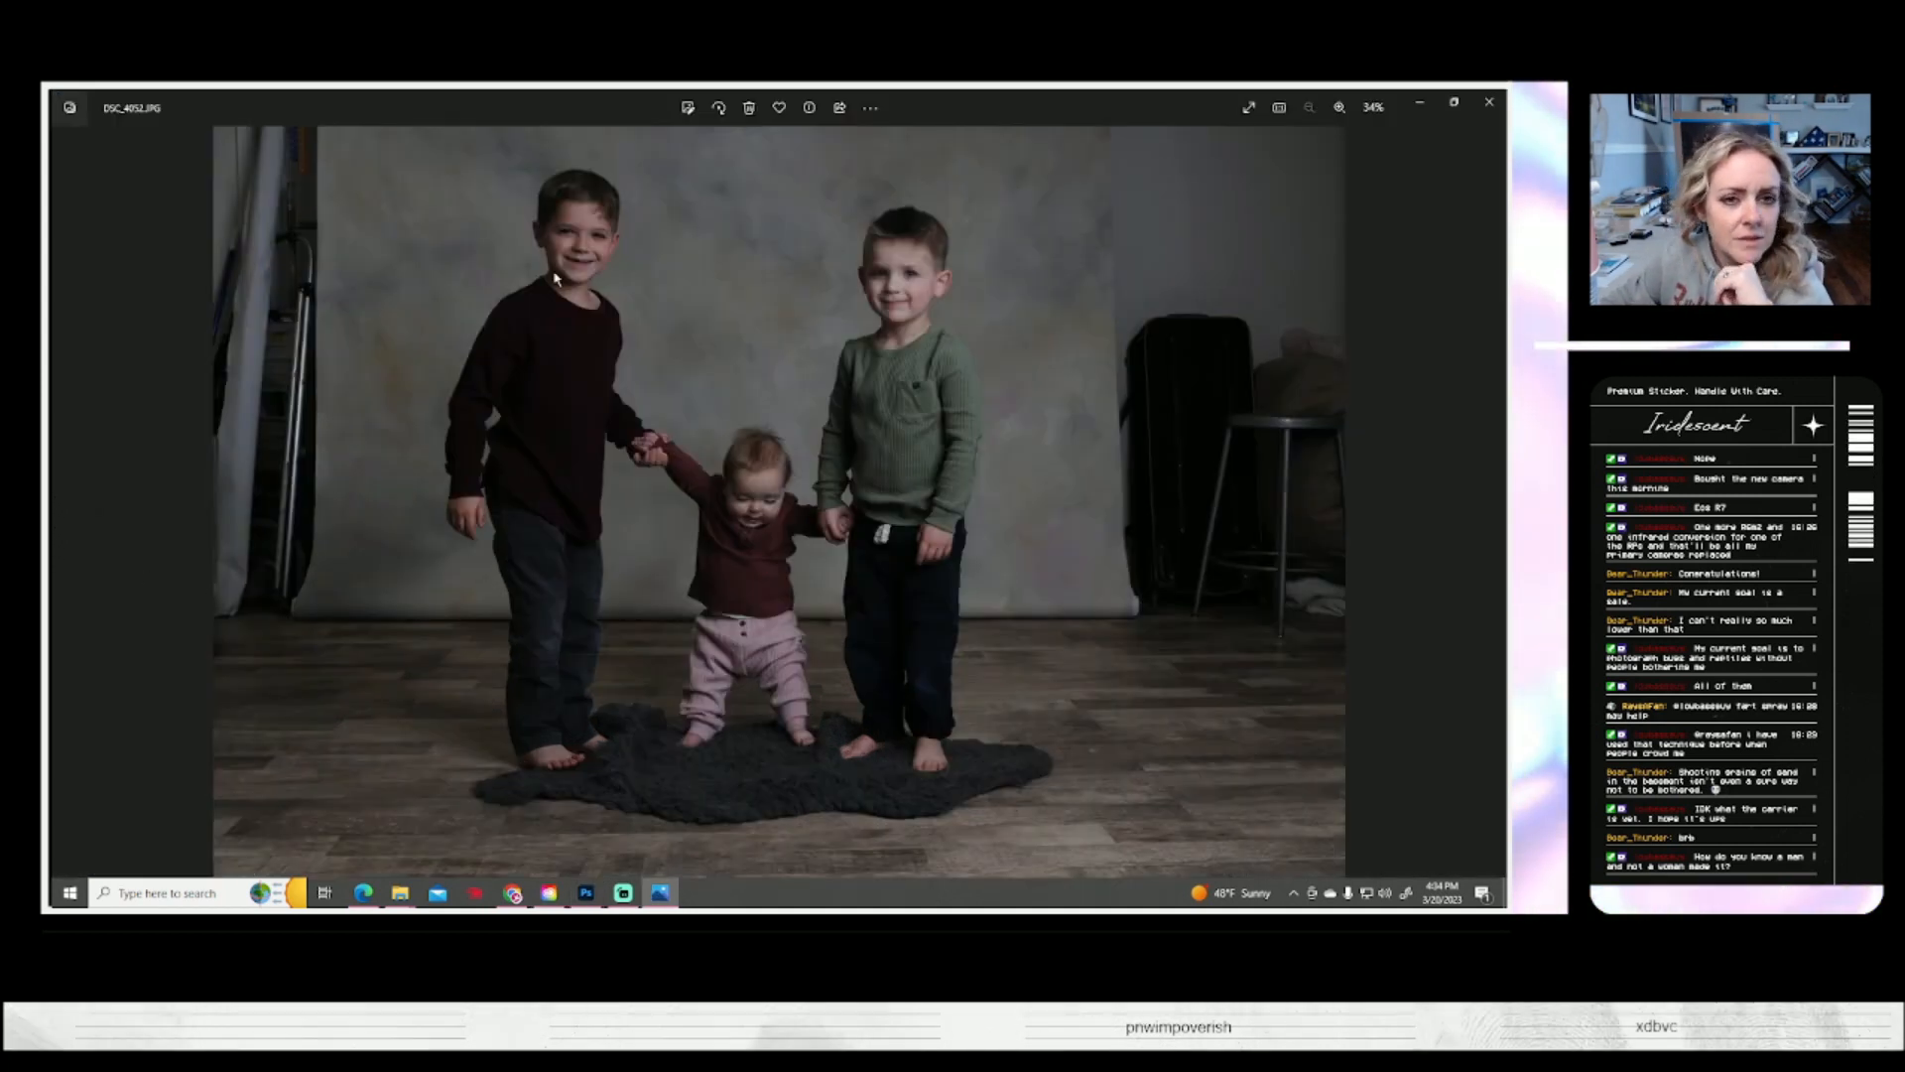
{"action": "left_click", "coordinate": [66, 504]}
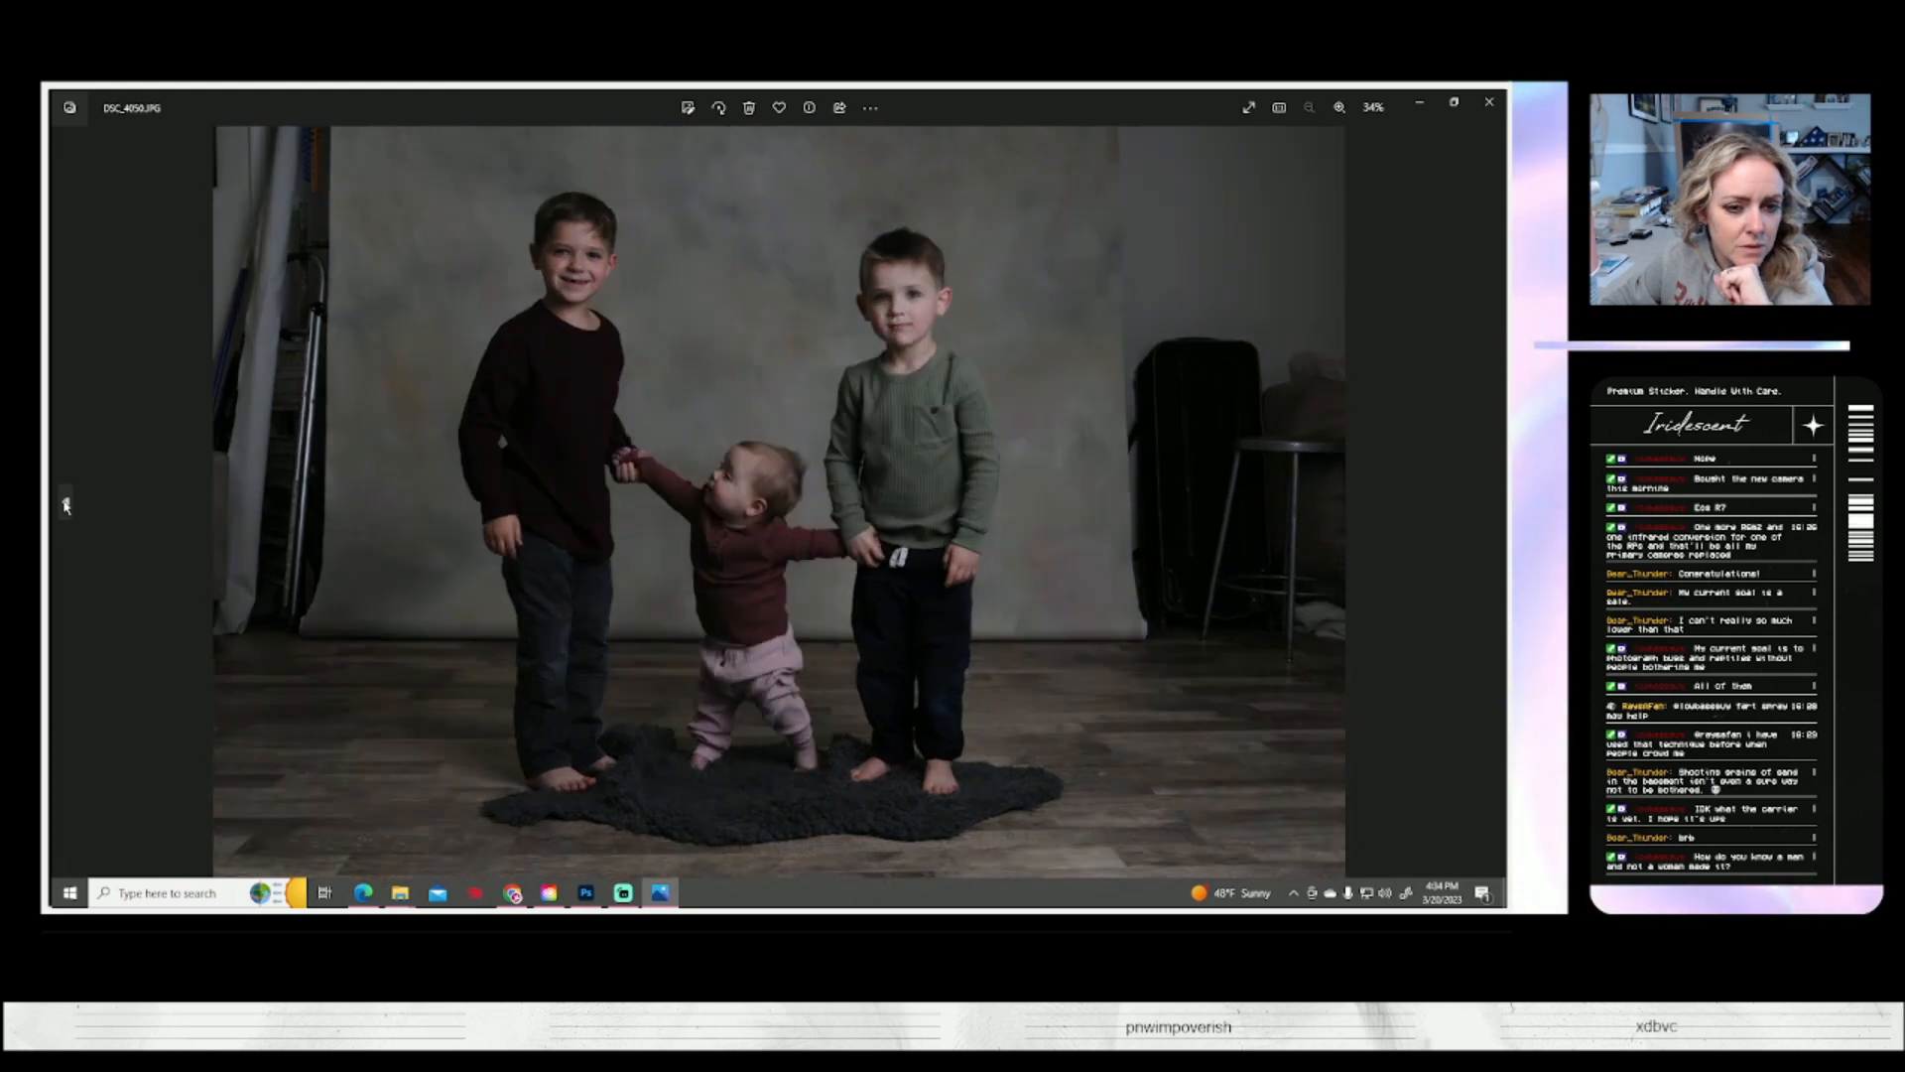
{"action": "left_click", "coordinate": [66, 504]}
{"action": "left_click", "coordinate": [66, 504]}
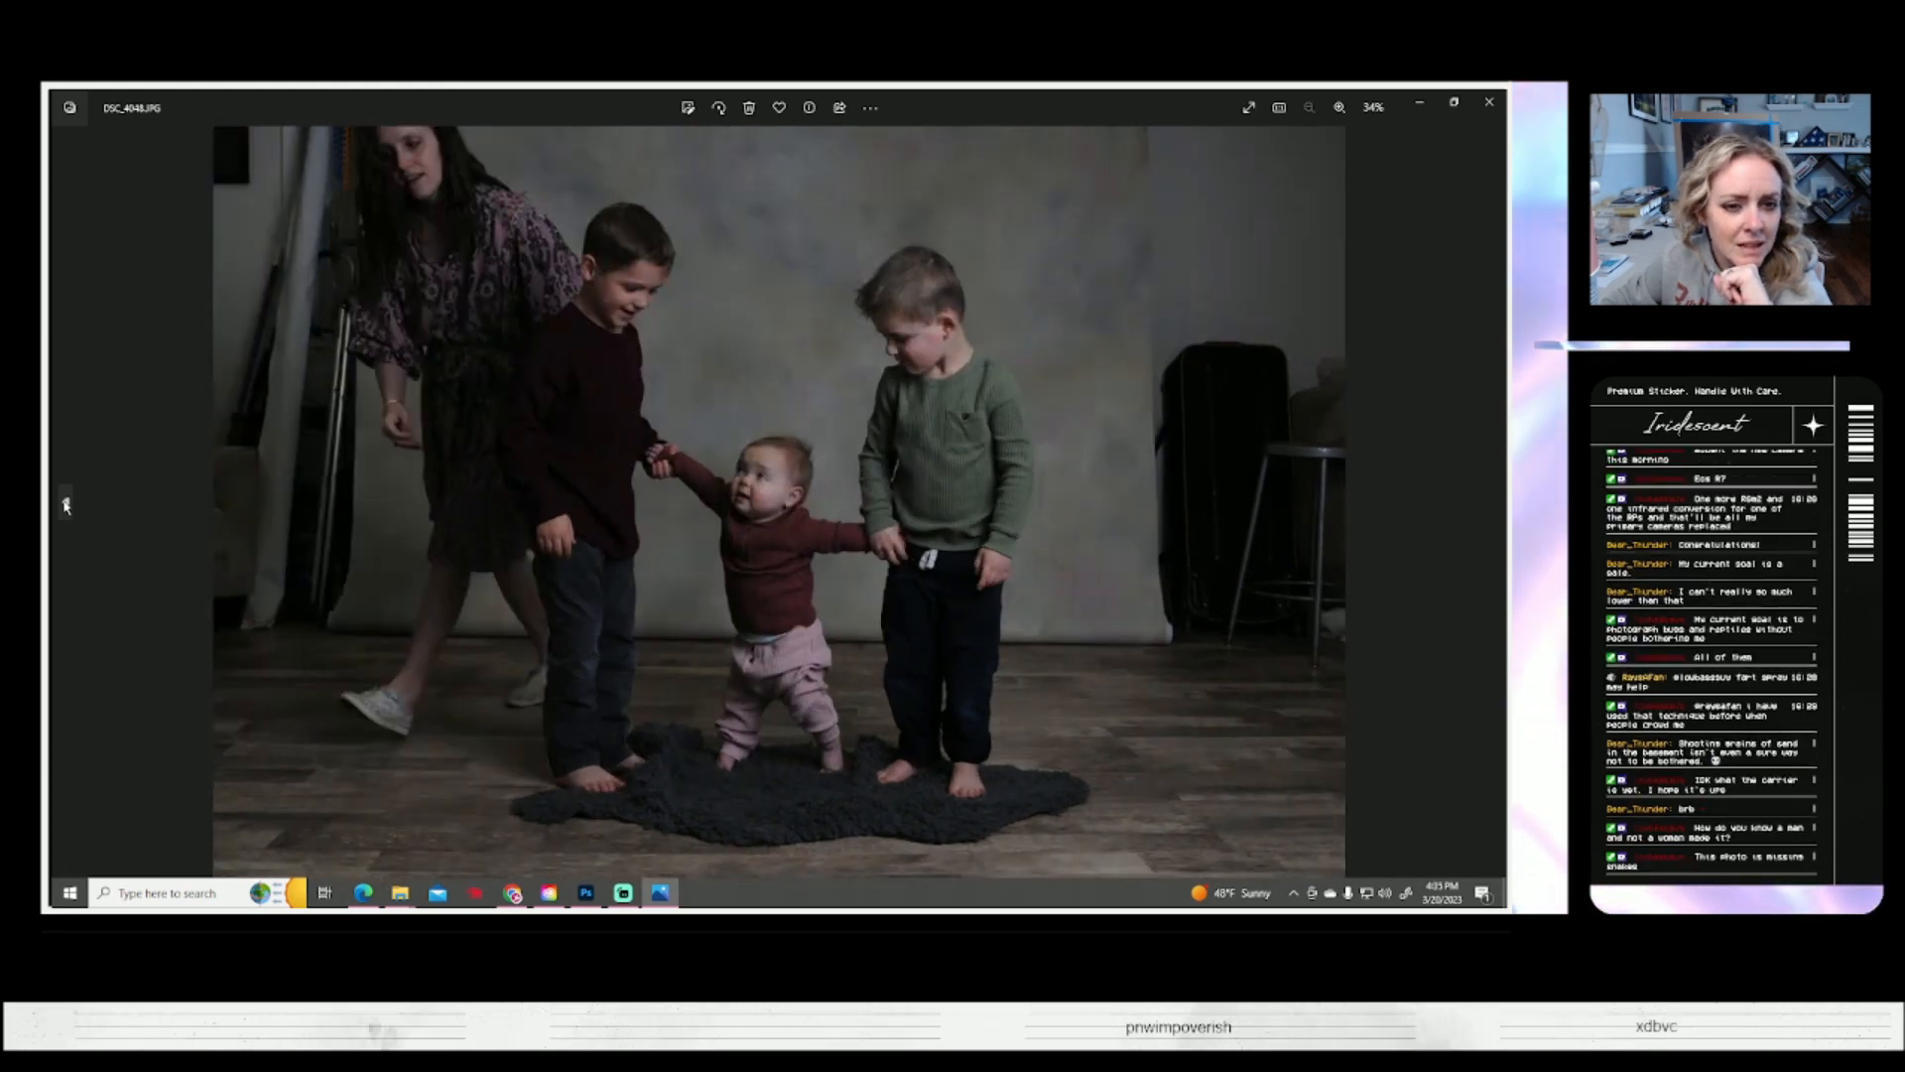
{"action": "left_click", "coordinate": [66, 504]}
{"action": "left_click", "coordinate": [66, 504]}
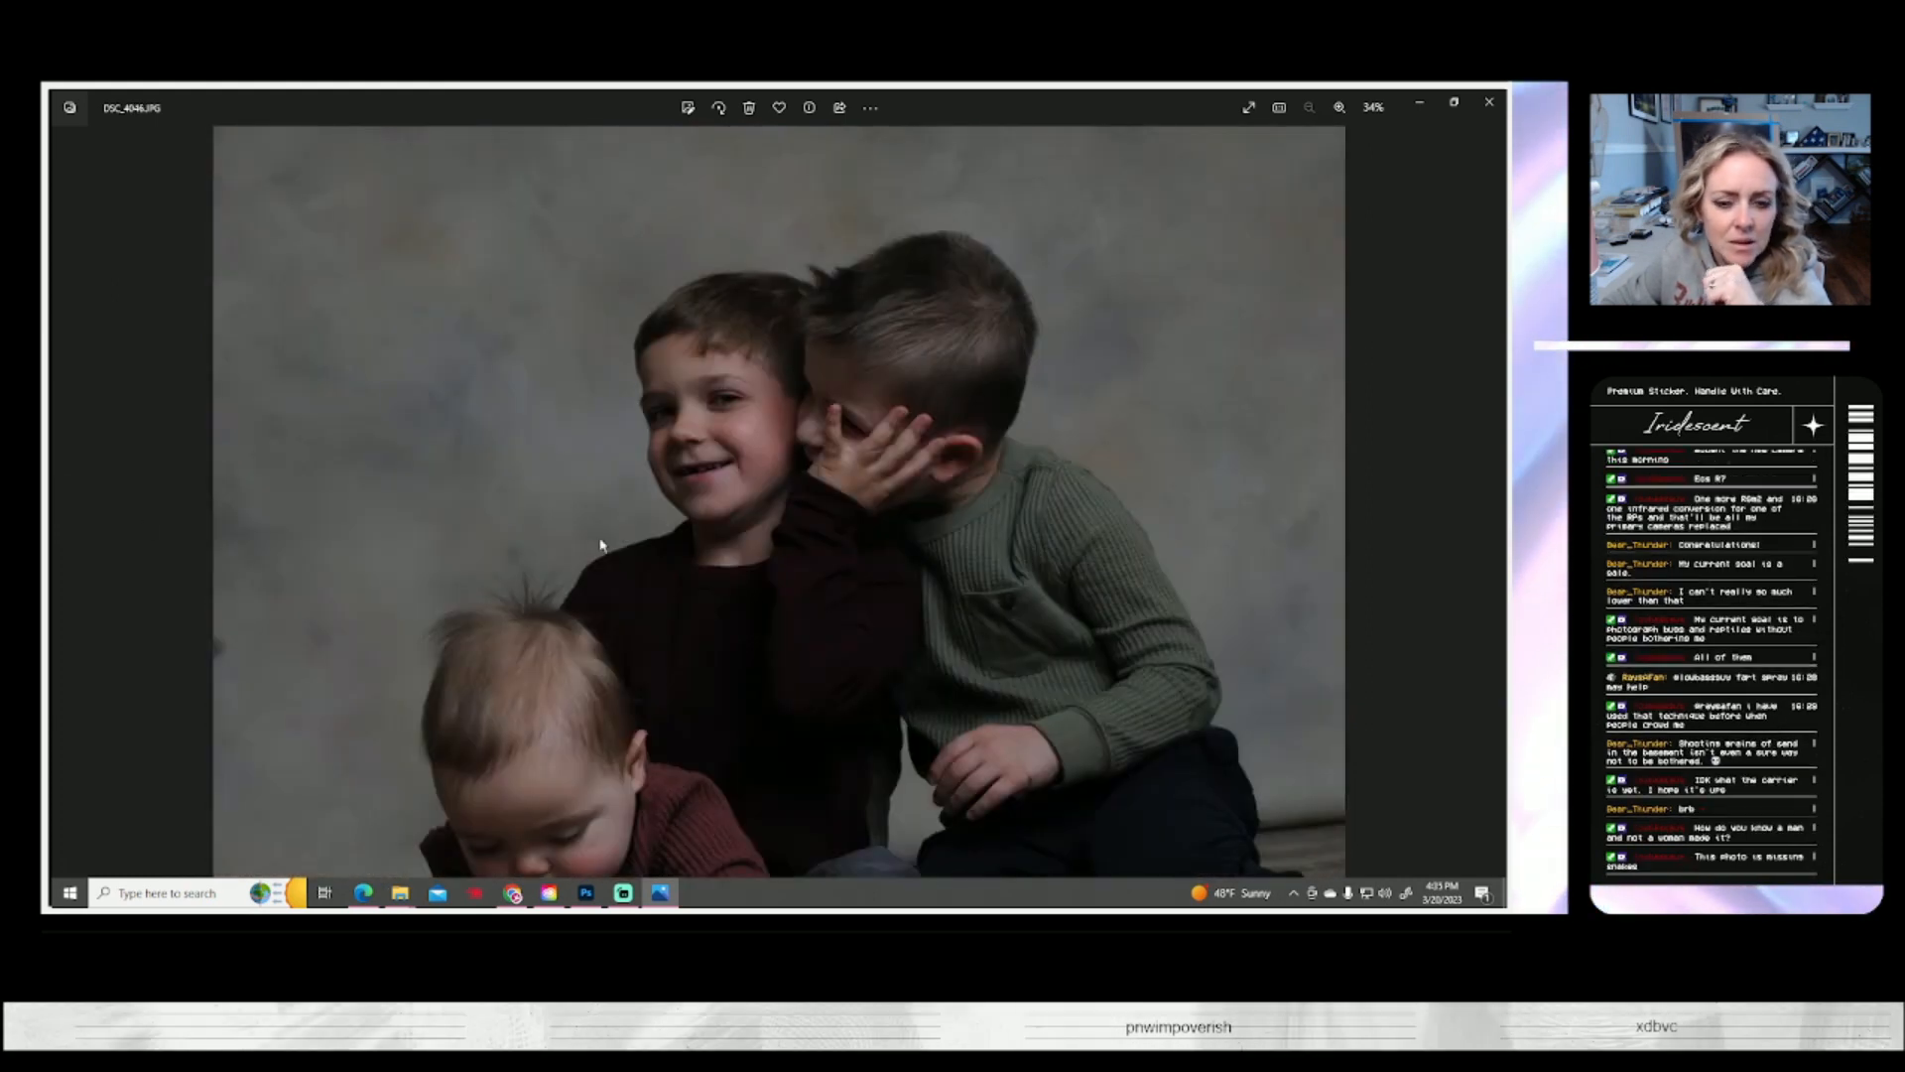
{"action": "left_click", "coordinate": [1497, 499]}
{"action": "left_click", "coordinate": [1496, 499]}
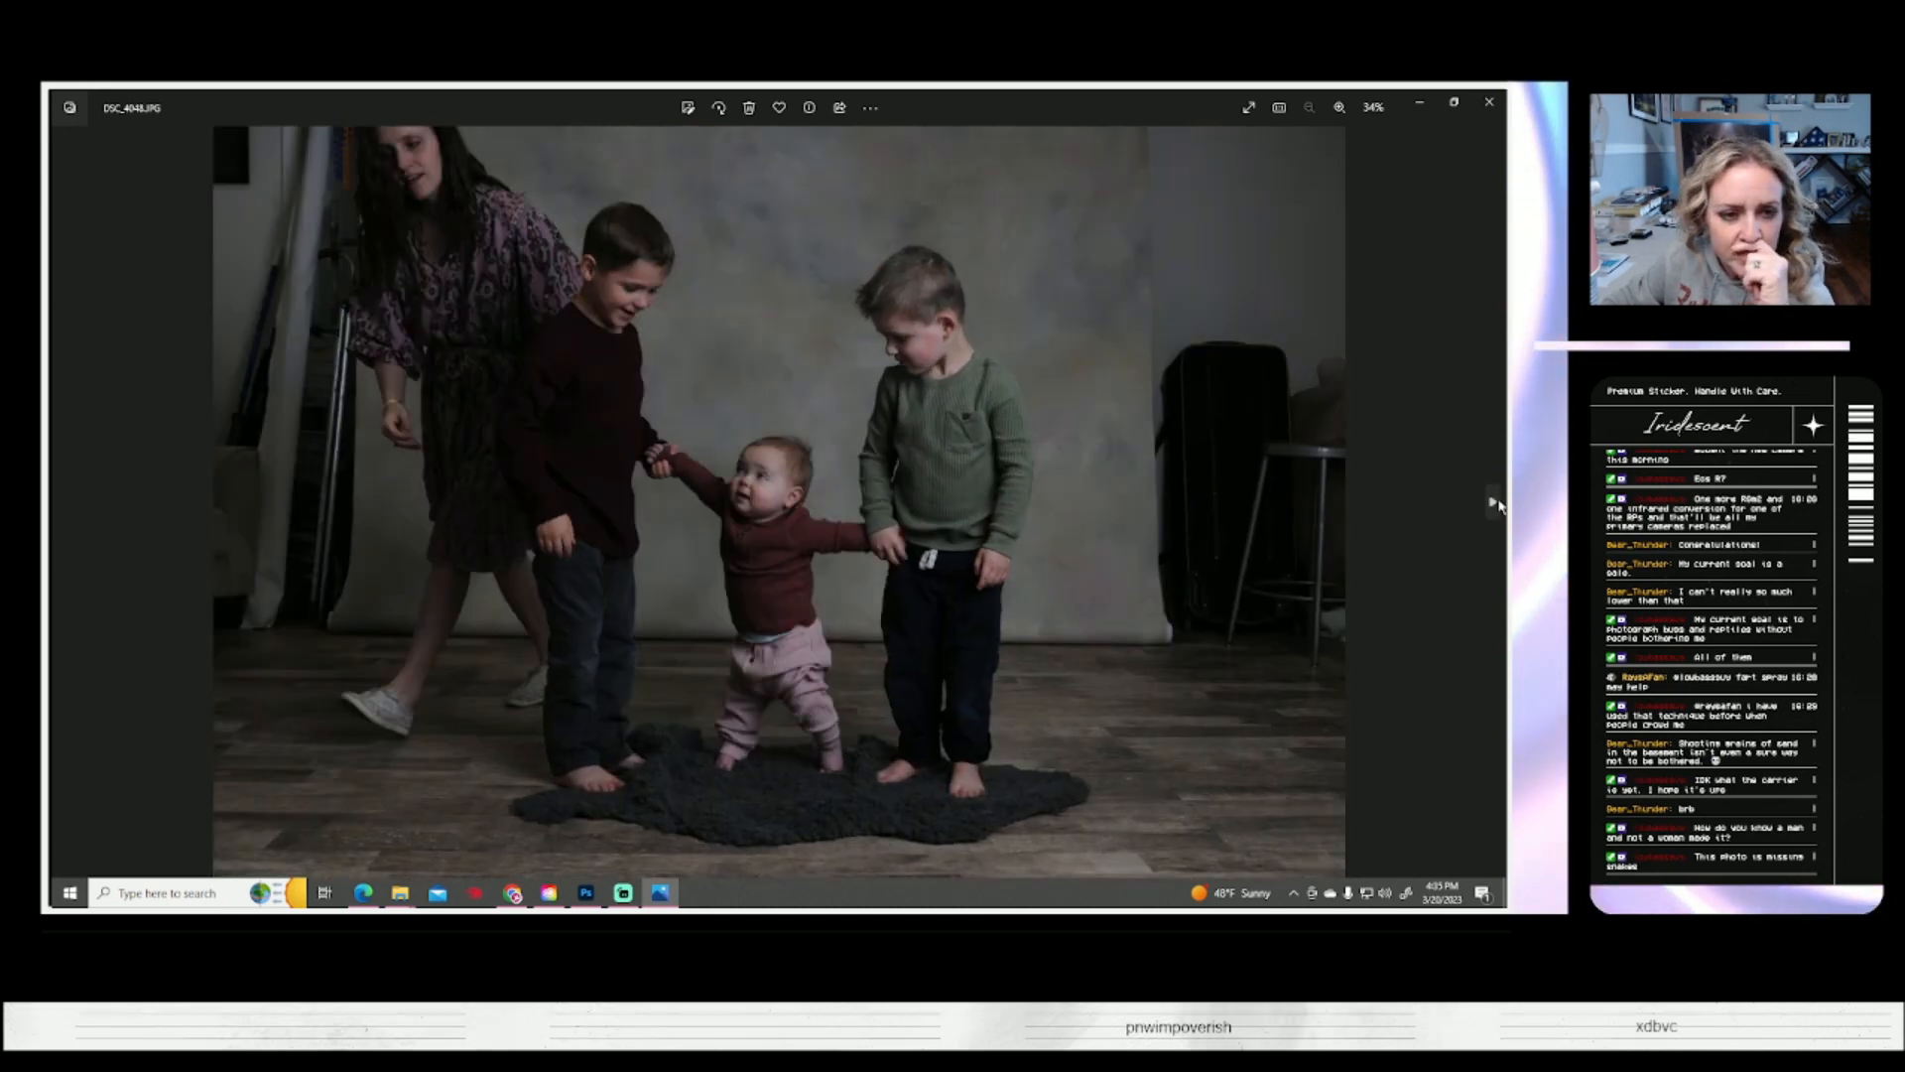
{"action": "left_click", "coordinate": [1496, 502]}
{"action": "left_click", "coordinate": [1498, 503]}
{"action": "left_click", "coordinate": [1496, 501]}
{"action": "left_click", "coordinate": [1496, 501]}
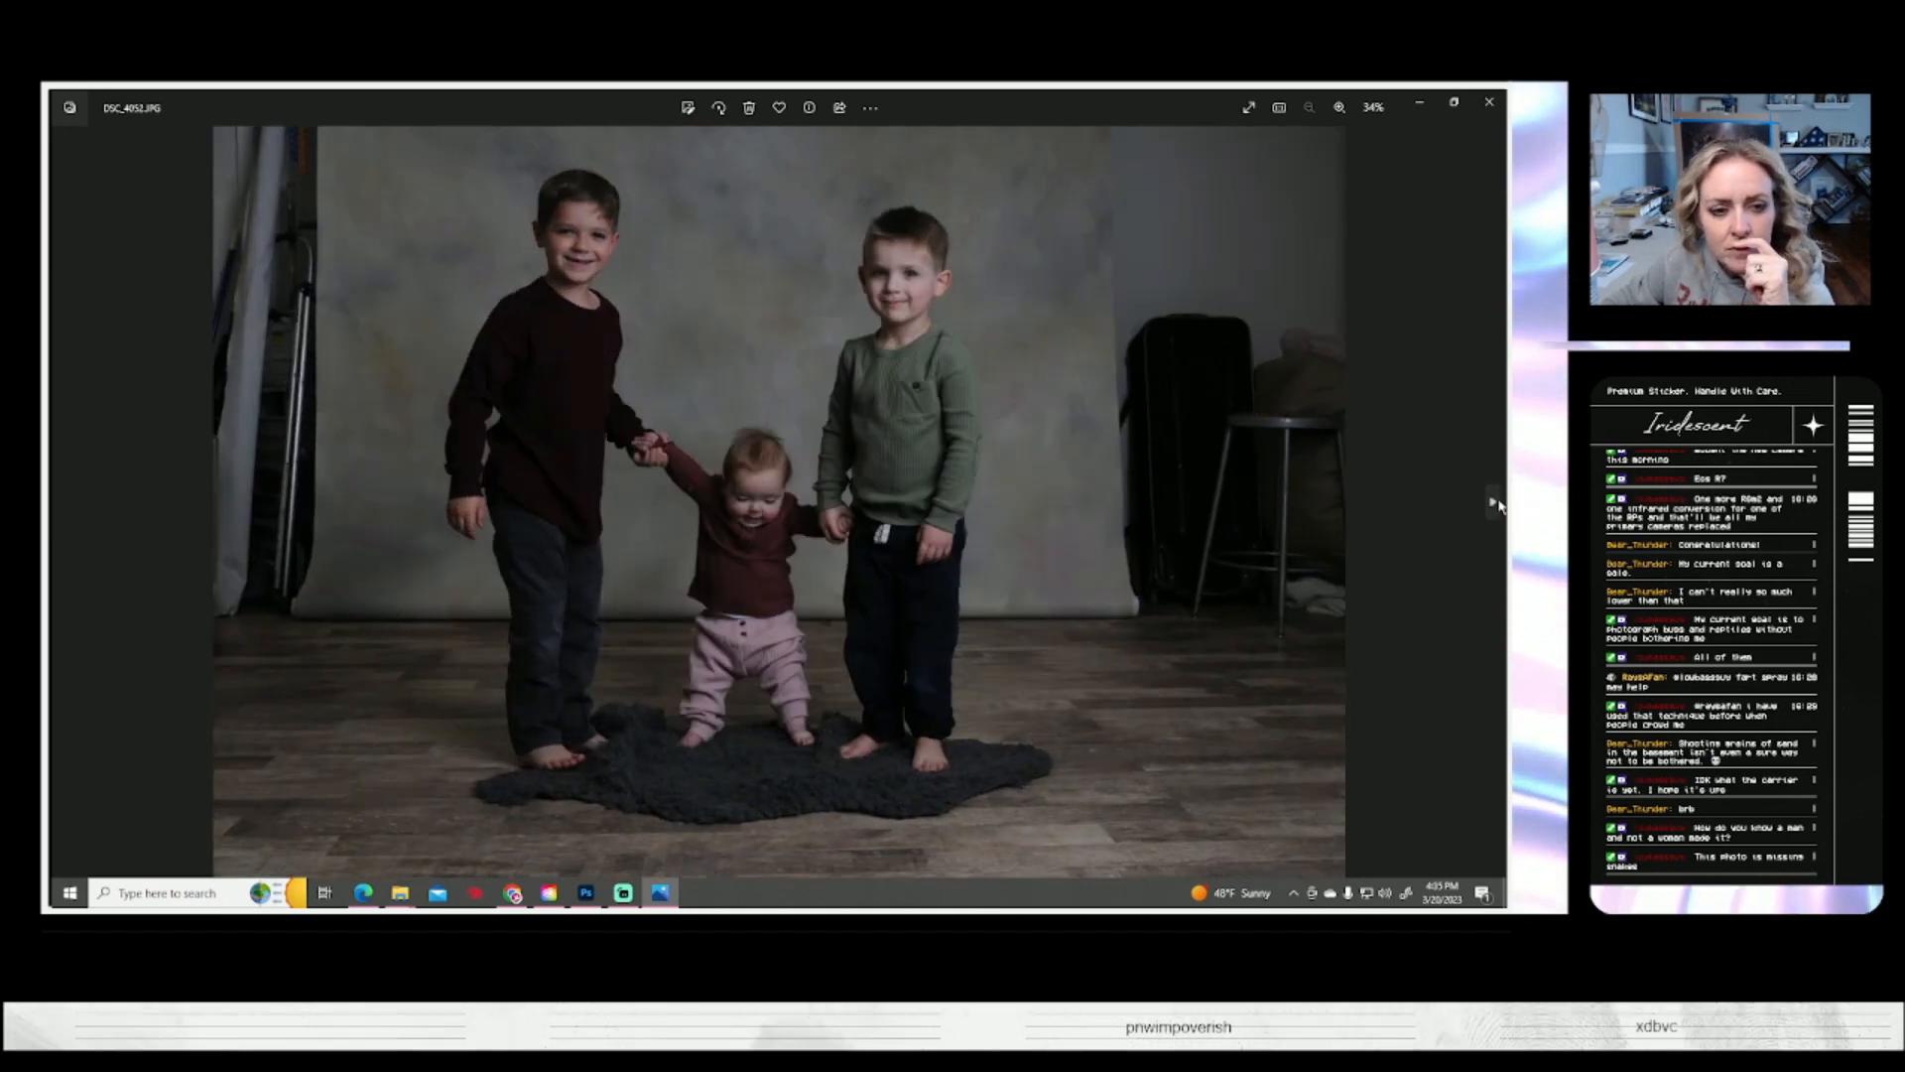
{"action": "left_click", "coordinate": [1496, 501]}
{"action": "left_click", "coordinate": [1496, 501]}
{"action": "left_click", "coordinate": [1497, 501]}
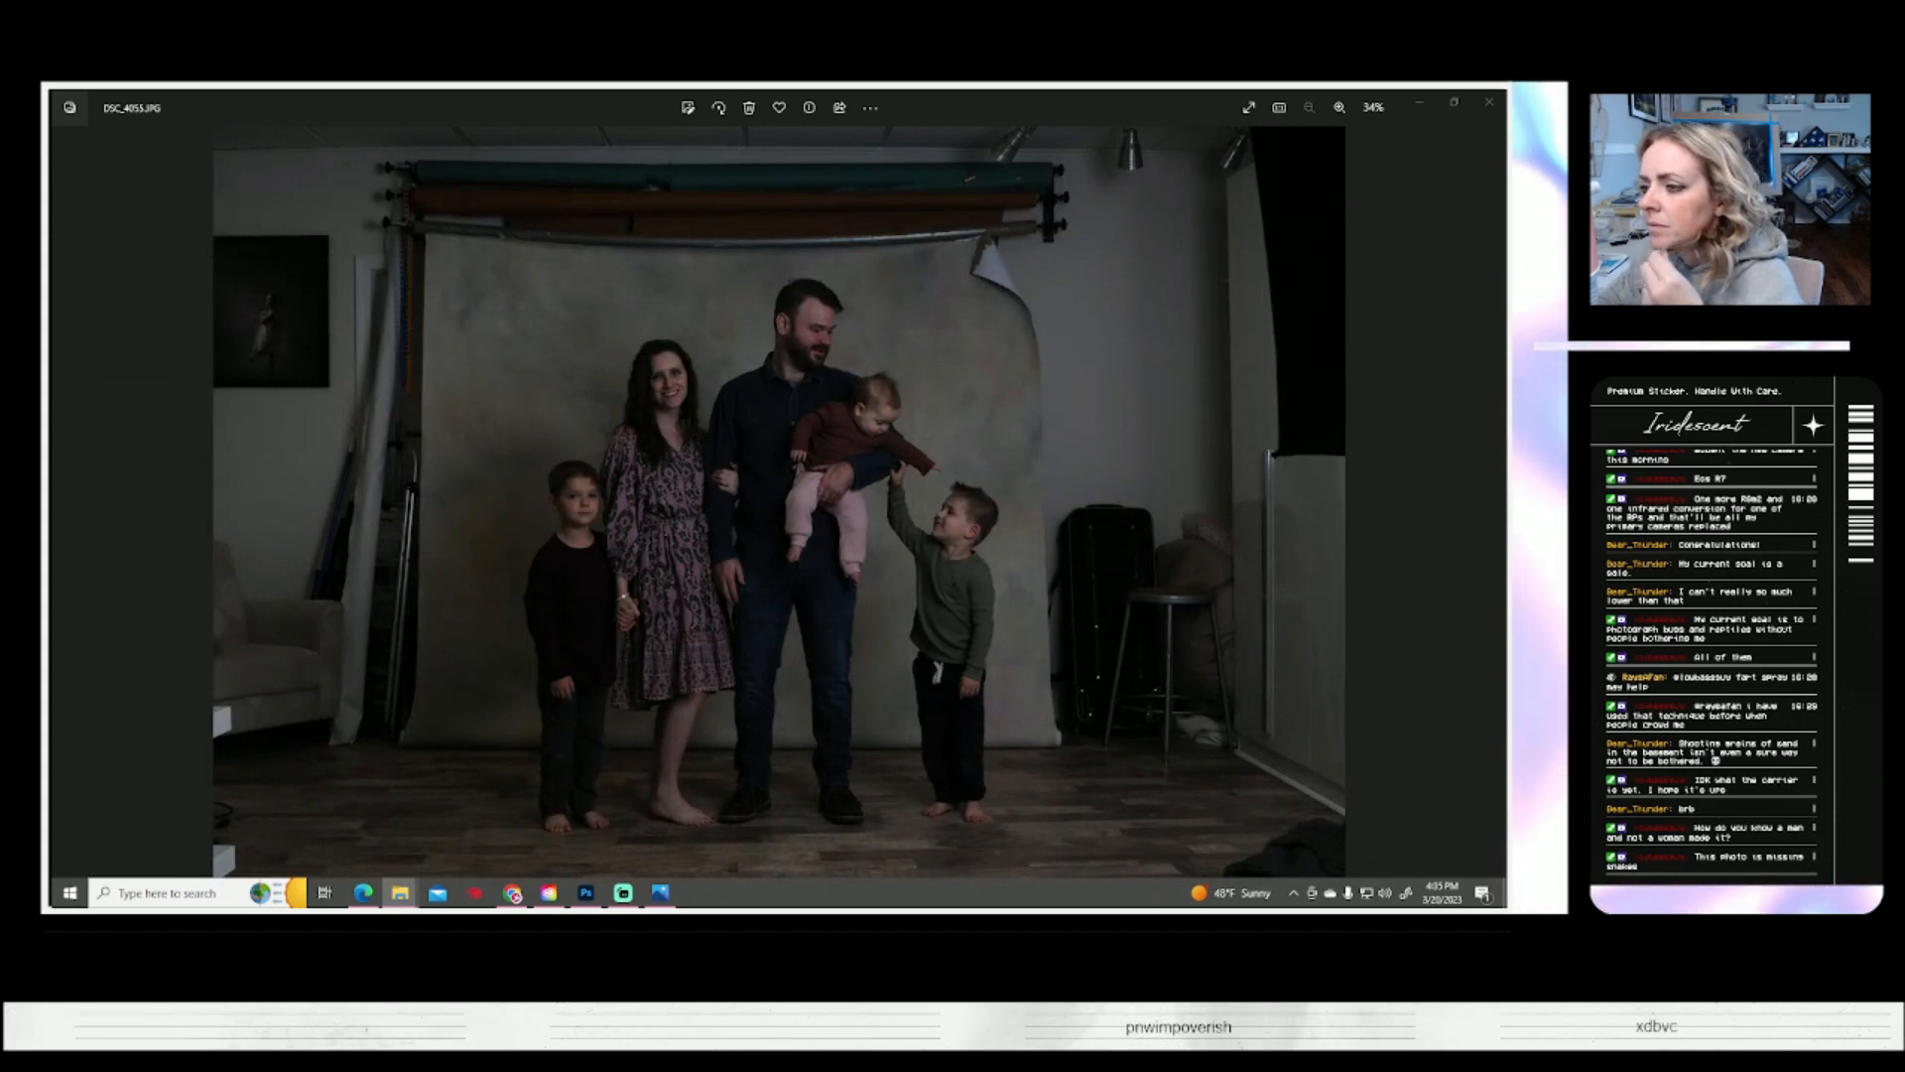
Preview the smiling seated baby photo DSC_3943.JPG in the photo viewer, close it, and open that photo in Photoshop
{"action": "key", "text": "Return"}
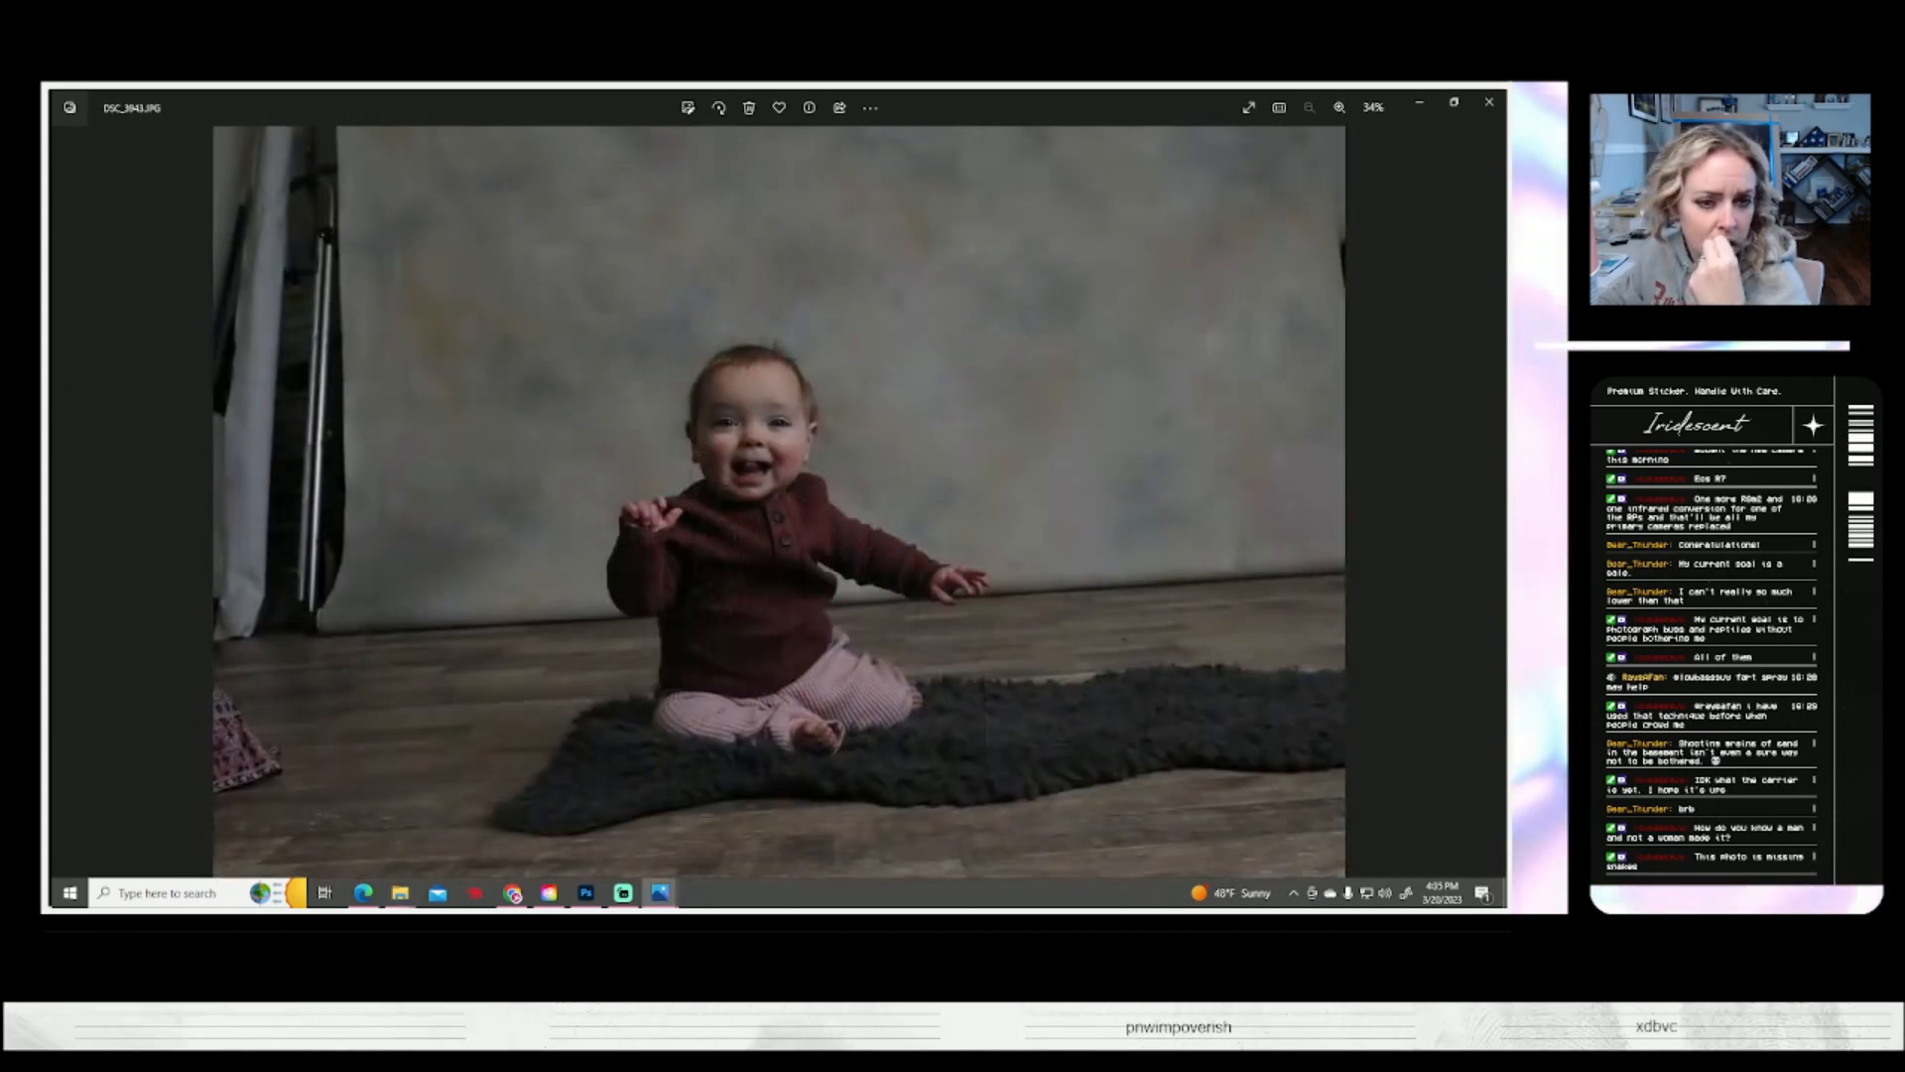
{"action": "left_click", "coordinate": [1487, 106]}
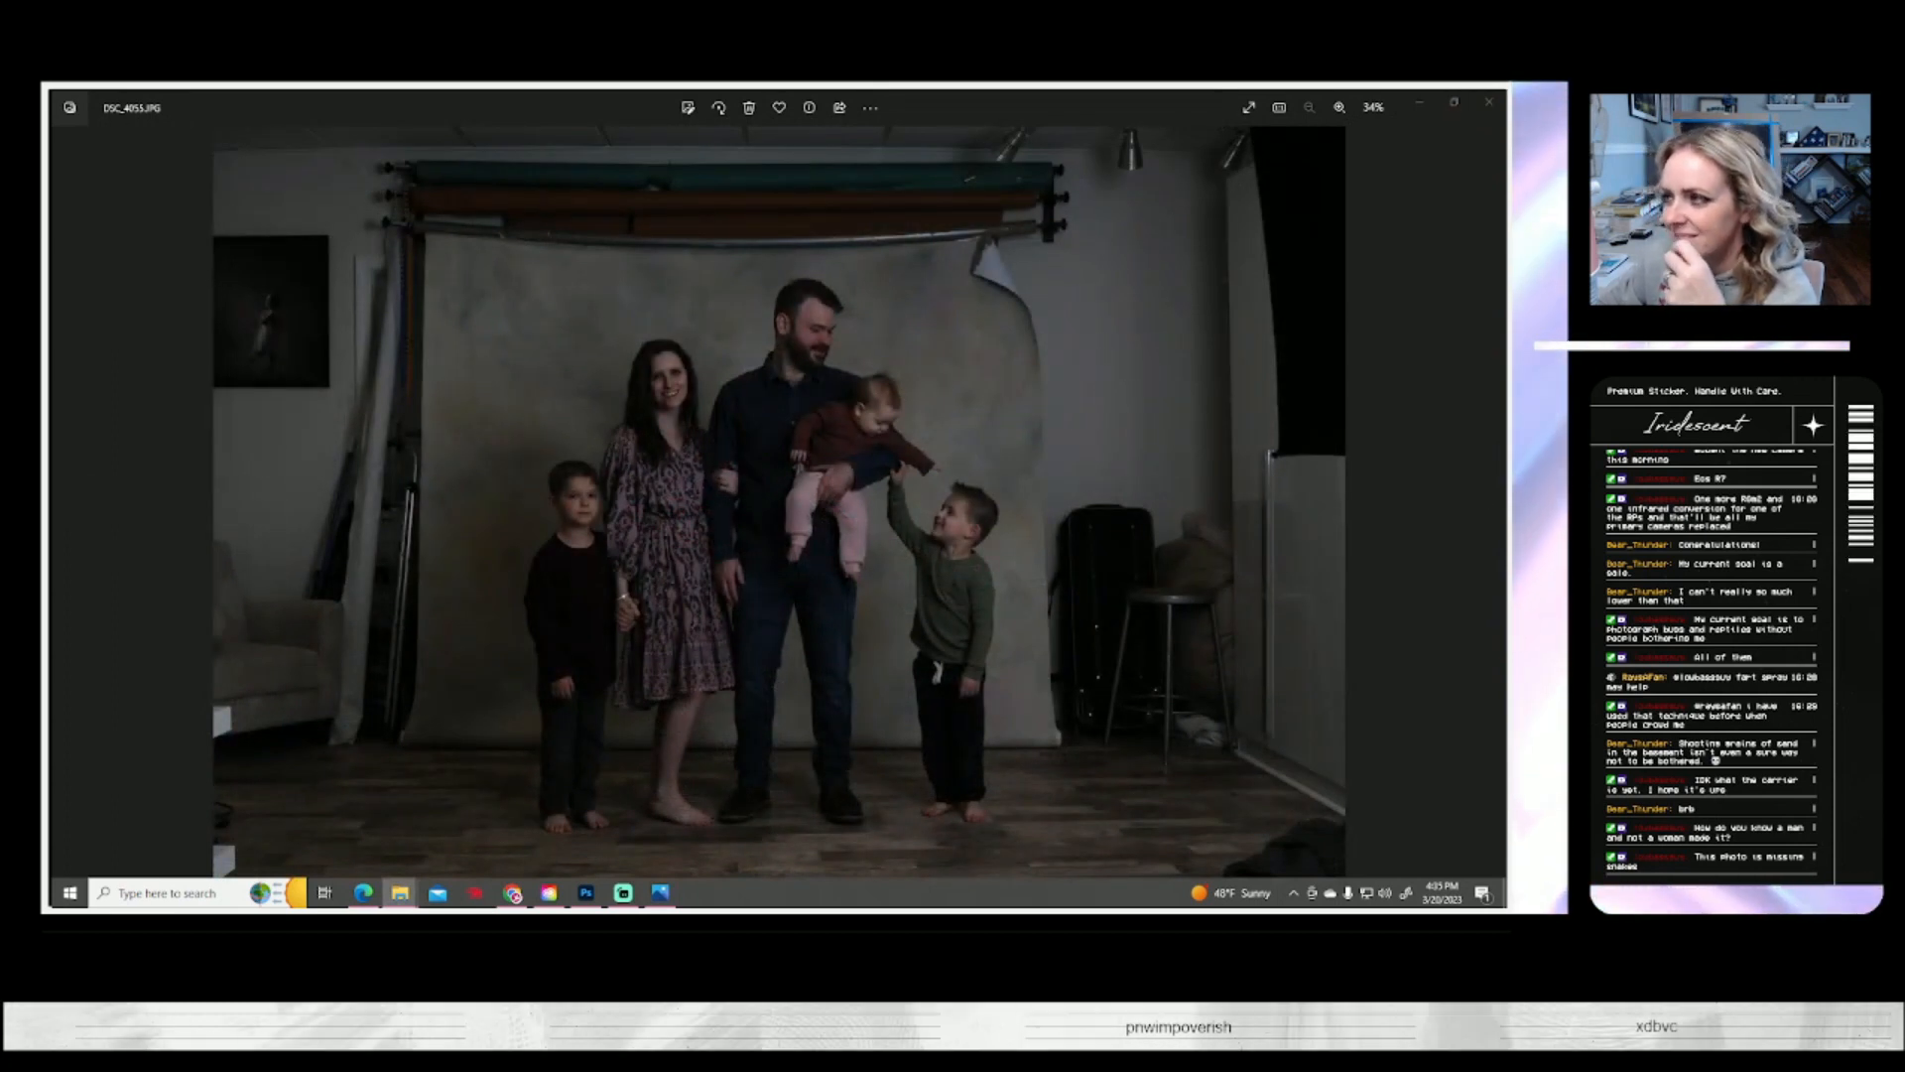
{"action": "left_click", "coordinate": [585, 892]}
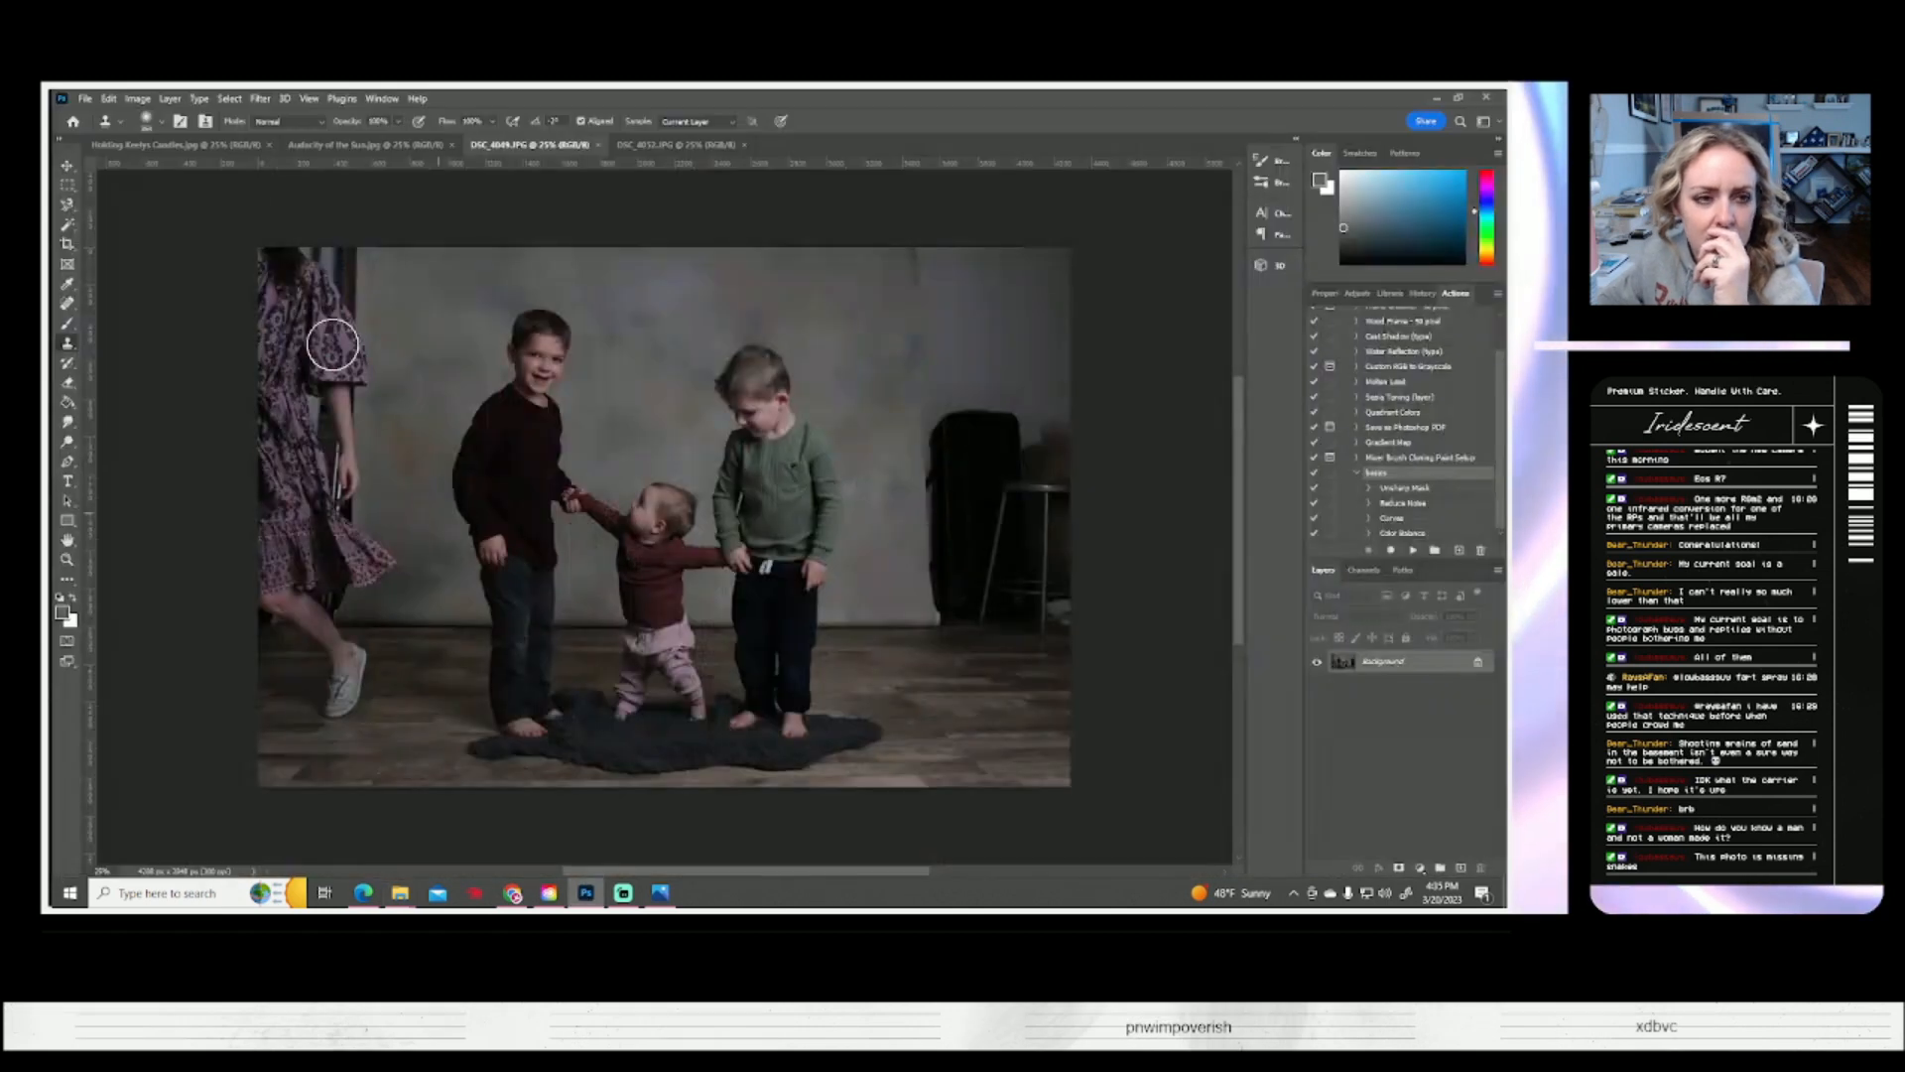
{"action": "left_click", "coordinate": [87, 98]}
{"action": "left_click", "coordinate": [104, 129]}
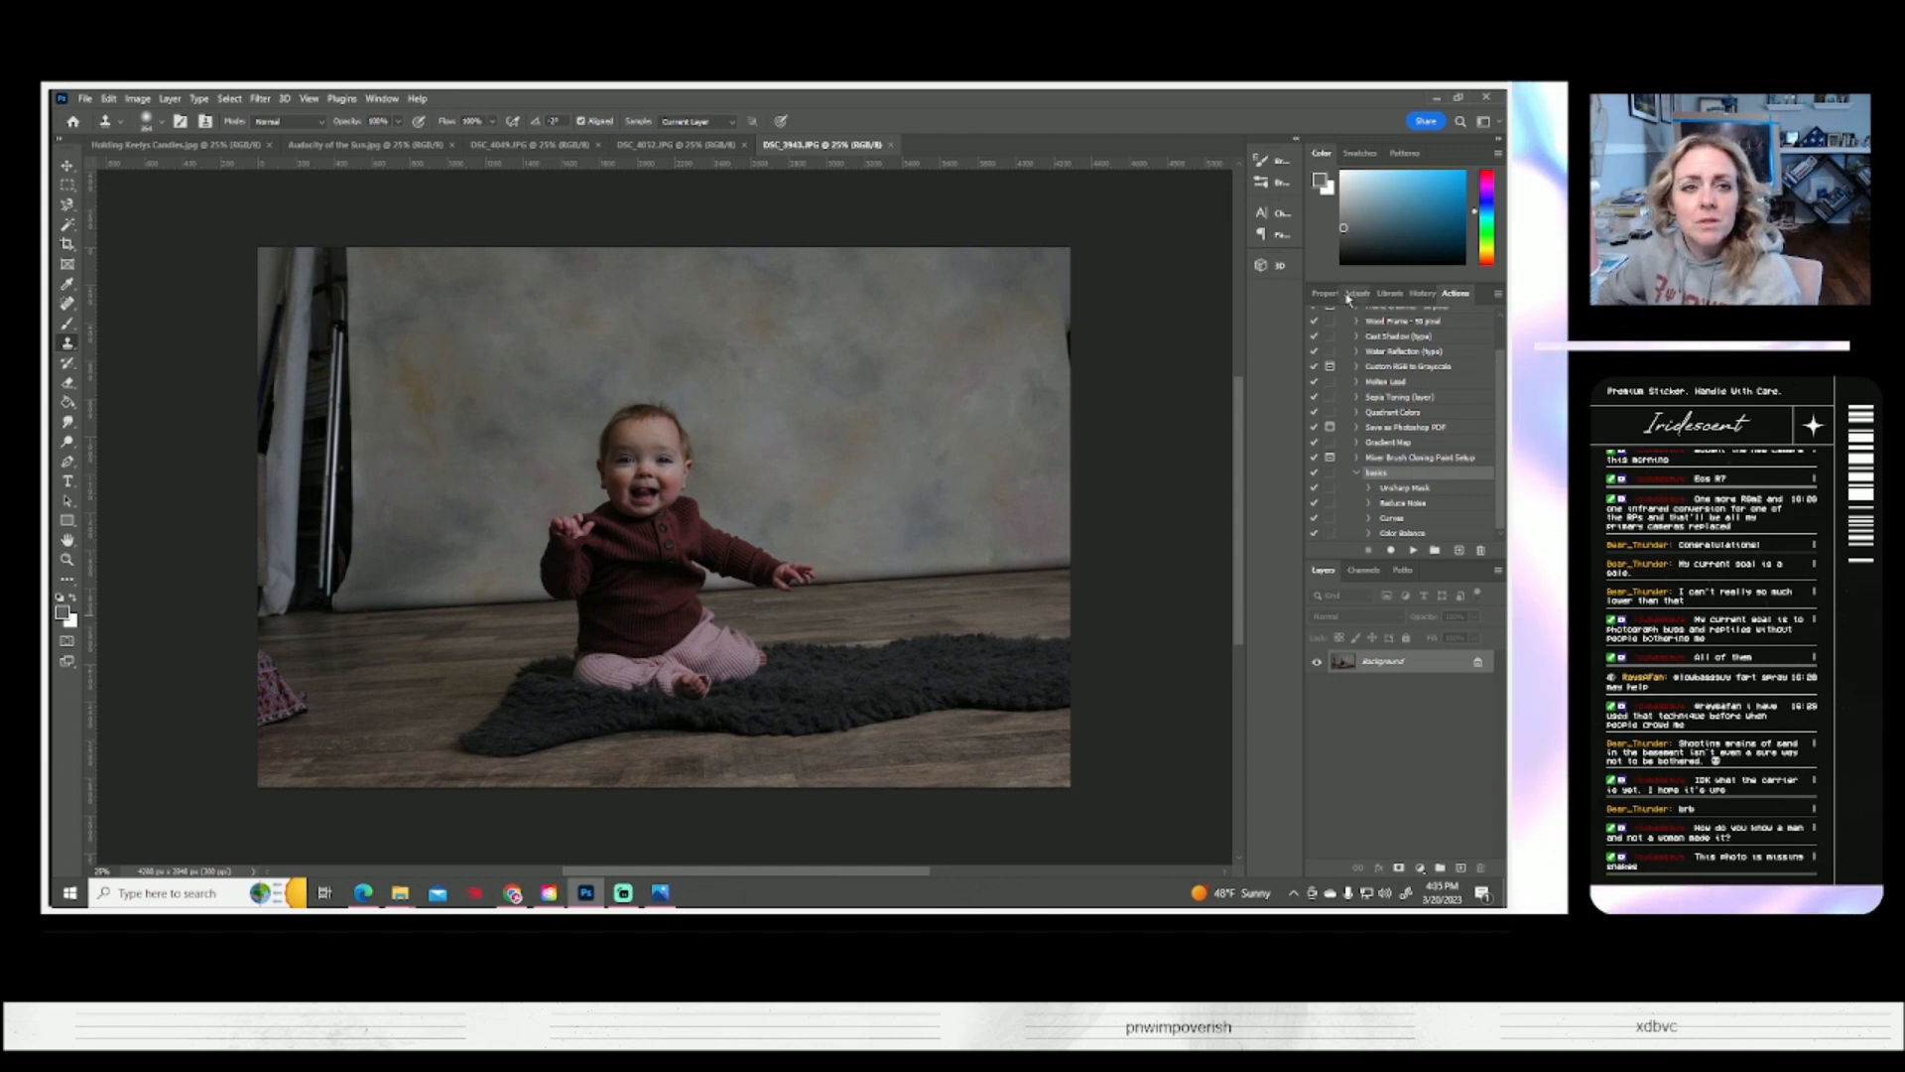
Select a loose area around the smiling baby's head and upper chest in DSC_3943.JPG with the Lasso tool
{"action": "left_click", "coordinate": [68, 204]}
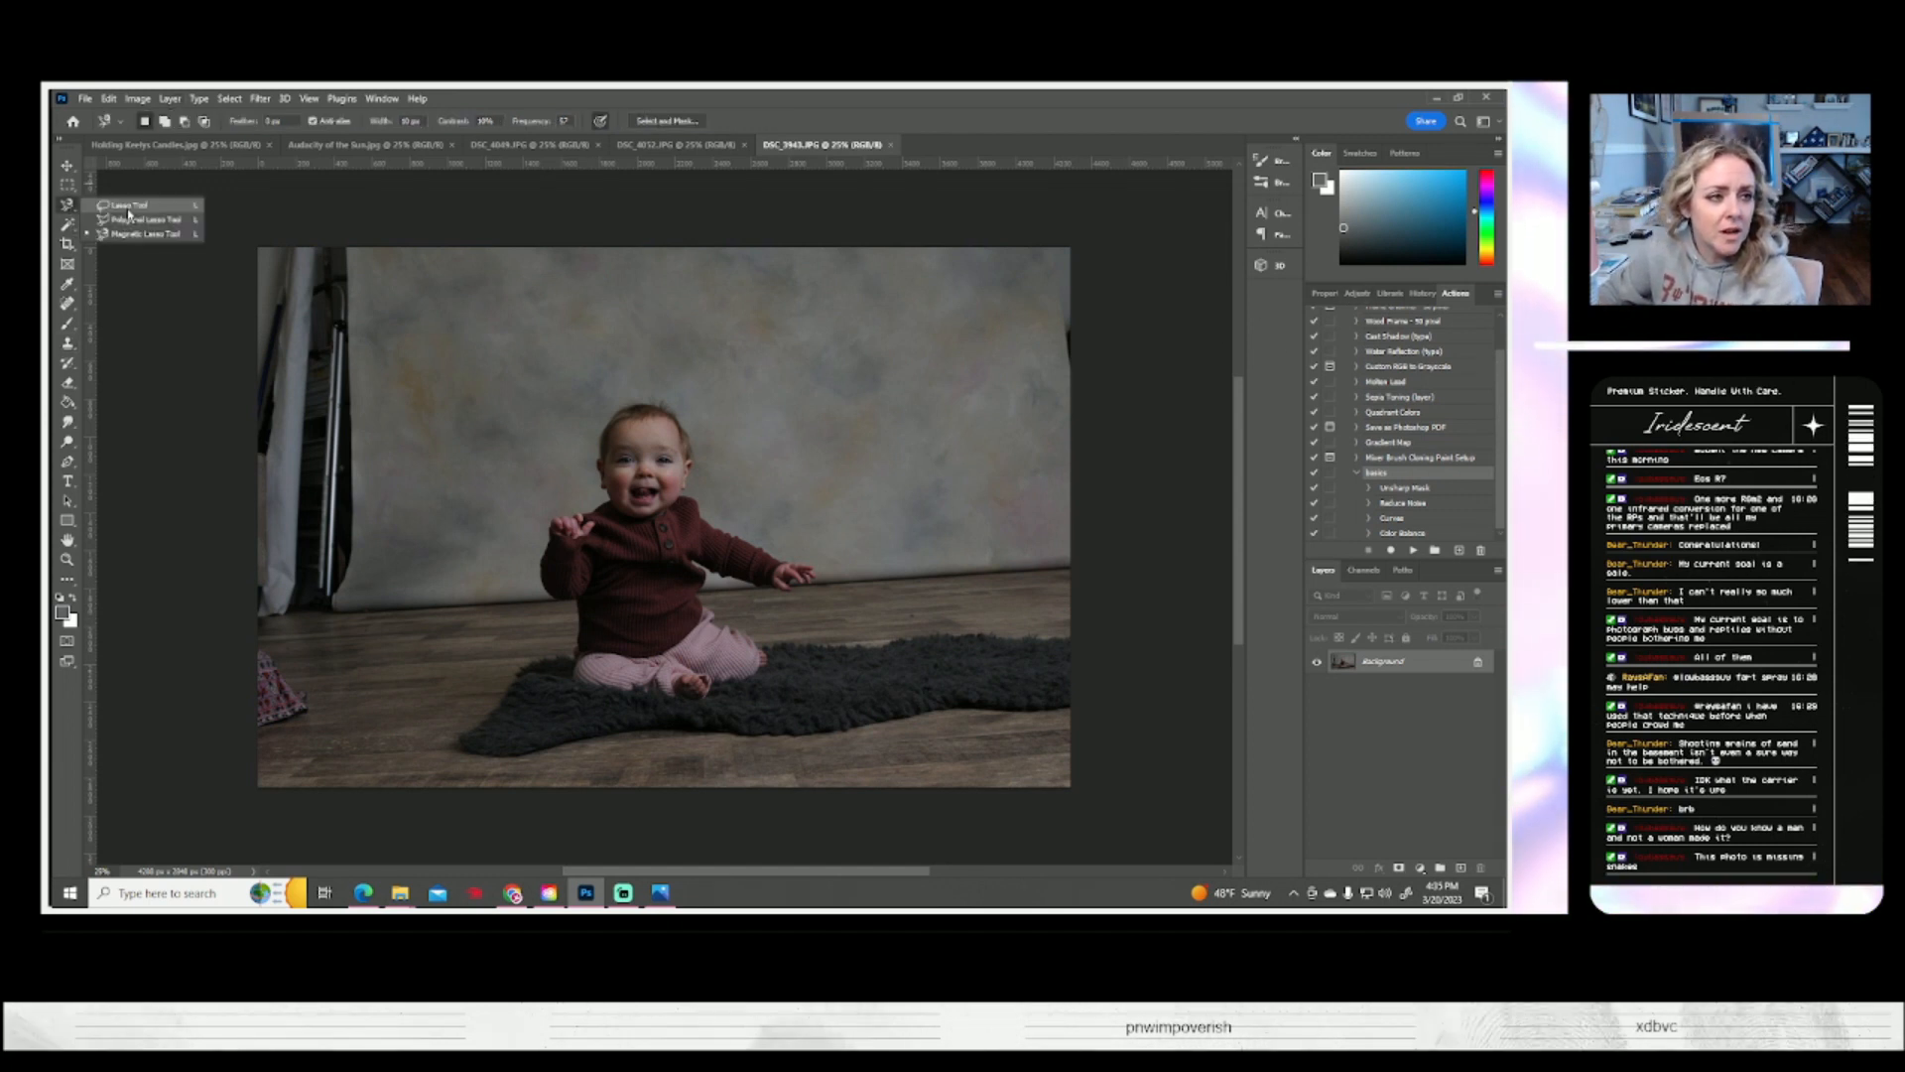
{"action": "mouse_move", "coordinate": [586, 470]}
{"action": "left_mouse_down"}
{"action": "mouse_move", "coordinate": [647, 559]}
{"action": "mouse_move", "coordinate": [701, 539]}
{"action": "left_mouse_up"}
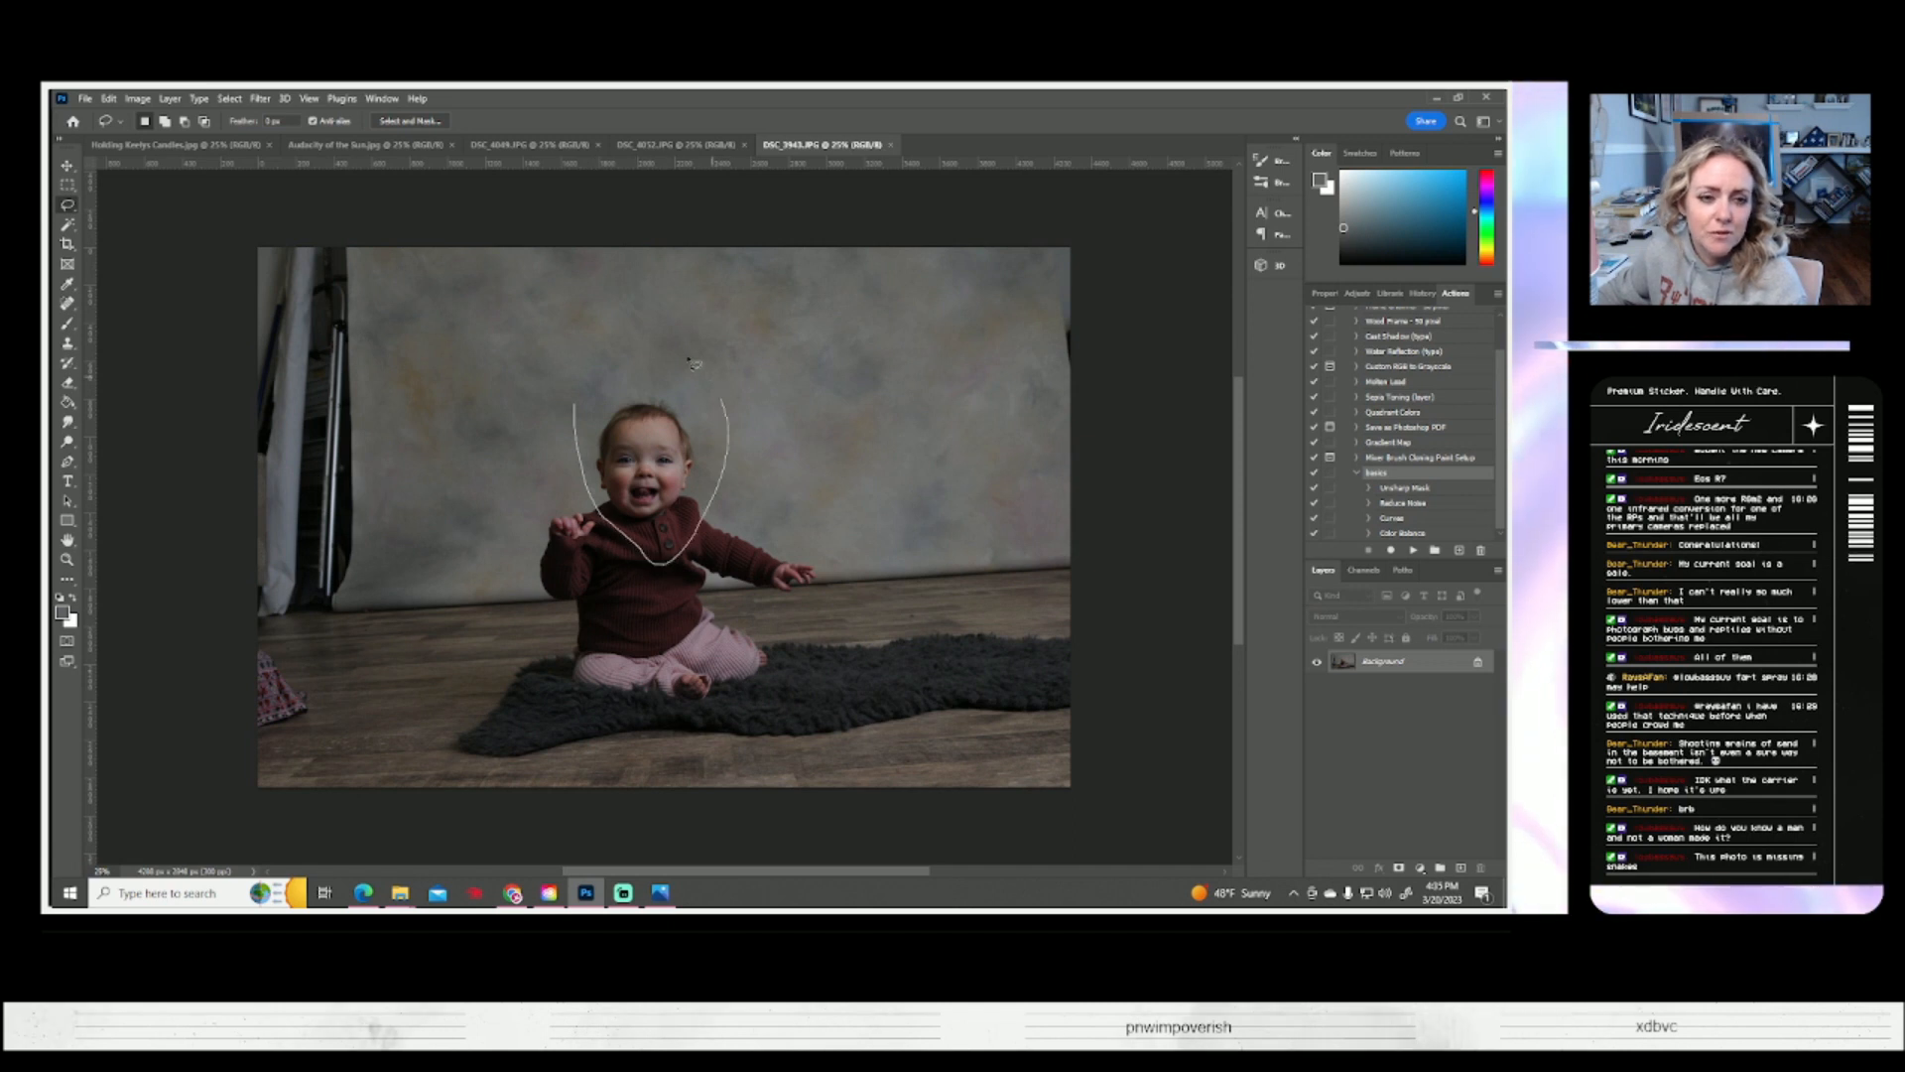
{"action": "left_click_drag", "start_coordinate": [695, 363], "coordinate": [578, 396]}
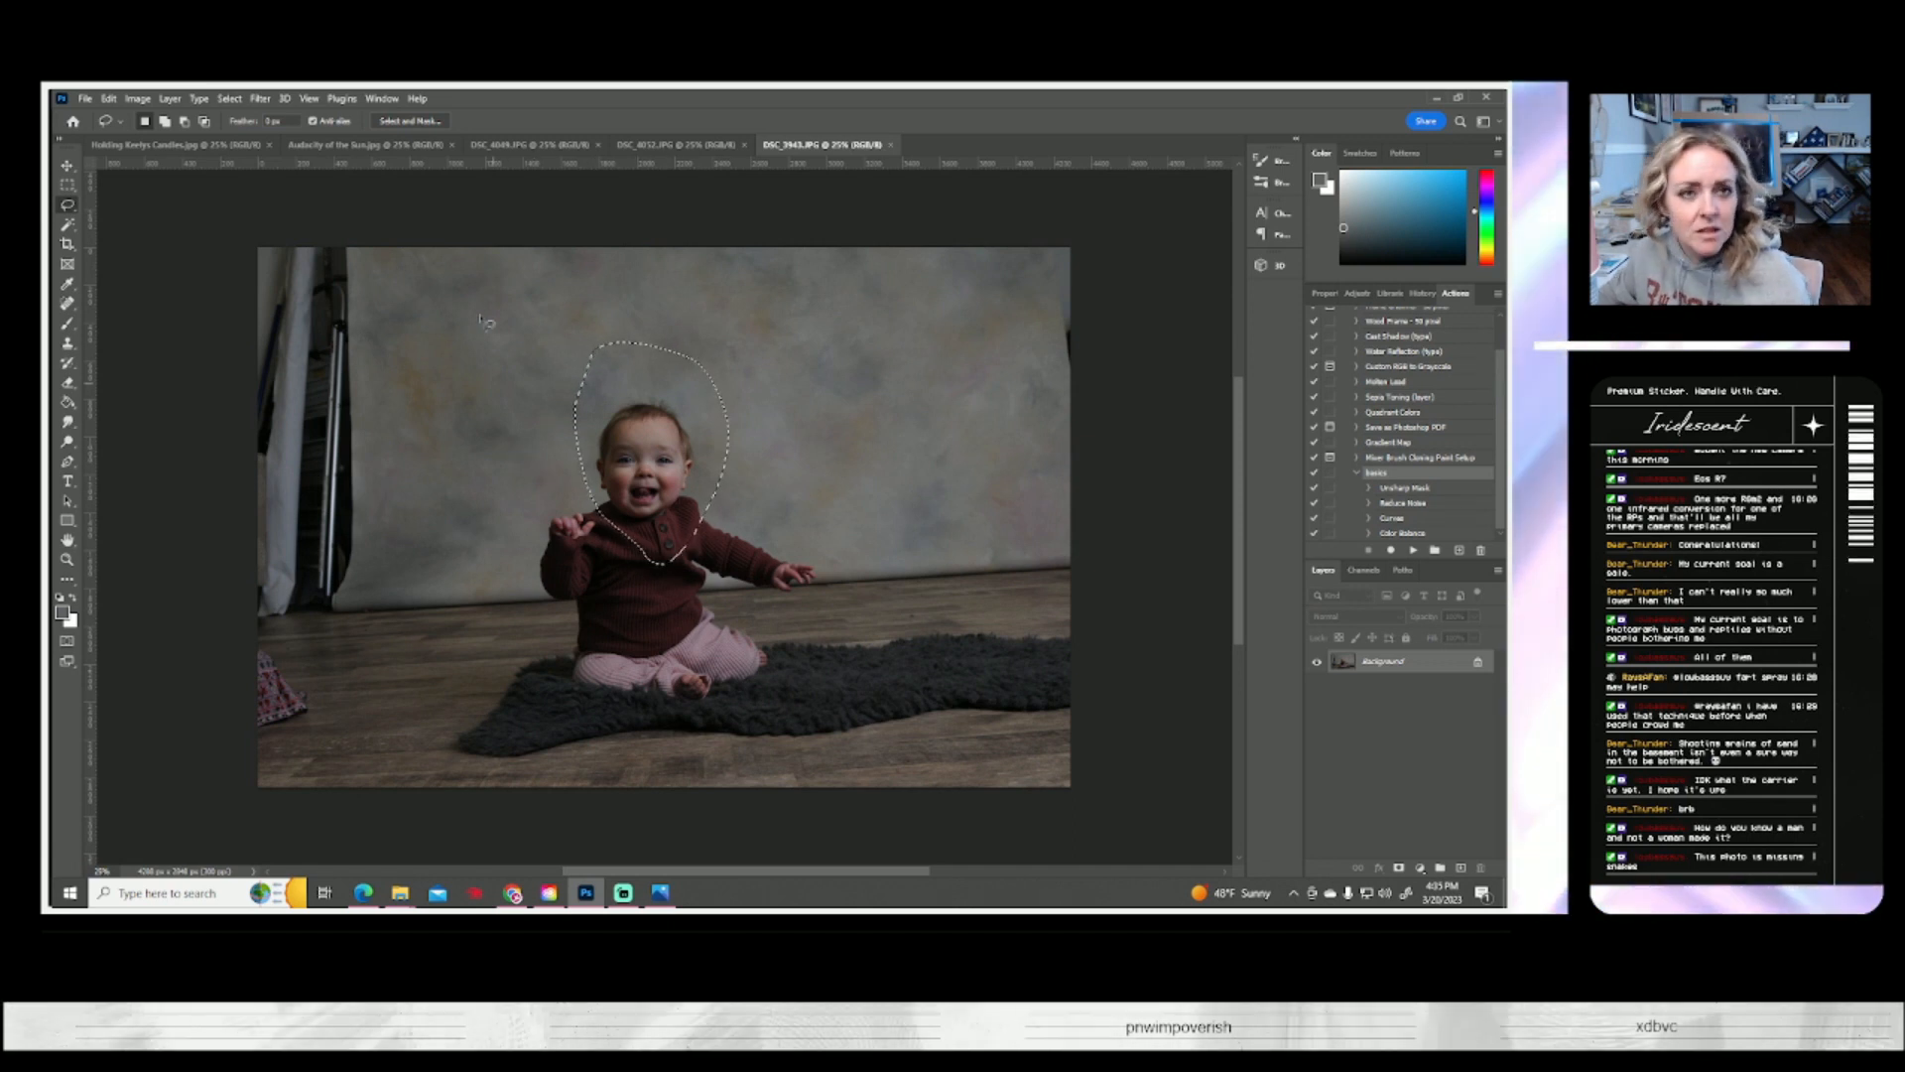
Paste the copied baby's head into DSC_4052.JPG as a new layer
{"action": "left_click", "coordinate": [659, 146]}
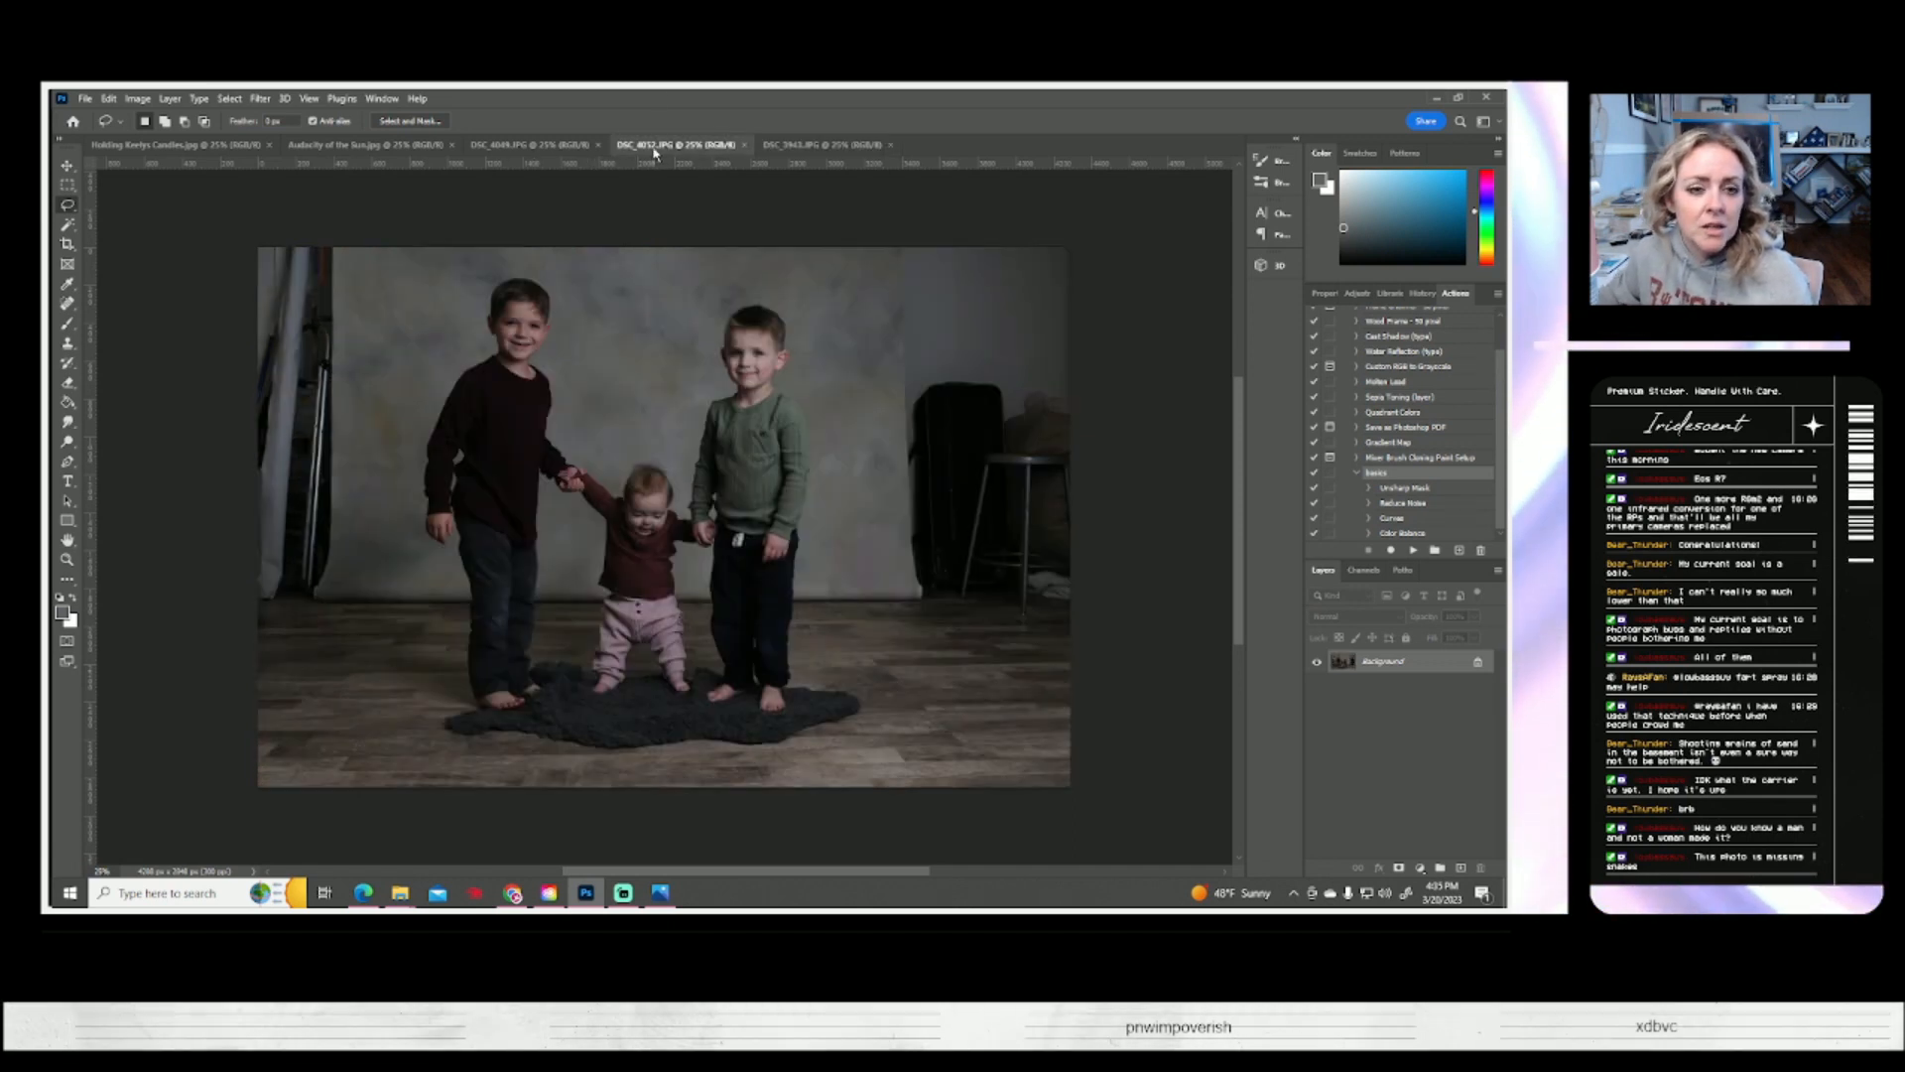
{"action": "left_click", "coordinate": [520, 146]}
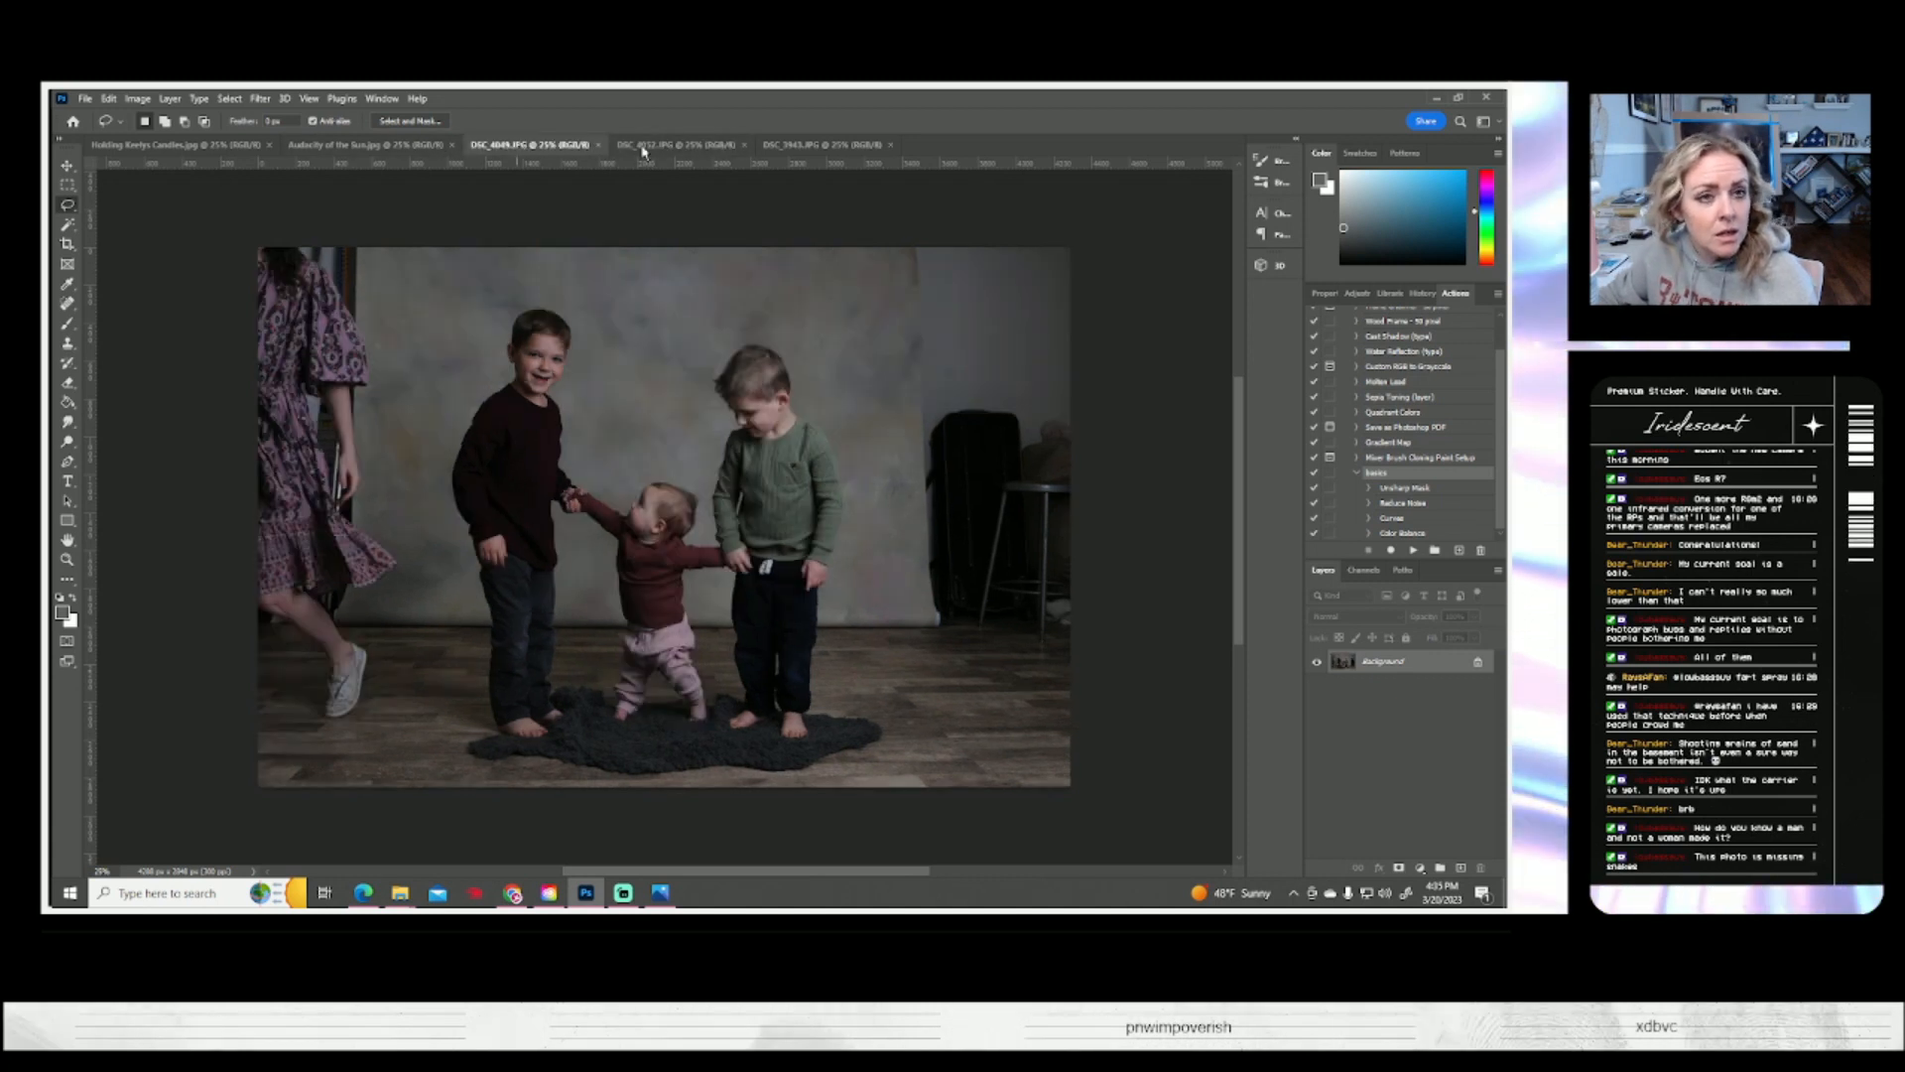
{"action": "left_click", "coordinate": [676, 145]}
{"action": "key", "text": "ctrl+v"}
Scale the pasted head to about 58%, rotate it about 13 degrees over the standing baby's head, and compare with the layer hidden and shown
{"action": "key", "text": "ctrl+t"}
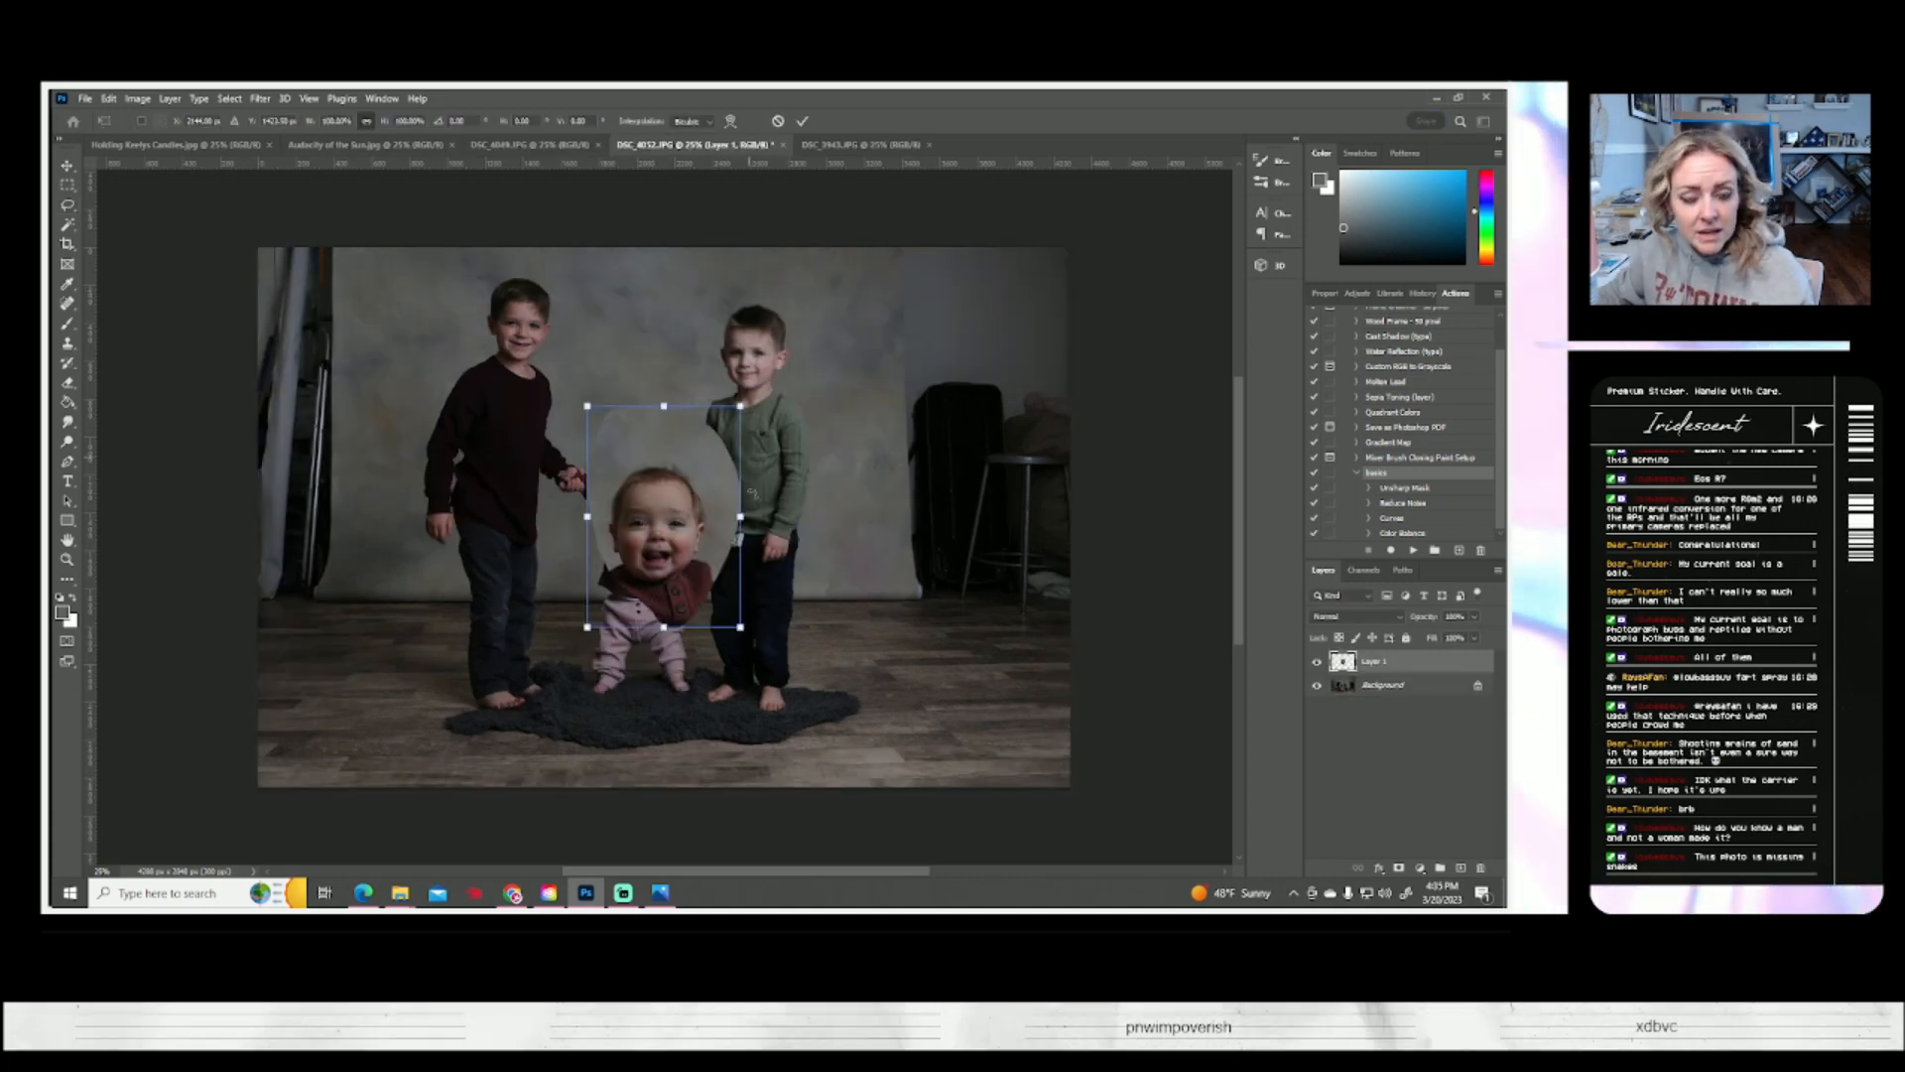
{"action": "left_click_drag", "start_coordinate": [737, 413], "coordinate": [694, 476]}
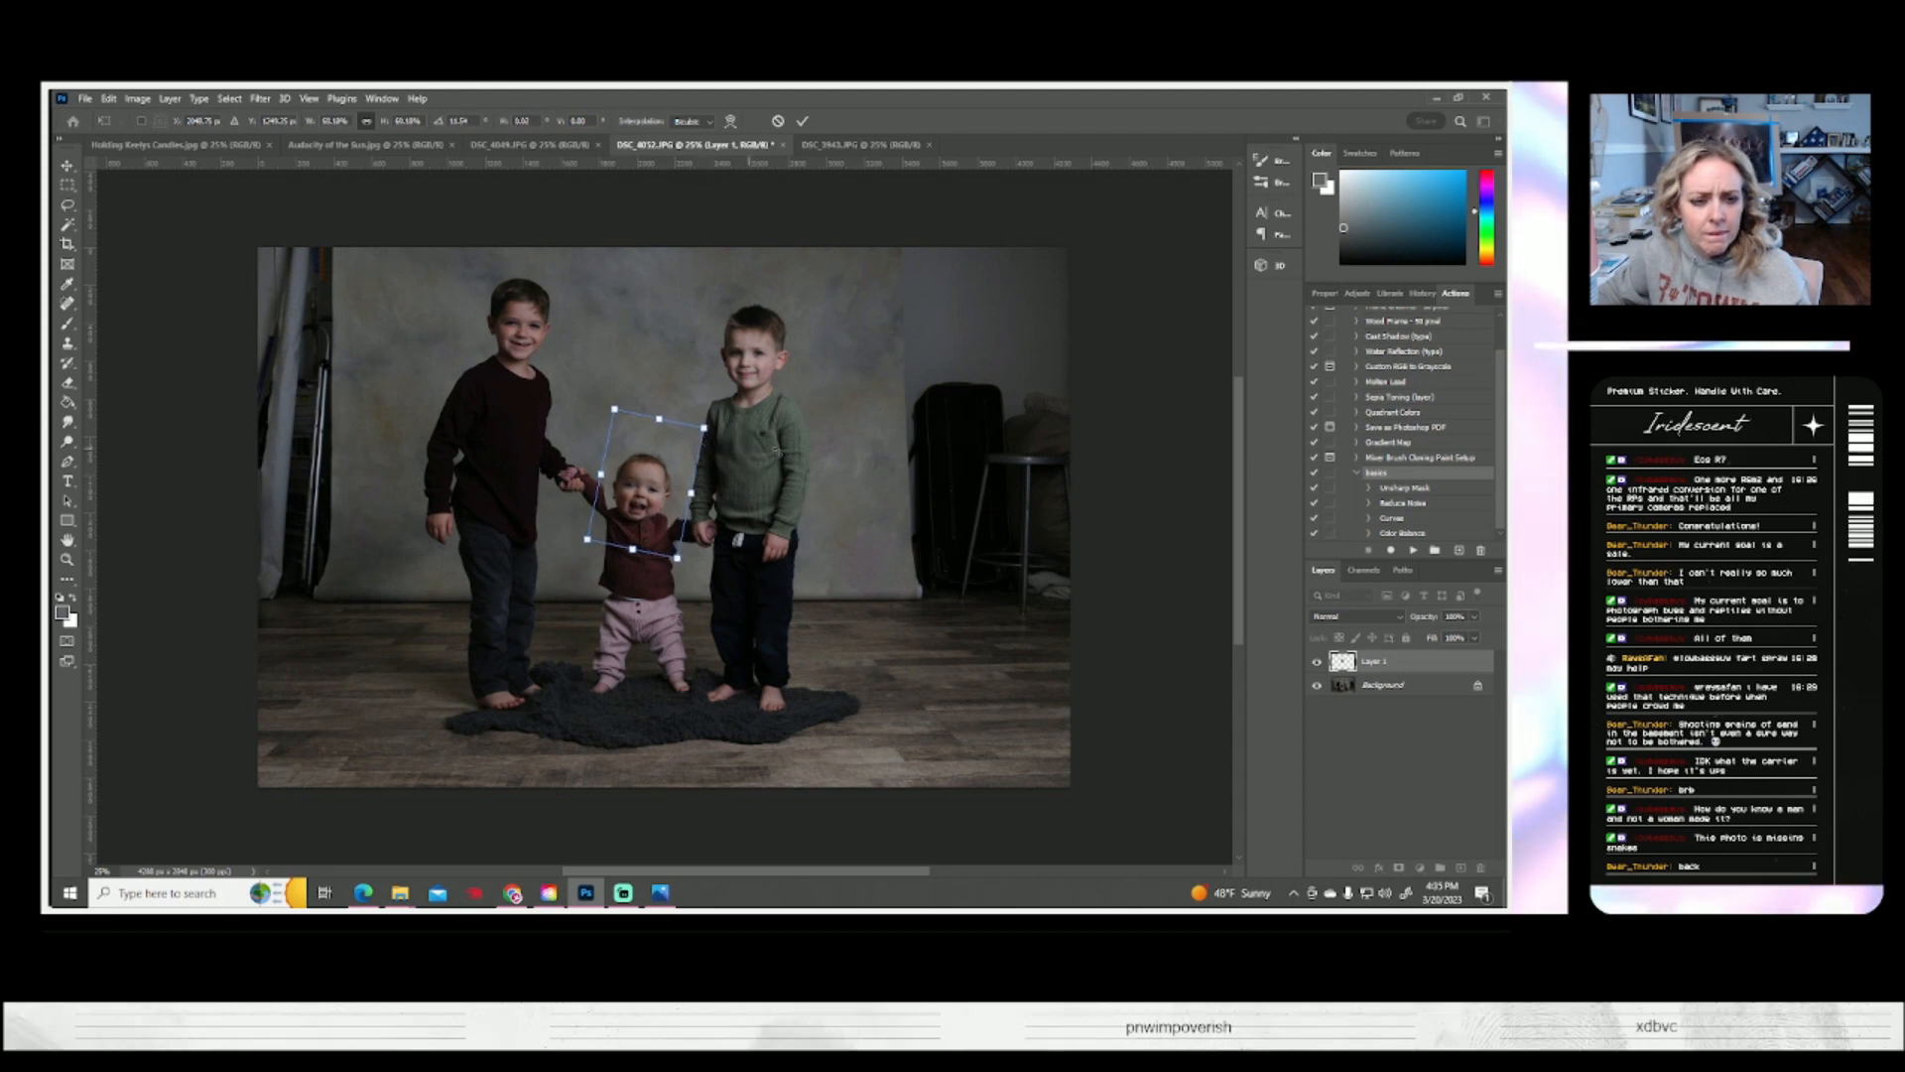
{"action": "key", "text": "ctrl+z"}
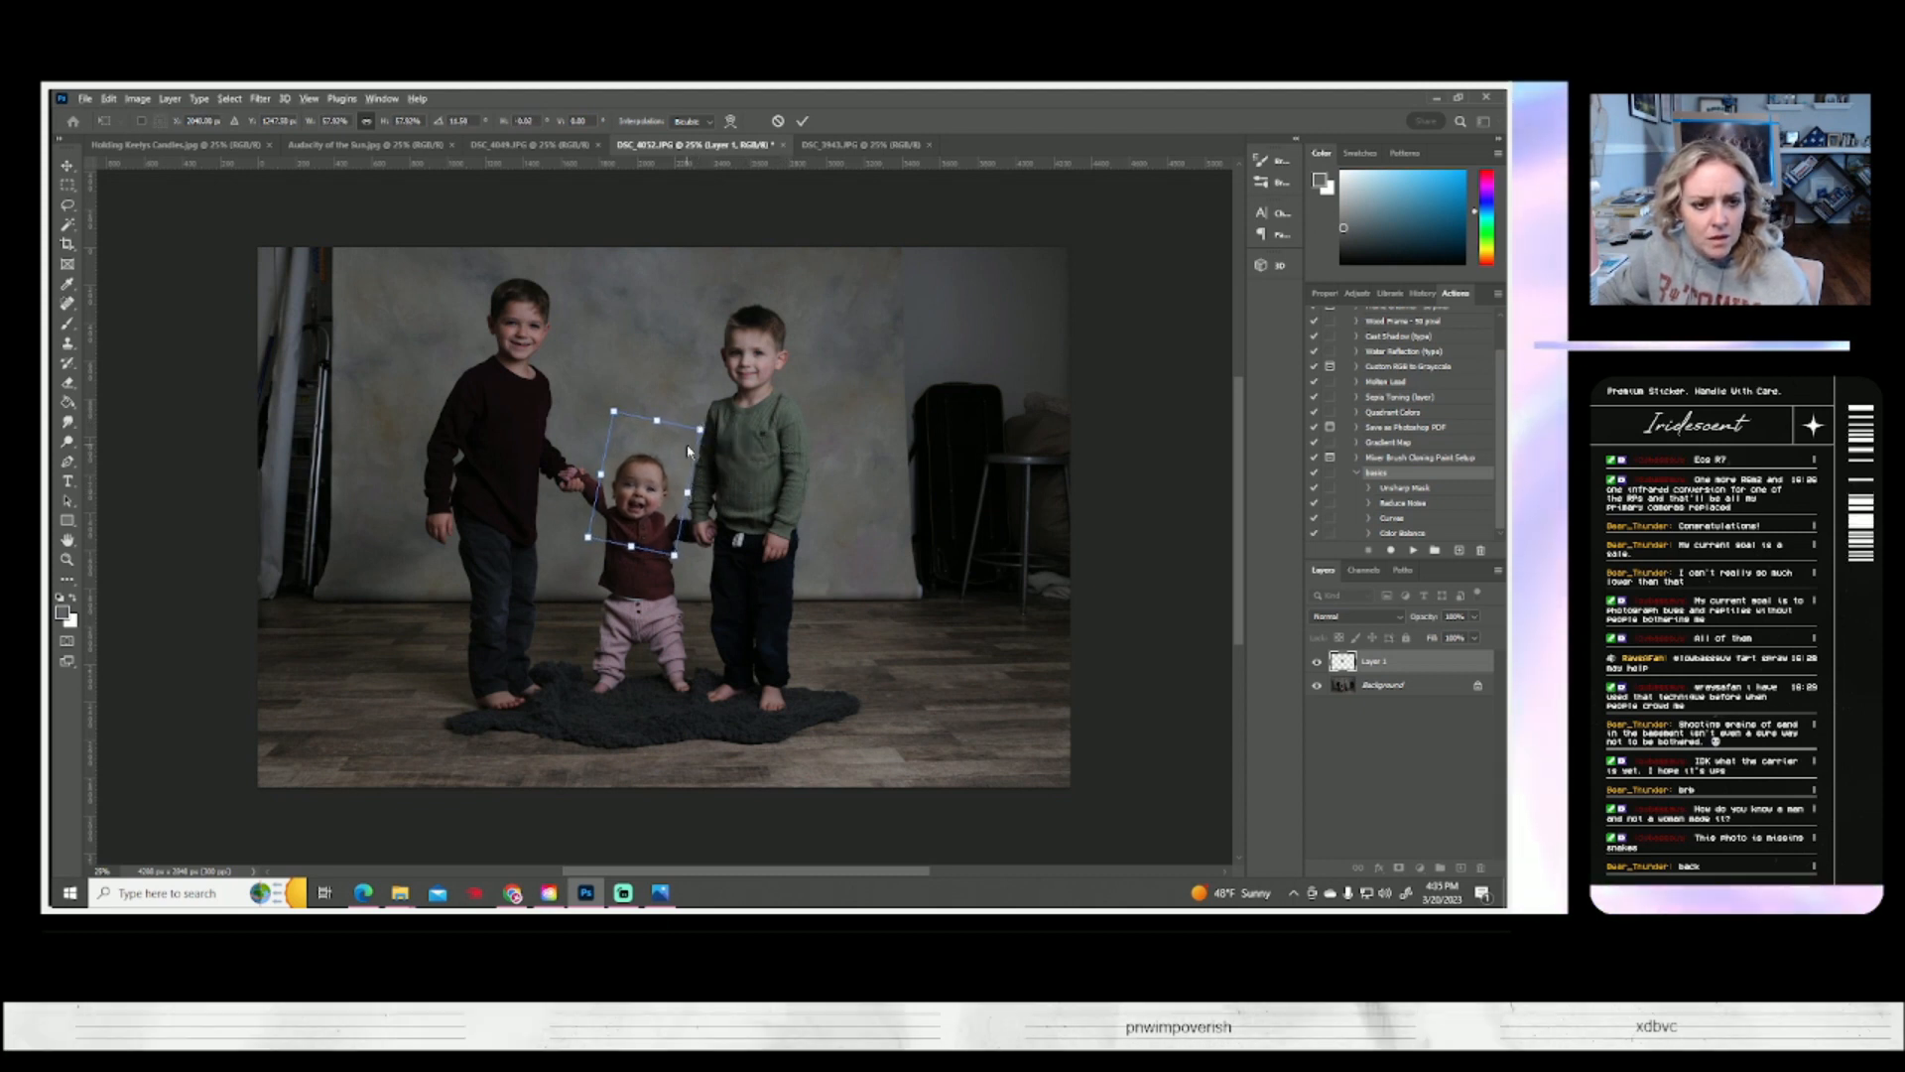
{"action": "mouse_move", "coordinate": [651, 489]}
{"action": "left_mouse_down"}
{"action": "mouse_move", "coordinate": [679, 466]}
{"action": "mouse_move", "coordinate": [653, 493]}
{"action": "mouse_move", "coordinate": [735, 506]}
{"action": "mouse_move", "coordinate": [652, 516]}
{"action": "left_mouse_up"}
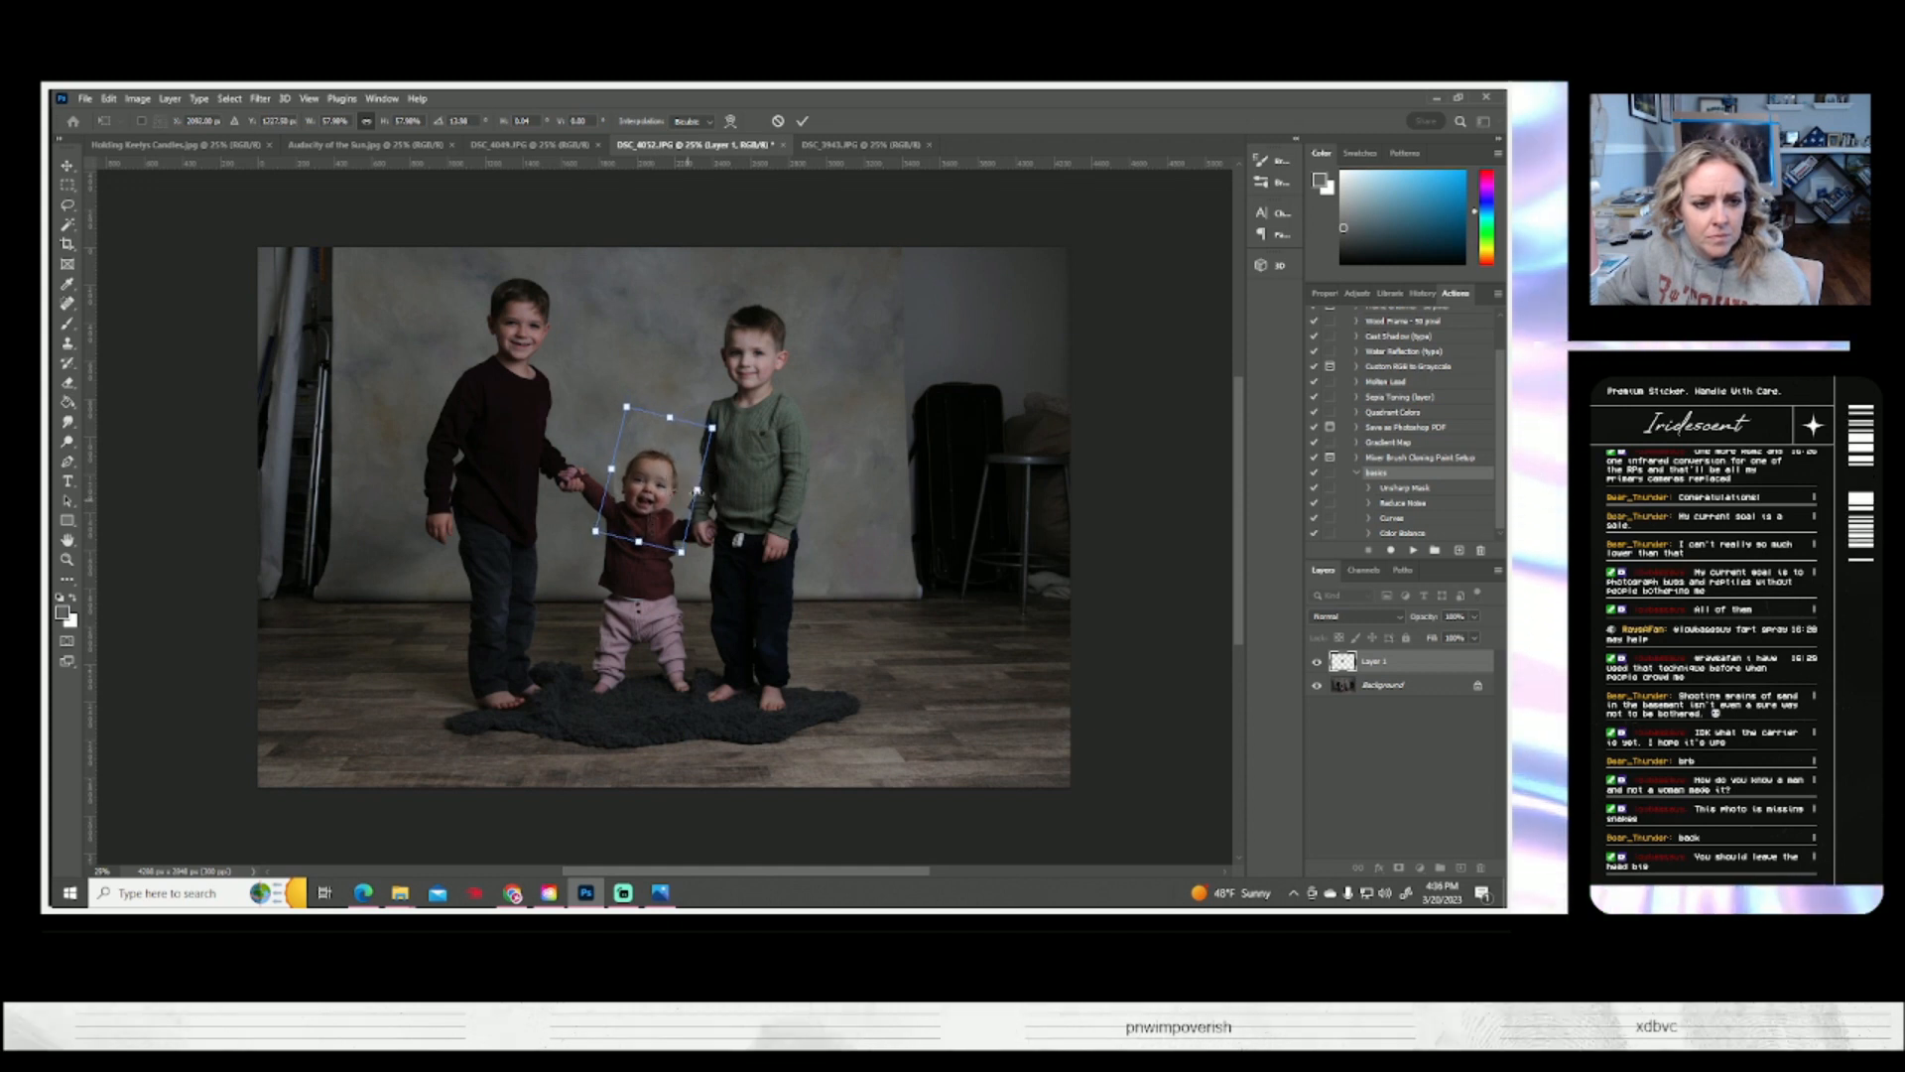
{"action": "key", "text": "Return"}
{"action": "key", "text": "l"}
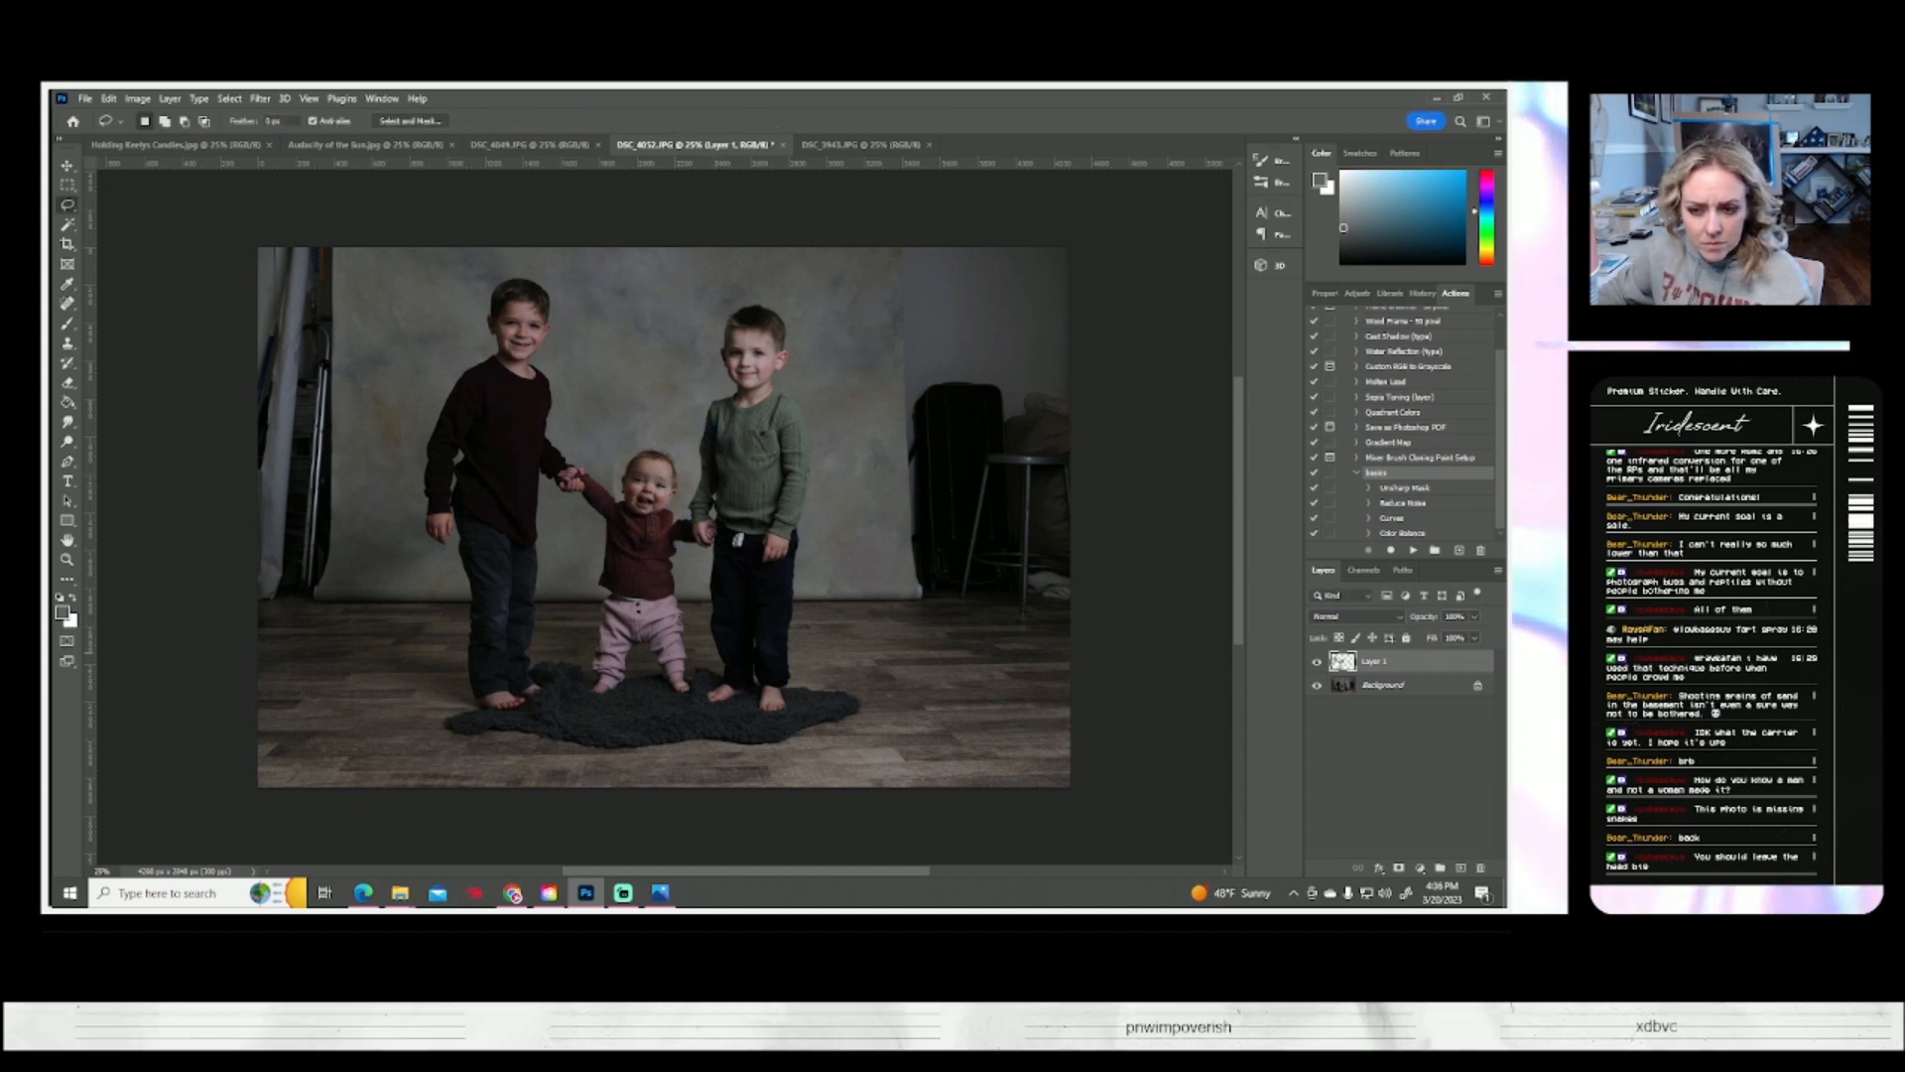
{"action": "left_click", "coordinate": [1317, 662]}
{"action": "left_click", "coordinate": [1316, 661]}
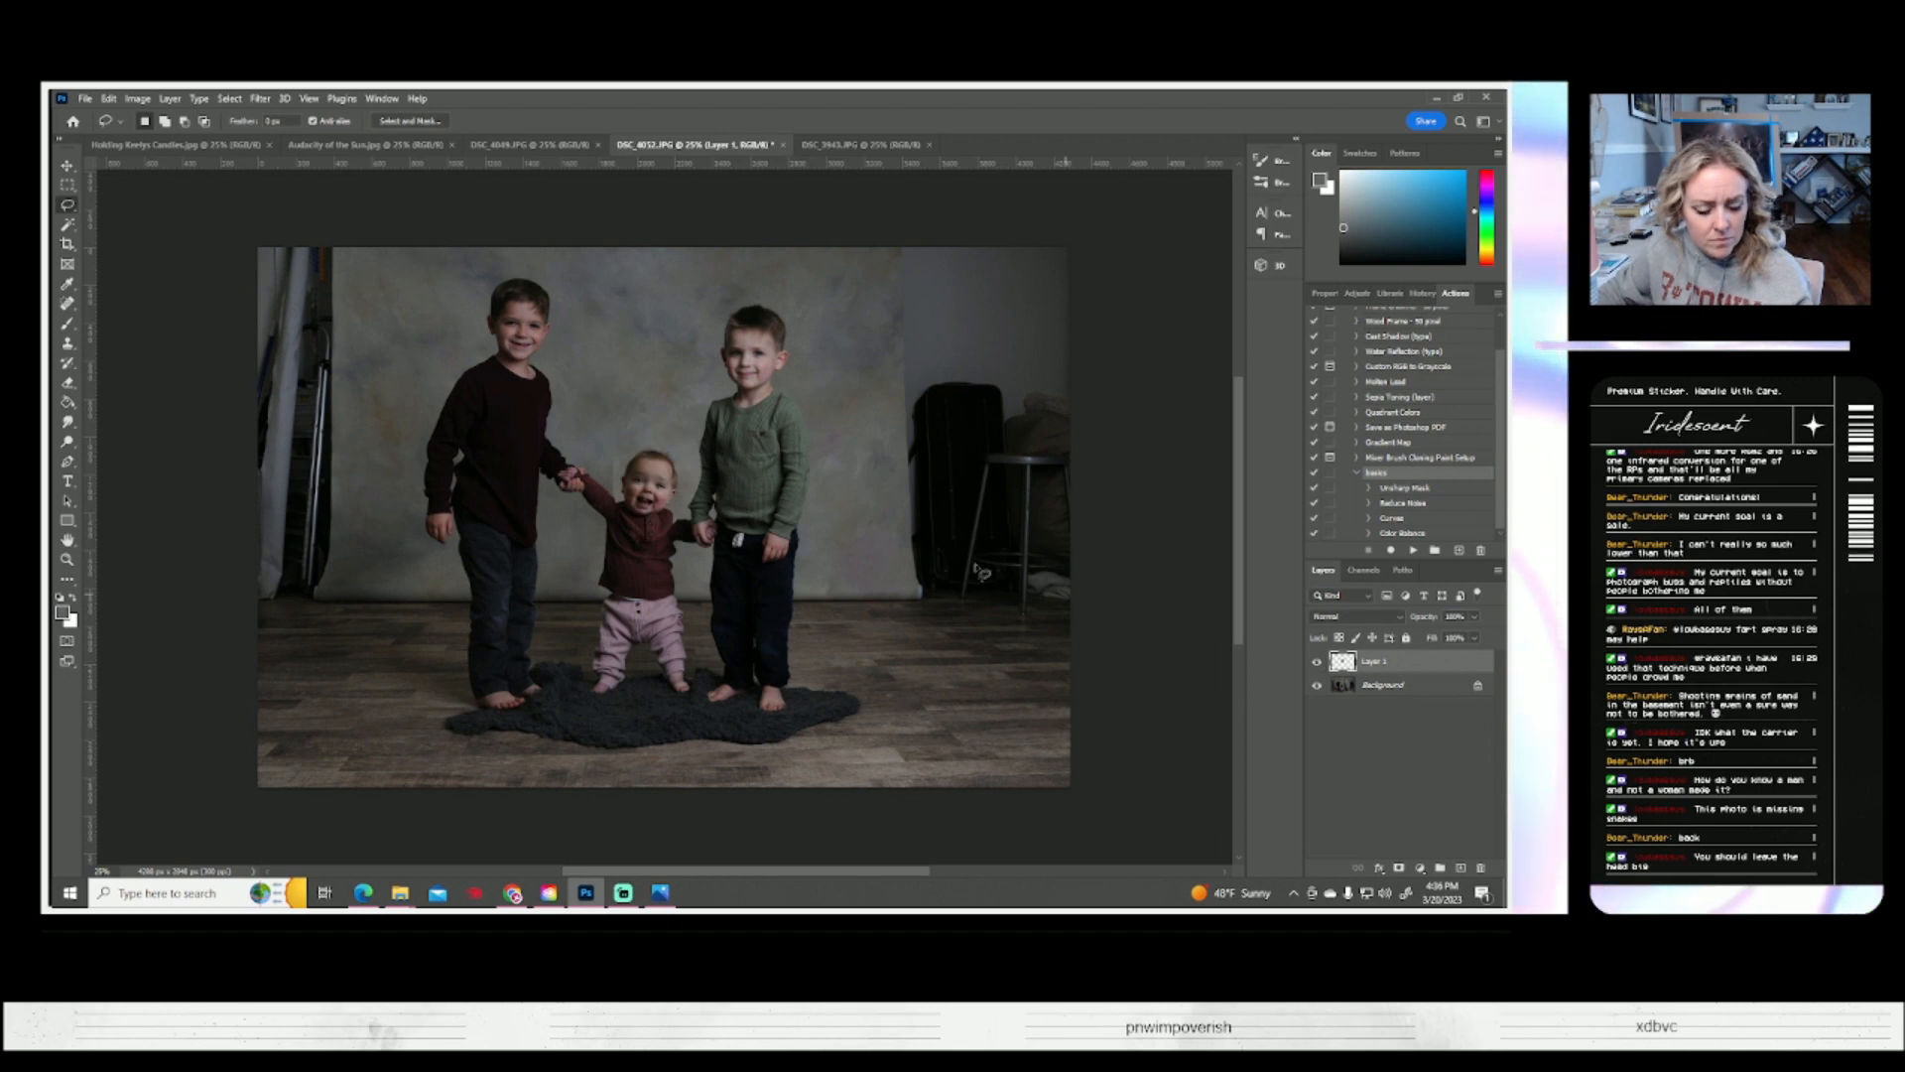
Scale the pasted head layer down to about 95%, nudge it lower onto the baby's neck, and fine-tune its rotation
{"action": "key", "text": "ctrl+t"}
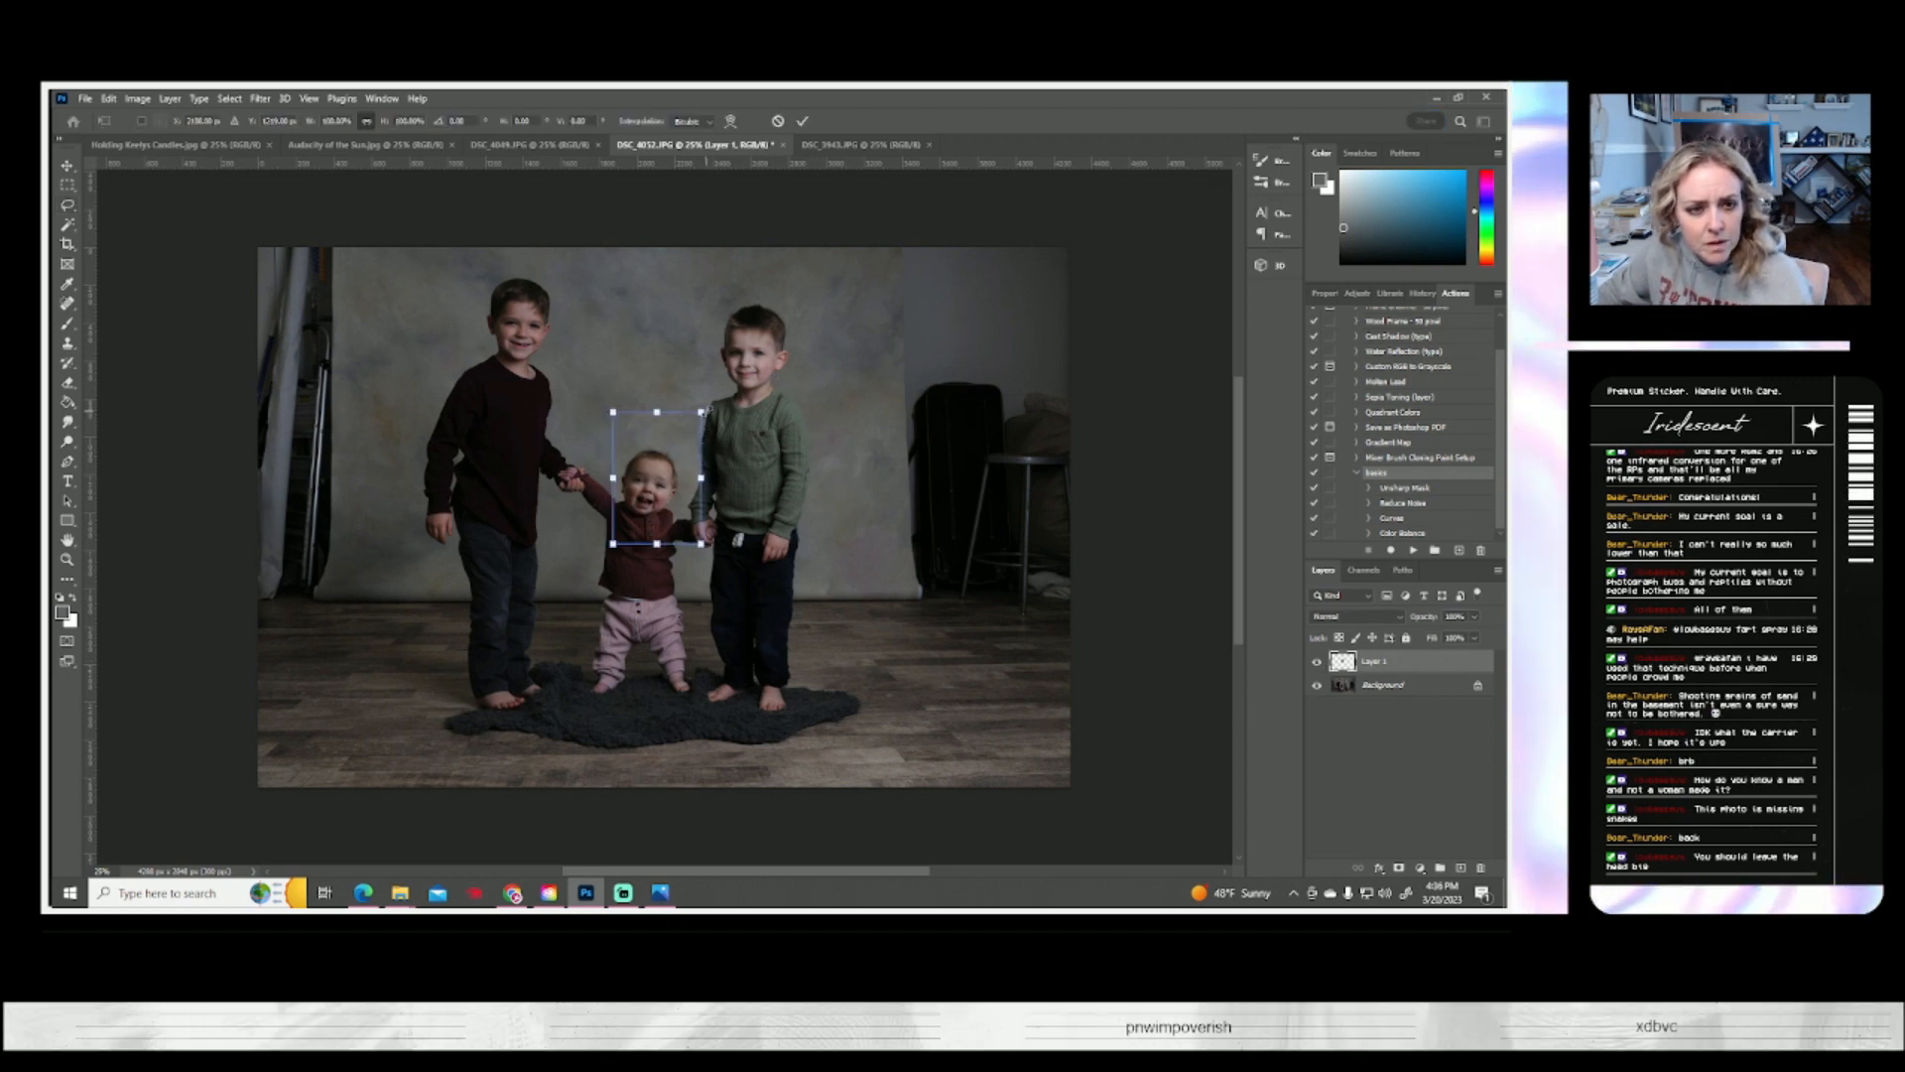
{"action": "left_click_drag", "start_coordinate": [702, 412], "coordinate": [699, 416]}
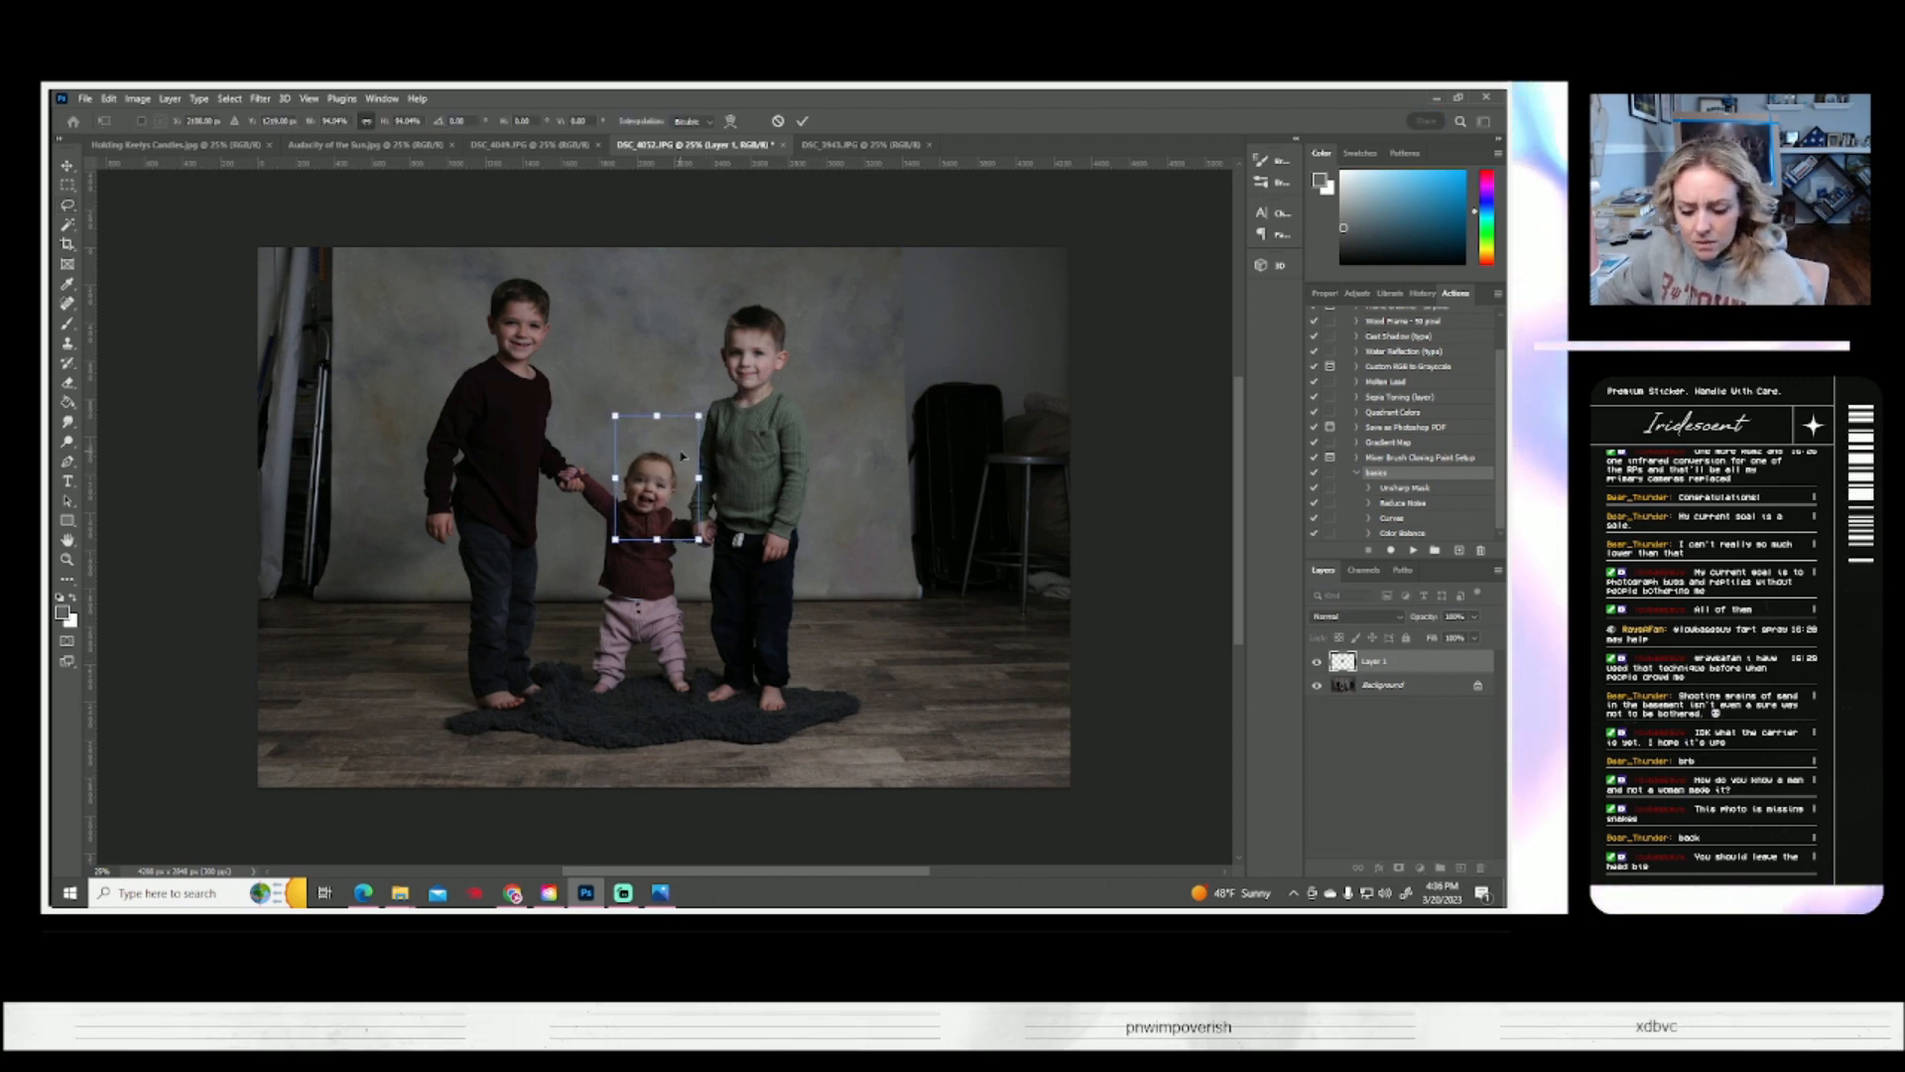
{"action": "key", "text": "shift+Down"}
{"action": "key", "text": "shift+Down"}
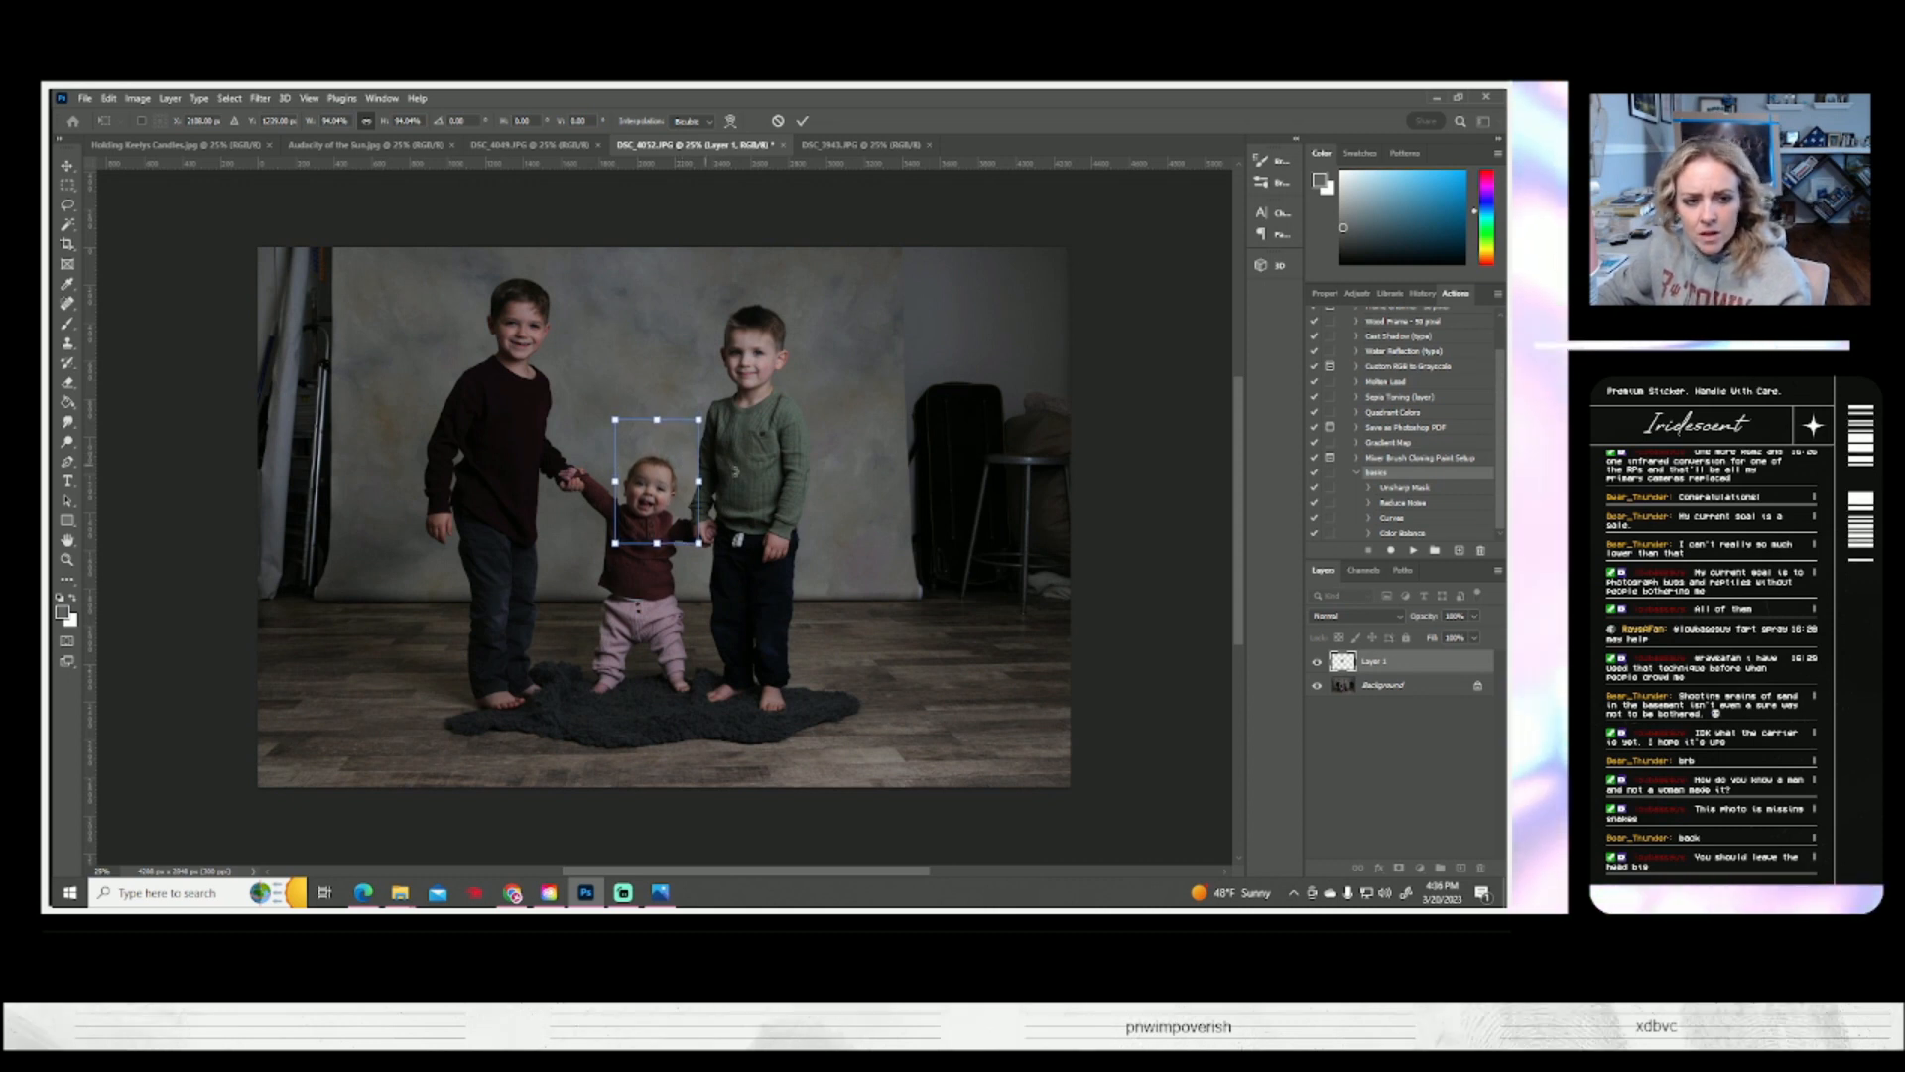
{"action": "left_click_drag", "start_coordinate": [734, 471], "coordinate": [746, 480]}
{"action": "key", "text": "Return"}
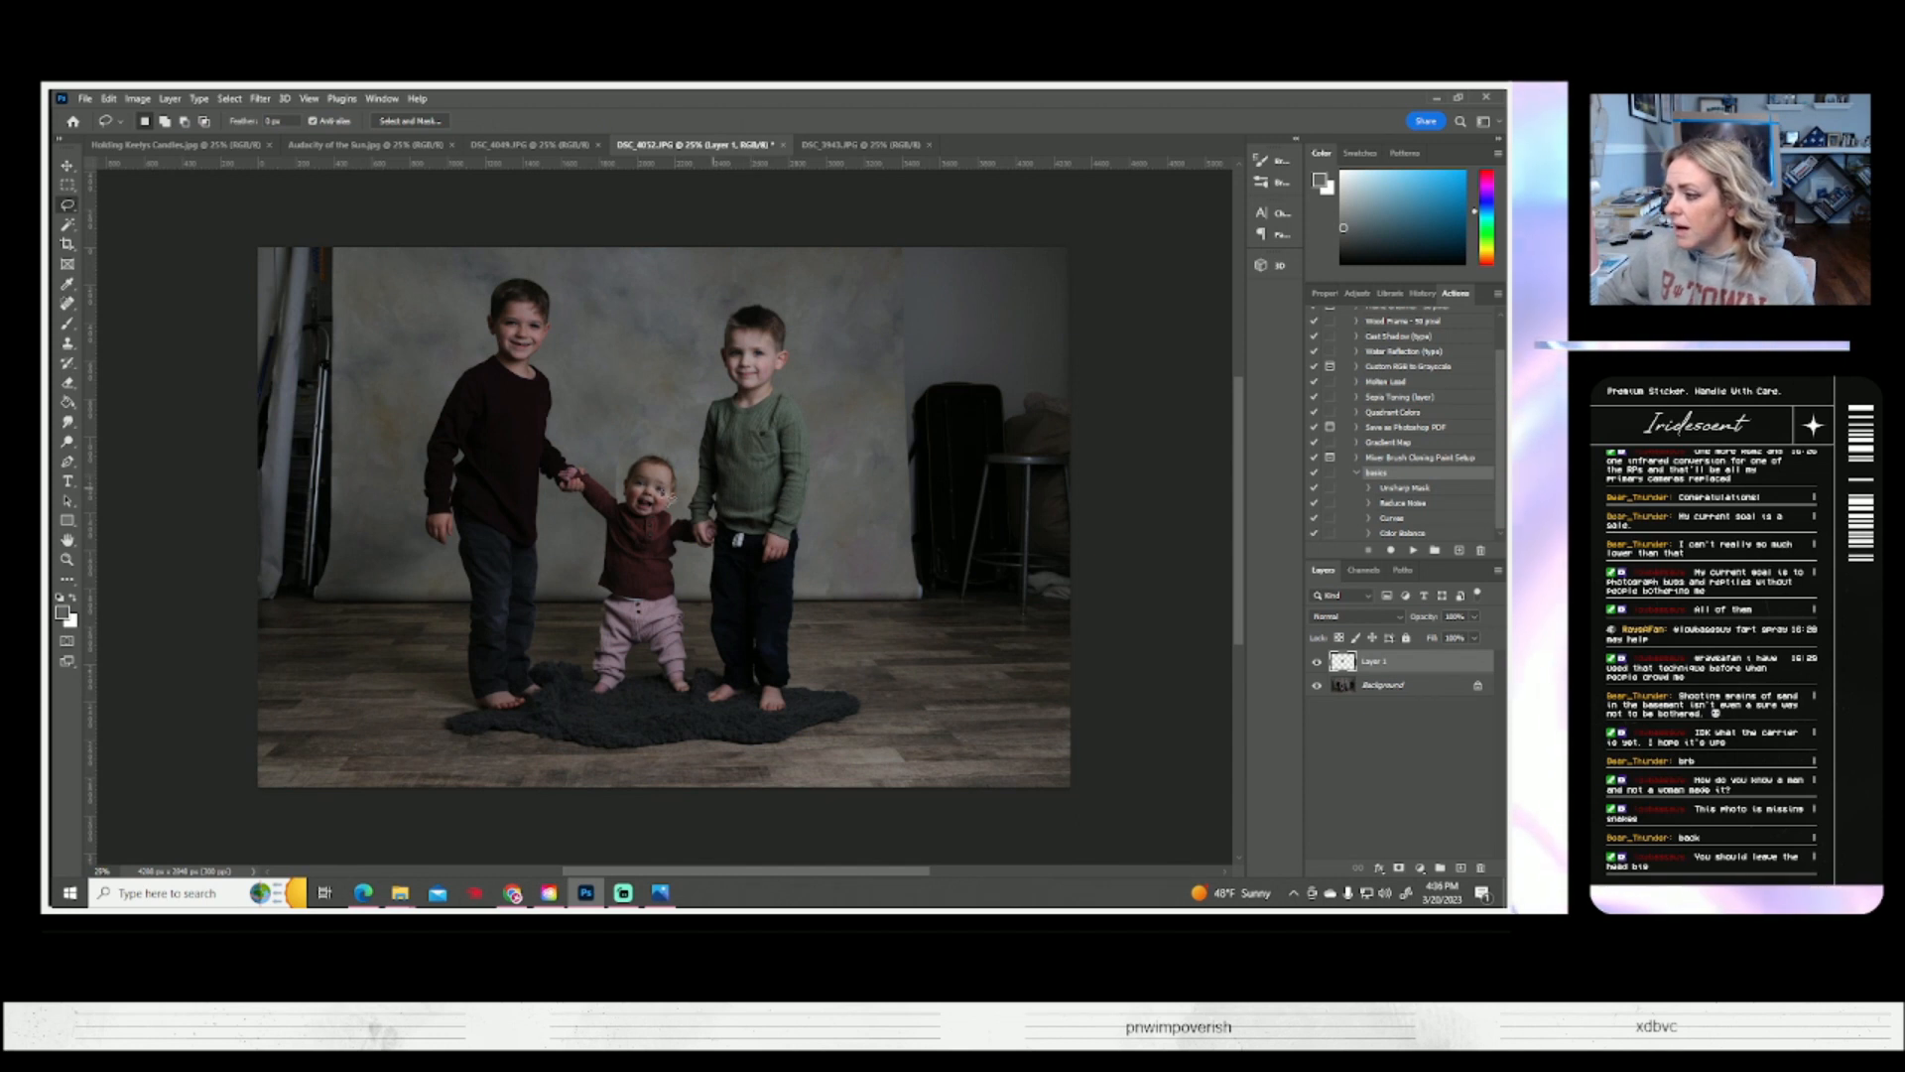
Compare the pasted head layer with the original beneath, and warp its left side slightly upward around the baby's shoulder
{"action": "left_click", "coordinate": [67, 559]}
{"action": "left_click", "coordinate": [640, 526]}
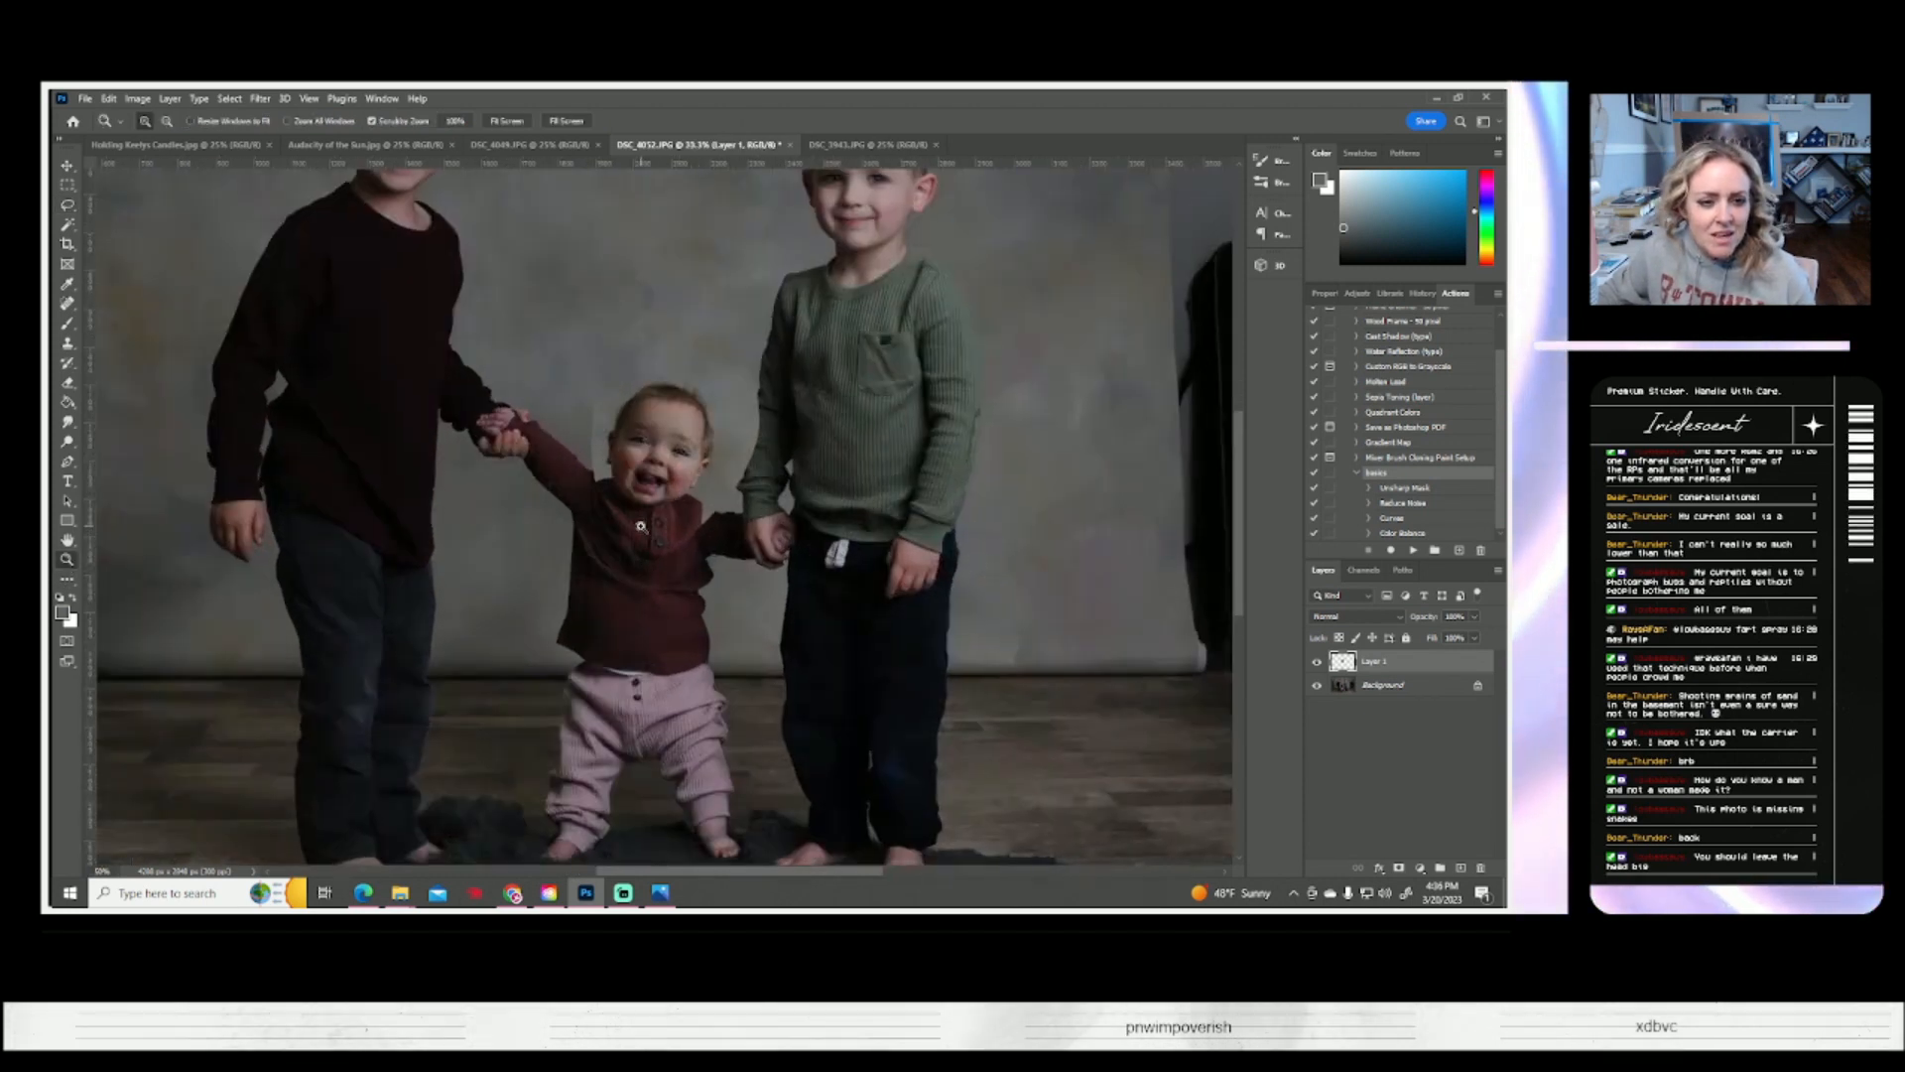
{"action": "left_click", "coordinate": [640, 526]}
{"action": "left_click", "coordinate": [640, 526]}
{"action": "left_click", "coordinate": [619, 520]}
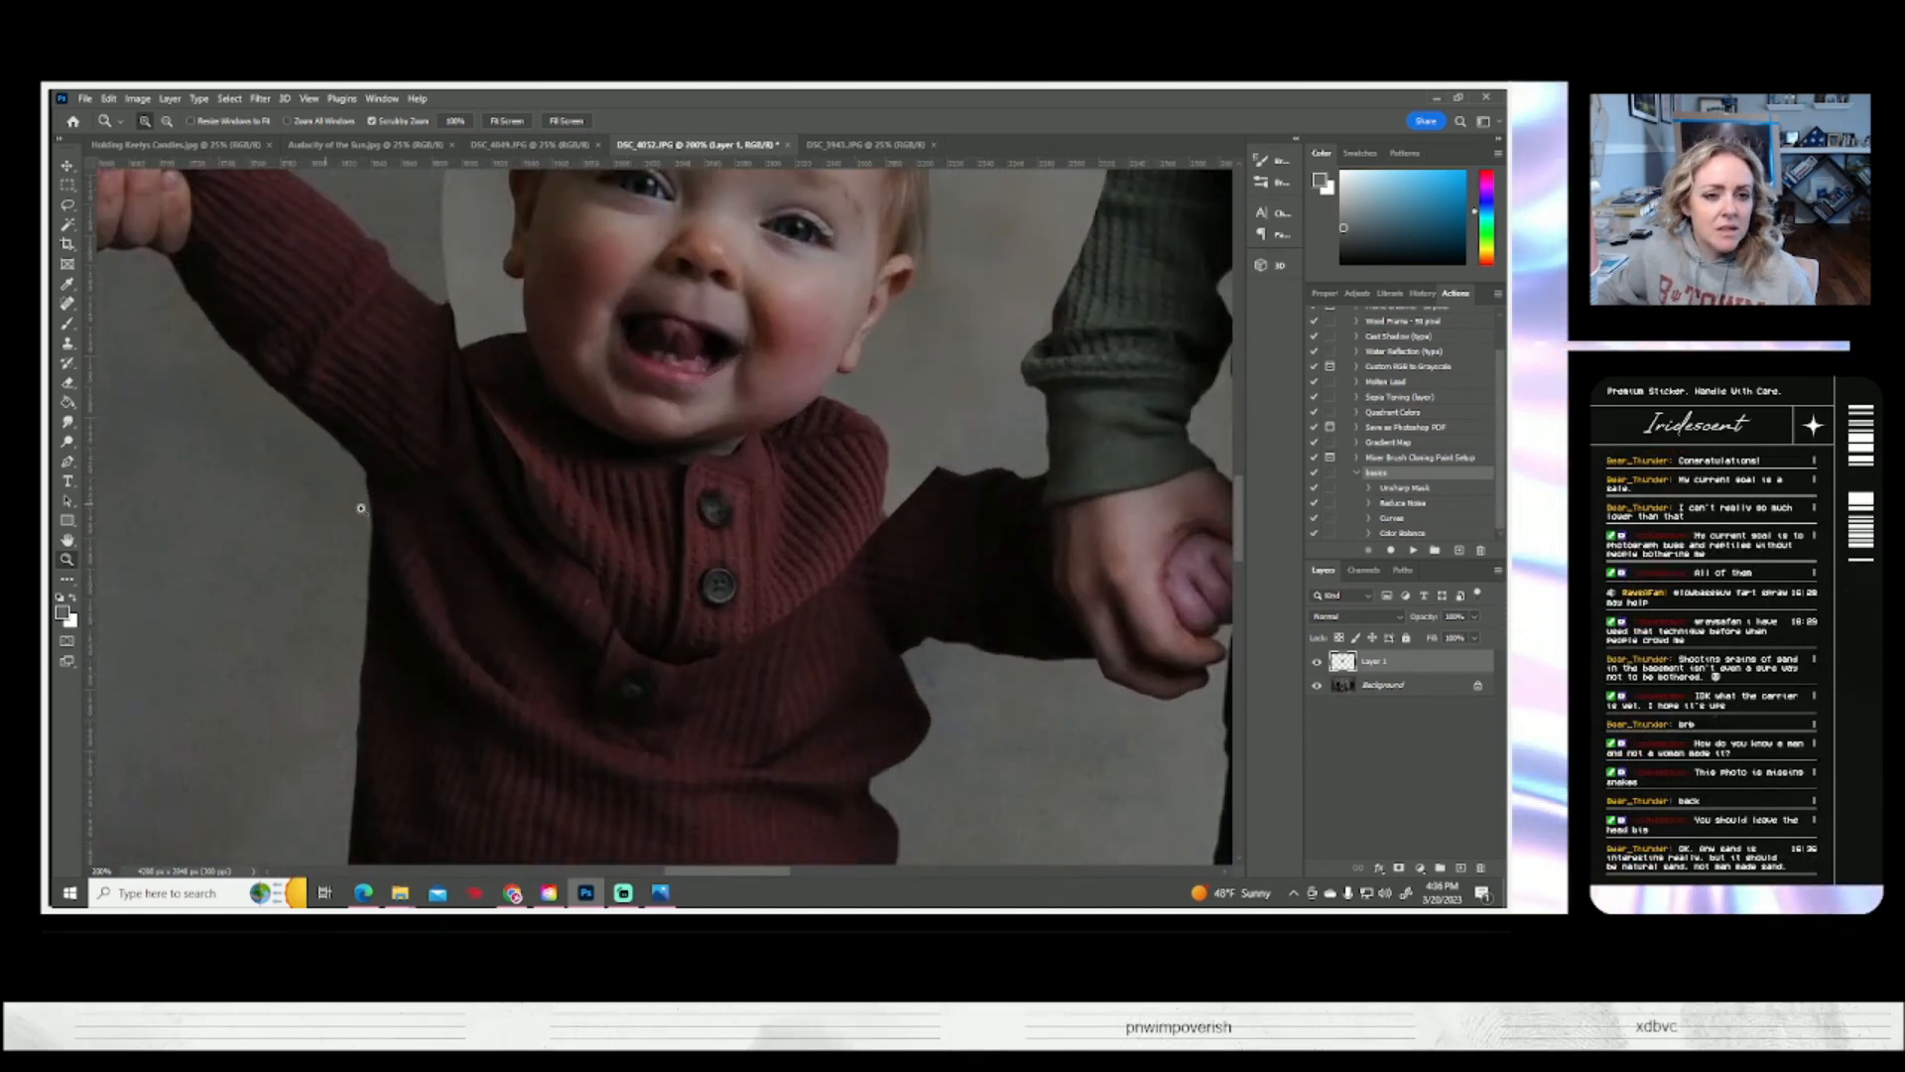
{"action": "scroll", "coordinate": [1129, 651], "scroll_direction": "up", "scroll_amount": 2}
{"action": "left_click", "coordinate": [1317, 662]}
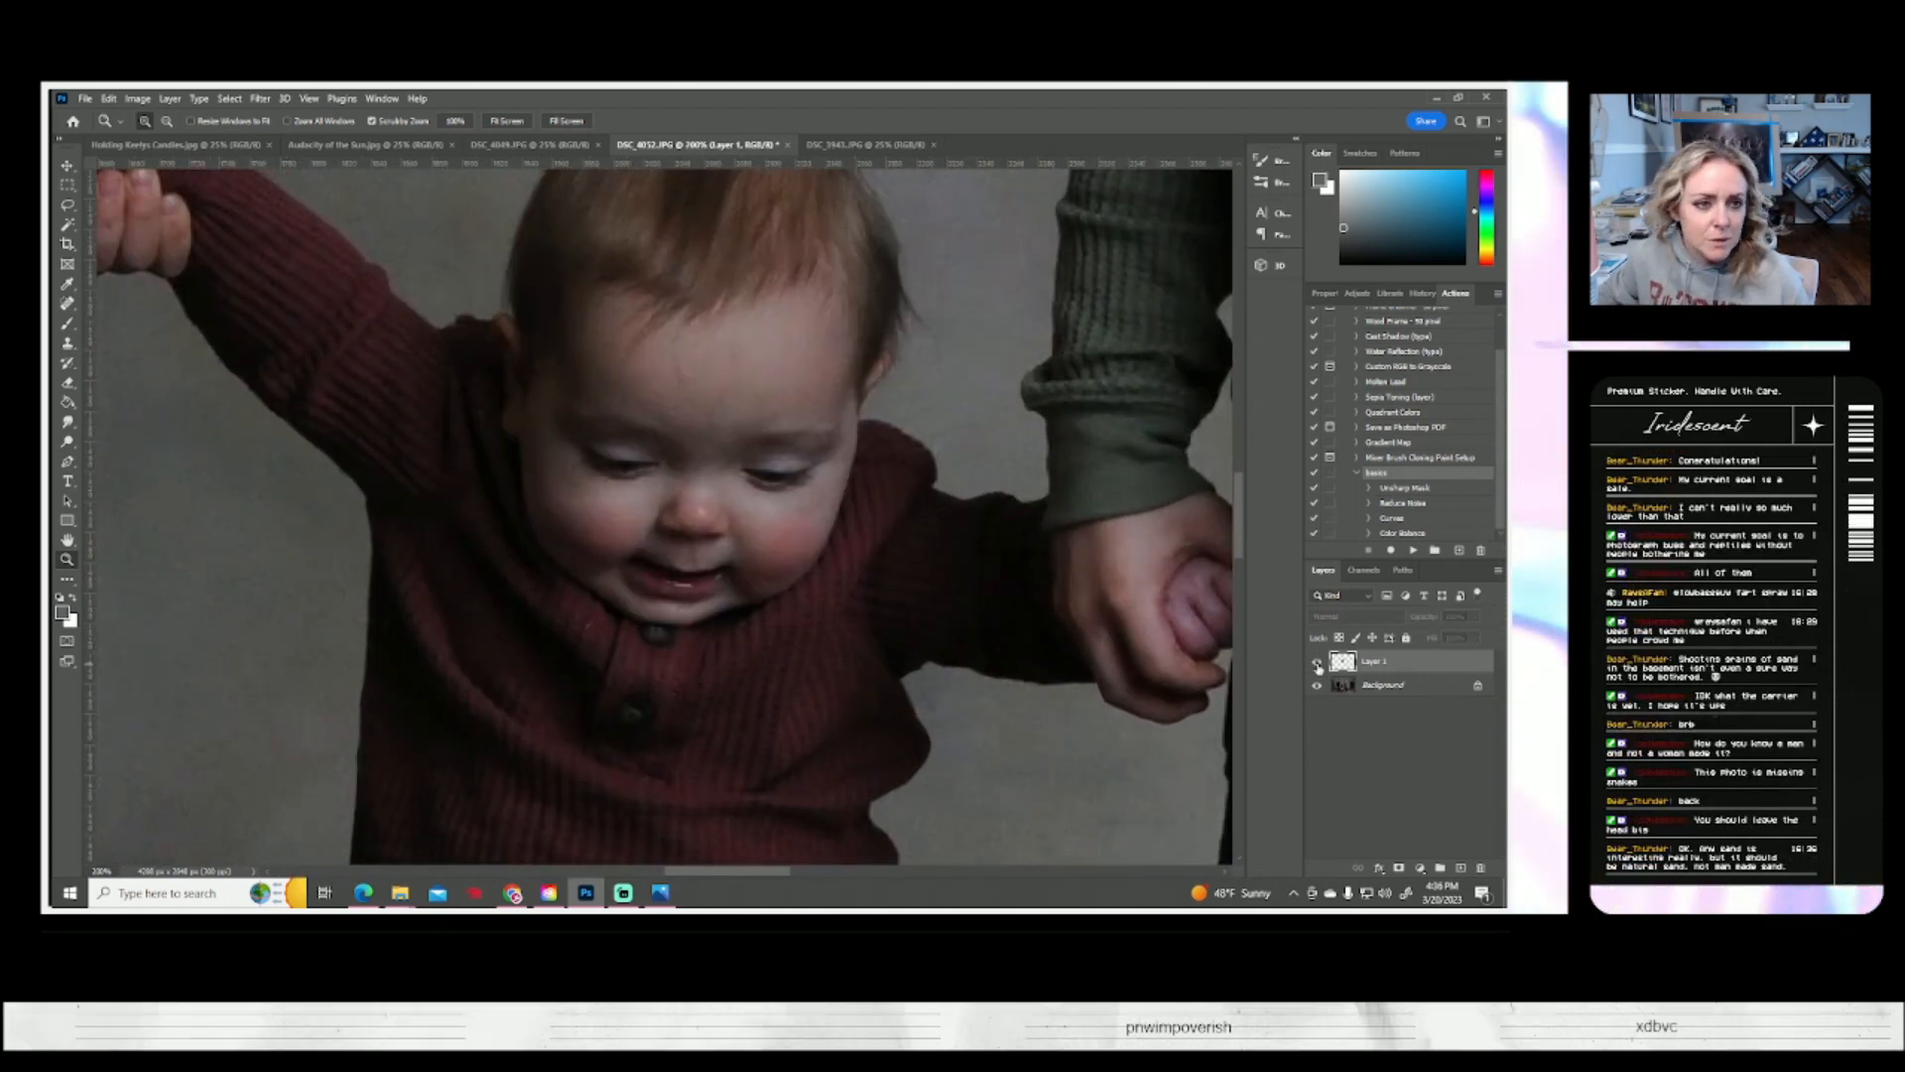
{"action": "left_click", "coordinate": [1316, 662]}
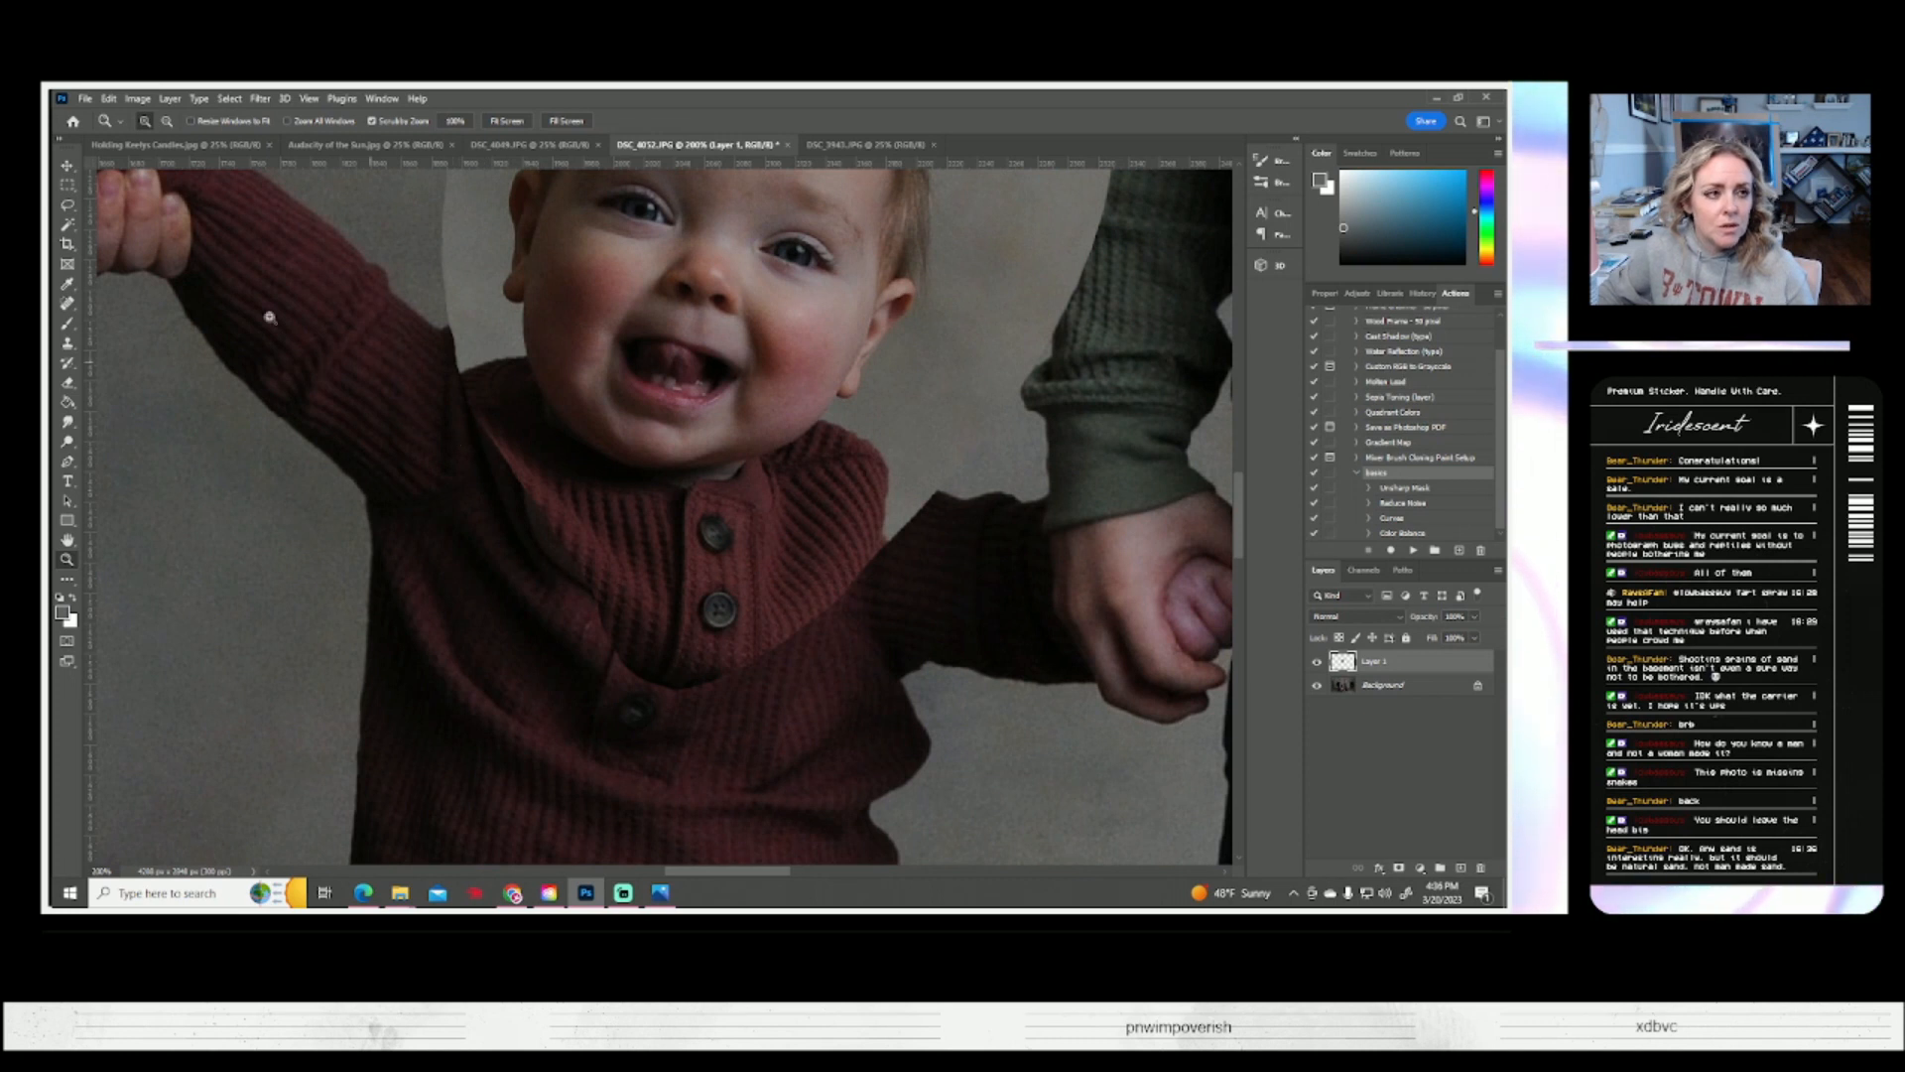
{"action": "left_click", "coordinate": [109, 99]}
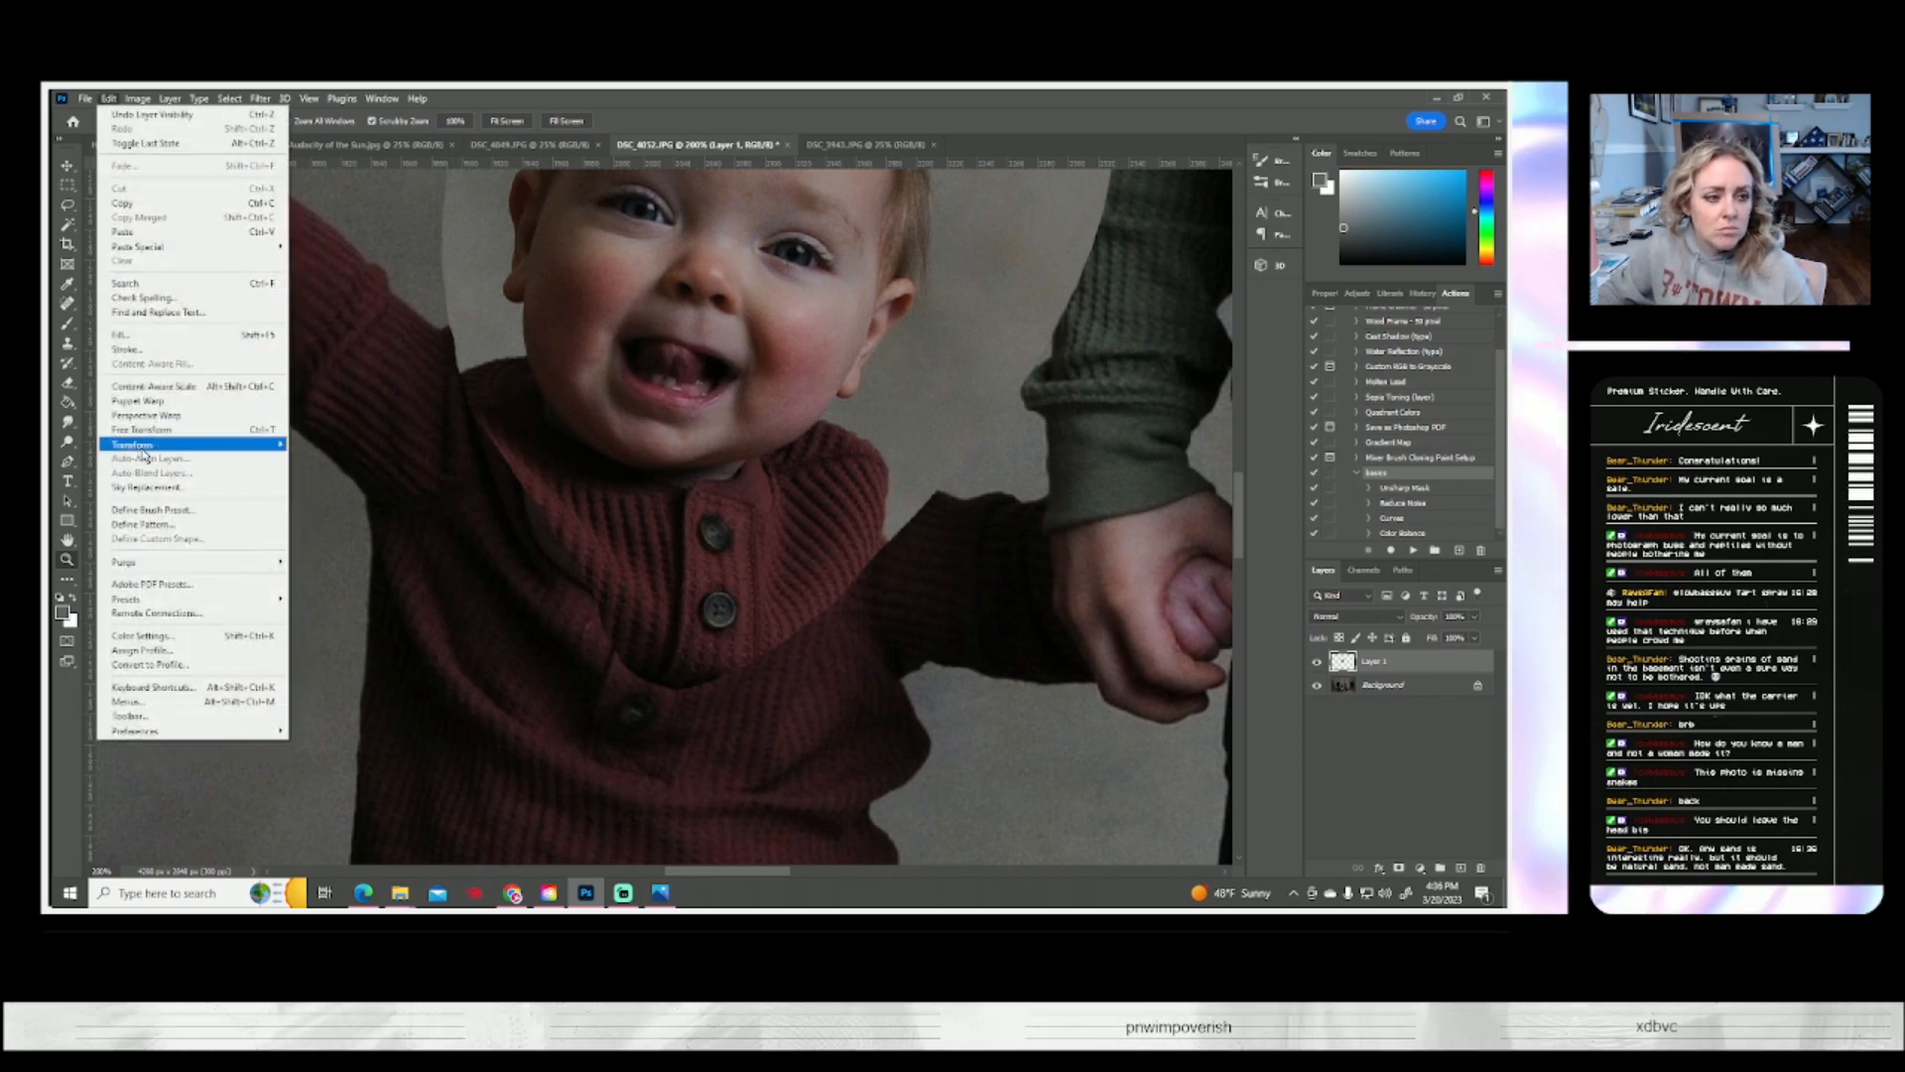
{"action": "mouse_move", "coordinate": [152, 449]}
{"action": "left_click", "coordinate": [310, 546]}
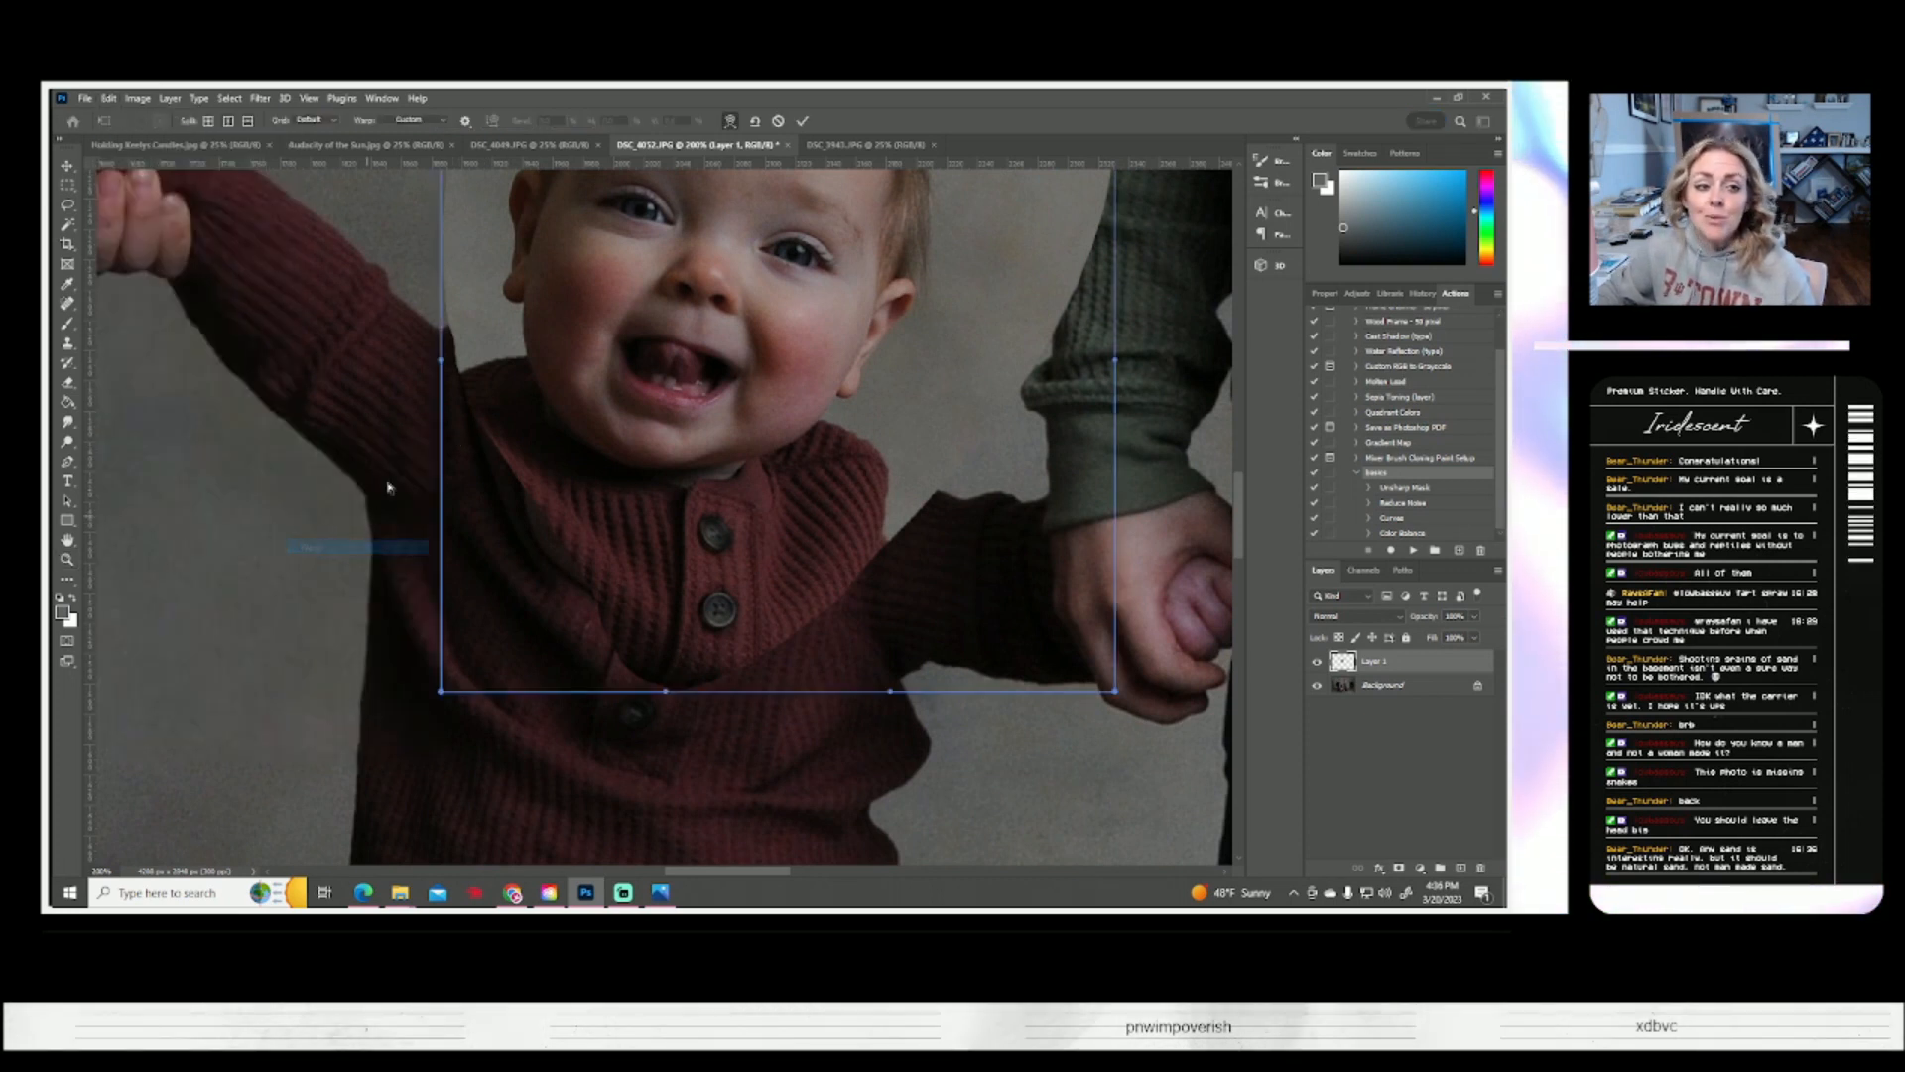
{"action": "left_click_drag", "start_coordinate": [441, 364], "coordinate": [446, 306]}
{"action": "key", "text": "Return"}
{"action": "key", "text": "z"}
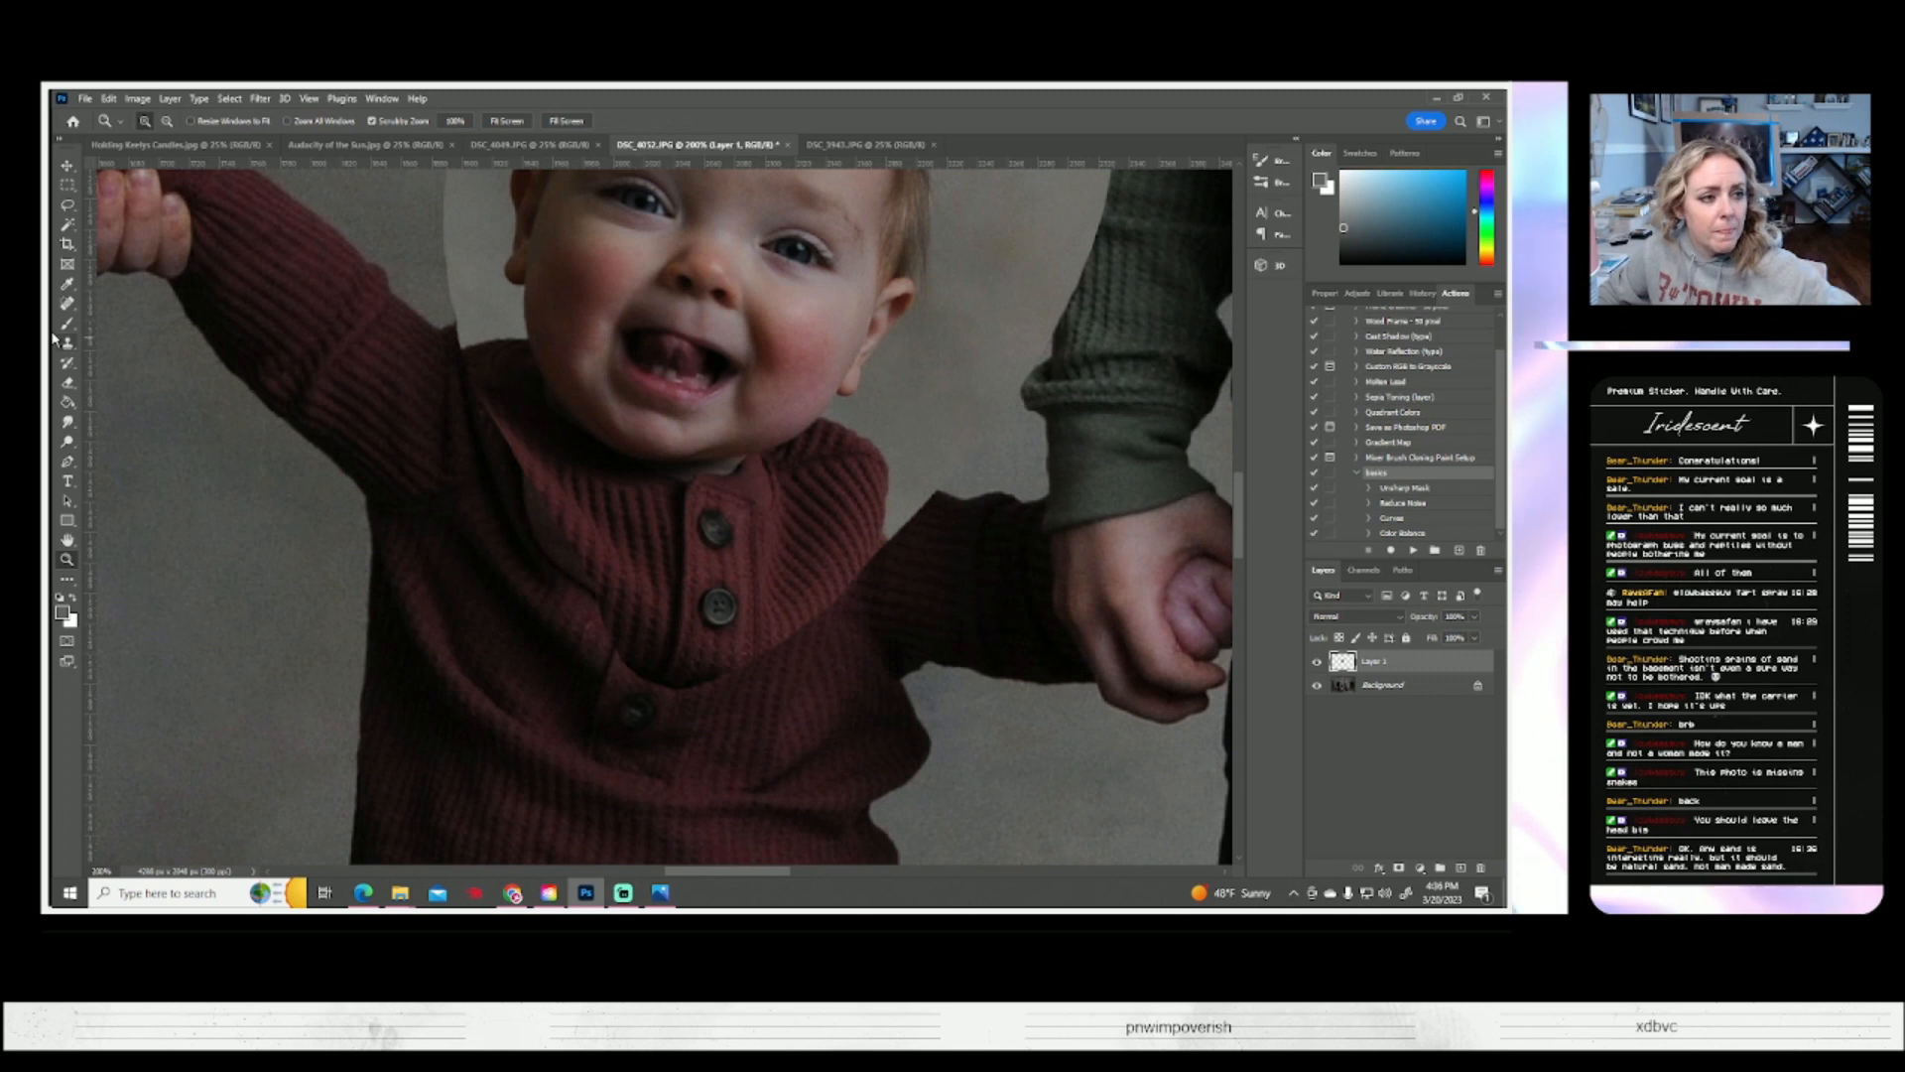
Erase the pasted layer's hard edges over the baby's shoulder and sweater so they blend into the original, redoing the last stroke
{"action": "left_click", "coordinate": [67, 383]}
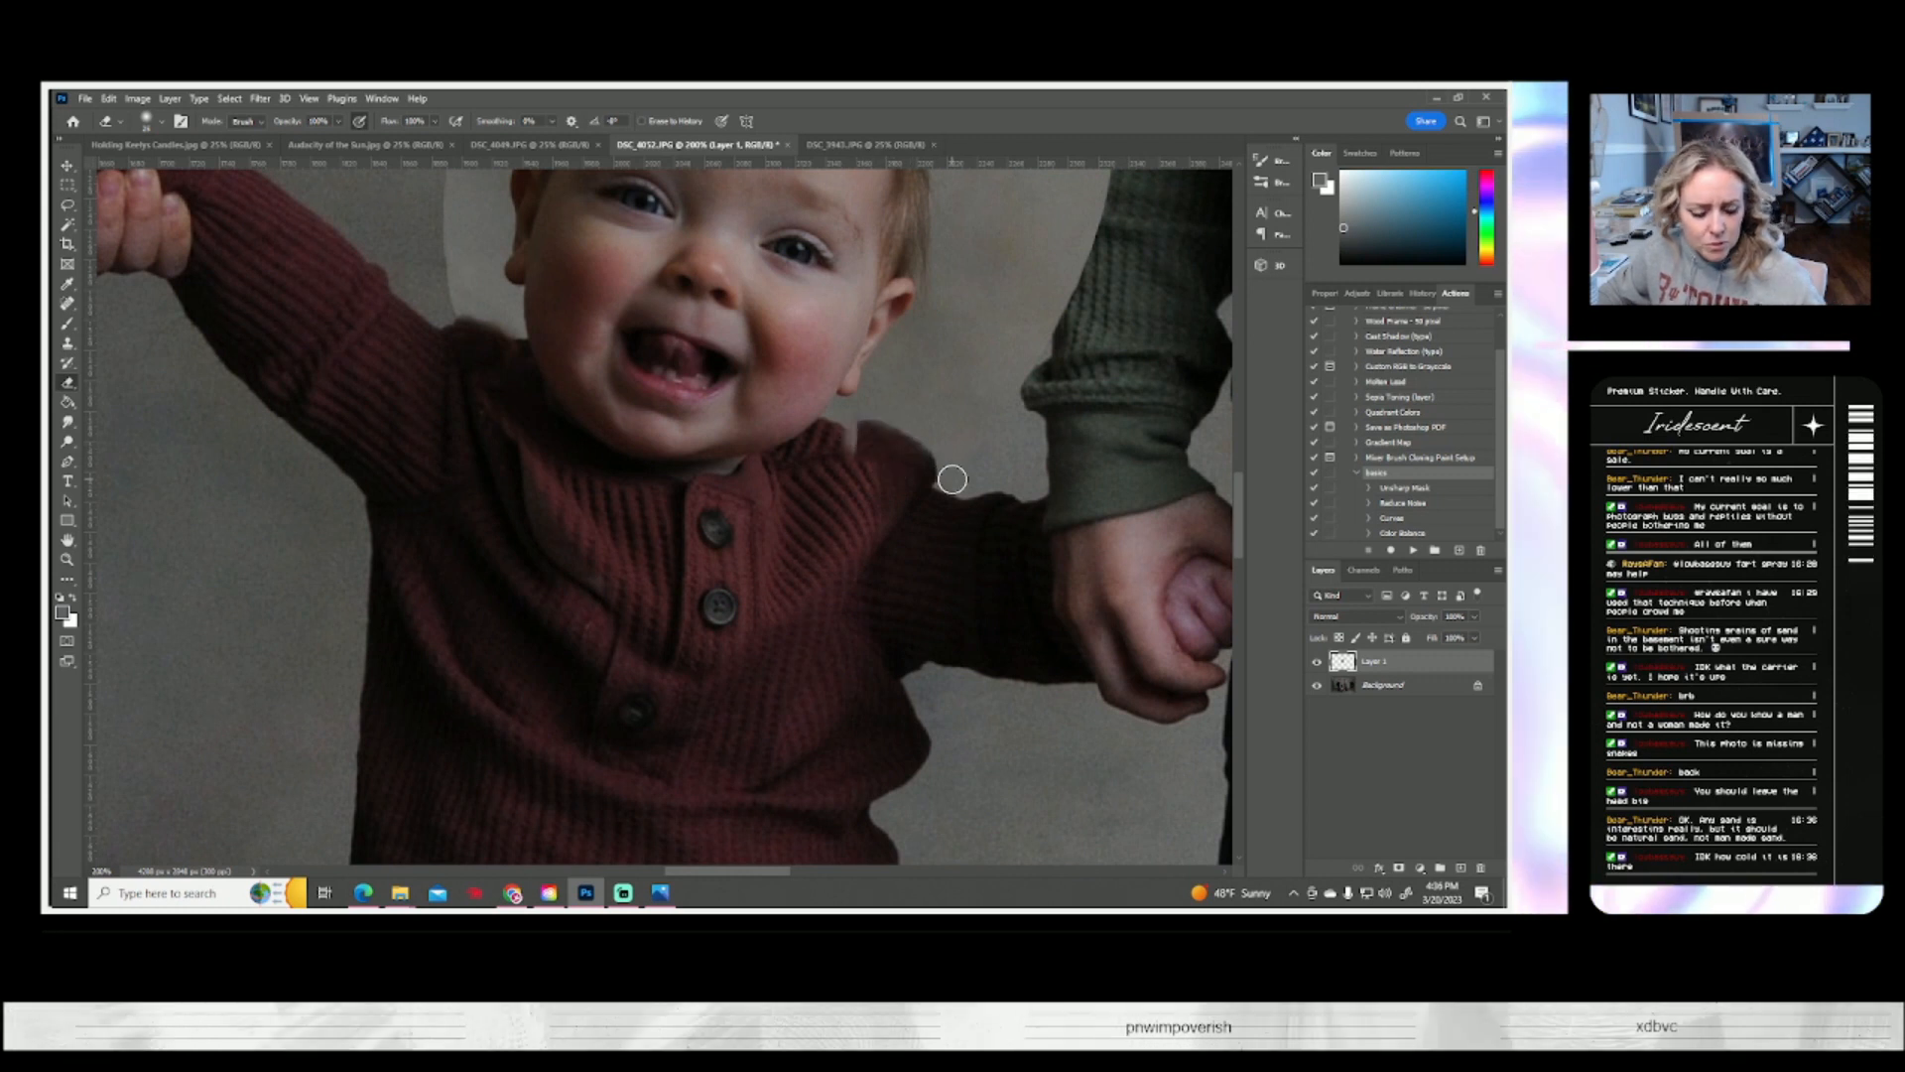
{"action": "key", "text": "ctrl+z"}
{"action": "mouse_move", "coordinate": [894, 443]}
{"action": "left_mouse_down"}
{"action": "mouse_move", "coordinate": [875, 488]}
{"action": "mouse_move", "coordinate": [903, 503]}
{"action": "mouse_move", "coordinate": [871, 532]}
{"action": "left_mouse_up"}
{"action": "scroll", "coordinate": [744, 547], "scroll_direction": "up", "scroll_amount": 3}
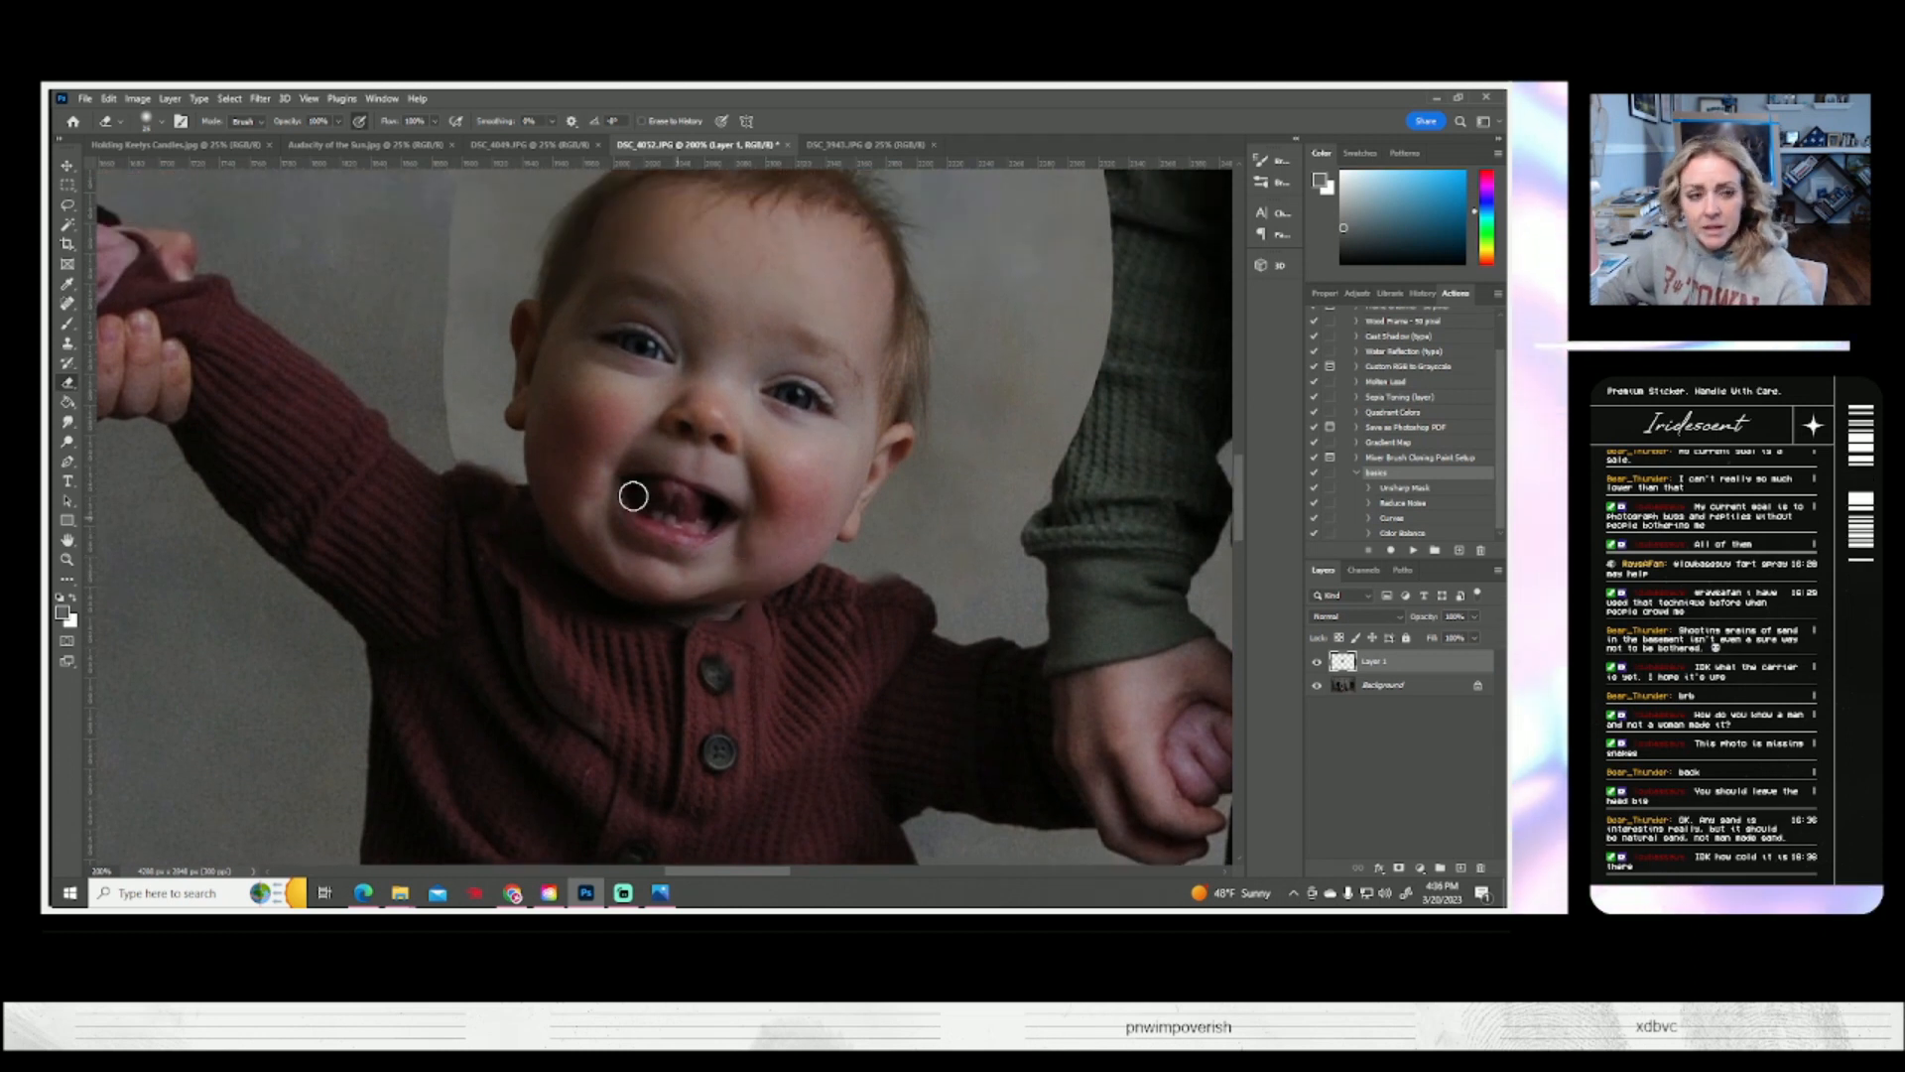
Rotate the pasted head layer about 3 degrees counterclockwise and nudge it slightly up and left over the baby's neck
{"action": "key", "text": "ctrl+t"}
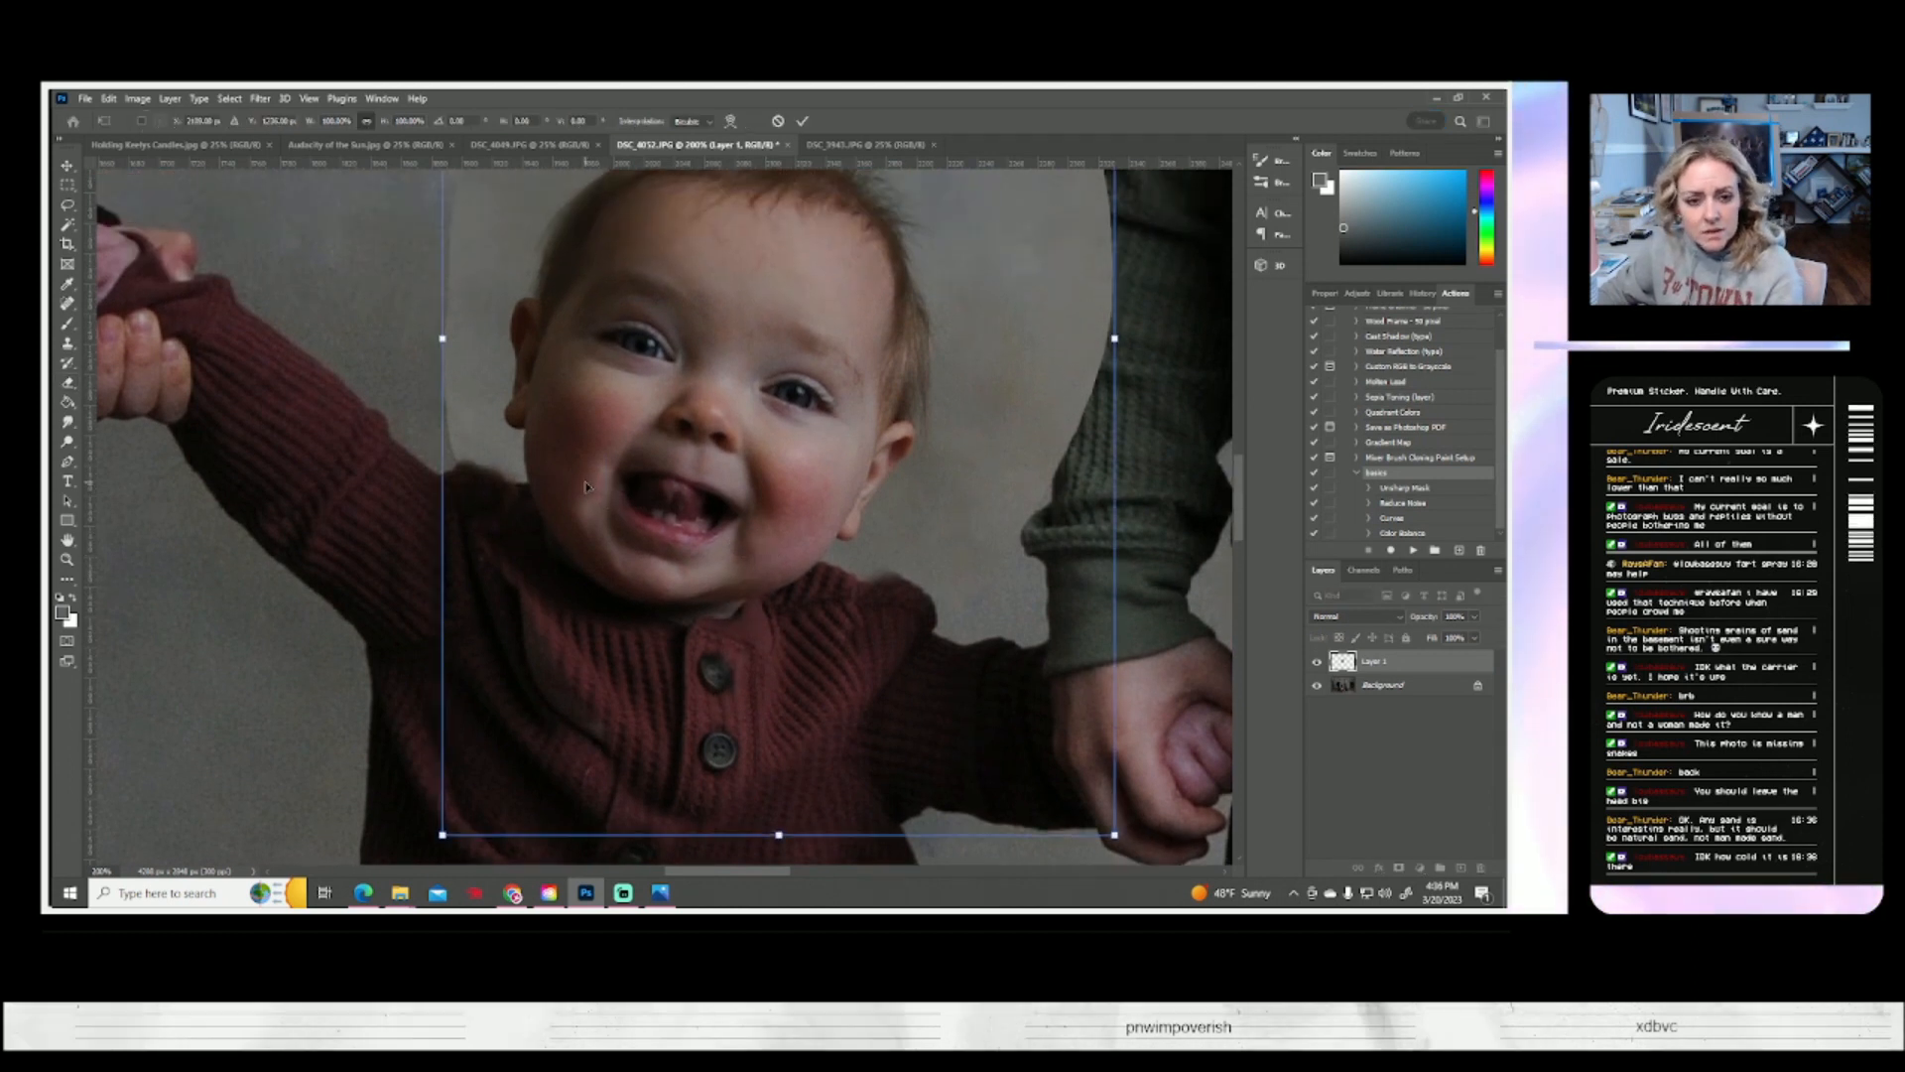
{"action": "left_click_drag", "start_coordinate": [1158, 424], "coordinate": [1161, 406]}
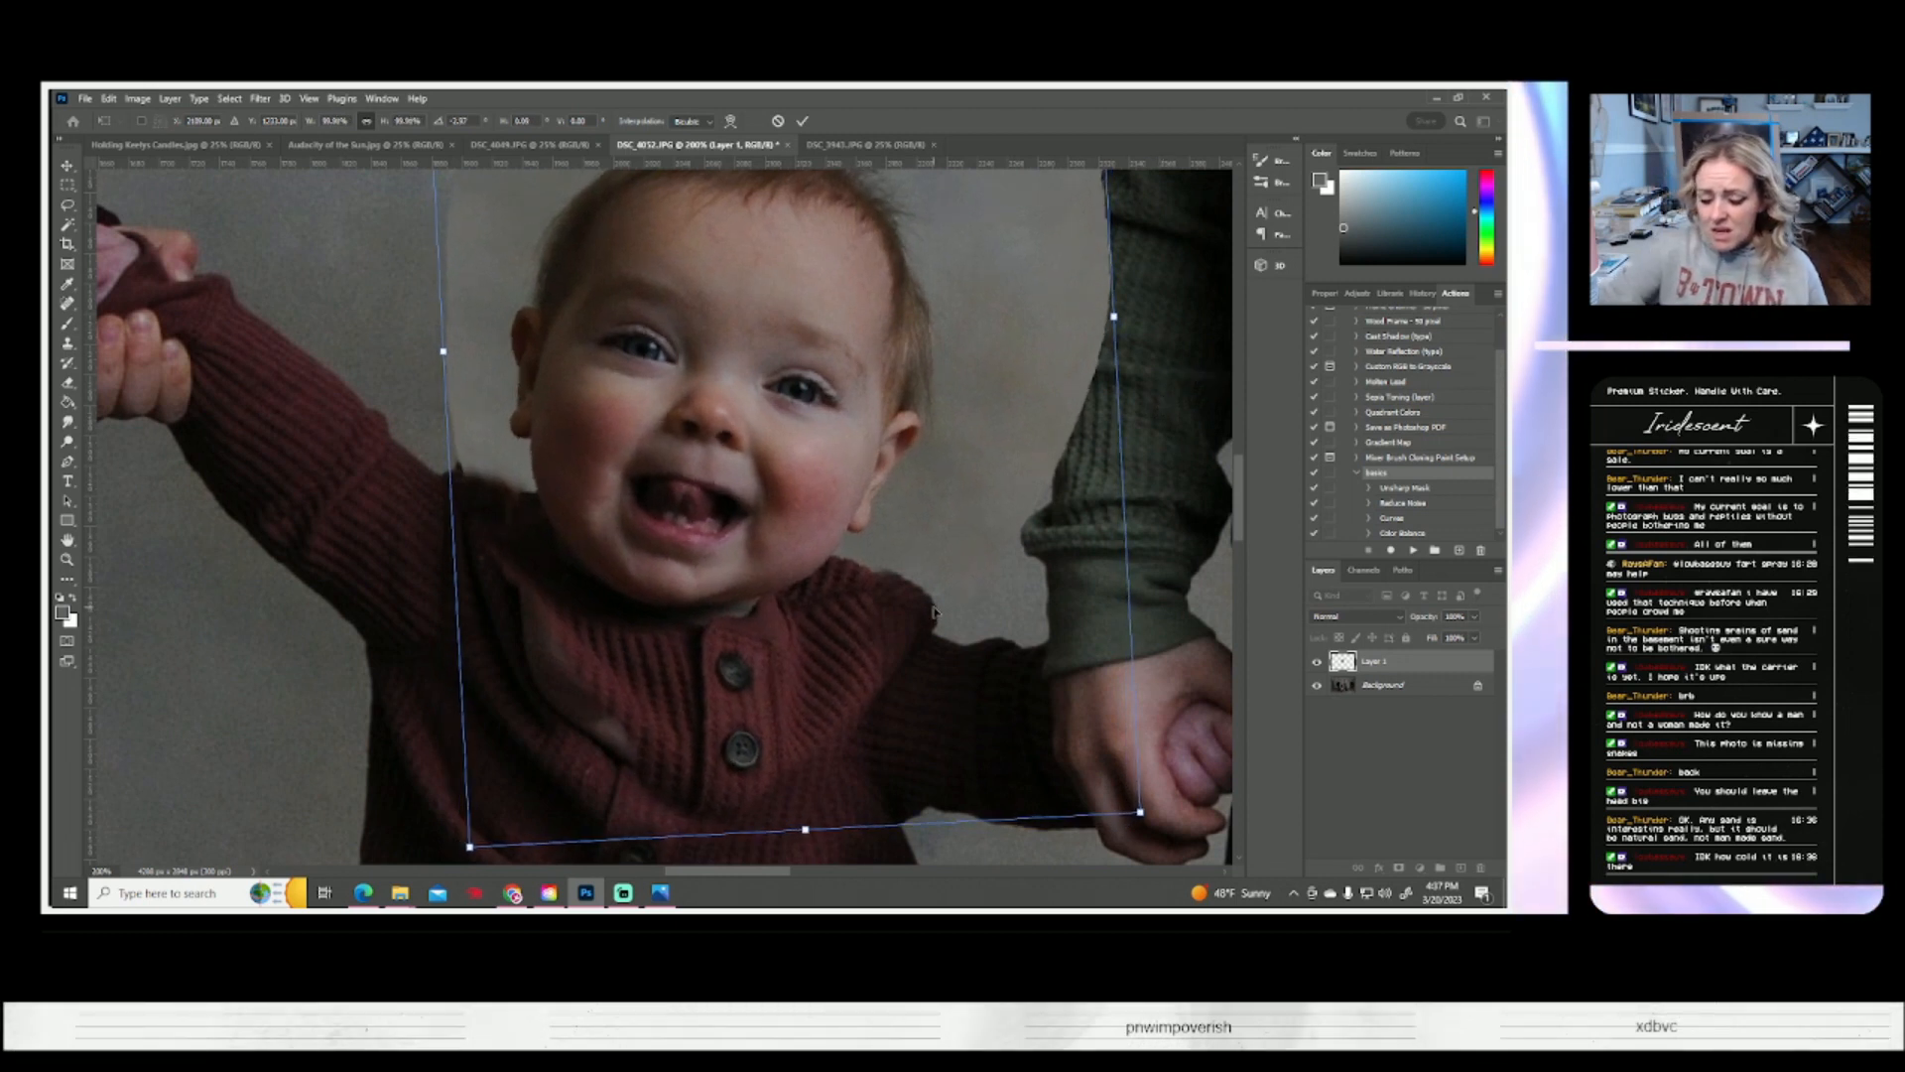
{"action": "key", "text": "Up"}
{"action": "key", "text": "Up"}
{"action": "key", "text": "Up"}
{"action": "key", "text": "Left"}
{"action": "key", "text": "Left"}
{"action": "key", "text": "Up"}
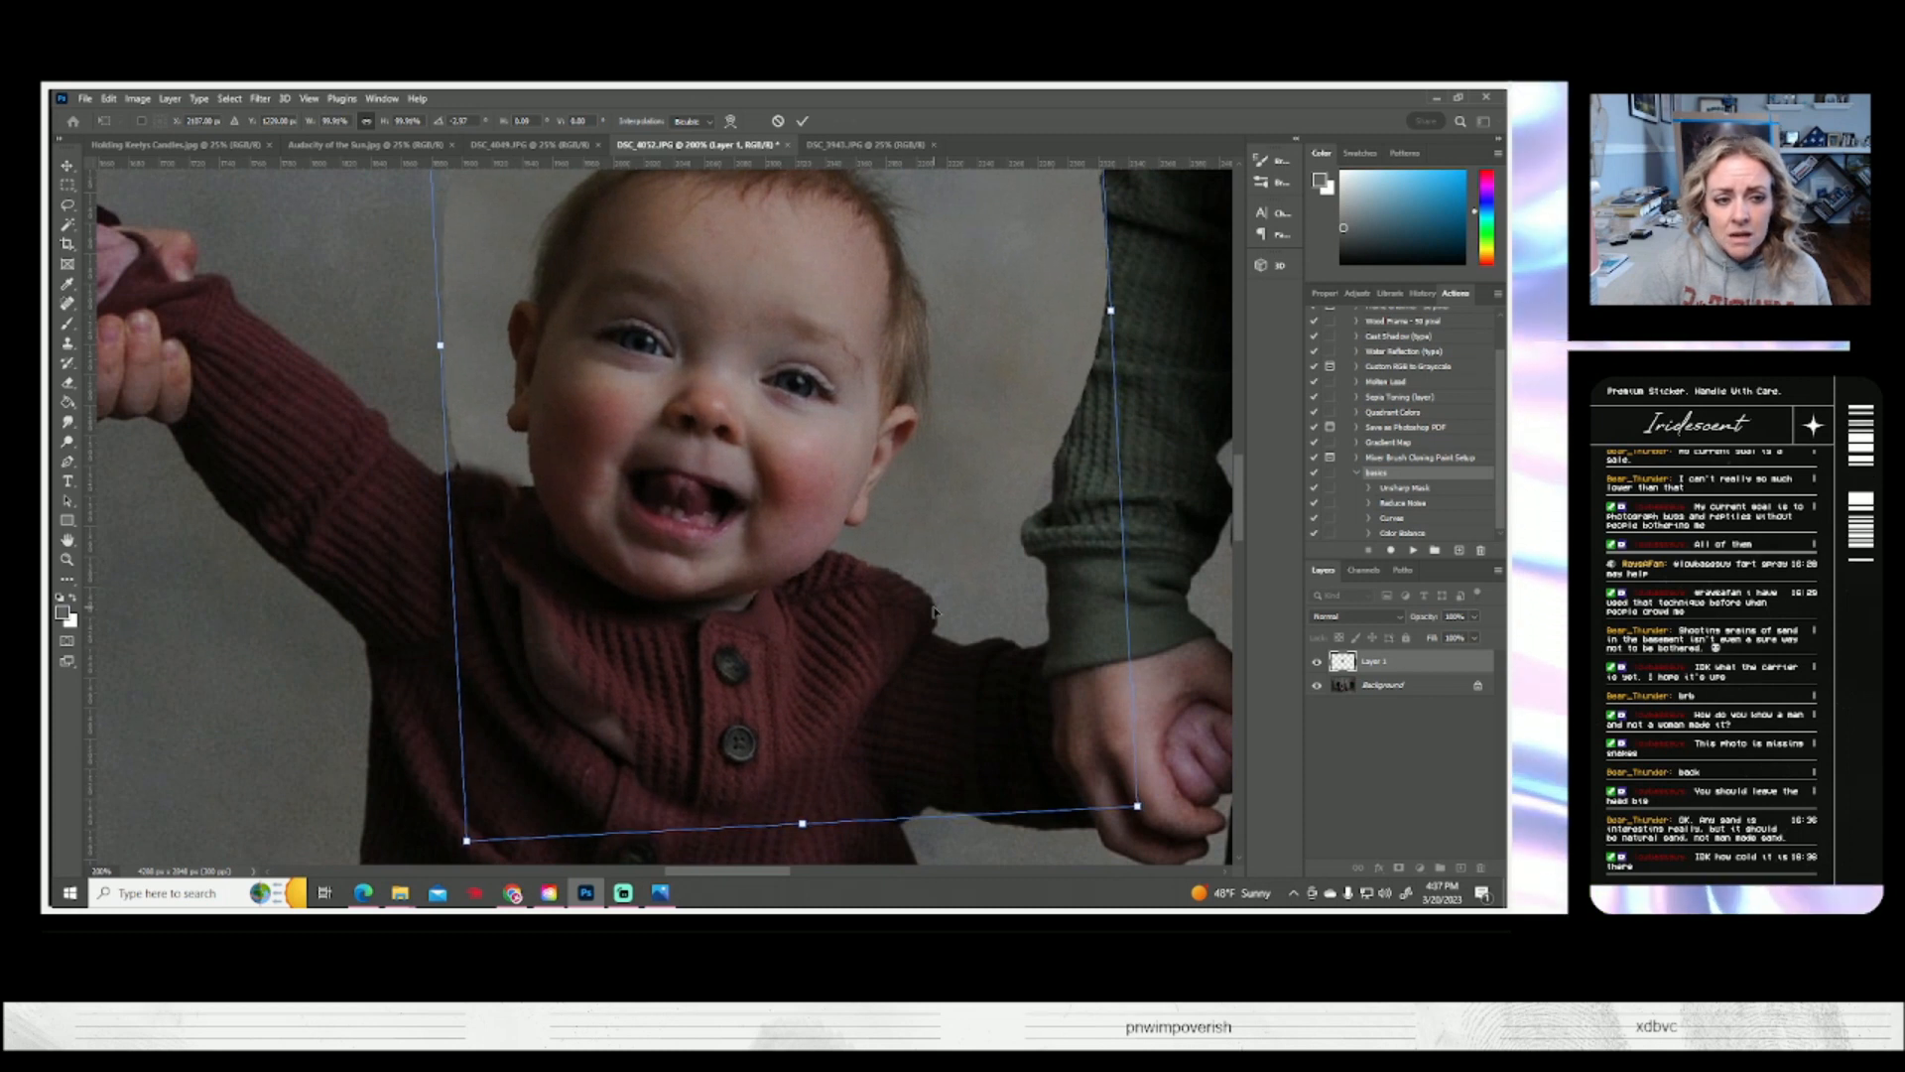
{"action": "key", "text": "Up"}
{"action": "key", "text": "Up"}
{"action": "key", "text": "Return"}
{"action": "key", "text": "e"}
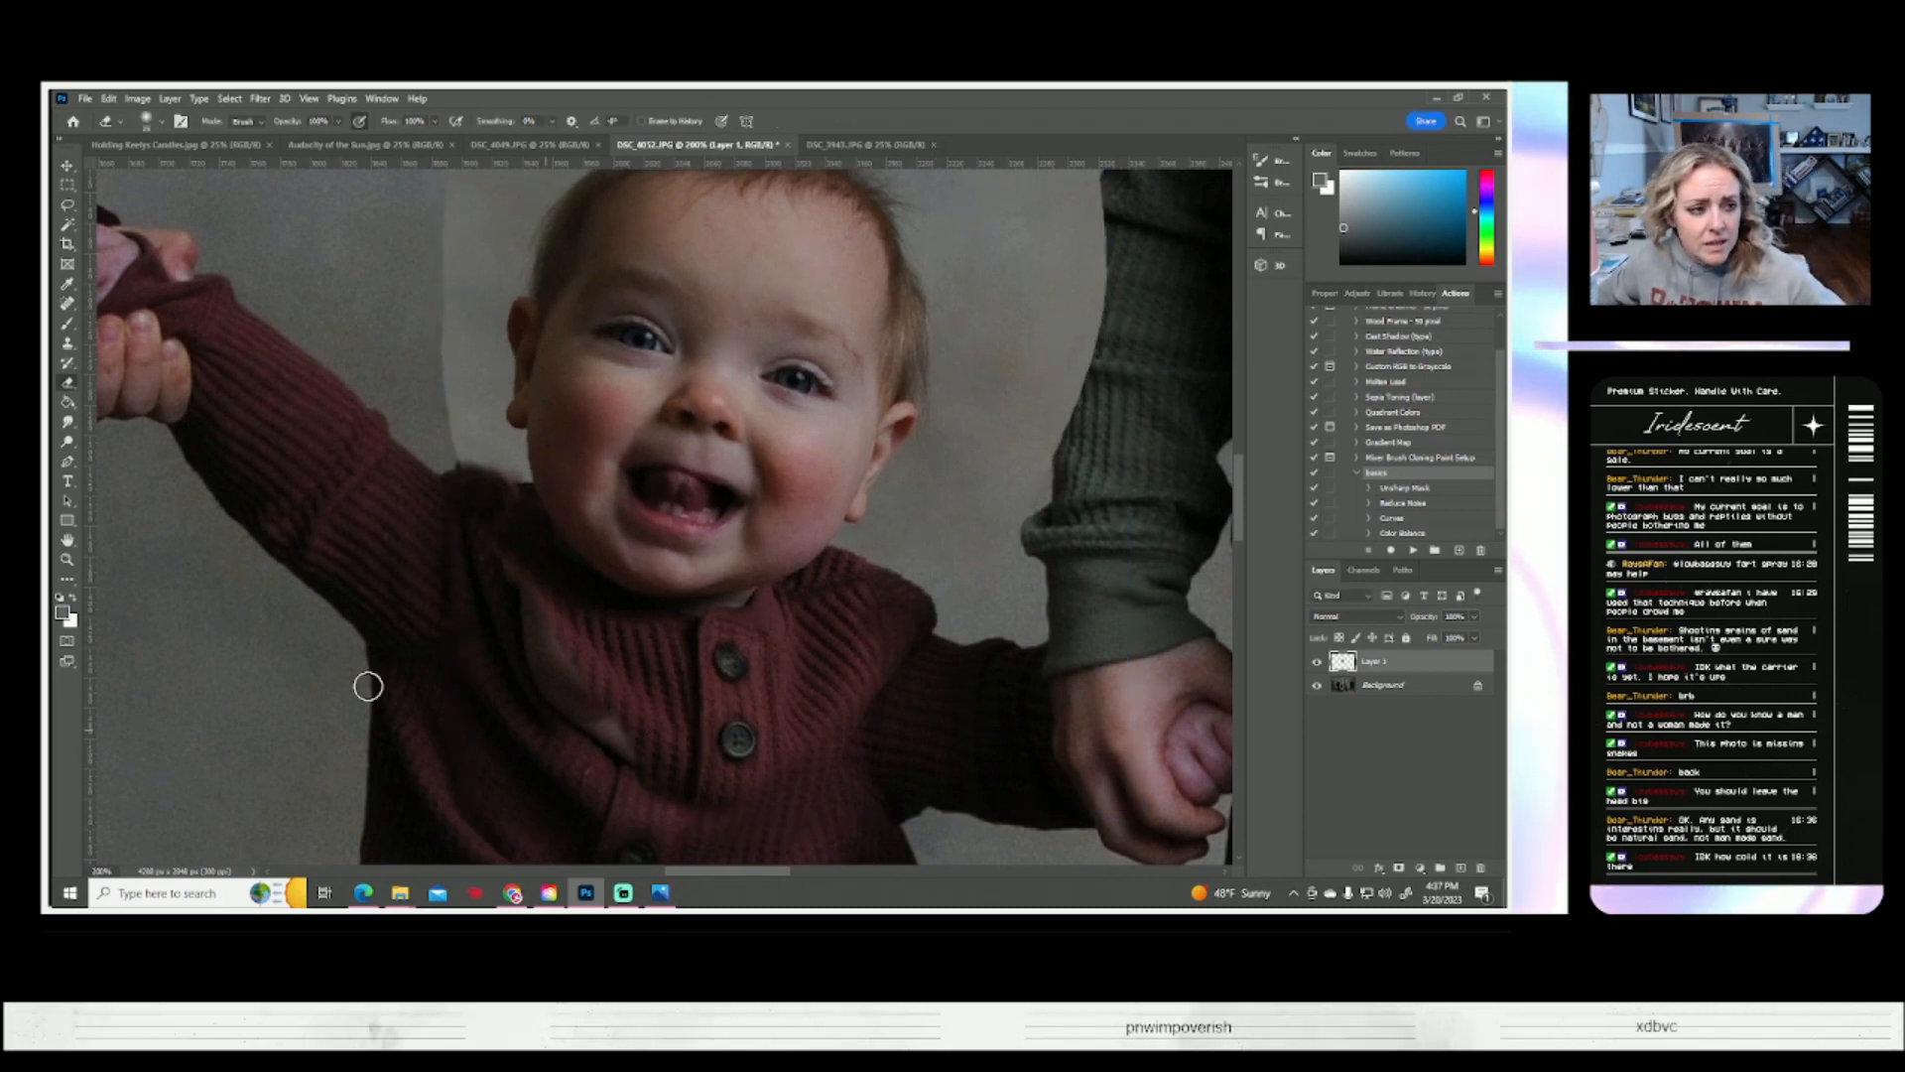
Enlarge the soft round eraser and remove leftover pasted backdrop beside the baby's head
{"action": "left_click", "coordinate": [67, 559]}
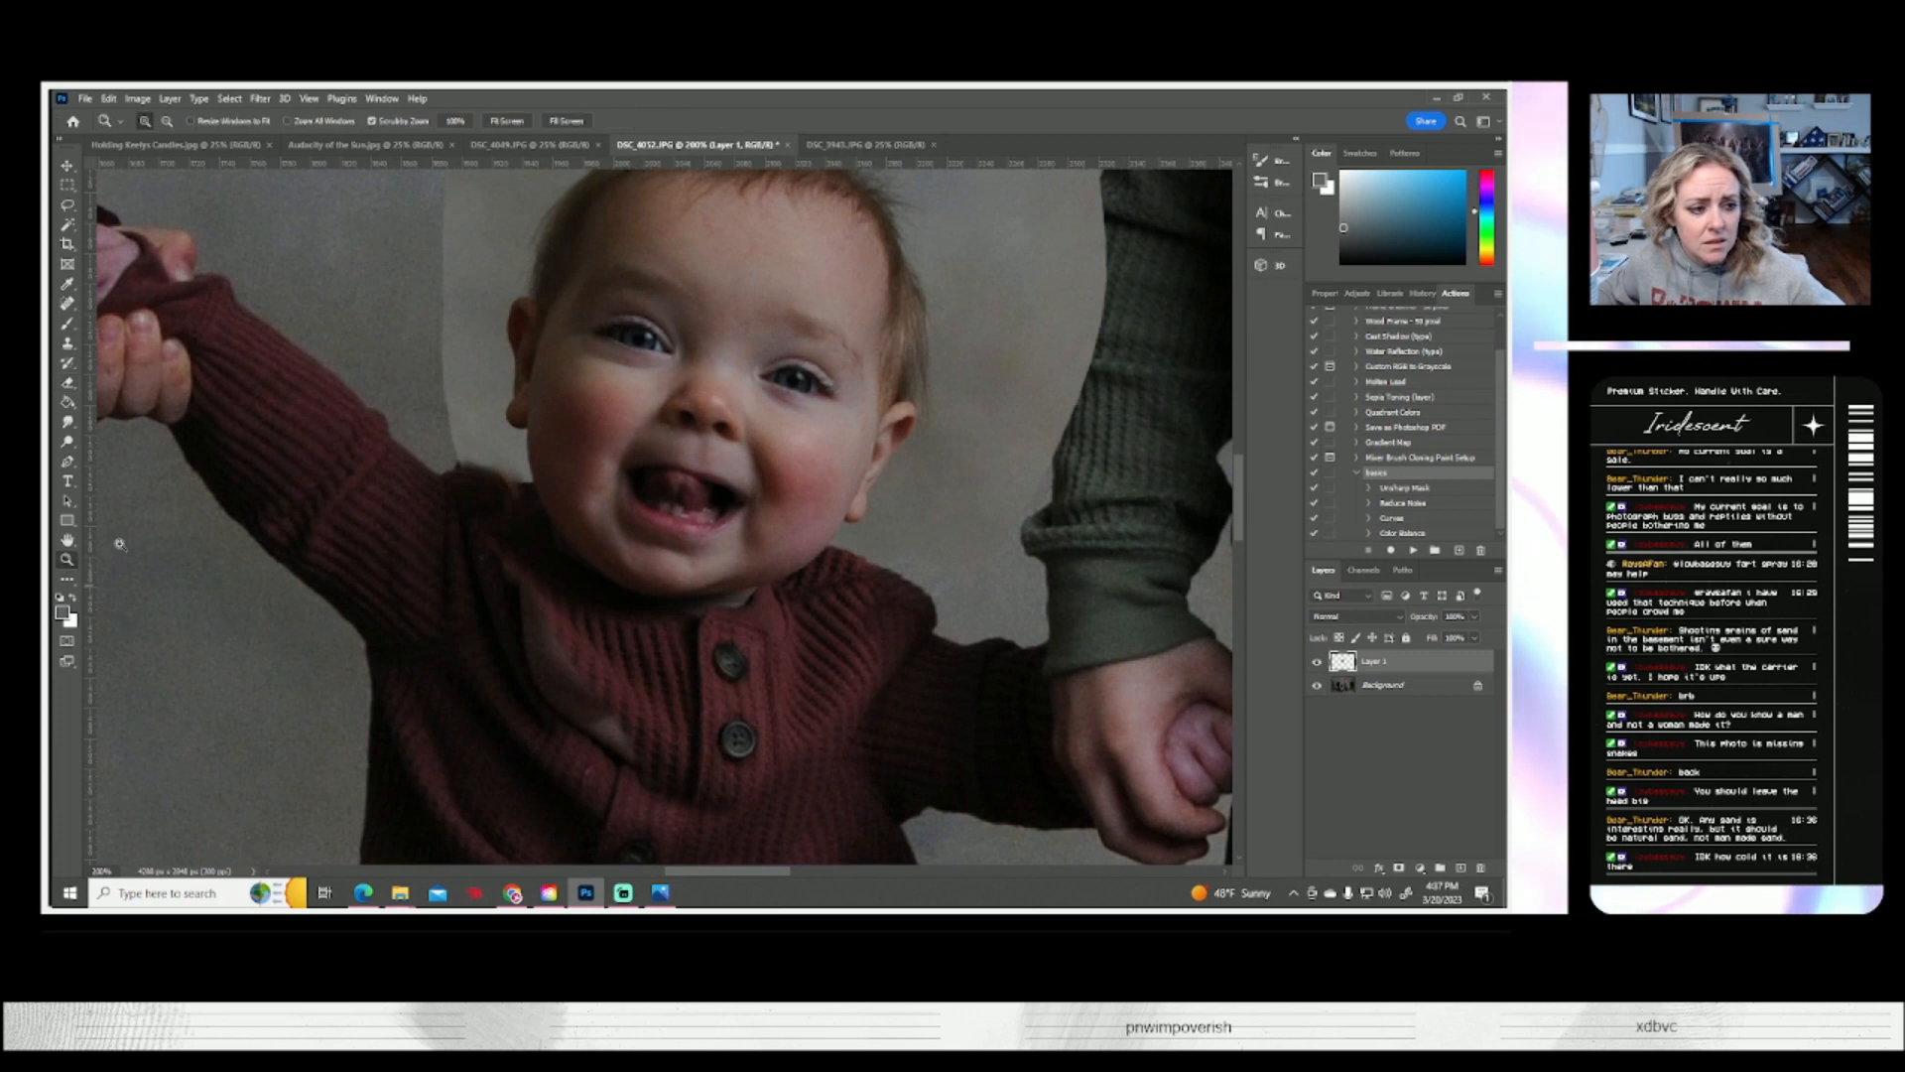
{"action": "left_click", "coordinate": [516, 123]}
{"action": "key", "text": "e"}
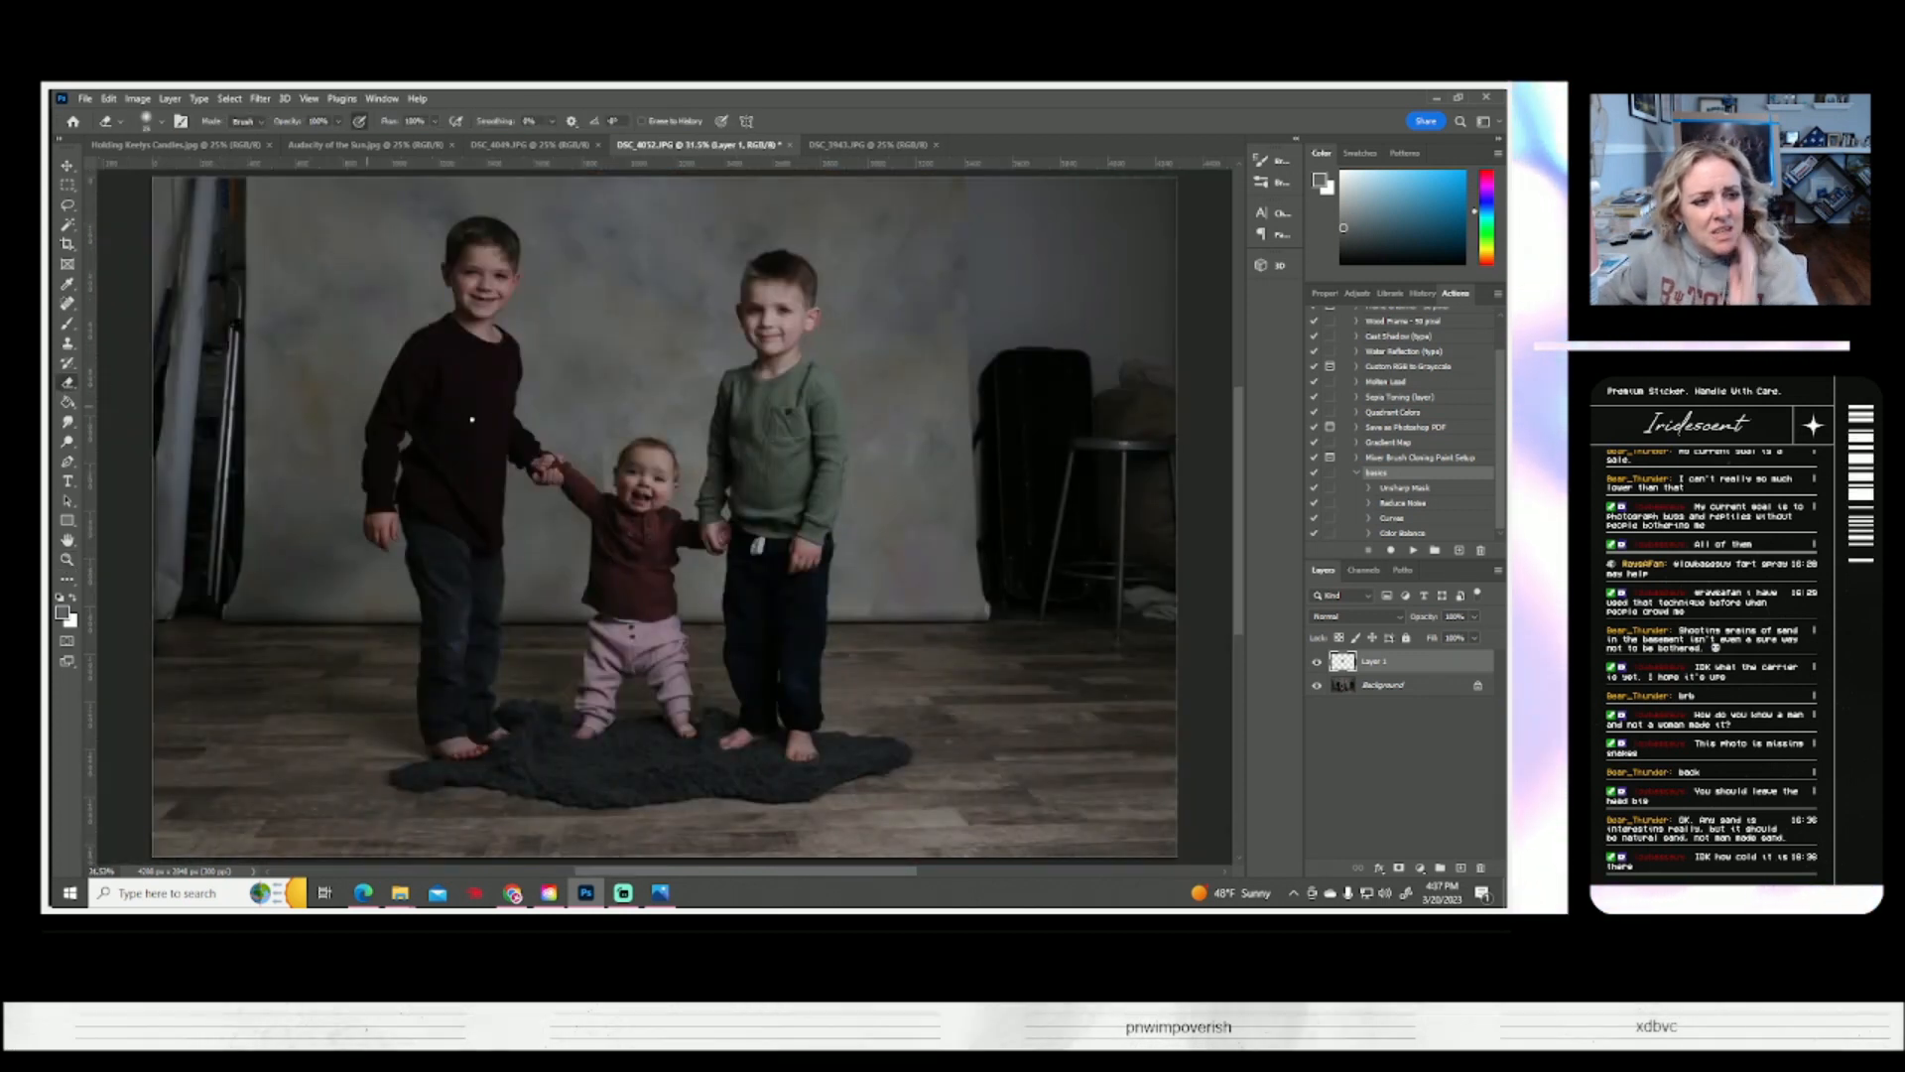
{"action": "left_click", "coordinate": [161, 122]}
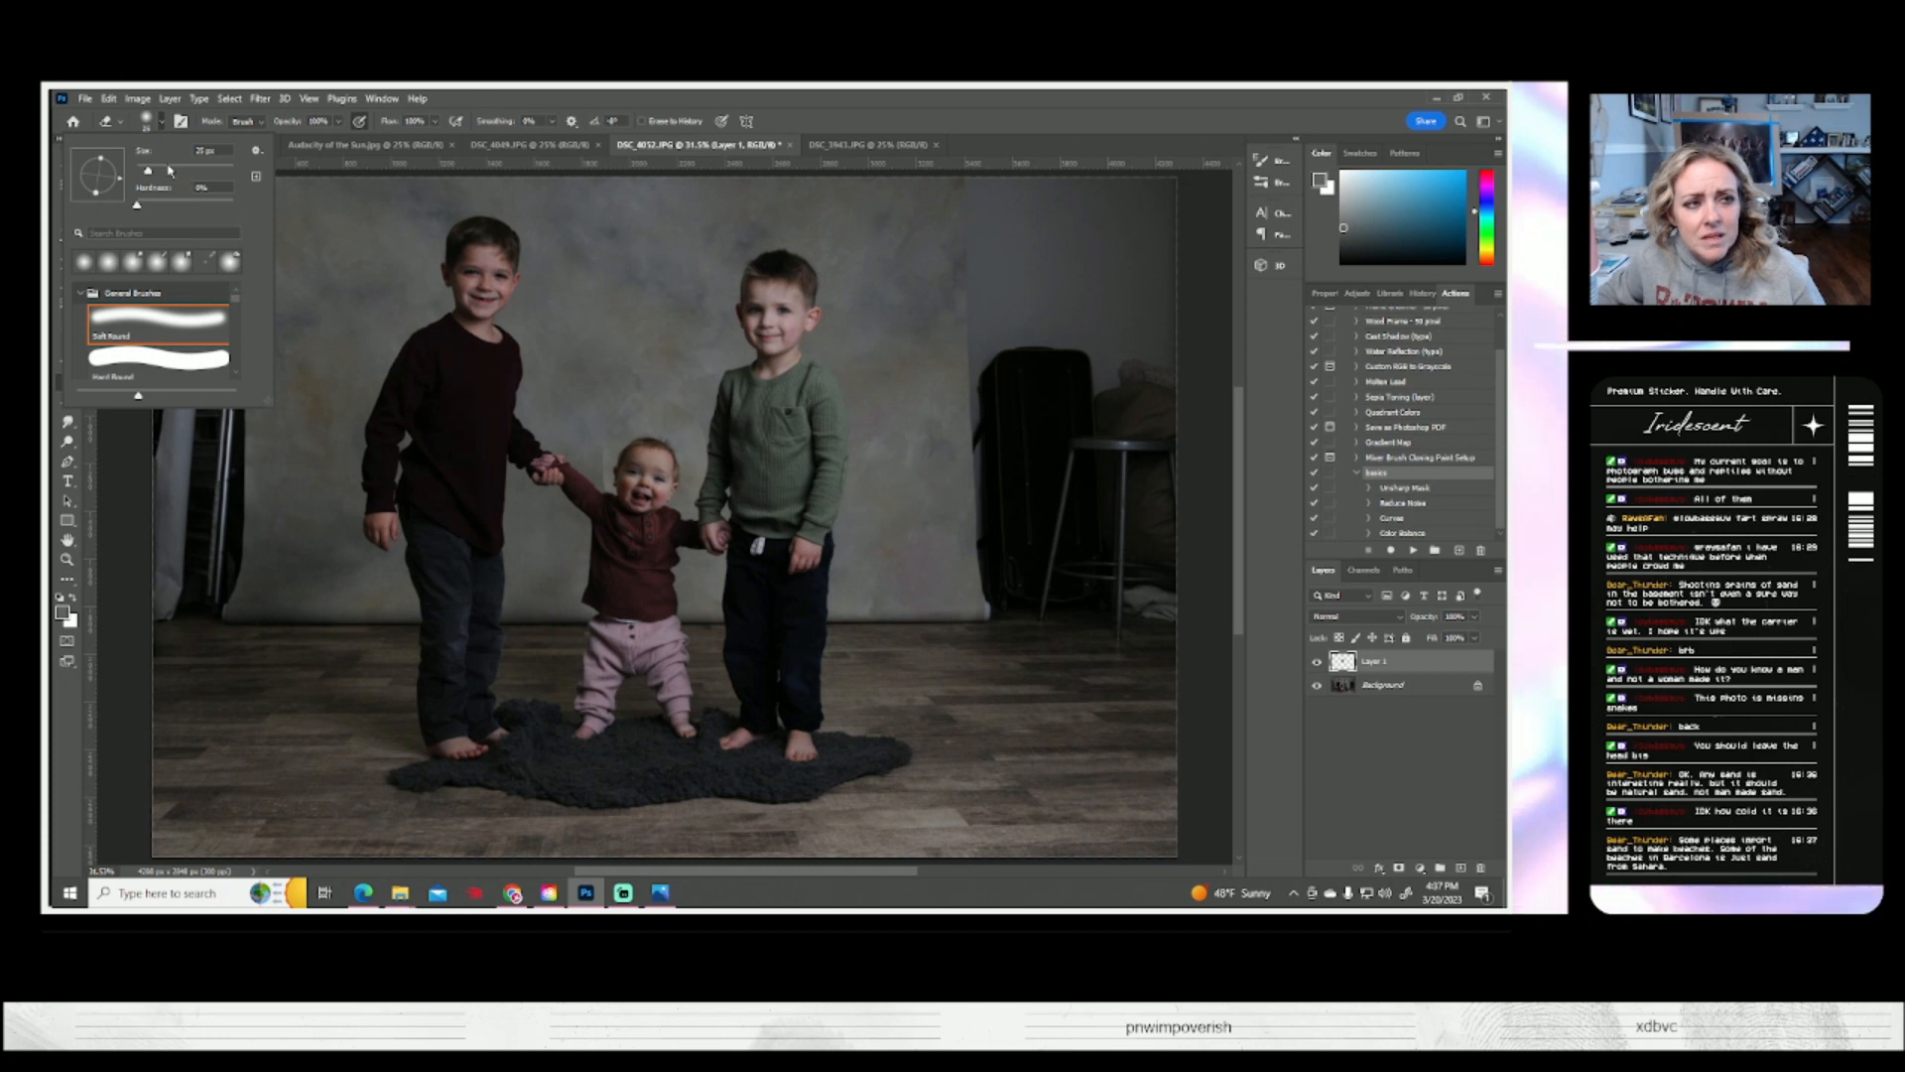
{"action": "left_click_drag", "start_coordinate": [169, 171], "coordinate": [160, 170]}
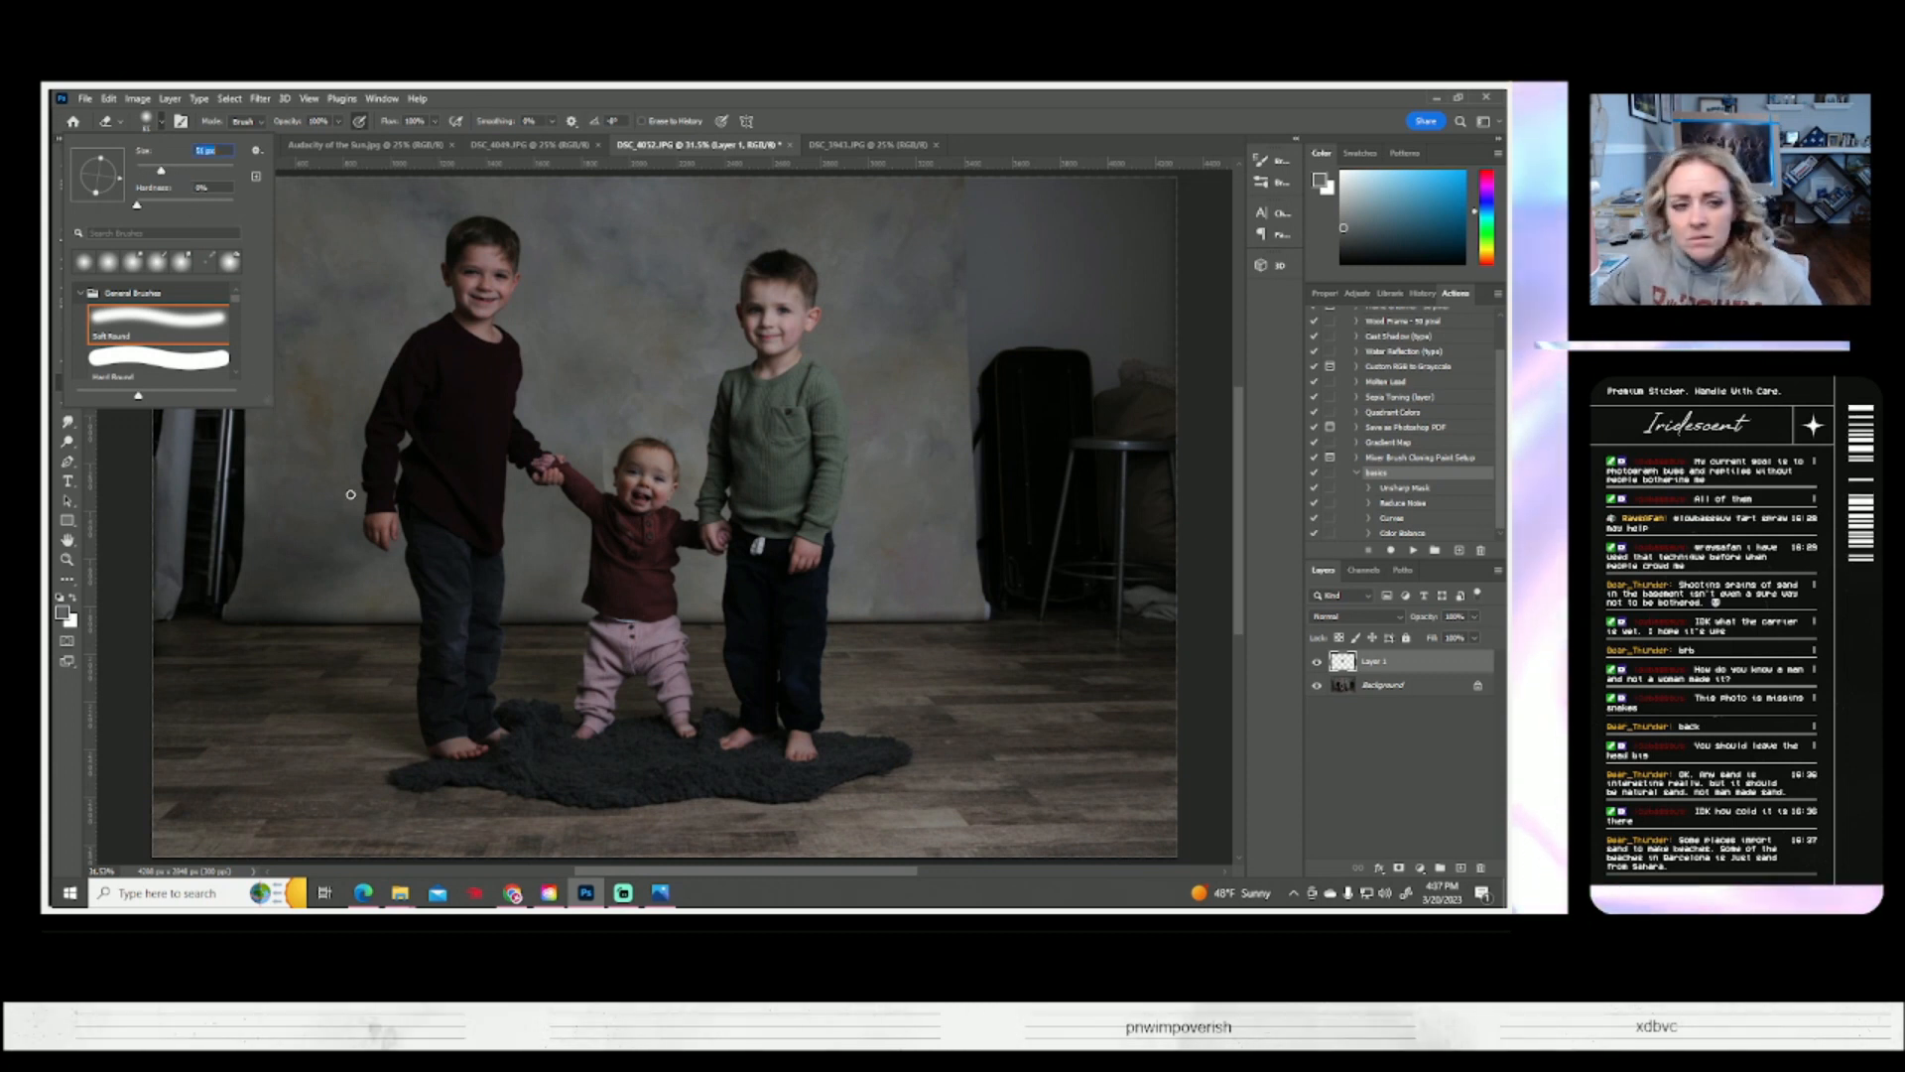
{"action": "left_click", "coordinate": [602, 451]}
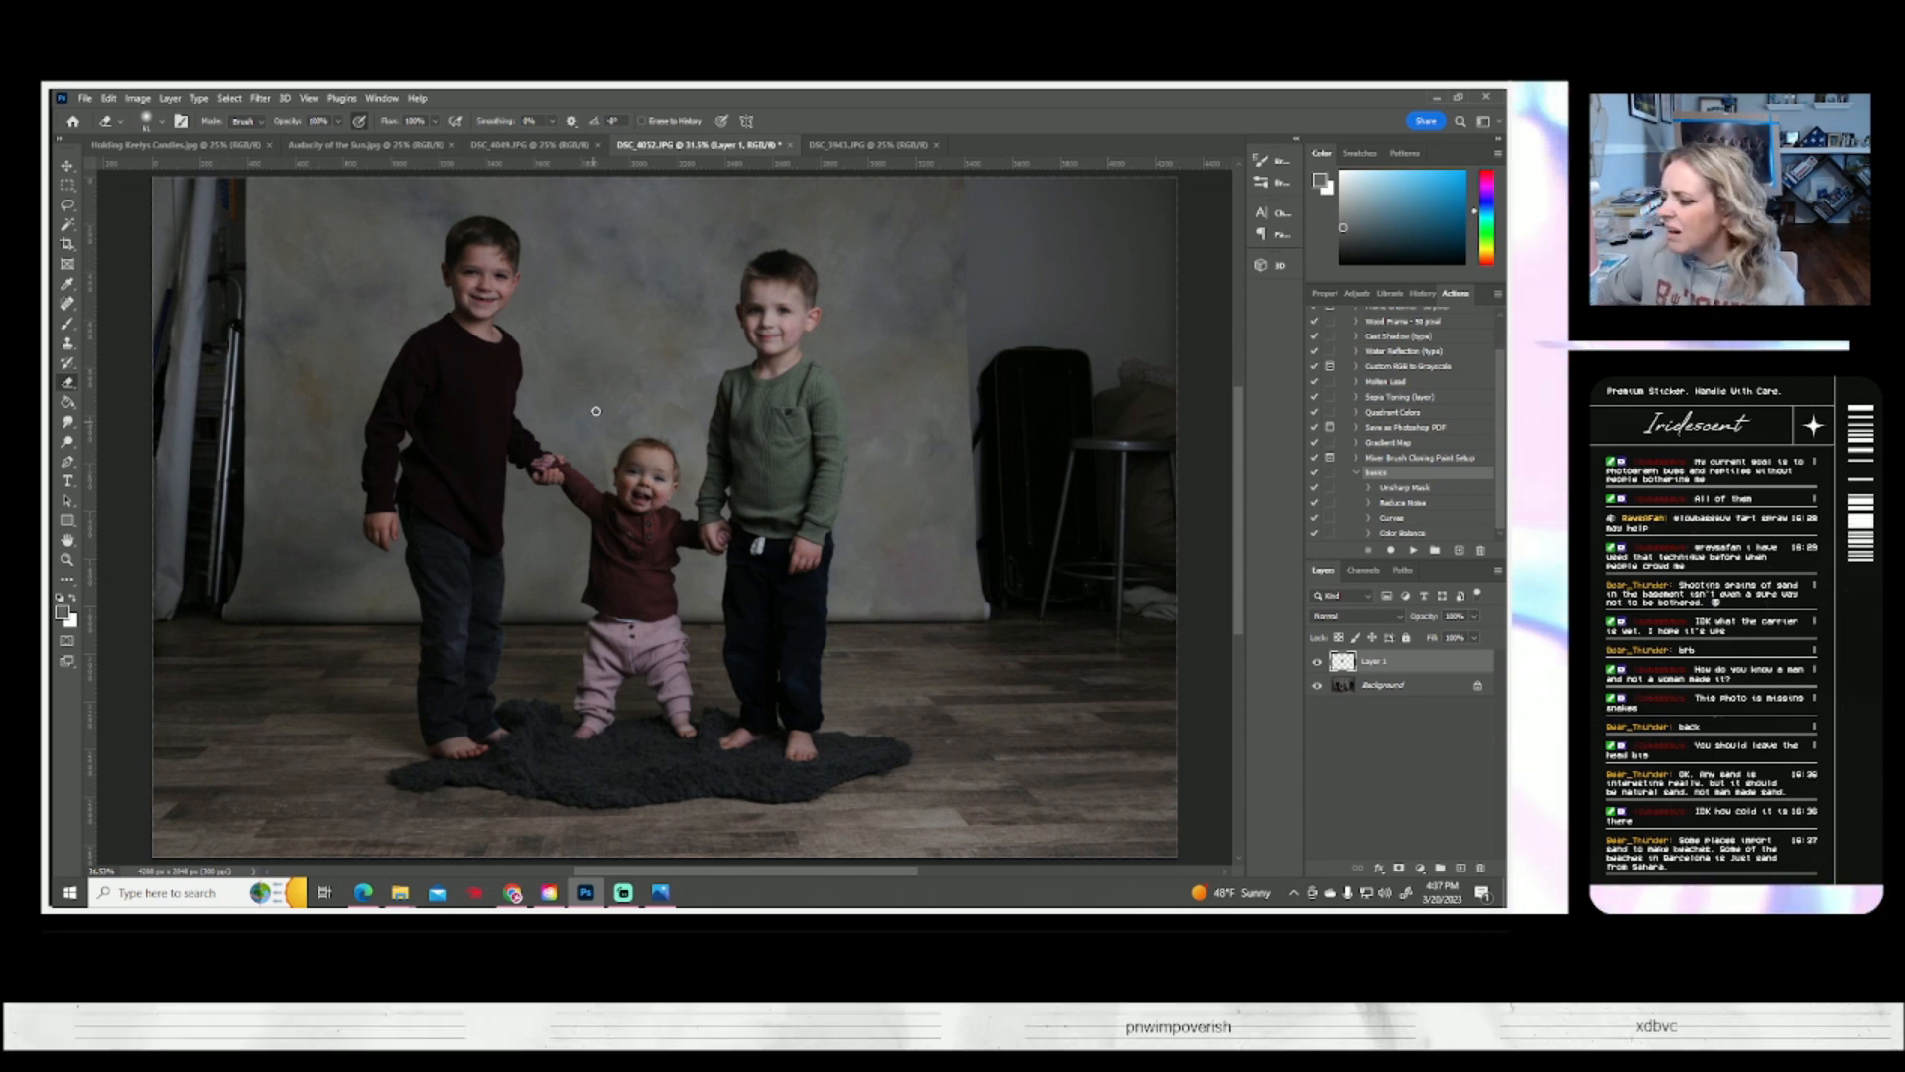
Erase the remaining pasted backdrop between the baby's head and the green sweater with a larger eraser, and compare the layer hidden and shown
{"action": "left_click", "coordinate": [68, 560]}
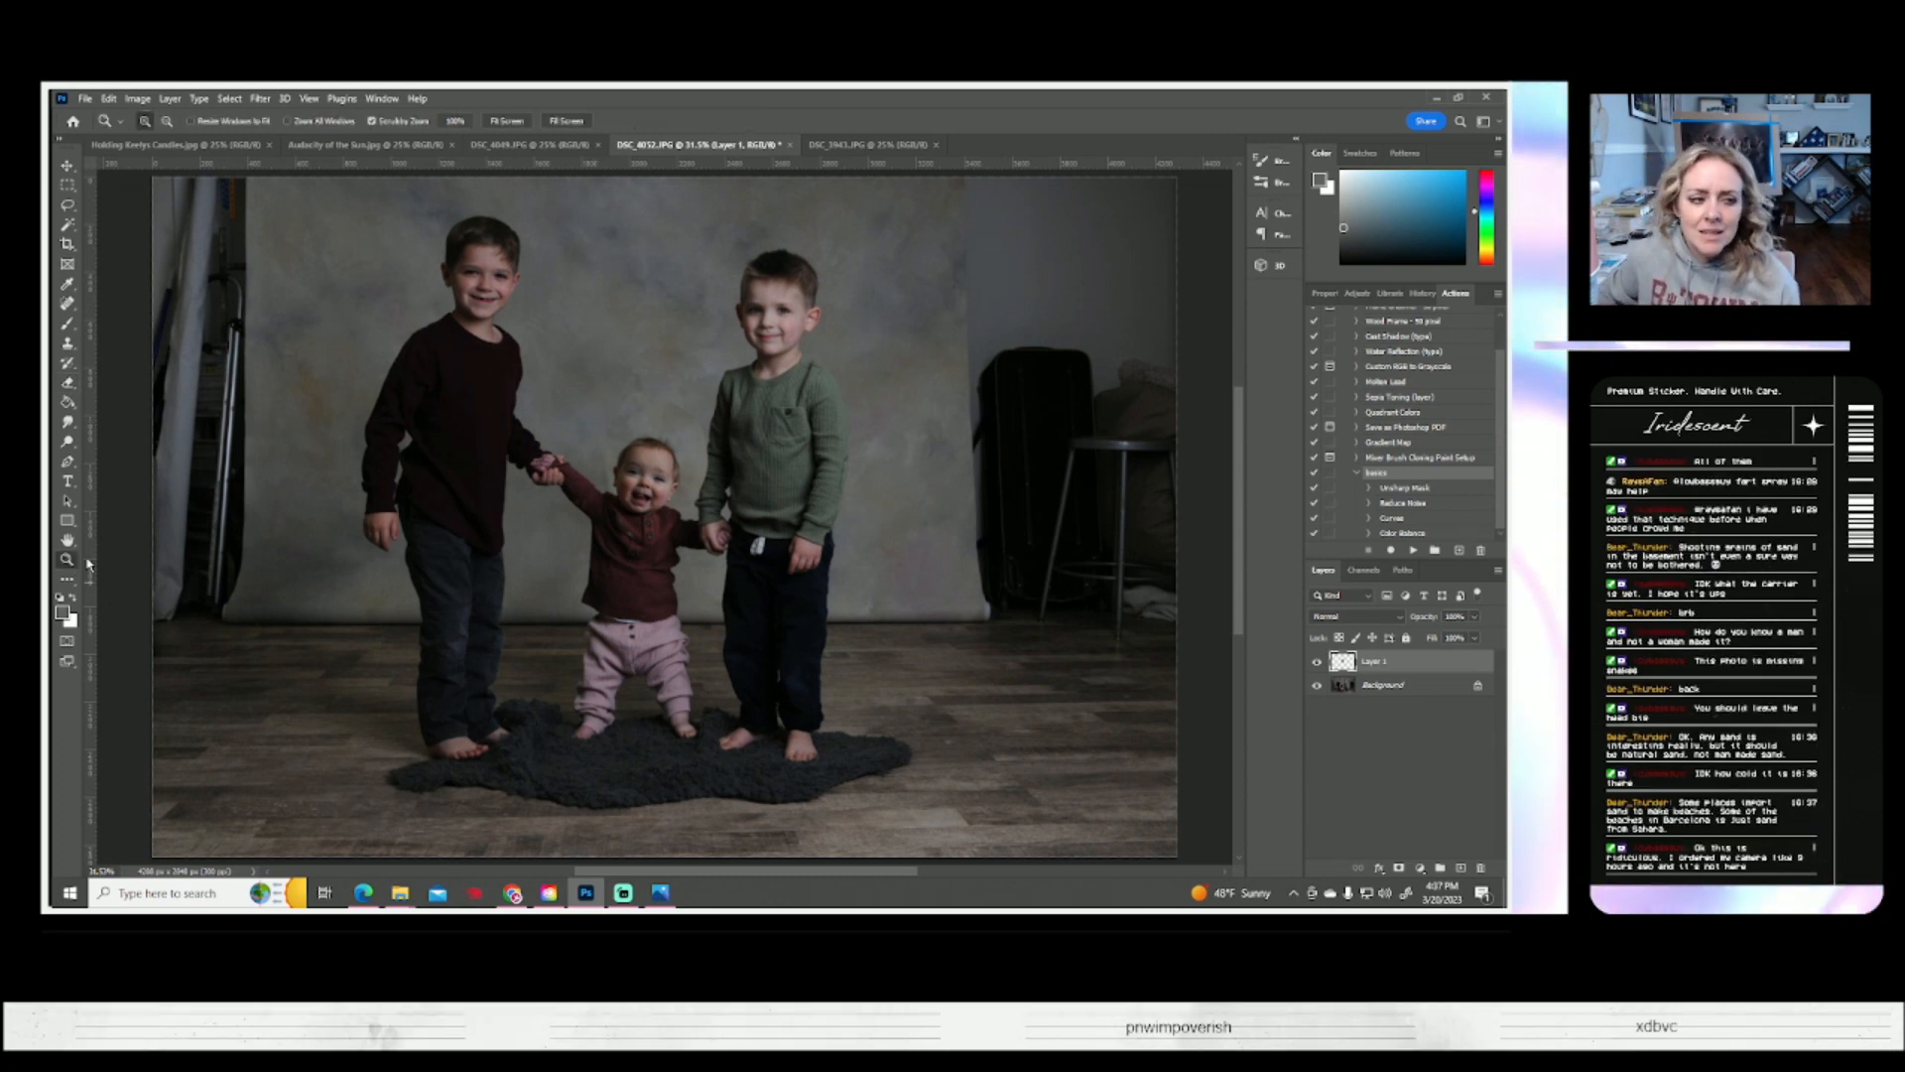
{"action": "left_click", "coordinate": [658, 491]}
{"action": "left_click", "coordinate": [657, 492]}
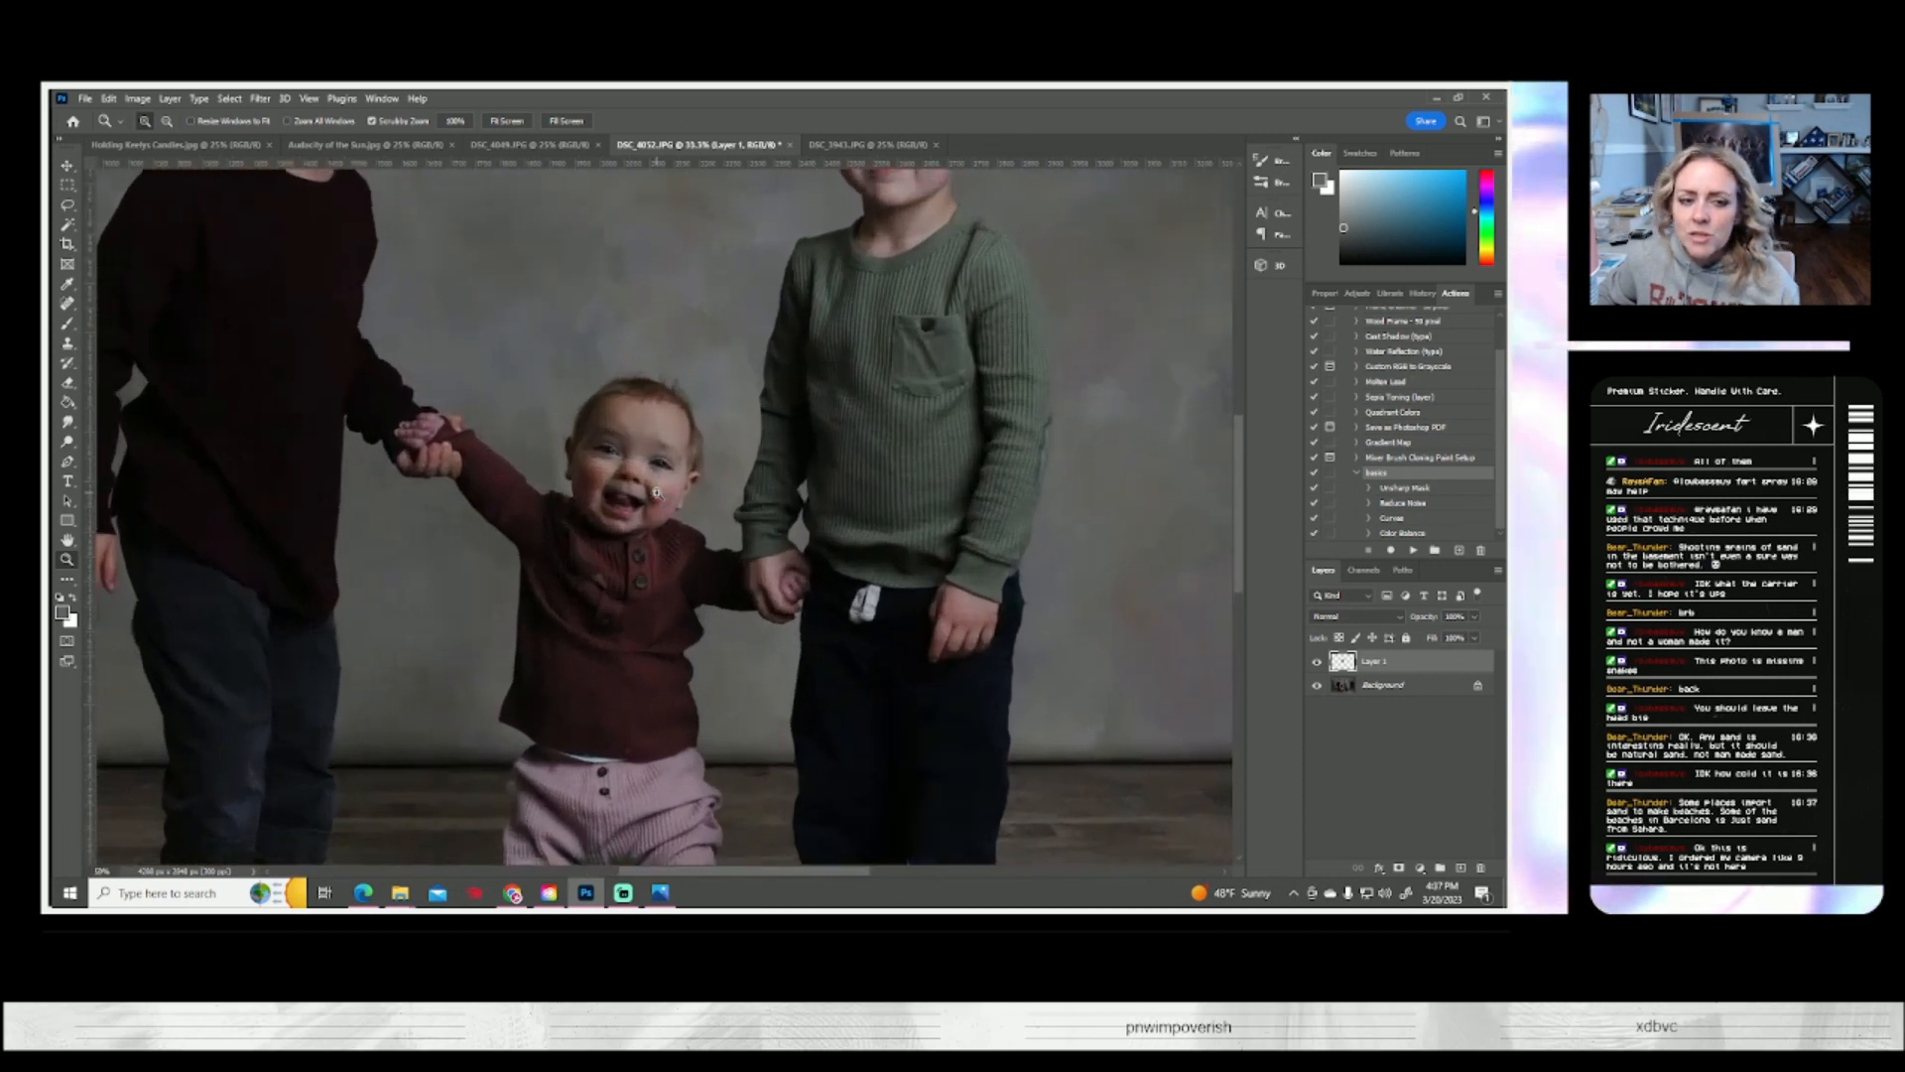
{"action": "left_click", "coordinate": [656, 494]}
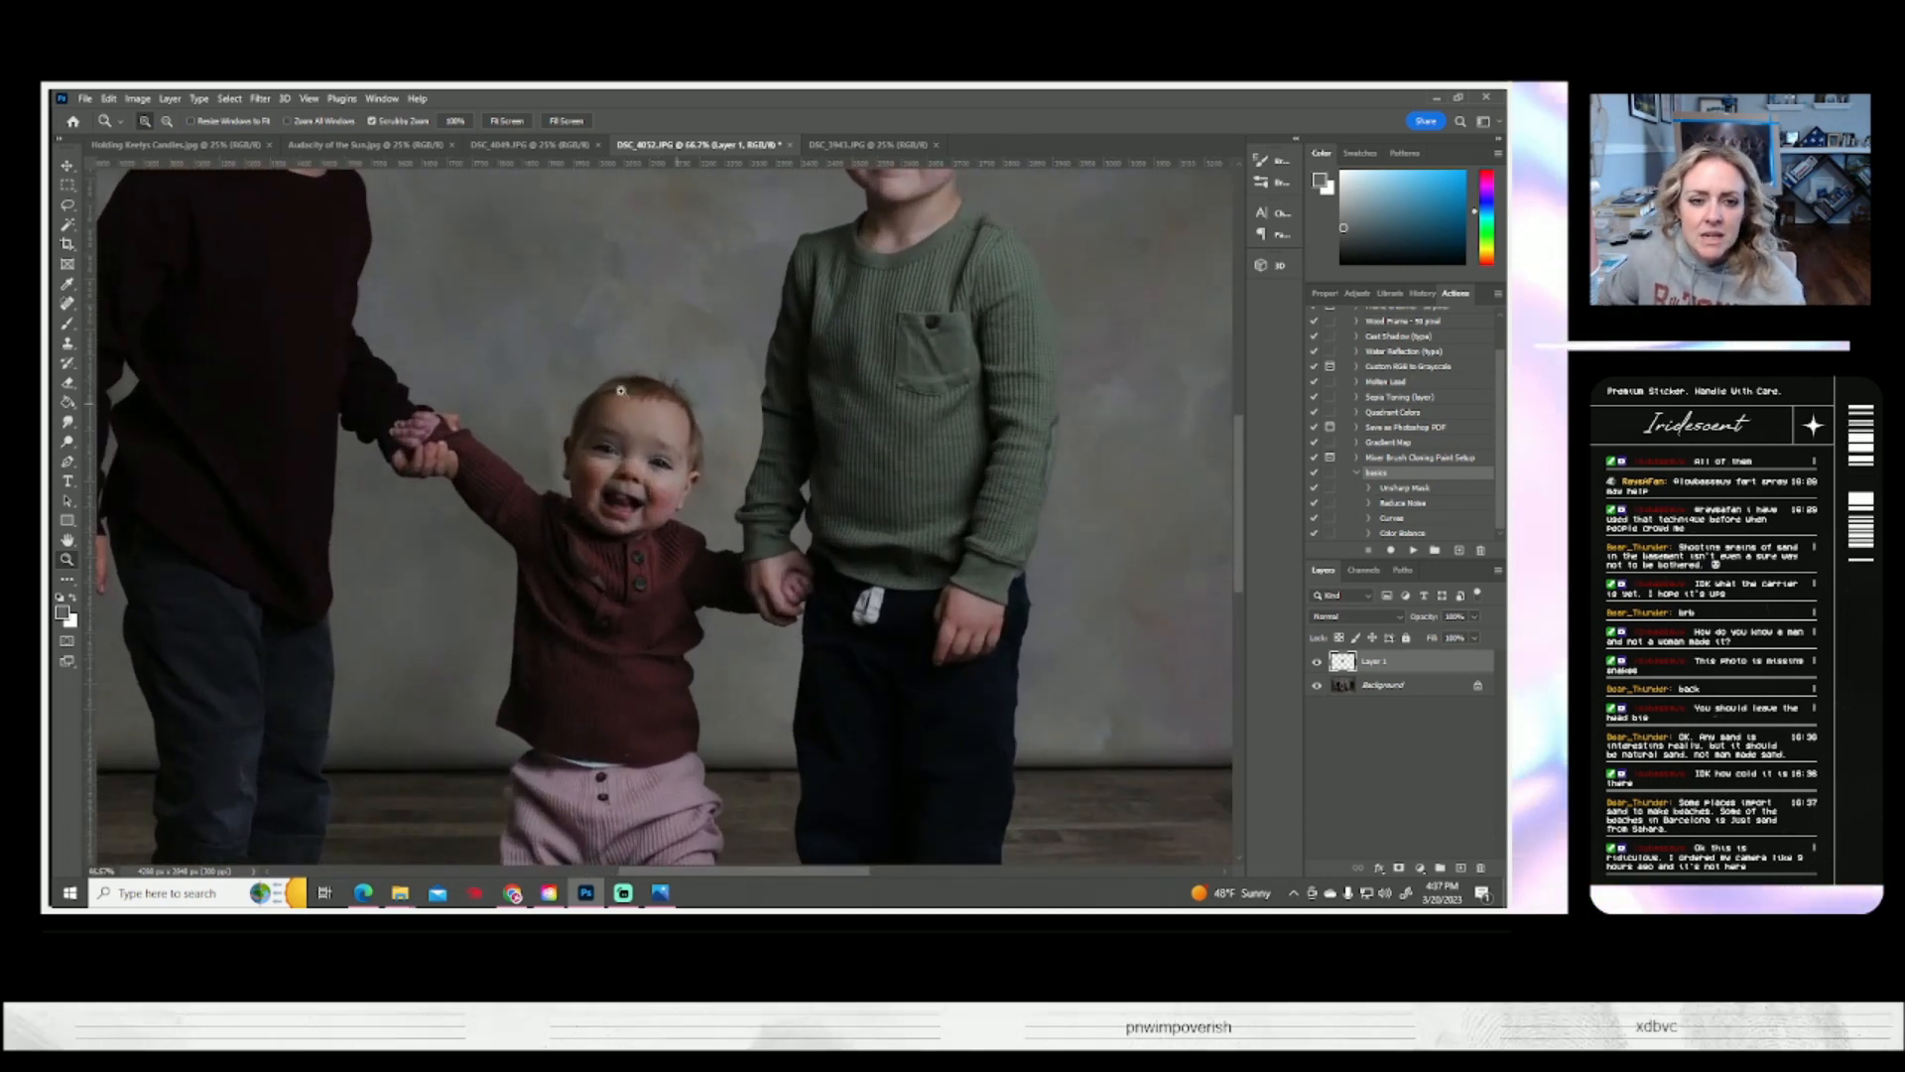
{"action": "left_click", "coordinate": [68, 382]}
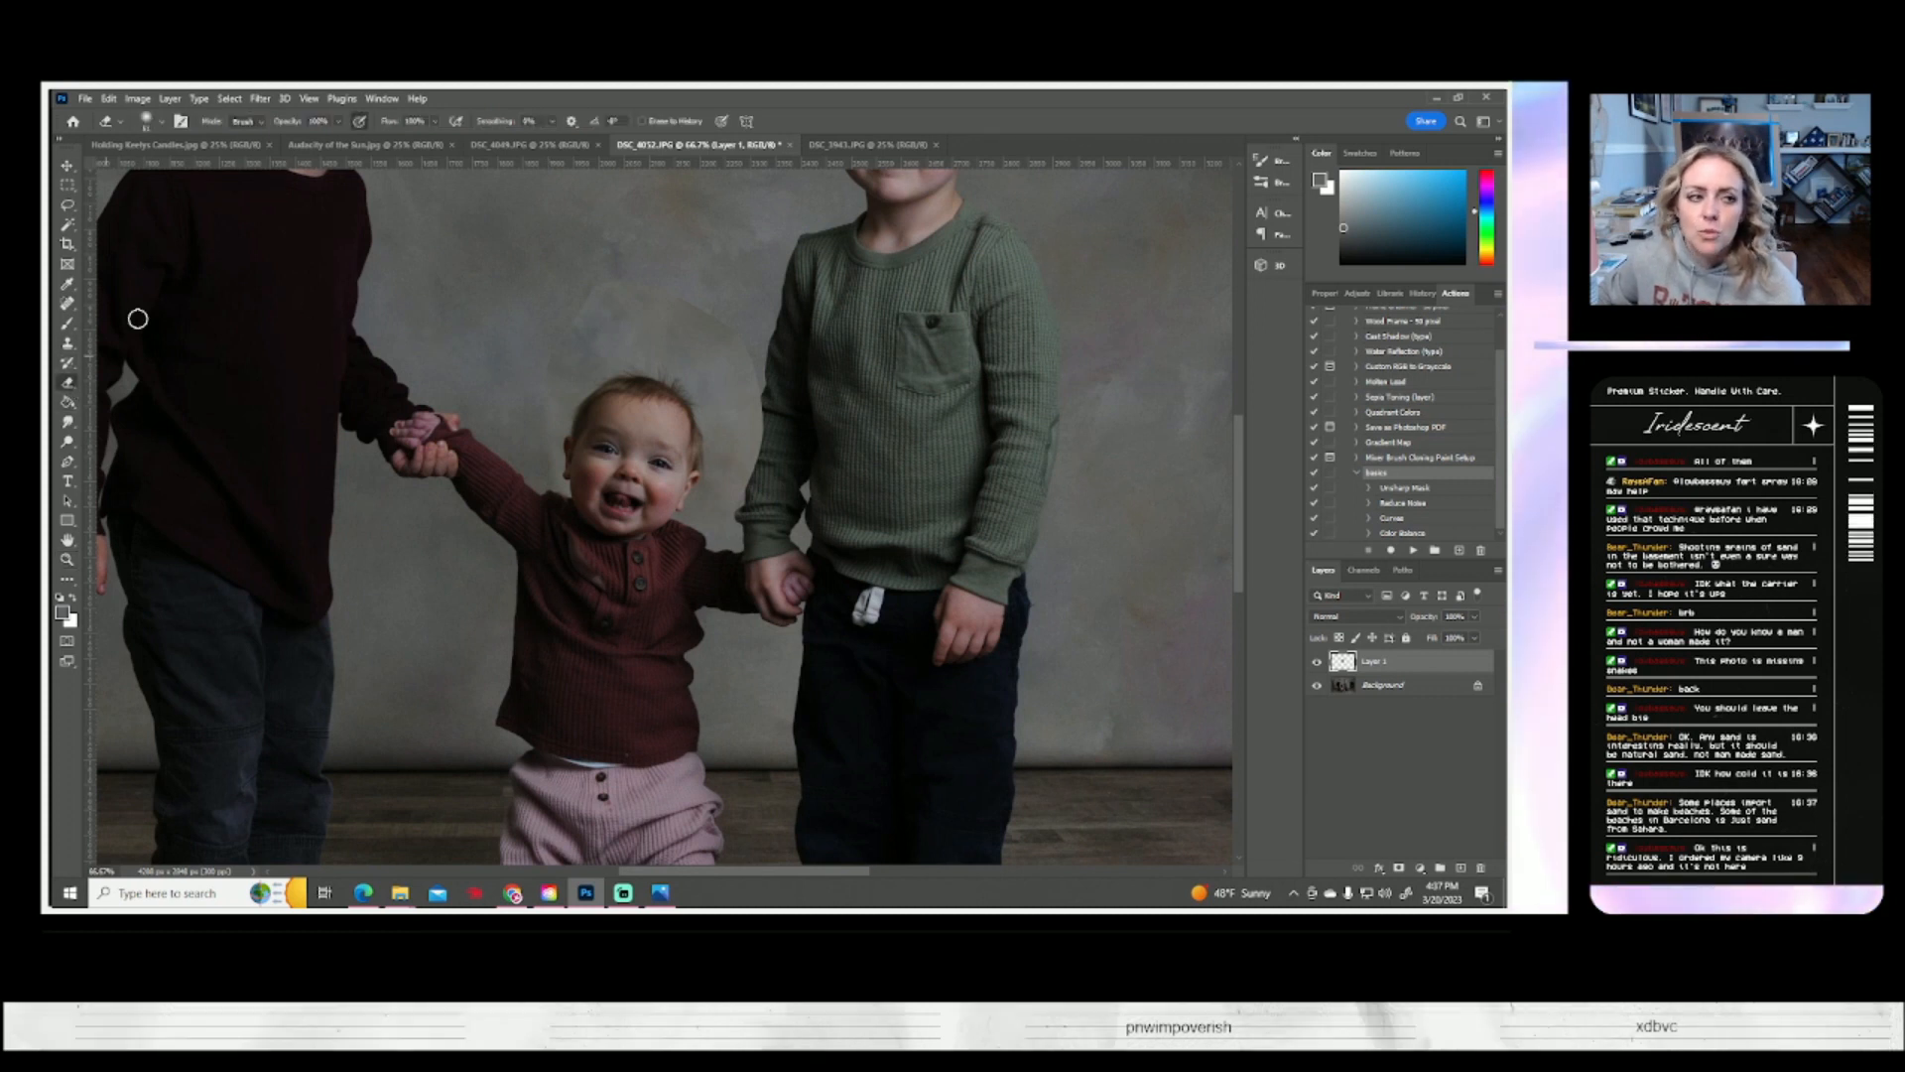
{"action": "left_click", "coordinate": [156, 123]}
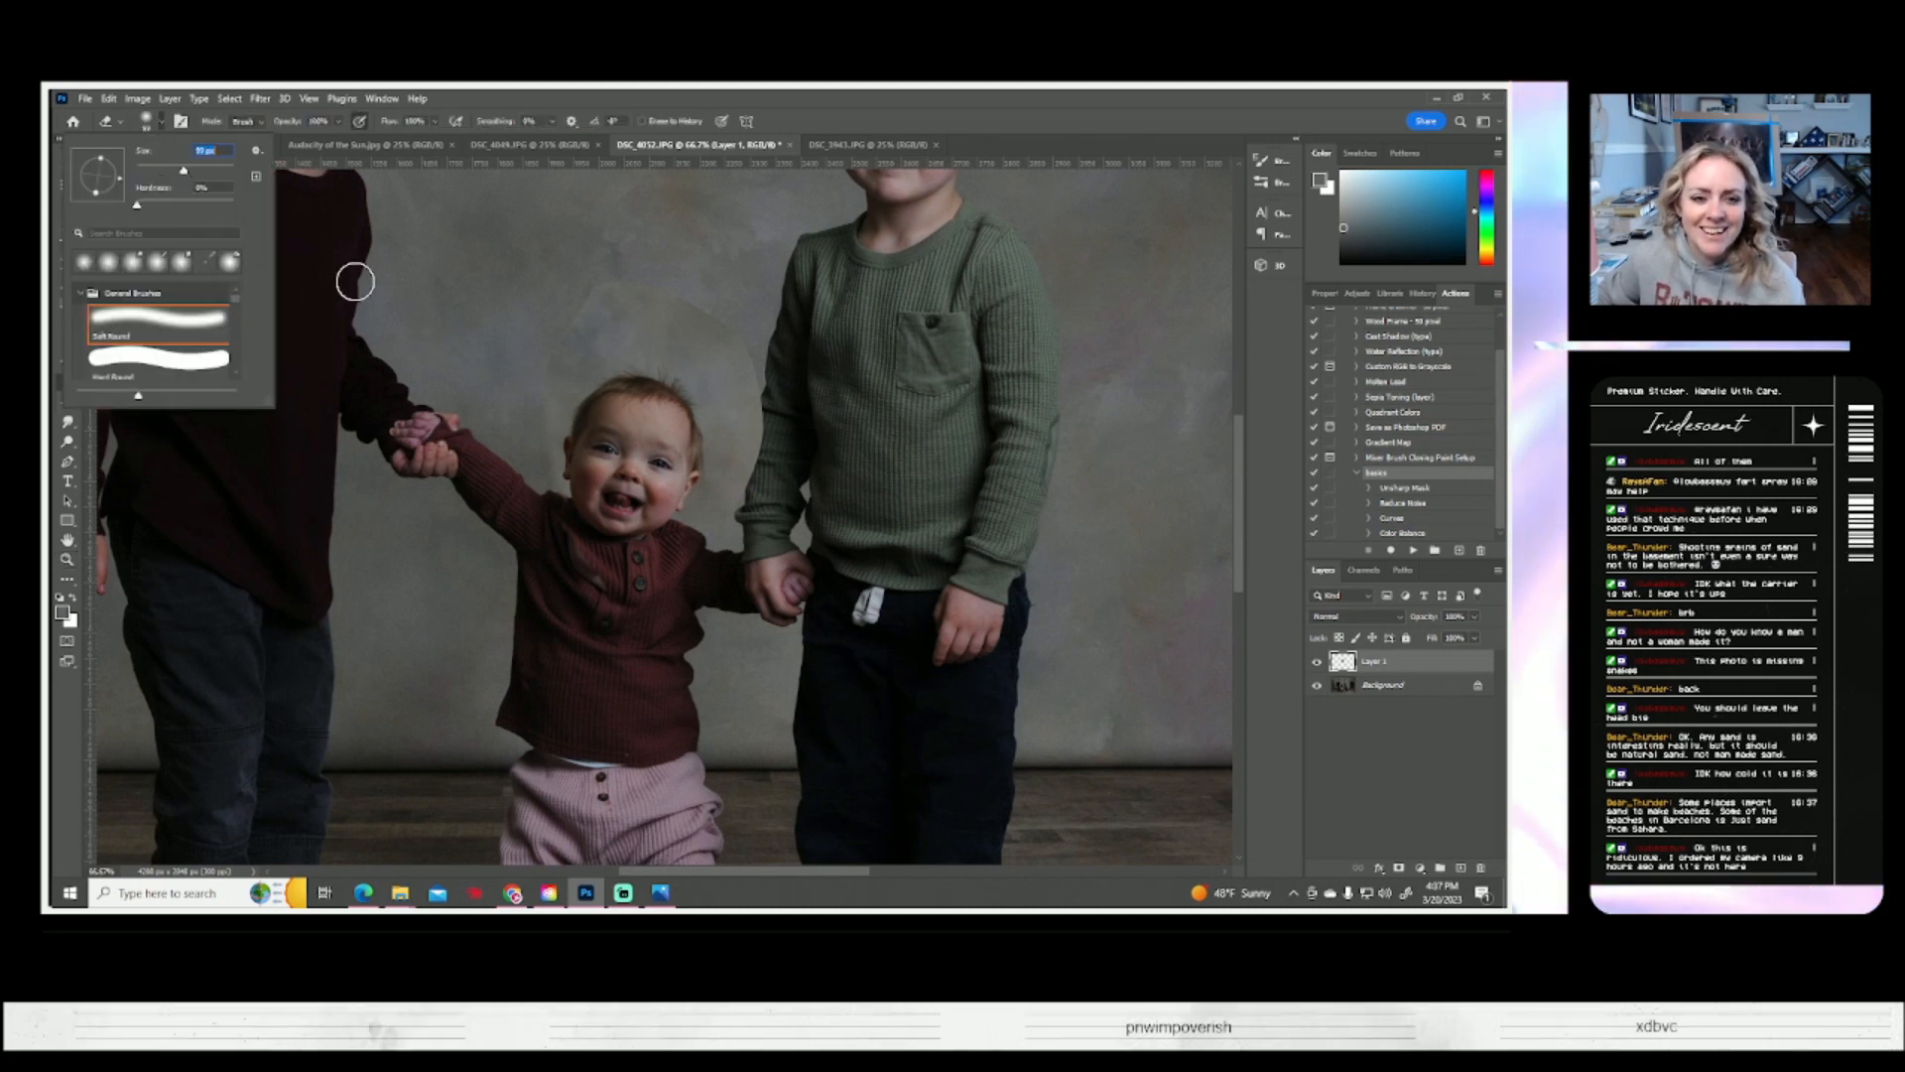
{"action": "mouse_move", "coordinate": [738, 530]}
{"action": "left_mouse_down"}
{"action": "mouse_move", "coordinate": [756, 375]}
{"action": "mouse_move", "coordinate": [723, 335]}
{"action": "left_mouse_up"}
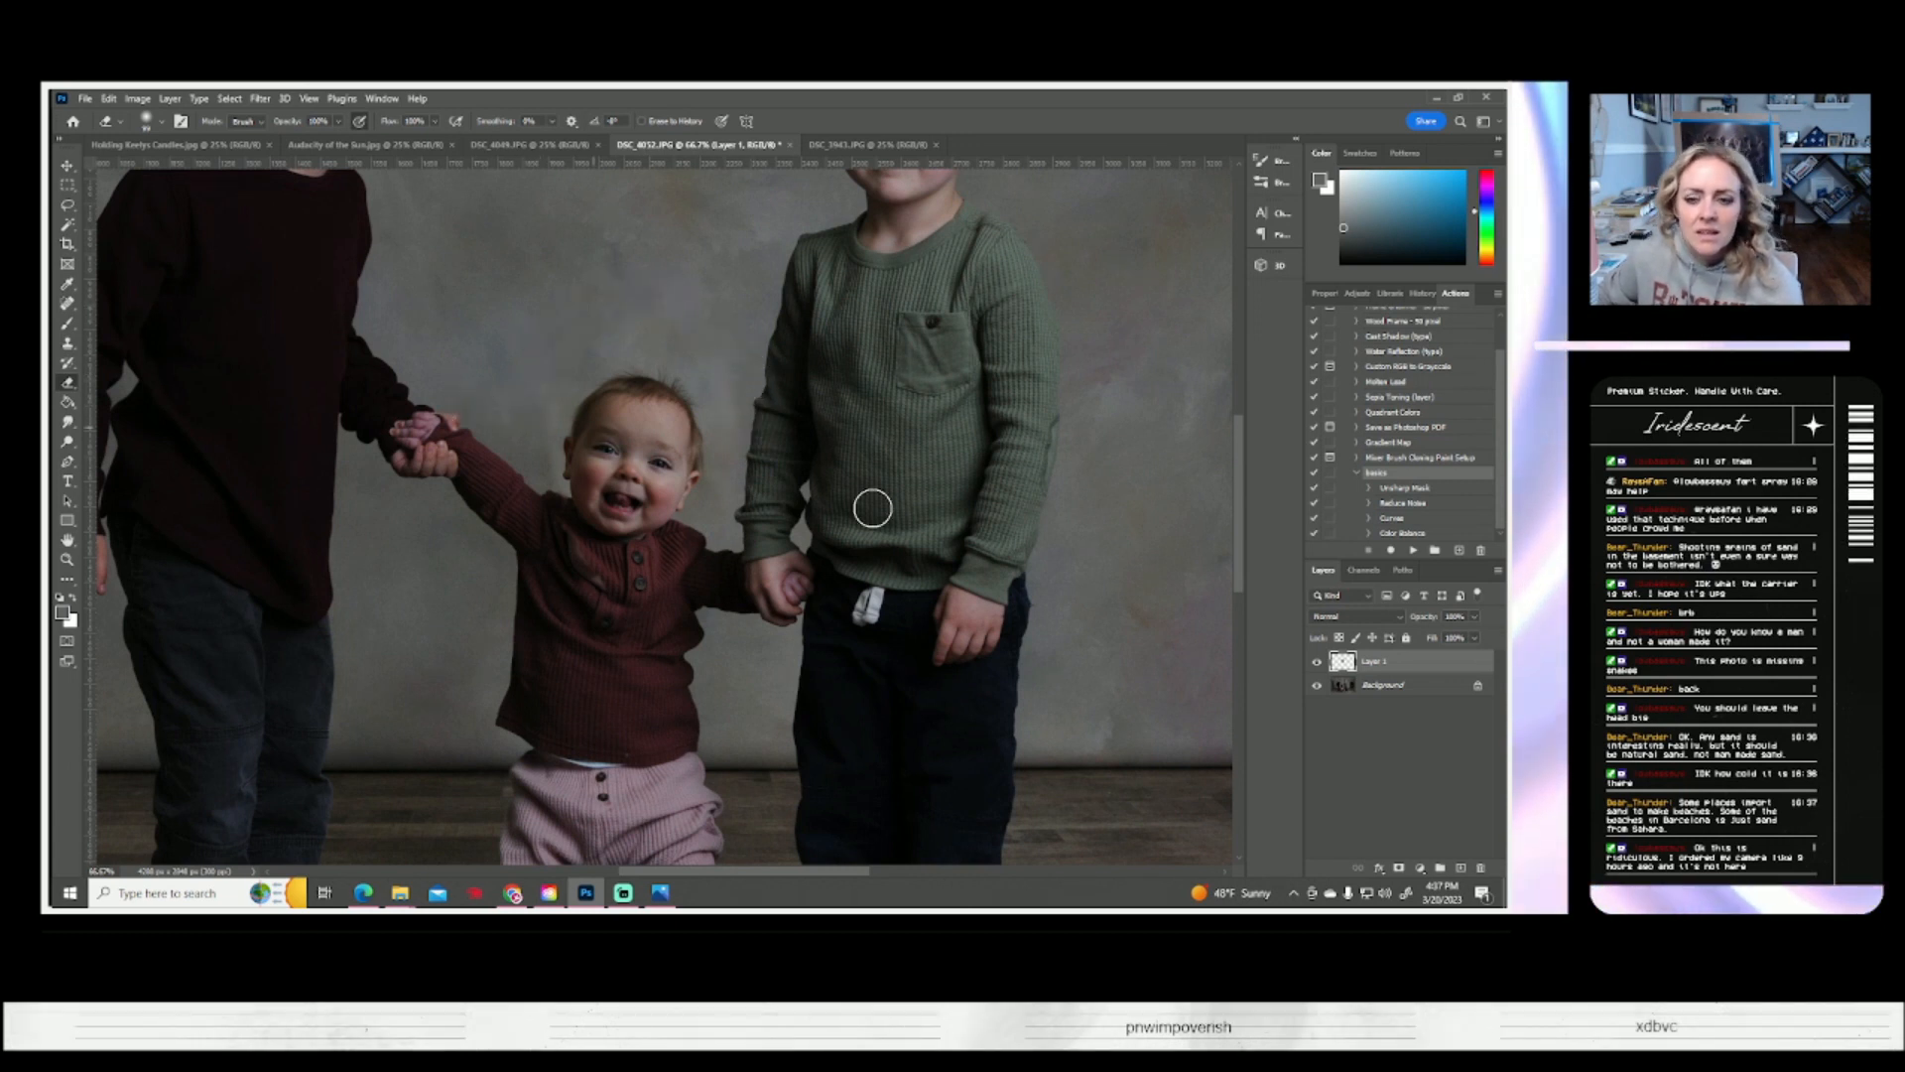
{"action": "left_click", "coordinate": [1316, 662]}
{"action": "left_click", "coordinate": [1316, 662]}
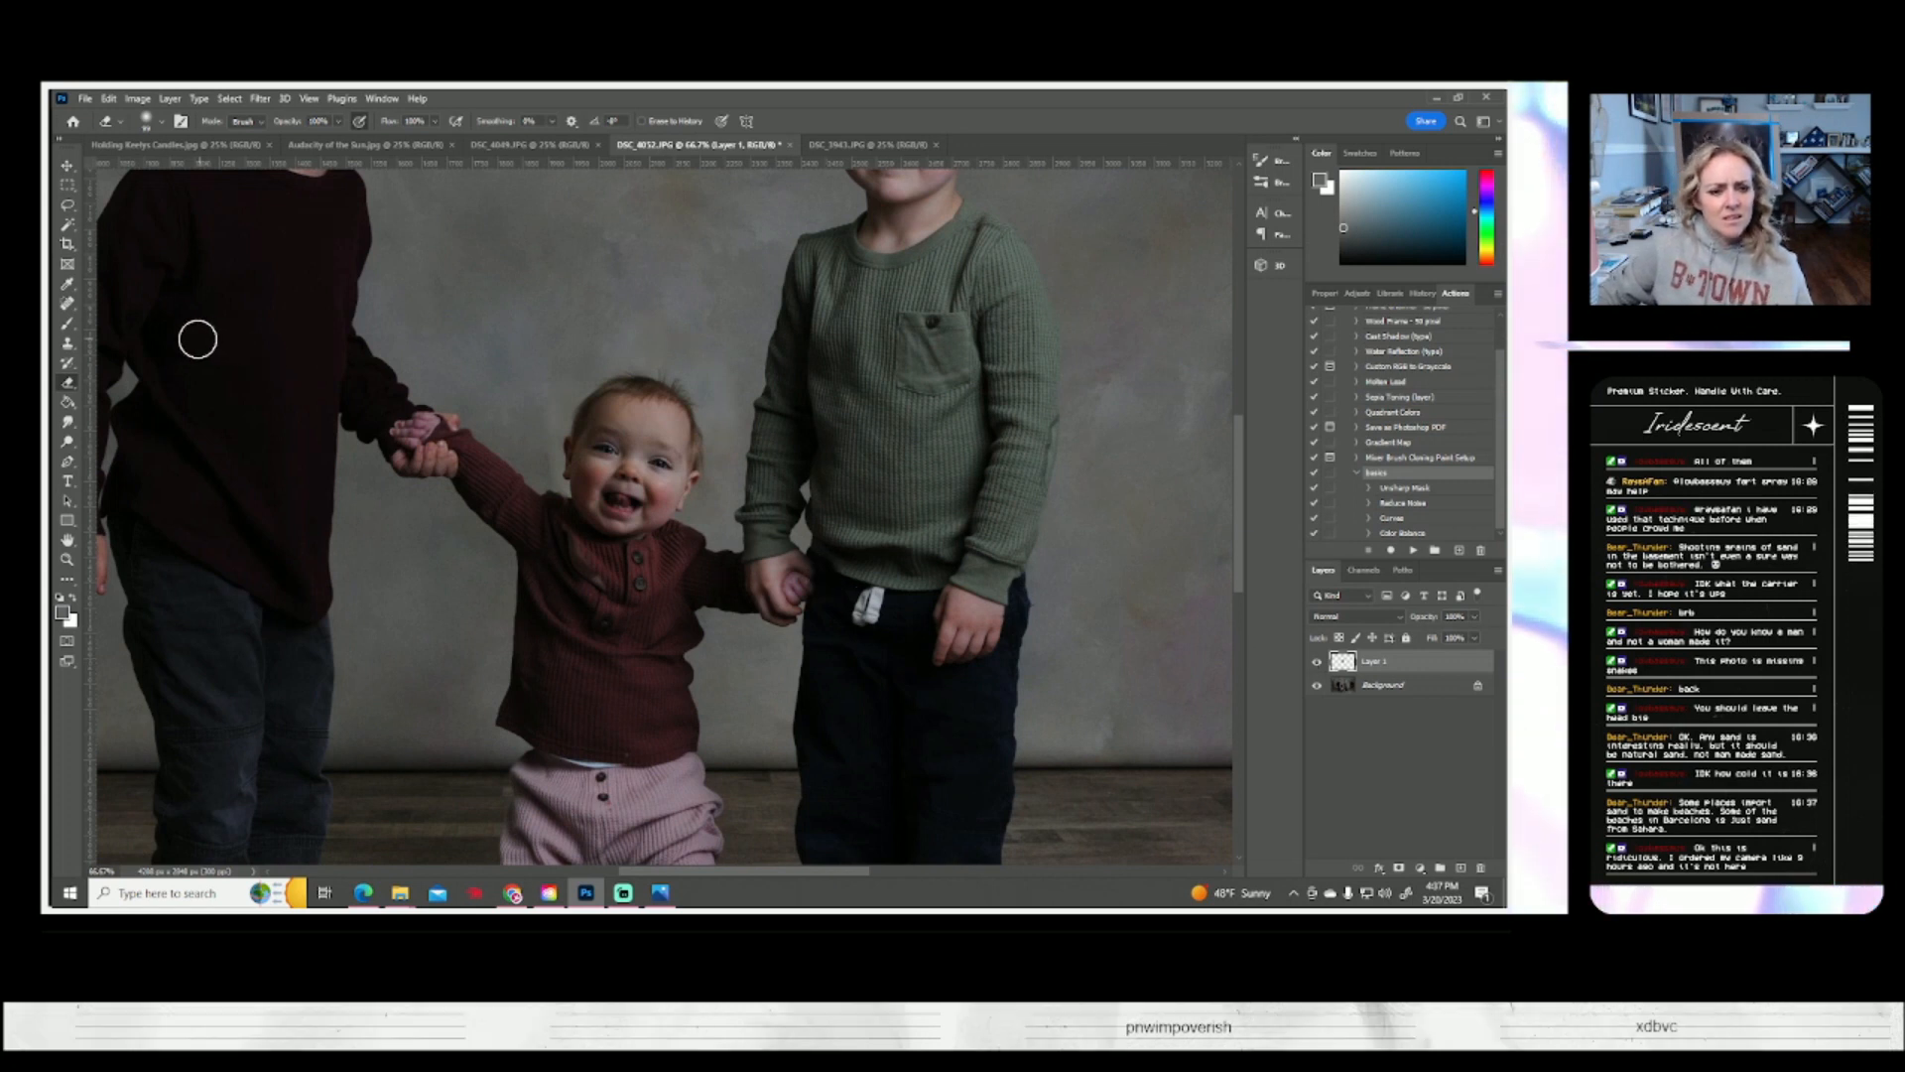
Rotate the pasted head layer about 1 degree clockwise with Free Transform
{"action": "left_click", "coordinate": [71, 167]}
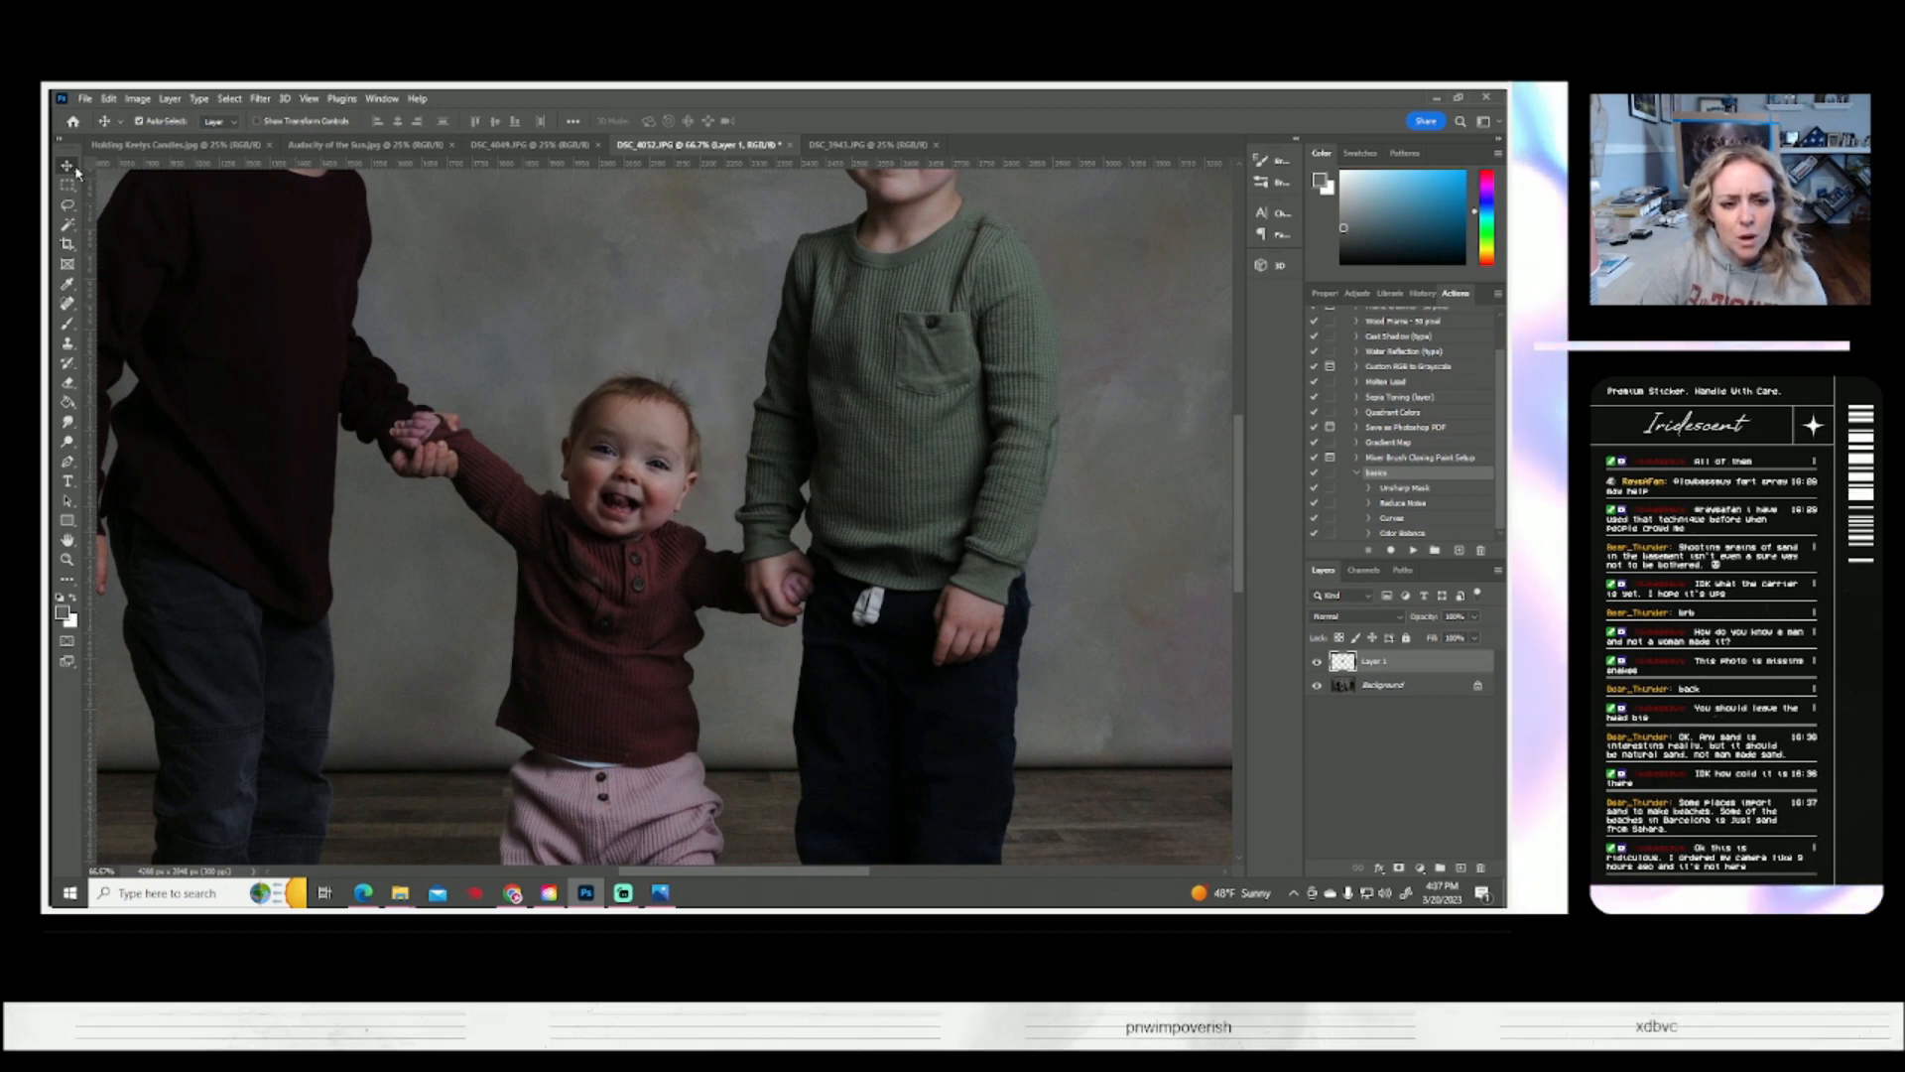
{"action": "key", "text": "ctrl+t"}
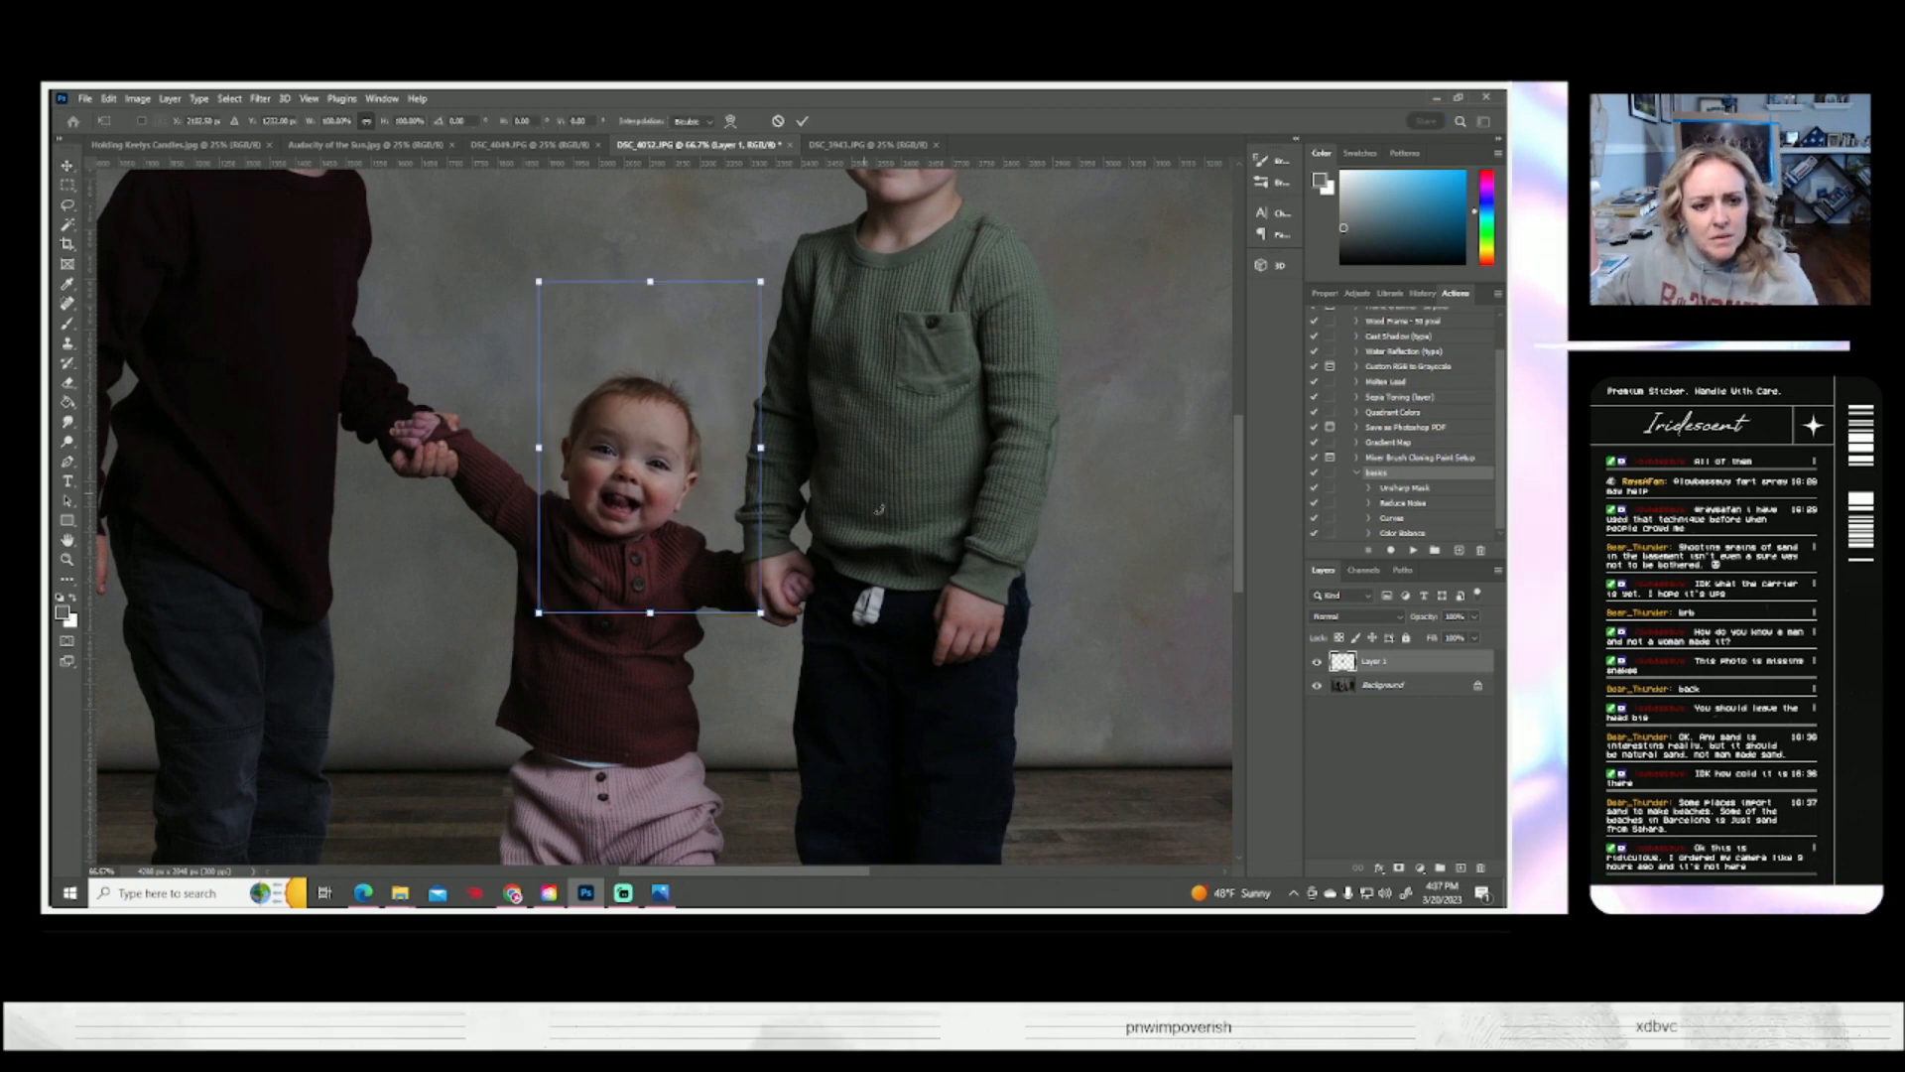
{"action": "left_click_drag", "start_coordinate": [859, 456], "coordinate": [860, 460]}
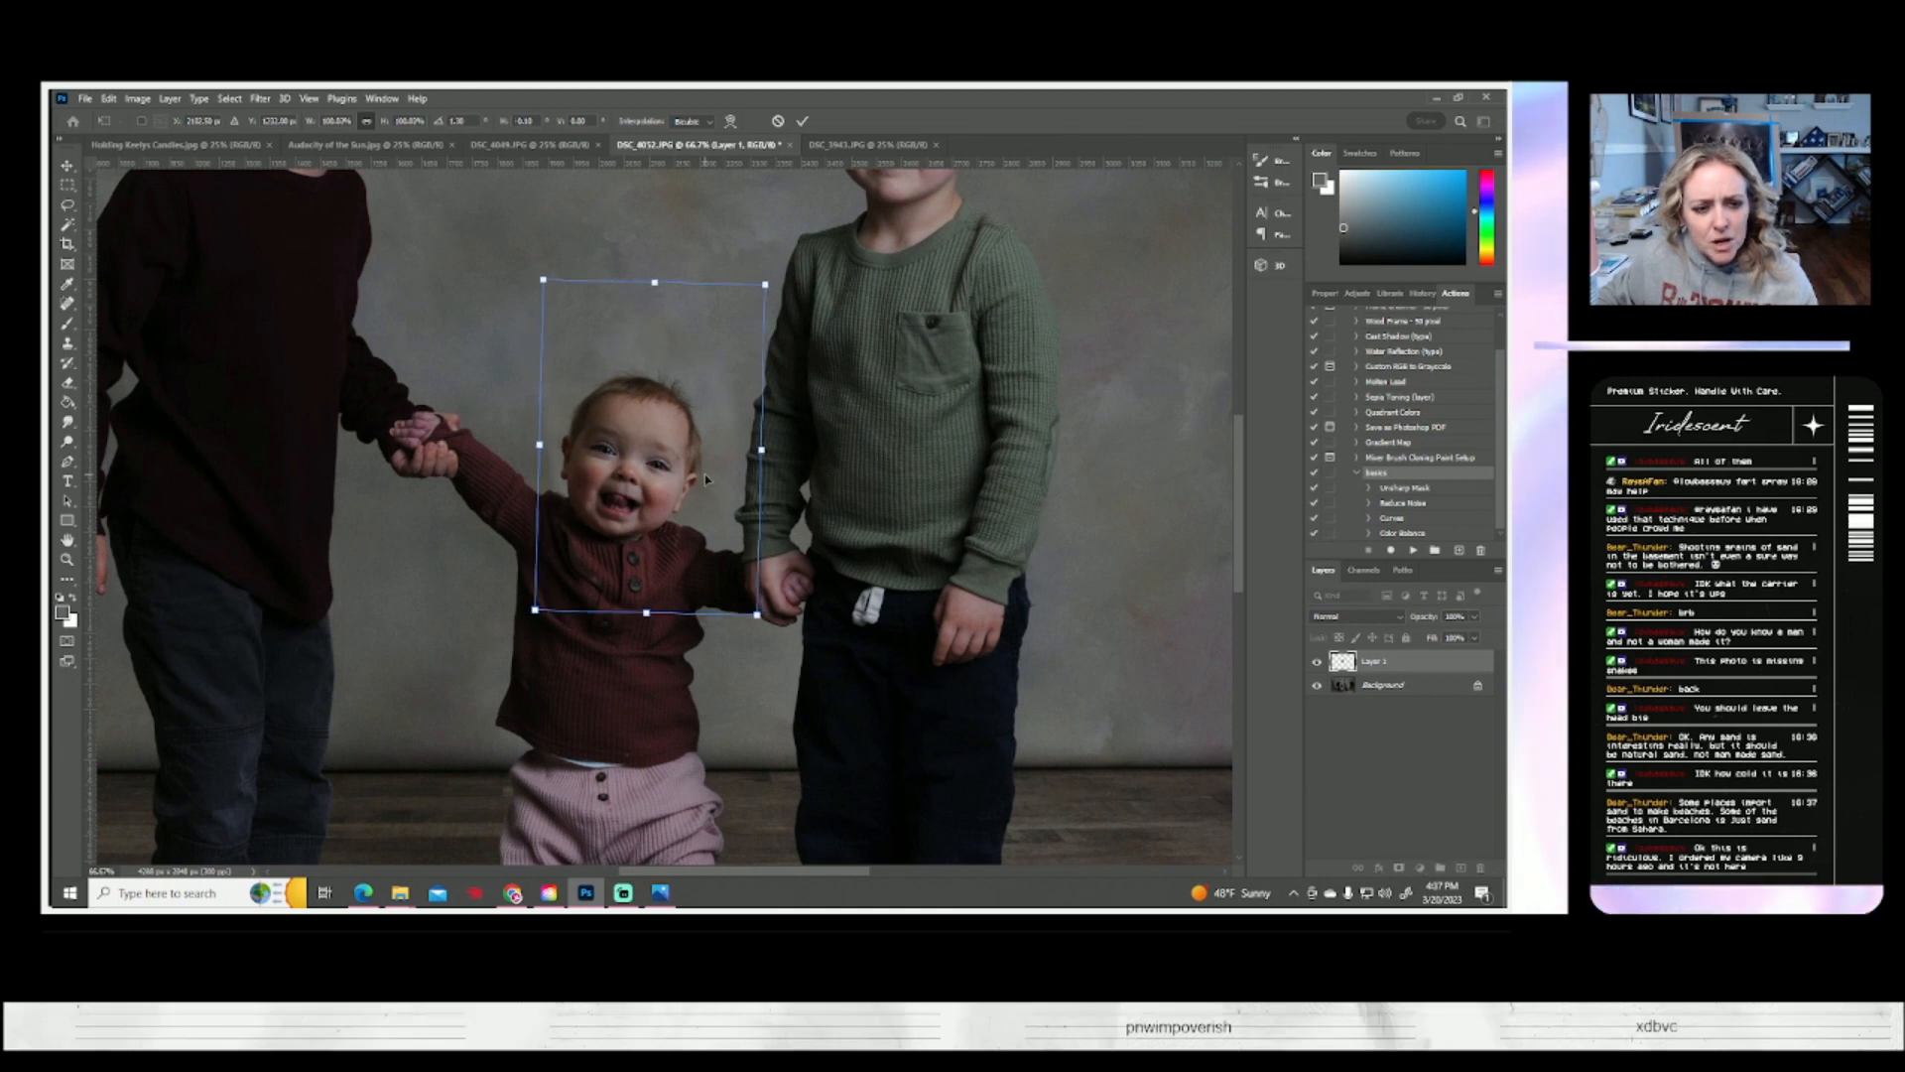
{"action": "key", "text": "Return"}
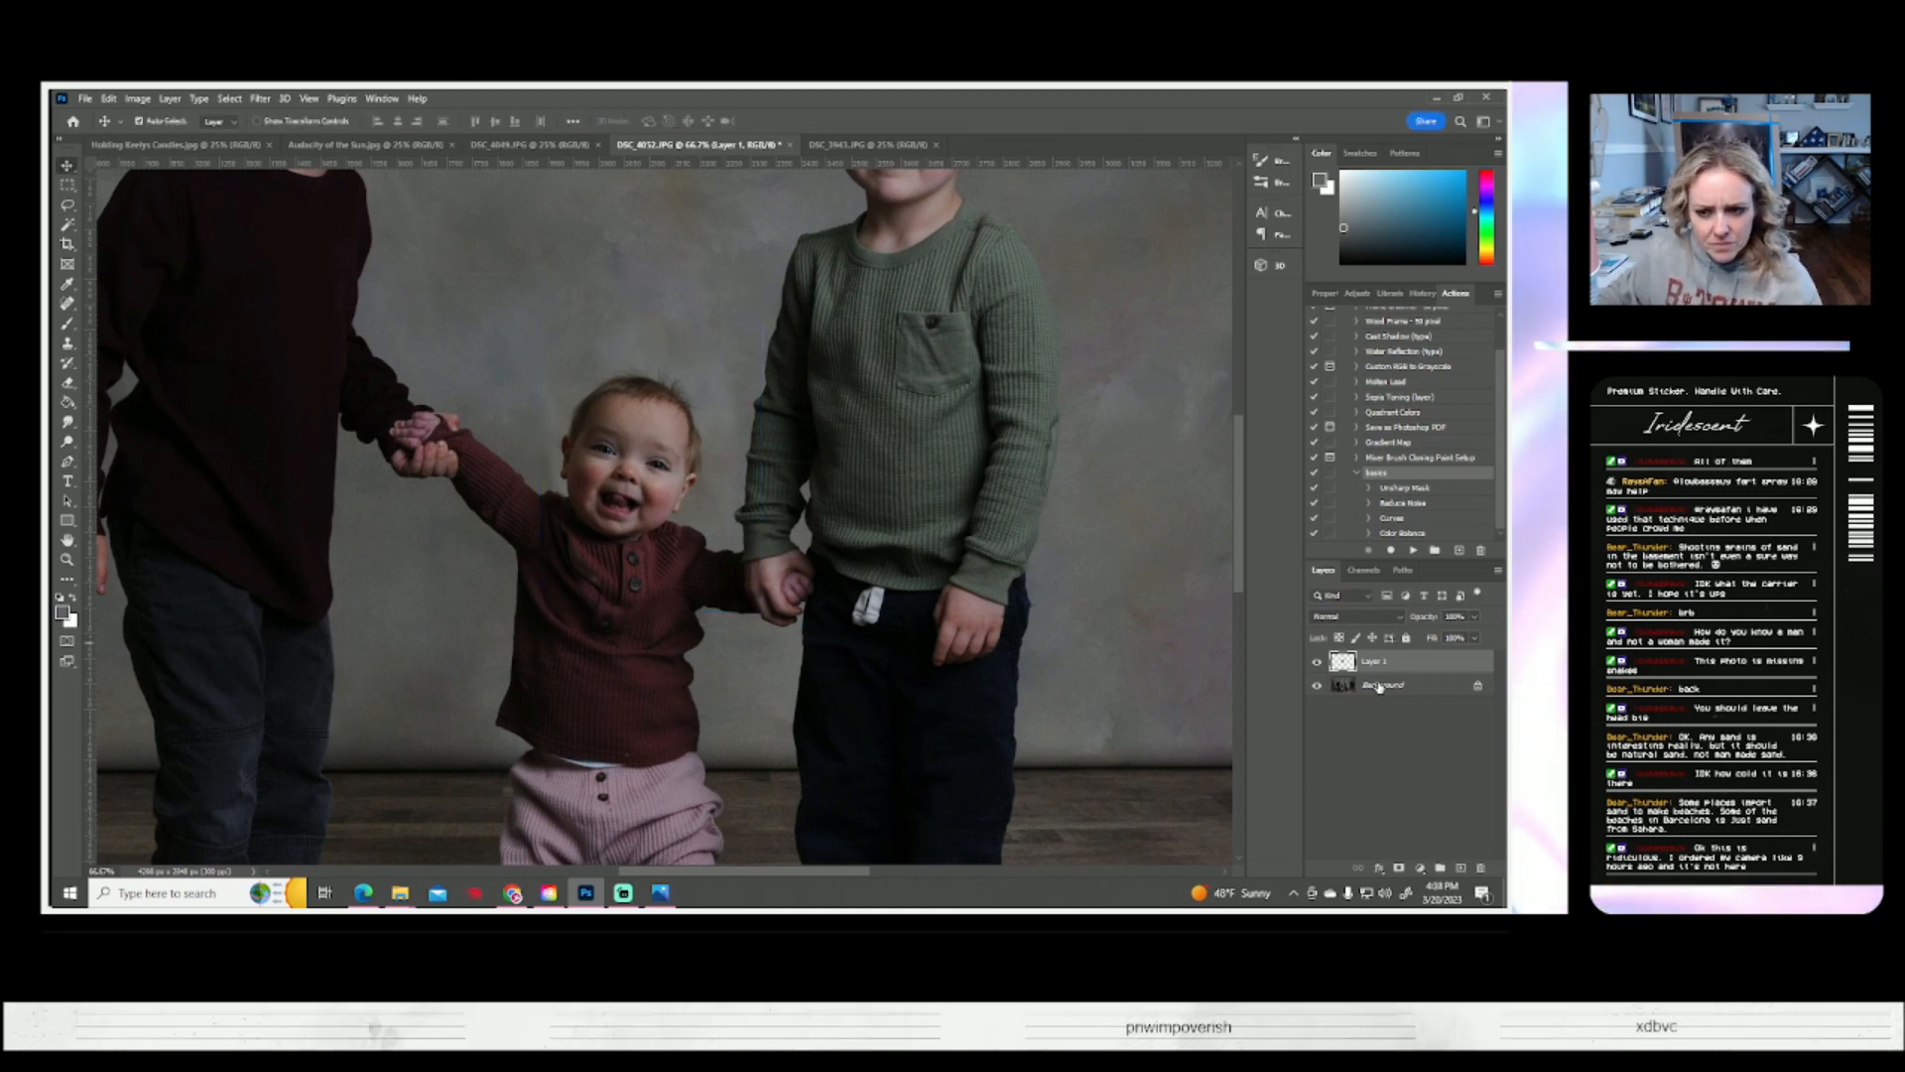
Duplicate the Background layer within DSC_4052.JPG as Background copy
{"action": "right_click", "coordinate": [1378, 685]}
{"action": "left_click", "coordinate": [1394, 499]}
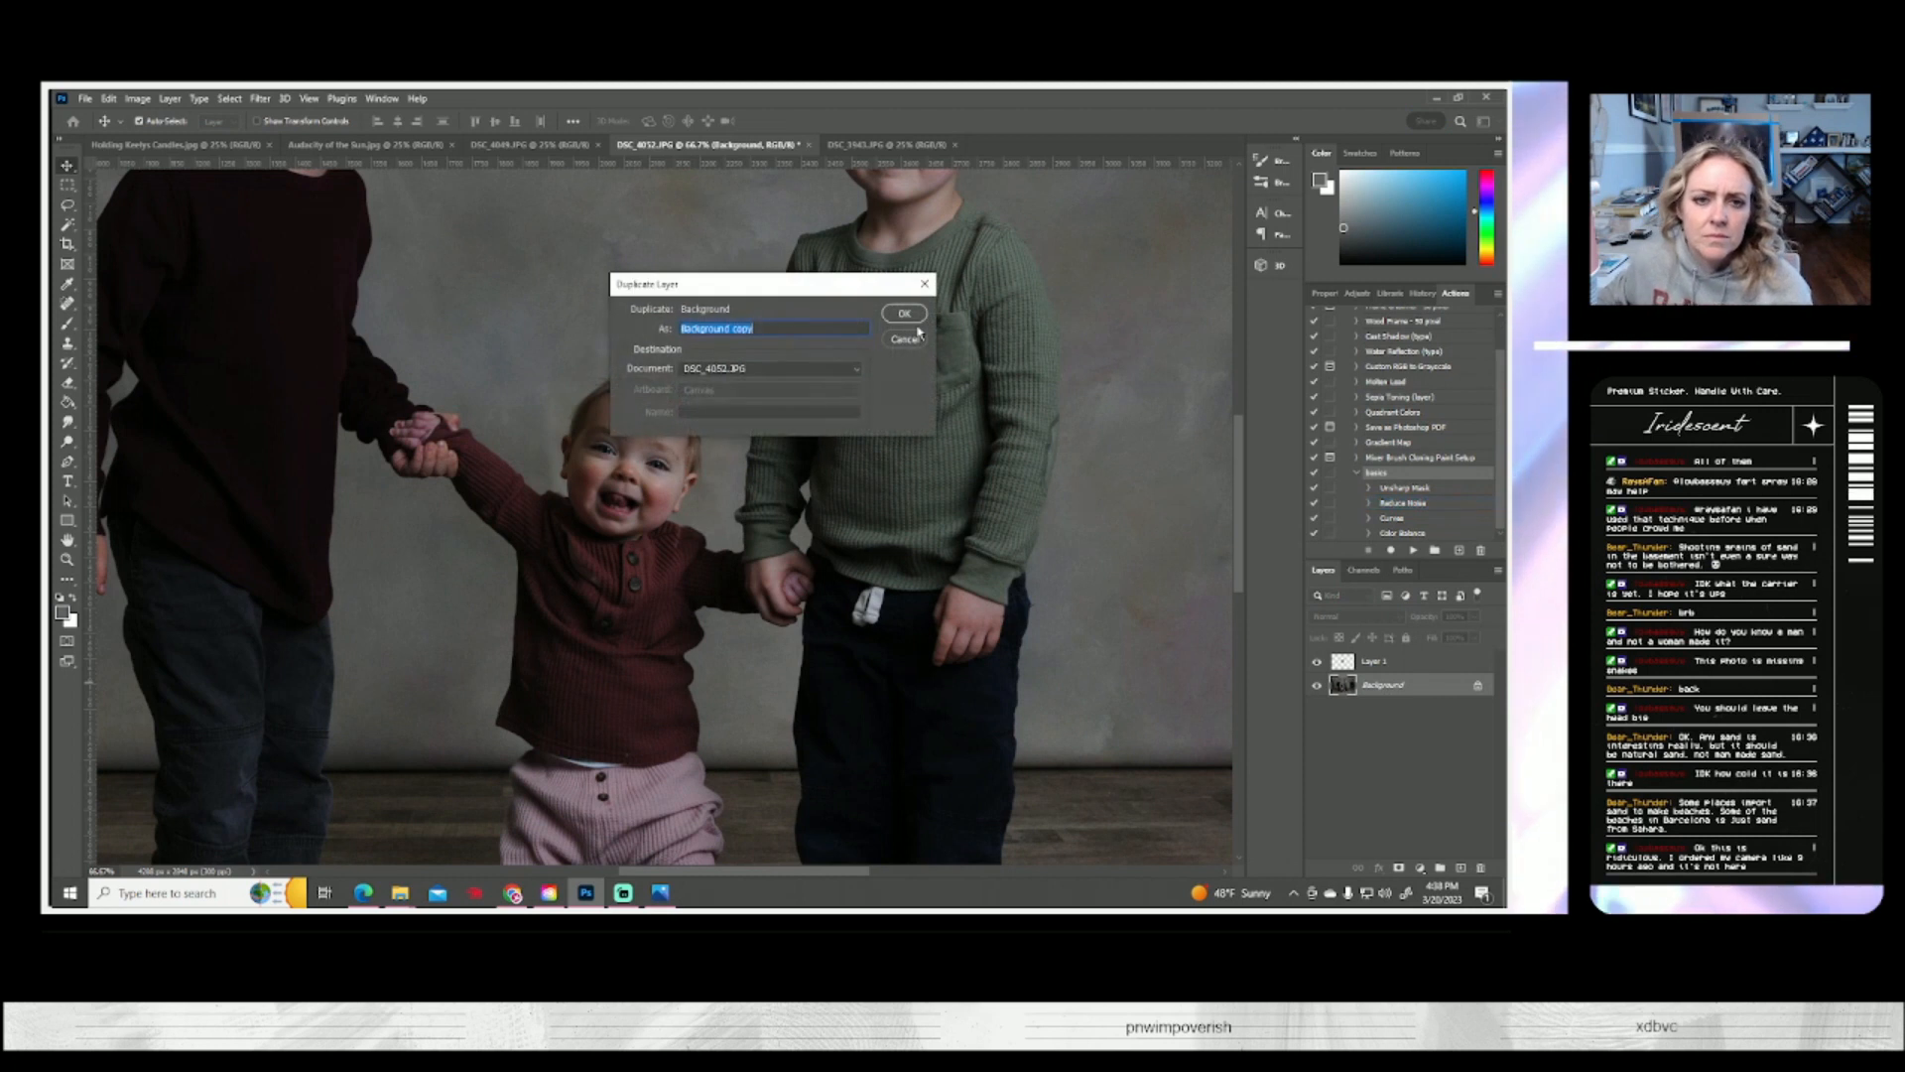
{"action": "left_click", "coordinate": [905, 314]}
Clone sweater fabric across the baby's chest on the Background copy layer with a smaller soft round Clone Stamp brush
{"action": "key", "text": "s"}
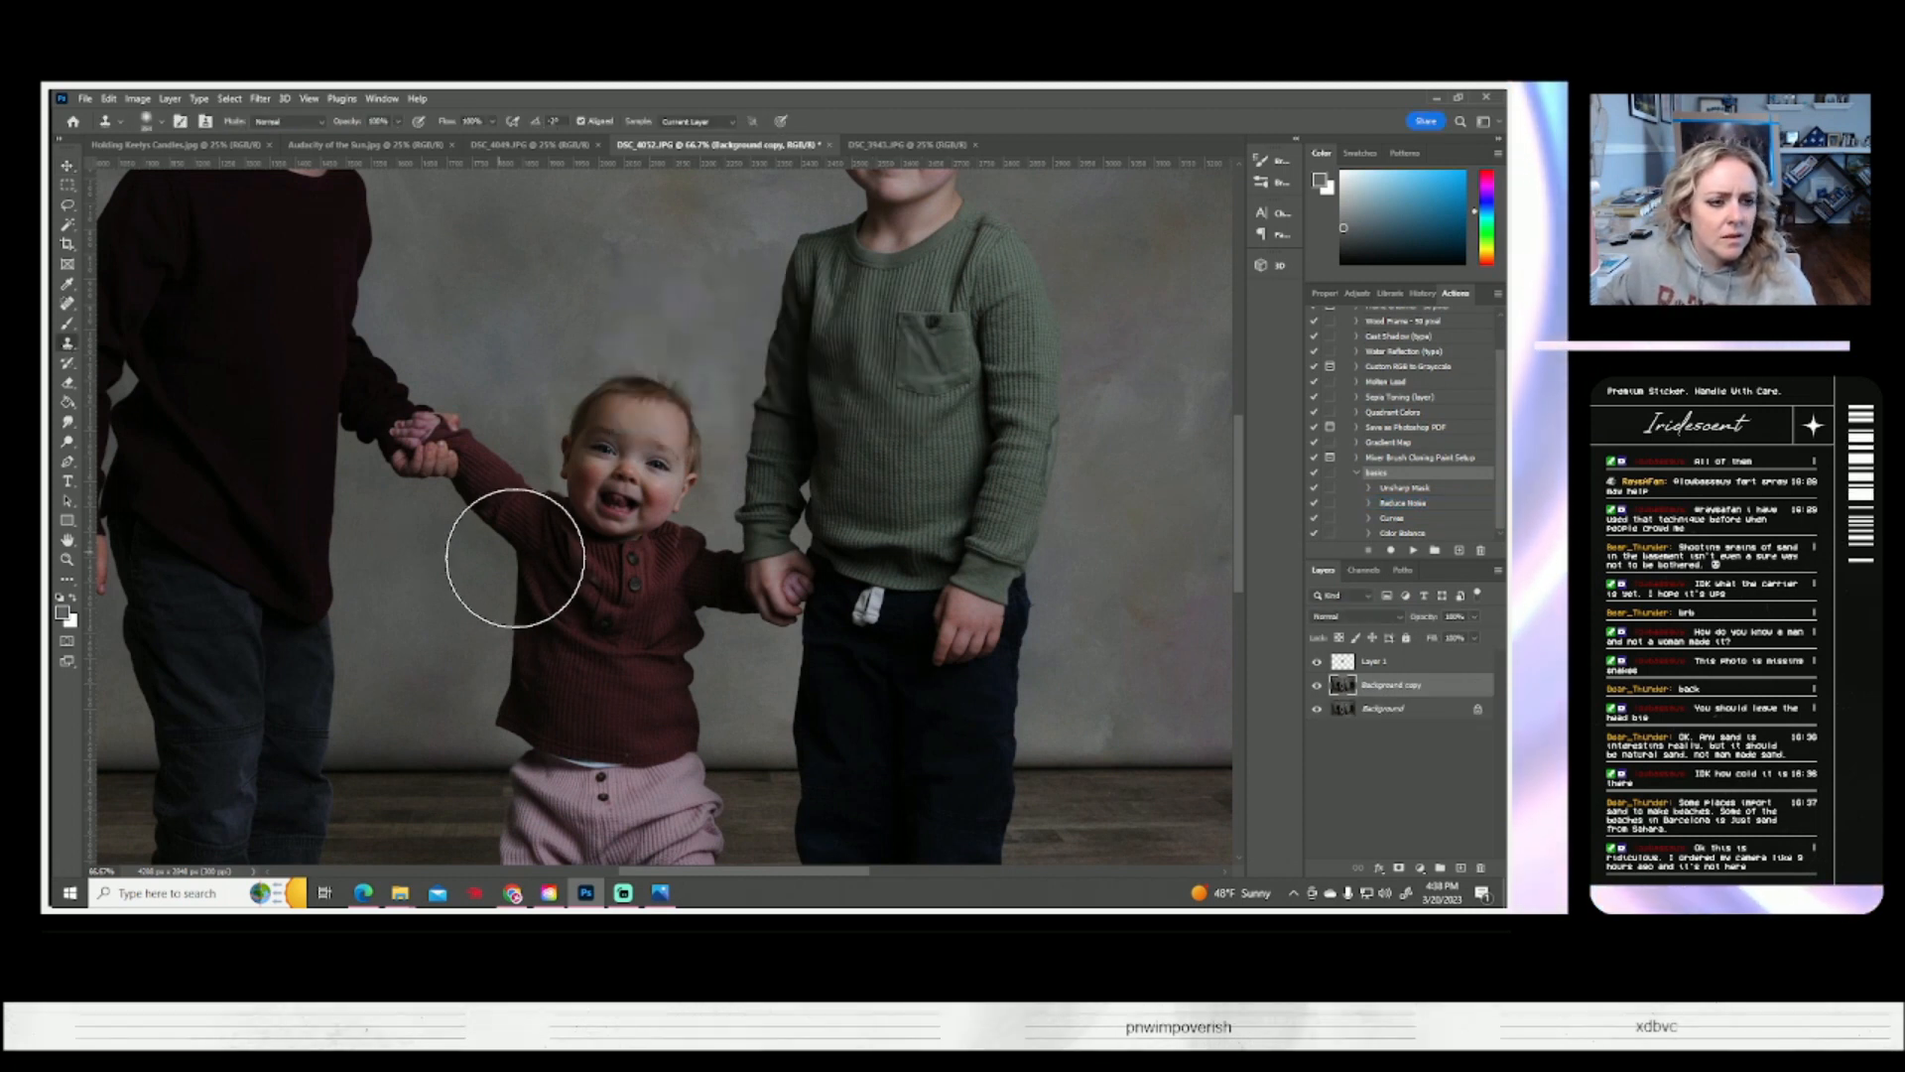
{"action": "left_click", "coordinate": [161, 121]}
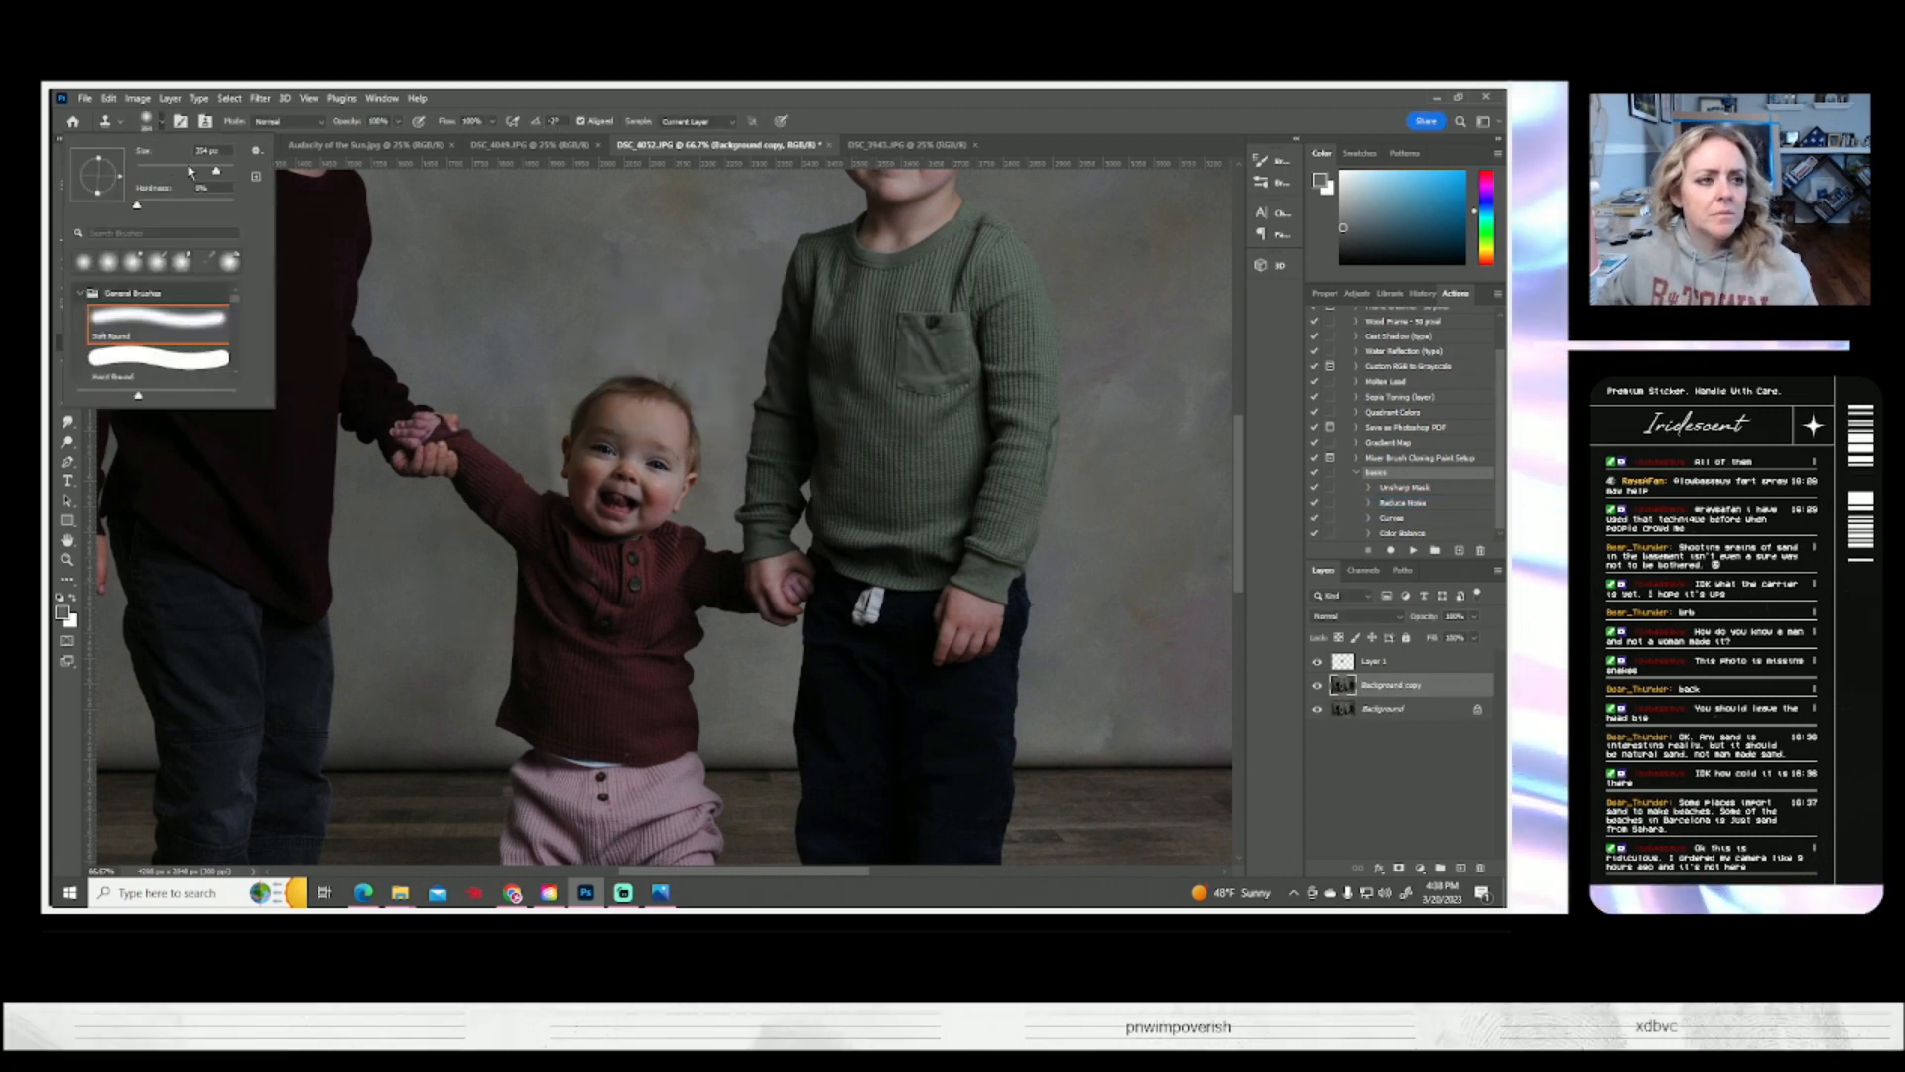
{"action": "left_click", "coordinate": [190, 170]}
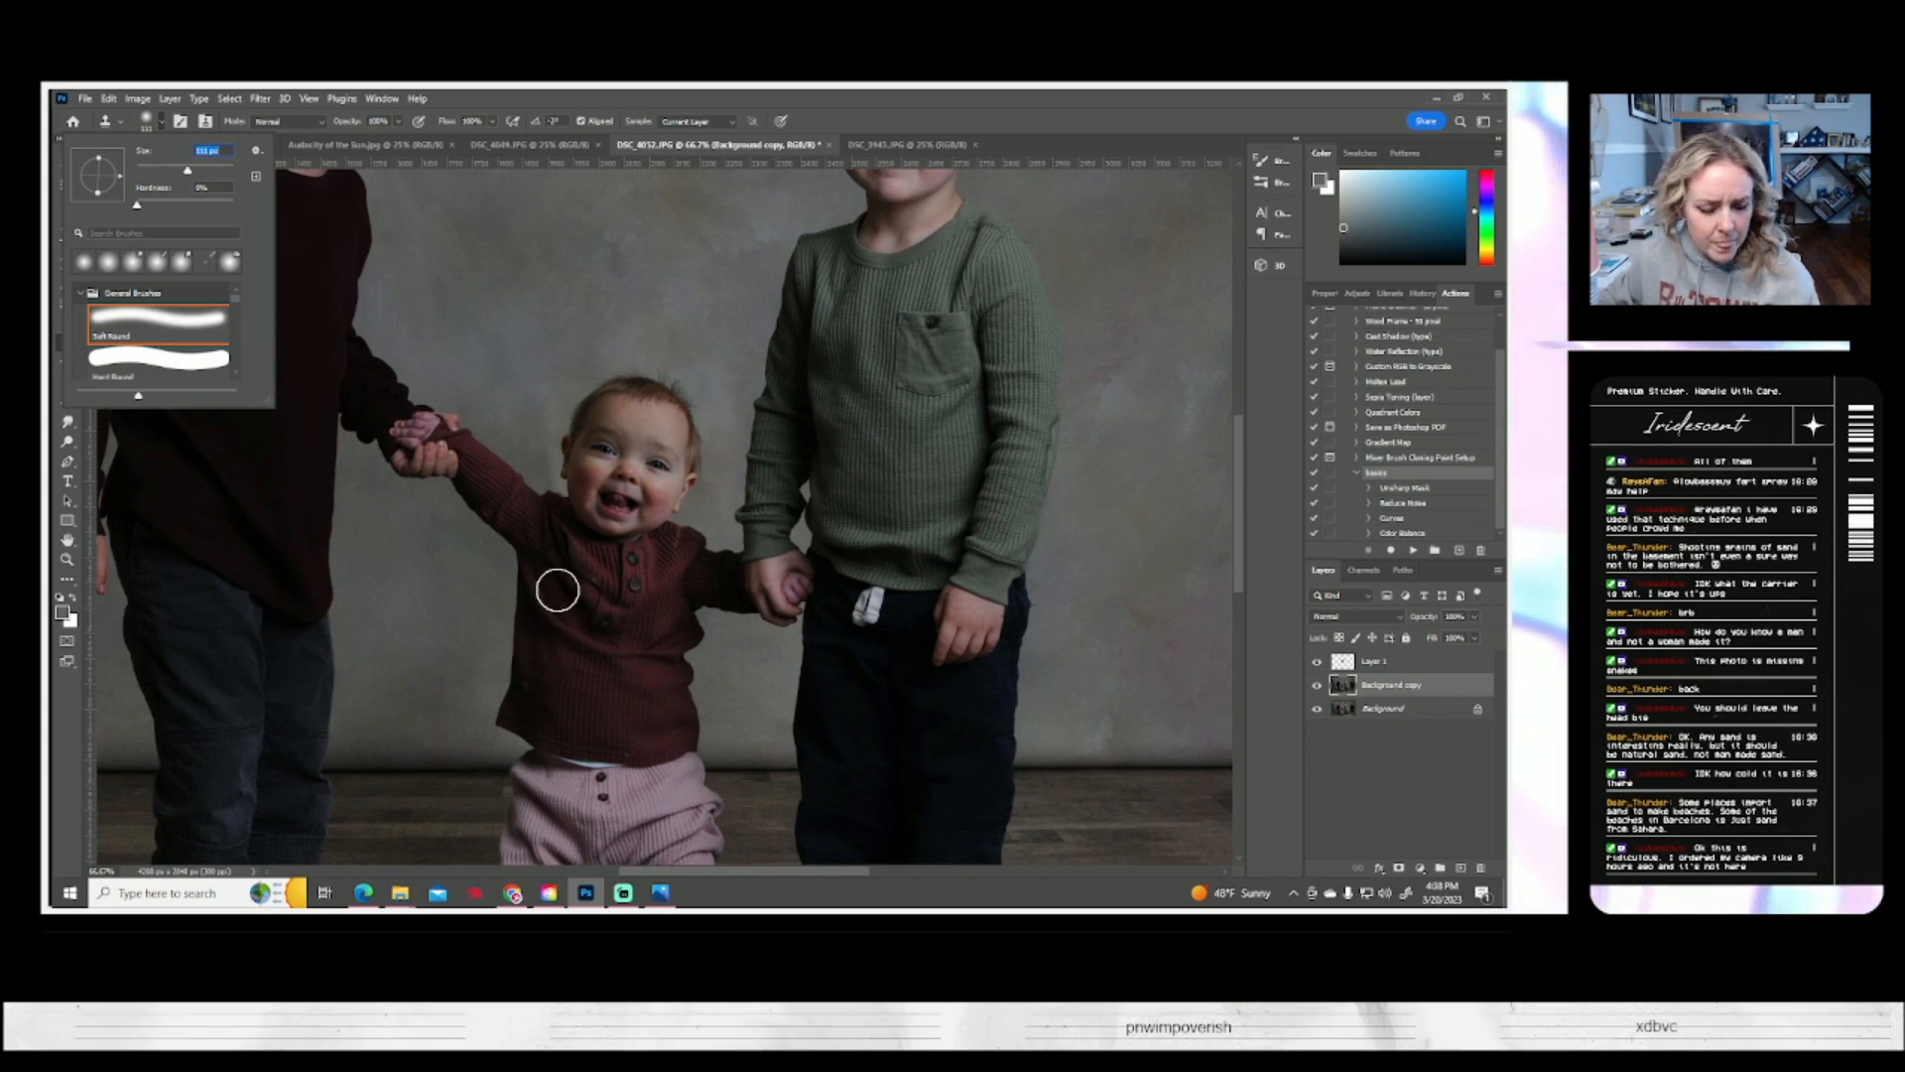
{"action": "left_click", "coordinate": [558, 591]}
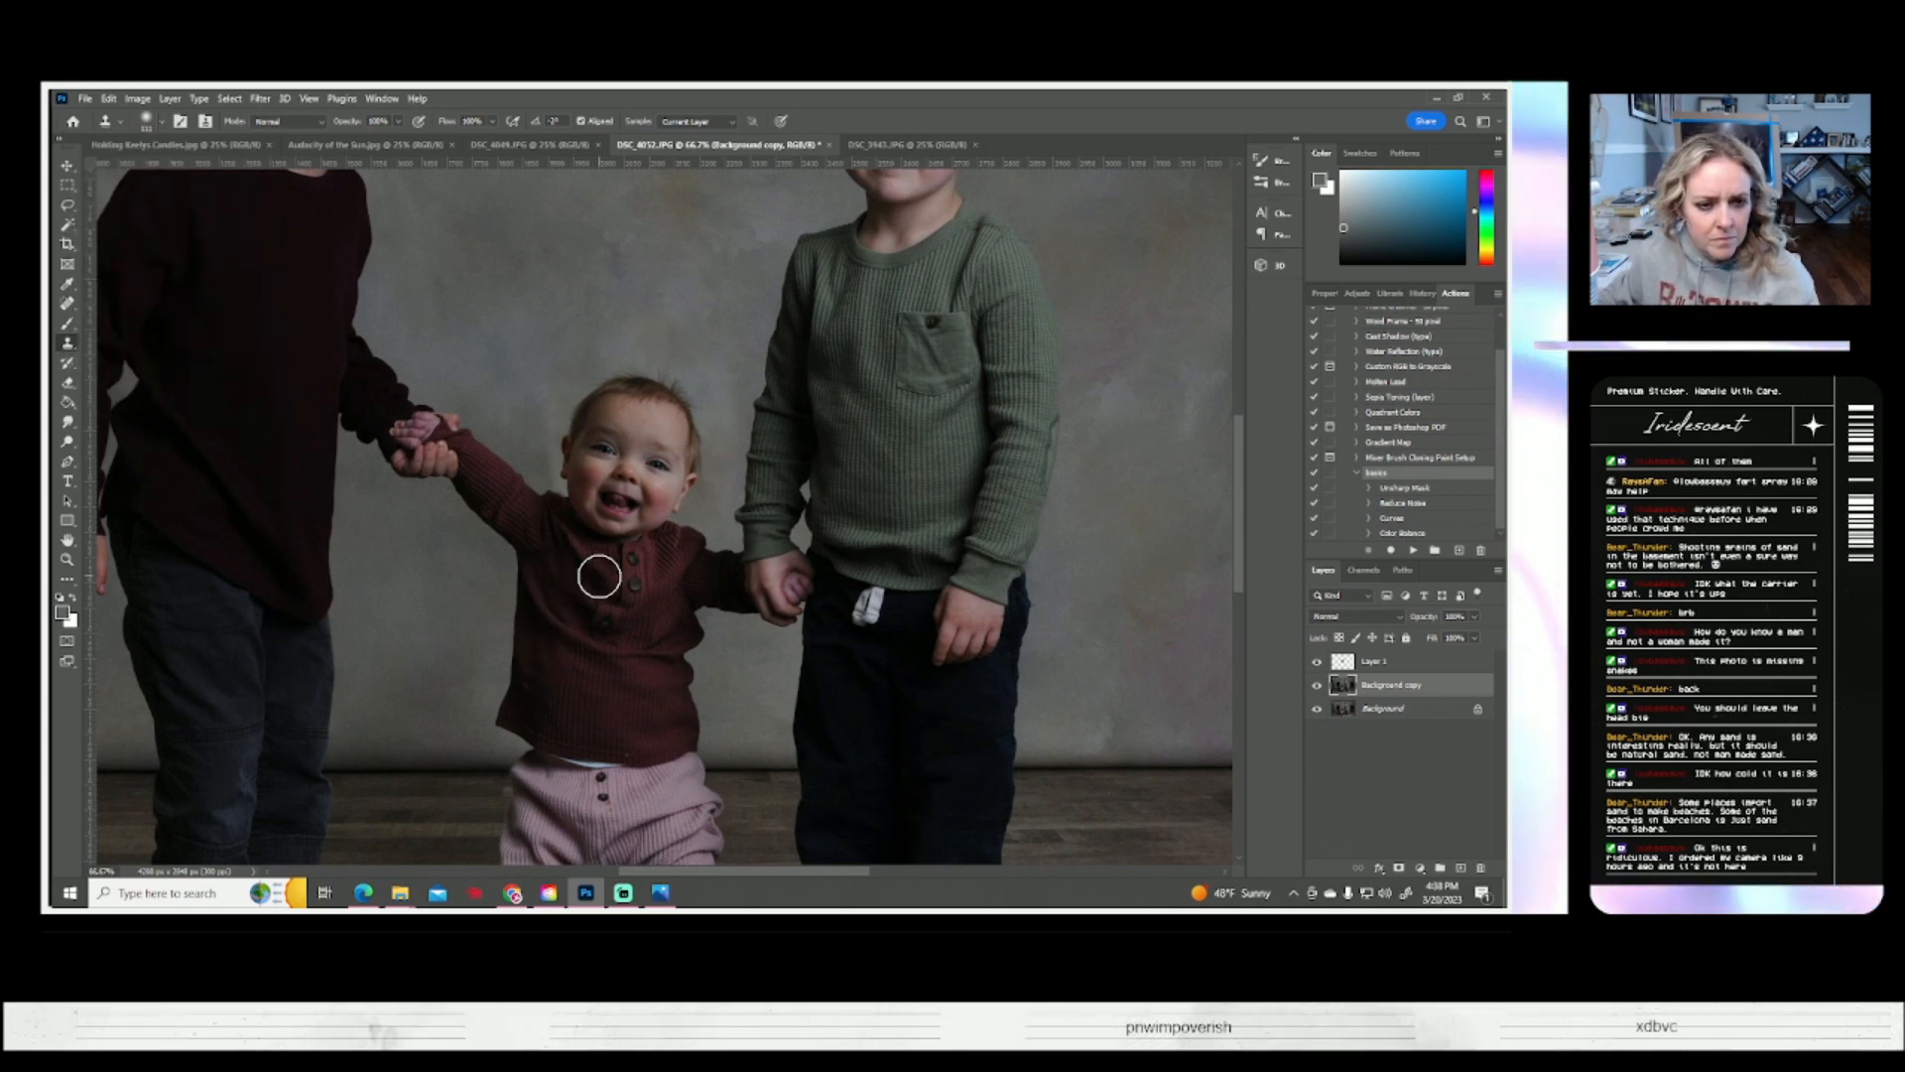
{"action": "mouse_move", "coordinate": [597, 625]}
{"action": "left_mouse_down"}
{"action": "mouse_move", "coordinate": [651, 681]}
{"action": "mouse_move", "coordinate": [621, 659]}
{"action": "mouse_move", "coordinate": [700, 622]}
{"action": "left_mouse_up"}
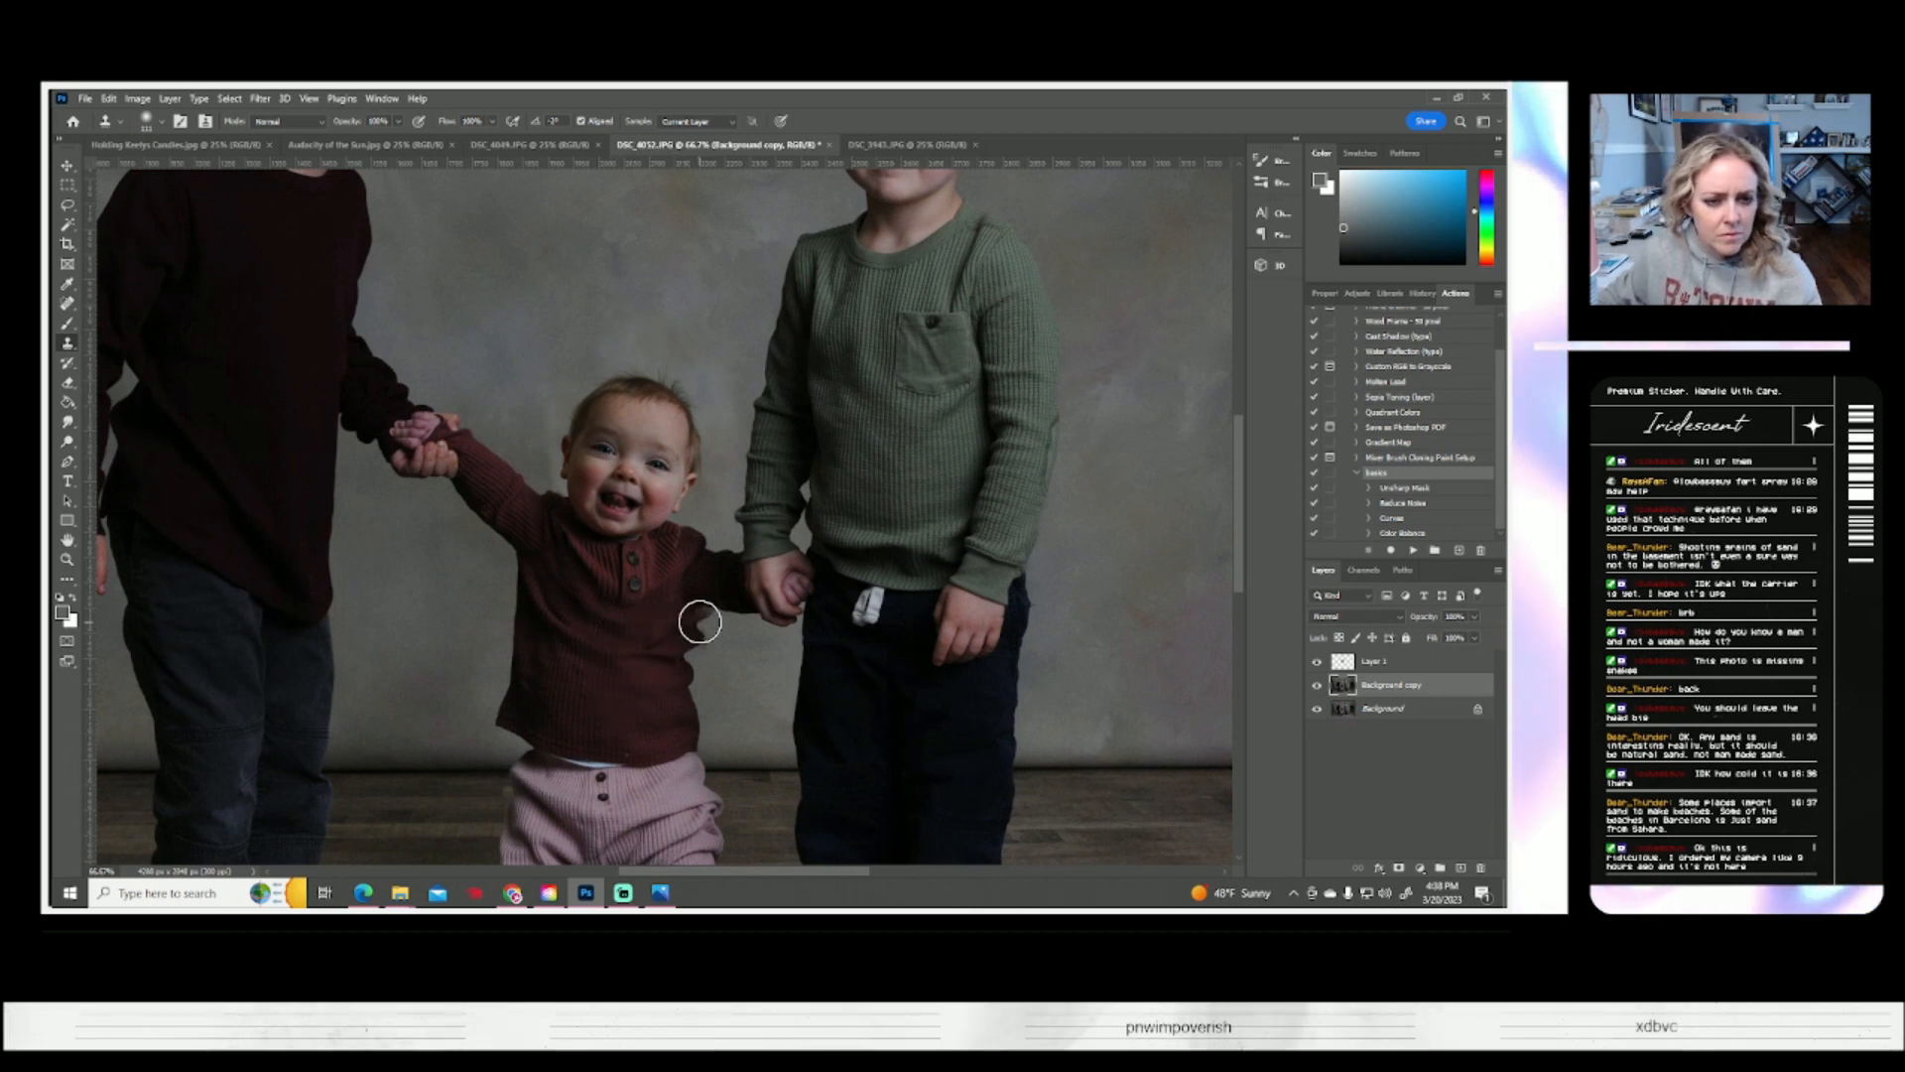
Compare the photo with the Background copy and the pasted head layer each hidden and shown
{"action": "left_click", "coordinate": [1315, 689]}
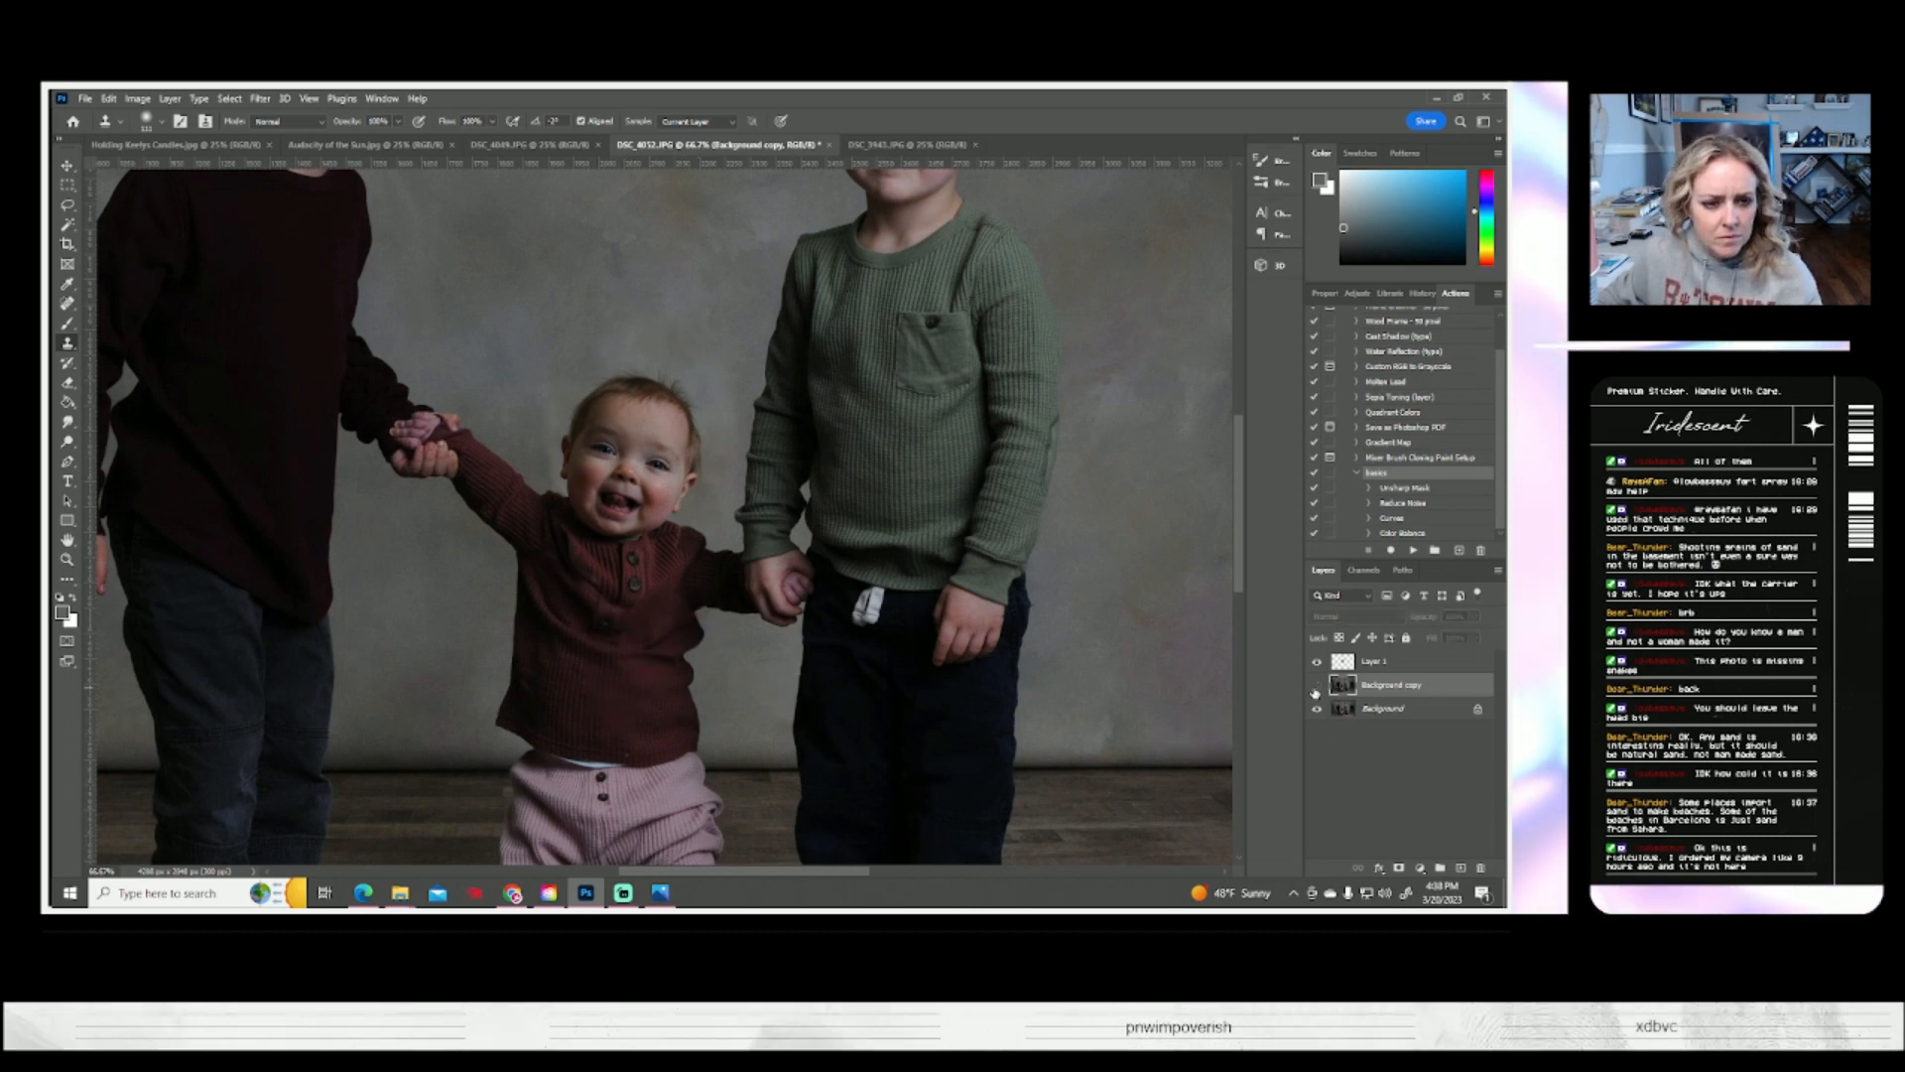
{"action": "left_click", "coordinate": [1315, 689]}
{"action": "left_click", "coordinate": [1317, 662]}
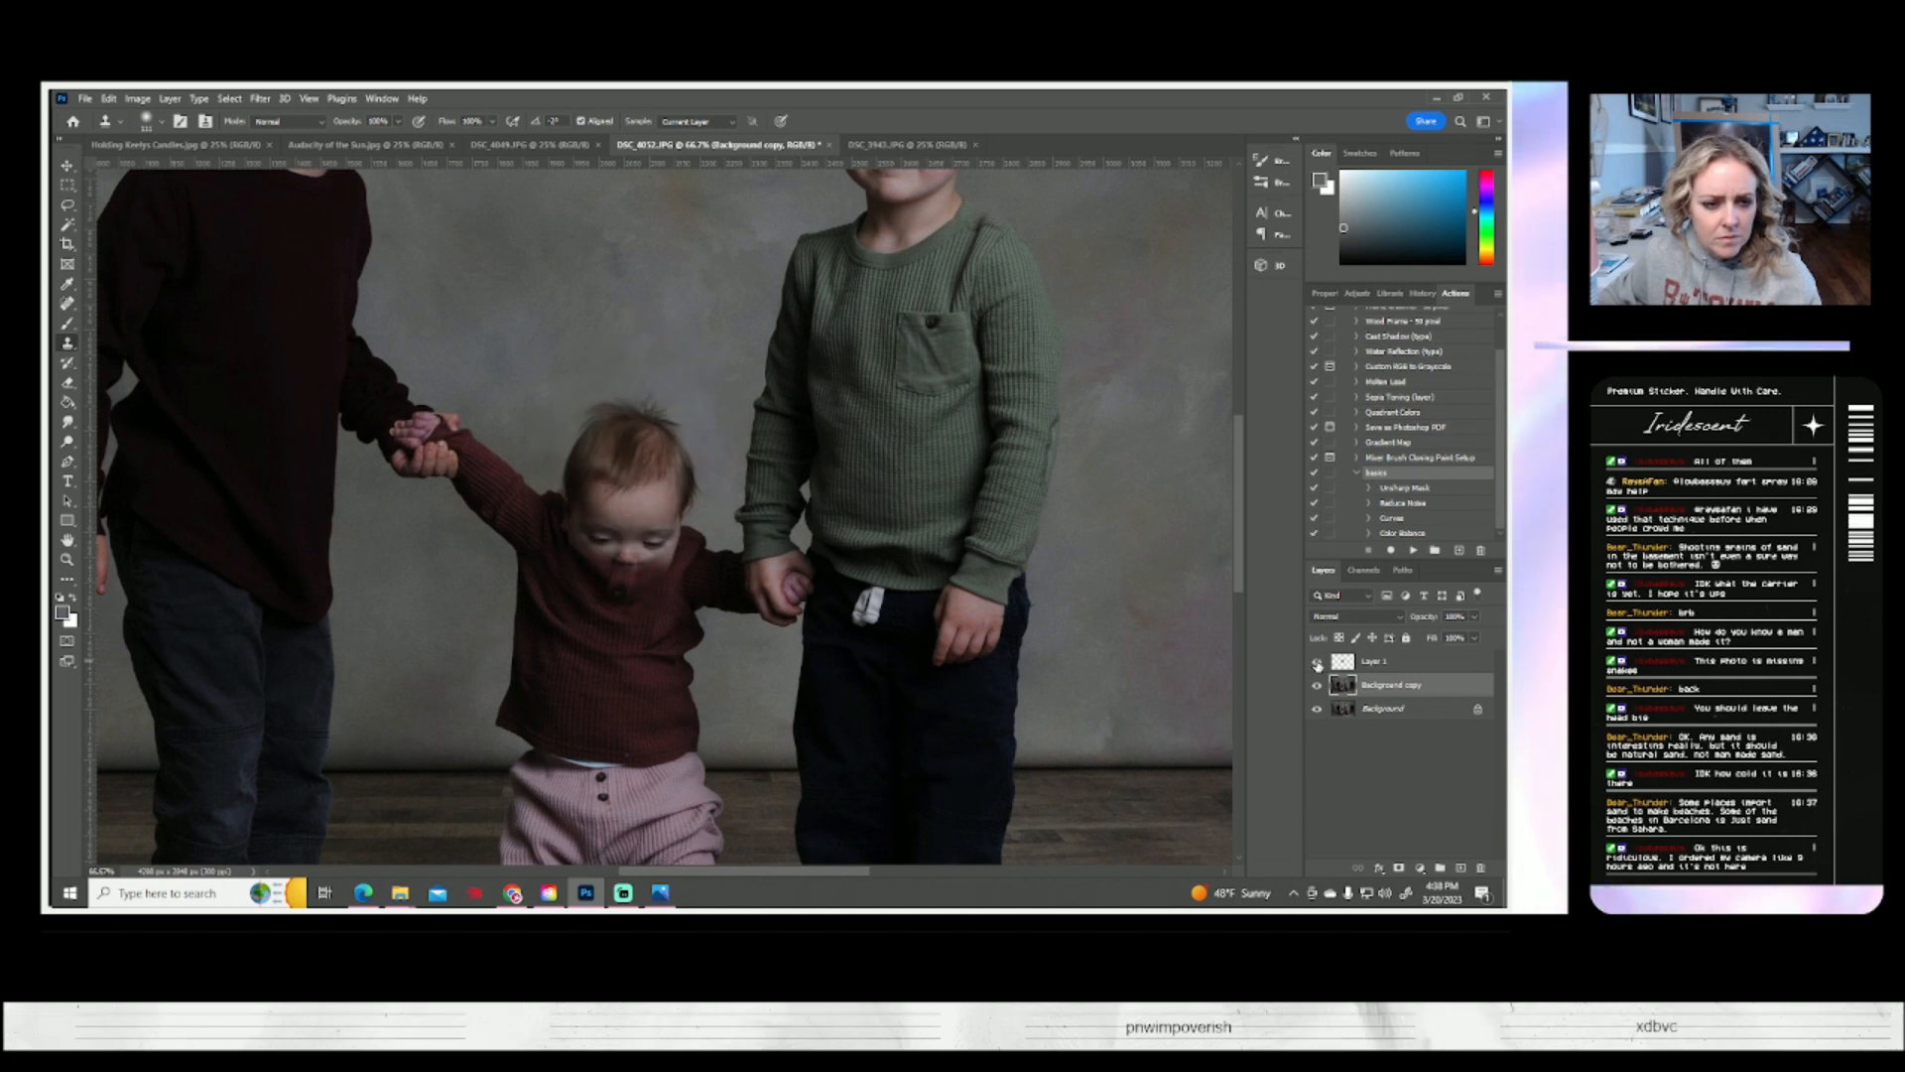
{"action": "left_click", "coordinate": [1317, 663]}
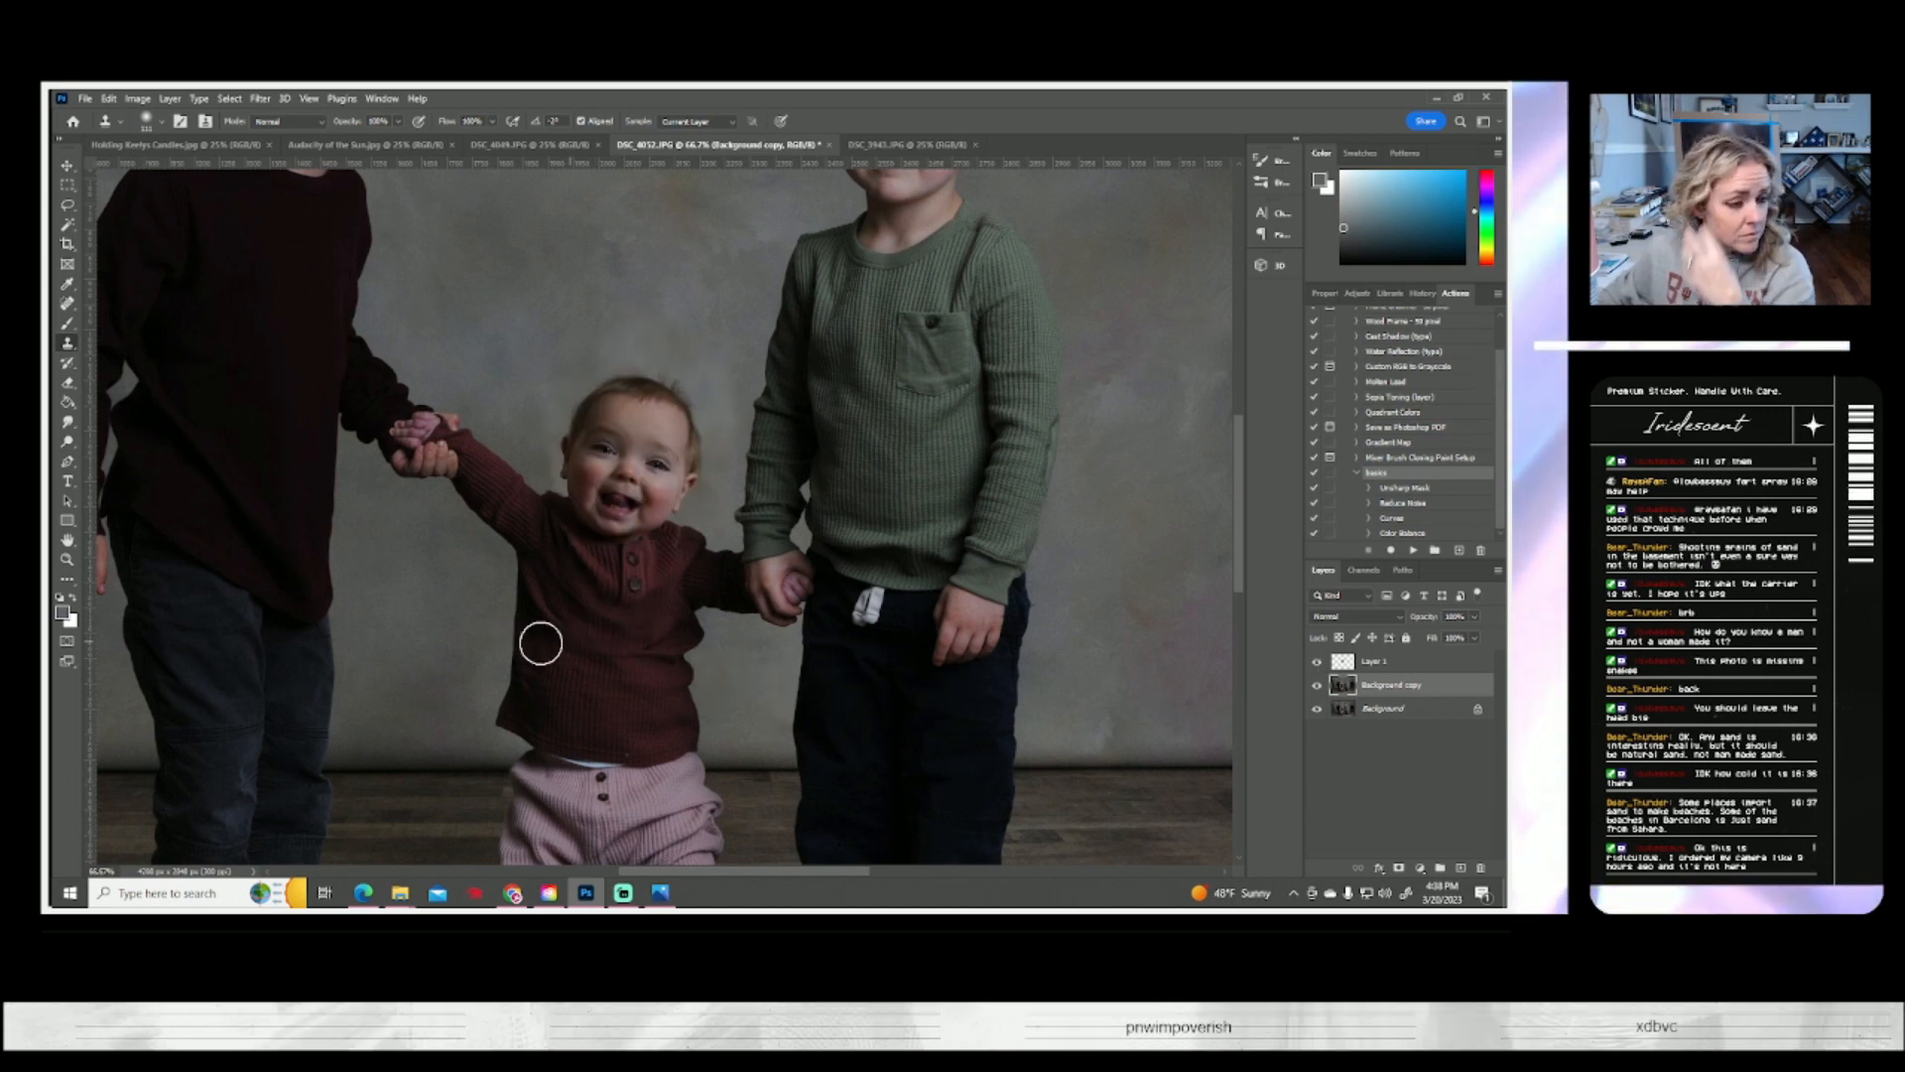
Lower the brightness of the pasted head layer, Layer 1, to -12 with Brightness/Contrast
{"action": "left_click", "coordinate": [66, 422]}
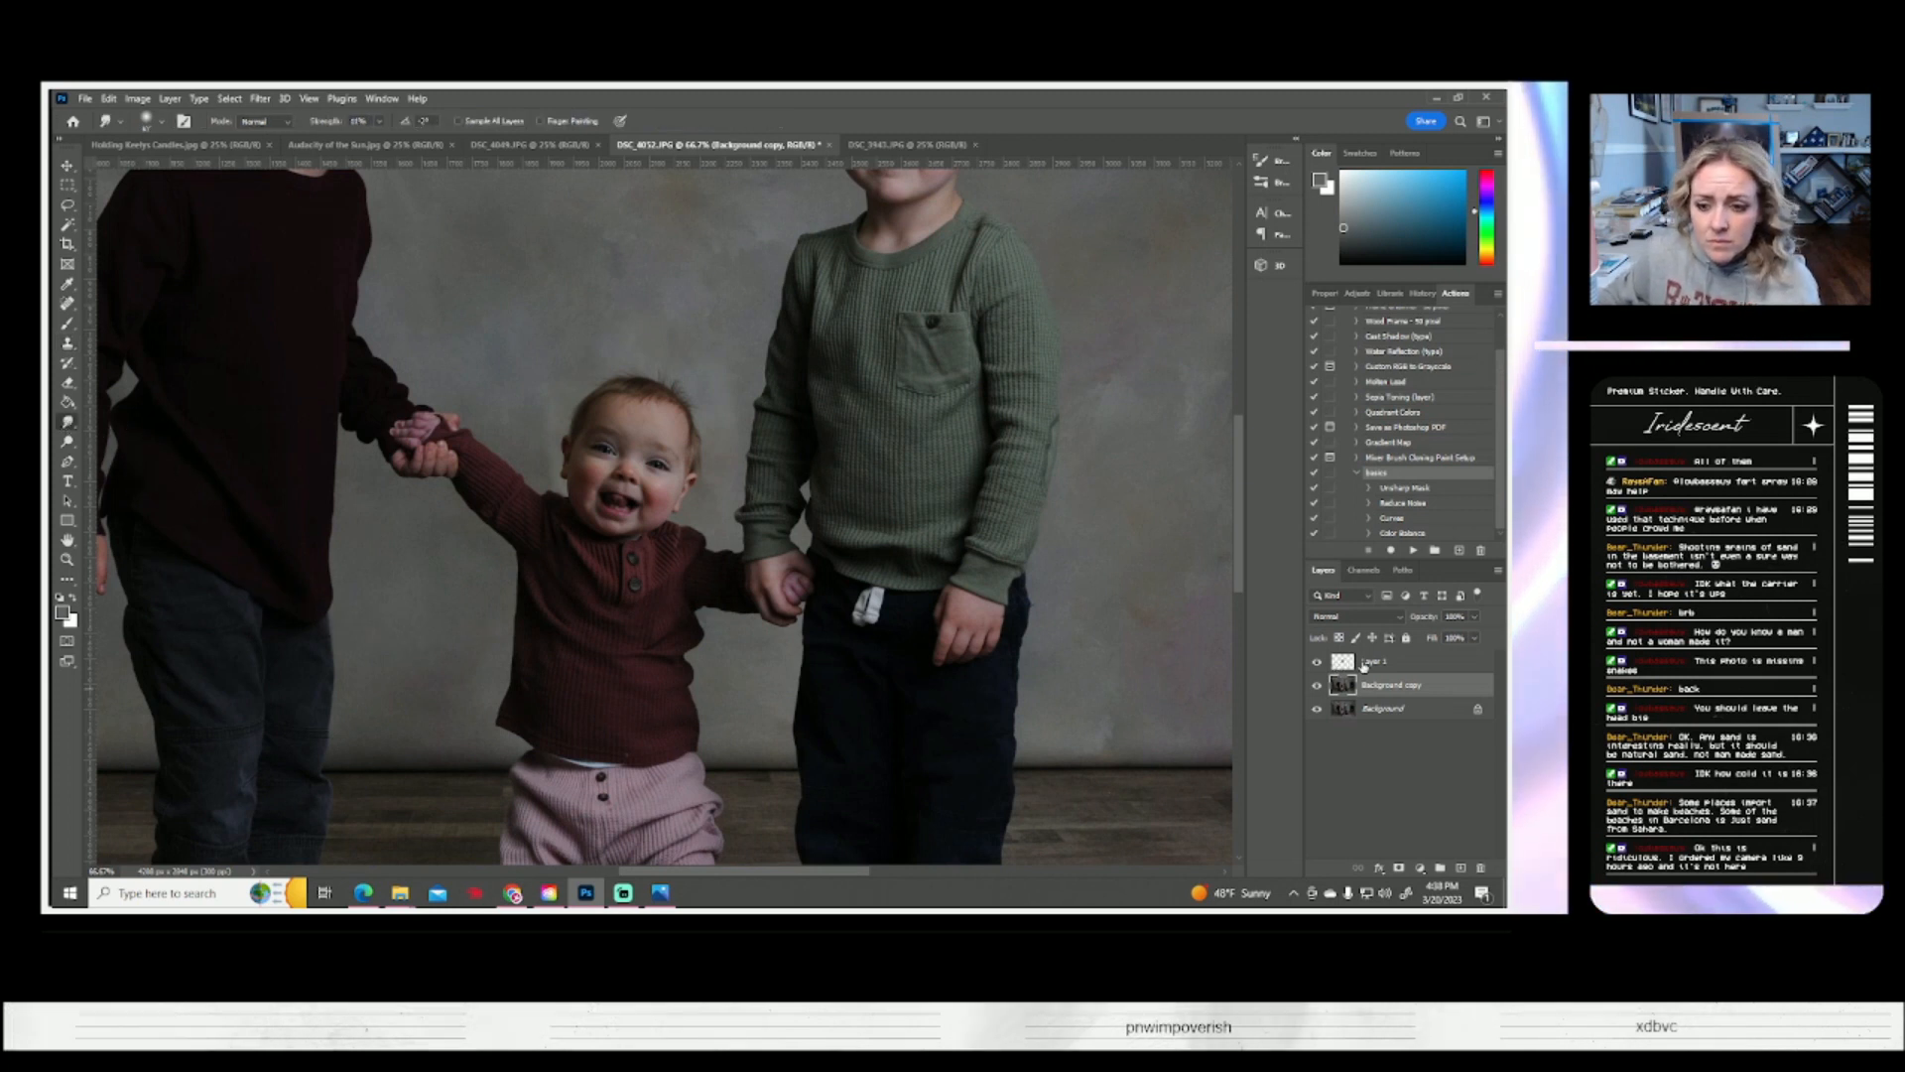
{"action": "left_click", "coordinate": [1363, 663]}
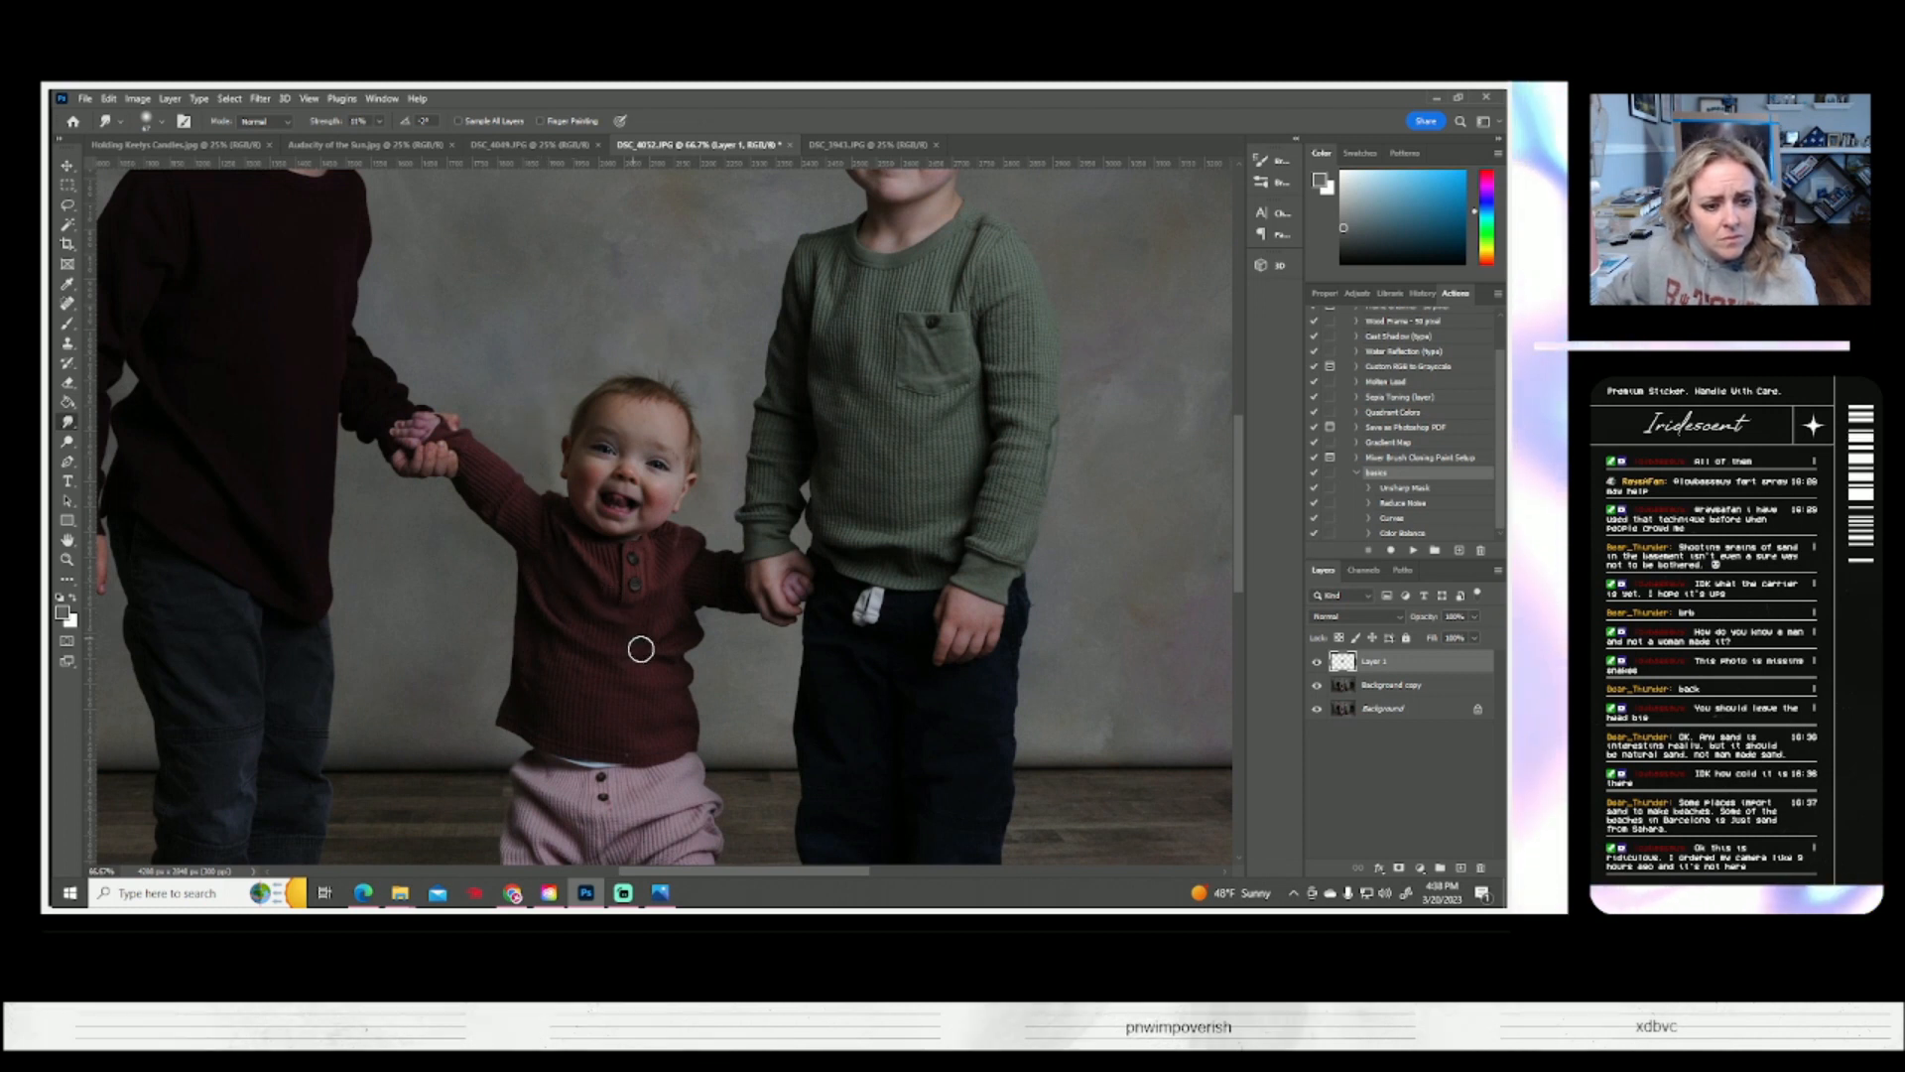
{"action": "left_click", "coordinate": [138, 98]}
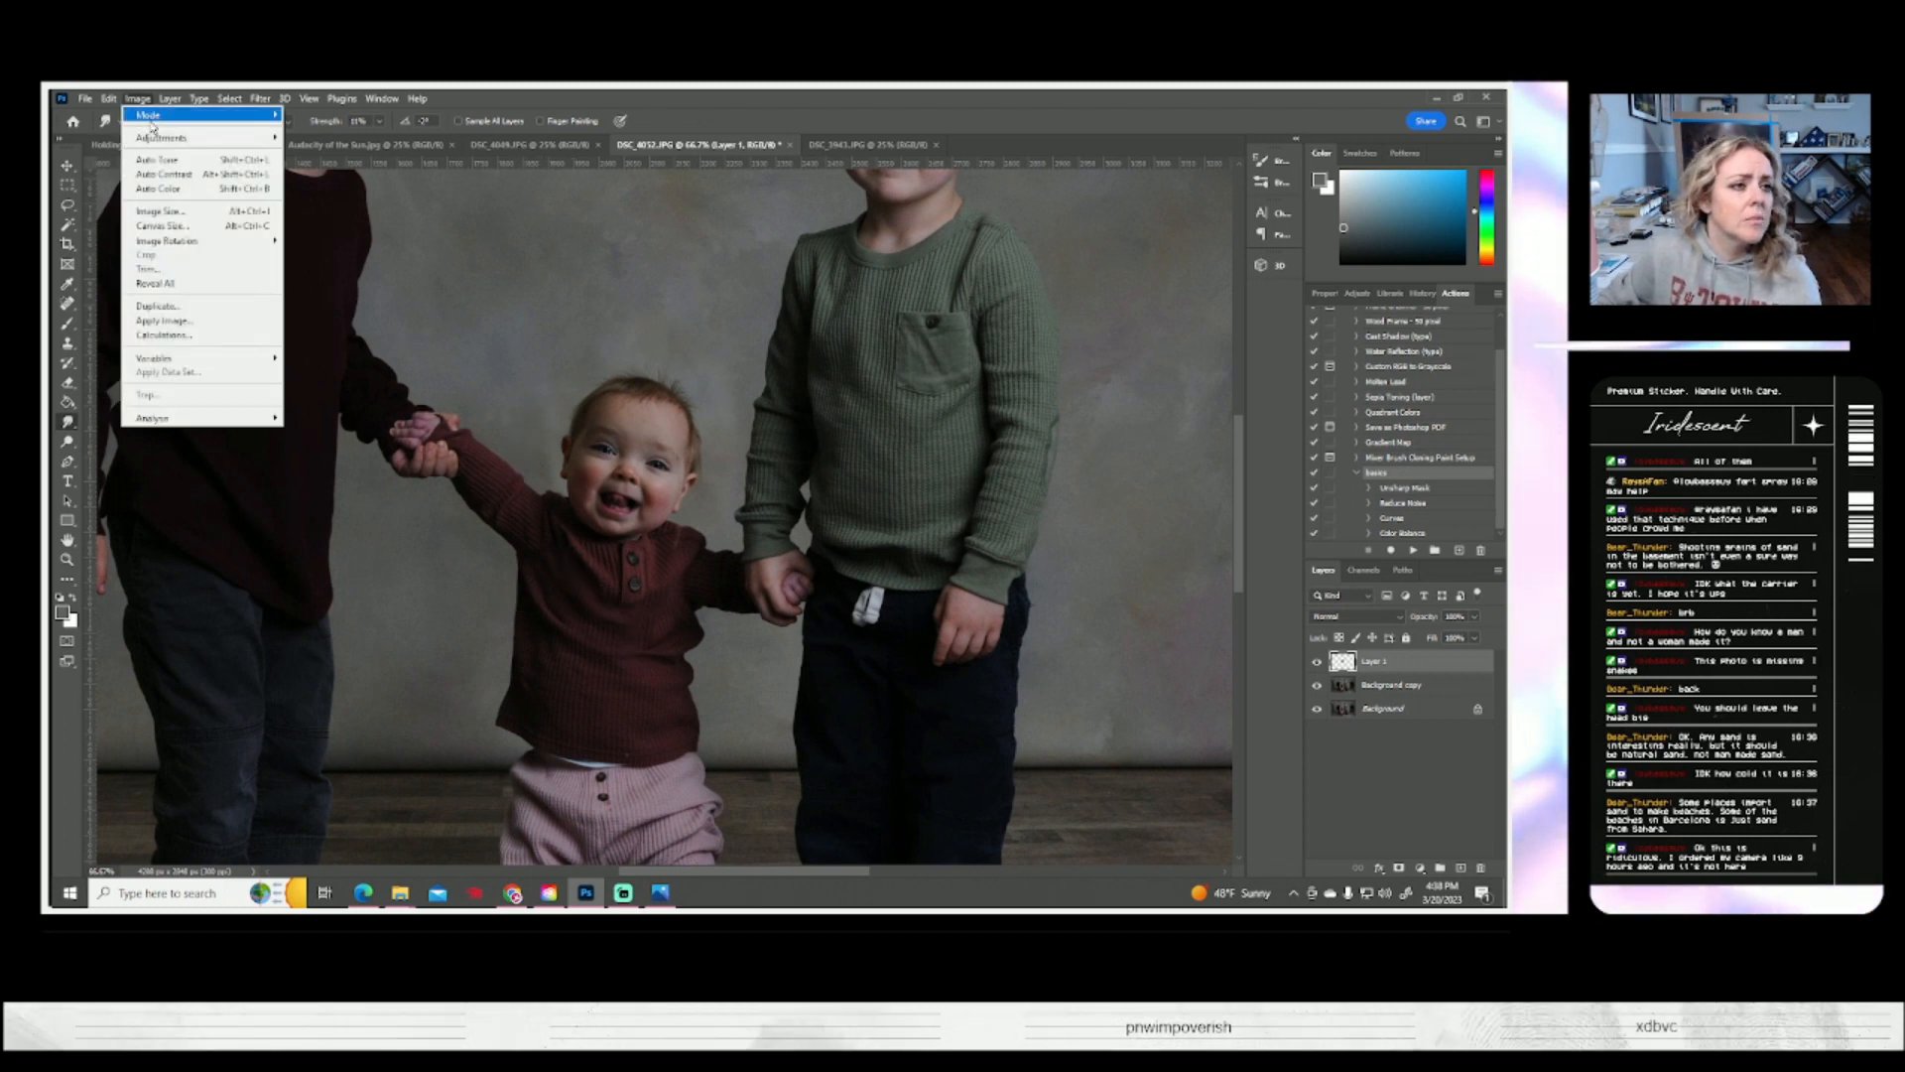
{"action": "mouse_move", "coordinate": [159, 137]}
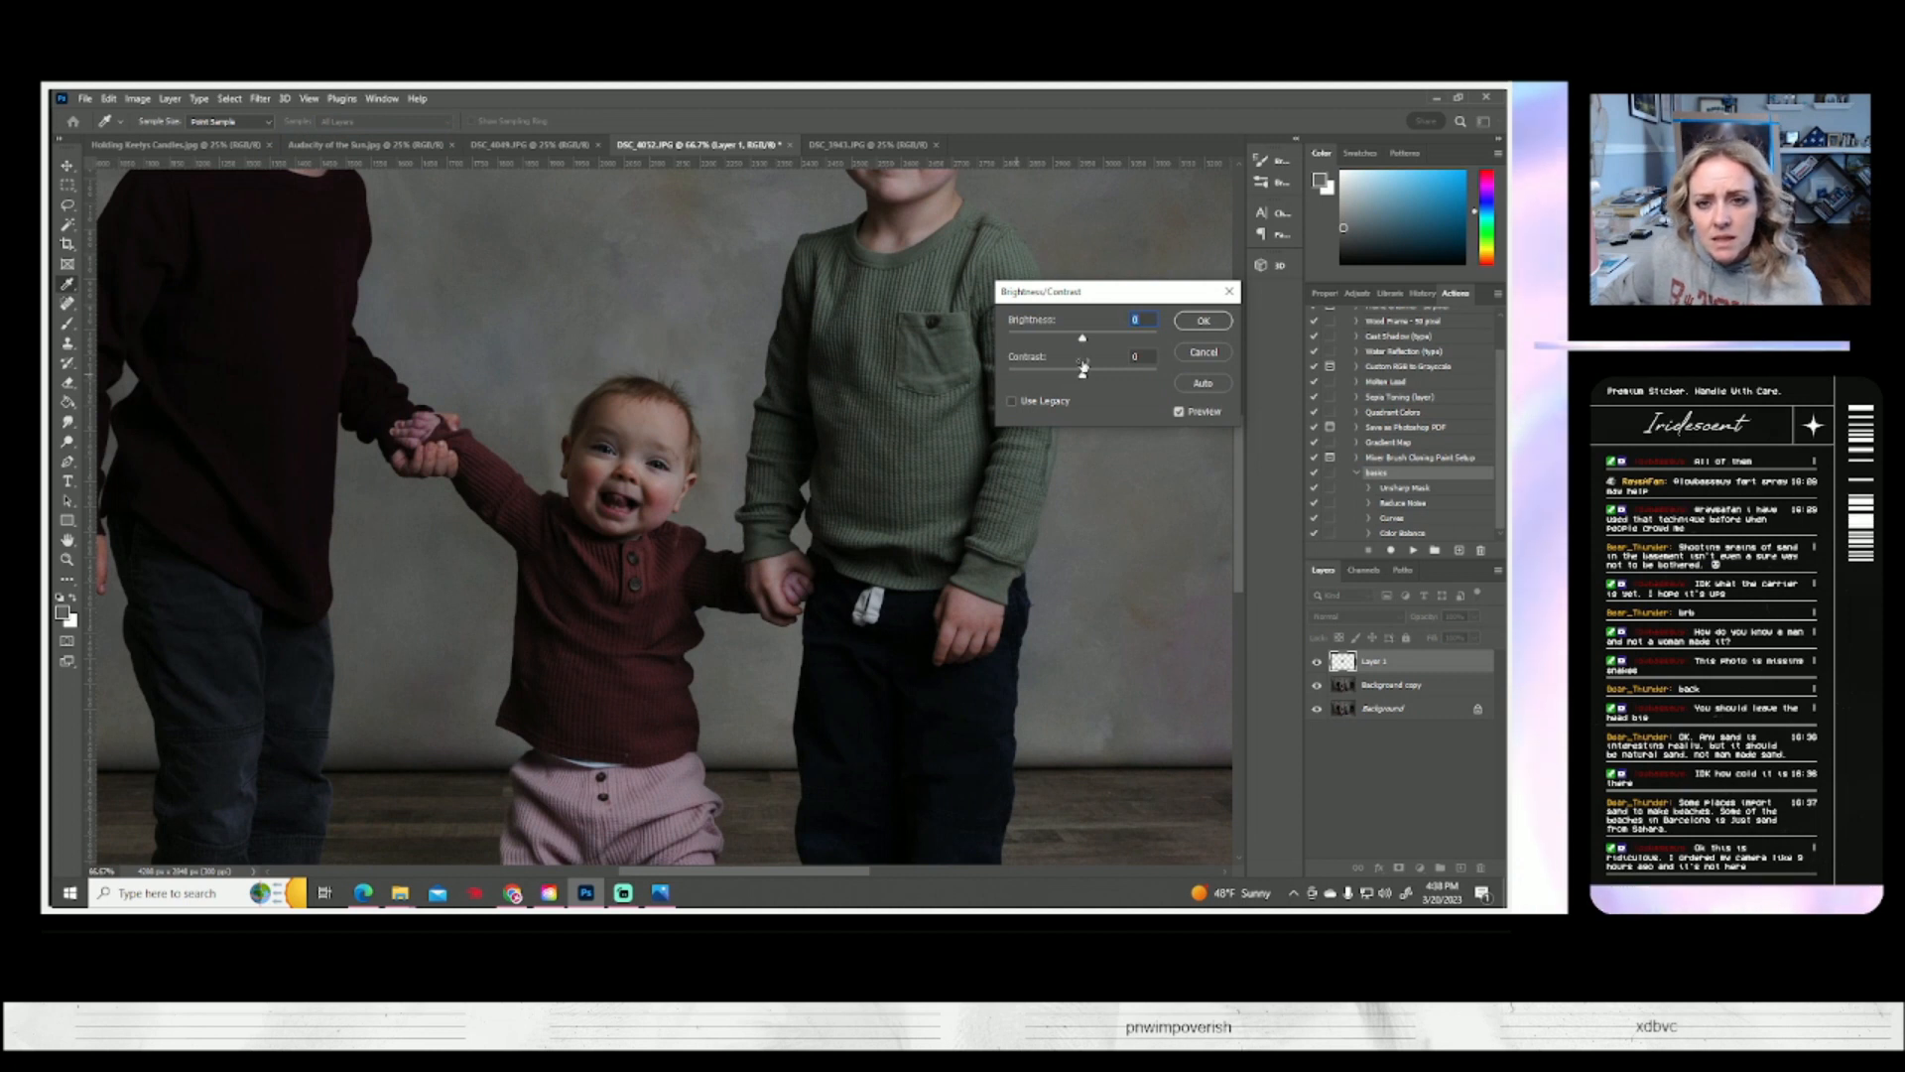
{"action": "left_click_drag", "start_coordinate": [1082, 342], "coordinate": [1079, 344]}
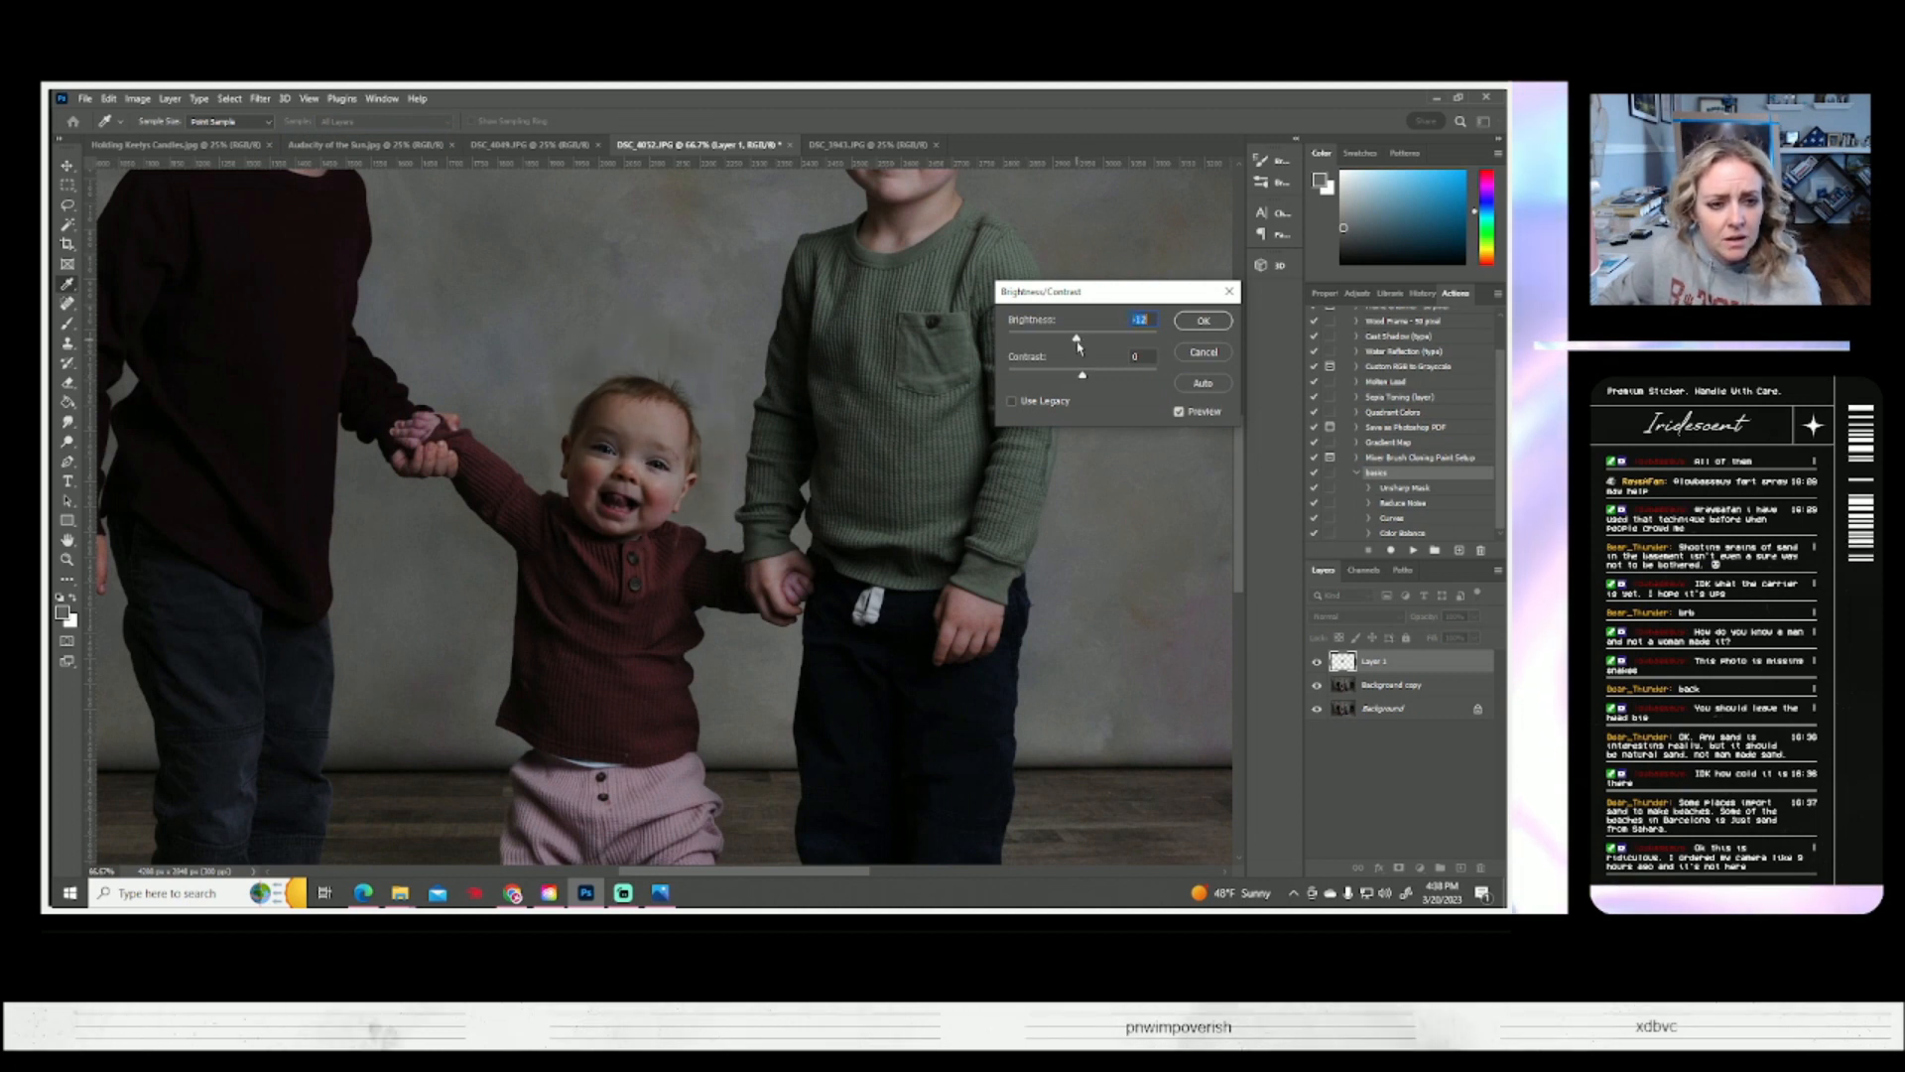
{"action": "left_click", "coordinate": [1202, 320]}
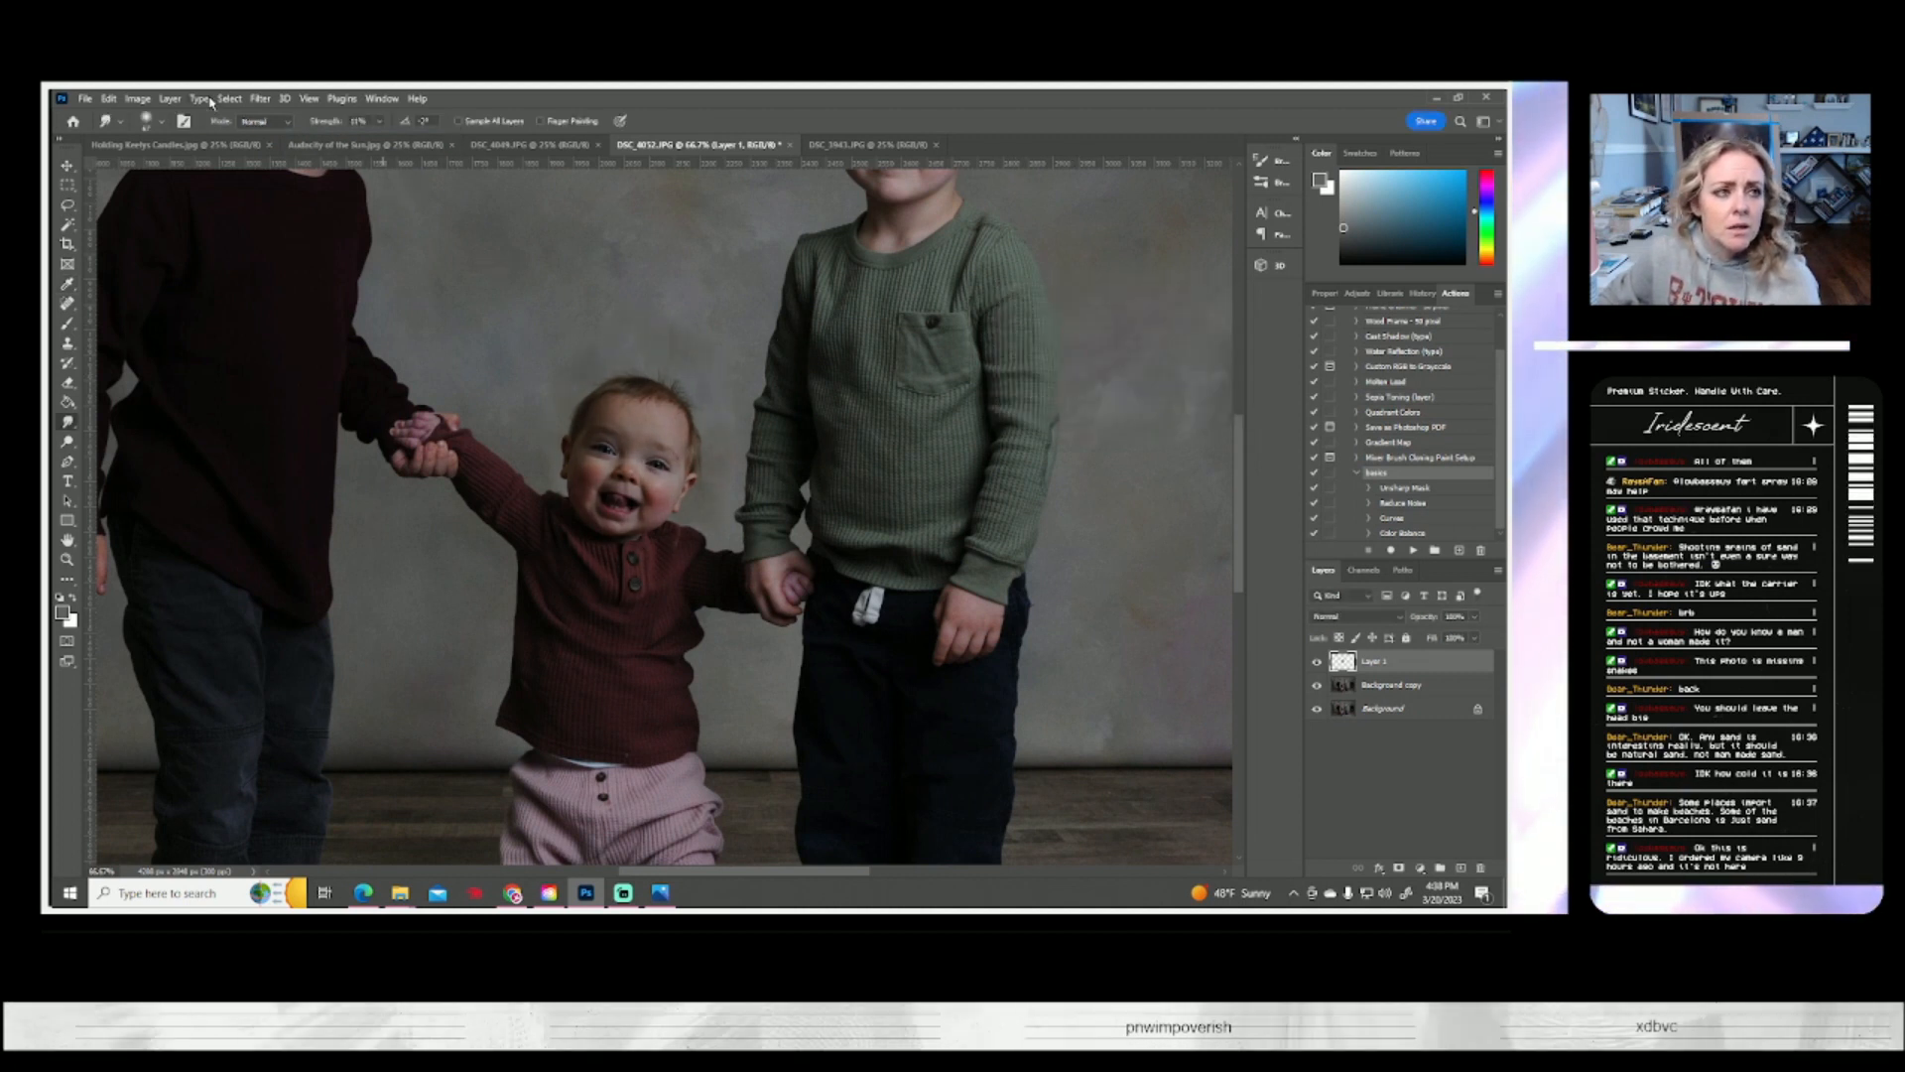
Merge the pasted head layer with the Background copy and close the source photo of the seated baby
{"action": "left_click", "coordinate": [1375, 688], "text": "ctrl"}
{"action": "right_click", "coordinate": [1375, 688]}
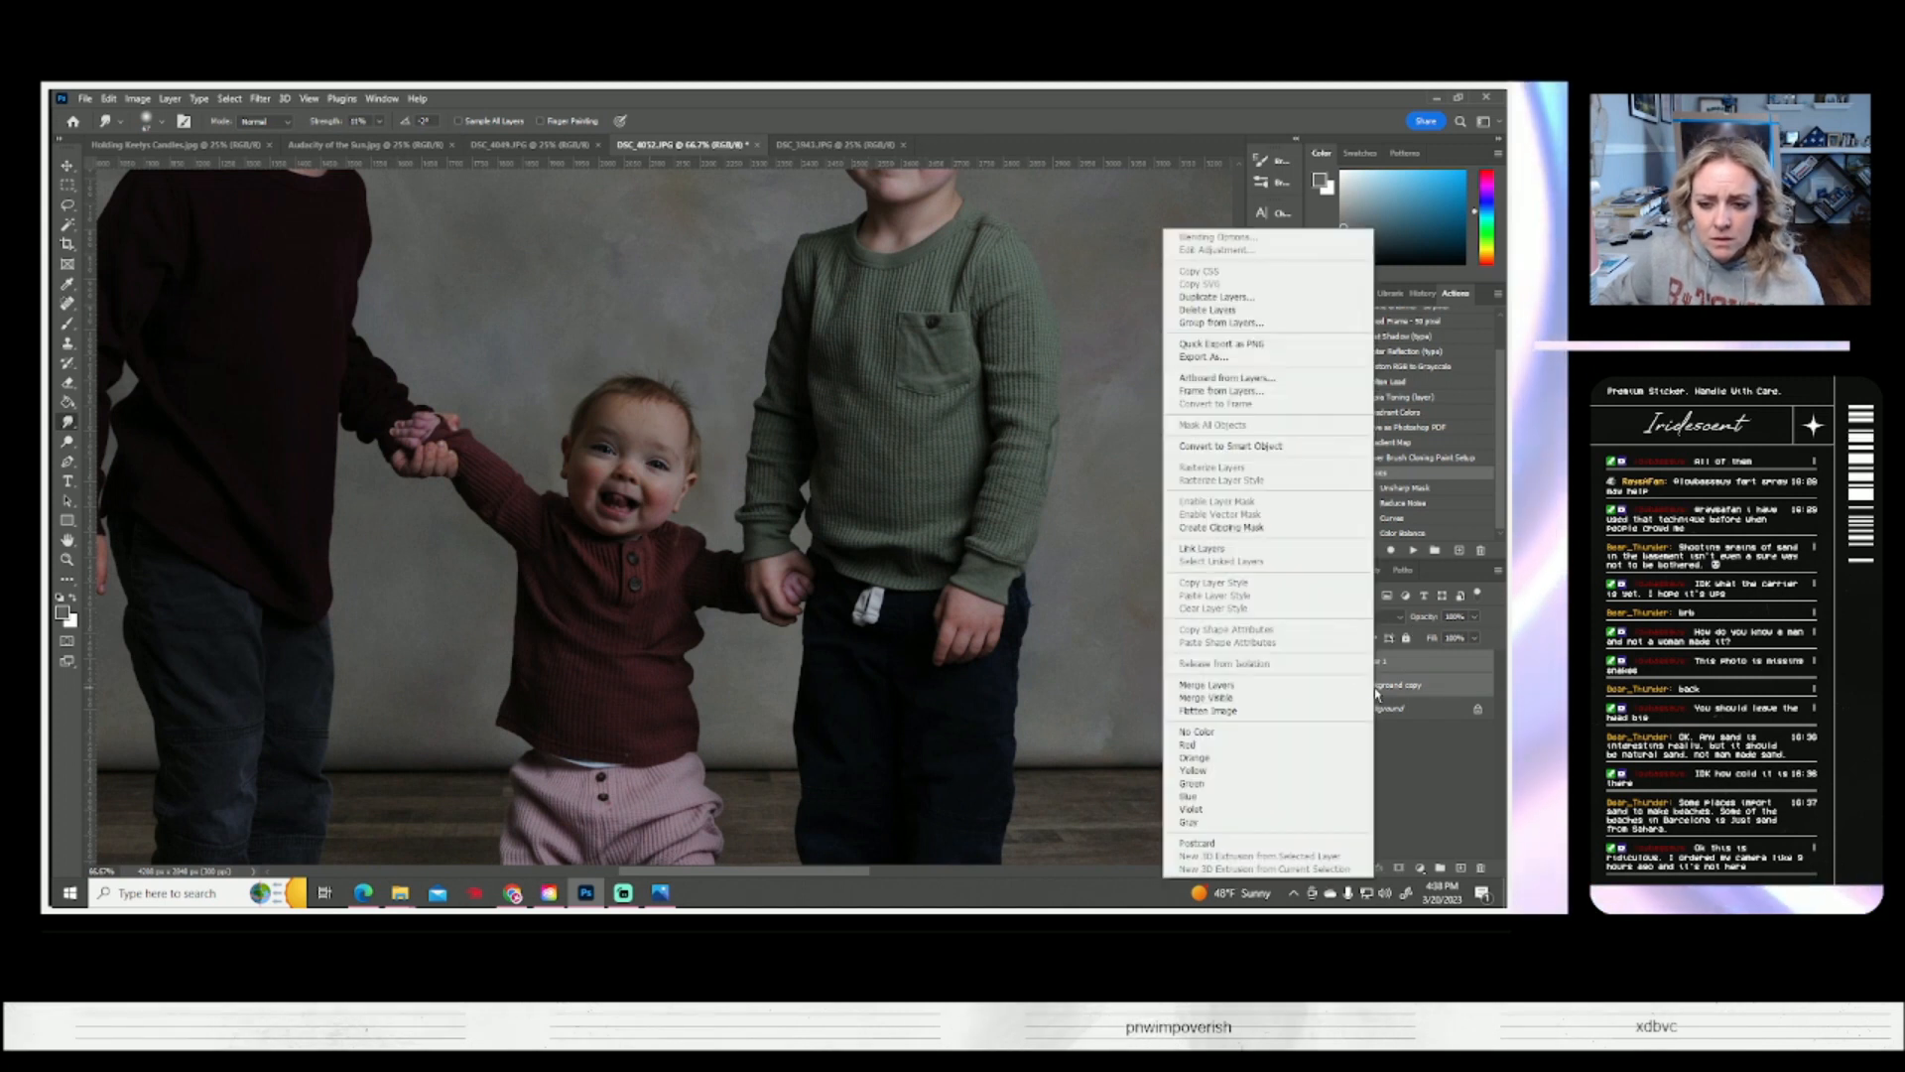
{"action": "left_click", "coordinate": [1203, 684]}
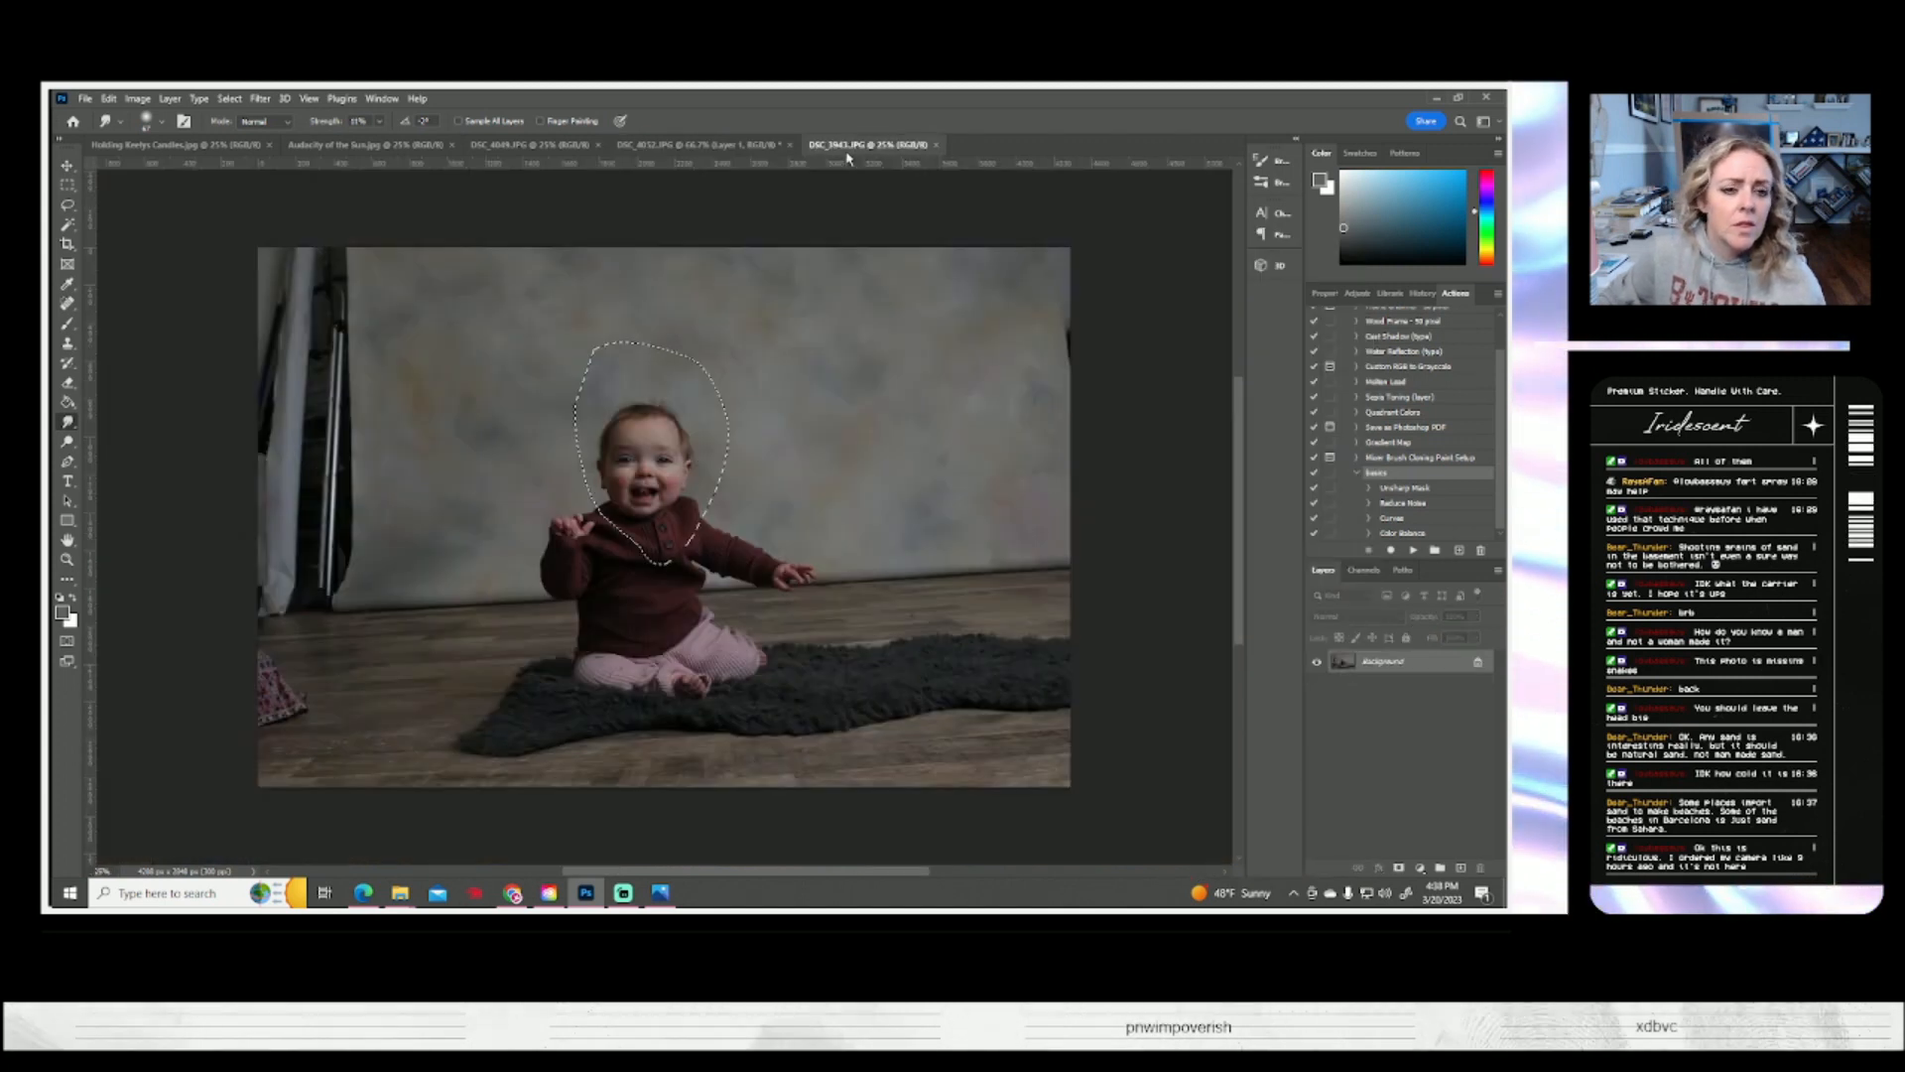
{"action": "left_click", "coordinate": [898, 146]}
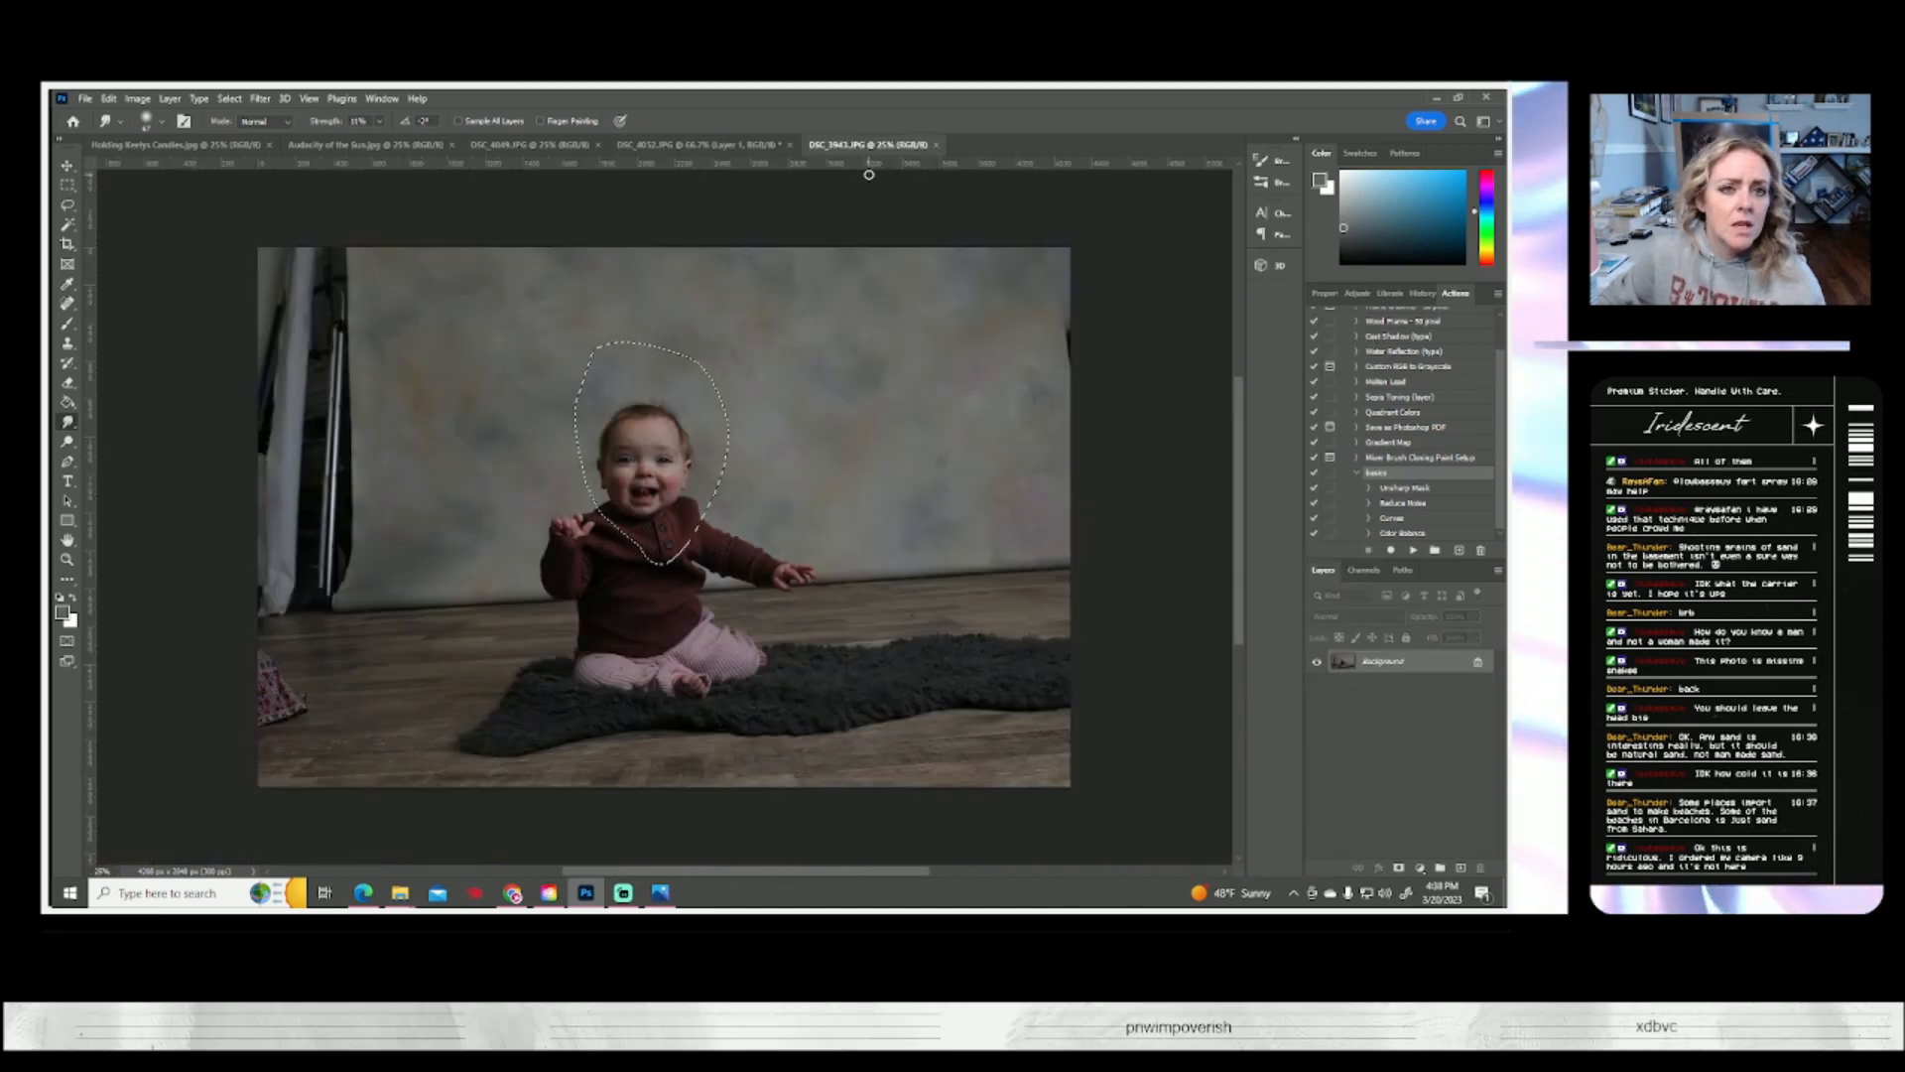
{"action": "left_click", "coordinate": [936, 145]}
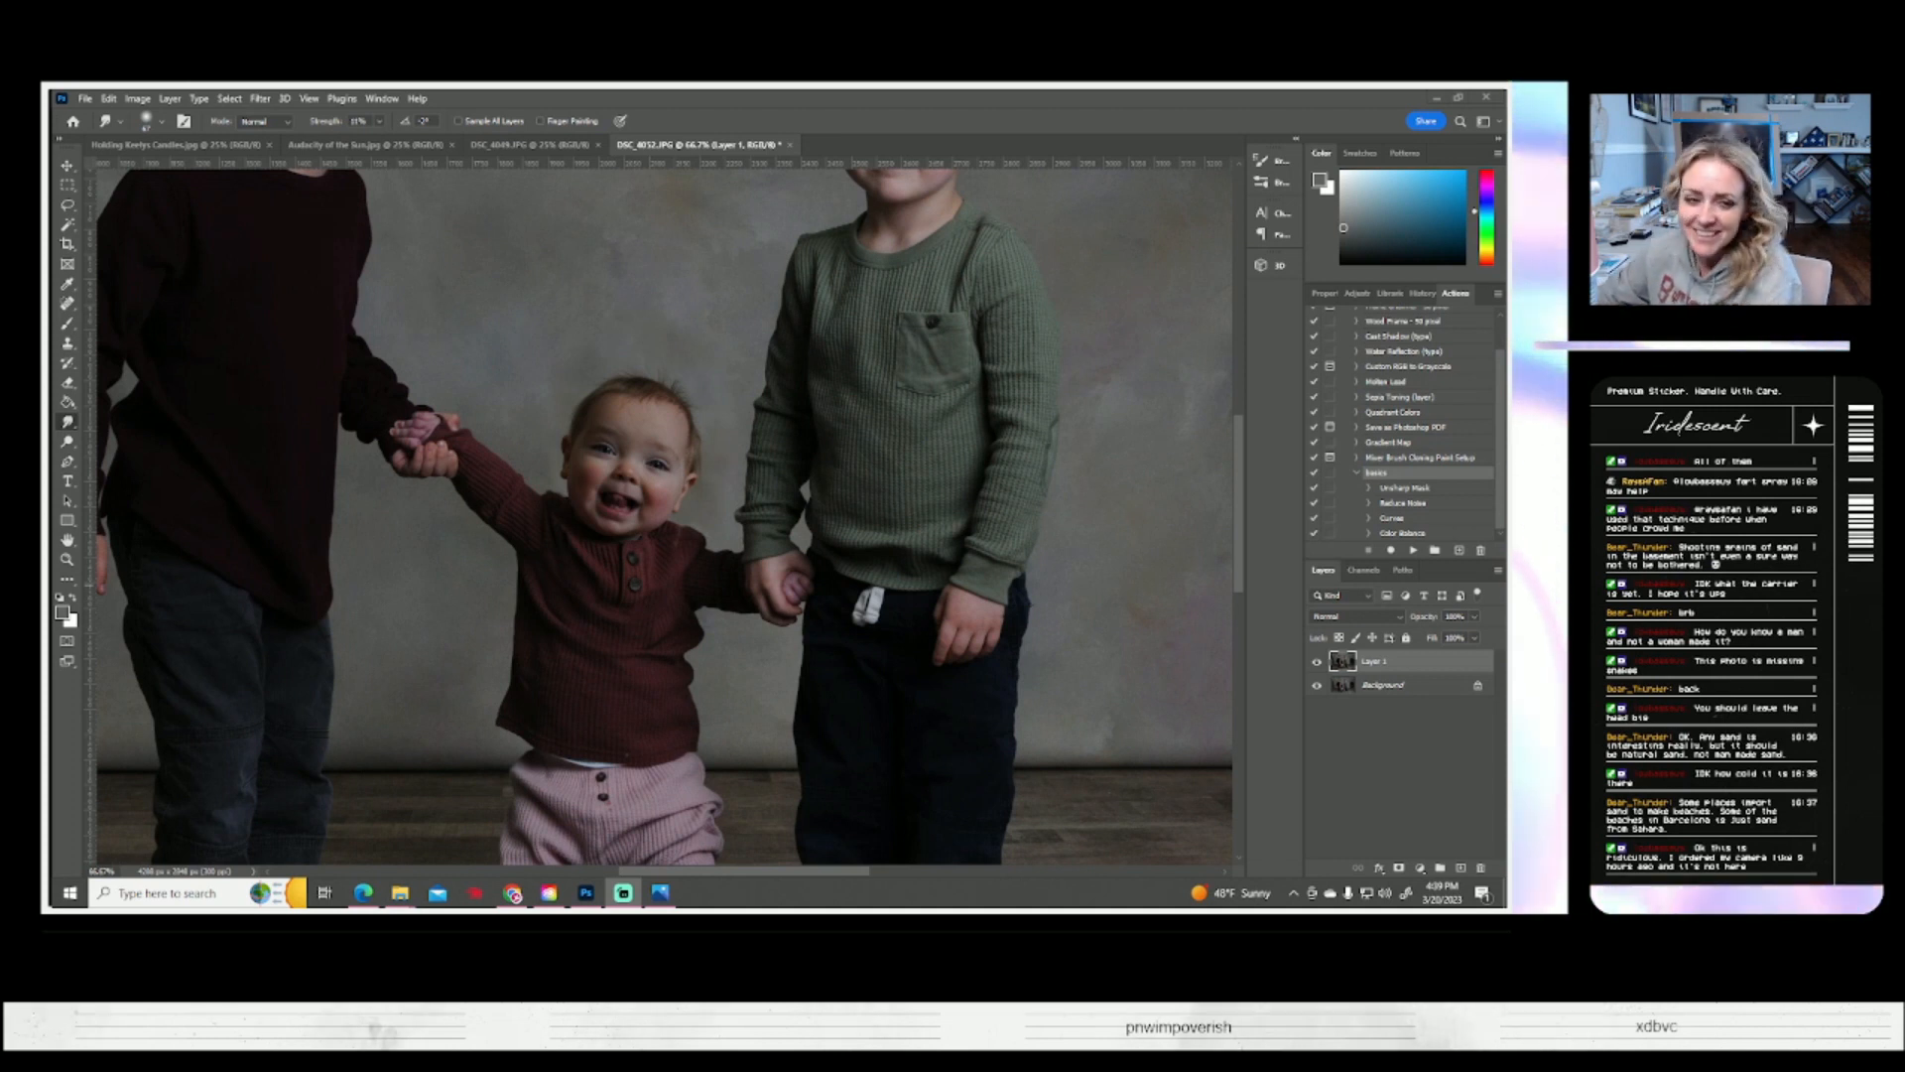
Compare DSC_4052.JPG with DSC_4049.JPG, check the merged layer hidden and shown, and view the whole composite at 25%
{"action": "left_click", "coordinate": [528, 147]}
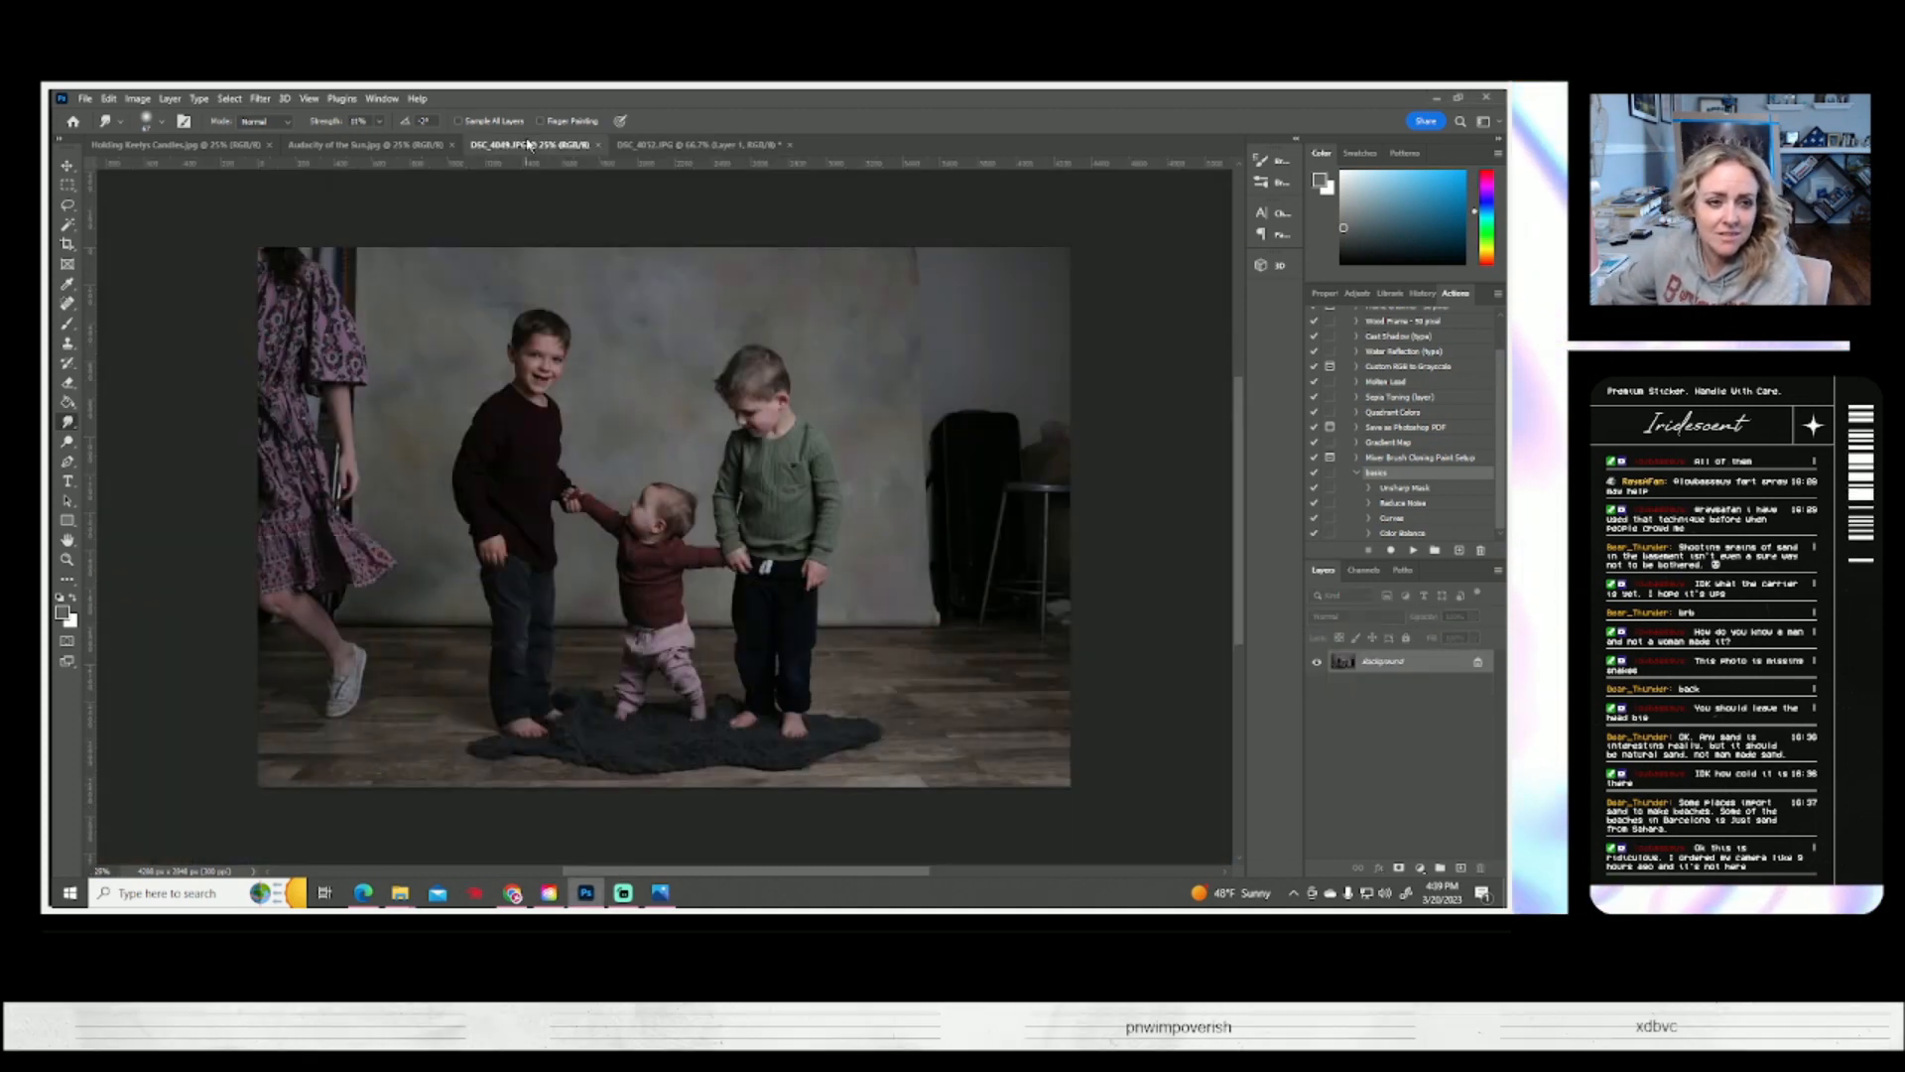
{"action": "left_click", "coordinate": [695, 146]}
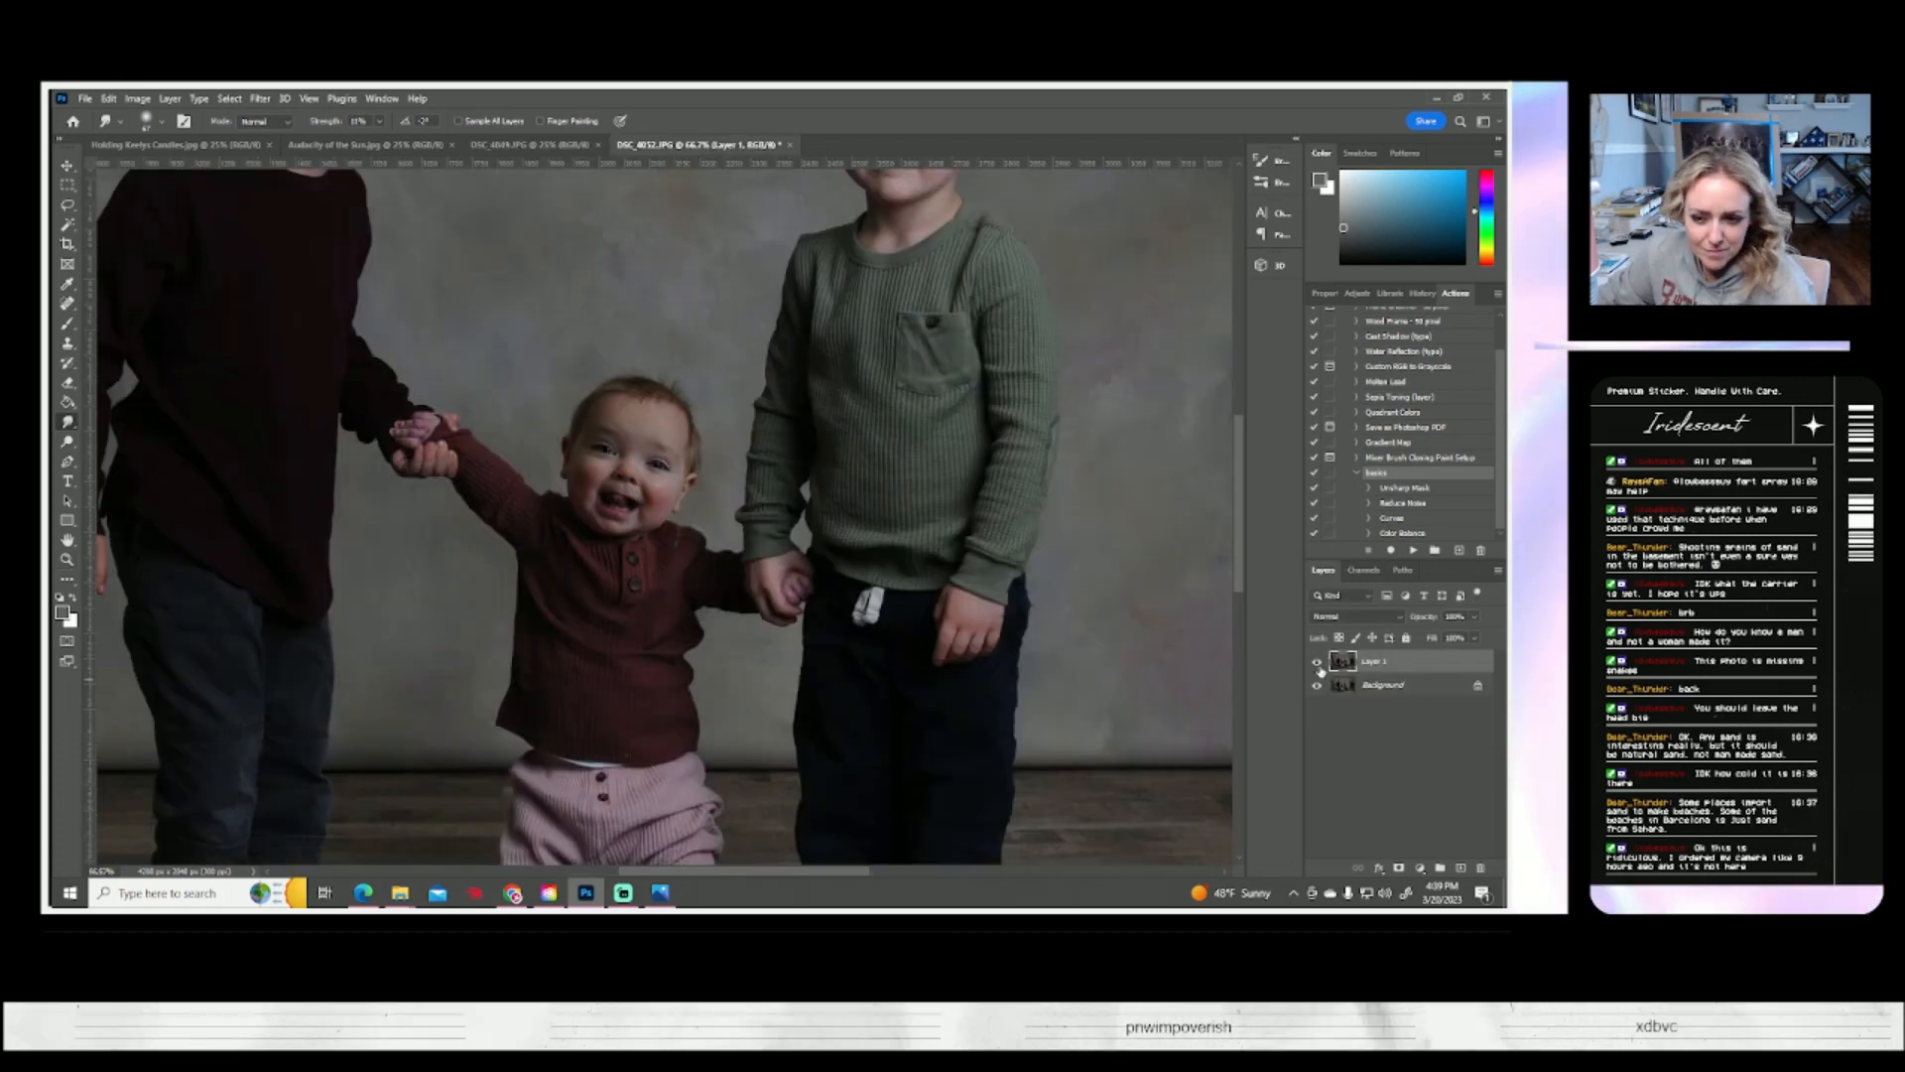
{"action": "left_click", "coordinate": [1318, 663]}
{"action": "left_click", "coordinate": [1317, 663]}
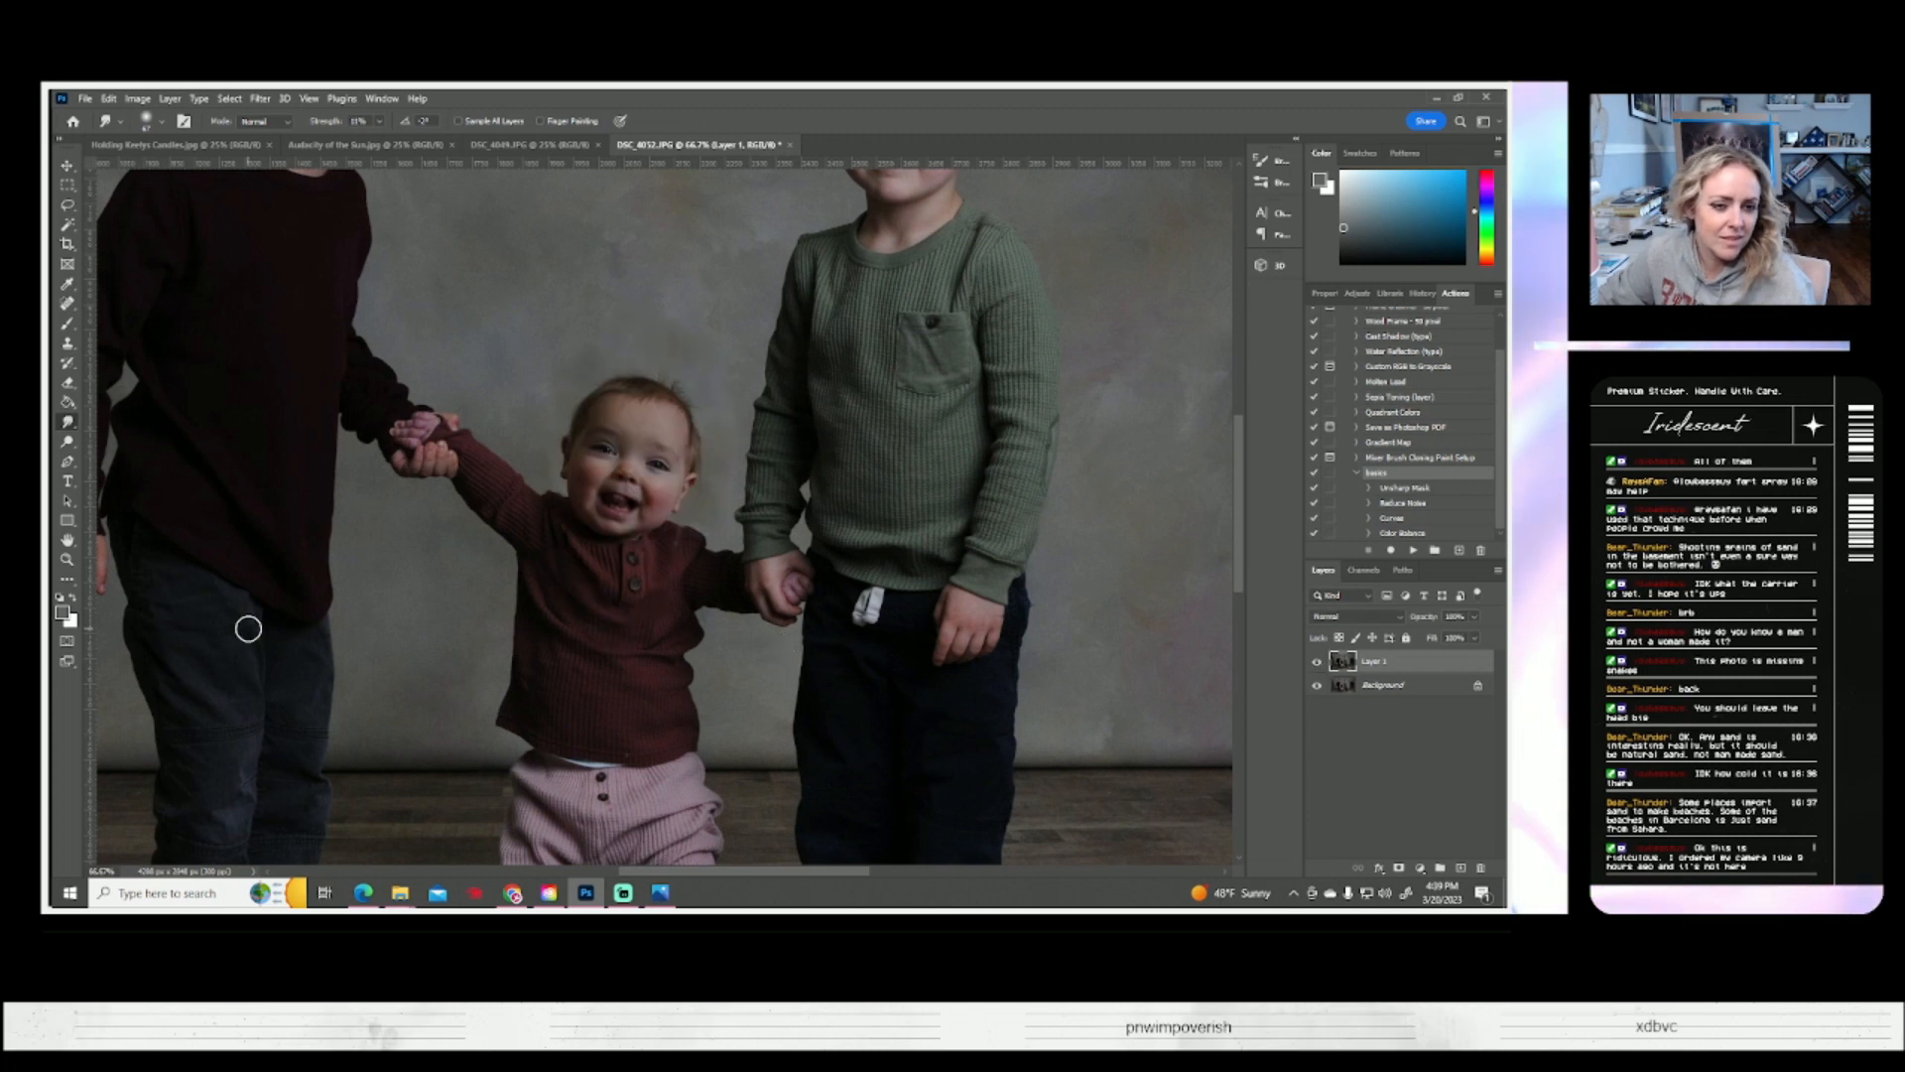
{"action": "left_click", "coordinate": [68, 561]}
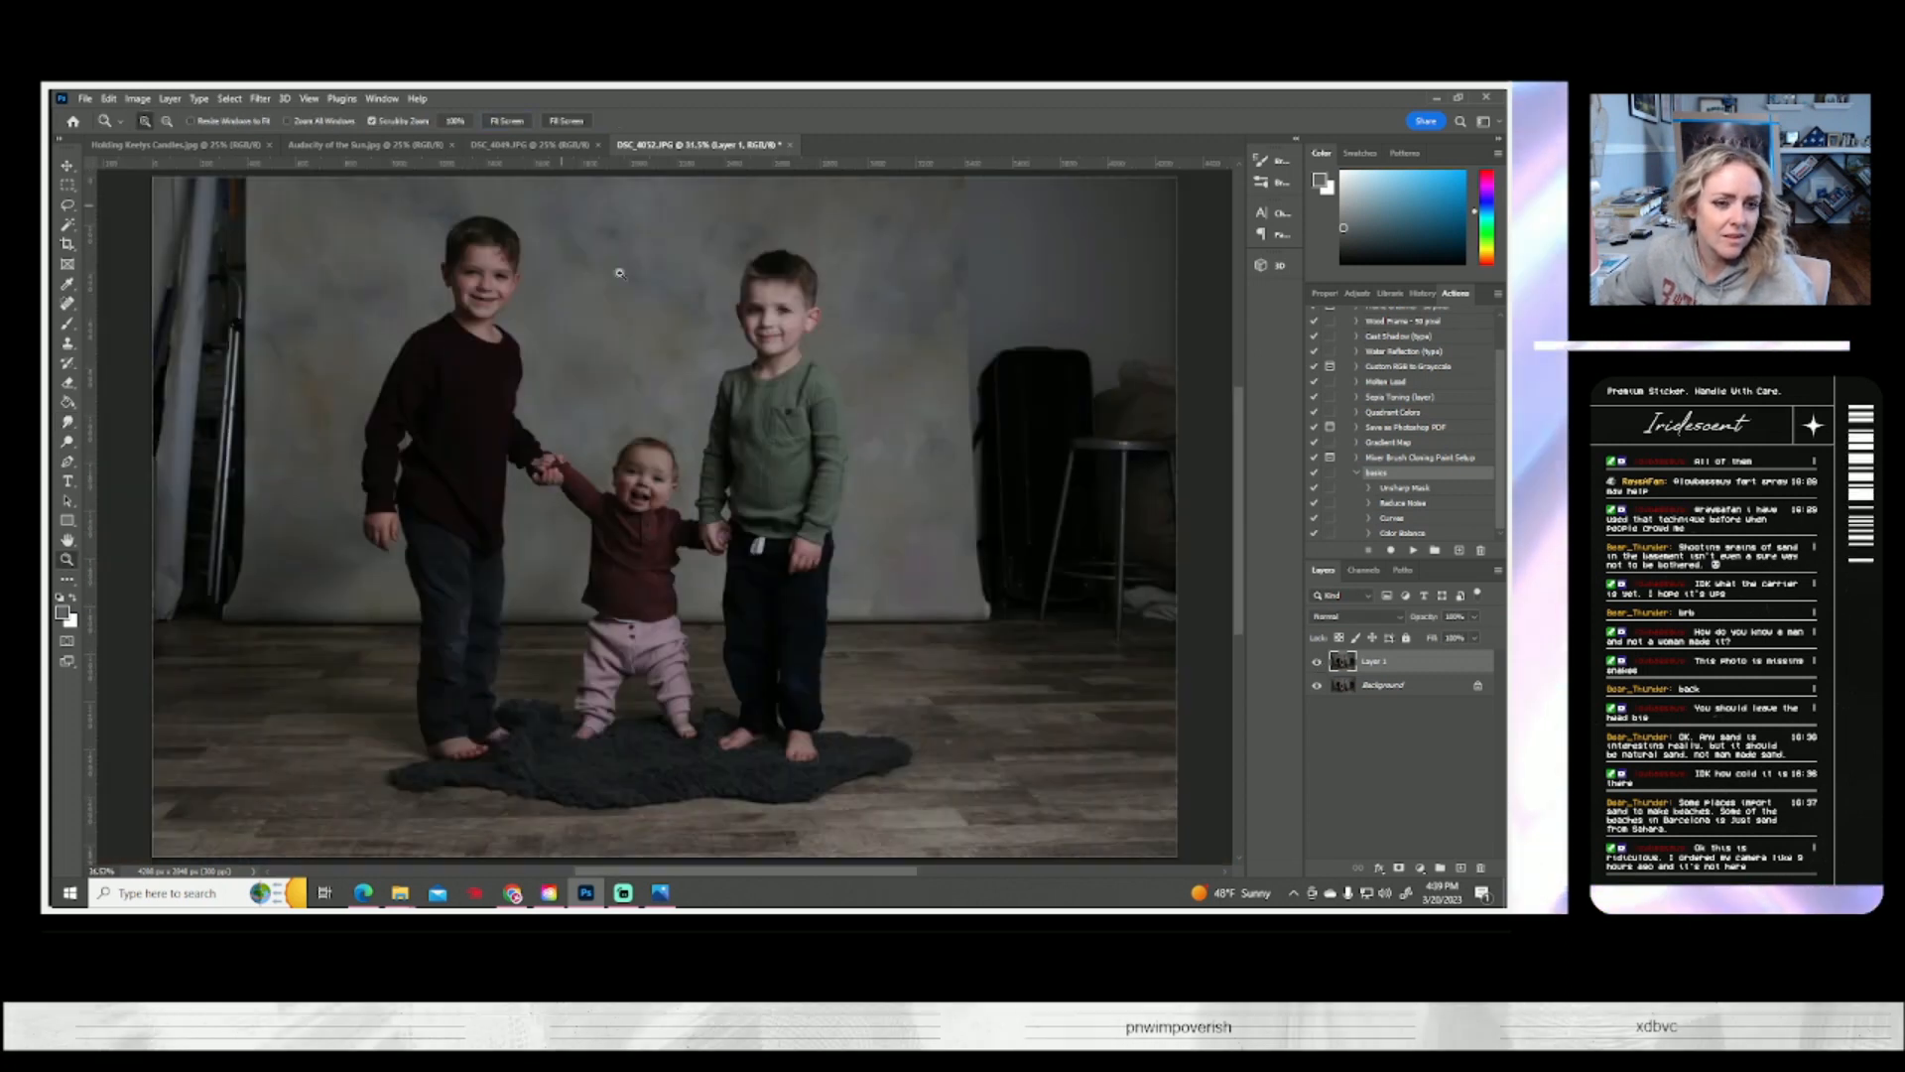
{"action": "left_click", "coordinate": [507, 120]}
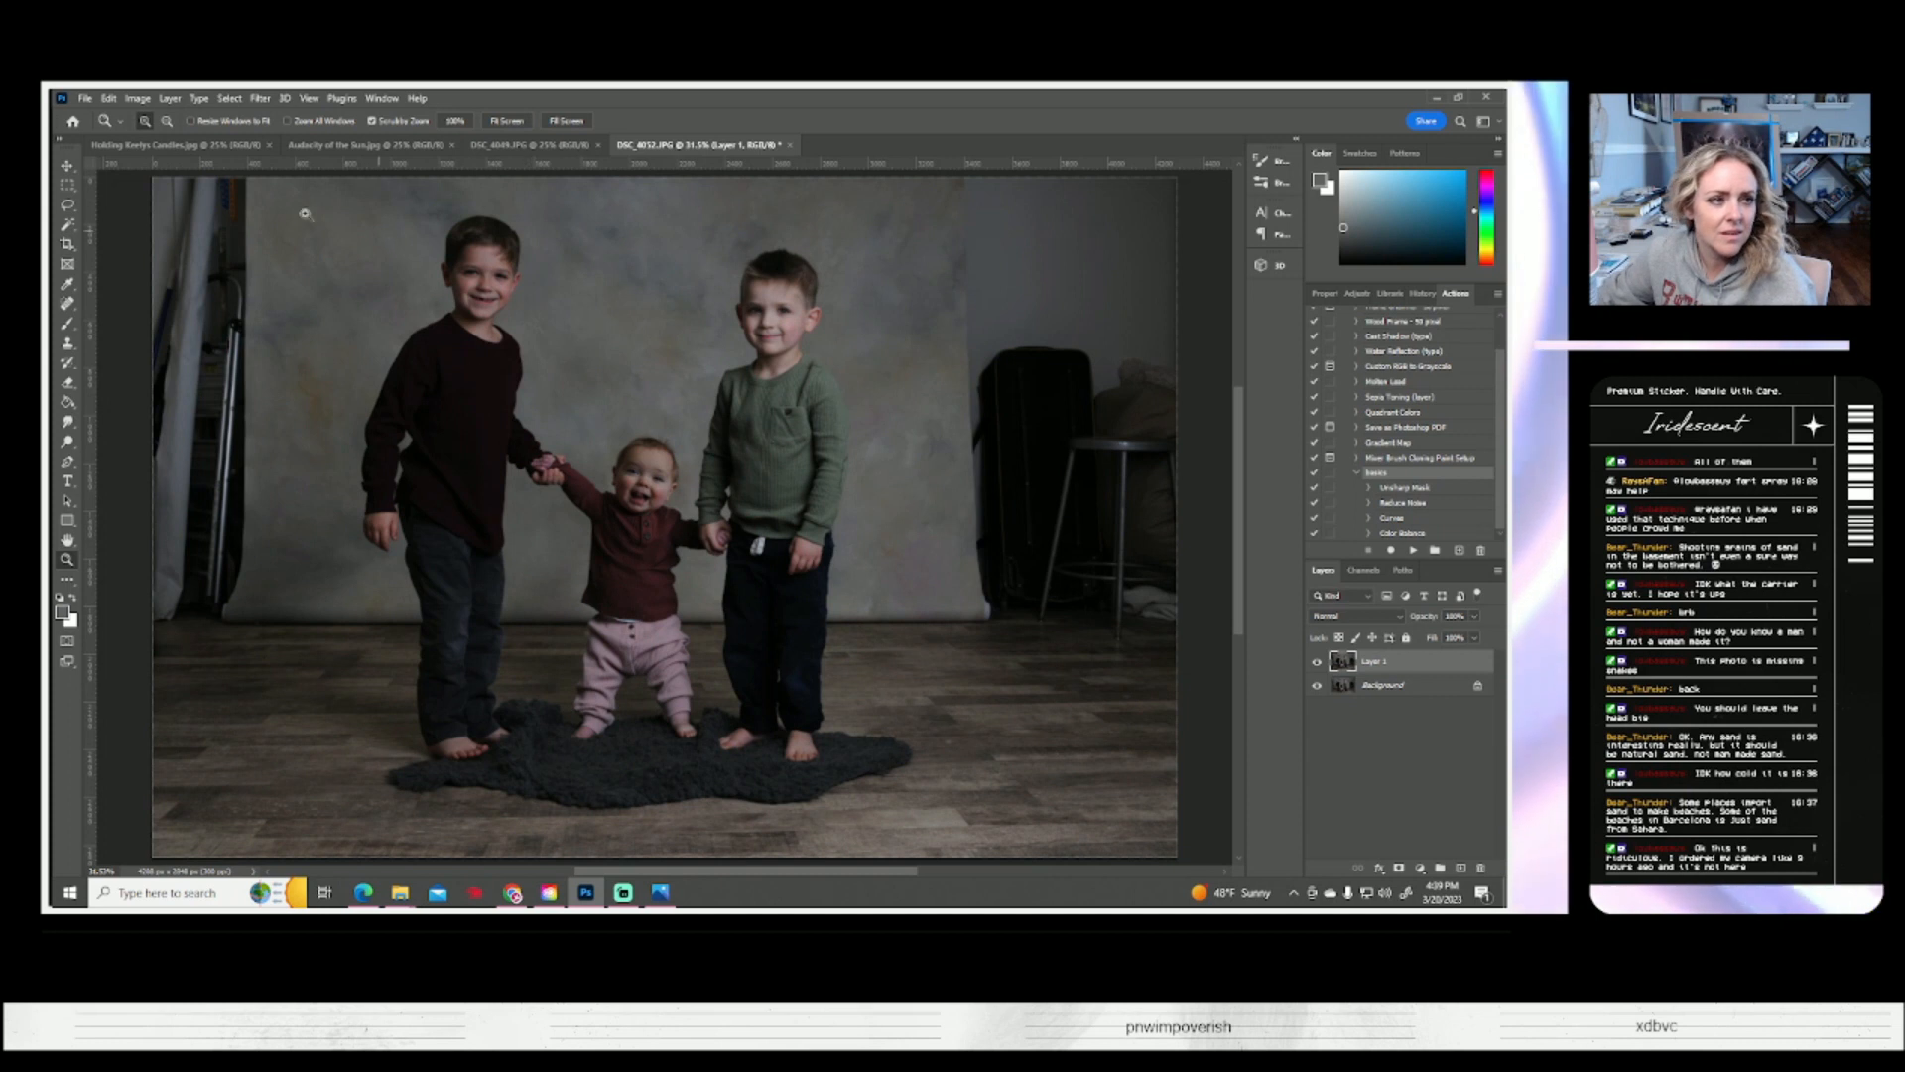
{"action": "left_click", "coordinate": [167, 121]}
{"action": "left_click", "coordinate": [585, 521]}
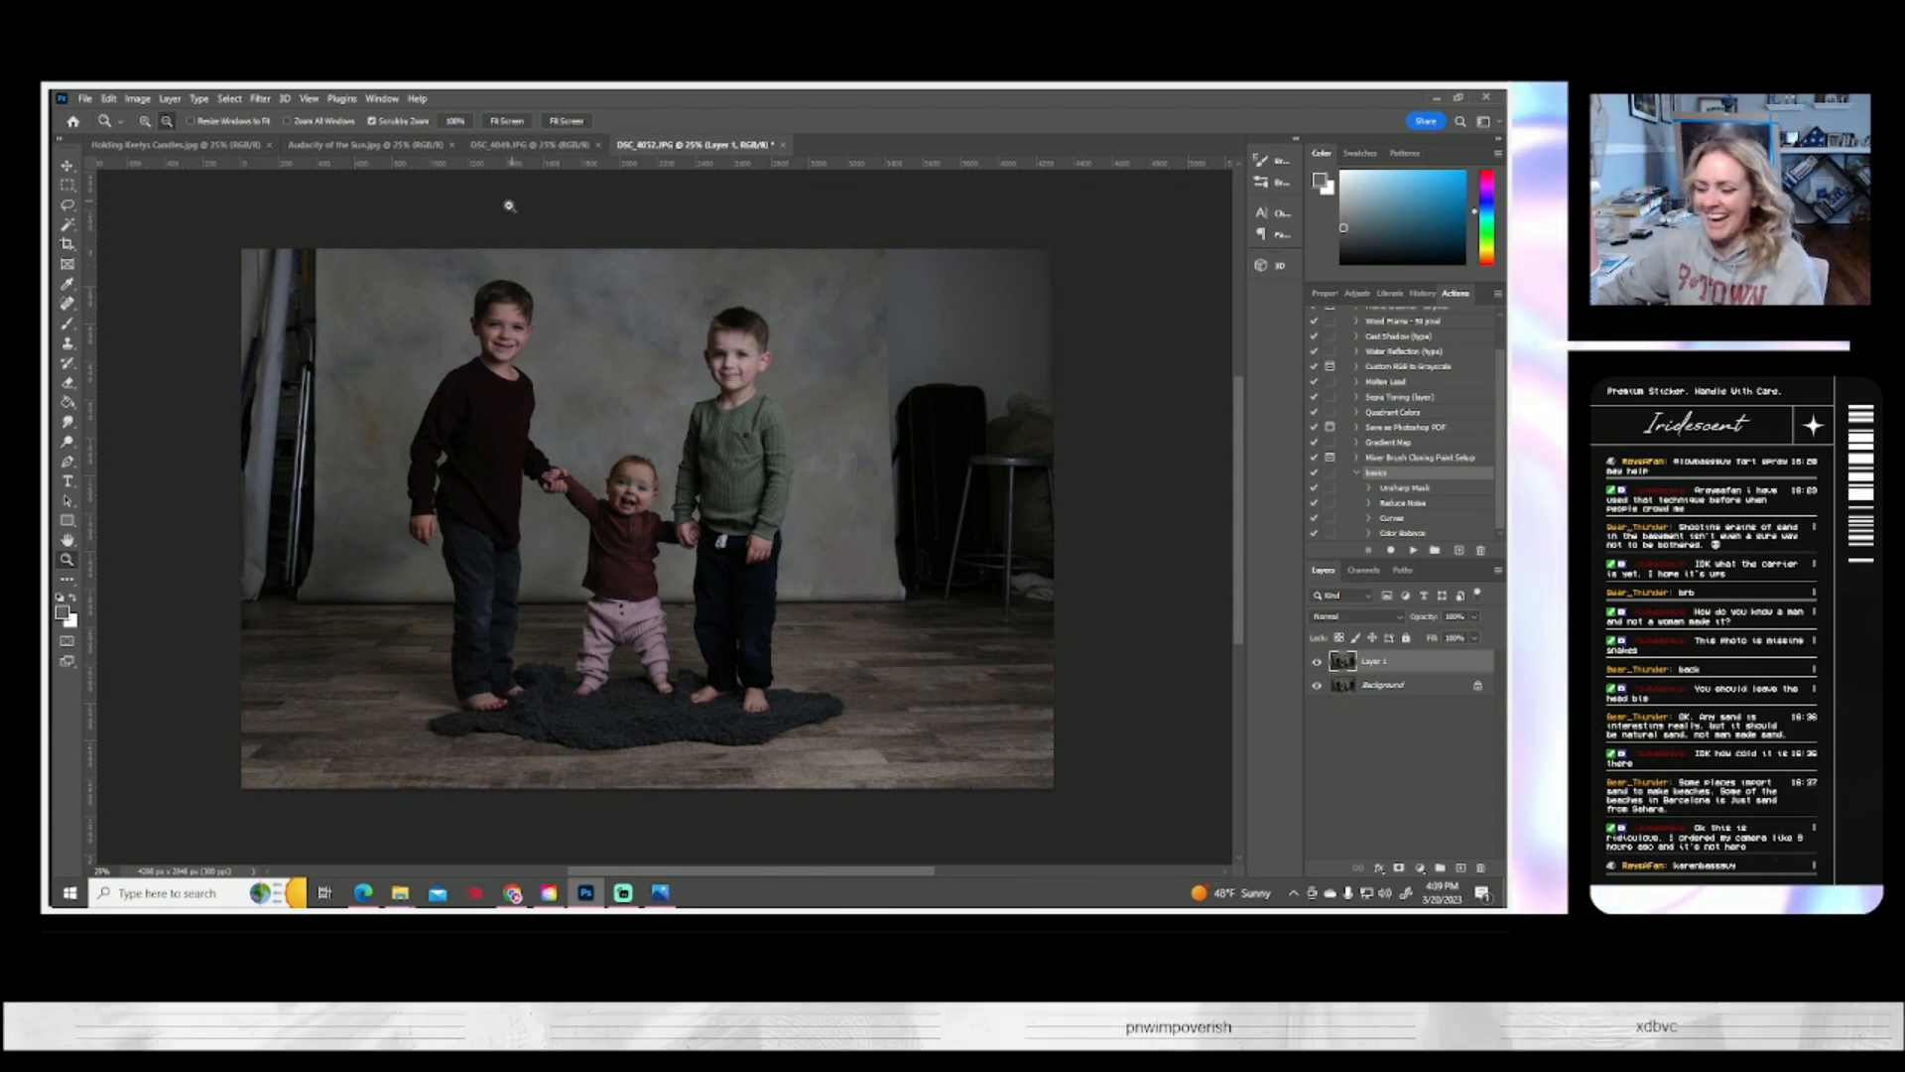
Play the saved action containing Unsharp Mask, Reduce Noise, Curves and Color Balance on DSC_4049.JPG and DSC_4052.JPG
{"action": "left_click", "coordinate": [523, 147]}
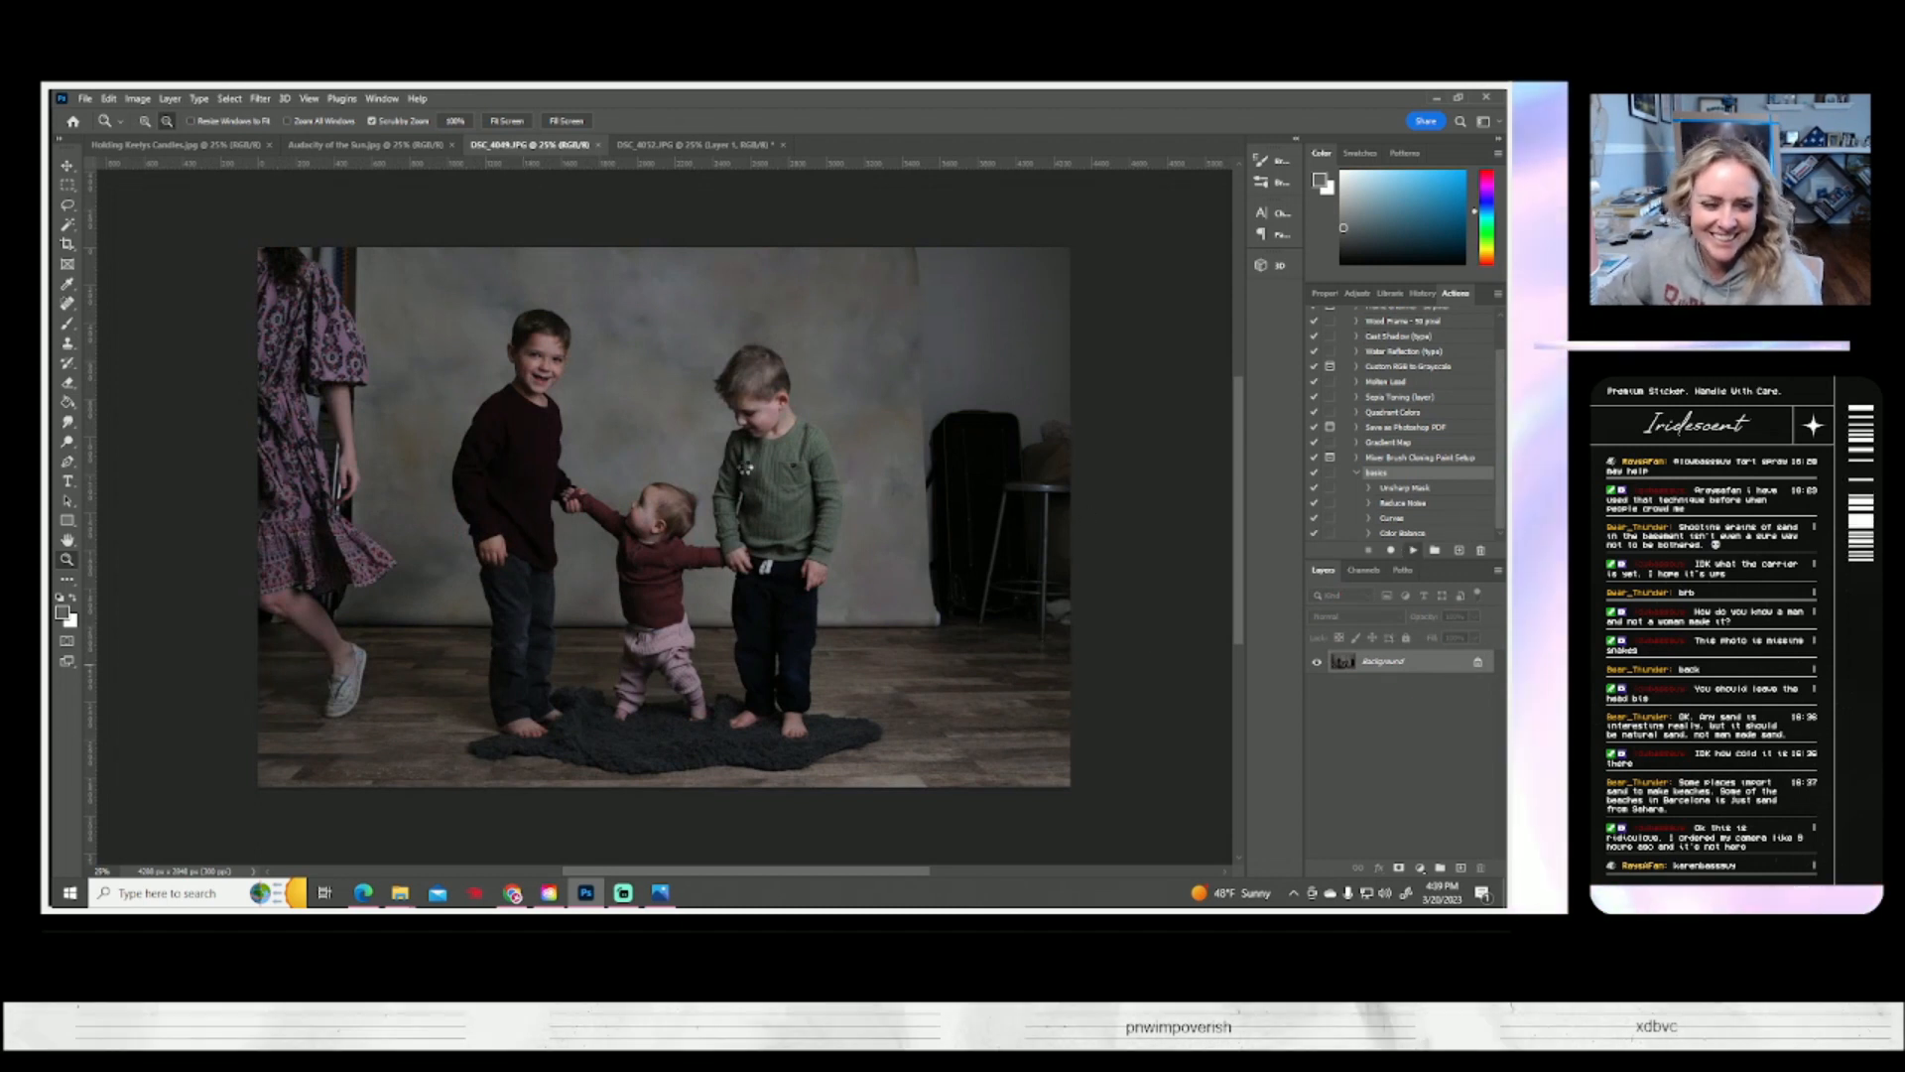
{"action": "left_click", "coordinate": [683, 146]}
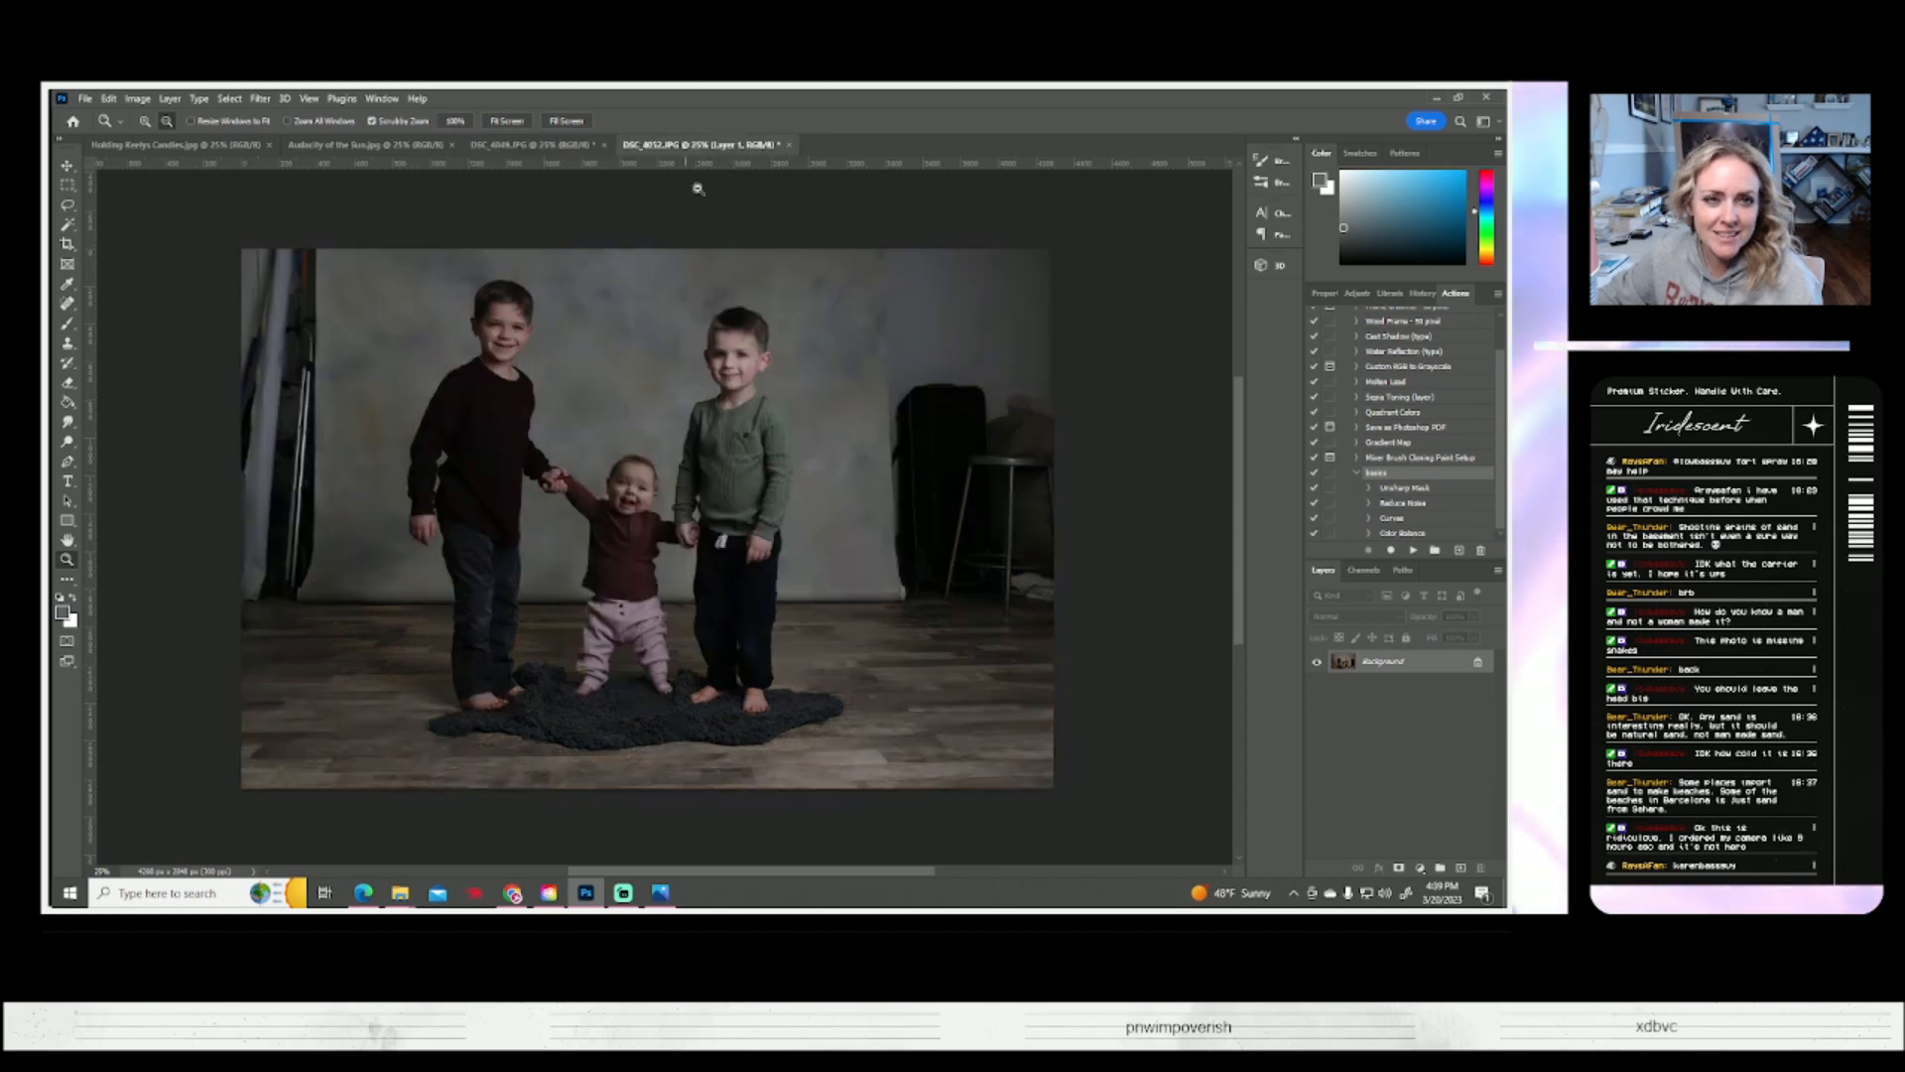
{"action": "left_click", "coordinate": [1413, 550]}
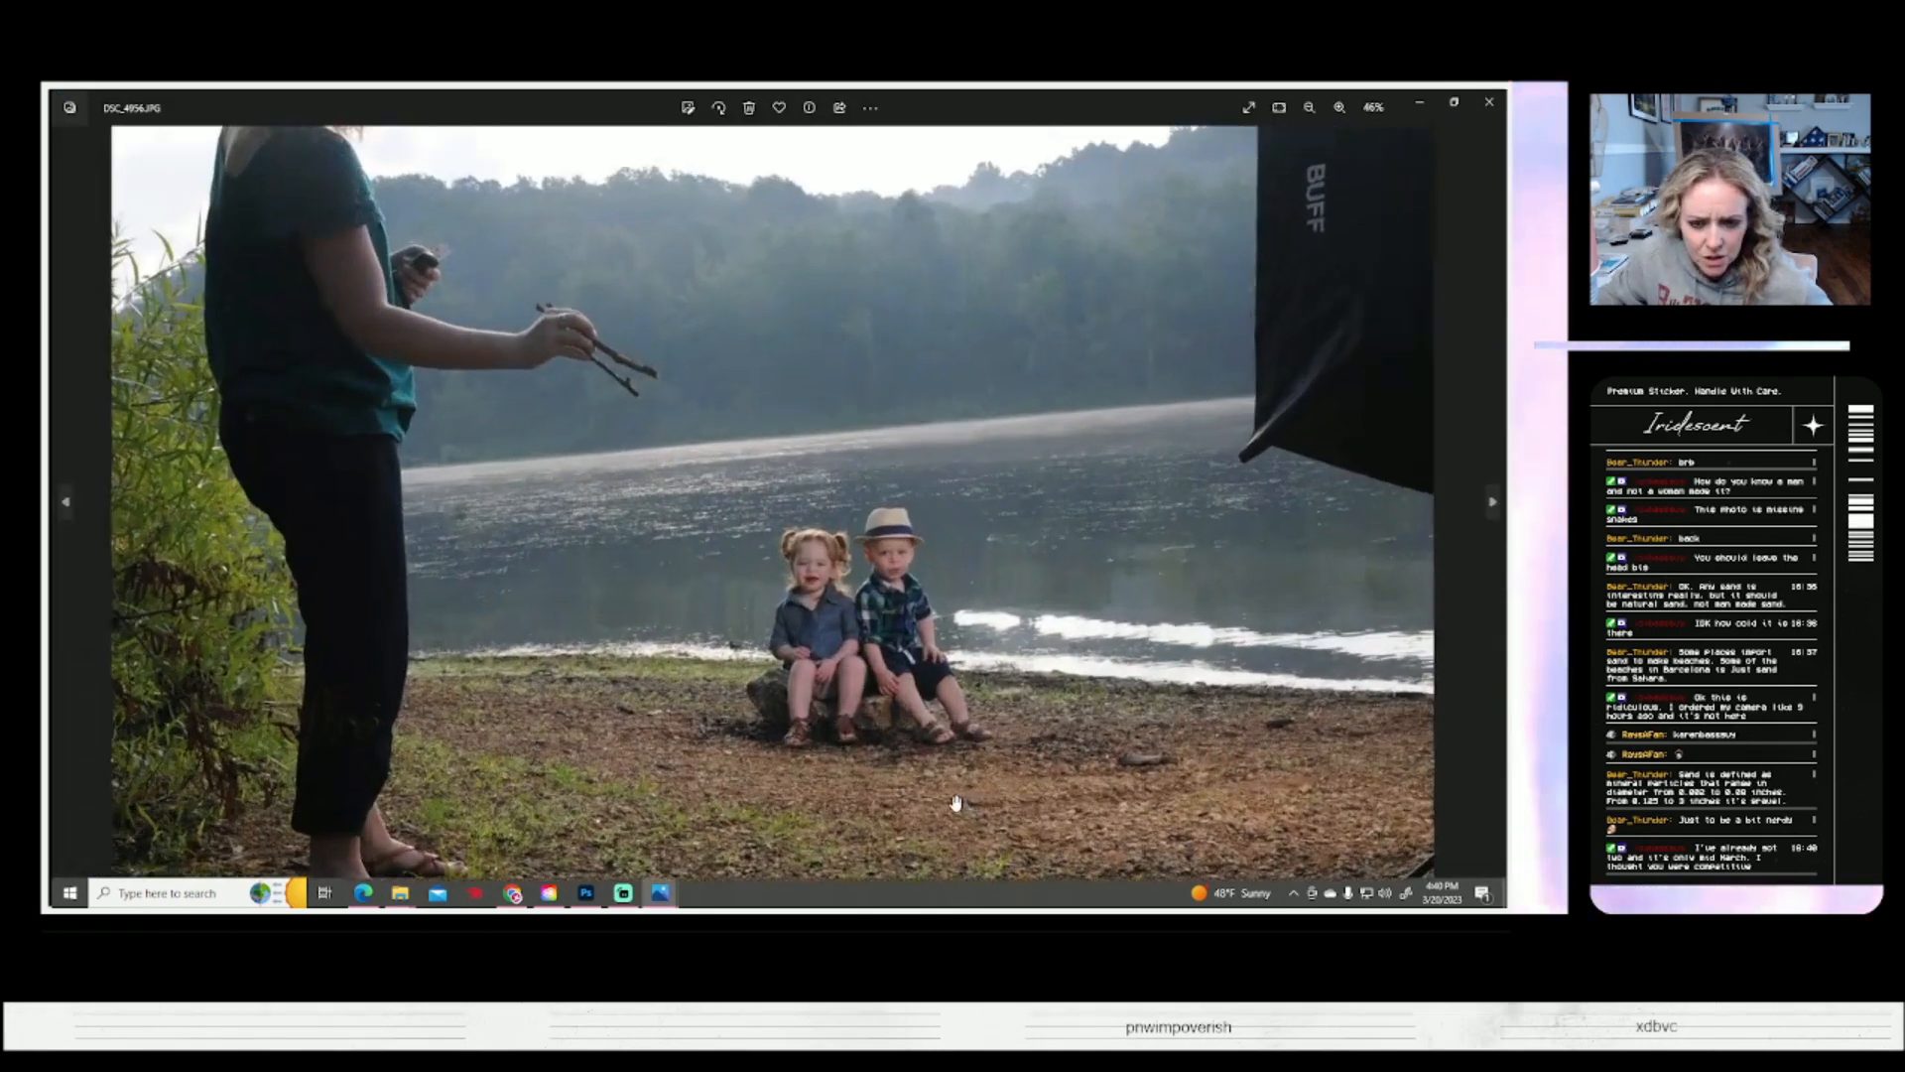
Examine the three lakeside family photos in the image viewer, including close-ups of the children and shoreline, and close them
{"action": "scroll", "coordinate": [958, 806], "scroll_direction": "up", "scroll_amount": 5}
{"action": "left_click_drag", "start_coordinate": [1016, 787], "coordinate": [996, 688]}
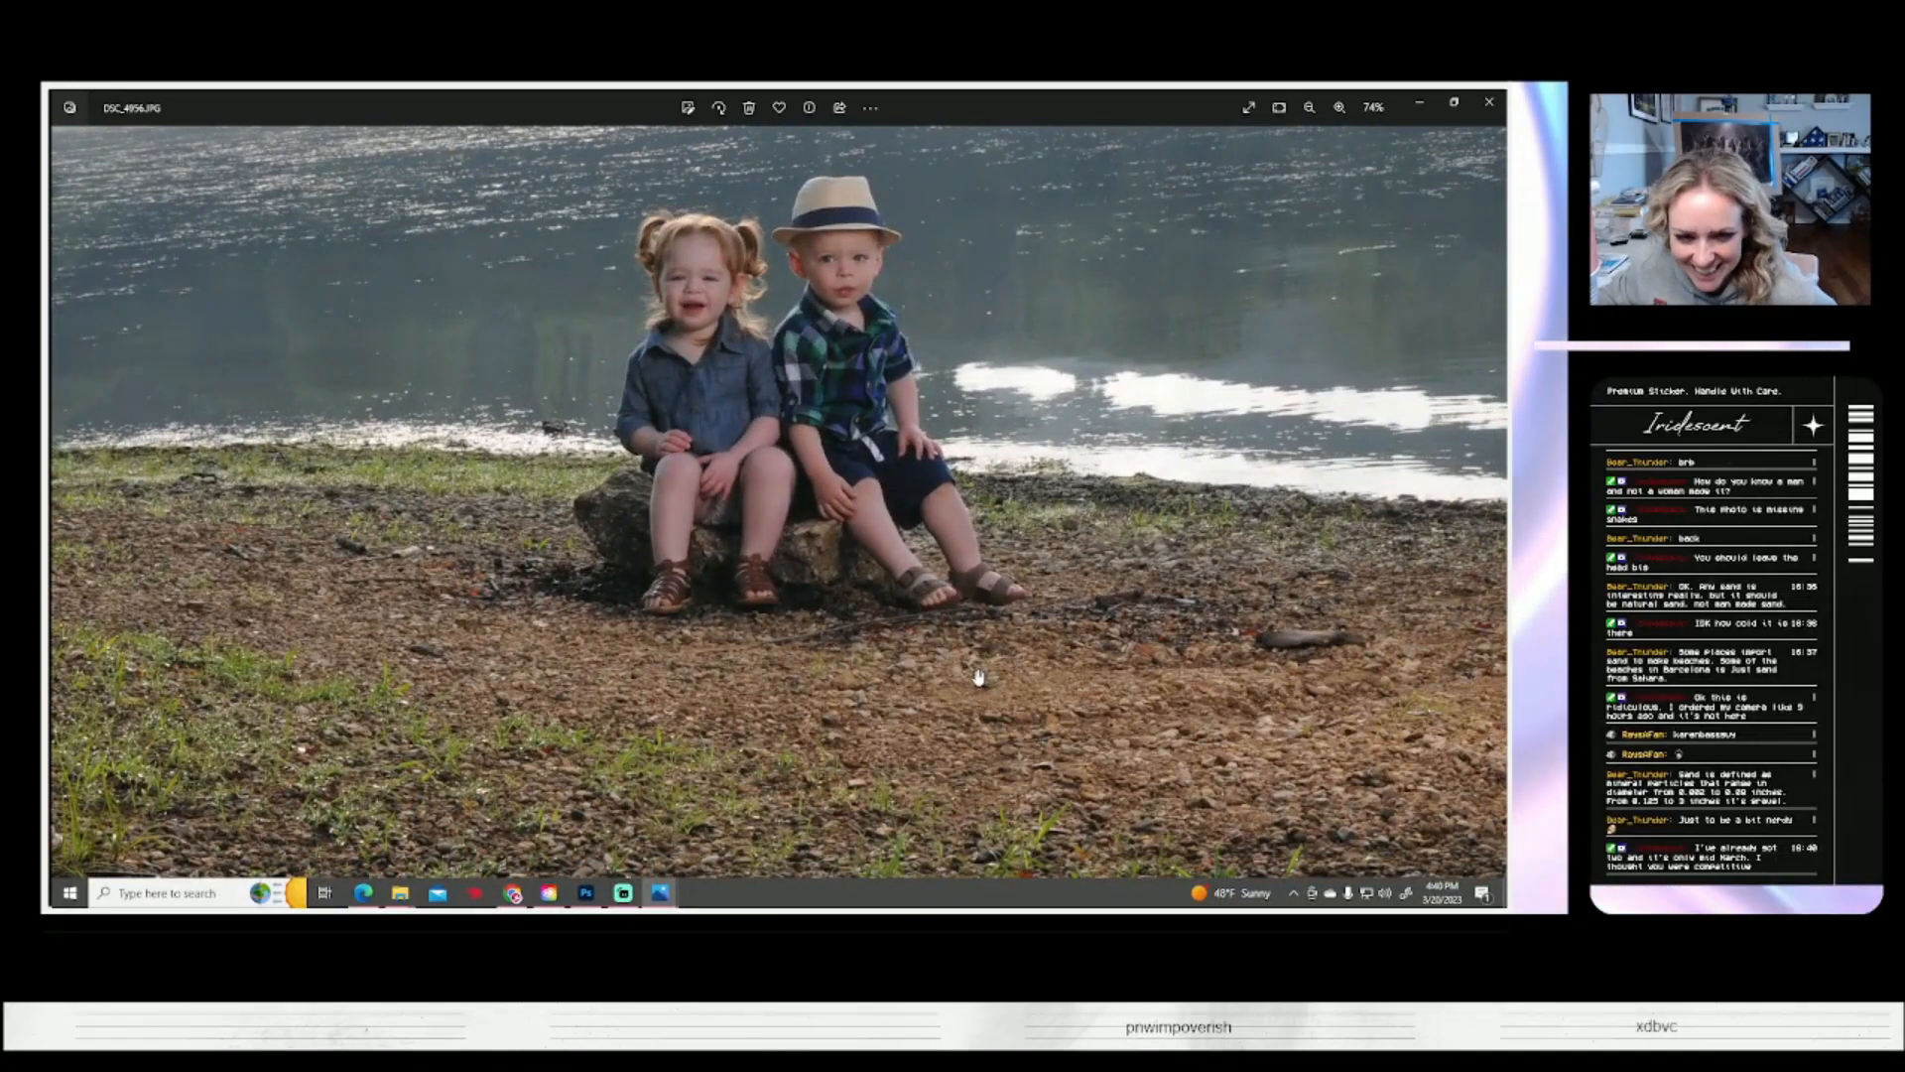
{"action": "scroll", "coordinate": [978, 676], "scroll_direction": "down", "scroll_amount": 5}
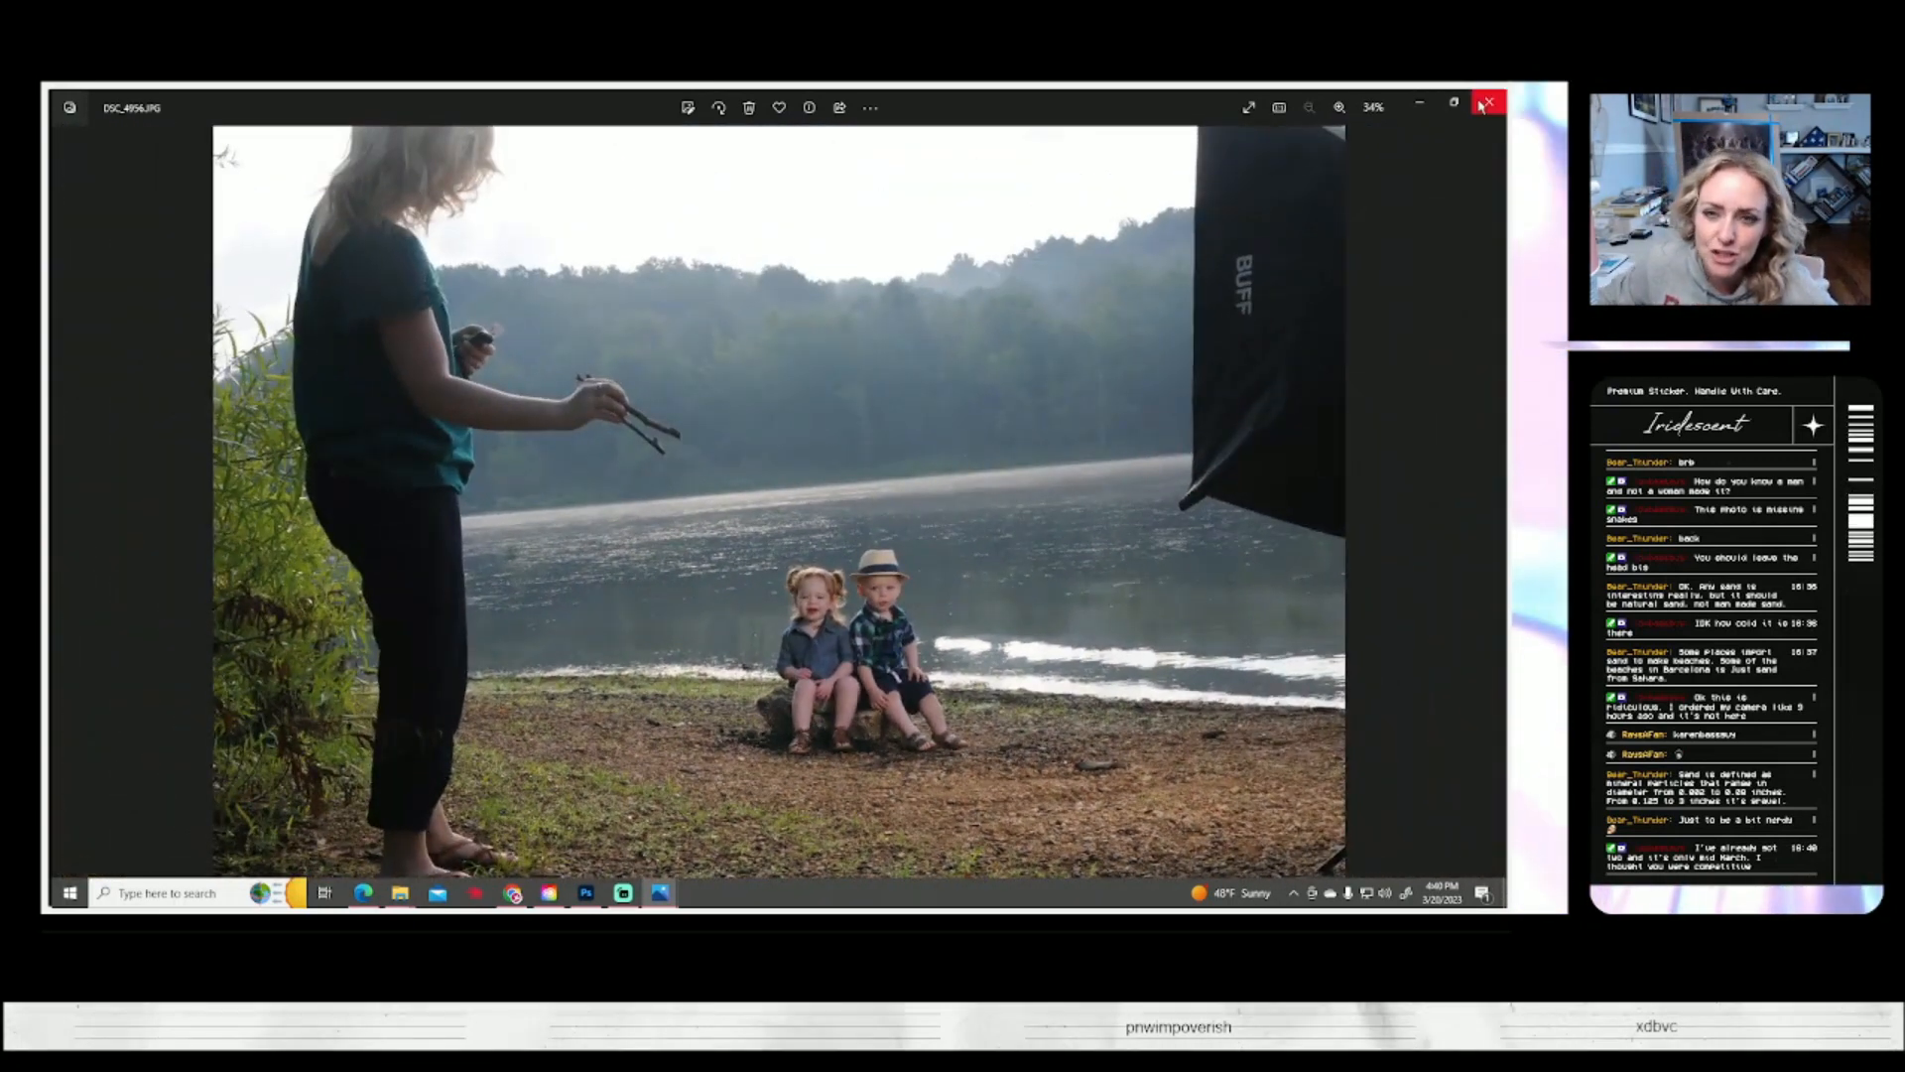
{"action": "left_click", "coordinate": [1488, 102]}
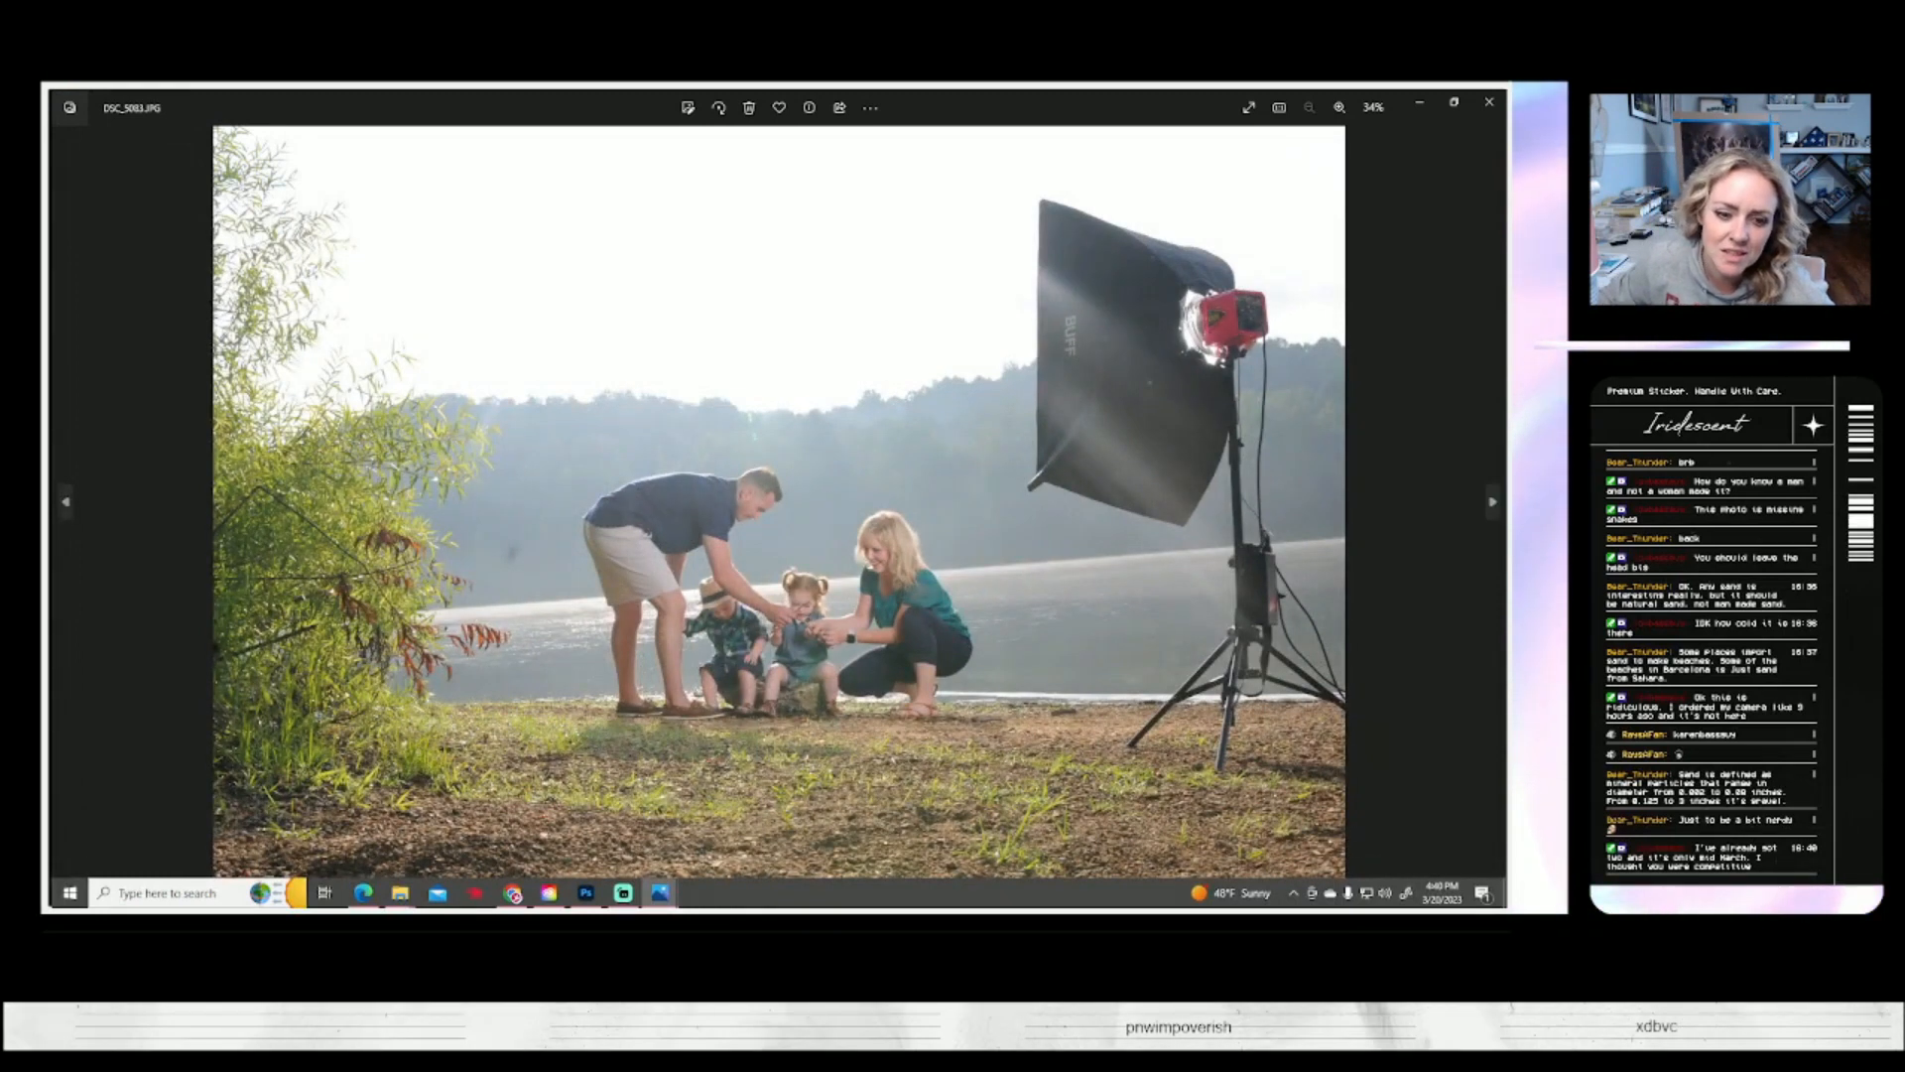
{"action": "left_click", "coordinate": [1487, 105]}
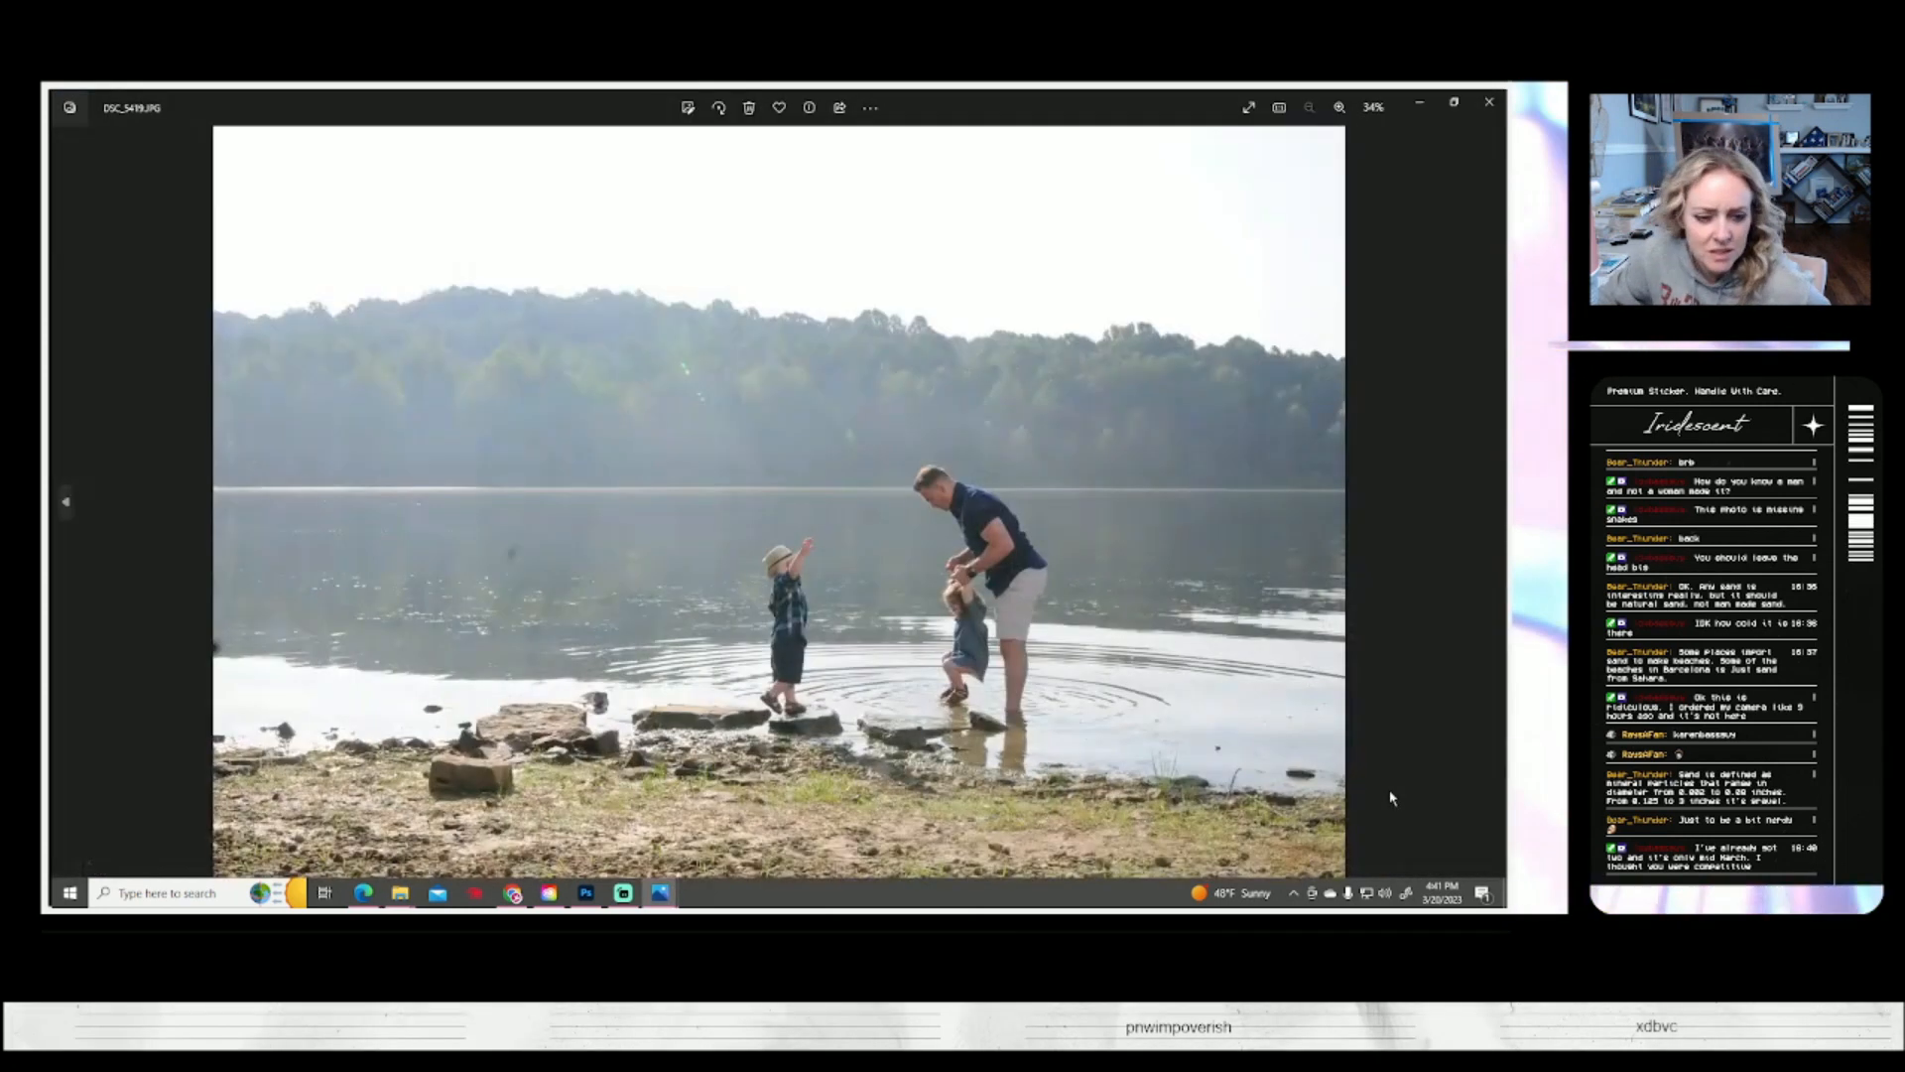
{"action": "scroll", "coordinate": [923, 744], "scroll_direction": "up", "scroll_amount": 5}
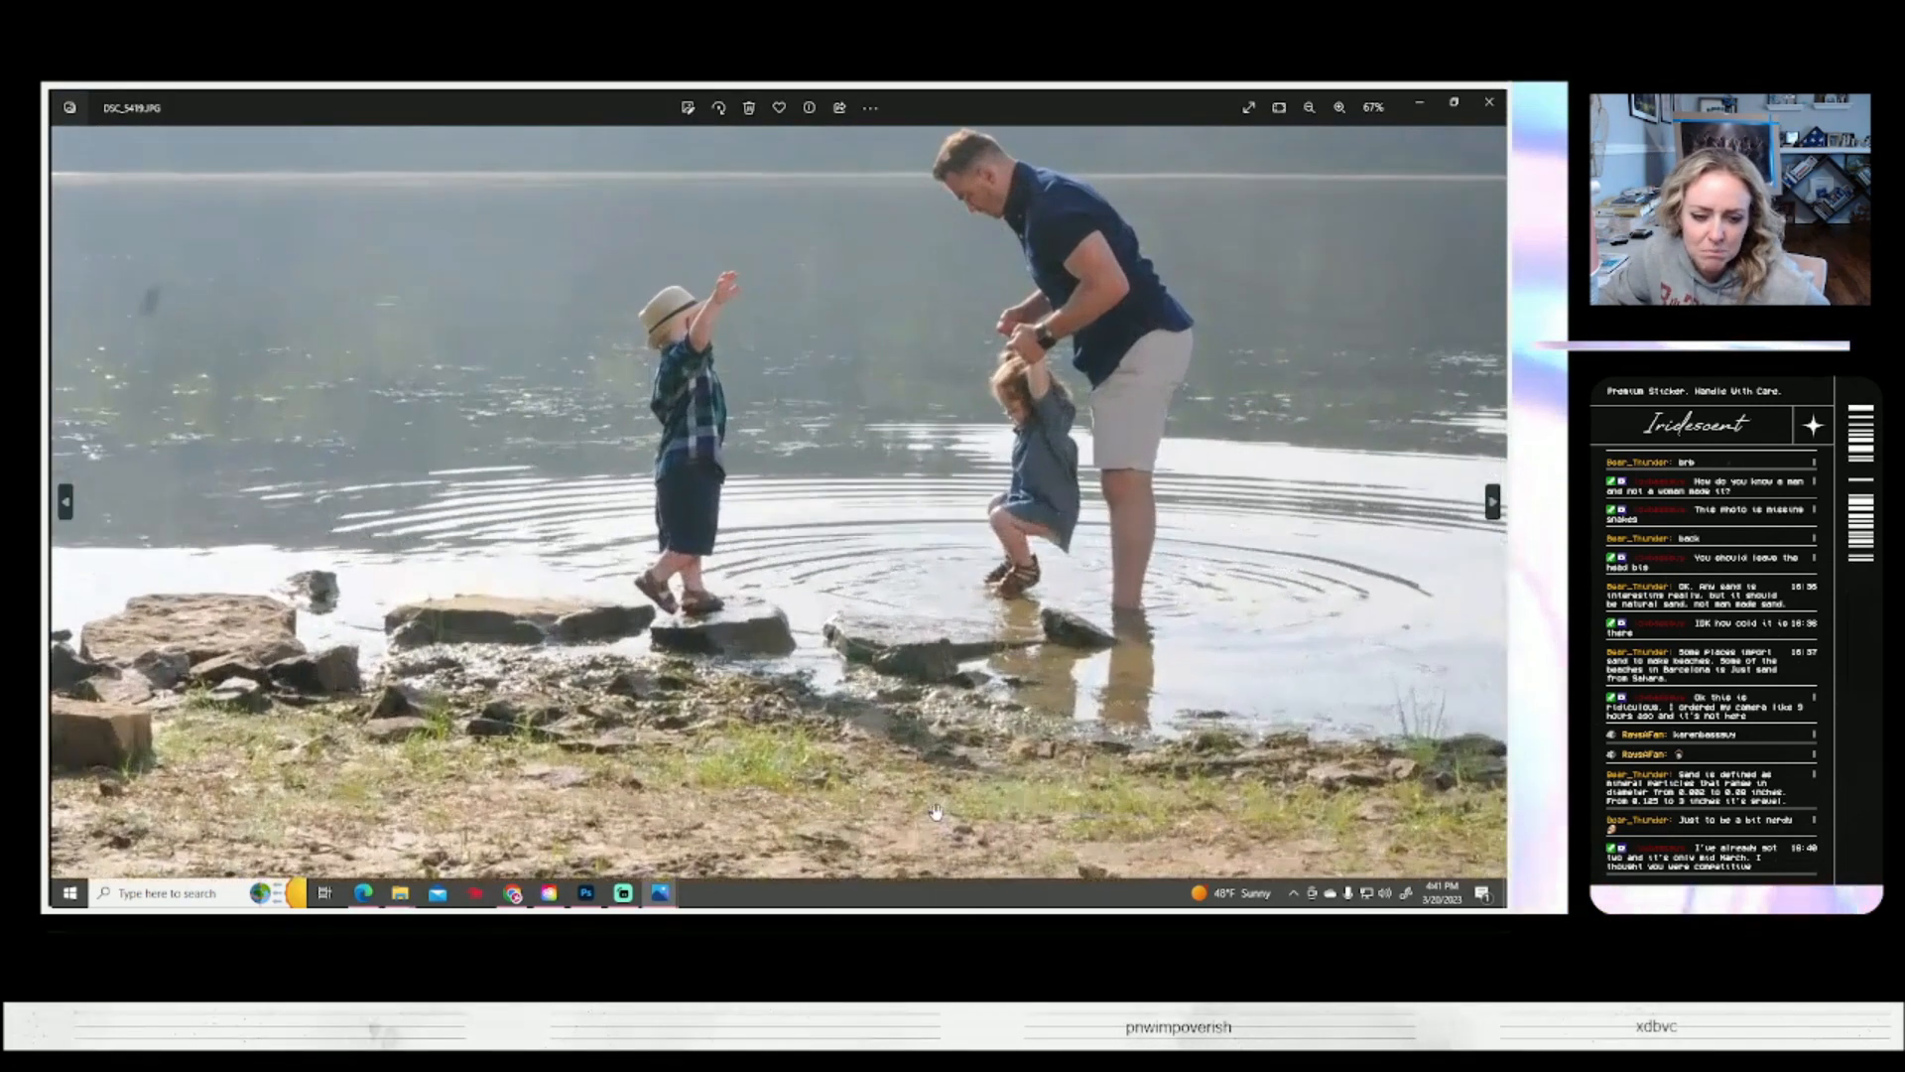
{"action": "scroll", "coordinate": [751, 805], "scroll_direction": "up", "scroll_amount": 3}
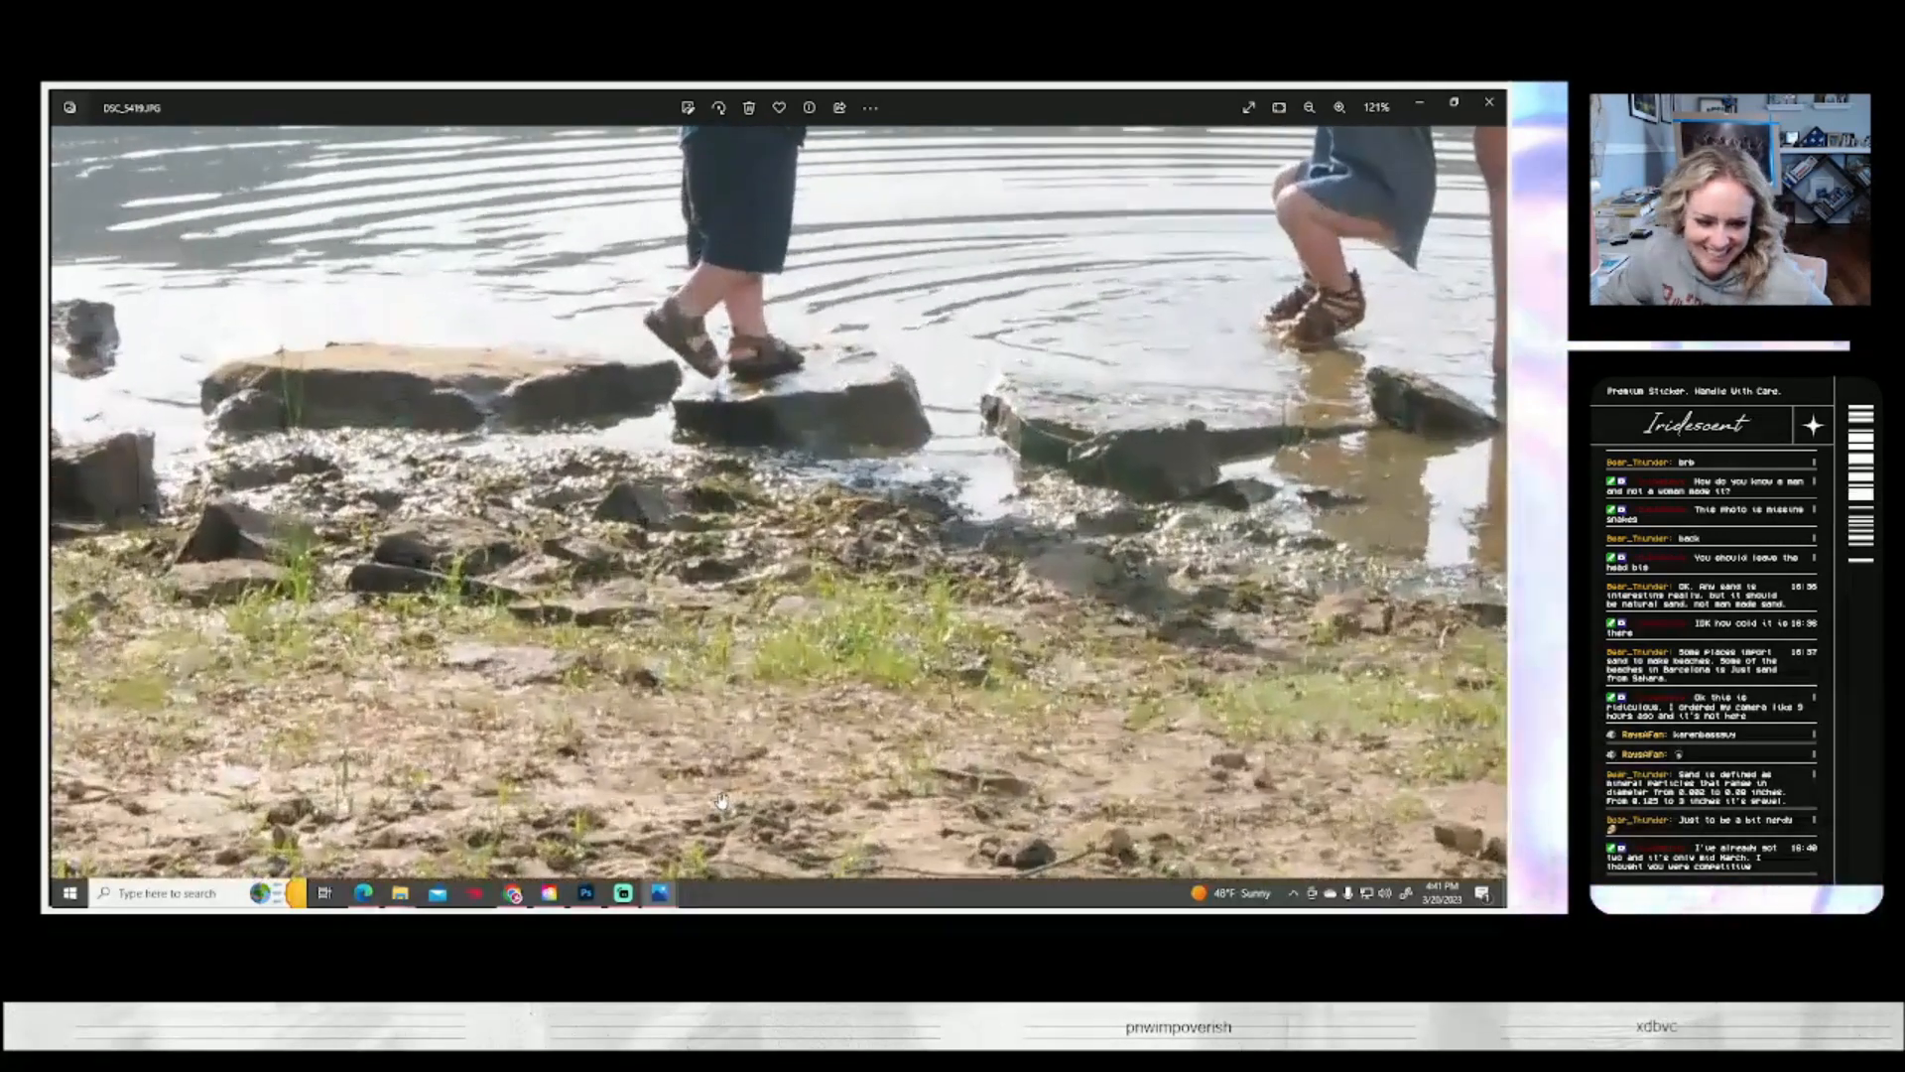
{"action": "scroll", "coordinate": [744, 799], "scroll_direction": "down", "scroll_amount": 7}
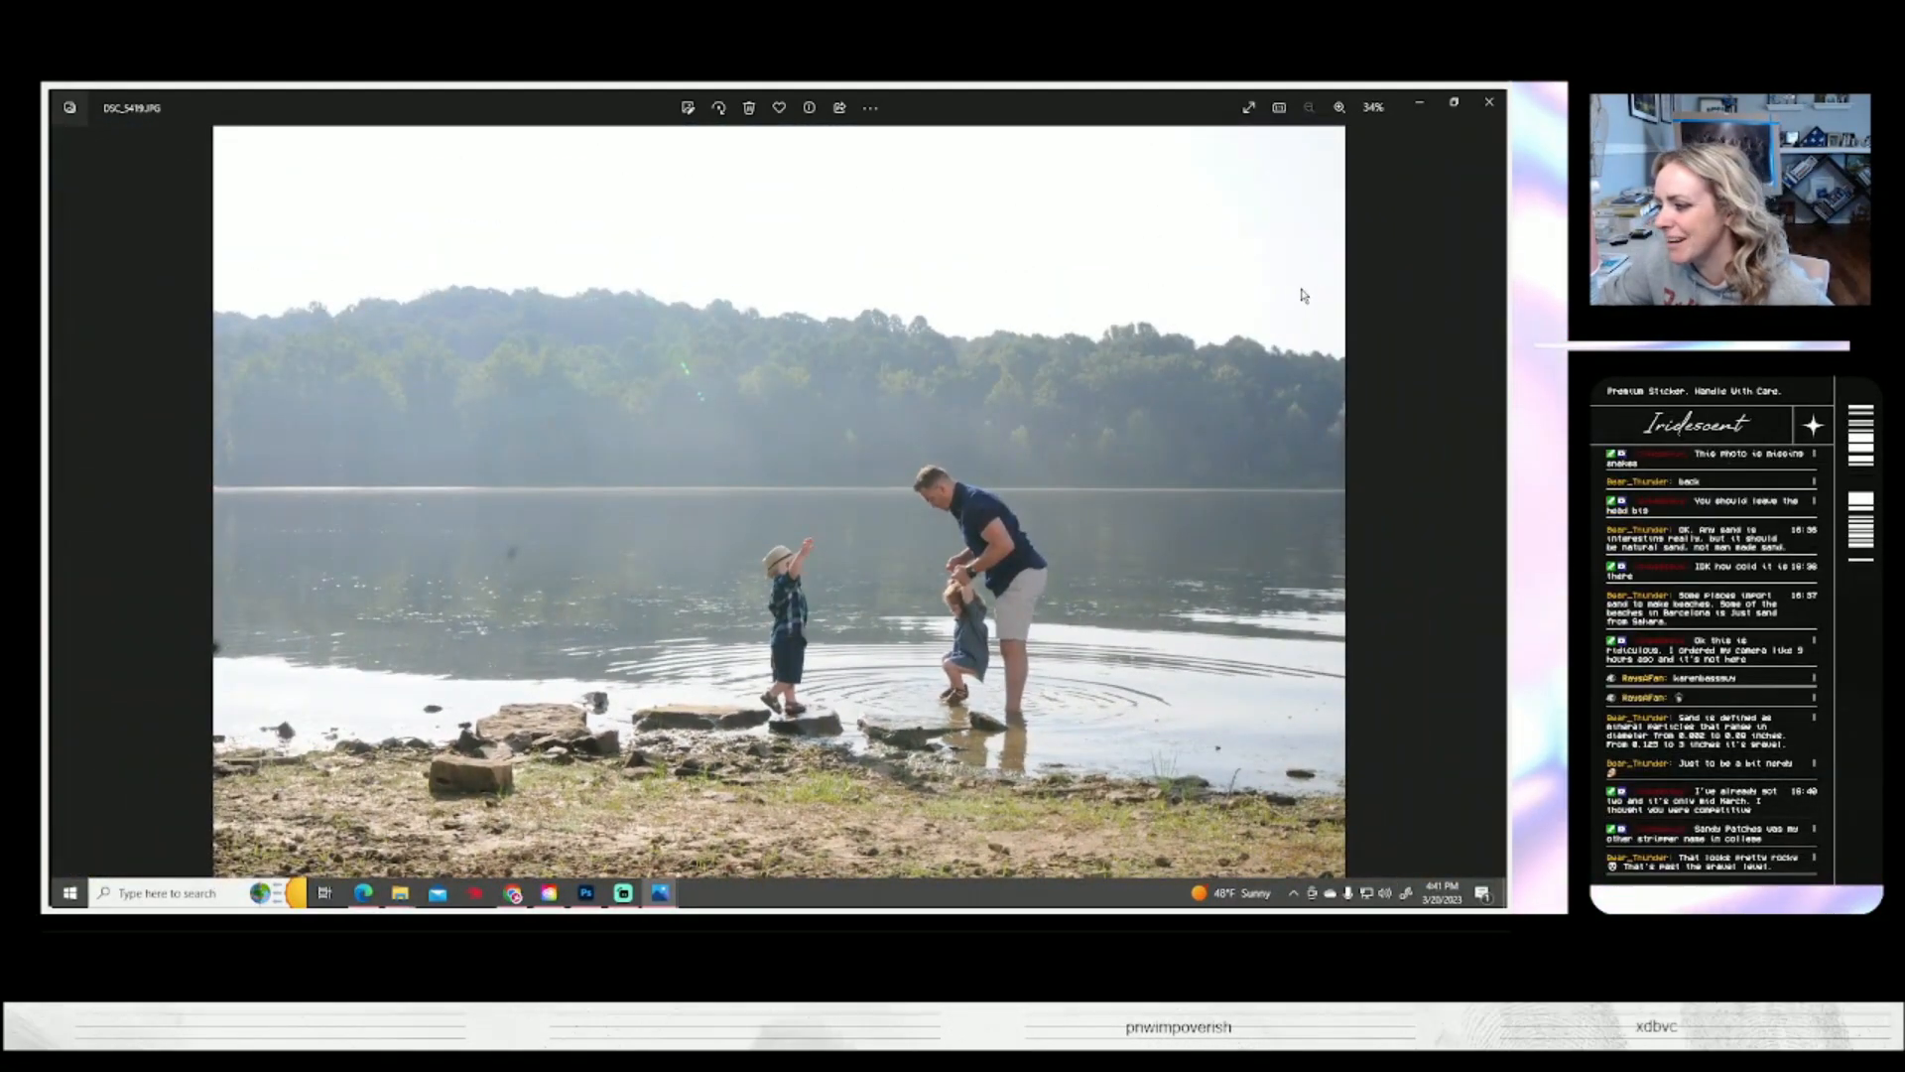
{"action": "left_click", "coordinate": [1489, 101]}
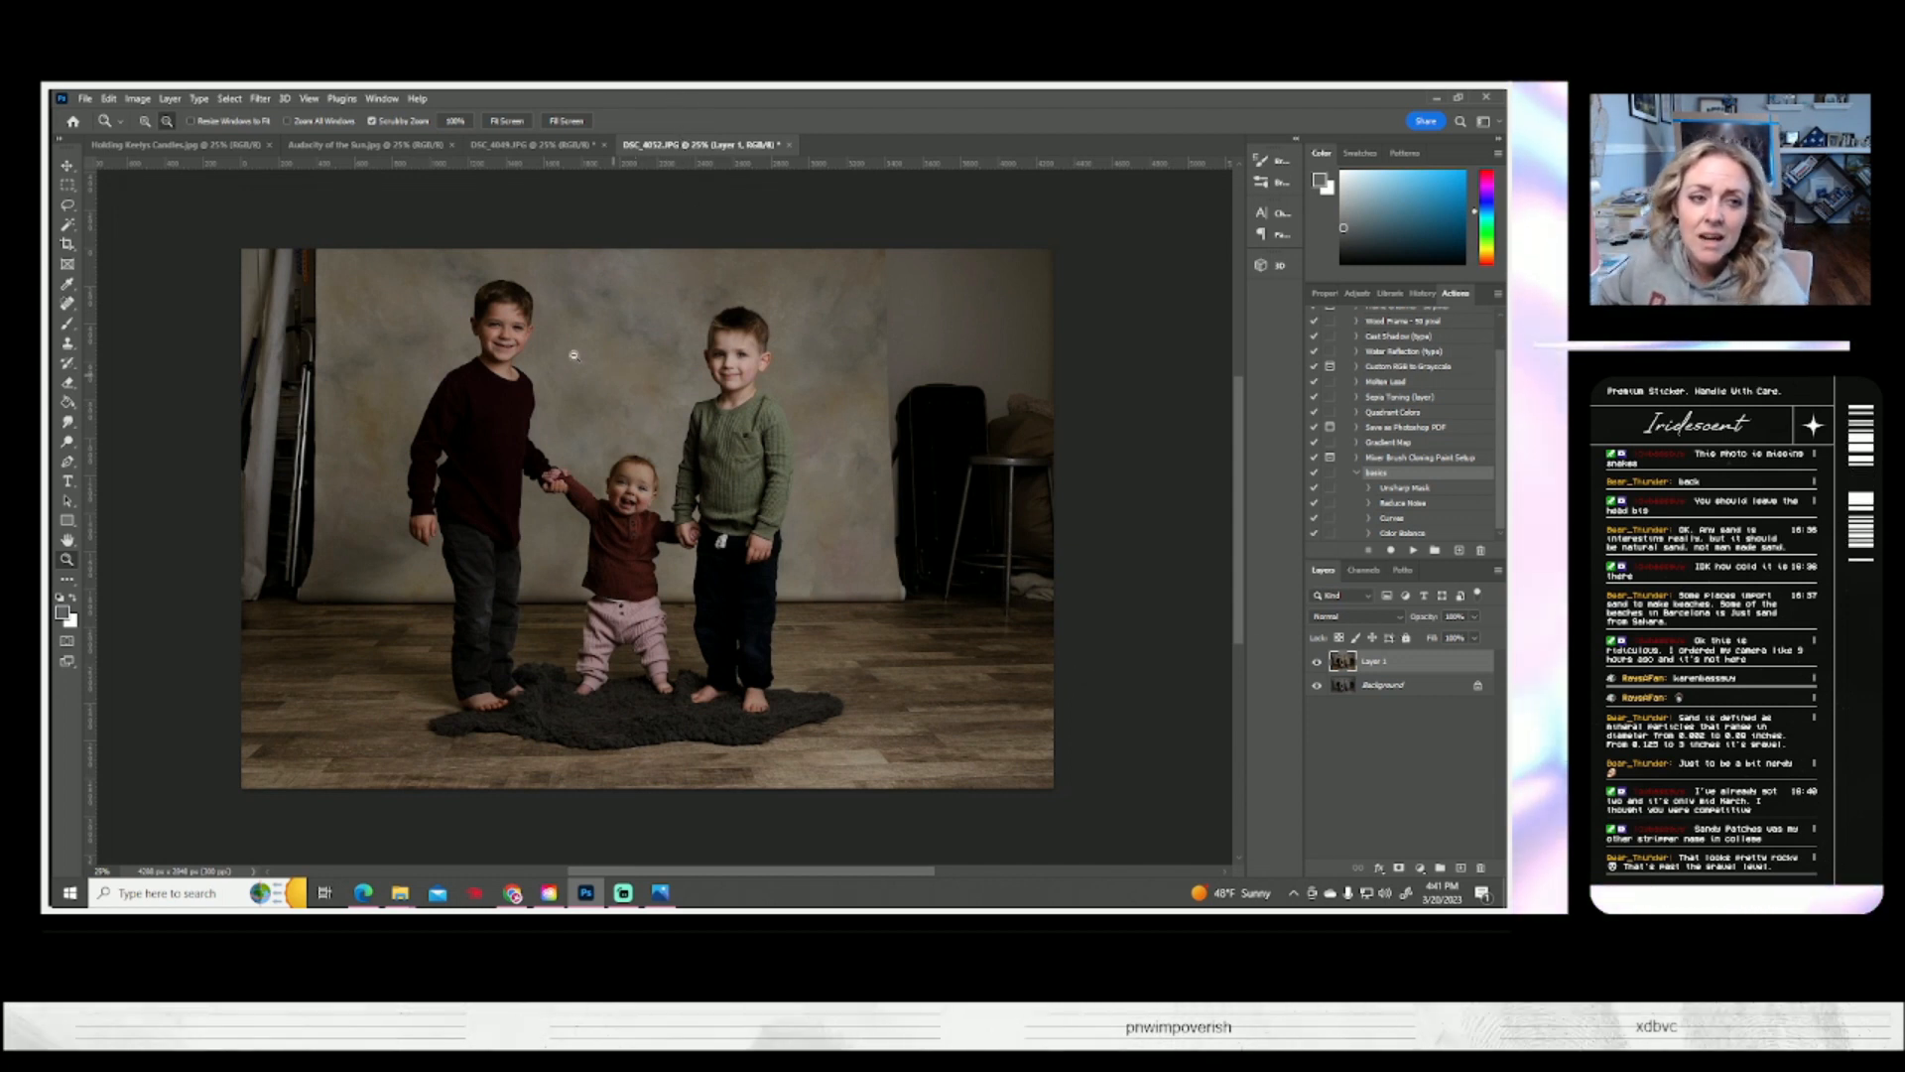
Clone the lower backdrop and floor line out to both side edges of DSC_4052.JPG with a Soft Round Clone Stamp brush
{"action": "left_click", "coordinate": [67, 345]}
{"action": "left_click", "coordinate": [161, 121]}
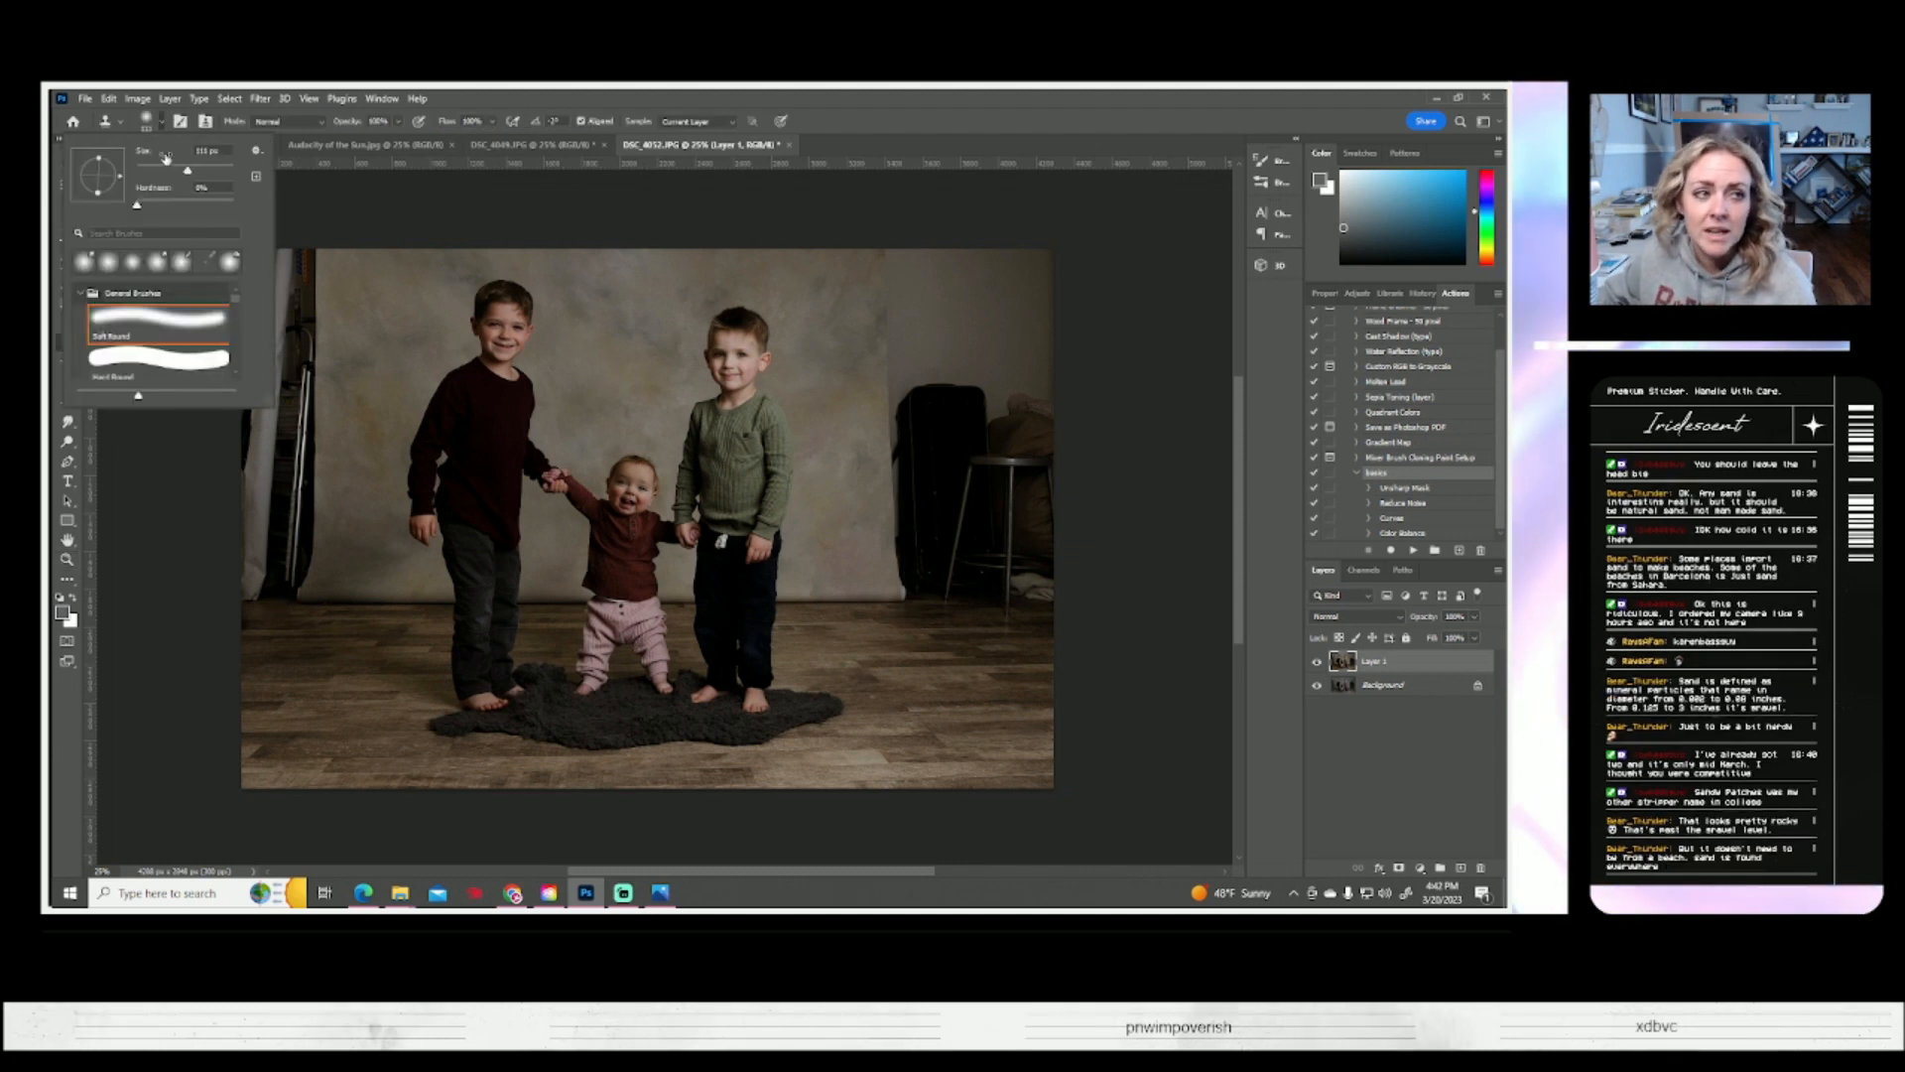
{"action": "left_click", "coordinate": [338, 606]}
{"action": "left_click", "coordinate": [296, 605], "text": "alt"}
{"action": "mouse_move", "coordinate": [248, 604]}
{"action": "left_mouse_down"}
{"action": "mouse_move", "coordinate": [293, 588]}
{"action": "mouse_move", "coordinate": [294, 568]}
{"action": "mouse_move", "coordinate": [242, 593]}
{"action": "mouse_move", "coordinate": [272, 596]}
{"action": "mouse_move", "coordinate": [281, 570]}
{"action": "mouse_move", "coordinate": [196, 579]}
{"action": "left_mouse_up"}
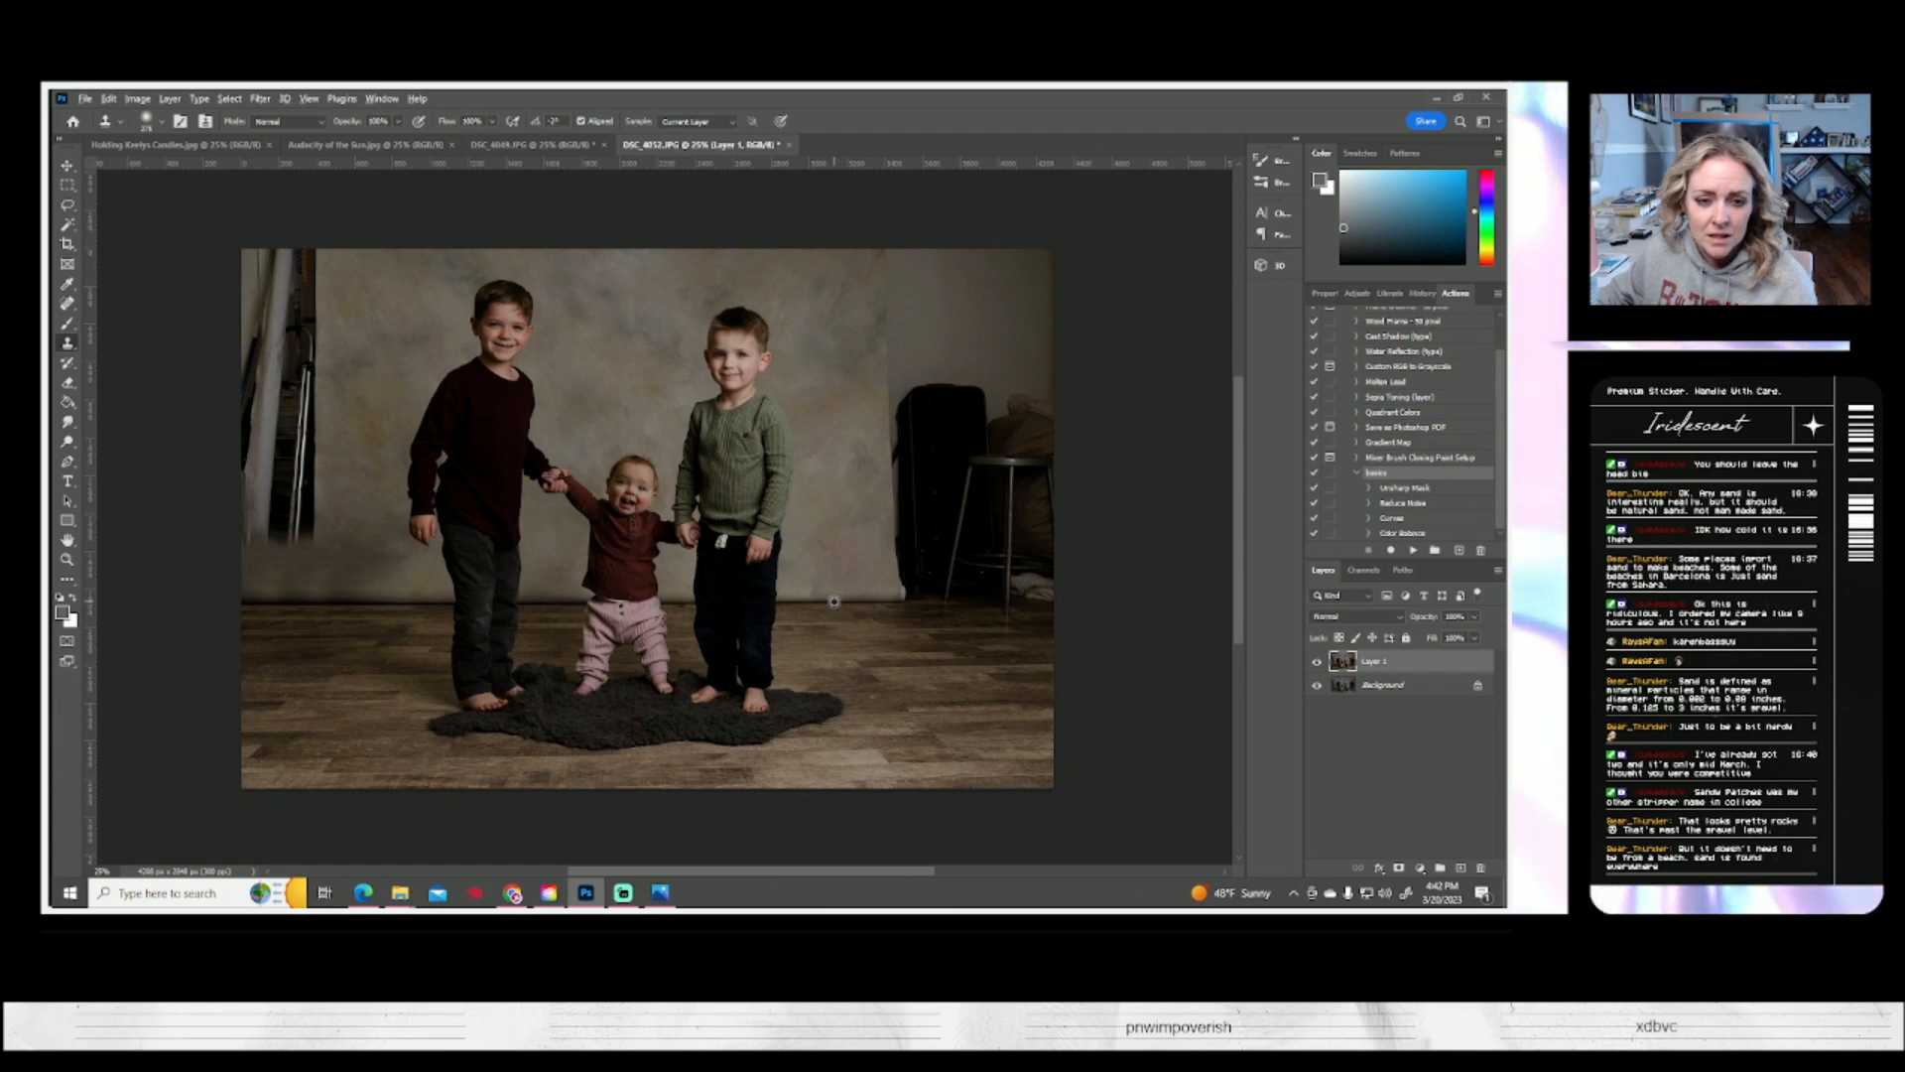
{"action": "mouse_move", "coordinate": [896, 601]}
{"action": "left_mouse_down"}
{"action": "mouse_move", "coordinate": [943, 592]}
{"action": "mouse_move", "coordinate": [897, 570]}
{"action": "mouse_move", "coordinate": [940, 532]}
{"action": "mouse_move", "coordinate": [914, 599]}
{"action": "mouse_move", "coordinate": [978, 586]}
{"action": "mouse_move", "coordinate": [1076, 605]}
{"action": "left_mouse_up"}
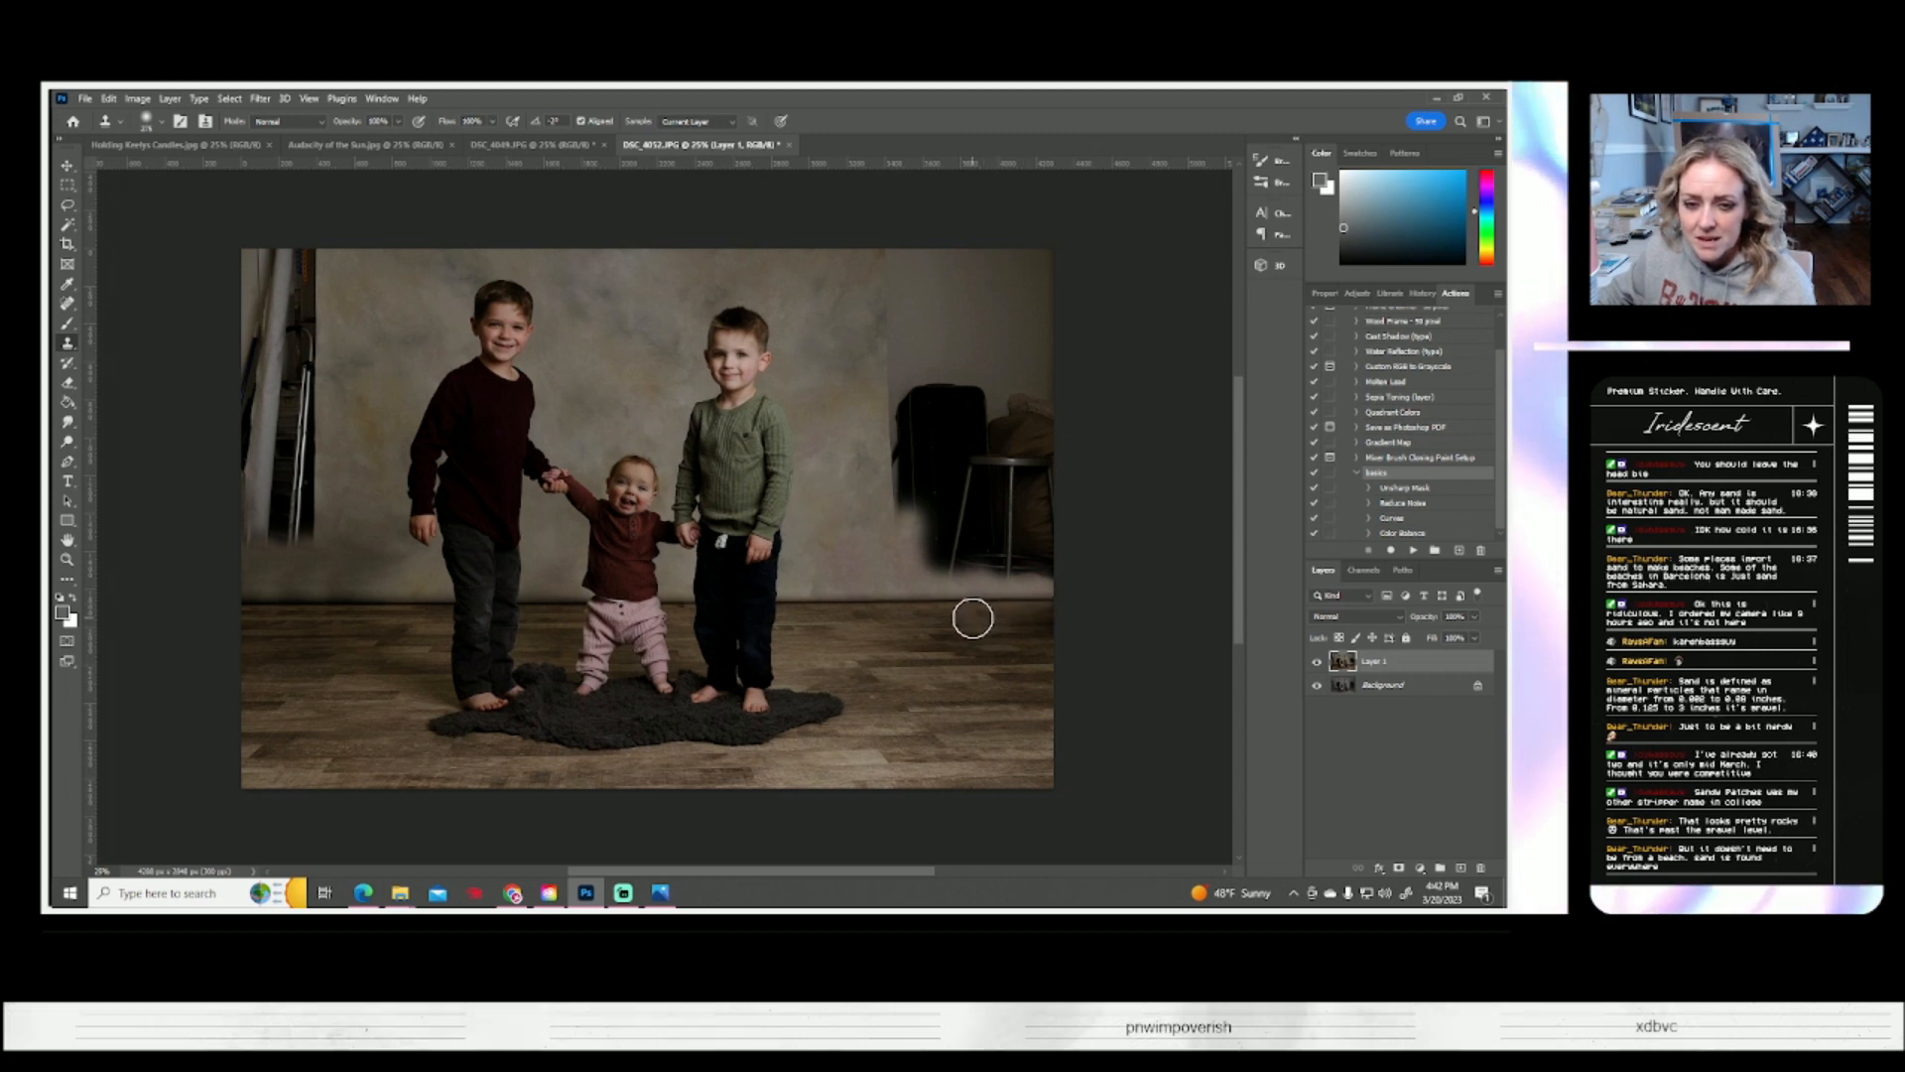
Clone backdrop texture over the black chair's near edge and the light-stand clutter at the left edge, and lower the stamp's opacity to 39%
{"action": "mouse_move", "coordinate": [918, 540]}
{"action": "left_mouse_down"}
{"action": "mouse_move", "coordinate": [902, 498]}
{"action": "mouse_move", "coordinate": [907, 514]}
{"action": "mouse_move", "coordinate": [925, 489]}
{"action": "mouse_move", "coordinate": [918, 532]}
{"action": "mouse_move", "coordinate": [887, 492]}
{"action": "mouse_move", "coordinate": [893, 443]}
{"action": "mouse_move", "coordinate": [947, 437]}
{"action": "mouse_move", "coordinate": [886, 394]}
{"action": "mouse_move", "coordinate": [946, 419]}
{"action": "mouse_move", "coordinate": [899, 511]}
{"action": "left_mouse_up"}
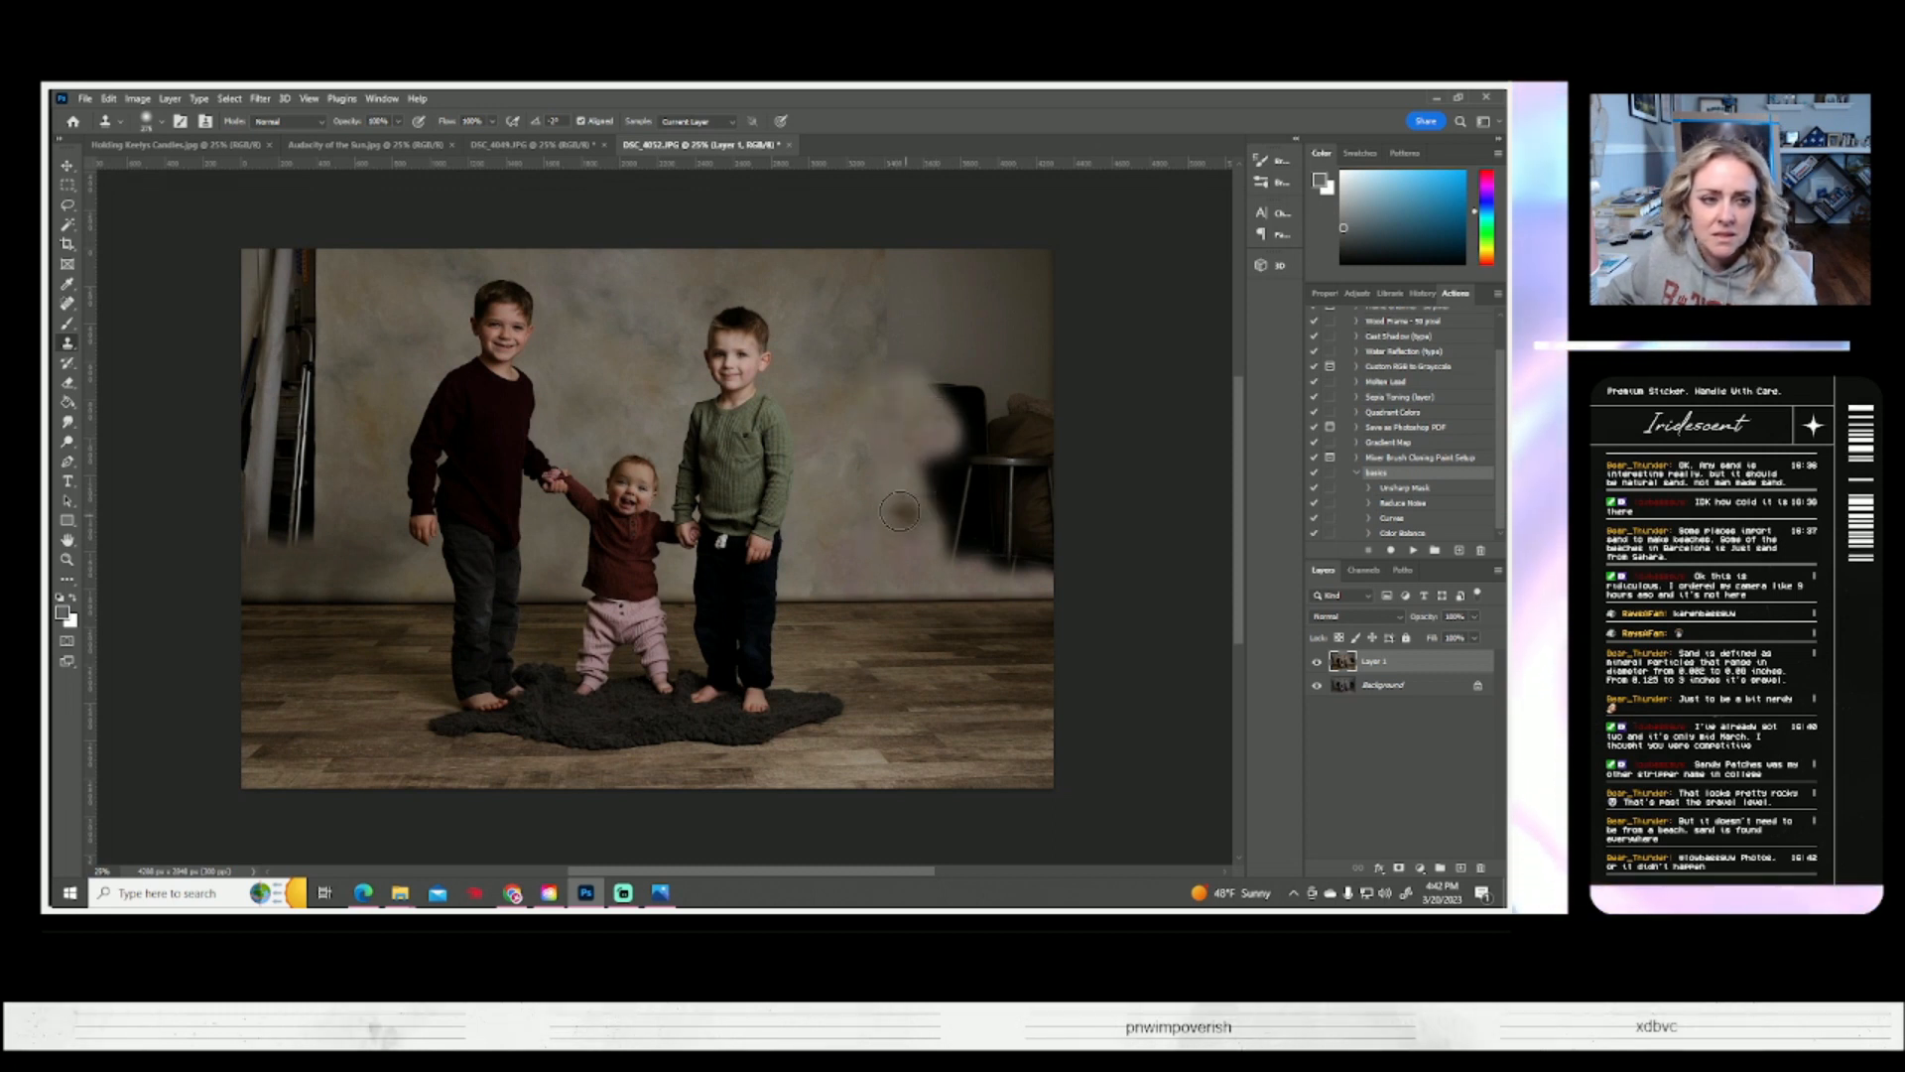
{"action": "left_click", "coordinate": [365, 319], "text": "alt"}
{"action": "mouse_move", "coordinate": [308, 358]}
{"action": "left_mouse_down"}
{"action": "mouse_move", "coordinate": [323, 250]}
{"action": "mouse_move", "coordinate": [249, 266]}
{"action": "mouse_move", "coordinate": [258, 251]}
{"action": "mouse_move", "coordinate": [235, 285]}
{"action": "mouse_move", "coordinate": [227, 268]}
{"action": "mouse_move", "coordinate": [242, 356]}
{"action": "mouse_move", "coordinate": [262, 302]}
{"action": "mouse_move", "coordinate": [244, 366]}
{"action": "left_mouse_up"}
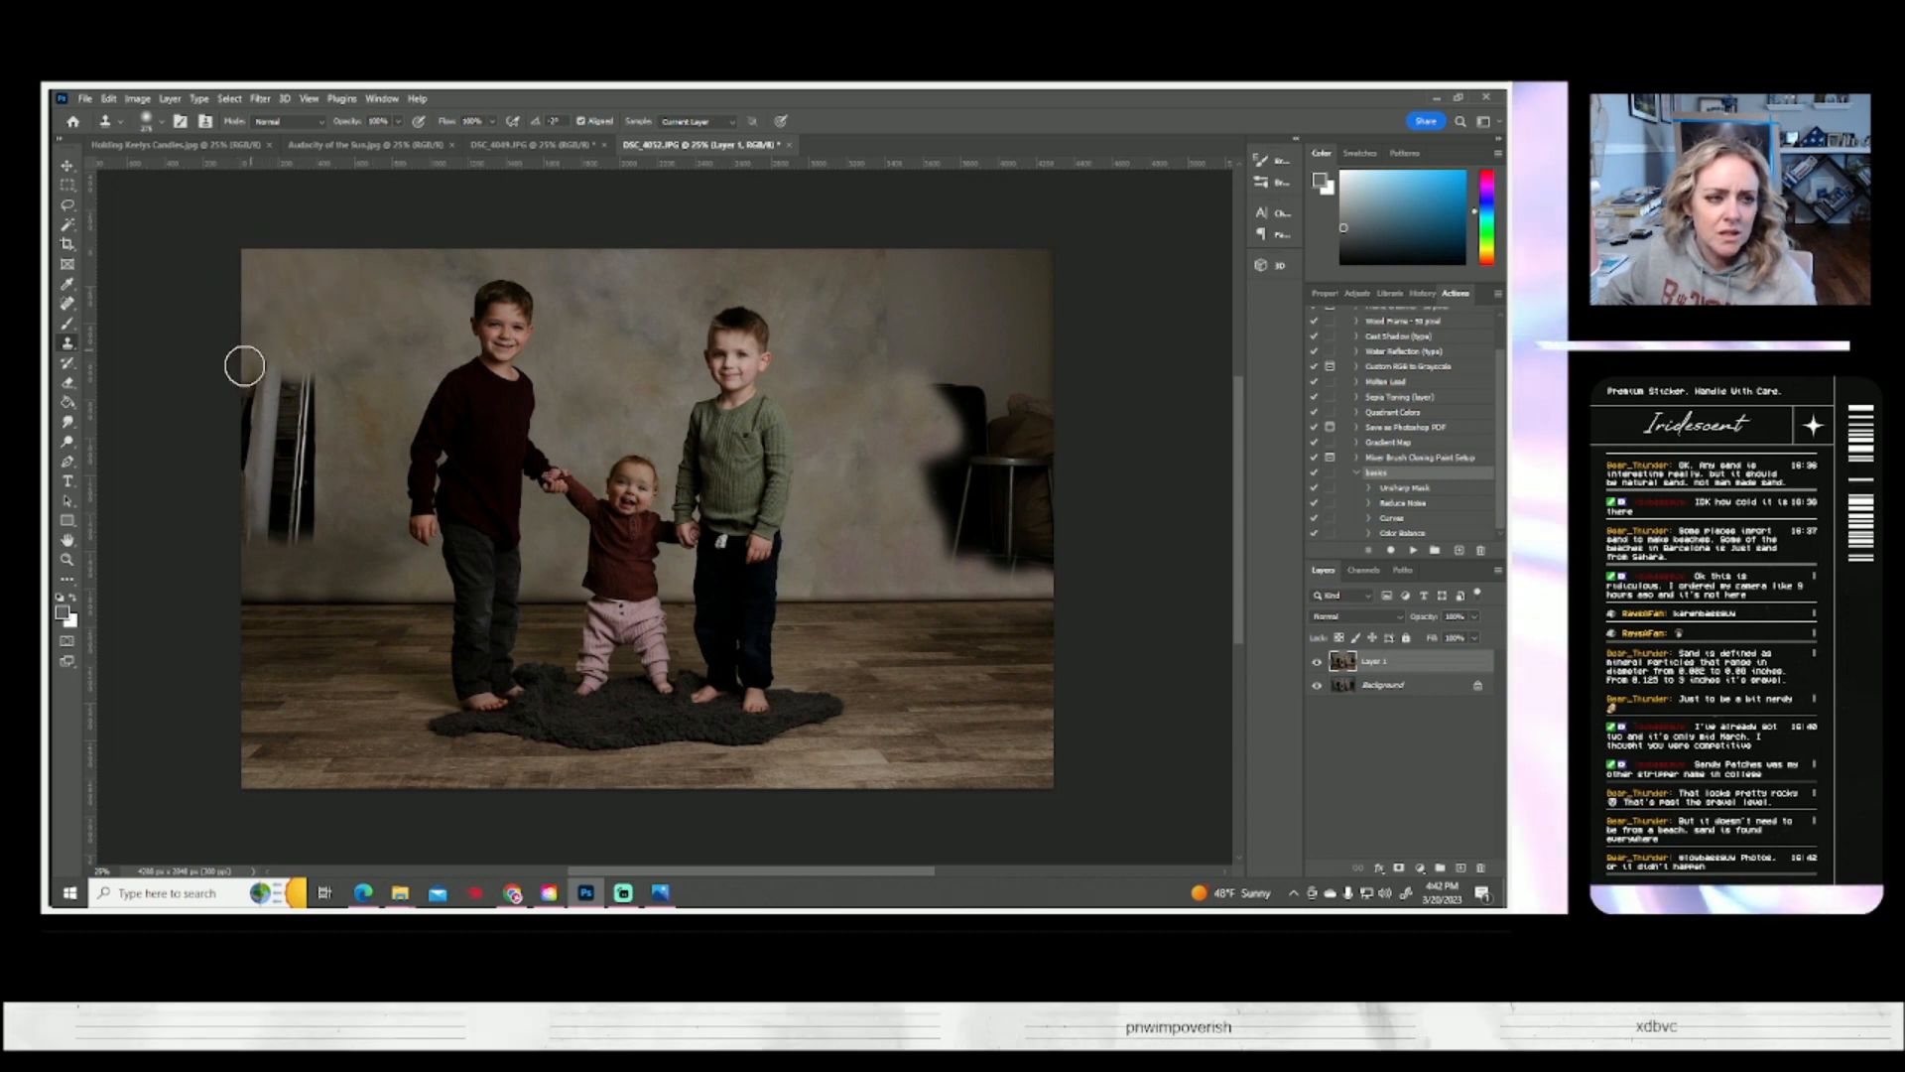
{"action": "left_click", "coordinate": [391, 370], "text": "alt"}
{"action": "mouse_move", "coordinate": [307, 438]}
{"action": "left_mouse_down"}
{"action": "mouse_move", "coordinate": [313, 391]}
{"action": "mouse_move", "coordinate": [273, 366]}
{"action": "mouse_move", "coordinate": [237, 413]}
{"action": "left_mouse_up"}
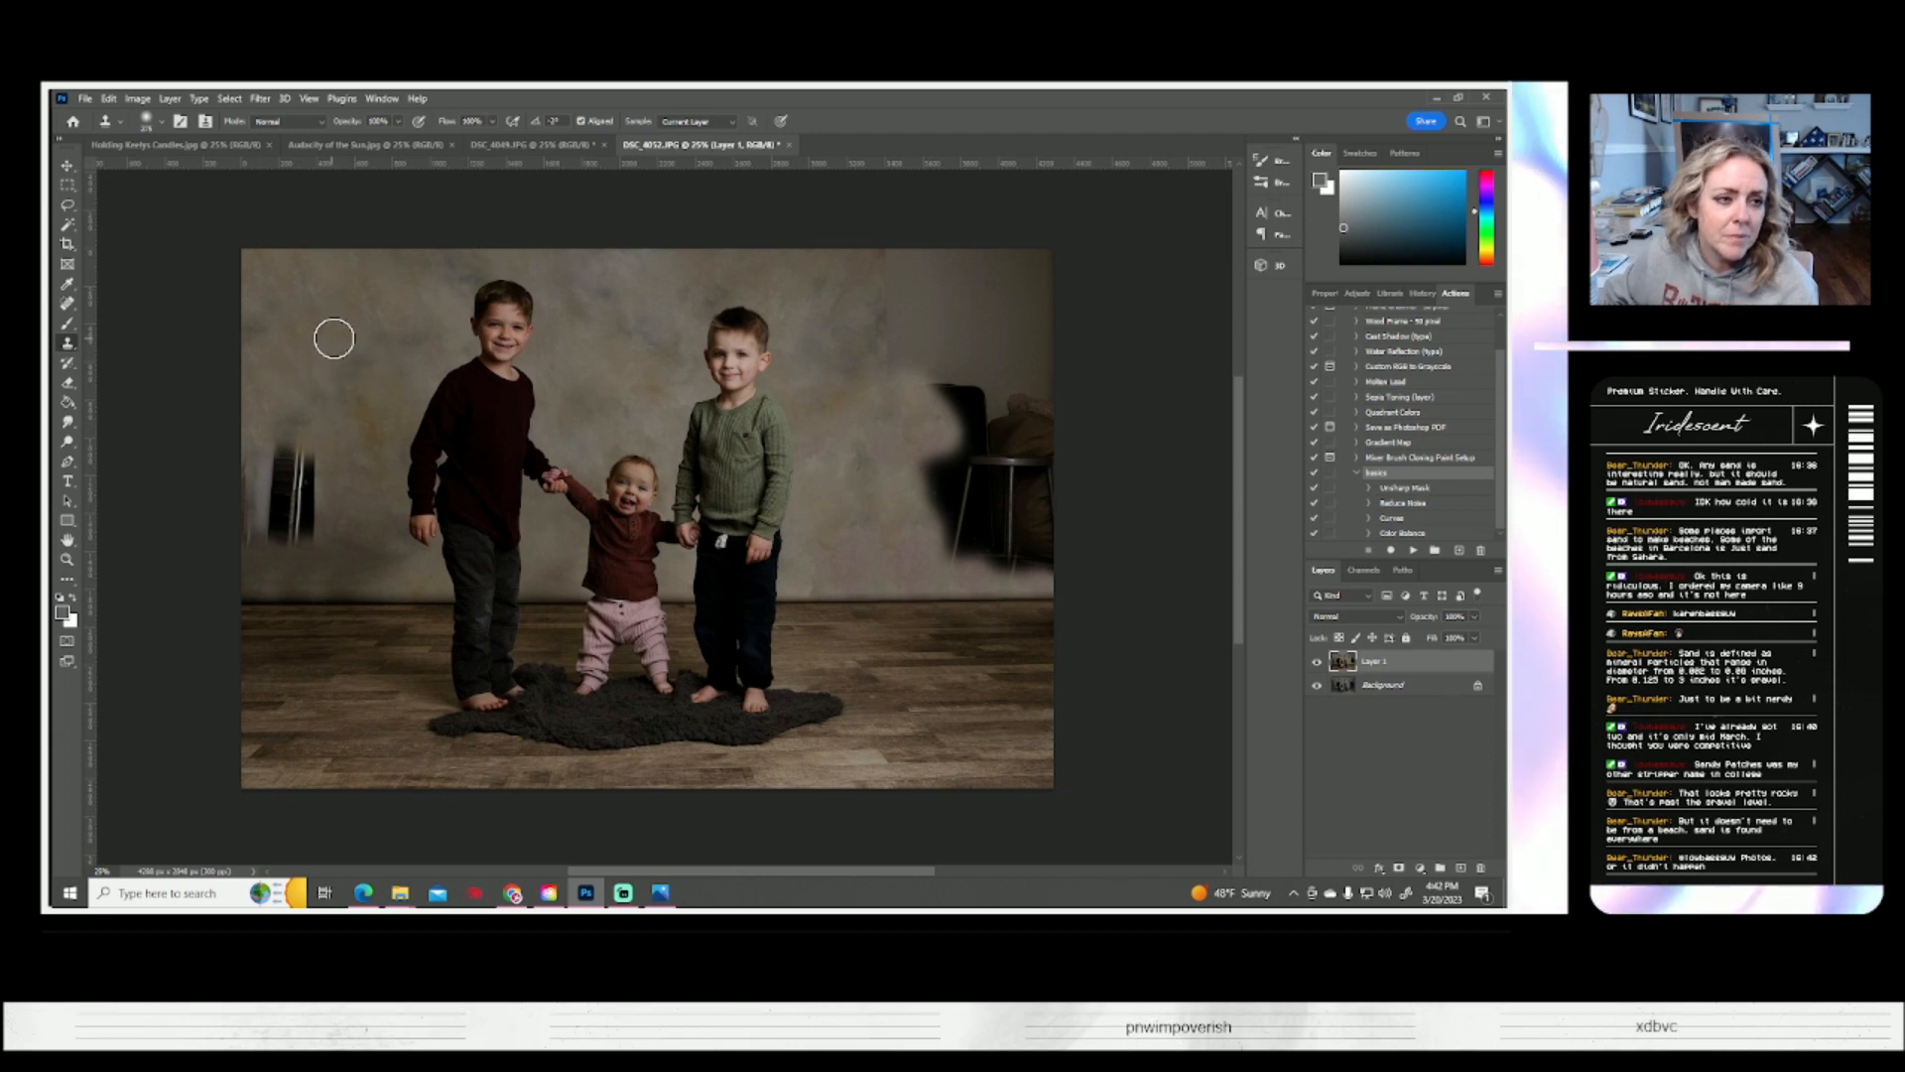
{"action": "mouse_move", "coordinate": [287, 476]}
{"action": "left_mouse_down"}
{"action": "mouse_move", "coordinate": [306, 538]}
{"action": "mouse_move", "coordinate": [243, 533]}
{"action": "mouse_move", "coordinate": [300, 522]}
{"action": "mouse_move", "coordinate": [247, 489]}
{"action": "mouse_move", "coordinate": [234, 439]}
{"action": "mouse_move", "coordinate": [327, 491]}
{"action": "mouse_move", "coordinate": [303, 550]}
{"action": "left_mouse_up"}
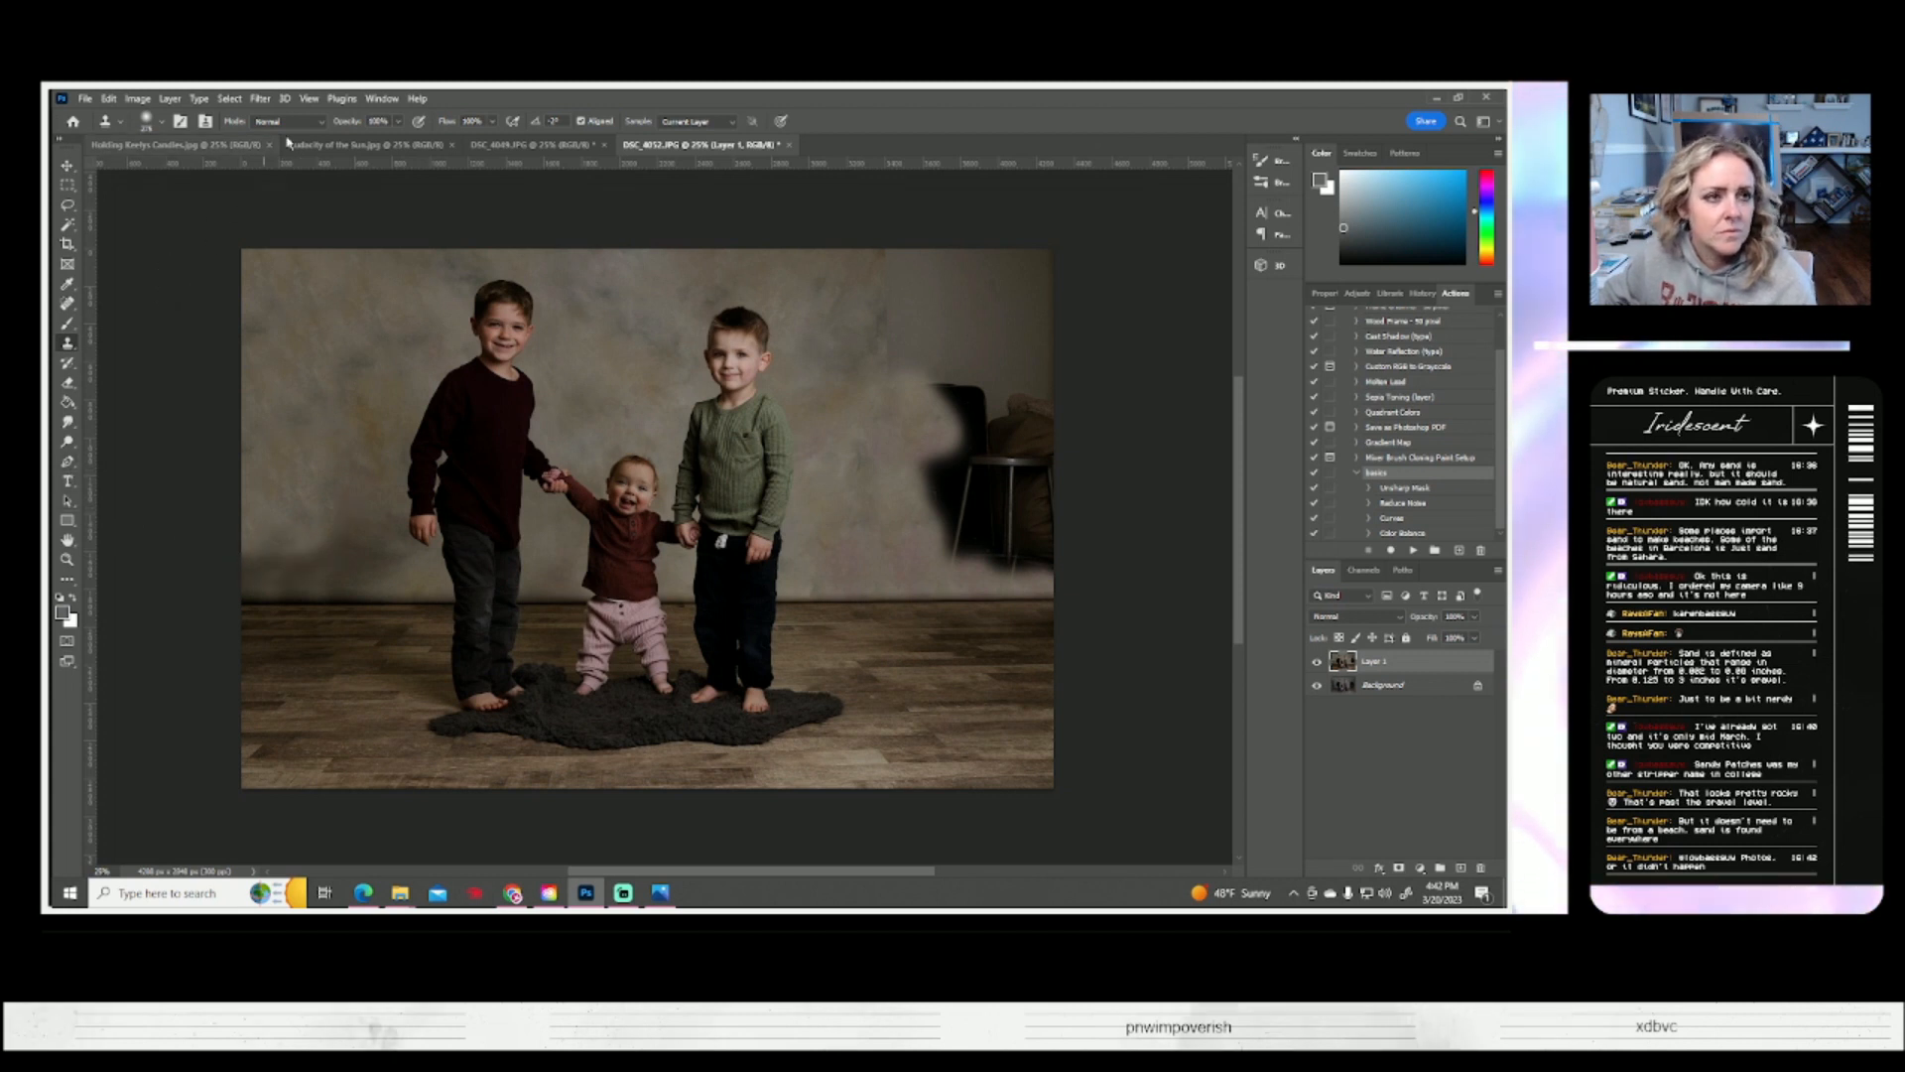
{"action": "left_click", "coordinate": [397, 122]}
{"action": "left_click", "coordinate": [358, 141]}
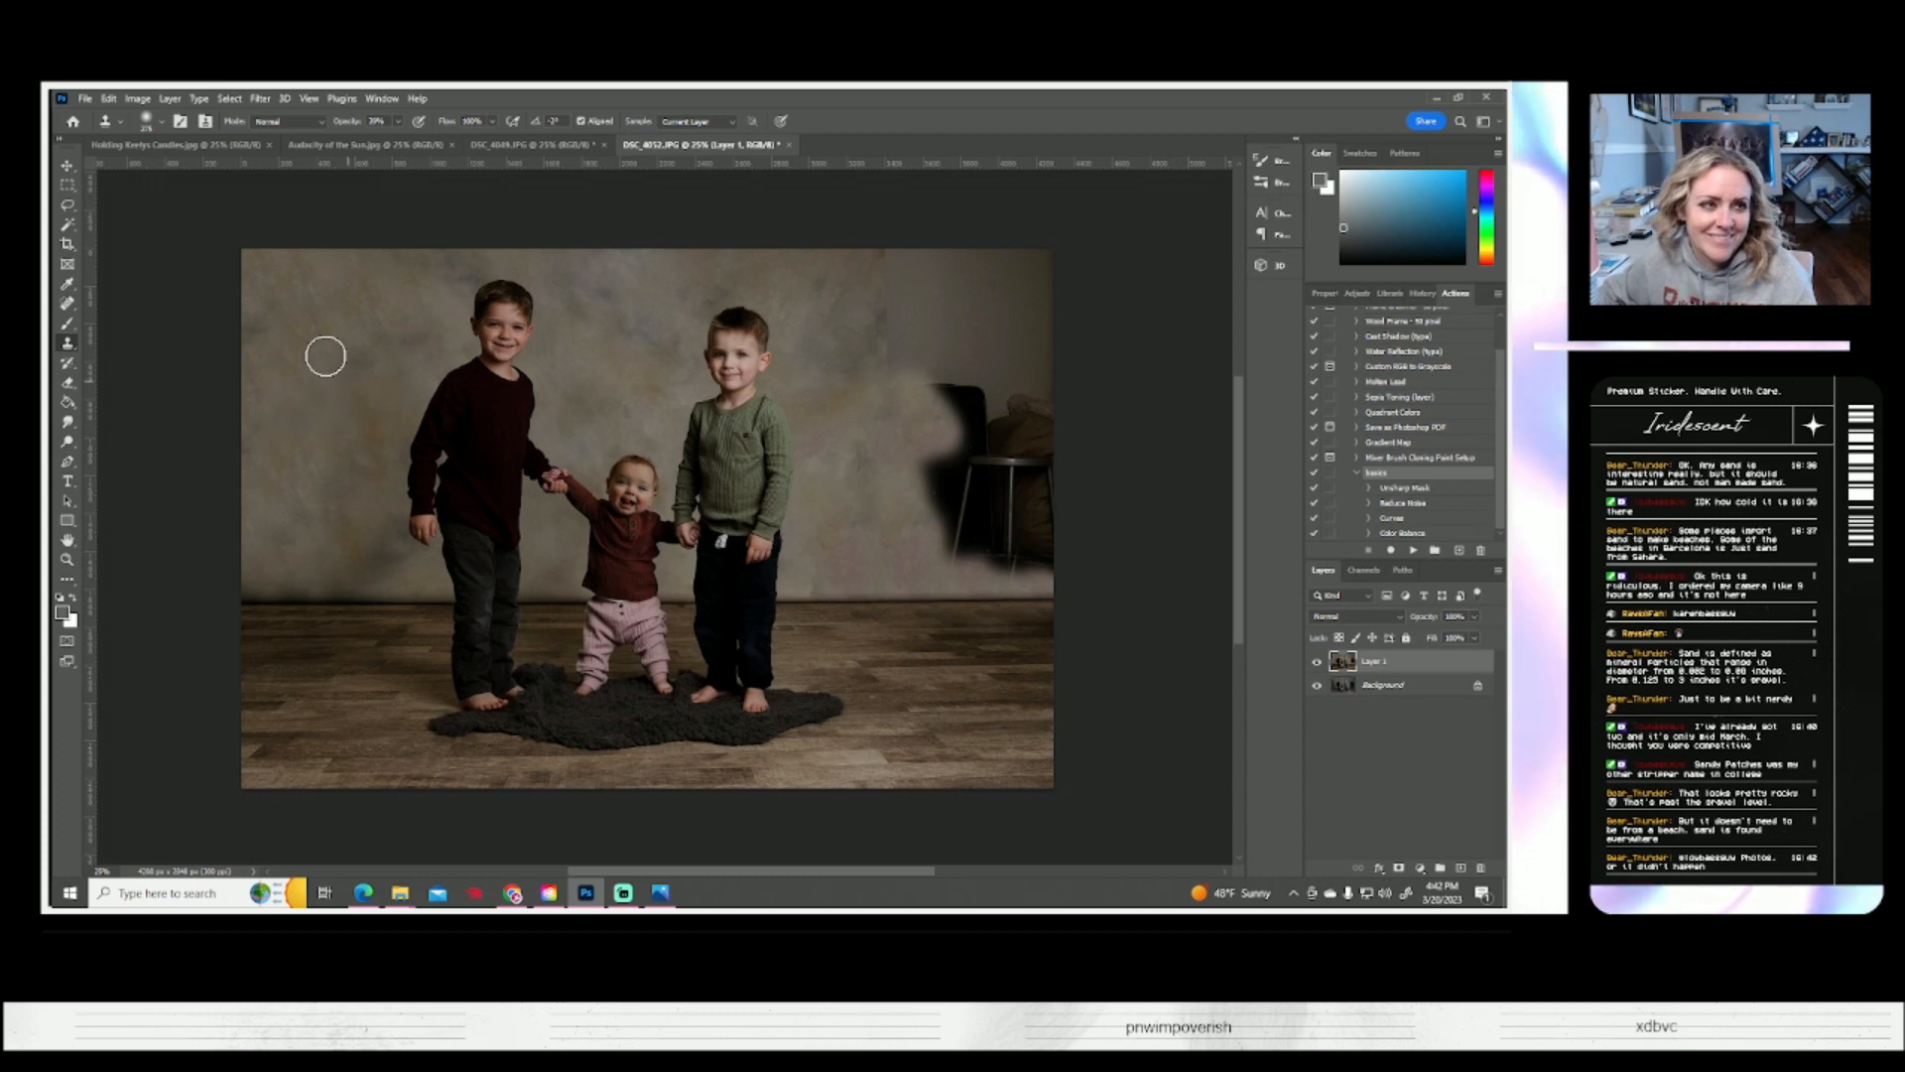
Restore the Clone Stamp opacity to 100%, enlarge the brush, and clone backdrop over the chair and clutter on the right, undoing stray strokes
{"action": "left_click", "coordinate": [397, 122]}
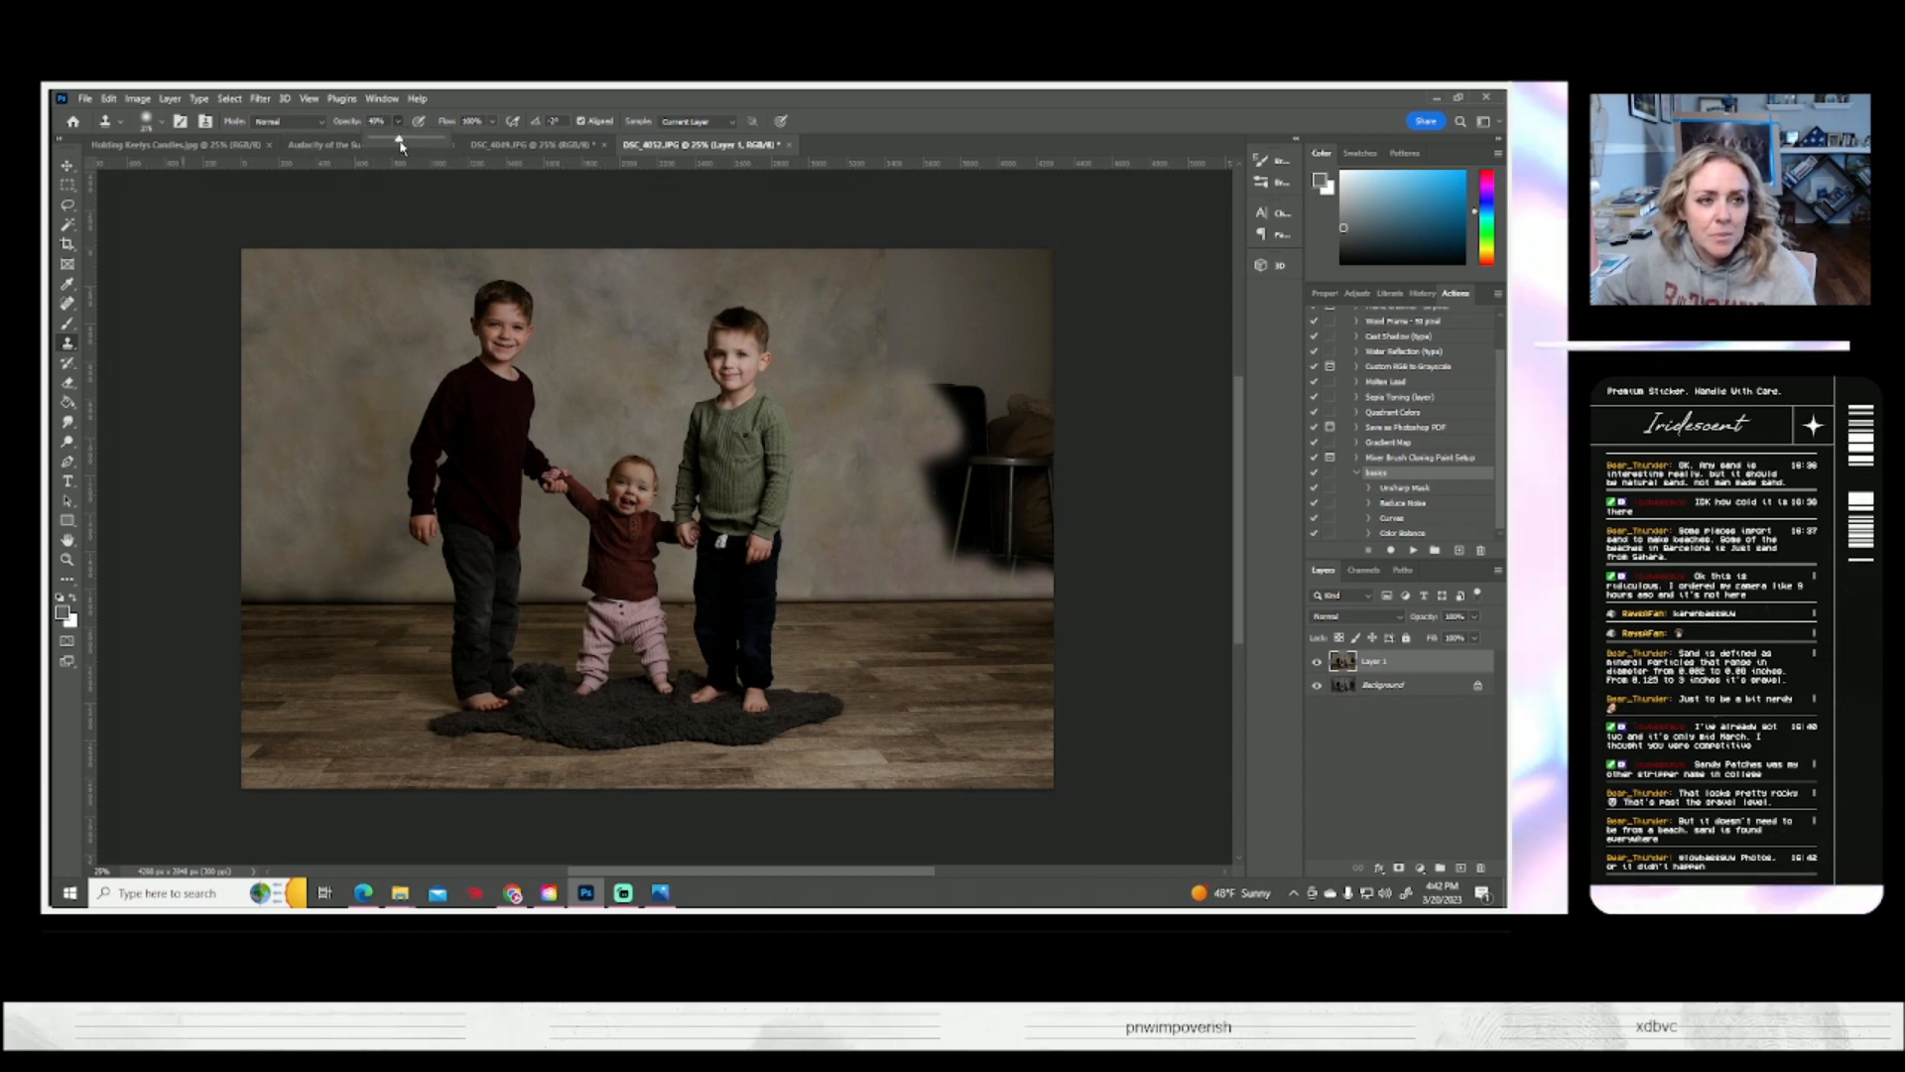
{"action": "left_click_drag", "start_coordinate": [401, 146], "coordinate": [442, 146]}
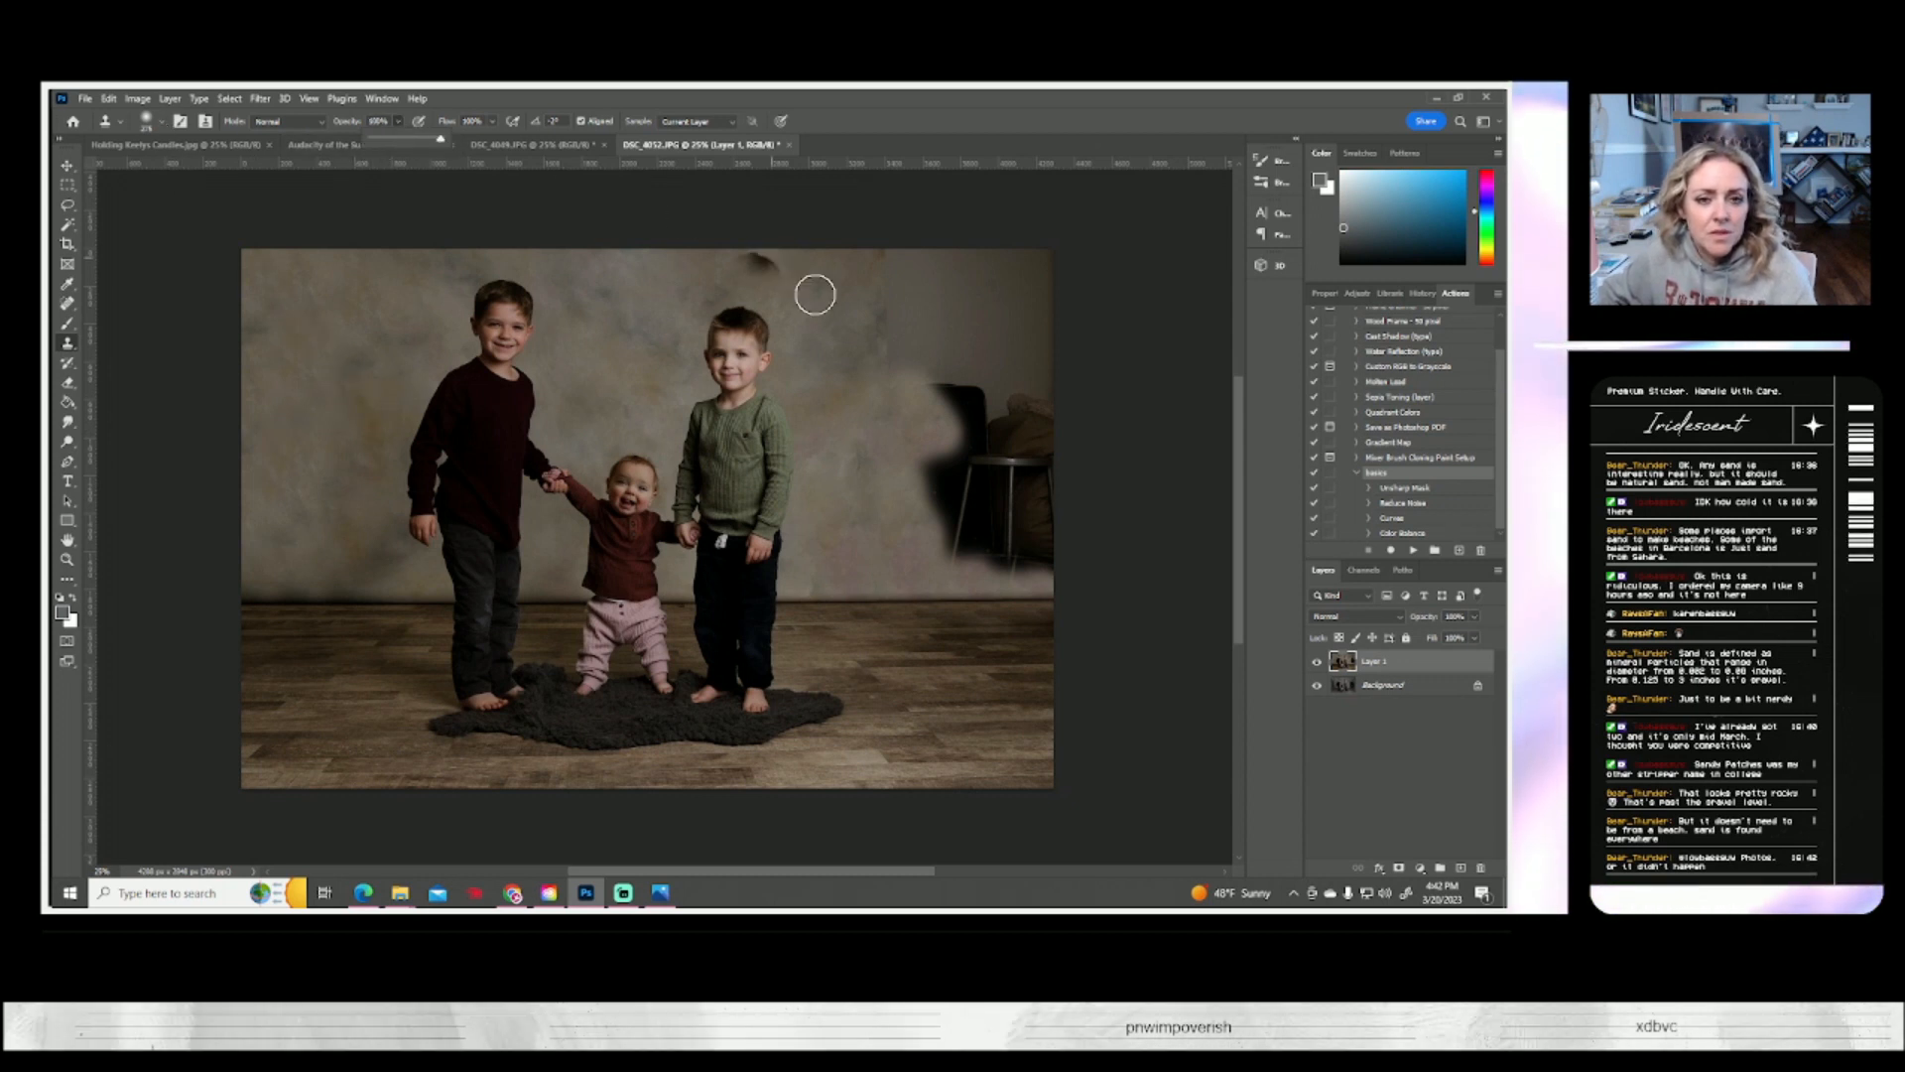
{"action": "left_click", "coordinate": [158, 121]}
{"action": "left_click_drag", "start_coordinate": [222, 171], "coordinate": [228, 171]}
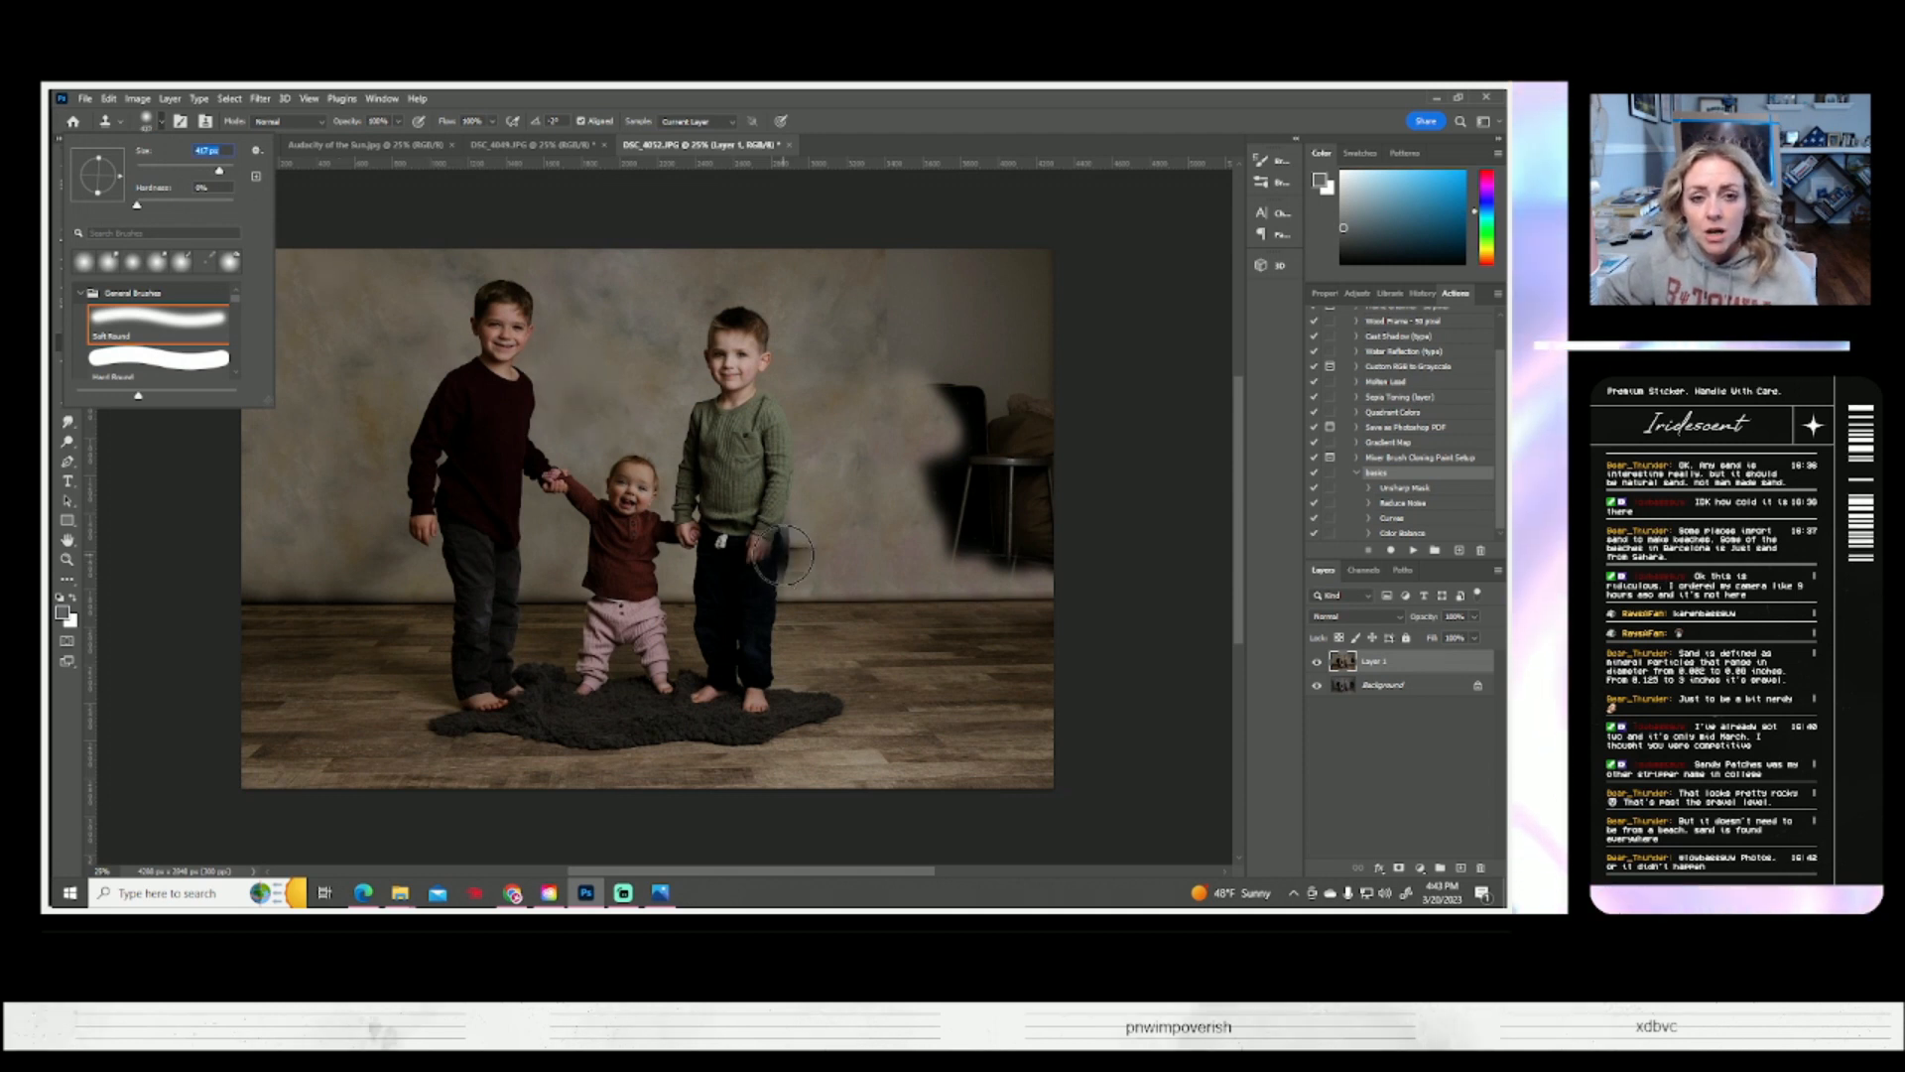
{"action": "left_click", "coordinate": [898, 453], "text": "alt"}
{"action": "mouse_move", "coordinate": [943, 421]}
{"action": "left_mouse_down"}
{"action": "mouse_move", "coordinate": [956, 396]}
{"action": "mouse_move", "coordinate": [901, 267]}
{"action": "left_mouse_up"}
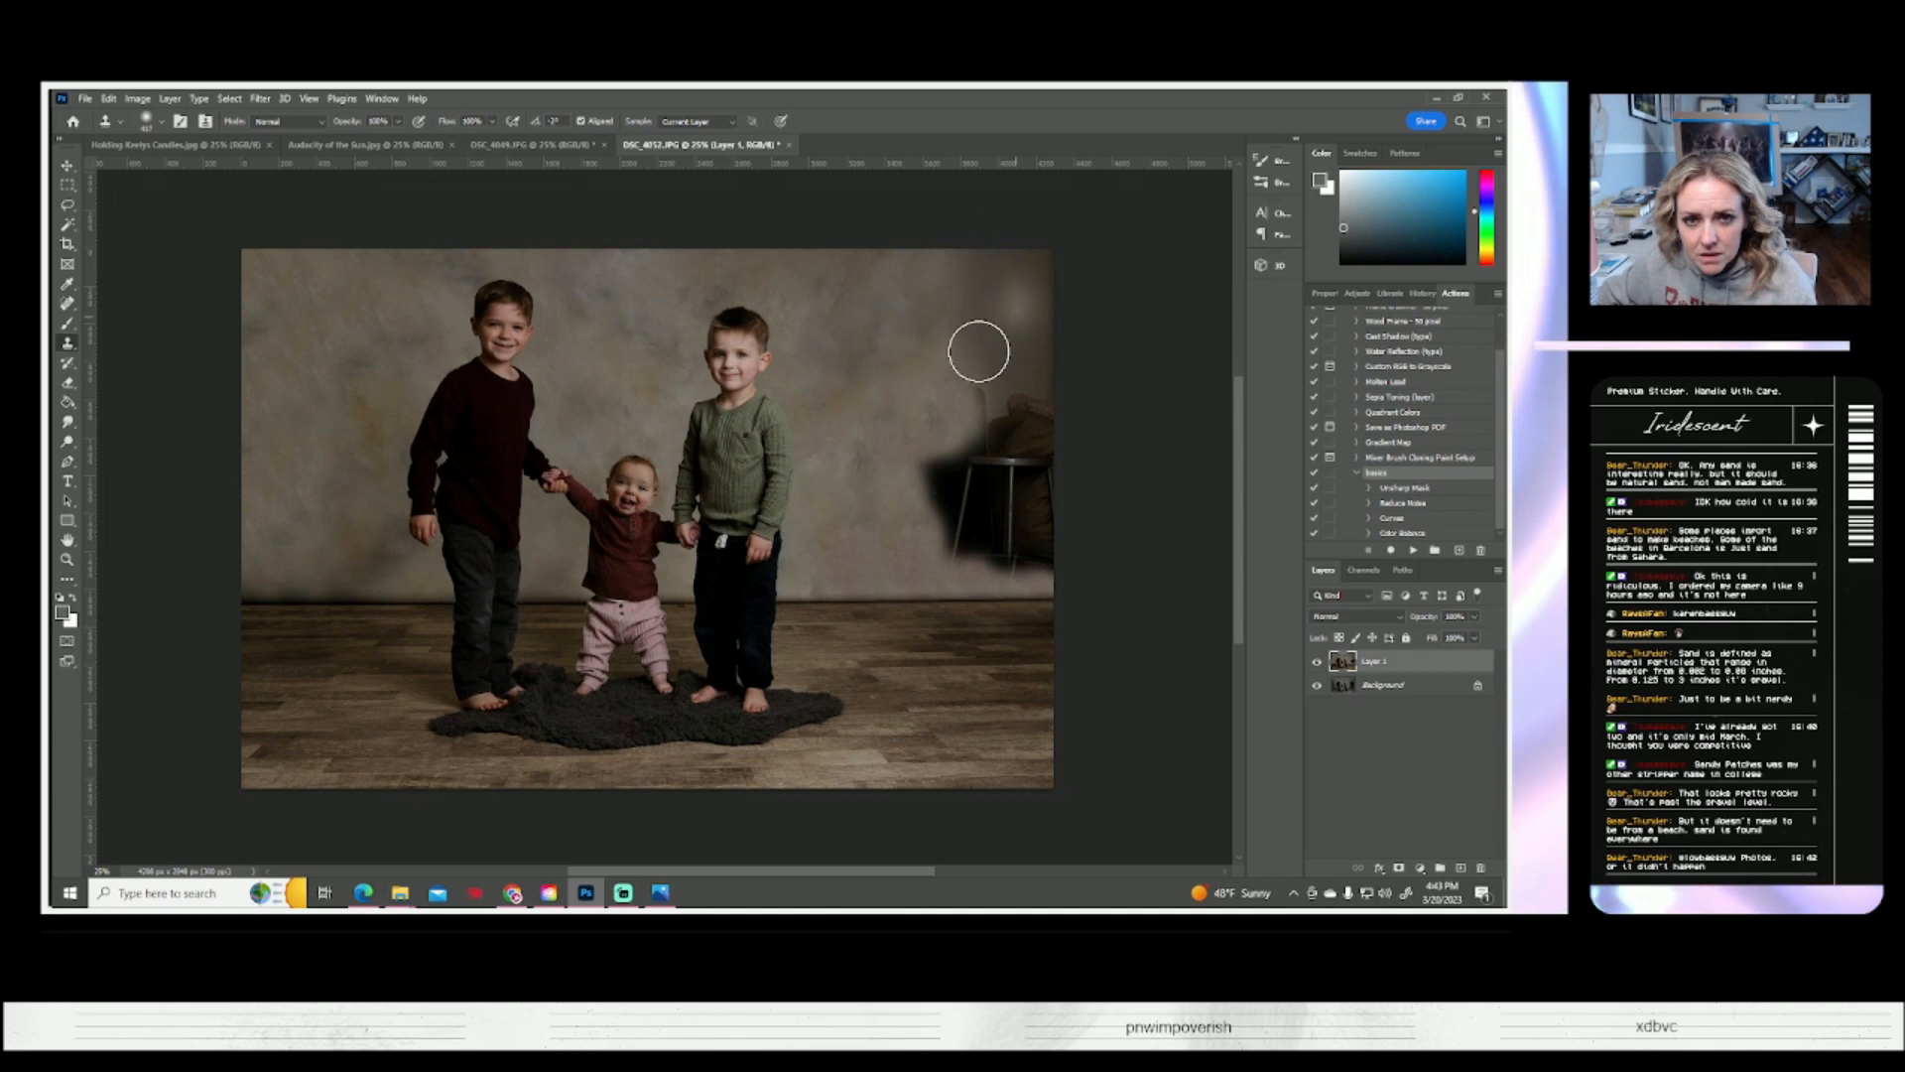
{"action": "mouse_move", "coordinate": [976, 310]}
{"action": "left_mouse_down"}
{"action": "mouse_move", "coordinate": [1006, 248]}
{"action": "mouse_move", "coordinate": [1057, 260]}
{"action": "mouse_move", "coordinate": [1043, 403]}
{"action": "mouse_move", "coordinate": [996, 366]}
{"action": "mouse_move", "coordinate": [1046, 421]}
{"action": "mouse_move", "coordinate": [1044, 473]}
{"action": "mouse_move", "coordinate": [944, 489]}
{"action": "mouse_move", "coordinate": [938, 463]}
{"action": "mouse_move", "coordinate": [1025, 472]}
{"action": "left_mouse_up"}
{"action": "key", "text": "ctrl+z"}
{"action": "key", "text": "ctrl+z"}
{"action": "key", "text": "ctrl+z"}
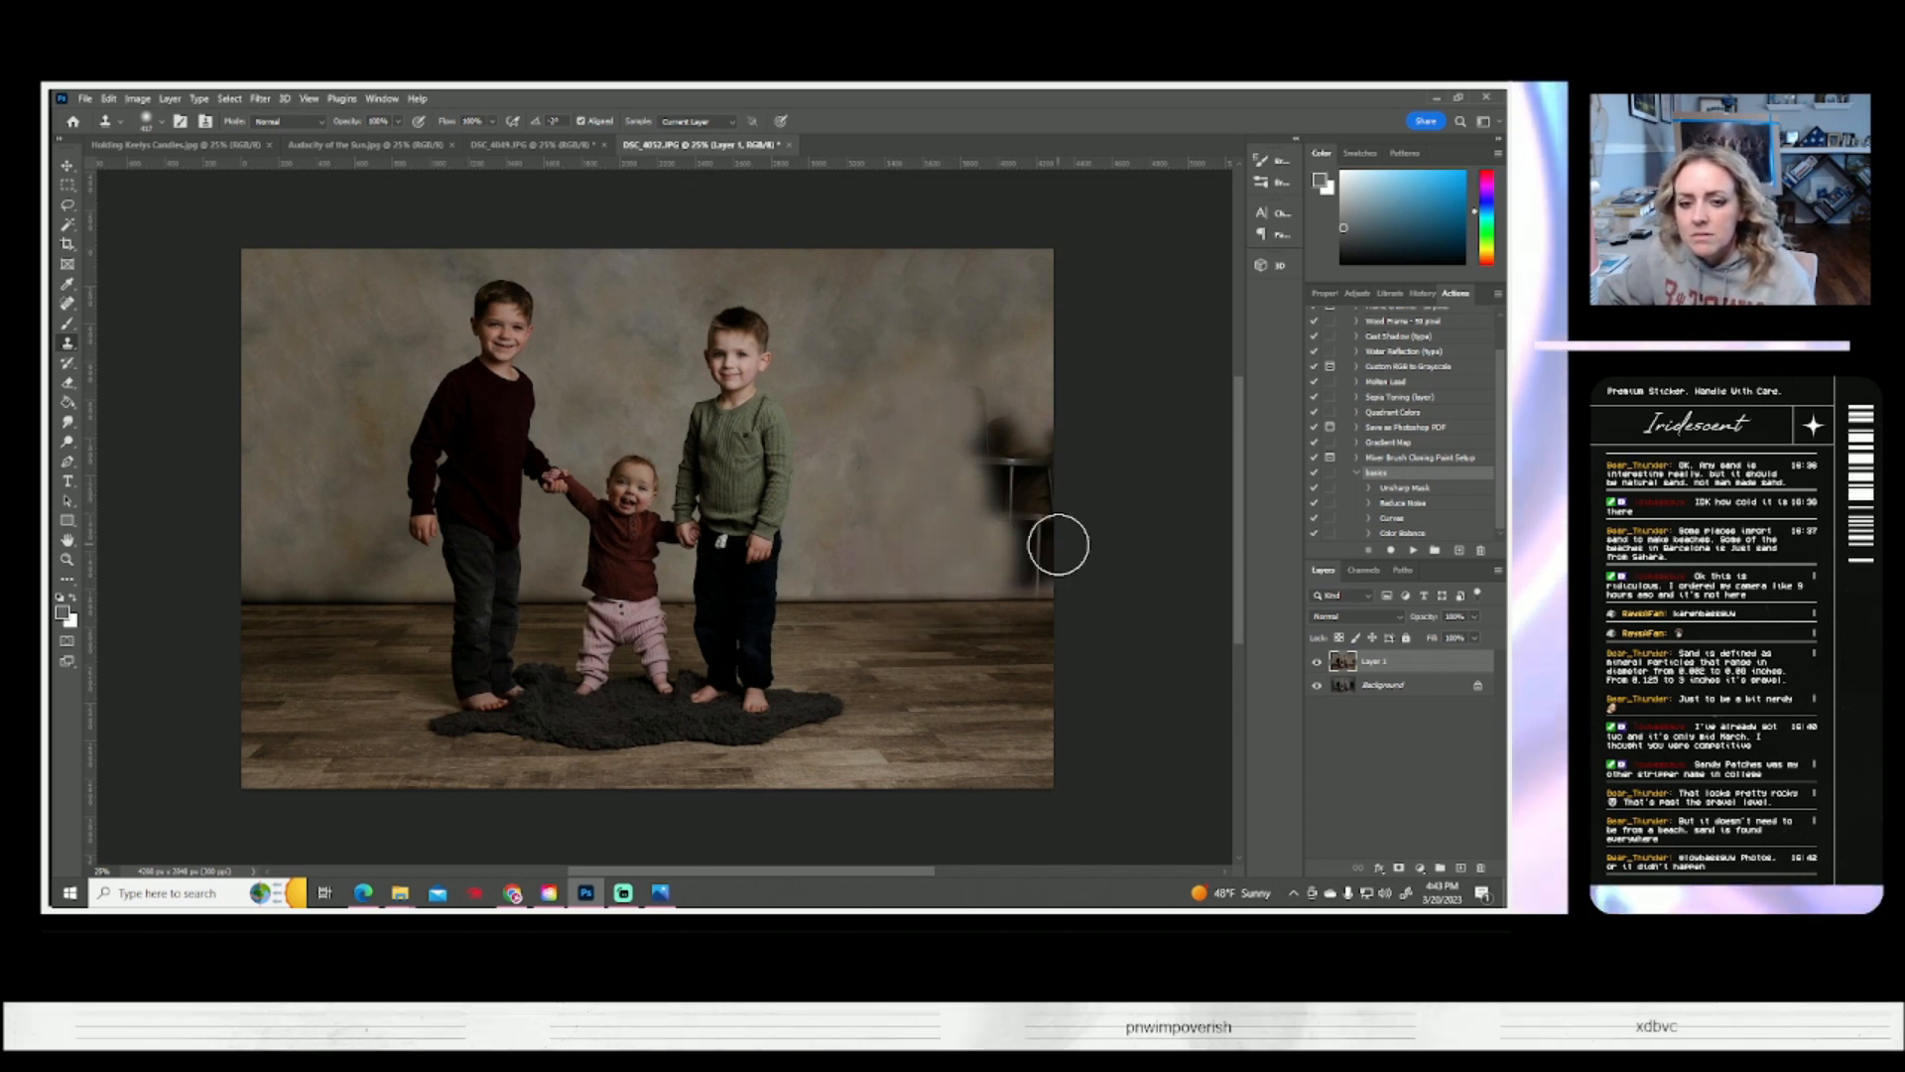
Clone the lower backdrop edge and wall texture over the remaining stool and dark patches at the photo's right side
{"action": "left_click", "coordinate": [900, 590], "text": "alt"}
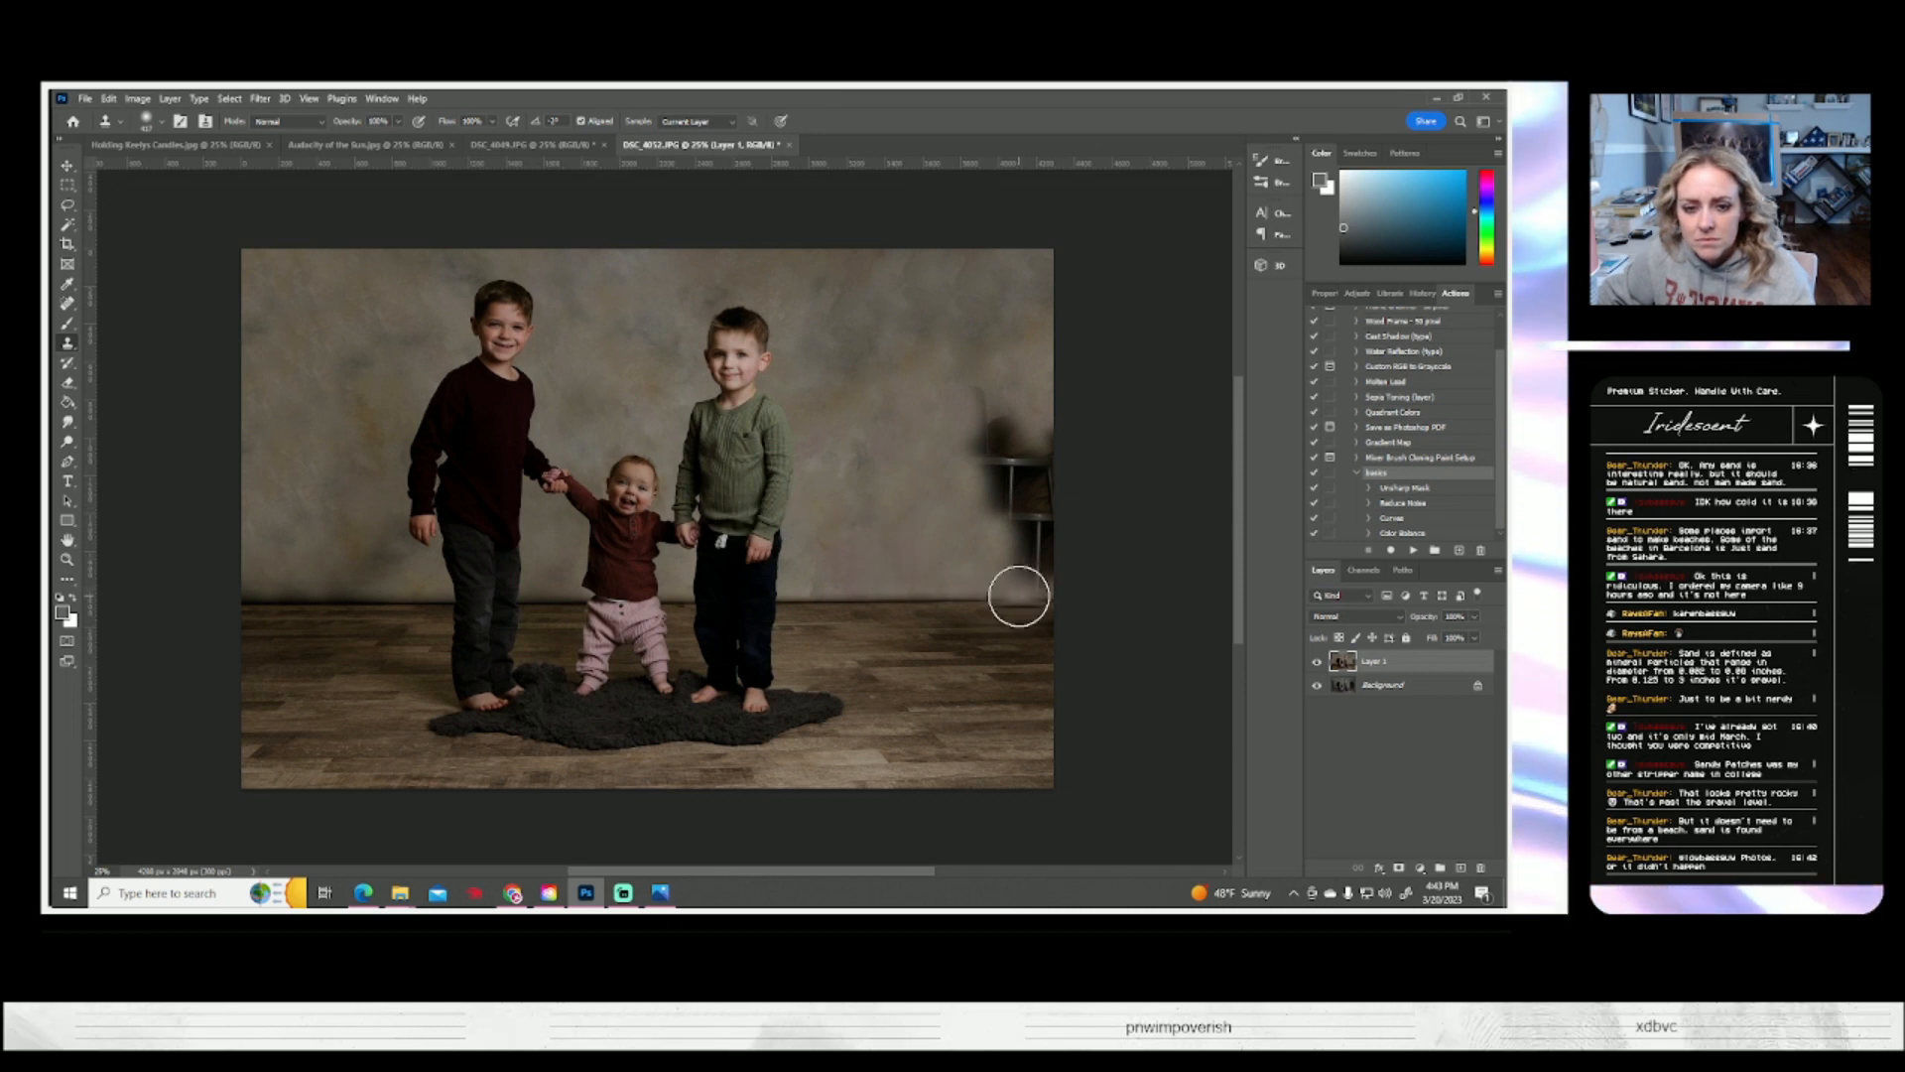
{"action": "mouse_move", "coordinate": [1022, 589]}
{"action": "left_mouse_down"}
{"action": "mouse_move", "coordinate": [1051, 590]}
{"action": "mouse_move", "coordinate": [1029, 549]}
{"action": "mouse_move", "coordinate": [1051, 506]}
{"action": "mouse_move", "coordinate": [1042, 408]}
{"action": "mouse_move", "coordinate": [973, 400]}
{"action": "mouse_move", "coordinate": [1003, 489]}
{"action": "mouse_move", "coordinate": [957, 532]}
{"action": "left_mouse_up"}
{"action": "left_click", "coordinate": [957, 435], "text": "alt"}
{"action": "left_click_drag", "start_coordinate": [946, 386], "coordinate": [933, 287]}
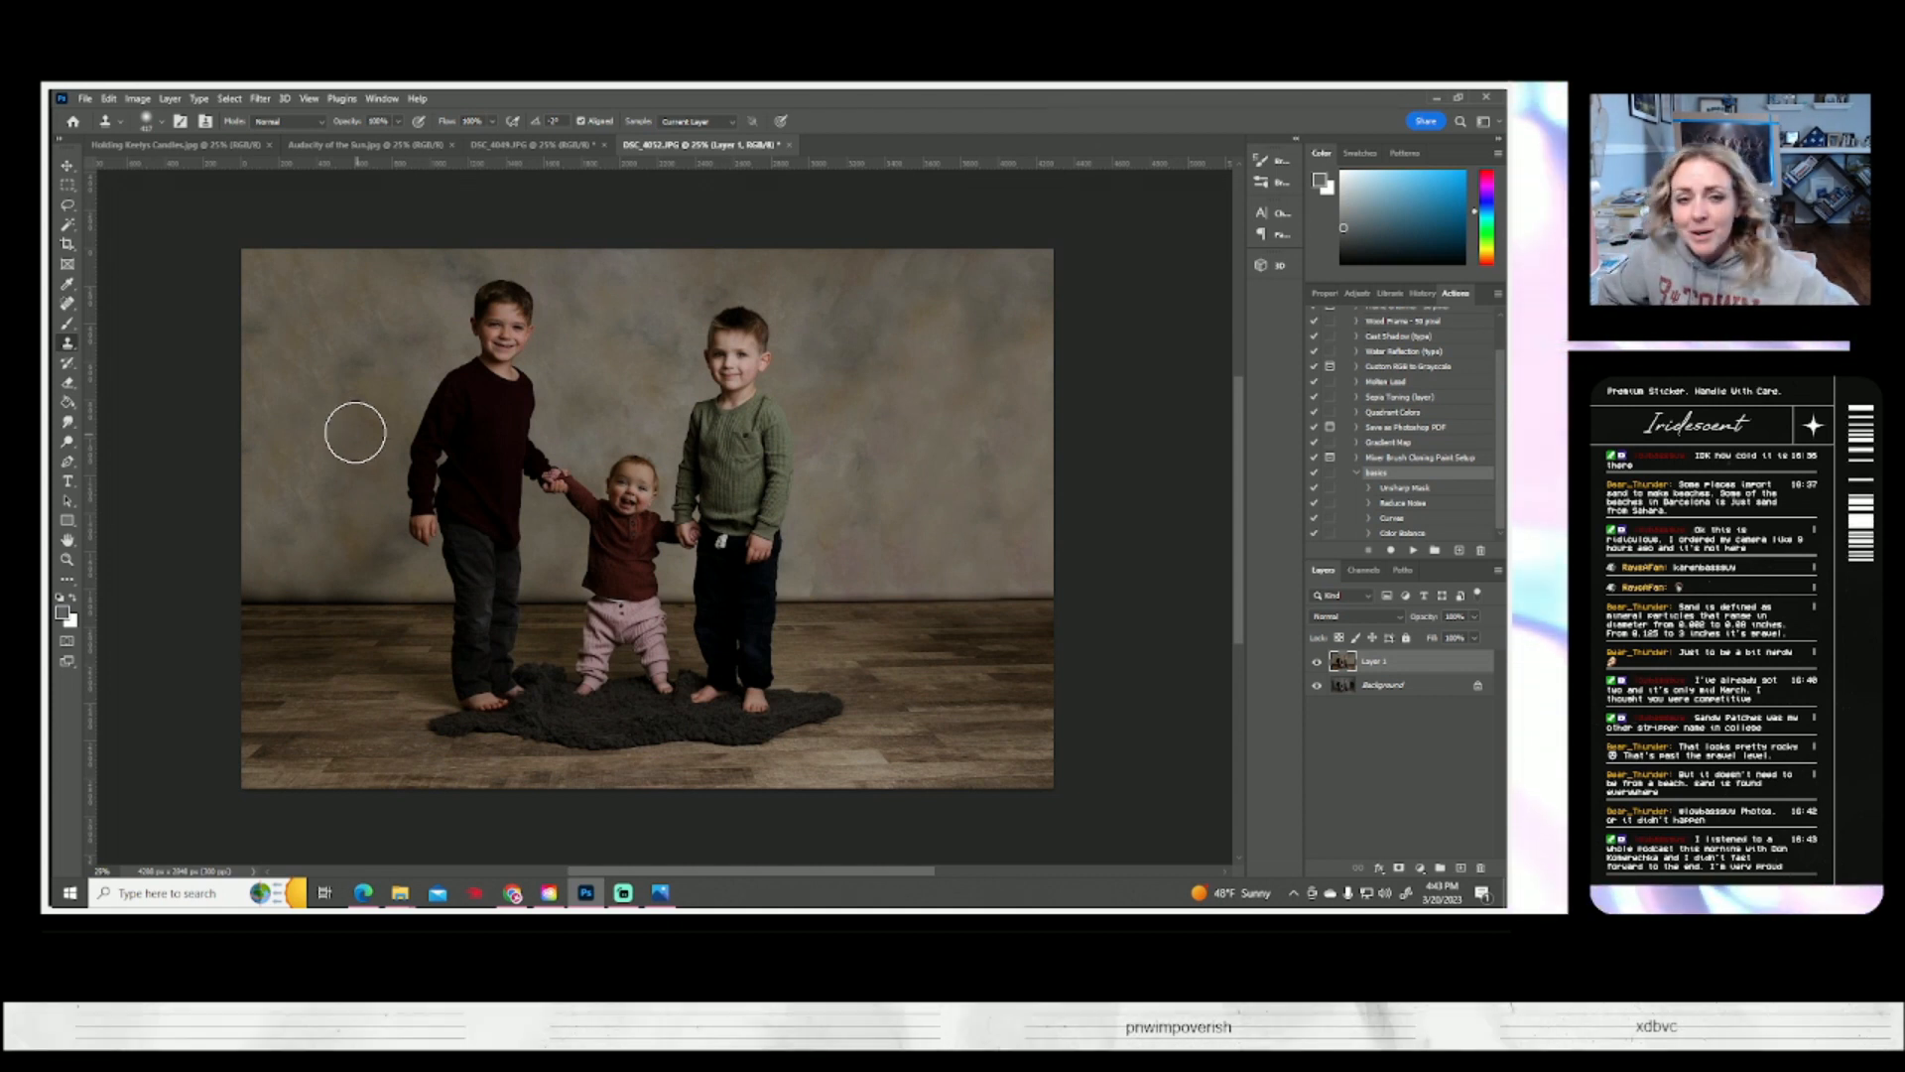
Flatten DSC_4052.JPG, save it as a JPEG at quality 10 Maximum with Baseline Standard format, and close it
{"action": "left_click", "coordinate": [85, 99]}
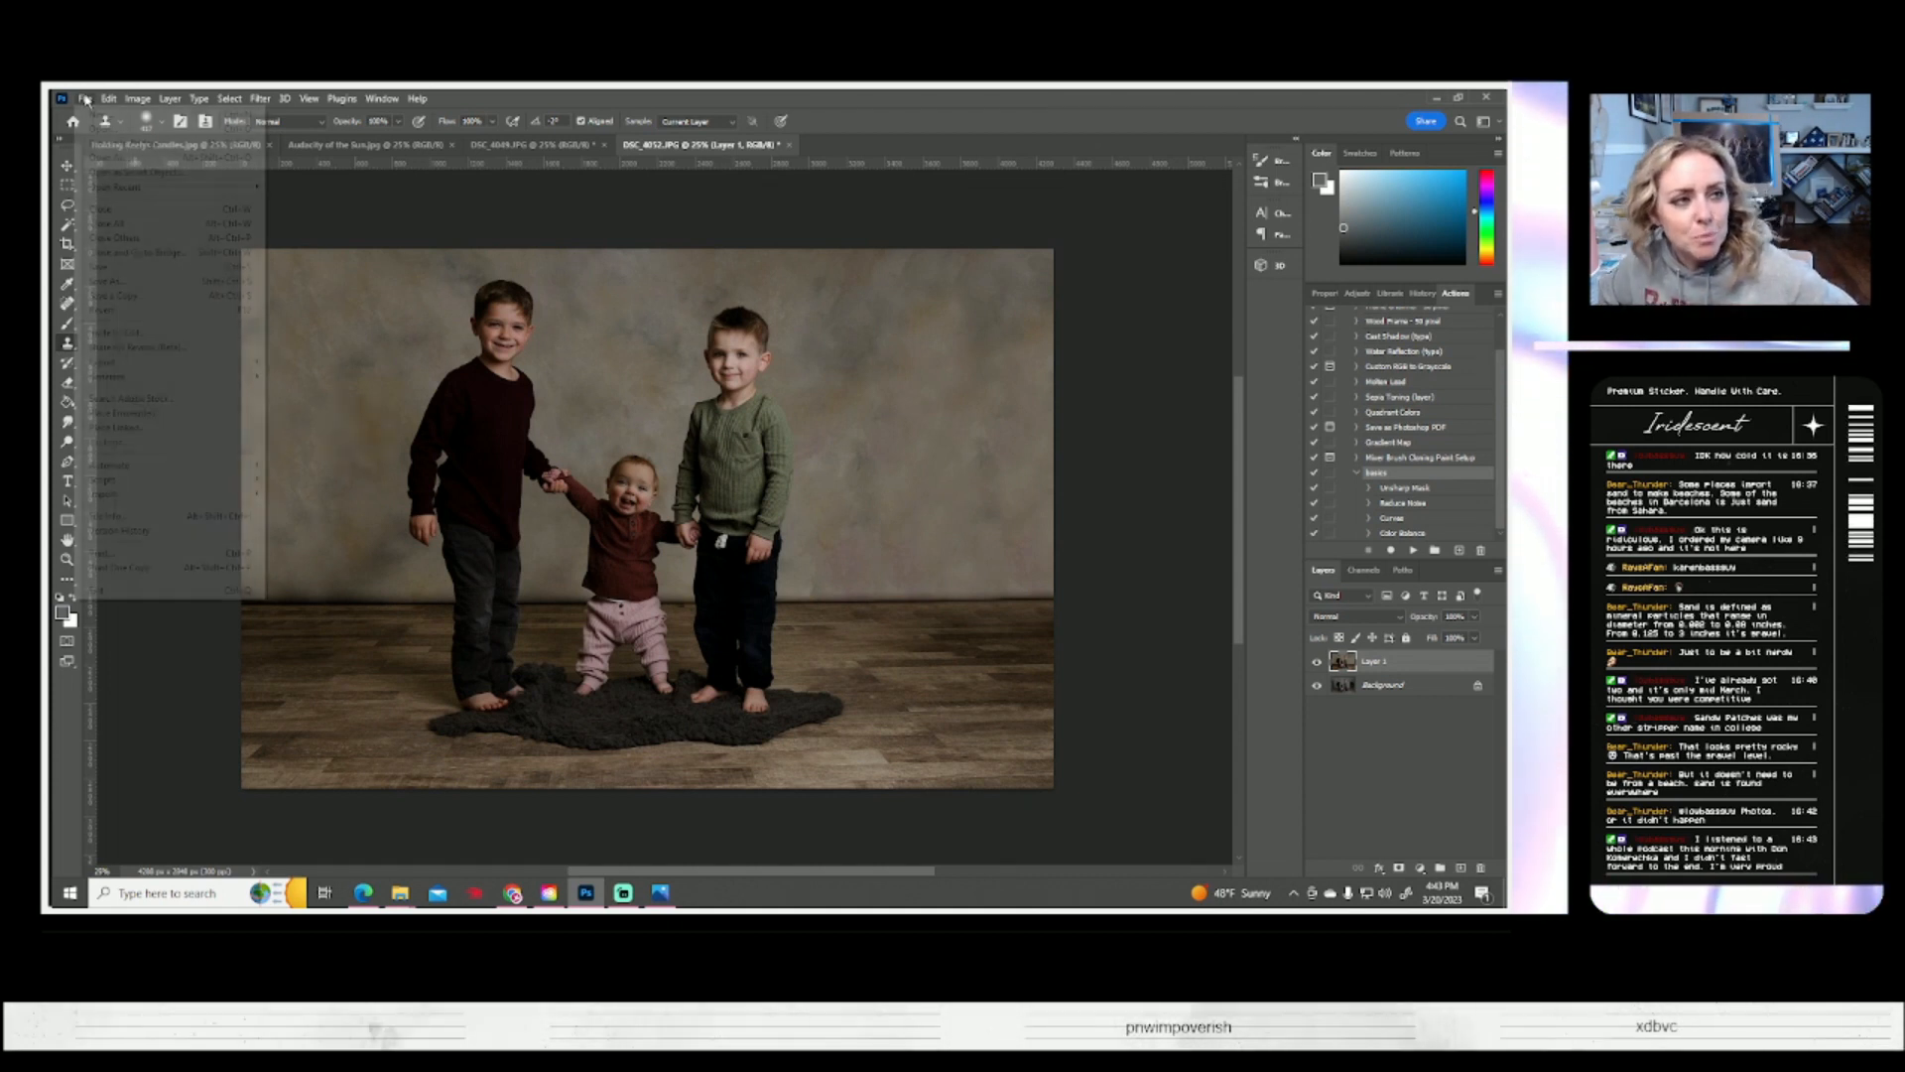
{"action": "left_click", "coordinate": [117, 280]}
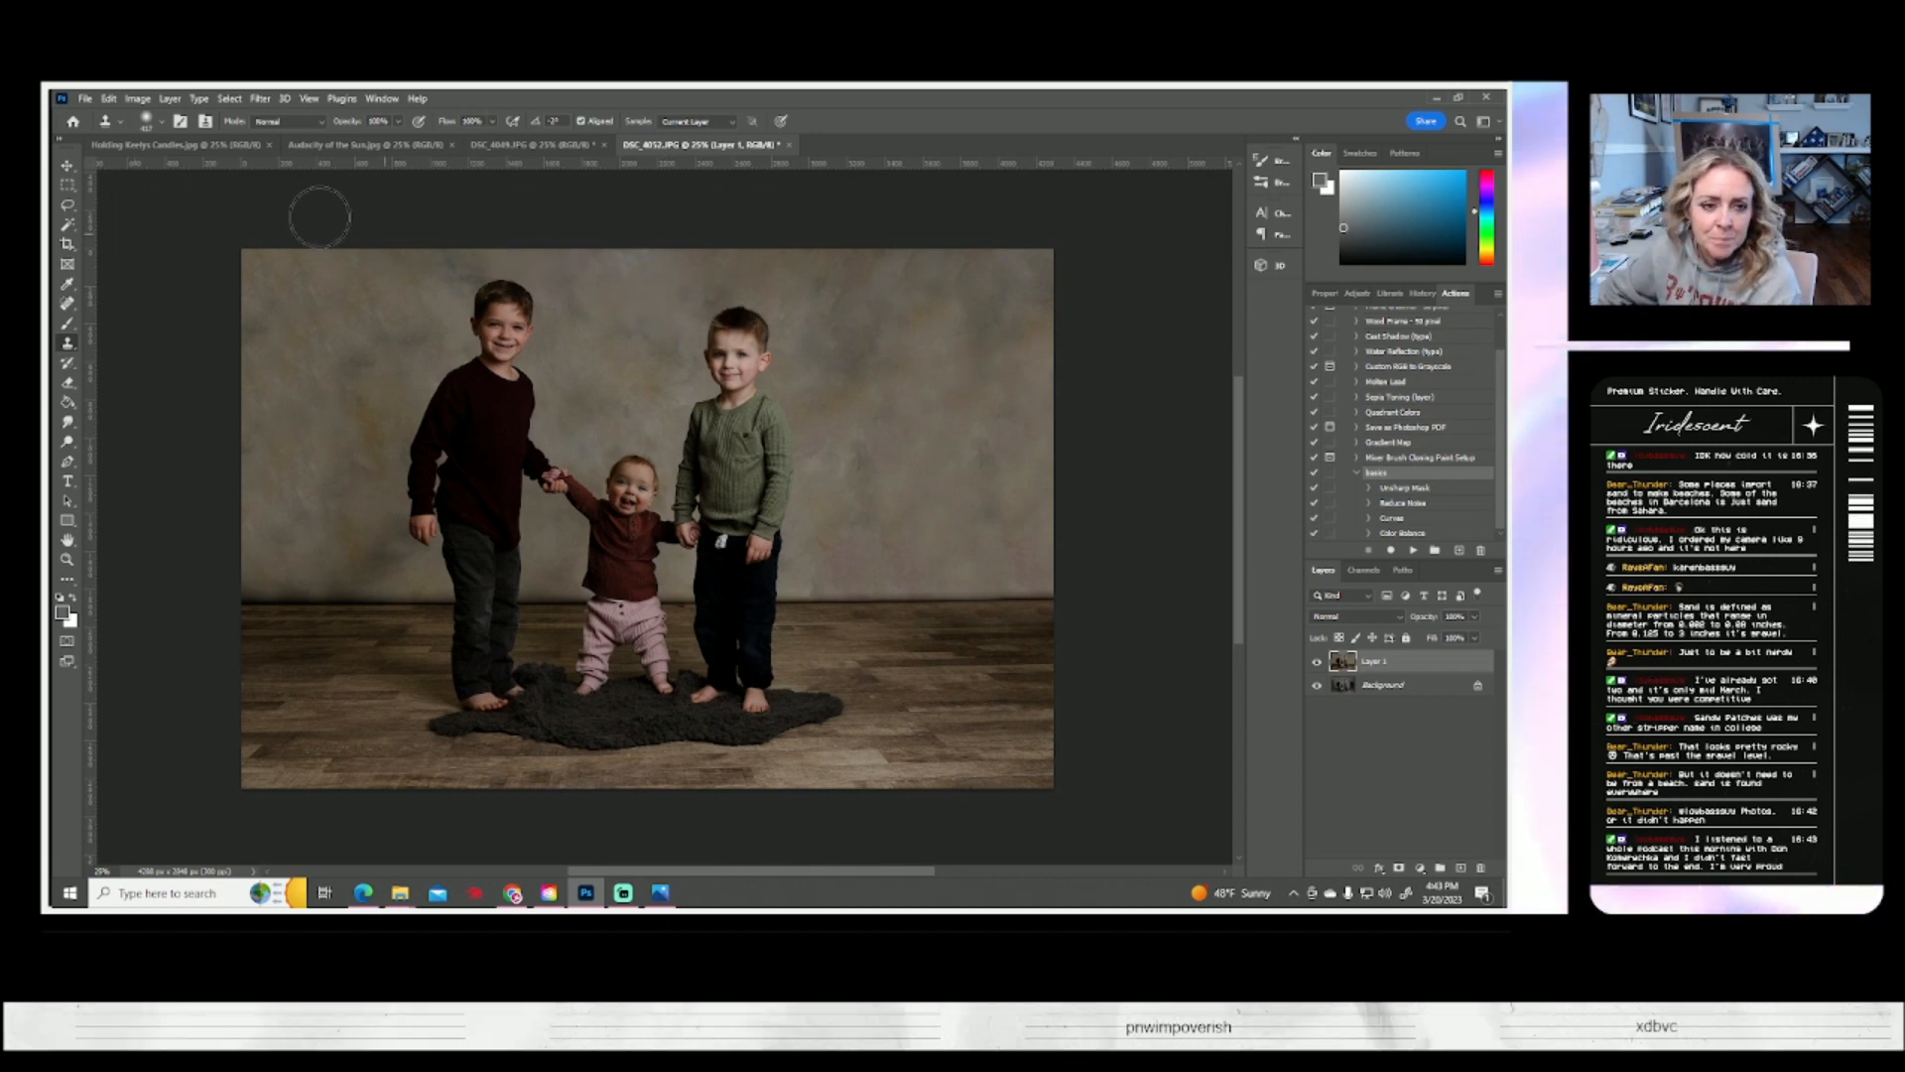
{"action": "left_click", "coordinate": [167, 99]}
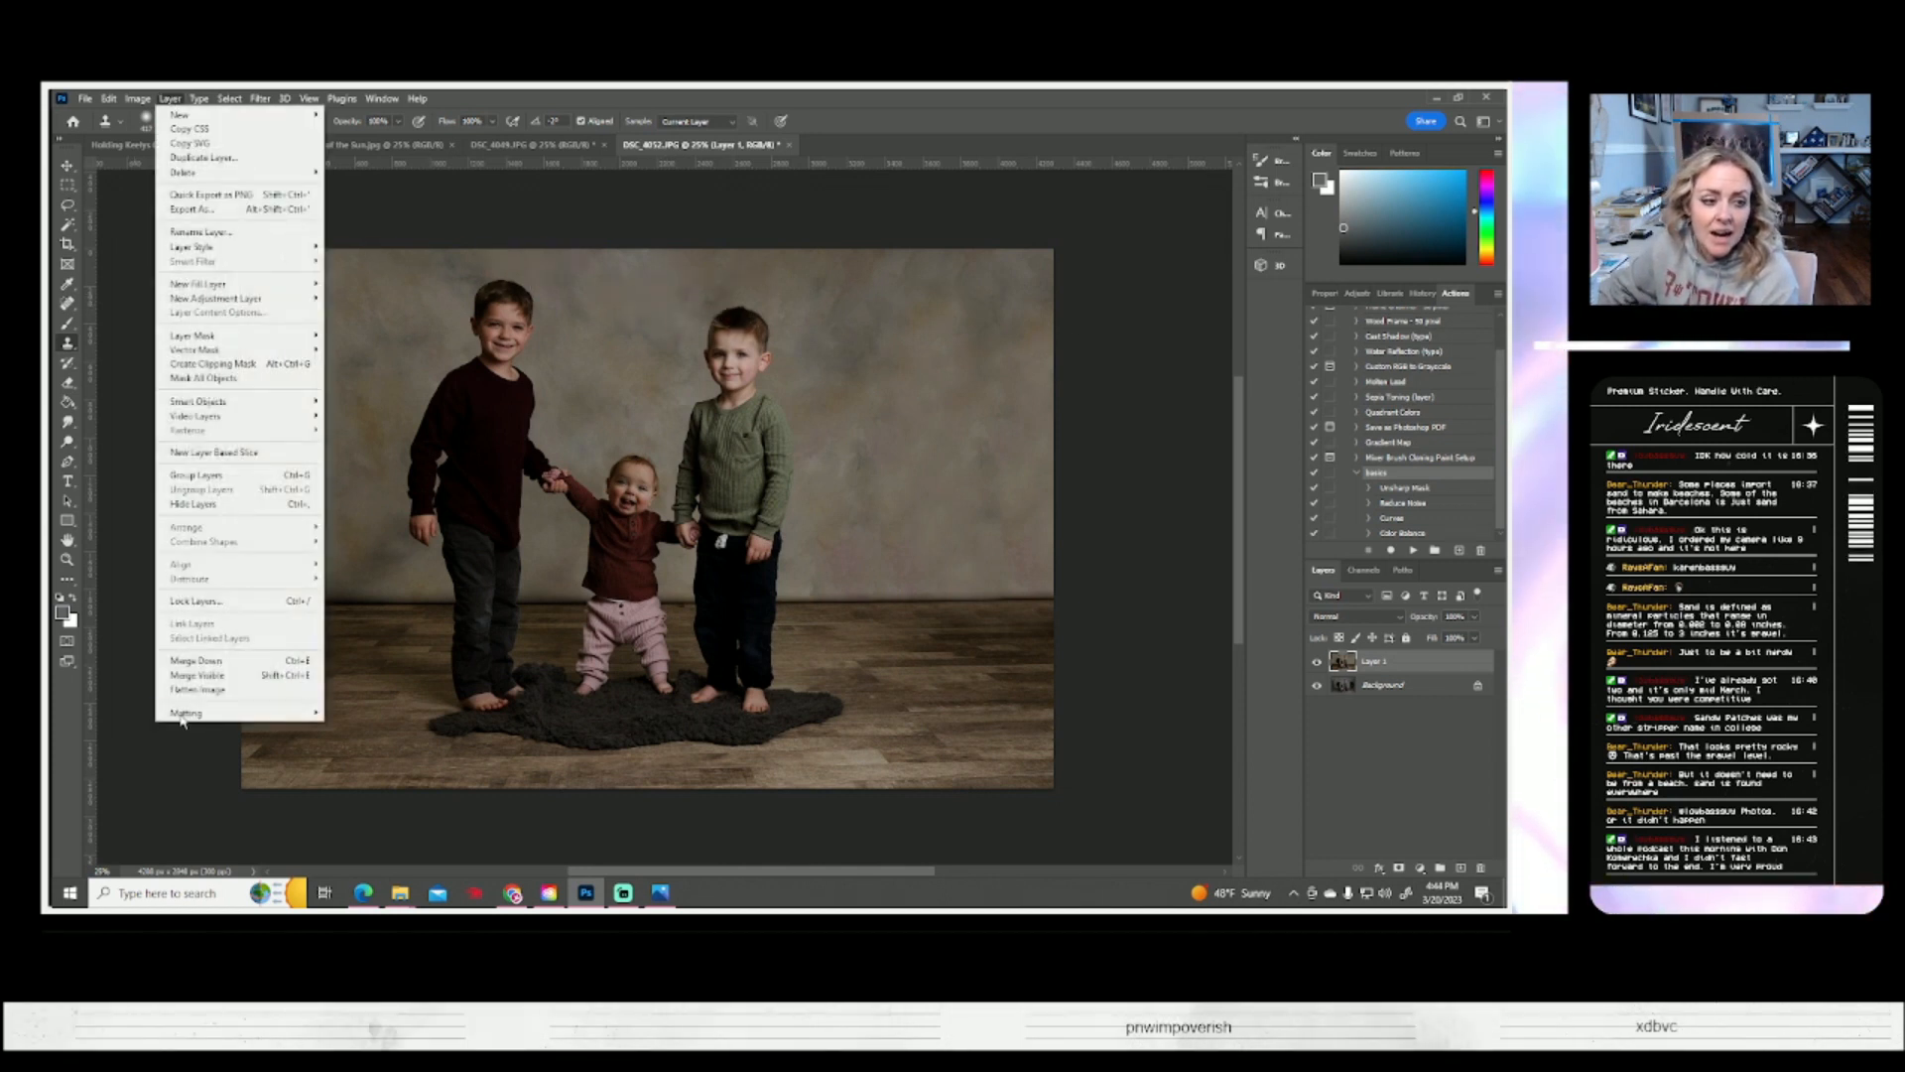
{"action": "left_click", "coordinate": [195, 688]}
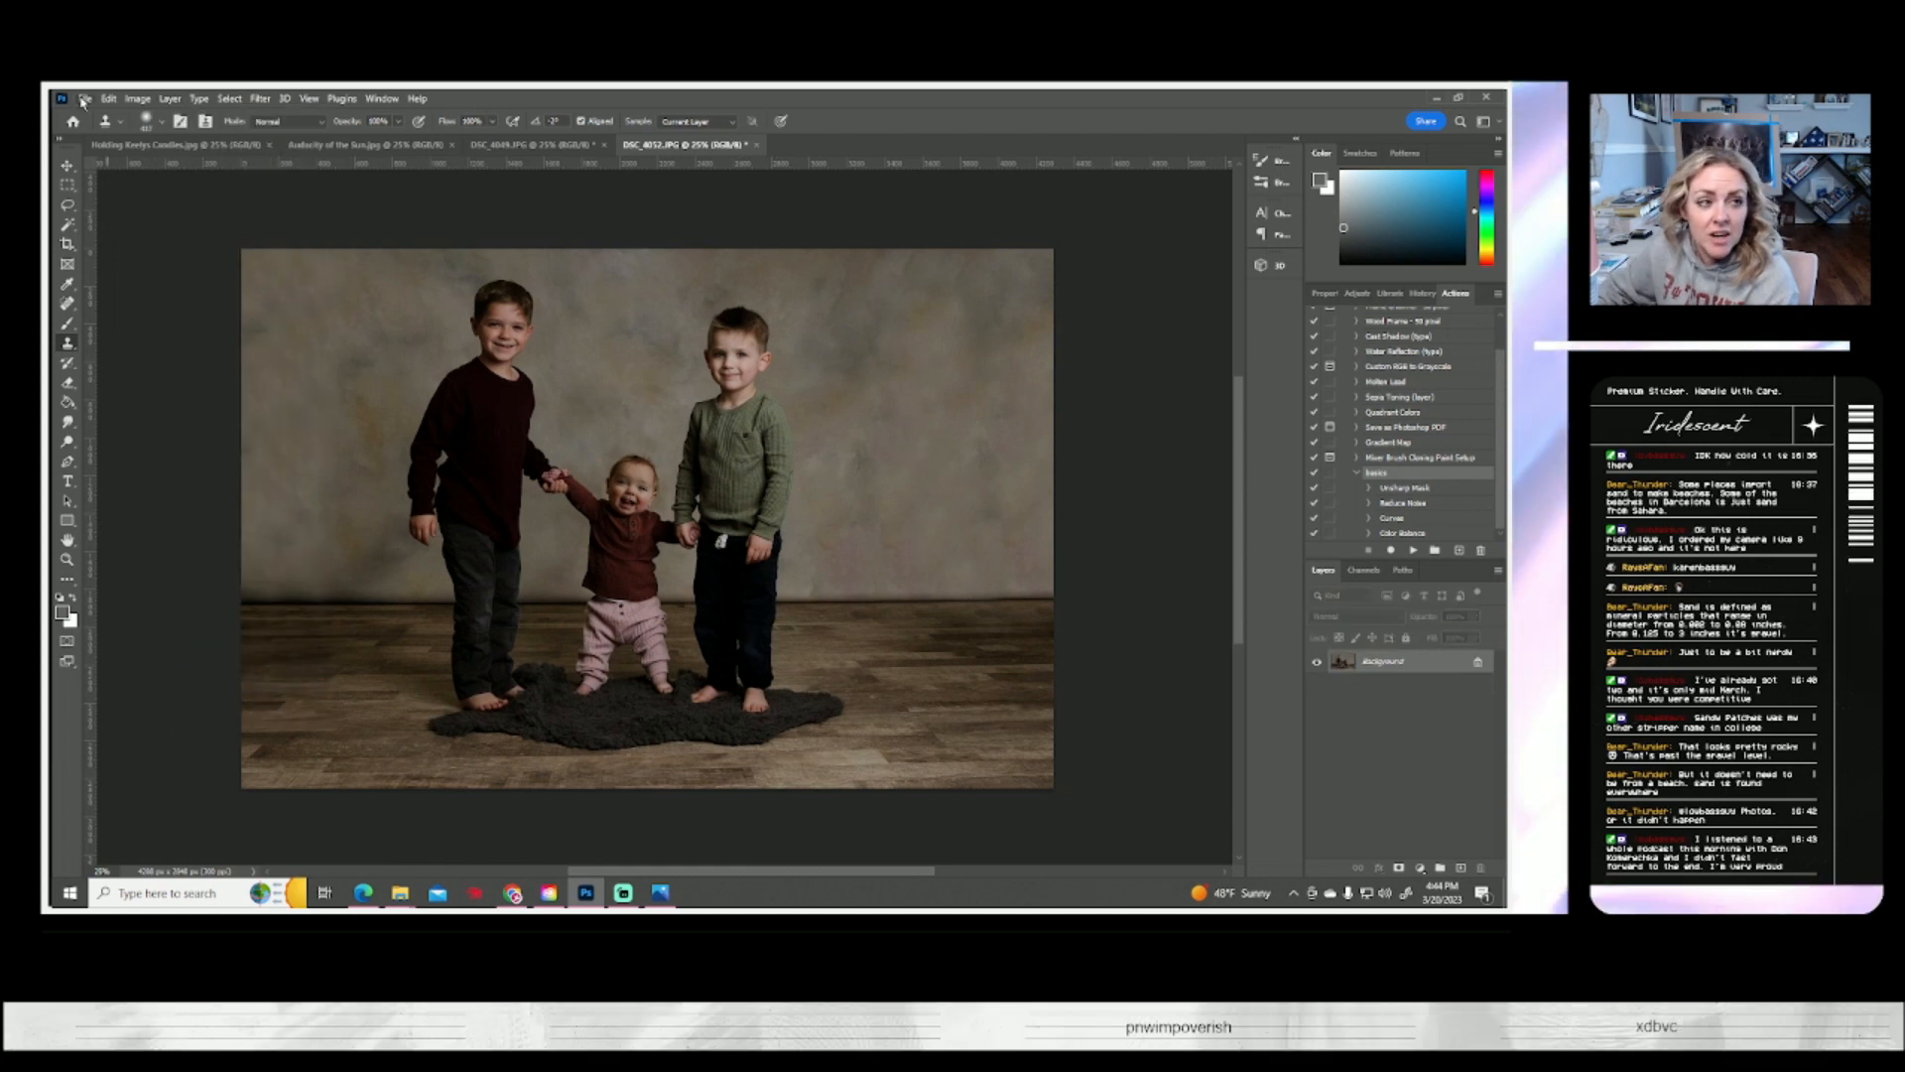
{"action": "left_click", "coordinate": [83, 100]}
{"action": "left_click", "coordinate": [116, 283]}
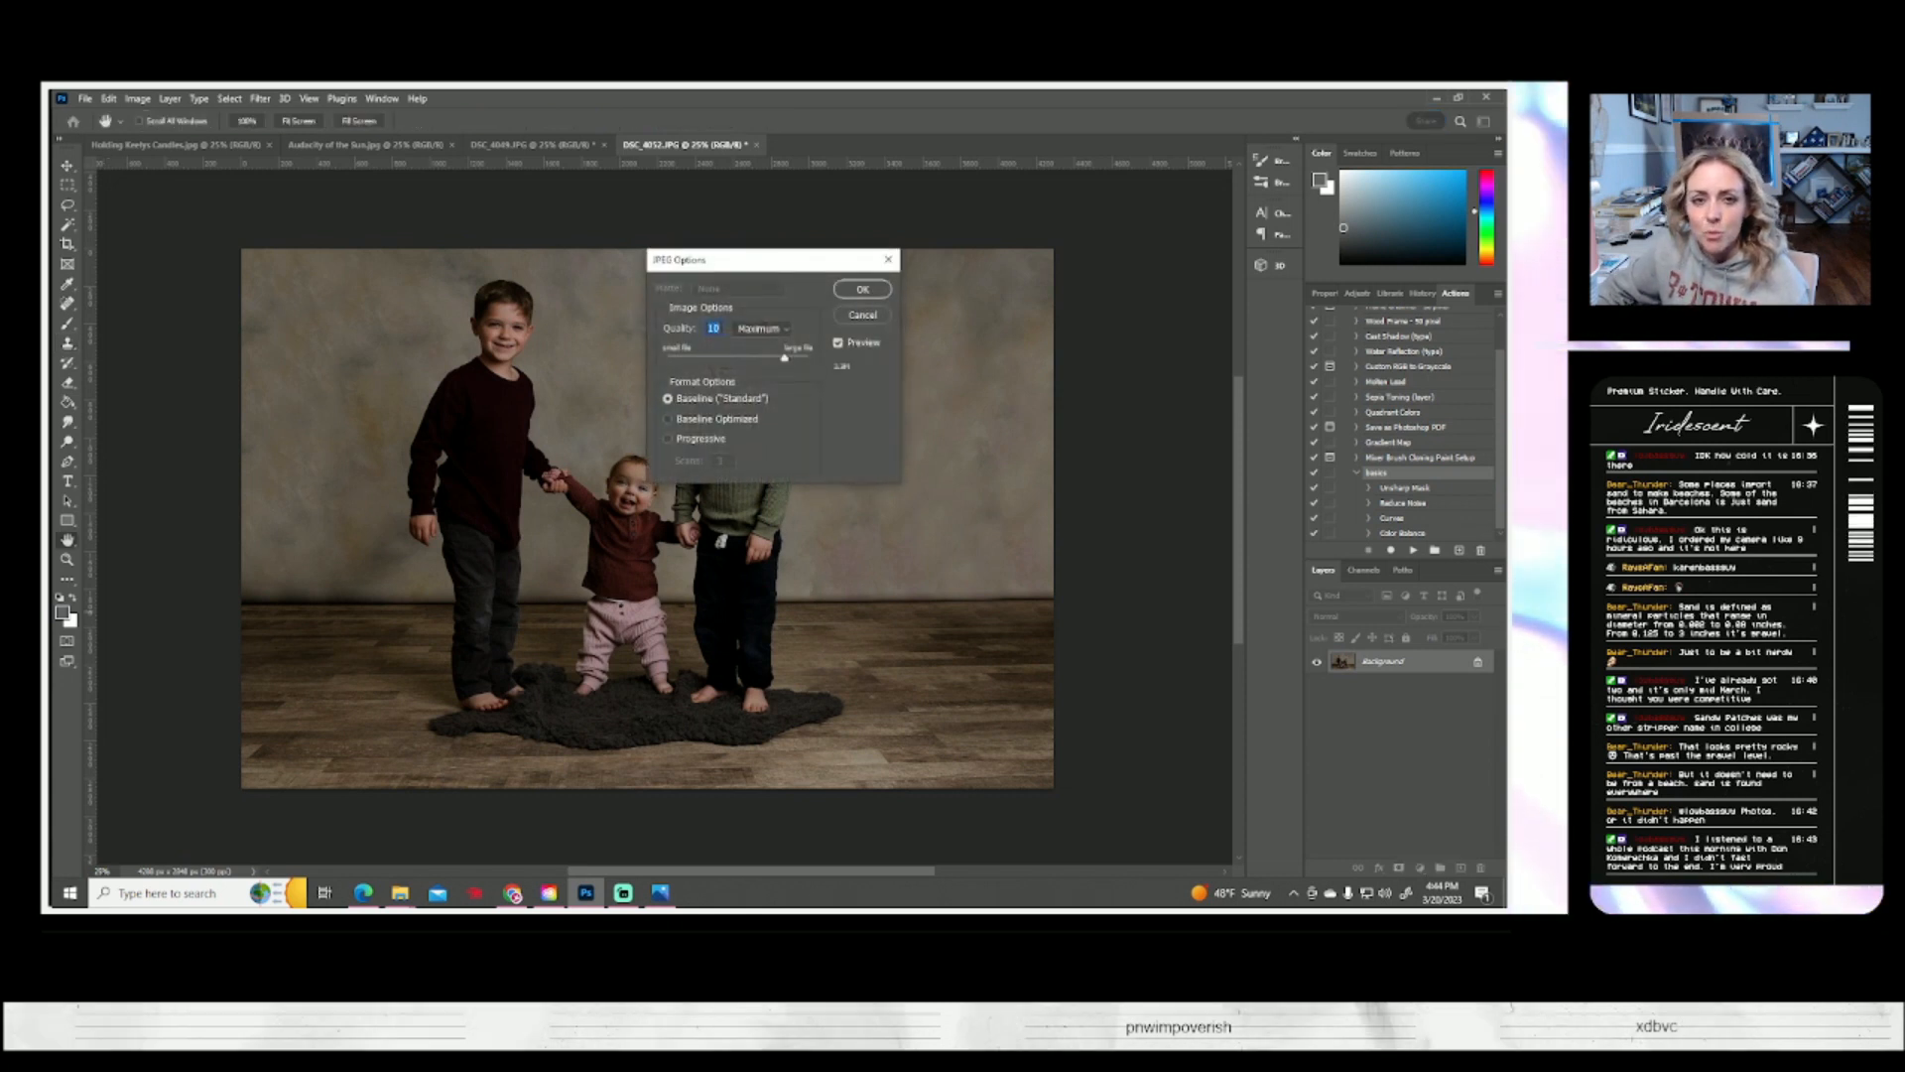
{"action": "left_click", "coordinate": [860, 288]}
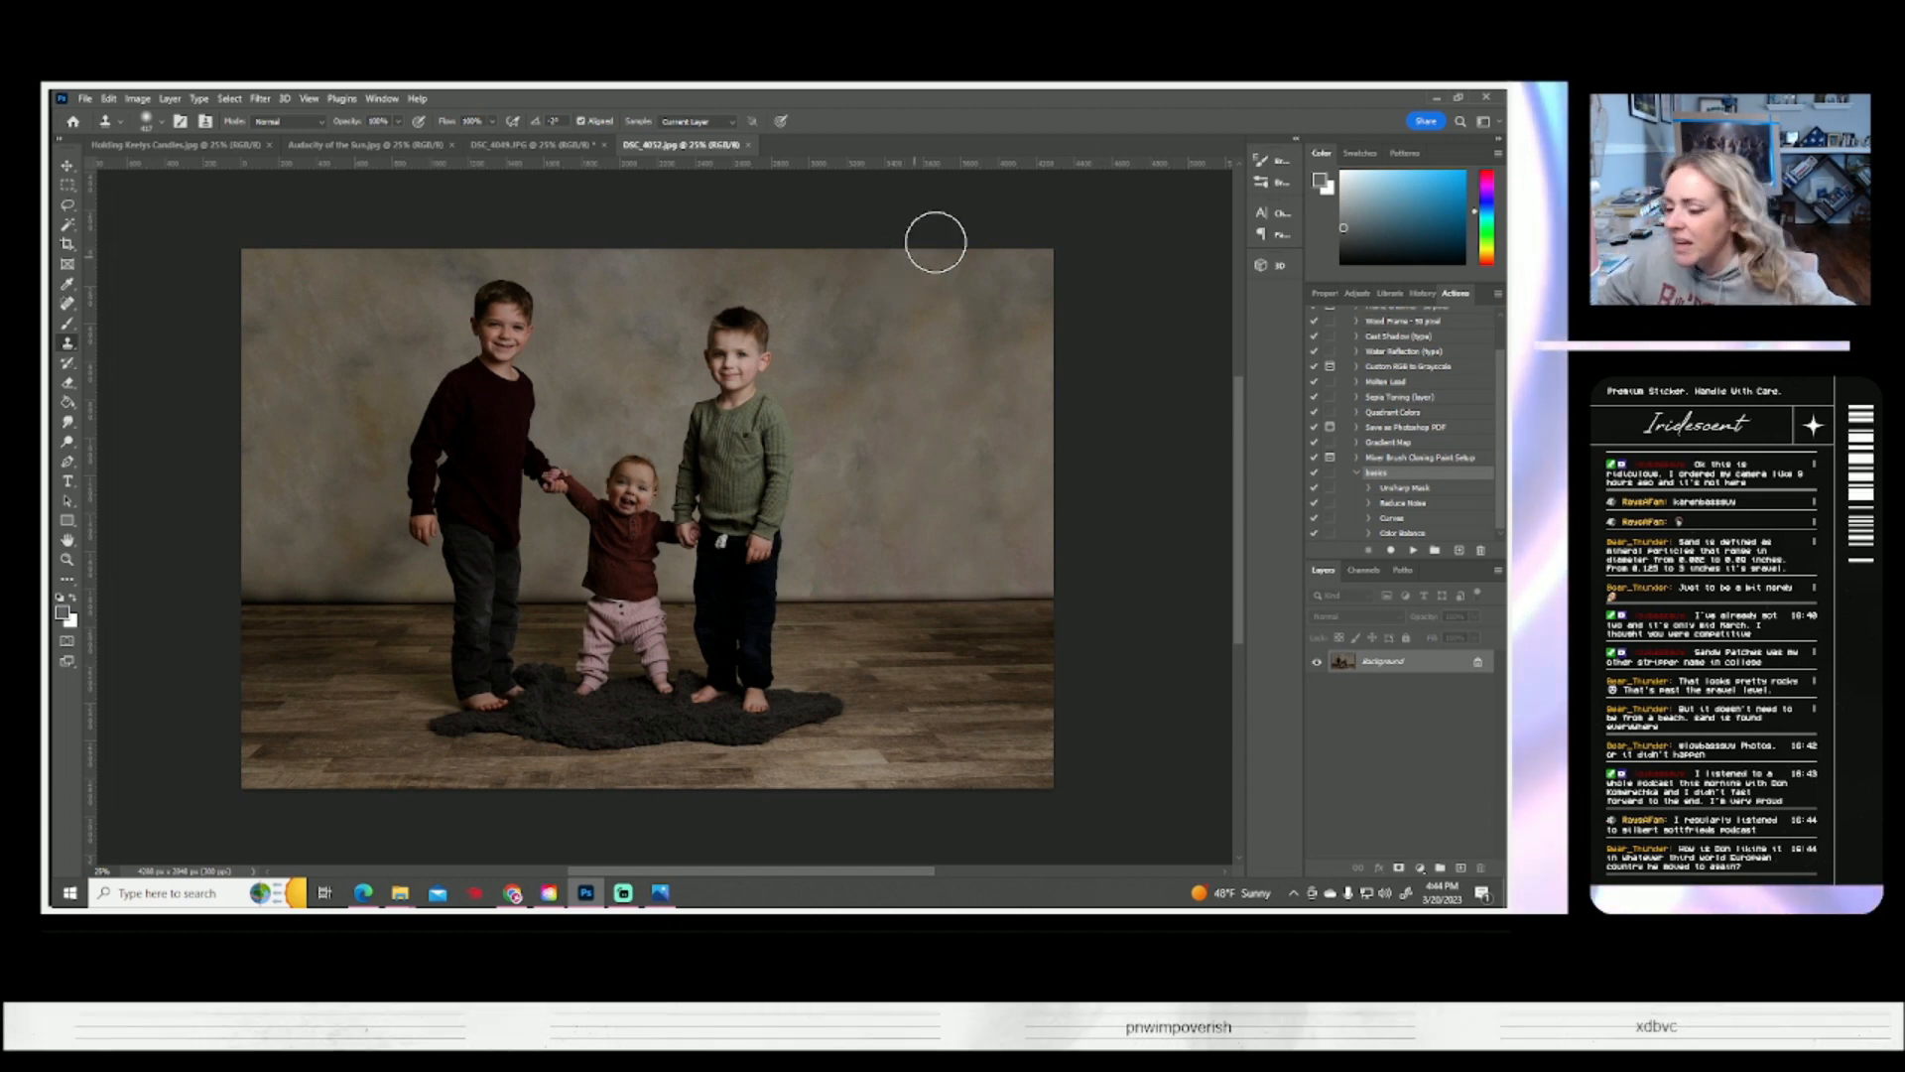
{"action": "left_click", "coordinate": [748, 145]}
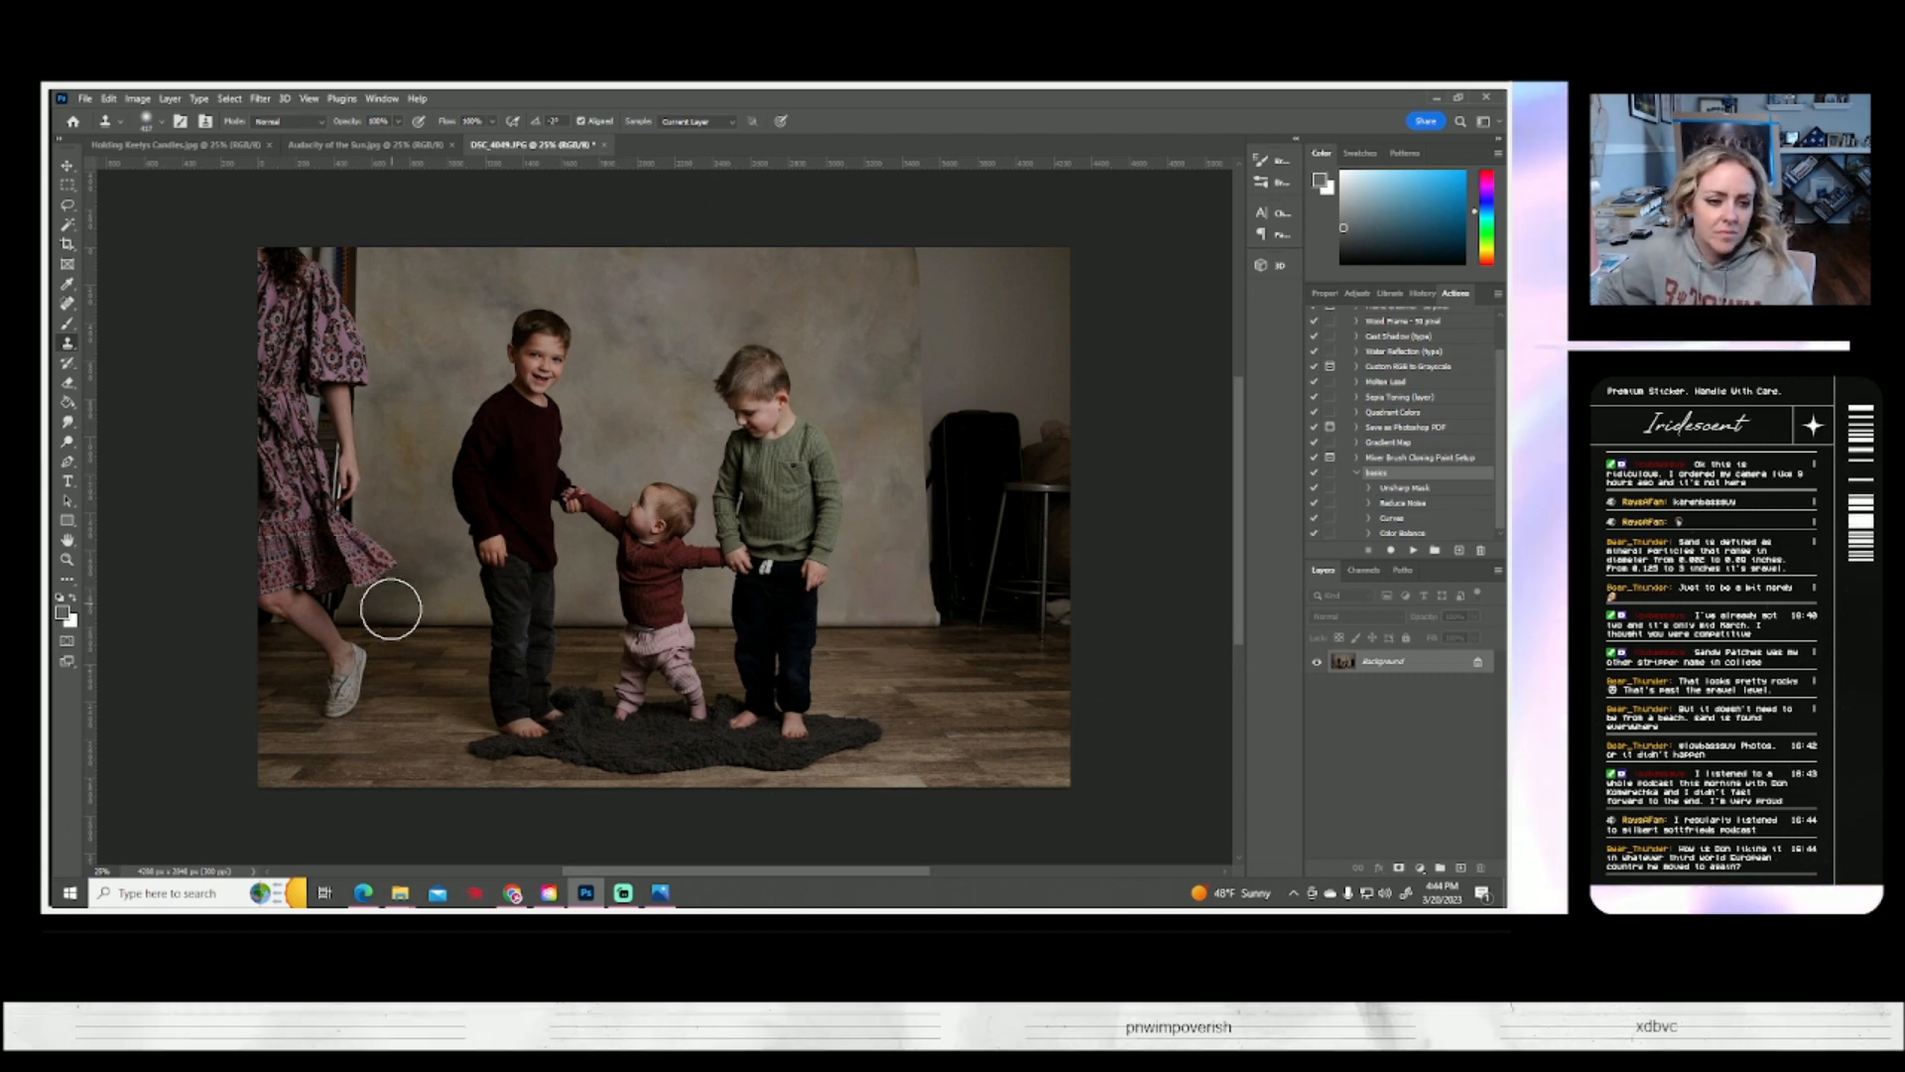
Clone floor texture over the woman's lower legs at the left of DSC_4049.JPG
{"action": "left_click", "coordinate": [429, 623], "text": "alt"}
{"action": "mouse_move", "coordinate": [323, 616]}
{"action": "left_mouse_down"}
{"action": "mouse_move", "coordinate": [268, 596]}
{"action": "mouse_move", "coordinate": [309, 593]}
{"action": "mouse_move", "coordinate": [244, 571]}
{"action": "mouse_move", "coordinate": [323, 663]}
{"action": "mouse_move", "coordinate": [260, 659]}
{"action": "left_mouse_up"}
Reopen DSC_4052.jpg and lasso the clean backdrop and floor from beside the boy in green to the right edge
{"action": "left_click", "coordinate": [132, 100]}
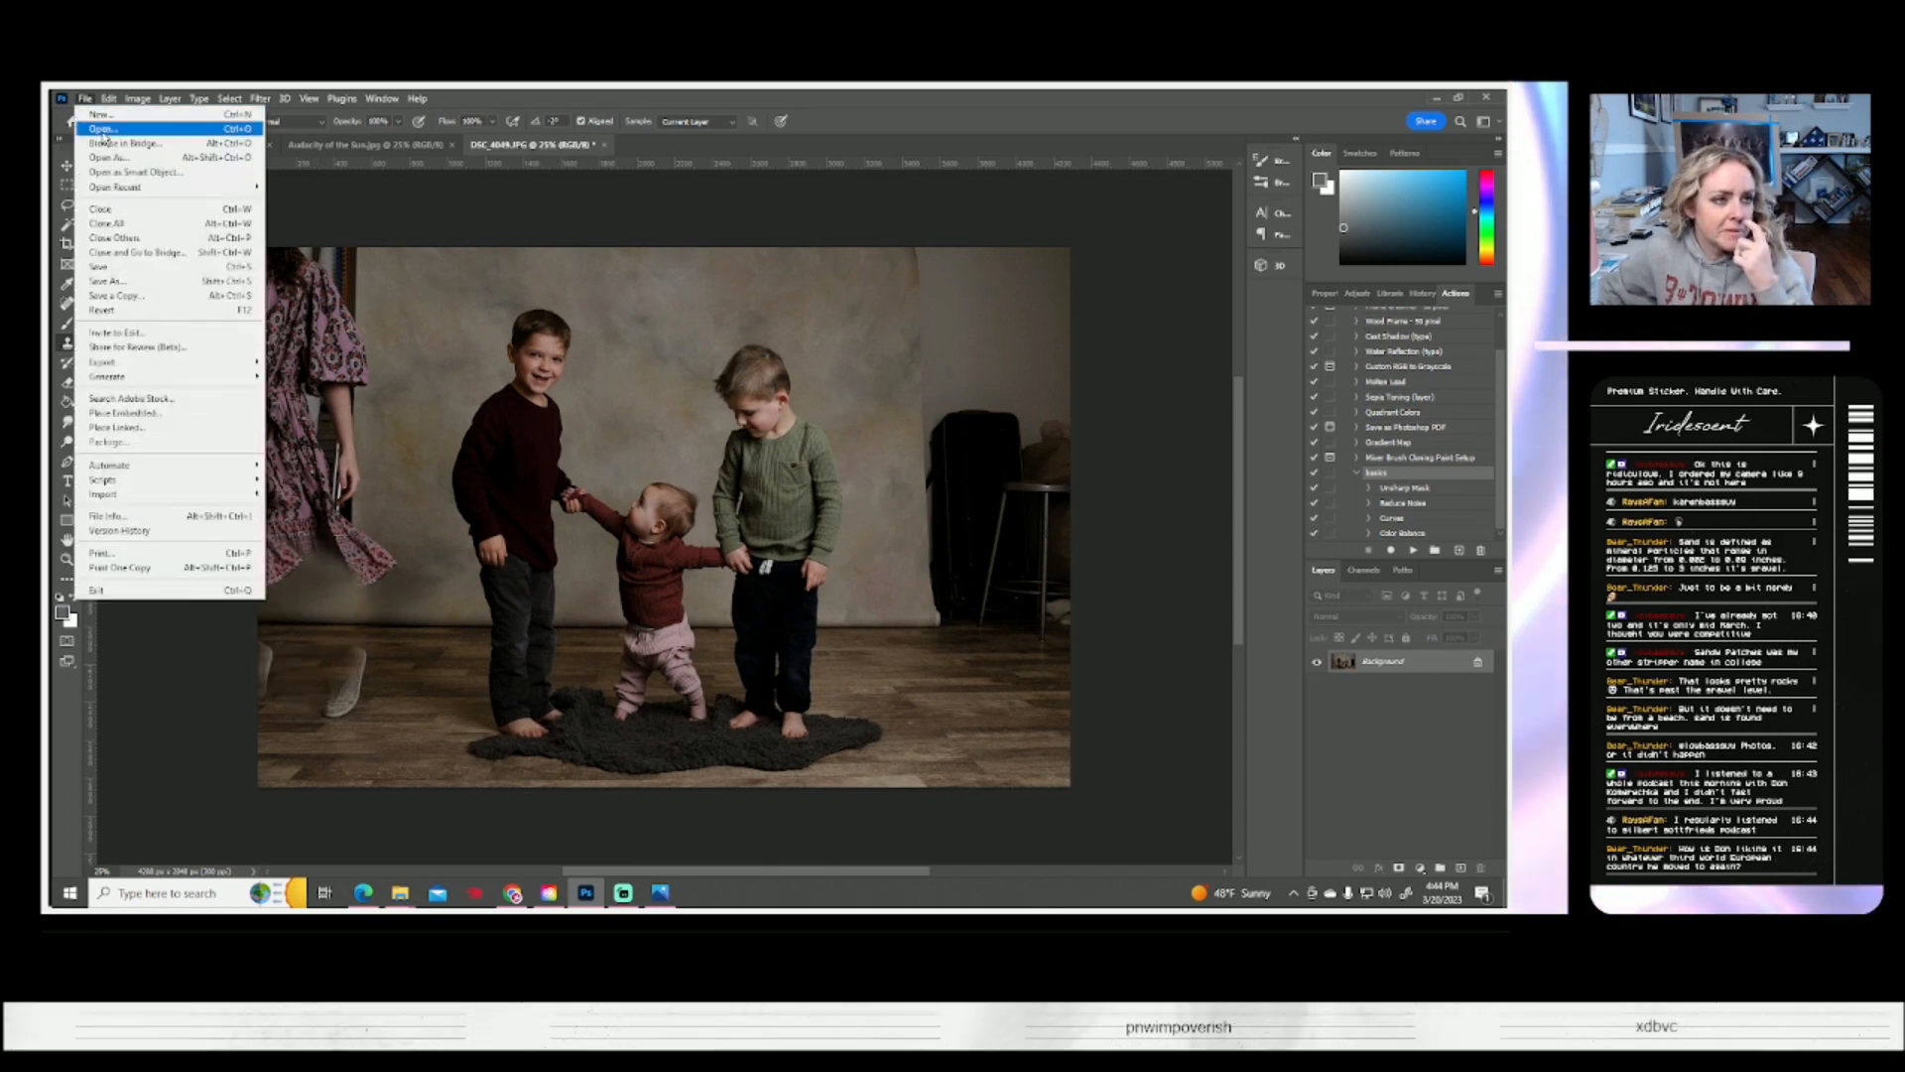
{"action": "left_click", "coordinate": [1206, 426]}
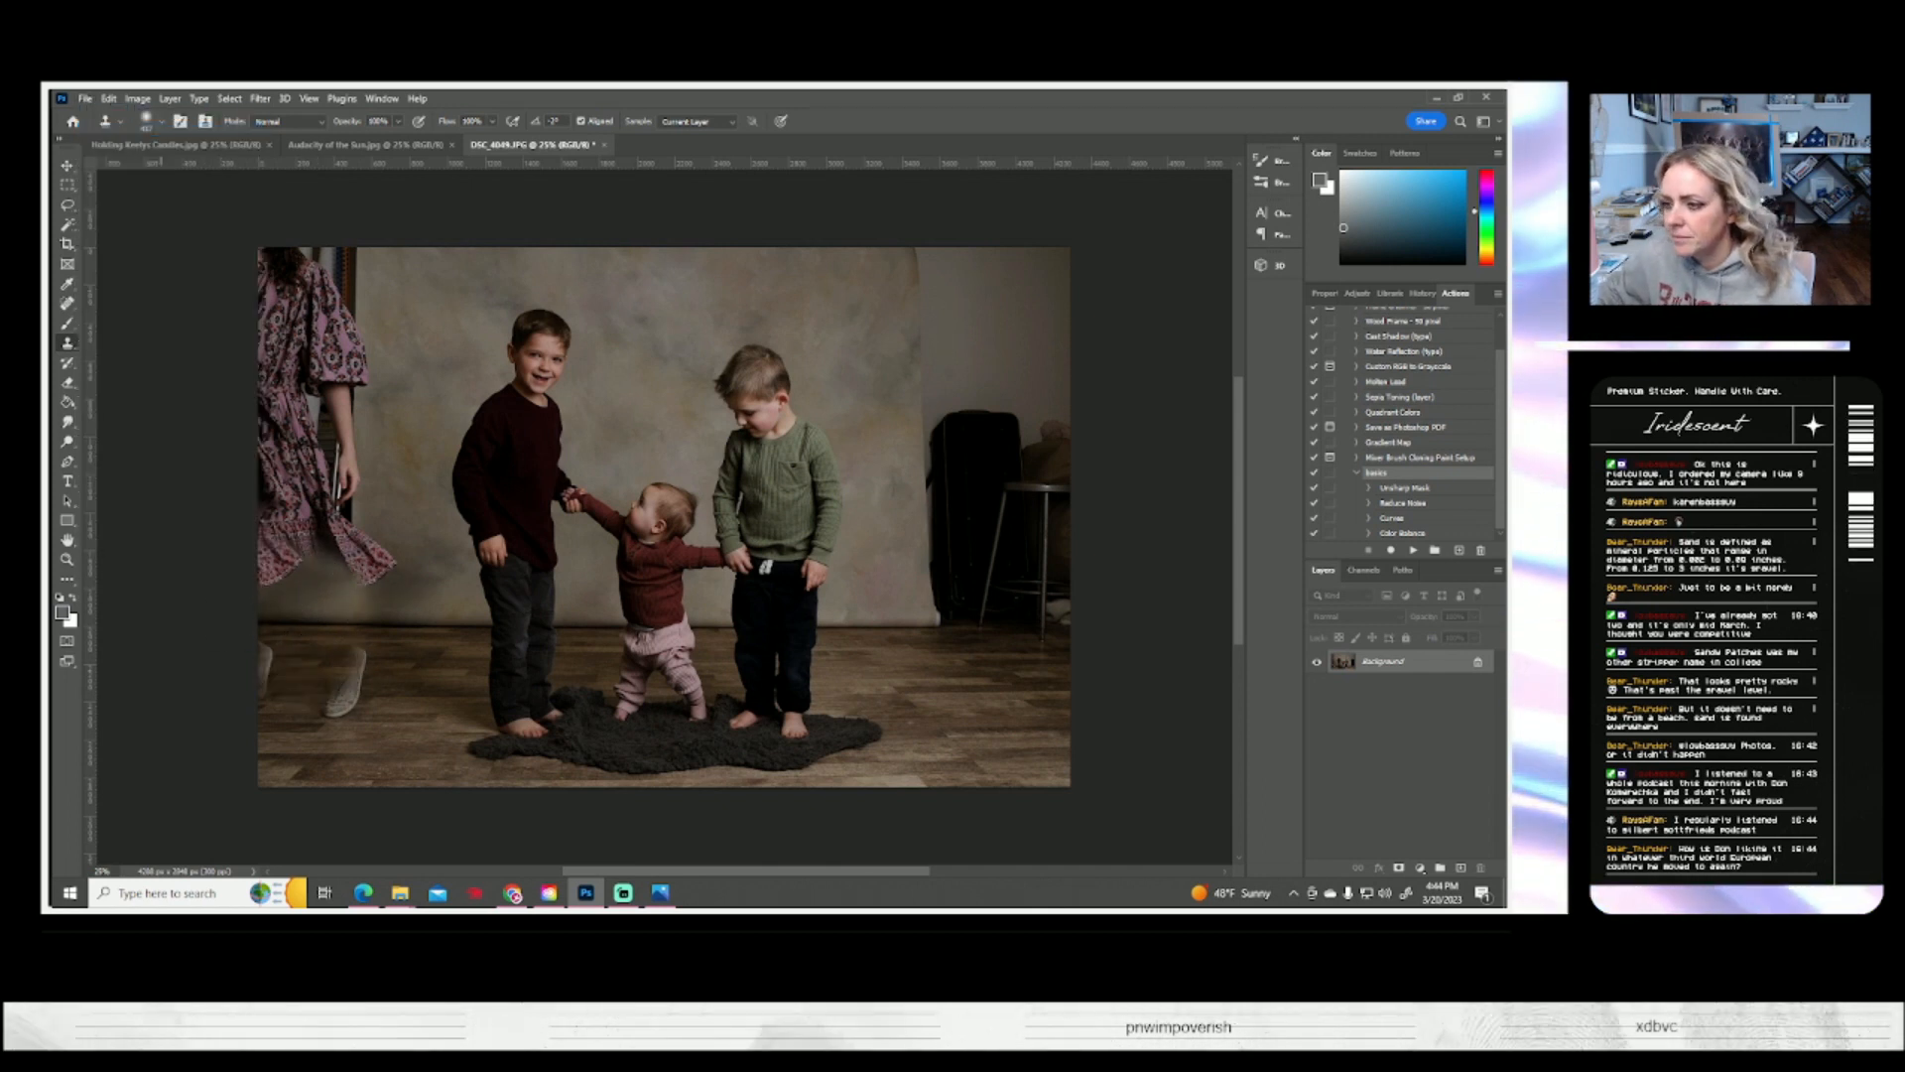
{"action": "left_click", "coordinate": [67, 205]}
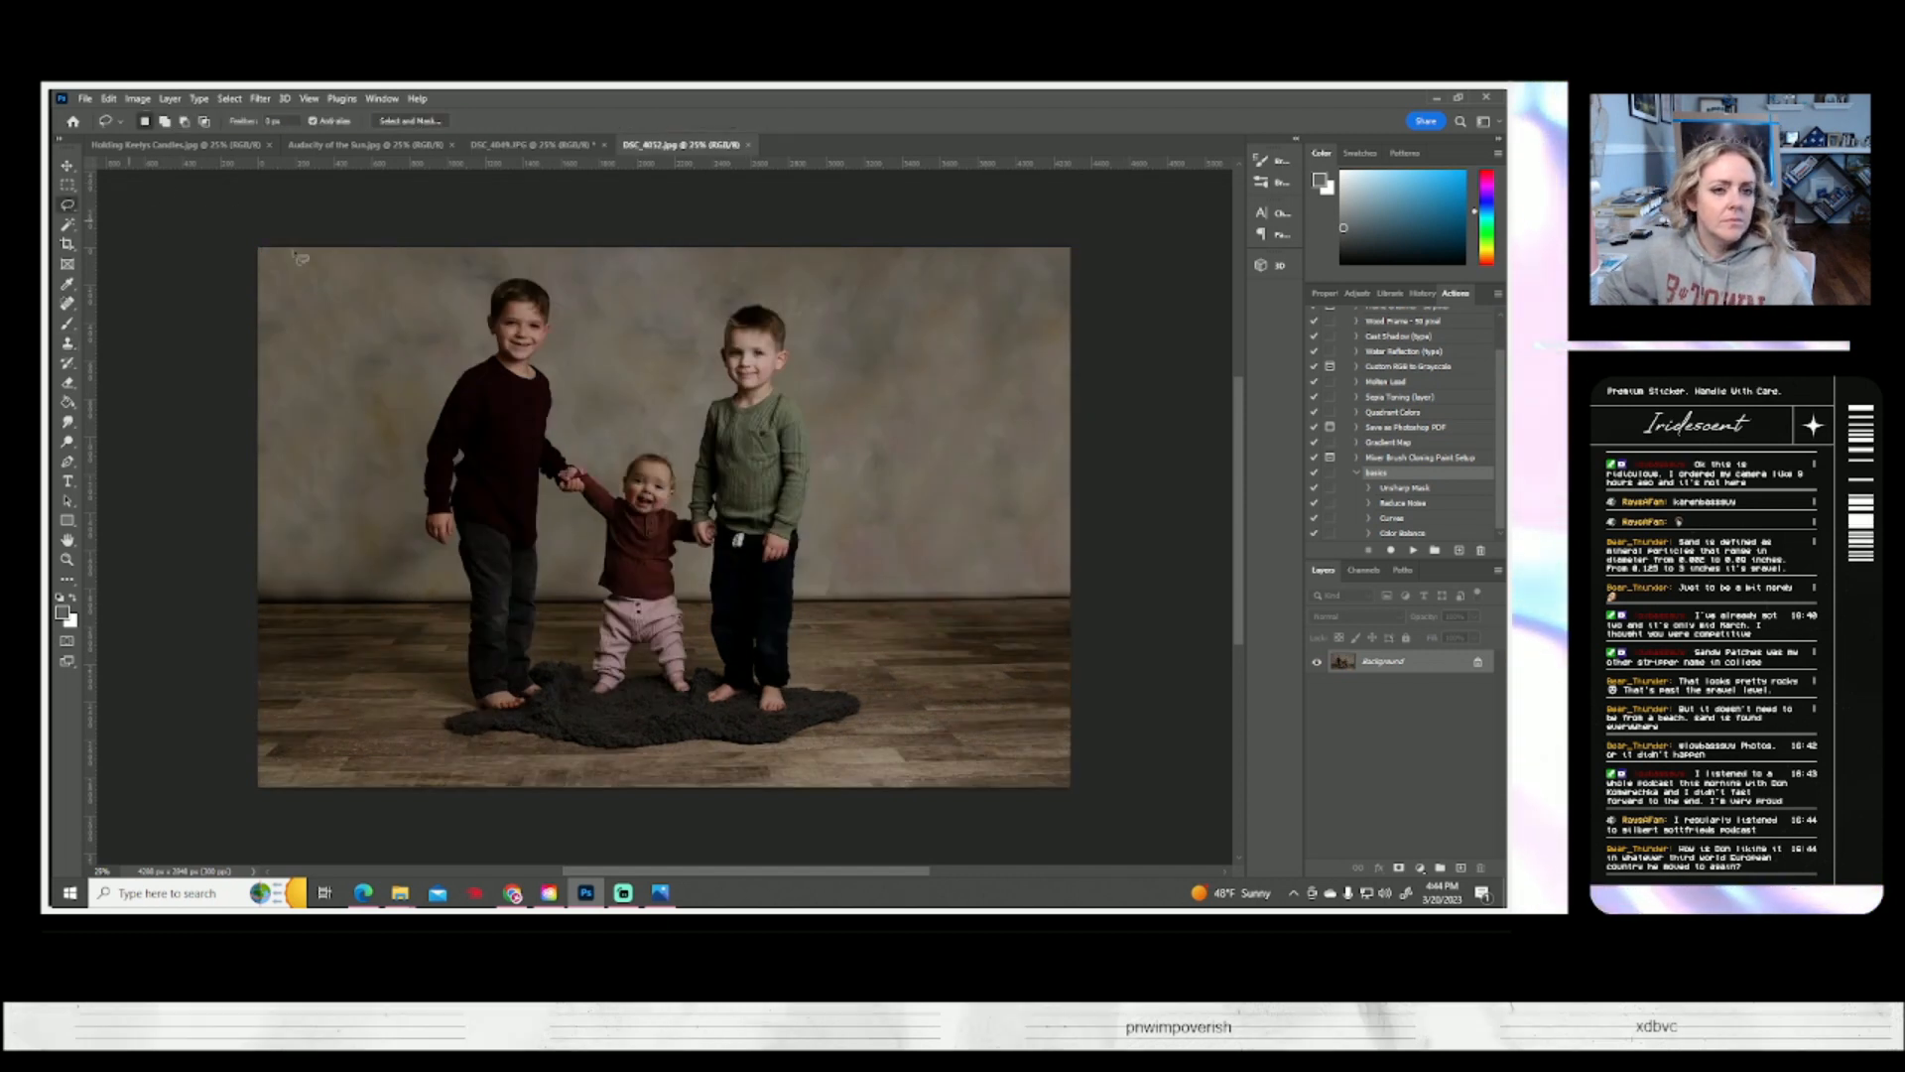
{"action": "left_click_drag", "start_coordinate": [805, 339], "coordinate": [831, 516]}
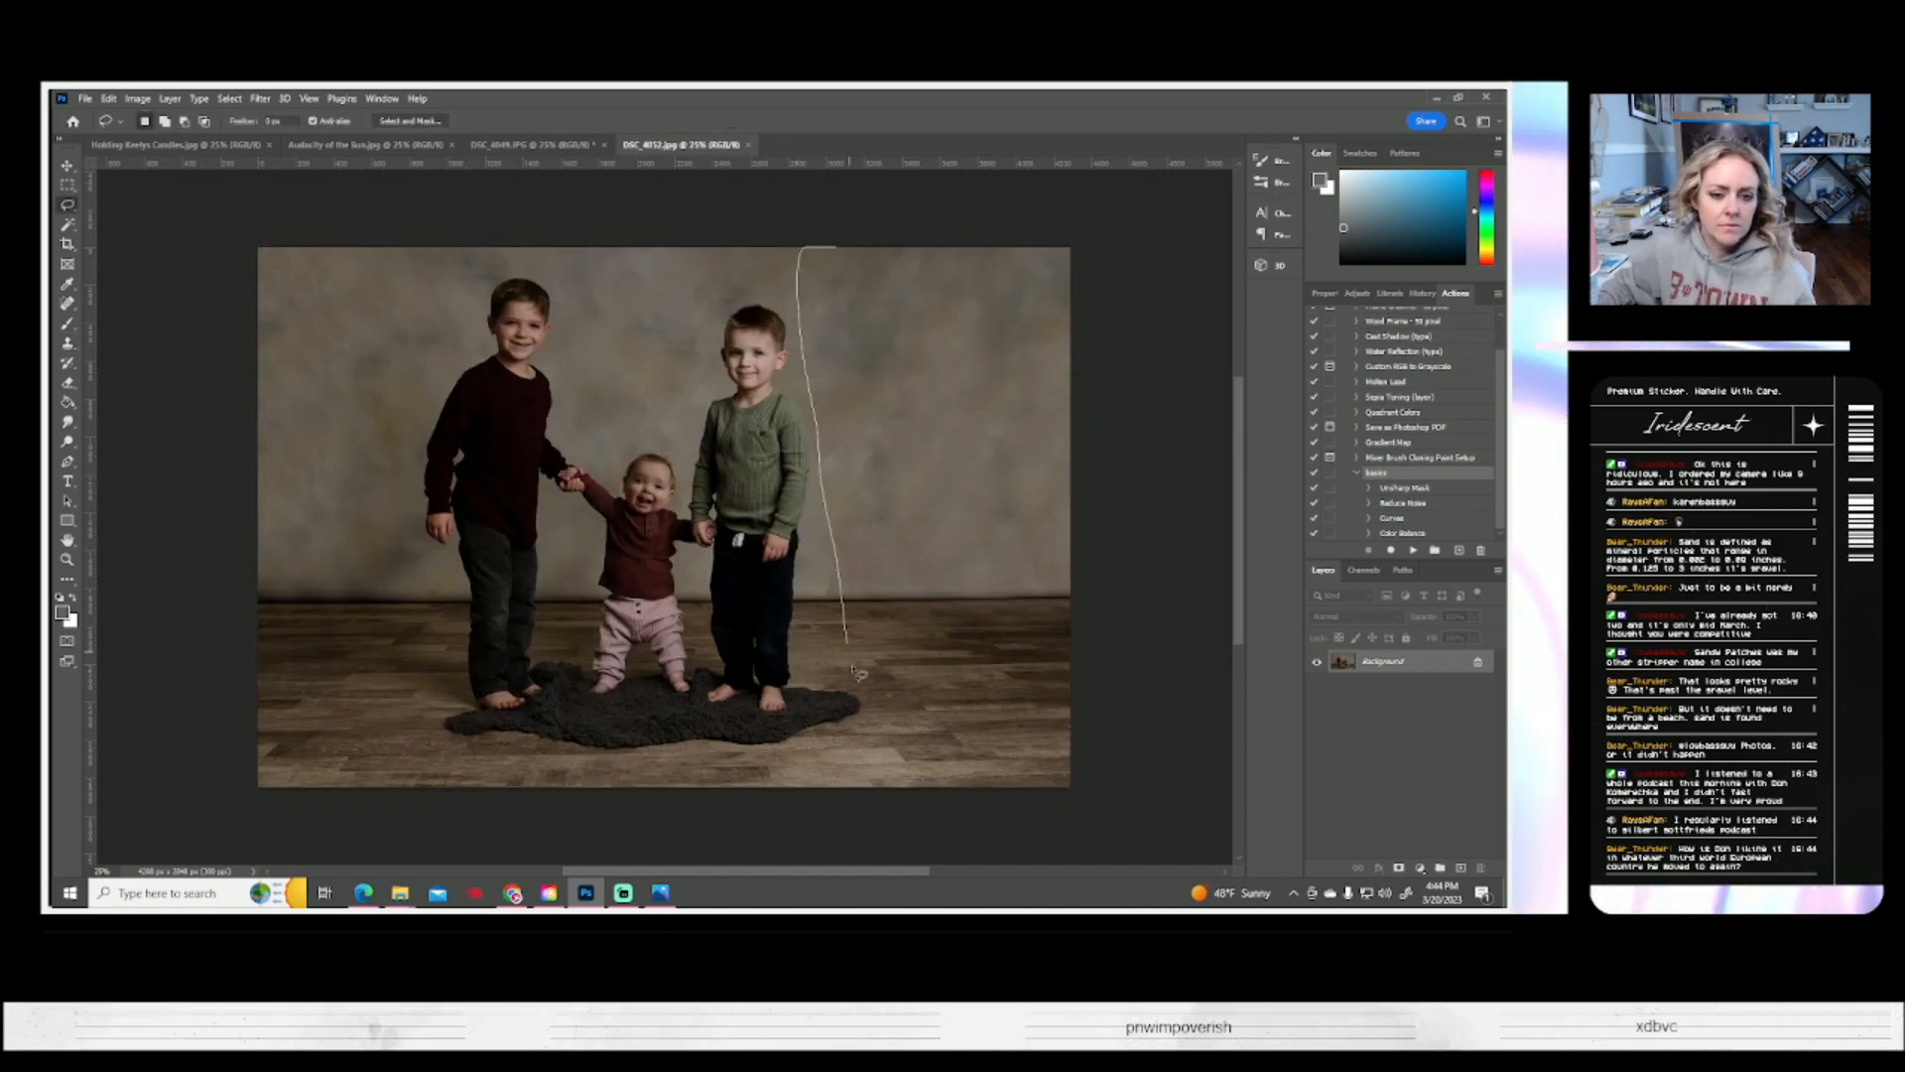
{"action": "left_click_drag", "start_coordinate": [858, 673], "coordinate": [867, 727]}
{"action": "mouse_move", "coordinate": [851, 802]}
{"action": "left_mouse_down"}
{"action": "mouse_move", "coordinate": [1010, 820]}
{"action": "mouse_move", "coordinate": [1114, 731]}
{"action": "mouse_move", "coordinate": [1166, 367]}
{"action": "left_mouse_up"}
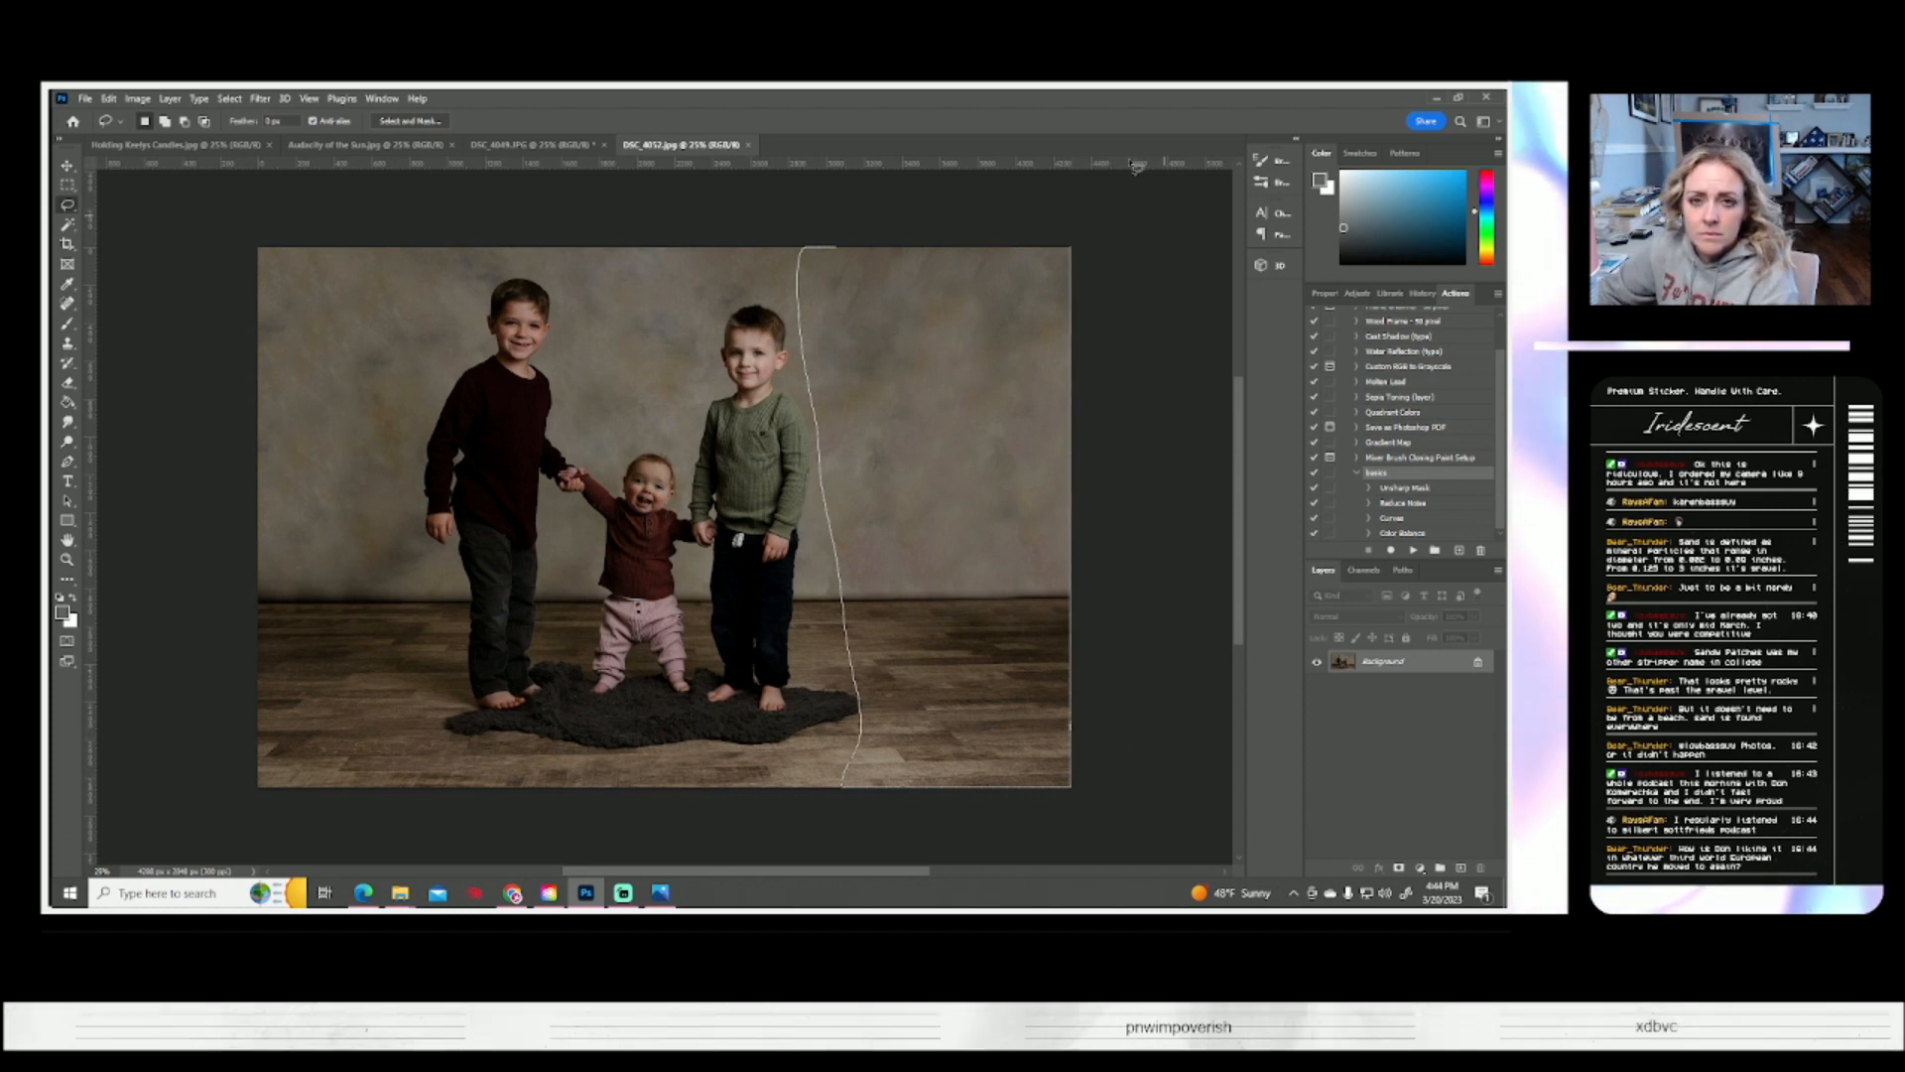
{"action": "left_click_drag", "start_coordinate": [1136, 167], "coordinate": [1127, 170]}
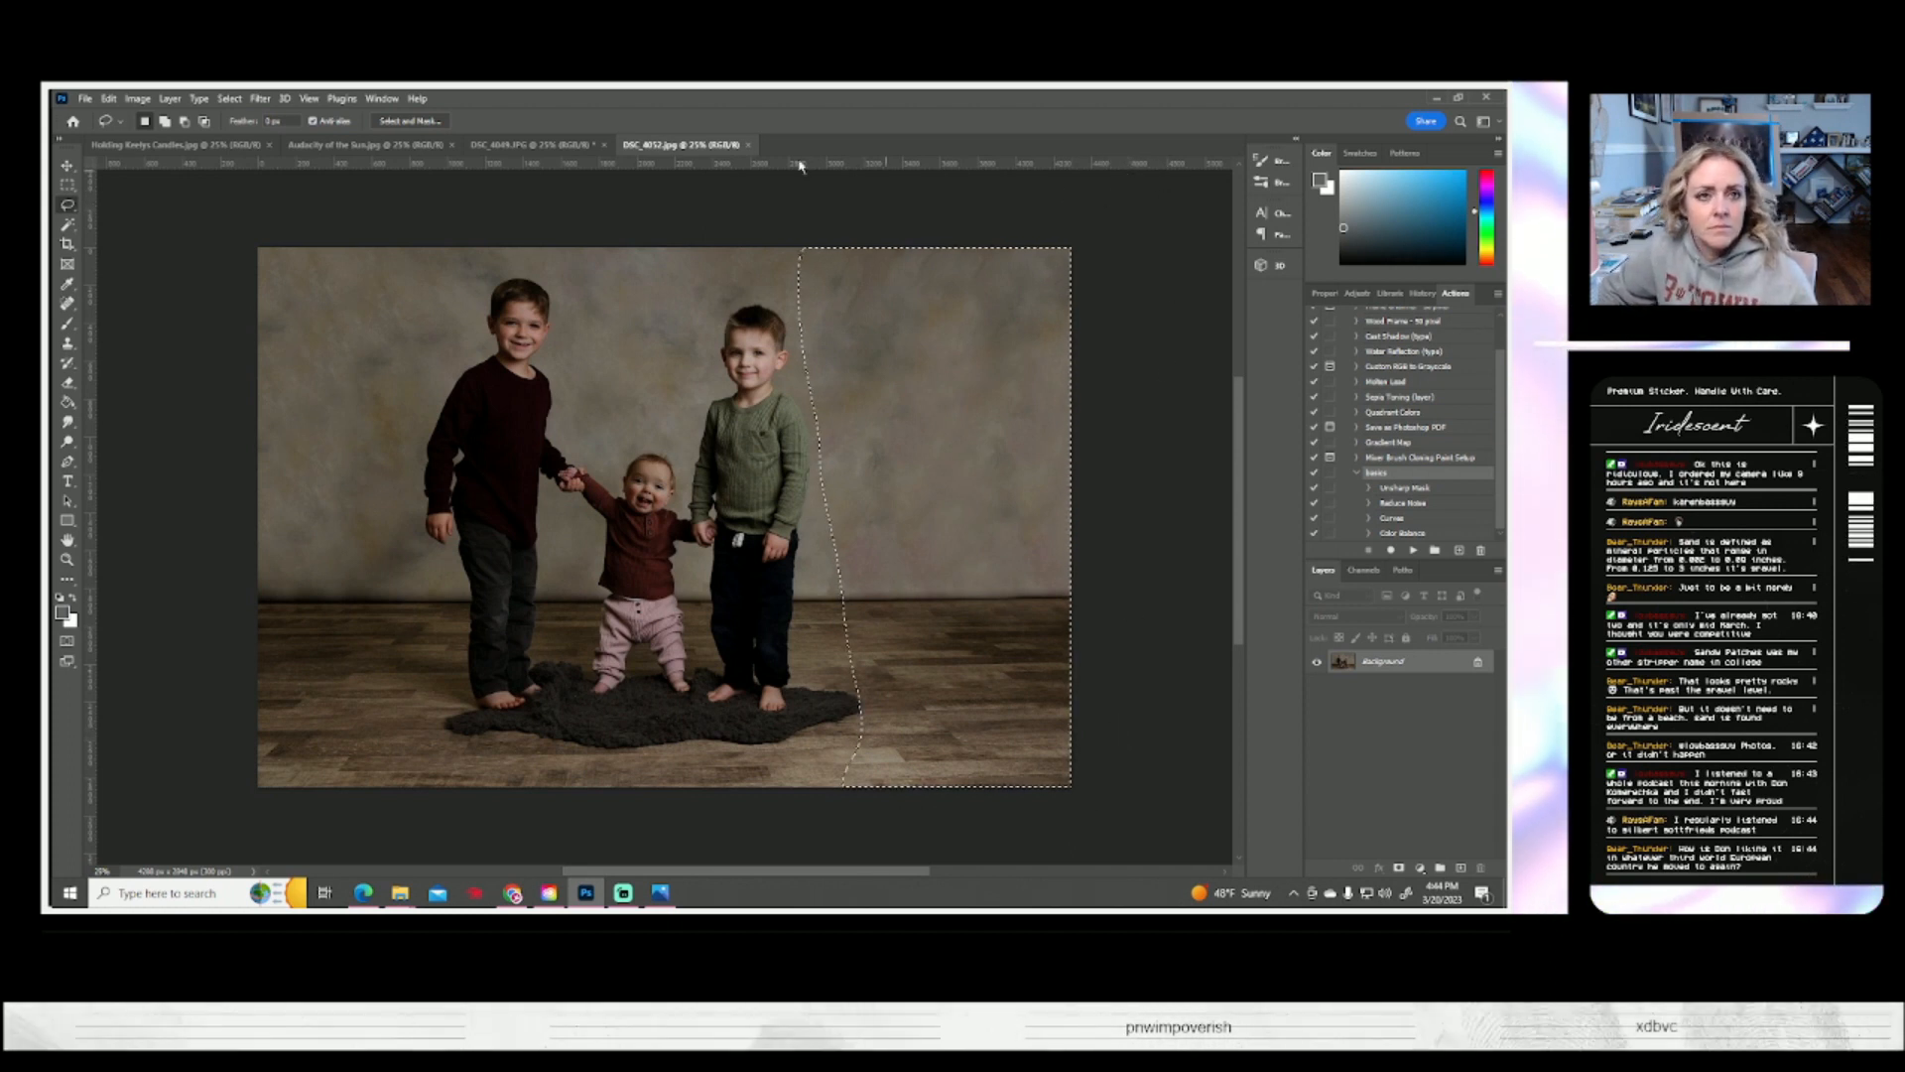
Copy the selected backdrop into DSC_4049.JPG, position it over the chair and stool, and rotate it slightly clockwise to match the floor line
{"action": "key", "text": "ctrl+c"}
{"action": "left_click", "coordinate": [541, 145]}
{"action": "key", "text": "ctrl+v"}
{"action": "key", "text": "ctrl+t"}
{"action": "left_click_drag", "start_coordinate": [685, 536], "coordinate": [971, 564]}
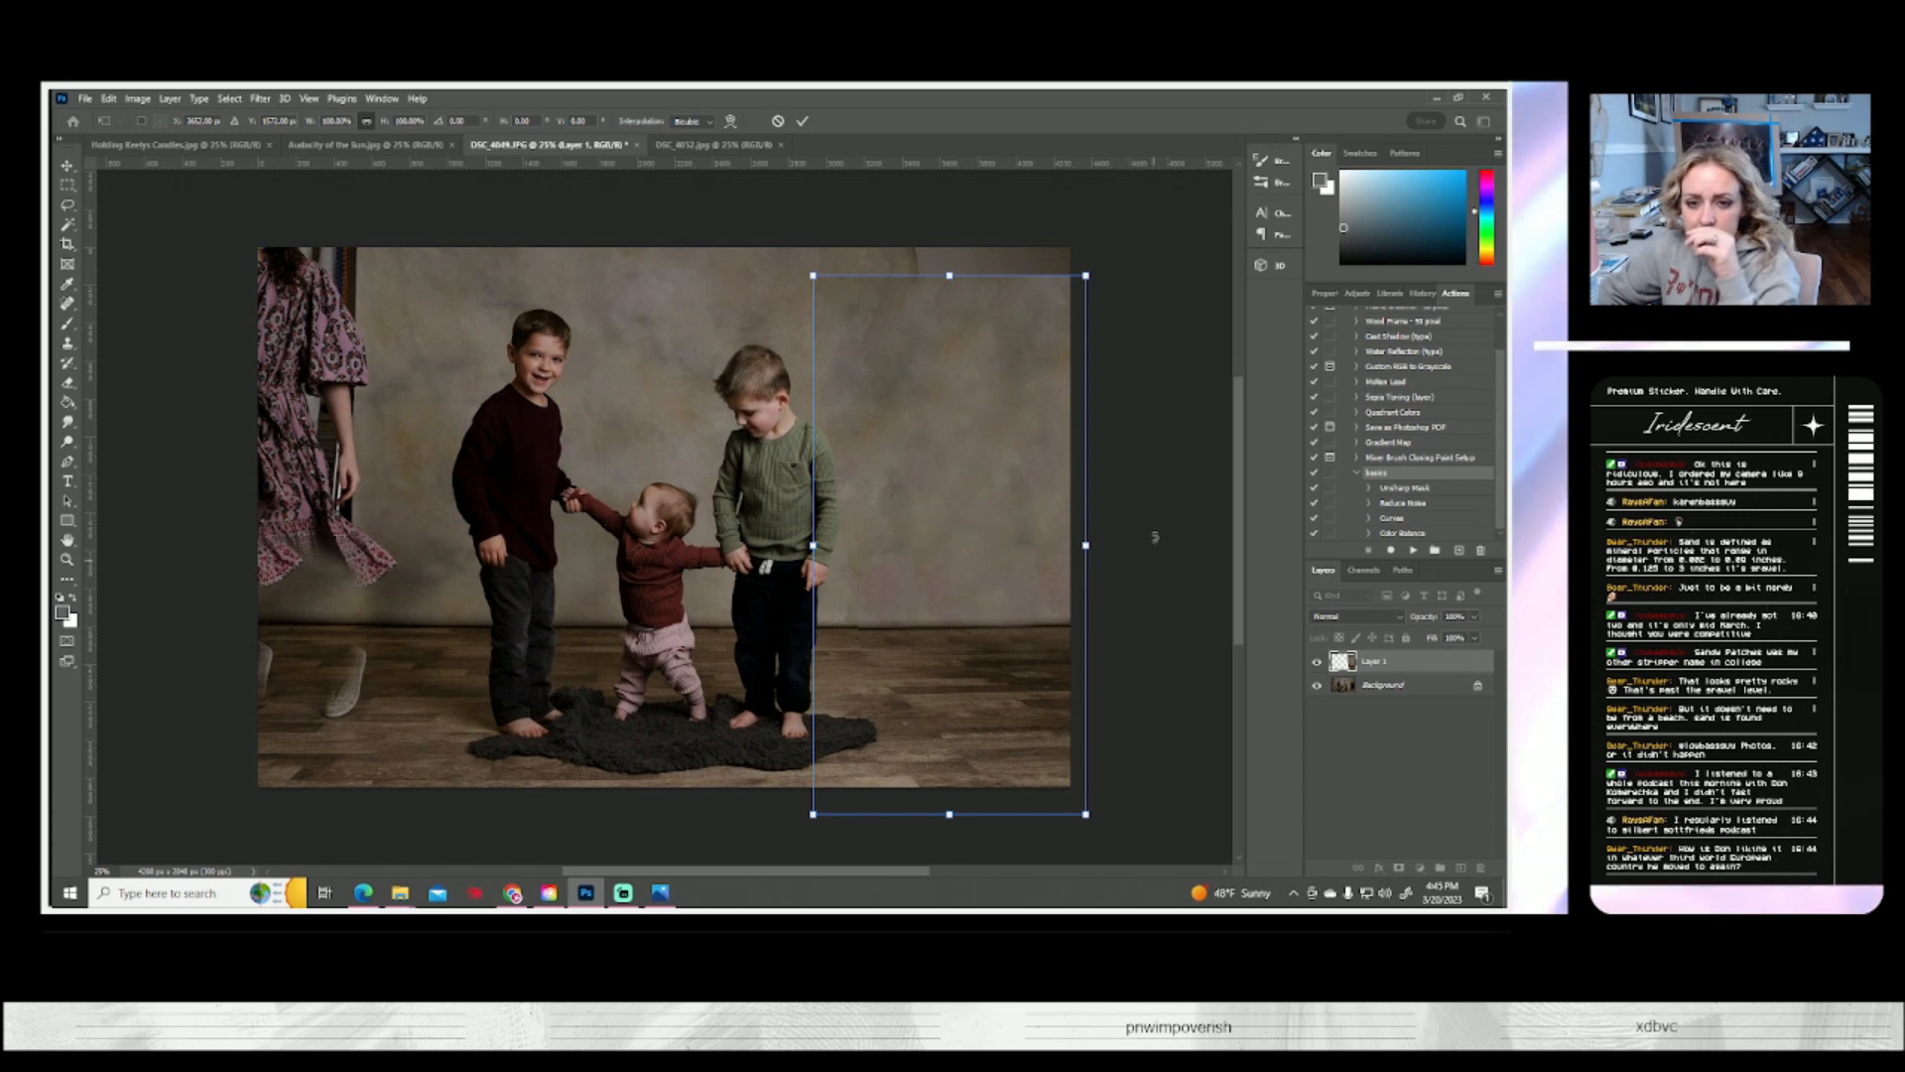
{"action": "left_click_drag", "start_coordinate": [1154, 537], "coordinate": [1155, 541]}
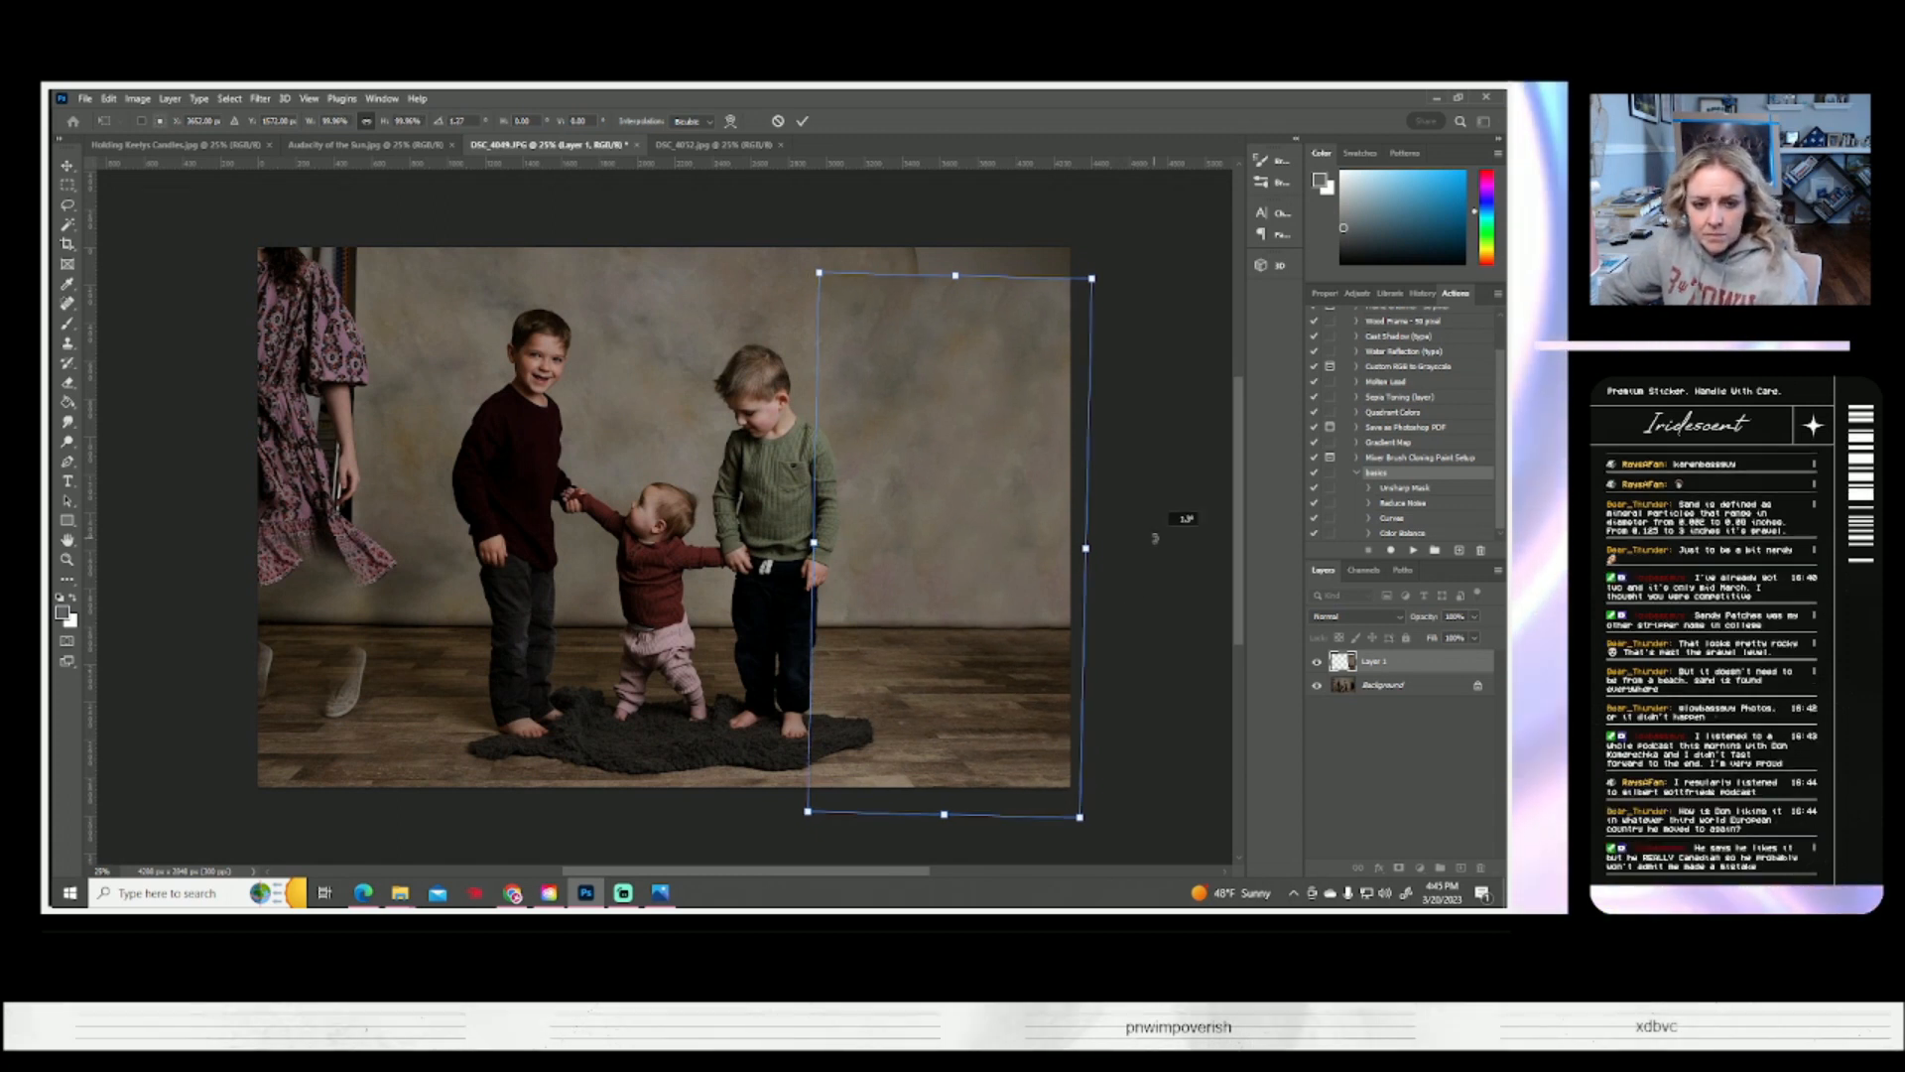
{"action": "key", "text": "Return"}
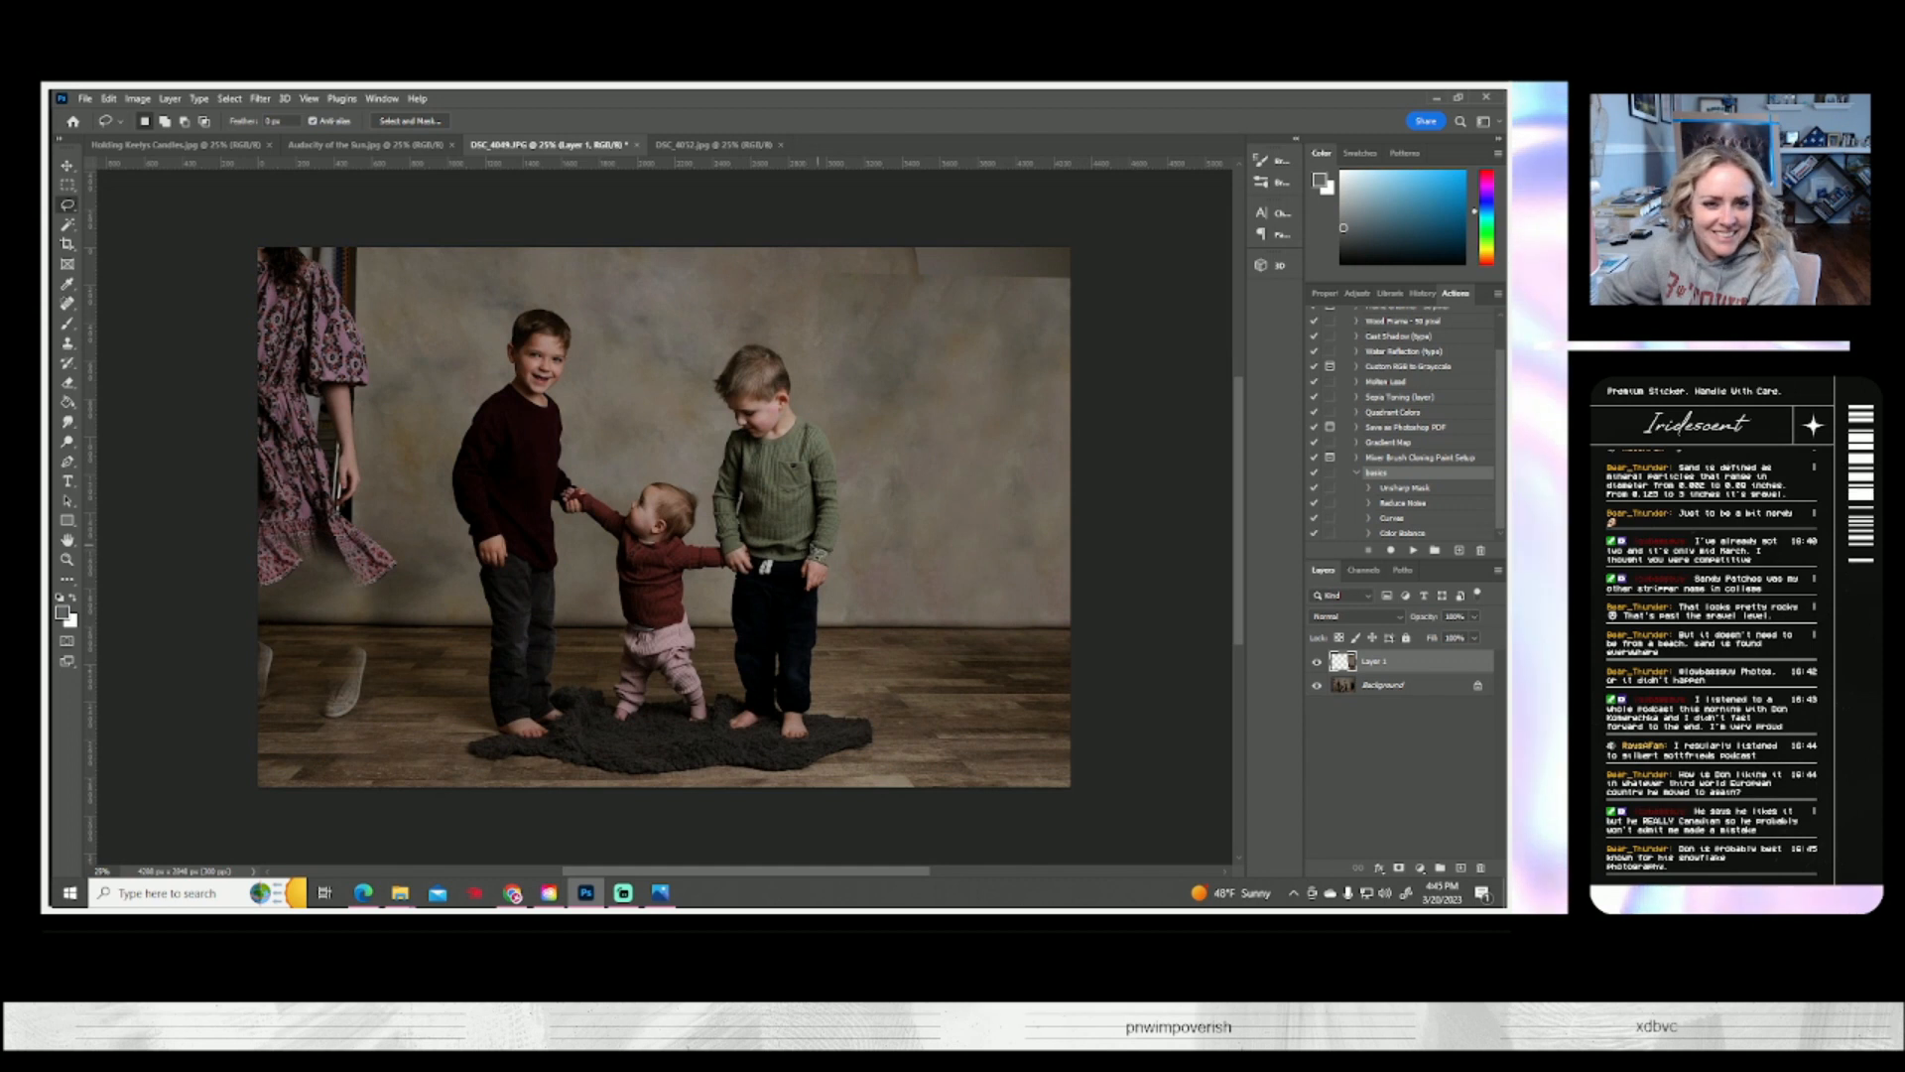
Erase the pasted layer's overlap along the rug beside the boy in green, and compare with the layer hidden and shown
{"action": "left_click", "coordinate": [68, 382]}
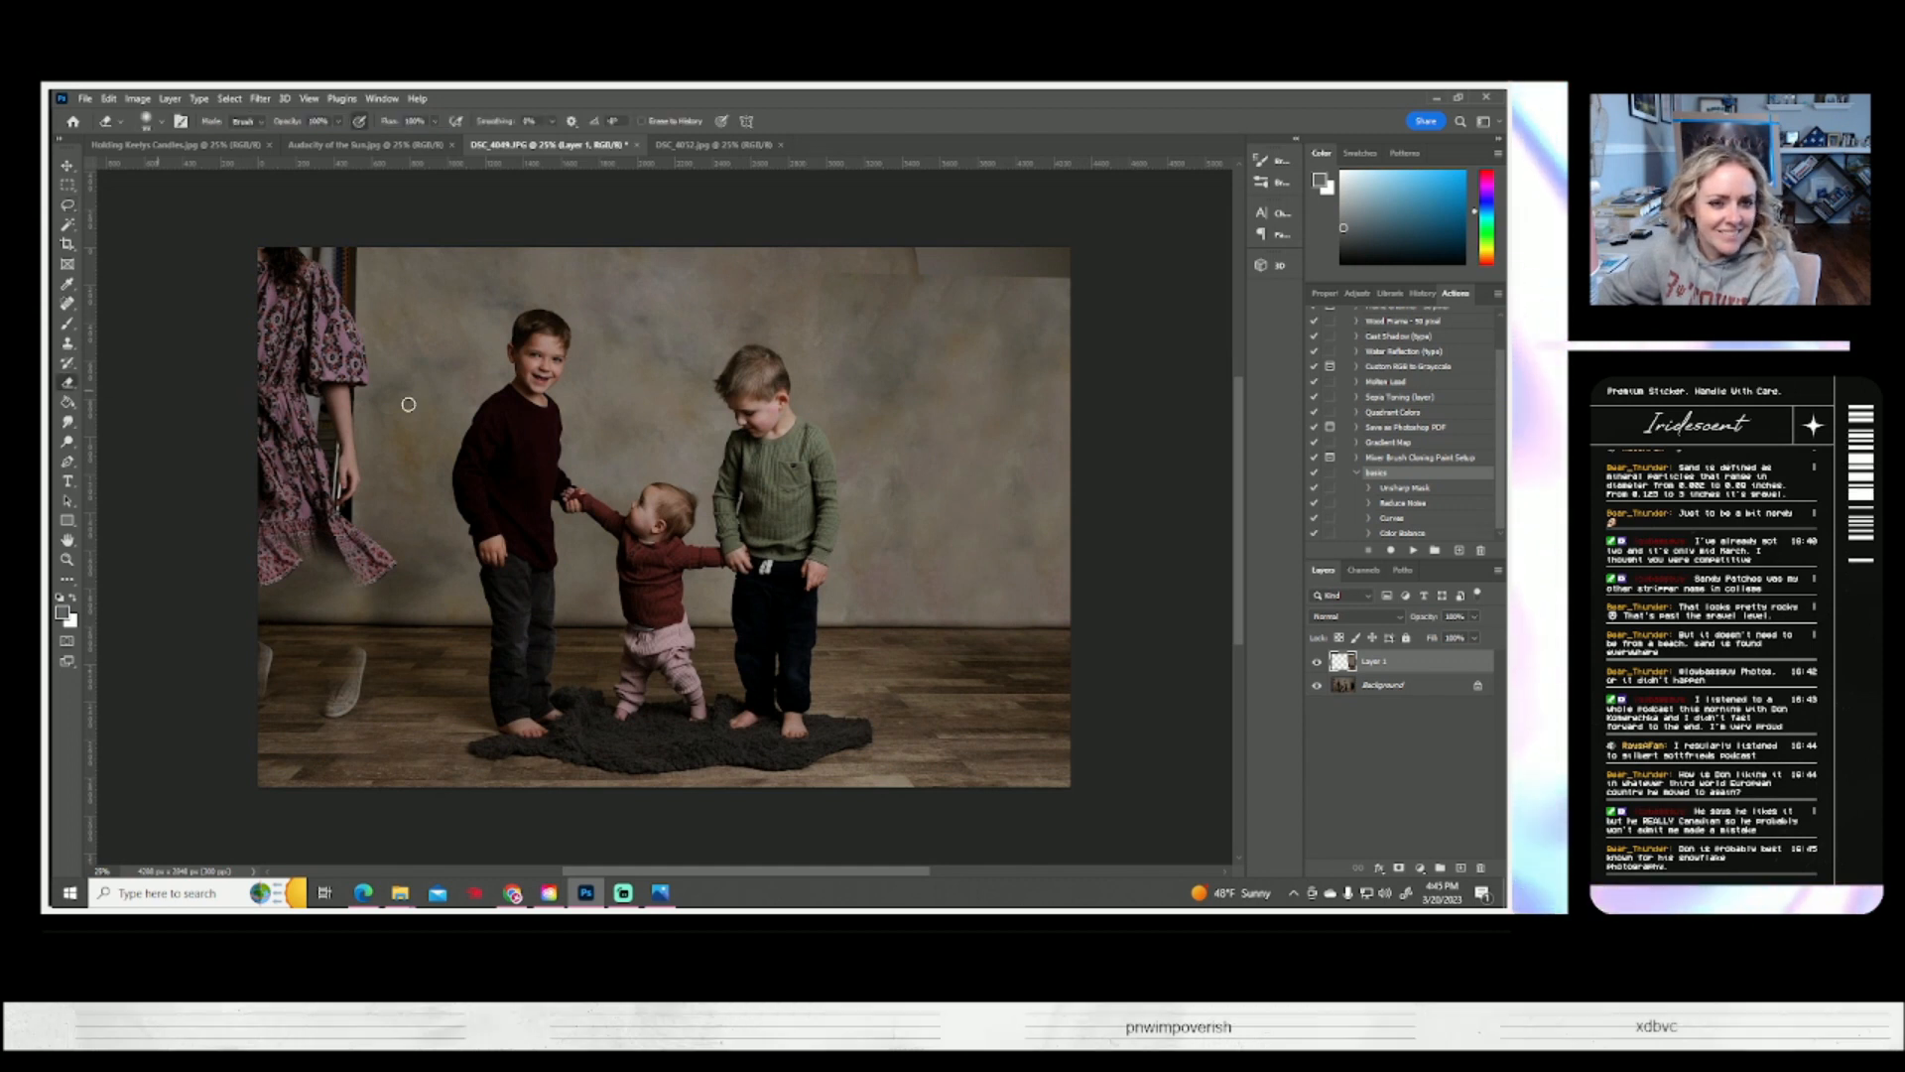
{"action": "left_click", "coordinate": [148, 121]}
{"action": "left_click", "coordinate": [809, 507]}
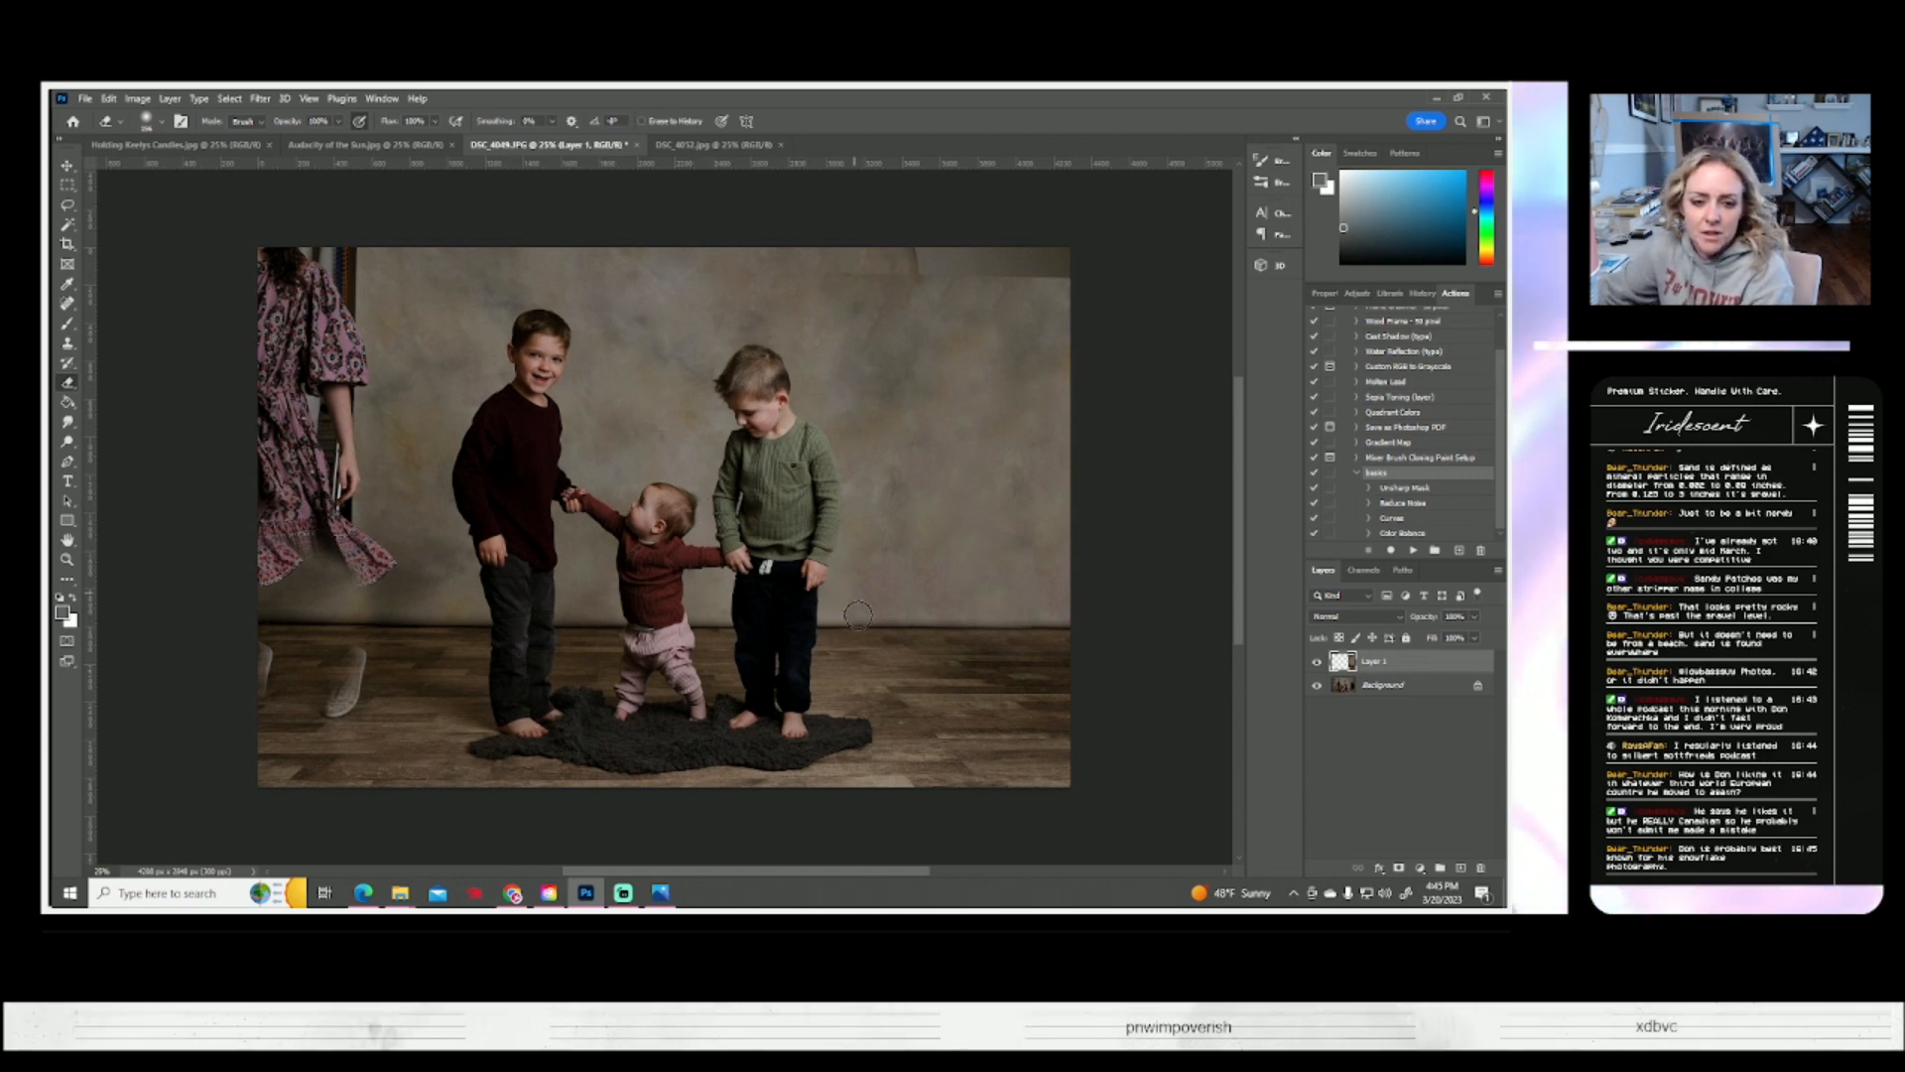
{"action": "left_click", "coordinate": [1317, 662]}
{"action": "left_click", "coordinate": [1317, 662]}
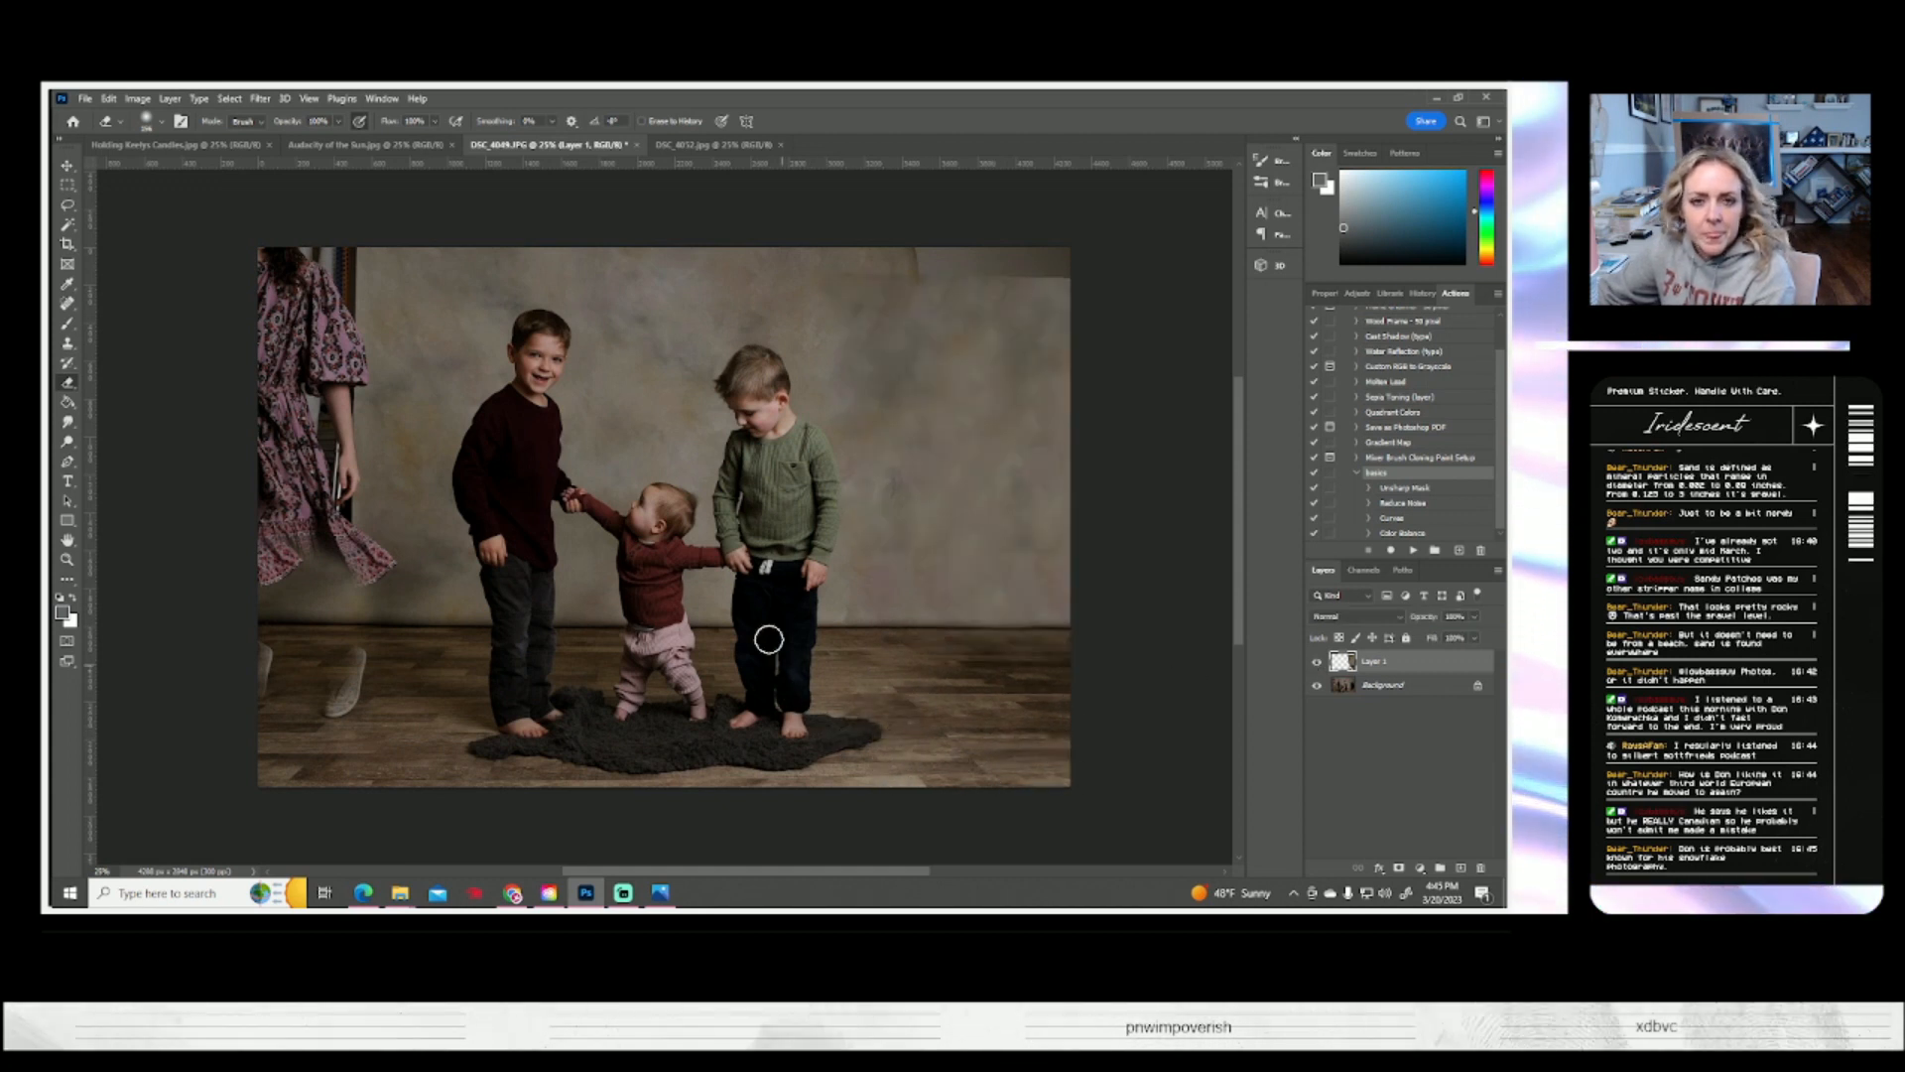
Clone backdrop over the seam above the pasted piece and flatten DSC_4049.JPG
{"action": "key", "text": "s"}
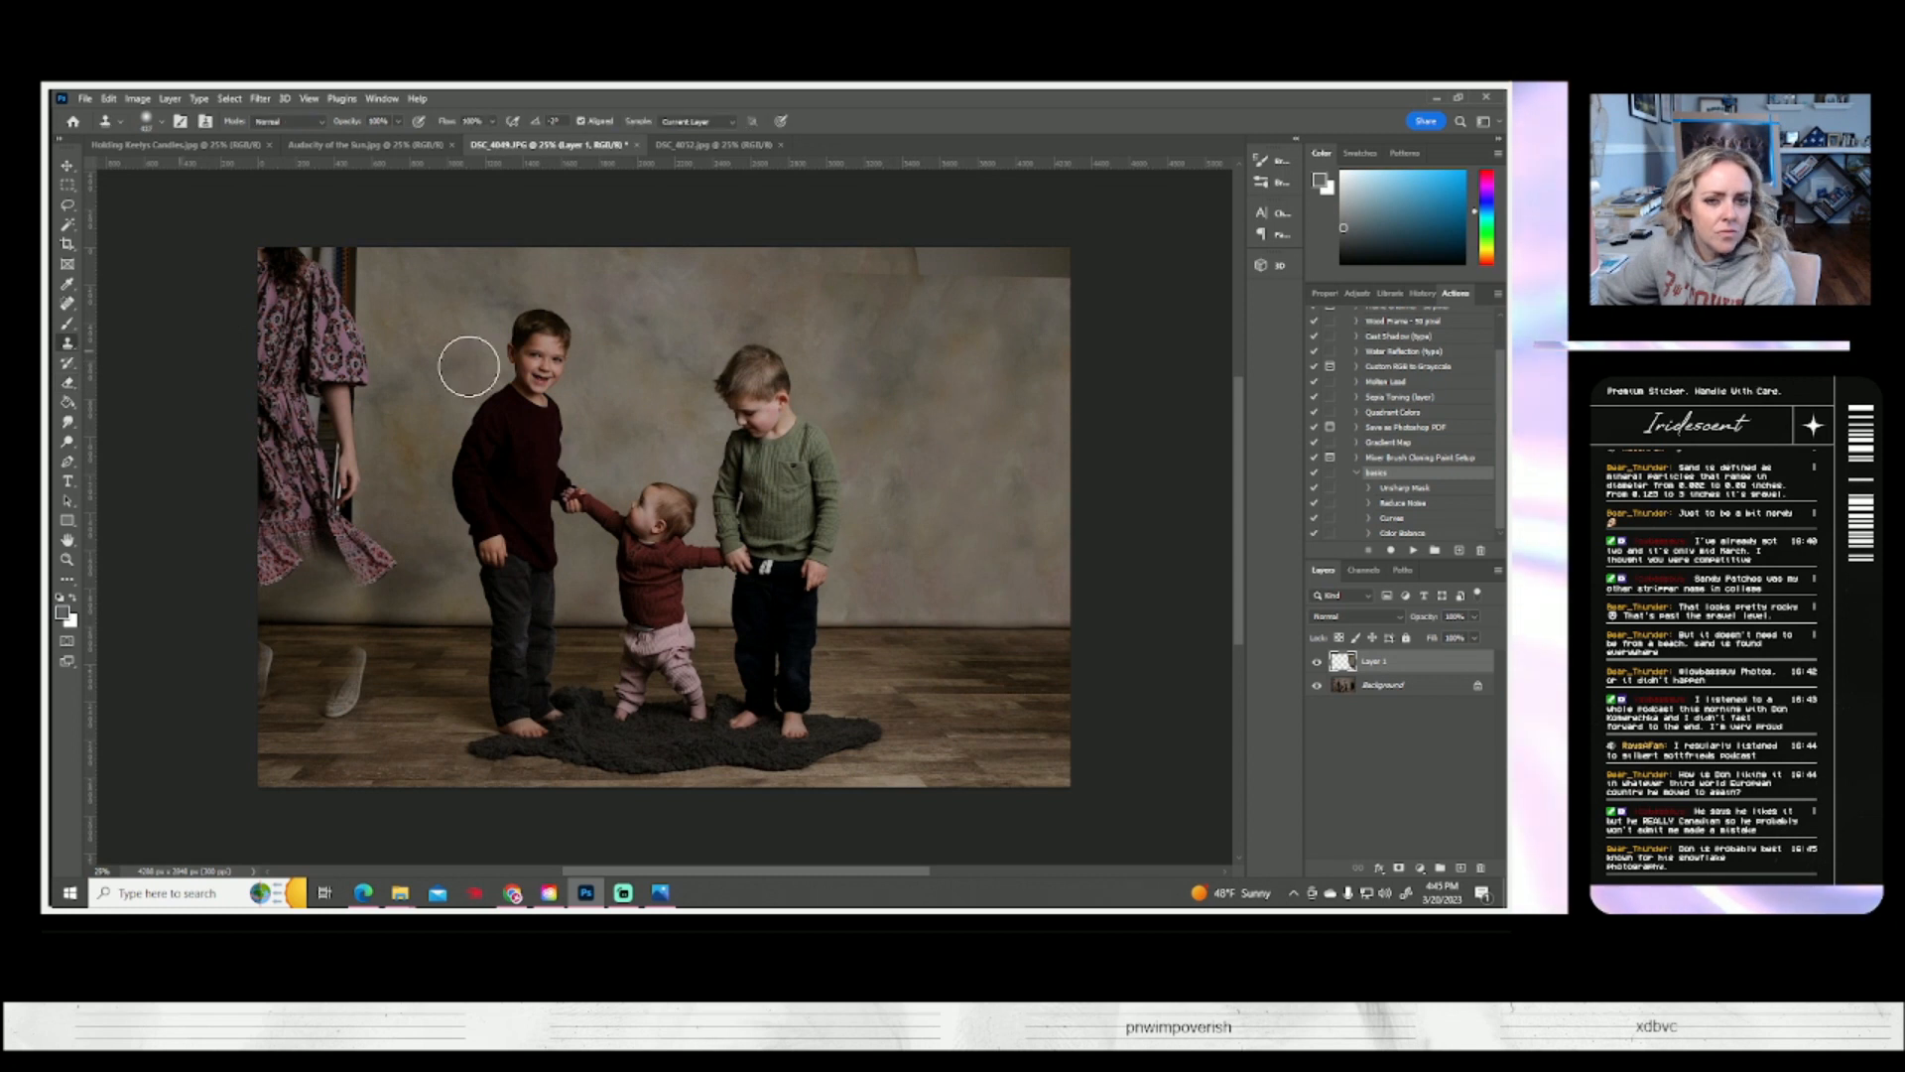
{"action": "left_click", "coordinate": [169, 98]}
{"action": "left_click", "coordinate": [204, 693]}
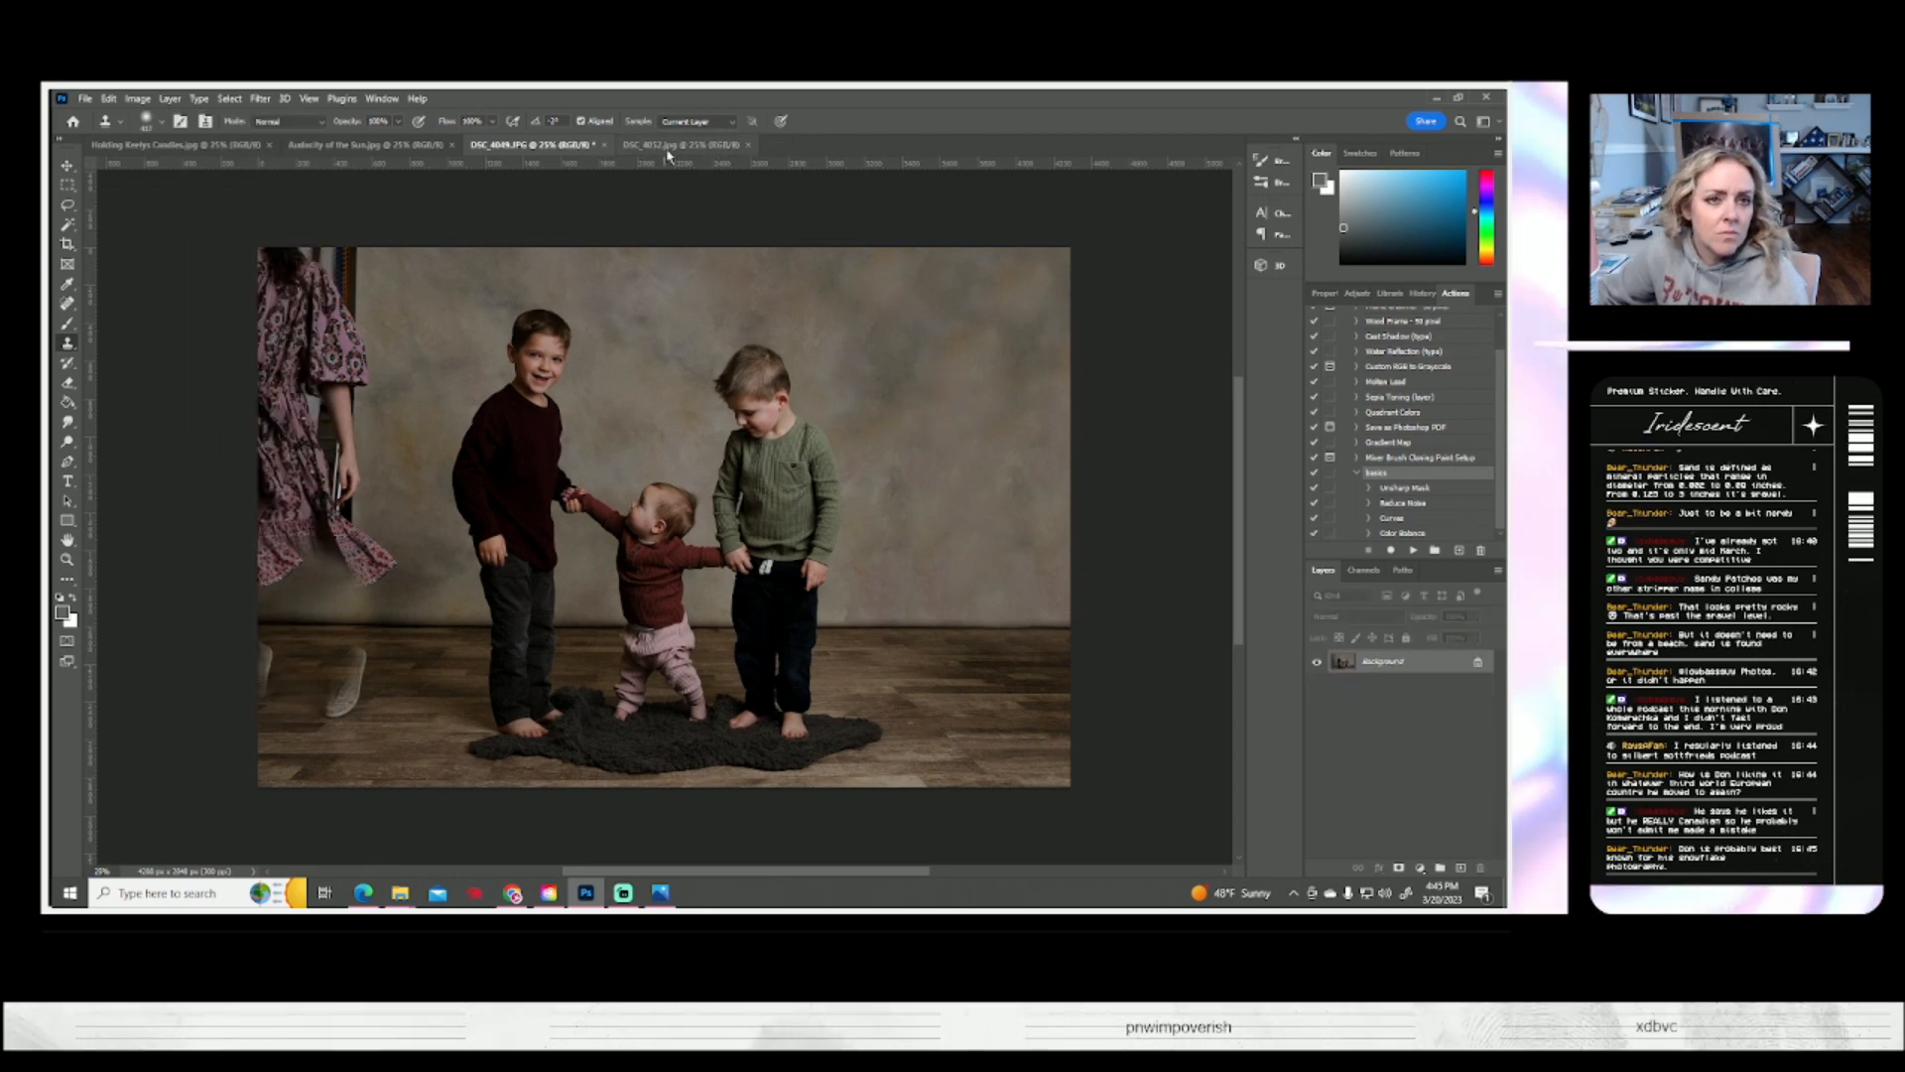
In DSC_4052.jpg, lasso the clean backdrop and floor from beside the boy in maroon to the left edge
{"action": "left_click", "coordinate": [668, 147]}
{"action": "left_click", "coordinate": [67, 205]}
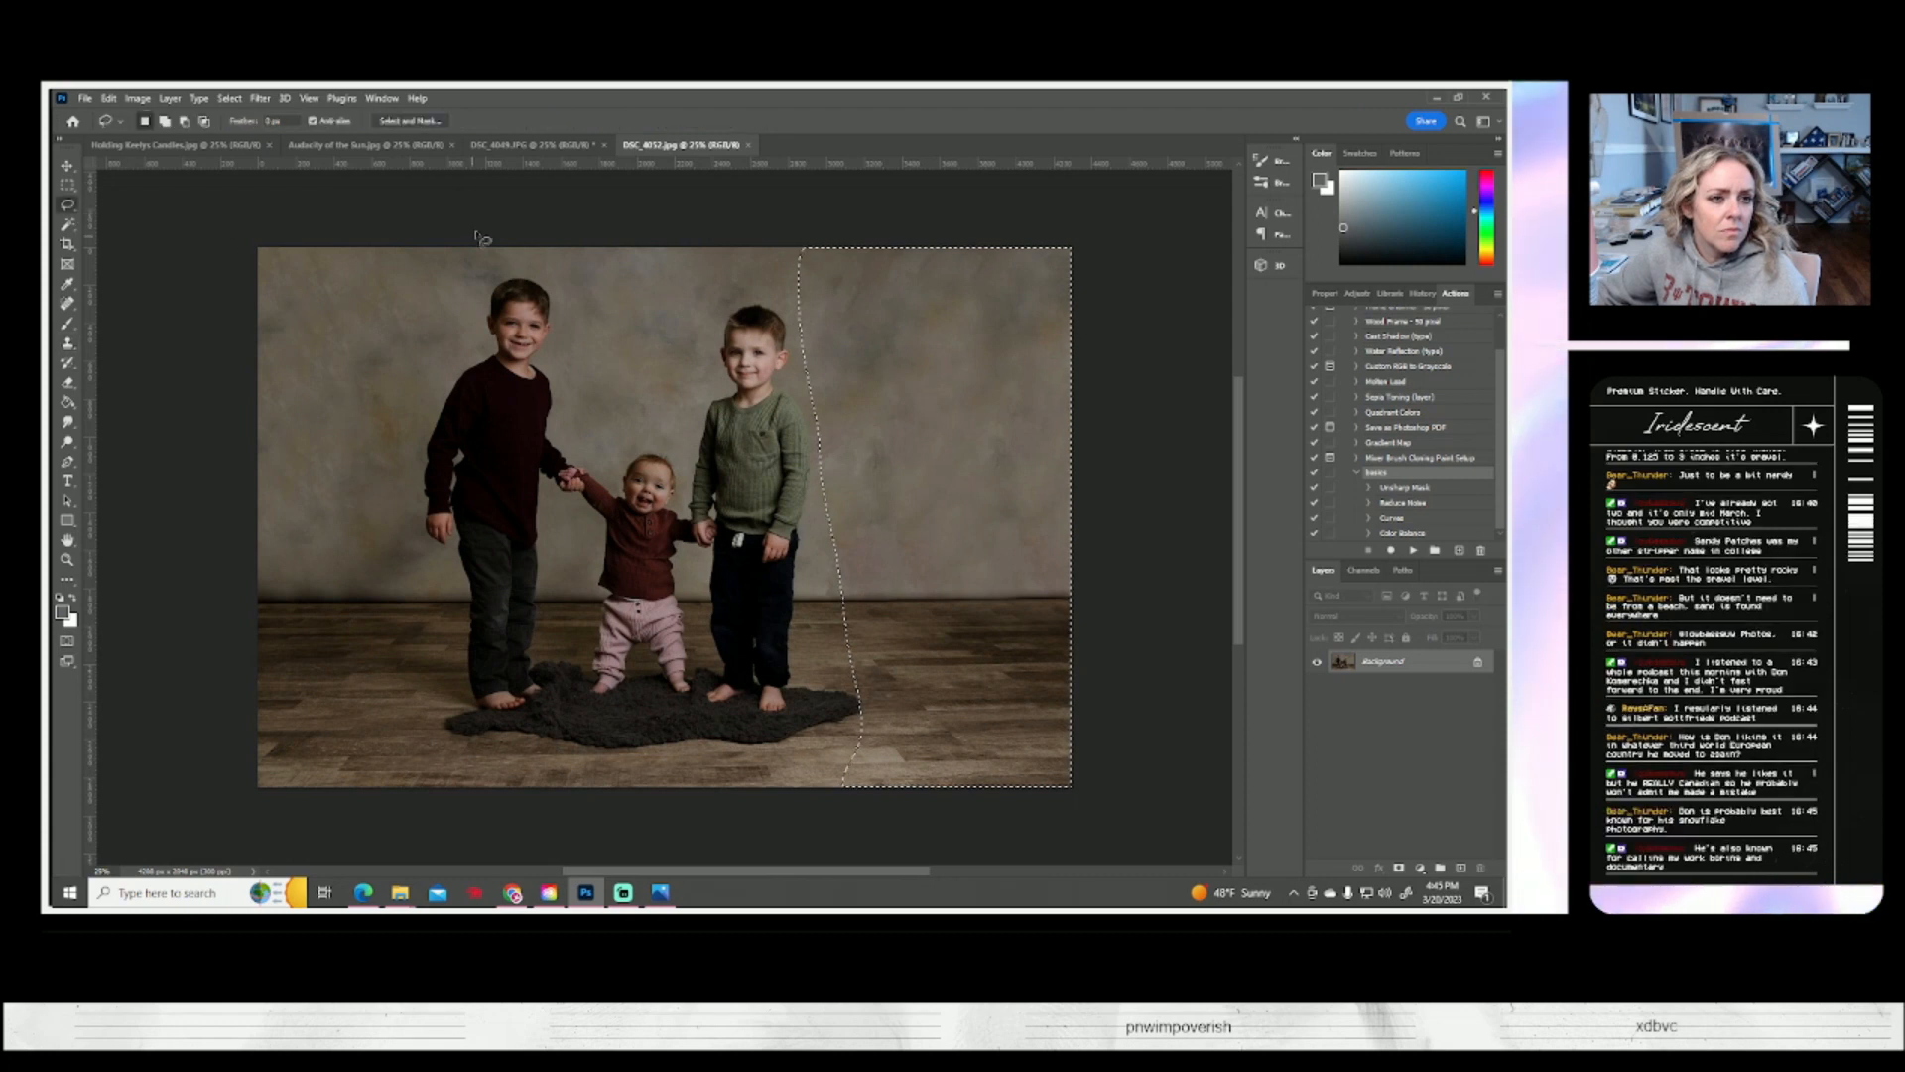
{"action": "left_click_drag", "start_coordinate": [499, 248], "coordinate": [462, 330]}
{"action": "mouse_move", "coordinate": [407, 464]}
{"action": "left_mouse_down"}
{"action": "mouse_move", "coordinate": [402, 651]}
{"action": "mouse_move", "coordinate": [443, 854]}
{"action": "mouse_move", "coordinate": [199, 856]}
{"action": "mouse_move", "coordinate": [270, 223]}
{"action": "mouse_move", "coordinate": [209, 301]}
{"action": "mouse_move", "coordinate": [284, 202]}
{"action": "mouse_move", "coordinate": [318, 207]}
{"action": "mouse_move", "coordinate": [362, 279]}
{"action": "mouse_move", "coordinate": [194, 348]}
{"action": "mouse_move", "coordinate": [267, 198]}
{"action": "mouse_move", "coordinate": [374, 212]}
{"action": "left_mouse_up"}
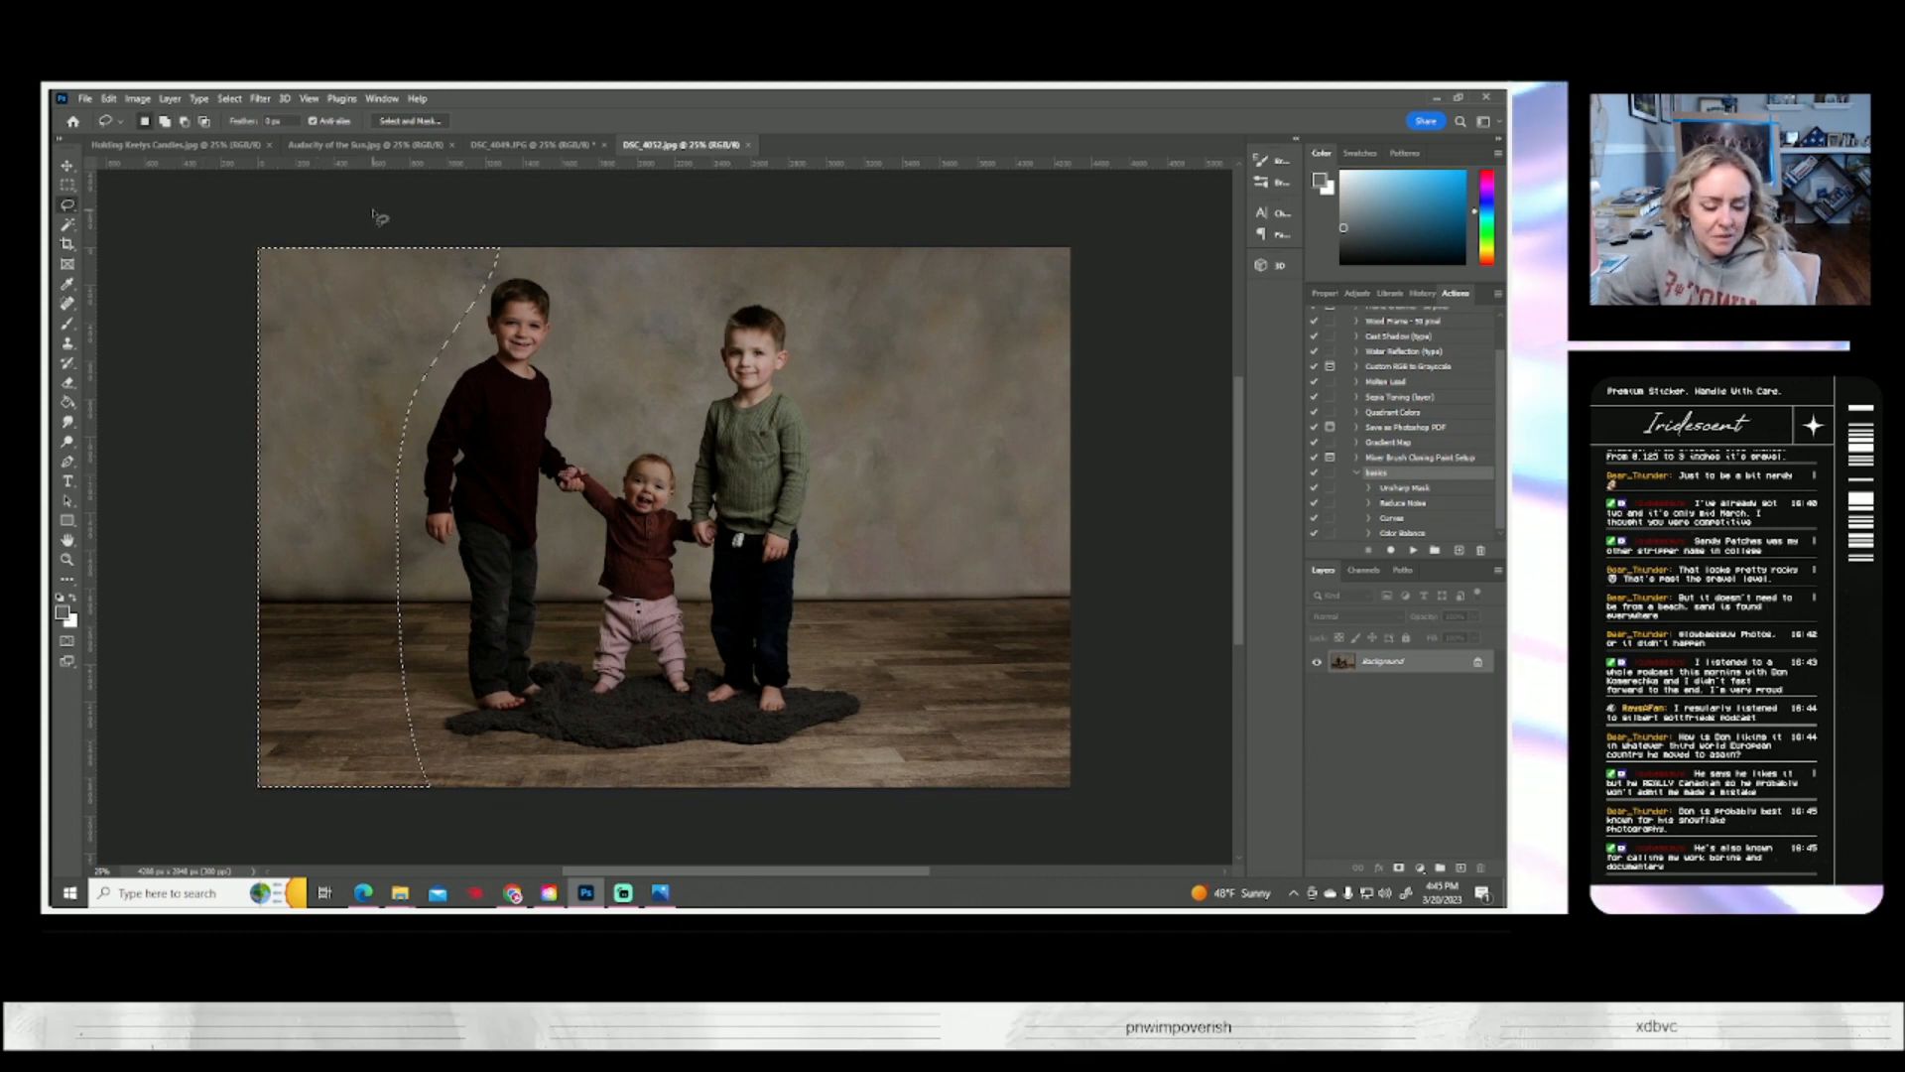
Paste the copied backdrop into DSC_4049.JPG and position it over the woman along the photo's left edge
{"action": "left_click", "coordinate": [543, 146]}
{"action": "key", "text": "ctrl+v"}
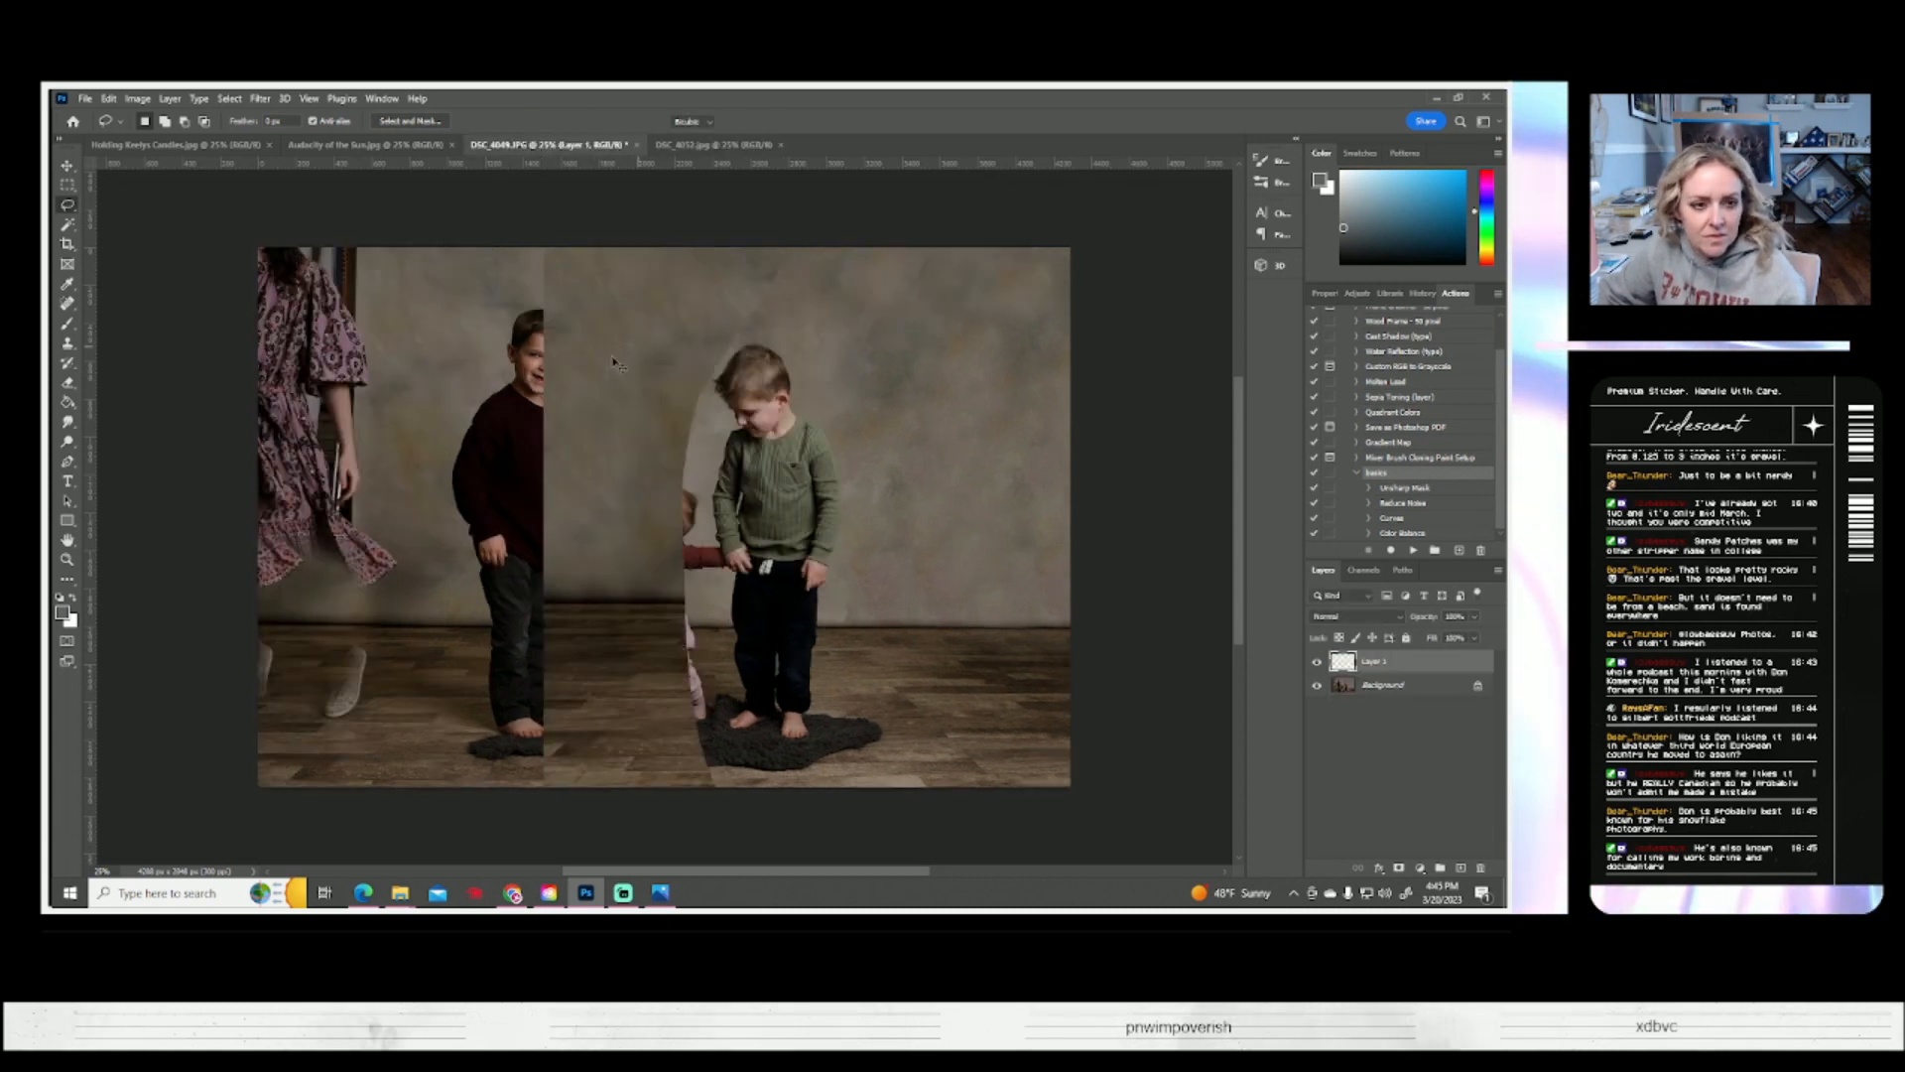
{"action": "key", "text": "ctrl+t"}
{"action": "left_click_drag", "start_coordinate": [621, 598], "coordinate": [334, 617]}
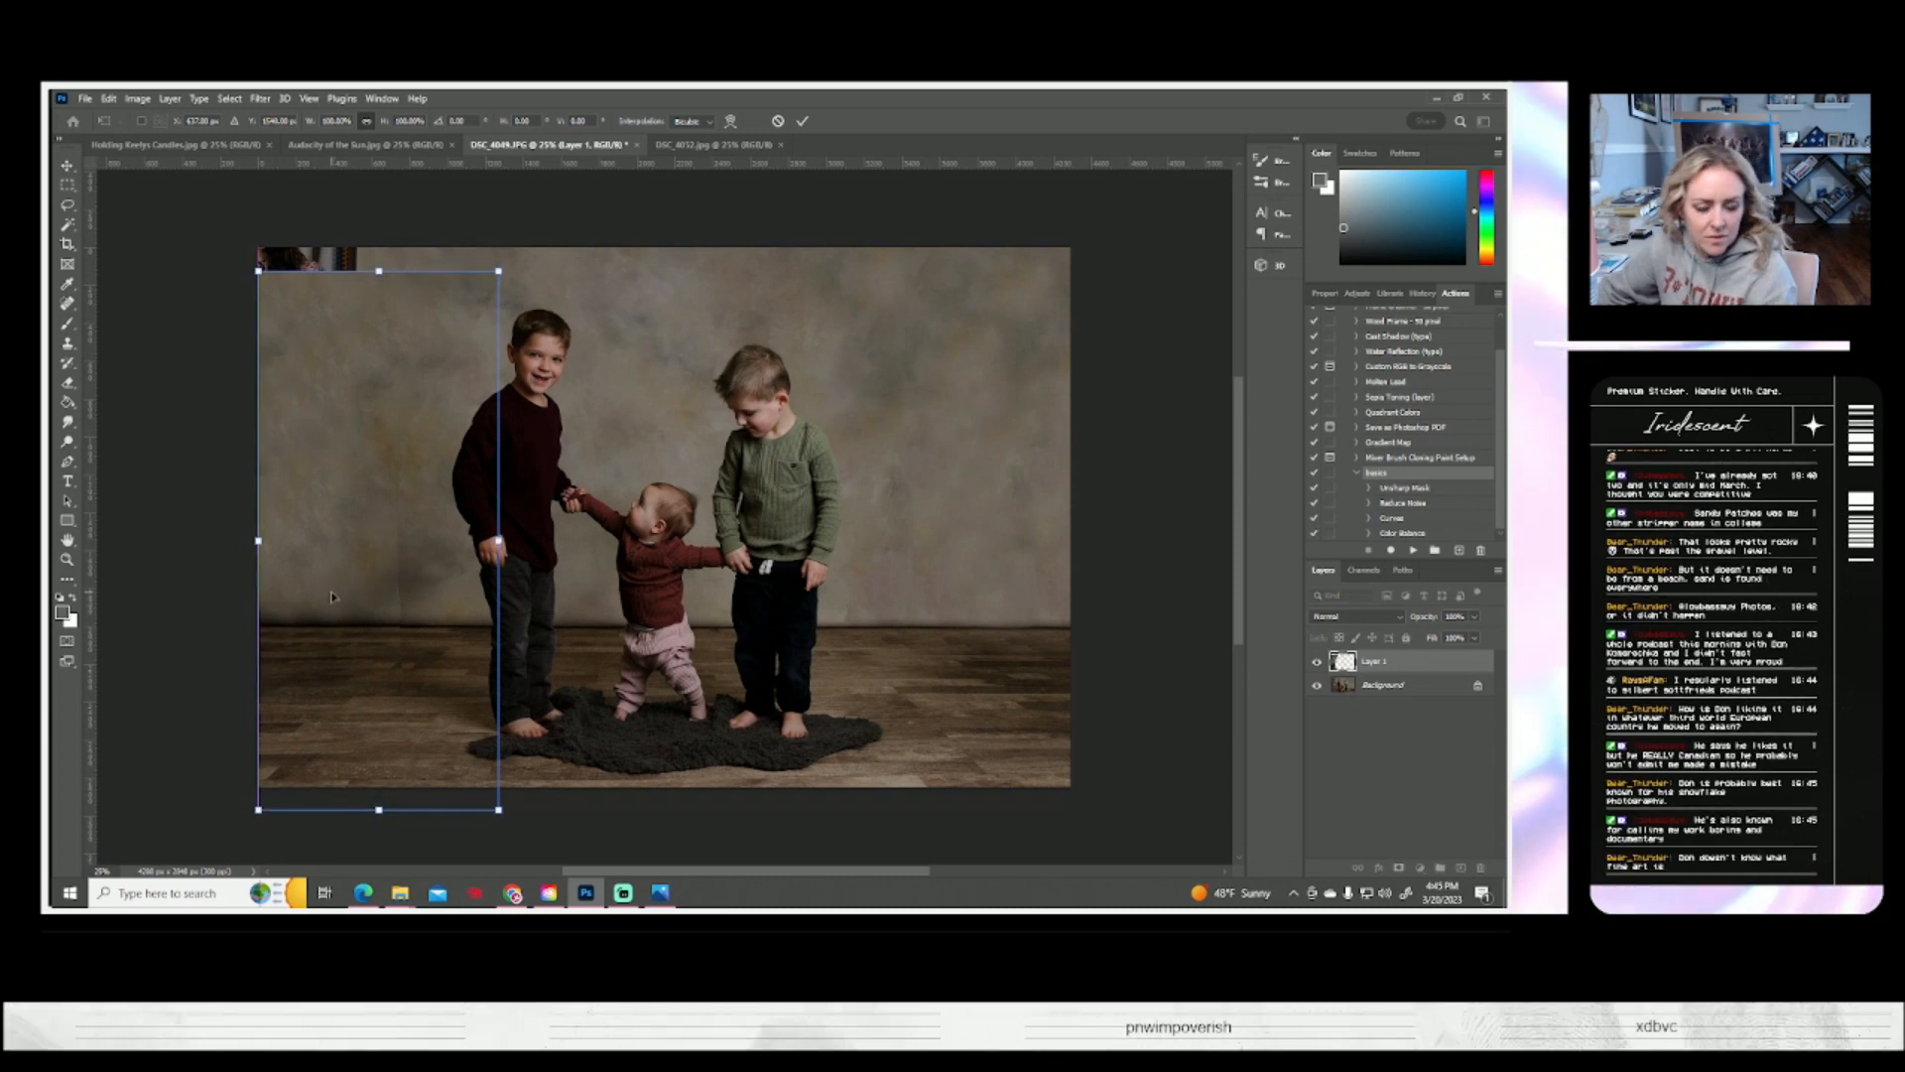
{"action": "key", "text": "Return"}
{"action": "key", "text": "e"}
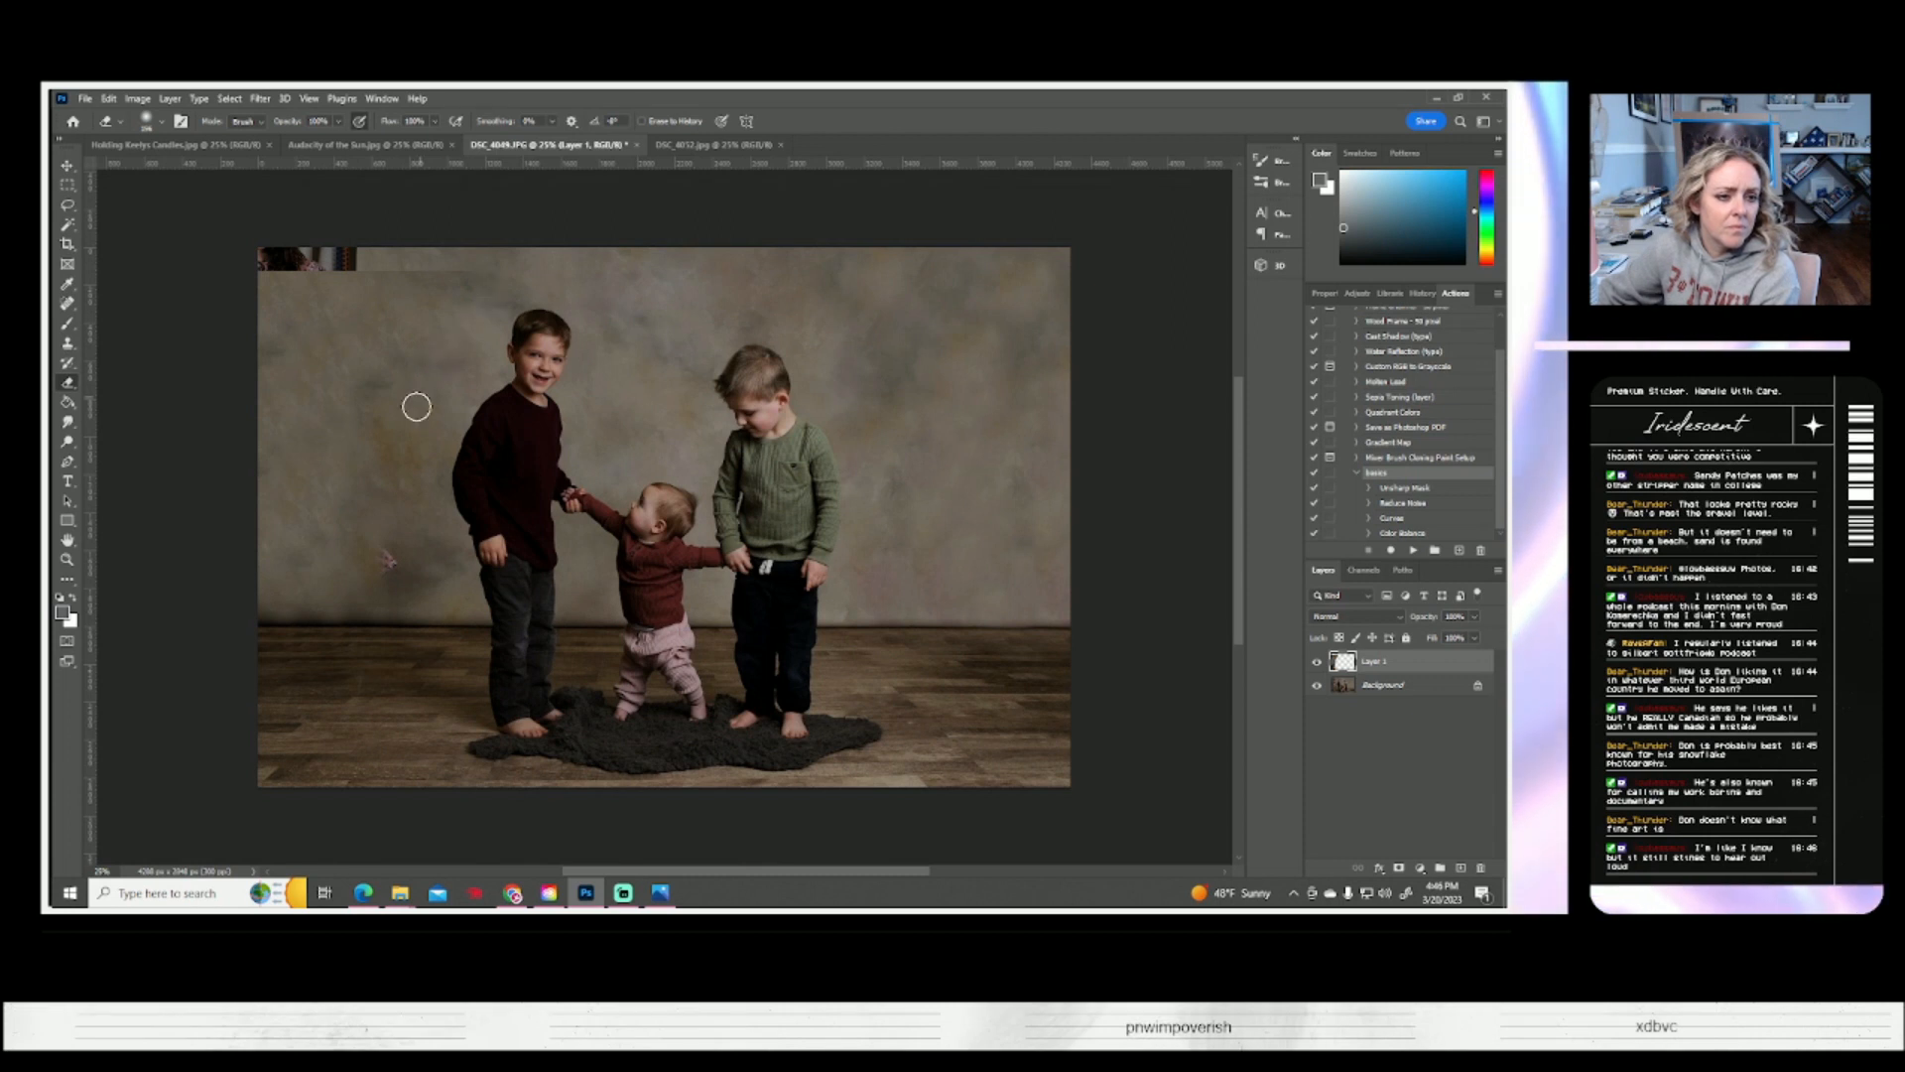
Flatten DSC_4049.JPG and clone backdrop over the leftover strip of clutter in the upper-left corner of the photo
{"action": "left_click", "coordinate": [170, 98]}
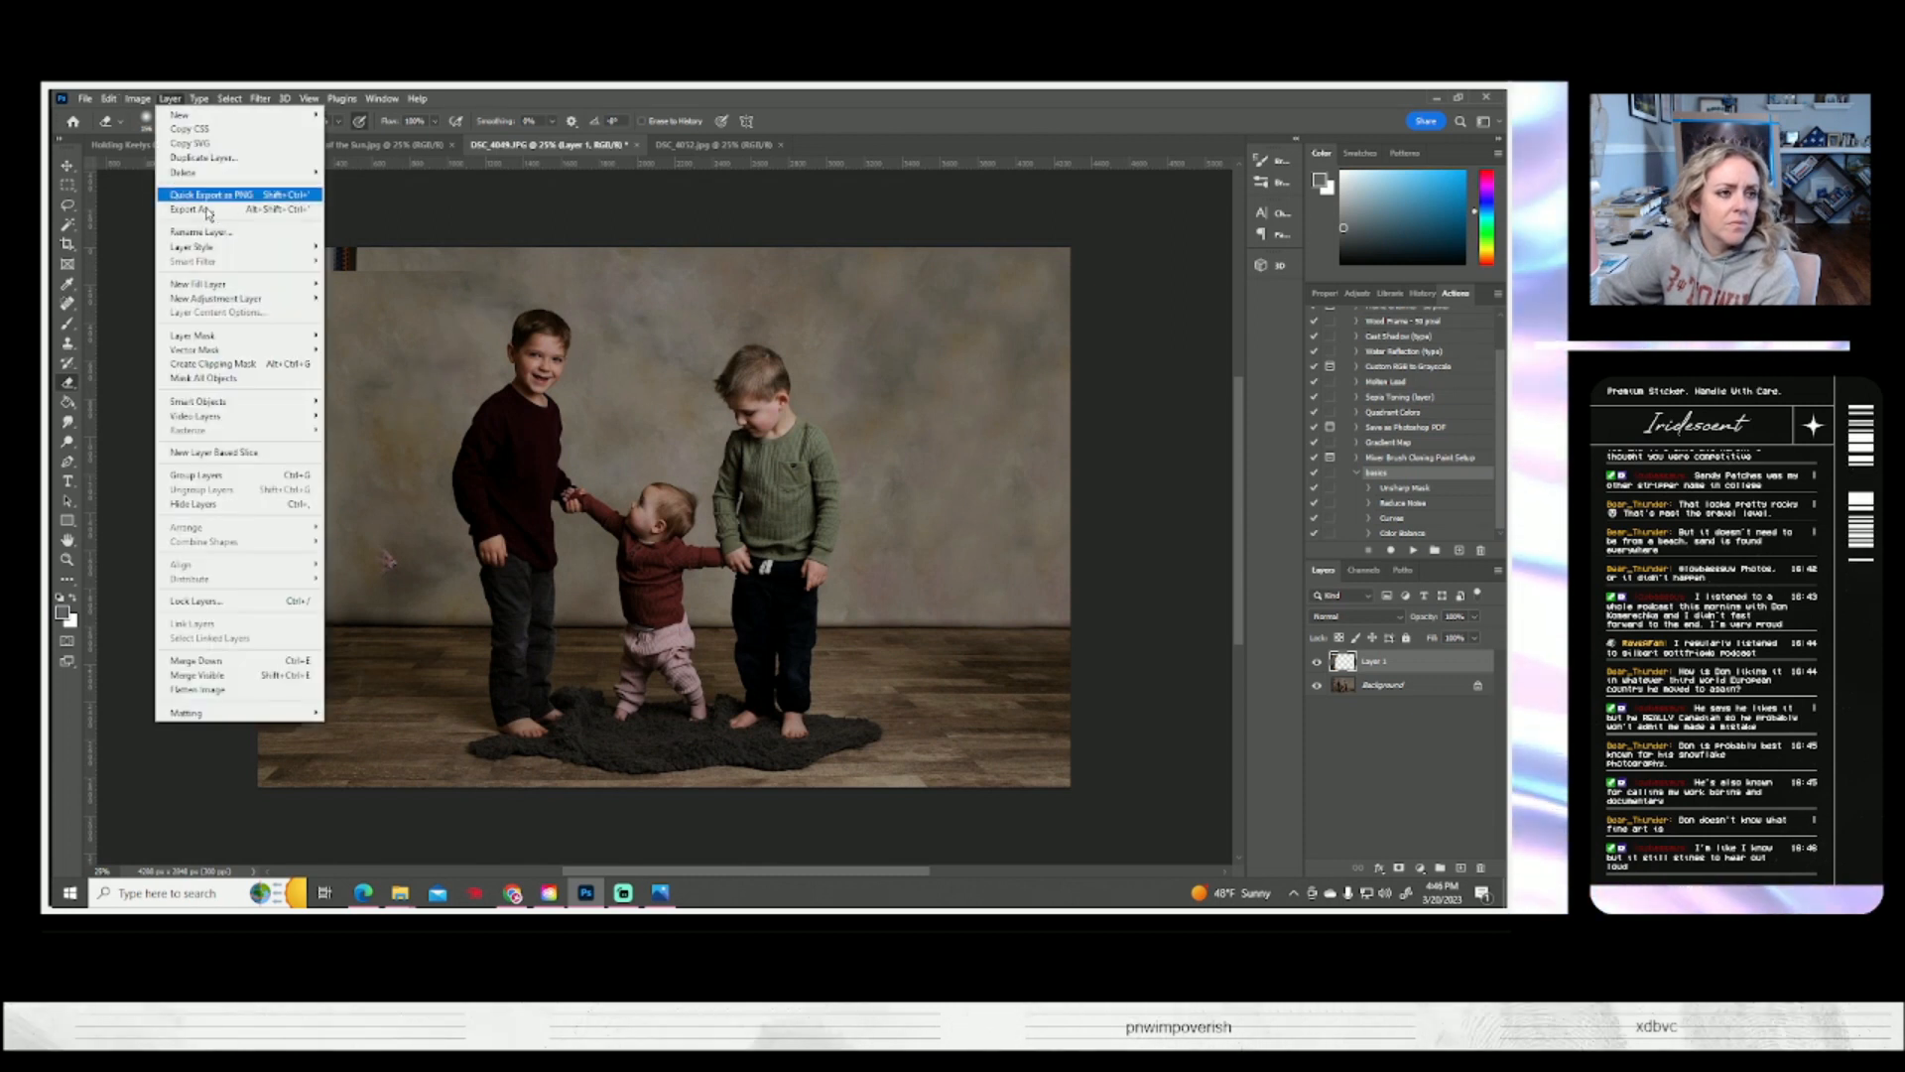
{"action": "left_click", "coordinate": [200, 701]}
{"action": "left_click", "coordinate": [67, 342]}
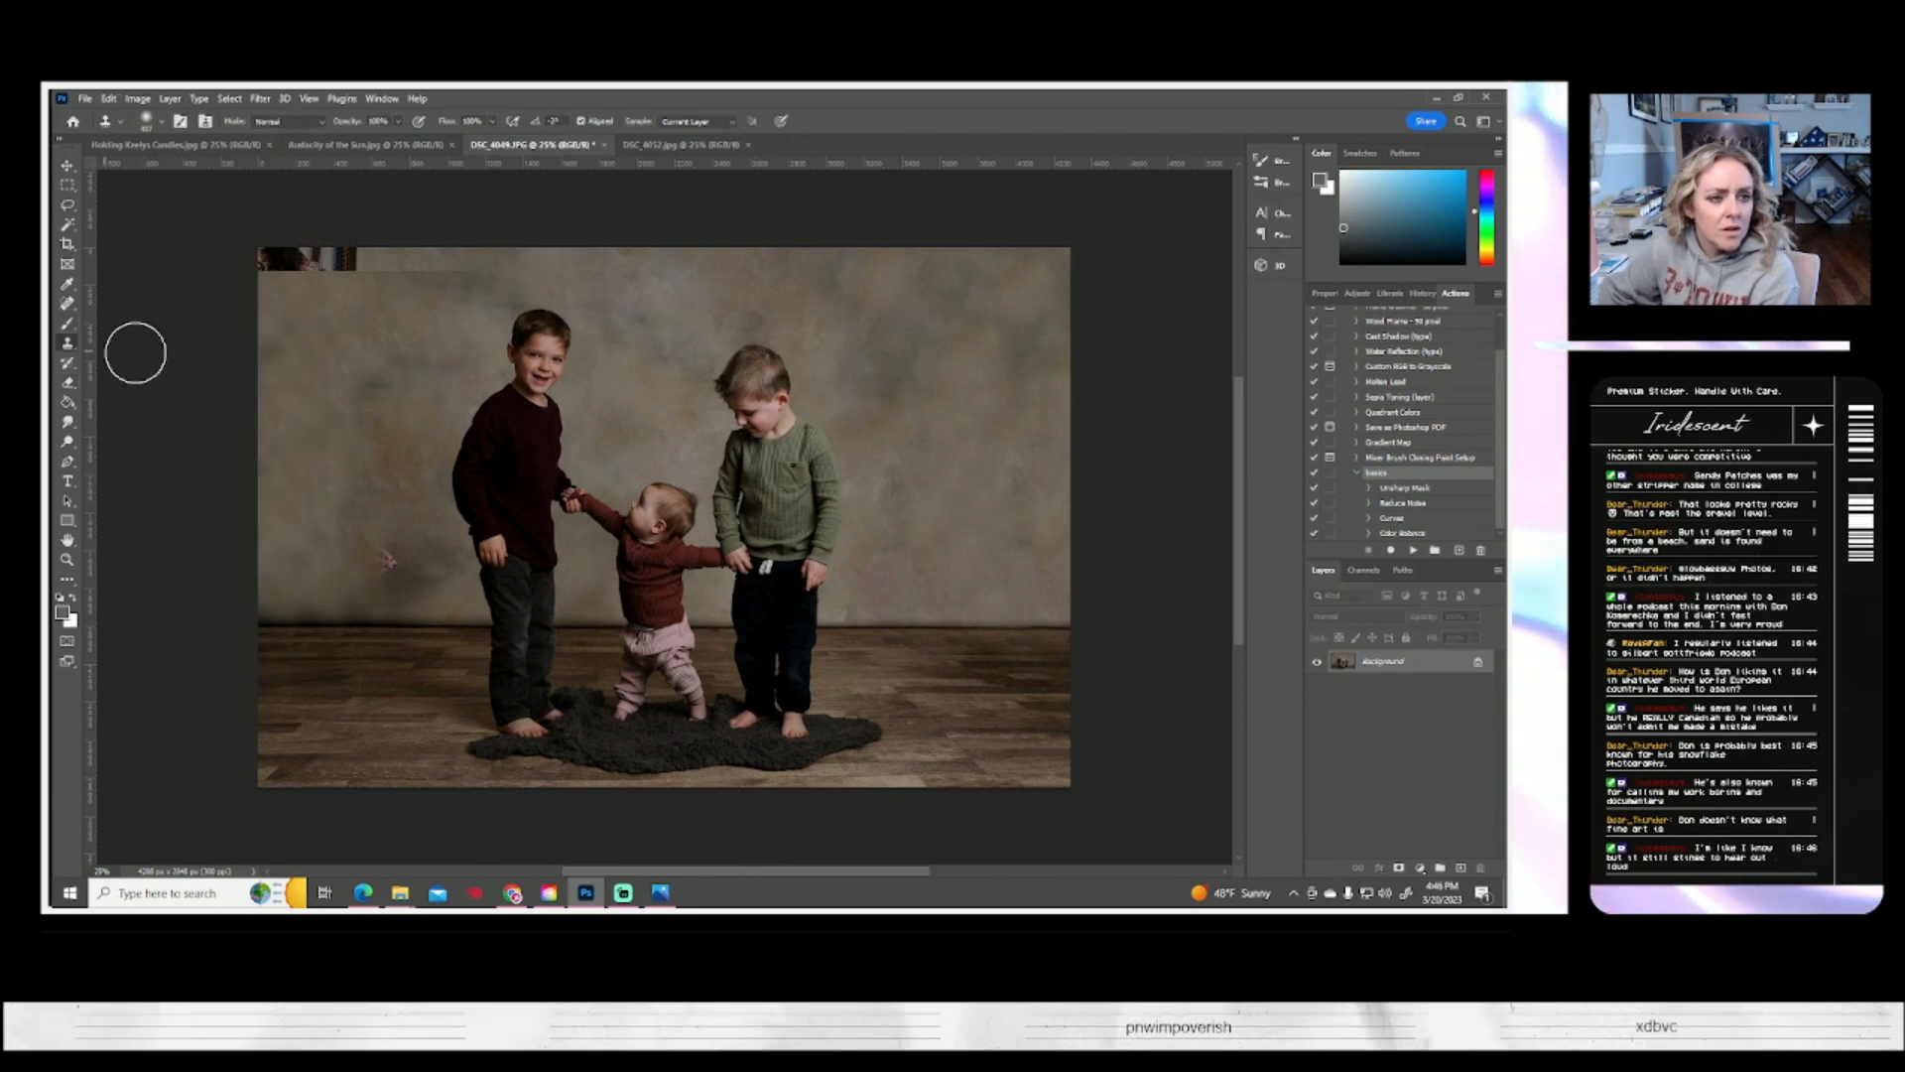
{"action": "left_click_drag", "start_coordinate": [288, 260], "coordinate": [371, 254]}
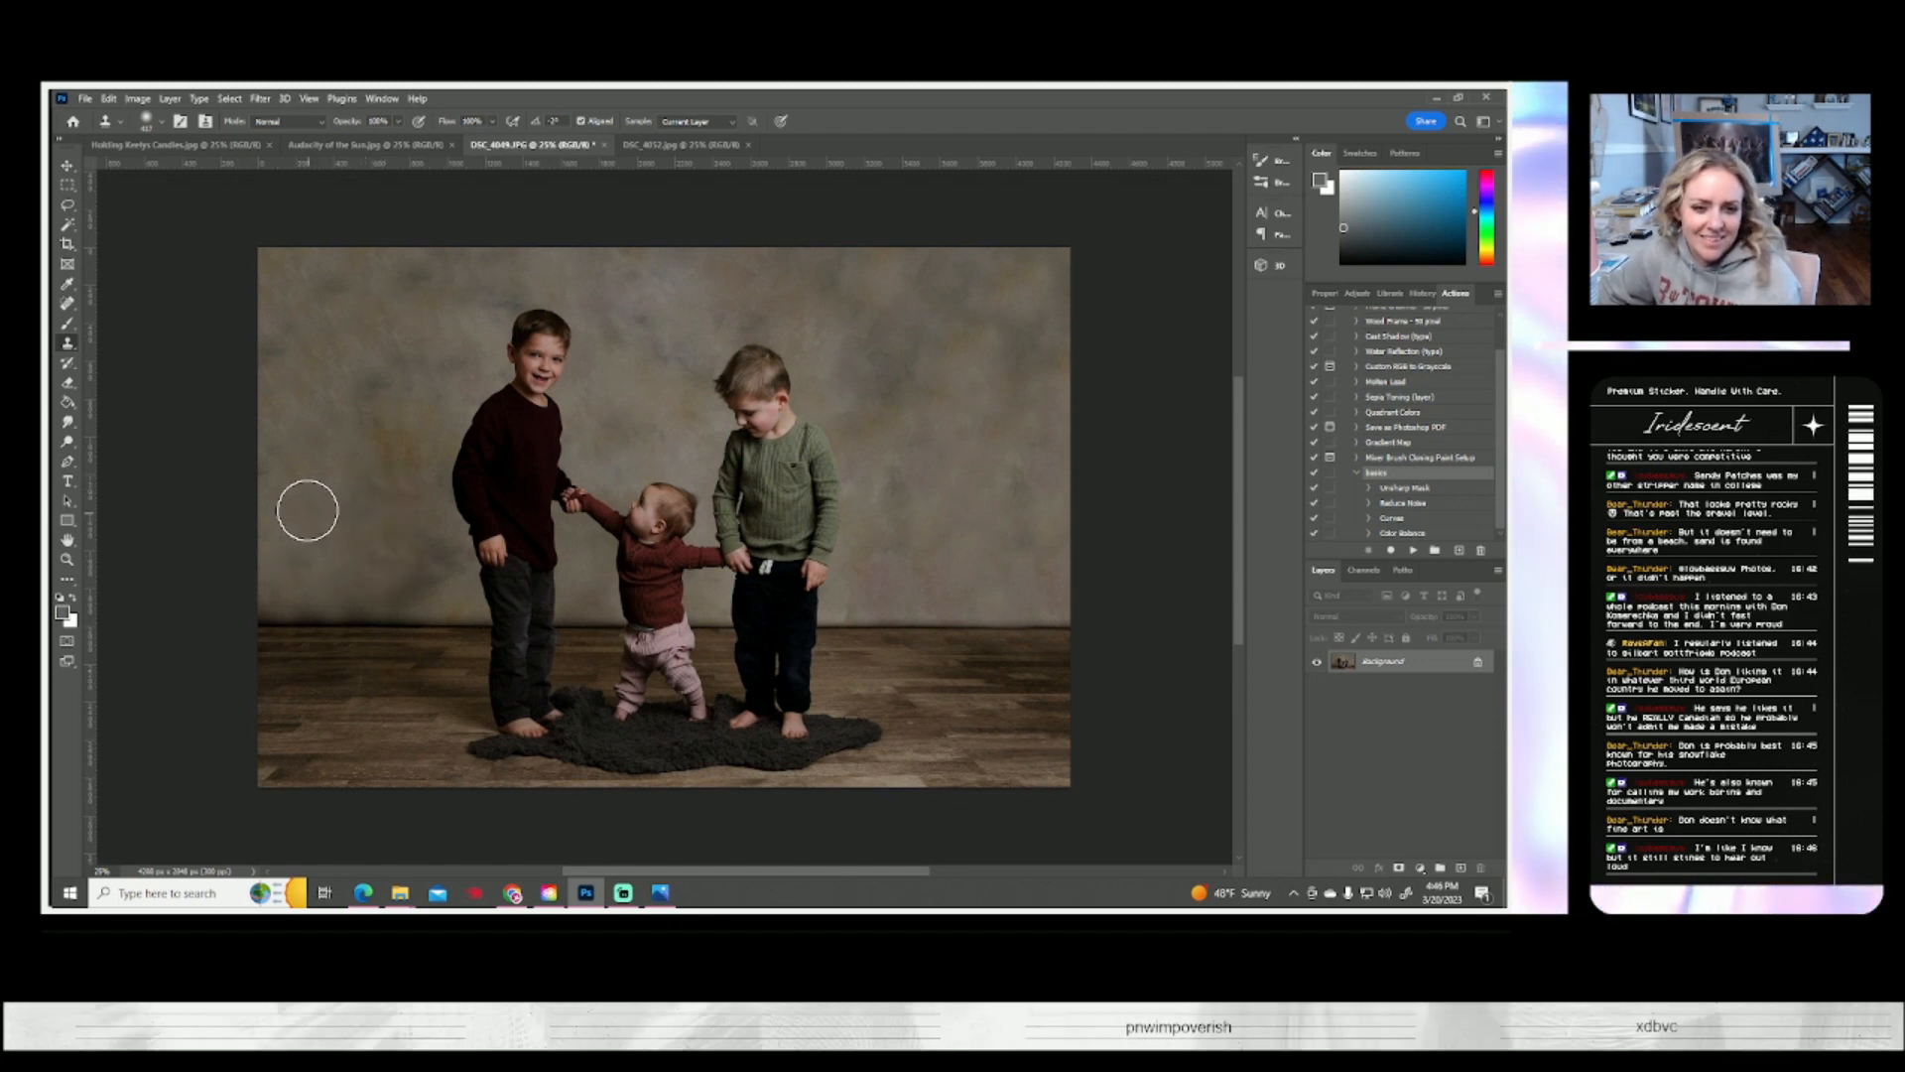
Save the retouched photo as DSC_4049.jpg in JPEG format, and close it along with DSC_4052.jpg
{"action": "left_click", "coordinate": [84, 100]}
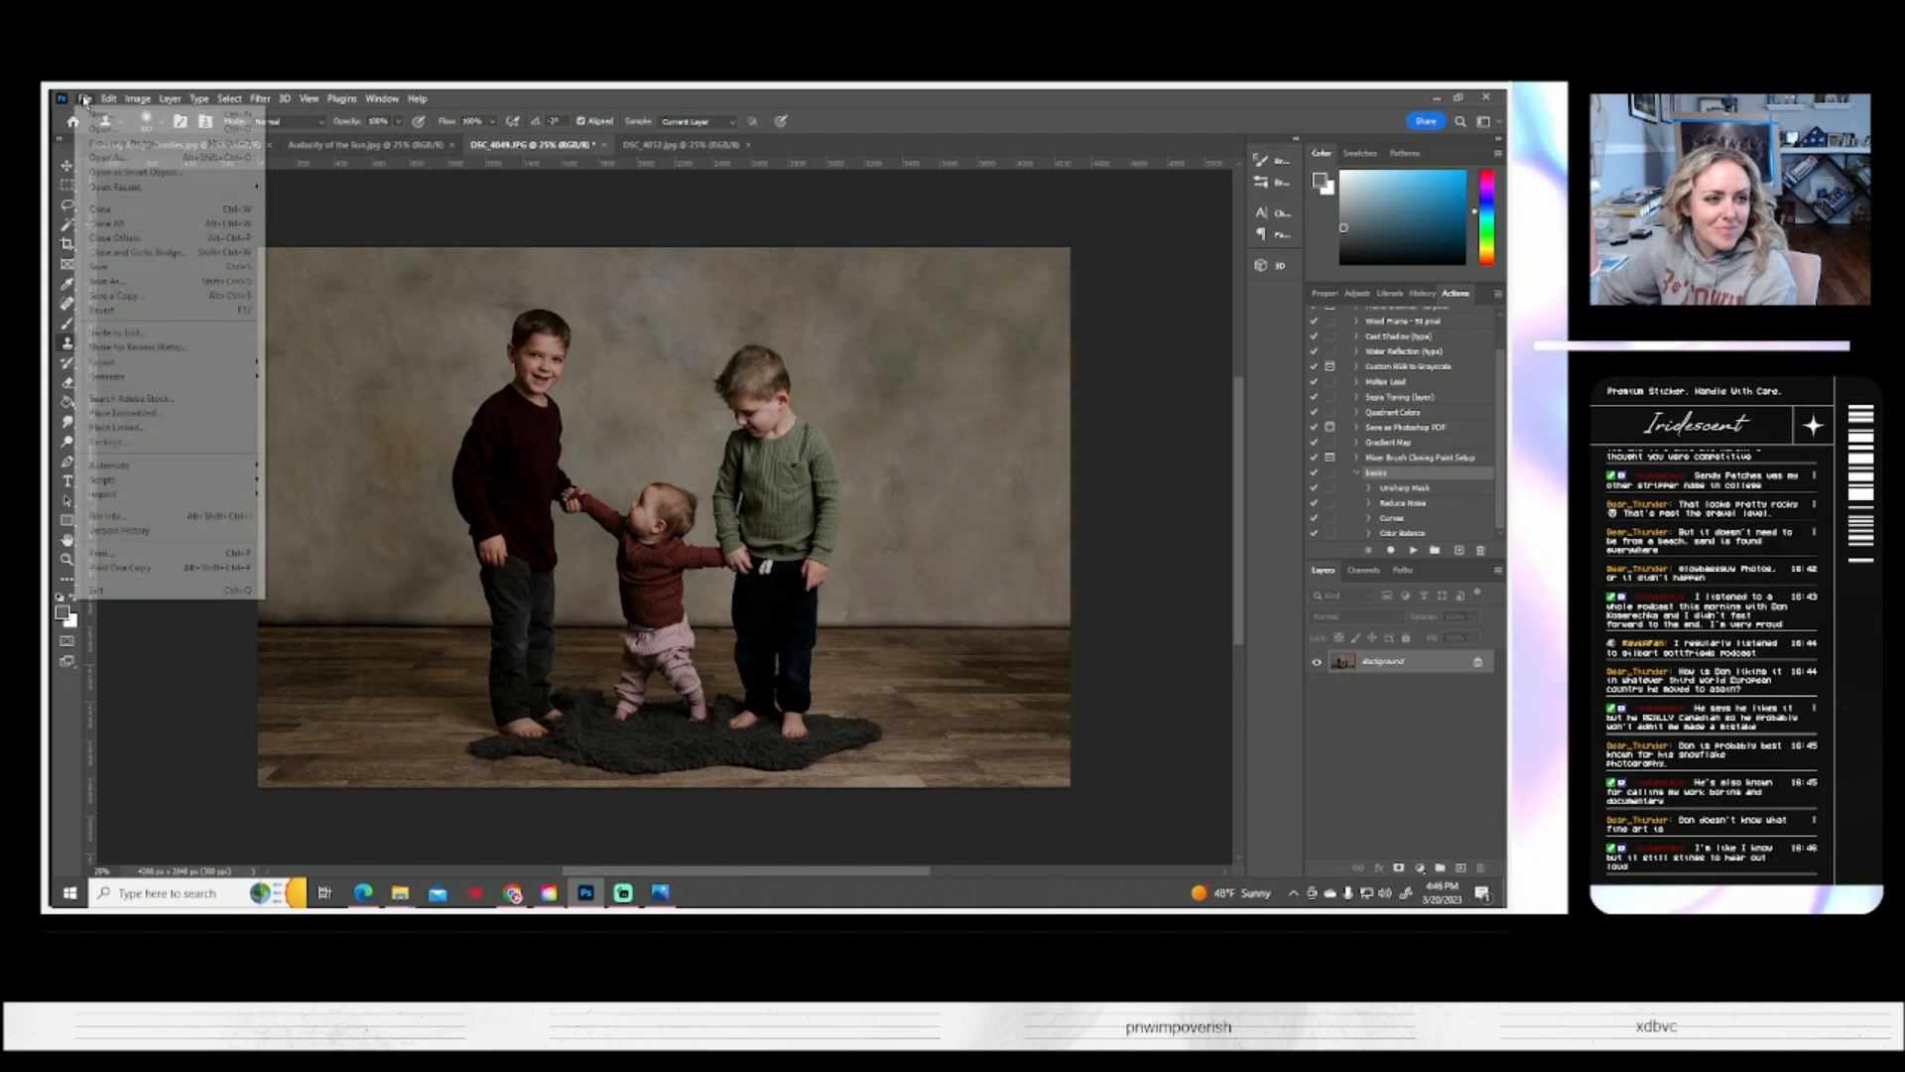
{"action": "left_click", "coordinate": [104, 281]}
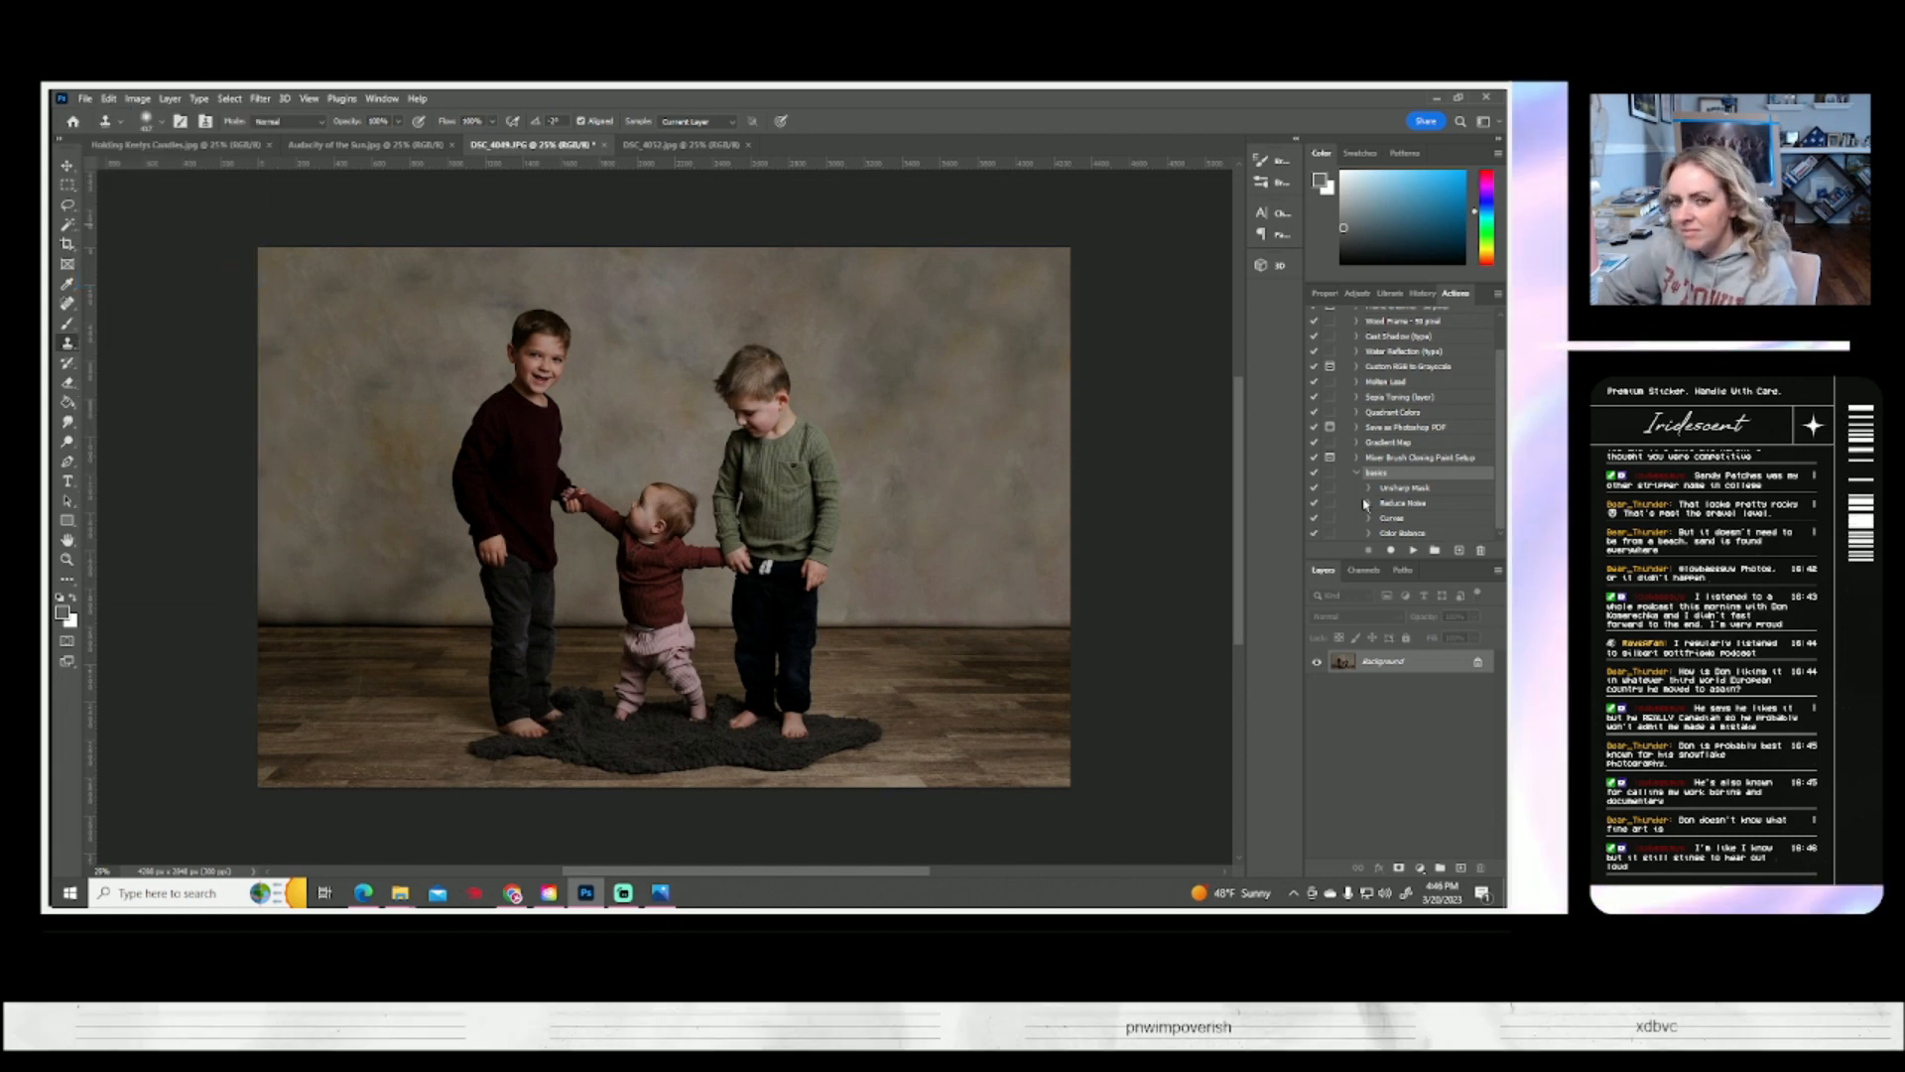
{"action": "key", "text": "ctrl+s"}
{"action": "left_click", "coordinate": [863, 290]}
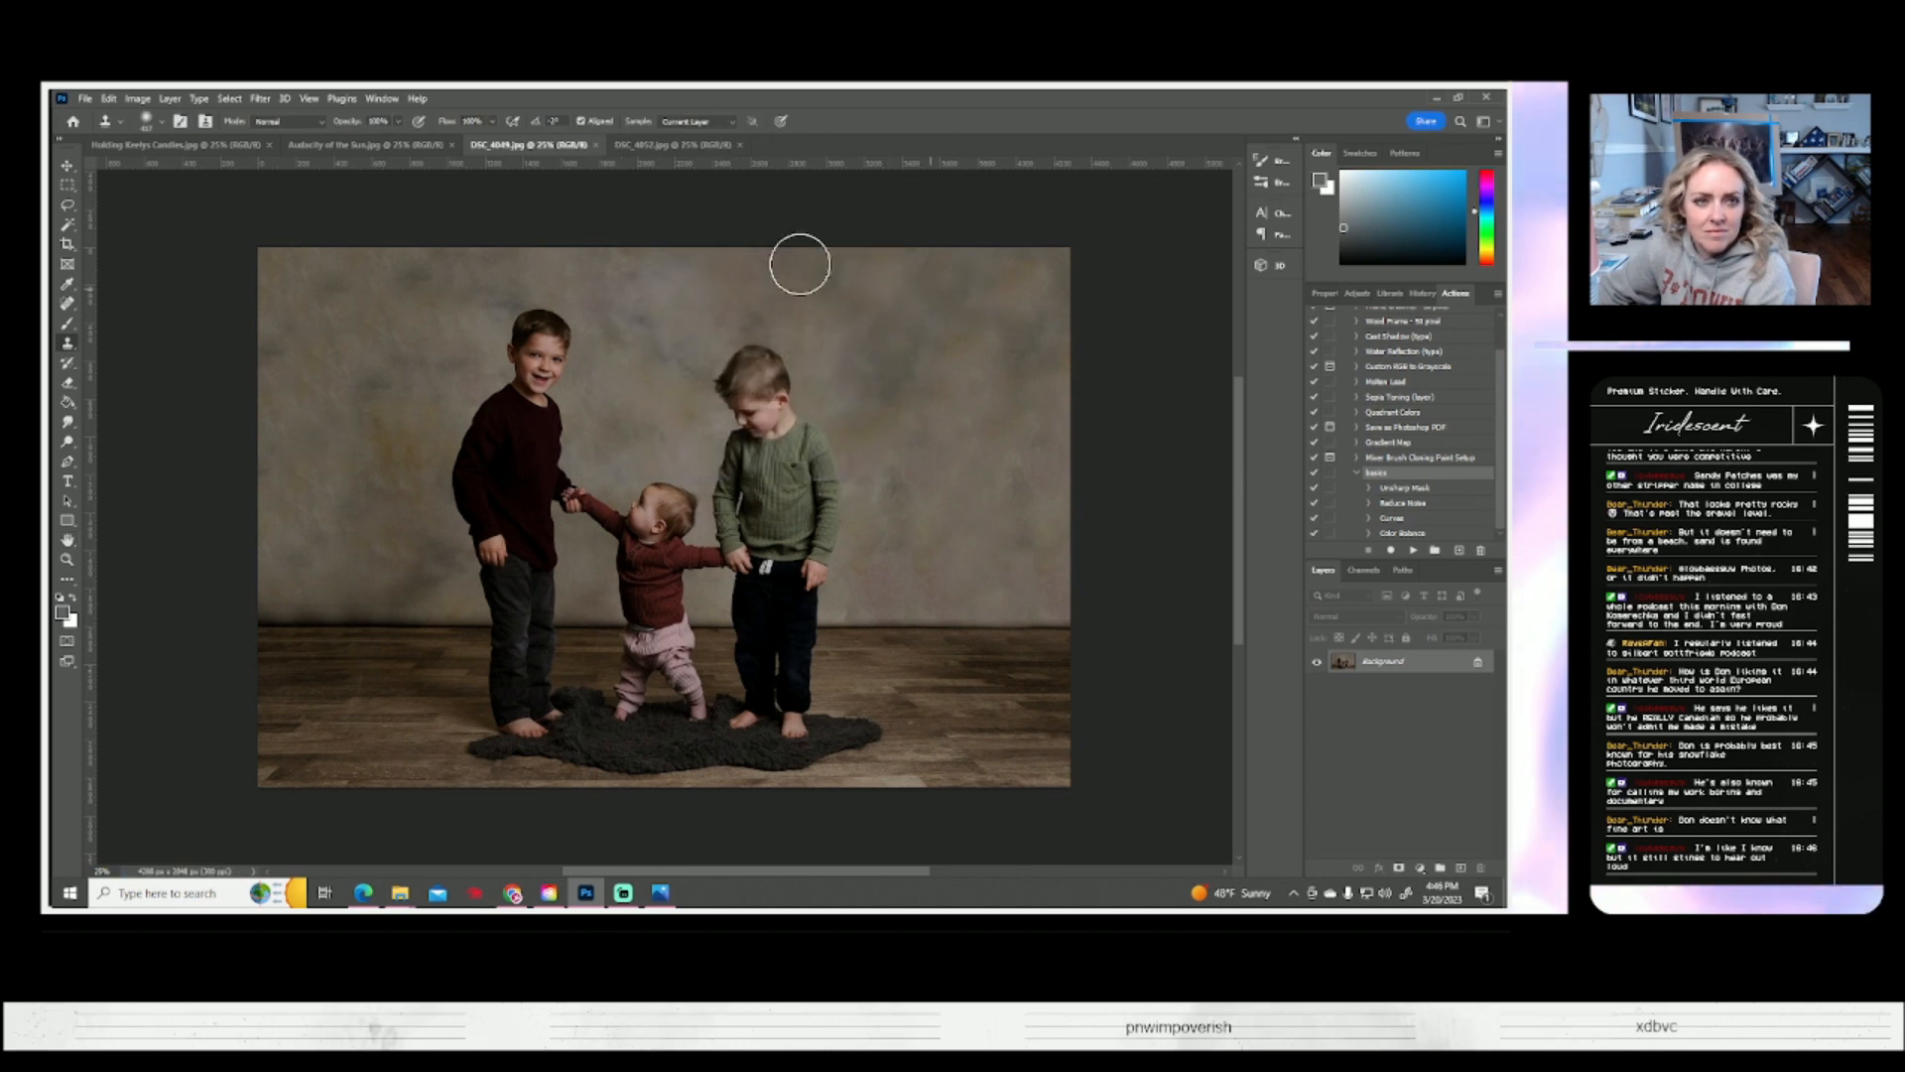
{"action": "left_click", "coordinate": [596, 145]}
{"action": "left_click", "coordinate": [595, 144]}
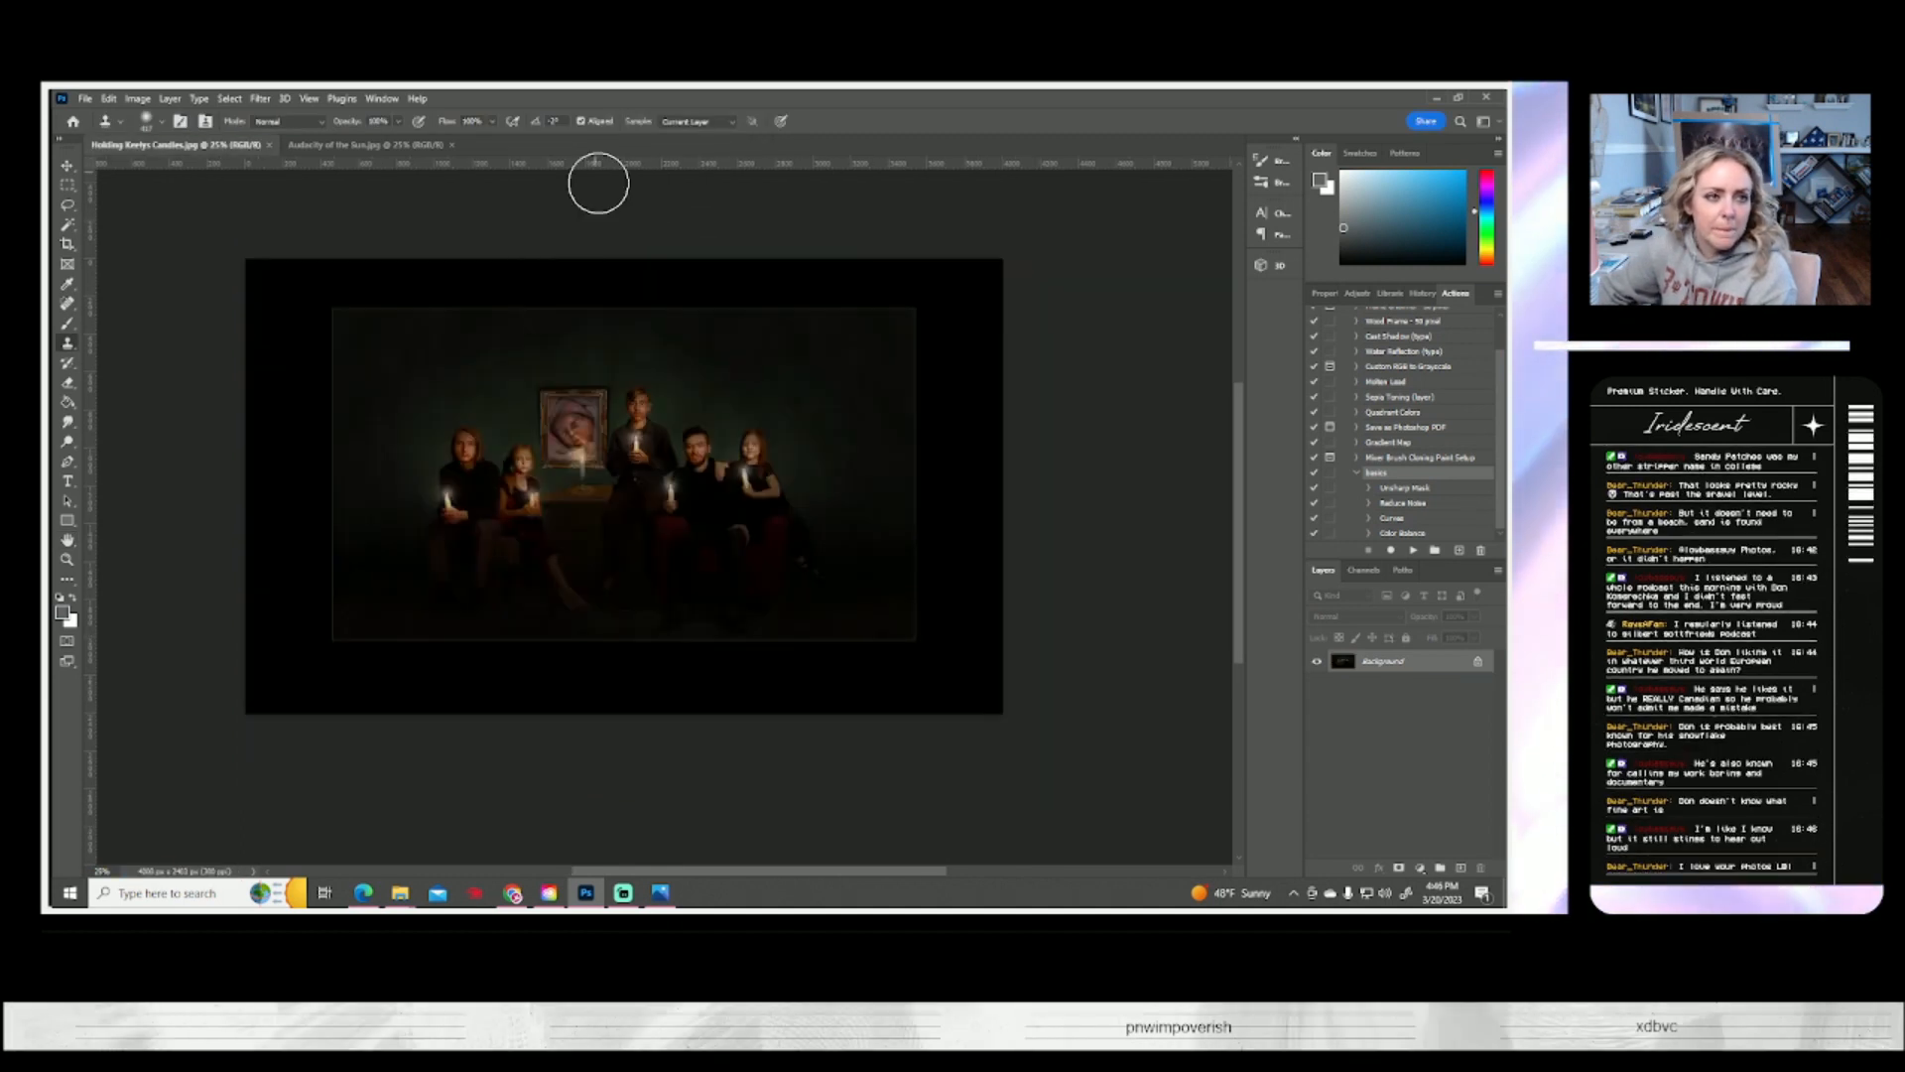
Switch to the photo viewer and compare the family group shots from DSC_4055.JPG through DSC_4072.JPG for everyone's expressions and poses
{"action": "left_click", "coordinate": [85, 98]}
{"action": "left_click", "coordinate": [107, 128]}
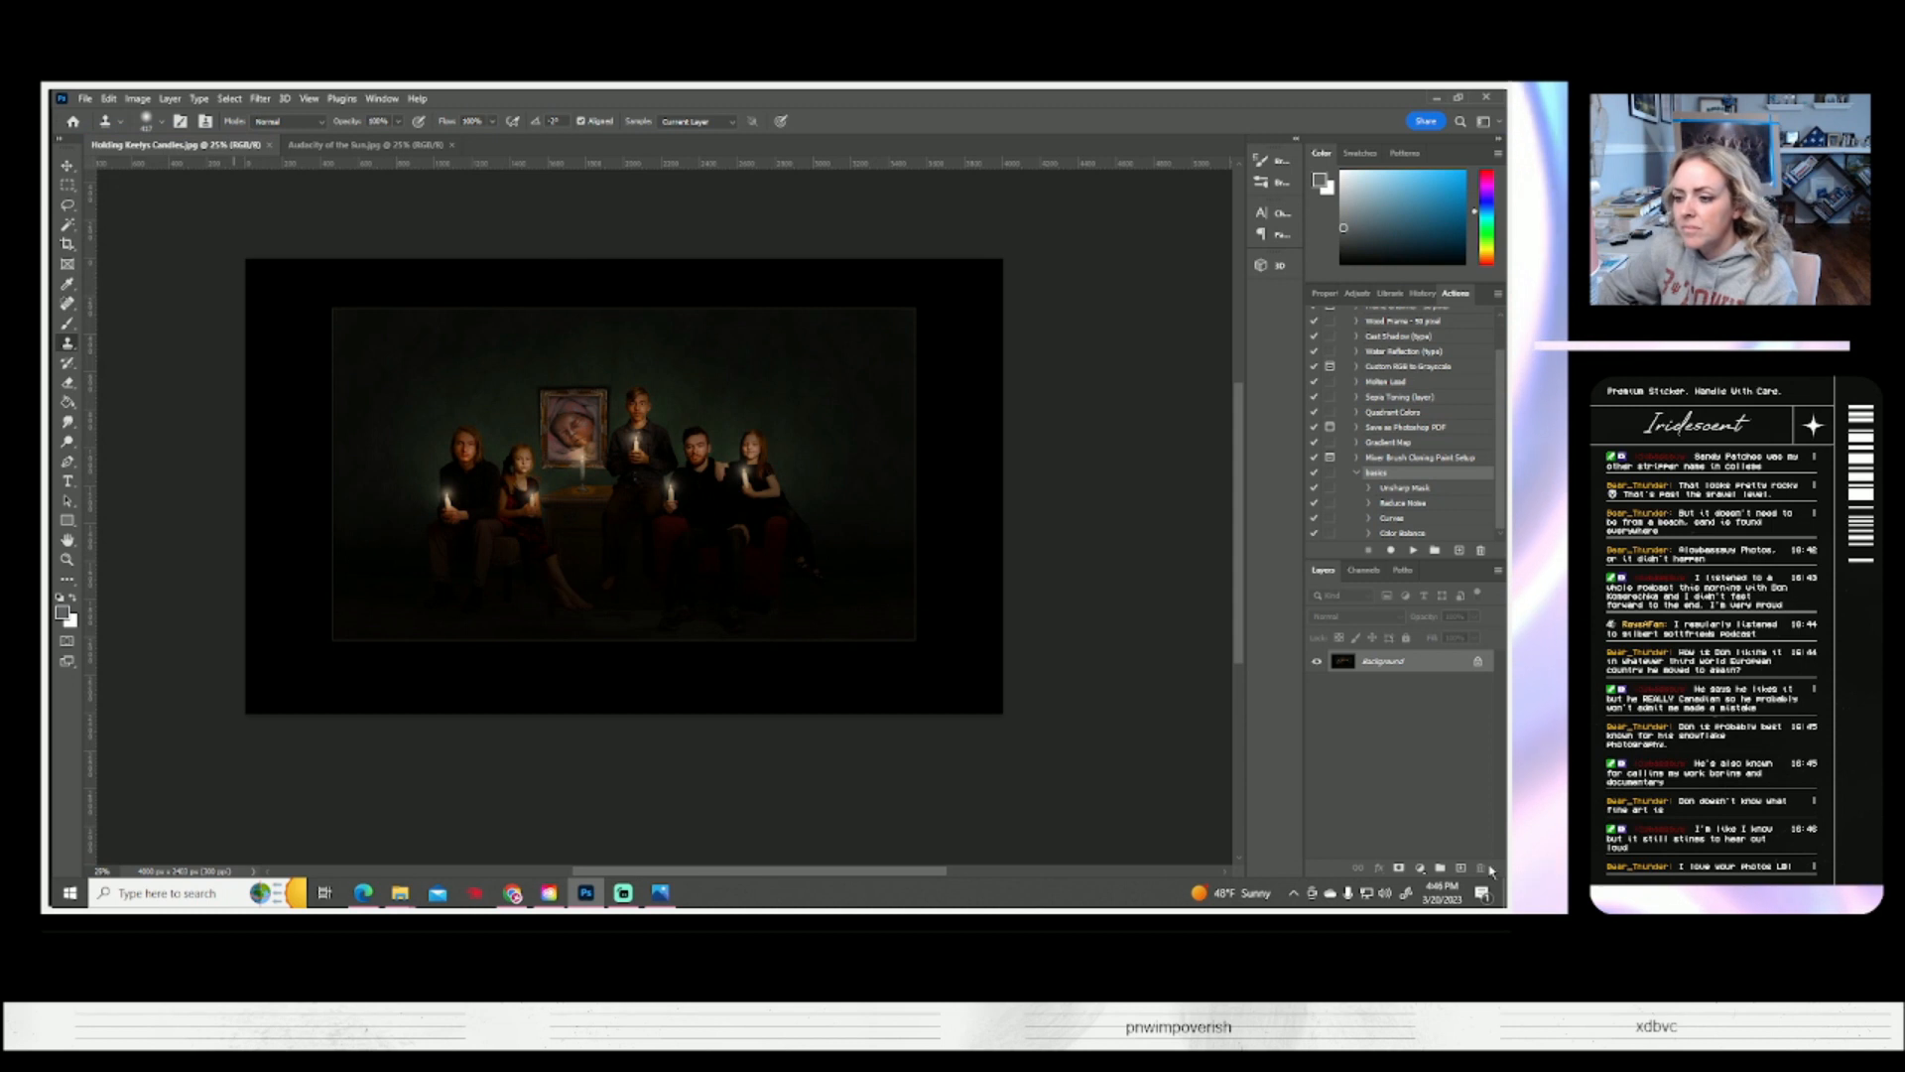
{"action": "mouse_move", "coordinate": [1504, 894]}
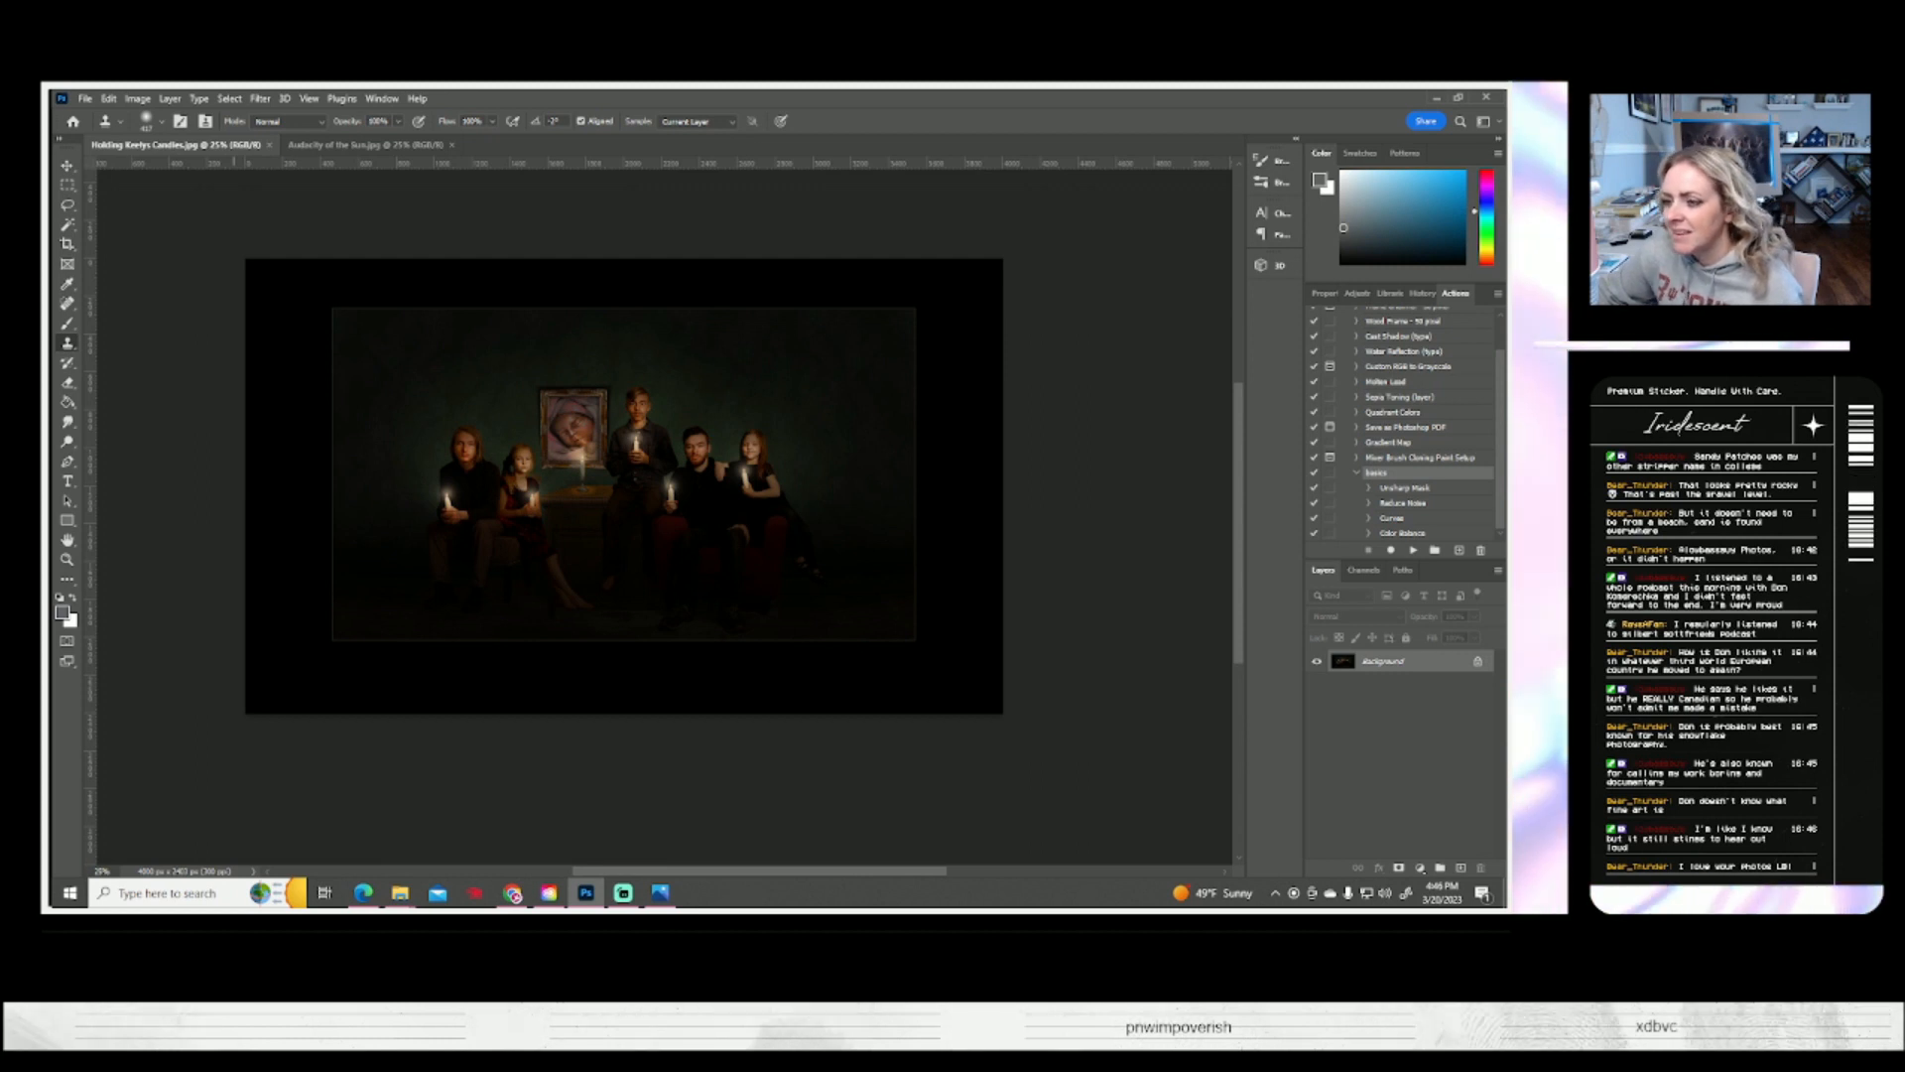
{"action": "left_click", "coordinate": [660, 892]}
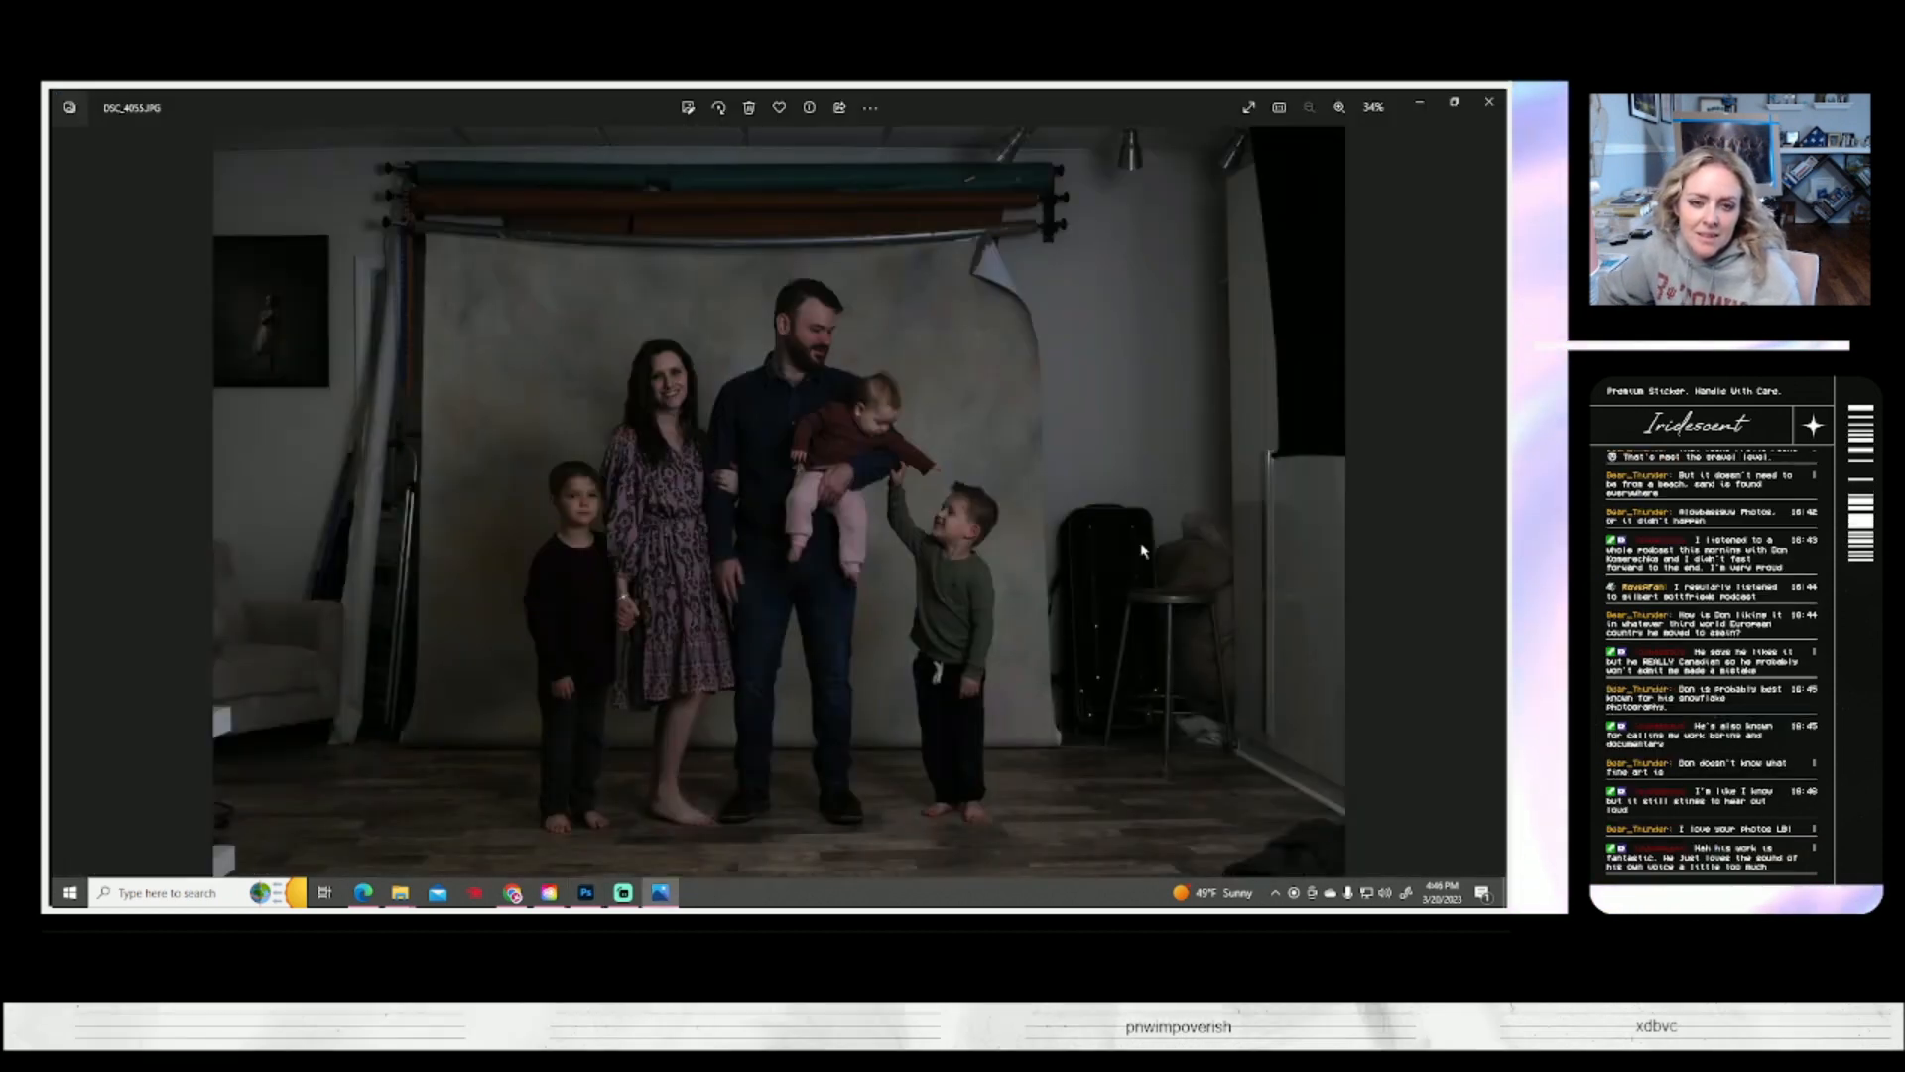
{"action": "left_click", "coordinate": [1493, 508]}
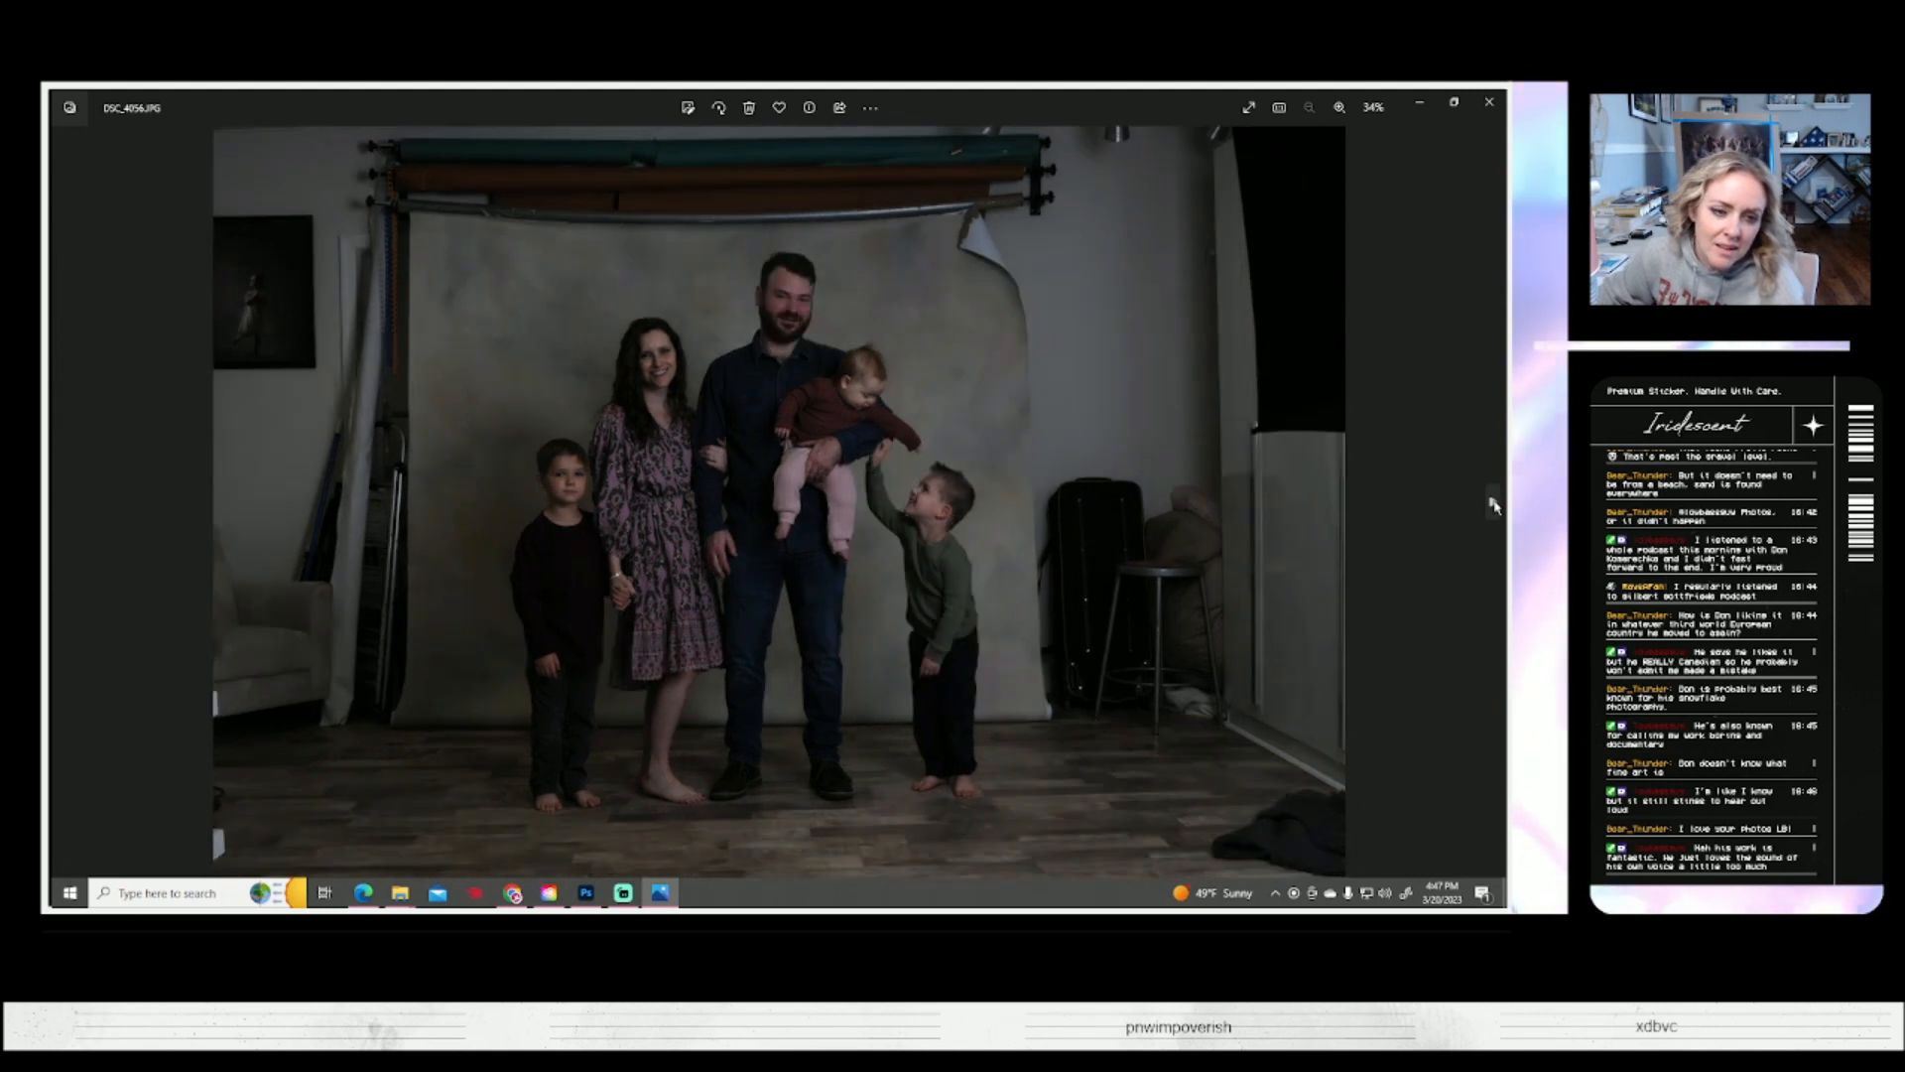
{"action": "left_click", "coordinate": [1494, 506]}
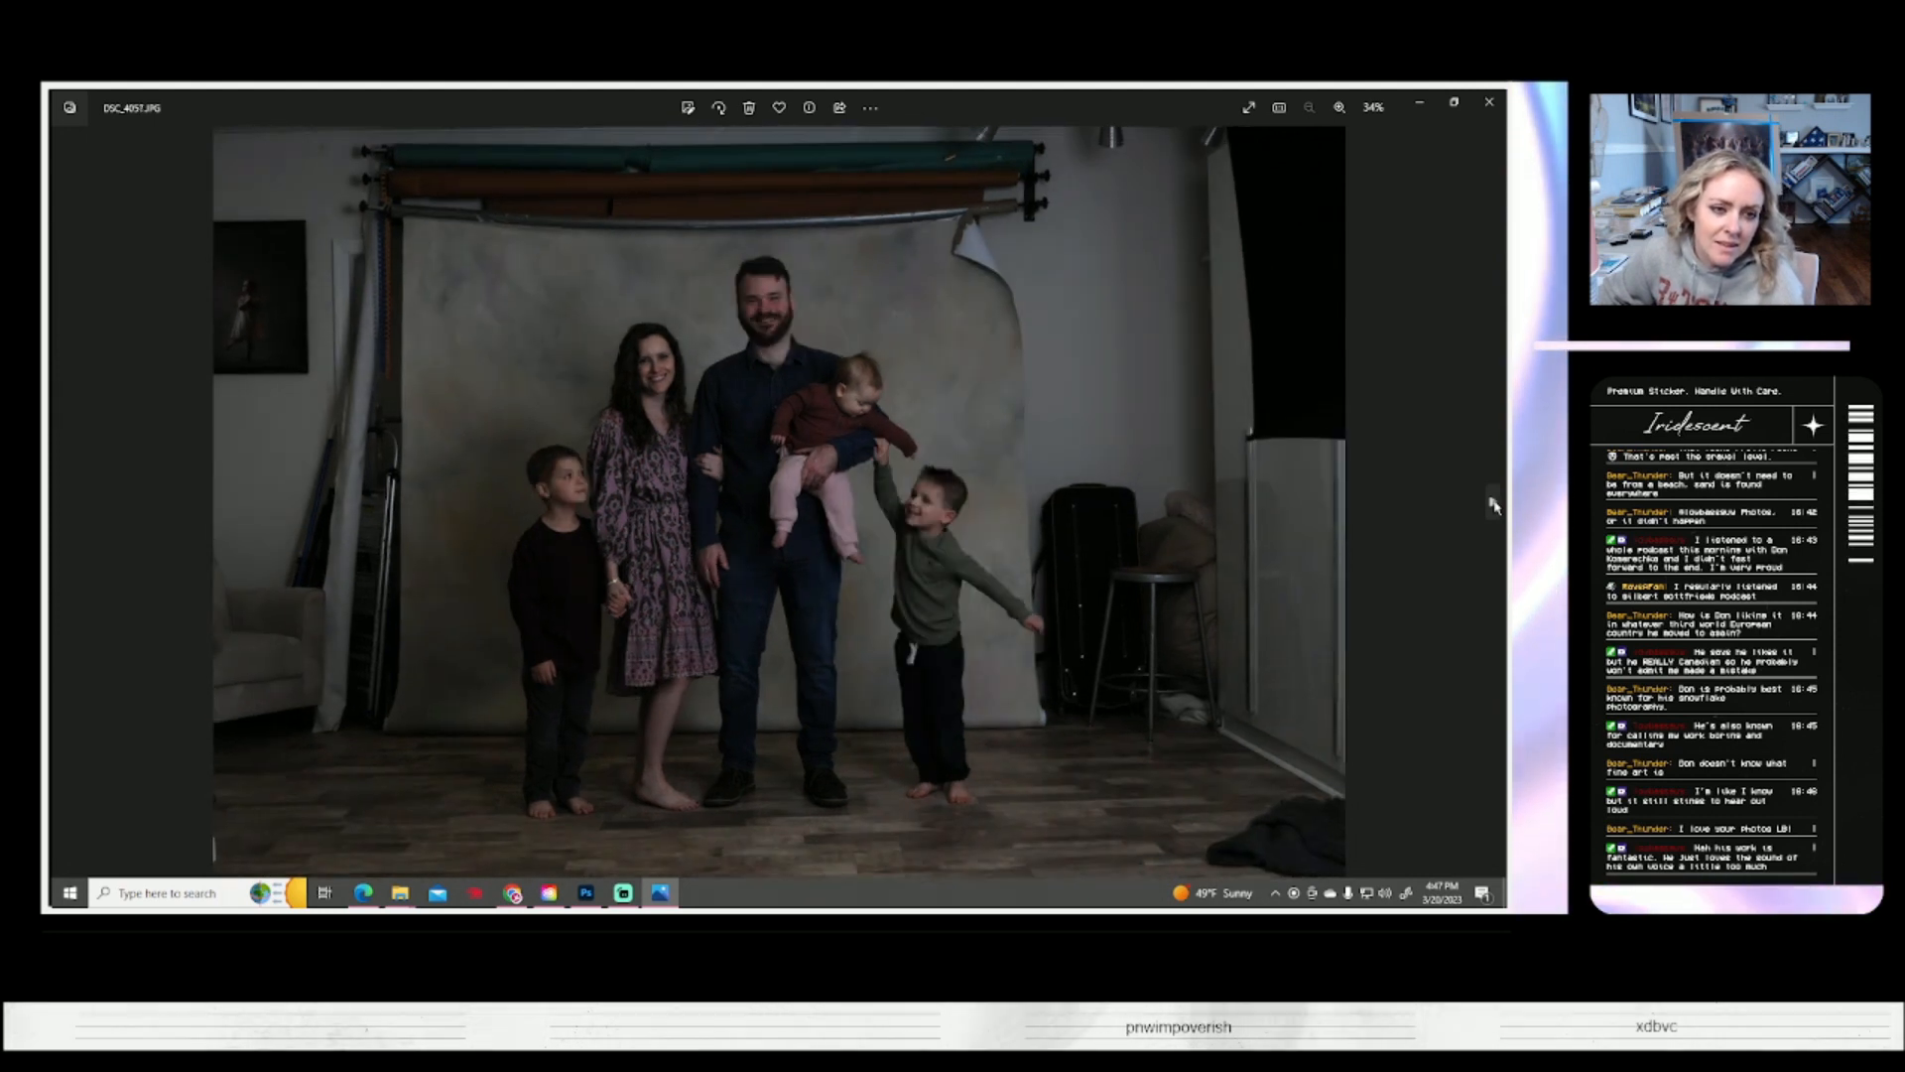
{"action": "left_click", "coordinate": [1493, 506]}
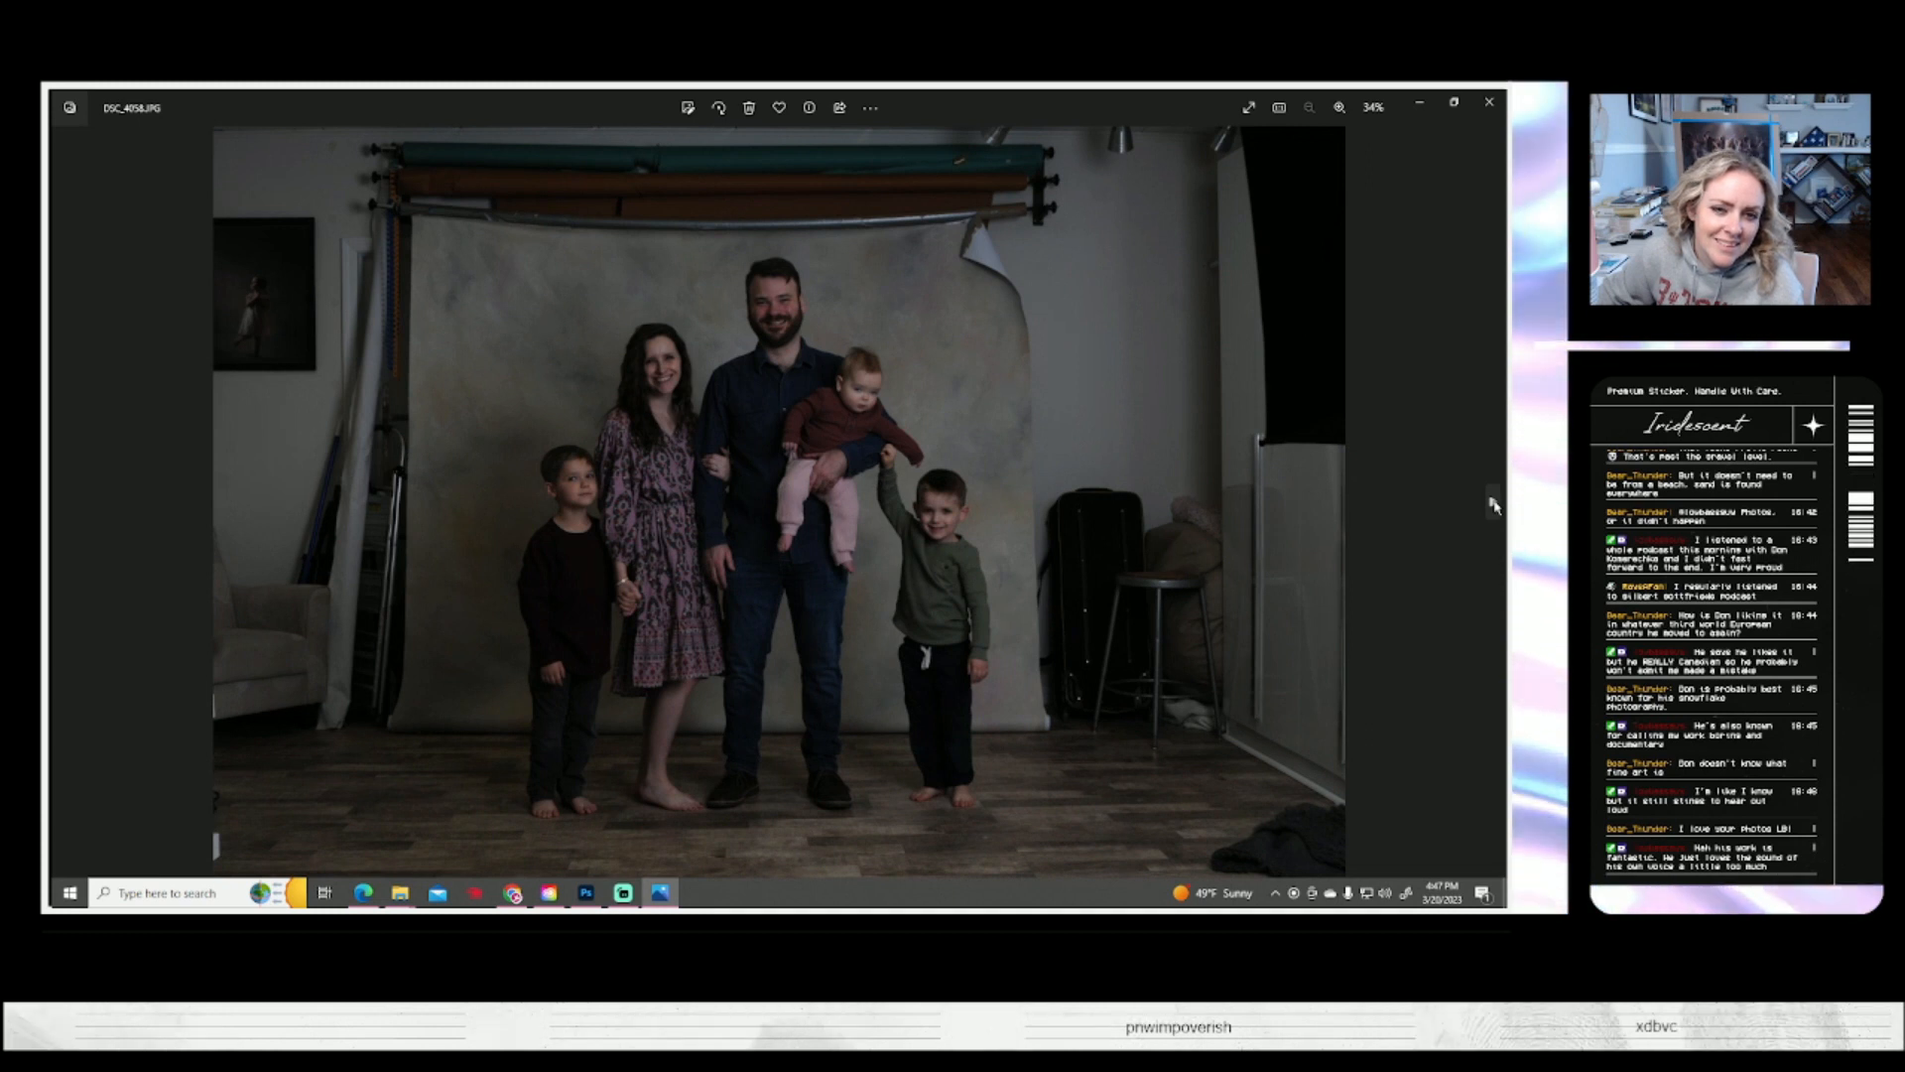
{"action": "left_click", "coordinate": [1494, 506]}
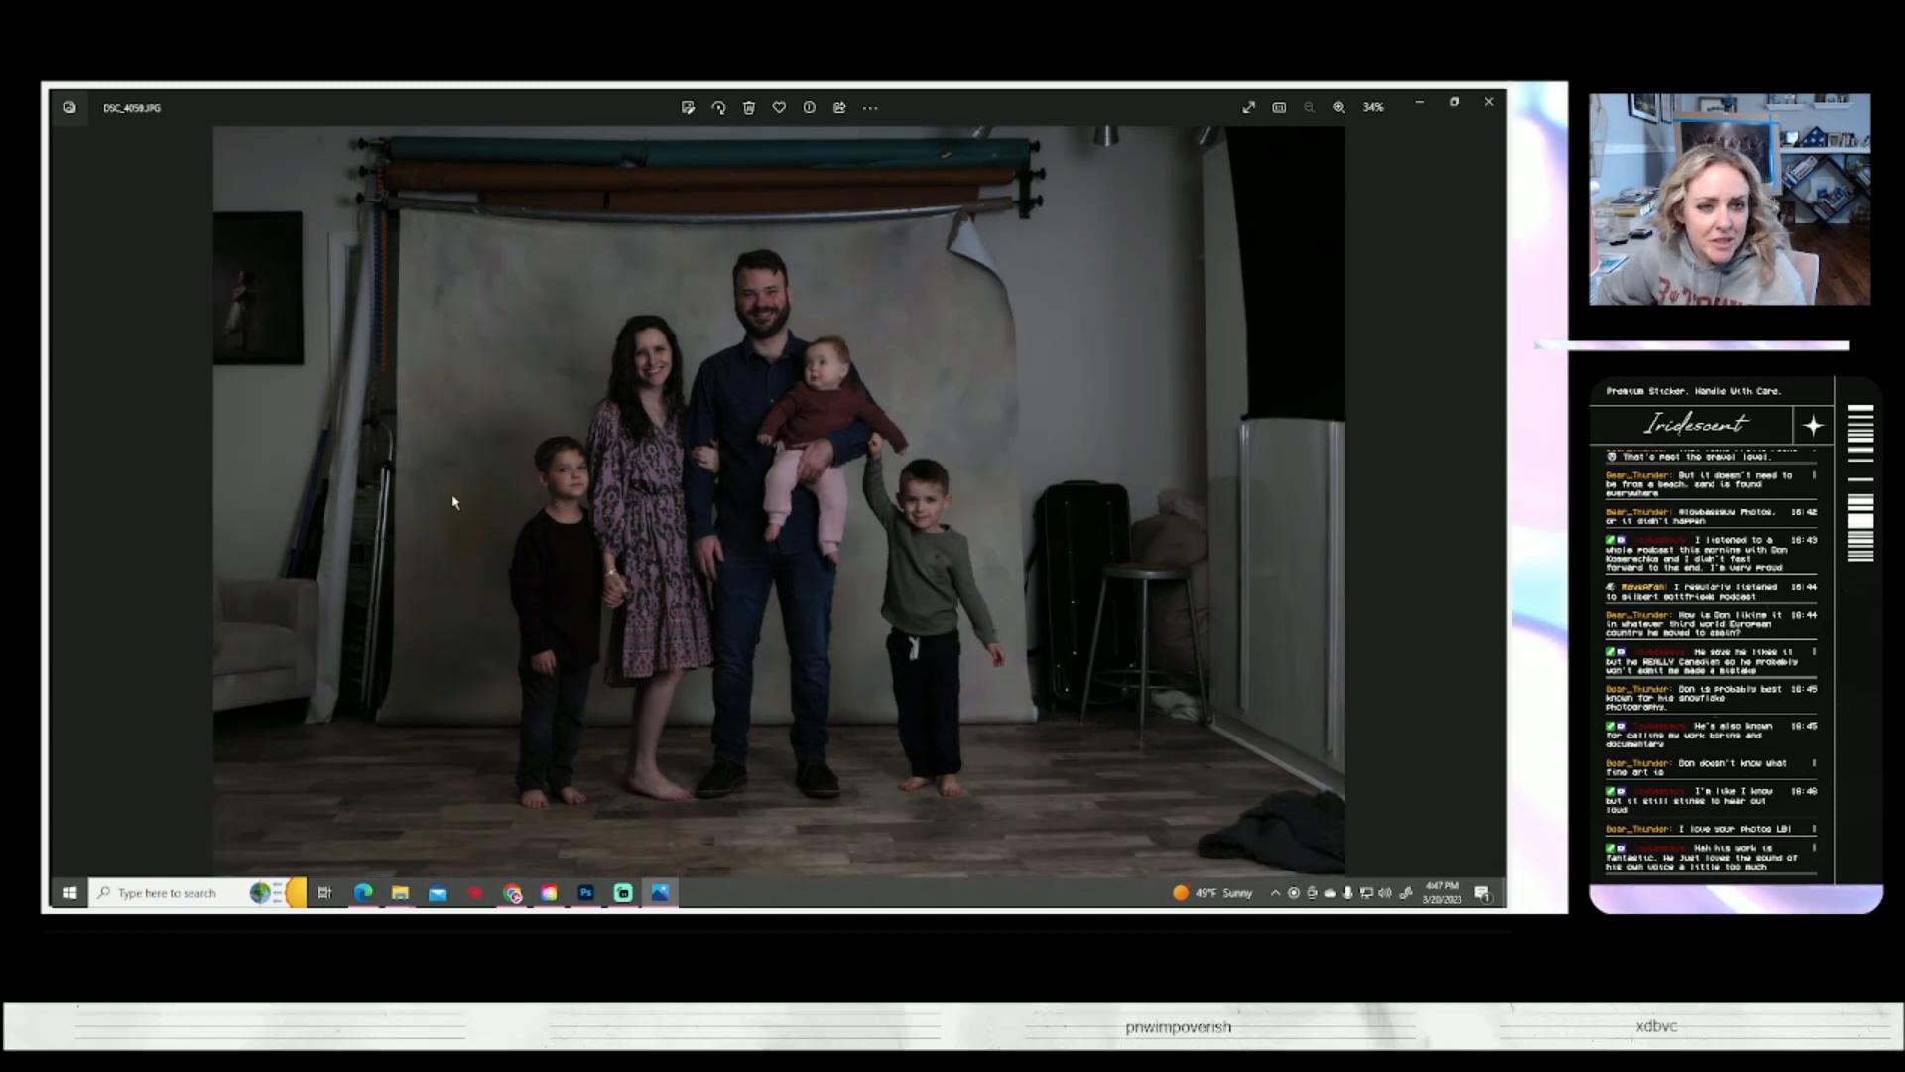
{"action": "left_click", "coordinate": [63, 498]}
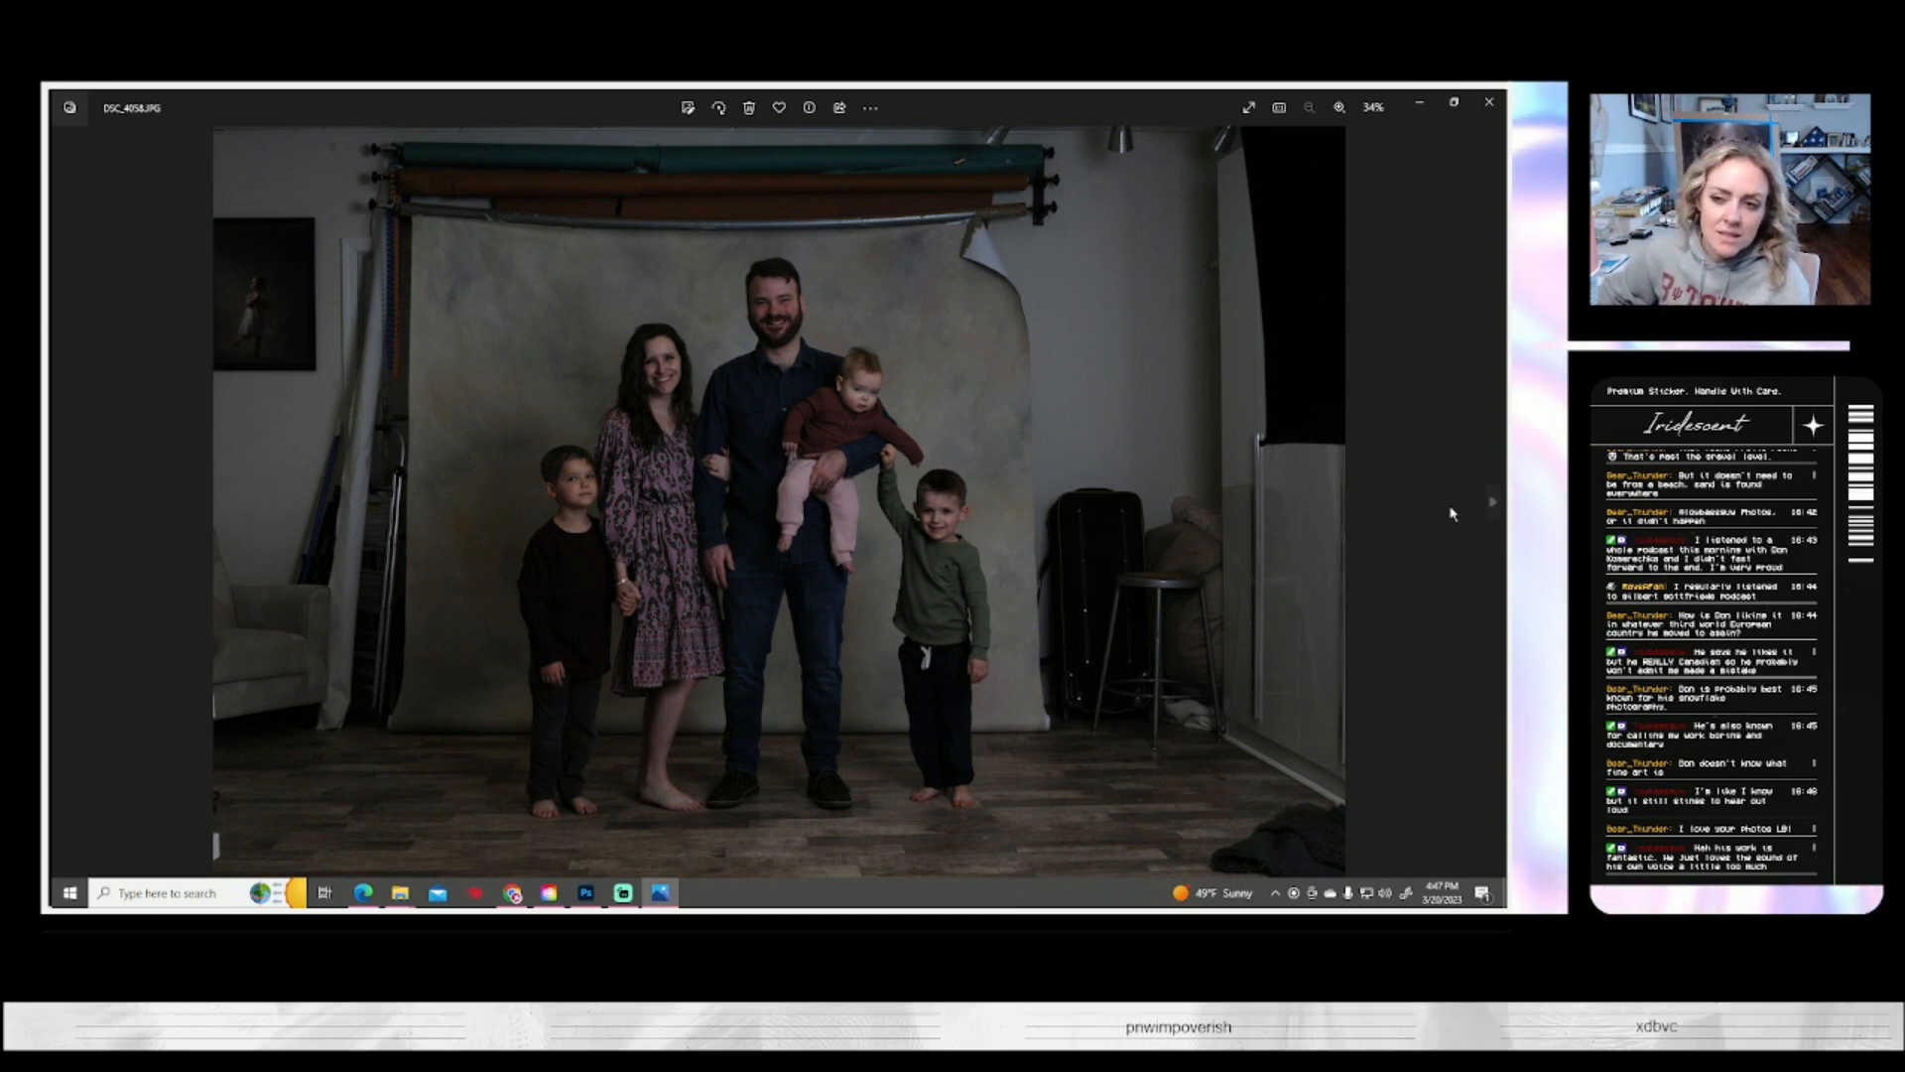
{"action": "left_click", "coordinate": [1492, 503]}
{"action": "left_click", "coordinate": [1492, 503]}
{"action": "left_click", "coordinate": [1492, 503]}
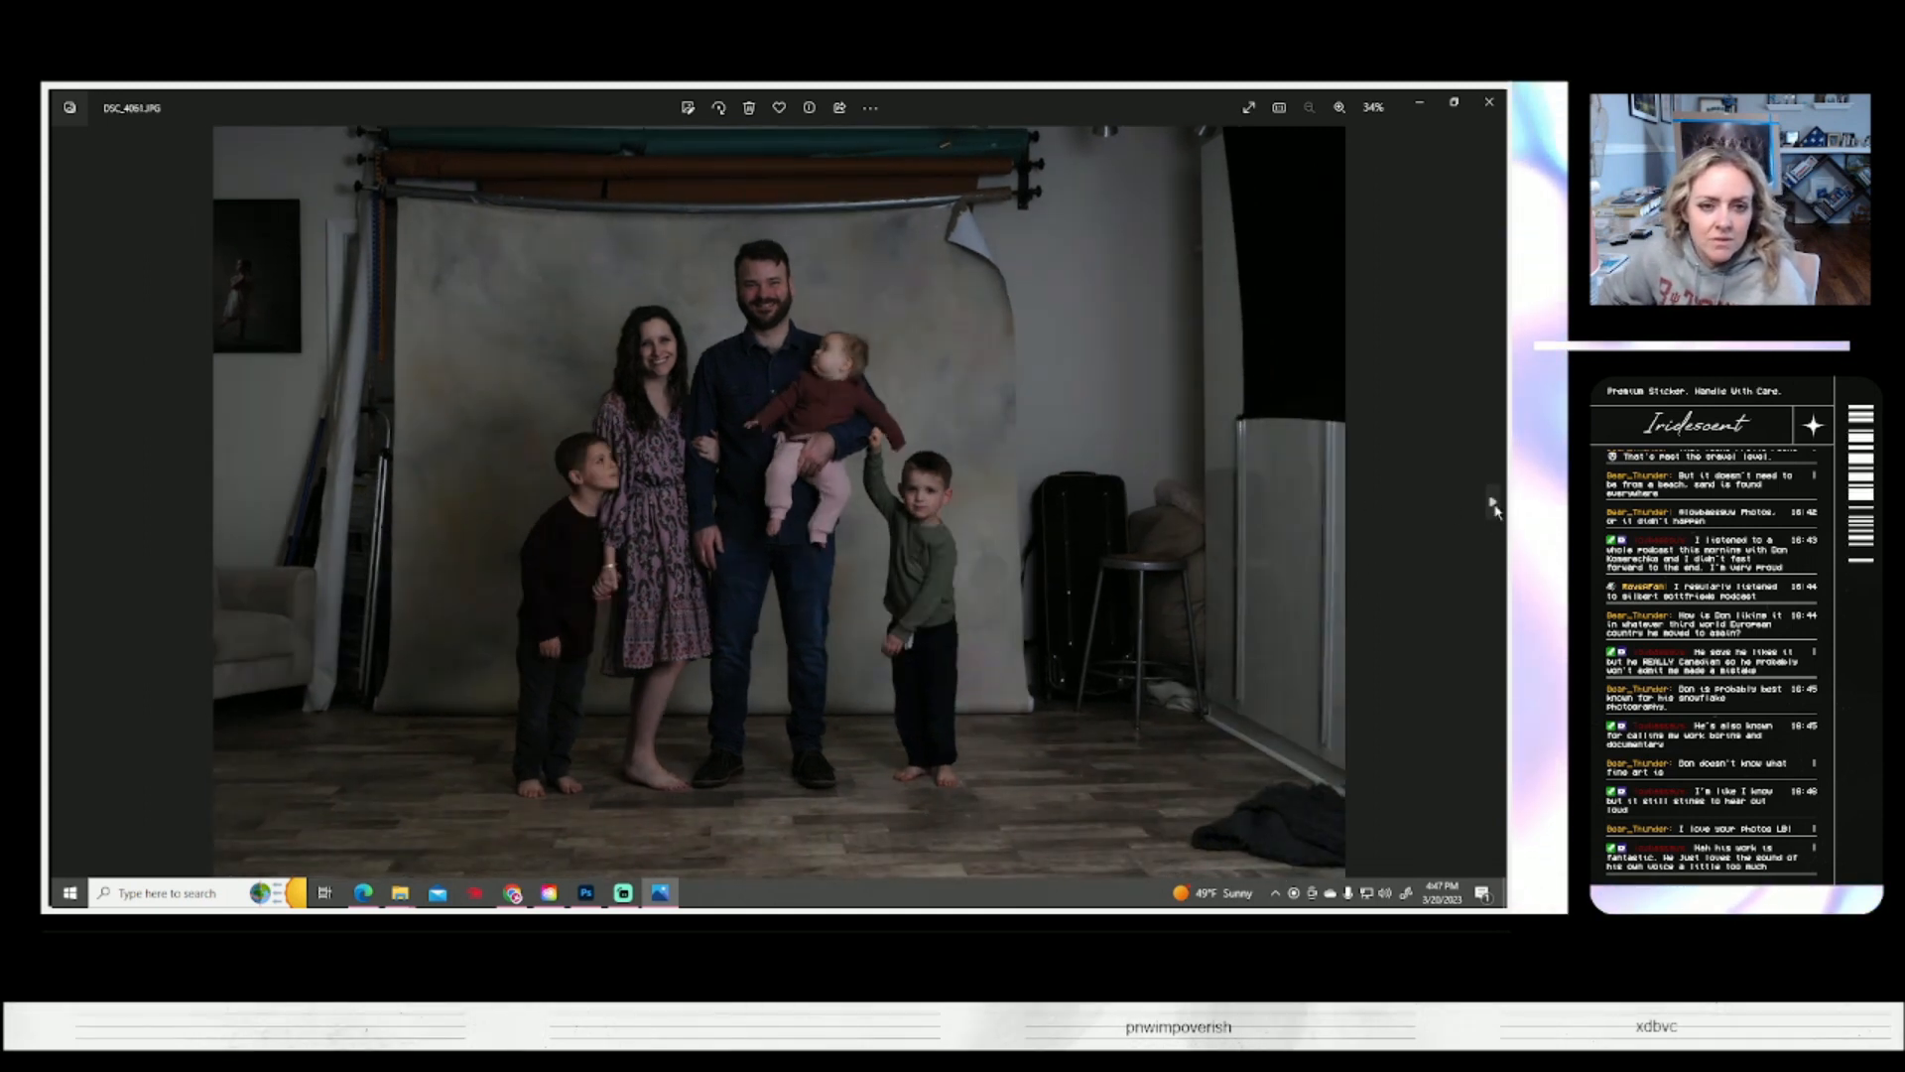
{"action": "left_click", "coordinate": [1493, 503]}
{"action": "left_click", "coordinate": [1493, 503]}
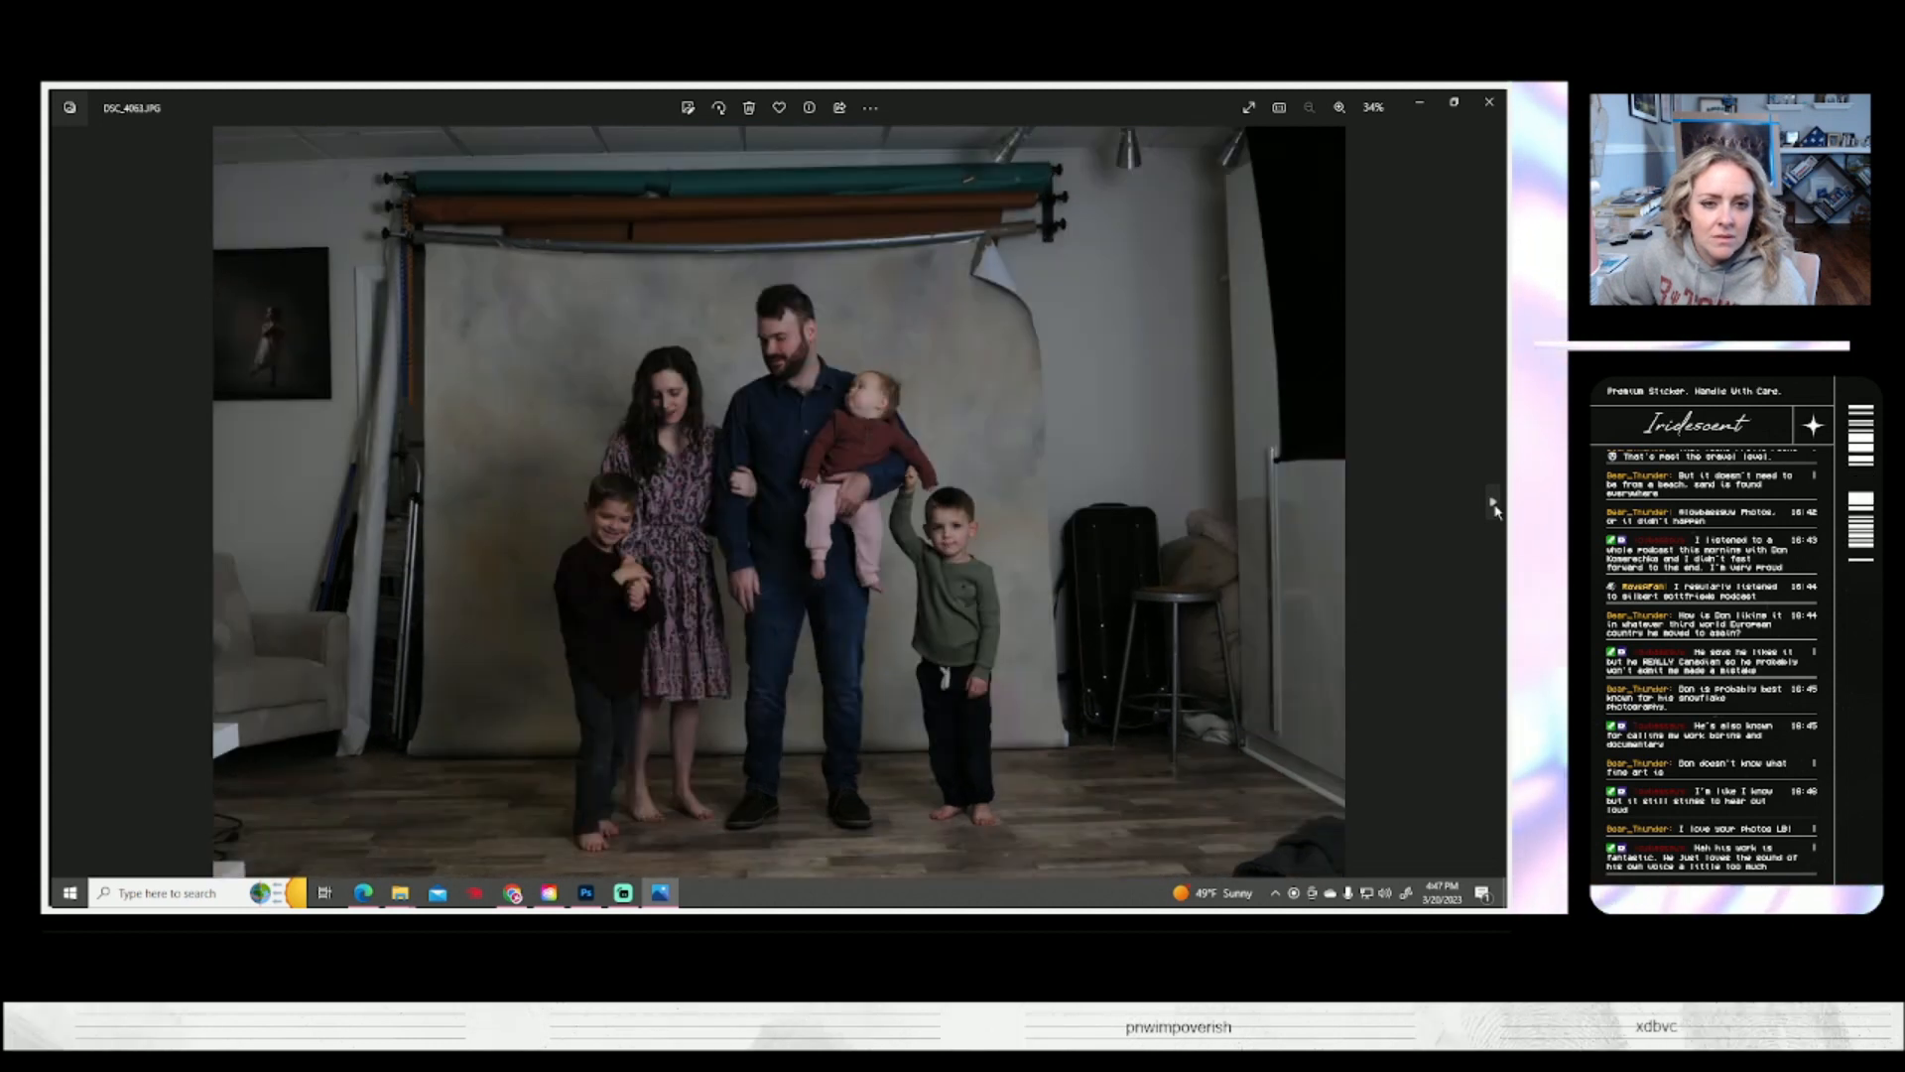
{"action": "left_click", "coordinate": [1492, 503]}
{"action": "left_click", "coordinate": [1492, 504]}
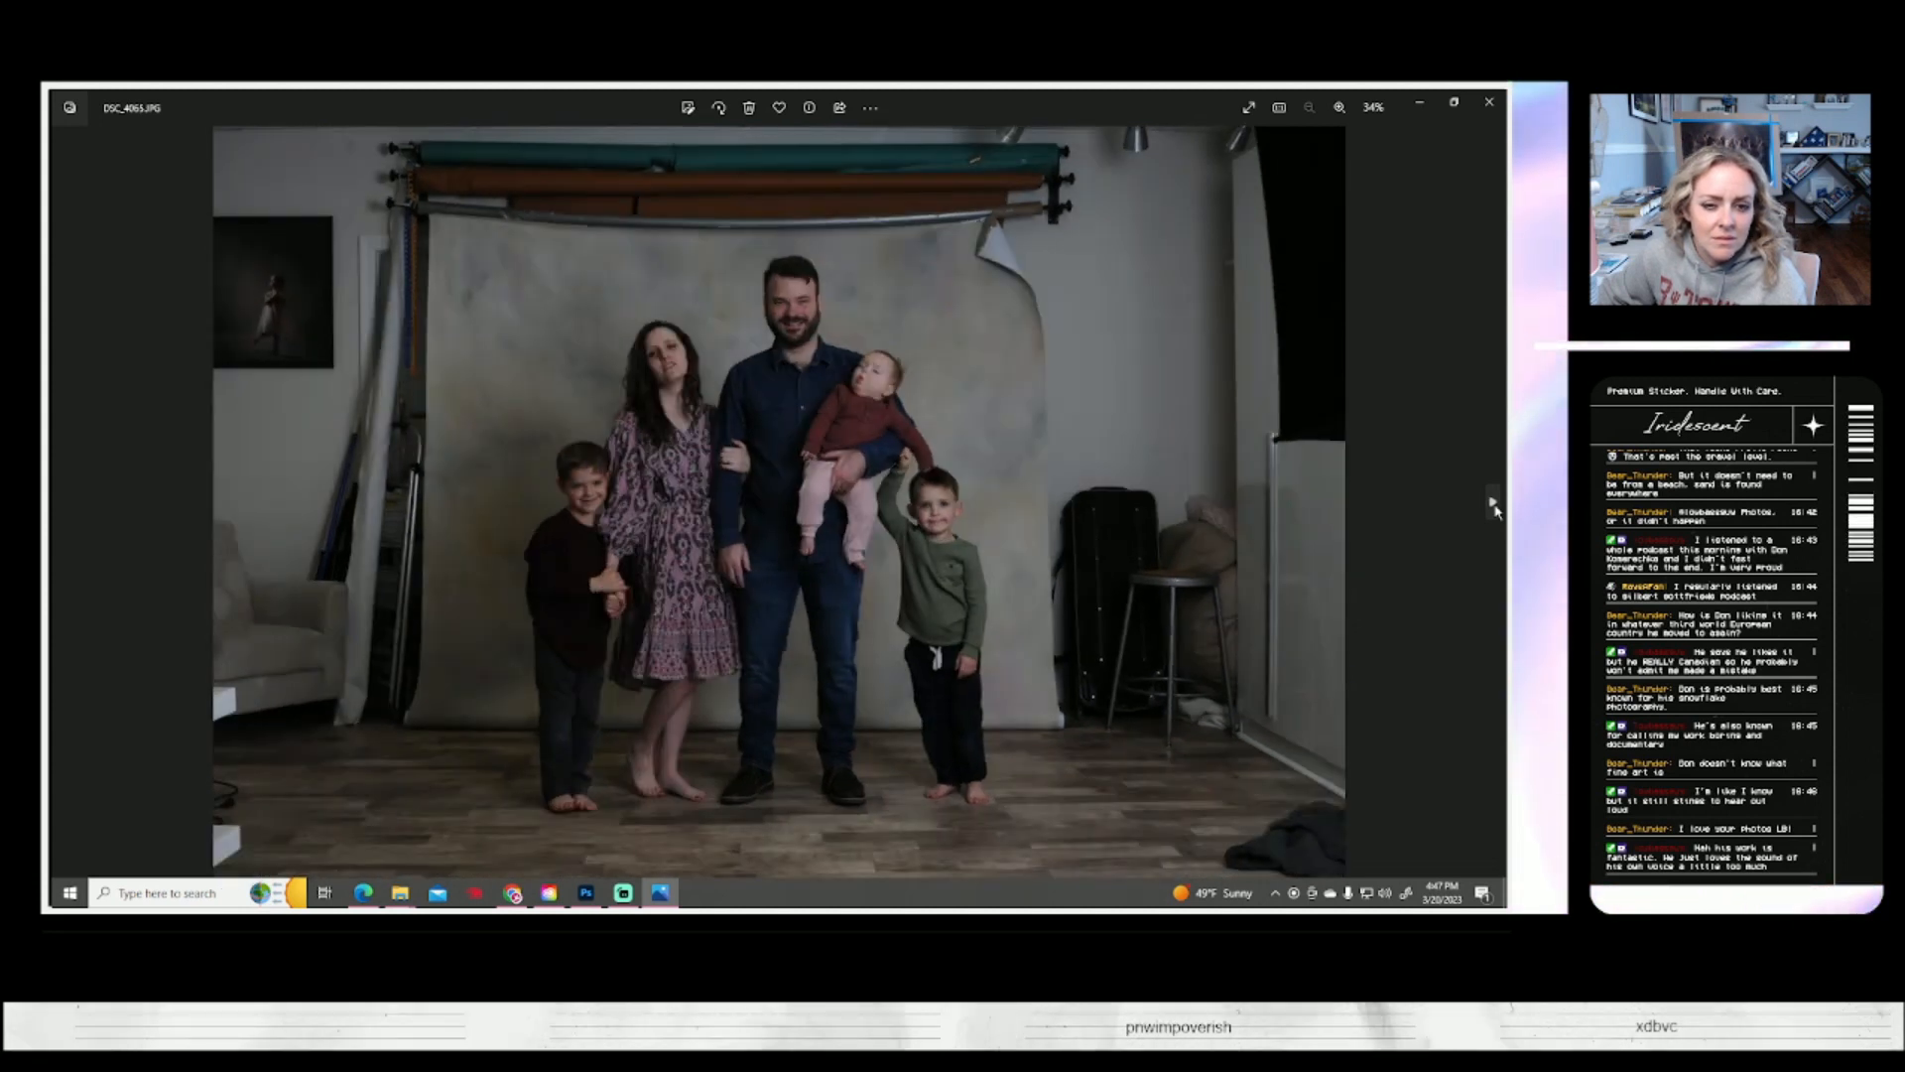
{"action": "left_click", "coordinate": [1492, 503]}
{"action": "left_click", "coordinate": [1493, 503]}
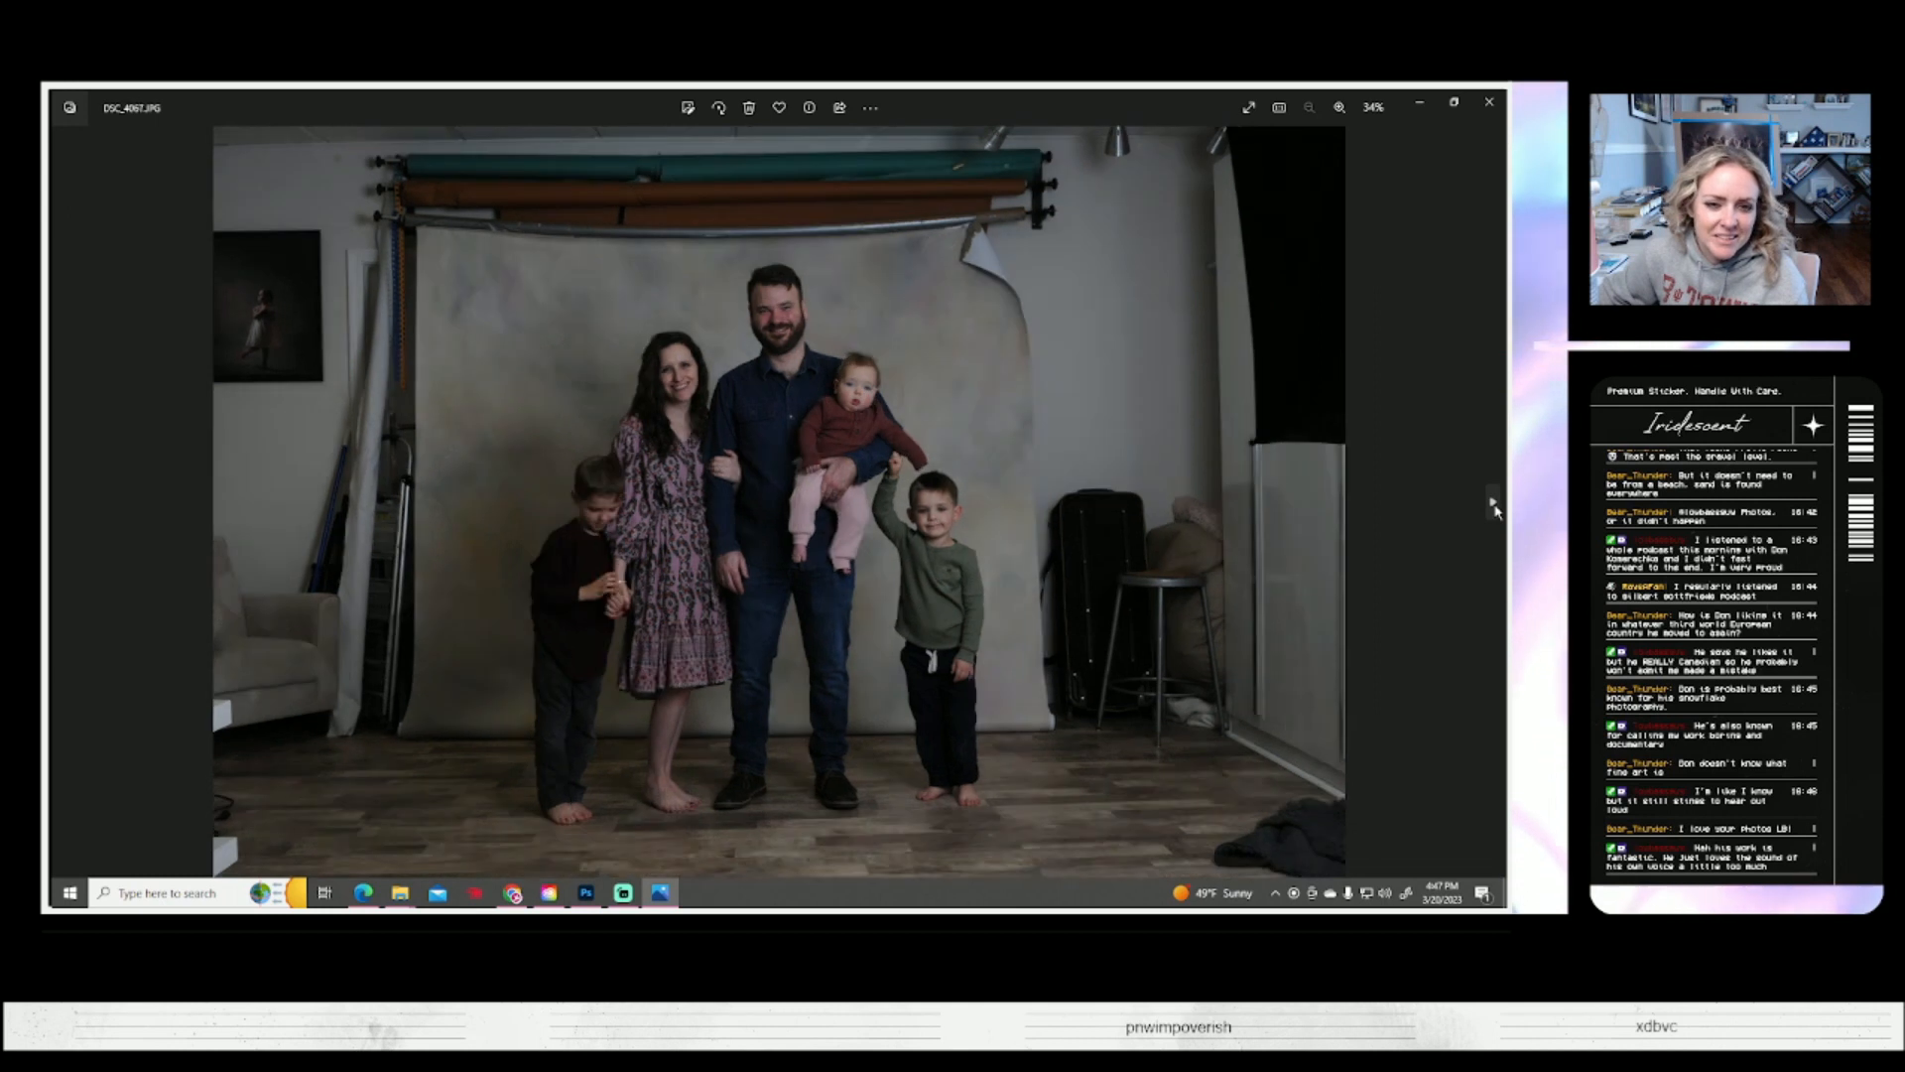
{"action": "left_click", "coordinate": [1492, 503]}
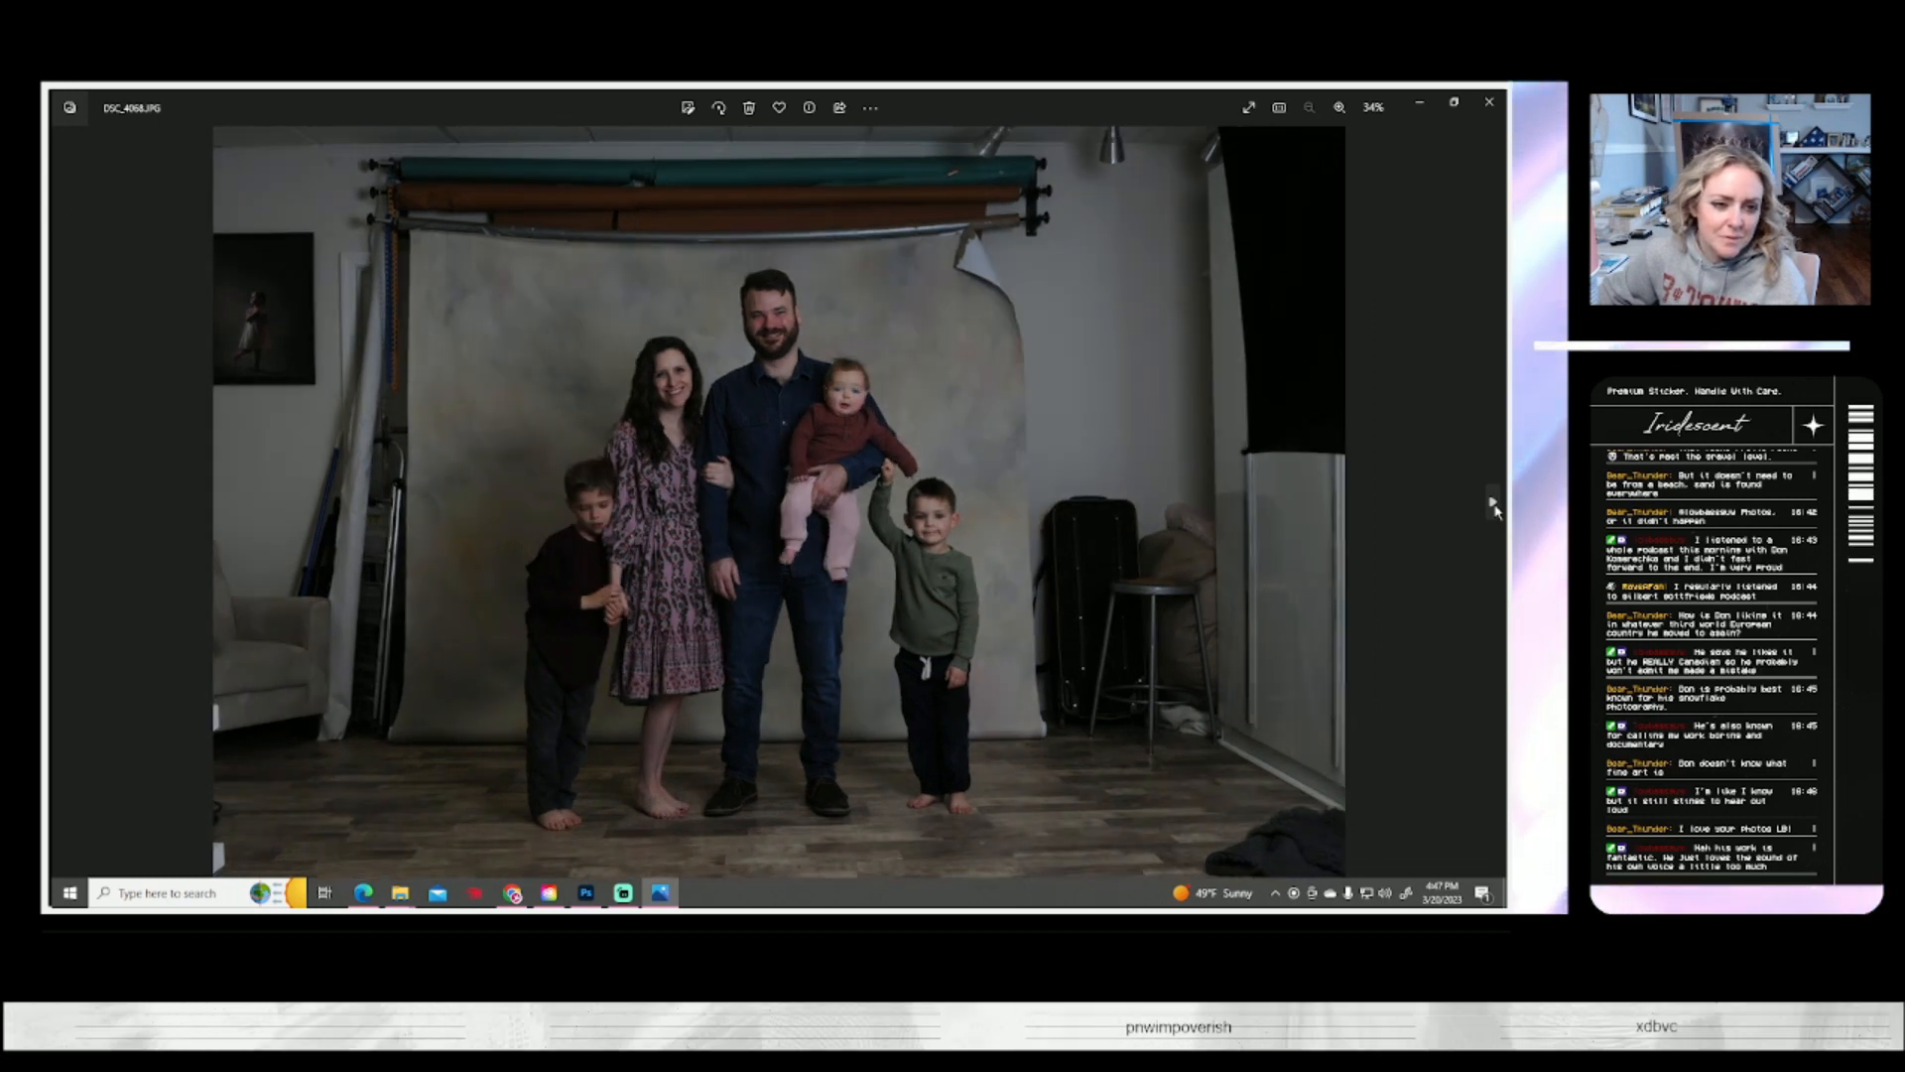
{"action": "left_click", "coordinate": [1493, 503]}
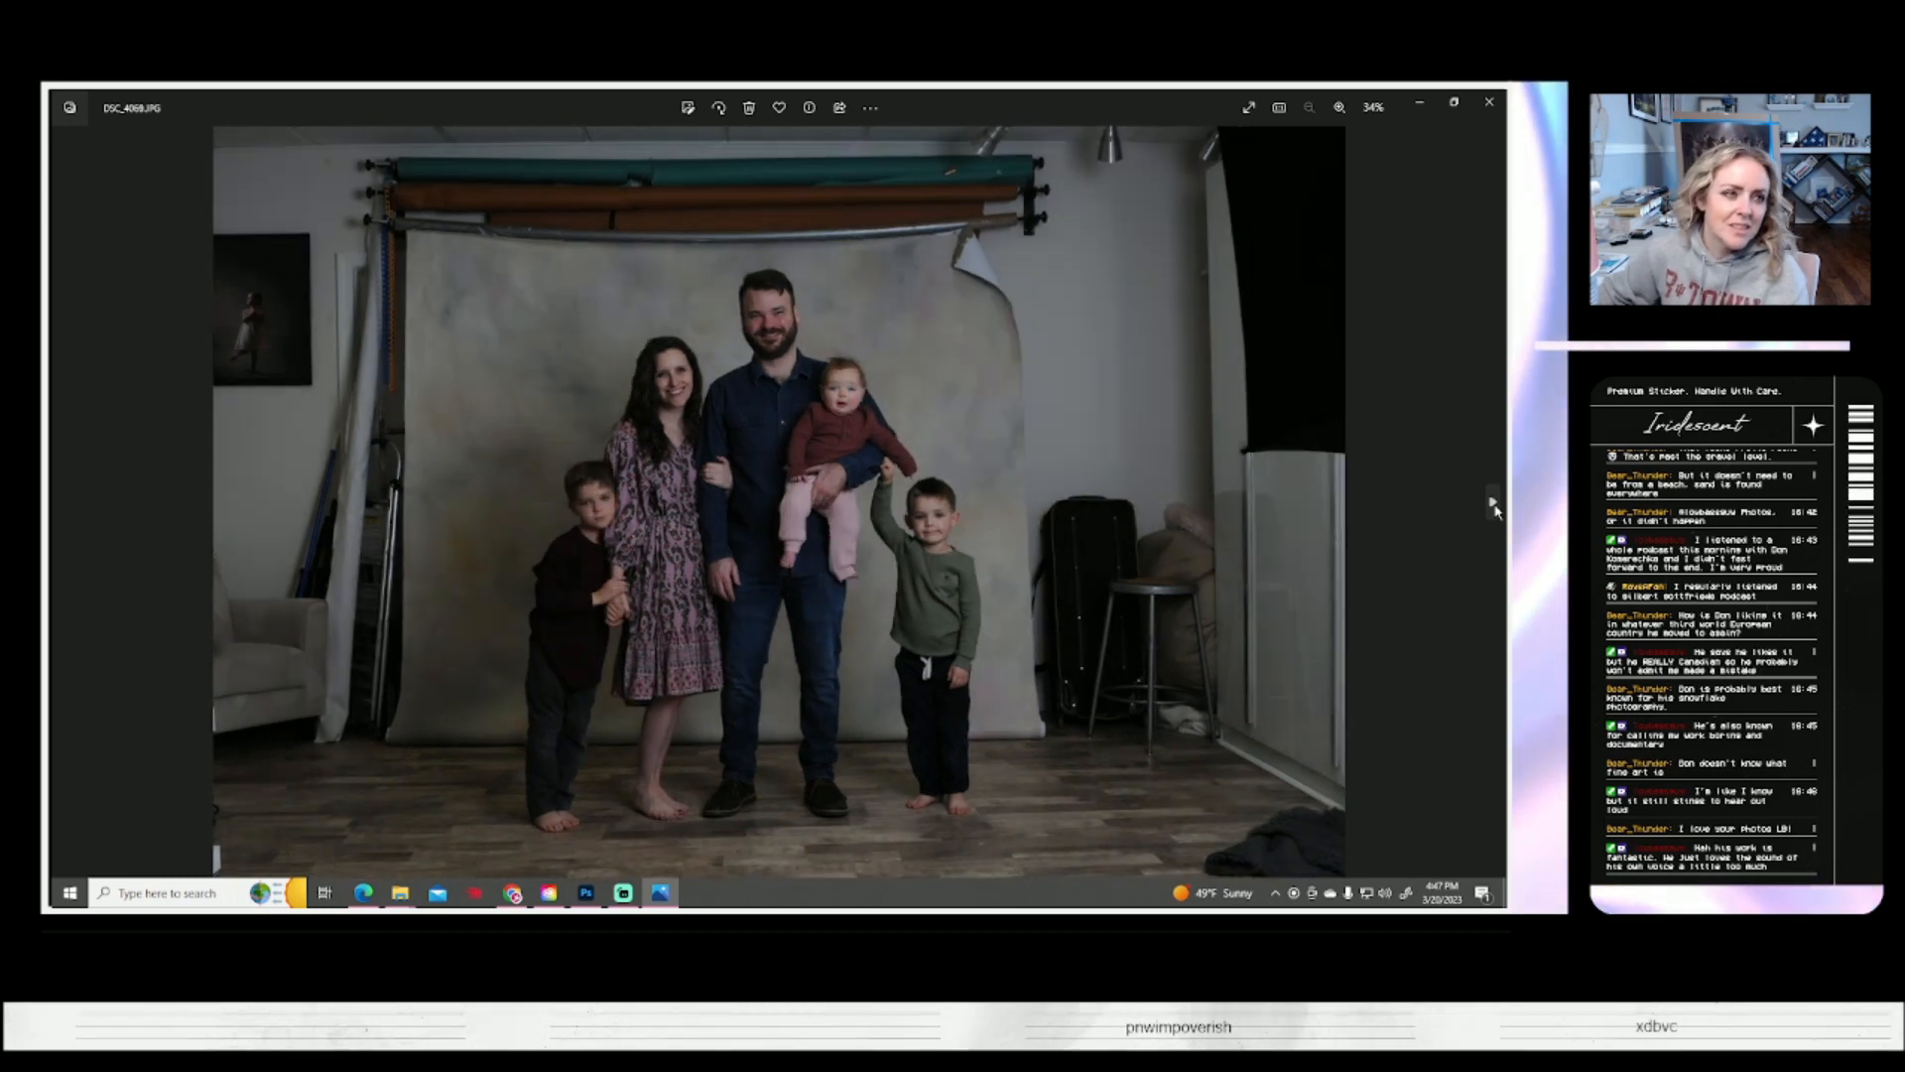
{"action": "left_click", "coordinate": [1492, 504]}
{"action": "left_click", "coordinate": [1493, 504]}
{"action": "left_click", "coordinate": [1492, 504]}
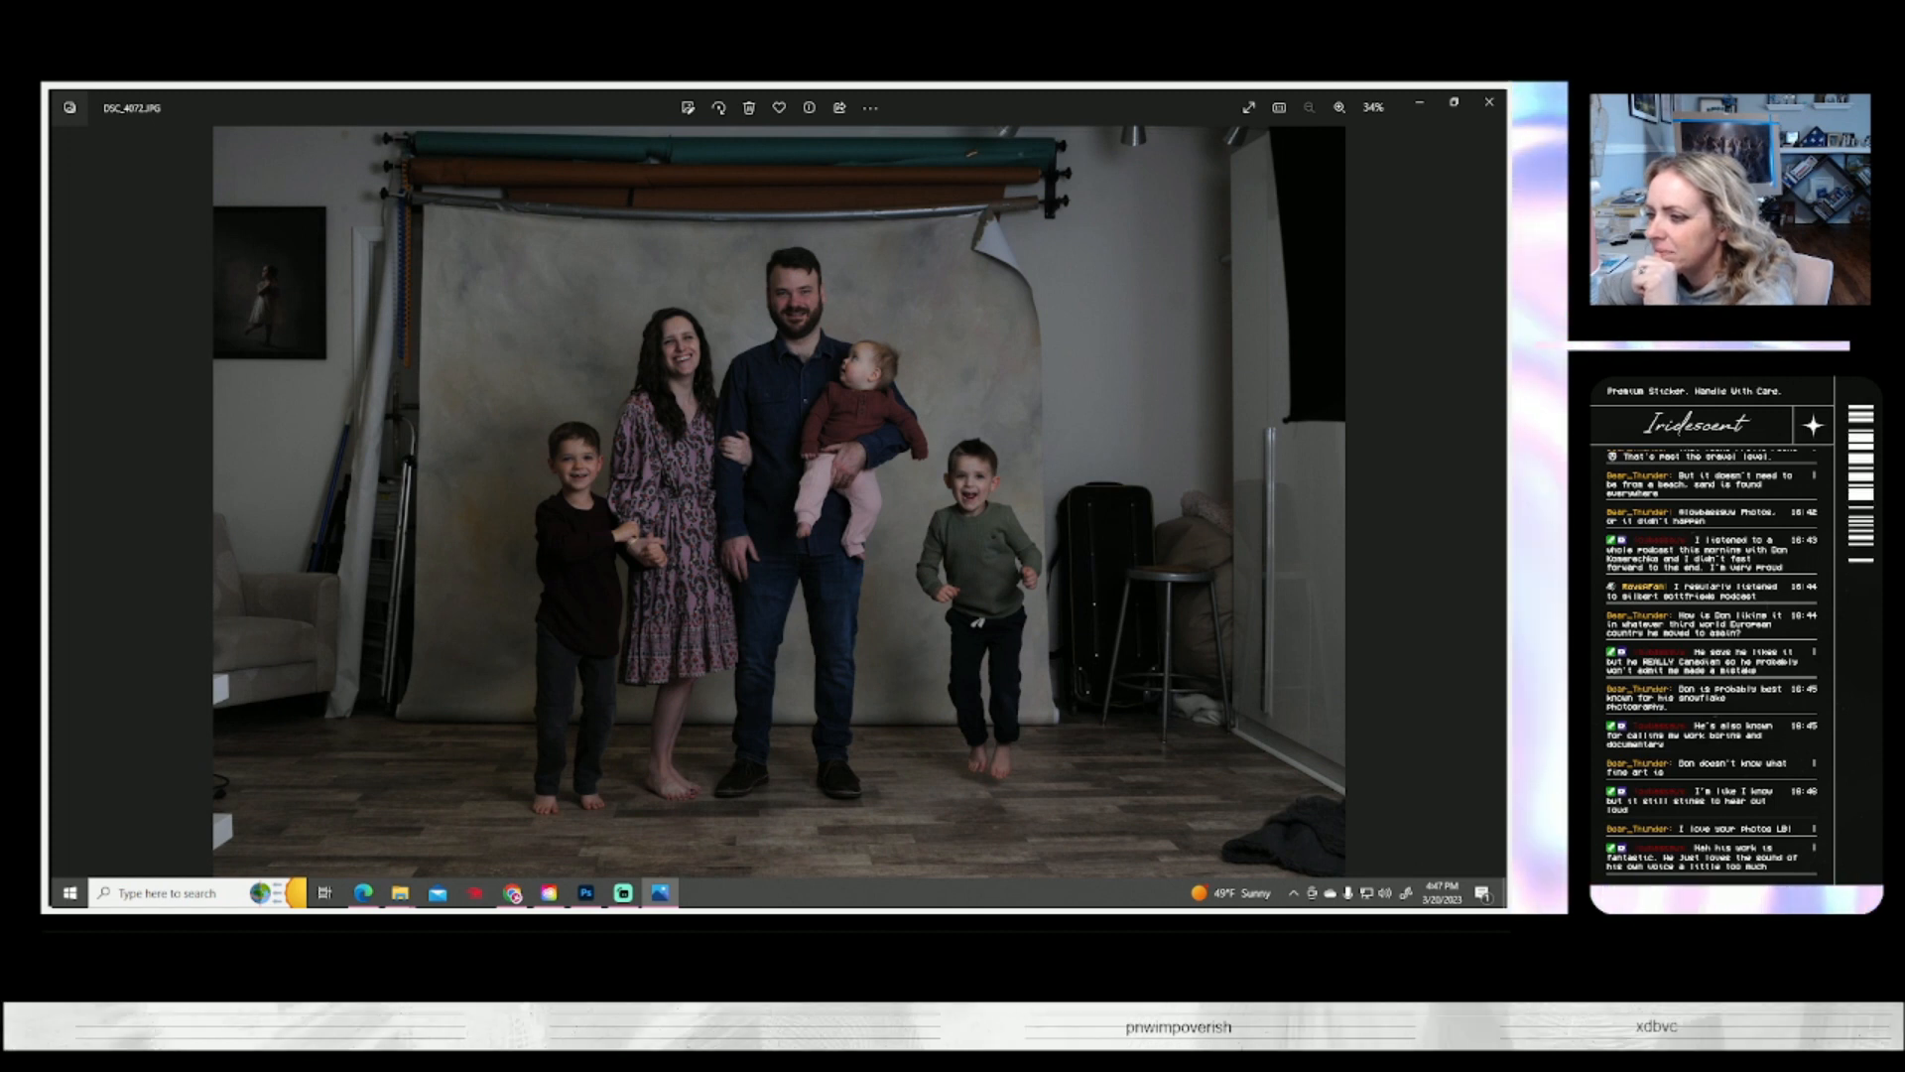
Switch to Photoshop, open DSC_4058.JPG, DSC_4062.JPG and DSC_4072.JPG, and compare the three family shots
{"action": "key", "text": "alt+Tab"}
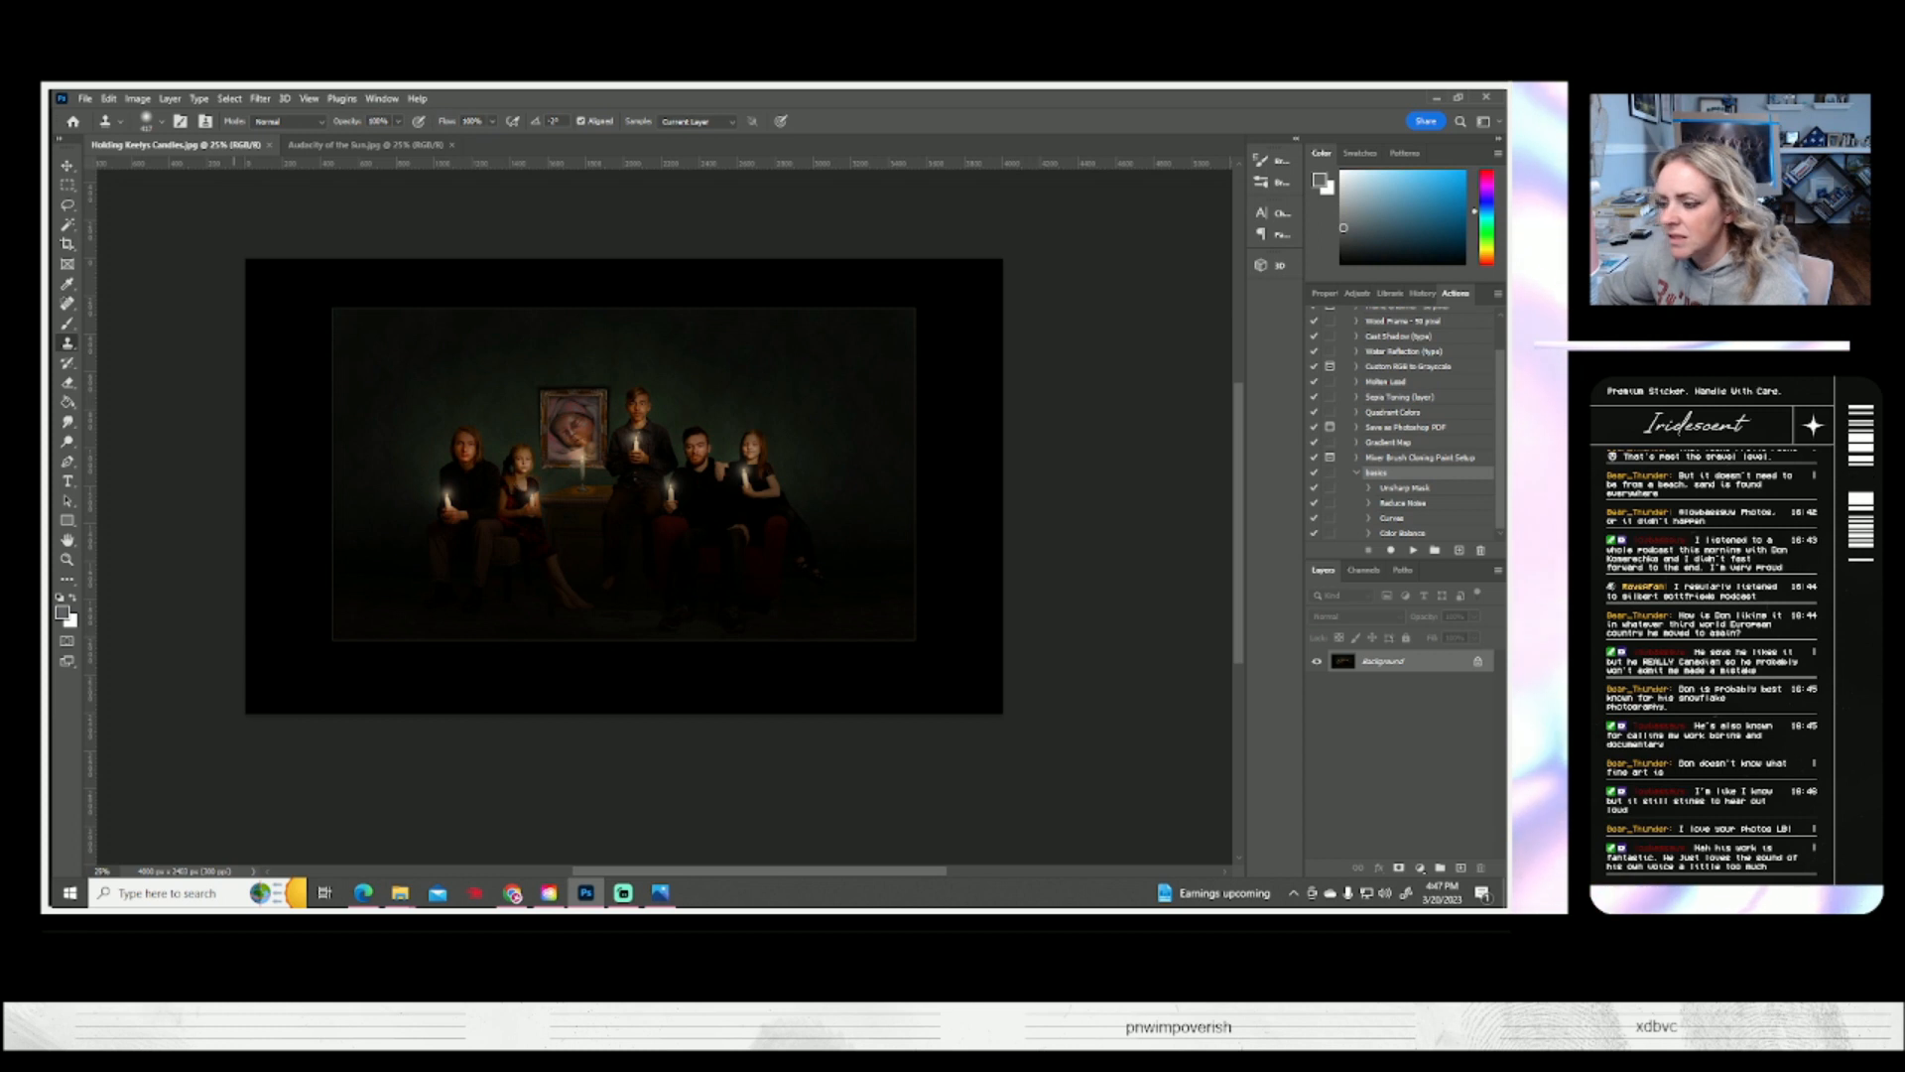
{"action": "left_click", "coordinate": [658, 892]}
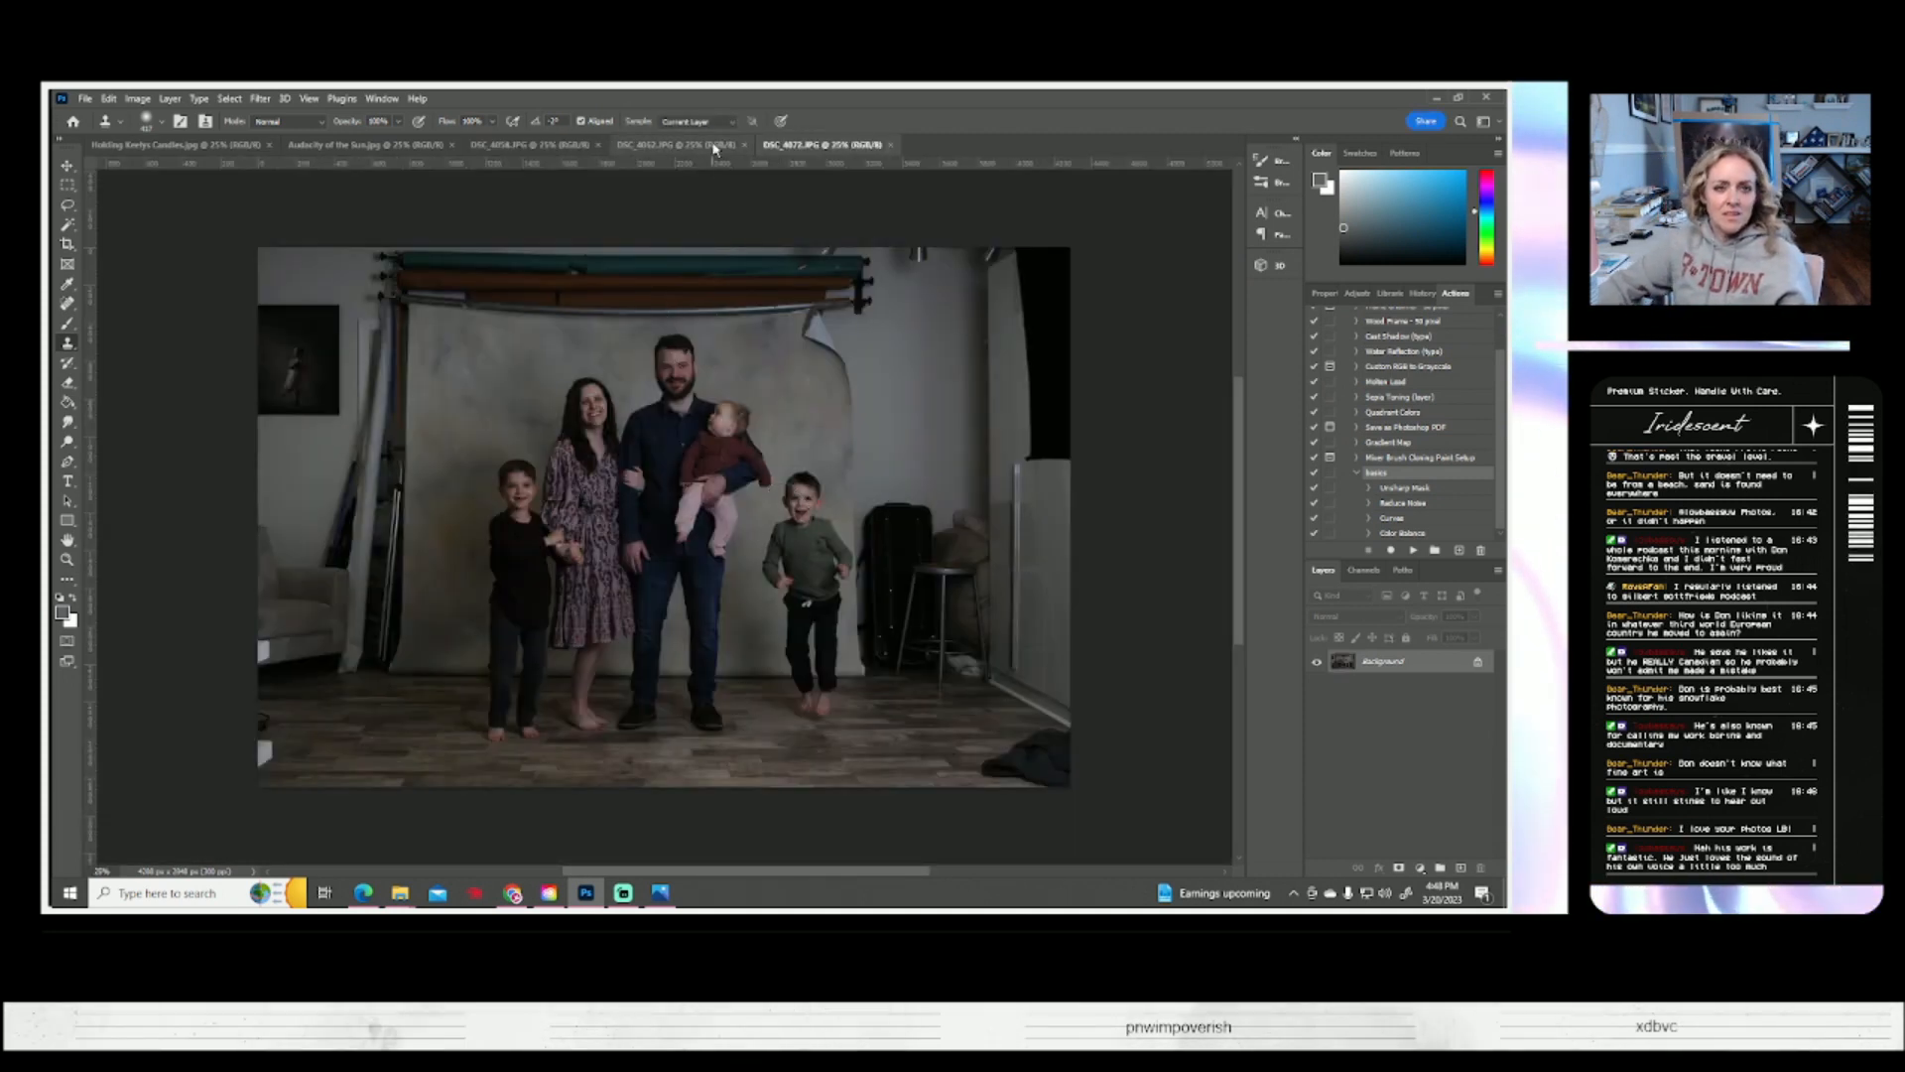
{"action": "left_click", "coordinate": [714, 149]}
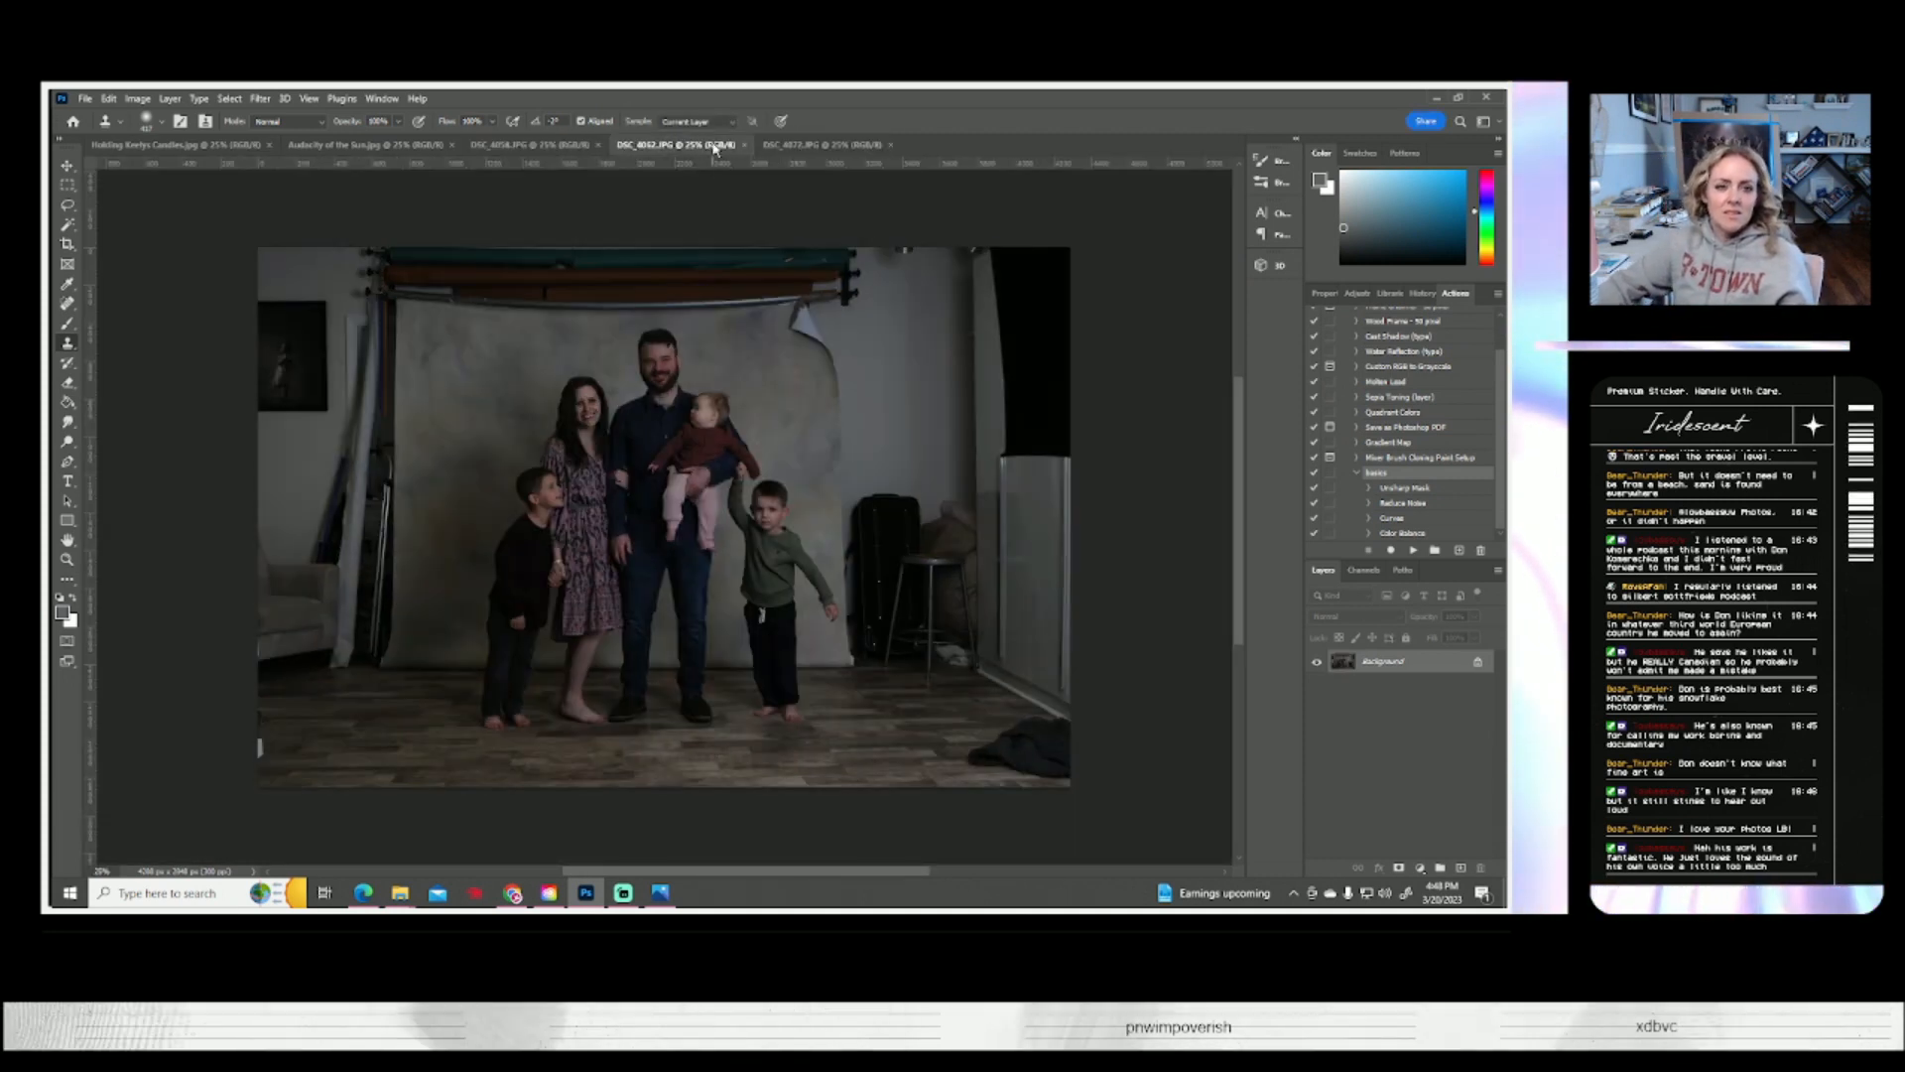
{"action": "left_click", "coordinate": [790, 147]}
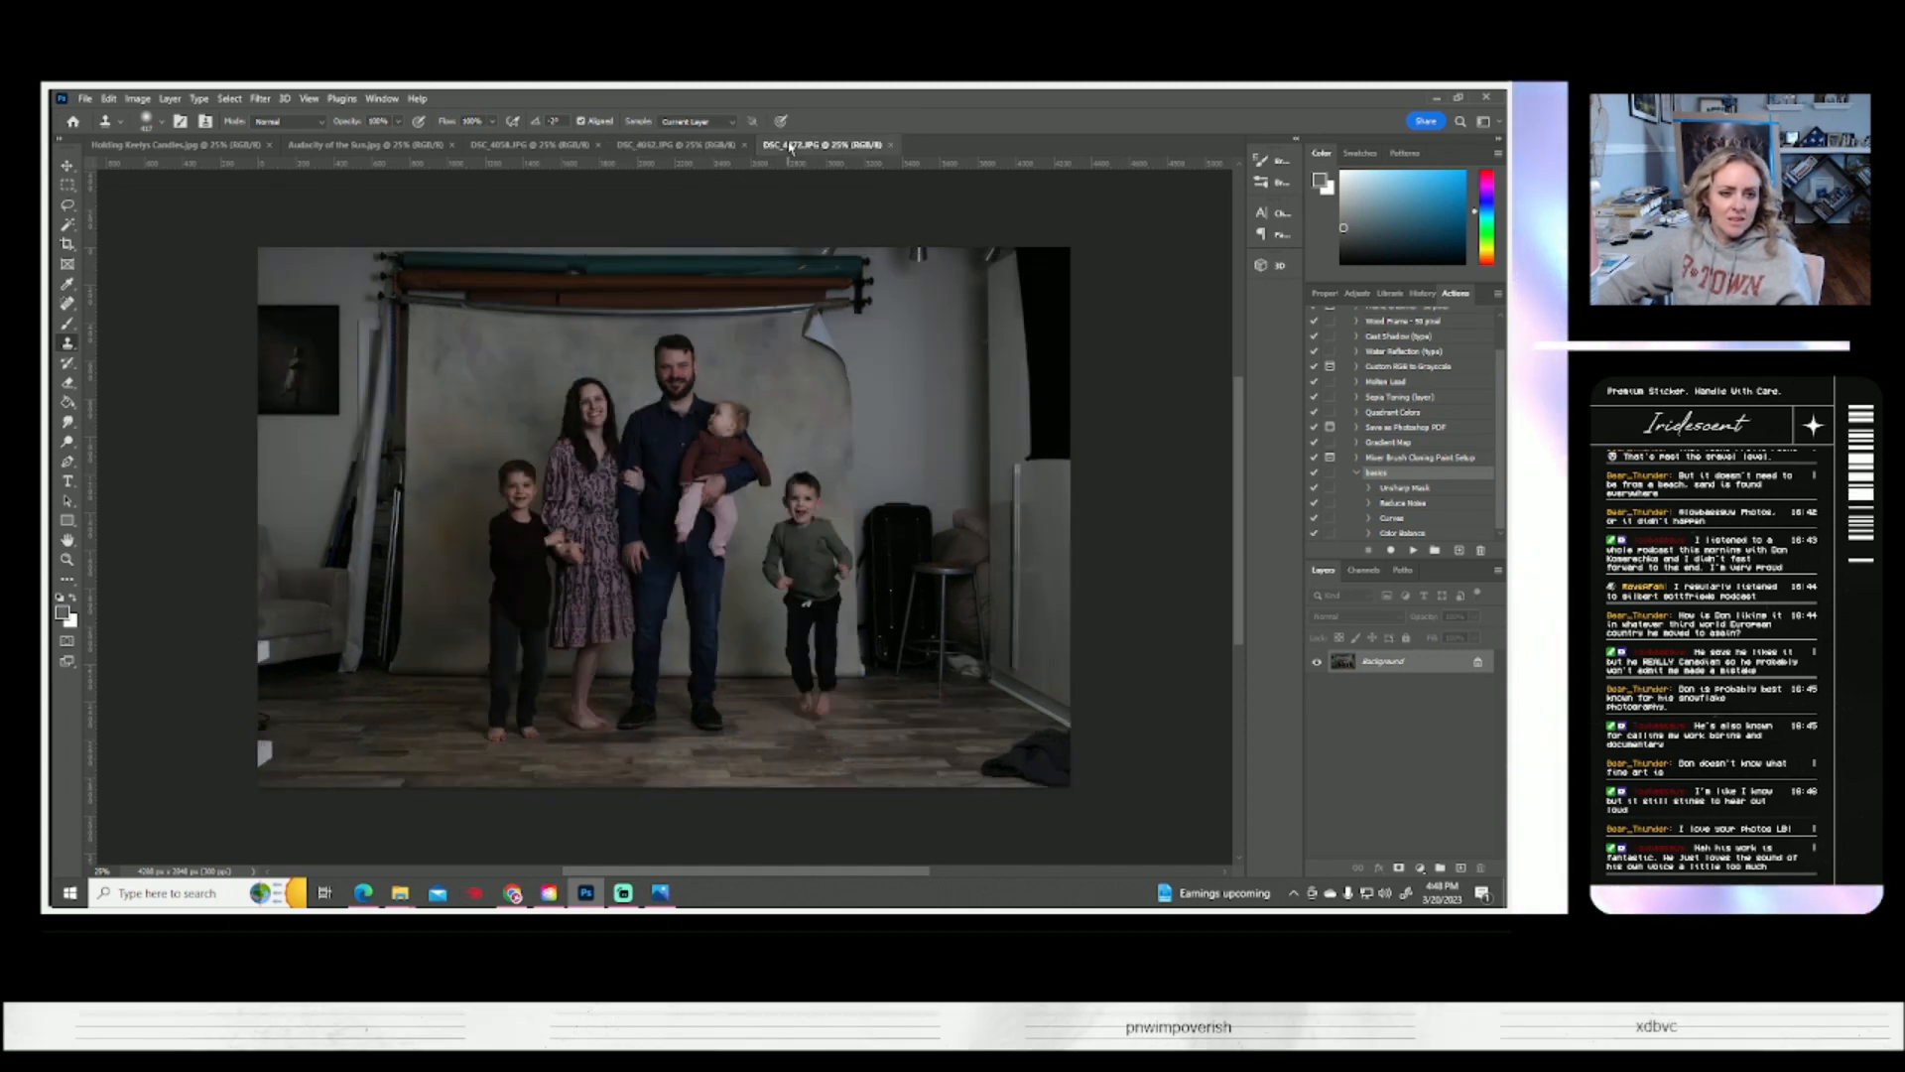
{"action": "left_click", "coordinate": [575, 147]}
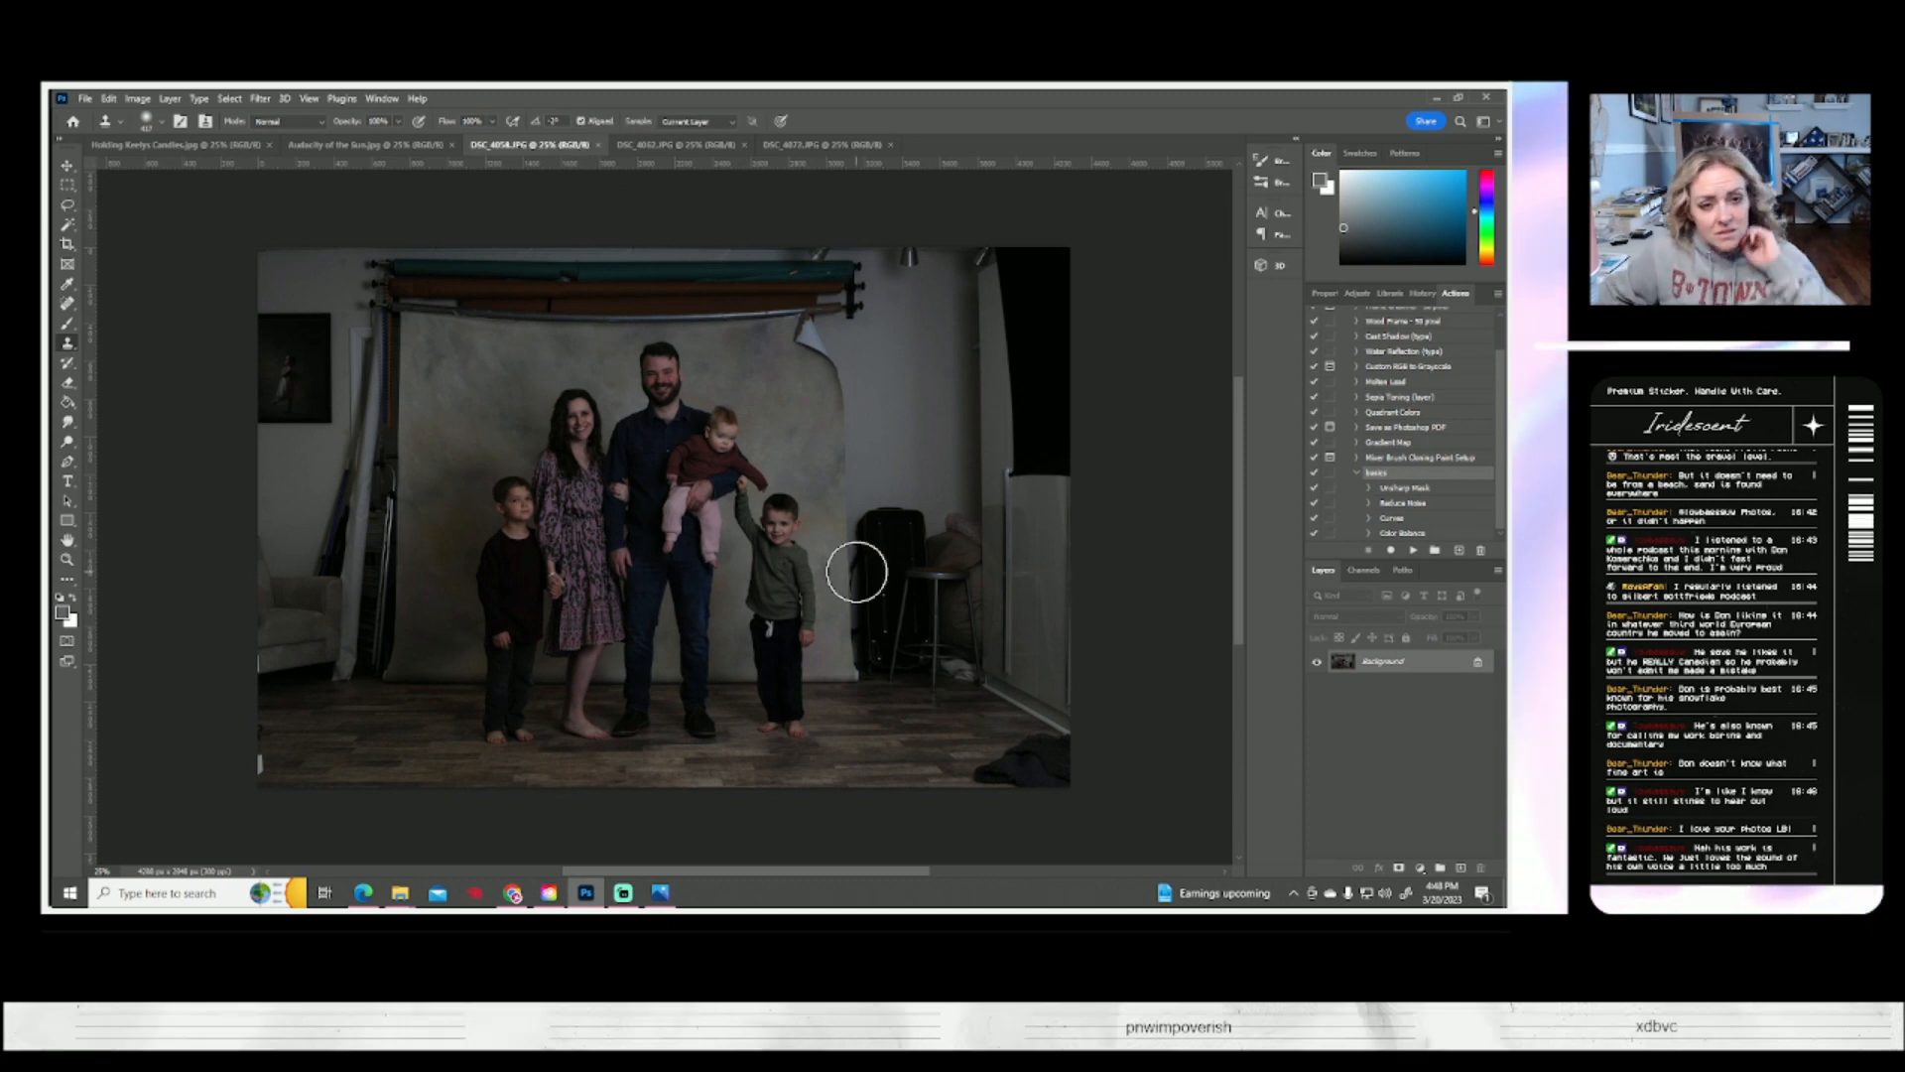
{"action": "left_click", "coordinate": [821, 145]}
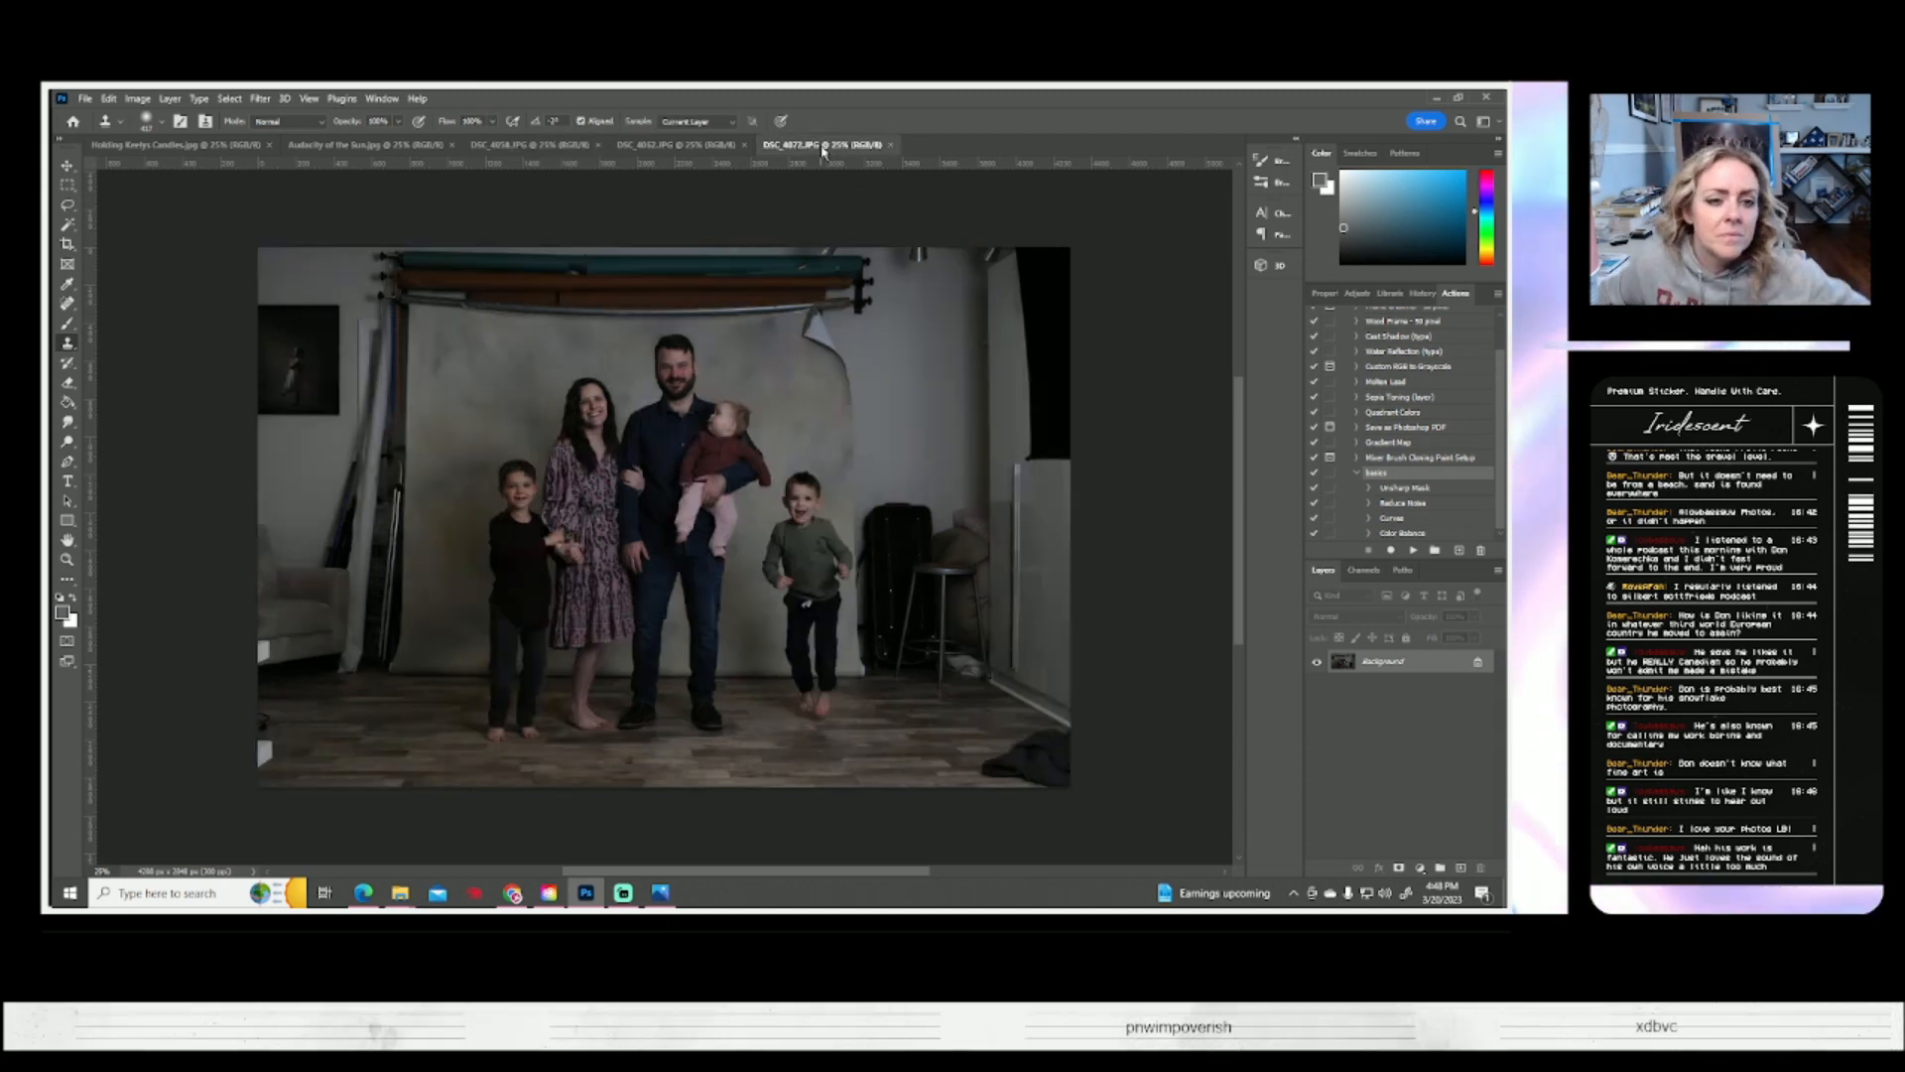
Find the neighbouring family shot DSC_4071.JPG in the photo viewer and open it in Photoshop as well
{"action": "left_click", "coordinate": [660, 892]}
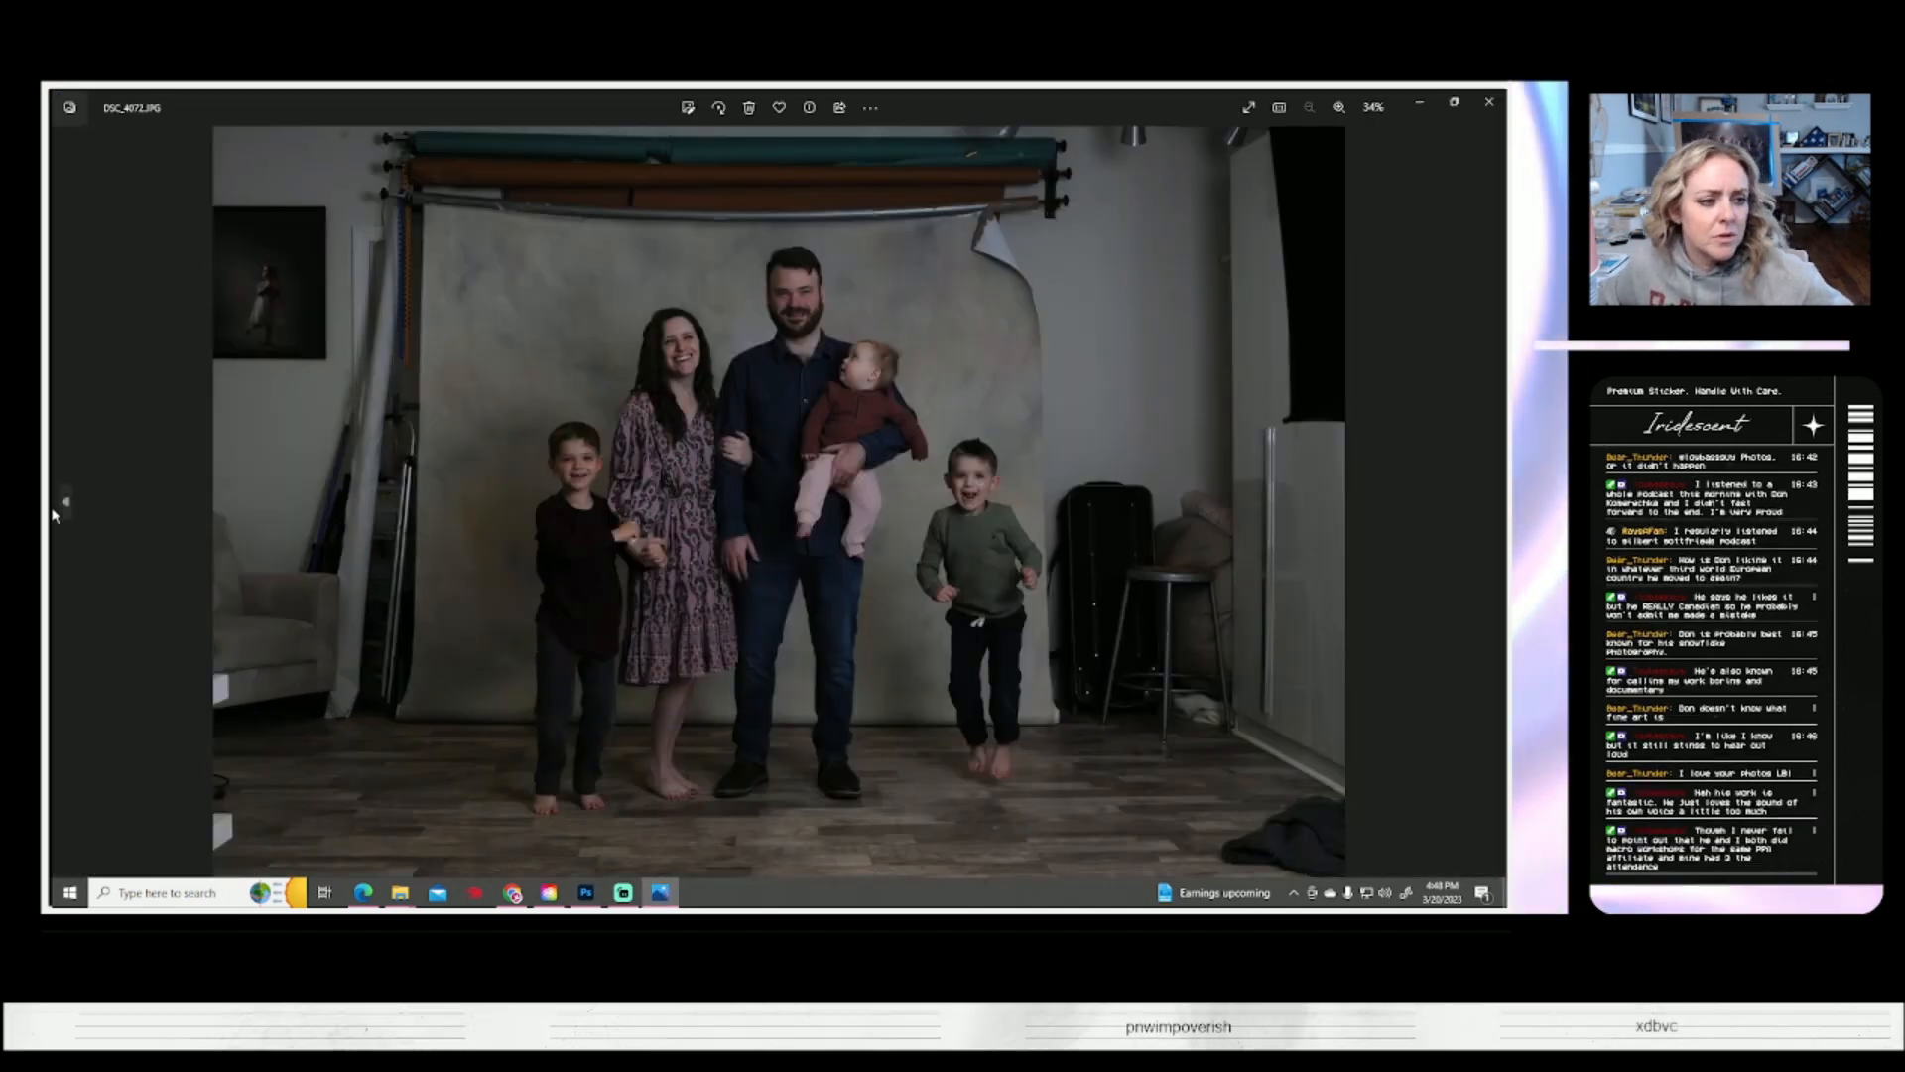
{"action": "left_click", "coordinate": [66, 506]}
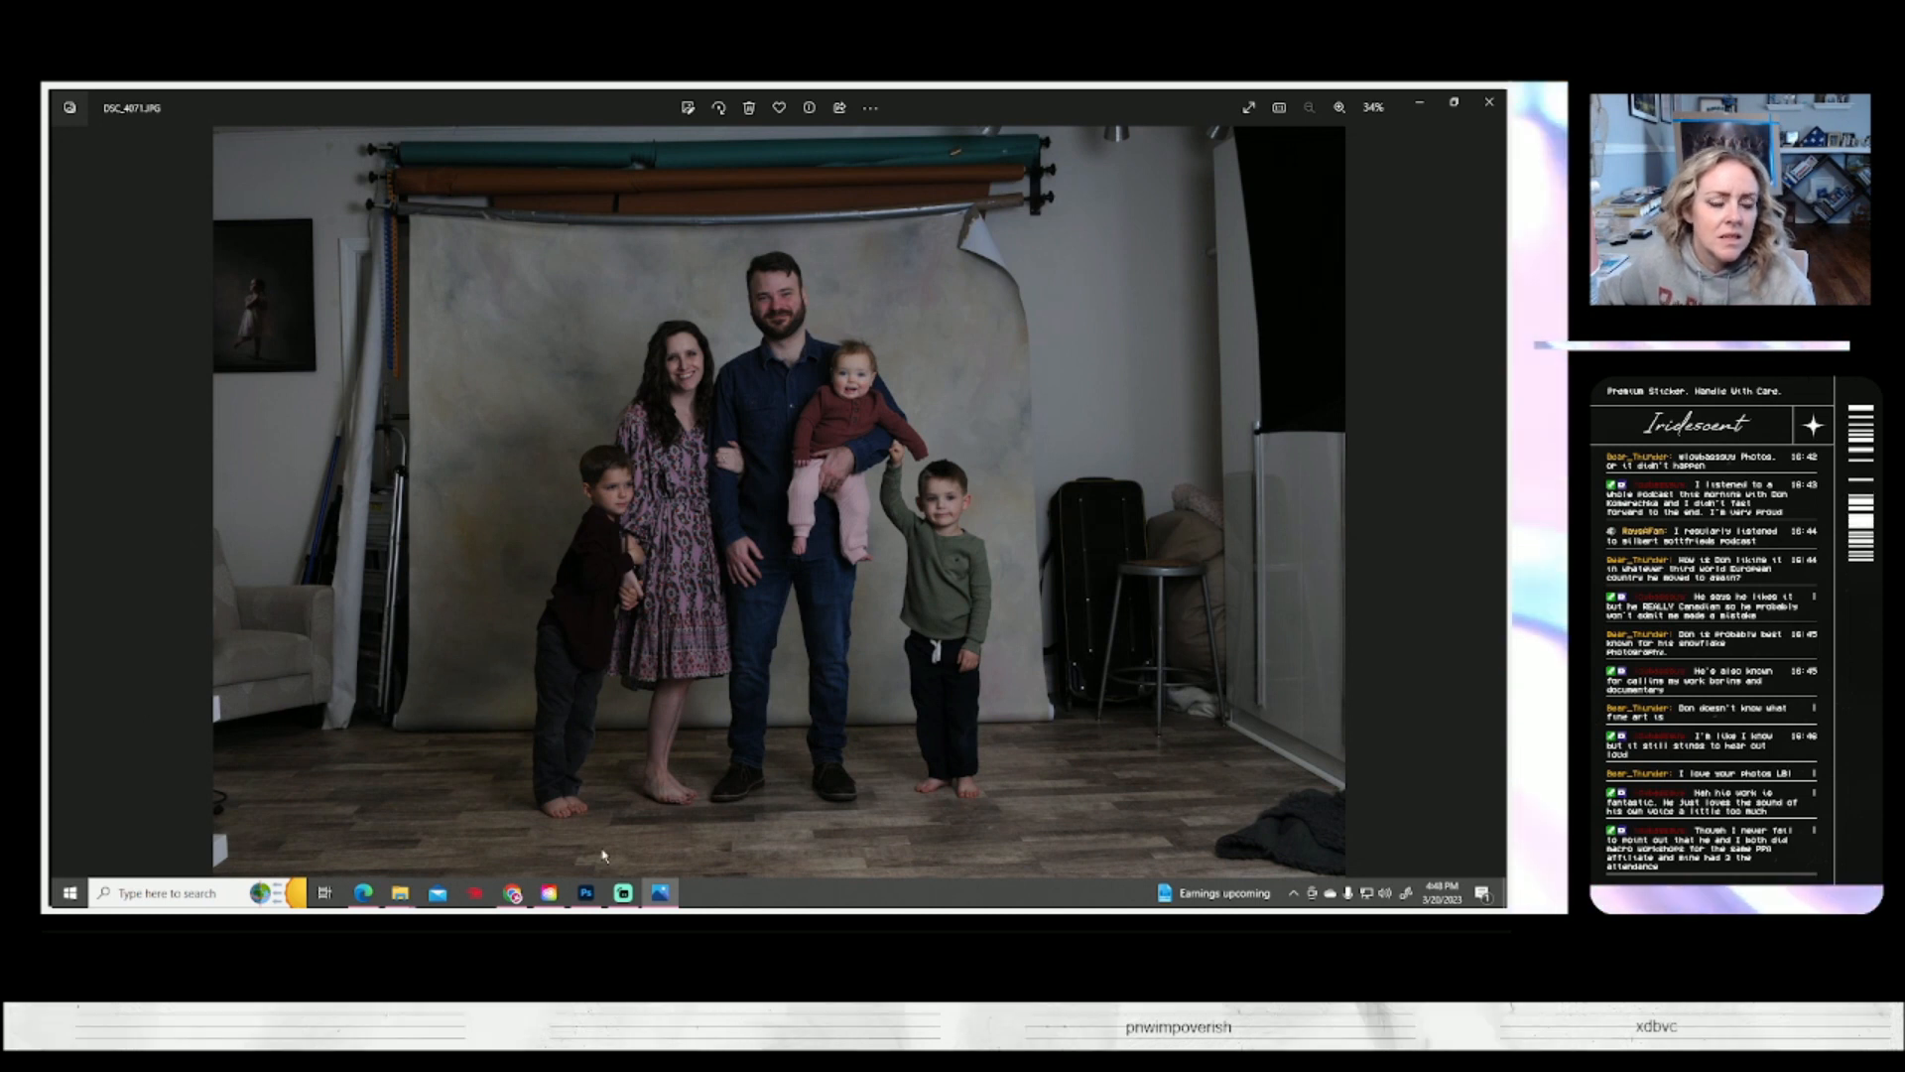
{"action": "left_click", "coordinate": [585, 893]}
{"action": "left_click", "coordinate": [85, 98]}
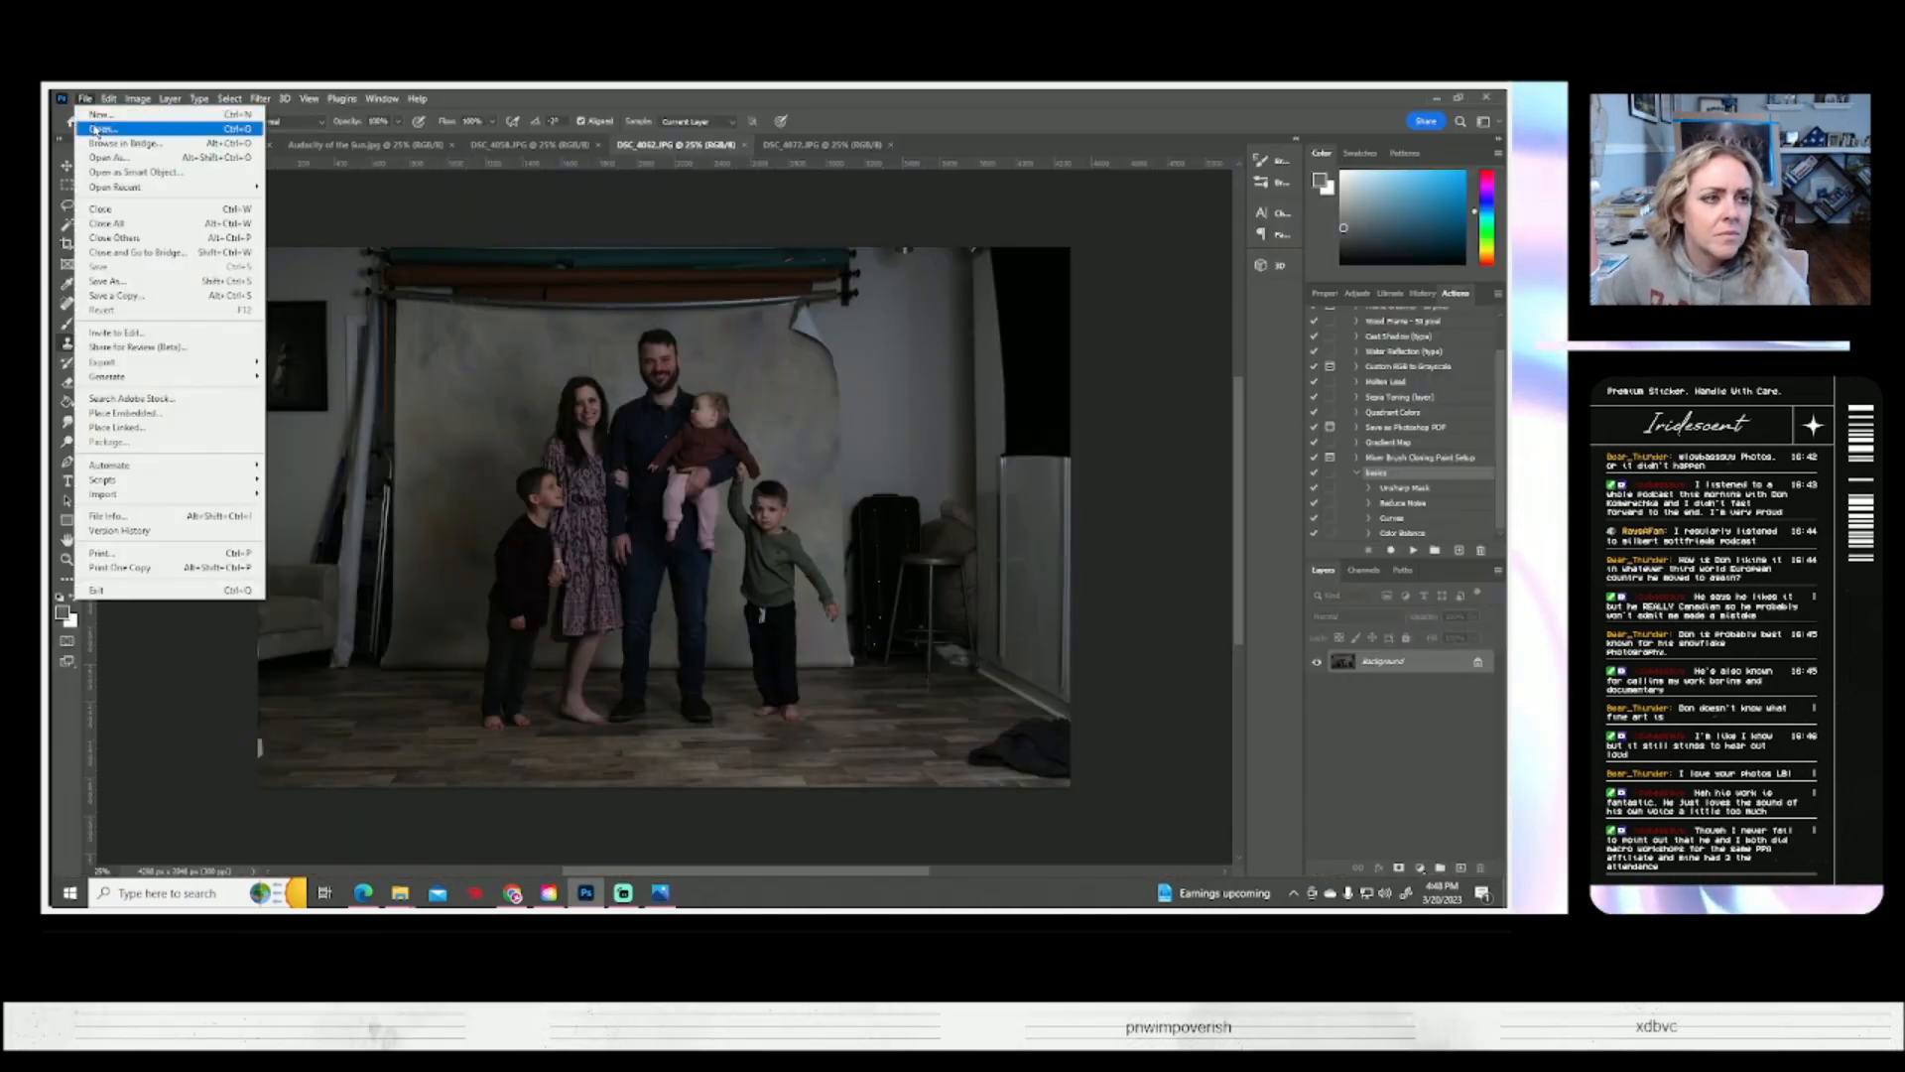
{"action": "left_click", "coordinate": [96, 130]}
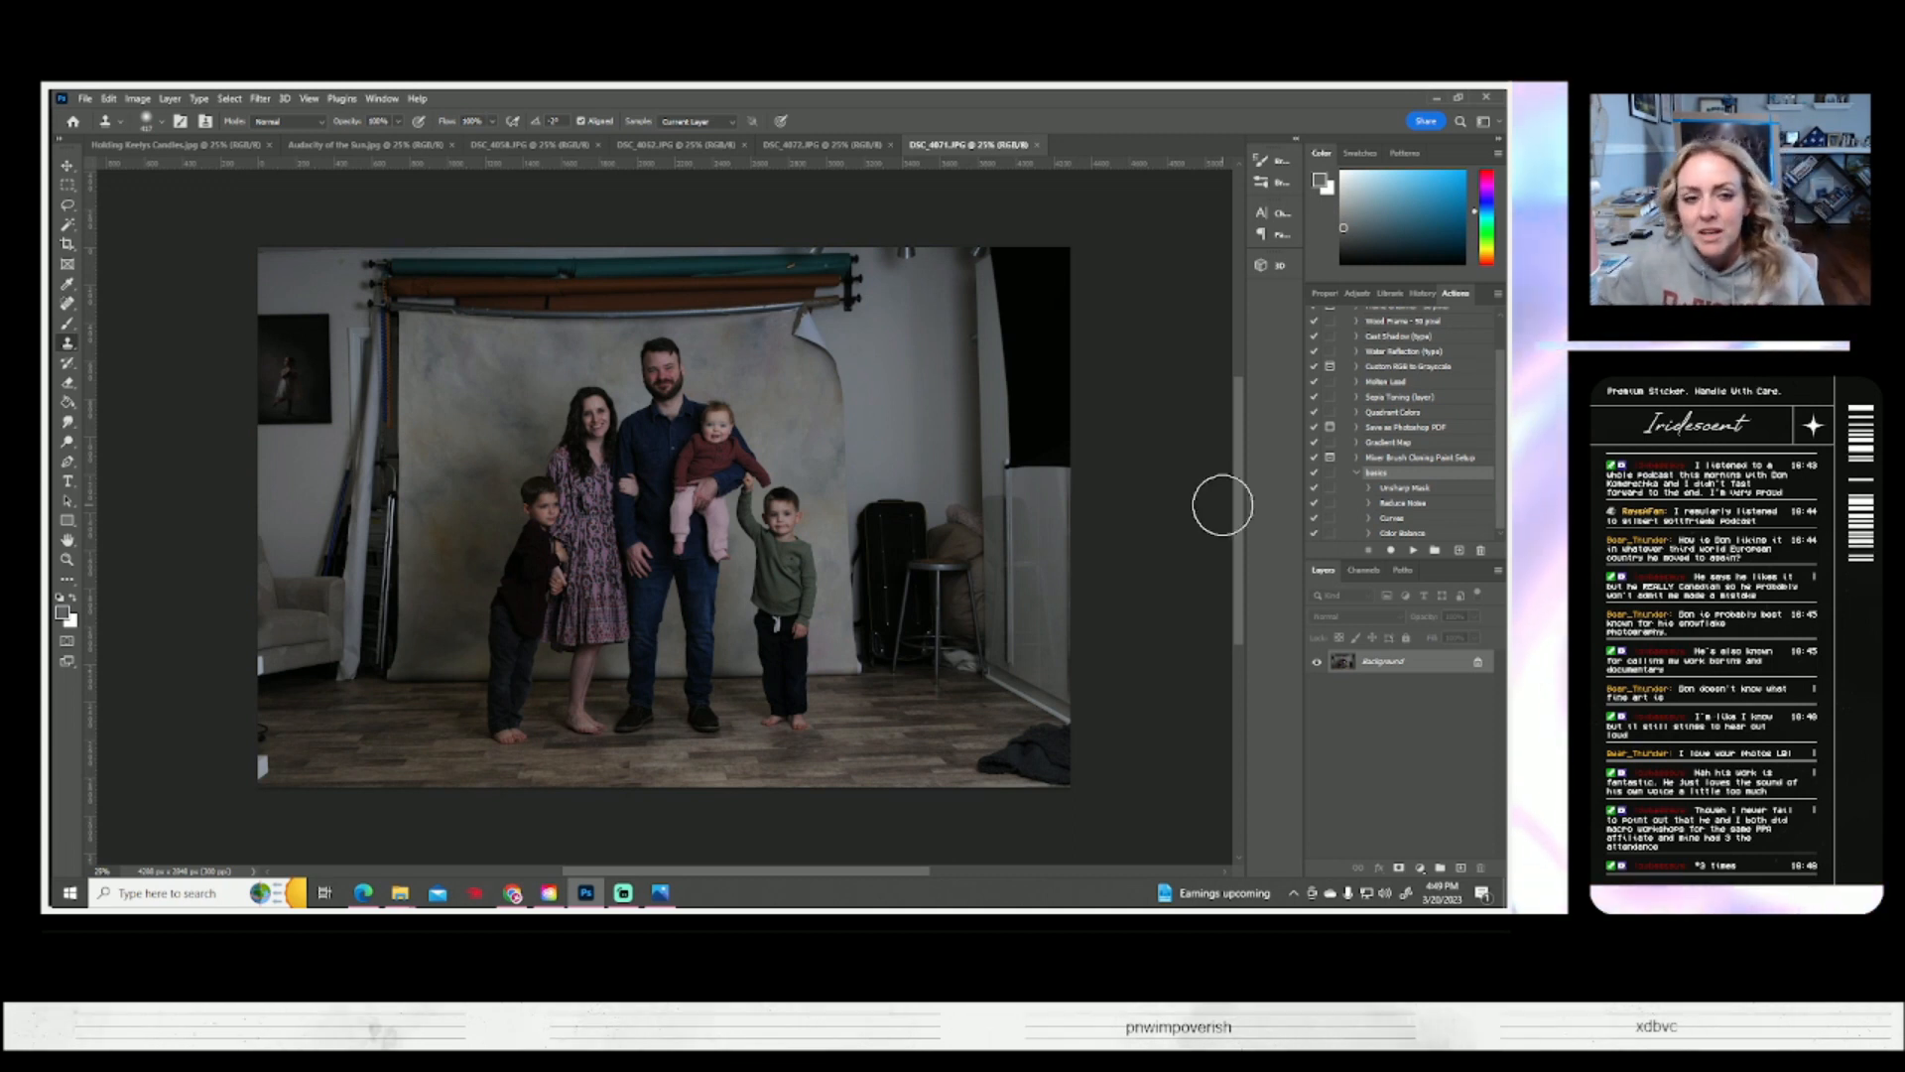
Switch to the photo viewer and compare the family shots from DSC_4071.JPG through DSC_4073.JPG
{"action": "left_click", "coordinate": [660, 893]}
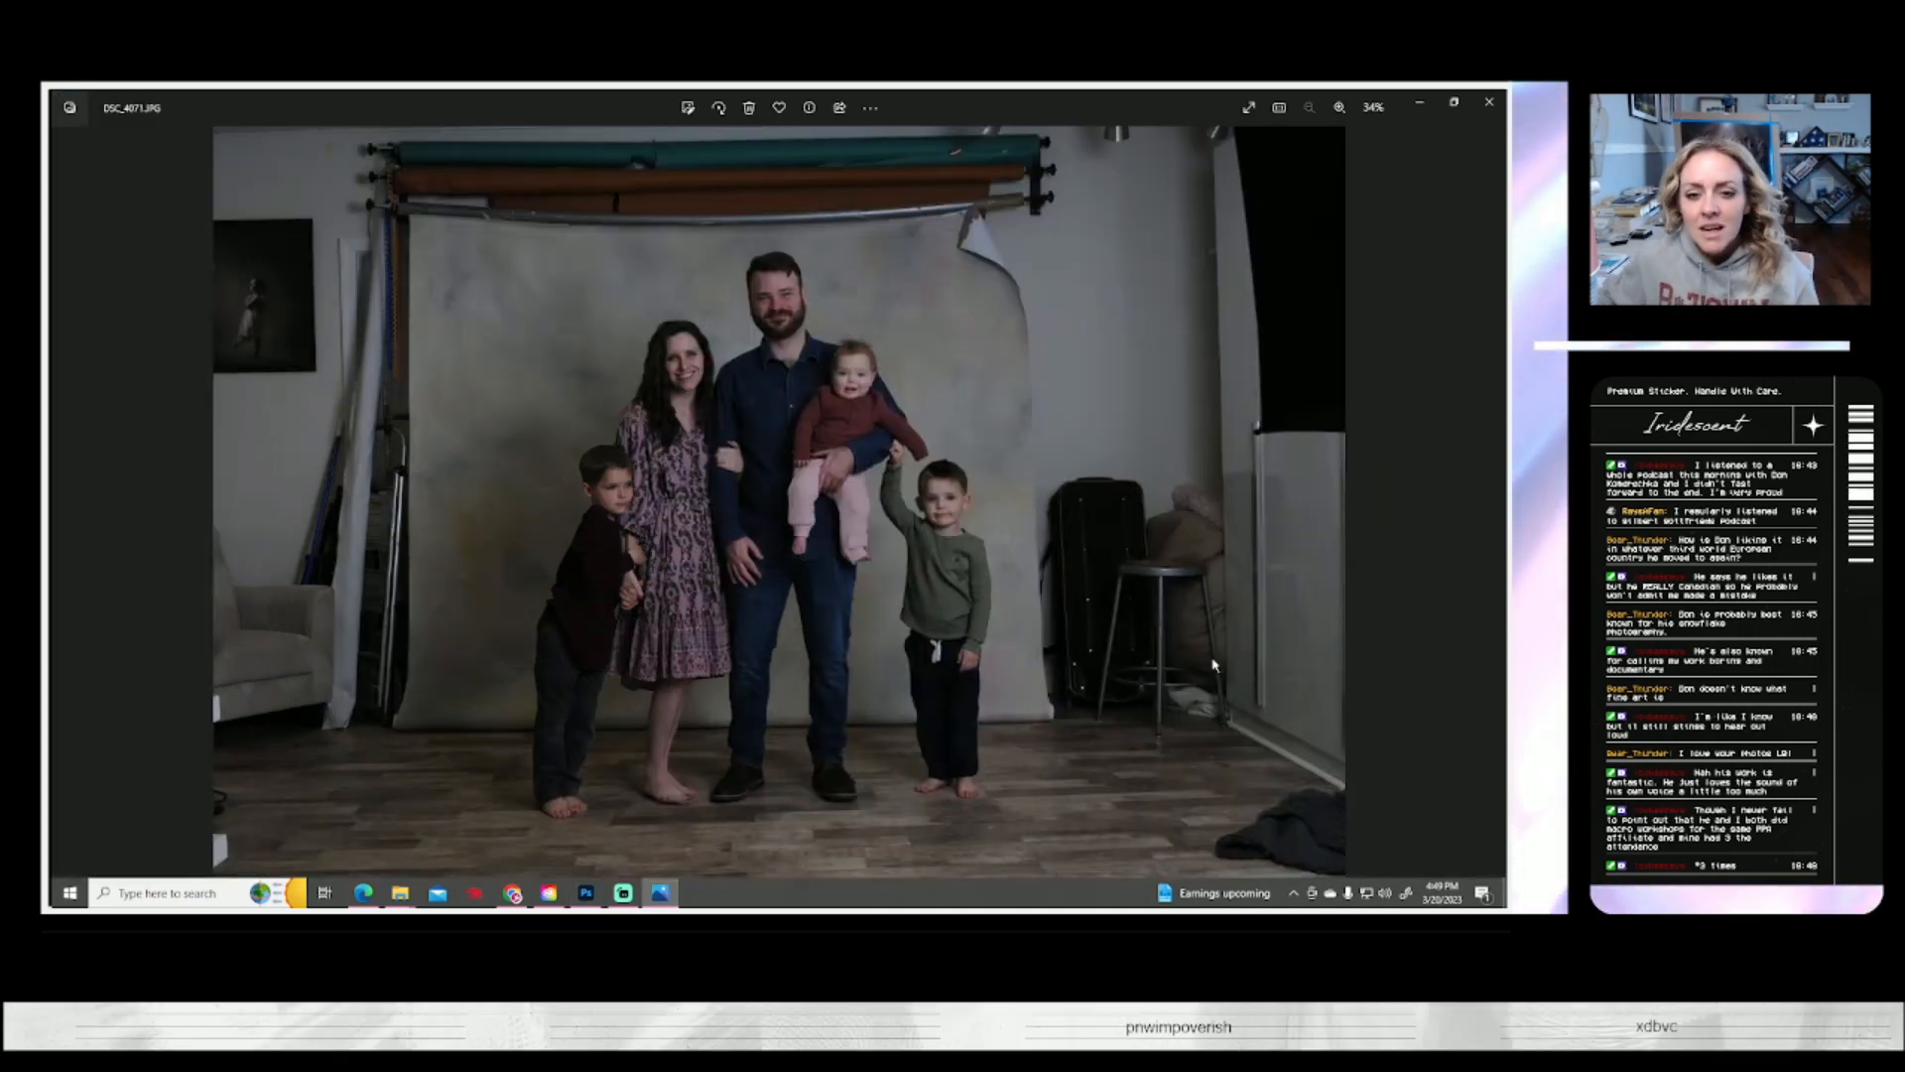
{"action": "left_click", "coordinate": [1491, 501]}
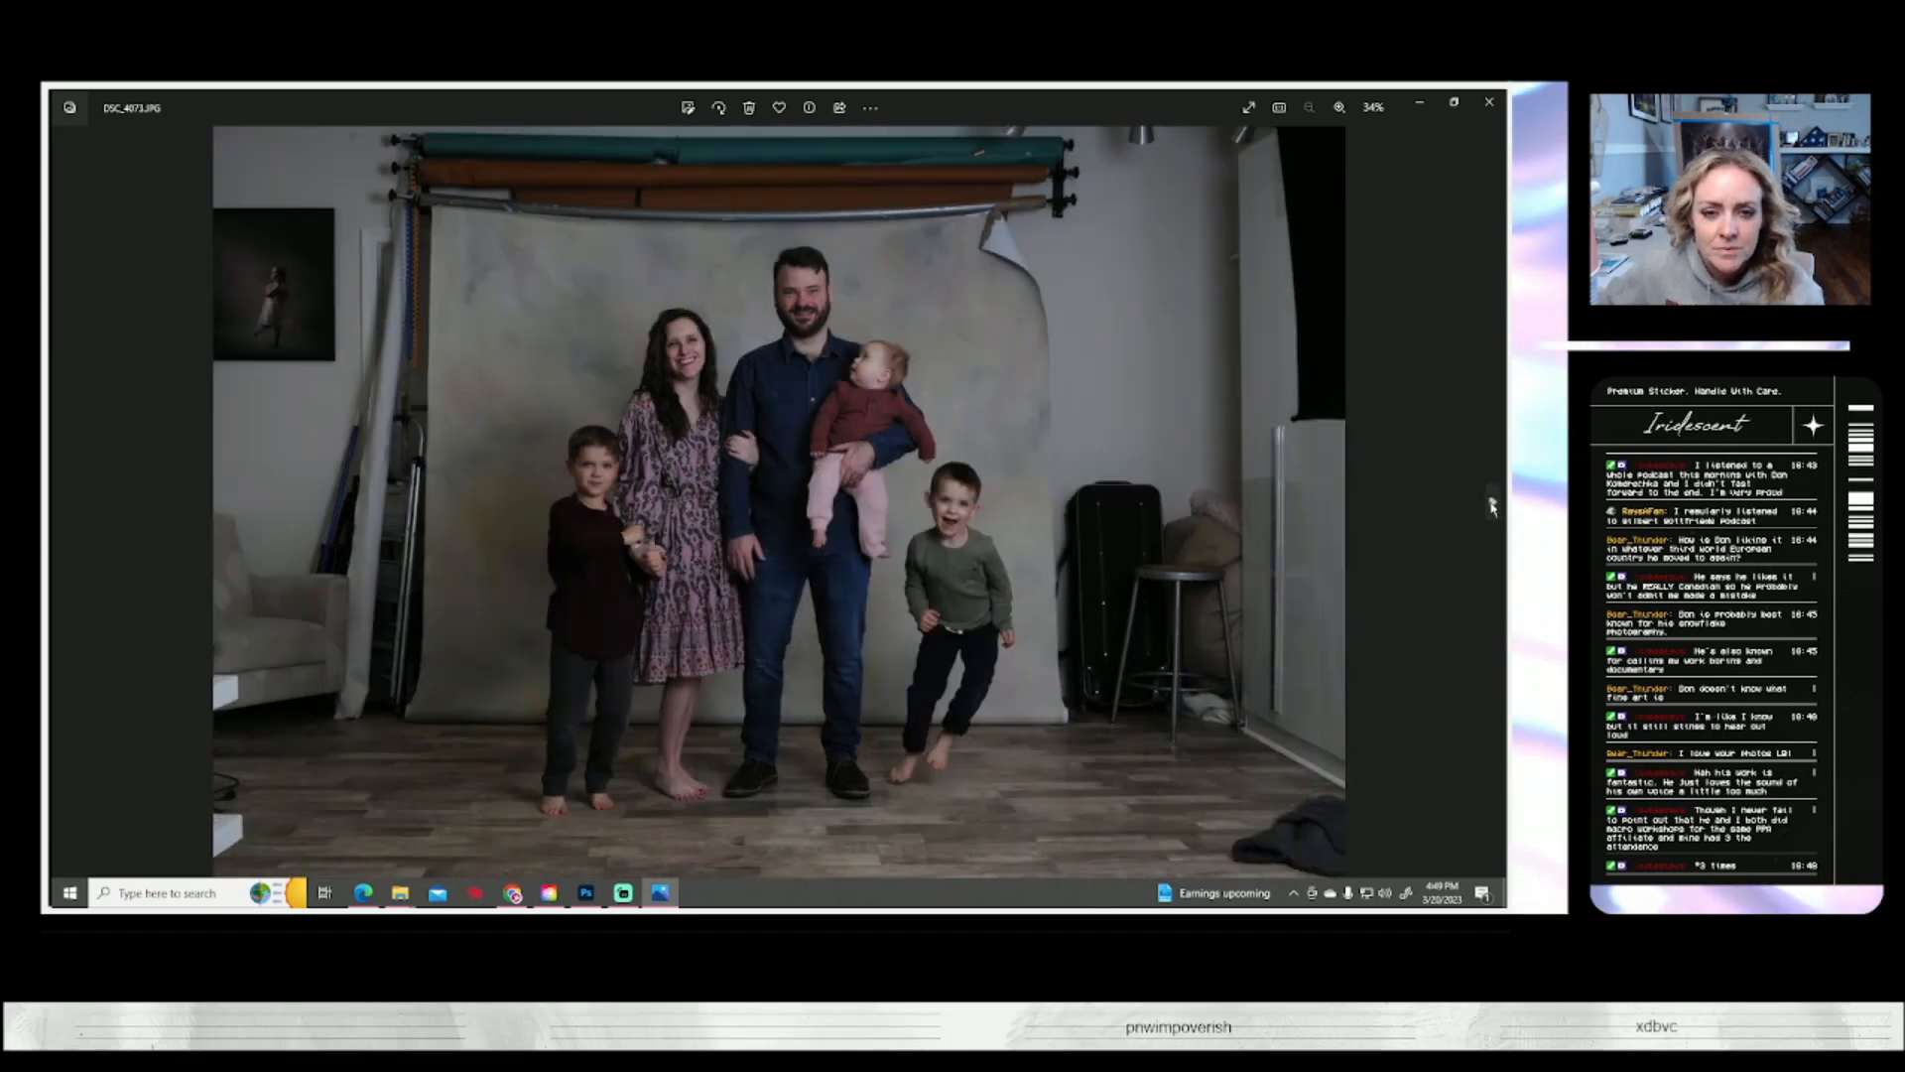
{"action": "left_click", "coordinate": [1492, 504]}
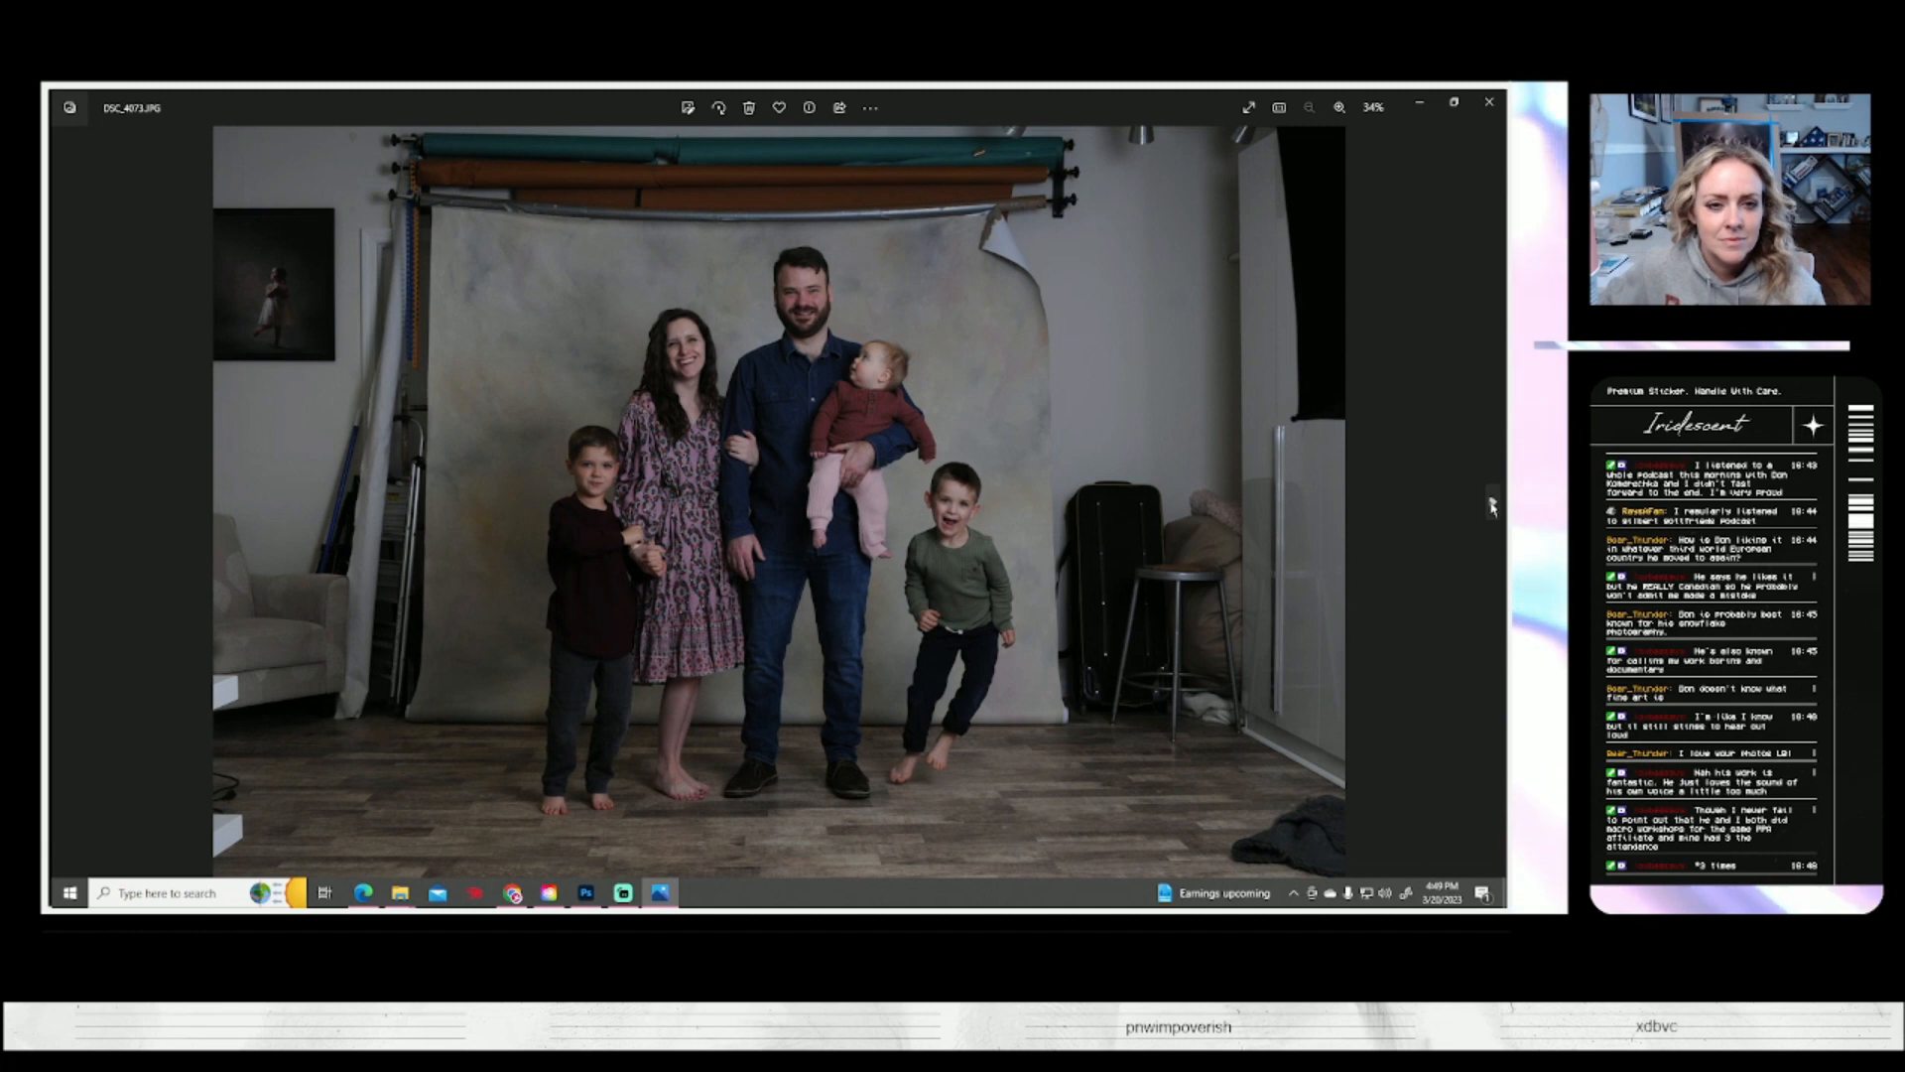
Switch to Photoshop, bring up the dialog for opening another photo, and recheck the file name of DSC_4073.JPG in the photo viewer
{"action": "left_click", "coordinate": [587, 892]}
{"action": "left_click", "coordinate": [86, 98]}
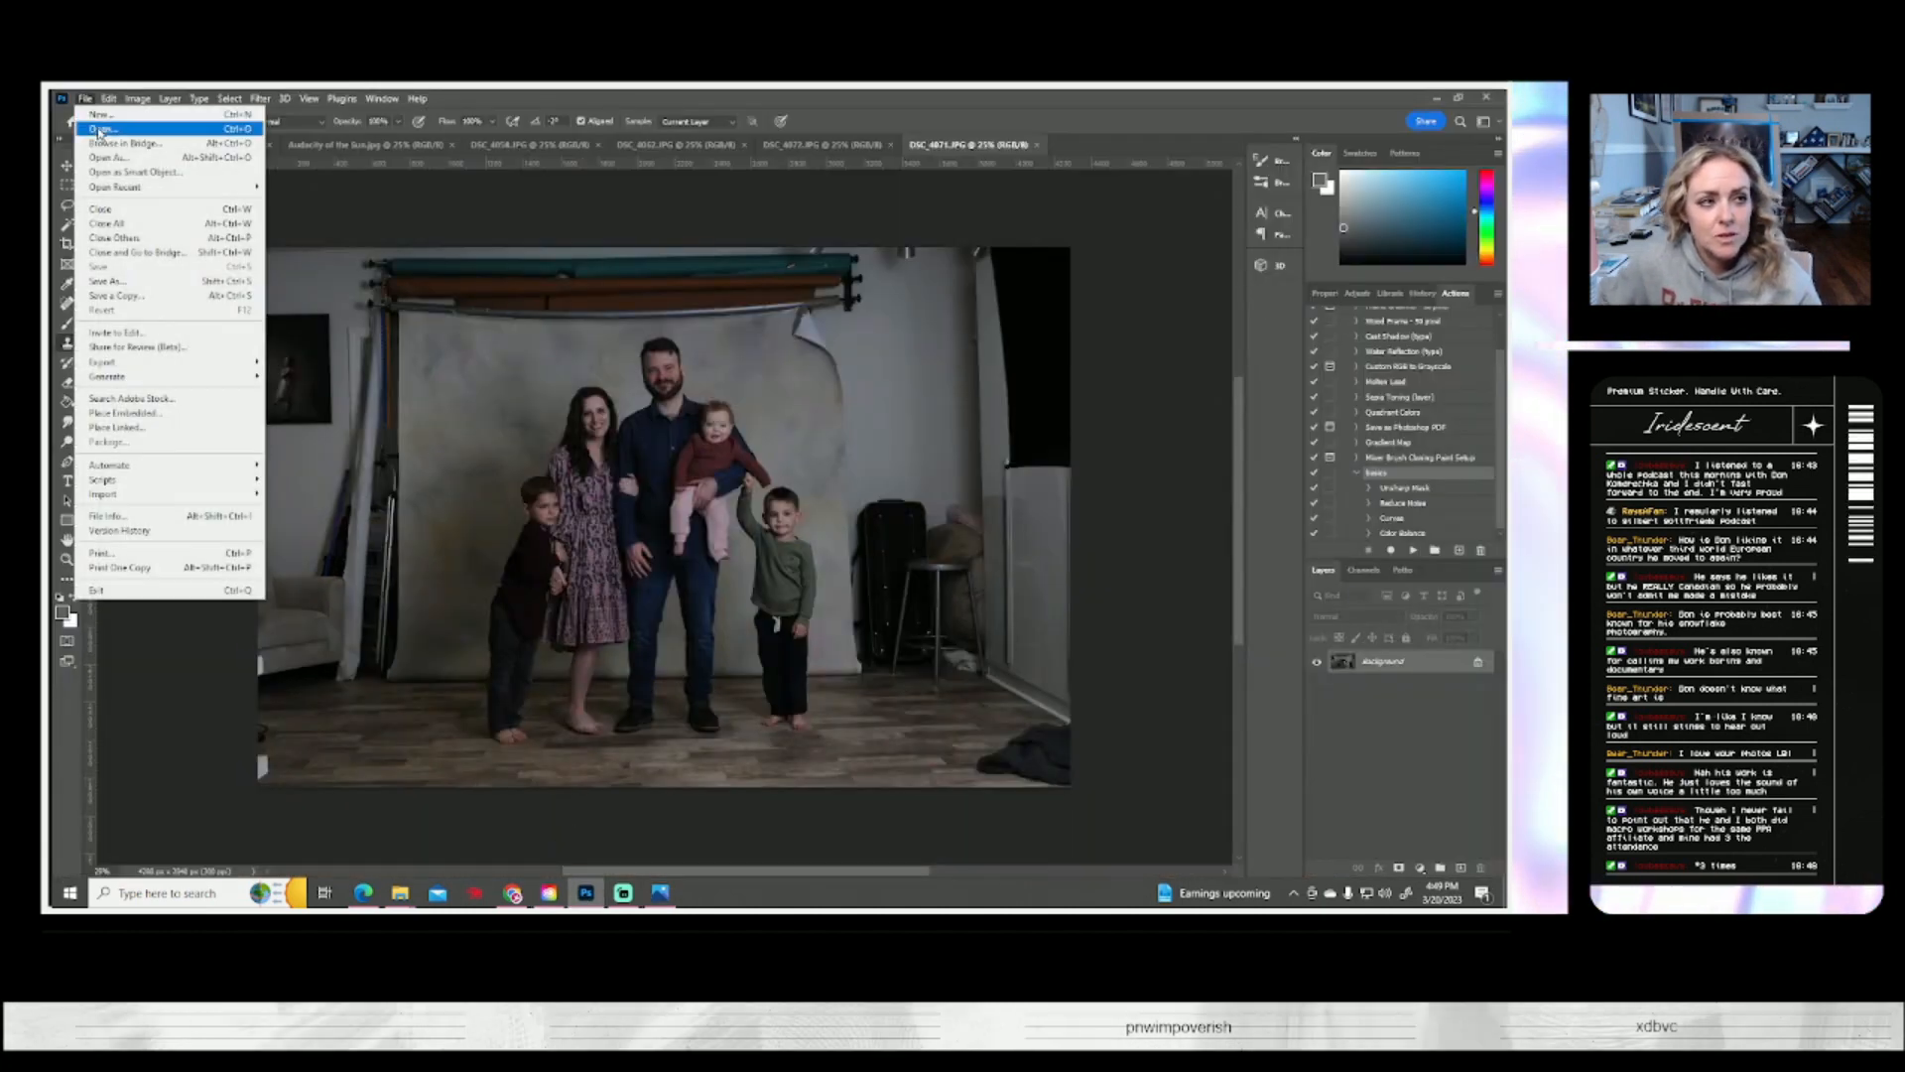
{"action": "left_click", "coordinate": [99, 131]}
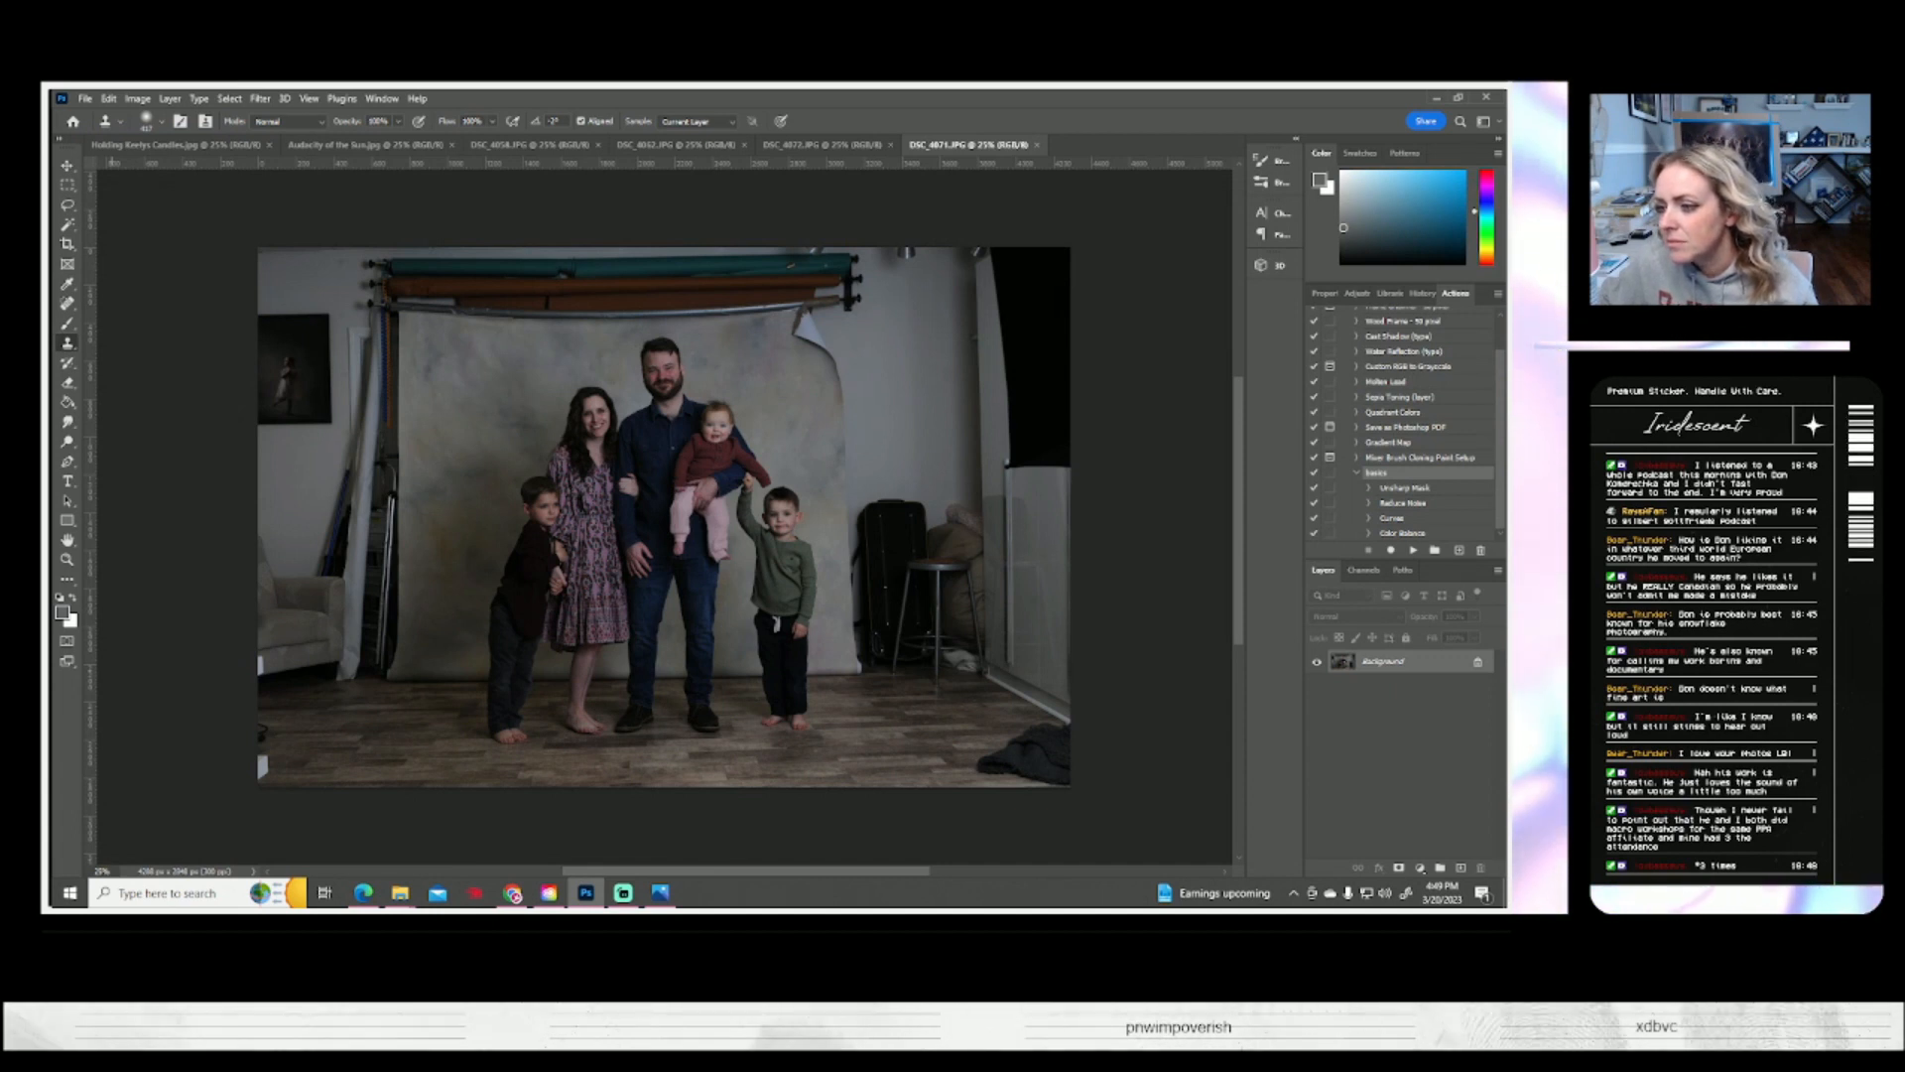
{"action": "left_click", "coordinate": [660, 893]}
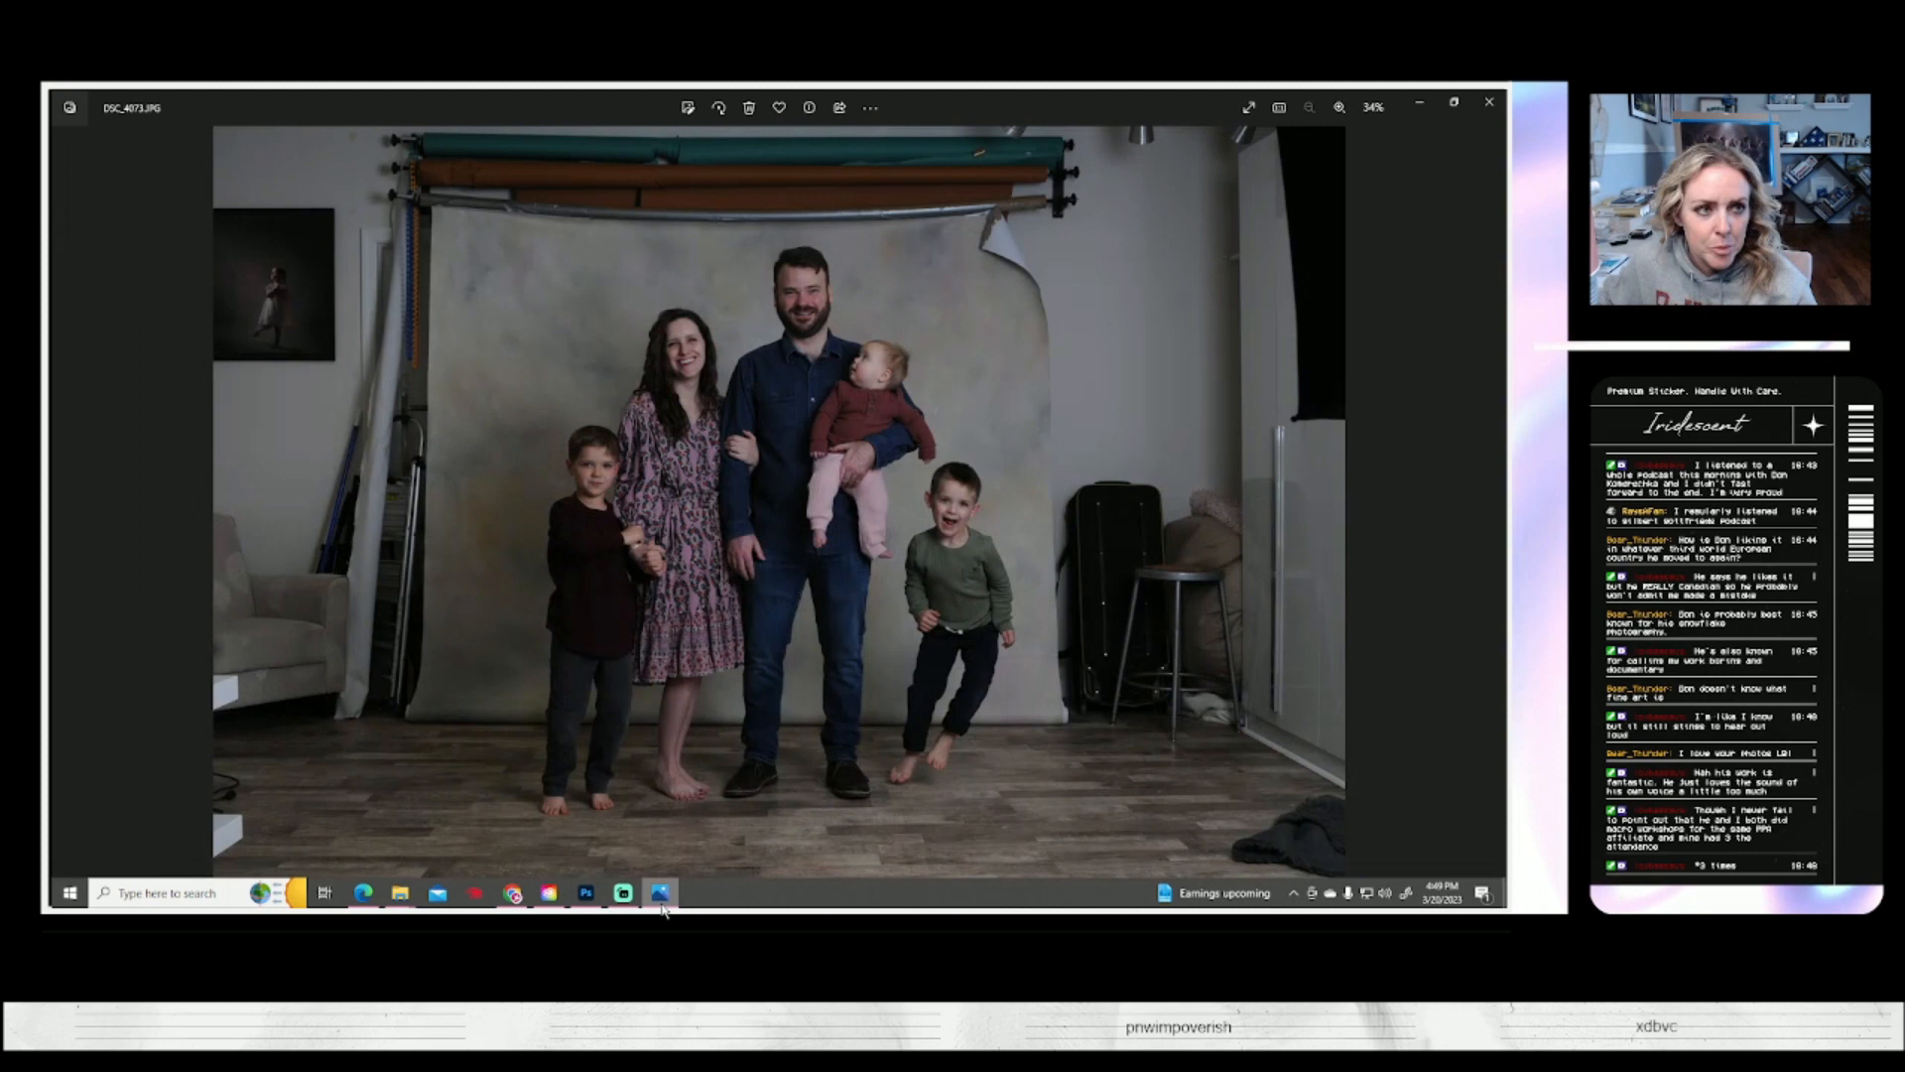
{"action": "left_click", "coordinate": [661, 896]}
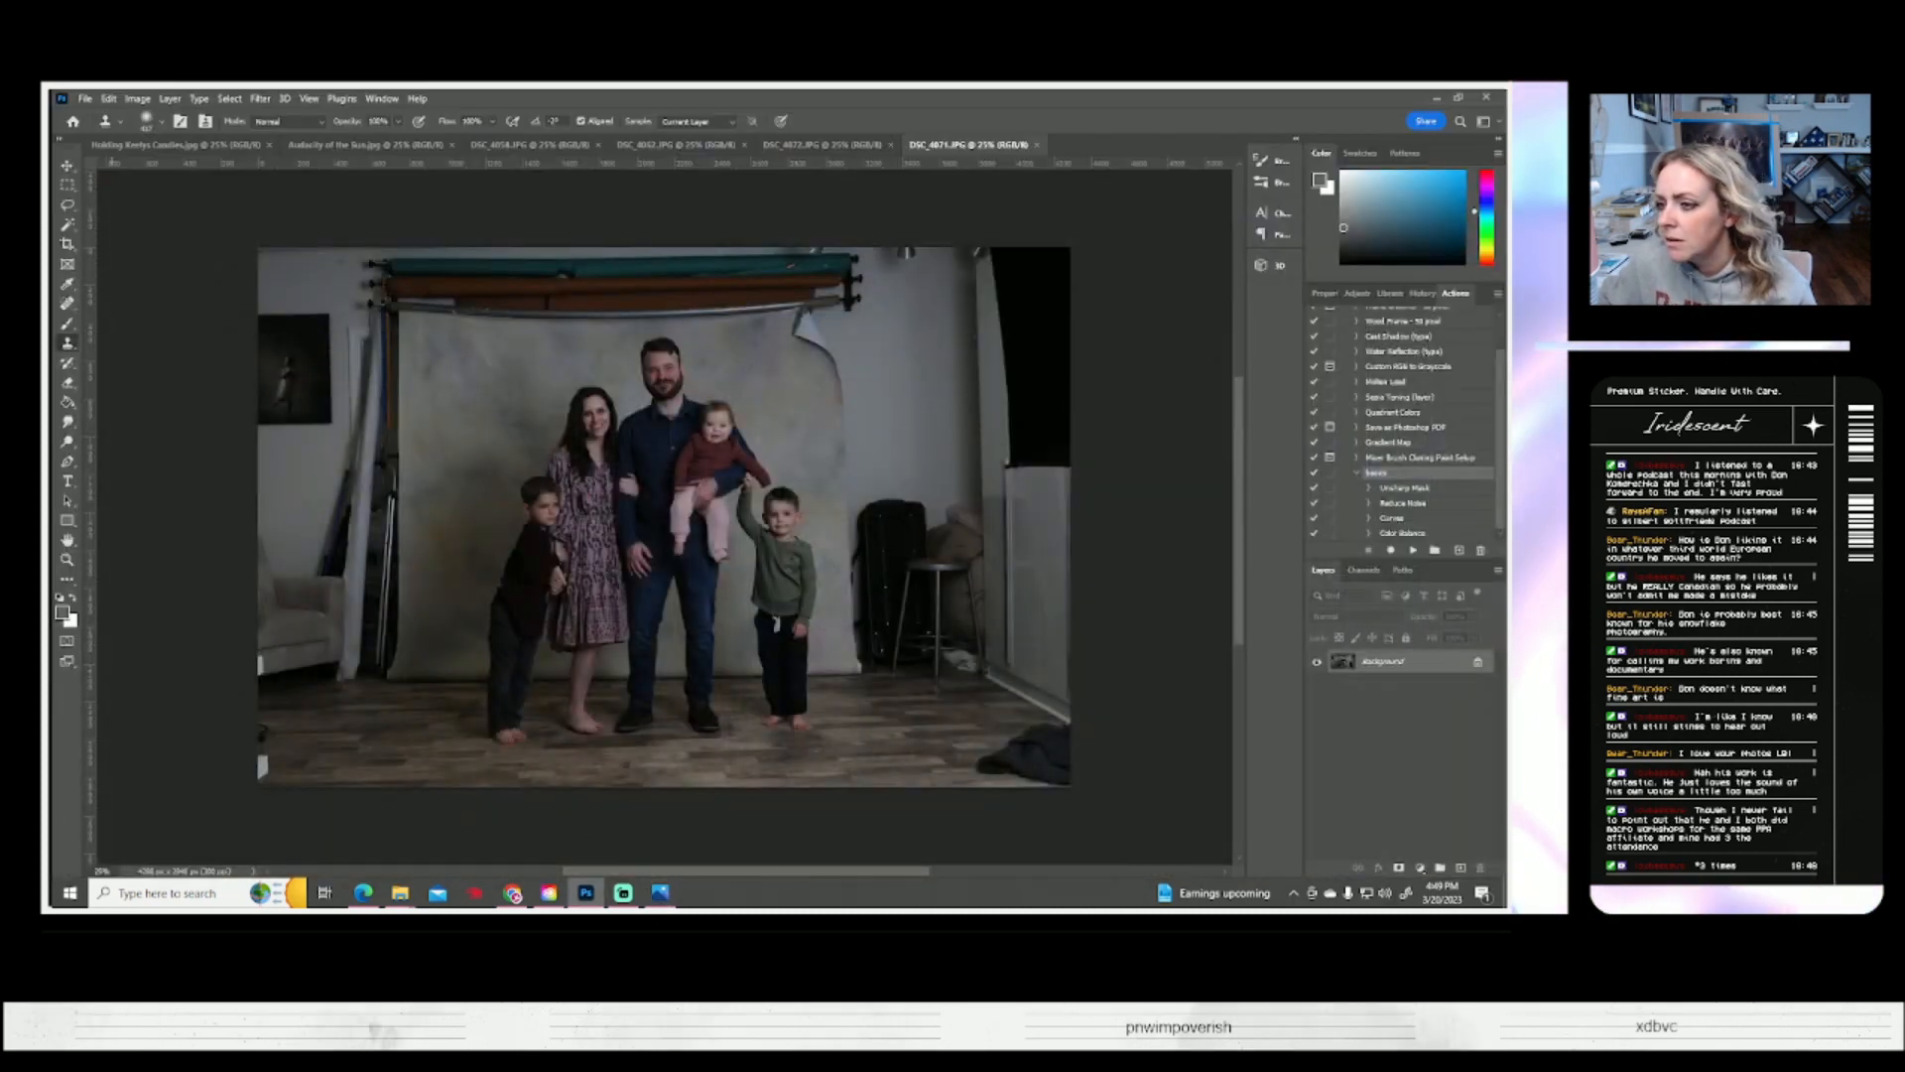
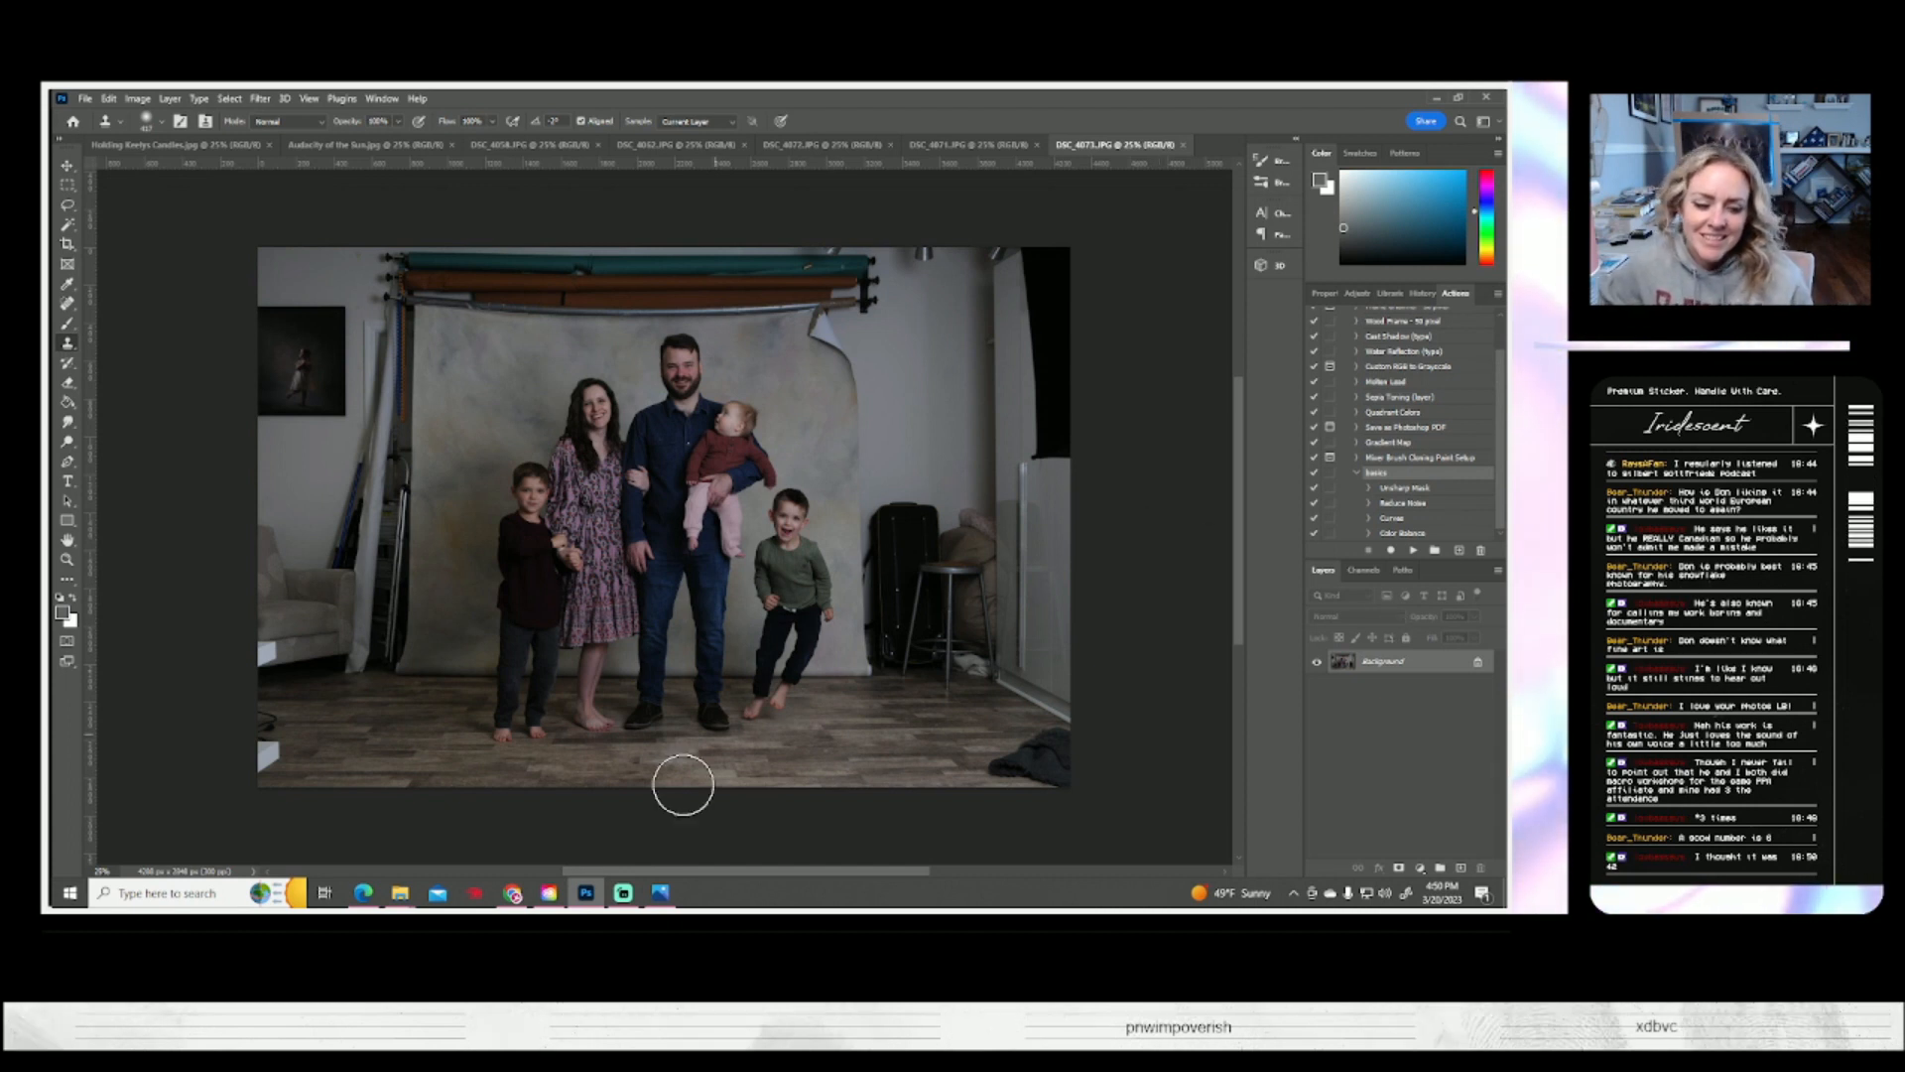
Switch to the photo viewer and review the family shots from DSC_4073.JPG through DSC_4085.JPG for usable expressions
{"action": "left_click", "coordinate": [659, 892]}
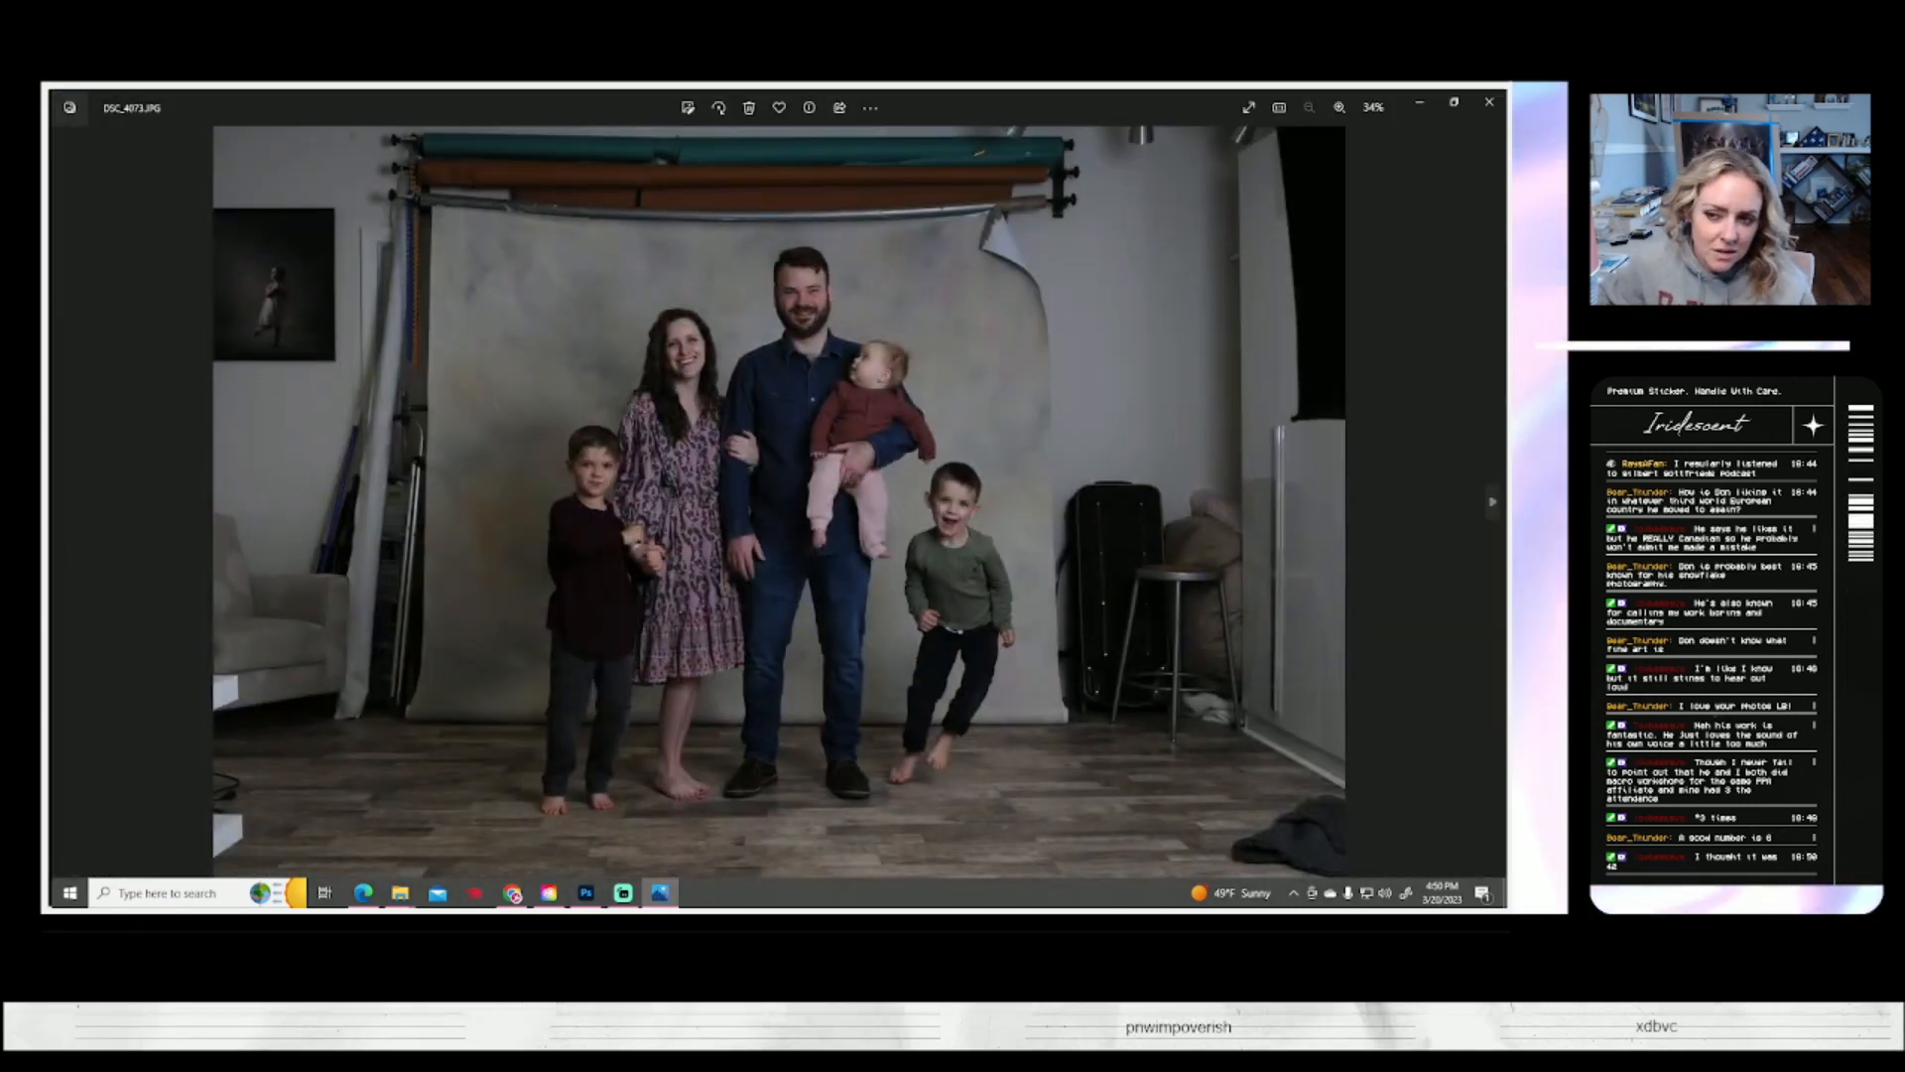
{"action": "left_click", "coordinate": [1494, 503]}
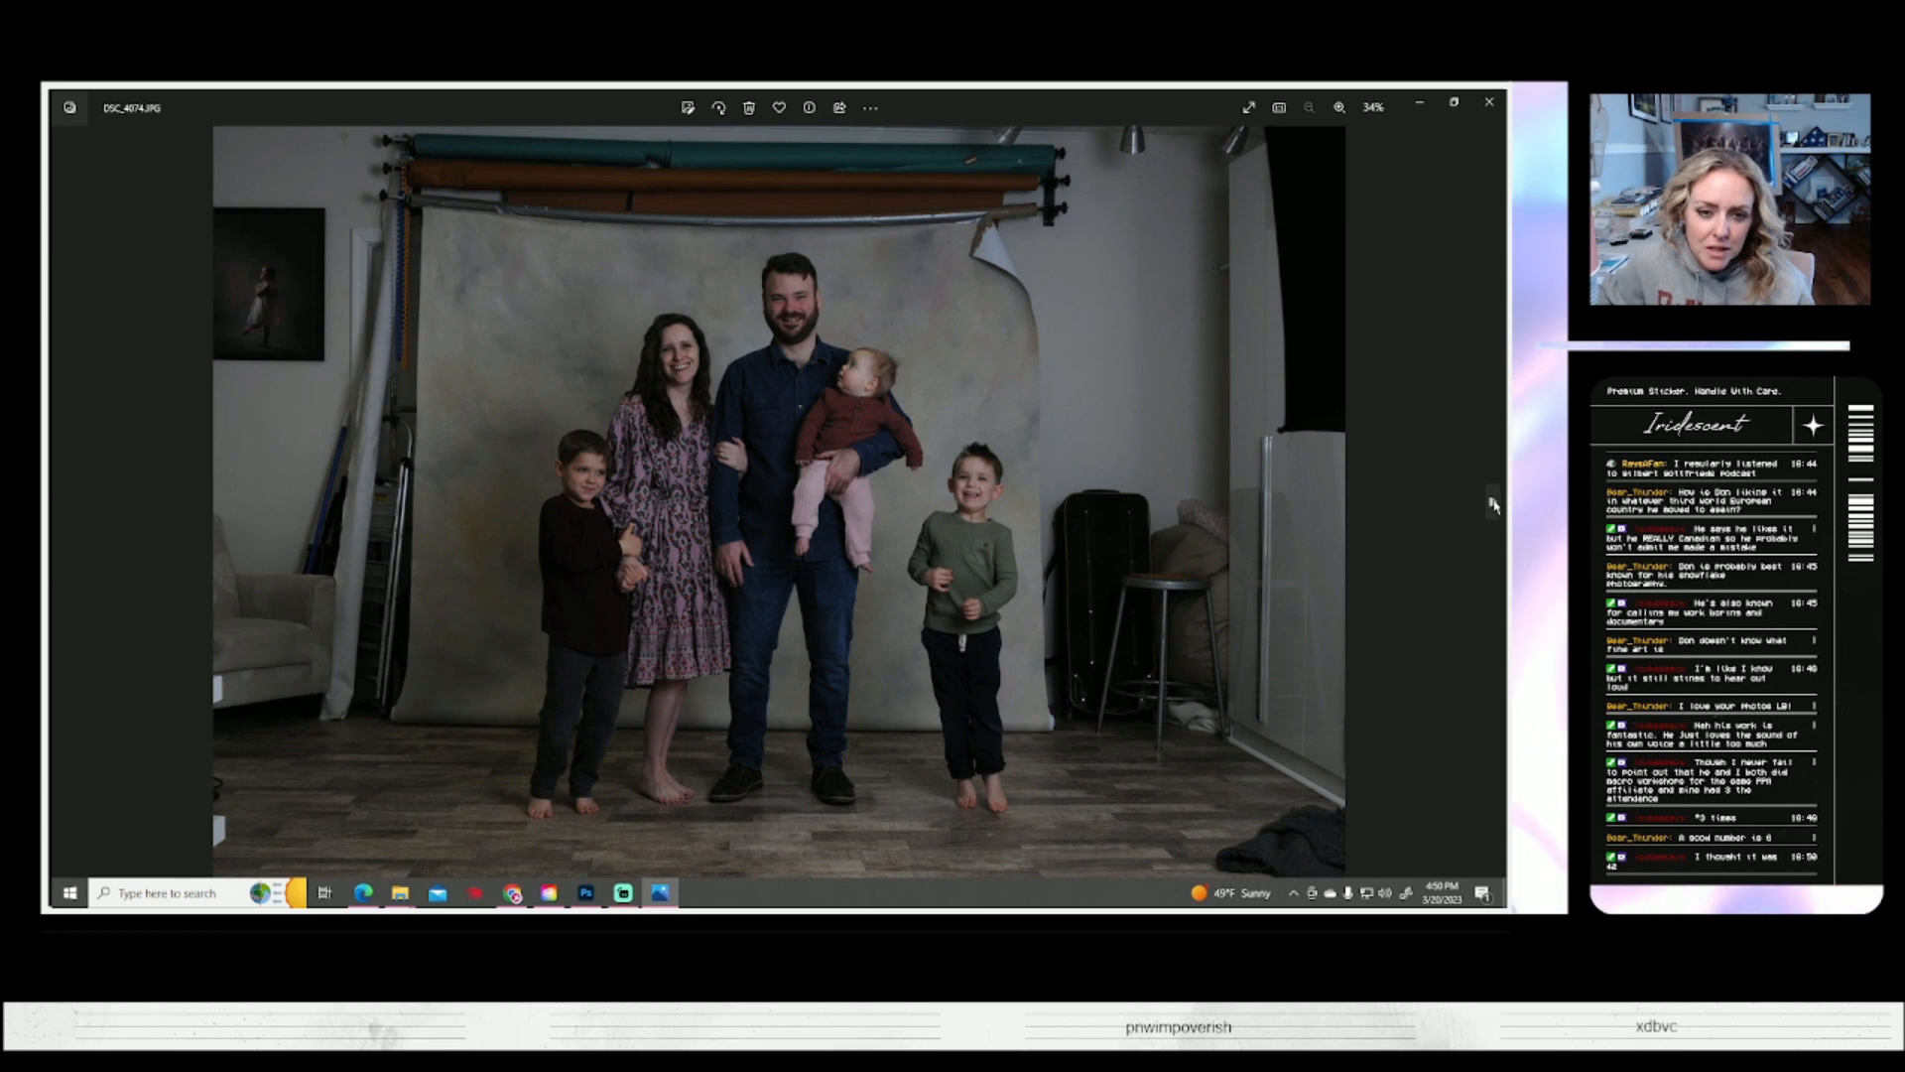
{"action": "left_click", "coordinate": [1493, 503]}
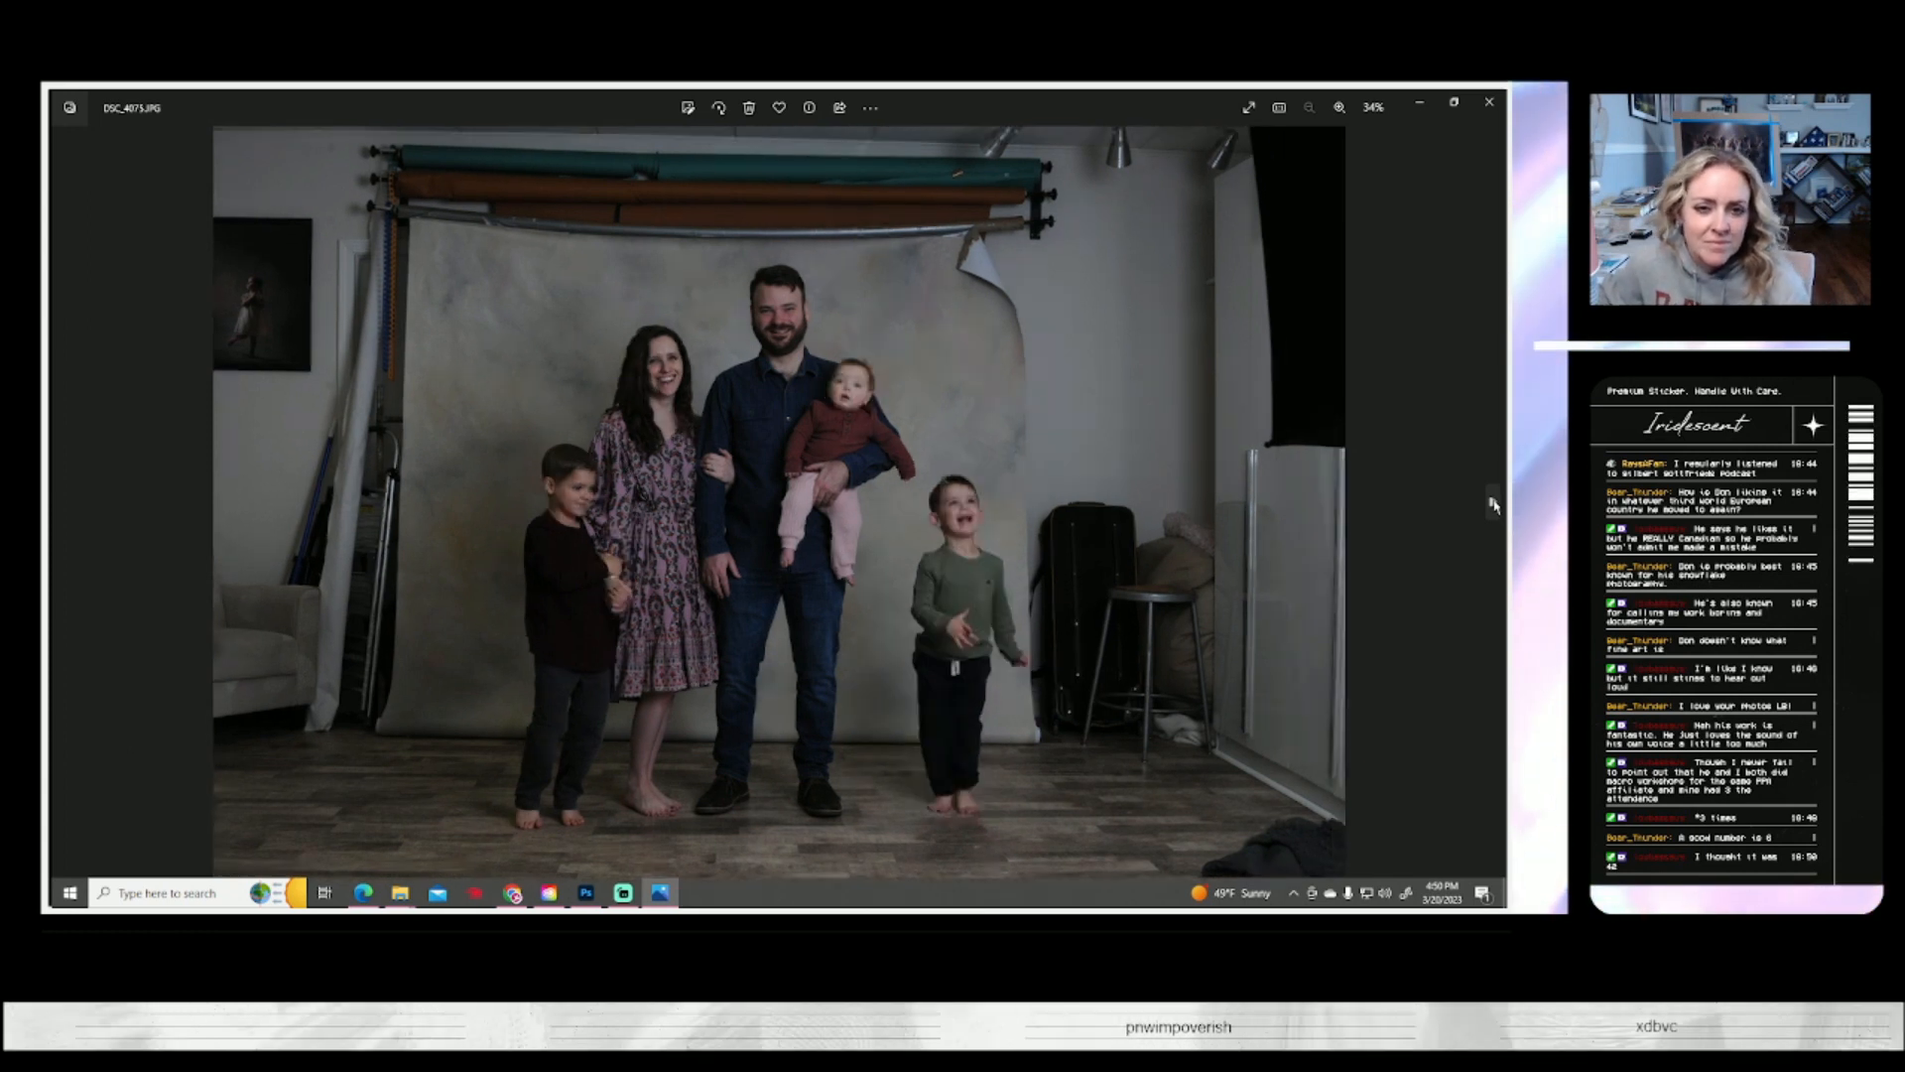
{"action": "left_click", "coordinate": [1493, 503]}
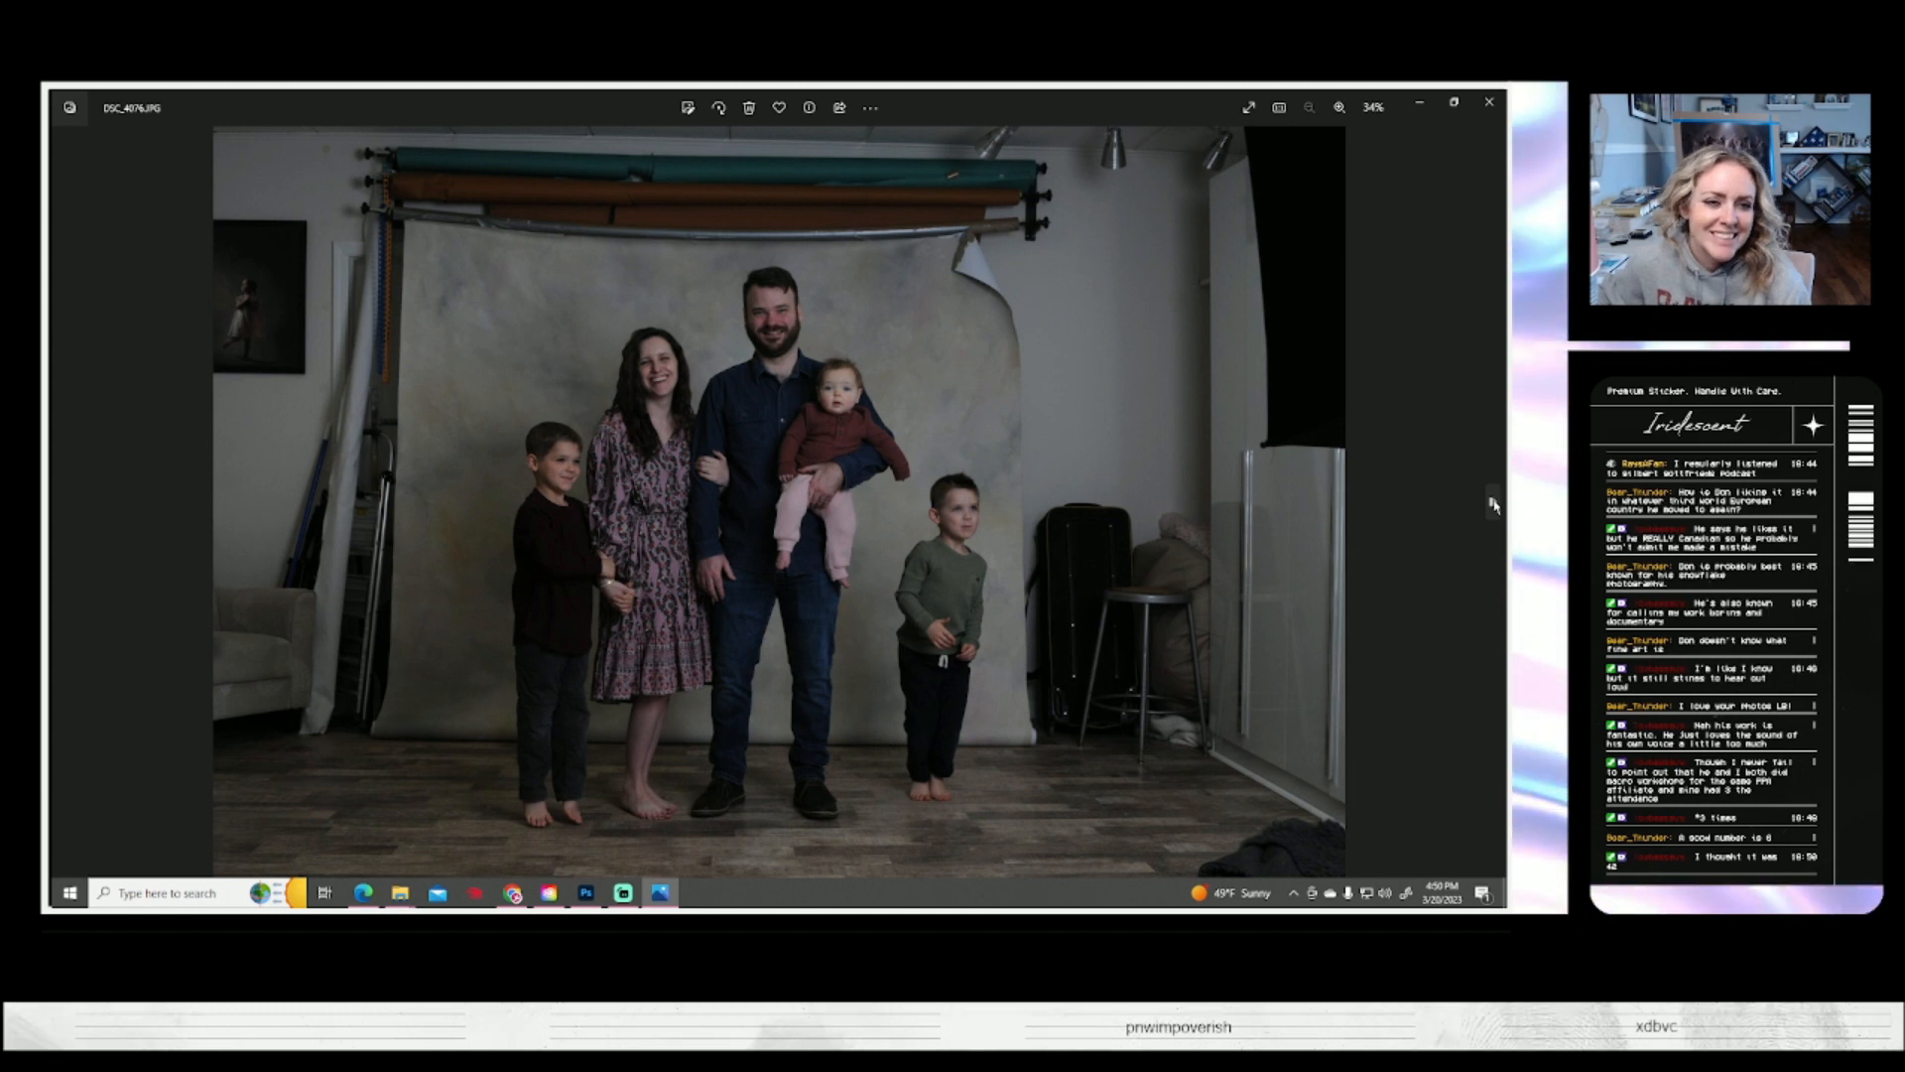
{"action": "left_click", "coordinate": [1493, 504]}
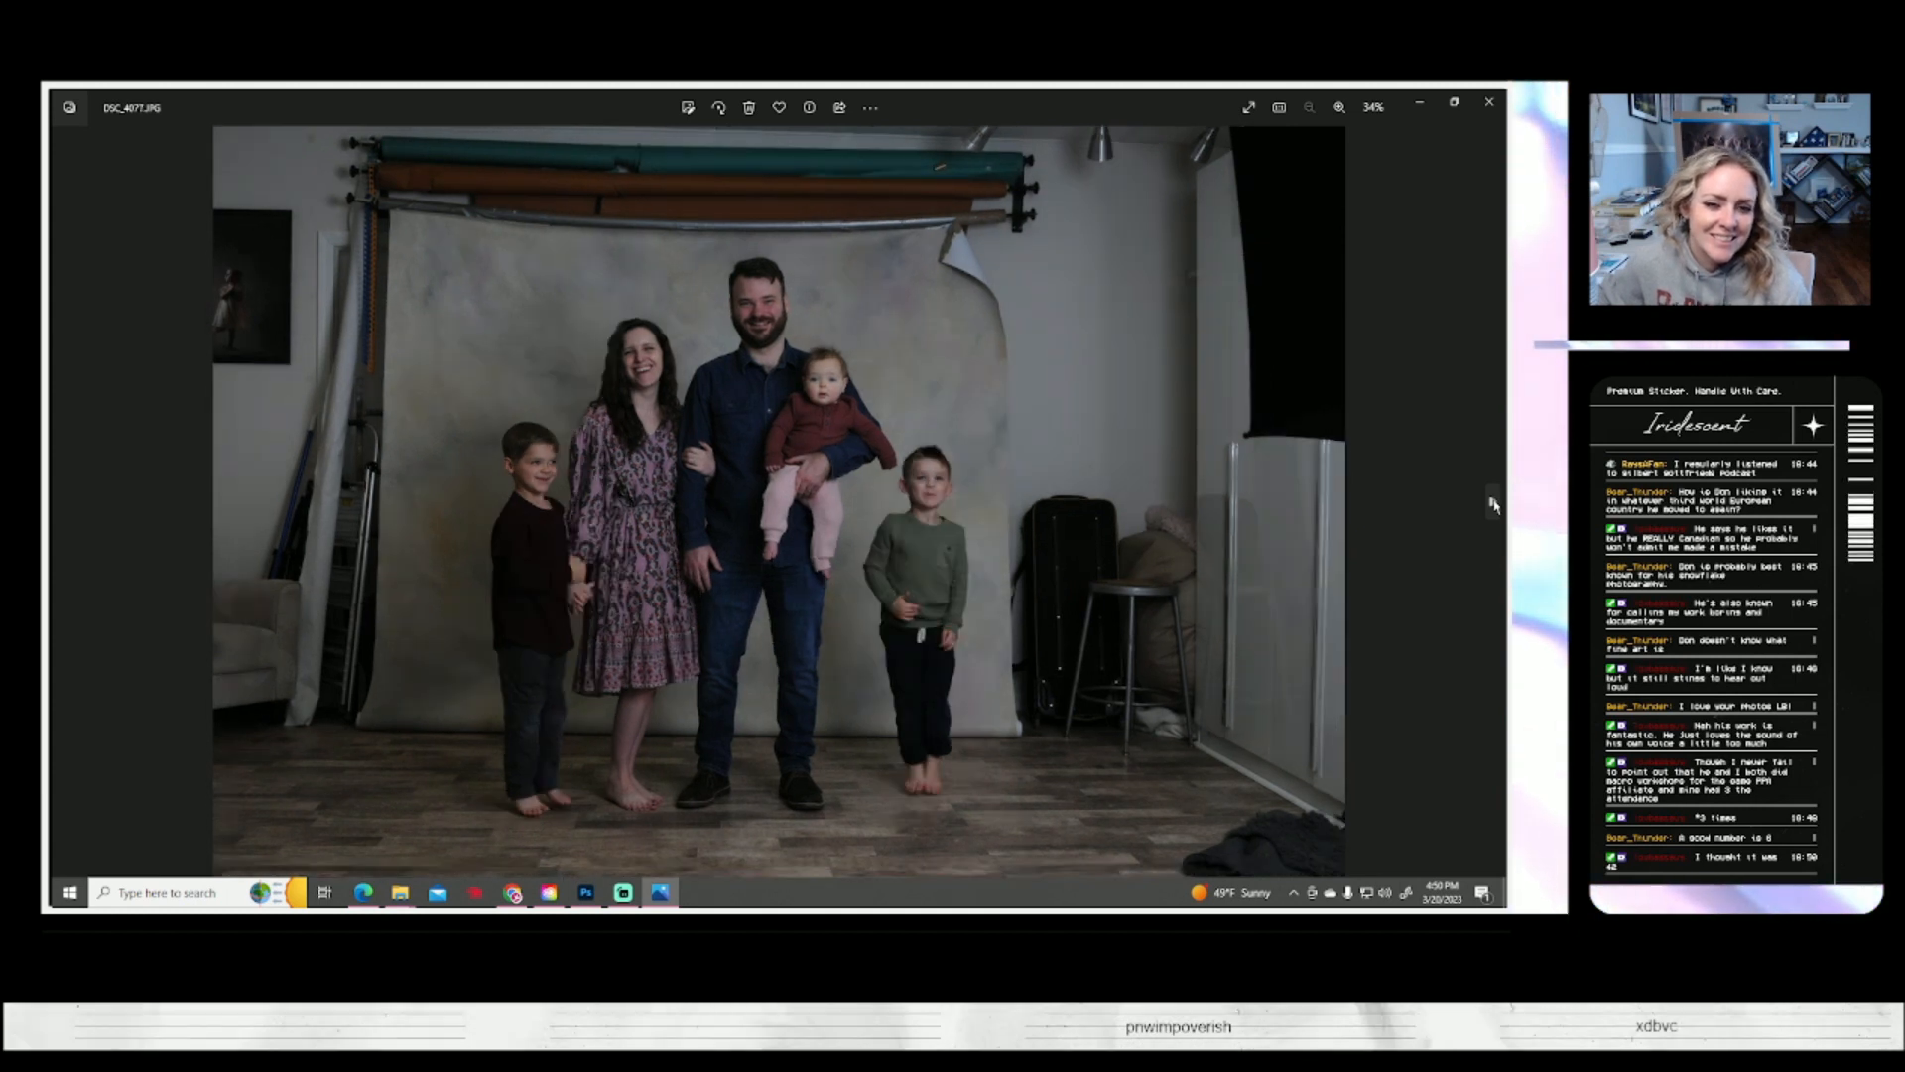
{"action": "left_click", "coordinate": [1493, 505]}
{"action": "left_click", "coordinate": [1493, 504]}
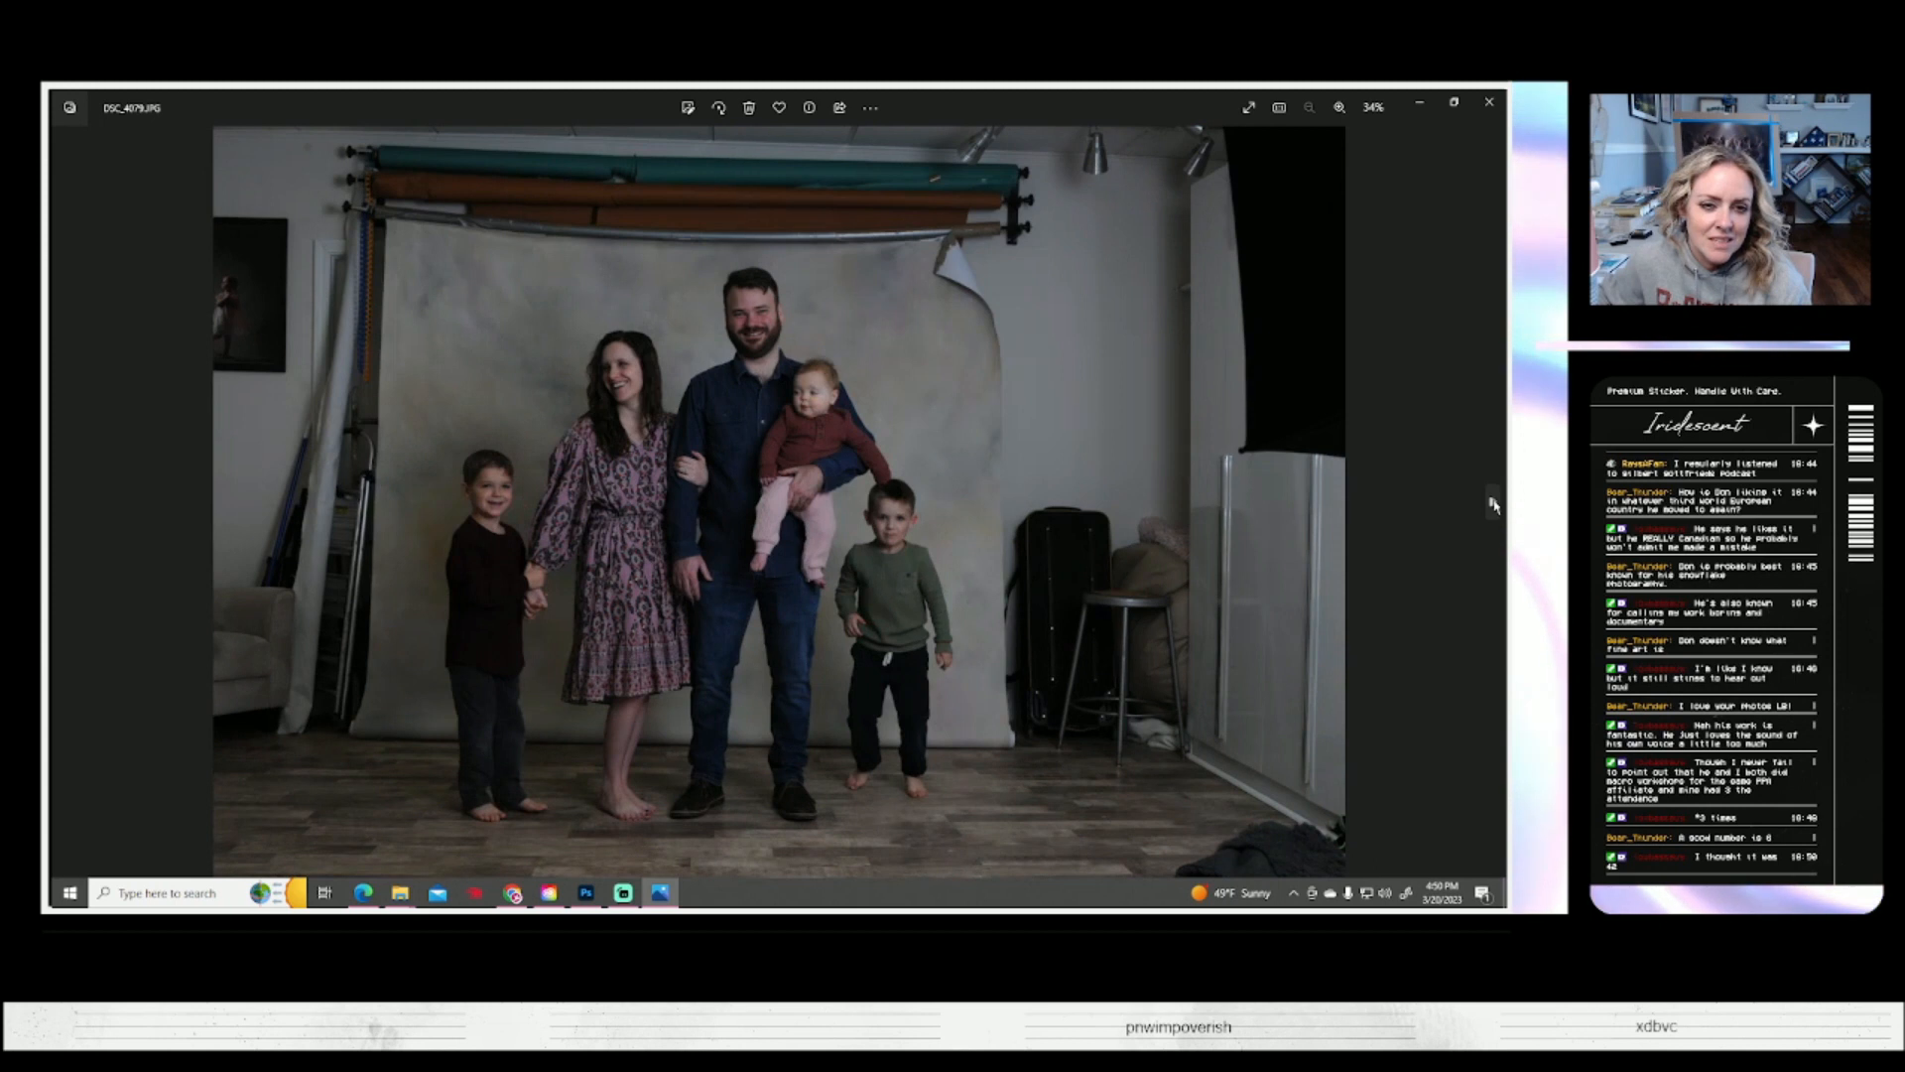
{"action": "left_click", "coordinate": [1494, 504]}
{"action": "left_click", "coordinate": [1493, 504]}
{"action": "left_click", "coordinate": [1493, 504]}
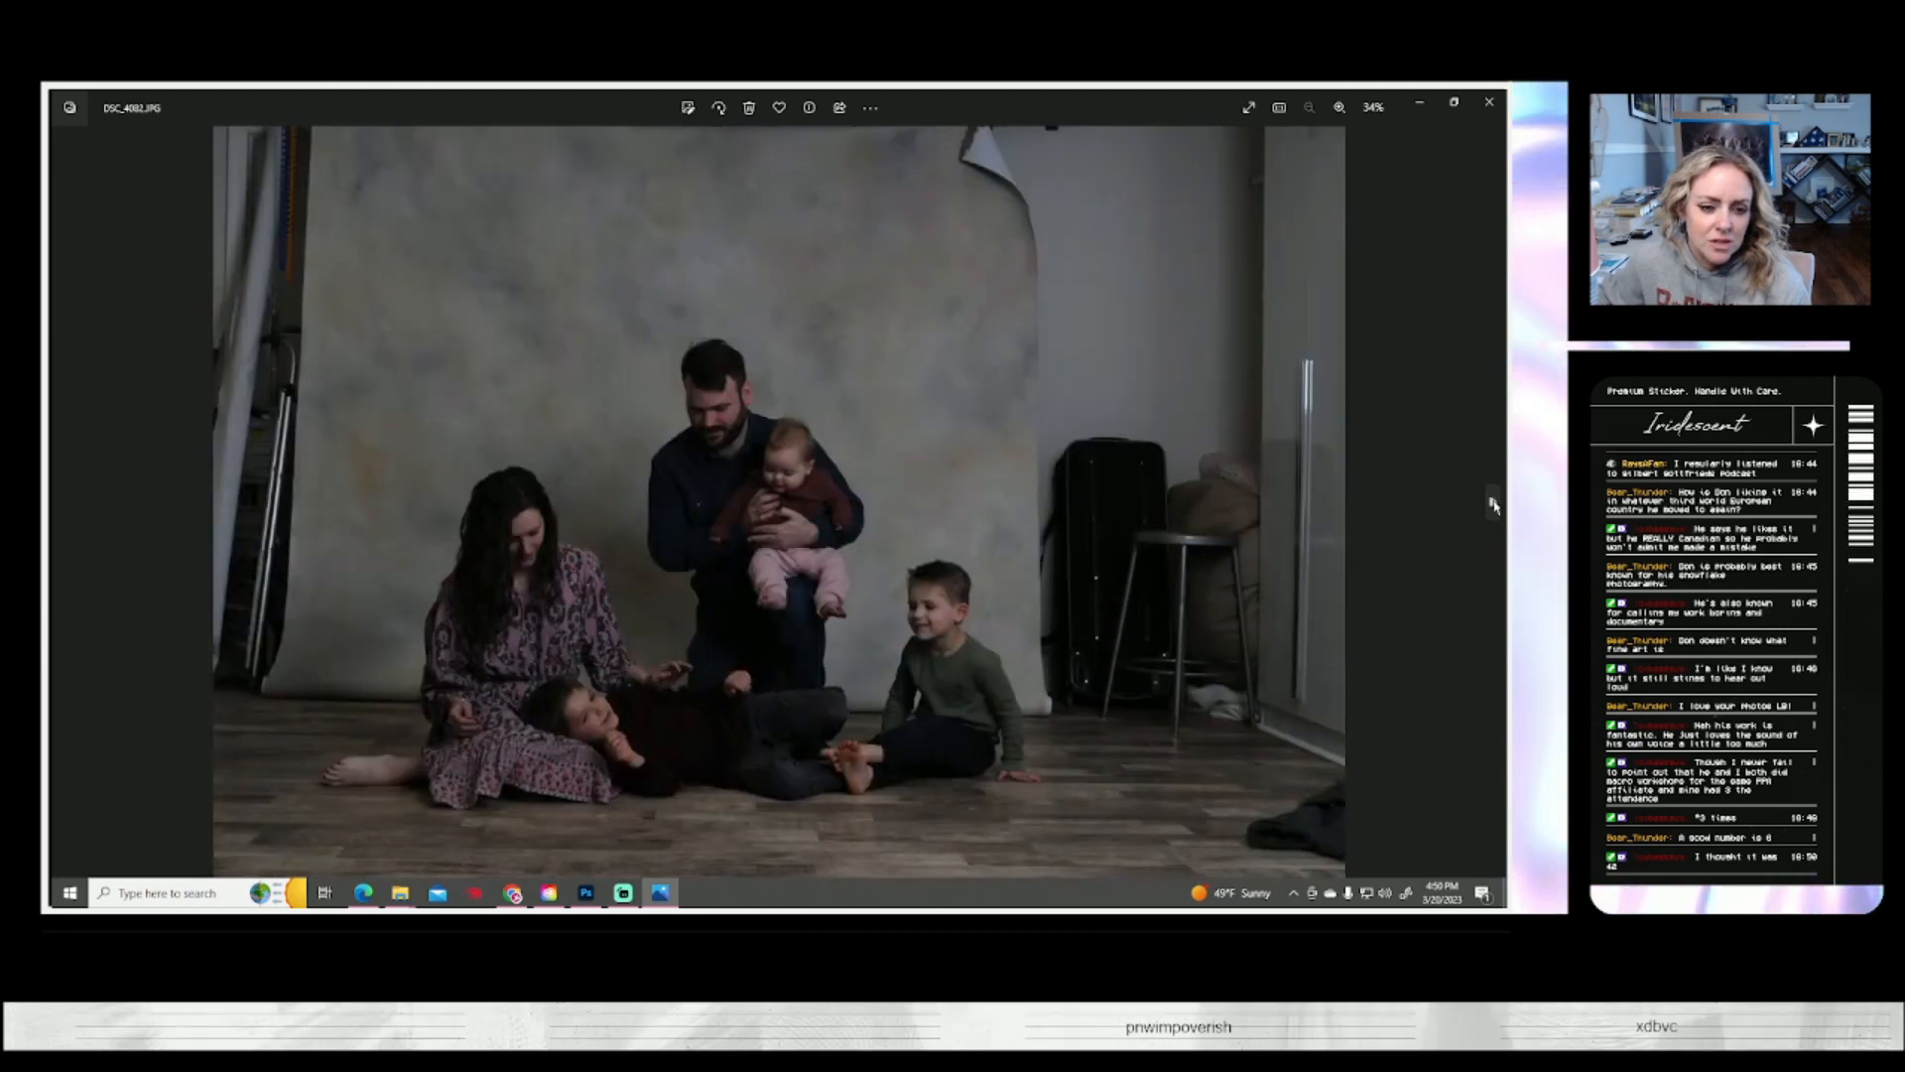
{"action": "left_click", "coordinate": [1494, 504]}
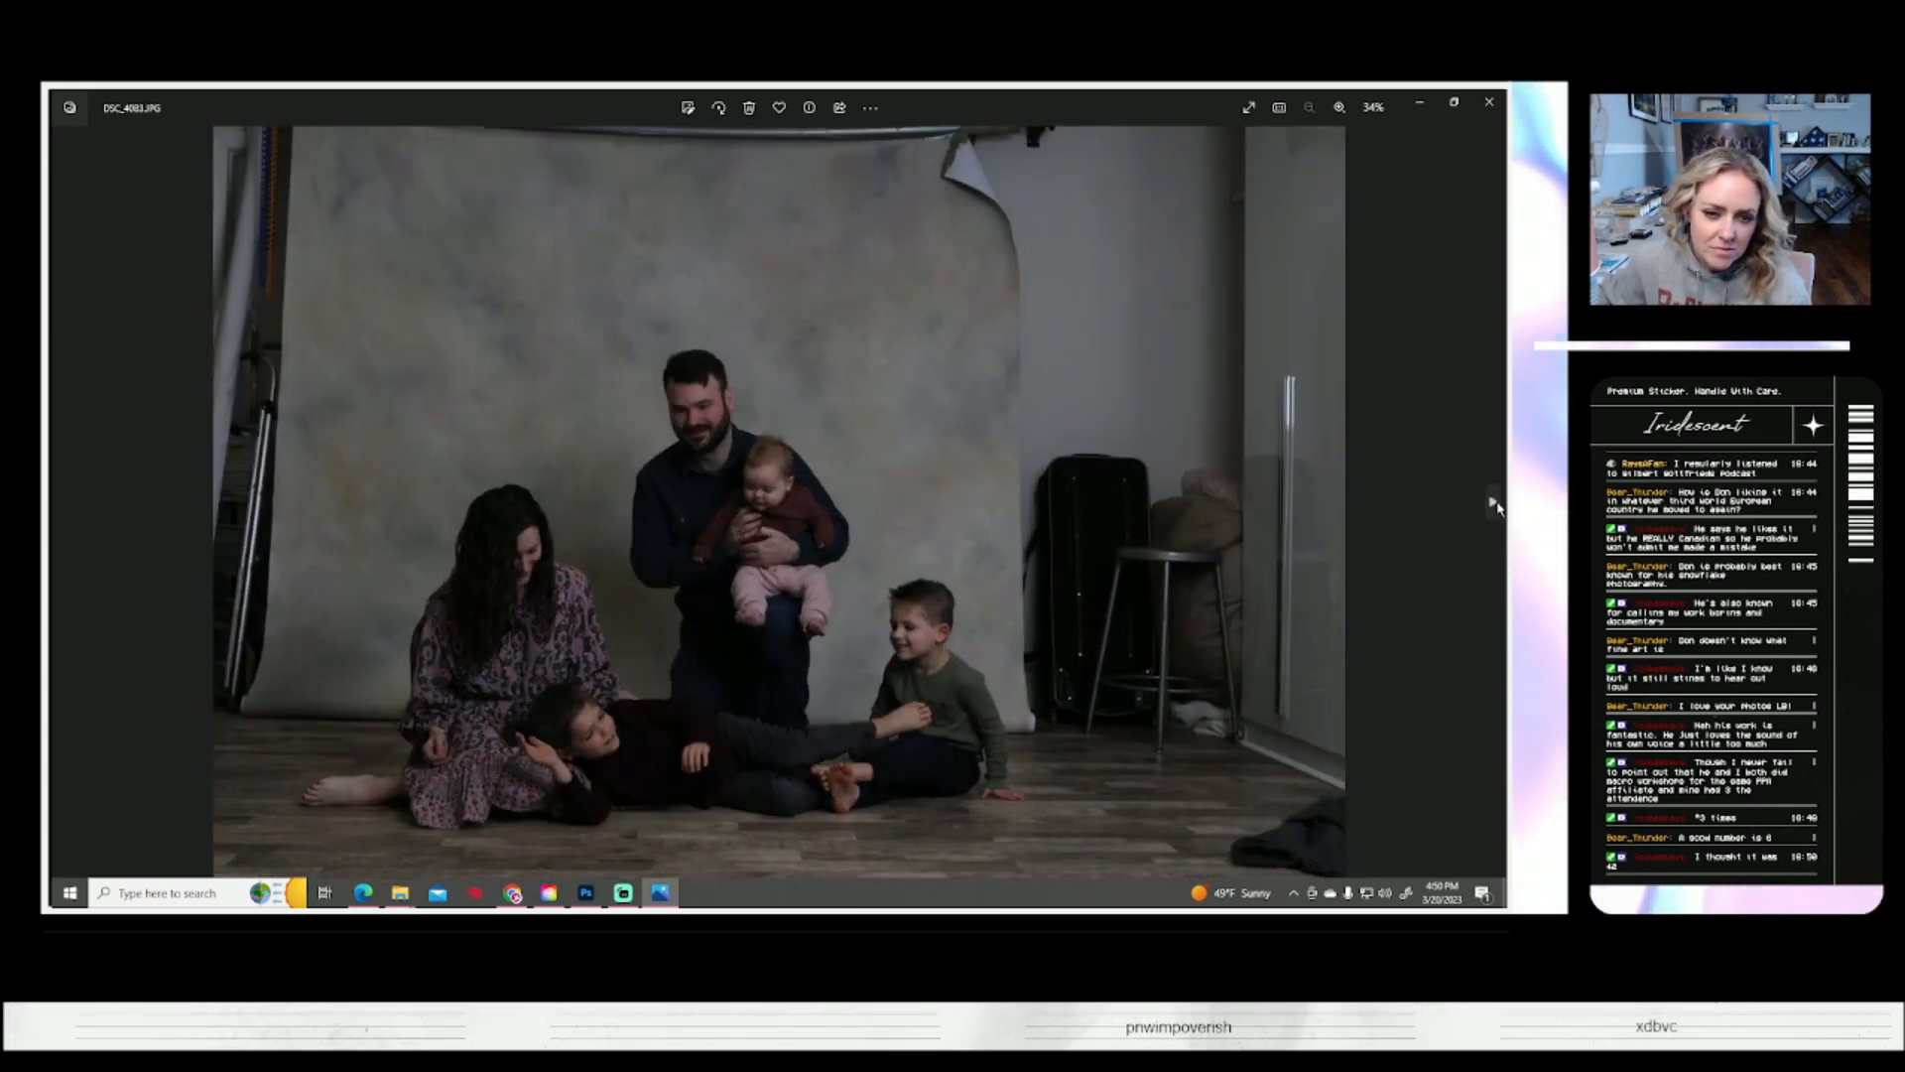
{"action": "left_click", "coordinate": [1493, 504]}
{"action": "left_click", "coordinate": [1491, 503]}
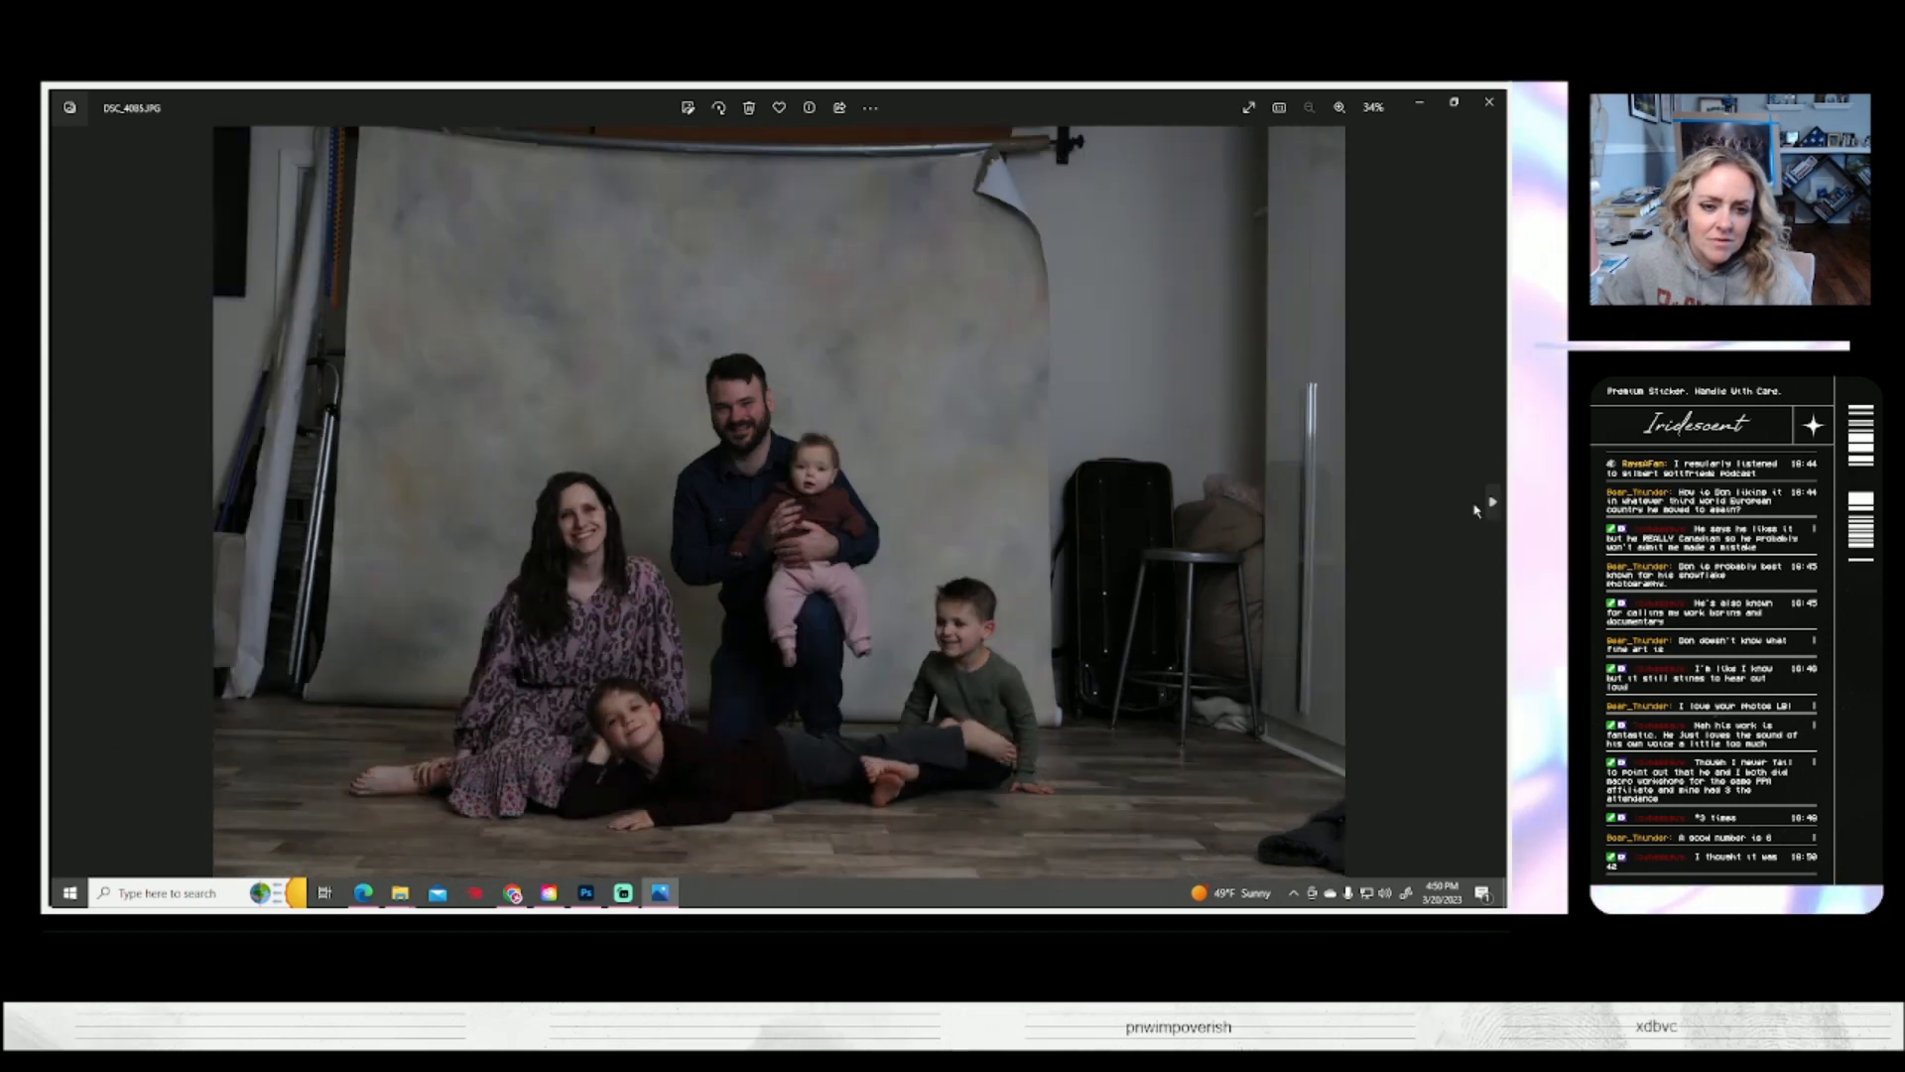
Switch to Photoshop and open DSC_4077.JPG alongside the other family shots
{"action": "left_click", "coordinate": [585, 892]}
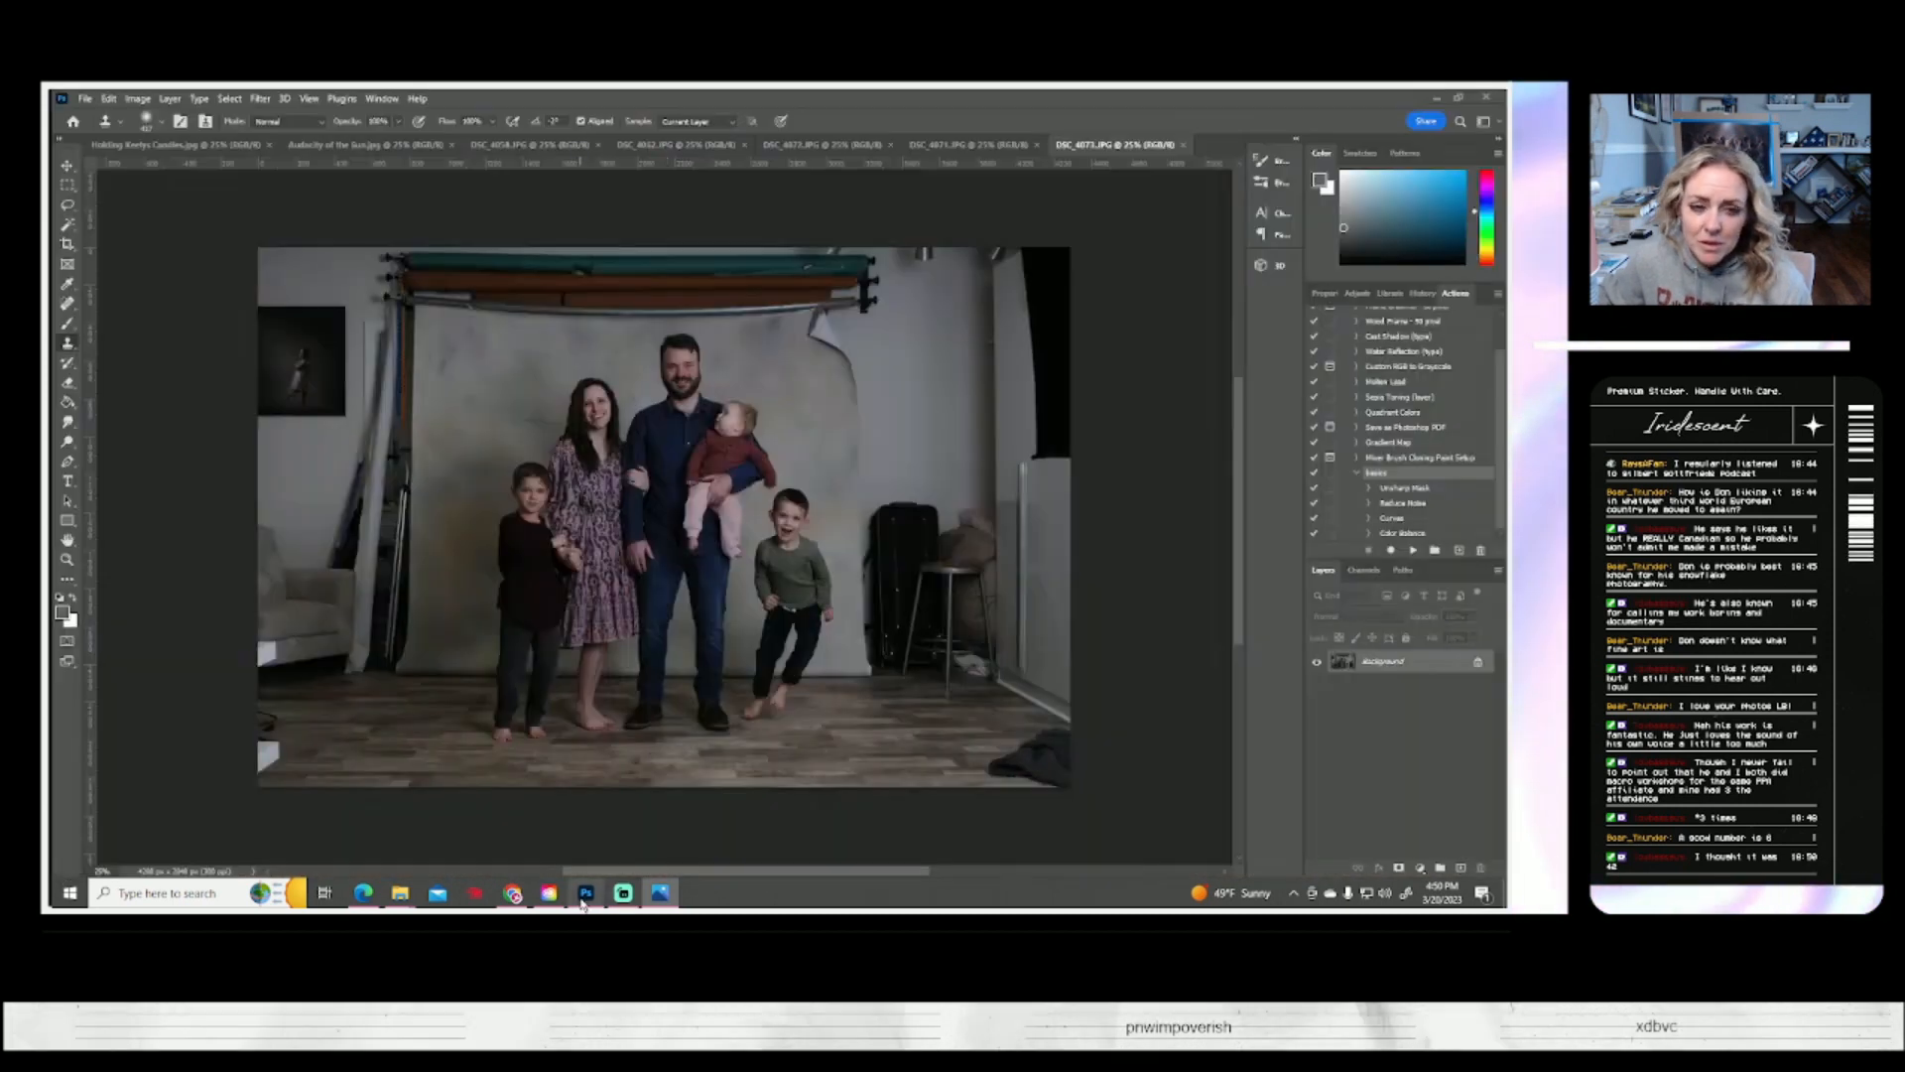
{"action": "left_click", "coordinate": [86, 100]}
{"action": "key", "text": "Escape"}
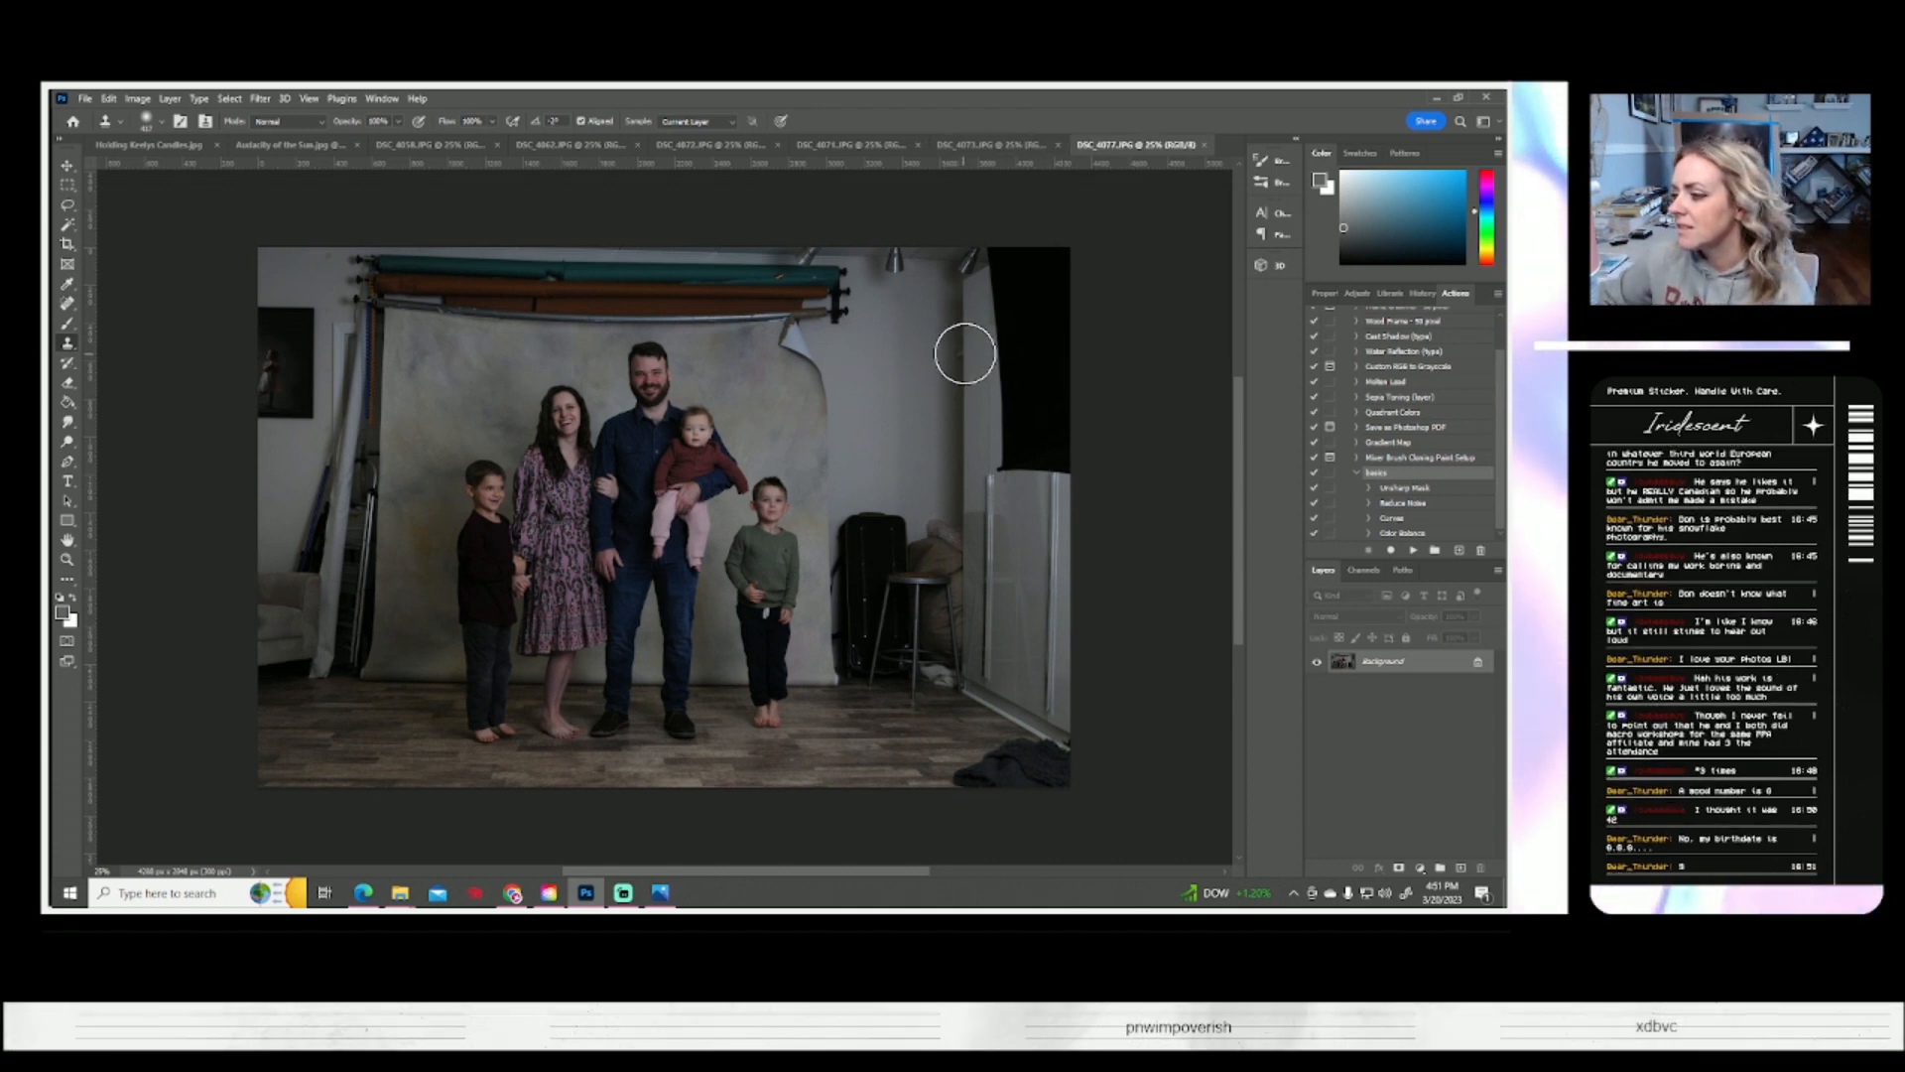
Compare the boys' poses and expressions in DSC_4058.JPG, DSC_4062.JPG and DSC_4072.JPG against DSC_4071.JPG
{"action": "left_click", "coordinate": [404, 148]}
{"action": "left_click", "coordinate": [573, 147]}
{"action": "left_click", "coordinate": [437, 147]}
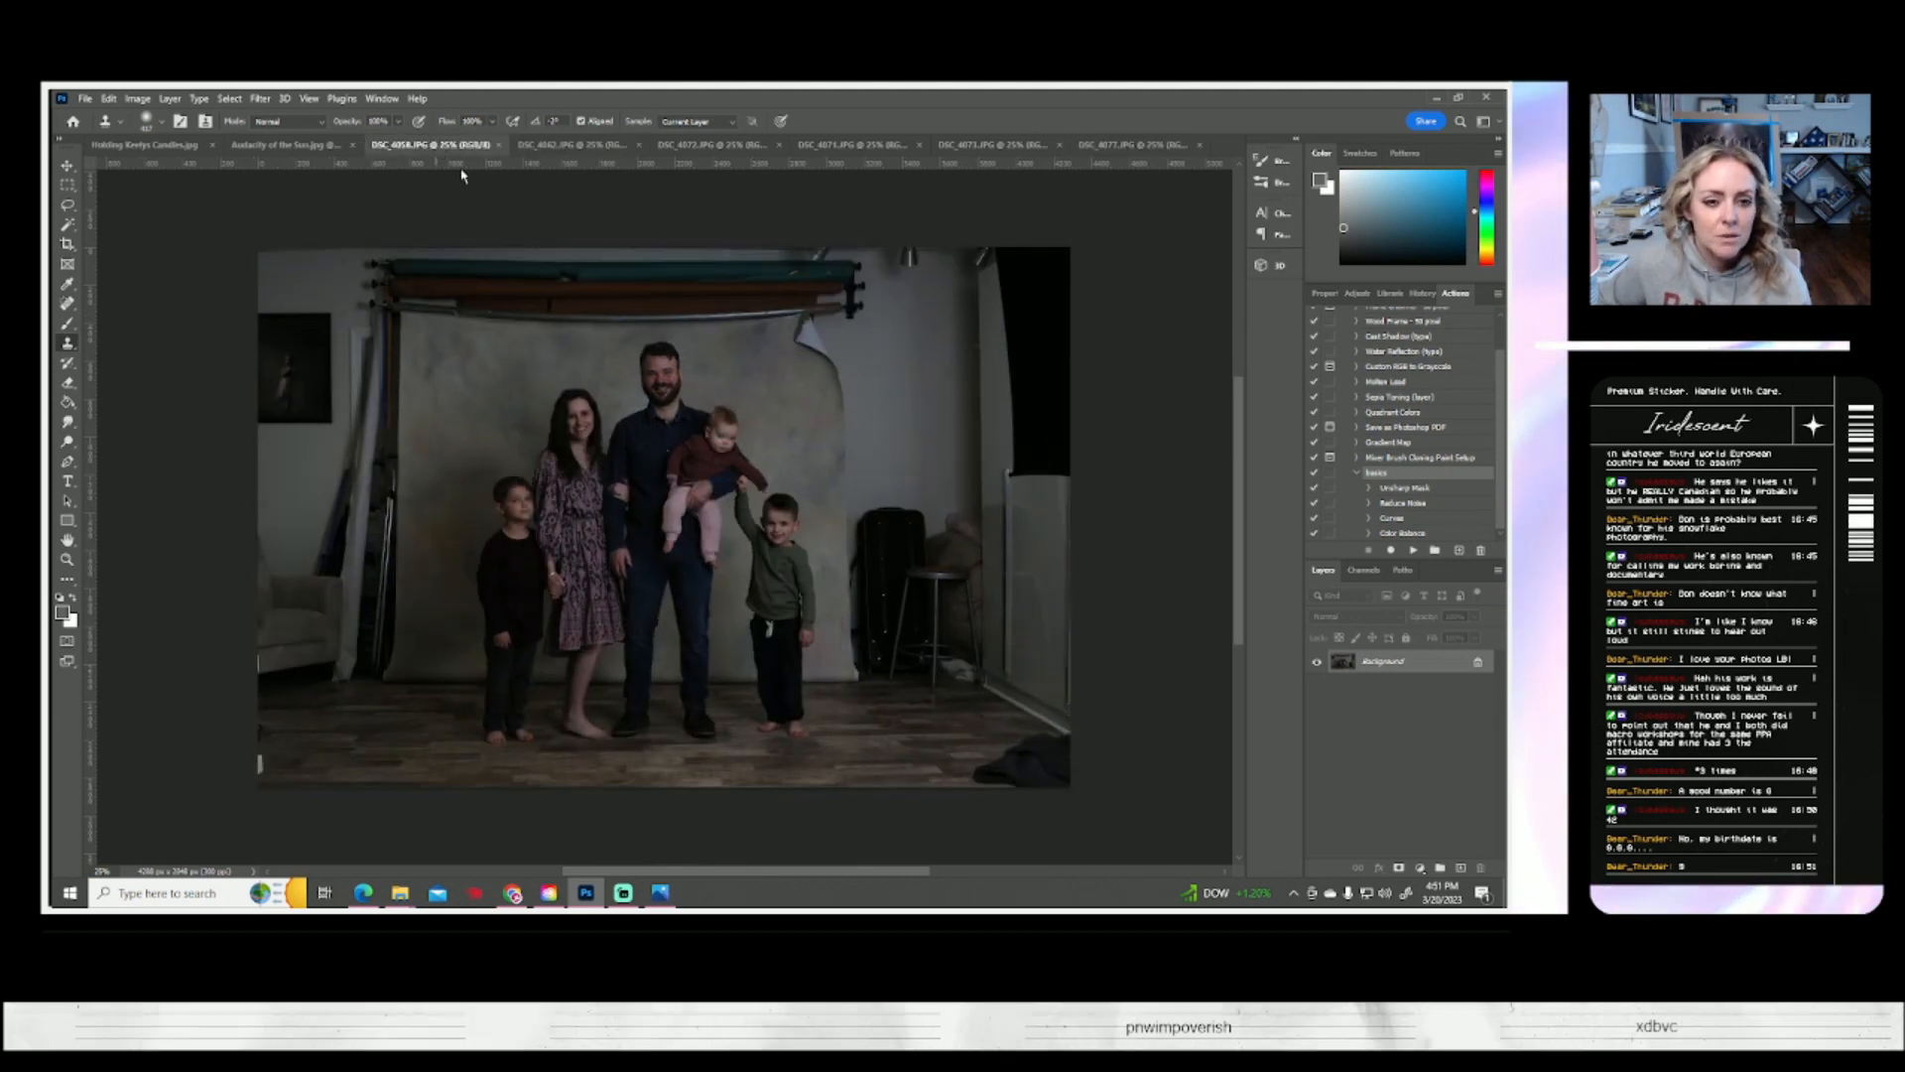
{"action": "left_click", "coordinate": [561, 149]}
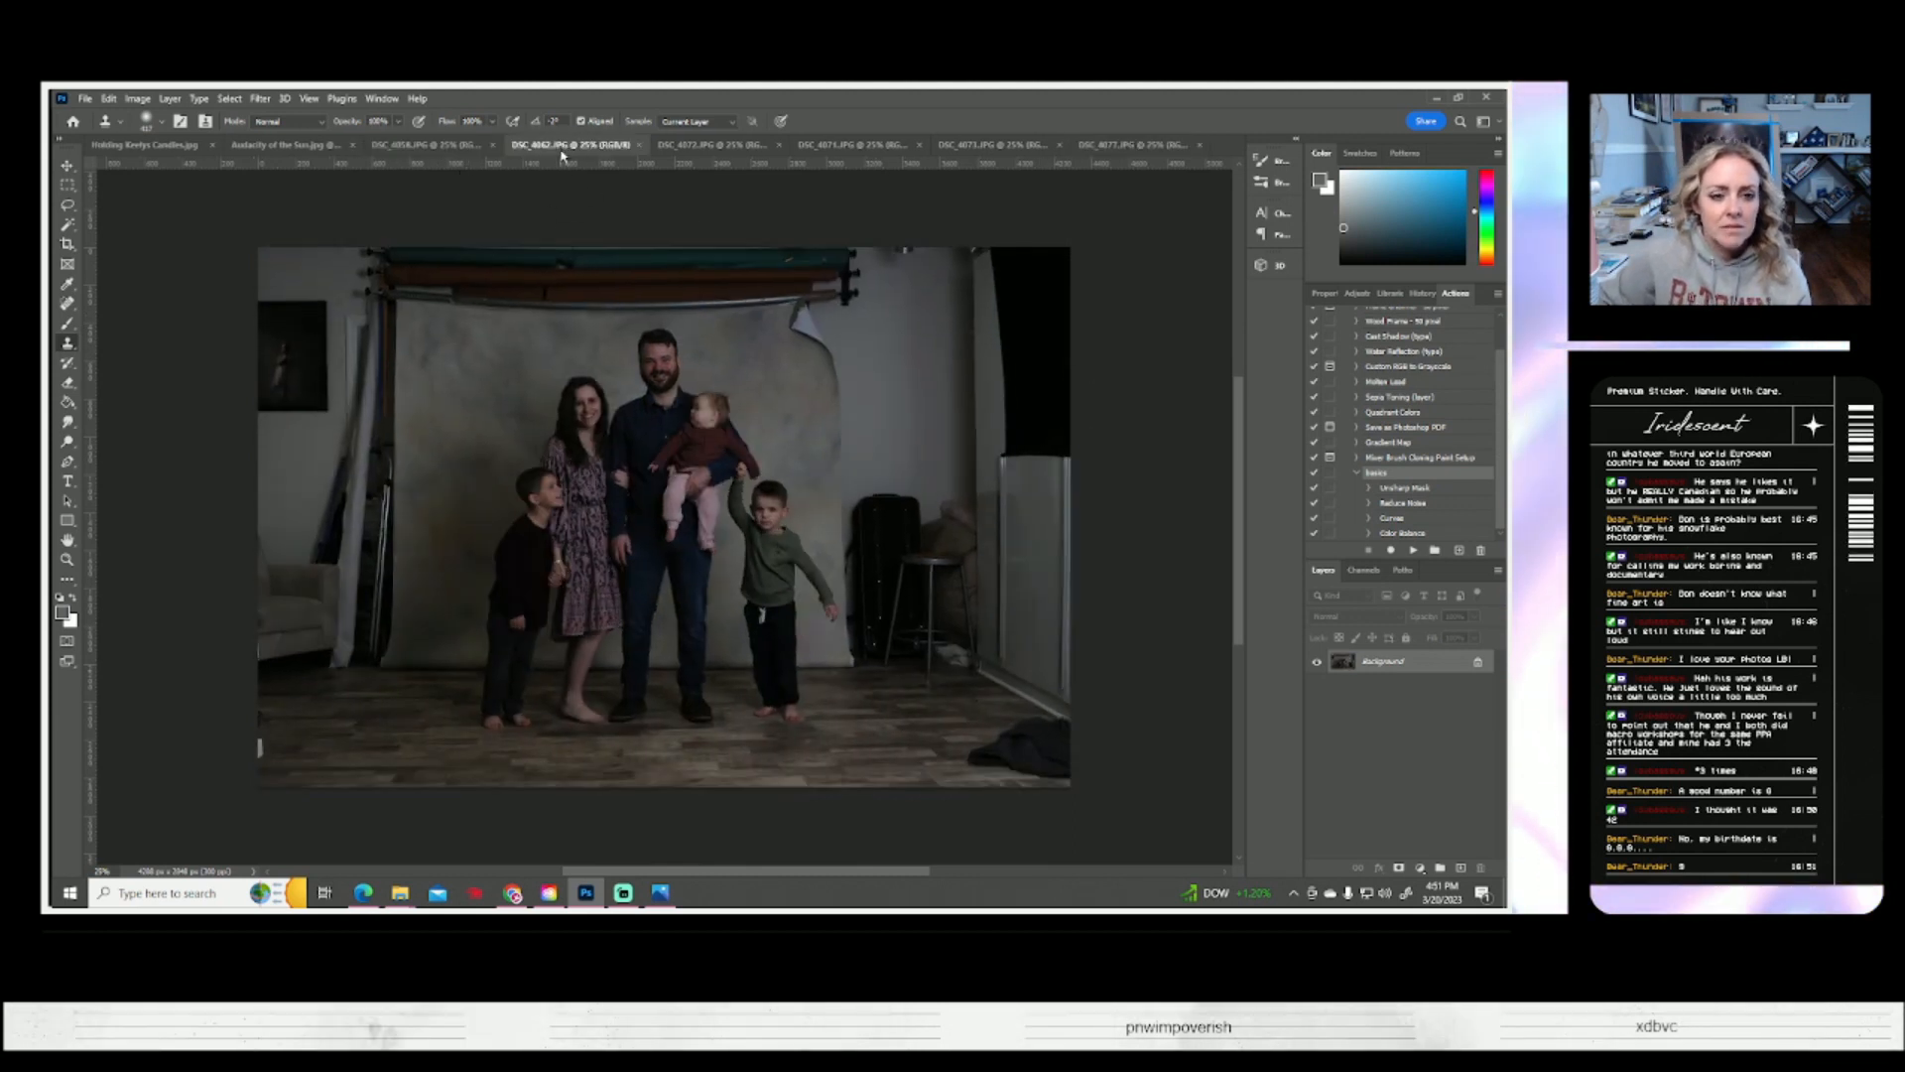
{"action": "left_click", "coordinate": [729, 147]}
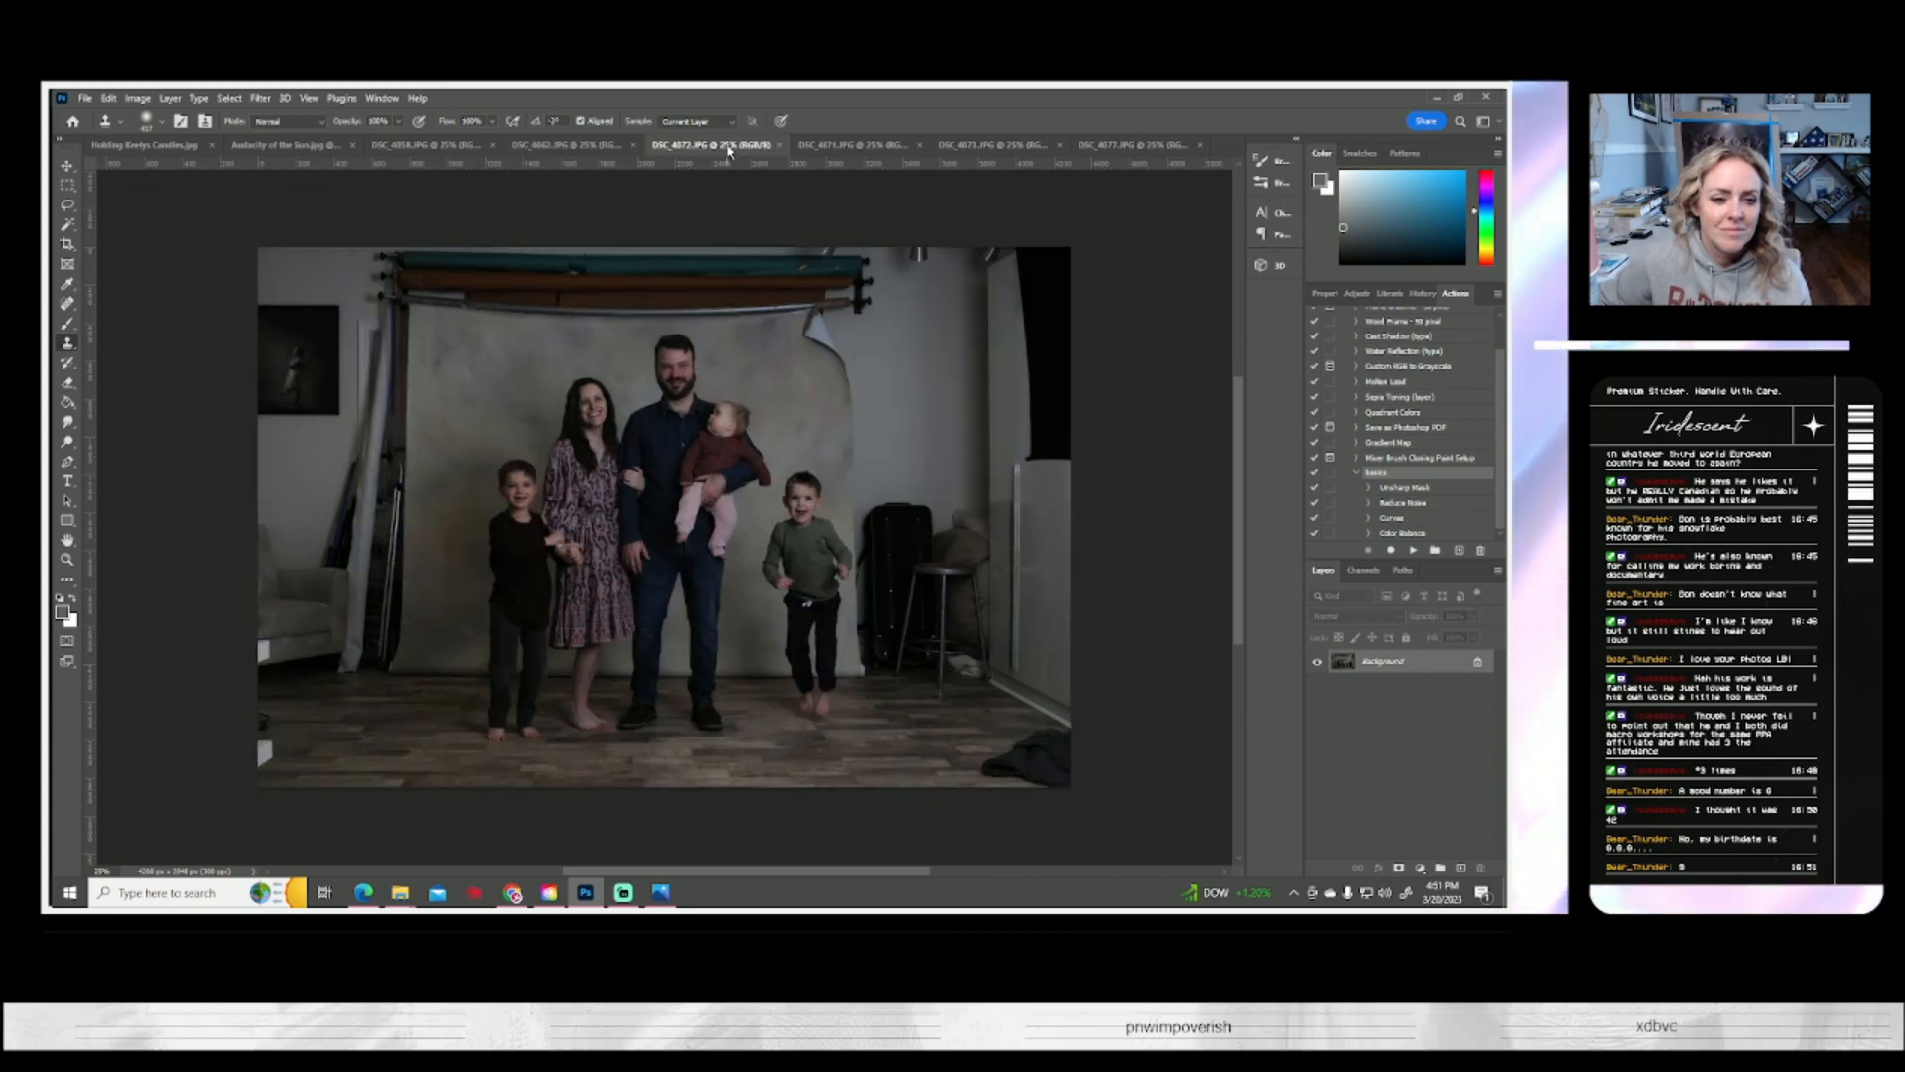
{"action": "left_click", "coordinate": [825, 147]}
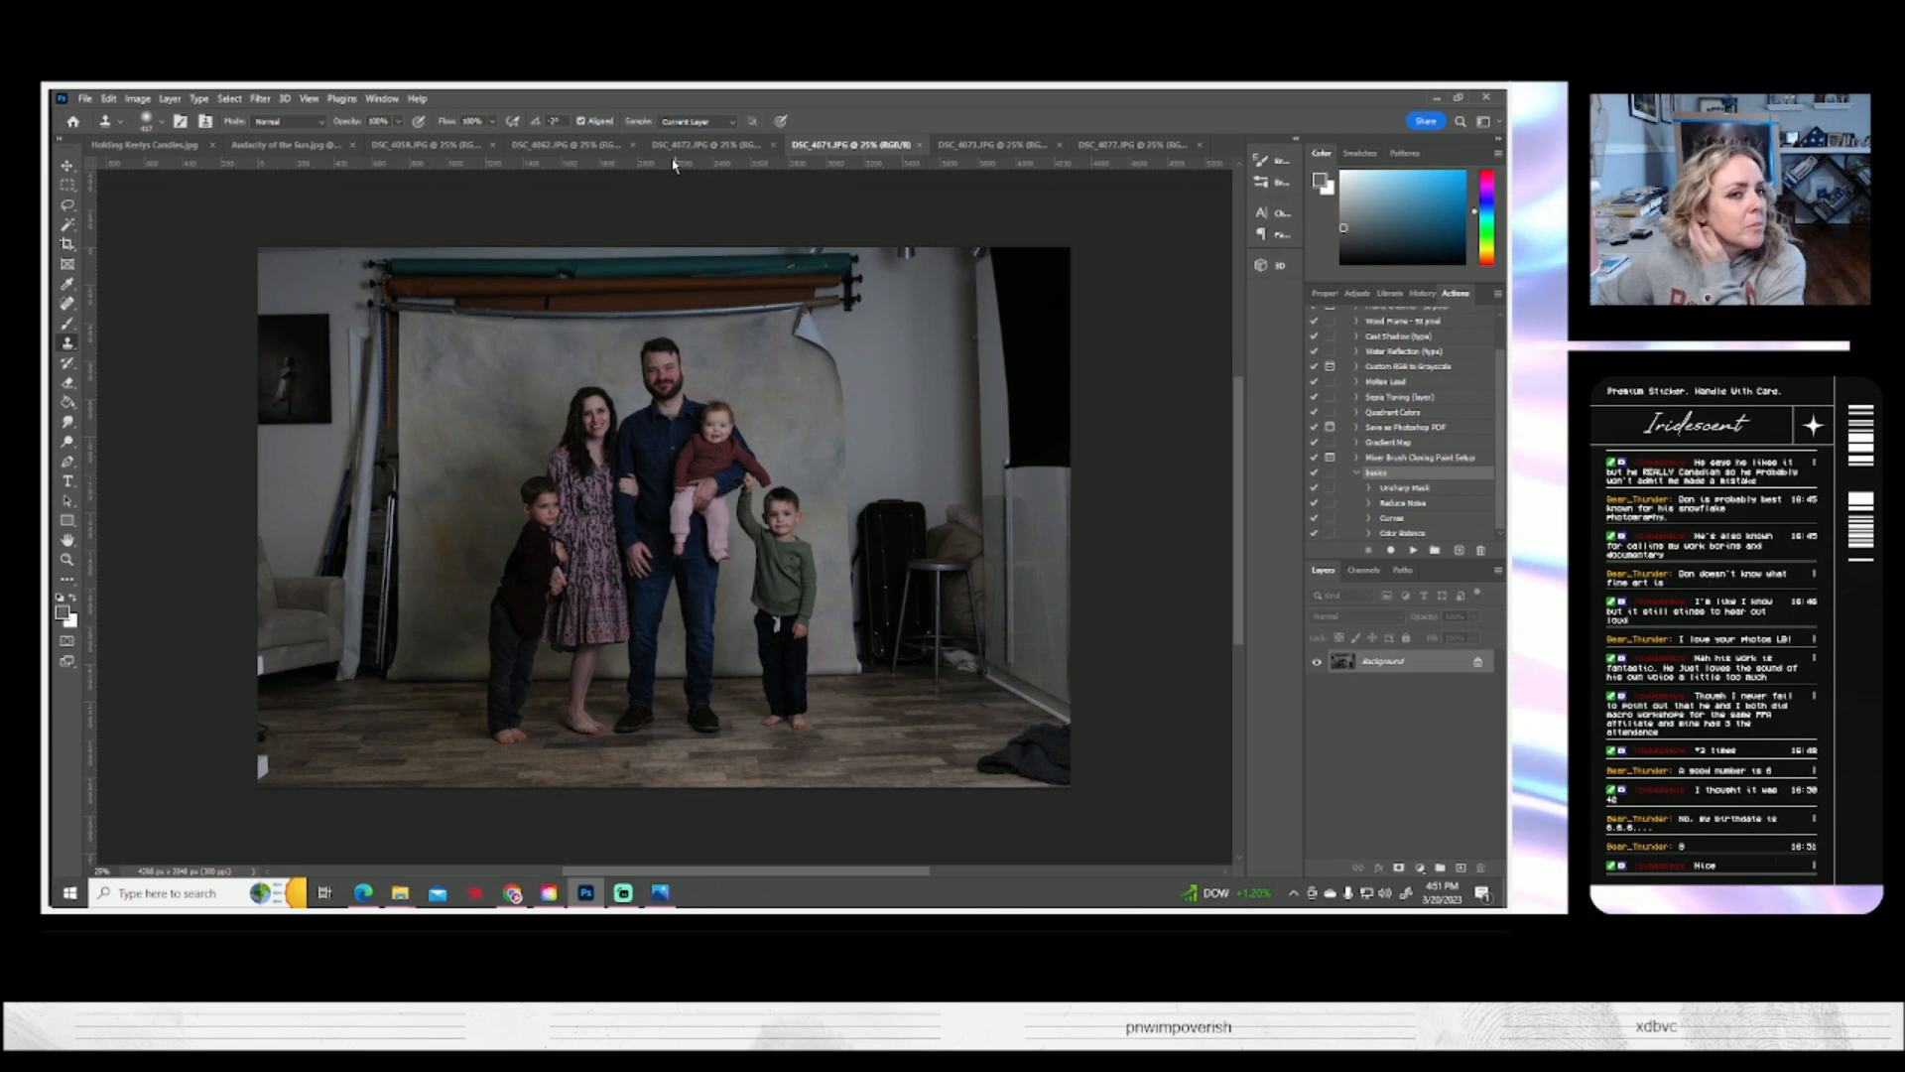
{"action": "left_click", "coordinate": [551, 147]}
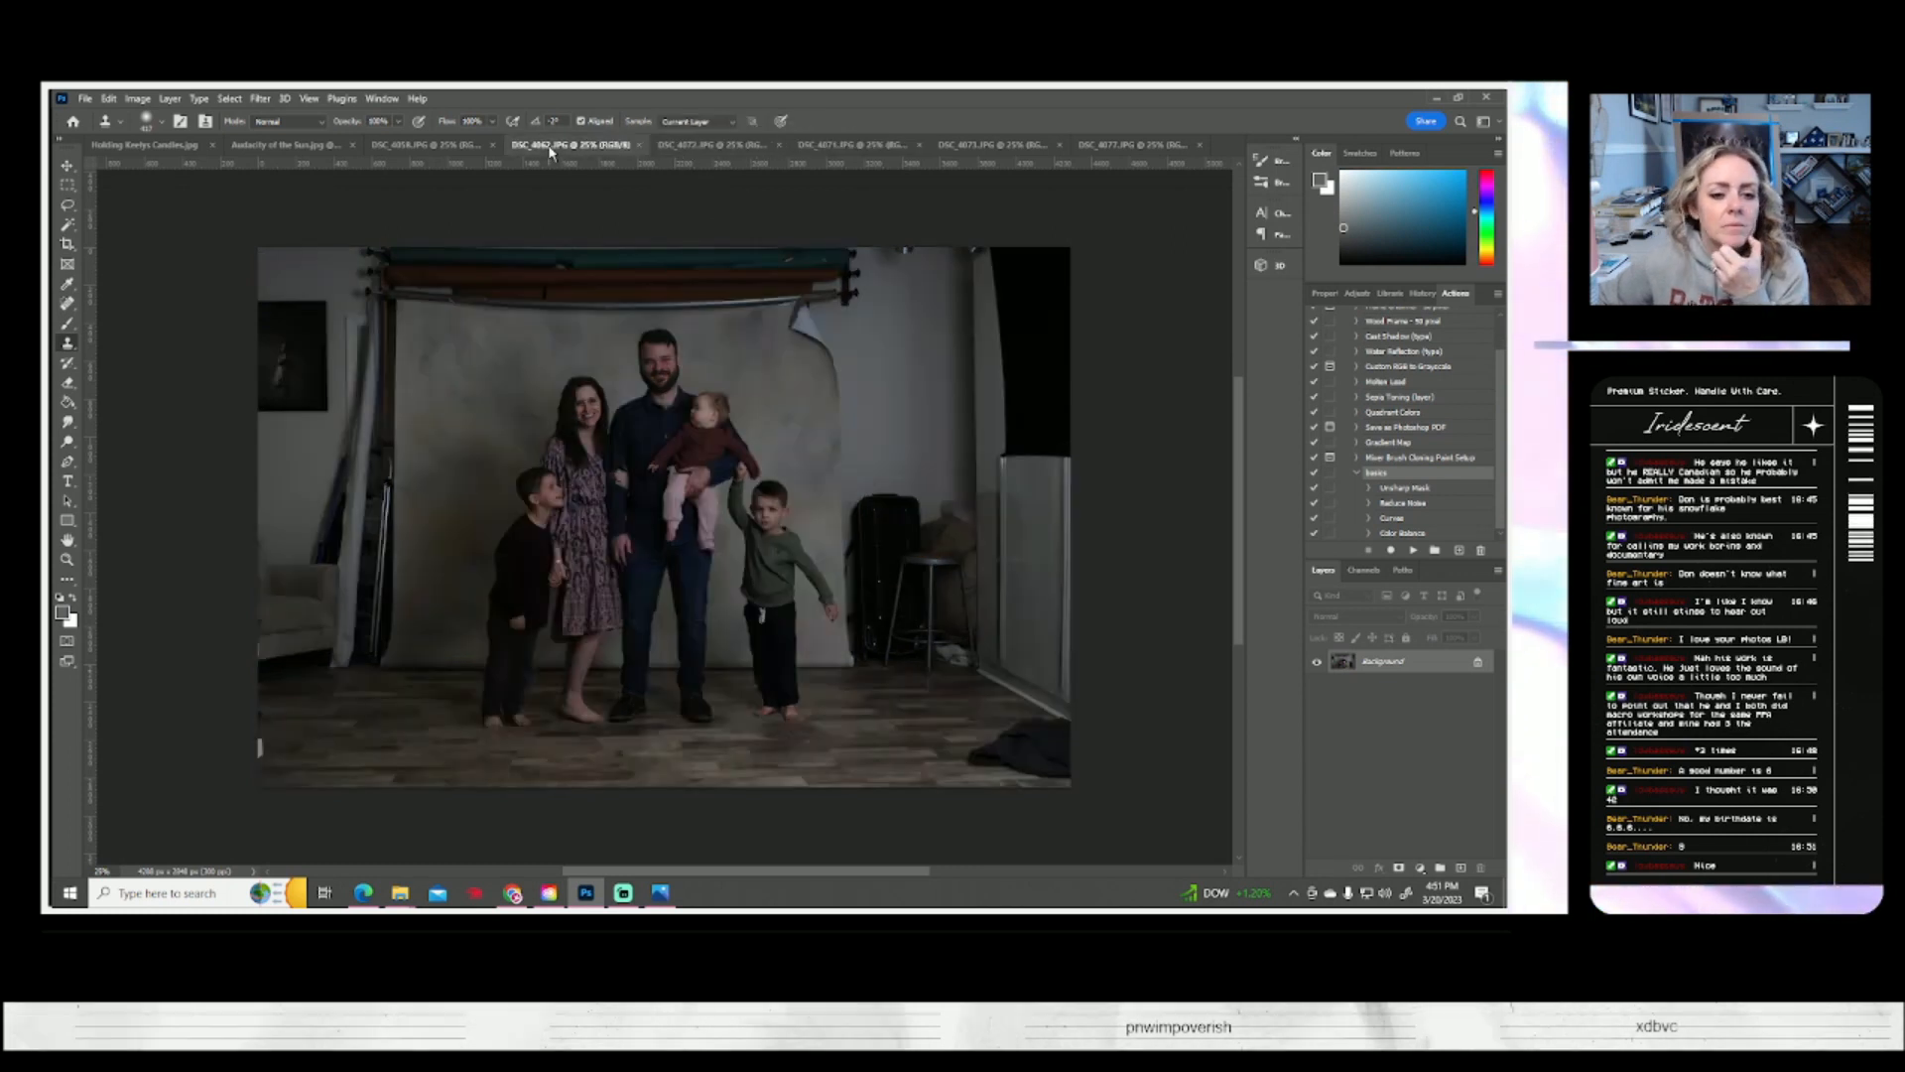
{"action": "key", "text": "ctrl+Tab"}
{"action": "key", "text": "ctrl+Tab"}
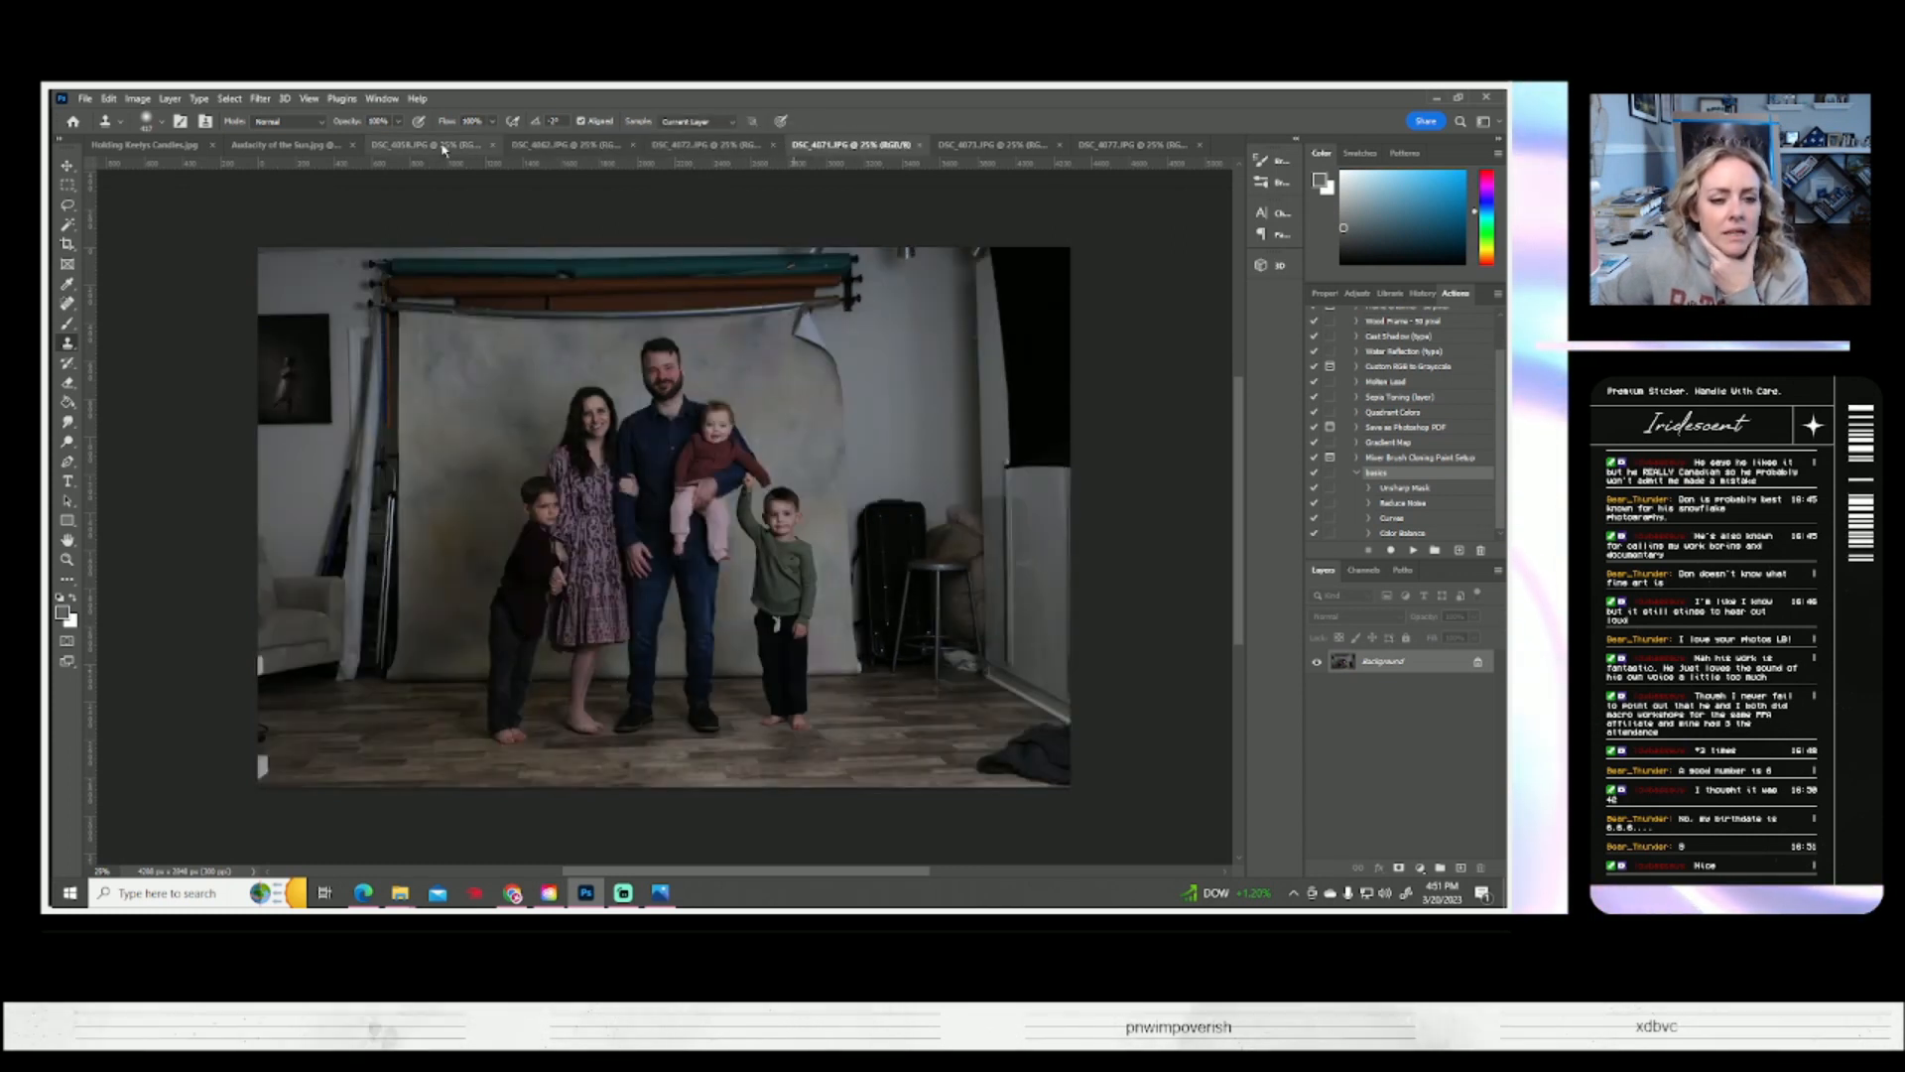
{"action": "left_click", "coordinate": [443, 149]}
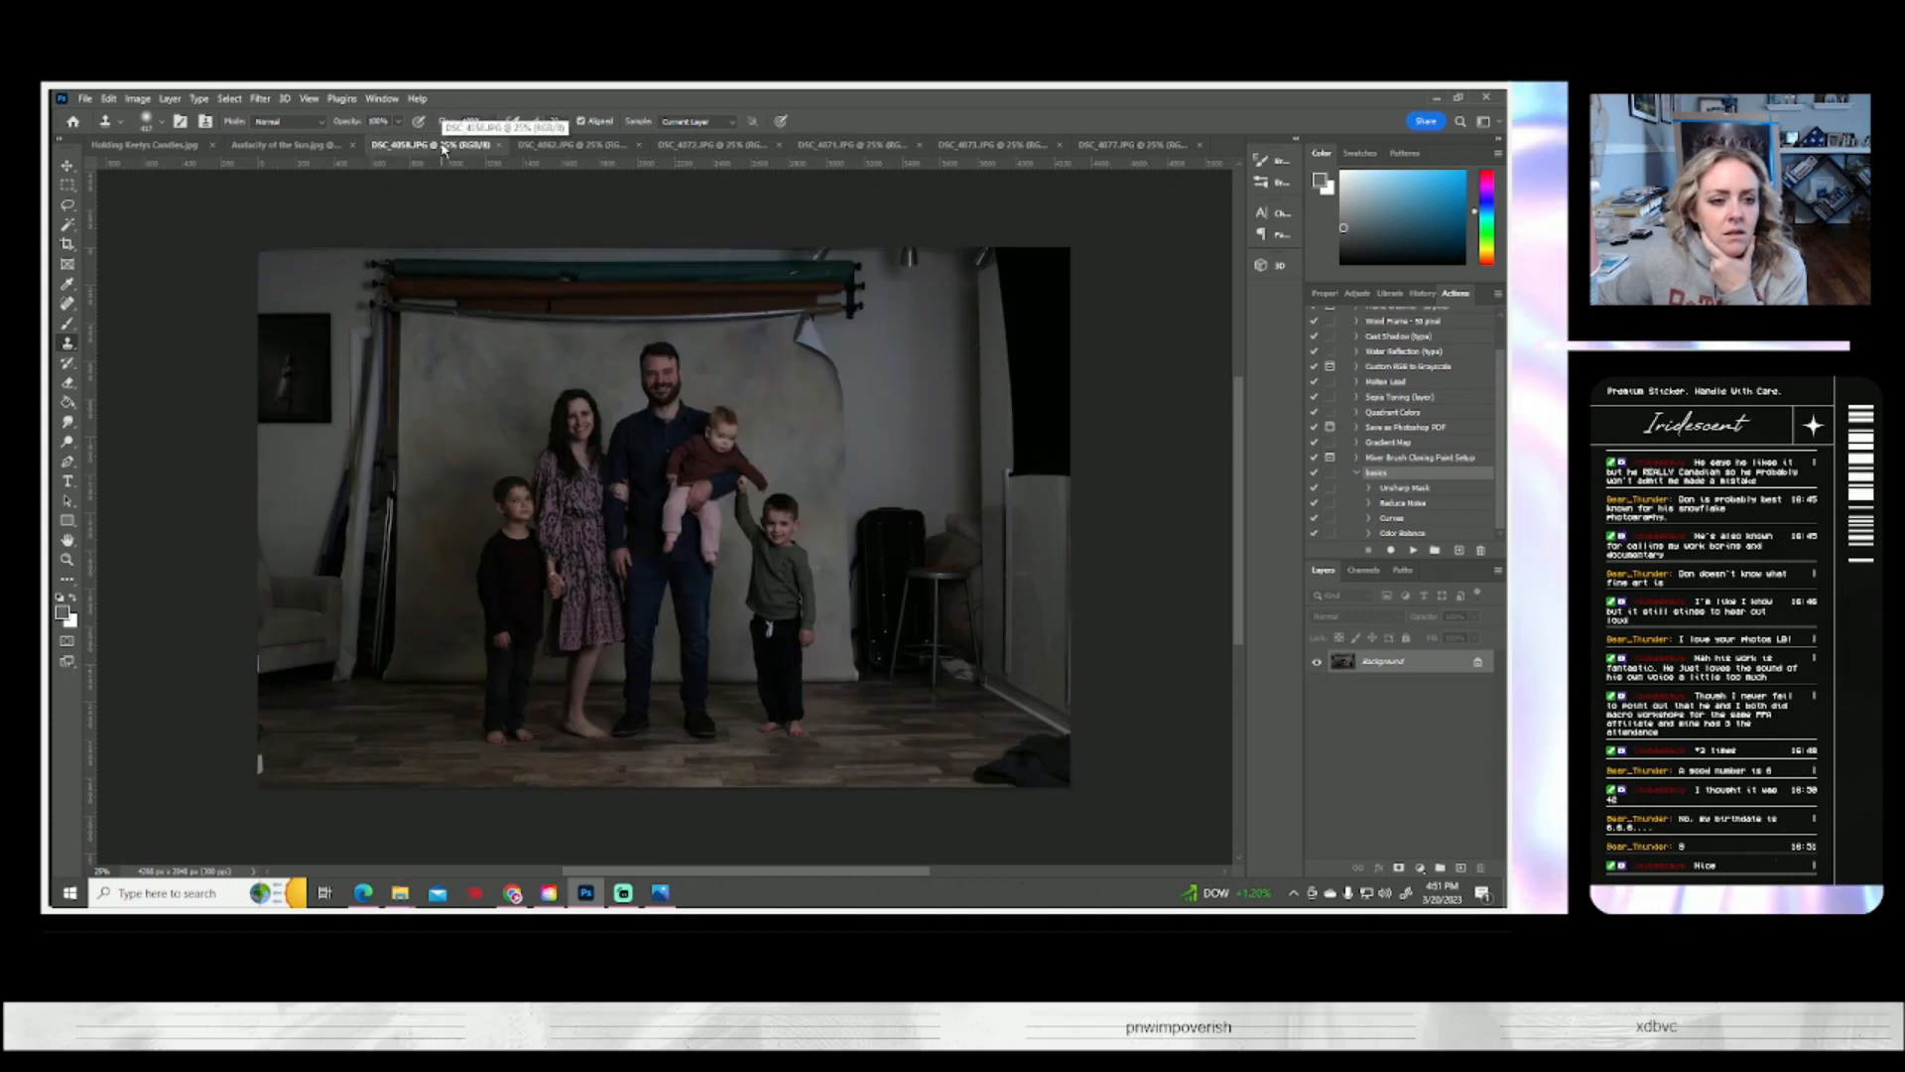
{"action": "key", "text": "ctrl+Tab"}
{"action": "key", "text": "ctrl+Tab"}
{"action": "key", "text": "ctrl+Tab"}
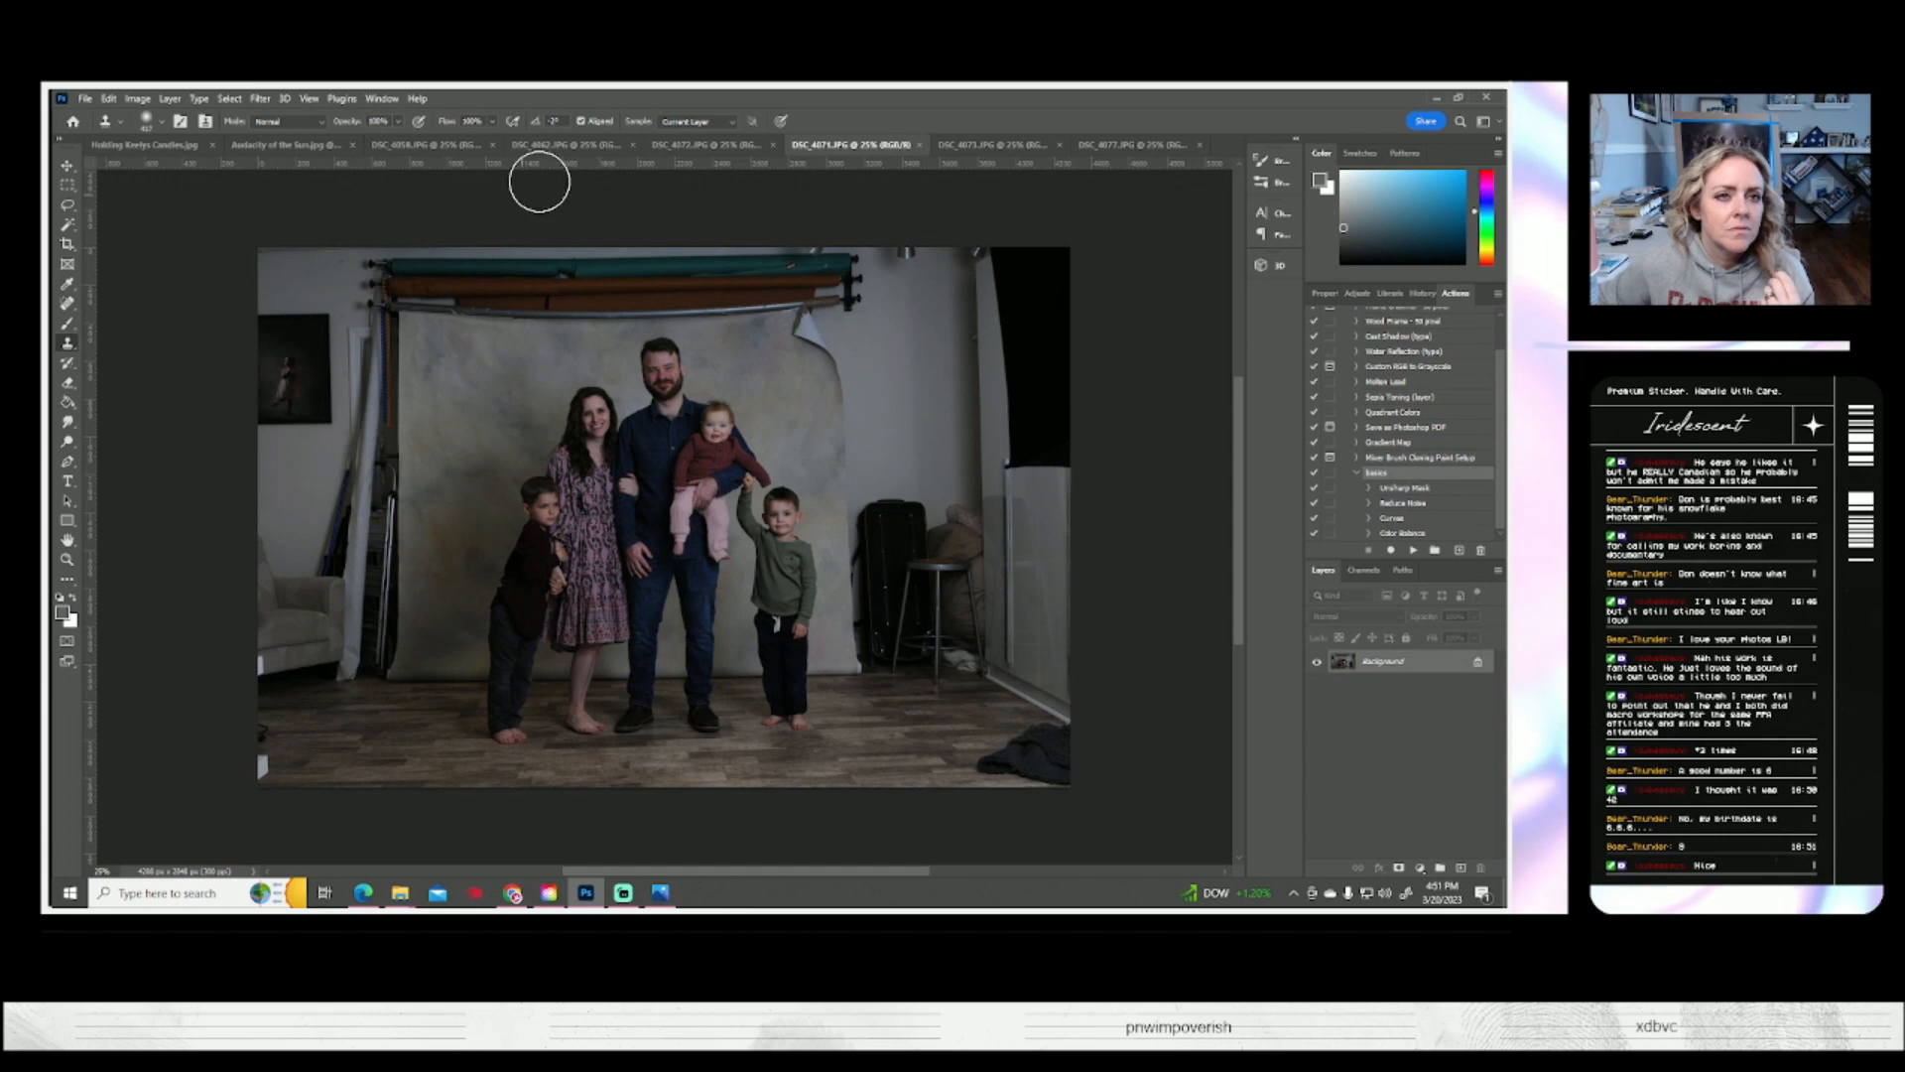
In DSC_4058.JPG, lasso loosely around the older boy beside his mother, including the floor below him, and copy the selection
{"action": "left_click", "coordinate": [442, 149]}
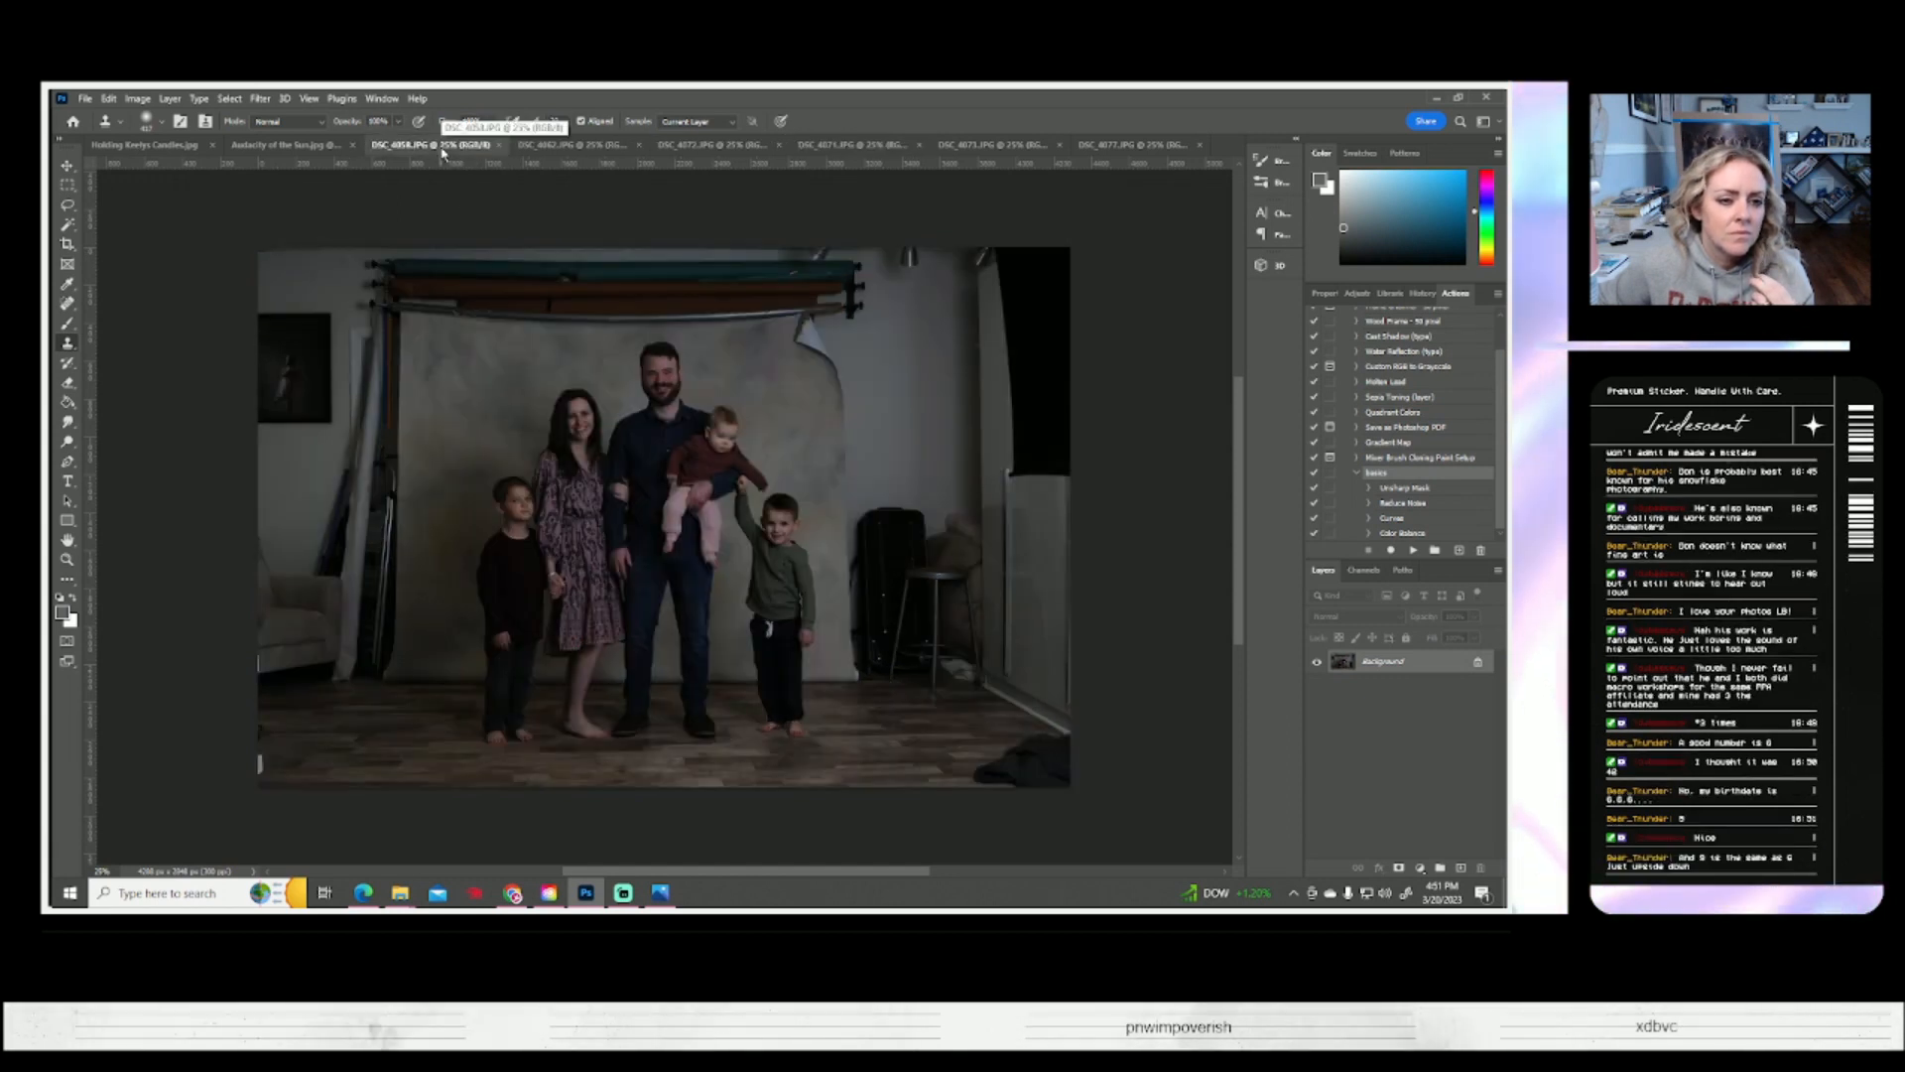
{"action": "left_click", "coordinate": [67, 204]}
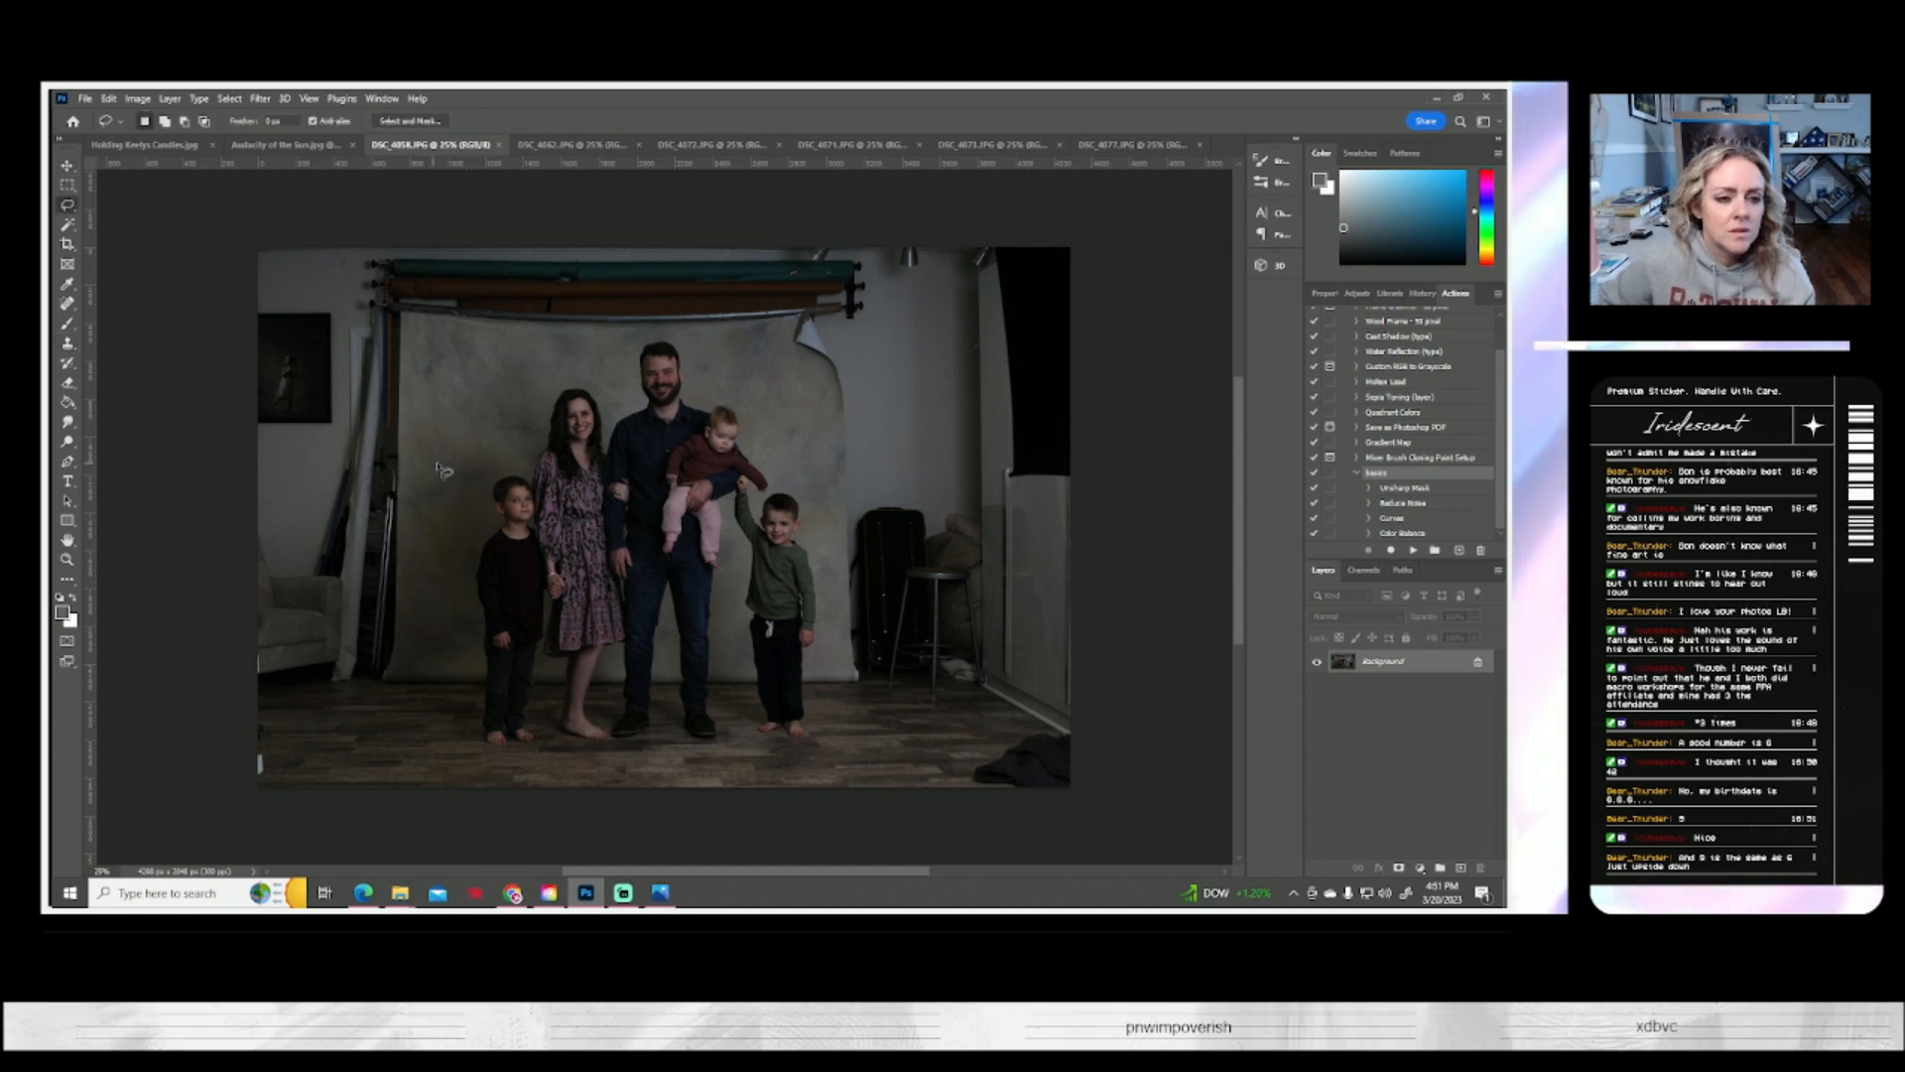
{"action": "mouse_move", "coordinate": [516, 437]}
{"action": "left_mouse_down"}
{"action": "mouse_move", "coordinate": [560, 478]}
{"action": "mouse_move", "coordinate": [582, 574]}
{"action": "mouse_move", "coordinate": [552, 716]}
{"action": "mouse_move", "coordinate": [474, 784]}
{"action": "mouse_move", "coordinate": [416, 676]}
{"action": "mouse_move", "coordinate": [468, 449]}
{"action": "mouse_move", "coordinate": [486, 444]}
{"action": "left_mouse_up"}
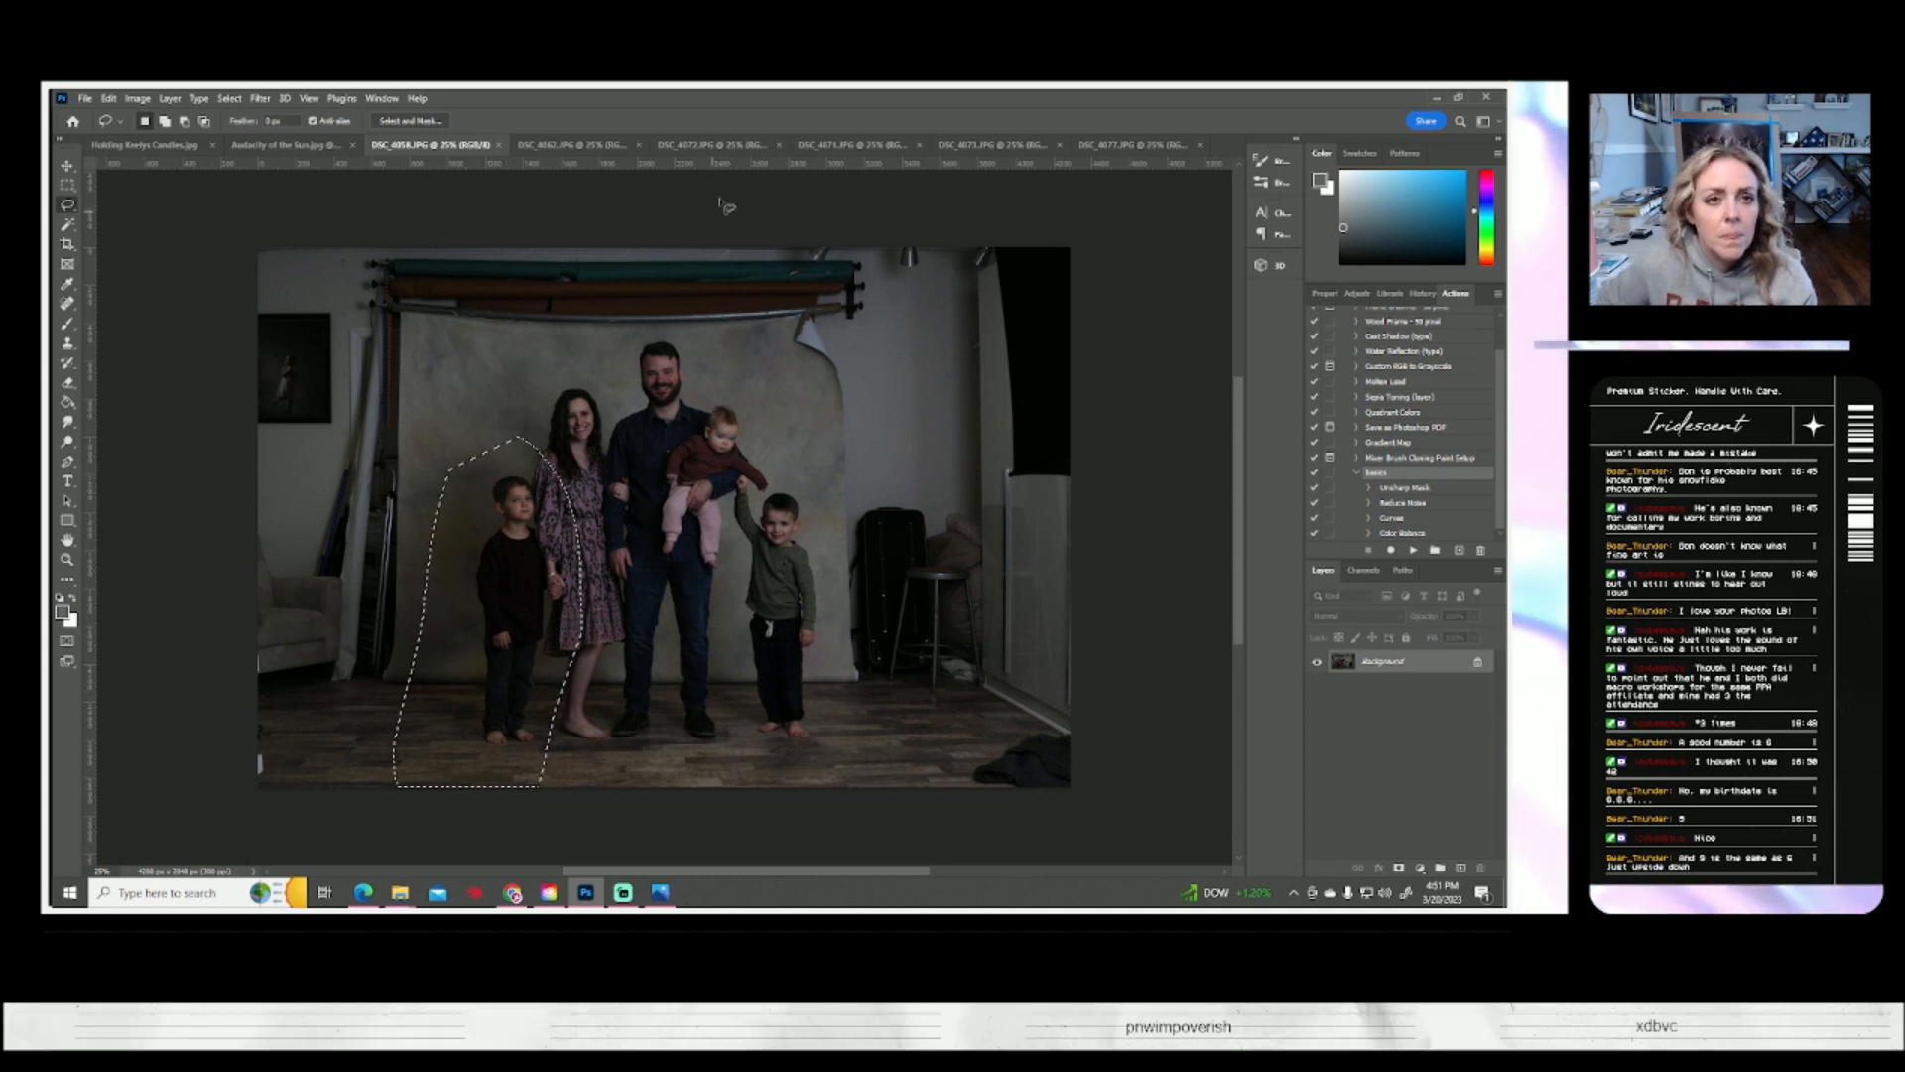
Paste the copied older boy into DSC_4071.JPG as a new layer and move him to the outer side of the original boy
{"action": "left_click", "coordinate": [715, 145]}
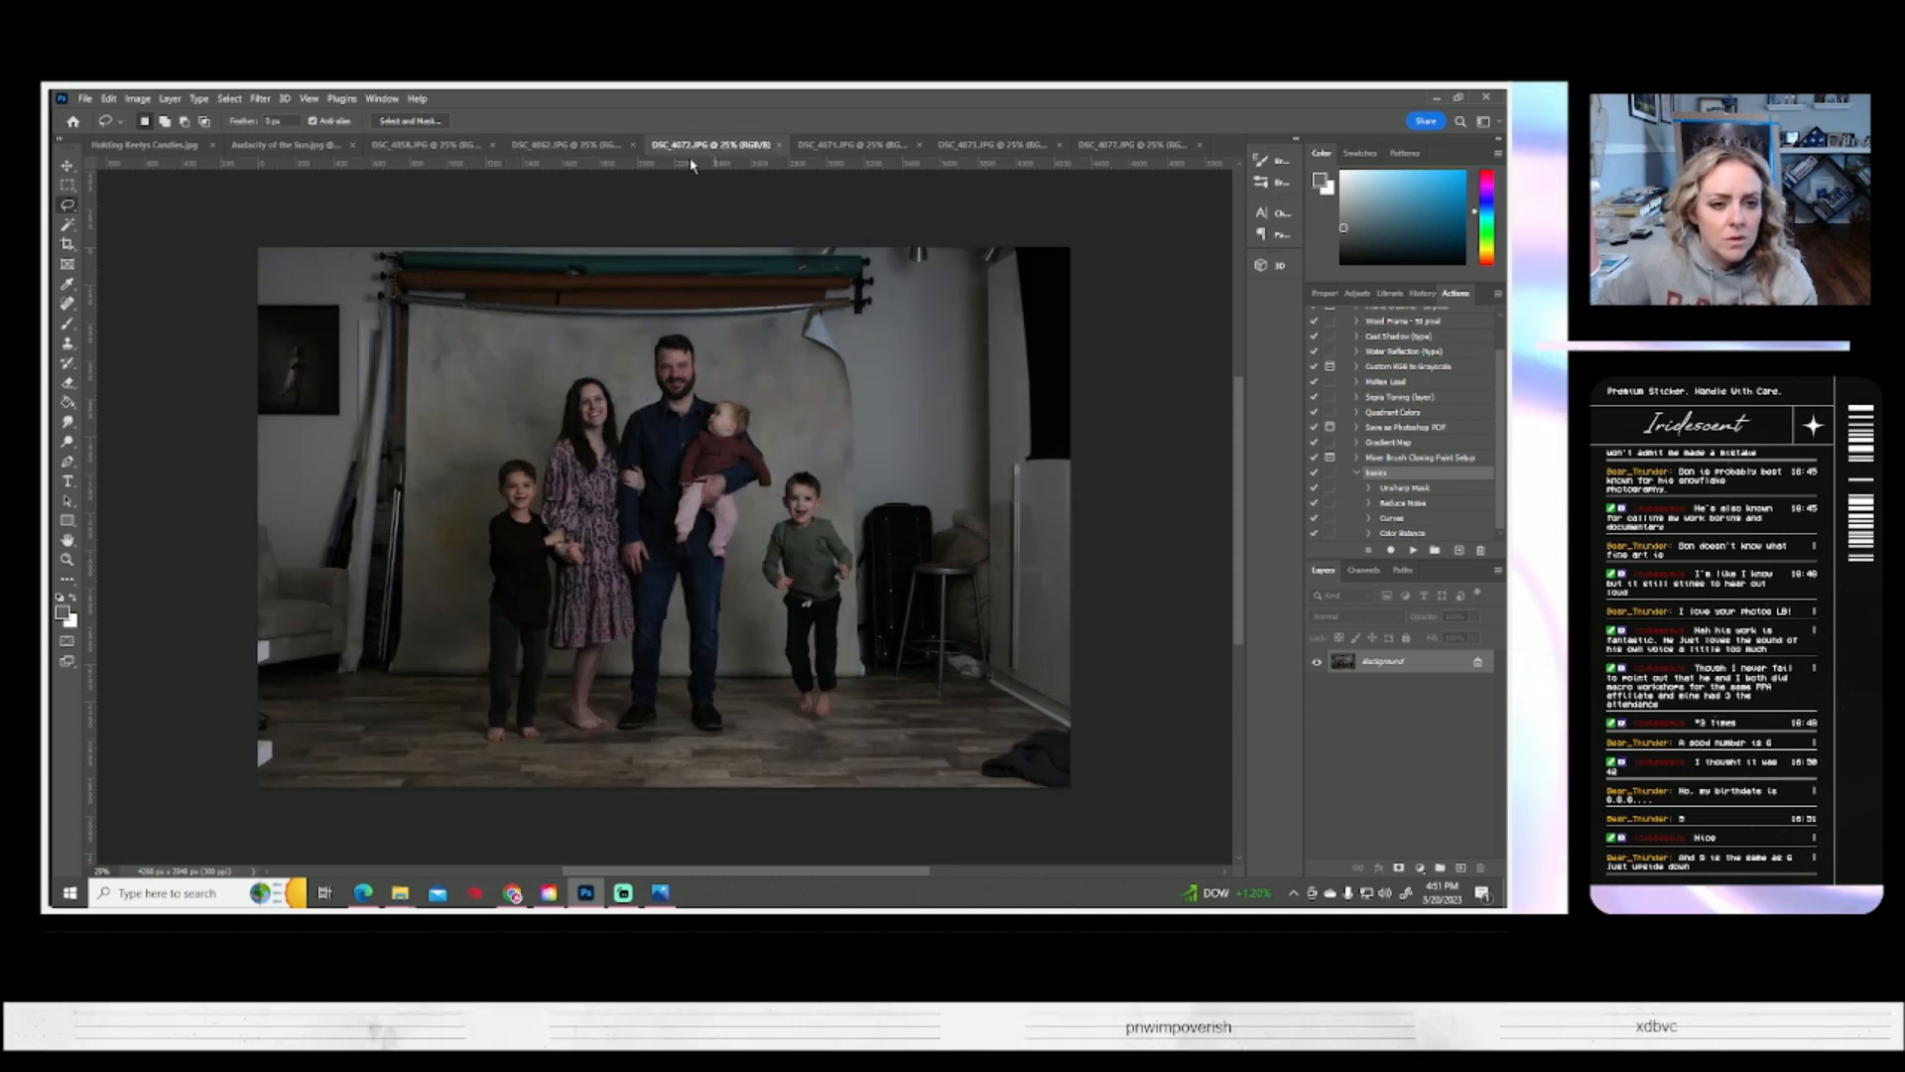
{"action": "left_click", "coordinate": [568, 146]}
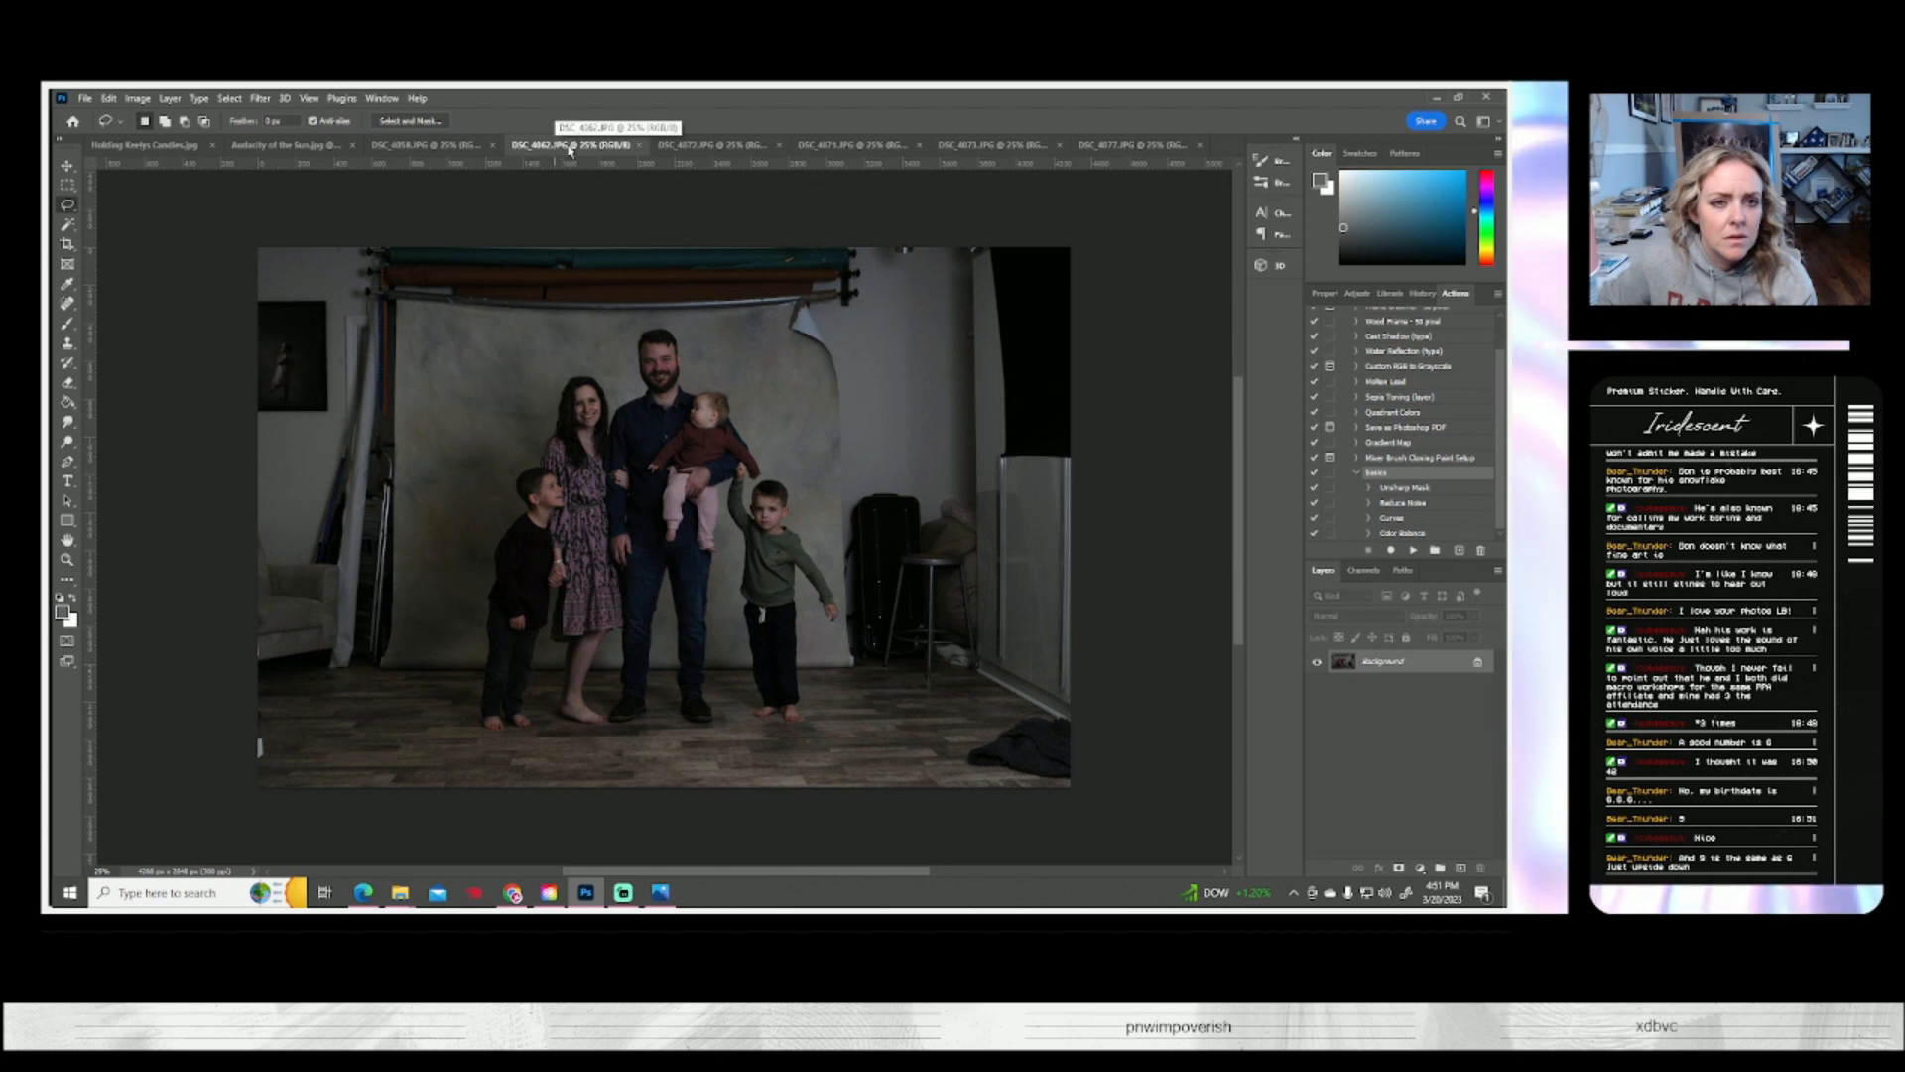
{"action": "left_click", "coordinate": [821, 145]}
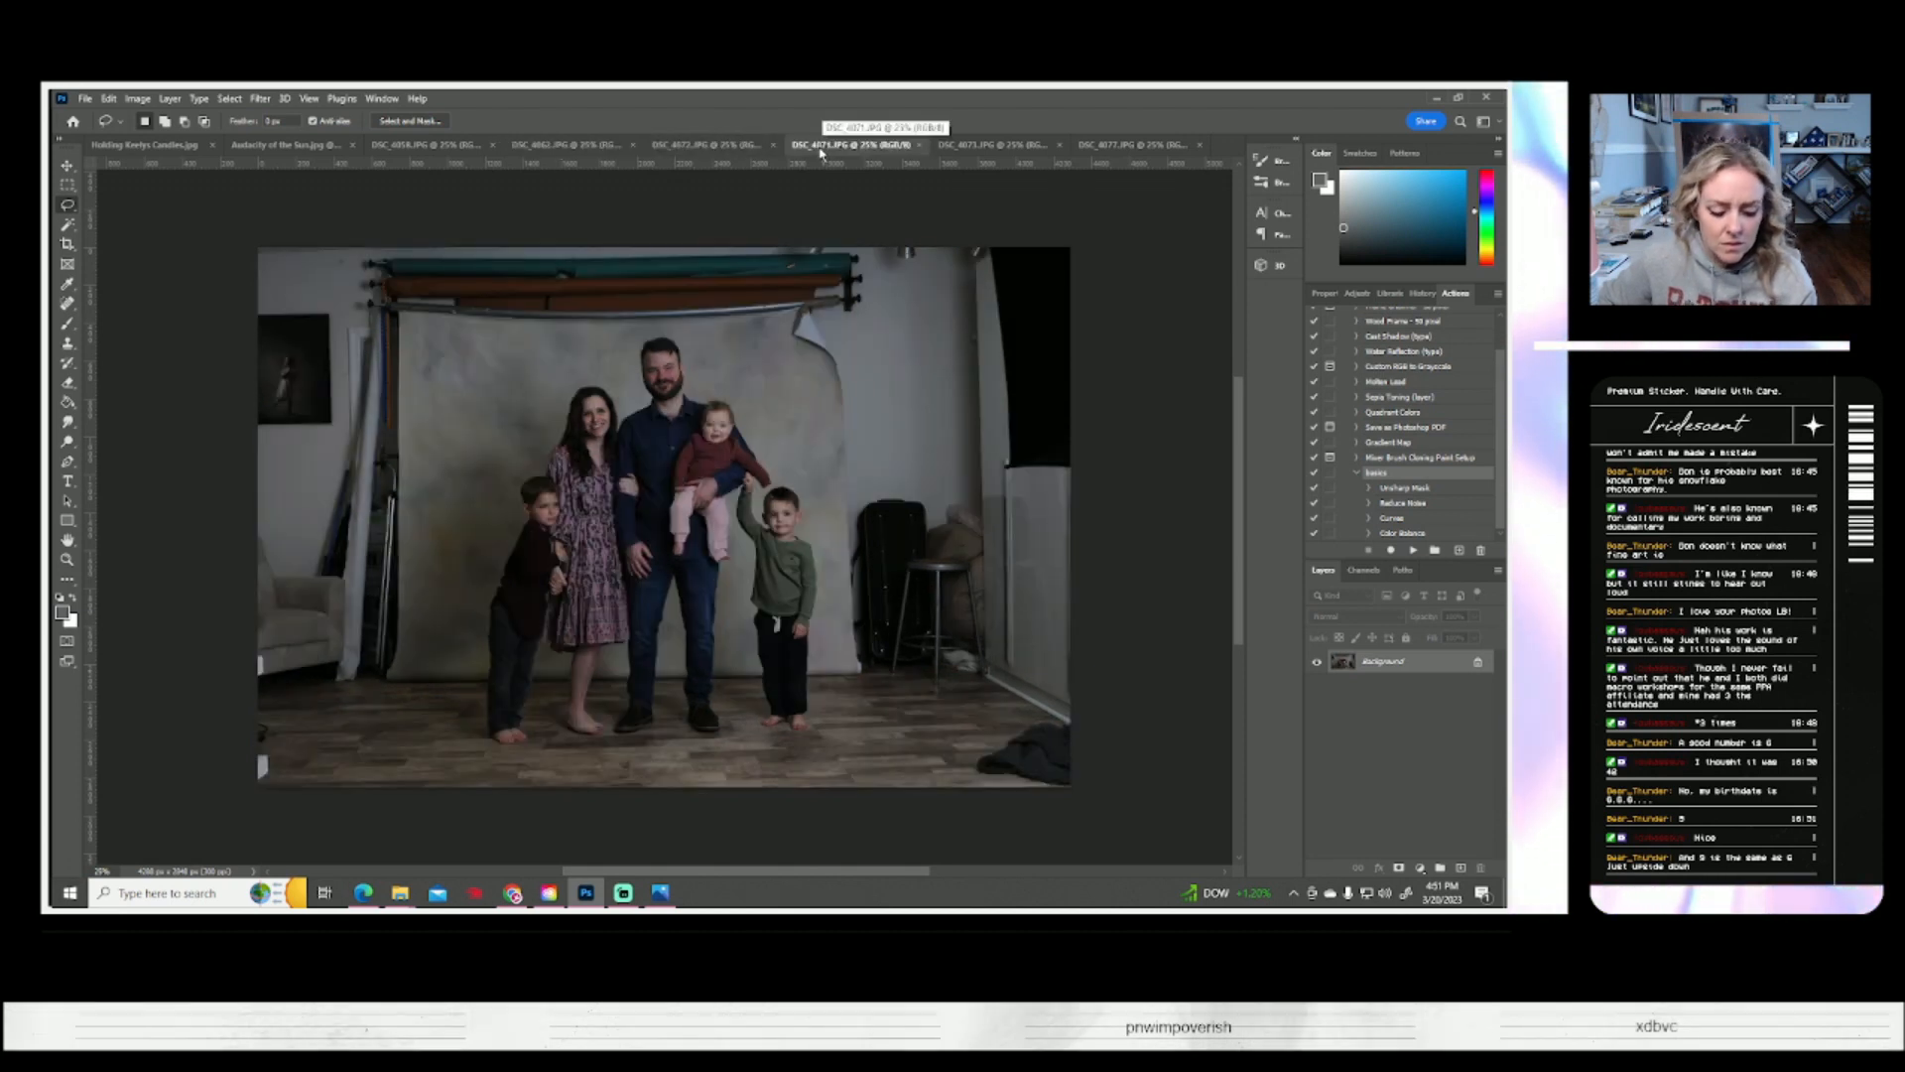
{"action": "key", "text": "ctrl+v"}
{"action": "key", "text": "ctrl+t"}
{"action": "left_click_drag", "start_coordinate": [624, 607], "coordinate": [430, 684]}
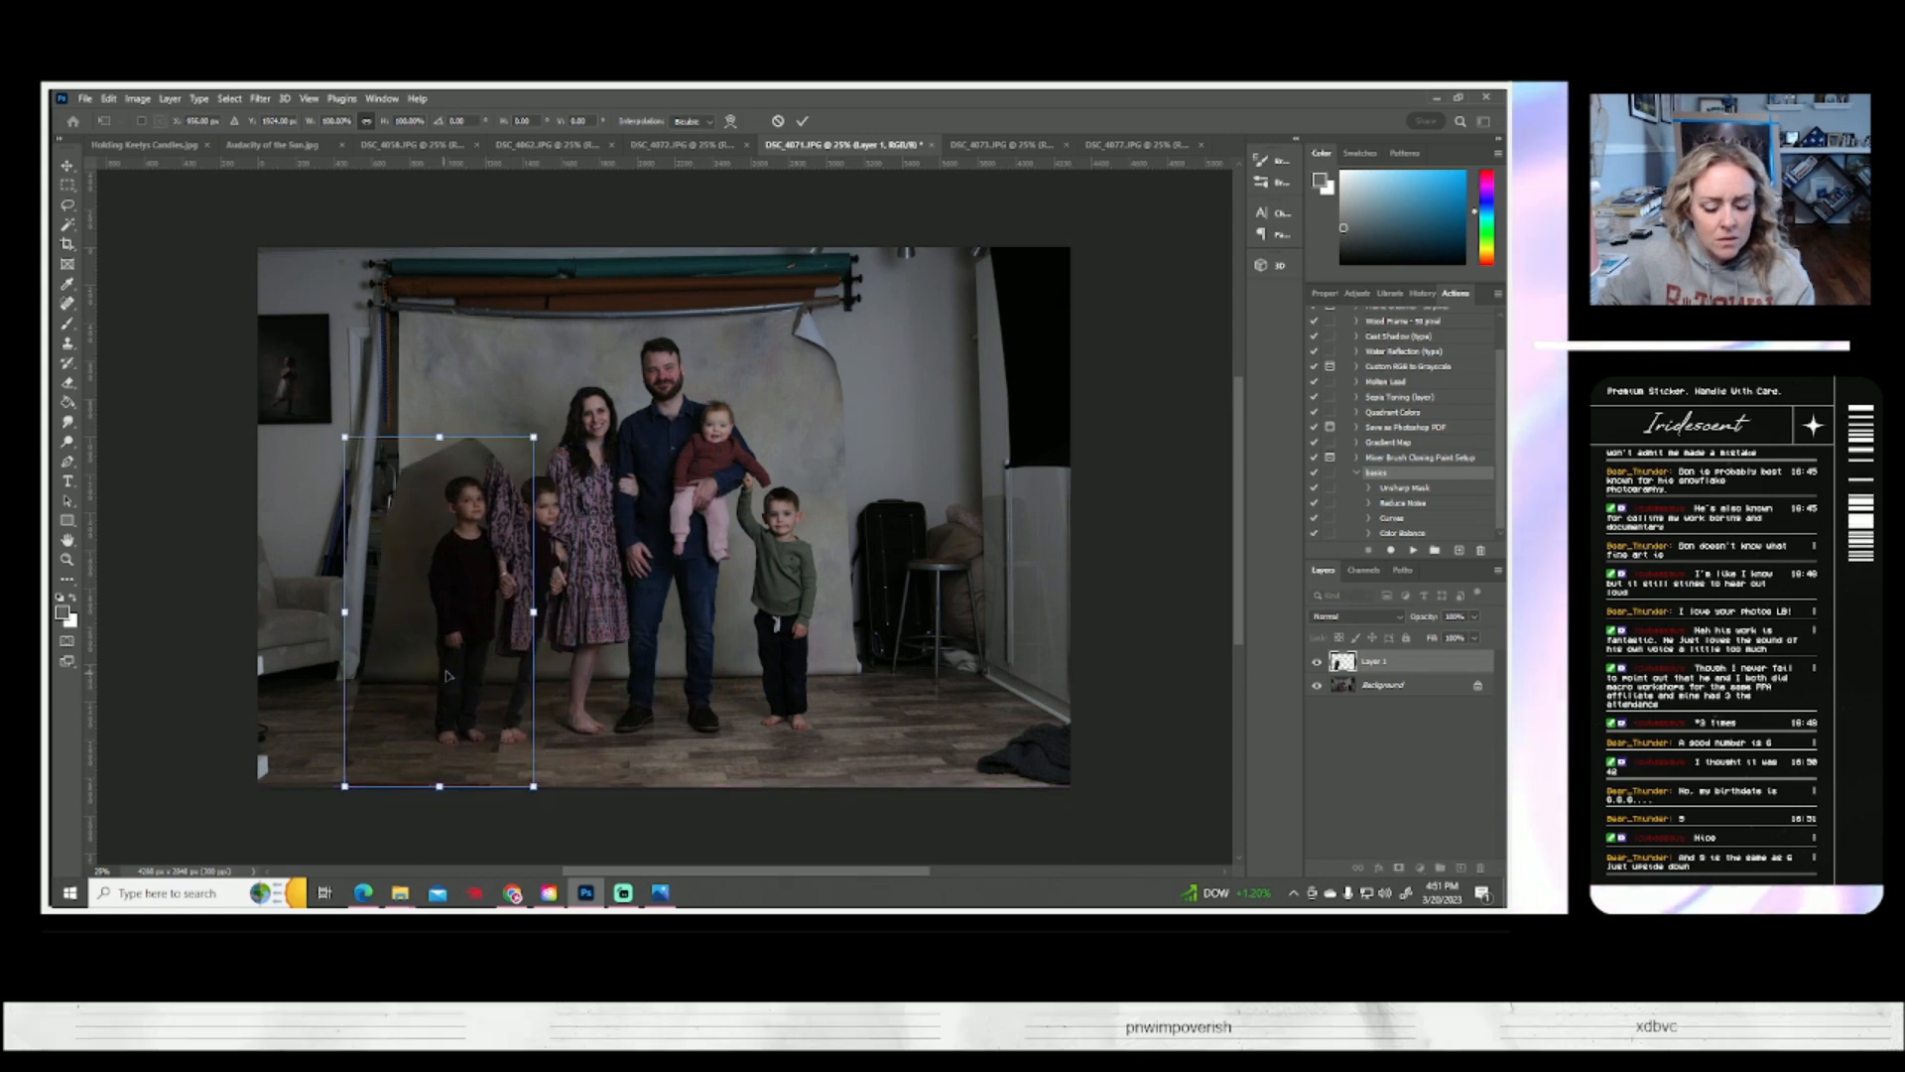
{"action": "key", "text": "Return"}
In DSC_4058.JPG, lasso the younger boy's head and shoulders in the green shirt and copy the selection
{"action": "left_click", "coordinate": [423, 147]}
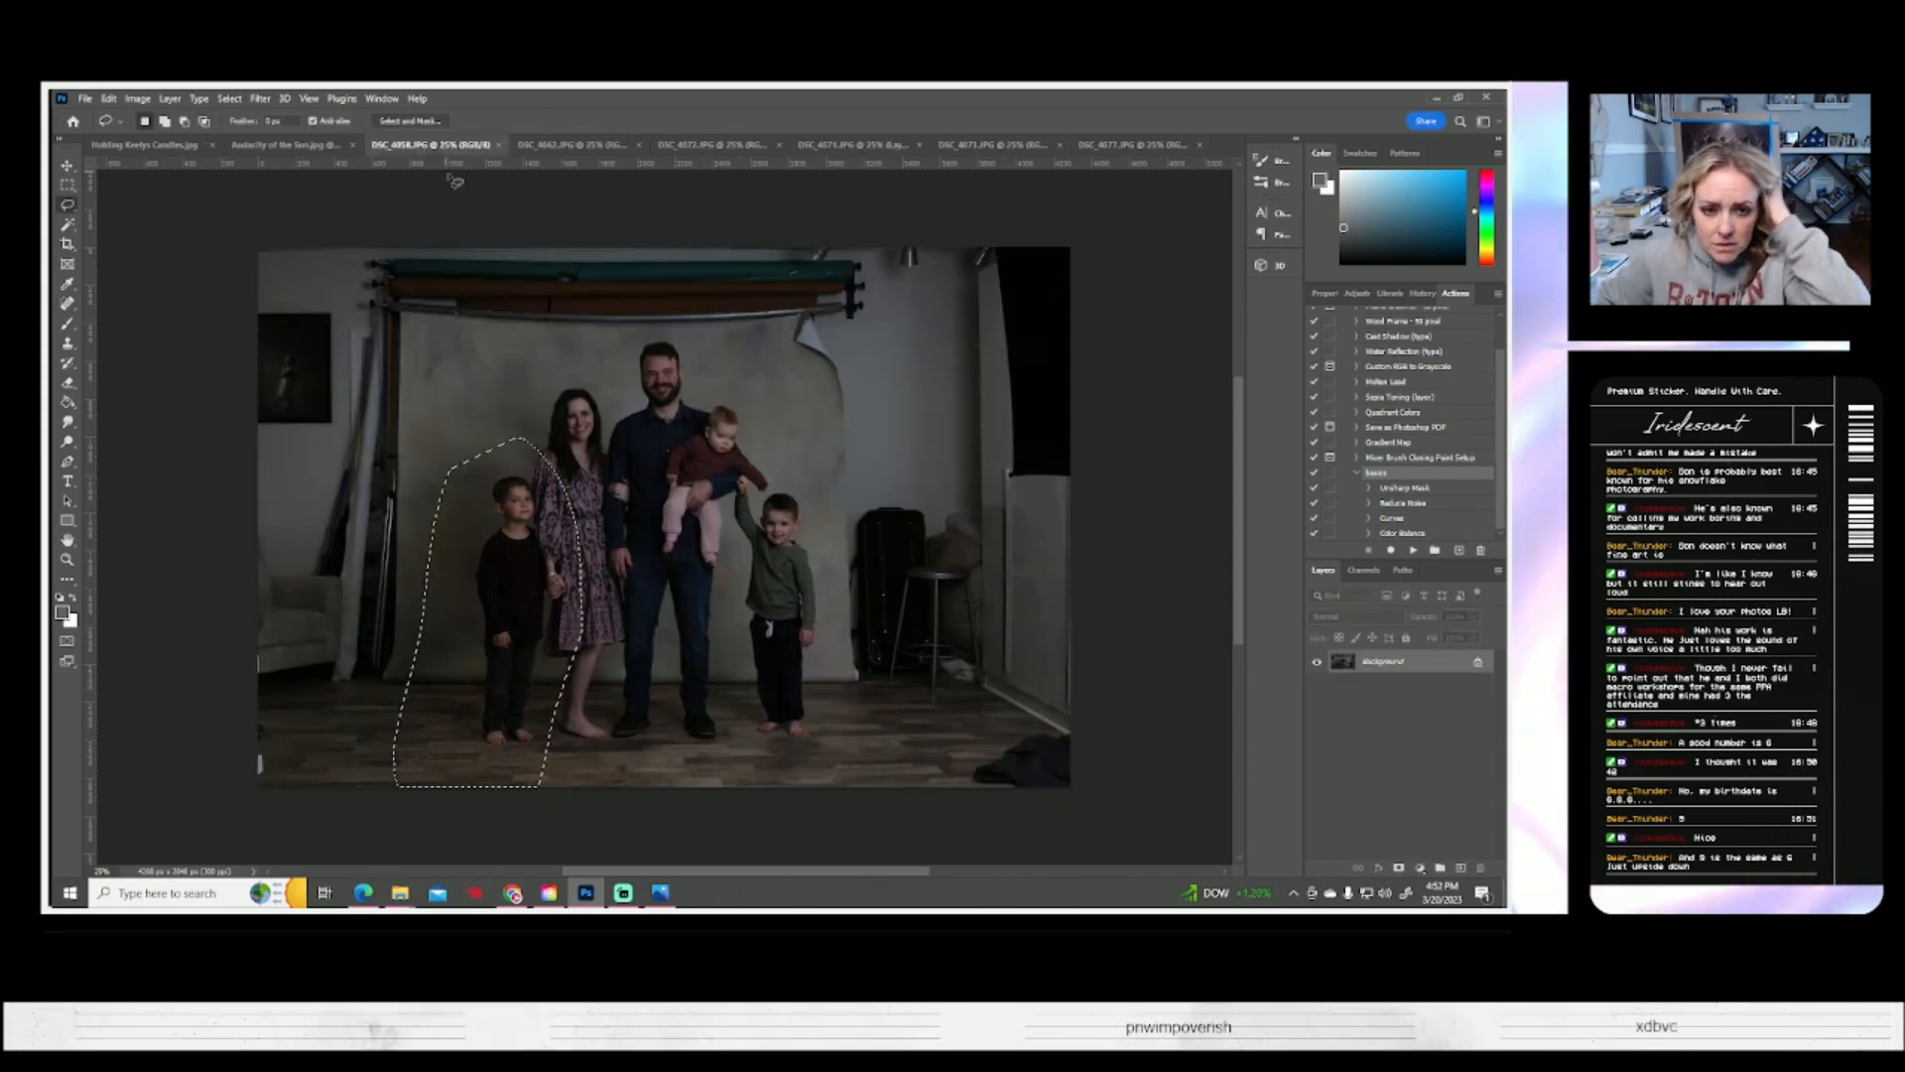
{"action": "mouse_move", "coordinate": [803, 491]}
{"action": "left_mouse_down"}
{"action": "mouse_move", "coordinate": [748, 538]}
{"action": "mouse_move", "coordinate": [766, 572]}
{"action": "mouse_move", "coordinate": [818, 530]}
{"action": "mouse_move", "coordinate": [811, 488]}
{"action": "left_mouse_up"}
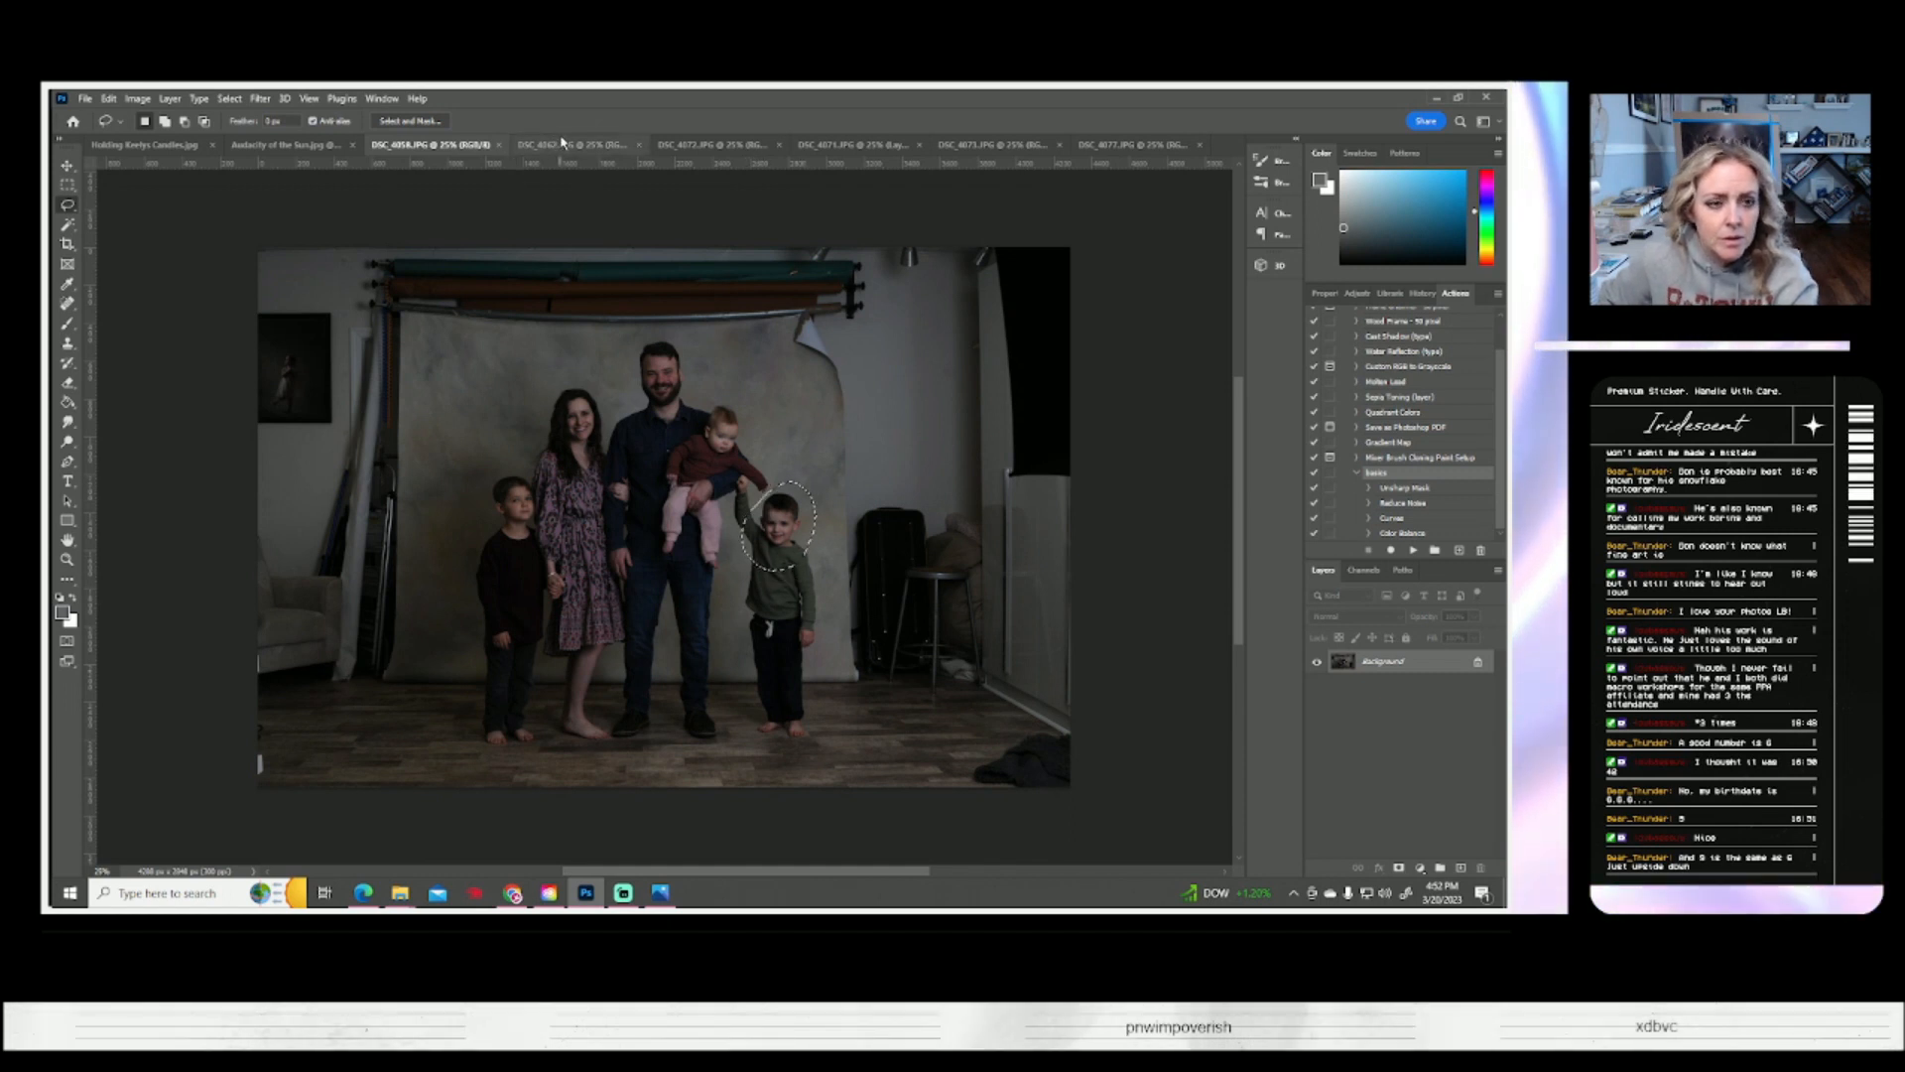
{"action": "left_click", "coordinate": [710, 146]}
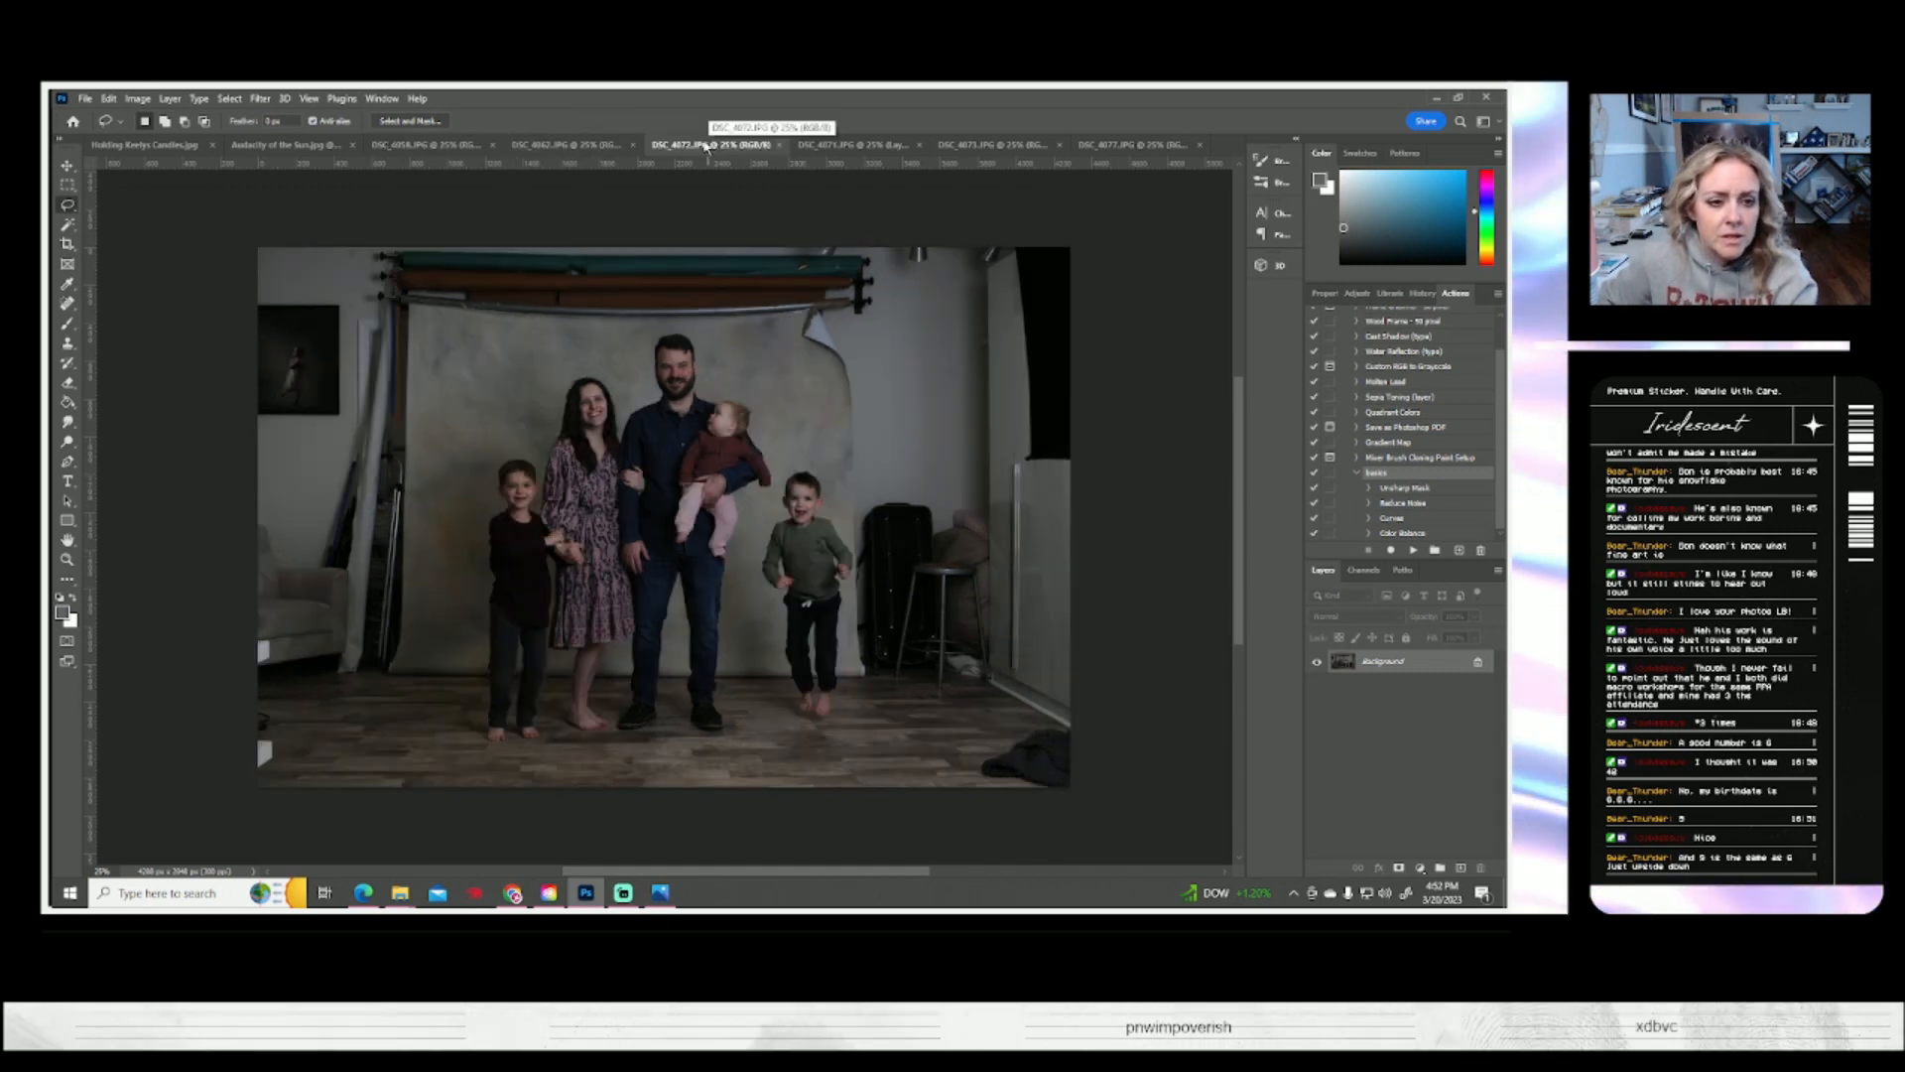
{"action": "left_click", "coordinate": [536, 147]}
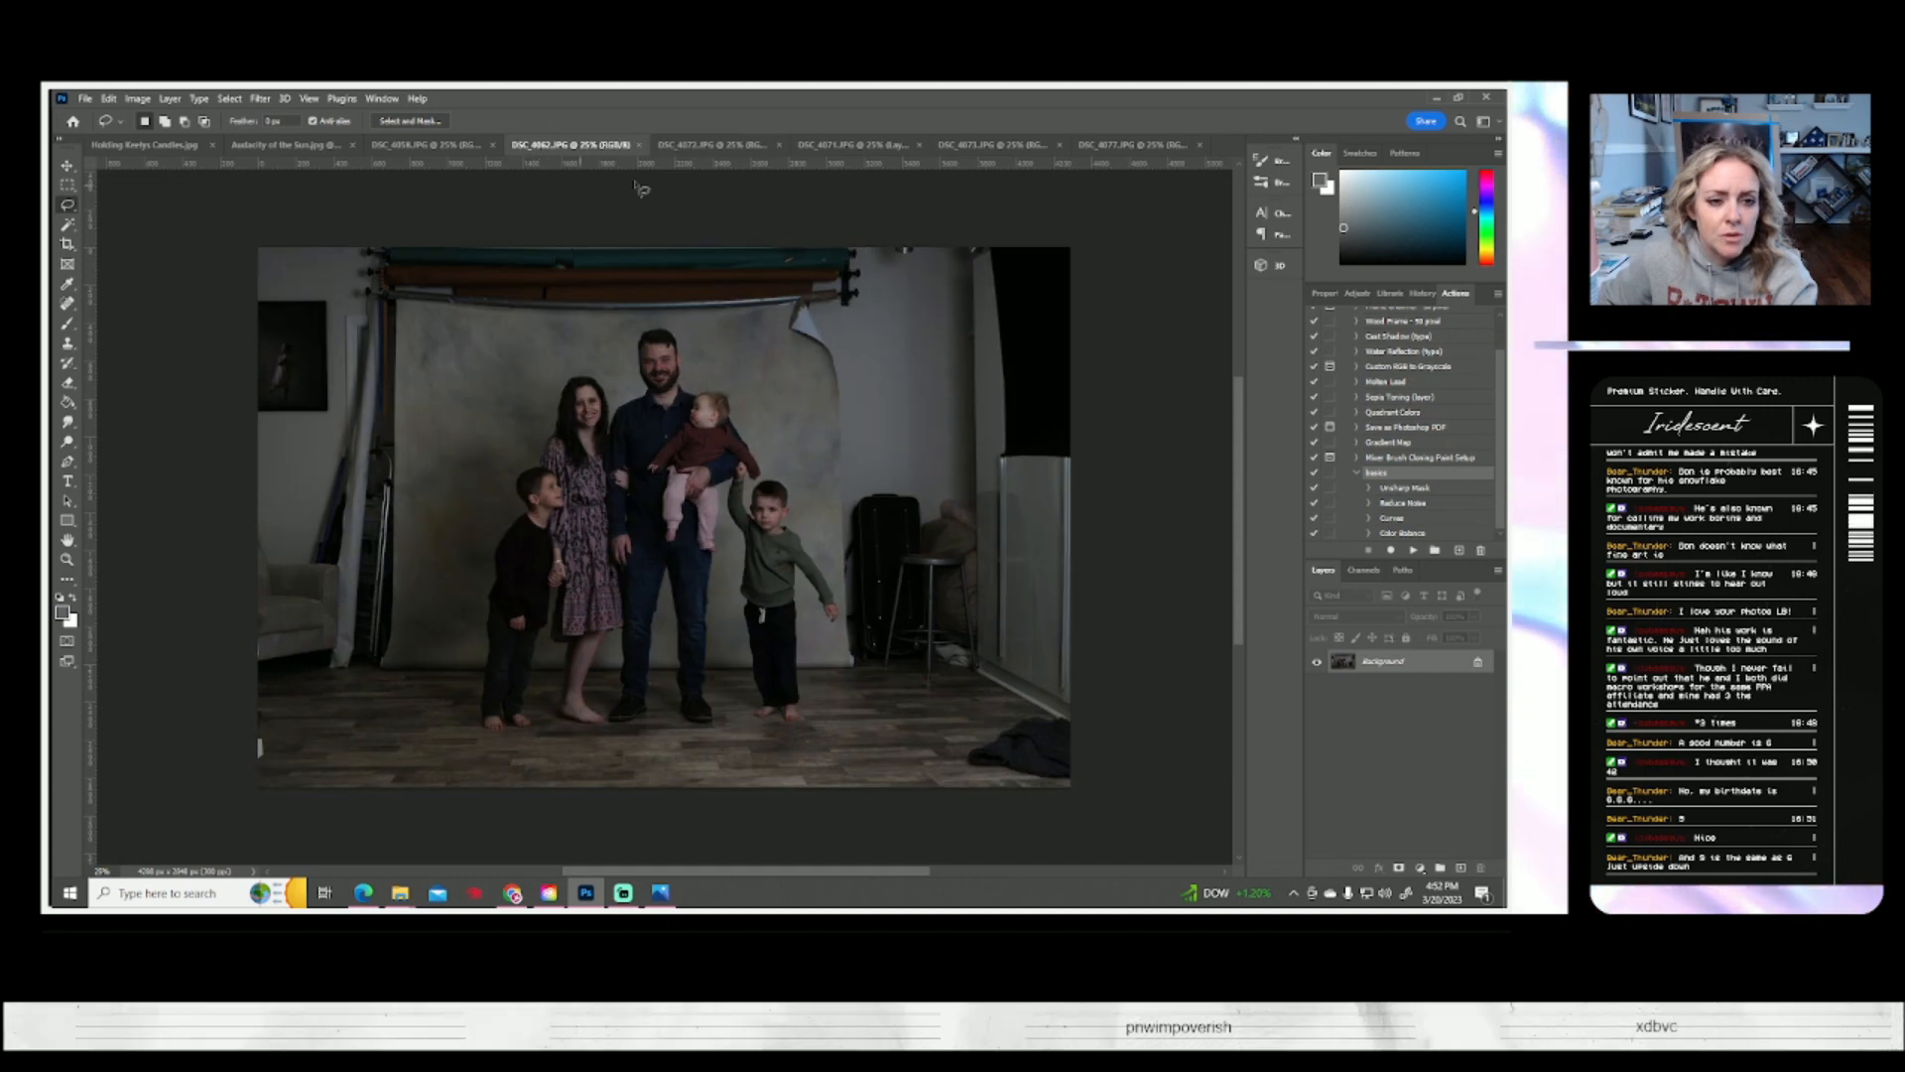
Paste the copied head into DSC_4071.JPG and move and slightly rotate it to fit over the younger boy's head
{"action": "left_click", "coordinate": [832, 146]}
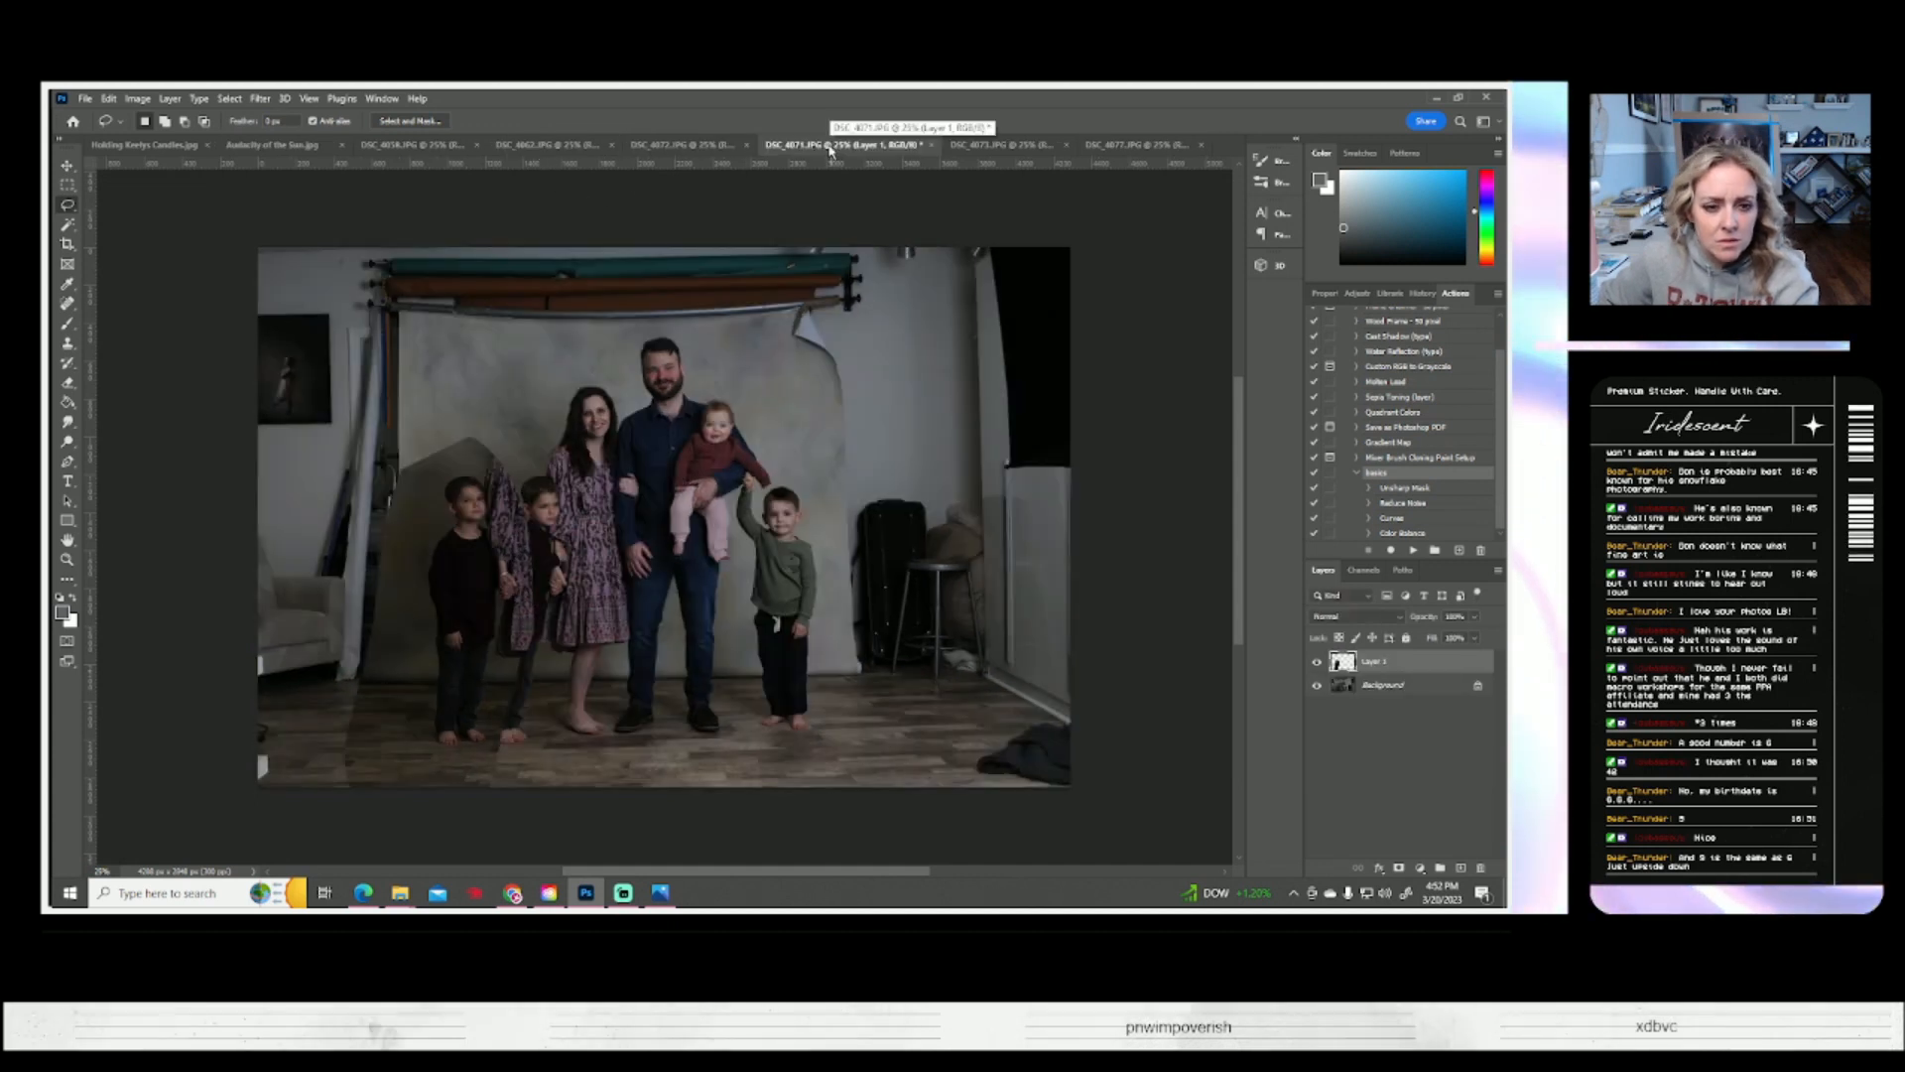
{"action": "key", "text": "ctrl+v"}
{"action": "key", "text": "ctrl+t"}
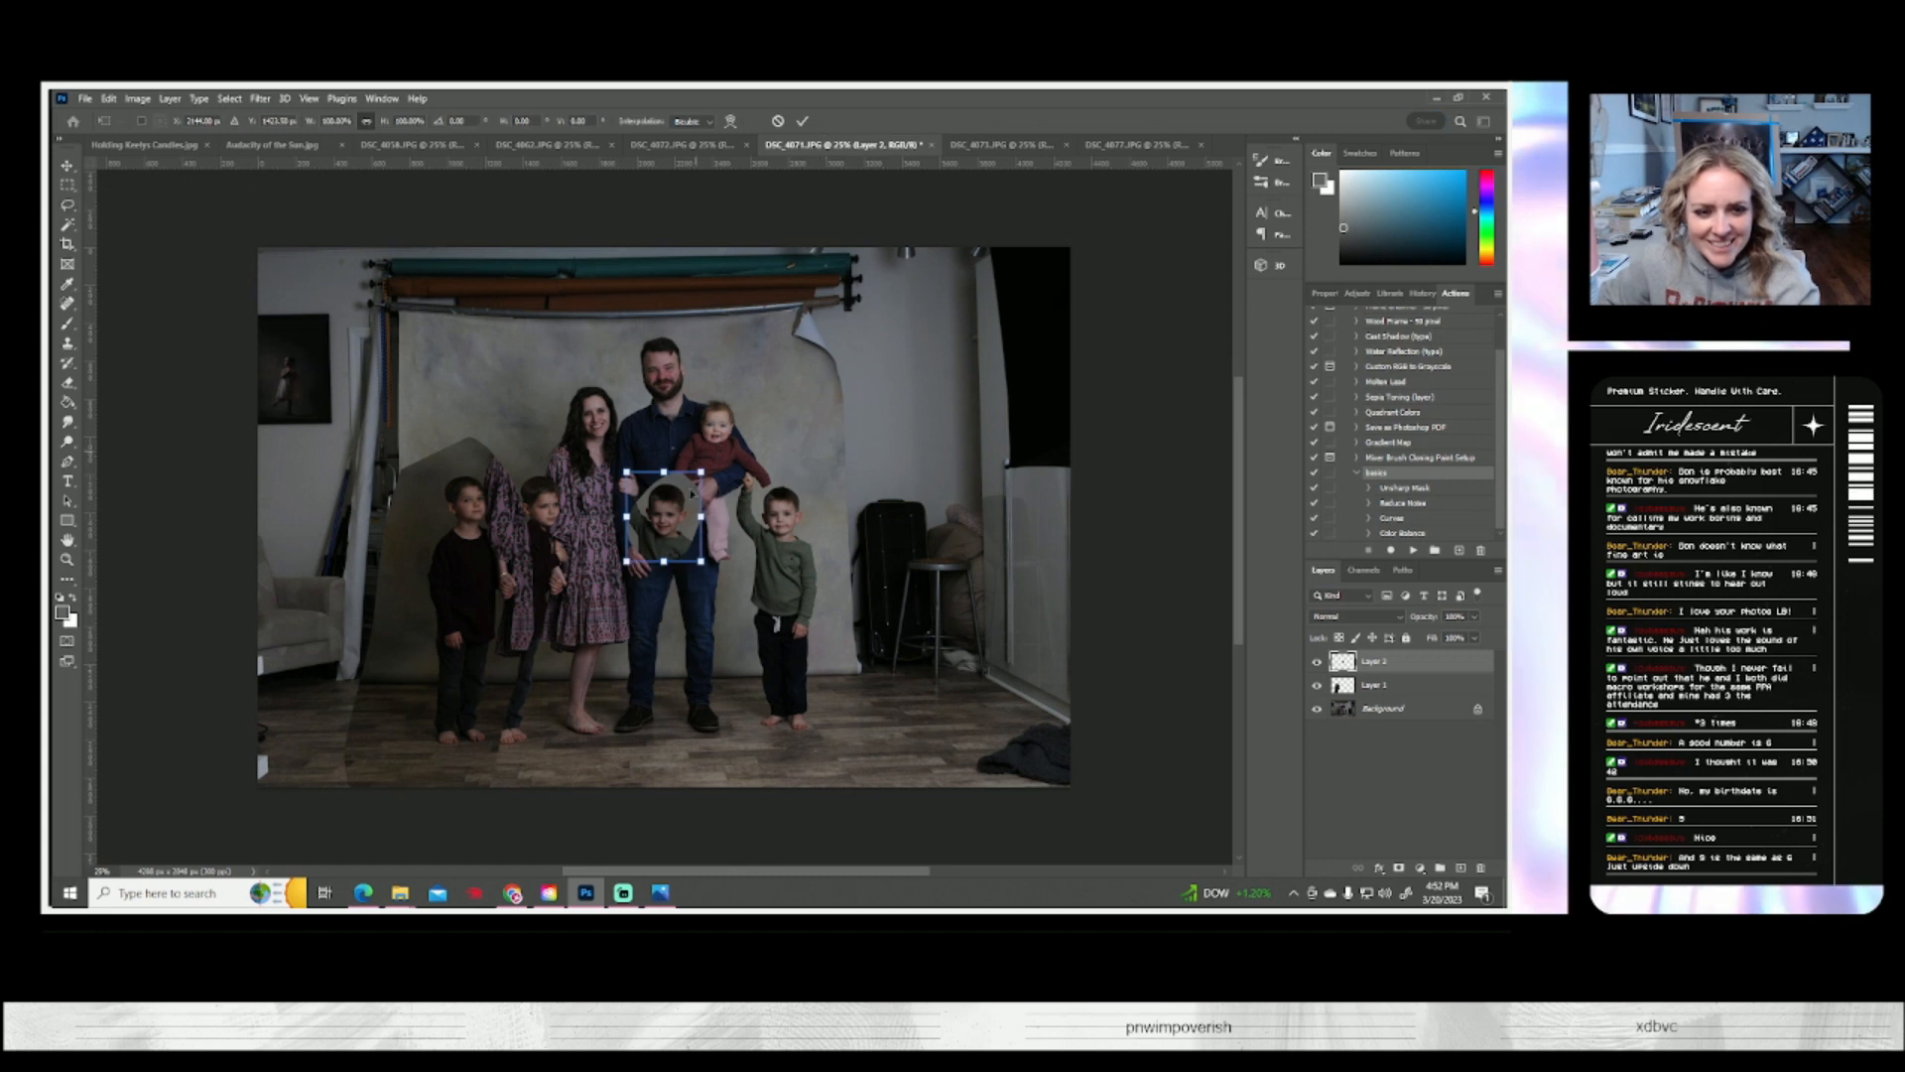
{"action": "left_click_drag", "start_coordinate": [670, 538], "coordinate": [805, 546]}
{"action": "key", "text": "Return"}
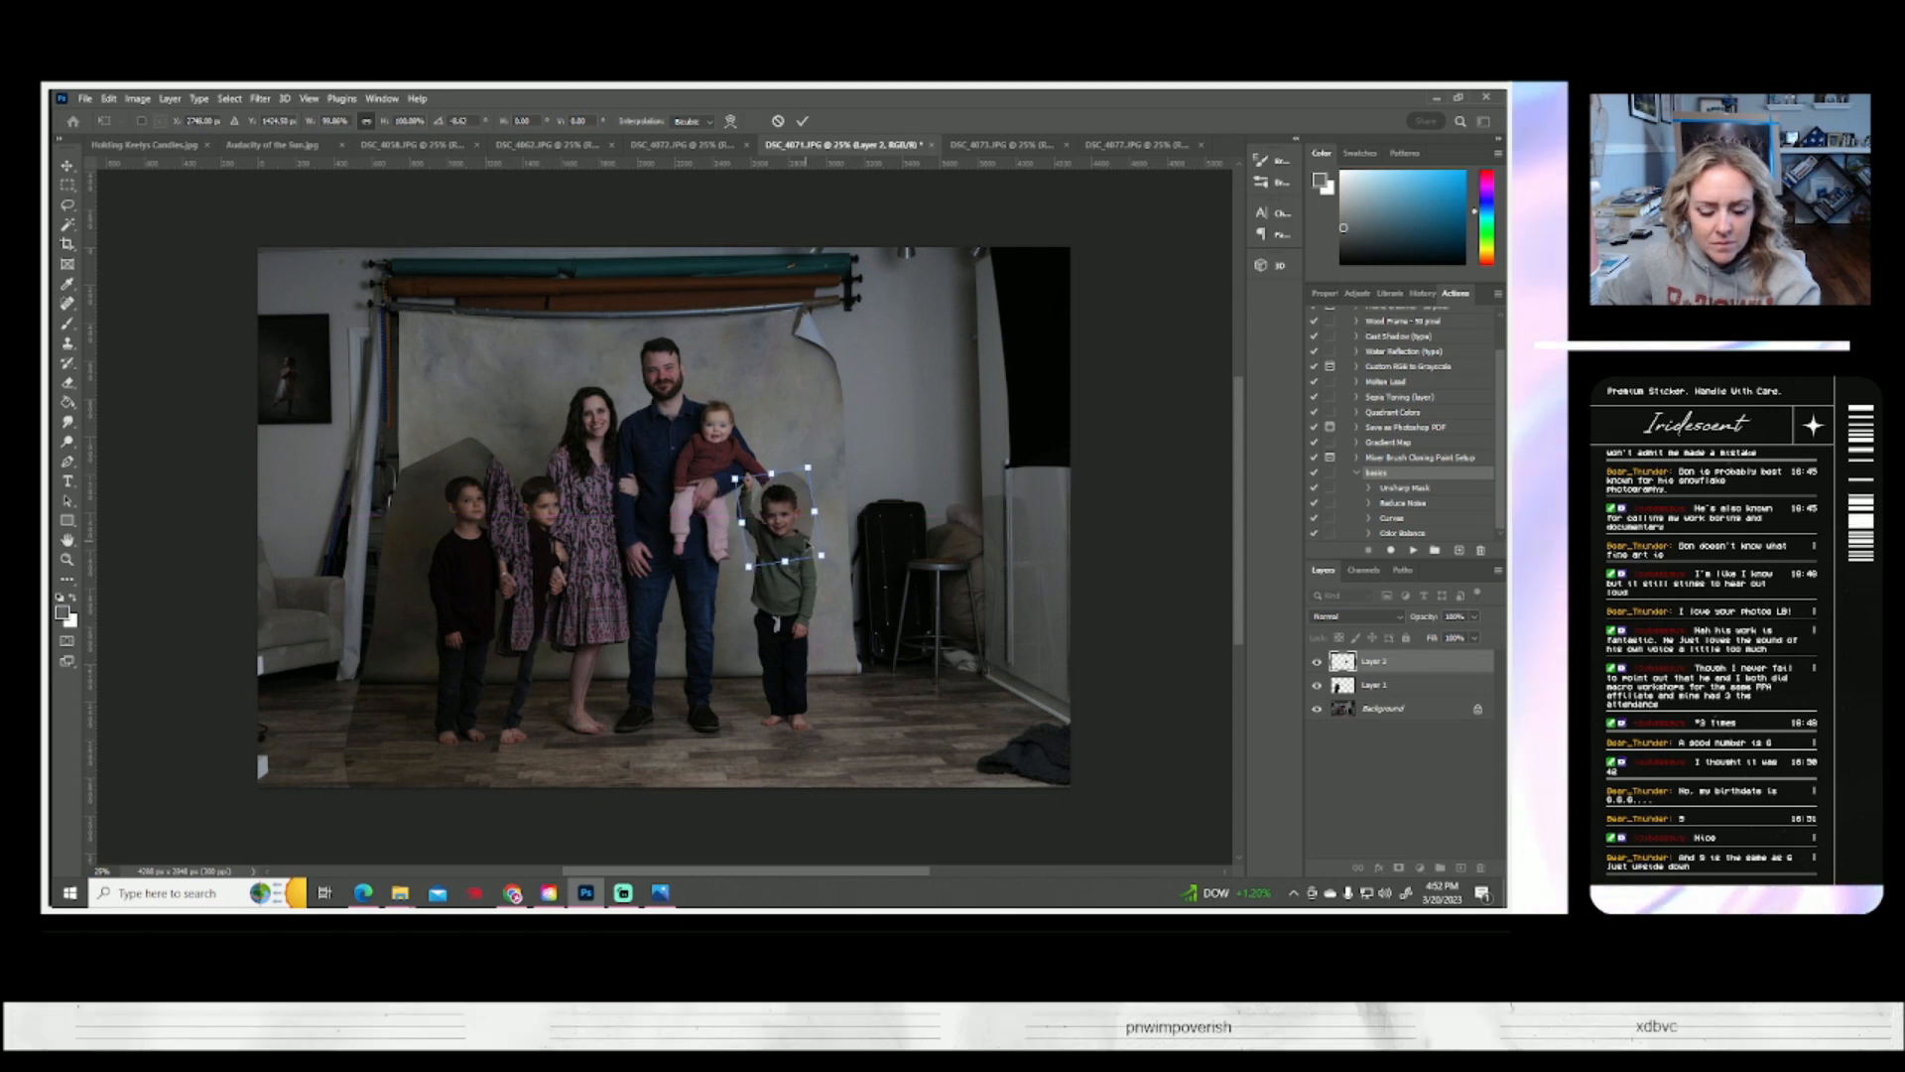
Commit the head's placement and apply Brightness/Contrast to the pasted head layer with brightness 10
{"action": "key", "text": "l"}
{"action": "left_click", "coordinate": [137, 99]}
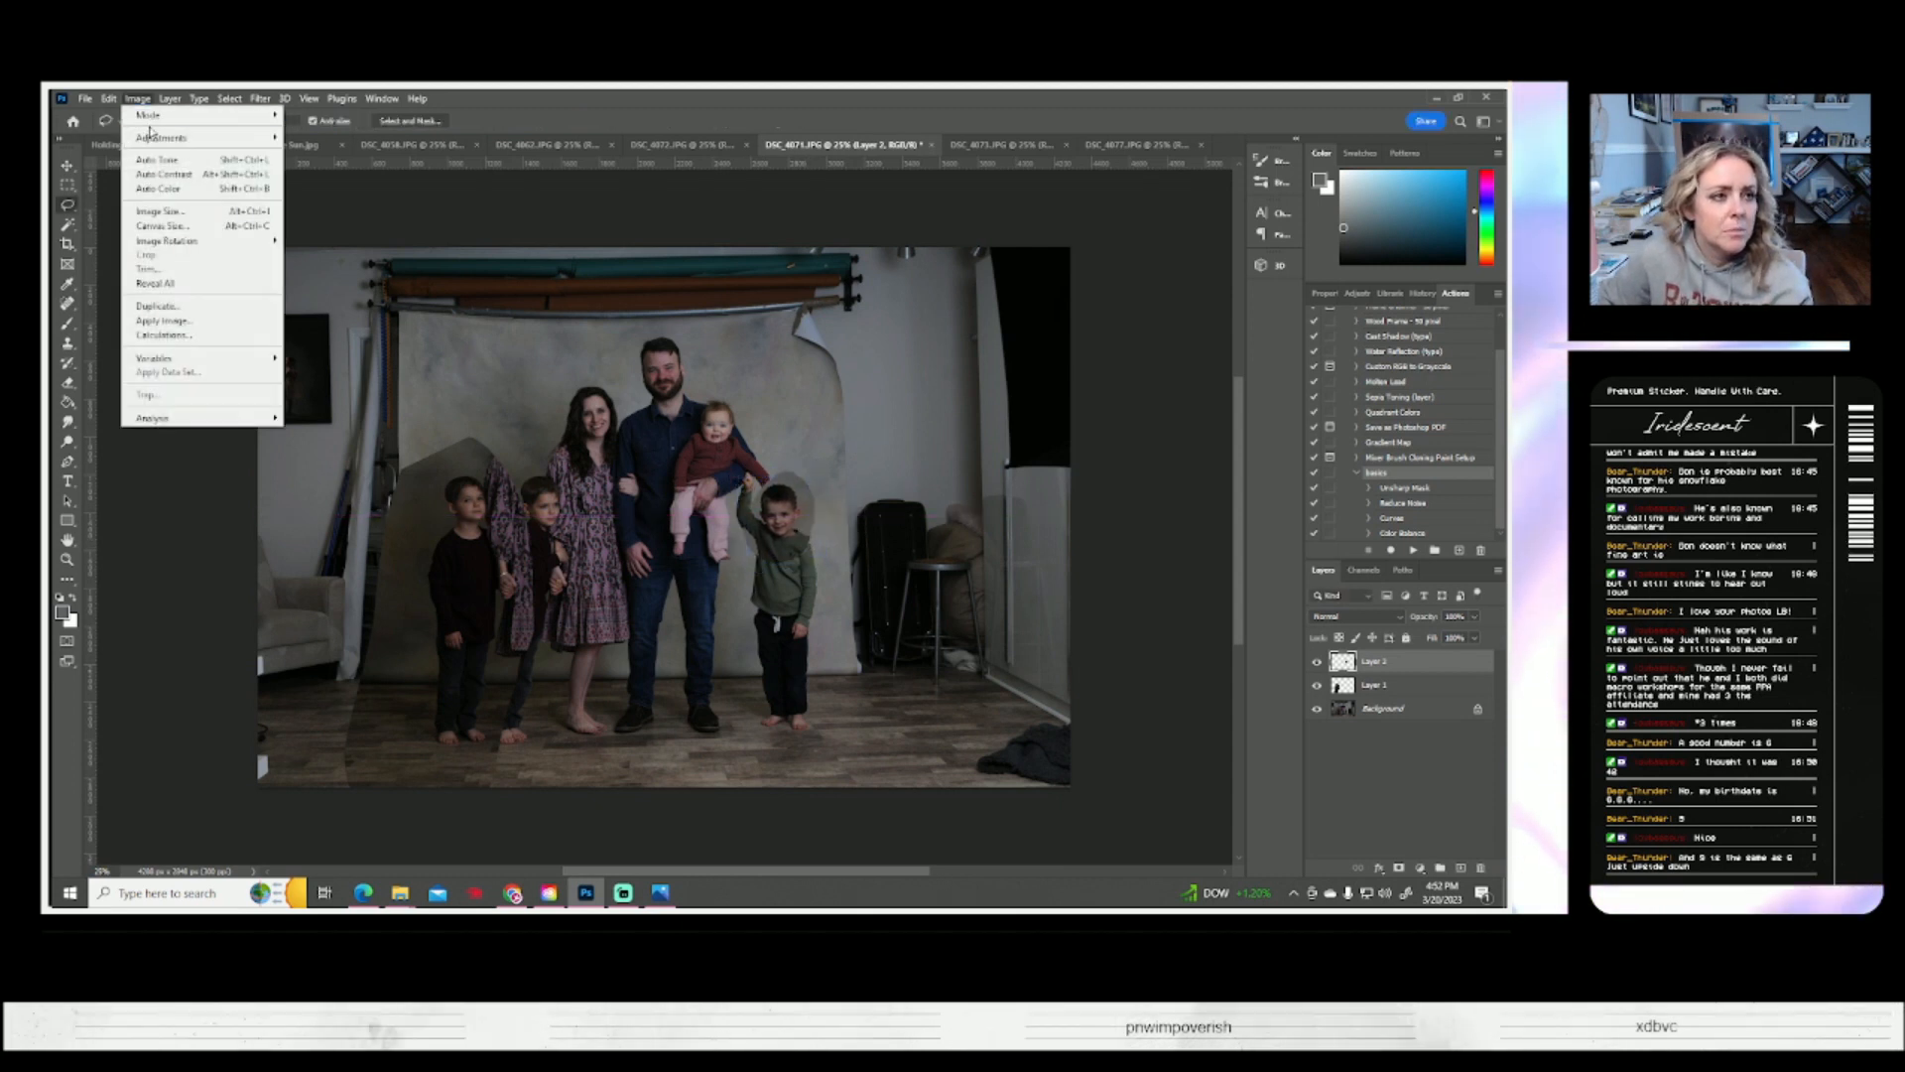
{"action": "mouse_move", "coordinate": [169, 137]}
{"action": "left_click", "coordinate": [349, 140]}
{"action": "left_click_drag", "start_coordinate": [1081, 338], "coordinate": [1089, 343]}
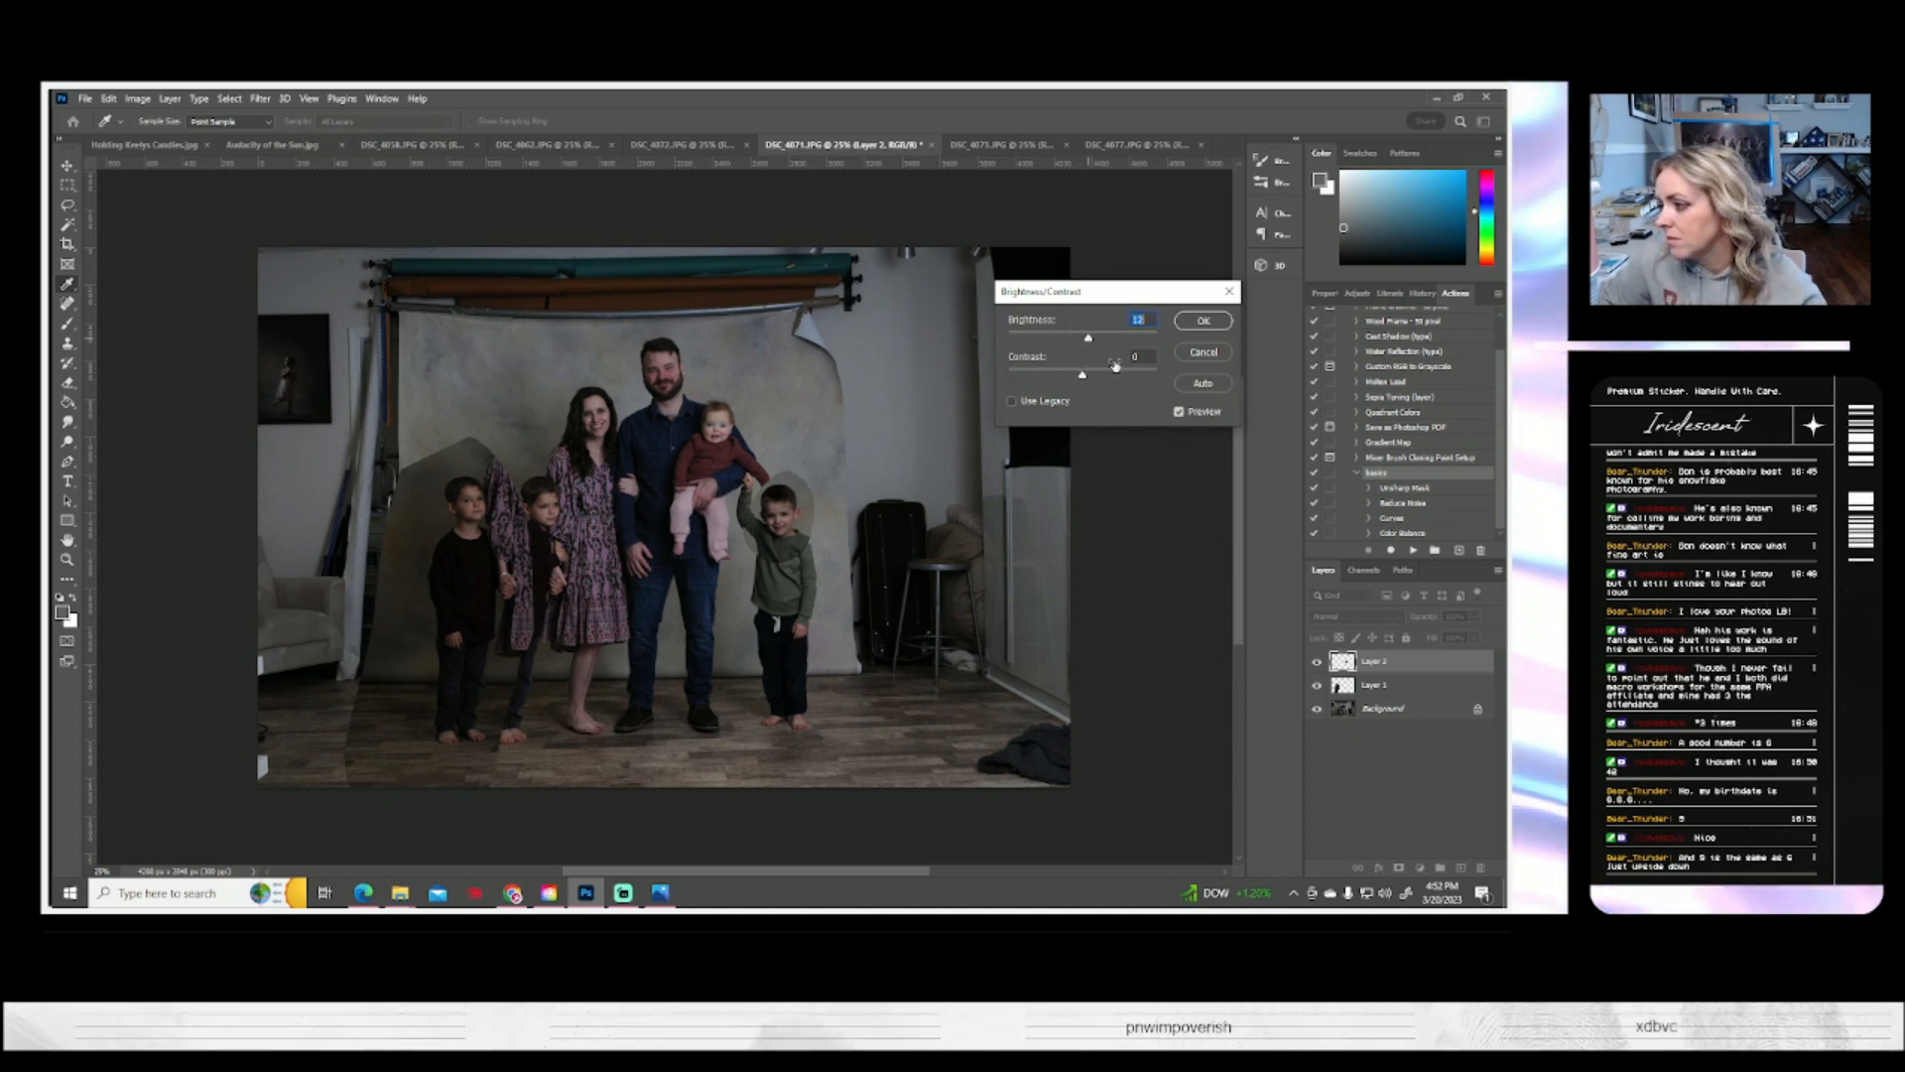
{"action": "left_click", "coordinate": [1203, 320]}
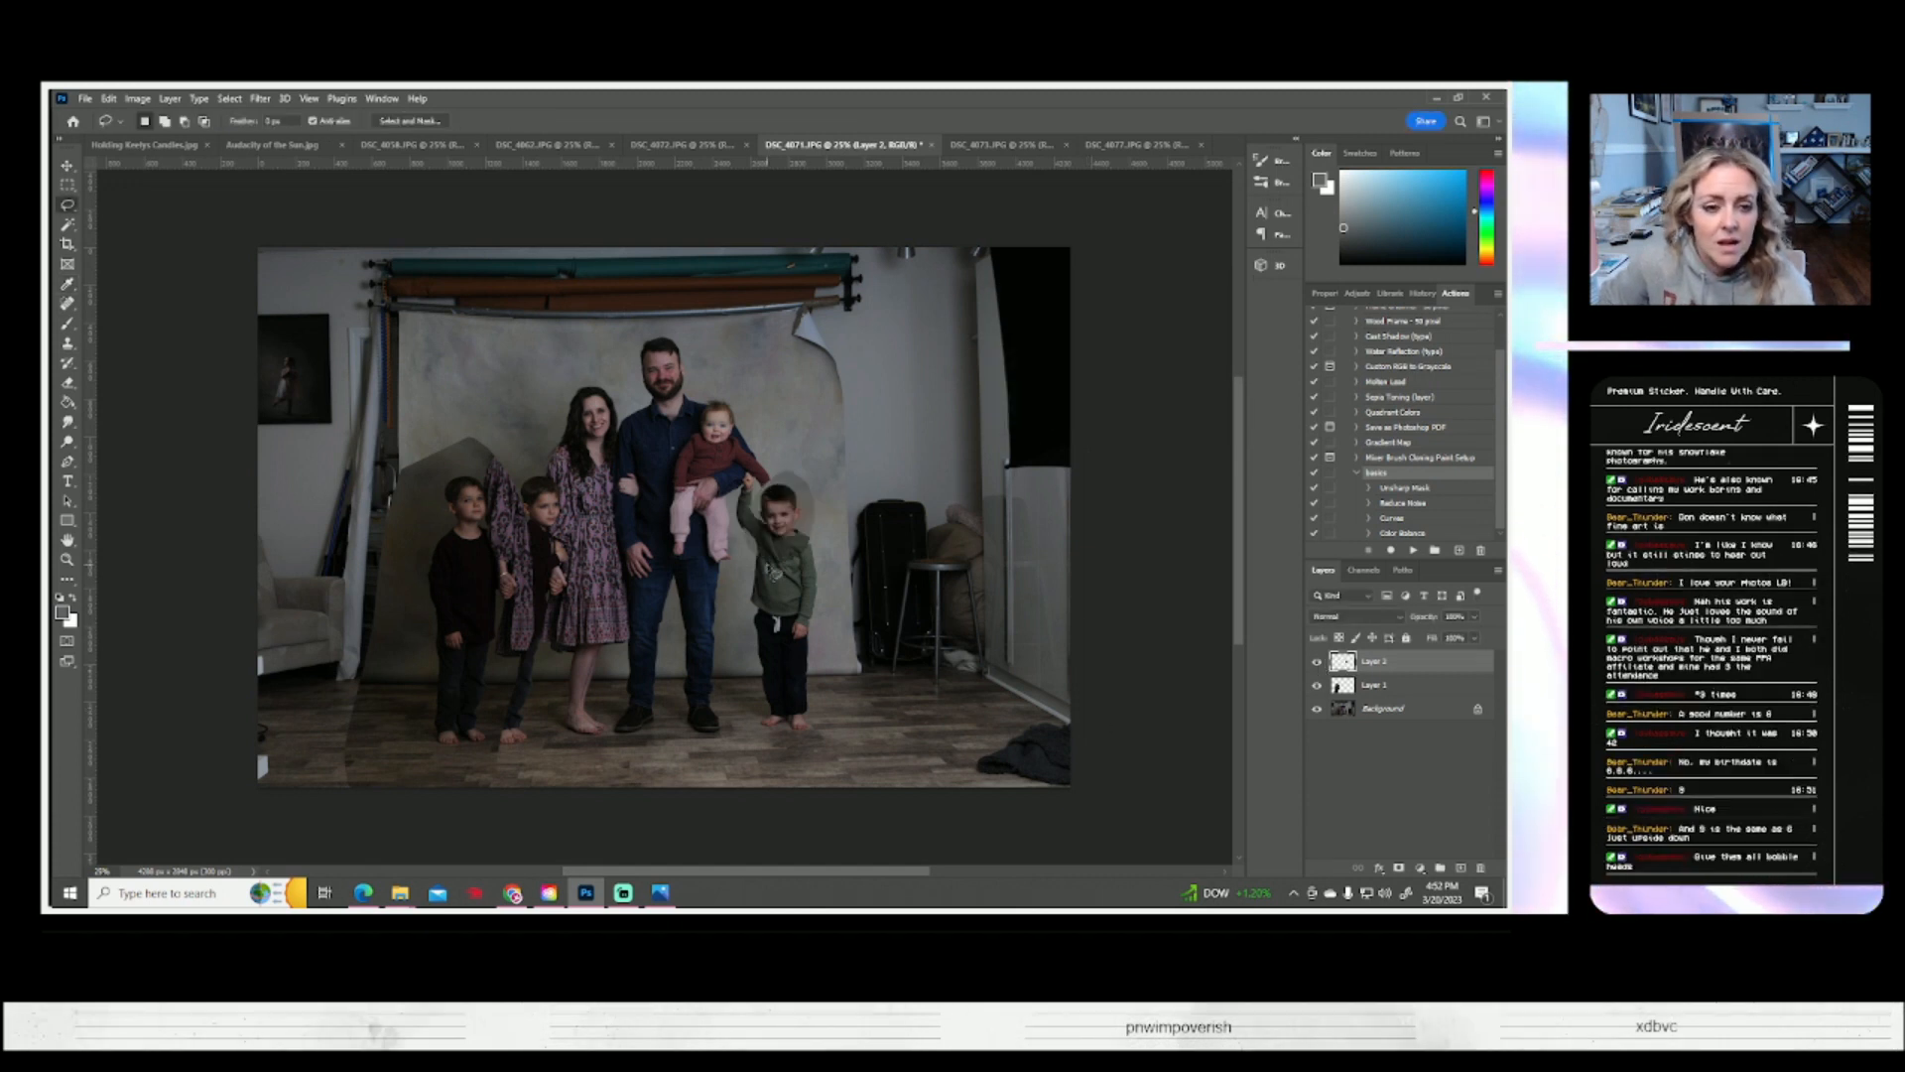
Brighten the pasted head with Levels by lowering the input white point until its backdrop blends with the surrounding wall
{"action": "left_click", "coordinate": [66, 562]}
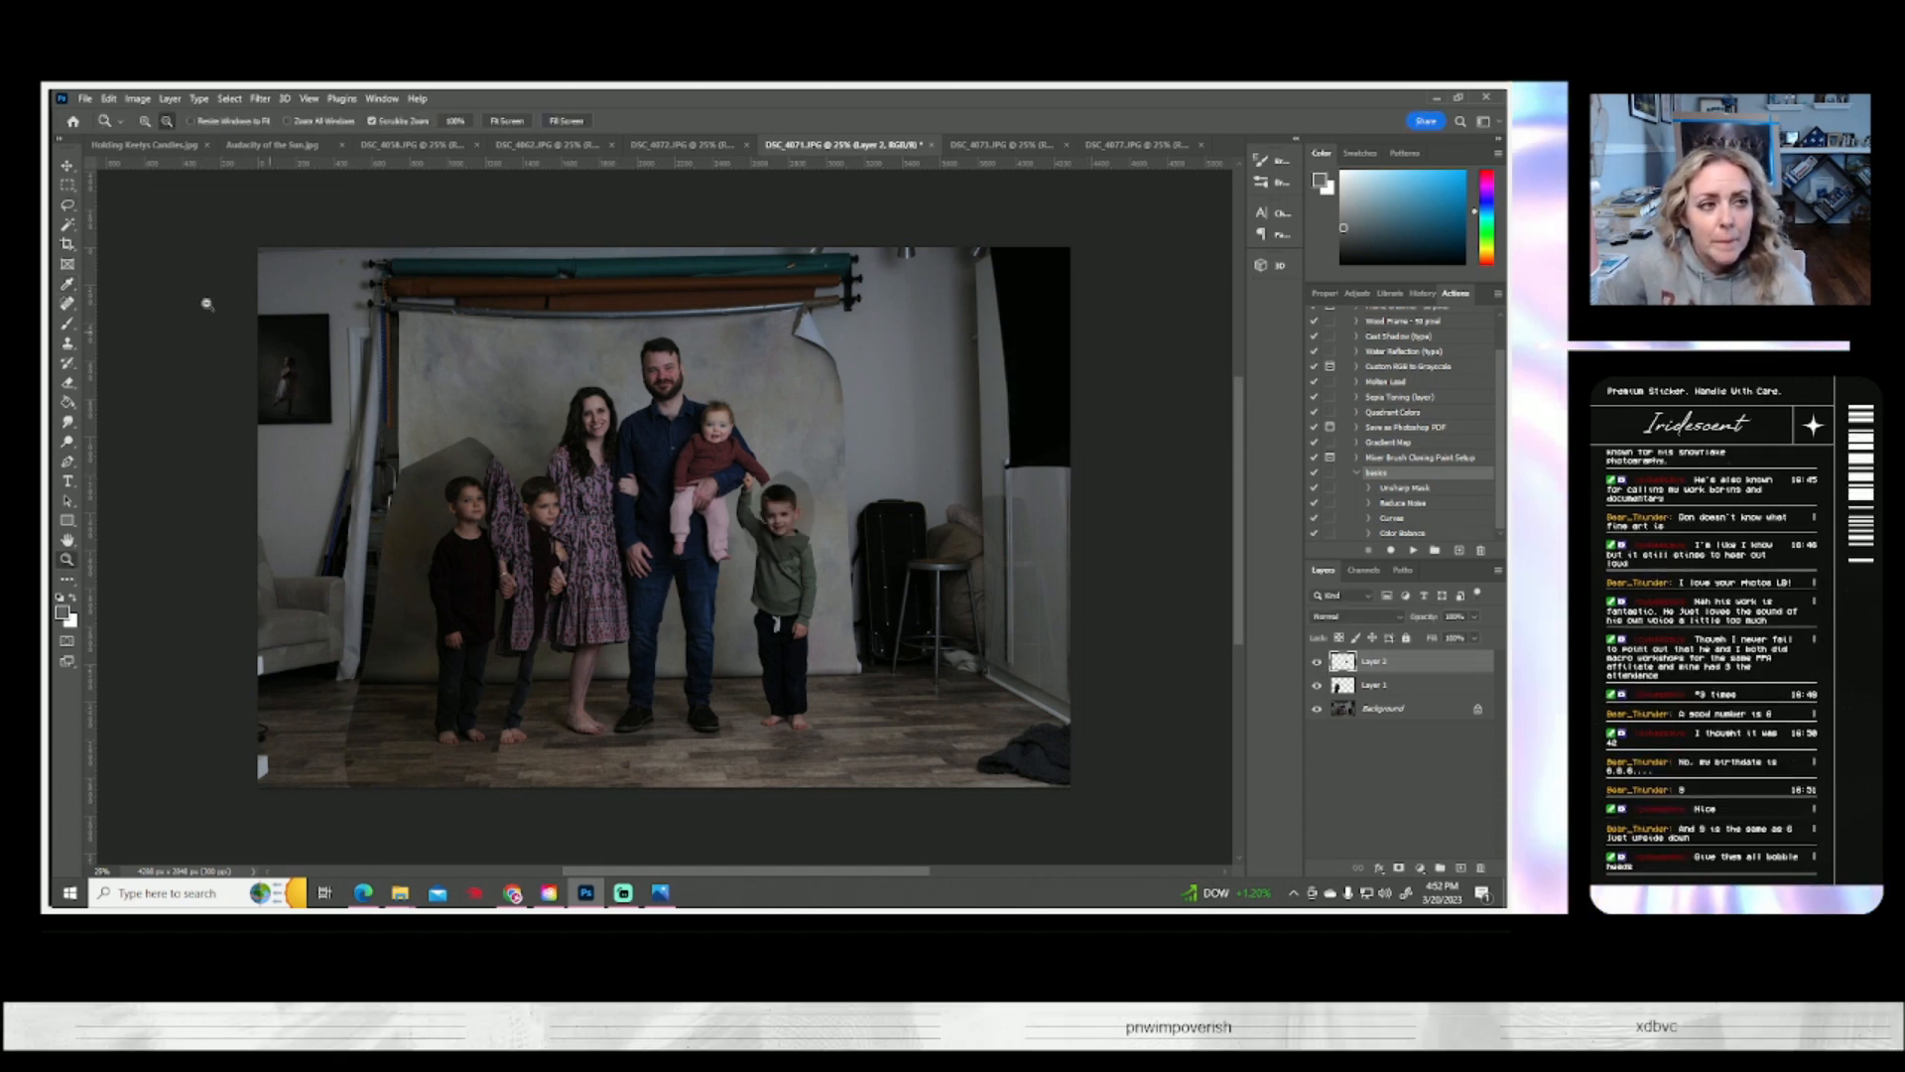
{"action": "left_click", "coordinate": [778, 527]}
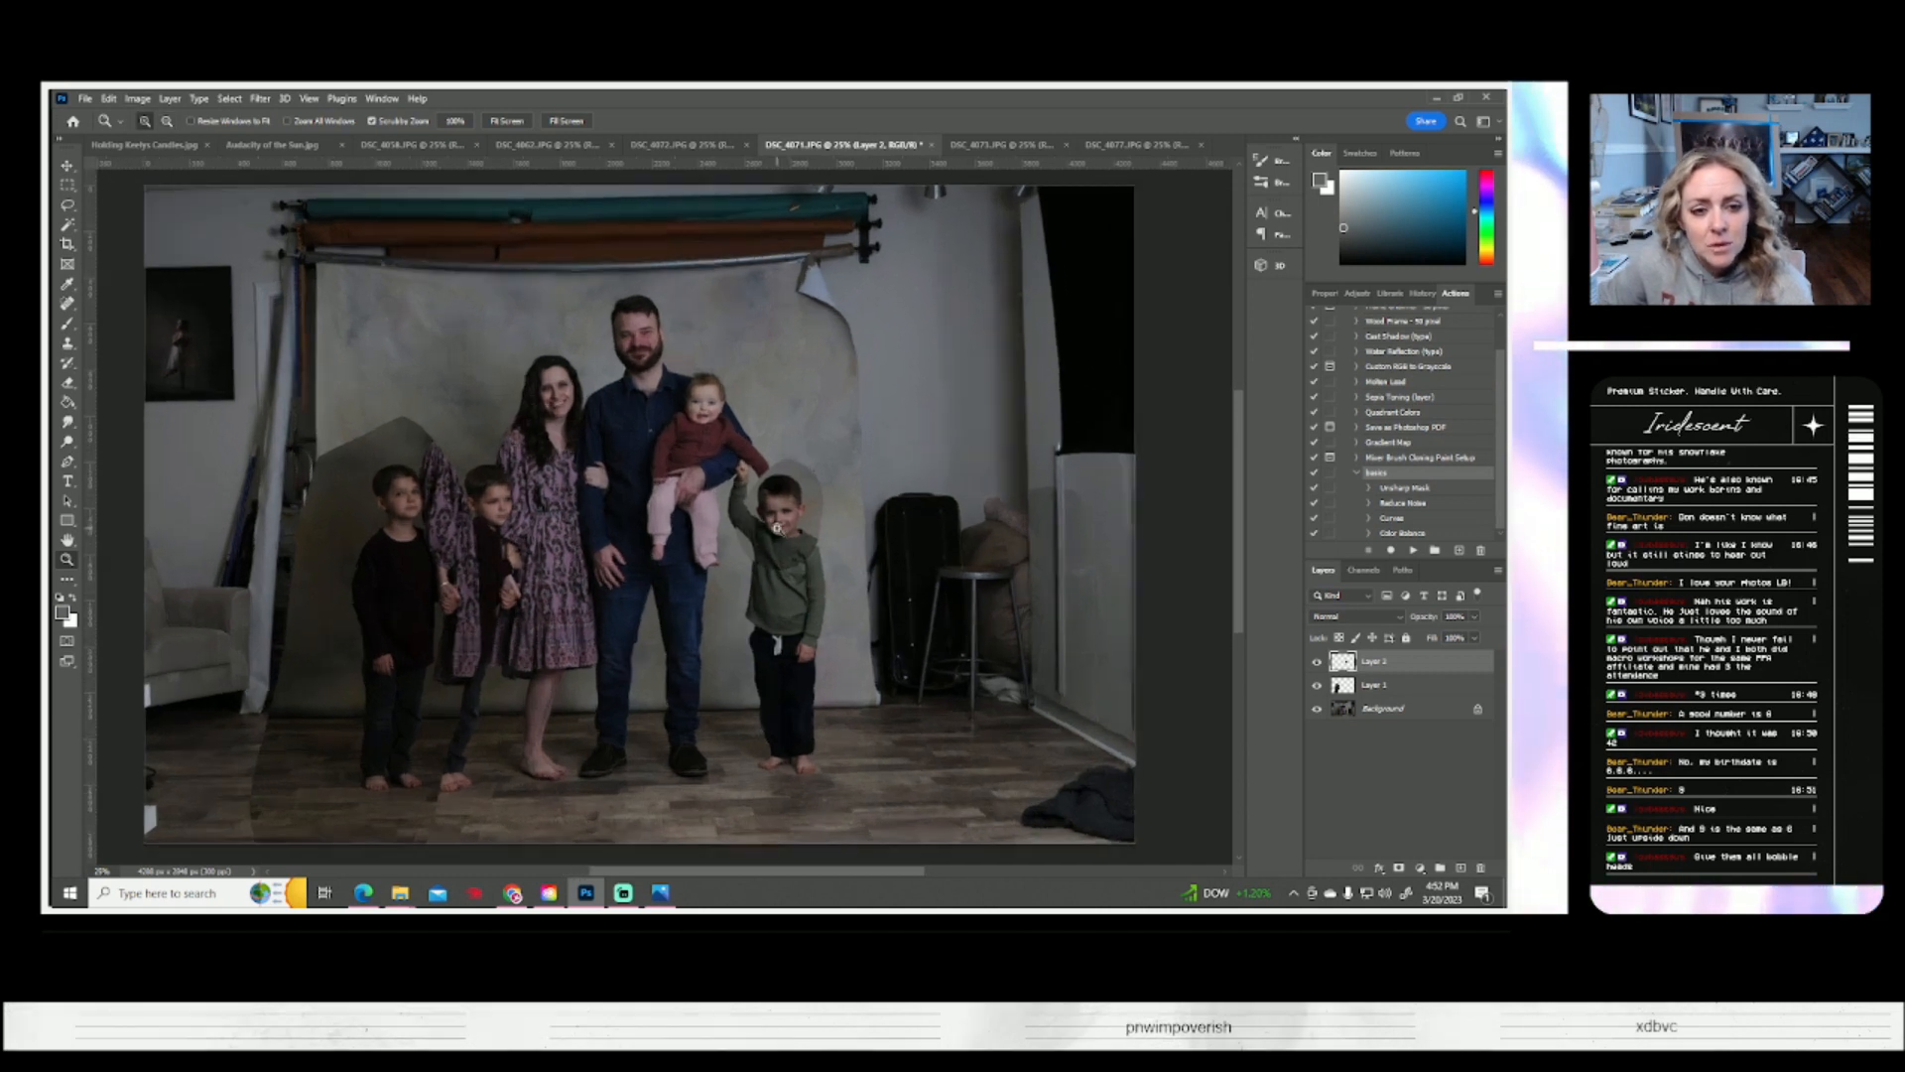
{"action": "left_click", "coordinate": [778, 527]}
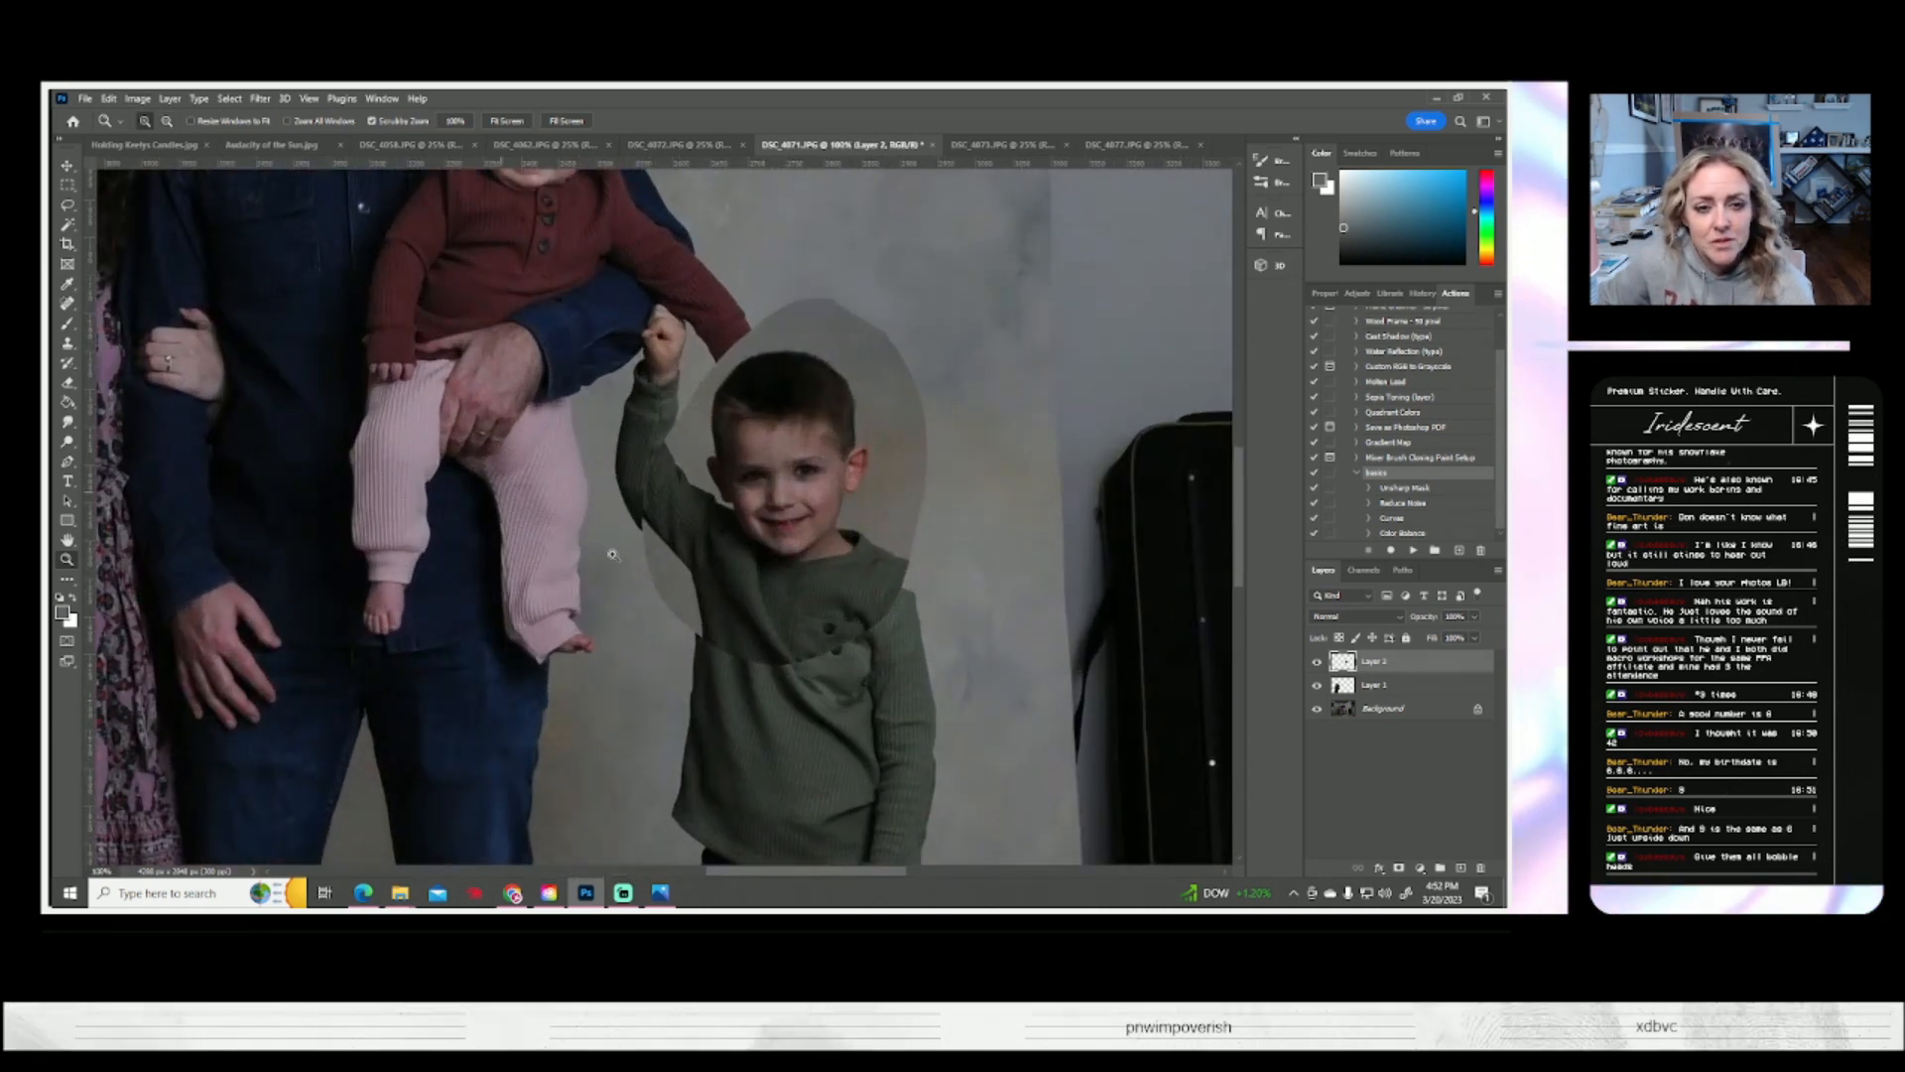
{"action": "left_click", "coordinate": [1314, 662]}
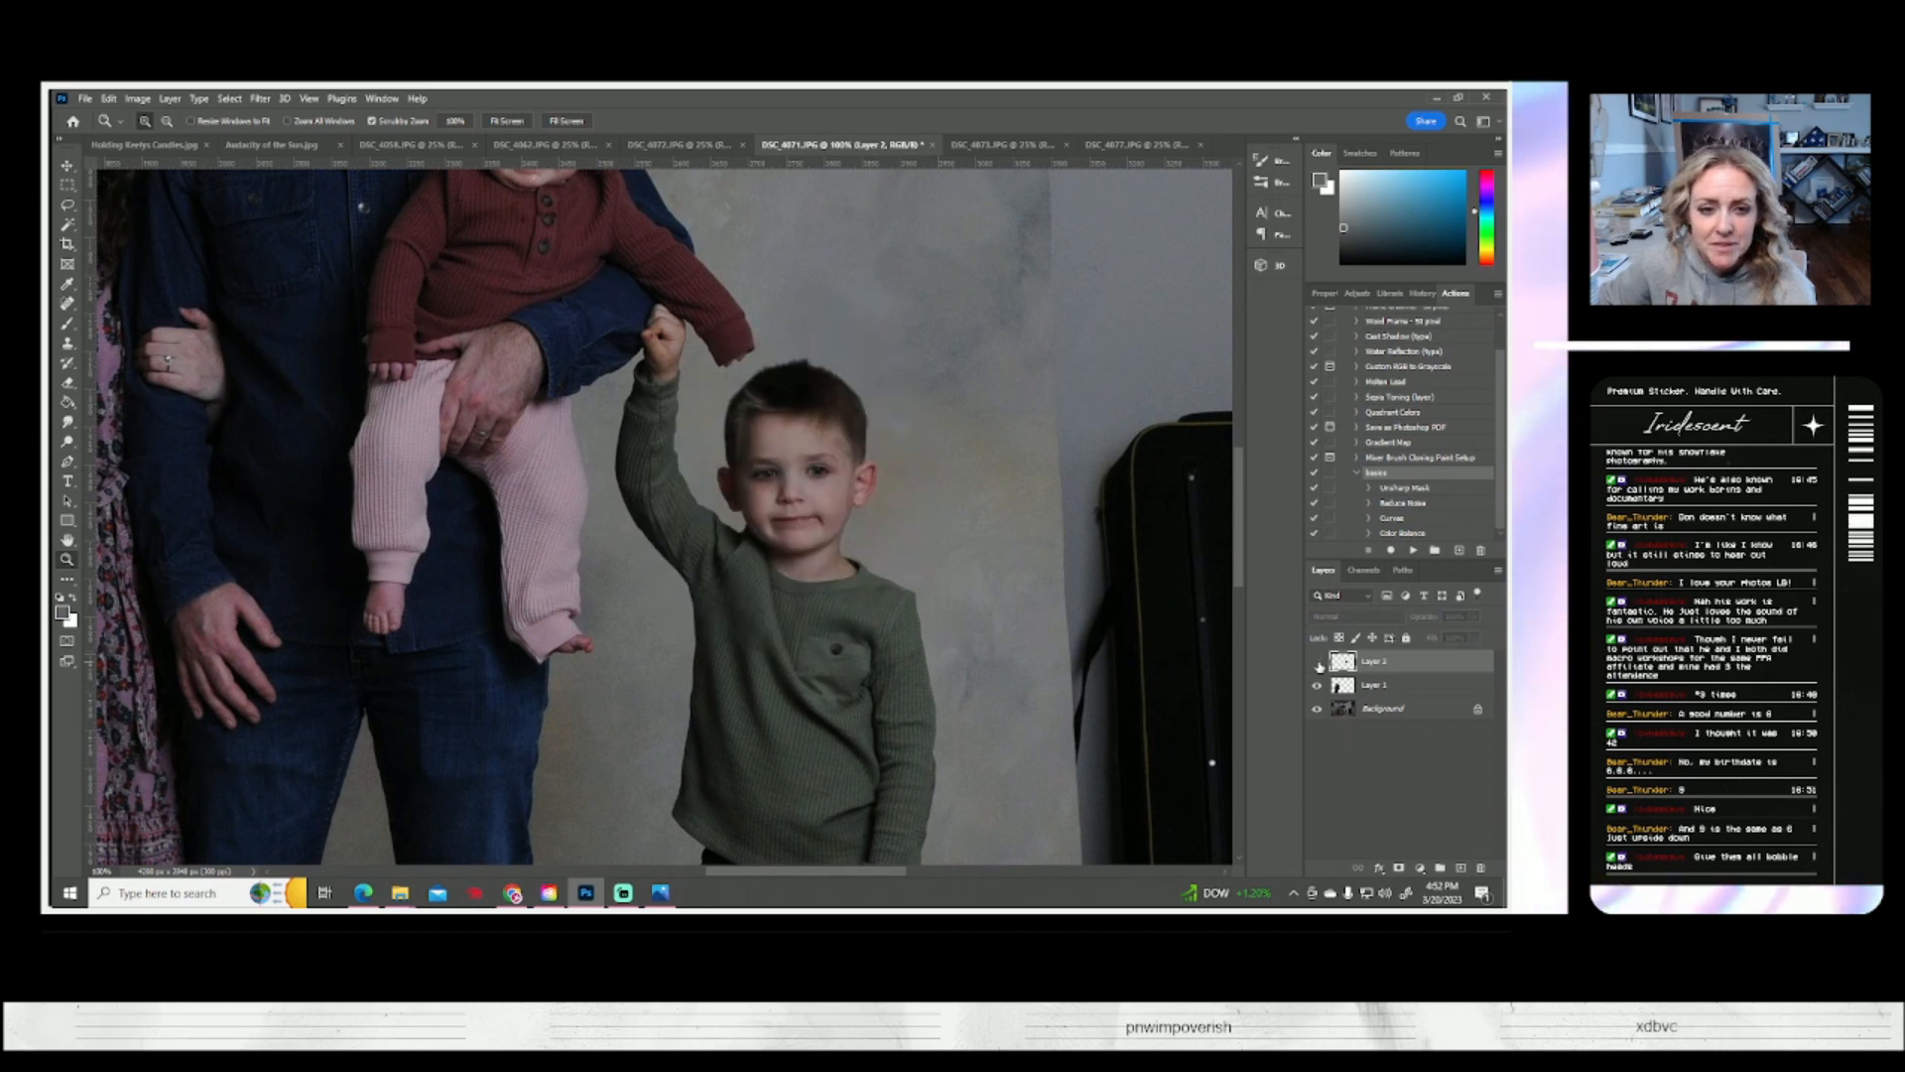
{"action": "left_click", "coordinate": [1314, 662]}
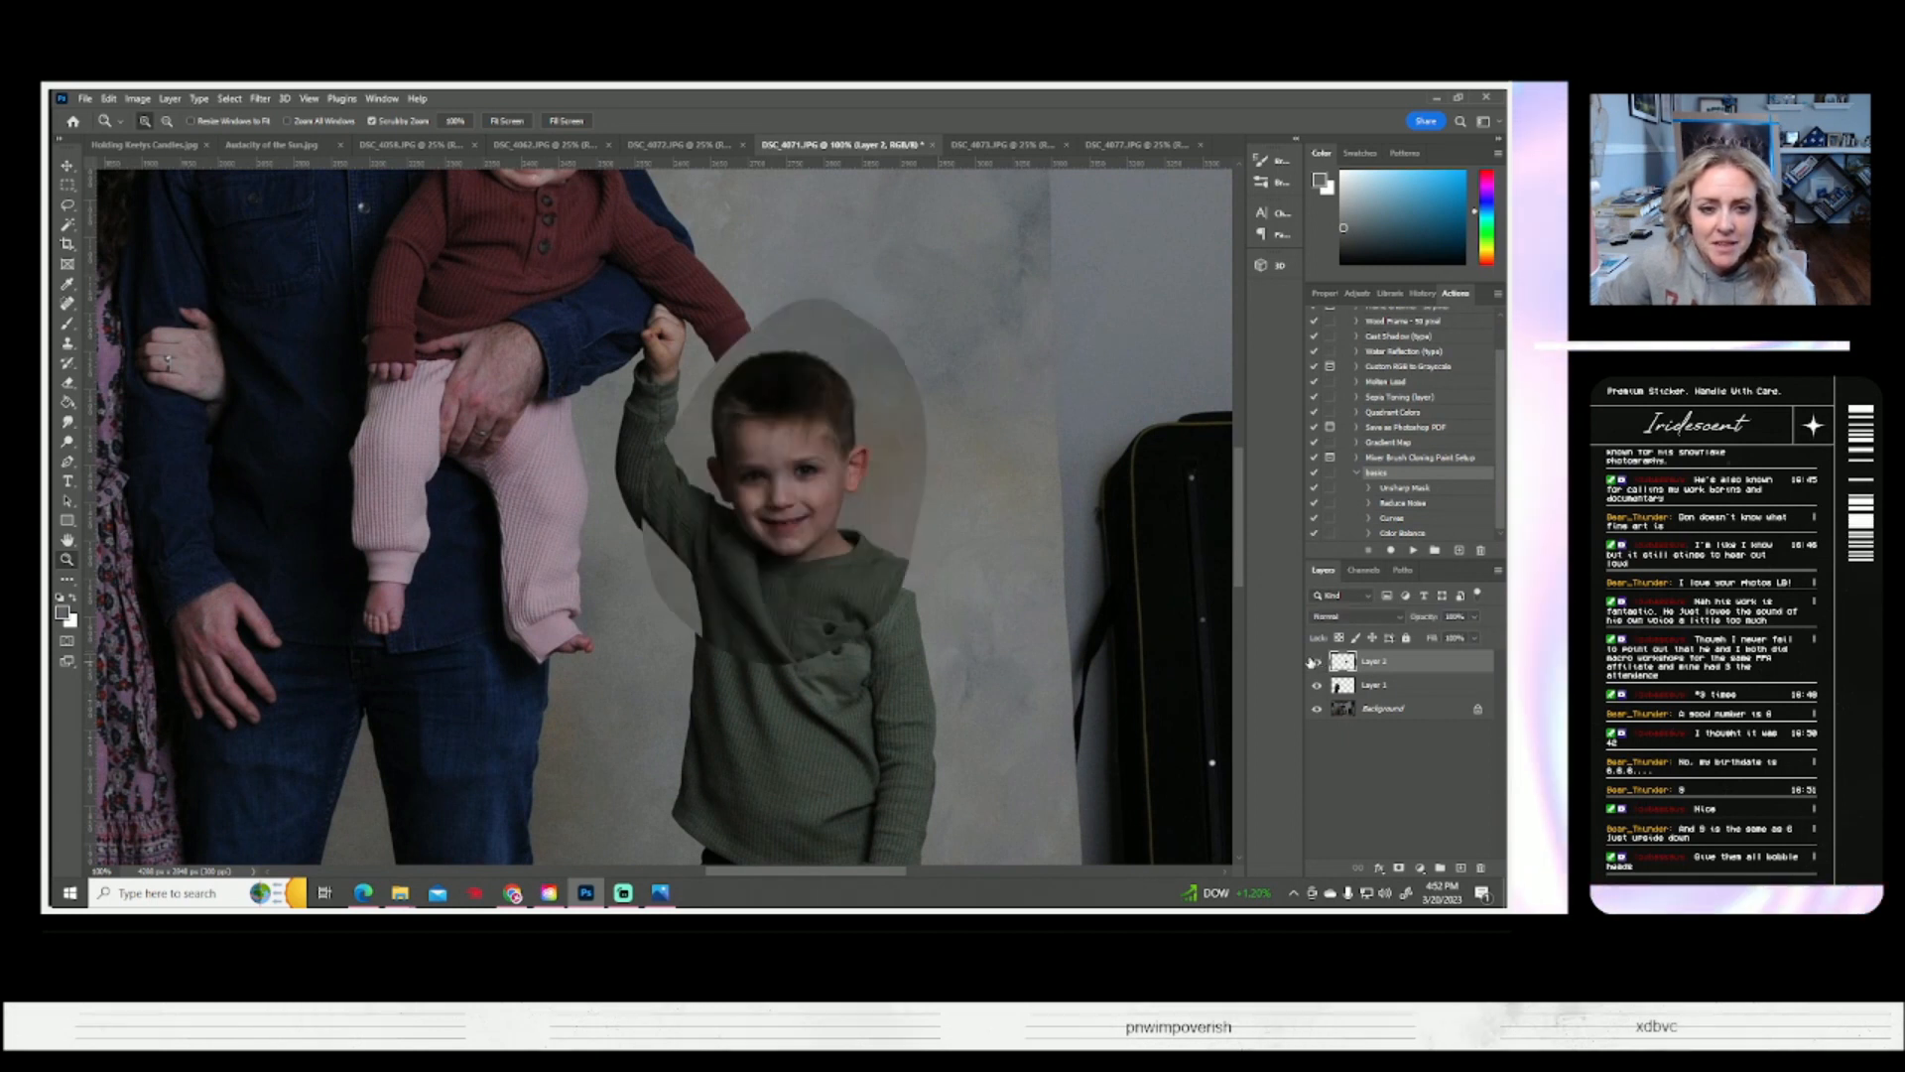
{"action": "left_click", "coordinate": [137, 98]}
{"action": "mouse_move", "coordinate": [164, 129]}
{"action": "left_click", "coordinate": [304, 151]}
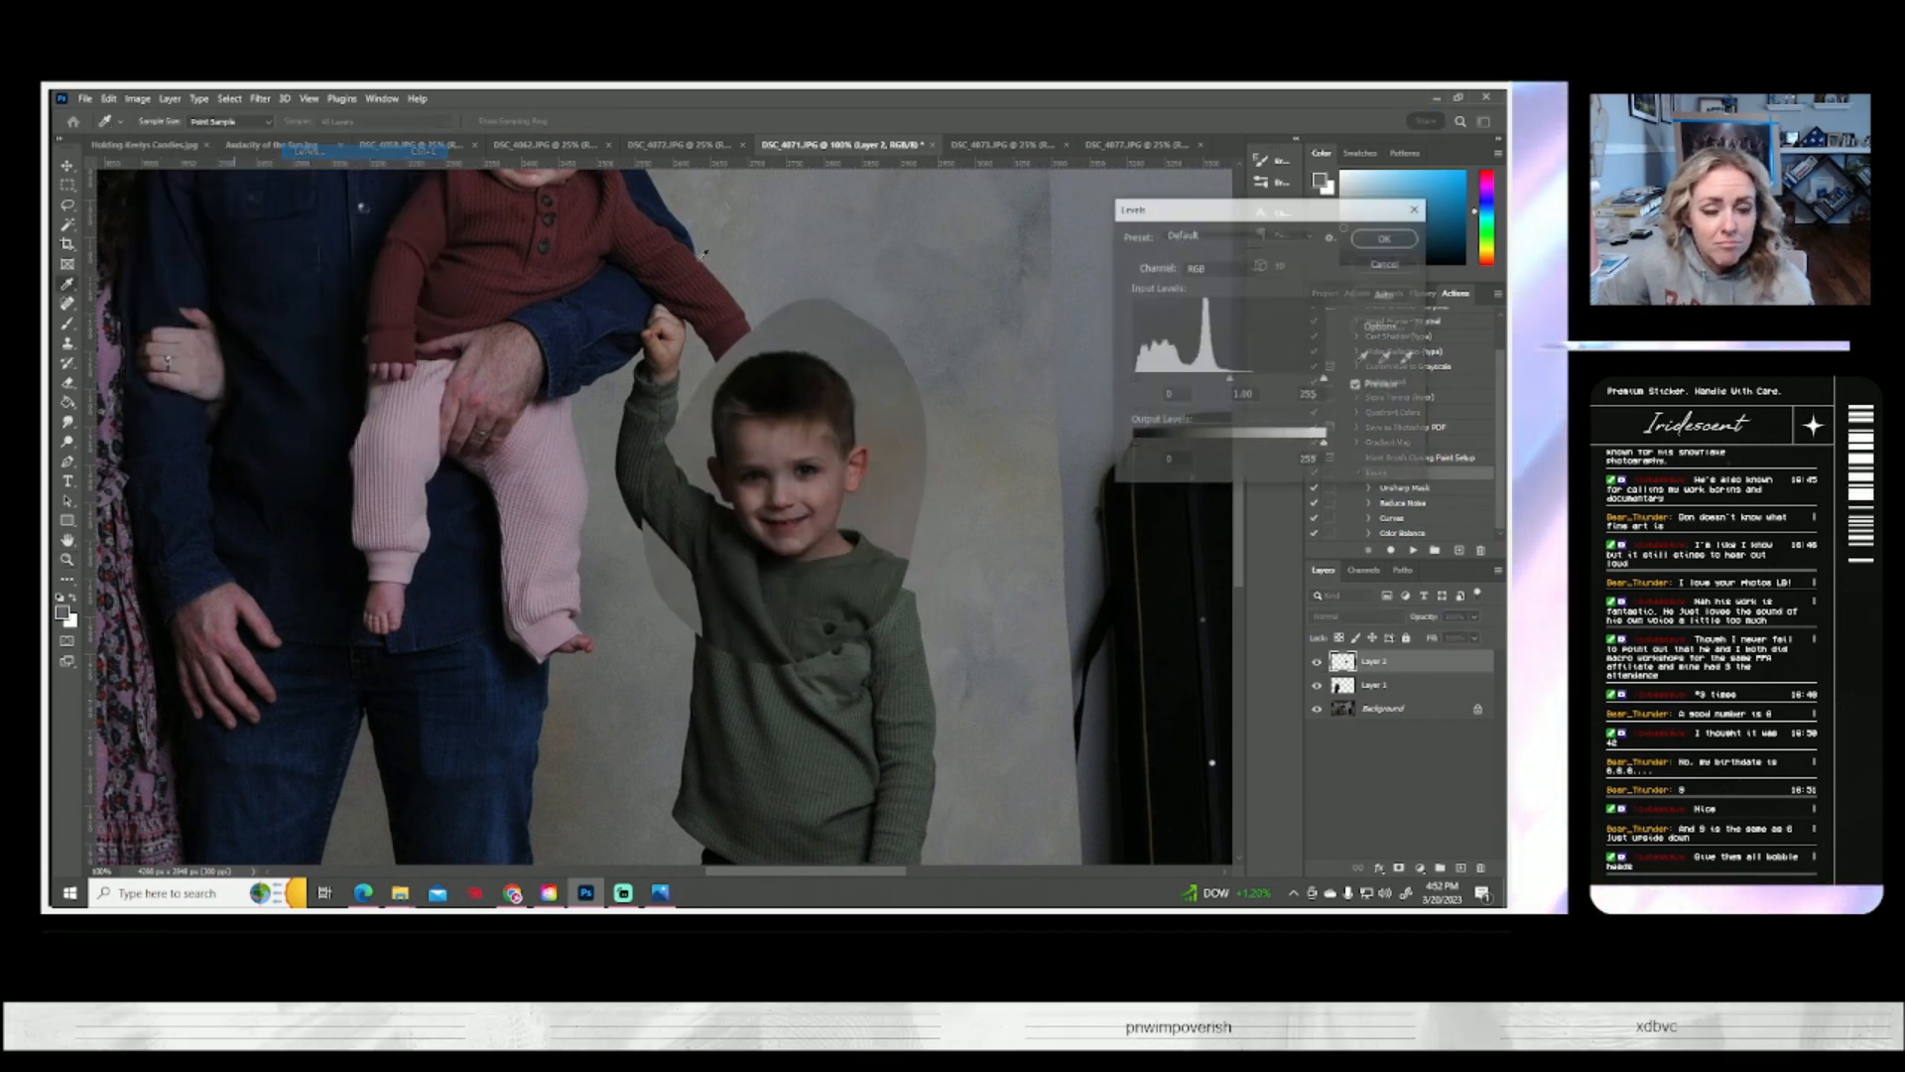
{"action": "left_click_drag", "start_coordinate": [1326, 383], "coordinate": [1303, 388]}
{"action": "left_click", "coordinate": [1387, 237]}
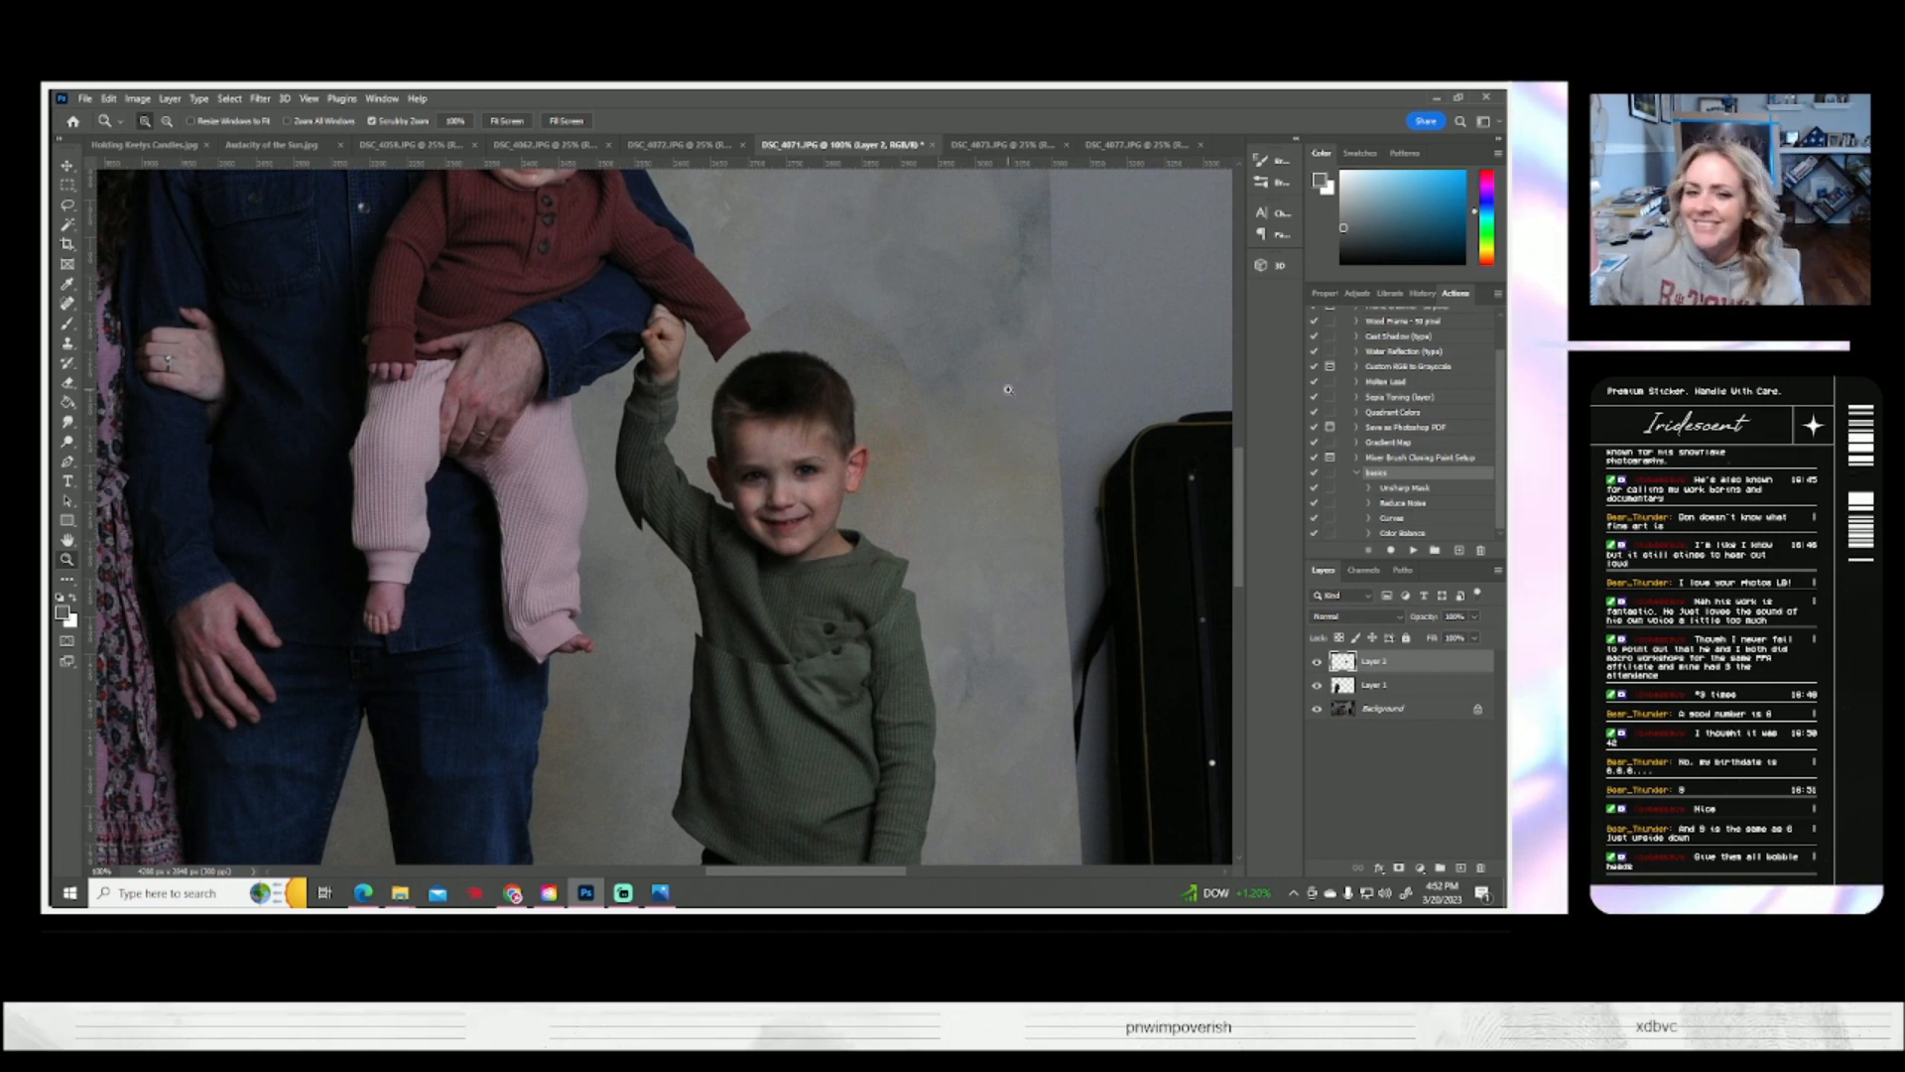
Make the head layer semi-transparent and rotate, scale and move it so it lines up with the younger boy's original head
{"action": "left_click", "coordinate": [1475, 616]}
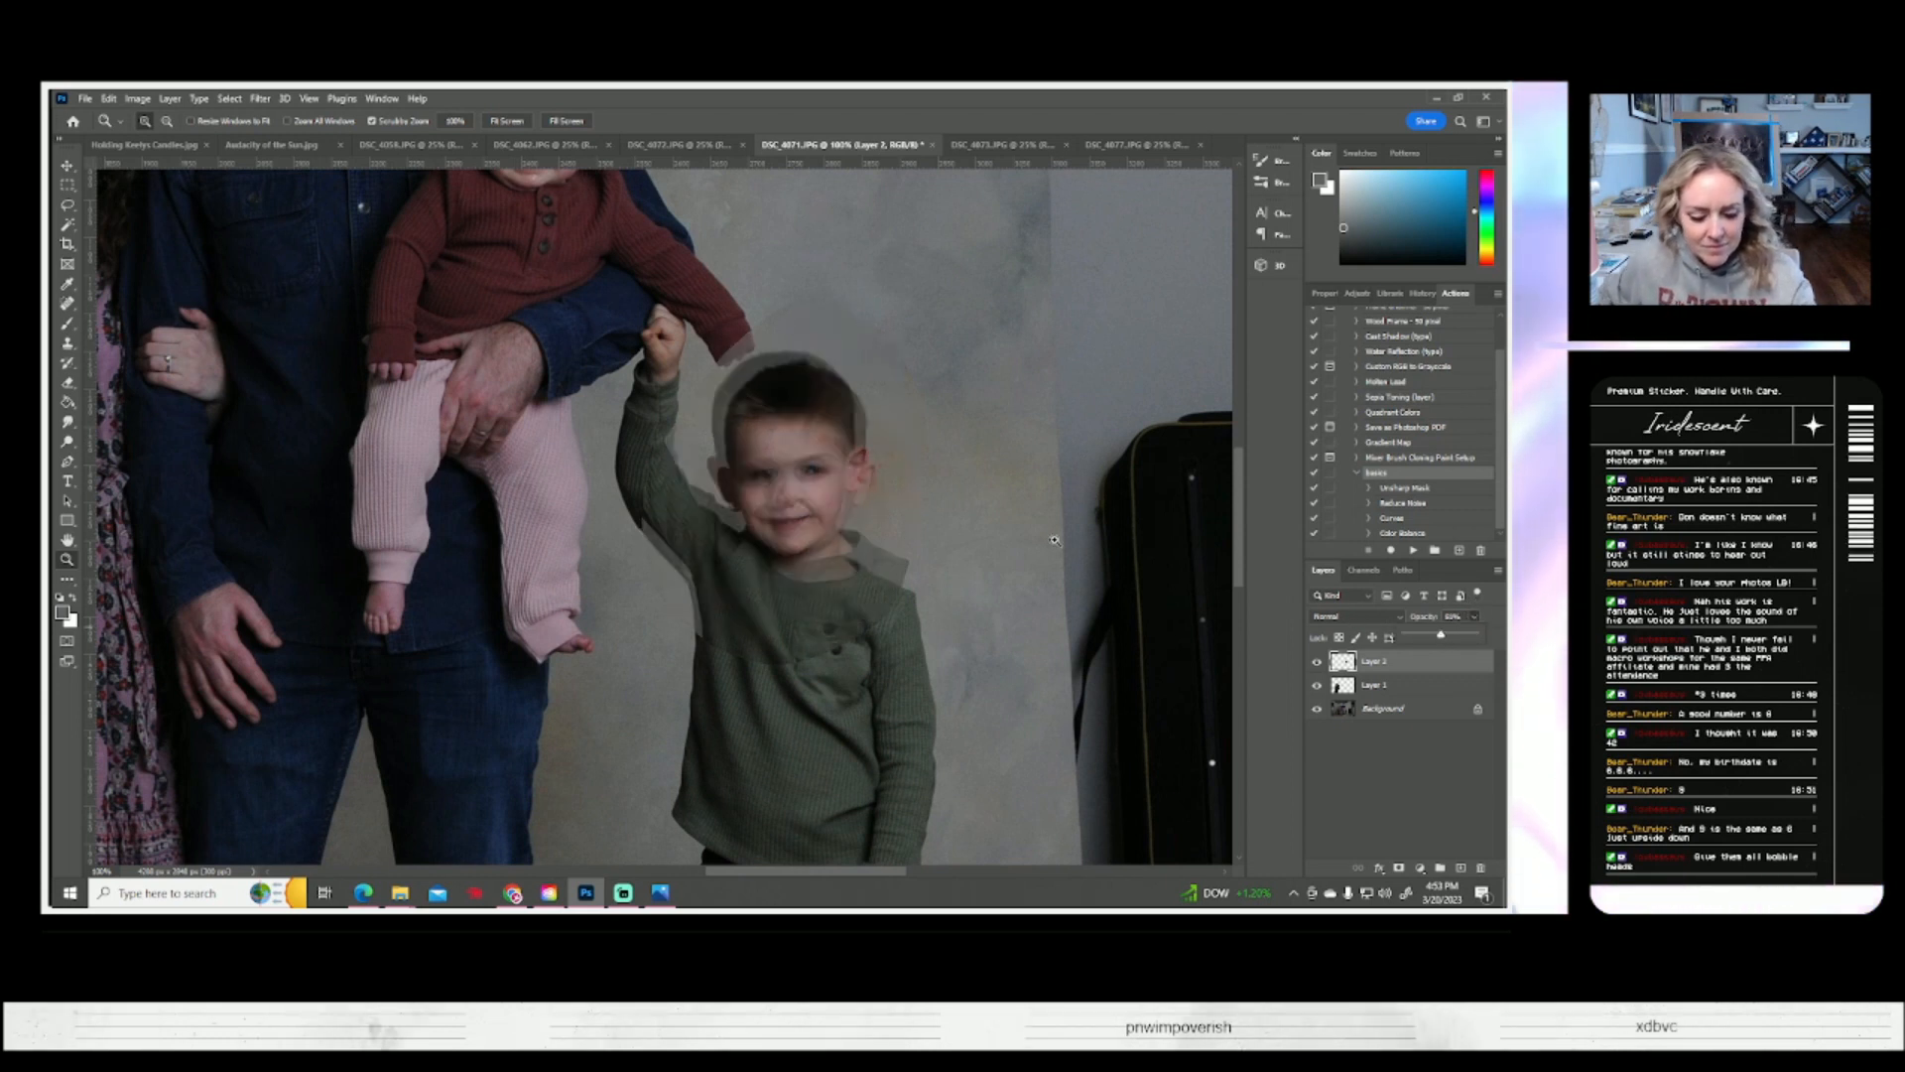
{"action": "key", "text": "ctrl+t"}
{"action": "left_click_drag", "start_coordinate": [972, 502], "coordinate": [973, 488]}
{"action": "left_click_drag", "start_coordinate": [892, 541], "coordinate": [892, 536]}
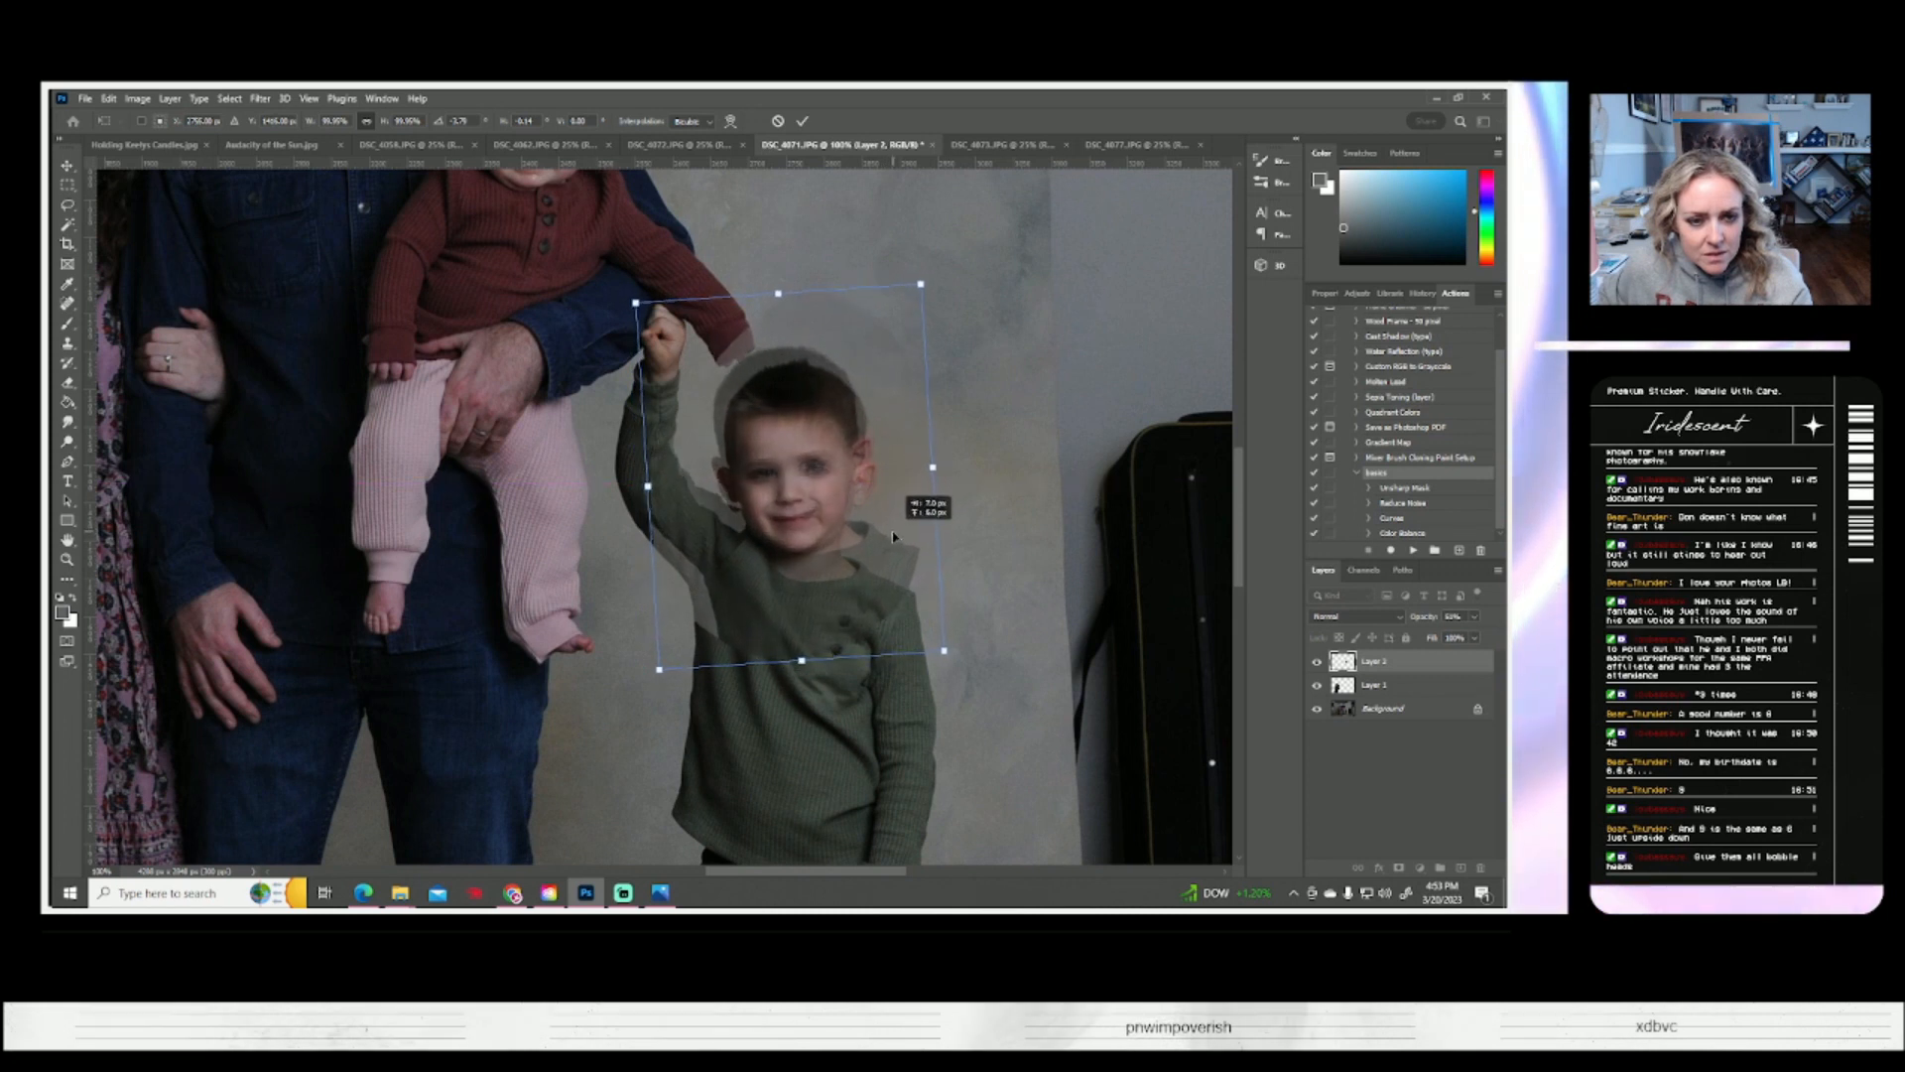
{"action": "mouse_move", "coordinate": [969, 478]}
{"action": "left_mouse_down"}
{"action": "mouse_move", "coordinate": [887, 513]}
{"action": "mouse_move", "coordinate": [970, 482]}
{"action": "left_mouse_up"}
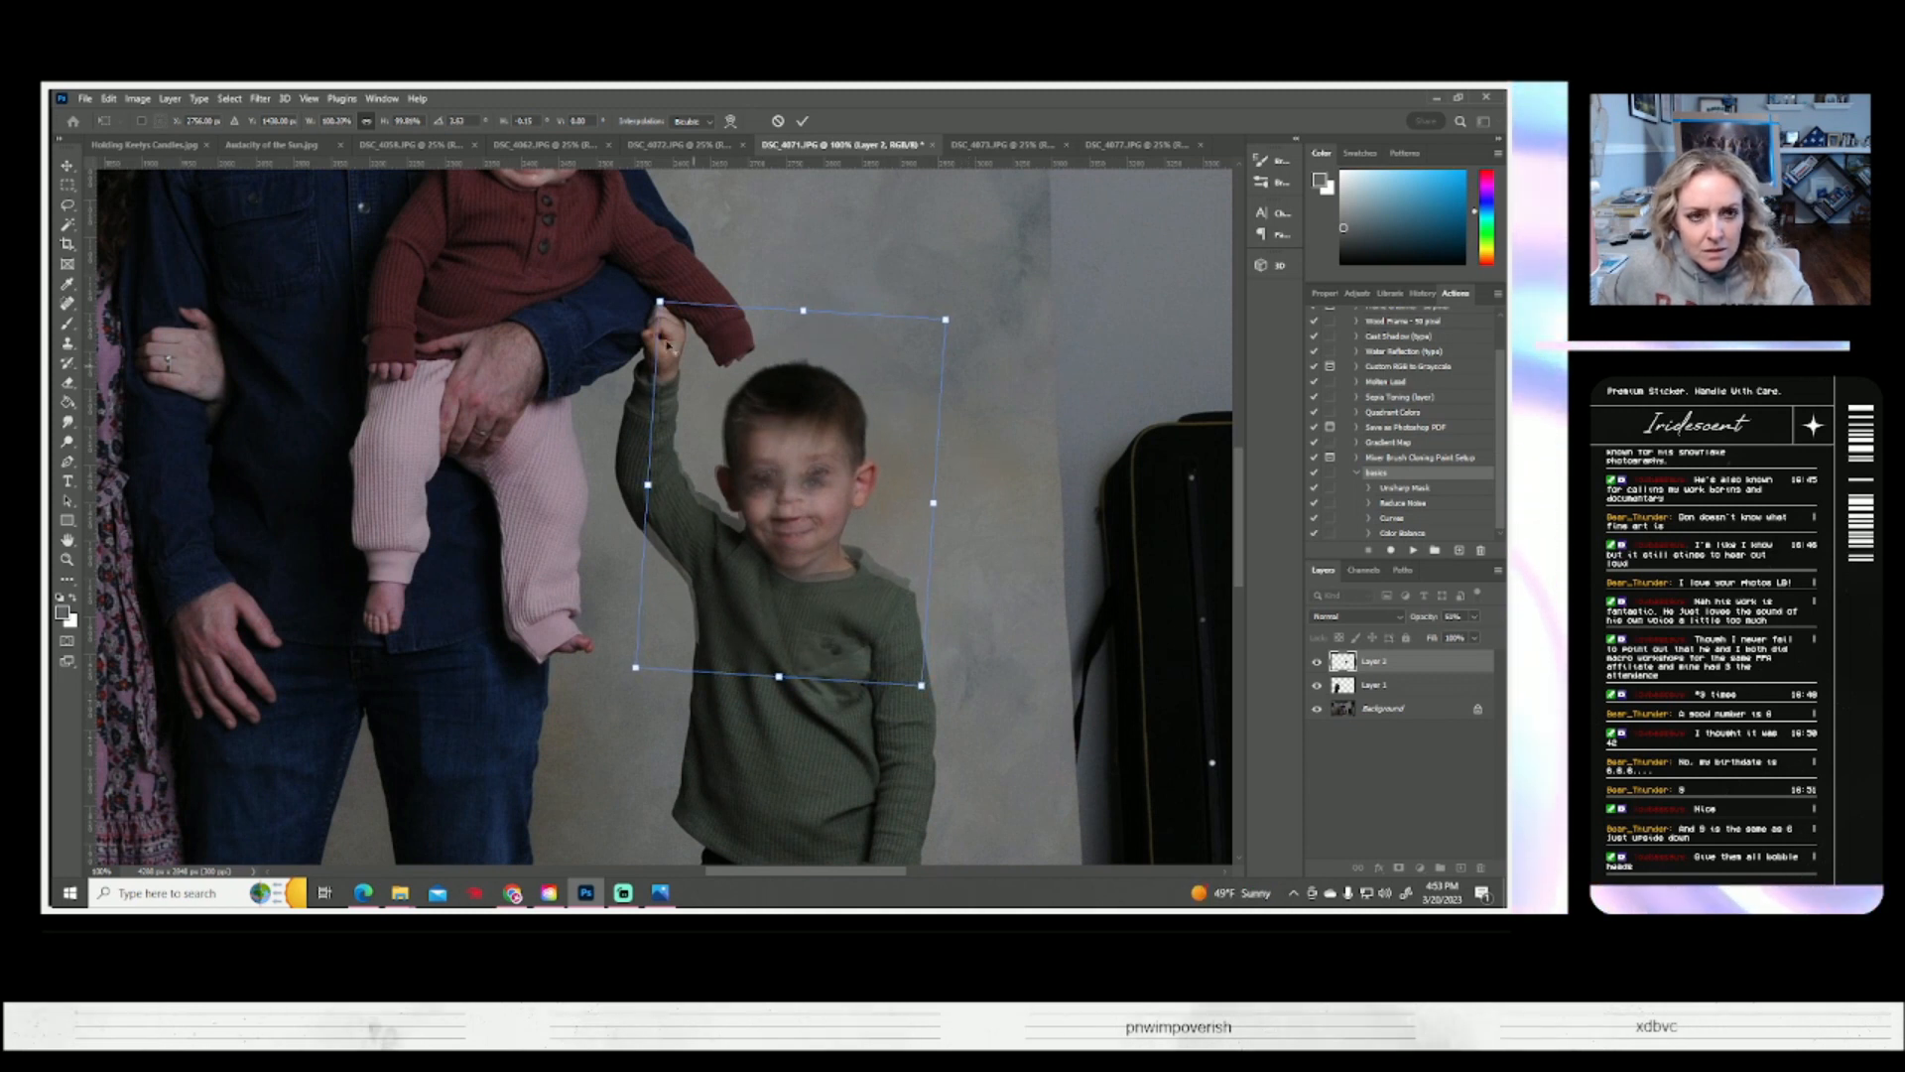
{"action": "left_click_drag", "start_coordinate": [660, 302], "coordinate": [663, 305]}
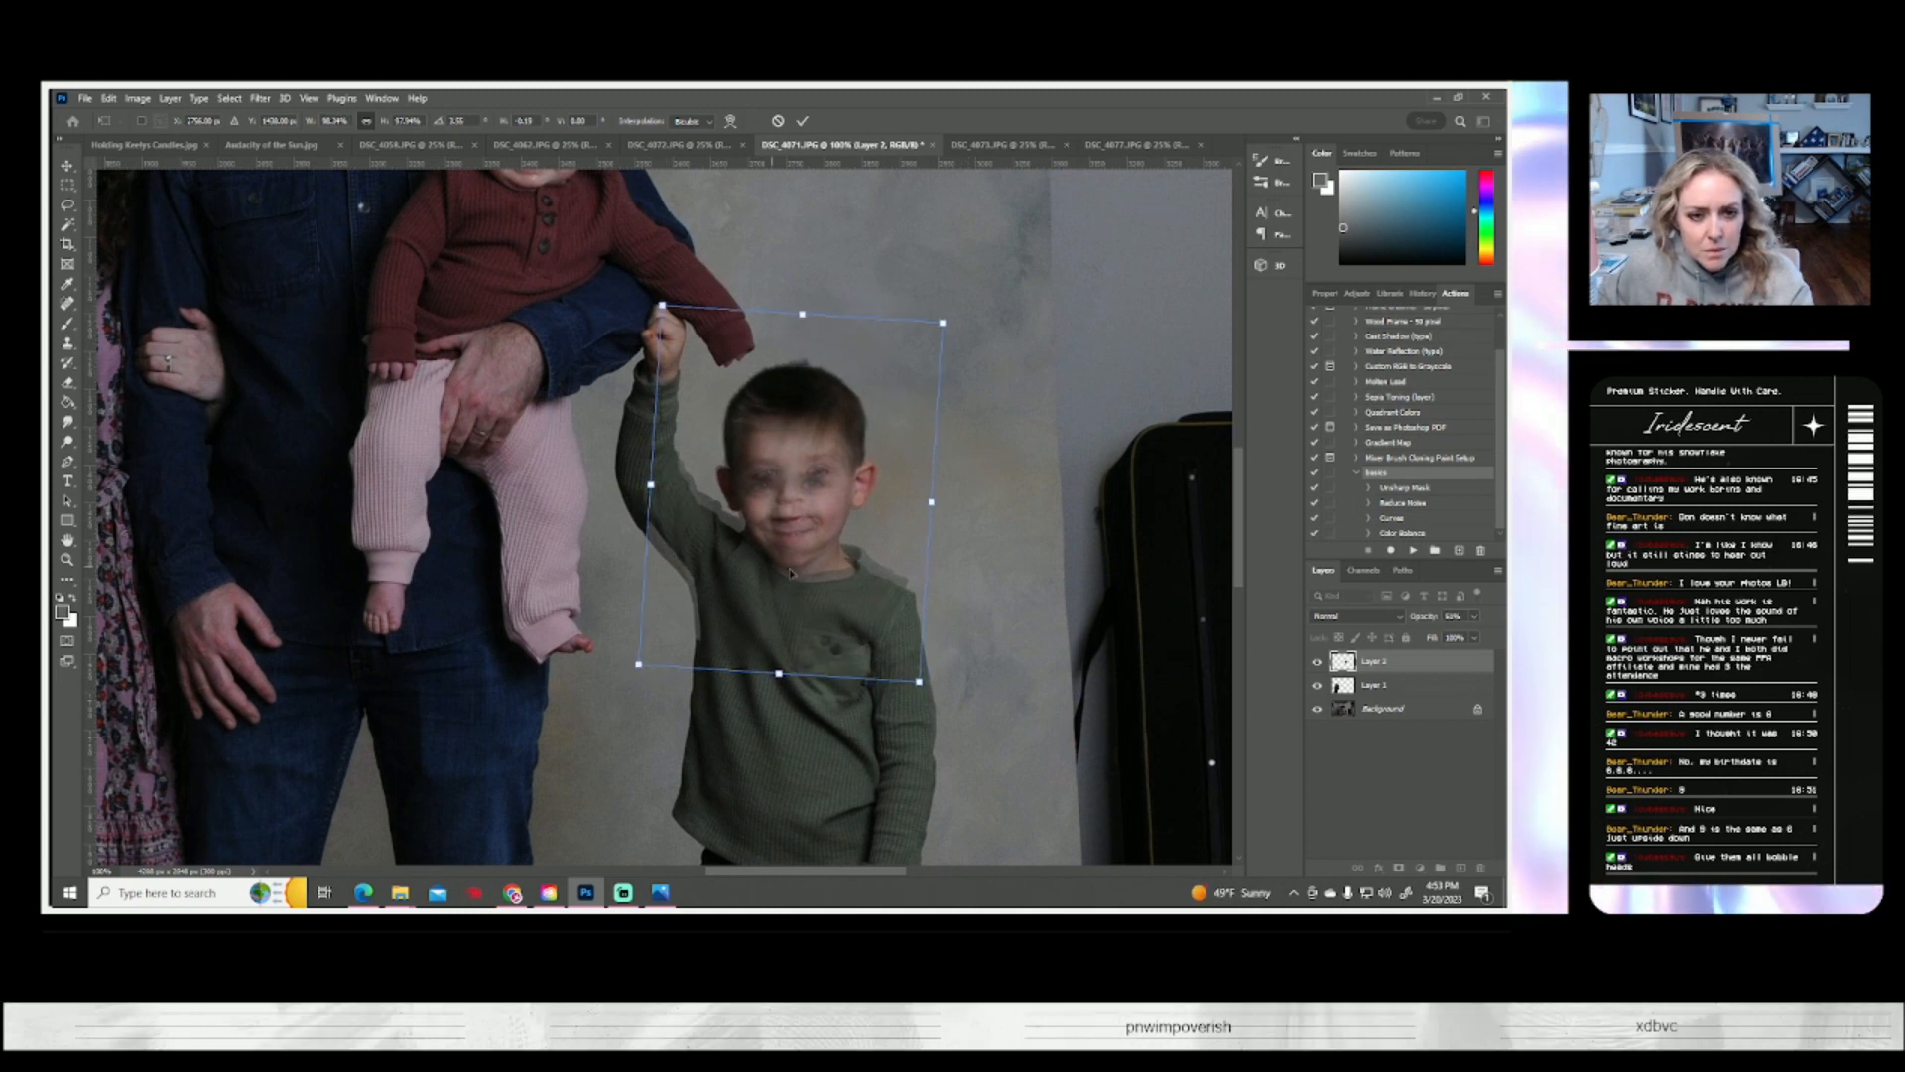
{"action": "left_click_drag", "start_coordinate": [790, 573], "coordinate": [809, 590]}
{"action": "left_click_drag", "start_coordinate": [989, 463], "coordinate": [989, 465]}
{"action": "left_click_drag", "start_coordinate": [857, 522], "coordinate": [851, 517]}
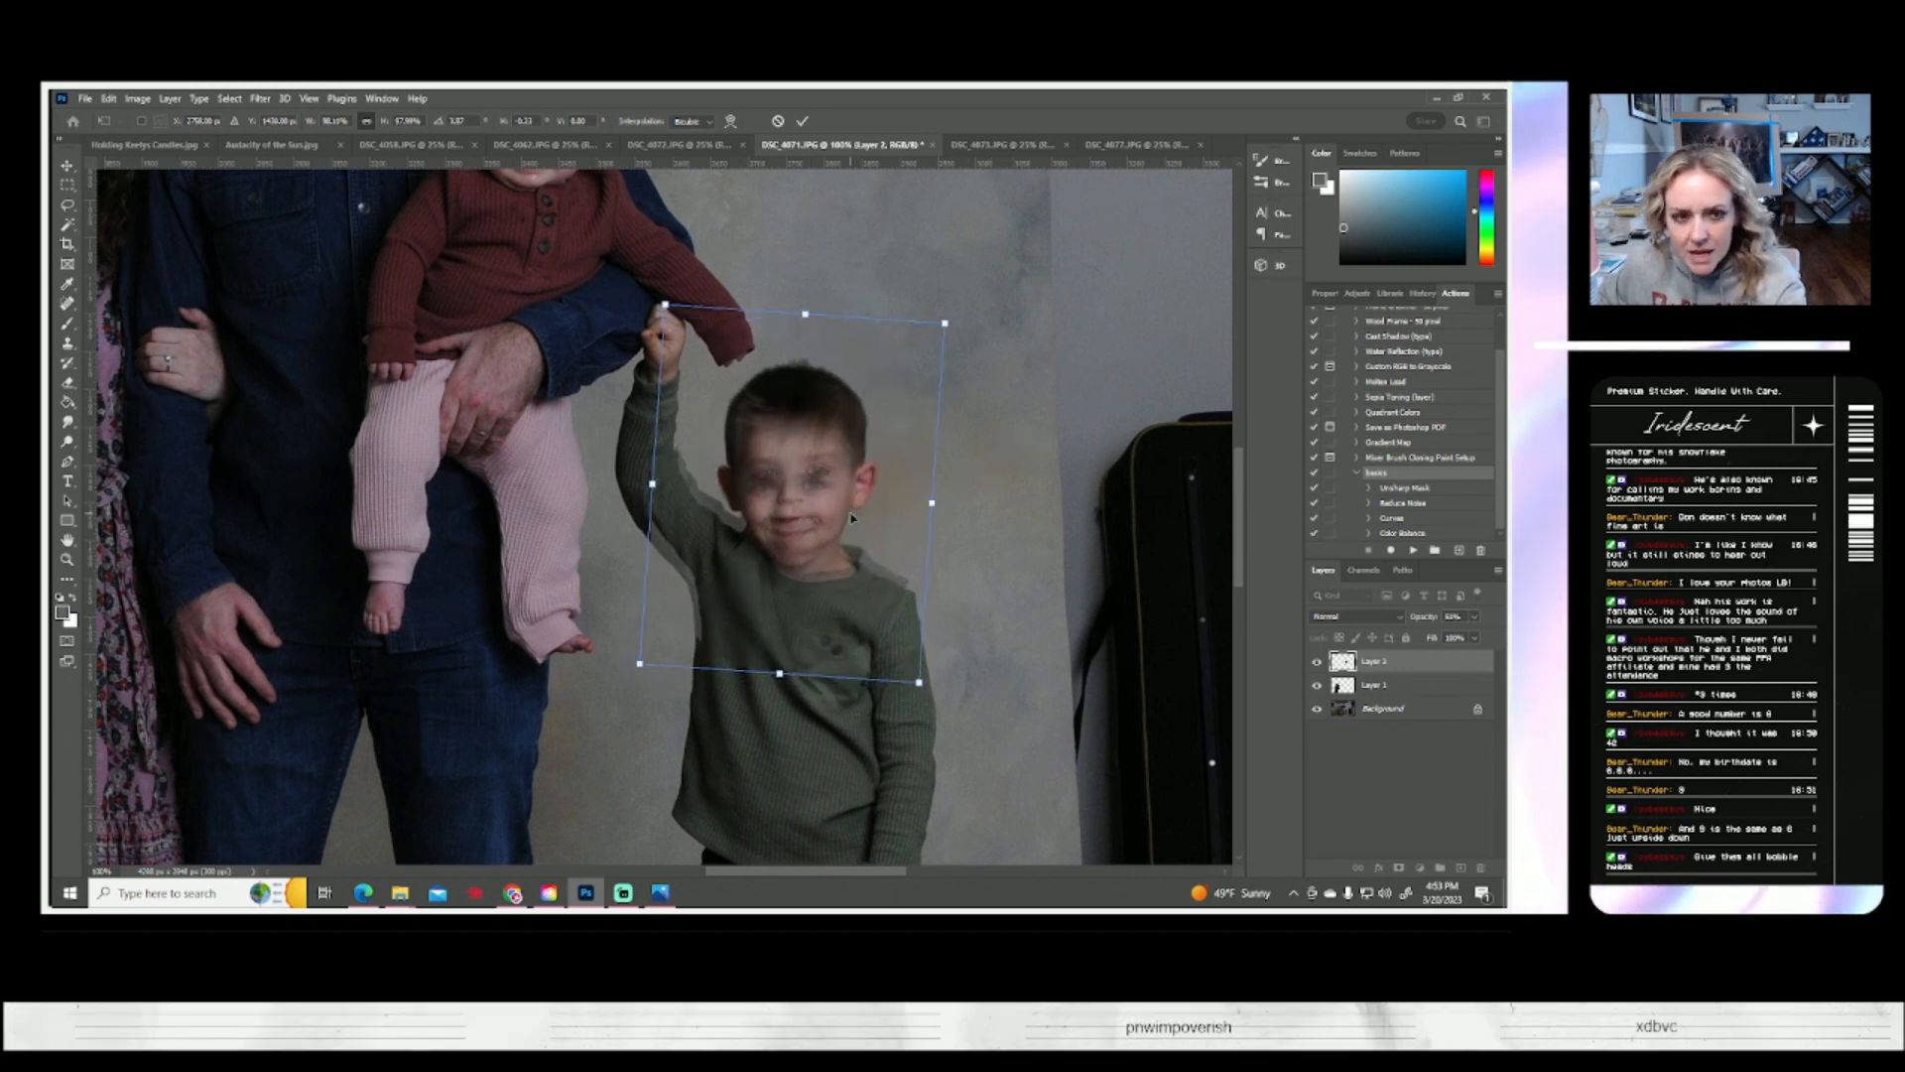
{"action": "key", "text": "Return"}
Restore the aligned head layer's opacity to 100%
{"action": "key", "text": "z"}
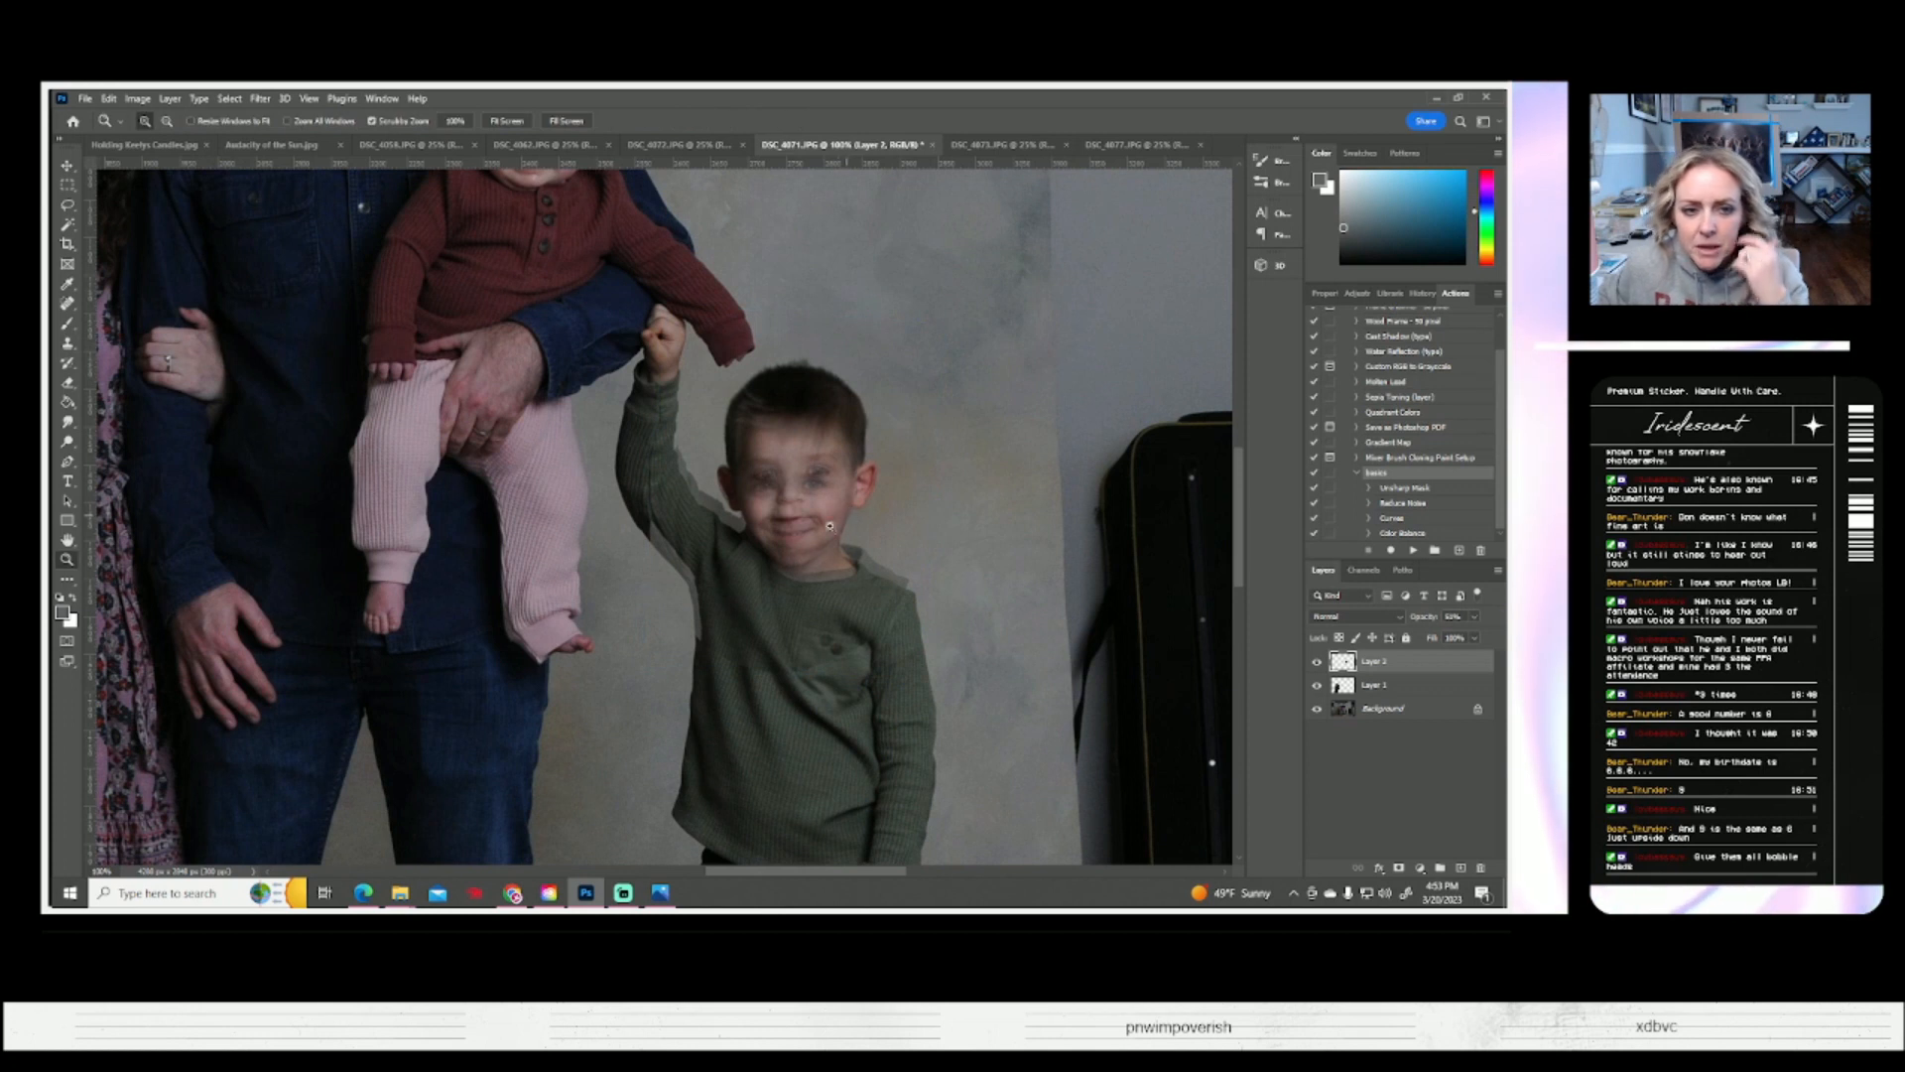
{"action": "left_click", "coordinate": [1476, 618]}
{"action": "left_click_drag", "start_coordinate": [1460, 636], "coordinate": [1498, 636]}
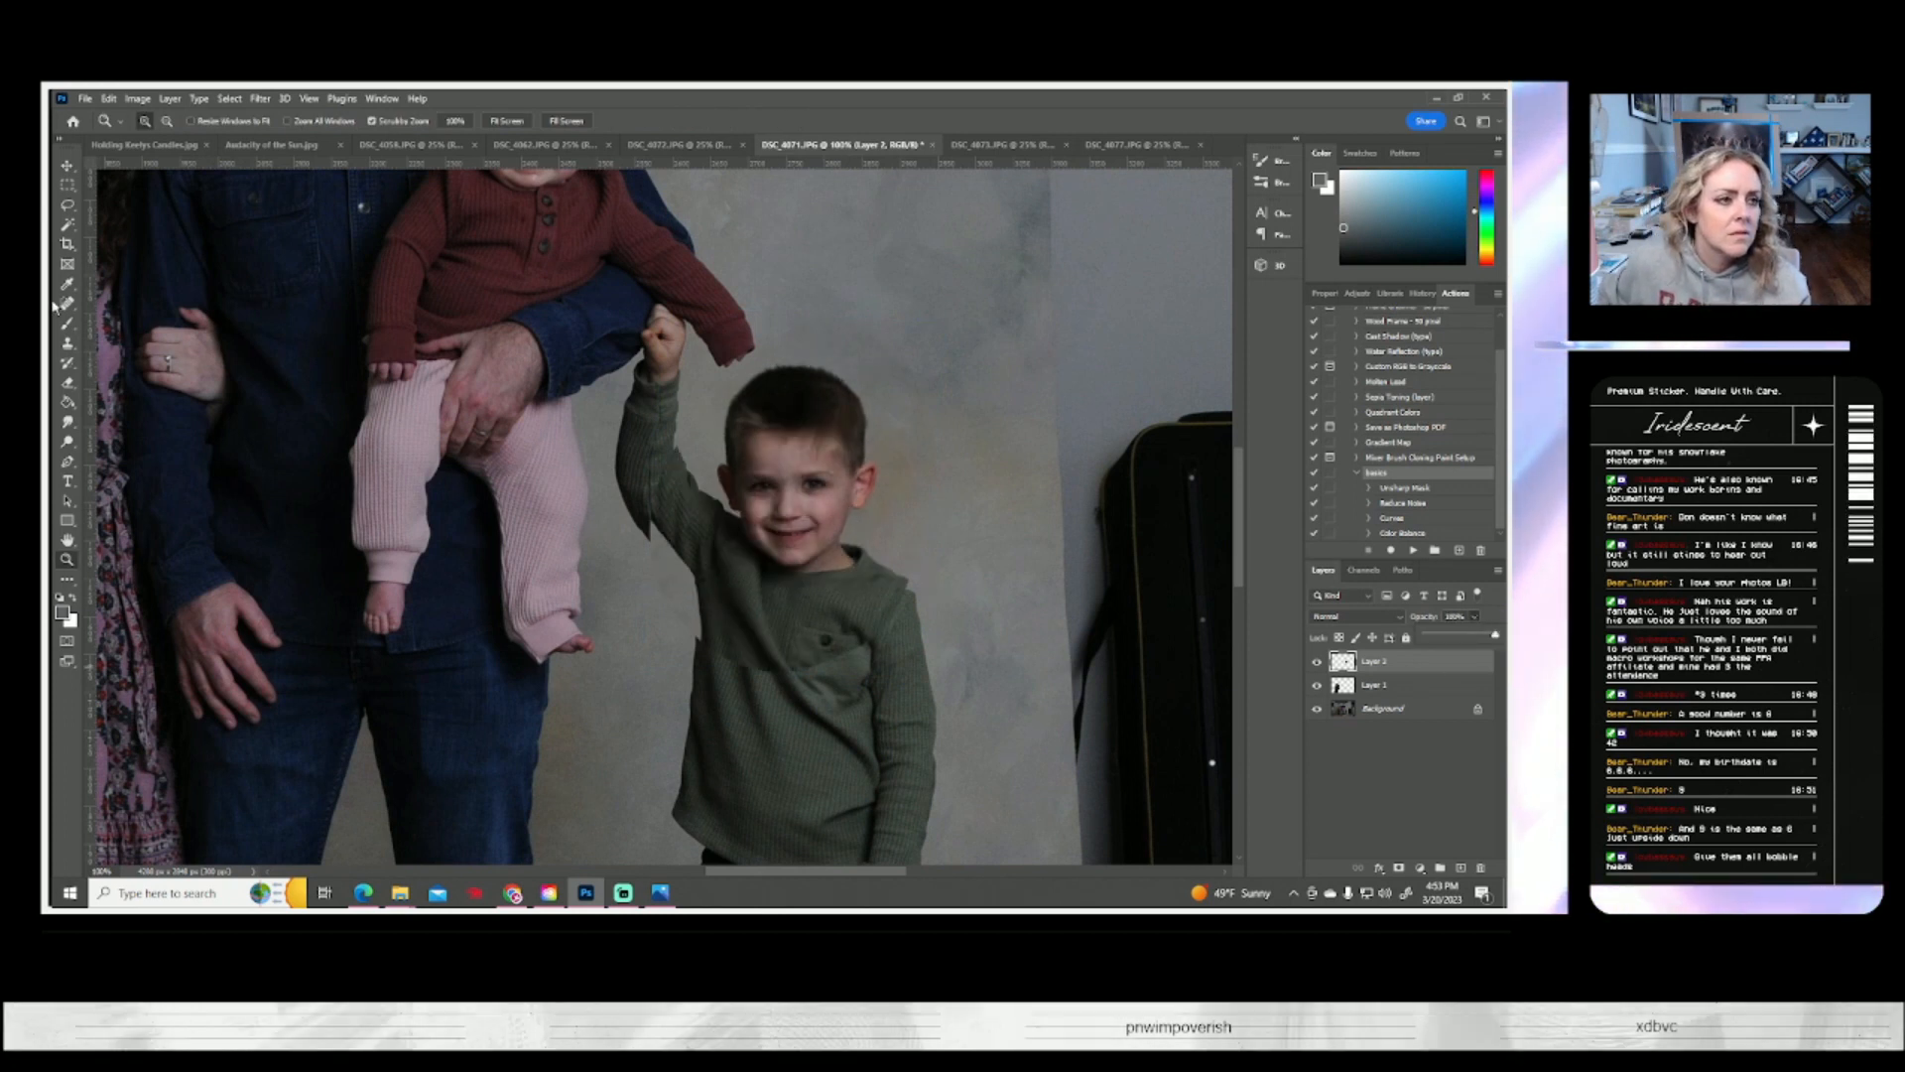
Lasso the pasted shirt and shoulders below the boy's chin, delete that area from the head layer, and deselect
{"action": "left_click", "coordinate": [67, 204]}
{"action": "mouse_move", "coordinate": [627, 438]}
{"action": "left_mouse_down"}
{"action": "mouse_move", "coordinate": [680, 450]}
{"action": "mouse_move", "coordinate": [717, 494]}
{"action": "mouse_move", "coordinate": [754, 612]}
{"action": "mouse_move", "coordinate": [806, 621]}
{"action": "mouse_move", "coordinate": [841, 597]}
{"action": "mouse_move", "coordinate": [912, 500]}
{"action": "mouse_move", "coordinate": [998, 619]}
{"action": "mouse_move", "coordinate": [778, 719]}
{"action": "mouse_move", "coordinate": [617, 476]}
{"action": "left_mouse_up"}
{"action": "key", "text": "Delete"}
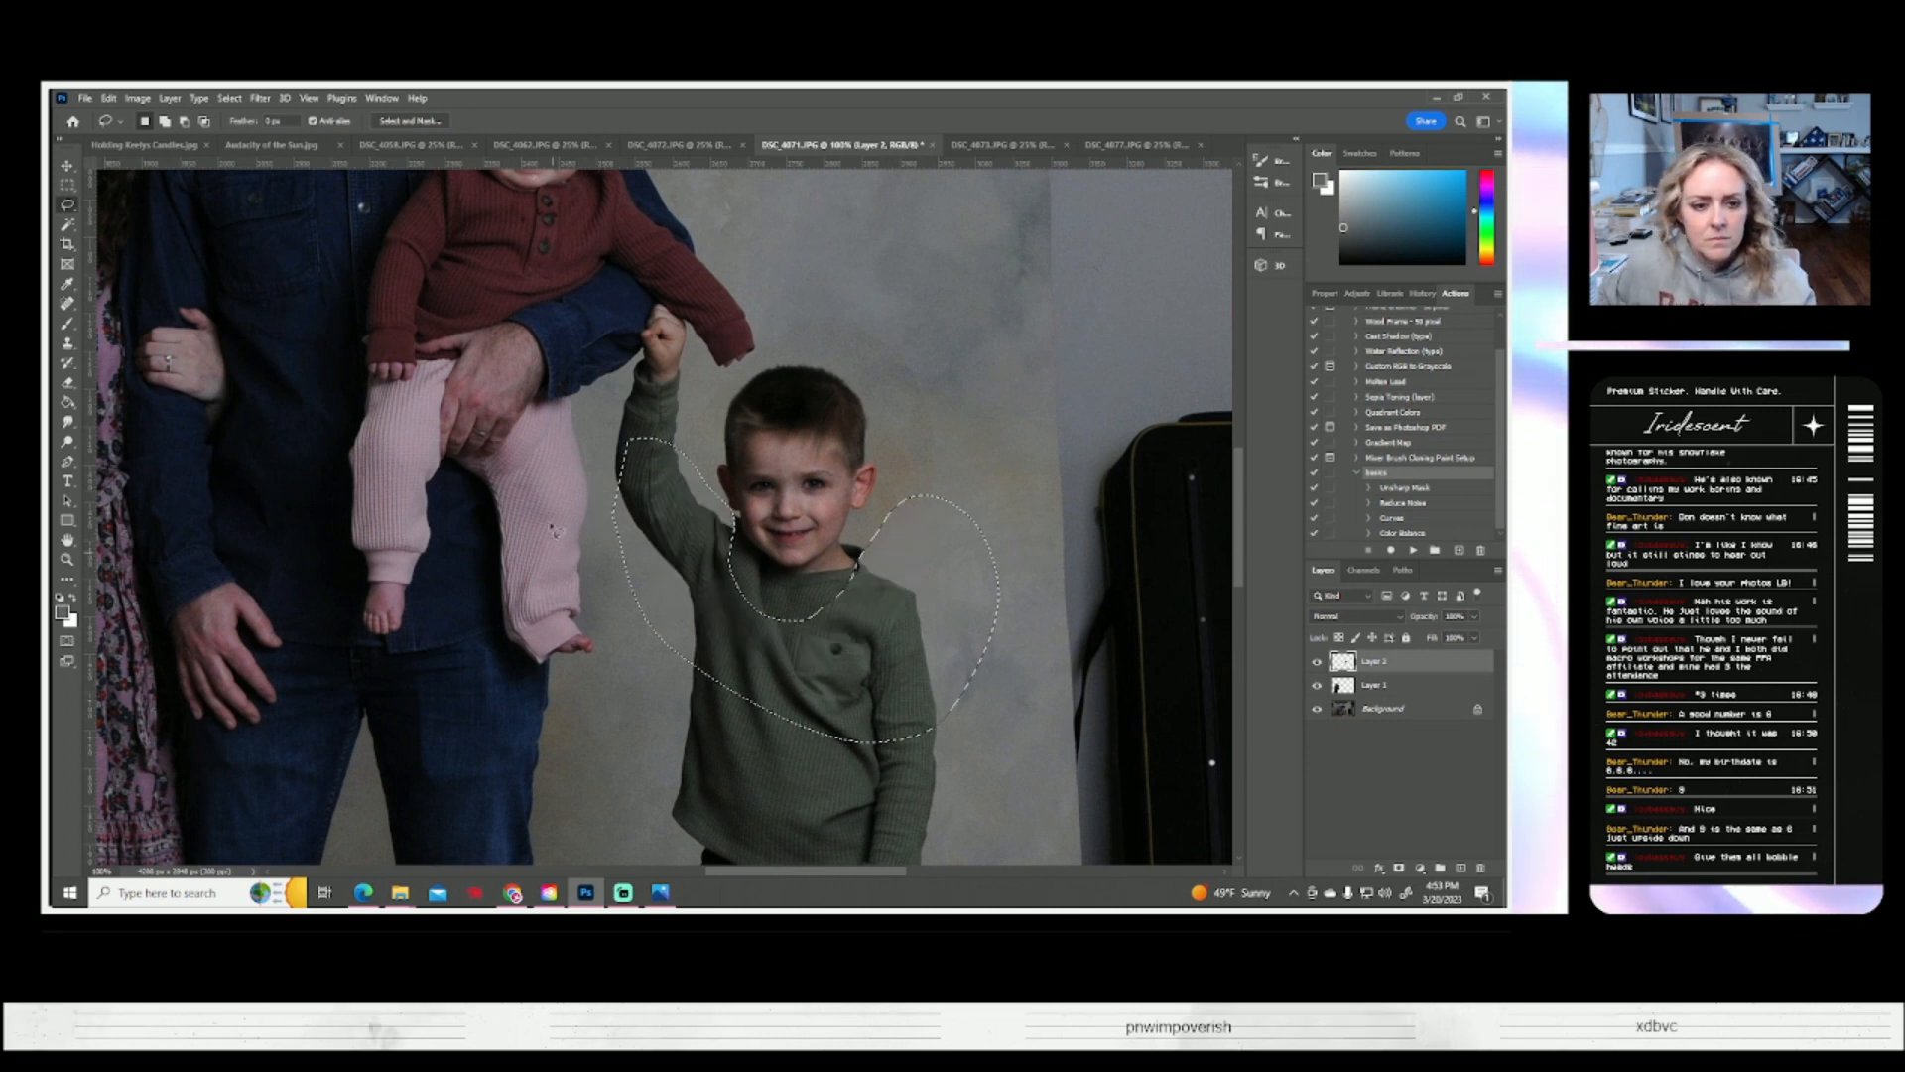
{"action": "left_click", "coordinate": [229, 99]}
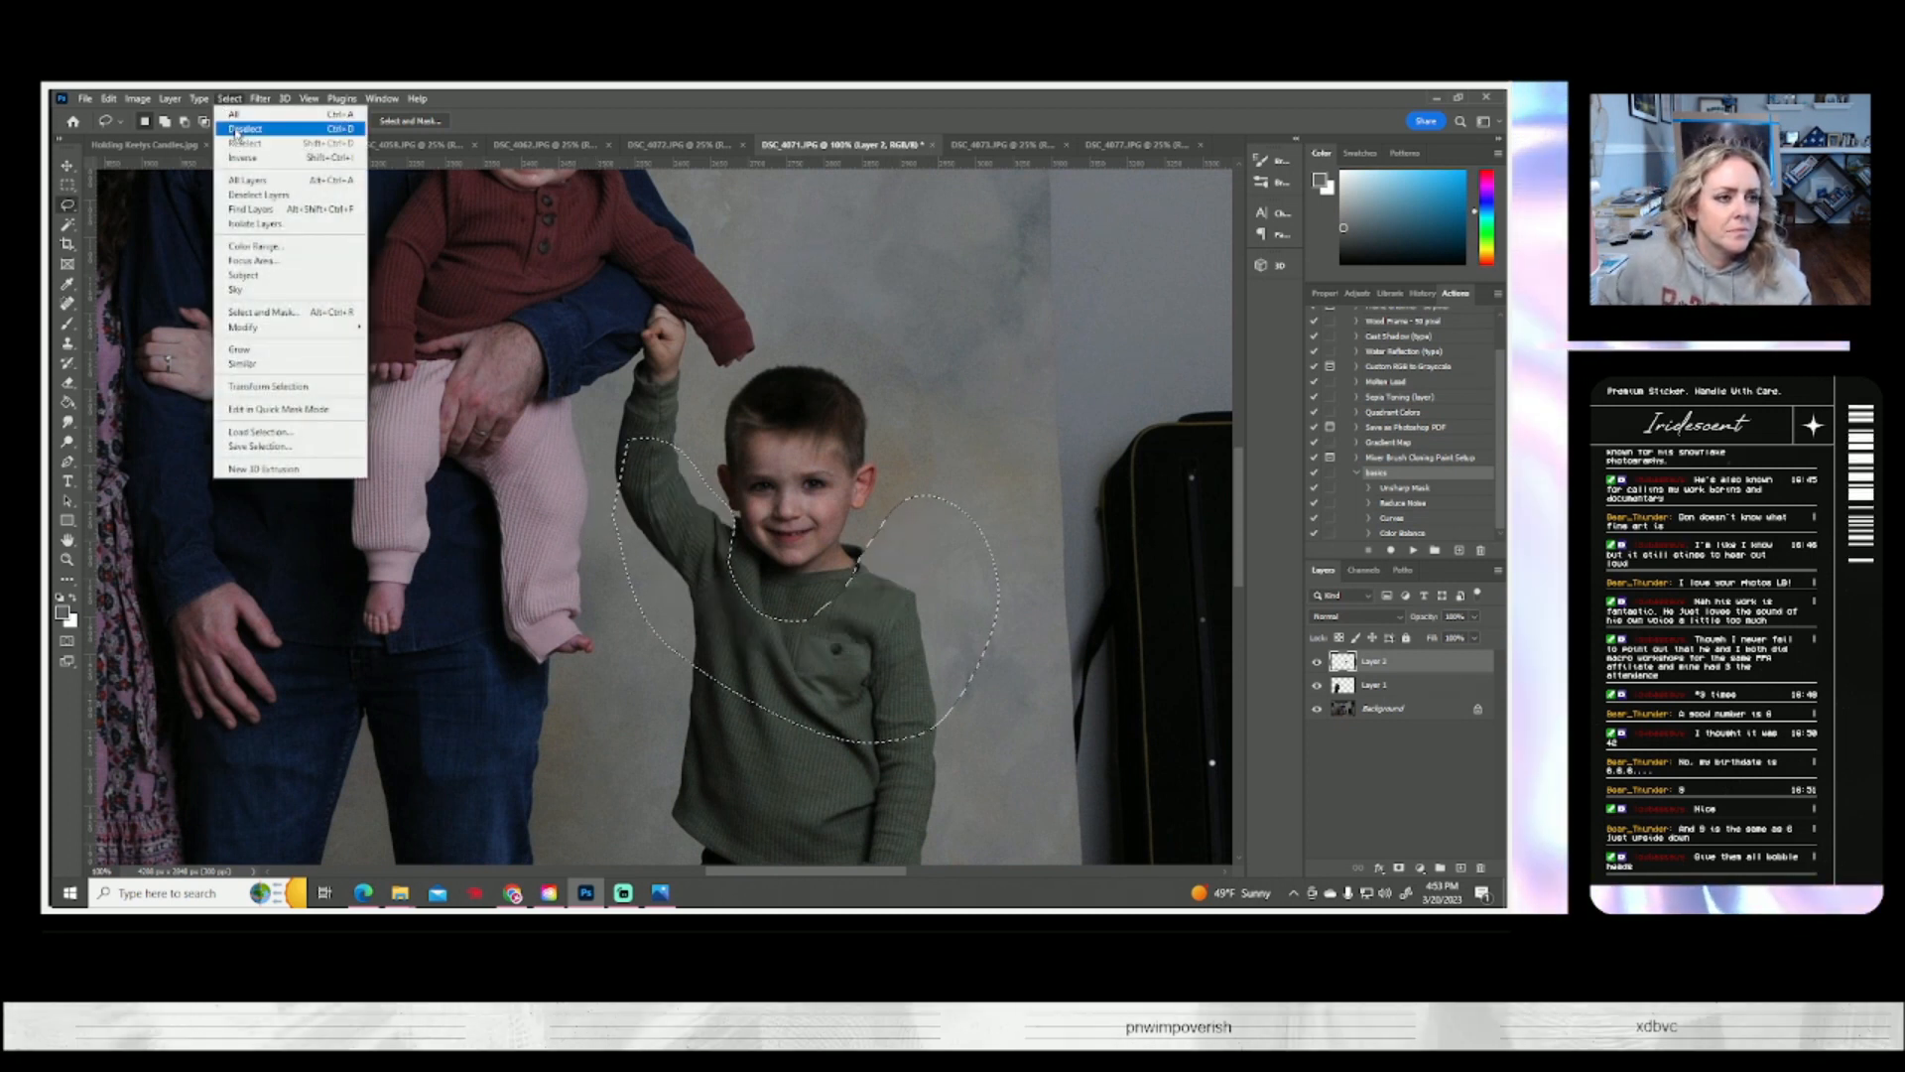
{"action": "left_click", "coordinate": [238, 129]}
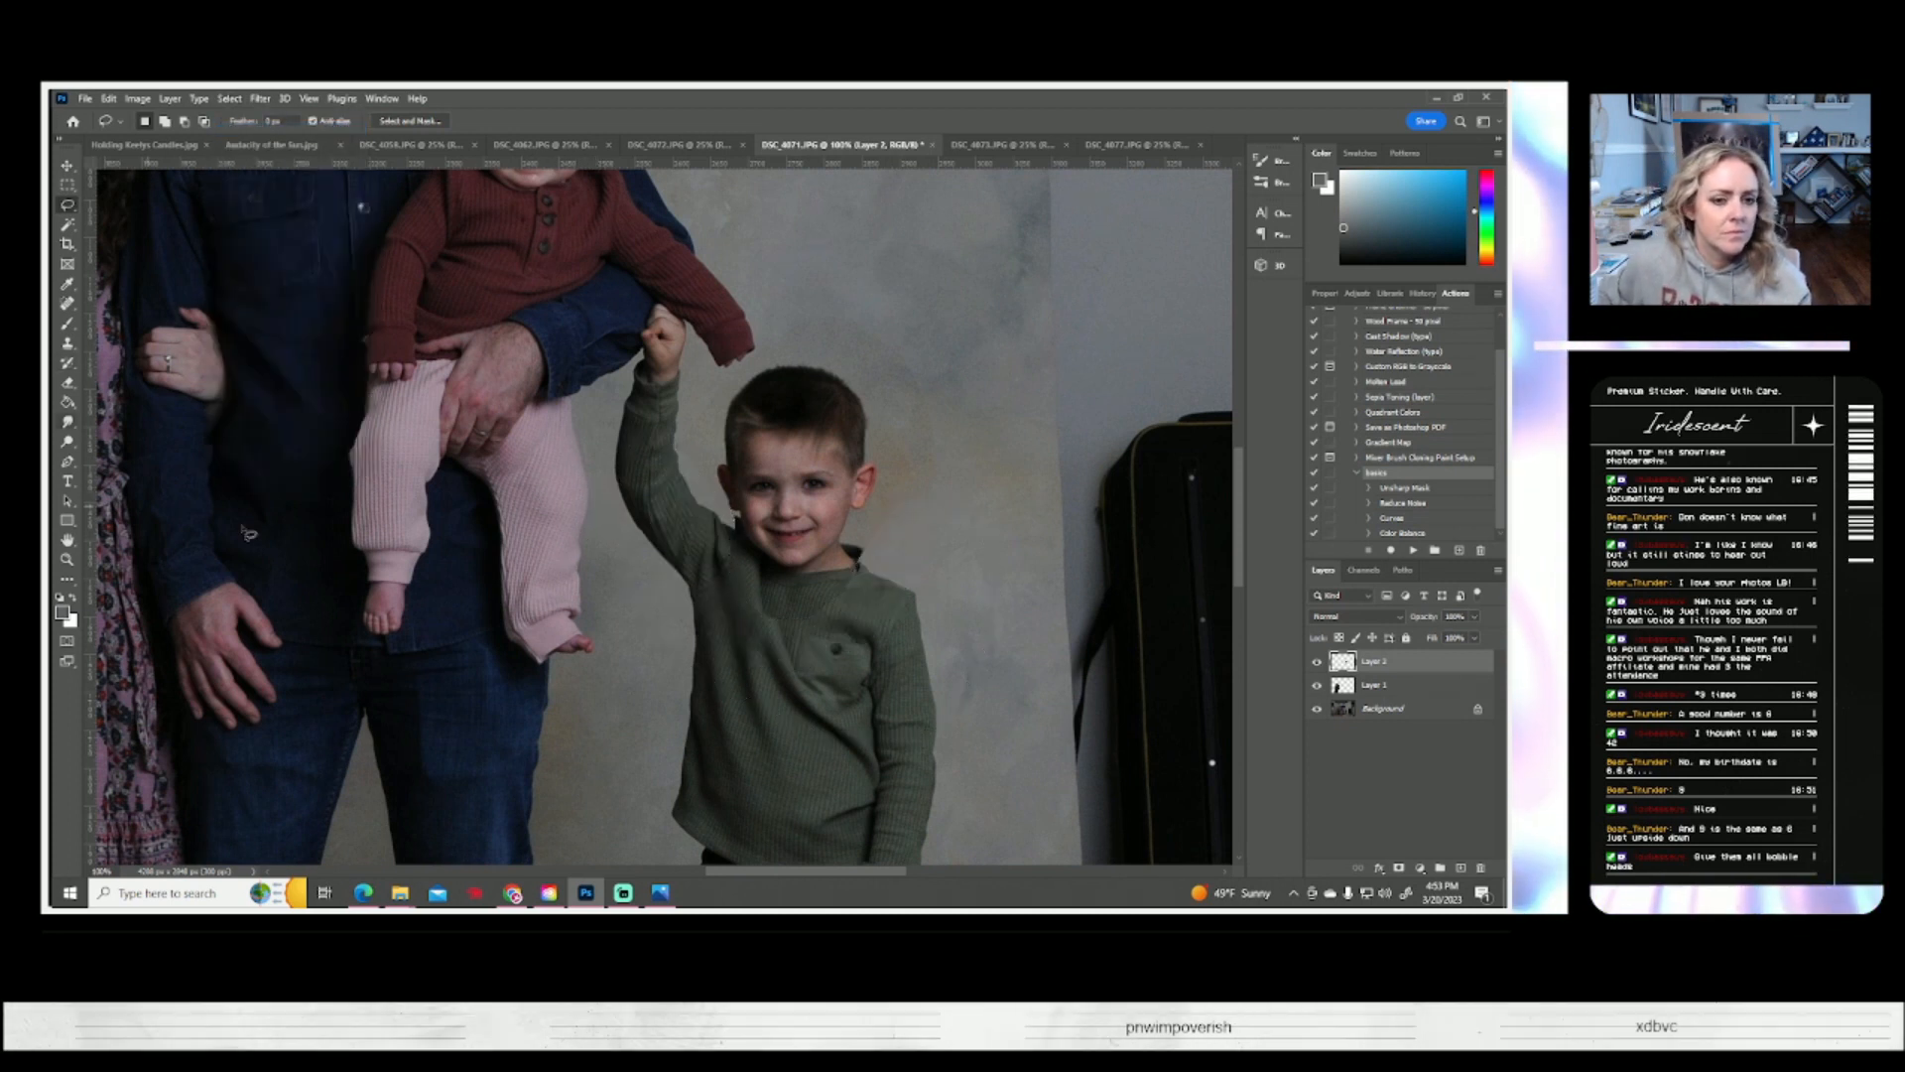
Erase the leftover edges of the pasted layer around the boy's face and neck, and compare the head with the original
{"action": "left_click", "coordinate": [1317, 685]}
{"action": "left_click", "coordinate": [1317, 685]}
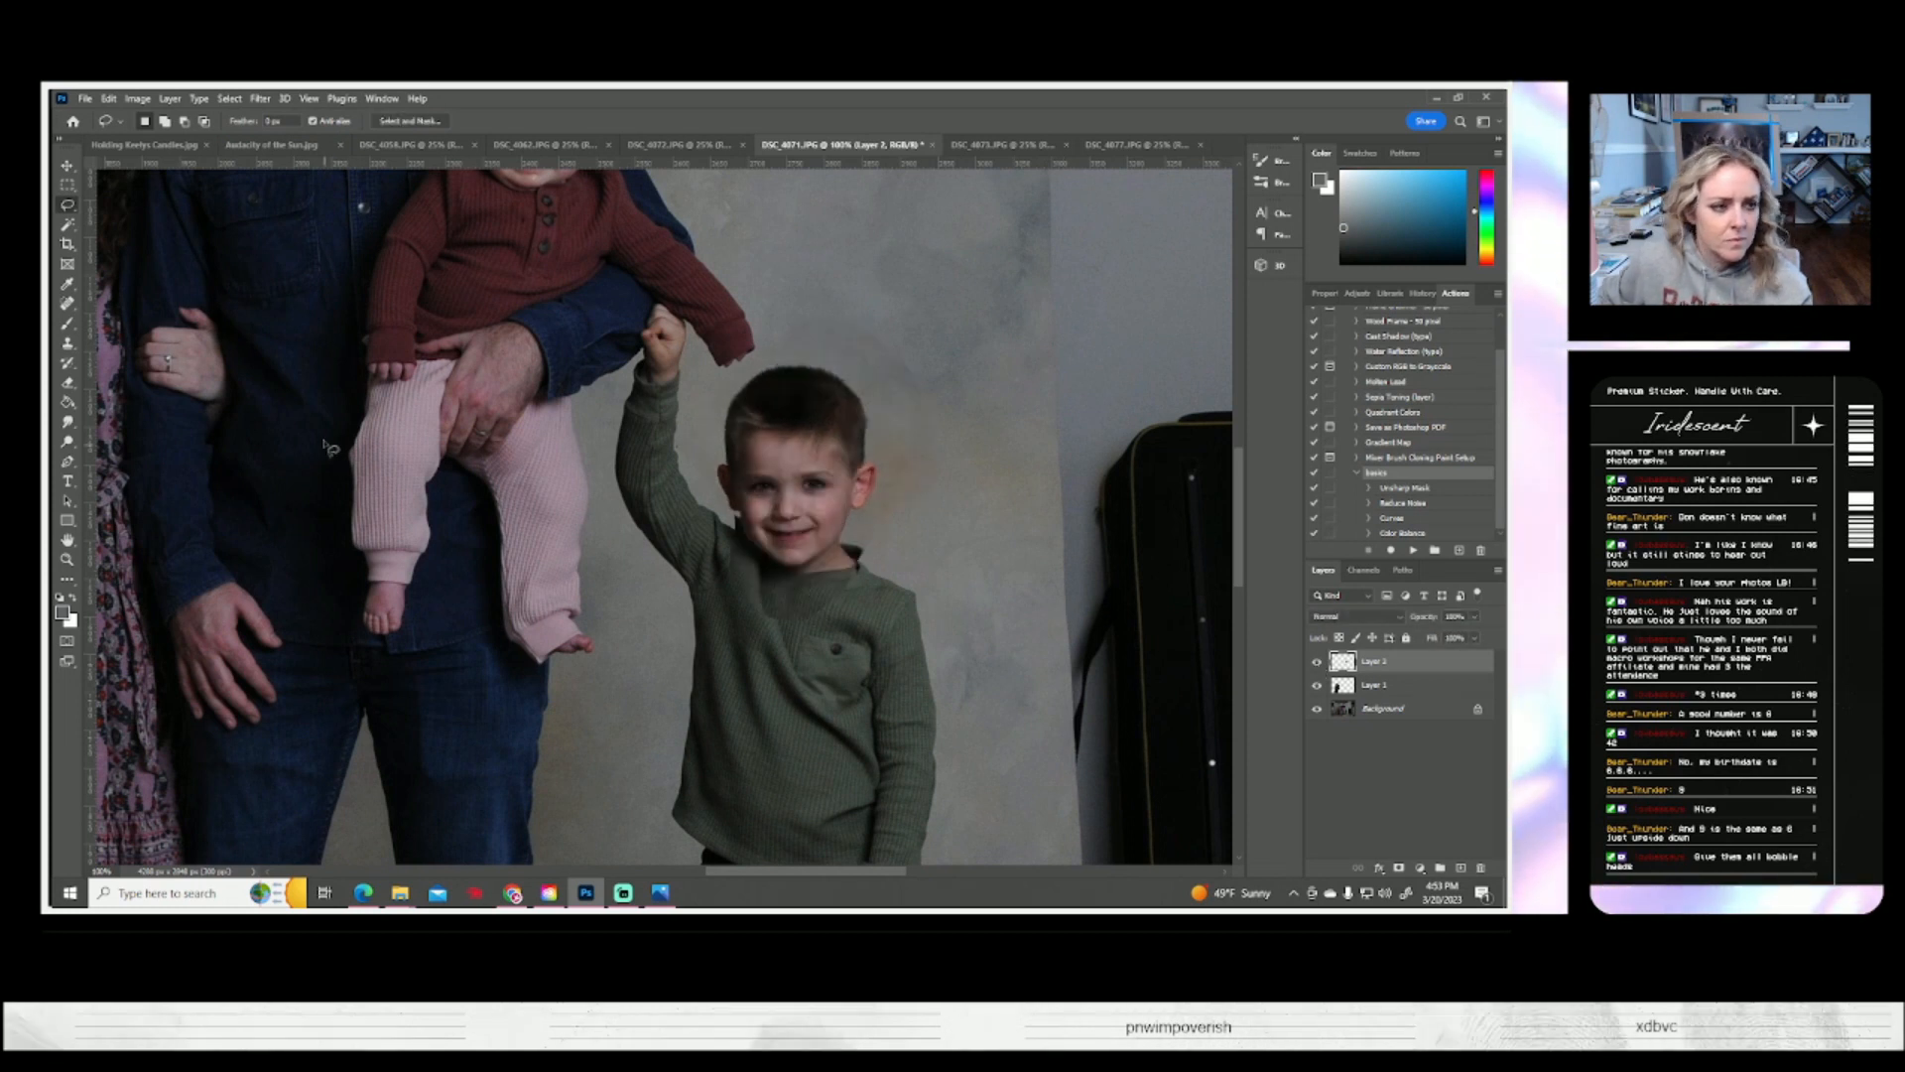
{"action": "left_click", "coordinate": [68, 383]}
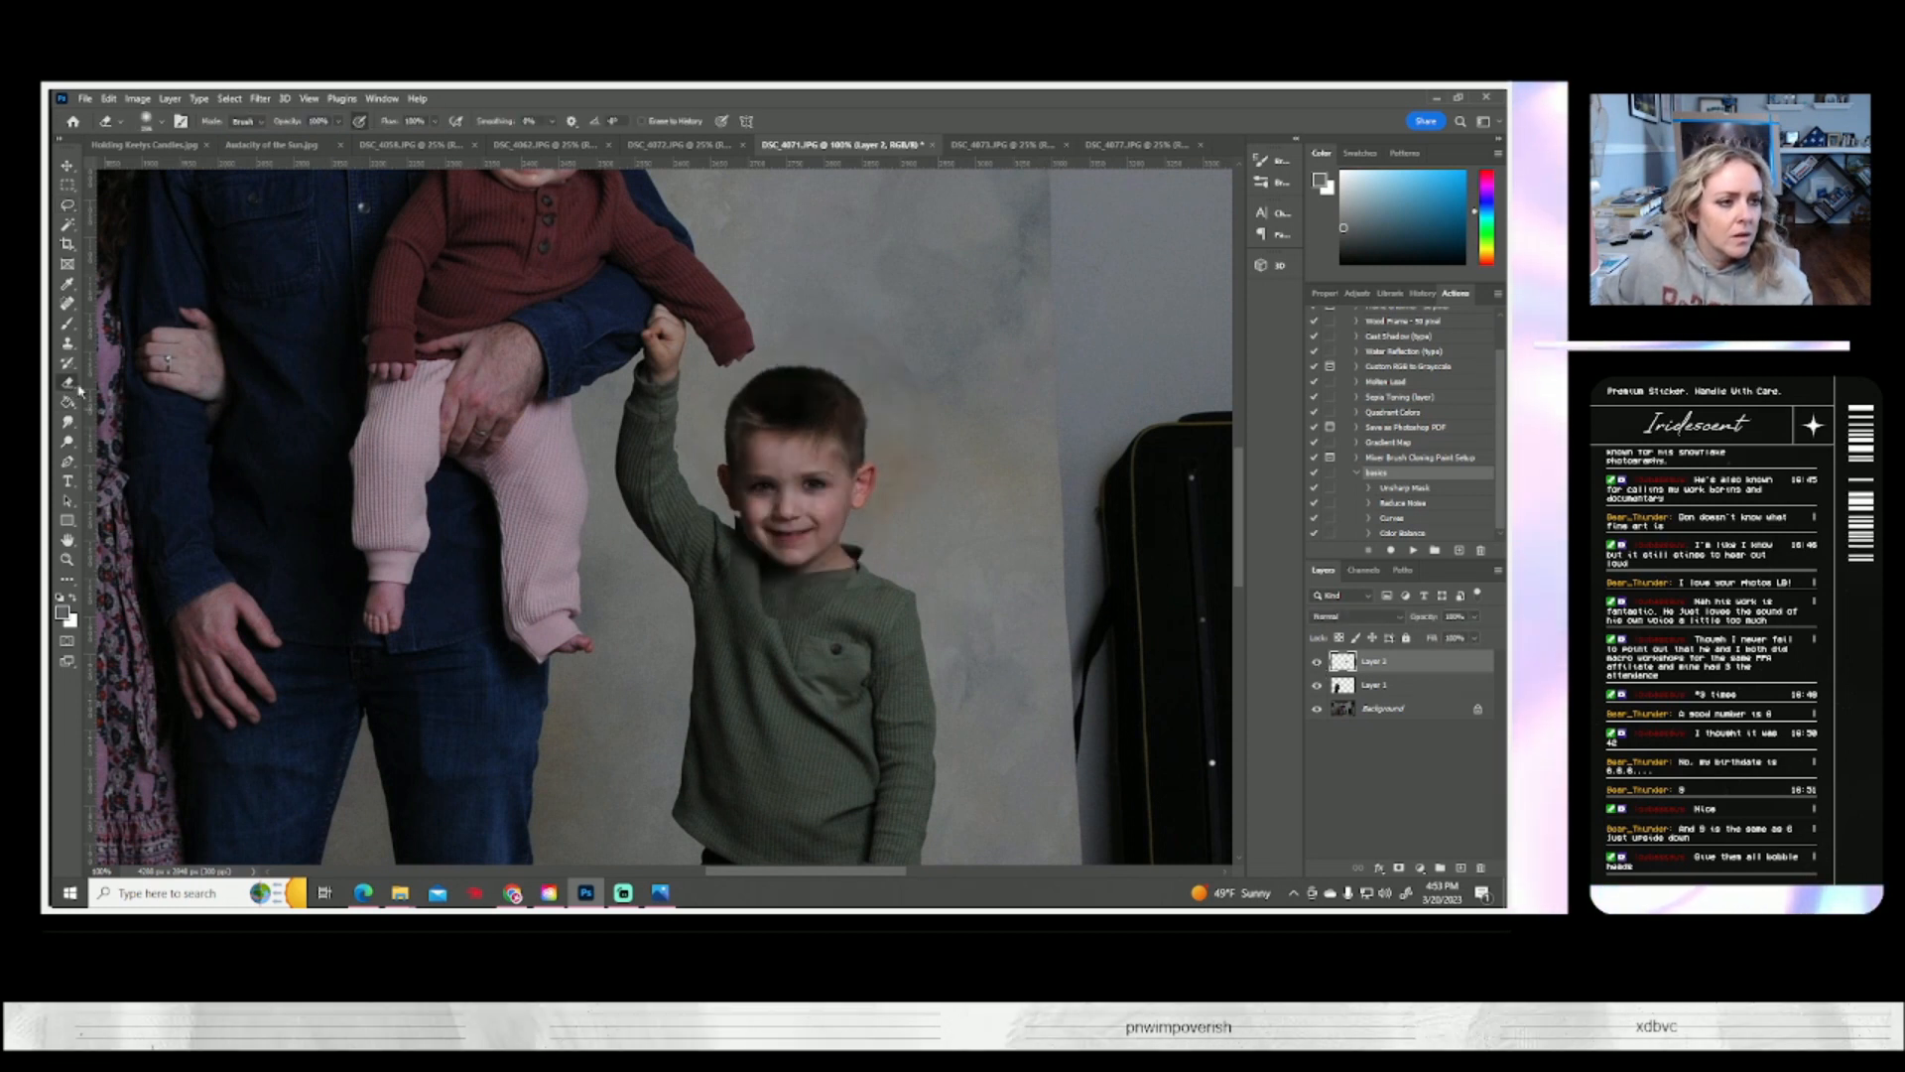
{"action": "left_click", "coordinate": [159, 121]}
{"action": "left_click_drag", "start_coordinate": [715, 477], "coordinate": [750, 583]}
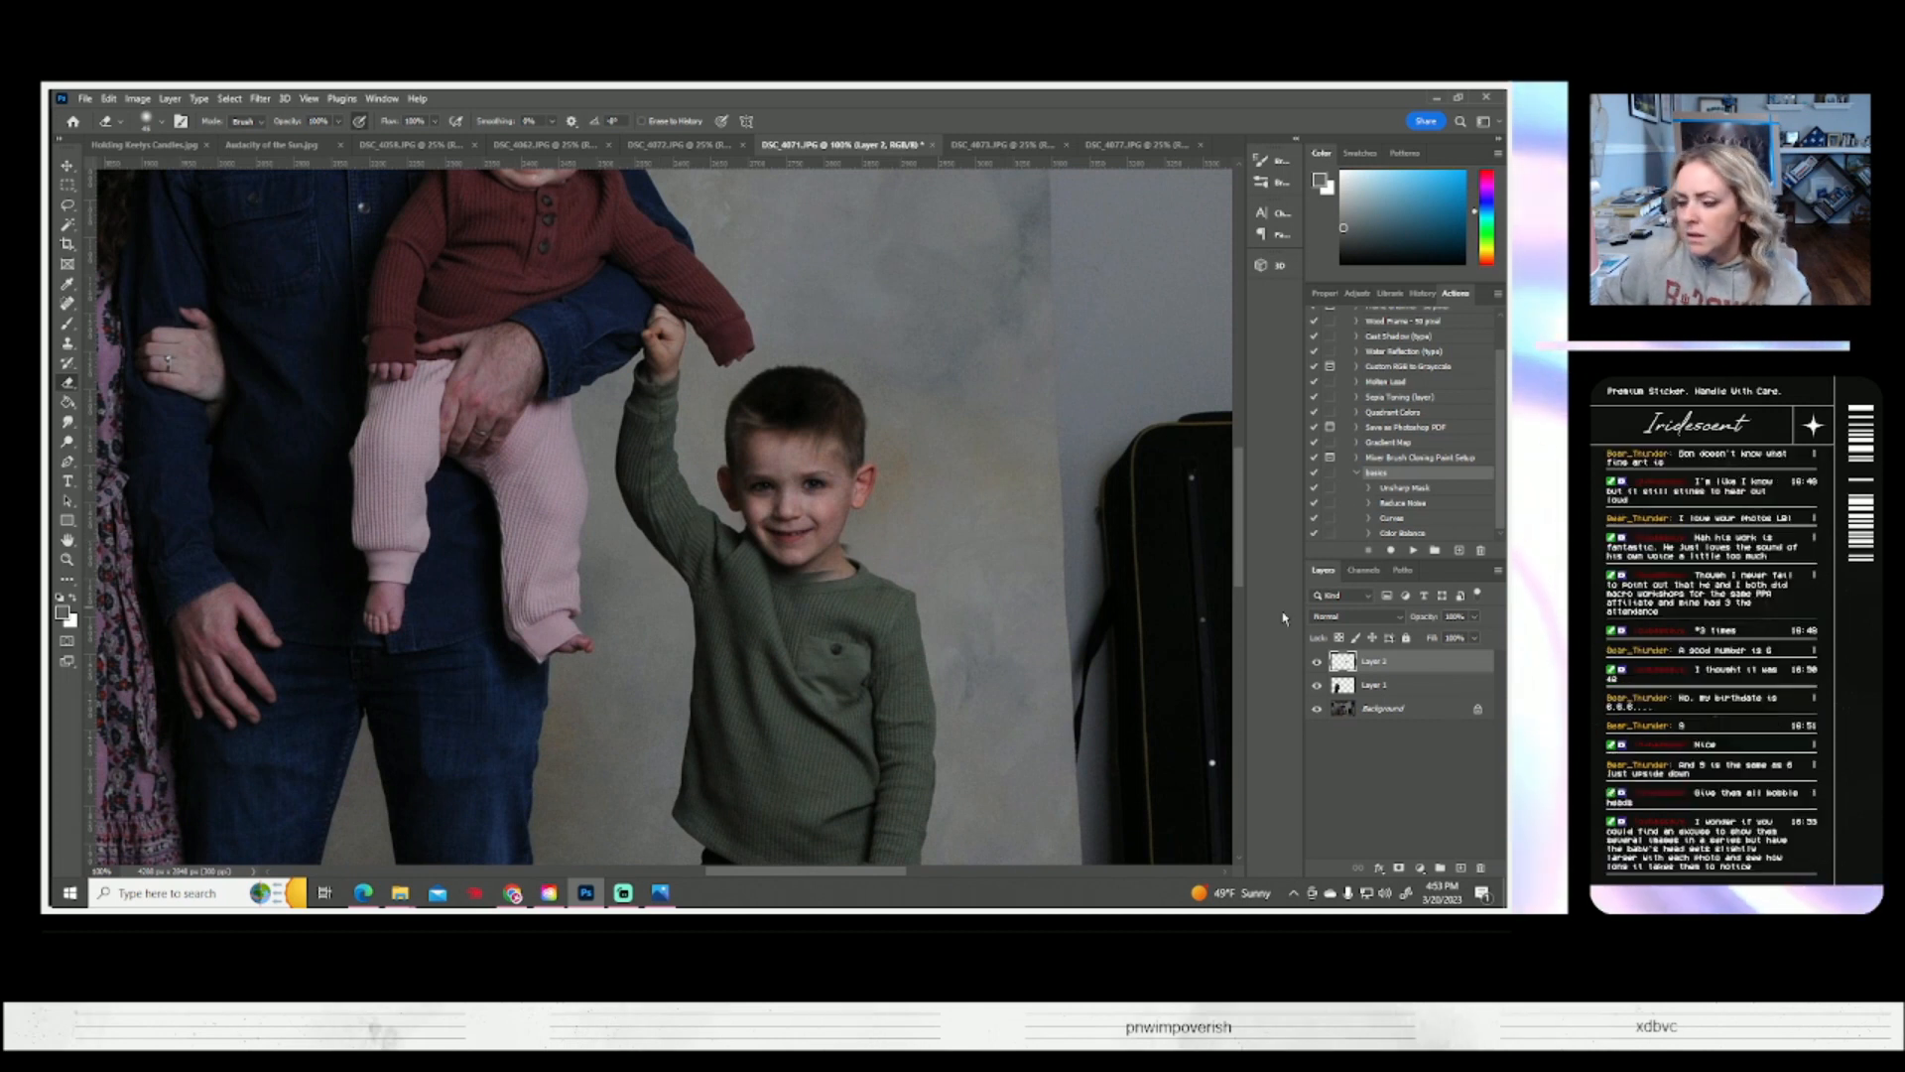
{"action": "left_click", "coordinate": [1317, 661]}
{"action": "left_click", "coordinate": [1317, 662]}
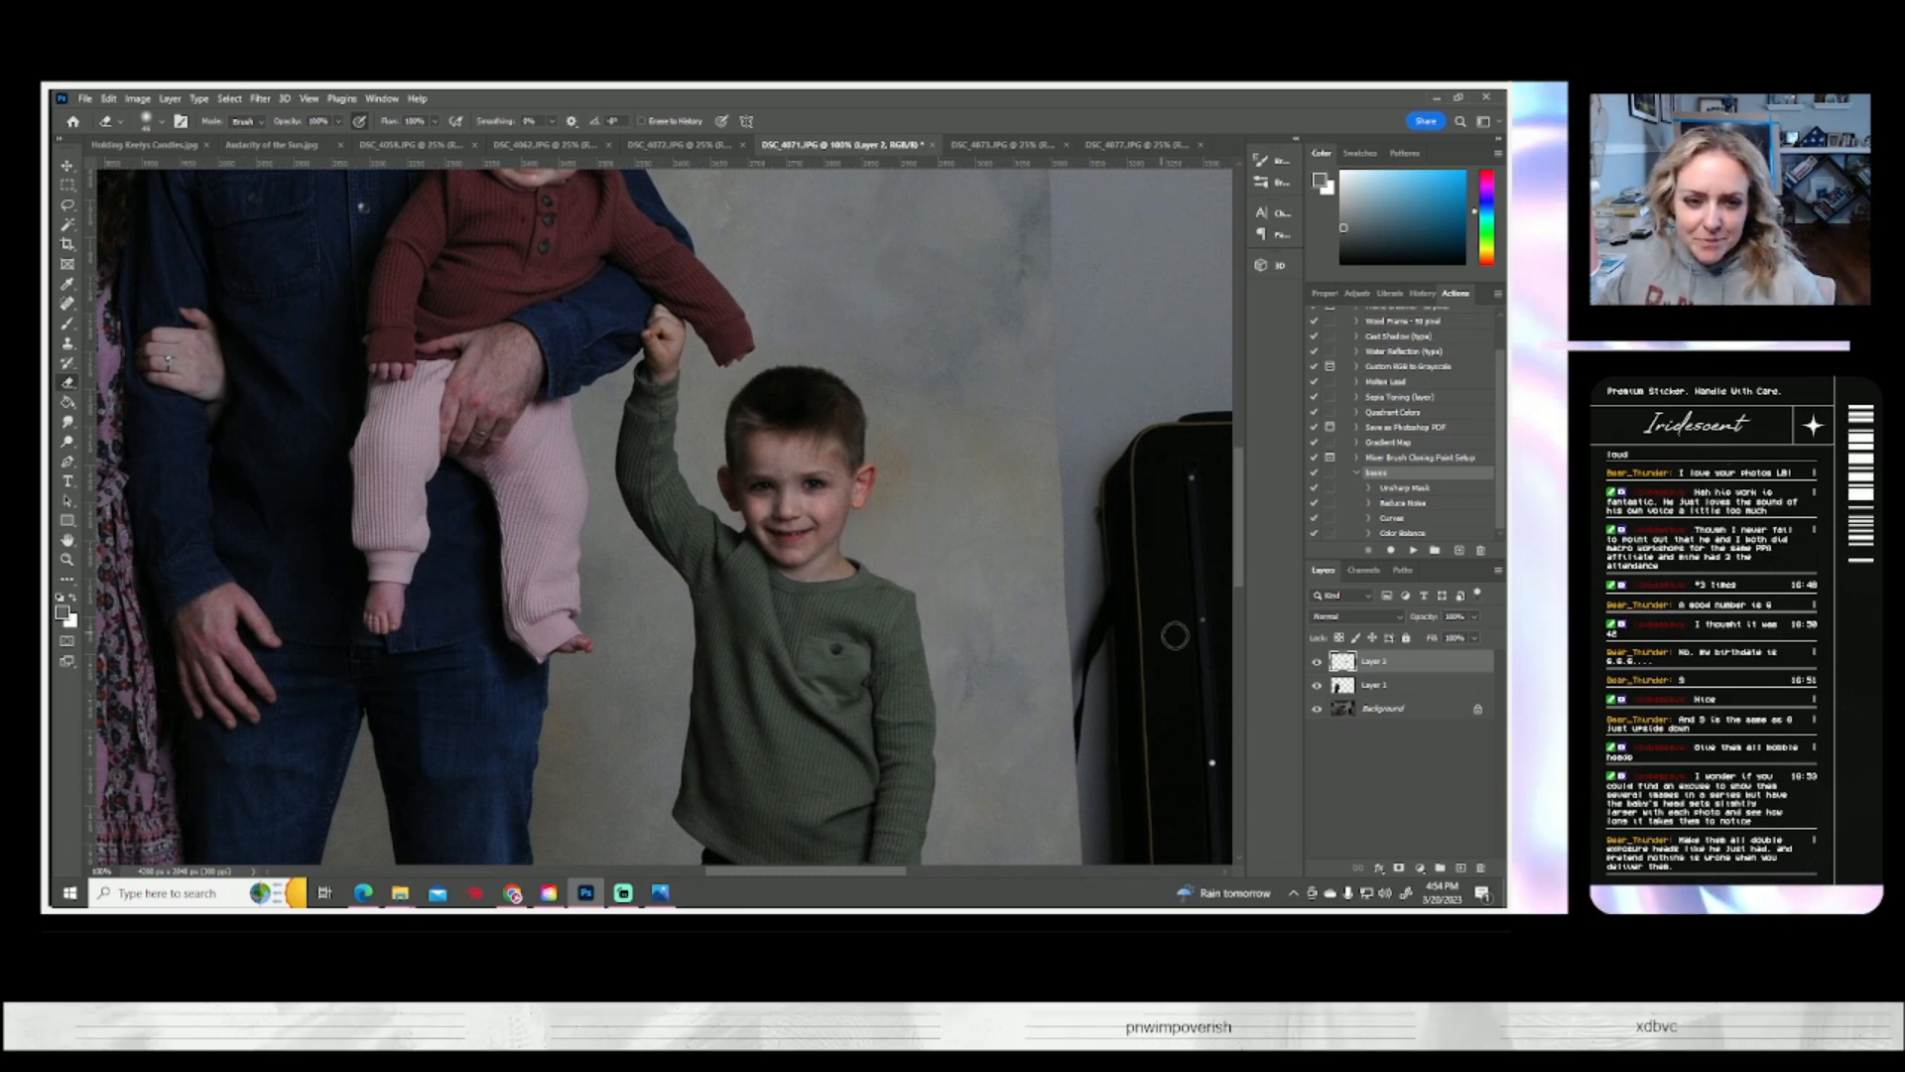
{"action": "left_click", "coordinate": [1318, 665]}
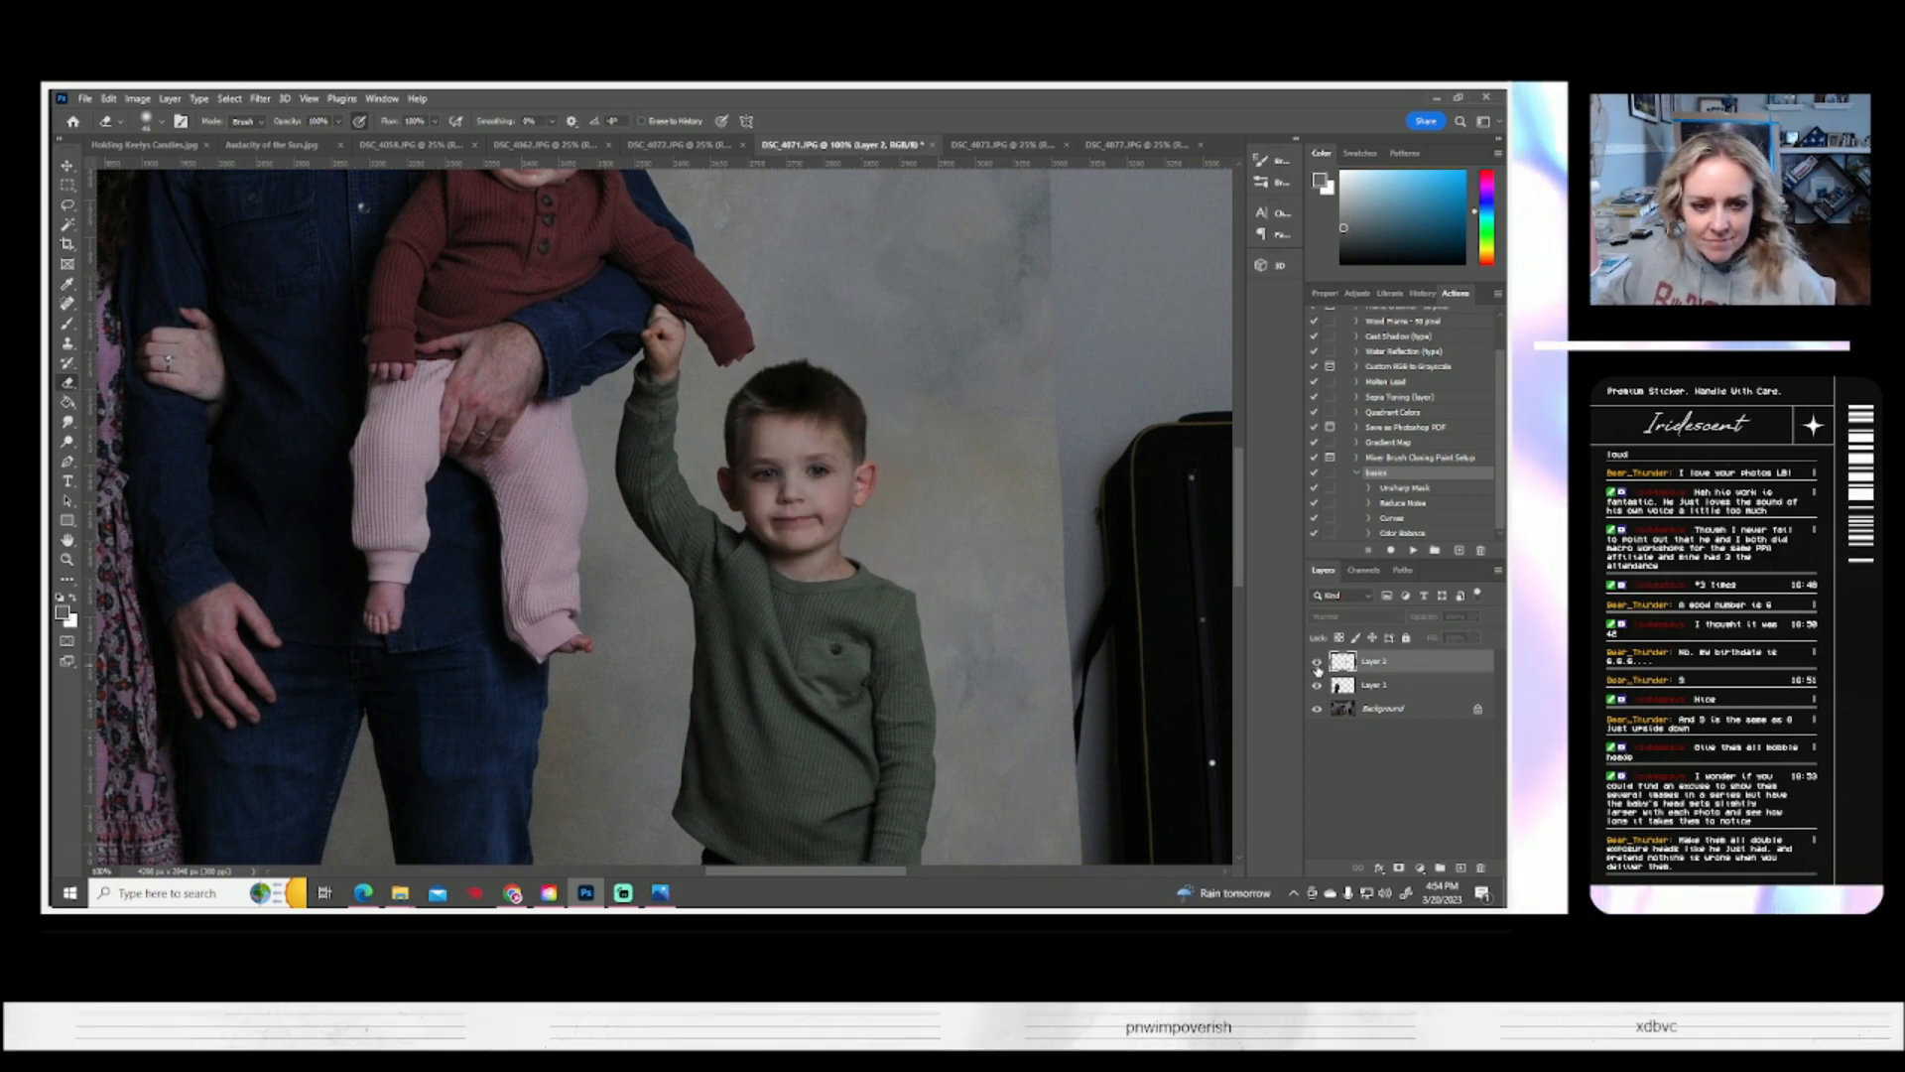
{"action": "left_click", "coordinate": [1317, 665]}
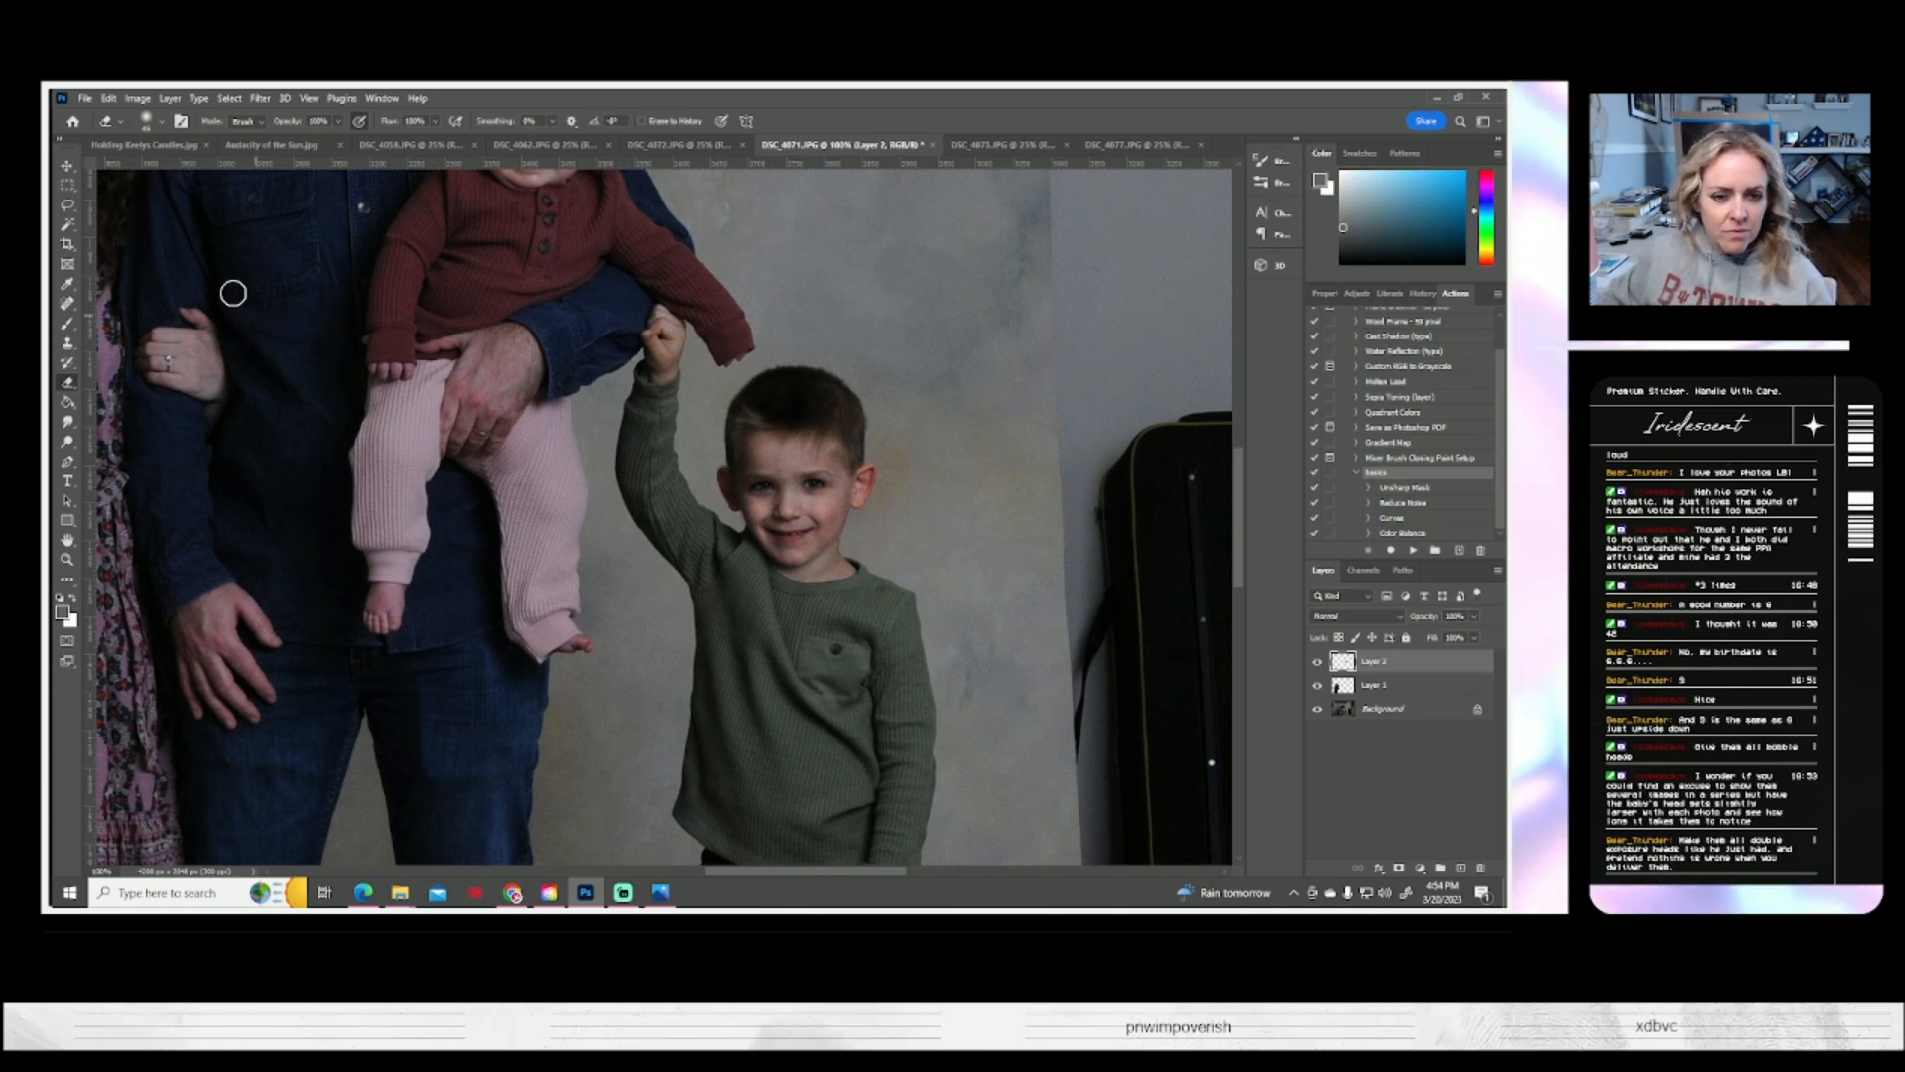
{"action": "left_click", "coordinate": [261, 99]}
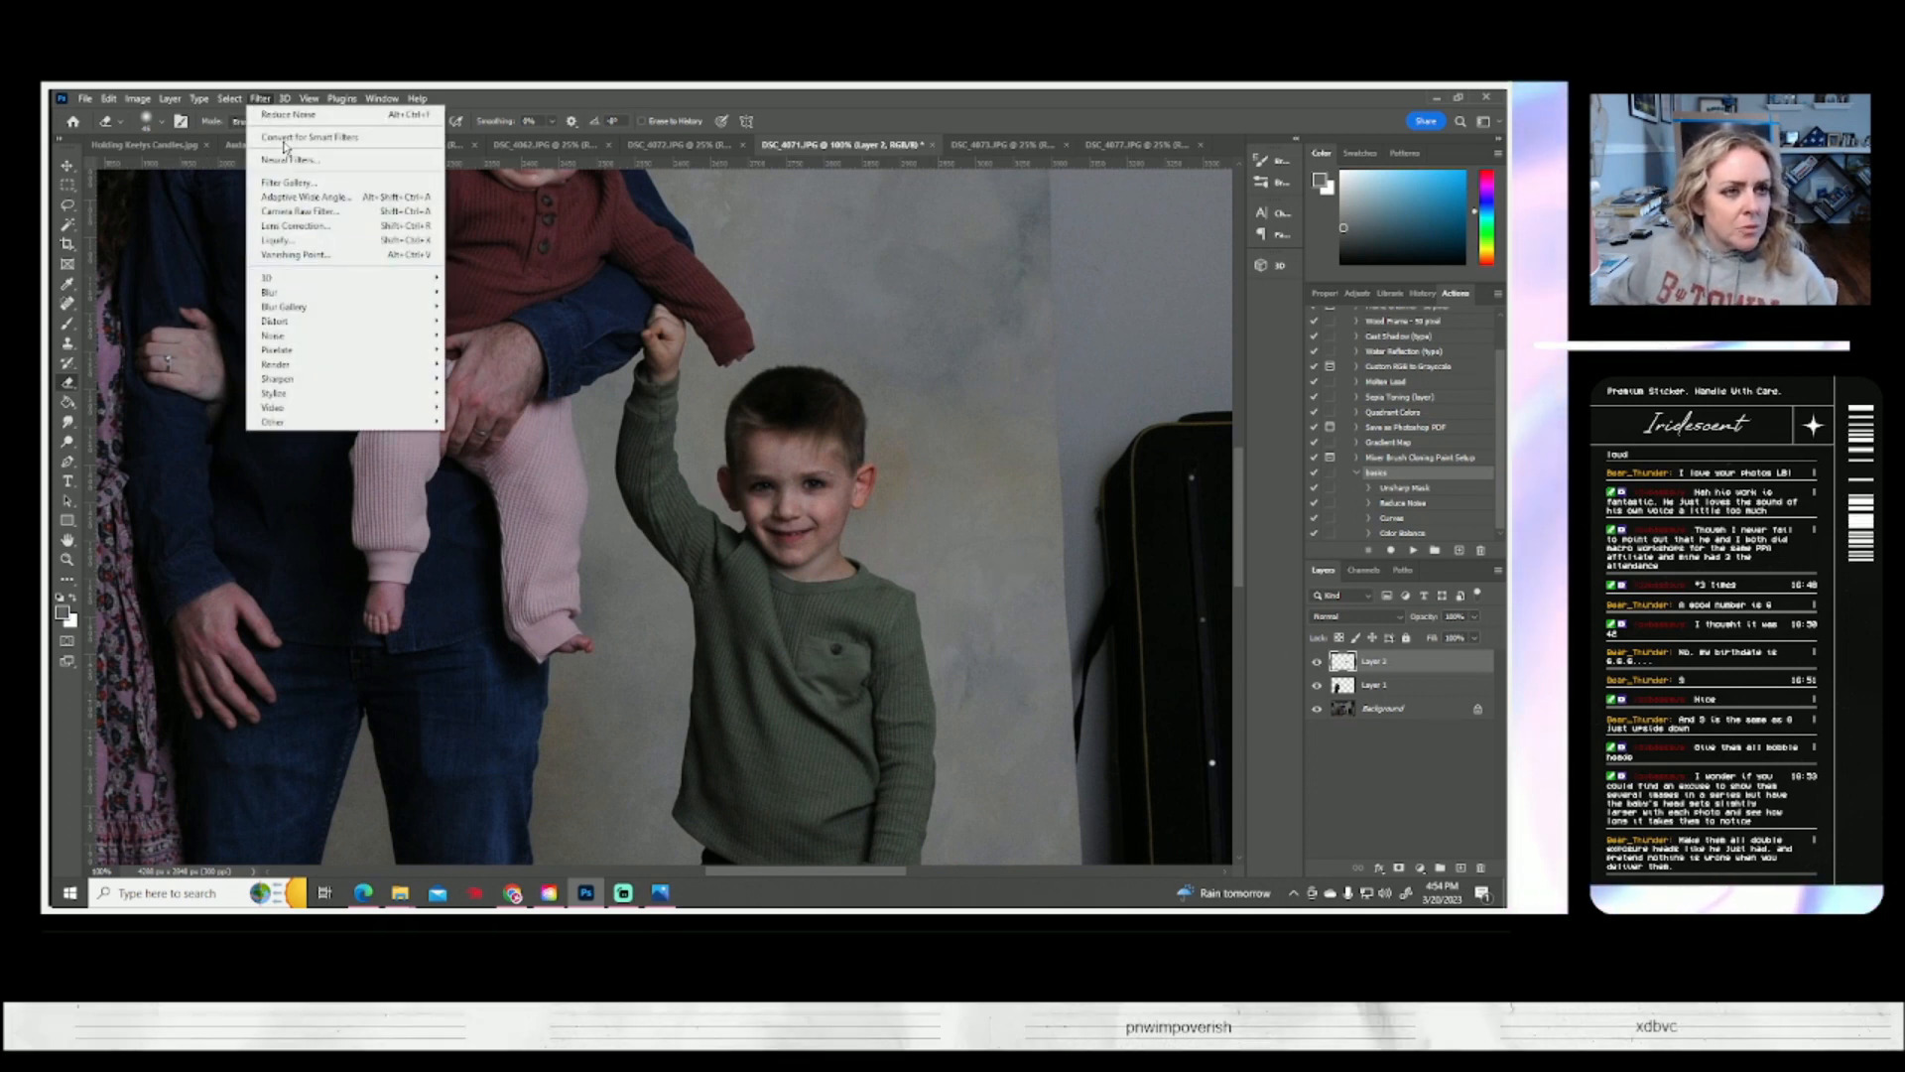
{"action": "key", "text": "Escape"}
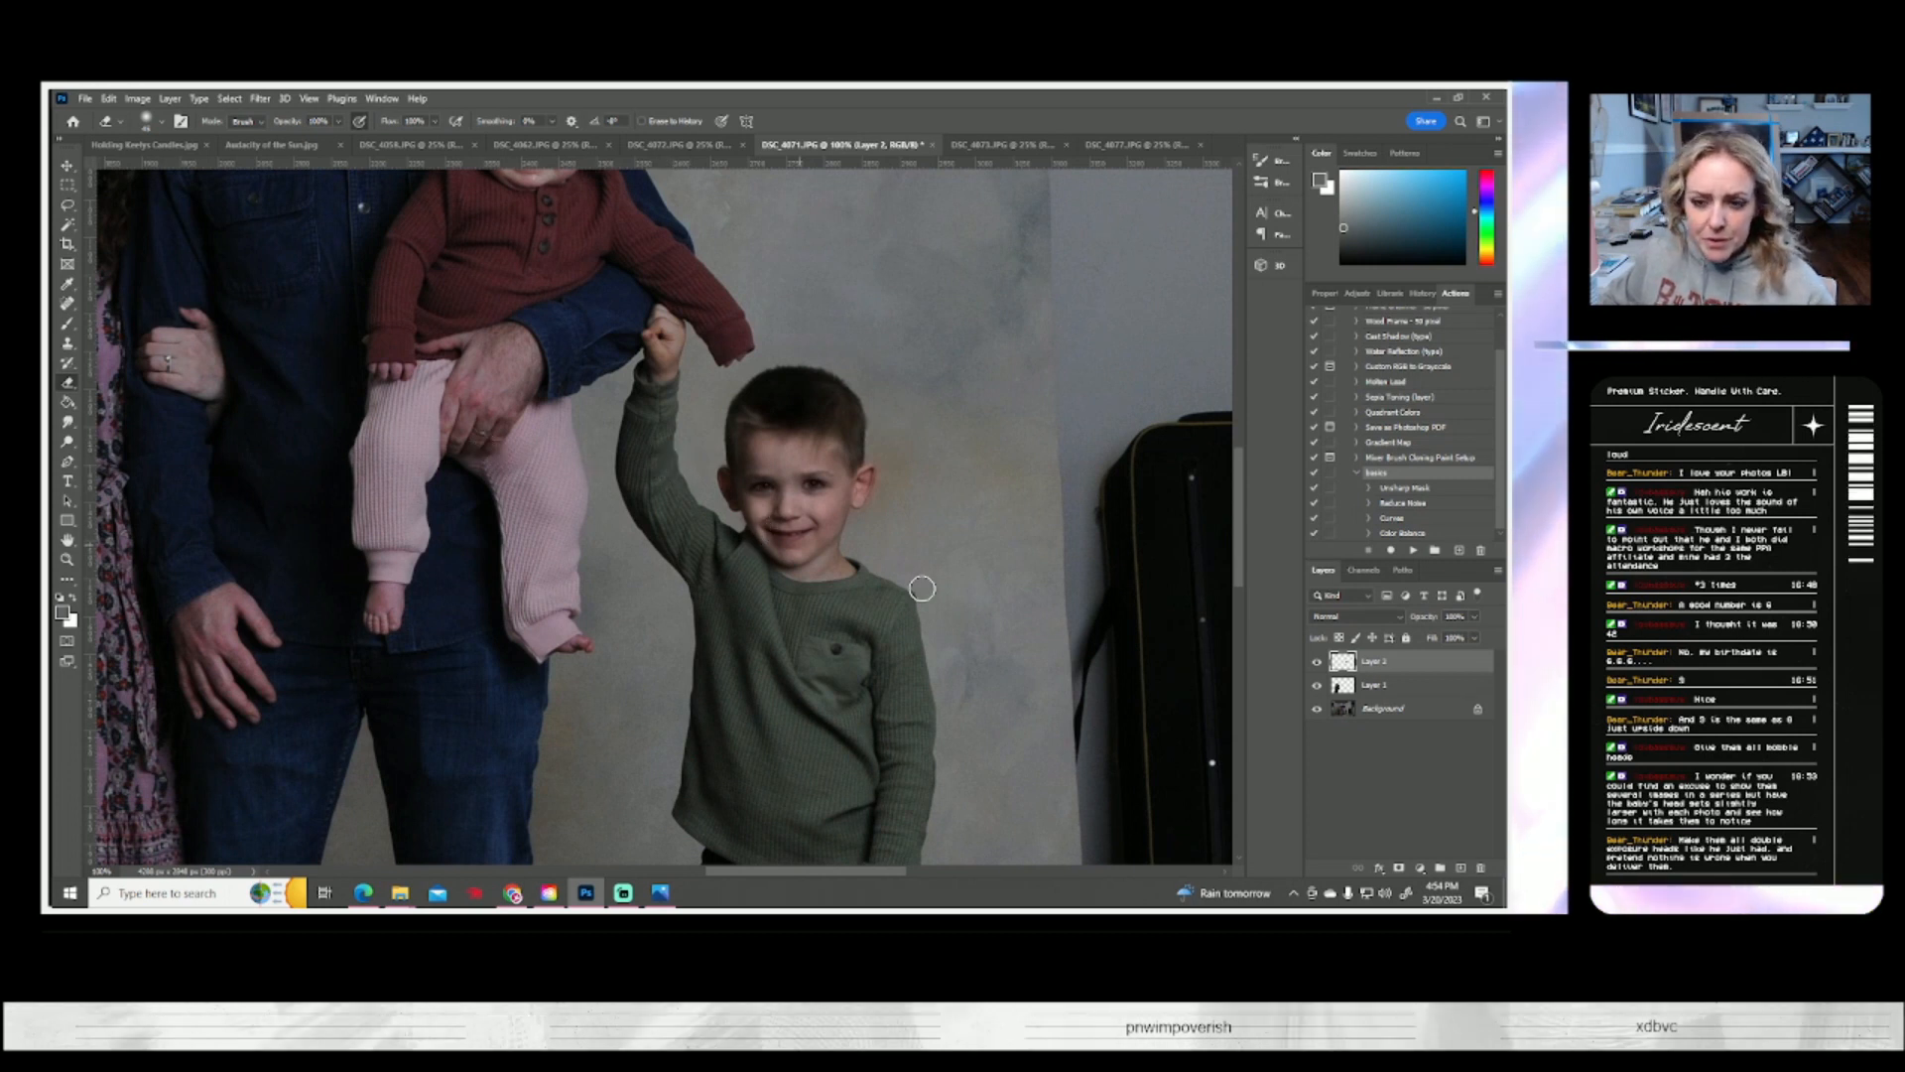
Duplicate the Background layer of DSC_4071.JPG
{"action": "left_click", "coordinate": [1378, 709], "text": "shift"}
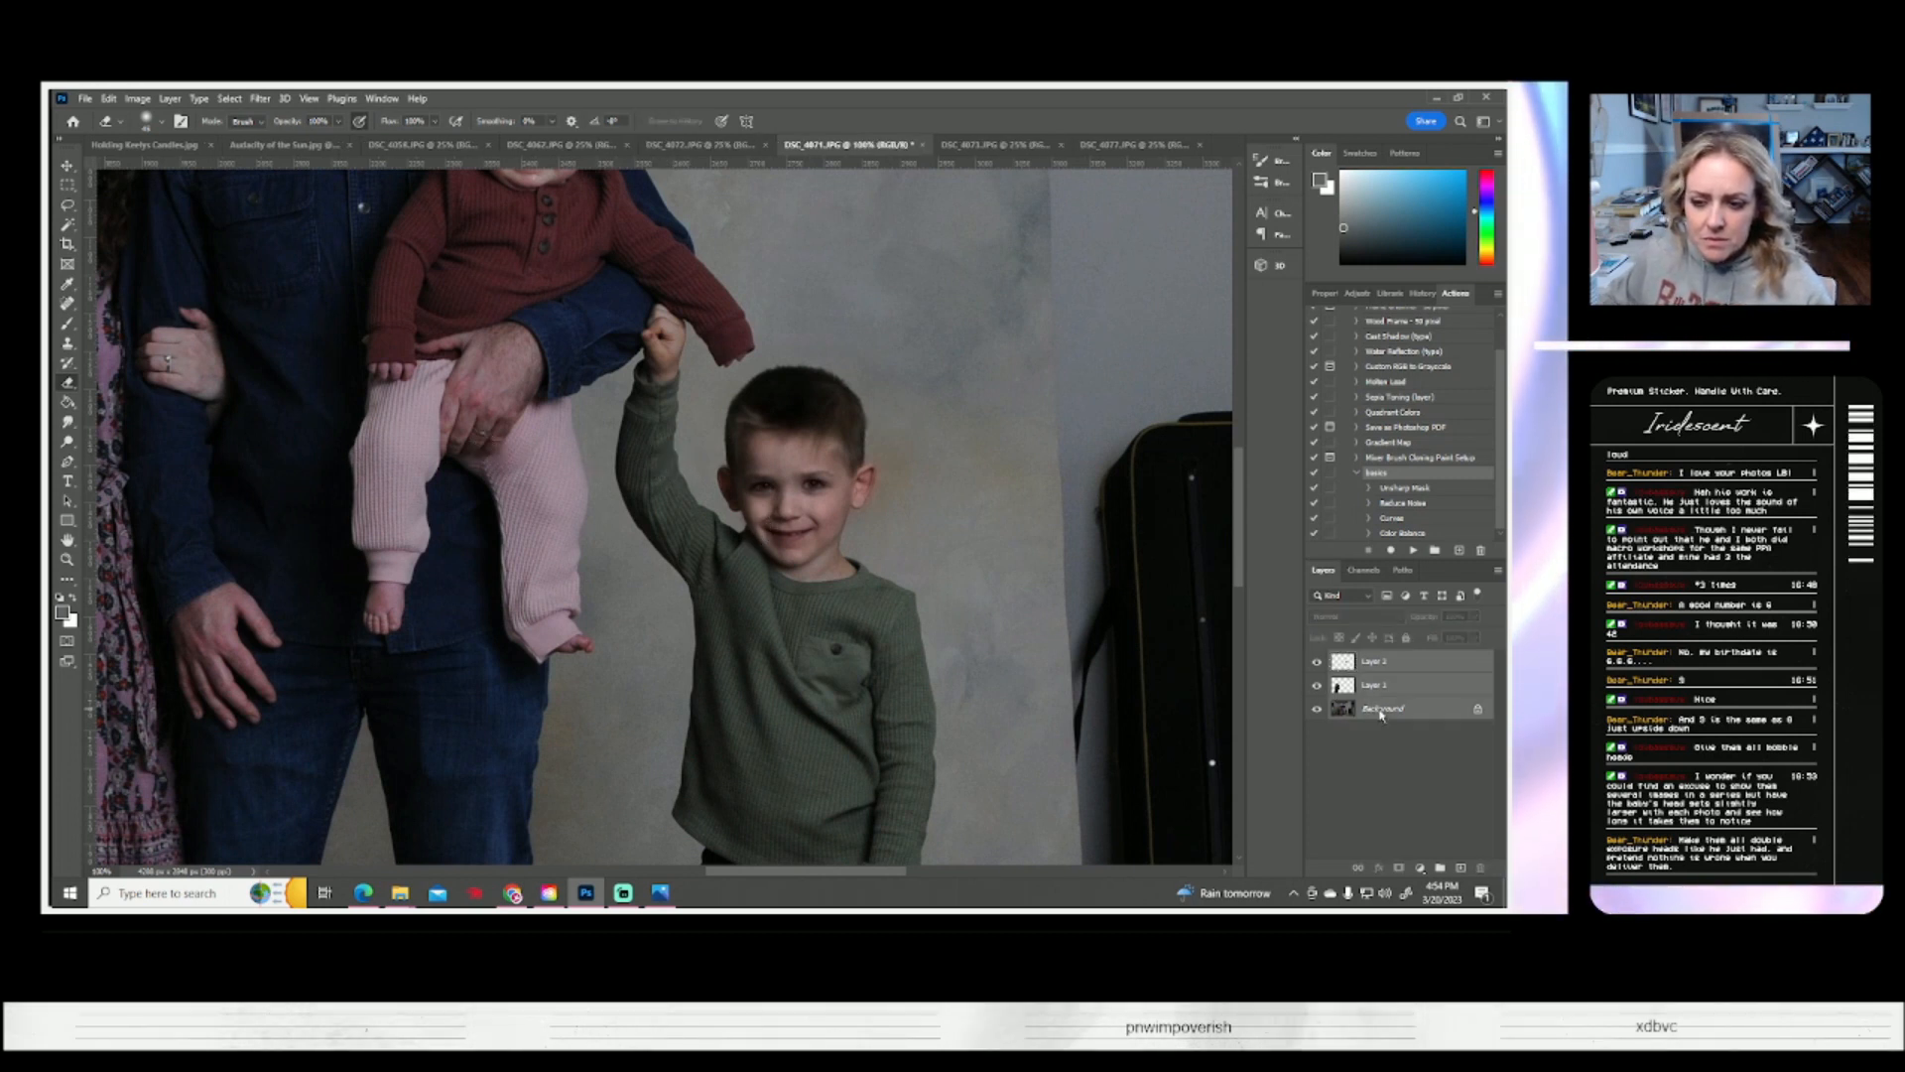
{"action": "left_click", "coordinate": [1367, 669]}
{"action": "right_click", "coordinate": [1378, 708]}
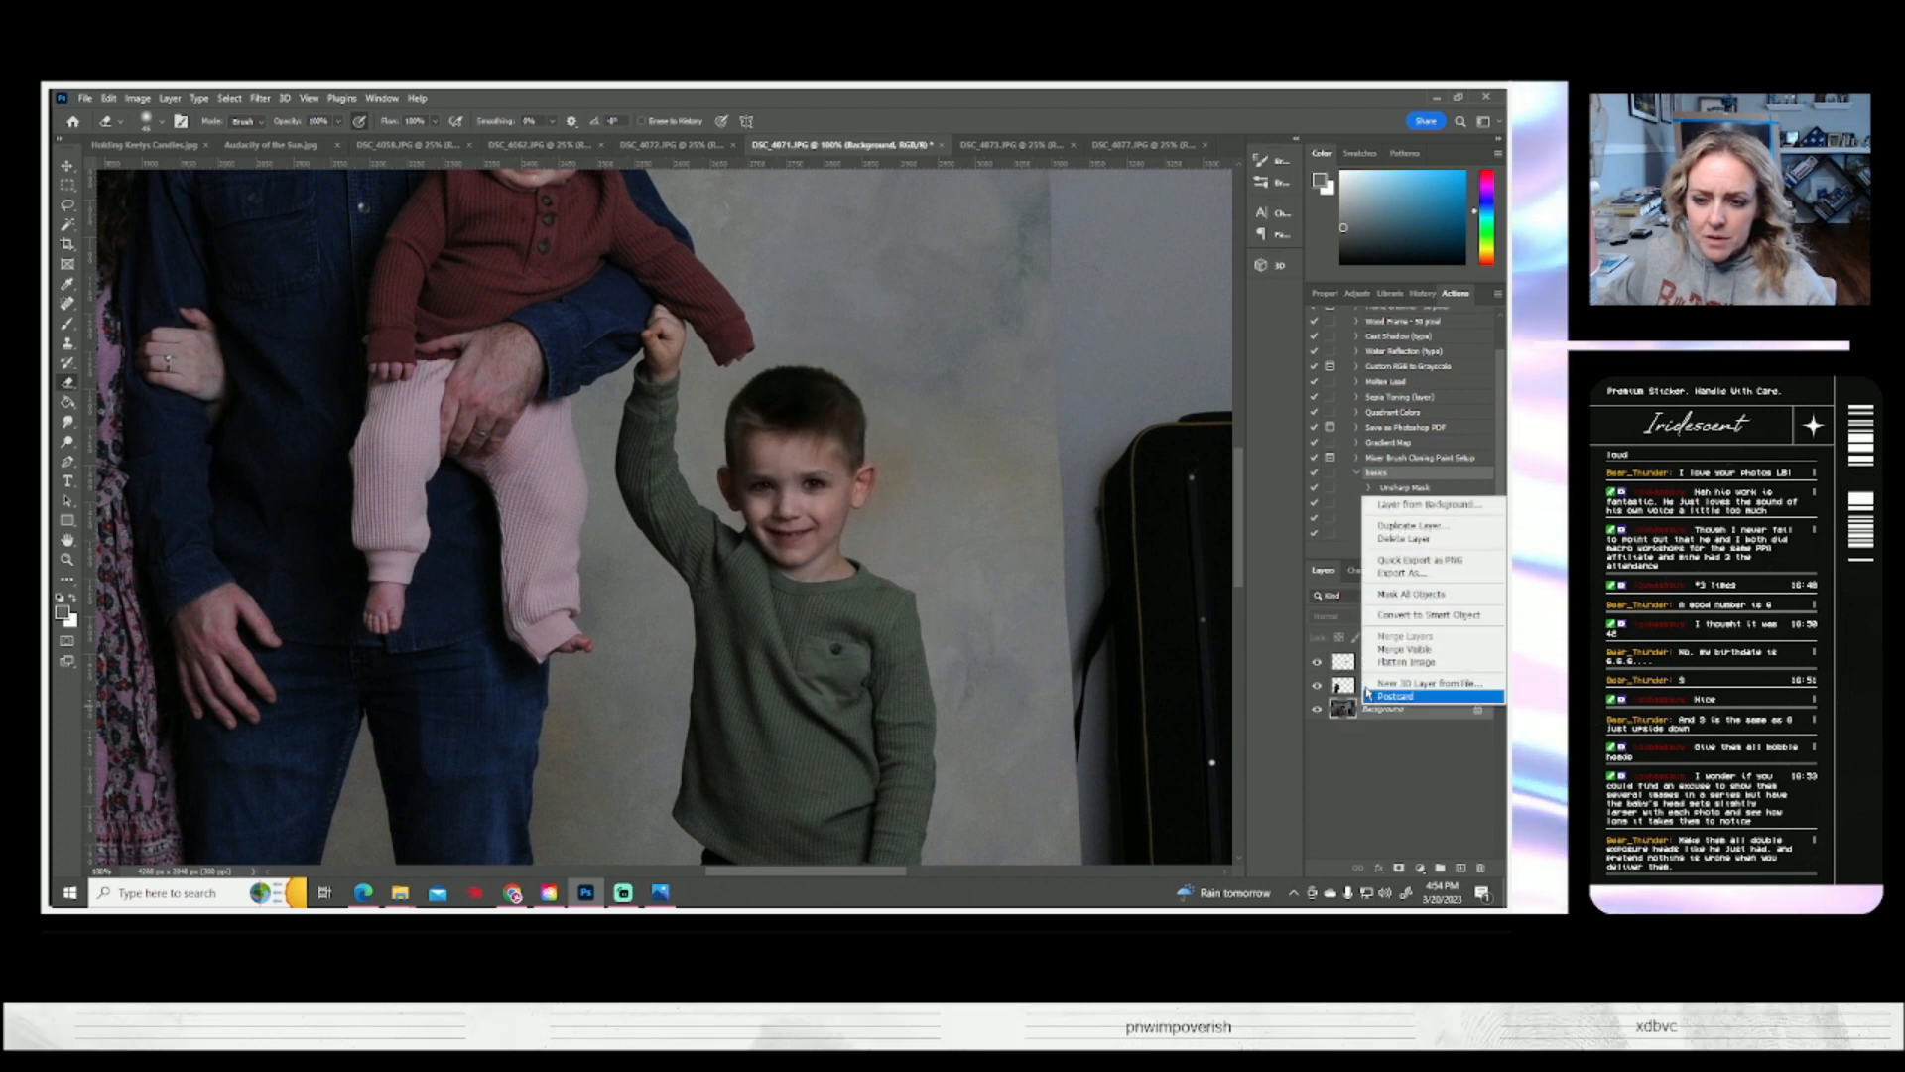
{"action": "left_click", "coordinate": [1394, 526]}
{"action": "key", "text": "Return"}
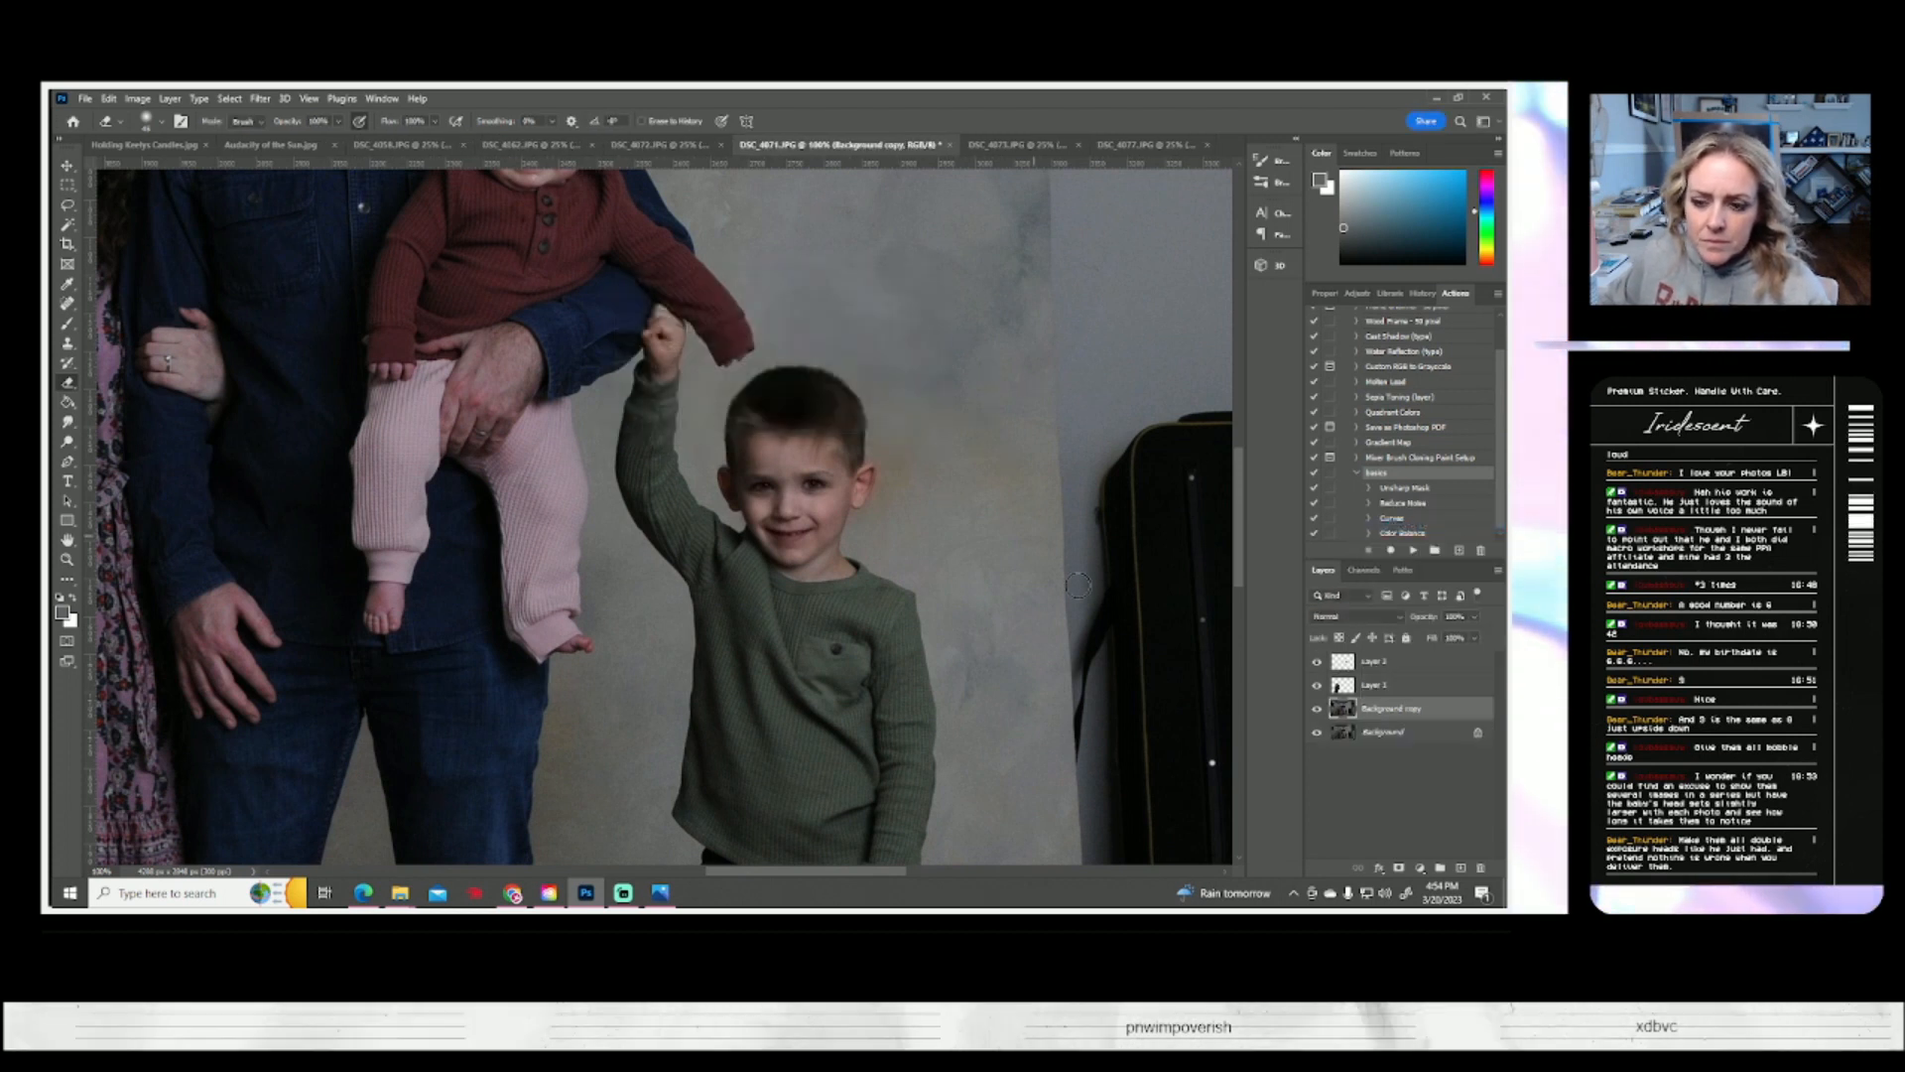
Move the older boy's layer to the top of the stack and merge the head layer with the Background copy
{"action": "left_click", "coordinate": [1394, 670], "text": "shift"}
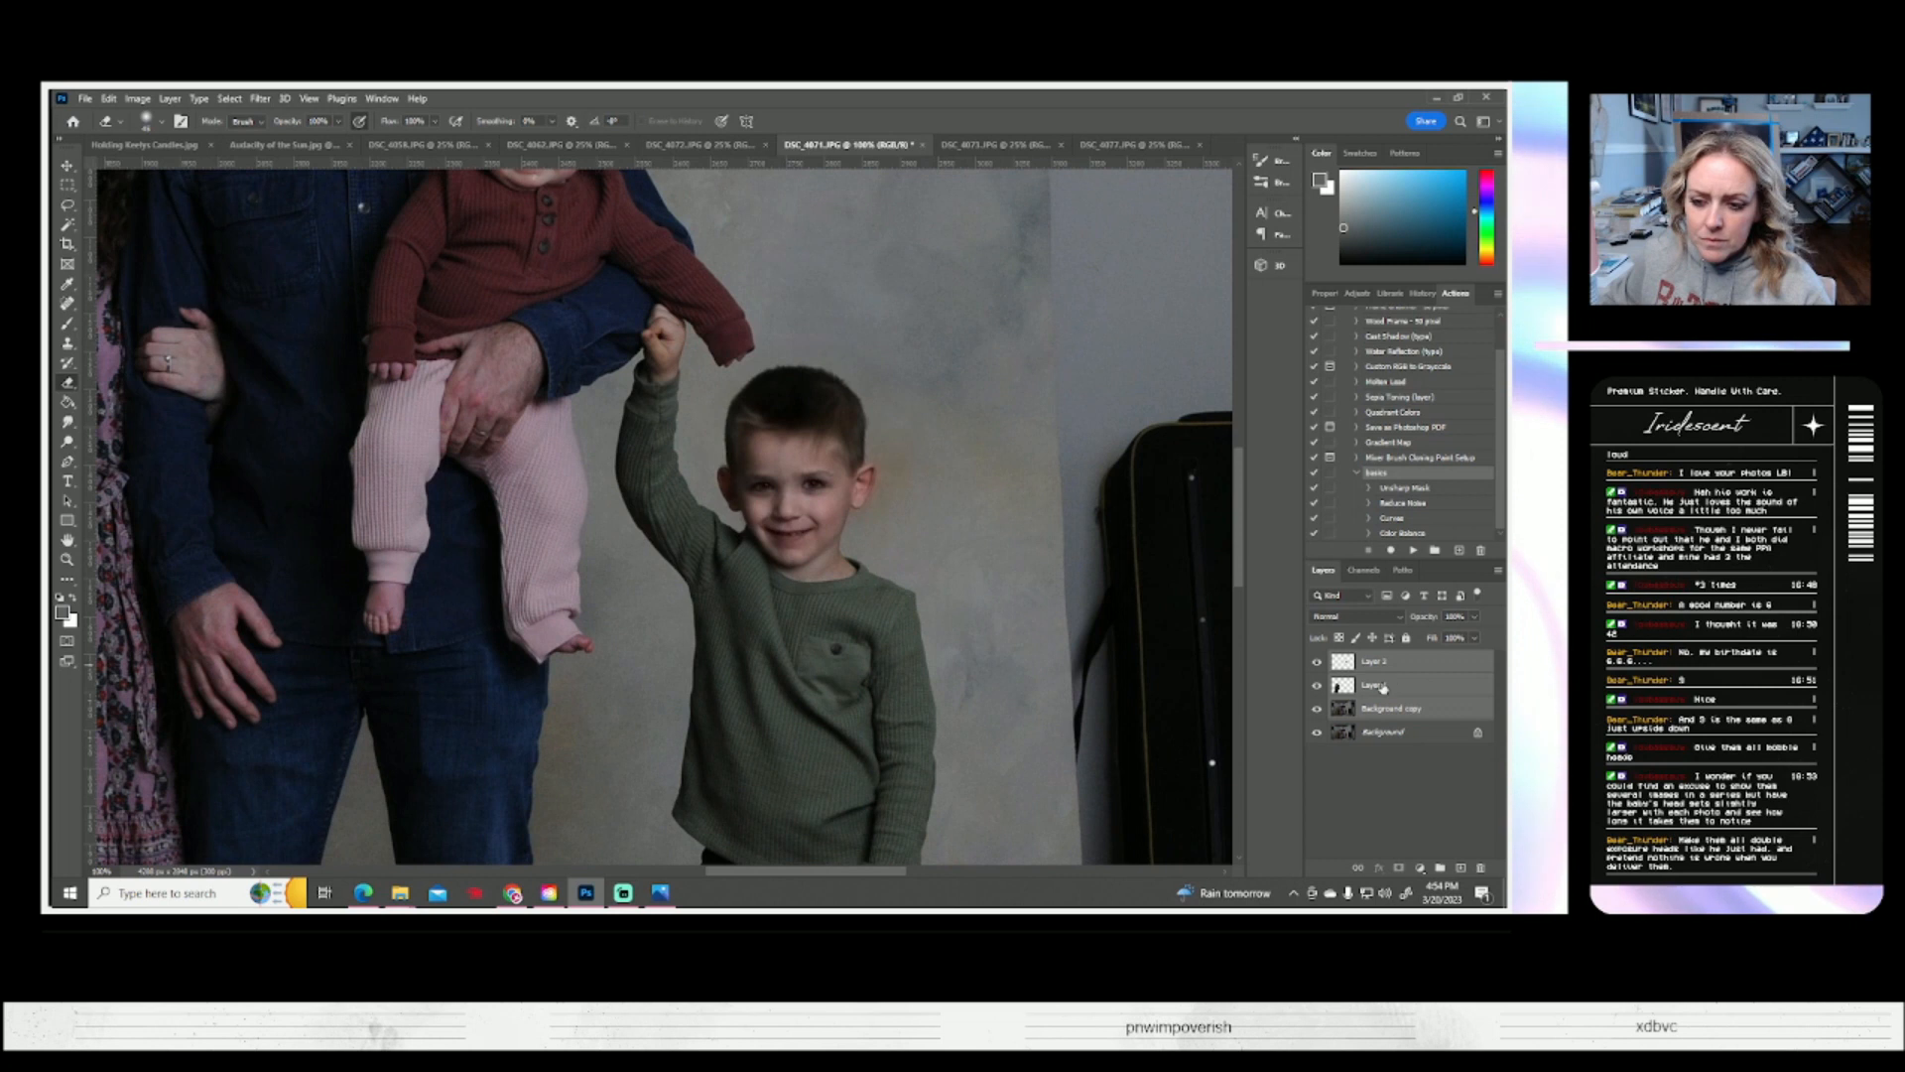
{"action": "left_click_drag", "start_coordinate": [1383, 687], "coordinate": [1383, 665]}
{"action": "right_click", "coordinate": [1379, 685]}
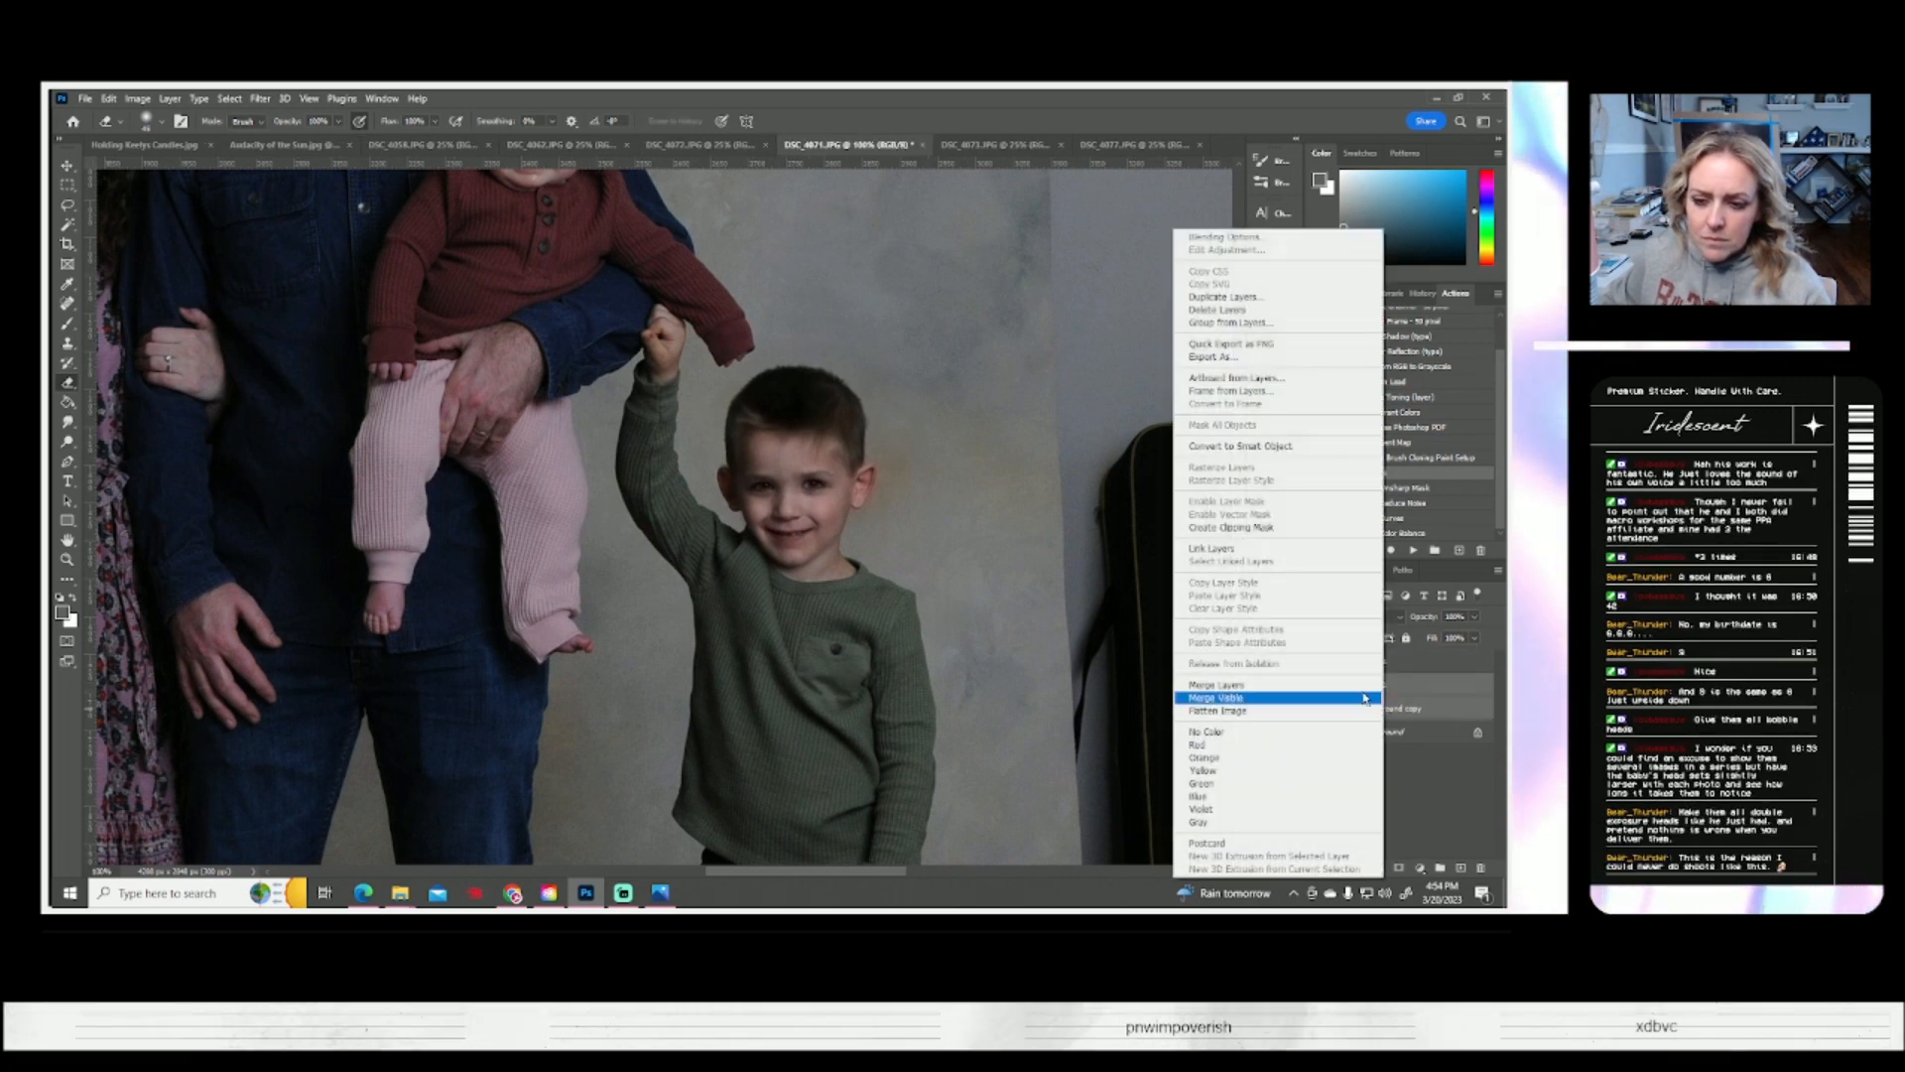
{"action": "left_click", "coordinate": [1355, 684]}
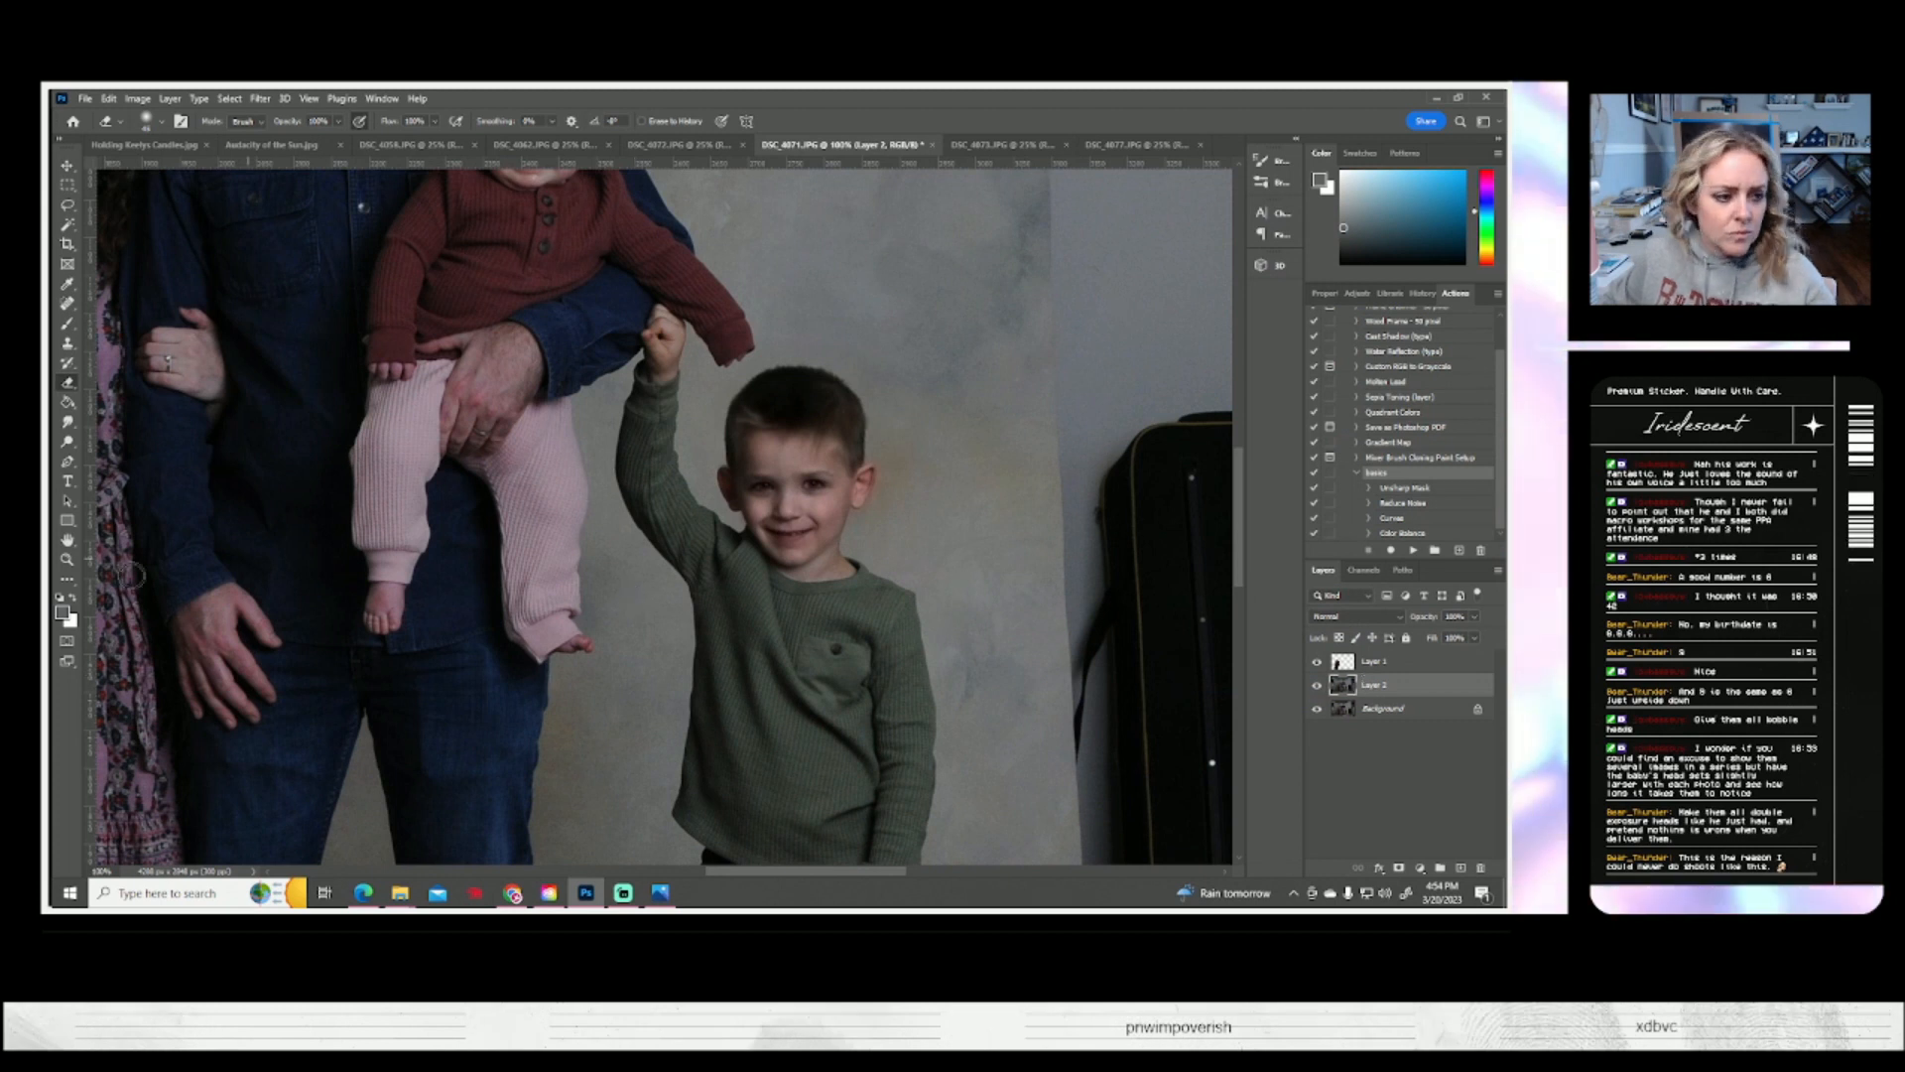
{"action": "key", "text": "z"}
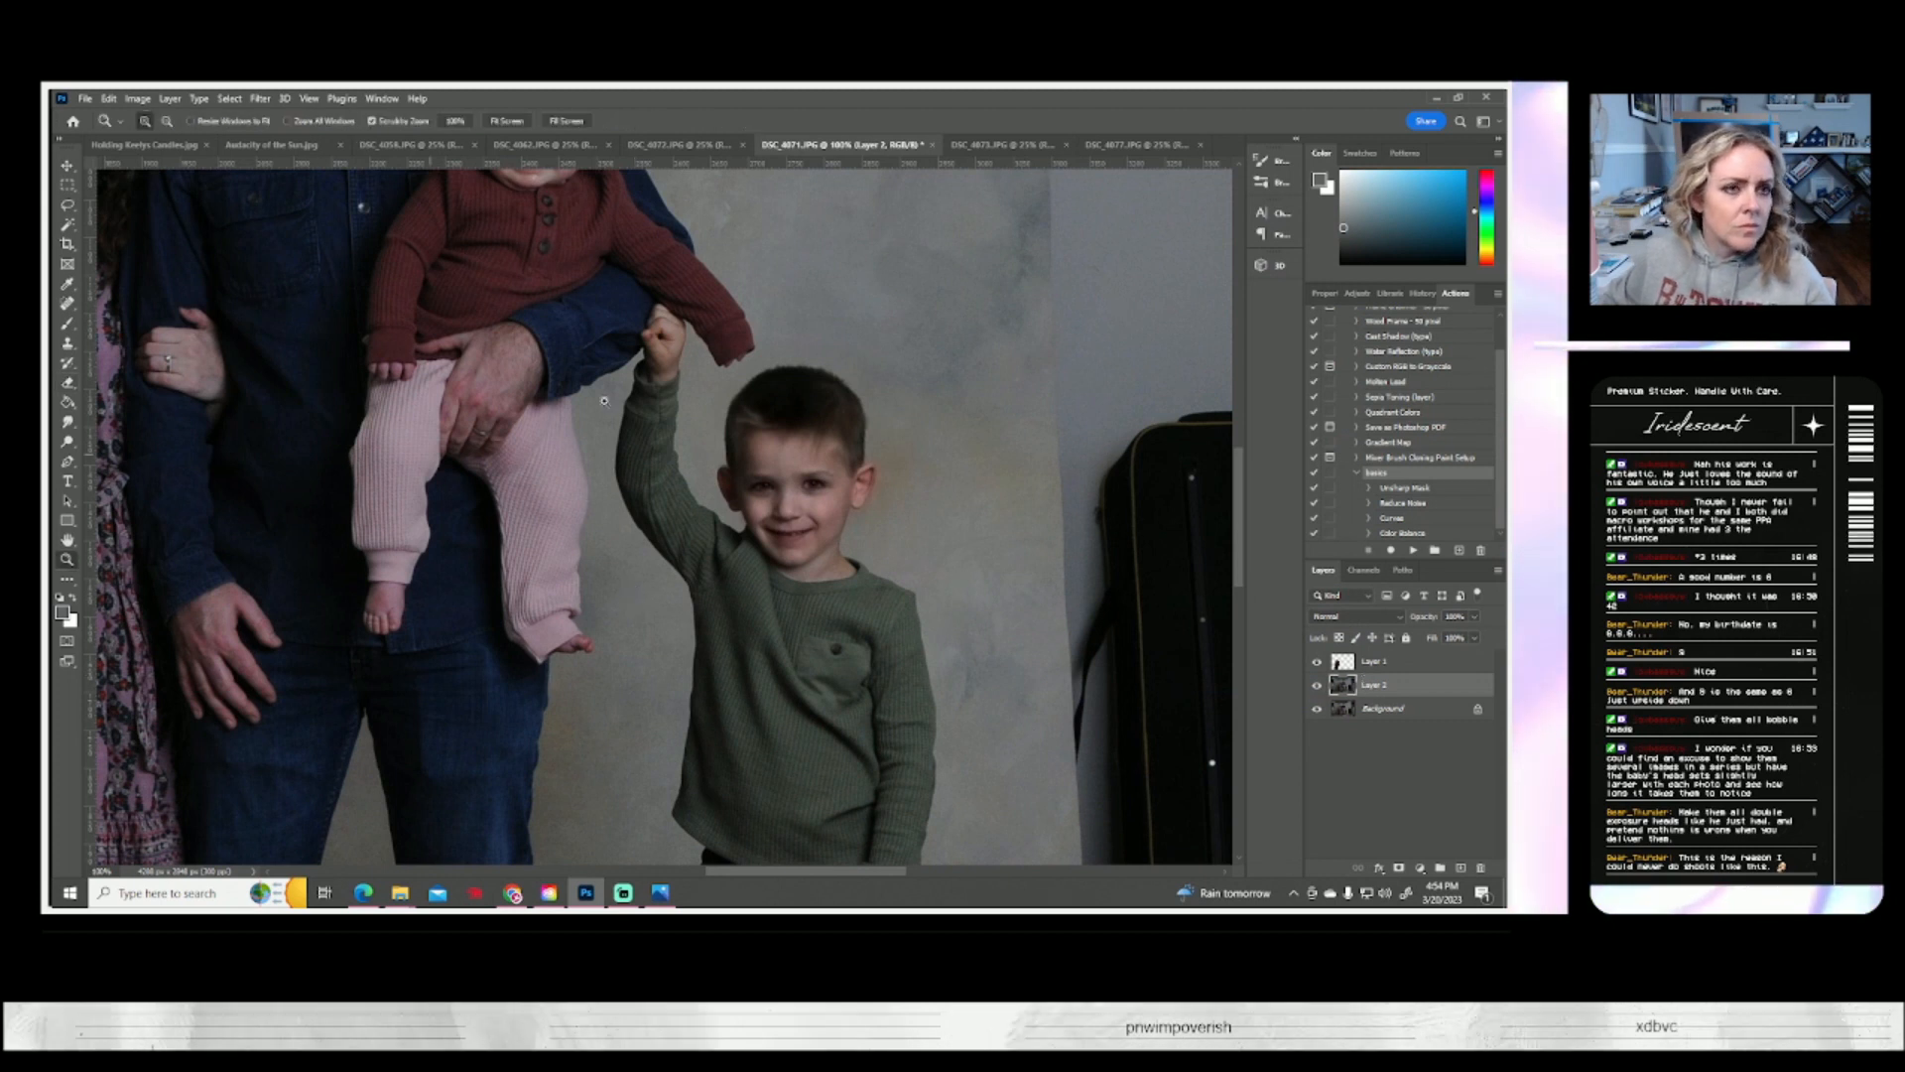
Lasso the pasted older boy's head with a loose margin of backdrop around it, and invert the selection
{"action": "left_click", "coordinate": [509, 121]}
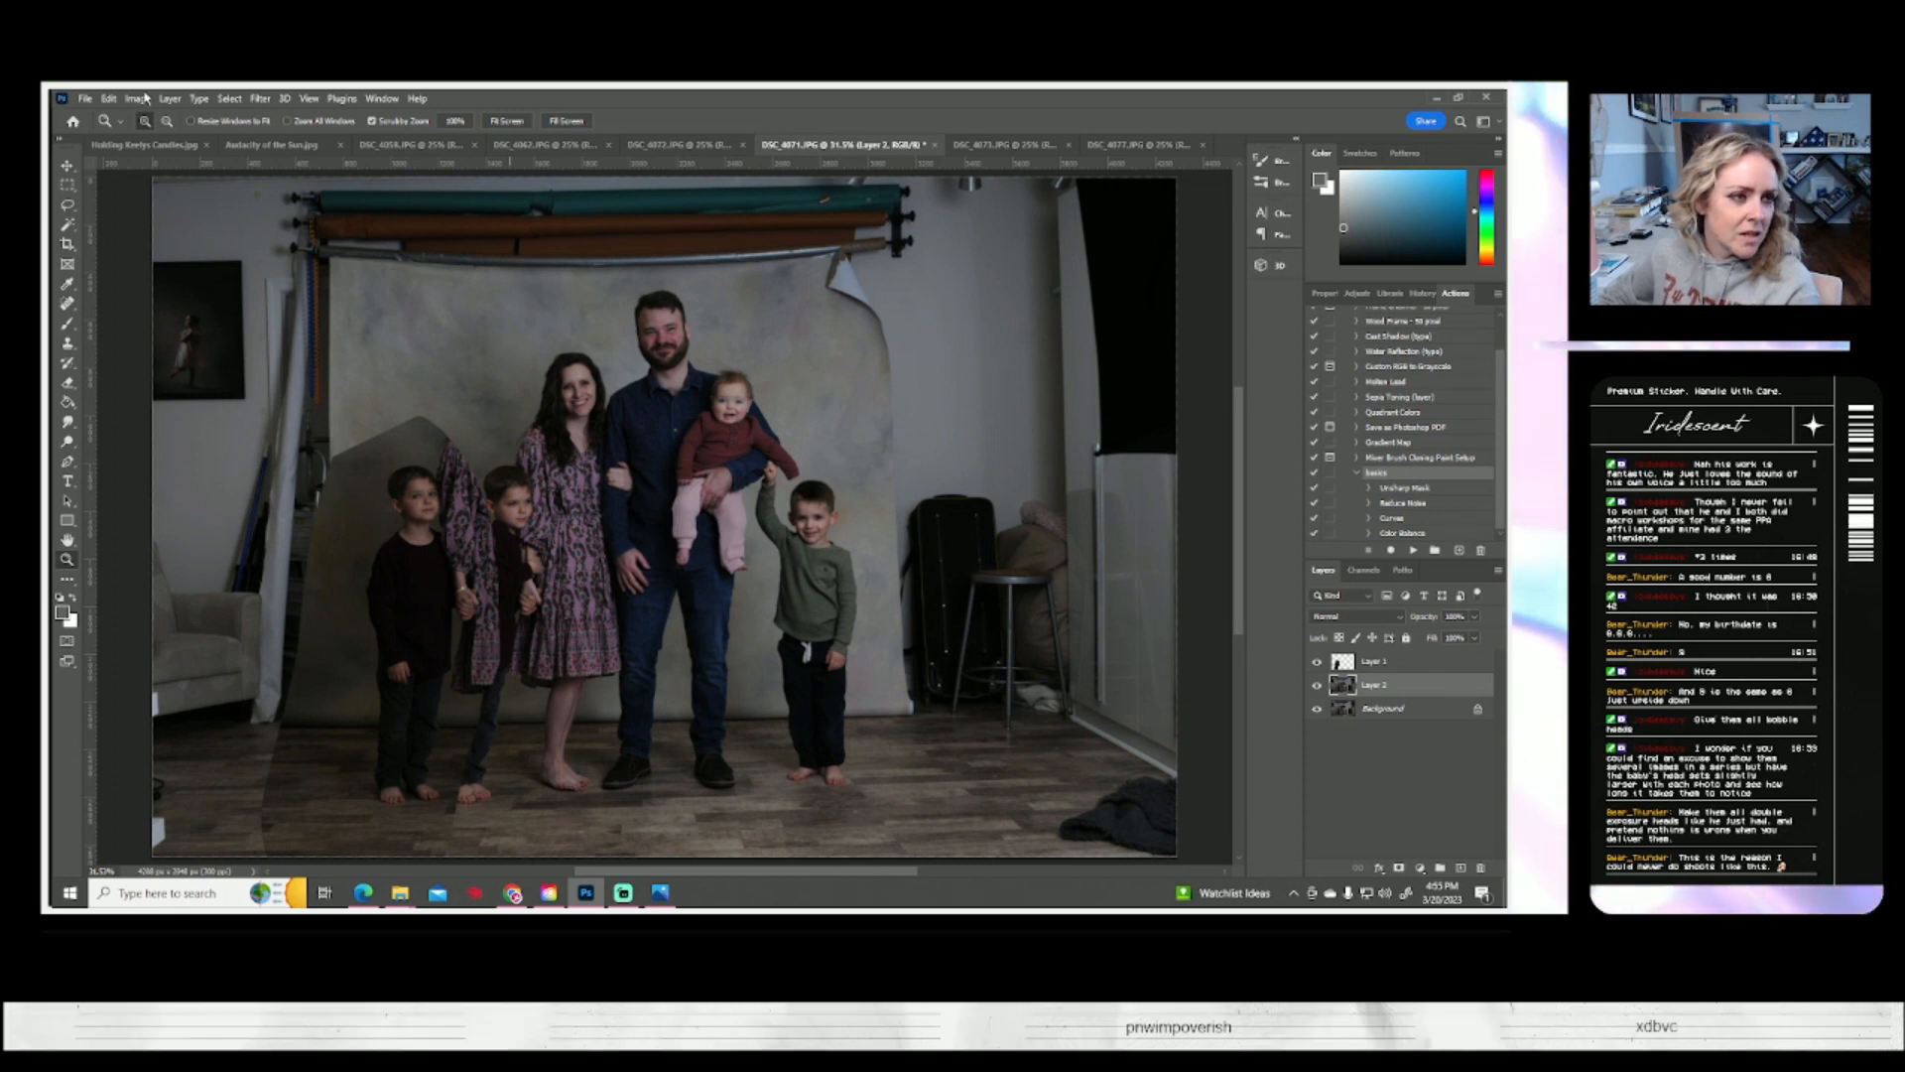
{"action": "left_click", "coordinate": [67, 207]}
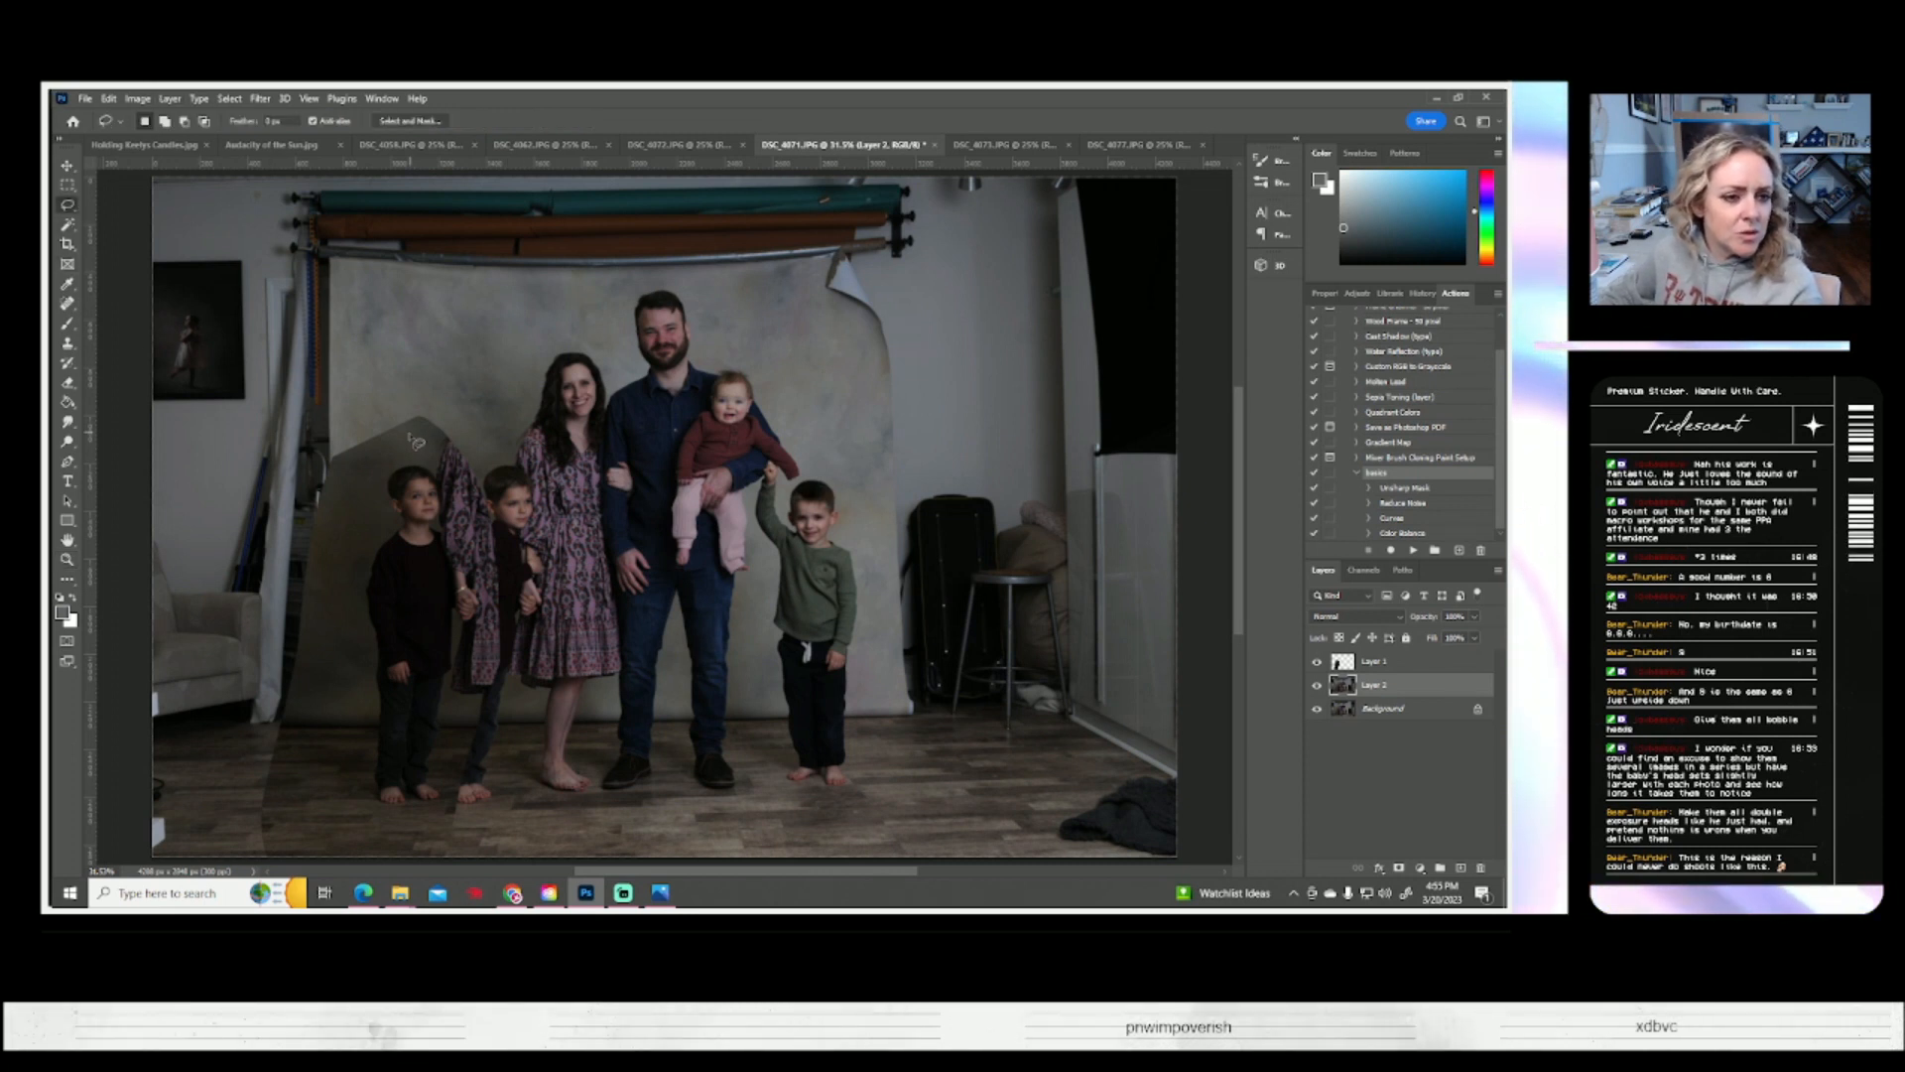
{"action": "mouse_move", "coordinate": [386, 468]}
{"action": "left_mouse_down"}
{"action": "mouse_move", "coordinate": [394, 543]}
{"action": "mouse_move", "coordinate": [445, 544]}
{"action": "mouse_move", "coordinate": [454, 475]}
{"action": "mouse_move", "coordinate": [415, 451]}
{"action": "left_mouse_up"}
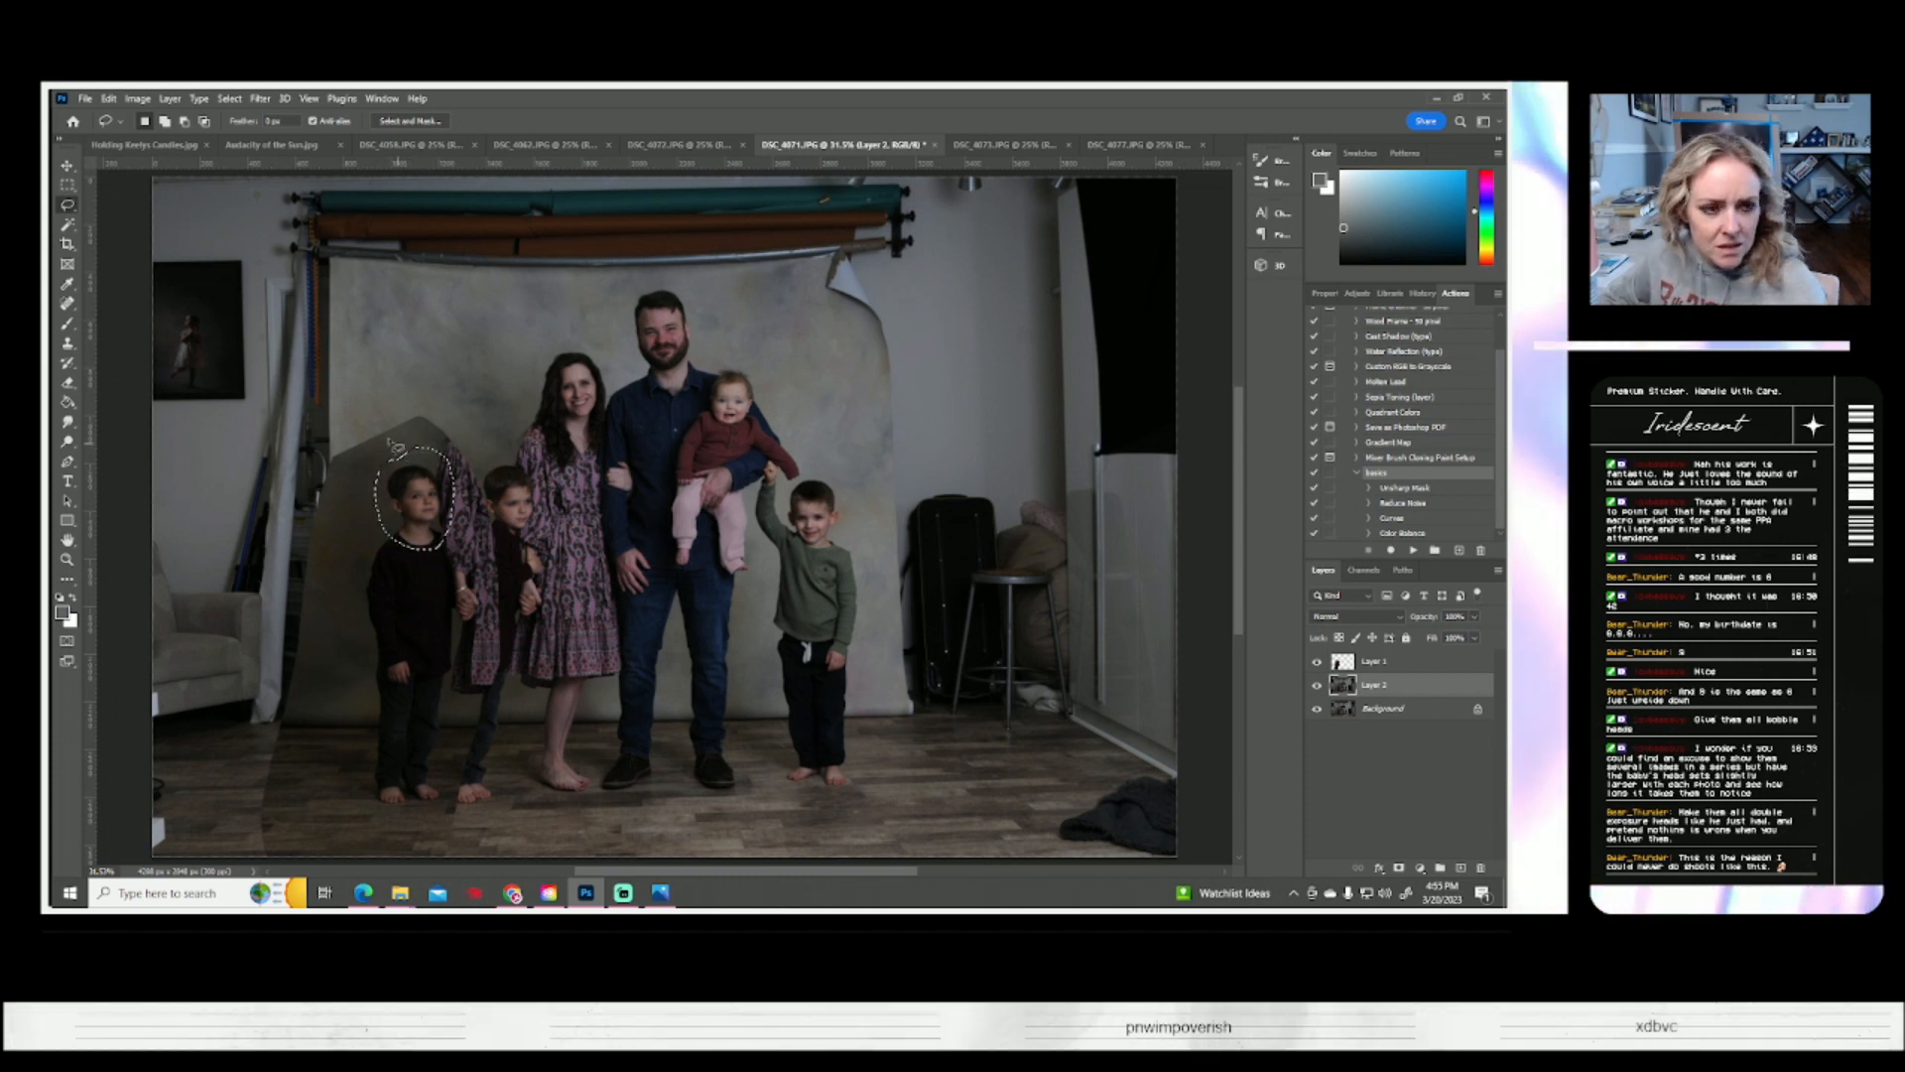
{"action": "left_click", "coordinate": [230, 98]}
{"action": "left_click", "coordinate": [236, 159]}
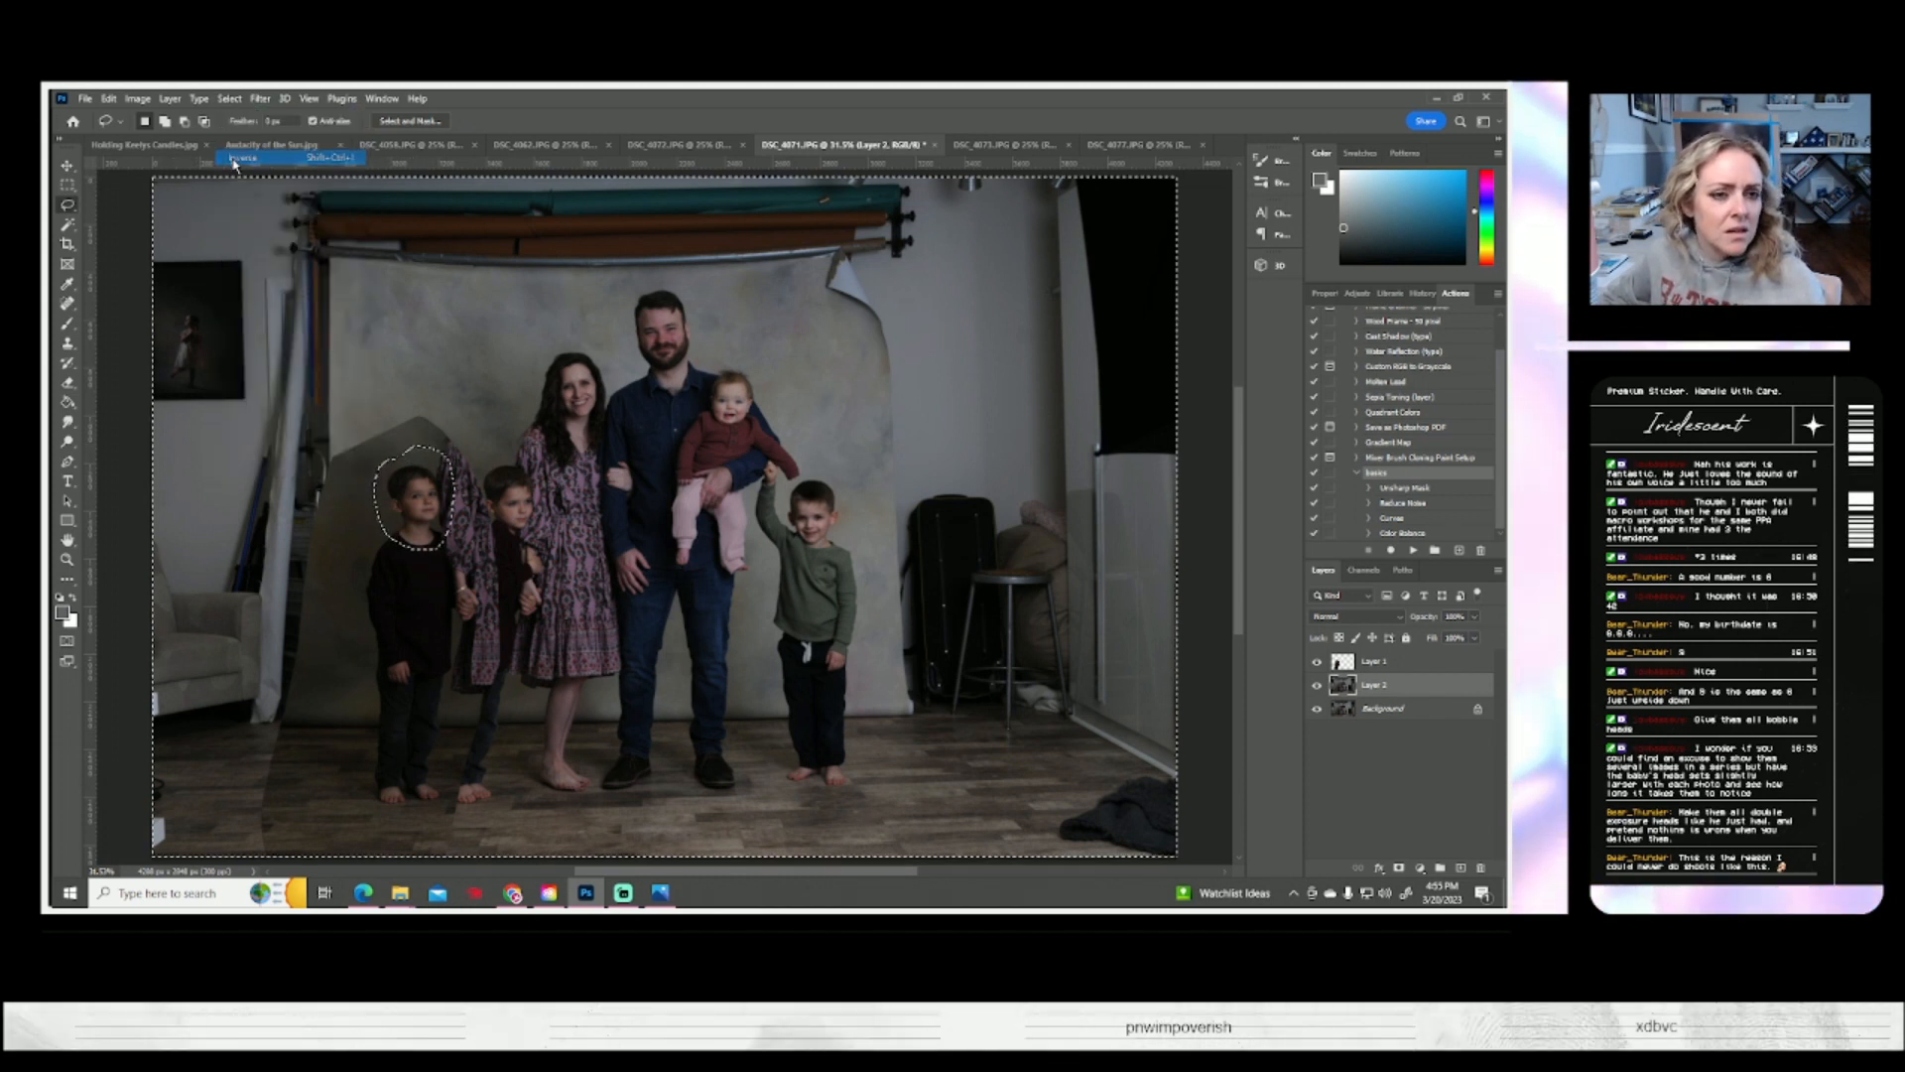
Delete everything outside the lassoed head on Layer 1, keeping Layer 2 intact, and deselect
{"action": "key", "text": "Delete"}
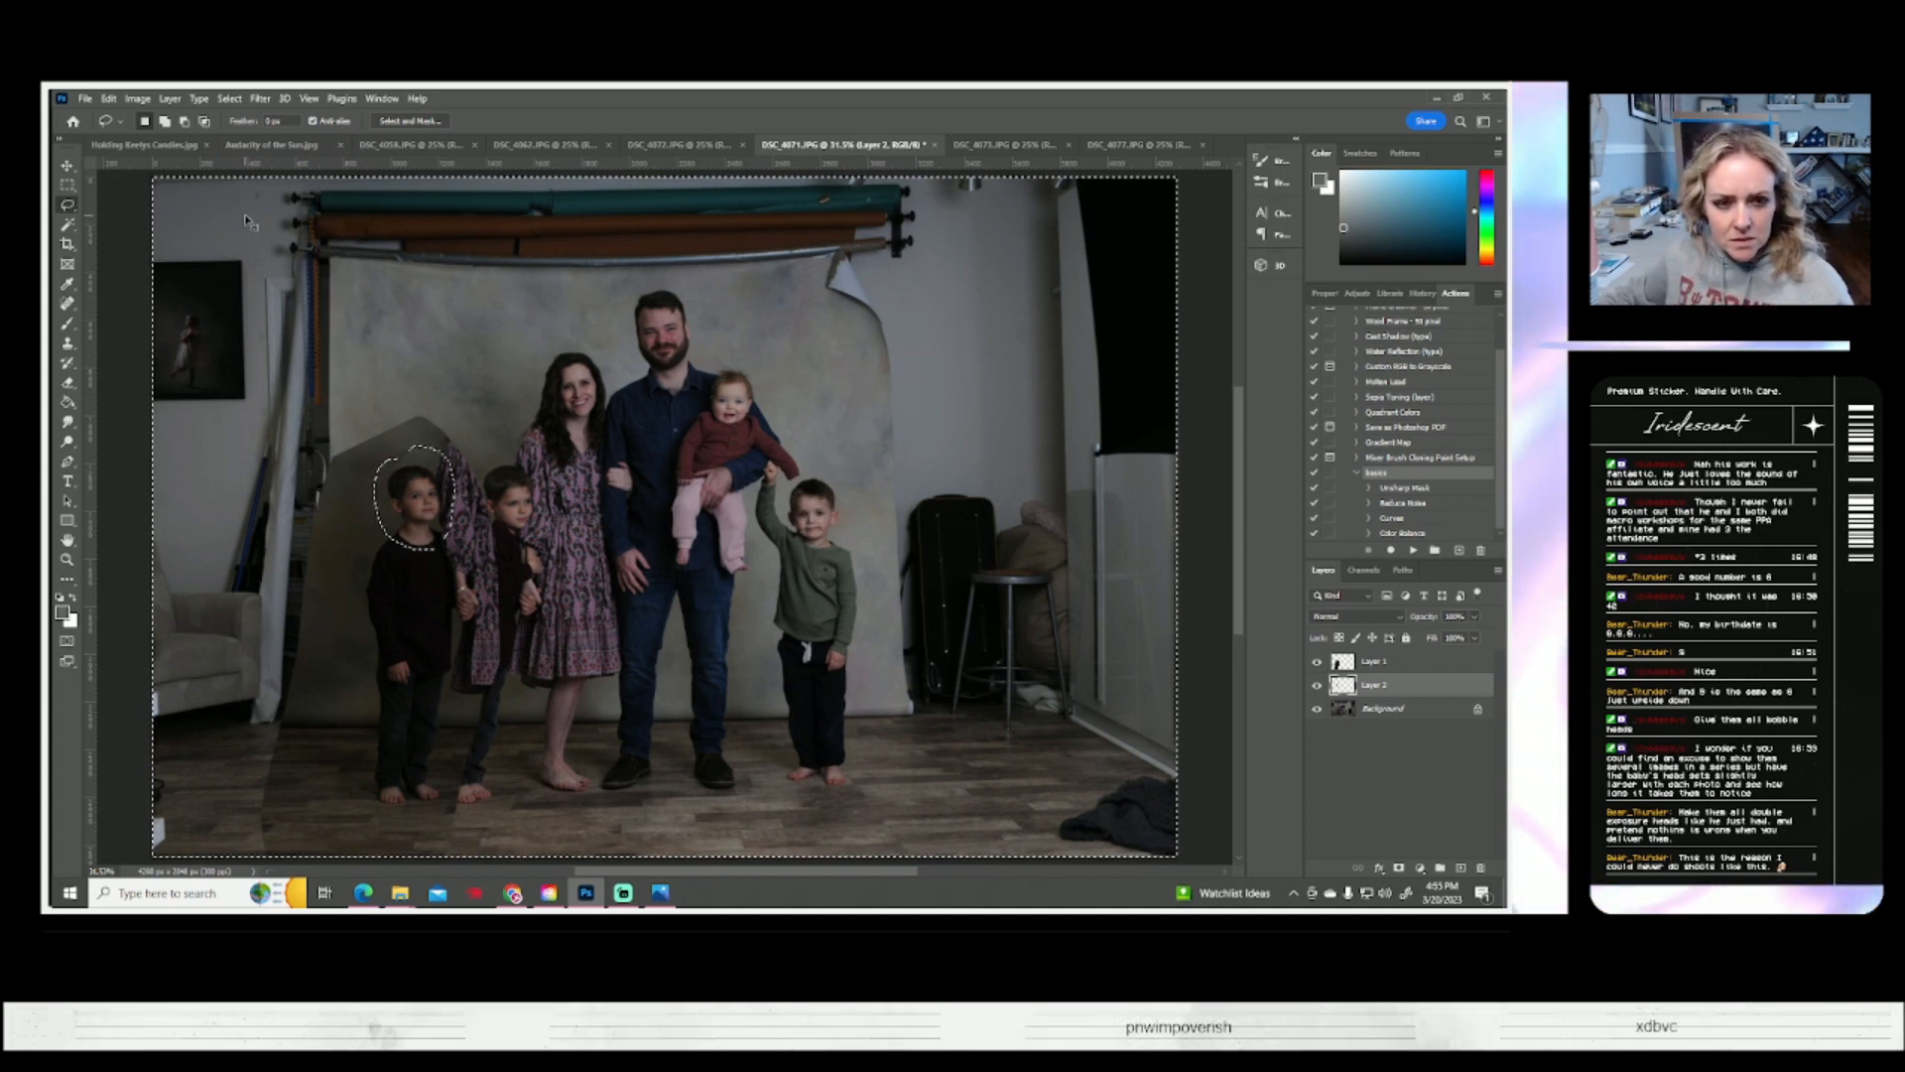
{"action": "key", "text": "ctrl+z"}
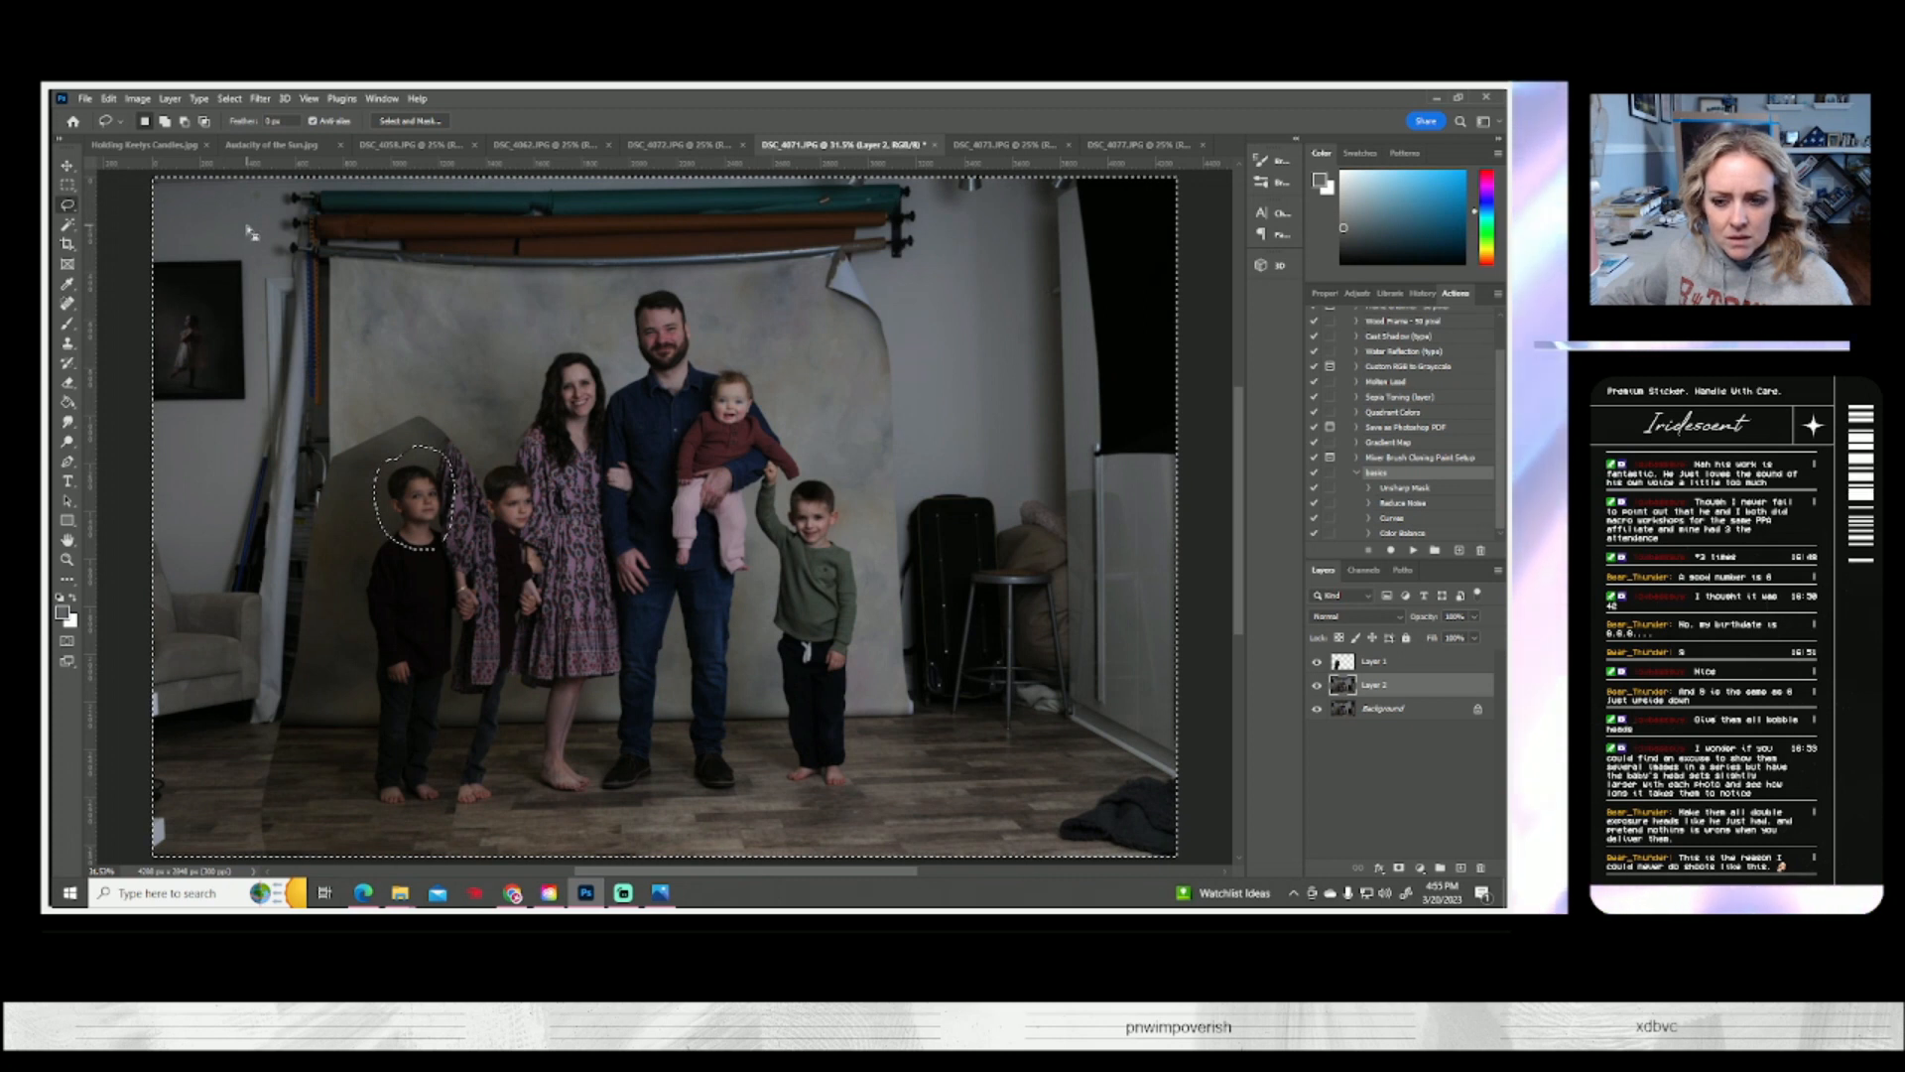
{"action": "key", "text": "alt+bracketright"}
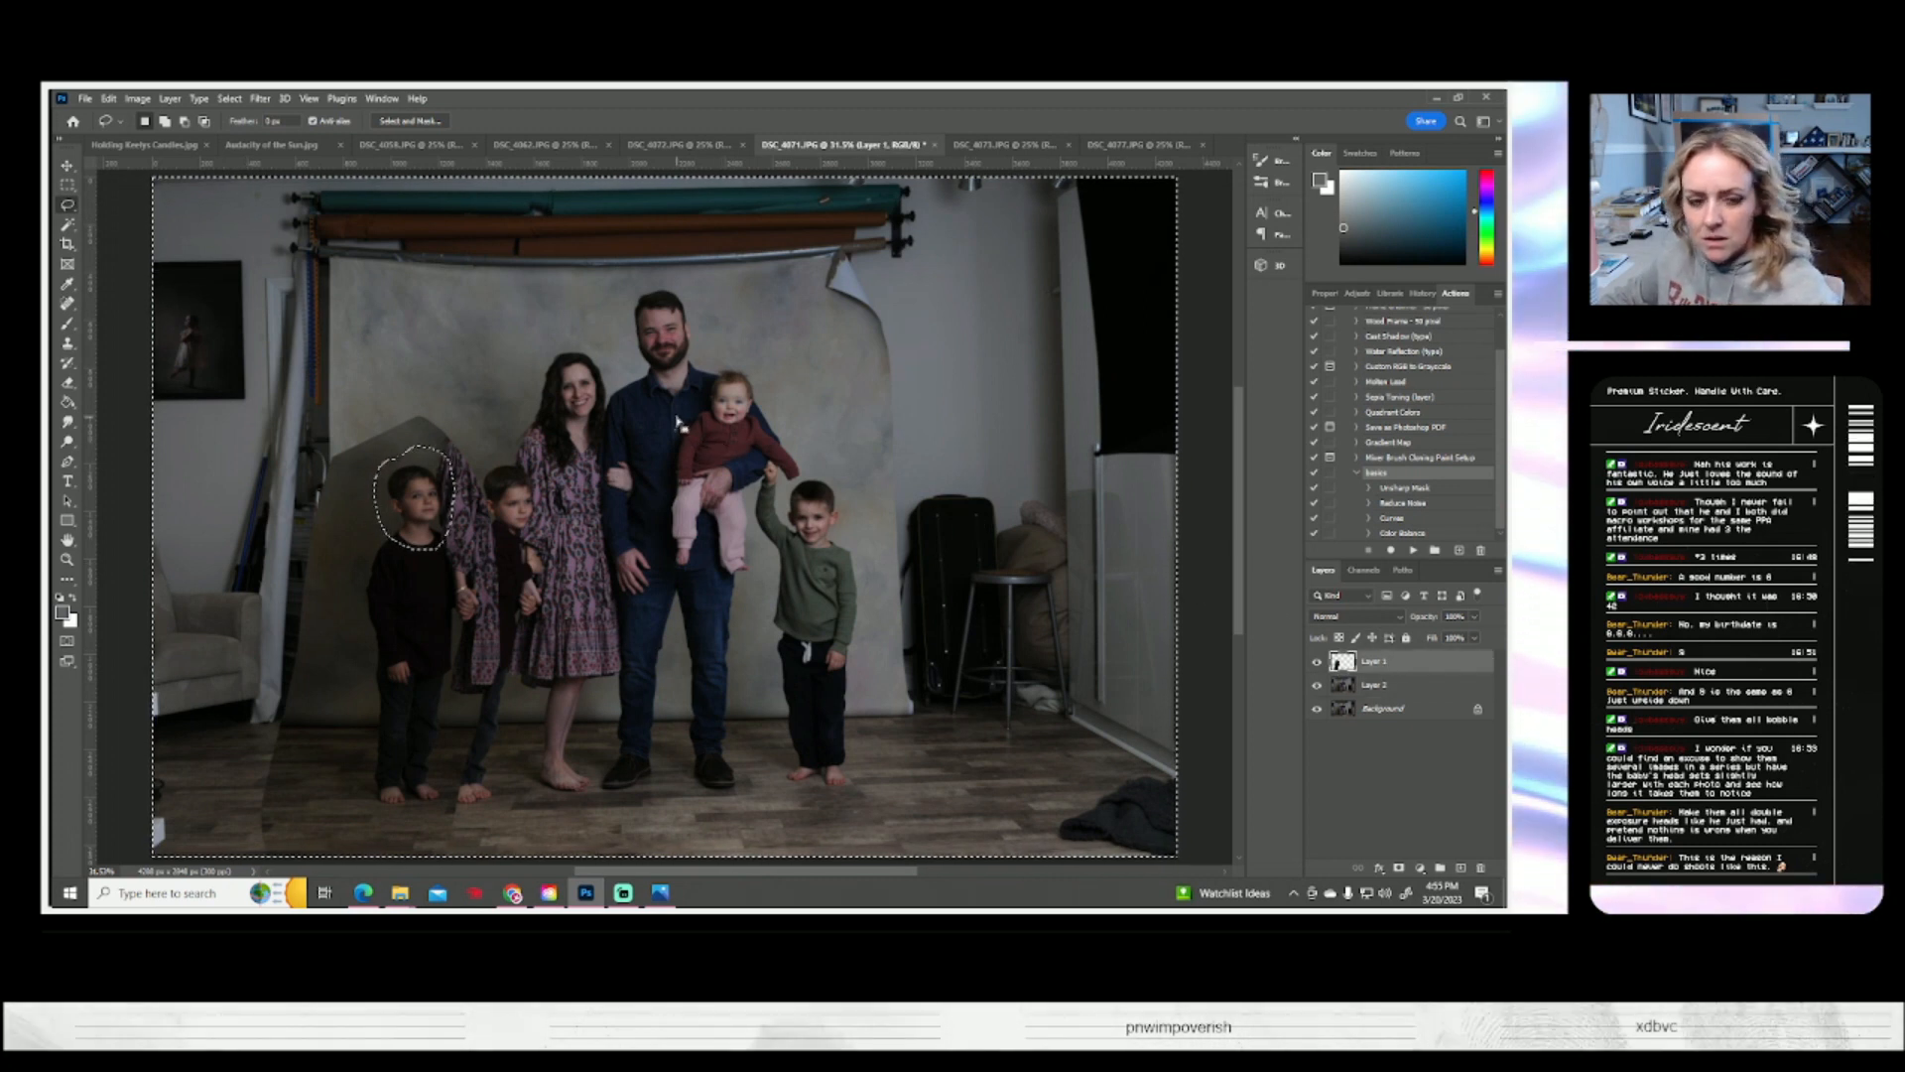
{"action": "key", "text": "Delete"}
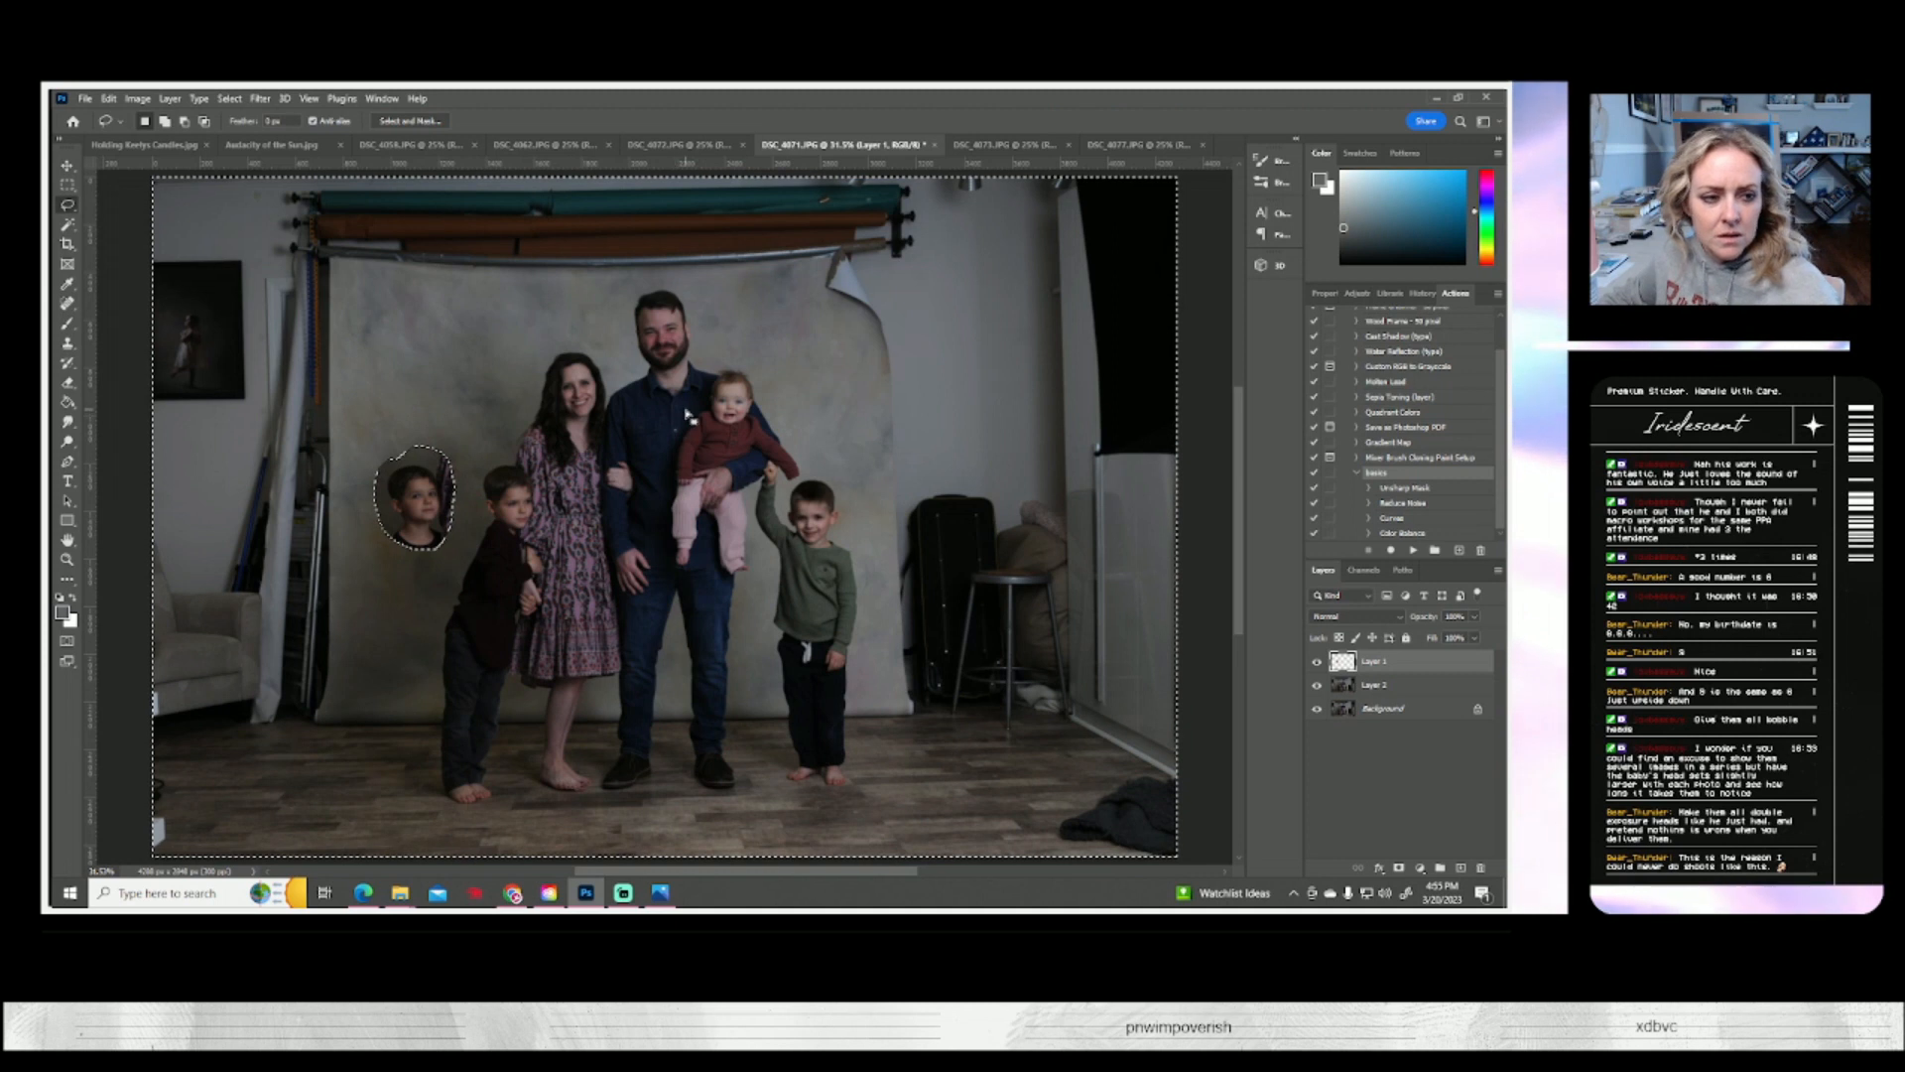
{"action": "left_click", "coordinate": [229, 98]}
{"action": "left_click", "coordinate": [245, 129]}
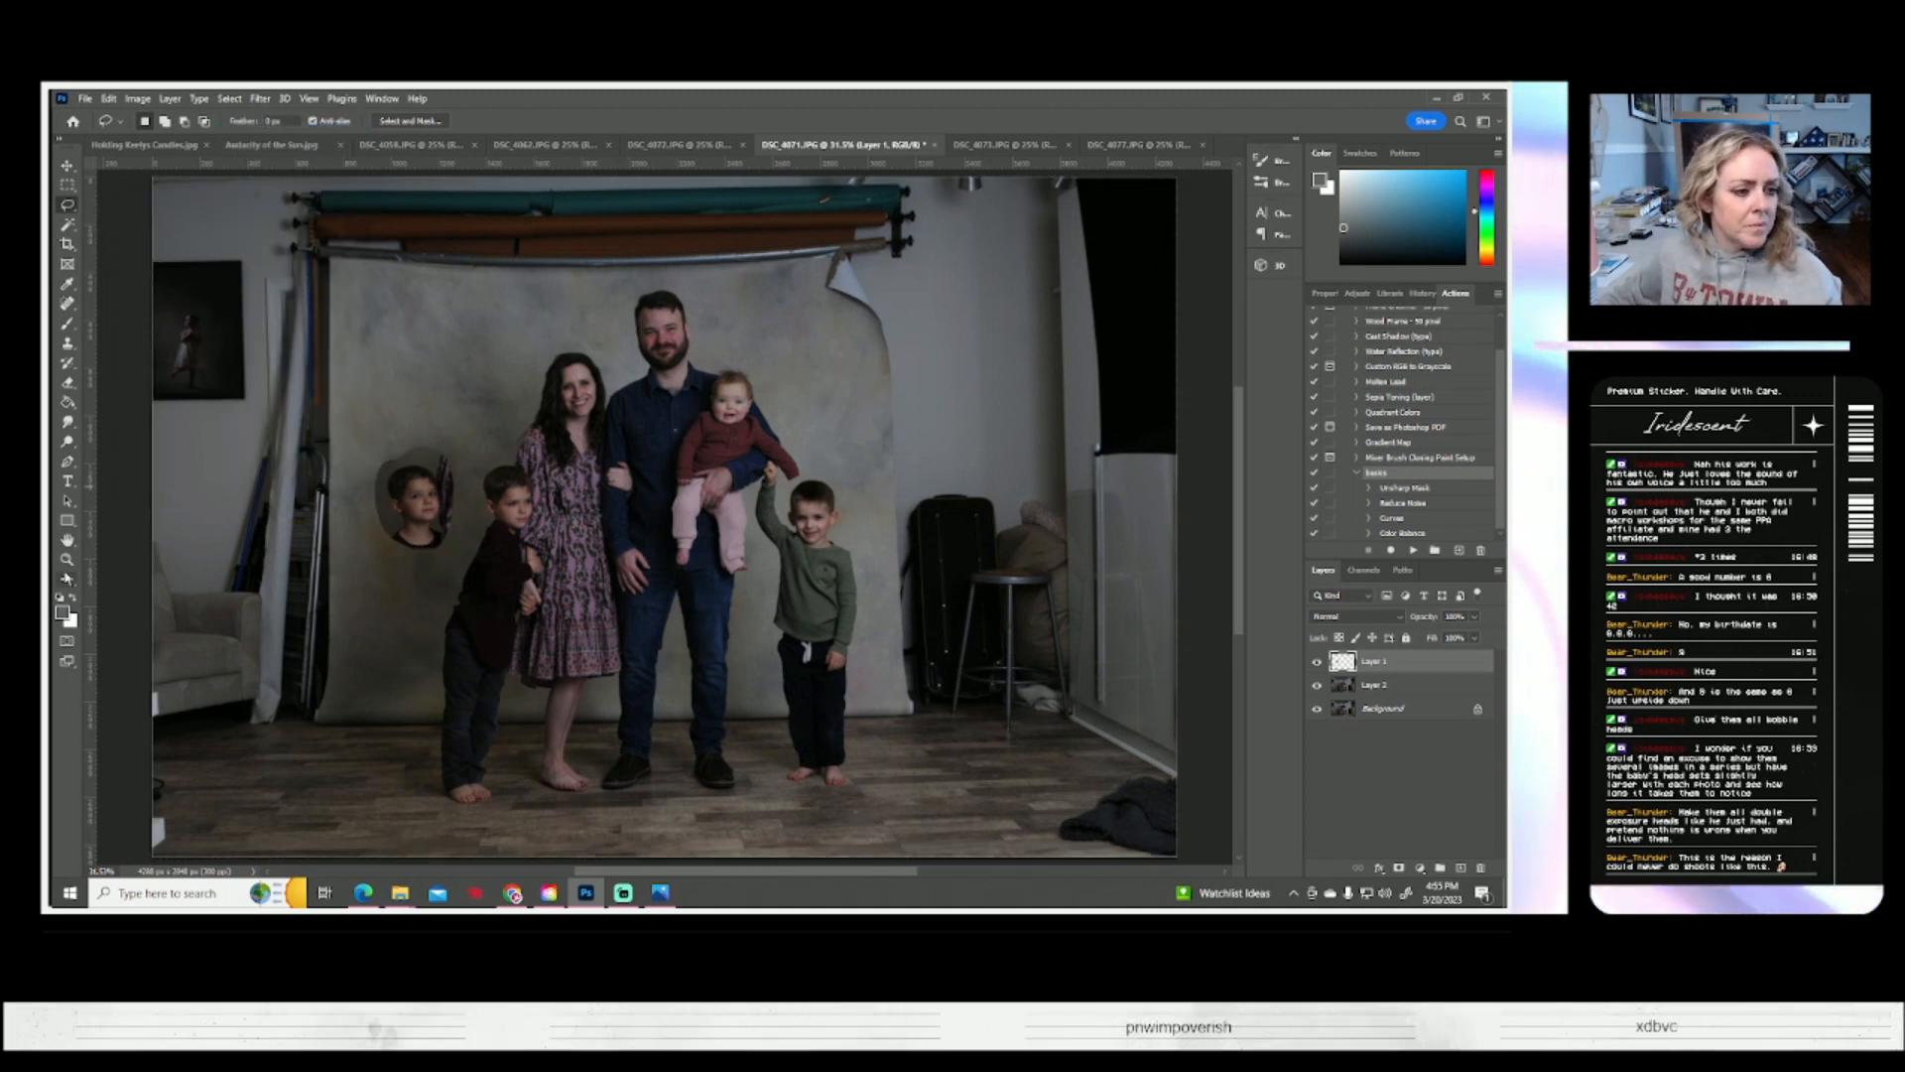
Move and rotate the cut-out head onto the body of the boy beside his mother, lowering the layer's opacity to align the faces
{"action": "key", "text": "z"}
{"action": "left_click_drag", "start_coordinate": [465, 518], "coordinate": [675, 494]}
{"action": "key", "text": "ctrl+t"}
{"action": "left_click_drag", "start_coordinate": [815, 446], "coordinate": [815, 465]}
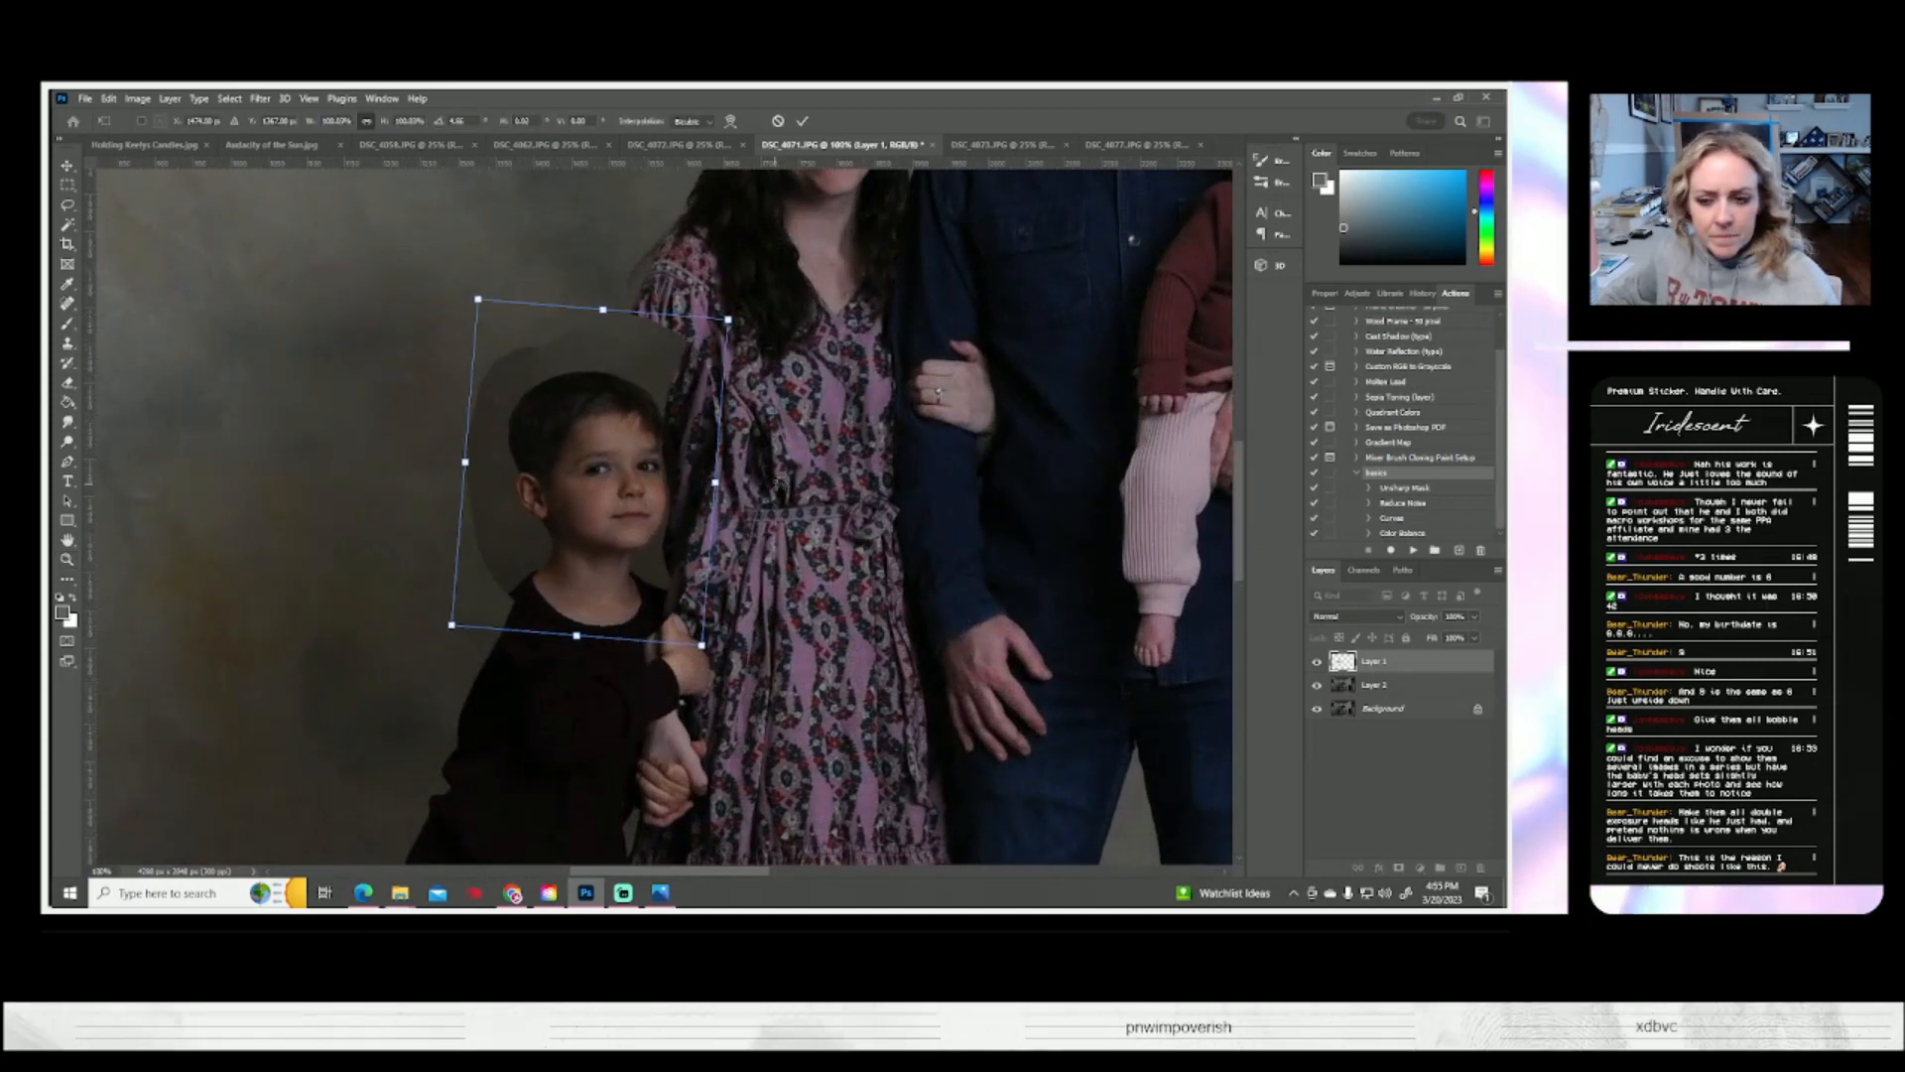
{"action": "left_click", "coordinate": [1476, 618]}
{"action": "left_click", "coordinate": [1435, 635]}
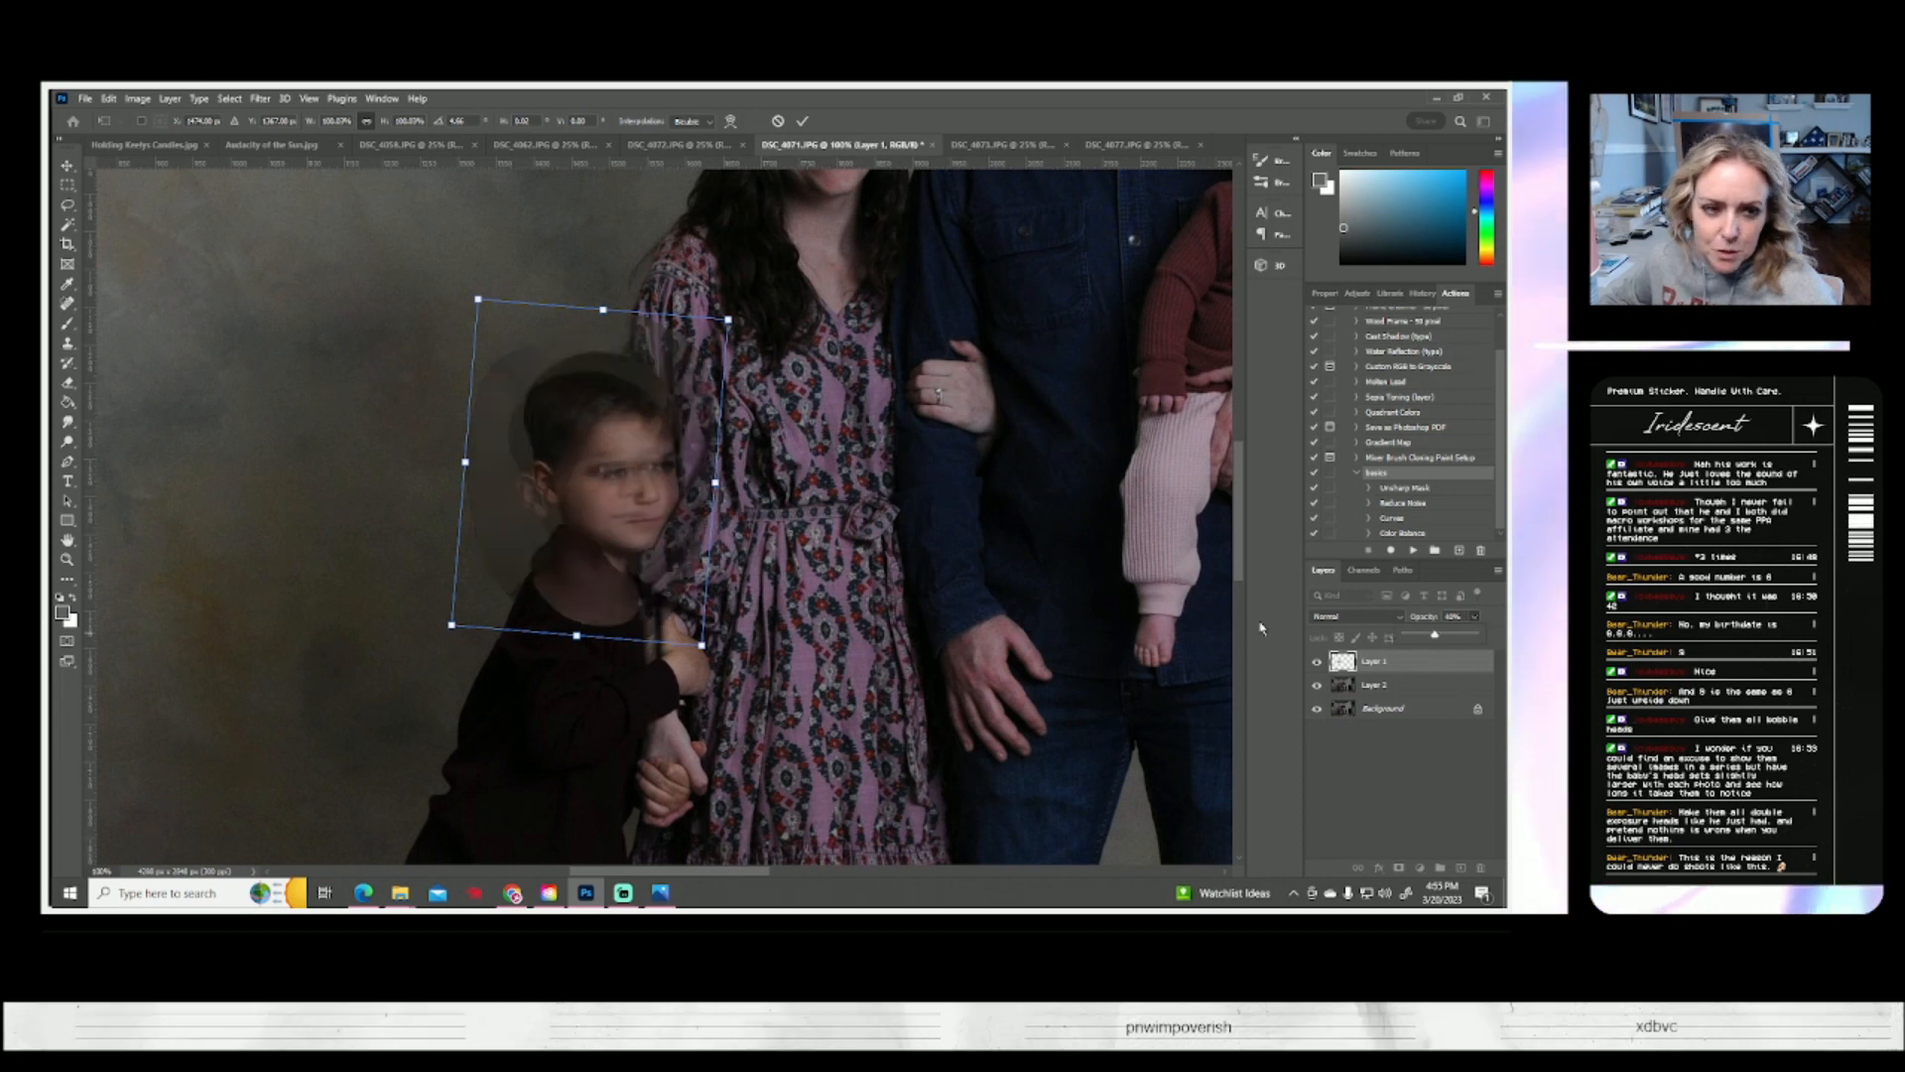
{"action": "left_click_drag", "start_coordinate": [631, 549], "coordinate": [679, 516]}
{"action": "key", "text": "Return"}
Fine-tune the size and position of the head on the boy's neck, and restore the layer's opacity to 100%
{"action": "key", "text": "ctrl+t"}
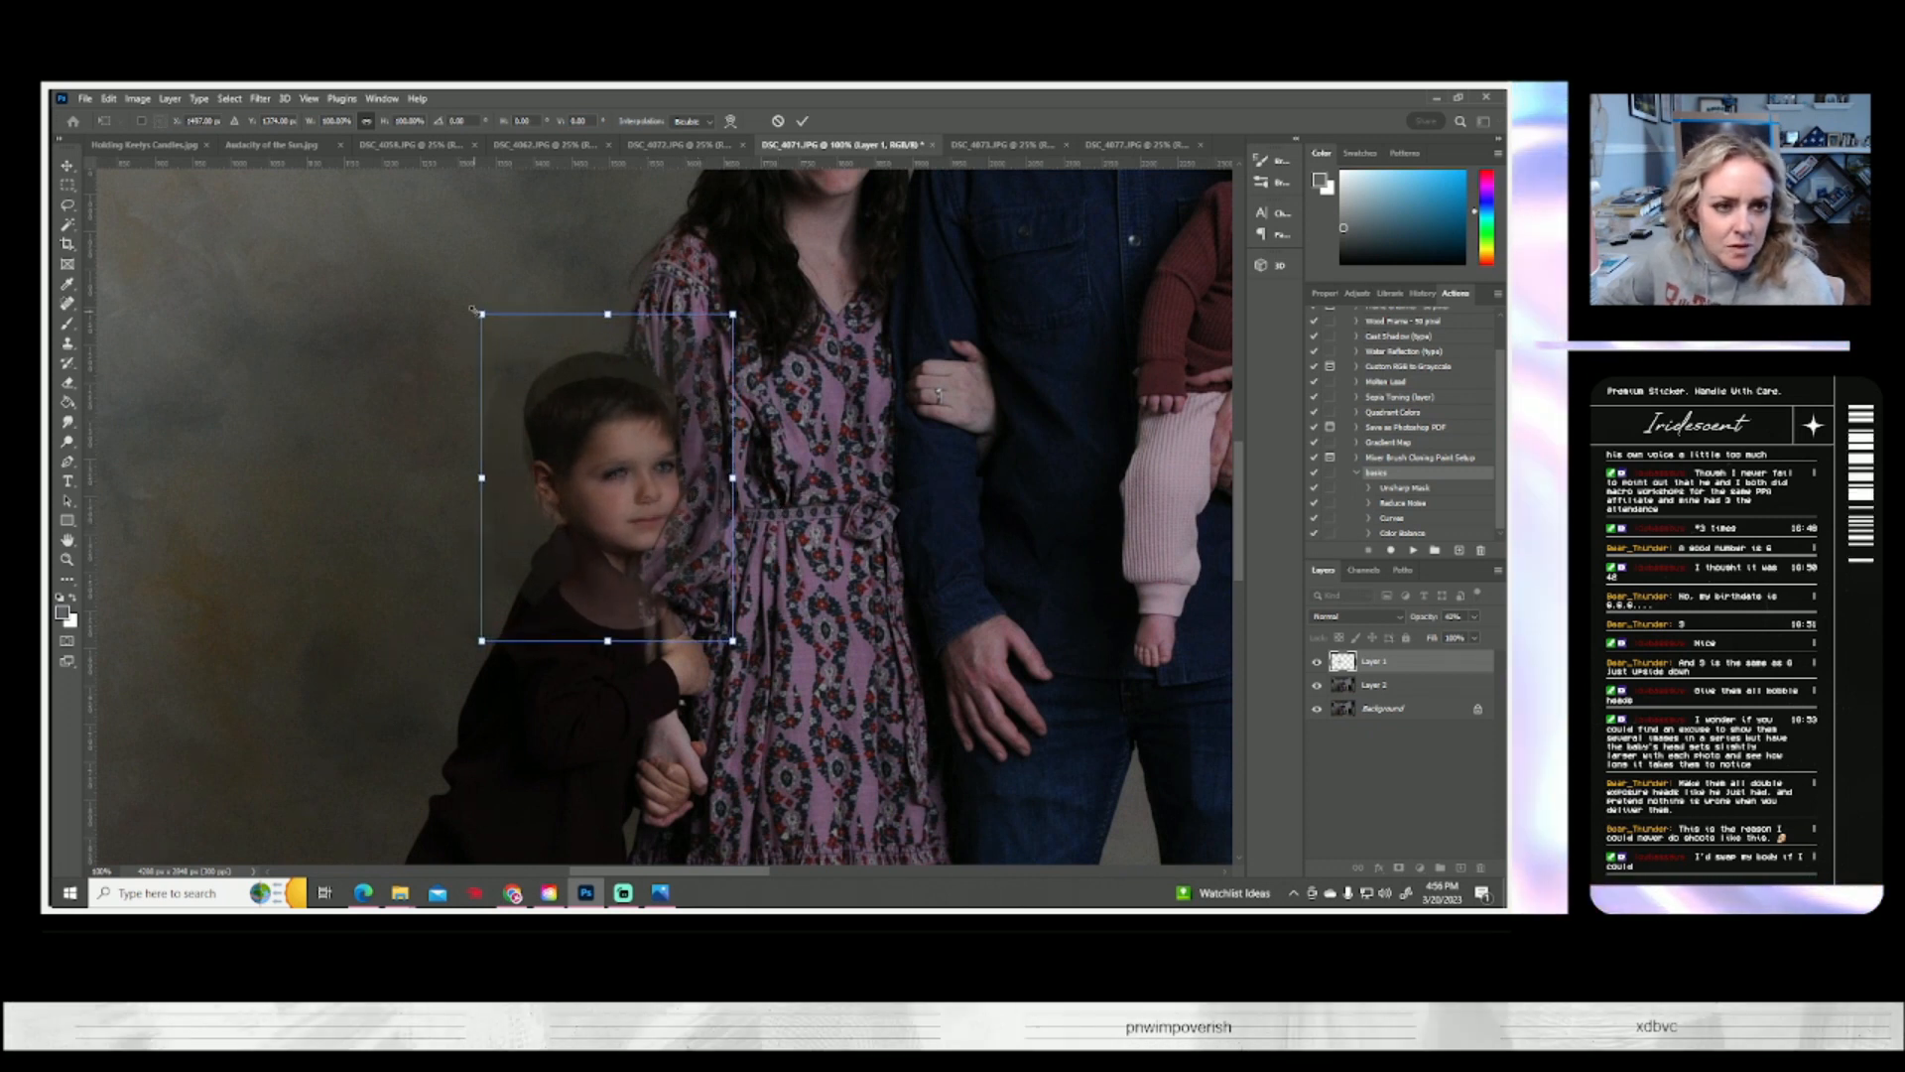
{"action": "left_click_drag", "start_coordinate": [472, 309], "coordinate": [469, 305]}
{"action": "left_click_drag", "start_coordinate": [626, 560], "coordinate": [623, 561]}
{"action": "key", "text": "Return"}
{"action": "key", "text": "z"}
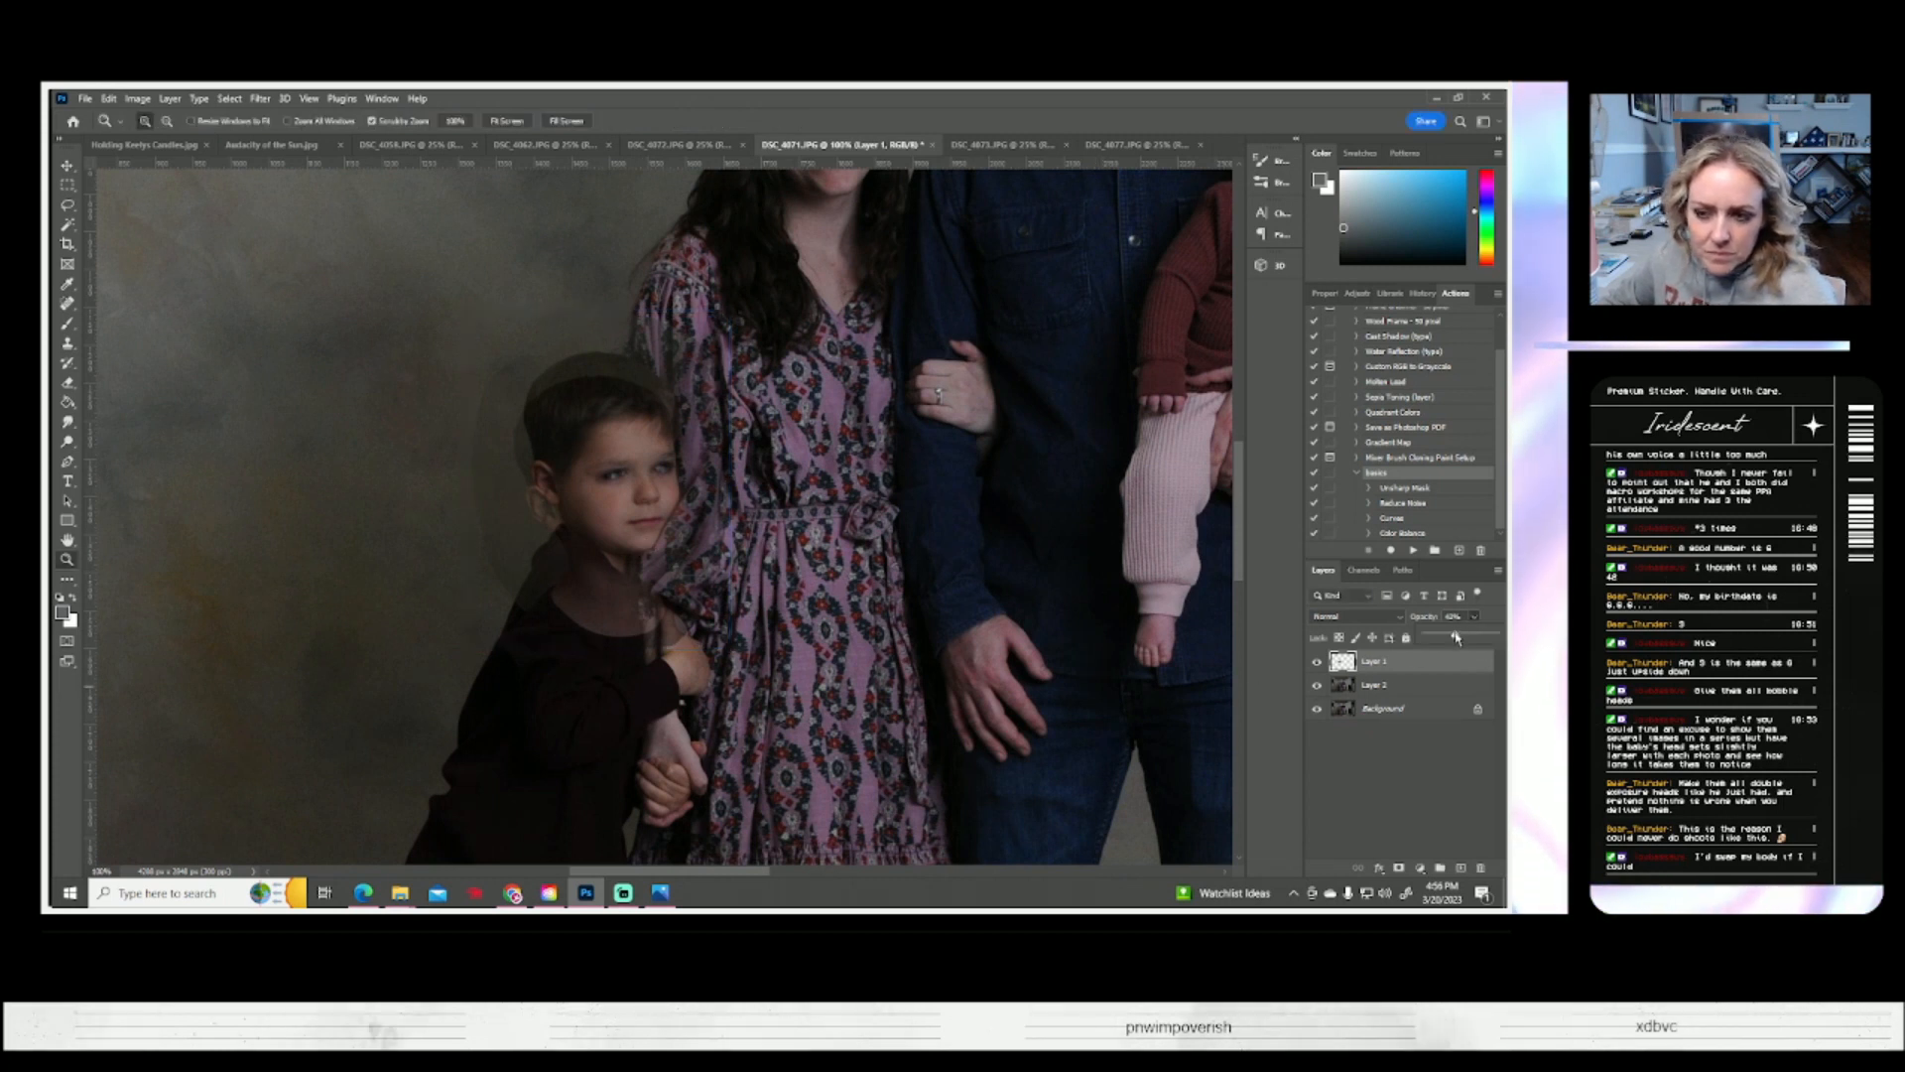
{"action": "left_click_drag", "start_coordinate": [1455, 637], "coordinate": [1496, 635]}
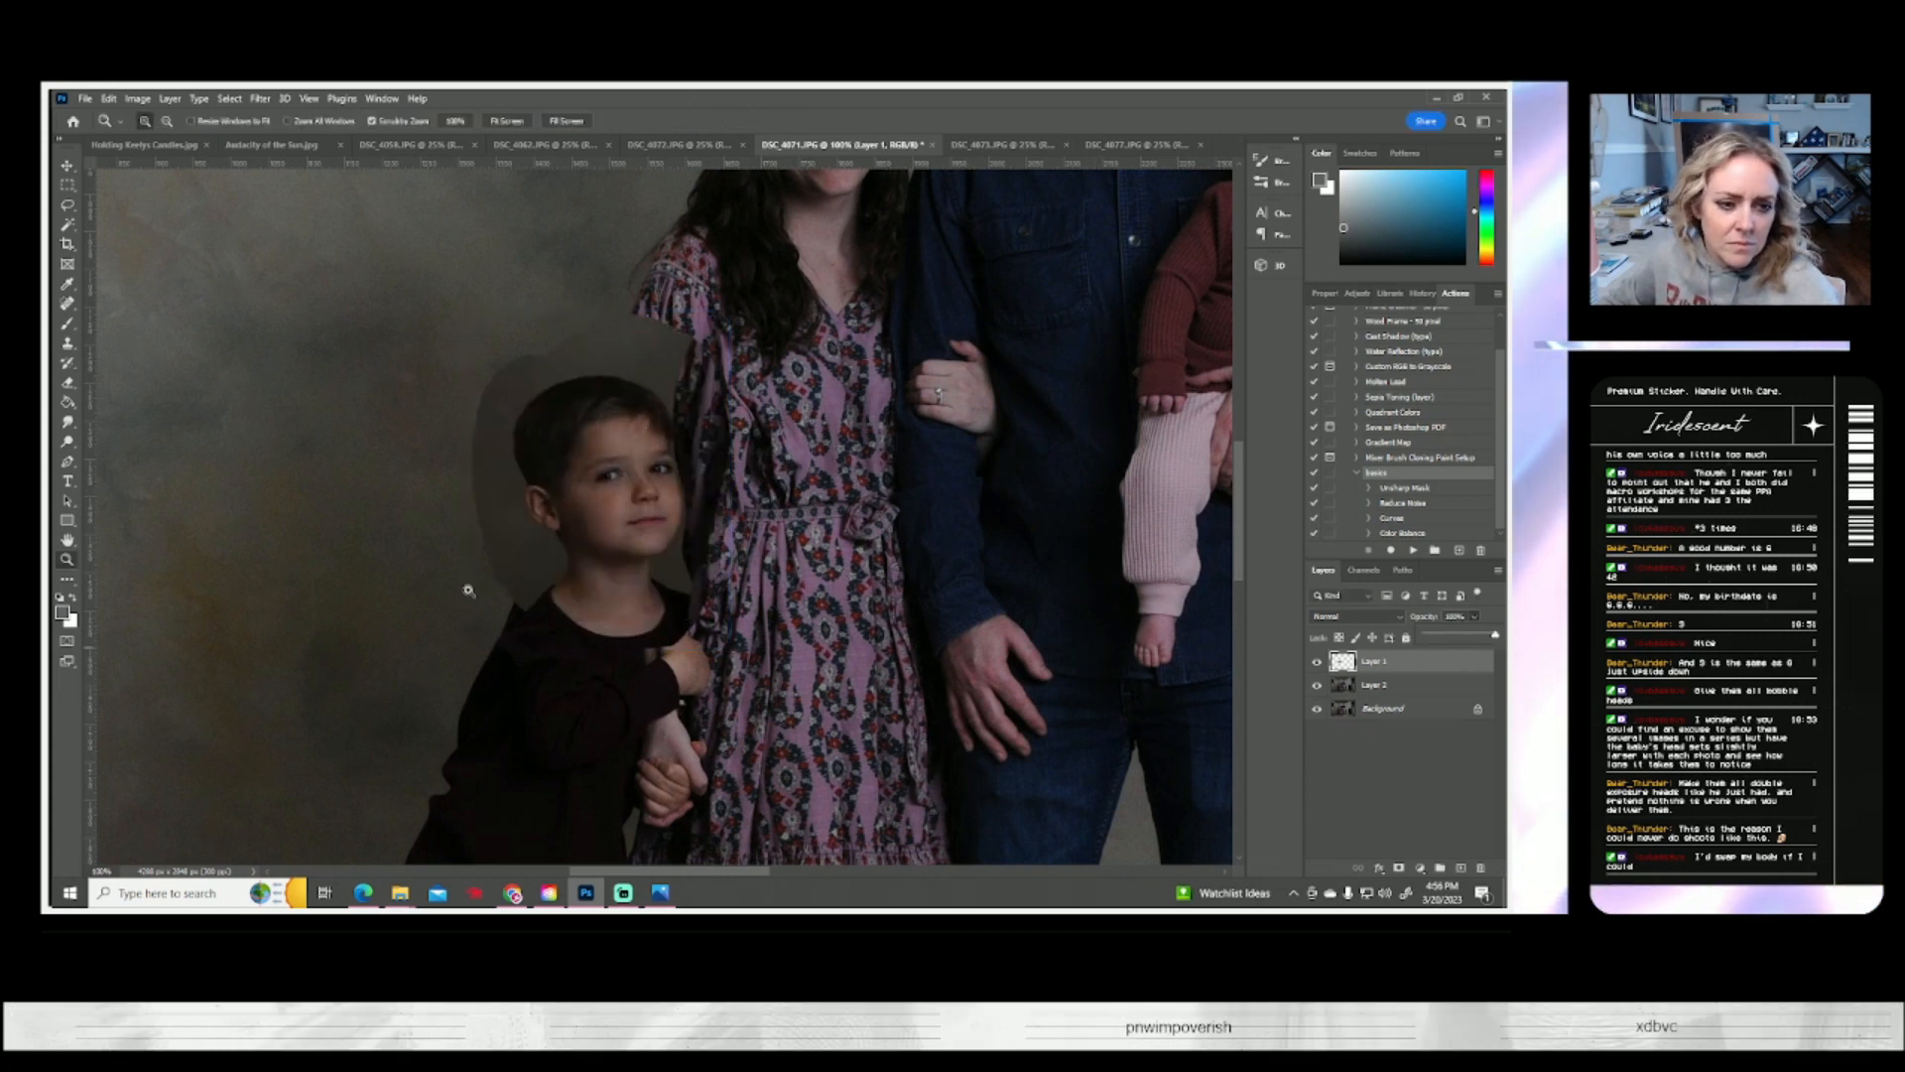
Erase the pasted shoulders and neckline below the boy's chin and the dark backdrop edge beside his head
{"action": "left_click", "coordinate": [68, 385]}
{"action": "mouse_move", "coordinate": [512, 605]}
{"action": "left_mouse_down"}
{"action": "mouse_move", "coordinate": [586, 630]}
{"action": "mouse_move", "coordinate": [539, 569]}
{"action": "mouse_move", "coordinate": [612, 630]}
{"action": "mouse_move", "coordinate": [595, 630]}
{"action": "mouse_move", "coordinate": [701, 600]}
{"action": "mouse_move", "coordinate": [671, 586]}
{"action": "mouse_move", "coordinate": [693, 584]}
{"action": "mouse_move", "coordinate": [712, 508]}
{"action": "mouse_move", "coordinate": [719, 385]}
{"action": "mouse_move", "coordinate": [690, 331]}
{"action": "mouse_move", "coordinate": [717, 564]}
{"action": "left_mouse_up"}
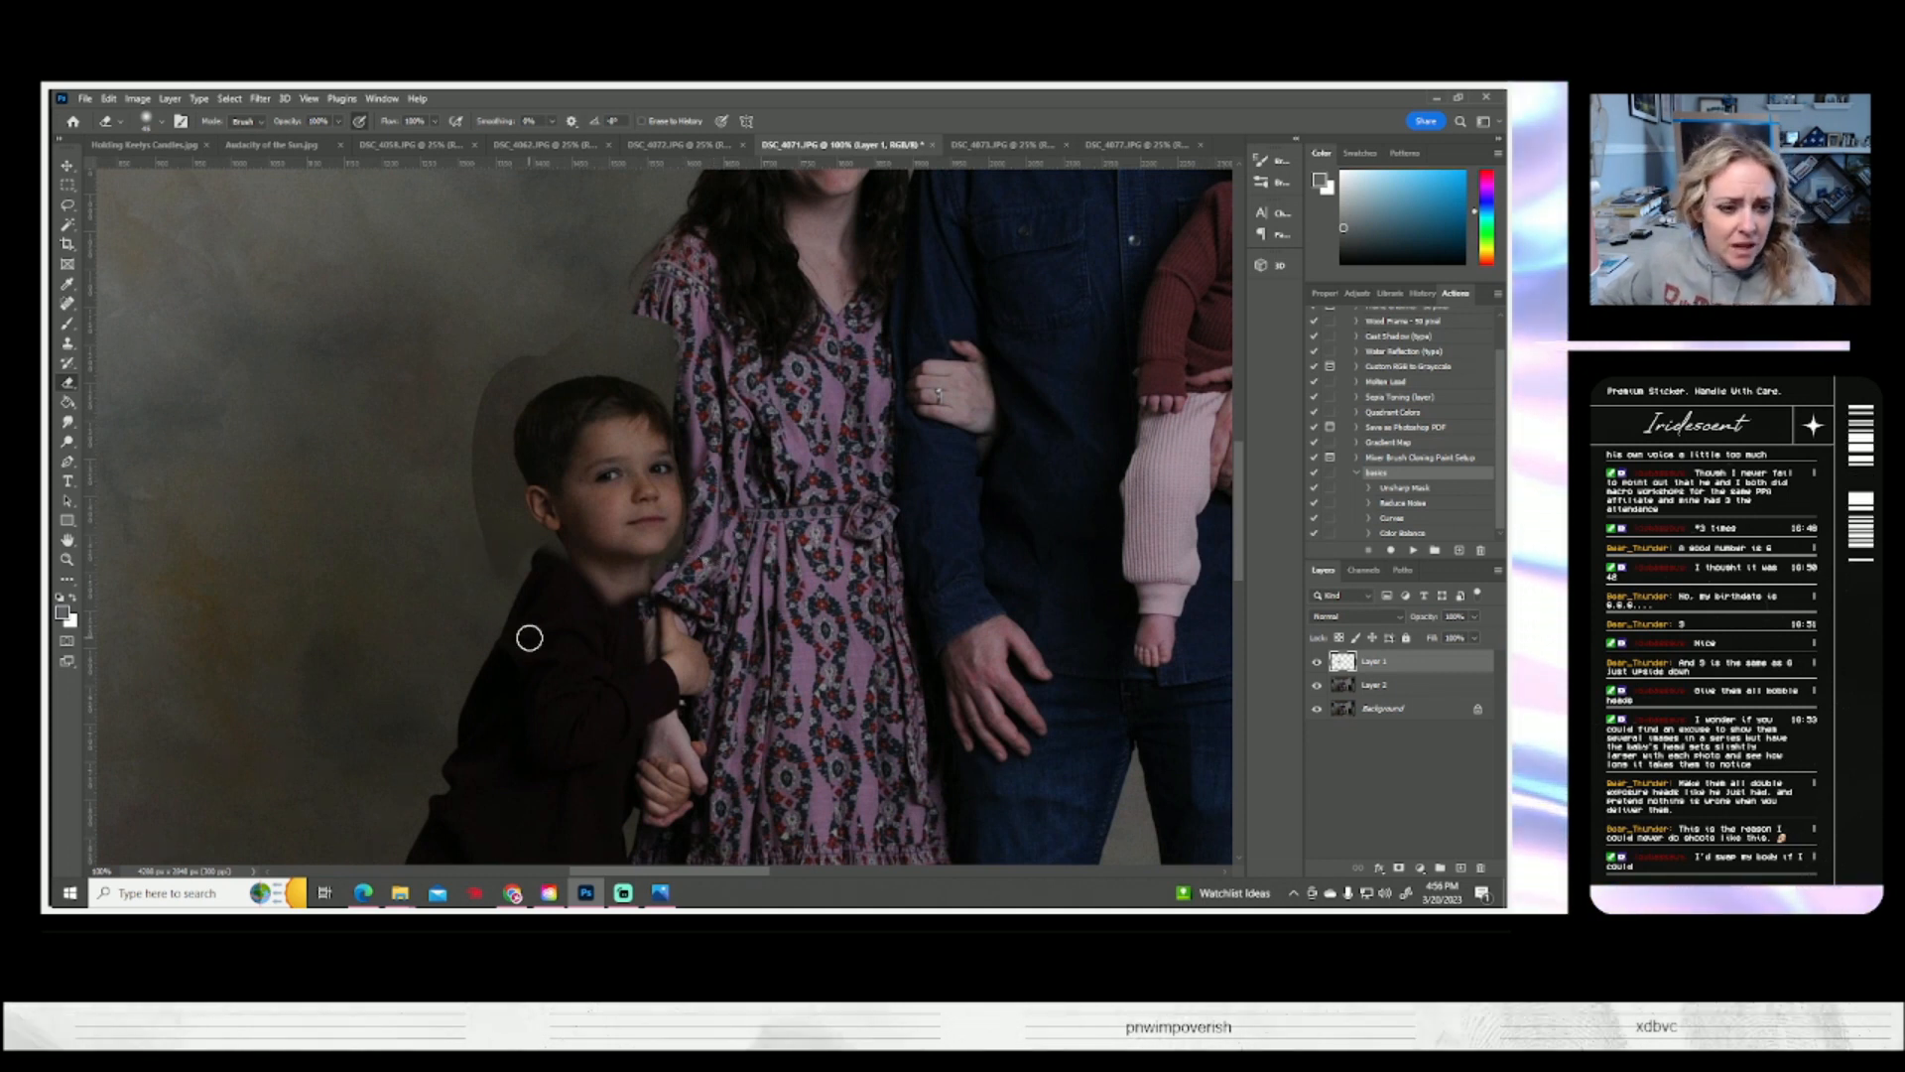
{"action": "mouse_move", "coordinate": [485, 534]}
{"action": "left_mouse_down"}
{"action": "mouse_move", "coordinate": [472, 478]}
{"action": "mouse_move", "coordinate": [510, 349]}
{"action": "mouse_move", "coordinate": [486, 389]}
{"action": "left_mouse_up"}
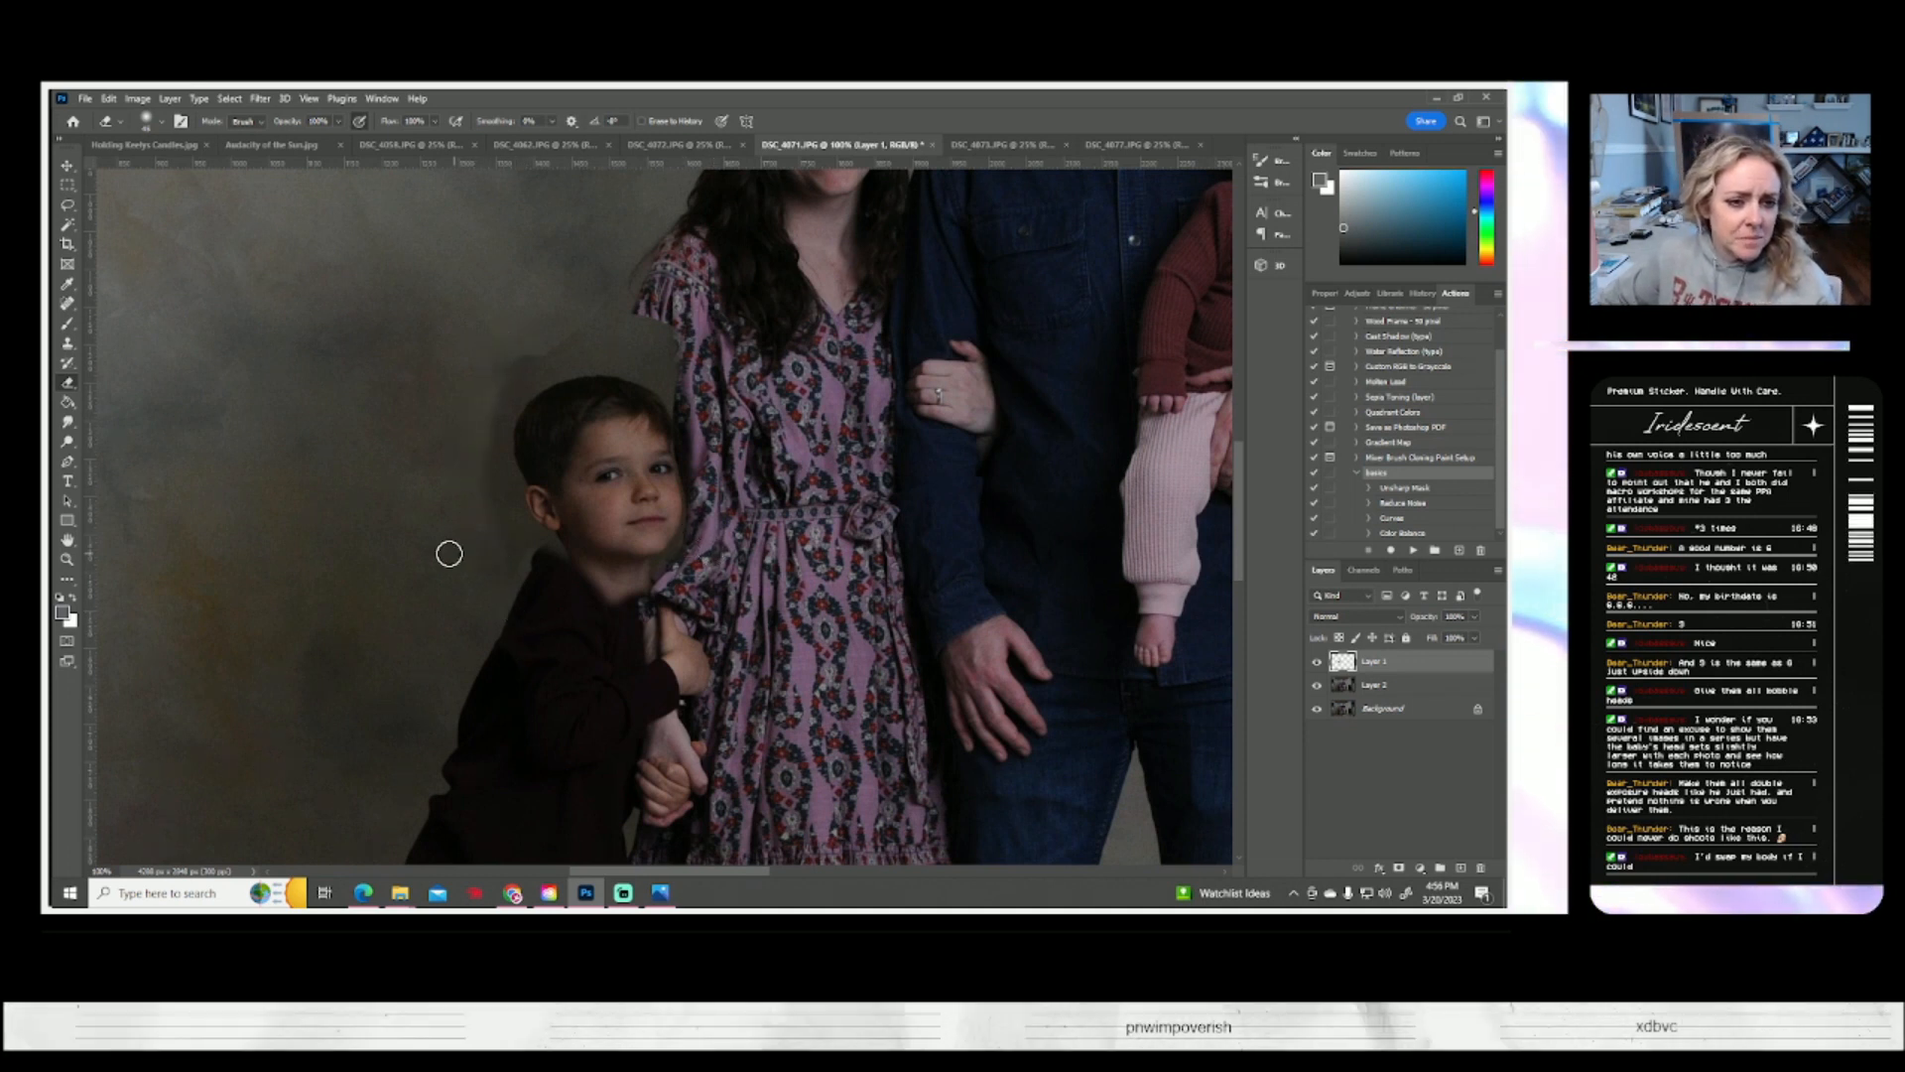
Brighten the pasted head layer with Brightness/Contrast, setting the brightness to 20
{"action": "left_click", "coordinate": [137, 98]}
{"action": "mouse_move", "coordinate": [198, 127]}
{"action": "left_click", "coordinate": [385, 138]}
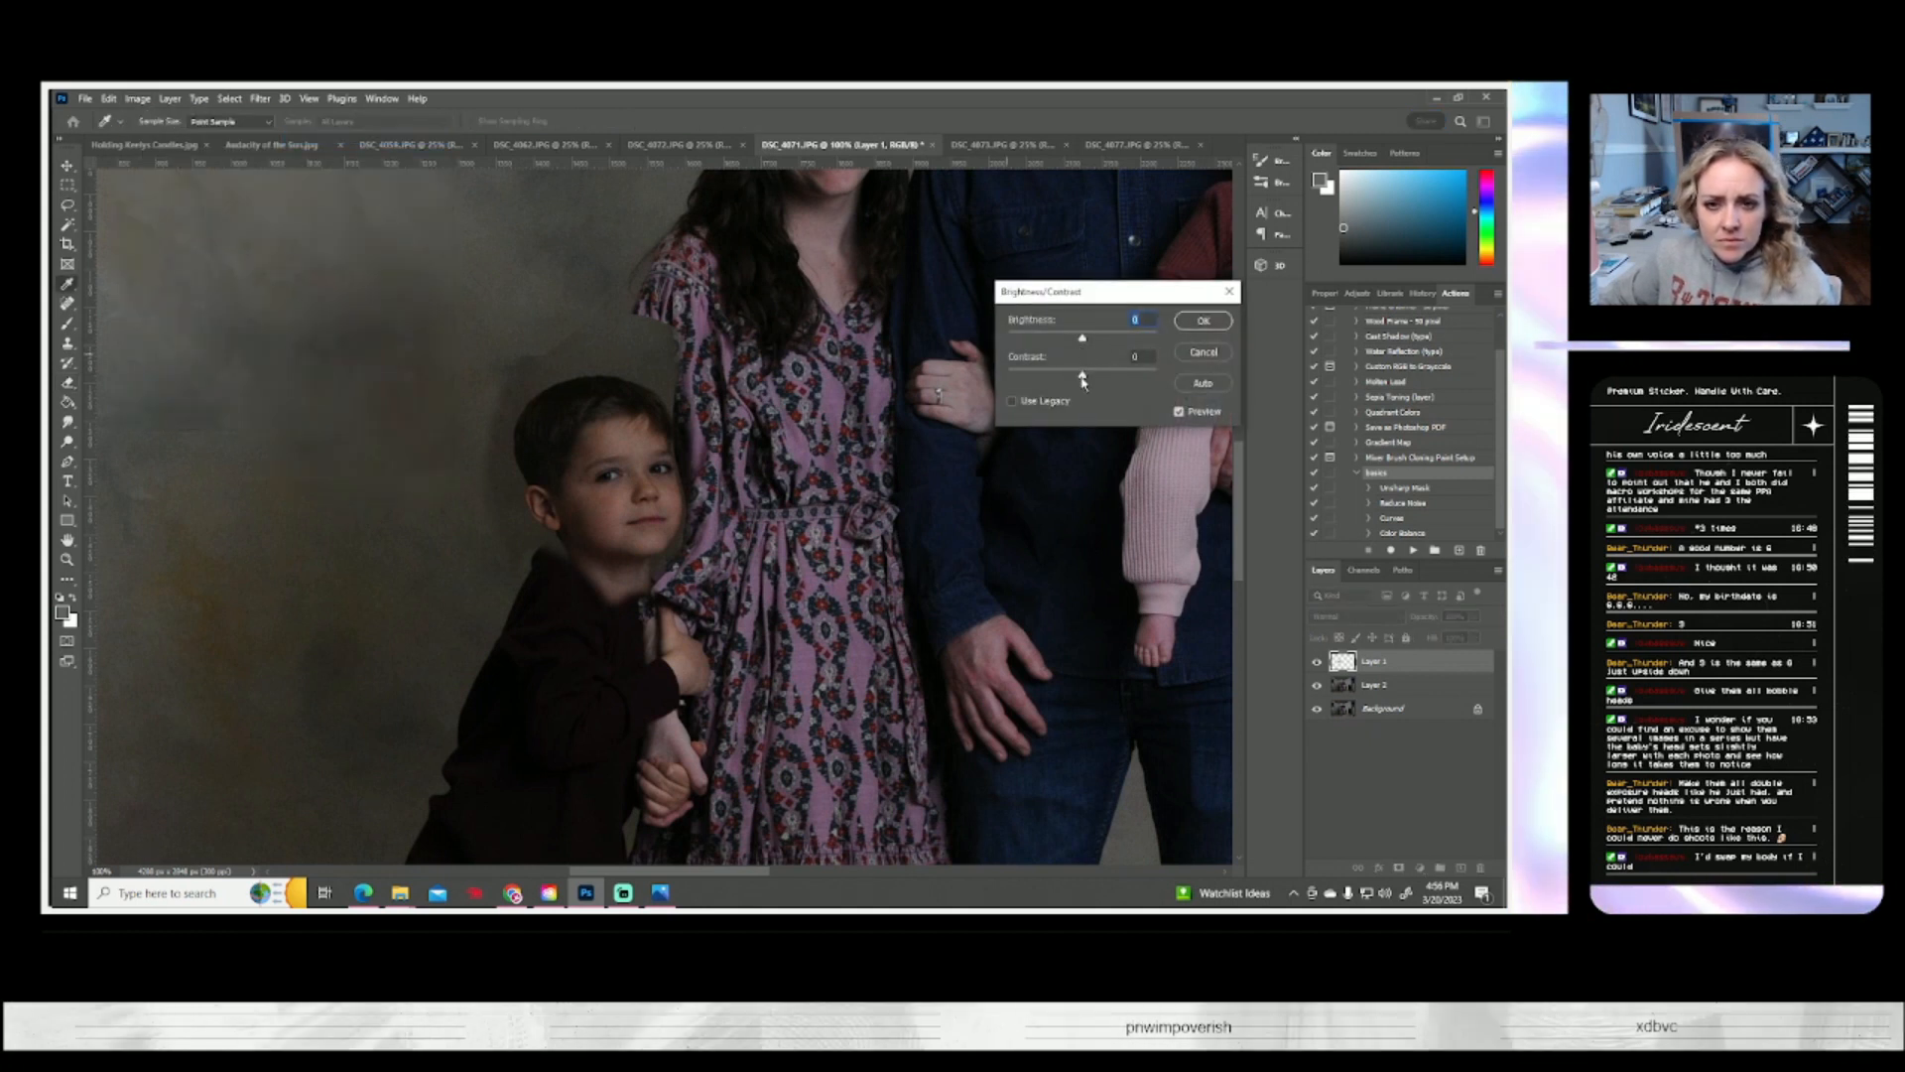
{"action": "left_click_drag", "start_coordinate": [1089, 342], "coordinate": [1093, 341]}
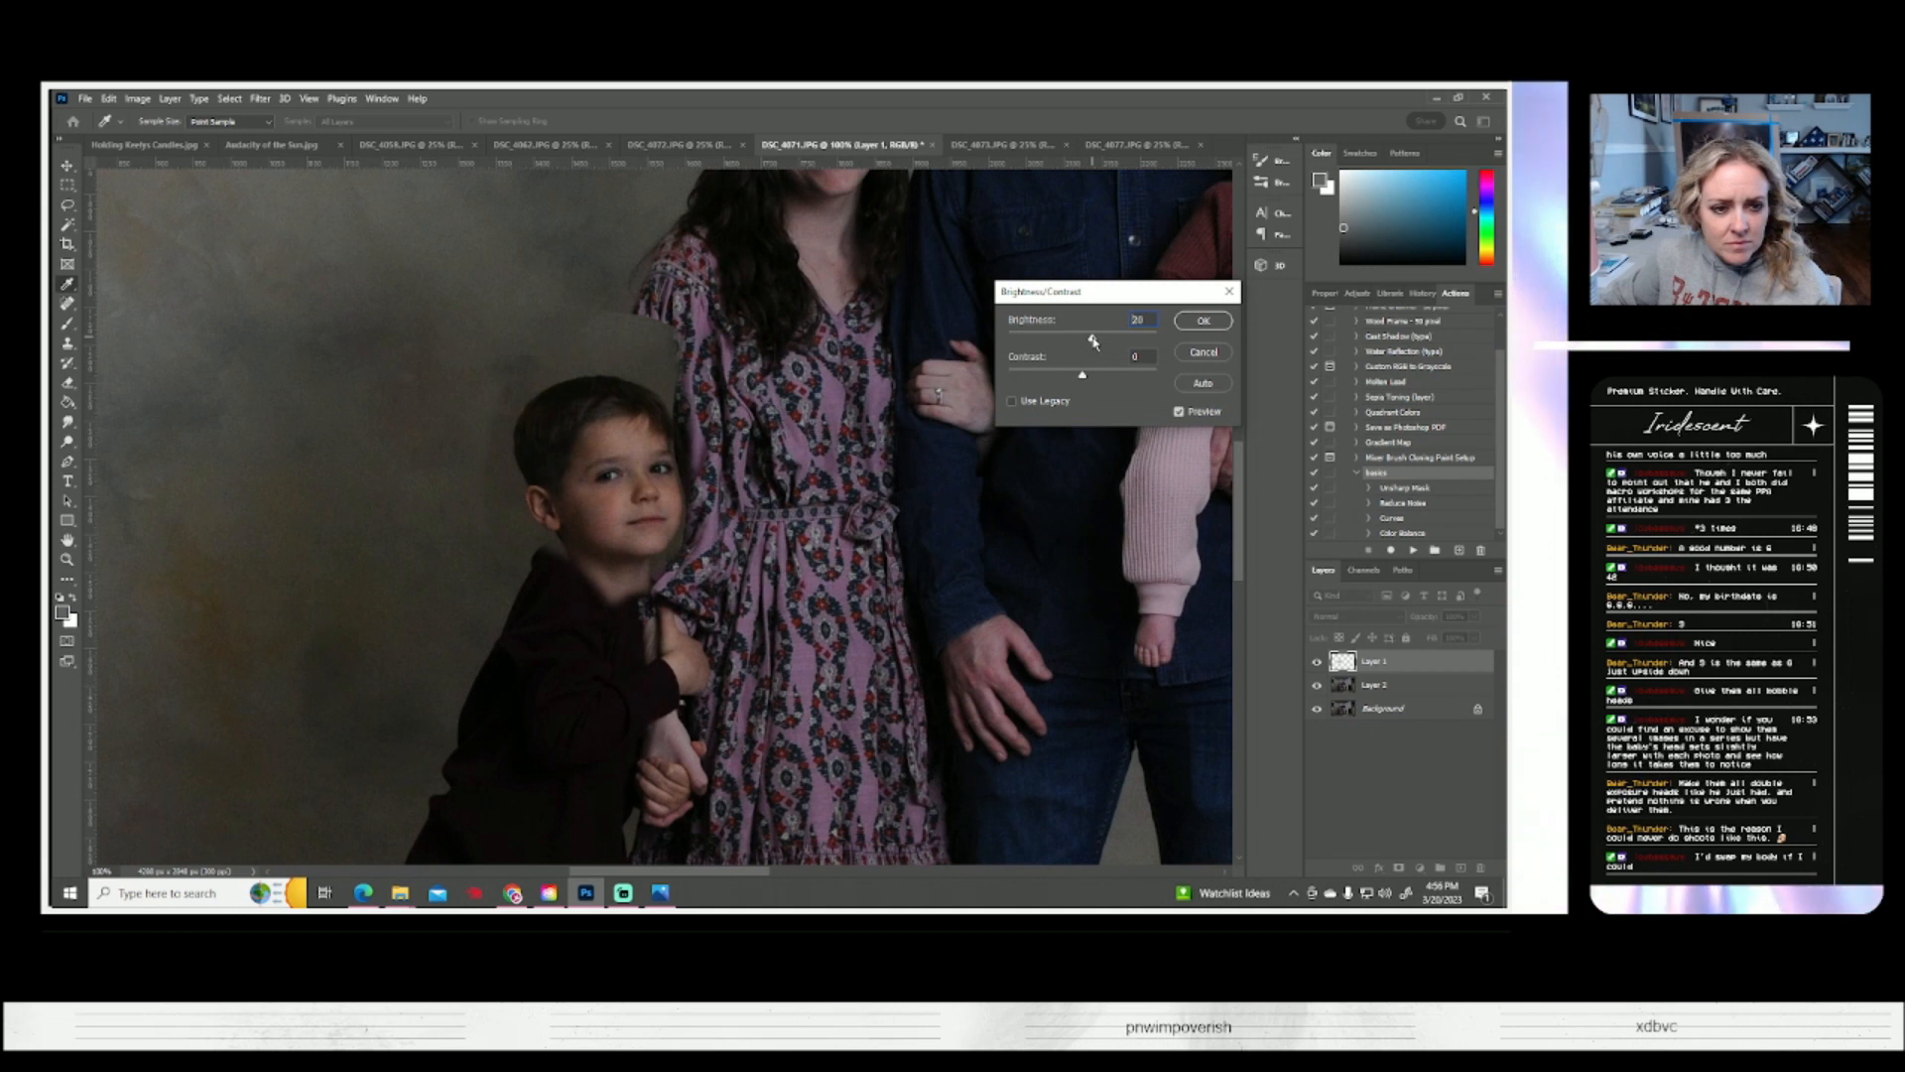
{"action": "left_click", "coordinate": [1221, 326]}
{"action": "left_click", "coordinate": [283, 100]}
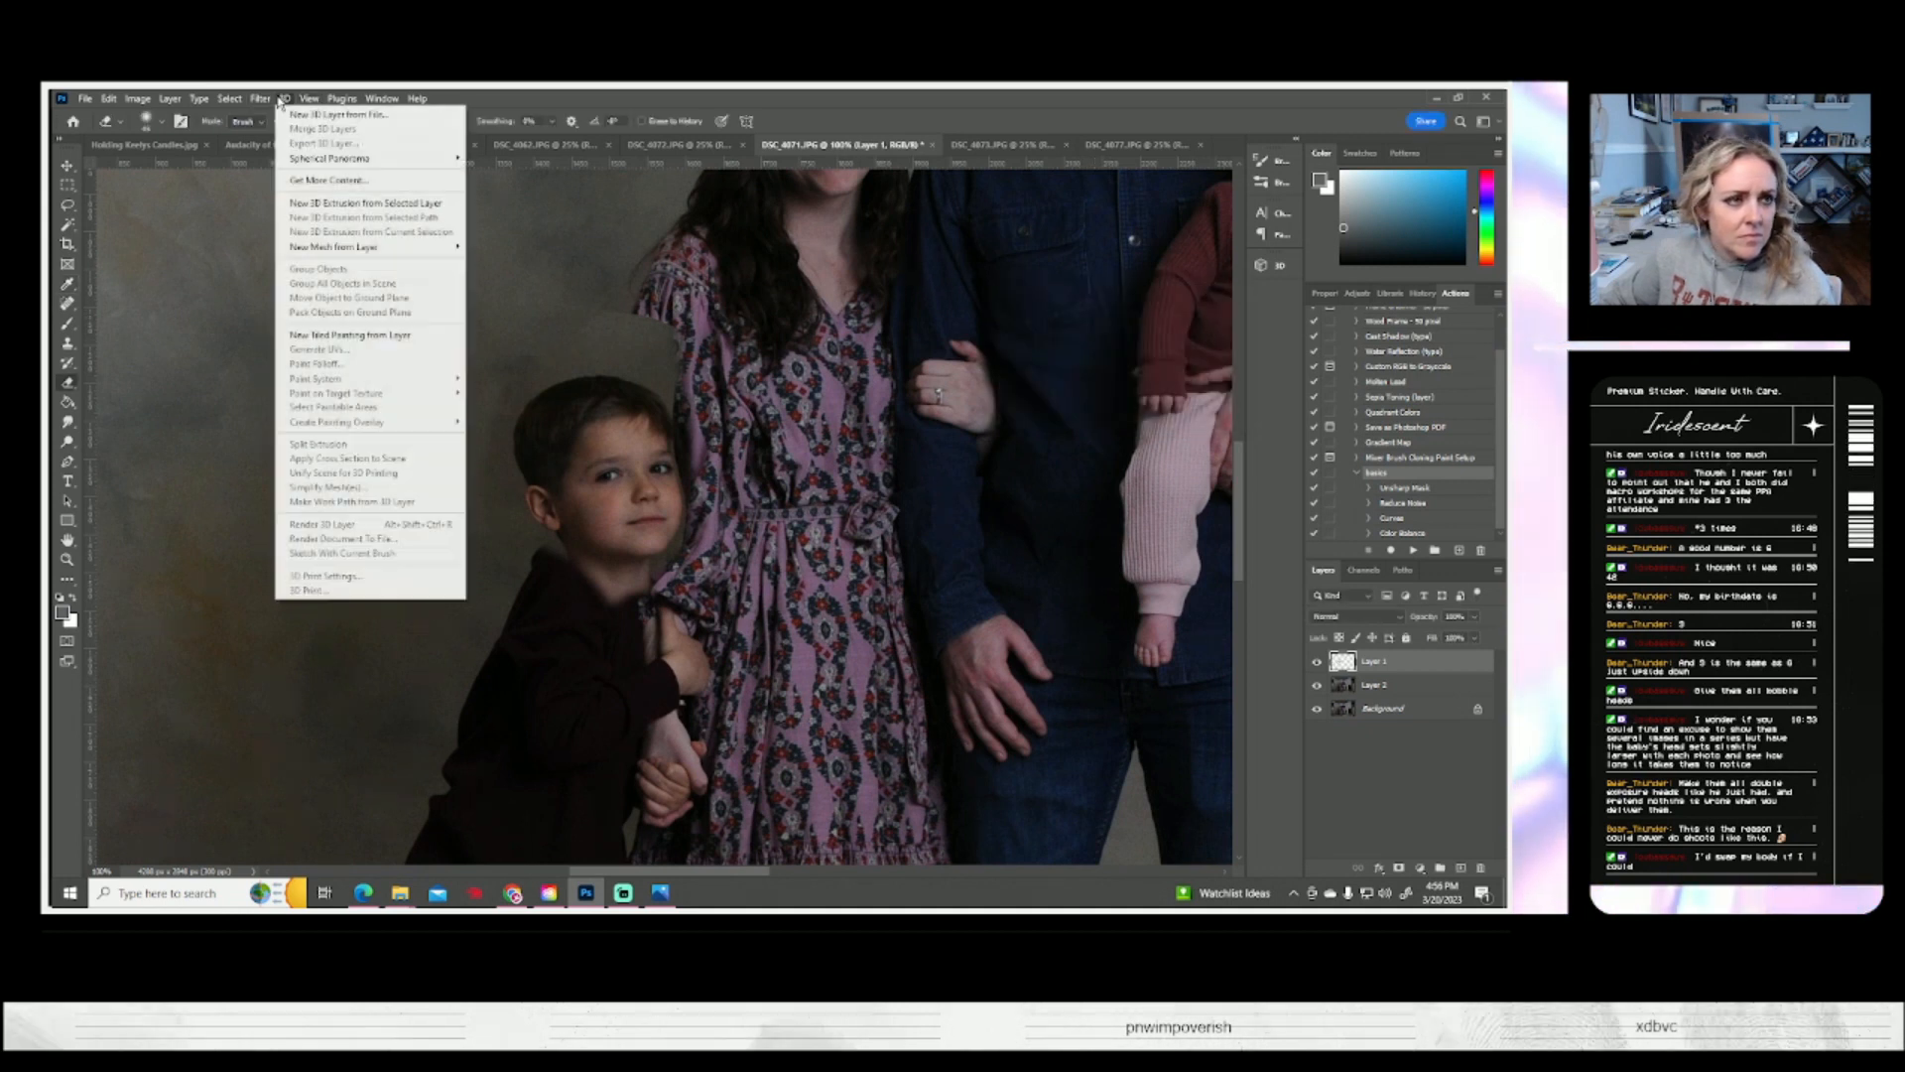
{"action": "left_click", "coordinate": [283, 114]}
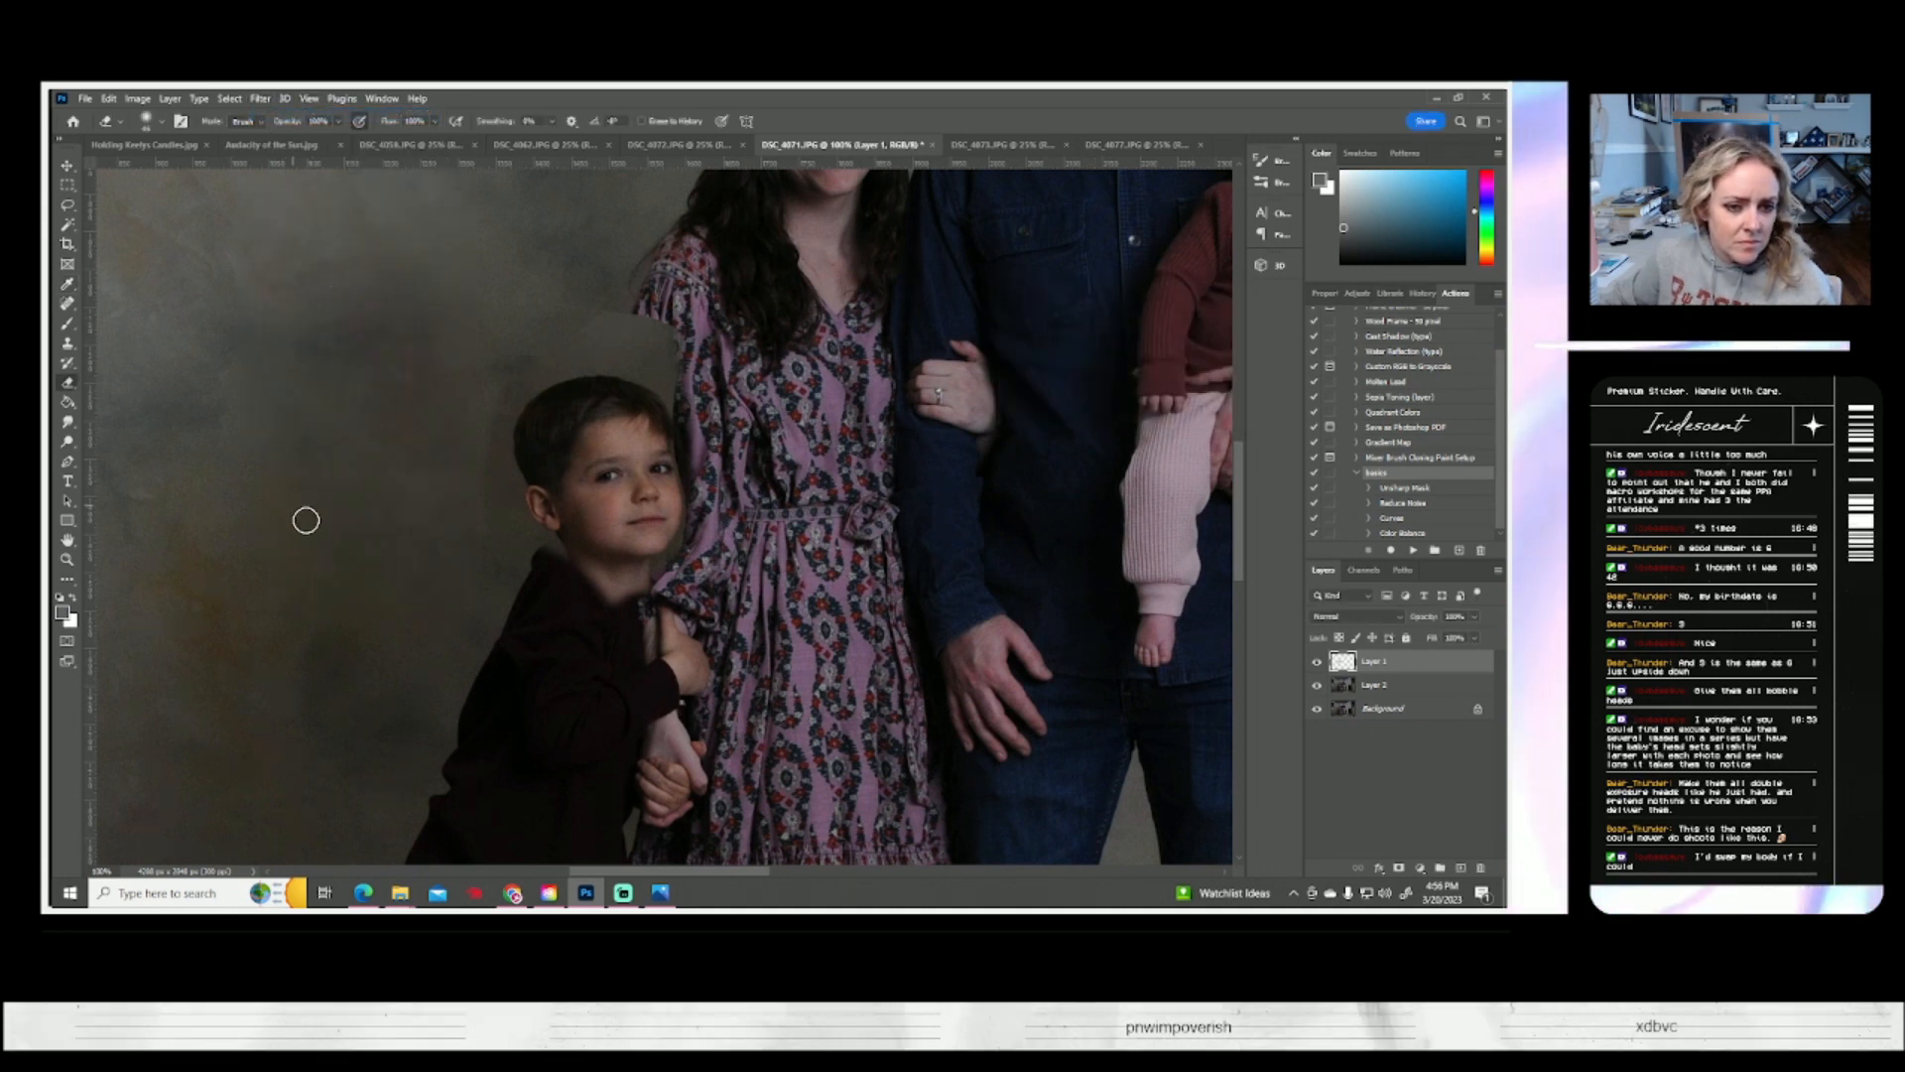
Compare the pasted head with the original one, and rotate and shift it slightly to match the original pose
{"action": "left_click", "coordinate": [1318, 662]}
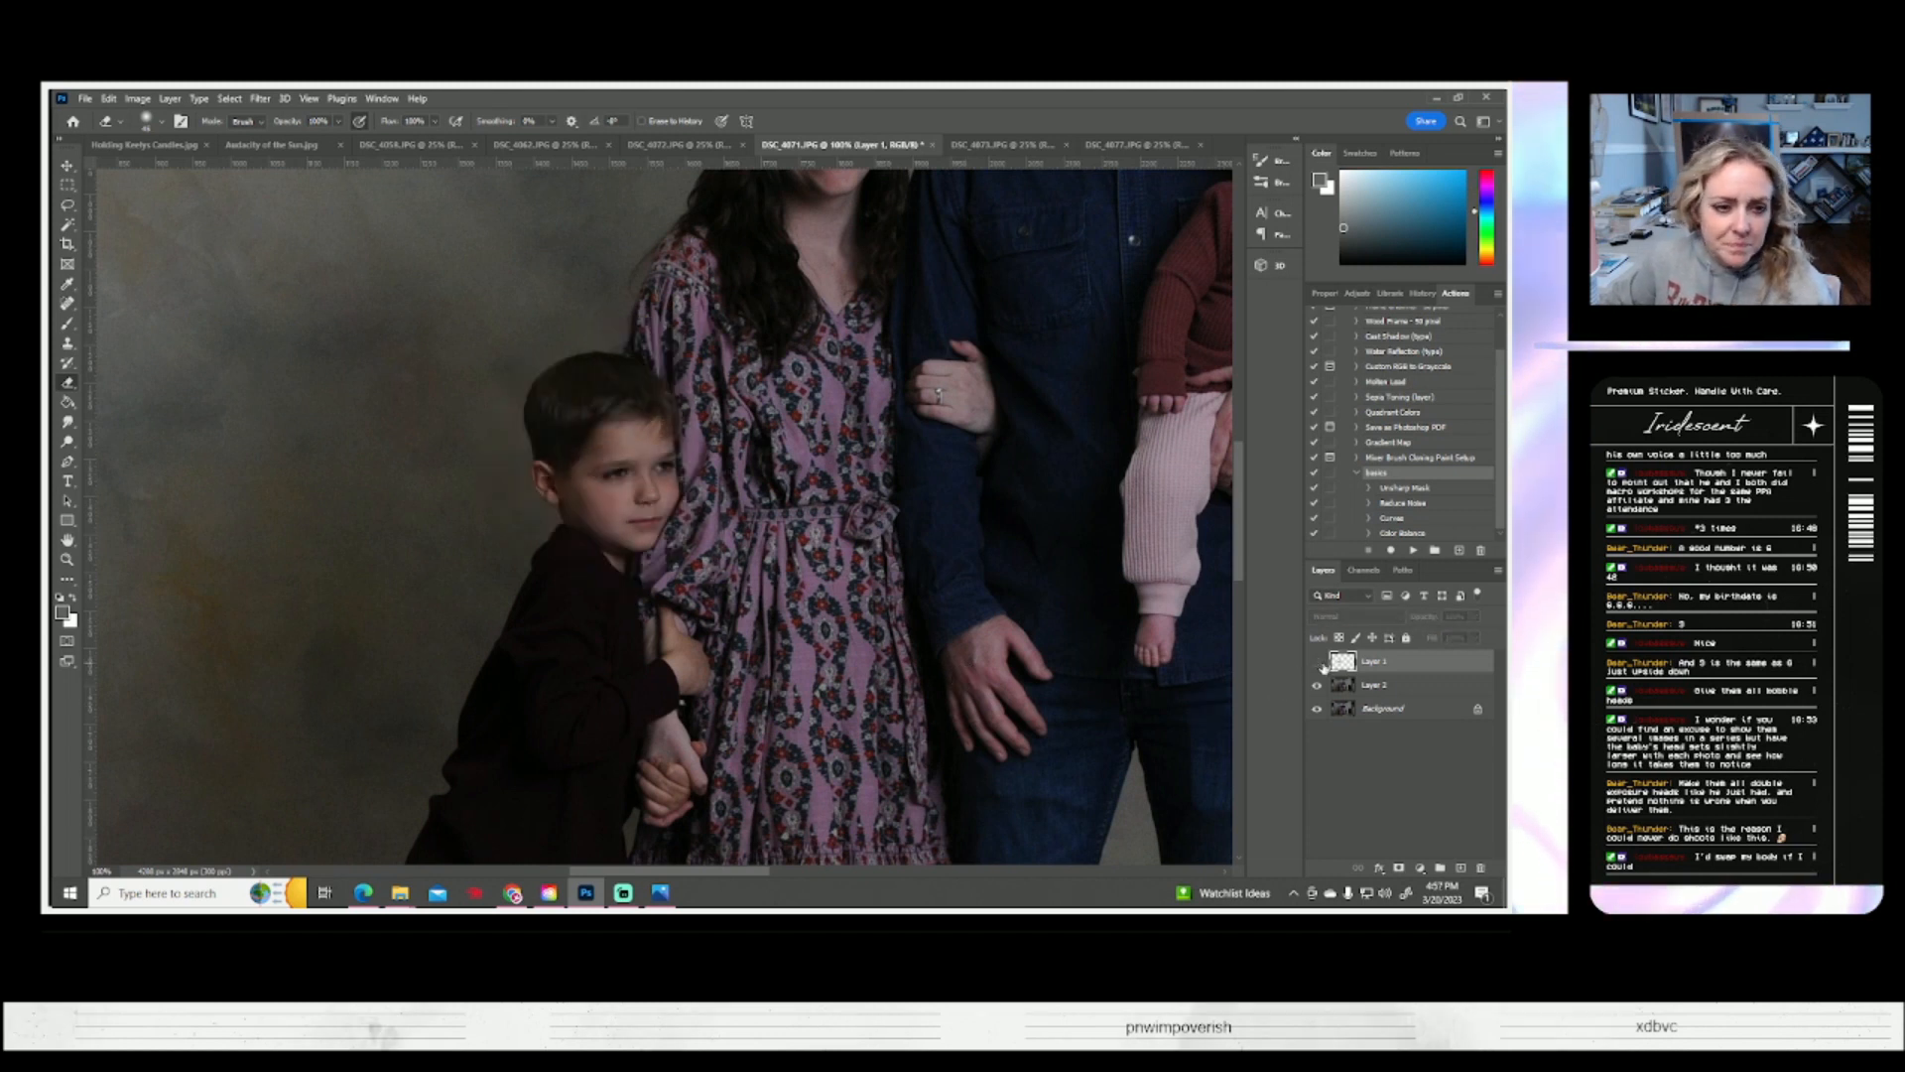
{"action": "left_click", "coordinate": [1318, 663]}
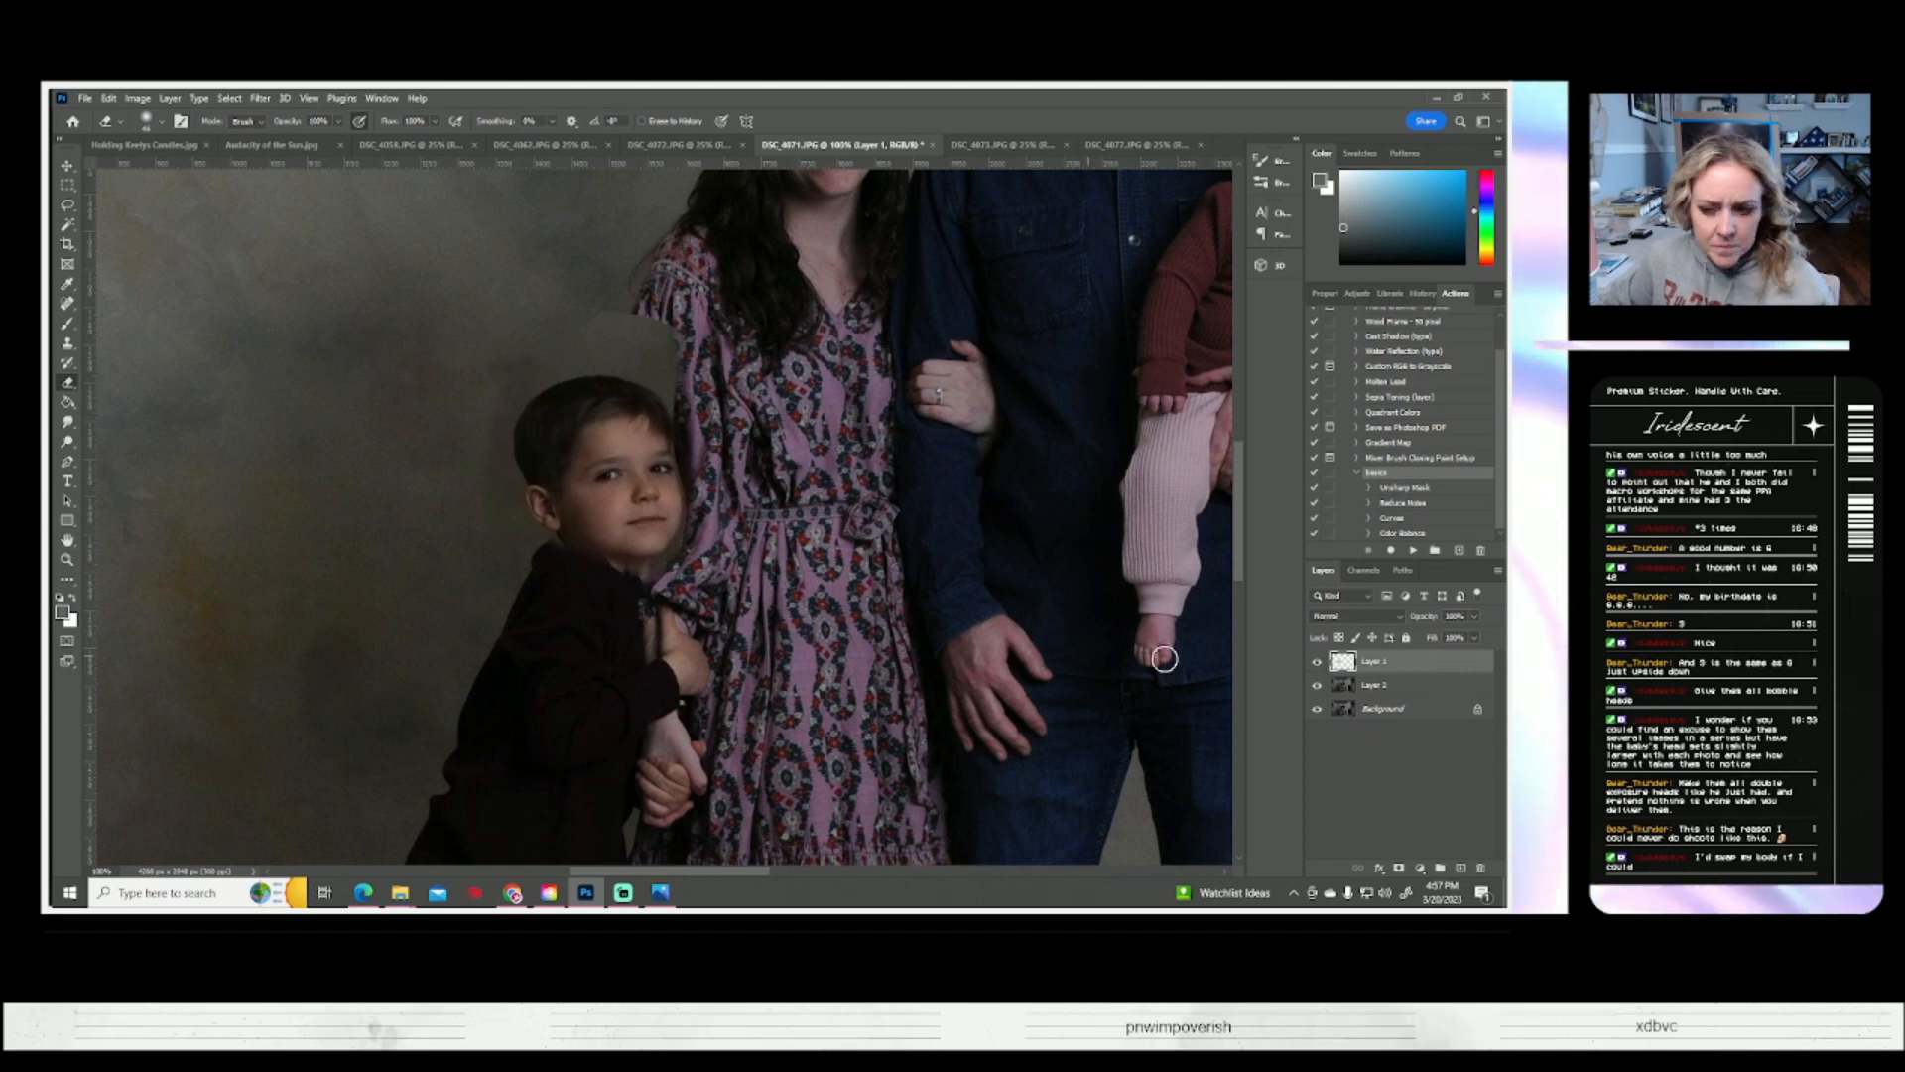
{"action": "left_click", "coordinate": [1318, 663]}
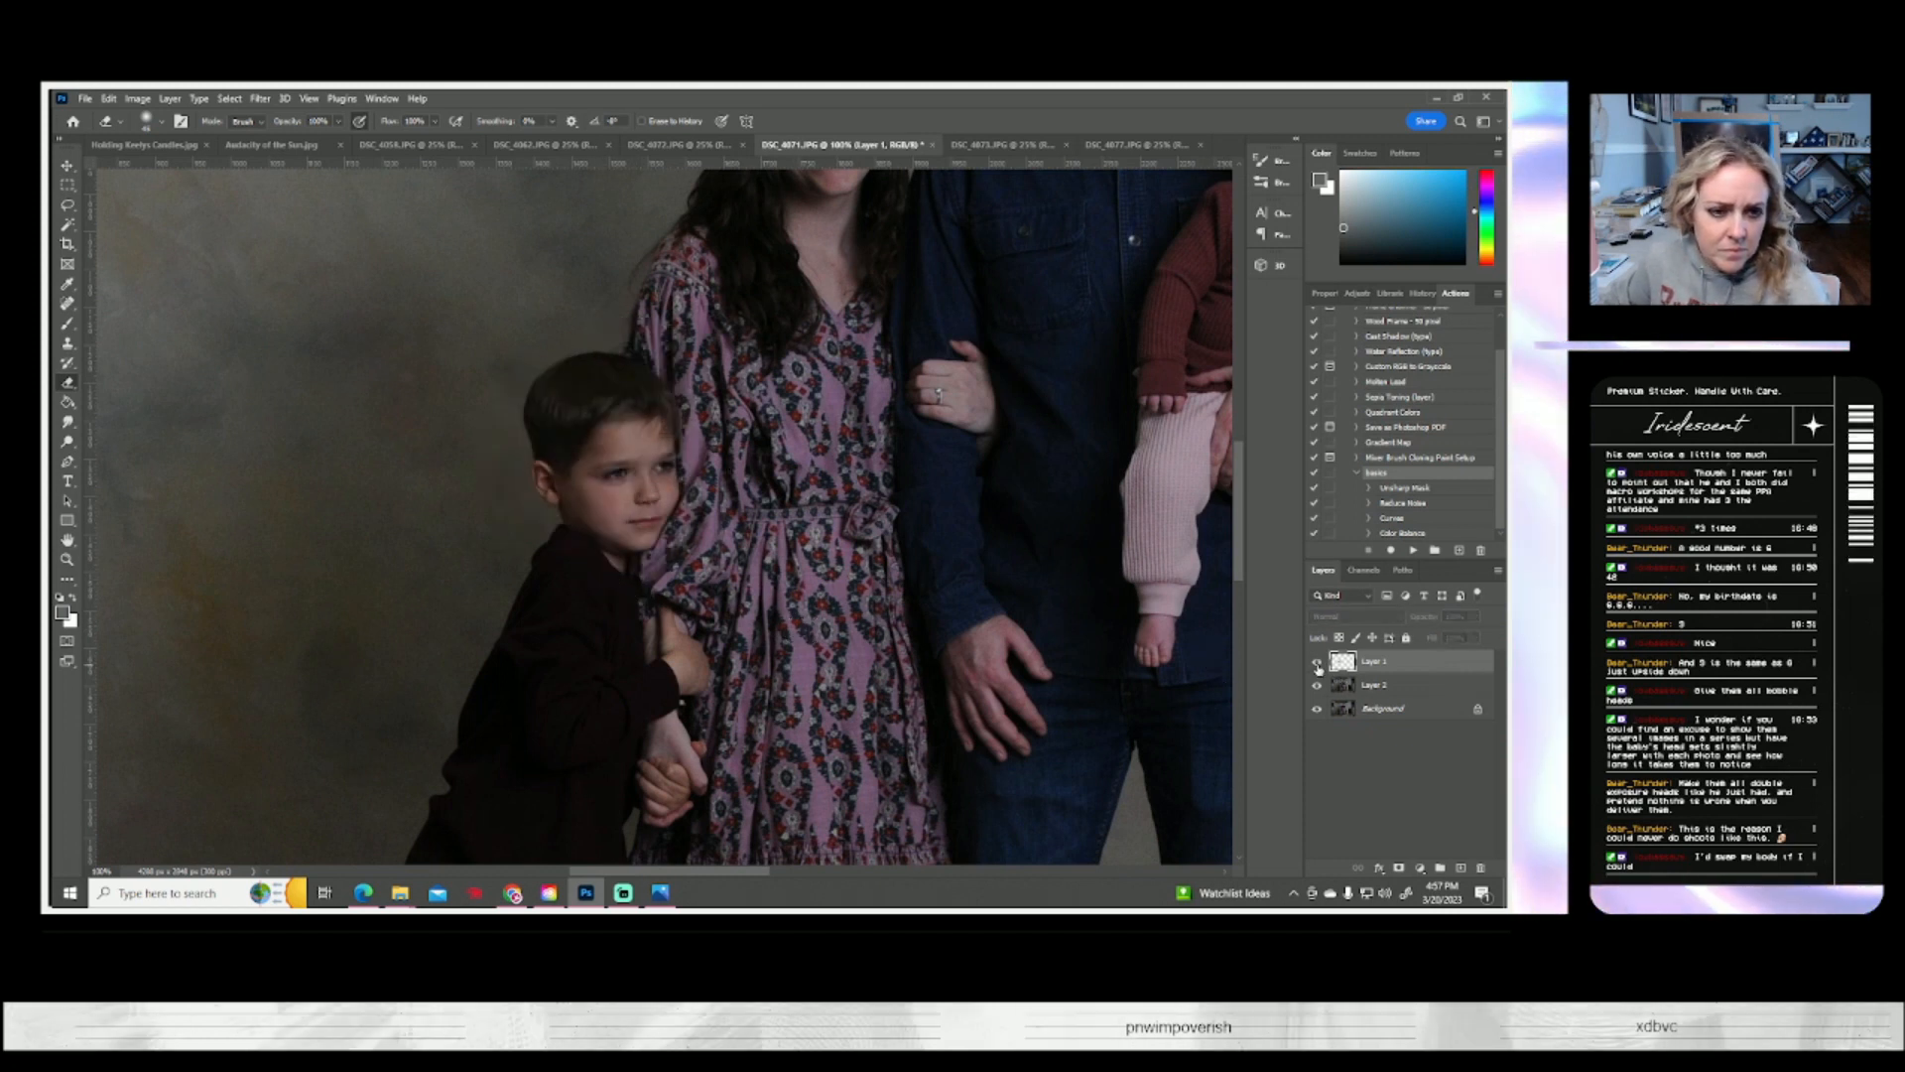
{"action": "left_click", "coordinate": [1317, 665]}
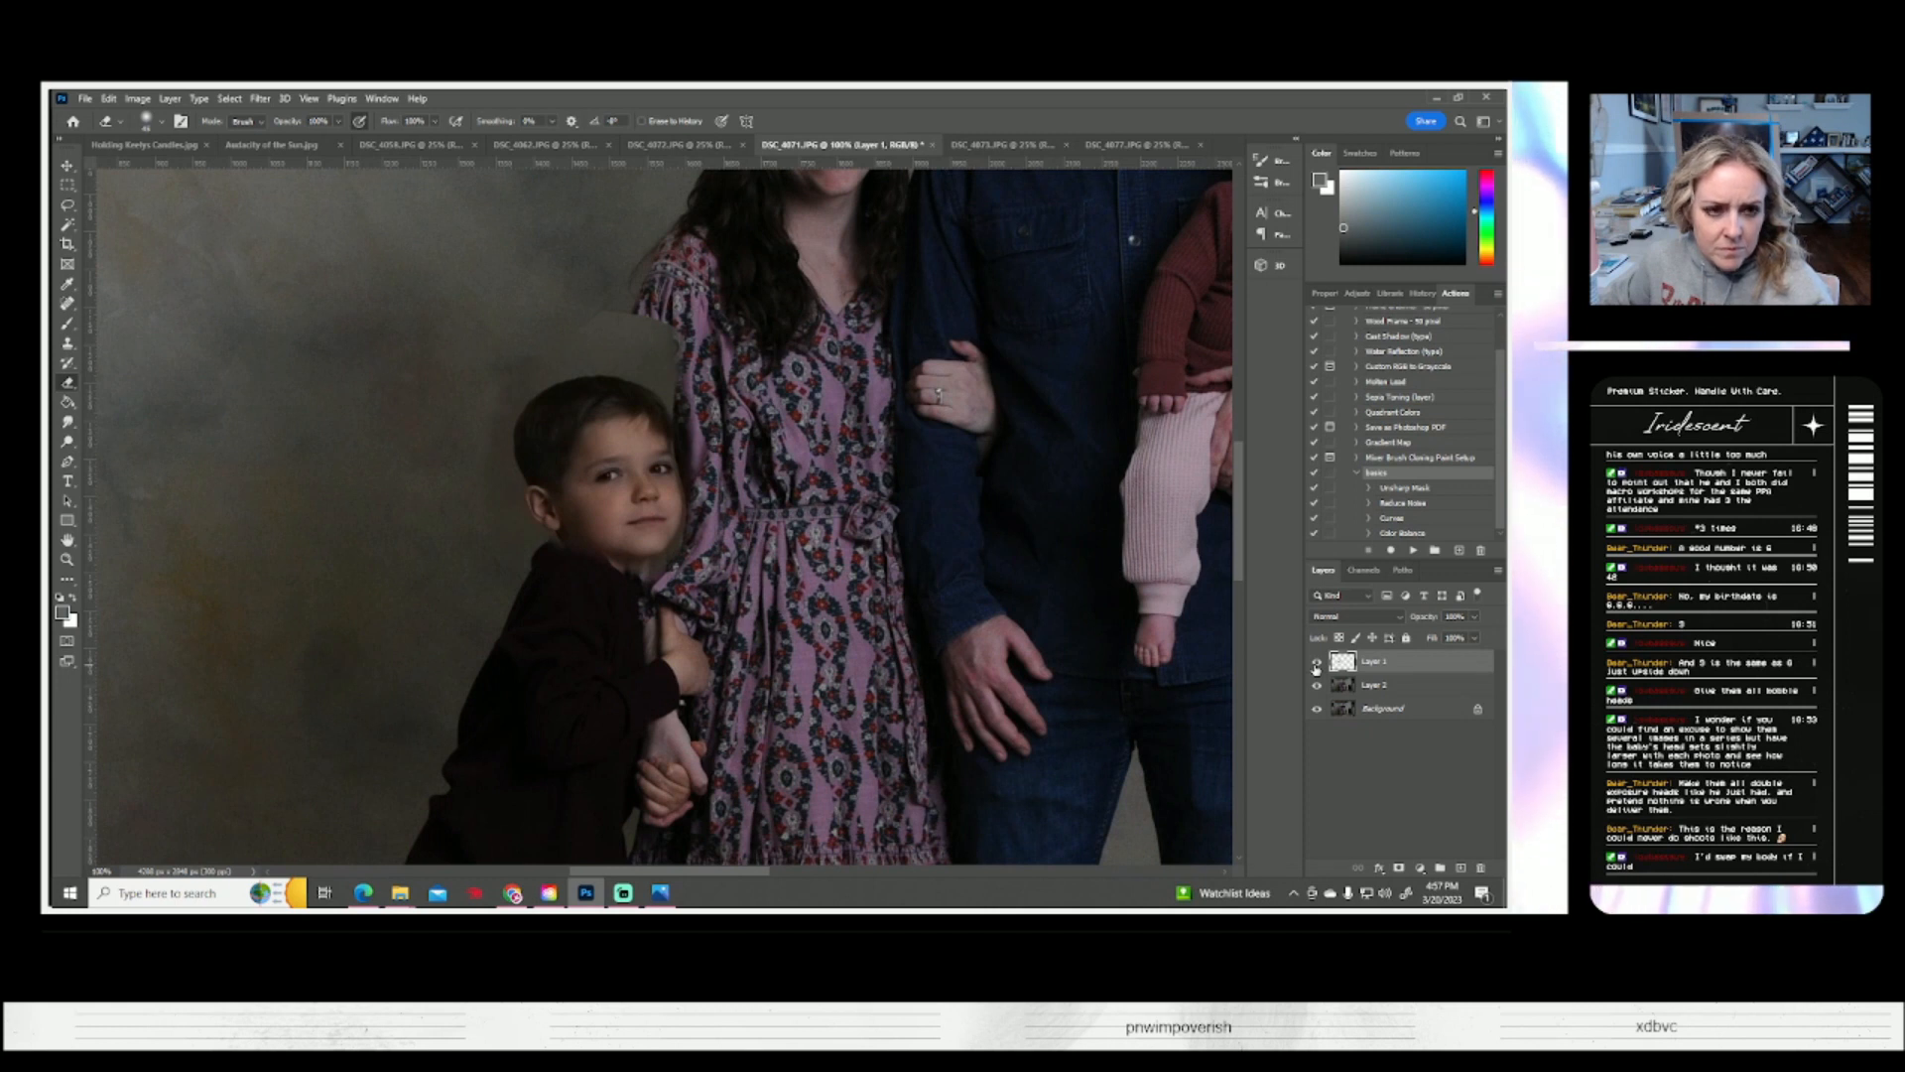
{"action": "key", "text": "ctrl+t"}
{"action": "left_click_drag", "start_coordinate": [832, 504], "coordinate": [825, 536]}
{"action": "mouse_move", "coordinate": [676, 539]}
{"action": "left_mouse_down"}
{"action": "mouse_move", "coordinate": [600, 507]}
{"action": "mouse_move", "coordinate": [681, 537]}
{"action": "mouse_move", "coordinate": [684, 498]}
{"action": "mouse_move", "coordinate": [681, 529]}
{"action": "left_mouse_up"}
{"action": "key", "text": "Return"}
{"action": "key", "text": "e"}
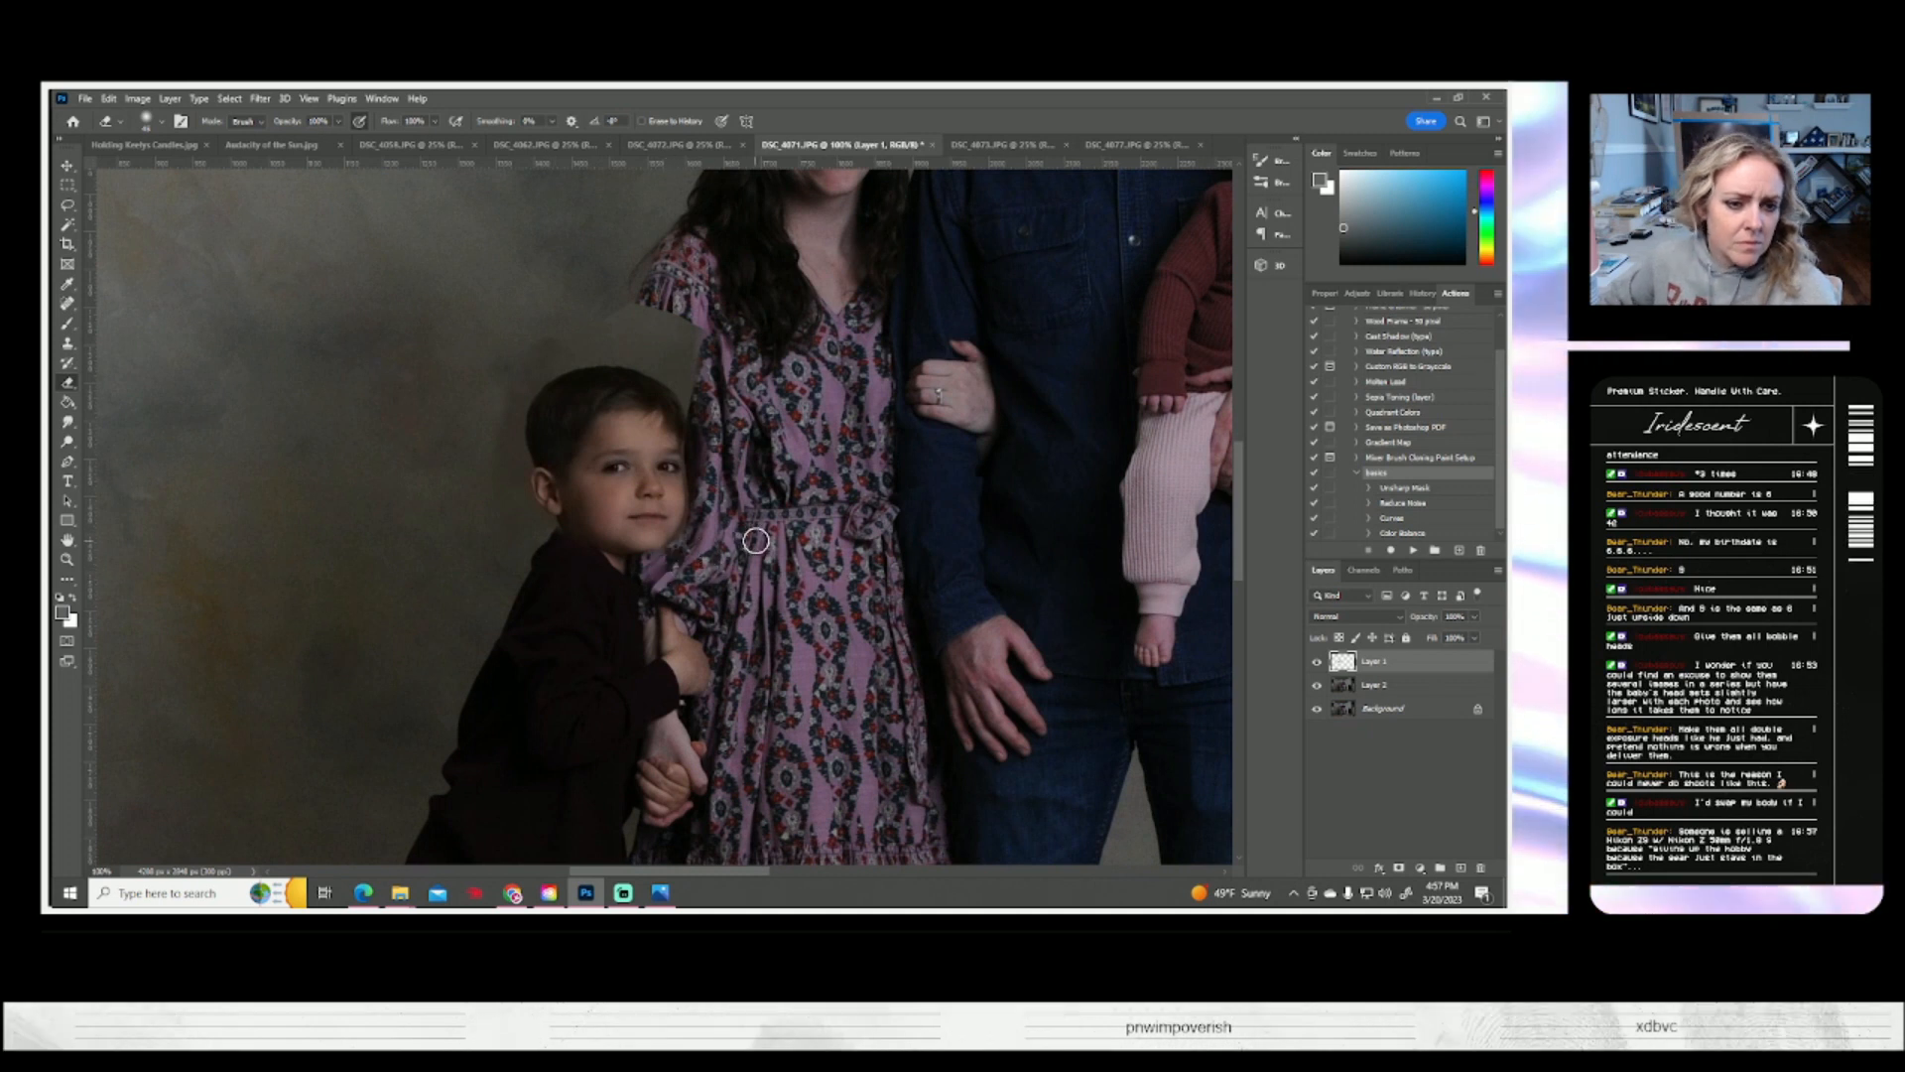
Erase the pasted backdrop covering the mother's sleeve above the boy's head using a smaller soft brush, and enlarge the eraser again
{"action": "left_click", "coordinate": [161, 122]}
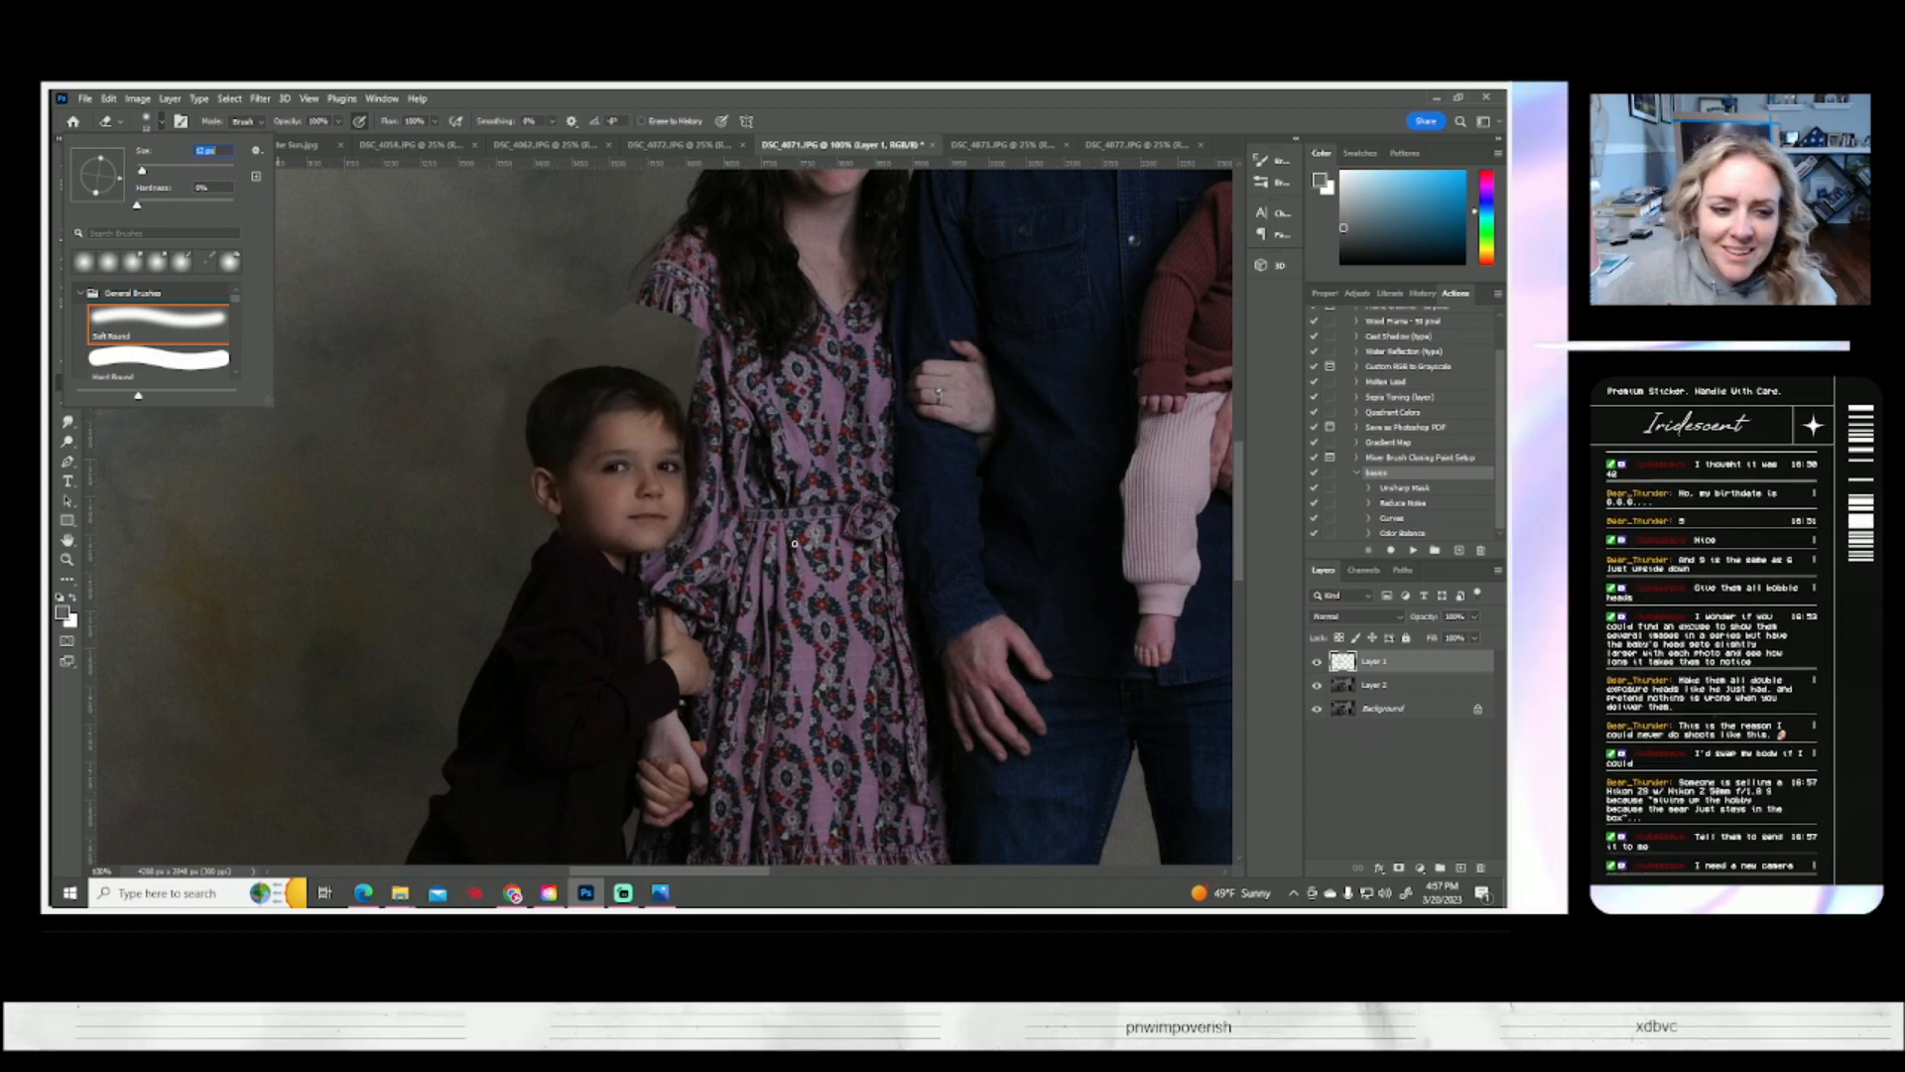
{"action": "key", "text": "Return"}
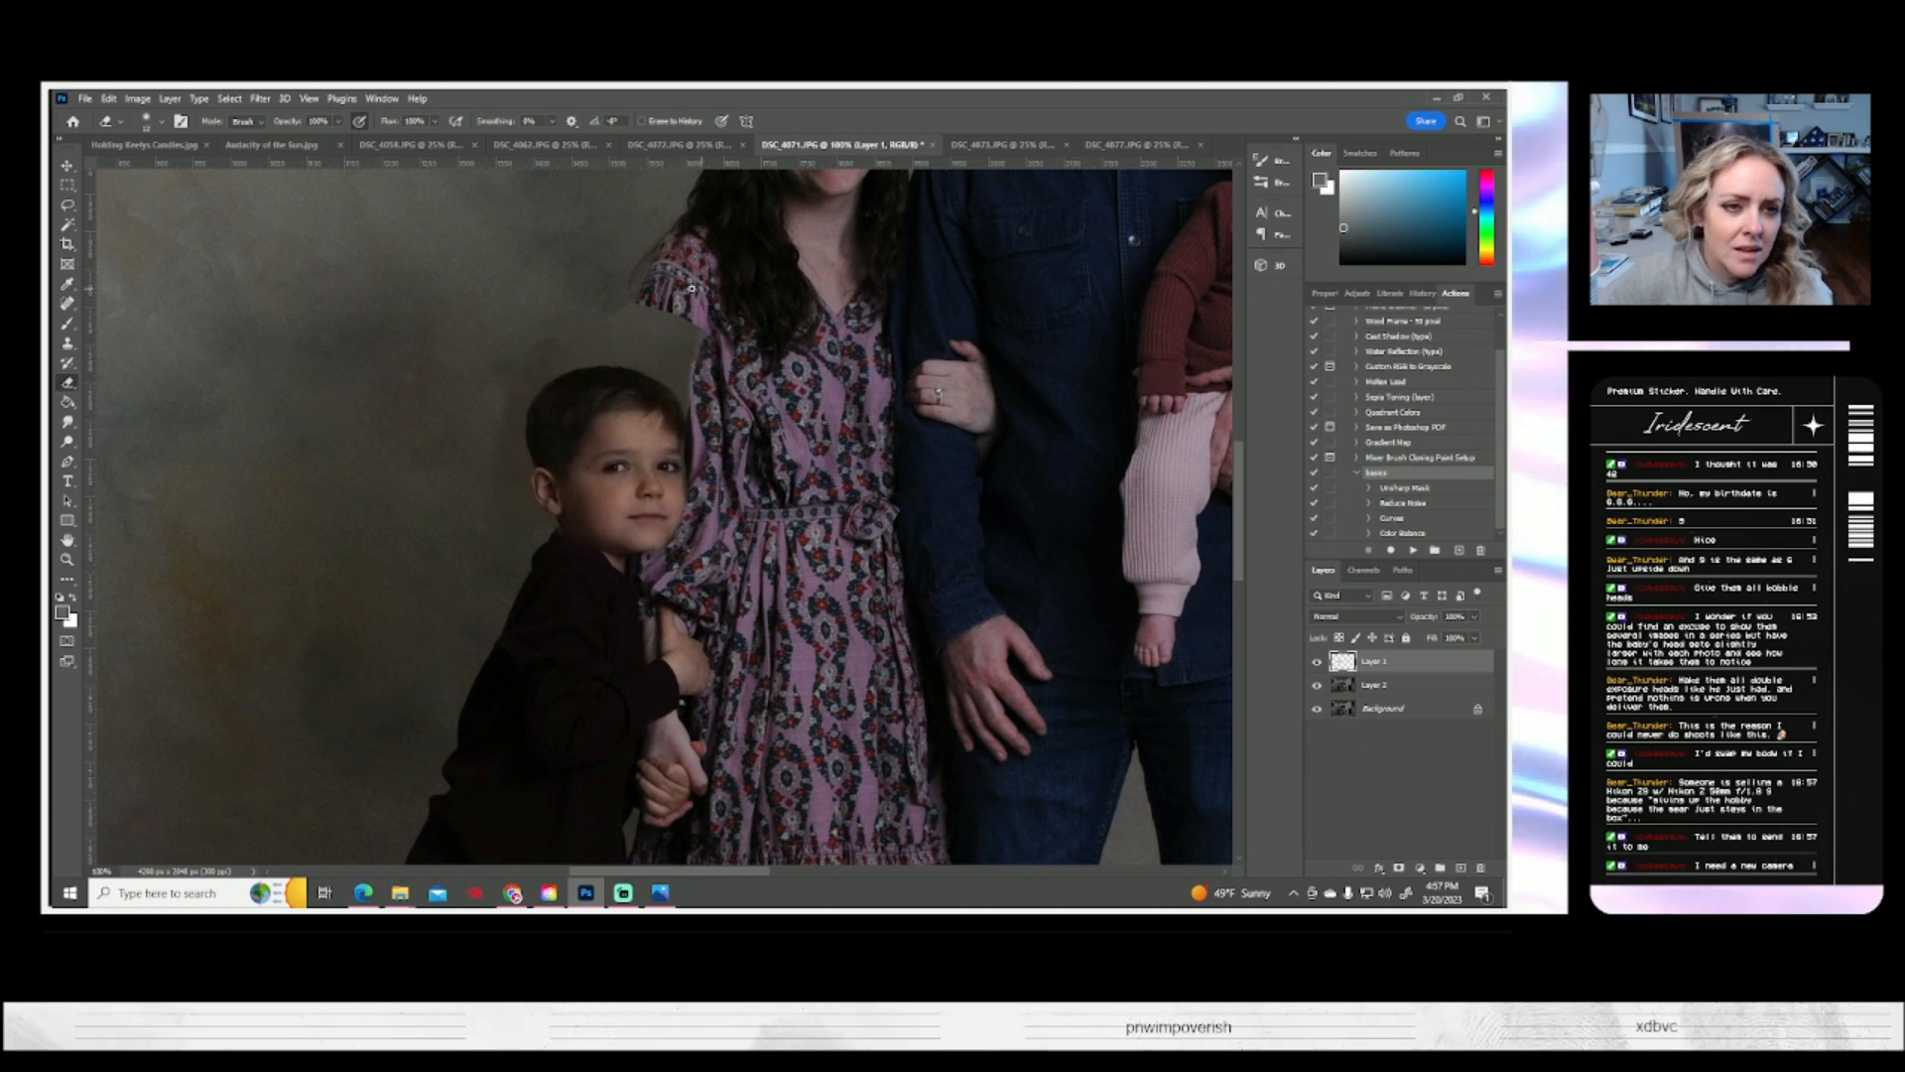
{"action": "scroll", "coordinate": [636, 303], "scroll_direction": "up", "scroll_amount": 1}
{"action": "mouse_move", "coordinate": [642, 294]}
{"action": "left_mouse_down"}
{"action": "mouse_move", "coordinate": [646, 339]}
{"action": "mouse_move", "coordinate": [664, 333]}
{"action": "mouse_move", "coordinate": [694, 375]}
{"action": "mouse_move", "coordinate": [700, 318]}
{"action": "mouse_move", "coordinate": [710, 342]}
{"action": "left_mouse_up"}
{"action": "scroll", "coordinate": [696, 326], "scroll_direction": "up", "scroll_amount": 1}
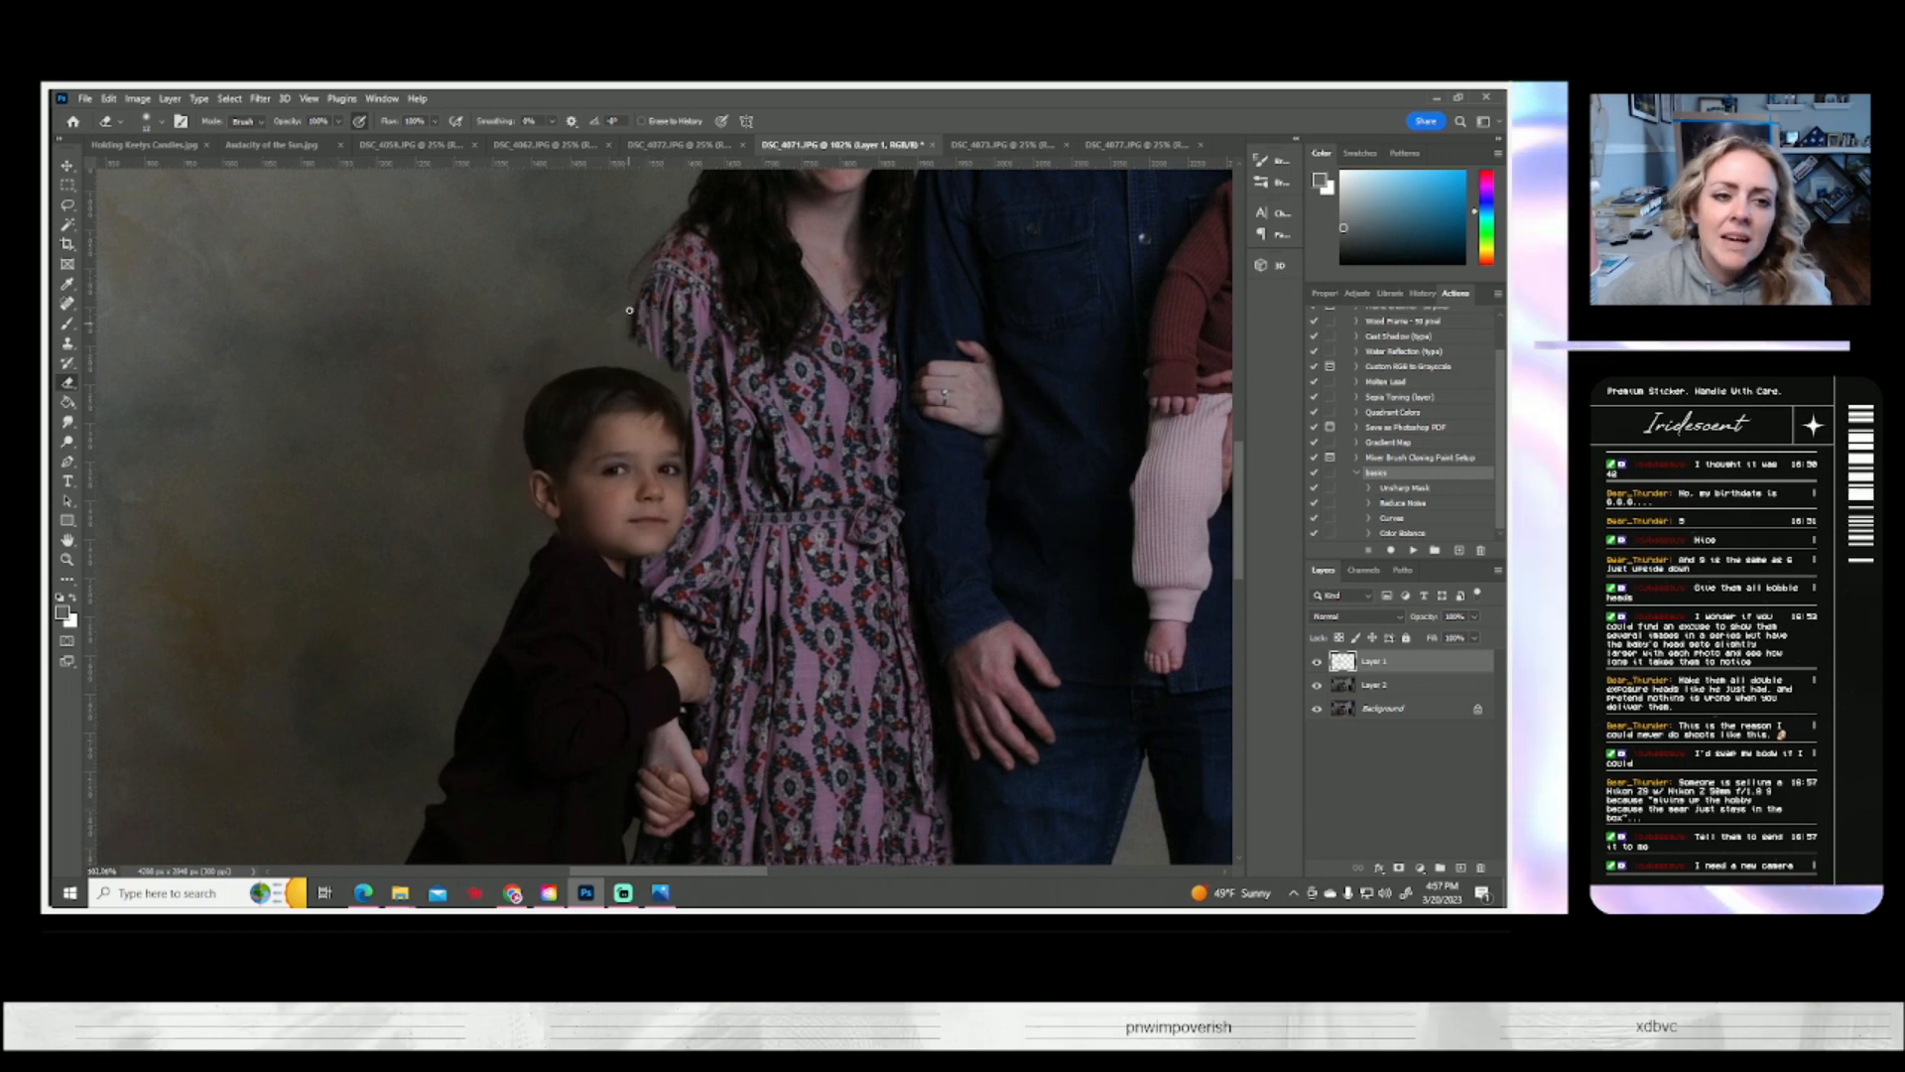
{"action": "scroll", "coordinate": [161, 125], "scroll_direction": "up", "scroll_amount": 1}
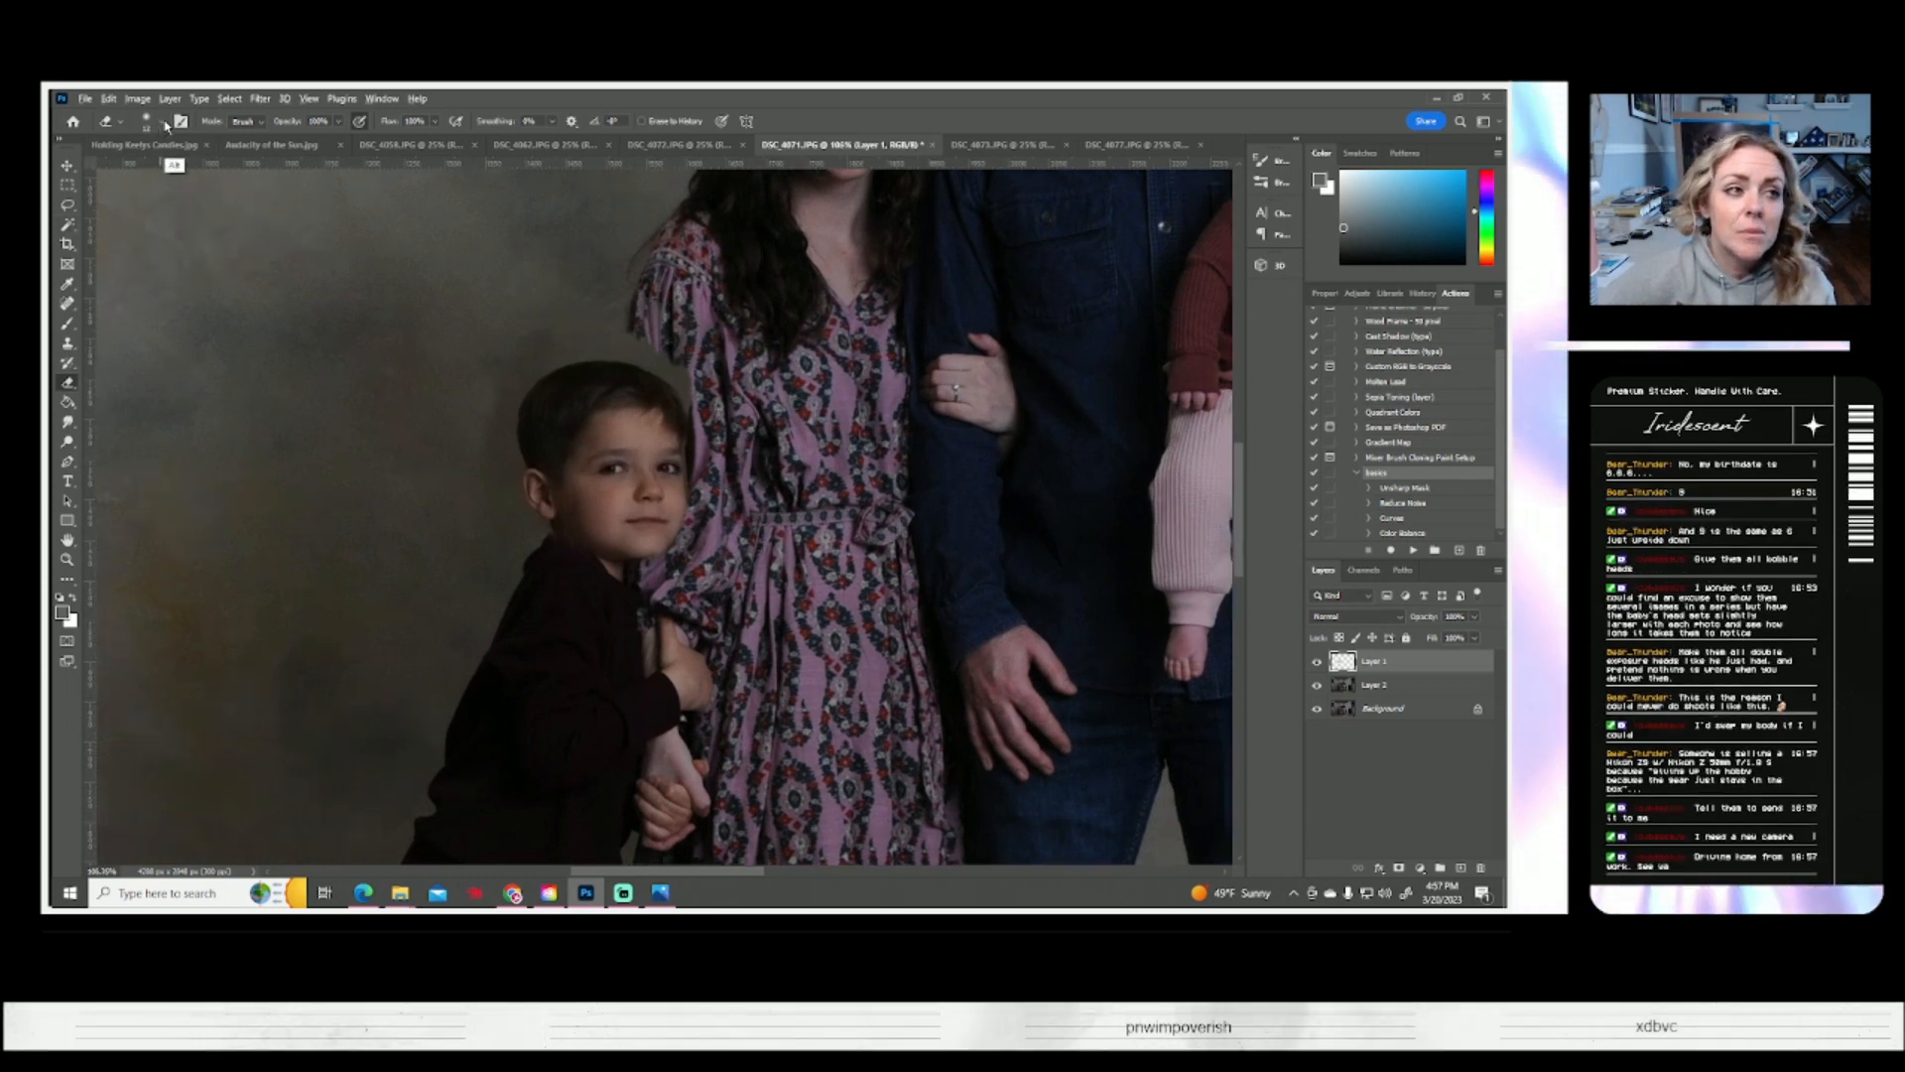
{"action": "left_click", "coordinate": [162, 122]}
{"action": "left_click", "coordinate": [516, 344]}
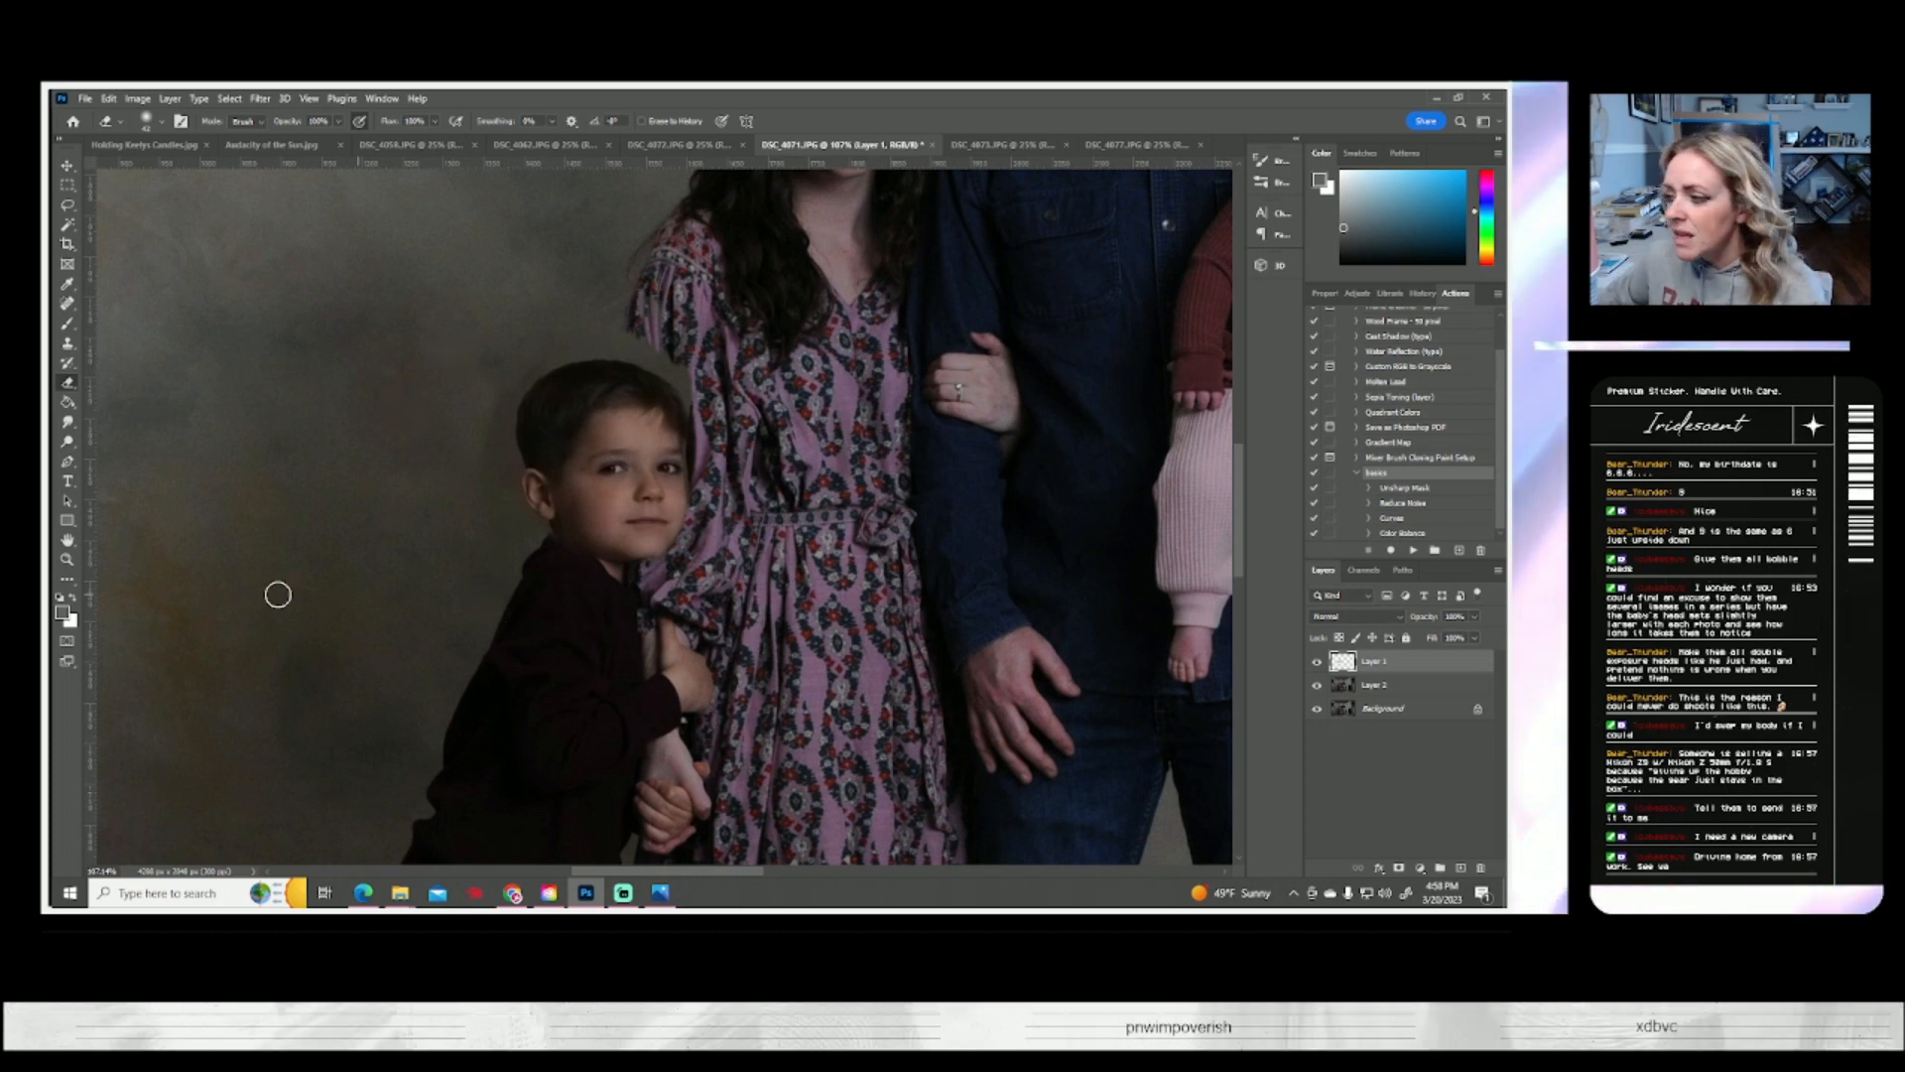
{"action": "left_click", "coordinate": [69, 561]}
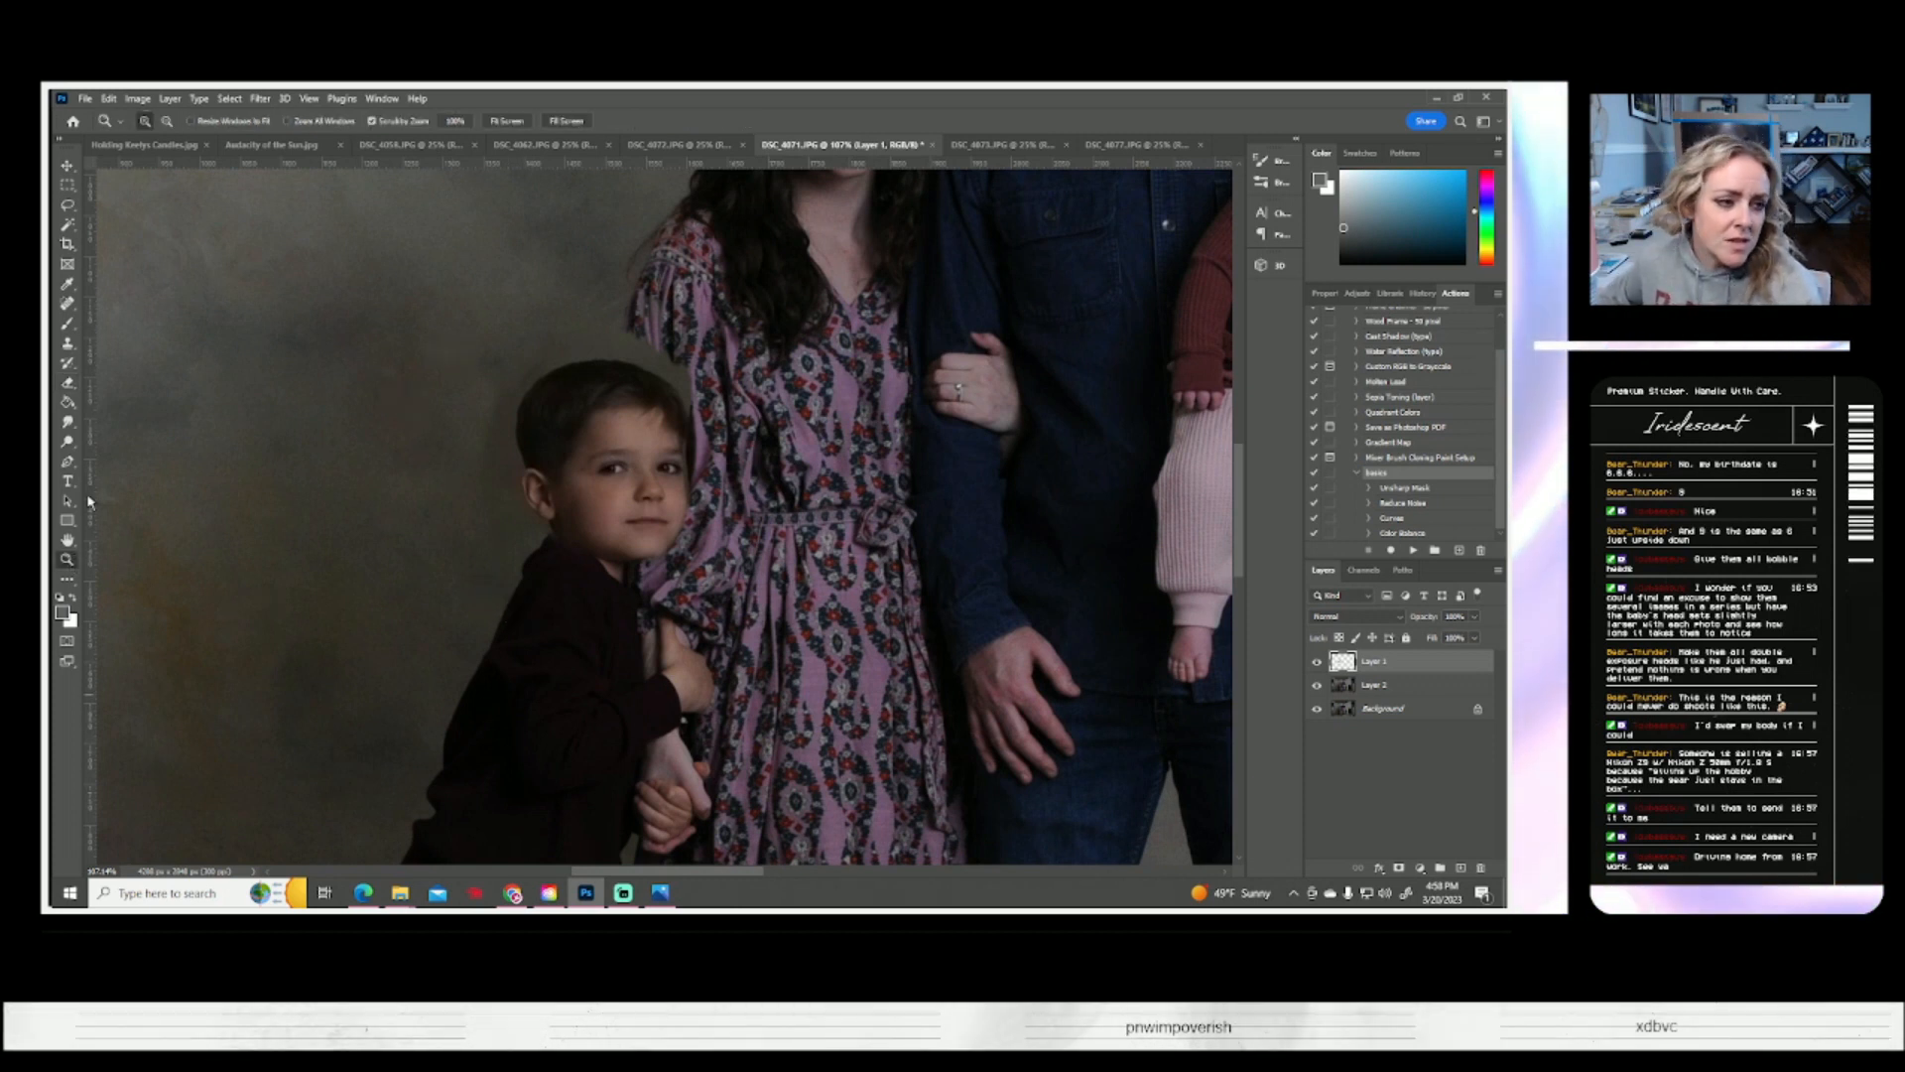
{"action": "left_click", "coordinate": [507, 120]}
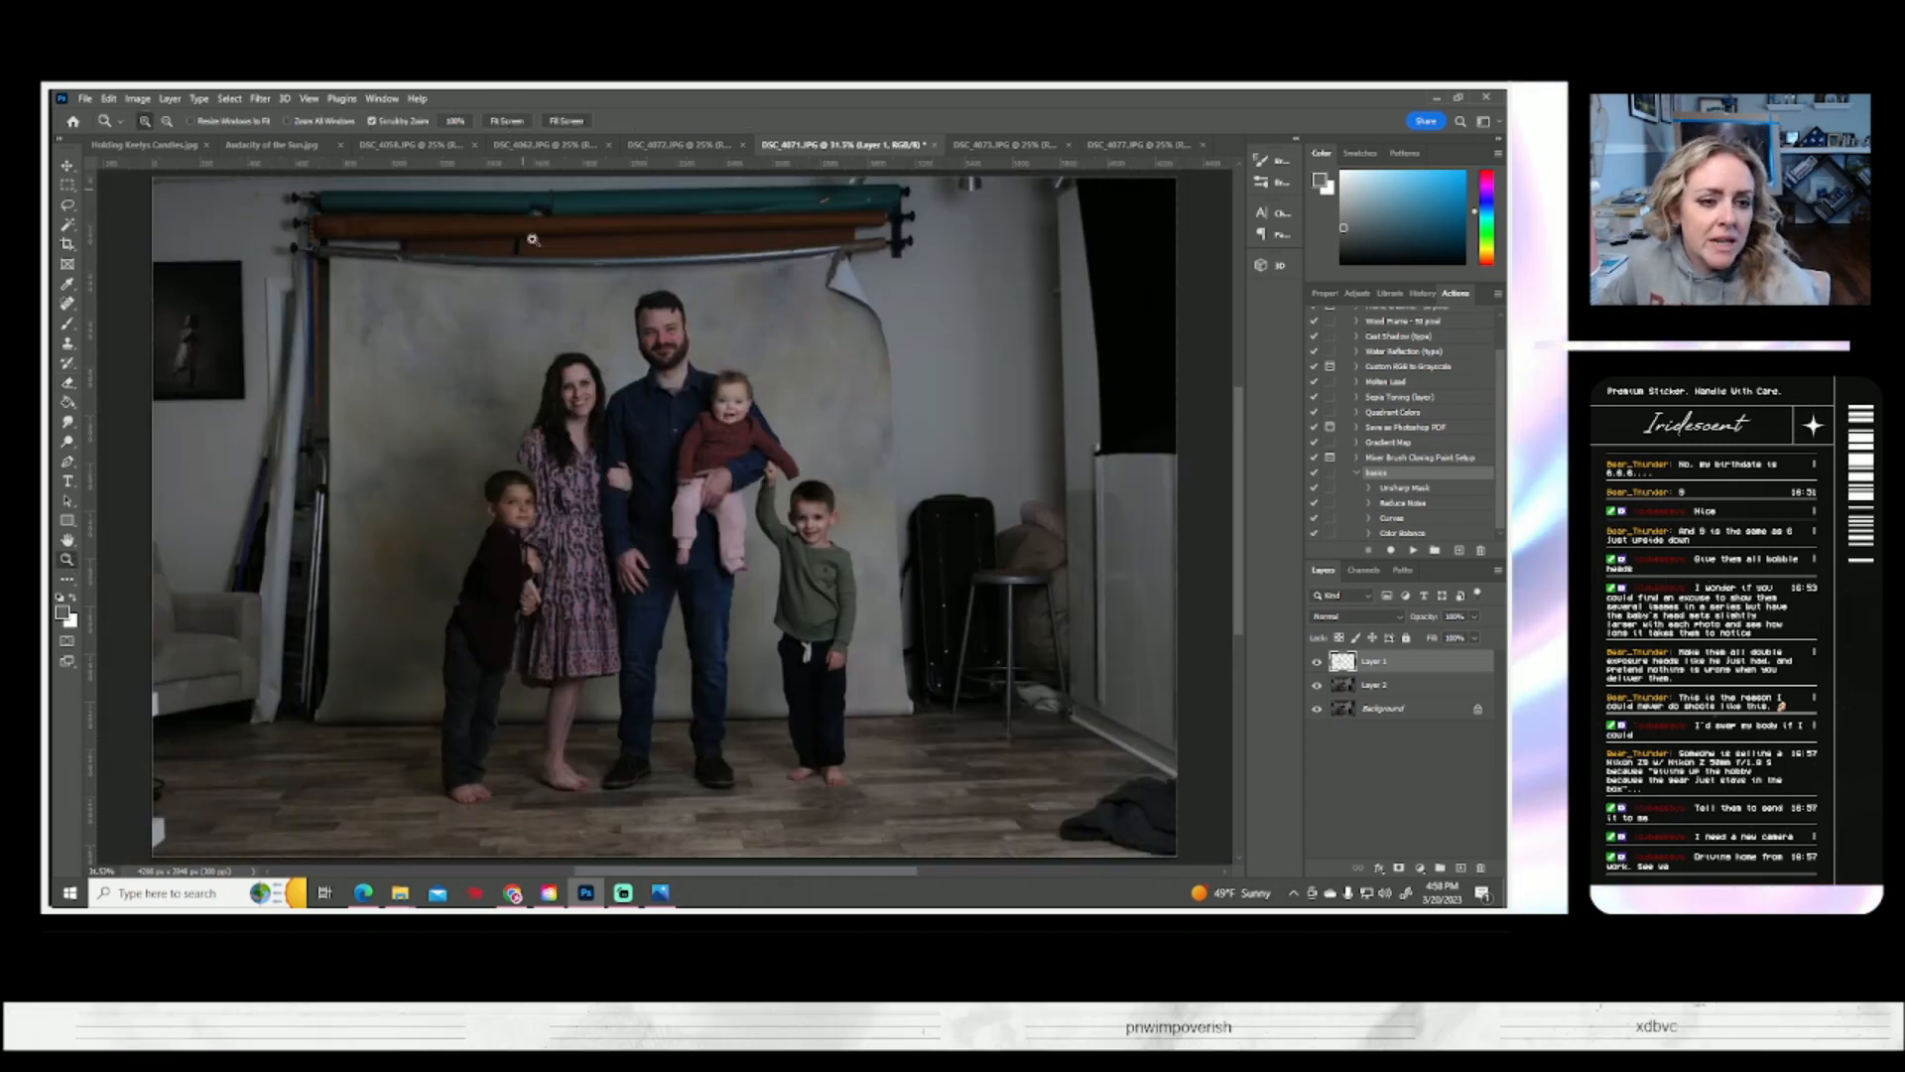
{"action": "left_click", "coordinate": [483, 507]}
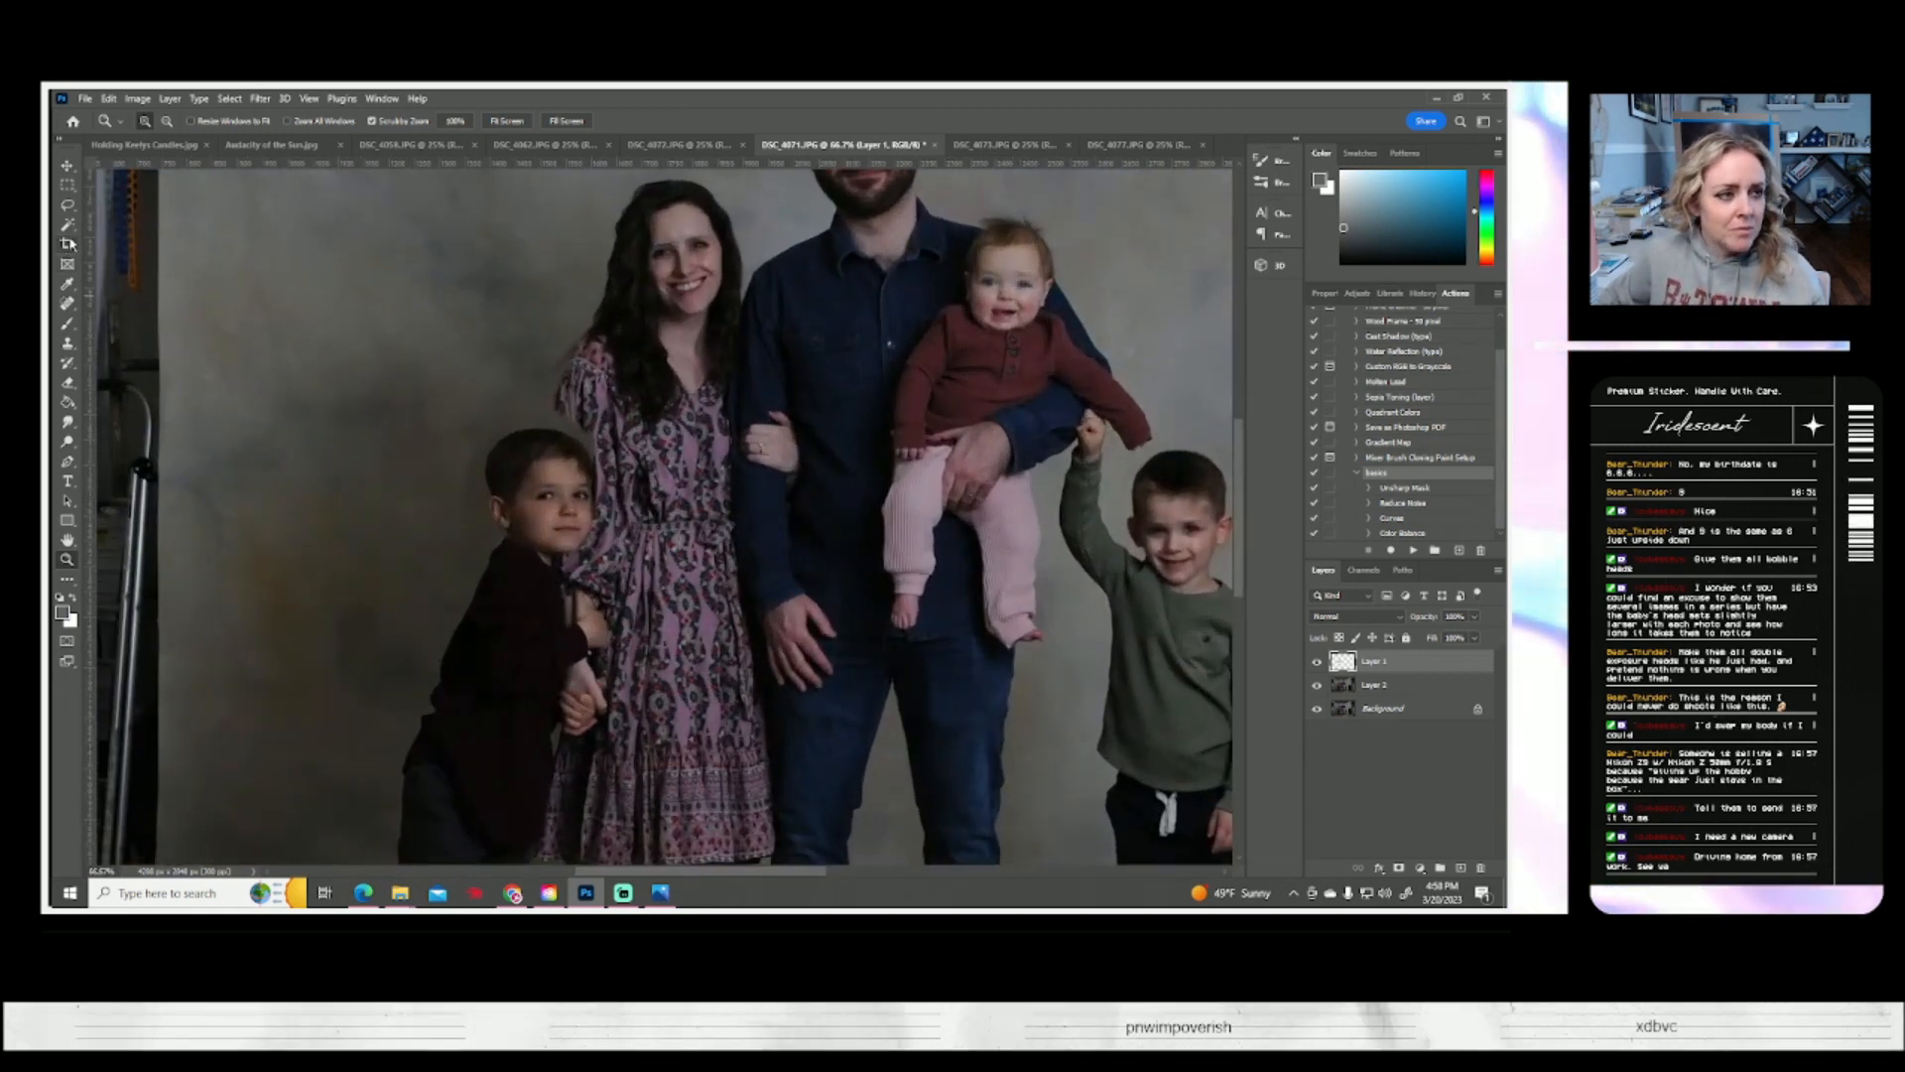
{"action": "key", "text": "w"}
{"action": "left_click", "coordinate": [583, 434]}
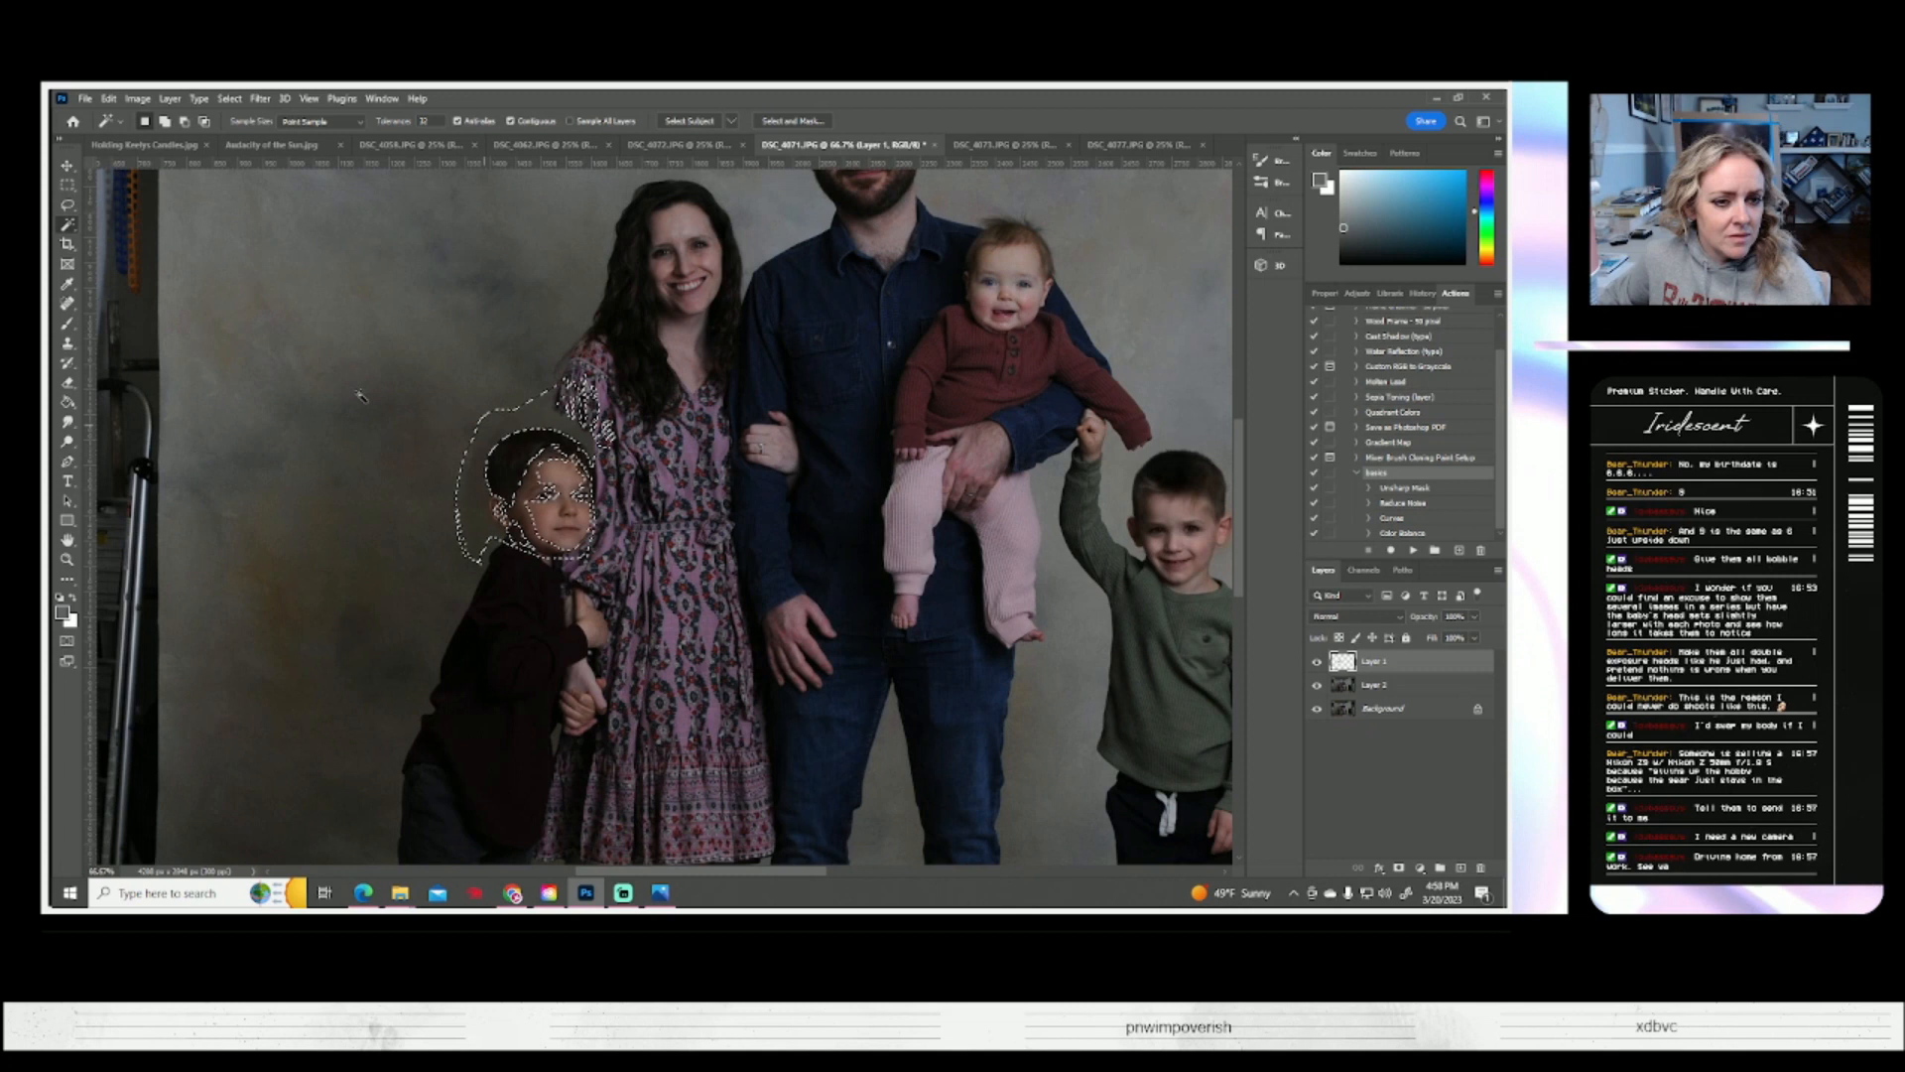
{"action": "key", "text": "e"}
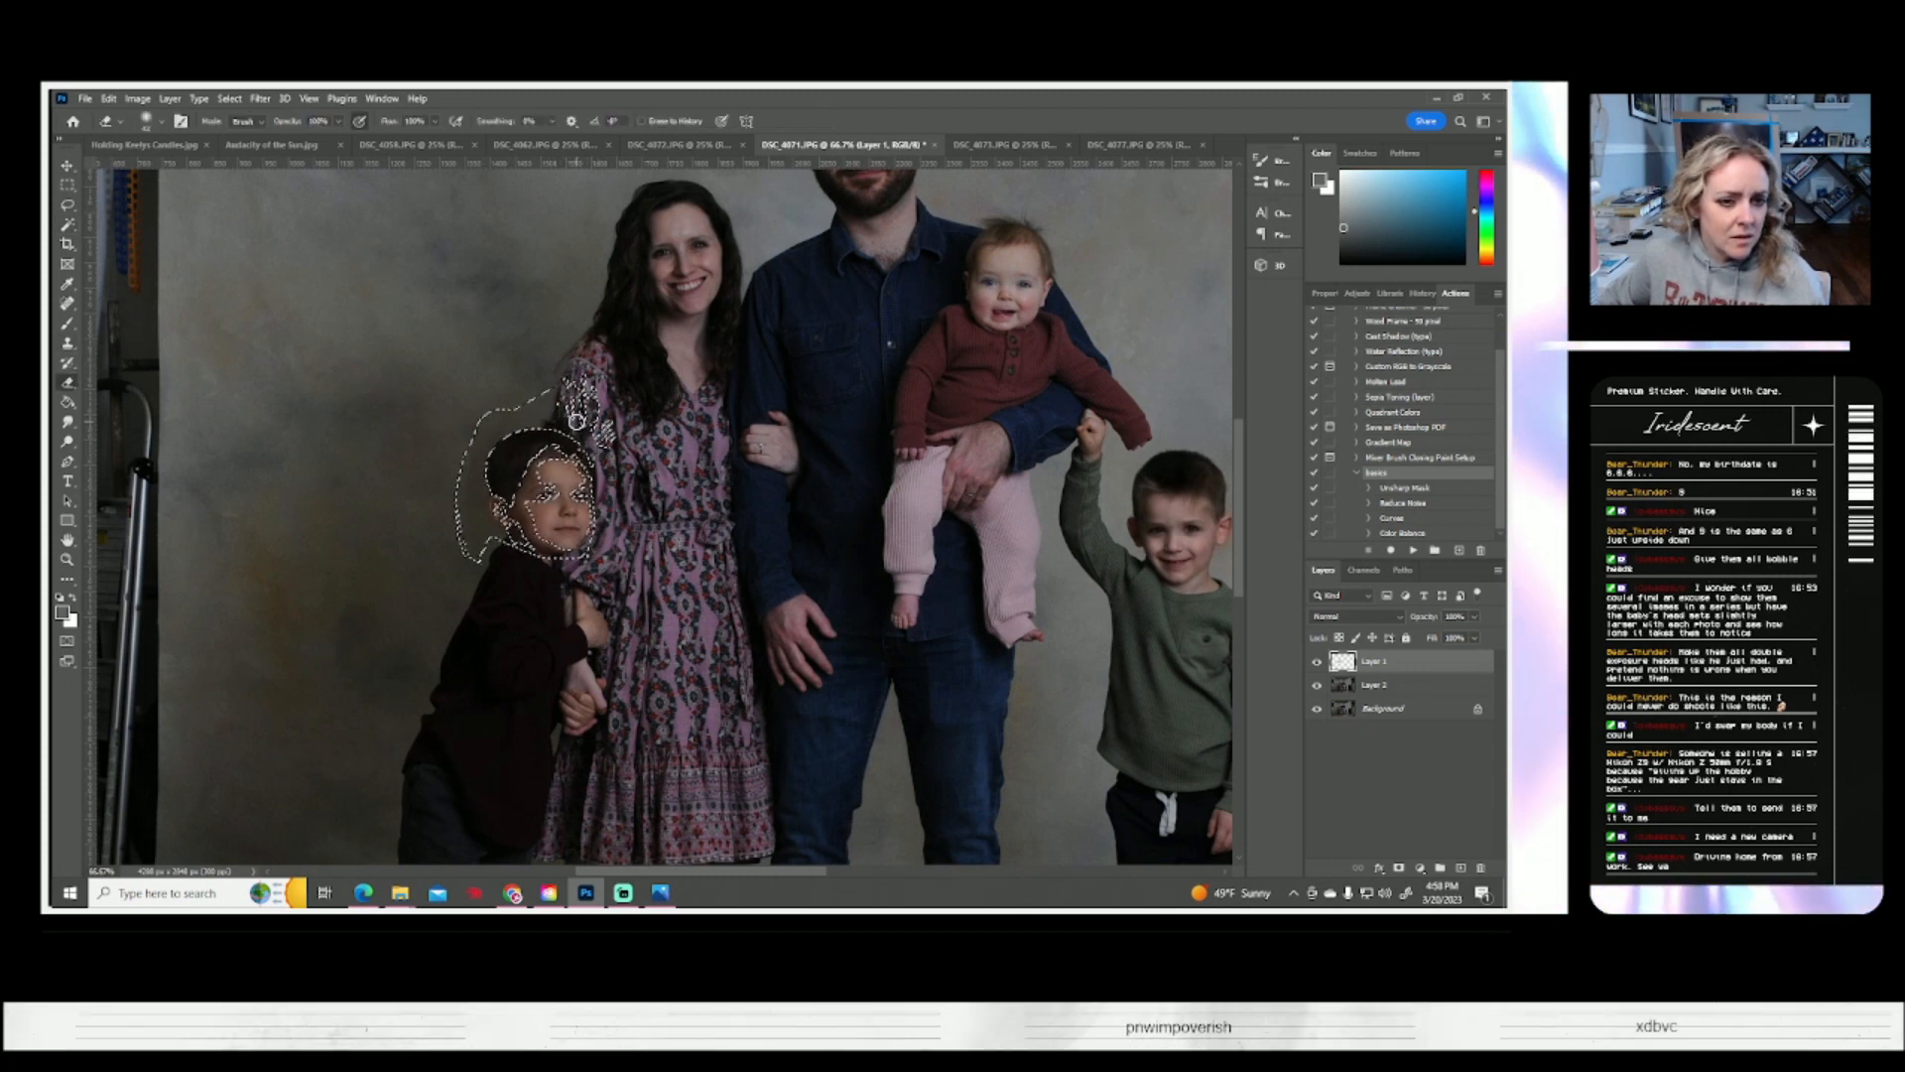
{"action": "left_click", "coordinate": [229, 98]}
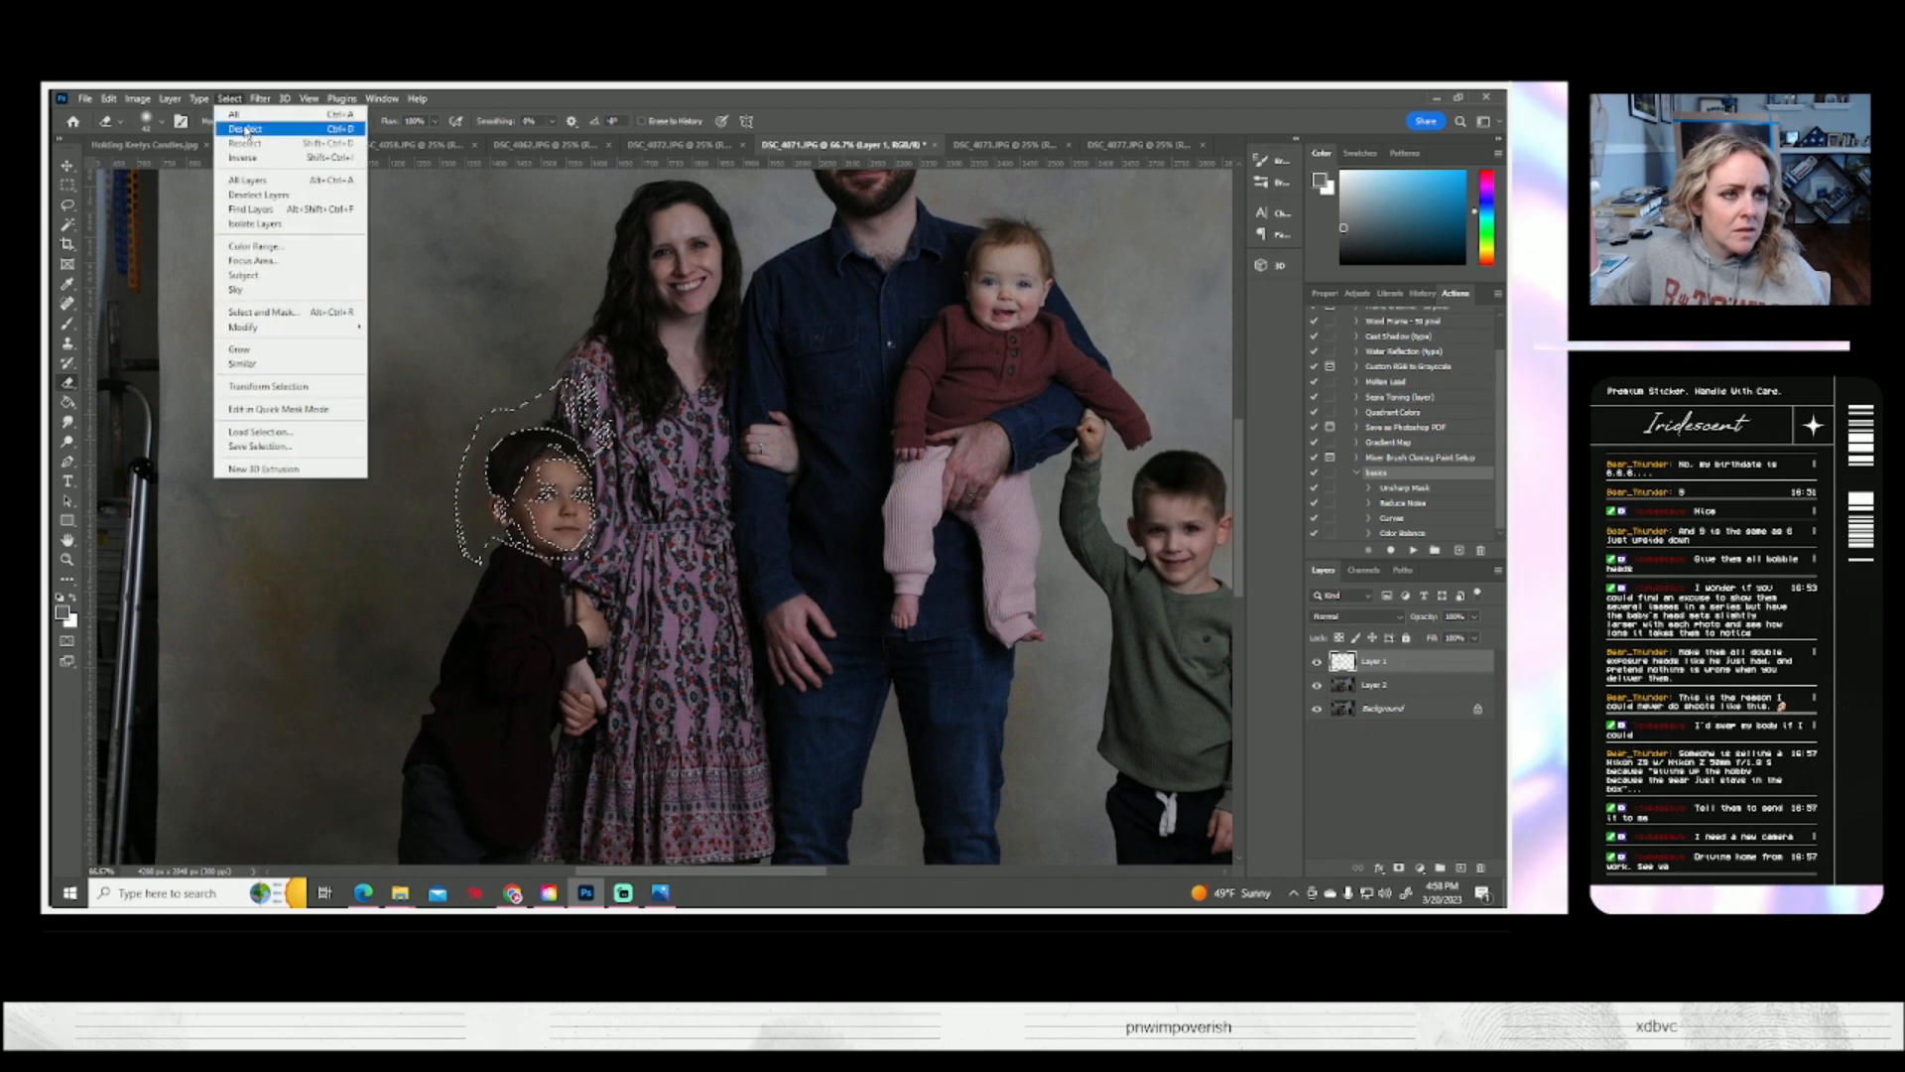
{"action": "left_click", "coordinate": [243, 134]}
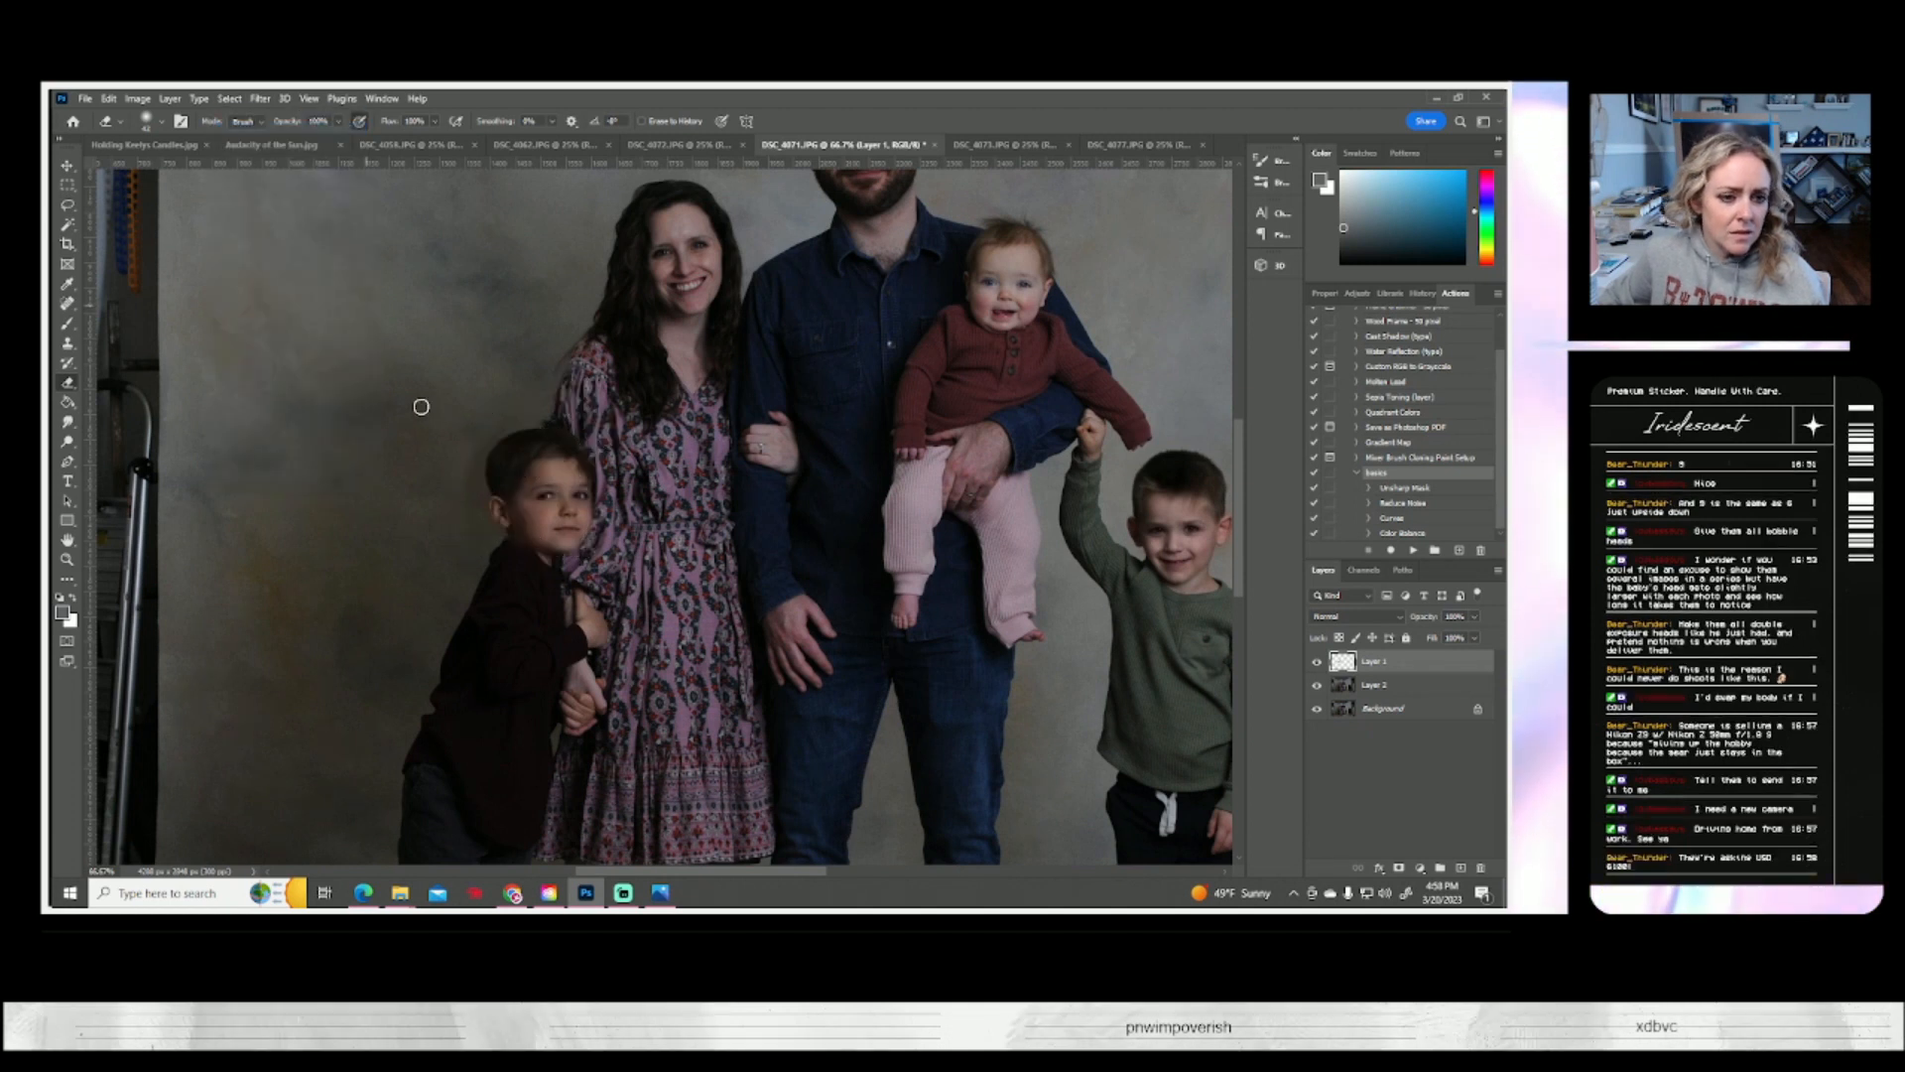
Compare the pasted head with the original, and retouch the backdrop by the mother's sleeve on Layer 2 using the Clone Stamp with a soft round brush
{"action": "left_click", "coordinate": [1316, 663]}
{"action": "left_click", "coordinate": [1317, 662]}
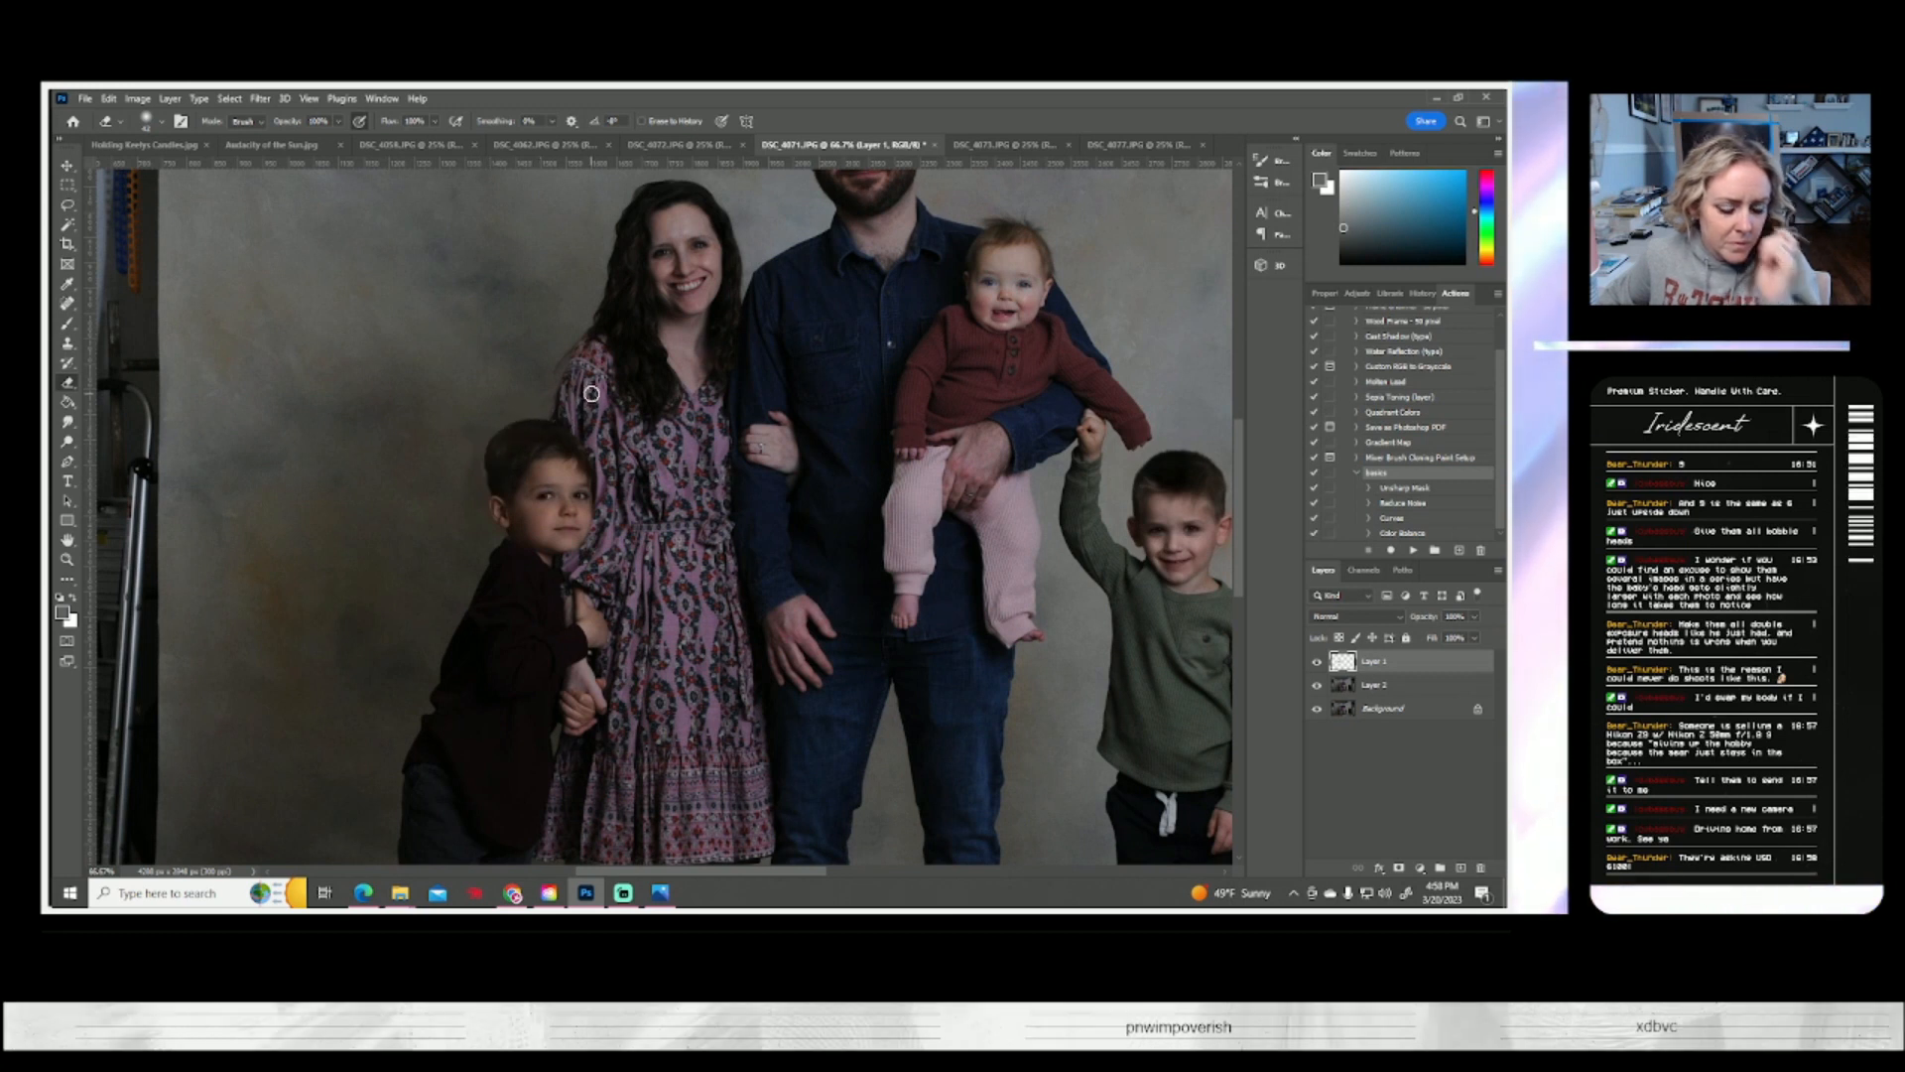
{"action": "left_click", "coordinate": [1381, 695]}
{"action": "left_click", "coordinate": [67, 342]}
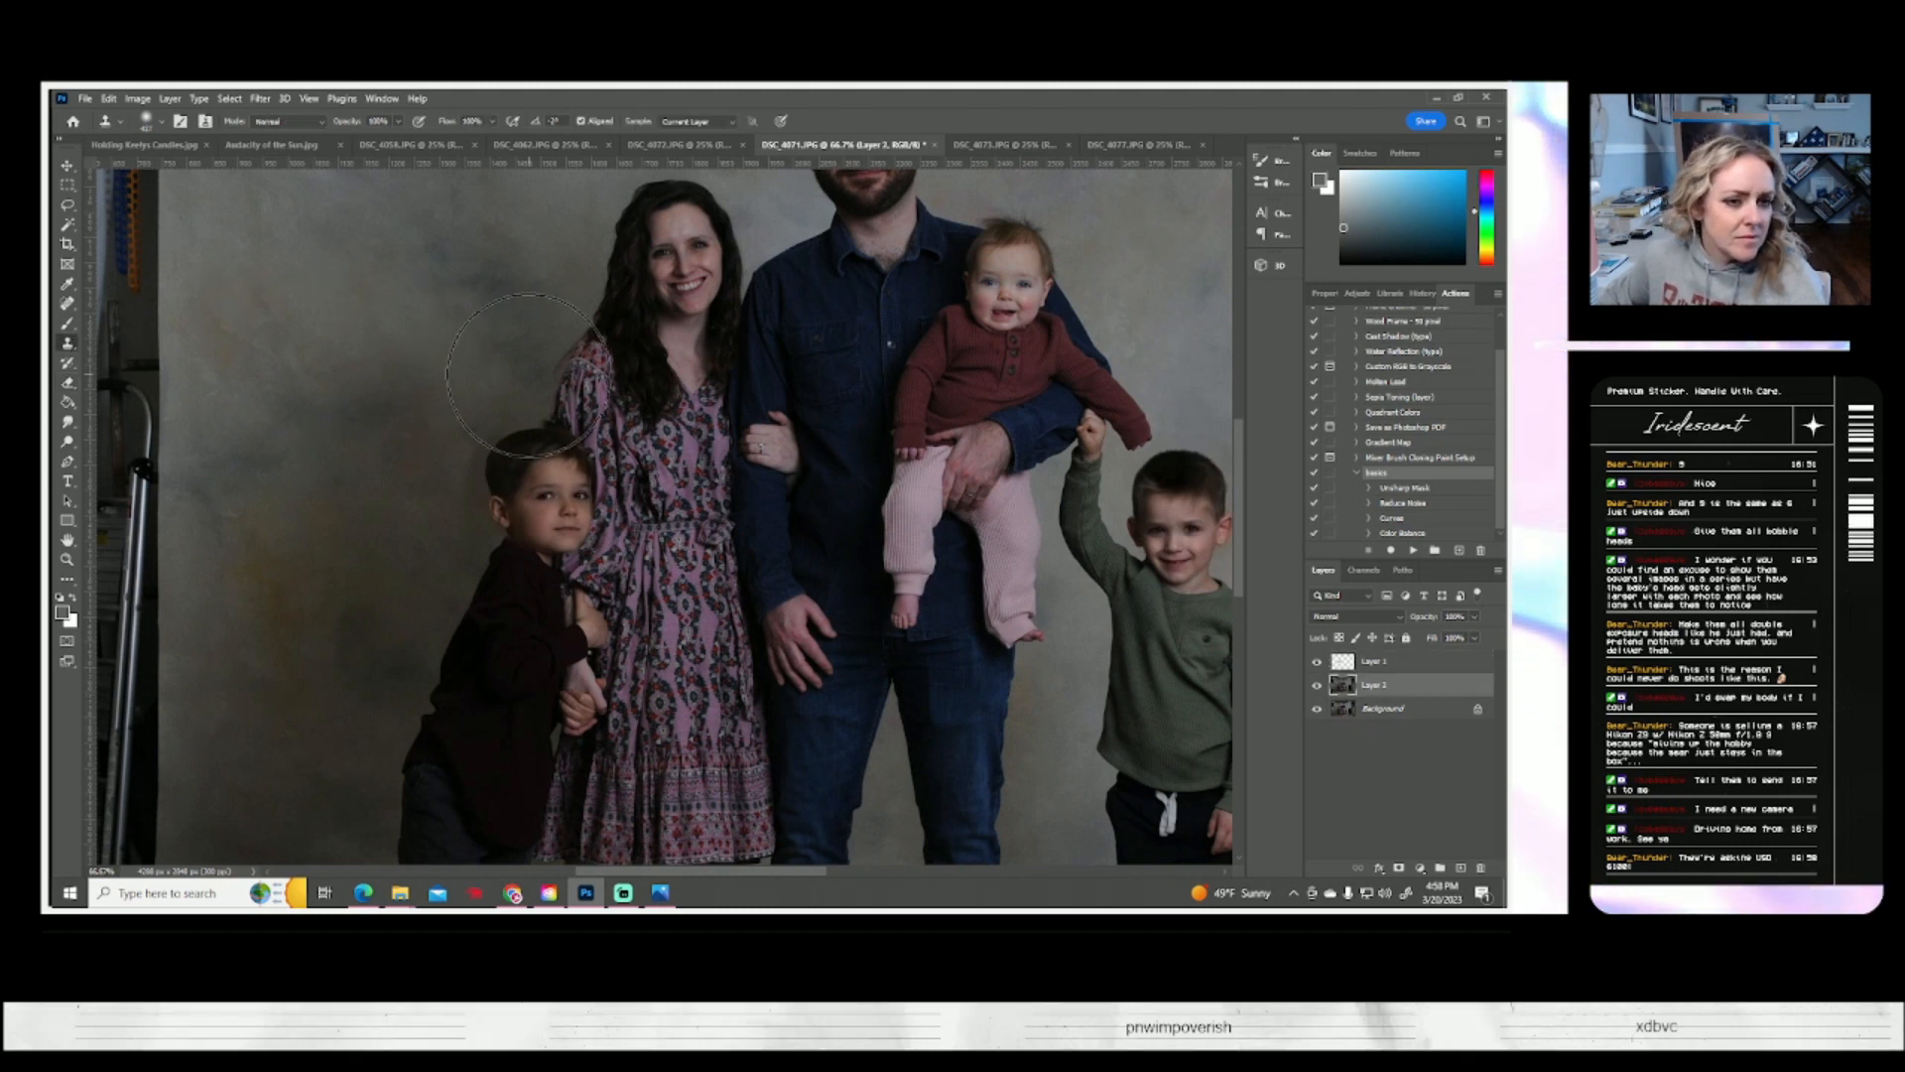
{"action": "left_click", "coordinate": [159, 127]}
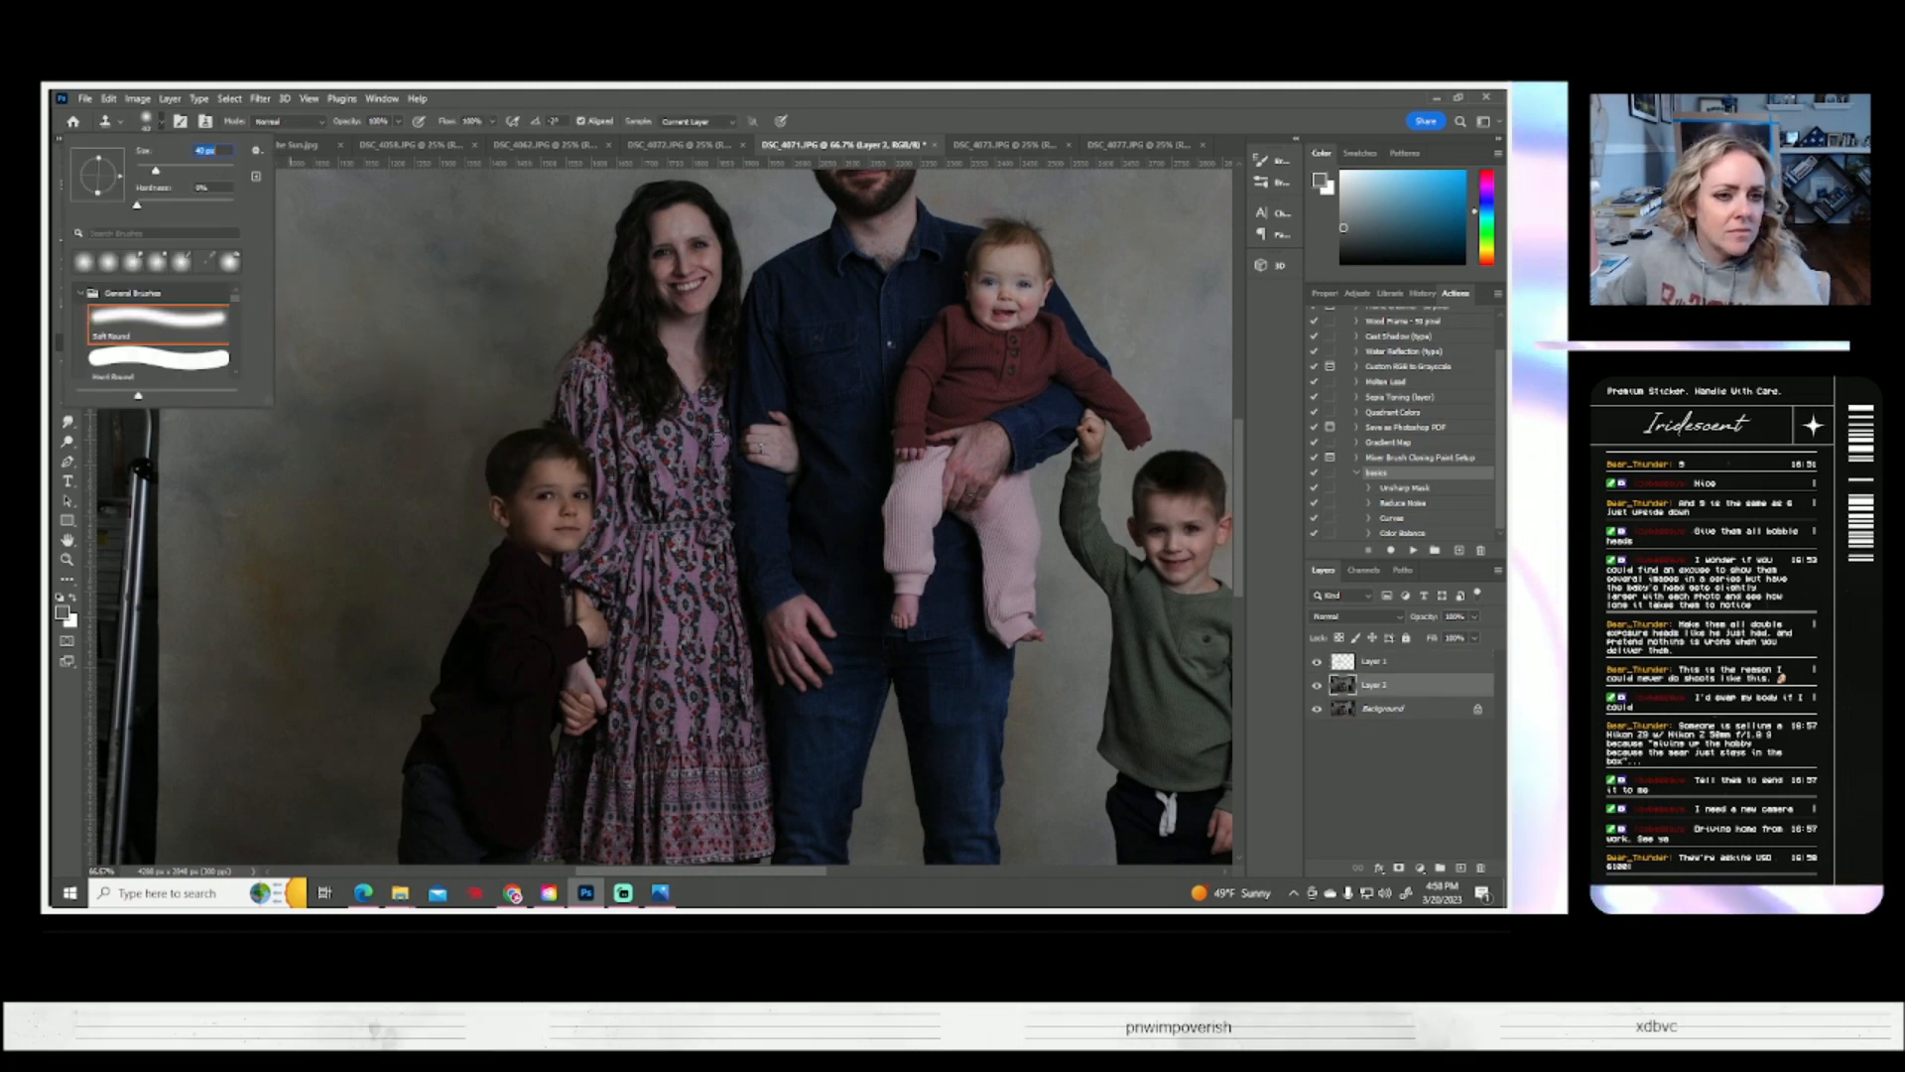
{"action": "left_click", "coordinate": [557, 404], "text": "alt"}
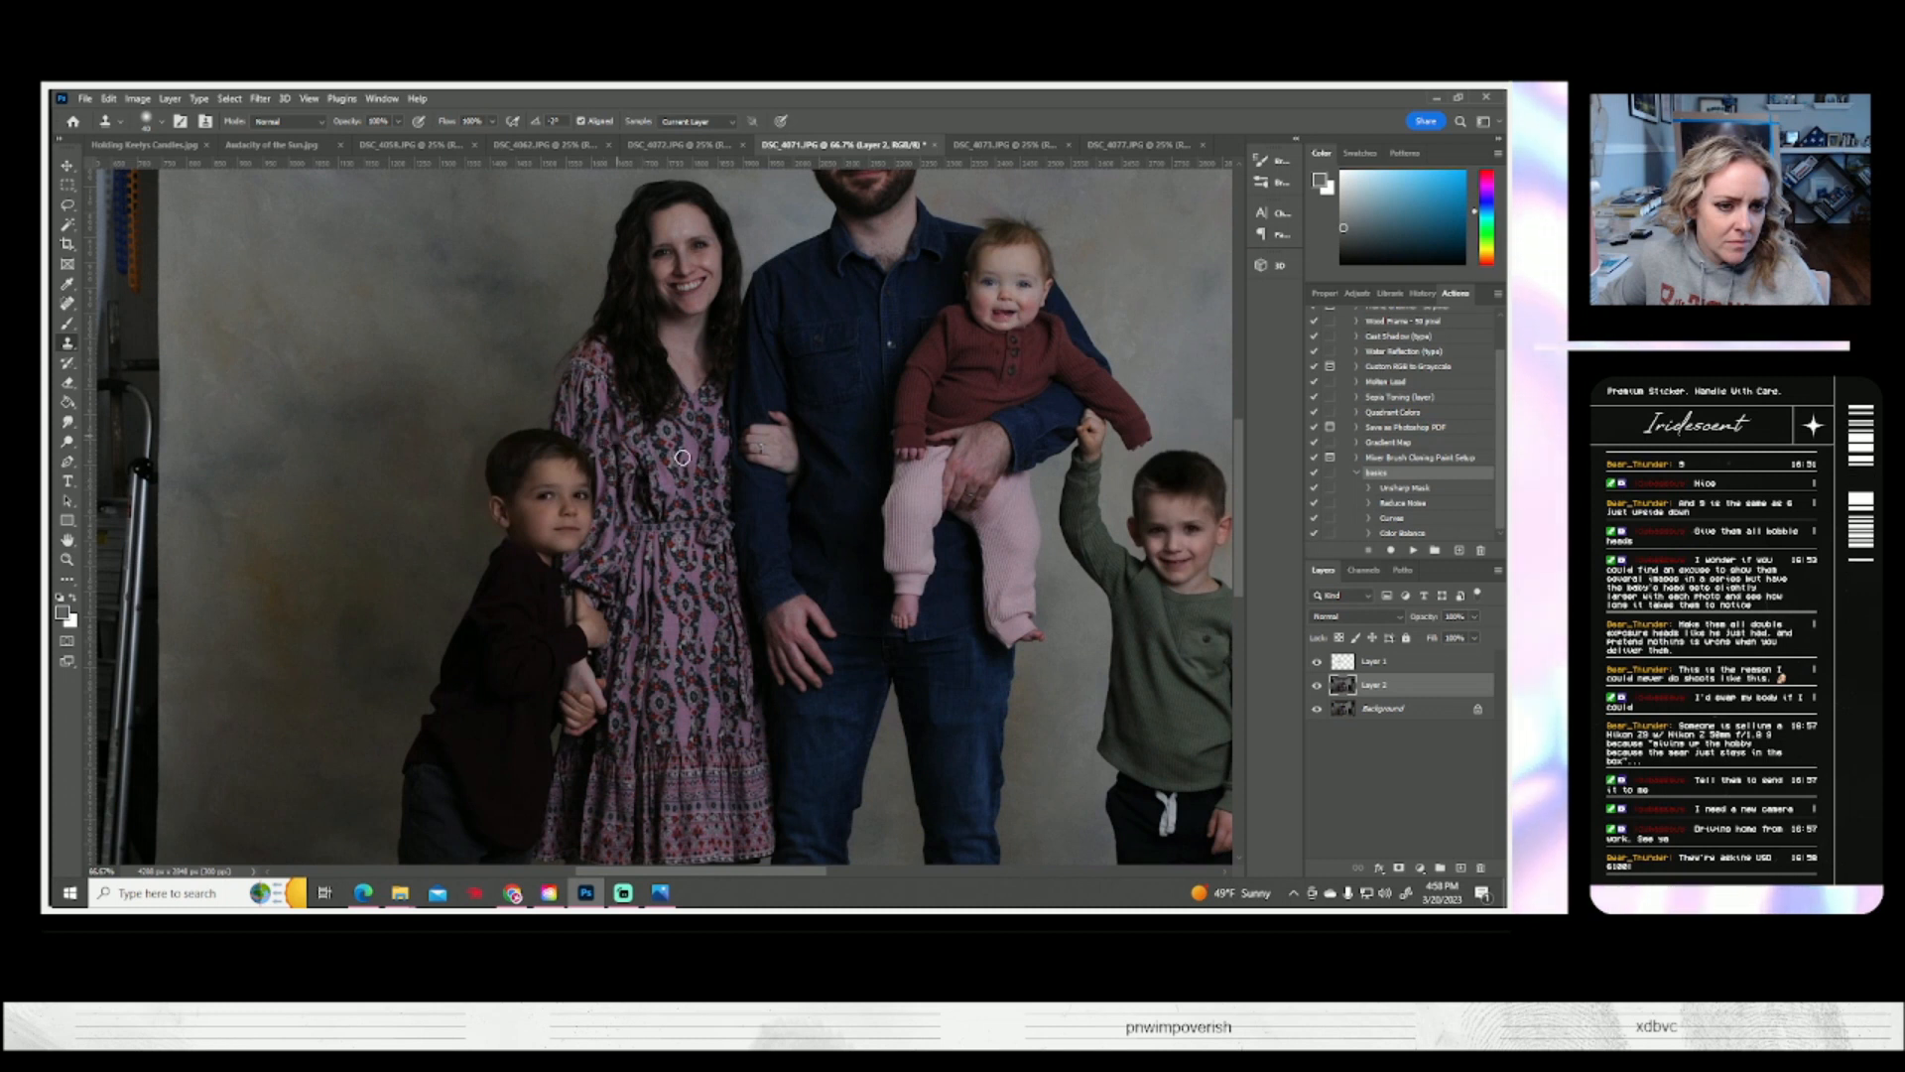
{"action": "left_click", "coordinate": [69, 383]}
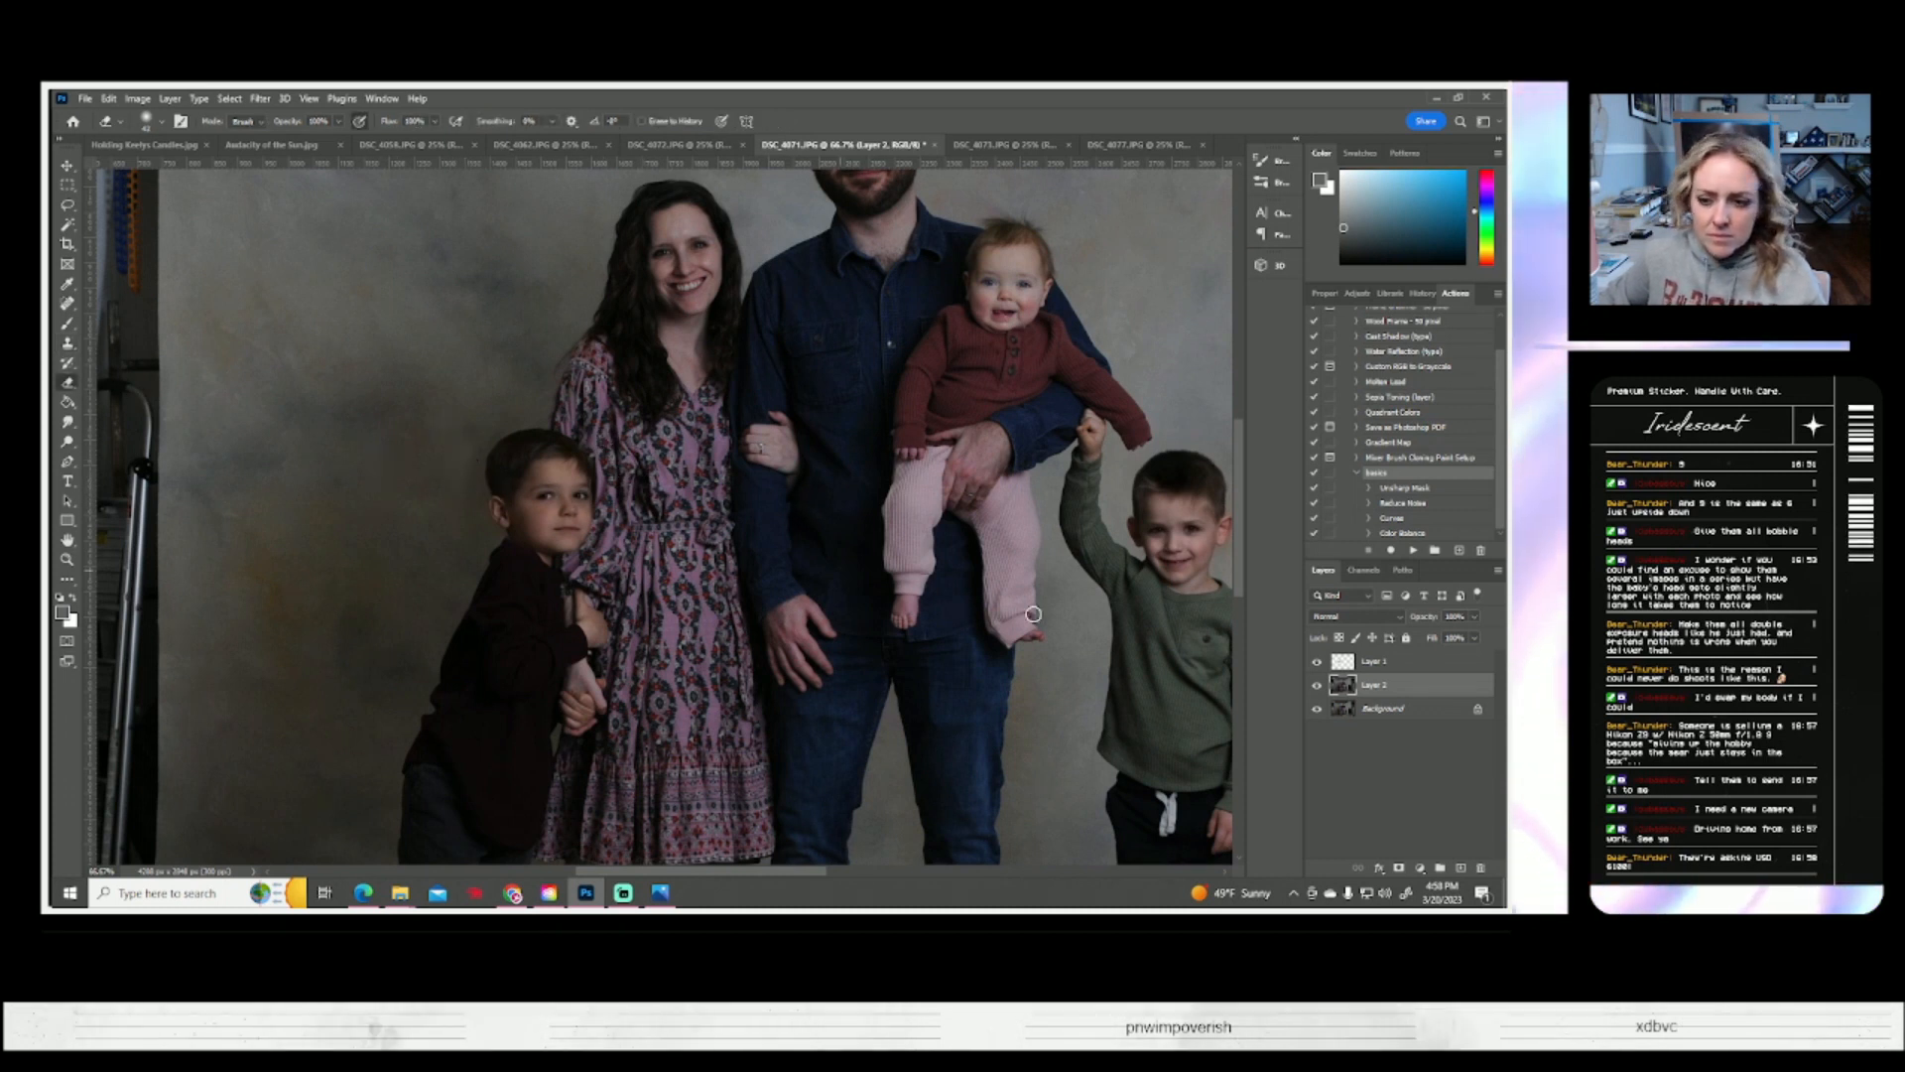
{"action": "key", "text": "alt+bracketright"}
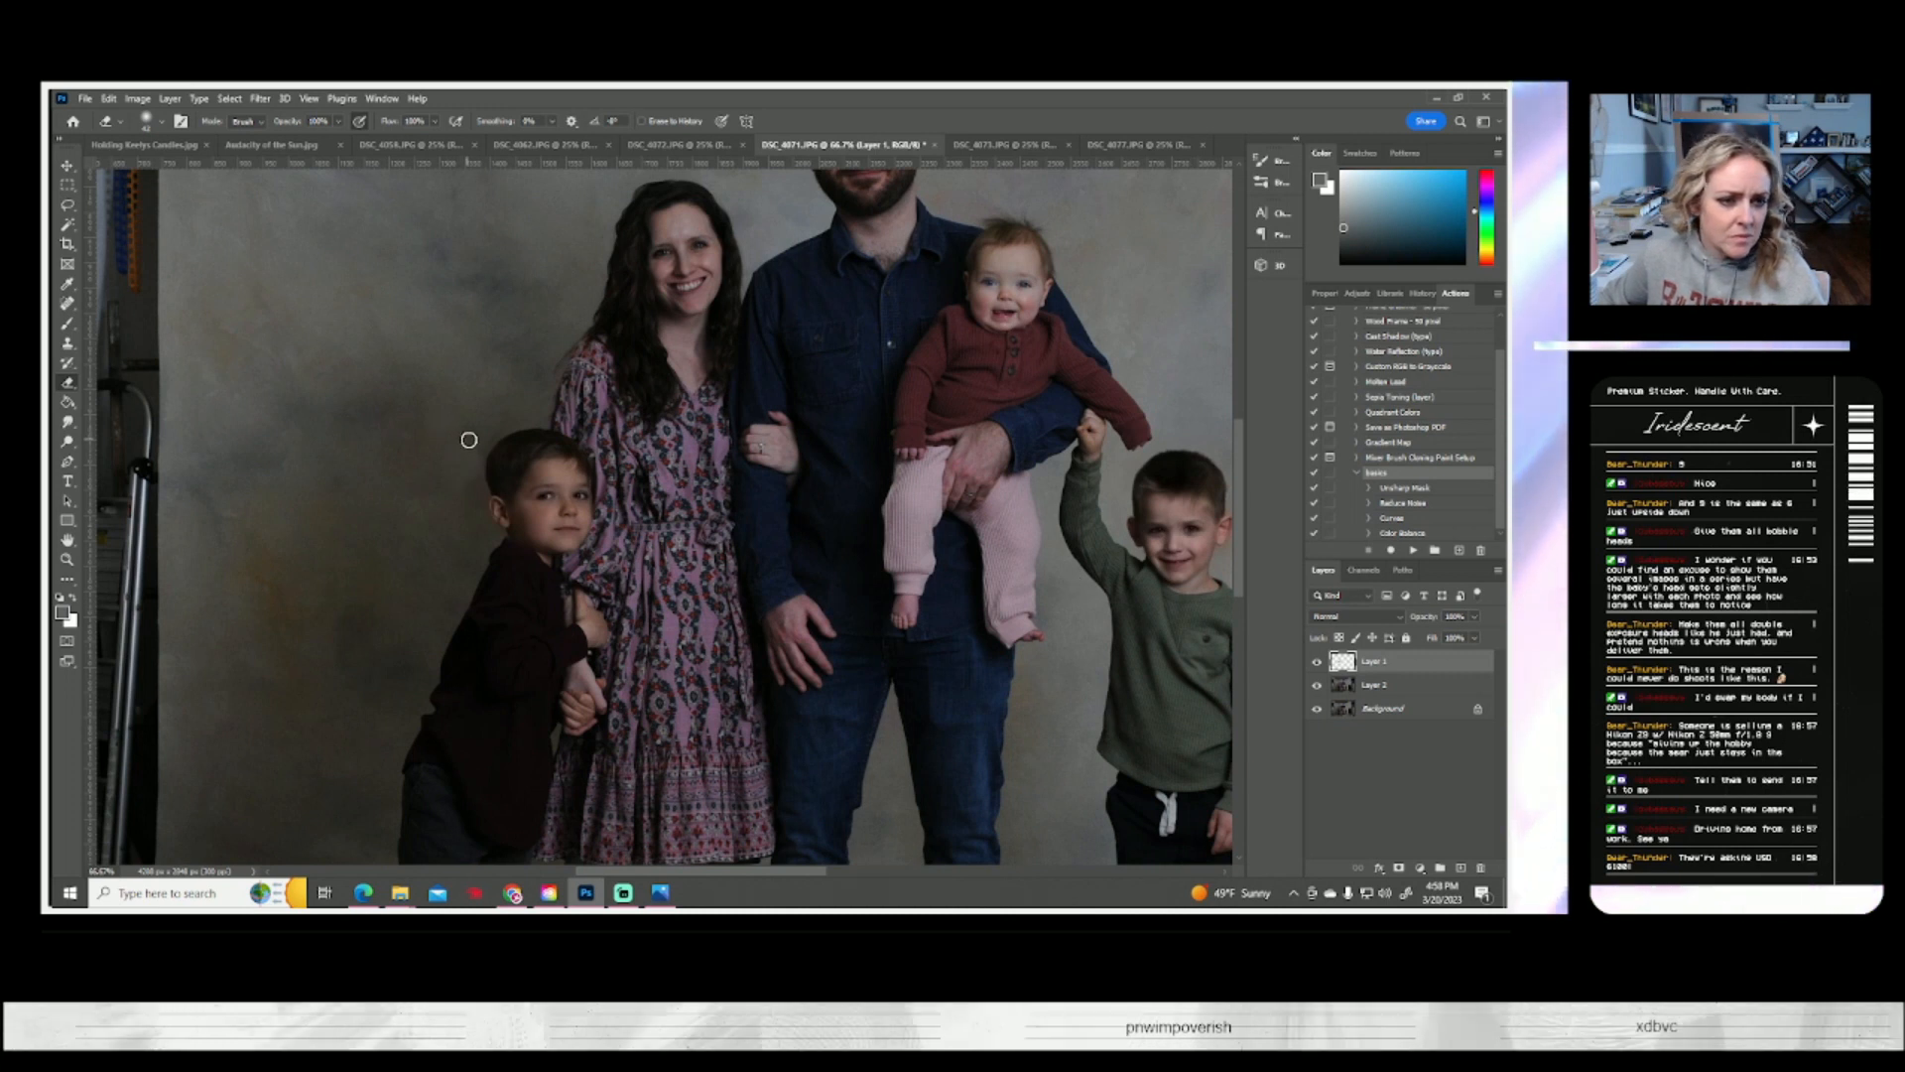
Compare the whole portrait with and without the older boy's pasted head
{"action": "left_click", "coordinate": [67, 559]}
{"action": "left_click", "coordinate": [508, 121]}
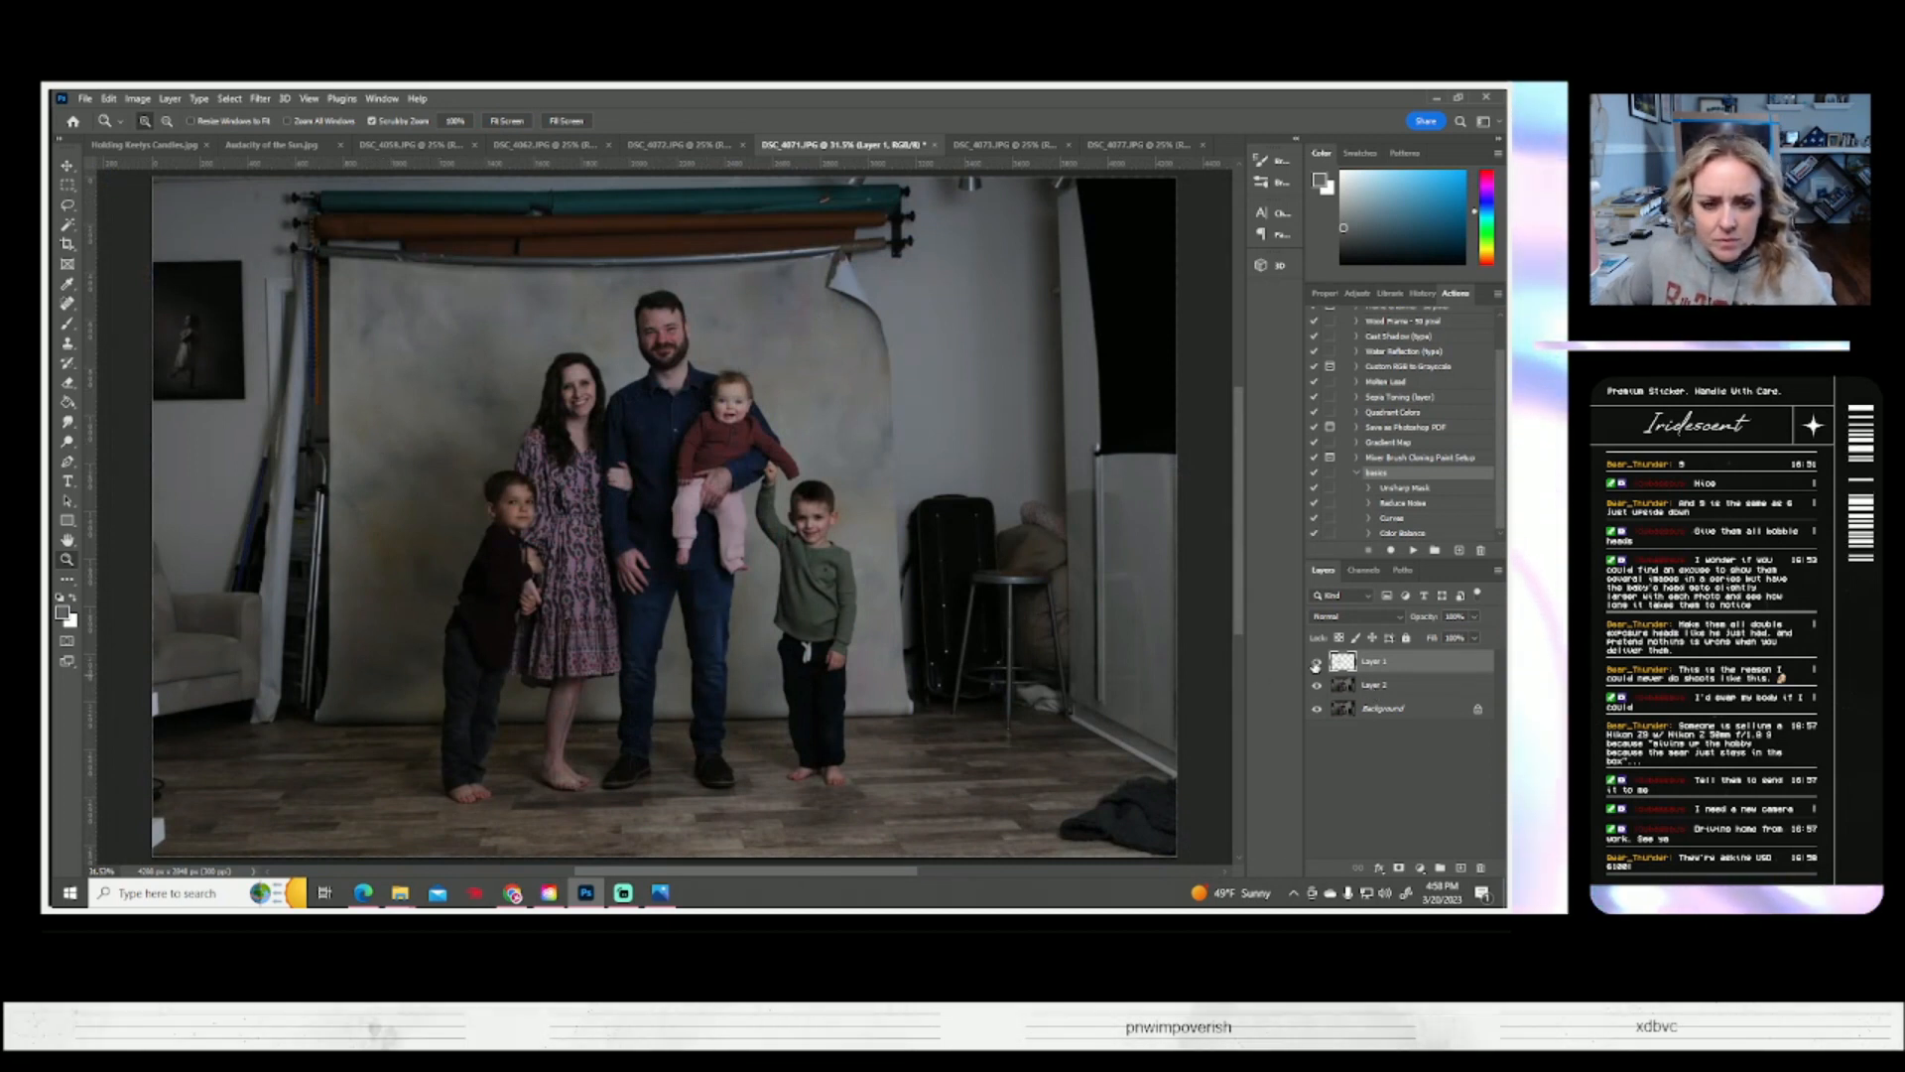
{"action": "left_click", "coordinate": [1316, 664]}
{"action": "left_click", "coordinate": [1315, 664]}
{"action": "left_click", "coordinate": [1315, 664]}
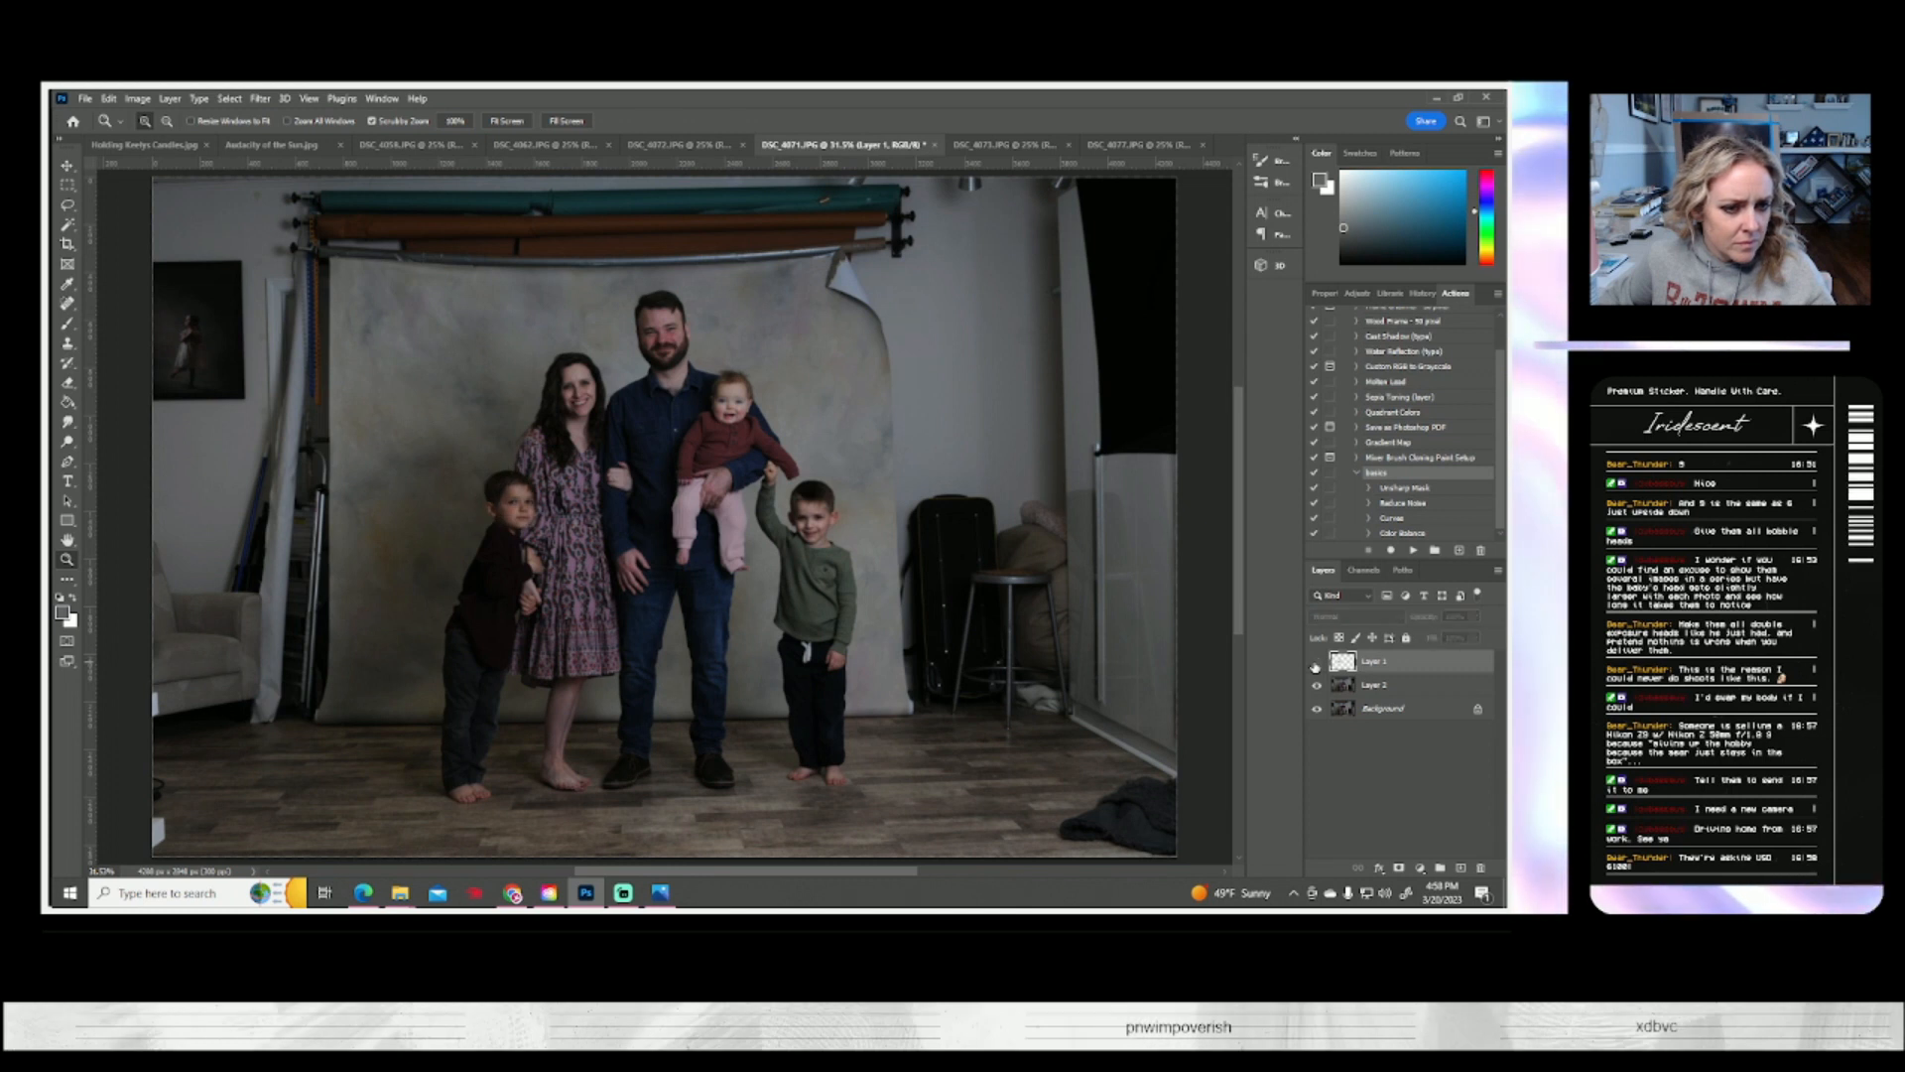
{"action": "left_click", "coordinate": [1315, 663]}
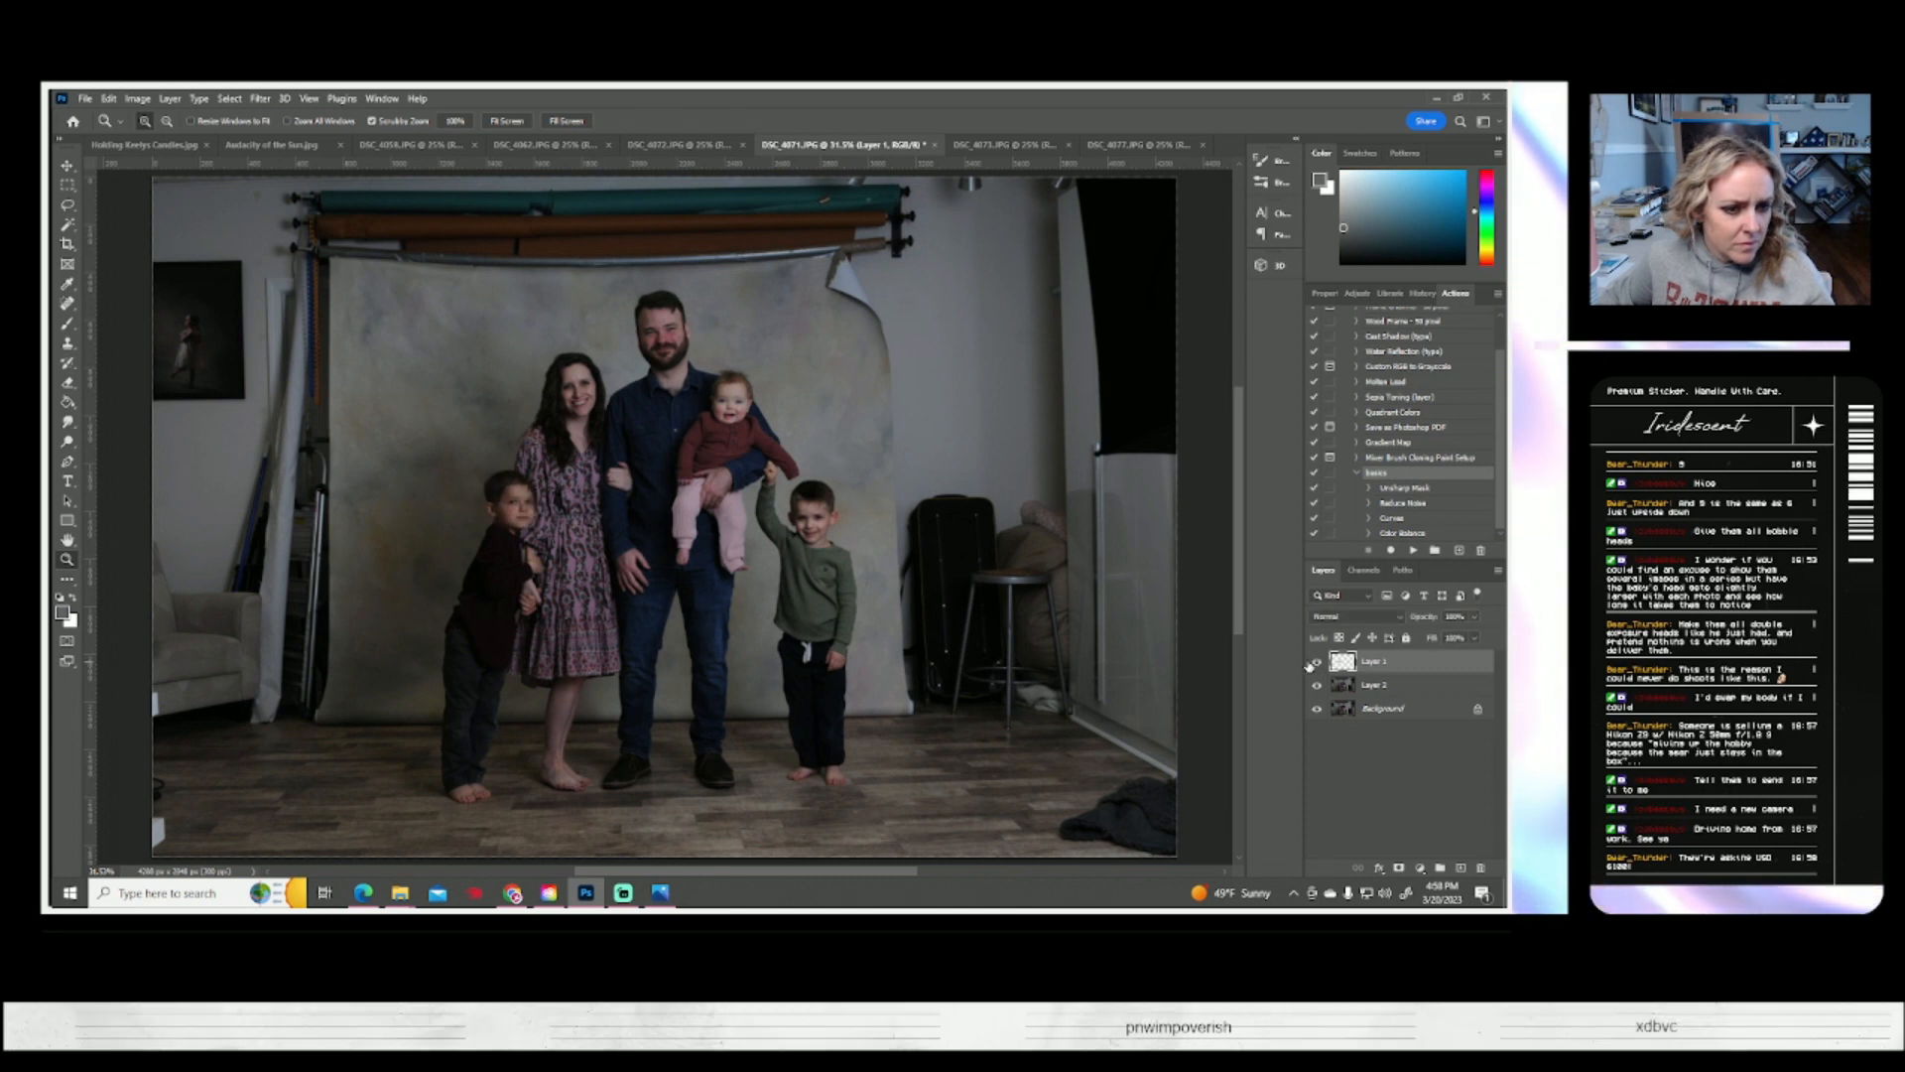
{"action": "left_click", "coordinate": [67, 383]}
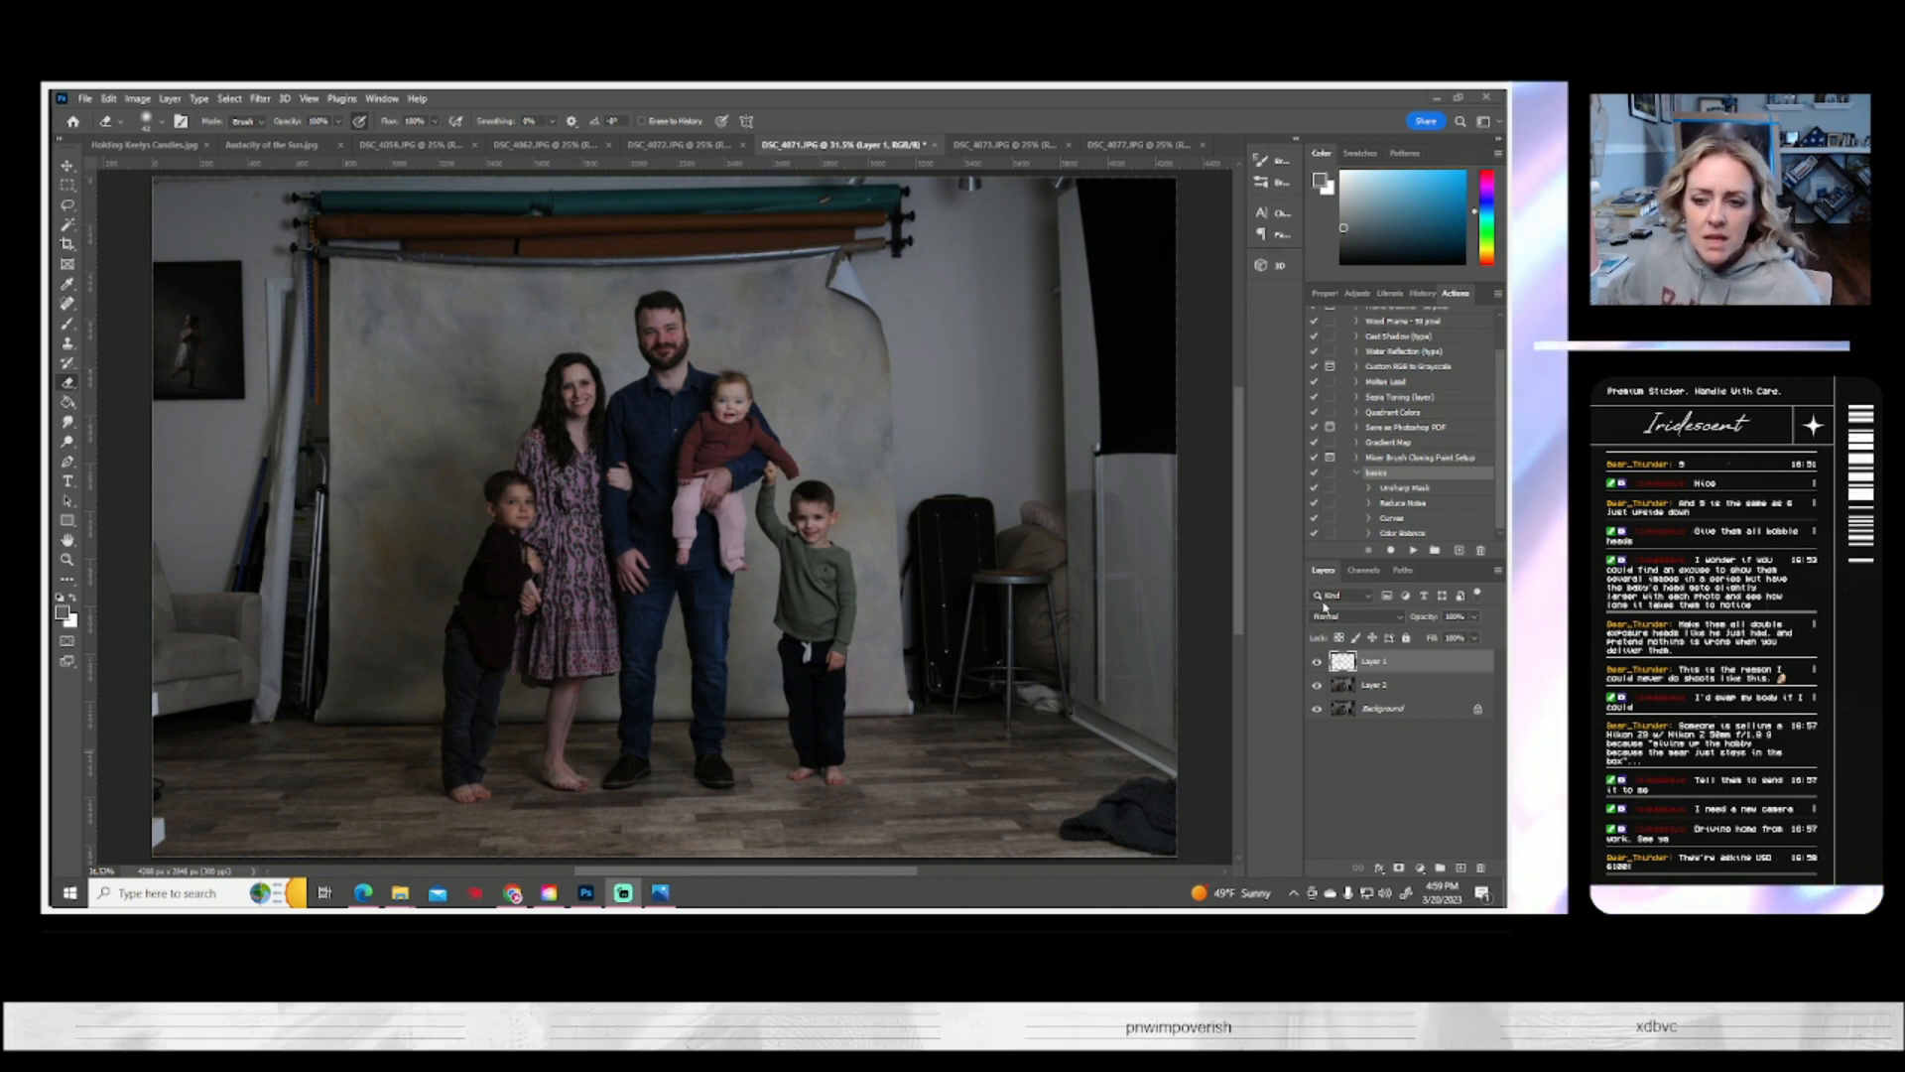
{"action": "left_click", "coordinate": [1317, 661]}
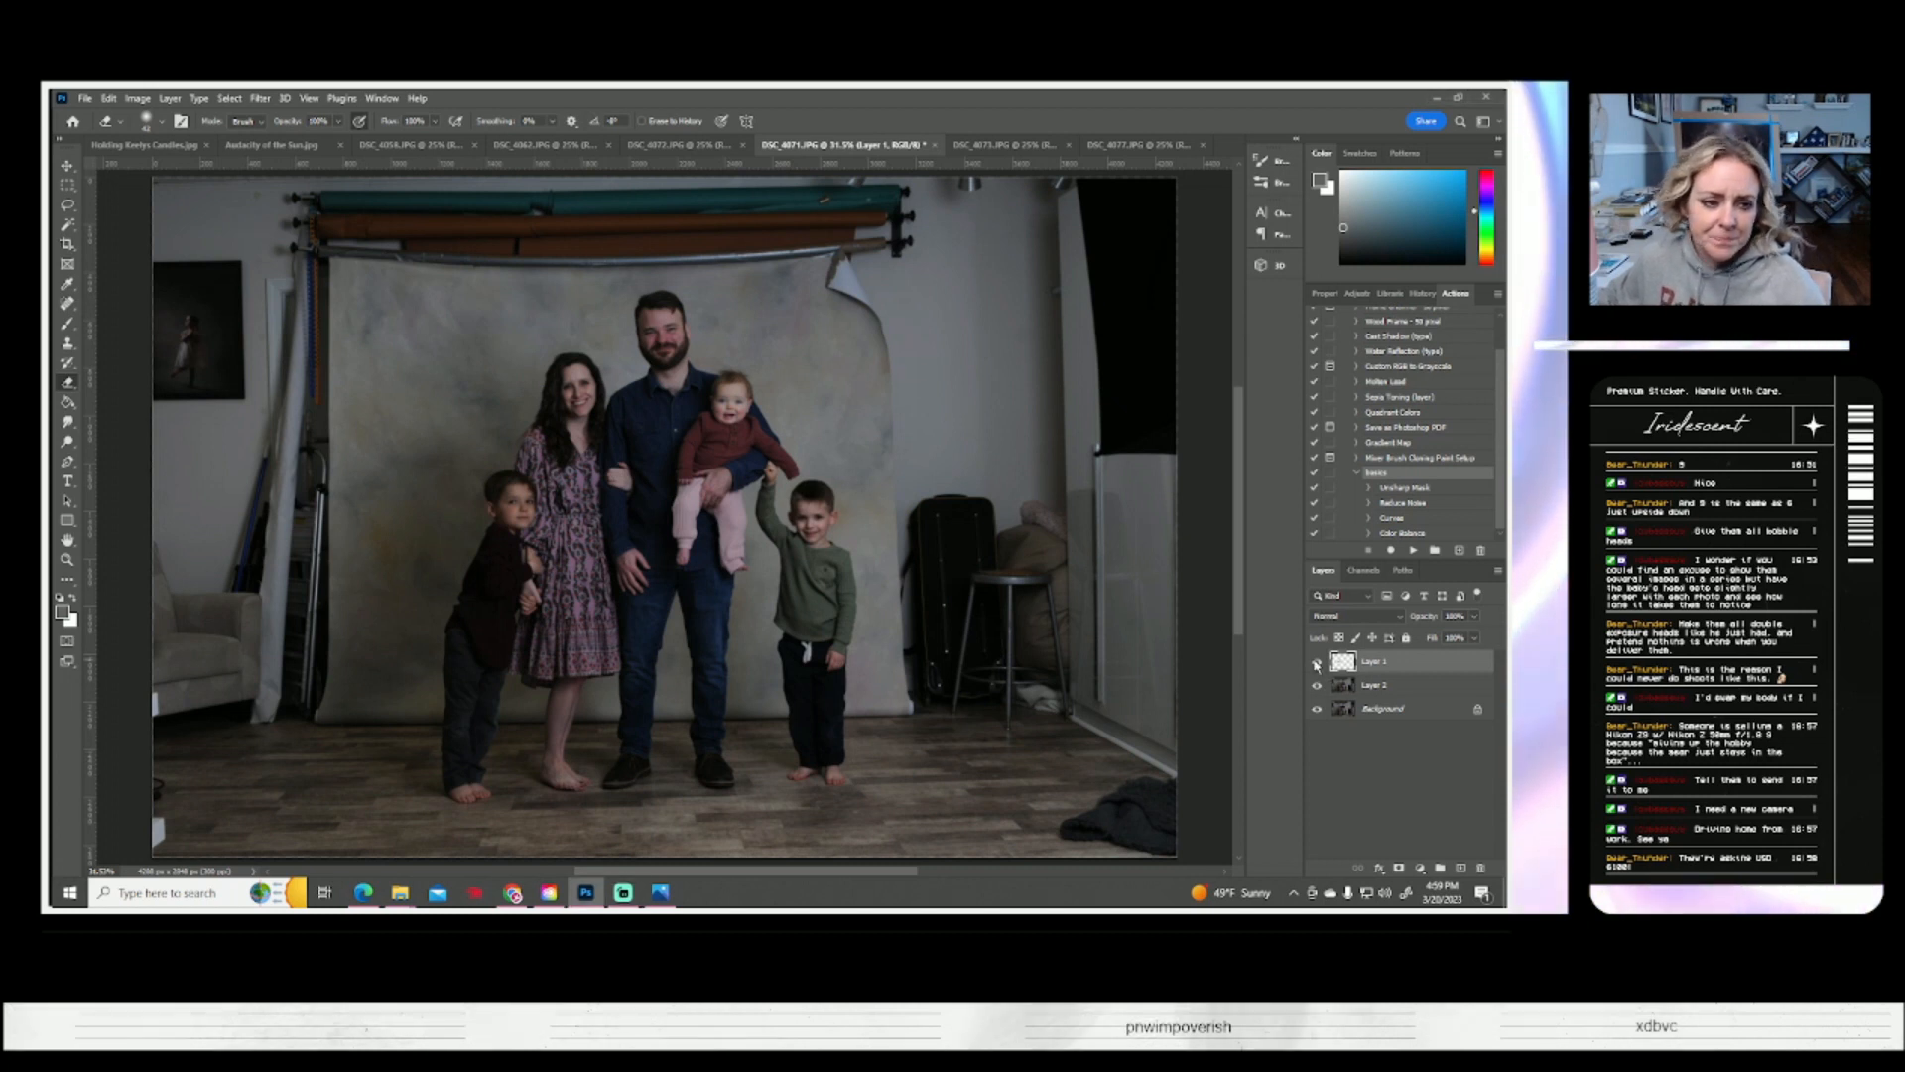
{"action": "left_click", "coordinate": [1317, 662]}
{"action": "left_click", "coordinate": [1316, 663]}
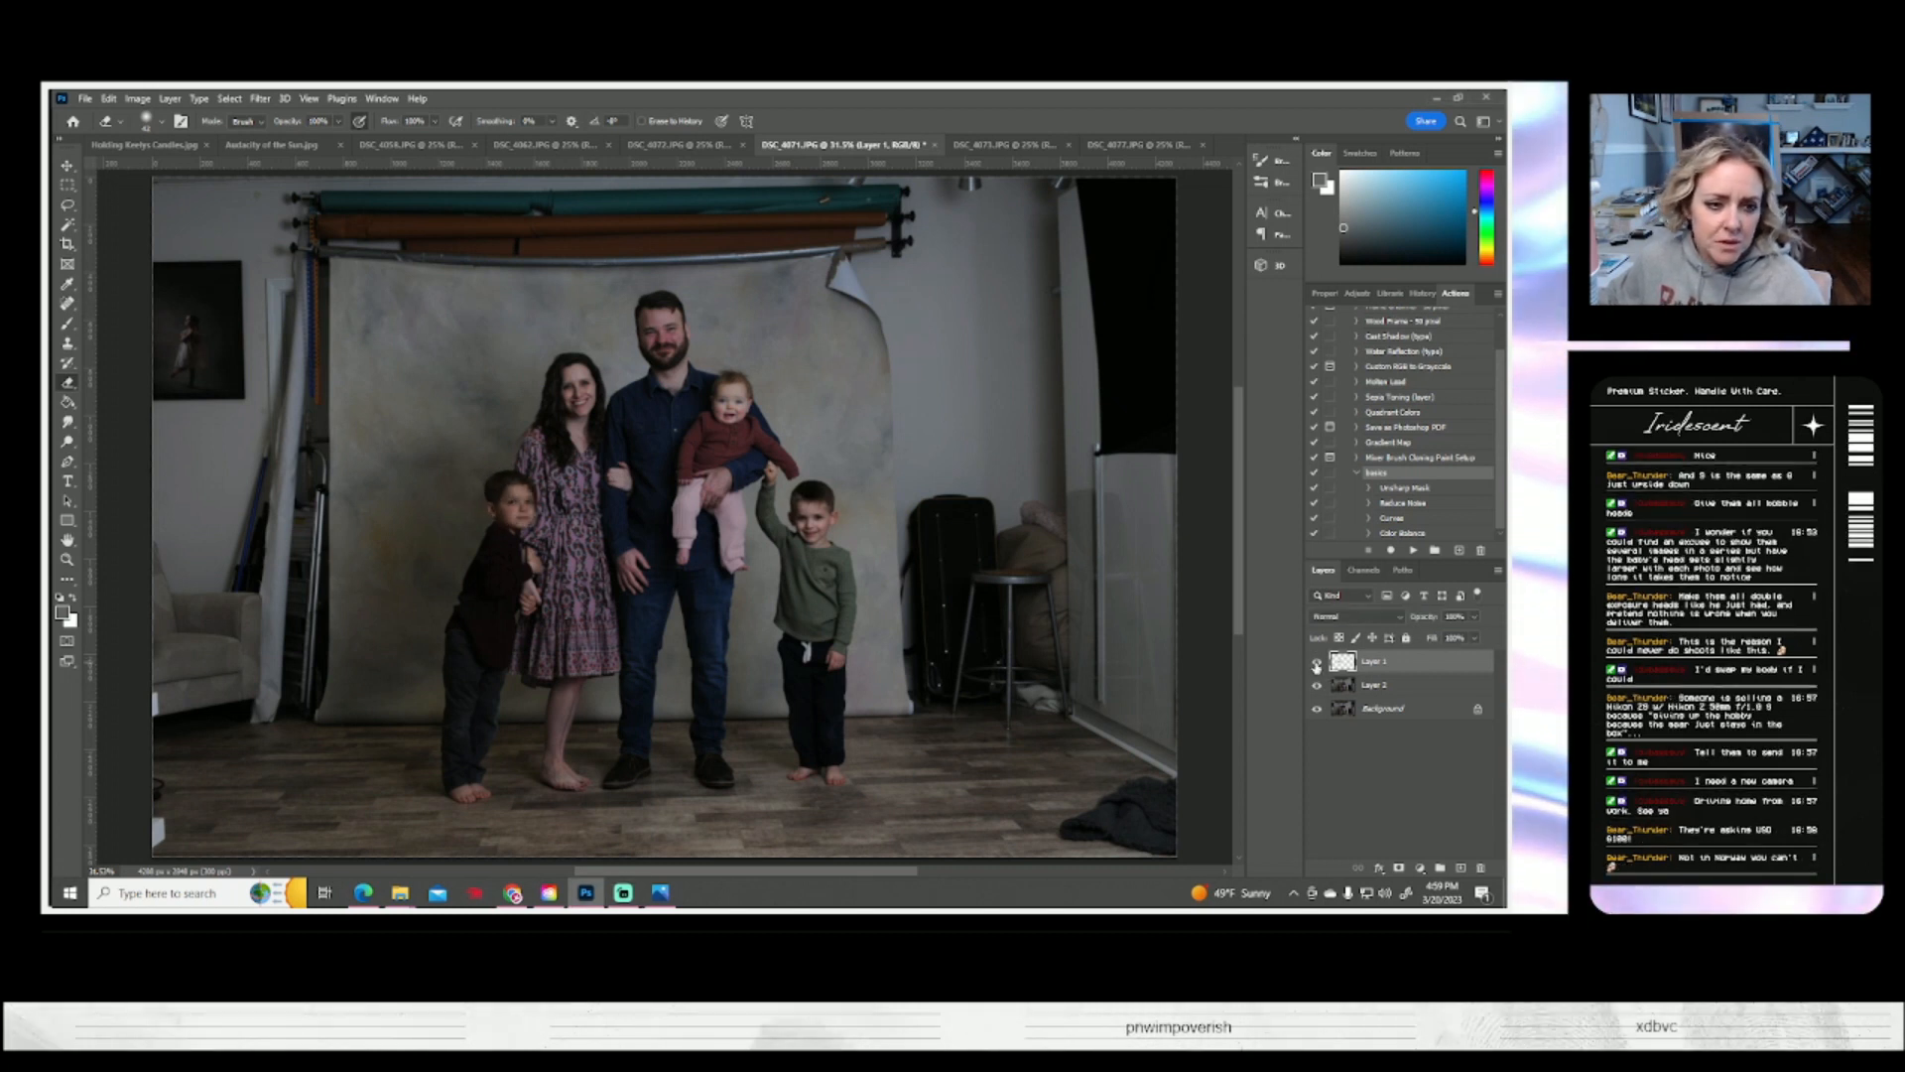
Merge the pasted head layer with Layer 2, check the result against the original photo, and flatten the image
{"action": "left_click", "coordinate": [1379, 692], "text": "shift"}
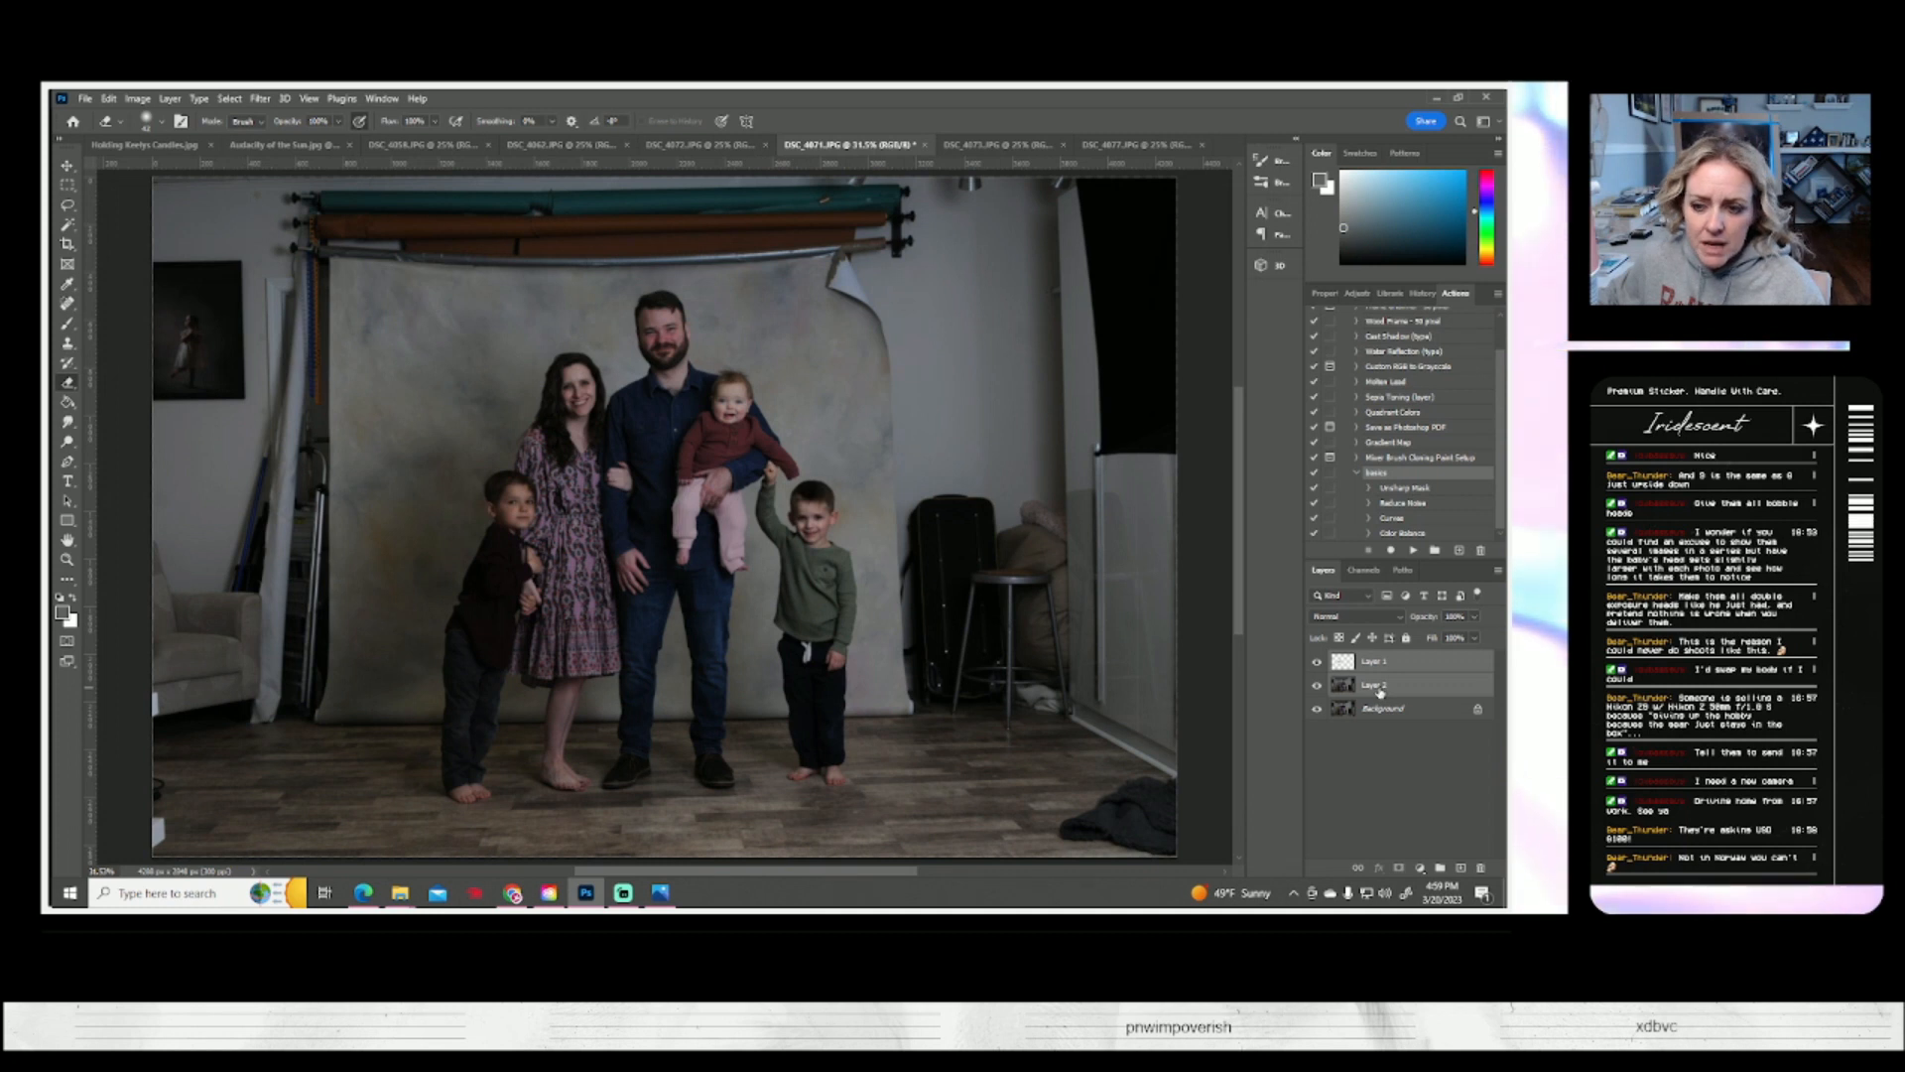
{"action": "right_click", "coordinate": [1379, 691]}
{"action": "left_click", "coordinate": [1235, 683]}
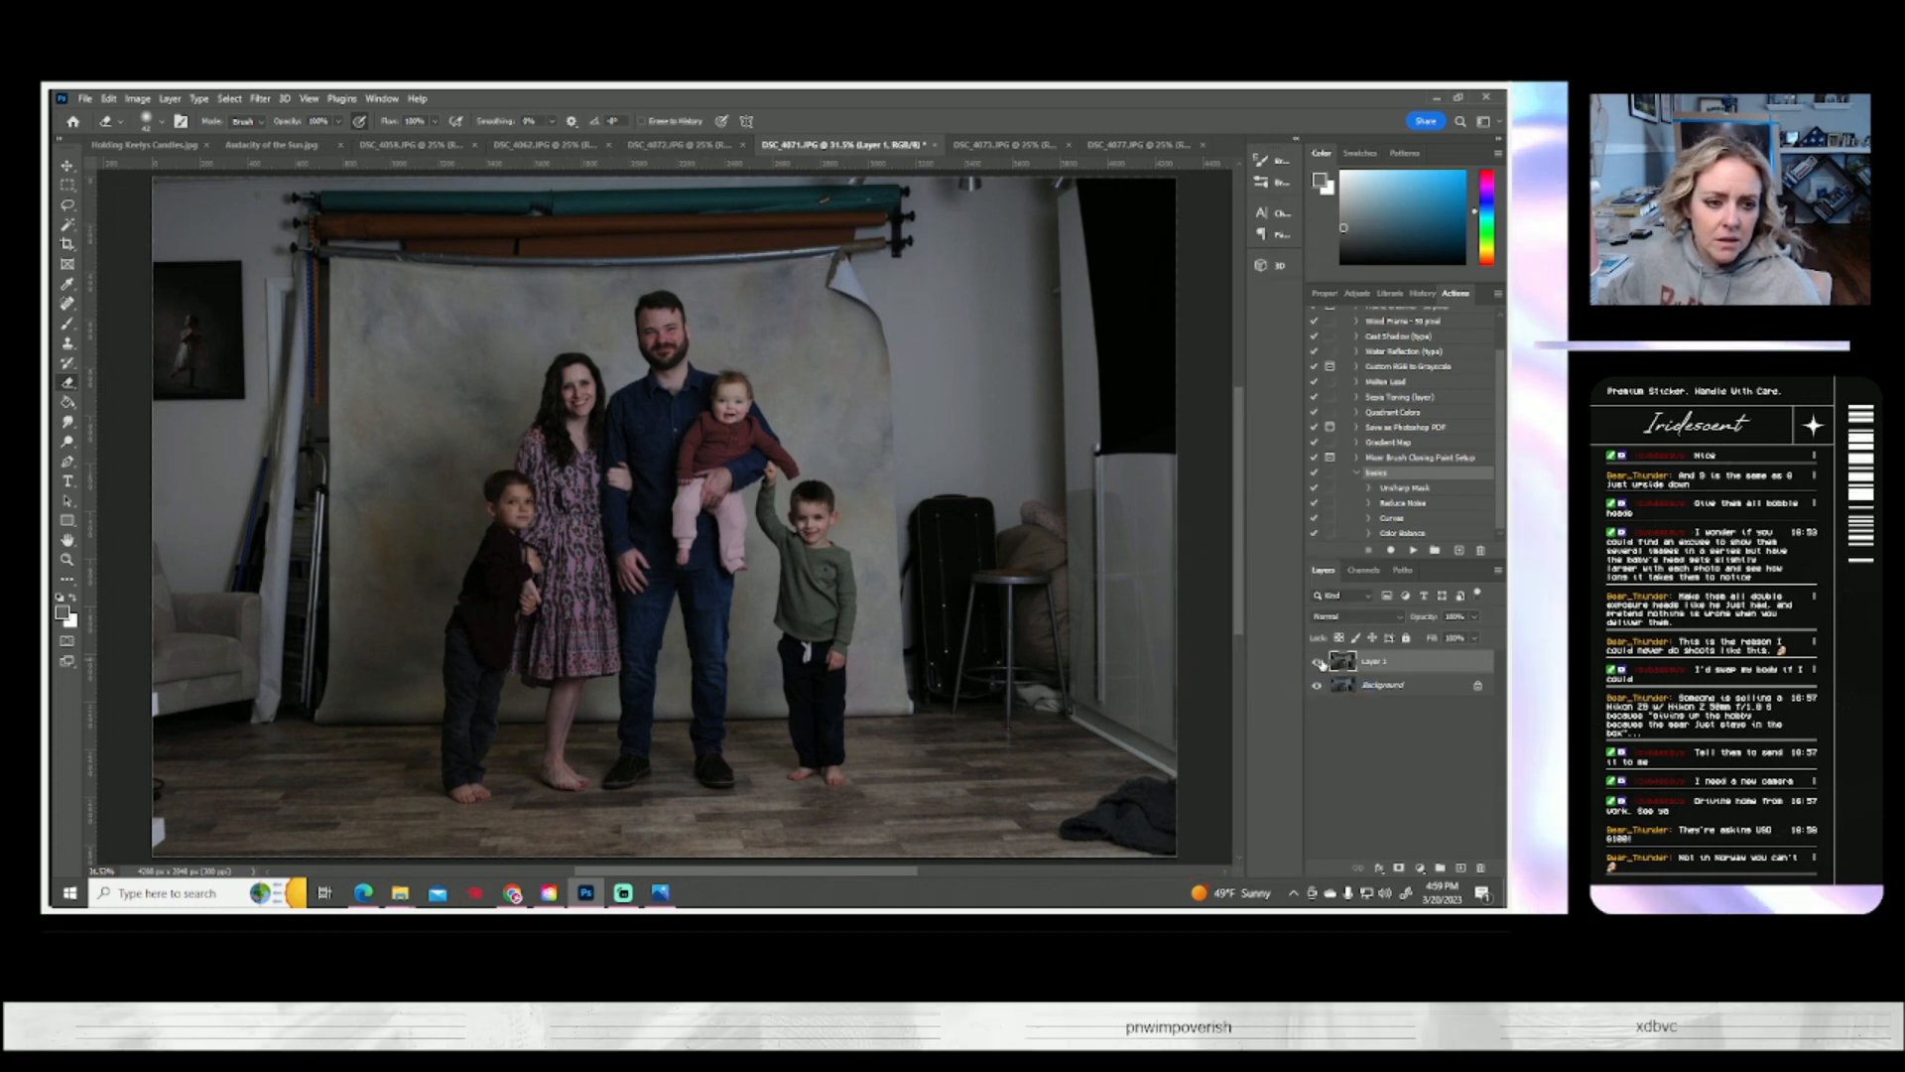
{"action": "left_click", "coordinate": [1320, 663]}
{"action": "left_click", "coordinate": [1320, 663]}
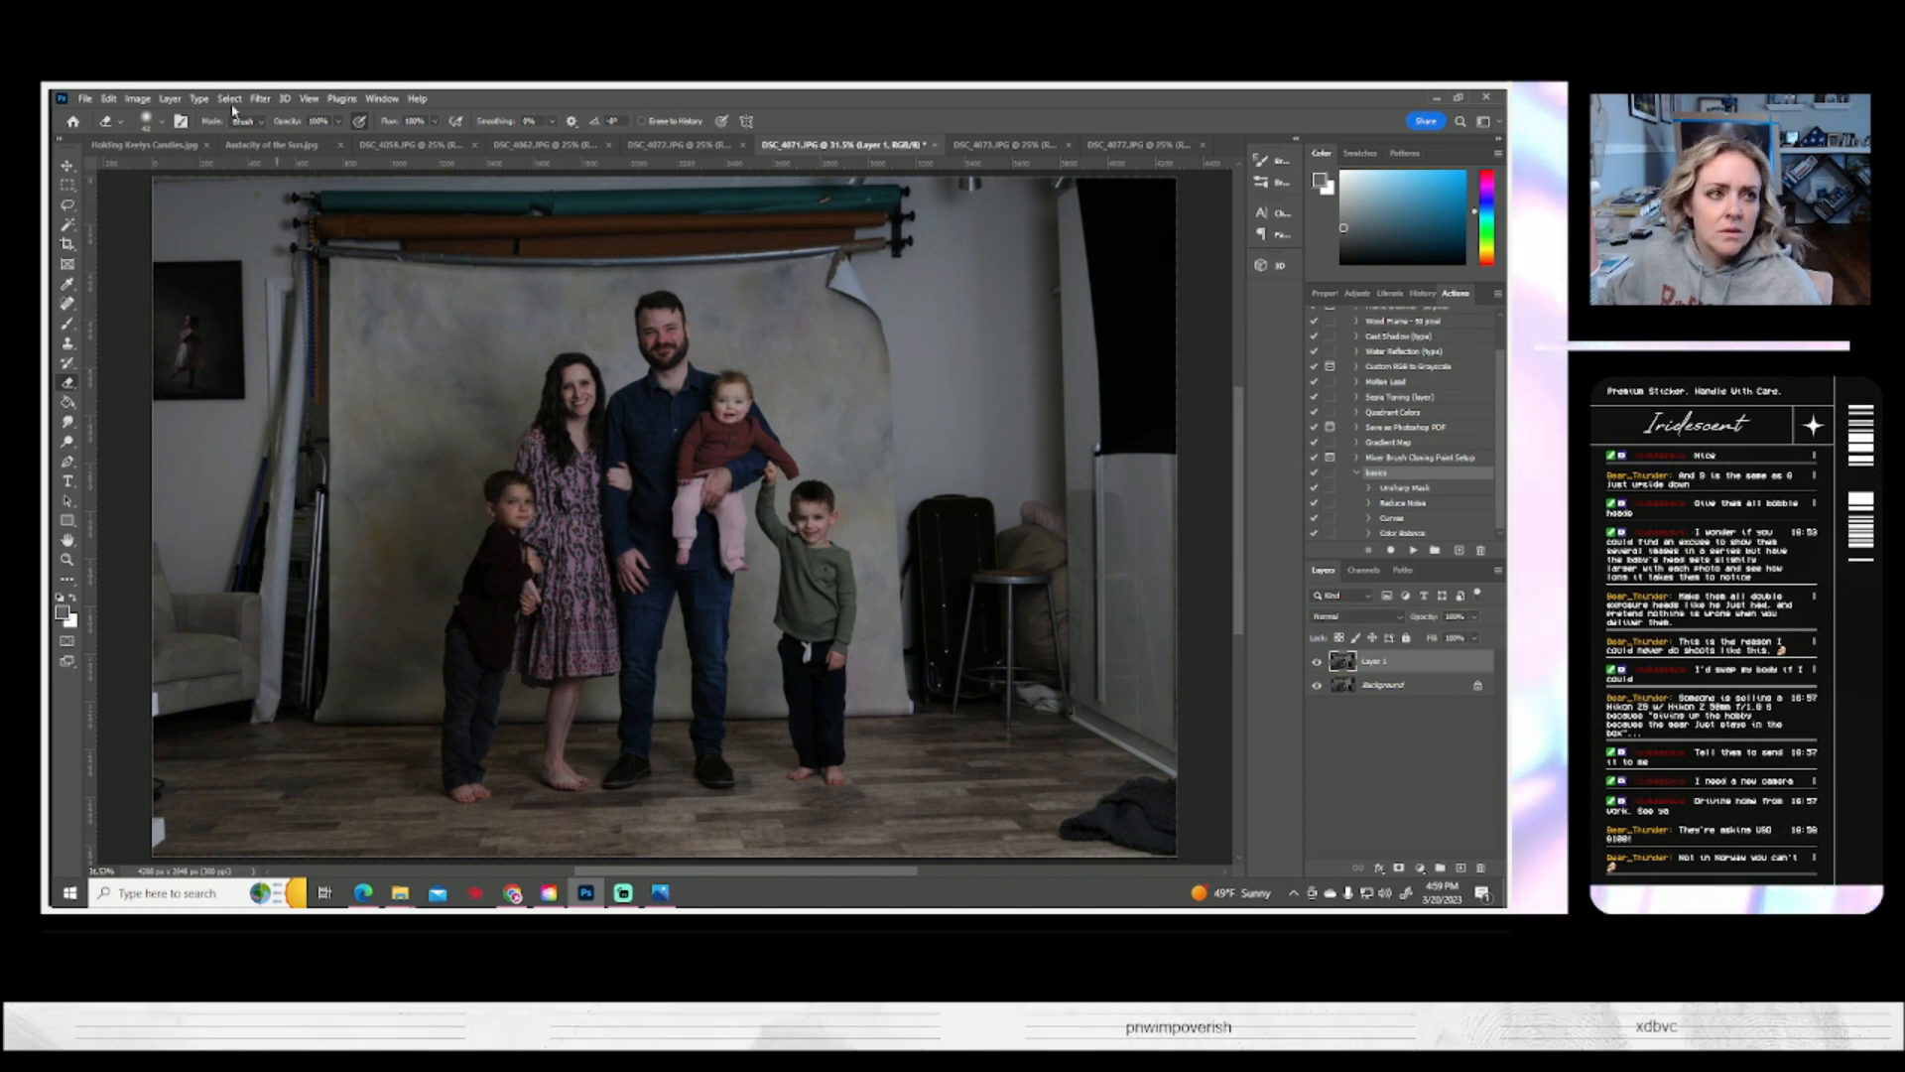
{"action": "left_click", "coordinate": [169, 99]}
{"action": "left_click", "coordinate": [214, 695]}
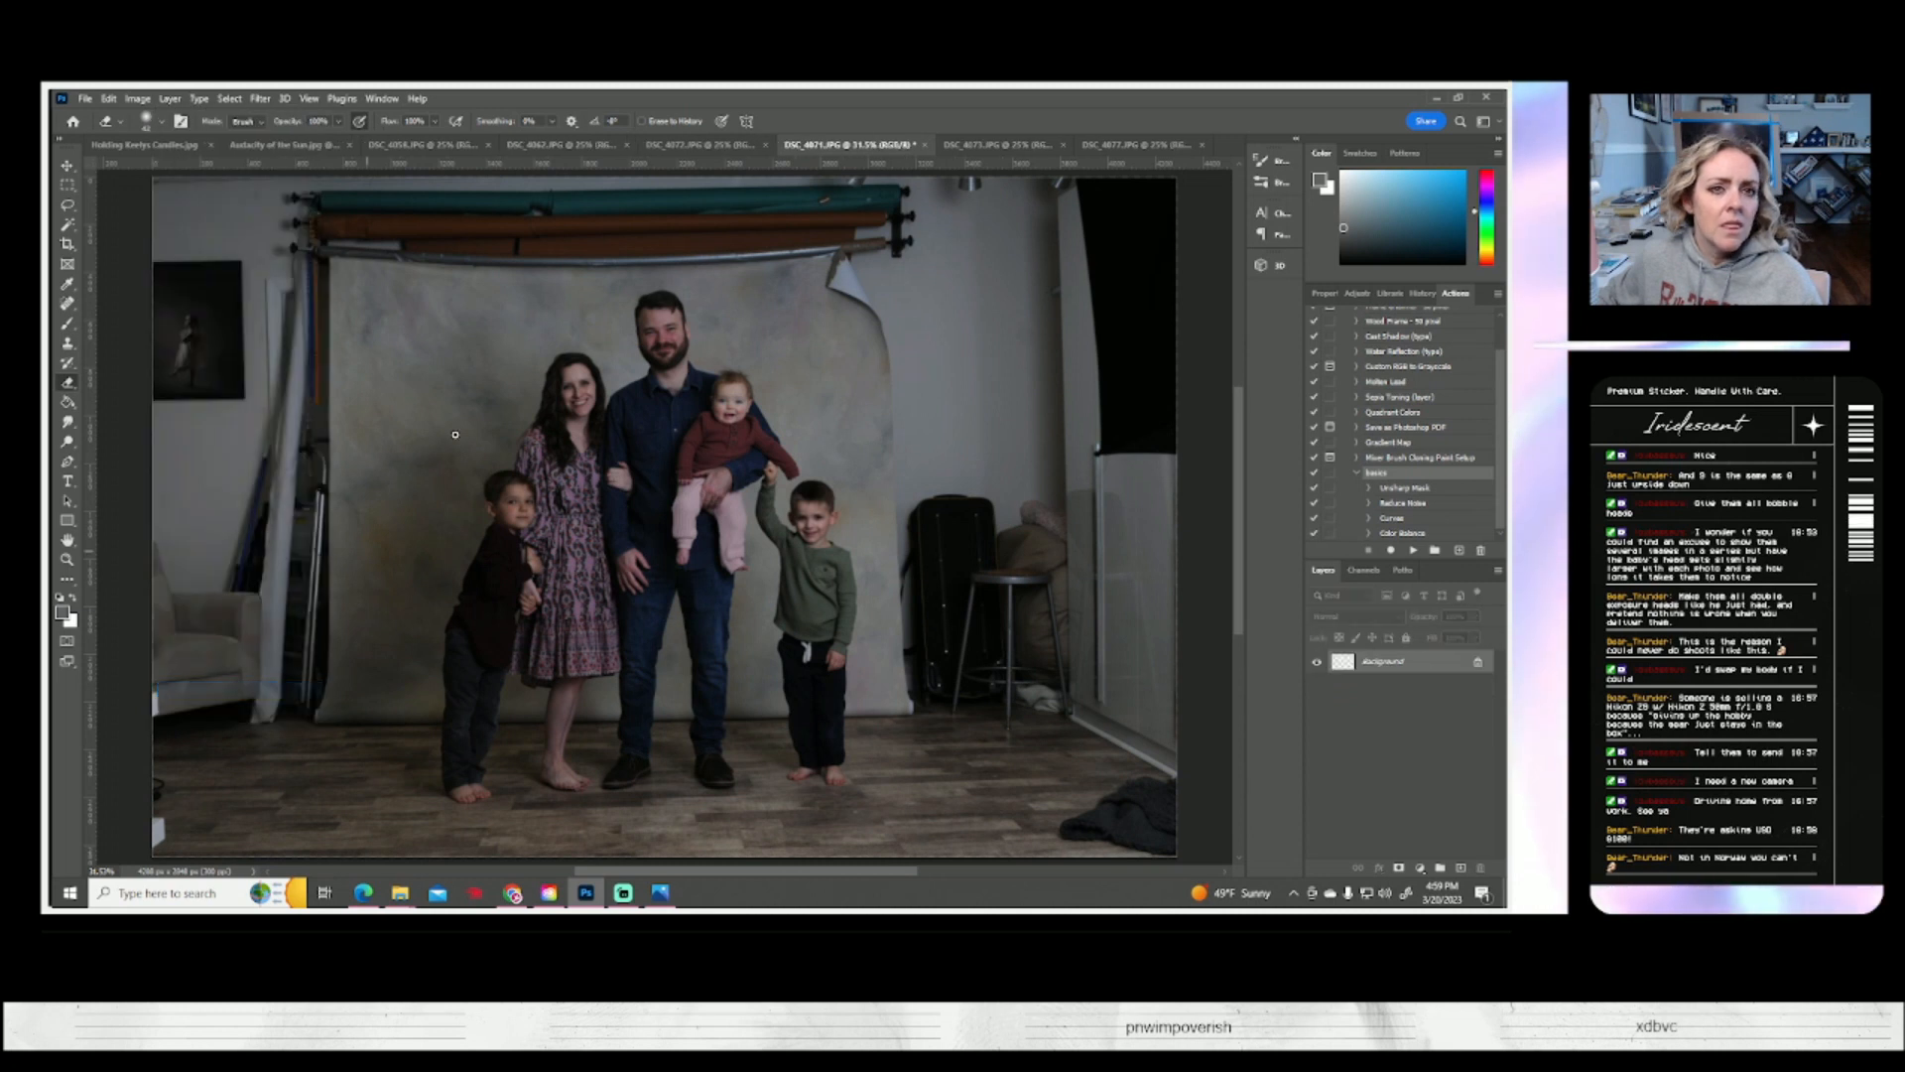
Close the source shot that has the selection around the younger boy's head, and bring up DSC_4062.JPG
{"action": "left_click", "coordinate": [441, 149]}
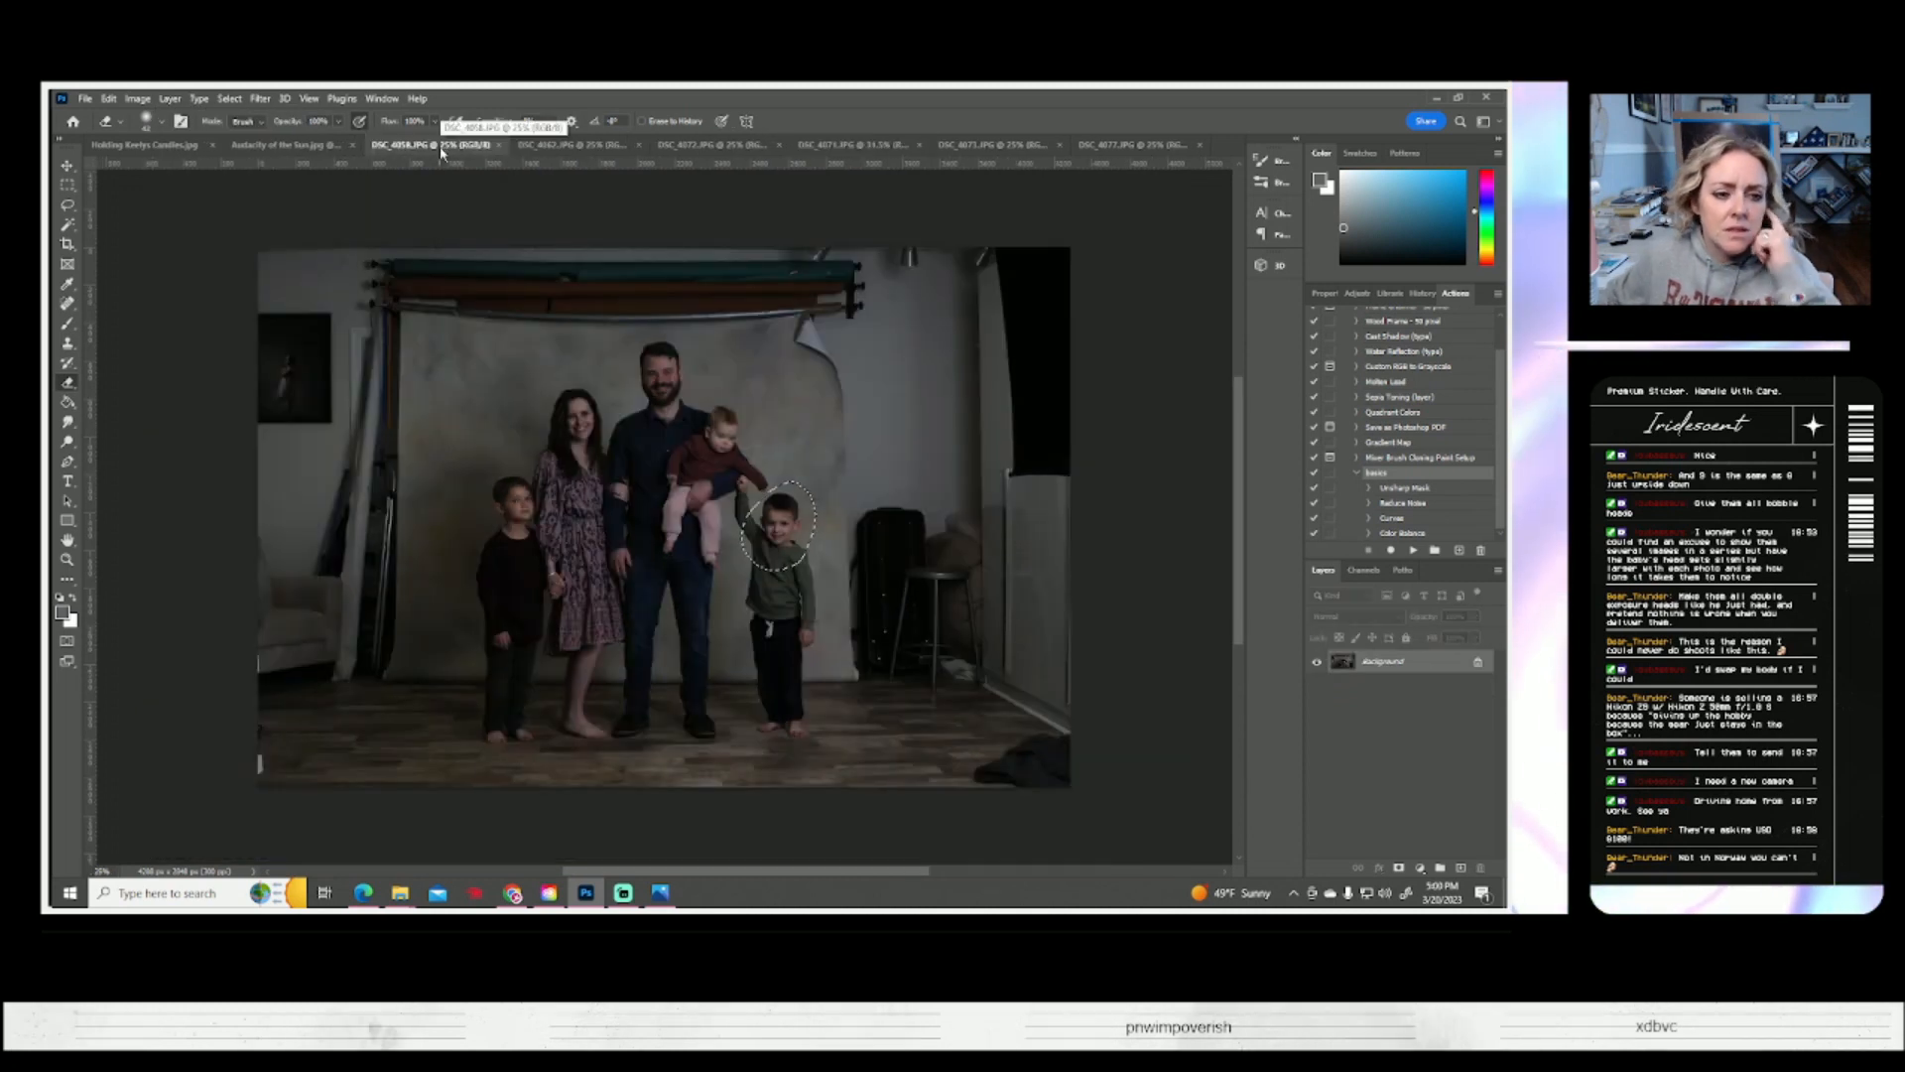
{"action": "left_click", "coordinate": [498, 145]}
{"action": "left_click", "coordinate": [517, 148]}
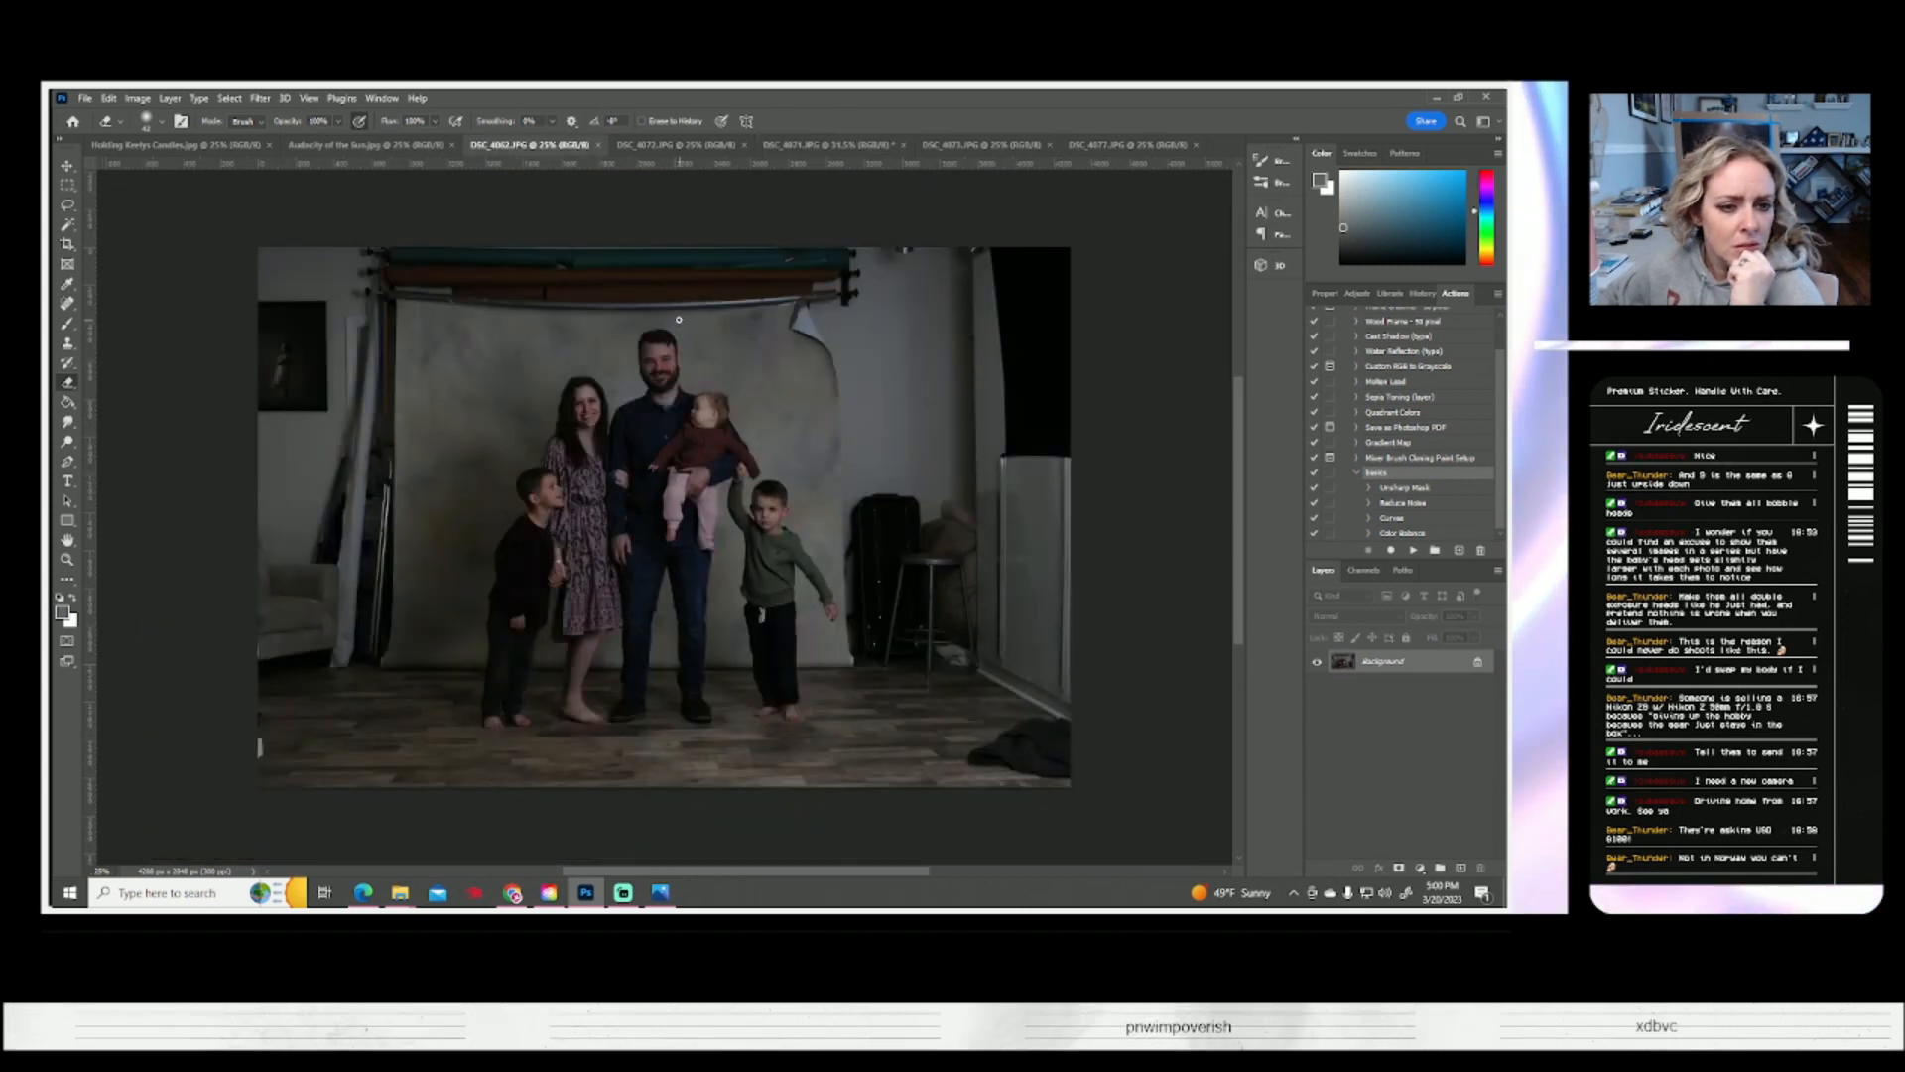
Compare the remaining open family shots for everyone's poses and expressions, ending on DSC_4077.JPG
{"action": "left_click", "coordinate": [676, 145]}
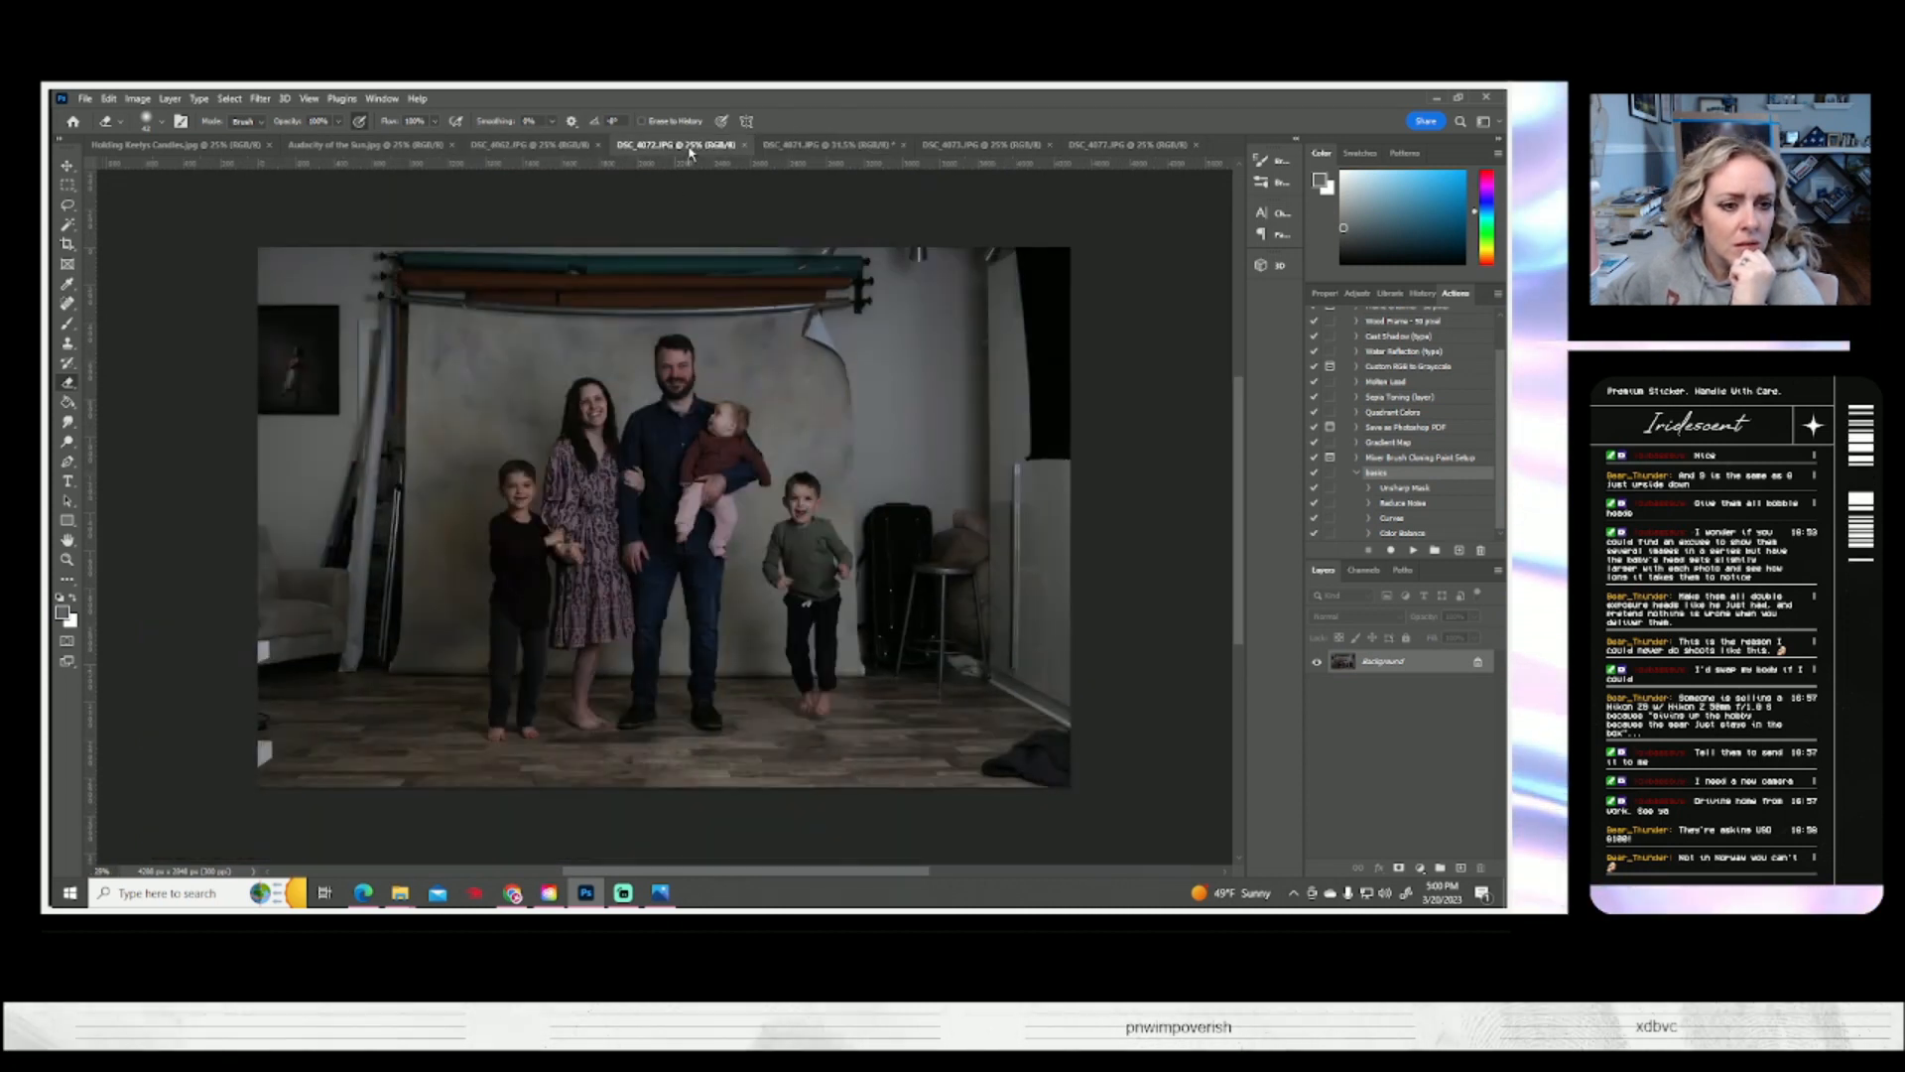
{"action": "left_click", "coordinate": [515, 146]}
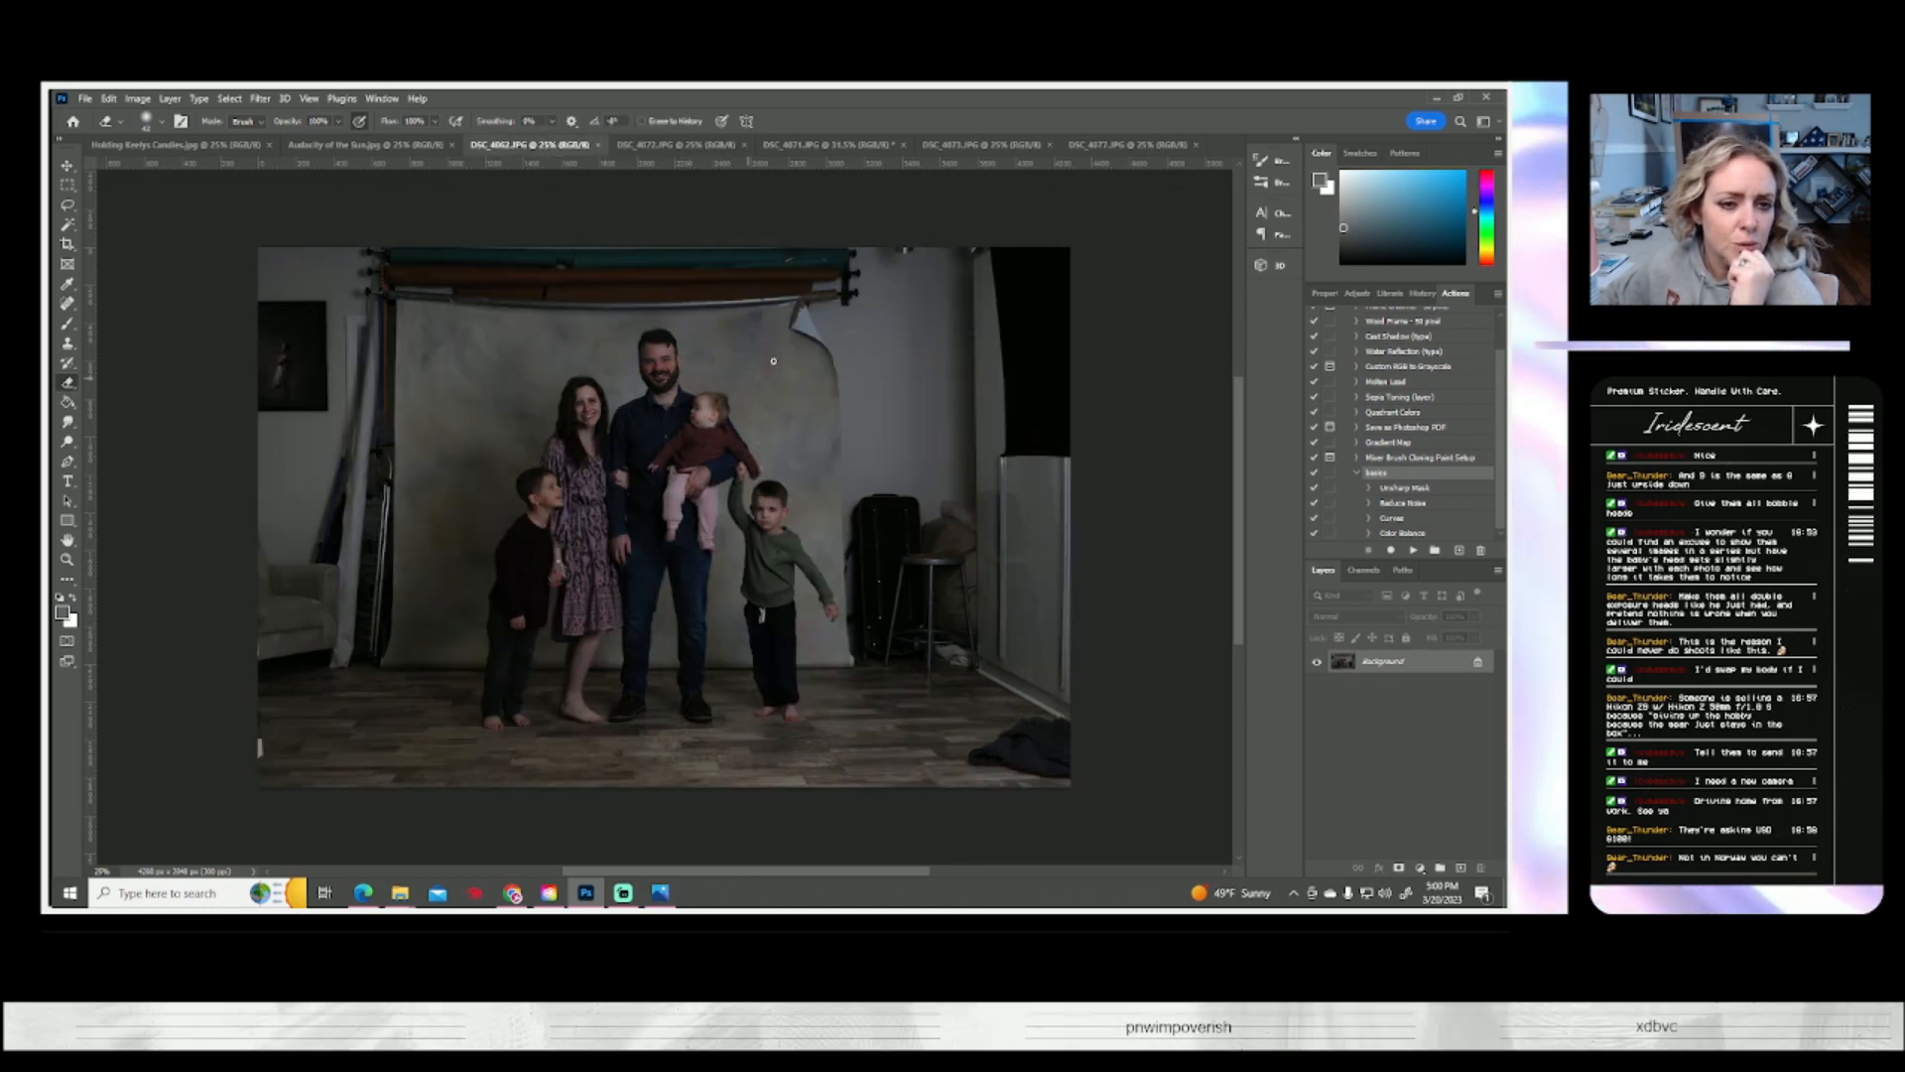
{"action": "left_click", "coordinate": [800, 146]}
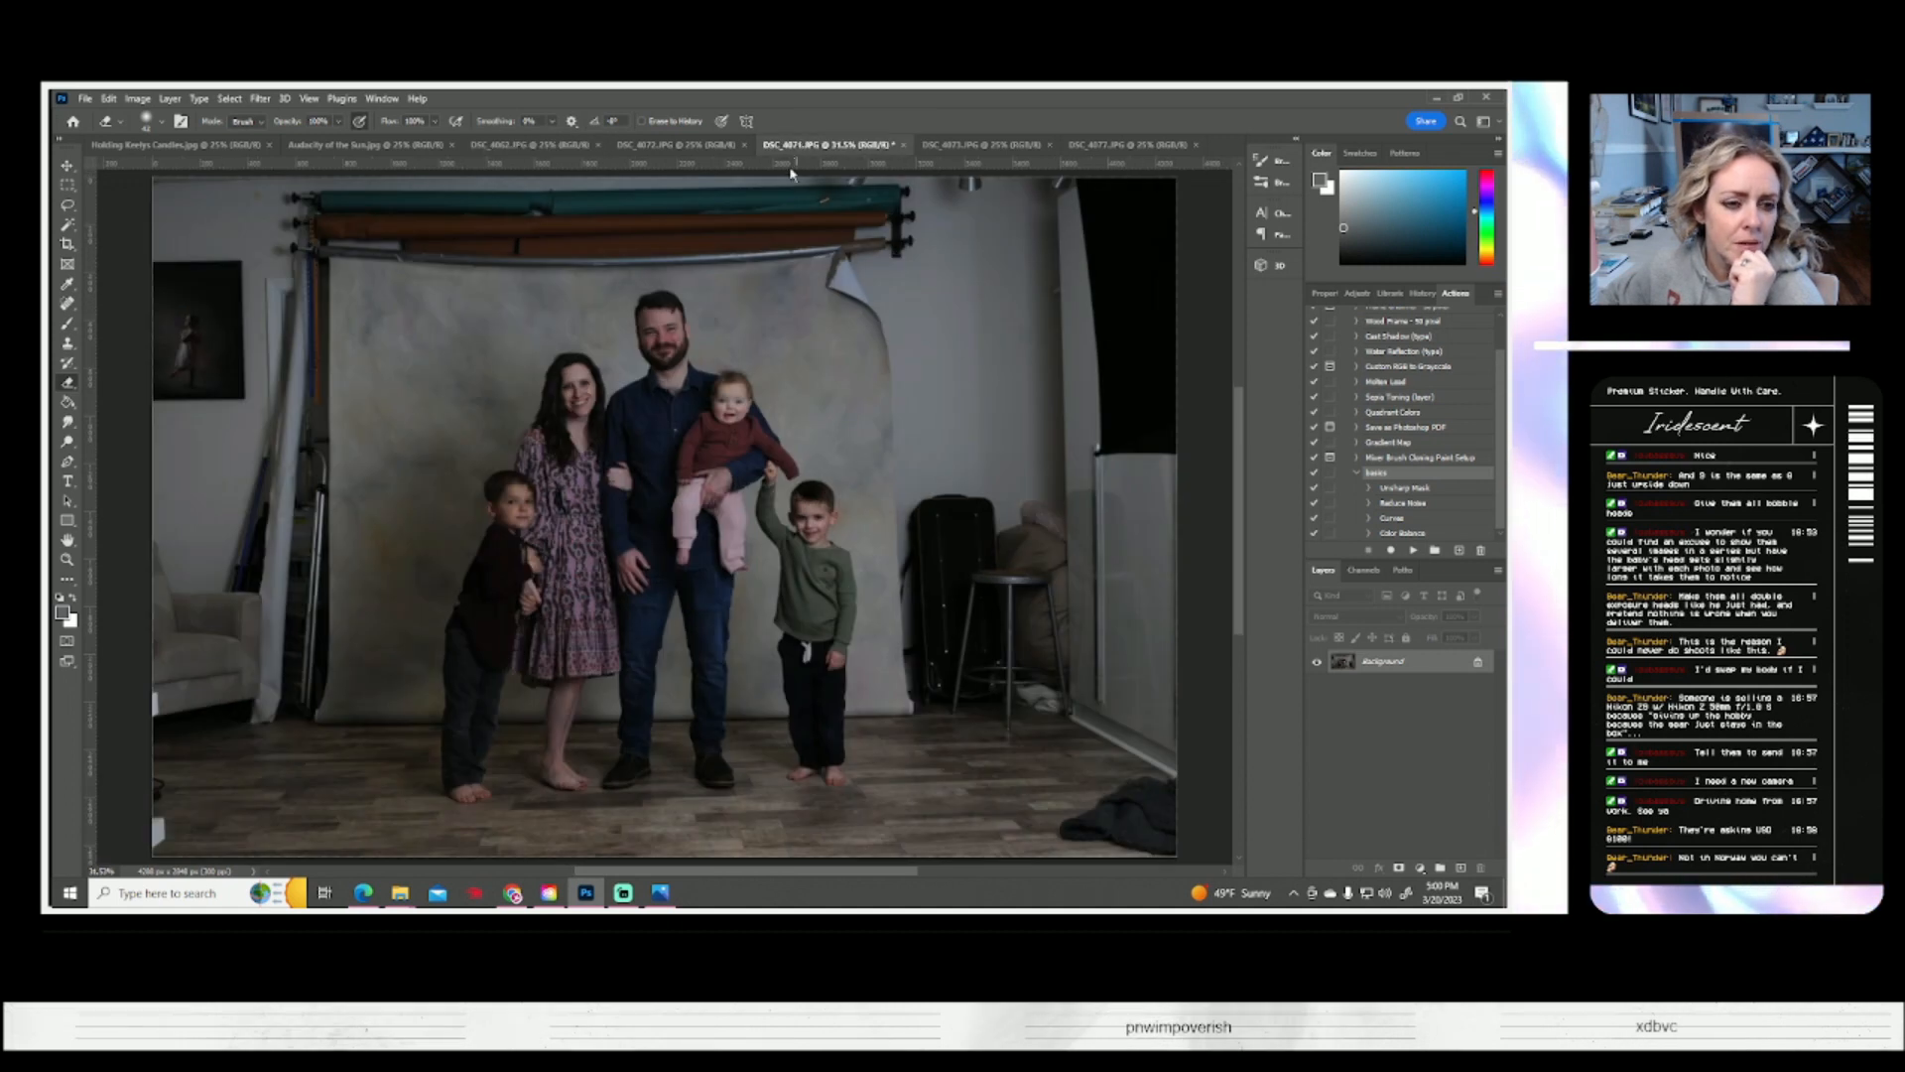
{"action": "left_click", "coordinate": [983, 146]}
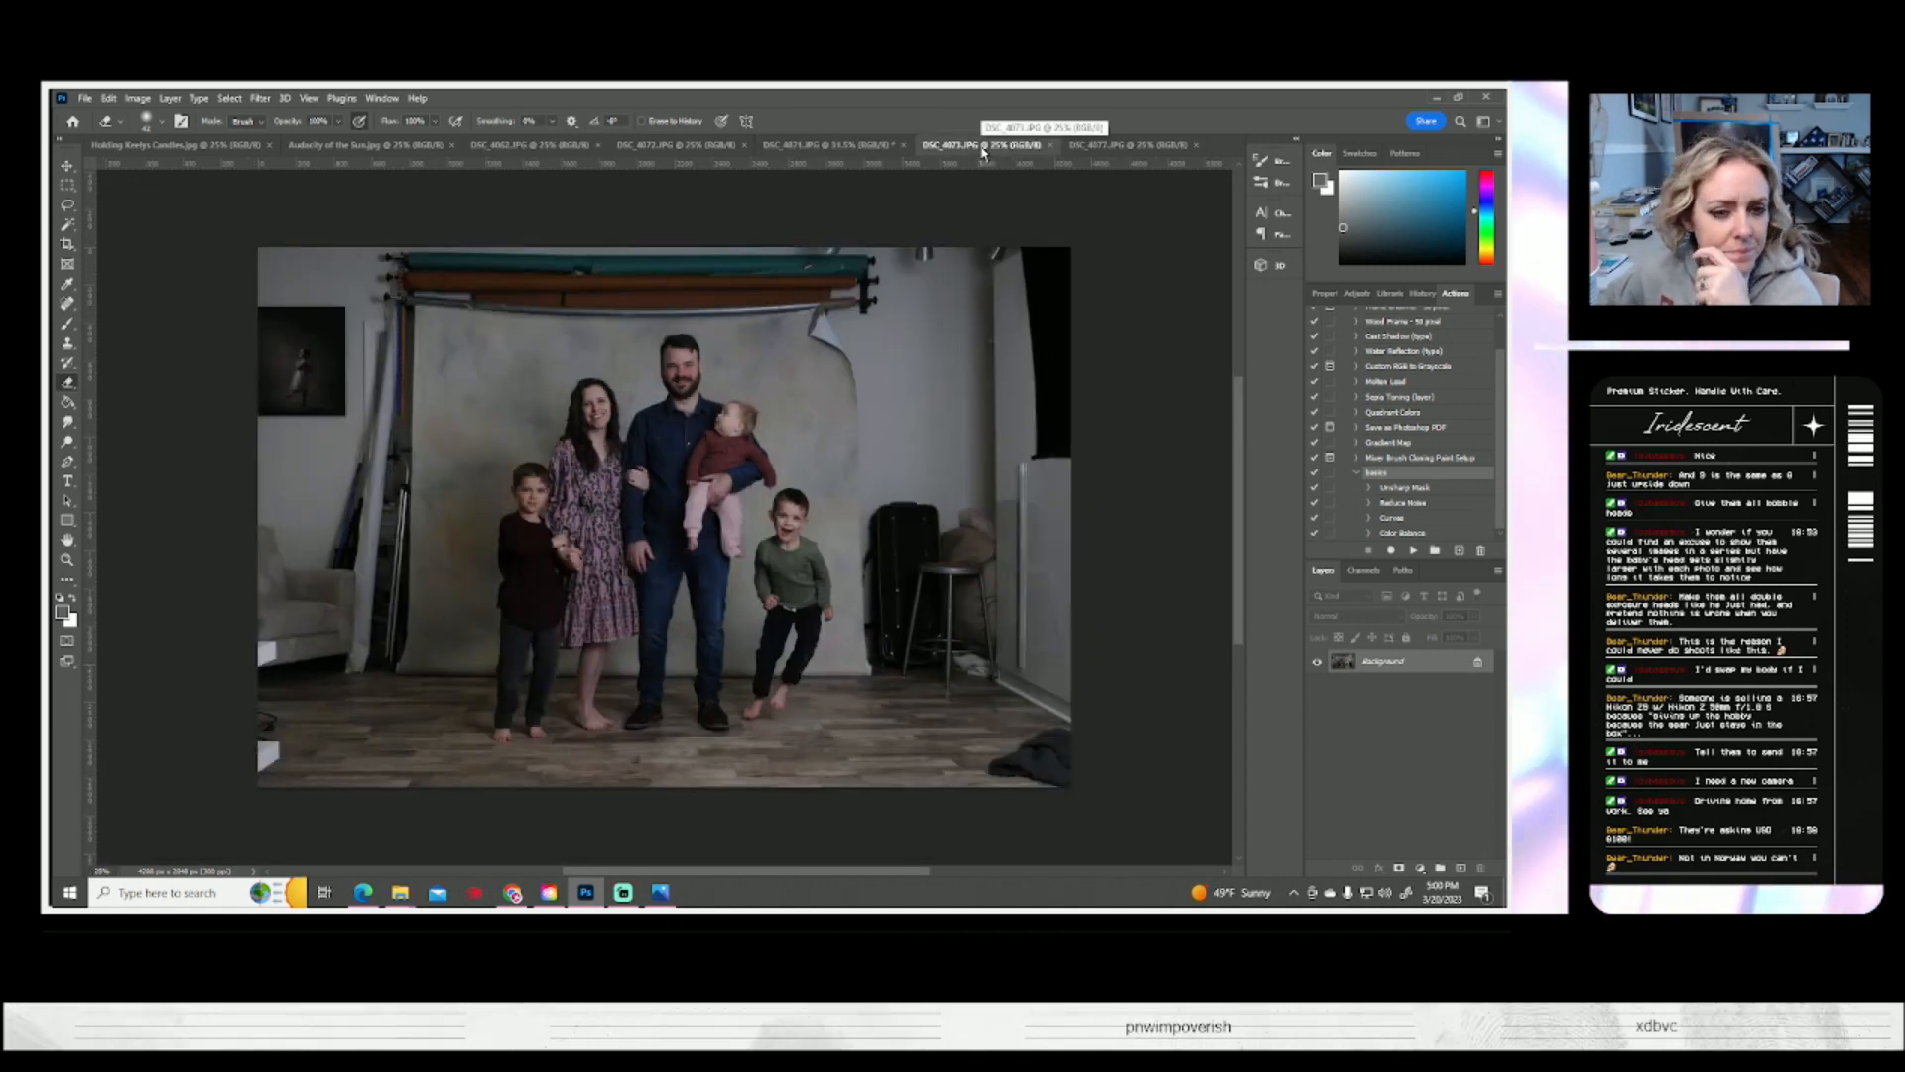
{"action": "left_click", "coordinate": [1130, 146]}
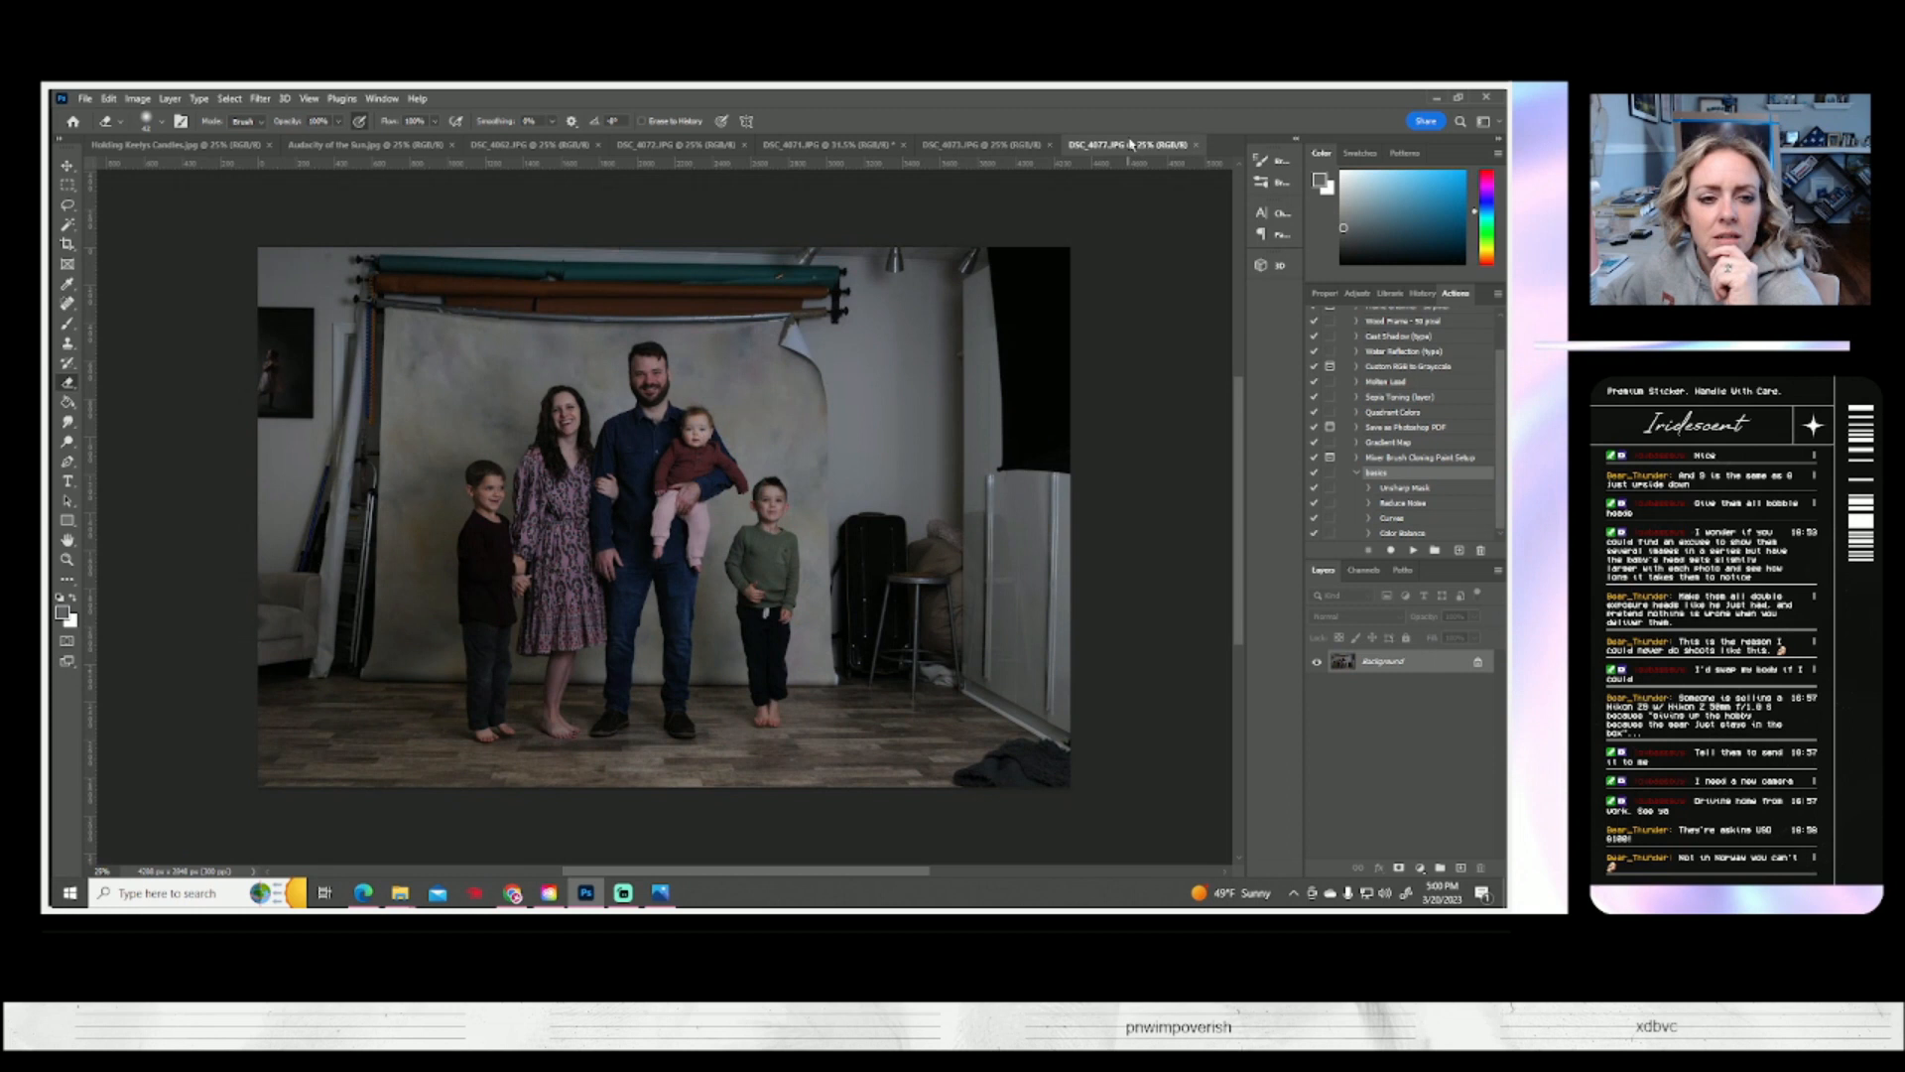
{"action": "key", "text": "ctrl+shift+Tab"}
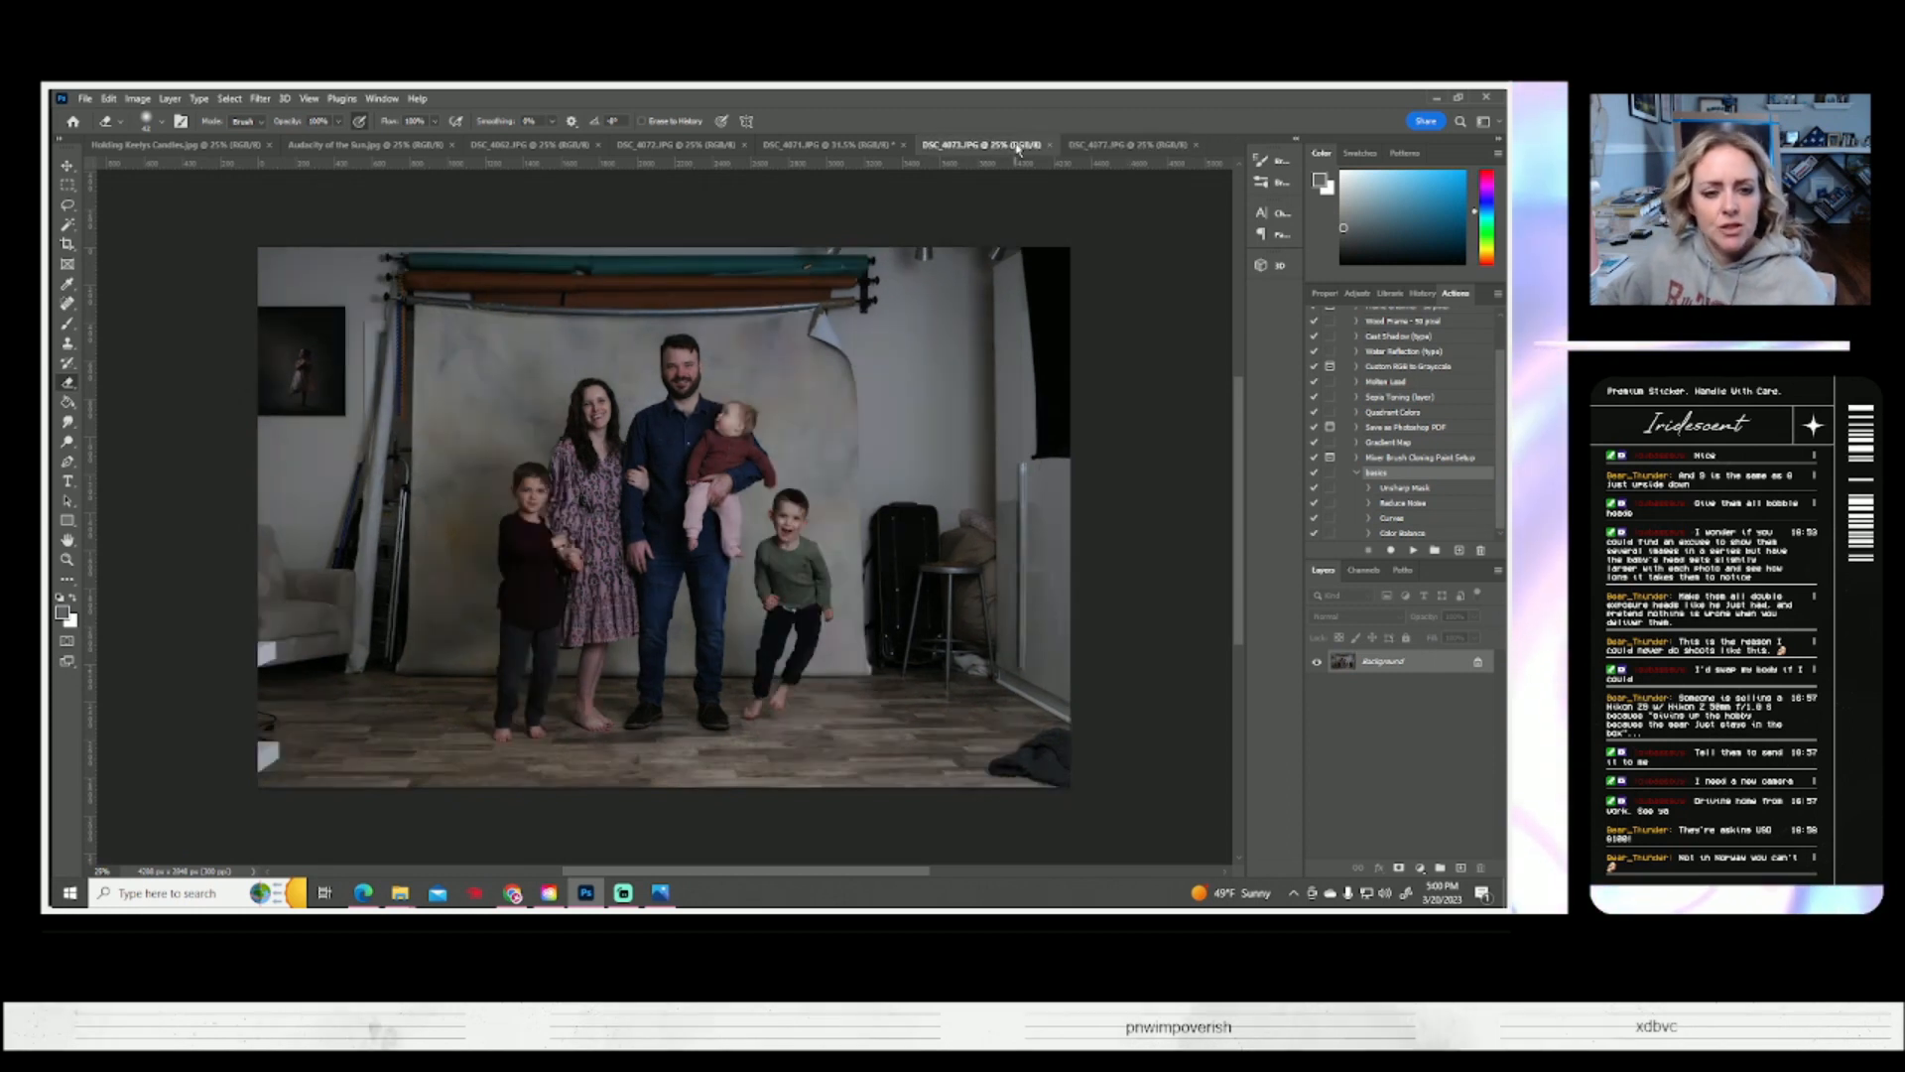
{"action": "left_click", "coordinate": [1142, 146]}
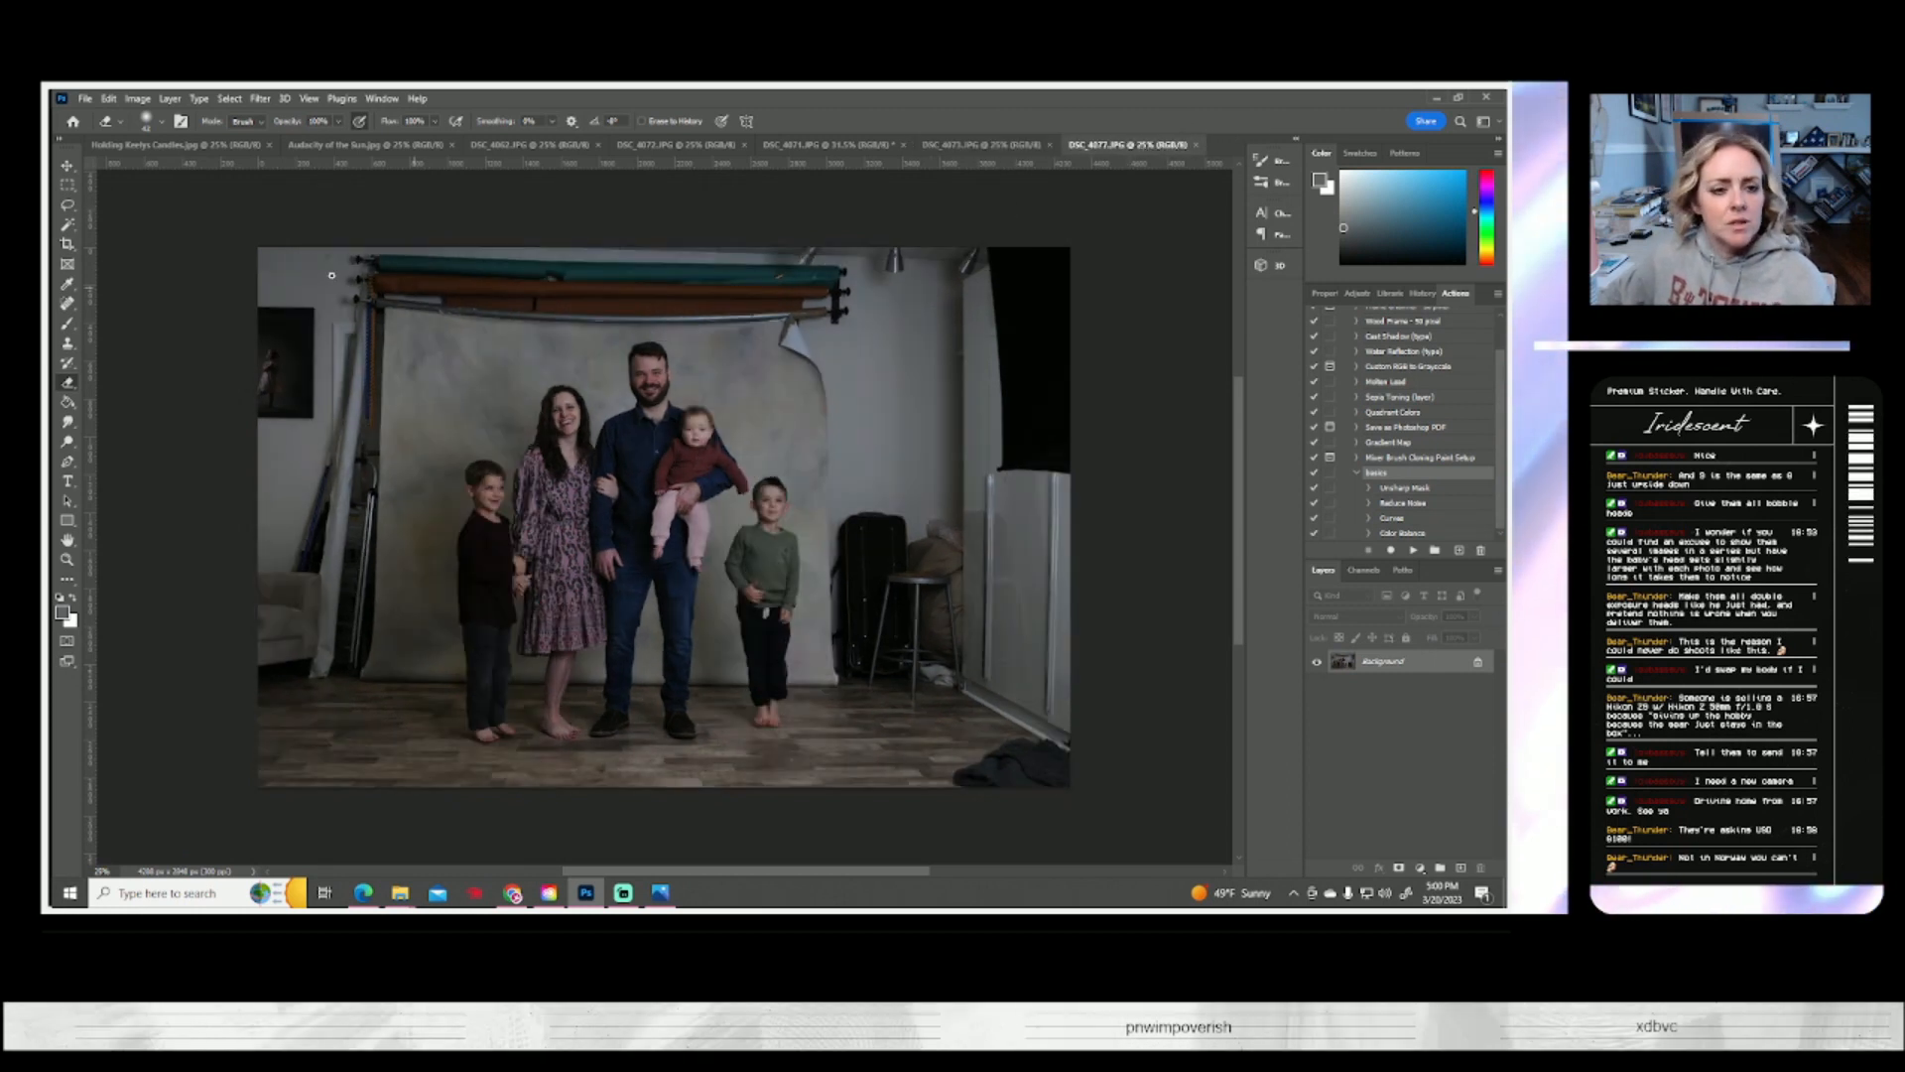
Lasso the baby's head and upper body in DSC_4077.JPG and paste a copy into the neighbouring shot where the baby looks away
{"action": "key", "text": "l"}
{"action": "mouse_move", "coordinate": [683, 409]}
{"action": "left_mouse_down"}
{"action": "mouse_move", "coordinate": [690, 478]}
{"action": "mouse_move", "coordinate": [731, 454]}
{"action": "mouse_move", "coordinate": [695, 378]}
{"action": "left_mouse_up"}
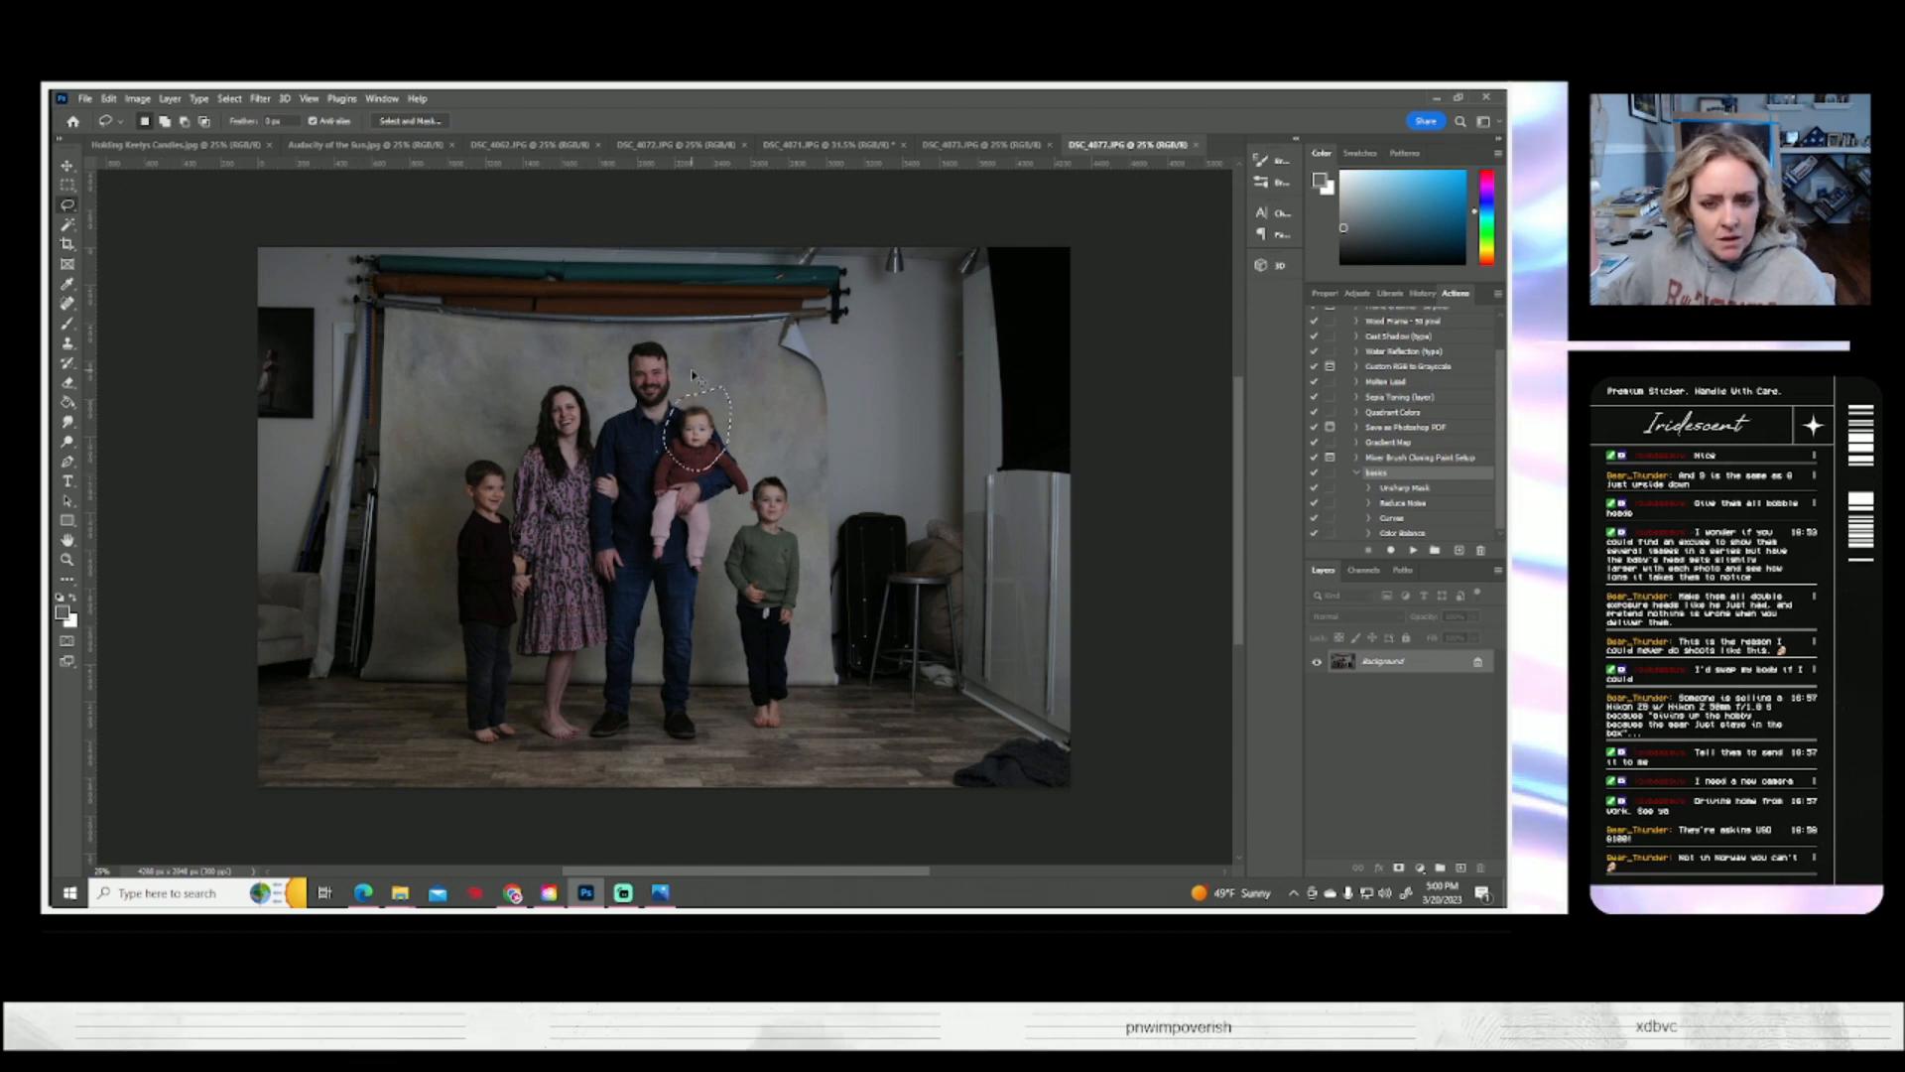
{"action": "left_click", "coordinate": [983, 146]}
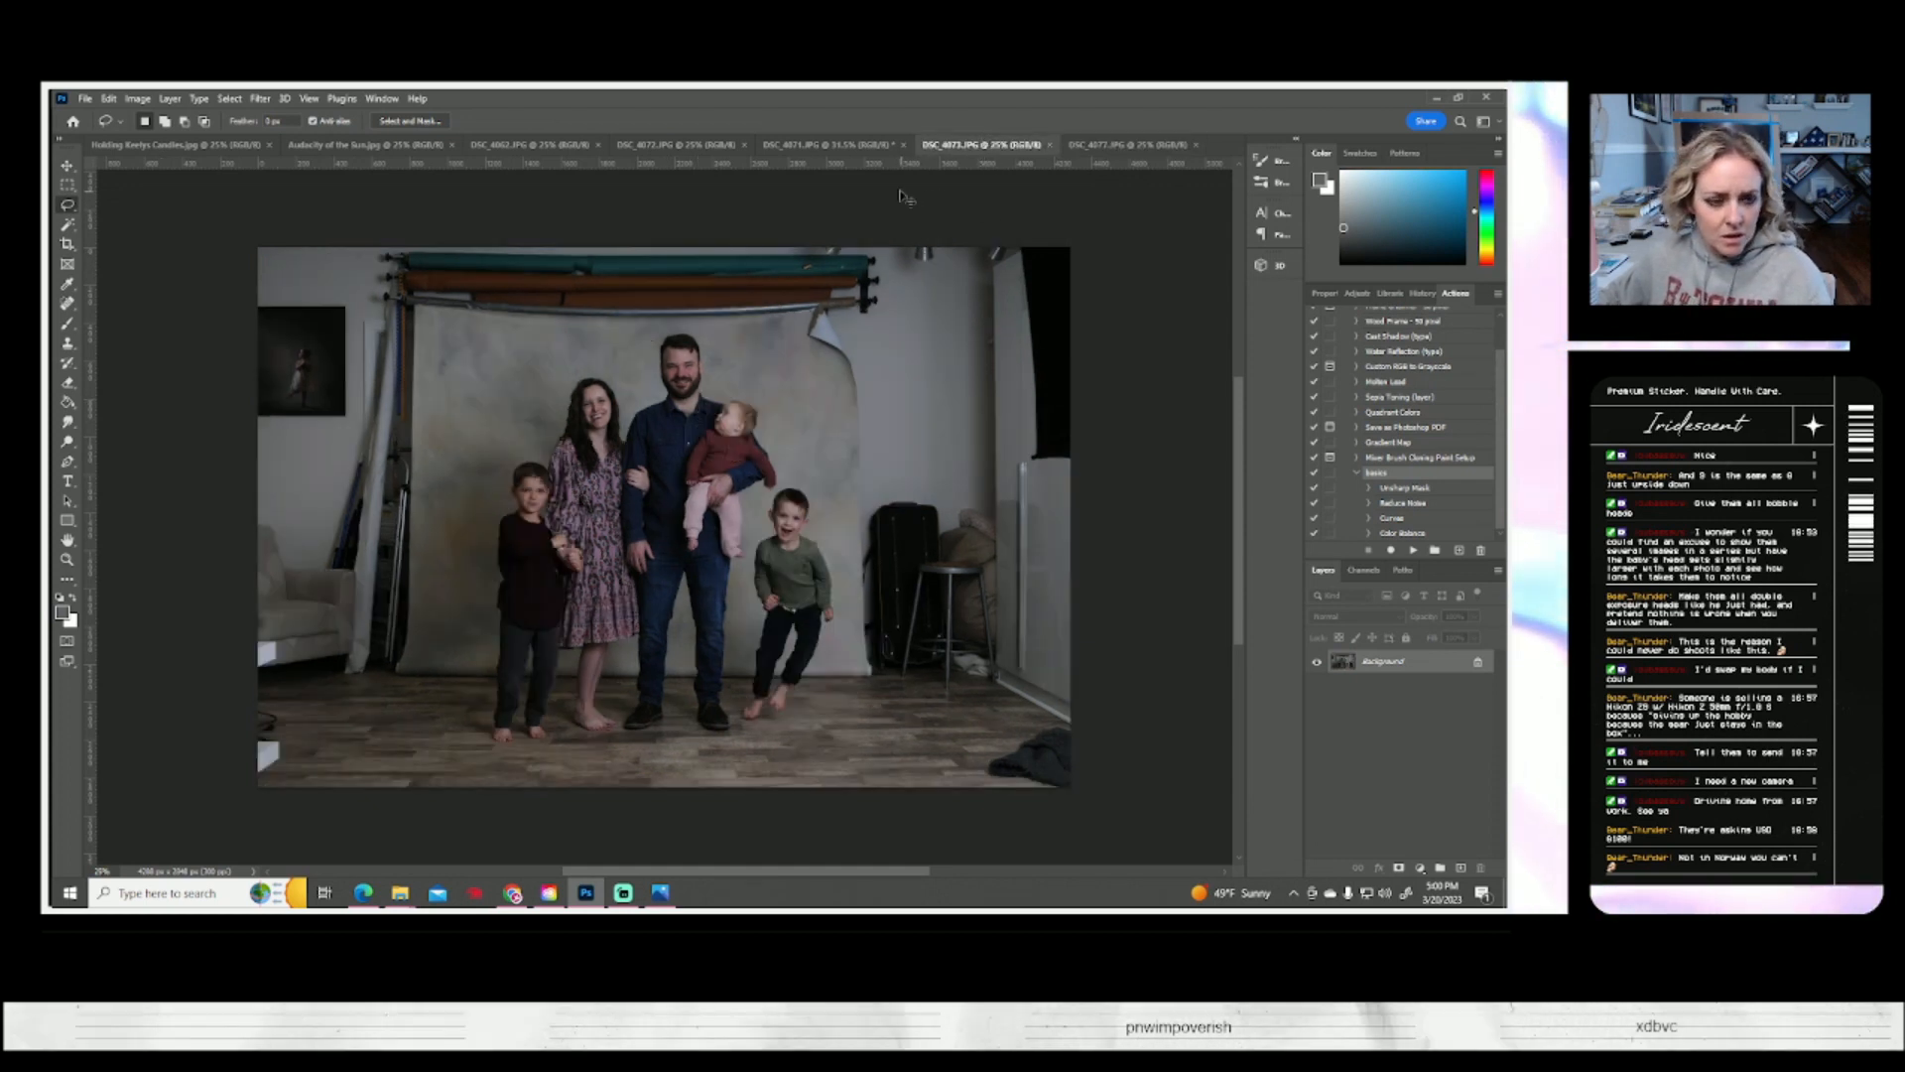
{"action": "key", "text": "ctrl+v"}
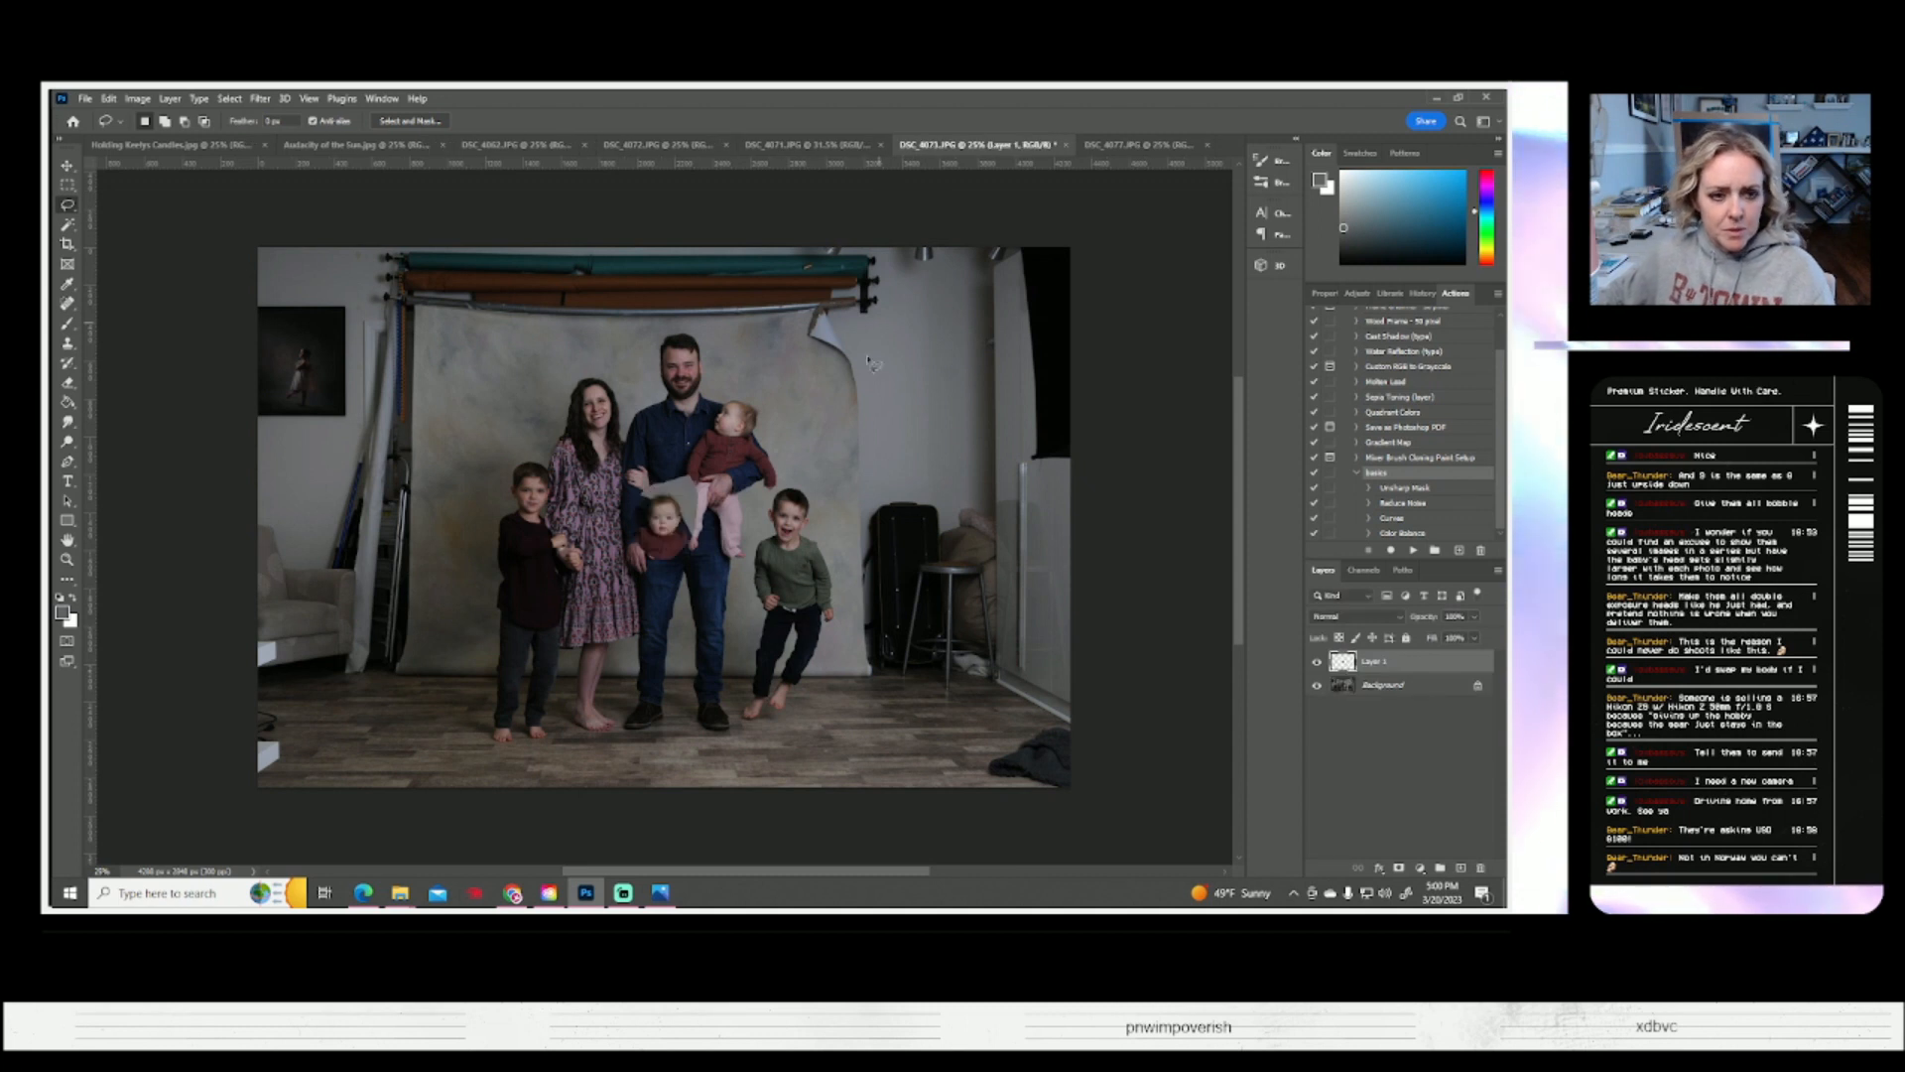
Close DSC_4077.JPG and move the pasted baby over the original baby in the father's arms in DSC_4073.JPG
{"action": "left_click", "coordinate": [1138, 147]}
{"action": "left_click", "coordinate": [1207, 145]}
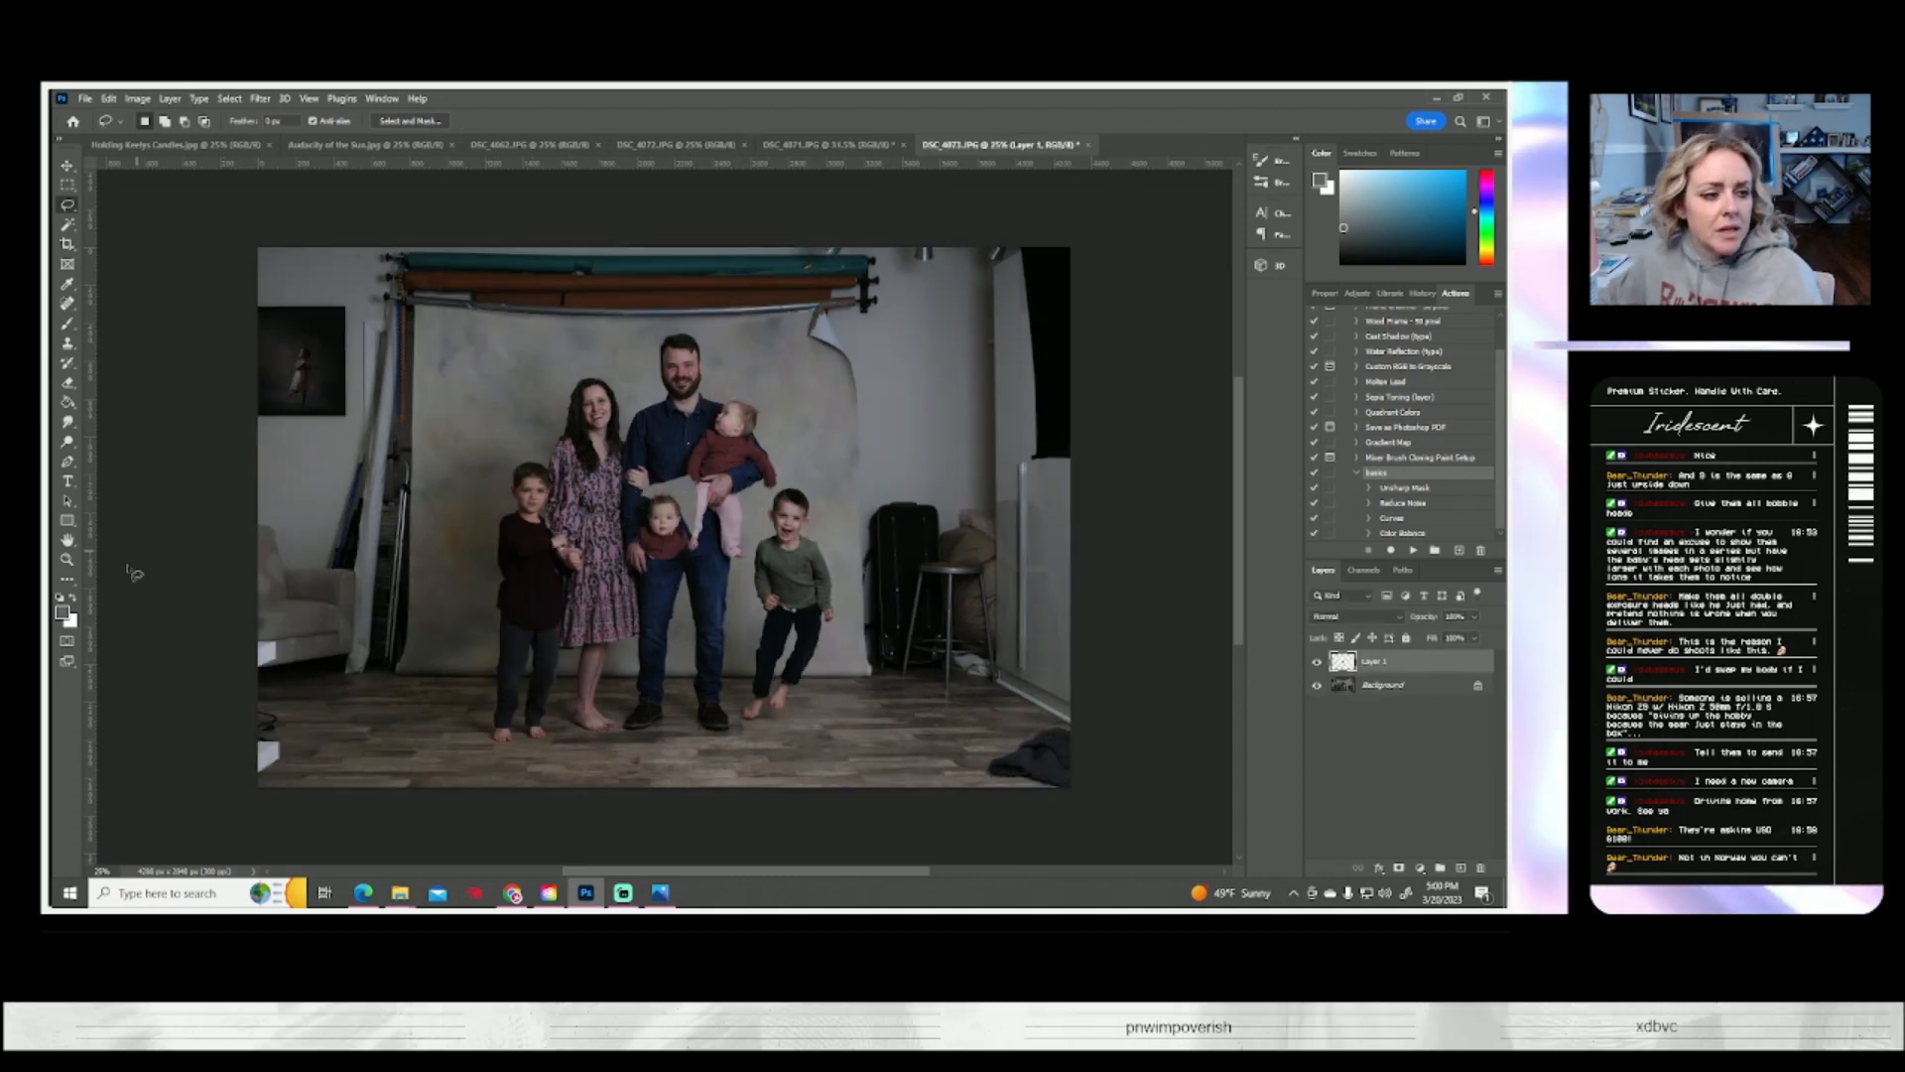
{"action": "key", "text": "z"}
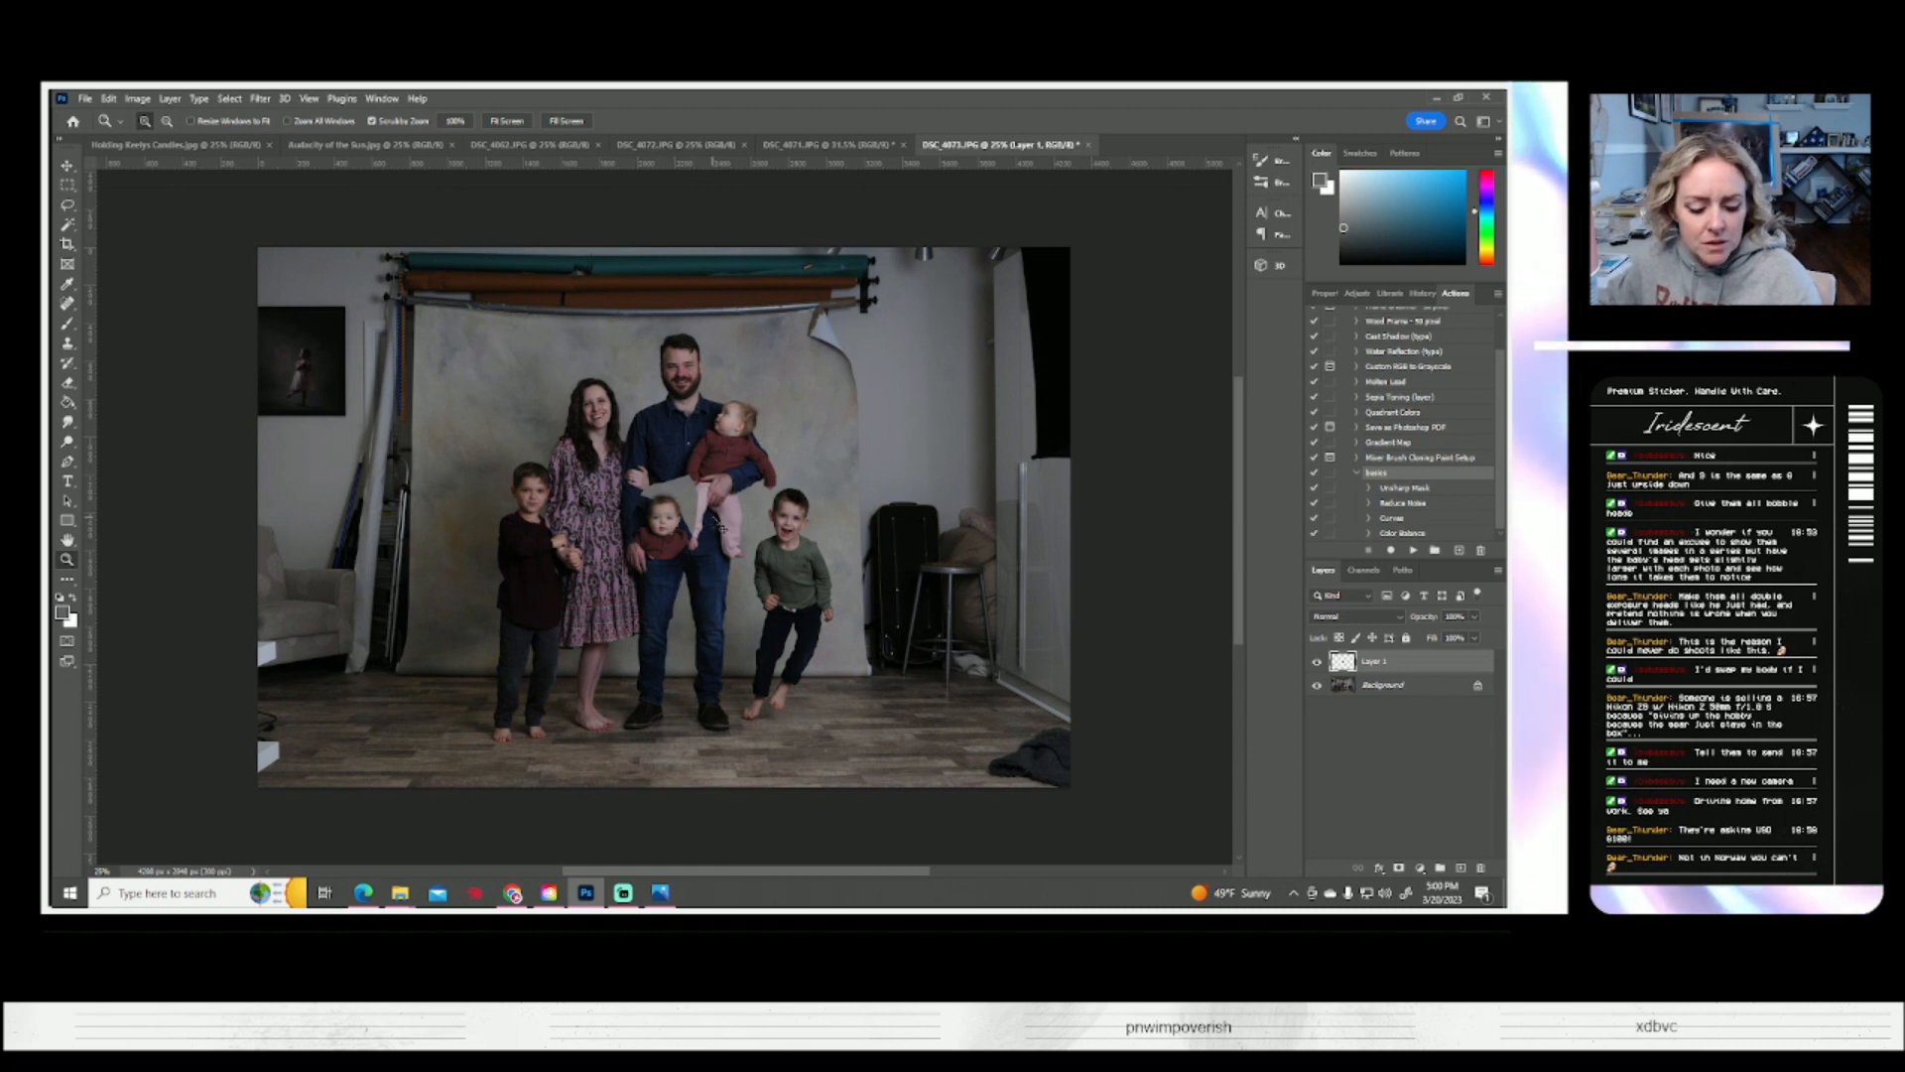
{"action": "key", "text": "ctrl+t"}
{"action": "left_click_drag", "start_coordinate": [674, 549], "coordinate": [750, 456]}
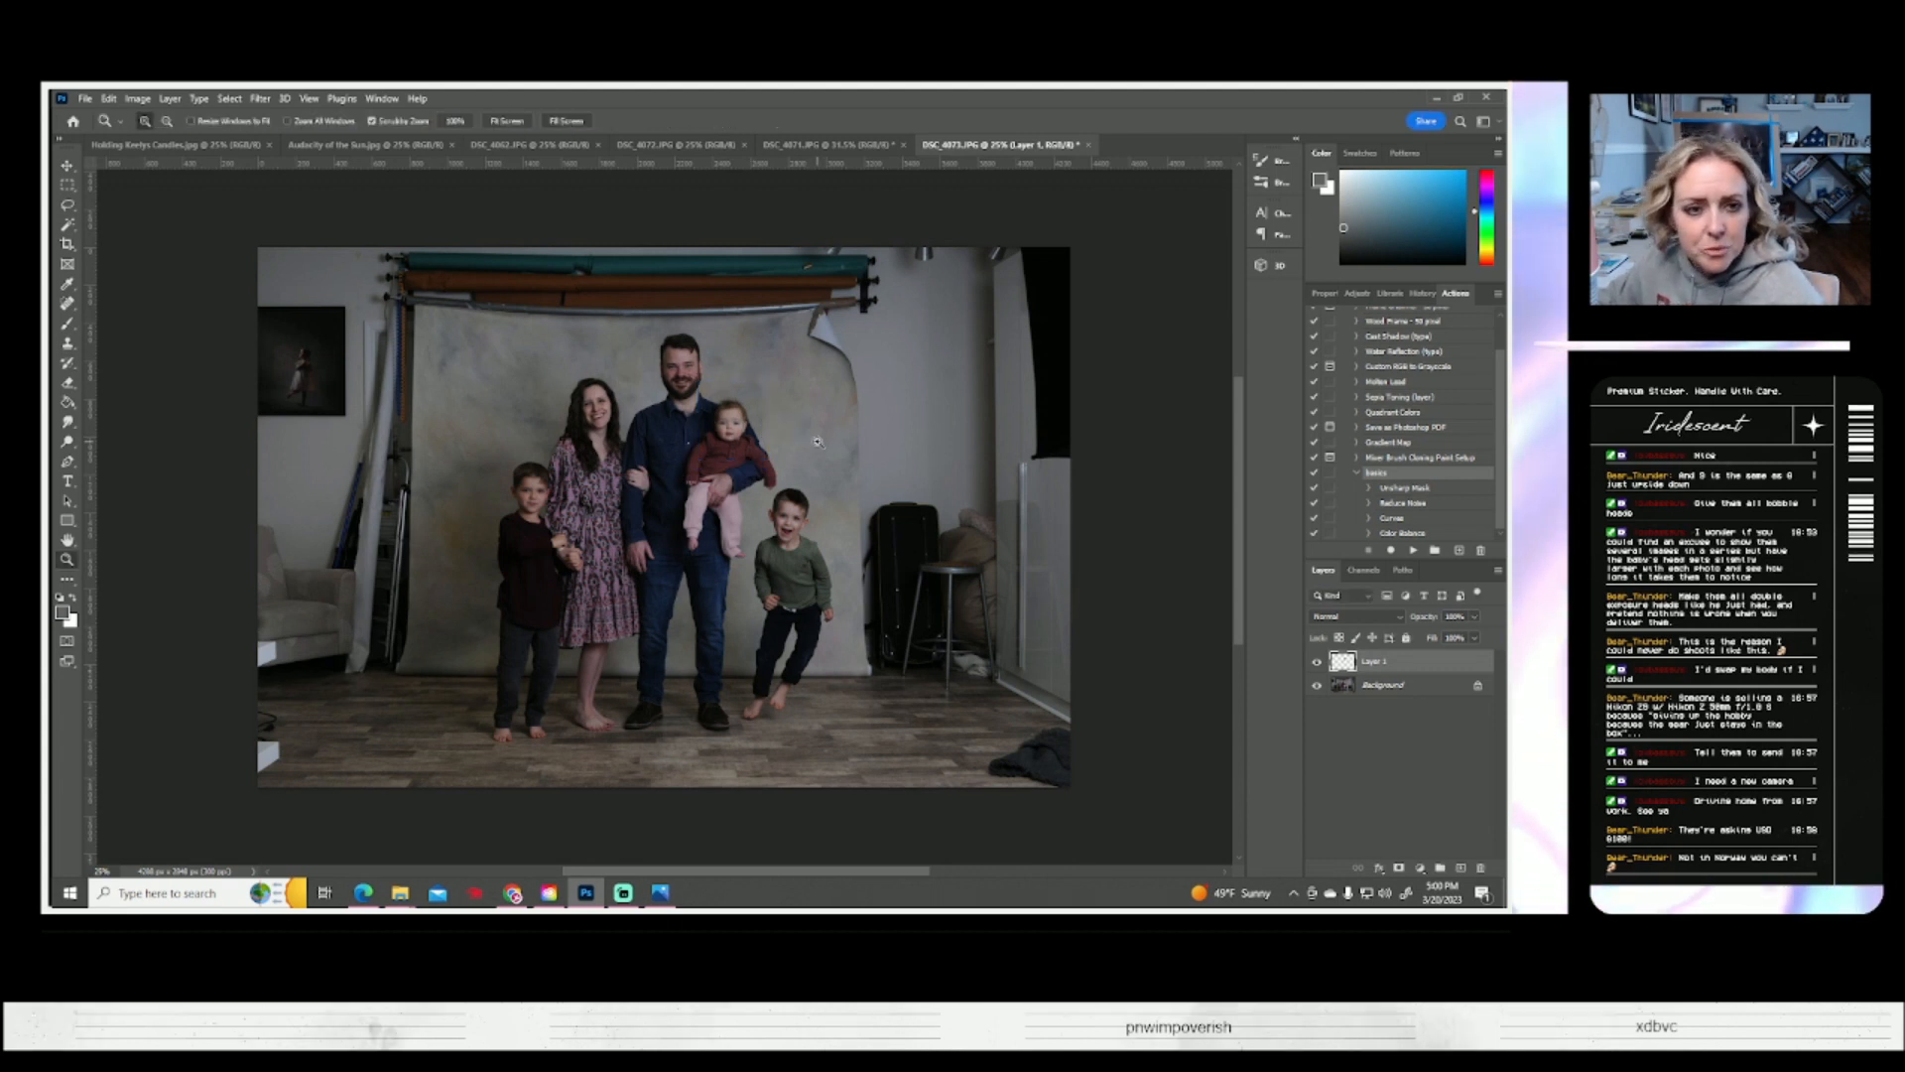
{"action": "key", "text": "Return"}
{"action": "key", "text": "z"}
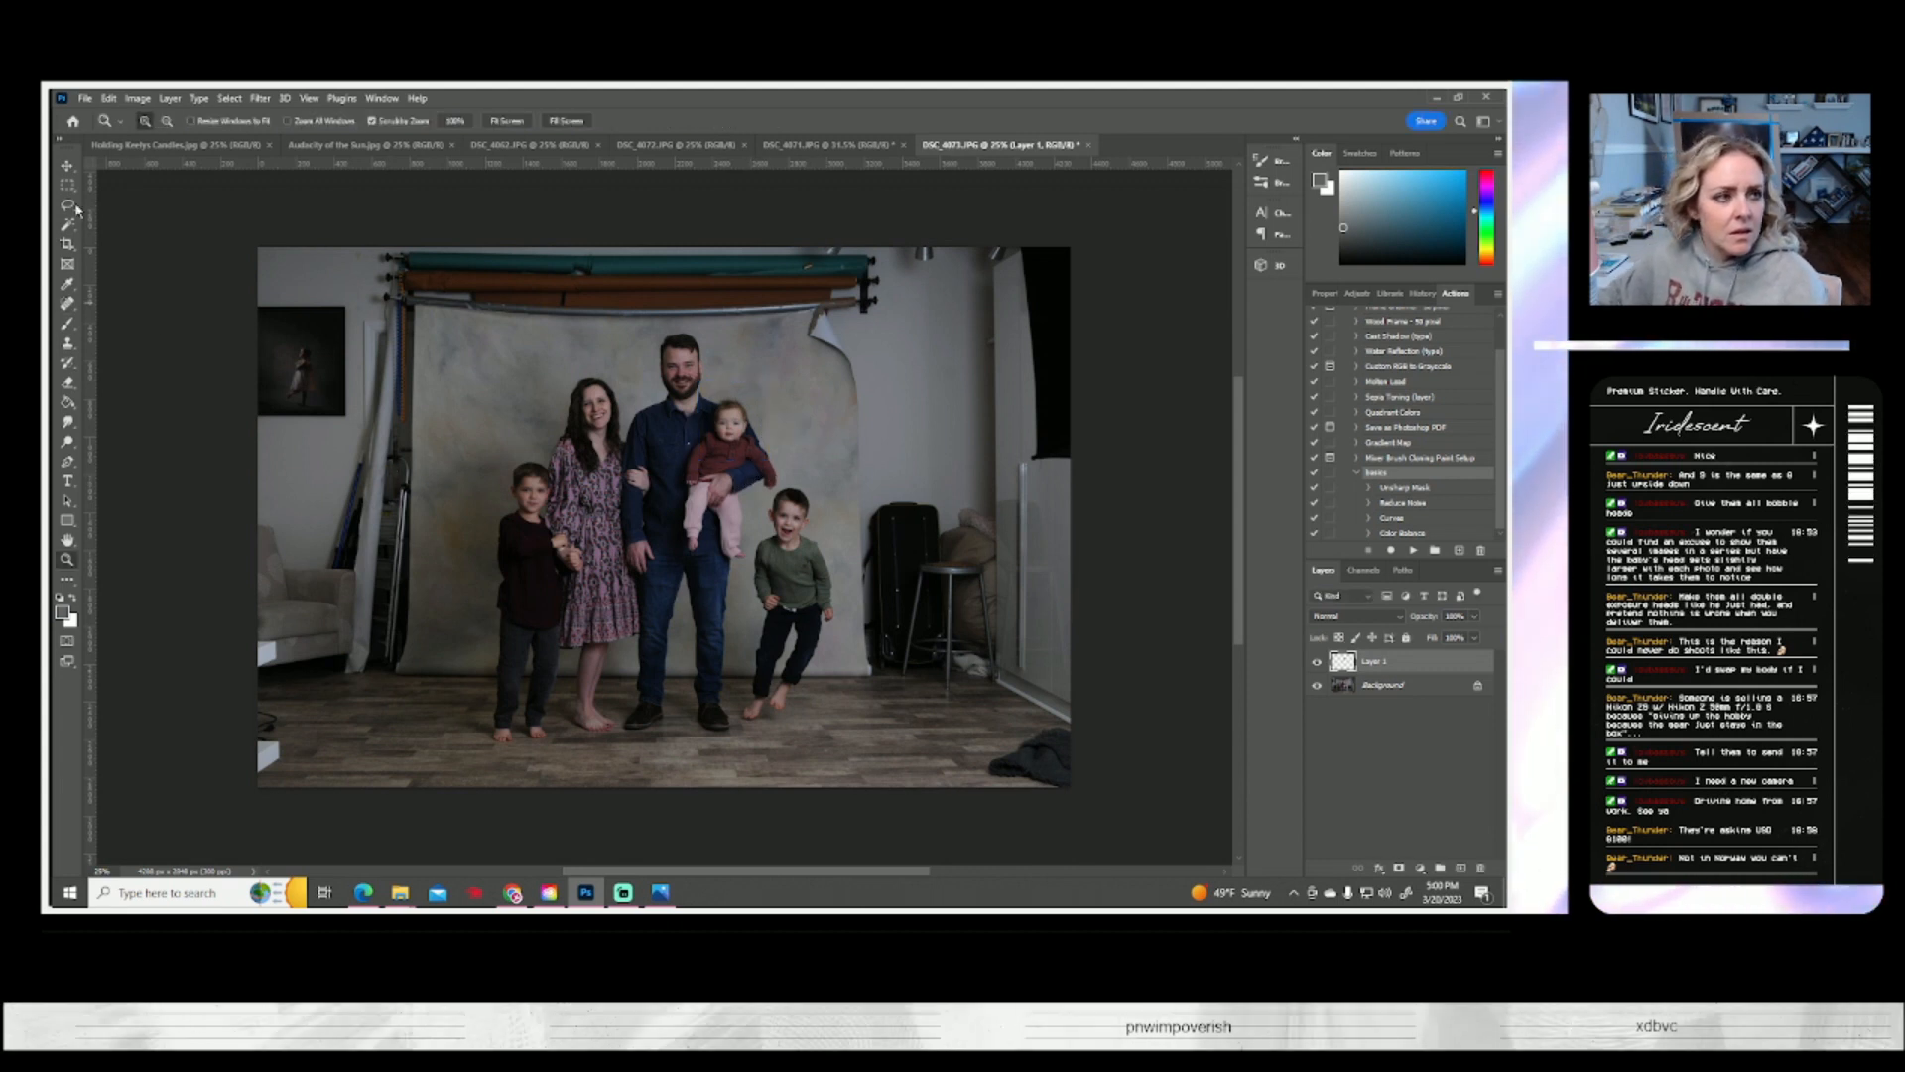
Rotate the pasted baby layer slightly with Free Transform to align its head and shirt with the body beneath
{"action": "left_click", "coordinate": [67, 167]}
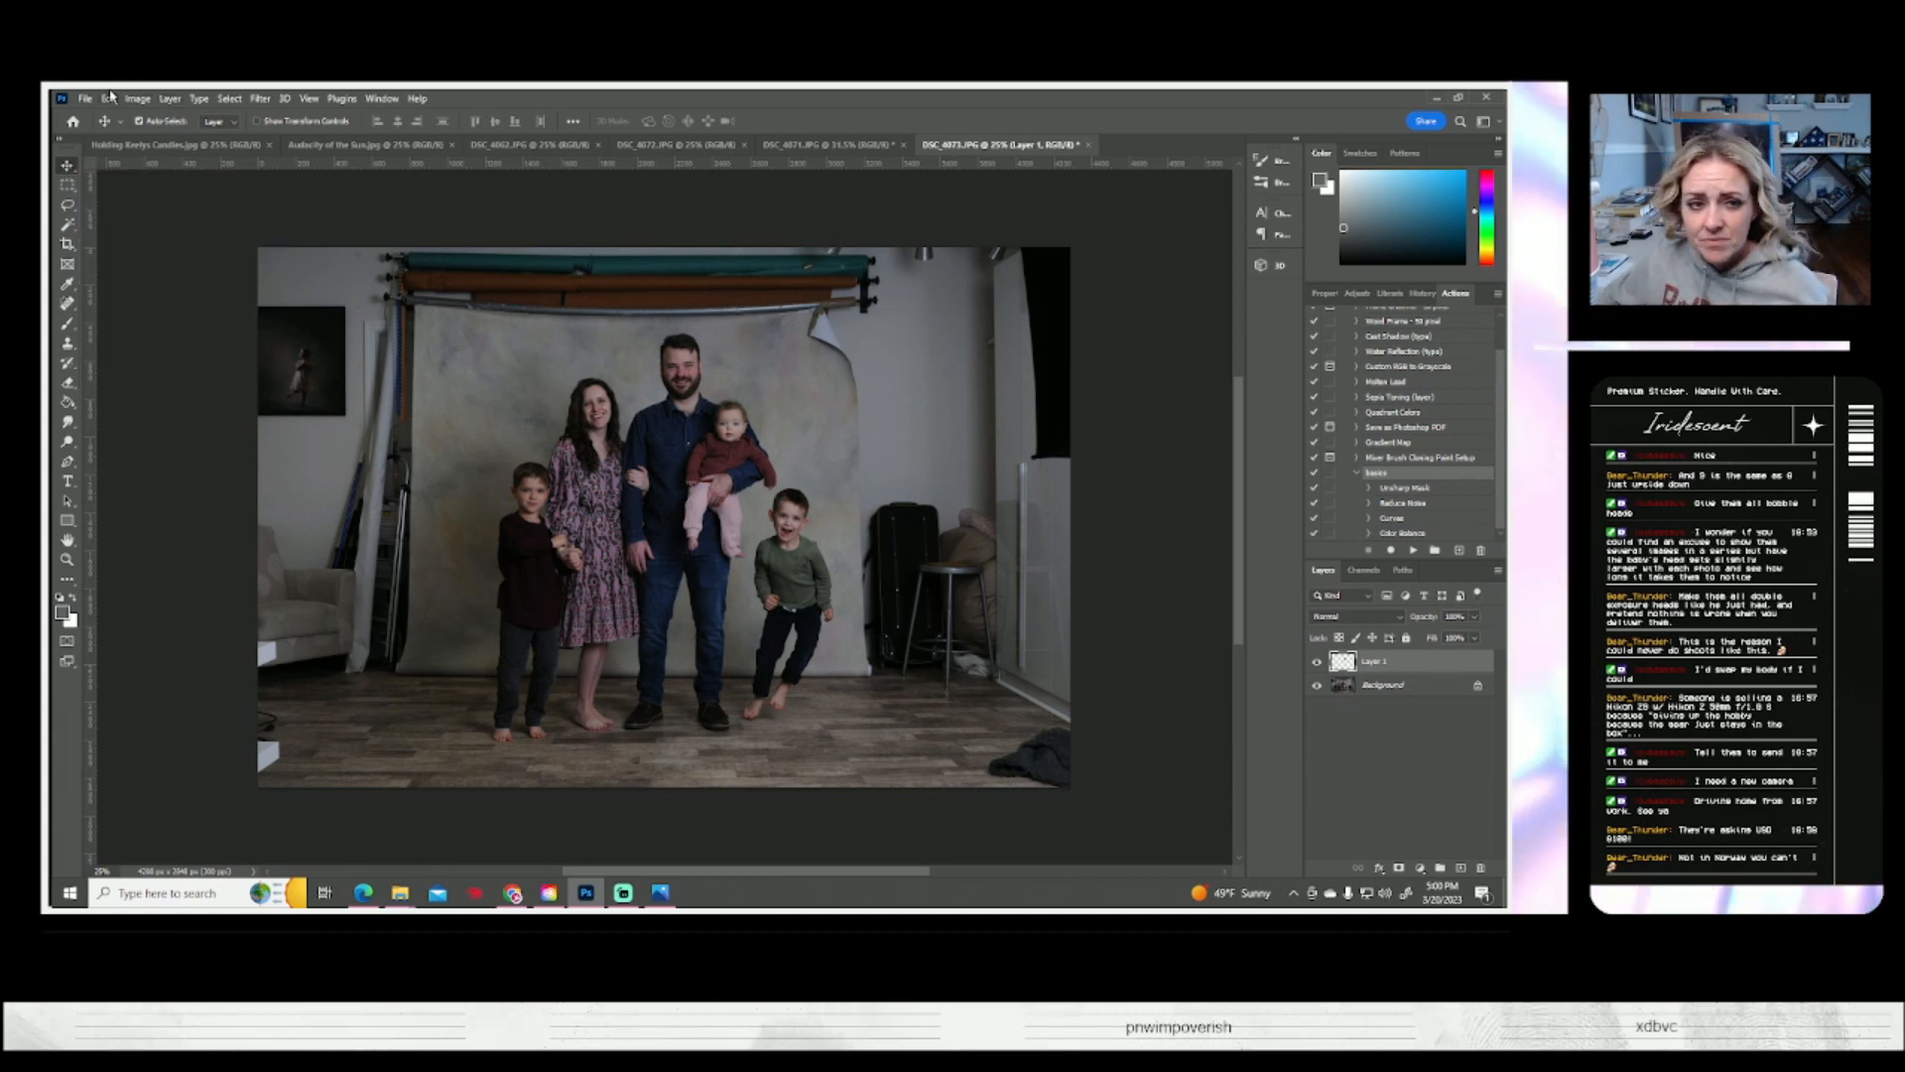
{"action": "left_click", "coordinate": [67, 557]}
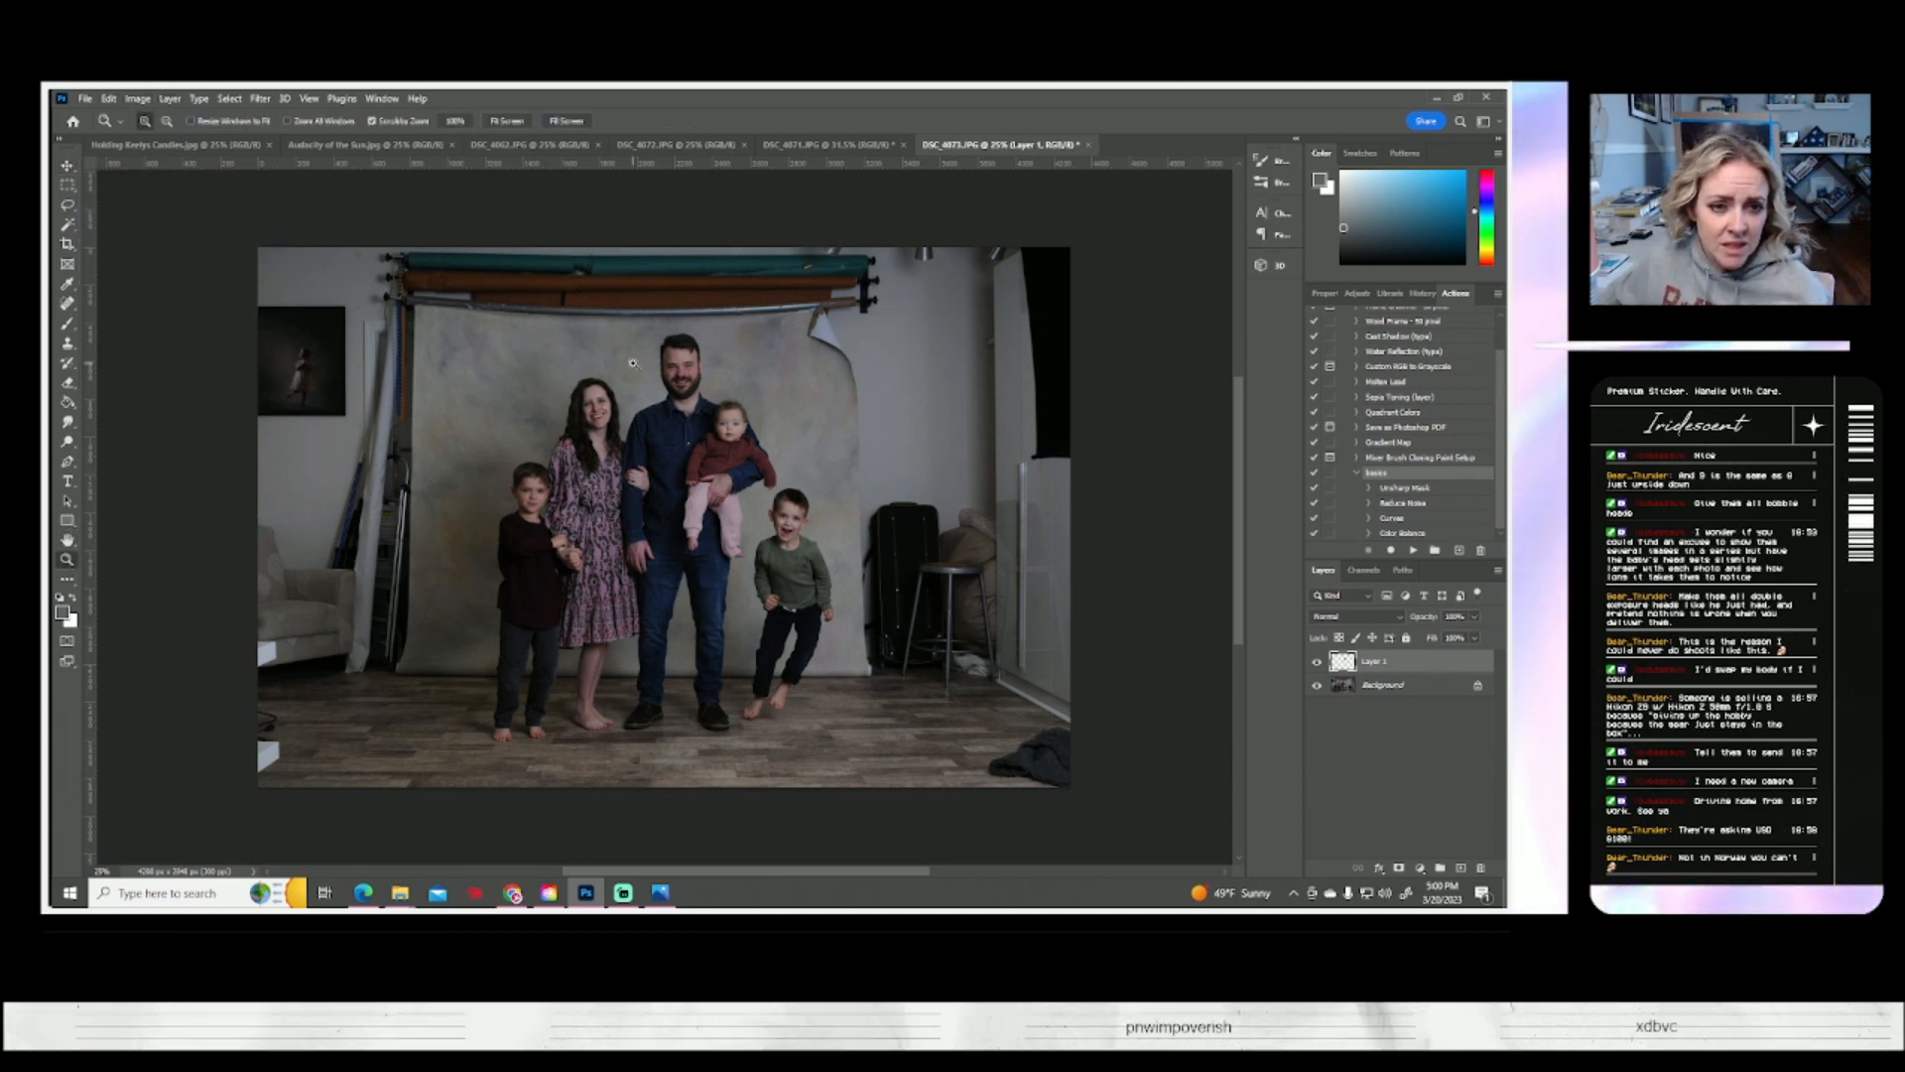
{"action": "left_click_drag", "start_coordinate": [749, 421], "coordinate": [747, 422]}
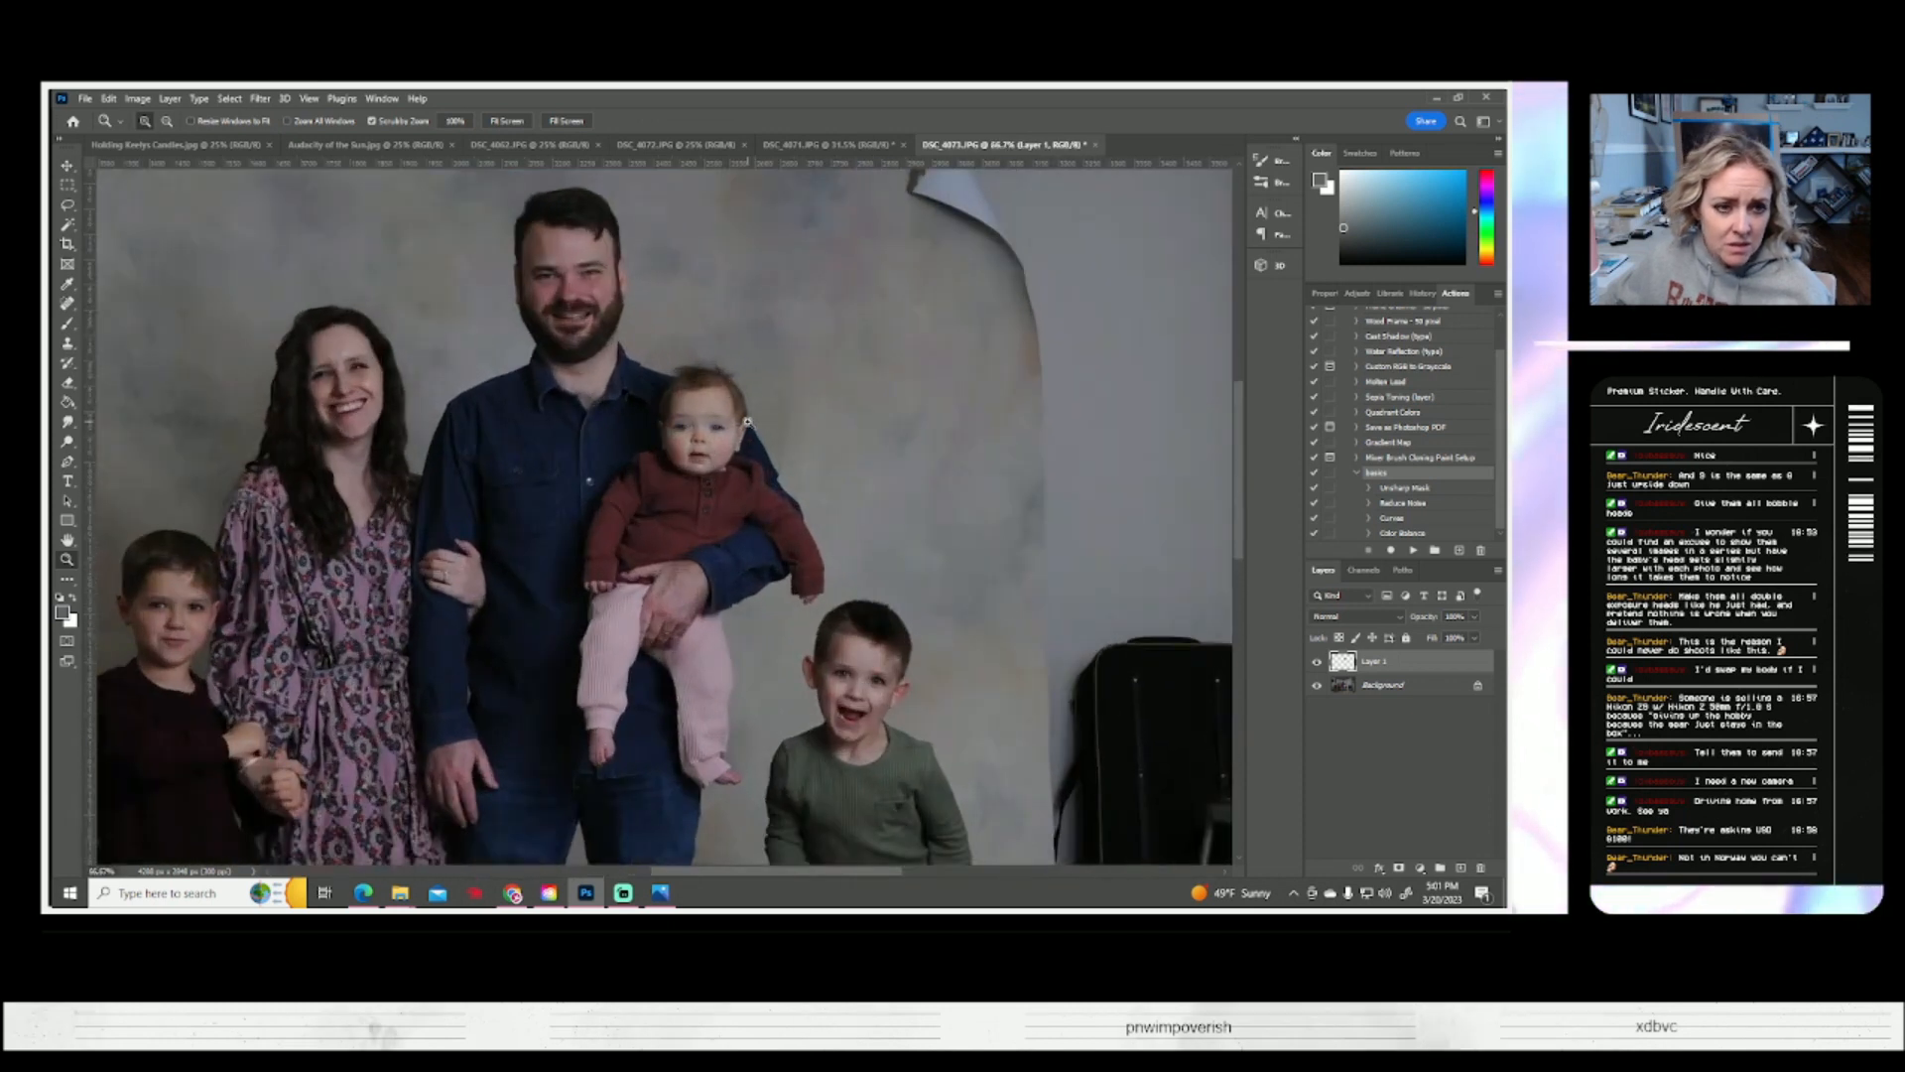
{"action": "left_click", "coordinate": [747, 421]}
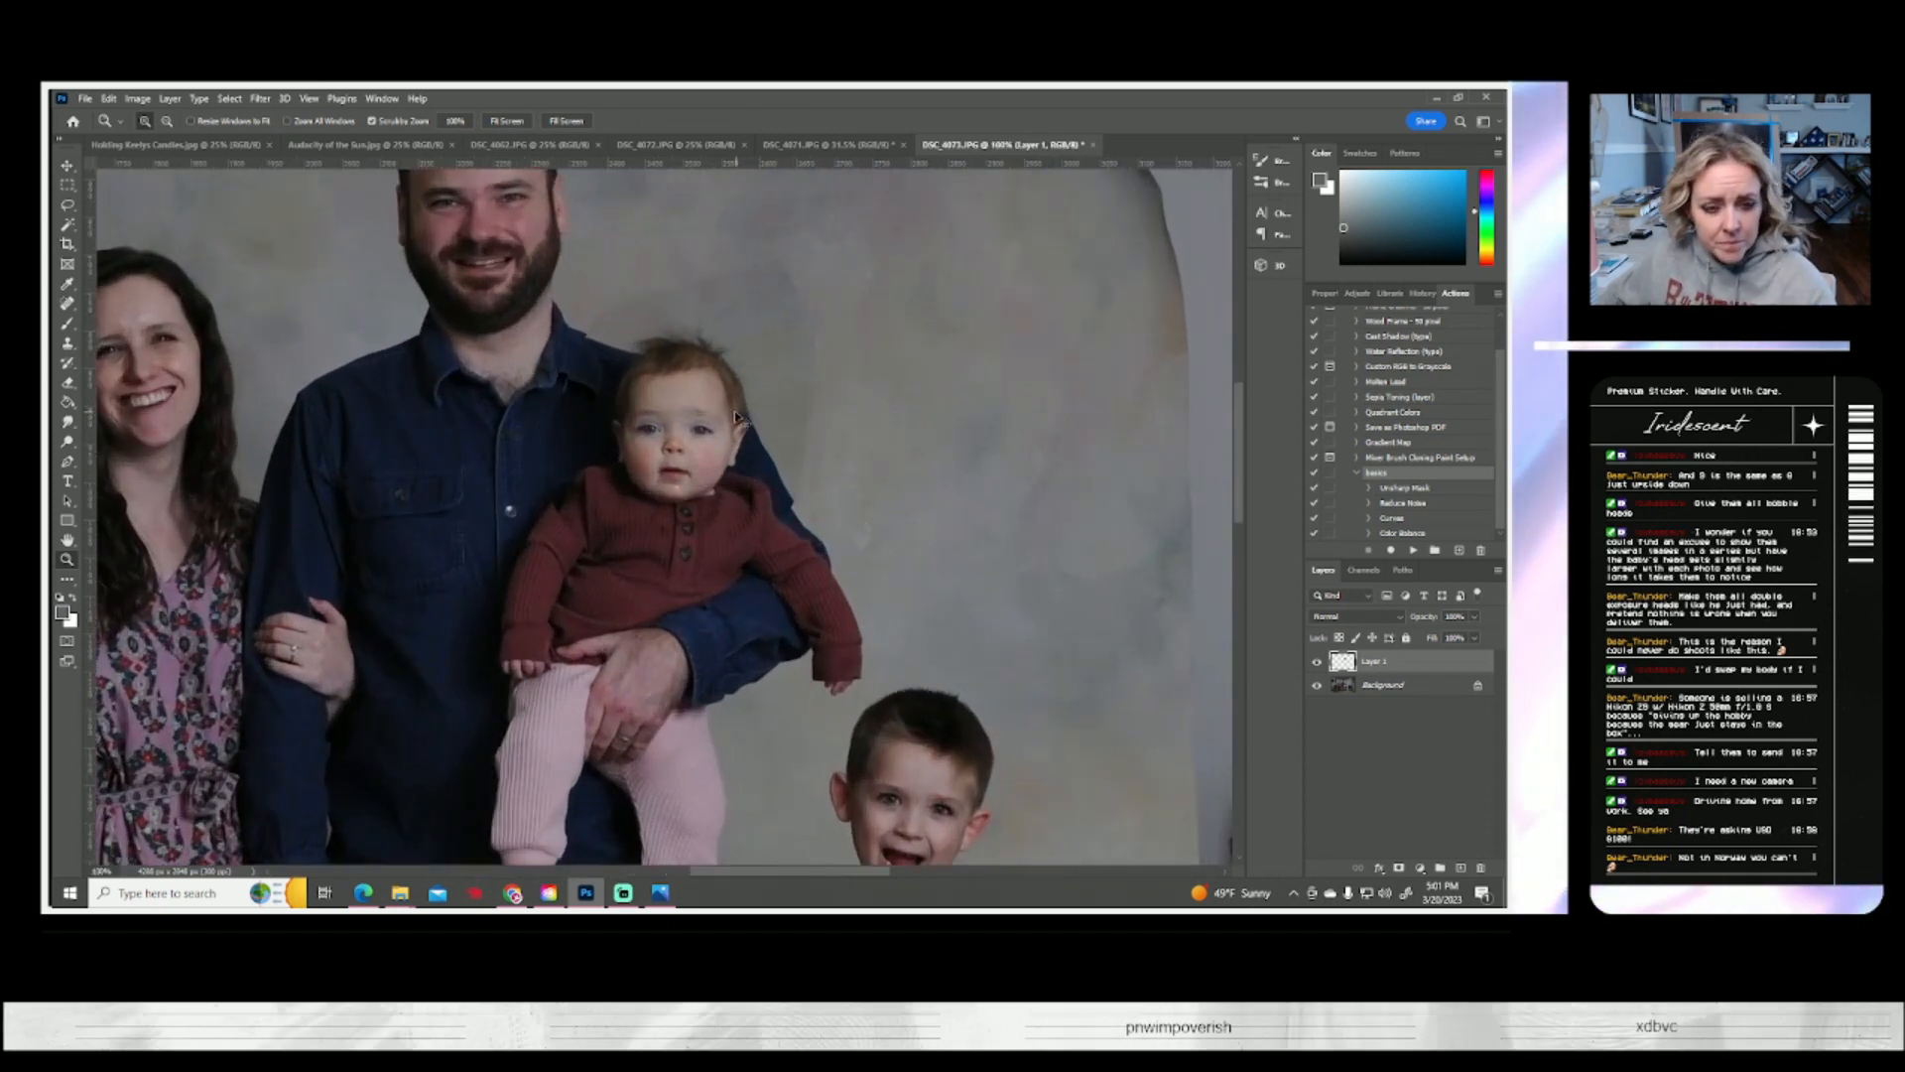
{"action": "key", "text": "ctrl+t"}
{"action": "left_click_drag", "start_coordinate": [895, 388], "coordinate": [896, 392]}
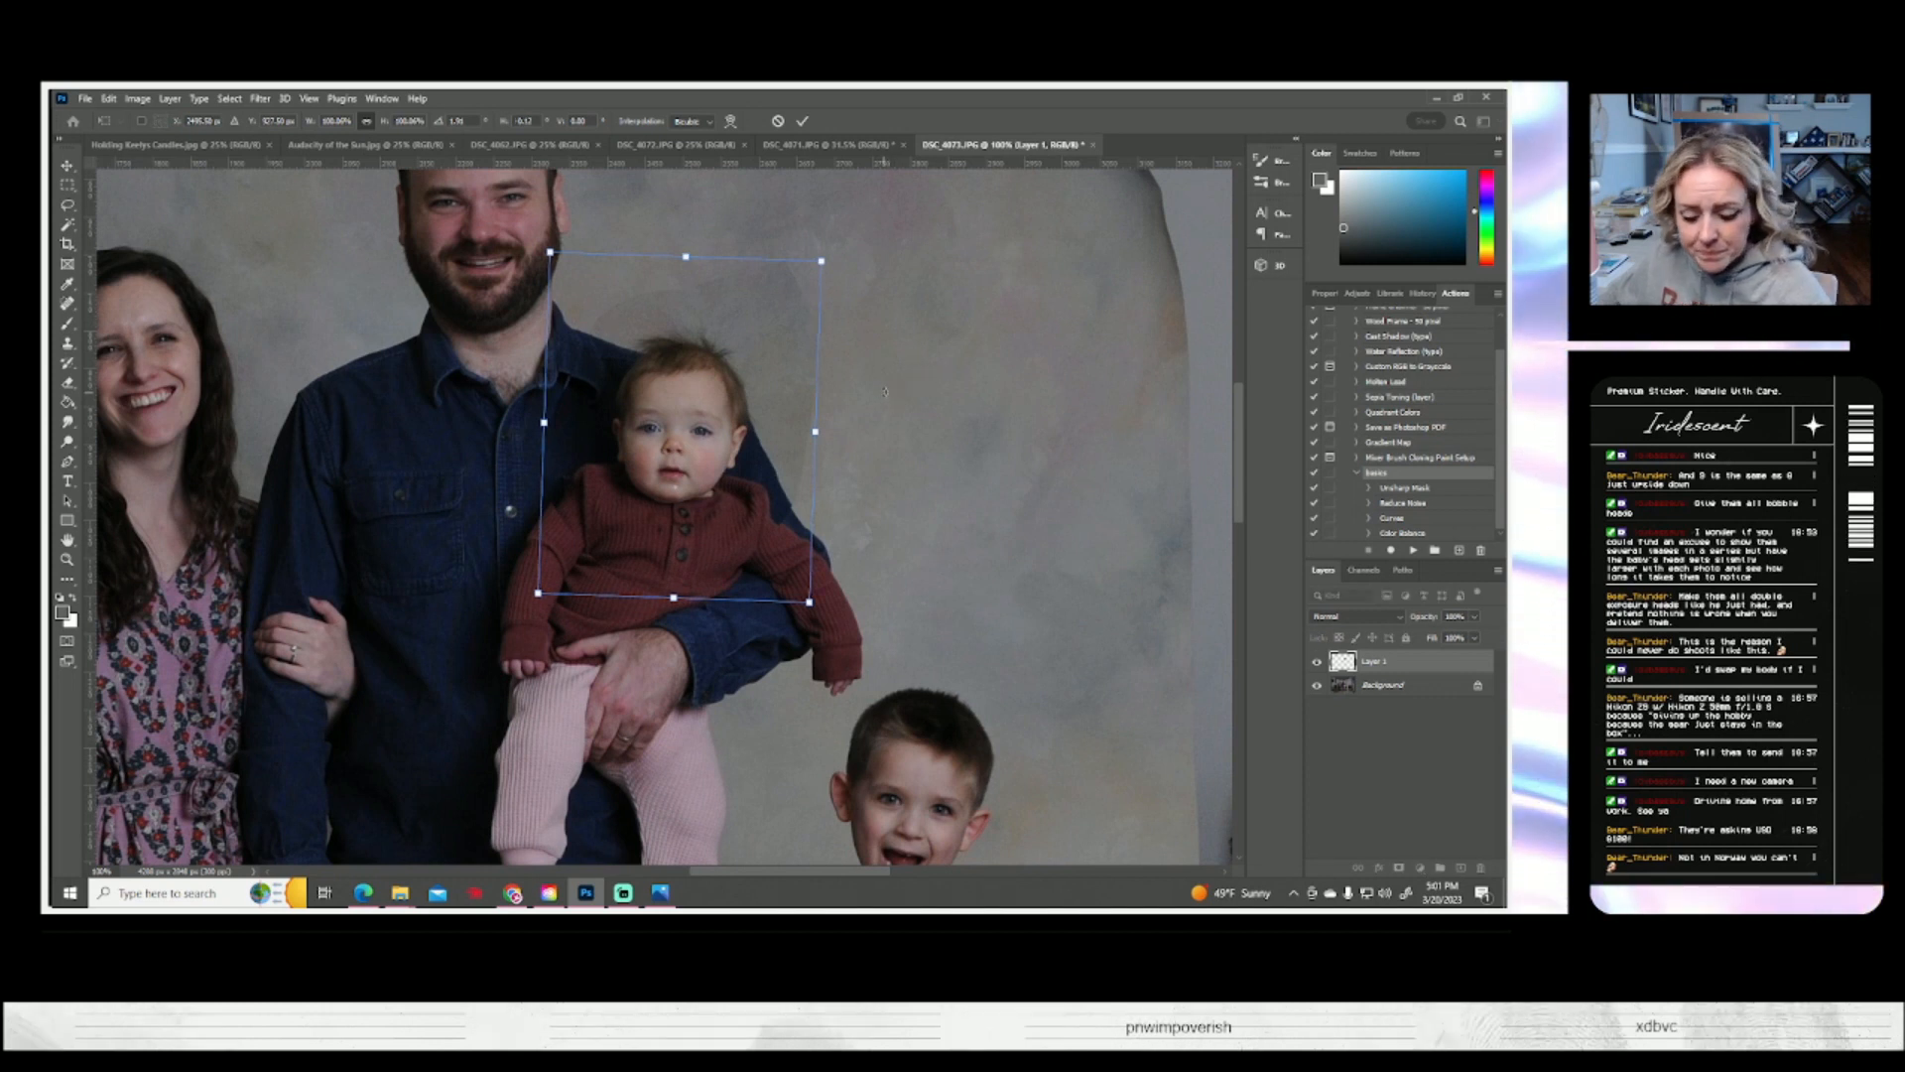
{"action": "key", "text": "Return"}
{"action": "key", "text": "z"}
Compare the photo with and without the pasted baby layer, and flatten the image
{"action": "left_click", "coordinate": [68, 383]}
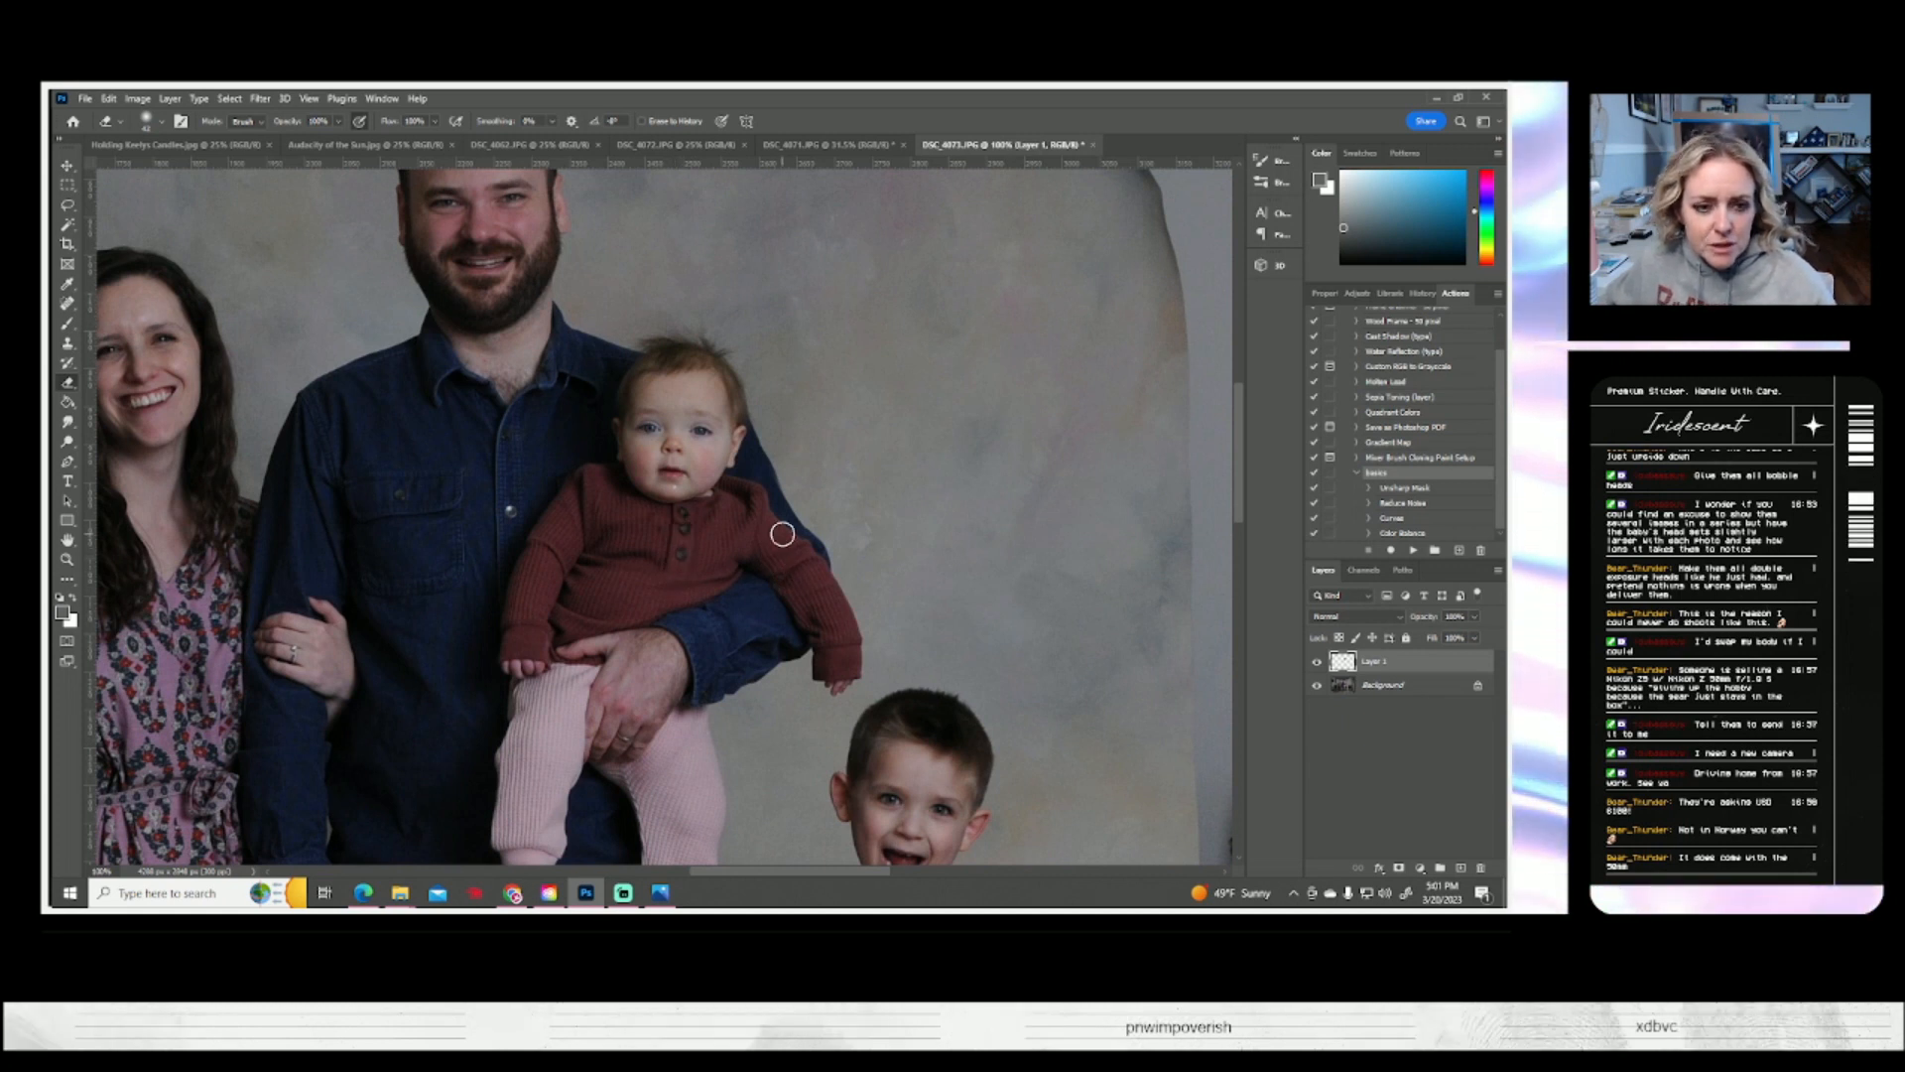
{"action": "left_click", "coordinate": [1313, 669]}
{"action": "left_click", "coordinate": [1313, 668]}
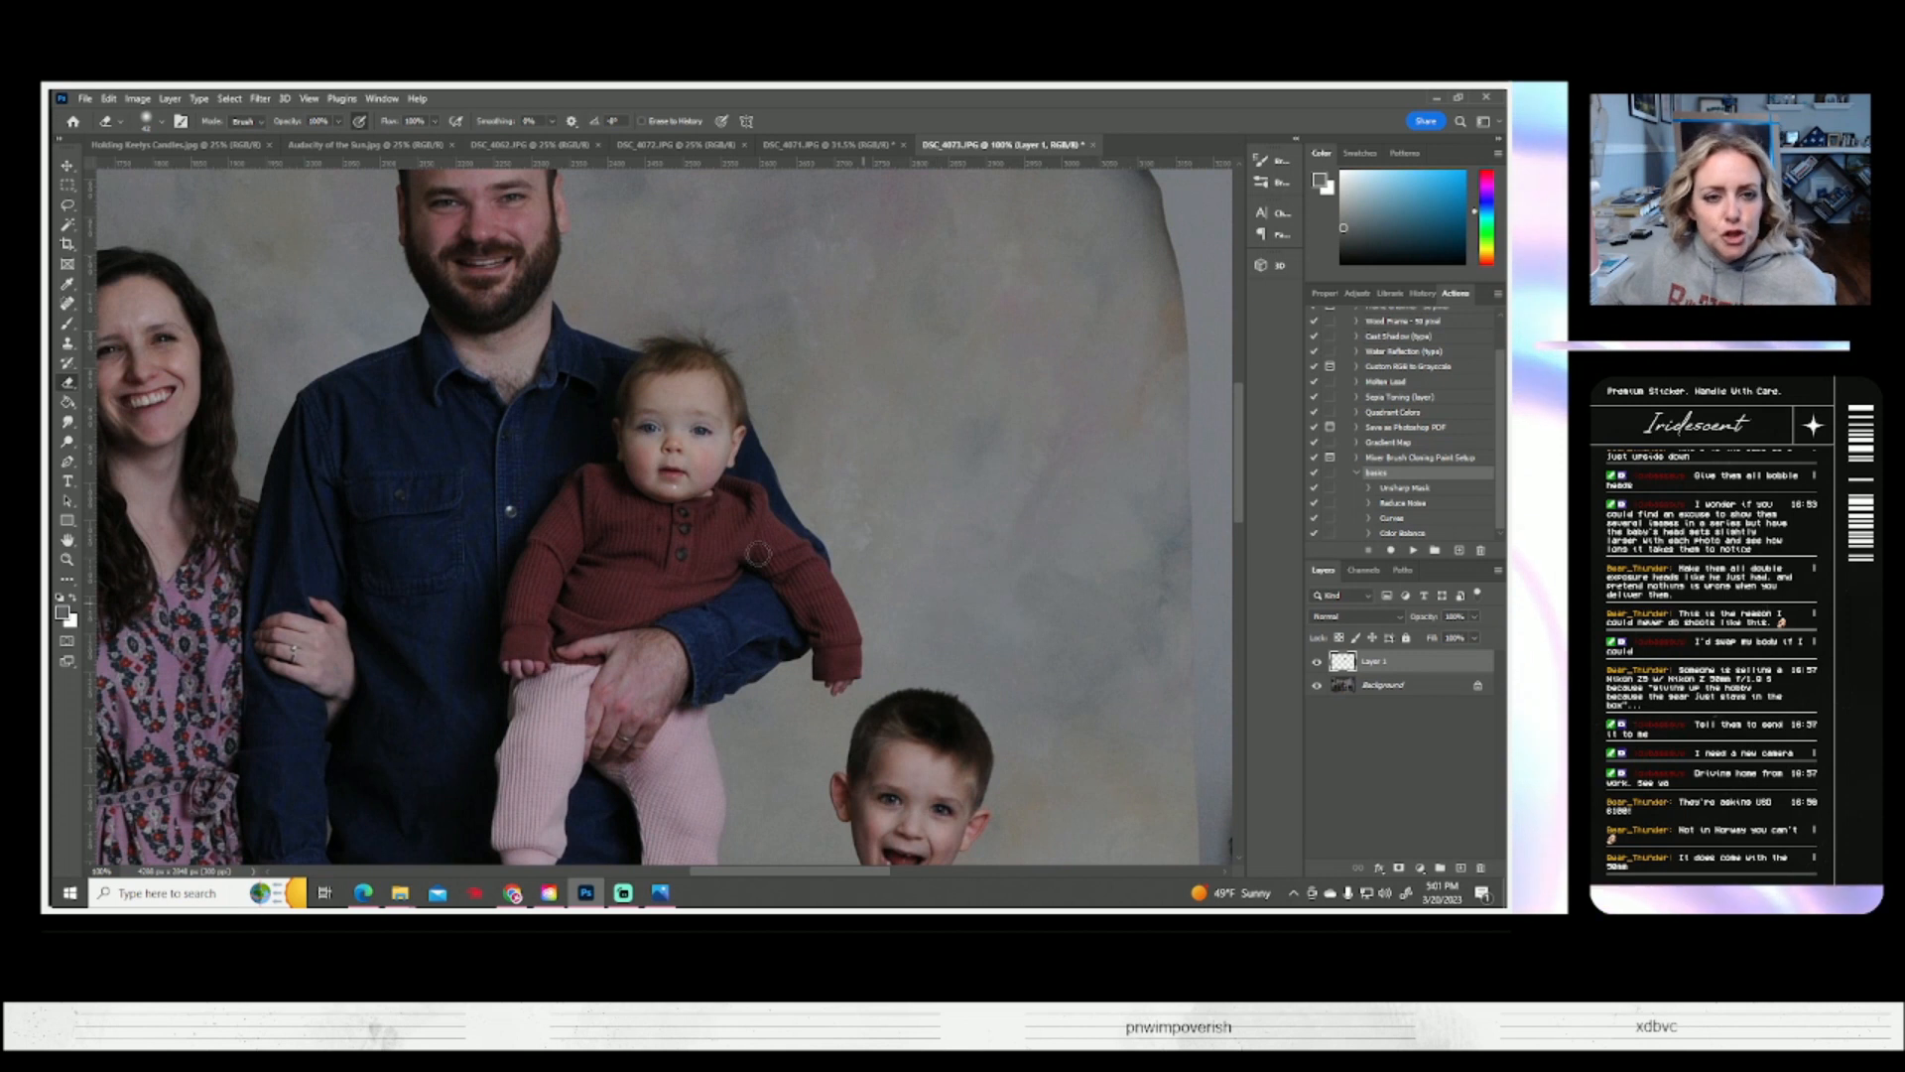
{"action": "left_click", "coordinate": [171, 98]}
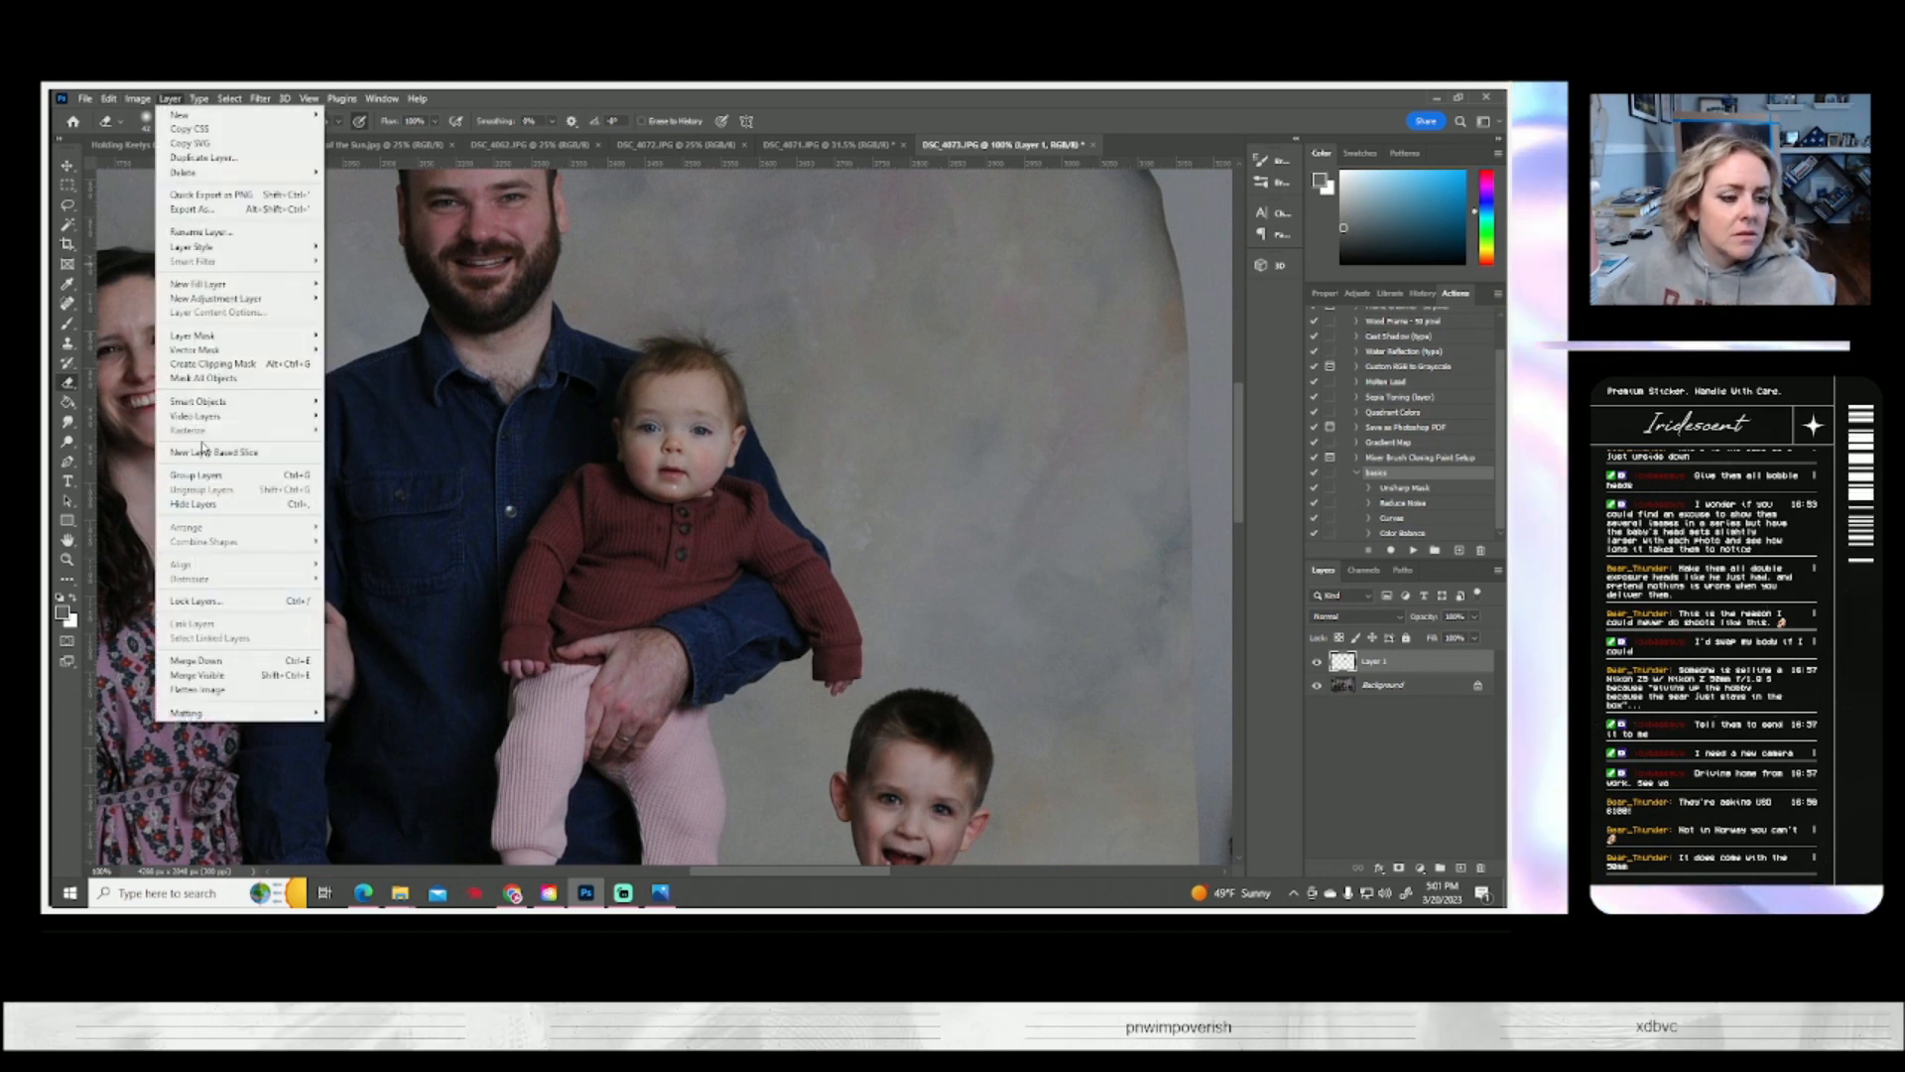
{"action": "left_click", "coordinate": [198, 688]}
{"action": "left_click", "coordinate": [66, 559]}
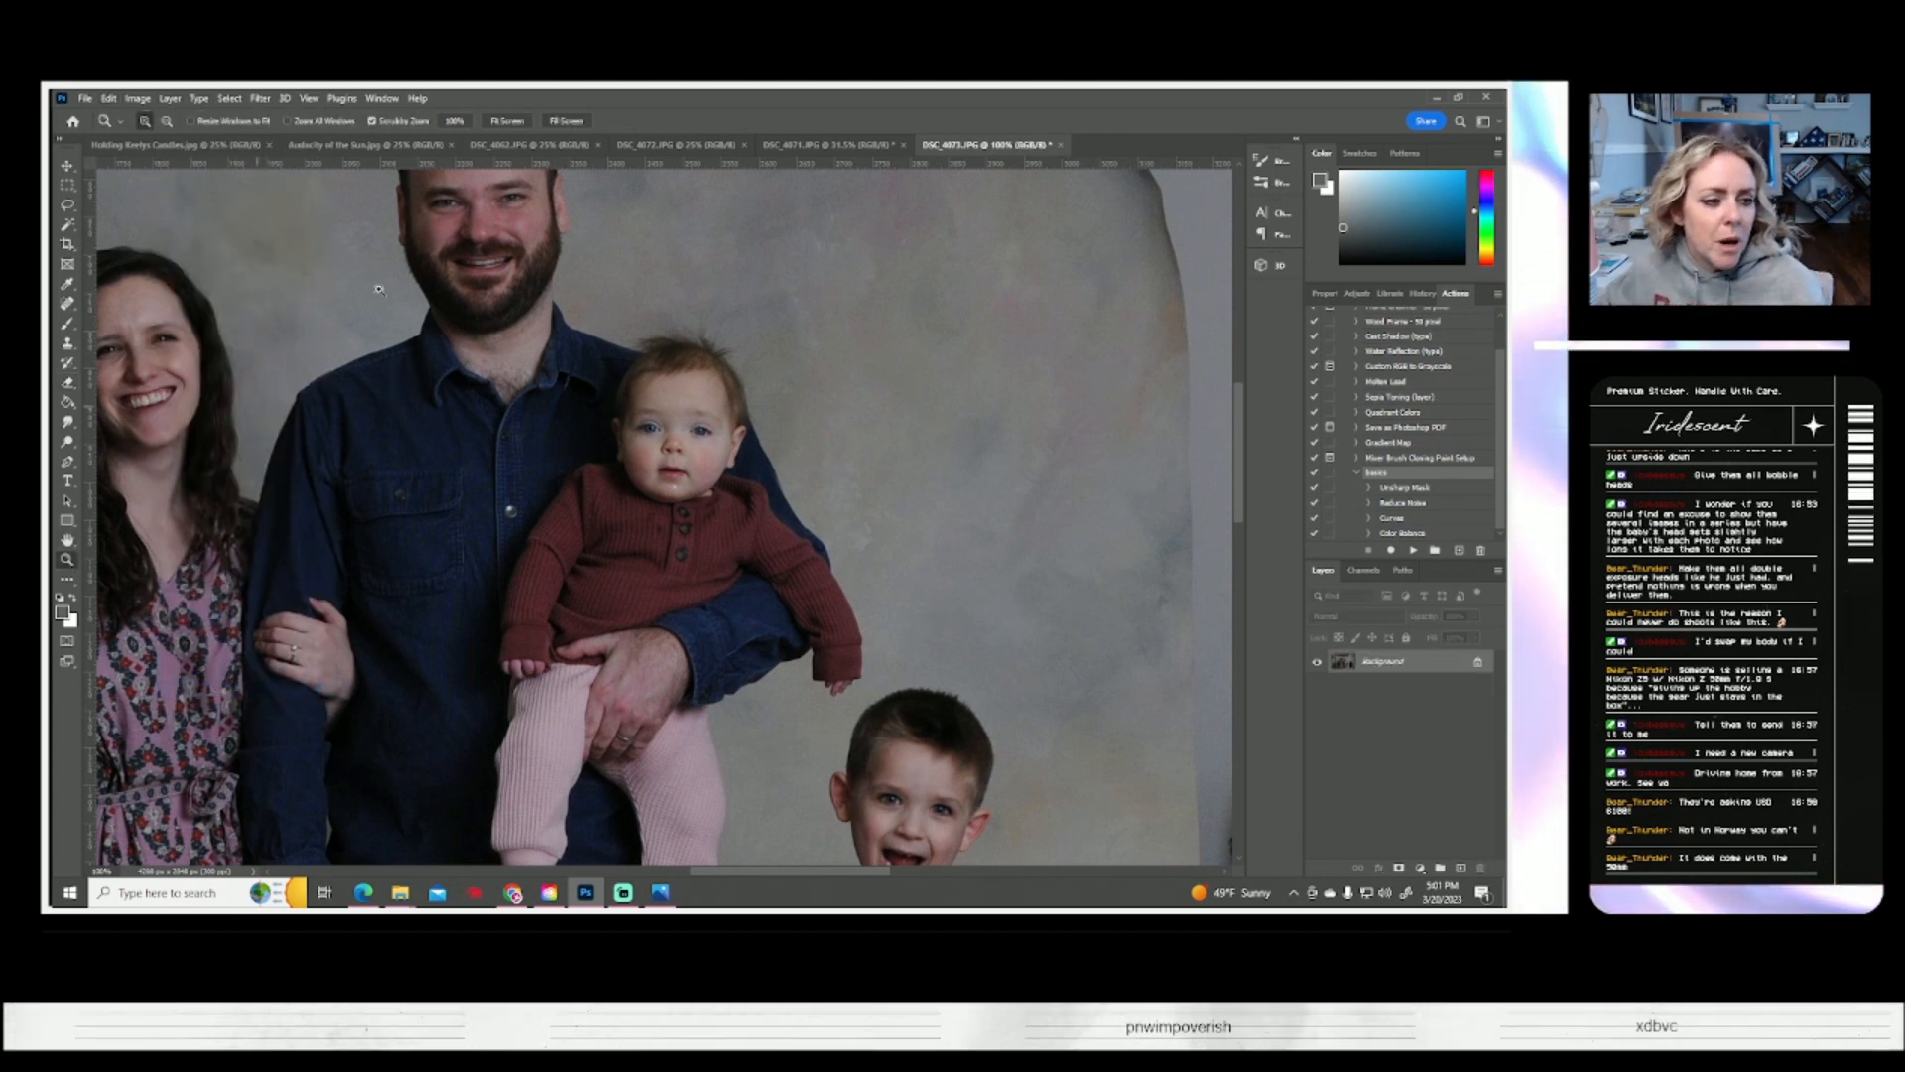
Run the basics action on the flattened DSC_4073.JPG to sharpen, denoise and colour-correct it
{"action": "left_click", "coordinate": [566, 120]}
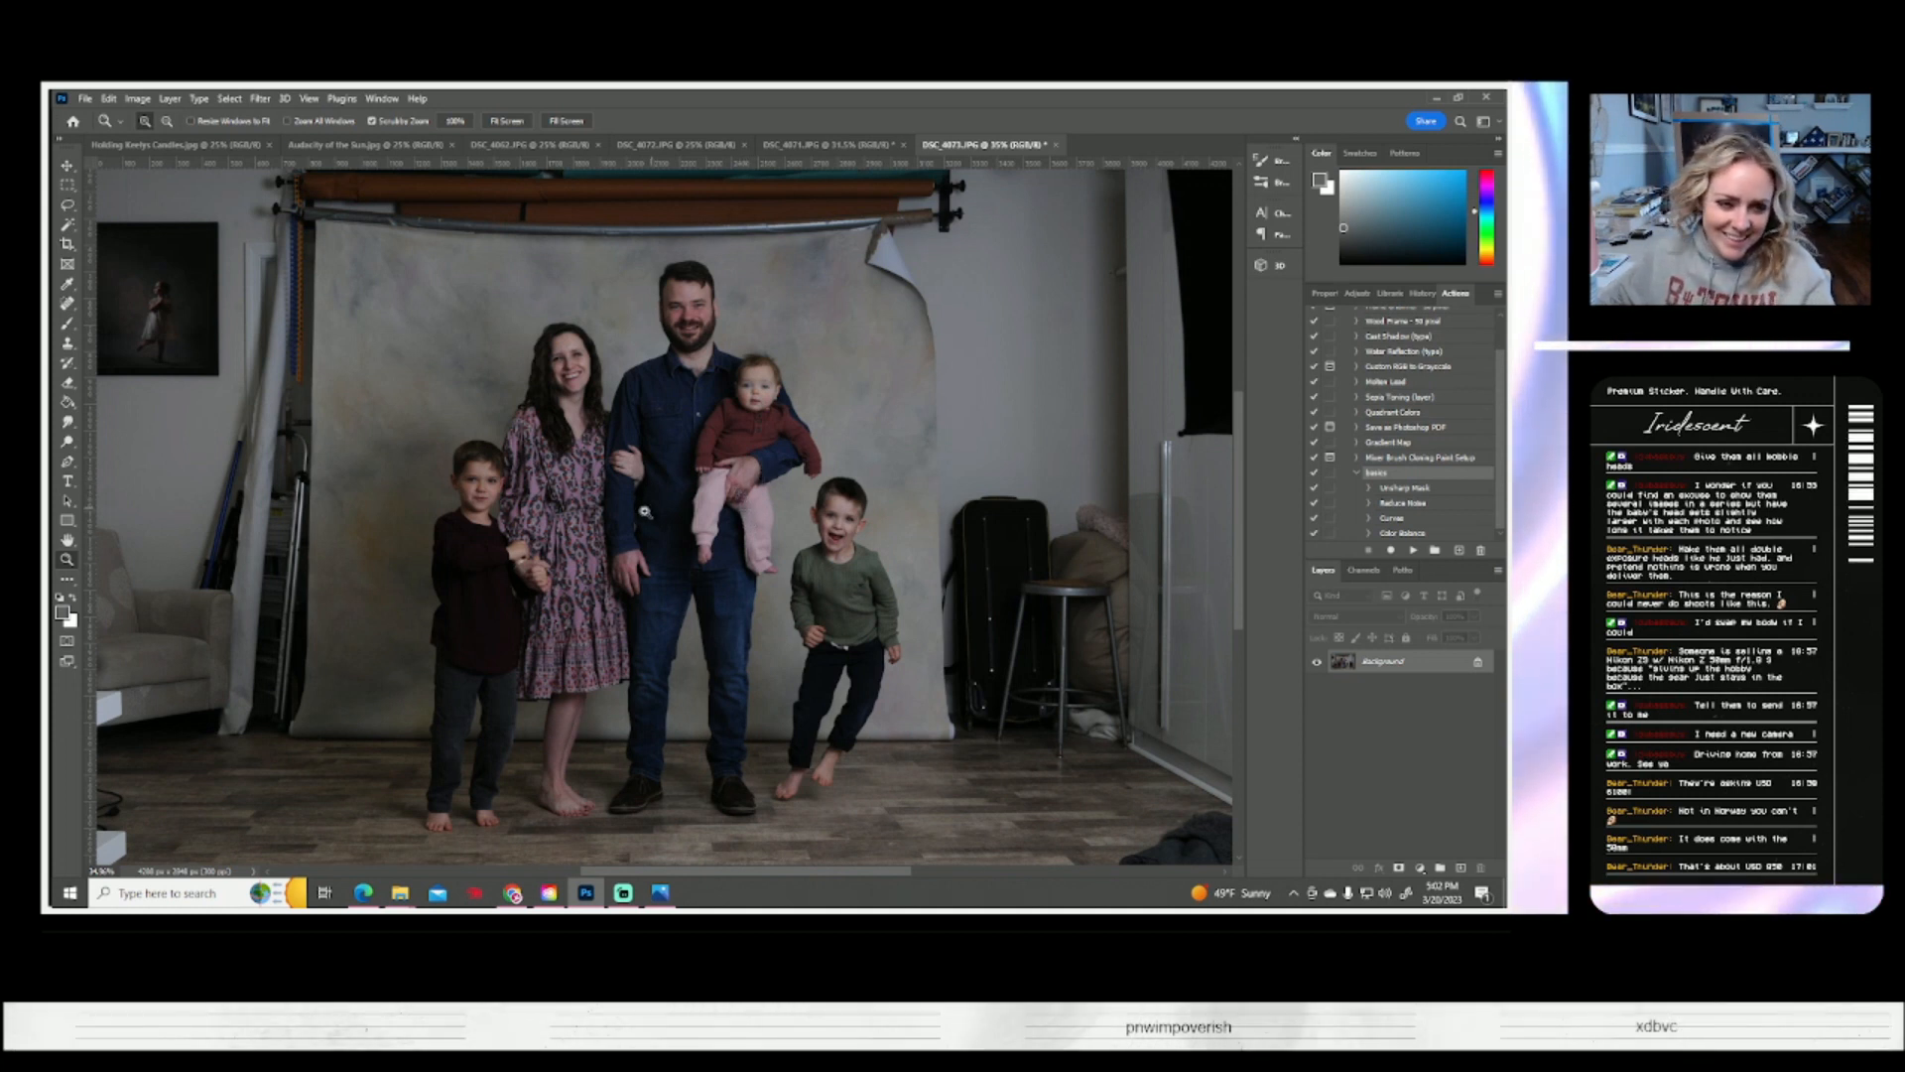
{"action": "left_click", "coordinate": [794, 145]}
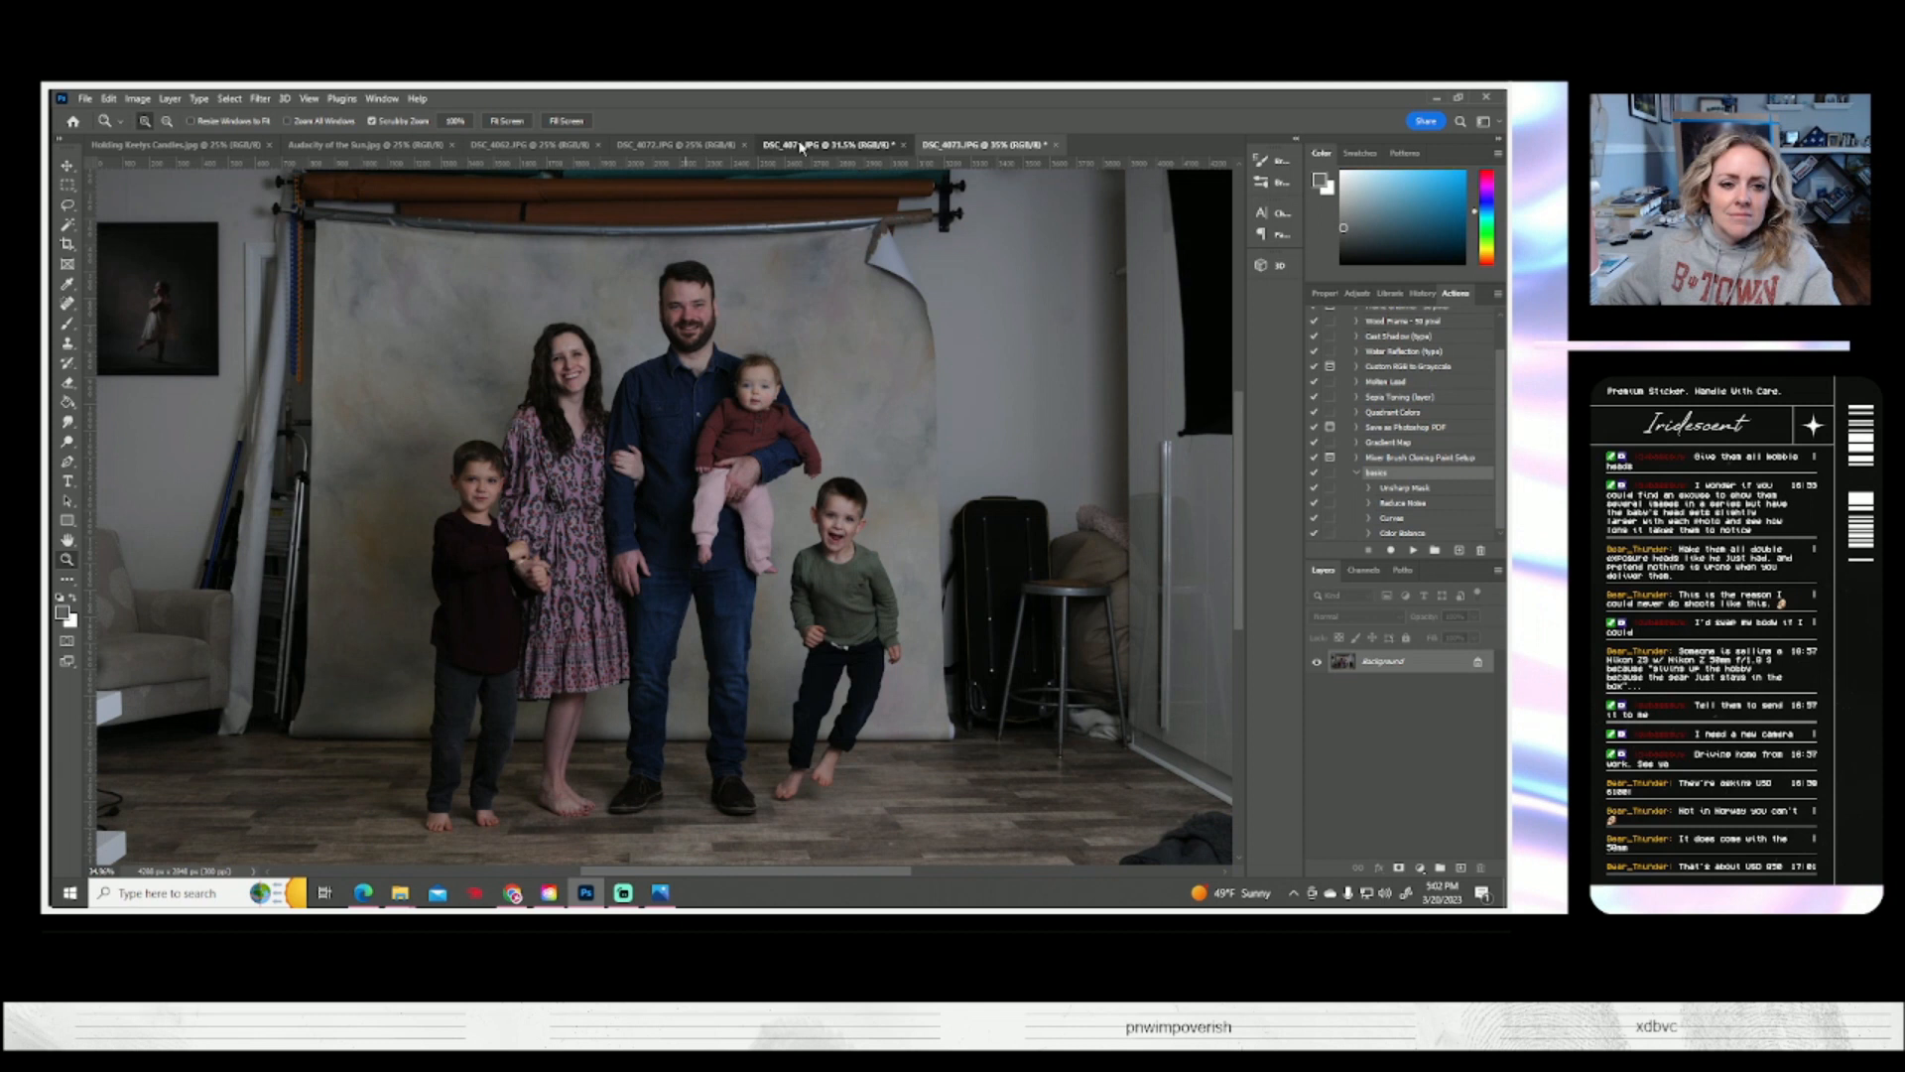
{"action": "left_click", "coordinate": [968, 145]}
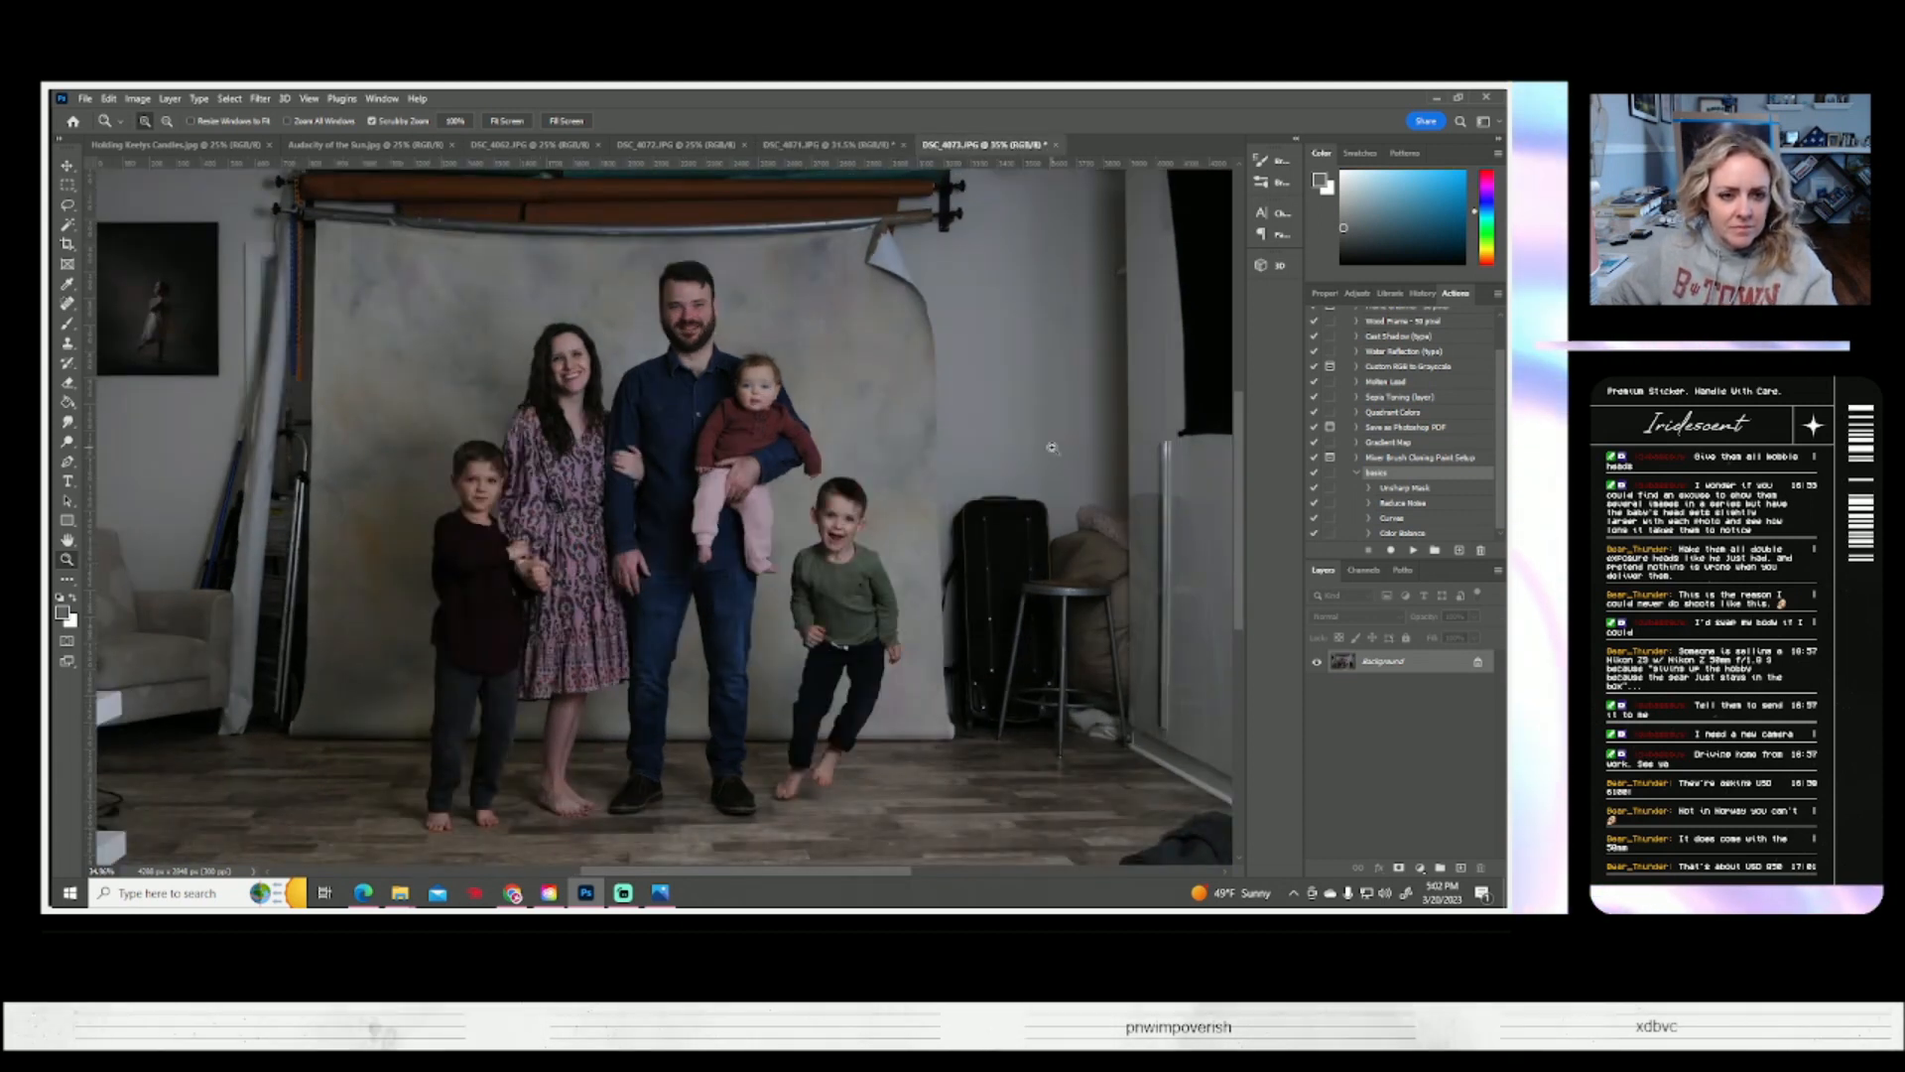
{"action": "left_click", "coordinate": [1412, 551]}
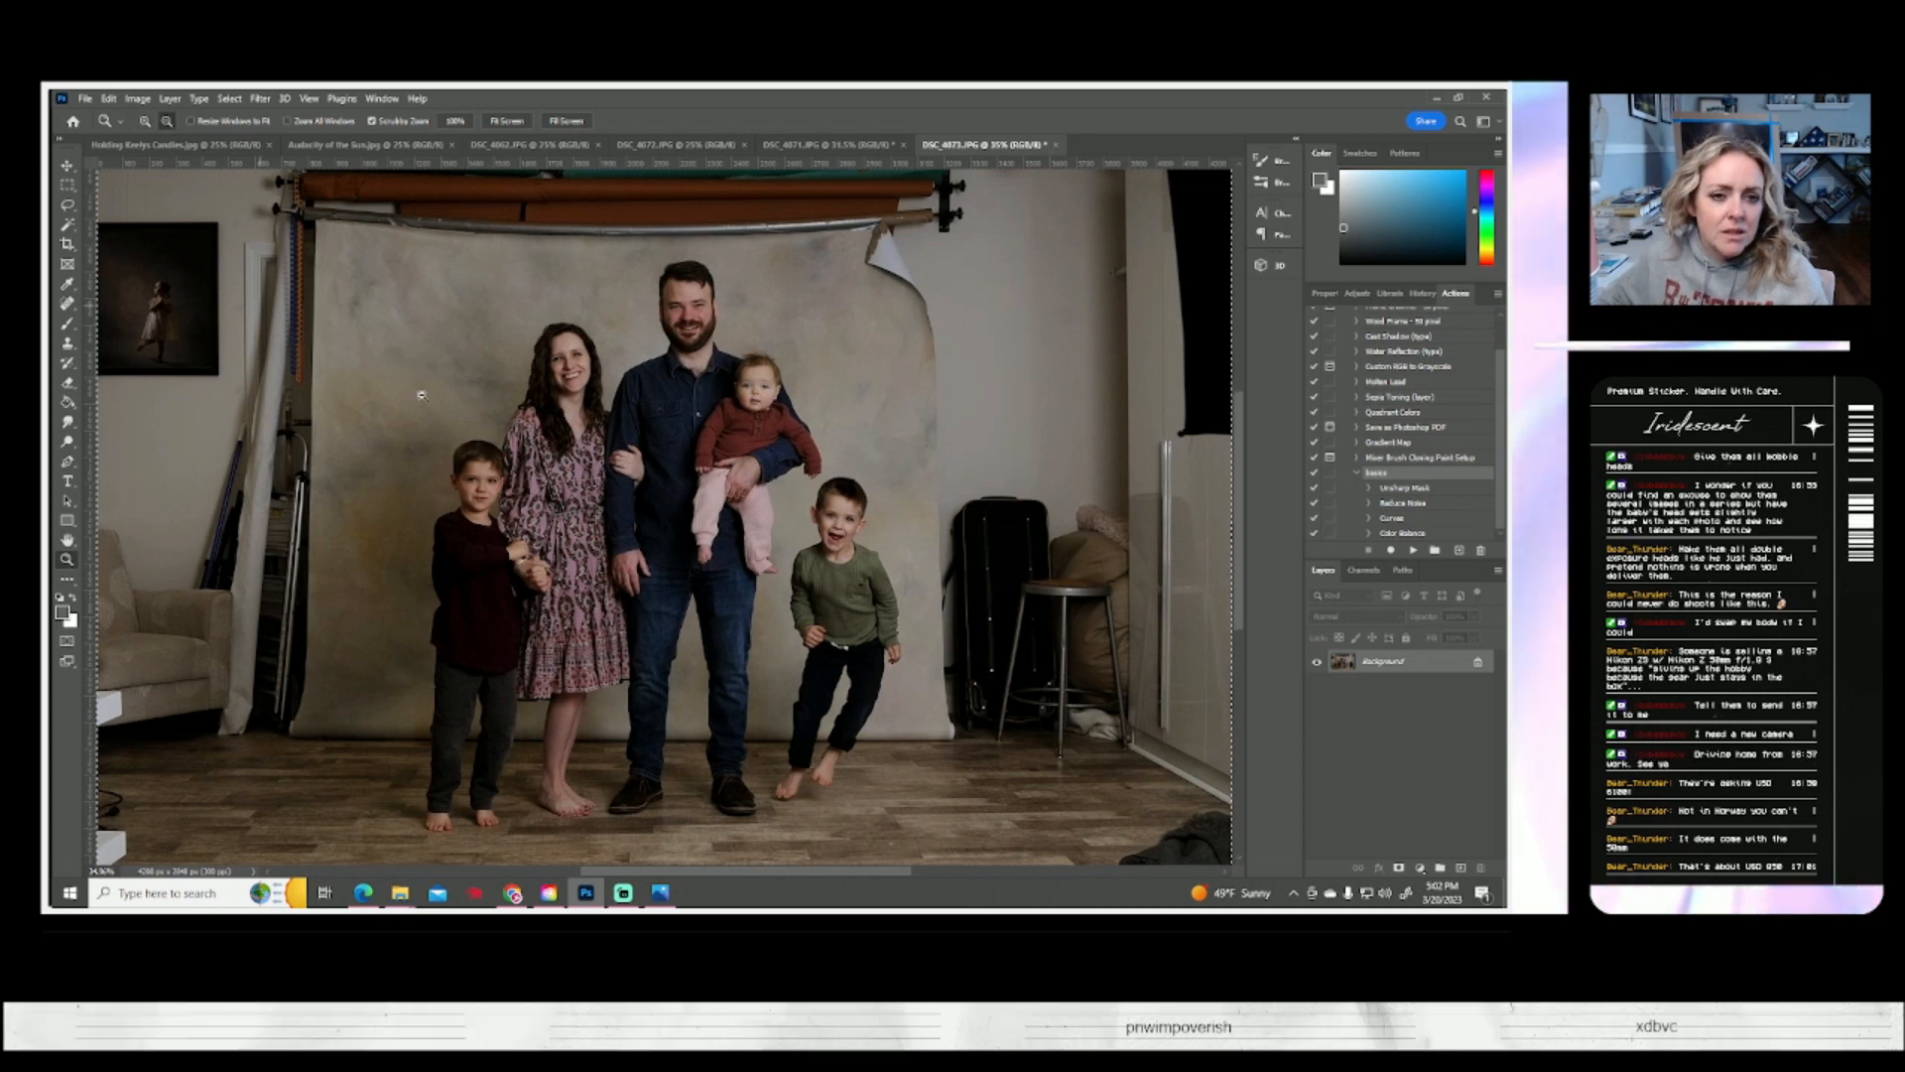
{"action": "left_click", "coordinate": [783, 513]}
{"action": "left_click", "coordinate": [783, 513]}
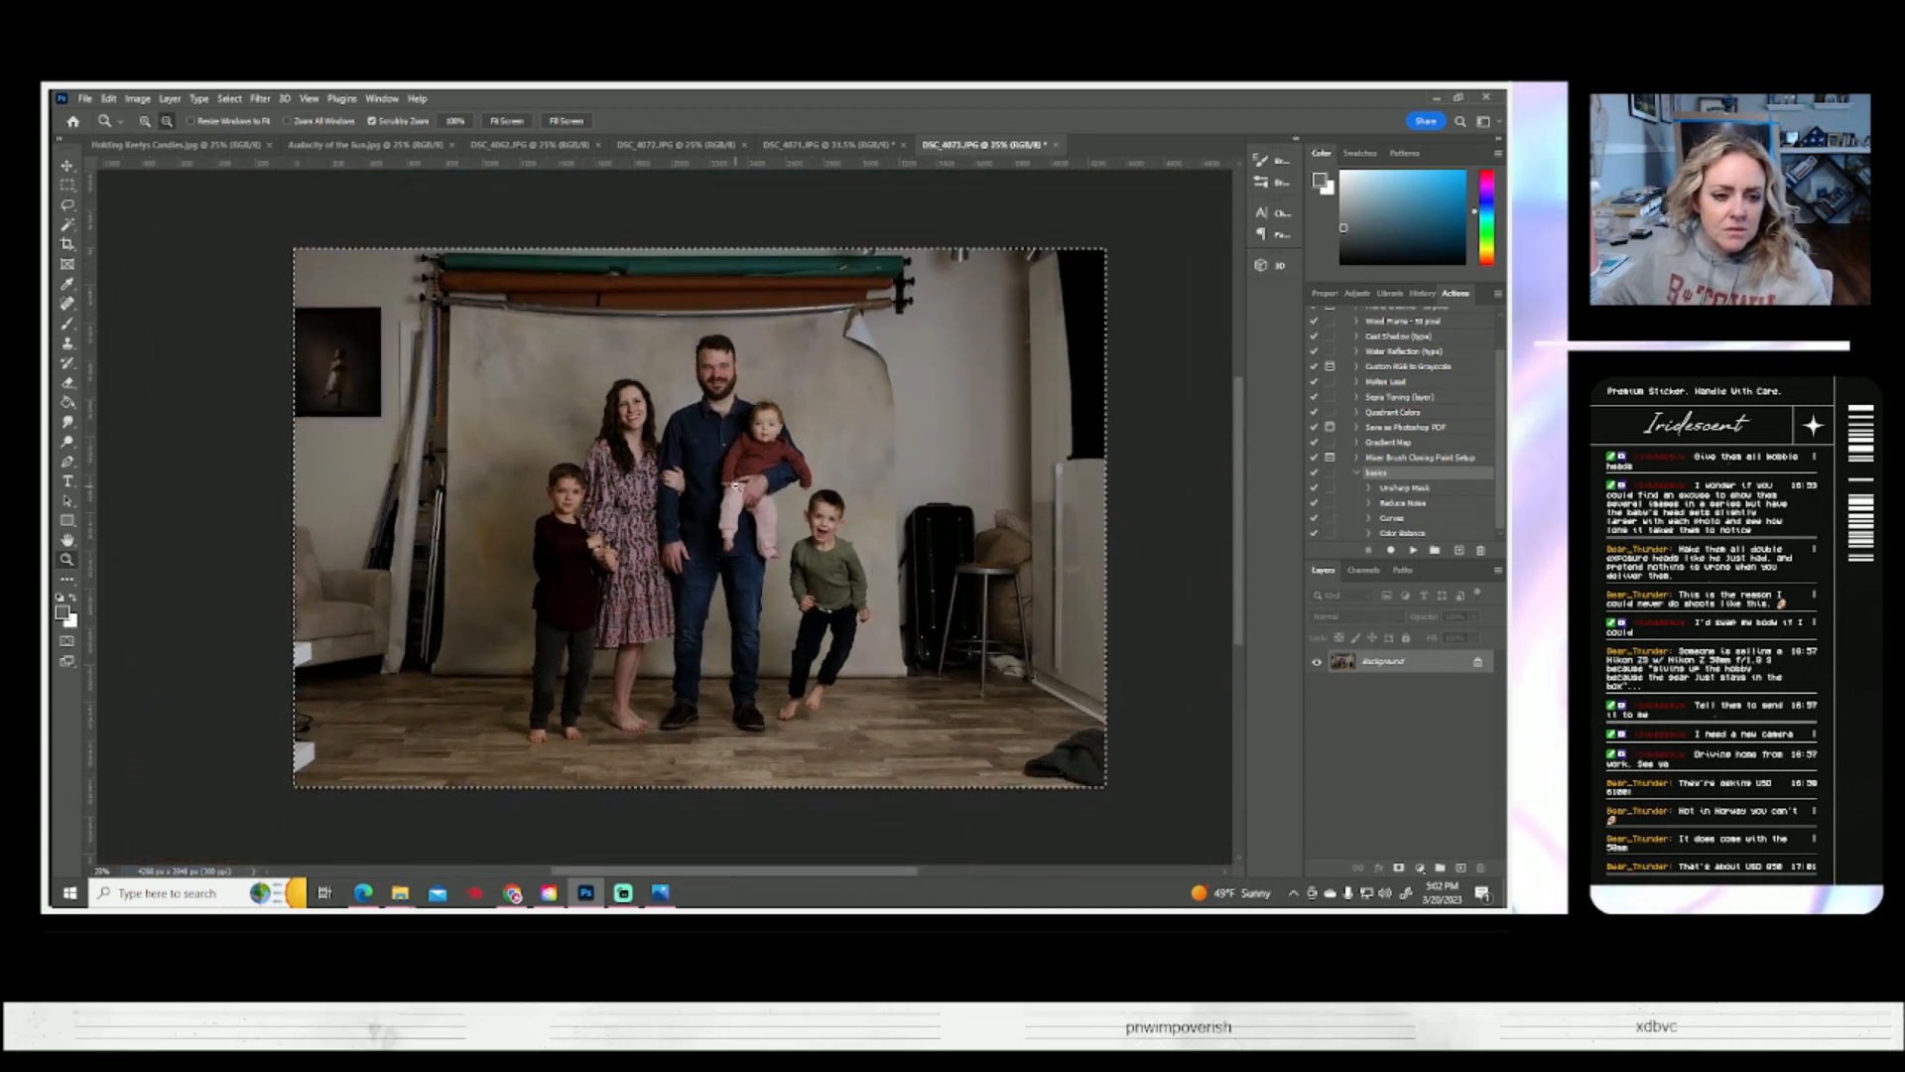
Duplicate the Background layer as Background copy in the same document
{"action": "right_click", "coordinate": [1384, 664]}
{"action": "left_click", "coordinate": [1394, 695]}
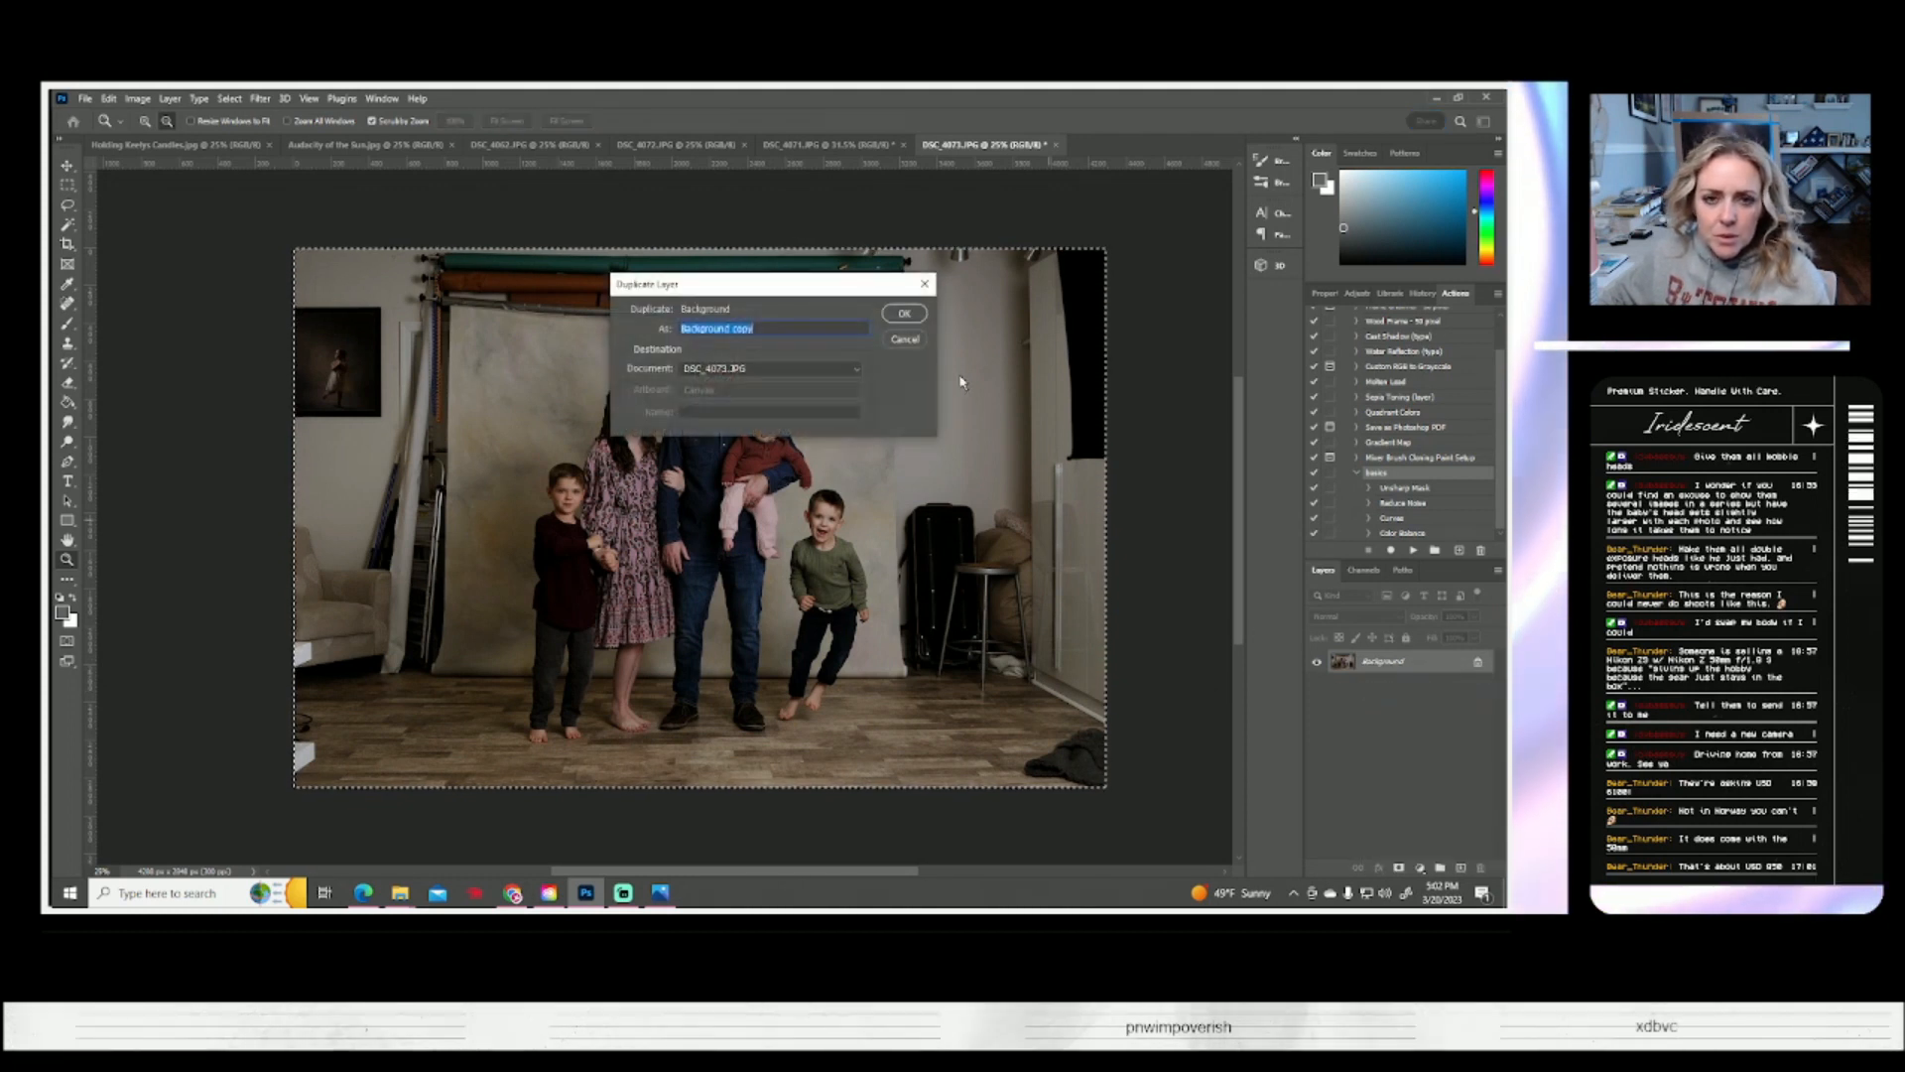
{"action": "key", "text": "Return"}
Clone floorboards with a larger soft round Clone Stamp brush over the white object at the photo's left edge and the clutter below the suitcase
{"action": "left_click", "coordinate": [68, 344]}
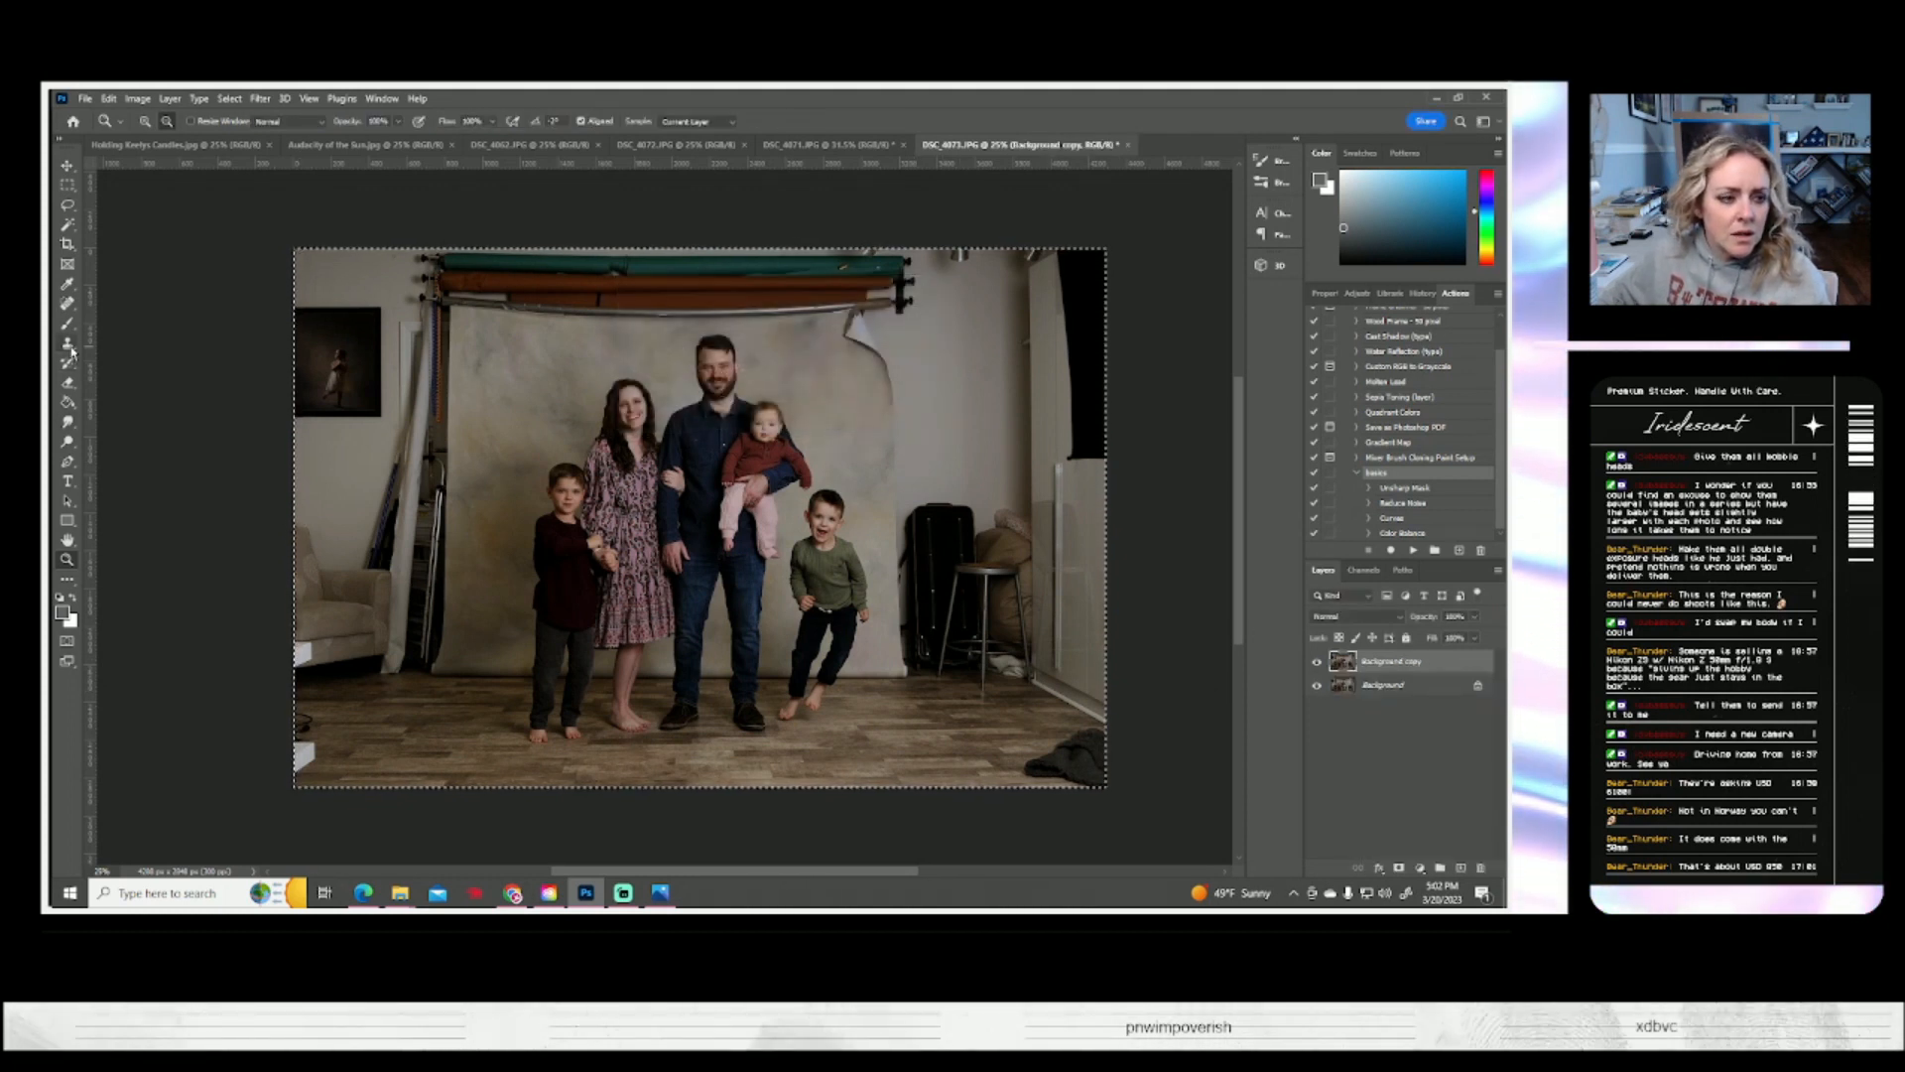
{"action": "left_click", "coordinate": [146, 121]}
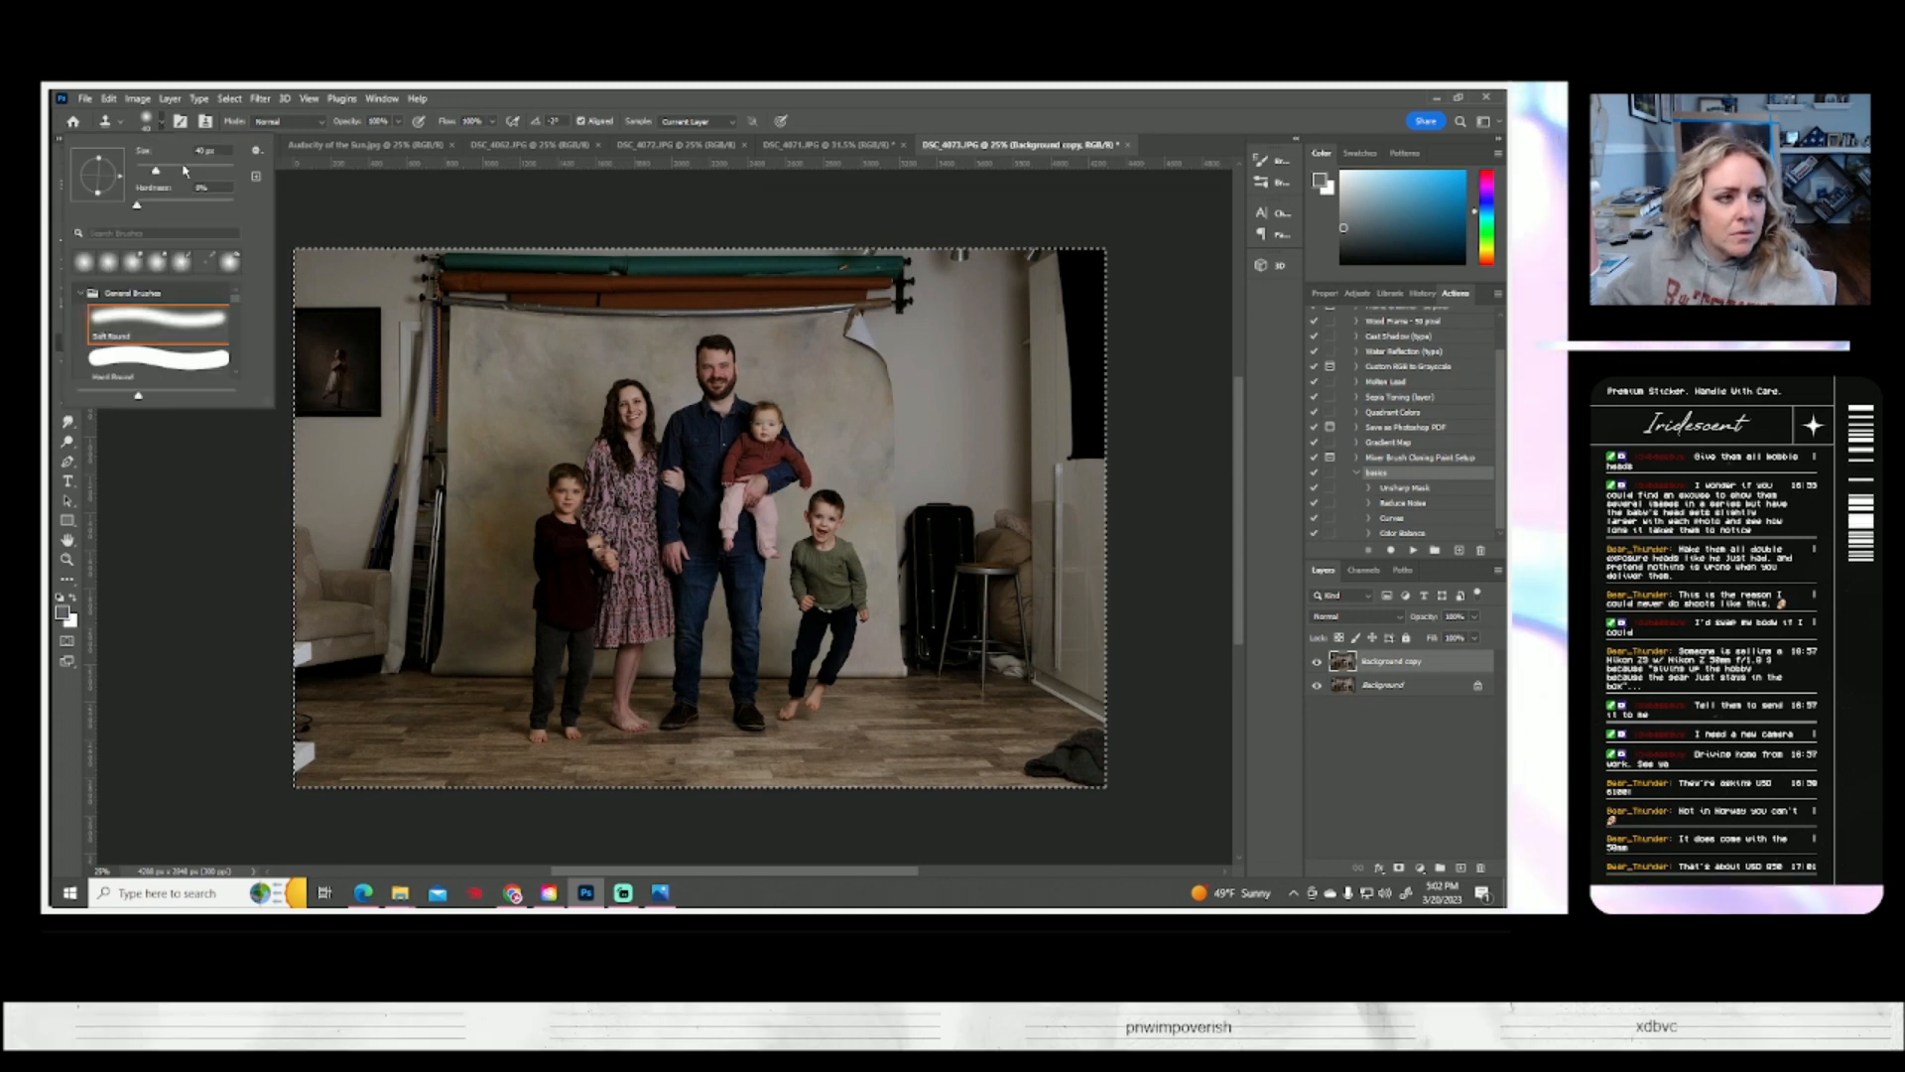
{"action": "left_click_drag", "start_coordinate": [184, 171], "coordinate": [194, 170]}
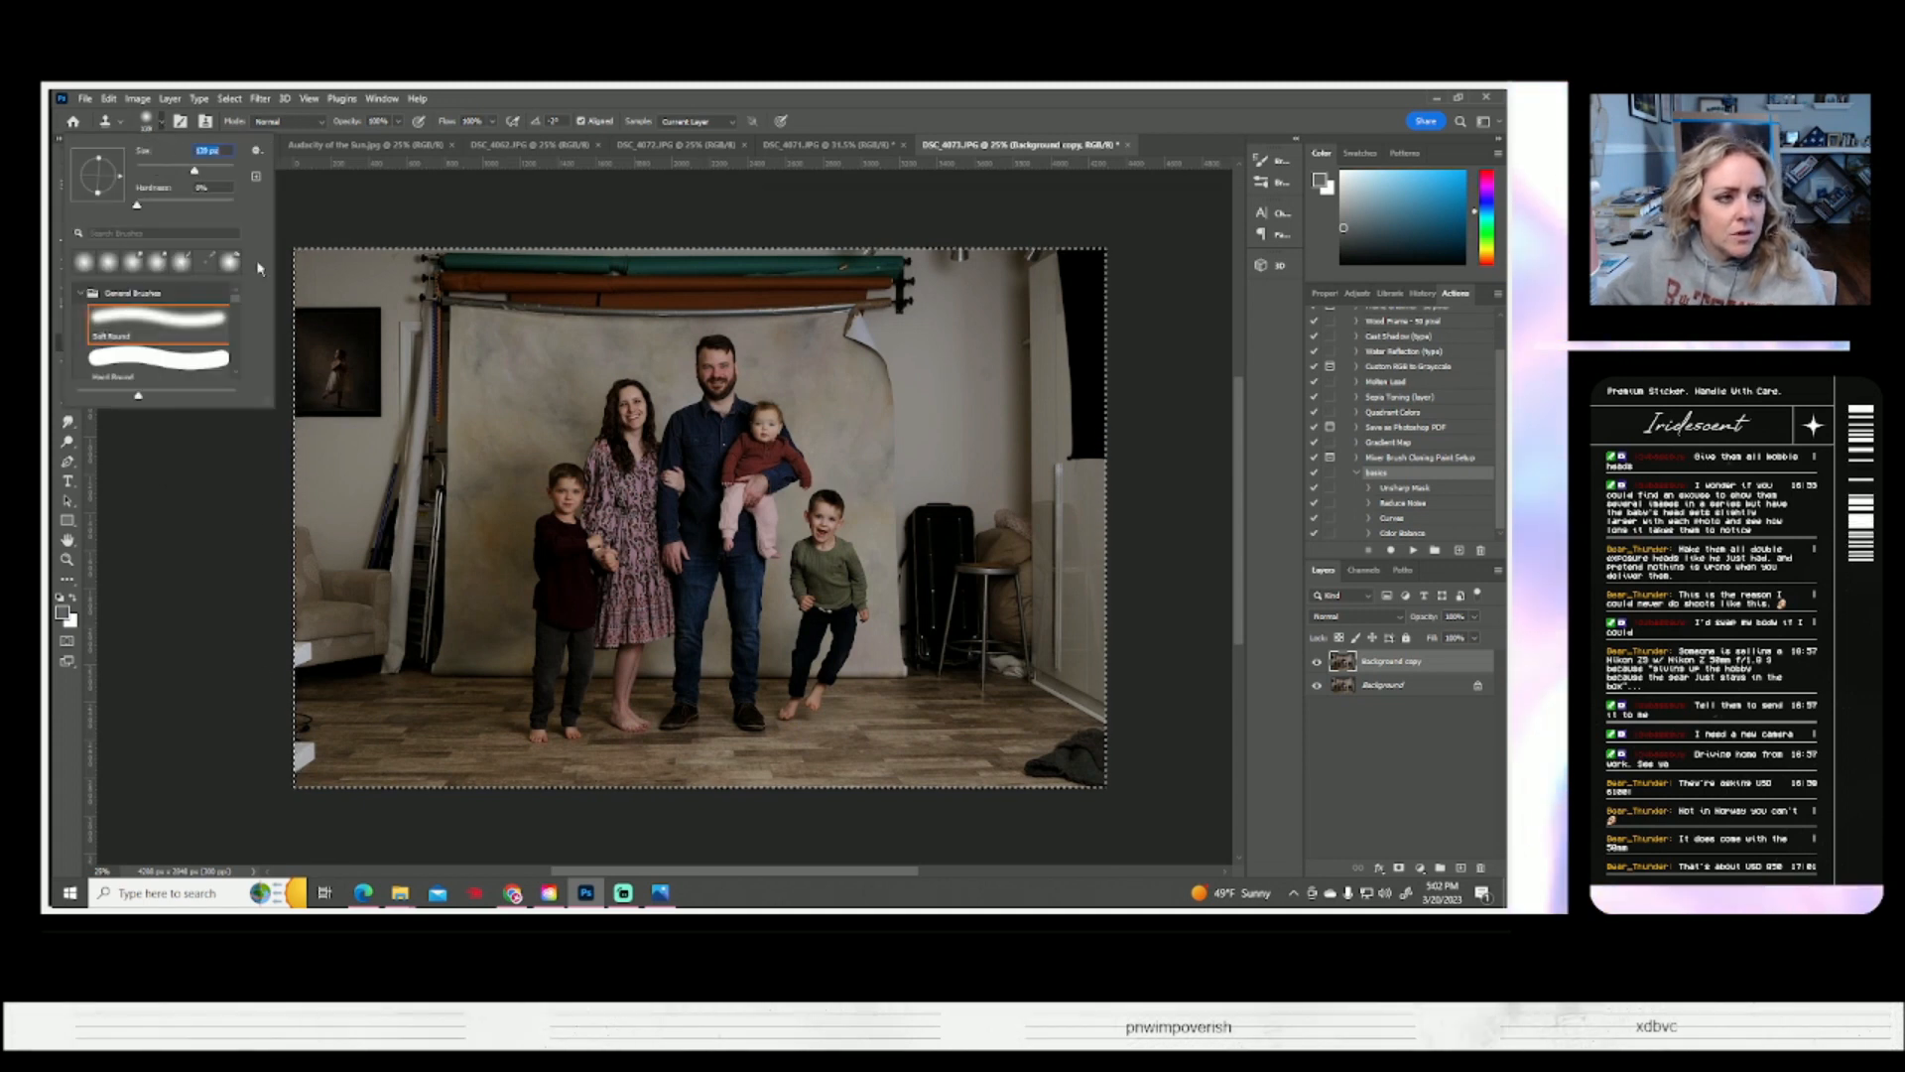
{"action": "left_click", "coordinate": [363, 748], "text": "alt"}
{"action": "left_click_drag", "start_coordinate": [305, 749], "coordinate": [319, 761]}
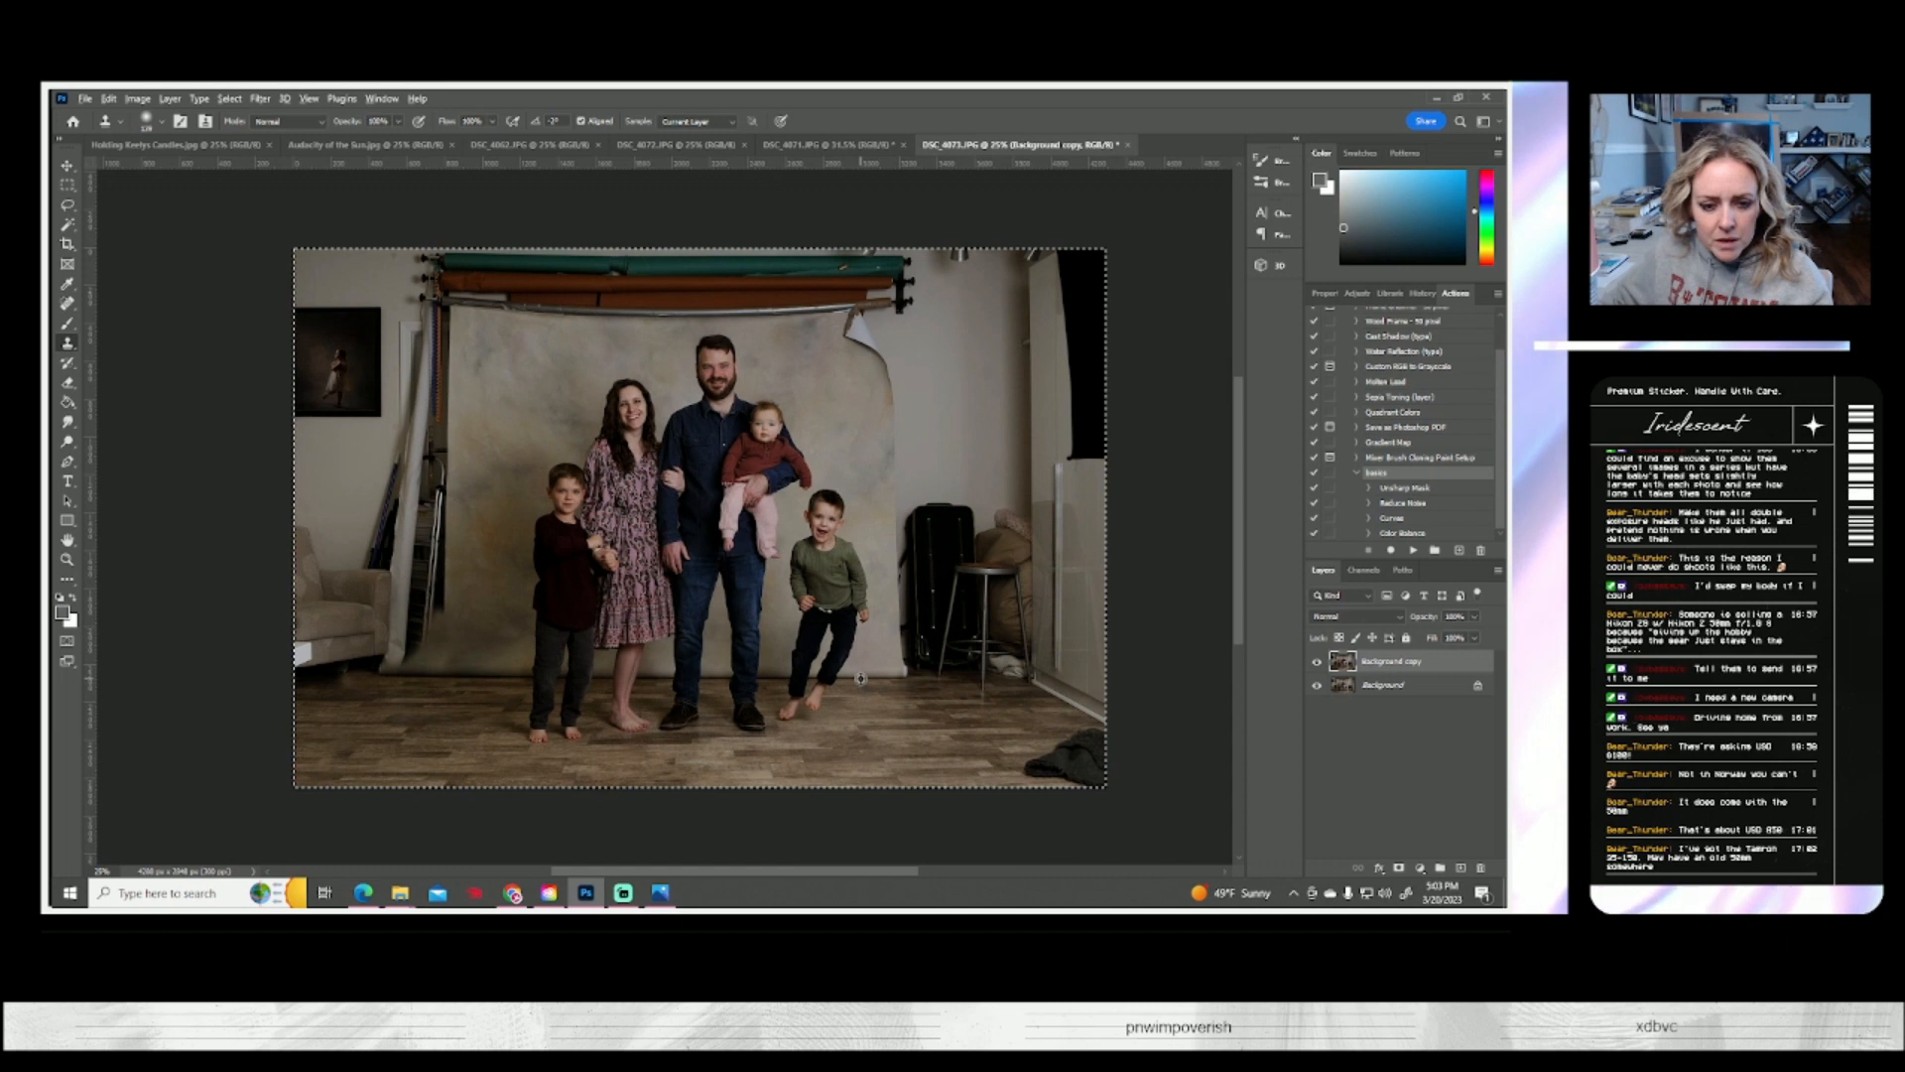
{"action": "mouse_move", "coordinate": [918, 670]}
{"action": "left_mouse_down"}
{"action": "mouse_move", "coordinate": [1002, 668]}
{"action": "mouse_move", "coordinate": [990, 686]}
{"action": "left_mouse_up"}
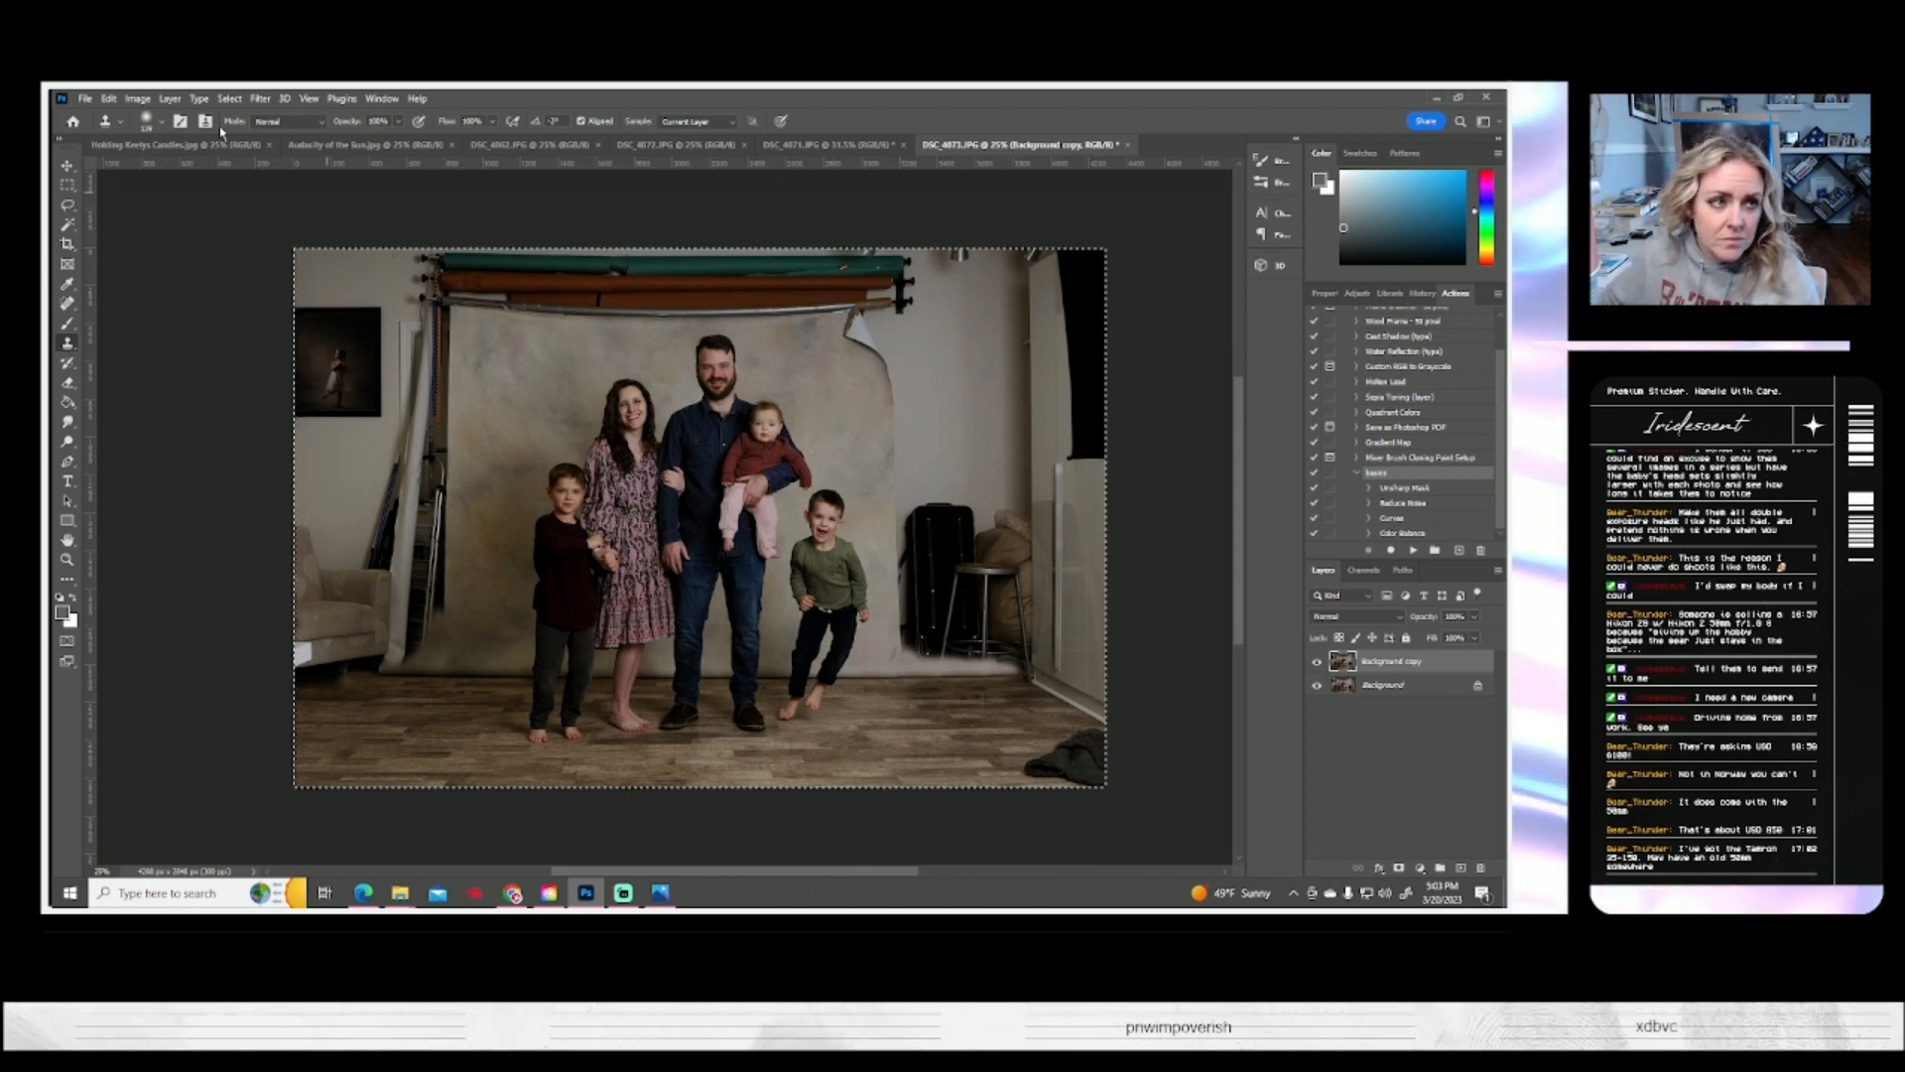
Enlarge the Clone Stamp brush and cover the curled upper-right corner of the backdrop with clean backdrop texture
{"action": "left_click", "coordinate": [149, 121]}
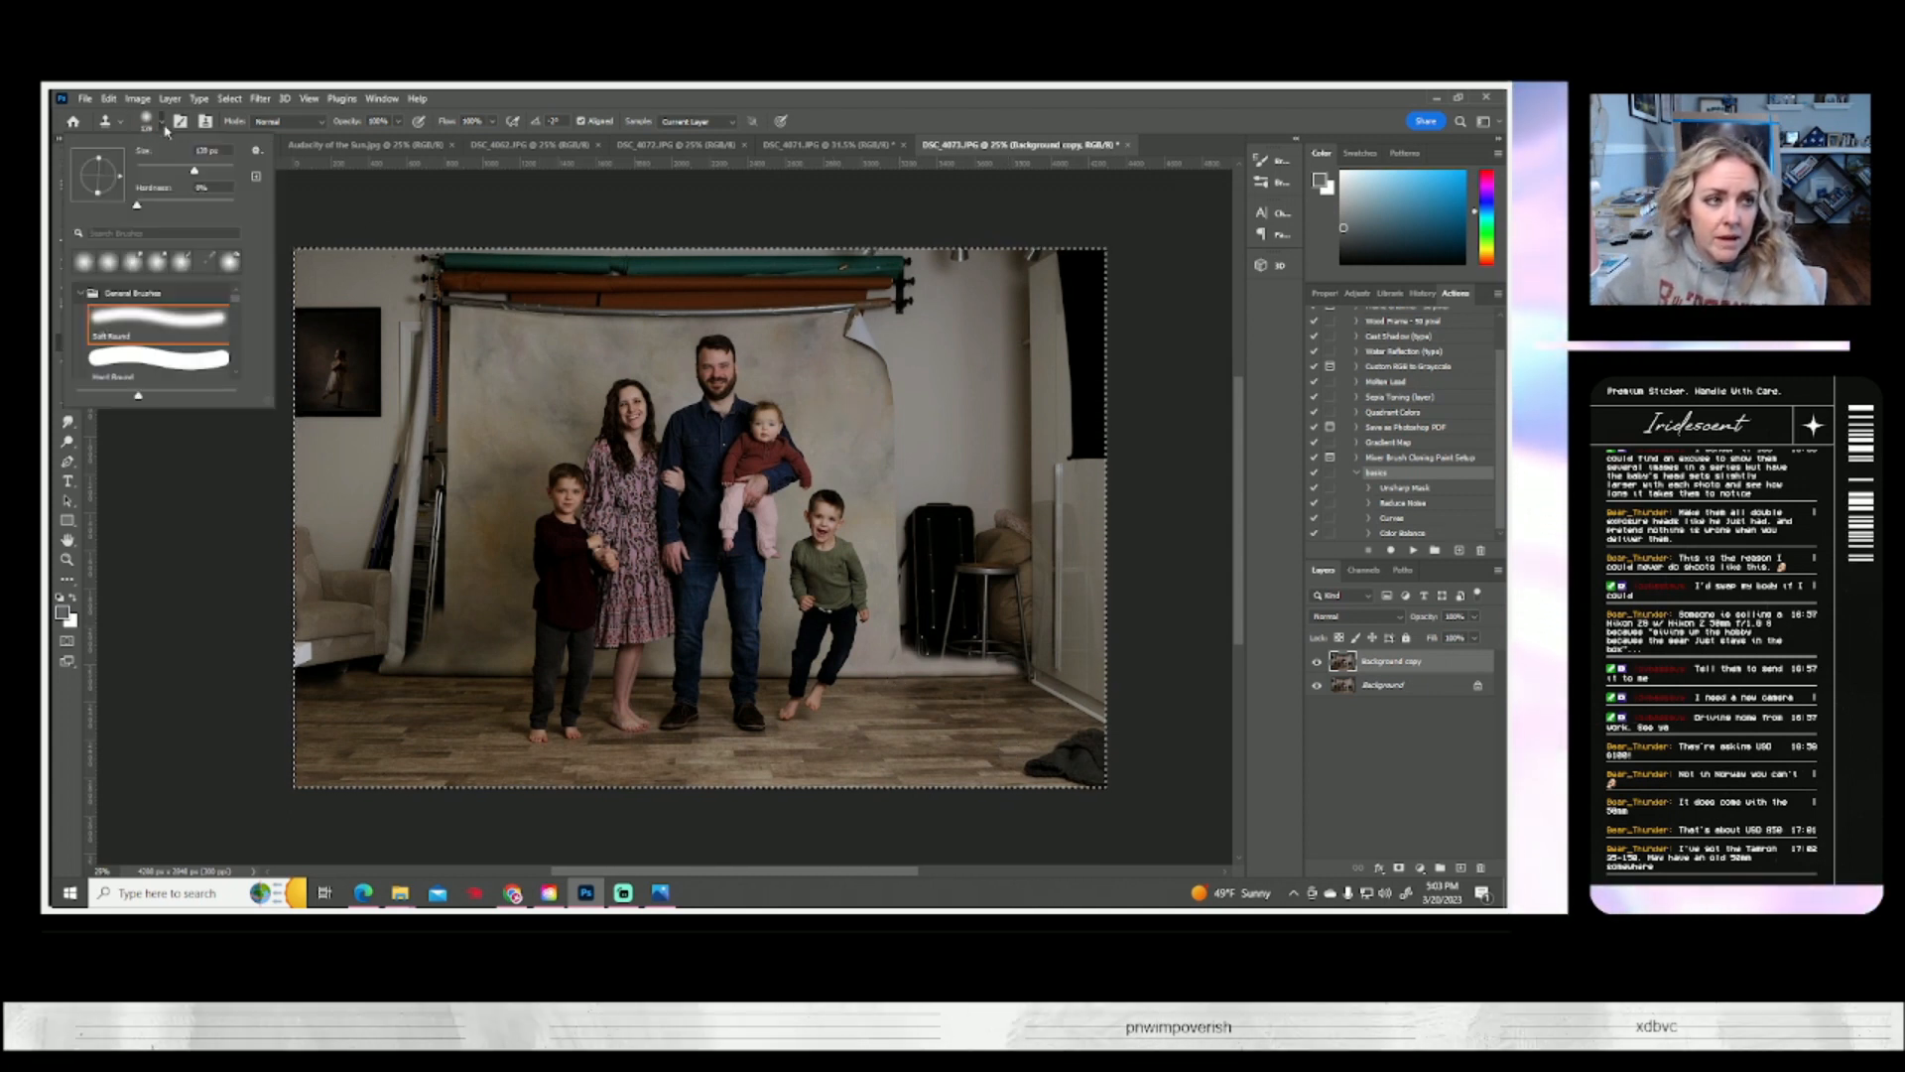
{"action": "left_click", "coordinate": [223, 173]}
{"action": "left_click", "coordinate": [845, 410], "text": "alt"}
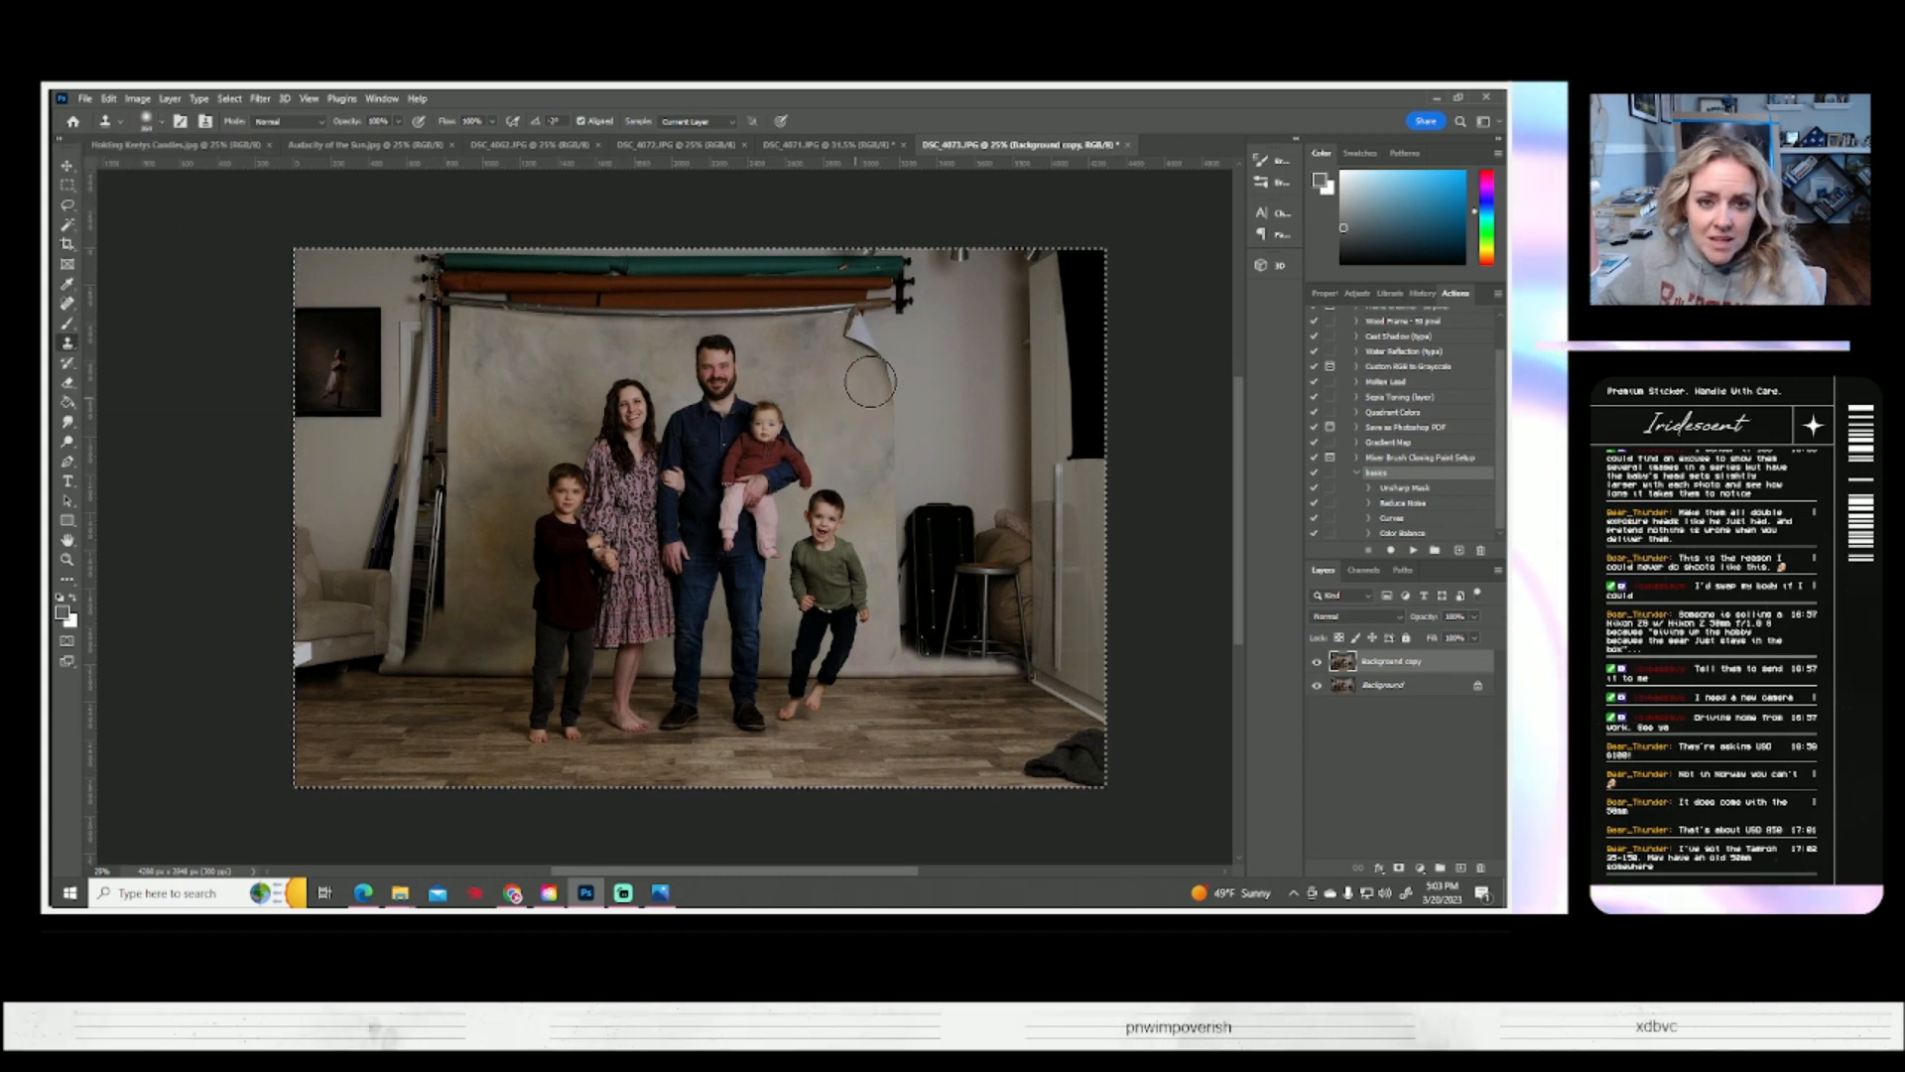
{"action": "left_click_drag", "start_coordinate": [877, 354], "coordinate": [855, 321]}
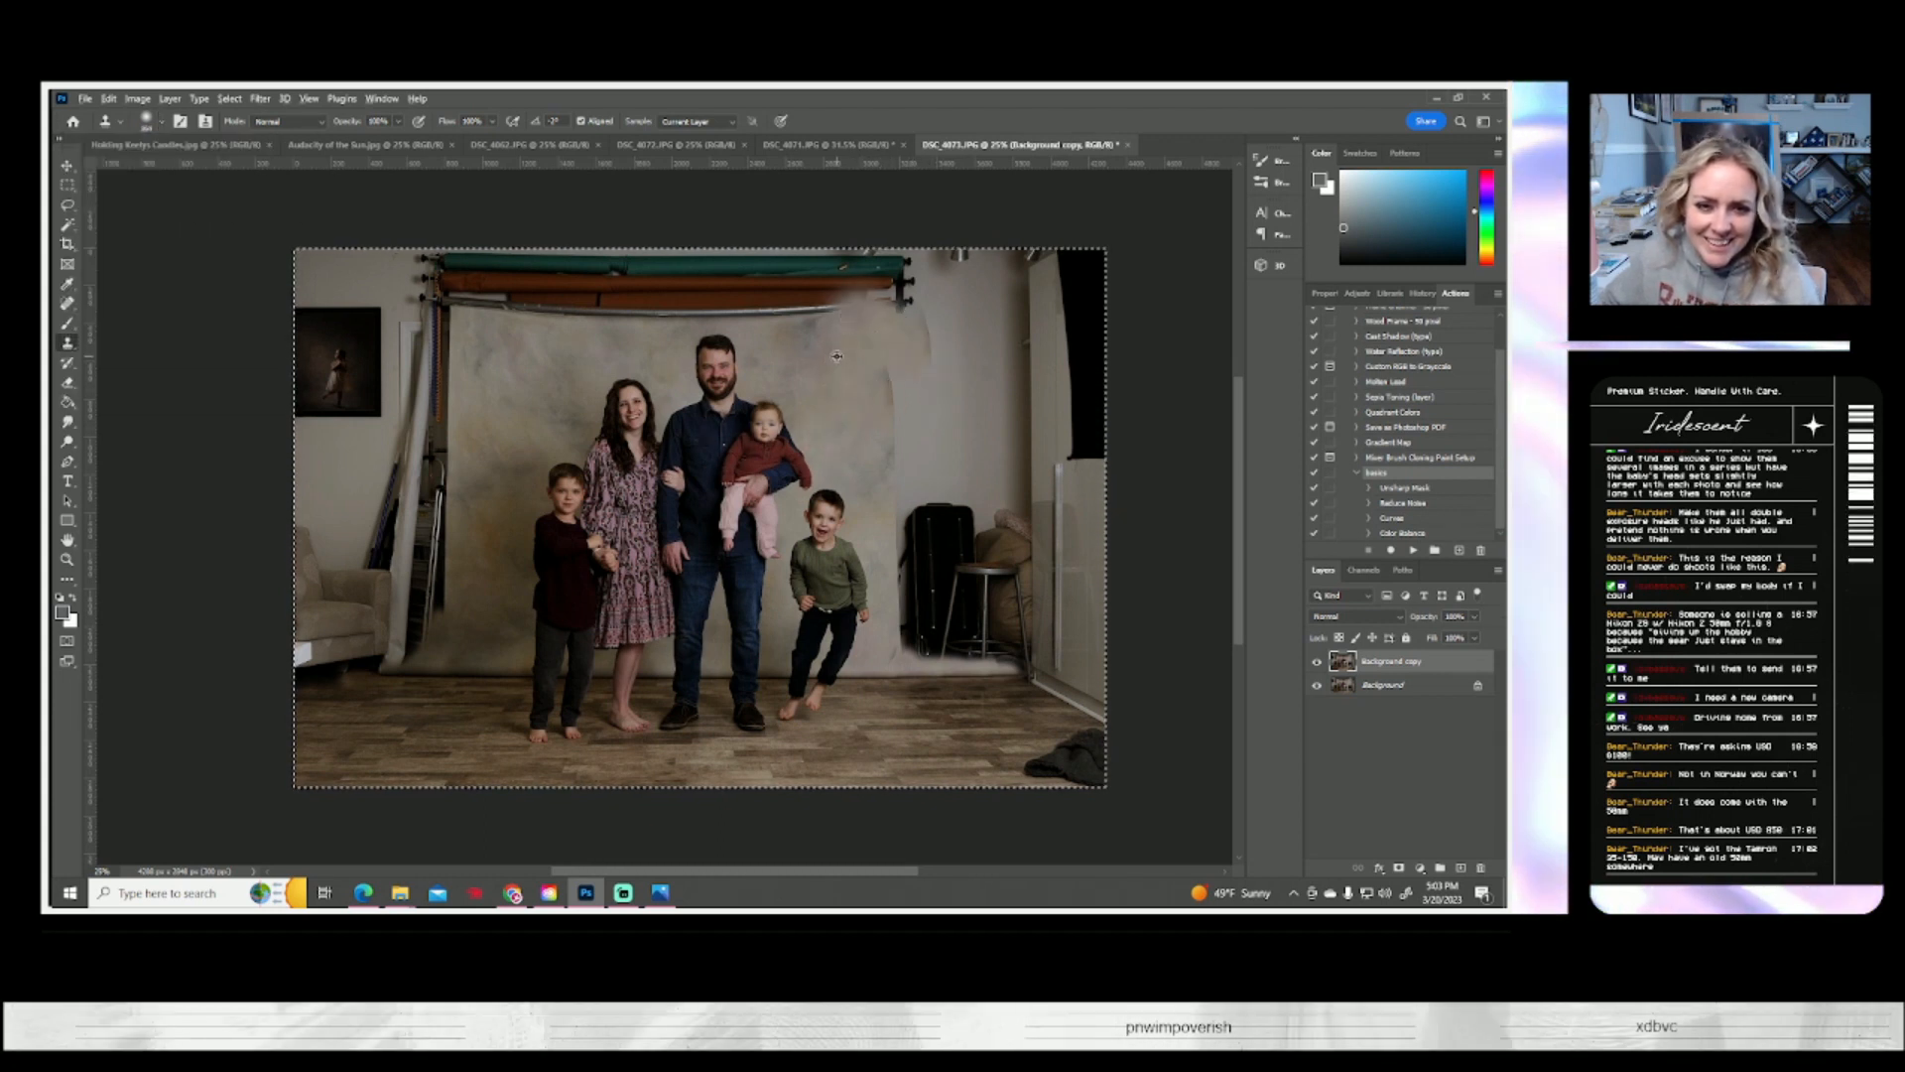
{"action": "left_click_drag", "start_coordinate": [893, 376], "coordinate": [912, 385]}
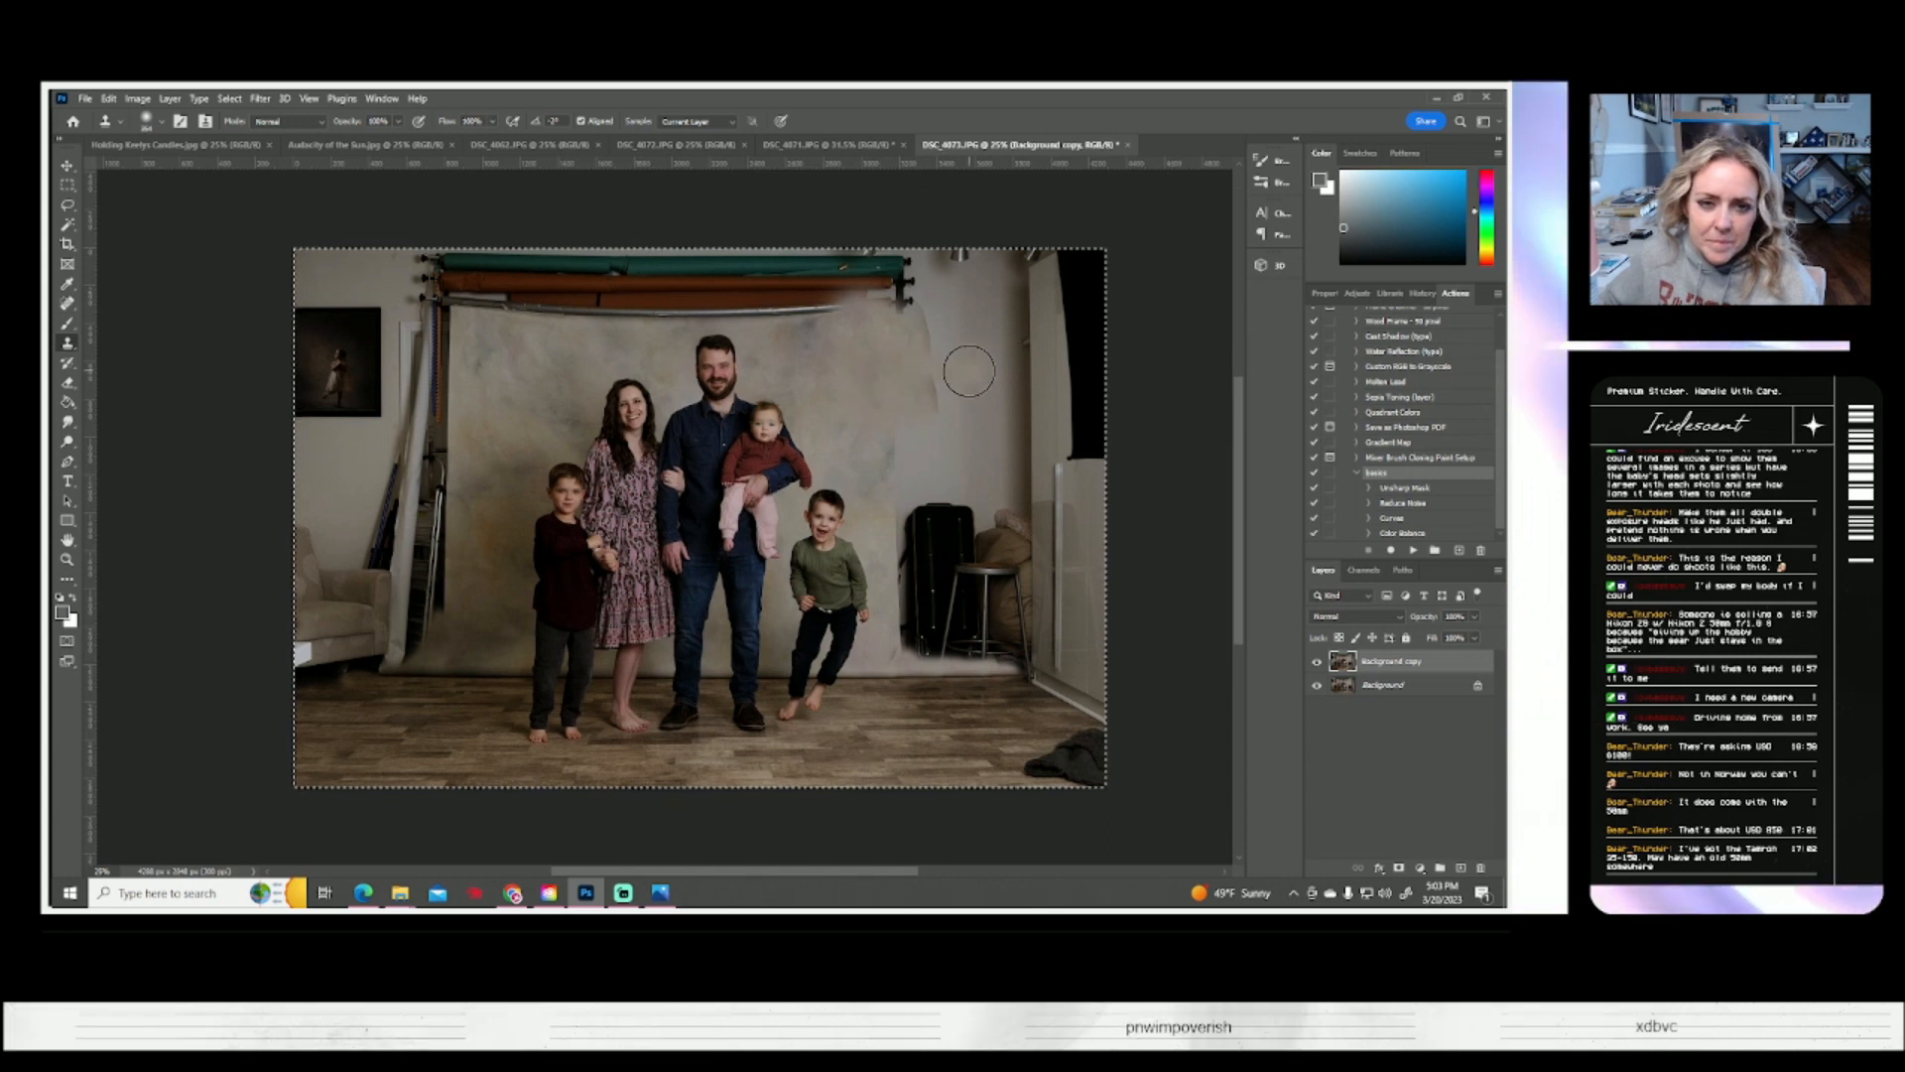
Clone backdrop texture over the roller bars above the family and over the armchair at the photo's left side
{"action": "left_click", "coordinate": [843, 370], "text": "alt"}
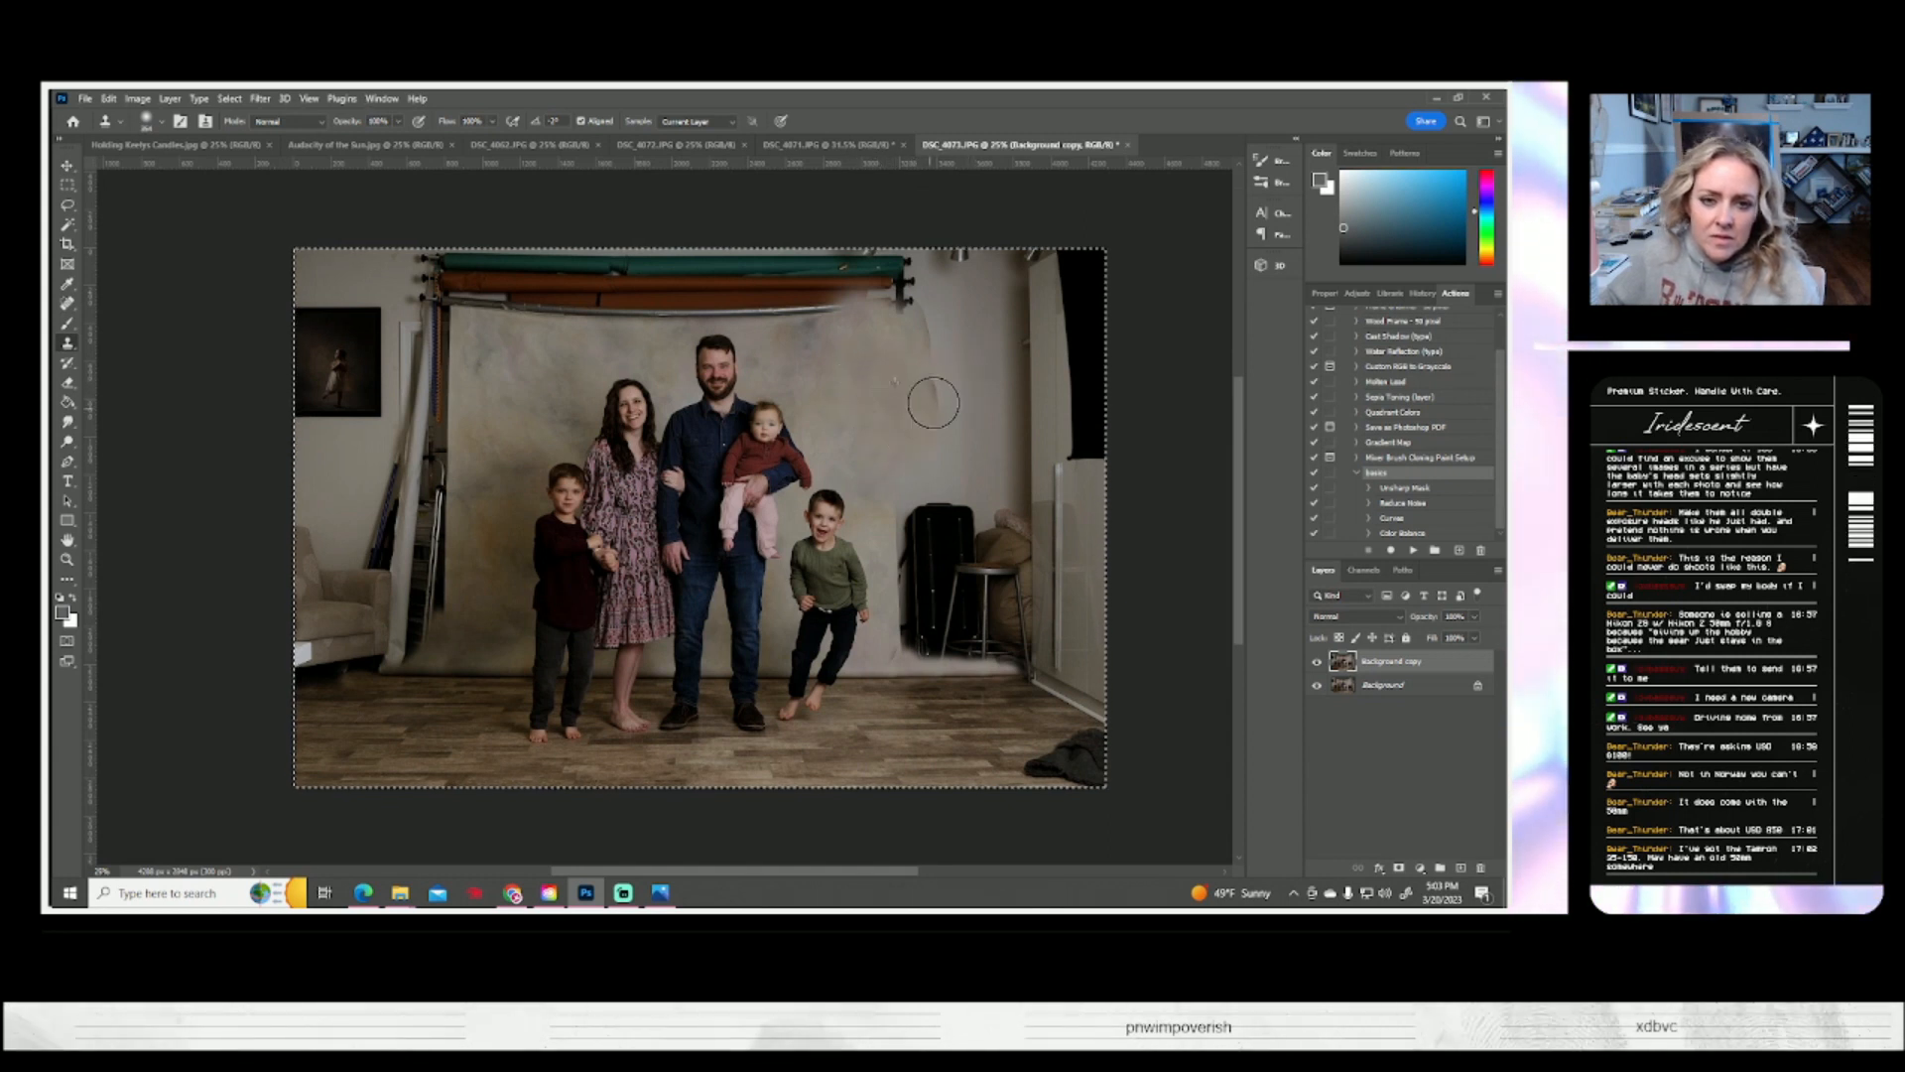
{"action": "mouse_move", "coordinate": [829, 327]}
{"action": "left_mouse_down"}
{"action": "mouse_move", "coordinate": [784, 288]}
{"action": "mouse_move", "coordinate": [863, 273]}
{"action": "mouse_move", "coordinate": [809, 254]}
{"action": "mouse_move", "coordinate": [833, 293]}
{"action": "mouse_move", "coordinate": [794, 308]}
{"action": "mouse_move", "coordinate": [739, 293]}
{"action": "mouse_move", "coordinate": [726, 264]}
{"action": "left_mouse_up"}
{"action": "left_click", "coordinate": [523, 341], "text": "alt"}
{"action": "mouse_move", "coordinate": [546, 306]}
{"action": "left_mouse_down"}
{"action": "mouse_move", "coordinate": [550, 264]}
{"action": "mouse_move", "coordinate": [459, 278]}
{"action": "left_mouse_up"}
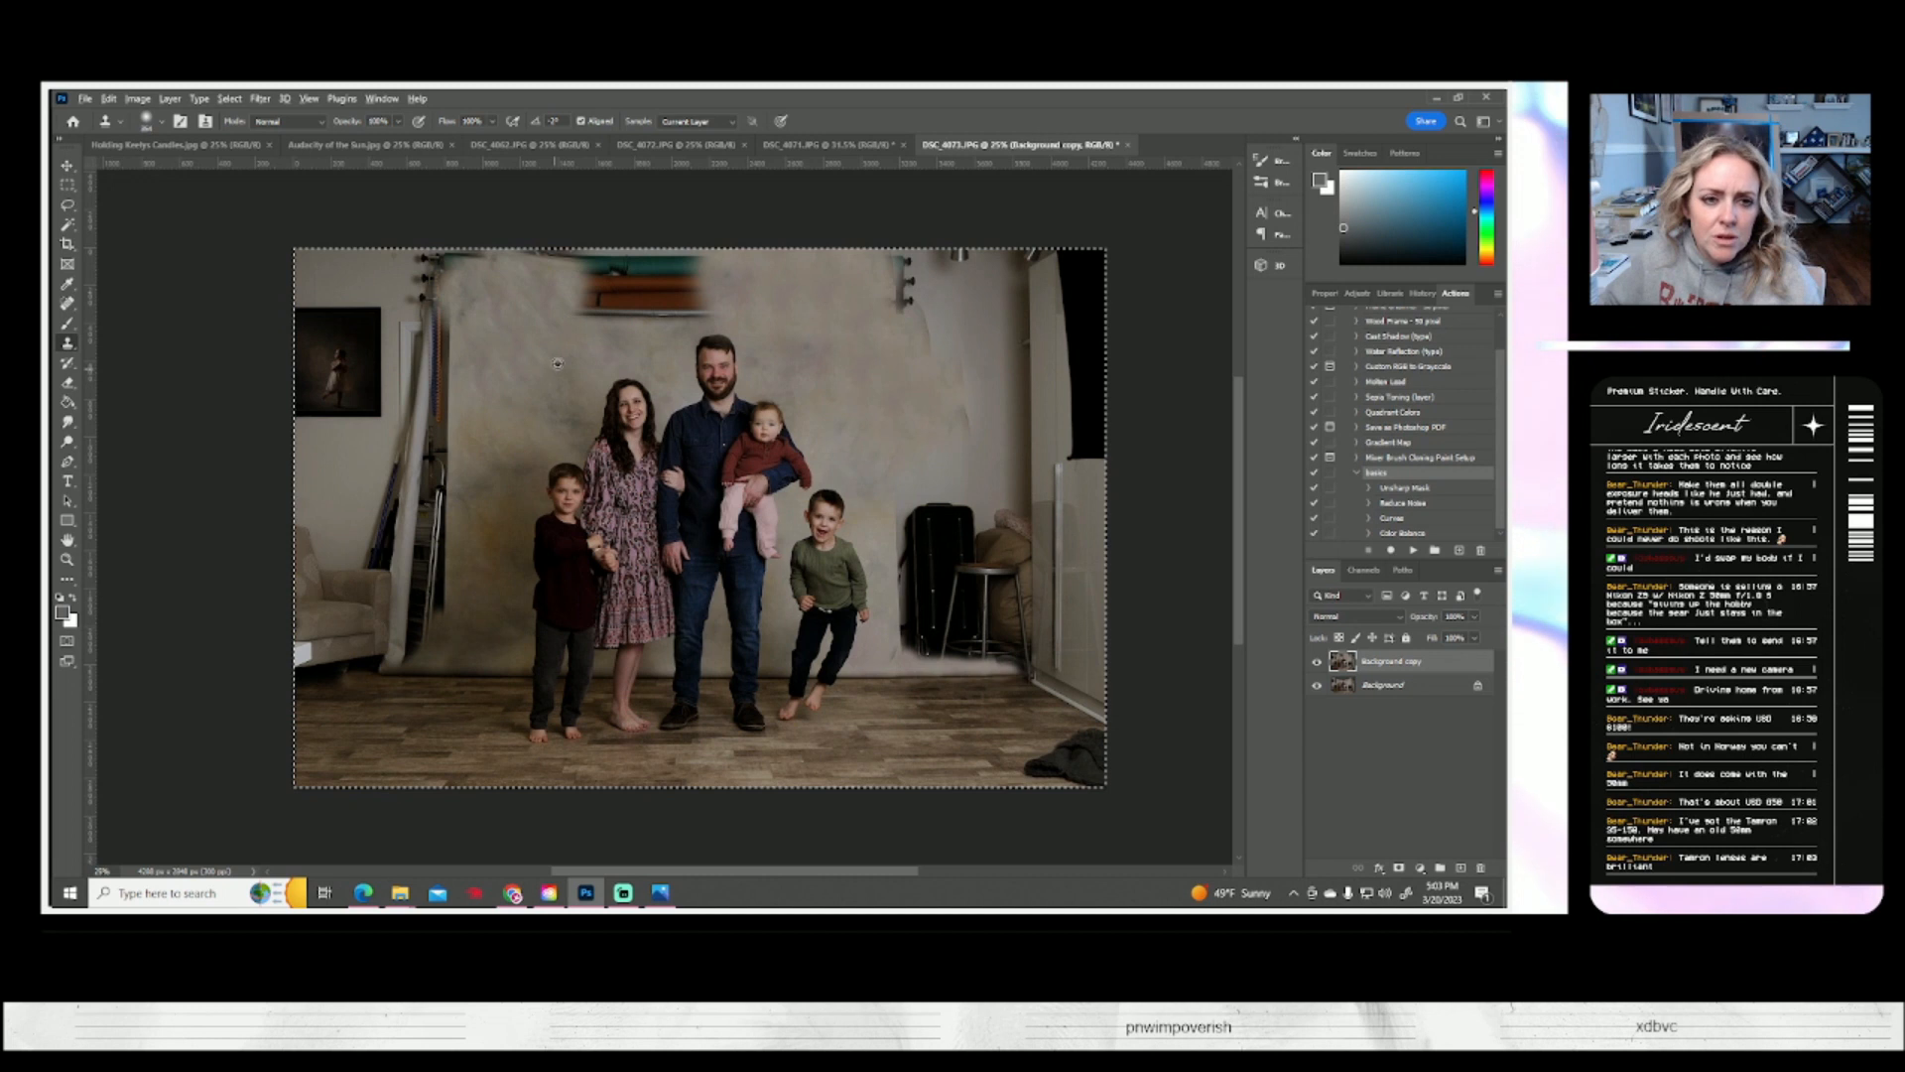
{"action": "left_click", "coordinate": [861, 361], "text": "alt"}
{"action": "mouse_move", "coordinate": [713, 301]}
{"action": "left_mouse_down"}
{"action": "mouse_move", "coordinate": [663, 310]}
{"action": "mouse_move", "coordinate": [717, 299]}
{"action": "mouse_move", "coordinate": [606, 253]}
{"action": "mouse_move", "coordinate": [678, 261]}
{"action": "mouse_move", "coordinate": [565, 259]}
{"action": "mouse_move", "coordinate": [645, 253]}
{"action": "mouse_move", "coordinate": [744, 307]}
{"action": "mouse_move", "coordinate": [545, 301]}
{"action": "left_mouse_up"}
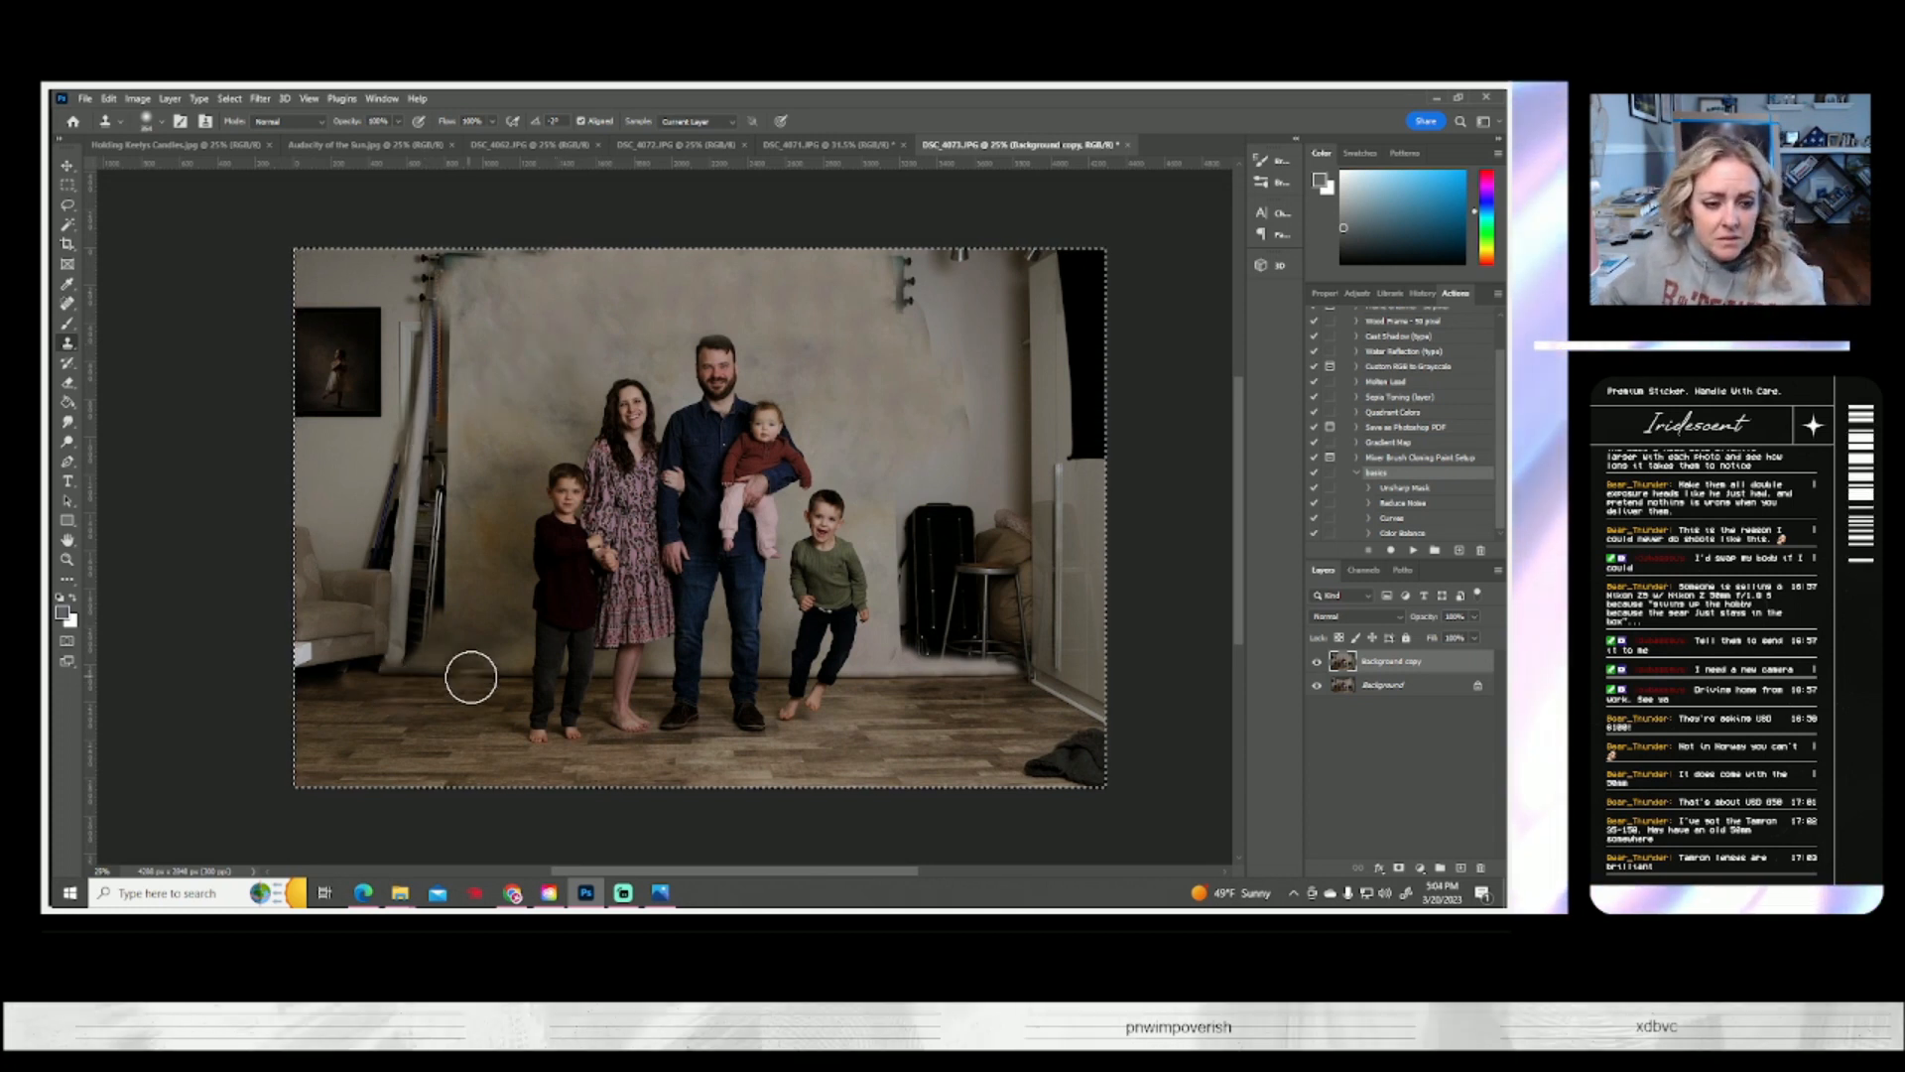
{"action": "mouse_move", "coordinate": [375, 678]}
{"action": "left_mouse_down"}
{"action": "mouse_move", "coordinate": [315, 672]}
{"action": "mouse_move", "coordinate": [353, 566]}
{"action": "mouse_move", "coordinate": [361, 586]}
{"action": "mouse_move", "coordinate": [362, 502]}
{"action": "left_mouse_up"}
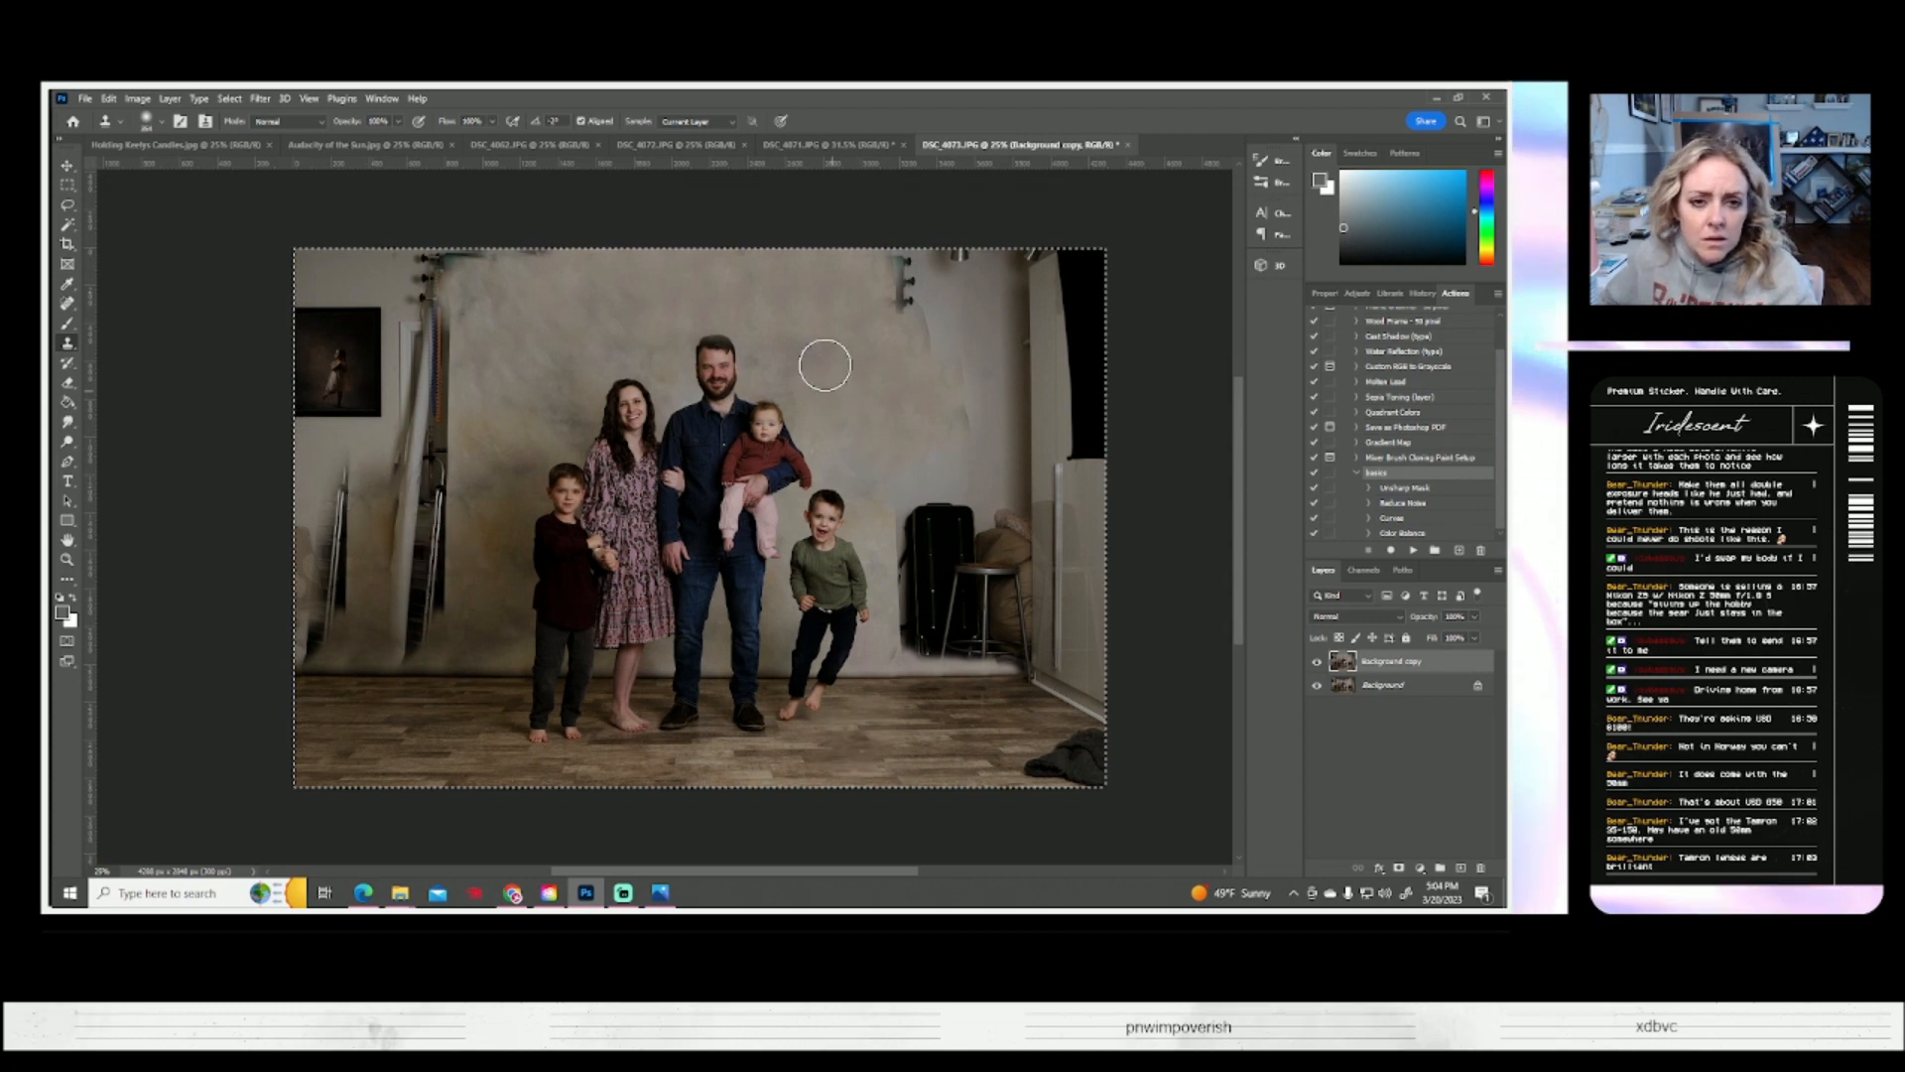
Clone the backdrop over the suitcase and stool beside the younger boy, redoing flawed strokes, and clean up the floor edge there
{"action": "mouse_move", "coordinate": [902, 502]}
{"action": "left_mouse_down"}
{"action": "mouse_move", "coordinate": [914, 525]}
{"action": "mouse_move", "coordinate": [985, 486]}
{"action": "left_mouse_up"}
{"action": "left_click", "coordinate": [878, 422], "text": "alt"}
{"action": "mouse_move", "coordinate": [894, 536]}
{"action": "left_mouse_down"}
{"action": "mouse_move", "coordinate": [894, 553]}
{"action": "mouse_move", "coordinate": [974, 563]}
{"action": "left_mouse_up"}
{"action": "key", "text": "ctrl+z"}
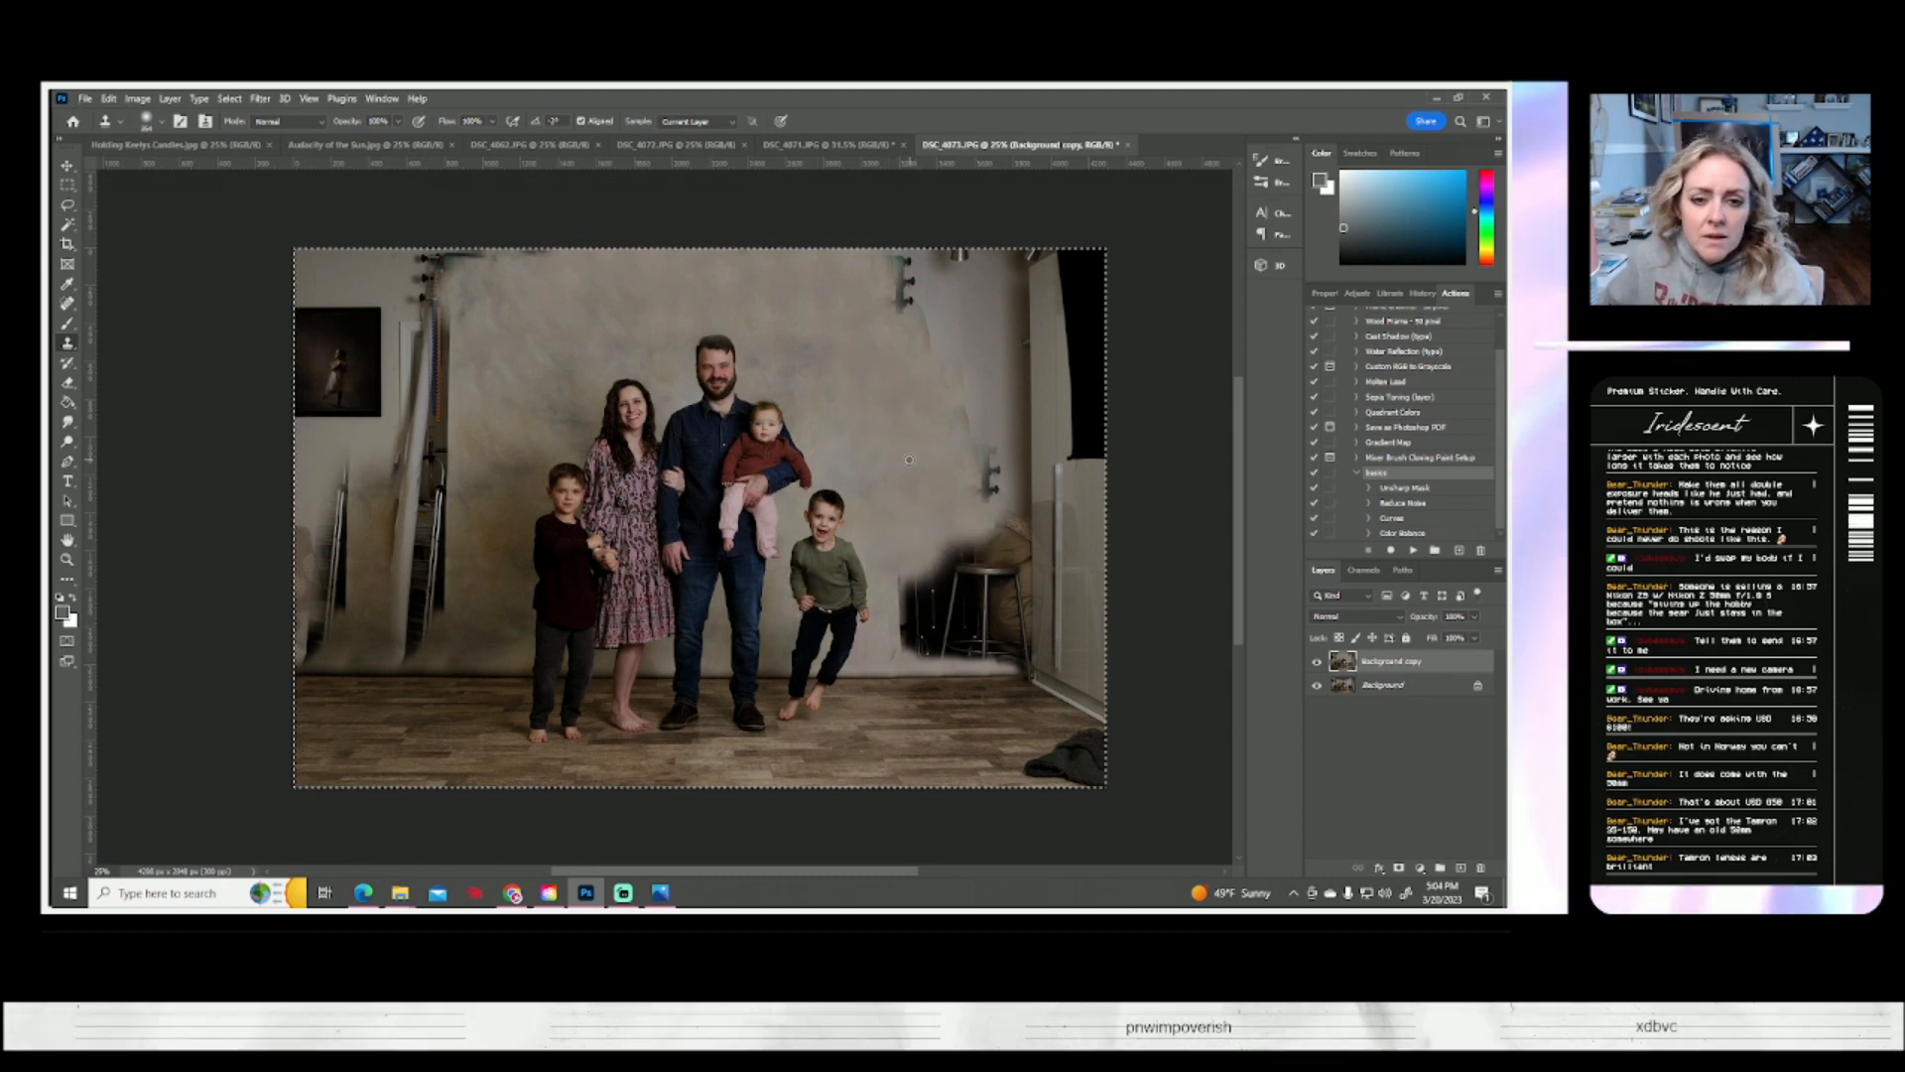
{"action": "left_click", "coordinate": [912, 474], "text": "alt"}
{"action": "mouse_move", "coordinate": [891, 580]}
{"action": "left_mouse_down"}
{"action": "mouse_move", "coordinate": [923, 613]}
{"action": "mouse_move", "coordinate": [903, 649]}
{"action": "mouse_move", "coordinate": [959, 613]}
{"action": "mouse_move", "coordinate": [925, 634]}
{"action": "mouse_move", "coordinate": [1104, 644]}
{"action": "mouse_move", "coordinate": [1042, 621]}
{"action": "mouse_move", "coordinate": [973, 501]}
{"action": "left_mouse_up"}
{"action": "key", "text": "ctrl+z"}
{"action": "left_click", "coordinate": [898, 493], "text": "alt"}
{"action": "left_click_drag", "start_coordinate": [933, 567], "coordinate": [937, 600]}
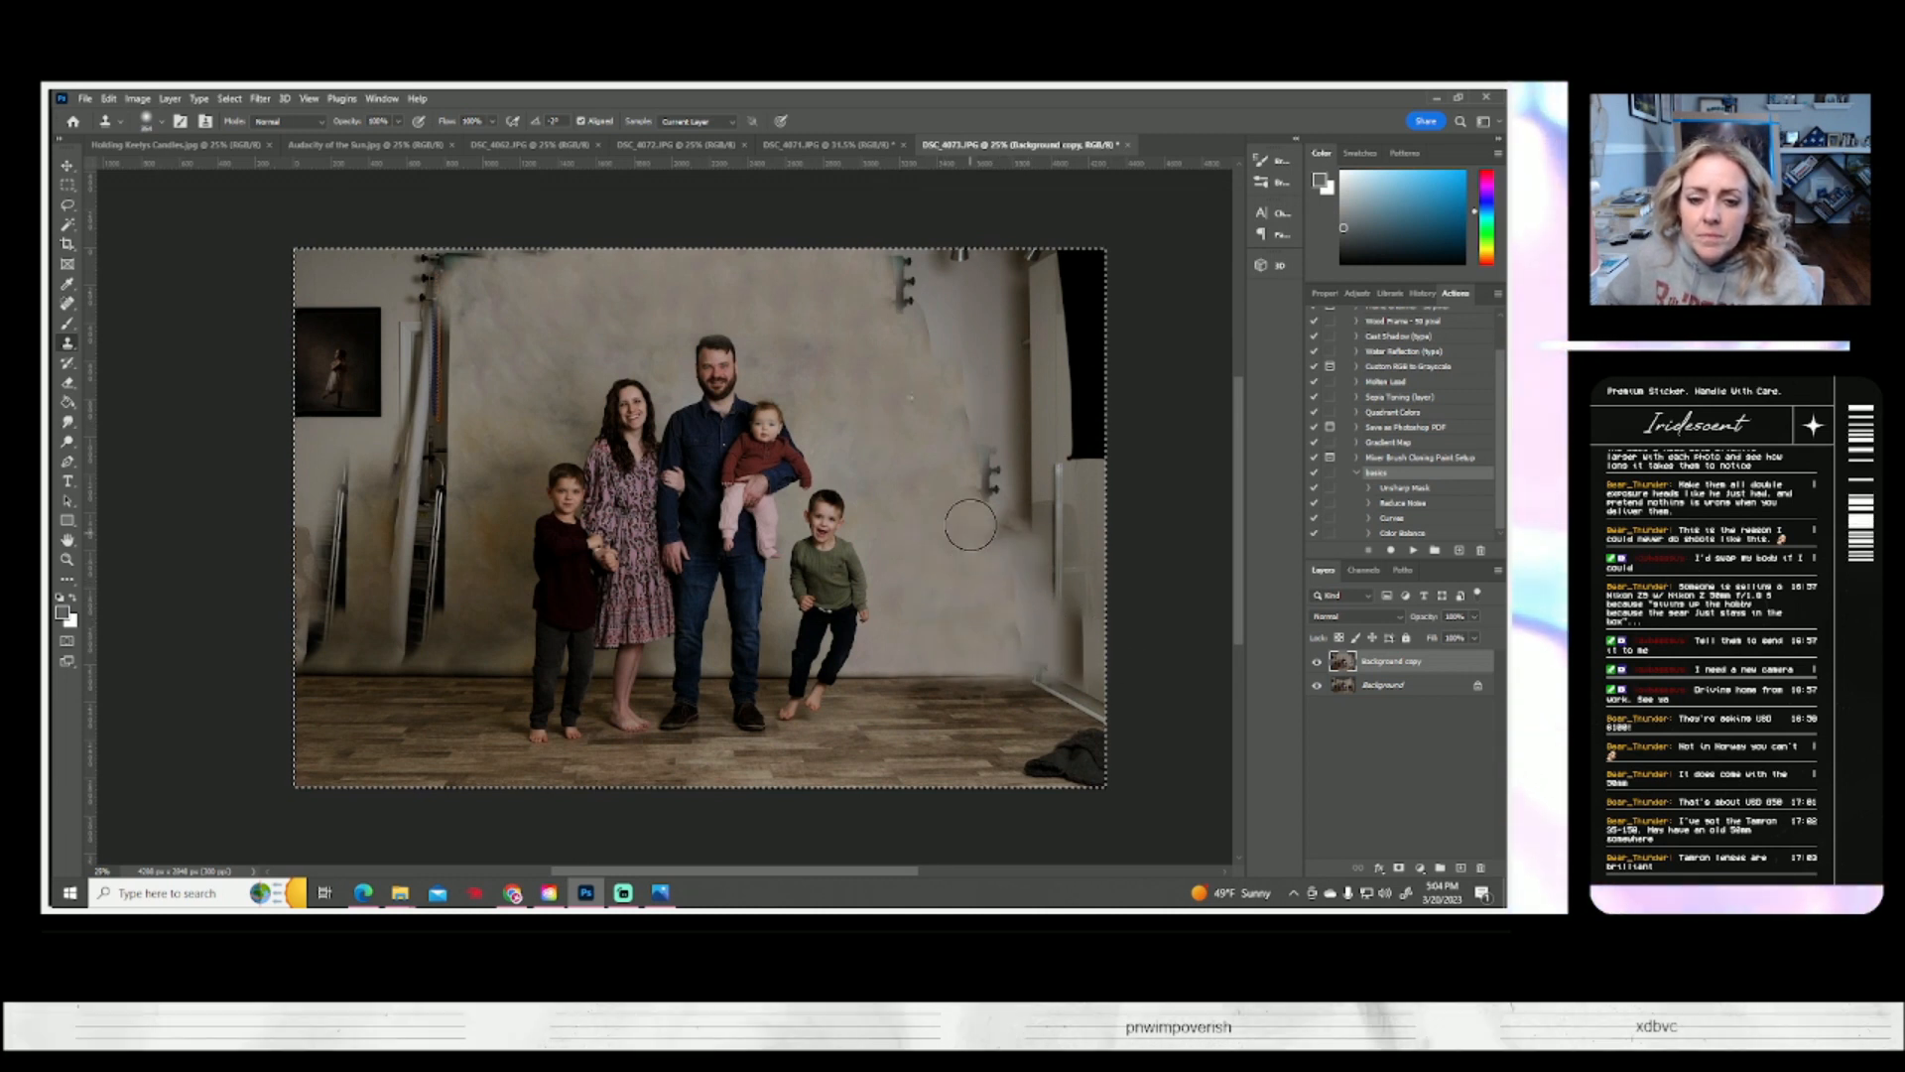
{"action": "left_click", "coordinate": [917, 675], "text": "alt"}
{"action": "left_click_drag", "start_coordinate": [1013, 677], "coordinate": [1082, 700]}
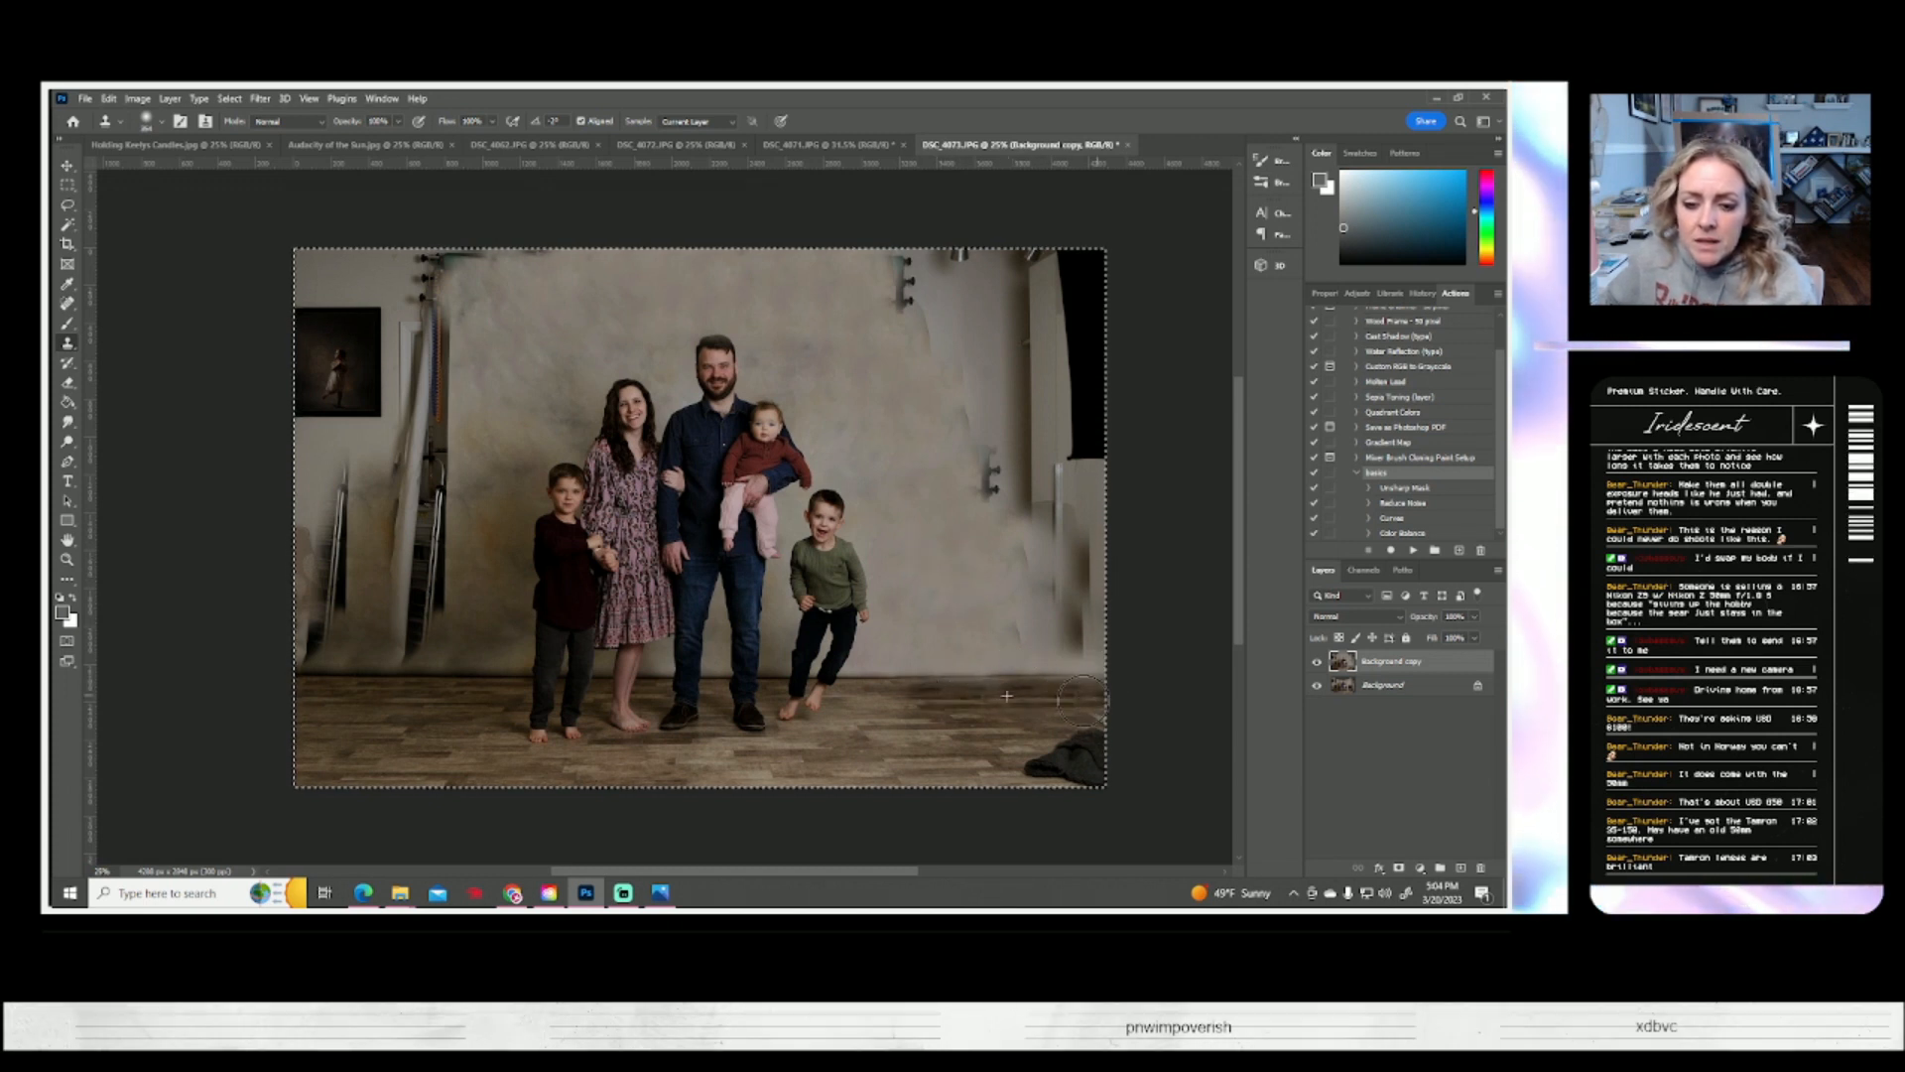
Clone floorboards over the dark object in the photo's lower-right corner and backdrop texture over the clutter at the right edge
{"action": "left_click", "coordinate": [903, 756], "text": "alt"}
{"action": "mouse_move", "coordinate": [1034, 763]}
{"action": "left_mouse_down"}
{"action": "mouse_move", "coordinate": [1084, 765]}
{"action": "mouse_move", "coordinate": [1093, 742]}
{"action": "mouse_move", "coordinate": [1106, 774]}
{"action": "left_mouse_up"}
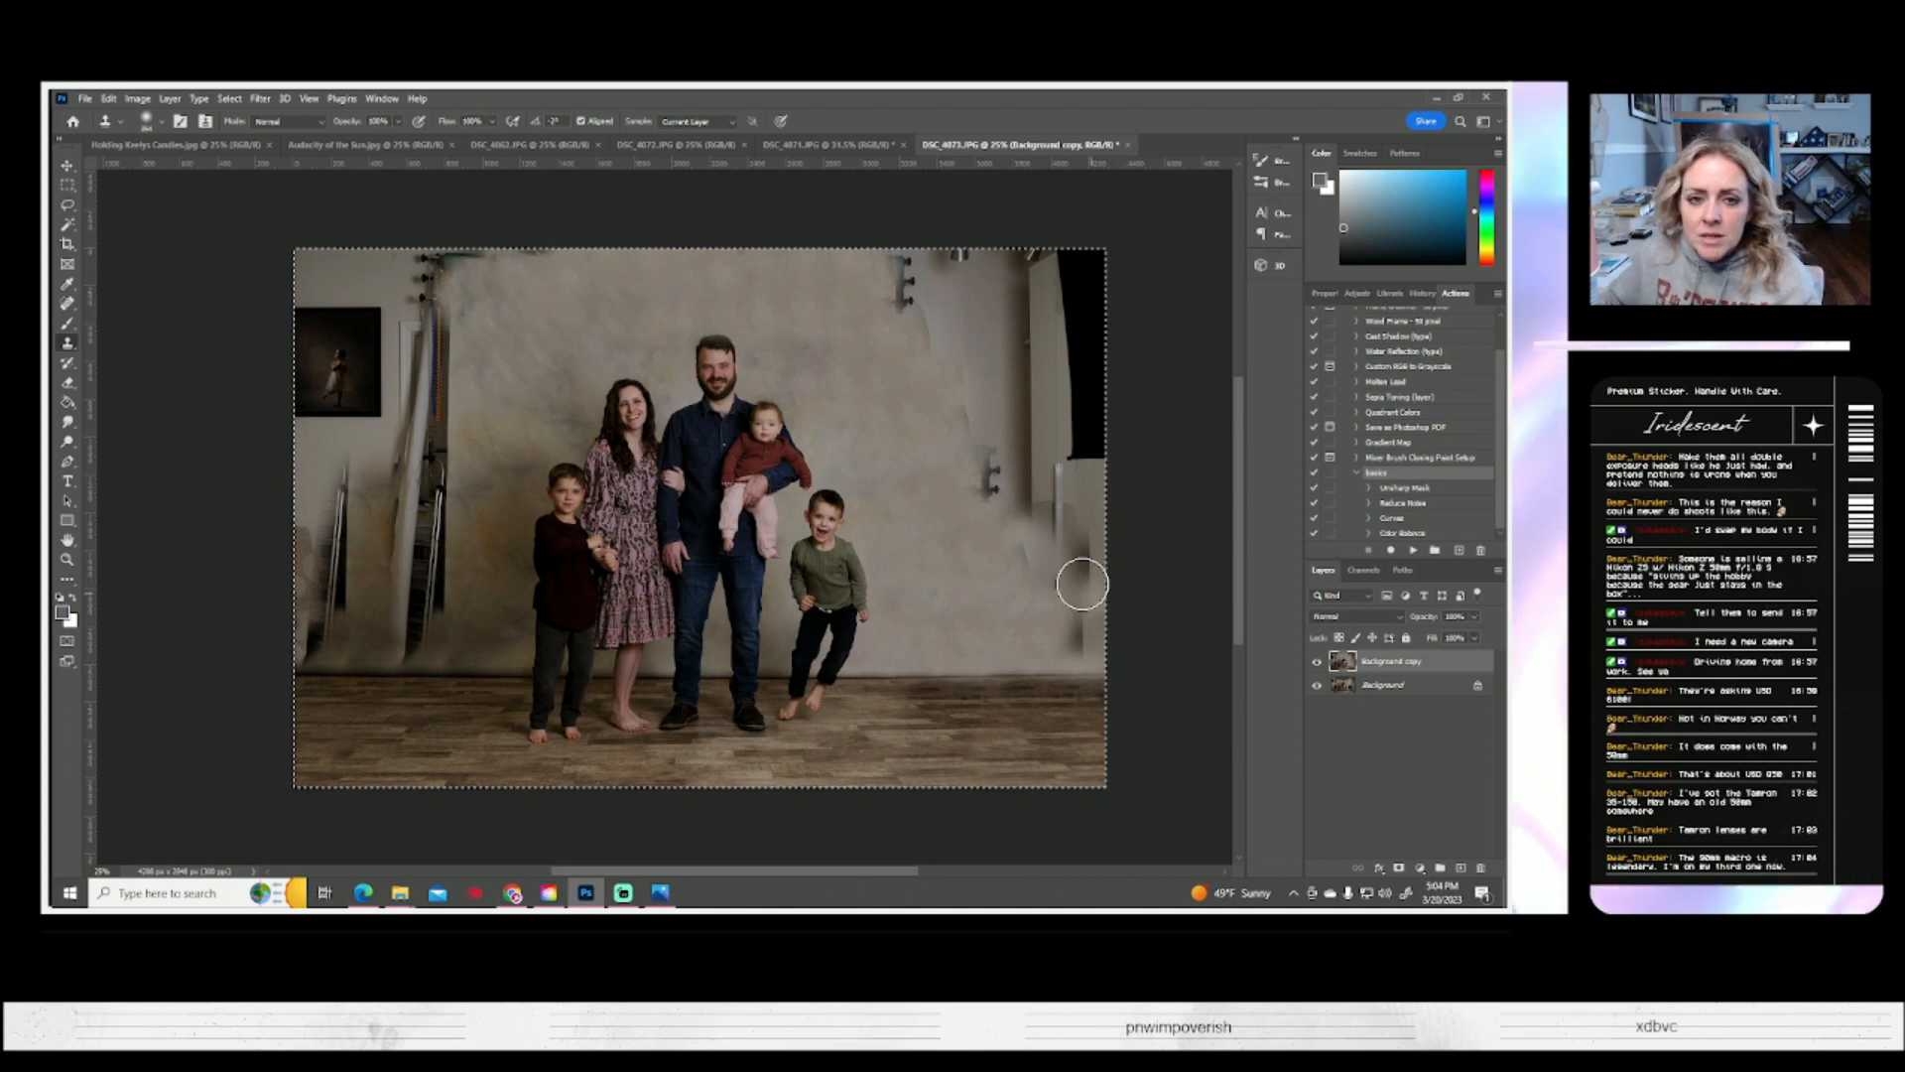
{"action": "left_click", "coordinate": [962, 605], "text": "alt"}
{"action": "left_click_drag", "start_coordinate": [969, 492], "coordinate": [1116, 474]}
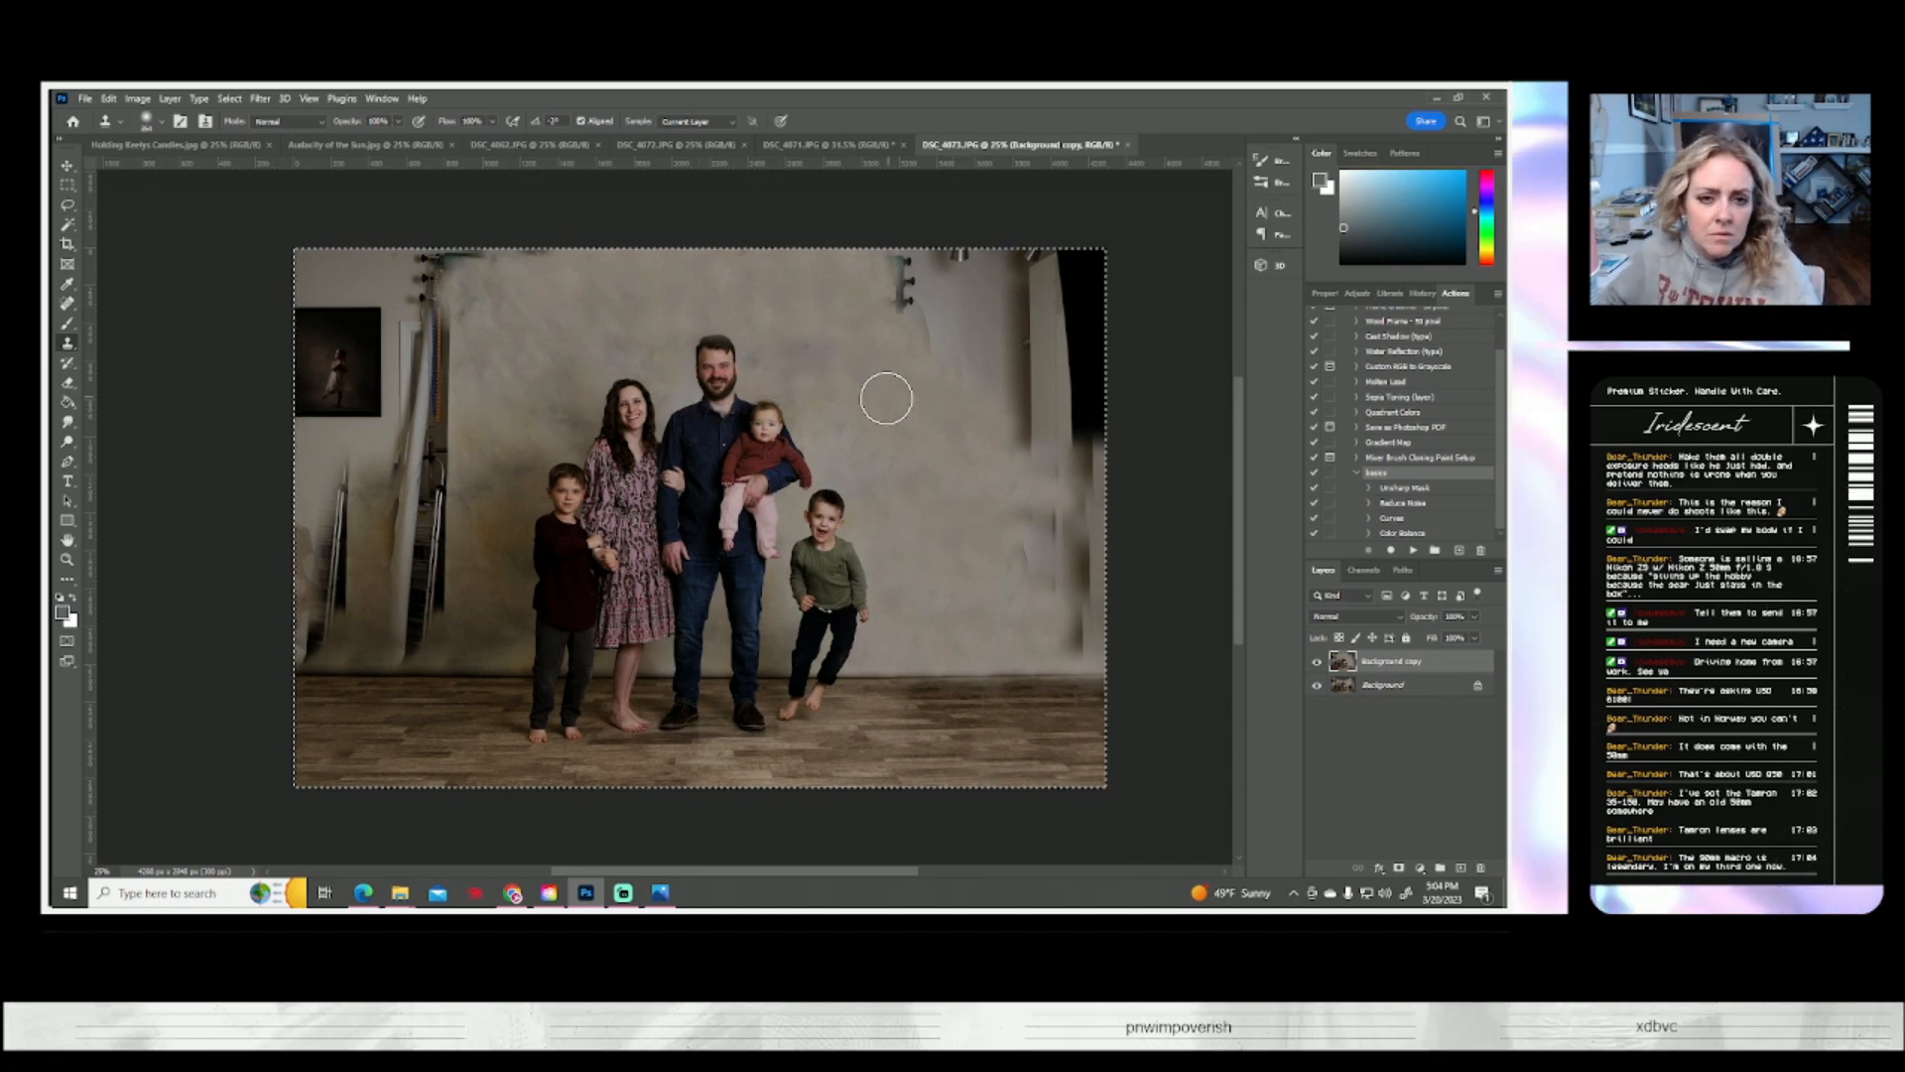
Adjust the Clone Stamp brush size and cover the roller bars at the photo's upper right with clean backdrop texture
{"action": "left_click", "coordinate": [147, 120]}
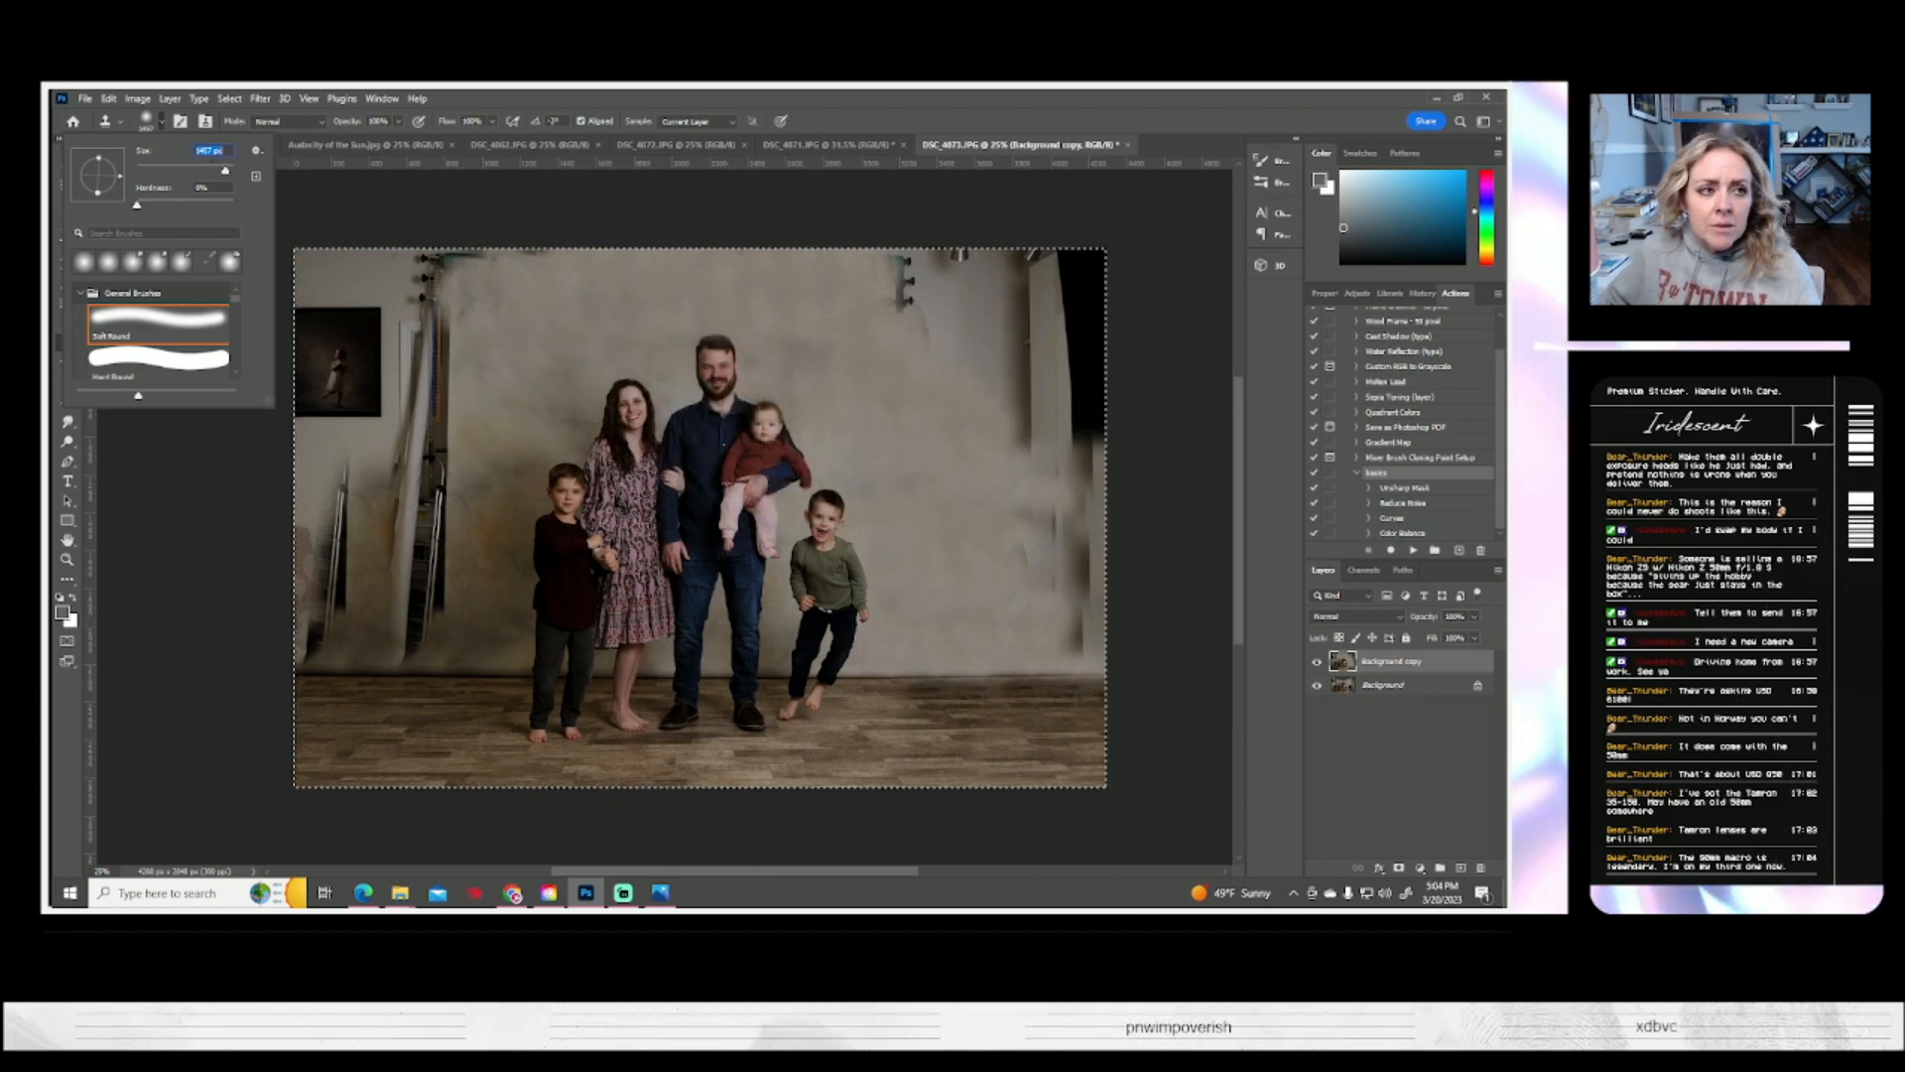
{"action": "left_click_drag", "start_coordinate": [226, 172], "coordinate": [218, 171]}
{"action": "left_click", "coordinate": [963, 510], "text": "alt"}
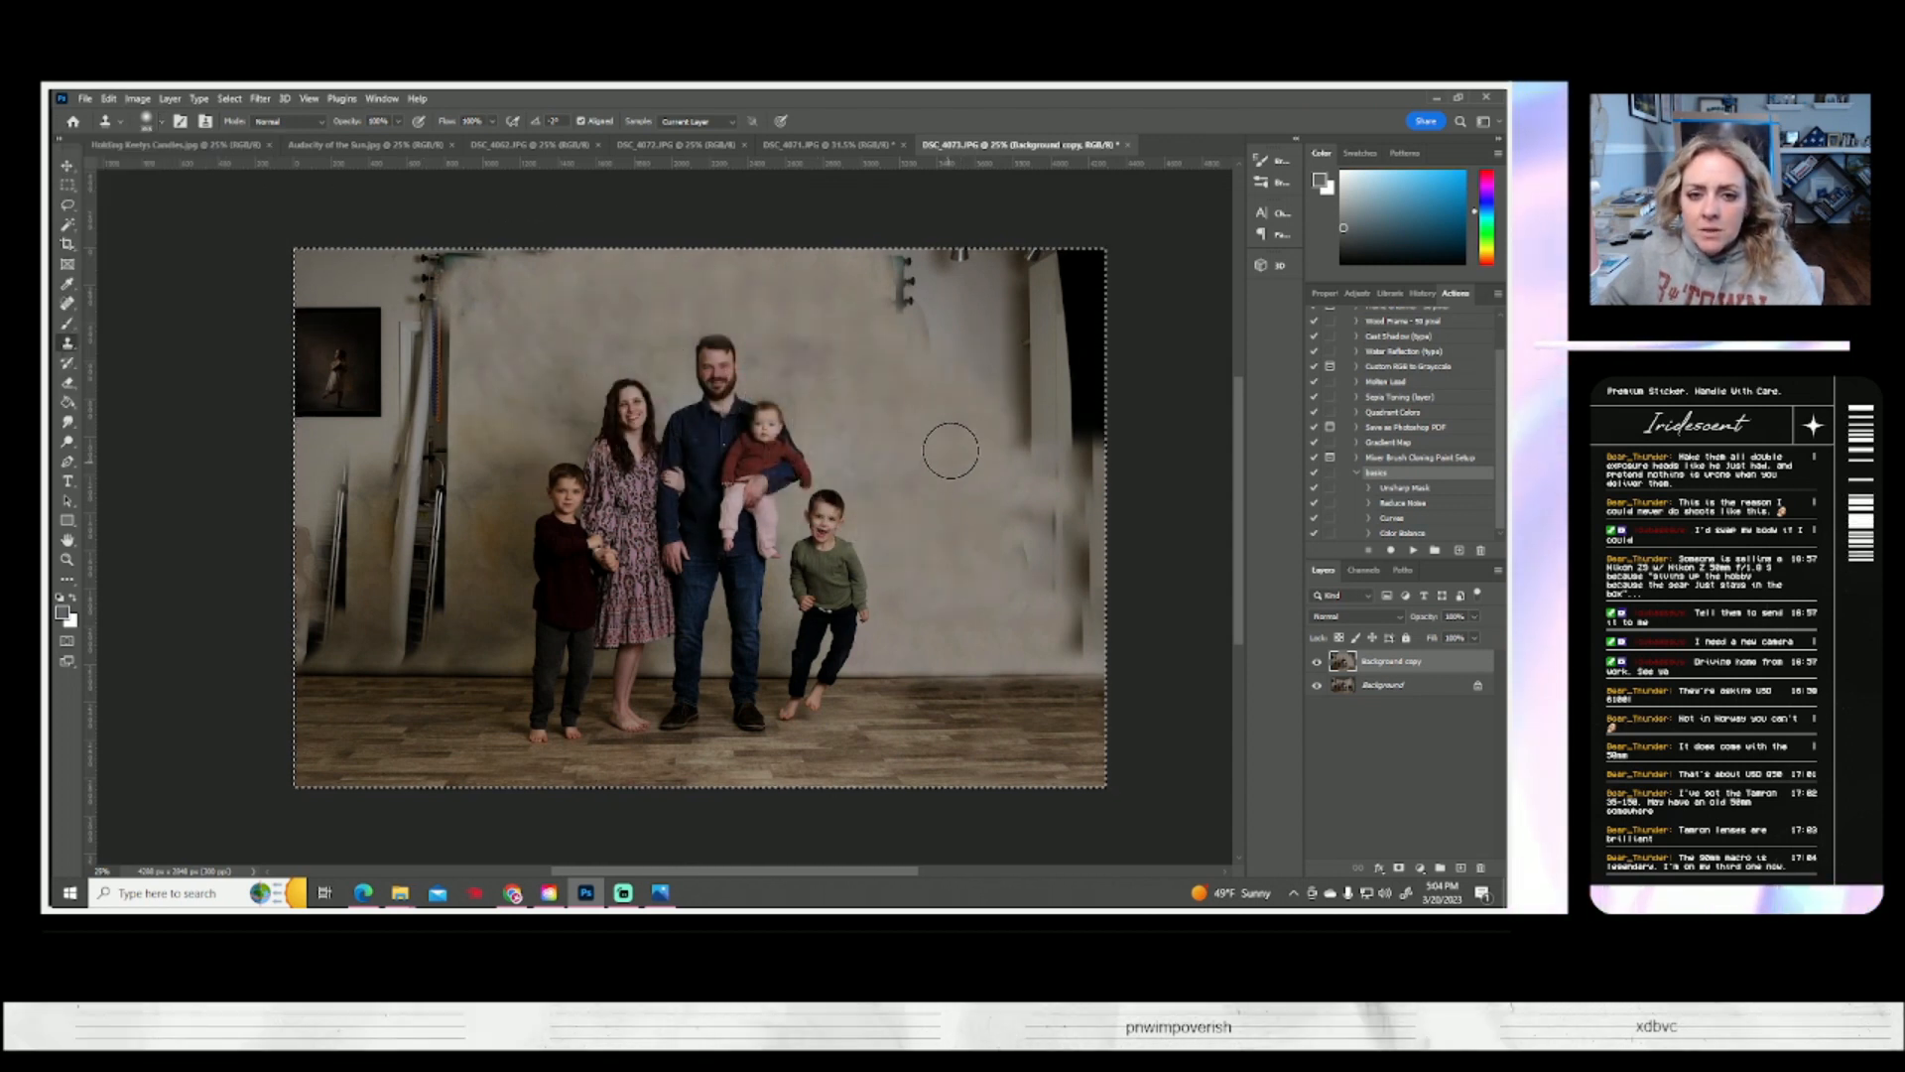
{"action": "left_click_drag", "start_coordinate": [949, 451], "coordinate": [968, 379]}
{"action": "mouse_move", "coordinate": [903, 248]}
{"action": "left_mouse_down"}
{"action": "mouse_move", "coordinate": [980, 348]}
{"action": "mouse_move", "coordinate": [926, 297]}
{"action": "left_mouse_up"}
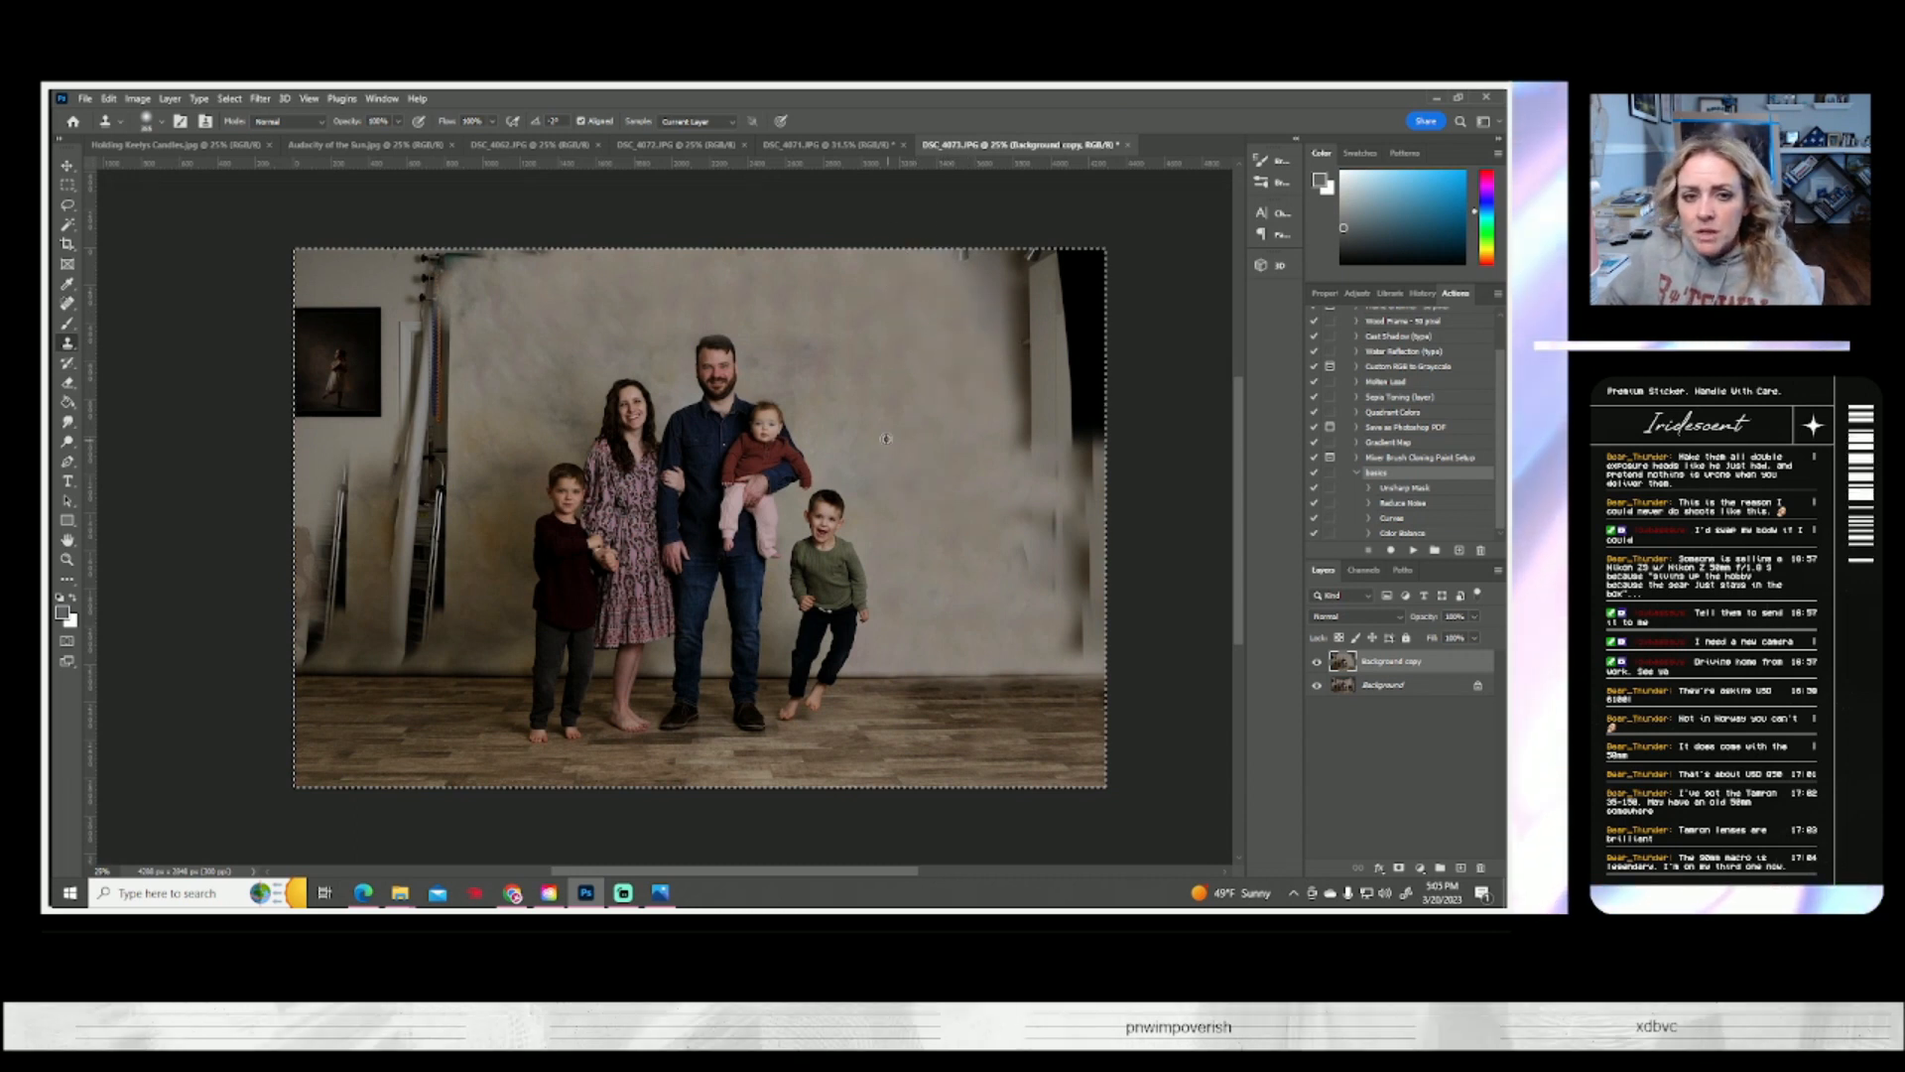
Clone backdrop texture over the black panel, the white strip and the remaining dark patches along the photo's right edge
{"action": "left_click", "coordinate": [917, 442], "text": "alt"}
{"action": "mouse_move", "coordinate": [1012, 402]}
{"action": "left_mouse_down"}
{"action": "mouse_move", "coordinate": [959, 206]}
{"action": "mouse_move", "coordinate": [991, 370]}
{"action": "mouse_move", "coordinate": [985, 274]}
{"action": "mouse_move", "coordinate": [1030, 412]}
{"action": "mouse_move", "coordinate": [1036, 250]}
{"action": "mouse_move", "coordinate": [1069, 377]}
{"action": "mouse_move", "coordinate": [1081, 285]}
{"action": "left_mouse_up"}
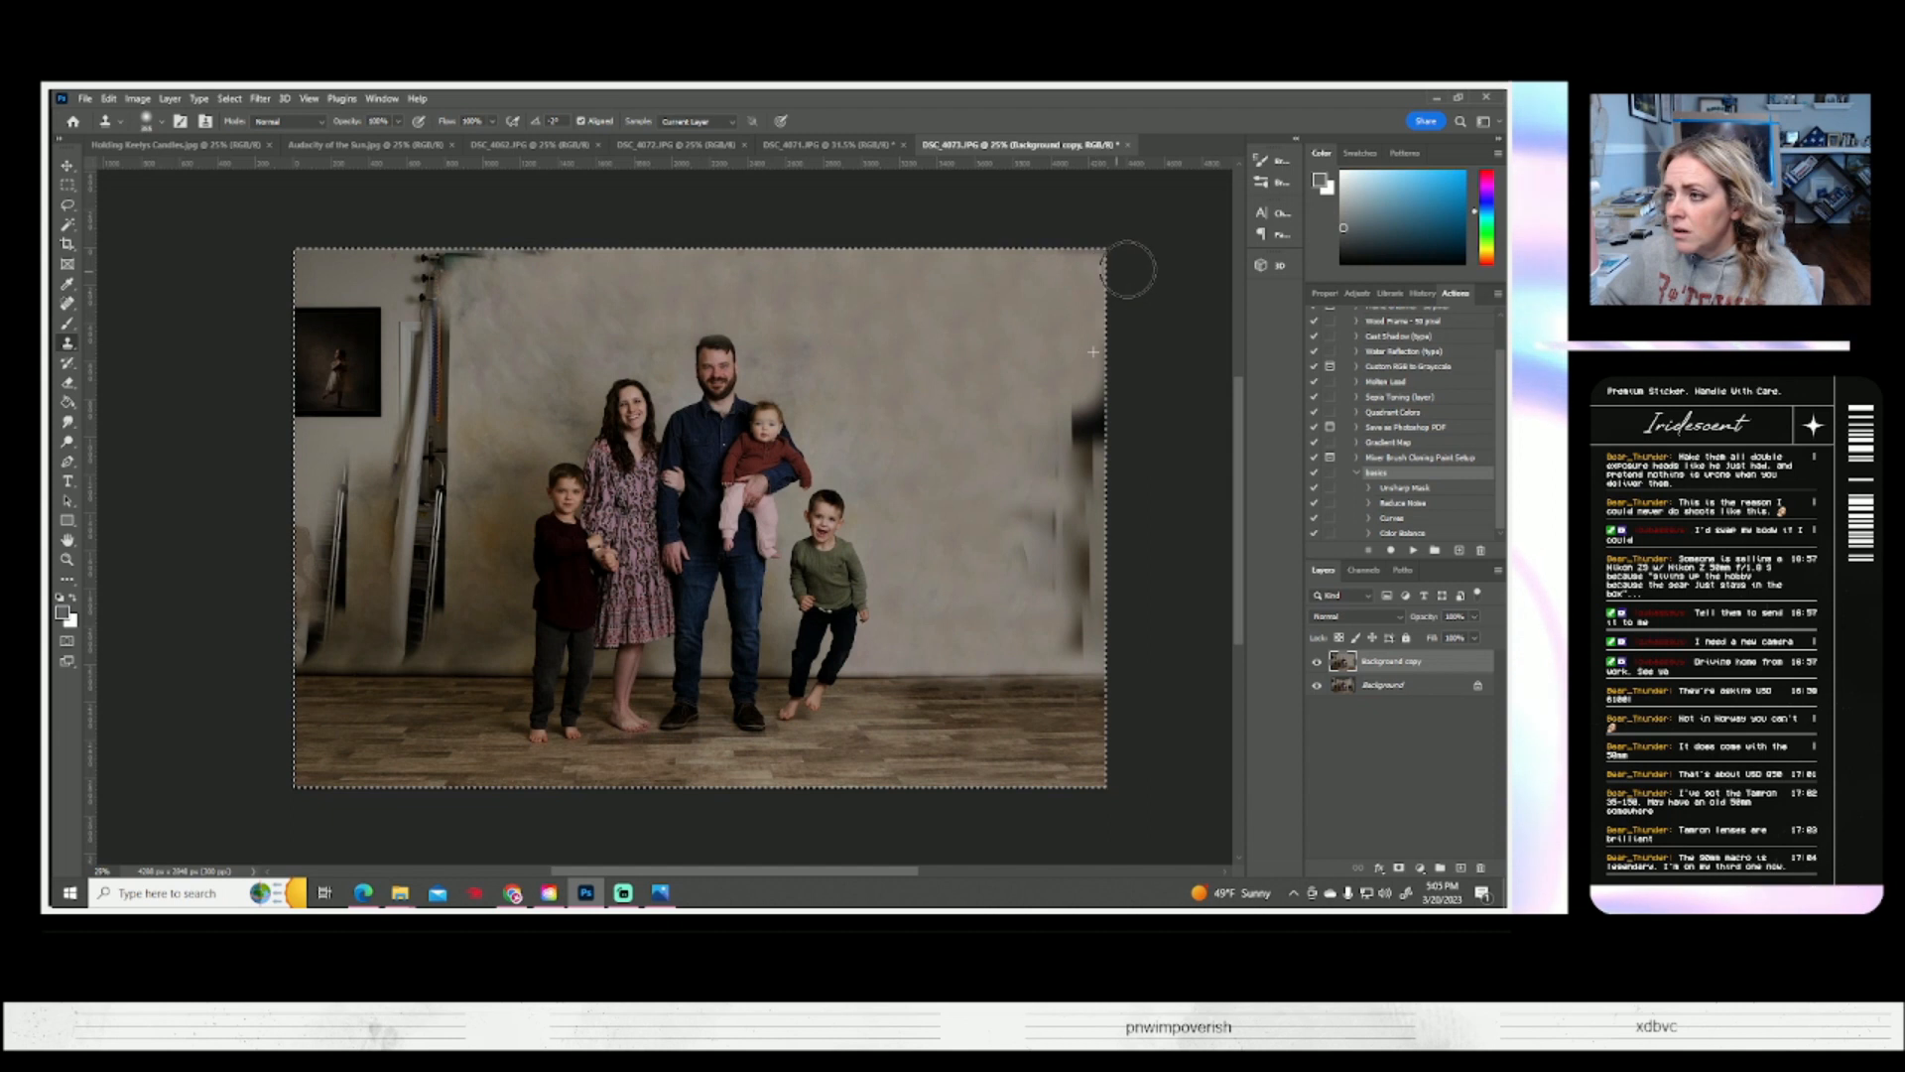
{"action": "left_click", "coordinate": [989, 312], "text": "alt"}
{"action": "mouse_move", "coordinate": [1028, 408]}
{"action": "left_mouse_down"}
{"action": "mouse_move", "coordinate": [1050, 475]}
{"action": "mouse_move", "coordinate": [1096, 403]}
{"action": "left_mouse_up"}
{"action": "mouse_move", "coordinate": [1110, 501]}
{"action": "left_mouse_down"}
{"action": "mouse_move", "coordinate": [1069, 484]}
{"action": "mouse_move", "coordinate": [1033, 534]}
{"action": "mouse_move", "coordinate": [1016, 526]}
{"action": "mouse_move", "coordinate": [1108, 540]}
{"action": "mouse_move", "coordinate": [1093, 562]}
{"action": "mouse_move", "coordinate": [1109, 576]}
{"action": "mouse_move", "coordinate": [1066, 625]}
{"action": "left_mouse_up"}
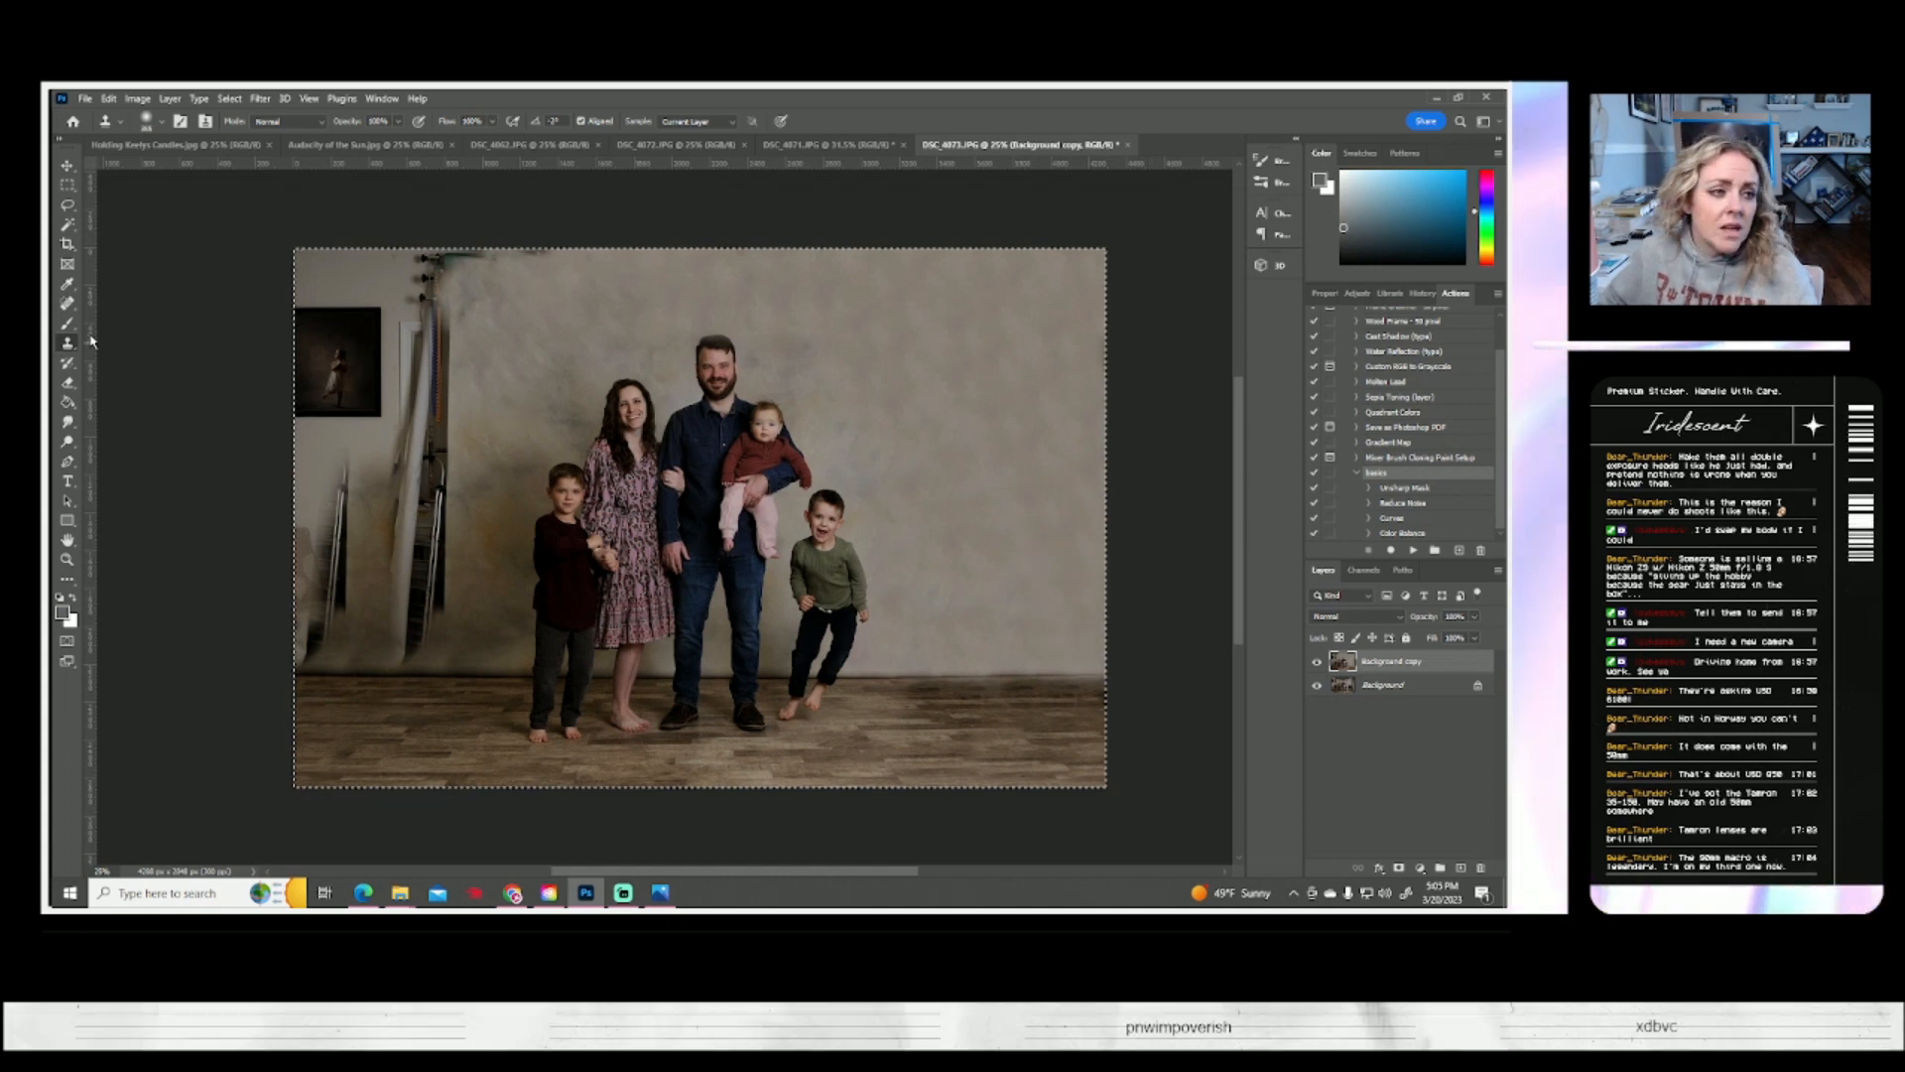
Duplicate the retouched Background copy layer within the same document
{"action": "key", "text": "b"}
{"action": "right_click", "coordinate": [1364, 675]}
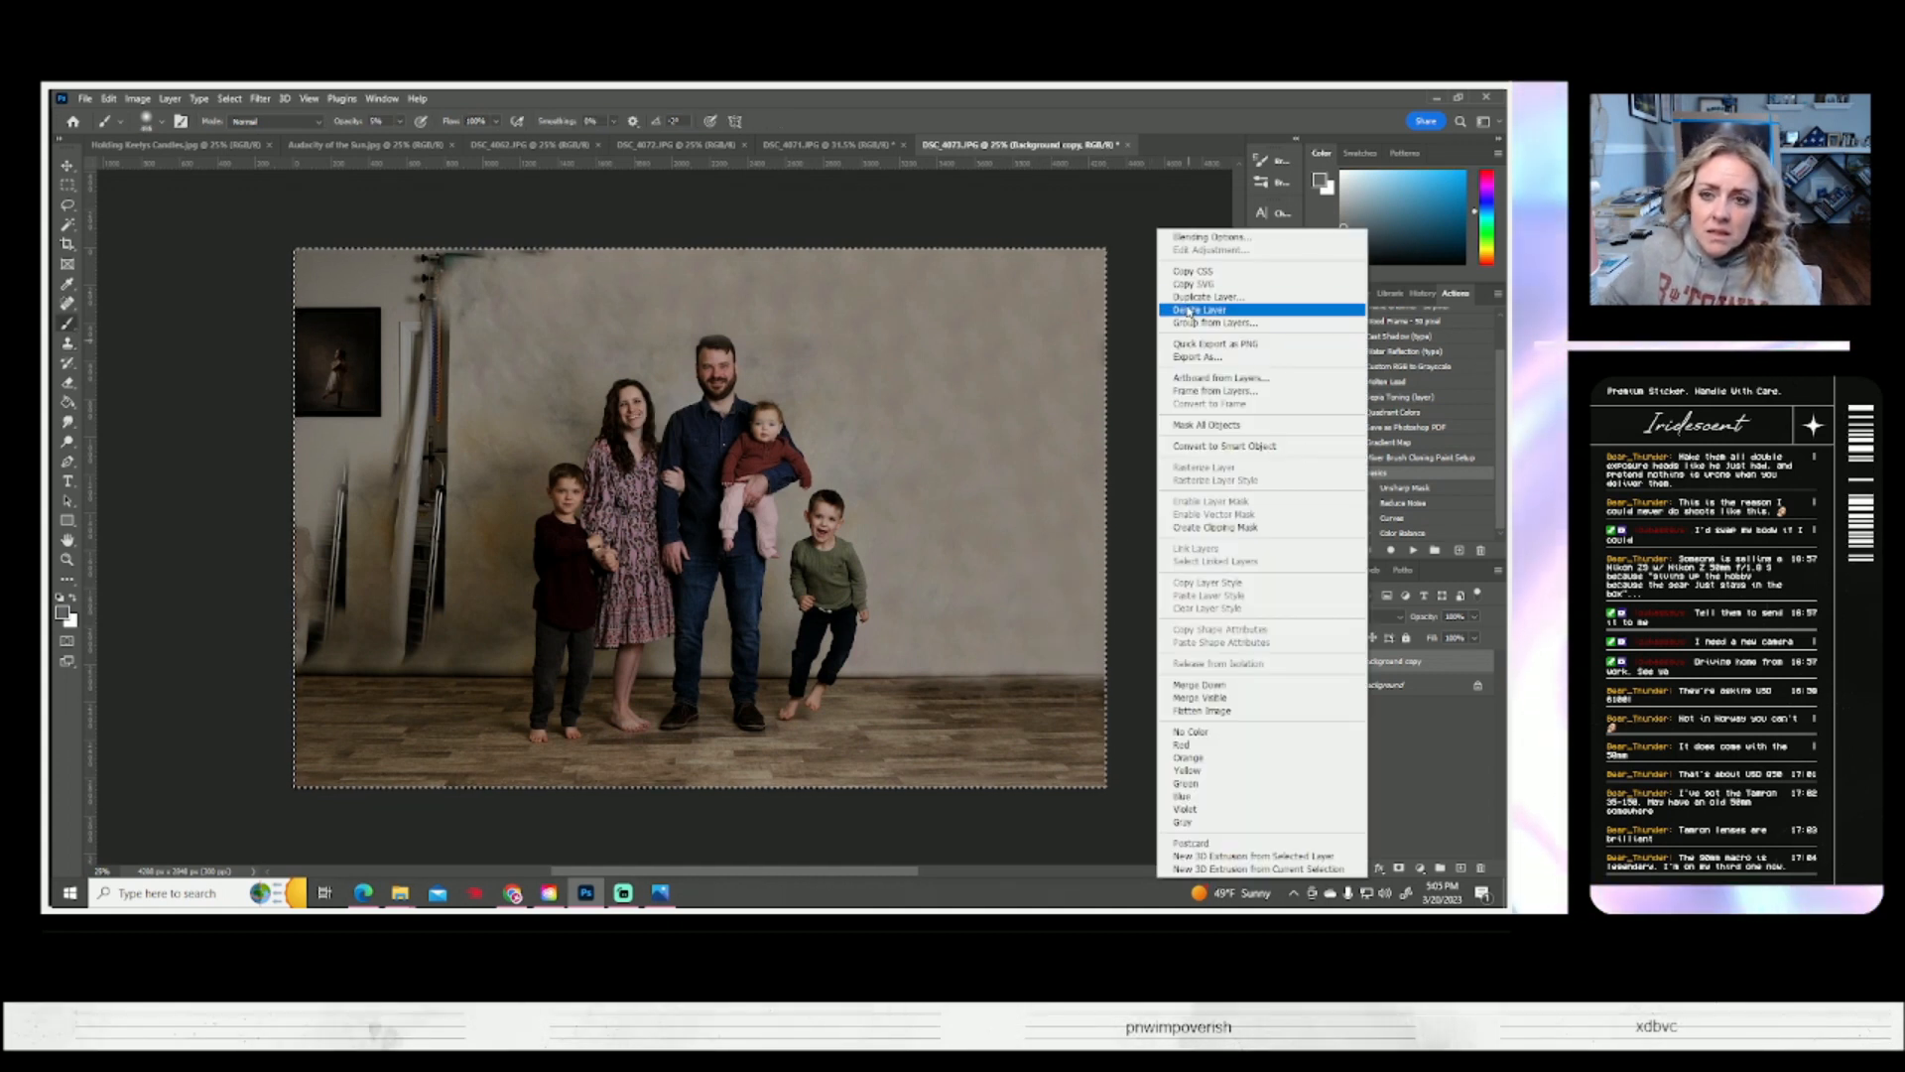
{"action": "left_click", "coordinate": [1280, 310]}
{"action": "left_click", "coordinate": [904, 314]}
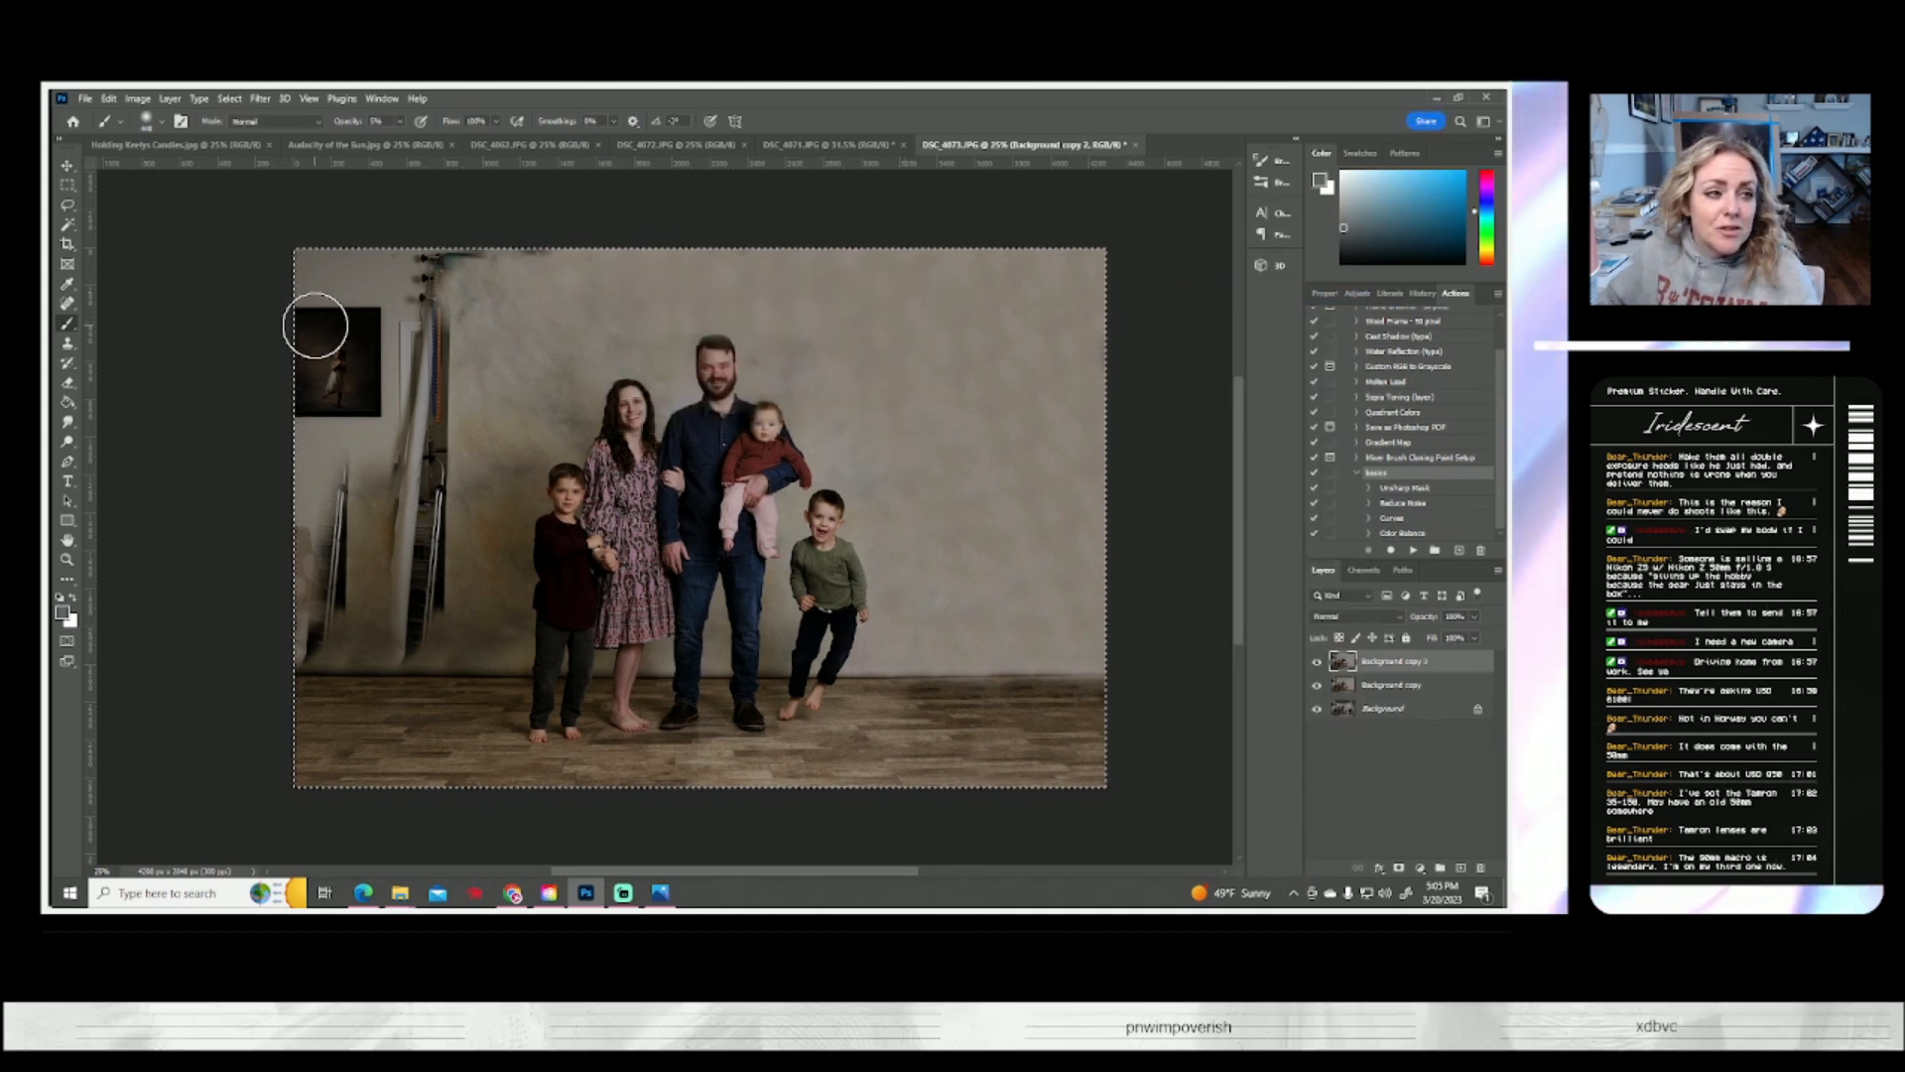
Paint sampled backdrop colours over the wall around the family with a very large soft brush at 27% opacity to even out its tone
{"action": "left_click", "coordinate": [159, 121]}
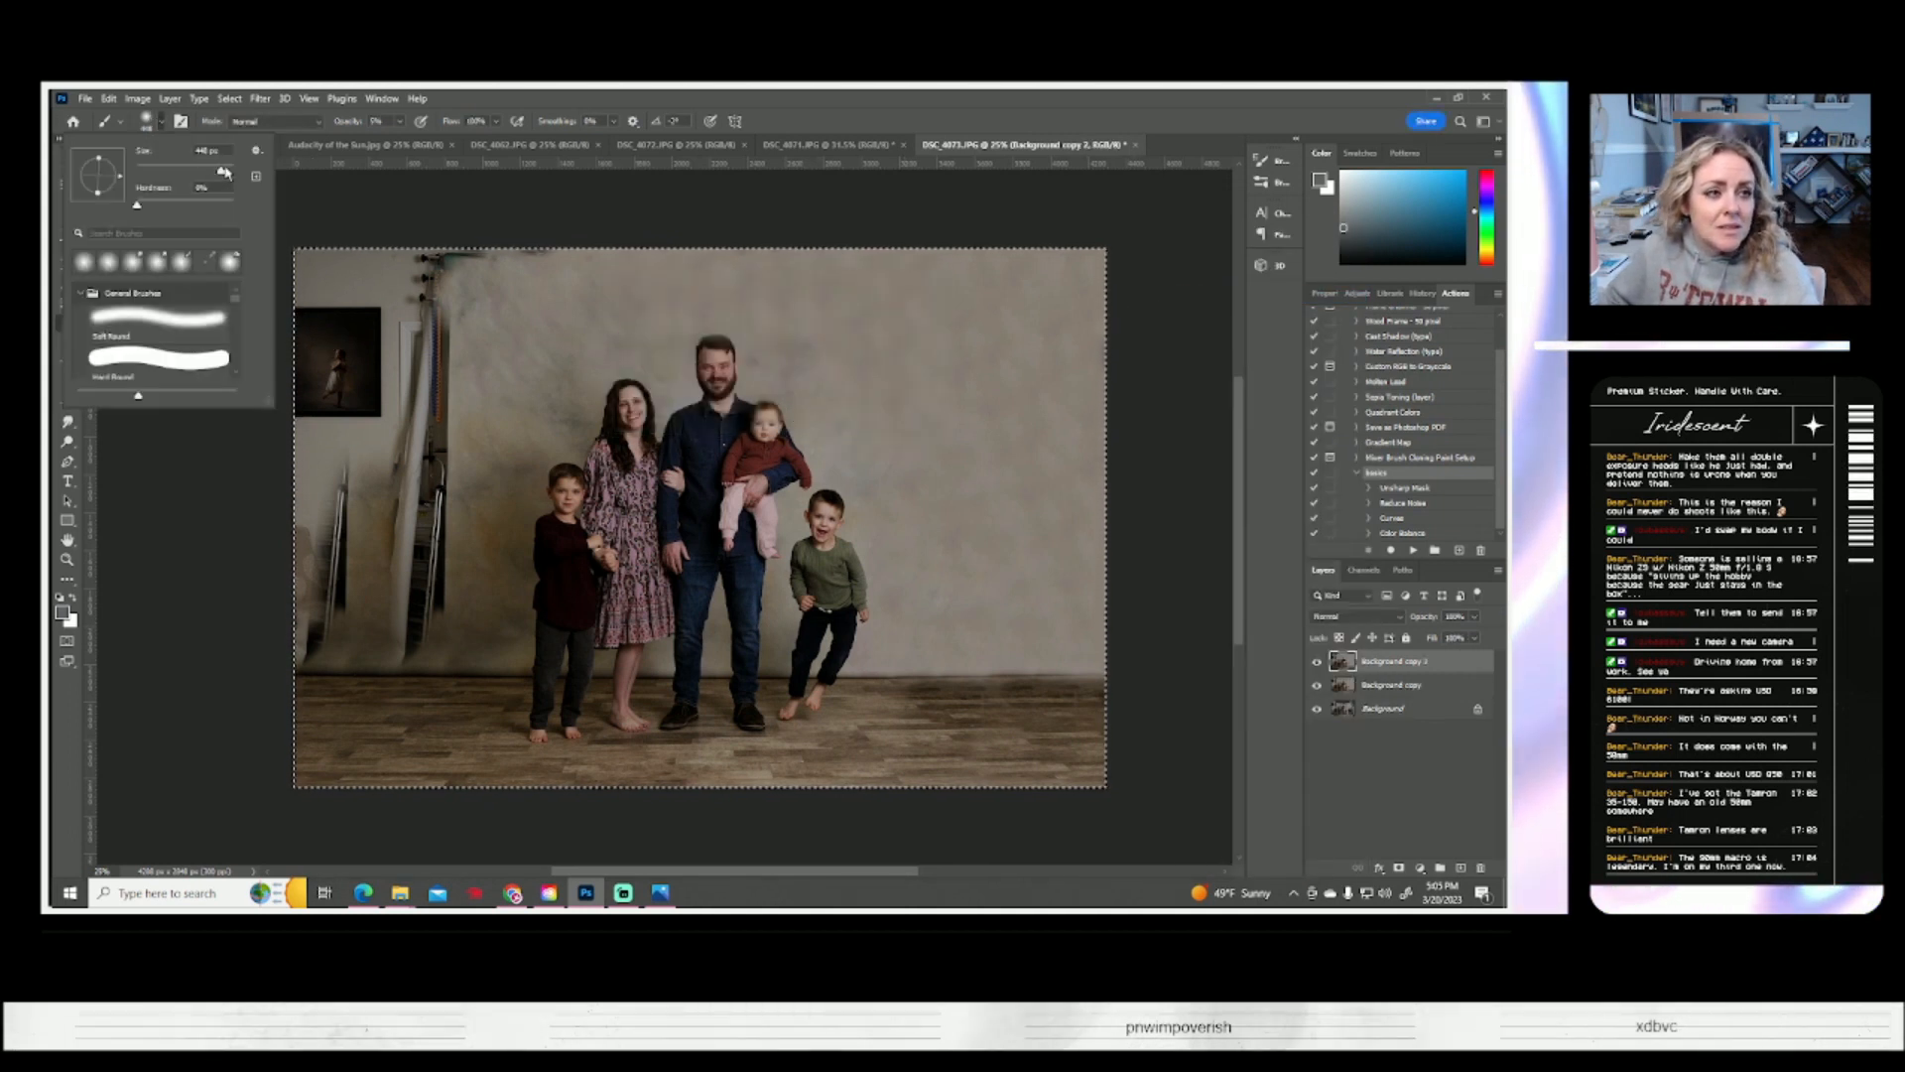
{"action": "left_click_drag", "start_coordinate": [224, 173], "coordinate": [225, 171]}
{"action": "left_click", "coordinate": [399, 121]}
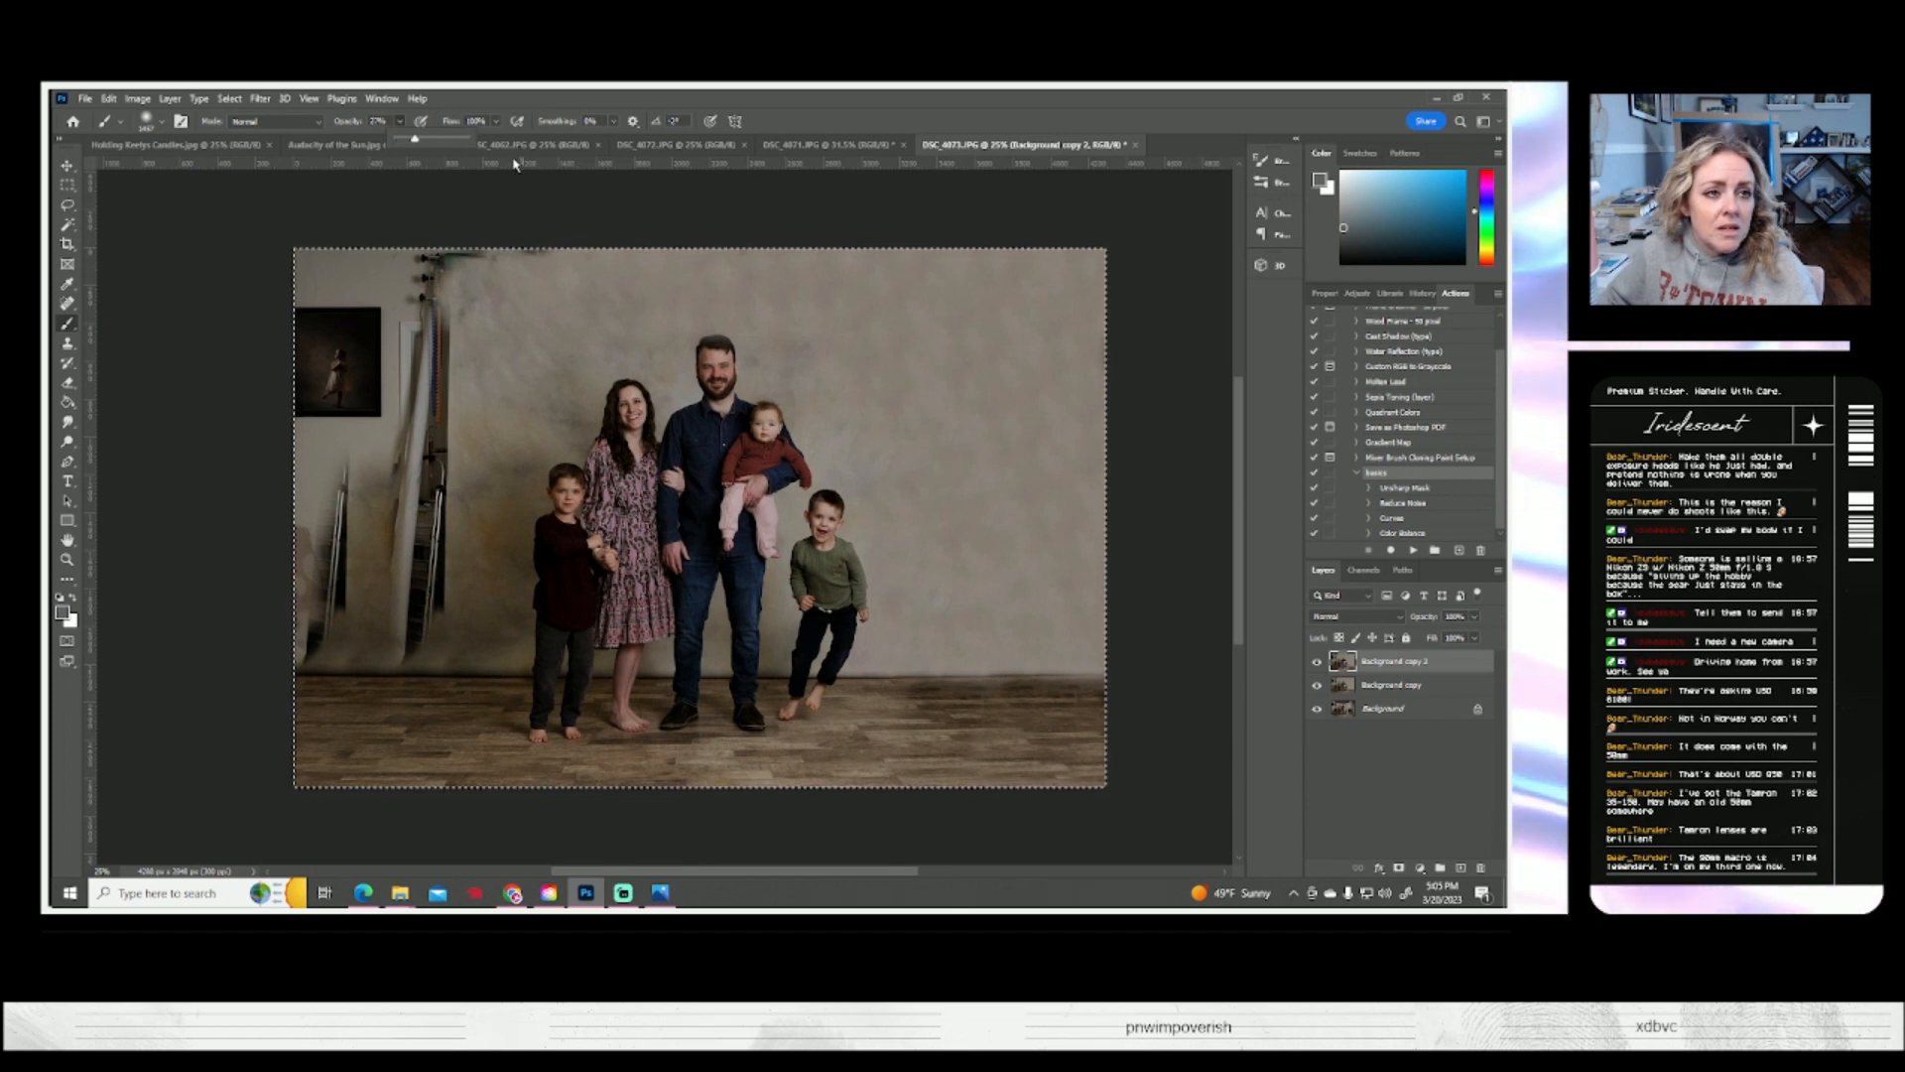
{"action": "left_click", "coordinate": [960, 431], "text": "alt"}
{"action": "mouse_move", "coordinate": [944, 418]}
{"action": "left_mouse_down"}
{"action": "mouse_move", "coordinate": [893, 366]}
{"action": "mouse_move", "coordinate": [842, 374]}
{"action": "mouse_move", "coordinate": [819, 411]}
{"action": "left_mouse_up"}
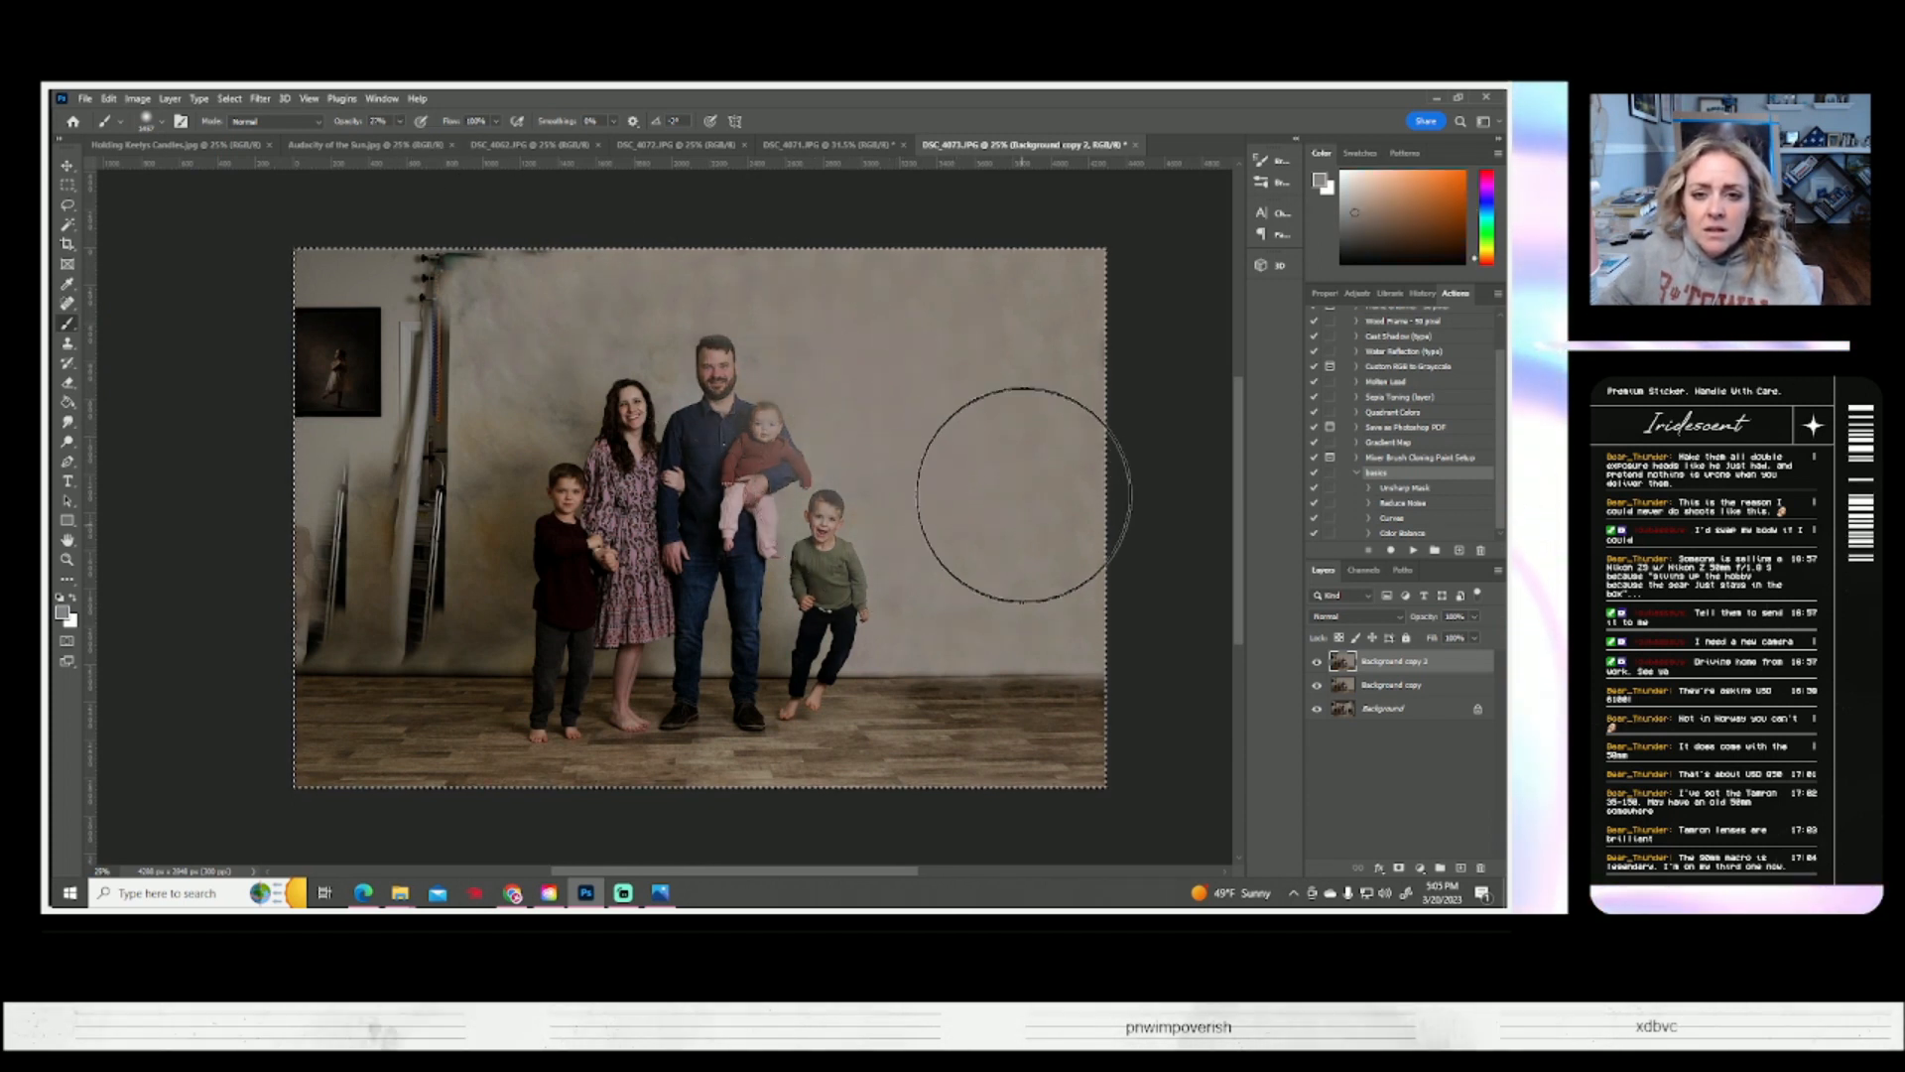
{"action": "left_click", "coordinate": [502, 420], "text": "alt"}
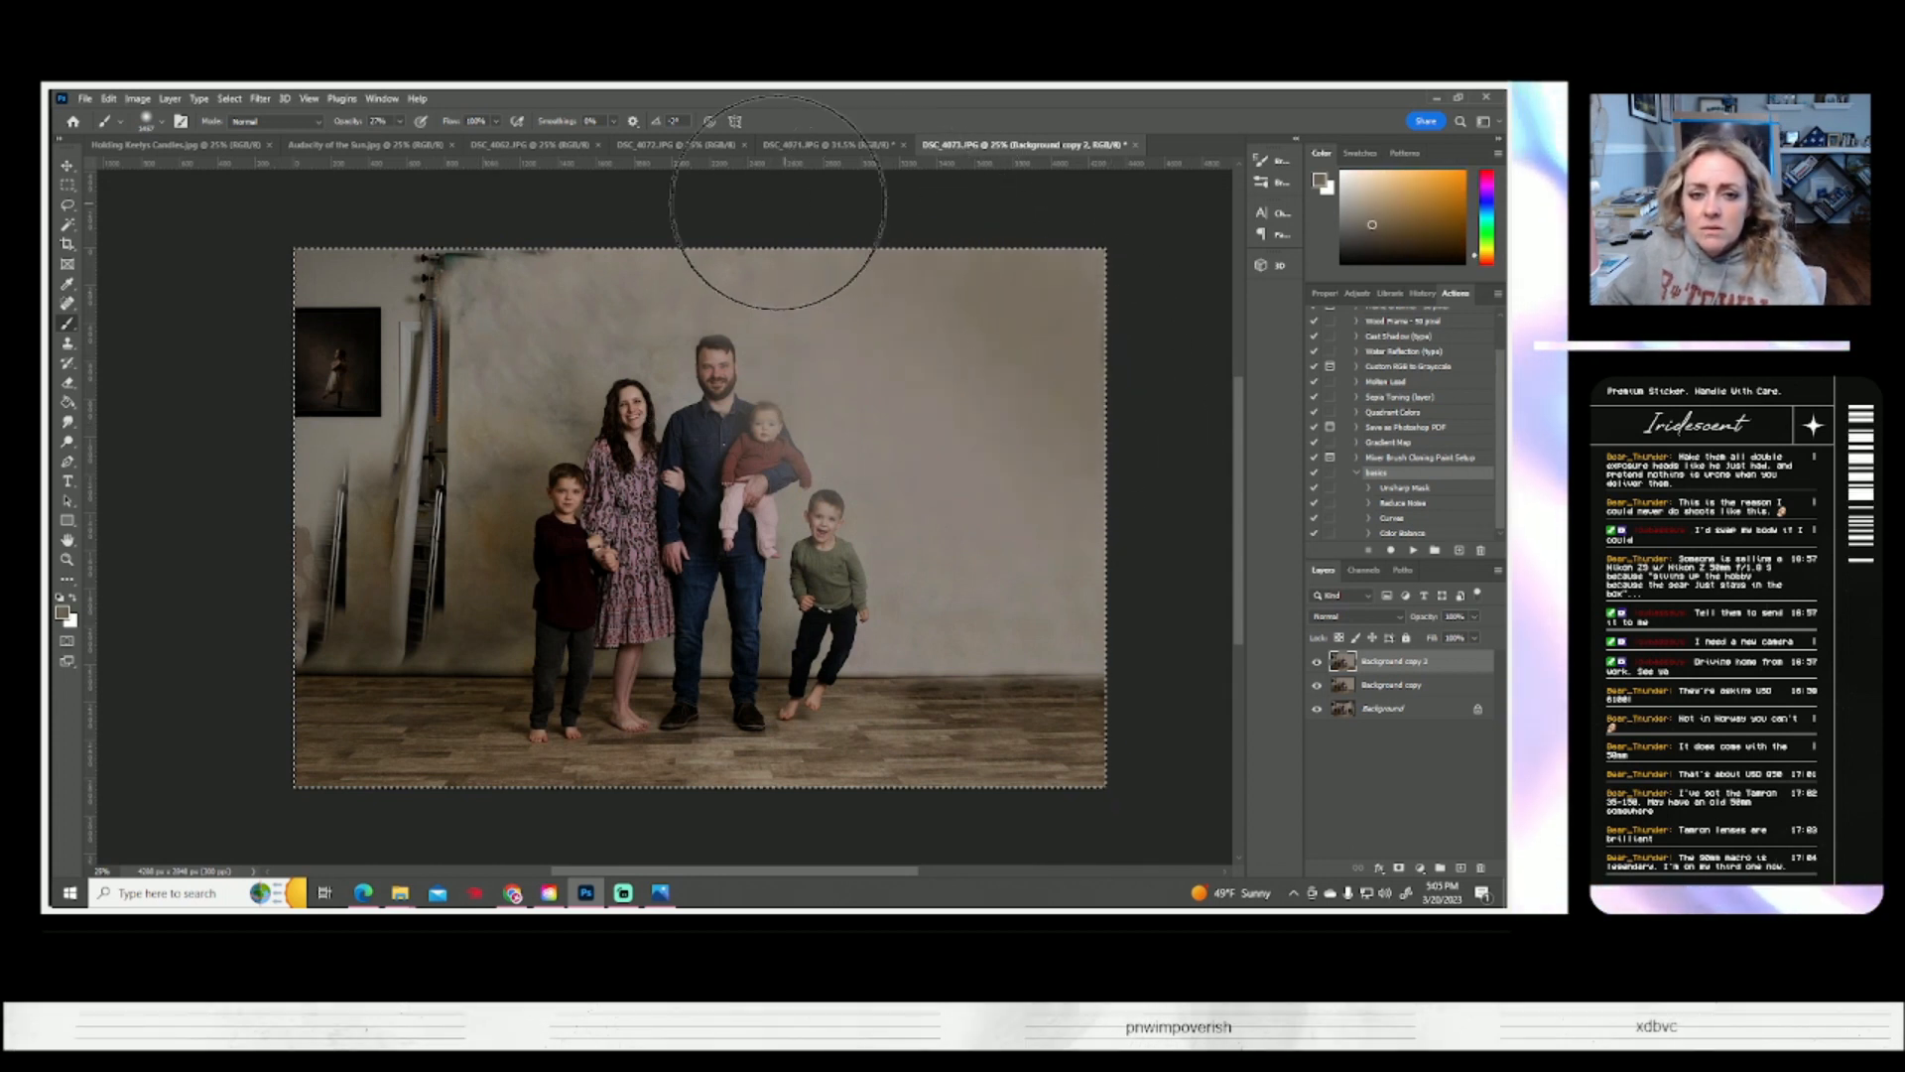
Erase the paint haze from the family with an enlarged soft round eraser, comparing the layer on and off
{"action": "left_click", "coordinate": [67, 382]}
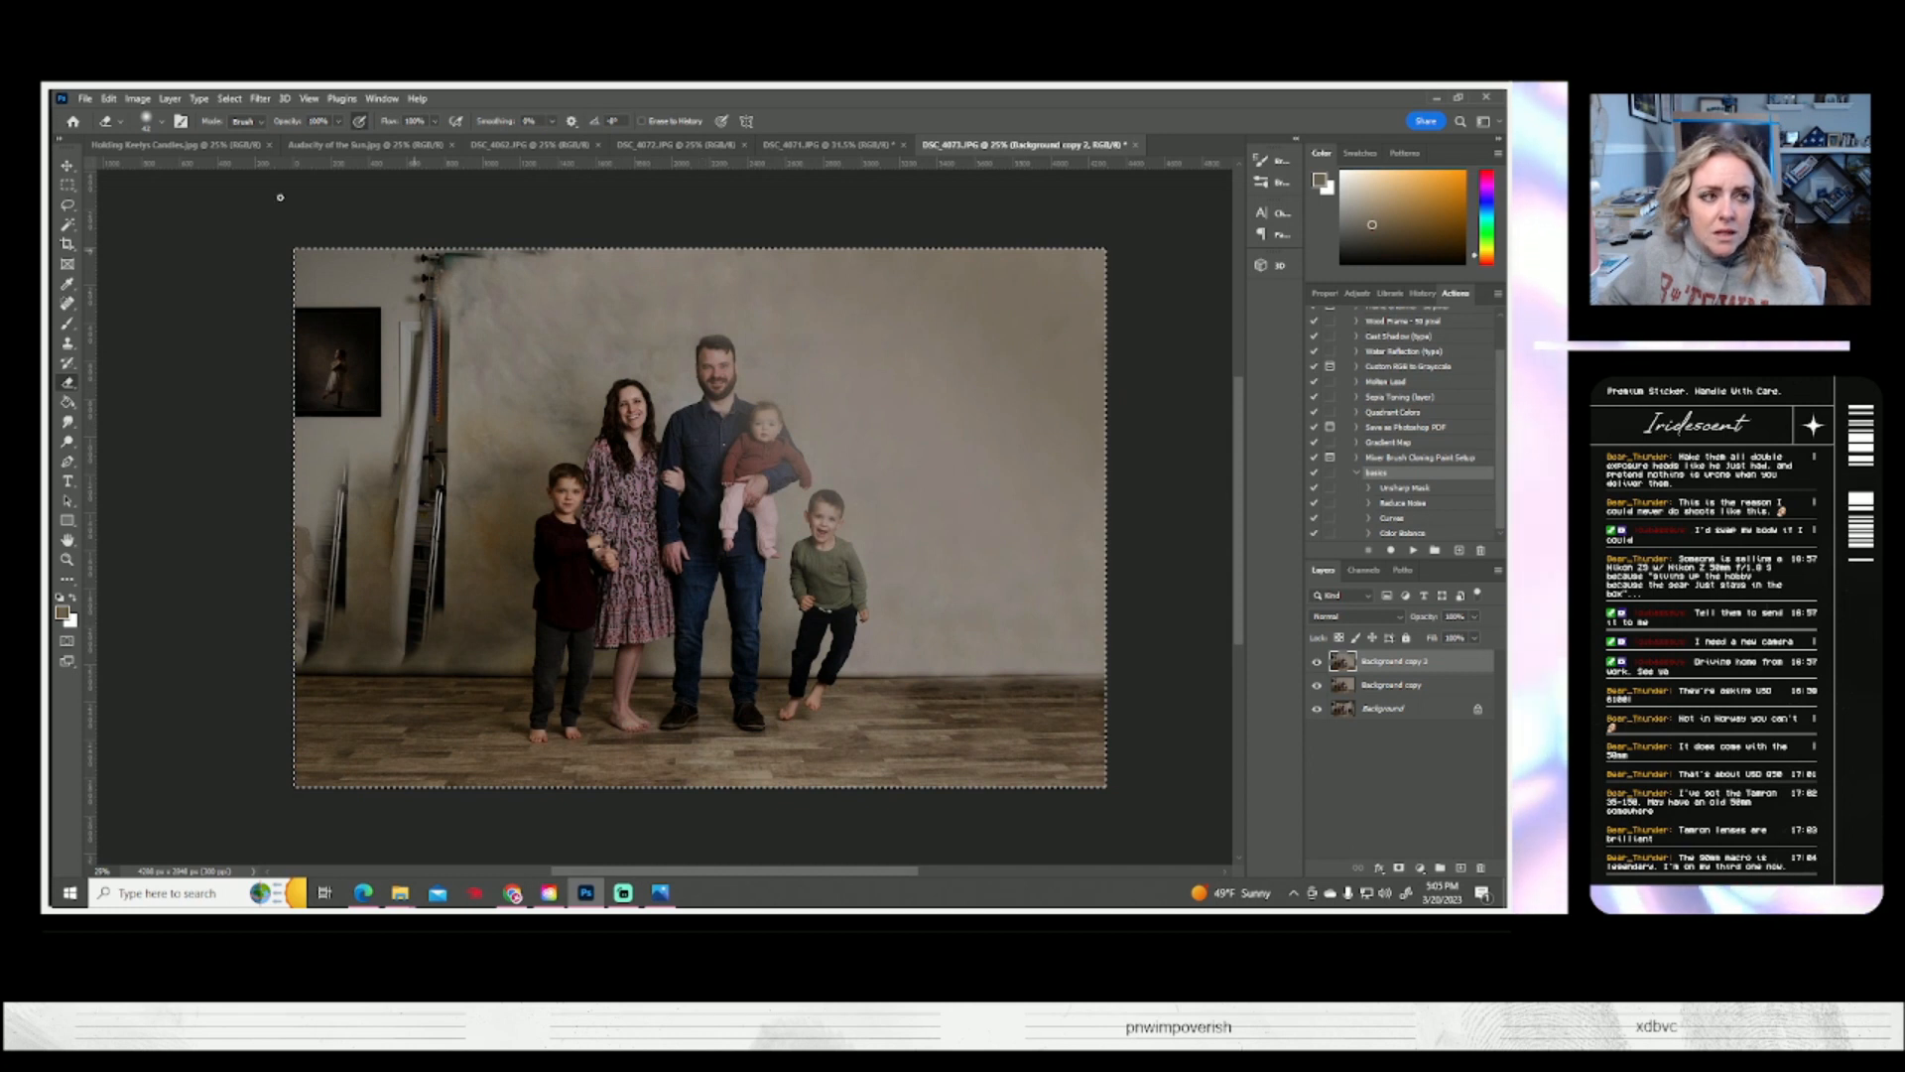
{"action": "left_click", "coordinate": [162, 121]}
{"action": "left_click_drag", "start_coordinate": [131, 176], "coordinate": [153, 177]}
{"action": "mouse_move", "coordinate": [724, 369]}
{"action": "left_mouse_down"}
{"action": "mouse_move", "coordinate": [697, 378]}
{"action": "mouse_move", "coordinate": [708, 346]}
{"action": "mouse_move", "coordinate": [790, 501]}
{"action": "mouse_move", "coordinate": [717, 468]}
{"action": "left_mouse_up"}
{"action": "mouse_move", "coordinate": [648, 410]}
{"action": "left_mouse_down"}
{"action": "mouse_move", "coordinate": [836, 550]}
{"action": "mouse_move", "coordinate": [766, 563]}
{"action": "mouse_move", "coordinate": [822, 616]}
{"action": "mouse_move", "coordinate": [805, 621]}
{"action": "left_mouse_up"}
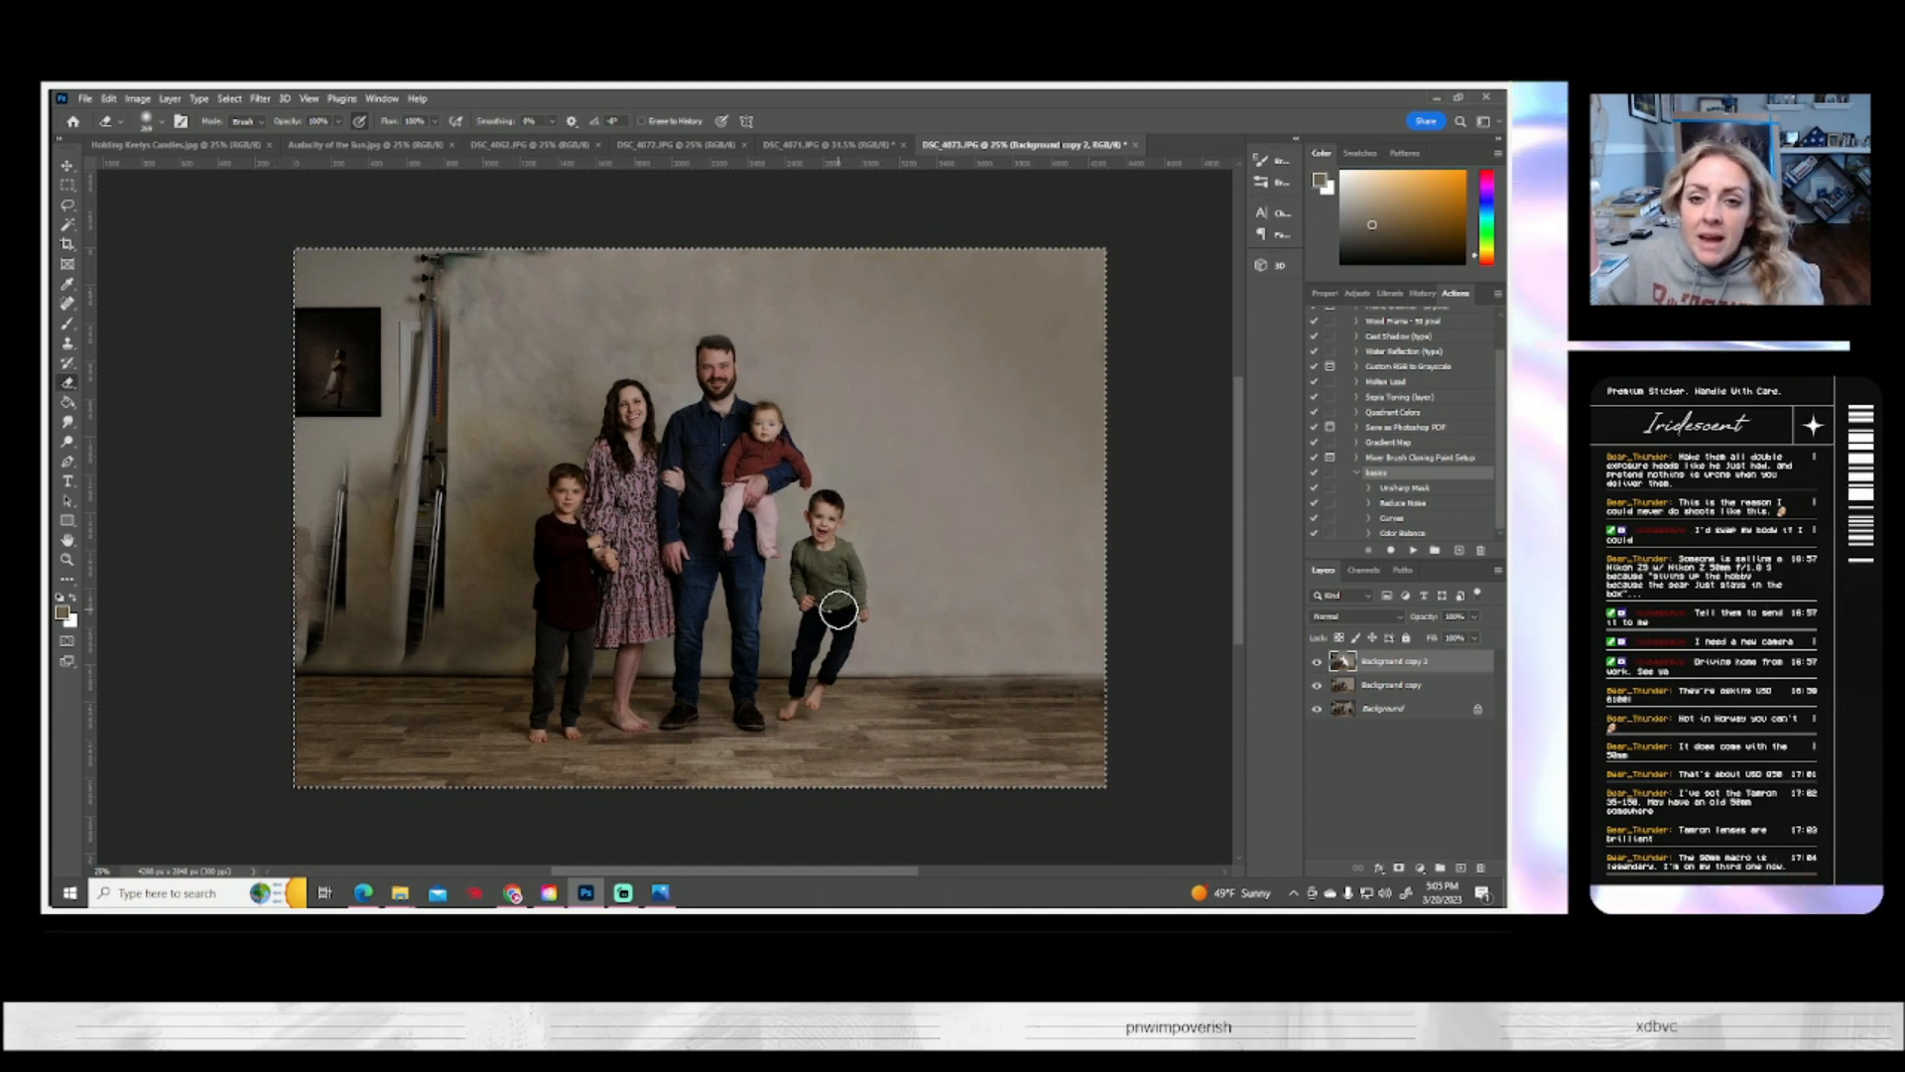
{"action": "left_click", "coordinate": [1315, 662]}
{"action": "left_click", "coordinate": [1315, 662]}
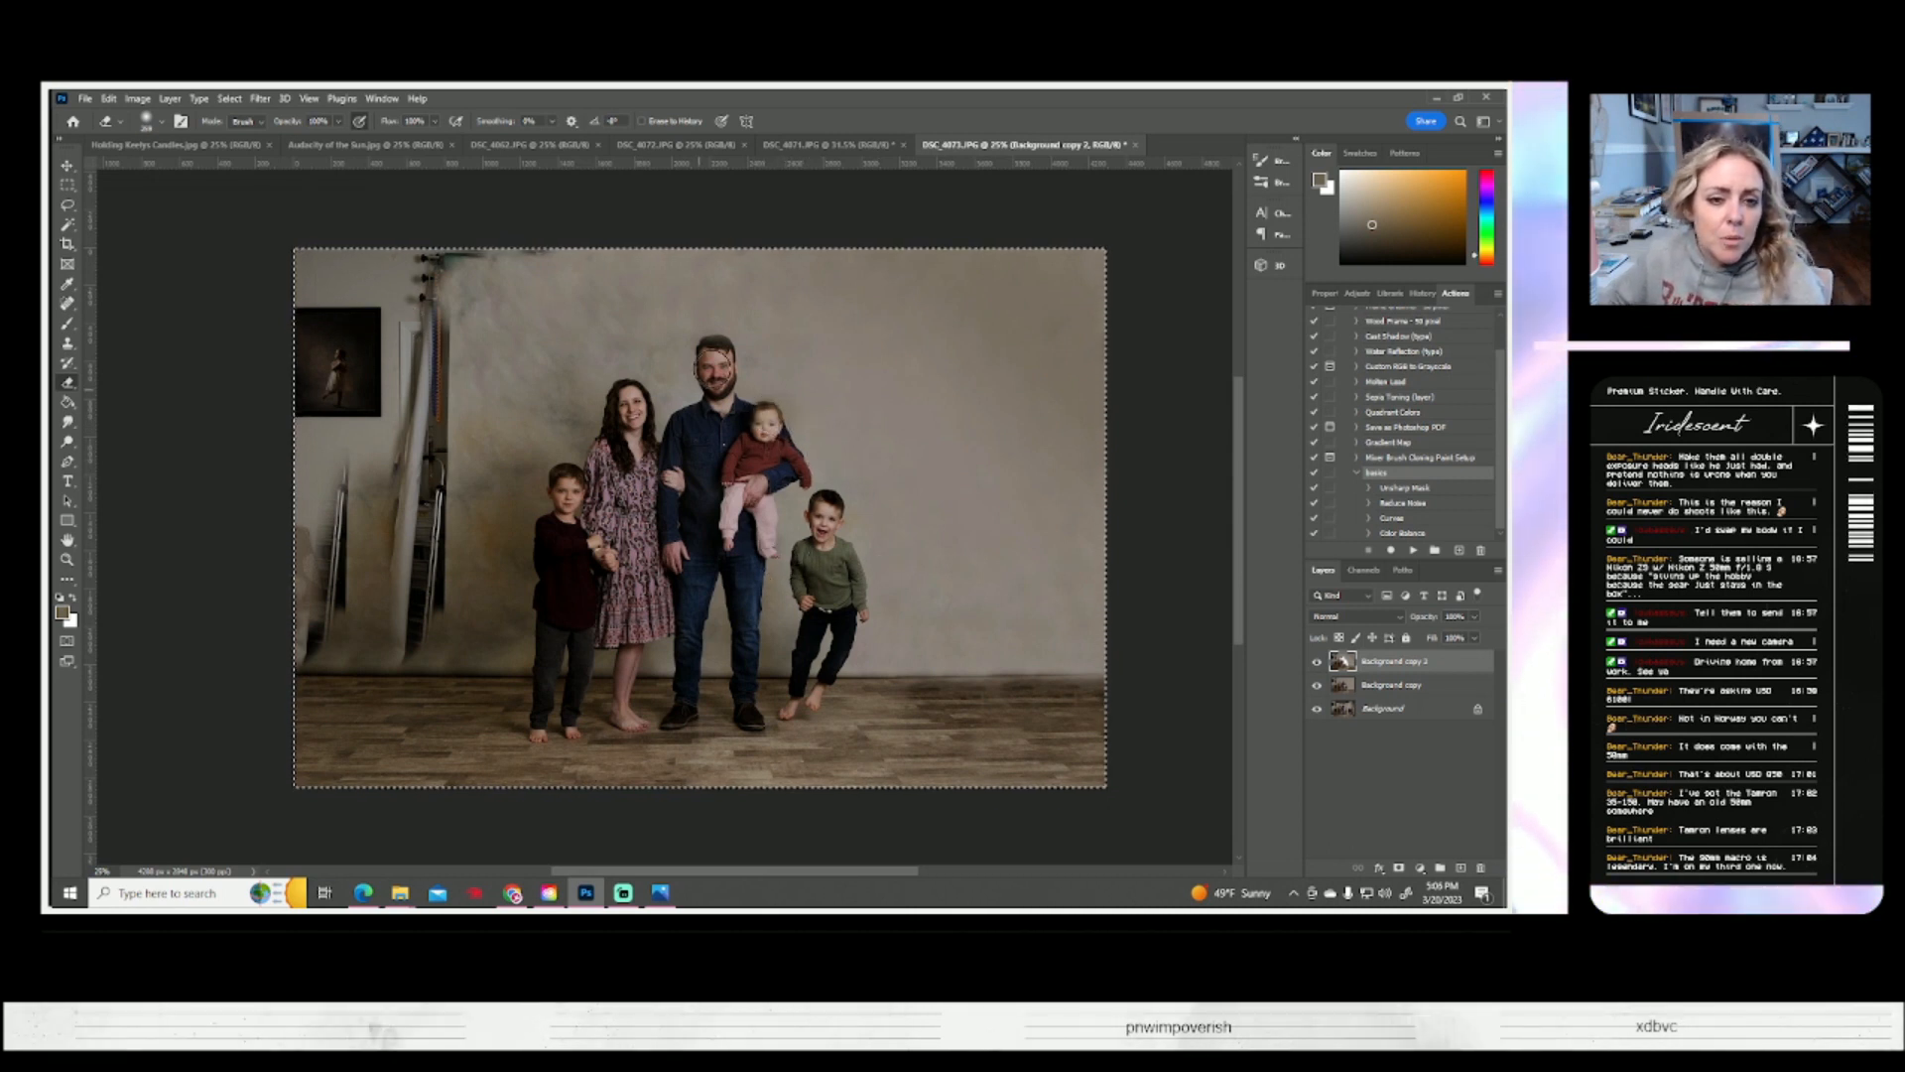
{"action": "left_click", "coordinate": [159, 121]}
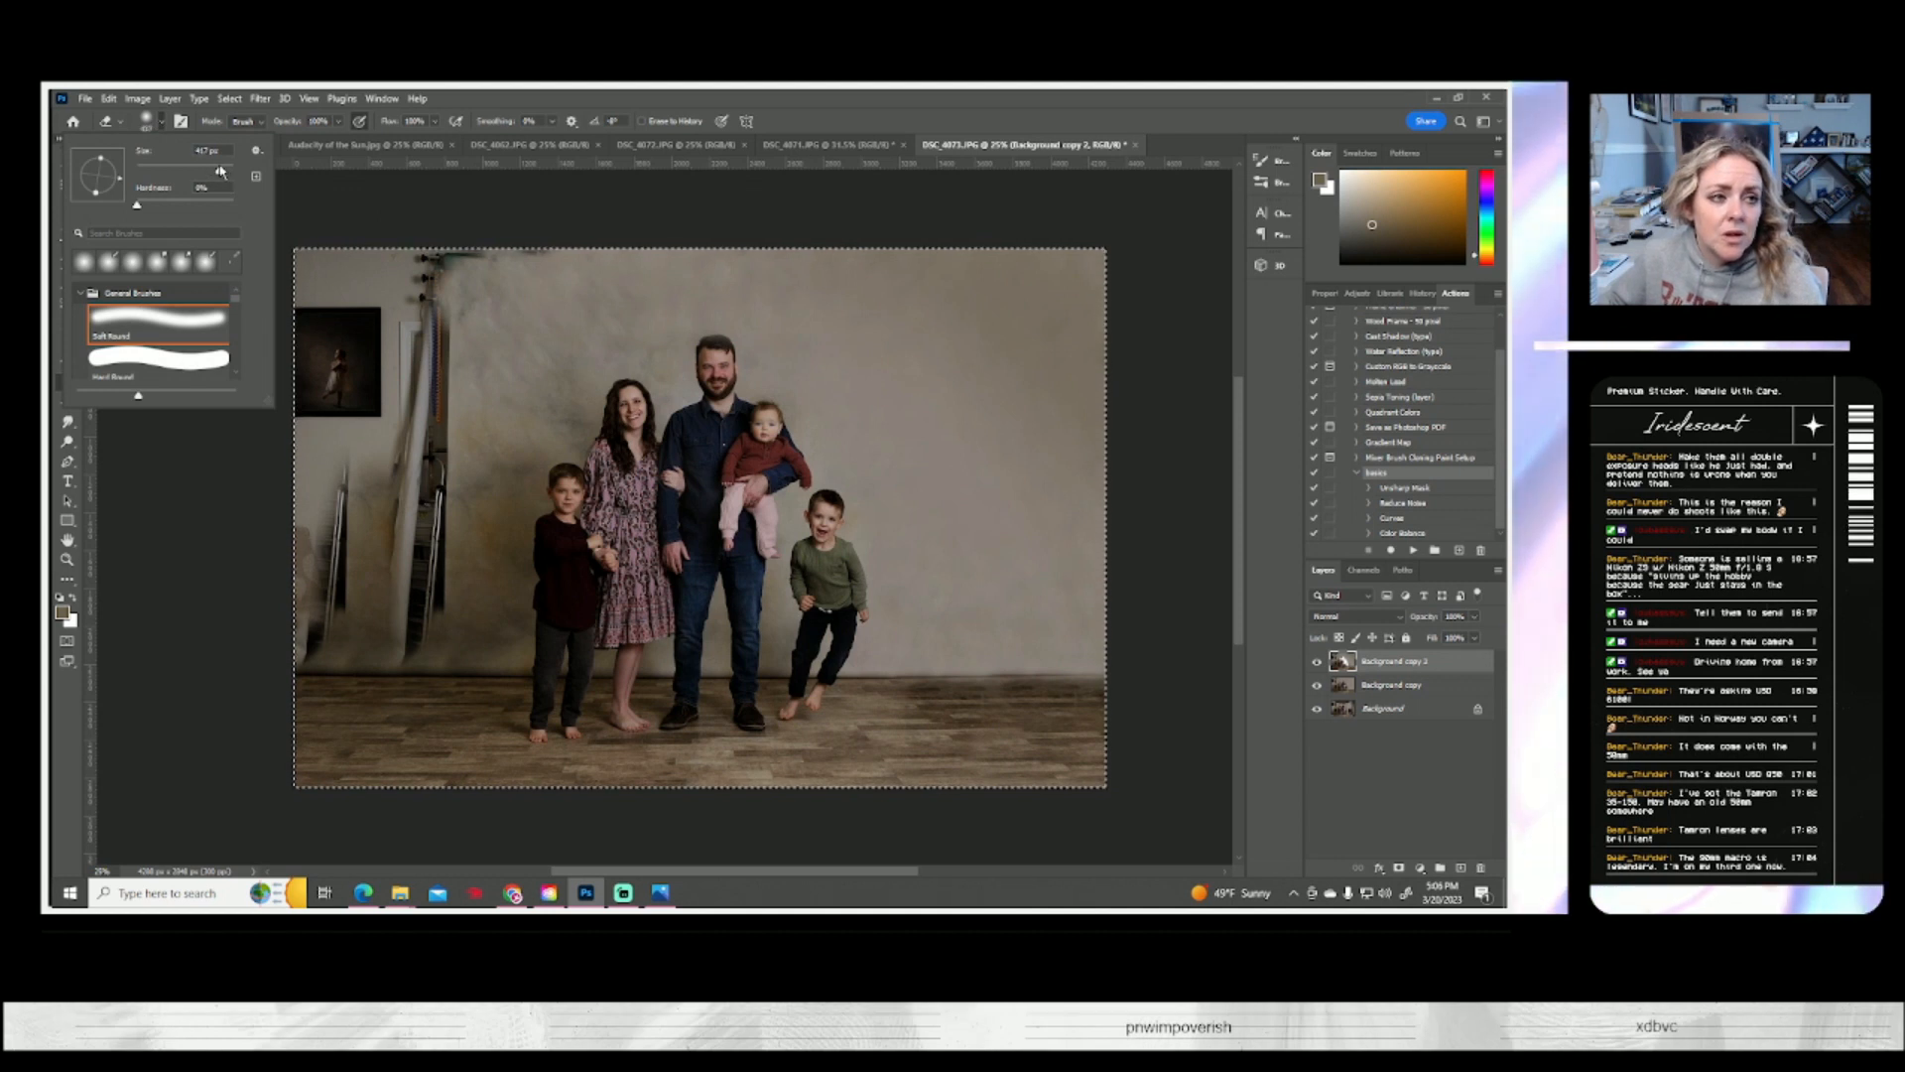
{"action": "left_click", "coordinate": [791, 405]}
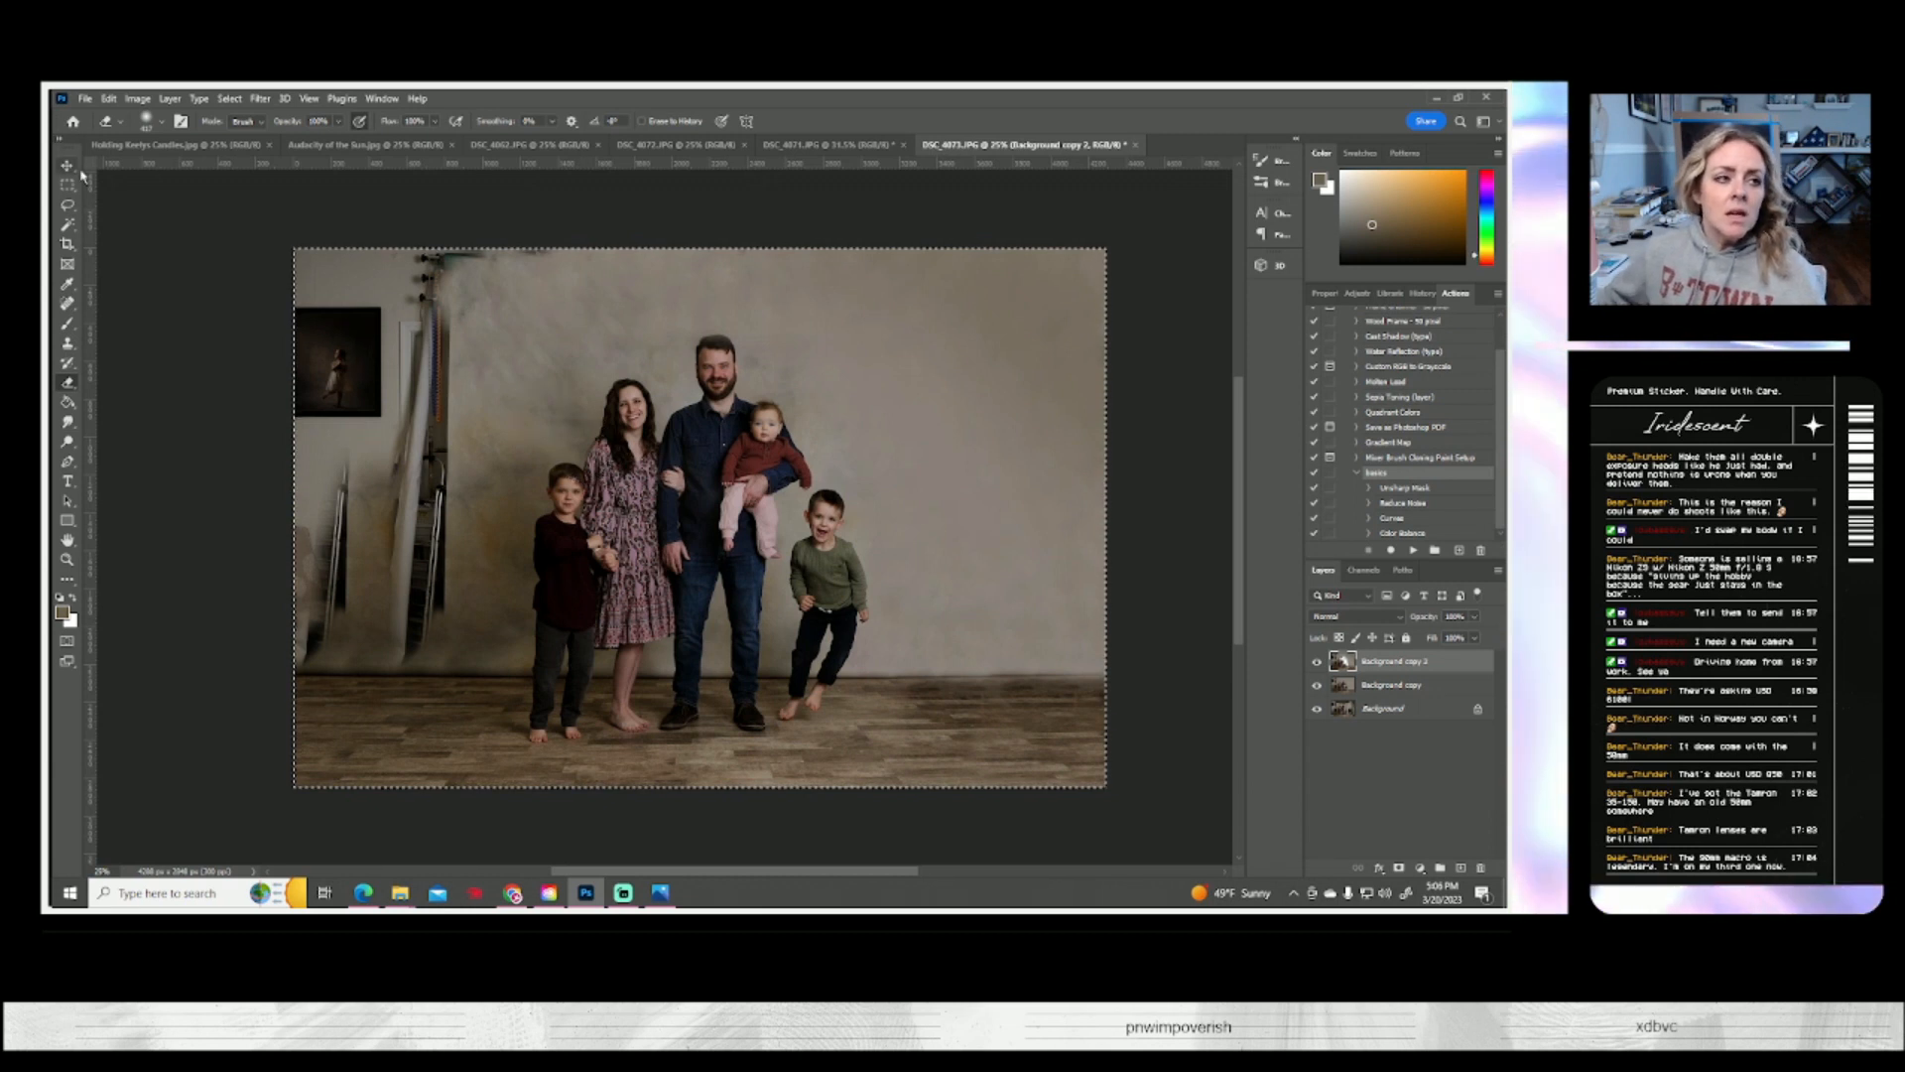
Merge the painted layer with the retouched copy below it and duplicate the merged layer as Background copy 3
{"action": "left_click", "coordinate": [1391, 687], "text": "shift"}
{"action": "right_click", "coordinate": [1330, 685]}
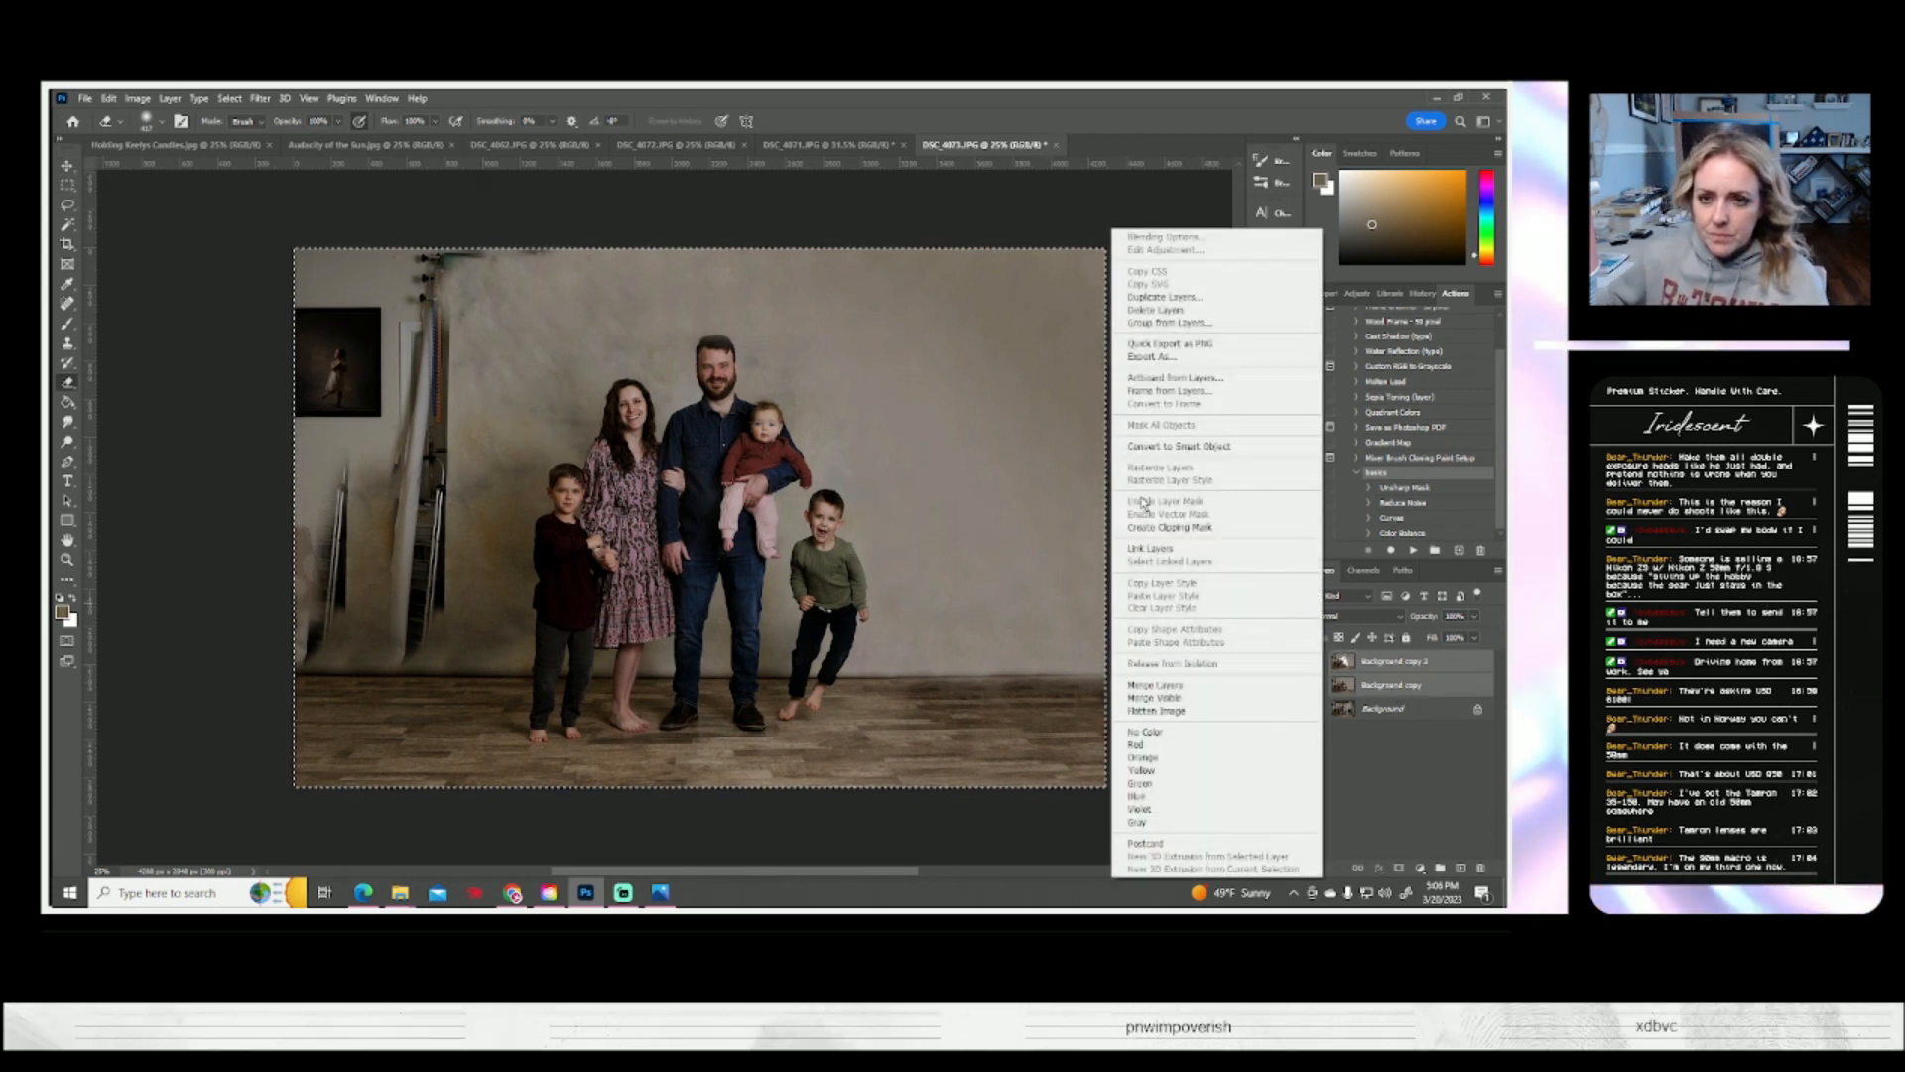
{"action": "left_click", "coordinate": [1159, 685]}
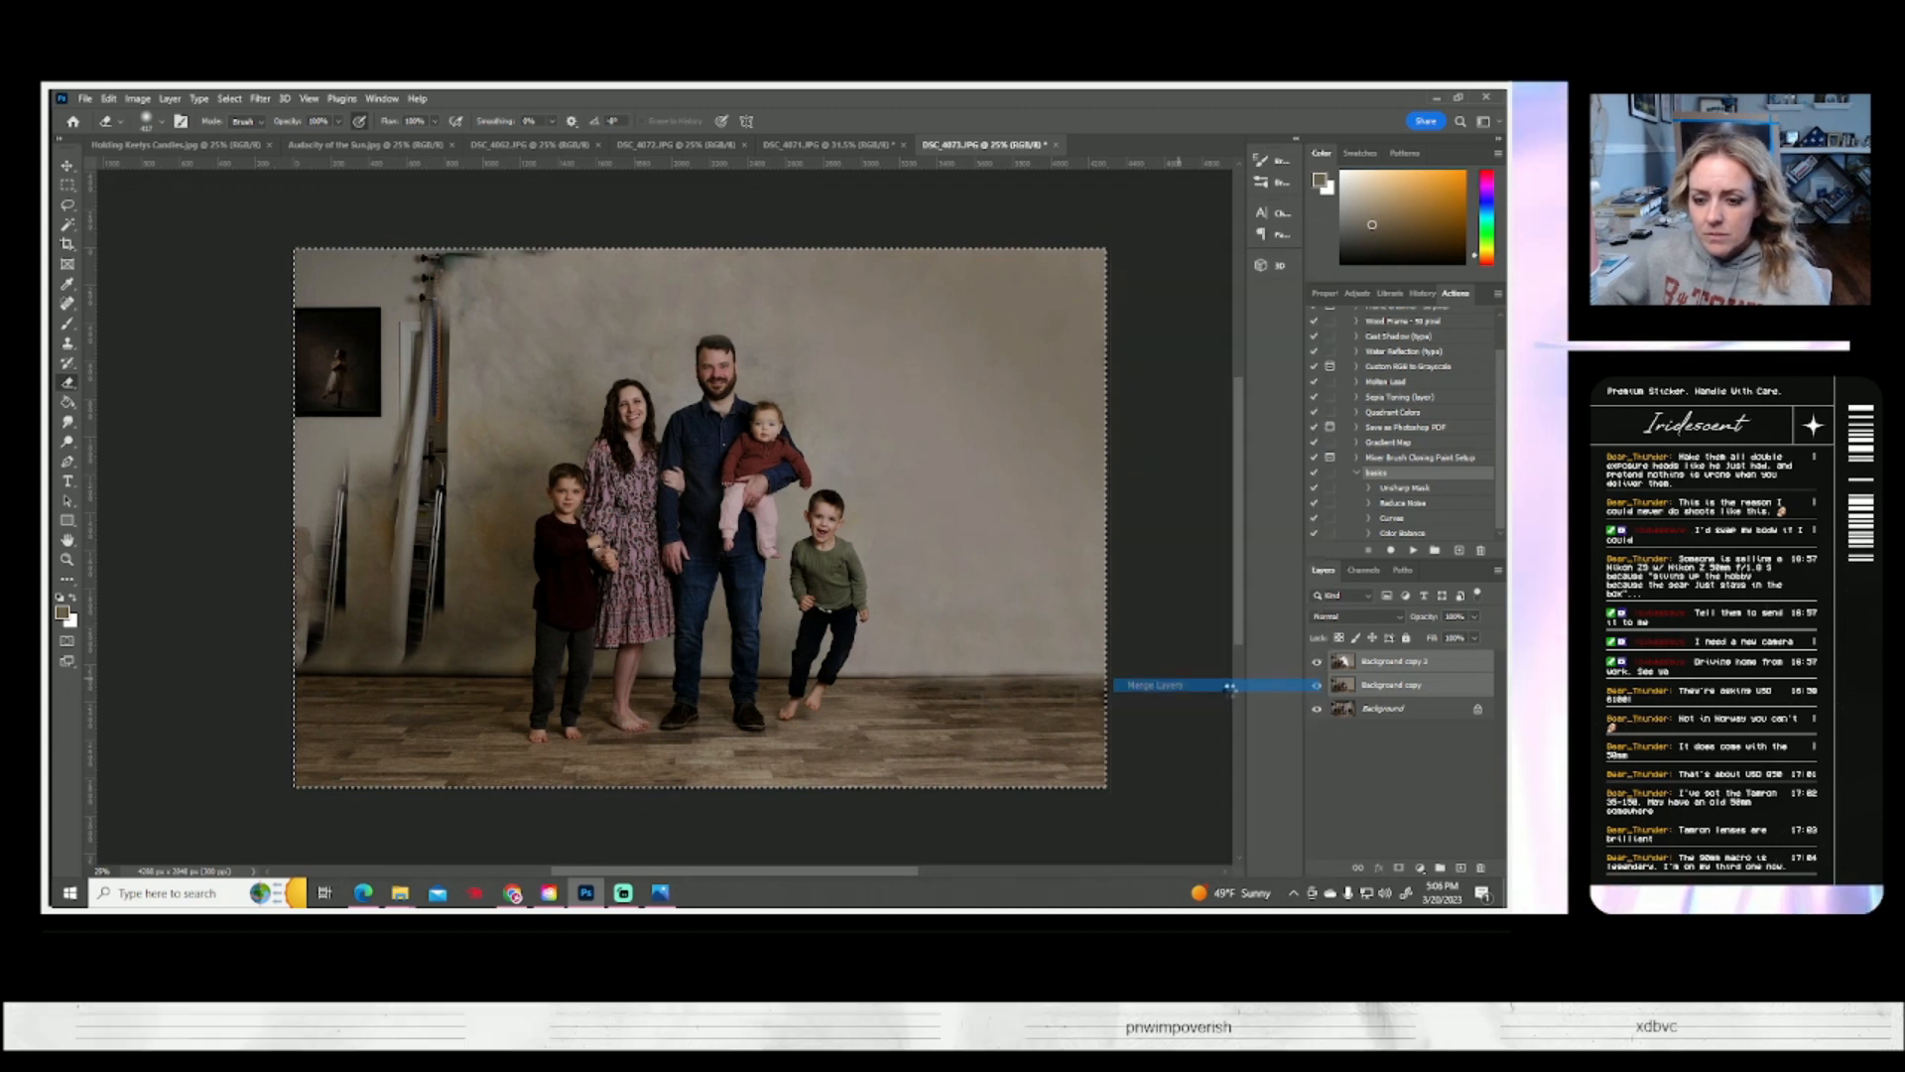
{"action": "right_click", "coordinate": [1374, 661]}
{"action": "left_click", "coordinate": [1180, 297]}
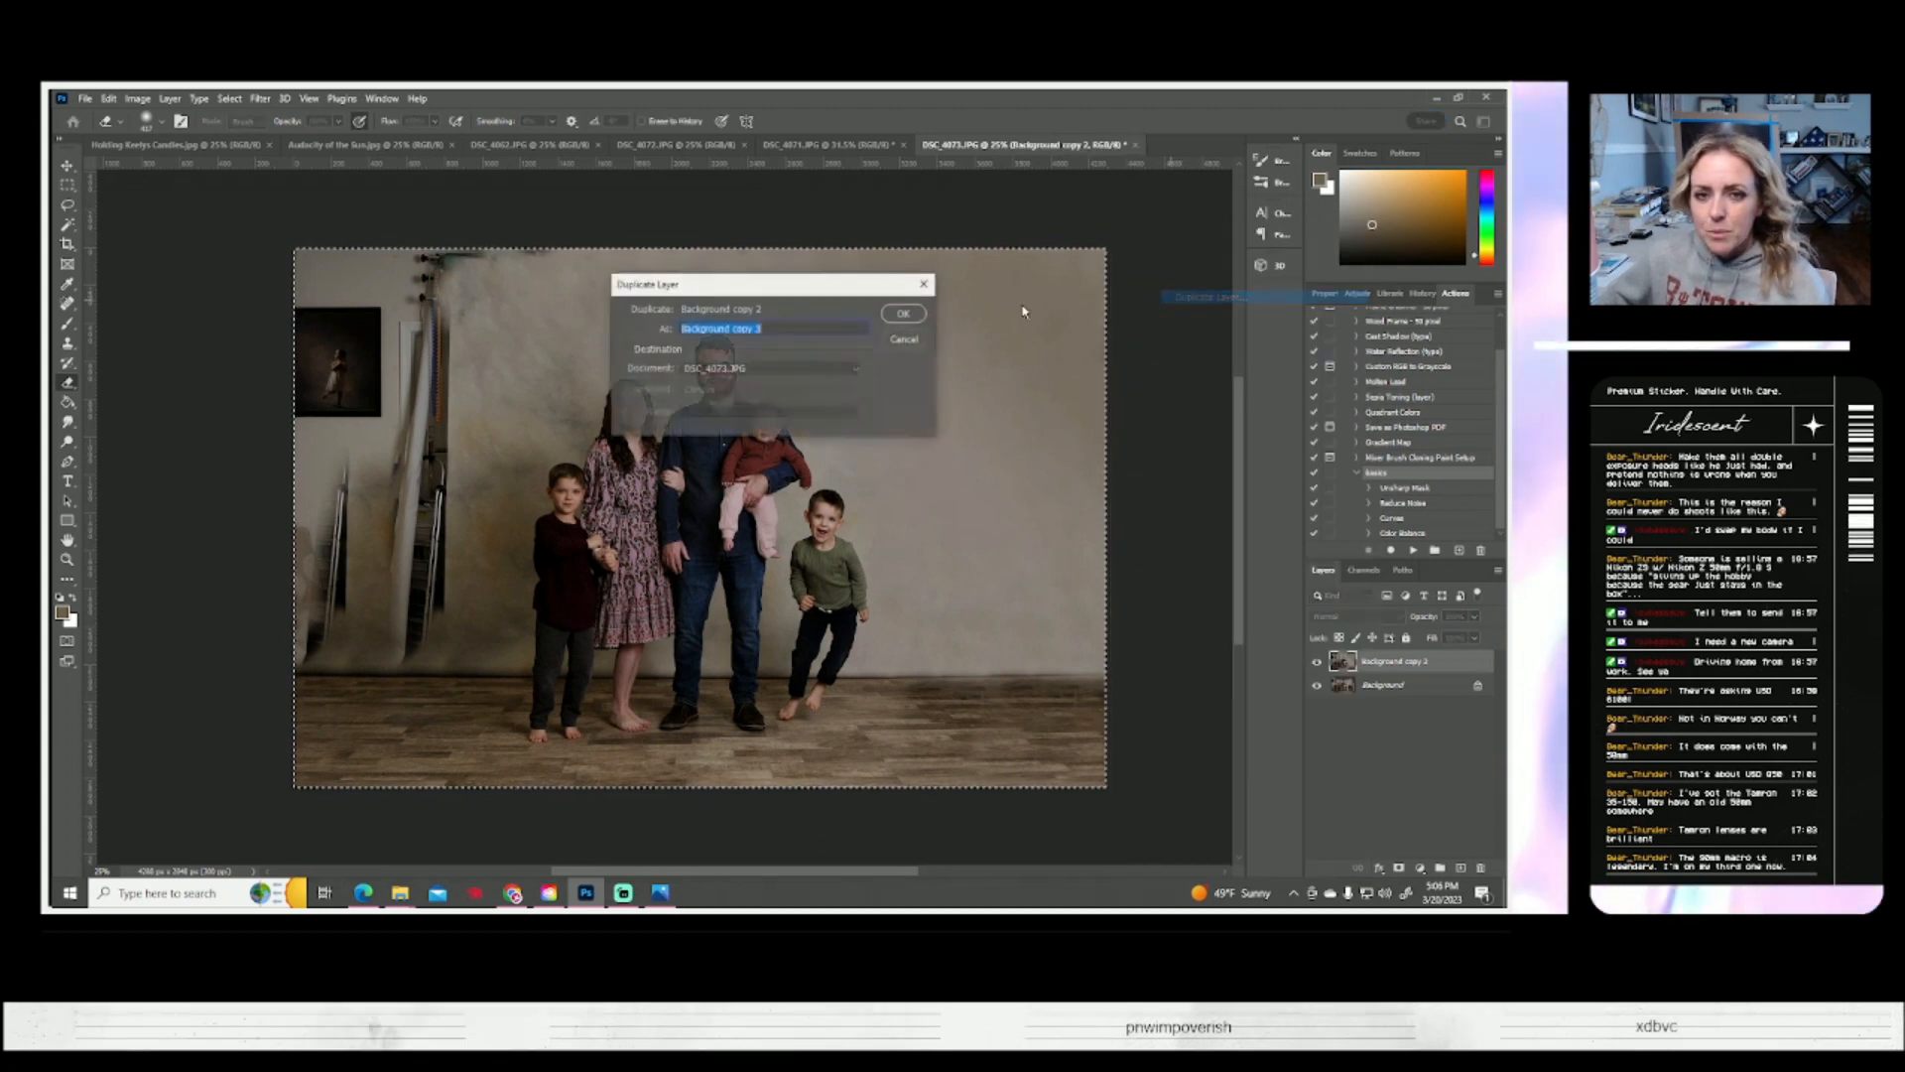
{"action": "left_click", "coordinate": [909, 313]}
Select the clean backdrop and floor beside the younger boy, extend the selection towards the family, and copy it to a new layer
{"action": "key", "text": "m"}
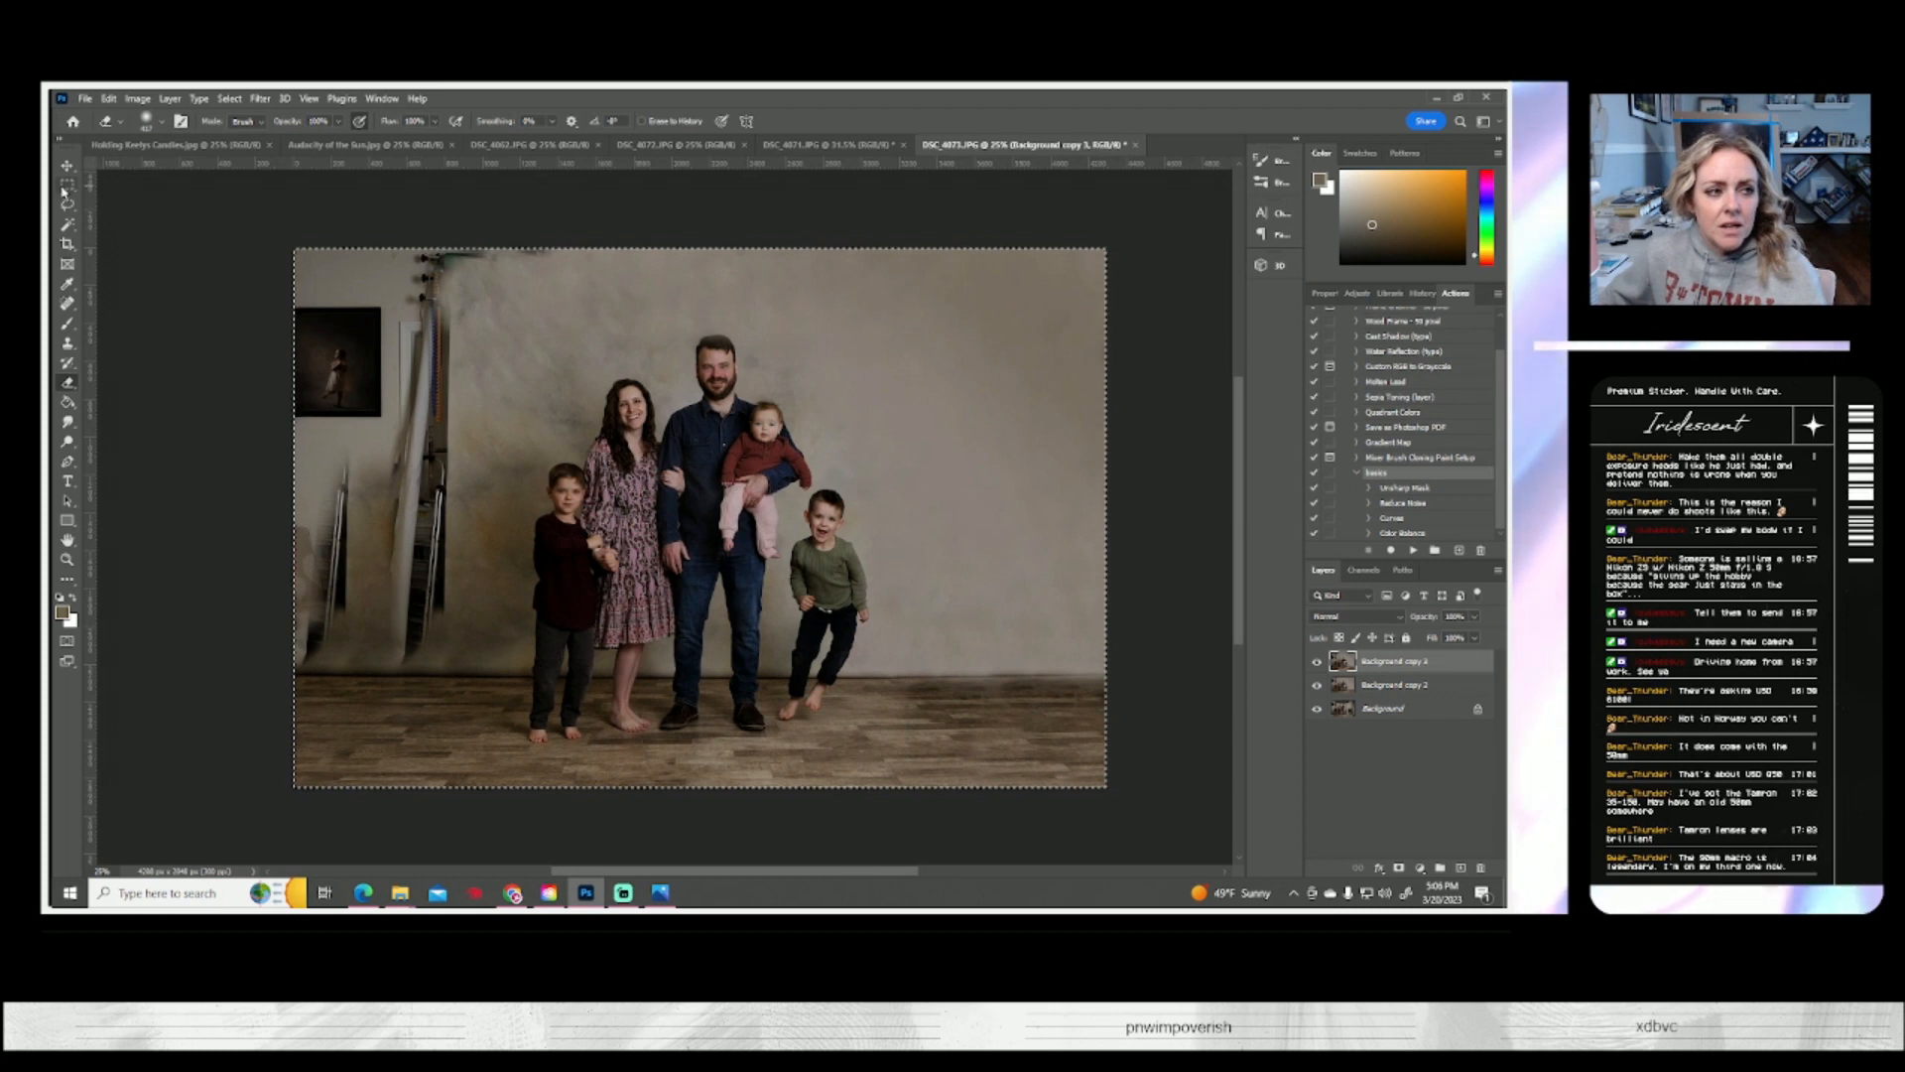
{"action": "left_click_drag", "start_coordinate": [1116, 238], "coordinate": [874, 857]}
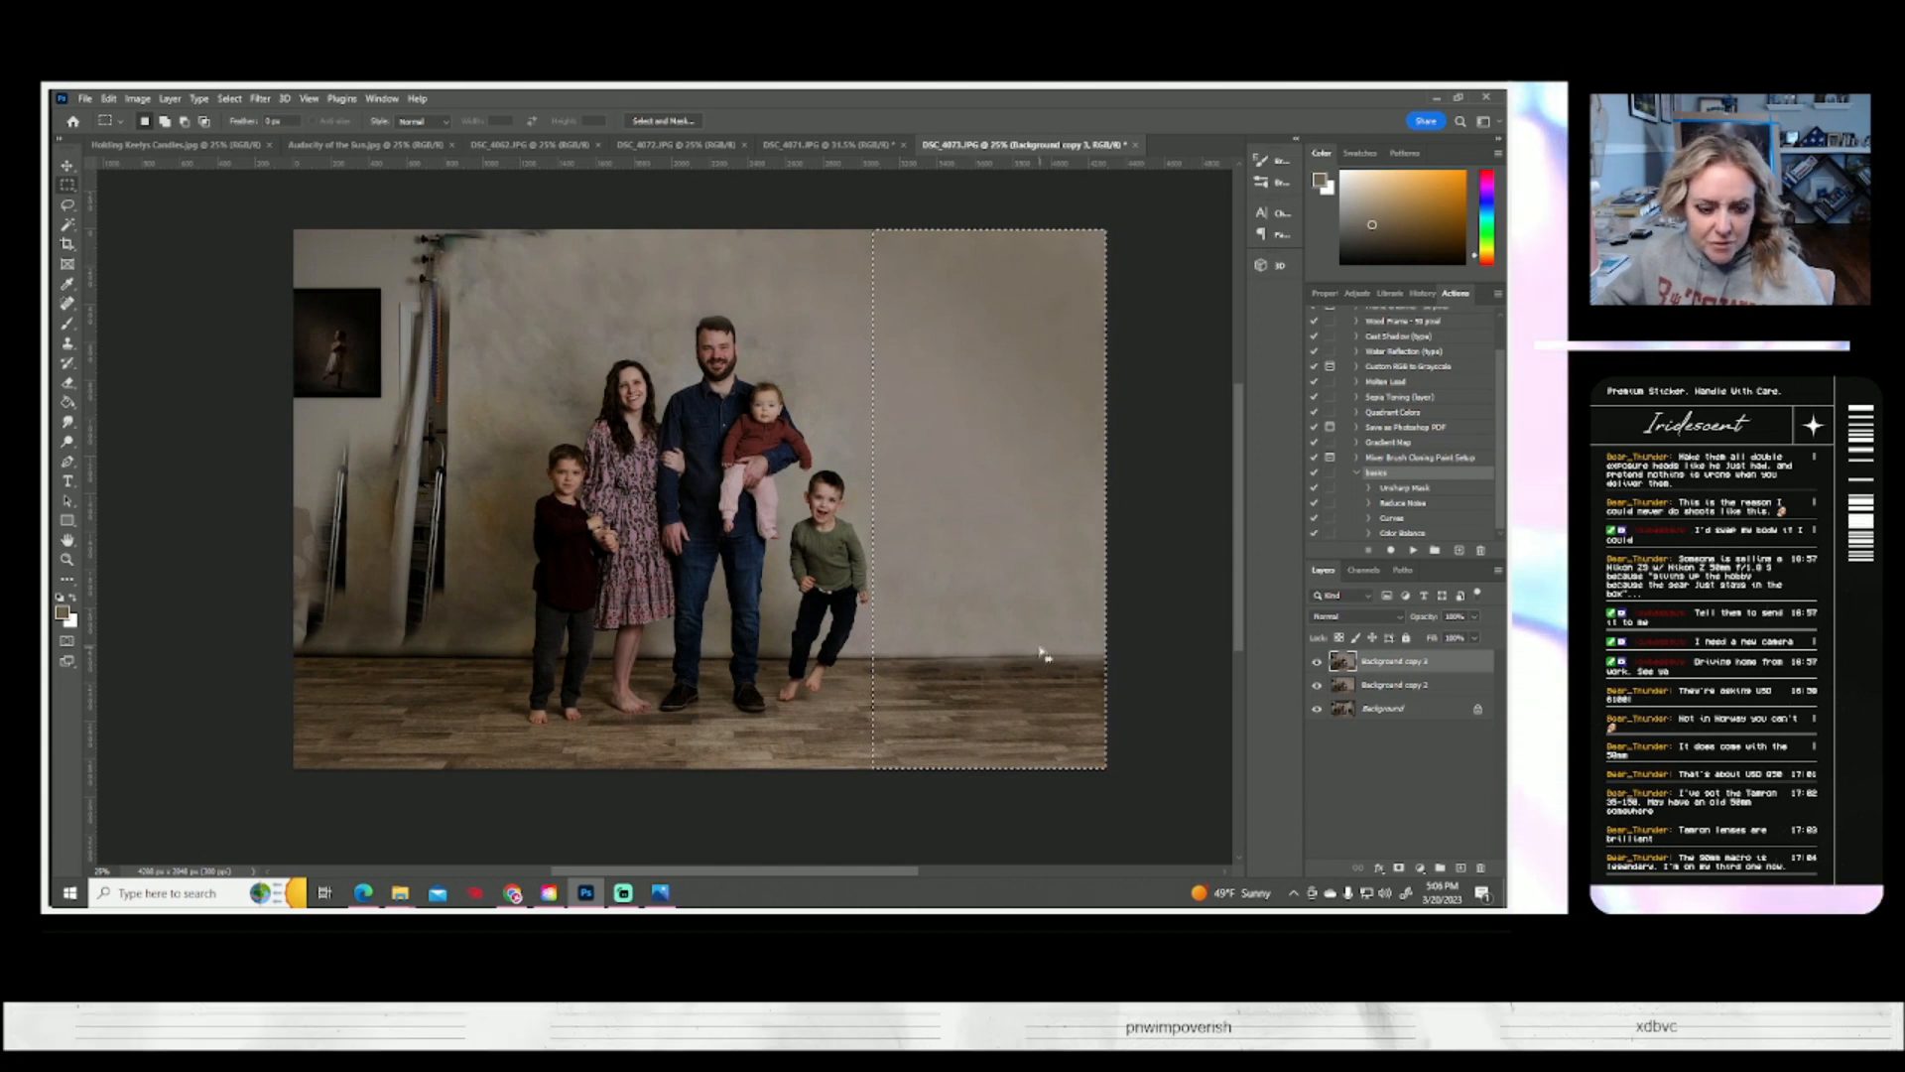
{"action": "key", "text": "l"}
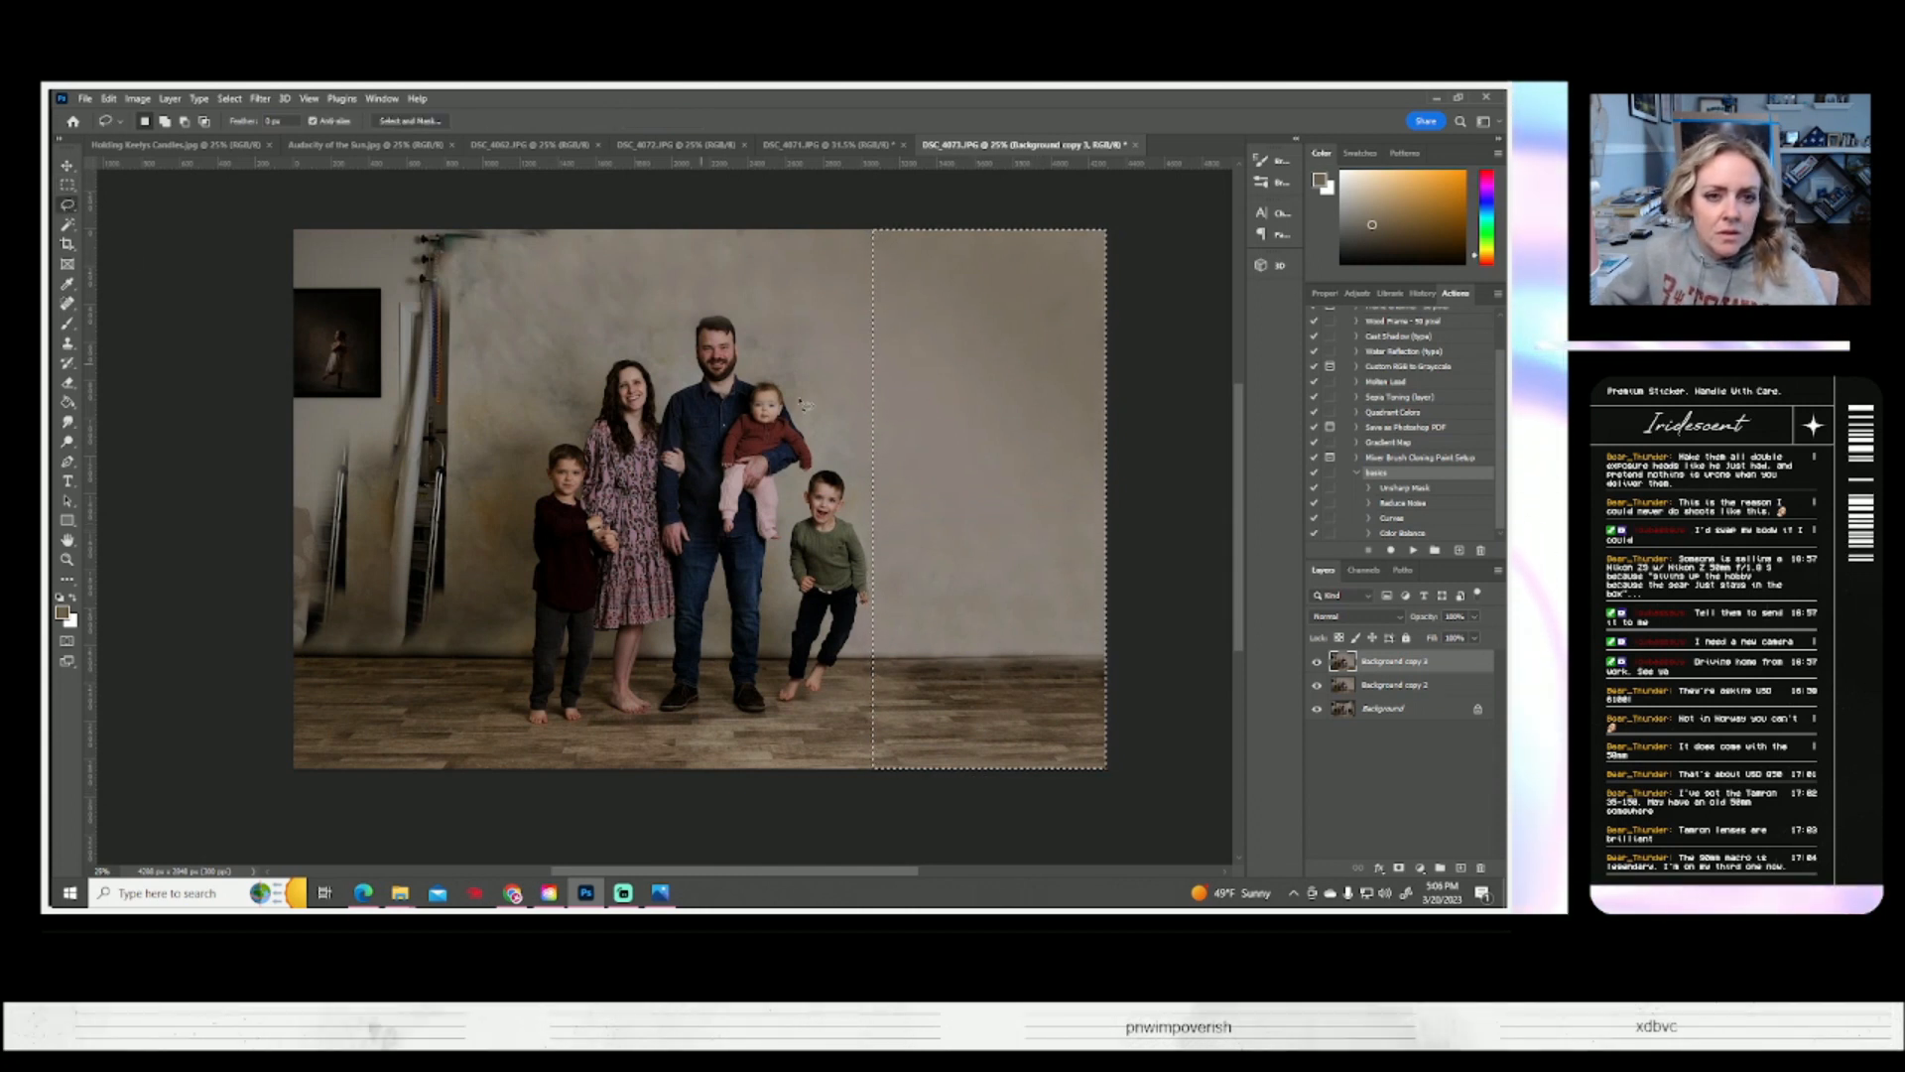
{"action": "mouse_move", "coordinate": [903, 441]}
{"action": "left_mouse_down"}
{"action": "mouse_move", "coordinate": [739, 292]}
{"action": "mouse_move", "coordinate": [850, 213]}
{"action": "mouse_move", "coordinate": [992, 244]}
{"action": "mouse_move", "coordinate": [928, 486]}
{"action": "left_mouse_up"}
{"action": "key", "text": "ctrl+j"}
Flip the copied backdrop horizontally, move it over the clutter at the photo's left side, and rotate it slightly to match the floor line
{"action": "key", "text": "ctrl+t"}
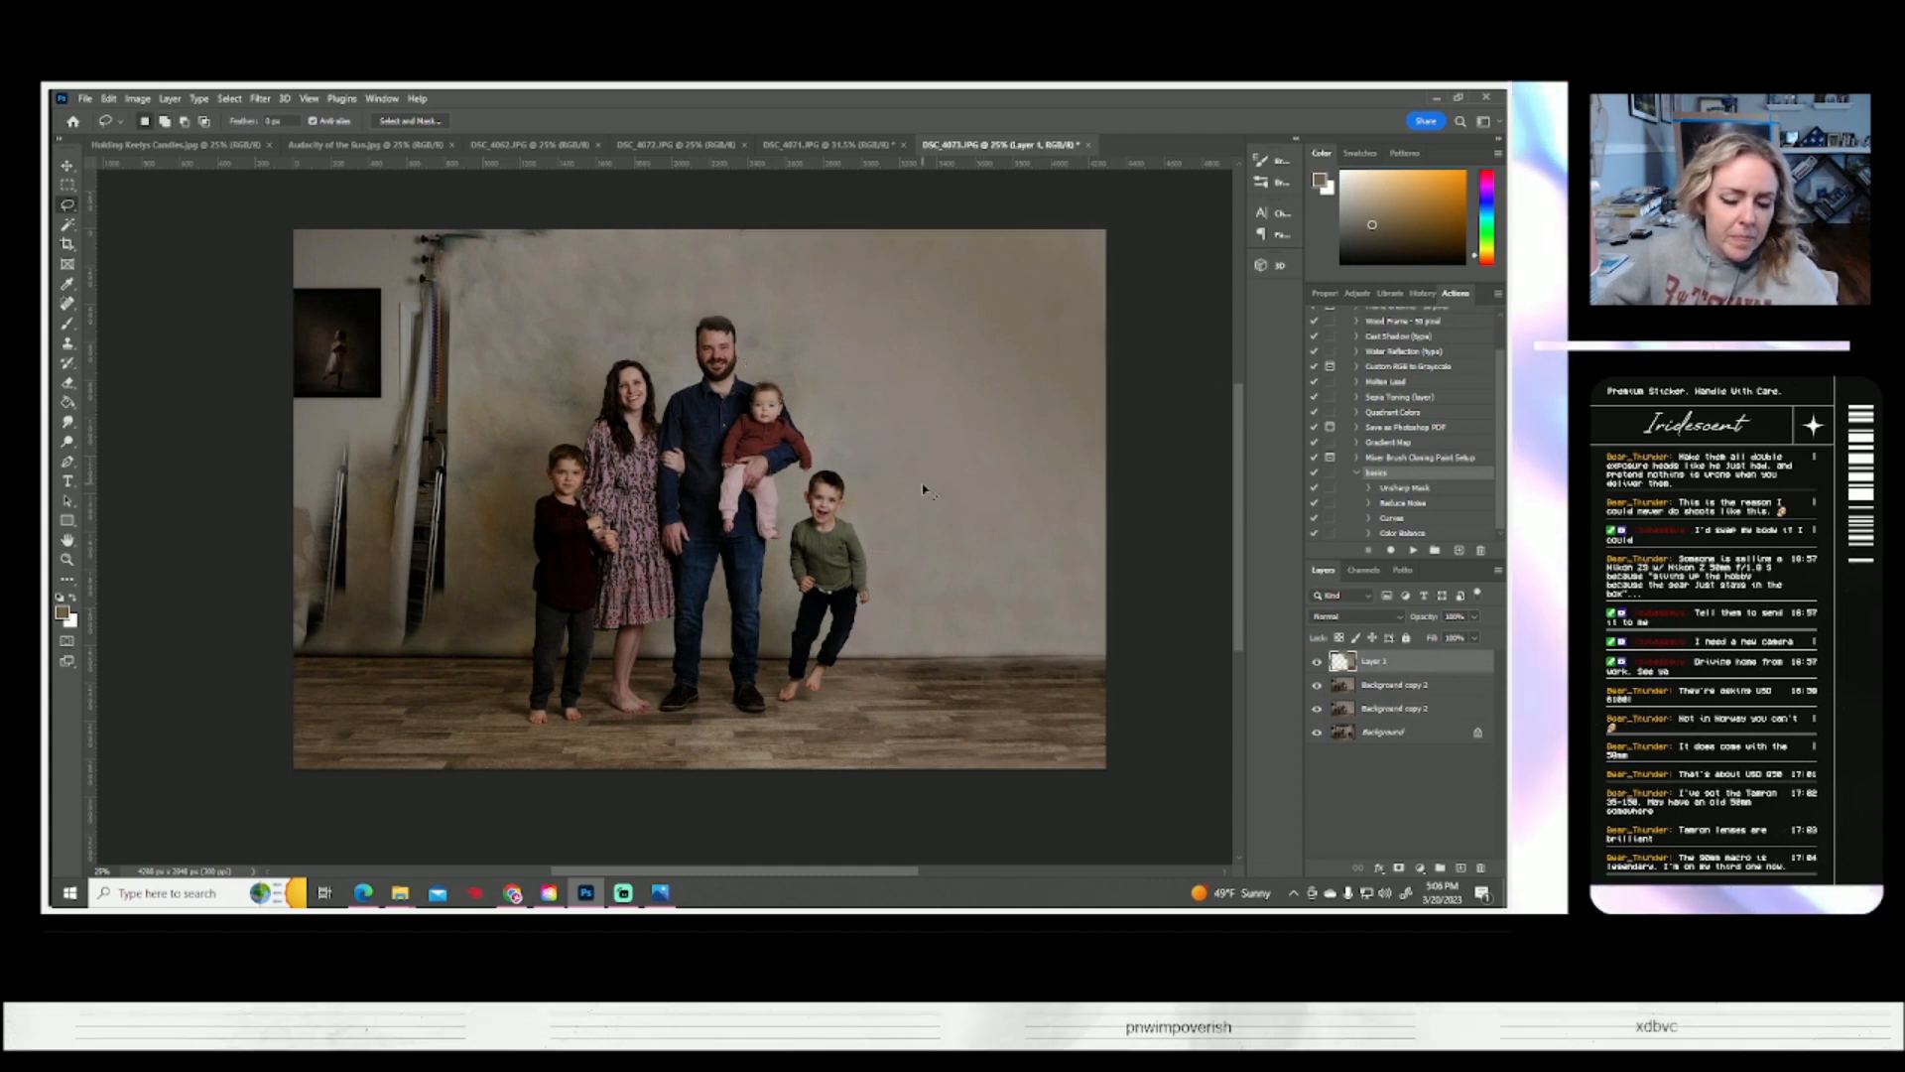
{"action": "left_click", "coordinate": [138, 98]}
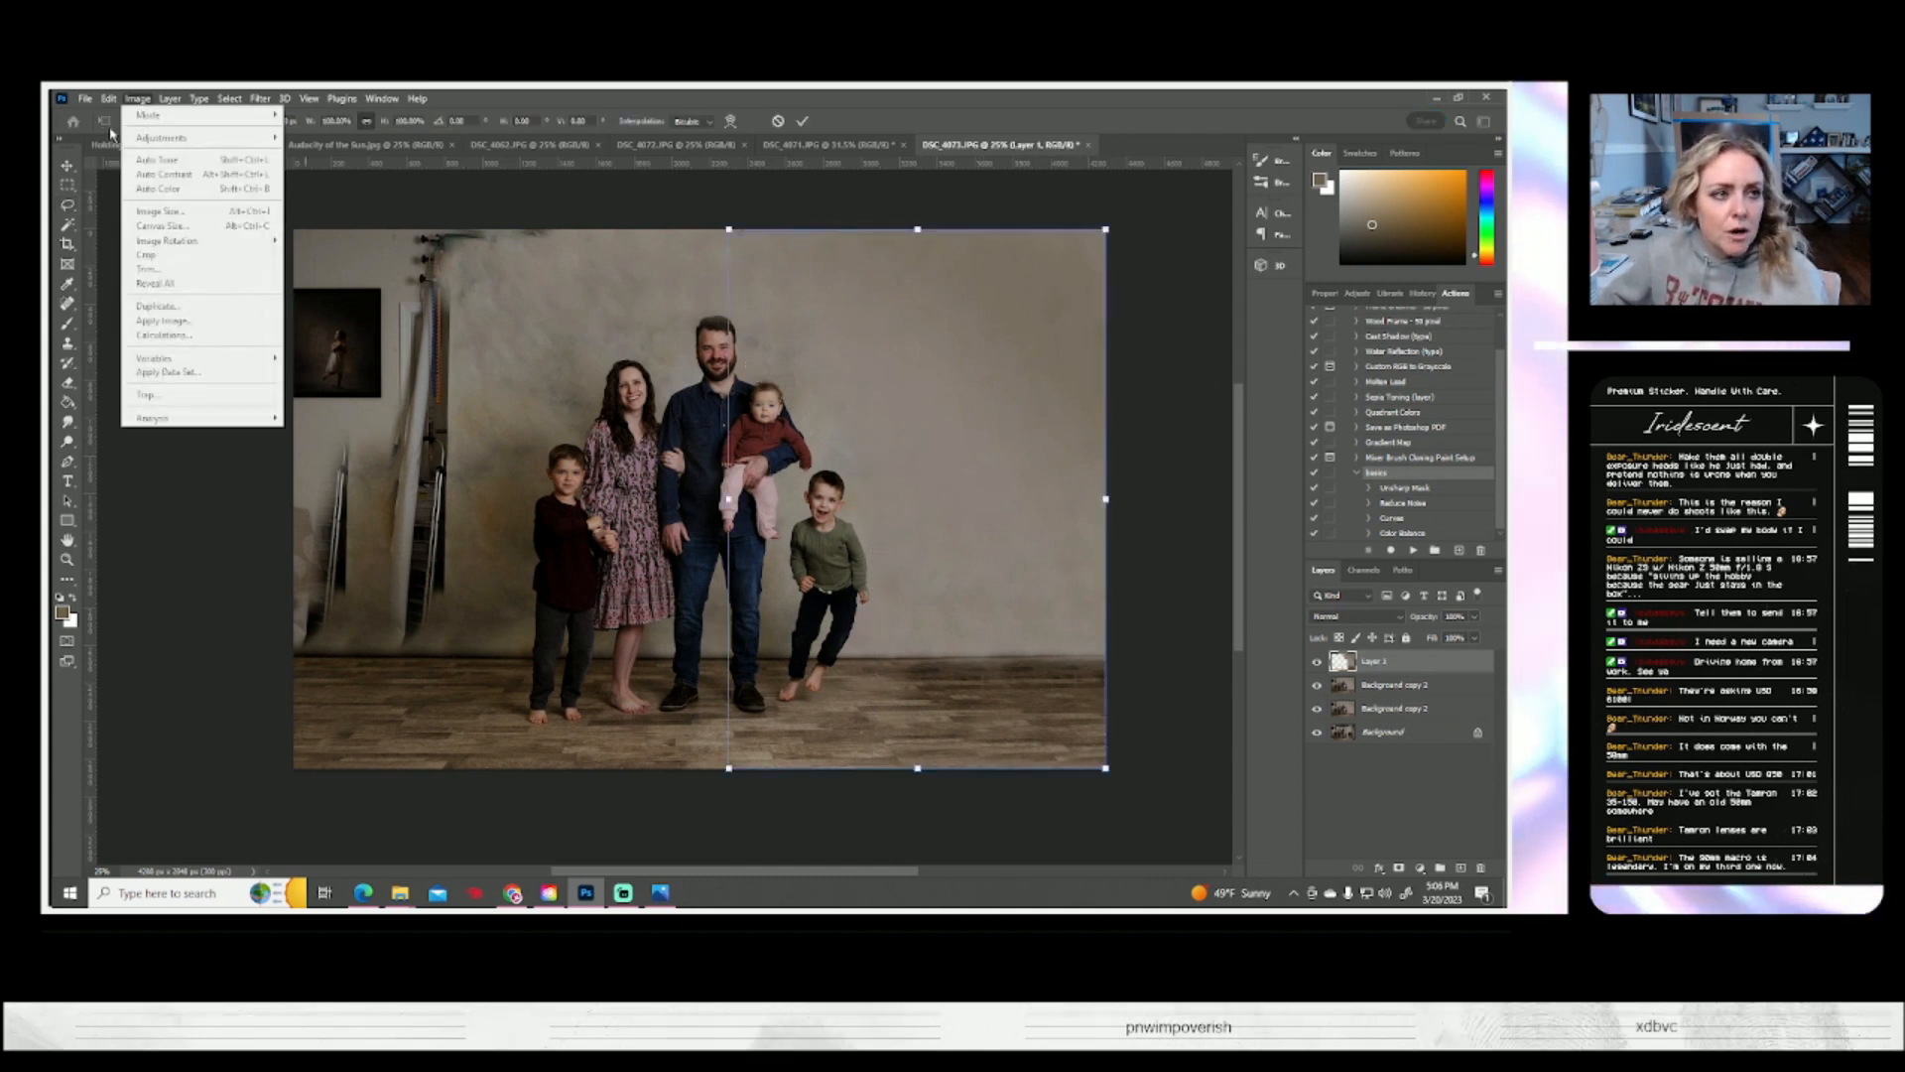
{"action": "mouse_move", "coordinate": [108, 98]}
{"action": "mouse_move", "coordinate": [159, 444]}
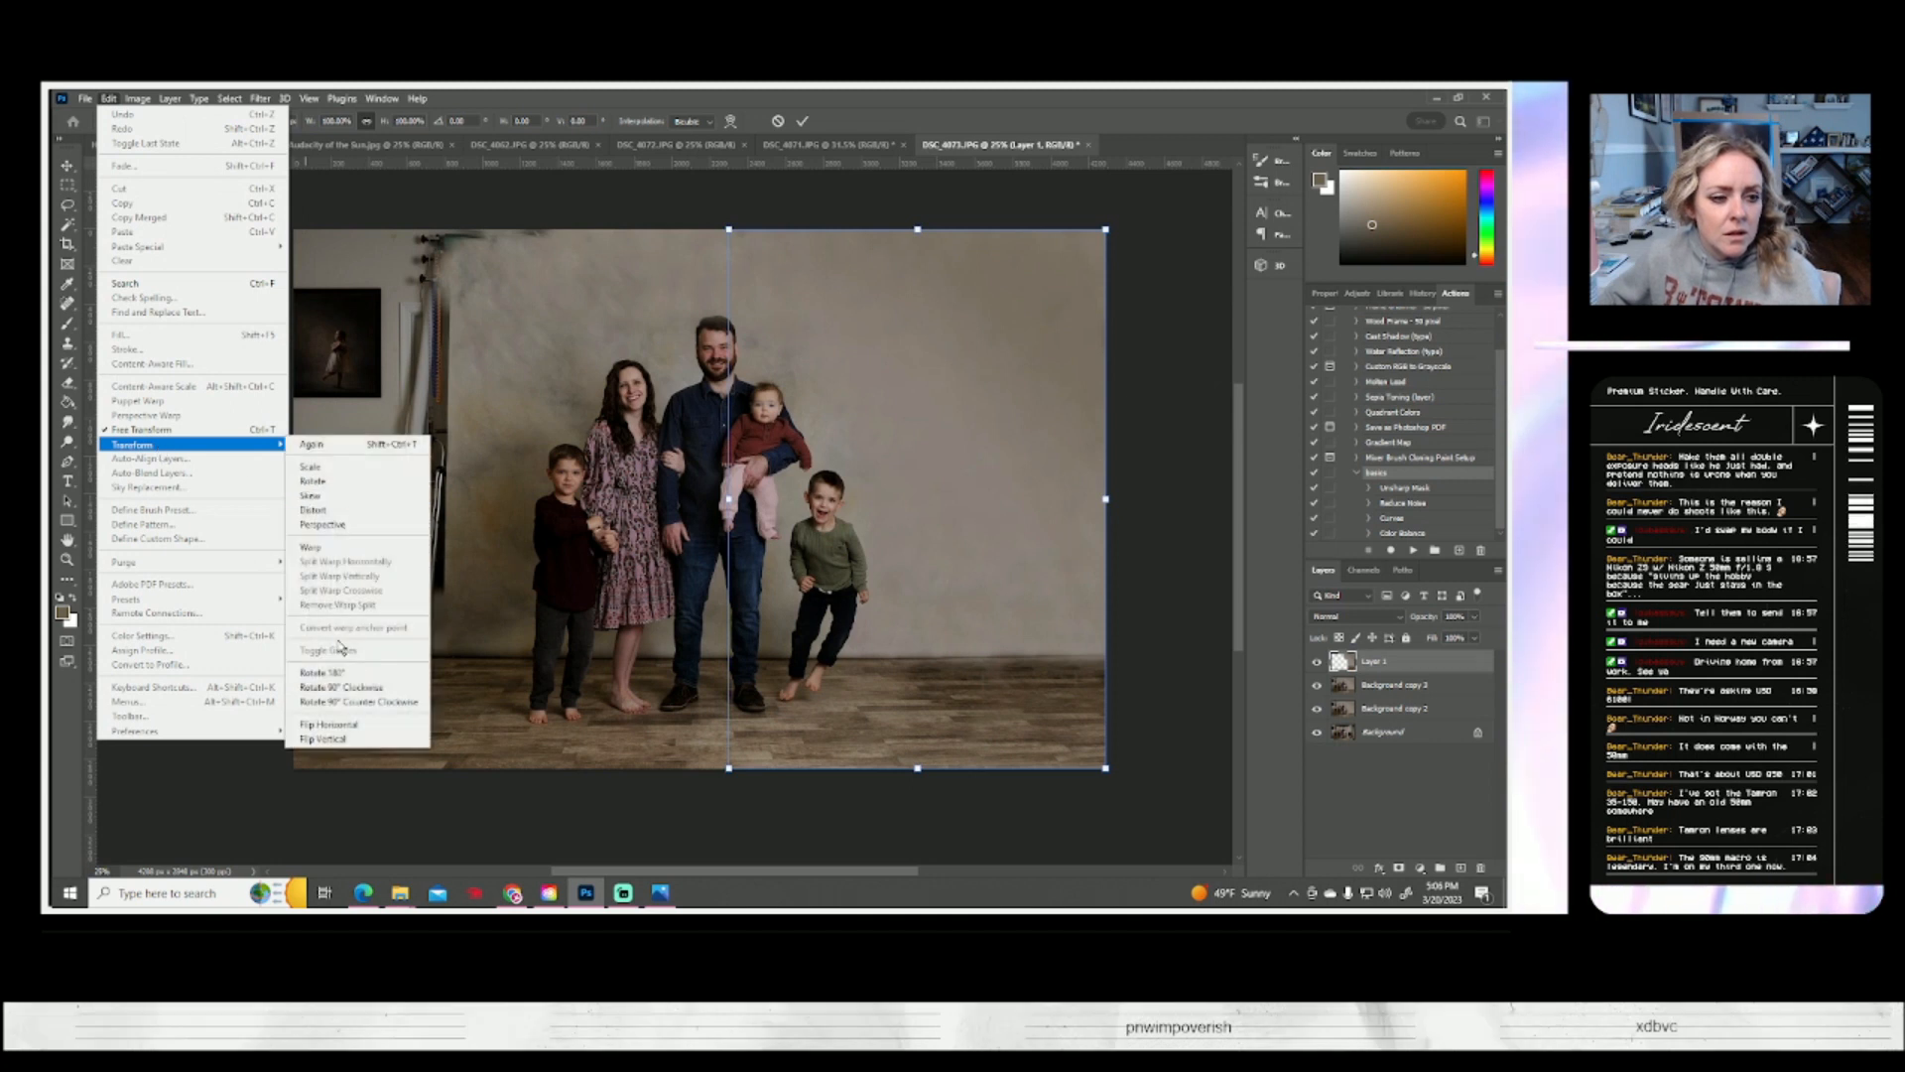
{"action": "left_click", "coordinate": [346, 719]}
{"action": "left_click_drag", "start_coordinate": [869, 676], "coordinate": [429, 674]}
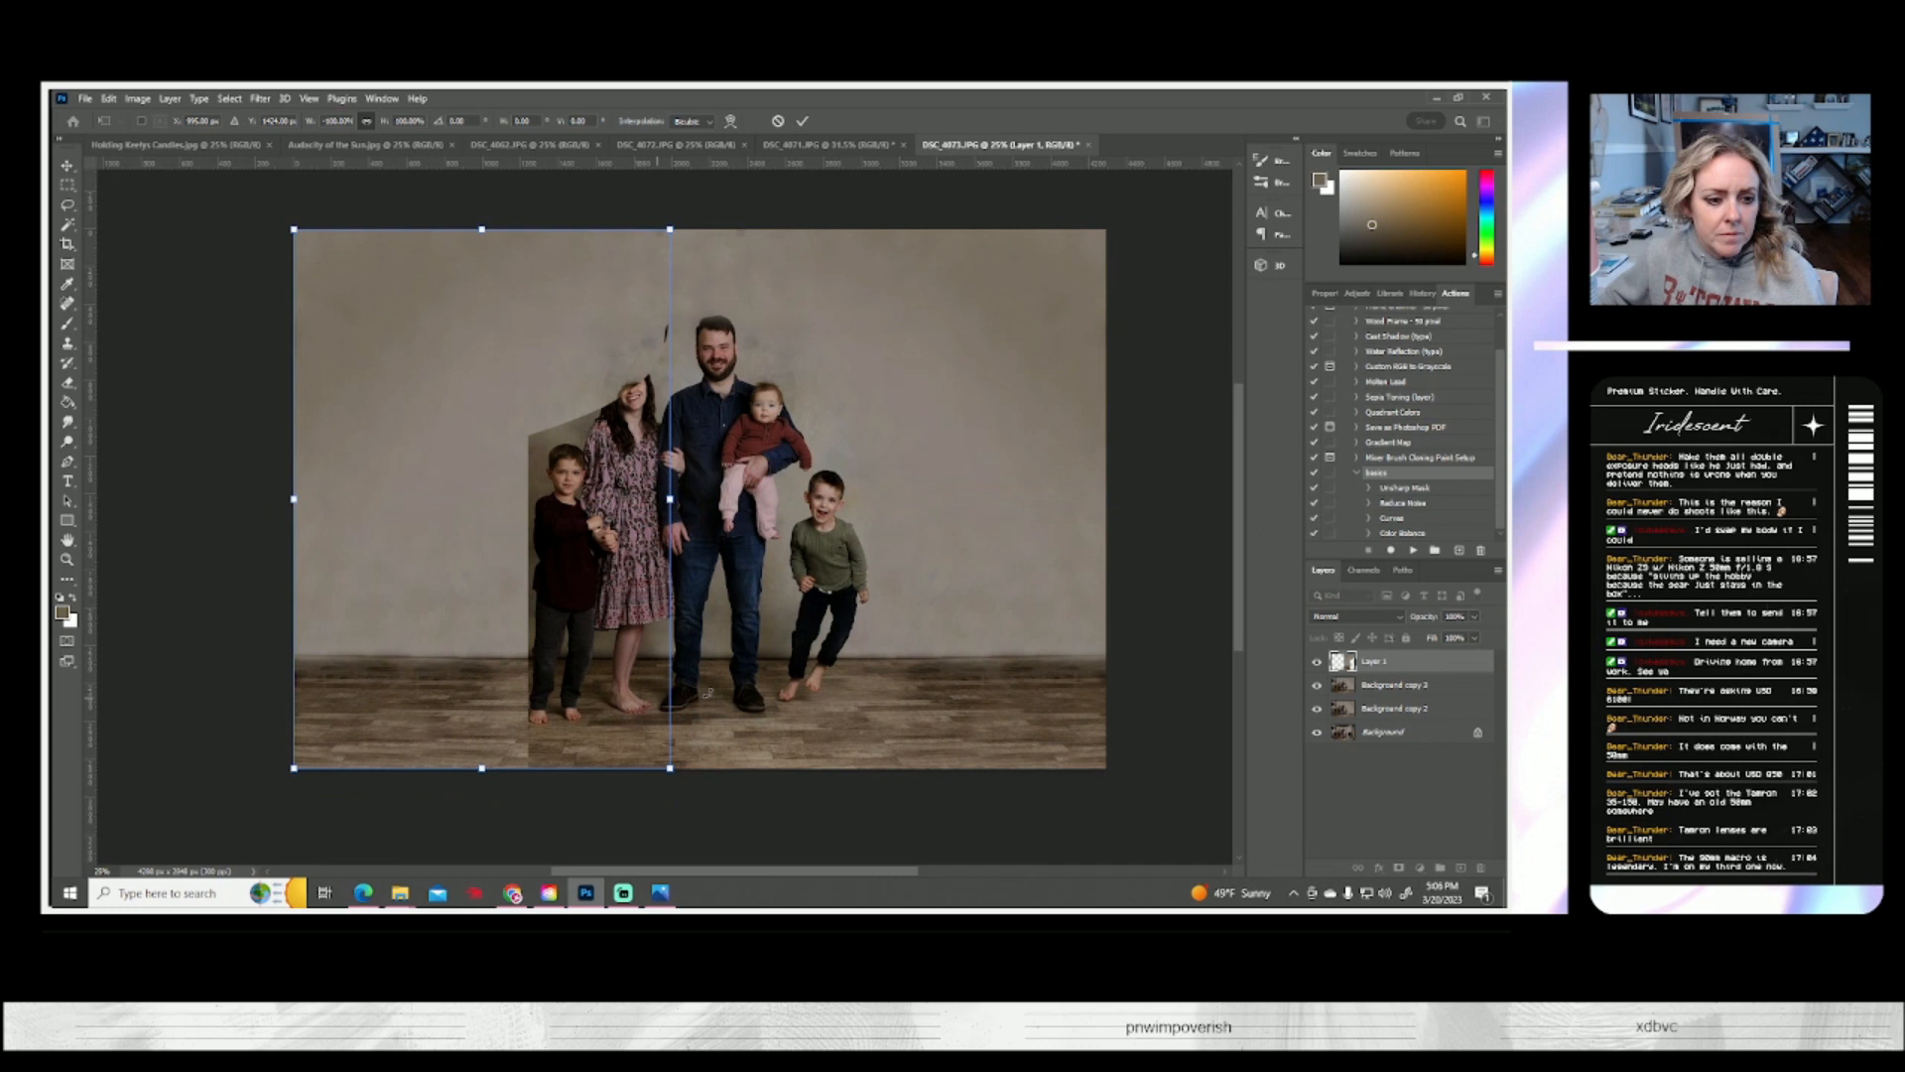
{"action": "left_click_drag", "start_coordinate": [793, 656], "coordinate": [789, 650]}
{"action": "left_click_drag", "start_coordinate": [513, 710], "coordinate": [509, 707]}
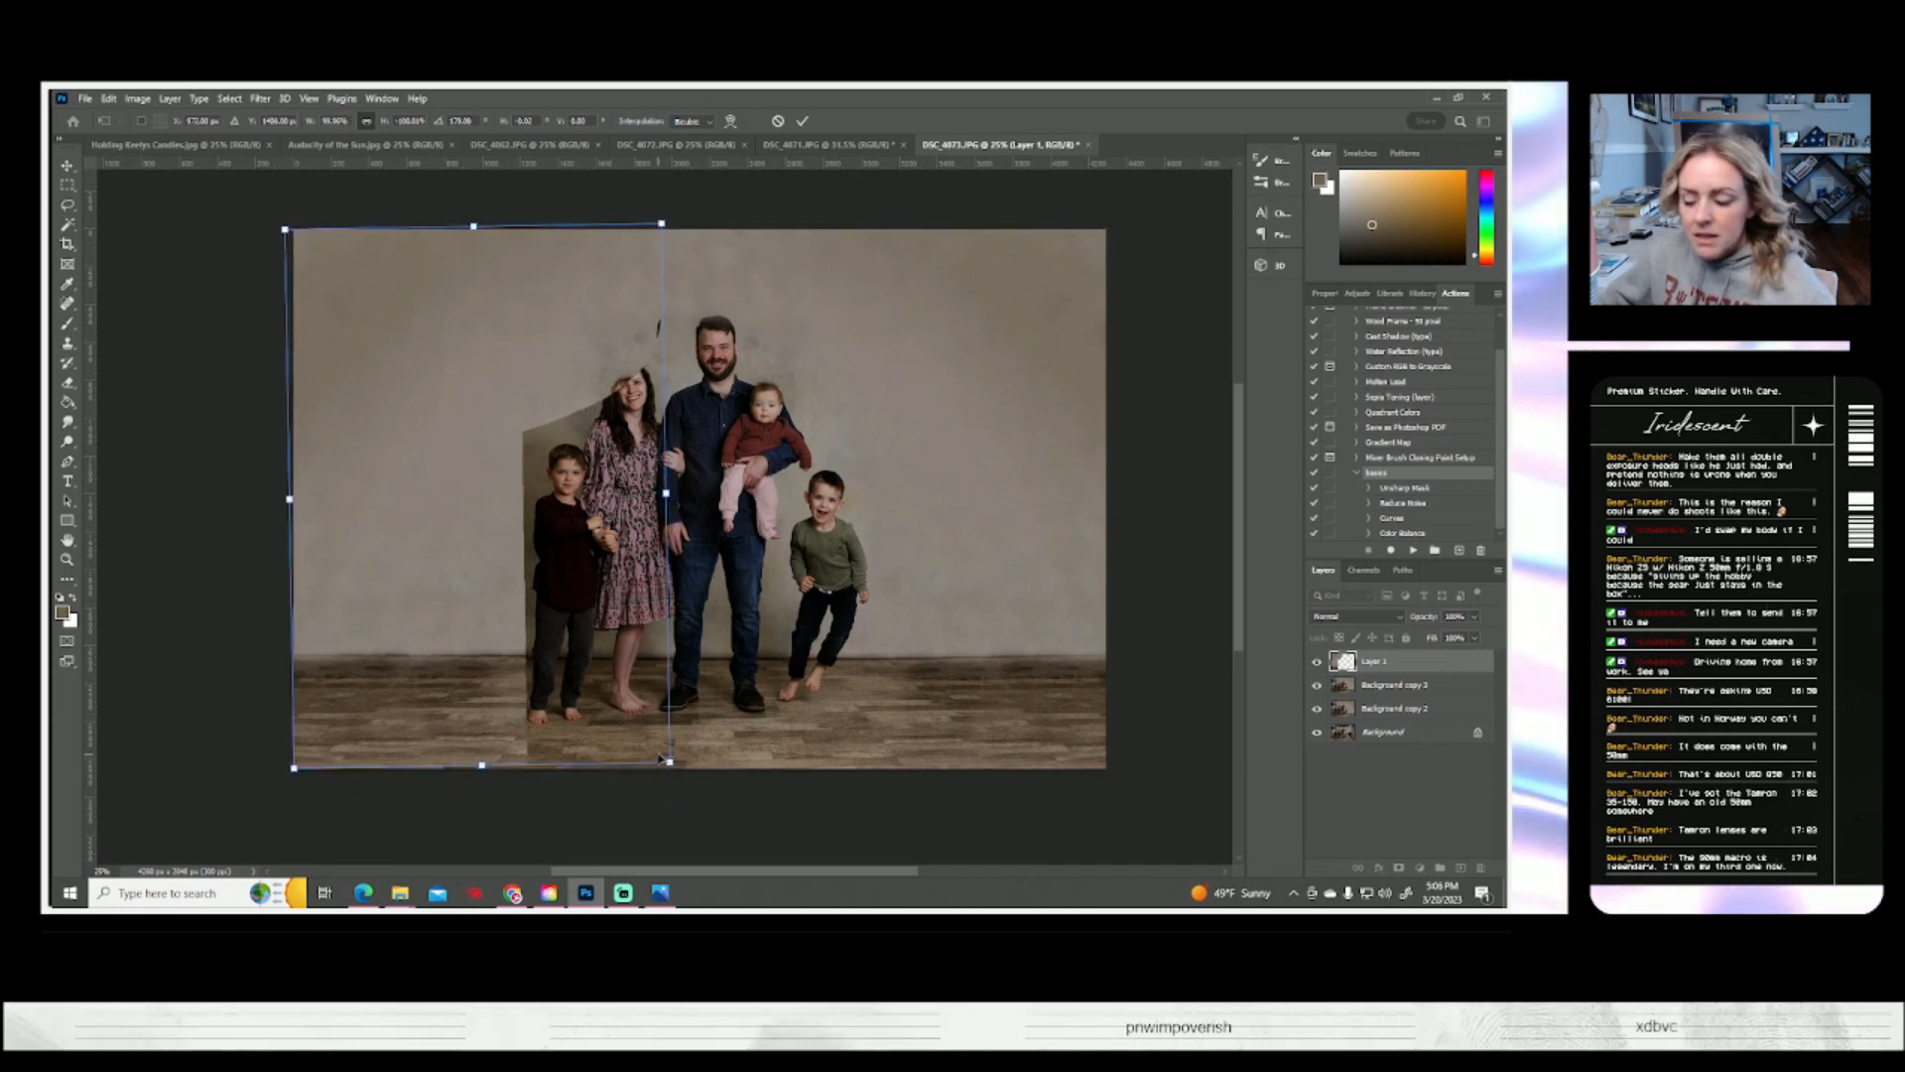
{"action": "key", "text": "Return"}
Erase the flipped backdrop's hard edges around the mother and older boy, and compare the layer on and off
{"action": "key", "text": "l"}
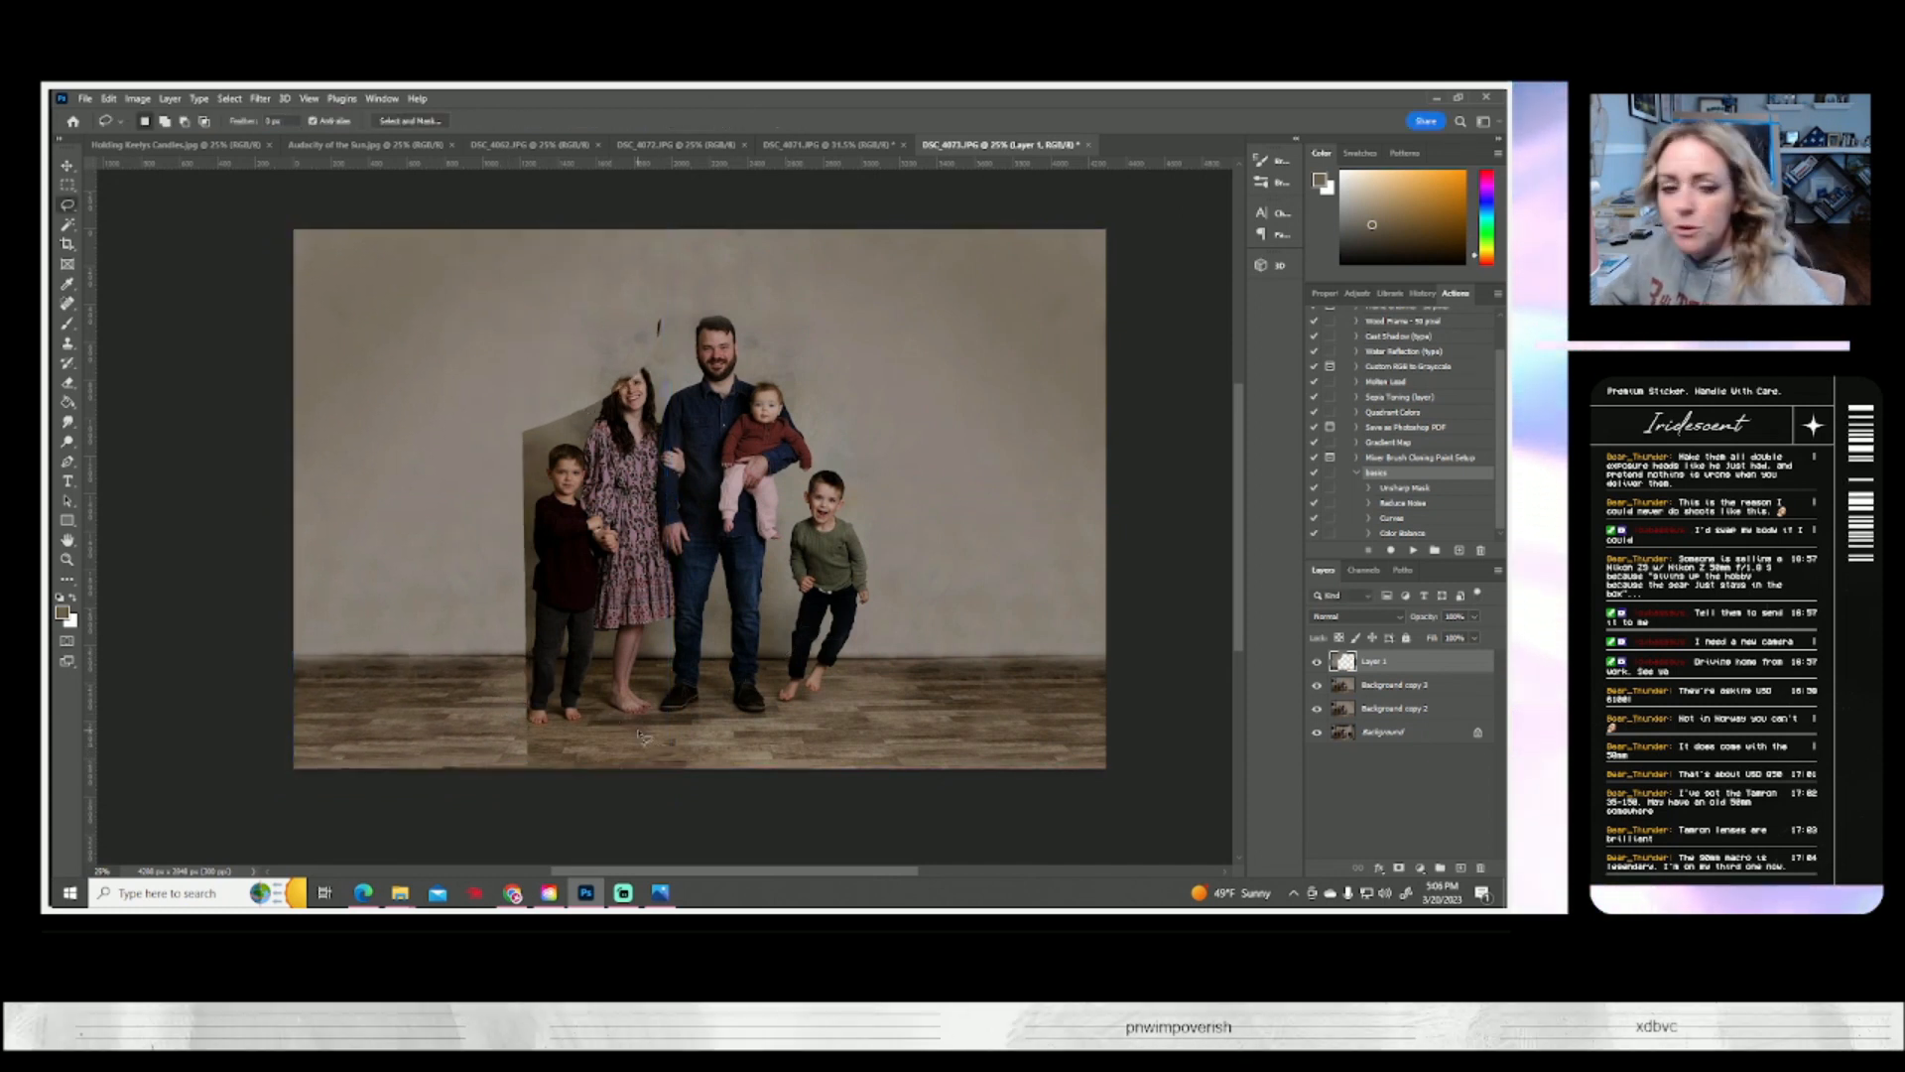
{"action": "left_click", "coordinate": [67, 383]}
{"action": "mouse_move", "coordinate": [625, 362]}
{"action": "left_mouse_down"}
{"action": "mouse_move", "coordinate": [532, 425]}
{"action": "mouse_move", "coordinate": [553, 544]}
{"action": "mouse_move", "coordinate": [528, 706]}
{"action": "left_mouse_up"}
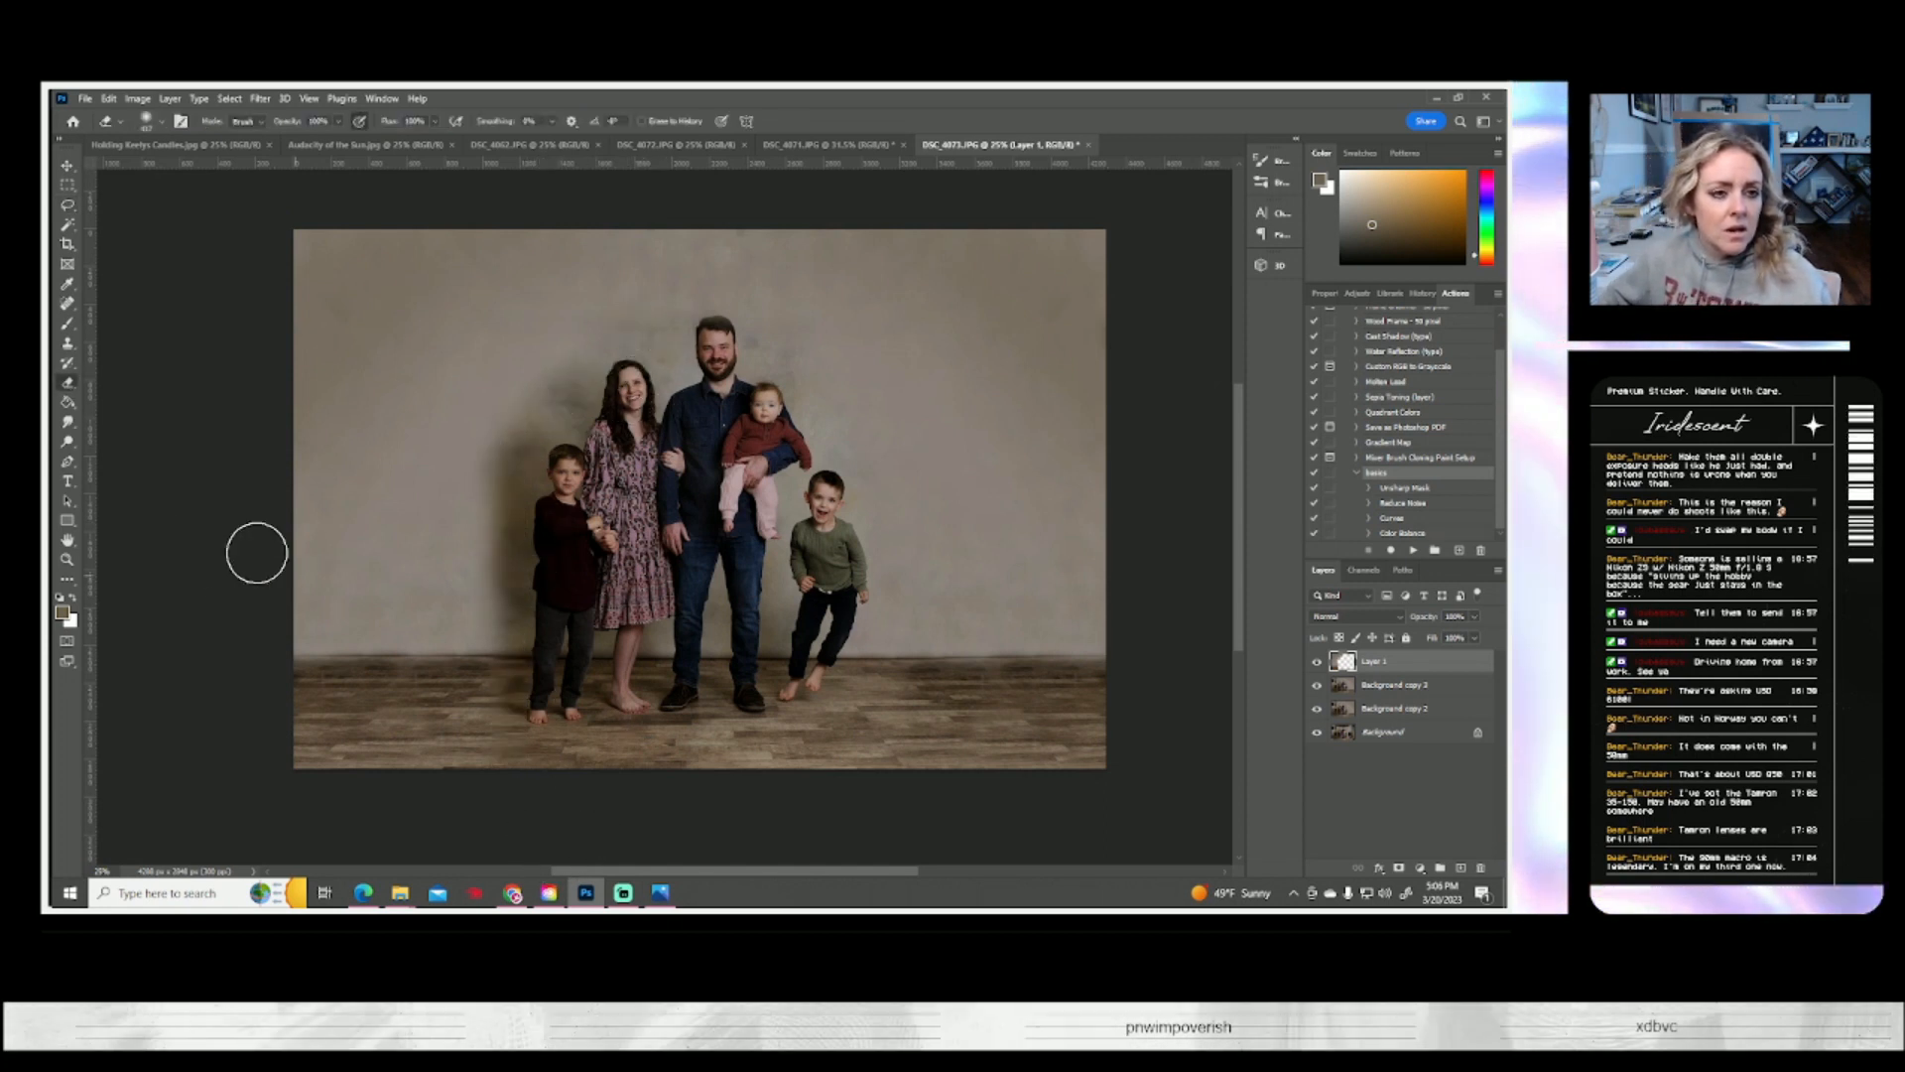
{"action": "left_click", "coordinate": [1318, 662]}
{"action": "left_click", "coordinate": [1318, 662]}
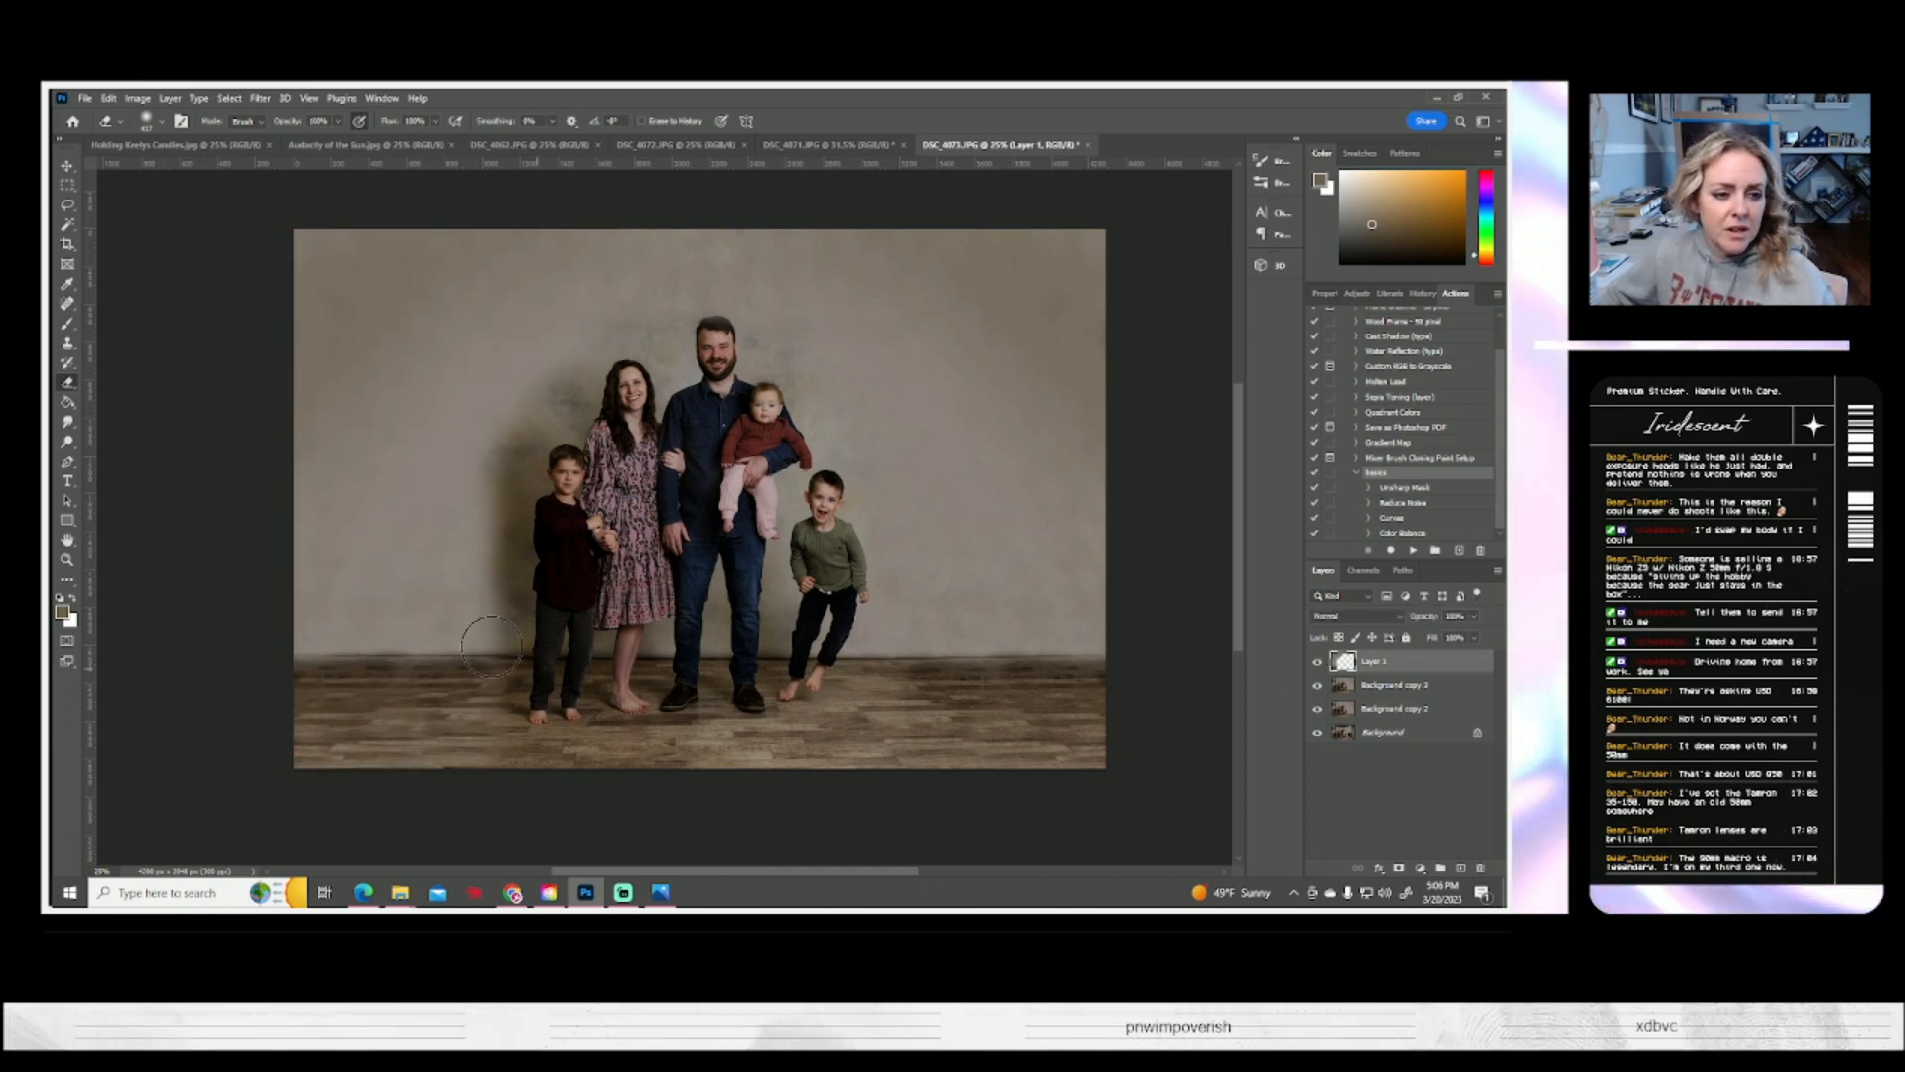
Darken the flipped backdrop layer slightly with a Brightness/Contrast adjustment
{"action": "left_click", "coordinate": [139, 99]}
{"action": "mouse_move", "coordinate": [168, 130]}
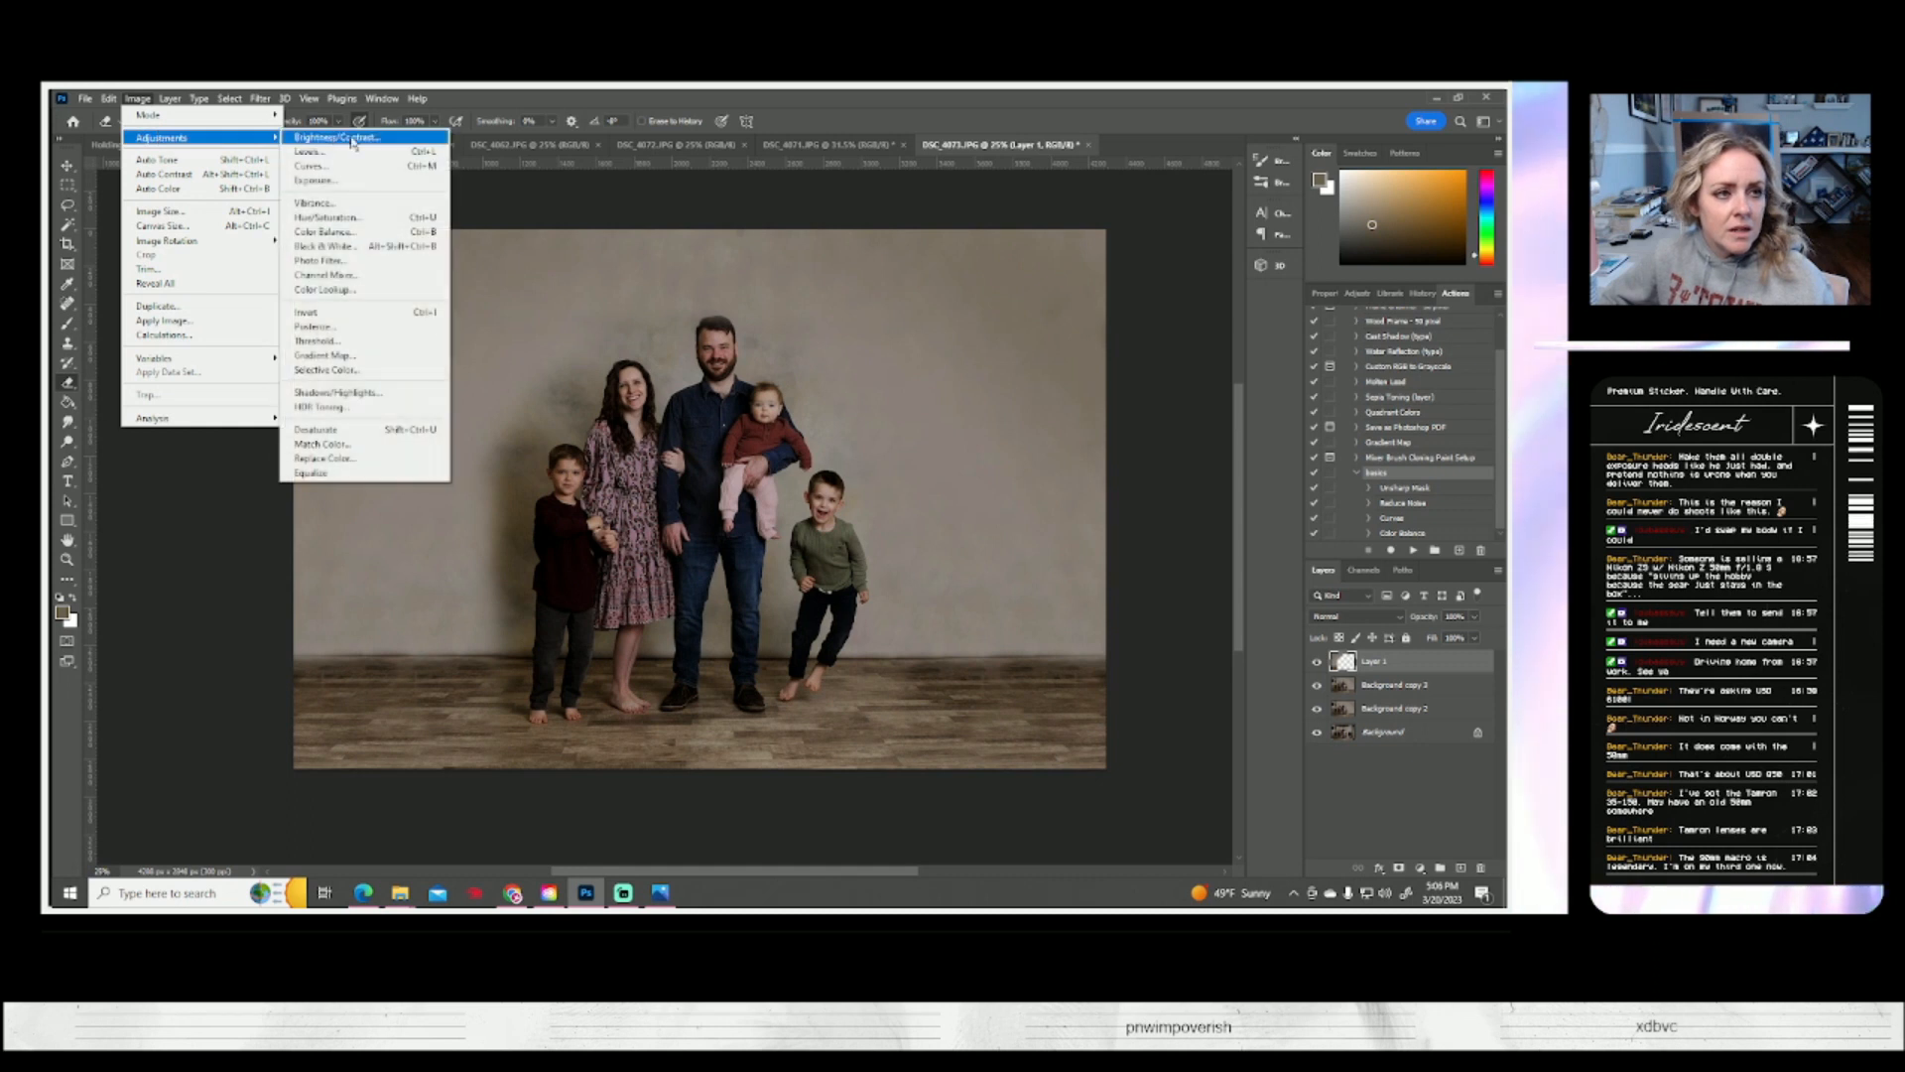
{"action": "left_click", "coordinate": [327, 136]}
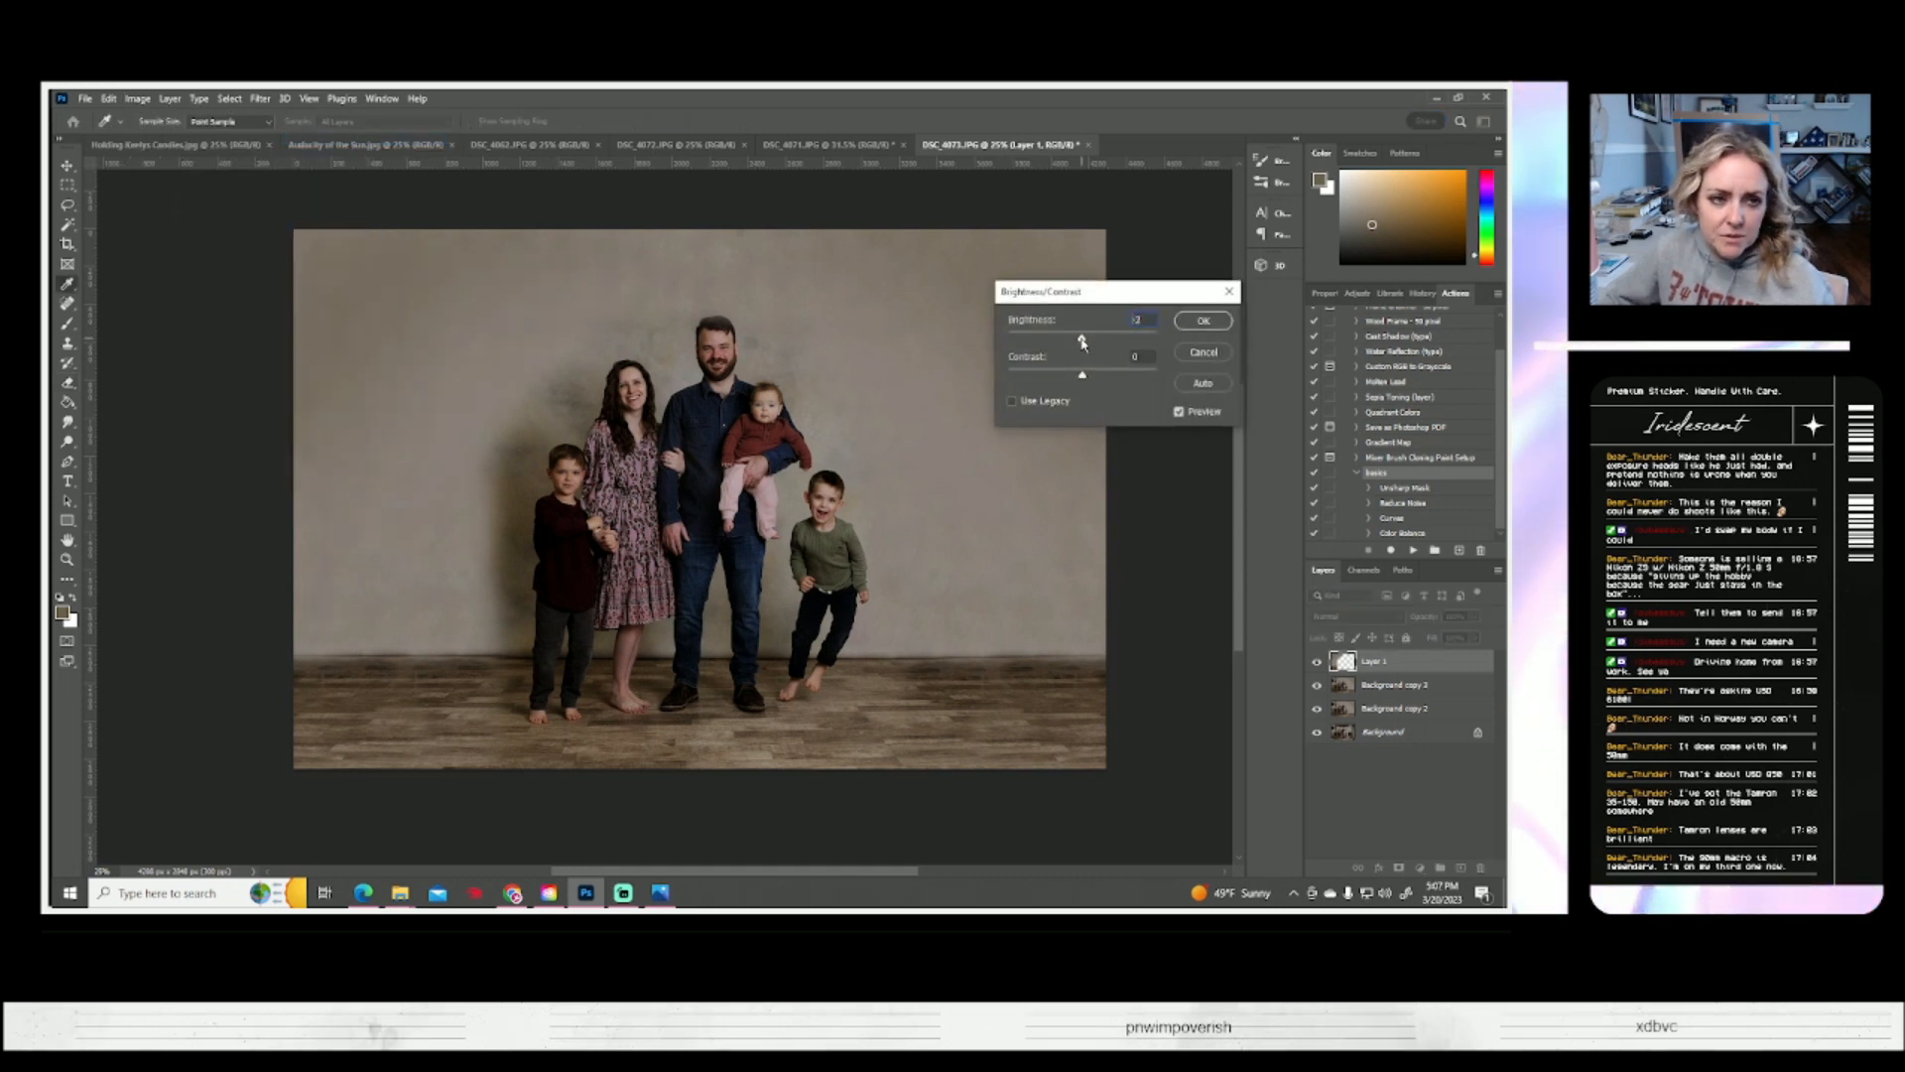
{"action": "left_click_drag", "start_coordinate": [1083, 343], "coordinate": [1080, 343]}
{"action": "left_click", "coordinate": [1202, 320]}
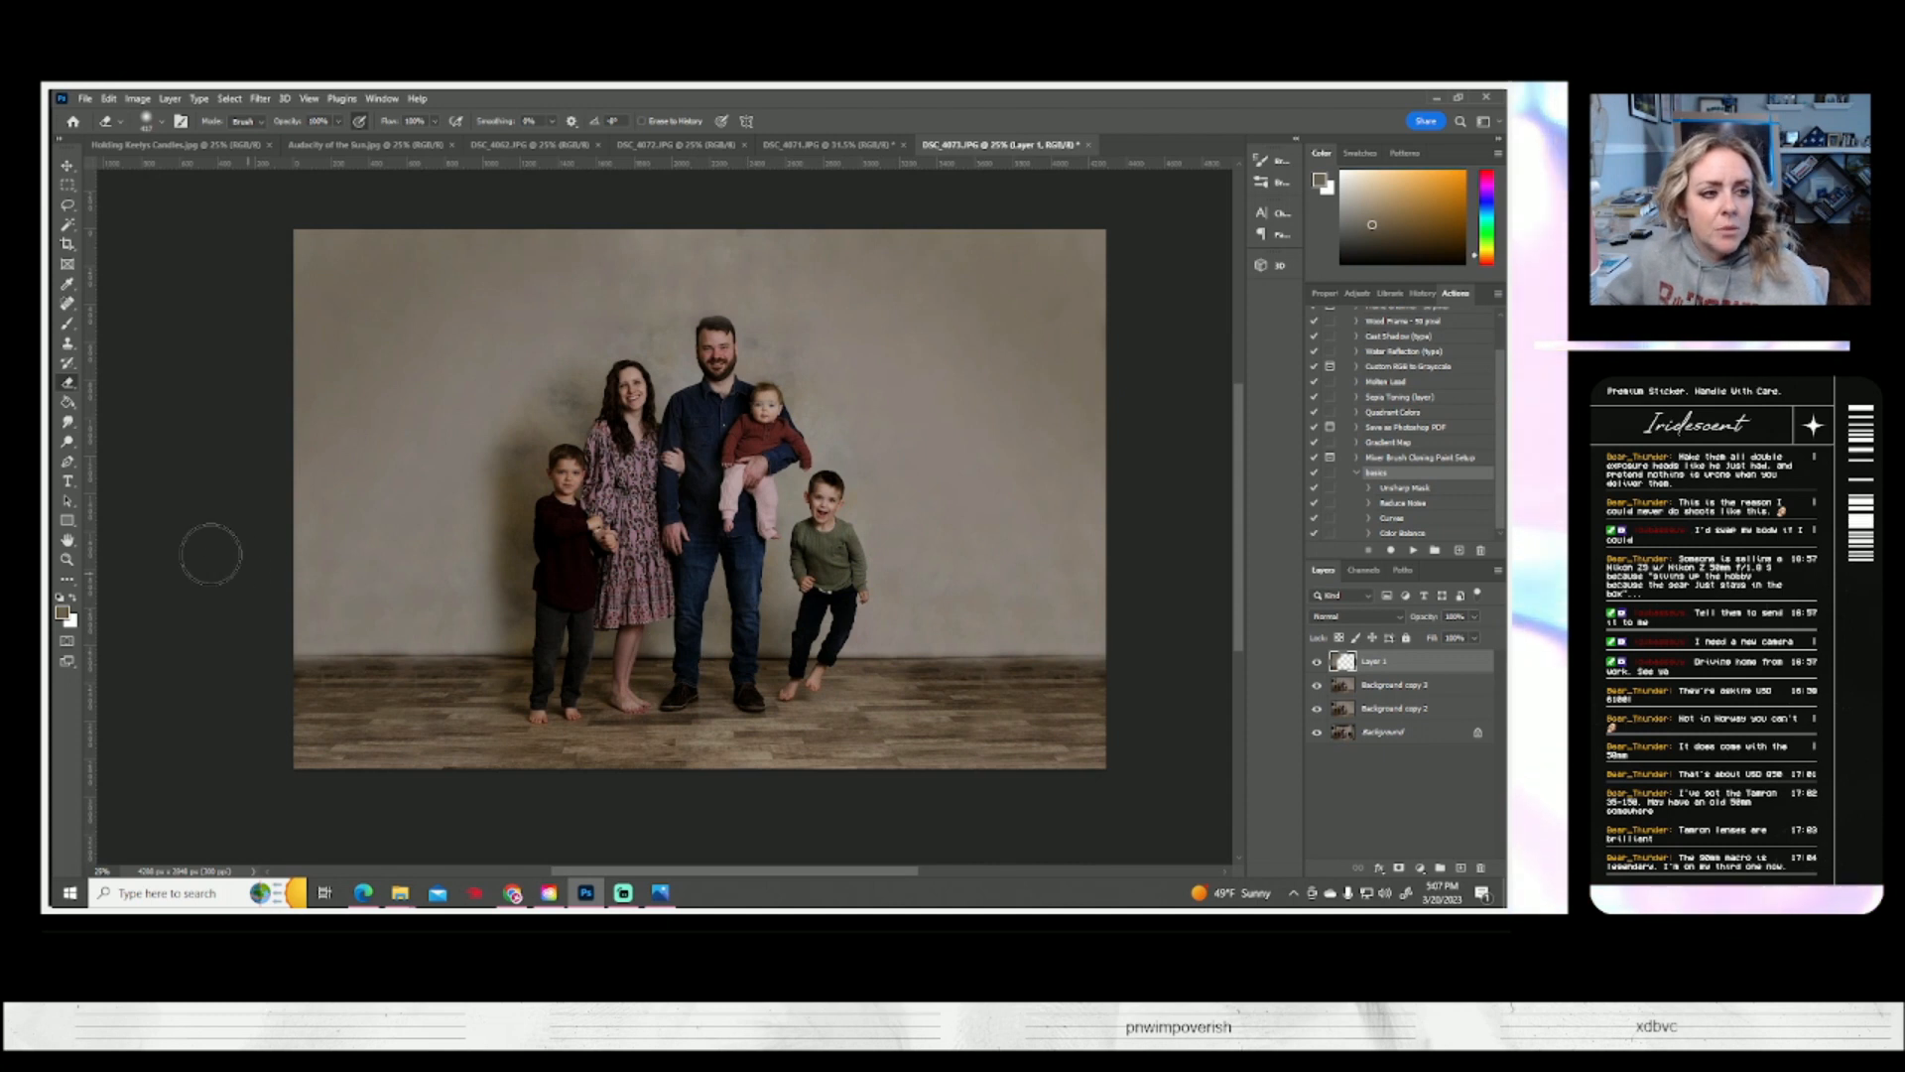
Soften the flipped backdrop layer's edge beside the older boy with the Eraser at 40% opacity
{"action": "left_click", "coordinate": [67, 441]}
{"action": "left_click", "coordinate": [119, 456]}
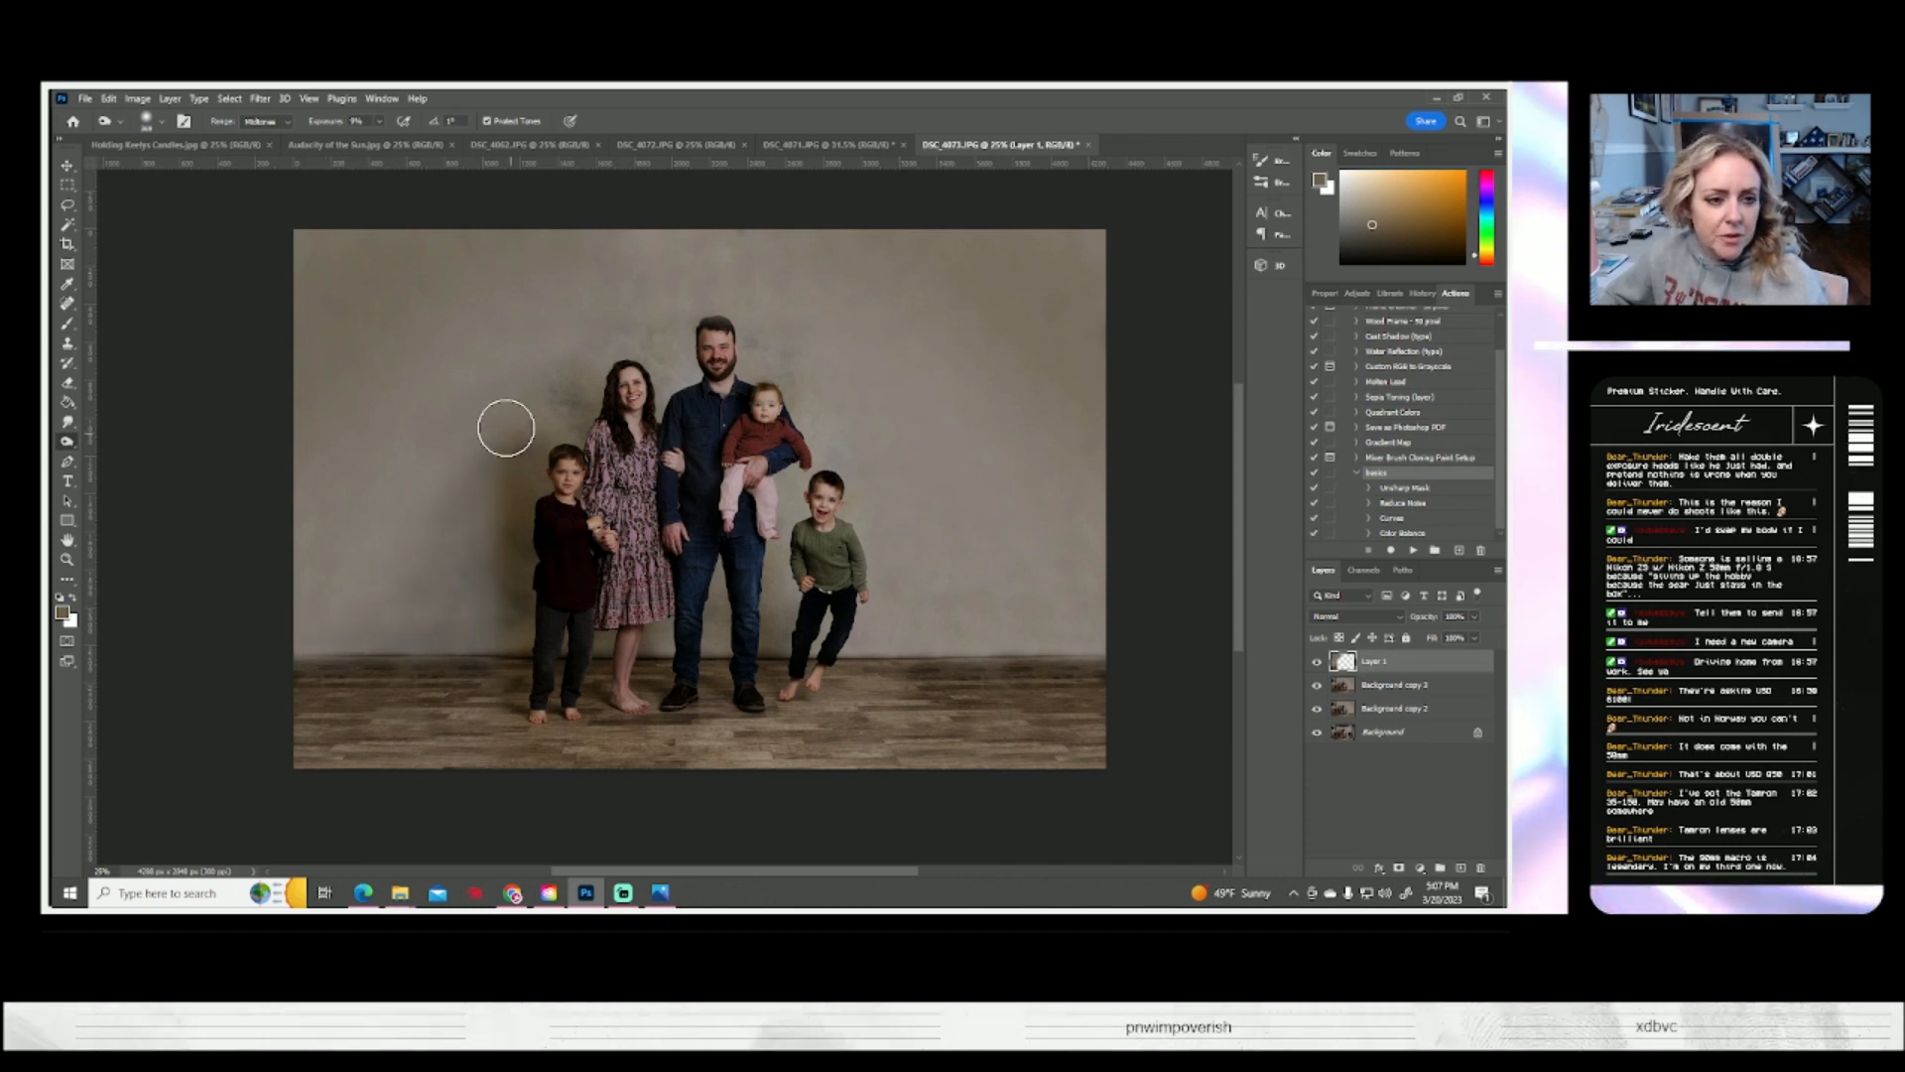
{"action": "left_click", "coordinate": [1317, 662]}
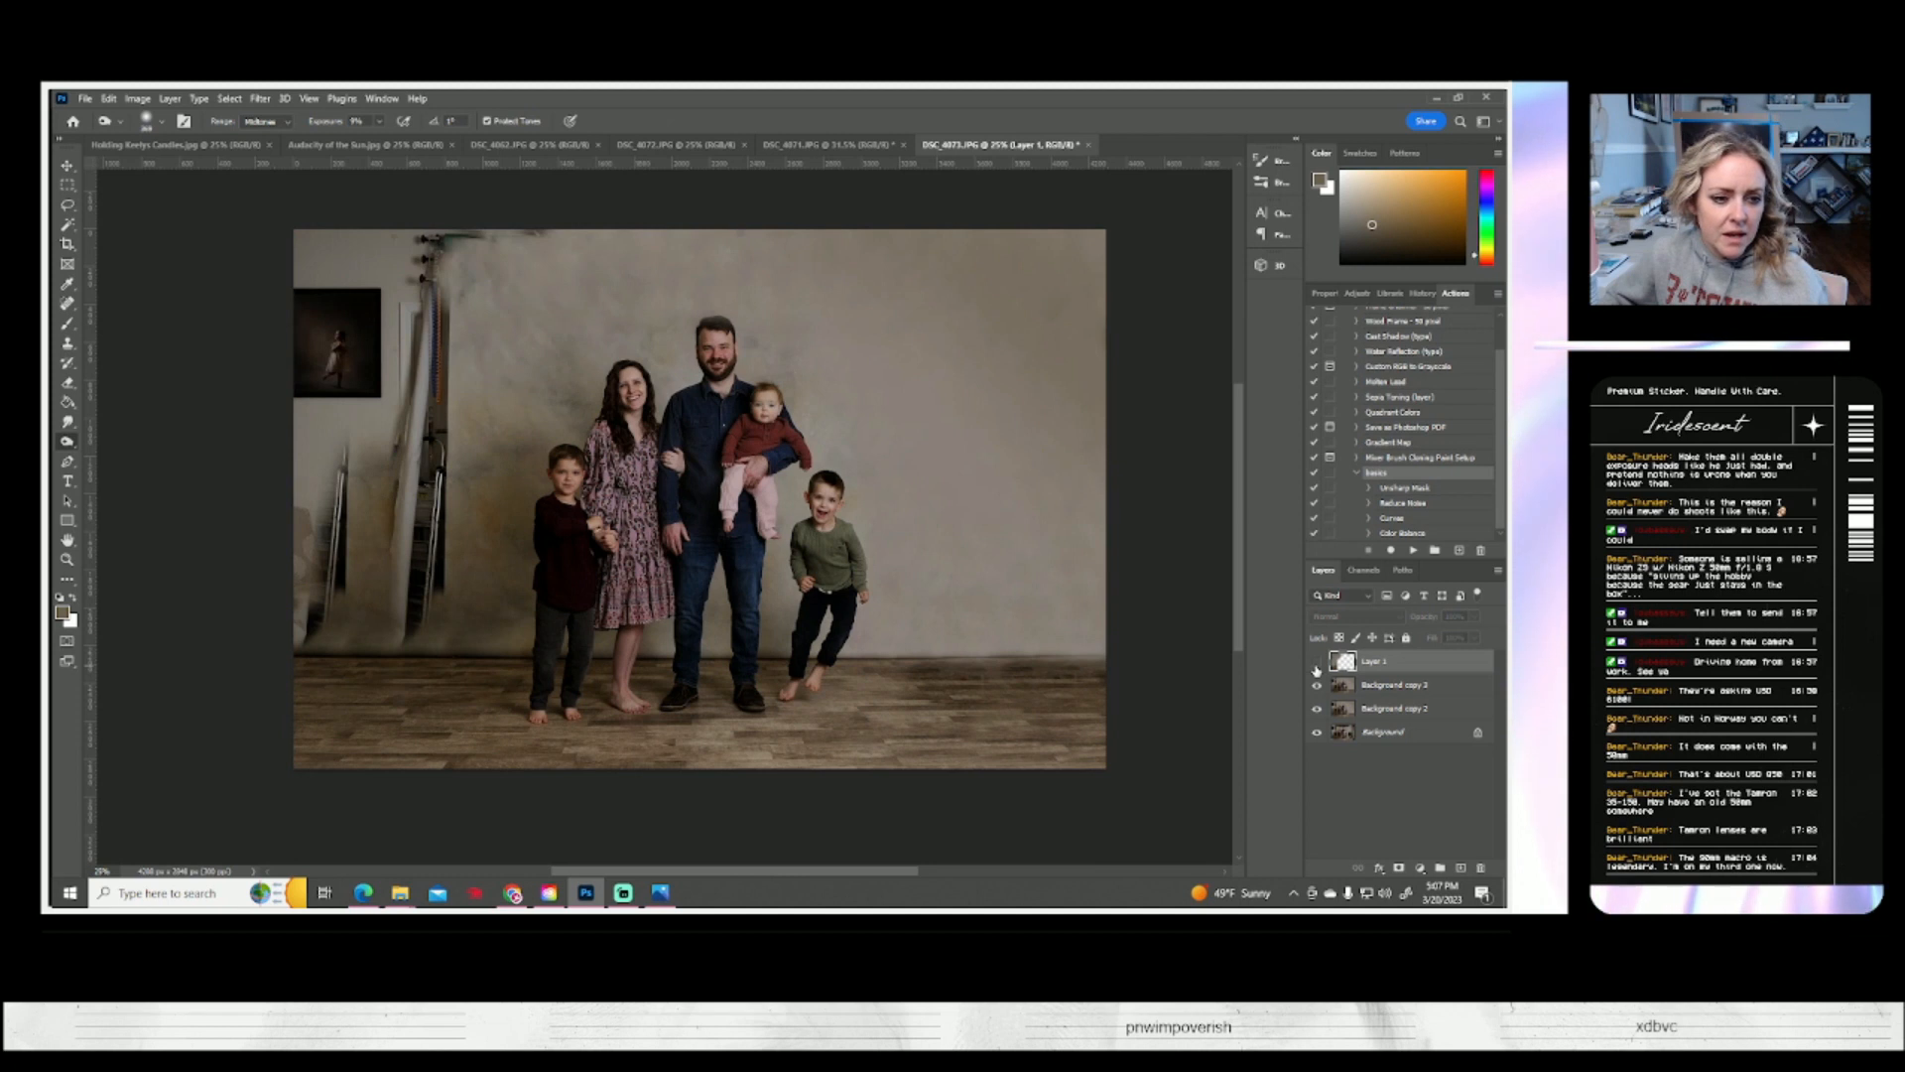
{"action": "left_click", "coordinate": [1317, 662]}
{"action": "left_click", "coordinate": [66, 384]}
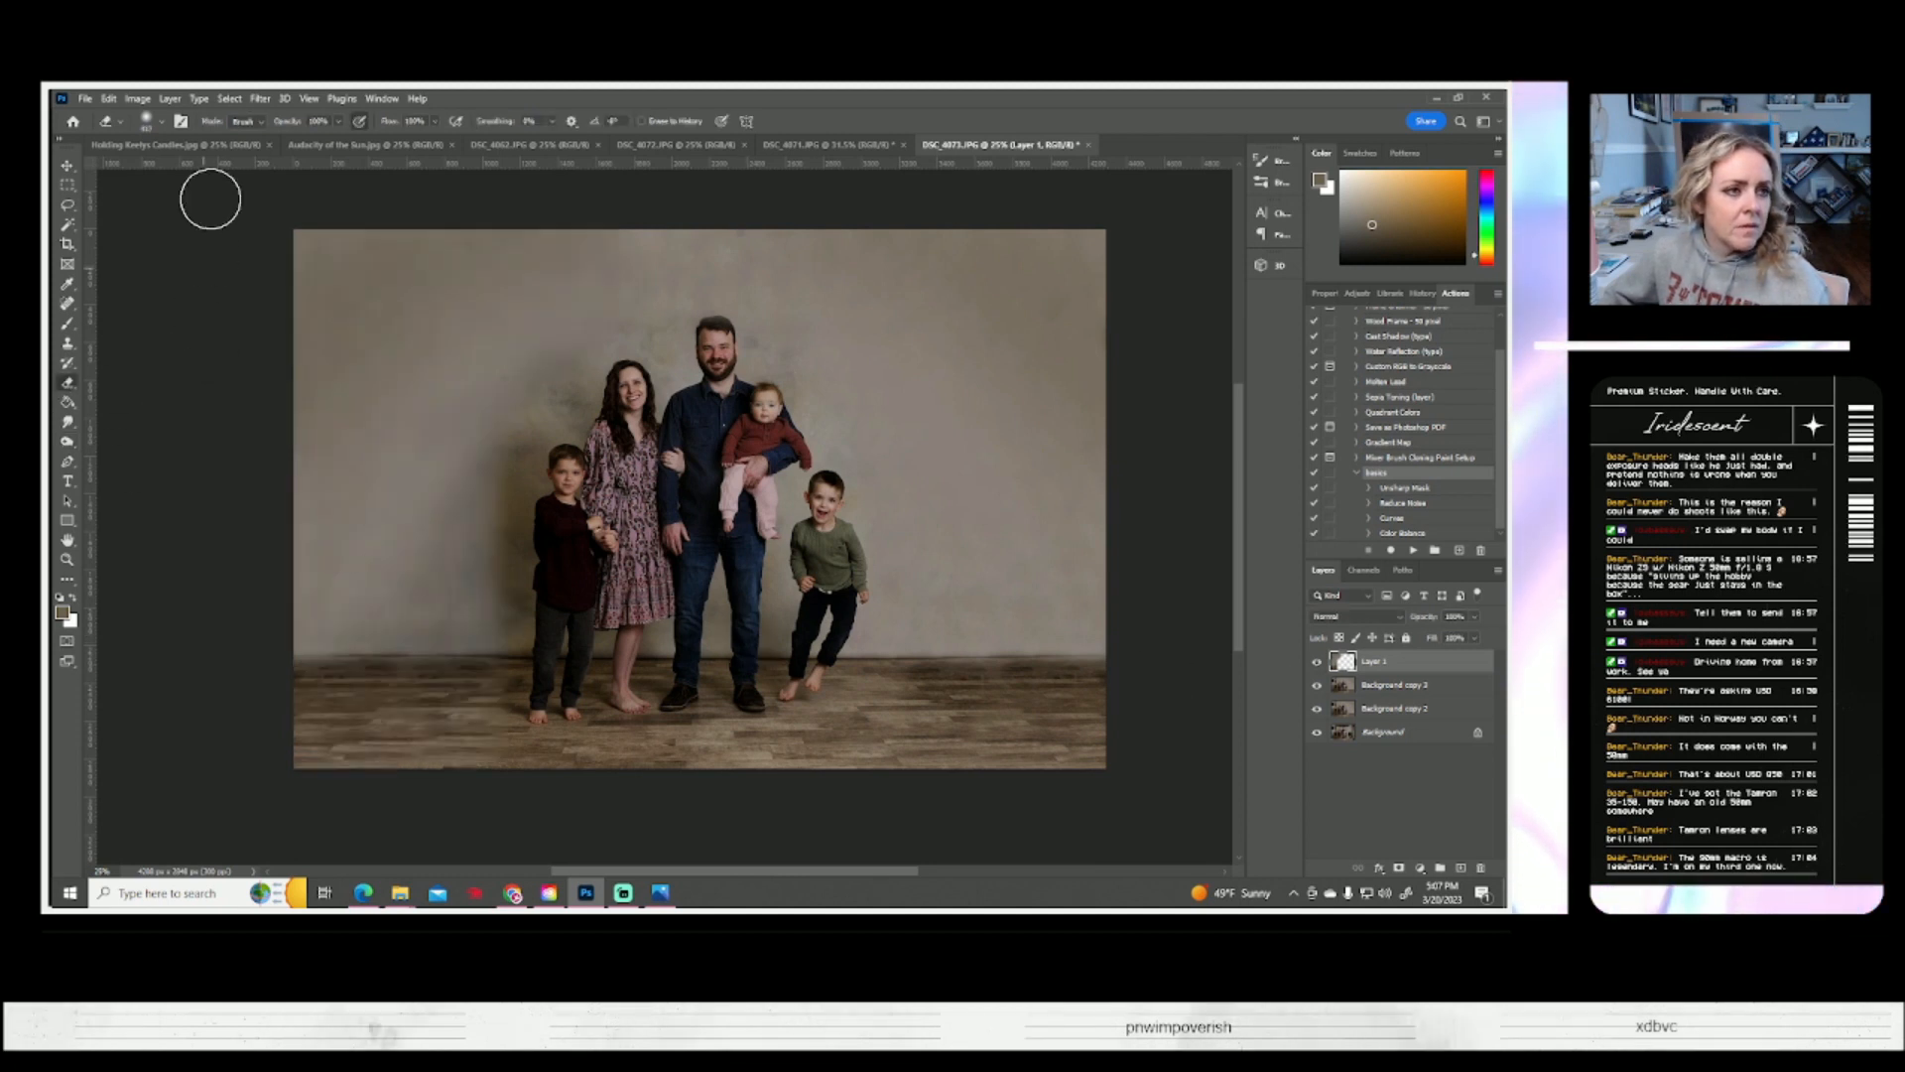
{"action": "left_click", "coordinate": [301, 139]}
{"action": "mouse_move", "coordinate": [530, 665]}
{"action": "left_mouse_down"}
{"action": "mouse_move", "coordinate": [474, 664]}
{"action": "mouse_move", "coordinate": [528, 681]}
{"action": "mouse_move", "coordinate": [397, 661]}
{"action": "mouse_move", "coordinate": [328, 675]}
{"action": "mouse_move", "coordinate": [477, 615]}
{"action": "mouse_move", "coordinate": [518, 519]}
{"action": "mouse_move", "coordinate": [535, 523]}
{"action": "mouse_move", "coordinate": [507, 525]}
{"action": "left_mouse_up"}
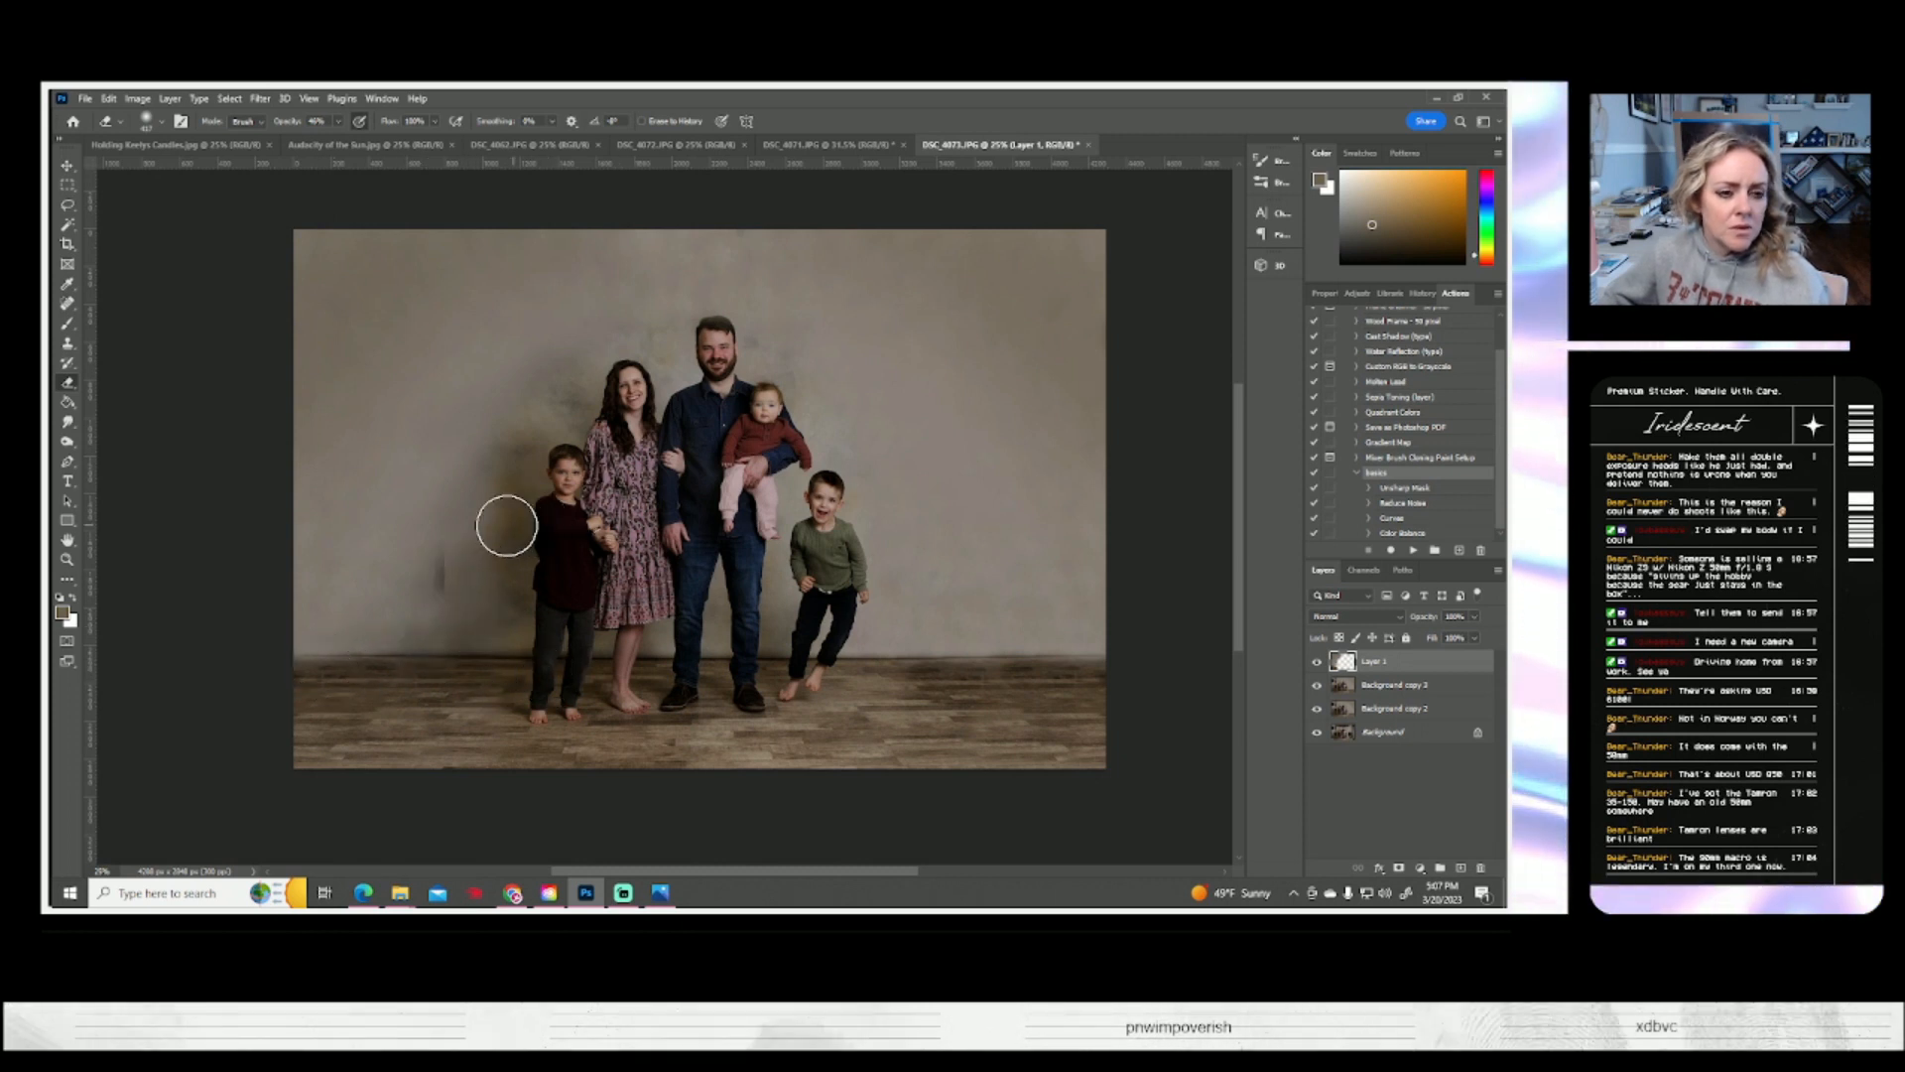
On Background copy 3, clone clean backdrop over the clutter beside the older boy, comparing the image with Layer 1 hidden and shown
{"action": "left_click", "coordinate": [1369, 684]}
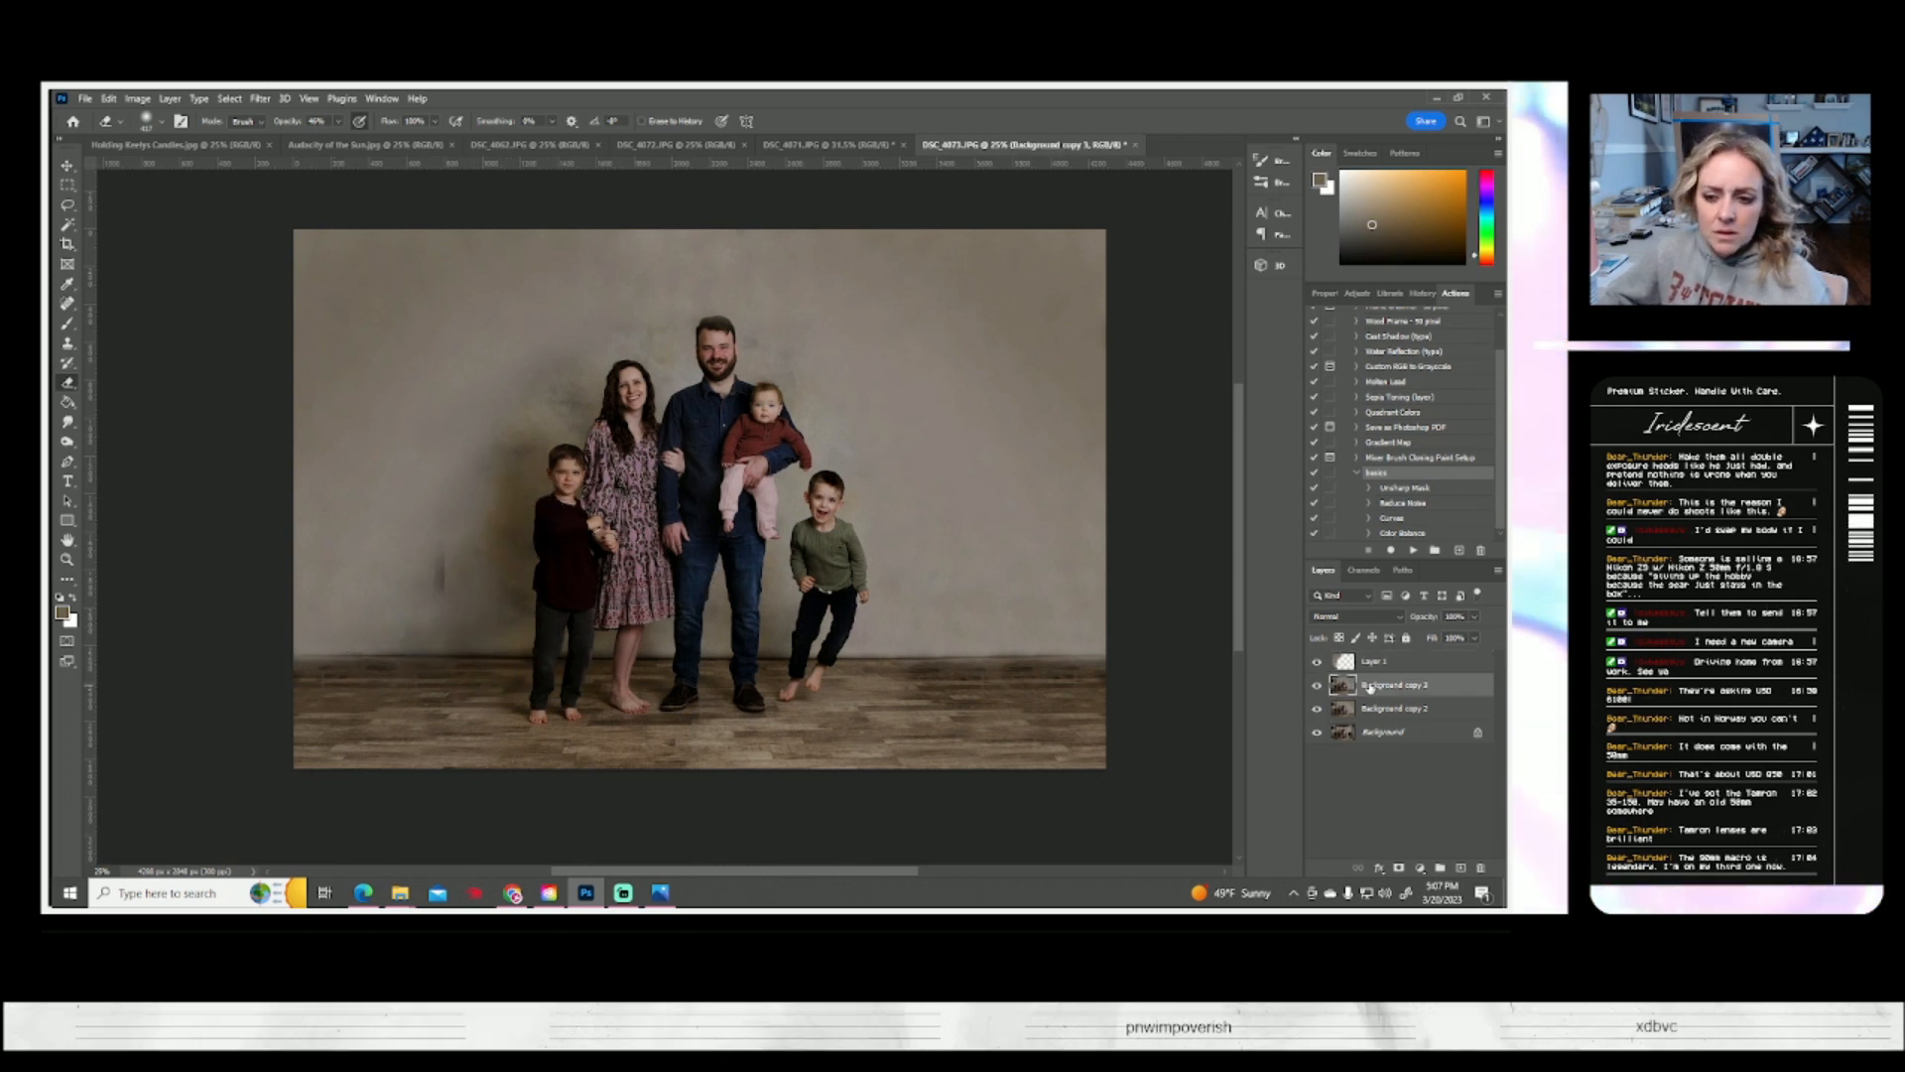
{"action": "left_click", "coordinate": [1317, 660]}
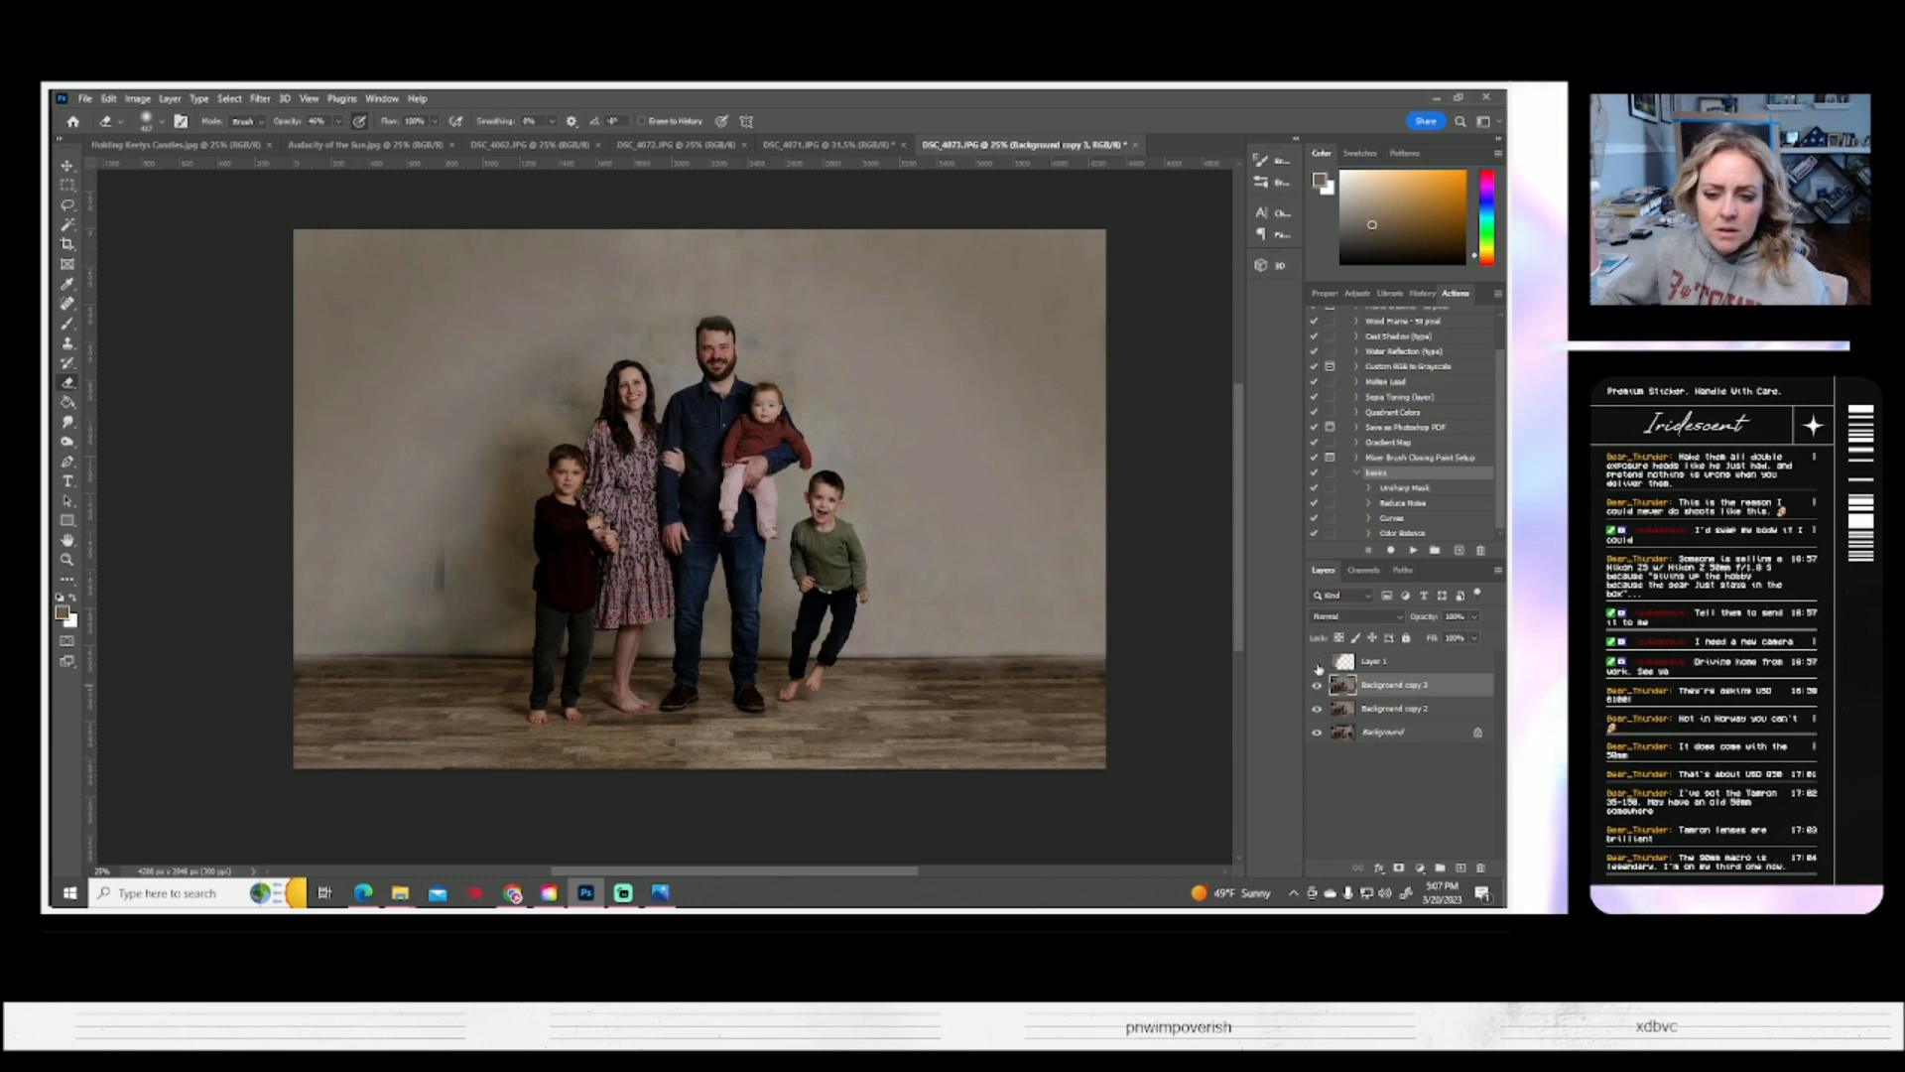
{"action": "left_click", "coordinate": [70, 342]}
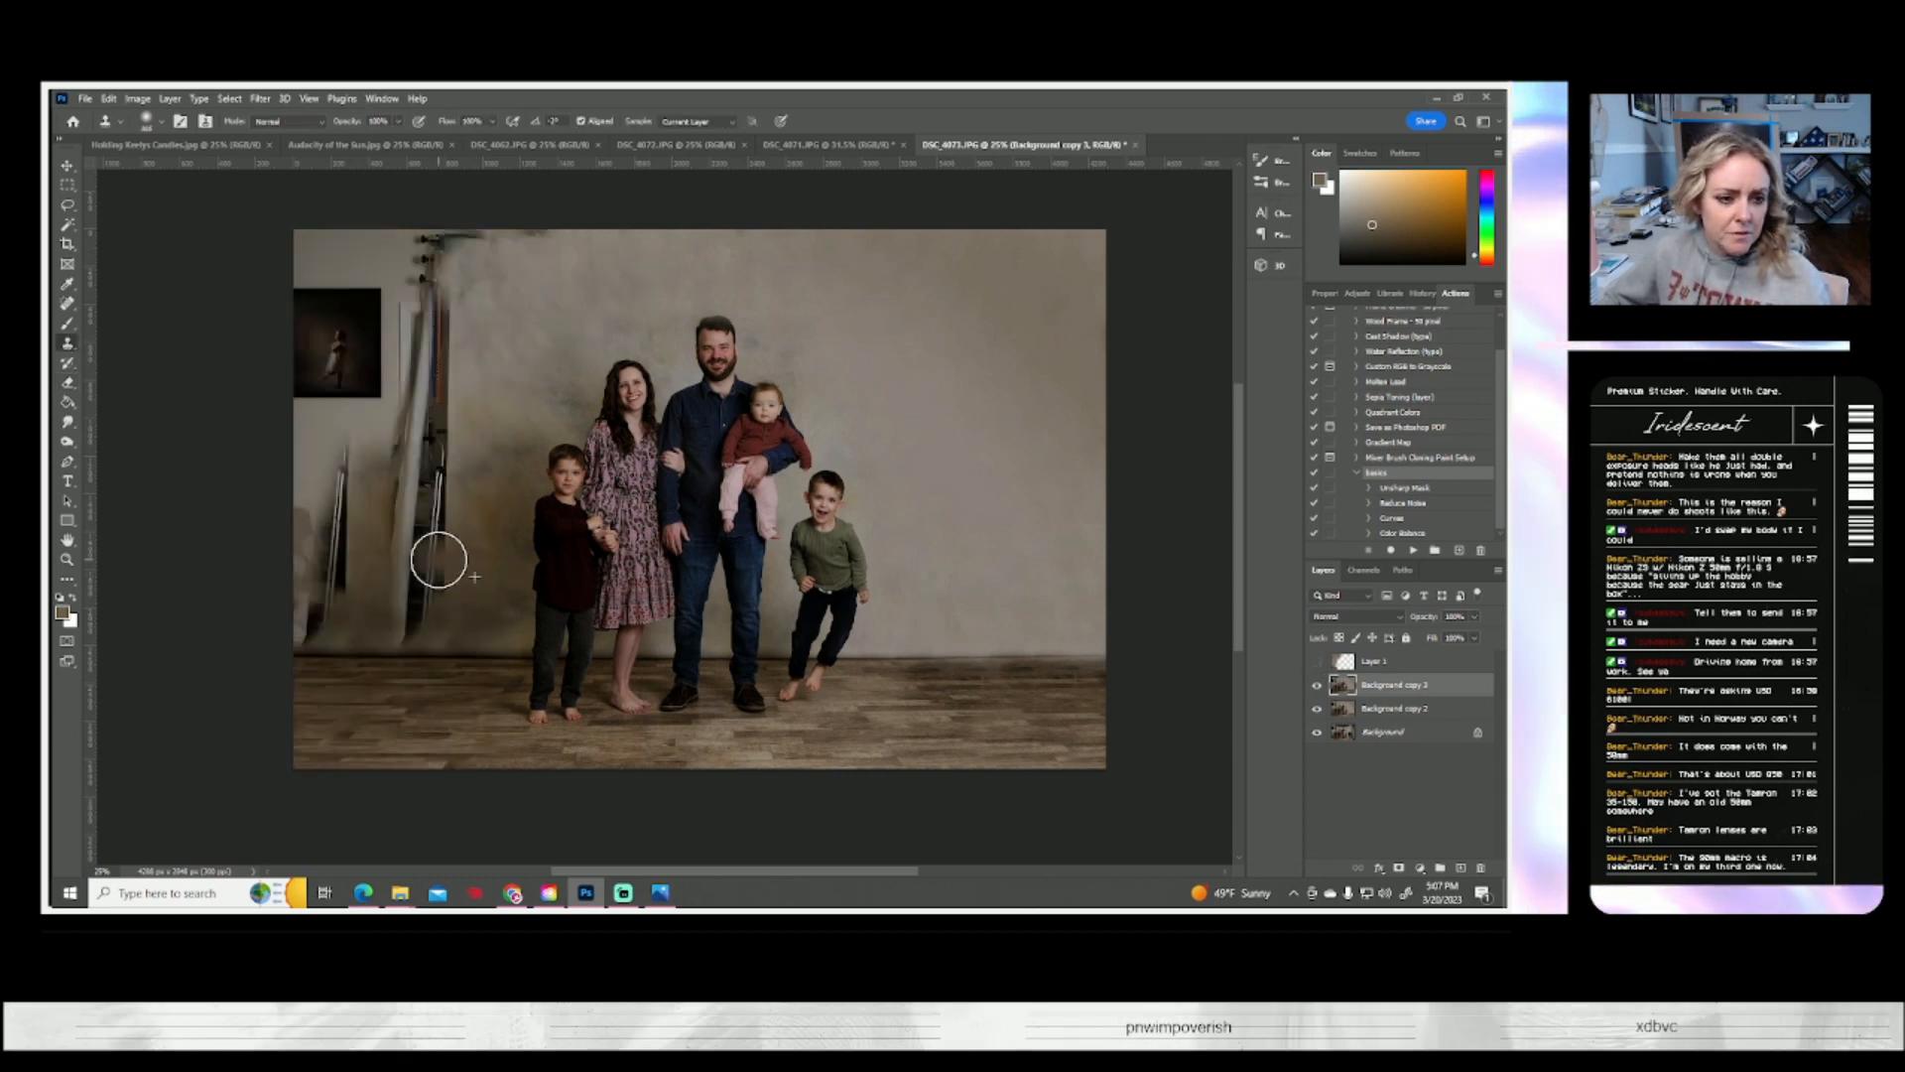
{"action": "mouse_move", "coordinate": [432, 582]}
{"action": "left_mouse_down"}
{"action": "mouse_move", "coordinate": [394, 586]}
{"action": "mouse_move", "coordinate": [434, 557]}
{"action": "mouse_move", "coordinate": [441, 499]}
{"action": "mouse_move", "coordinate": [409, 543]}
{"action": "mouse_move", "coordinate": [435, 584]}
{"action": "mouse_move", "coordinate": [383, 614]}
{"action": "mouse_move", "coordinate": [414, 617]}
{"action": "mouse_move", "coordinate": [400, 544]}
{"action": "left_mouse_up"}
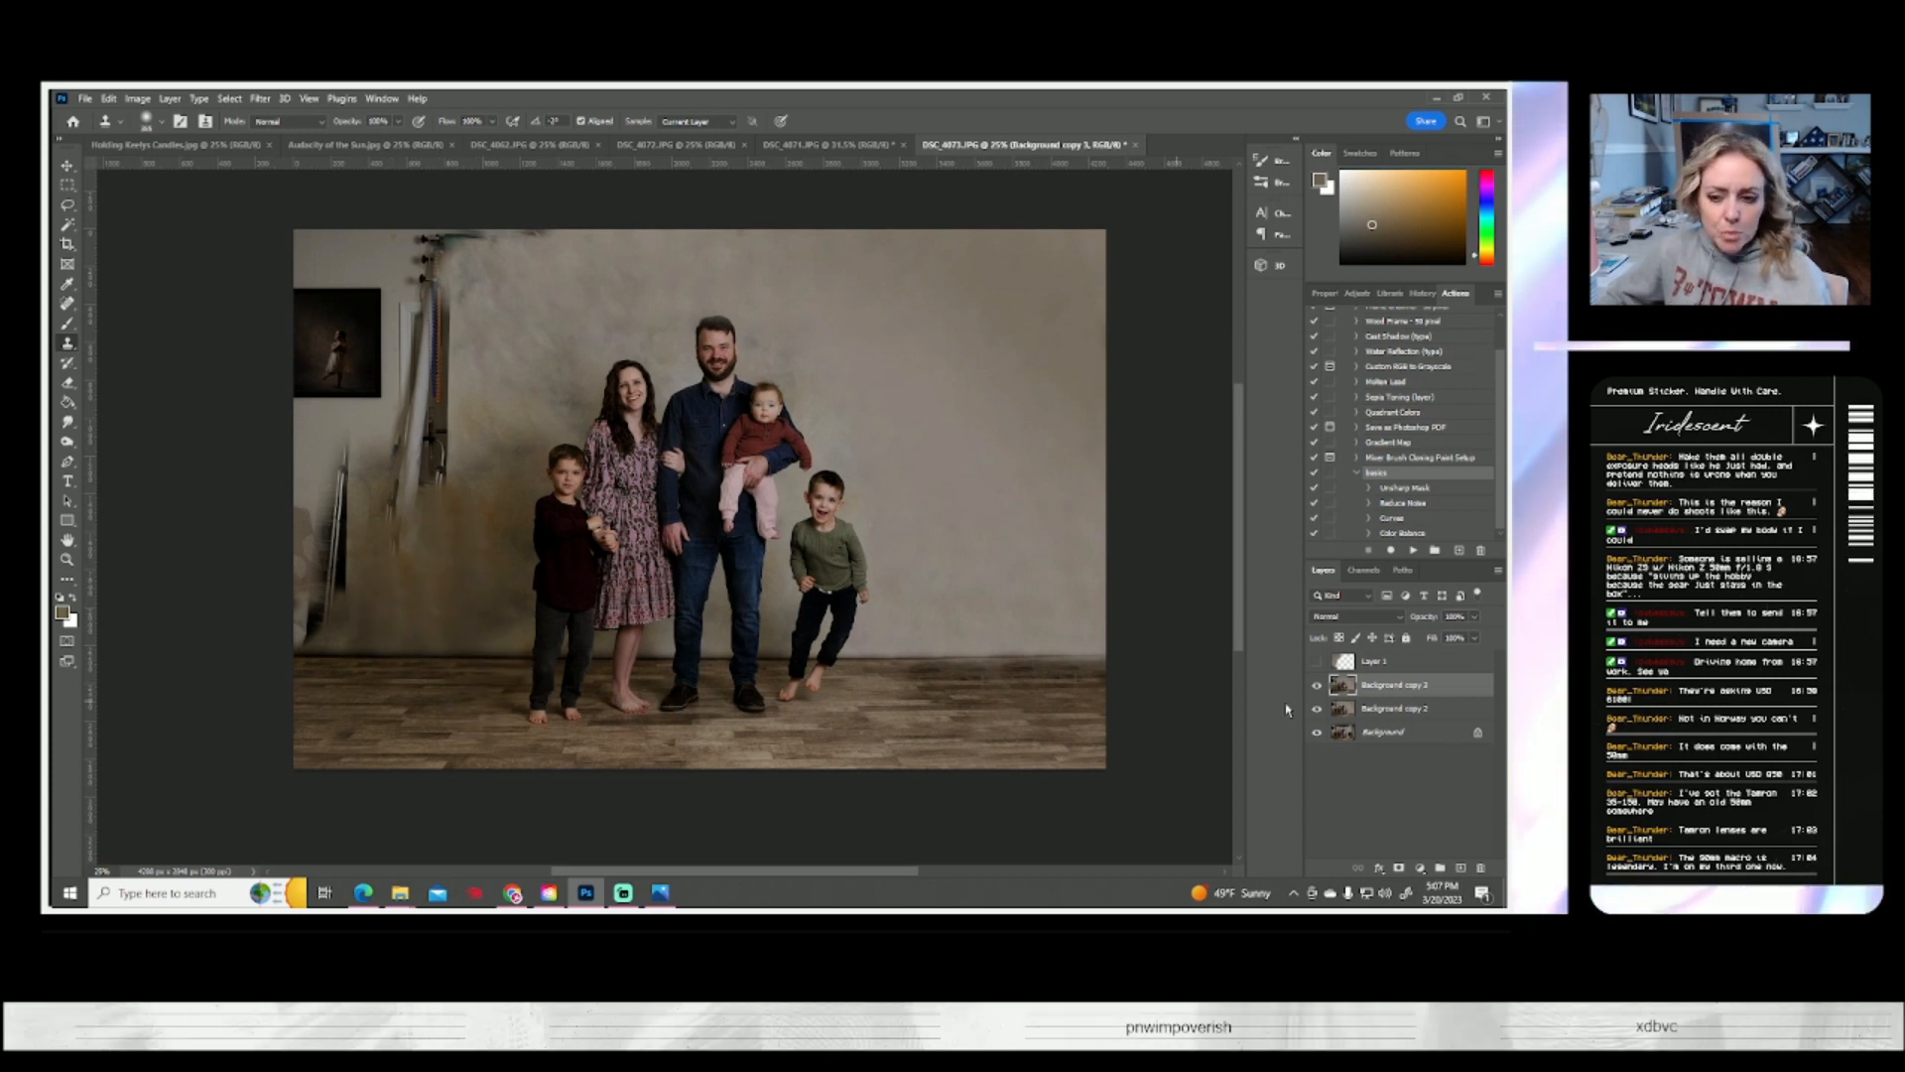
{"action": "left_click", "coordinate": [1317, 661]}
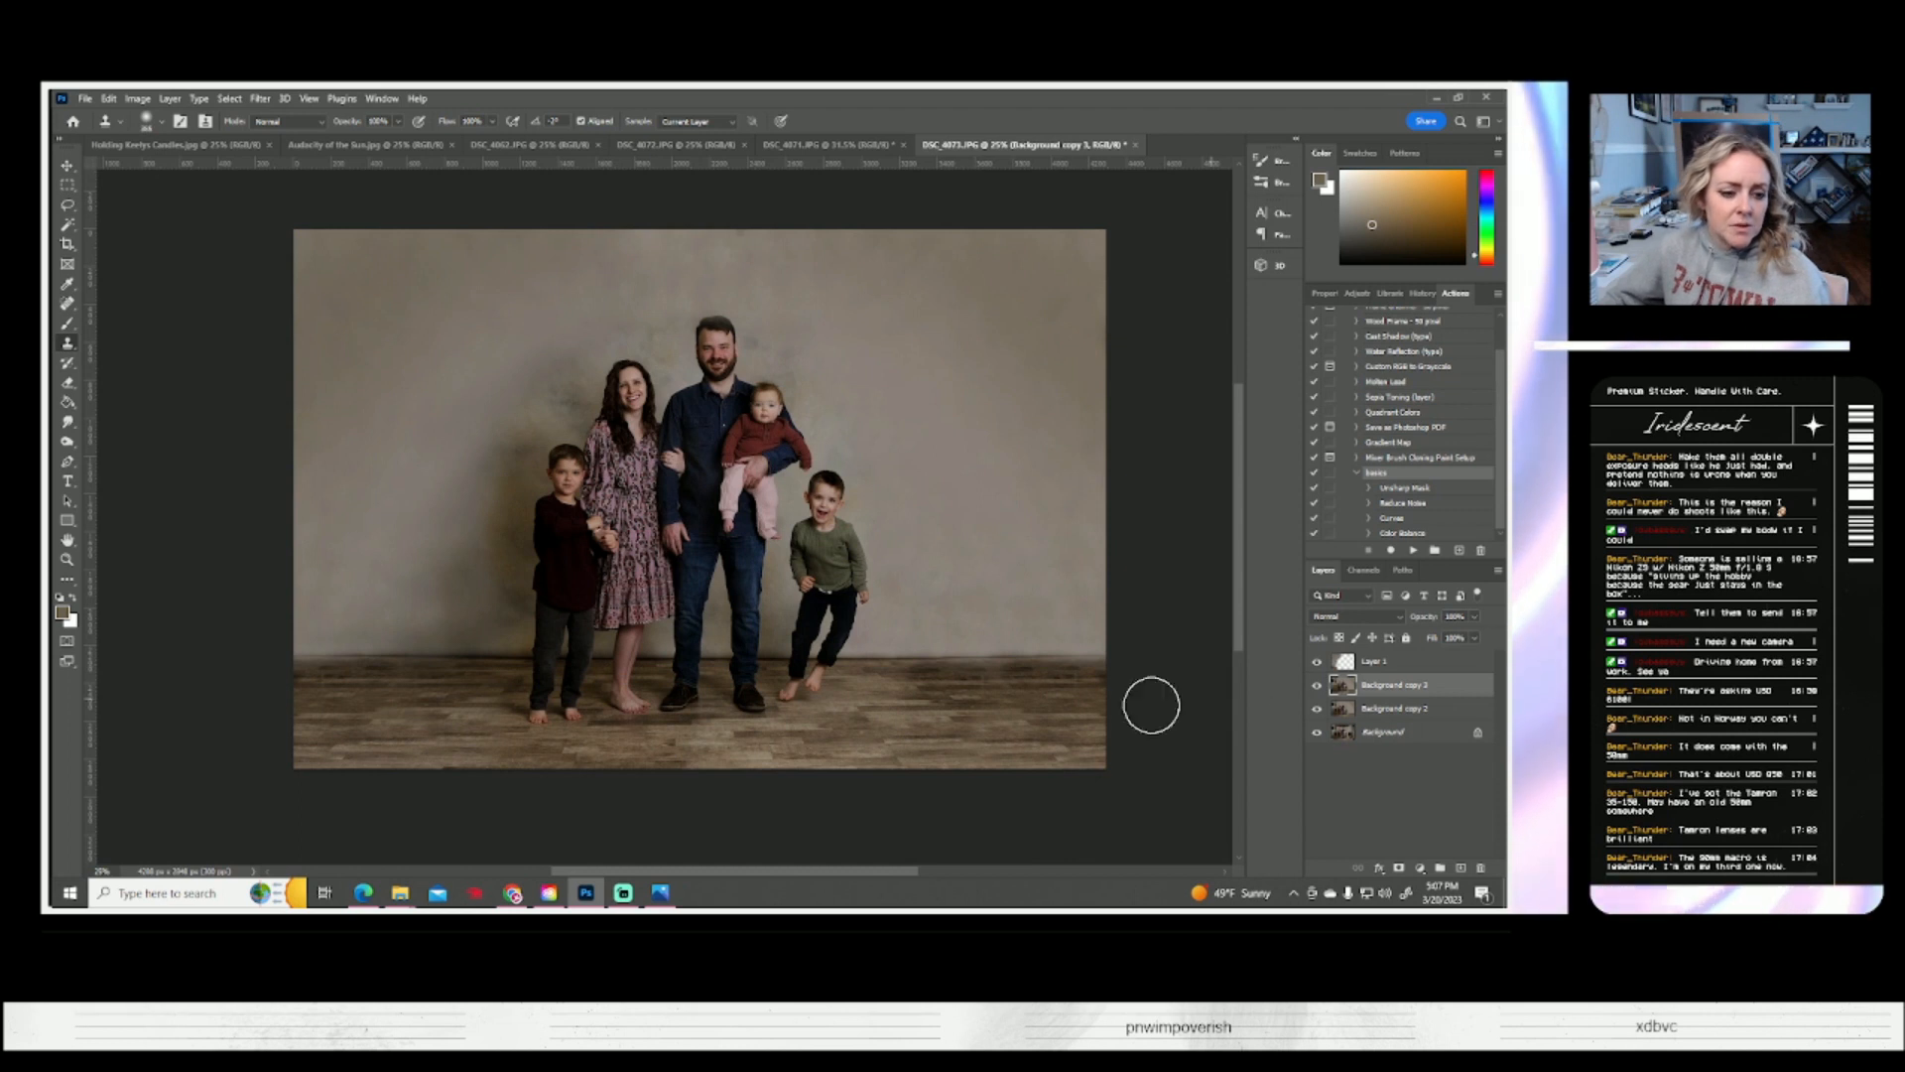
{"action": "left_click", "coordinate": [1317, 662]}
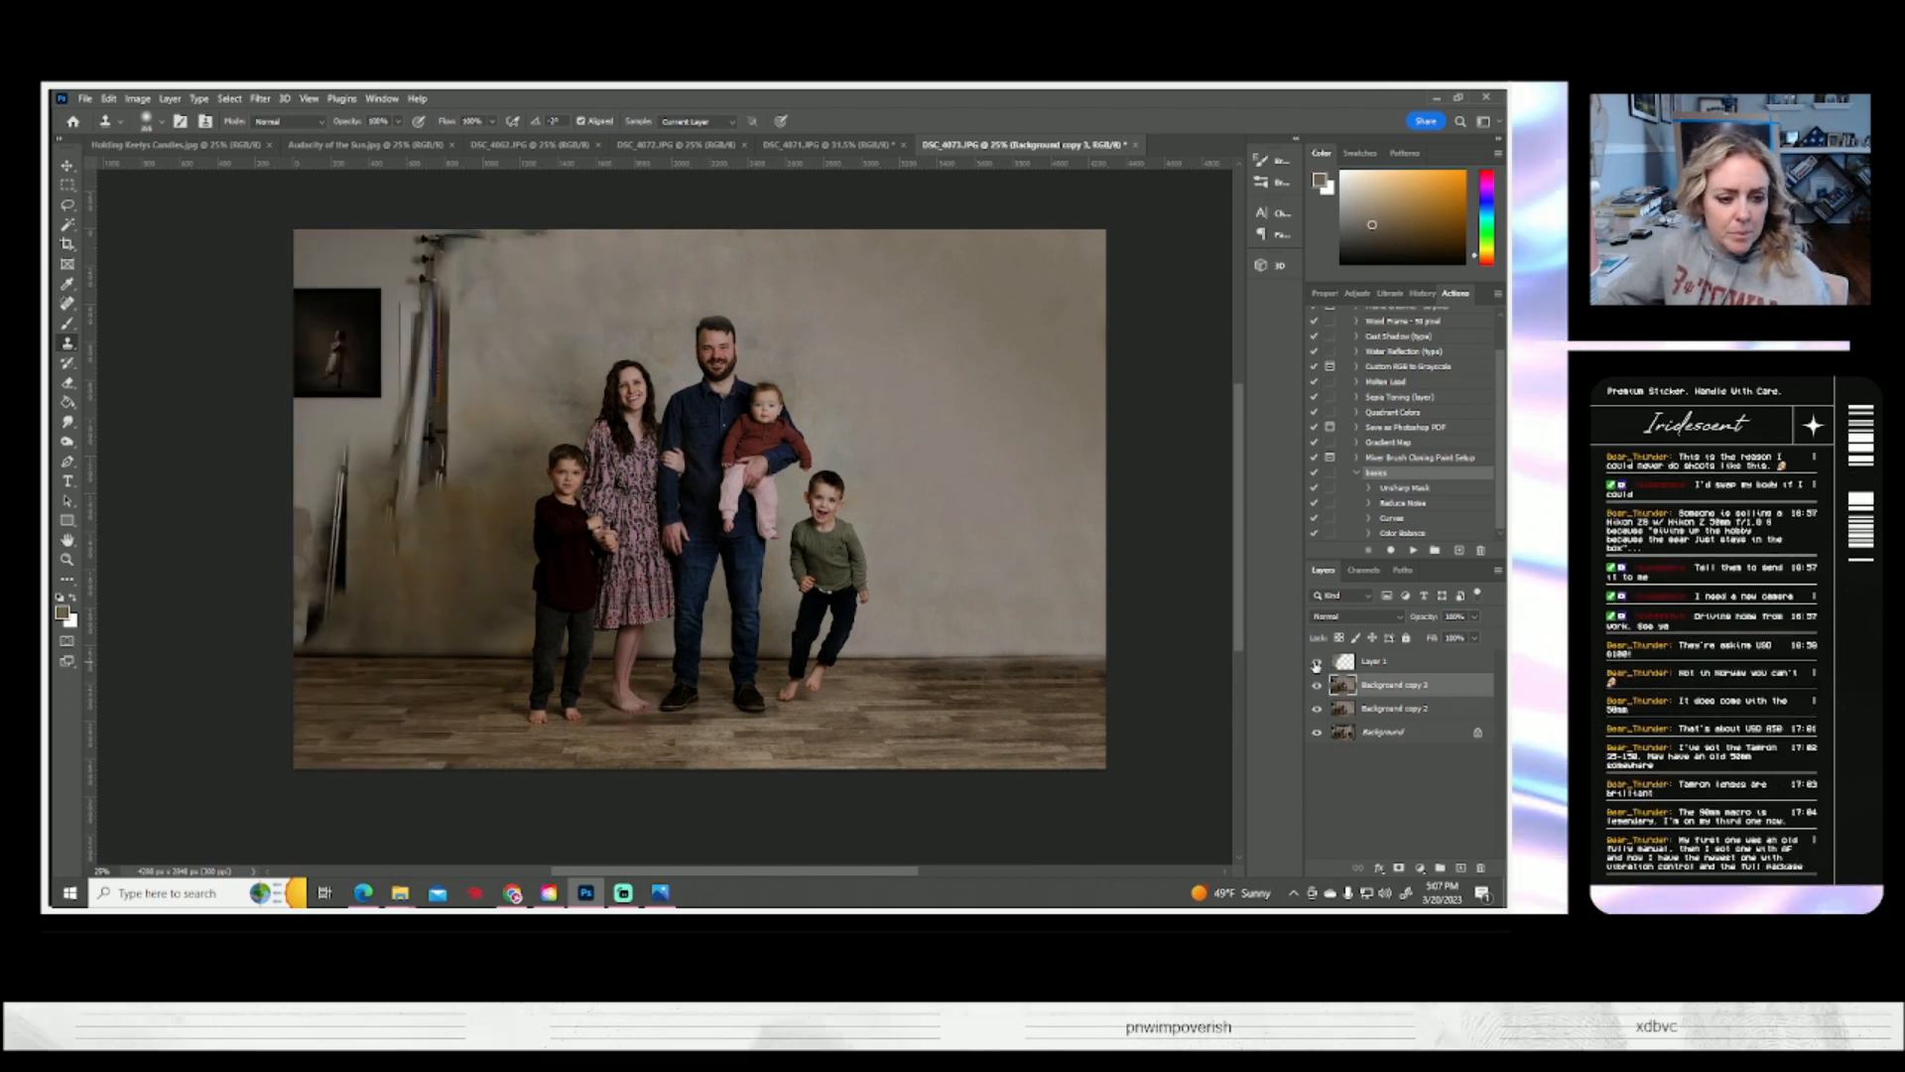
{"action": "left_click", "coordinate": [1317, 662]}
Flatten all layers of the composite portrait into a single background
{"action": "key", "text": "e"}
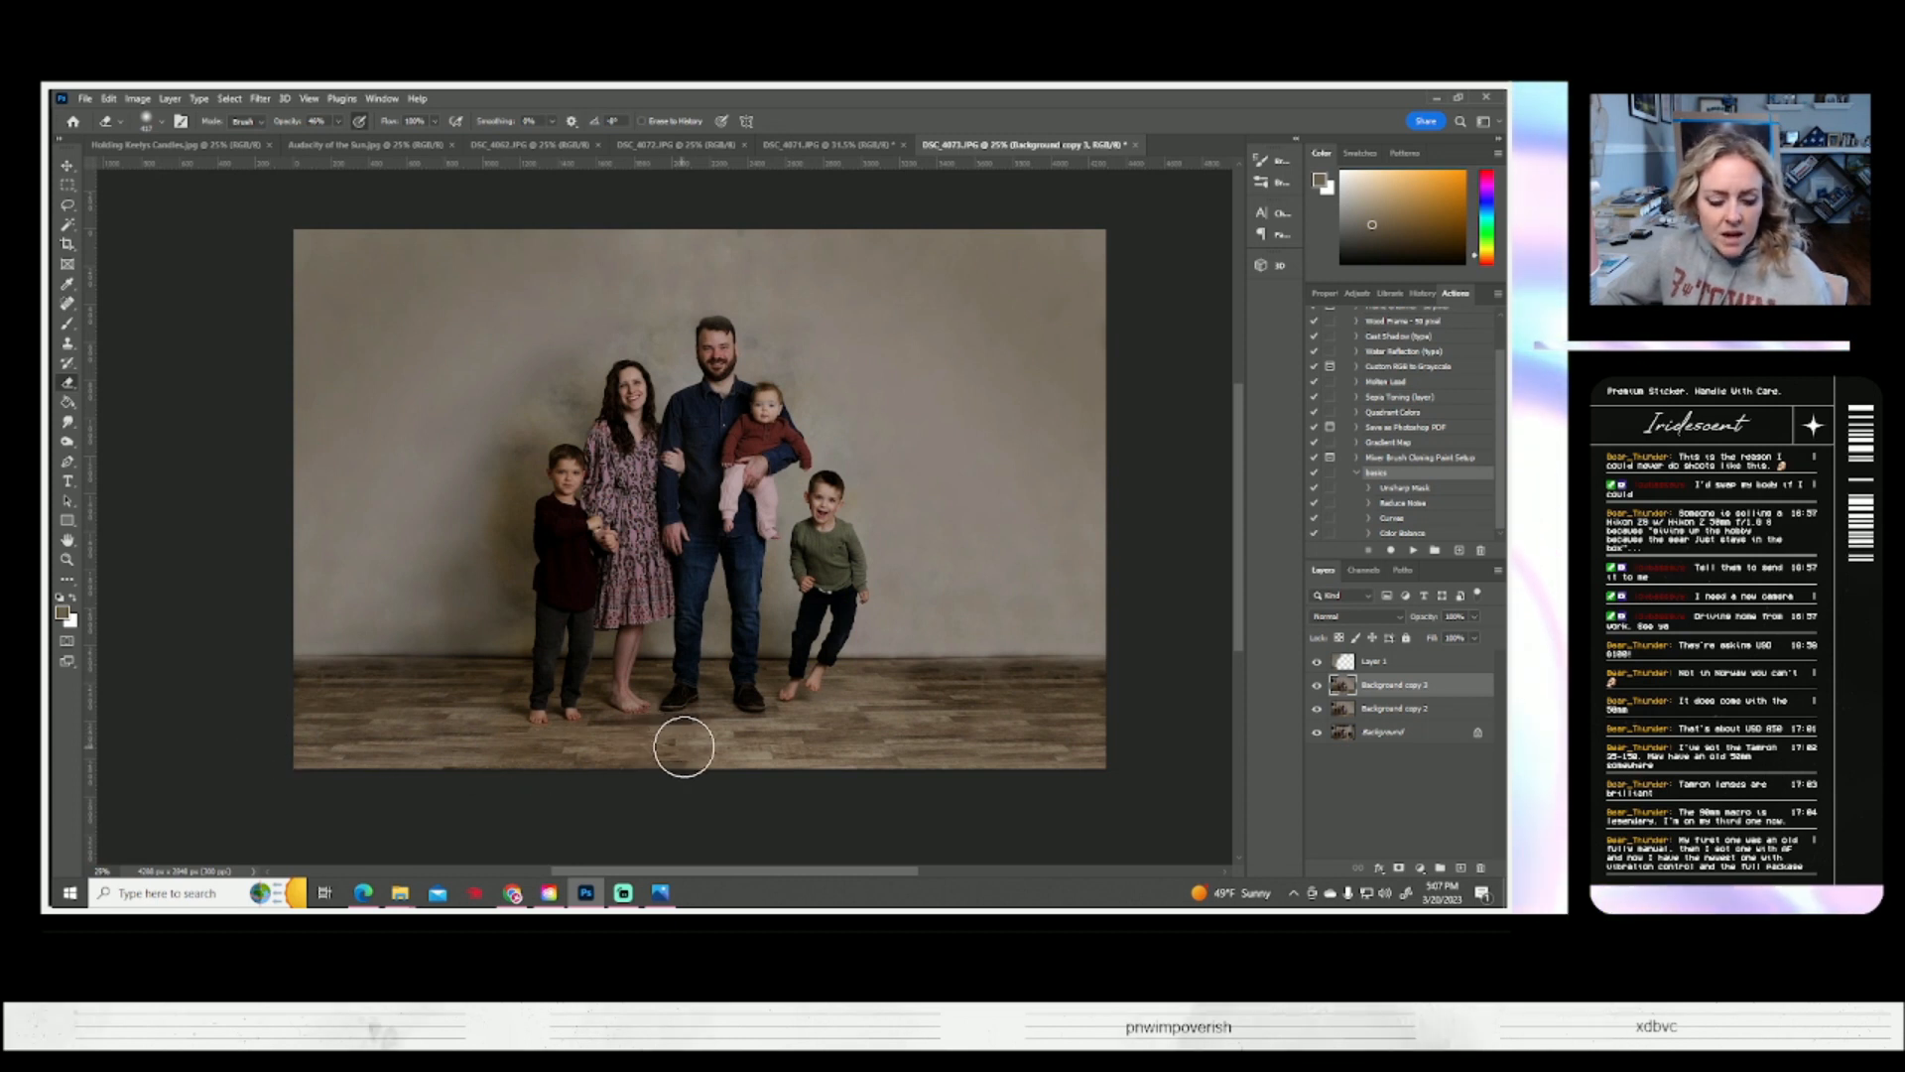
{"action": "left_click", "coordinate": [1386, 668]}
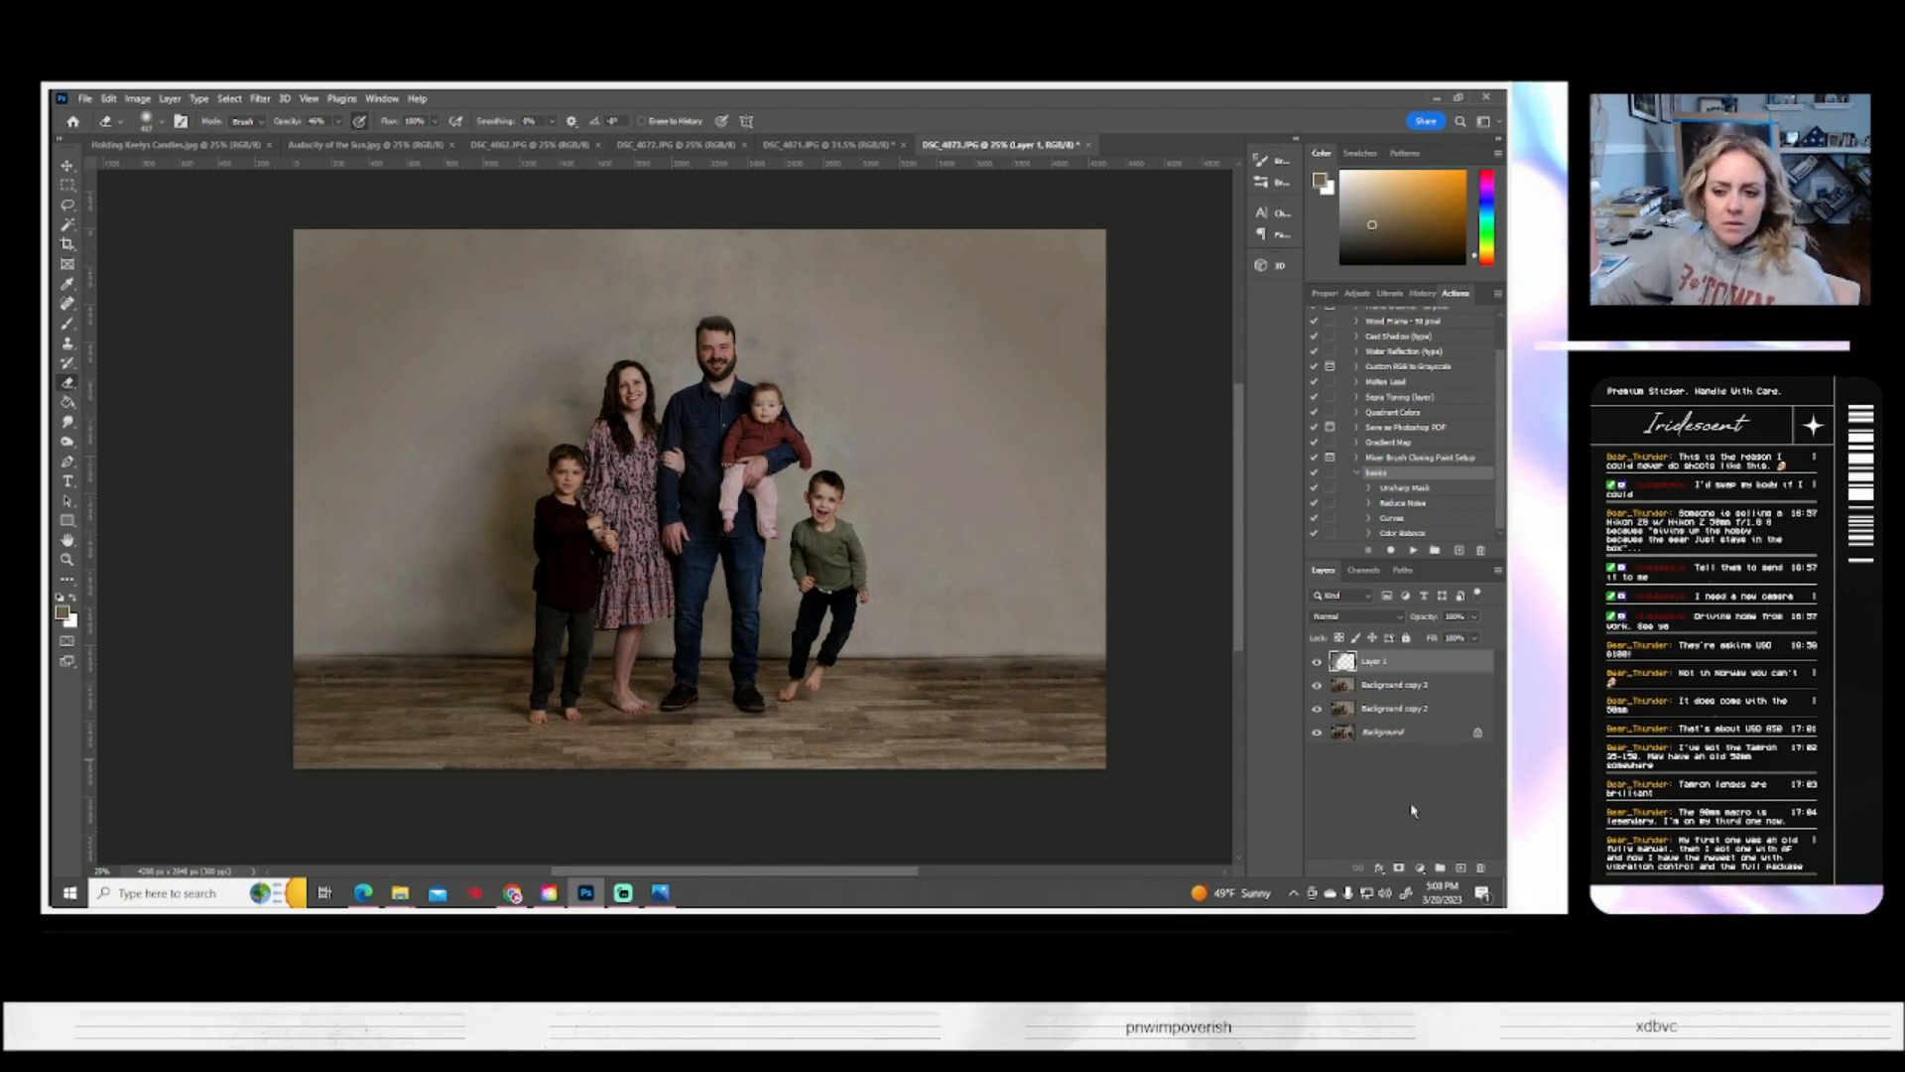
{"action": "left_click", "coordinate": [1398, 687]}
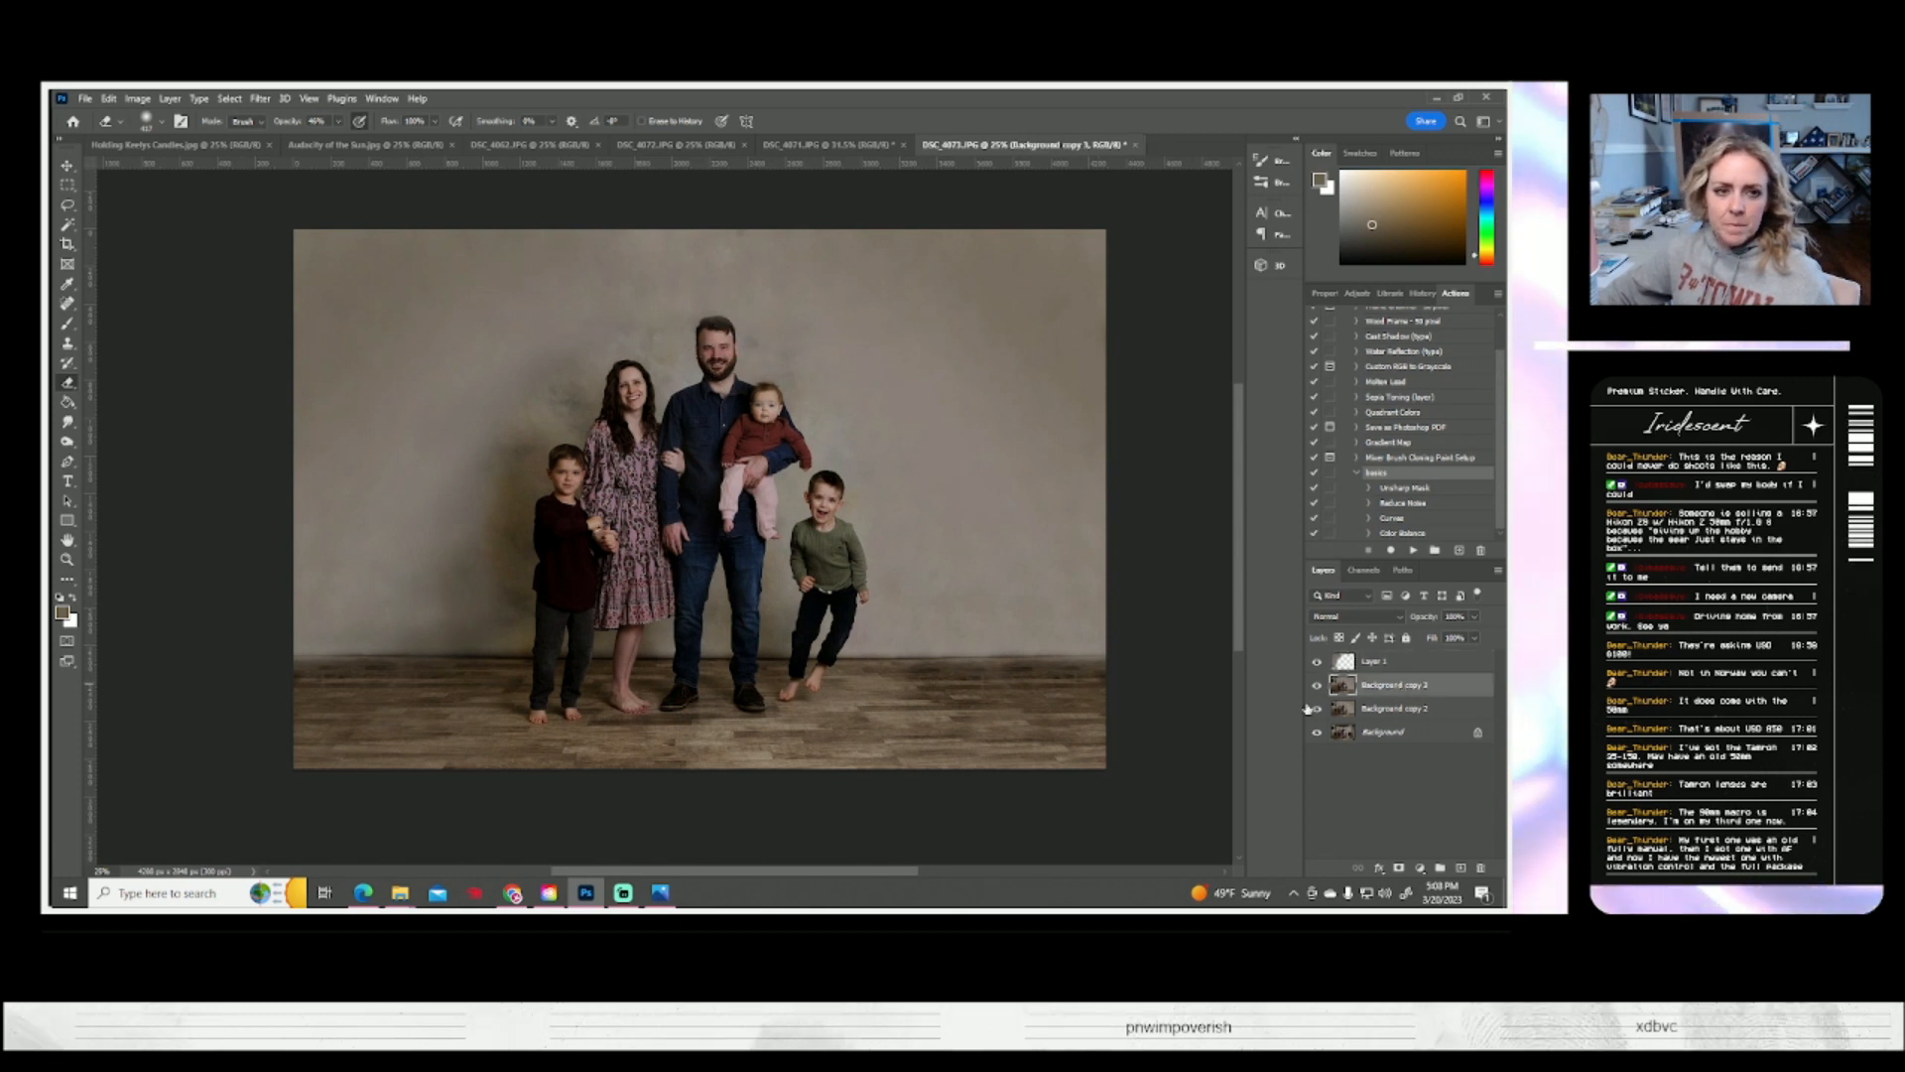
{"action": "left_click", "coordinate": [1379, 710]}
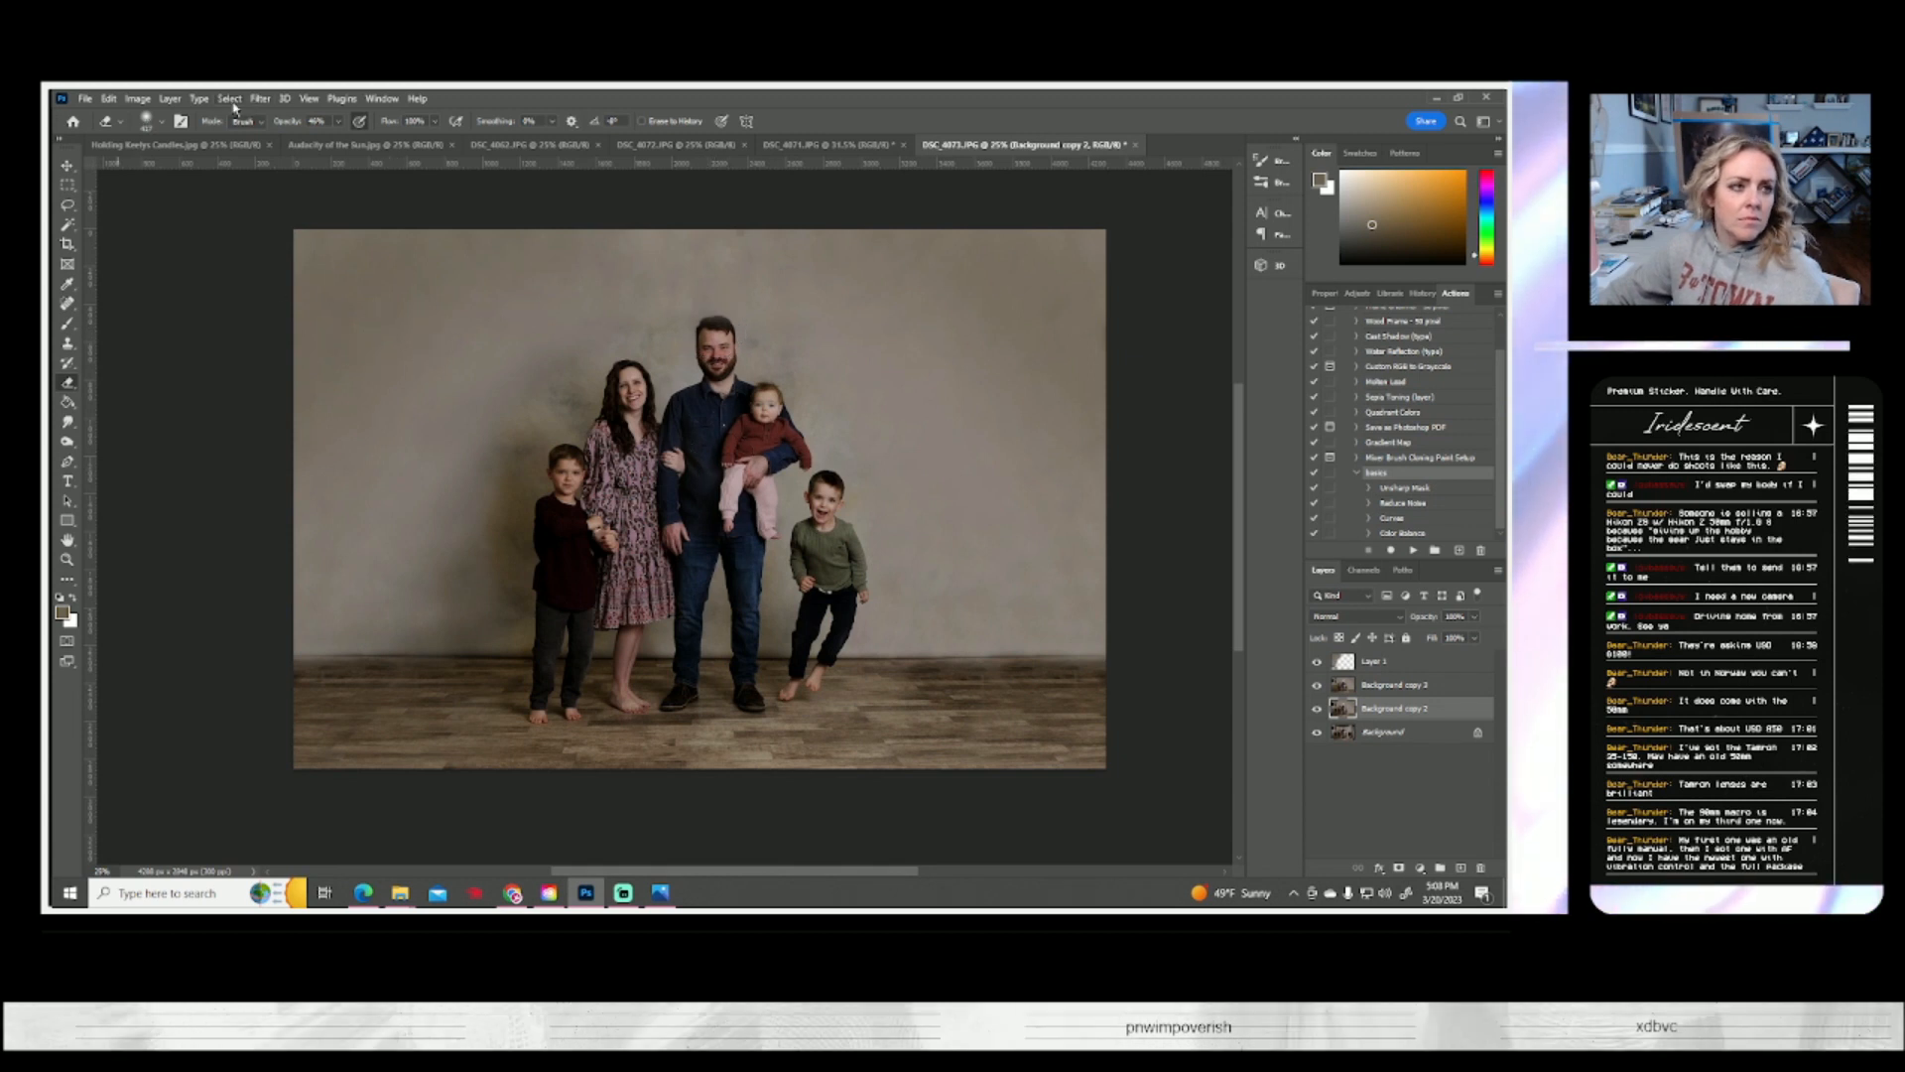
{"action": "left_click", "coordinate": [170, 99]}
{"action": "left_click", "coordinate": [208, 689]}
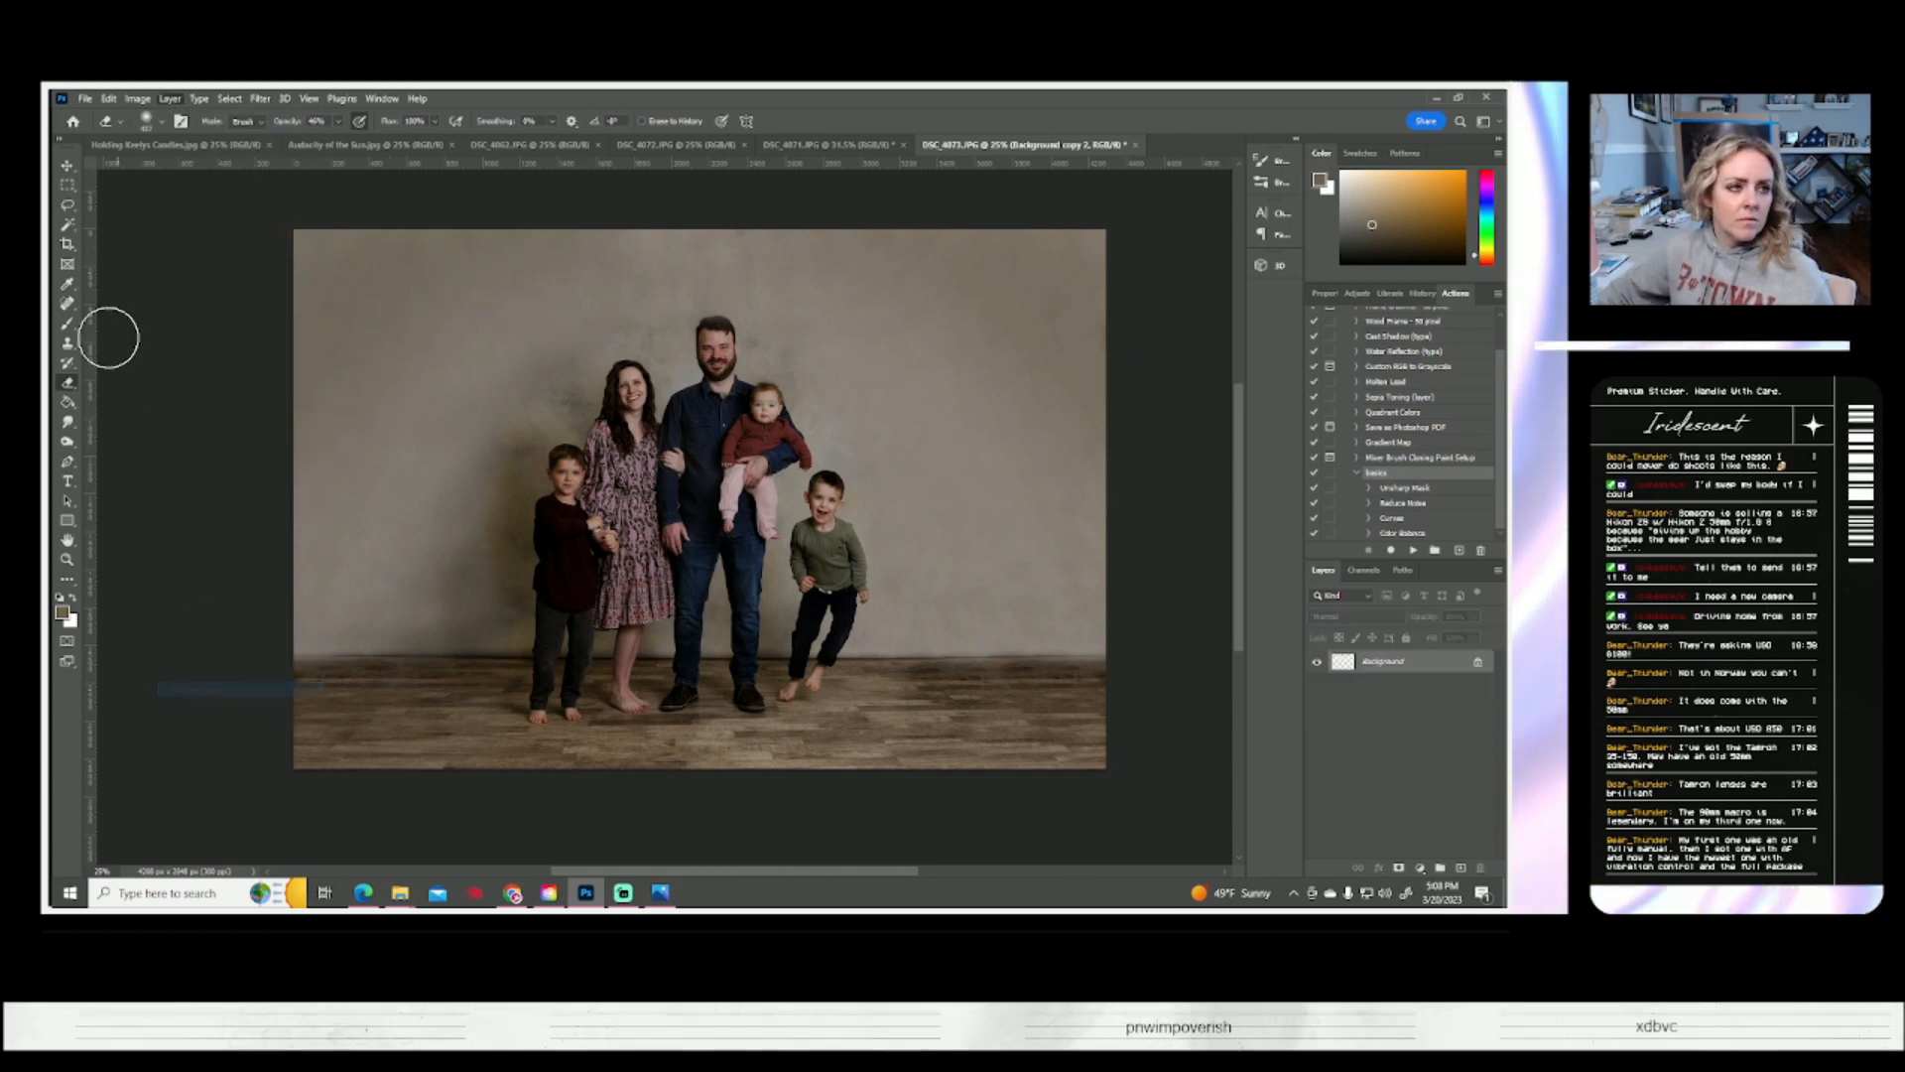
Save the flattened family portrait as a JPG file
{"action": "left_click", "coordinate": [84, 99]}
{"action": "left_click", "coordinate": [178, 286]}
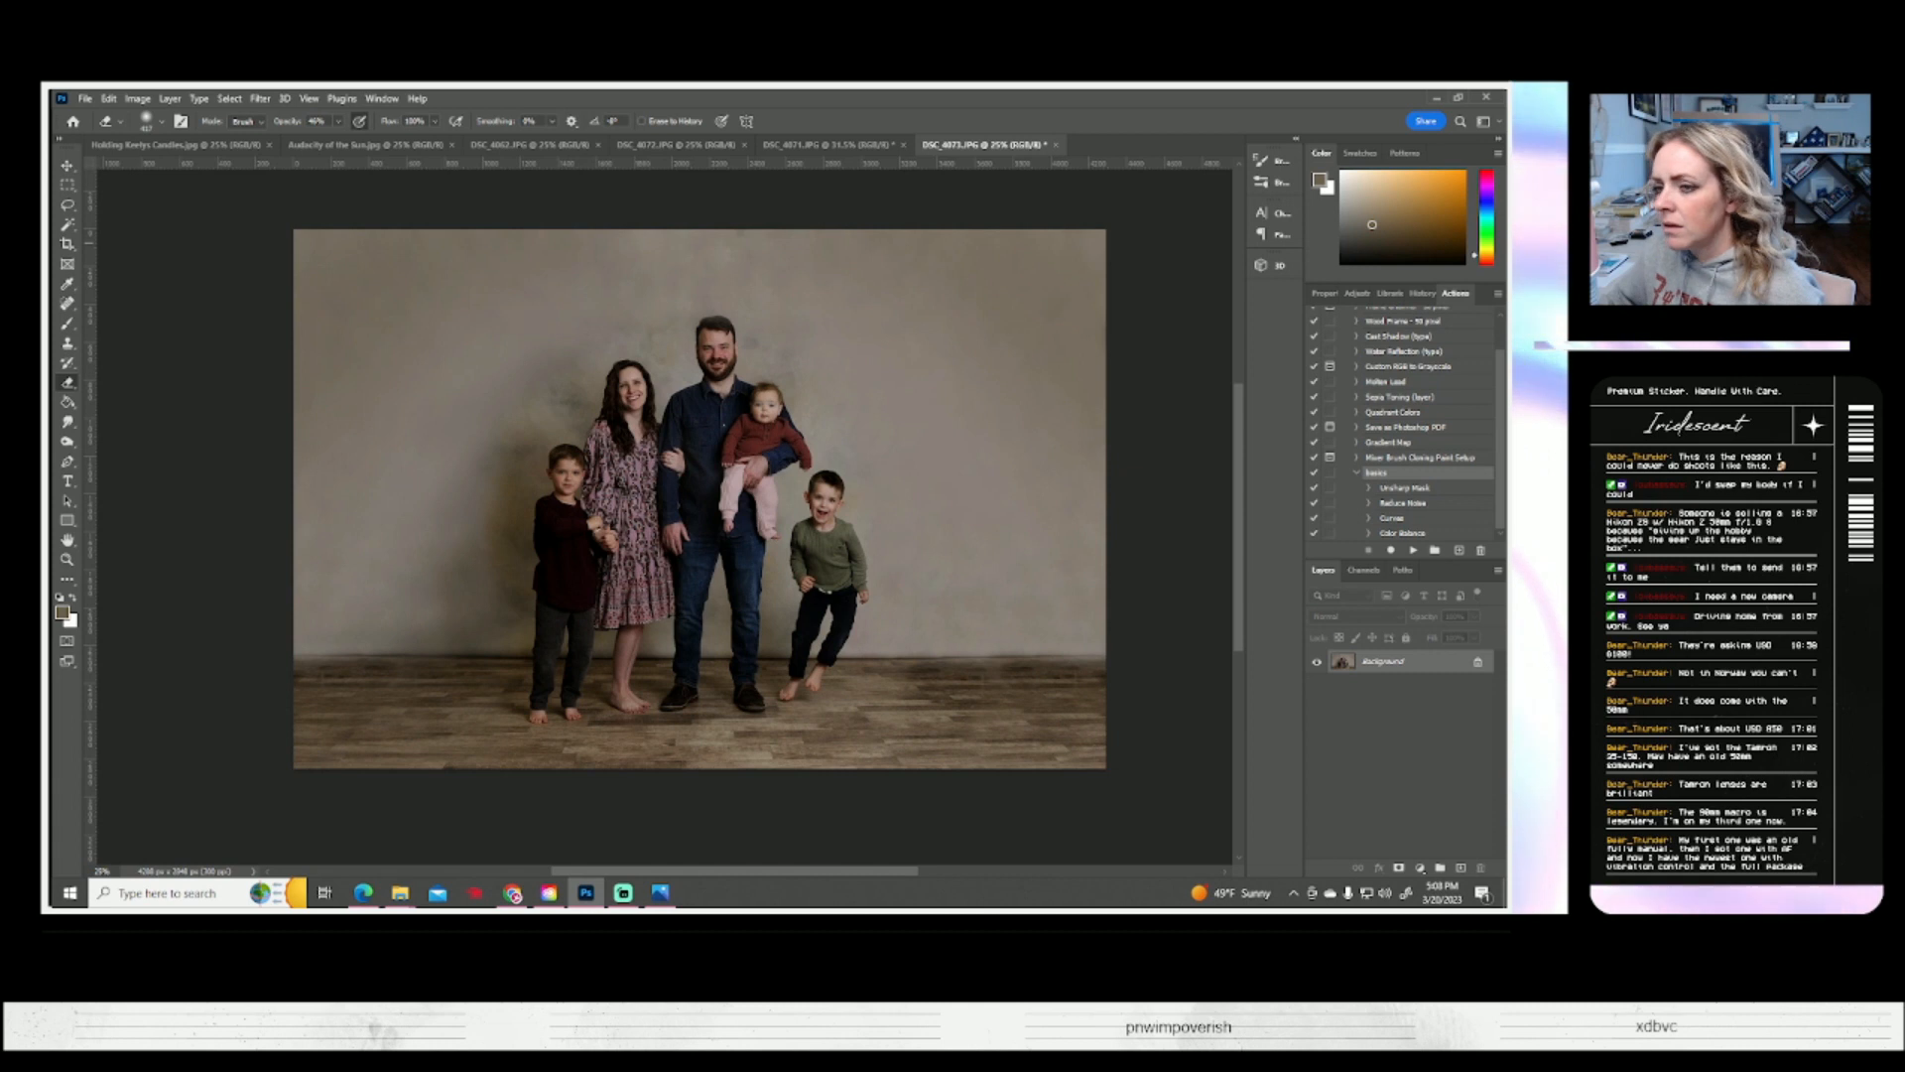
{"action": "key", "text": "ctrl+s"}
{"action": "left_click", "coordinate": [875, 289]}
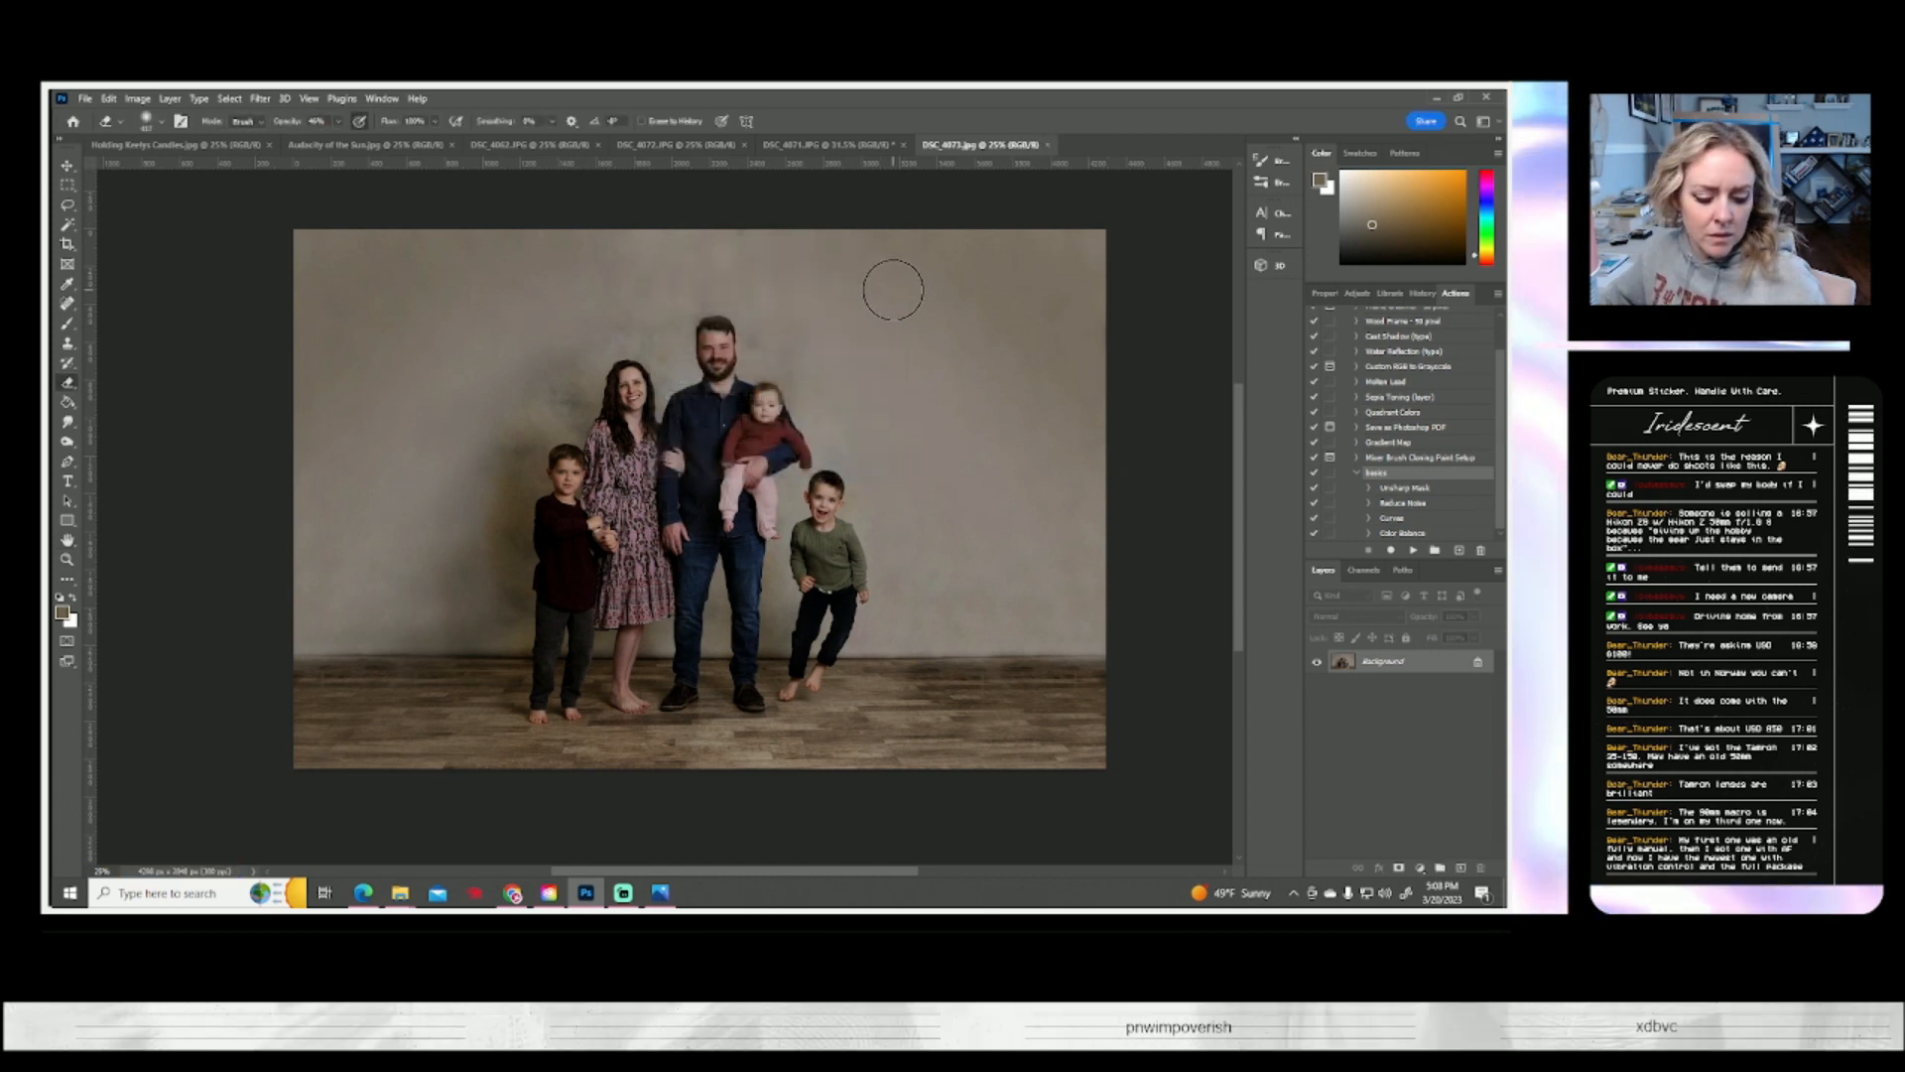
Switch to the uncorrected family photo with the younger boy's arm raised, and paste the finished portrait over it as a new layer
{"action": "left_click", "coordinate": [826, 145]}
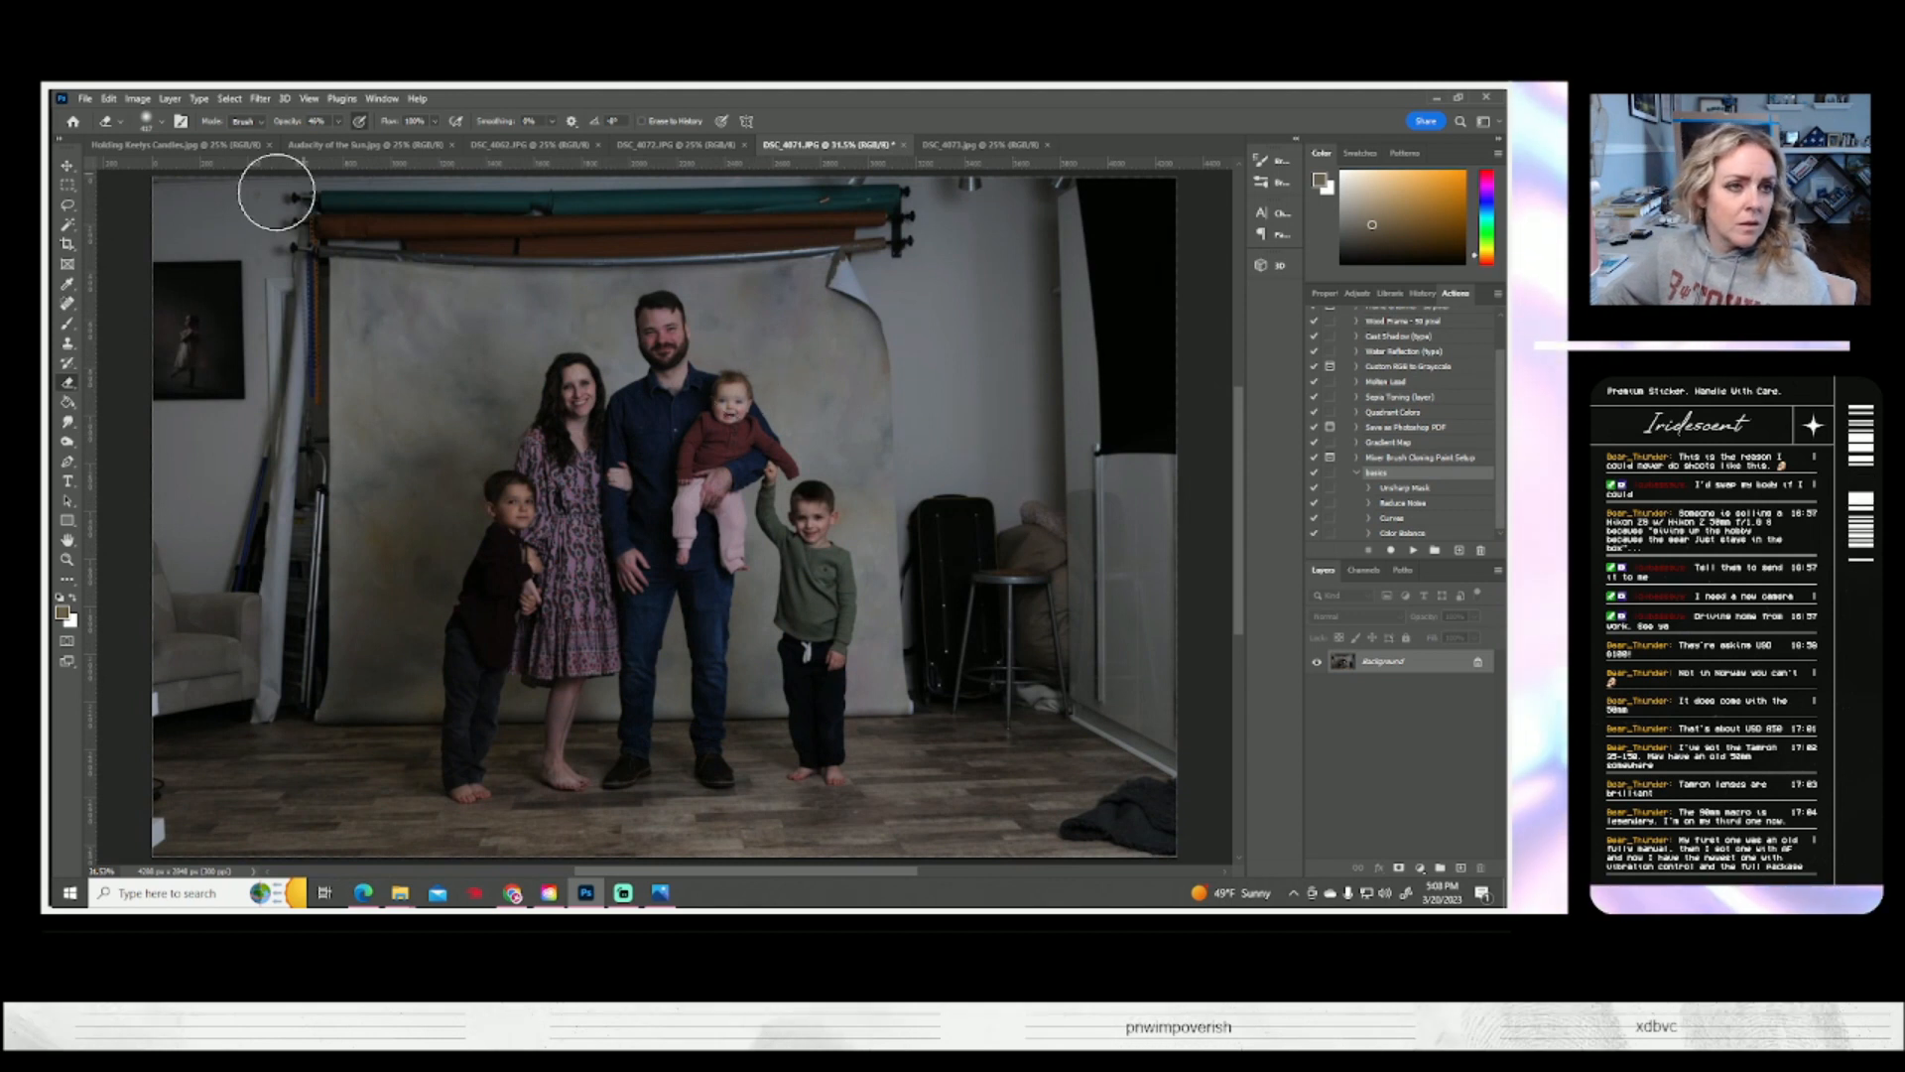
{"action": "left_click", "coordinate": [665, 515], "text": "alt"}
{"action": "left_click", "coordinate": [663, 510], "text": "alt"}
{"action": "key", "text": "ctrl+v"}
{"action": "key", "text": "ctrl+t"}
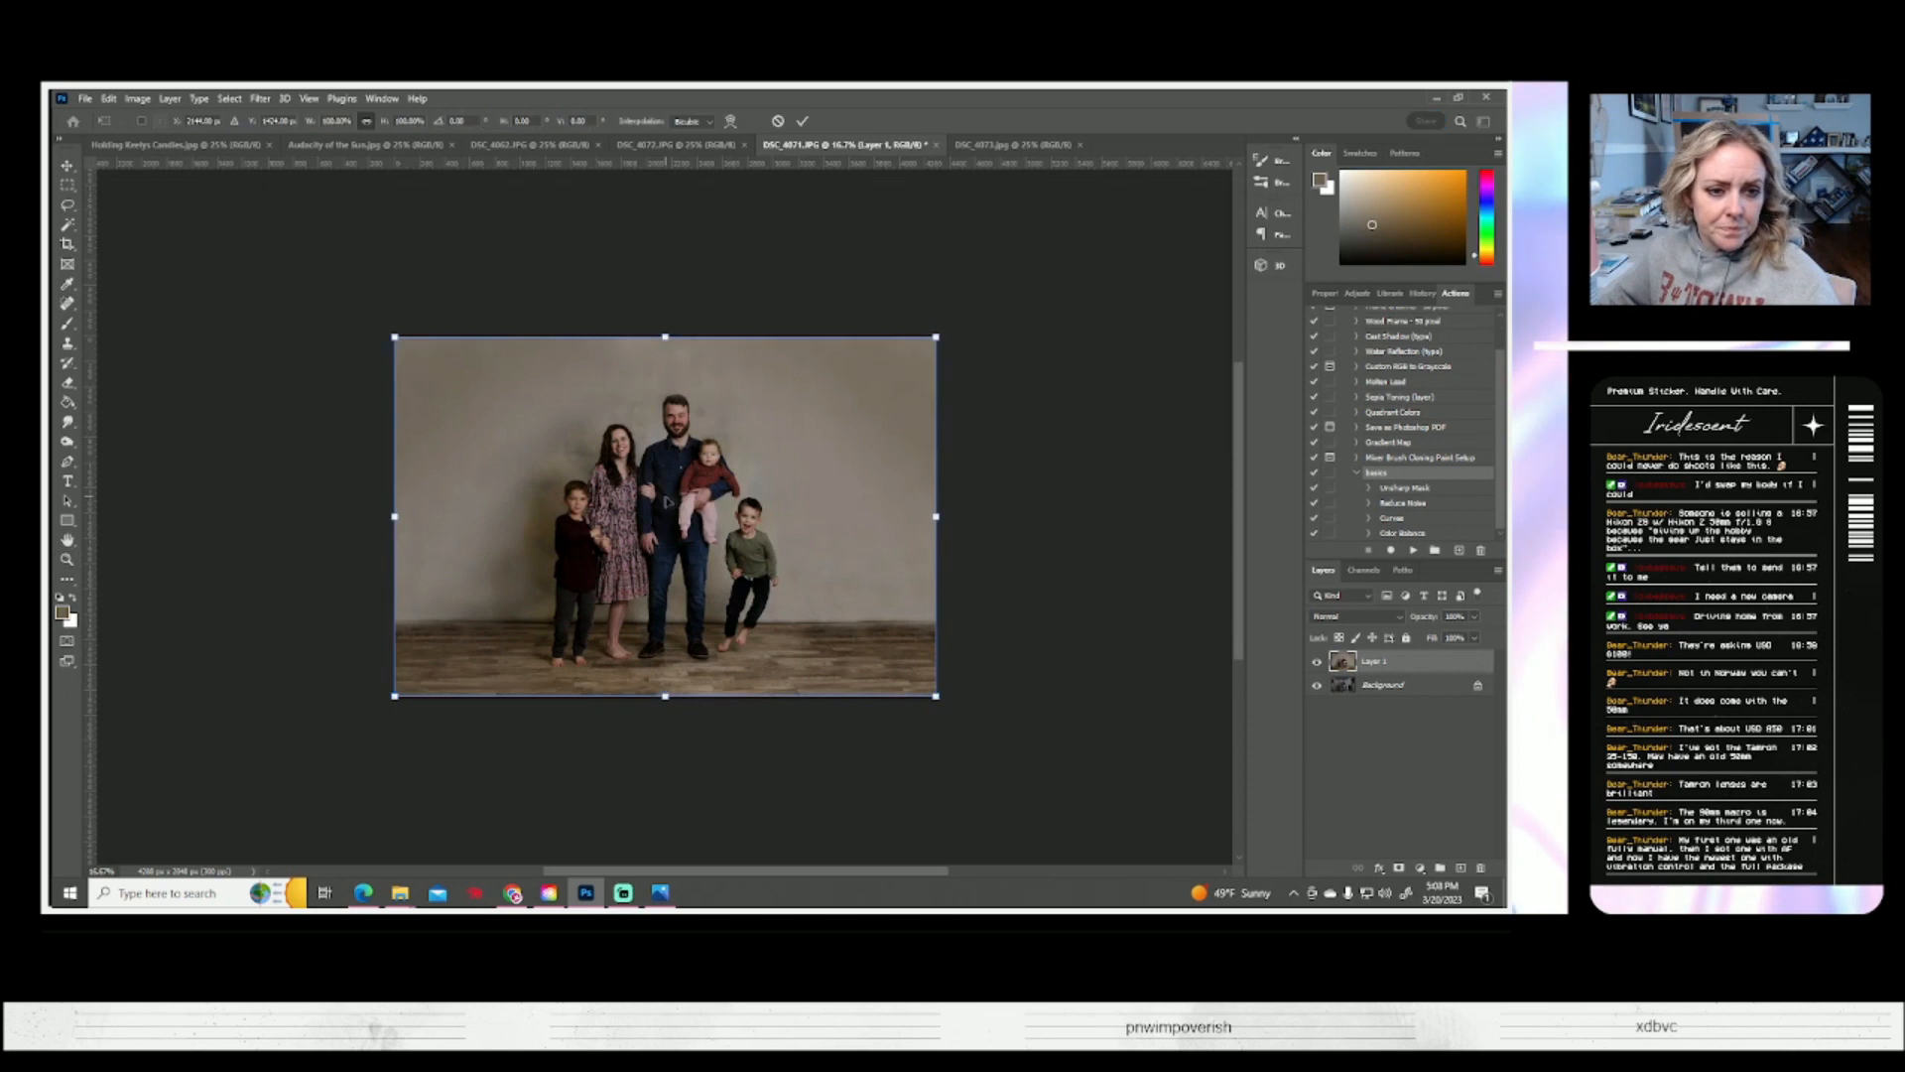
{"action": "key", "text": "Return"}
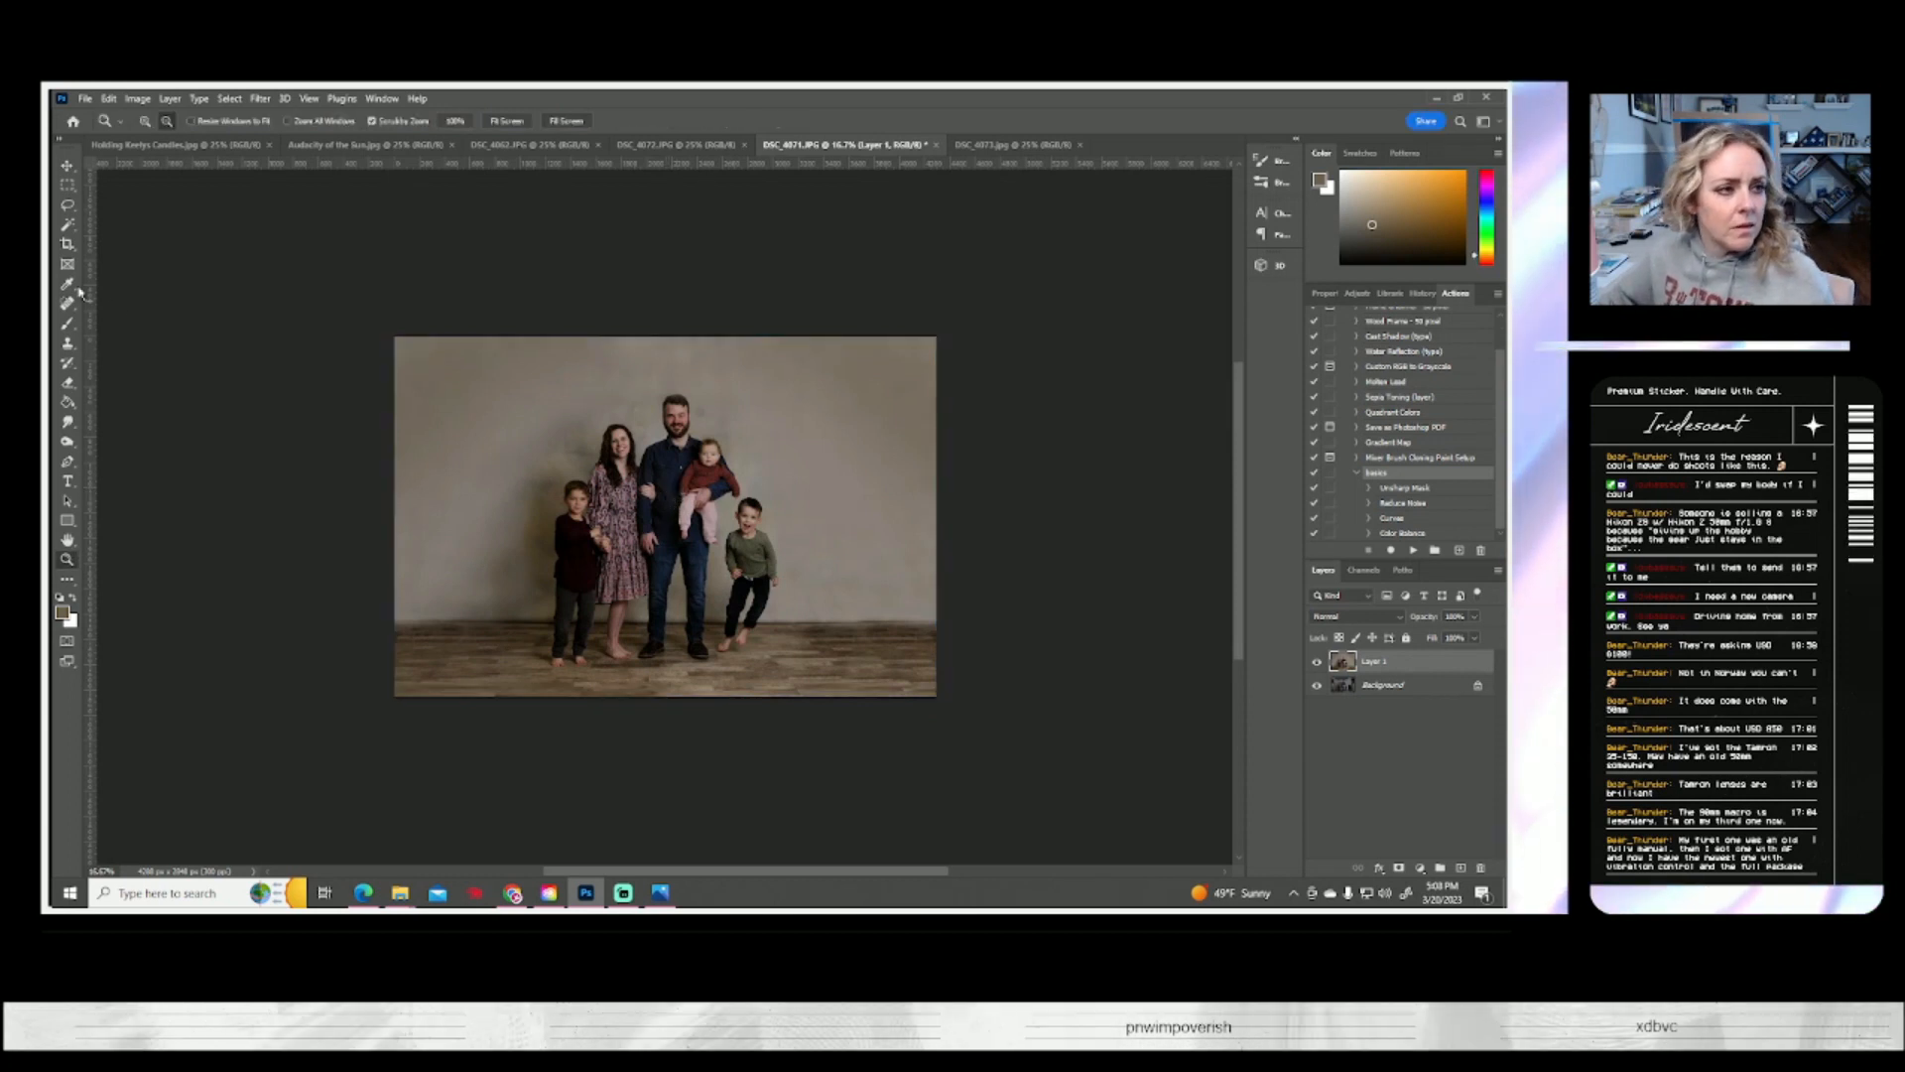
Outline the whole family with the Lasso on the pasted layer, delete that area to reveal the photo underneath, and deselect
{"action": "left_click", "coordinate": [67, 204]}
{"action": "left_click_drag", "start_coordinate": [628, 404], "coordinate": [569, 459]}
{"action": "mouse_move", "coordinate": [529, 573]}
{"action": "left_mouse_down"}
{"action": "mouse_move", "coordinate": [560, 686]}
{"action": "mouse_move", "coordinate": [665, 704]}
{"action": "mouse_move", "coordinate": [774, 669]}
{"action": "mouse_move", "coordinate": [795, 606]}
{"action": "mouse_move", "coordinate": [781, 502]}
{"action": "left_mouse_up"}
{"action": "left_click_drag", "start_coordinate": [721, 409], "coordinate": [643, 384]}
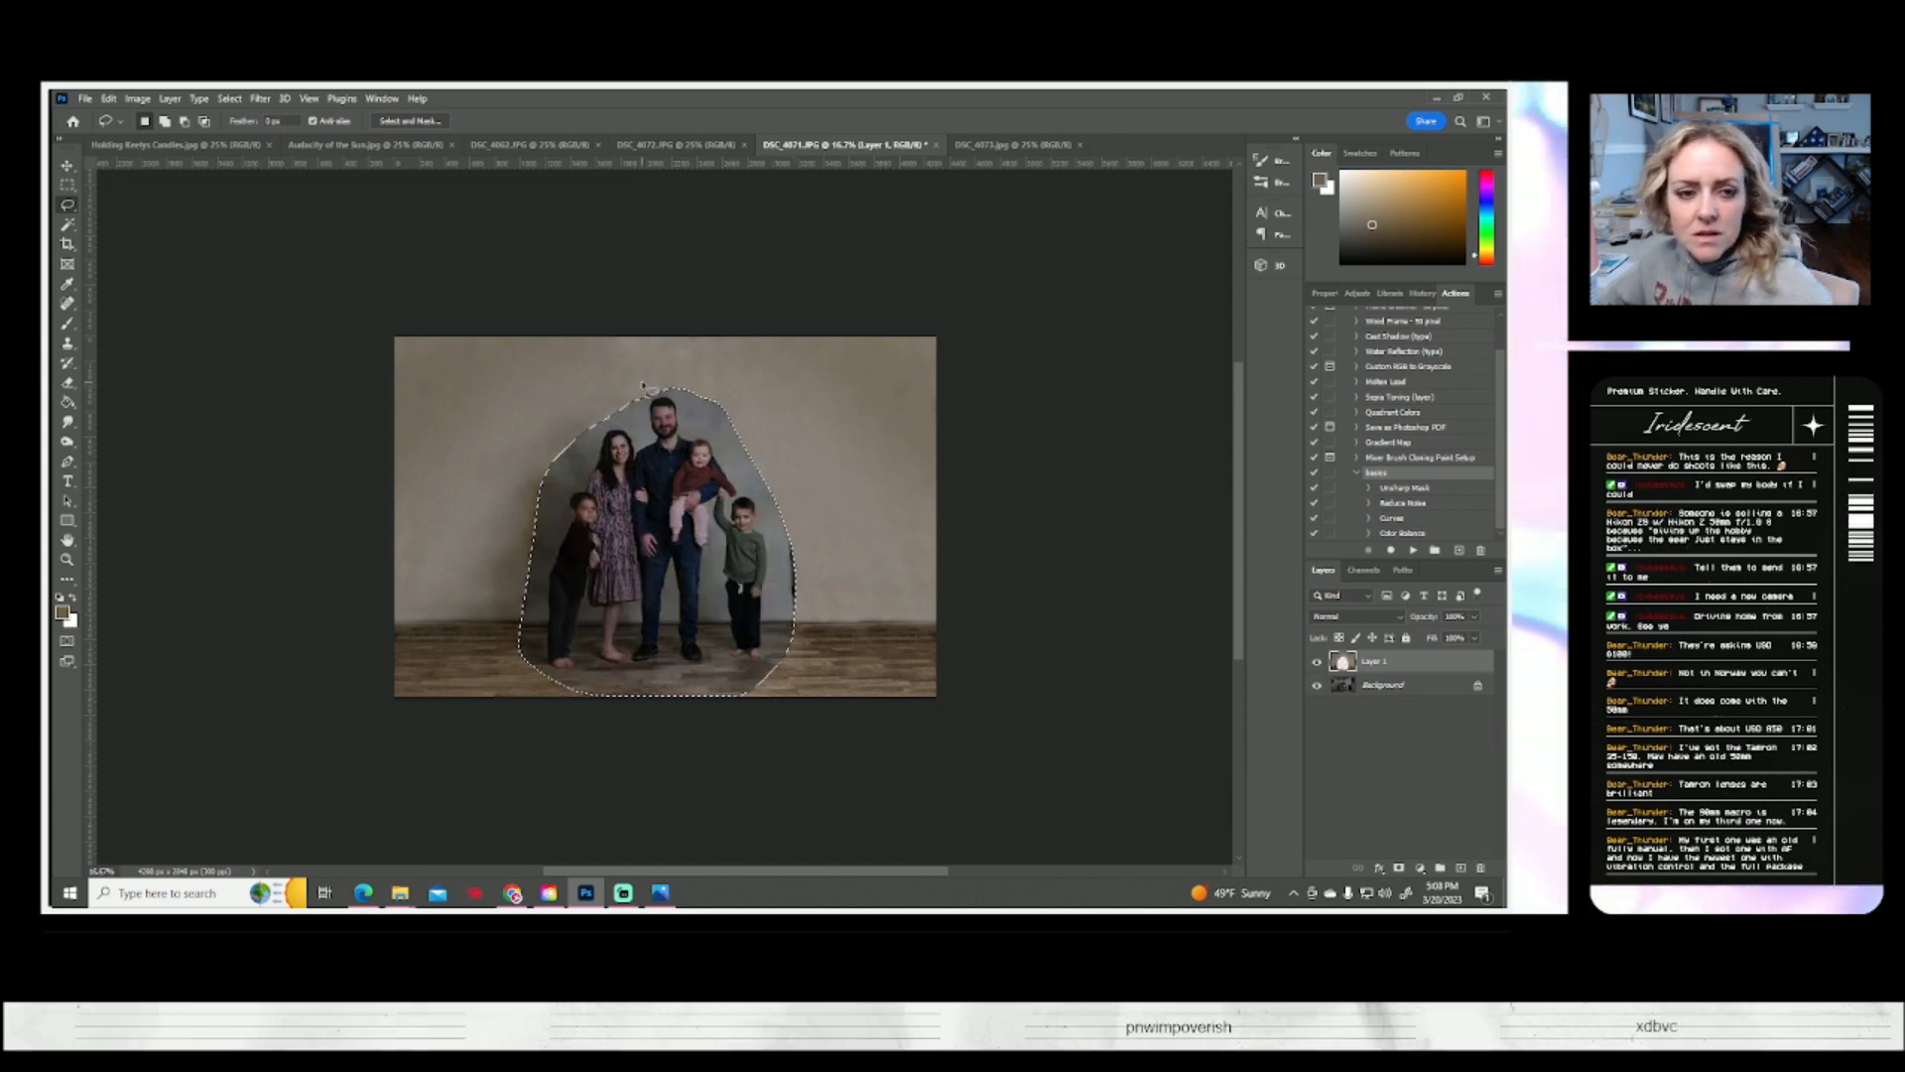
{"action": "left_click", "coordinate": [229, 98]}
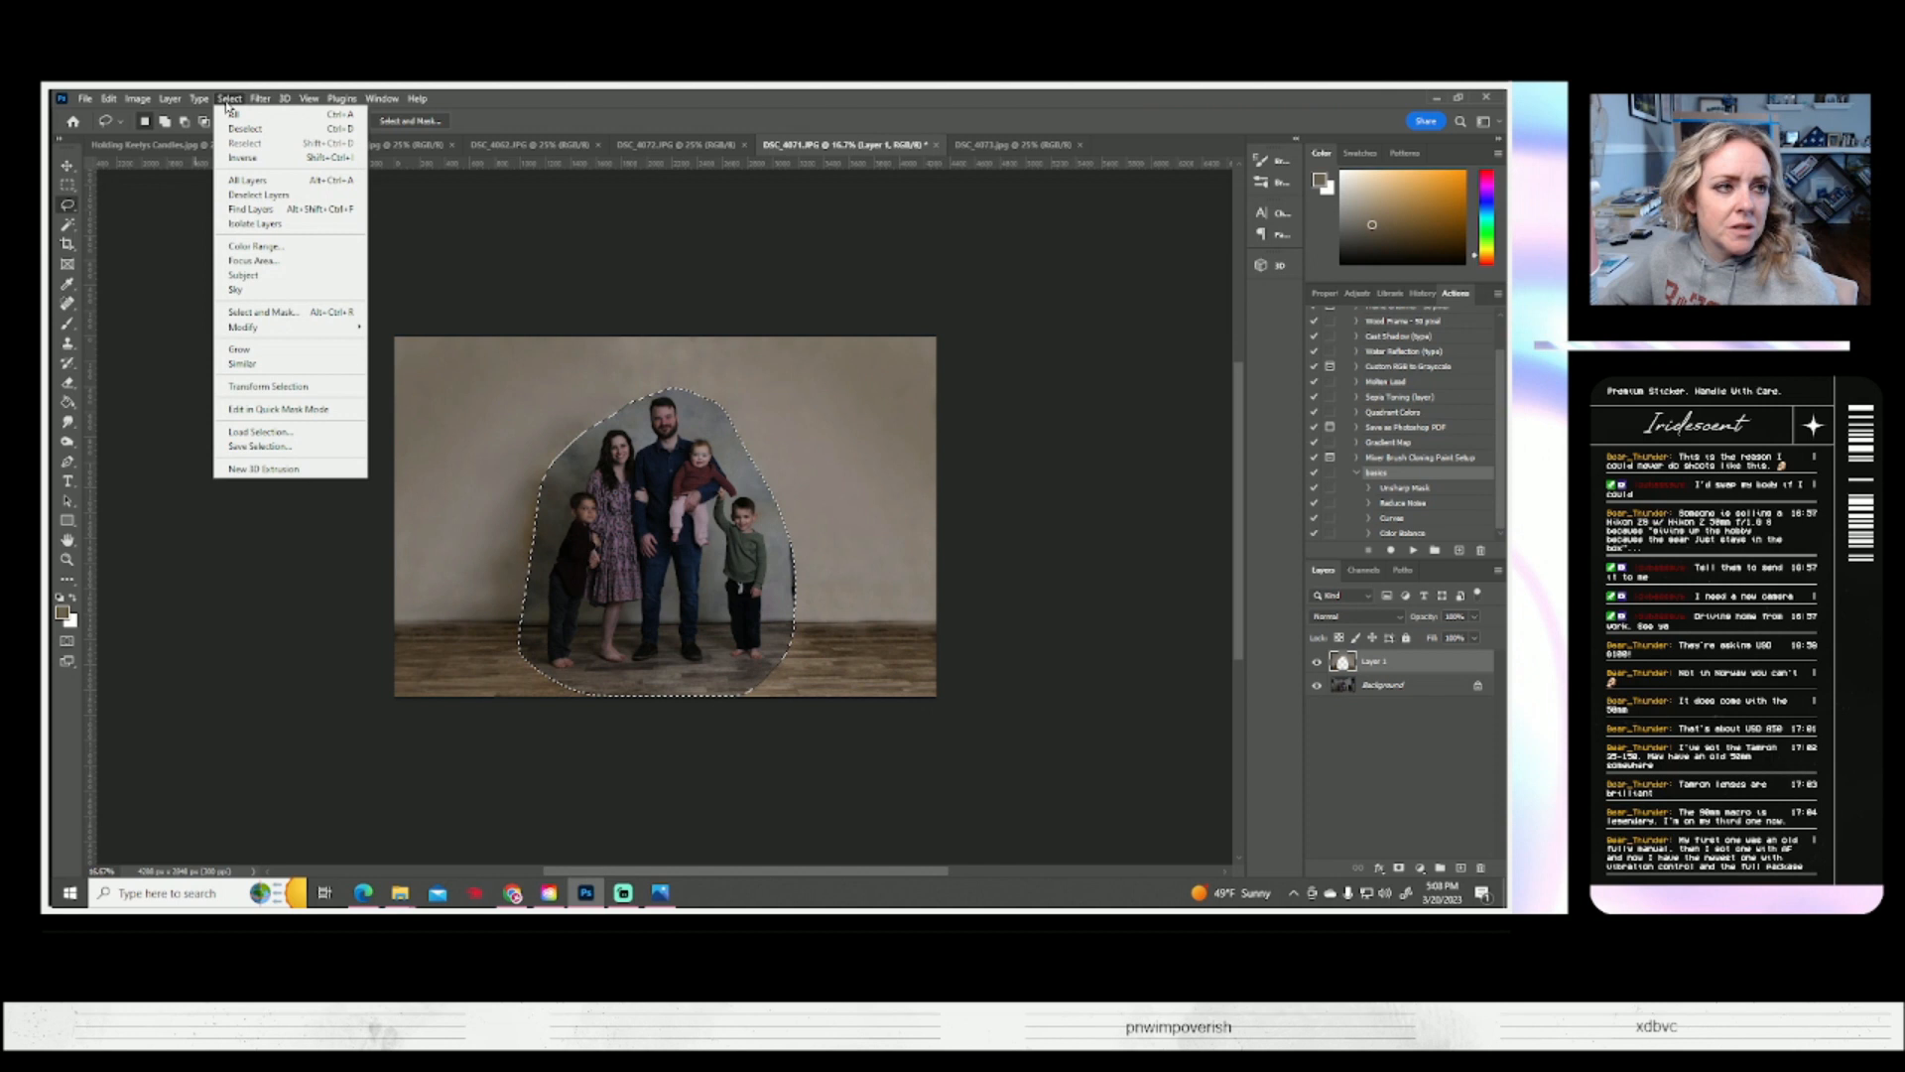
{"action": "left_click", "coordinate": [235, 129]}
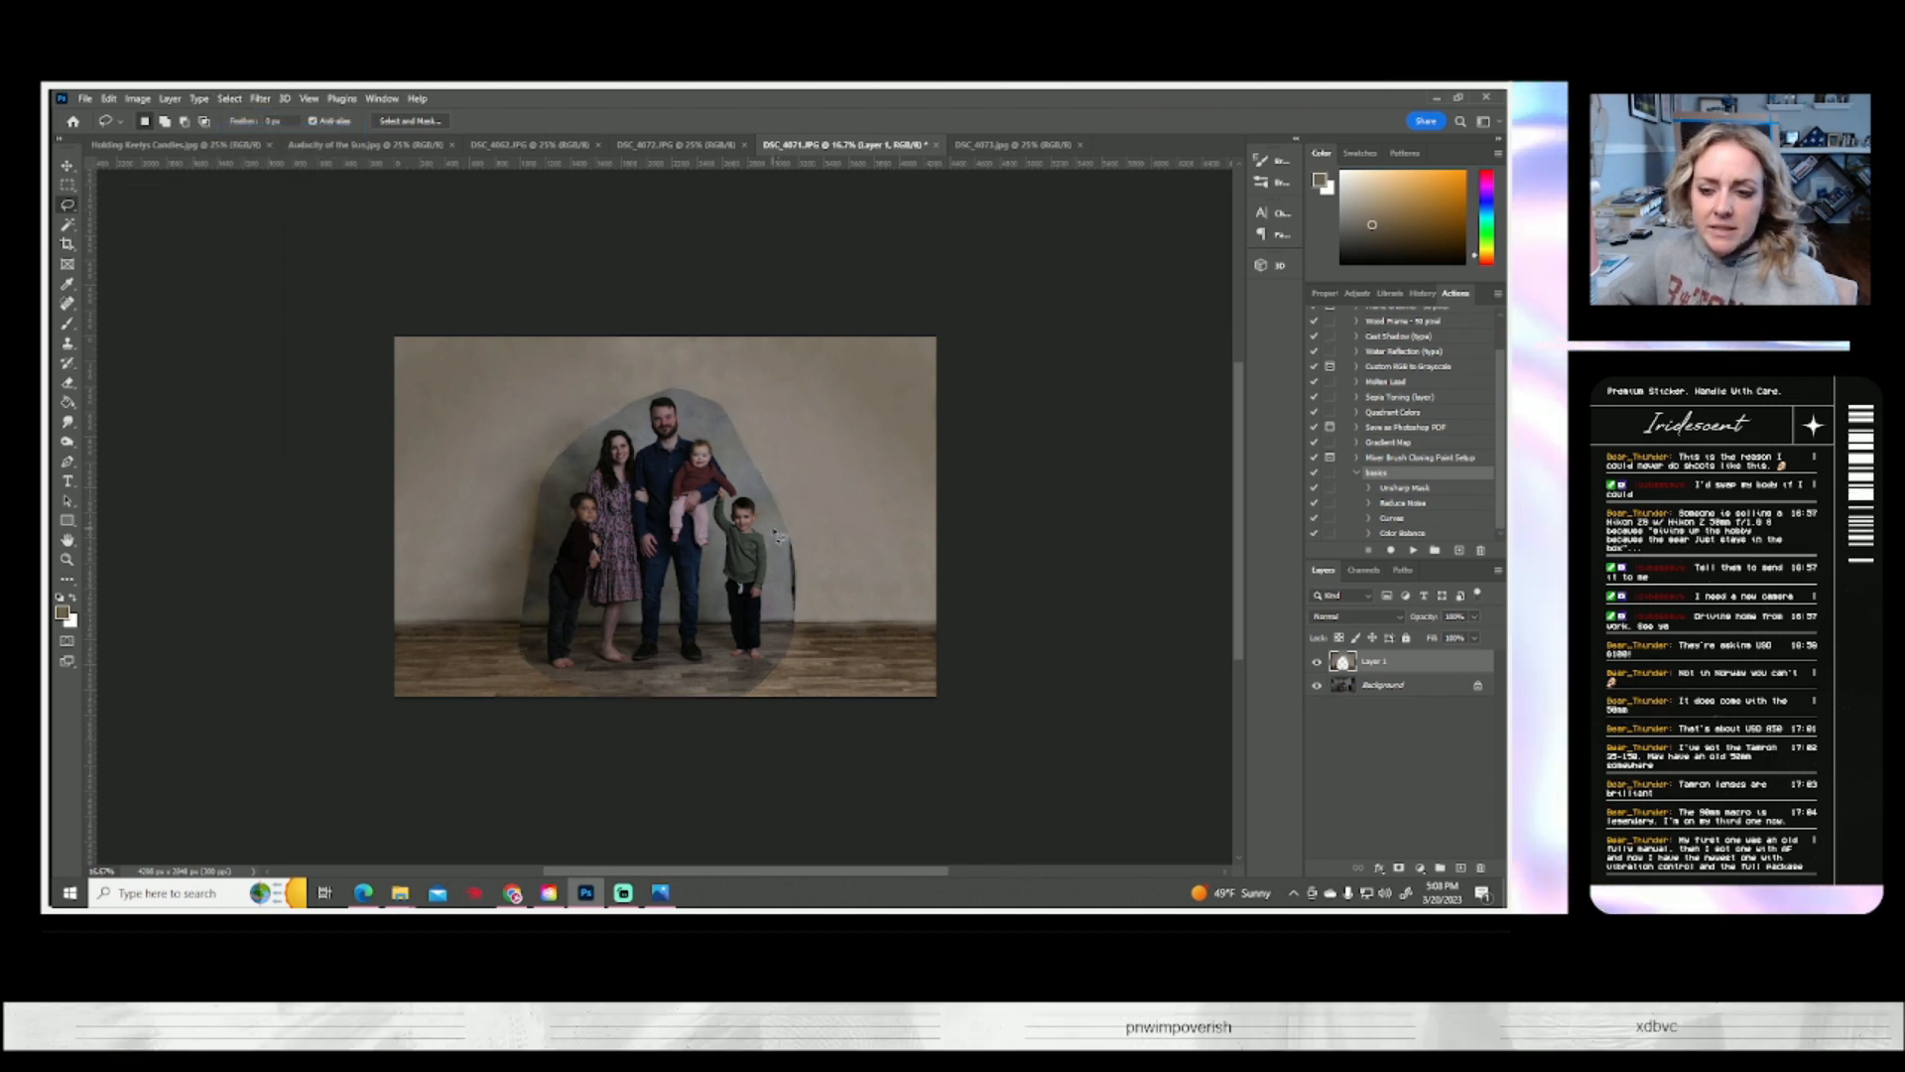
Warm and brighten the Background layer to match the pasted backdrop, and set the Eraser's opacity to 100% for Layer 1
{"action": "left_click", "coordinate": [1384, 685]}
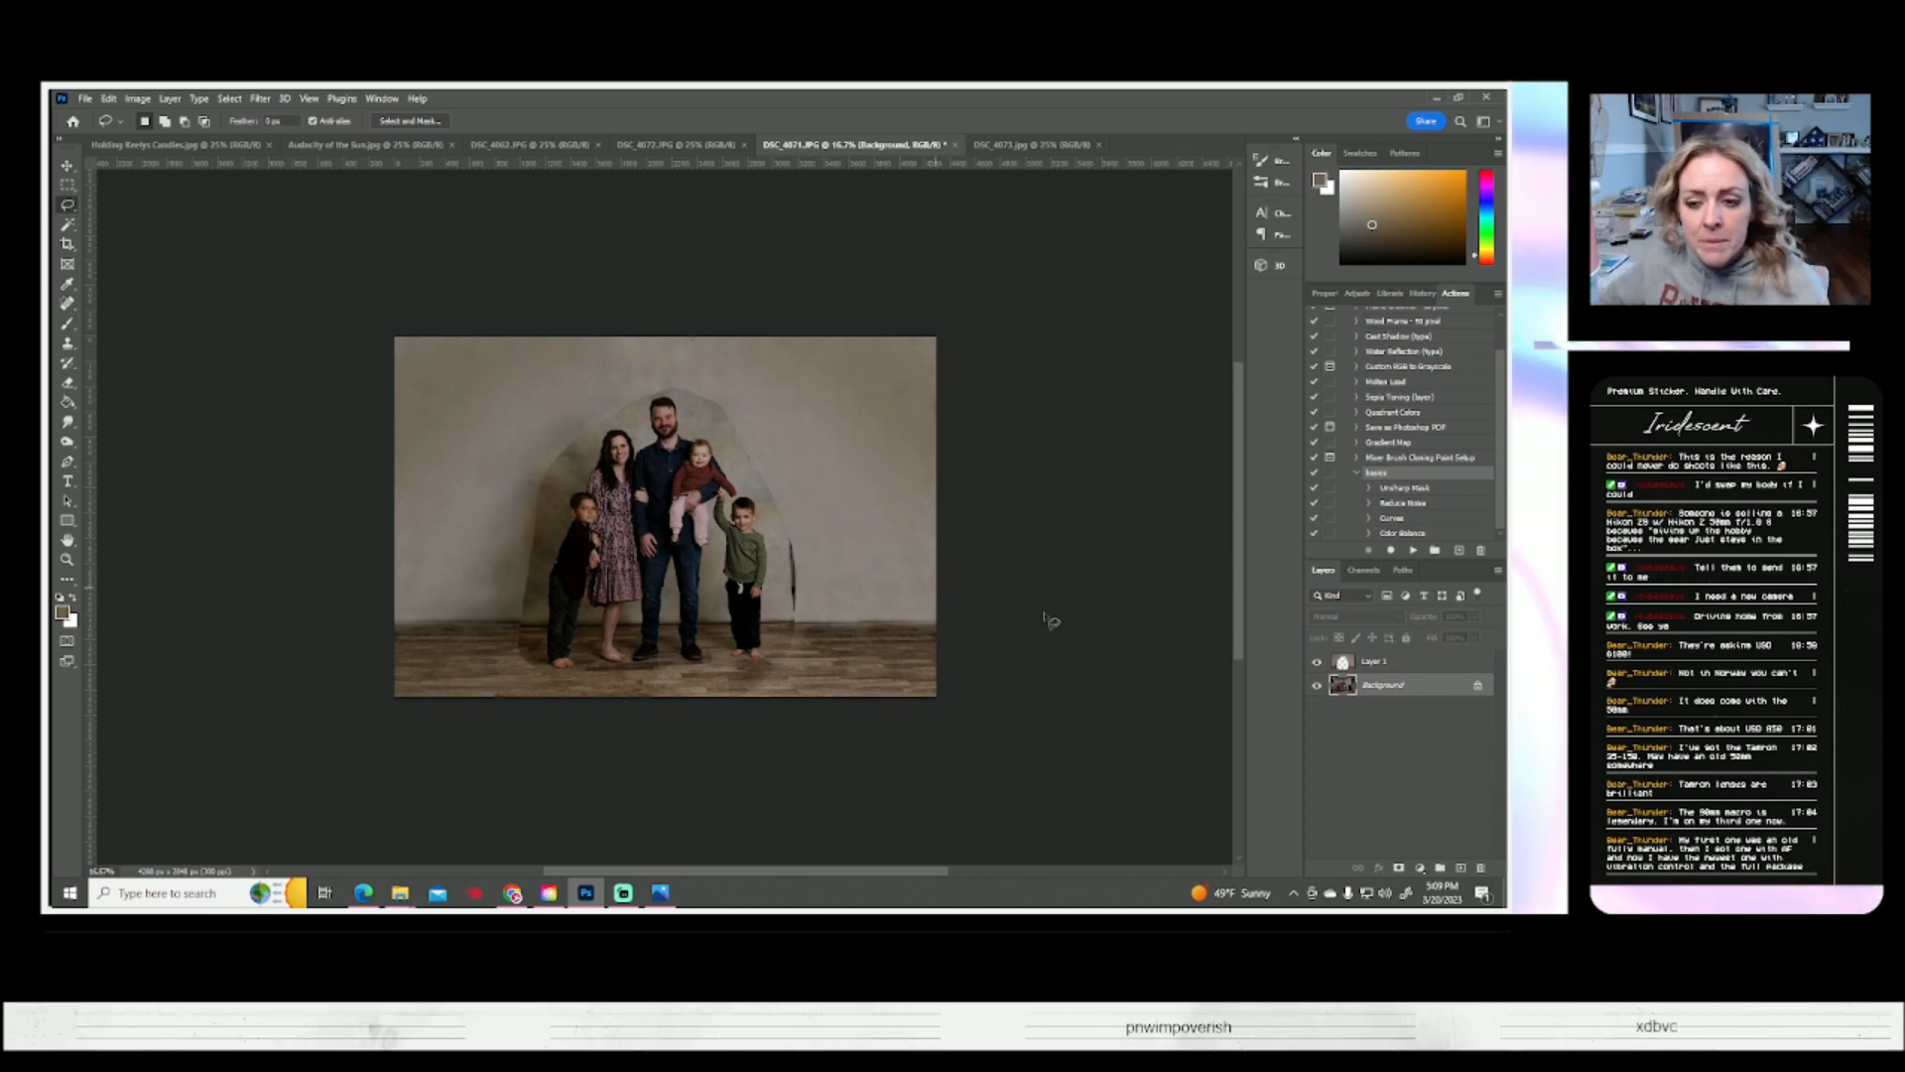
{"action": "key", "text": "alt+bracketright"}
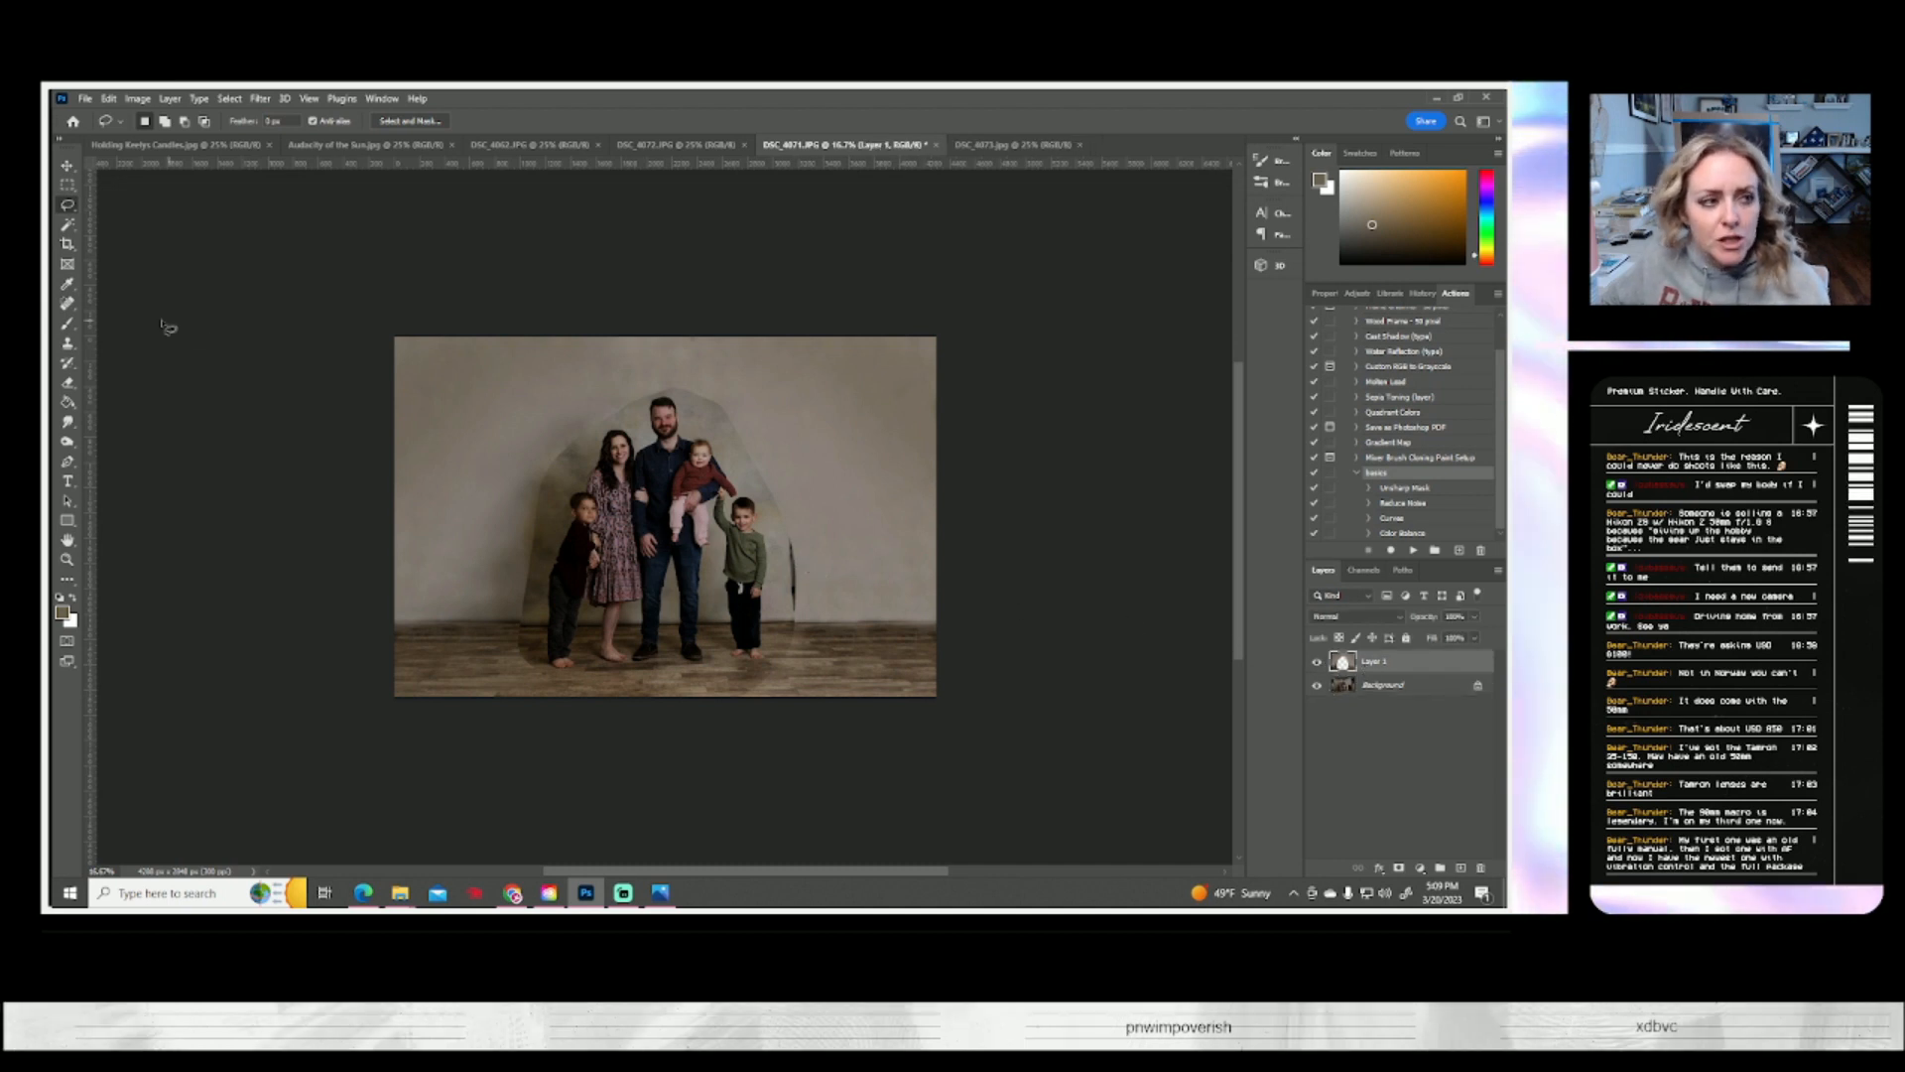
{"action": "left_click", "coordinate": [69, 384]}
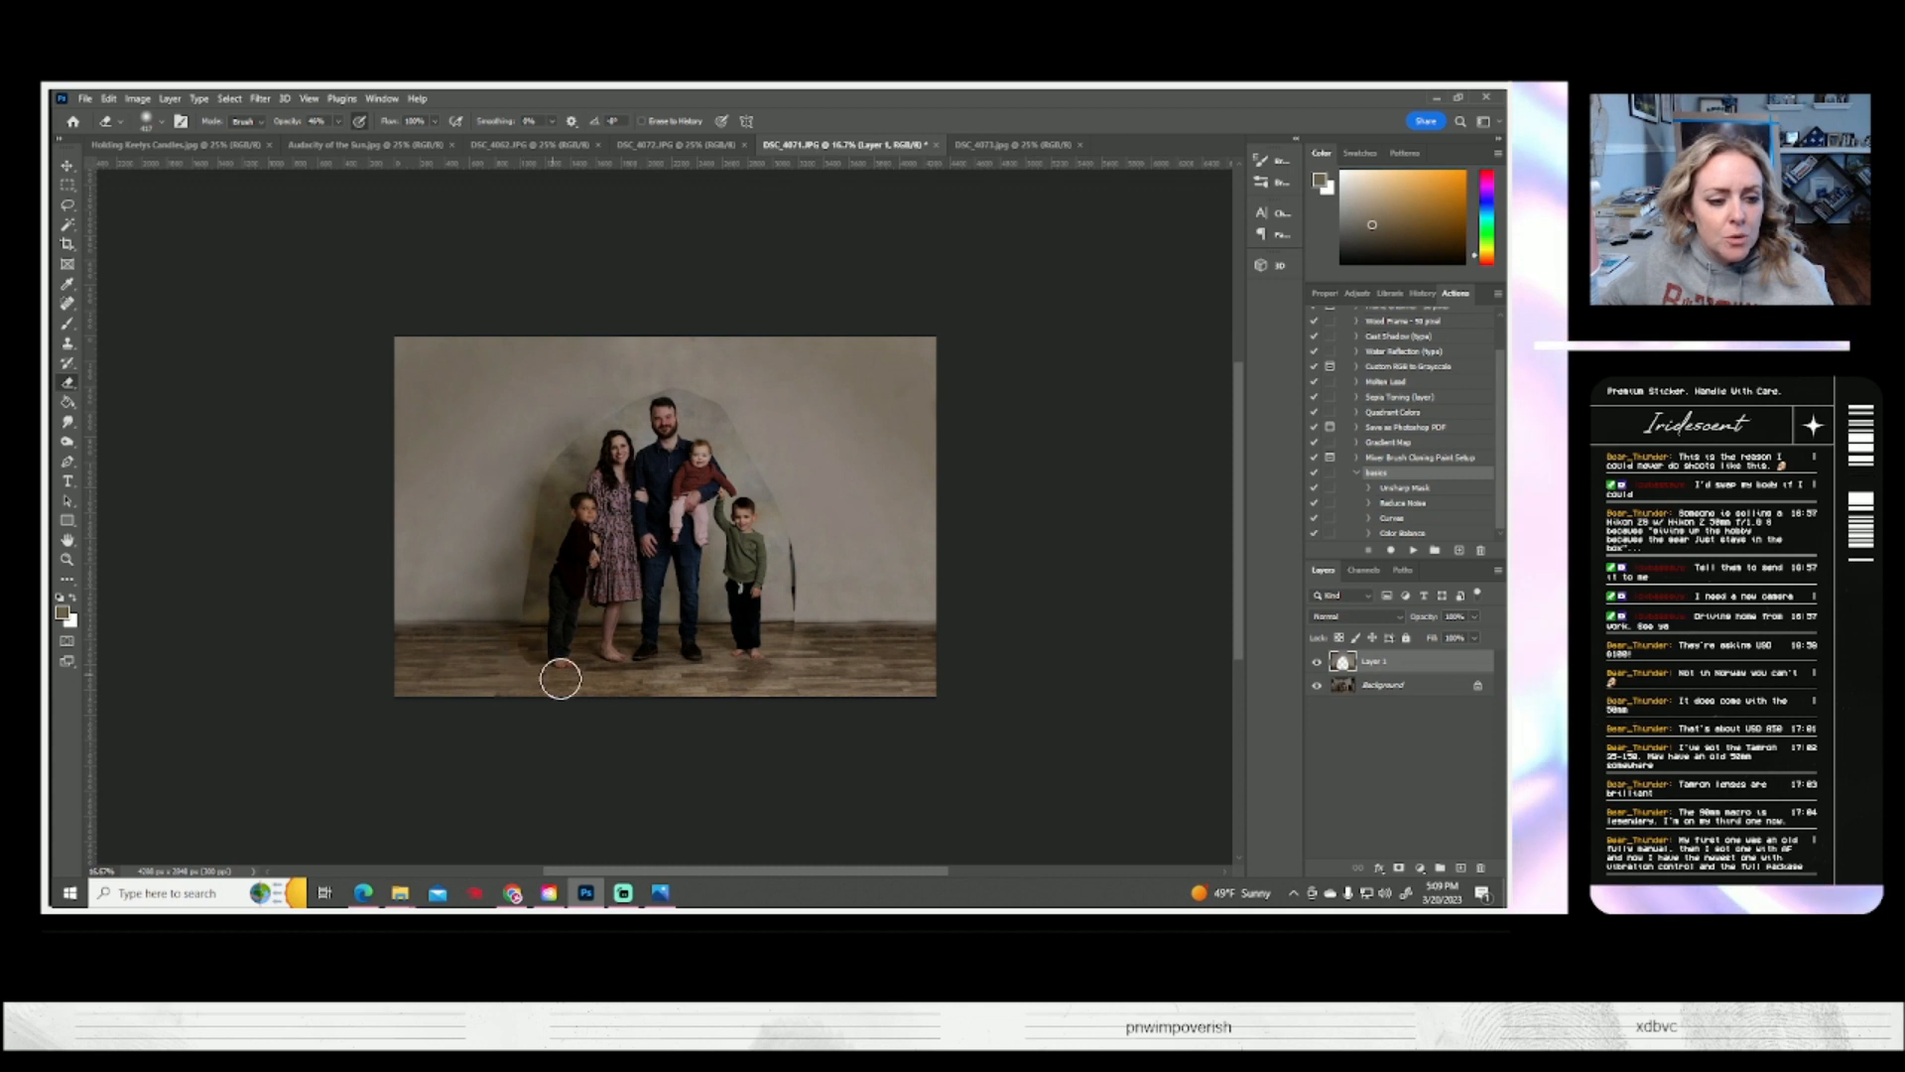
{"action": "left_click", "coordinate": [339, 121]}
{"action": "left_click_drag", "start_coordinate": [339, 140], "coordinate": [390, 145]}
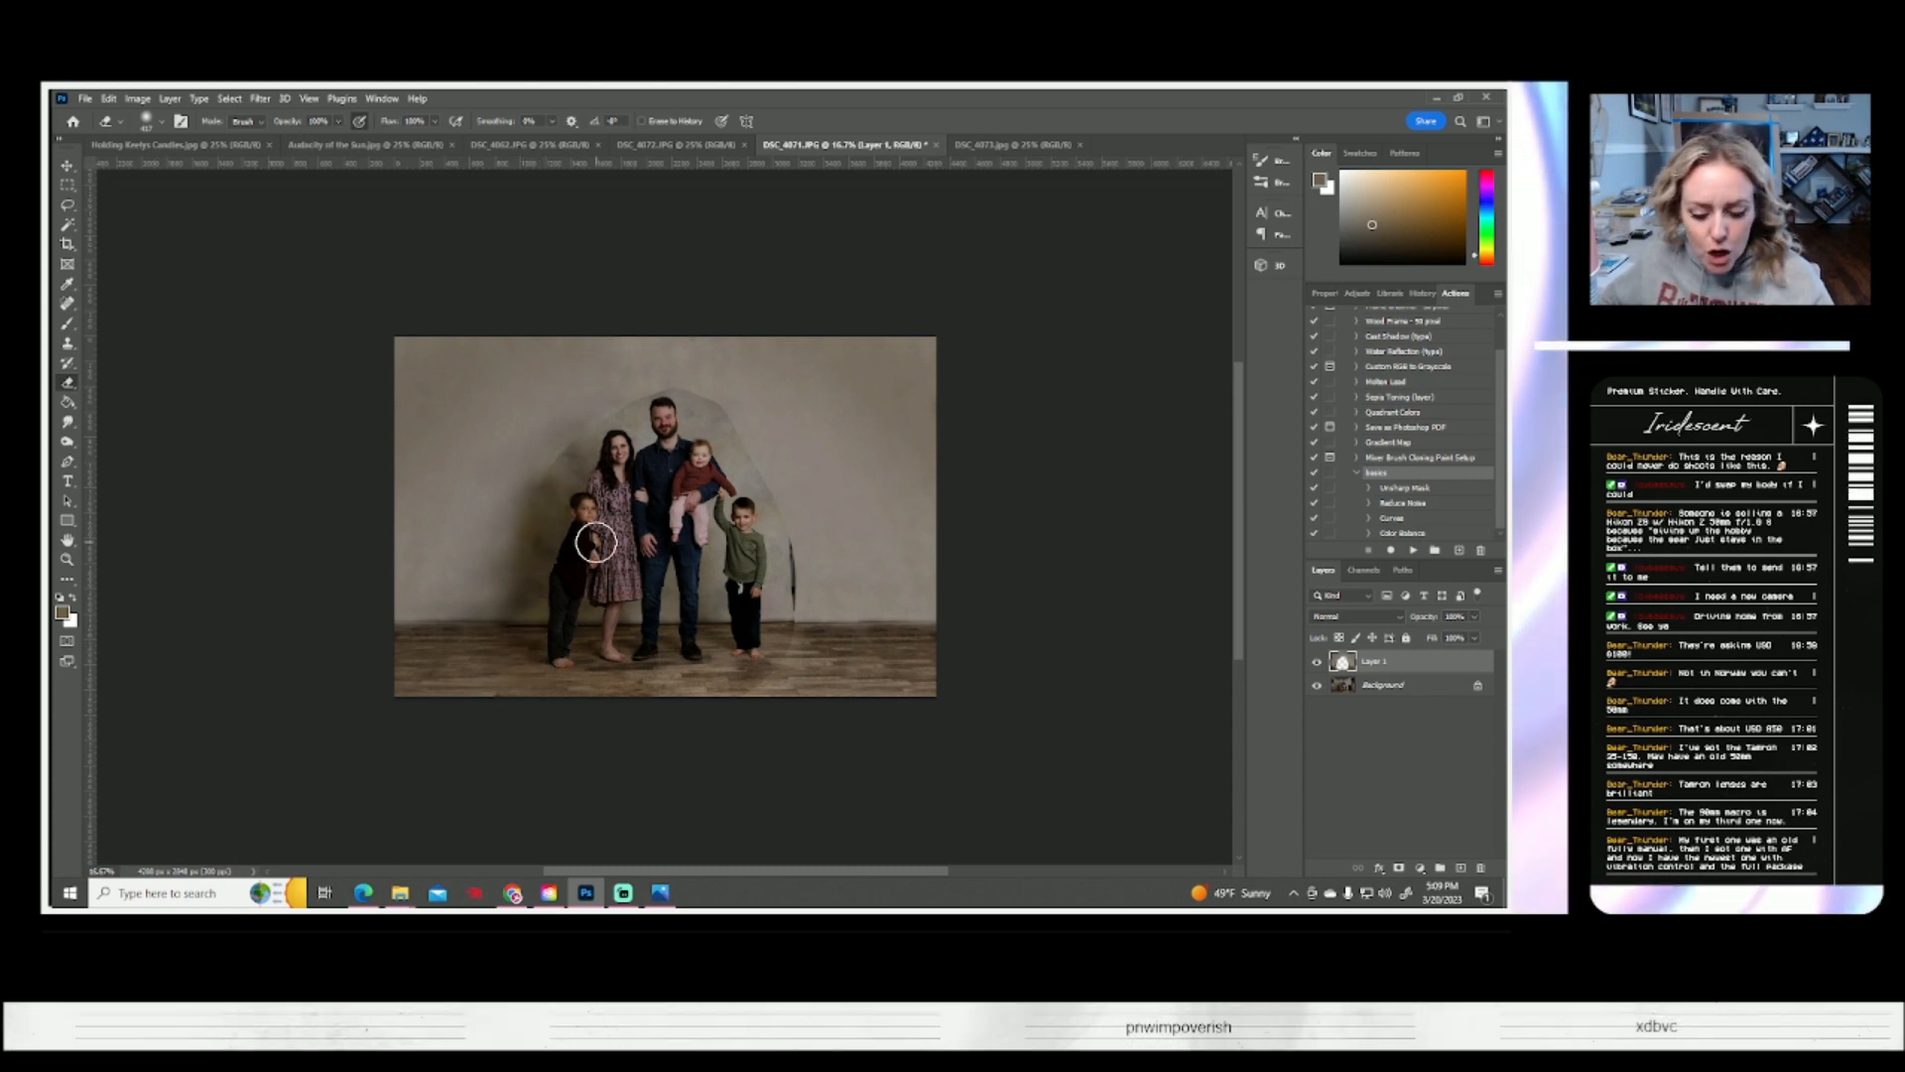
Nudge the pasted backdrop layer down and adjust it with Free Transform to line up with the family photo's floor and backdrop
{"action": "left_click", "coordinate": [68, 166]}
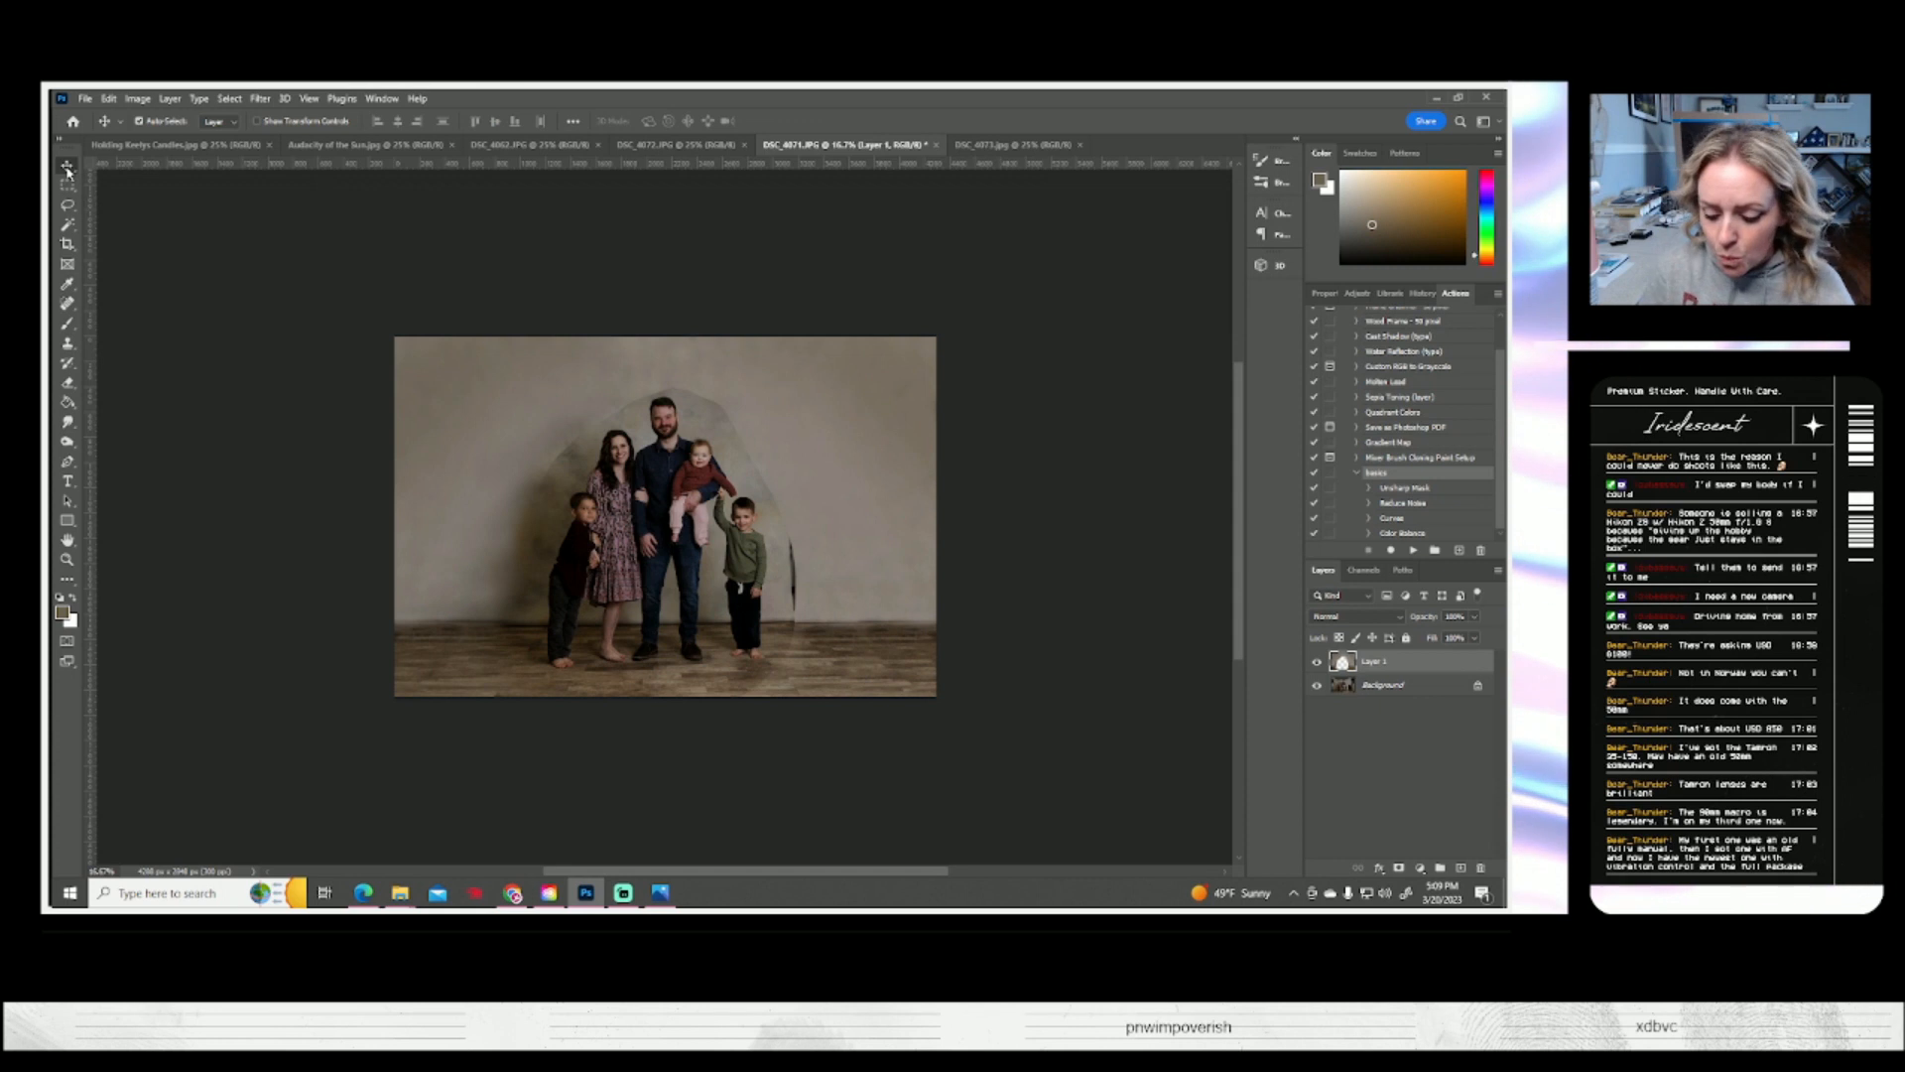
{"action": "key", "text": "shift+Down"}
{"action": "key", "text": "shift+Down"}
{"action": "key", "text": "shift+Down"}
{"action": "key", "text": "shift+Down"}
{"action": "key", "text": "shift+Down"}
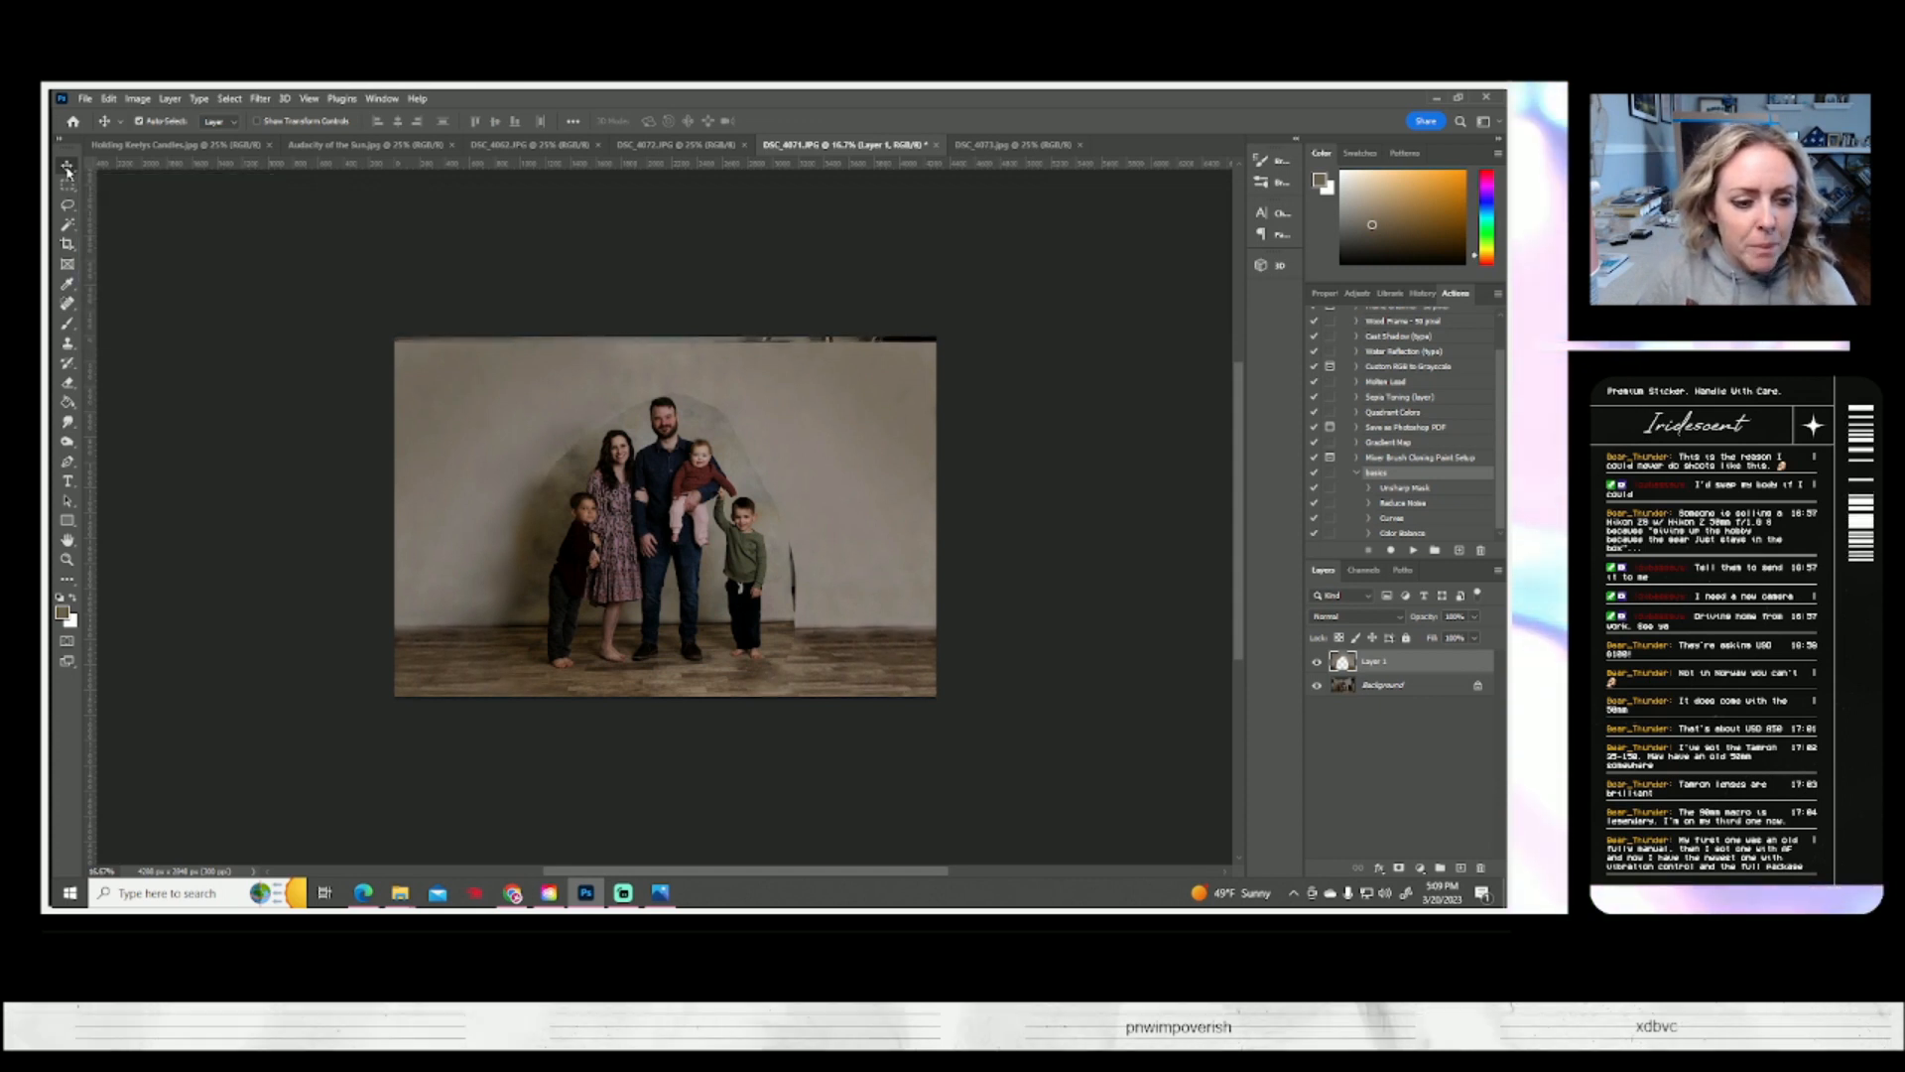
{"action": "key", "text": "ctrl+t"}
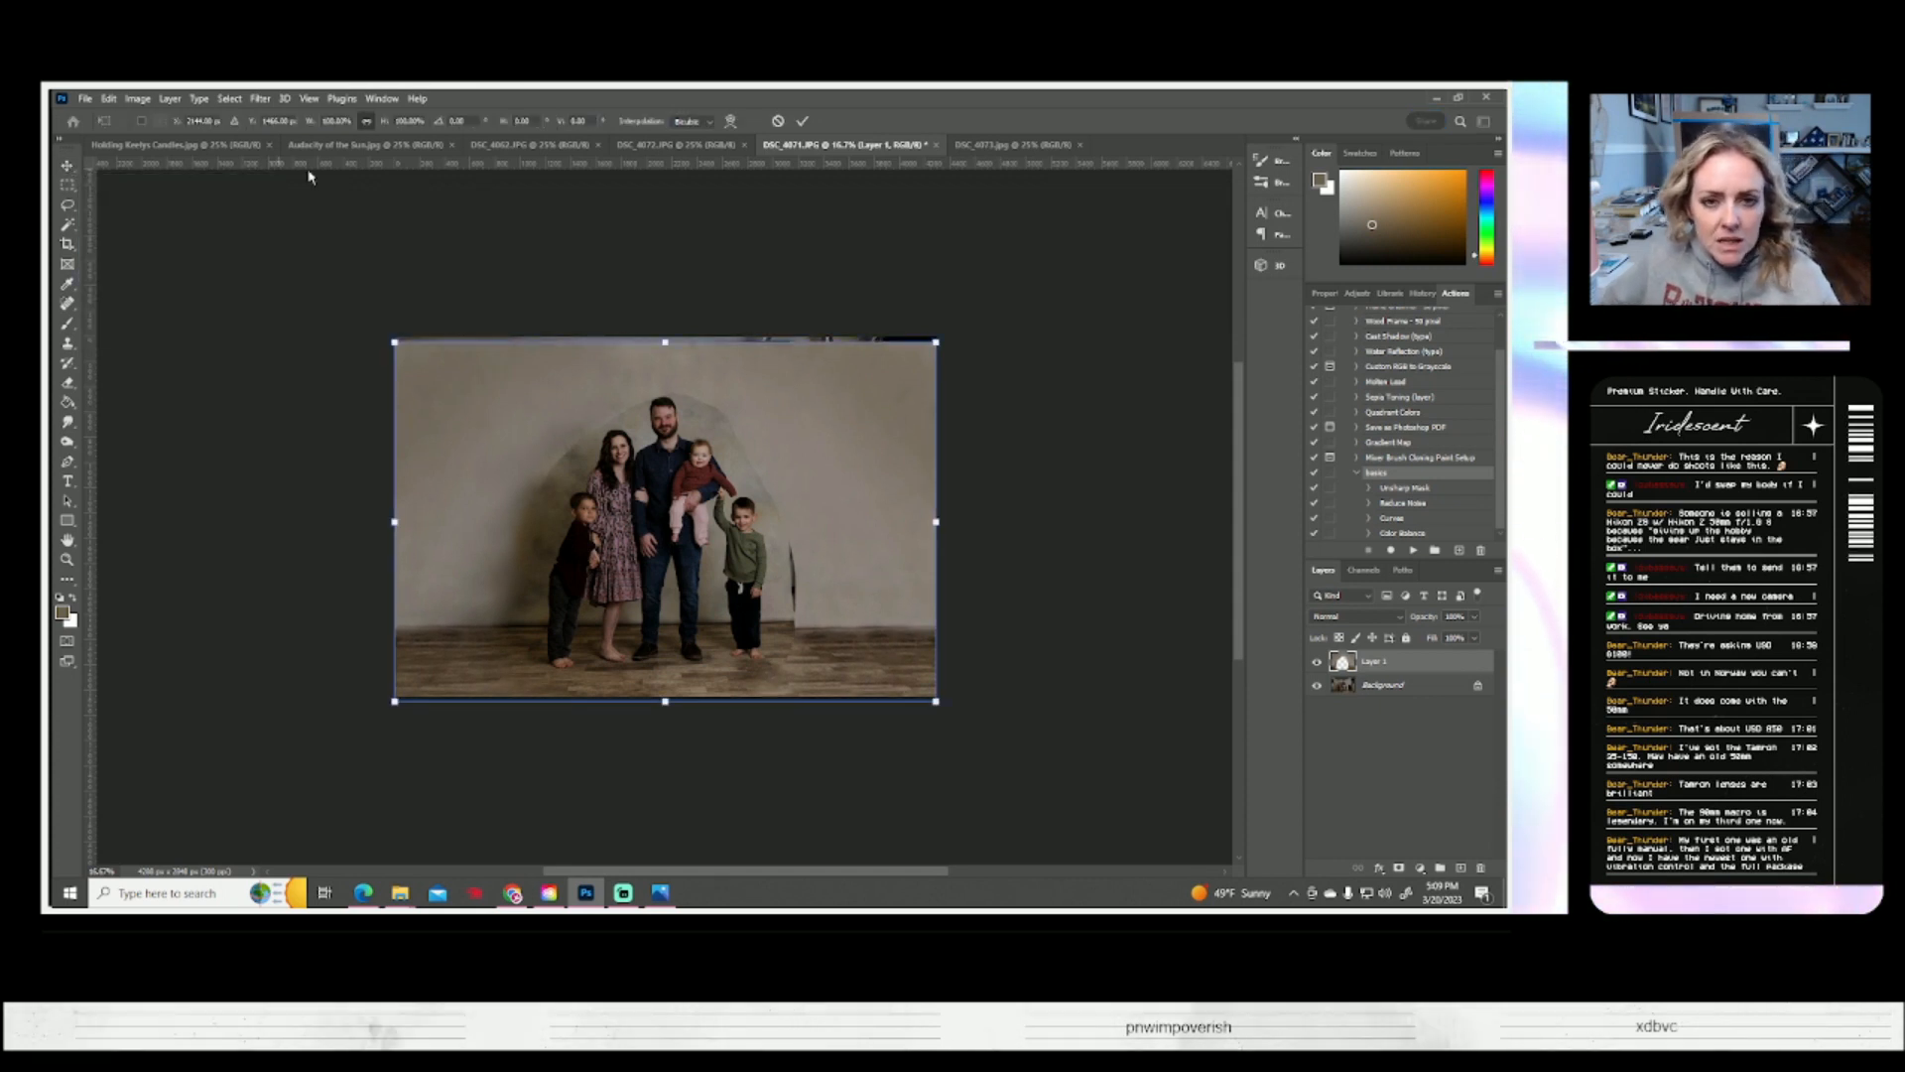
{"action": "left_click_drag", "start_coordinate": [868, 473], "coordinate": [860, 468]}
{"action": "left_click_drag", "start_coordinate": [1033, 497], "coordinate": [963, 500]}
{"action": "key", "text": "Return"}
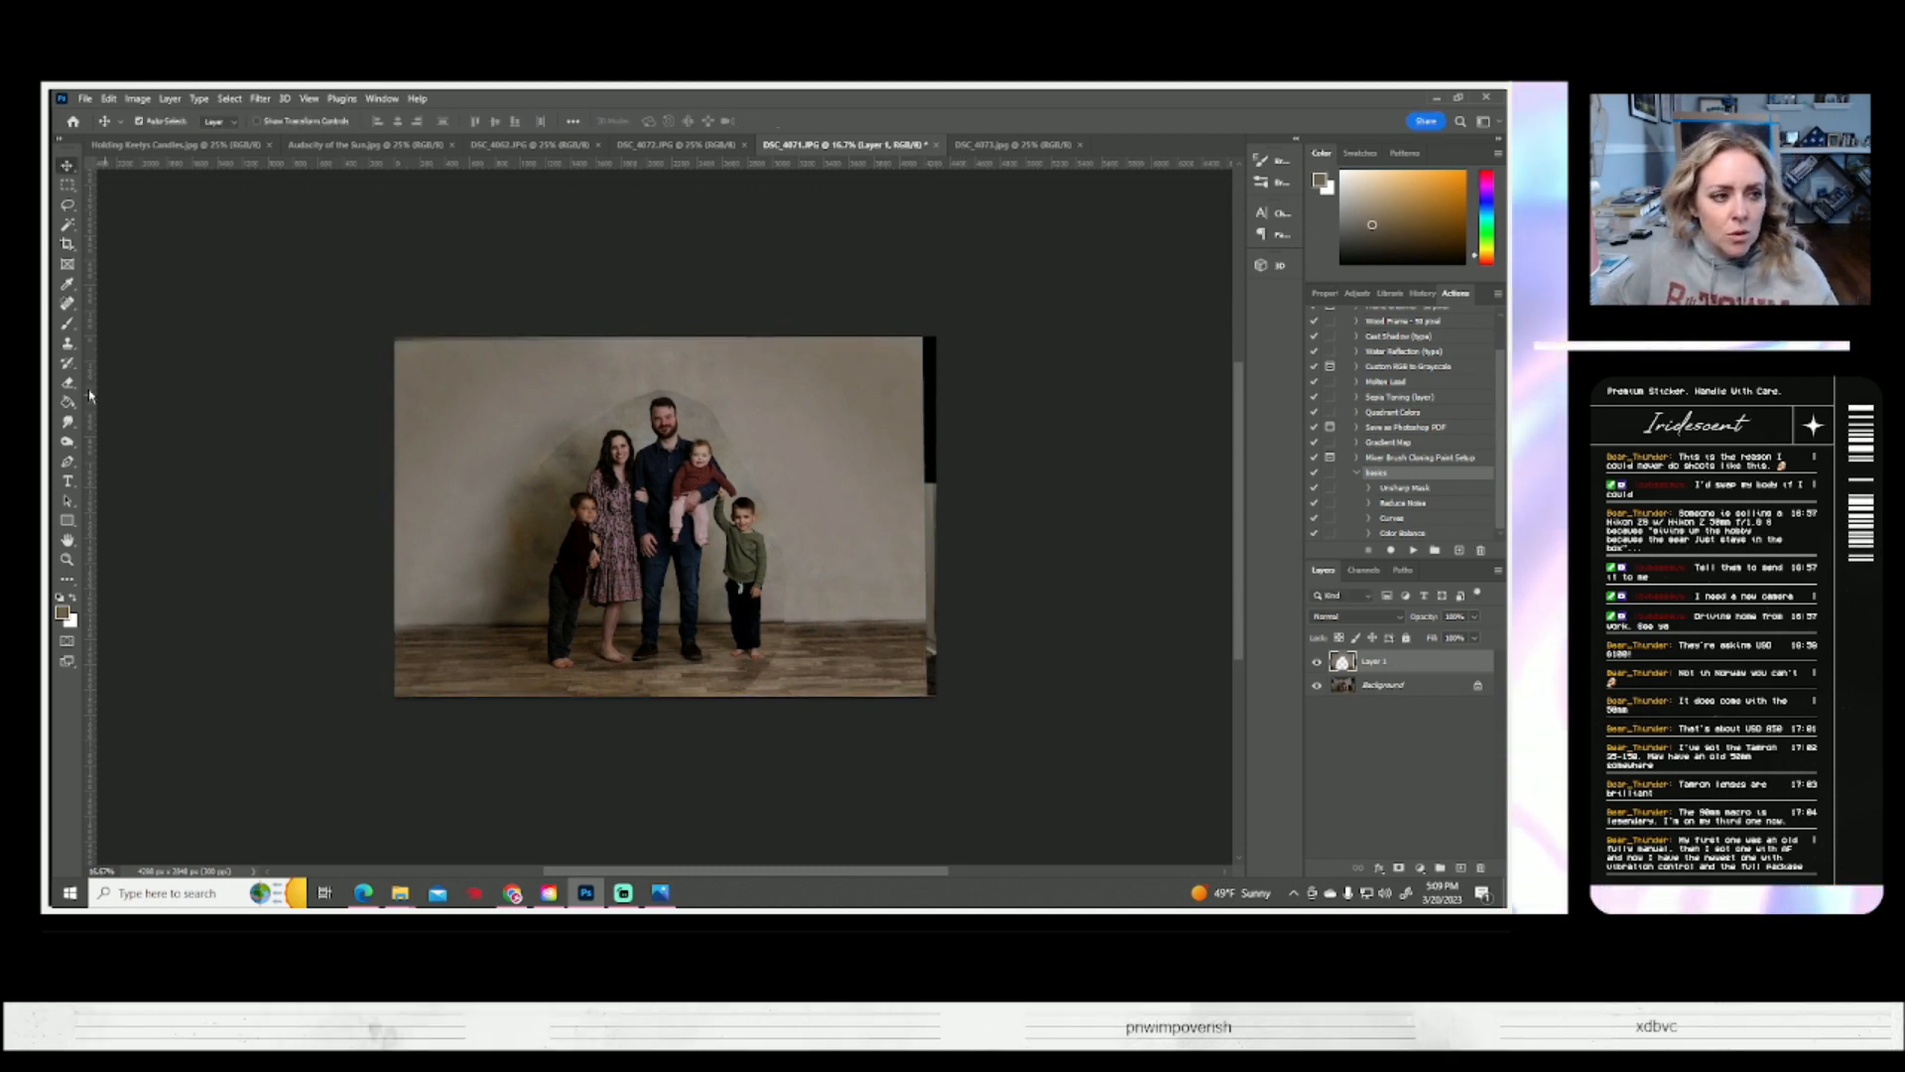
Soften the cut-out seam around the family on Layer 1 with the Eraser, and undo the stroke beside the younger boy
{"action": "left_click", "coordinate": [67, 383]}
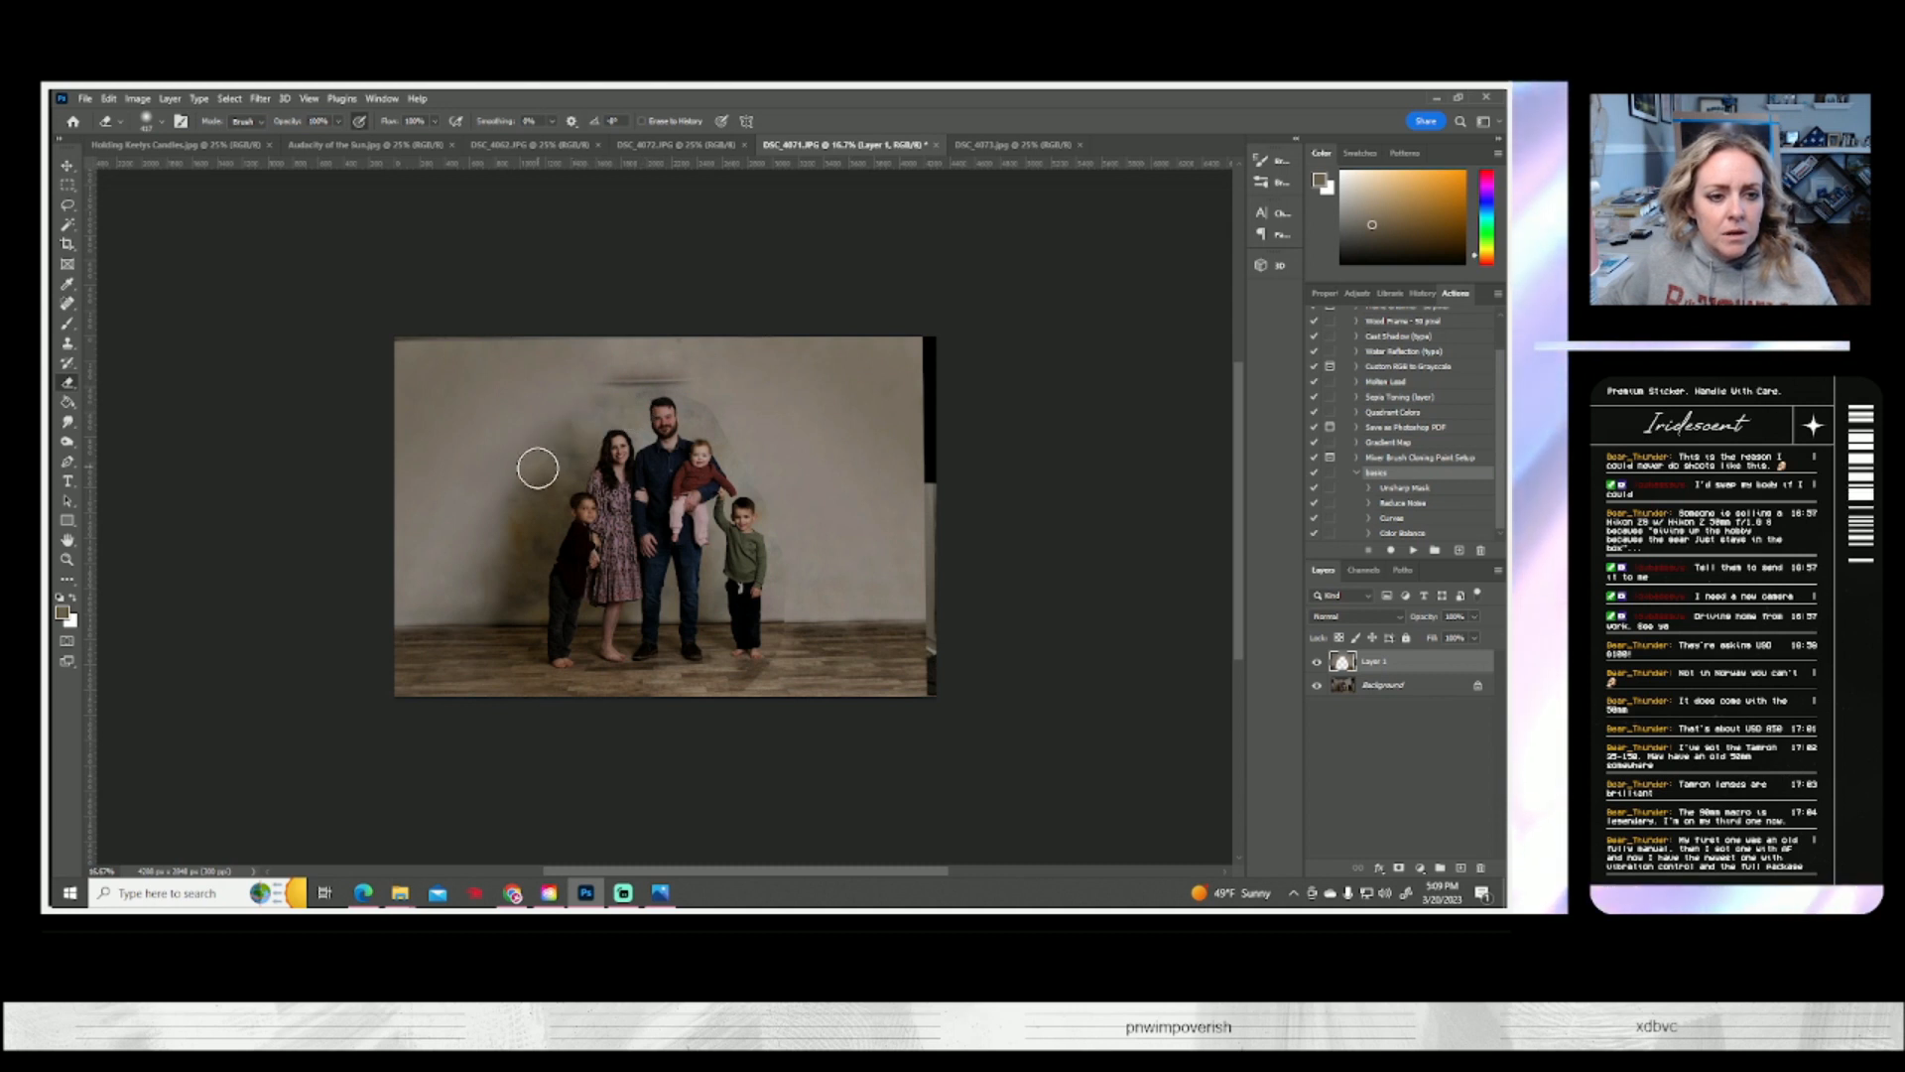
{"action": "mouse_move", "coordinate": [681, 412]}
{"action": "left_mouse_down"}
{"action": "mouse_move", "coordinate": [727, 429]}
{"action": "mouse_move", "coordinate": [792, 587]}
{"action": "mouse_move", "coordinate": [783, 628]}
{"action": "left_mouse_up"}
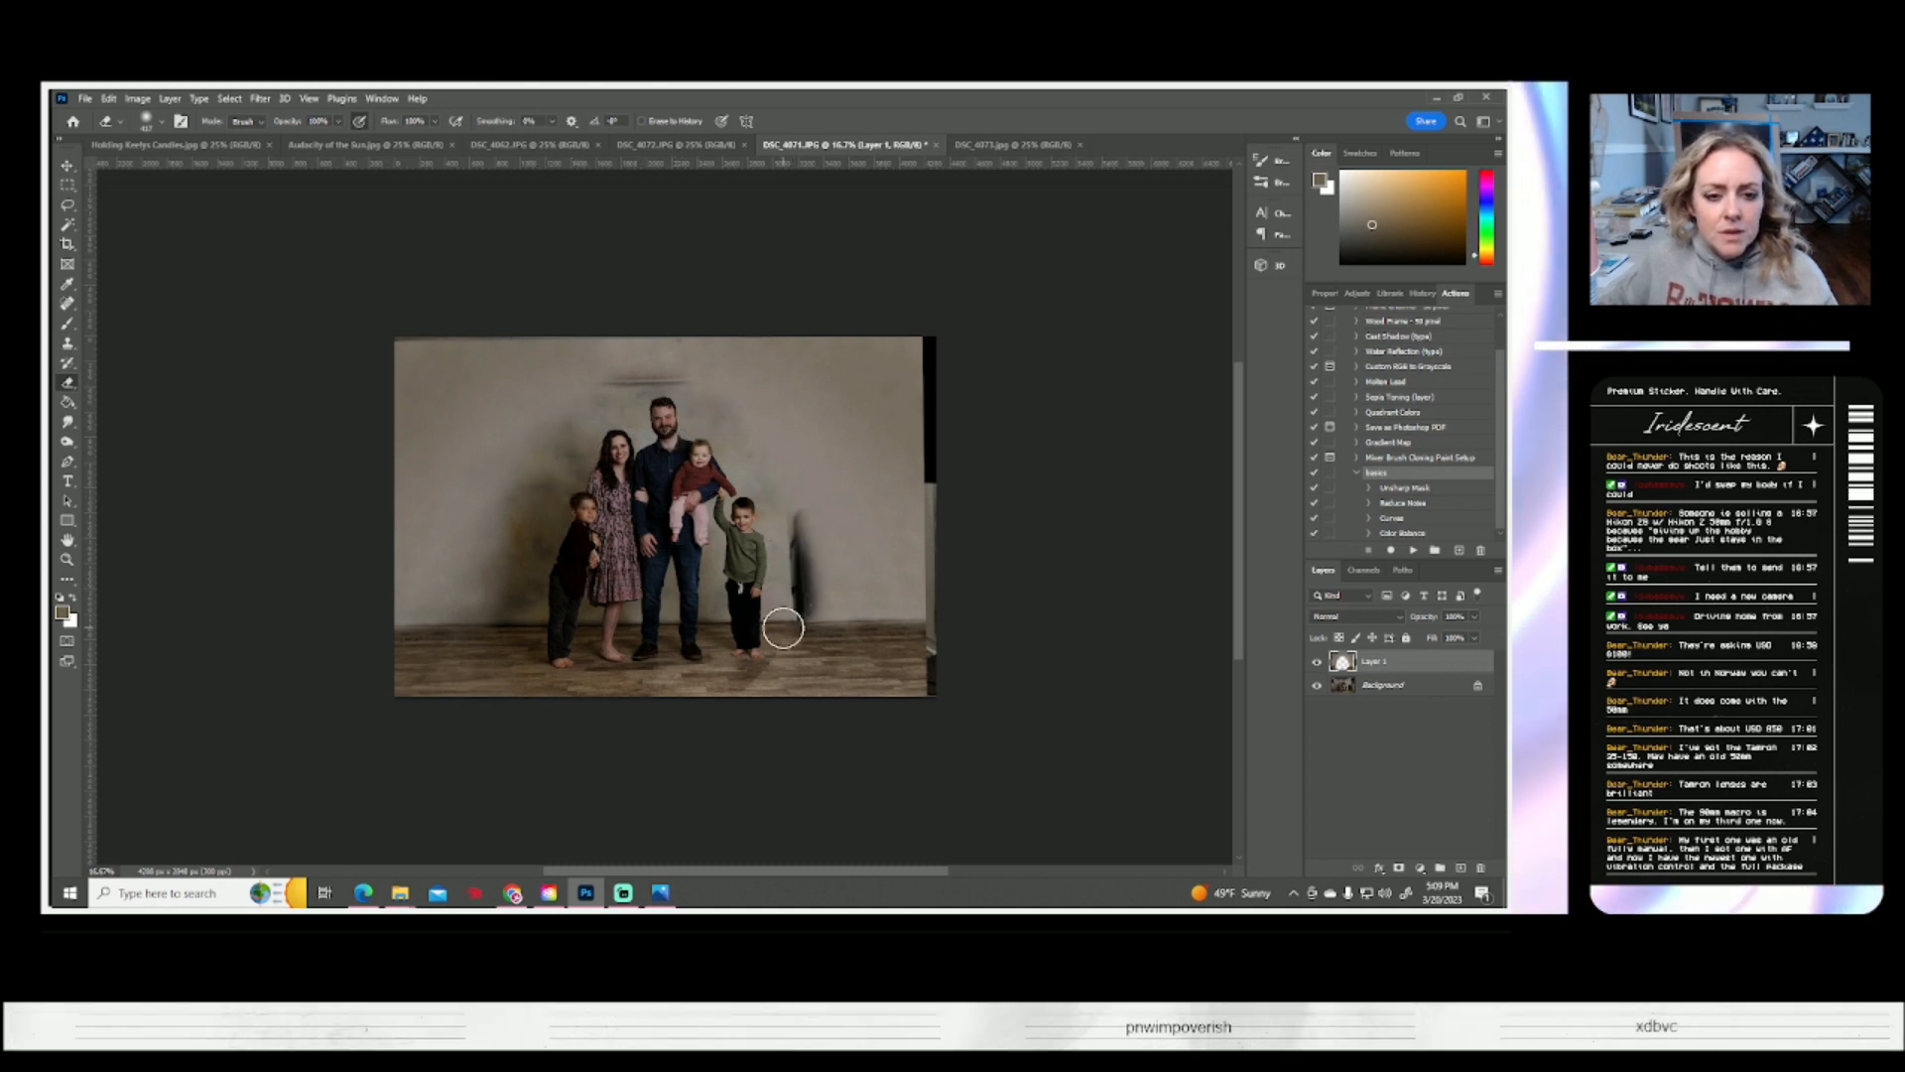
{"action": "key", "text": "ctrl+z"}
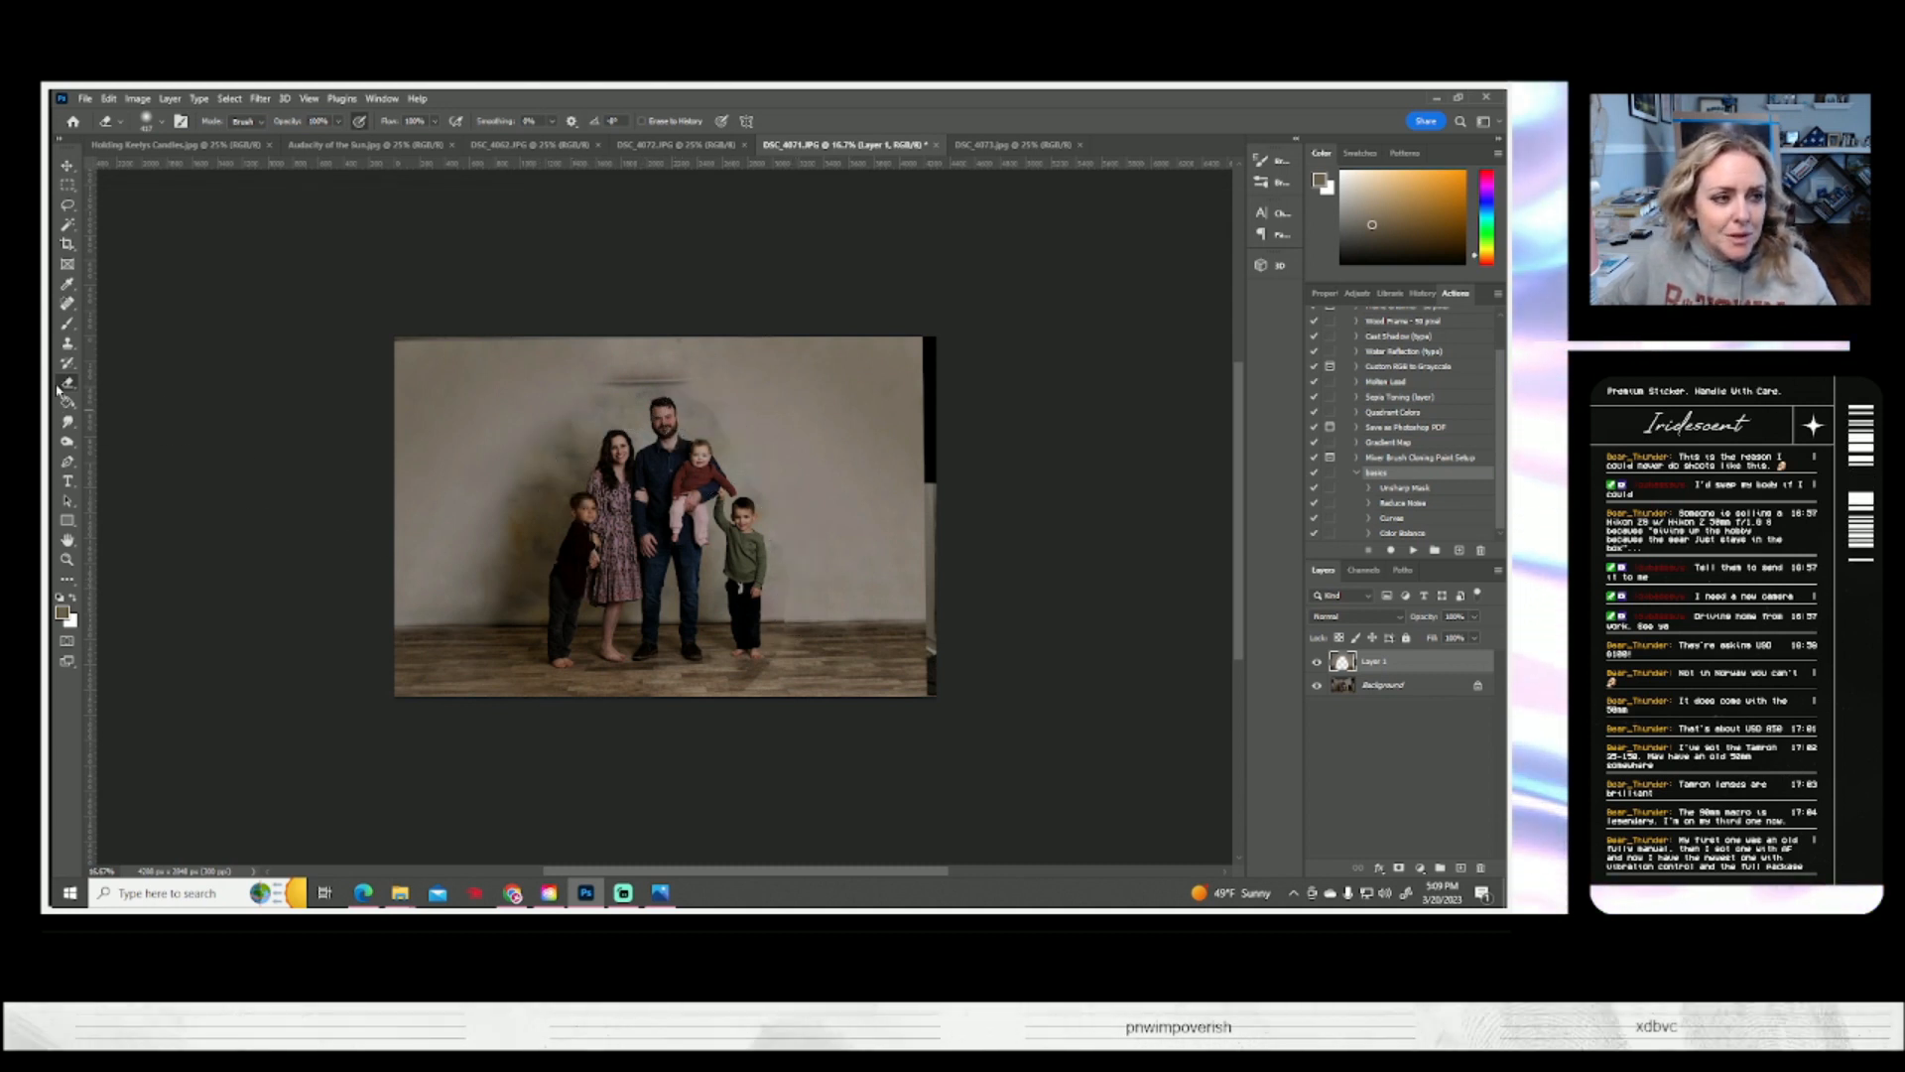
Clone clean backdrop over the dark smudges above and beside the family and along the photo's top edge with the Clone Stamp
{"action": "left_click", "coordinate": [68, 344]}
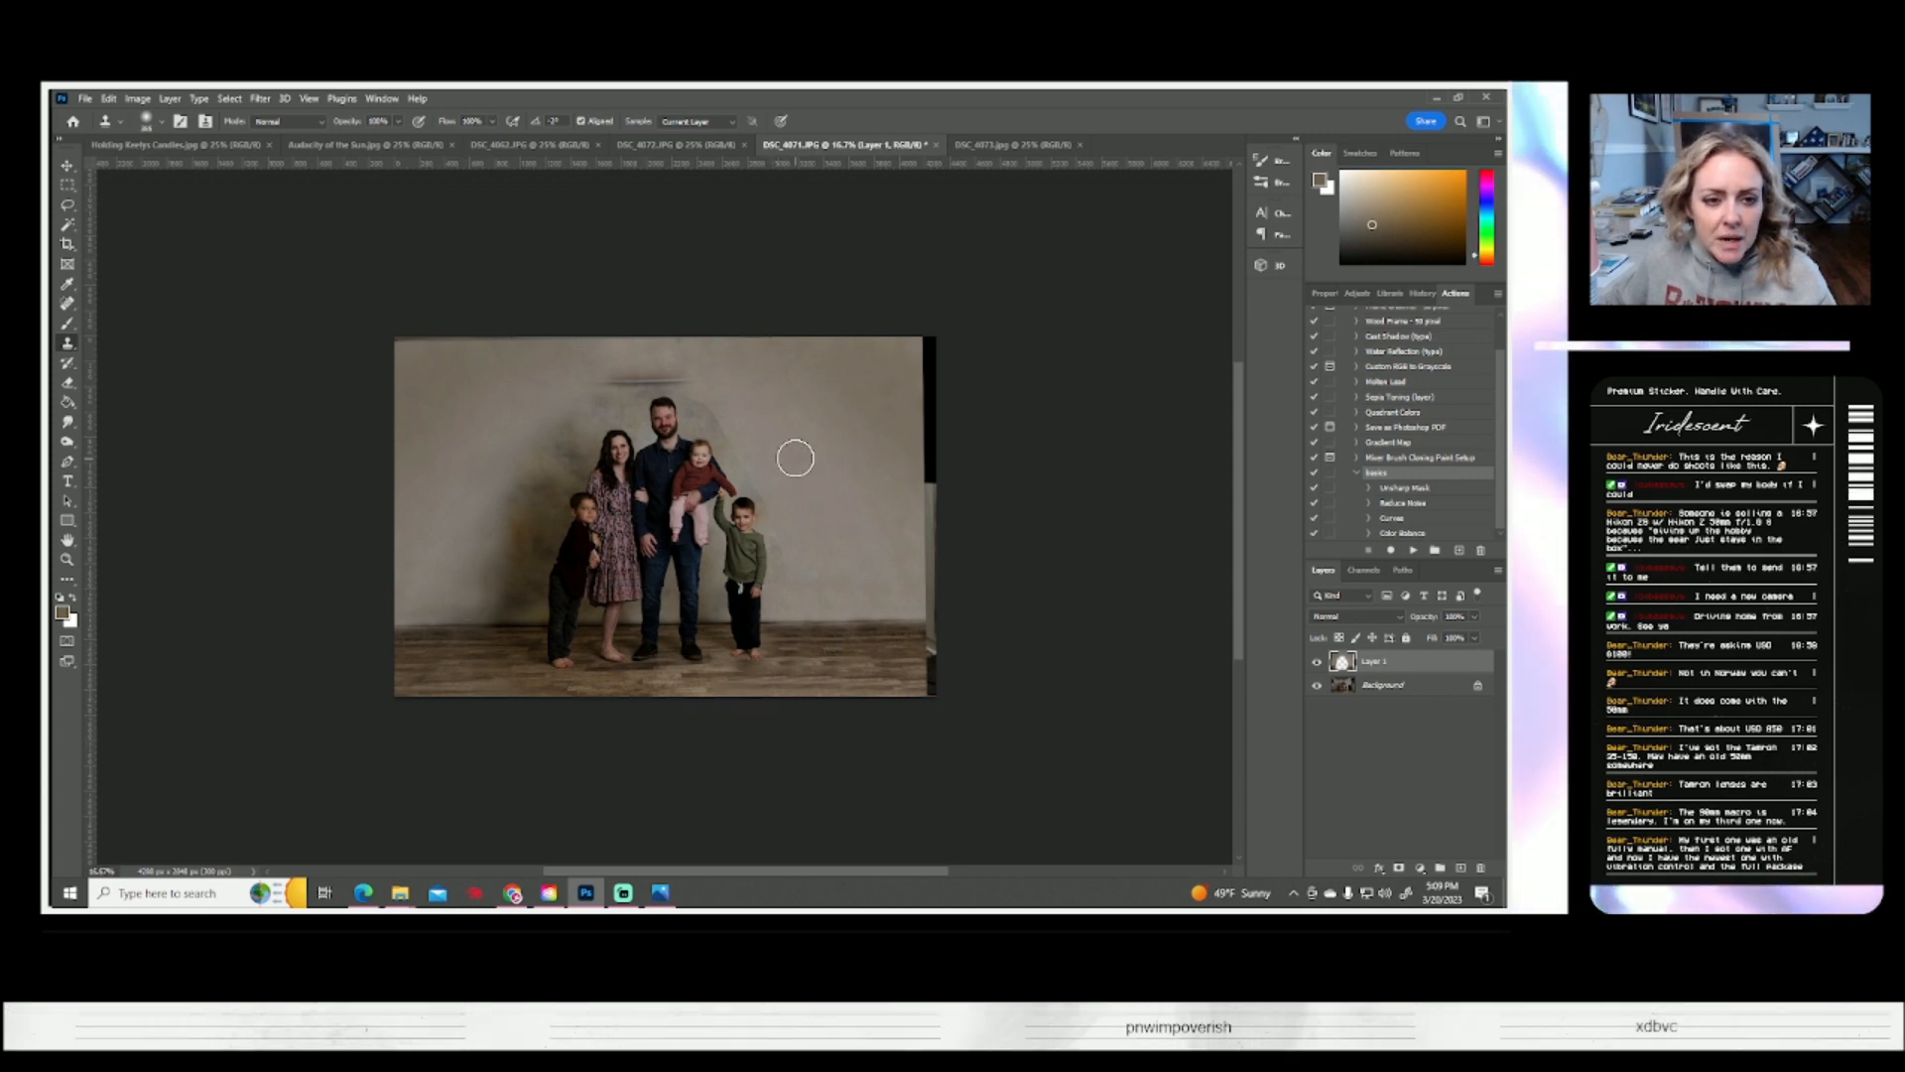
{"action": "left_click_drag", "start_coordinate": [765, 487], "coordinate": [760, 481]}
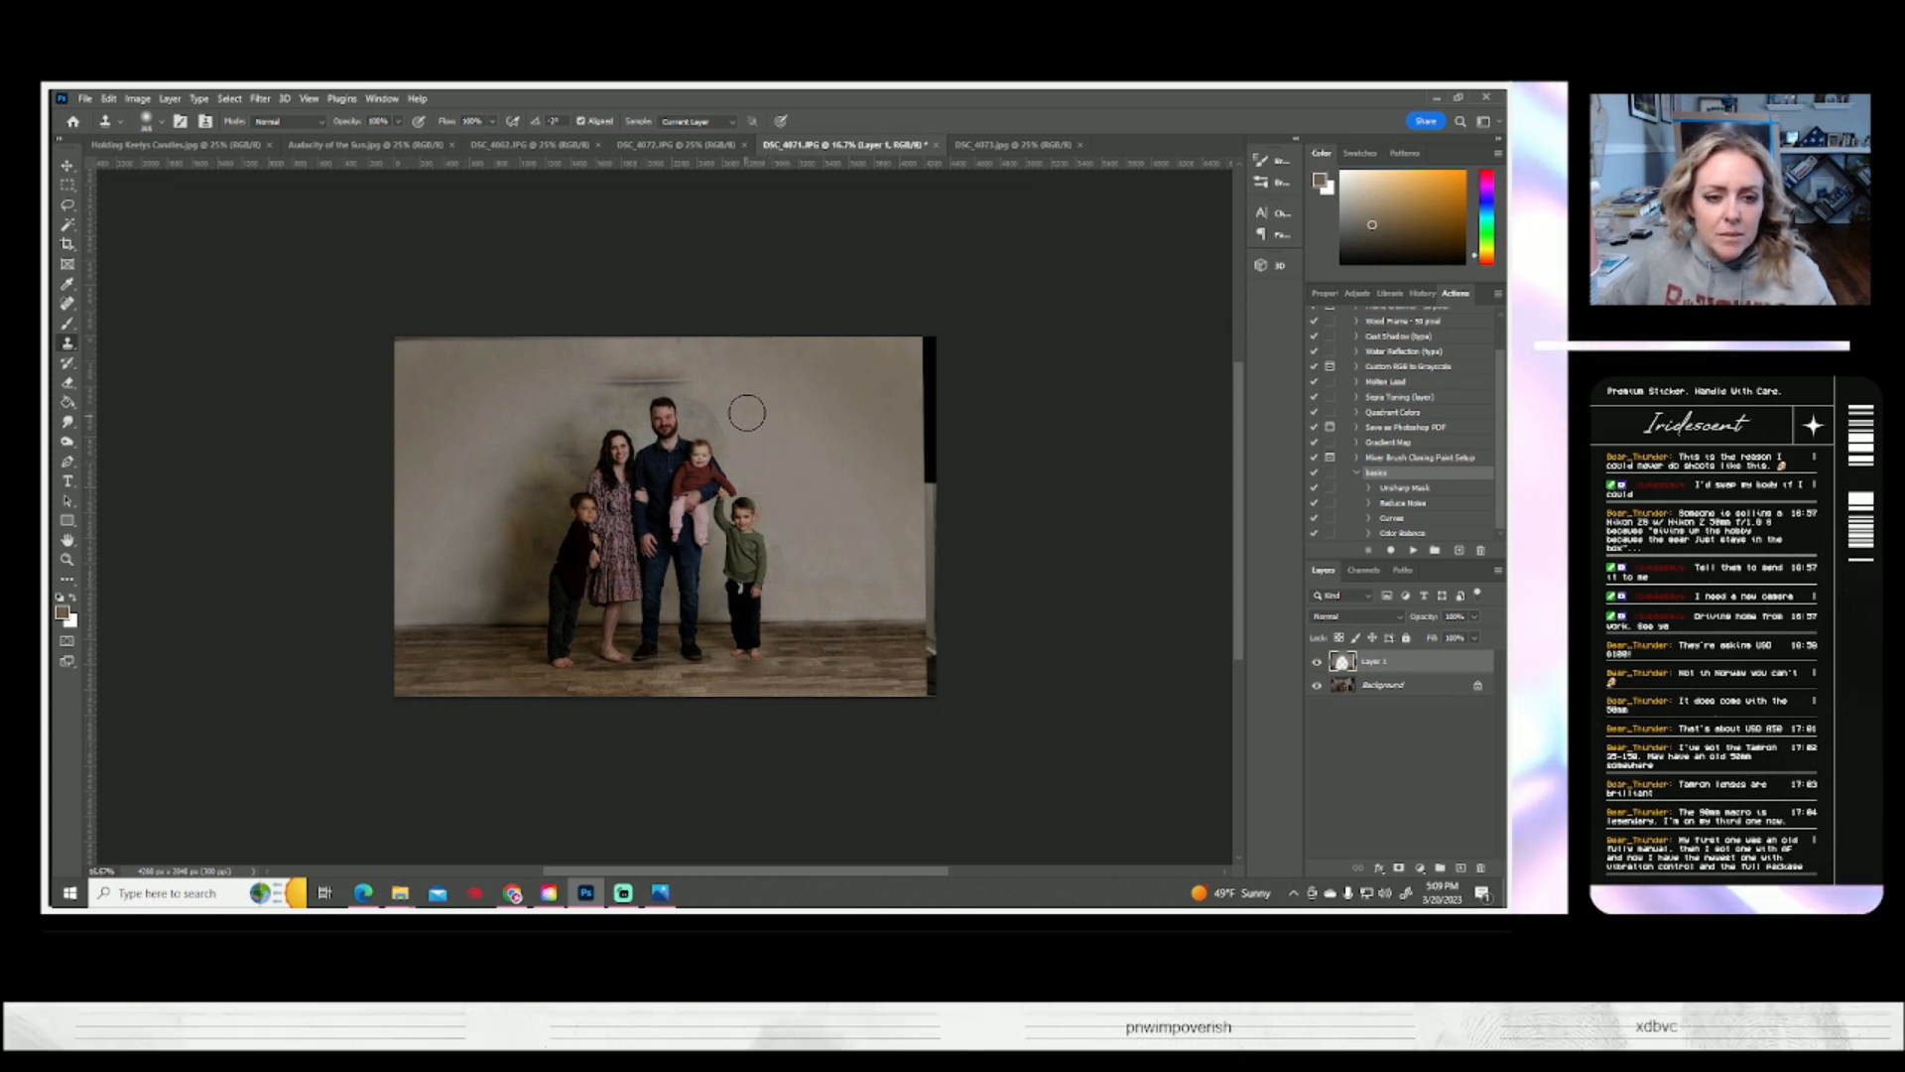
{"action": "mouse_move", "coordinate": [754, 451]}
{"action": "left_mouse_down"}
{"action": "mouse_move", "coordinate": [710, 413]}
{"action": "mouse_move", "coordinate": [737, 388]}
{"action": "mouse_move", "coordinate": [614, 379]}
{"action": "left_mouse_up"}
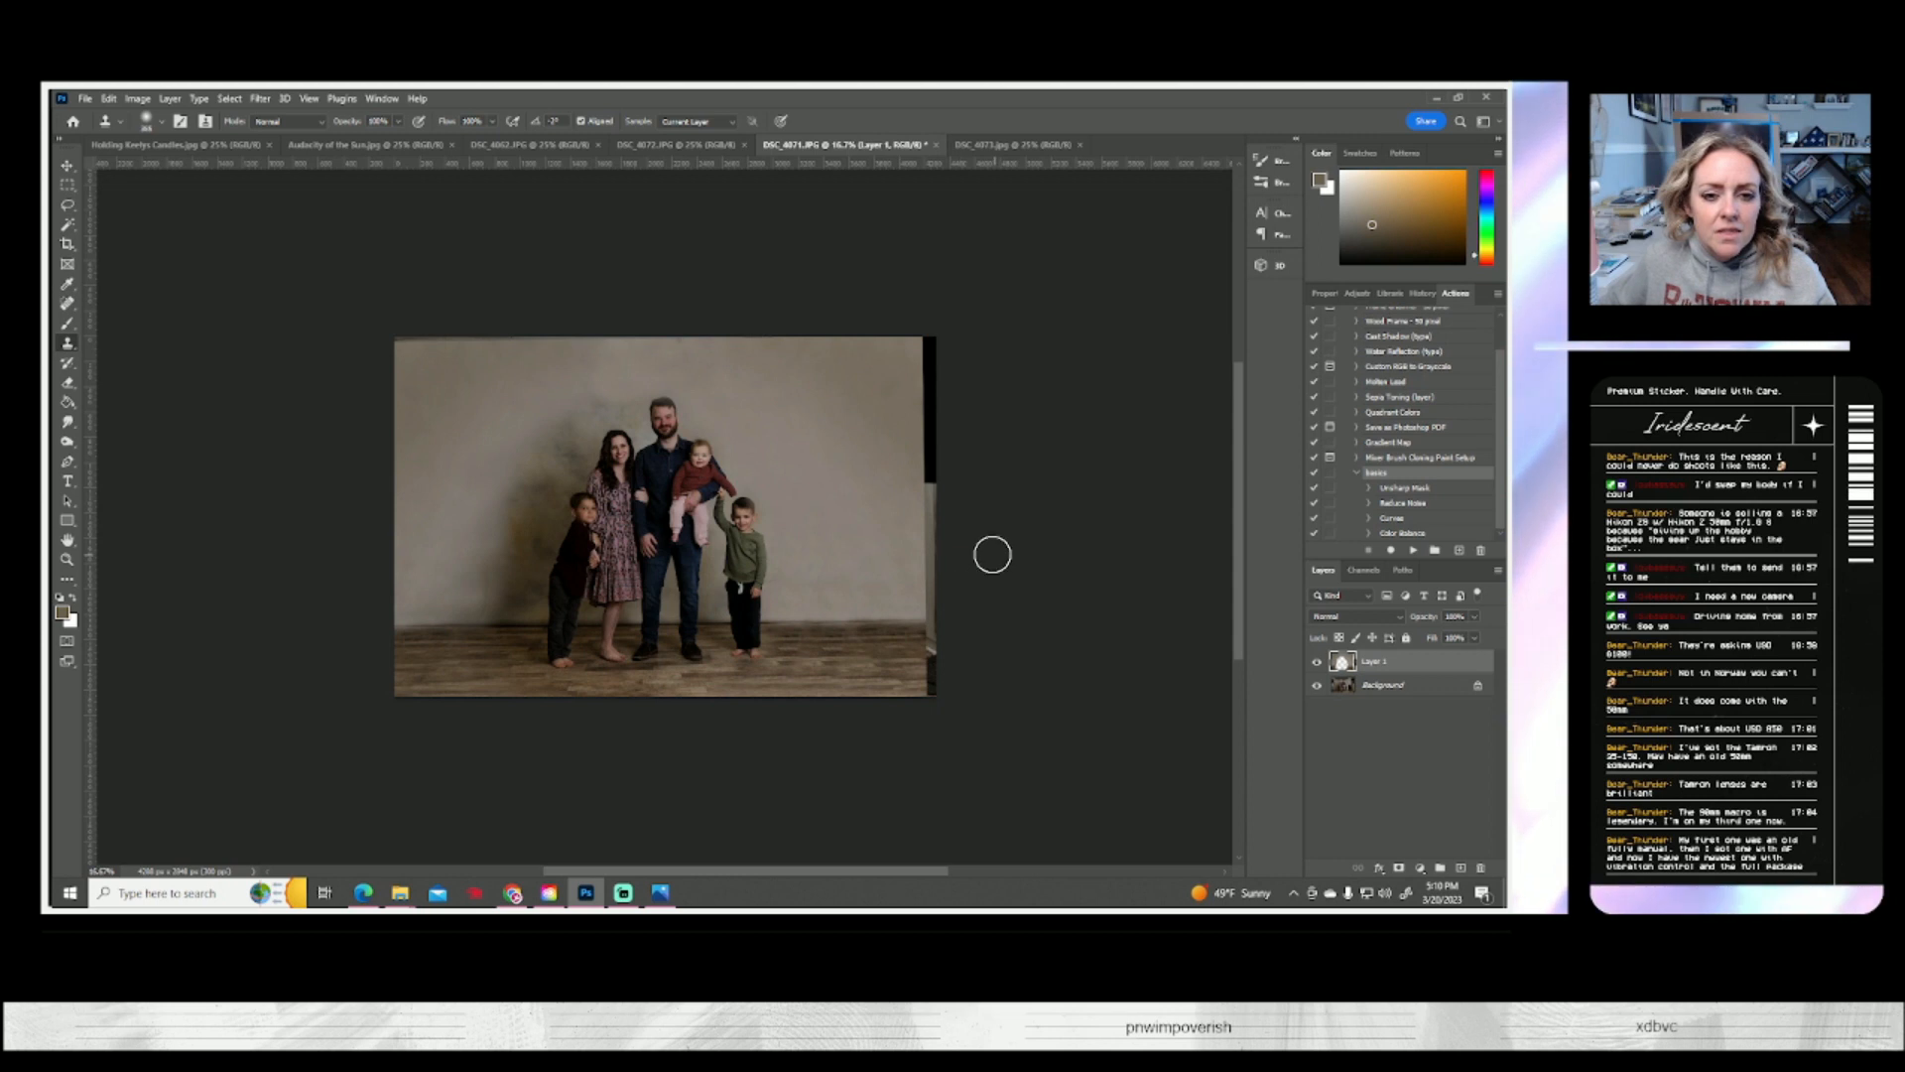
{"action": "left_click", "coordinate": [427, 373], "text": "alt"}
{"action": "left_click_drag", "start_coordinate": [402, 341], "coordinate": [770, 335]}
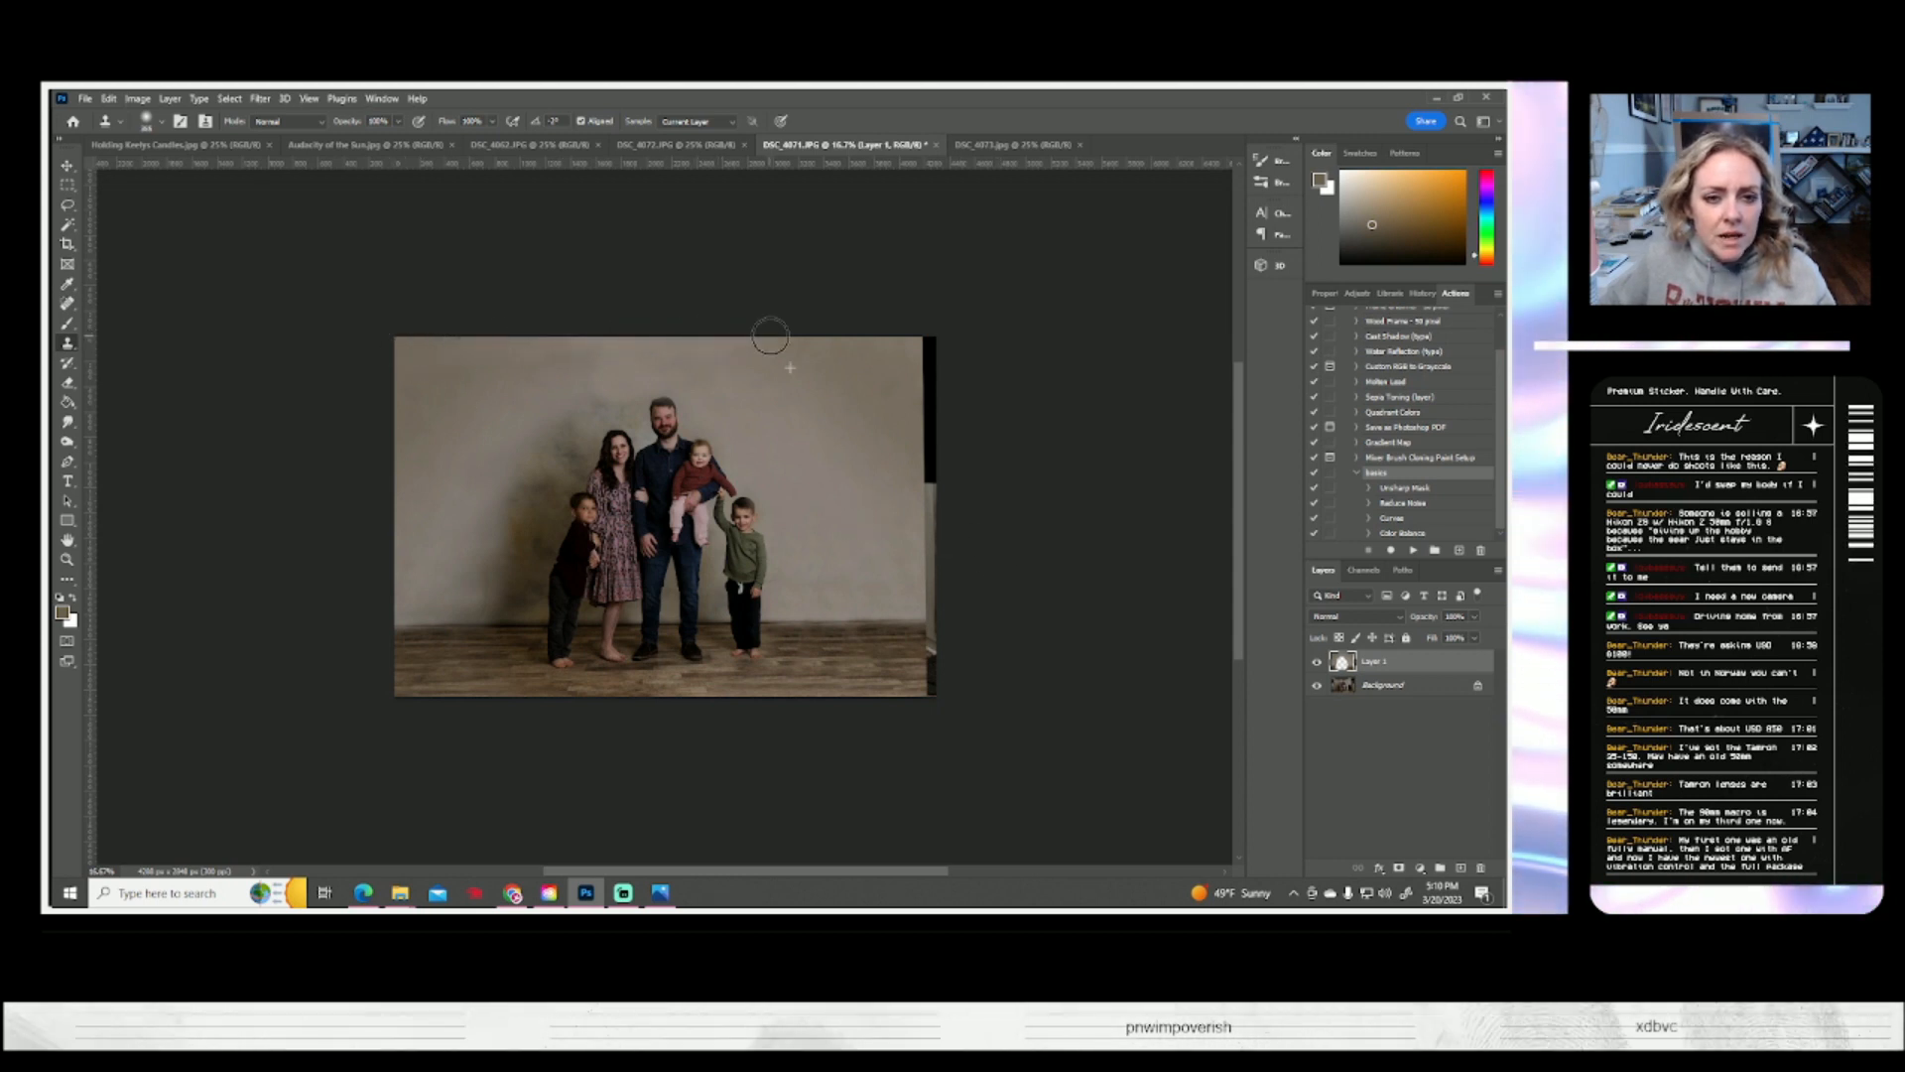
Clone backdrop and wood floor over the uncovered strip along the photo's right edge, from the top corner to the bottom corner
{"action": "left_click", "coordinate": [861, 361], "text": "alt"}
{"action": "left_click_drag", "start_coordinate": [928, 412], "coordinate": [929, 584]}
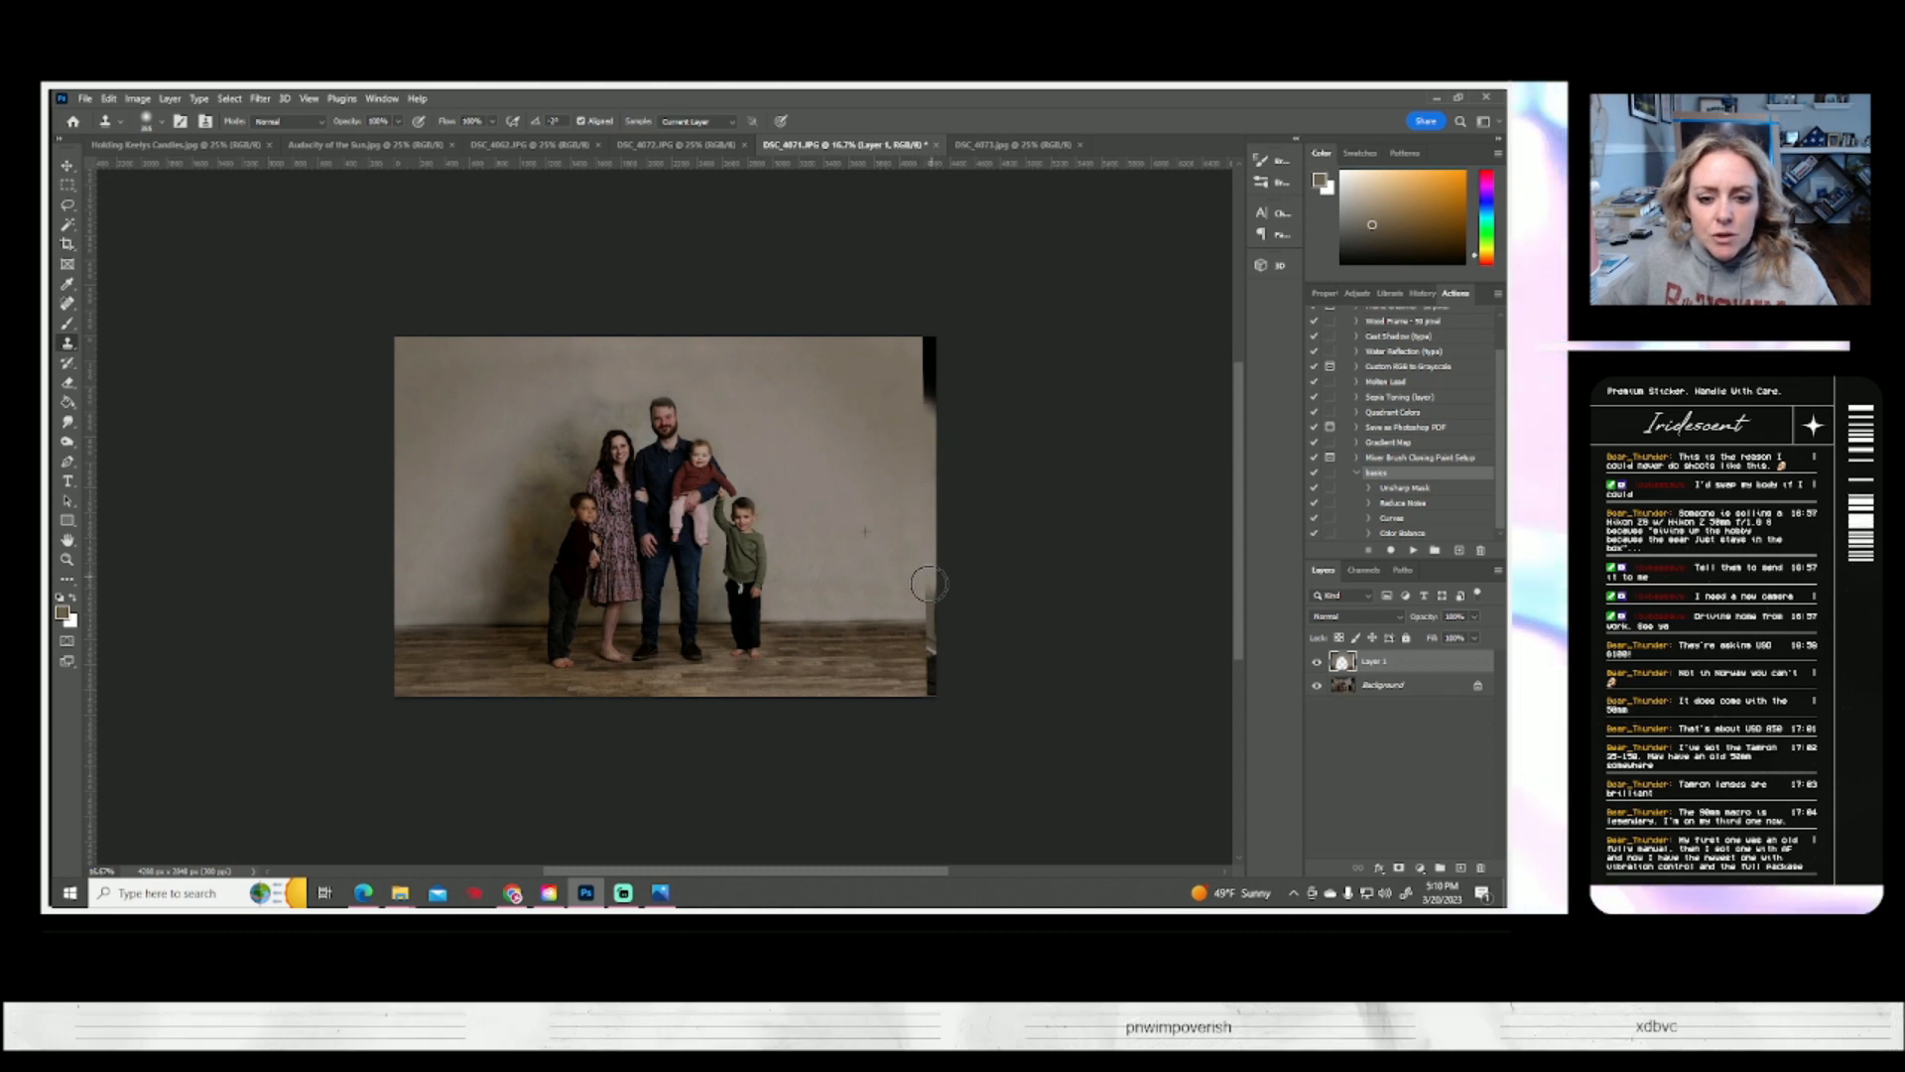
{"action": "left_click", "coordinate": [859, 624], "text": "alt"}
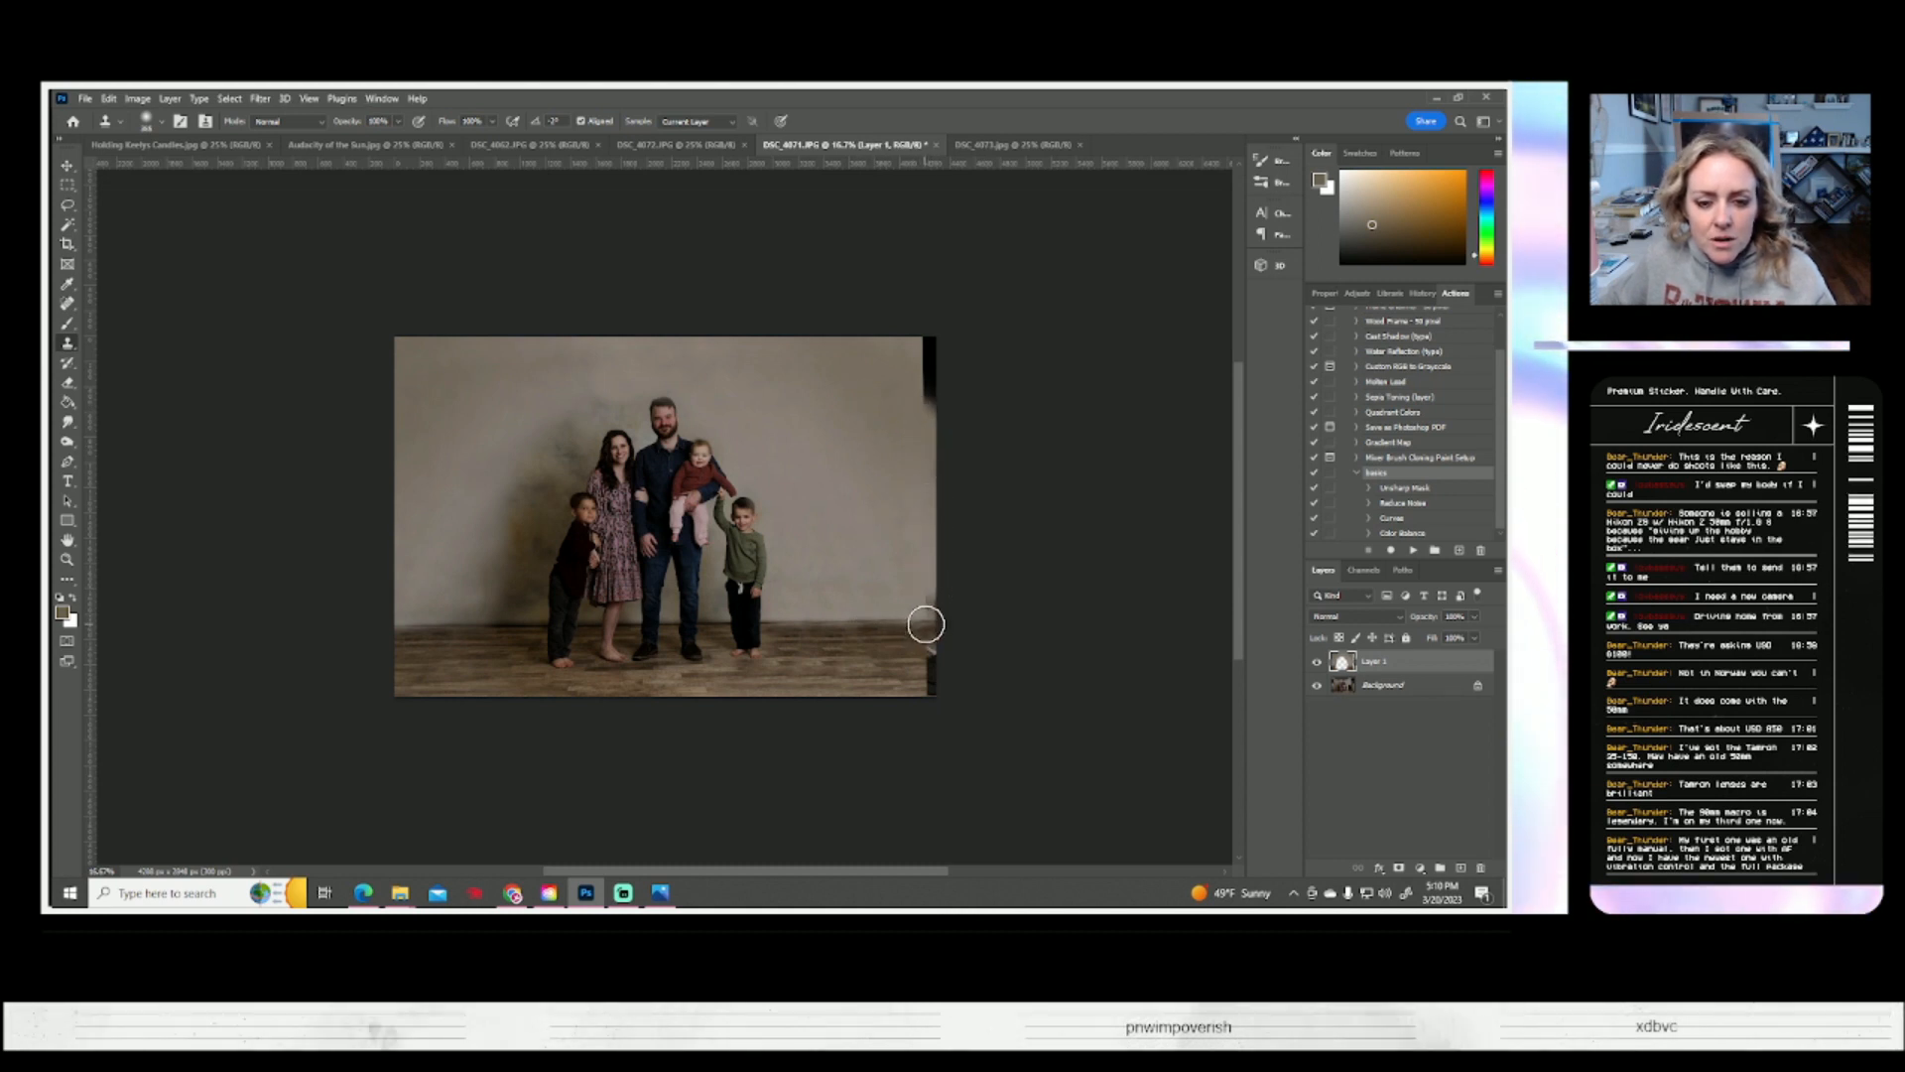
{"action": "mouse_move", "coordinate": [926, 624]}
{"action": "left_mouse_down"}
{"action": "mouse_move", "coordinate": [948, 591]}
{"action": "mouse_move", "coordinate": [929, 729]}
{"action": "left_mouse_up"}
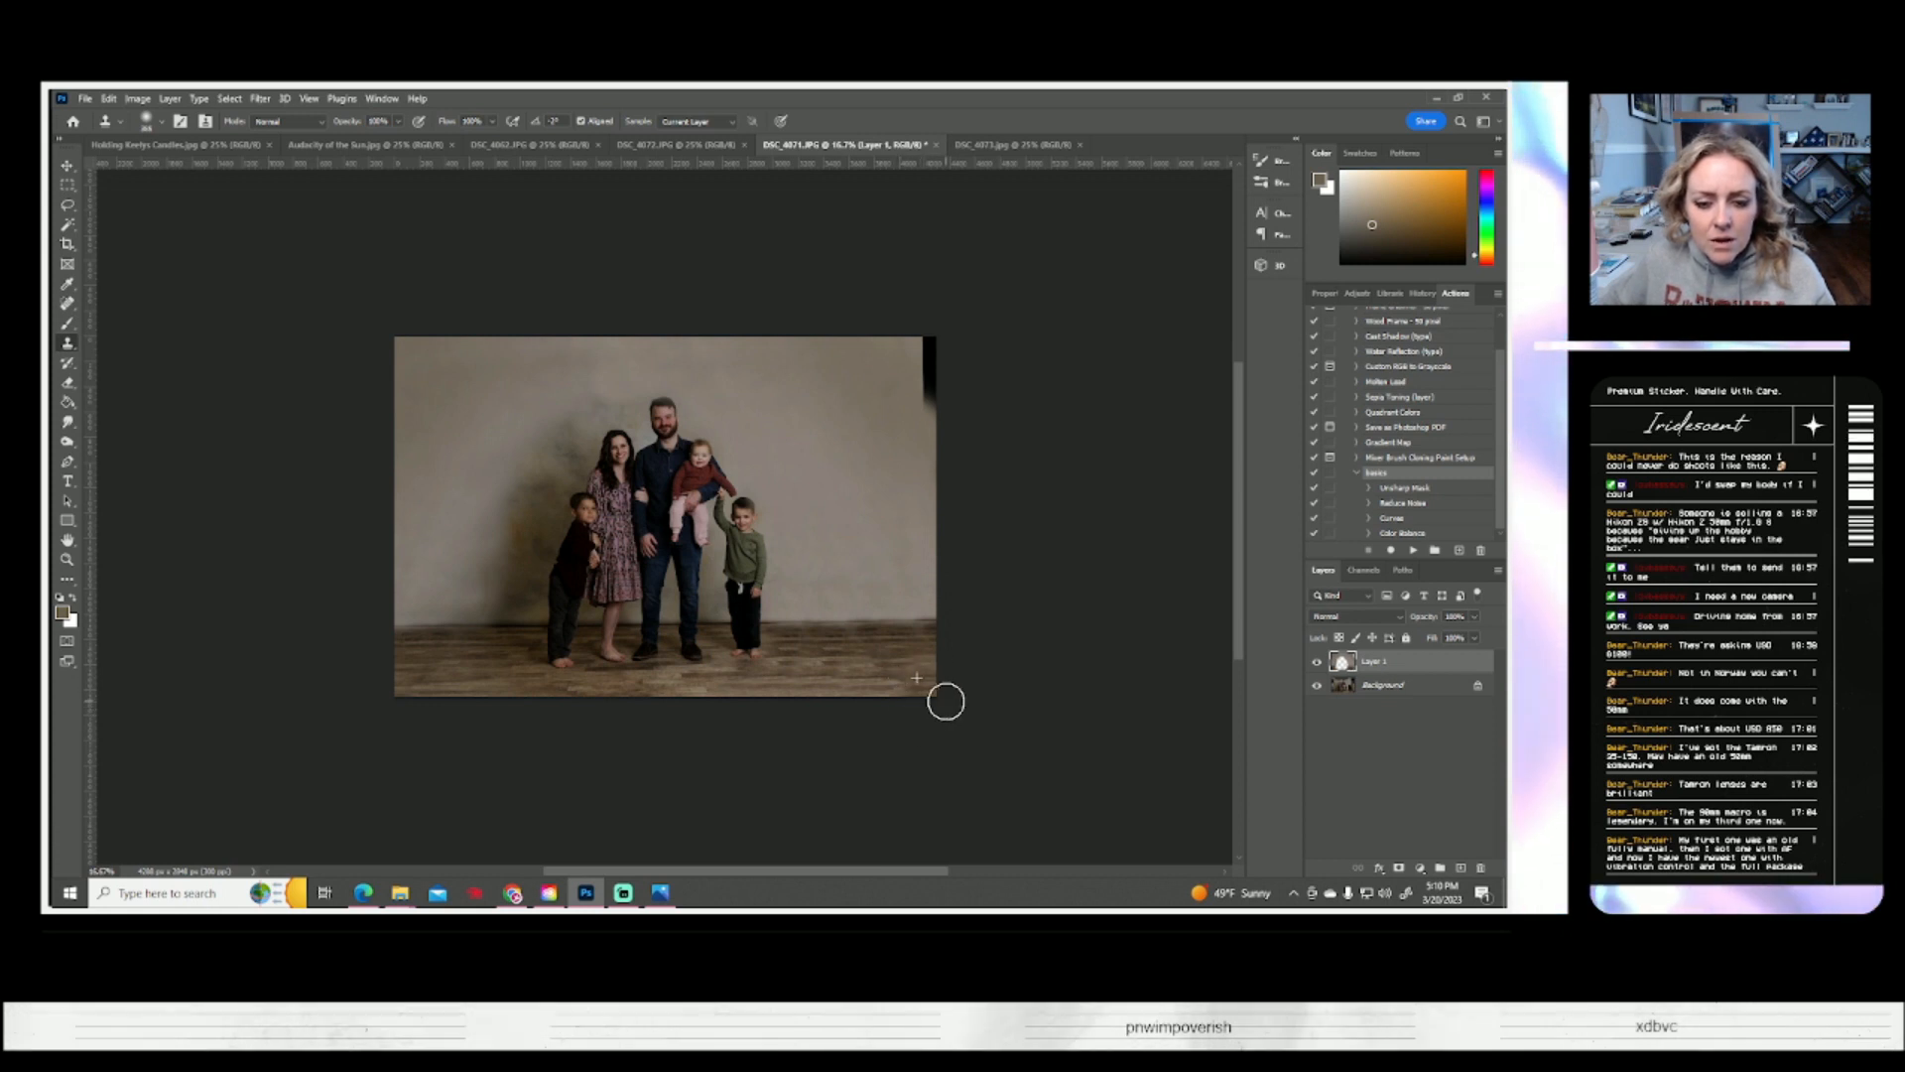
{"action": "mouse_move", "coordinate": [874, 359]}
{"action": "left_mouse_down"}
{"action": "mouse_move", "coordinate": [926, 355]}
{"action": "mouse_move", "coordinate": [939, 416]}
{"action": "mouse_move", "coordinate": [930, 327]}
{"action": "left_mouse_up"}
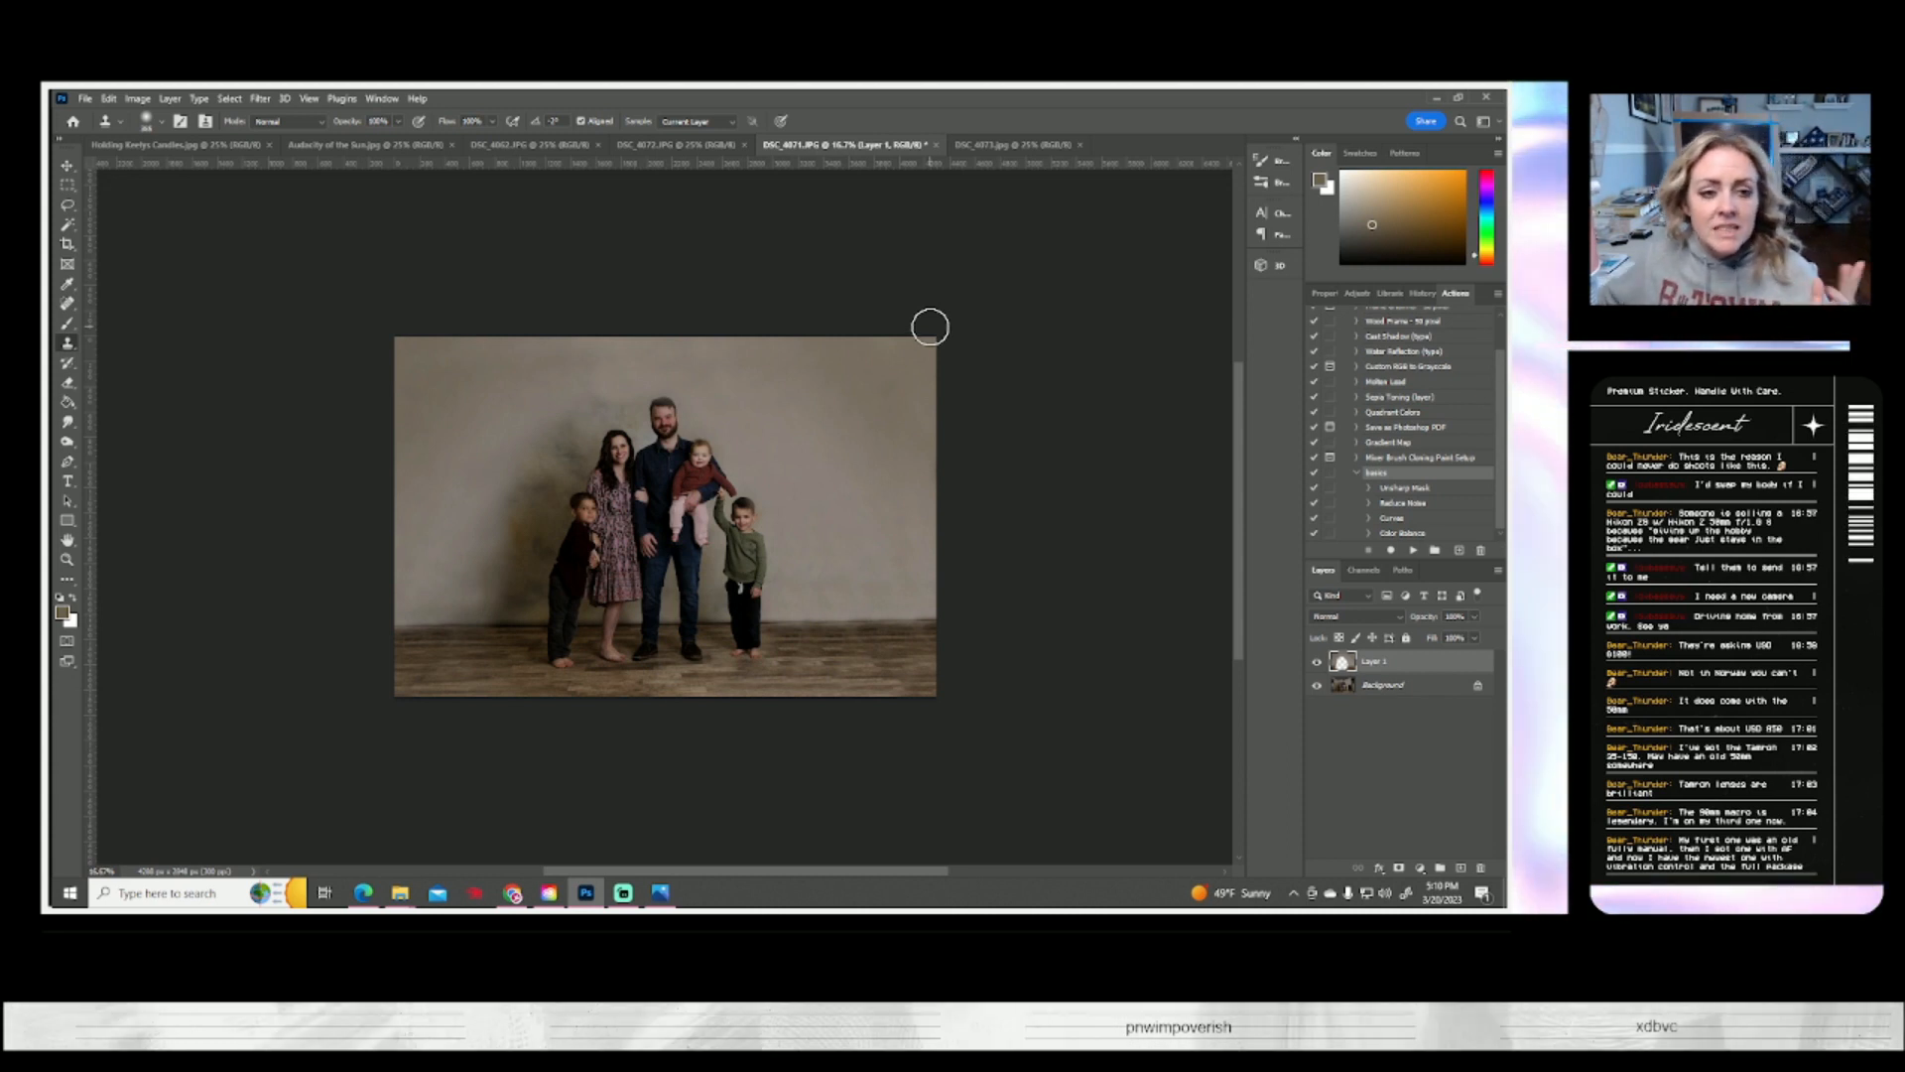
Toggle Layer 1's visibility to compare the clean backdrop with the cluttered original, leave it shown, and switch to the Eraser
{"action": "left_click", "coordinate": [1317, 661]}
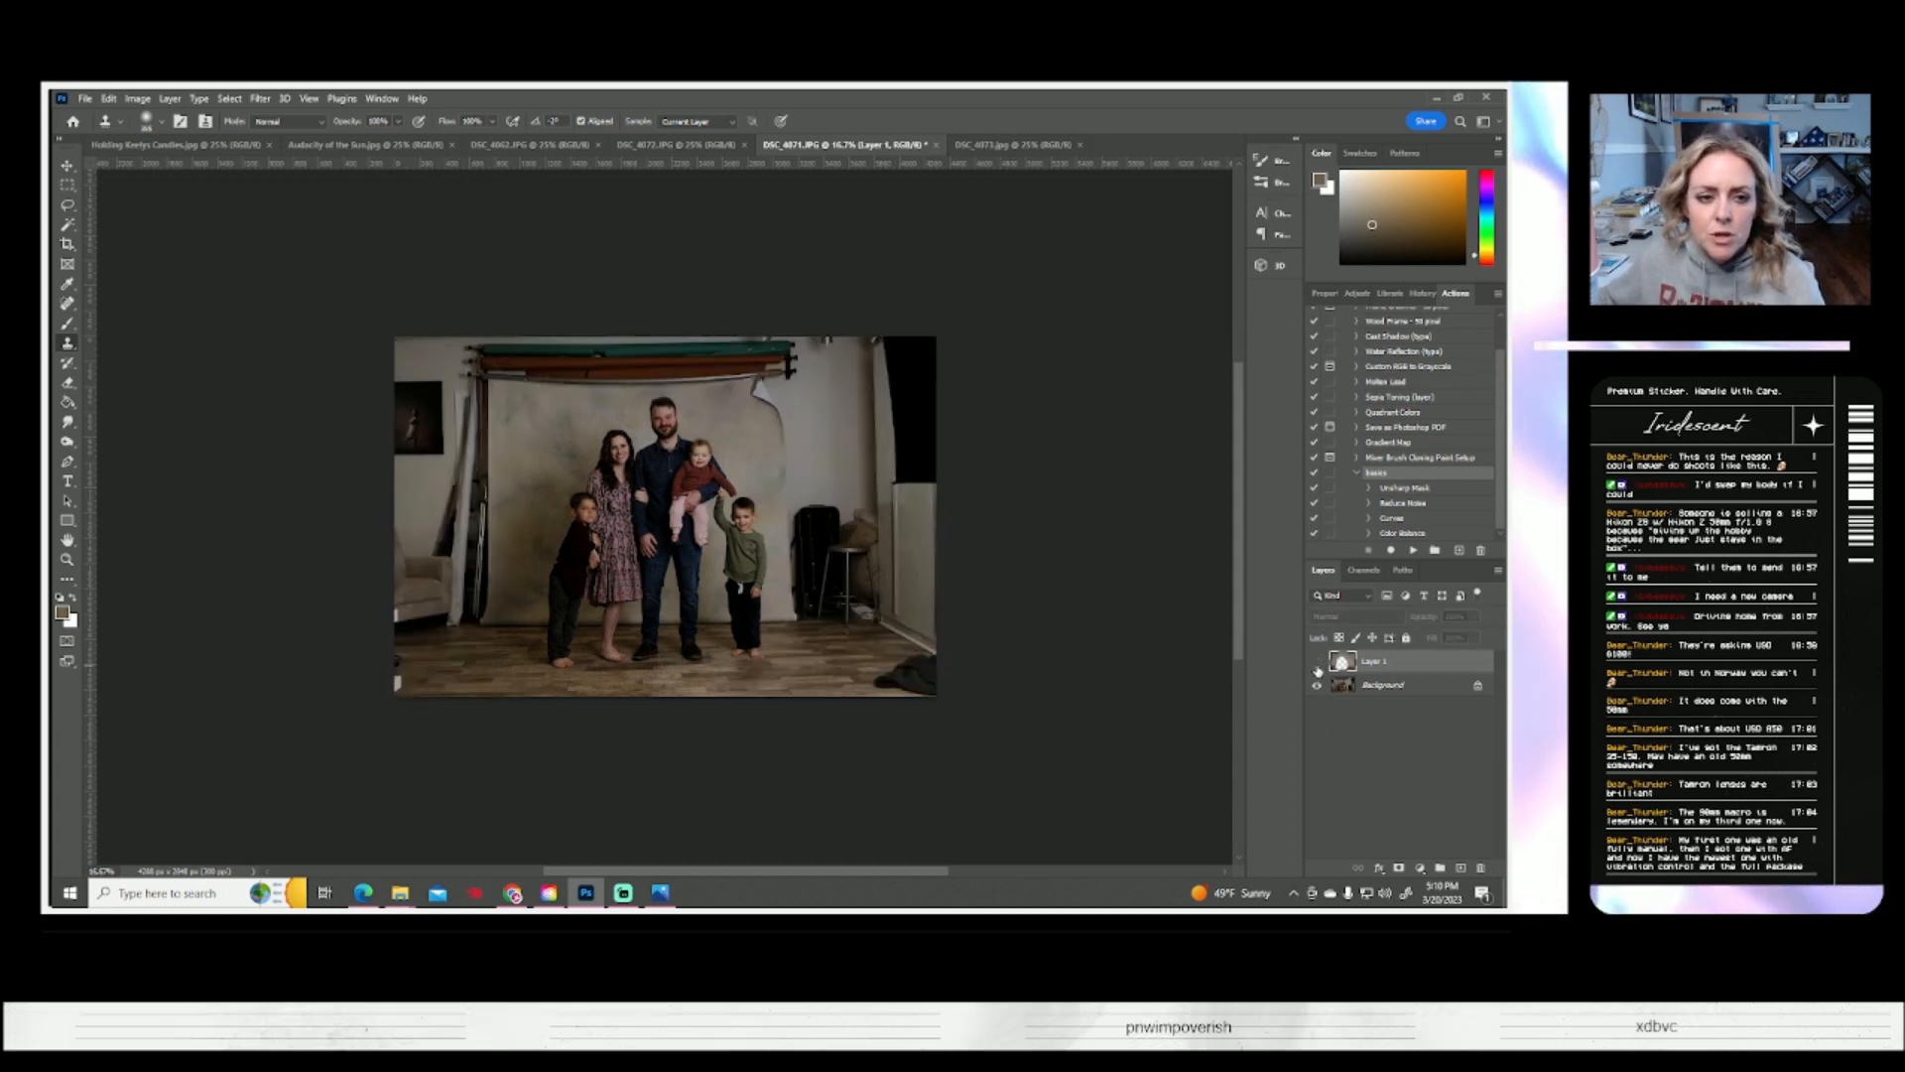
{"action": "left_click", "coordinate": [1317, 662]}
{"action": "left_click", "coordinate": [1317, 662]}
{"action": "left_click", "coordinate": [1317, 662]}
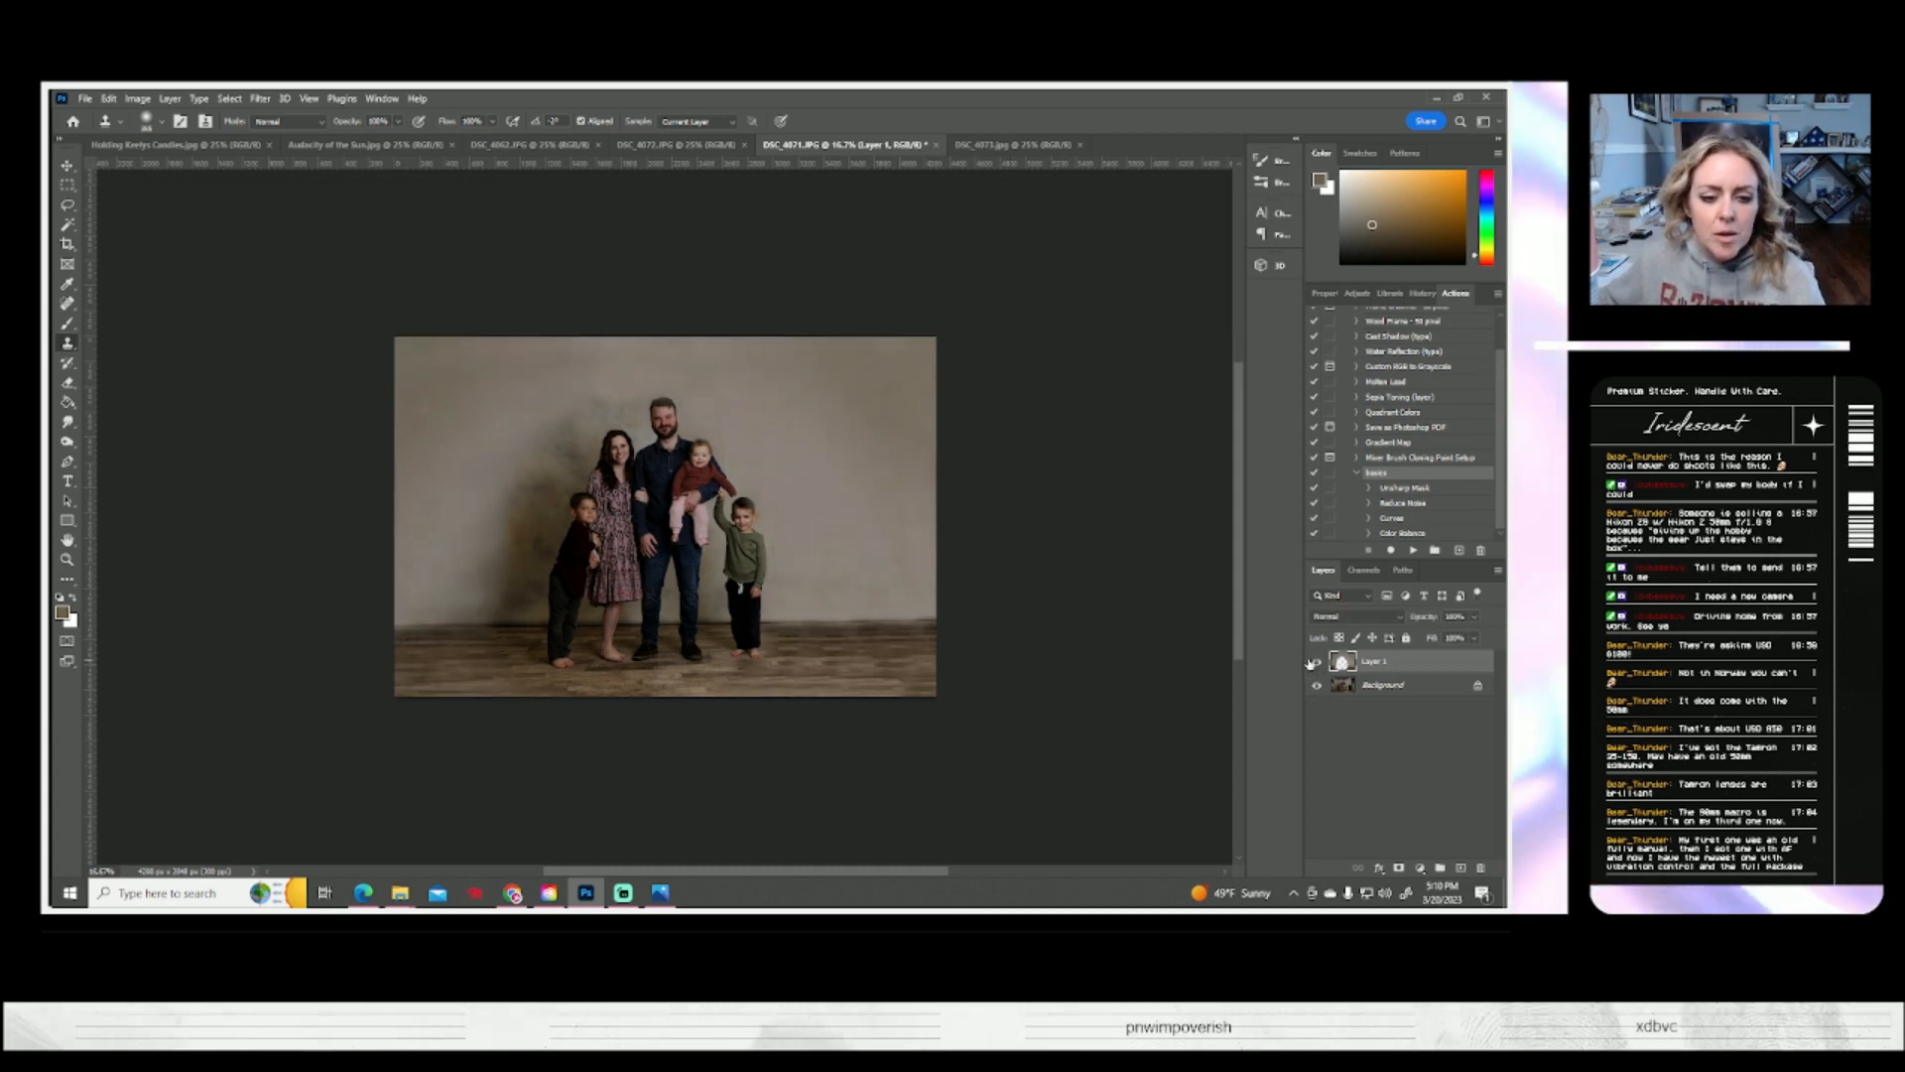
{"action": "left_click", "coordinate": [67, 382]}
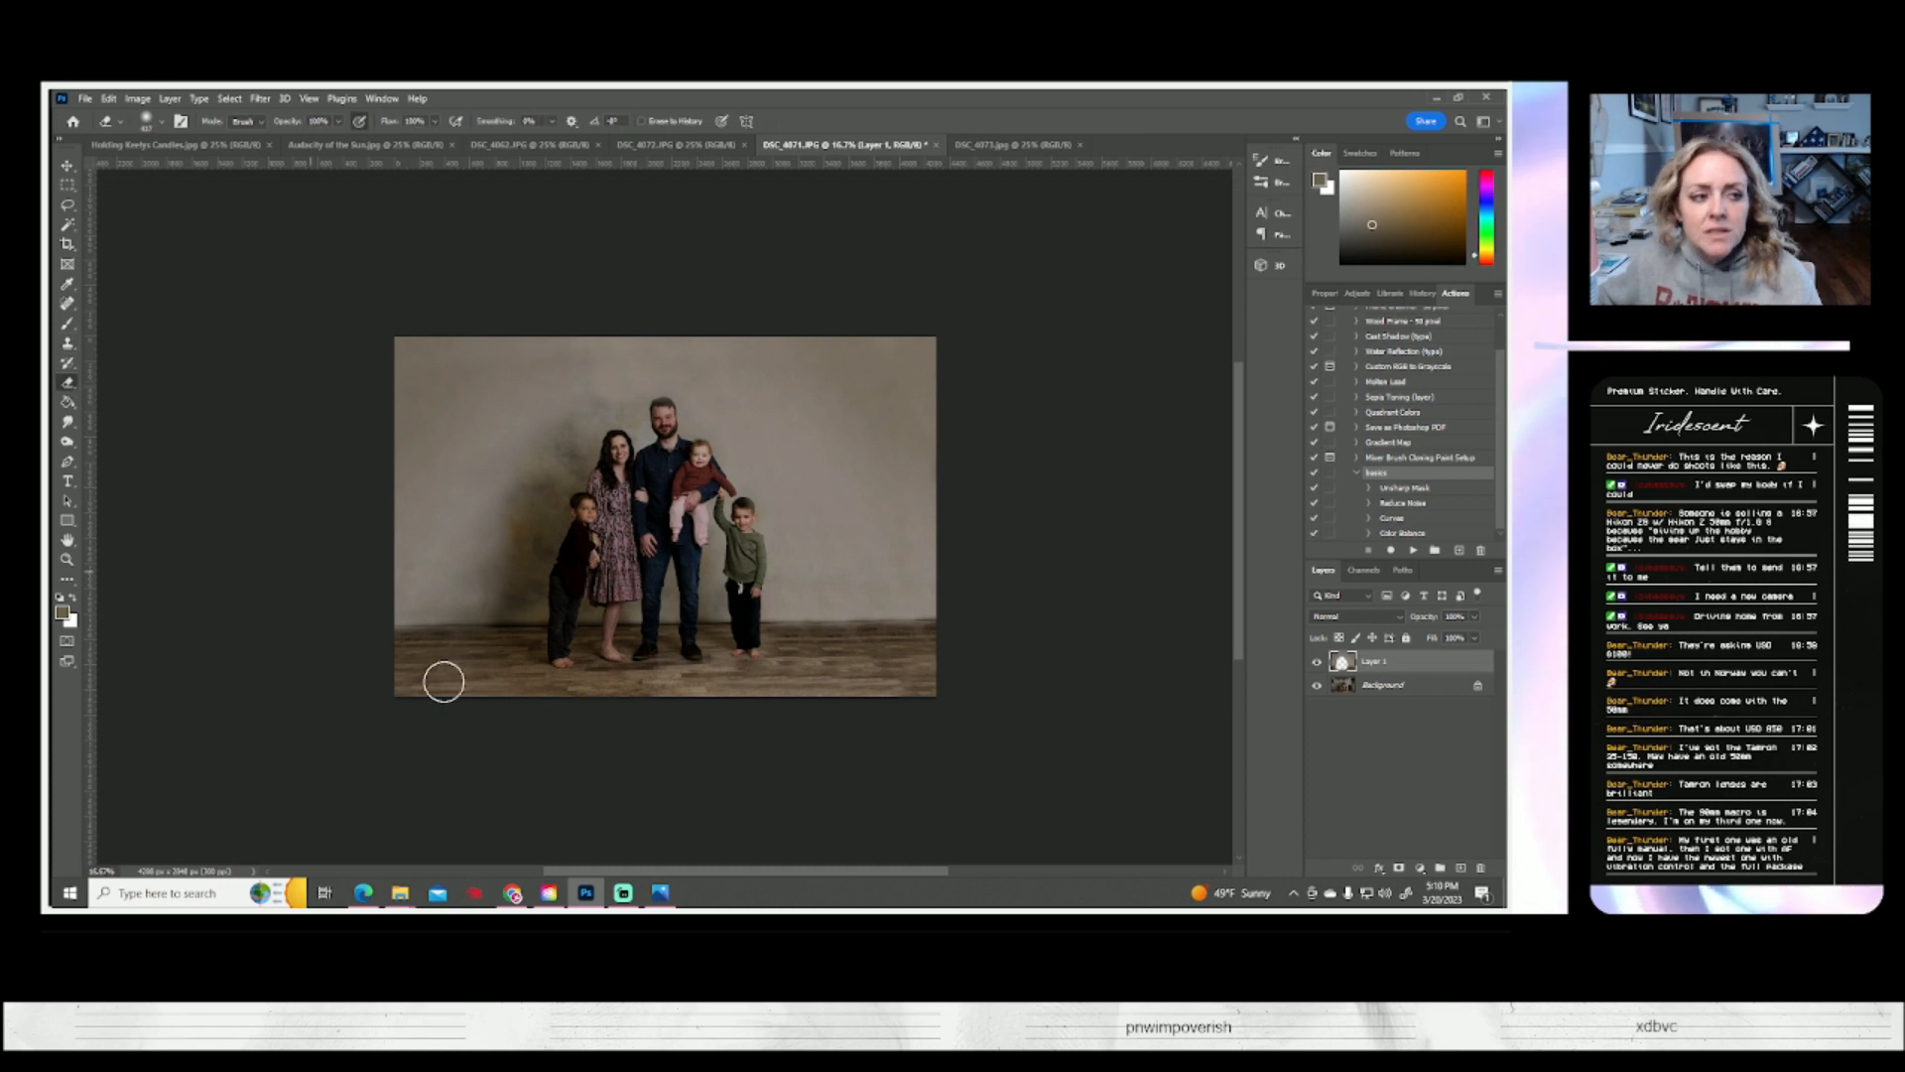
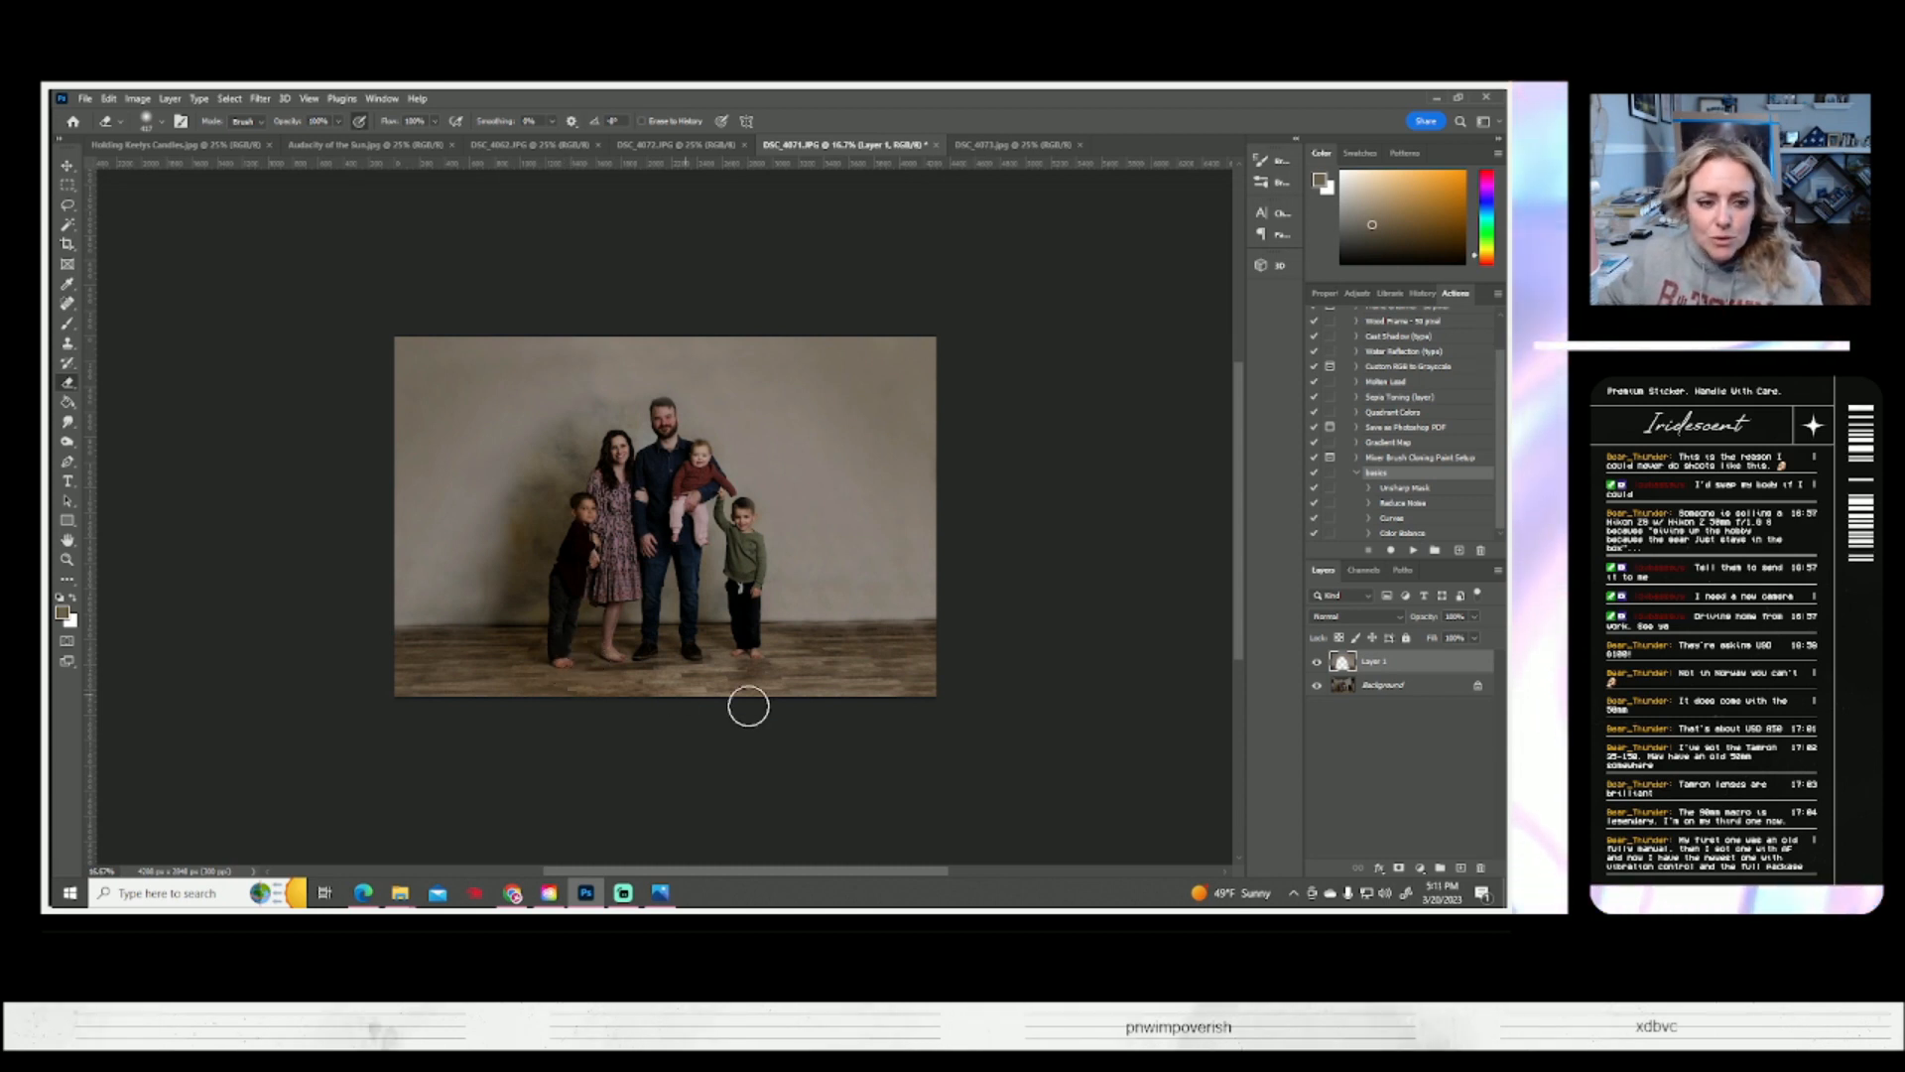
Check the backdrop layer's effect on DSC_4071, then select the whole canvas and flatten the image
{"action": "left_click", "coordinate": [1317, 662]}
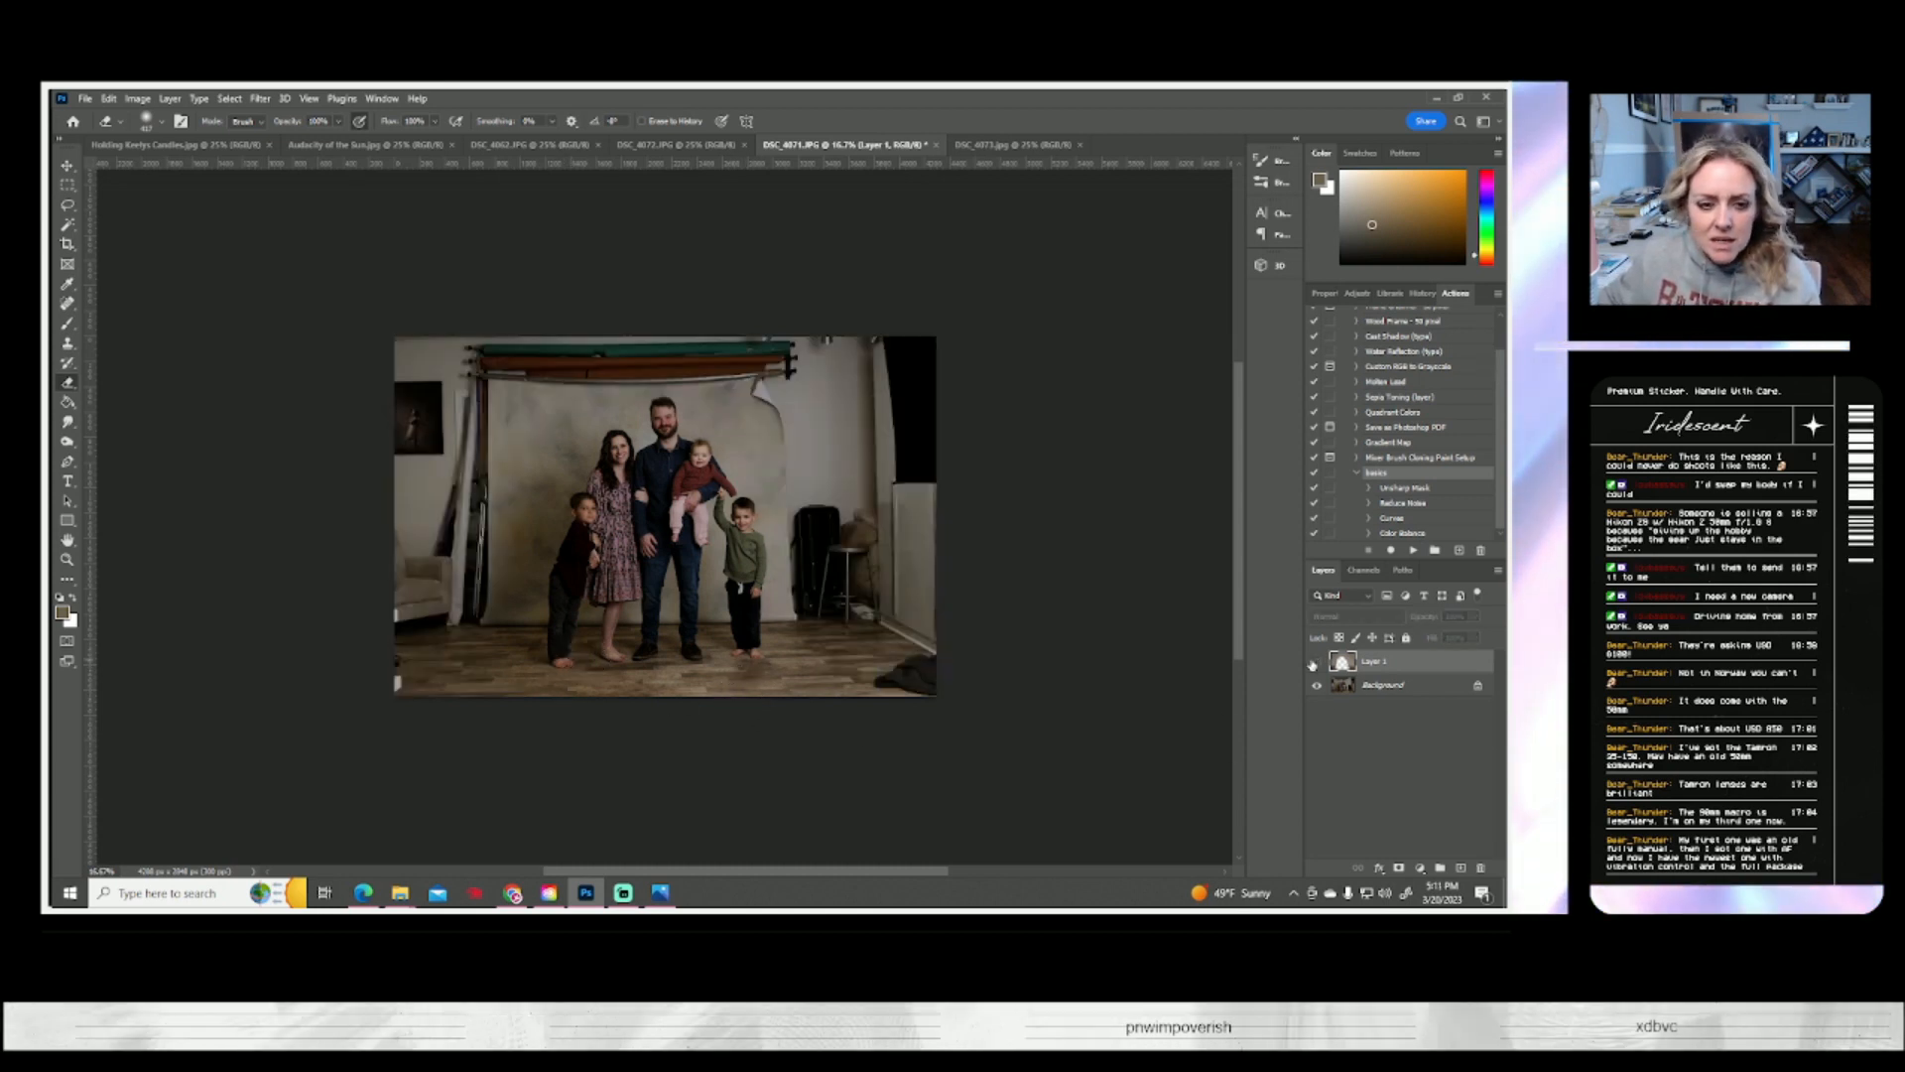
{"action": "left_click", "coordinate": [1317, 662]}
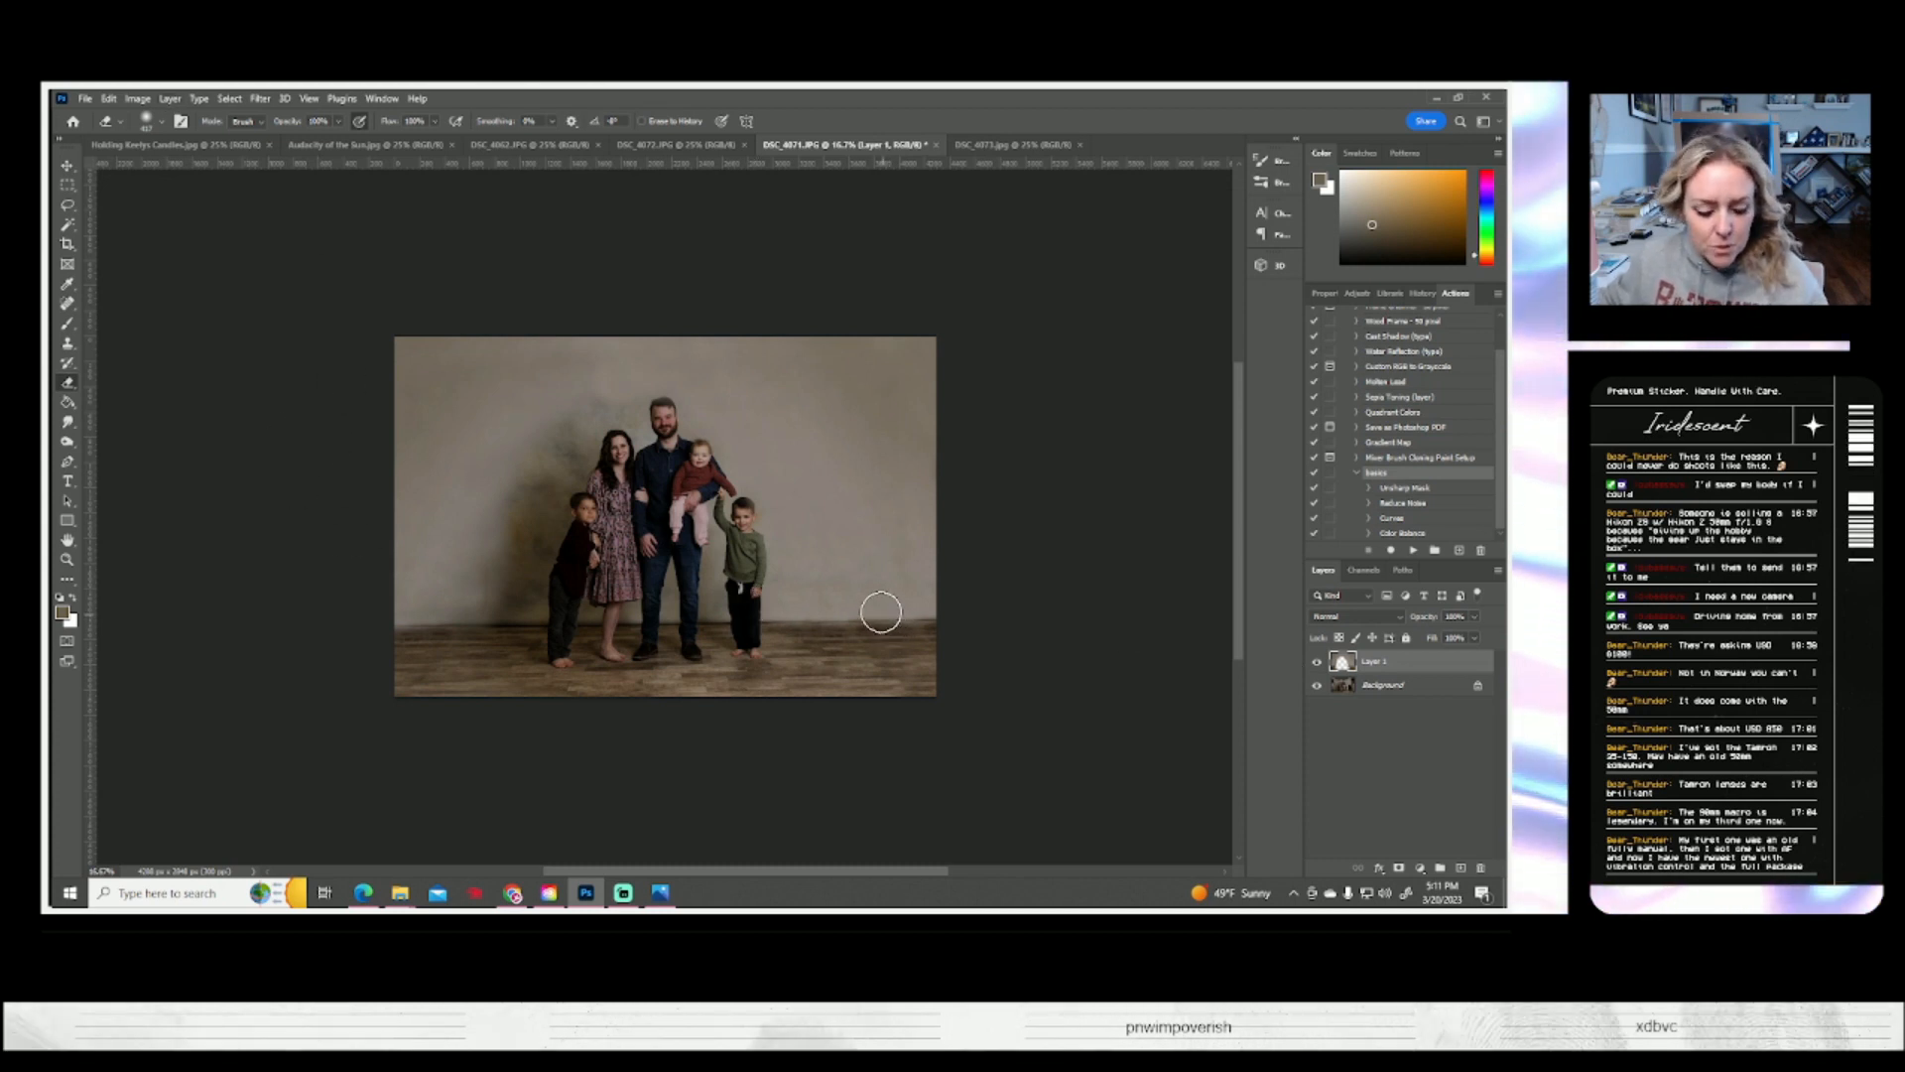
{"action": "key", "text": "ctrl+a"}
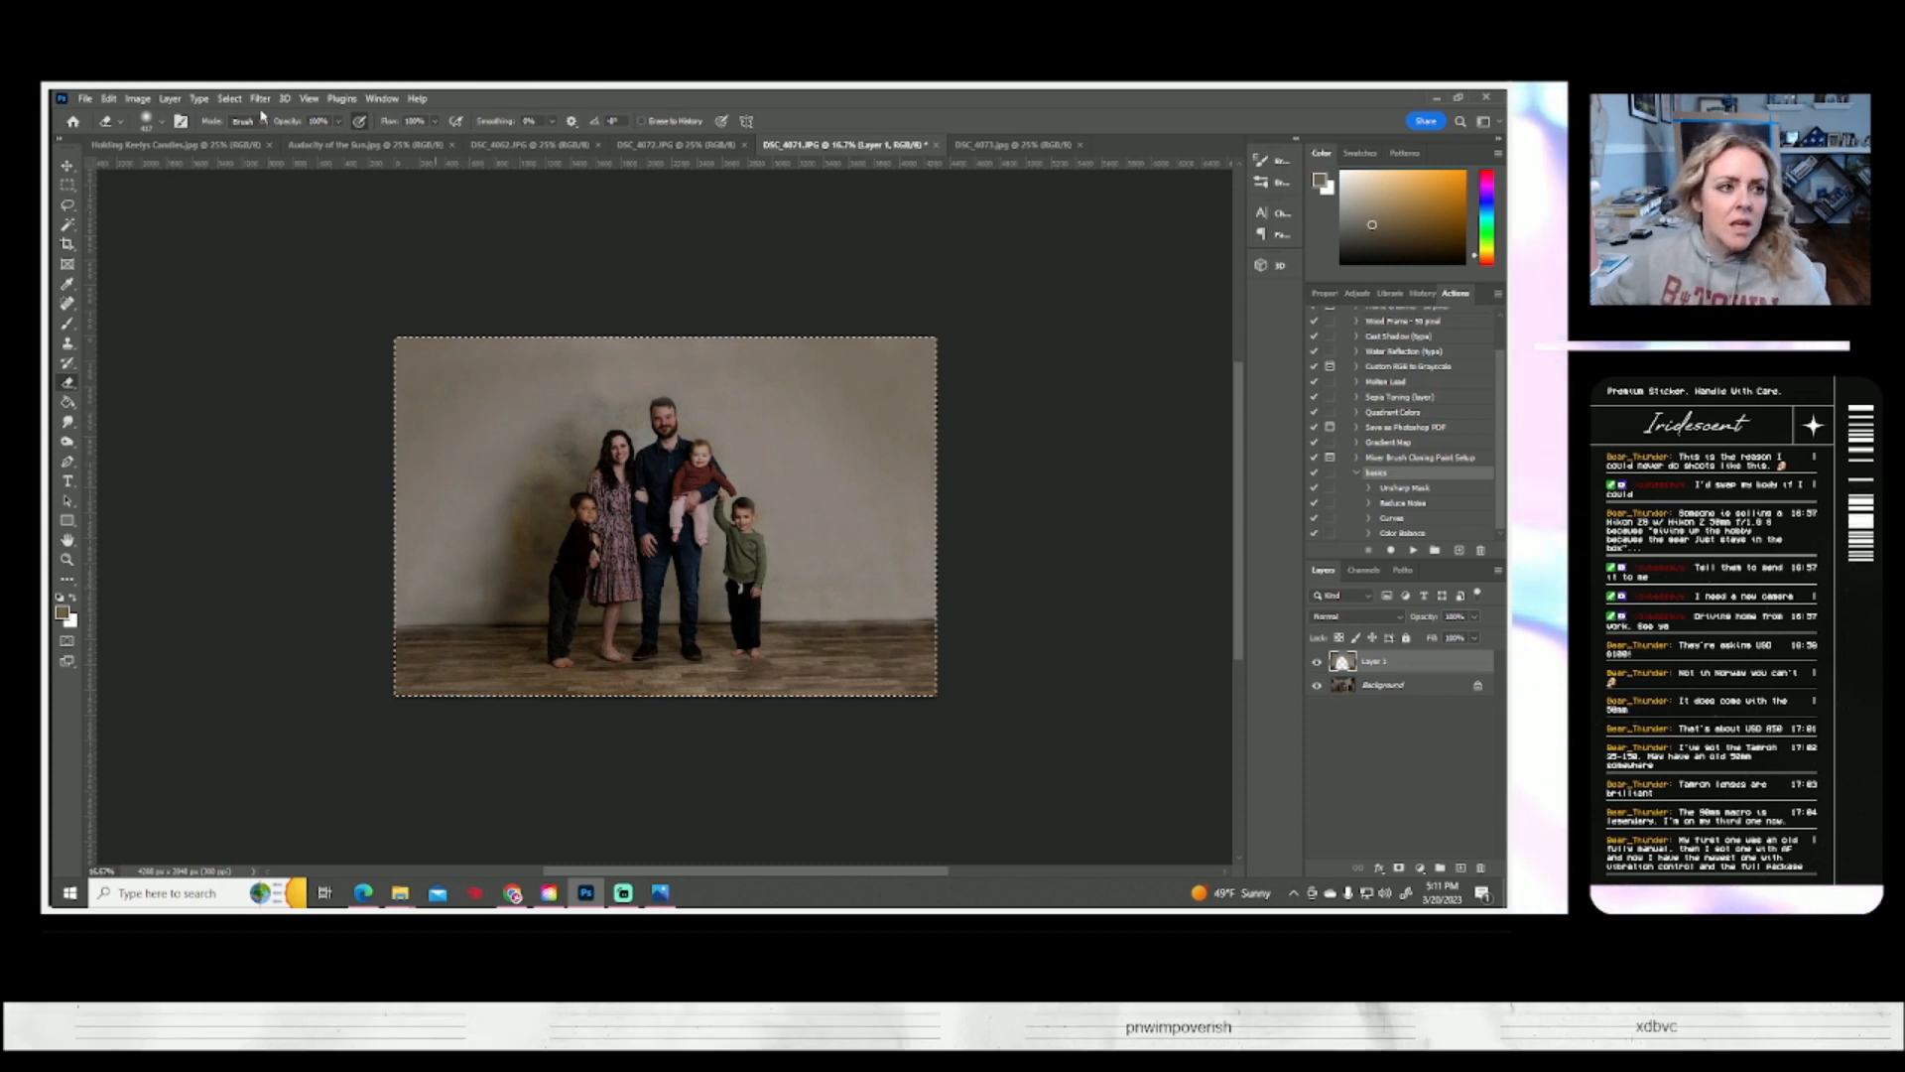
{"action": "left_click", "coordinate": [170, 98]}
{"action": "left_click", "coordinate": [214, 675]}
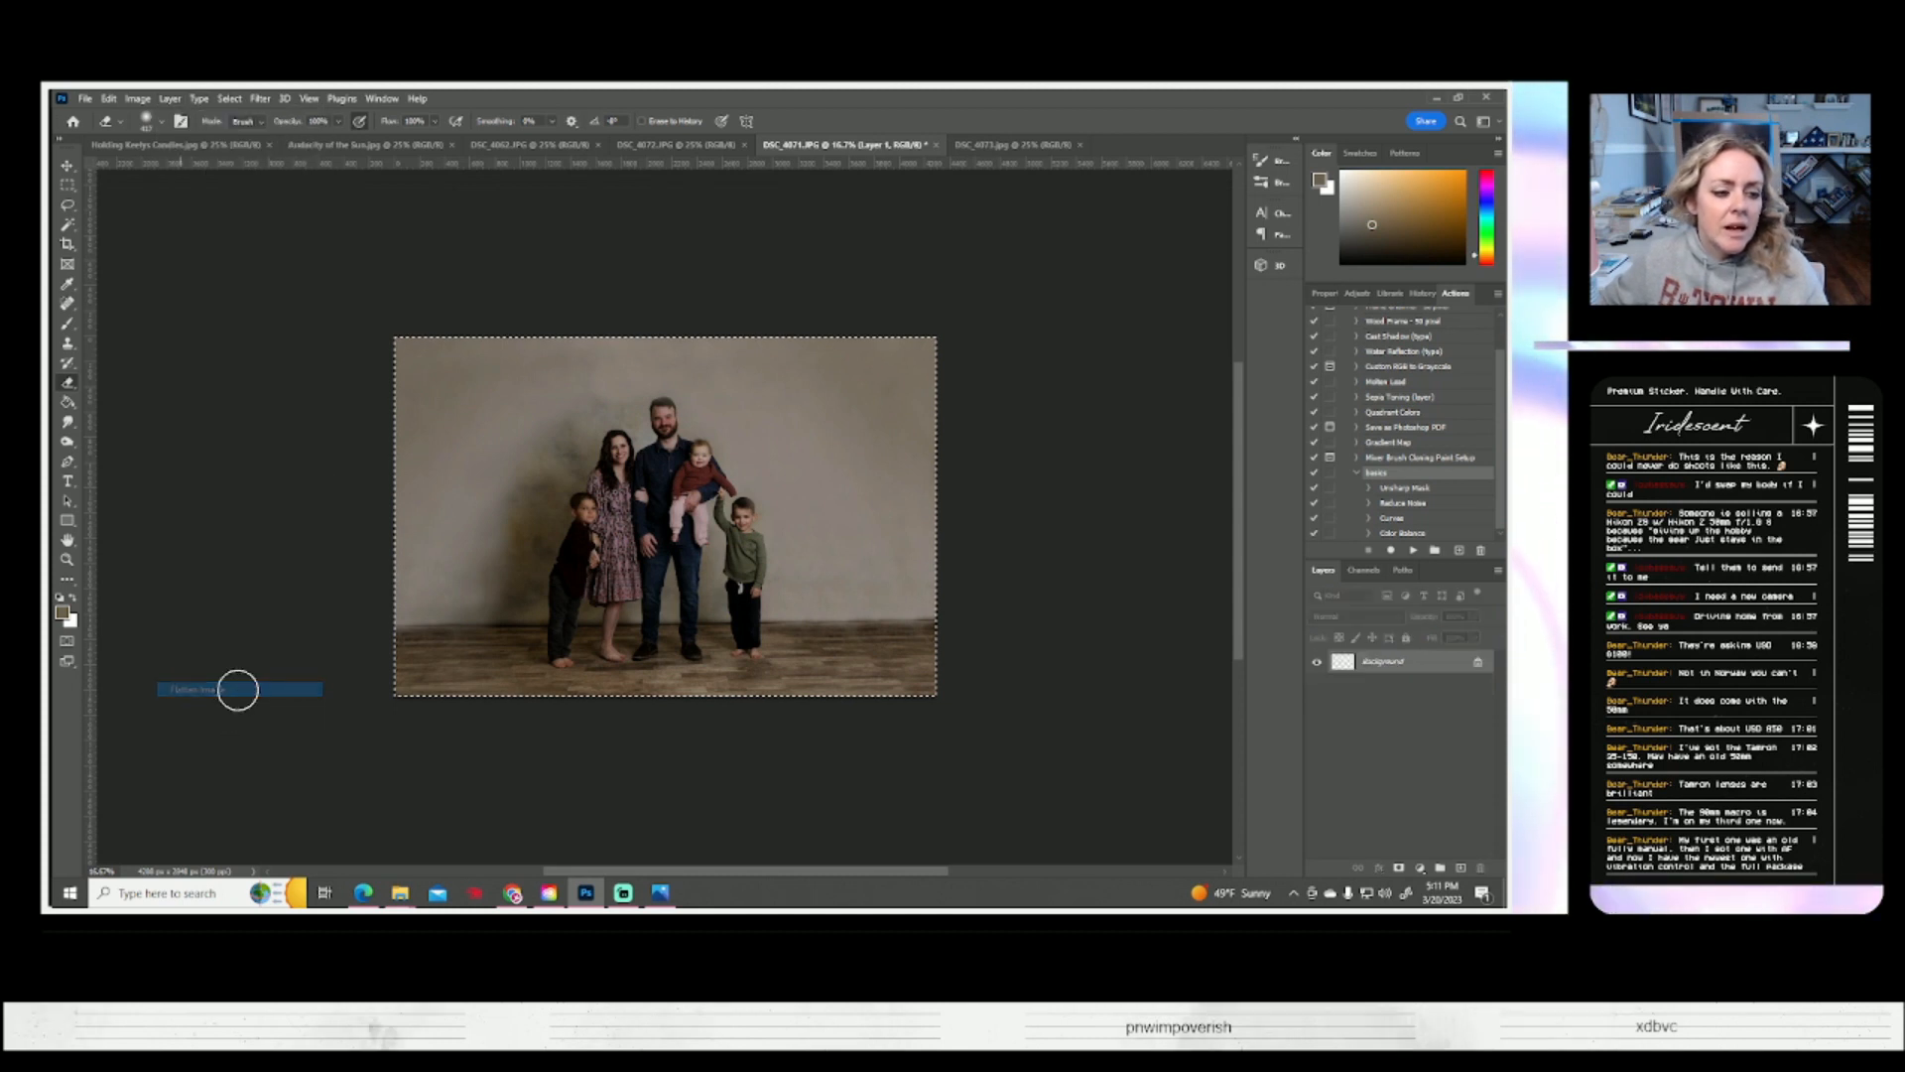
Save the flattened DSC_4071 photo as a Maximum quality JPEG and close the DSC_4071 and DSC_4073 documents
{"action": "left_click", "coordinate": [87, 97]}
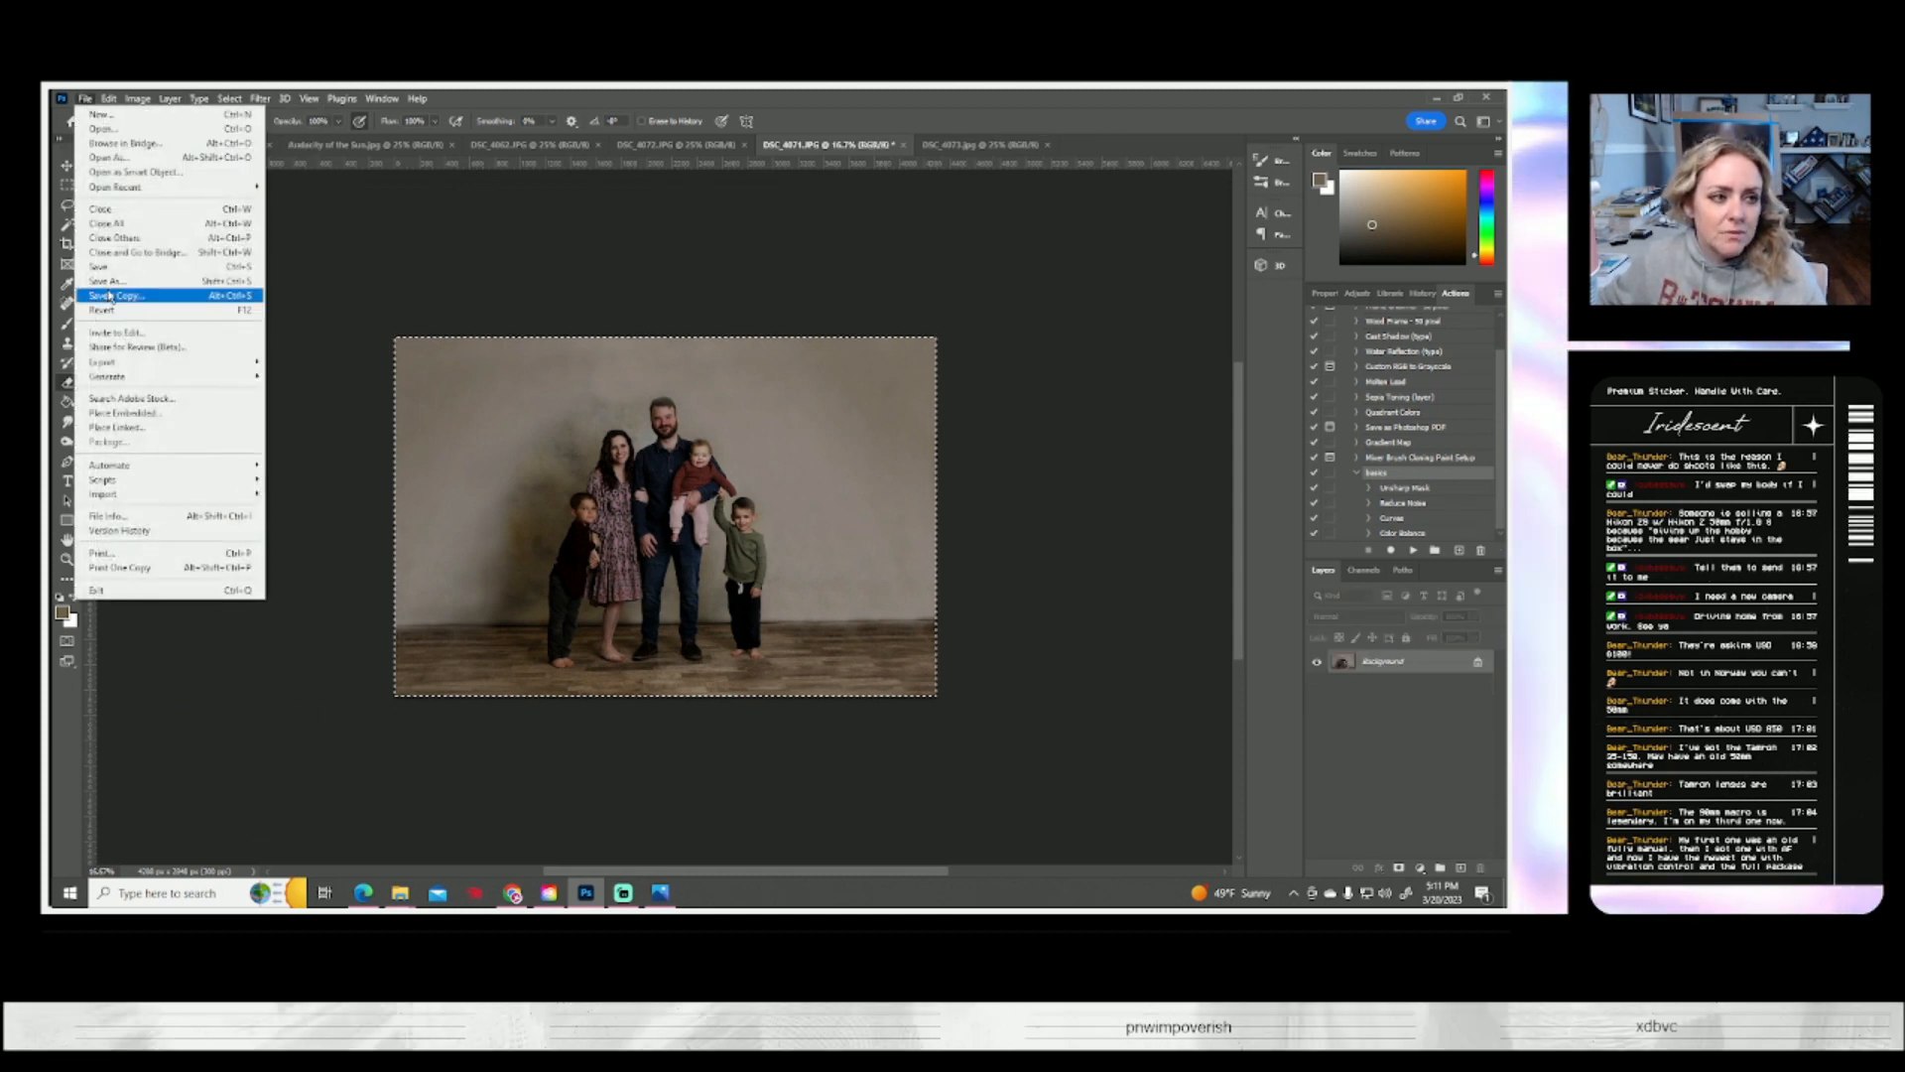
{"action": "left_click", "coordinate": [129, 282]}
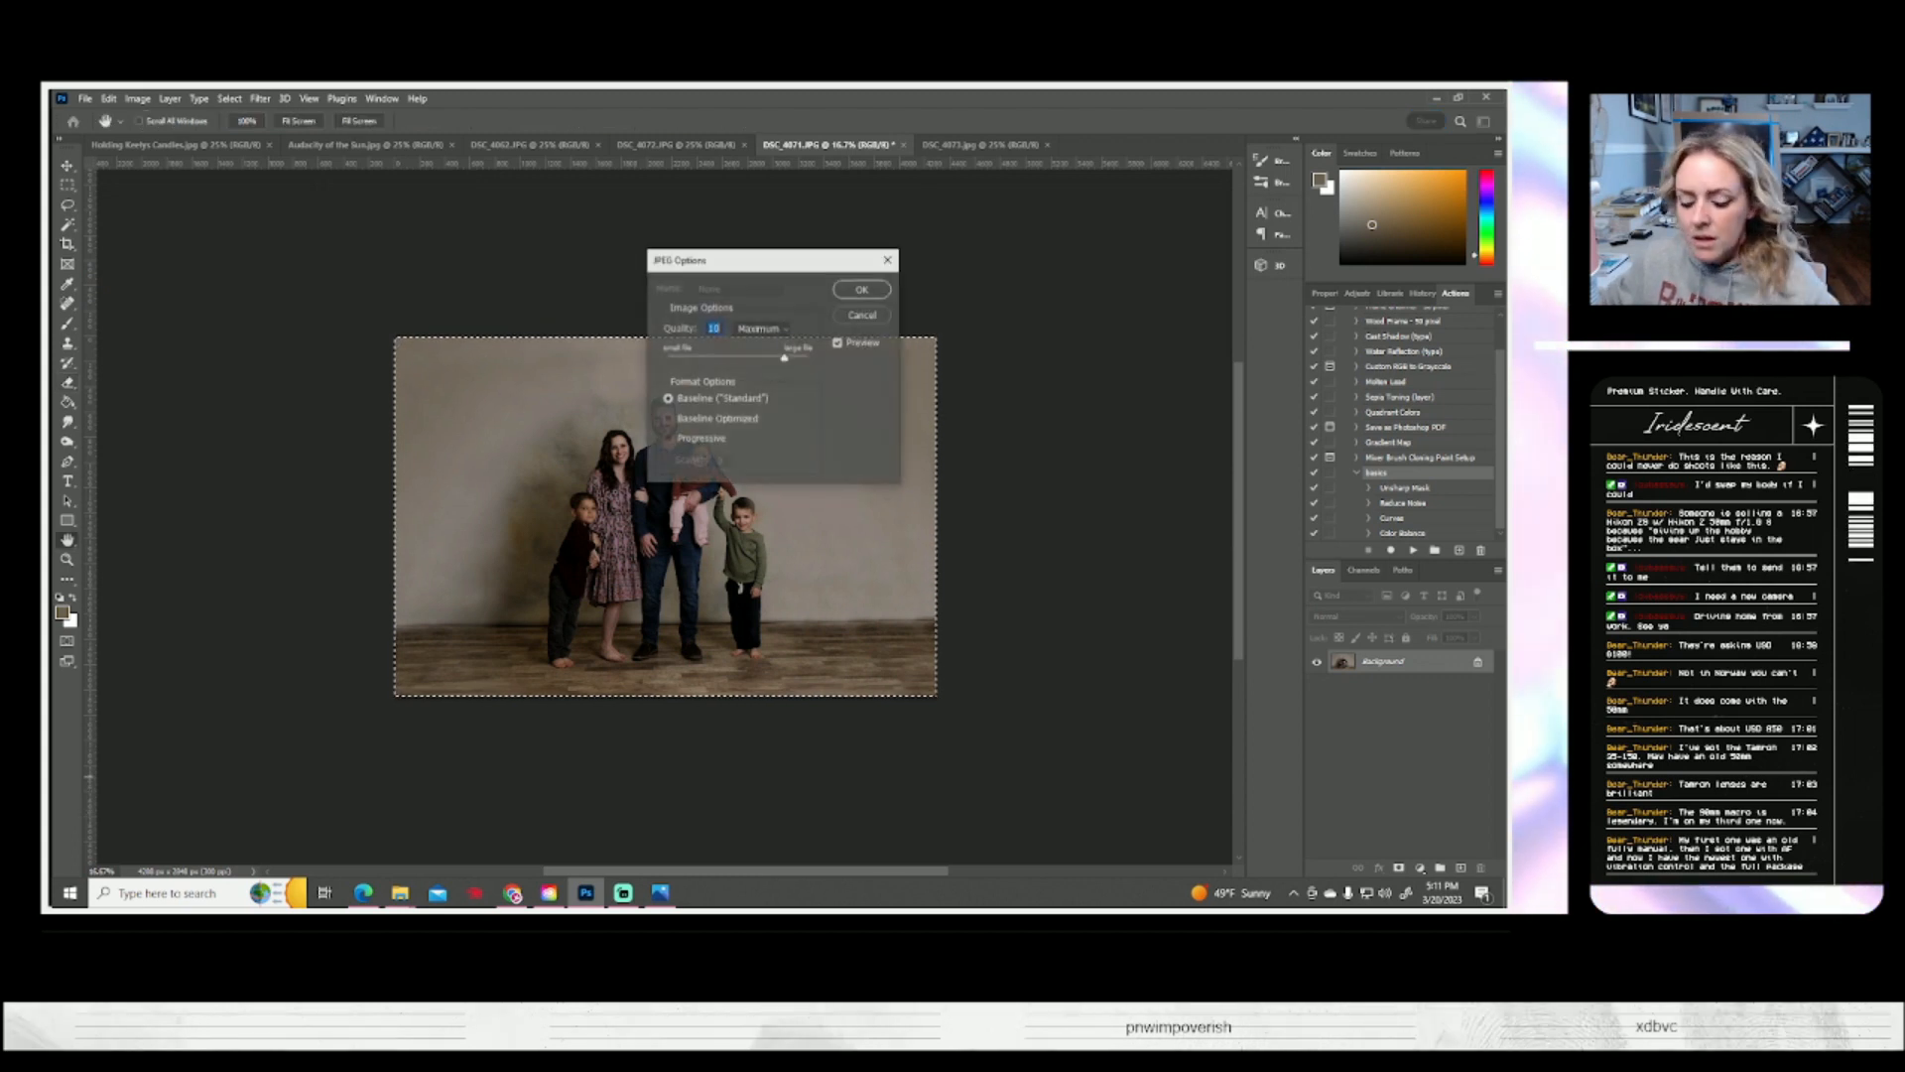
{"action": "key", "text": "Return"}
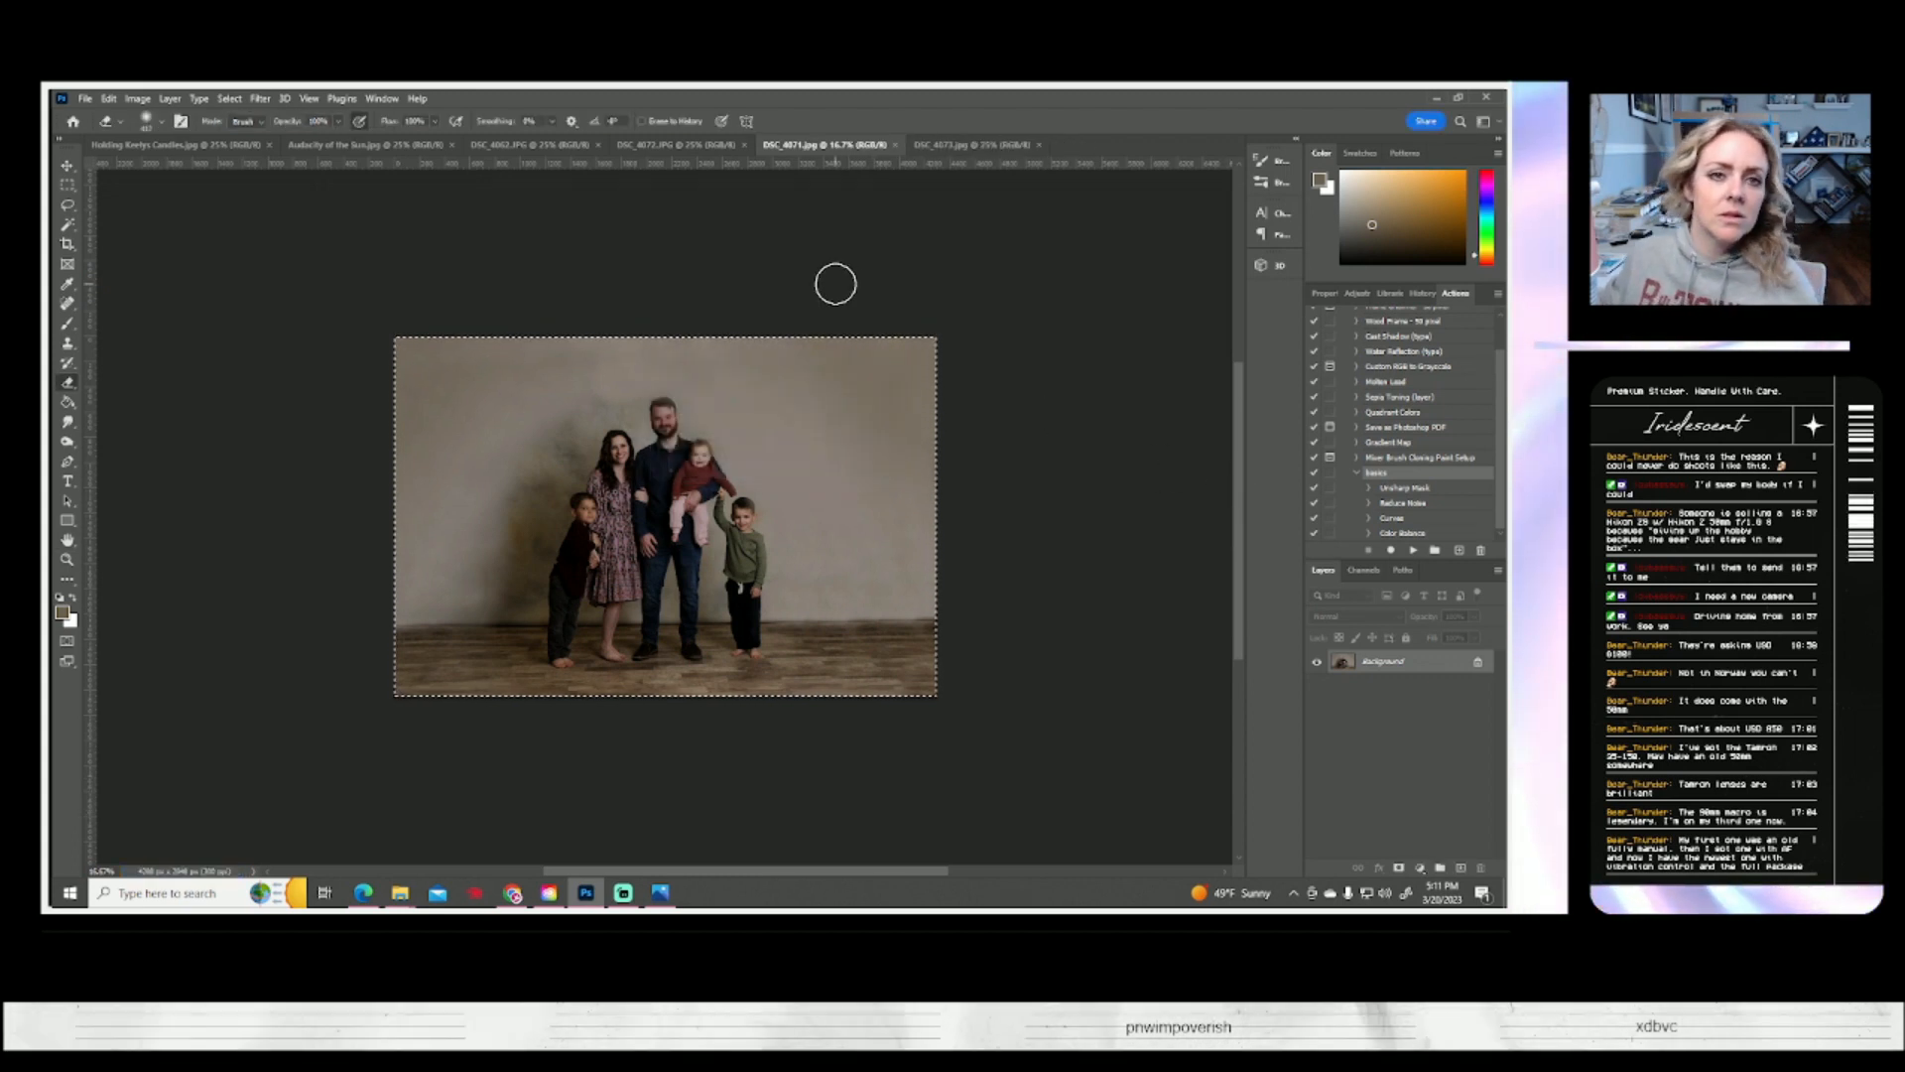
{"action": "left_click", "coordinate": [895, 145]}
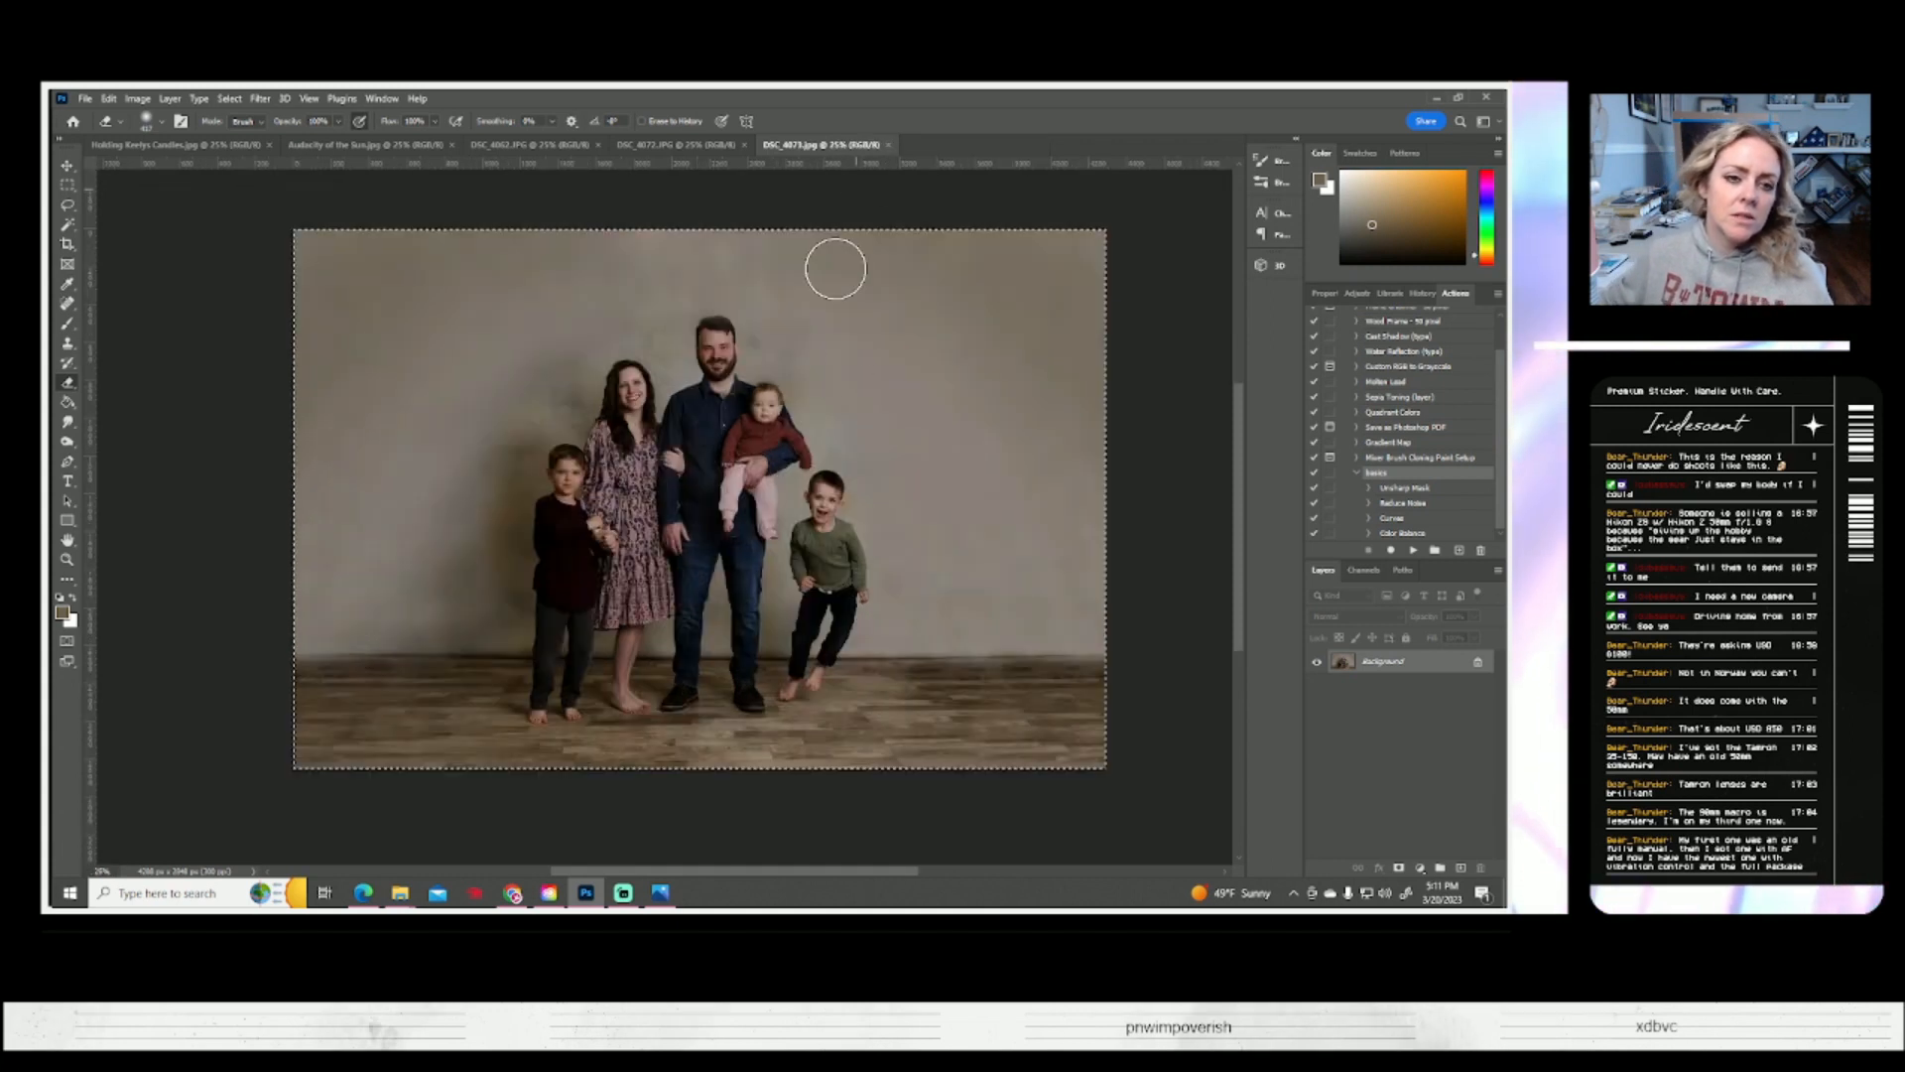
{"action": "left_click", "coordinate": [886, 146]}
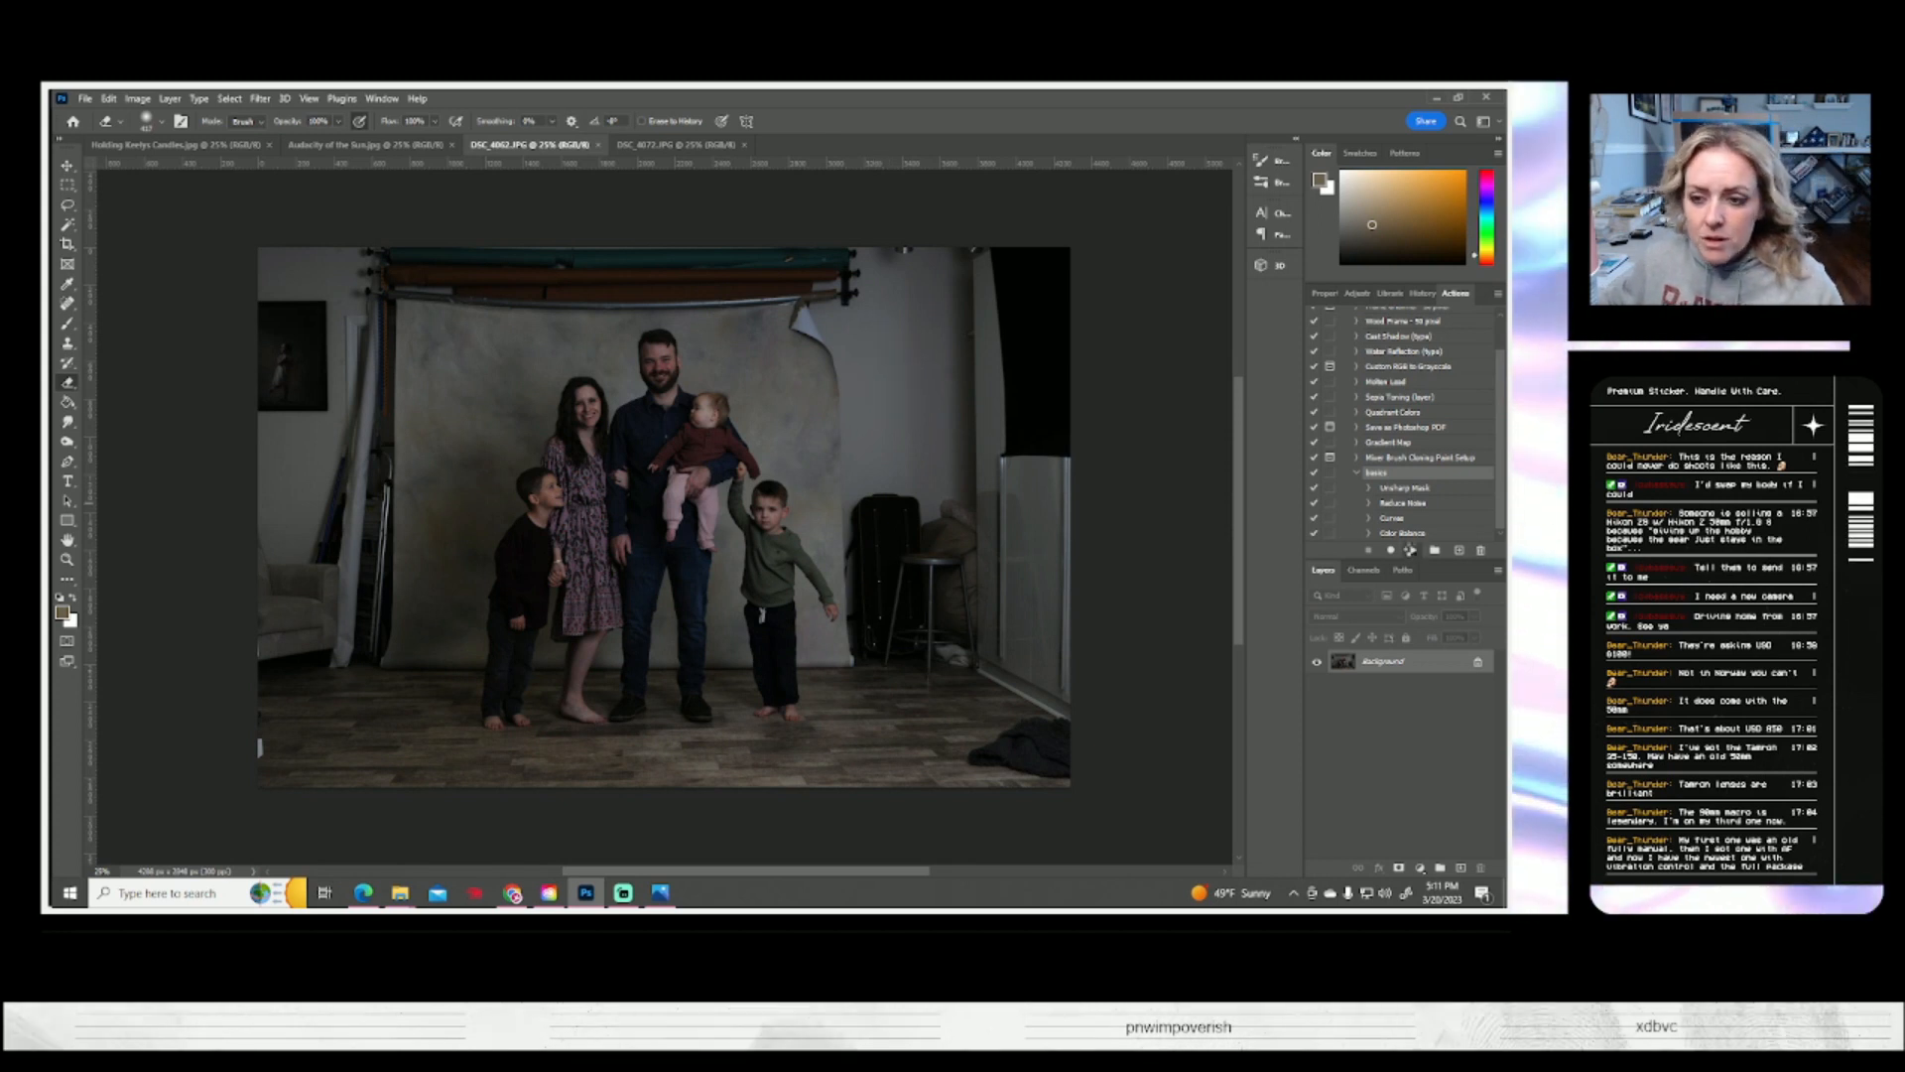
Run the basics action on DSC_4062, then paste the extended backdrop layer over it, shifted slightly upward
{"action": "left_click", "coordinate": [1410, 551]}
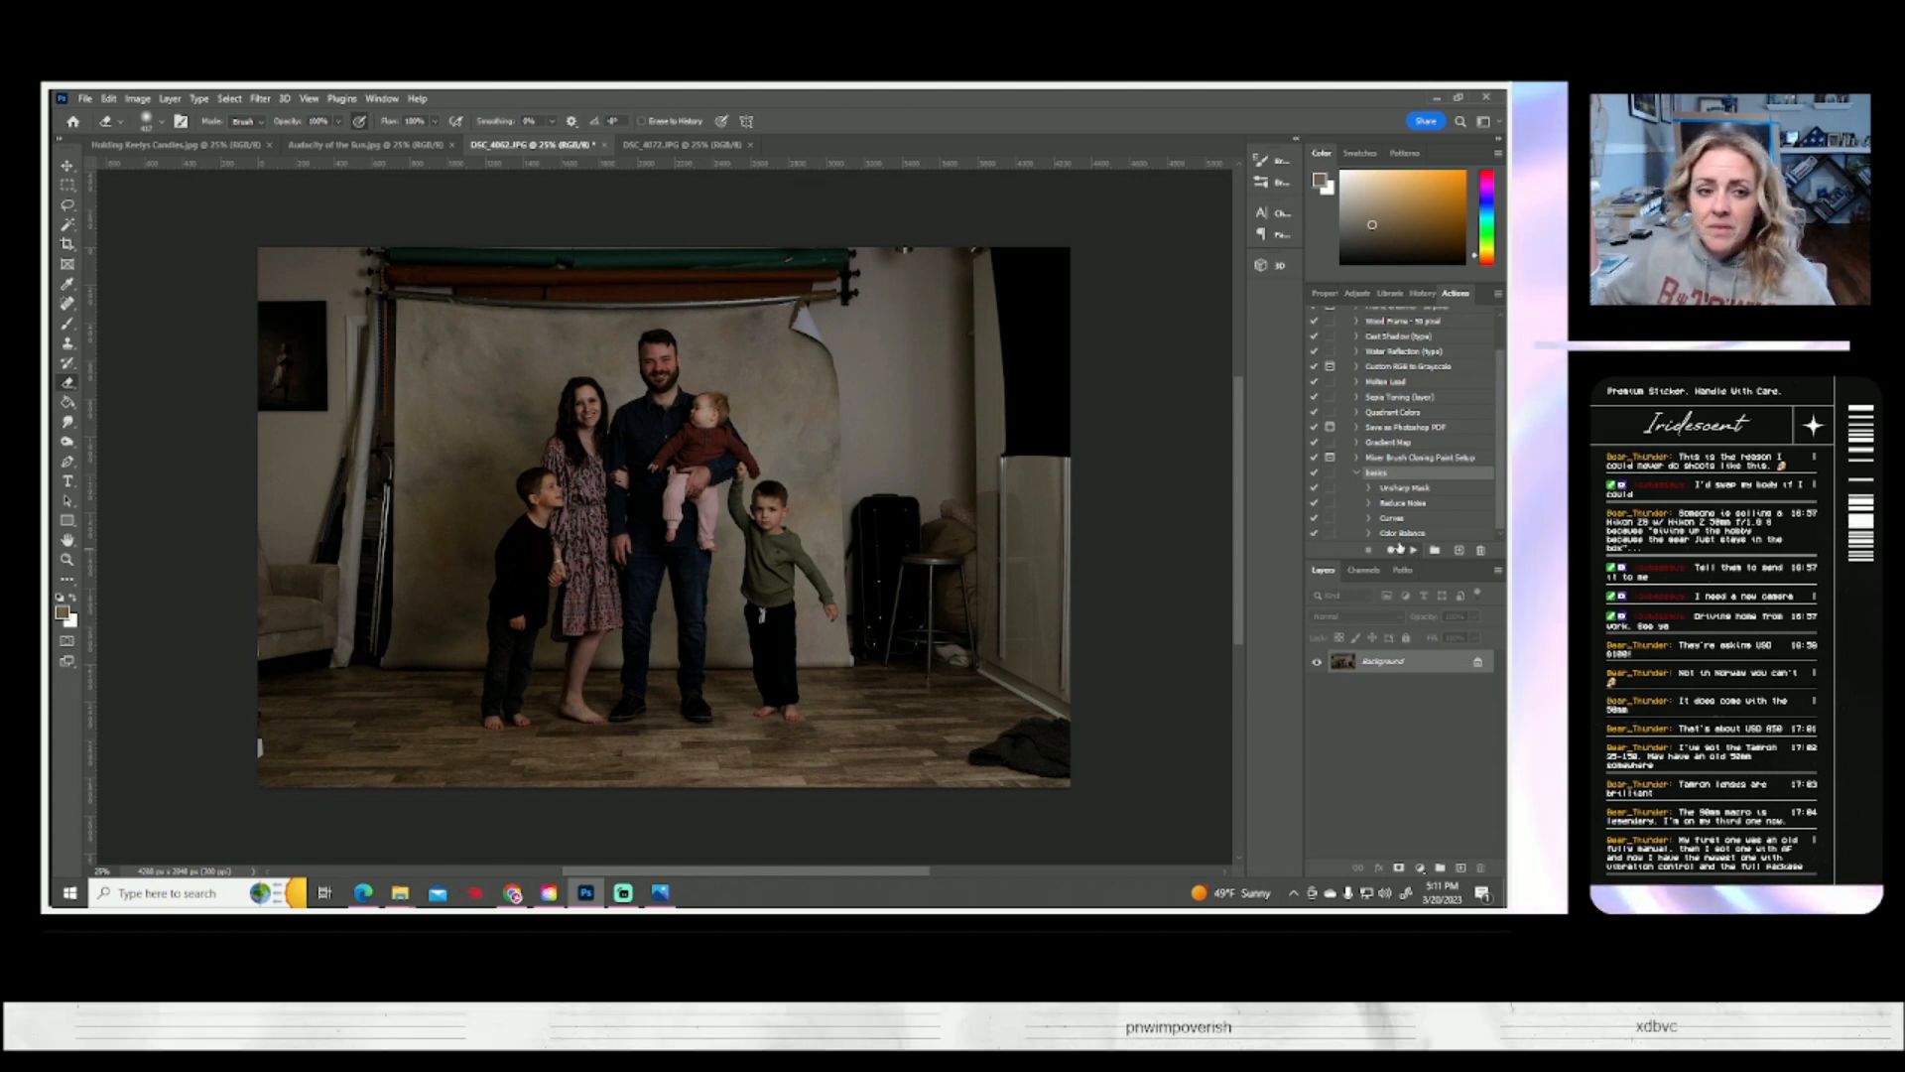
{"action": "key", "text": "ctrl+v"}
{"action": "key", "text": "ctrl+t"}
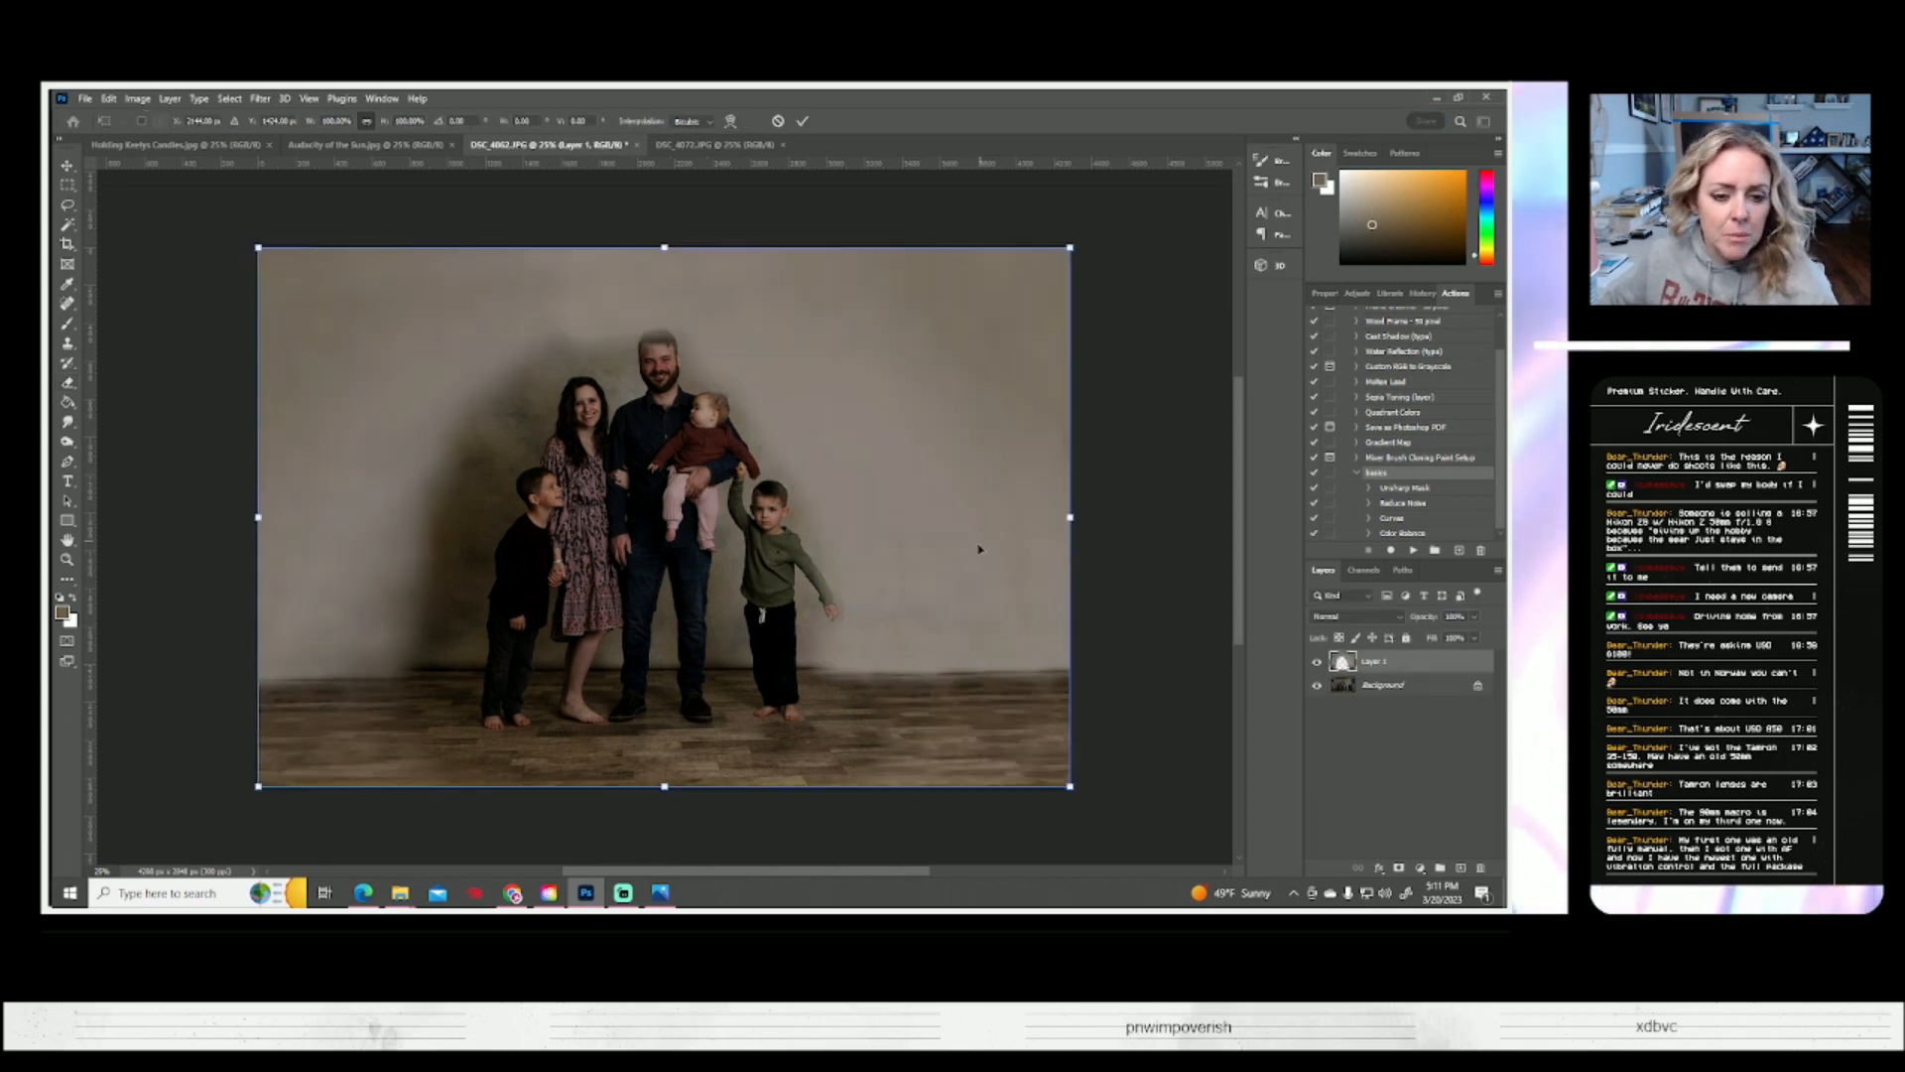
{"action": "left_click_drag", "start_coordinate": [993, 618], "coordinate": [992, 609]}
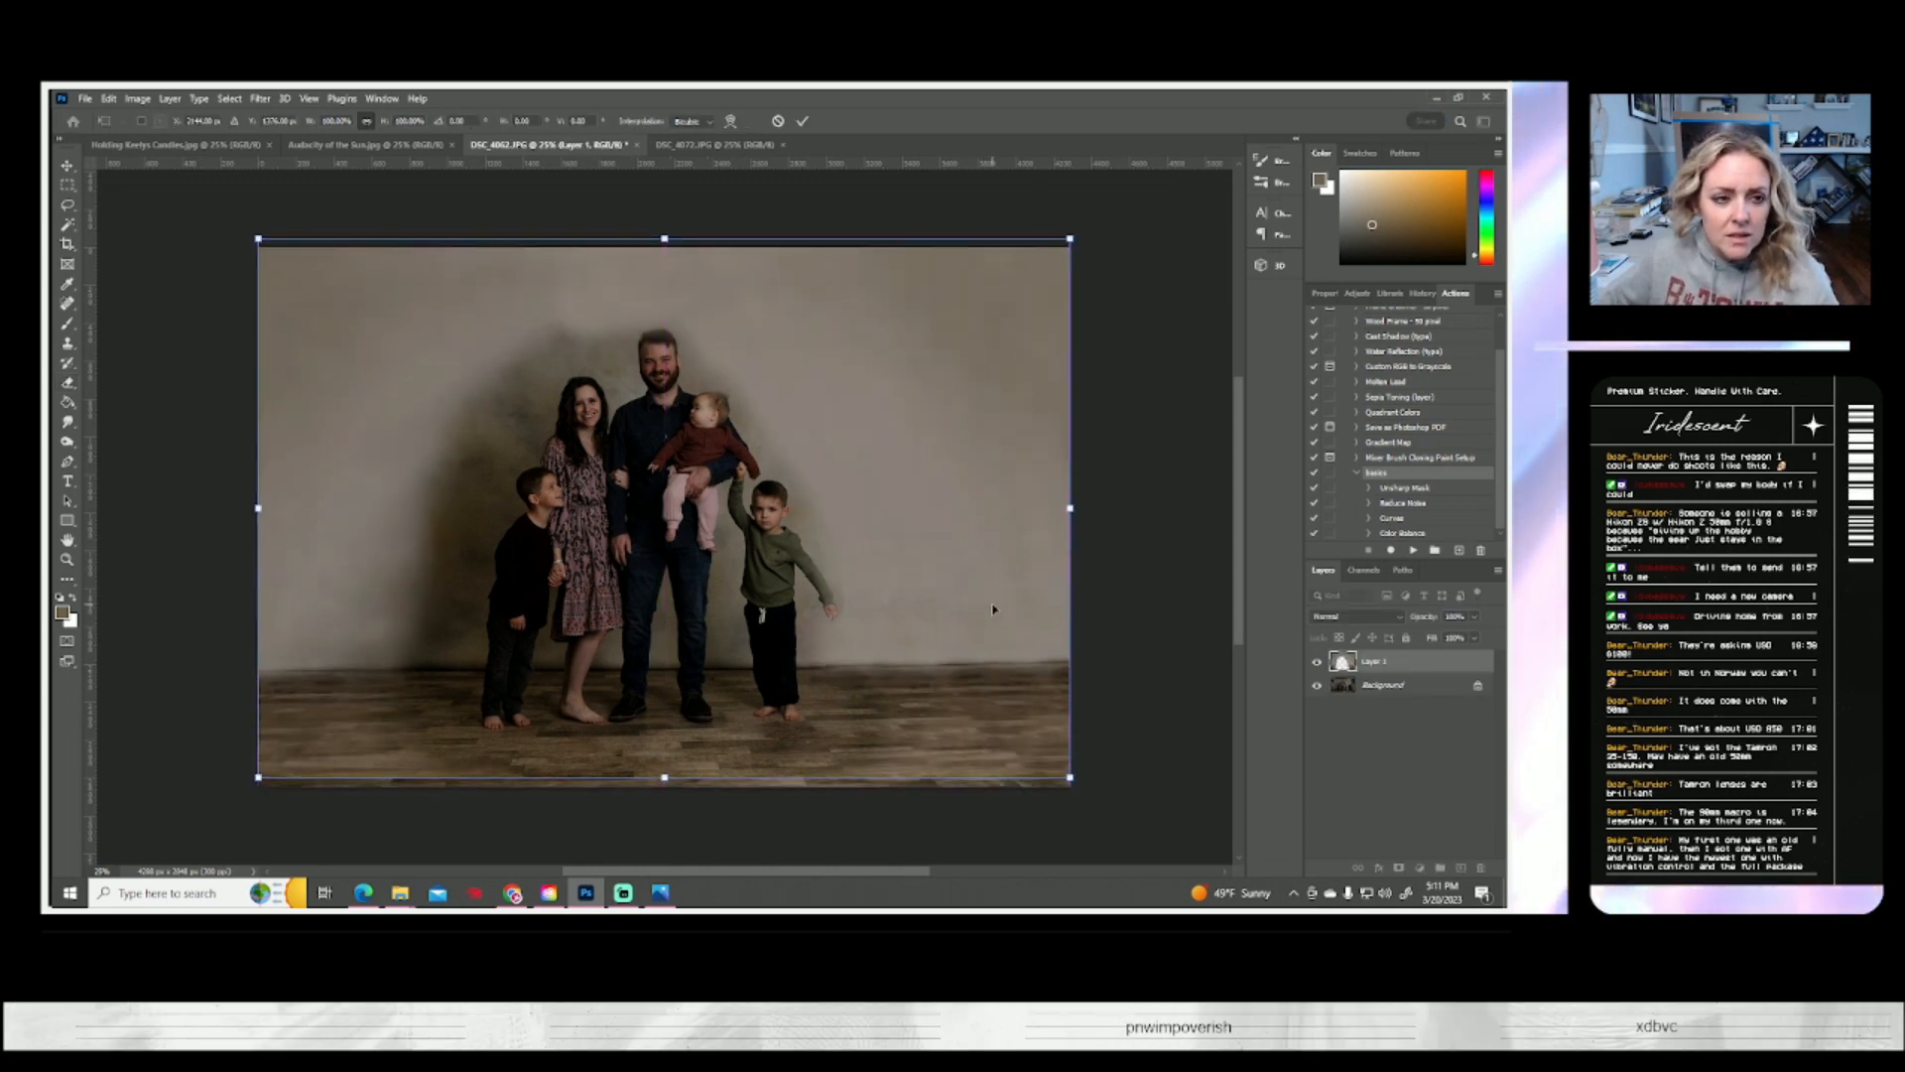
{"action": "key", "text": "Return"}
Try to erase the pasted backdrop layer along the lower edge of the floor
{"action": "key", "text": "e"}
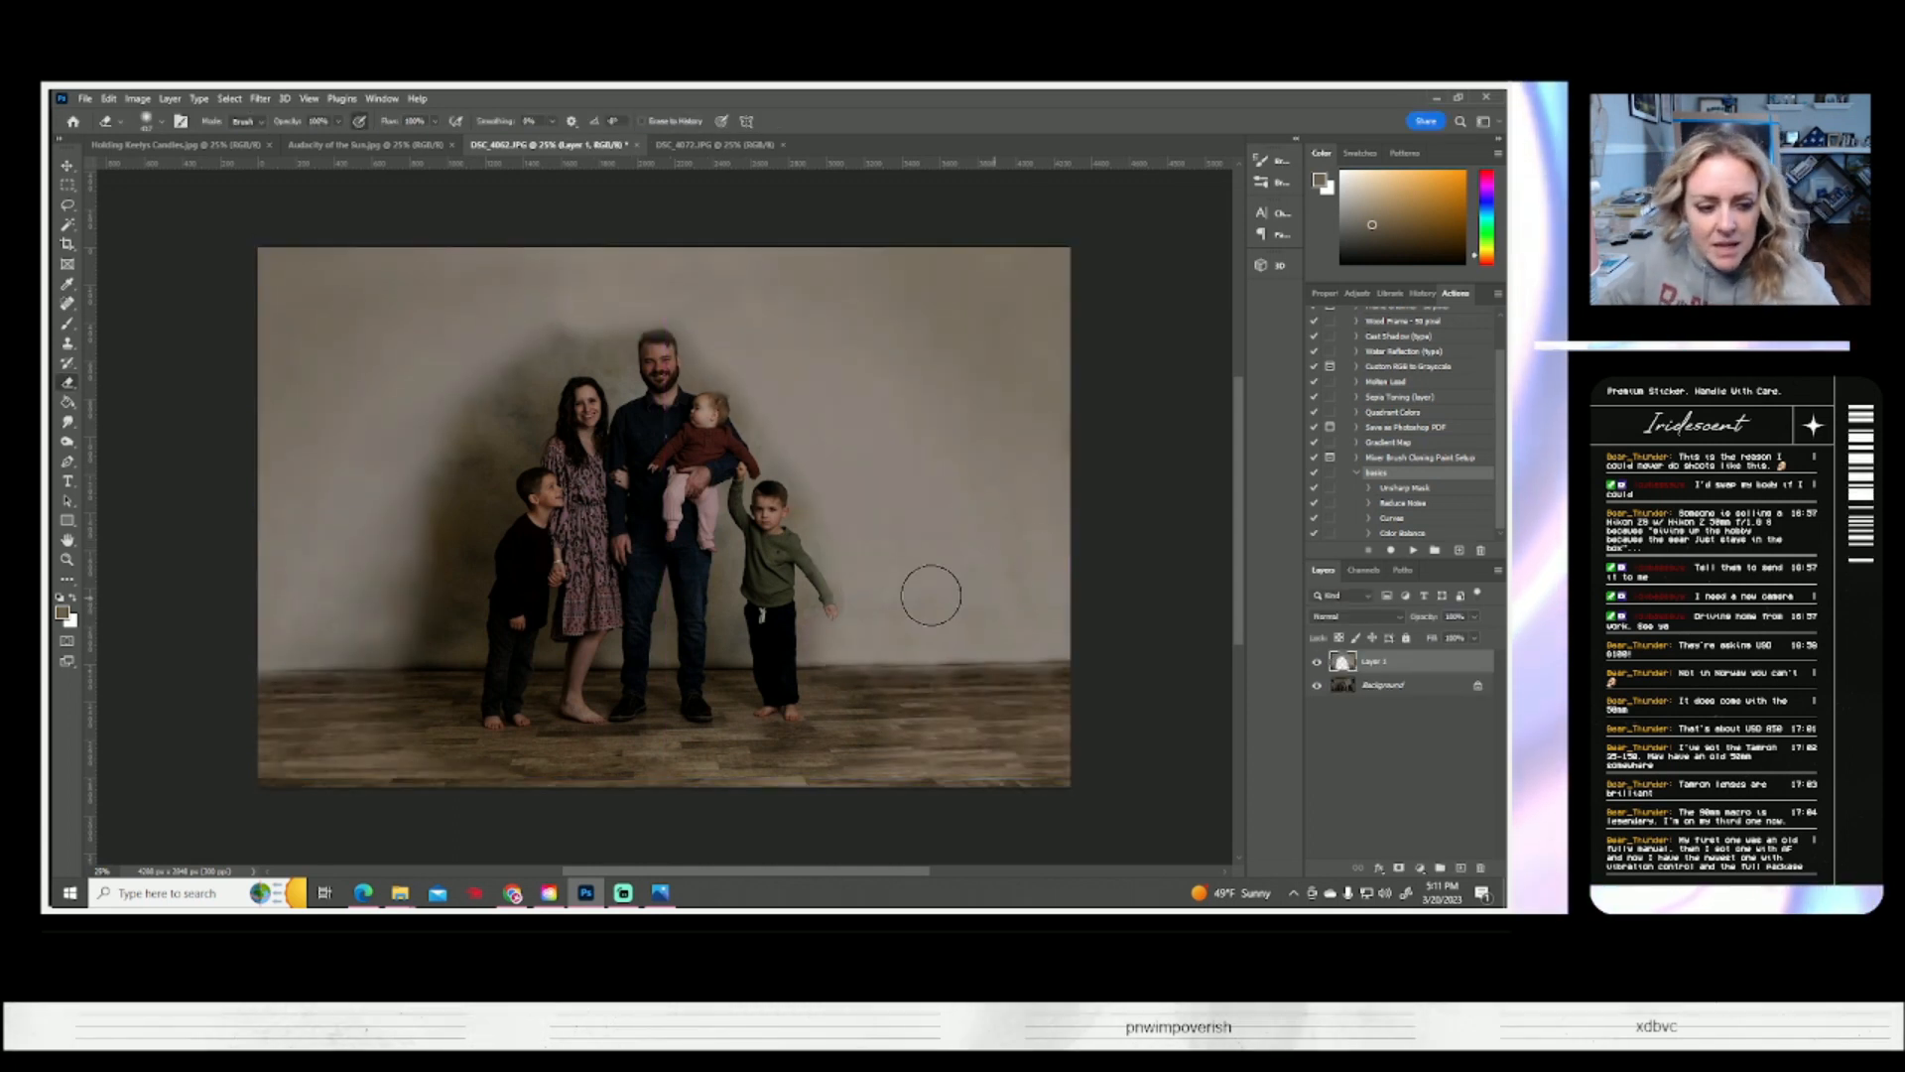
{"action": "mouse_move", "coordinate": [238, 770]}
{"action": "left_mouse_down"}
{"action": "mouse_move", "coordinate": [401, 788]}
{"action": "mouse_move", "coordinate": [1223, 752]}
{"action": "left_mouse_up"}
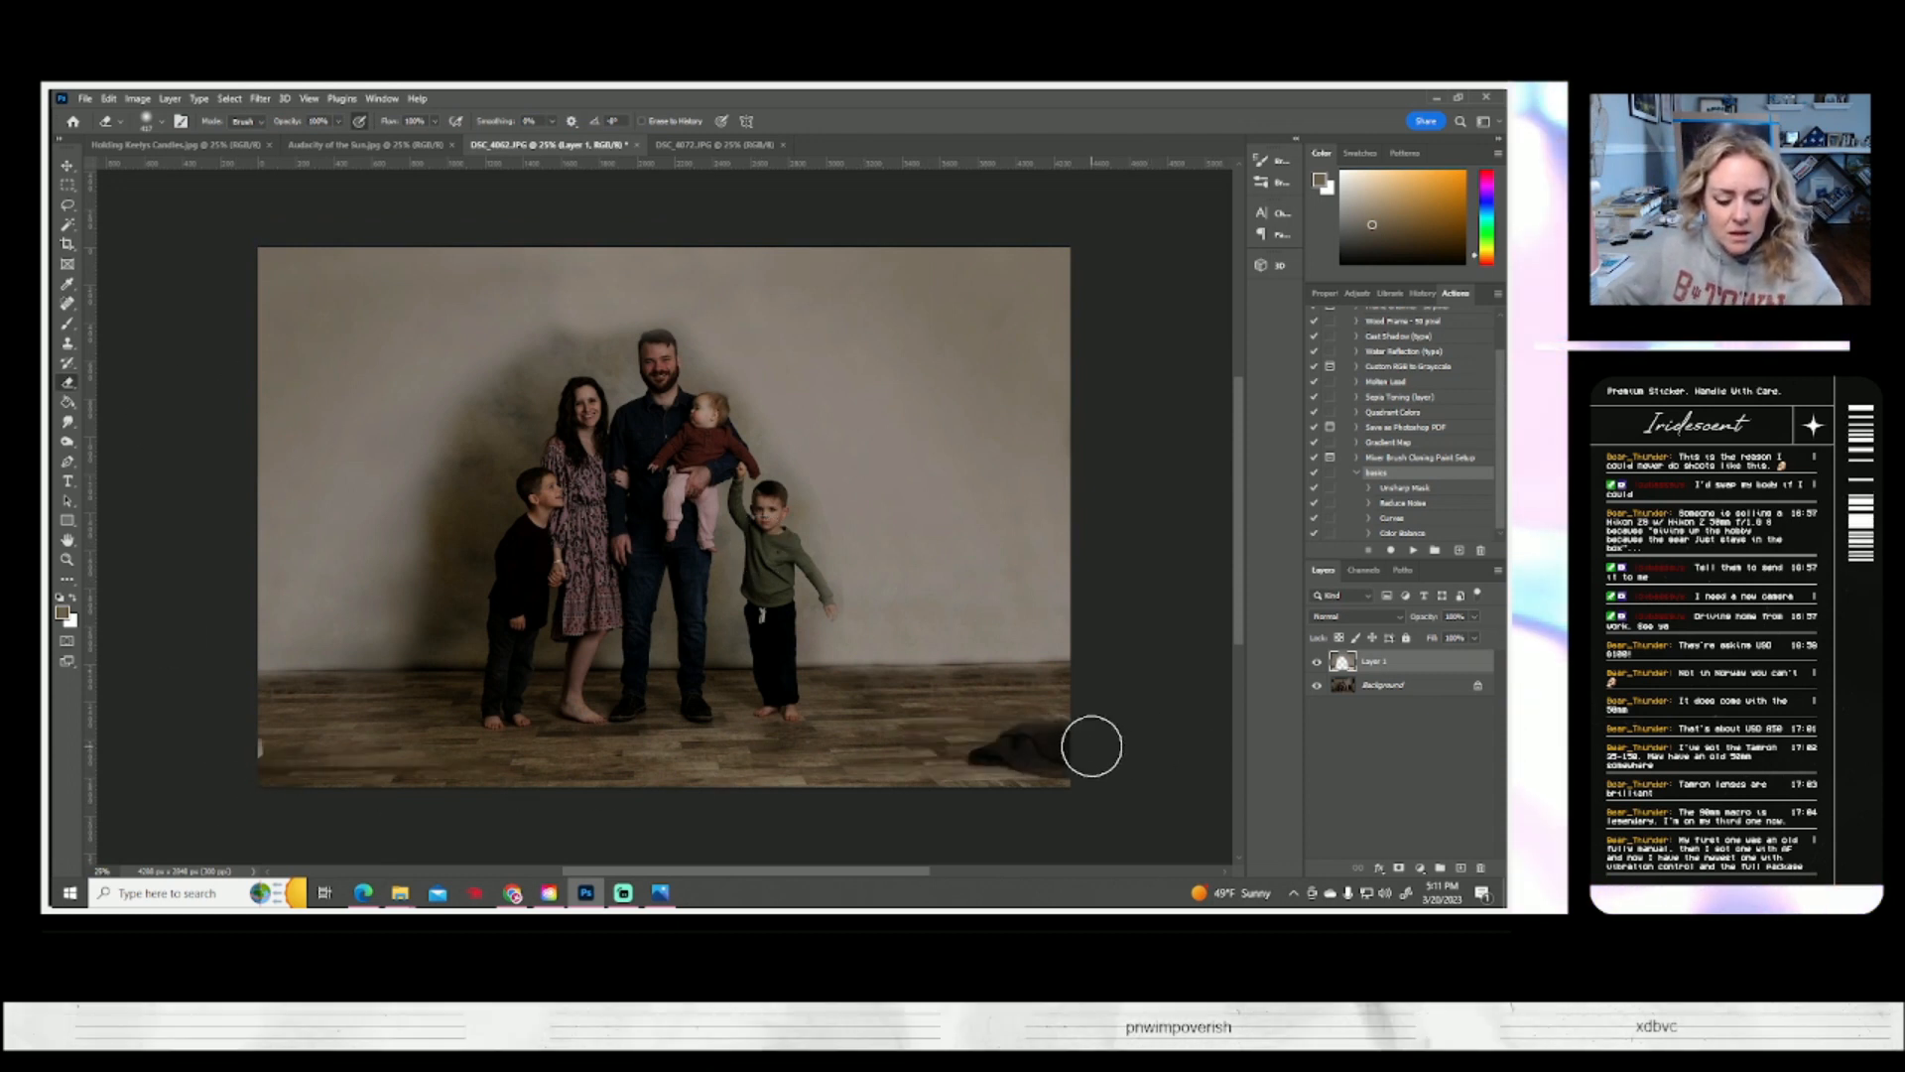
{"action": "key", "text": "ctrl+z"}
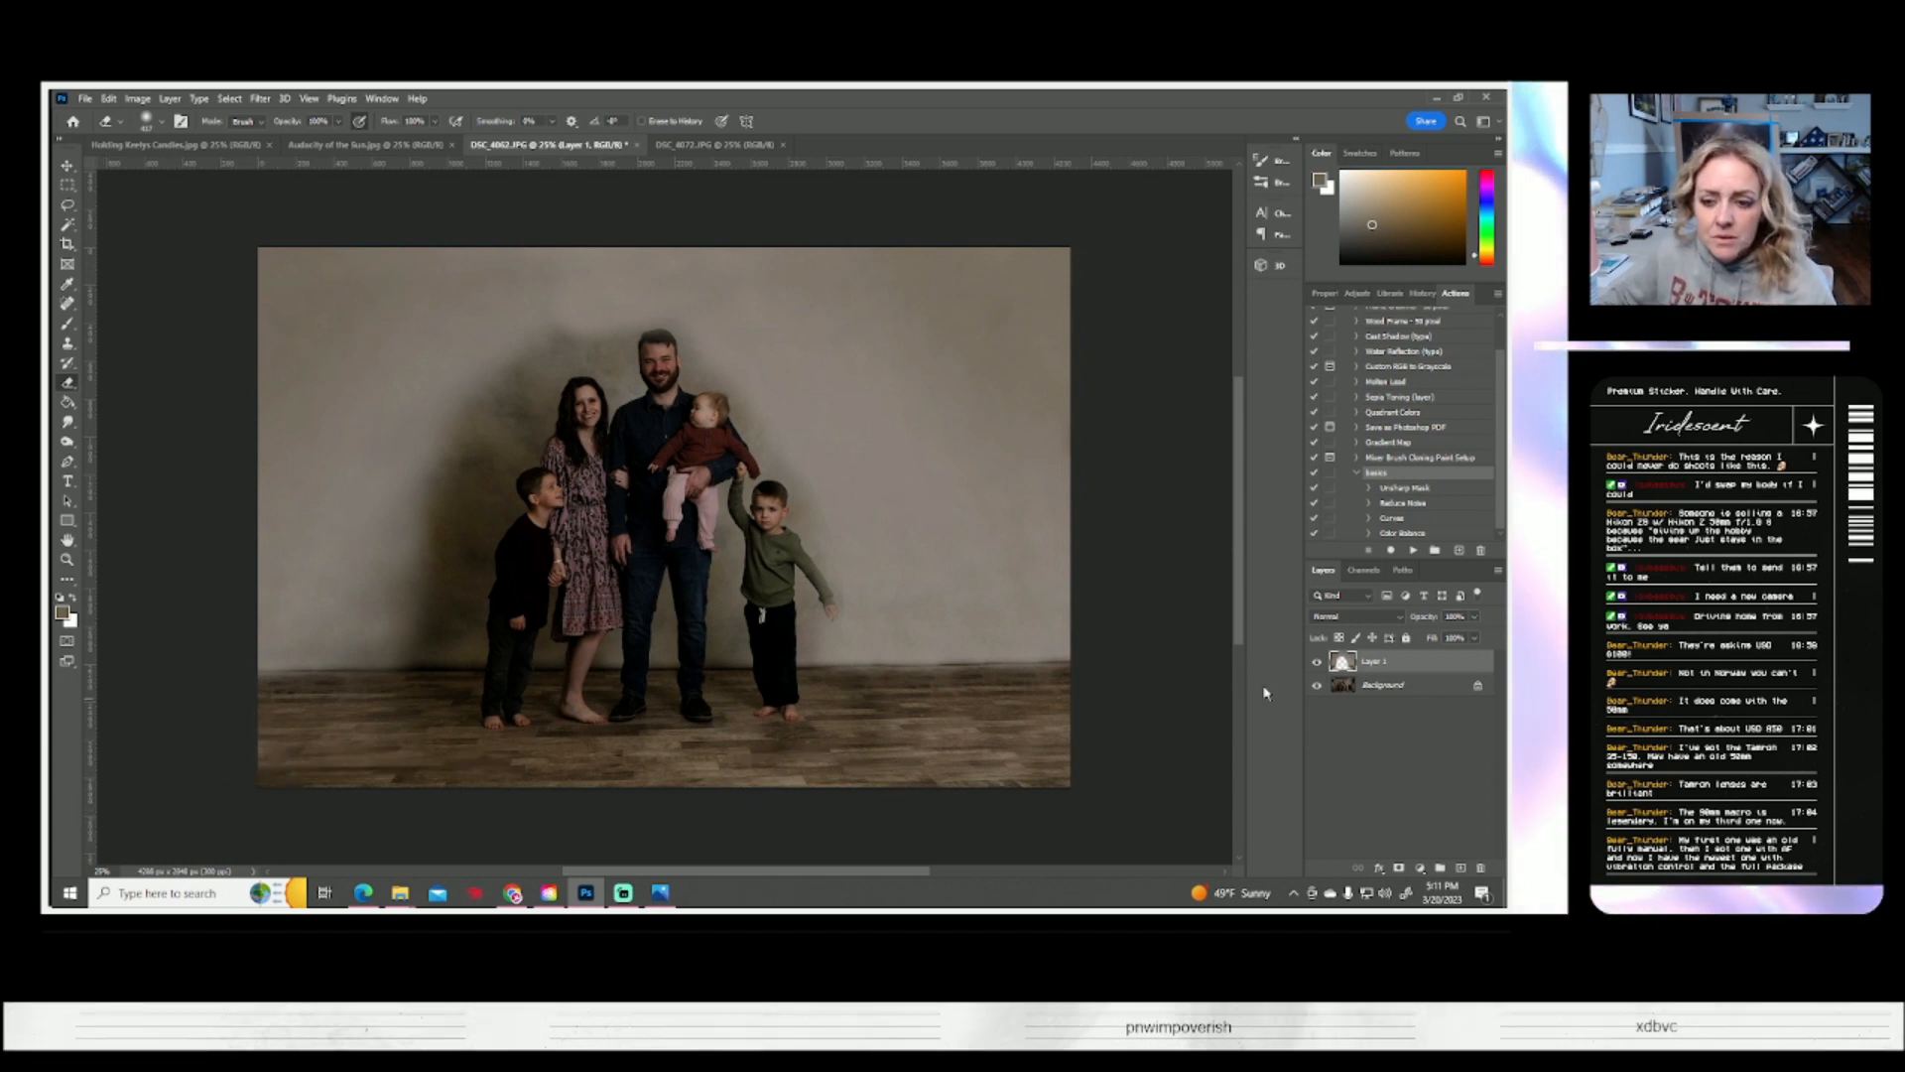
{"action": "left_click", "coordinate": [1317, 661]}
{"action": "left_click", "coordinate": [1317, 661]}
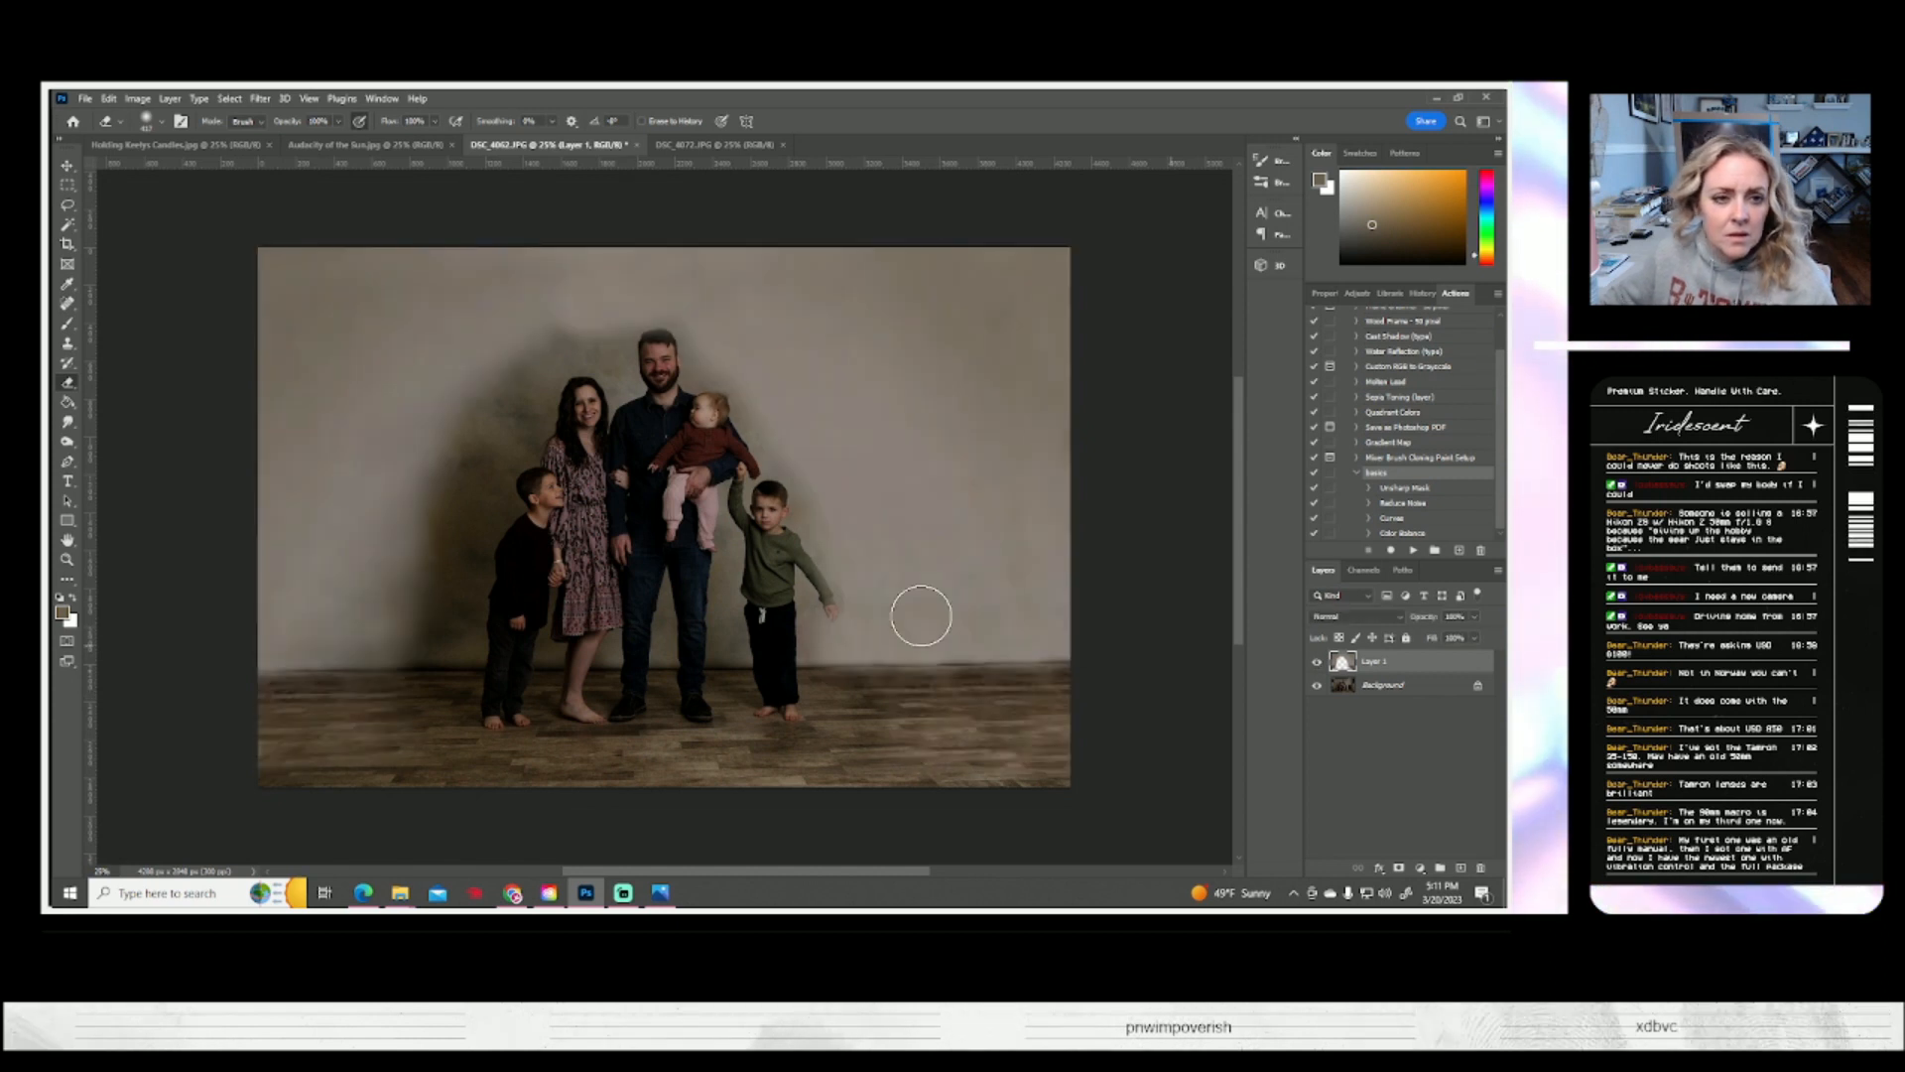
Darken the backdrop layer with a Brightness of -11 and compare it with the original photo underneath
{"action": "mouse_move", "coordinate": [163, 138]}
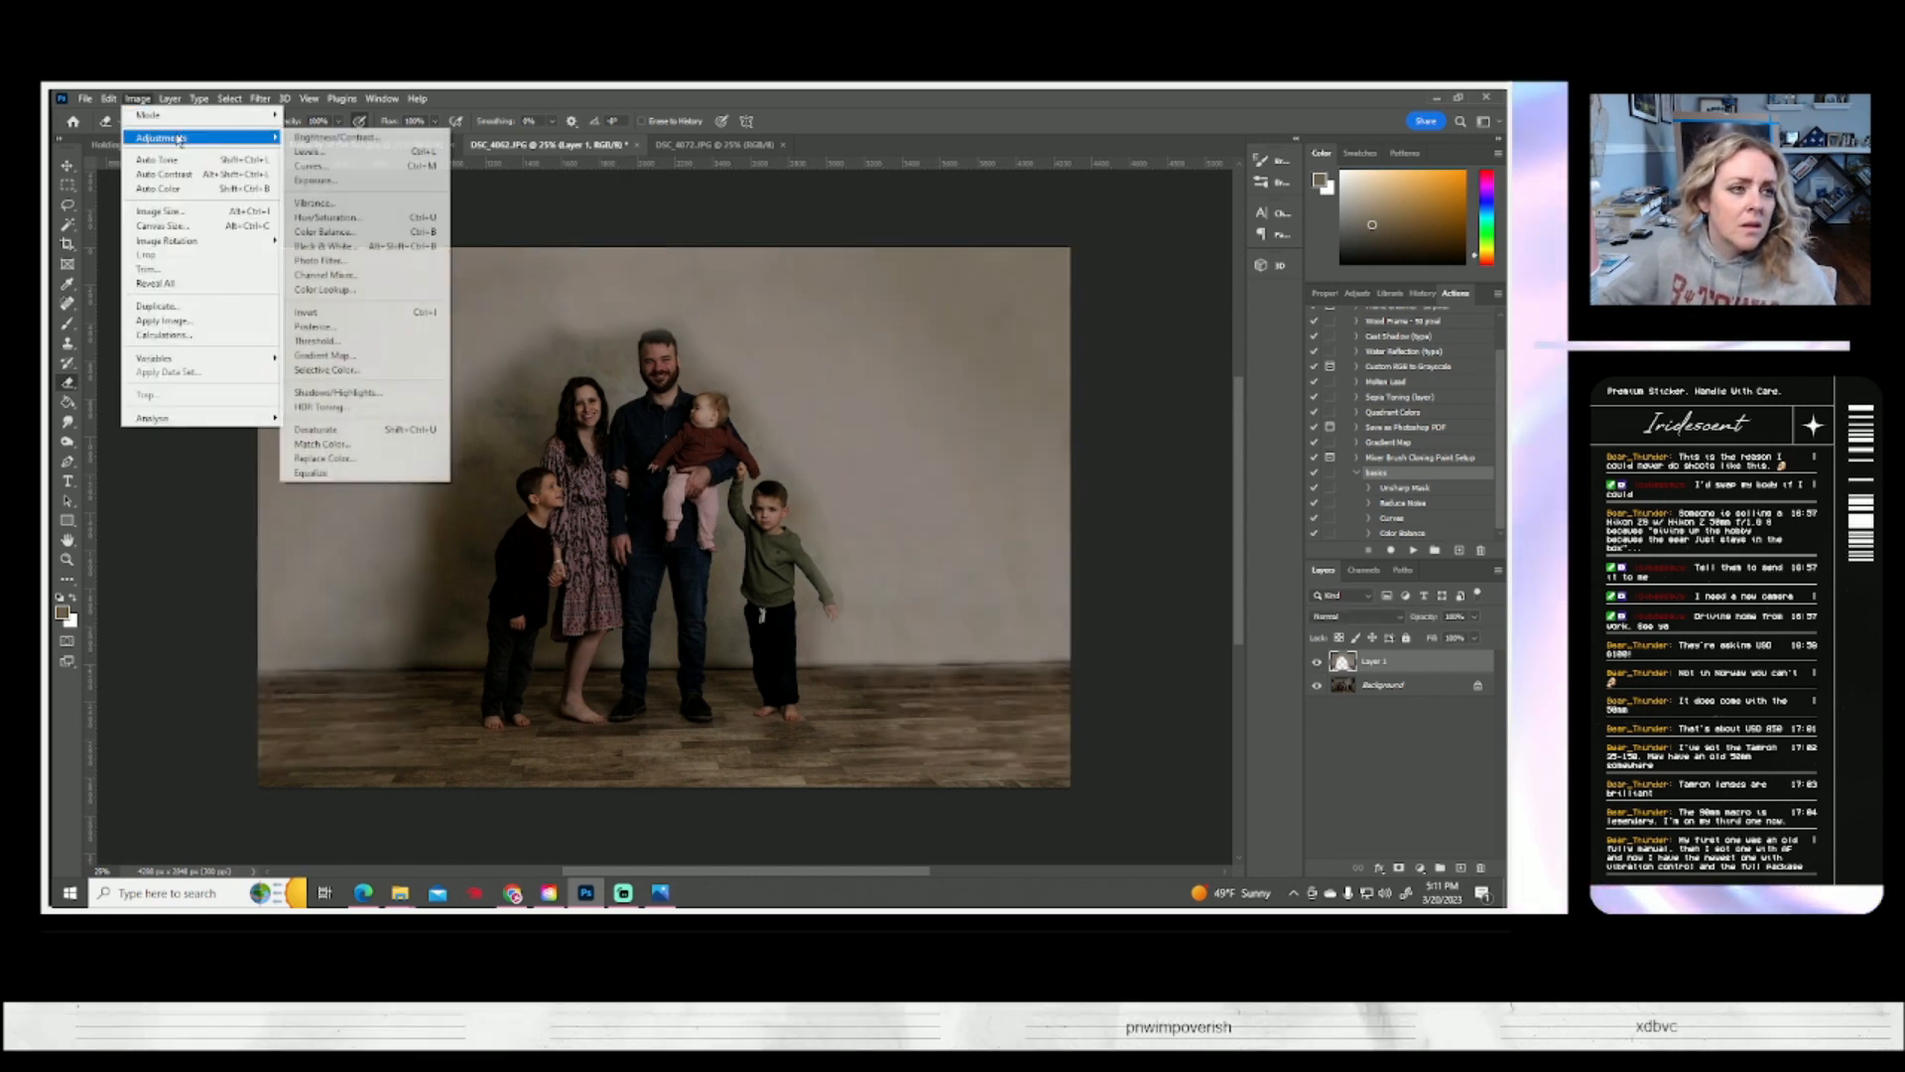
{"action": "left_click", "coordinate": [327, 139]}
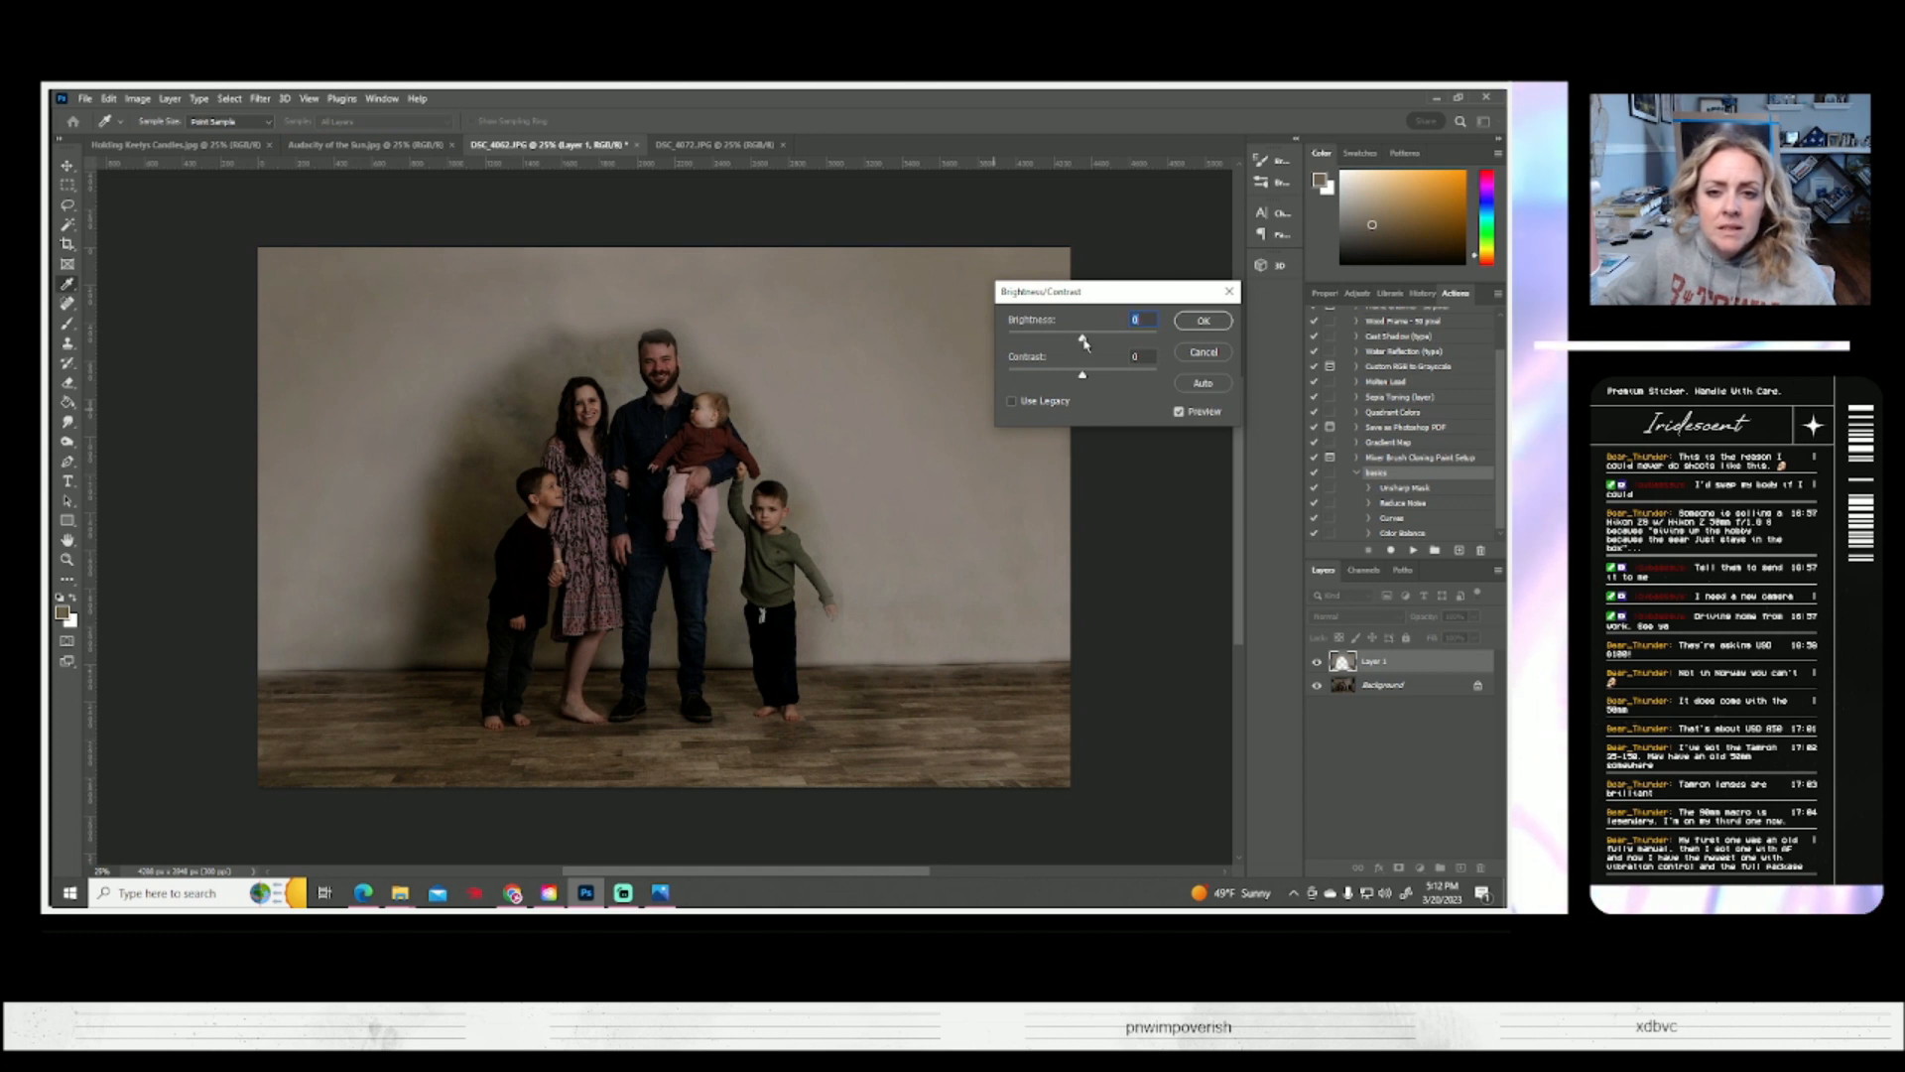
{"action": "left_click_drag", "start_coordinate": [1084, 340], "coordinate": [1075, 340]}
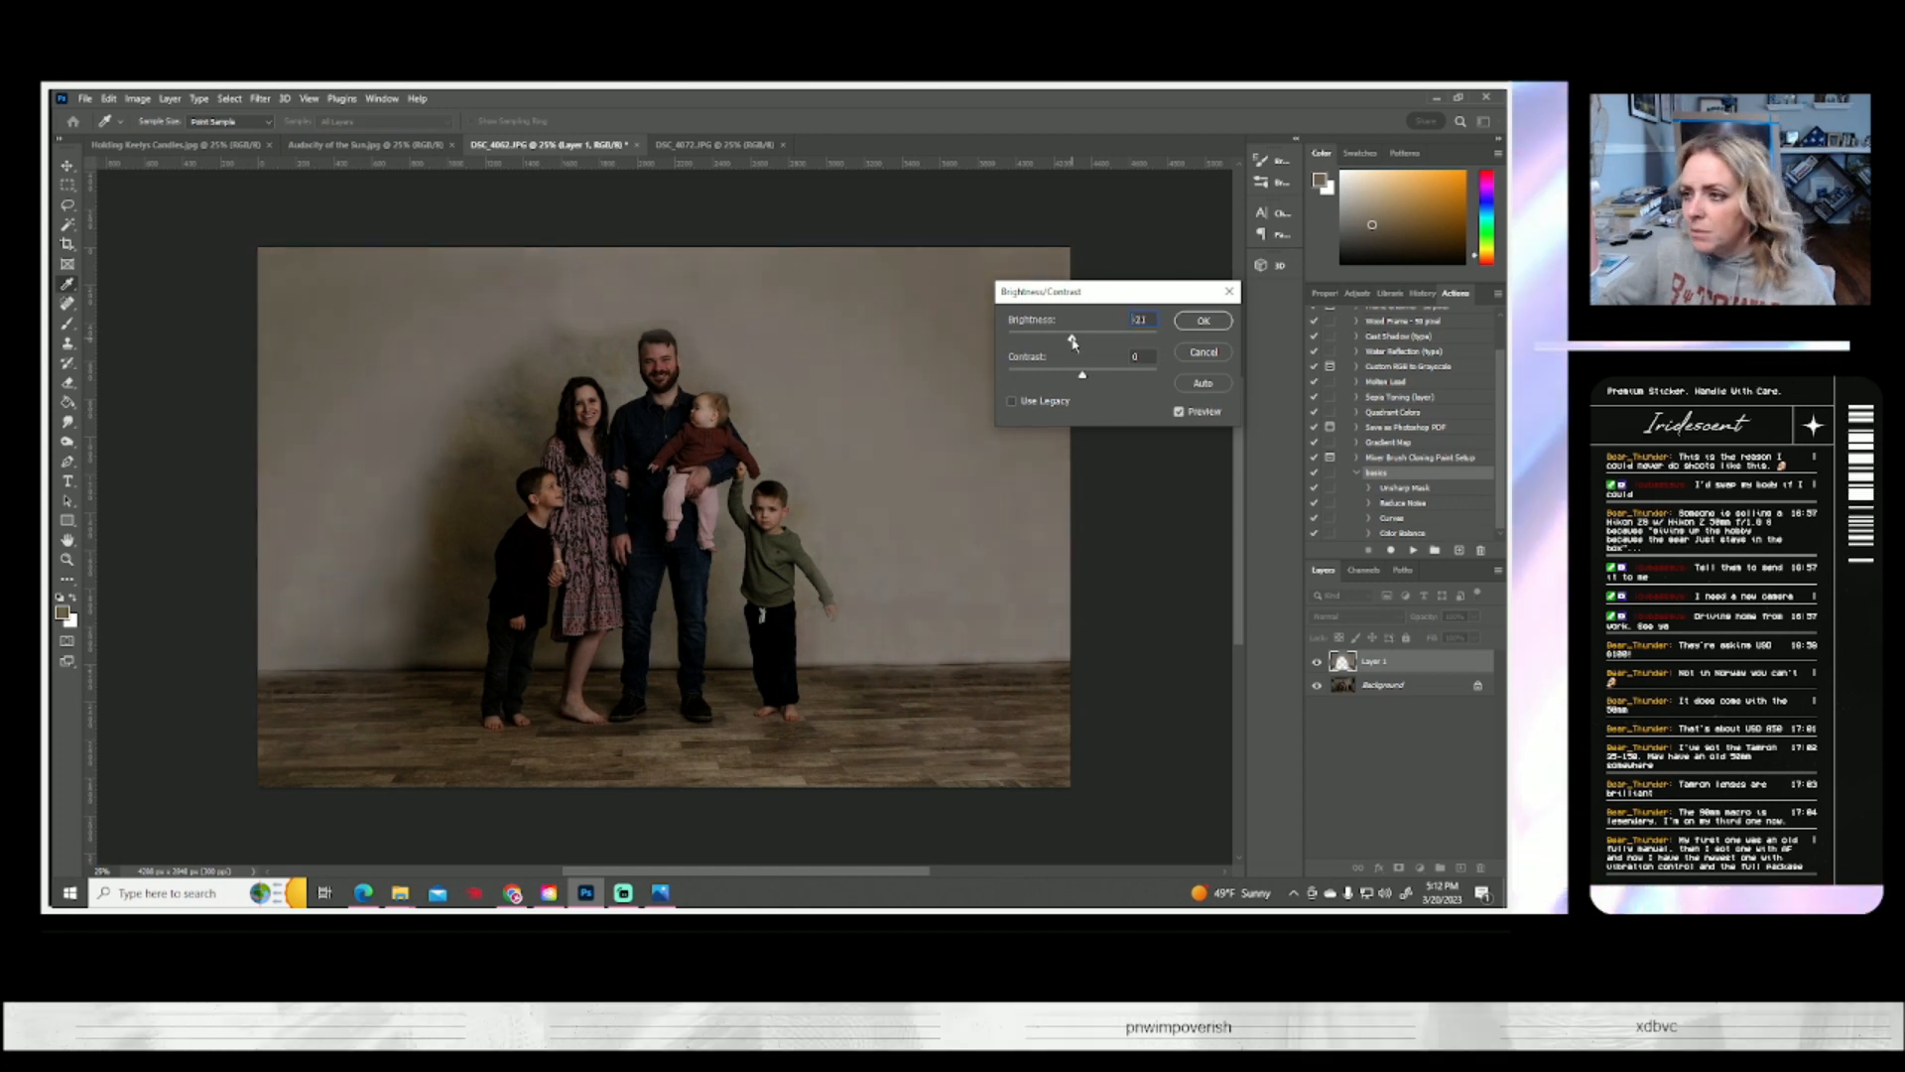
{"action": "left_click", "coordinate": [1204, 320]}
{"action": "left_click", "coordinate": [1316, 661]}
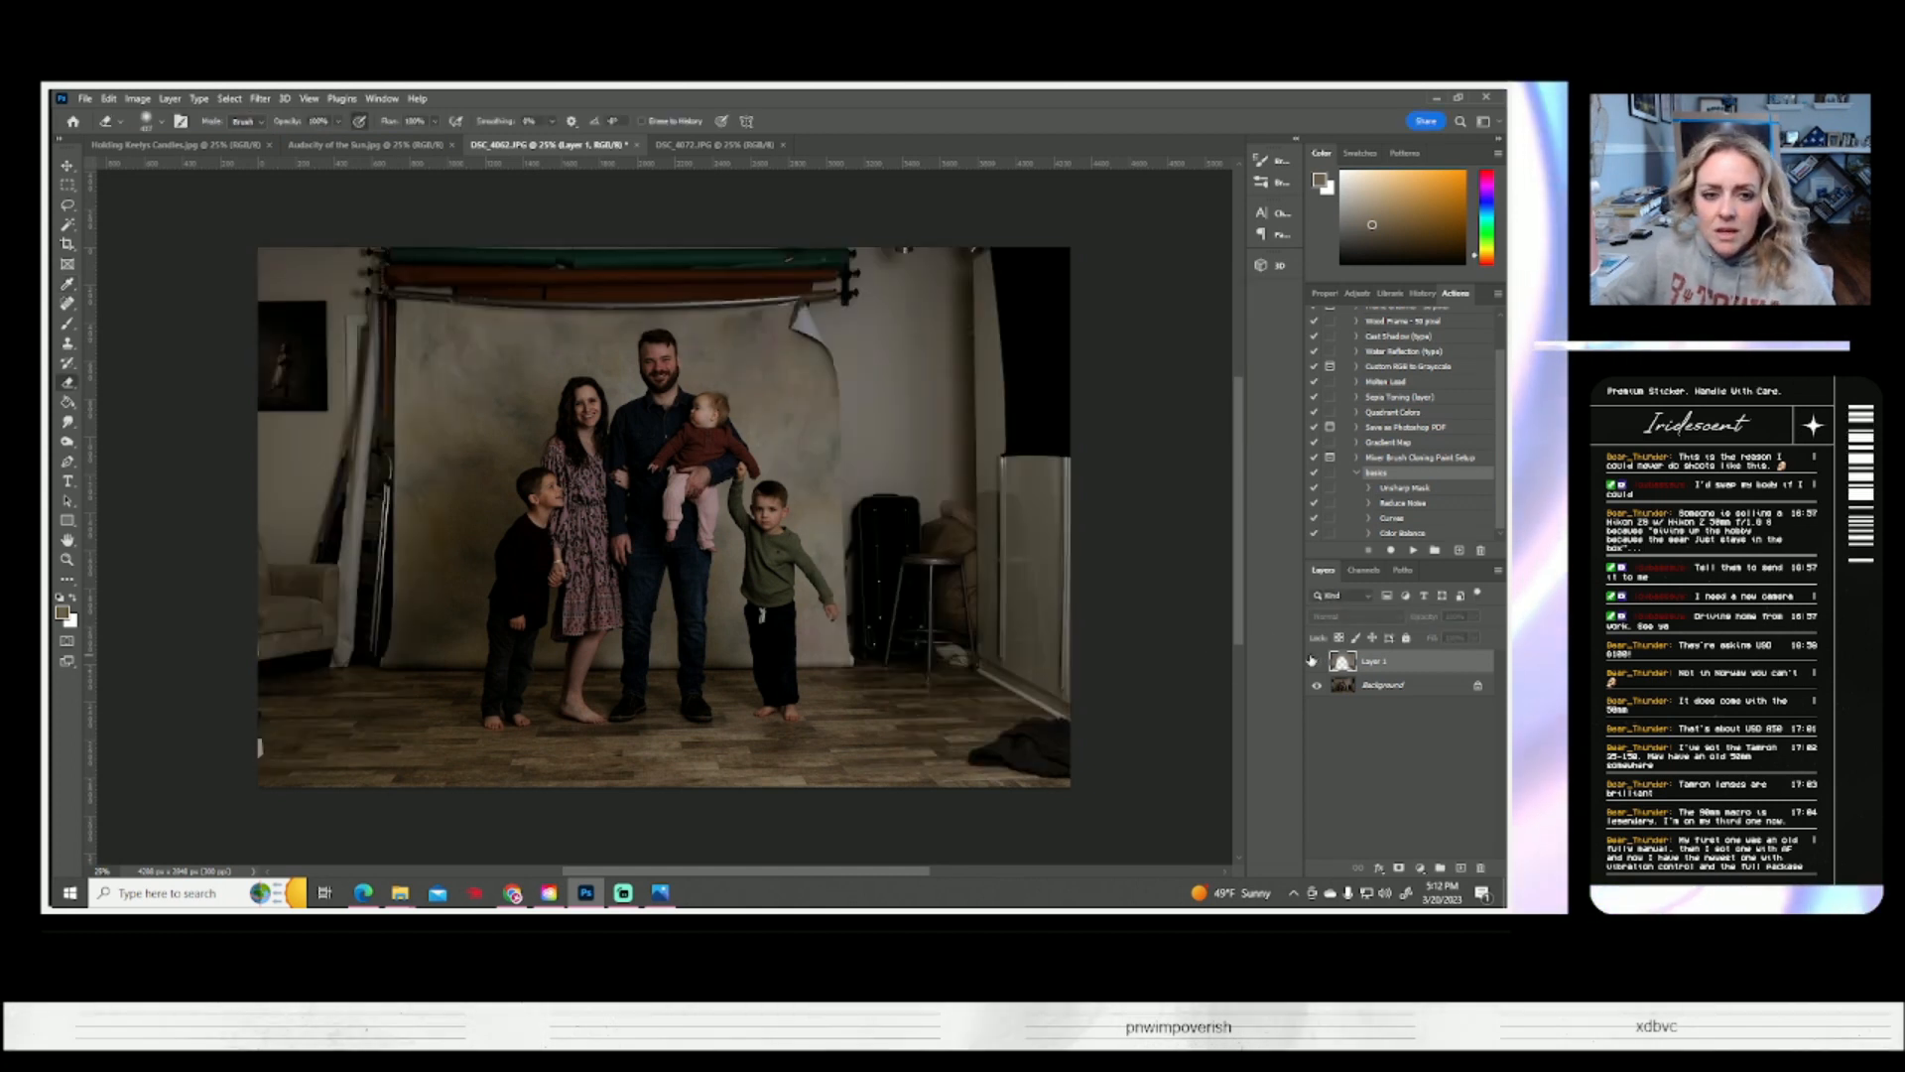
{"action": "left_click", "coordinate": [1316, 661]}
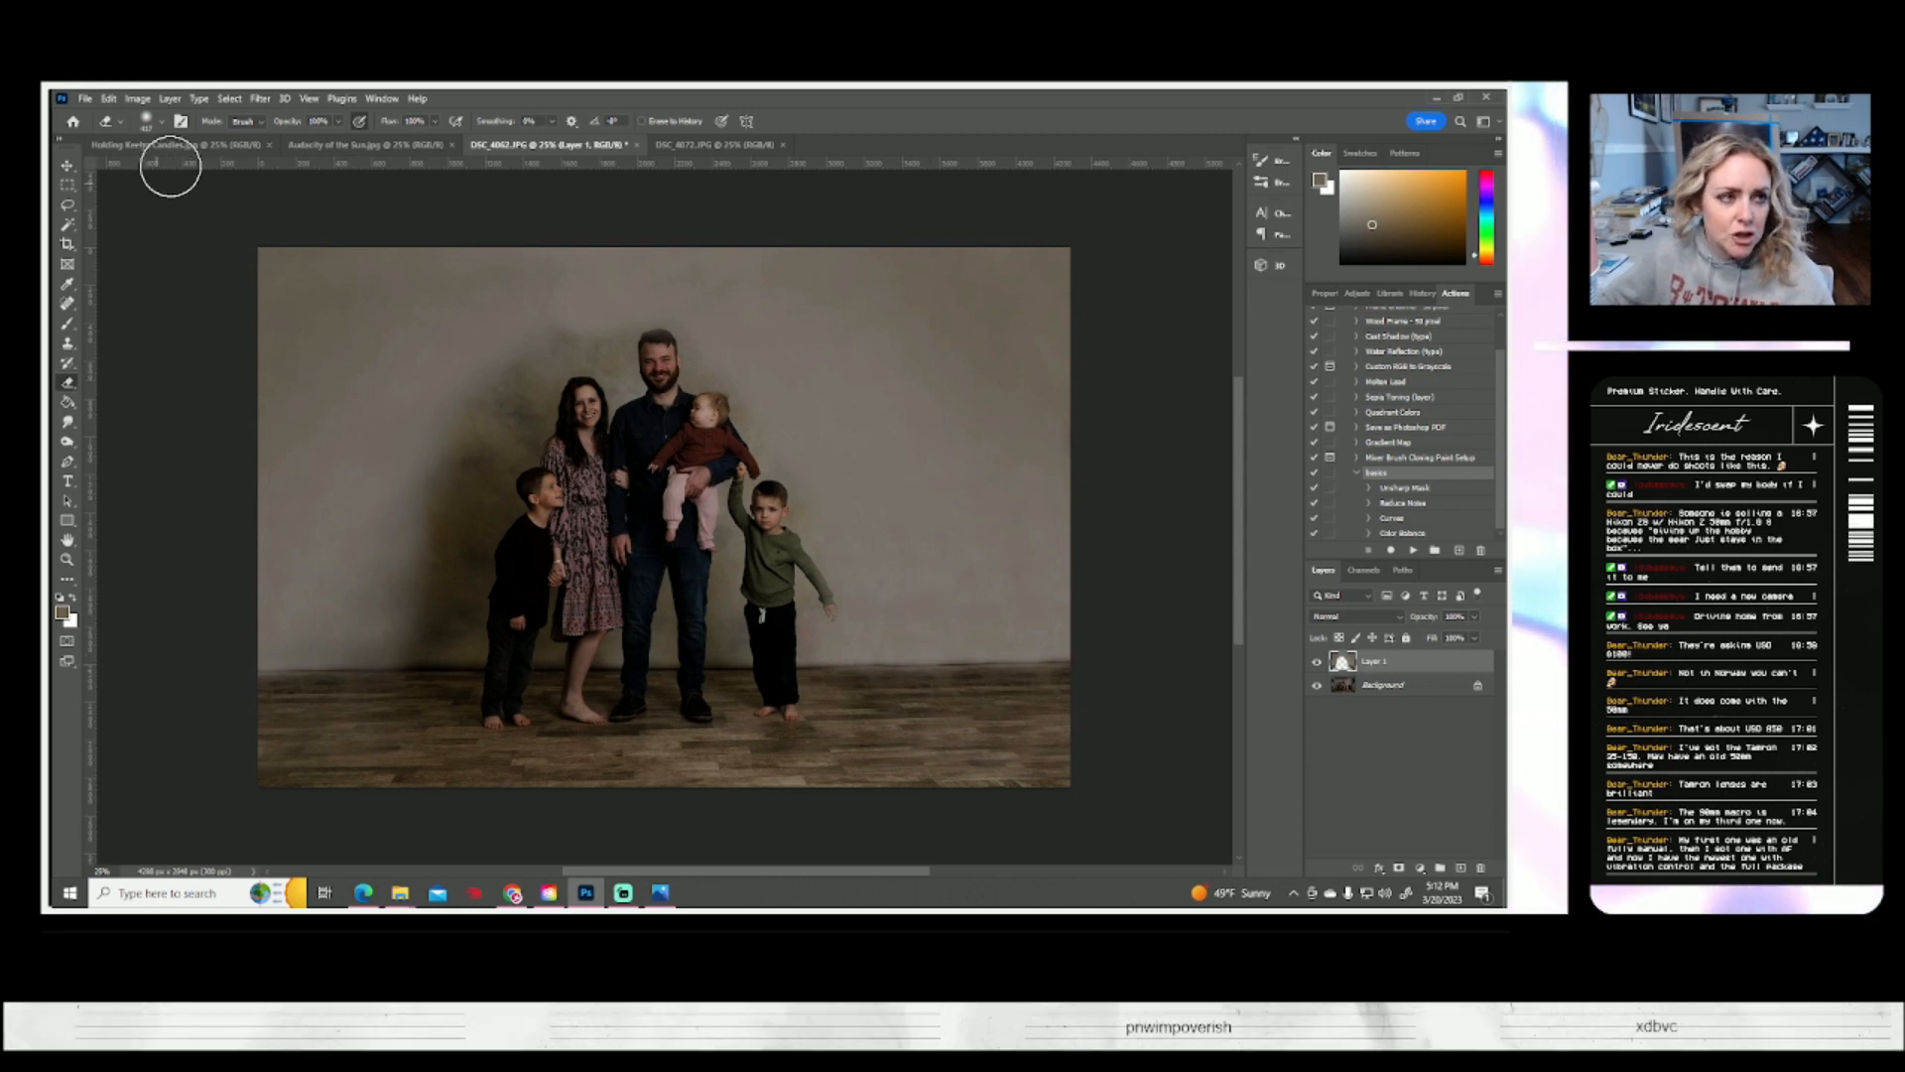
{"action": "left_click", "coordinate": [170, 98]}
{"action": "left_click", "coordinate": [199, 692]}
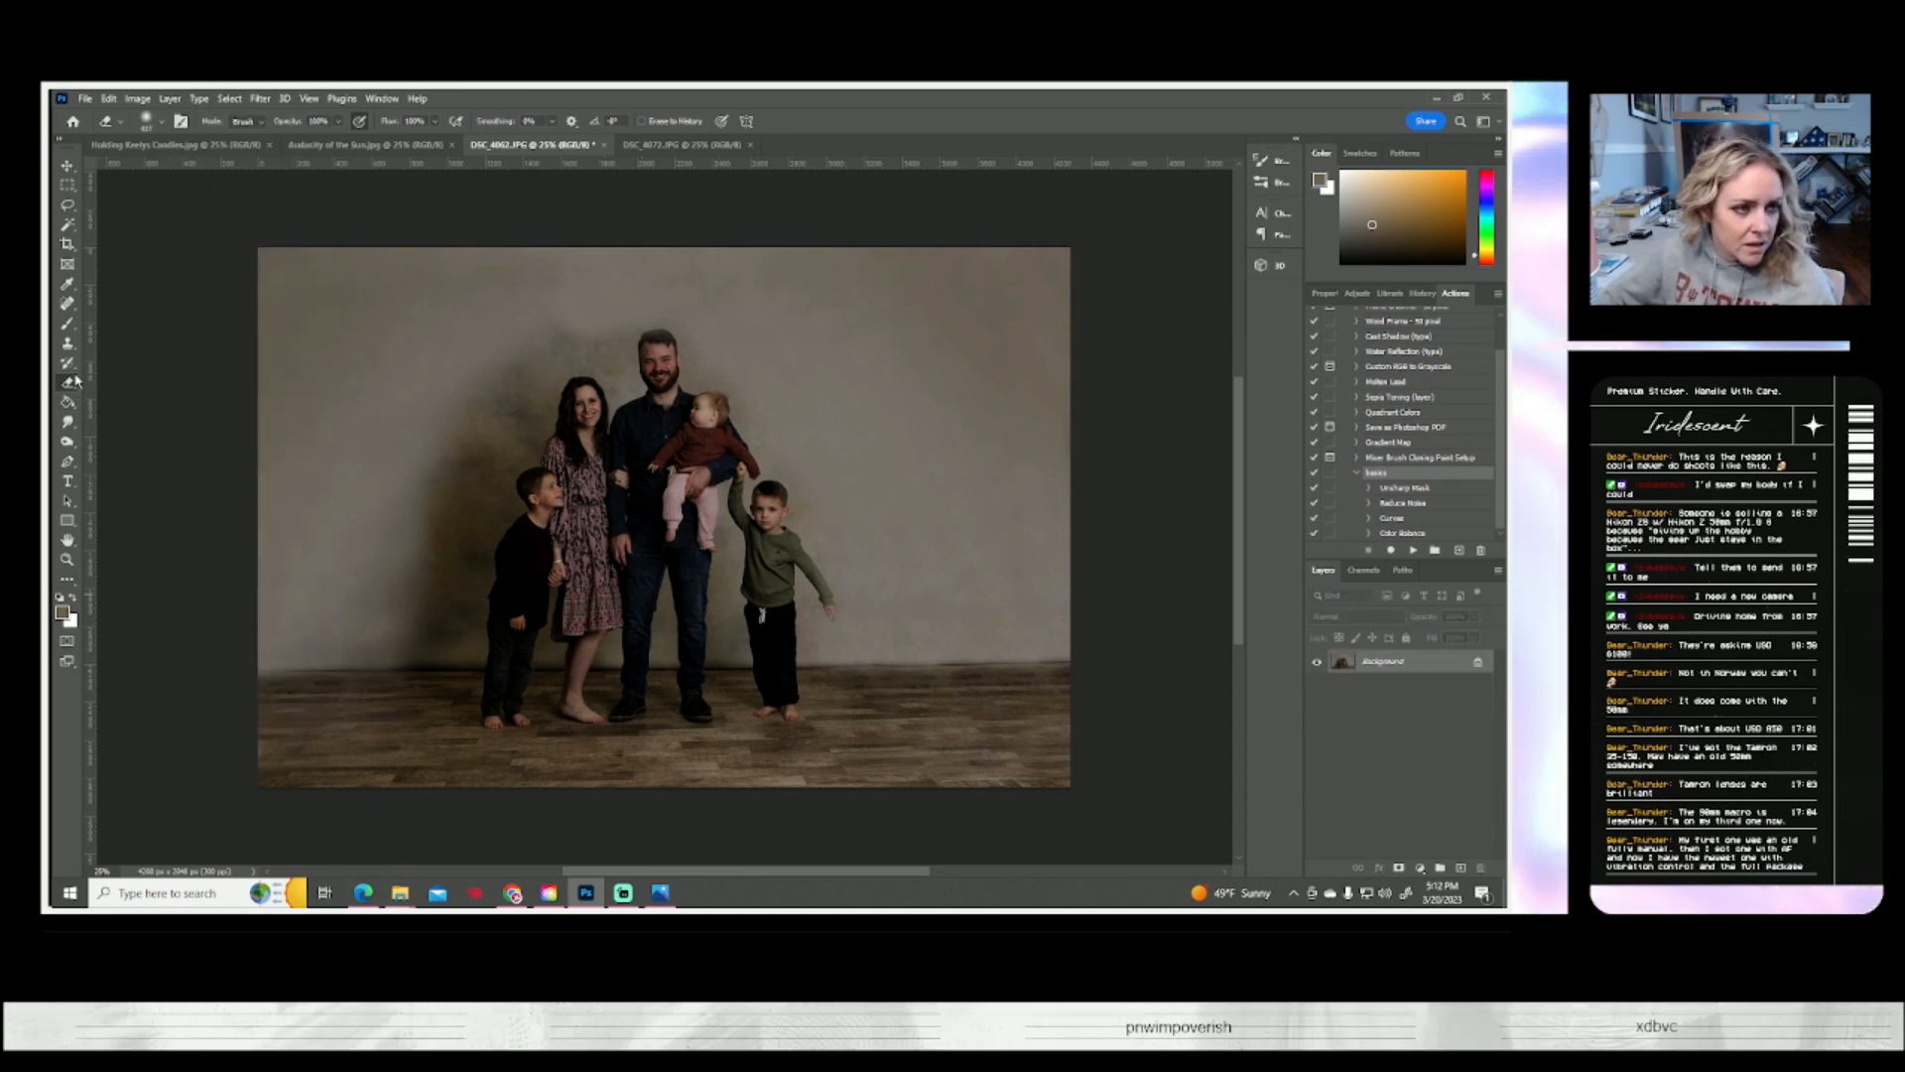
{"action": "left_click", "coordinate": [68, 346]}
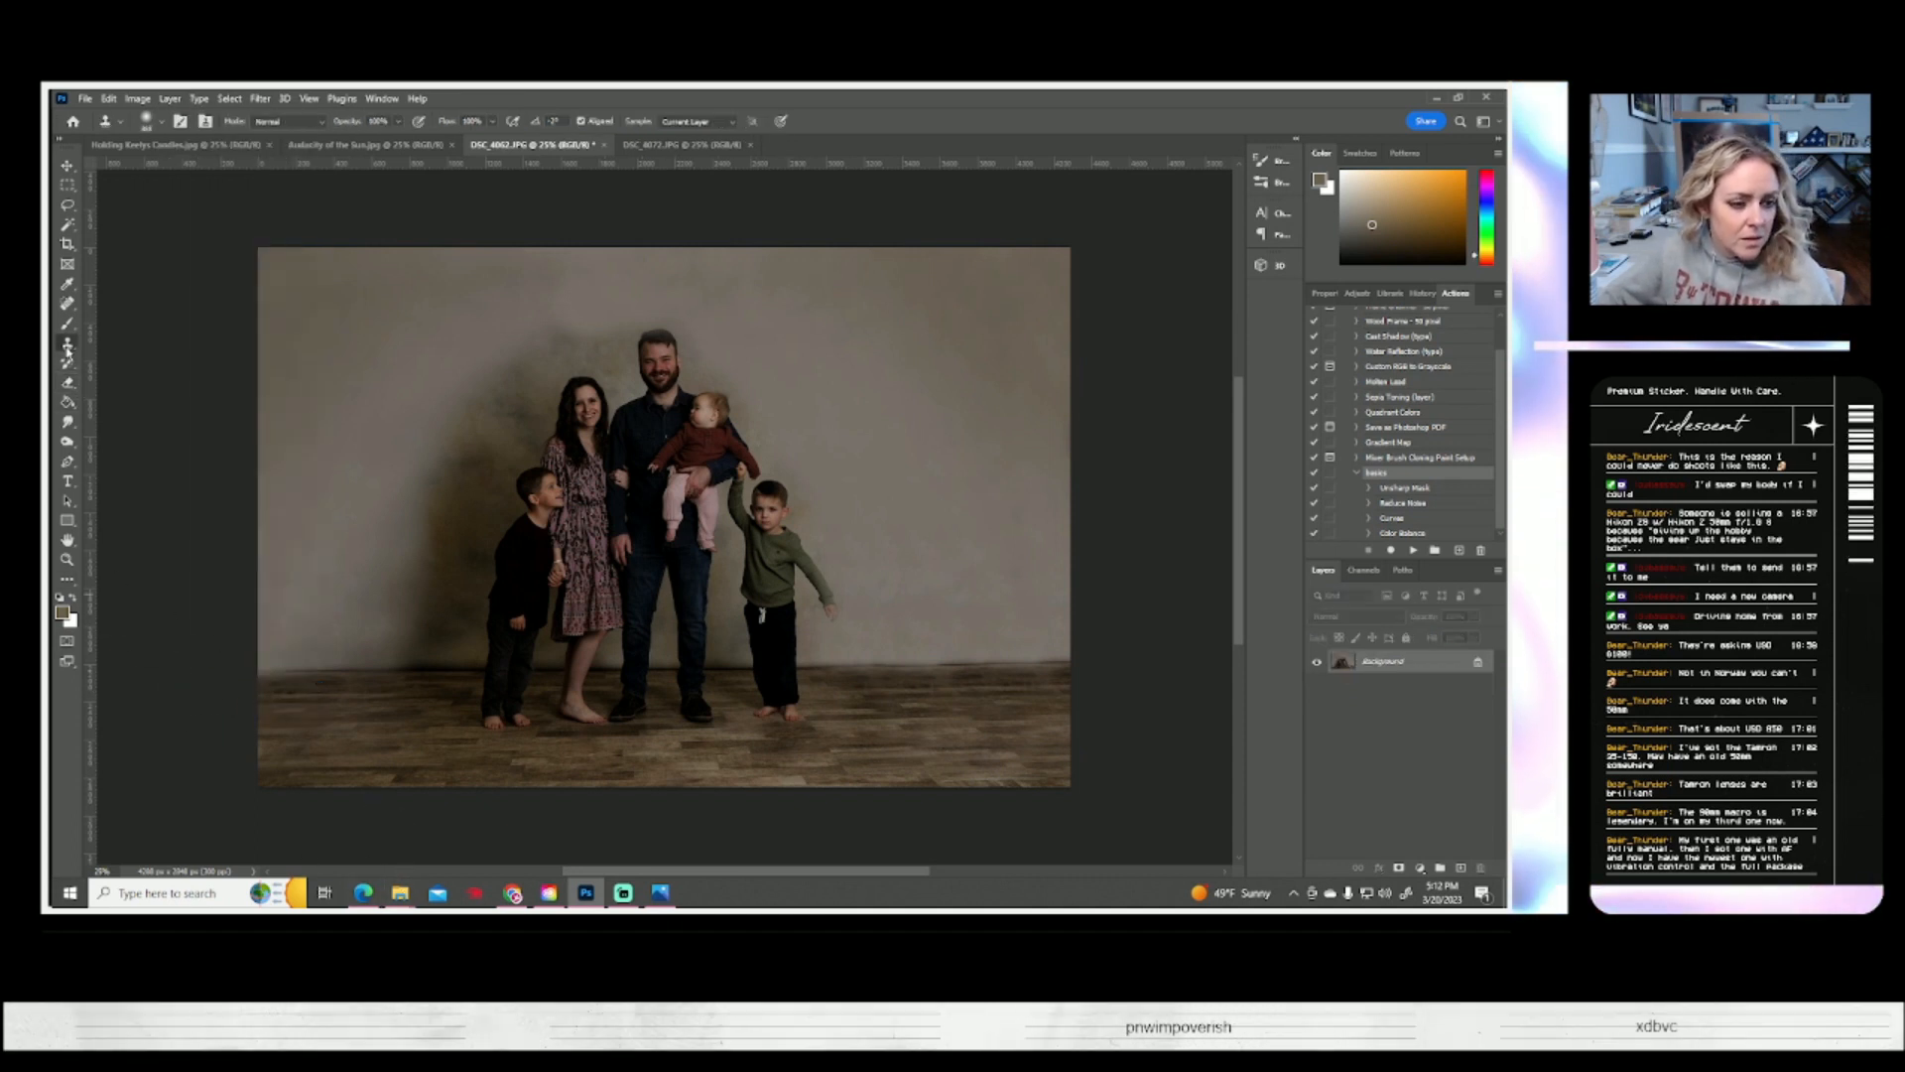
{"action": "left_click", "coordinate": [349, 753], "text": "alt"}
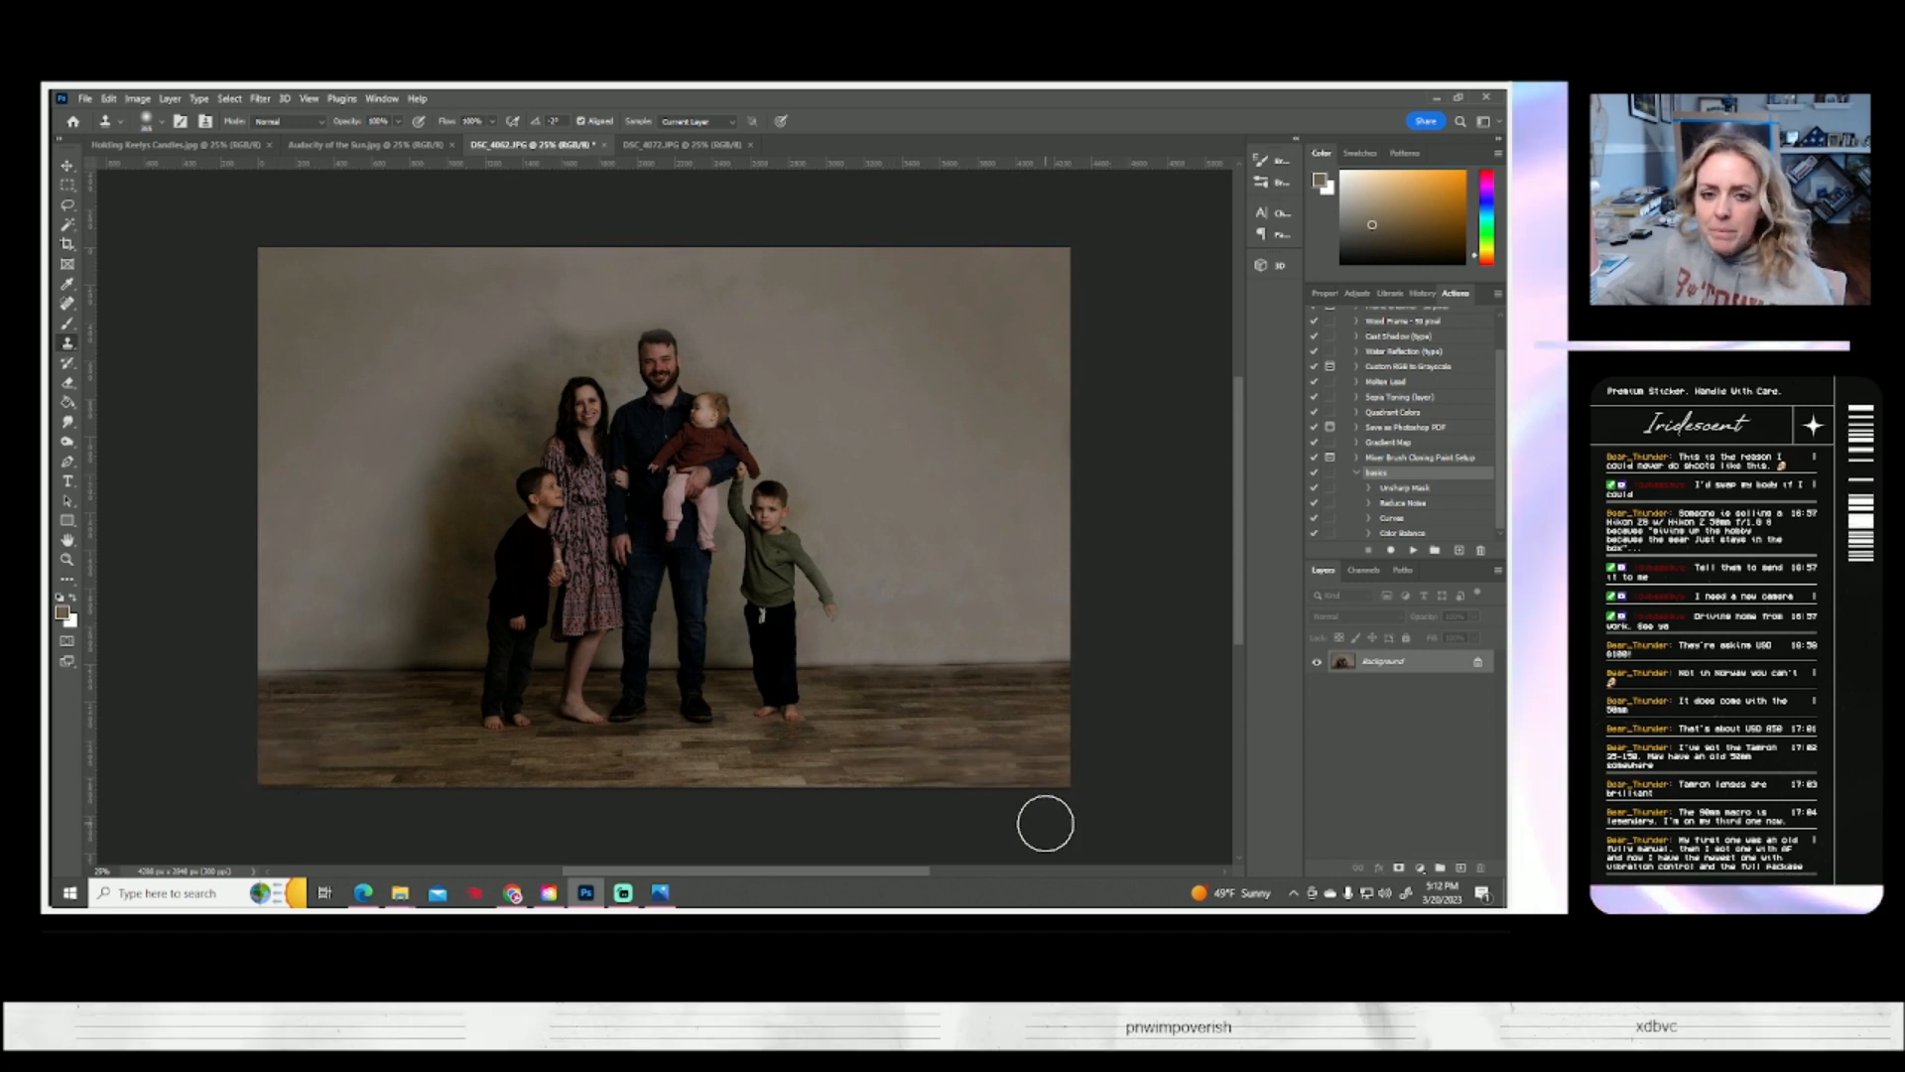
{"action": "left_click", "coordinate": [1422, 294]}
{"action": "left_click", "coordinate": [1372, 477]}
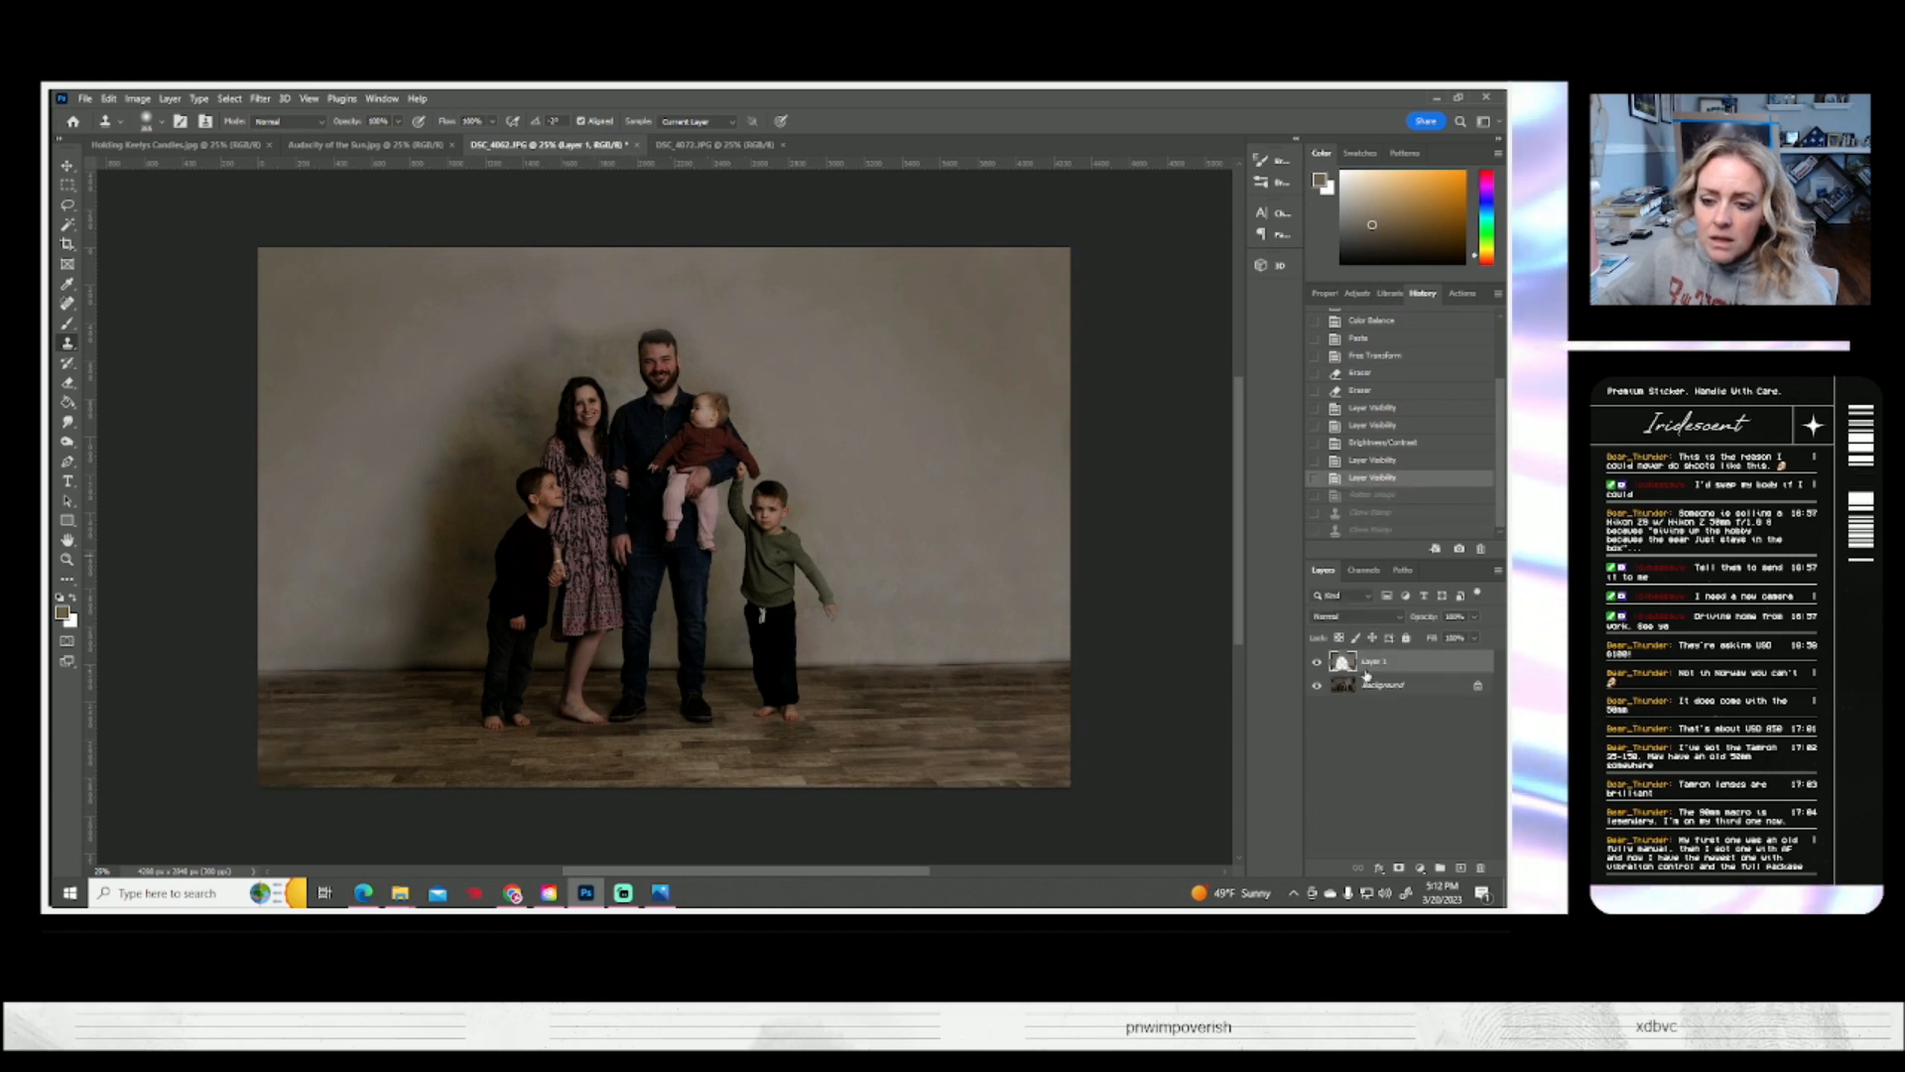
Darken the backdrop wall behind and beside the mother and older boy with Burn tool strokes on the midtones
{"action": "left_click", "coordinate": [69, 444]}
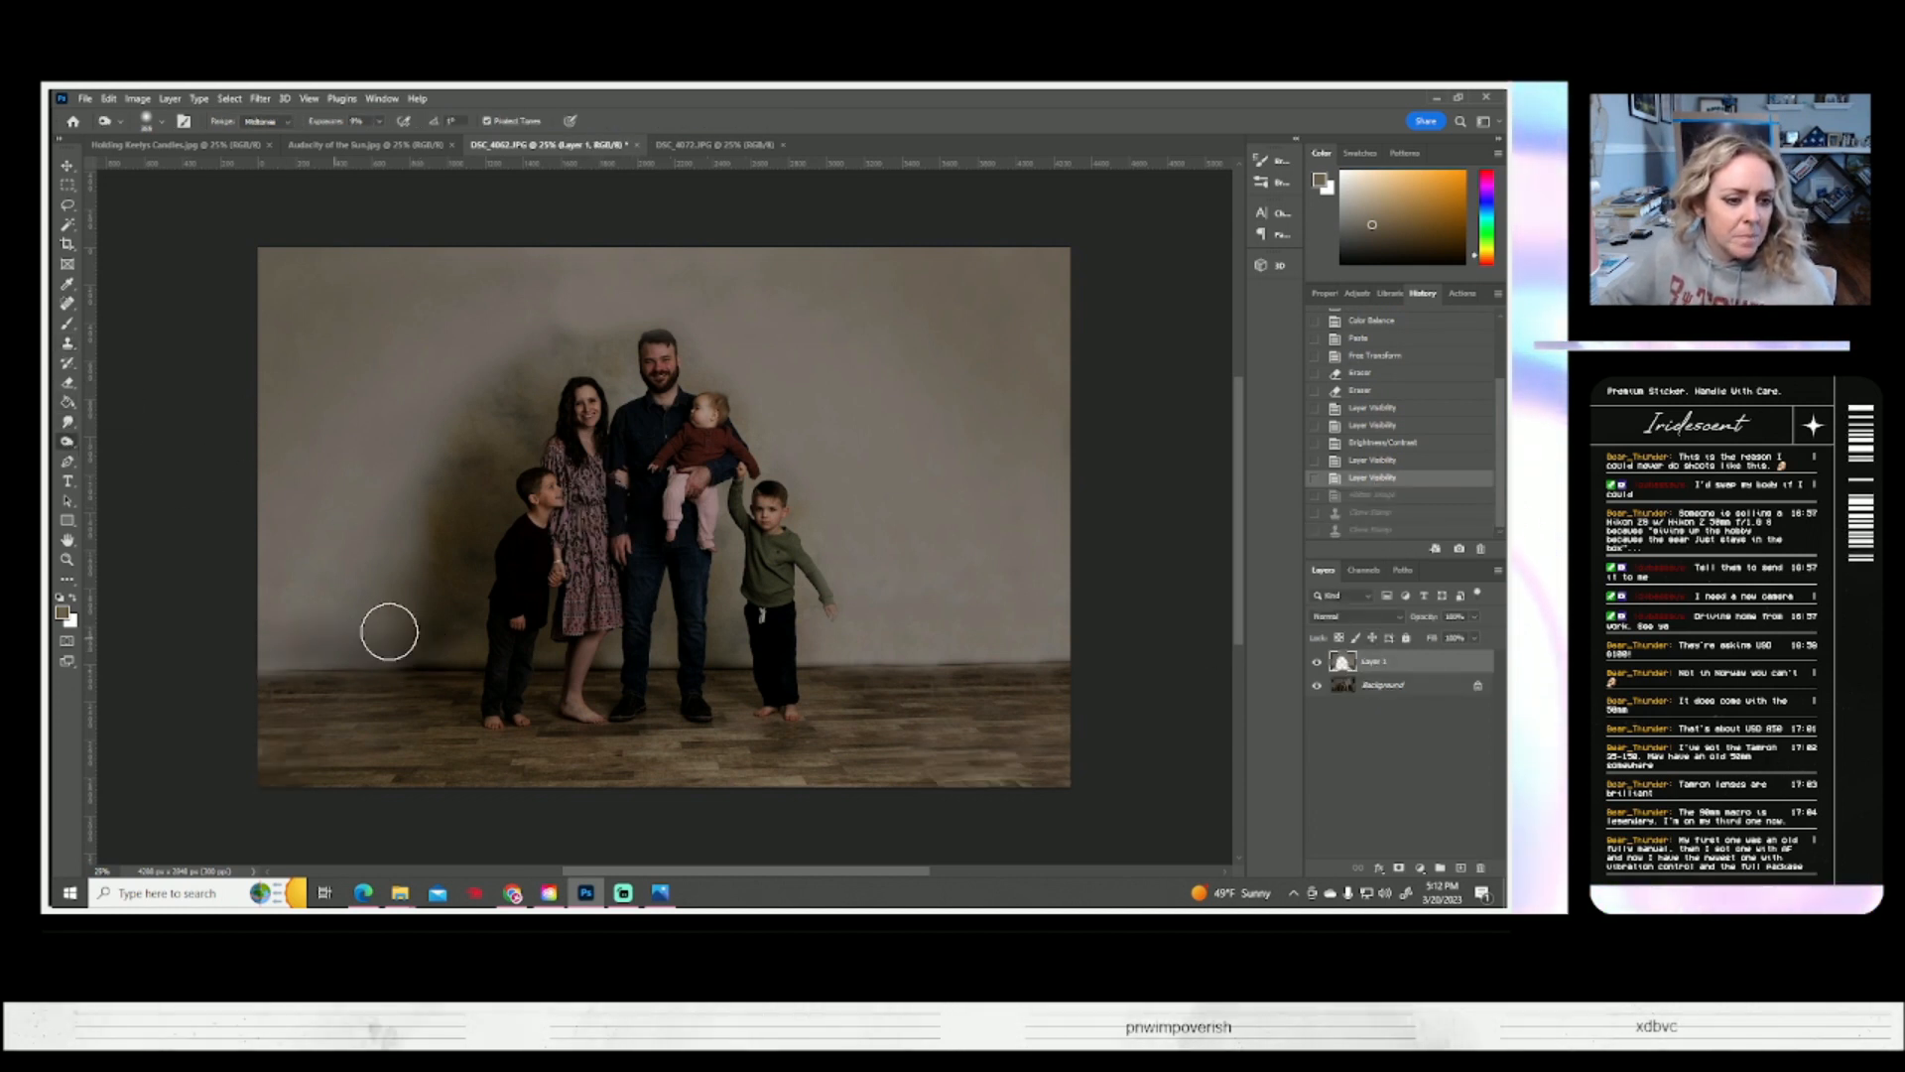
{"action": "mouse_move", "coordinate": [481, 424]}
{"action": "left_mouse_down"}
{"action": "mouse_move", "coordinate": [457, 396]}
{"action": "mouse_move", "coordinate": [430, 529]}
{"action": "left_mouse_up"}
{"action": "mouse_move", "coordinate": [516, 349]}
{"action": "left_mouse_down"}
{"action": "mouse_move", "coordinate": [618, 352]}
{"action": "mouse_move", "coordinate": [563, 349]}
{"action": "left_mouse_up"}
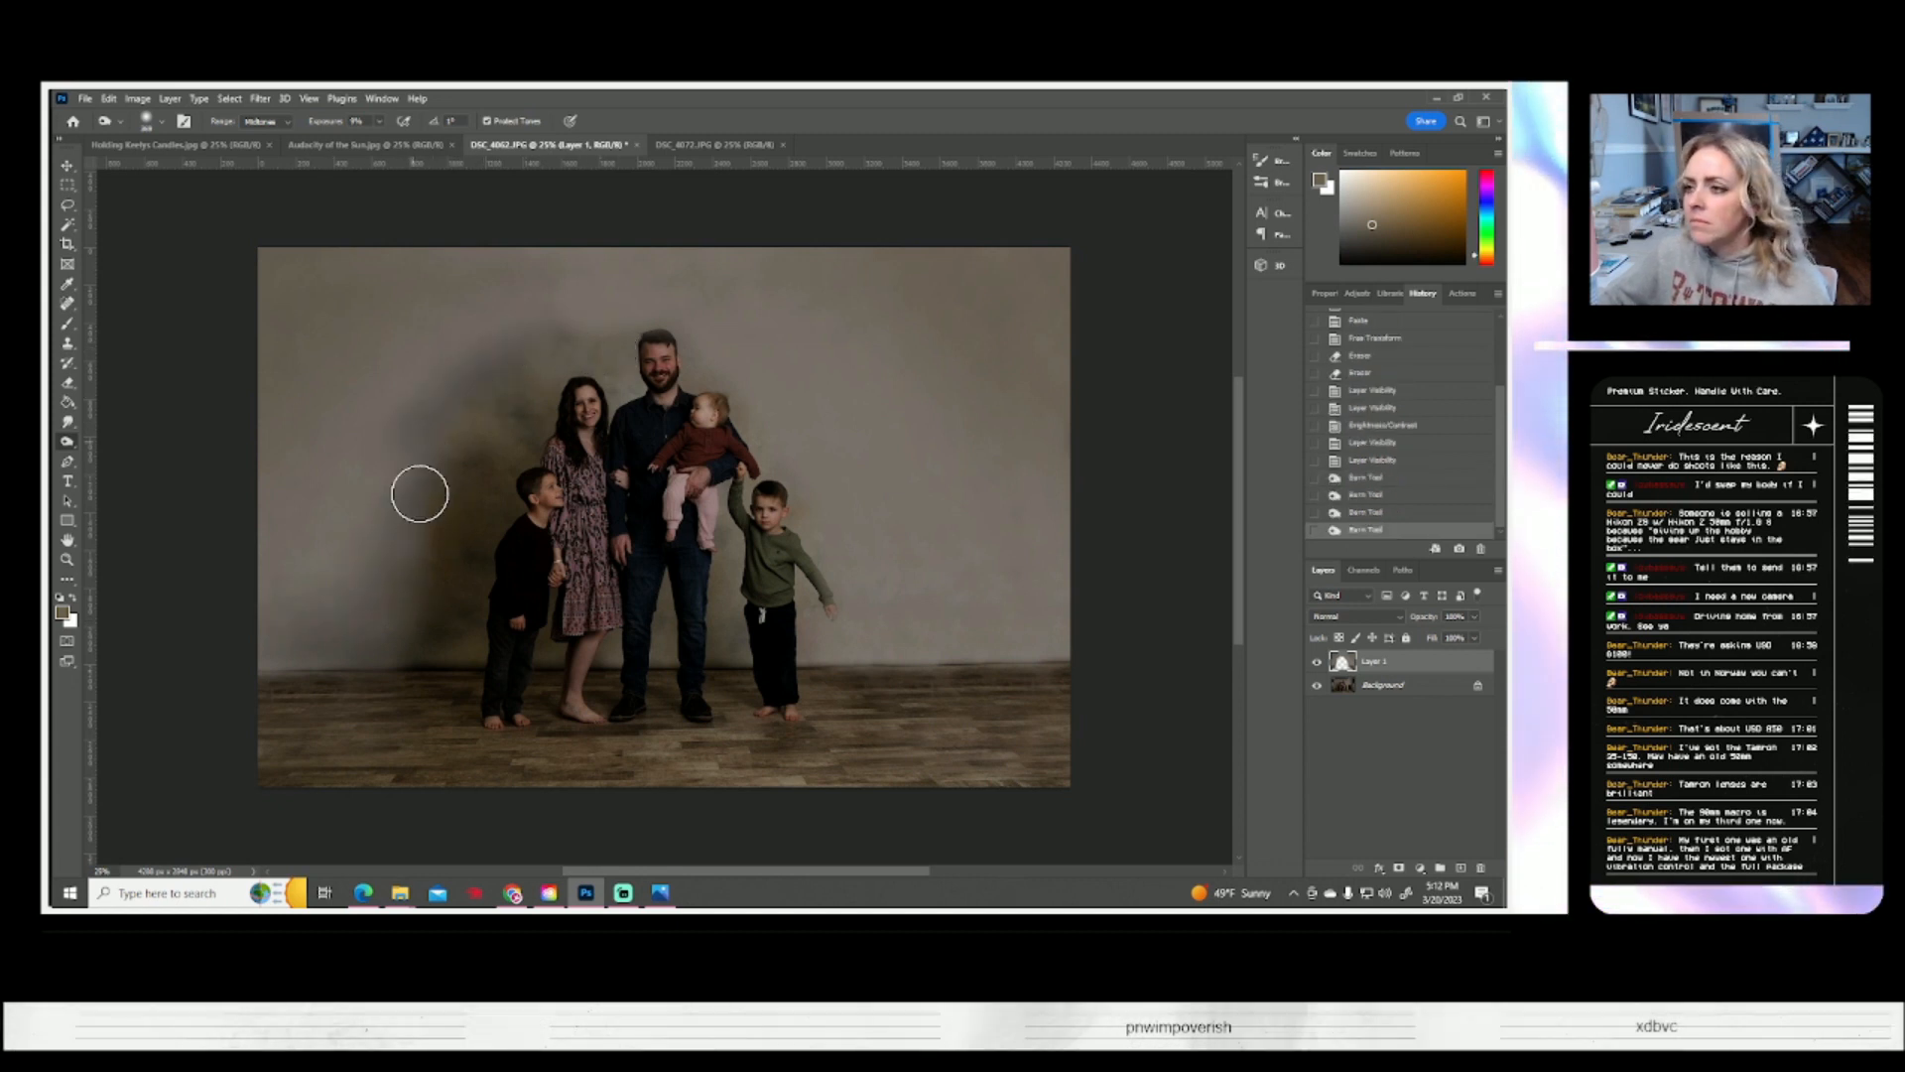
{"action": "left_click_drag", "start_coordinate": [421, 495], "coordinate": [462, 445]}
Warm the backdrop layer's midtones with a Color Balance of +9 toward red and -12 toward yellow, and compare before and after
{"action": "left_click", "coordinate": [137, 98]}
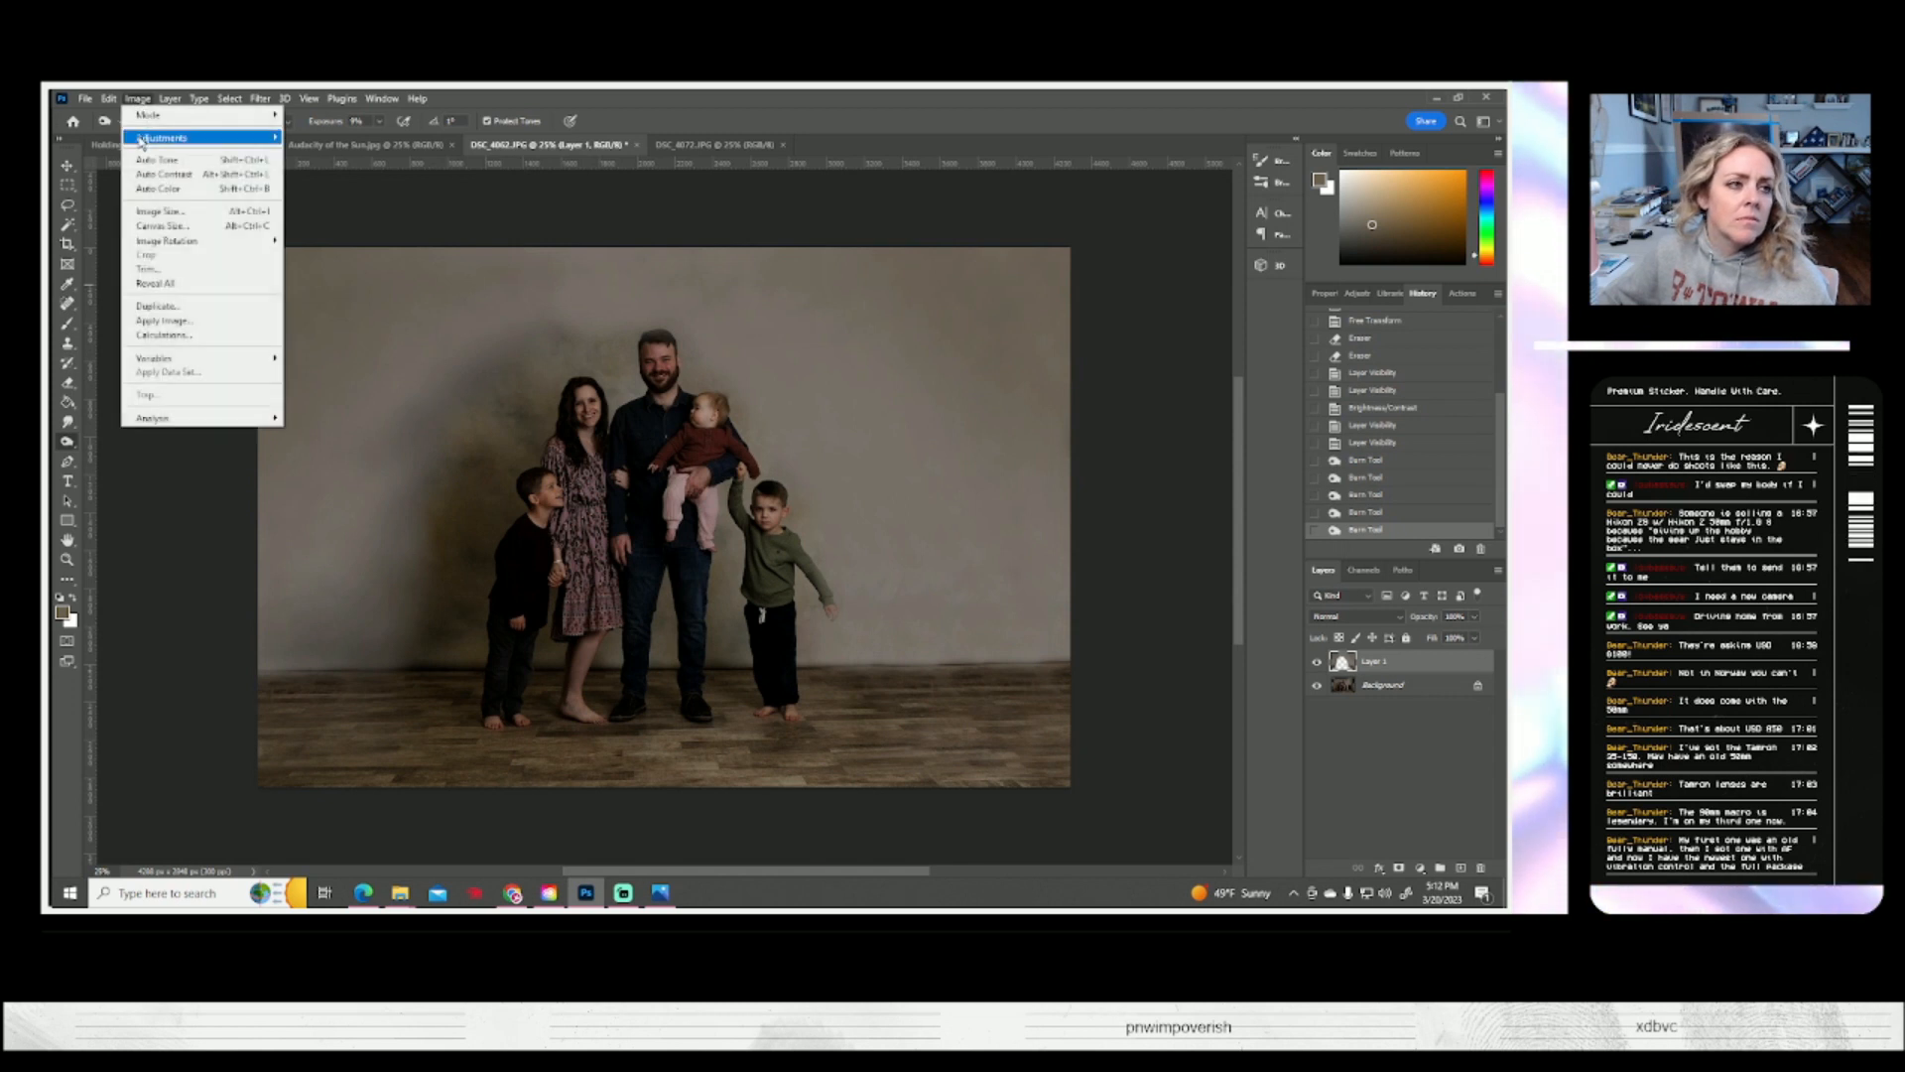
{"action": "mouse_move", "coordinate": [199, 137]}
{"action": "left_click", "coordinate": [349, 234]}
{"action": "left_click_drag", "start_coordinate": [1247, 350], "coordinate": [1238, 390]}
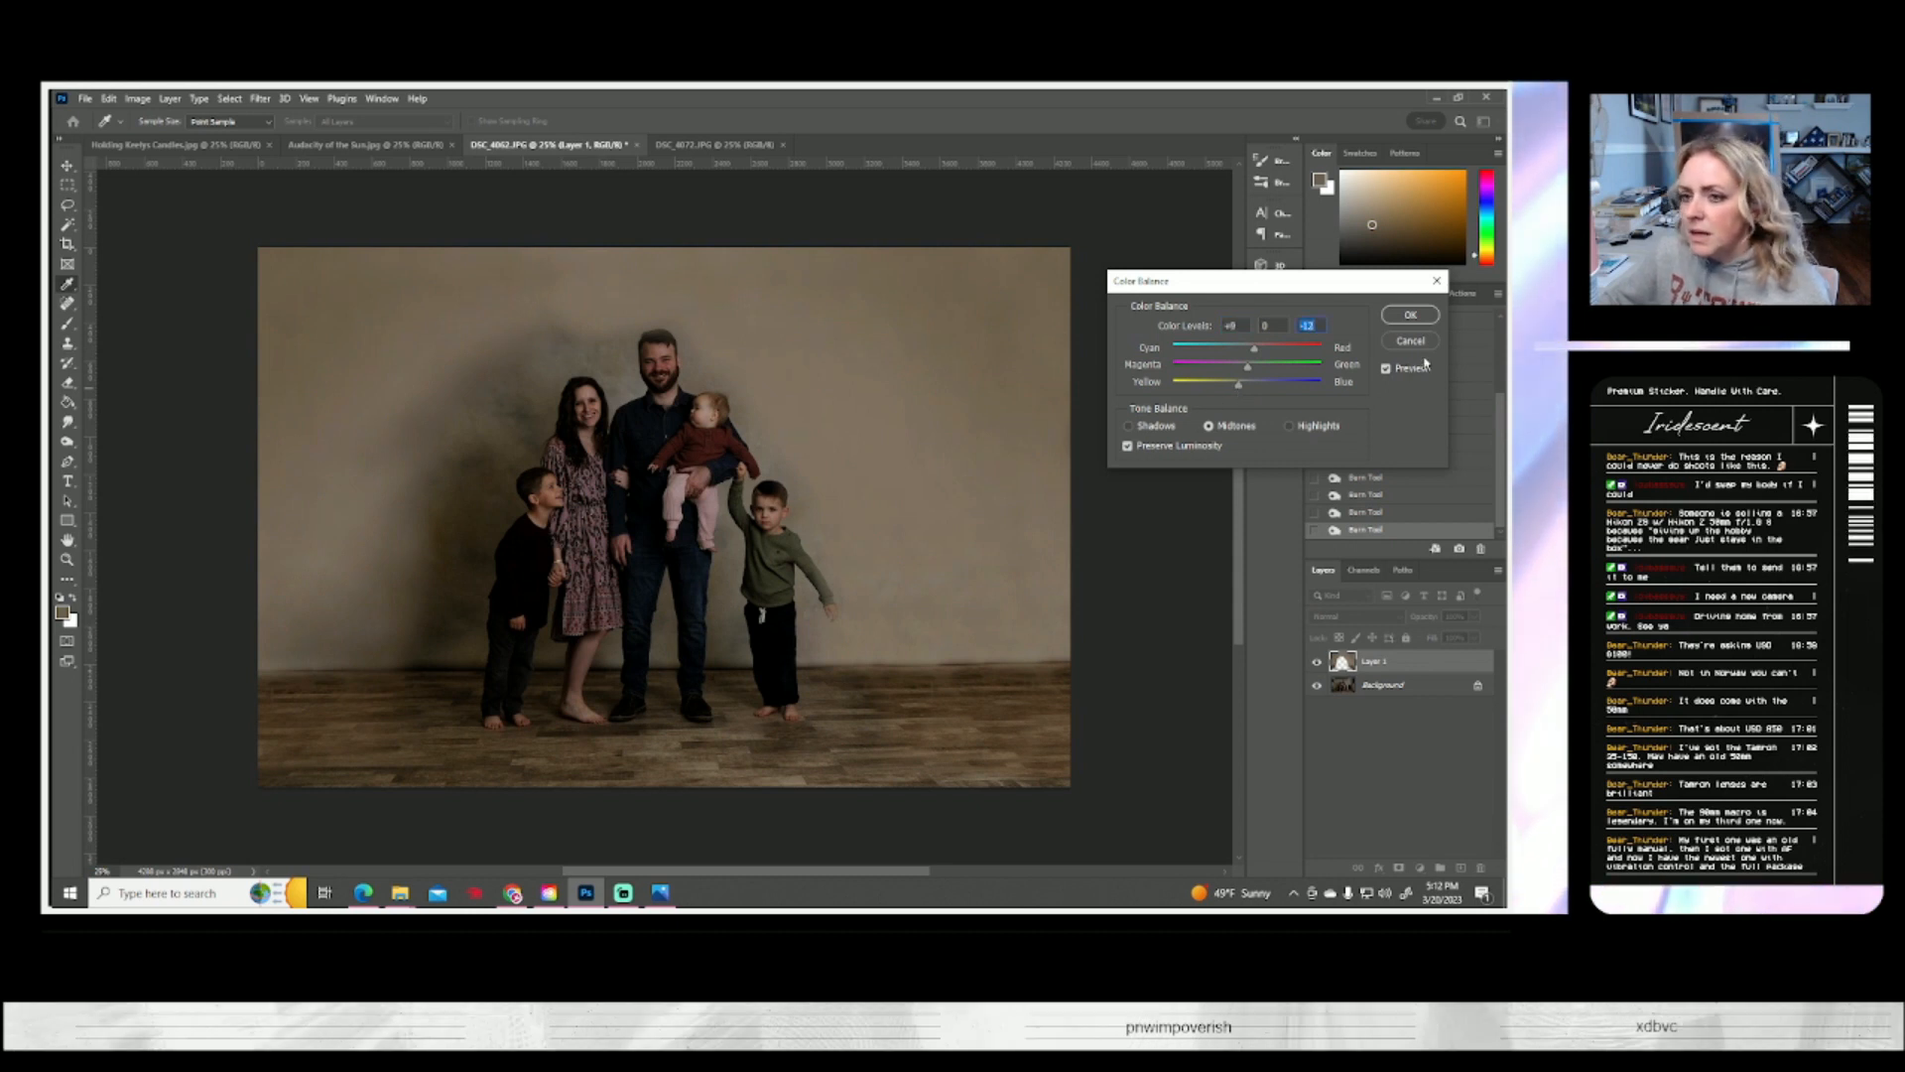
{"action": "left_click", "coordinate": [1410, 315]}
{"action": "left_click", "coordinate": [1317, 662]}
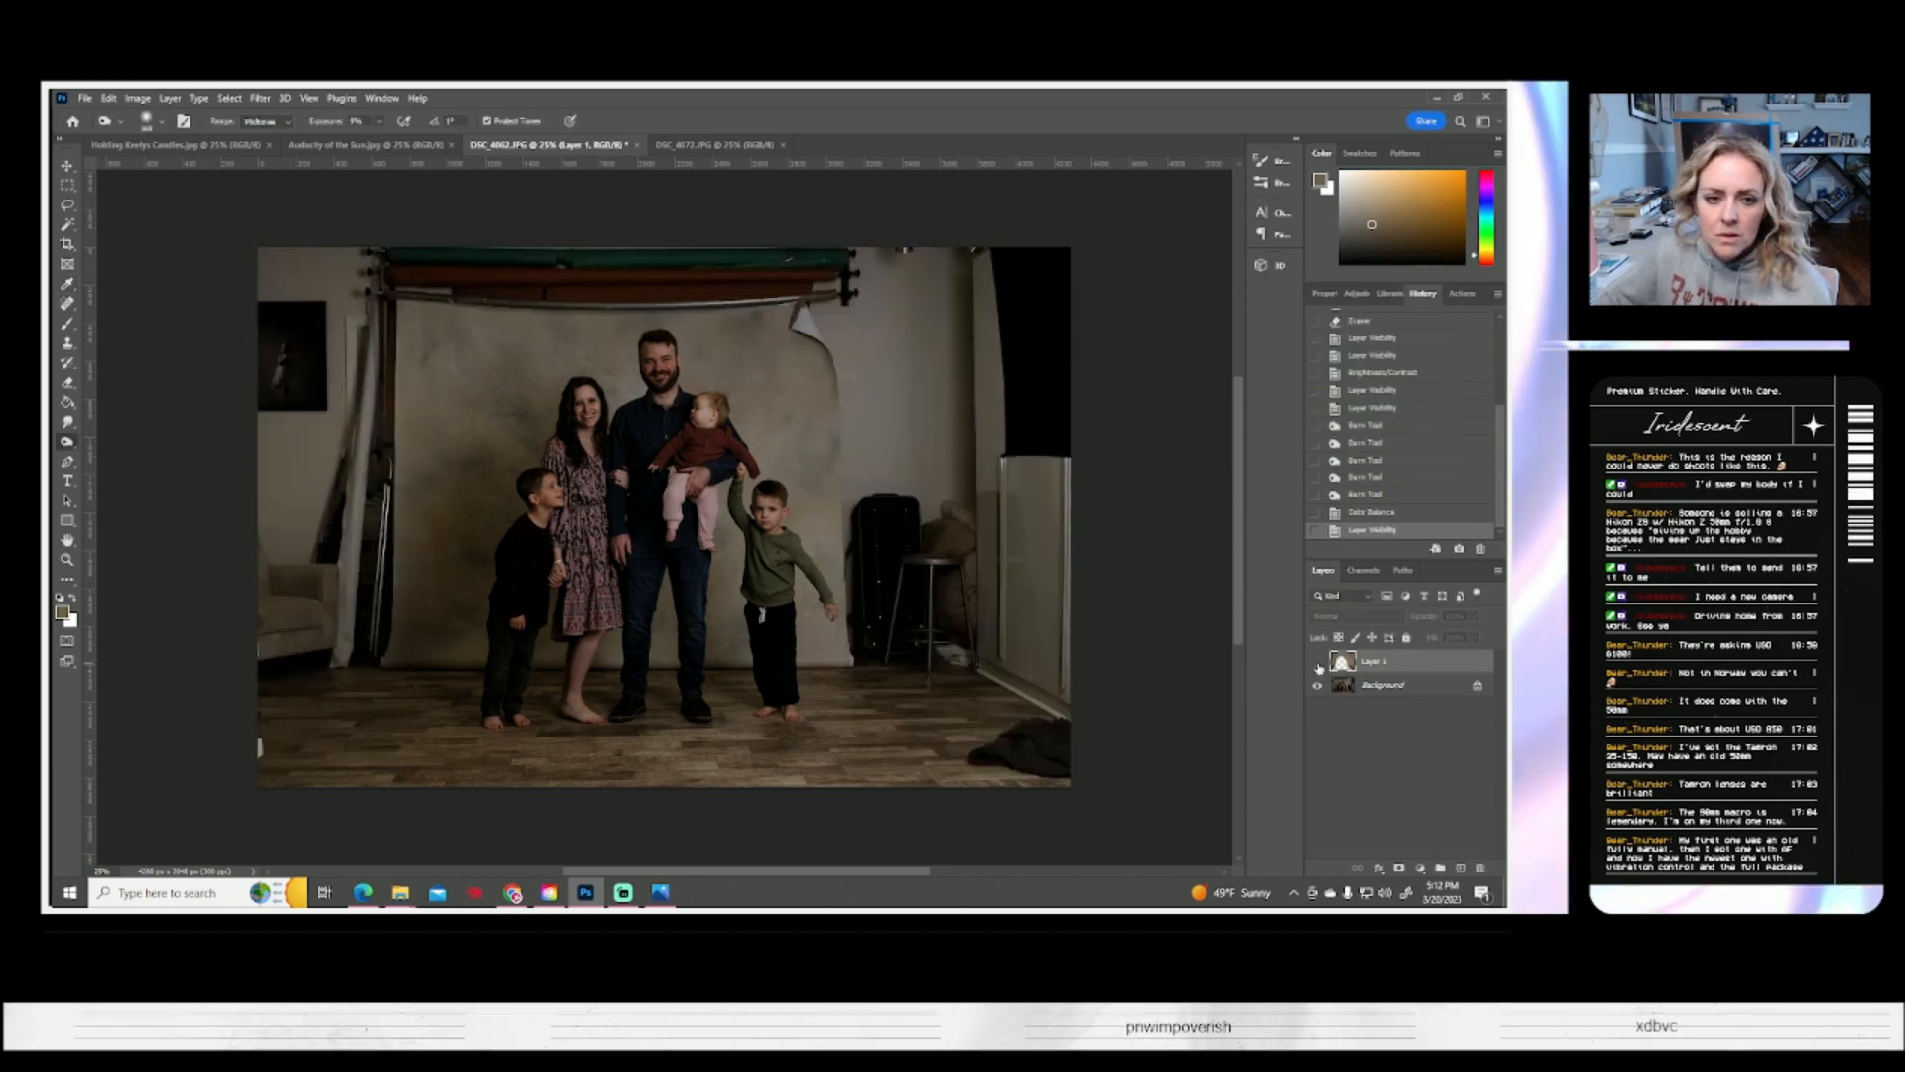
{"action": "left_click", "coordinate": [1318, 663]}
{"action": "left_click", "coordinate": [1318, 663]}
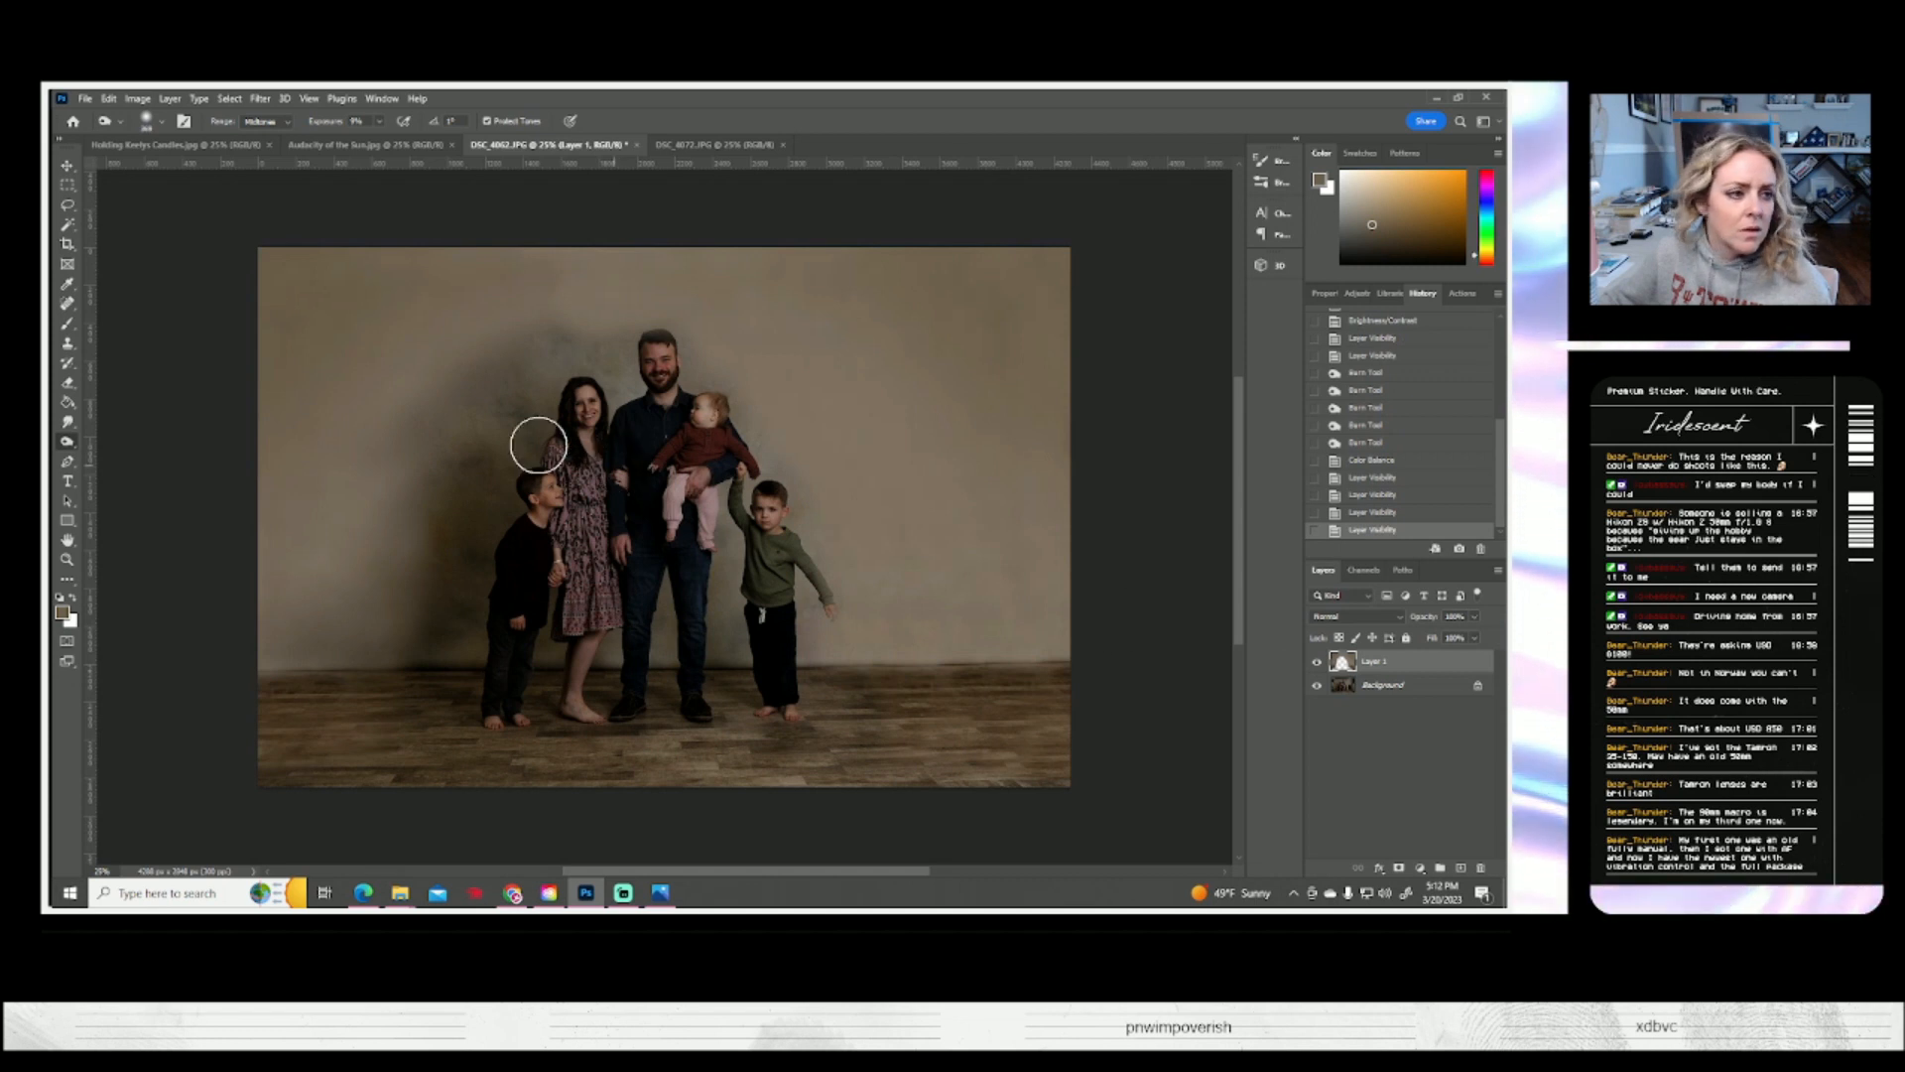
Blend the backdrop layer around the father's head, the baby and the younger boy with the Eraser at 49% opacity
{"action": "left_click", "coordinate": [67, 382]}
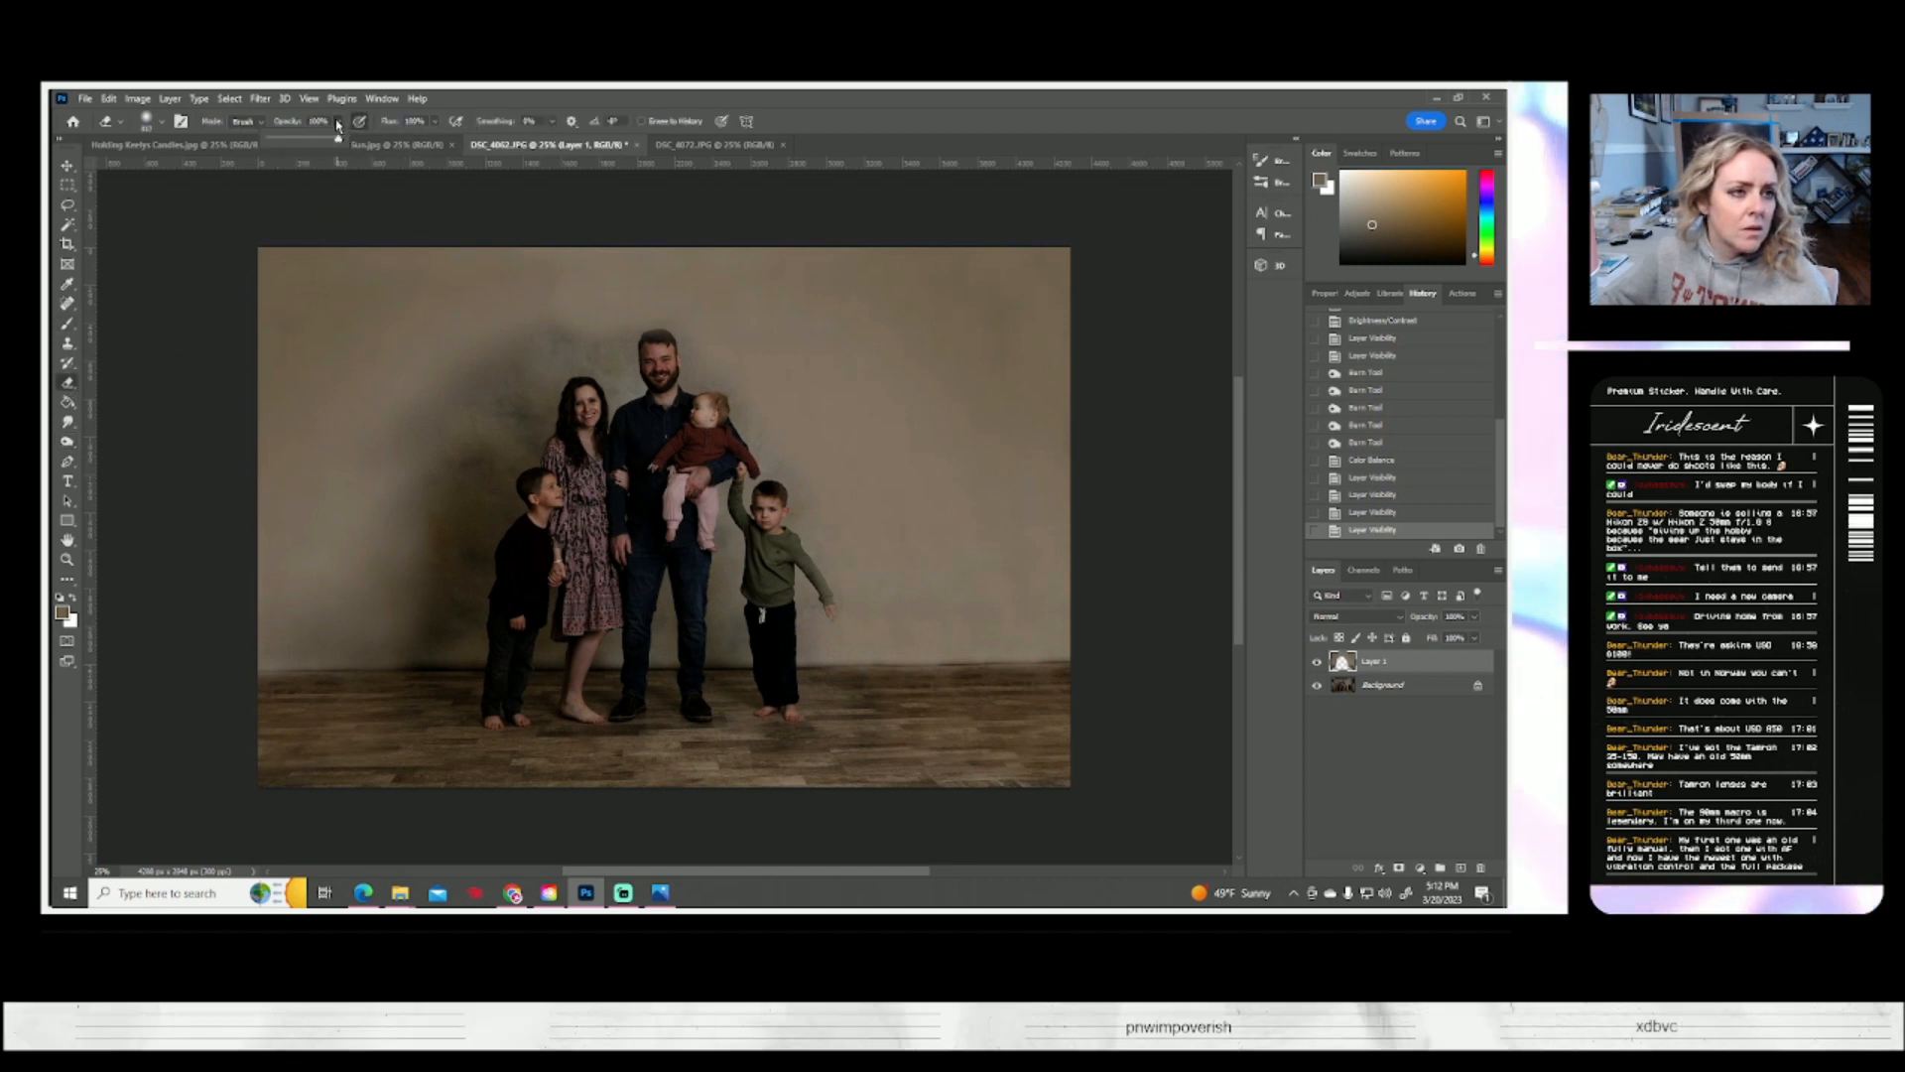
{"action": "mouse_move", "coordinate": [780, 387]}
{"action": "left_mouse_down"}
{"action": "mouse_move", "coordinate": [712, 358]}
{"action": "mouse_move", "coordinate": [643, 374]}
{"action": "left_mouse_up"}
{"action": "left_click_drag", "start_coordinate": [796, 487], "coordinate": [736, 532]}
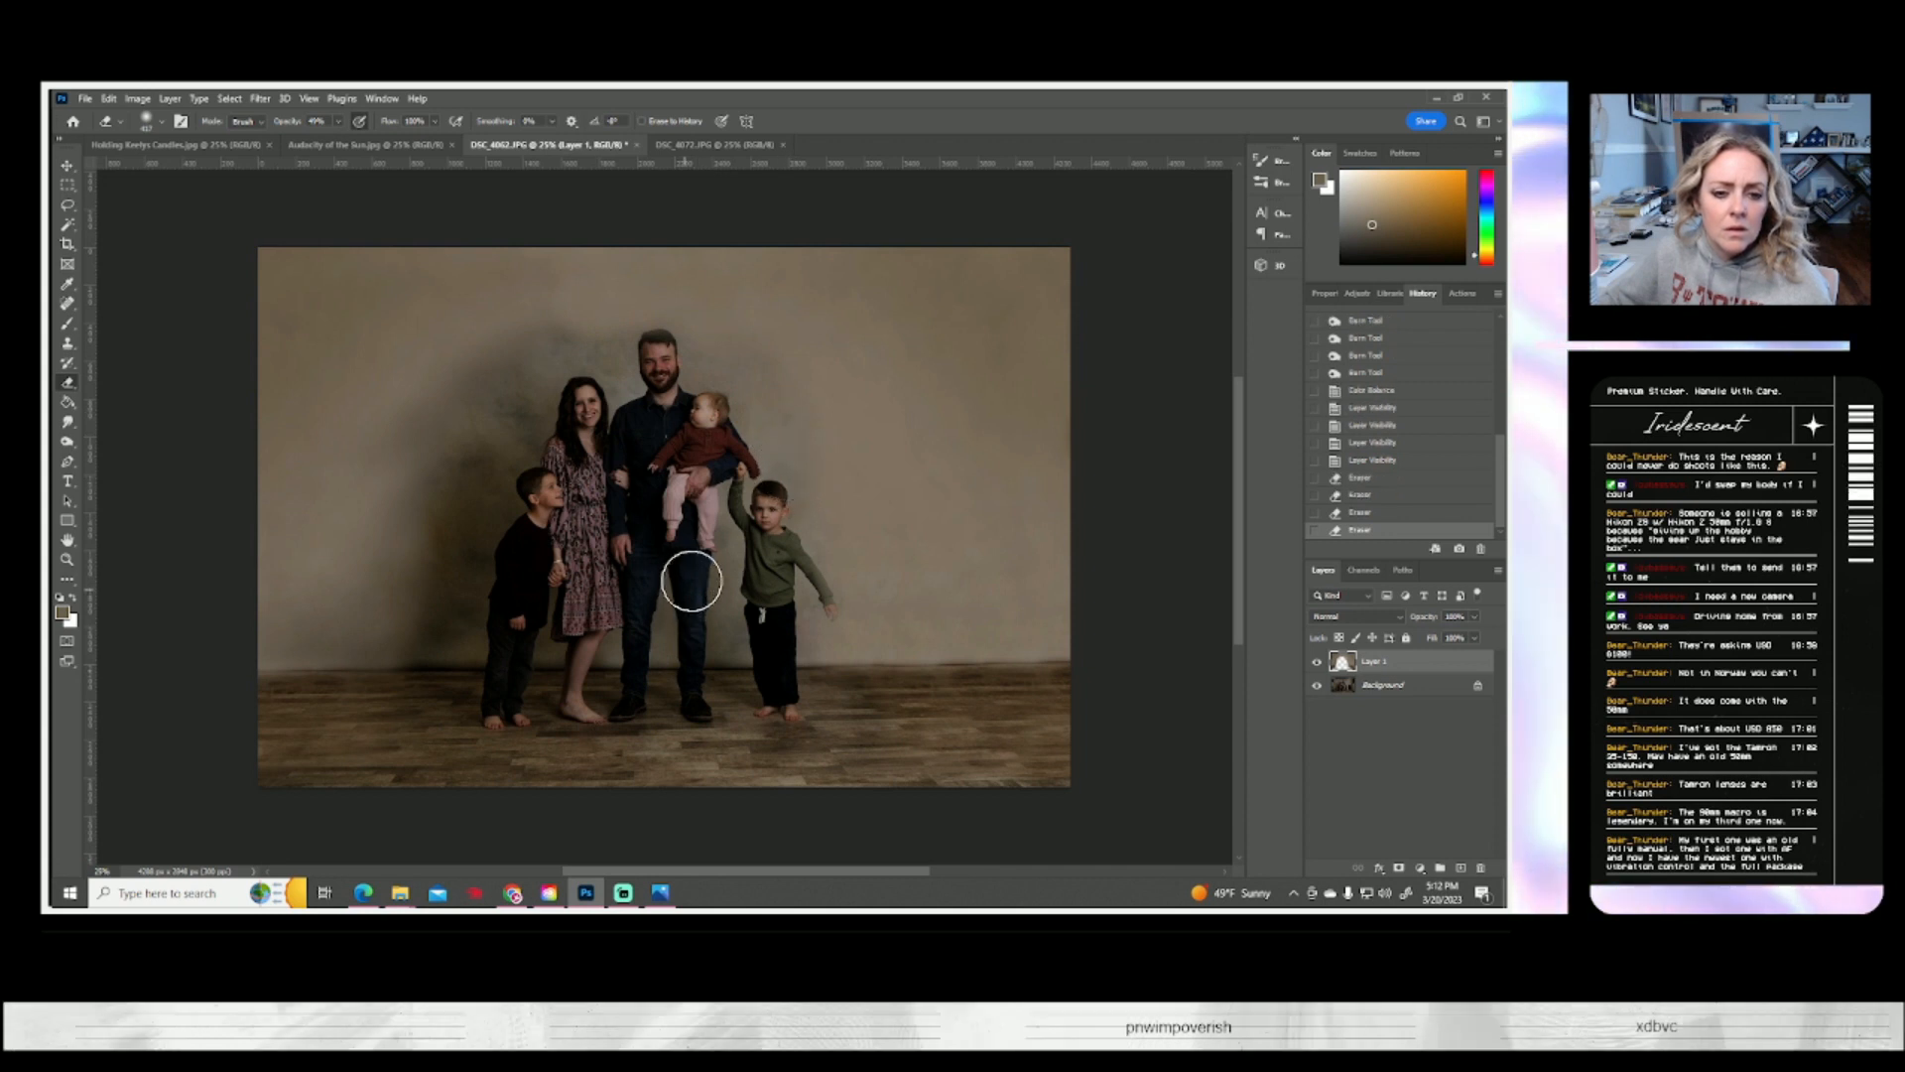
{"action": "left_click_drag", "start_coordinate": [592, 336], "coordinate": [649, 340]}
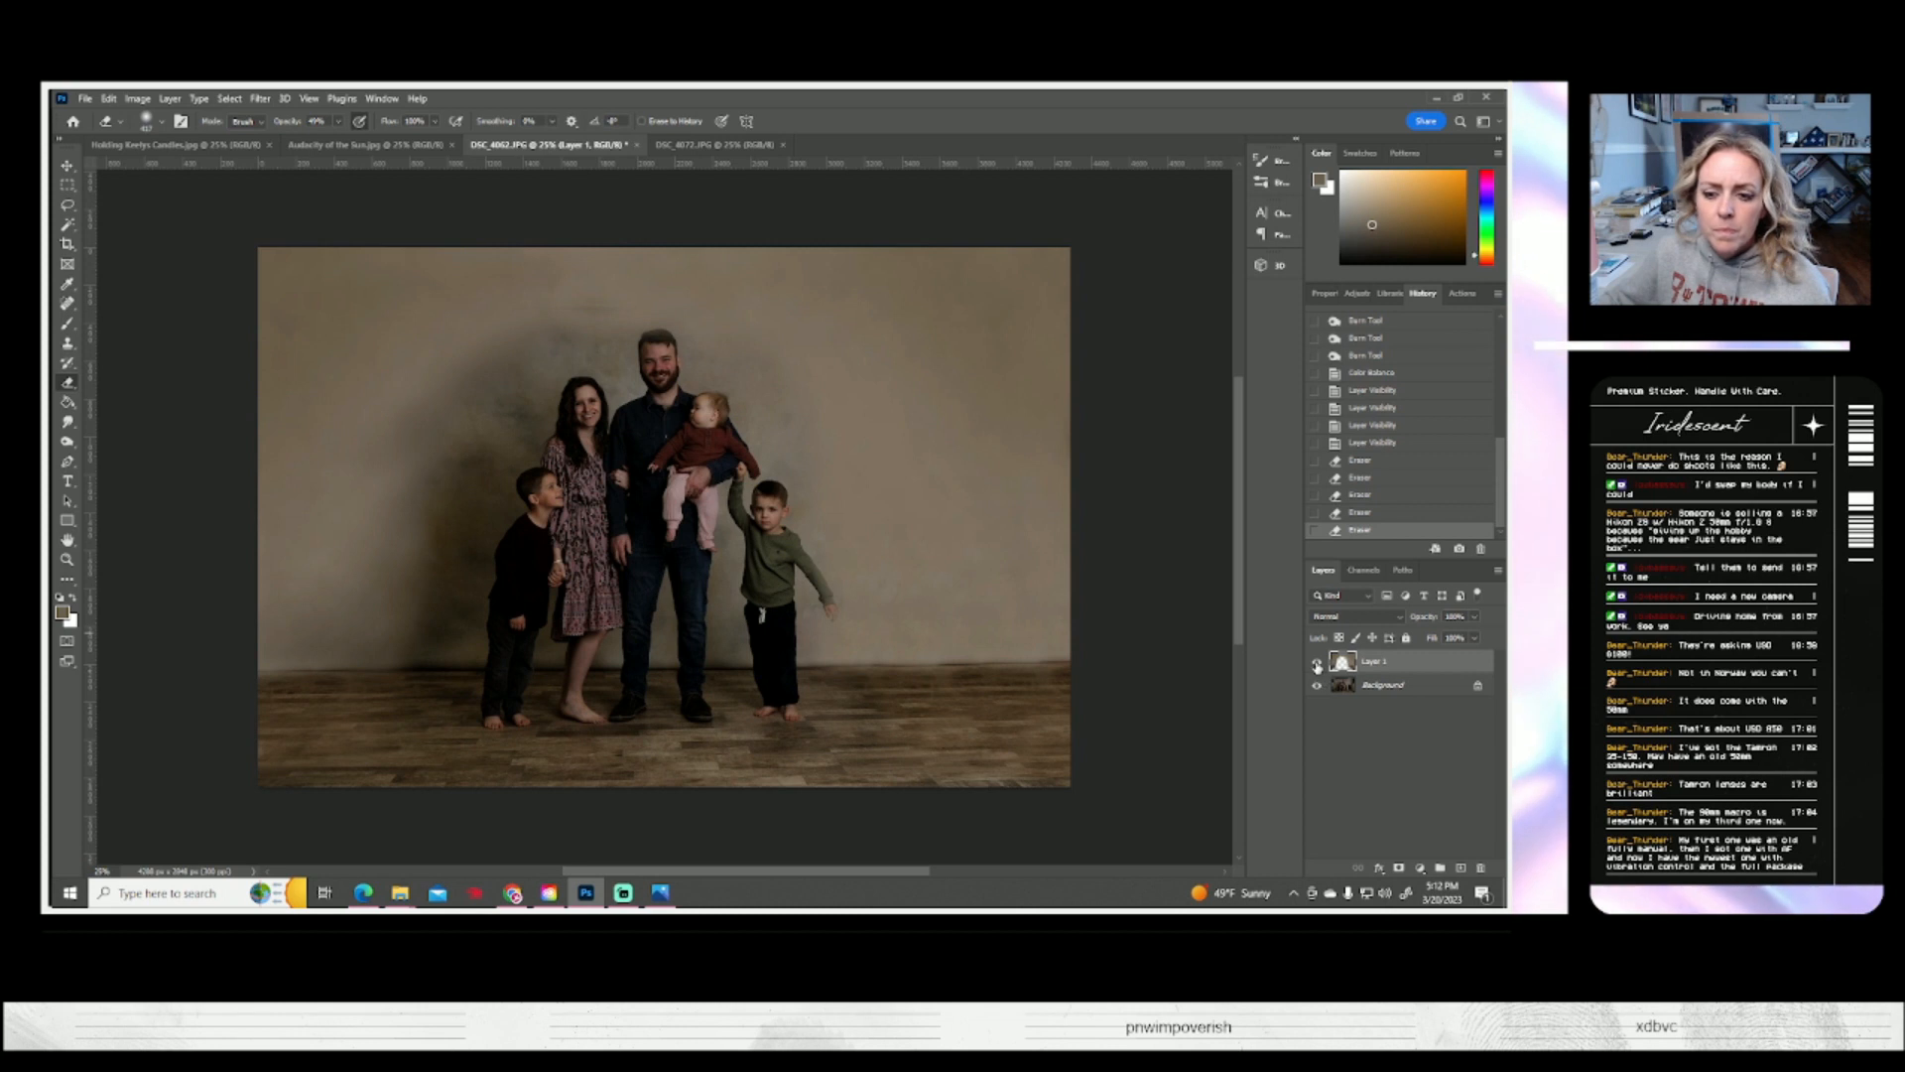
{"action": "left_click", "coordinate": [1317, 662]}
{"action": "key", "text": "l"}
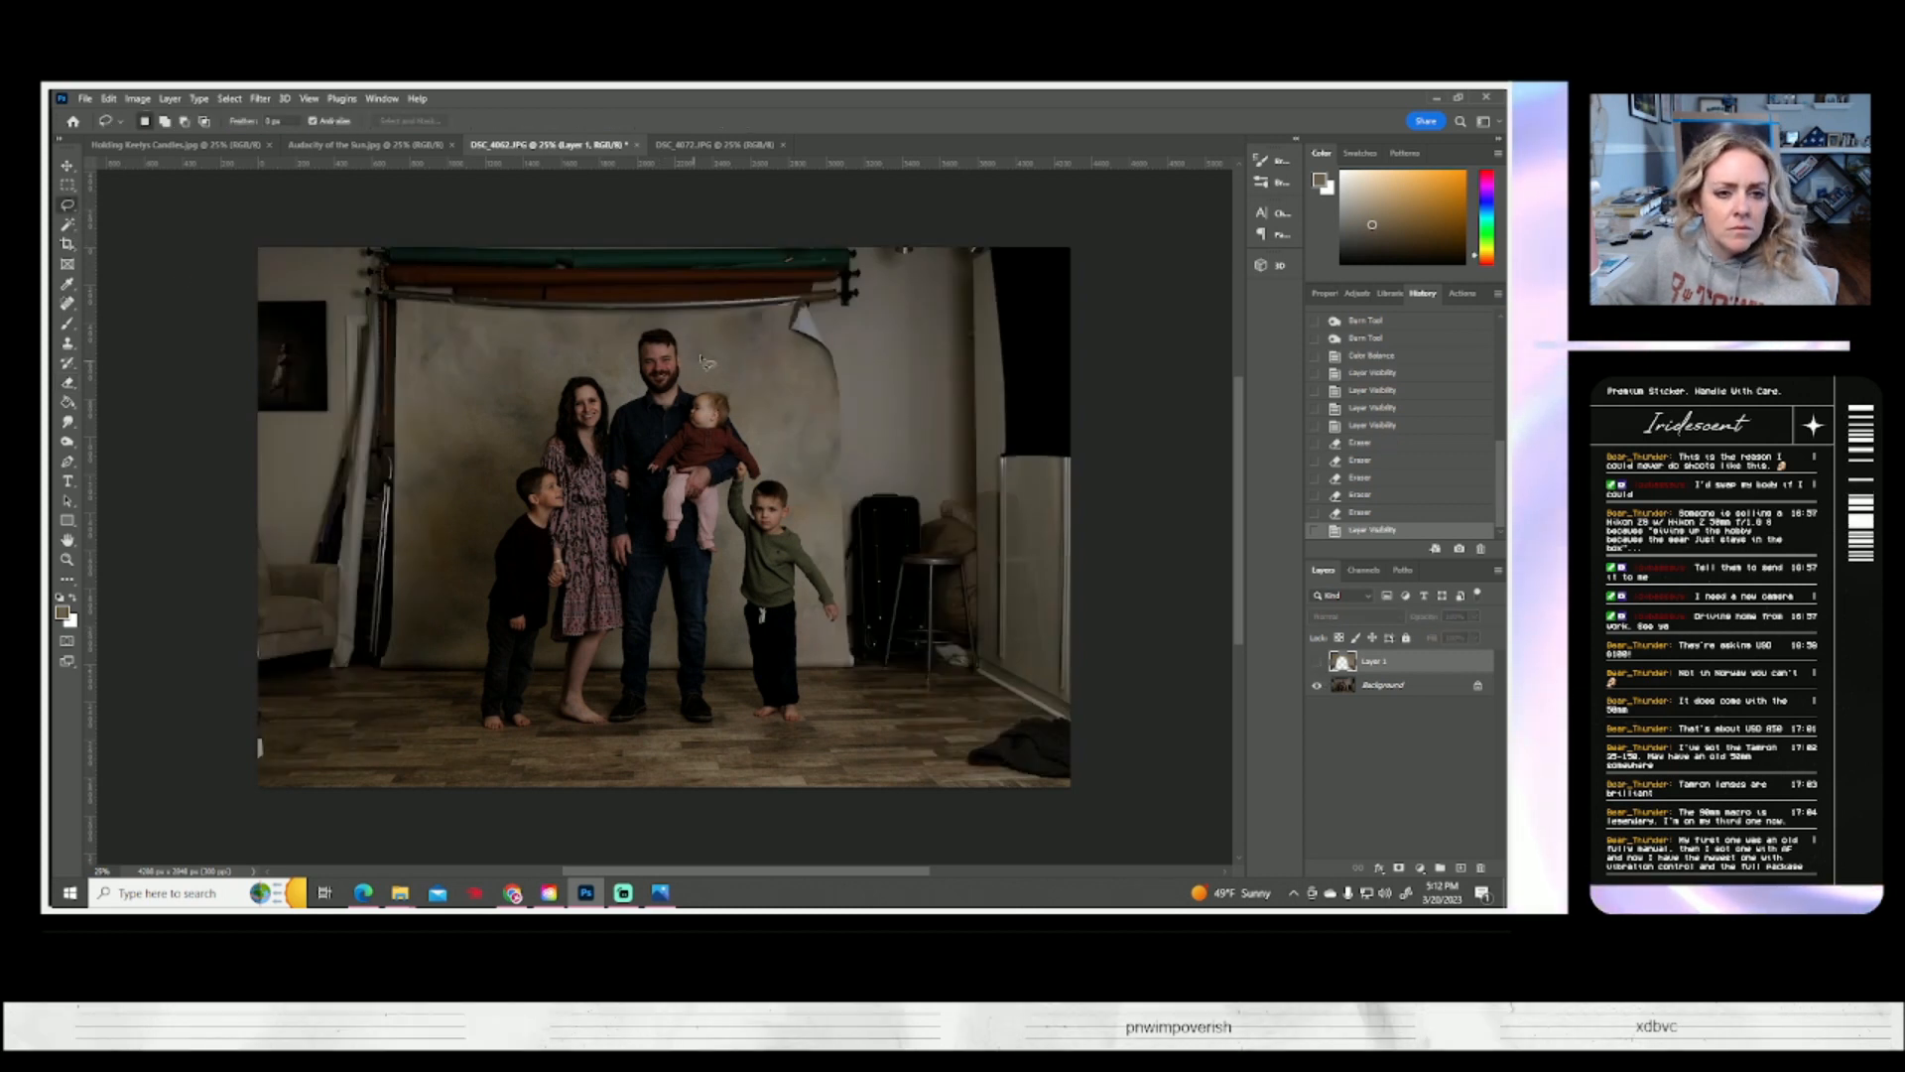
{"action": "left_click_drag", "start_coordinate": [753, 432], "coordinate": [815, 454]}
{"action": "mouse_move", "coordinate": [819, 363]}
{"action": "left_mouse_down"}
{"action": "mouse_move", "coordinate": [743, 320]}
{"action": "mouse_move", "coordinate": [715, 356]}
{"action": "left_mouse_up"}
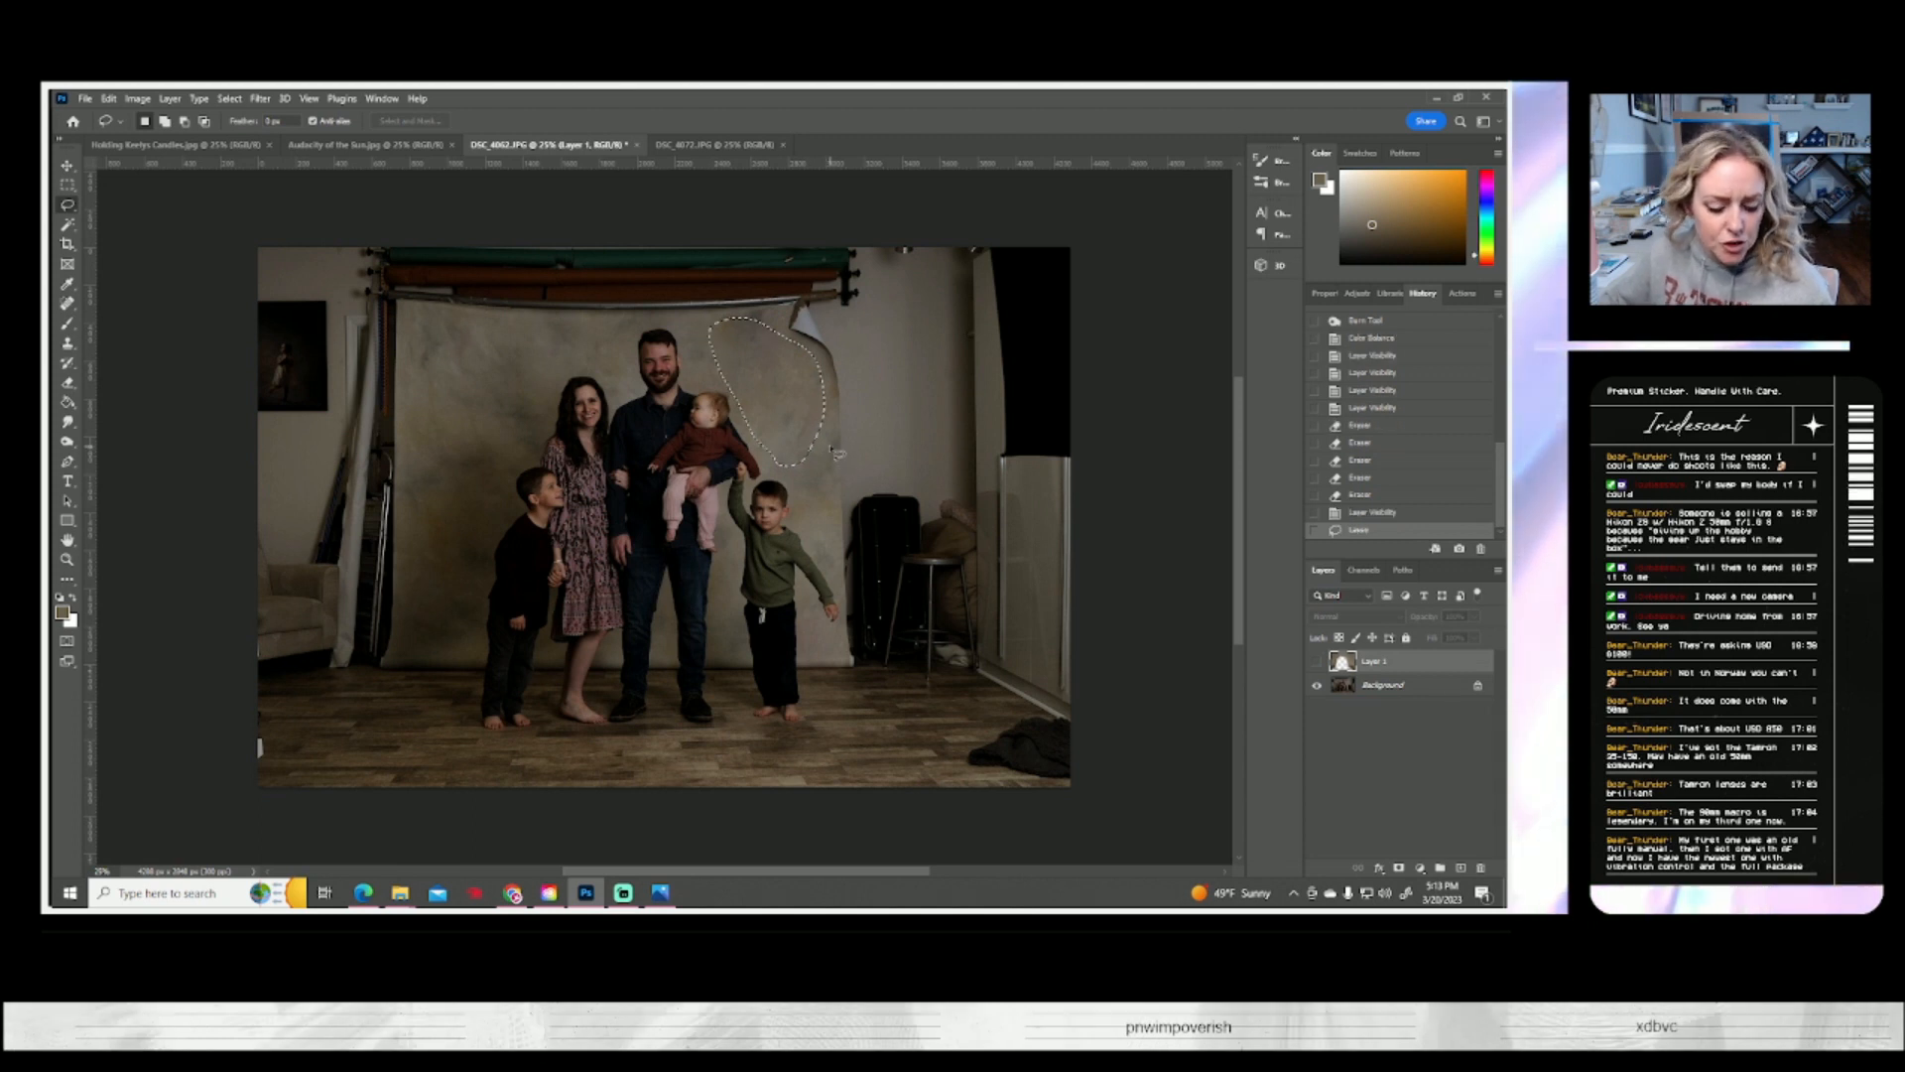
{"action": "key", "text": "ctrl+c"}
{"action": "key", "text": "ctrl+v"}
{"action": "left_click", "coordinate": [1317, 685]}
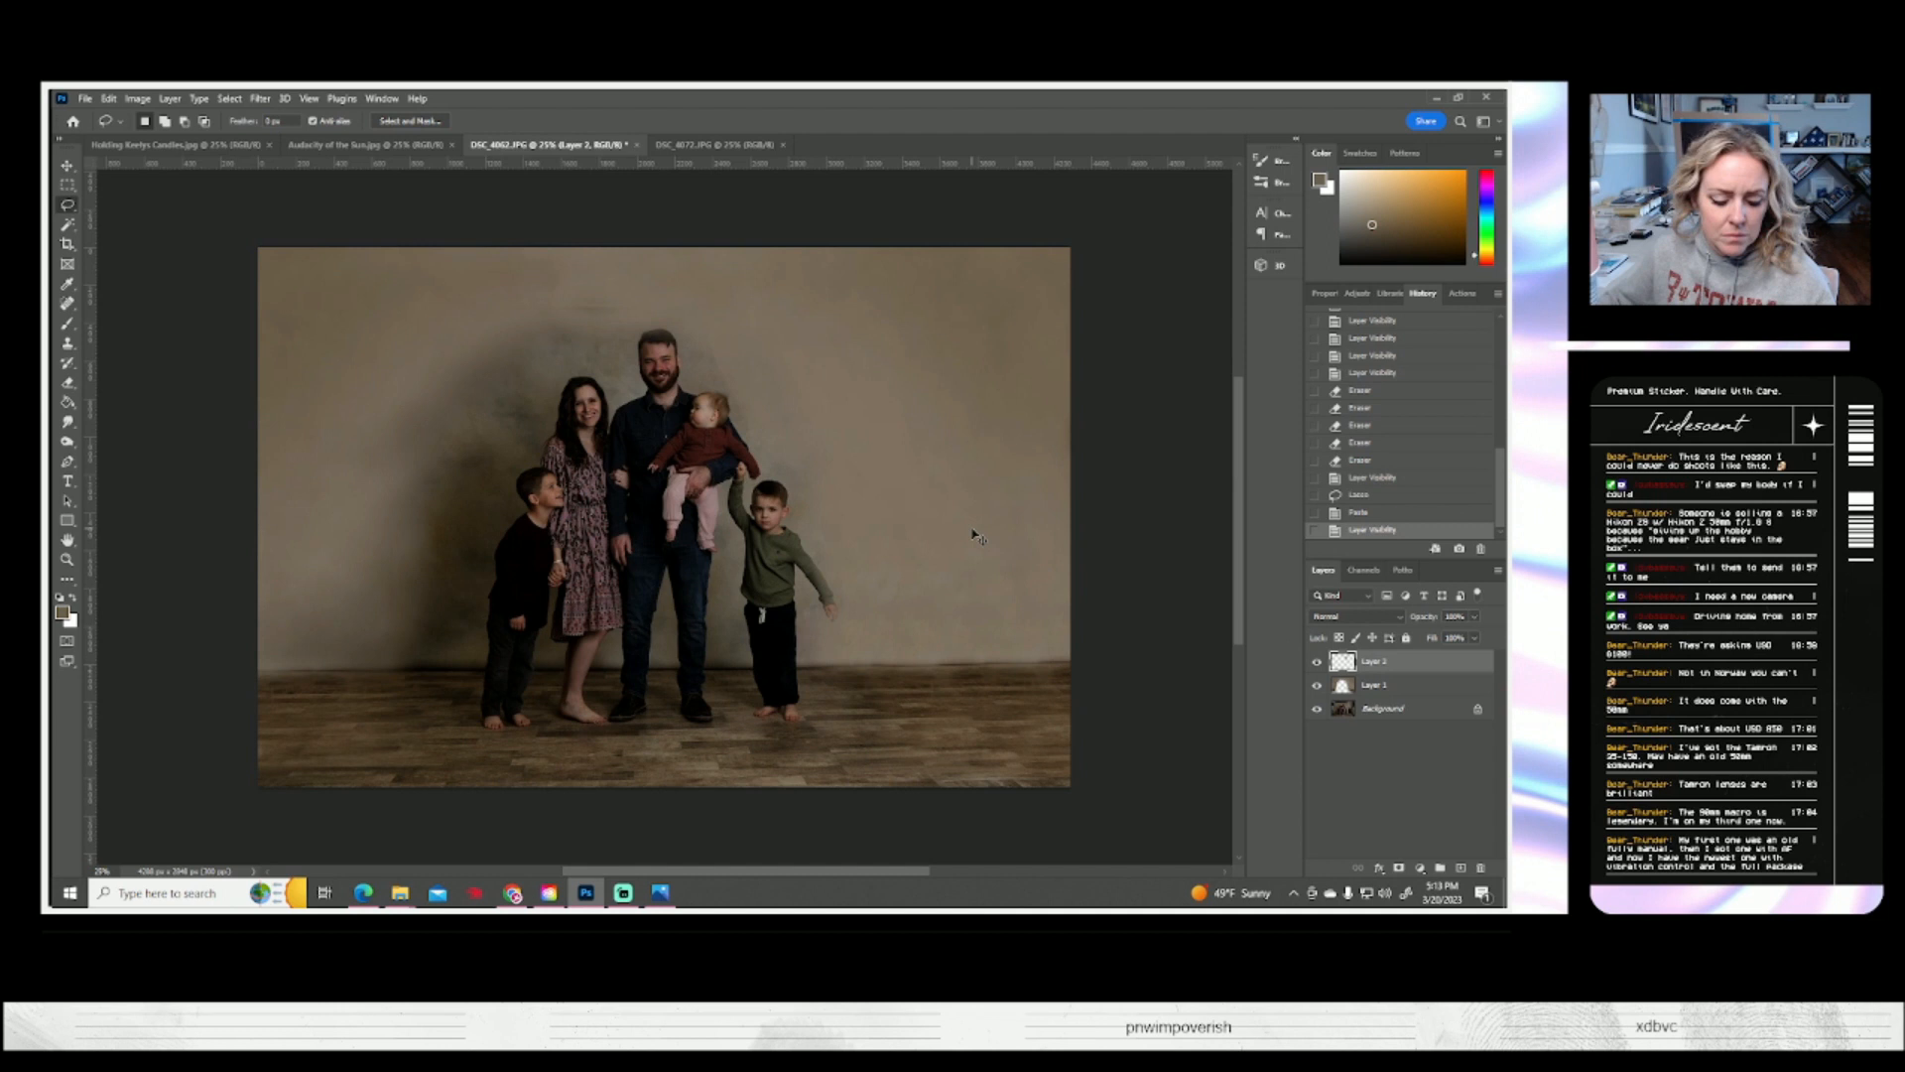
{"action": "key", "text": "ctrl+t"}
{"action": "mouse_move", "coordinate": [783, 403]}
{"action": "left_mouse_down"}
{"action": "mouse_move", "coordinate": [946, 429]}
{"action": "mouse_move", "coordinate": [980, 464]}
{"action": "mouse_move", "coordinate": [1067, 352]}
{"action": "mouse_move", "coordinate": [930, 377]}
{"action": "left_mouse_up"}
{"action": "key", "text": "Return"}
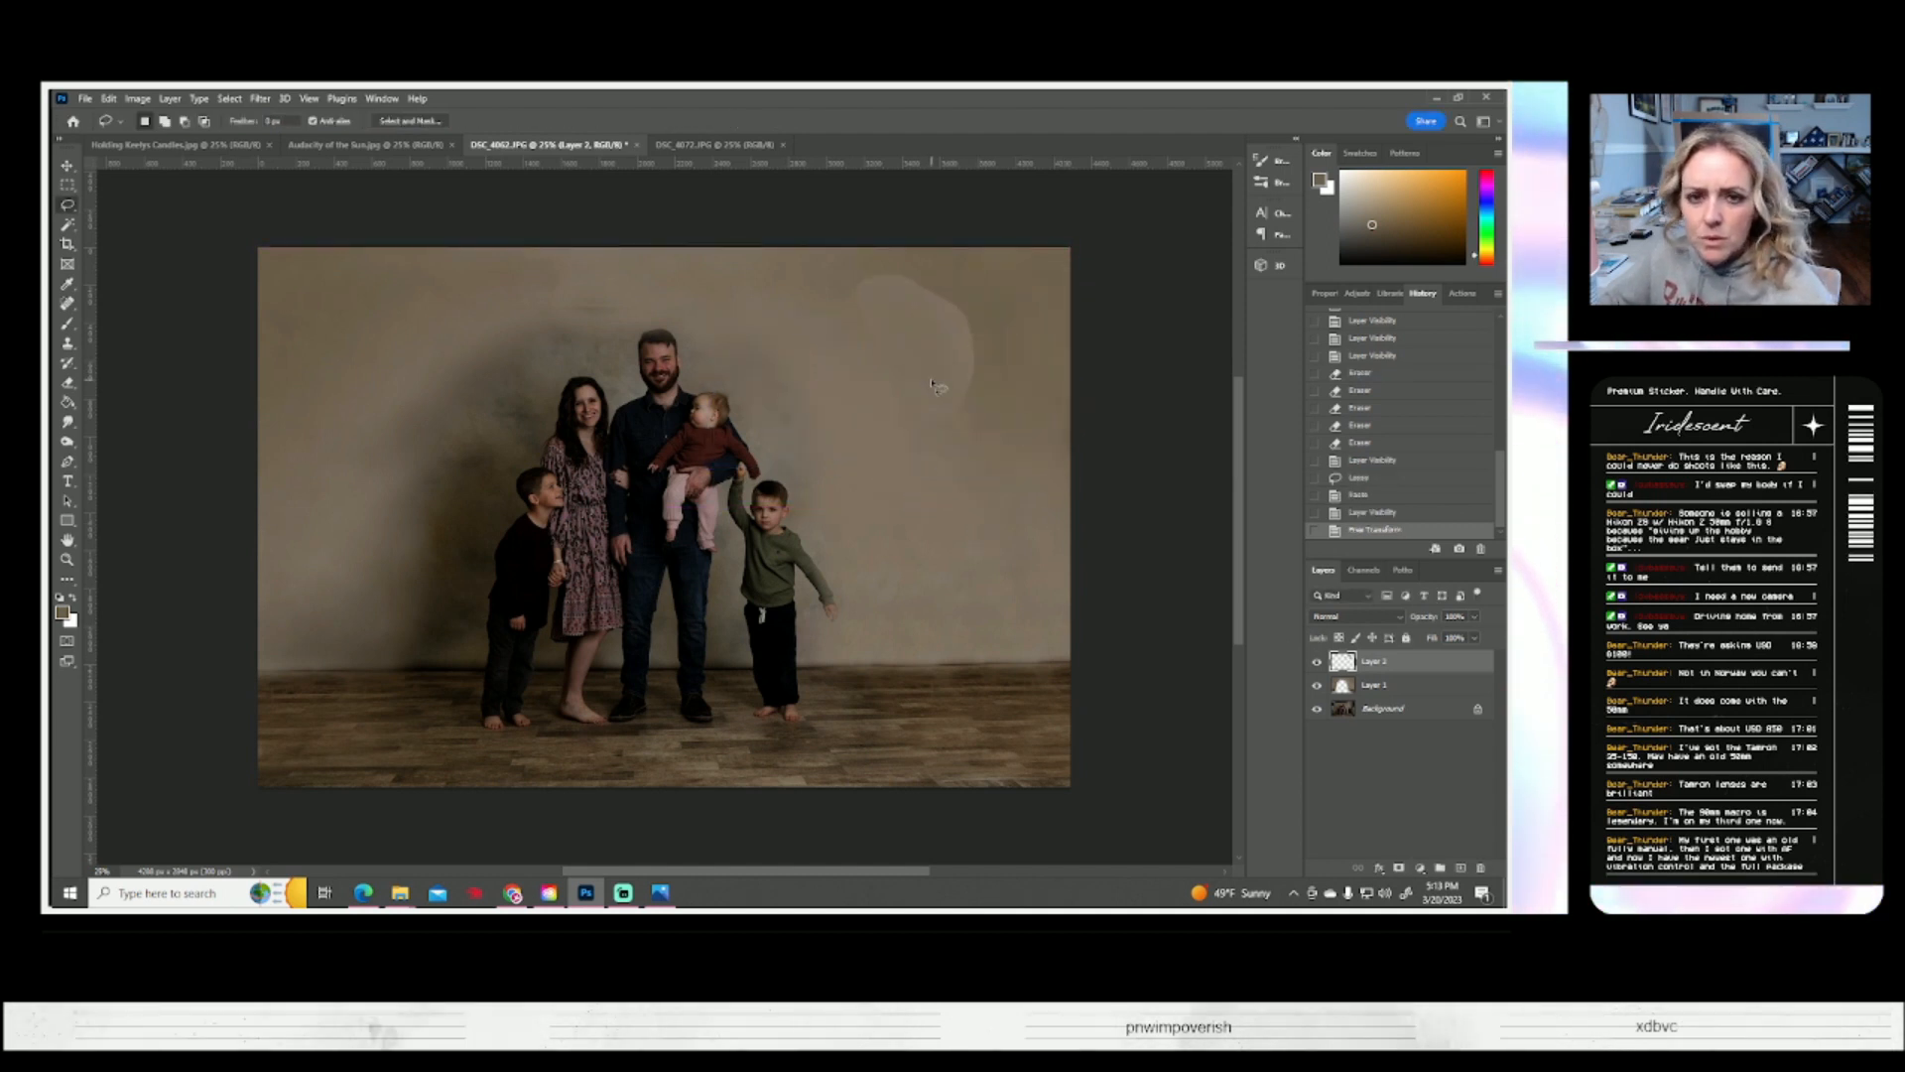
{"action": "key", "text": "Delete"}
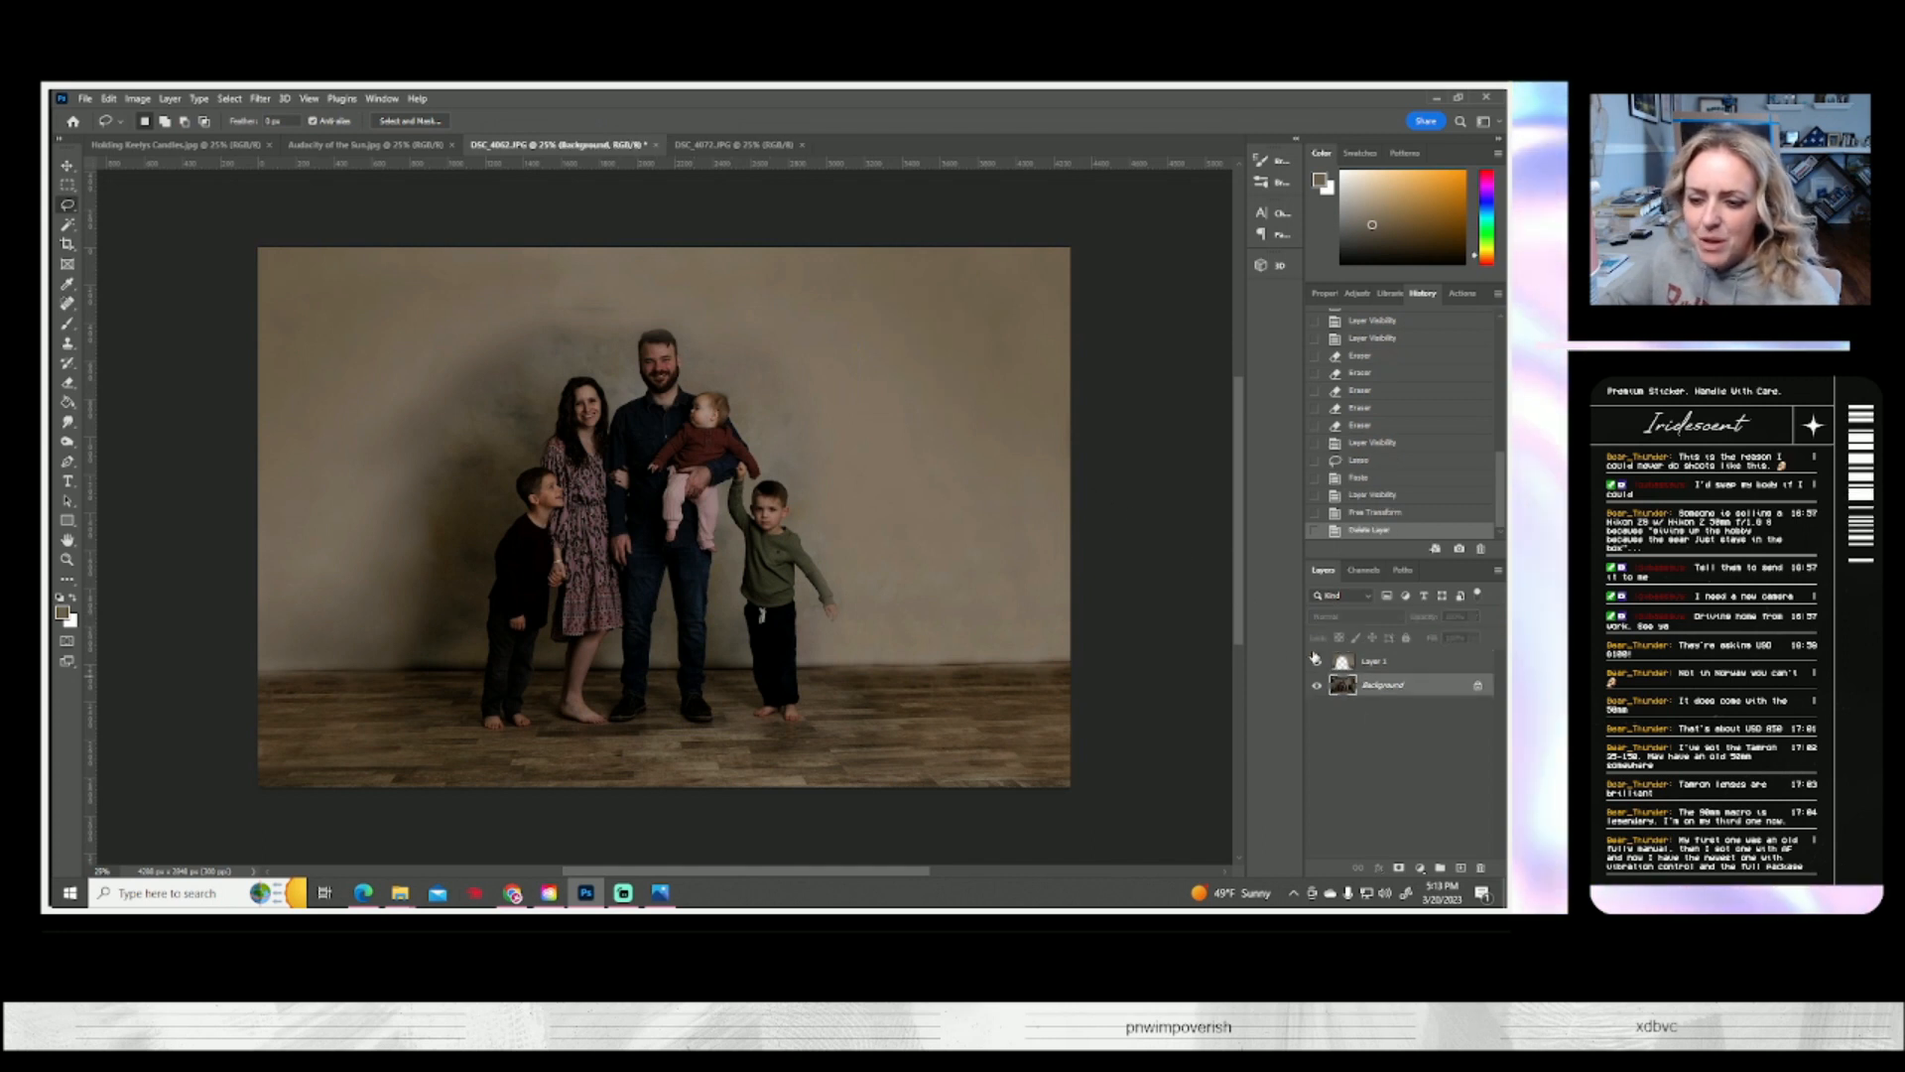
Copy a lassoed patch of textured backdrop beside the father from the original photo into a new layer above the backdrop layer
{"action": "left_click", "coordinate": [1317, 660]}
{"action": "mouse_move", "coordinate": [716, 352]}
{"action": "left_mouse_down"}
{"action": "mouse_move", "coordinate": [795, 475]}
{"action": "mouse_move", "coordinate": [824, 451]}
{"action": "mouse_move", "coordinate": [816, 383]}
{"action": "mouse_move", "coordinate": [739, 324]}
{"action": "left_mouse_up"}
{"action": "key", "text": "ctrl+c"}
{"action": "key", "text": "ctrl+v"}
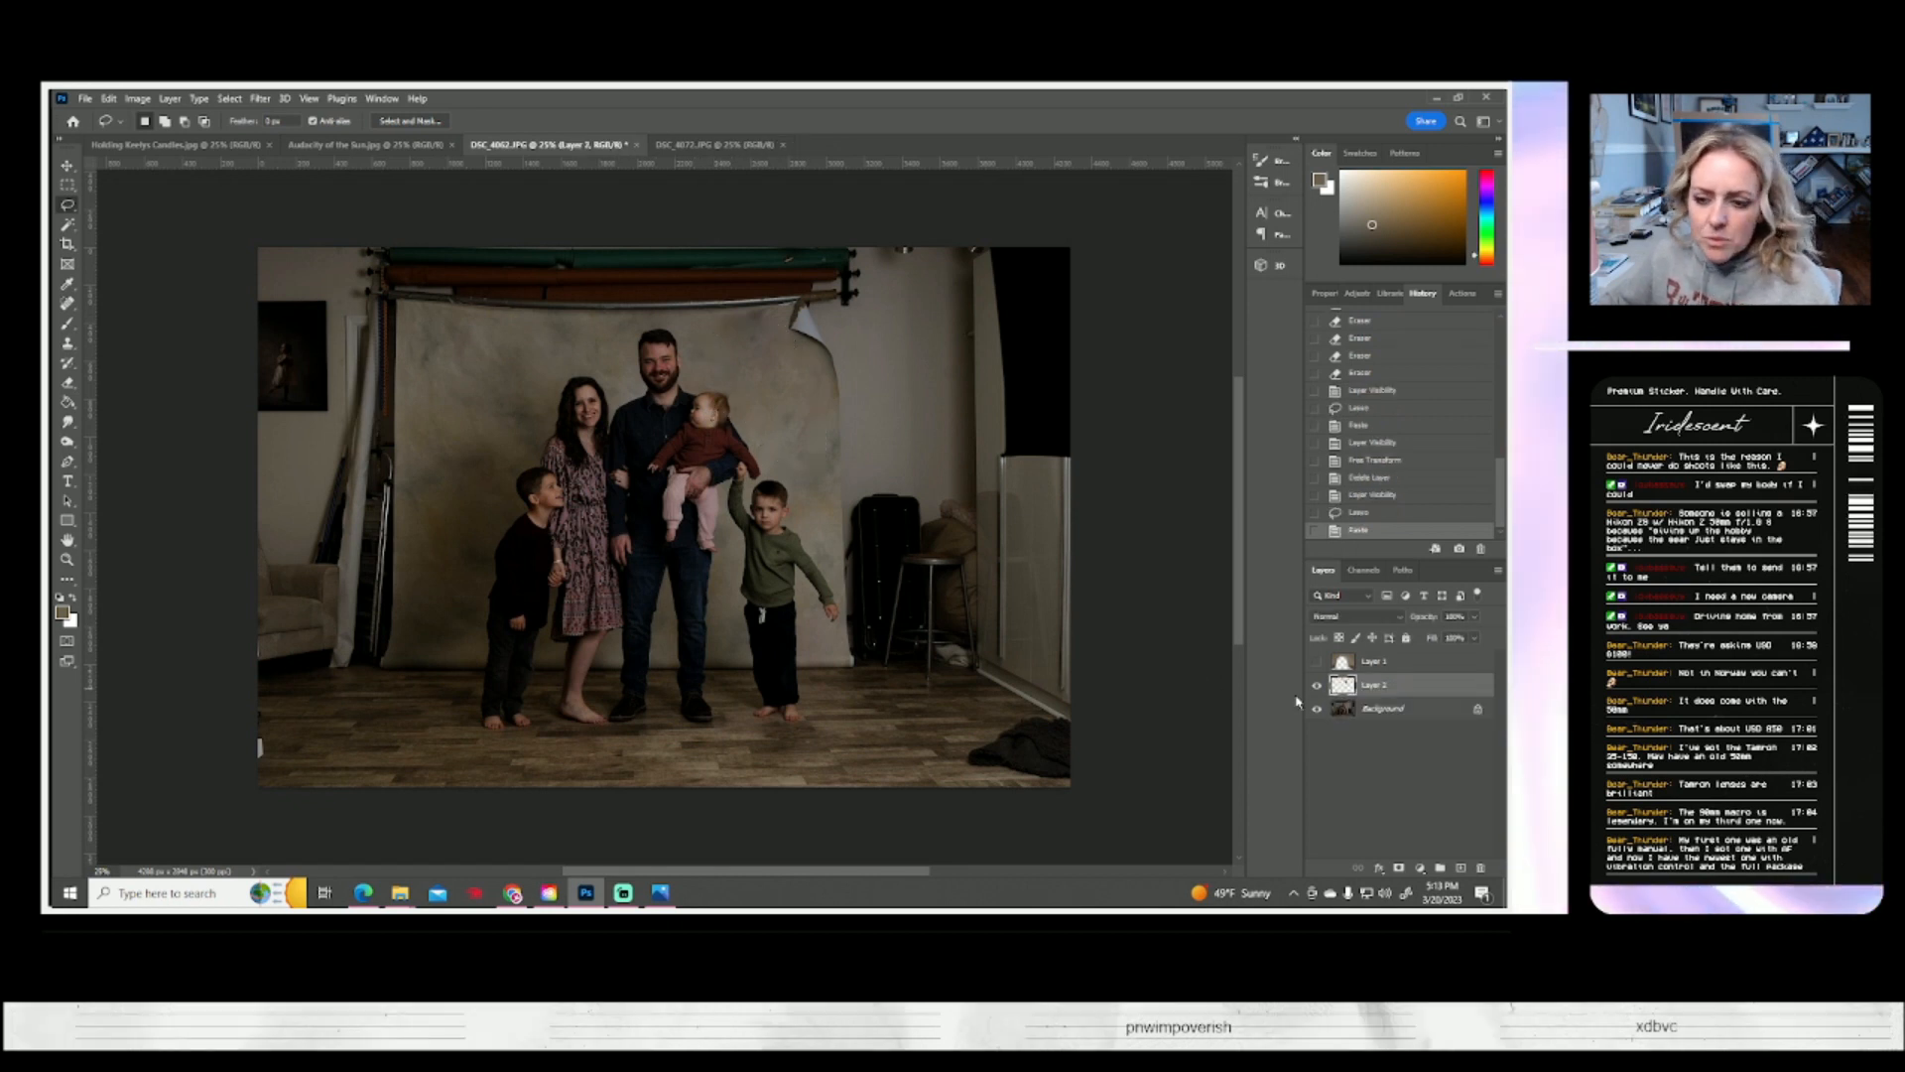
{"action": "left_click", "coordinate": [1379, 662]}
{"action": "left_click", "coordinate": [1318, 662]}
{"action": "left_click_drag", "start_coordinate": [1375, 685], "coordinate": [1374, 659]}
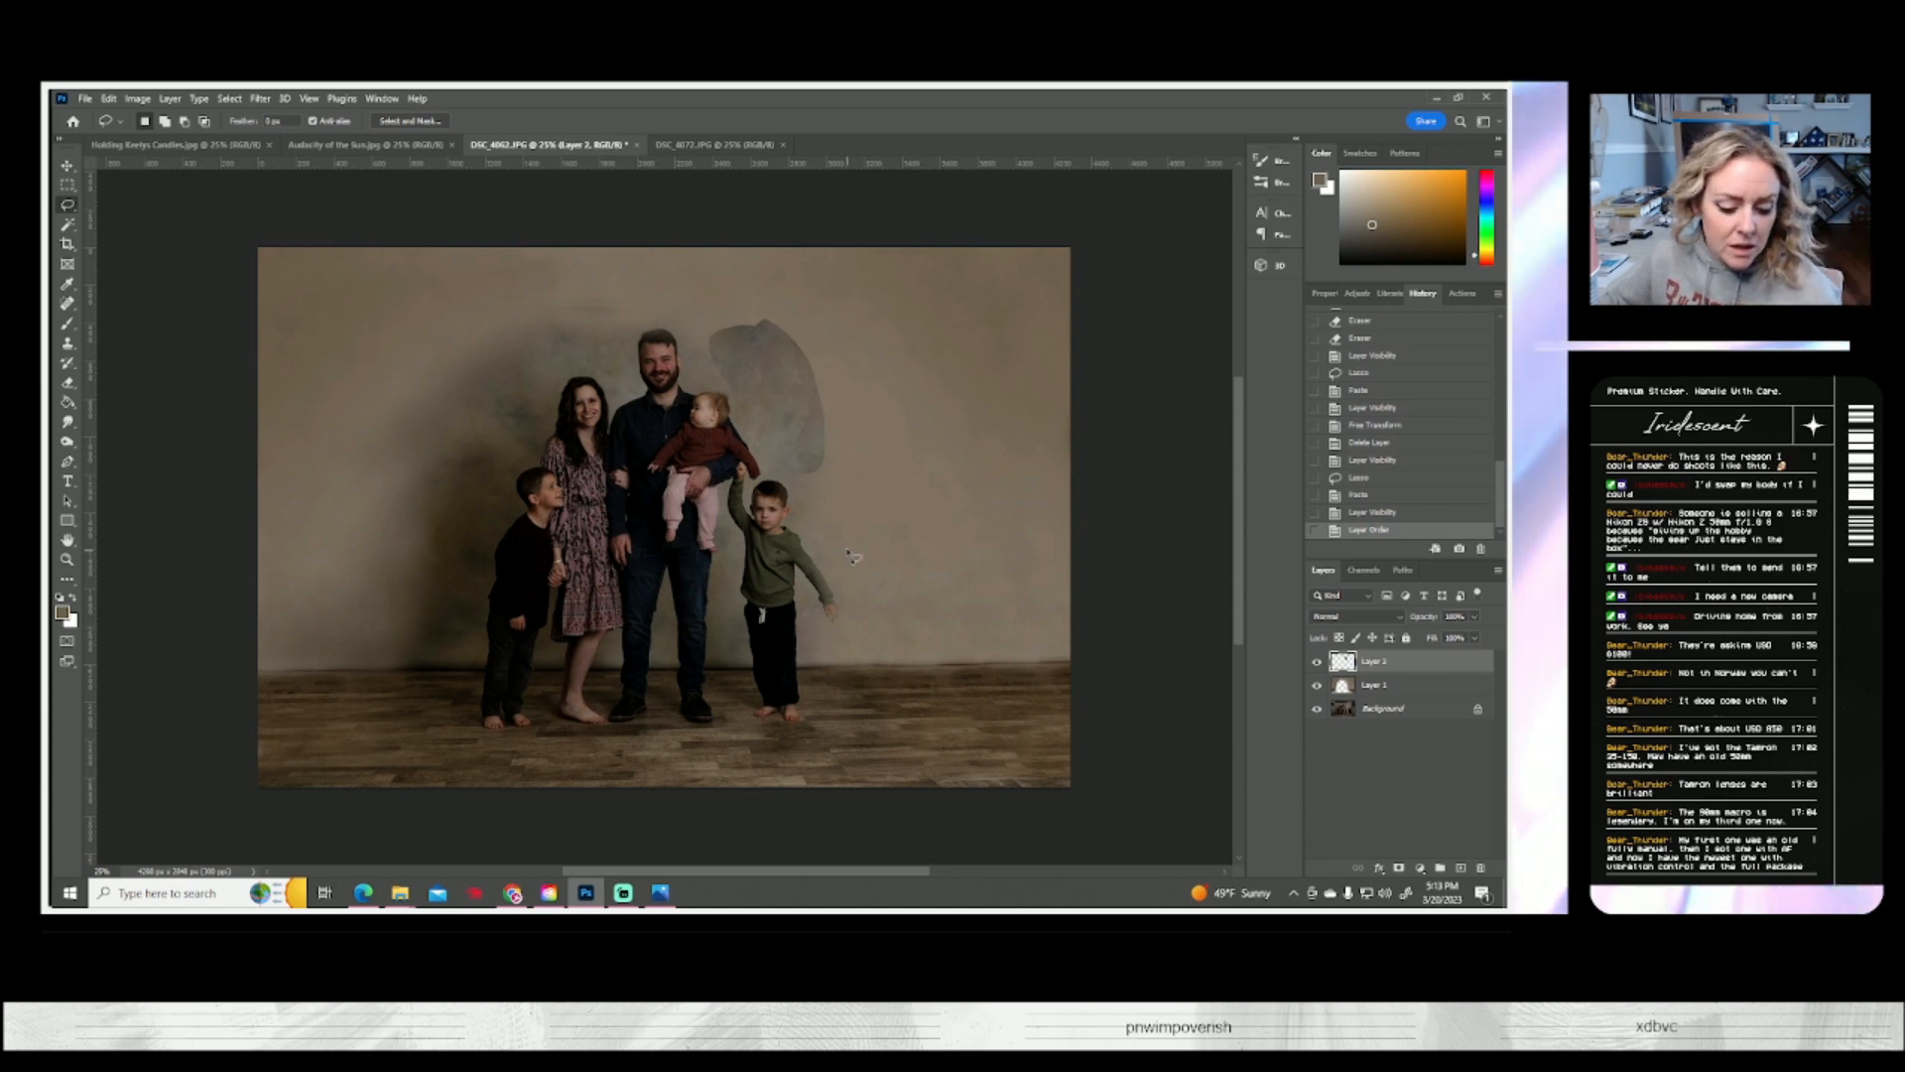
Enlarge the backdrop texture patch, move it to the upper right of the photo's wall and rotate it slightly
{"action": "key", "text": "ctrl+t"}
{"action": "left_click_drag", "start_coordinate": [842, 308], "coordinate": [877, 266]}
{"action": "left_click_drag", "start_coordinate": [821, 416], "coordinate": [969, 402]}
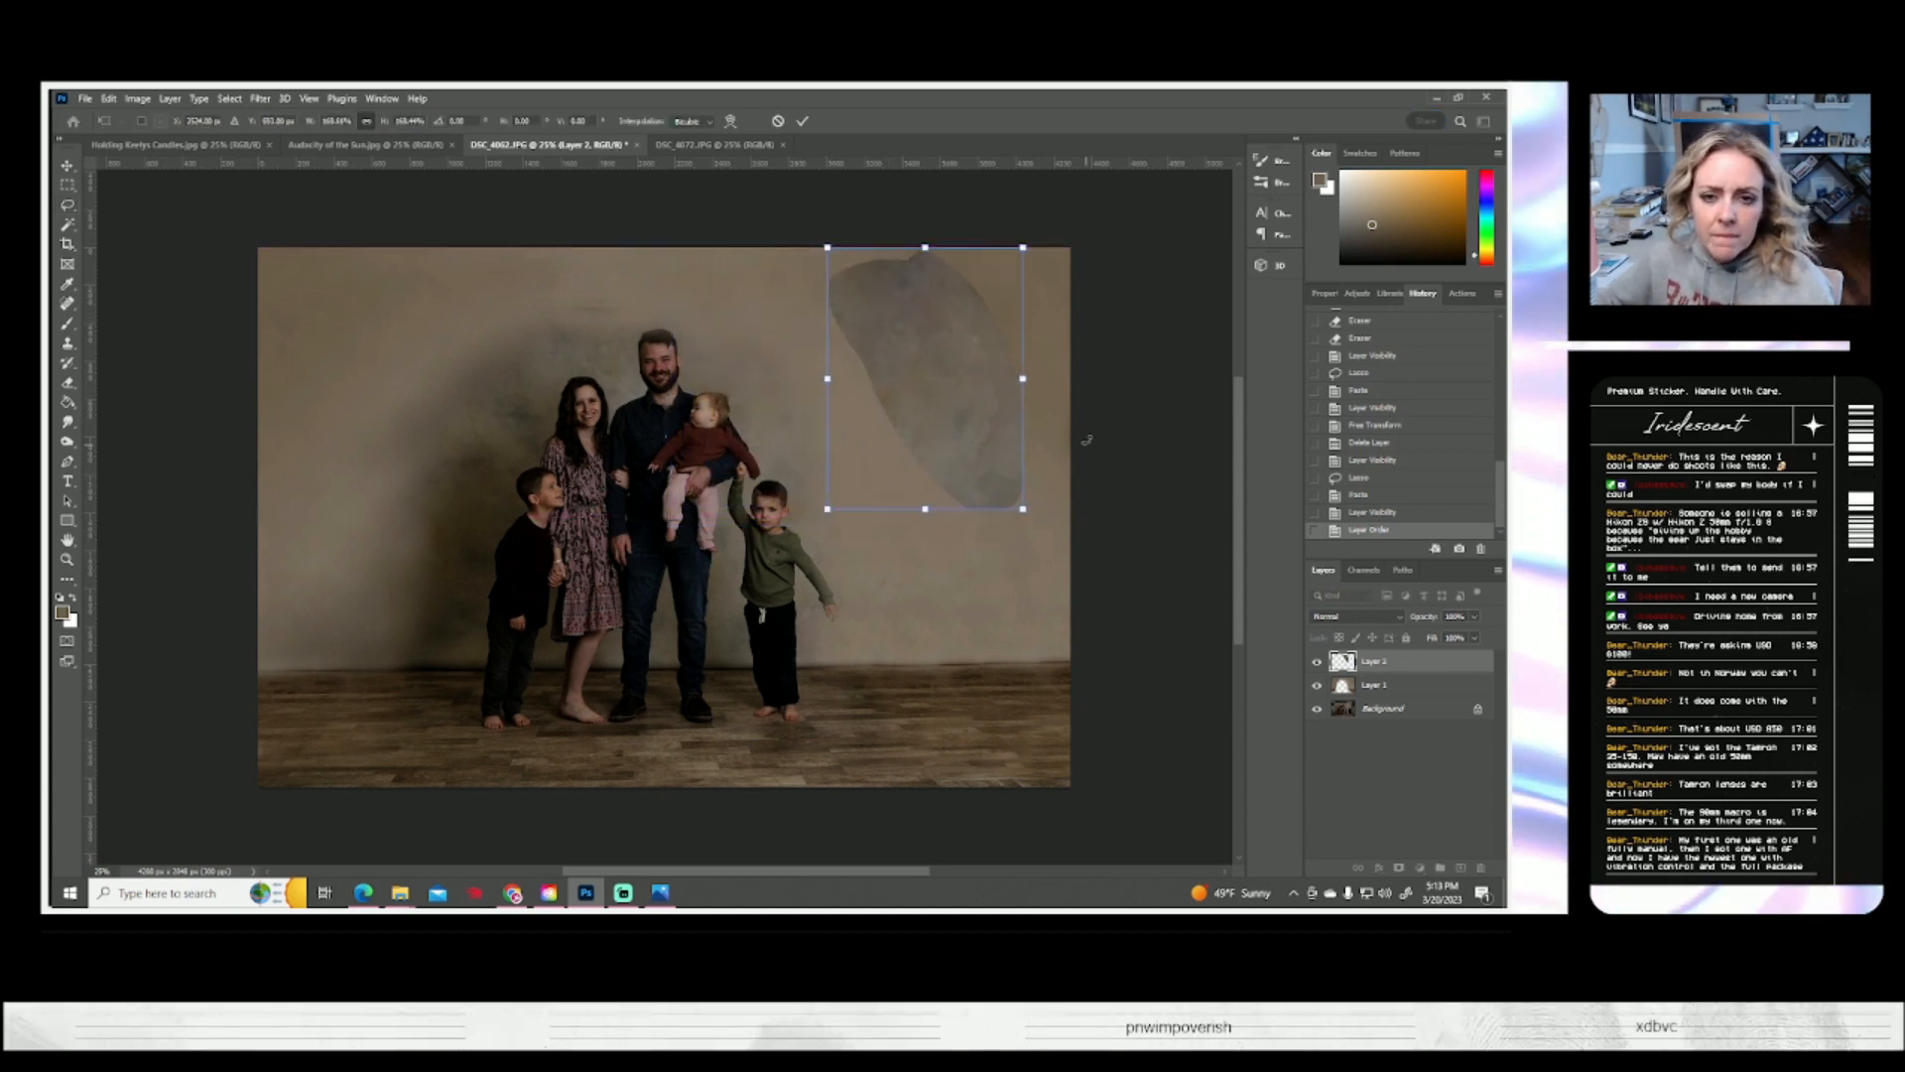
{"action": "left_click_drag", "start_coordinate": [1087, 440], "coordinate": [1069, 408]}
{"action": "key", "text": "Return"}
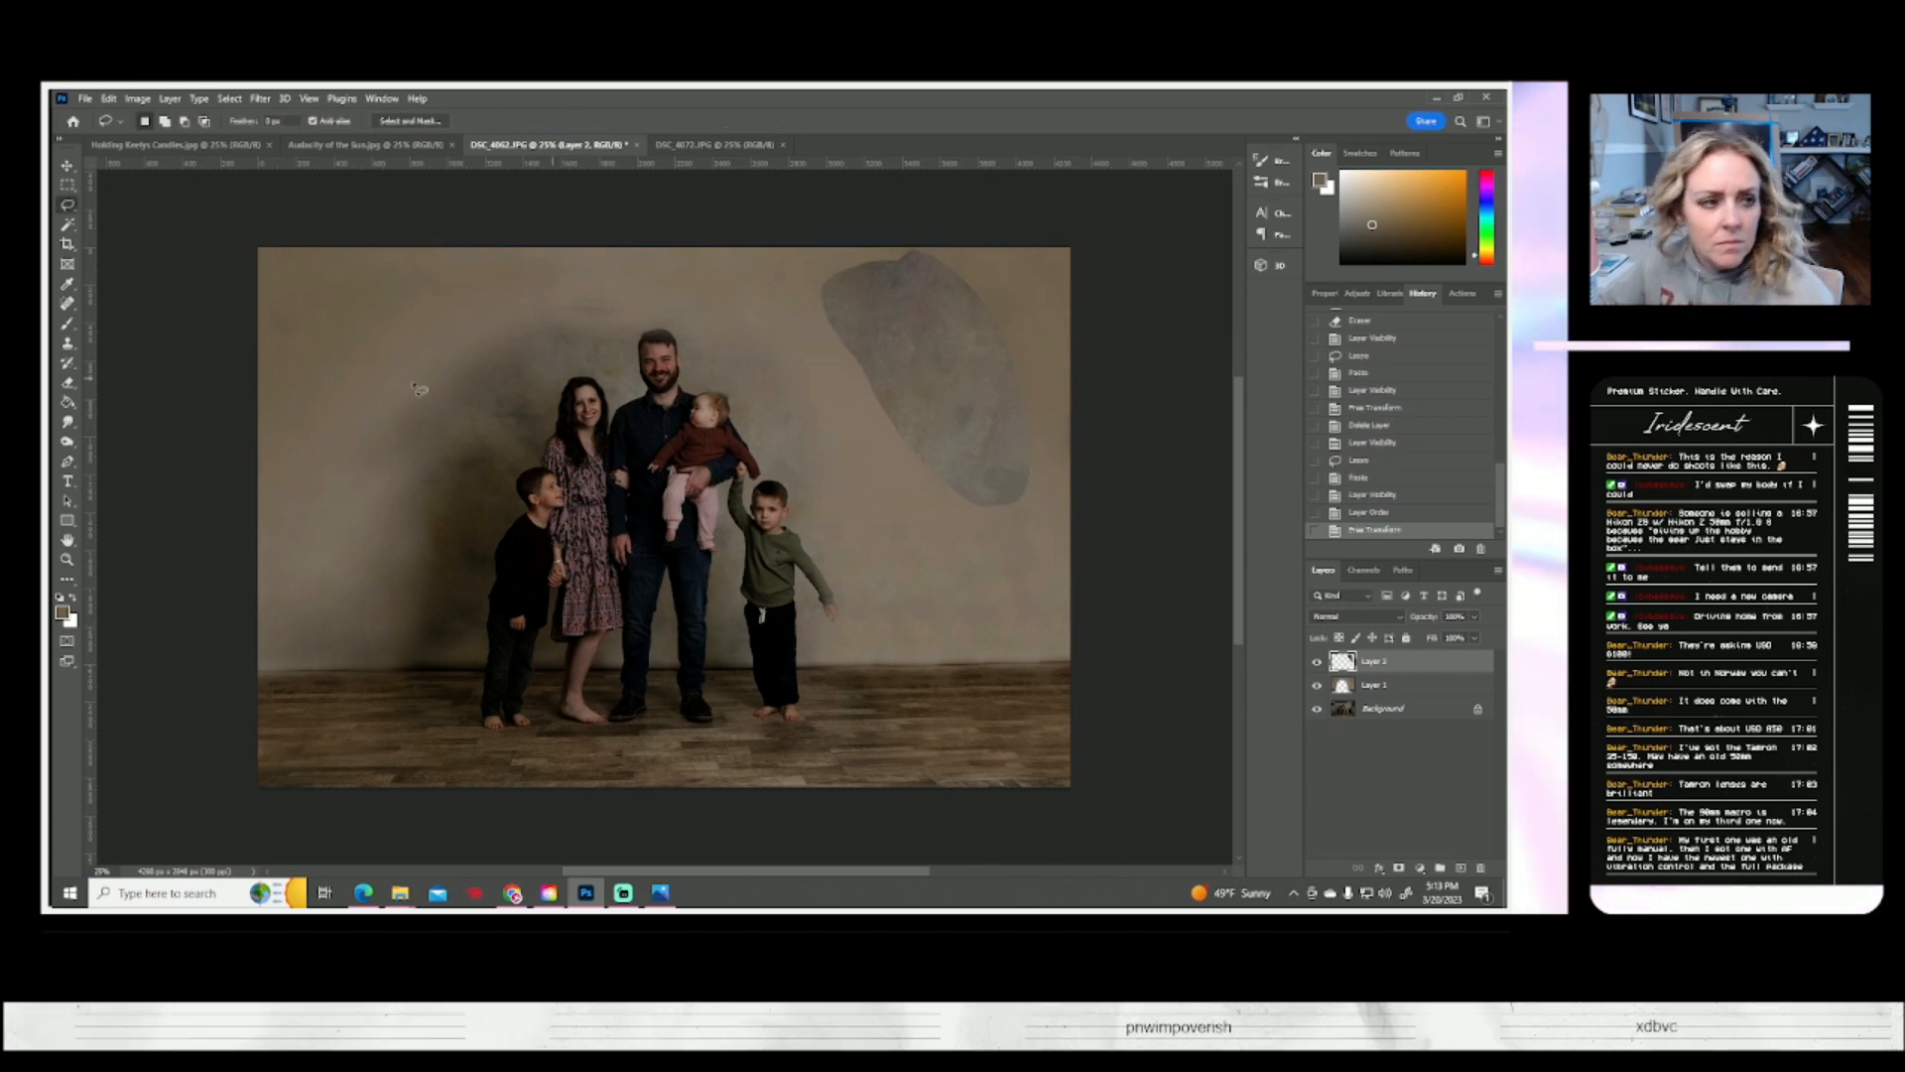
Soften all edges of the texture patch with the Eraser at 100% opacity so it blends into the wall
{"action": "left_click", "coordinate": [69, 382]}
{"action": "mouse_move", "coordinate": [892, 257]}
{"action": "left_mouse_down"}
{"action": "mouse_move", "coordinate": [808, 265]}
{"action": "mouse_move", "coordinate": [974, 247]}
{"action": "mouse_move", "coordinate": [771, 253]}
{"action": "left_mouse_up"}
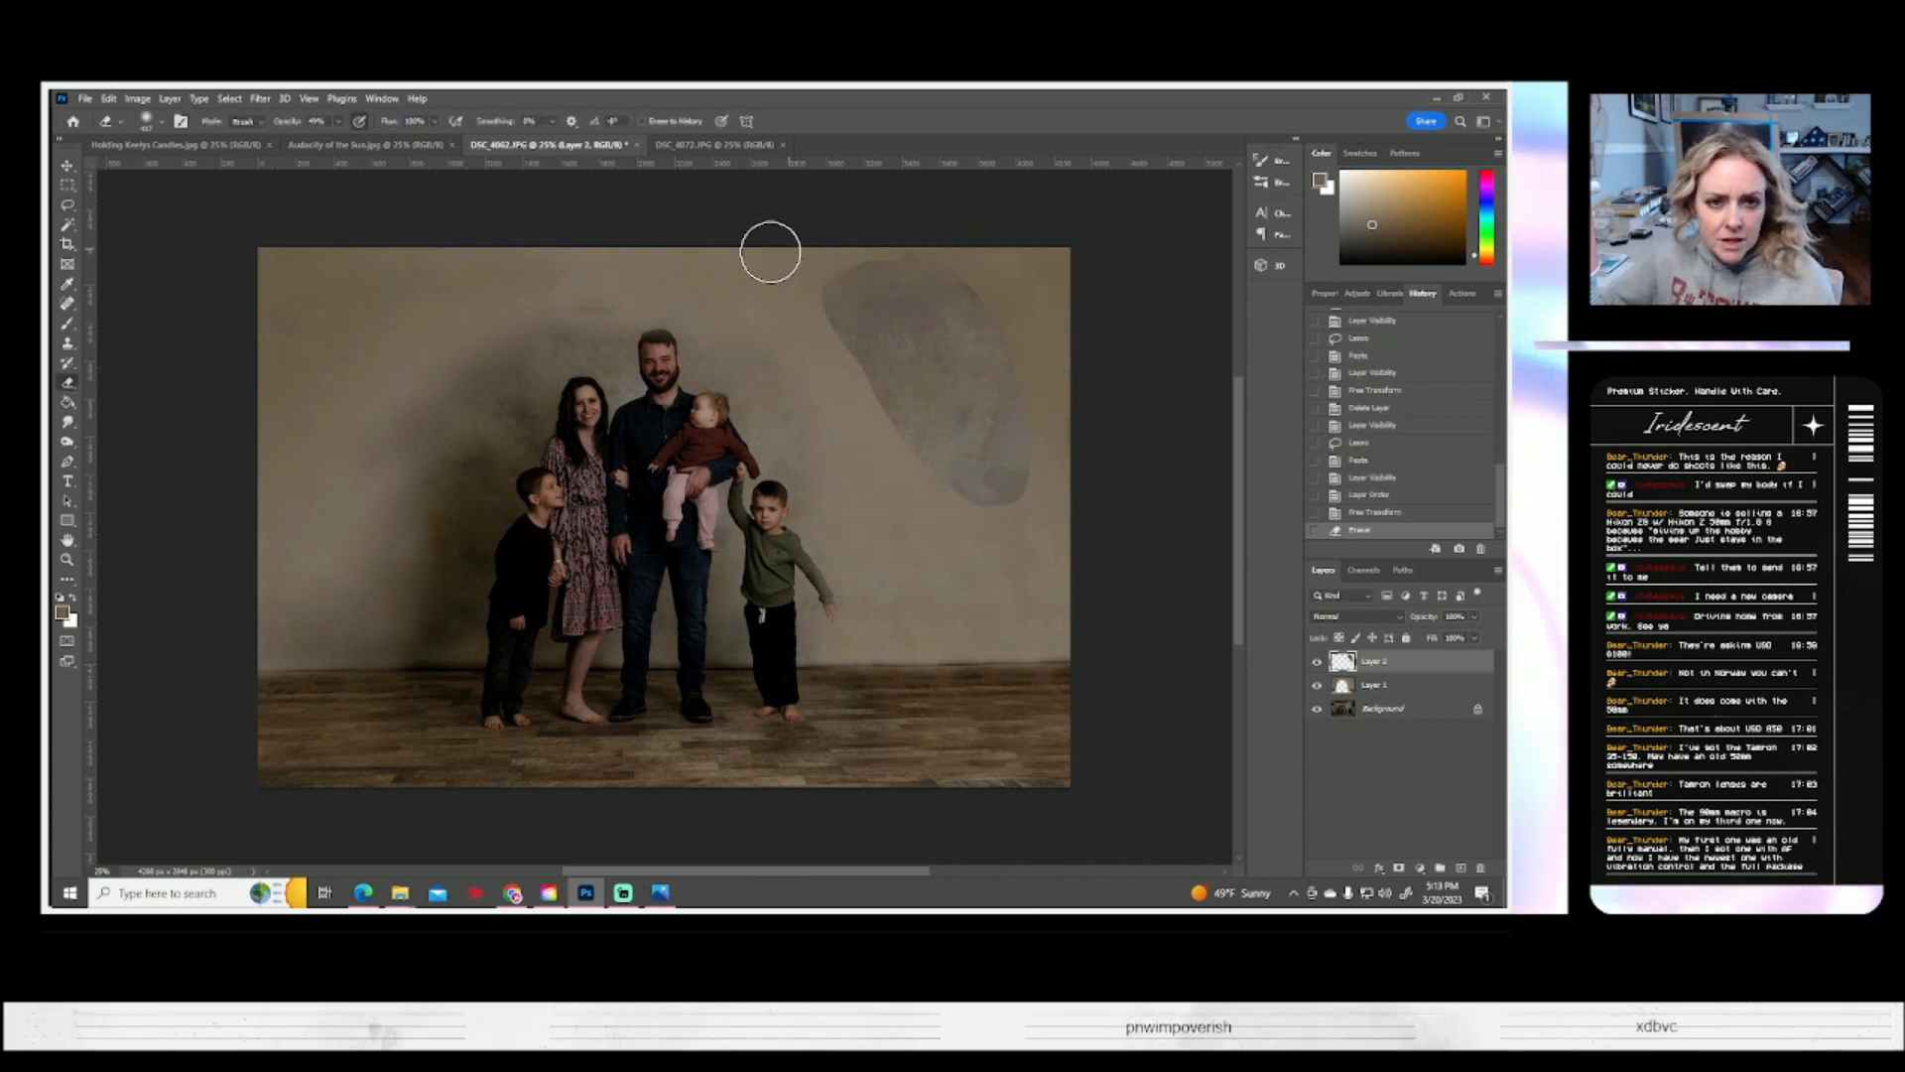
{"action": "left_click", "coordinate": [338, 121]}
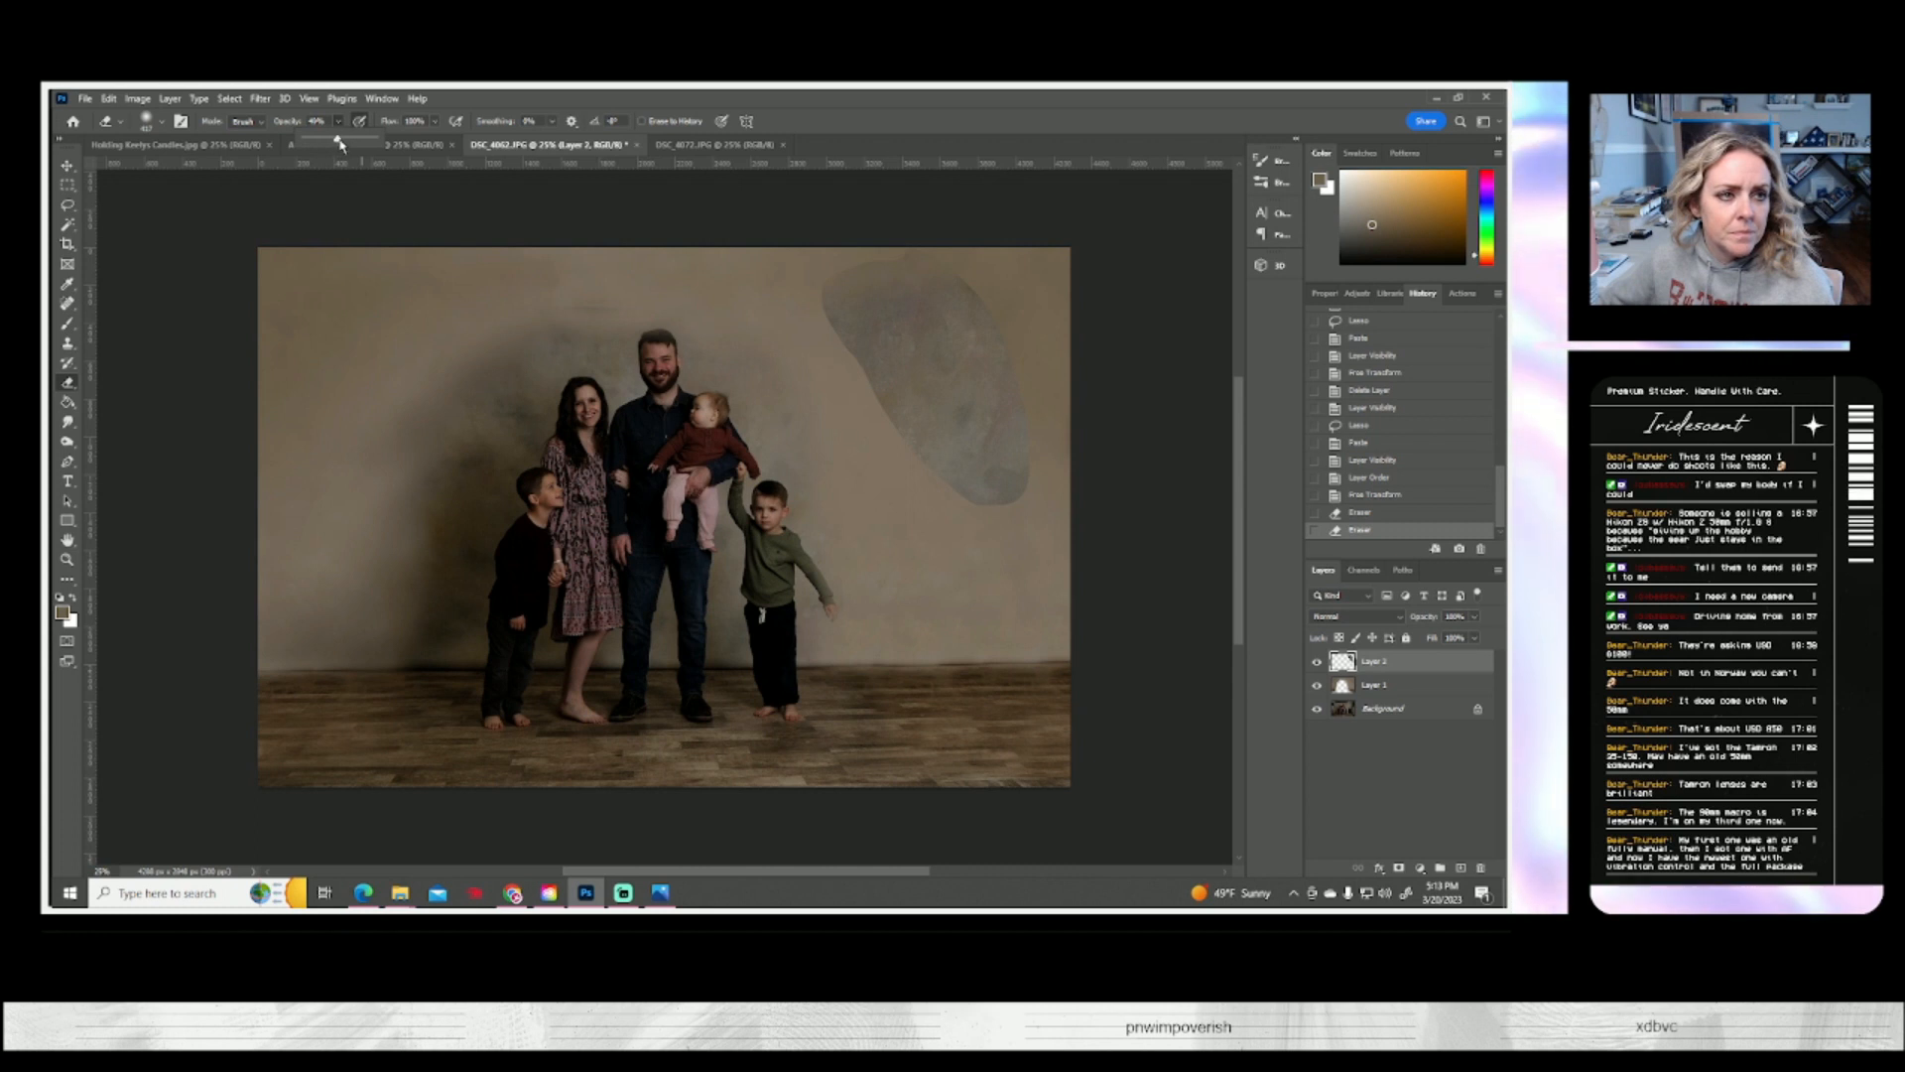
{"action": "left_click_drag", "start_coordinate": [340, 144], "coordinate": [387, 145]}
{"action": "left_click_drag", "start_coordinate": [949, 258], "coordinate": [817, 300]}
{"action": "mouse_move", "coordinate": [854, 392]}
{"action": "left_mouse_down"}
{"action": "mouse_move", "coordinate": [947, 527]}
{"action": "mouse_move", "coordinate": [993, 524]}
{"action": "mouse_move", "coordinate": [1052, 454]}
{"action": "left_mouse_up"}
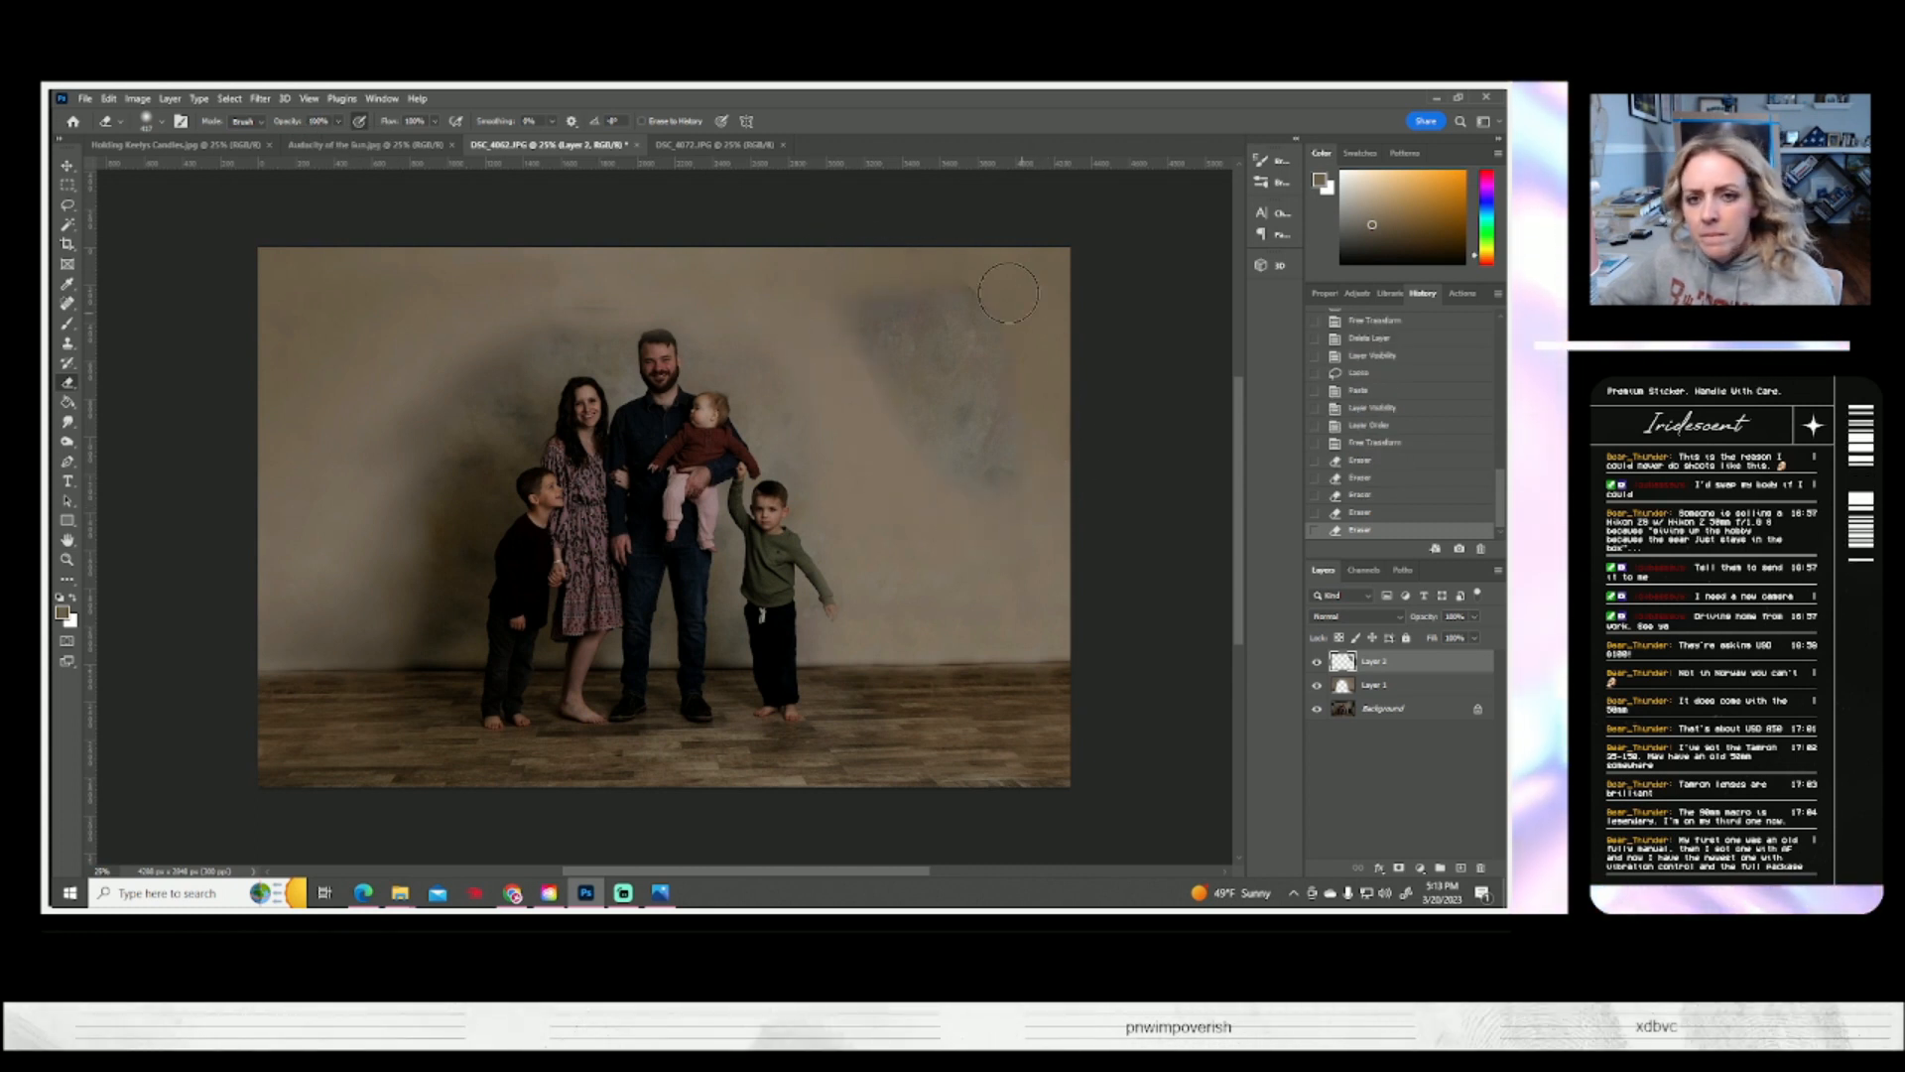
{"action": "left_click_drag", "start_coordinate": [1008, 292], "coordinate": [958, 255]}
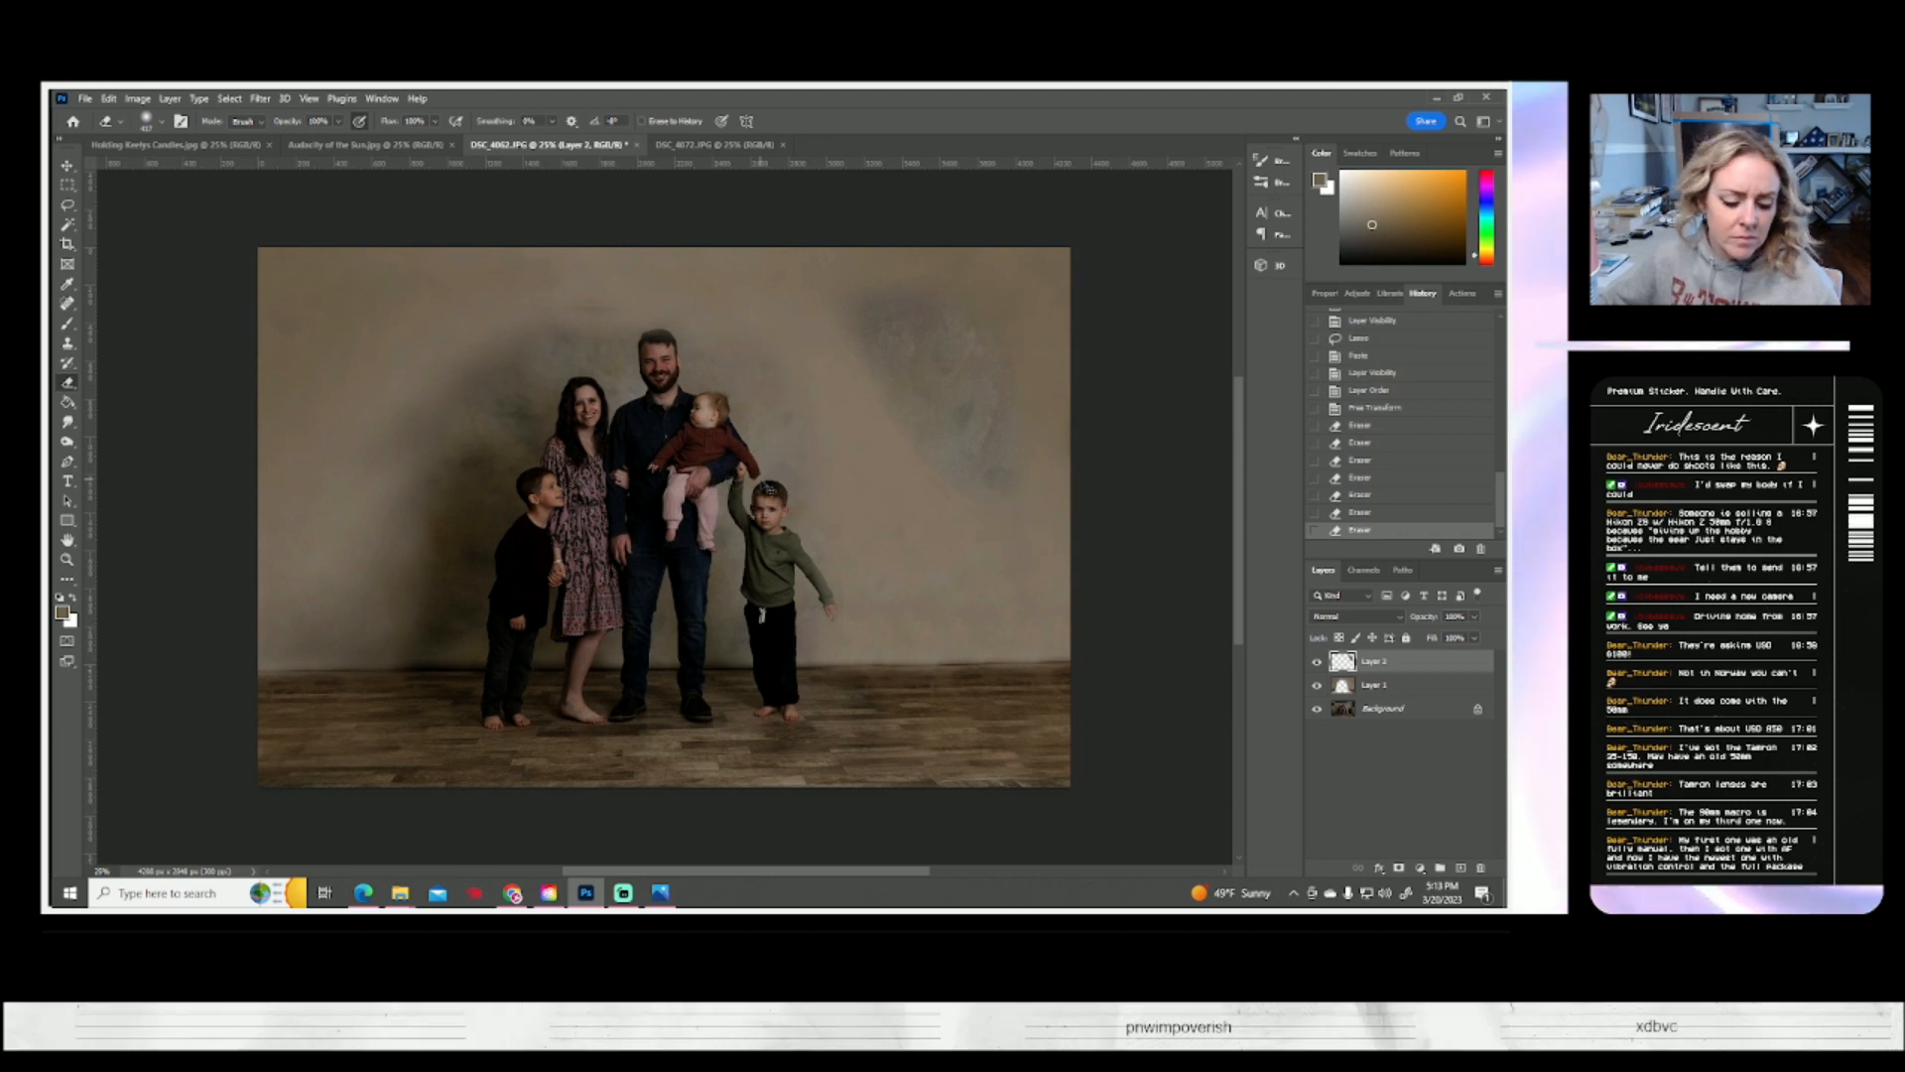
Move the blended texture patch up against the photo's upper right corner
{"action": "key", "text": "ctrl+t"}
{"action": "left_click_drag", "start_coordinate": [946, 417], "coordinate": [987, 392]}
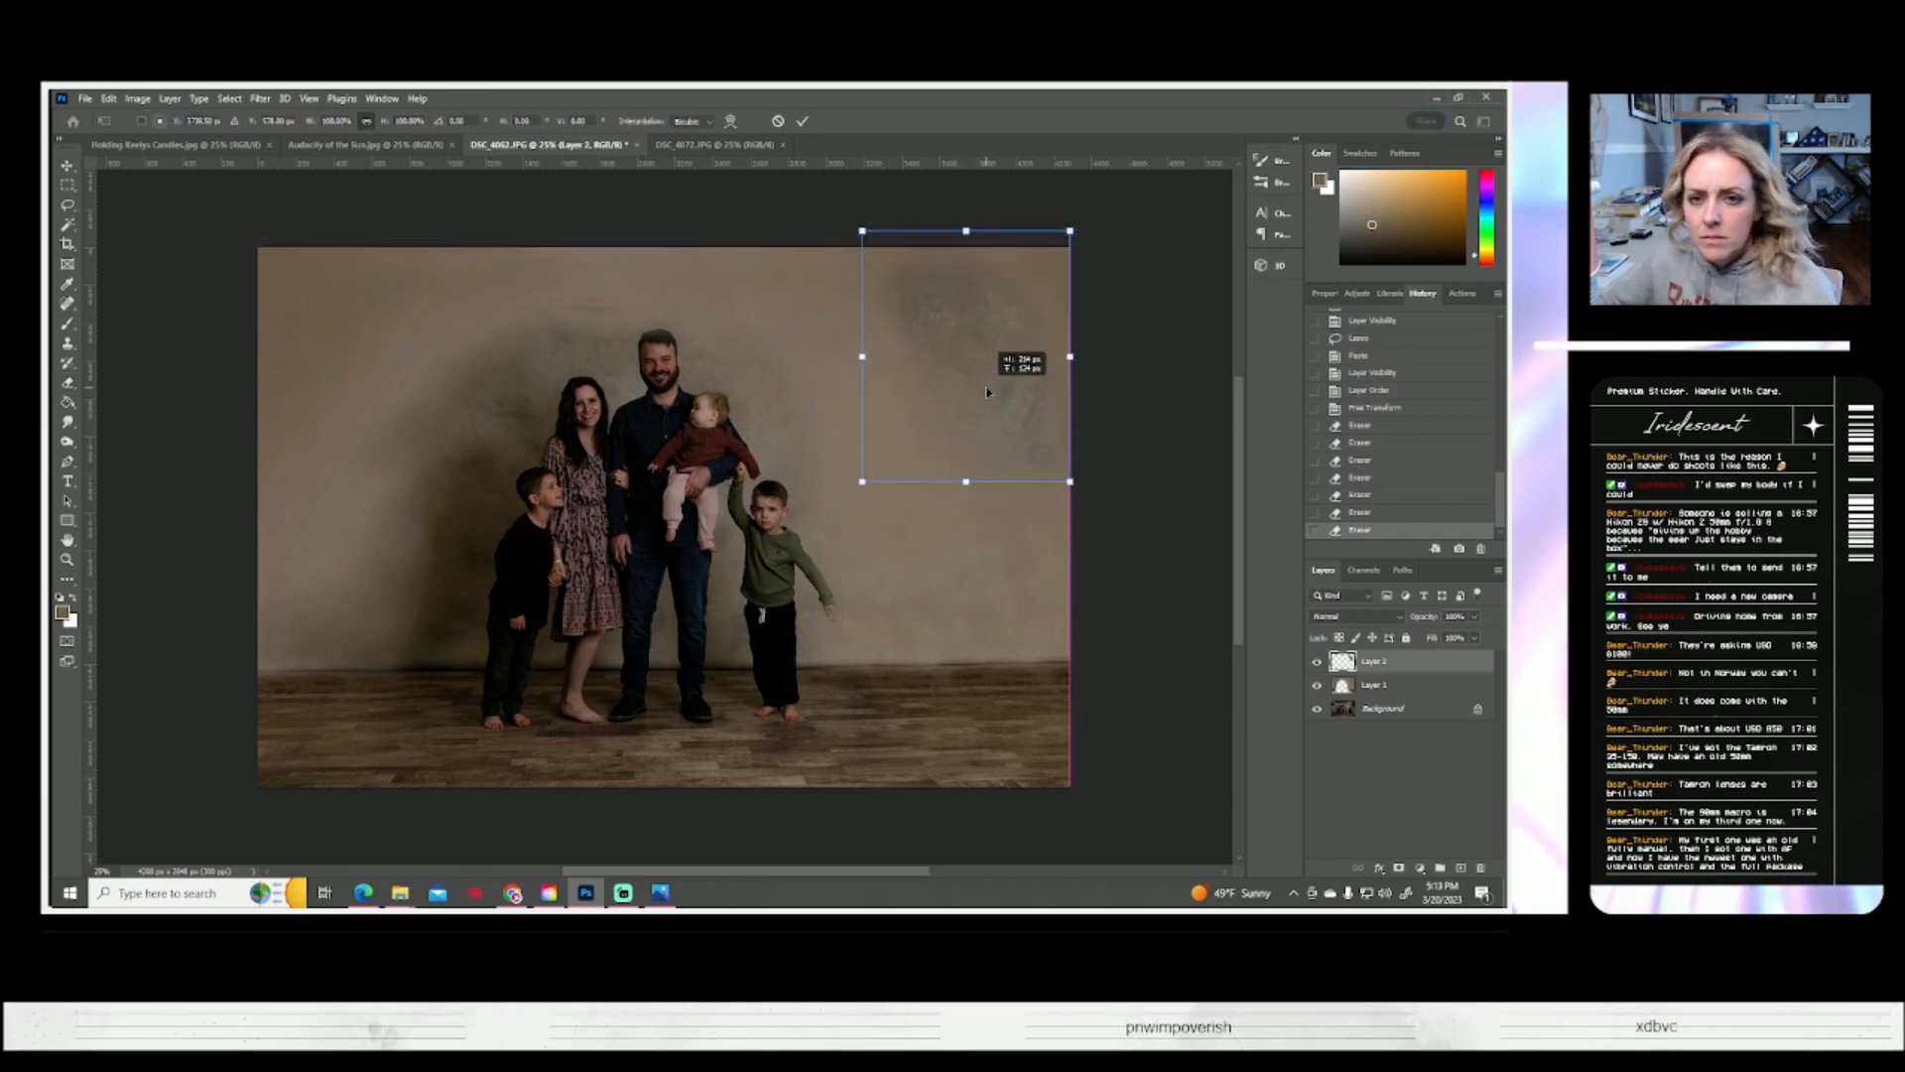
{"action": "key", "text": "Return"}
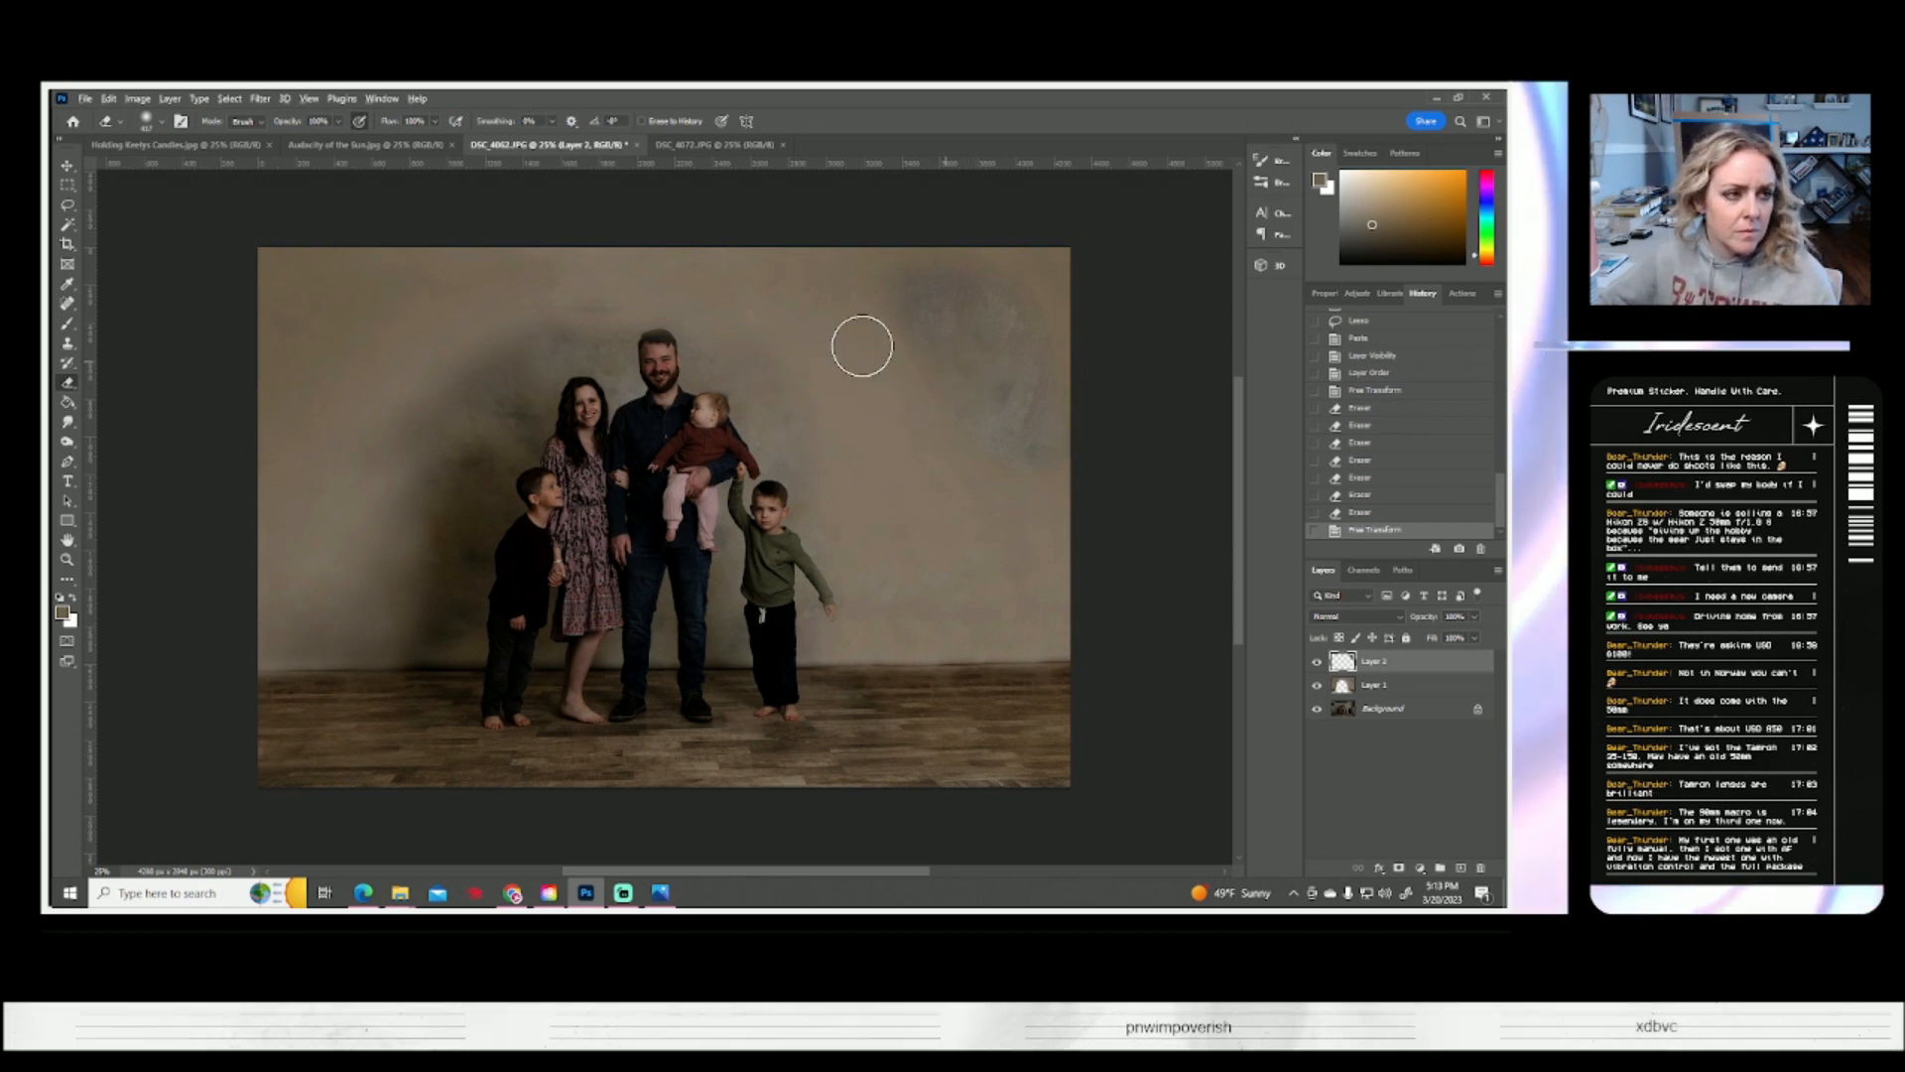
Extend the texture patch across the right side of the wall with Clone Stamp strokes at 100% opacity
{"action": "left_click", "coordinate": [70, 345]}
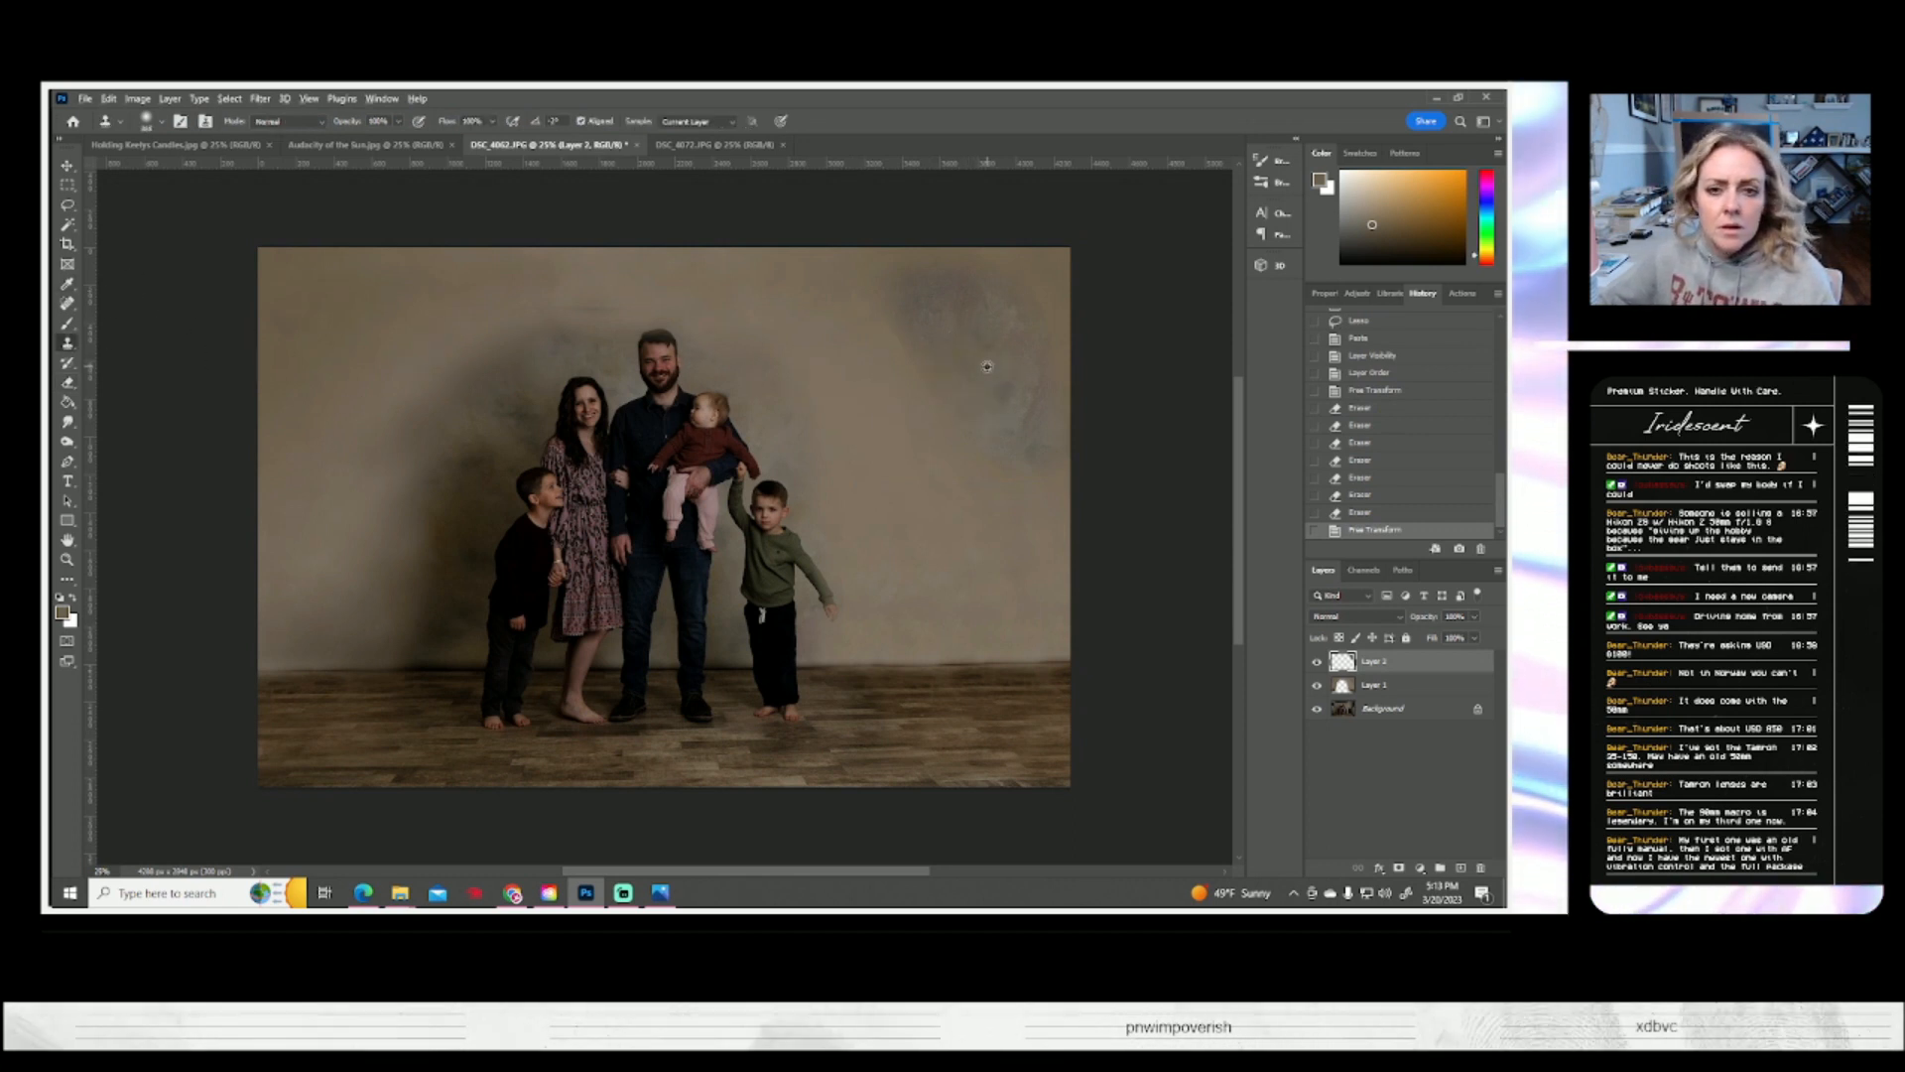
{"action": "mouse_move", "coordinate": [886, 291]}
{"action": "left_mouse_down"}
{"action": "mouse_move", "coordinate": [673, 259]}
{"action": "mouse_move", "coordinate": [789, 288]}
{"action": "left_mouse_up"}
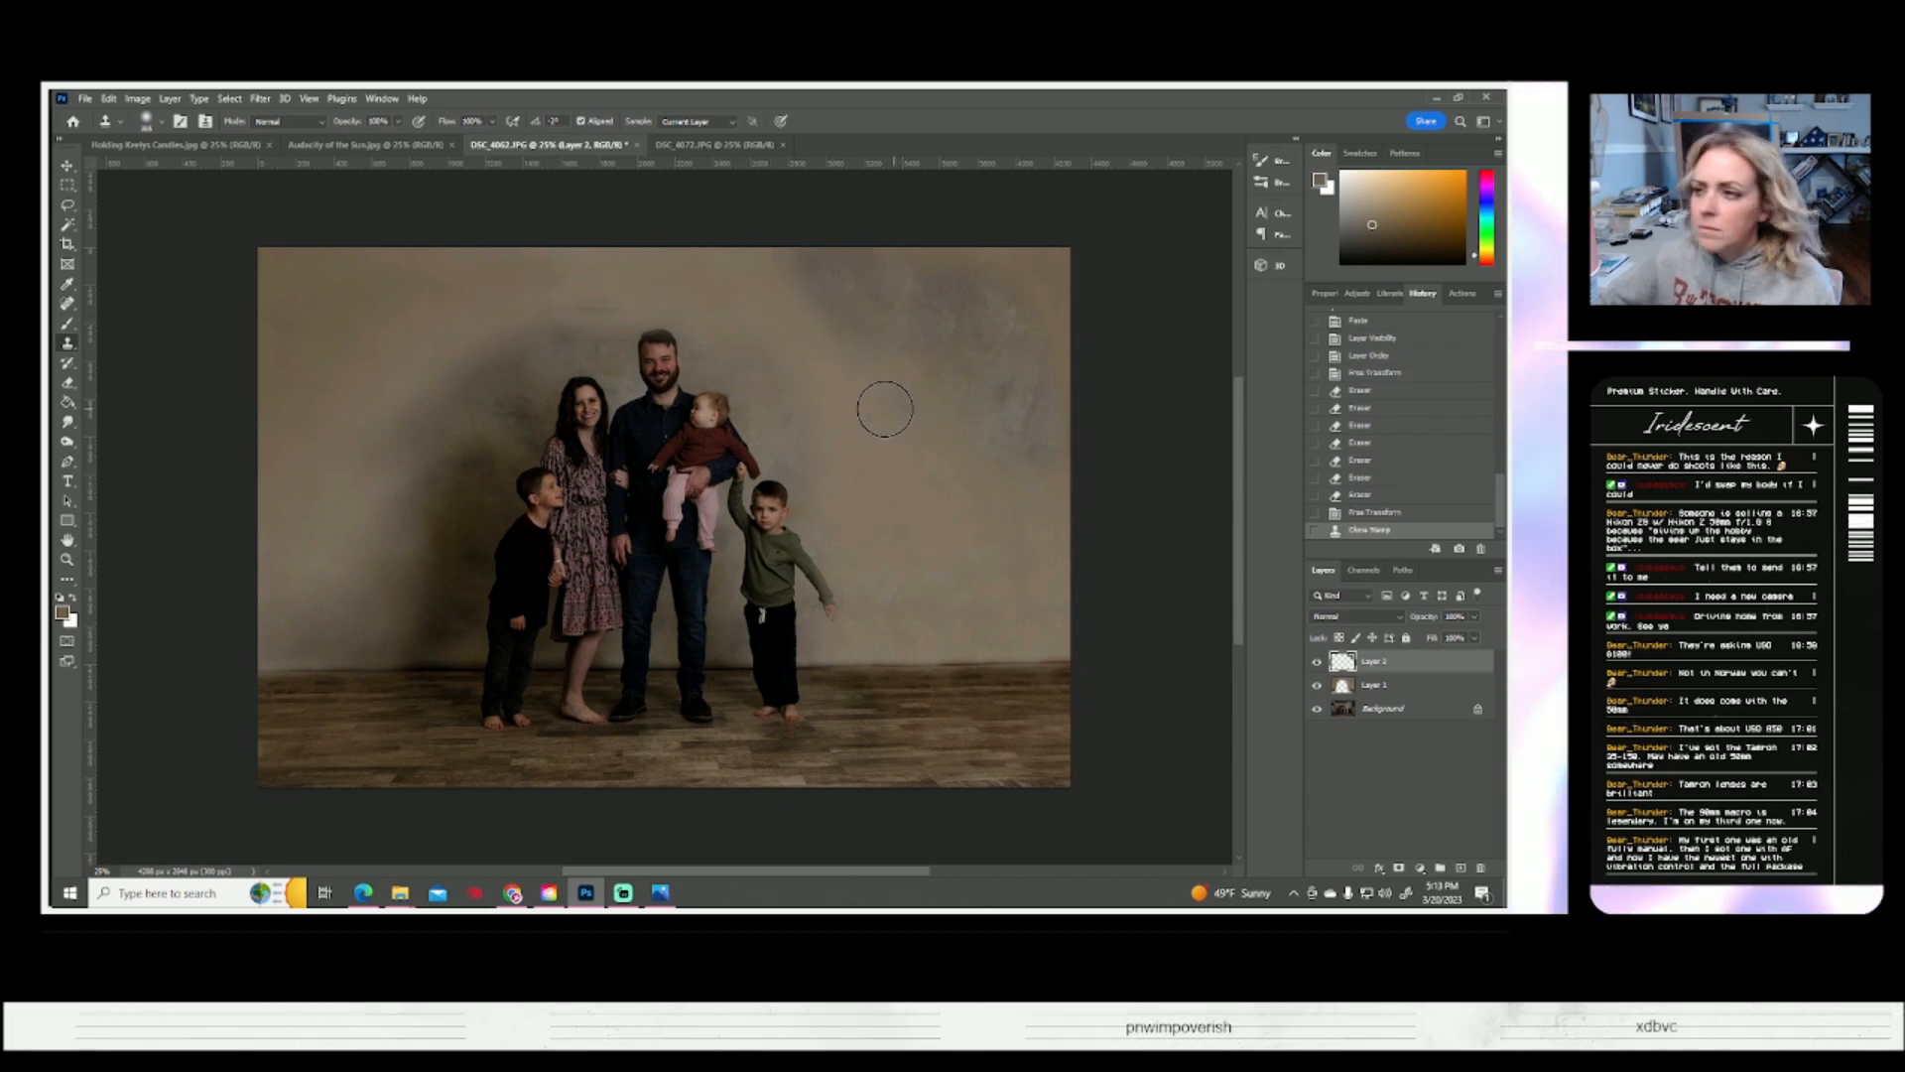
{"action": "left_click", "coordinate": [978, 362], "text": "alt"}
{"action": "left_click", "coordinate": [871, 367]}
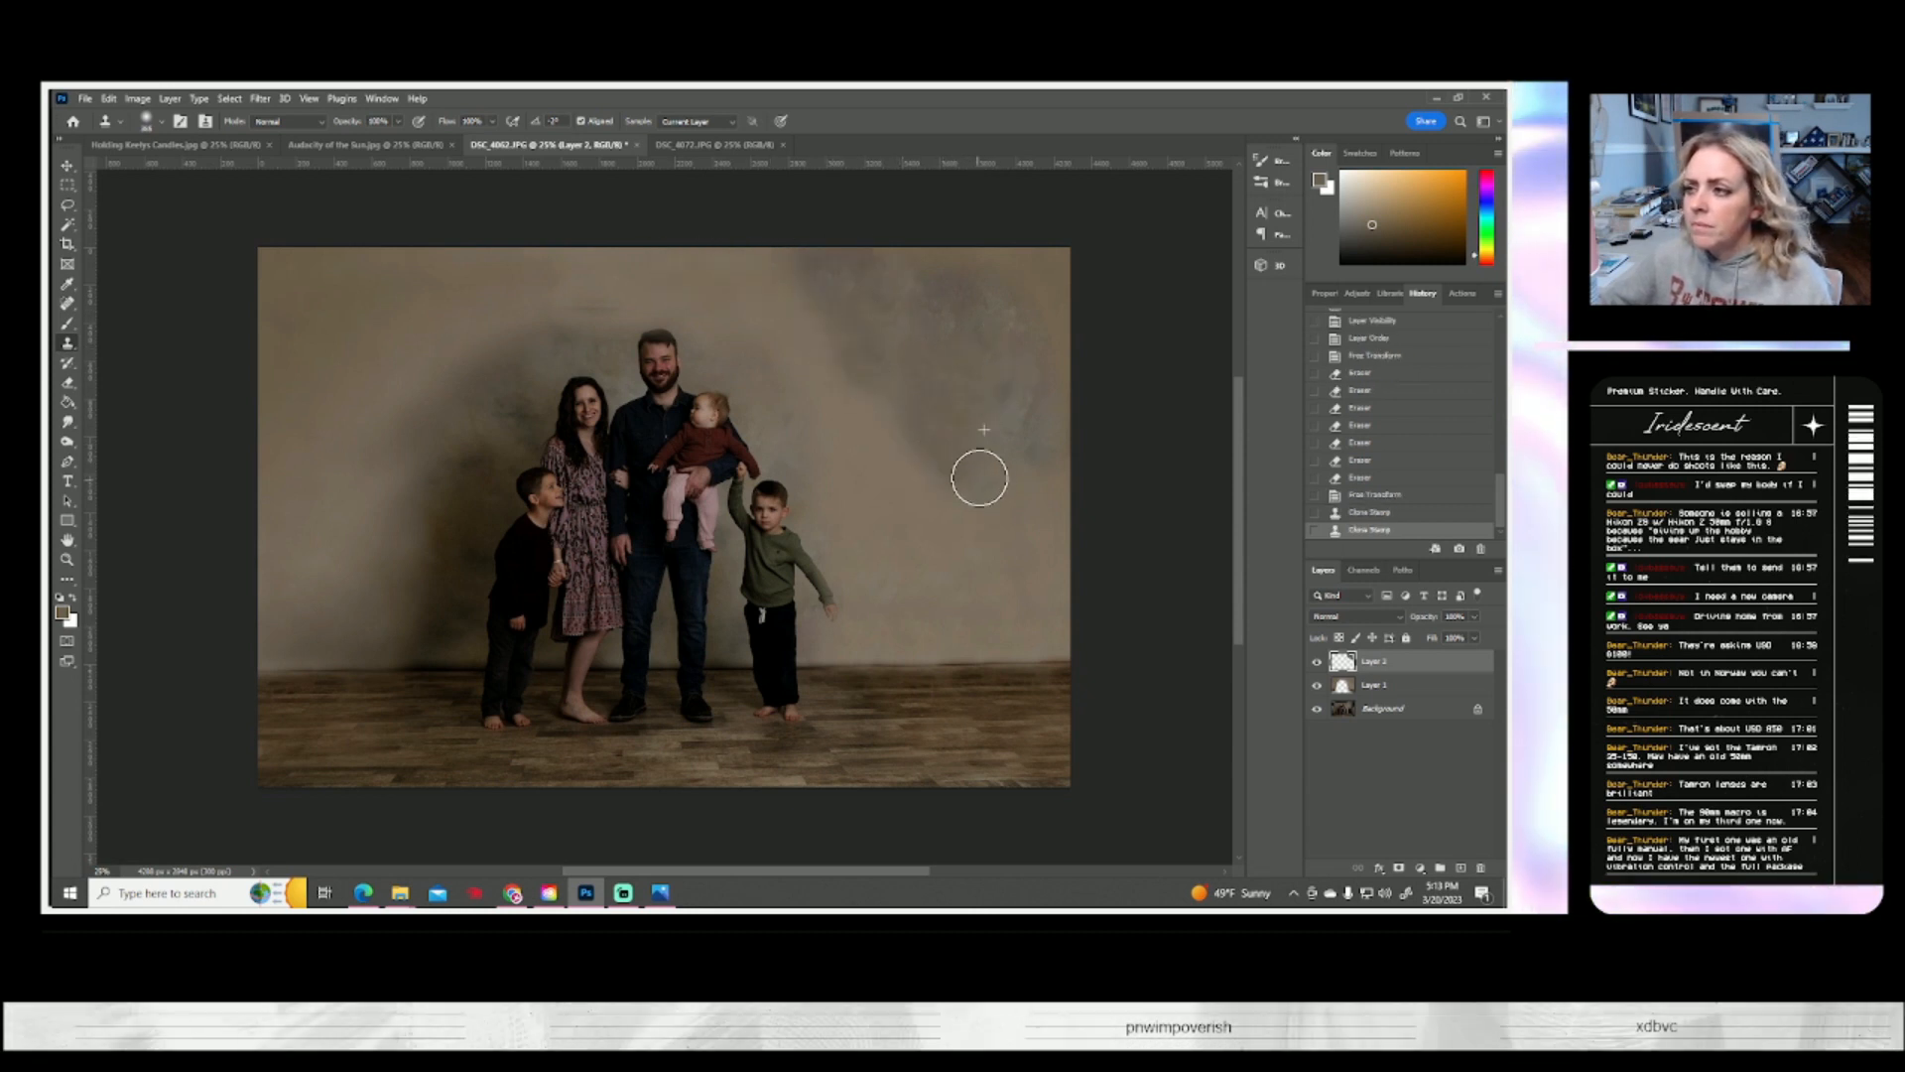
{"action": "left_click", "coordinate": [1050, 470]}
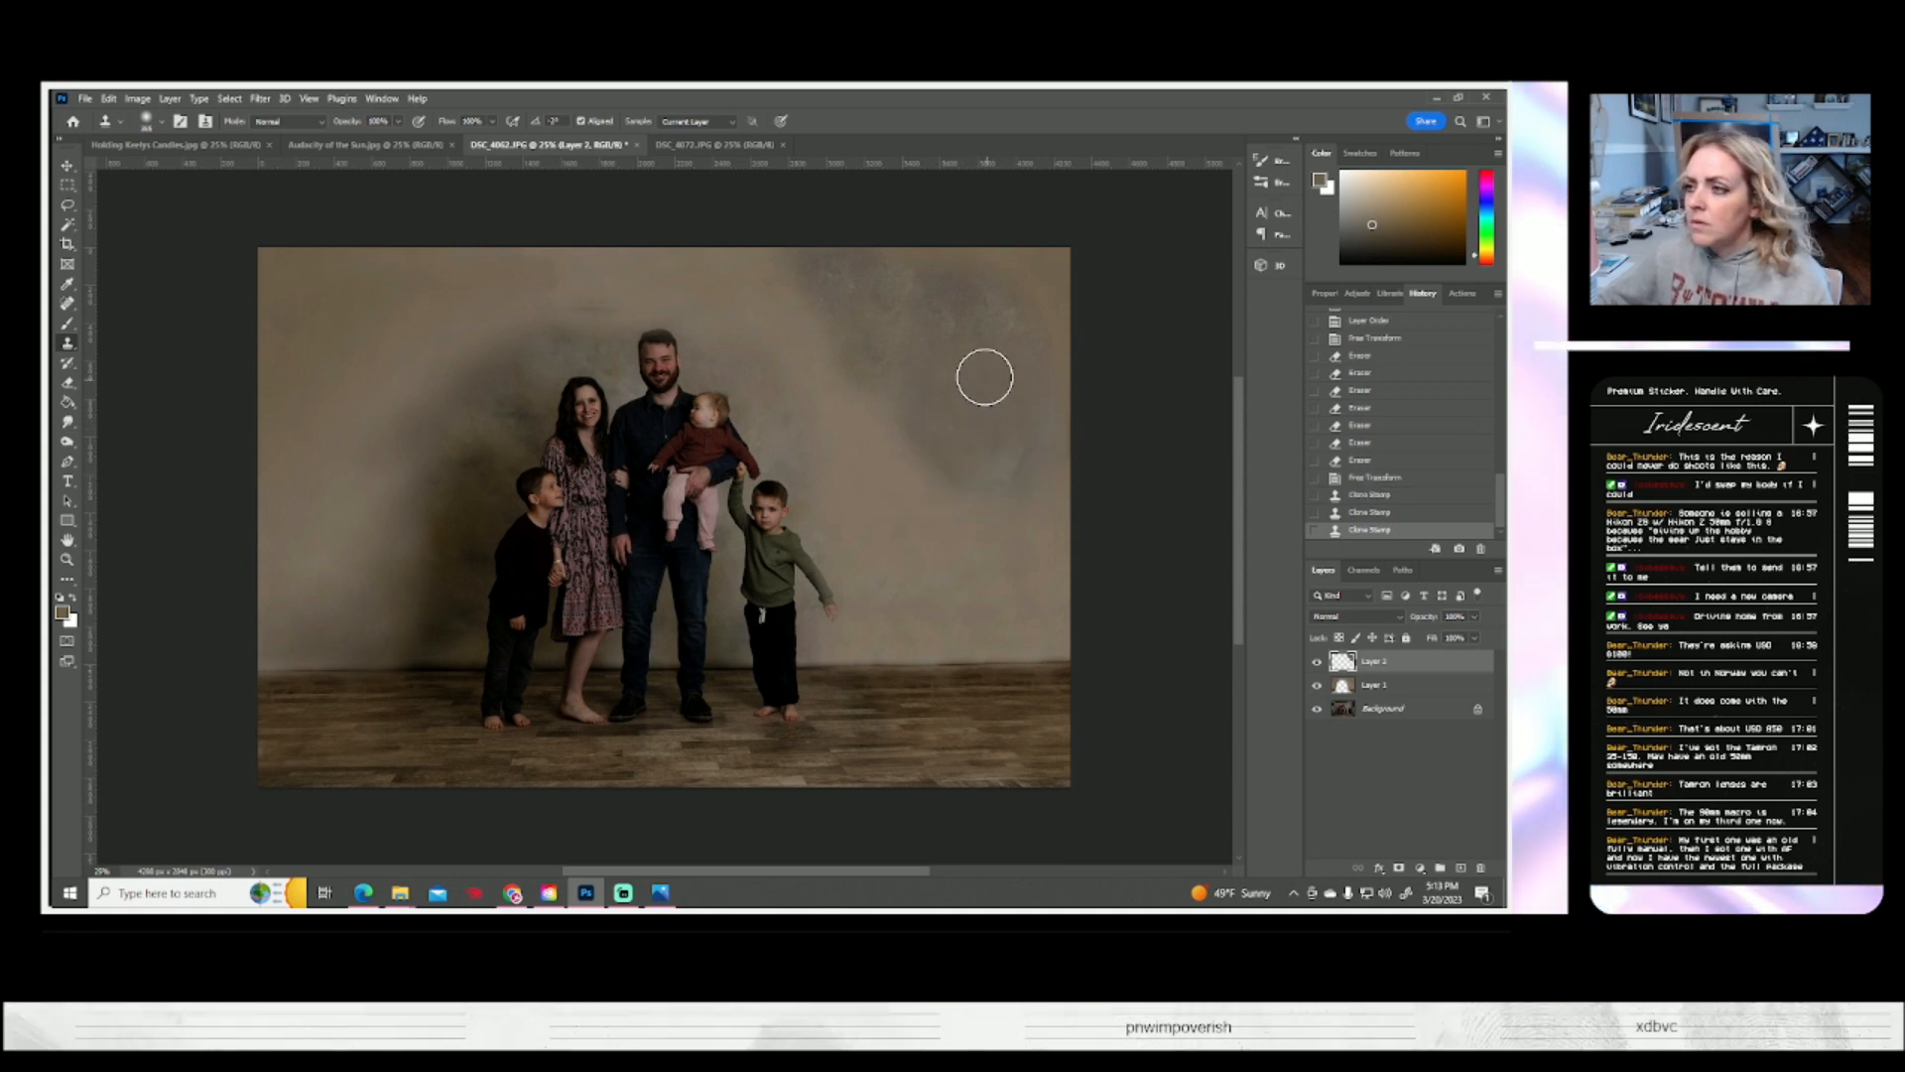
{"action": "left_click", "coordinate": [907, 420]}
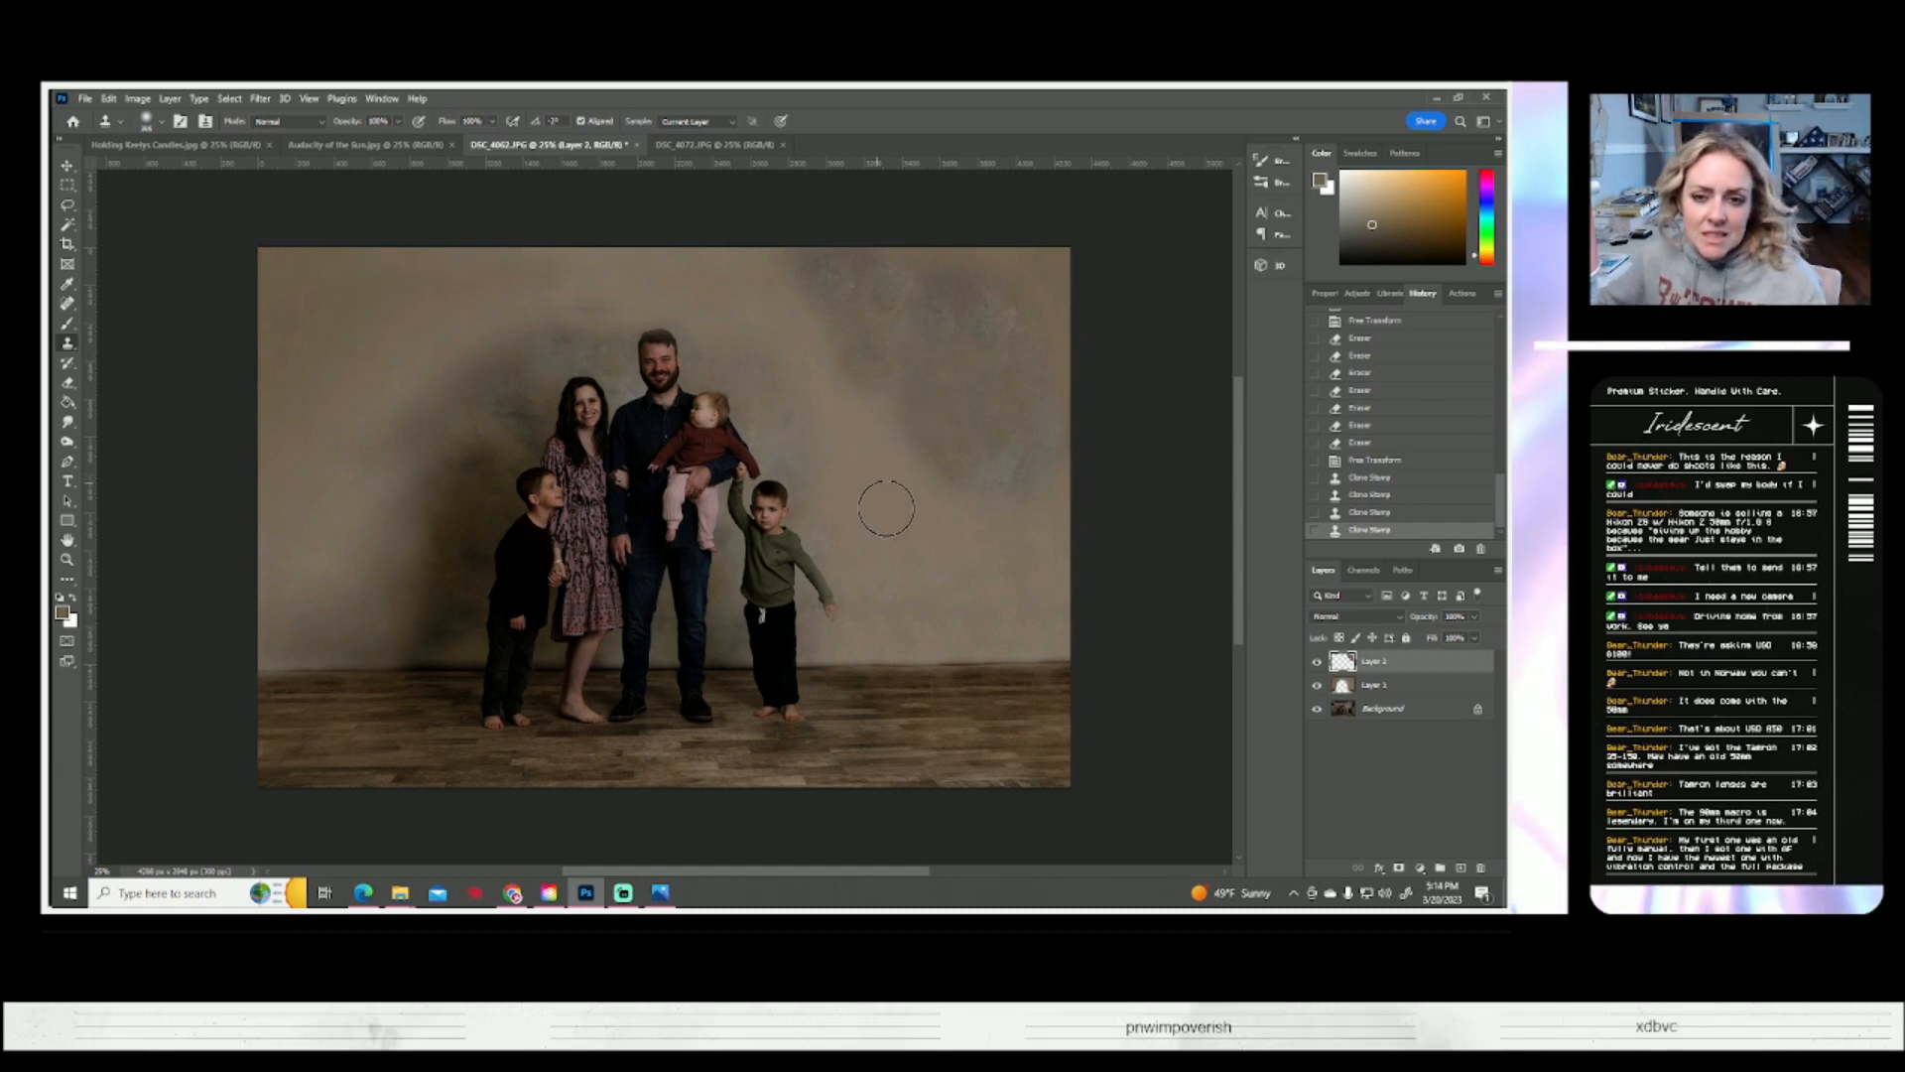
Duplicate the texture patch layer and move the copy down over the lower right part of the wall
{"action": "right_click", "coordinate": [1374, 663]}
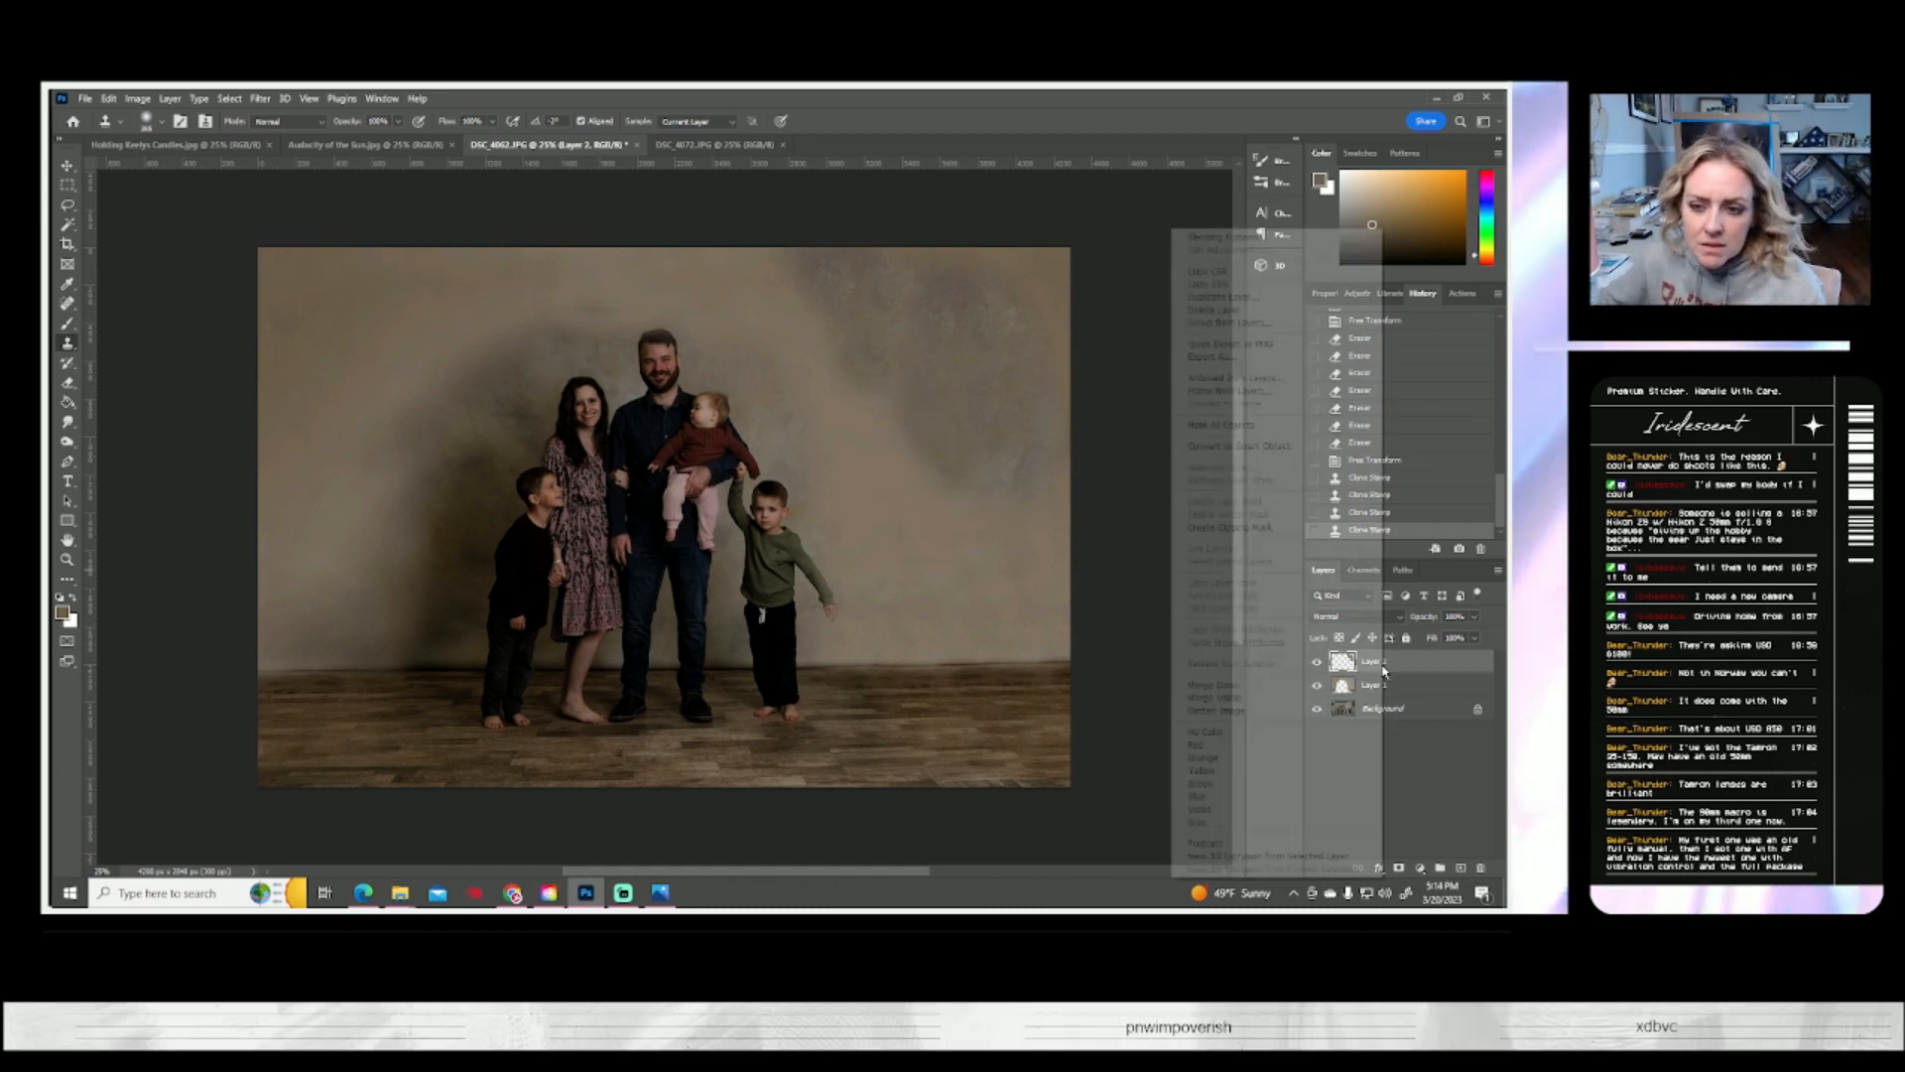
{"action": "left_click", "coordinate": [1215, 297]}
{"action": "left_click", "coordinate": [901, 313]}
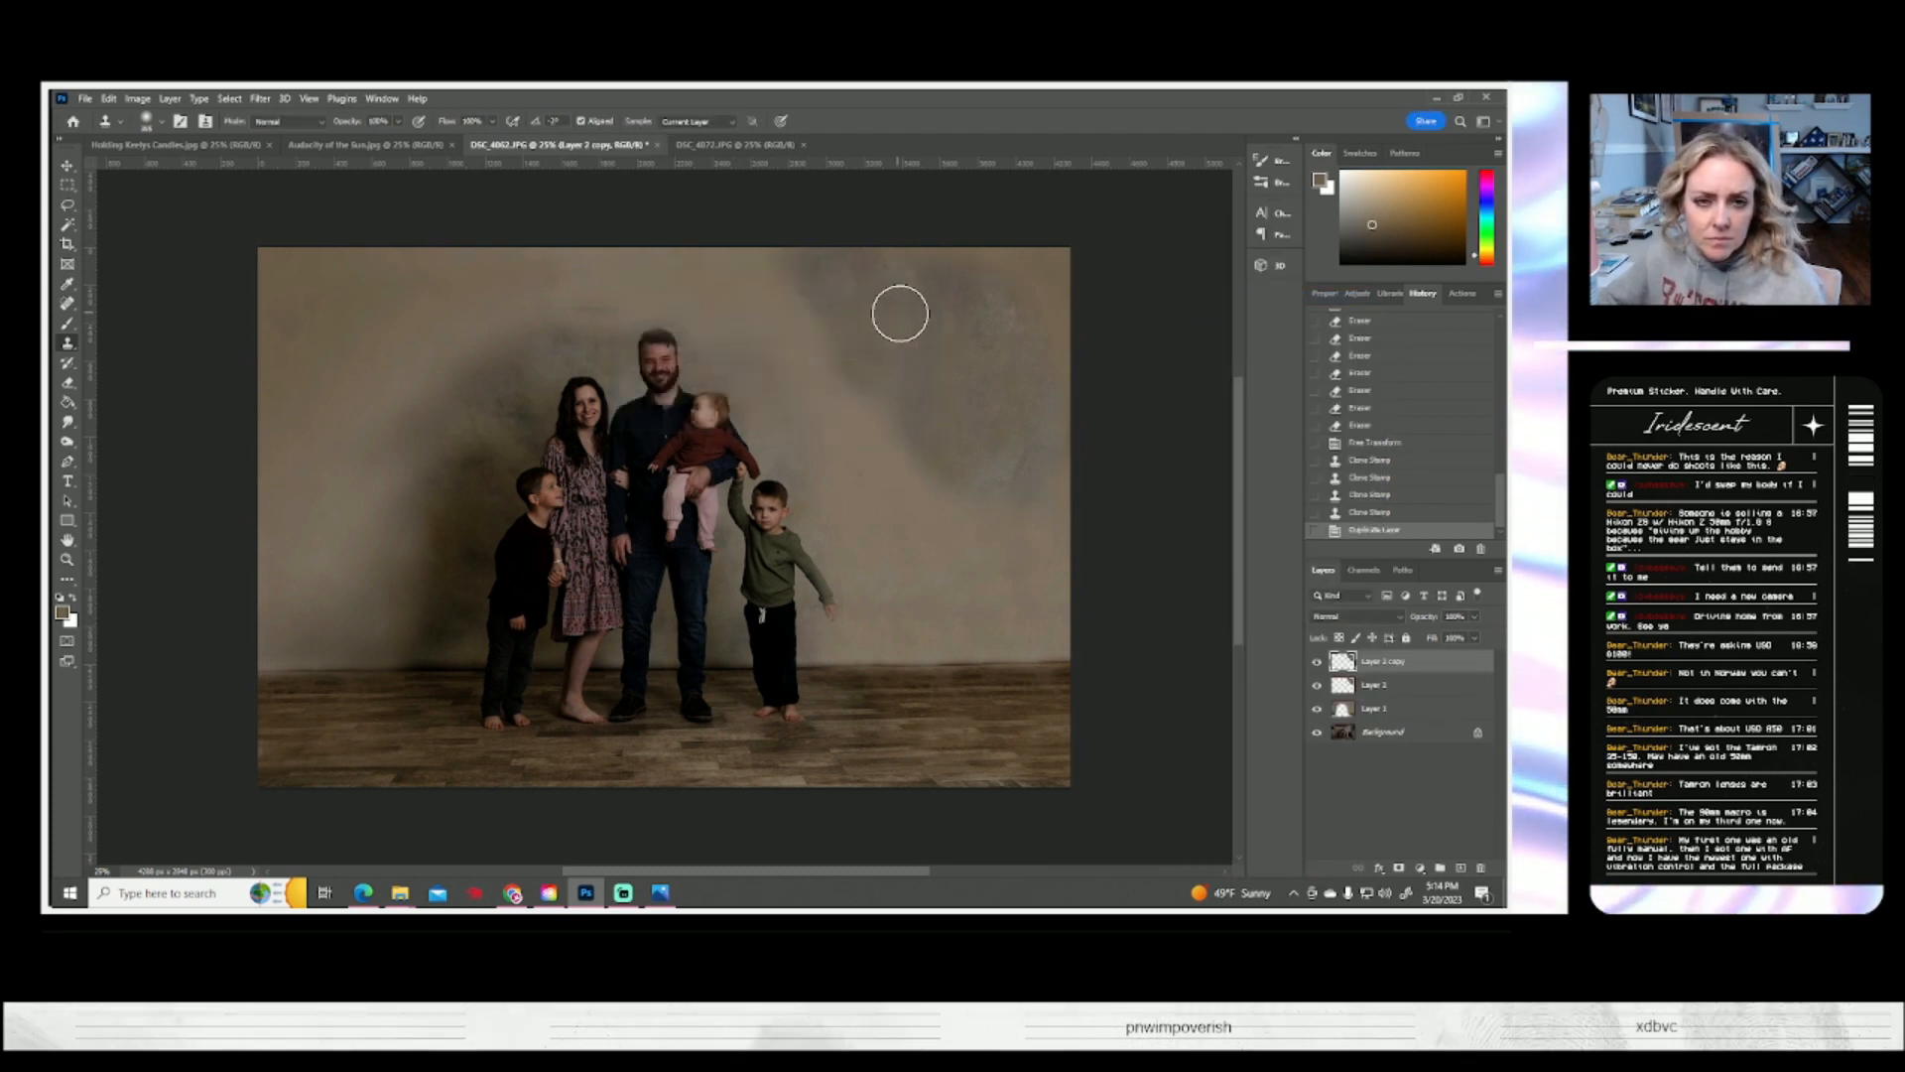
{"action": "key", "text": "ctrl+t"}
{"action": "left_click_drag", "start_coordinate": [942, 461], "coordinate": [984, 638]}
{"action": "key", "text": "Return"}
Clone more texture beside the baby and erase the part of the duplicated patch that overlaps the wood floor
{"action": "key", "text": "s"}
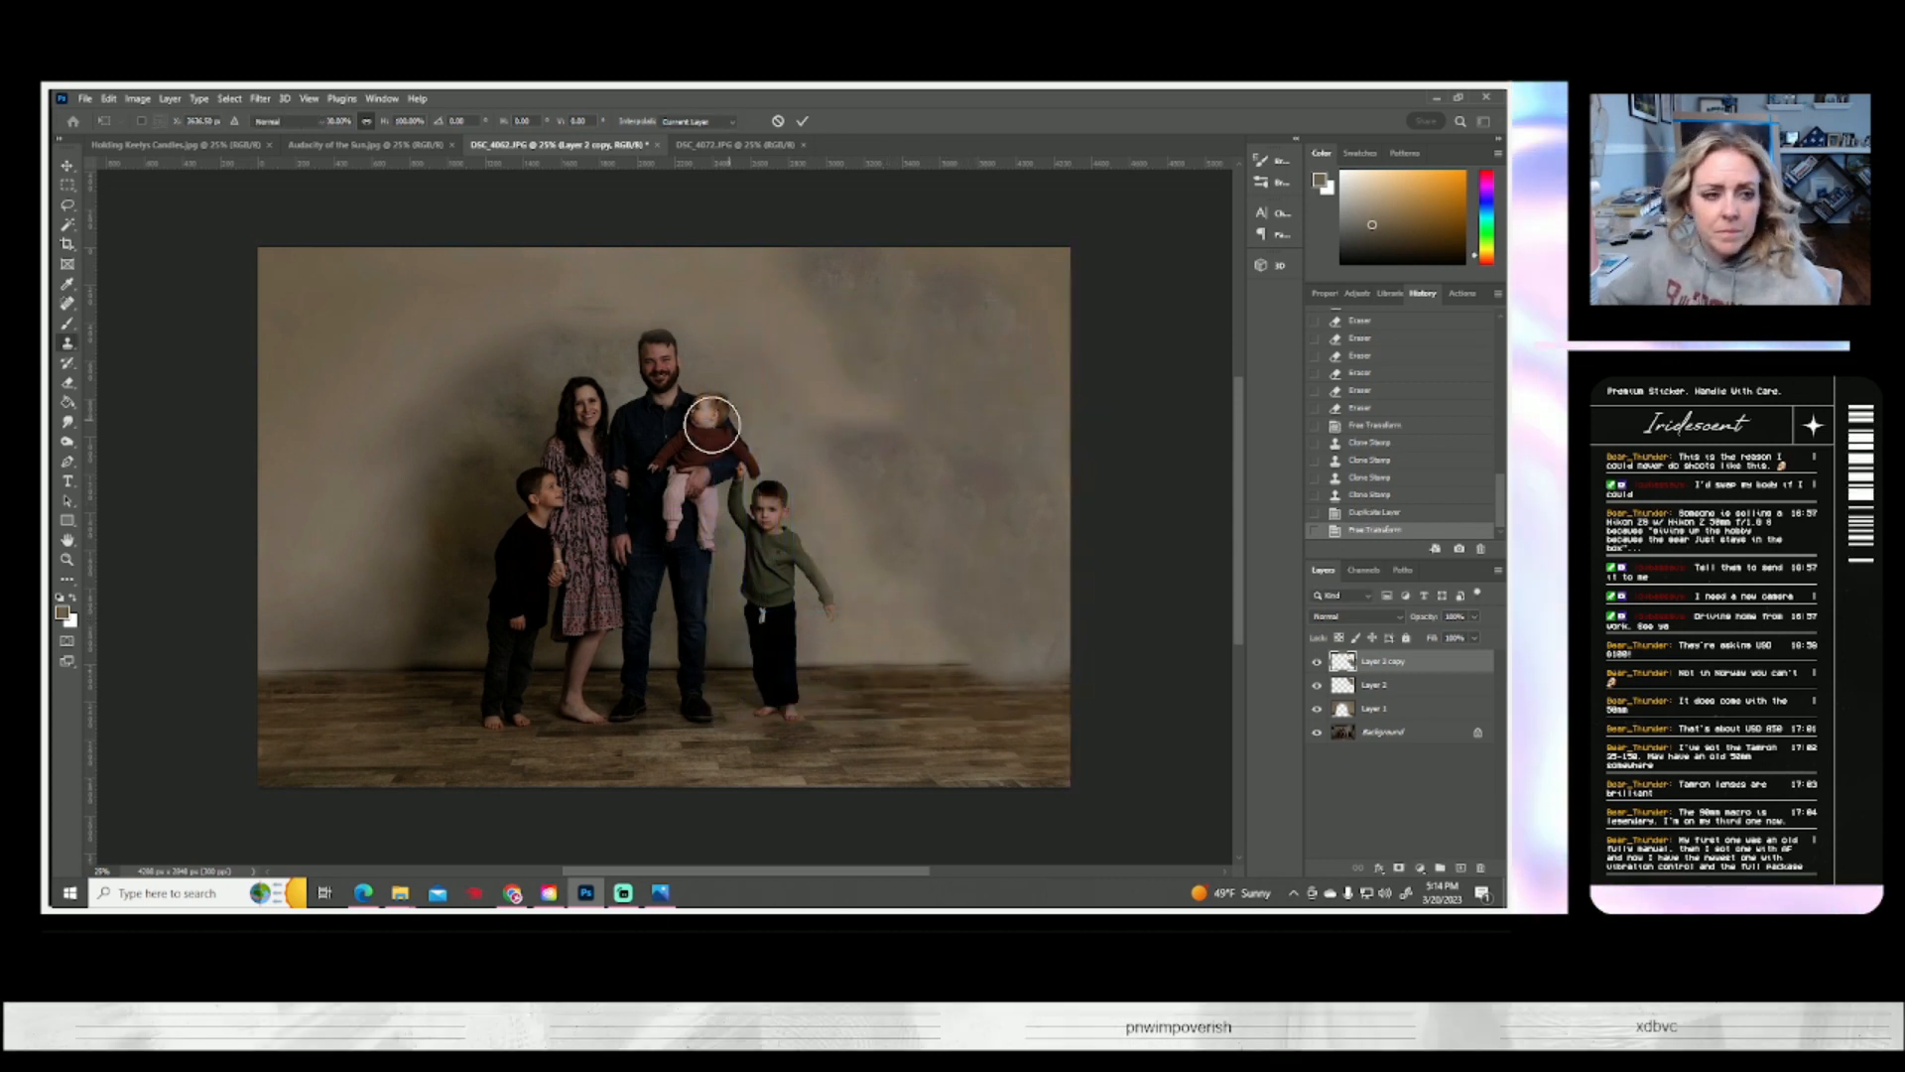
{"action": "mouse_move", "coordinate": [864, 419]}
{"action": "left_mouse_down"}
{"action": "mouse_move", "coordinate": [943, 420]}
{"action": "mouse_move", "coordinate": [893, 412]}
{"action": "mouse_move", "coordinate": [783, 446]}
{"action": "left_mouse_up"}
{"action": "left_click", "coordinate": [68, 382]}
{"action": "mouse_move", "coordinate": [927, 668]}
{"action": "left_mouse_down"}
{"action": "mouse_move", "coordinate": [920, 633]}
{"action": "mouse_move", "coordinate": [1098, 685]}
{"action": "left_mouse_up"}
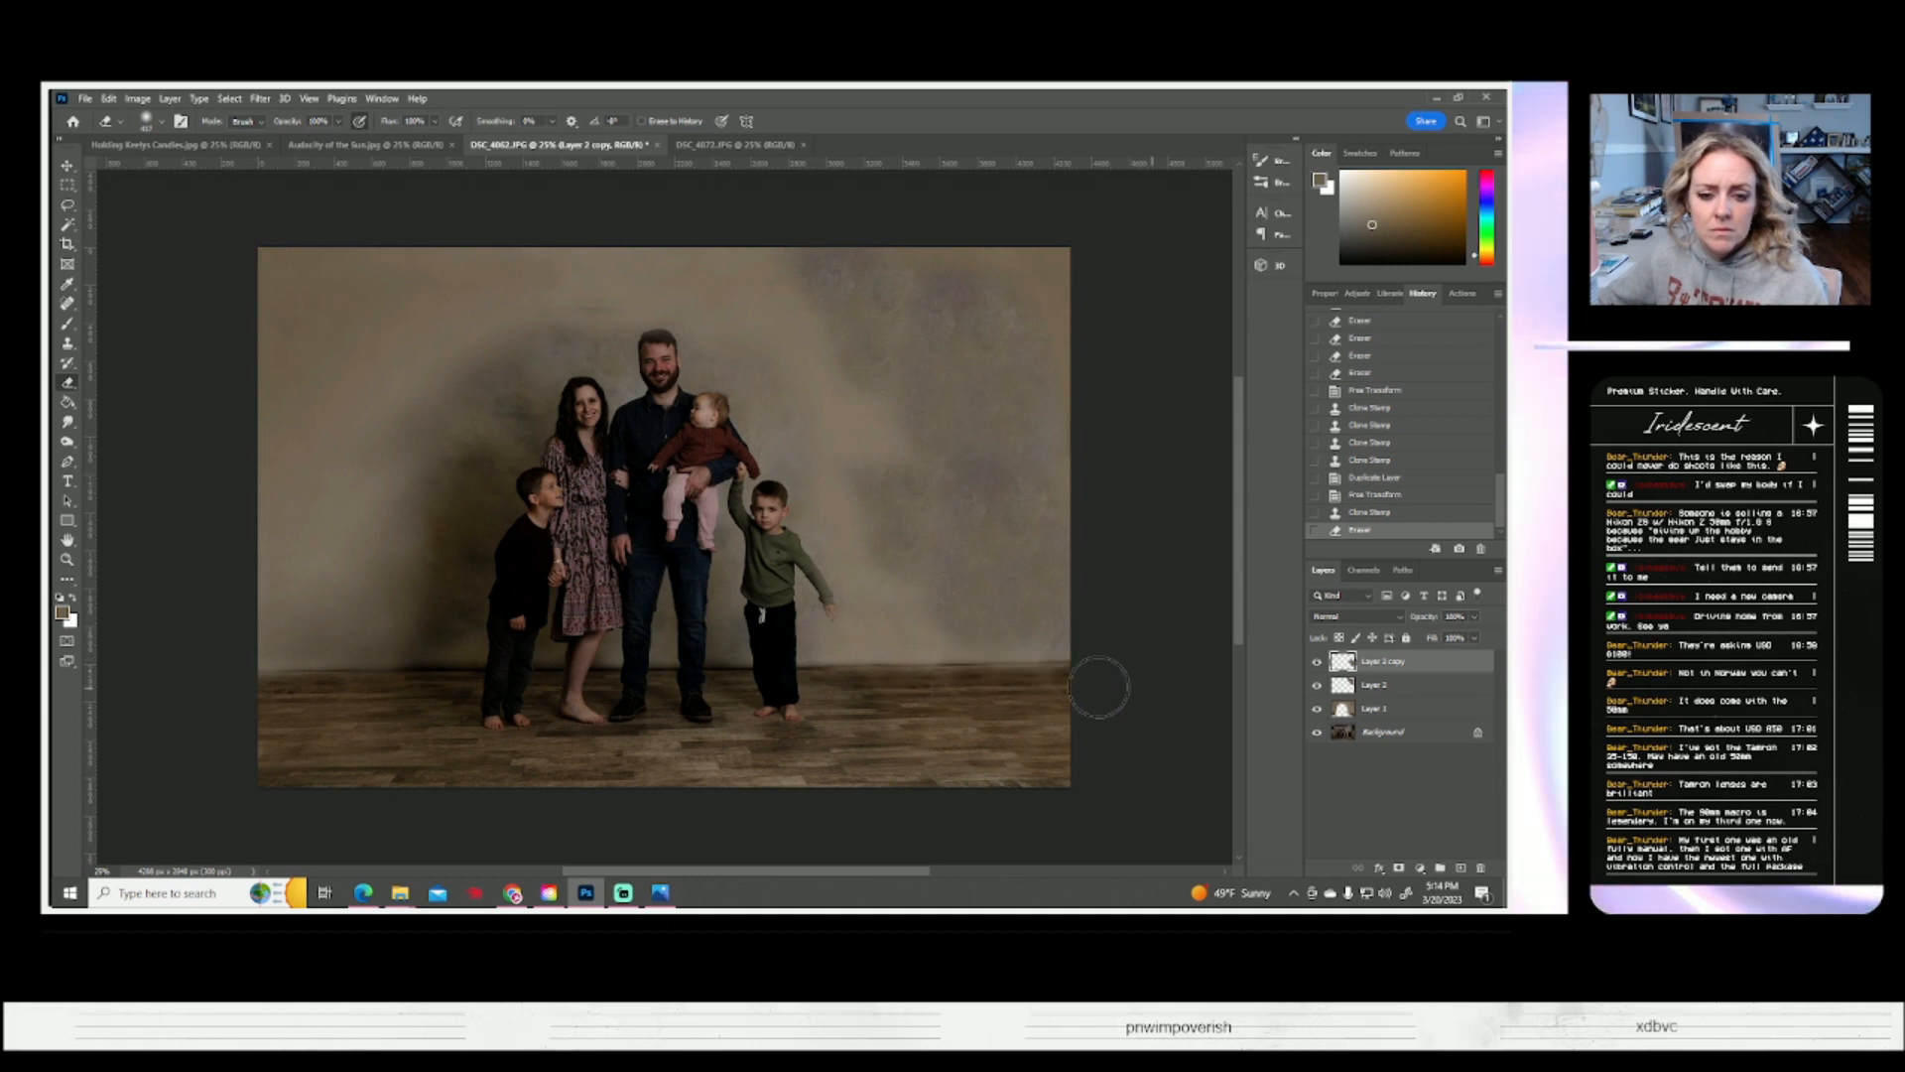
Merge the two texture patch layers and lower the merged layer's opacity so the texture looks subtle
{"action": "left_click", "coordinate": [1381, 684], "text": "shift"}
{"action": "right_click", "coordinate": [1387, 688]}
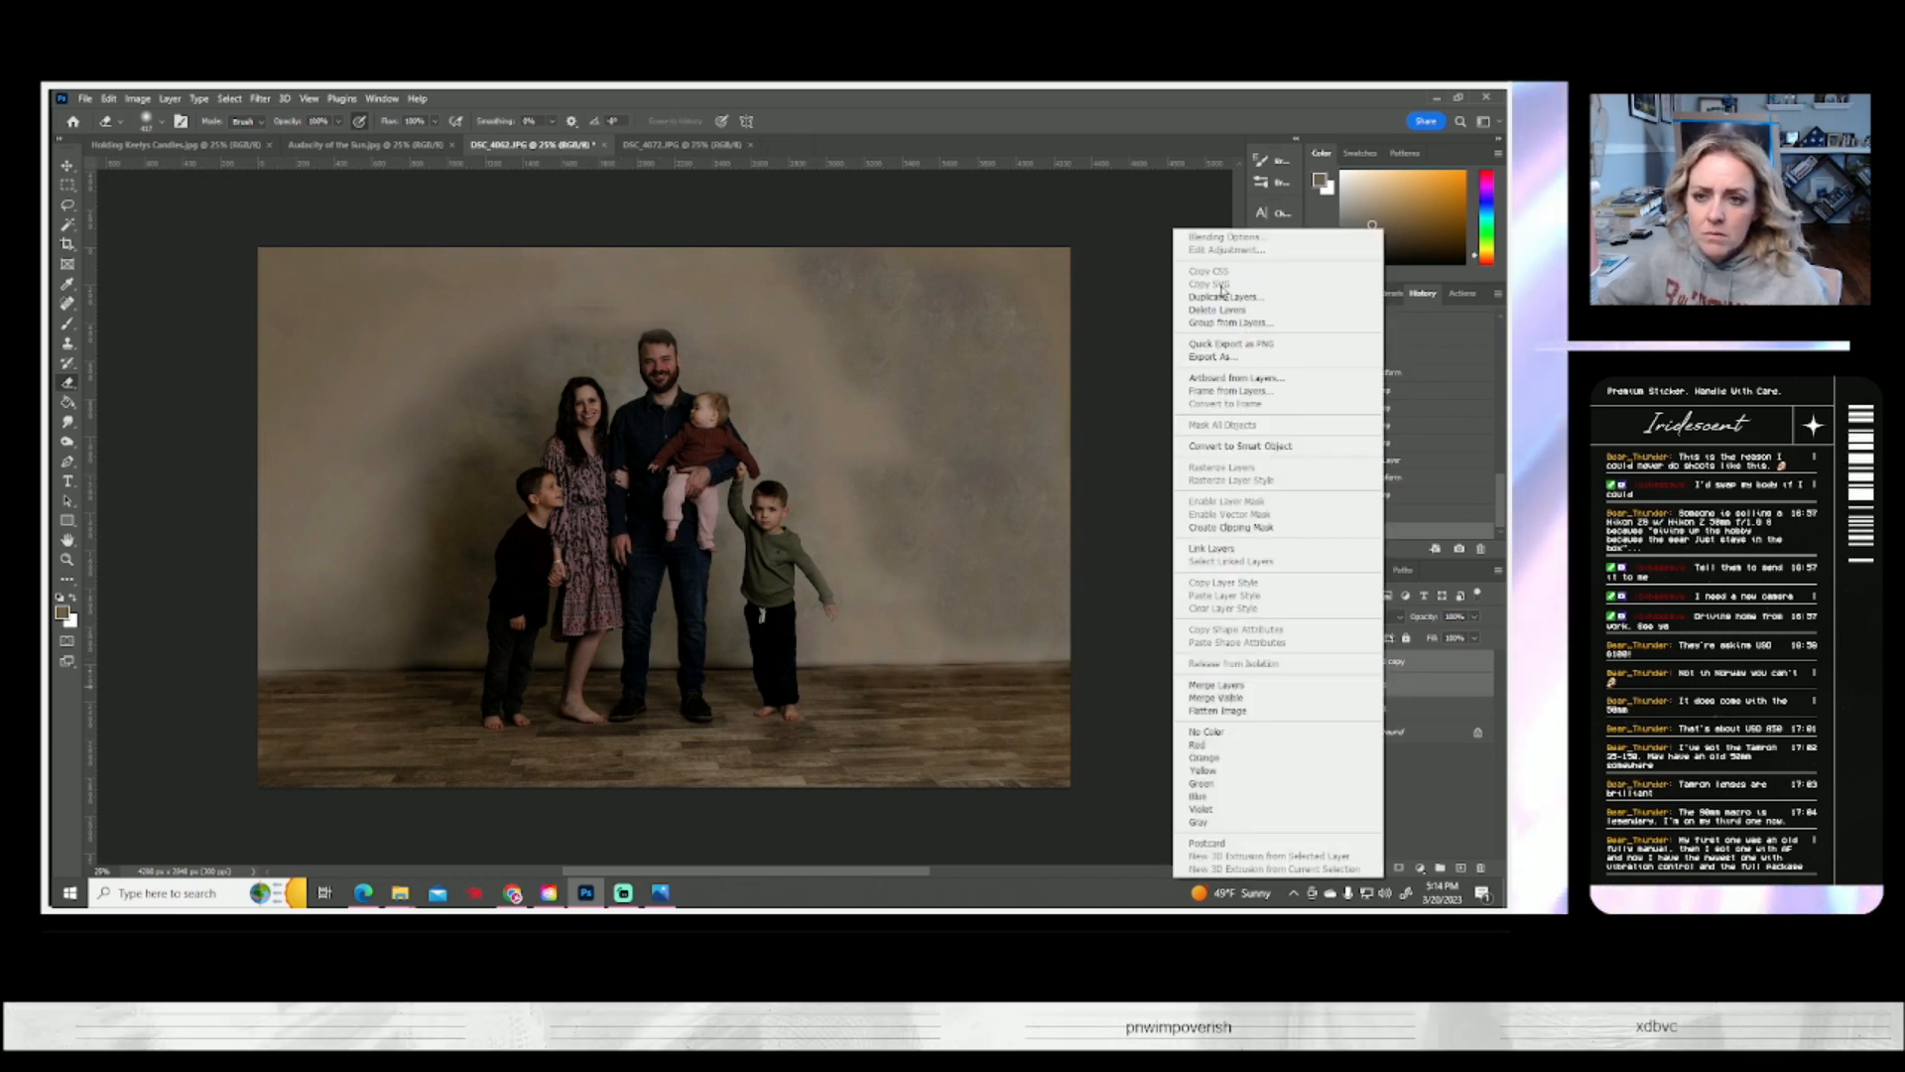
{"action": "left_click", "coordinate": [1210, 686]}
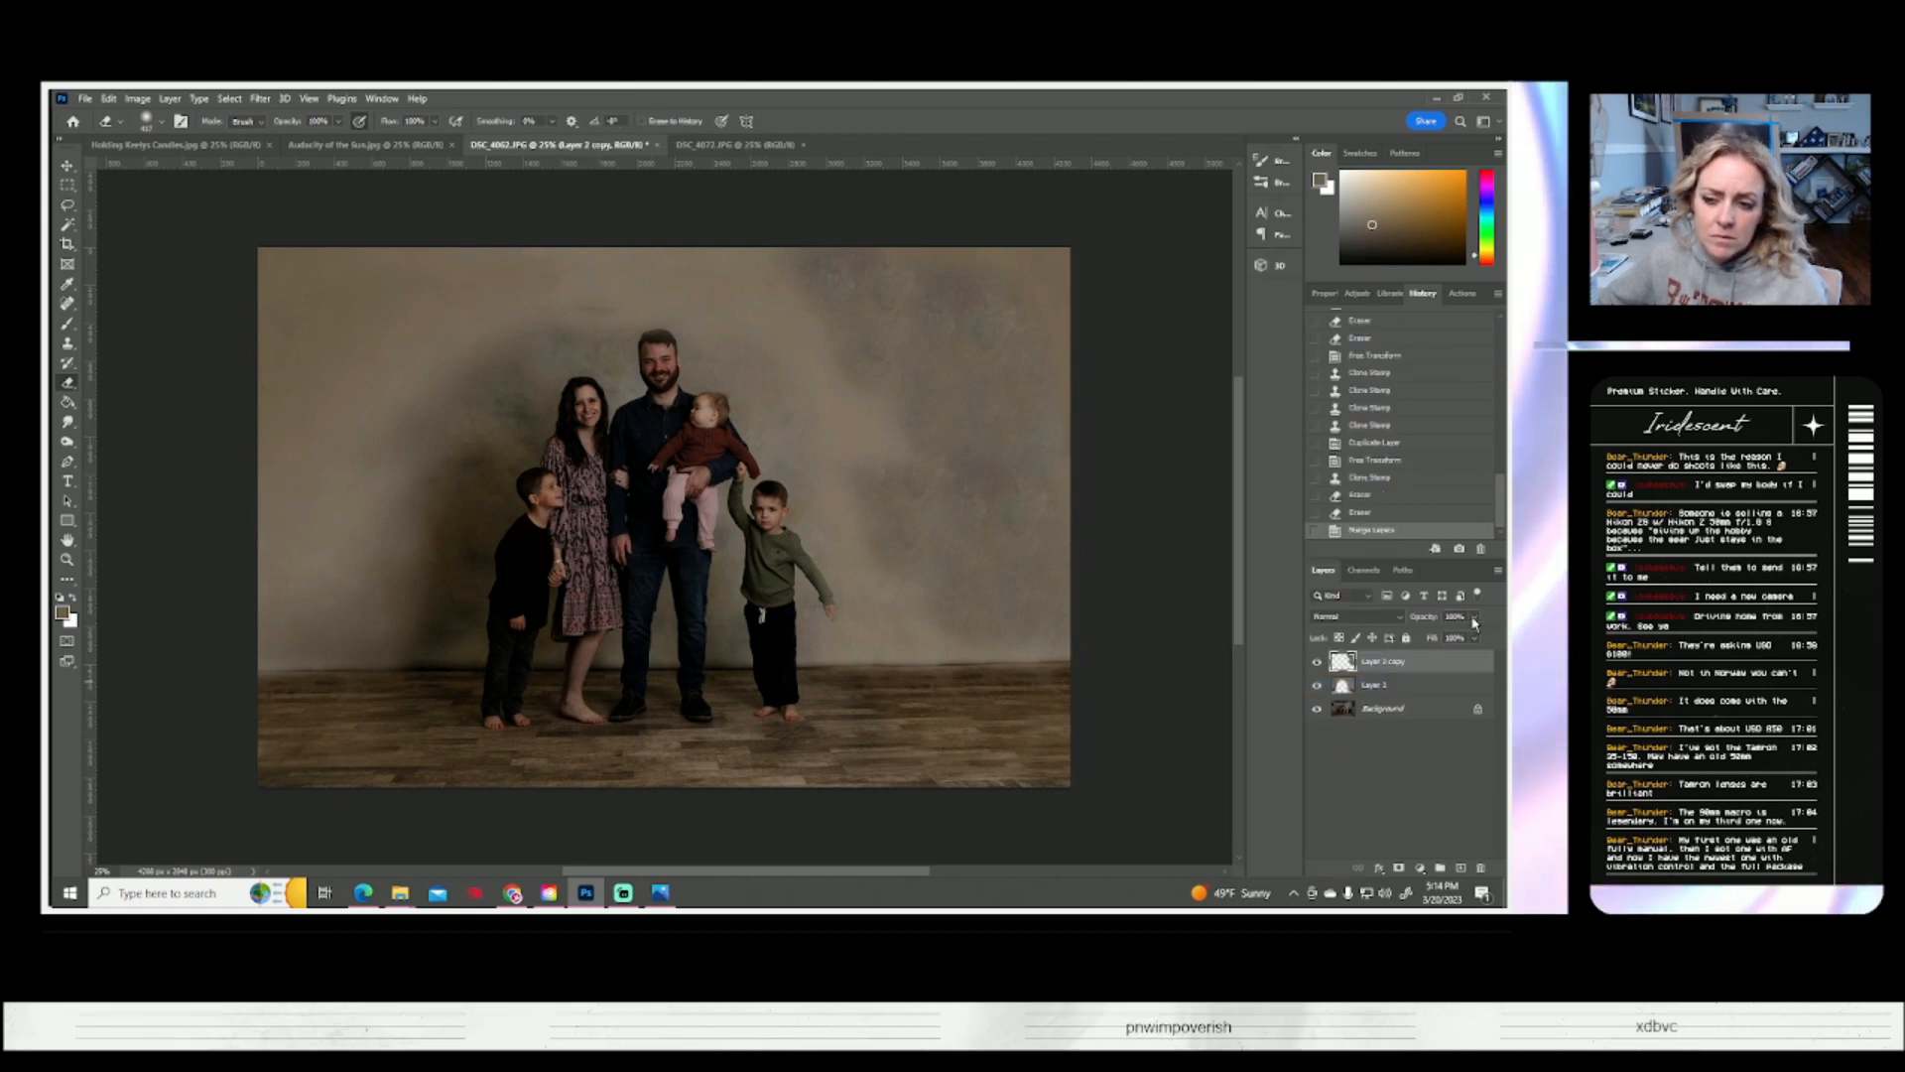
{"action": "left_click_drag", "start_coordinate": [1474, 635], "coordinate": [1432, 637]}
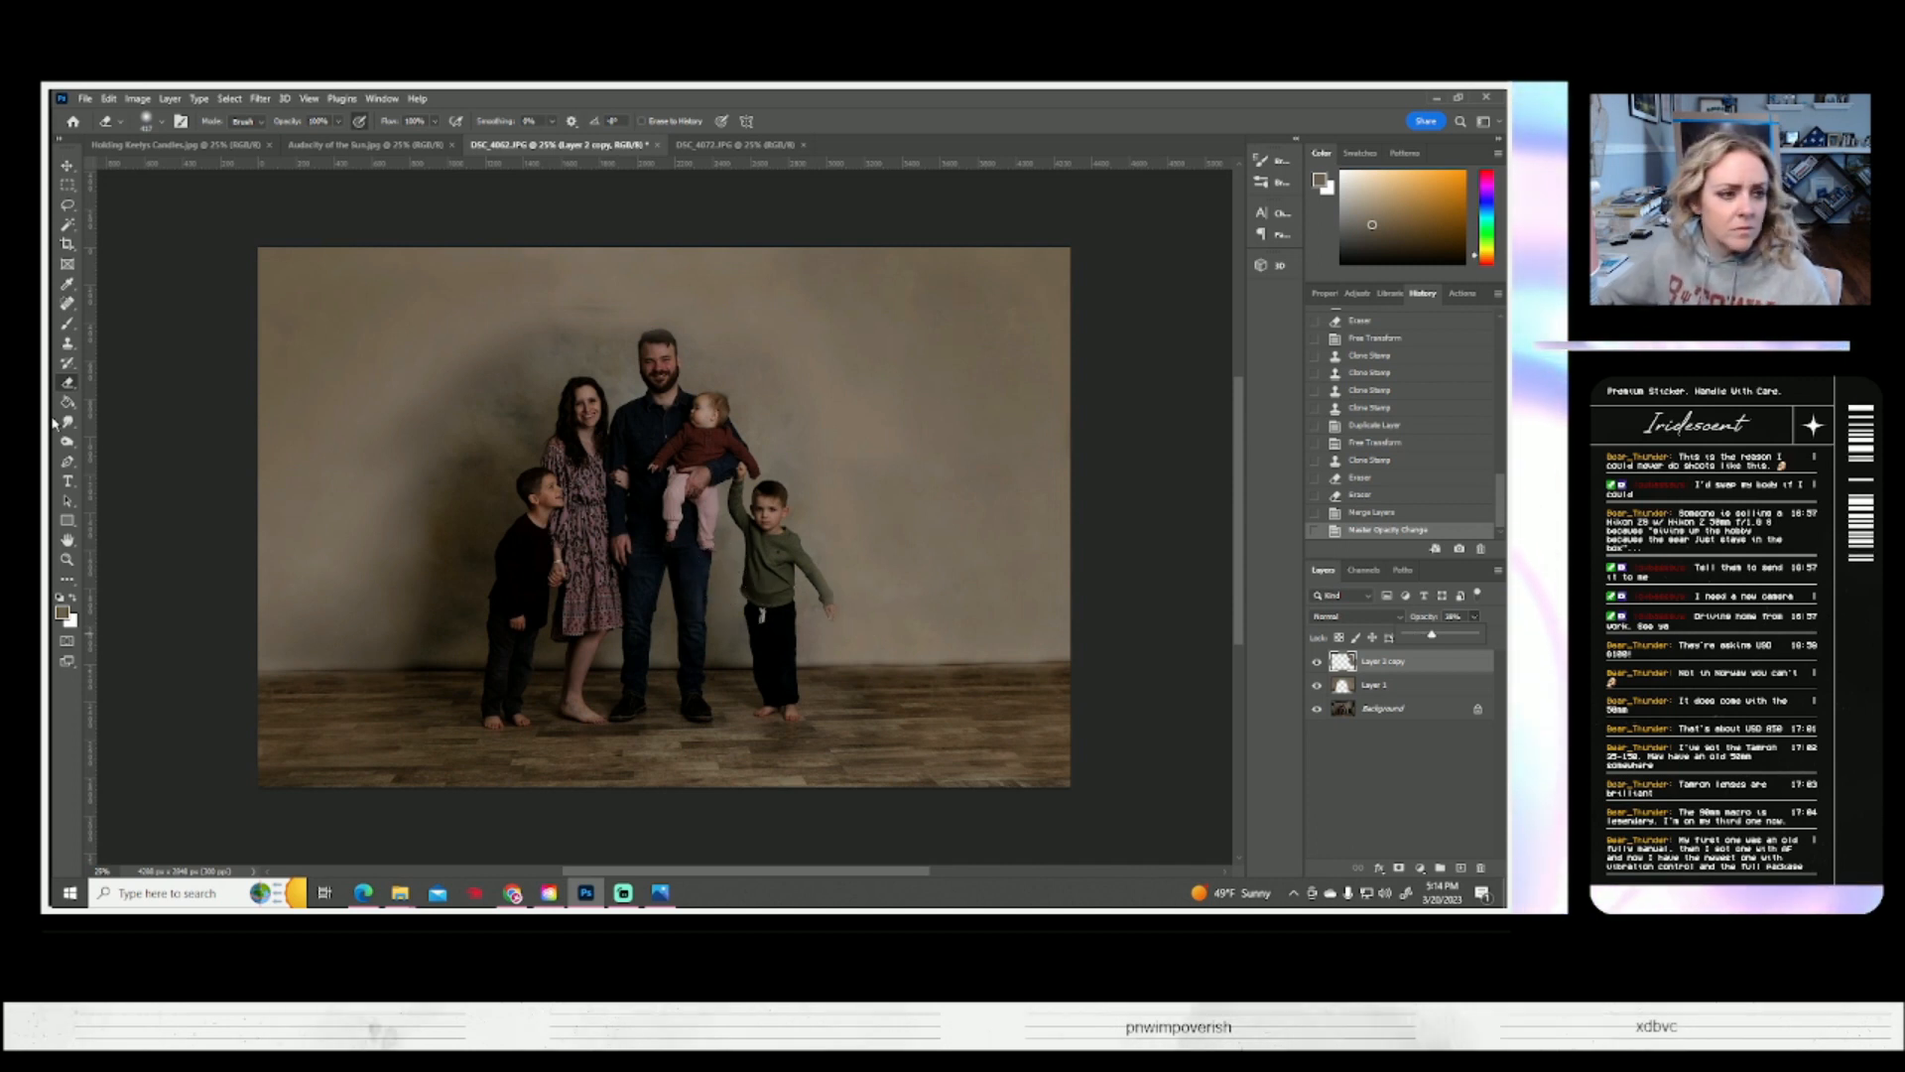
Spread the faint texture over the wall above the family and beside the younger boy with the Clone Stamp
{"action": "left_click", "coordinate": [66, 348]}
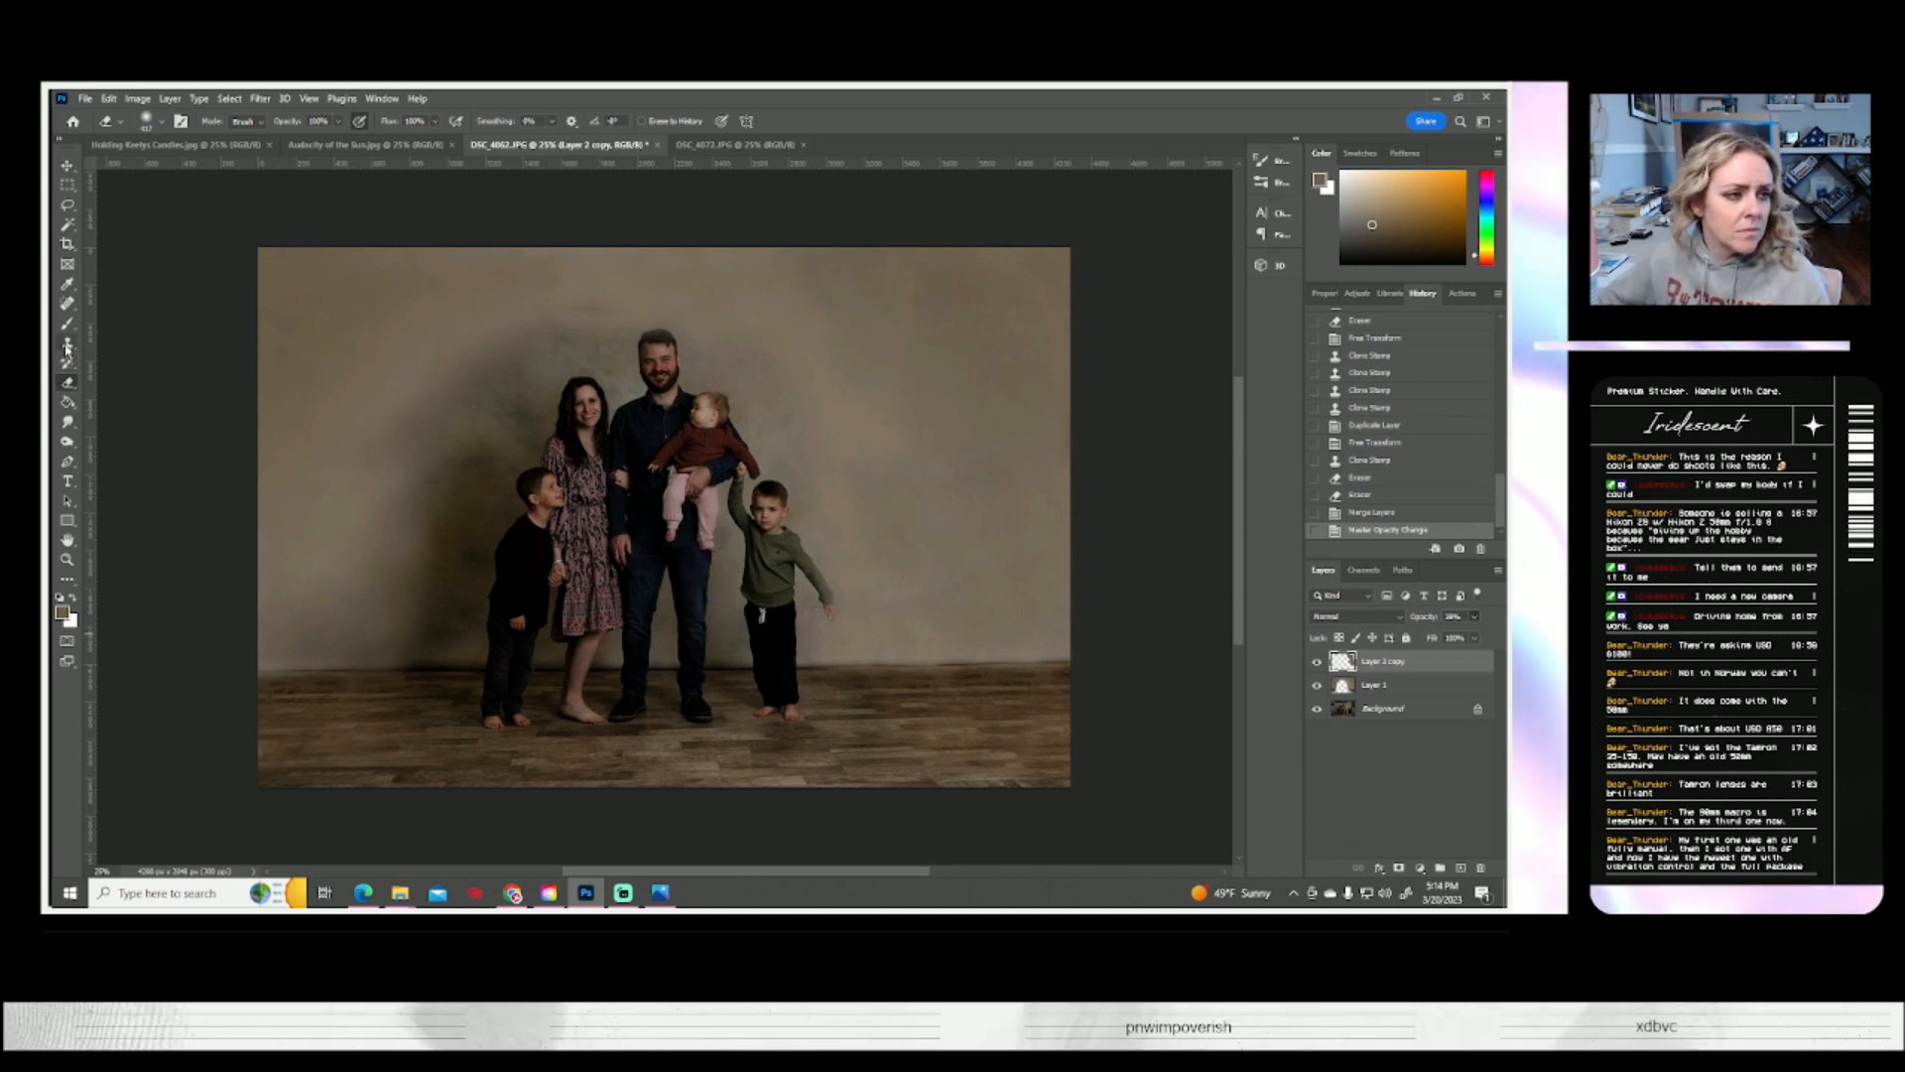
{"action": "mouse_move", "coordinate": [735, 315]}
{"action": "left_mouse_down"}
{"action": "mouse_move", "coordinate": [634, 255]}
{"action": "mouse_move", "coordinate": [685, 283]}
{"action": "left_mouse_up"}
{"action": "mouse_move", "coordinate": [806, 357]}
{"action": "left_mouse_down"}
{"action": "mouse_move", "coordinate": [836, 384]}
{"action": "mouse_move", "coordinate": [831, 523]}
{"action": "mouse_move", "coordinate": [900, 621]}
{"action": "left_mouse_up"}
{"action": "left_click", "coordinate": [957, 348], "text": "alt"}
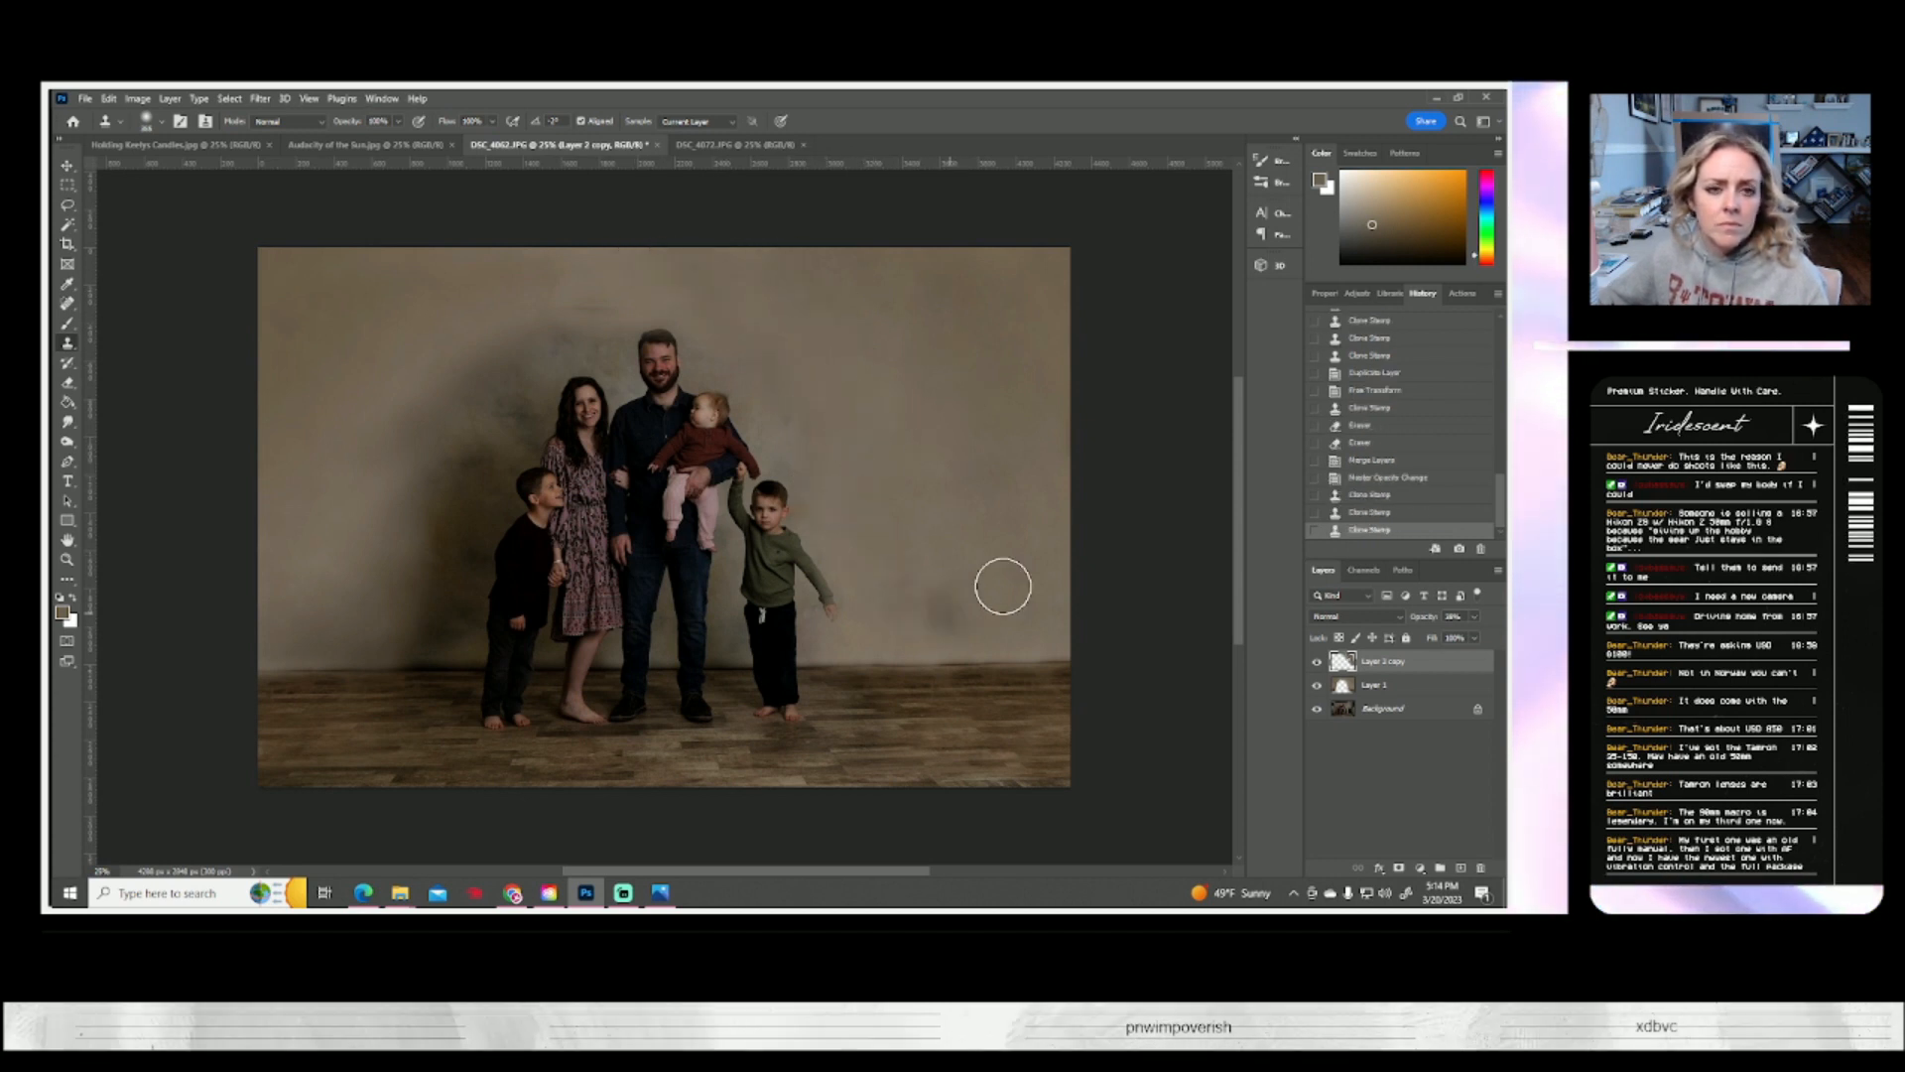
{"action": "left_click", "coordinate": [883, 323], "text": "alt"}
{"action": "mouse_move", "coordinate": [608, 300]}
{"action": "left_mouse_down"}
{"action": "mouse_move", "coordinate": [553, 290]}
{"action": "mouse_move", "coordinate": [635, 278]}
{"action": "mouse_move", "coordinate": [519, 284]}
{"action": "left_mouse_up"}
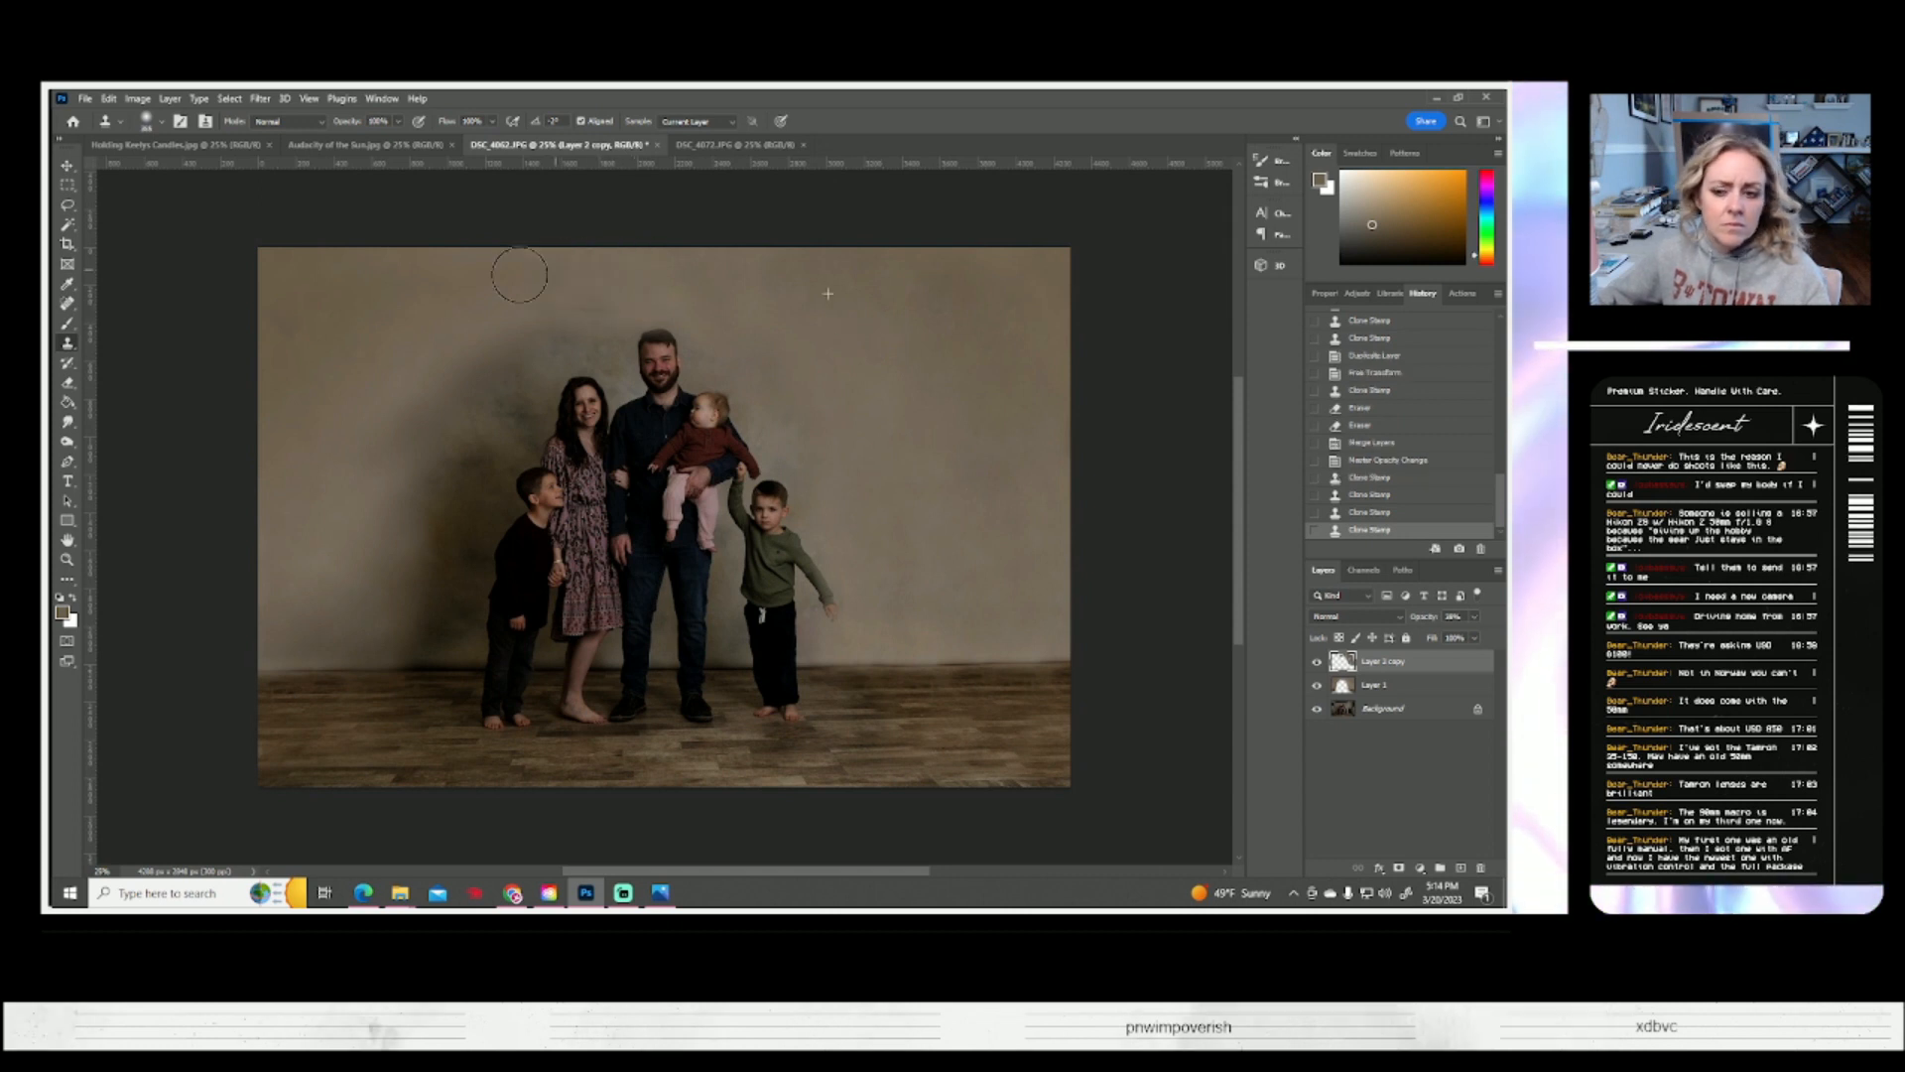
Merge the texture layer with the backdrop layer beneath it
{"action": "left_click", "coordinate": [1374, 690], "text": "shift"}
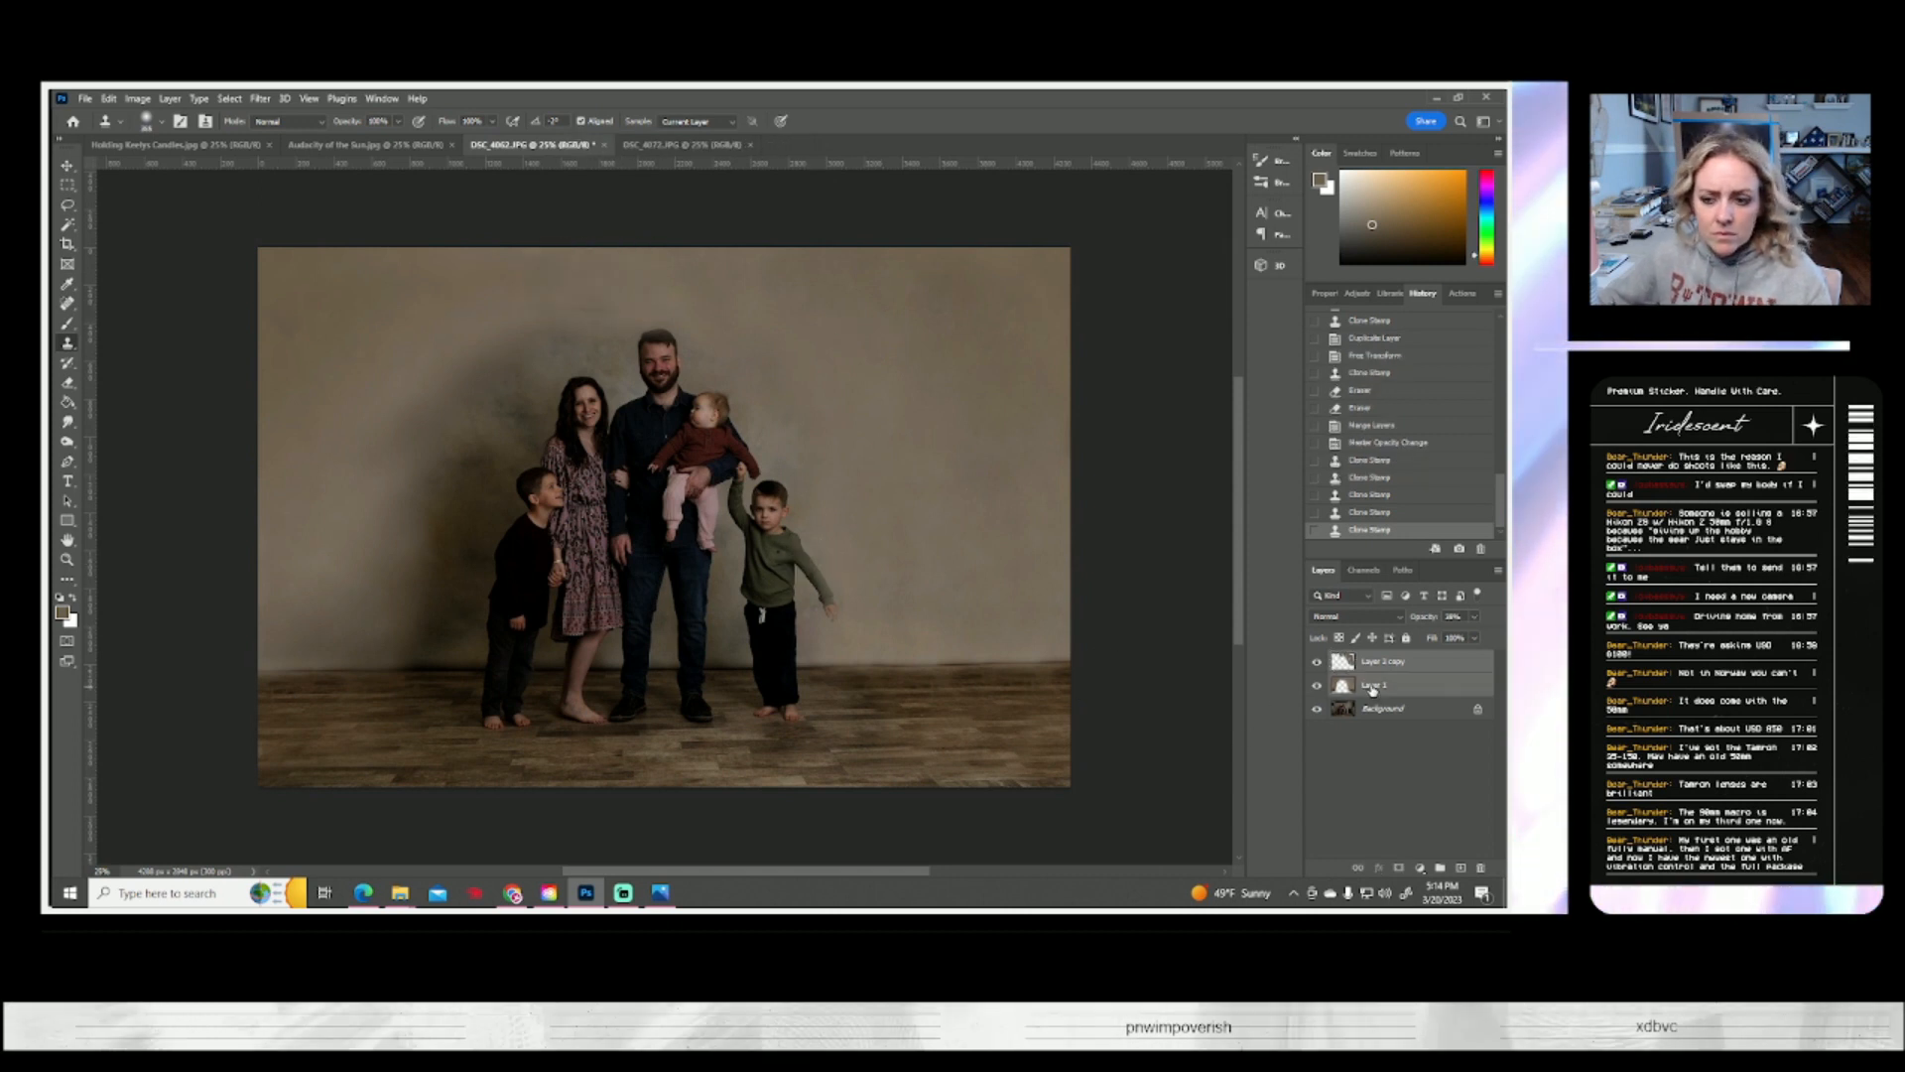
{"action": "right_click", "coordinate": [1375, 690]}
{"action": "left_click", "coordinate": [1201, 685]}
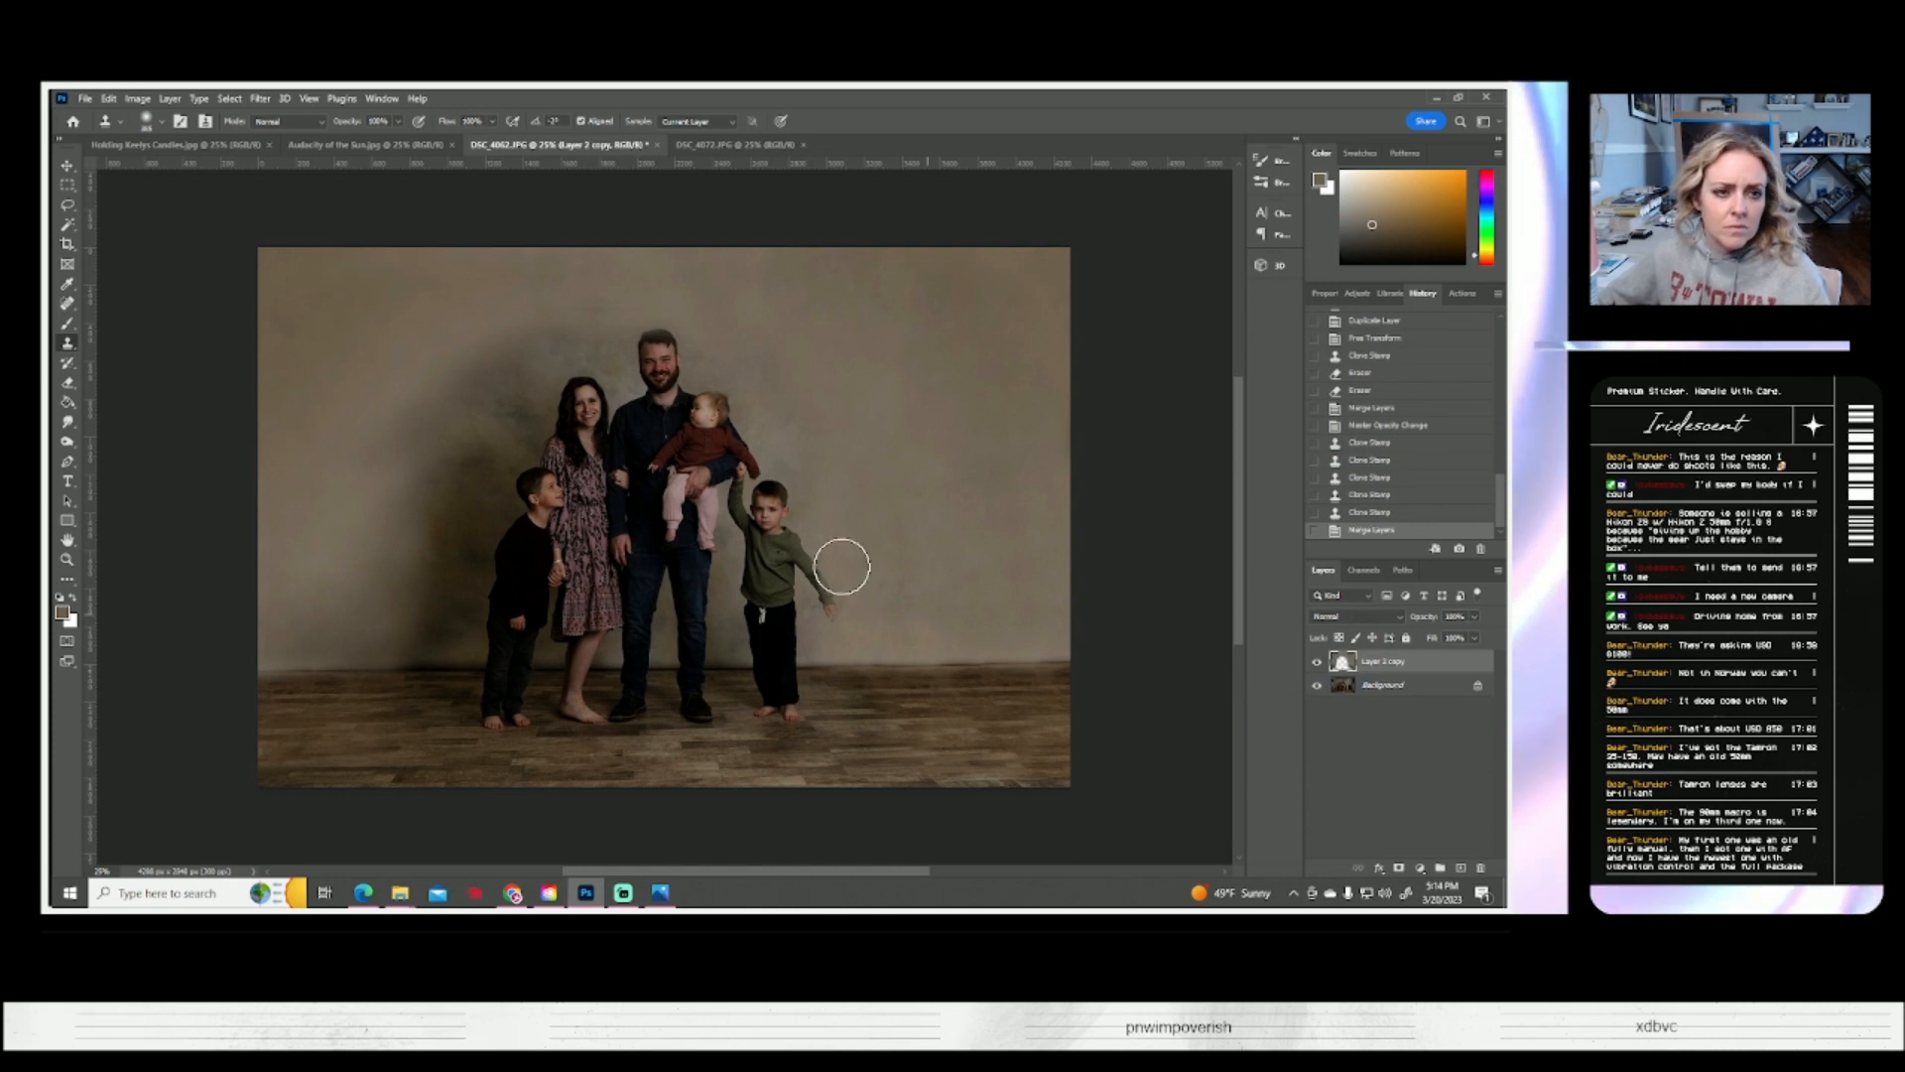
Copy a rectangular section of wall from the photo's right side into a new layer and move it over the left wall
{"action": "left_click", "coordinate": [69, 185]}
{"action": "left_click_drag", "start_coordinate": [851, 212], "coordinate": [1126, 663]}
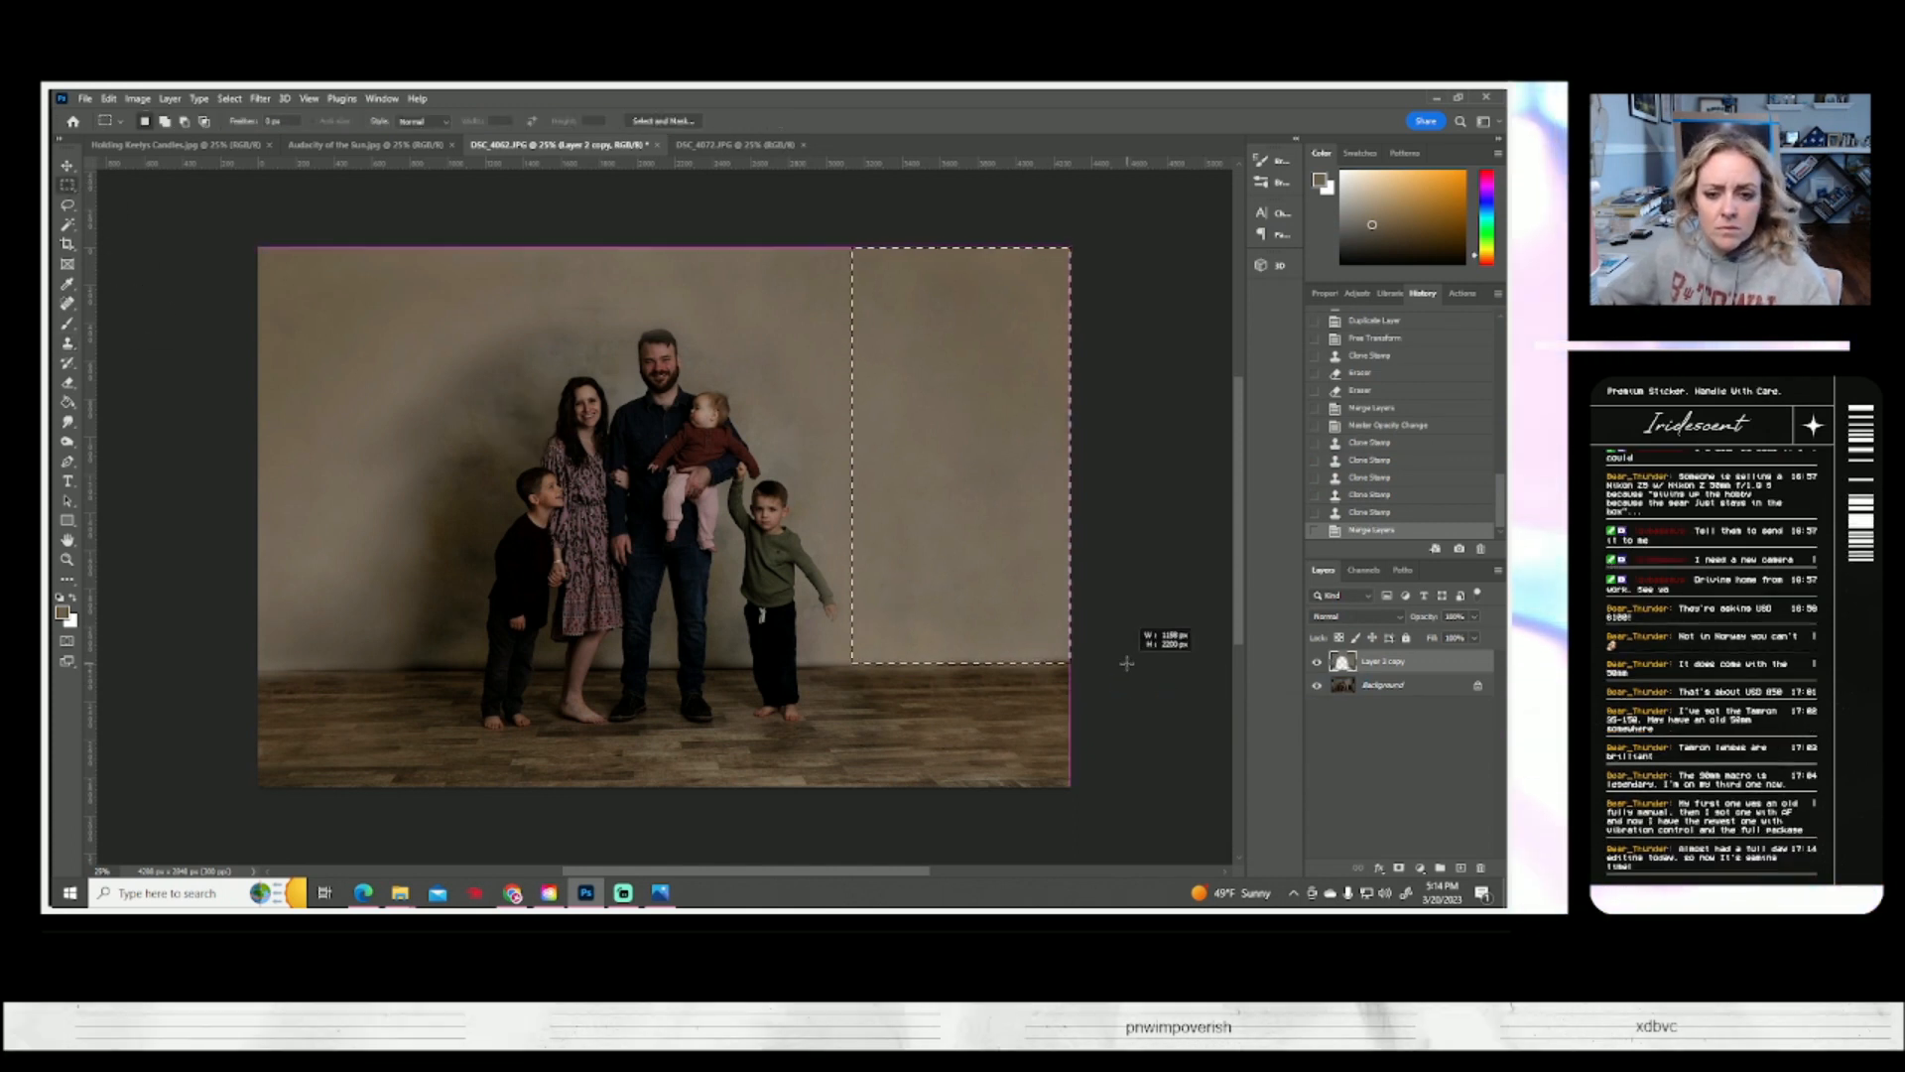
{"action": "key", "text": "ctrl+c"}
{"action": "key", "text": "ctrl+v"}
{"action": "key", "text": "ctrl+t"}
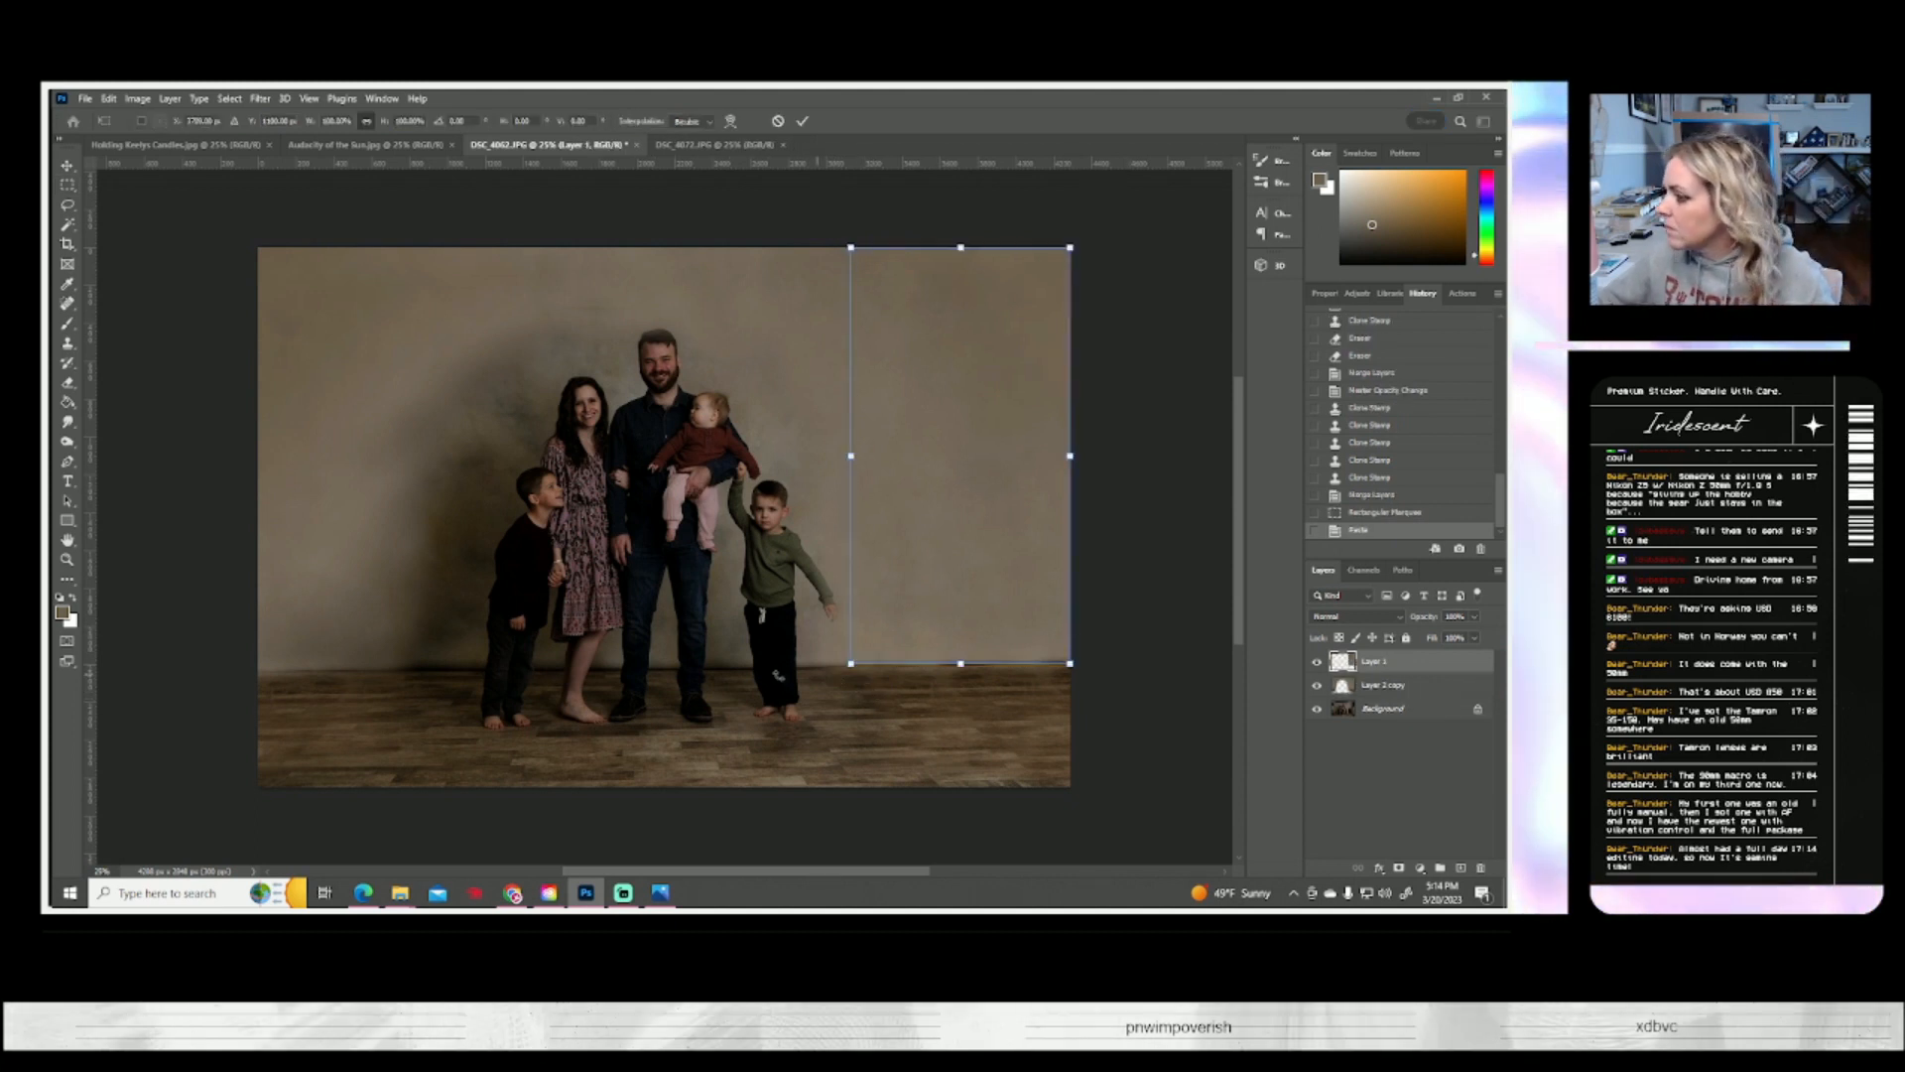
{"action": "left_click_drag", "start_coordinate": [977, 511], "coordinate": [384, 508]}
{"action": "key", "text": "Return"}
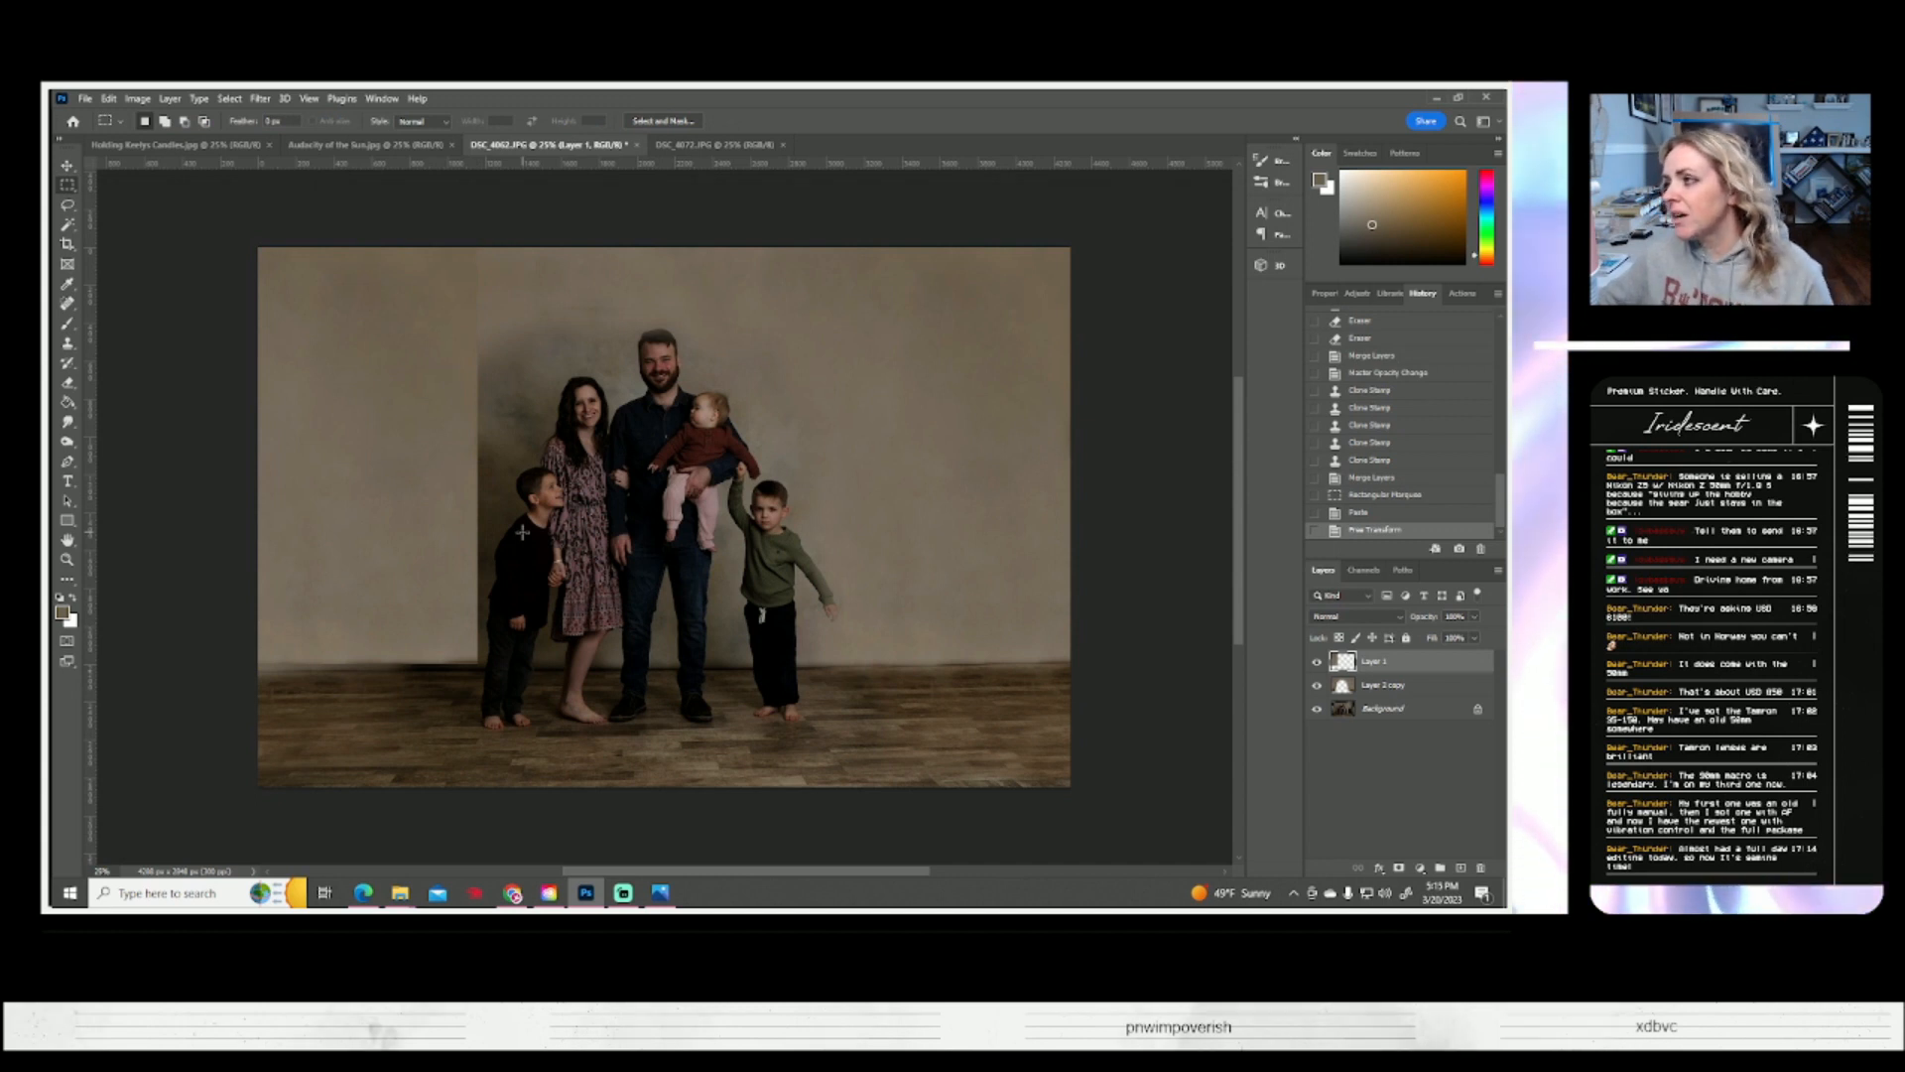
Blend the pasted wall patch into the surrounding backdrop with the Eraser, reducing its opacity for softer passes beside the older boy and mother
{"action": "left_click", "coordinate": [66, 386]}
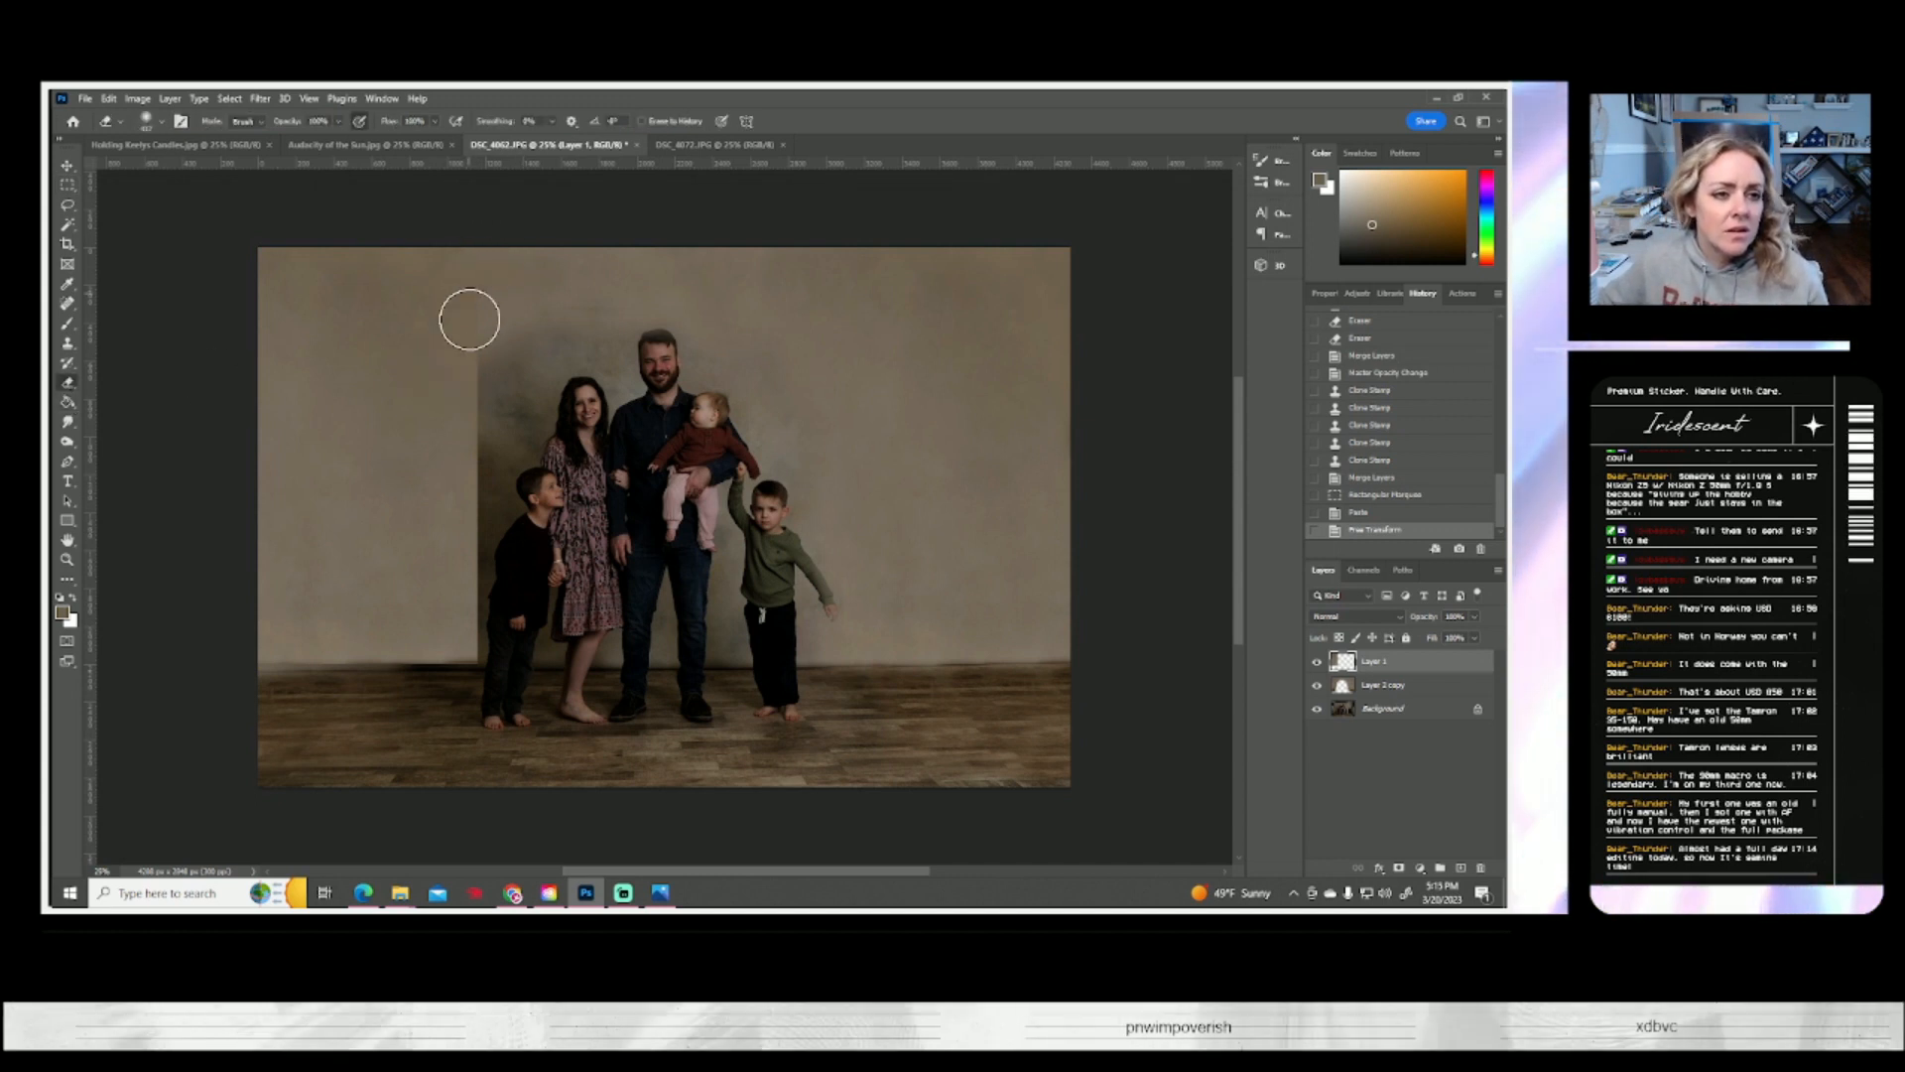
{"action": "mouse_move", "coordinate": [493, 297]}
{"action": "left_mouse_down"}
{"action": "mouse_move", "coordinate": [465, 628]}
{"action": "mouse_move", "coordinate": [488, 585]}
{"action": "left_mouse_up"}
{"action": "left_click_drag", "start_coordinate": [431, 665], "coordinate": [79, 635]}
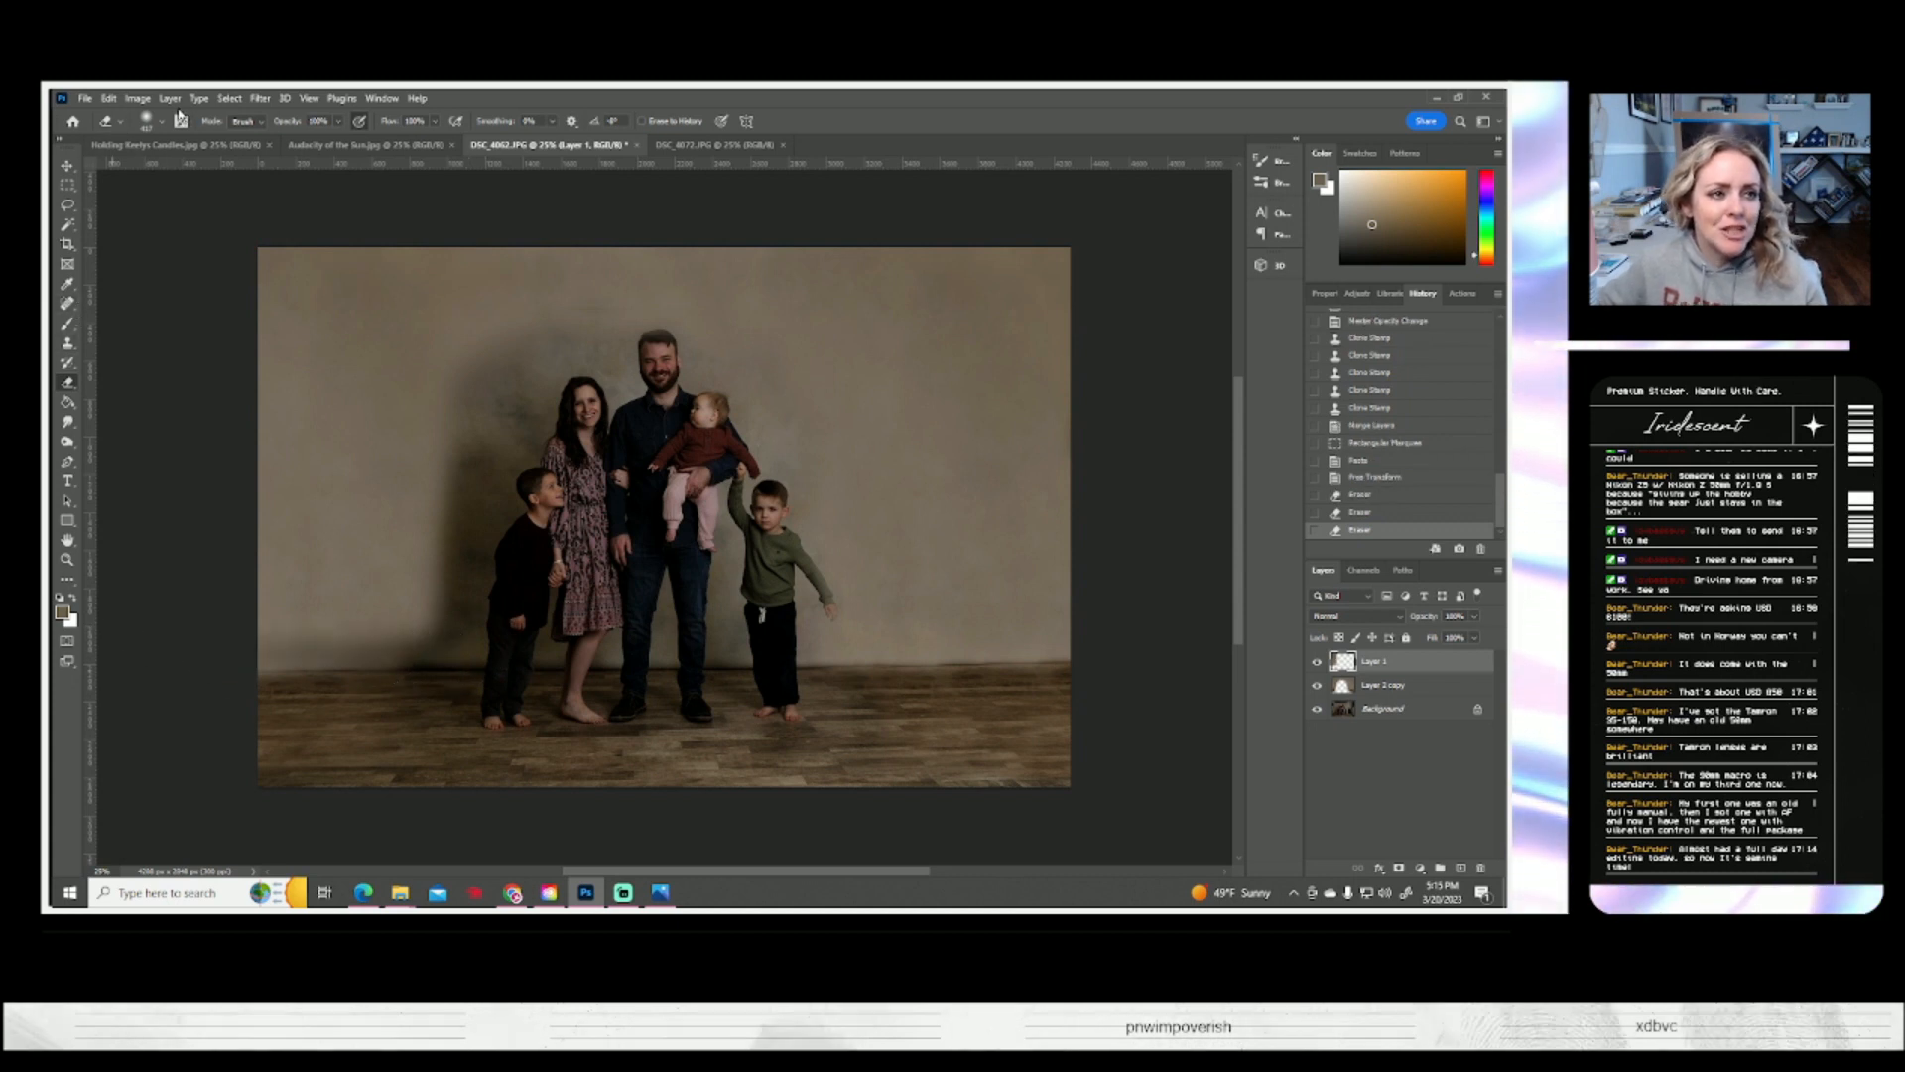
{"action": "left_click_drag", "start_coordinate": [317, 142], "coordinate": [296, 140]}
{"action": "mouse_move", "coordinate": [434, 633]}
{"action": "left_mouse_down"}
{"action": "mouse_move", "coordinate": [370, 623]}
{"action": "mouse_move", "coordinate": [460, 588]}
{"action": "mouse_move", "coordinate": [438, 529]}
{"action": "mouse_move", "coordinate": [448, 451]}
{"action": "mouse_move", "coordinate": [498, 373]}
{"action": "mouse_move", "coordinate": [475, 386]}
{"action": "mouse_move", "coordinate": [495, 544]}
{"action": "mouse_move", "coordinate": [413, 631]}
{"action": "mouse_move", "coordinate": [441, 656]}
{"action": "mouse_move", "coordinate": [399, 611]}
{"action": "left_mouse_up"}
{"action": "left_click_drag", "start_coordinate": [460, 483], "coordinate": [492, 574]}
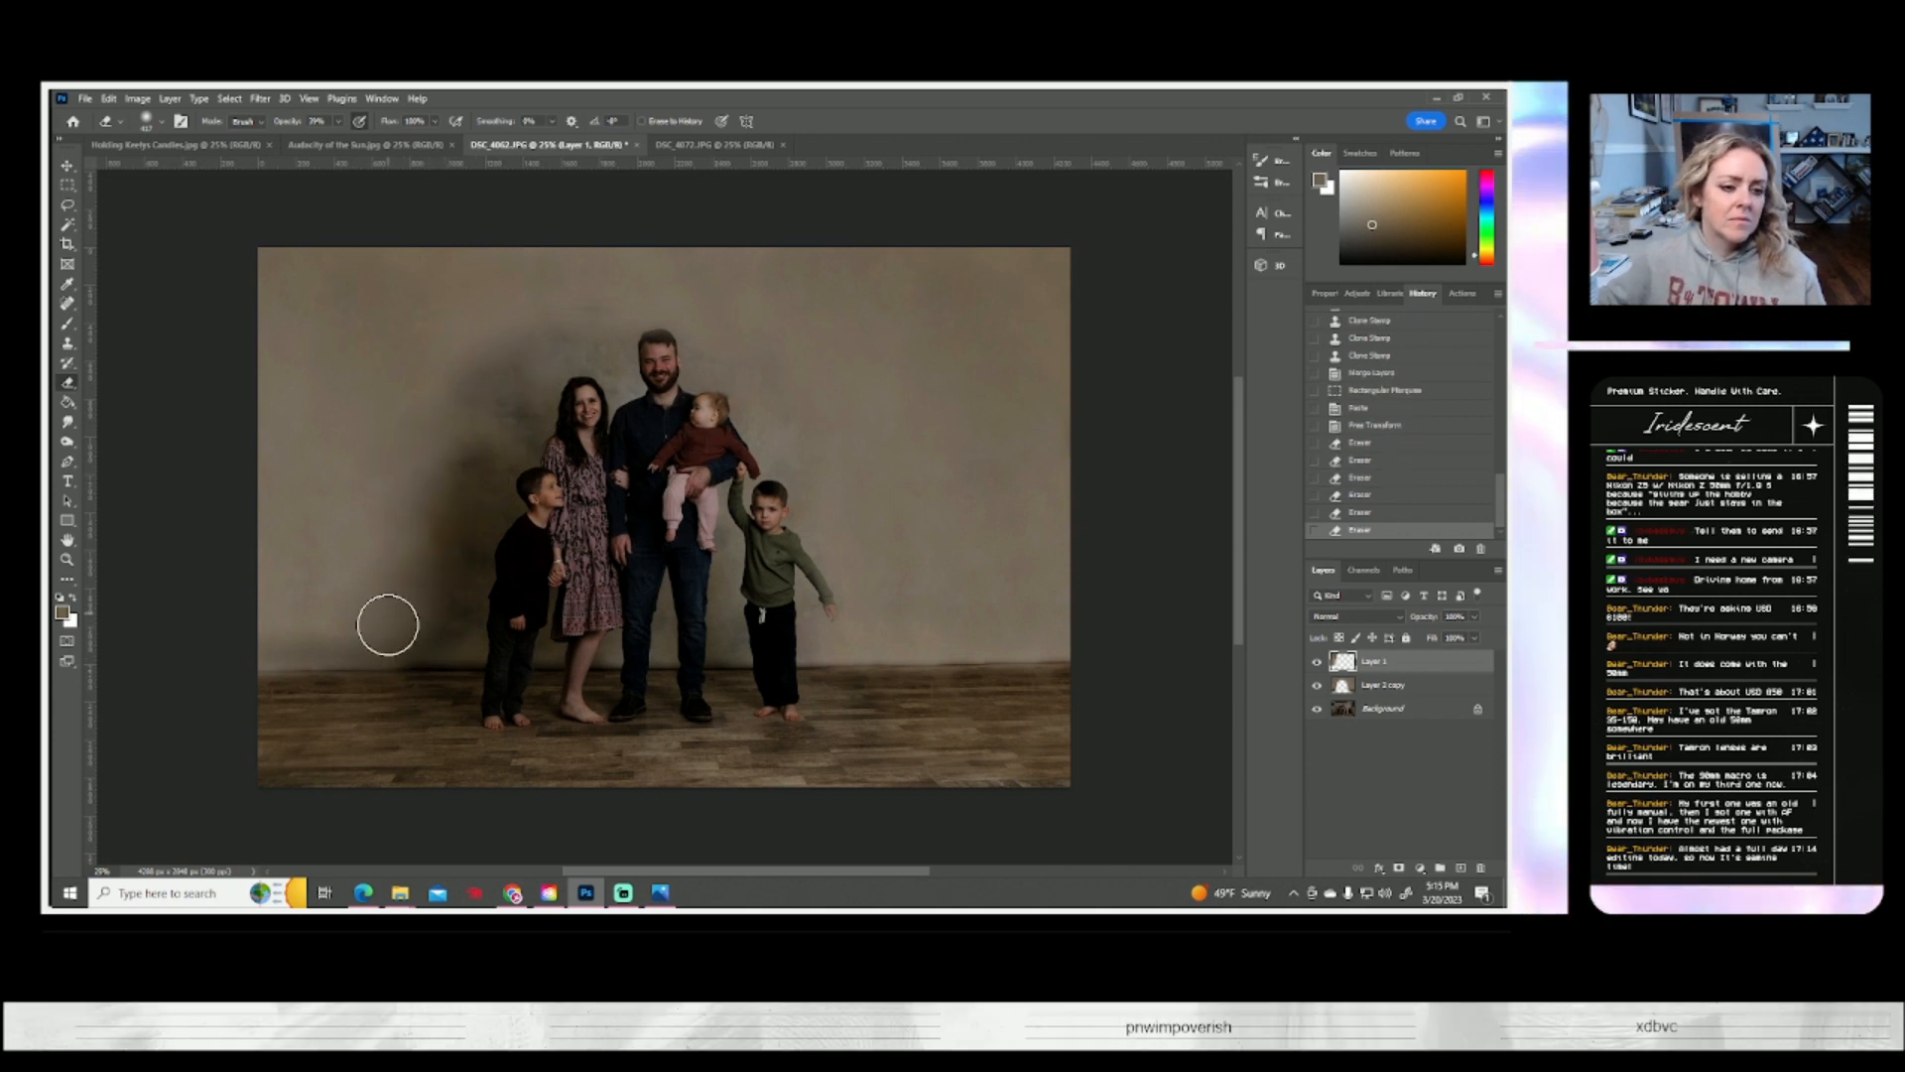
{"action": "left_click_drag", "start_coordinate": [358, 547], "coordinate": [494, 459]}
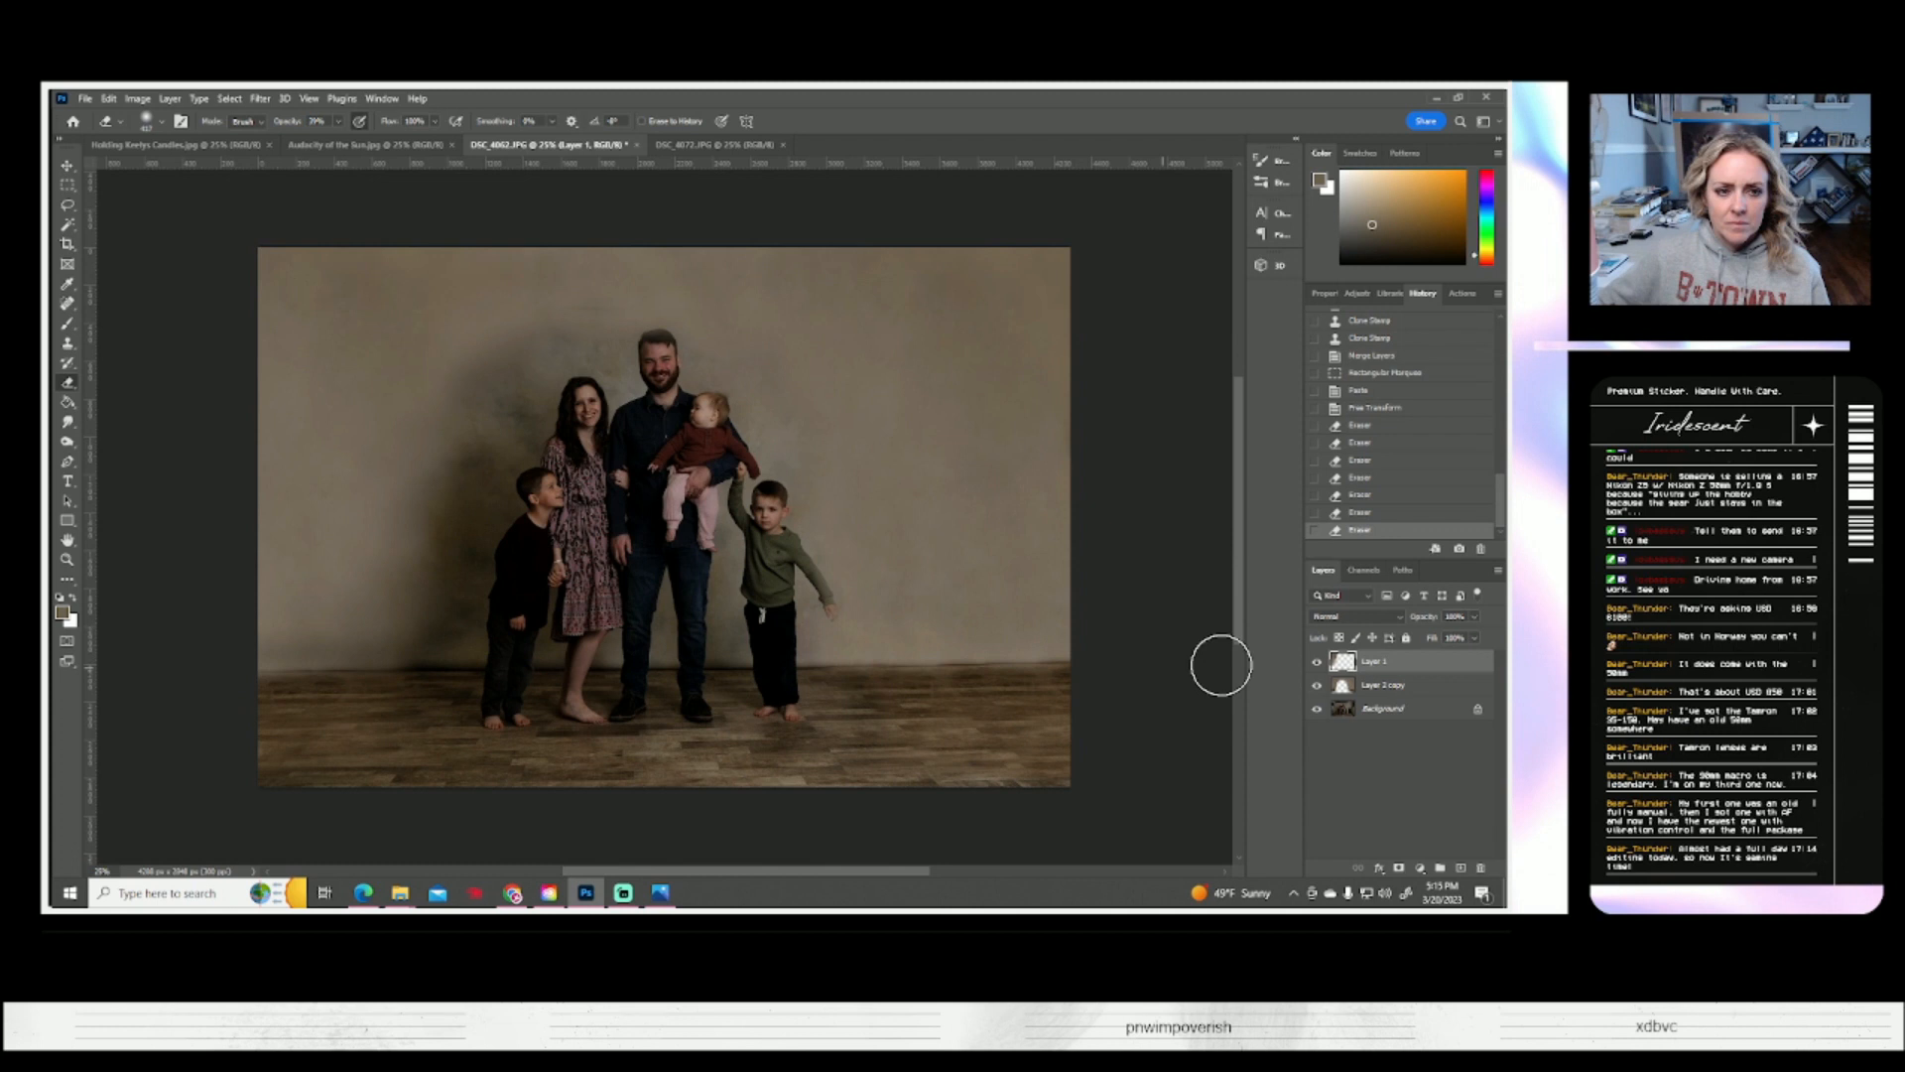
{"action": "left_click", "coordinate": [1319, 665]}
{"action": "left_click", "coordinate": [1319, 665]}
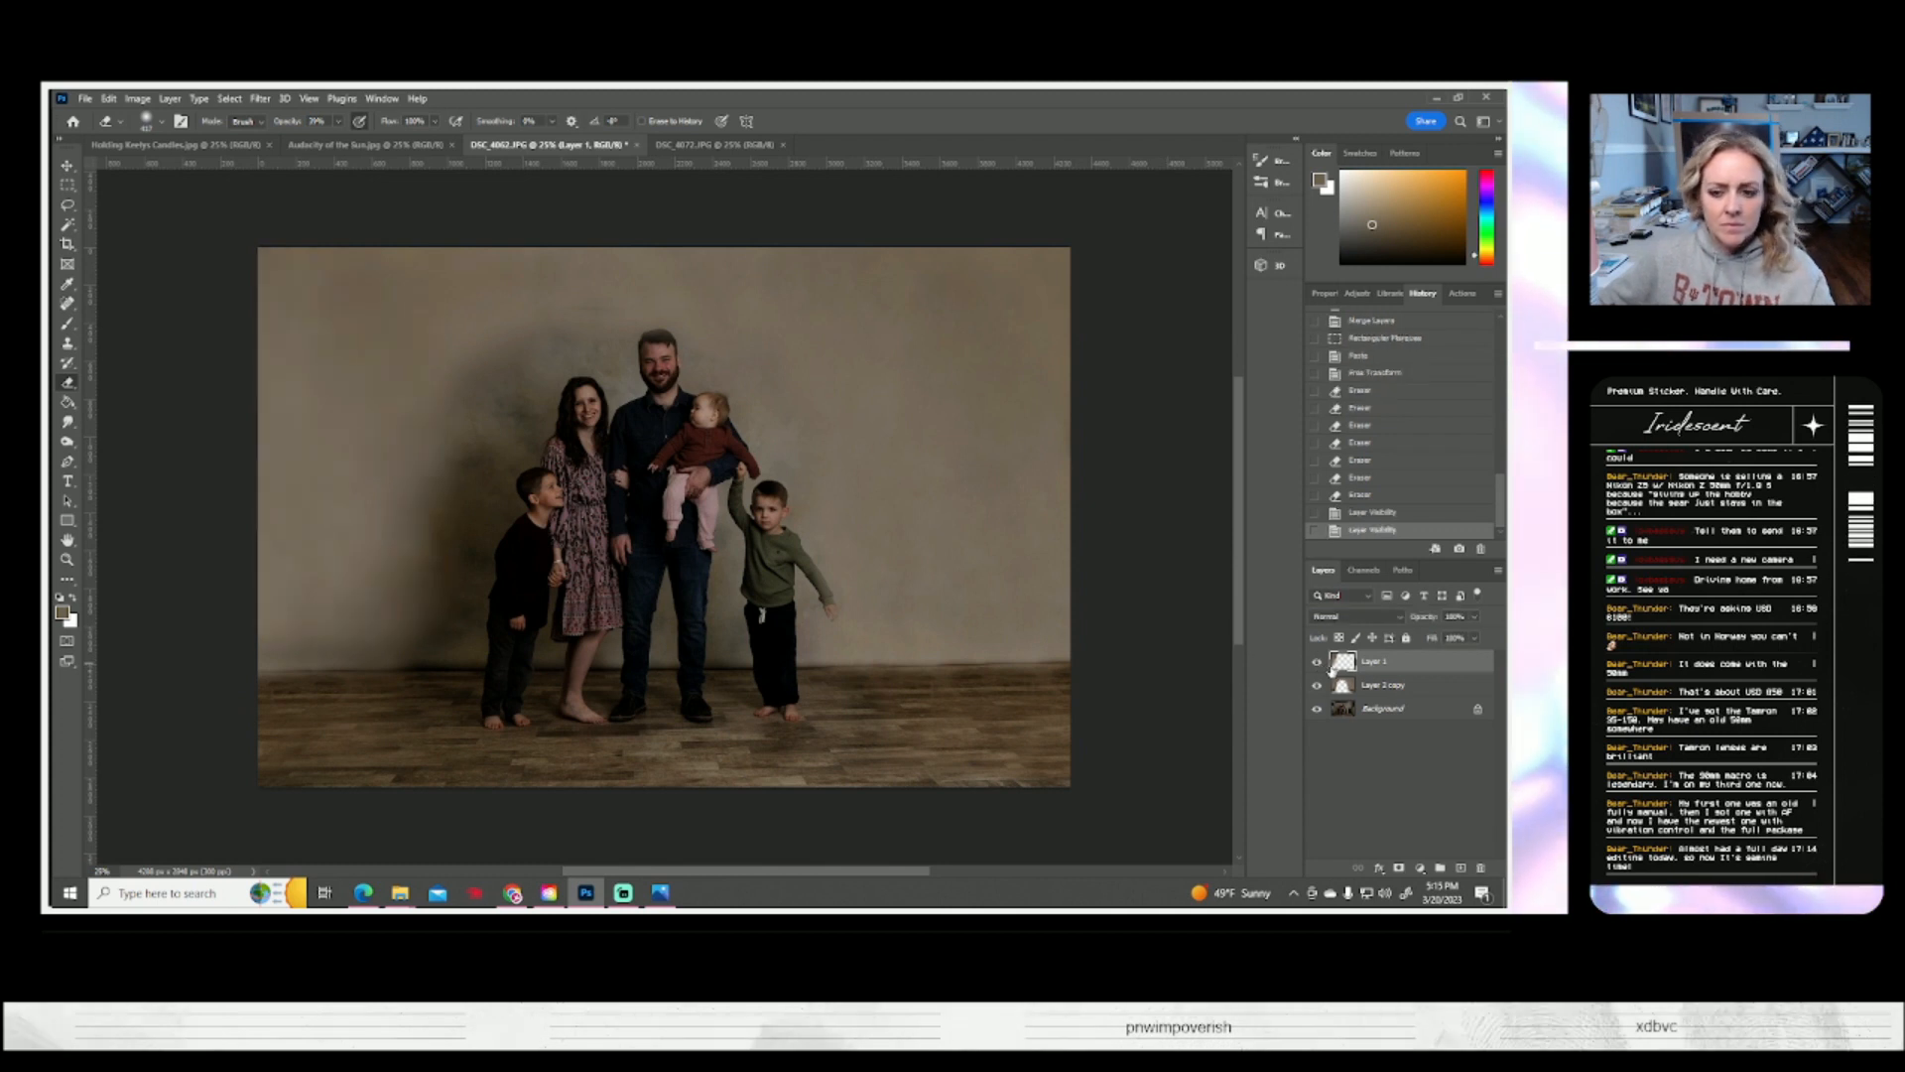
Merge the wall patch layer with the backdrop layer and compare the merged result with the original photo
{"action": "left_click", "coordinate": [1375, 684], "text": "ctrl"}
{"action": "right_click", "coordinate": [1375, 685]}
{"action": "left_click", "coordinate": [1234, 698]}
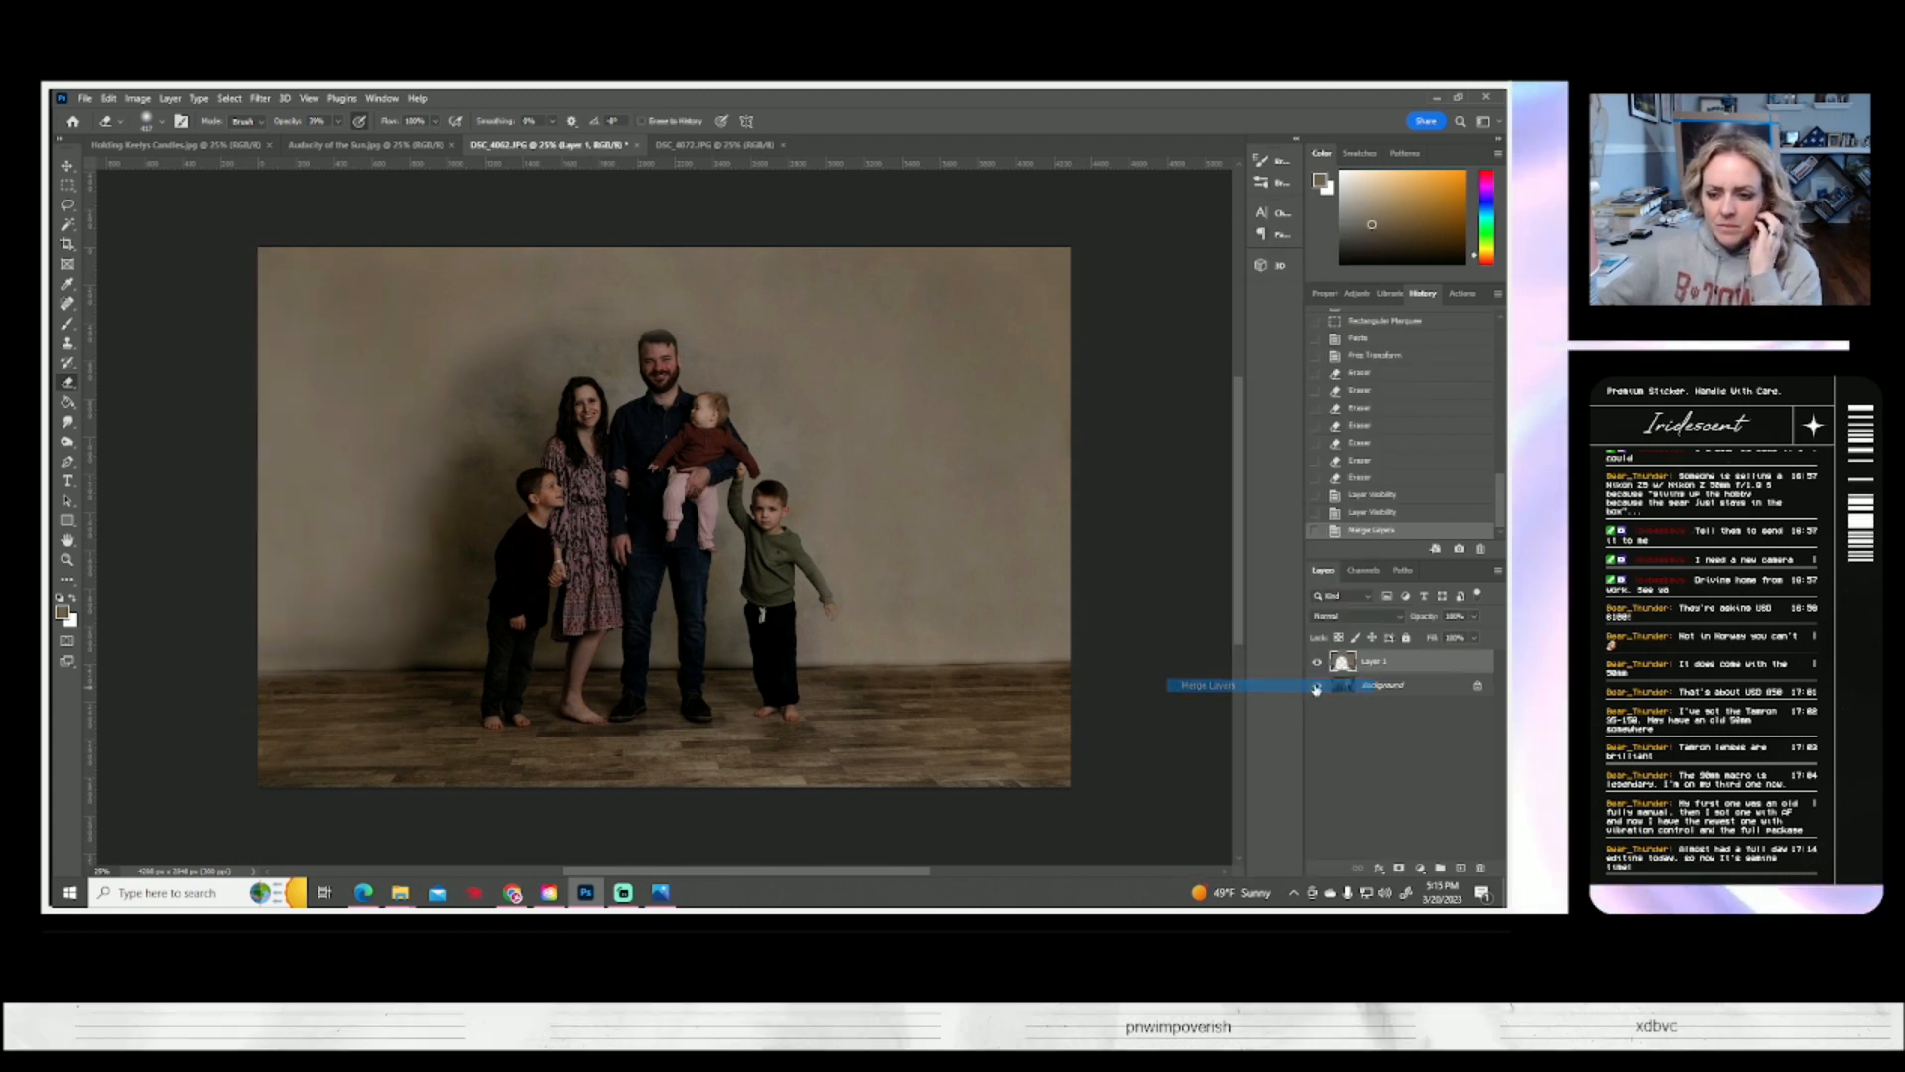
{"action": "left_click", "coordinate": [1317, 661]}
{"action": "left_click", "coordinate": [1317, 661]}
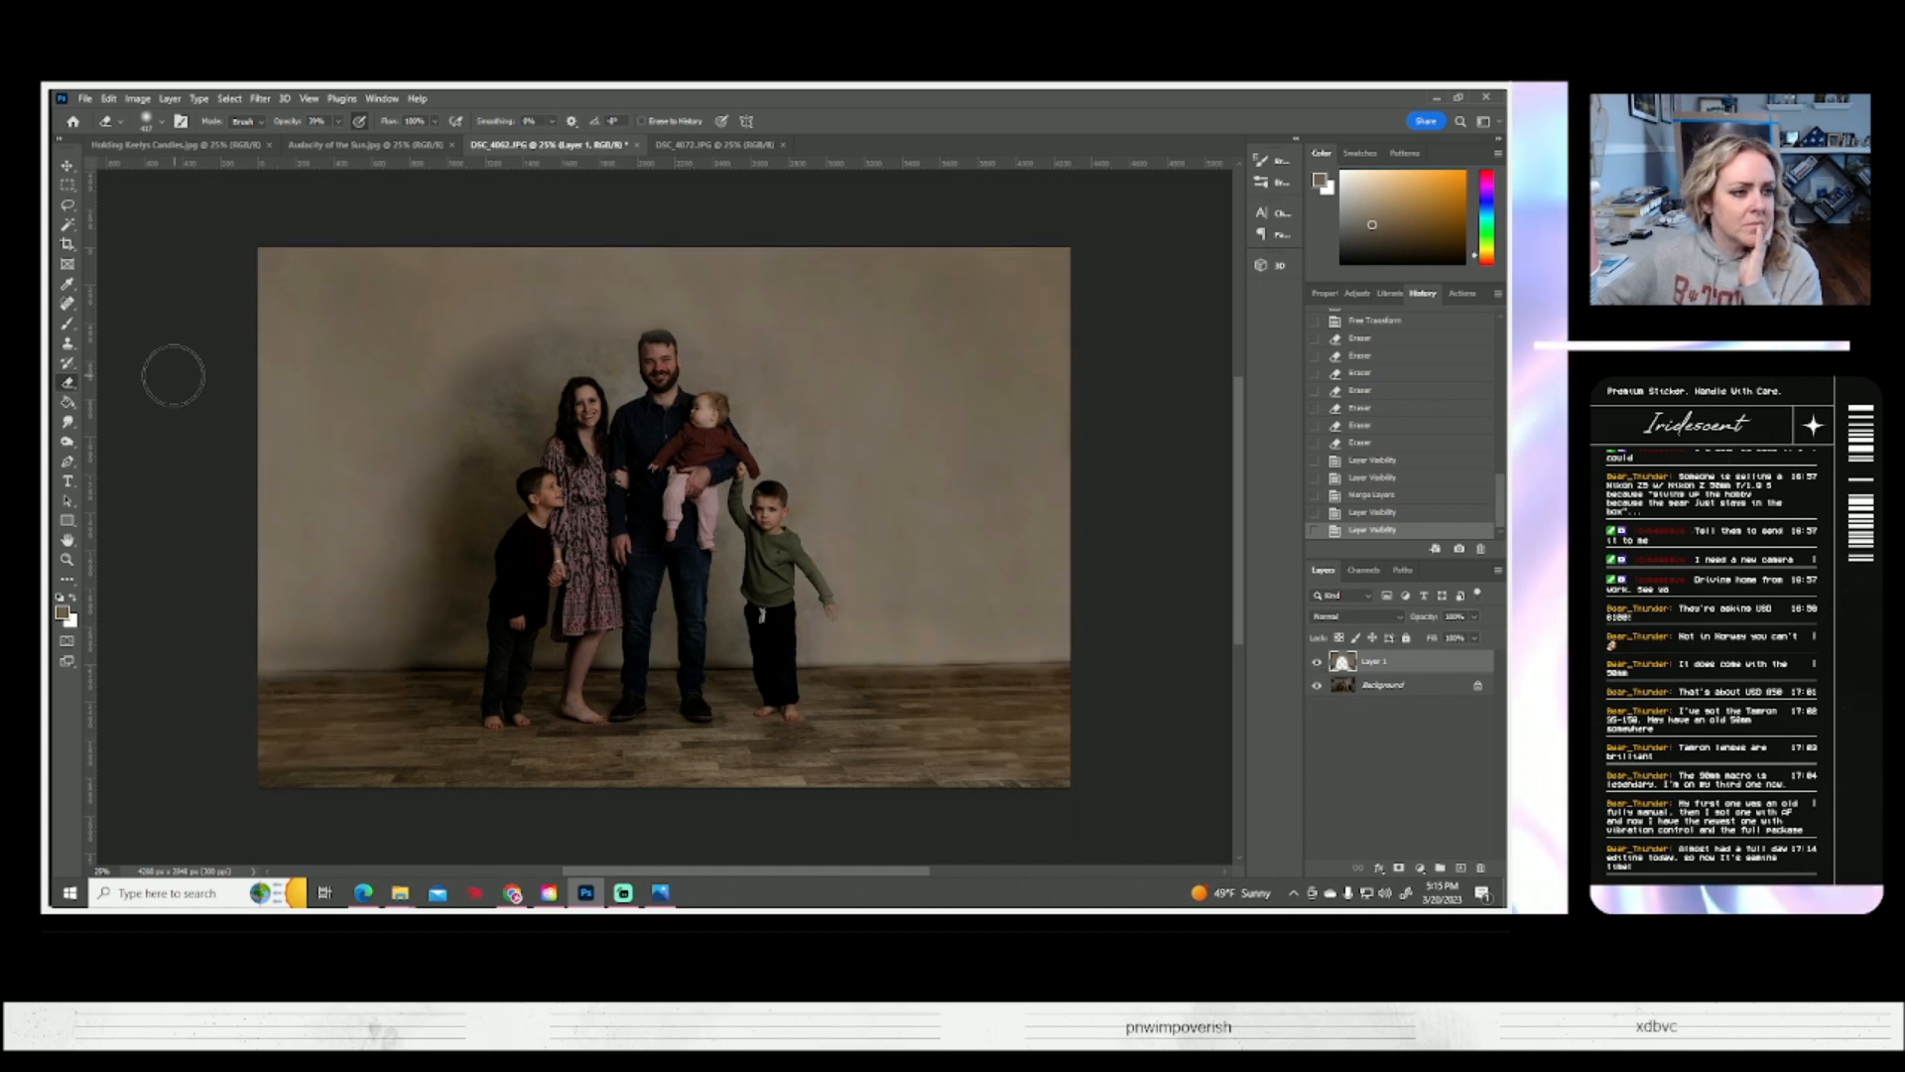
Reduce the Eraser's brush size and clear the backdrop overlay from the father's hair
{"action": "left_click", "coordinate": [163, 122]}
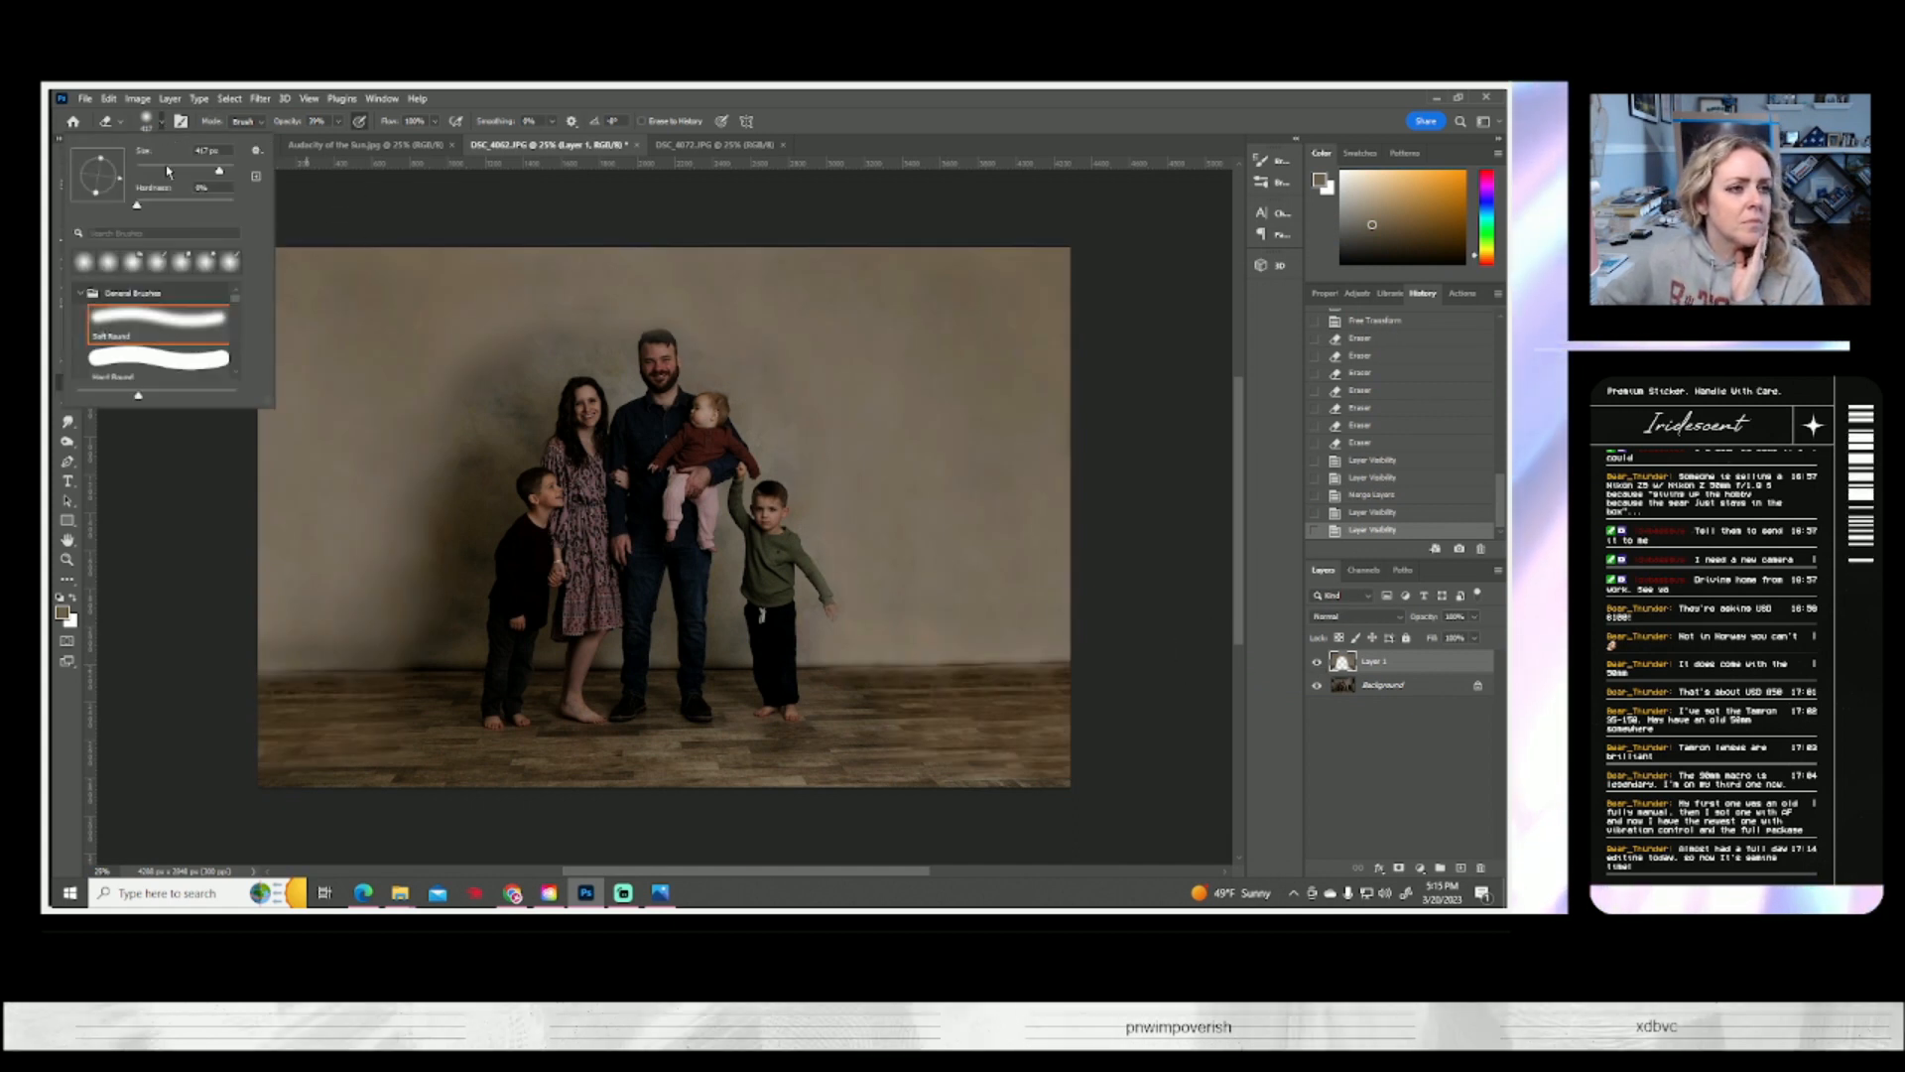
{"action": "left_click_drag", "start_coordinate": [668, 352], "coordinate": [649, 347]}
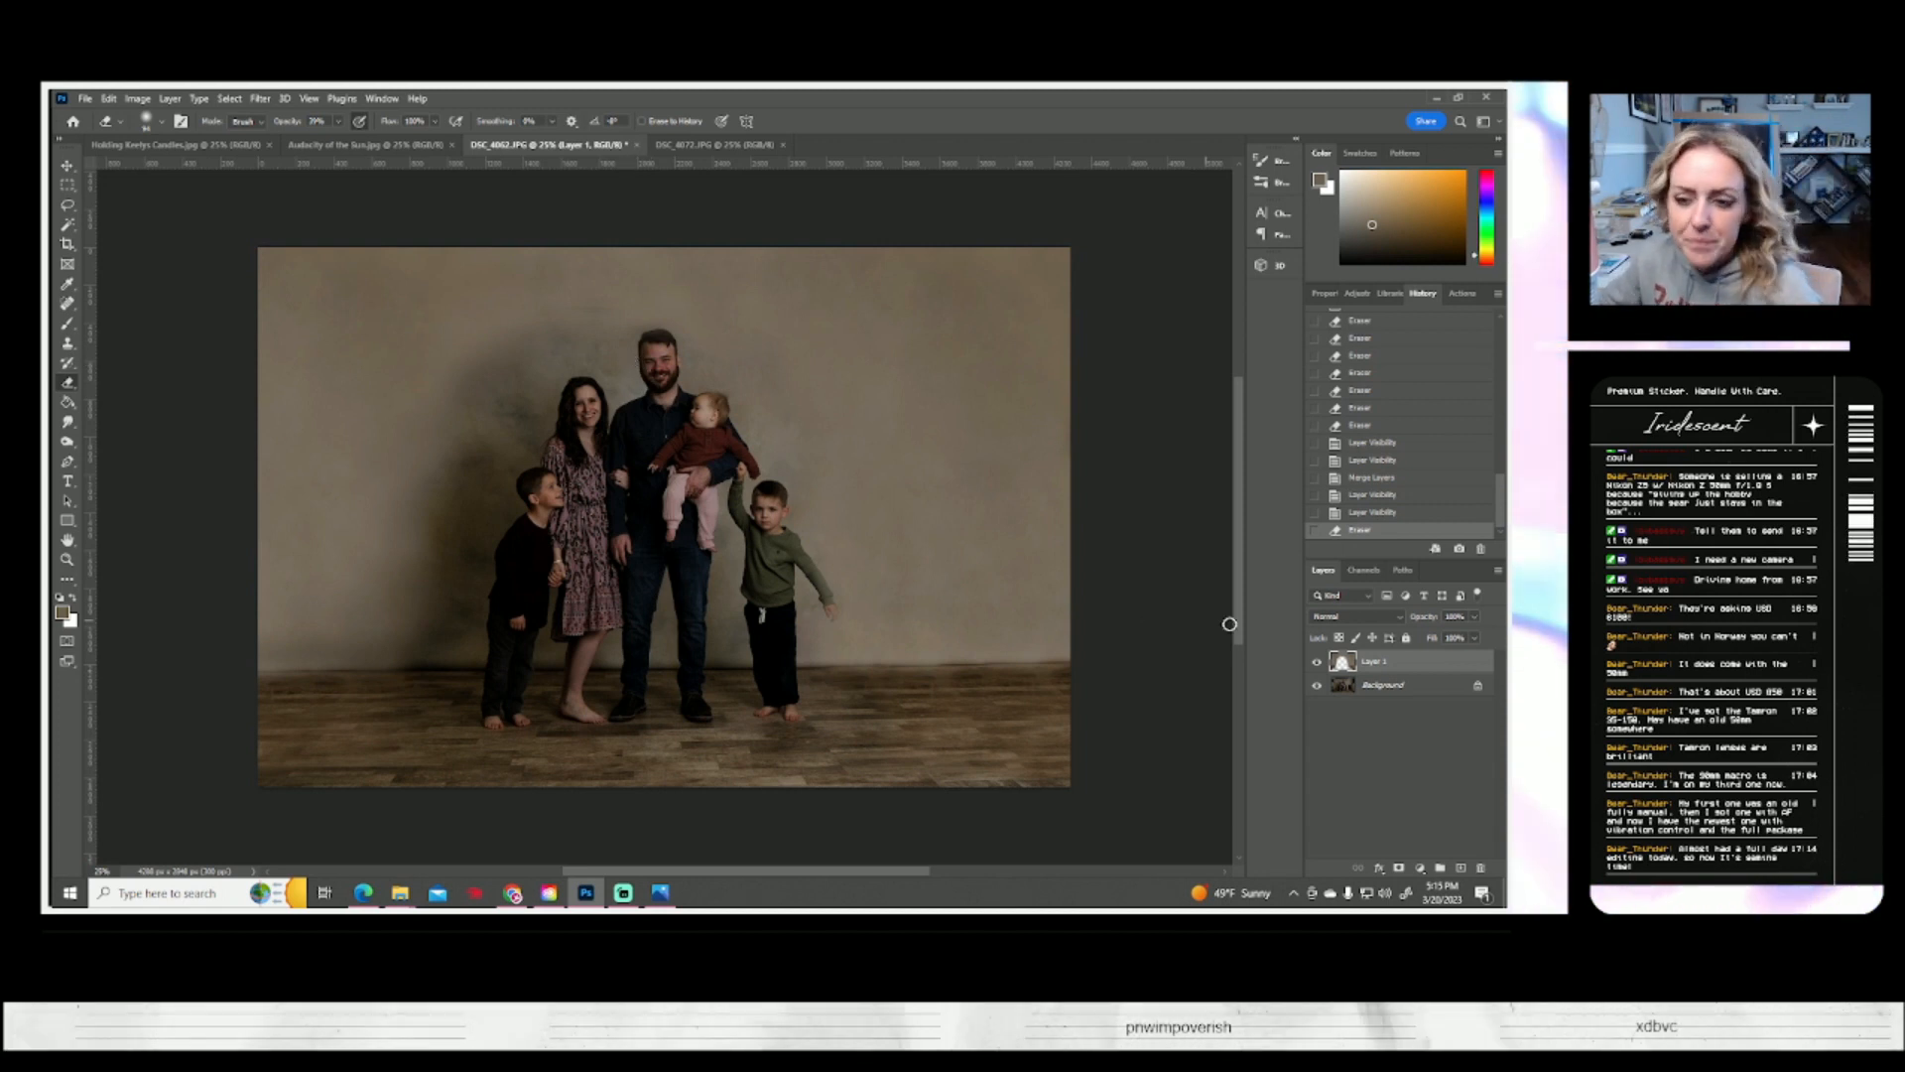
{"action": "left_click", "coordinate": [1317, 661]}
{"action": "left_click", "coordinate": [1317, 661]}
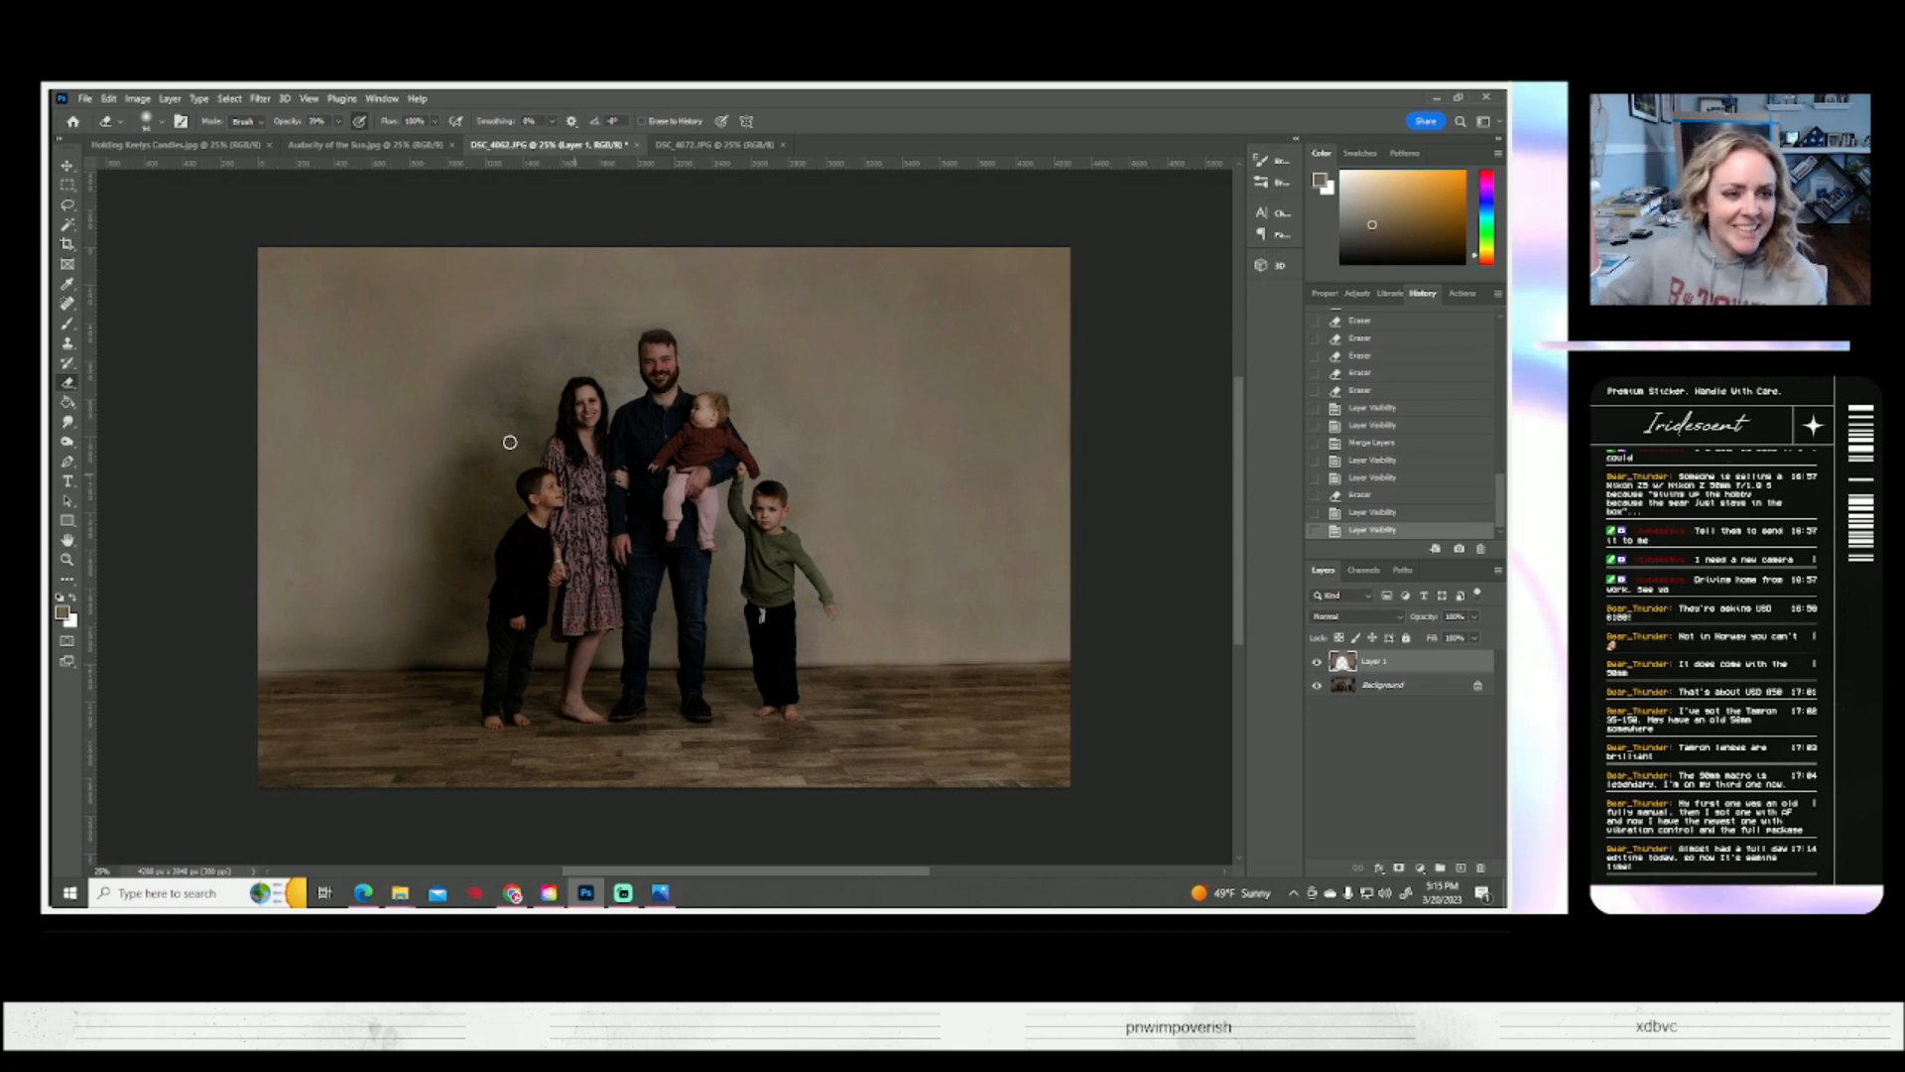
Touch up the wall between the mother's and father's heads with a smaller Clone Stamp brush, sampling the nearby wall
{"action": "left_click", "coordinate": [69, 344]}
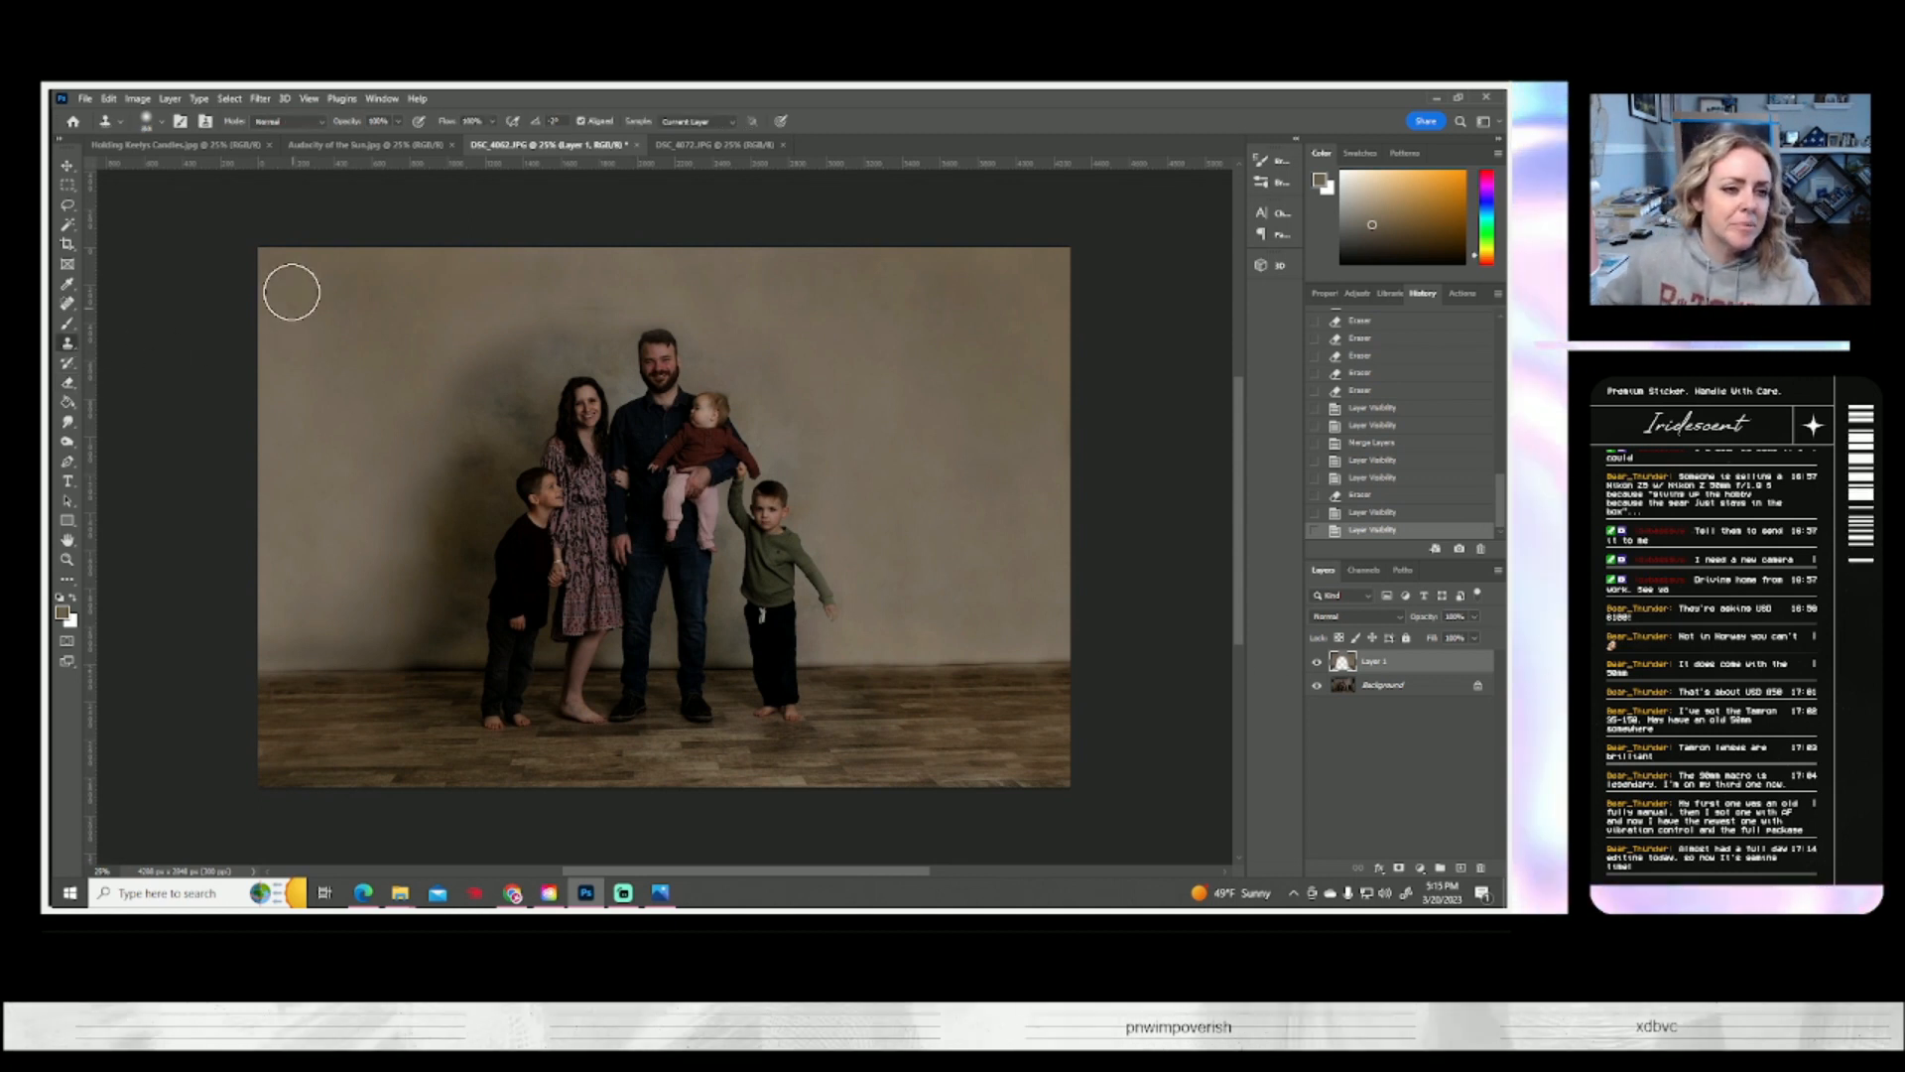
{"action": "left_click", "coordinate": [163, 125]}
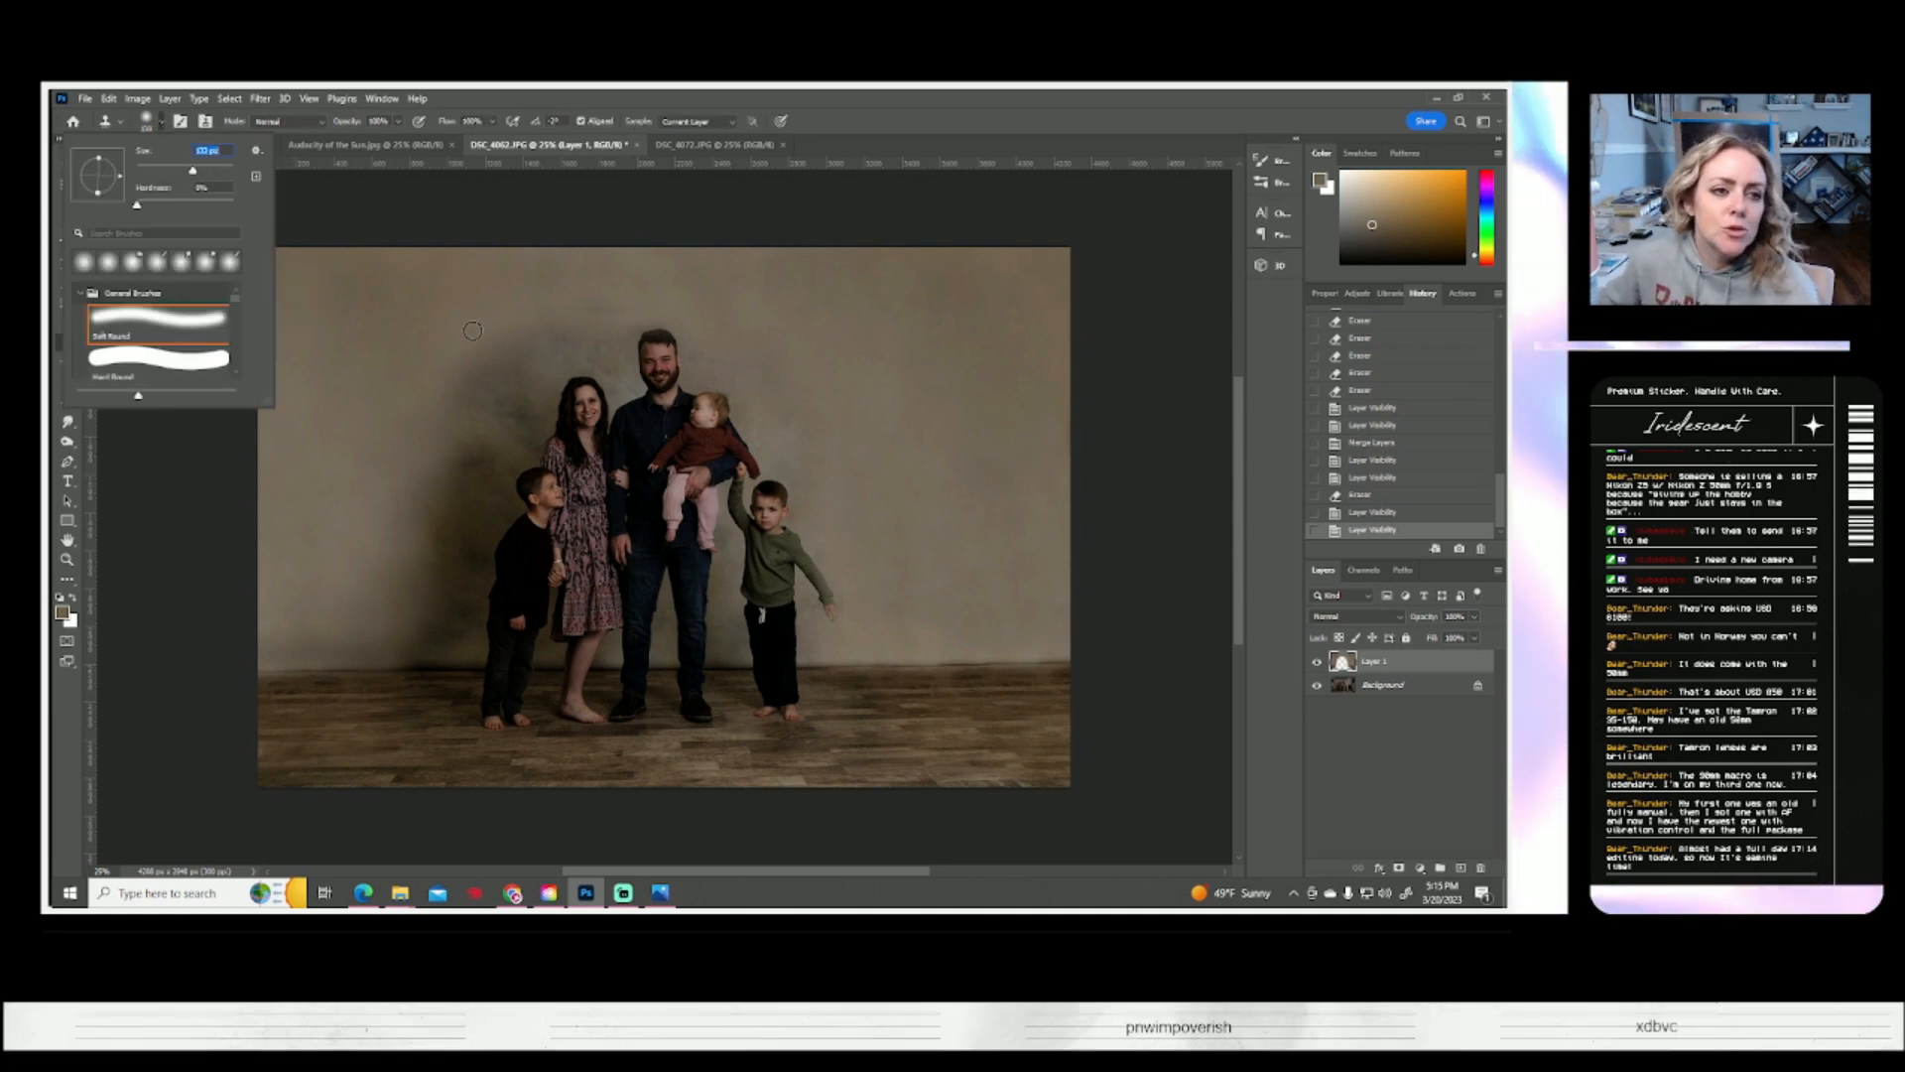
{"action": "left_click", "coordinate": [530, 304]}
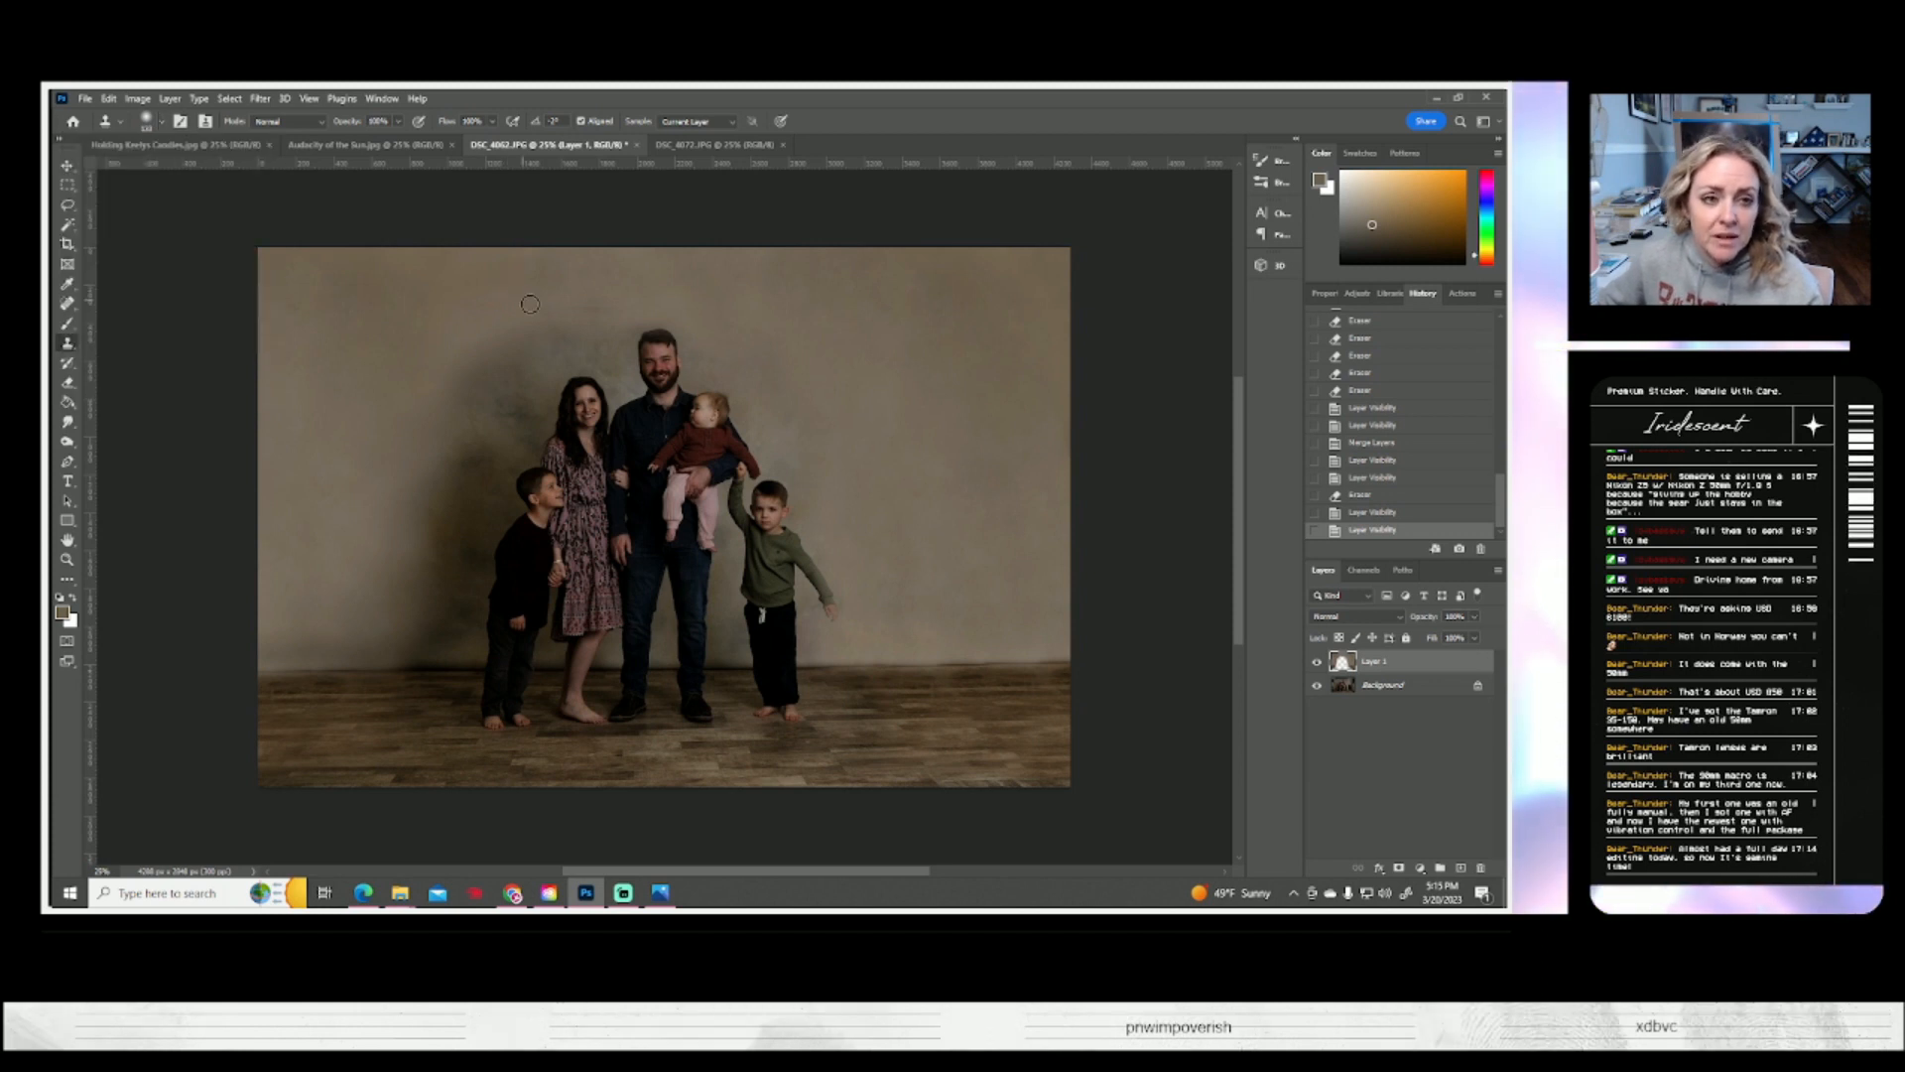
{"action": "left_click", "coordinate": [586, 306]}
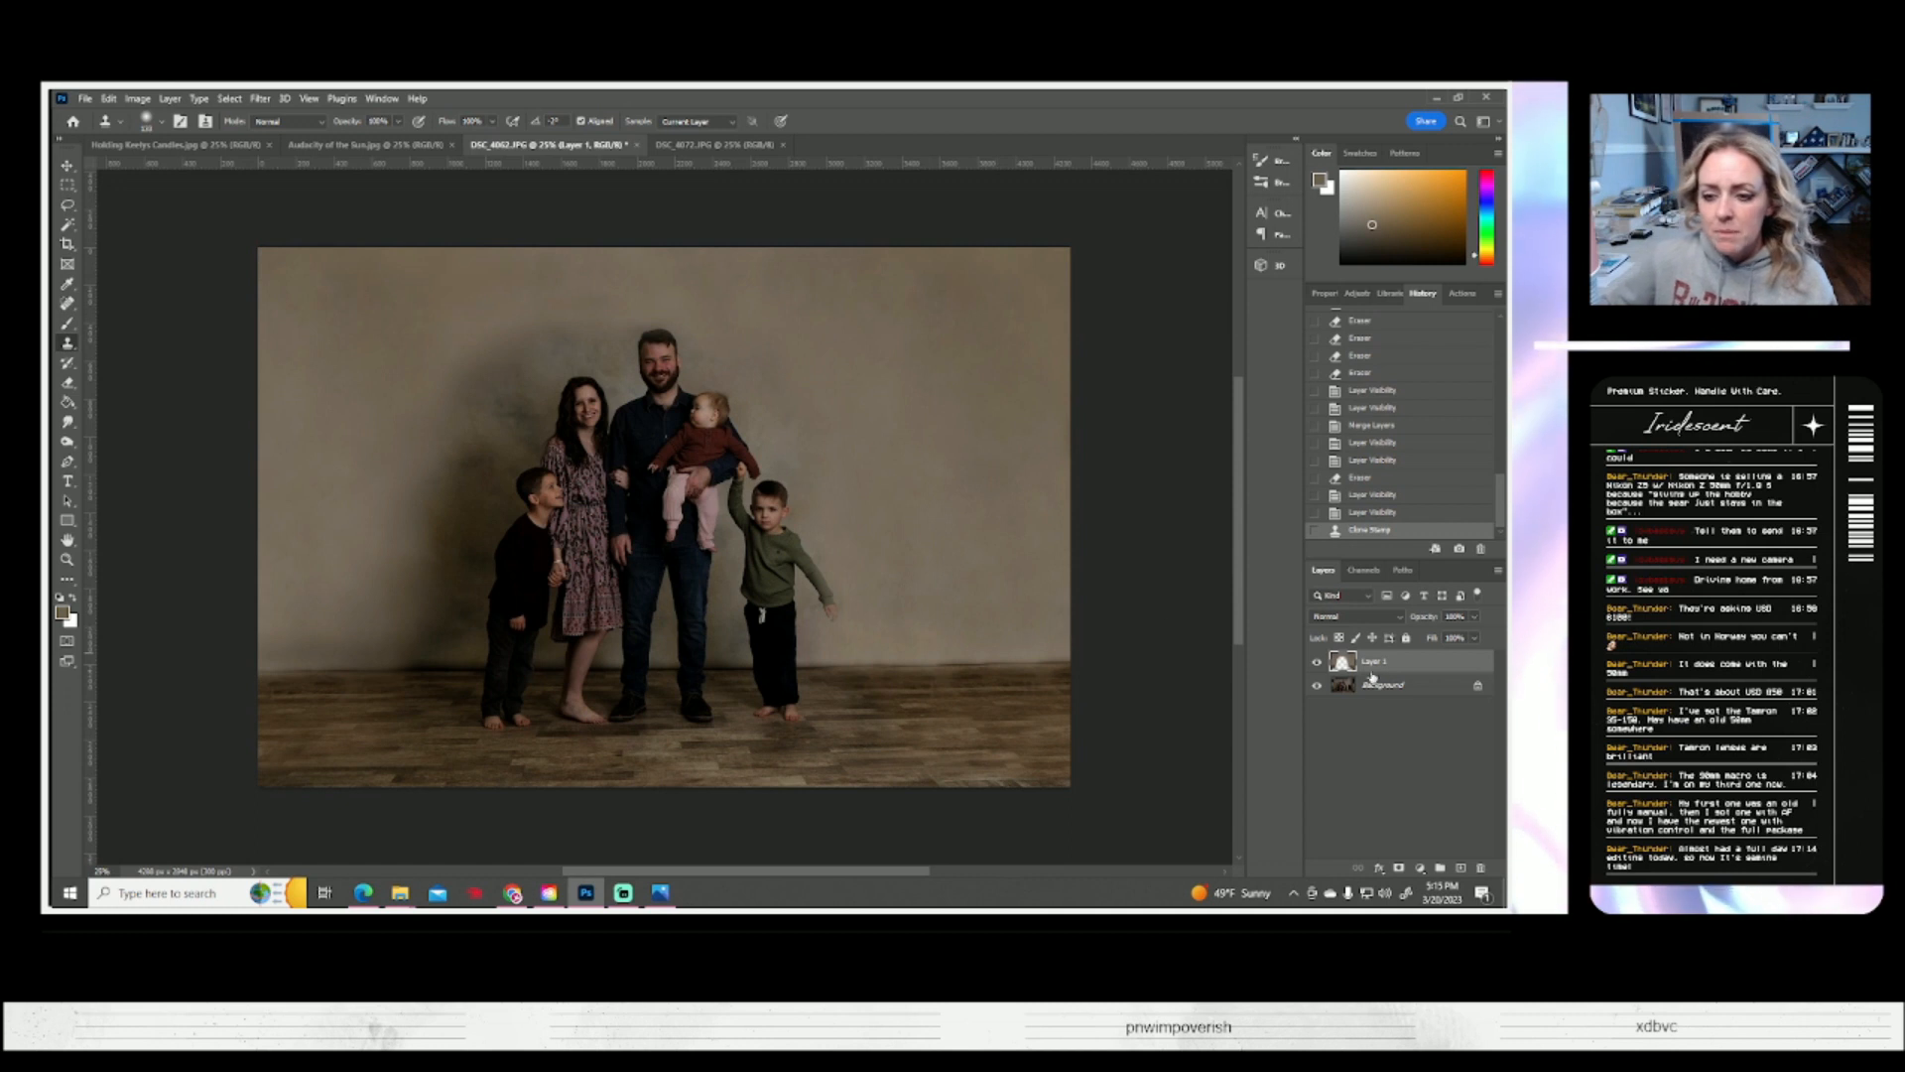
{"action": "left_click", "coordinate": [1317, 662]}
{"action": "left_click", "coordinate": [1316, 661]}
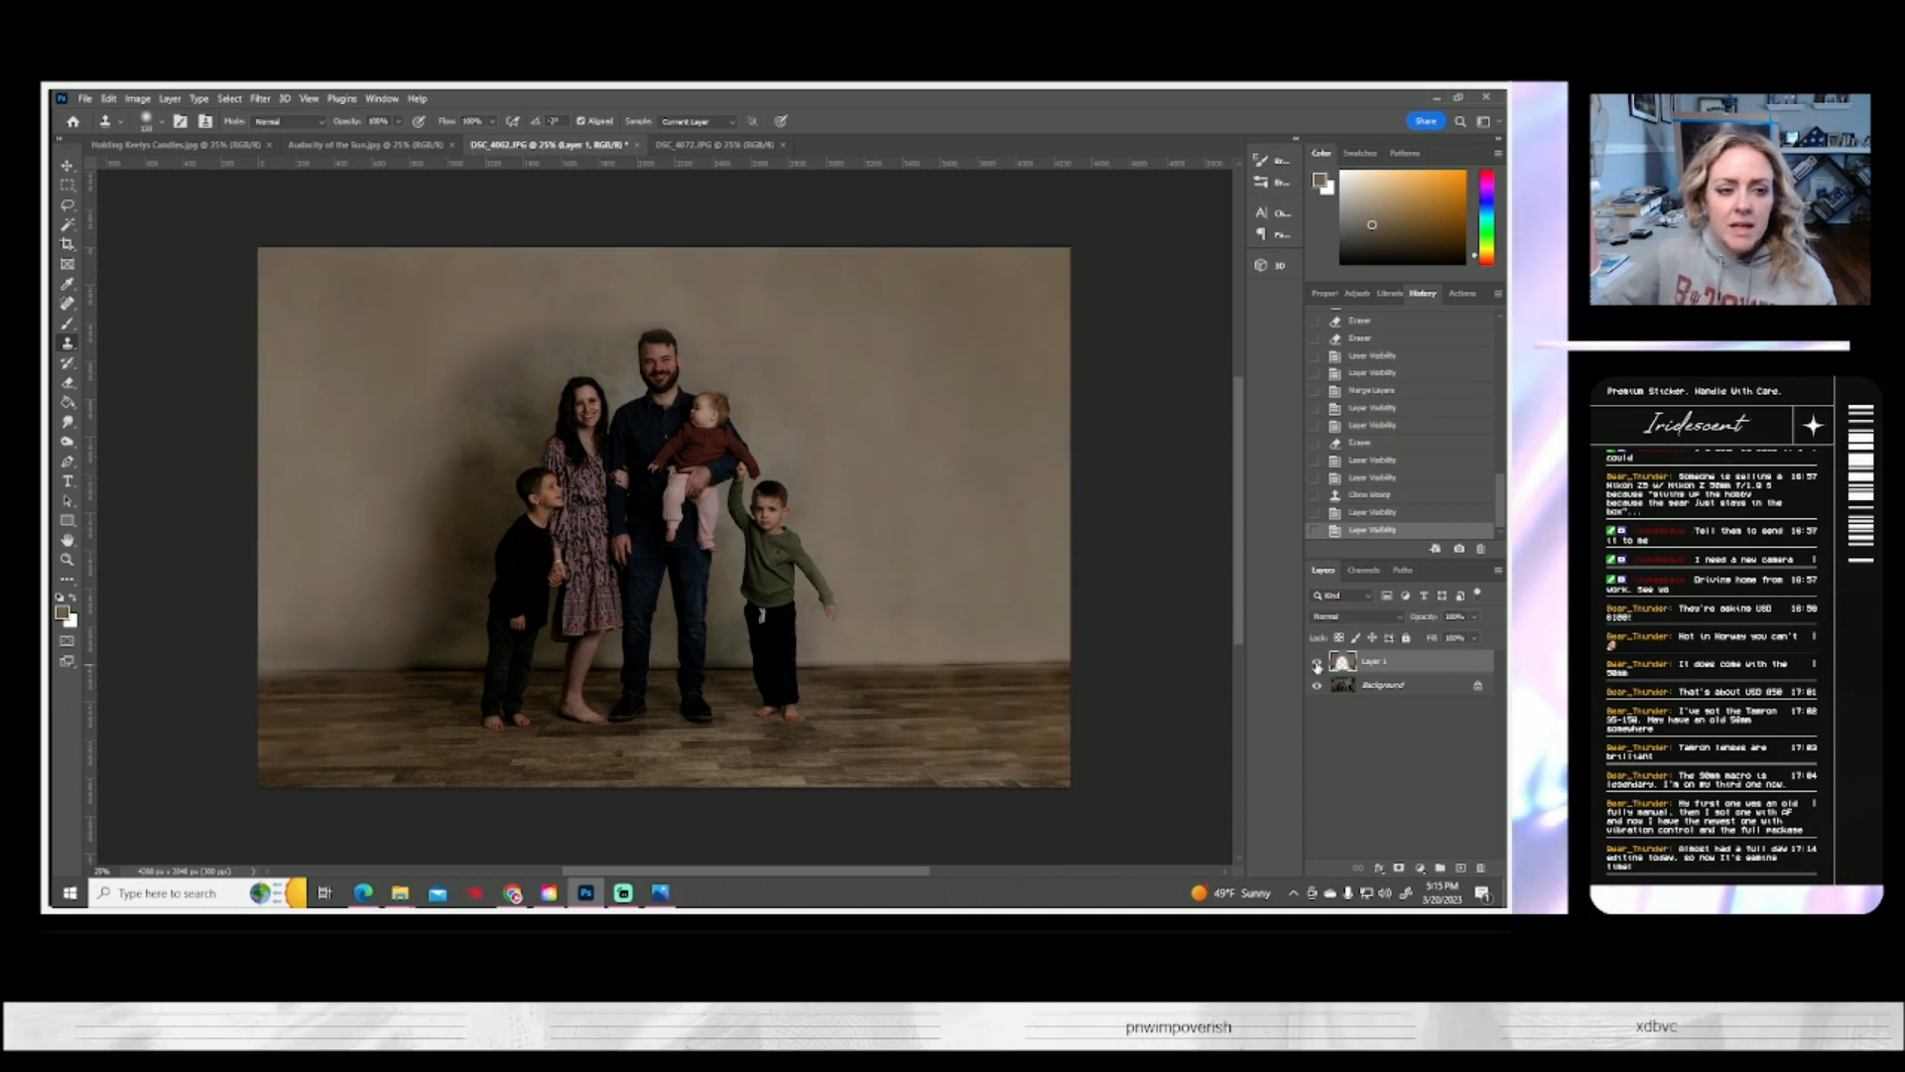
Duplicate the merged backdrop layer and hide the original
{"action": "right_click", "coordinate": [1407, 671]}
{"action": "left_click", "coordinate": [1230, 296]}
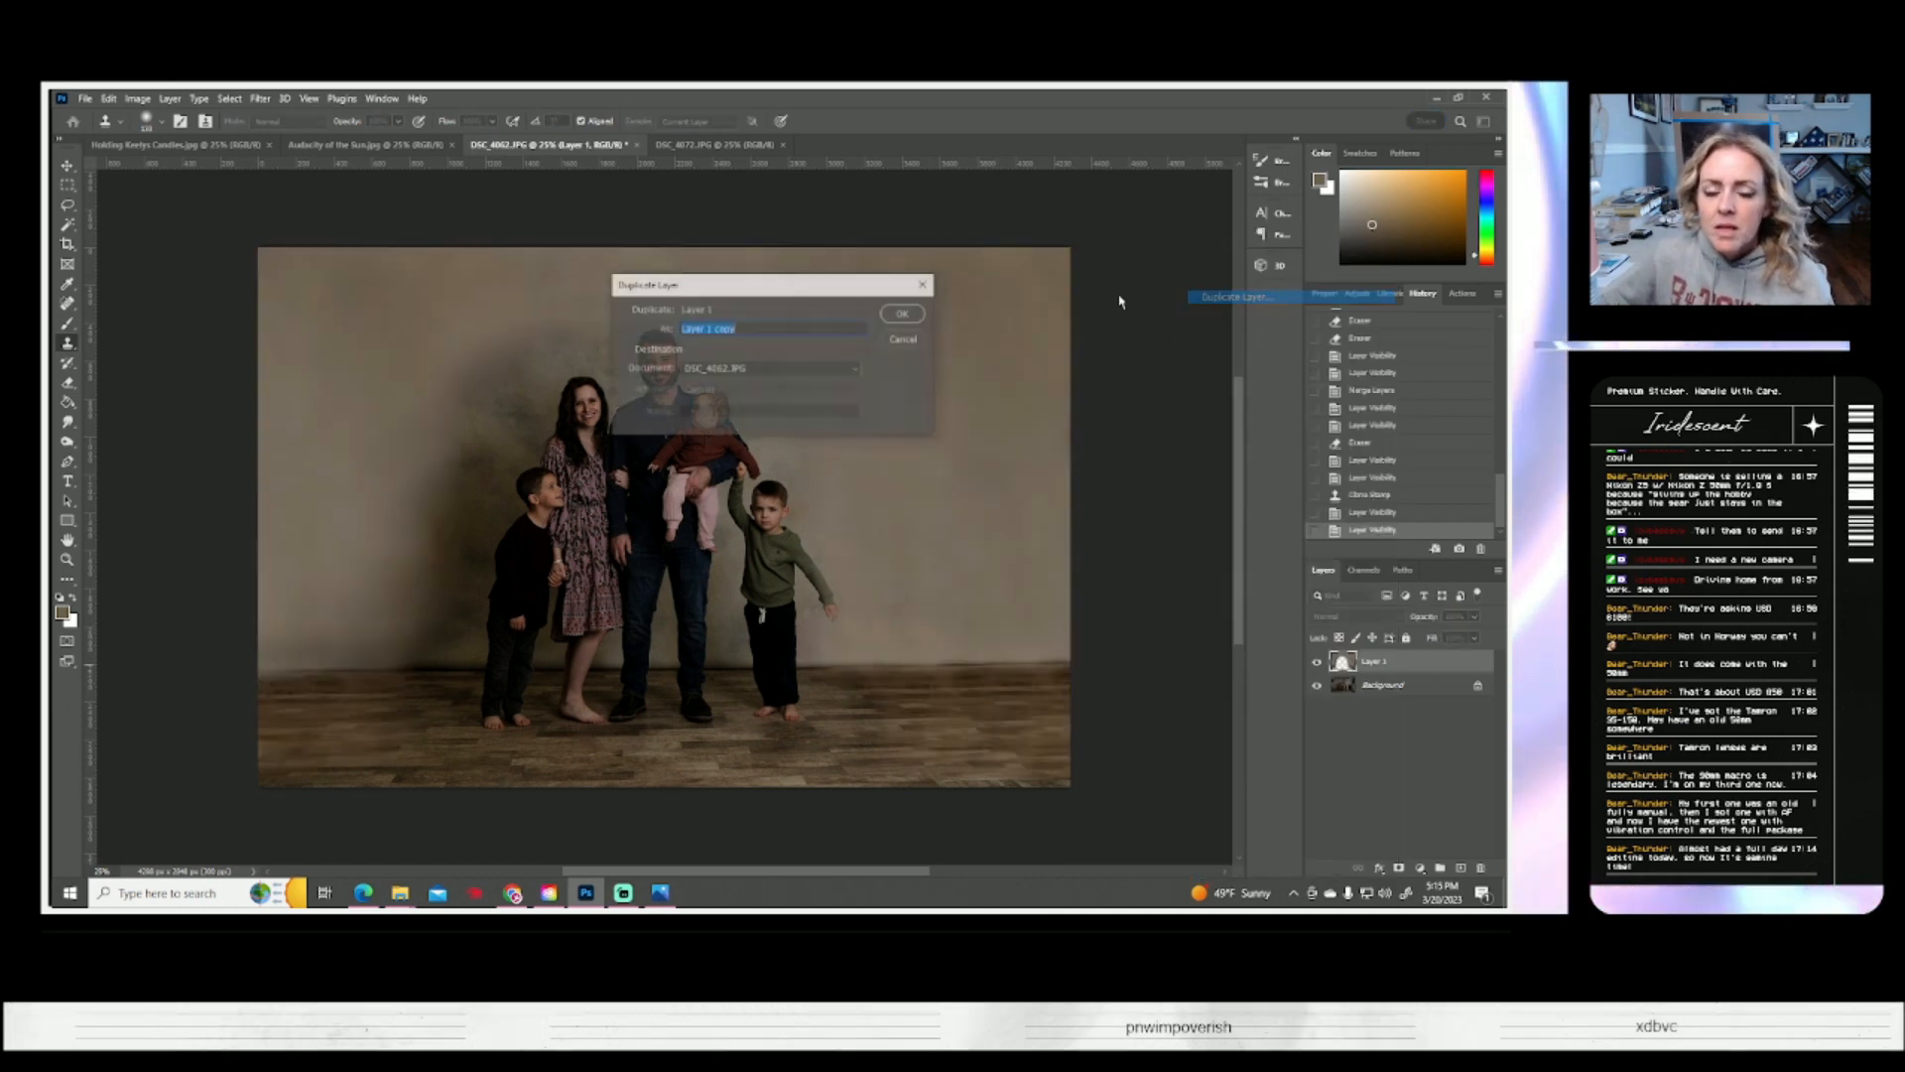
{"action": "key", "text": "Return"}
{"action": "left_click", "coordinate": [1317, 684]}
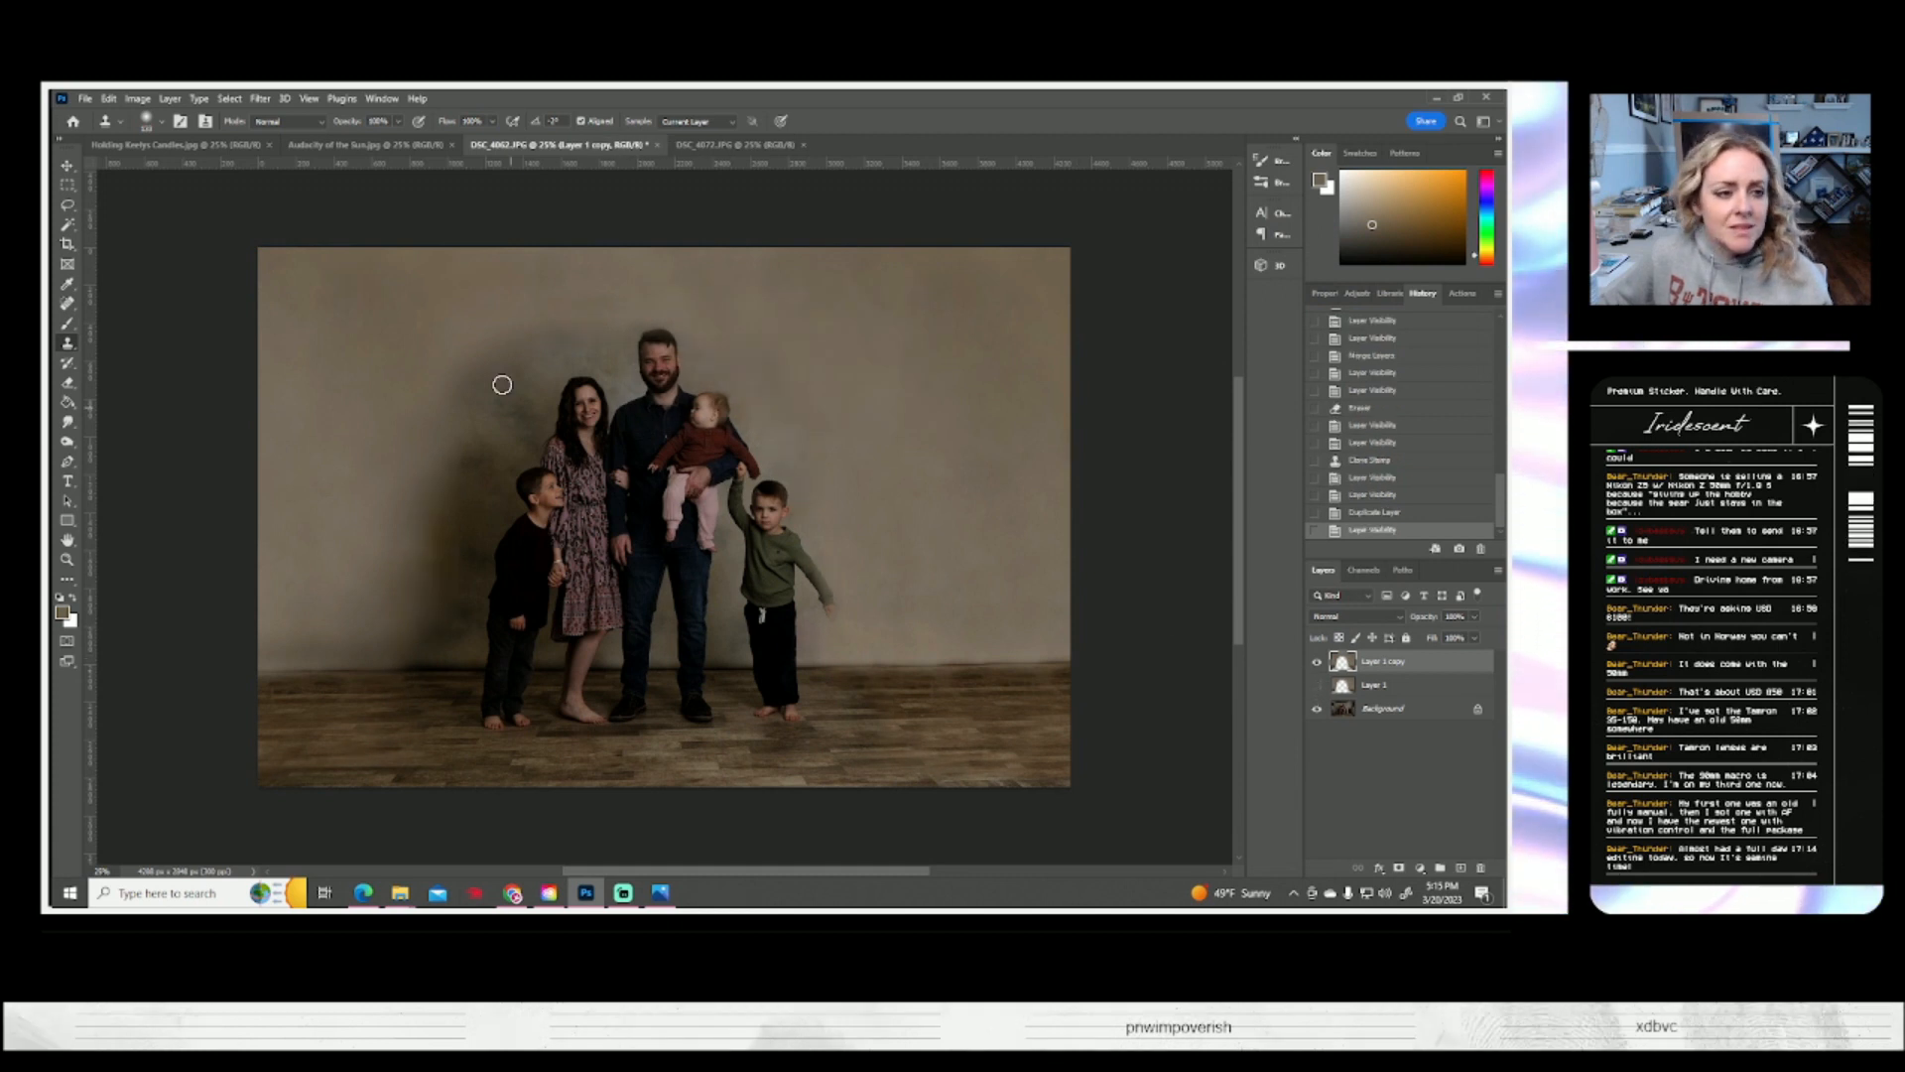
Soften the dark wall area and floor edge beside the older boy with a larger Clone Stamp brush at reduced opacity
{"action": "left_click", "coordinate": [148, 119]}
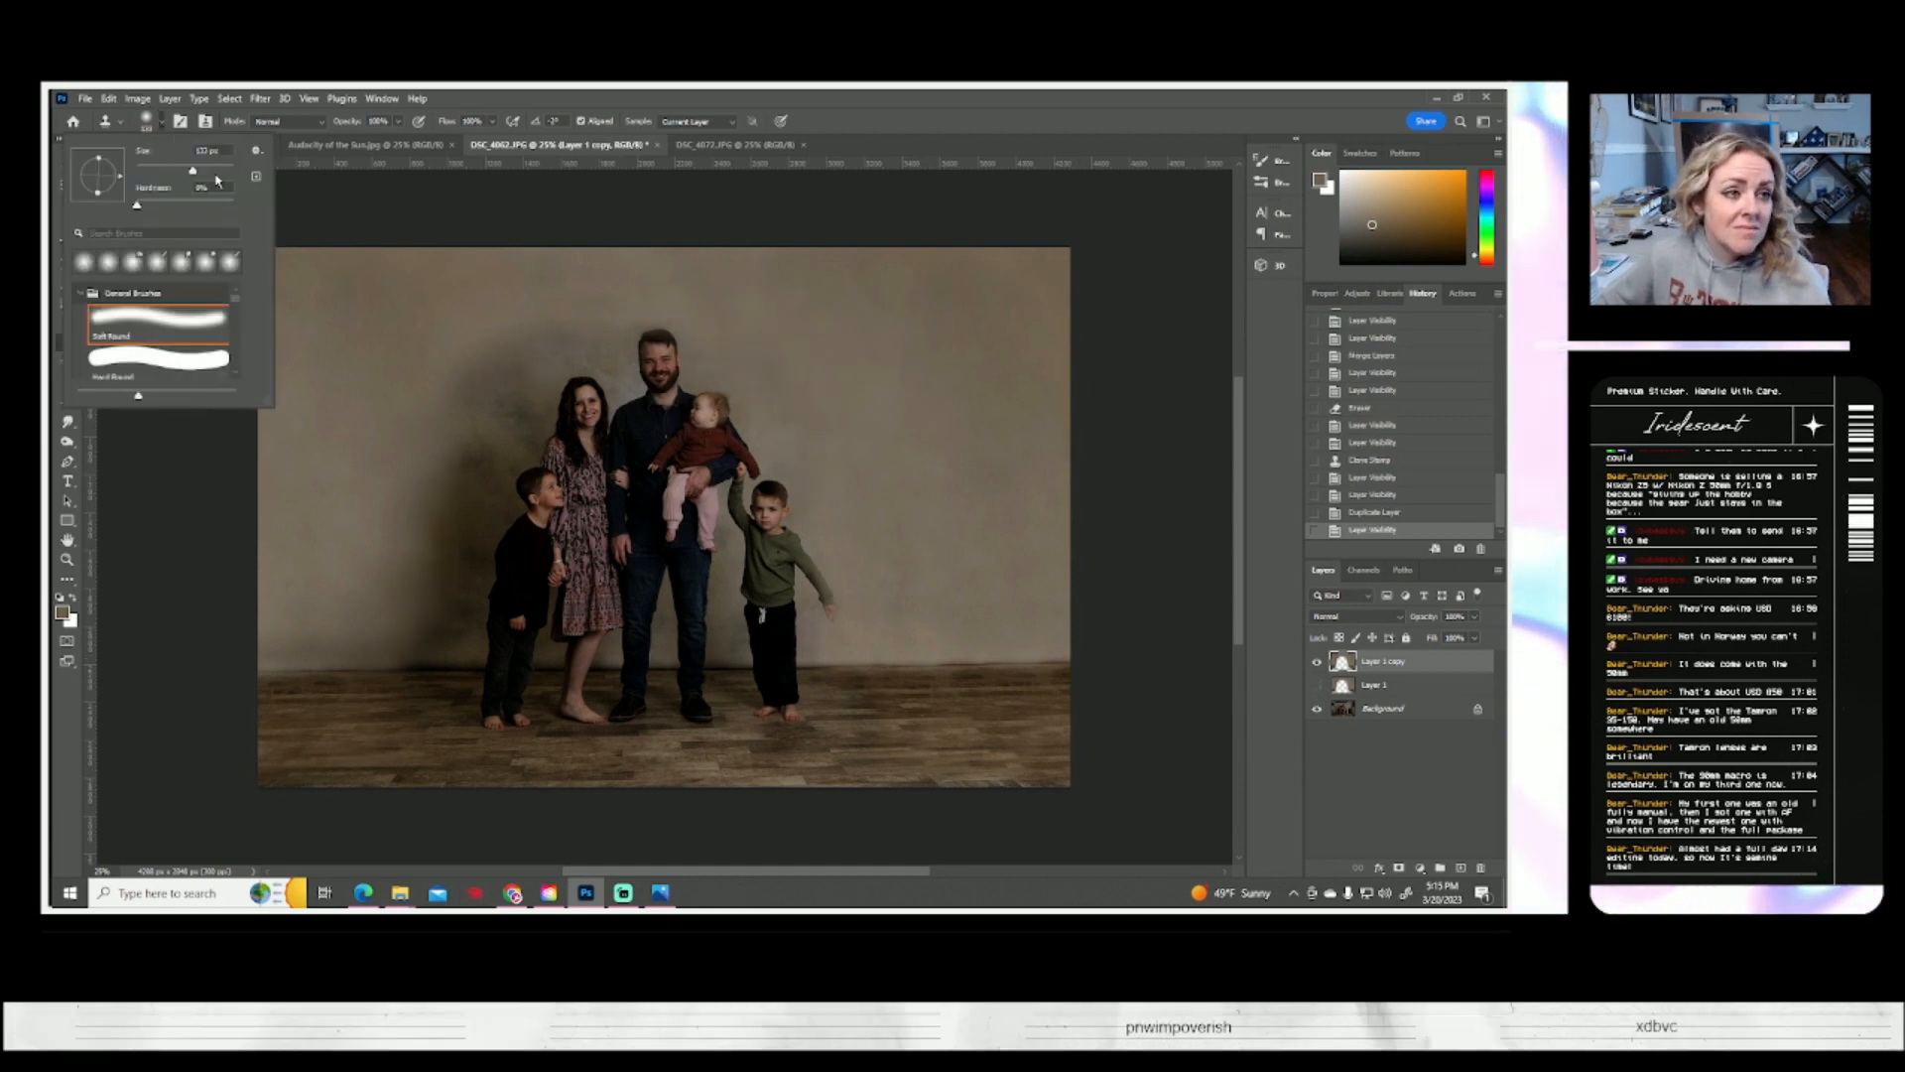
{"action": "left_click", "coordinate": [397, 121]}
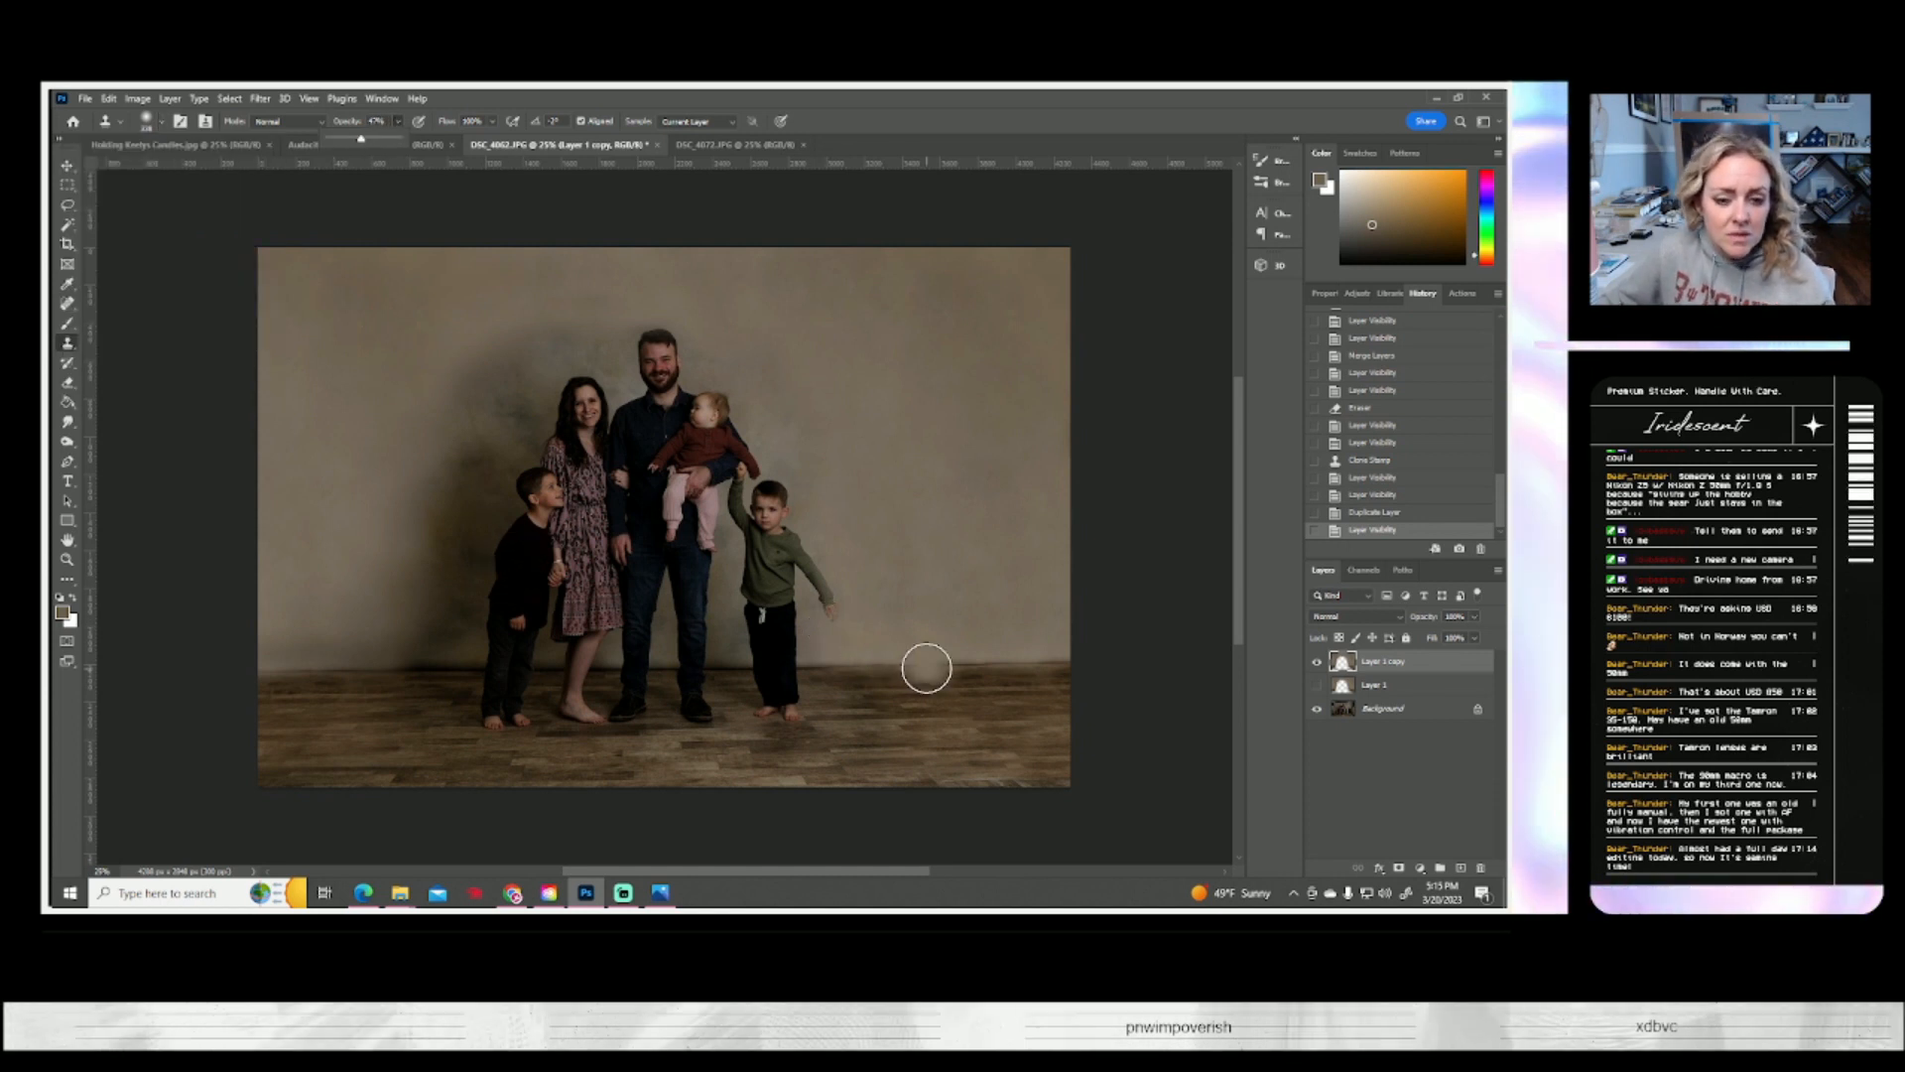
{"action": "left_click", "coordinate": [927, 665], "text": "alt"}
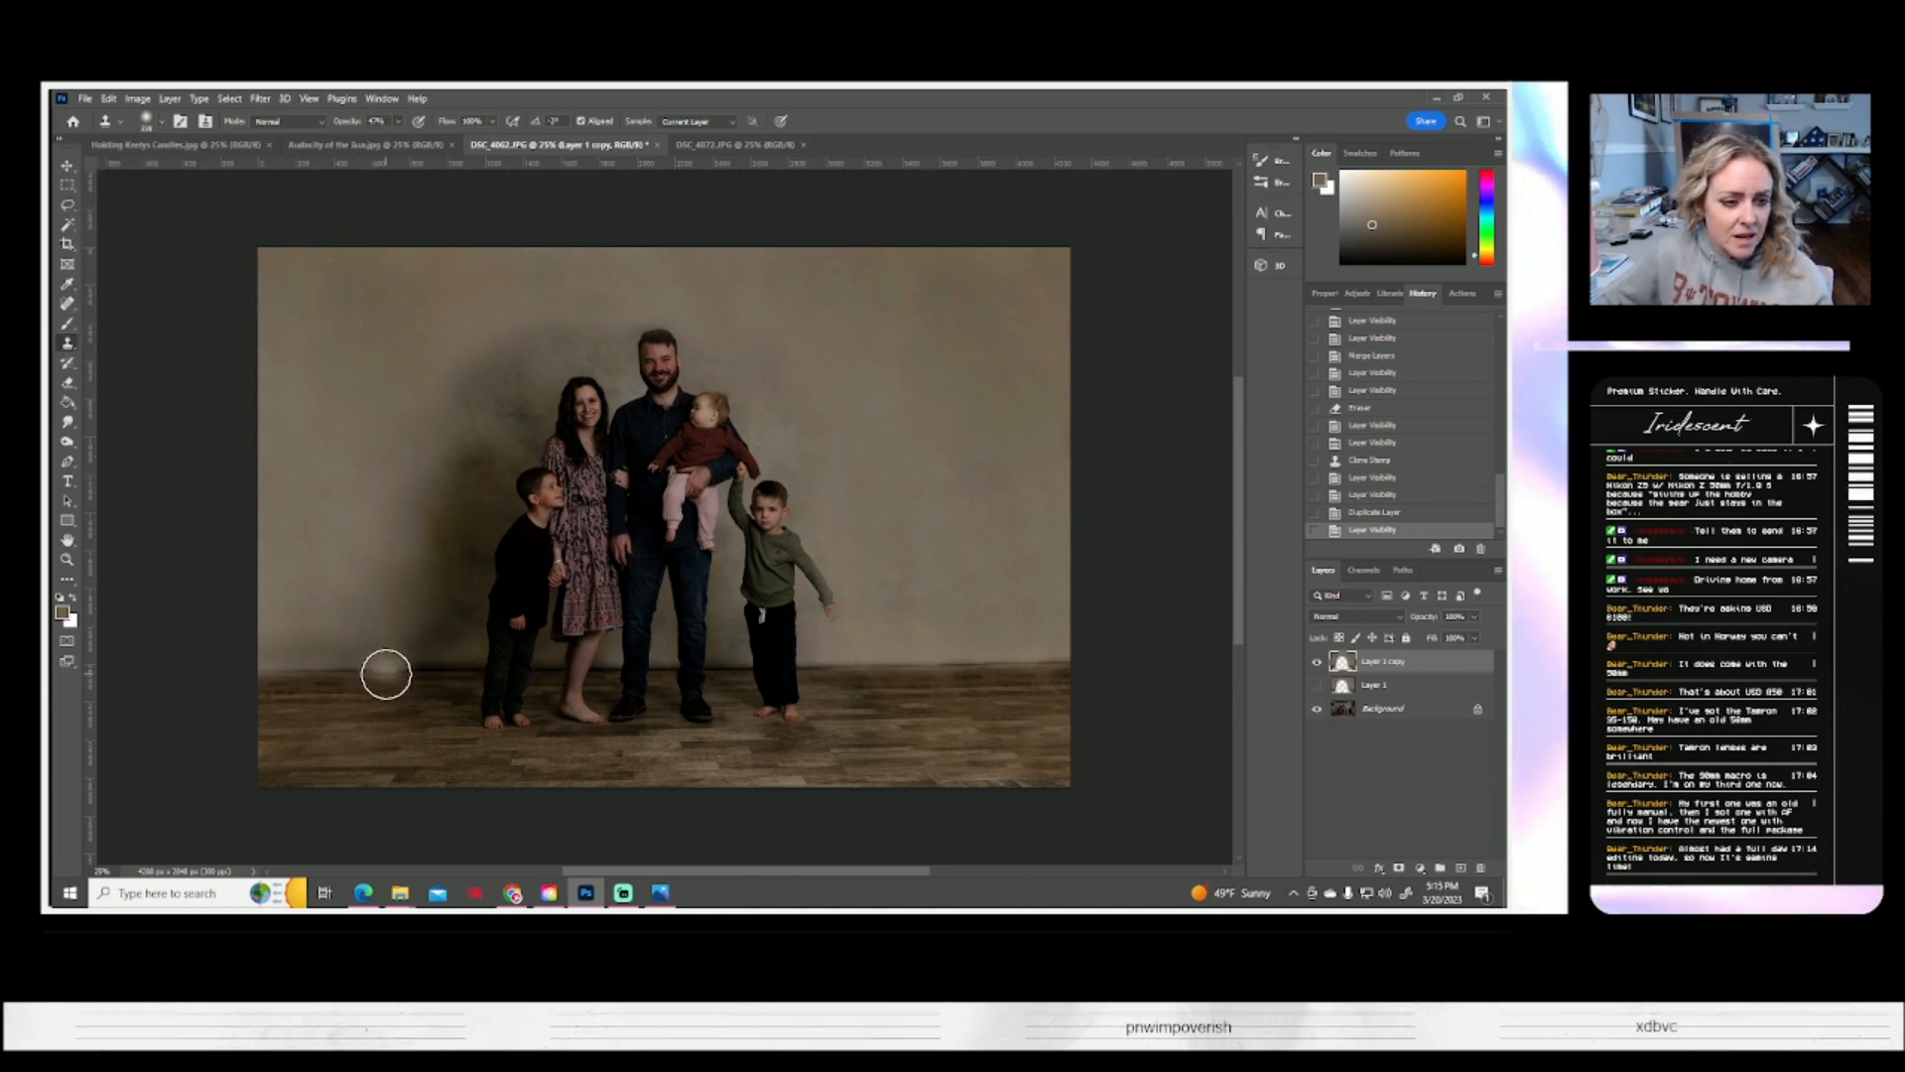
{"action": "mouse_move", "coordinate": [388, 671]}
{"action": "left_mouse_down"}
{"action": "mouse_move", "coordinate": [441, 642]}
{"action": "mouse_move", "coordinate": [427, 625]}
{"action": "mouse_move", "coordinate": [492, 438]}
{"action": "left_mouse_up"}
{"action": "key", "text": "ctrl+z"}
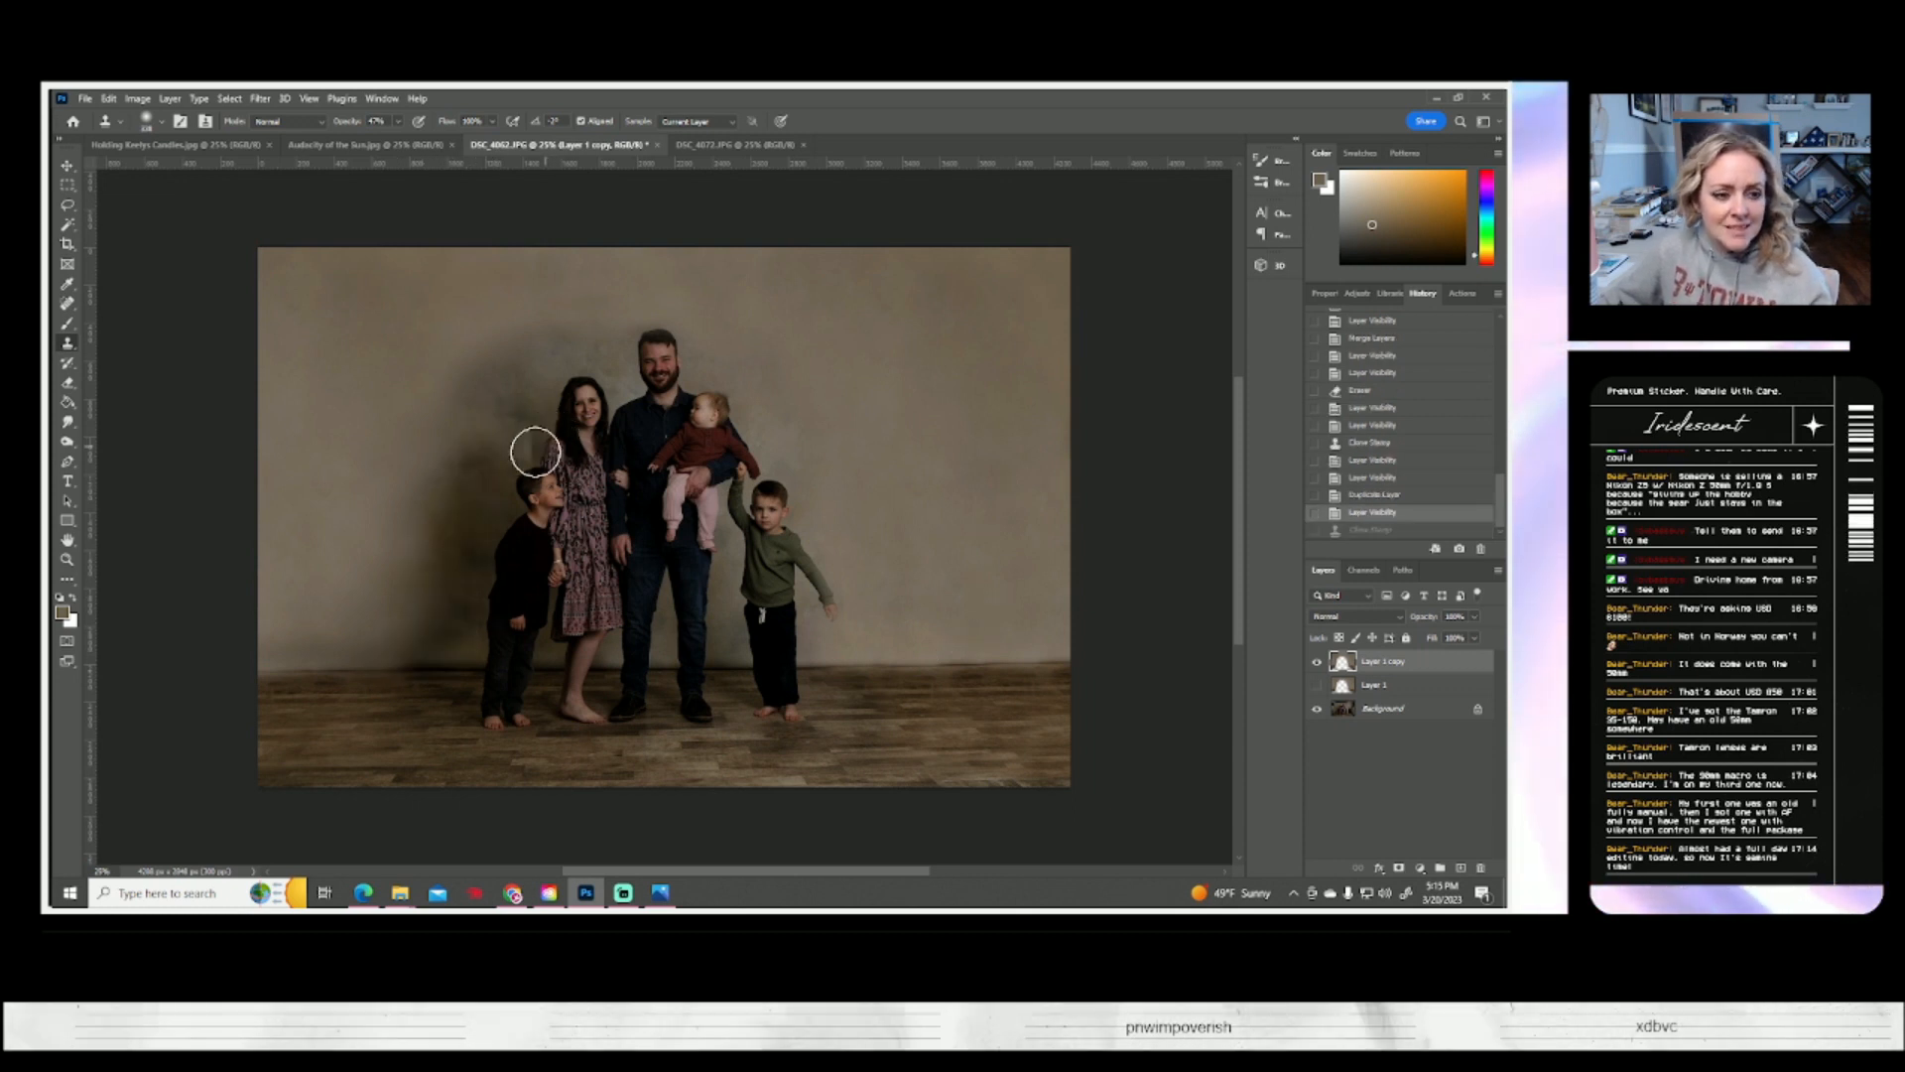
{"action": "left_click", "coordinate": [398, 121]}
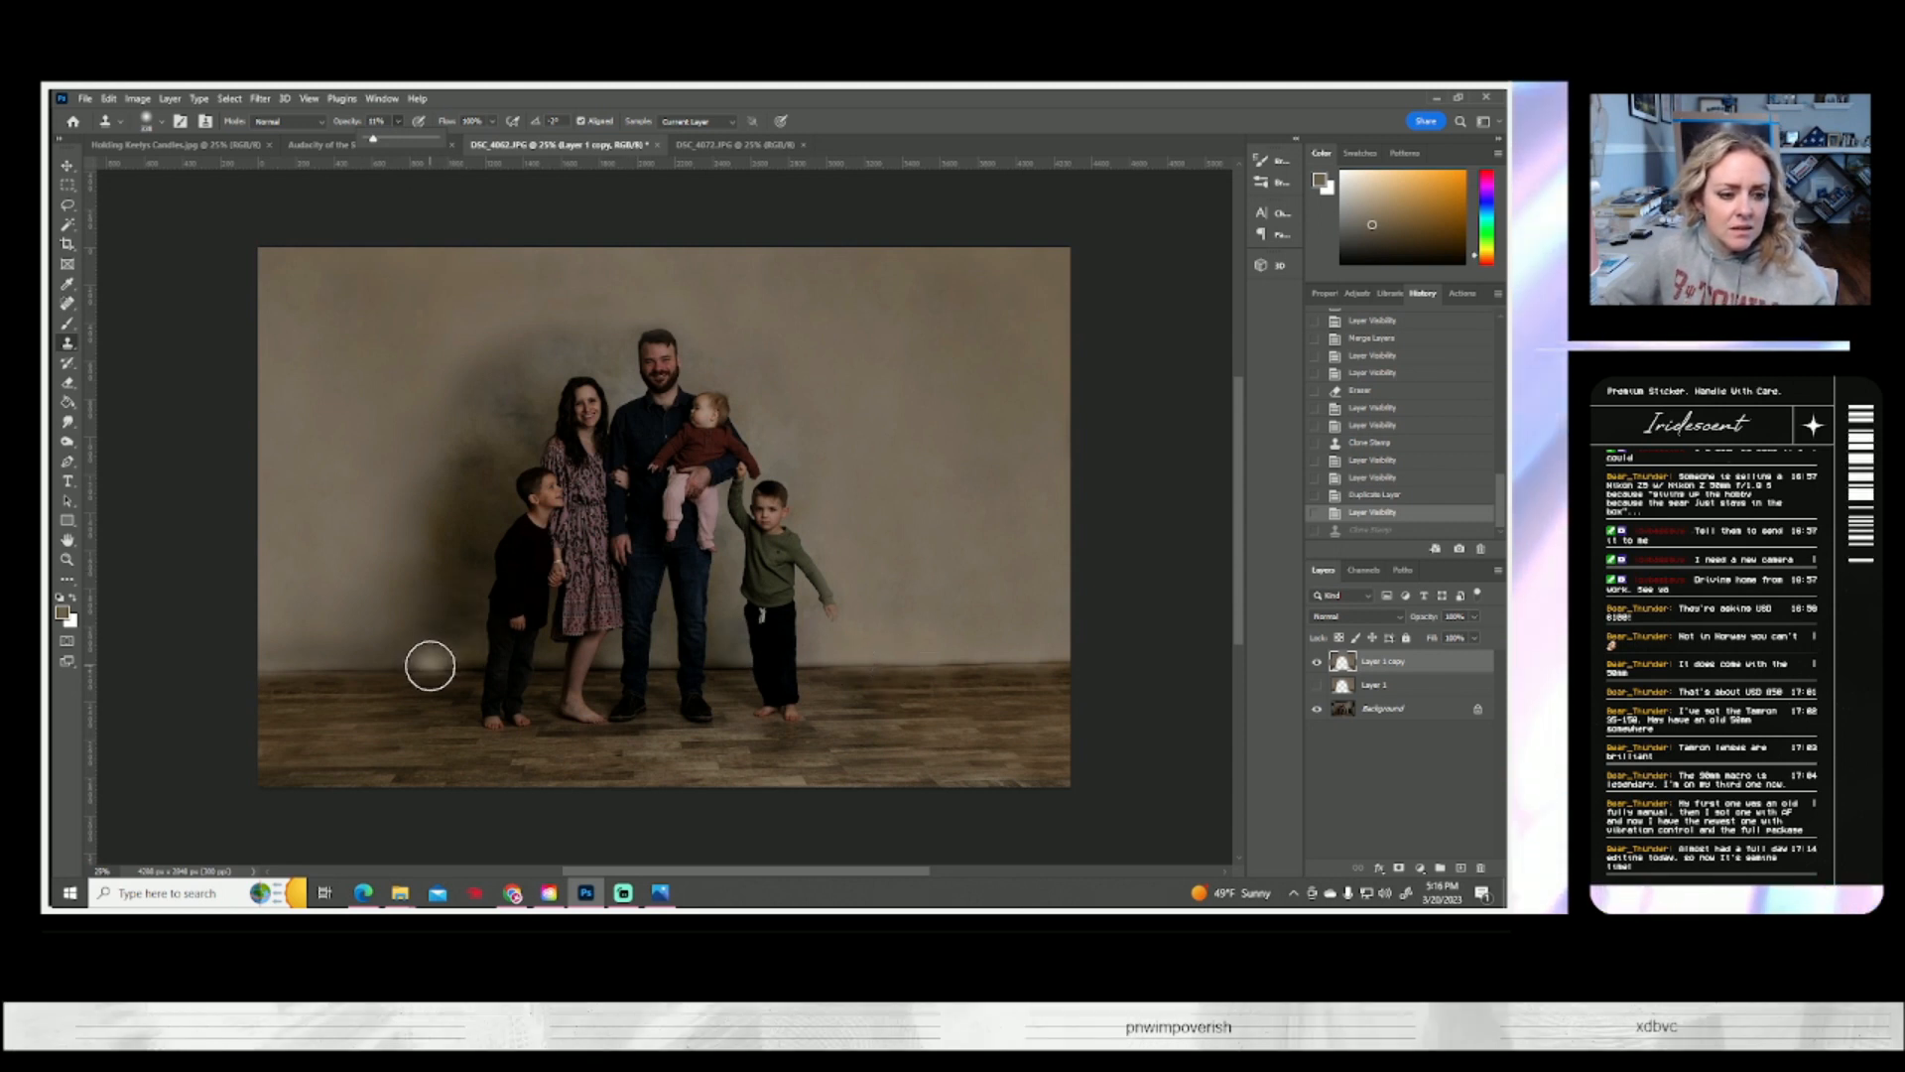
{"action": "mouse_move", "coordinate": [441, 640]}
{"action": "left_mouse_down"}
{"action": "mouse_move", "coordinate": [418, 607]}
{"action": "mouse_move", "coordinate": [484, 426]}
{"action": "mouse_move", "coordinate": [312, 638]}
{"action": "mouse_move", "coordinate": [441, 533]}
{"action": "mouse_move", "coordinate": [528, 377]}
{"action": "mouse_move", "coordinate": [453, 411]}
{"action": "mouse_move", "coordinate": [493, 364]}
{"action": "mouse_move", "coordinate": [434, 383]}
{"action": "mouse_move", "coordinate": [443, 422]}
{"action": "mouse_move", "coordinate": [492, 384]}
{"action": "mouse_move", "coordinate": [422, 667]}
{"action": "mouse_move", "coordinate": [207, 664]}
{"action": "left_mouse_up"}
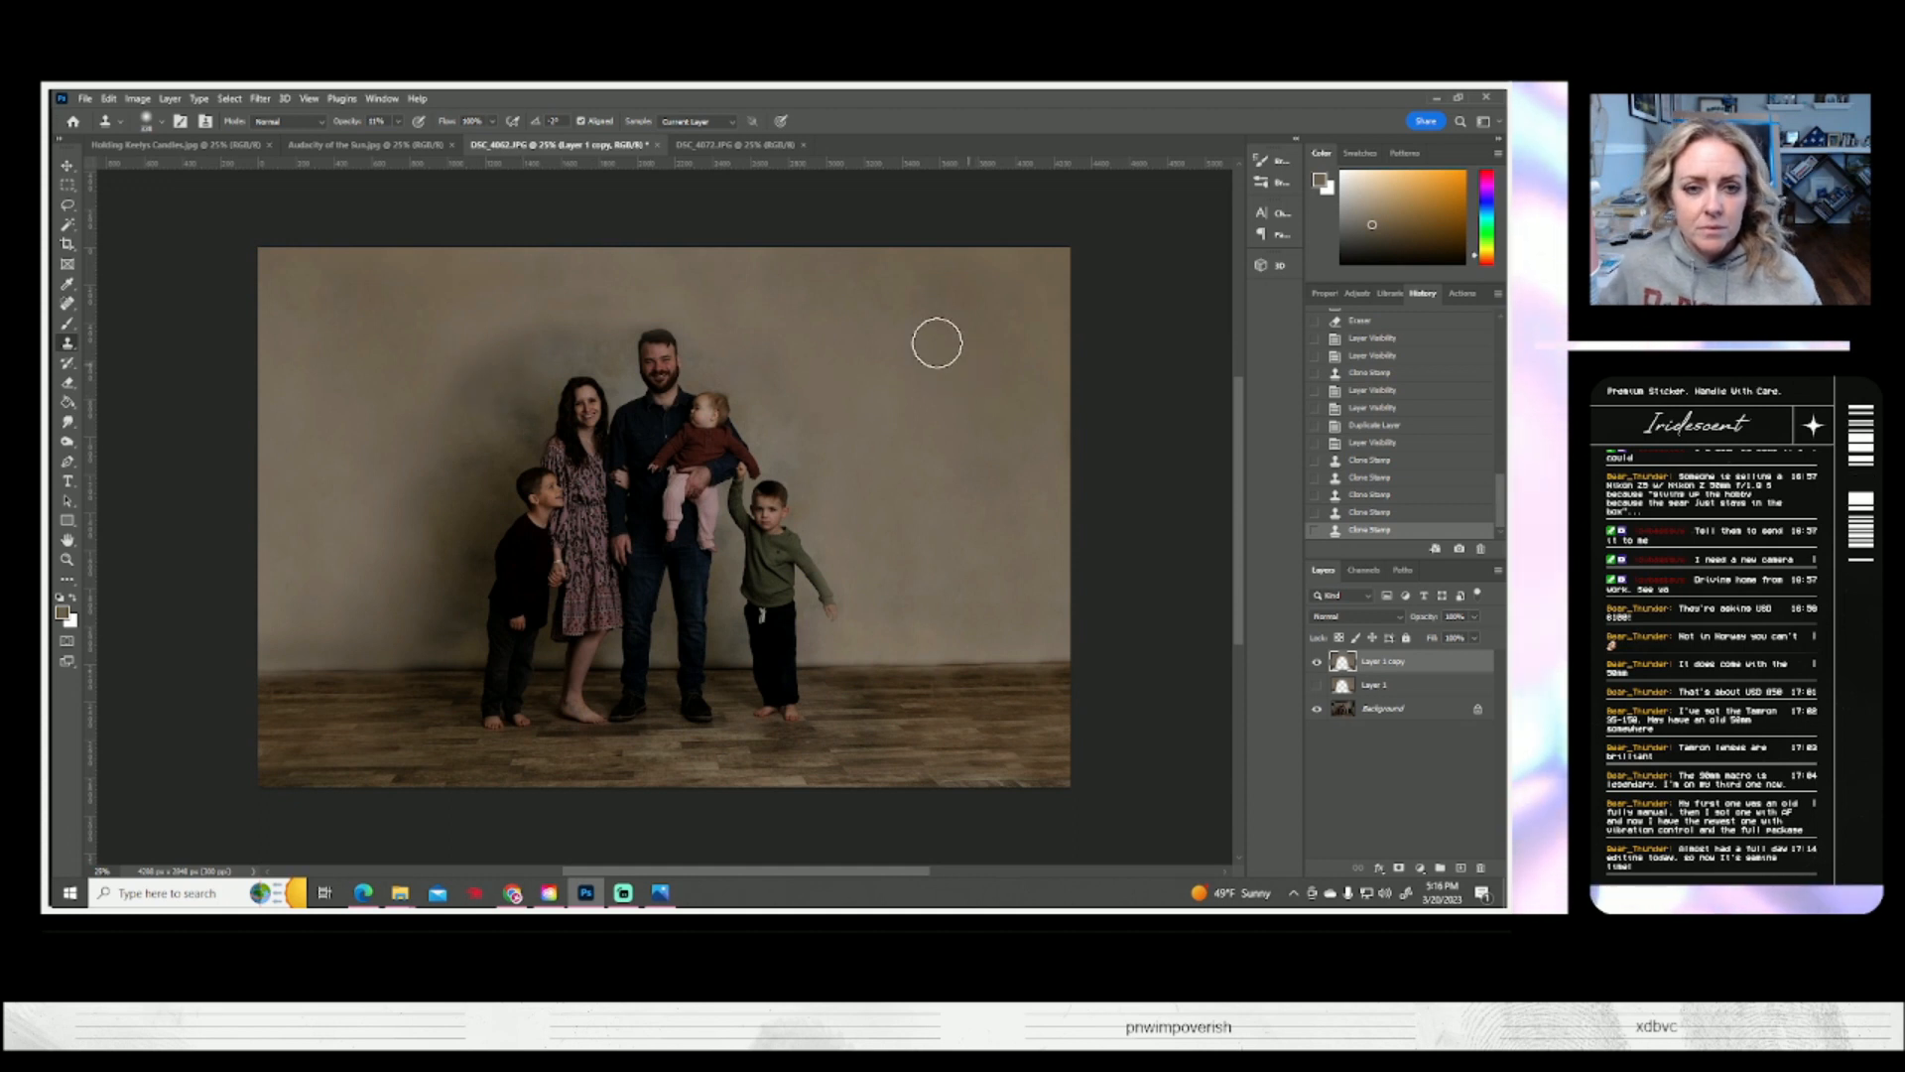
{"action": "left_click_drag", "start_coordinate": [498, 365], "coordinate": [470, 369]}
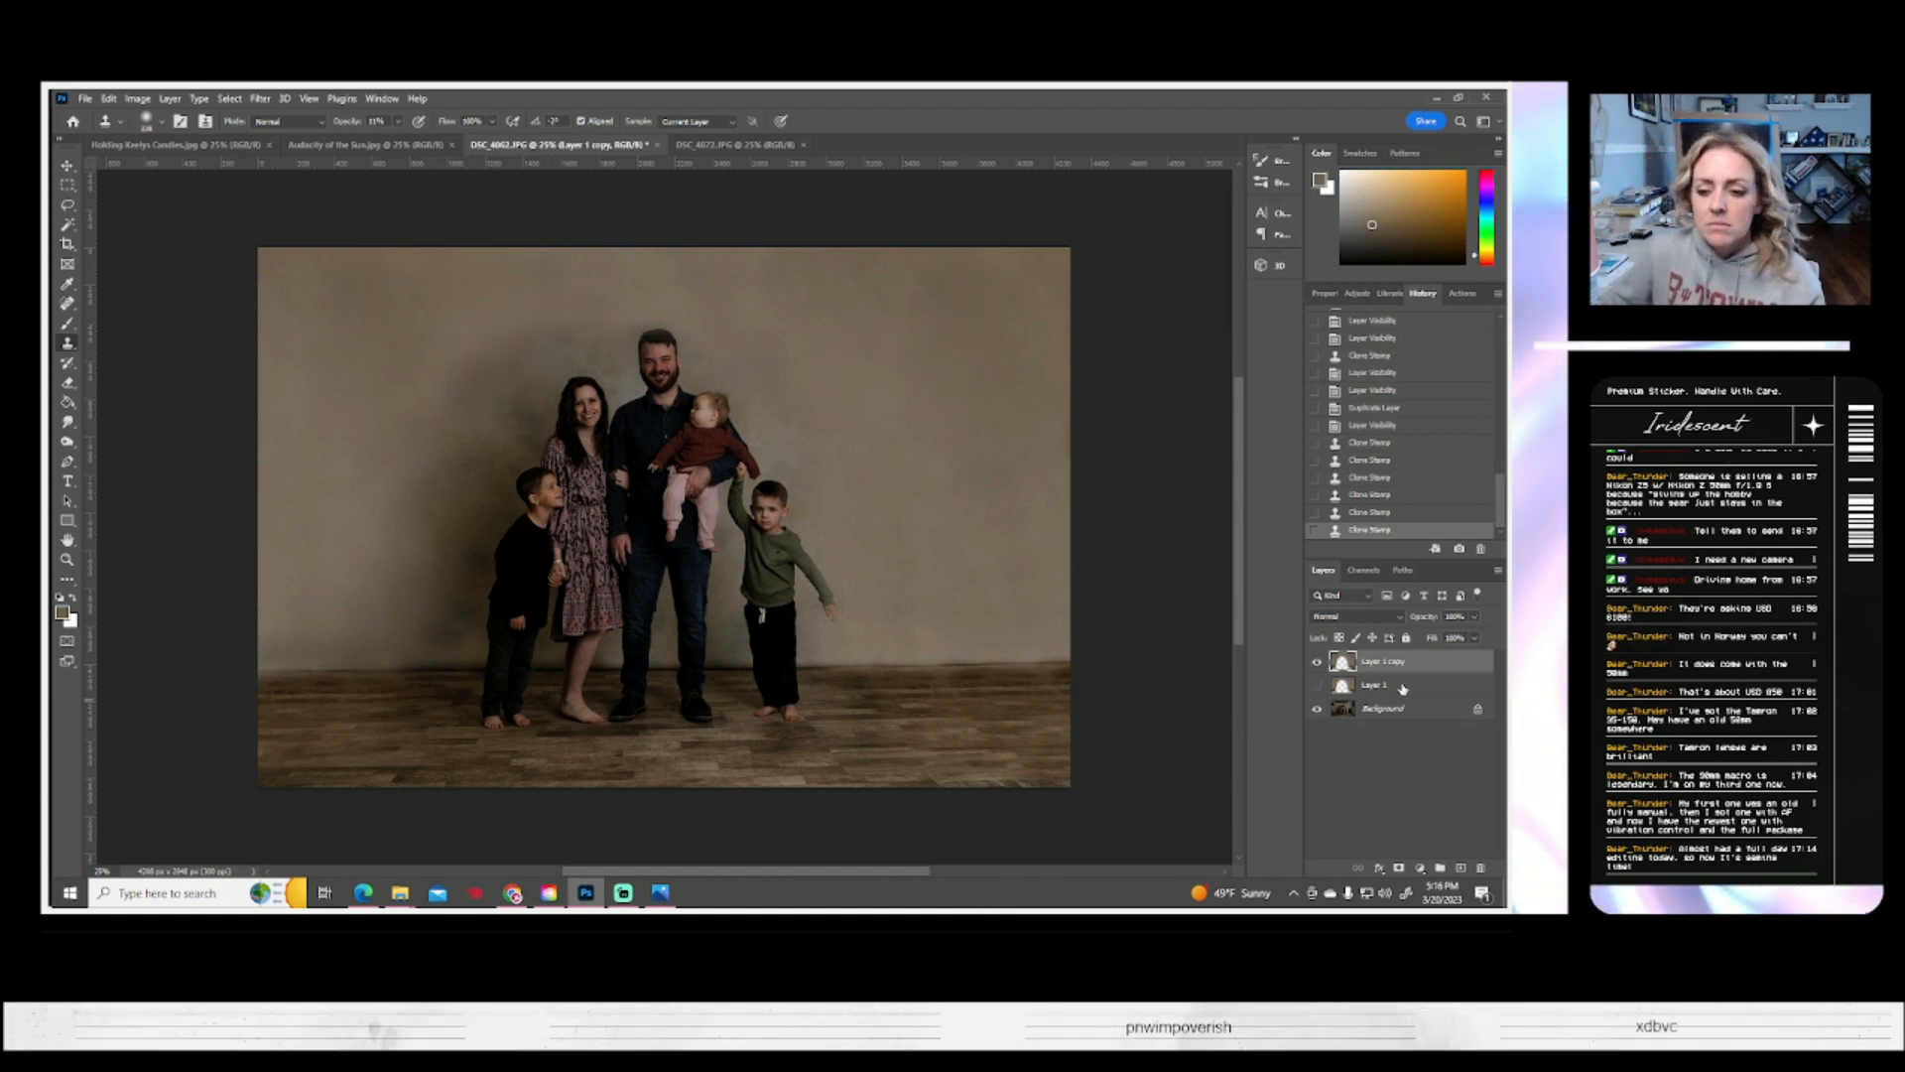
Delete the hidden original backdrop layer and compare the remaining copy with the unedited photo
{"action": "left_click", "coordinate": [1366, 685]}
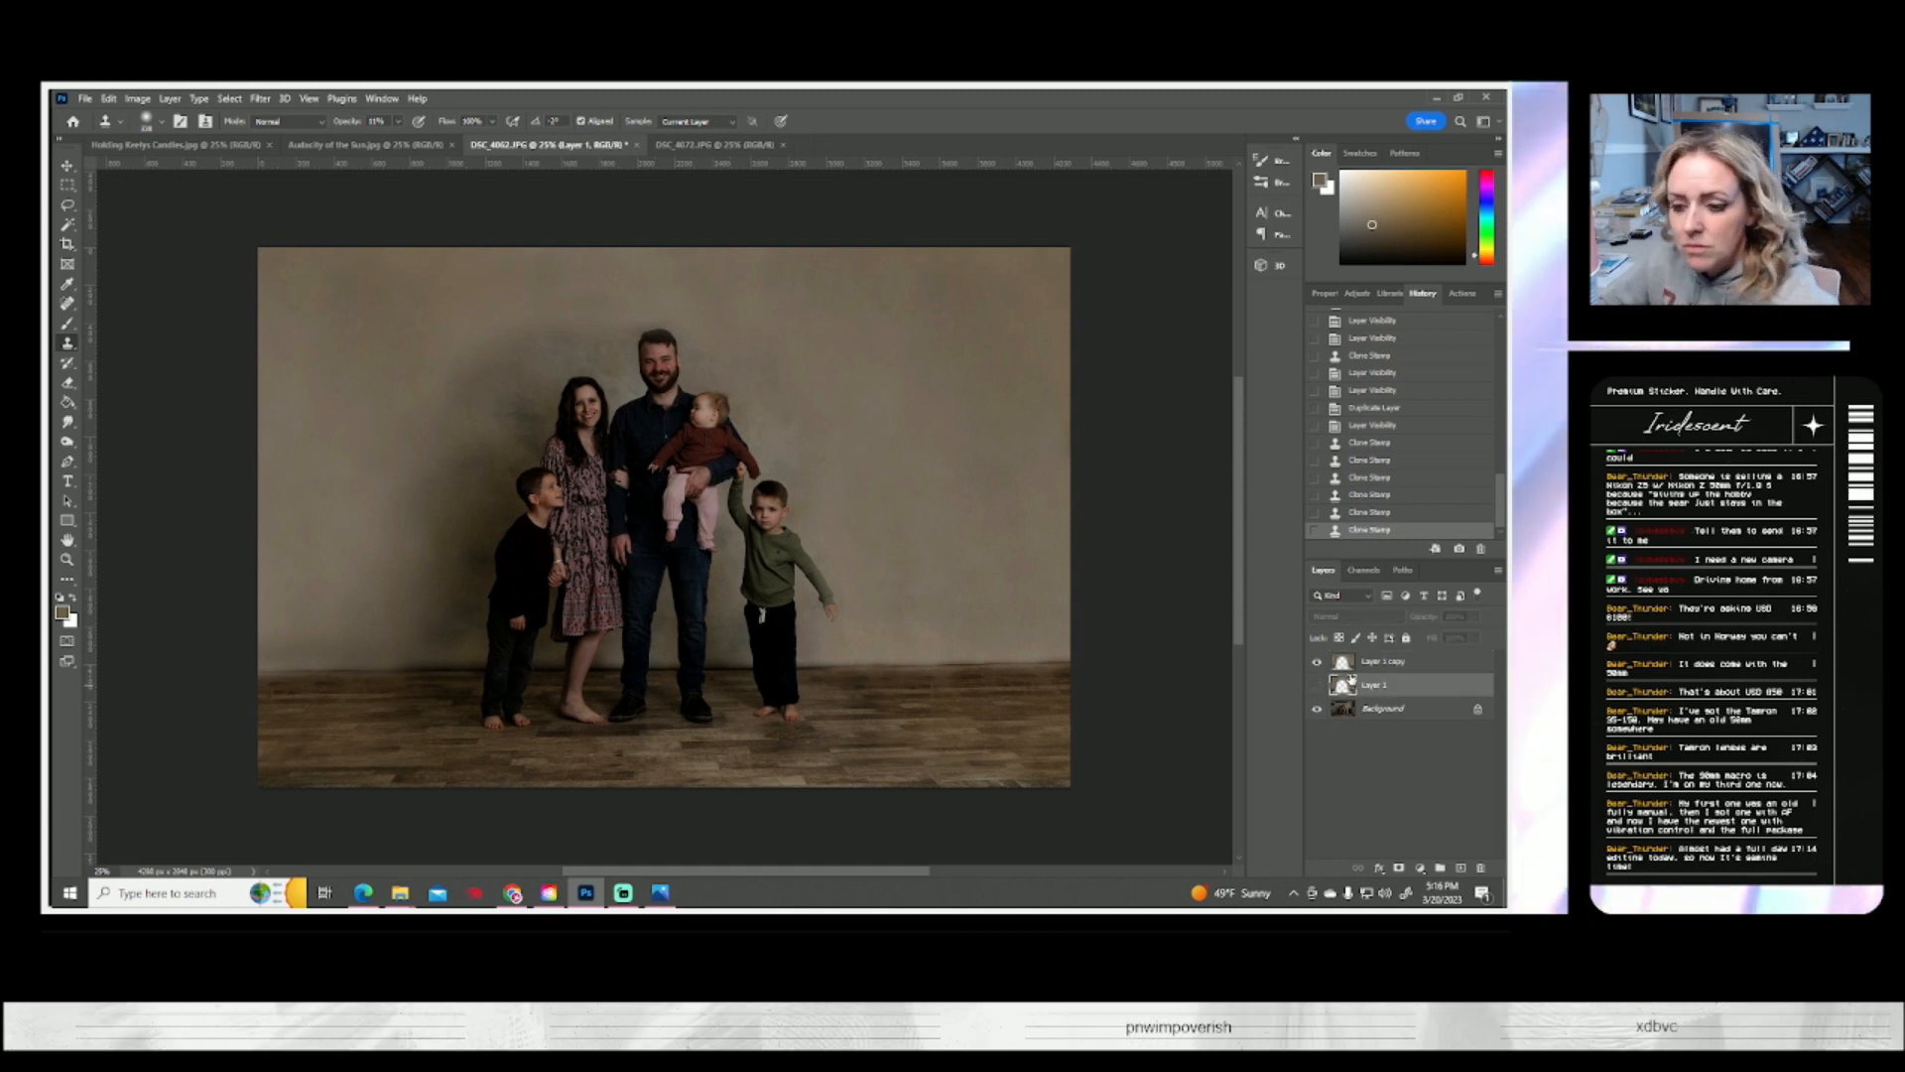
{"action": "key", "text": "Delete"}
{"action": "left_click", "coordinate": [1318, 661]}
{"action": "left_click", "coordinate": [1318, 662]}
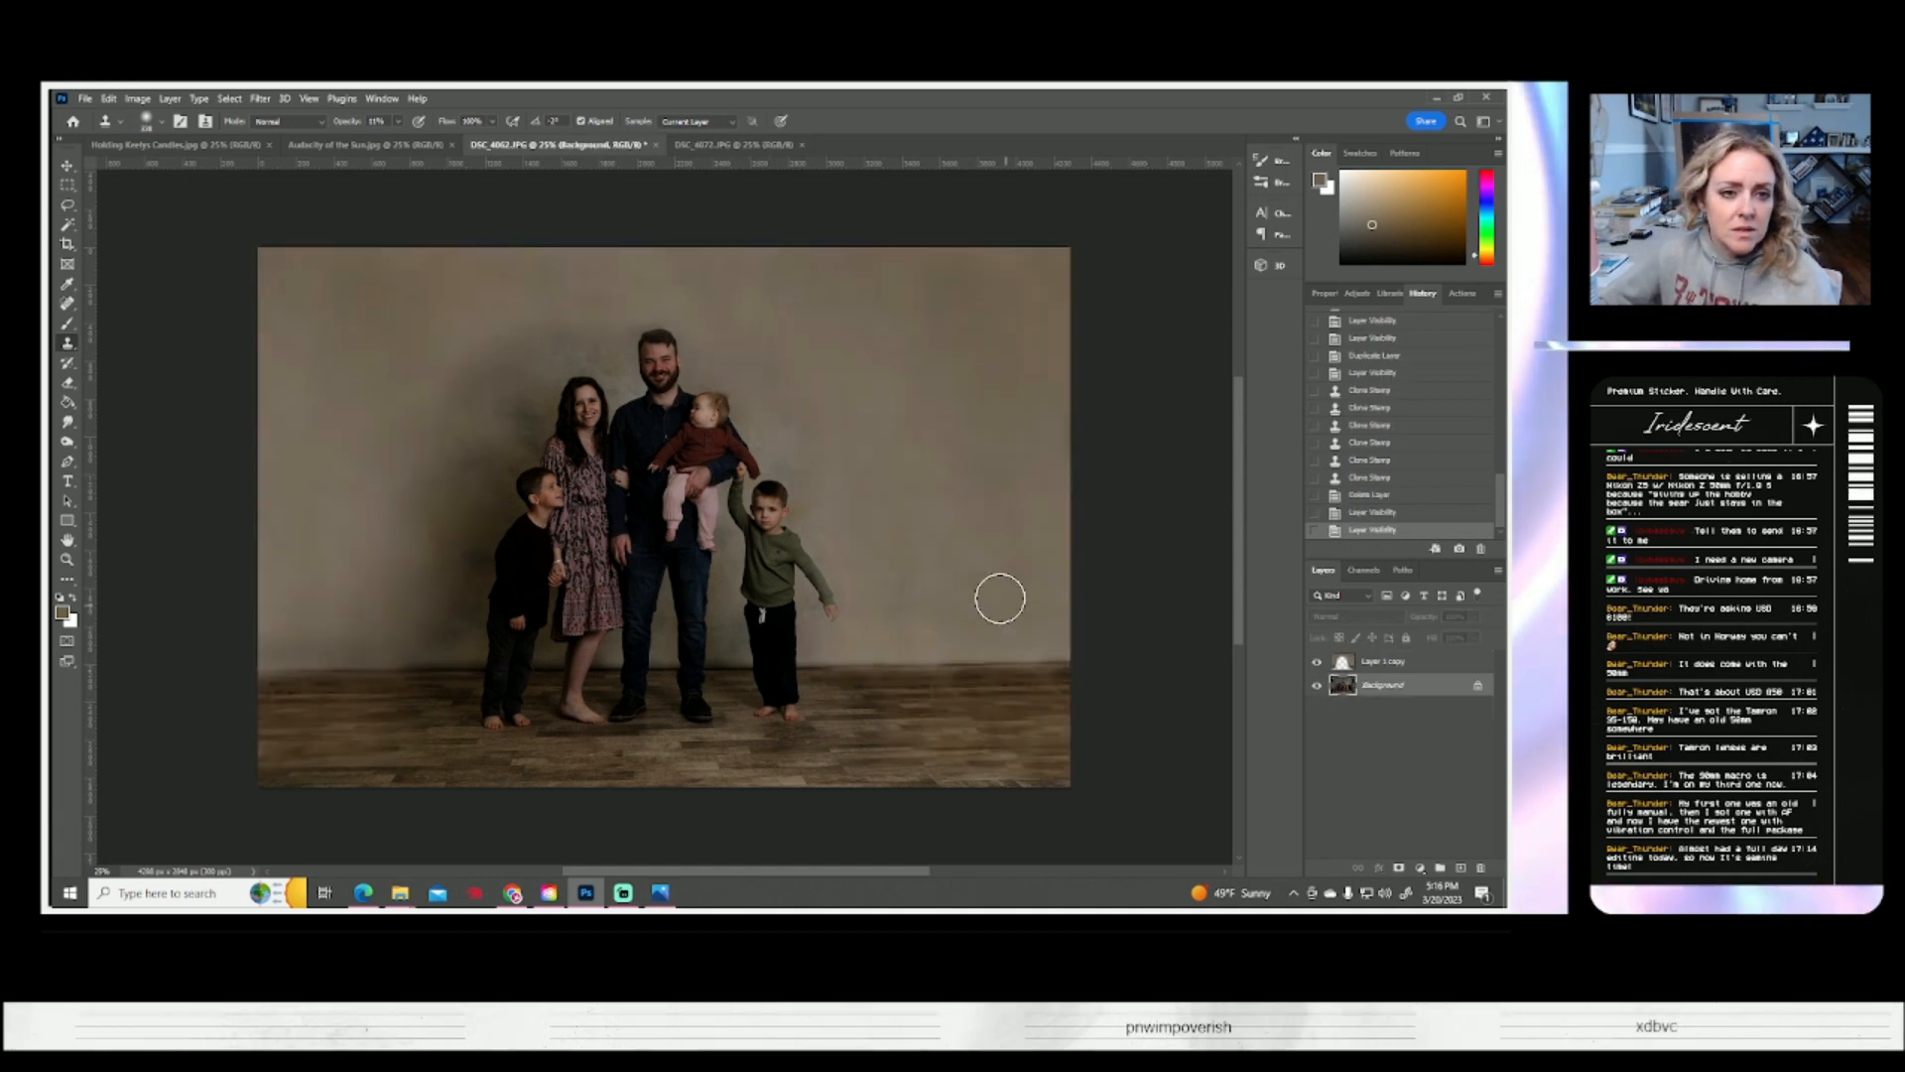
Erase the backdrop copy over the father's hair and face, raising the Eraser to full opacity for the final pass
{"action": "left_click", "coordinate": [68, 383]}
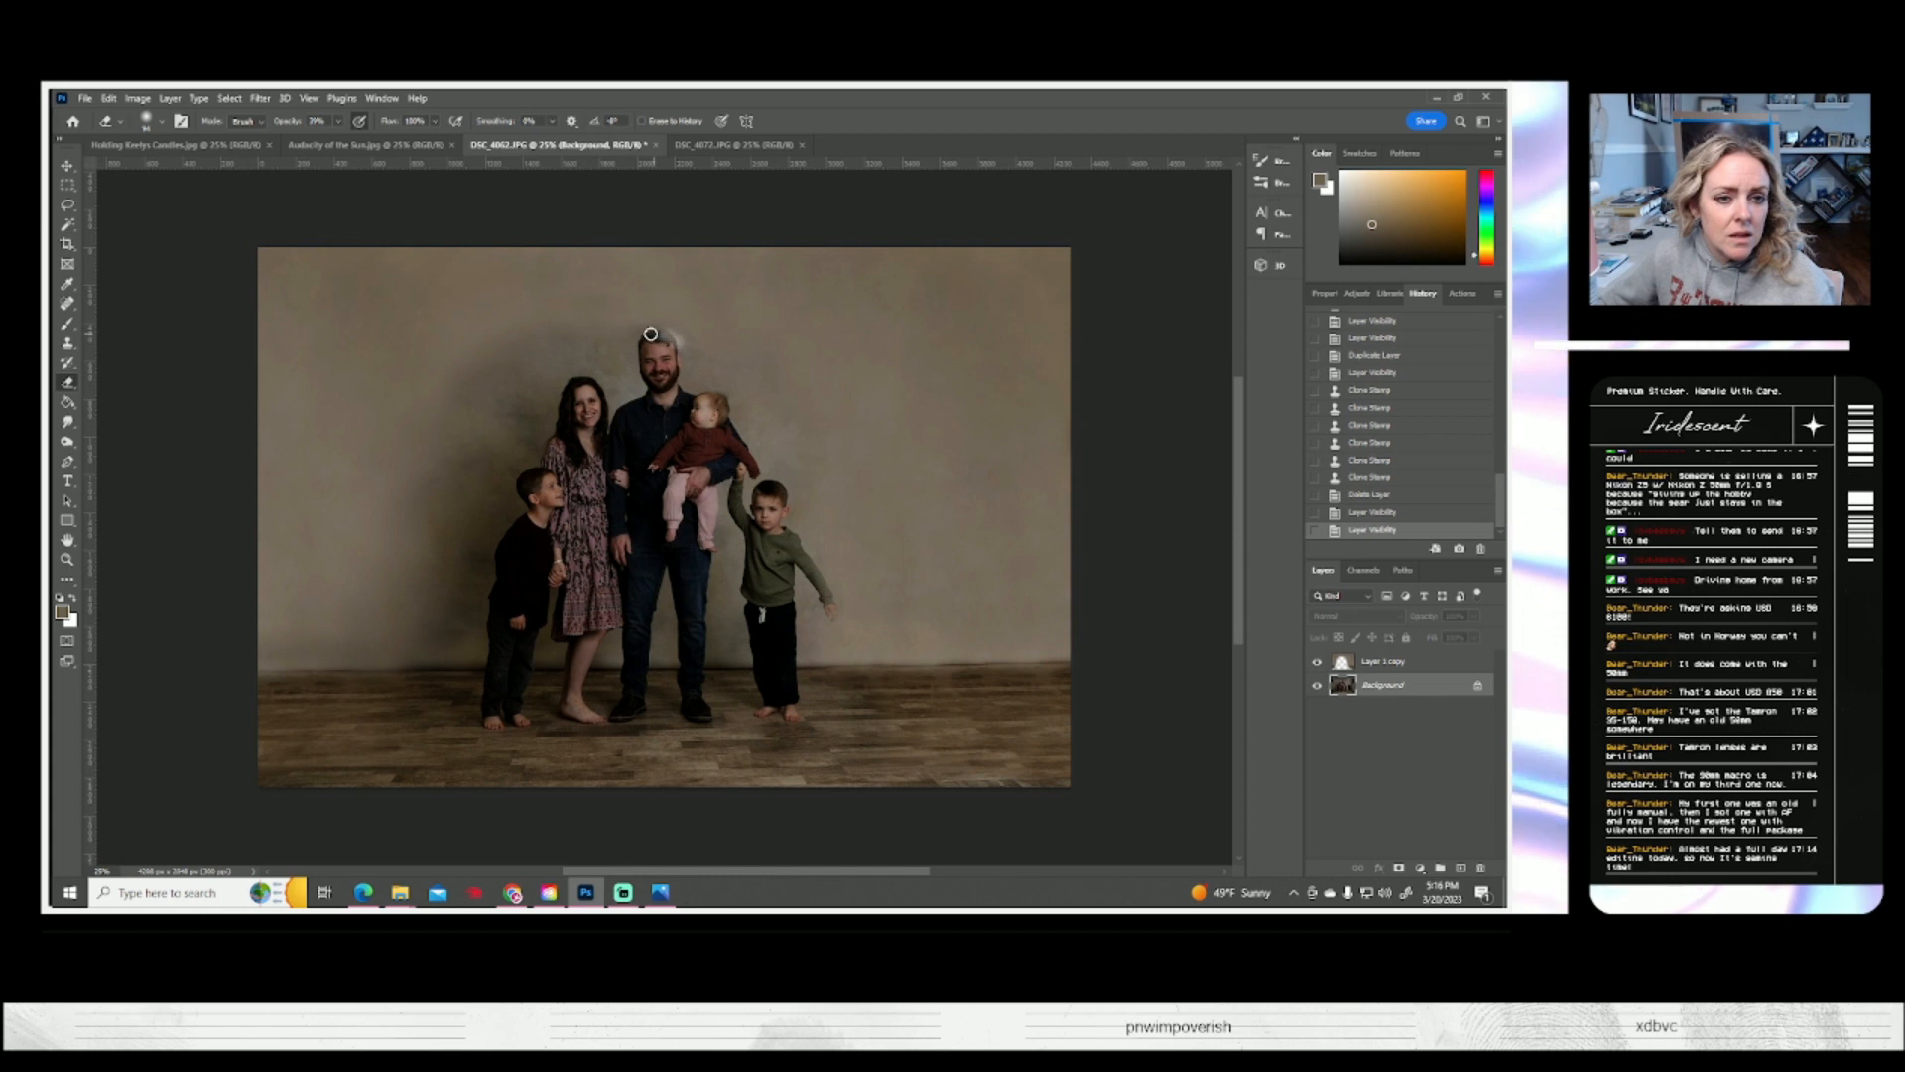
{"action": "left_click_drag", "start_coordinate": [650, 334], "coordinate": [673, 365]}
{"action": "key", "text": "ctrl+z"}
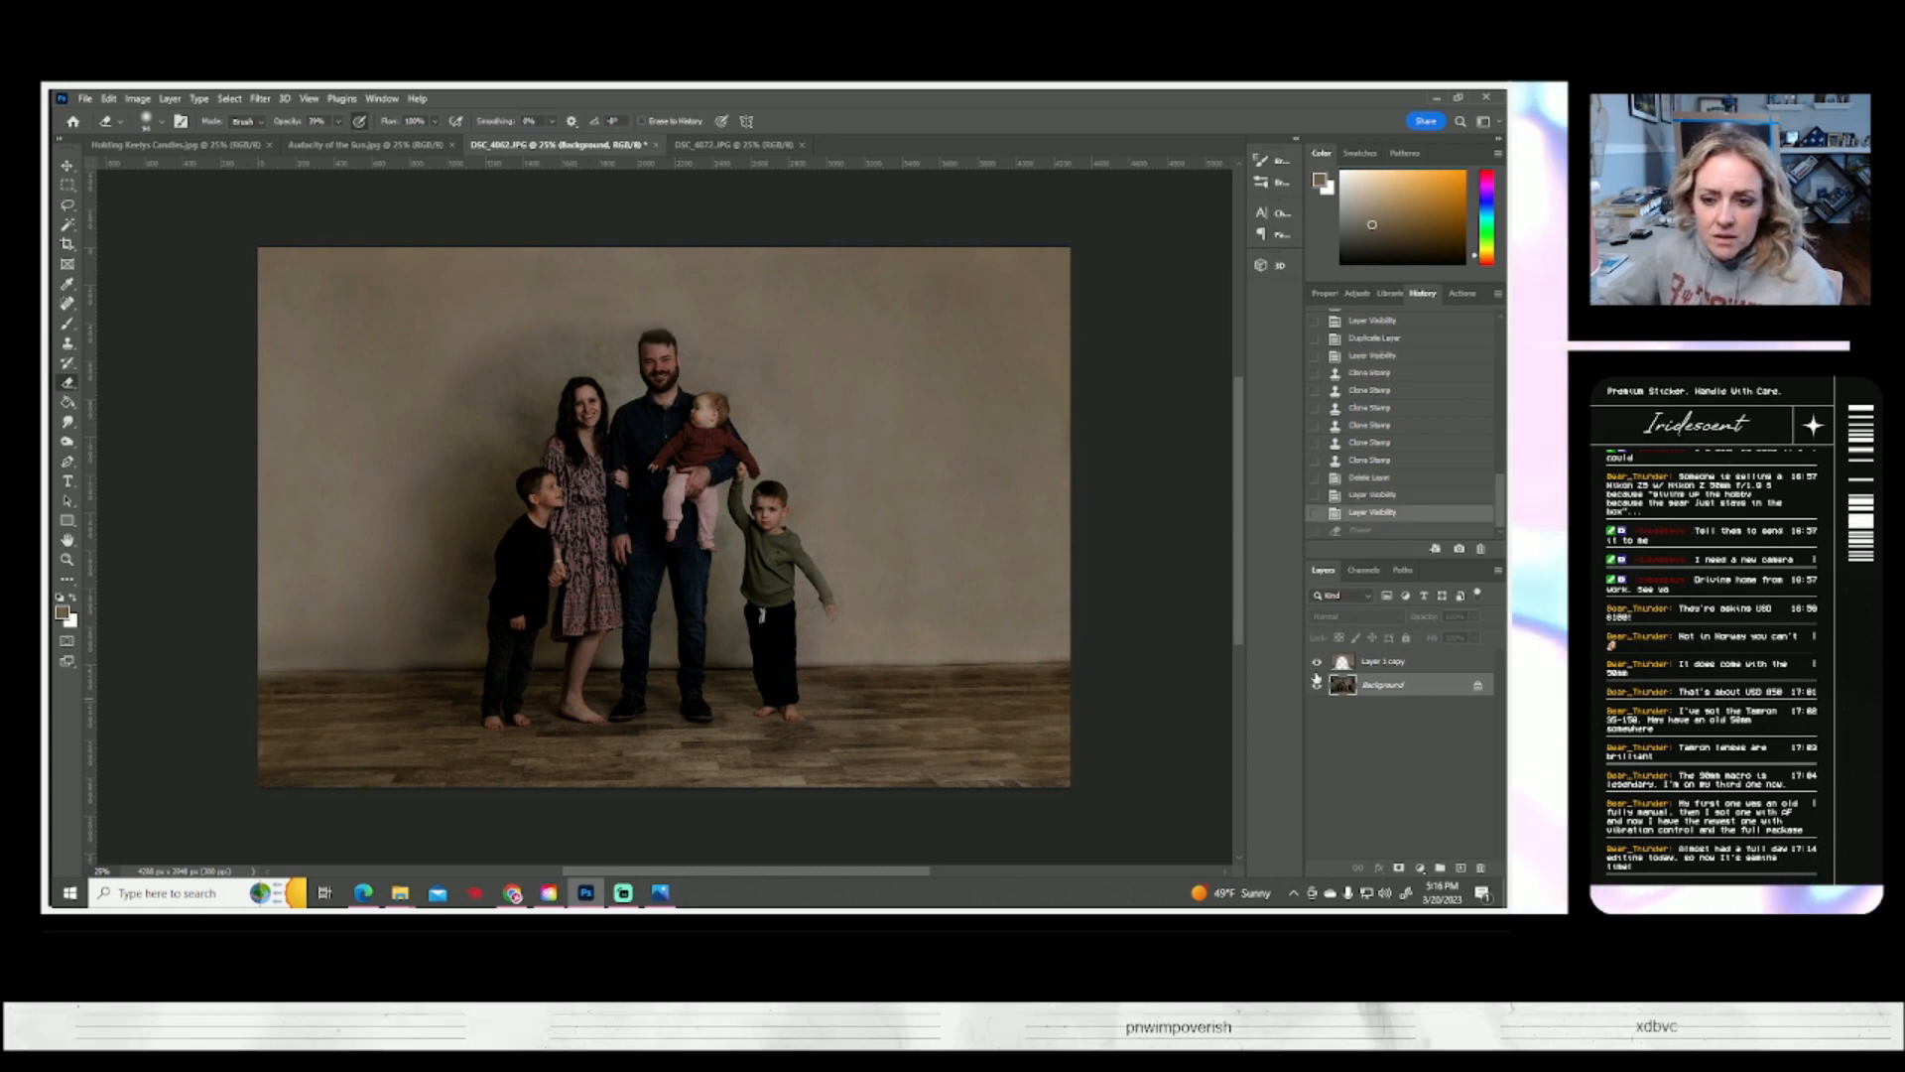
{"action": "left_click", "coordinate": [1361, 665]}
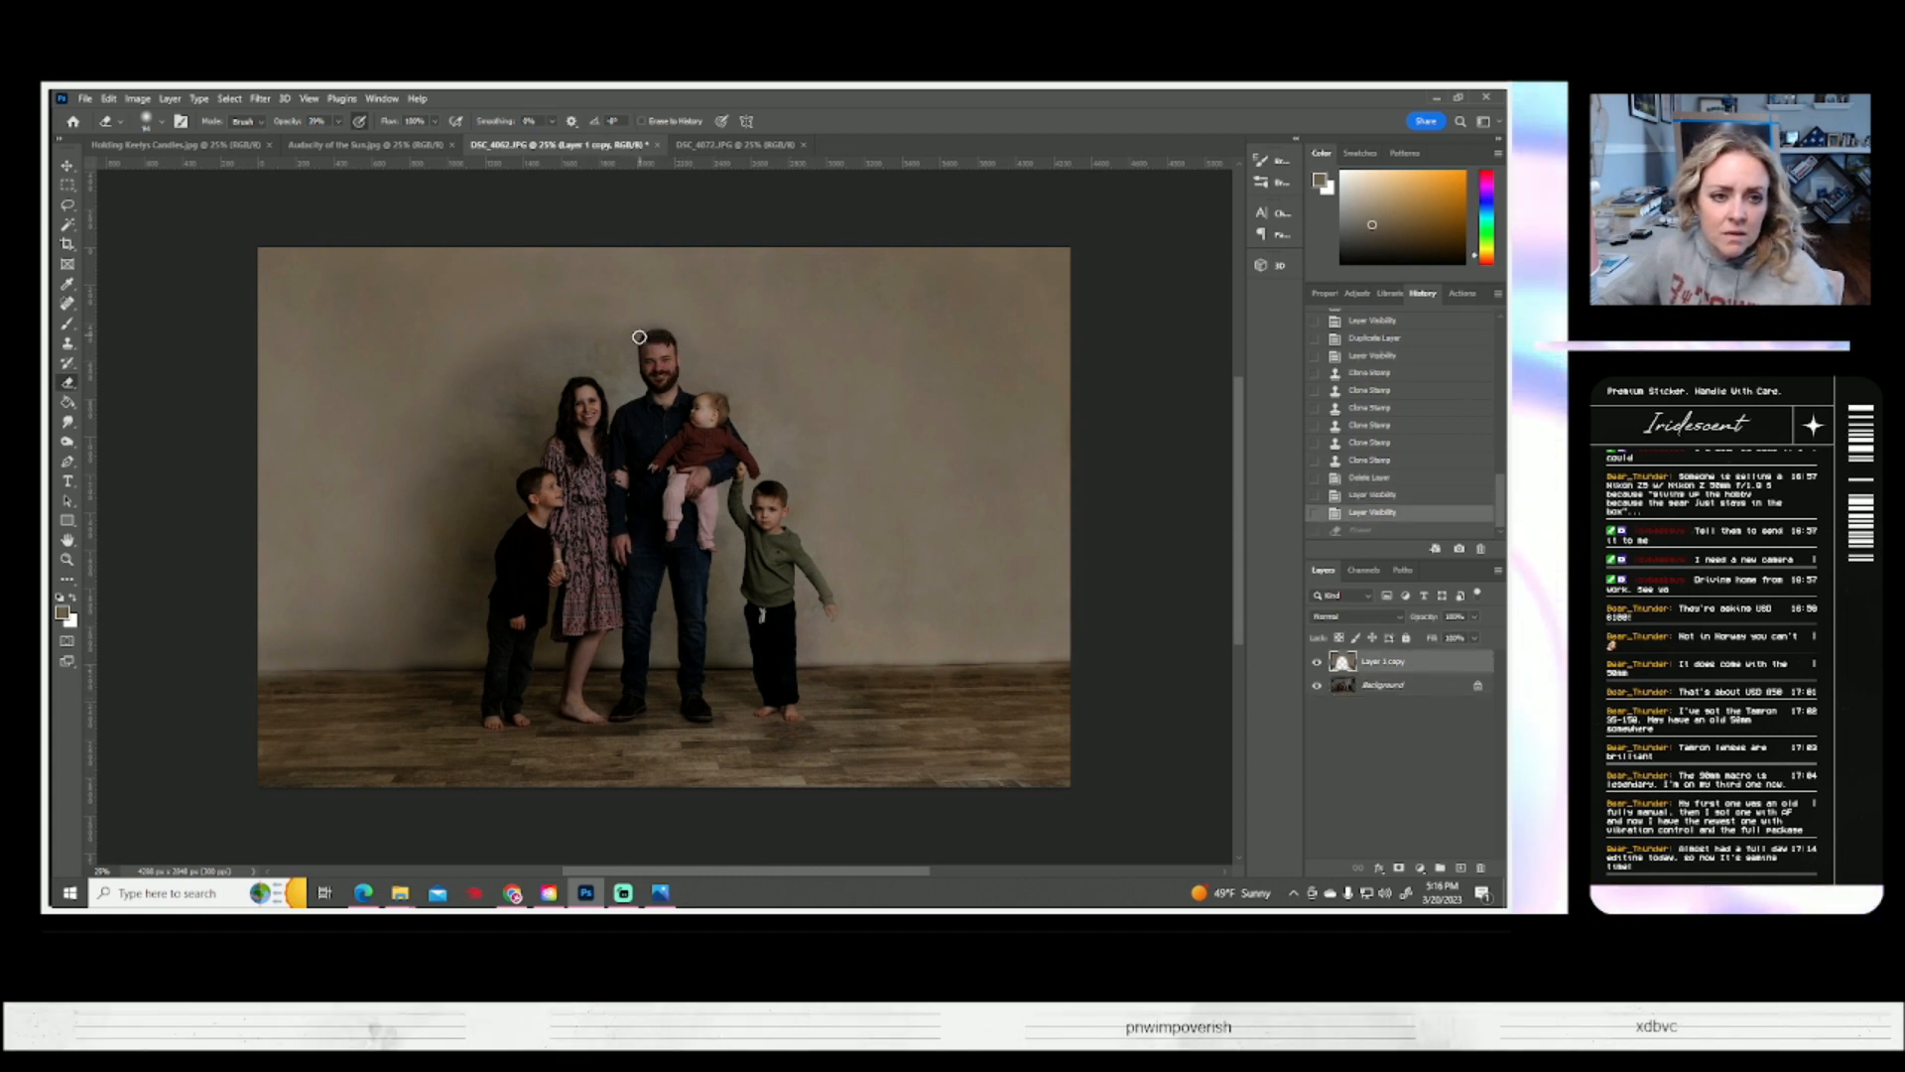
{"action": "left_click_drag", "start_coordinate": [685, 376], "coordinate": [700, 390]}
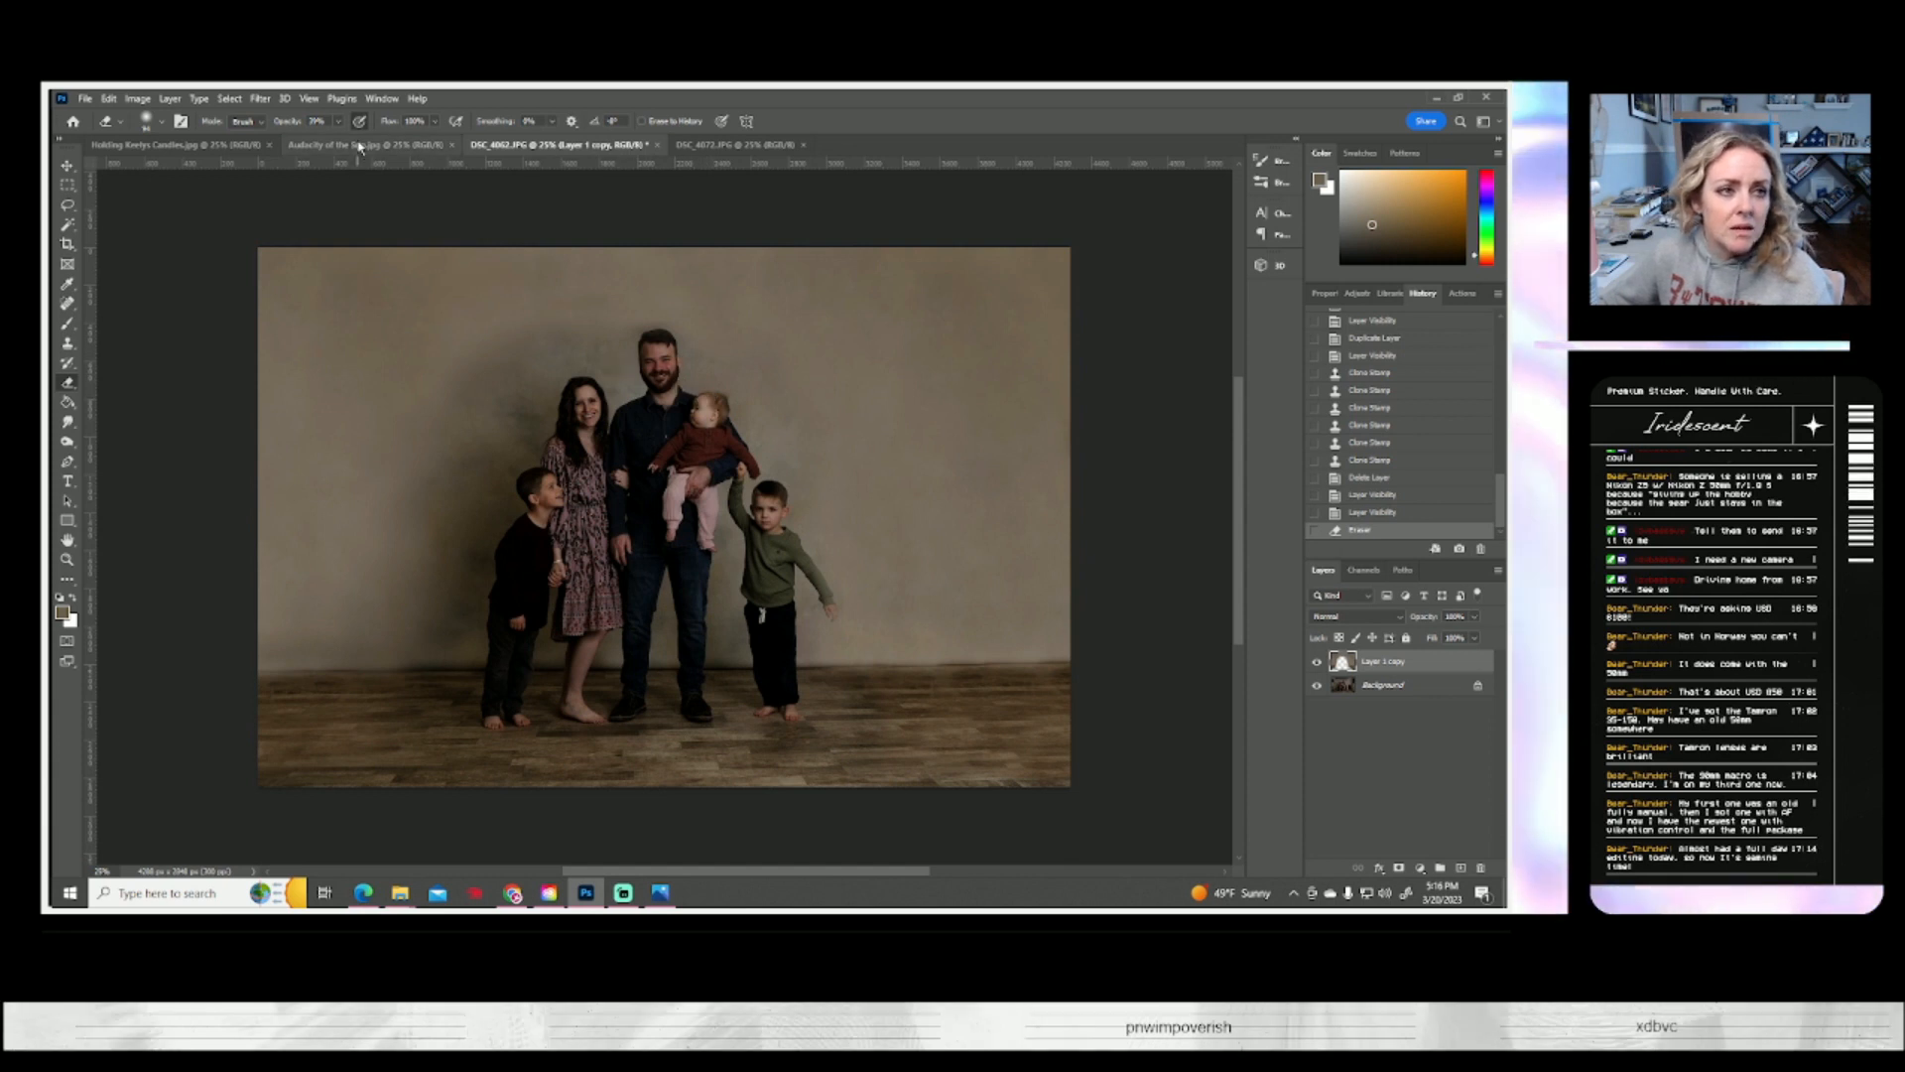
{"action": "left_click_drag", "start_coordinate": [346, 149], "coordinate": [369, 152]}
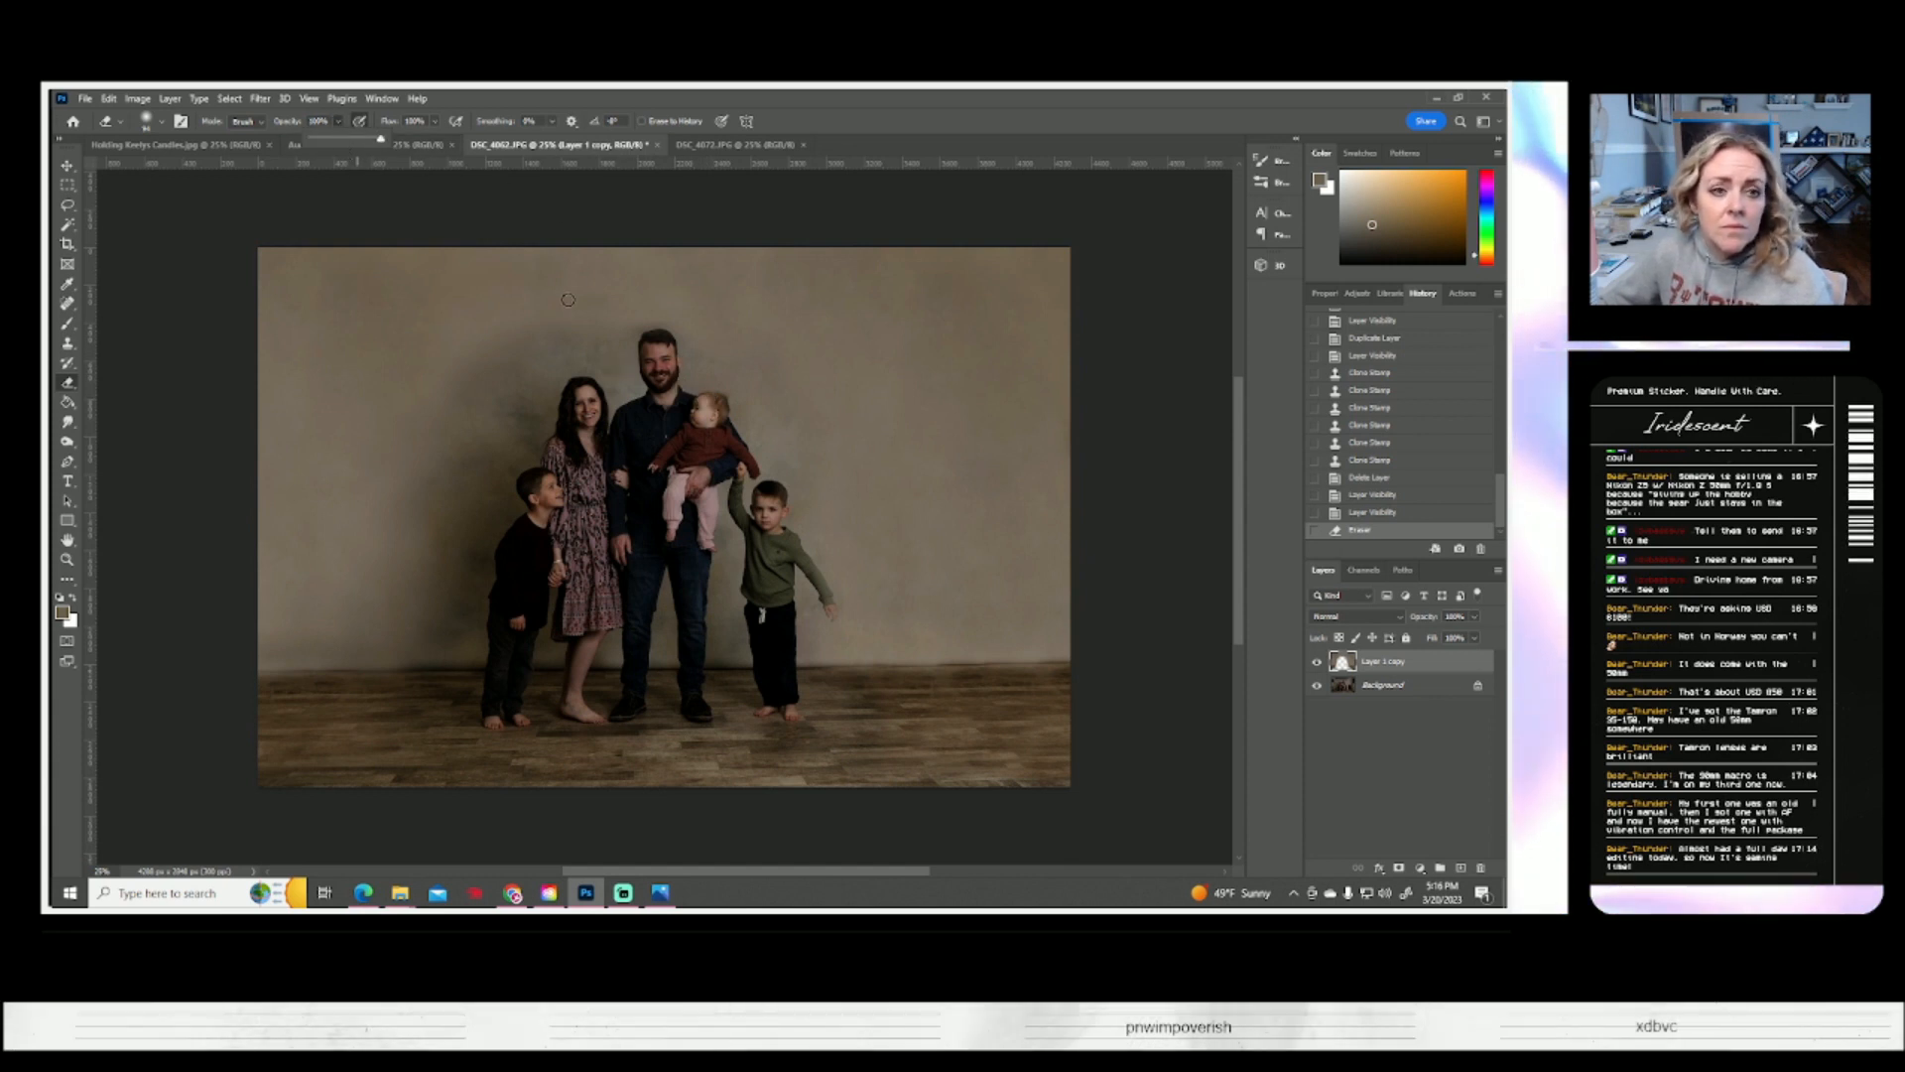
{"action": "mouse_move", "coordinate": [675, 358]}
{"action": "left_mouse_down"}
{"action": "mouse_move", "coordinate": [652, 340]}
{"action": "mouse_move", "coordinate": [675, 362]}
{"action": "left_mouse_up"}
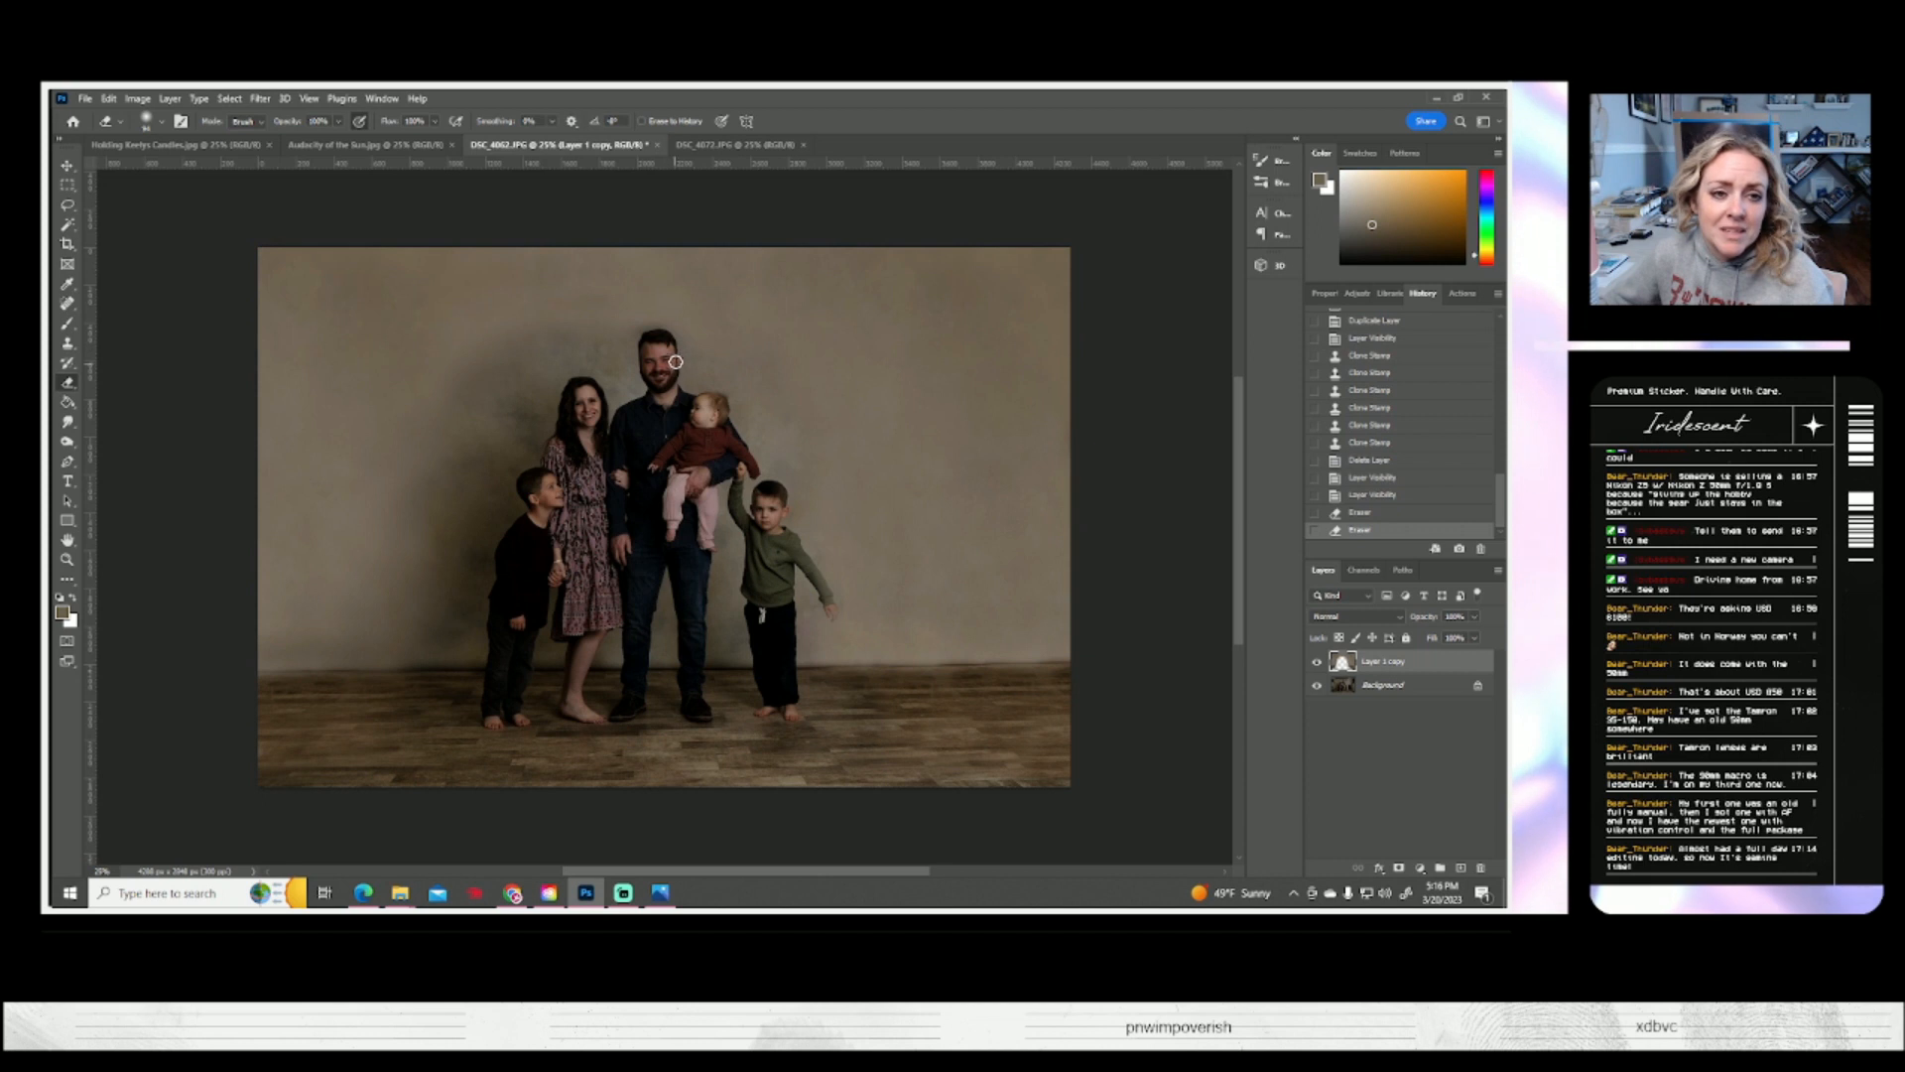
{"action": "left_click", "coordinate": [1317, 661]}
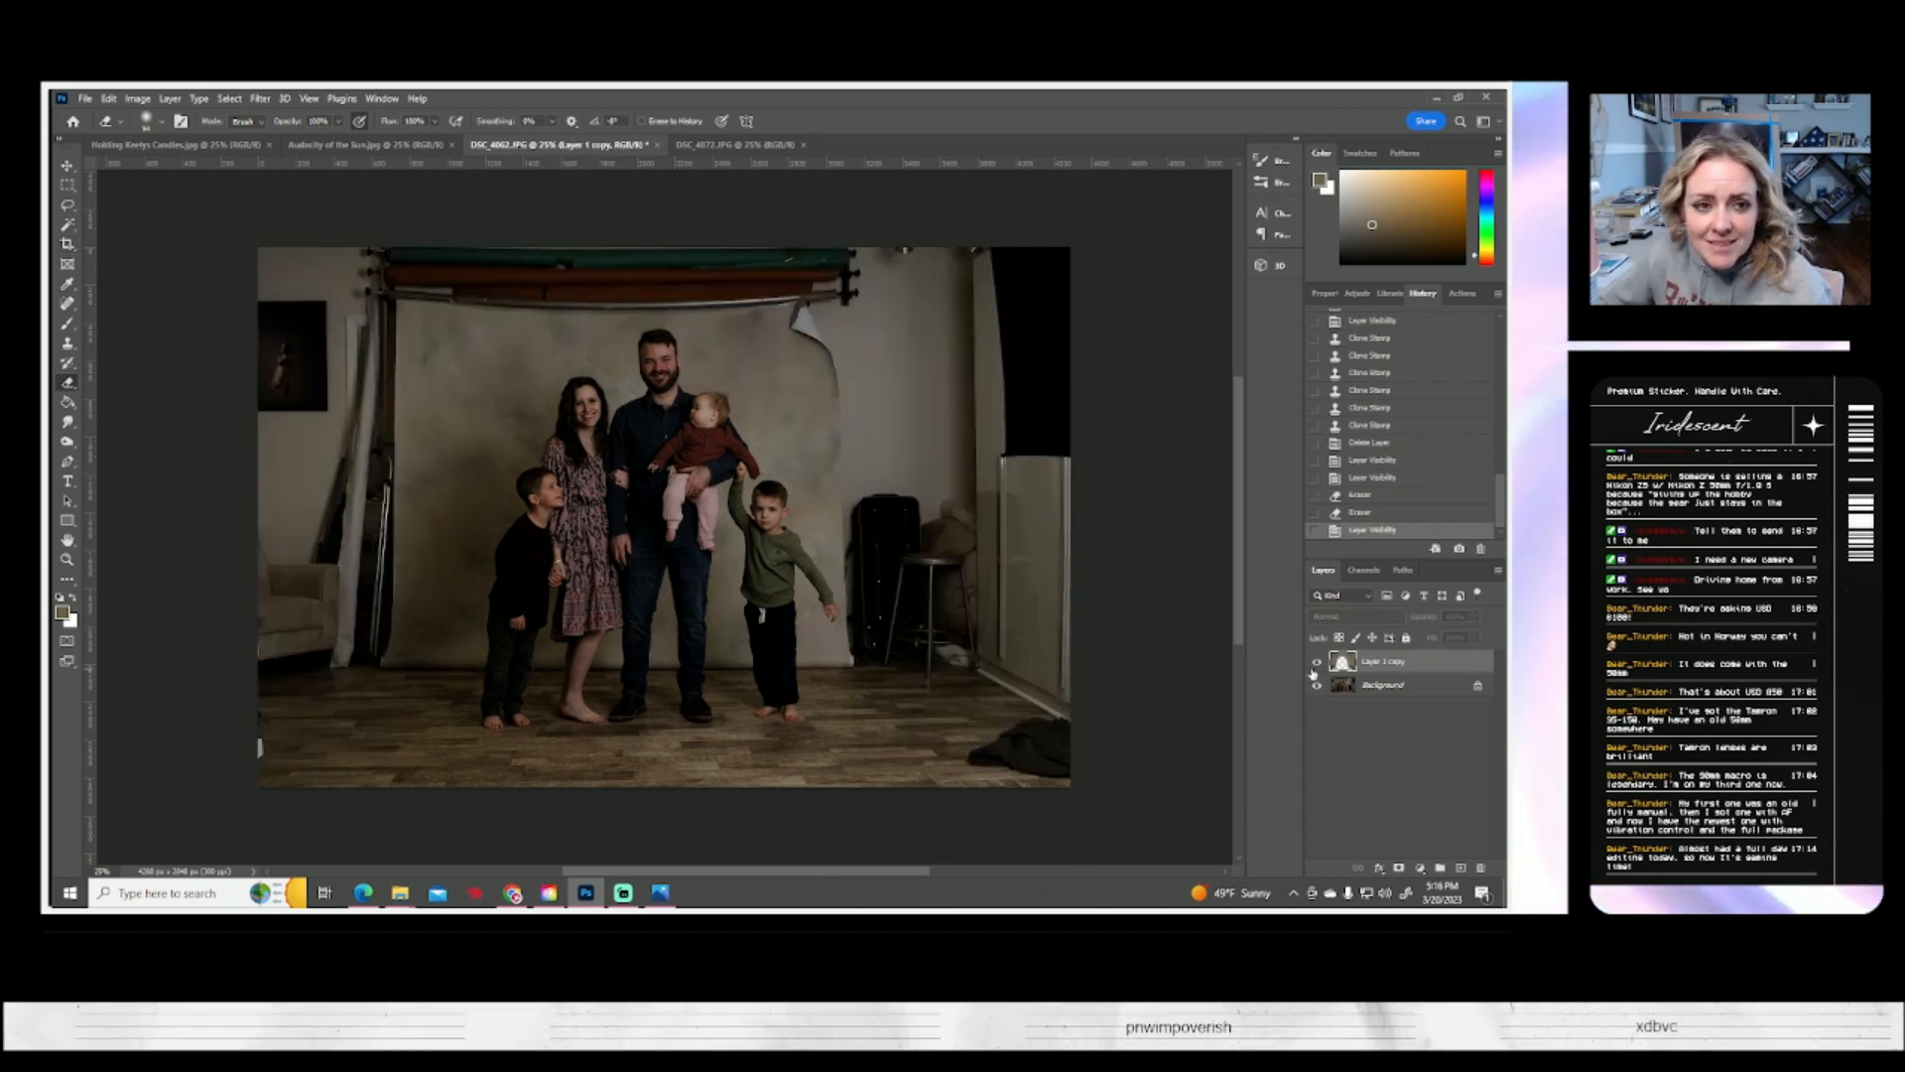
{"action": "left_click", "coordinate": [1317, 661]}
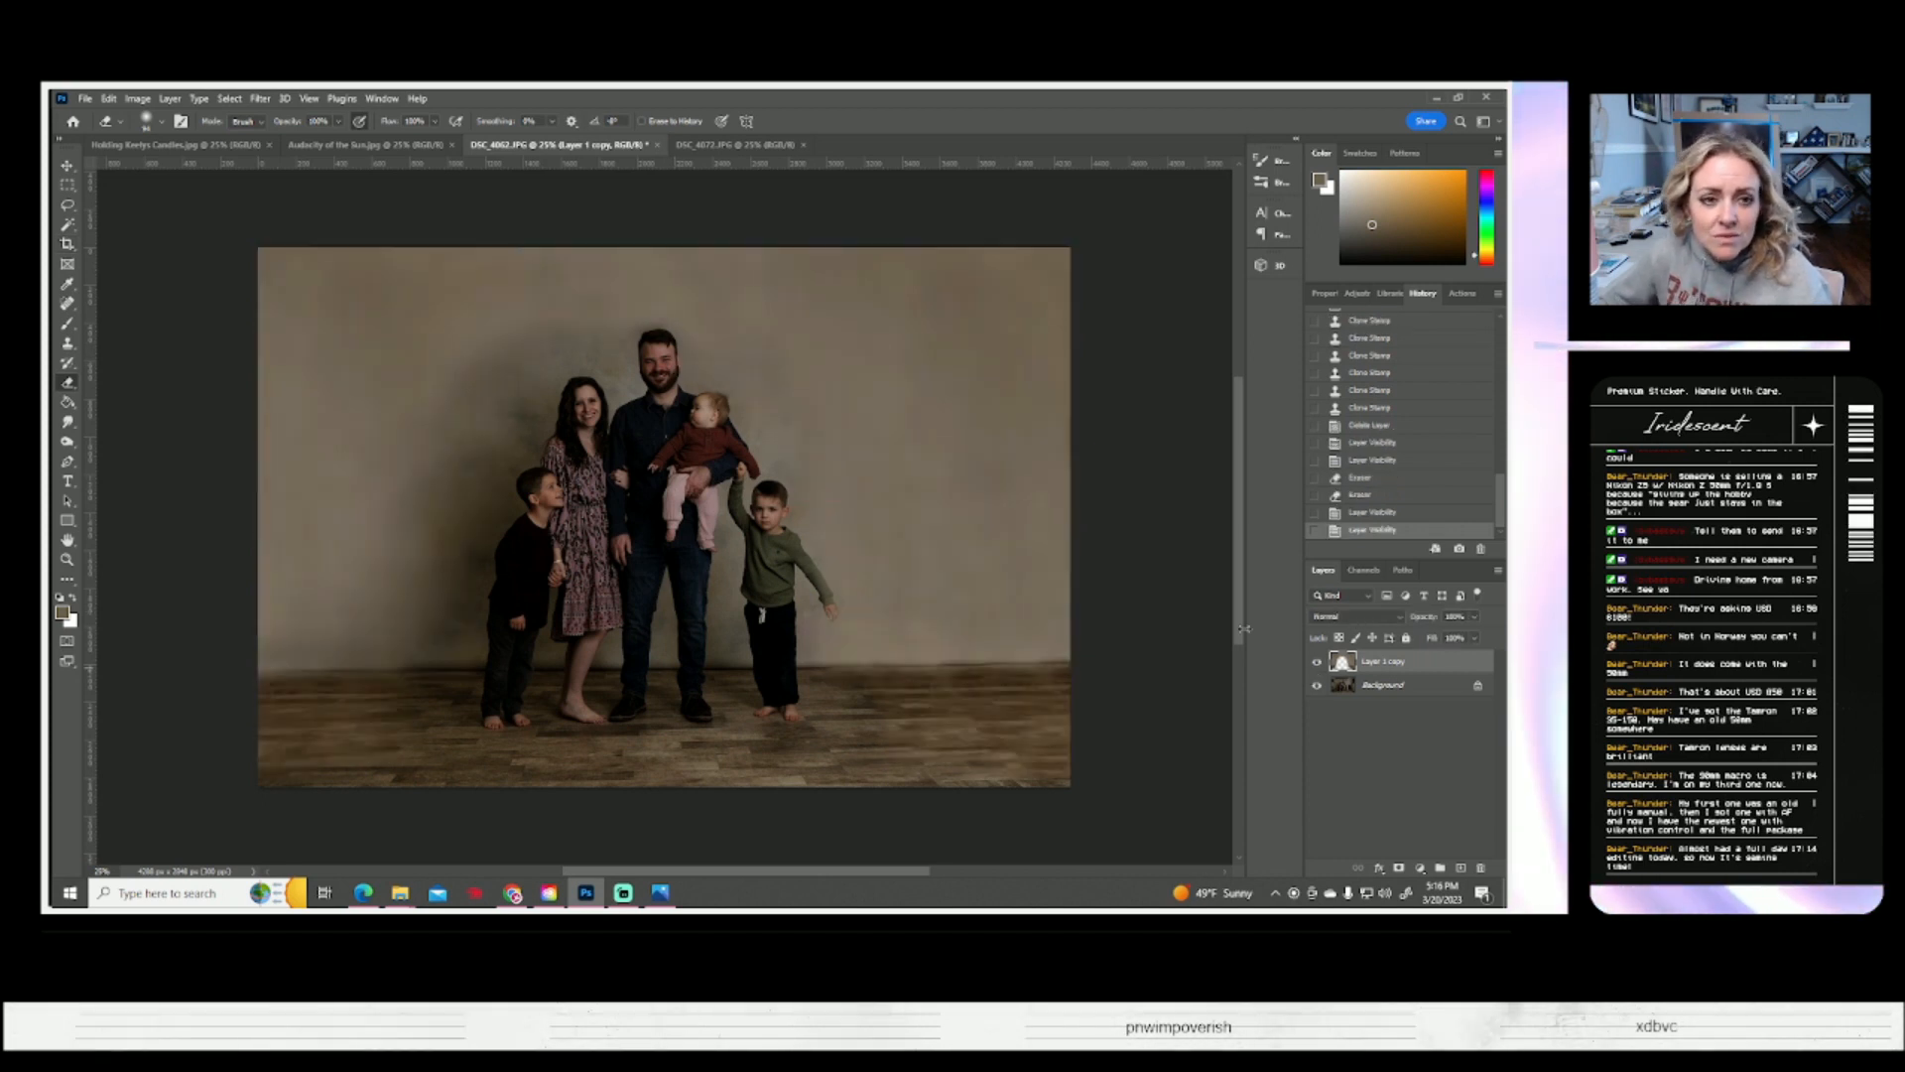
Paint the wall above and beside the parents with a large soft brush at 27% opacity in a sampled wall colour
{"action": "left_click", "coordinate": [68, 324]}
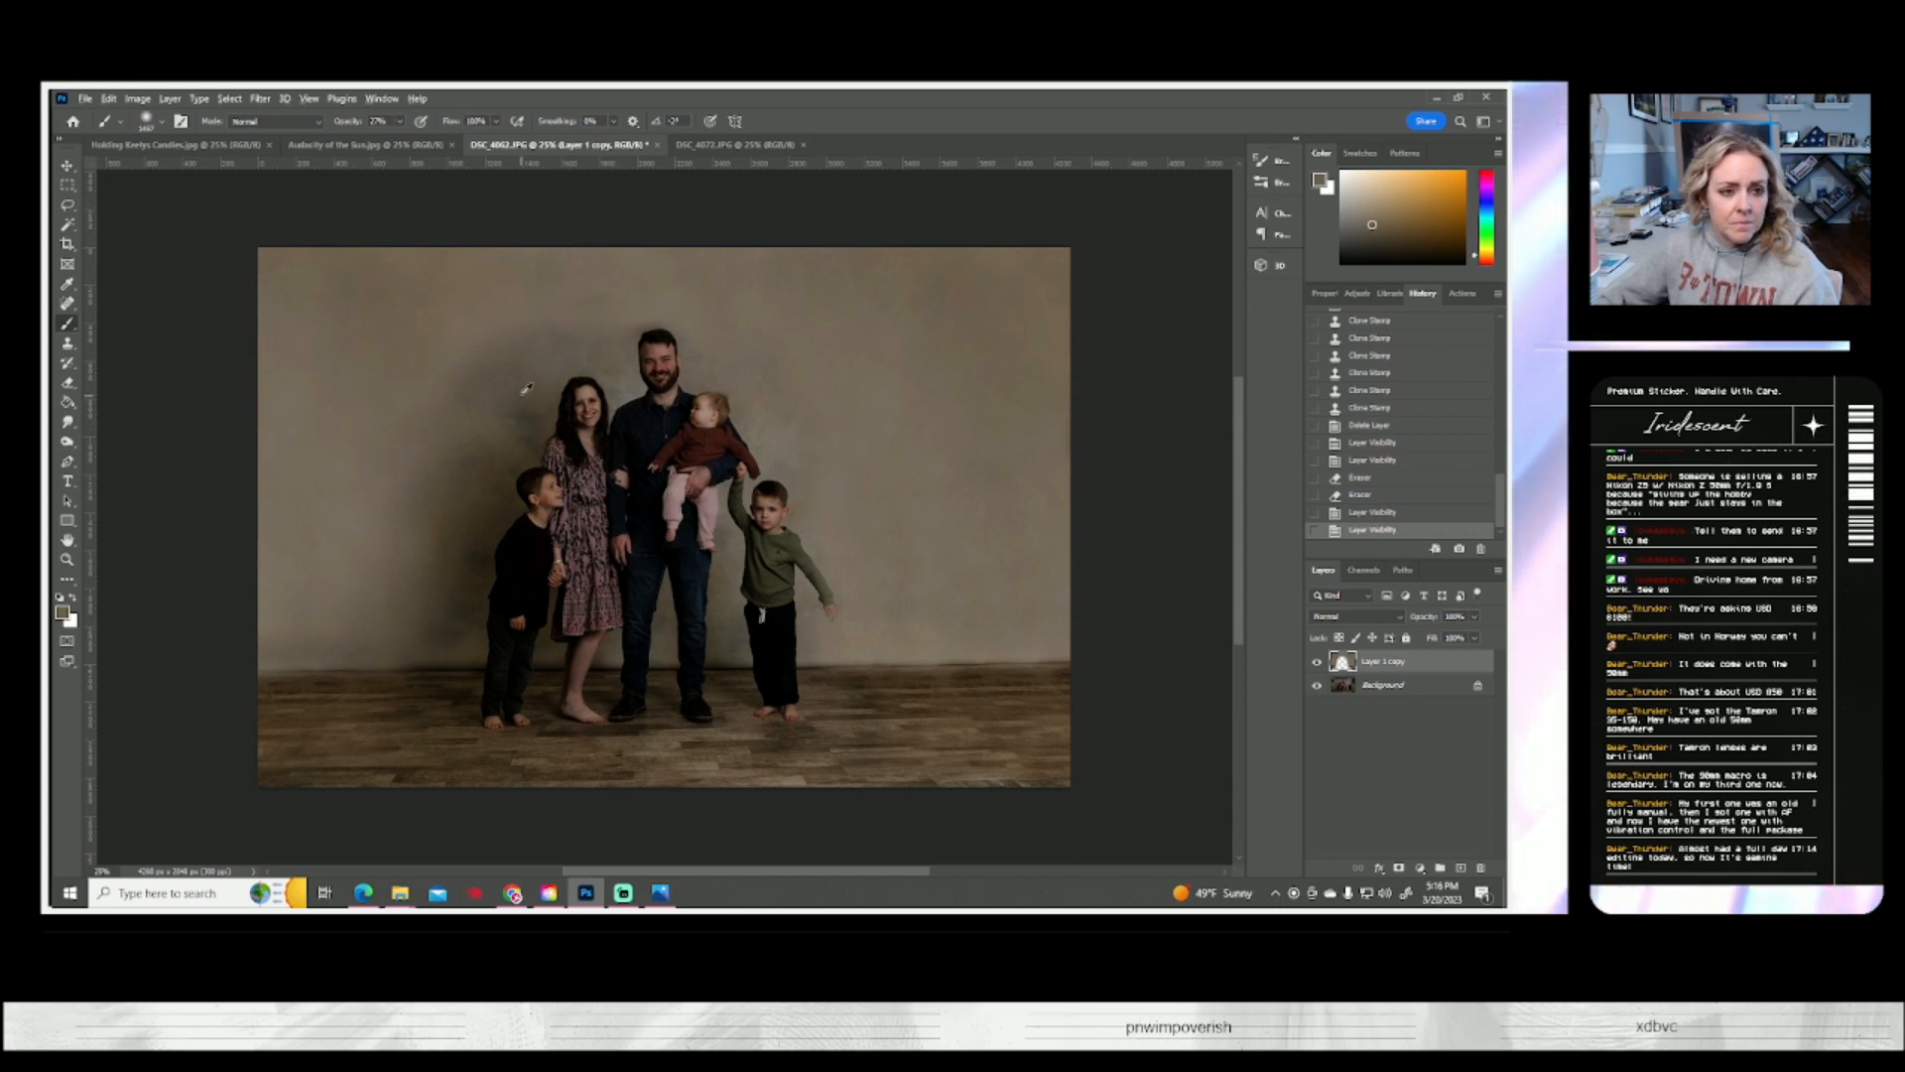
{"action": "left_click", "coordinate": [626, 288]}
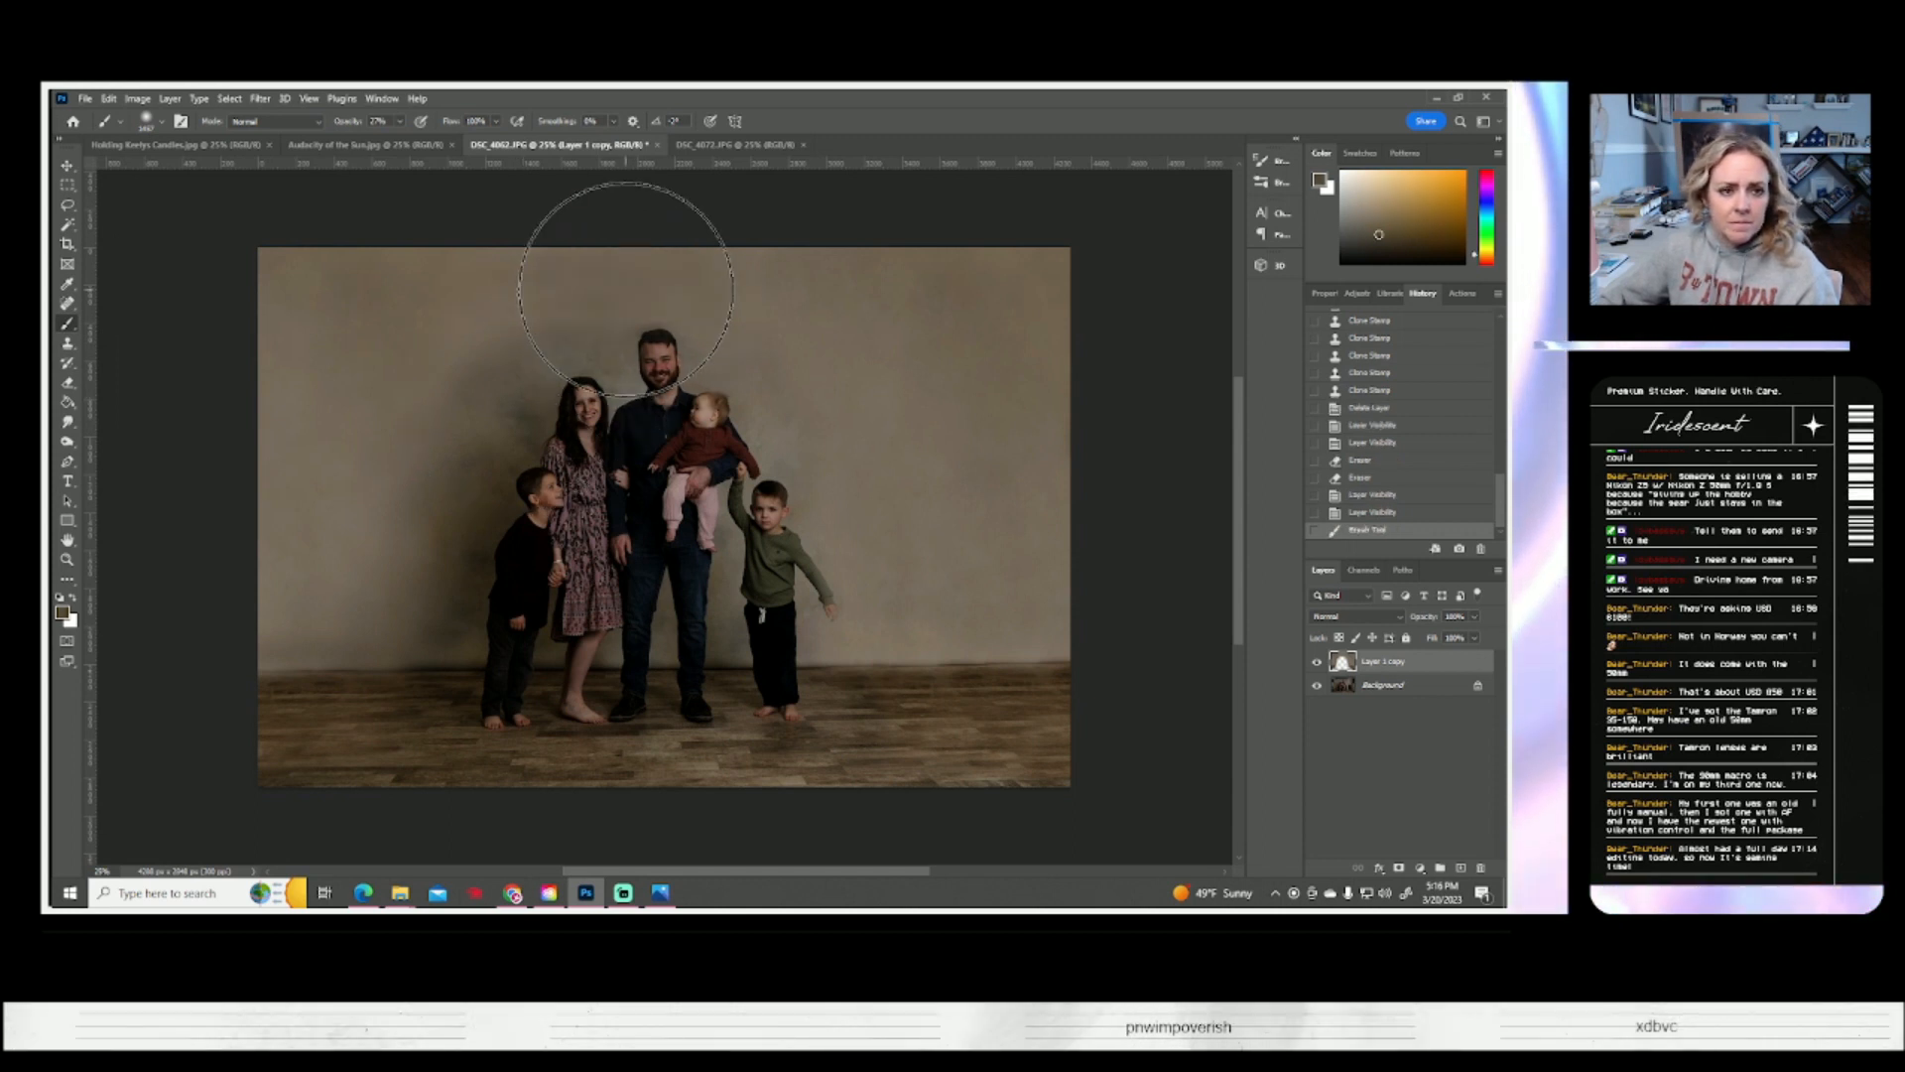
{"action": "mouse_move", "coordinate": [630, 290]}
{"action": "left_mouse_down"}
{"action": "mouse_move", "coordinate": [726, 334]}
{"action": "mouse_move", "coordinate": [557, 308]}
{"action": "mouse_move", "coordinate": [461, 327]}
{"action": "left_mouse_up"}
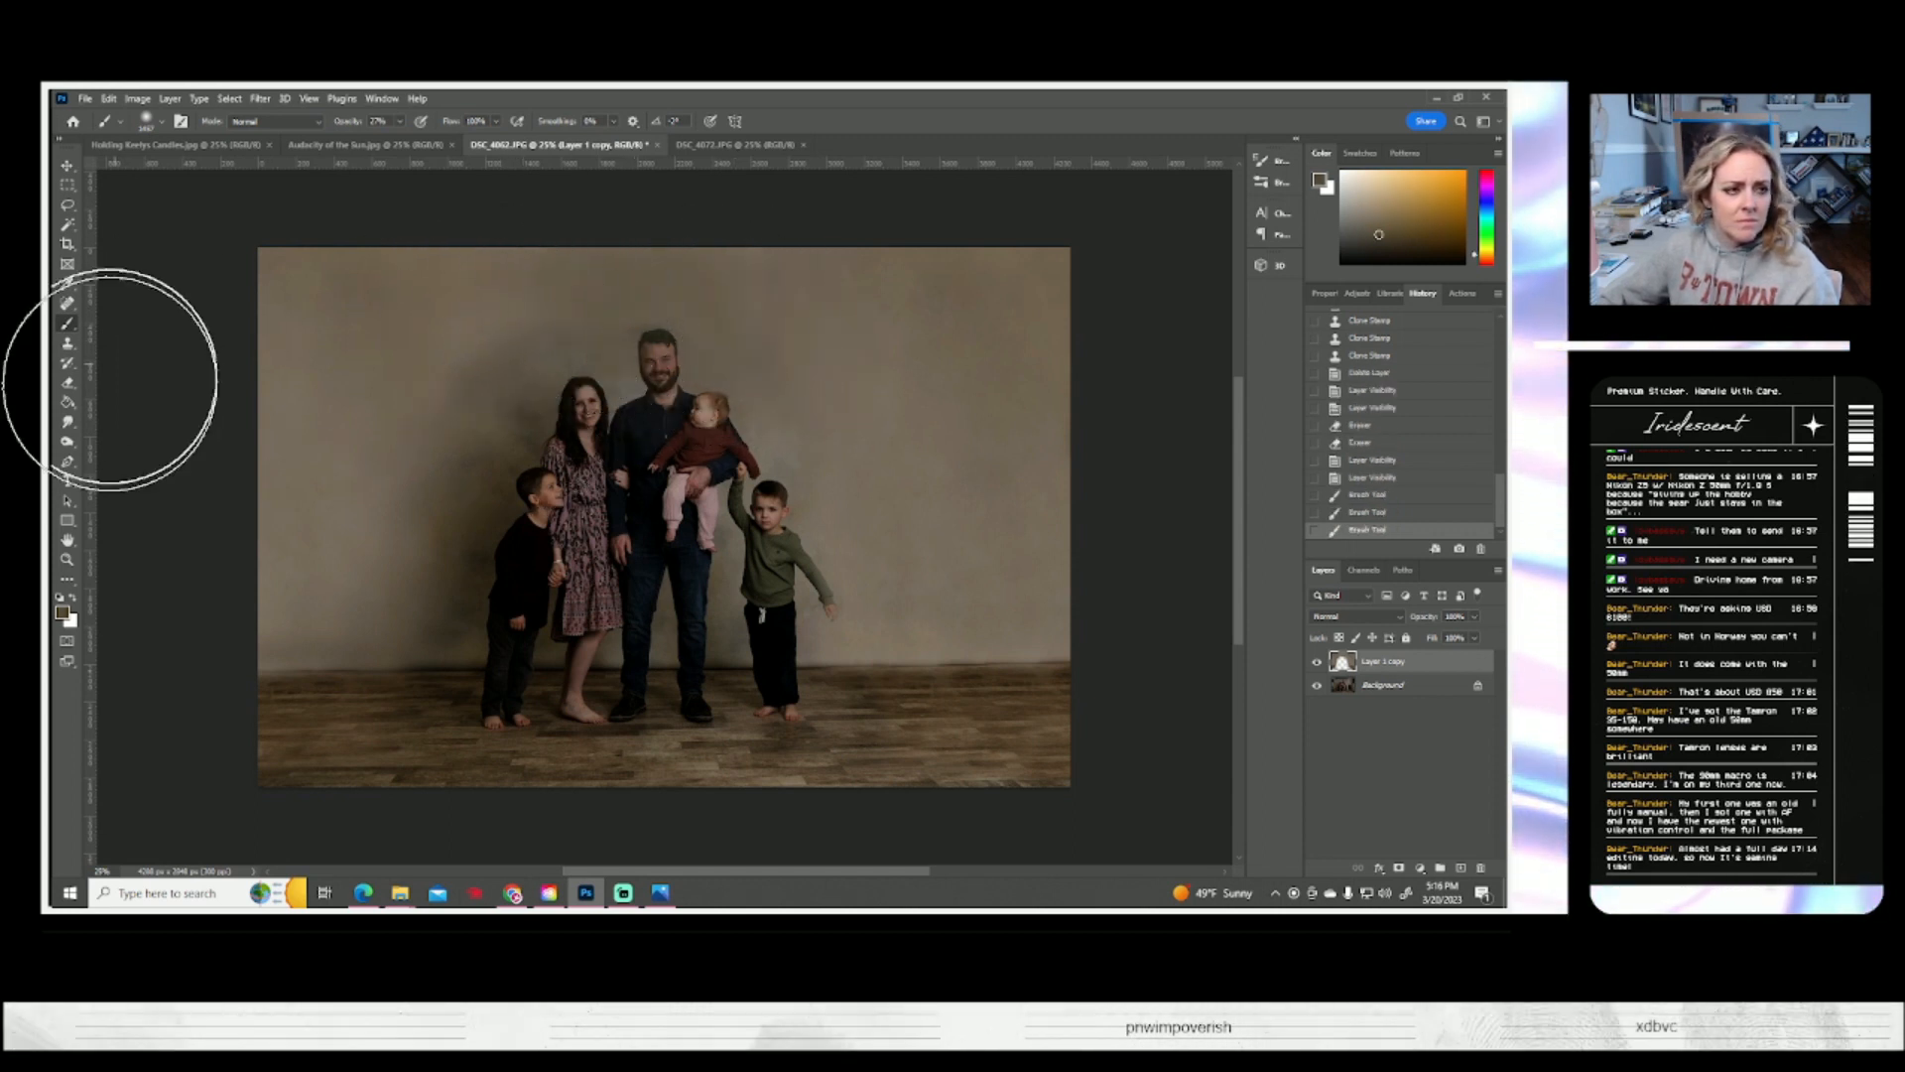
Erase the backdrop copy over the parents' and baby's upper bodies with an enlarged soft Eraser
{"action": "left_click", "coordinate": [67, 382]}
{"action": "left_click", "coordinate": [149, 120]}
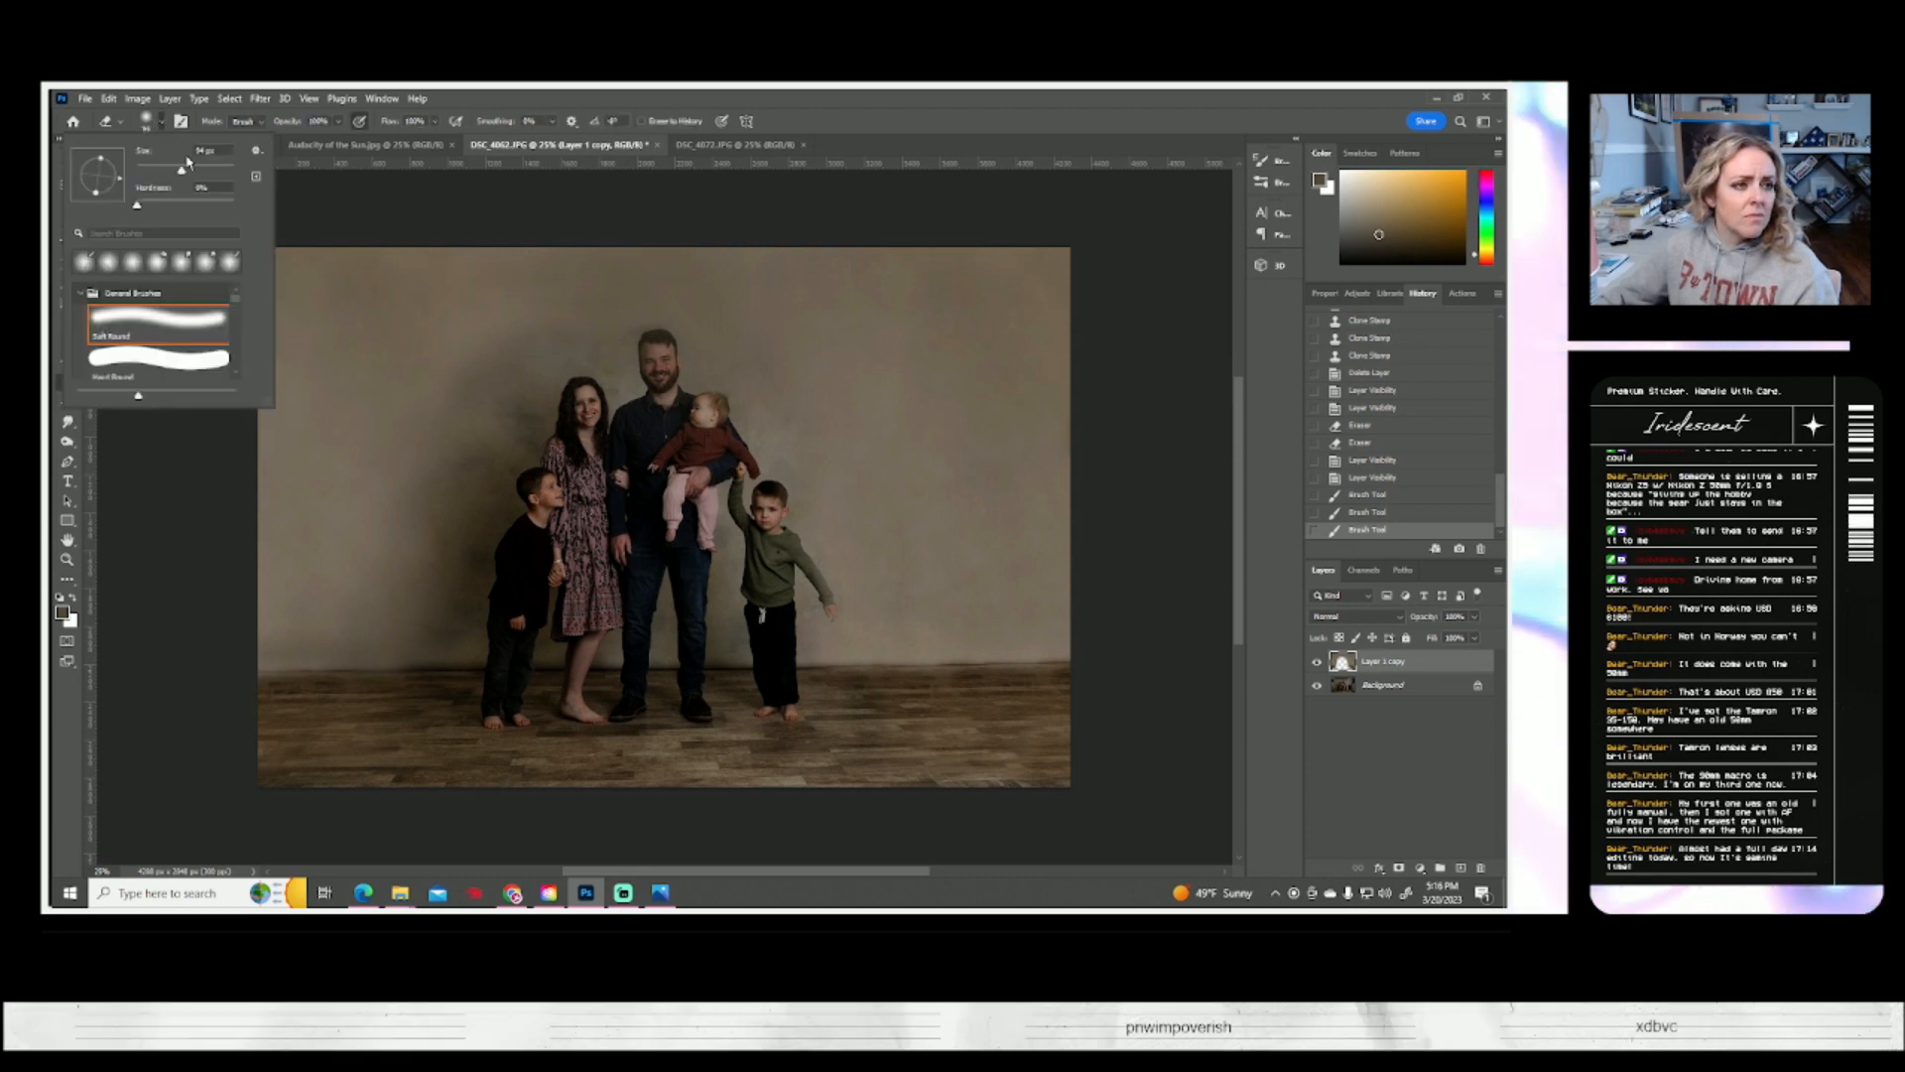
{"action": "left_click_drag", "start_coordinate": [187, 161], "coordinate": [216, 171]}
{"action": "mouse_move", "coordinate": [669, 401]}
{"action": "left_mouse_down"}
{"action": "mouse_move", "coordinate": [664, 349]}
{"action": "mouse_move", "coordinate": [629, 358]}
{"action": "mouse_move", "coordinate": [564, 437]}
{"action": "mouse_move", "coordinate": [590, 405]}
{"action": "left_mouse_up"}
{"action": "mouse_move", "coordinate": [737, 450]}
{"action": "left_mouse_down"}
{"action": "mouse_move", "coordinate": [715, 434]}
{"action": "mouse_move", "coordinate": [703, 456]}
{"action": "left_mouse_up"}
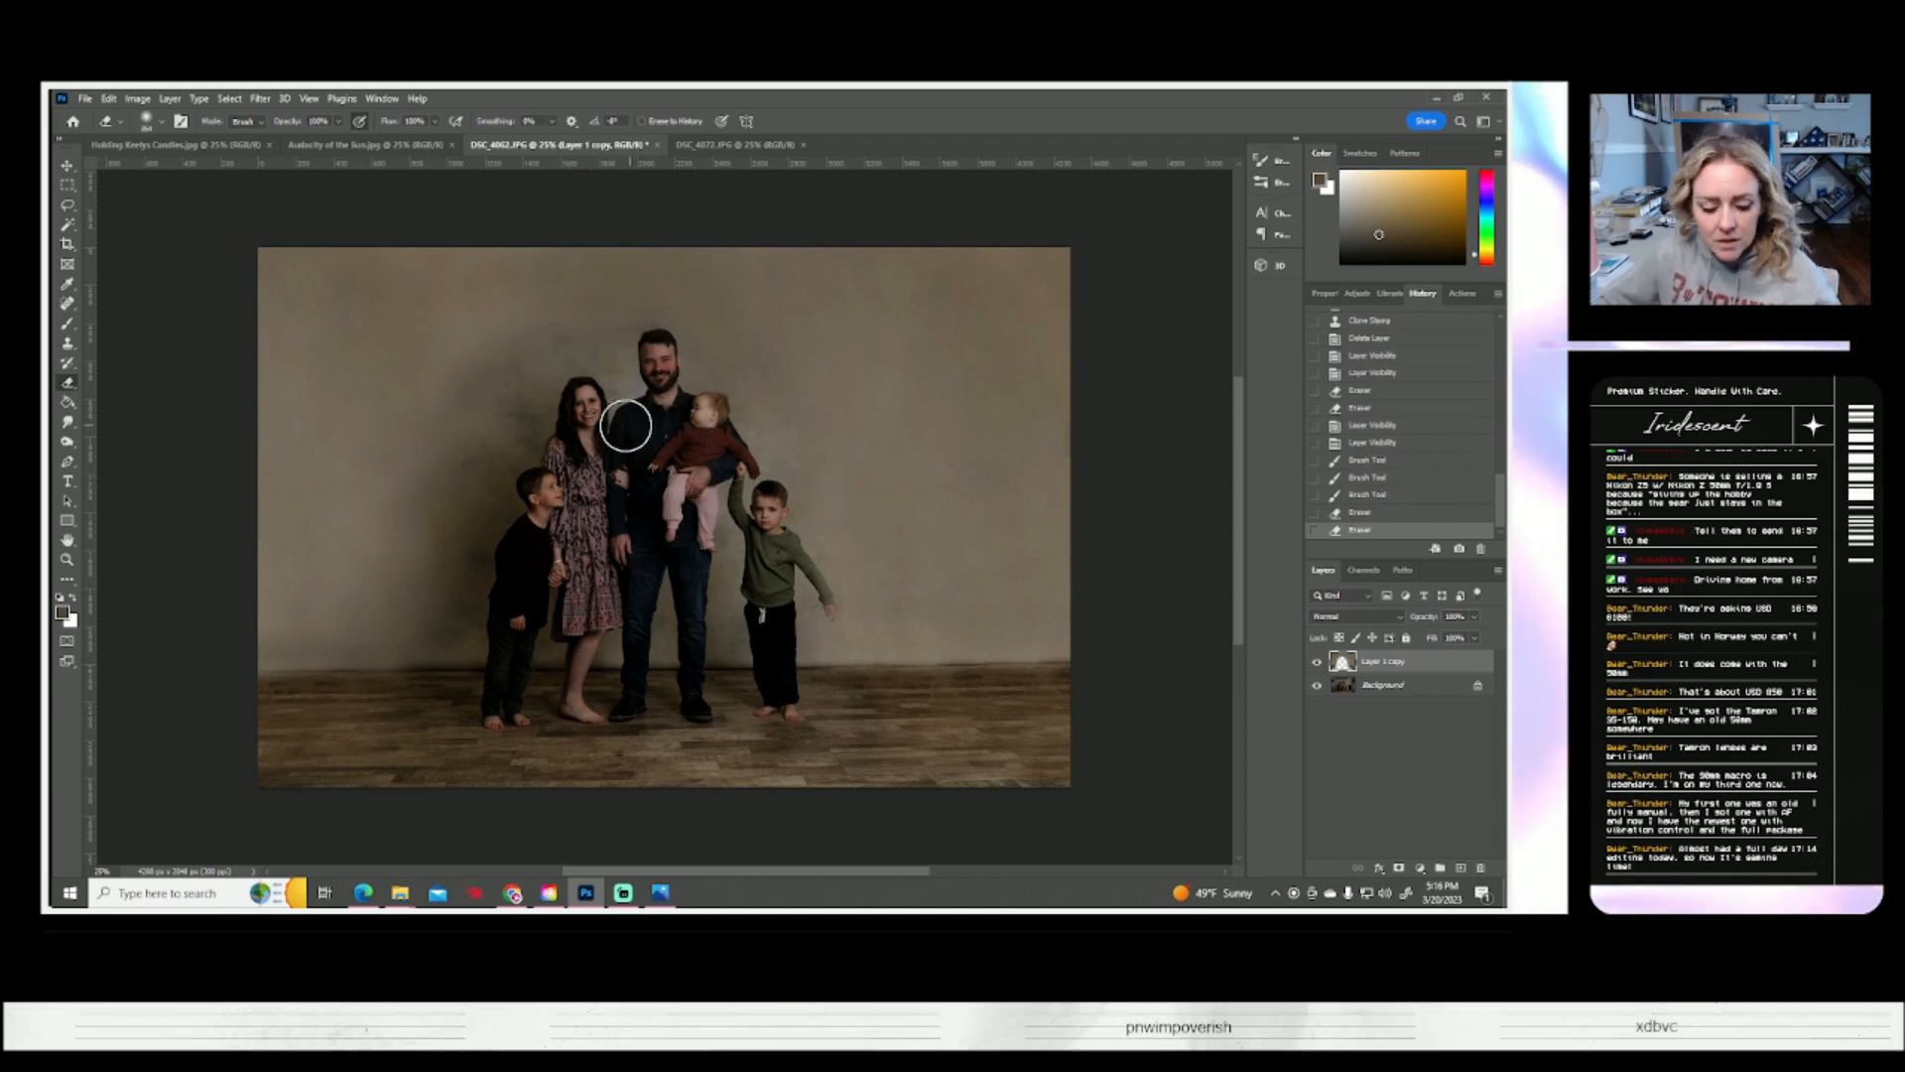
Select and copy the entire backdrop layer, and flatten the image
{"action": "key", "text": "ctrl+a"}
{"action": "left_click", "coordinate": [170, 99]}
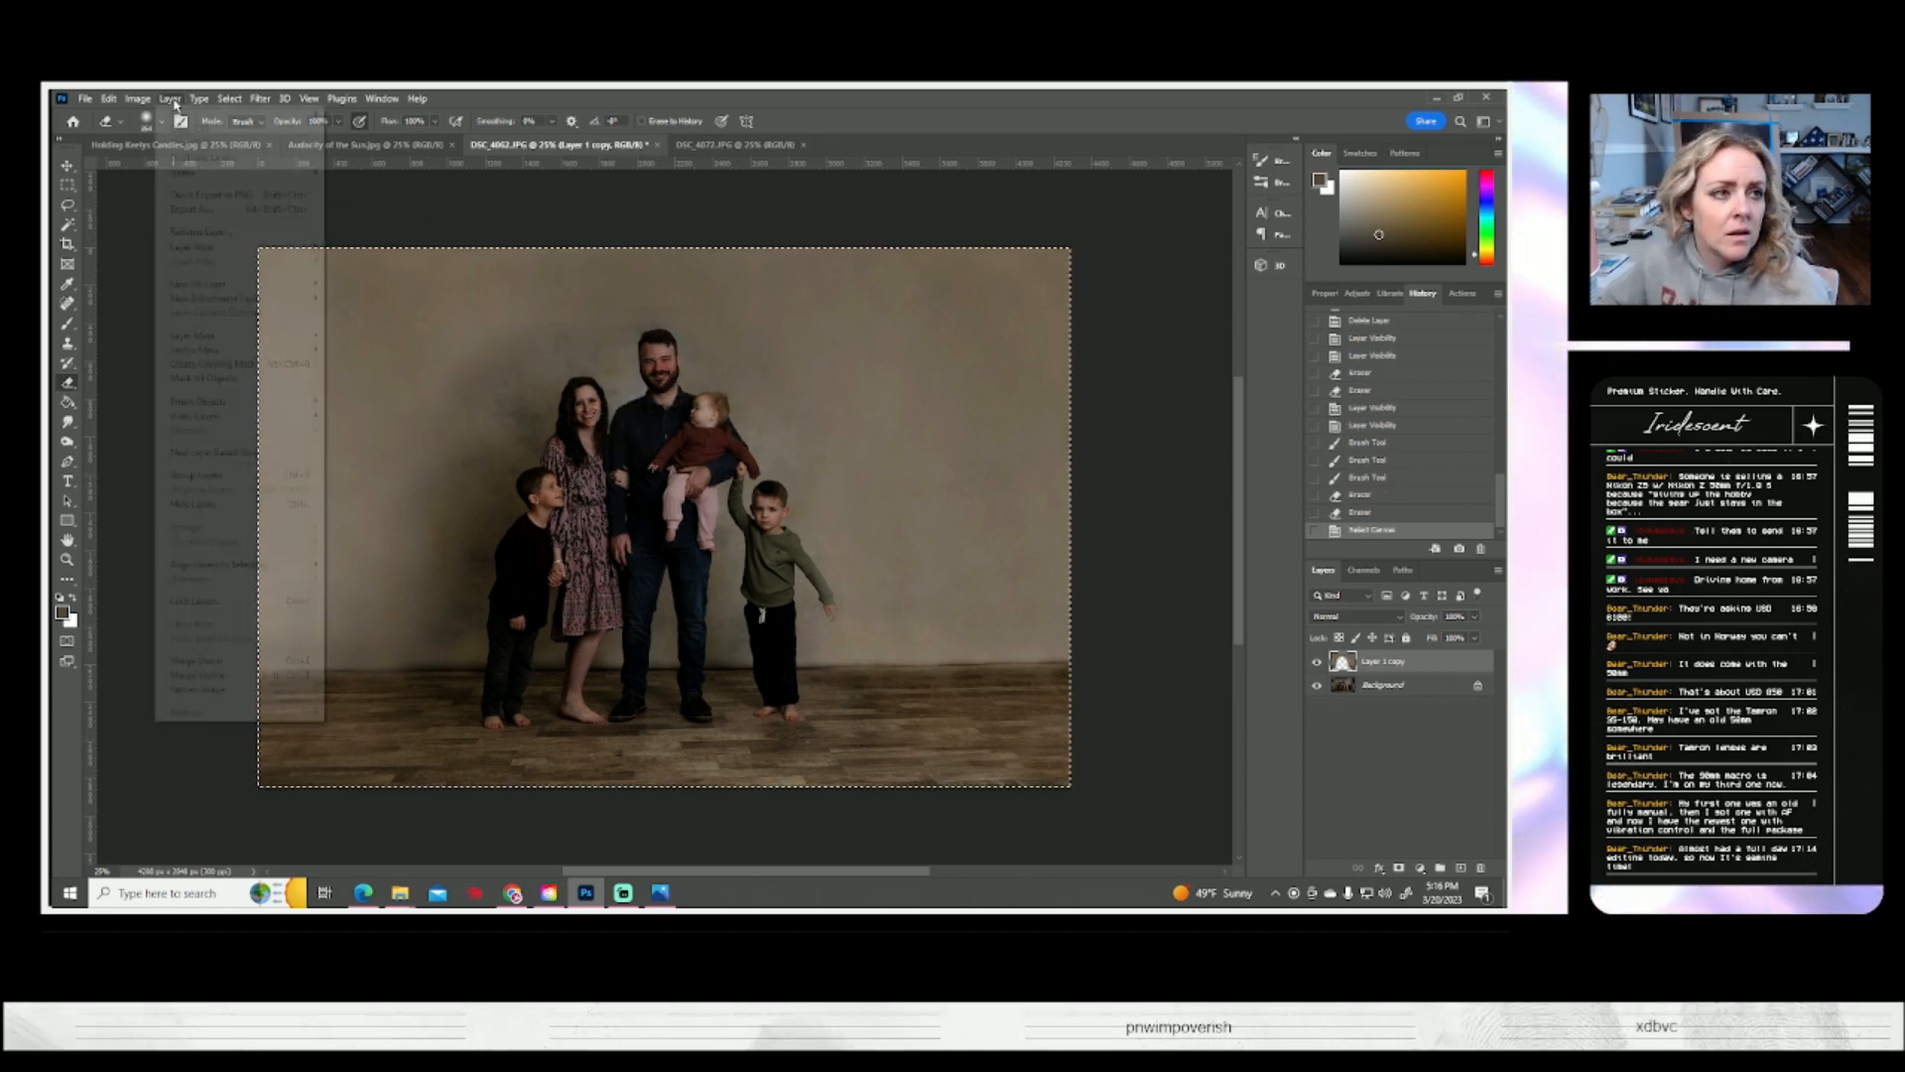
{"action": "left_click", "coordinate": [213, 690]}
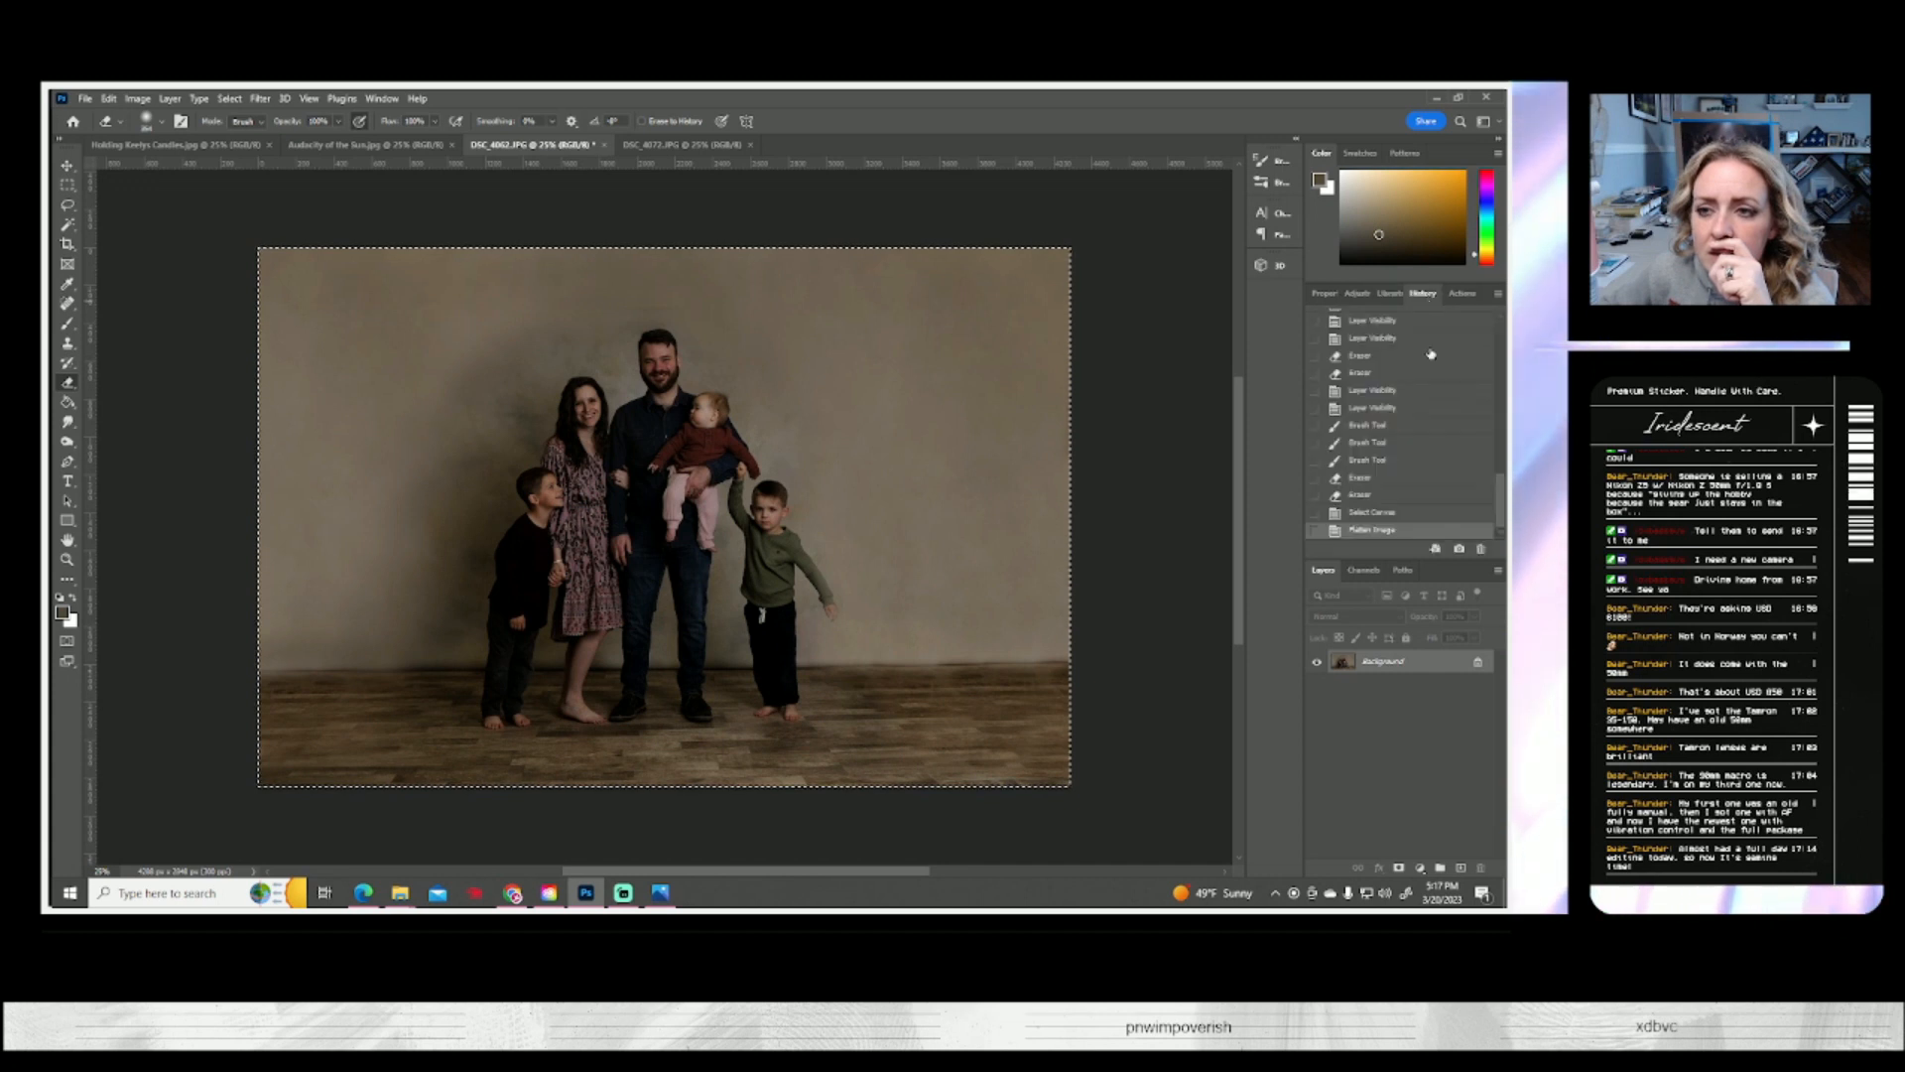
{"action": "scroll", "coordinate": [1431, 354], "scroll_direction": "up", "scroll_amount": 10}
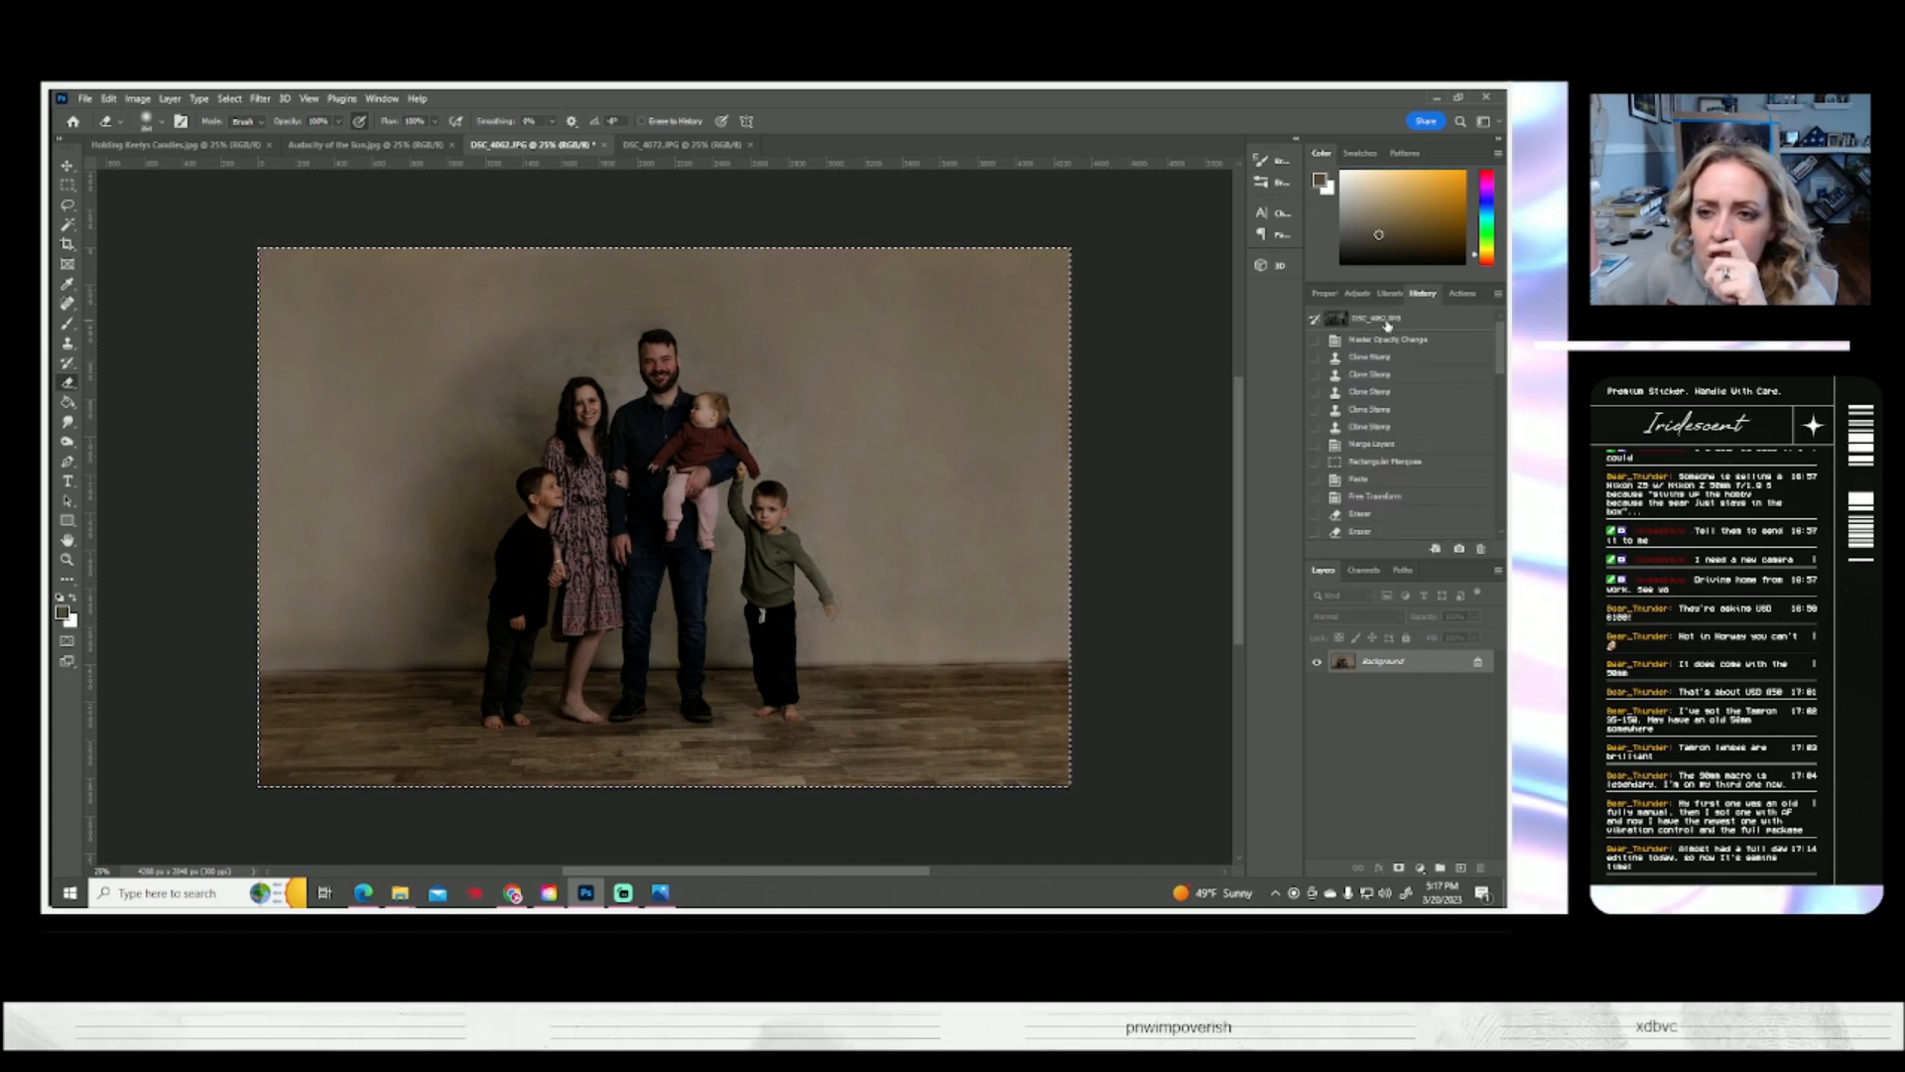
{"action": "left_click", "coordinate": [670, 145]}
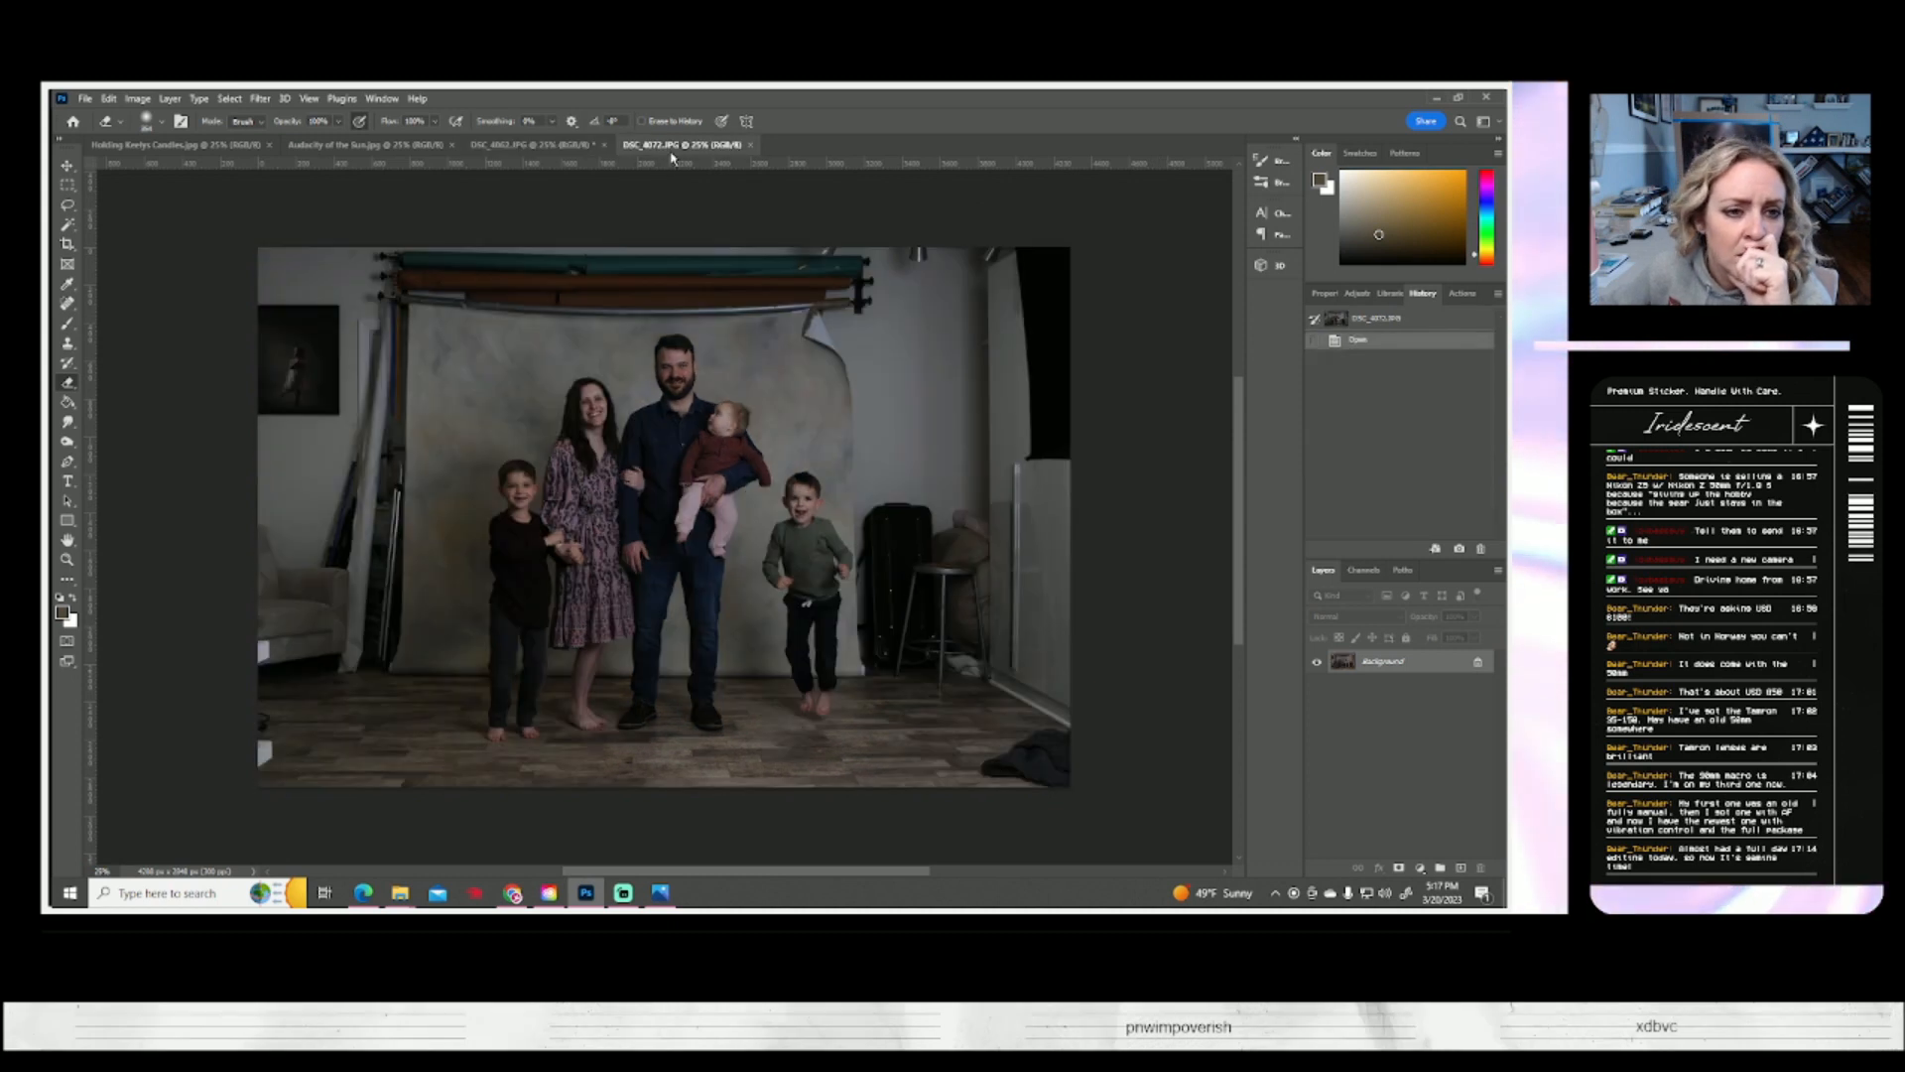
{"action": "left_click", "coordinate": [581, 142]}
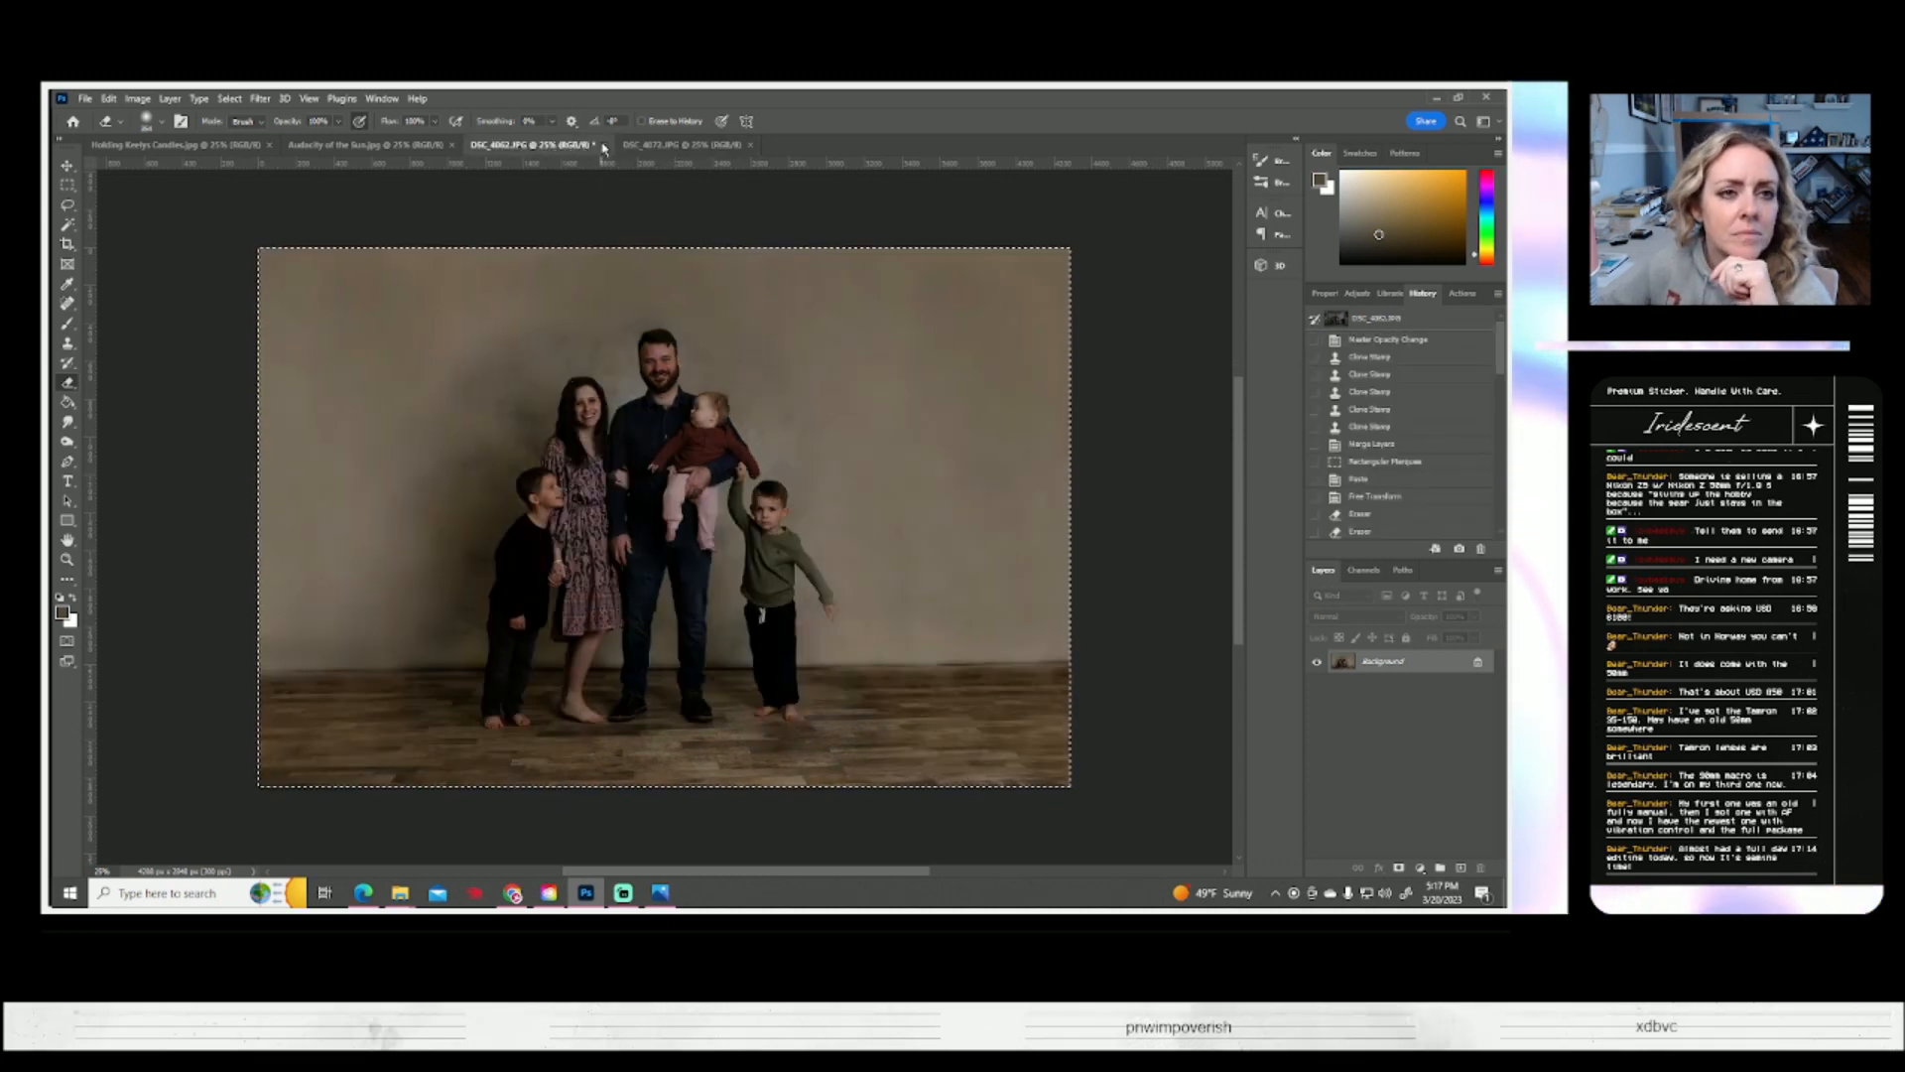
{"action": "left_click", "coordinate": [602, 145]}
{"action": "left_click", "coordinate": [859, 390]}
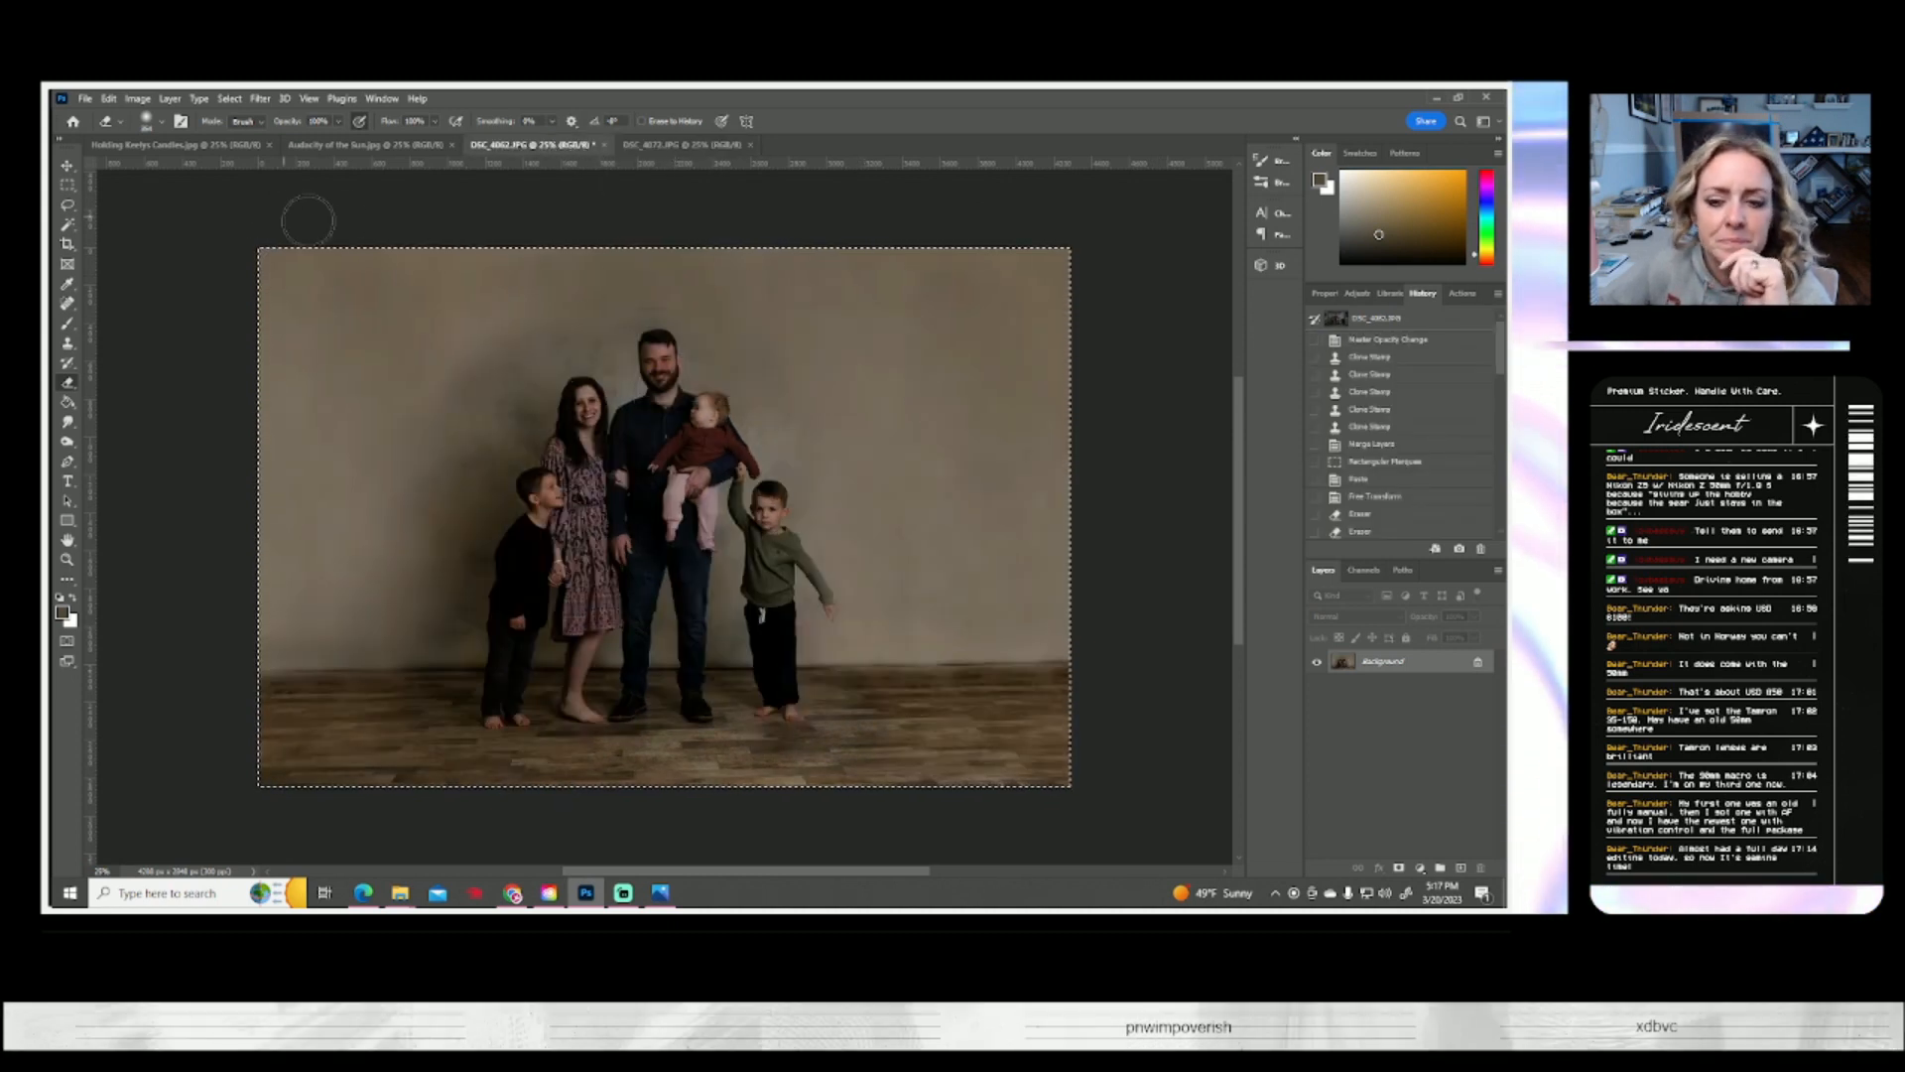
Save the flattened photo as a baseline standard JPEG at quality 10 and close its document
{"action": "left_click", "coordinate": [85, 99]}
{"action": "left_click", "coordinate": [111, 282]}
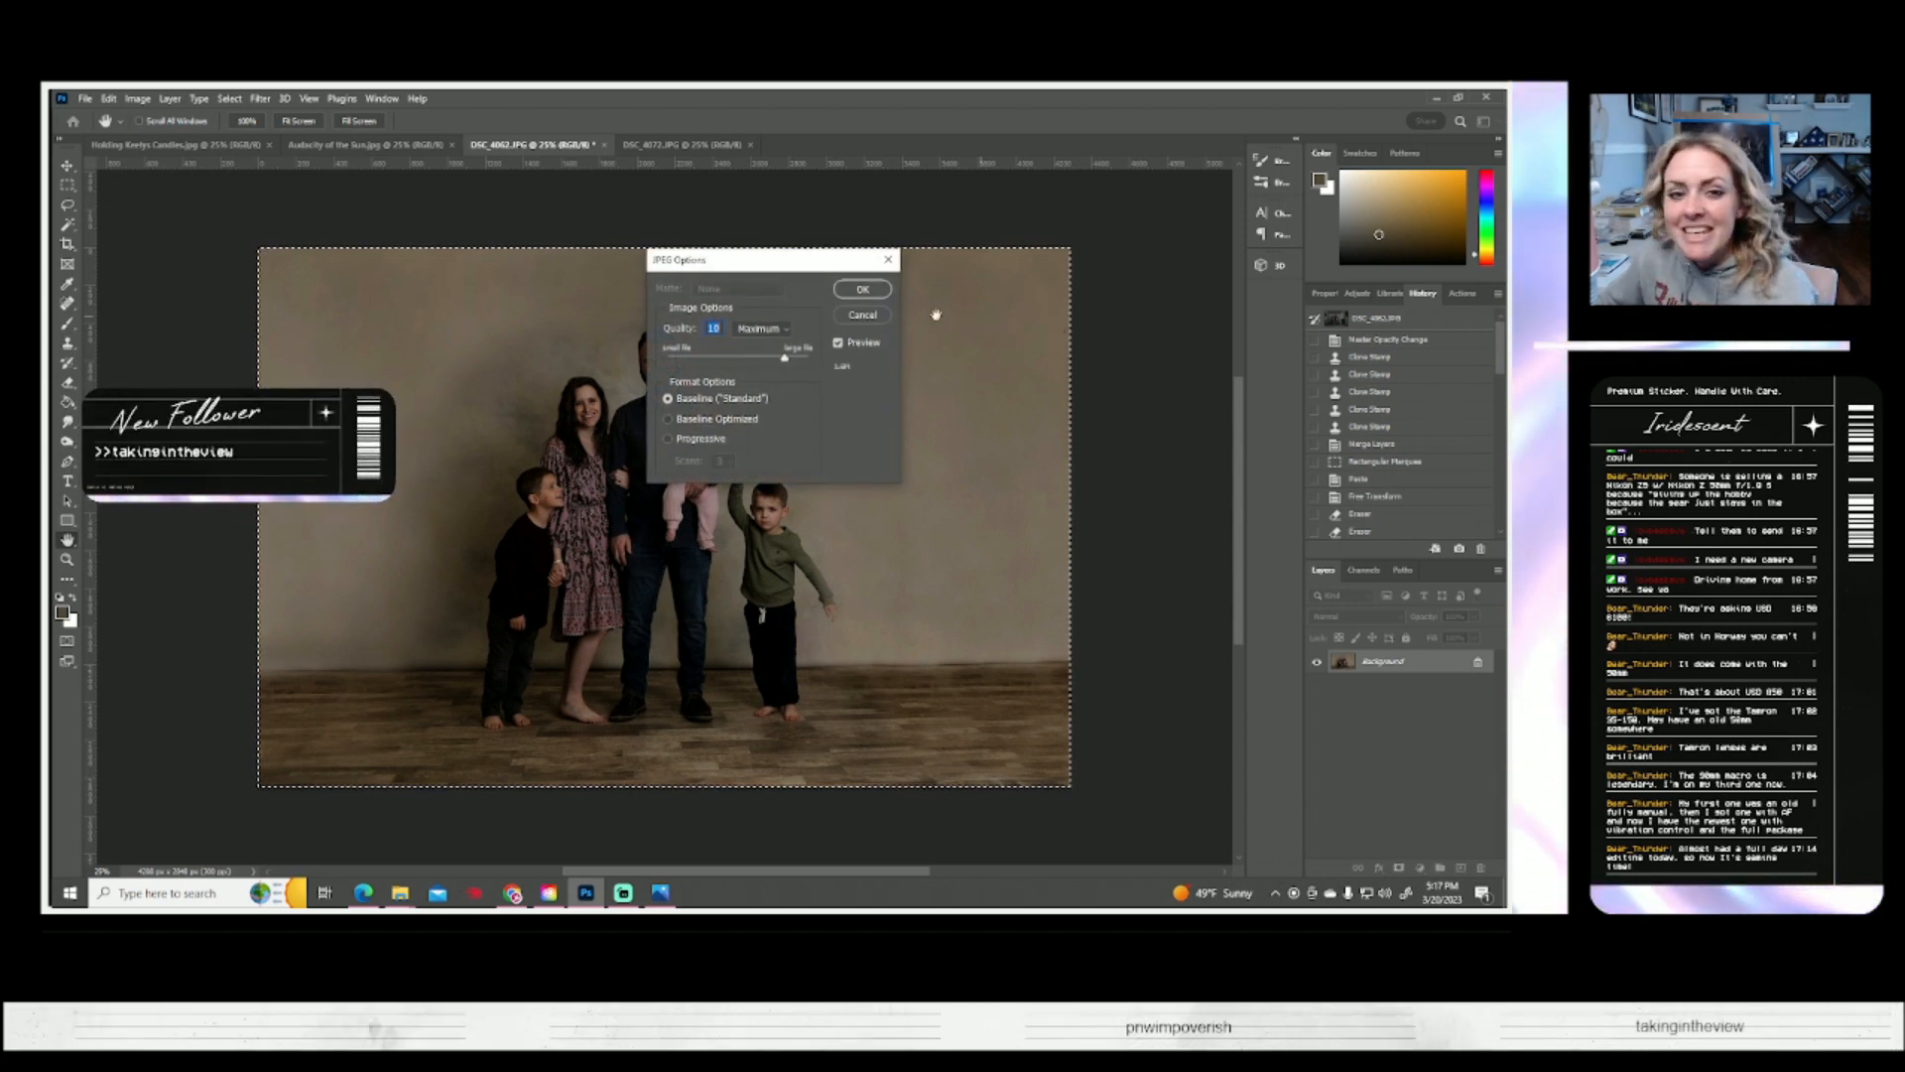
{"action": "left_click", "coordinate": [860, 289]}
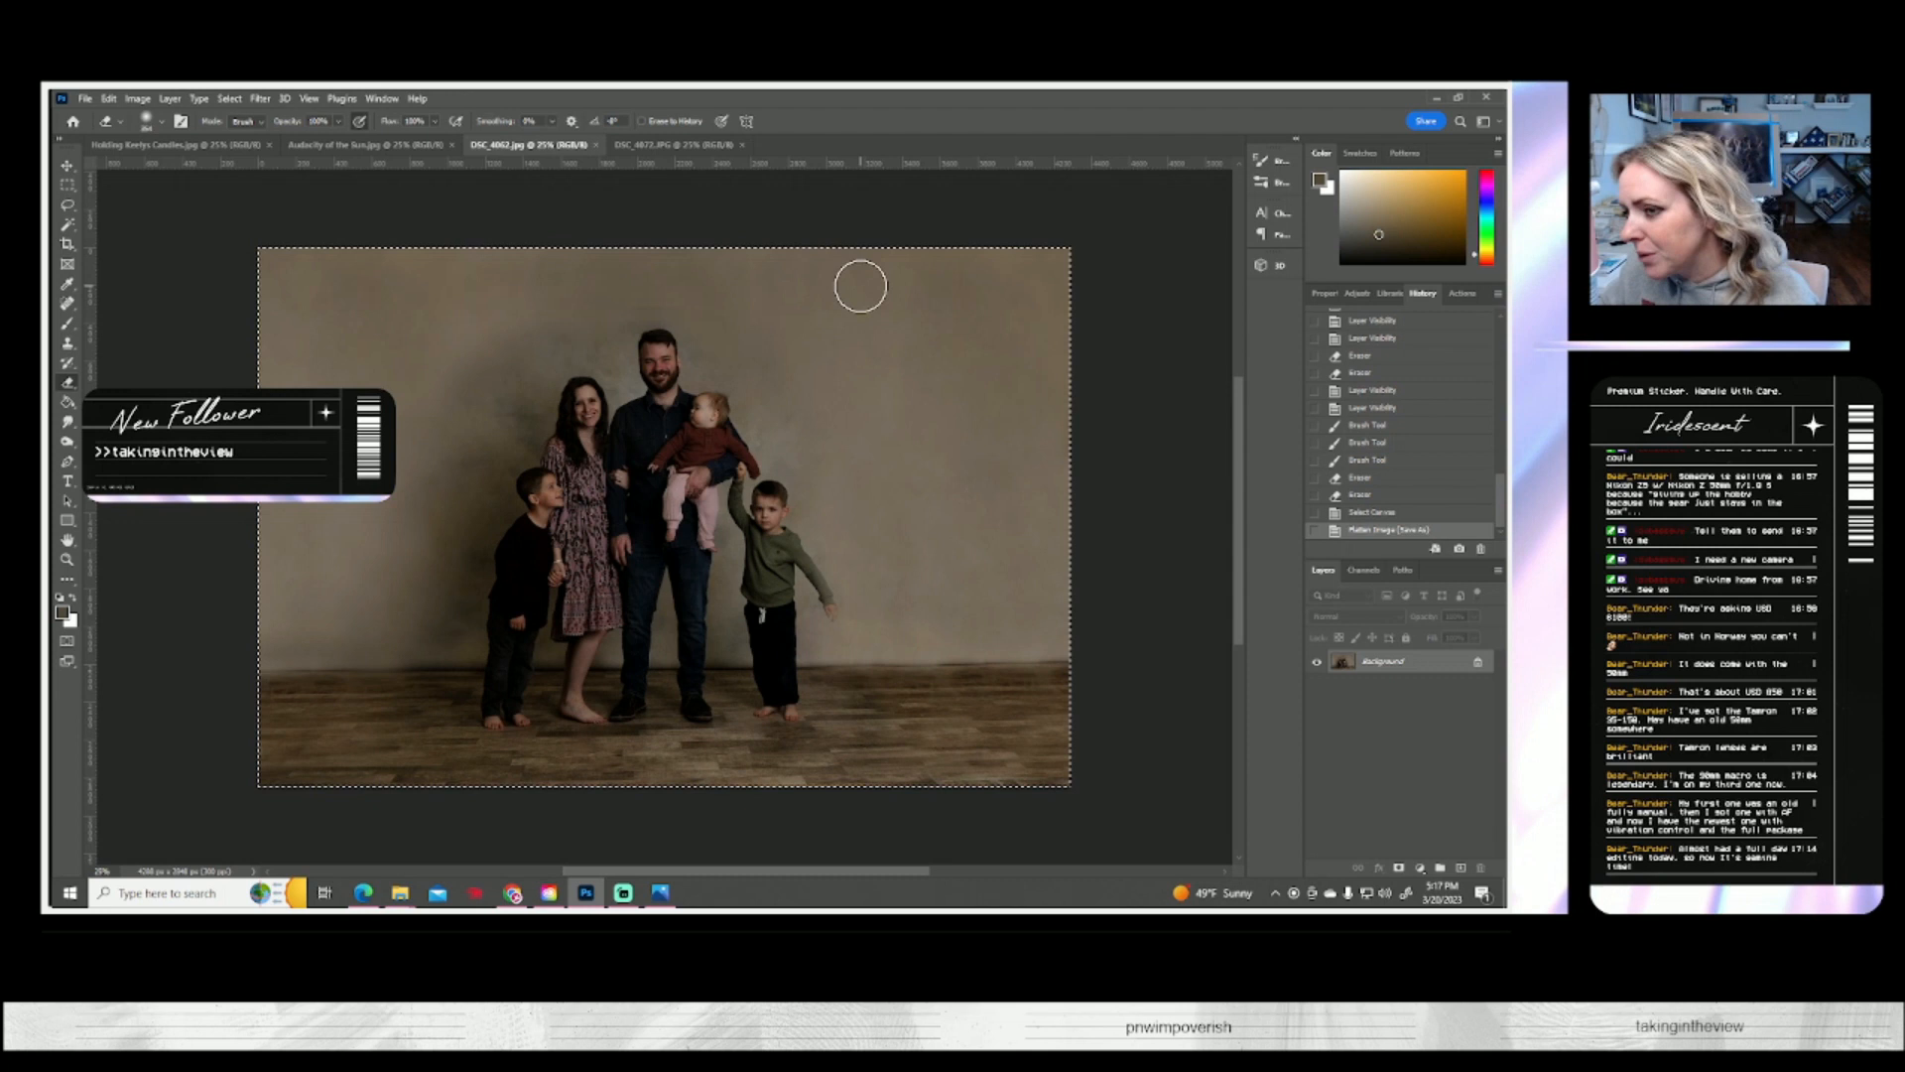
{"action": "left_click", "coordinate": [597, 144]}
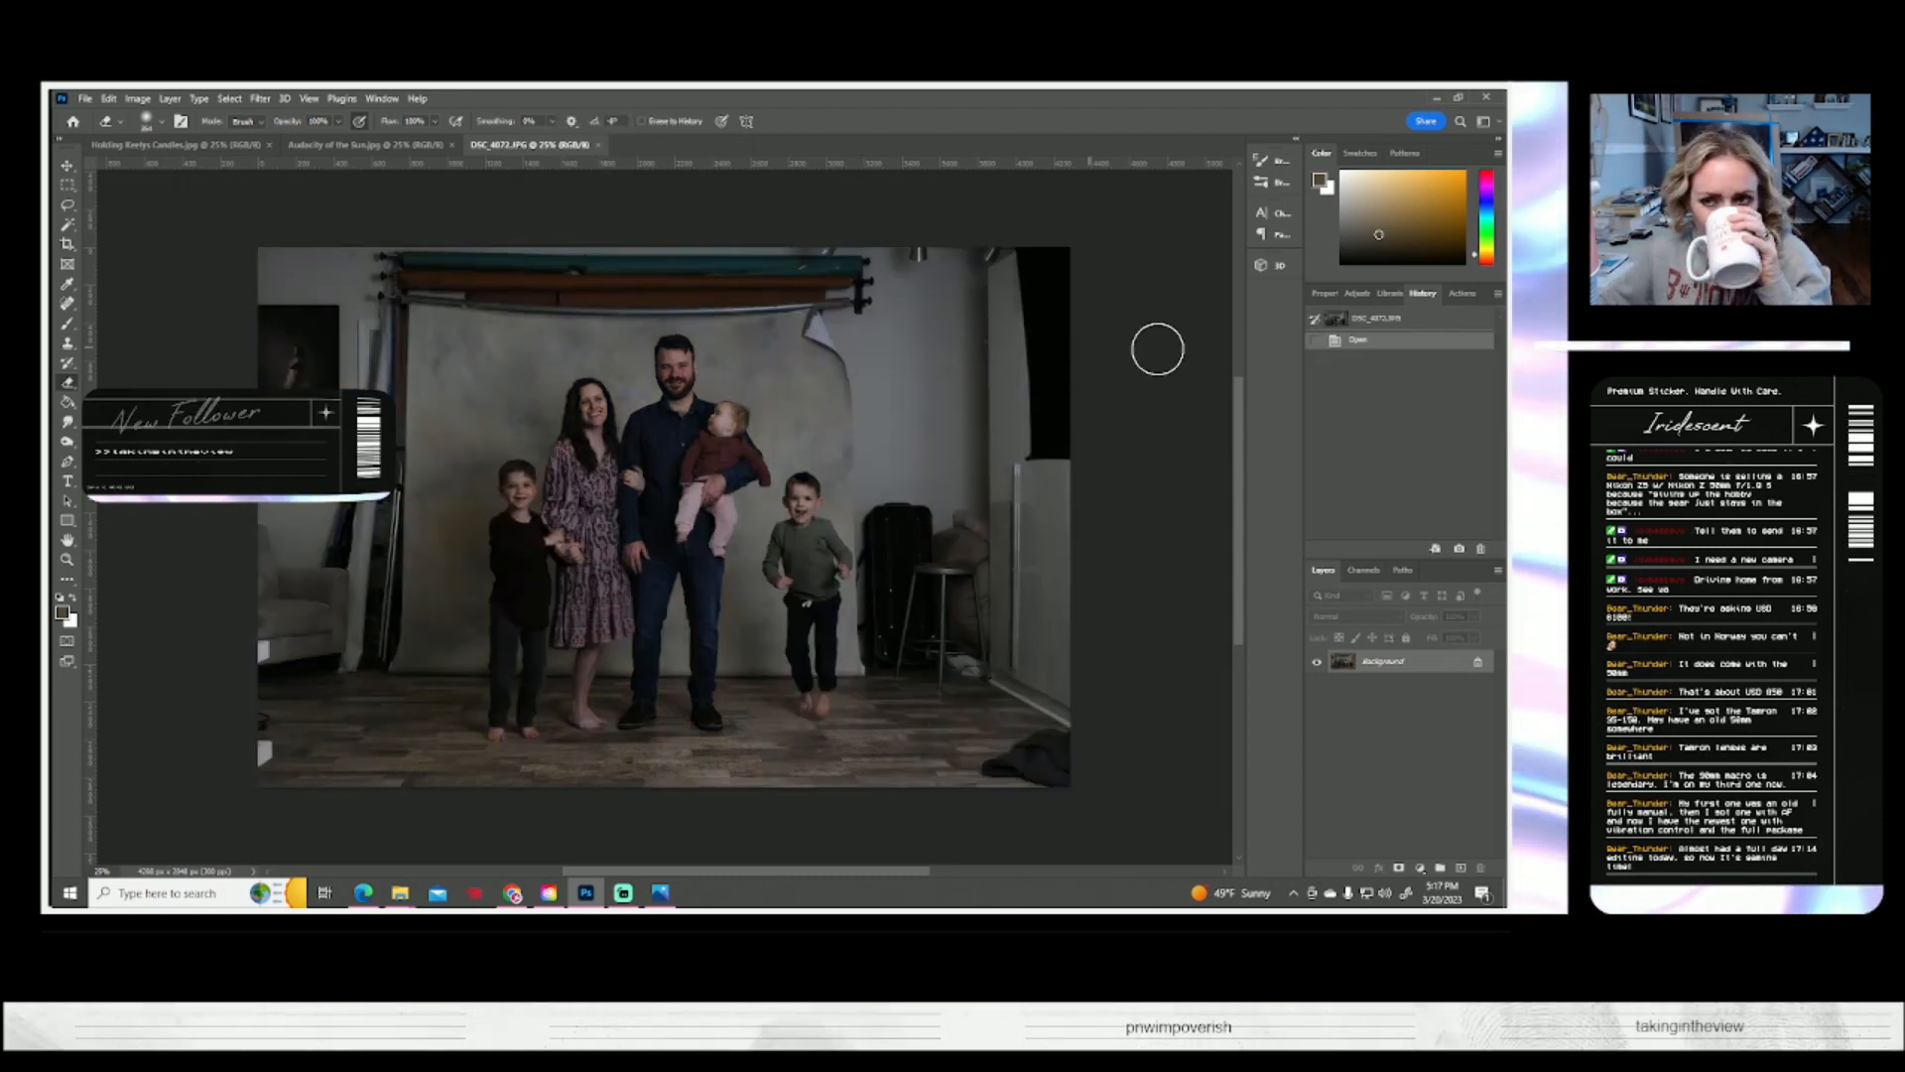
Run the basics action on the remaining family photo and paste the copied backdrop over it
{"action": "left_click", "coordinate": [1455, 293]}
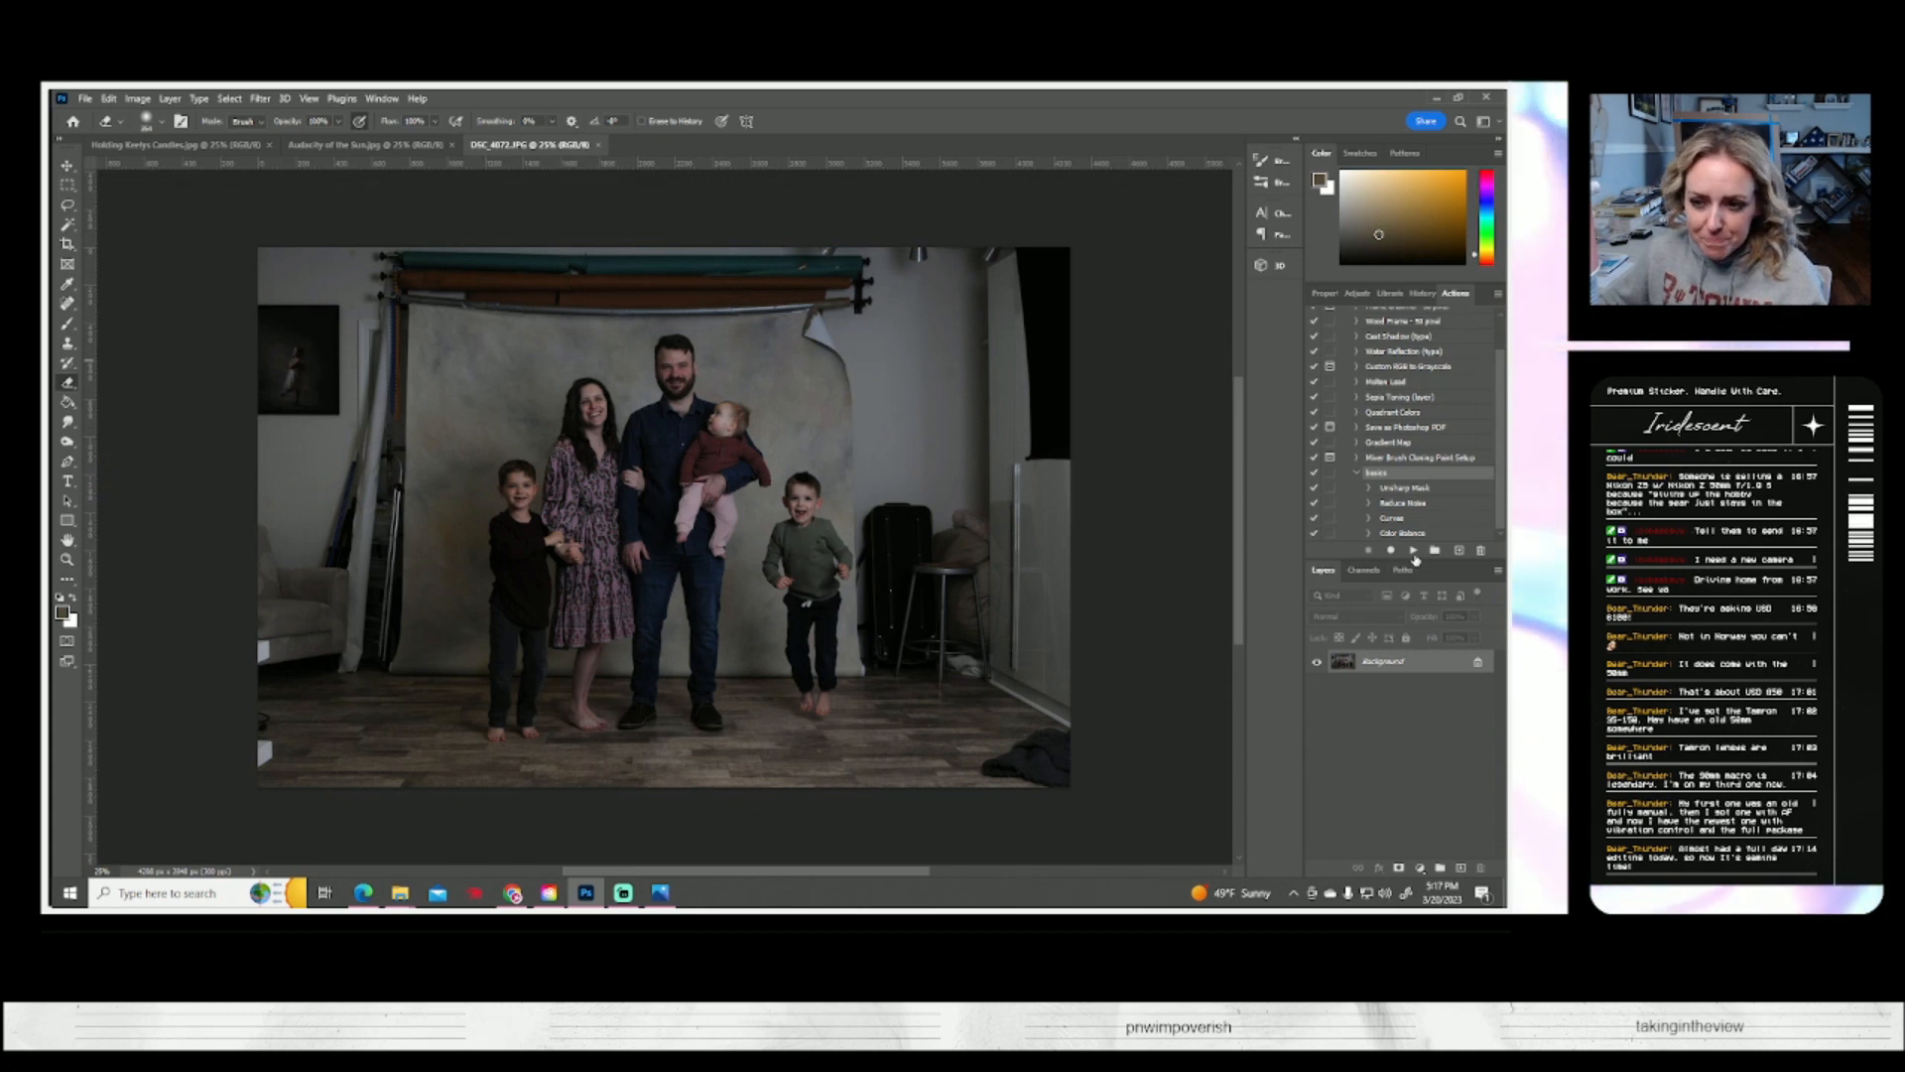
{"action": "left_click", "coordinate": [1411, 552]}
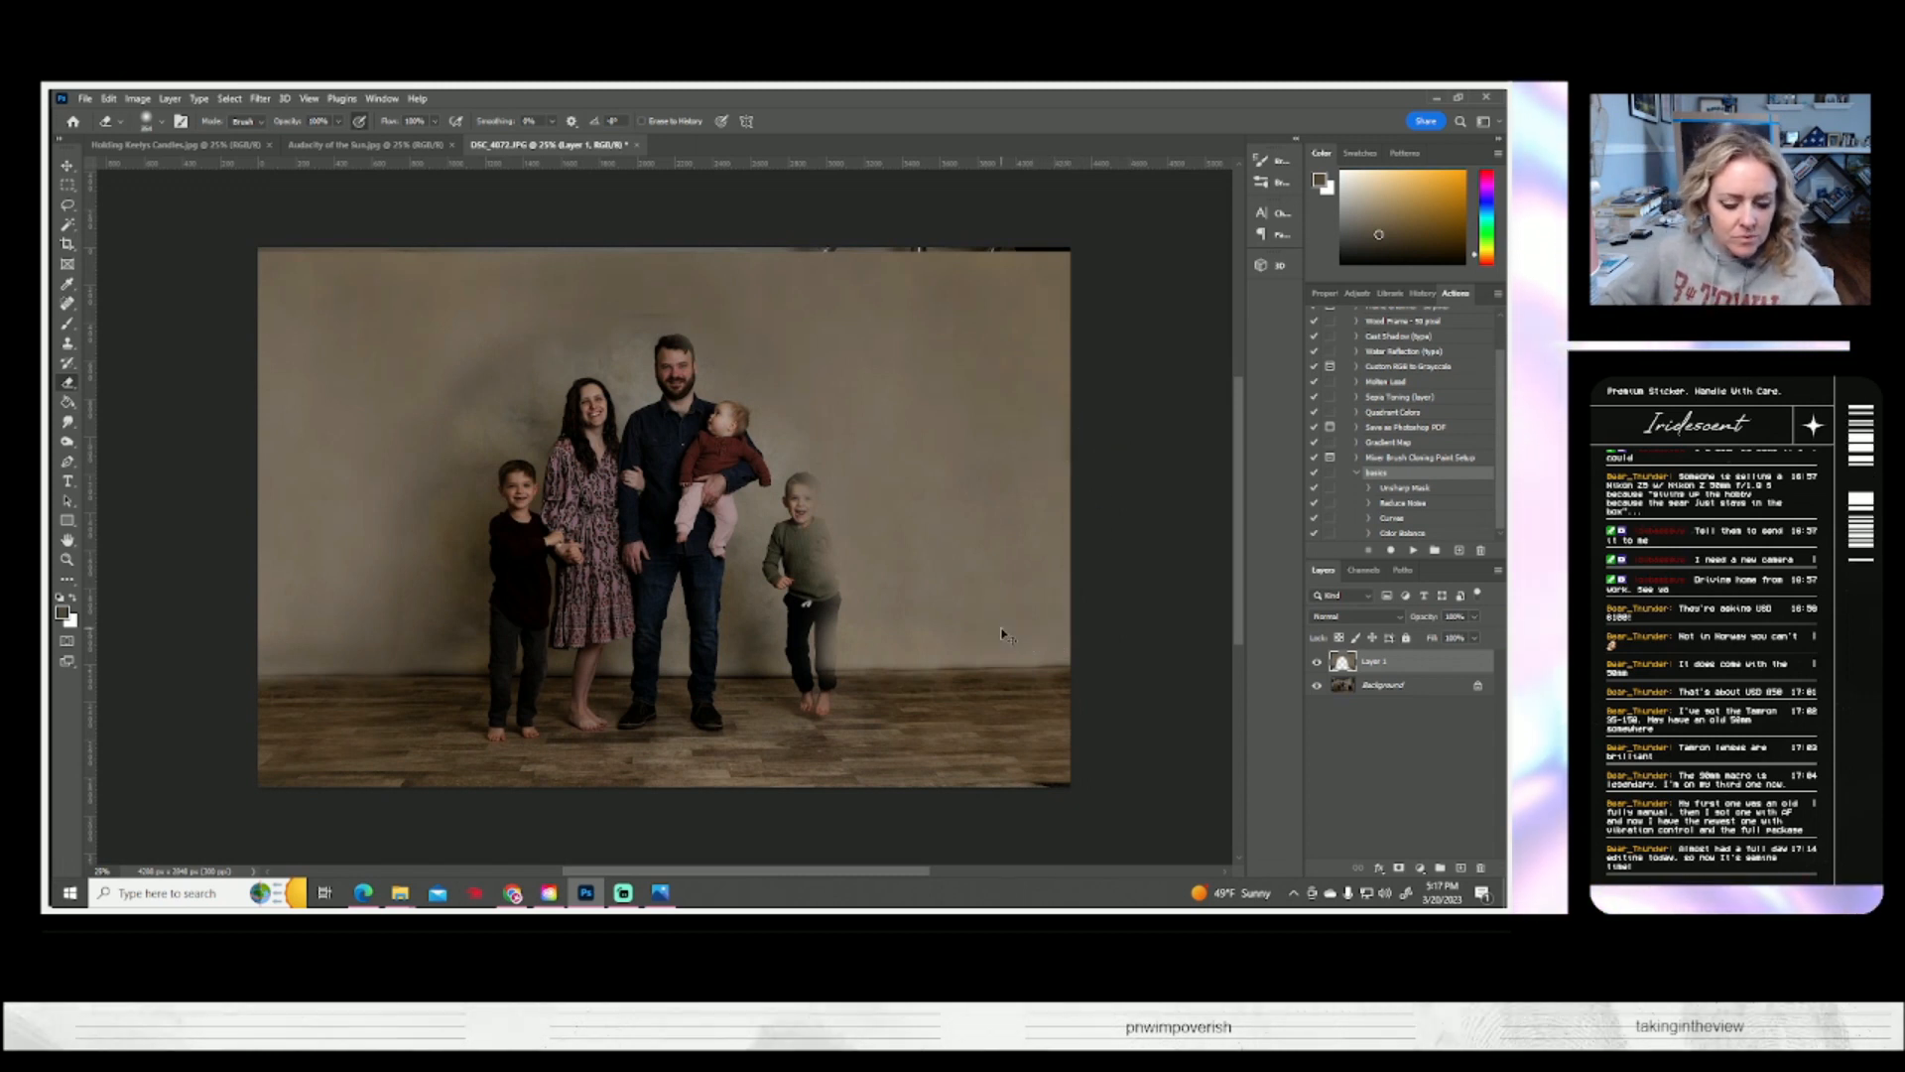
Try to rotate the pasted backdrop slightly clockwise and enlarge it beyond the canvas edges
{"action": "key", "text": "ctrl+t"}
{"action": "left_click_drag", "start_coordinate": [1174, 539], "coordinate": [1174, 548]}
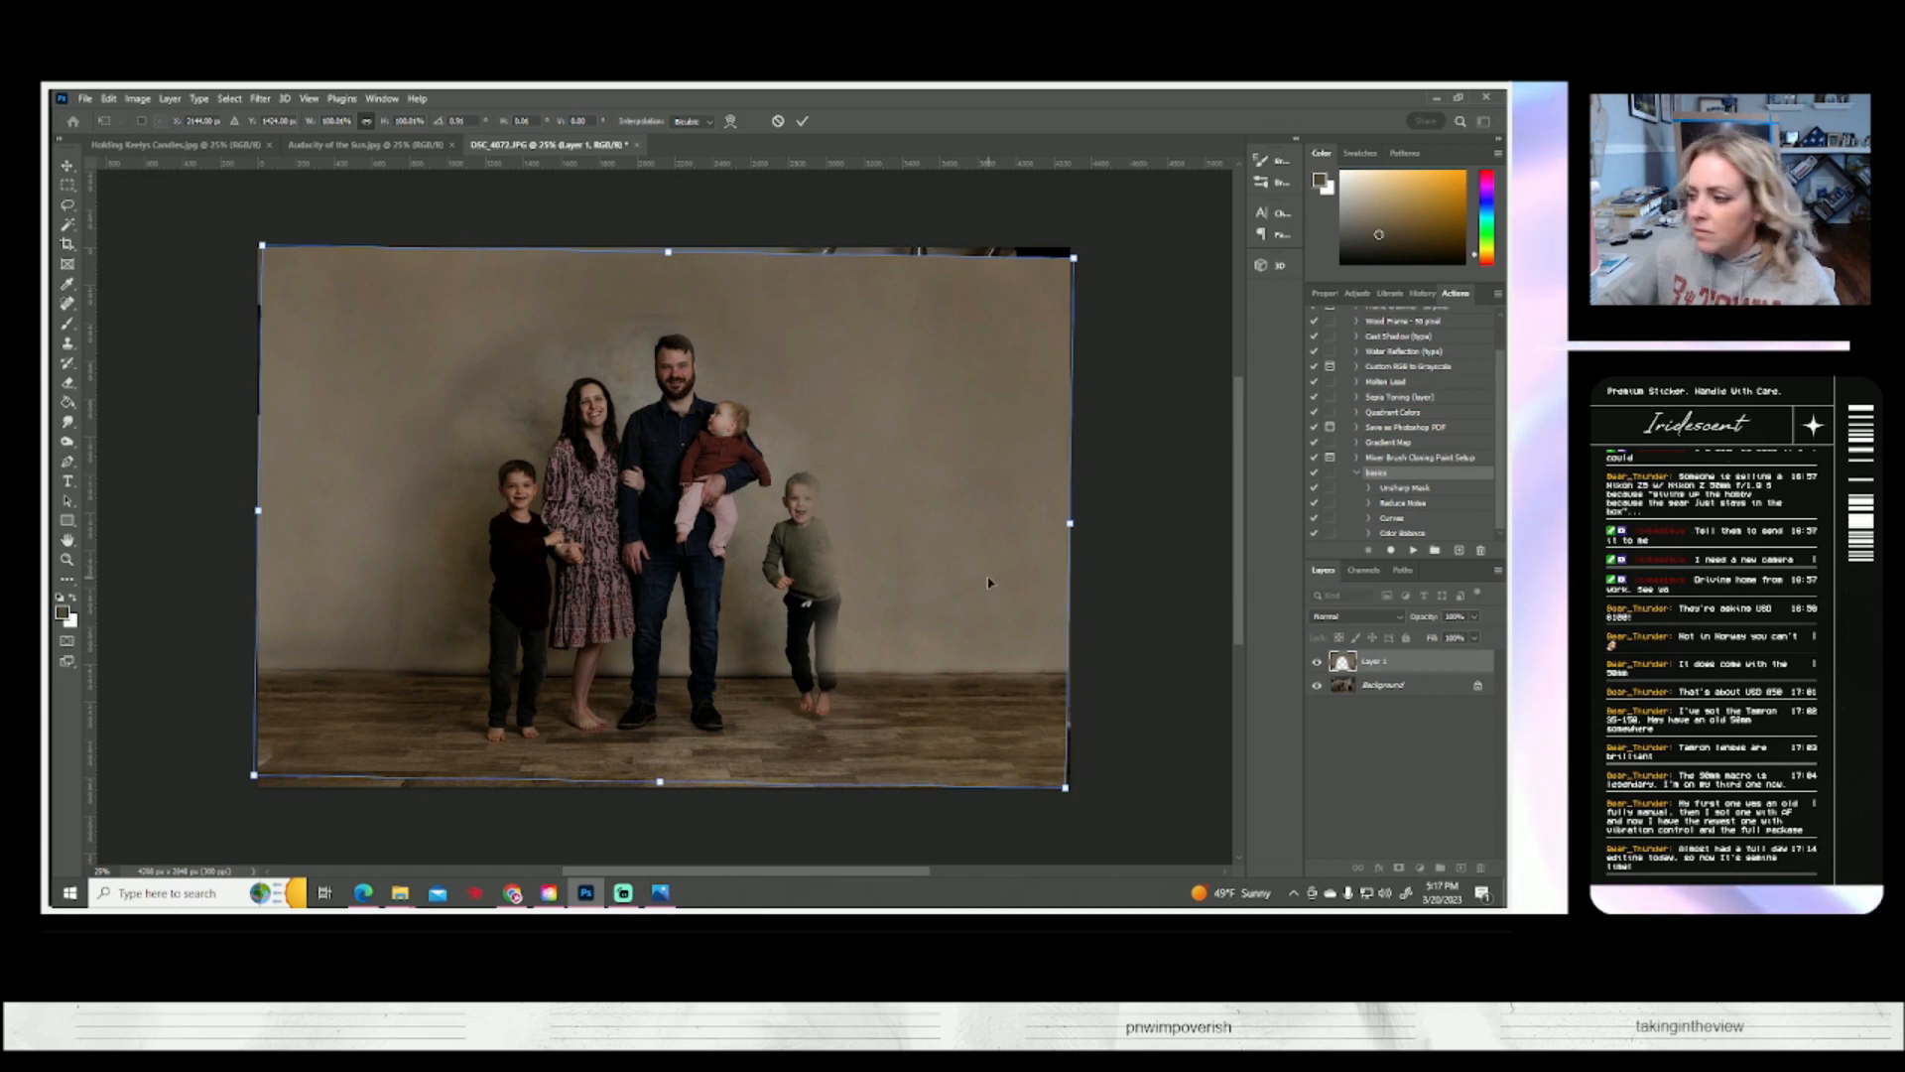
{"action": "left_click_drag", "start_coordinate": [964, 575], "coordinate": [962, 579]}
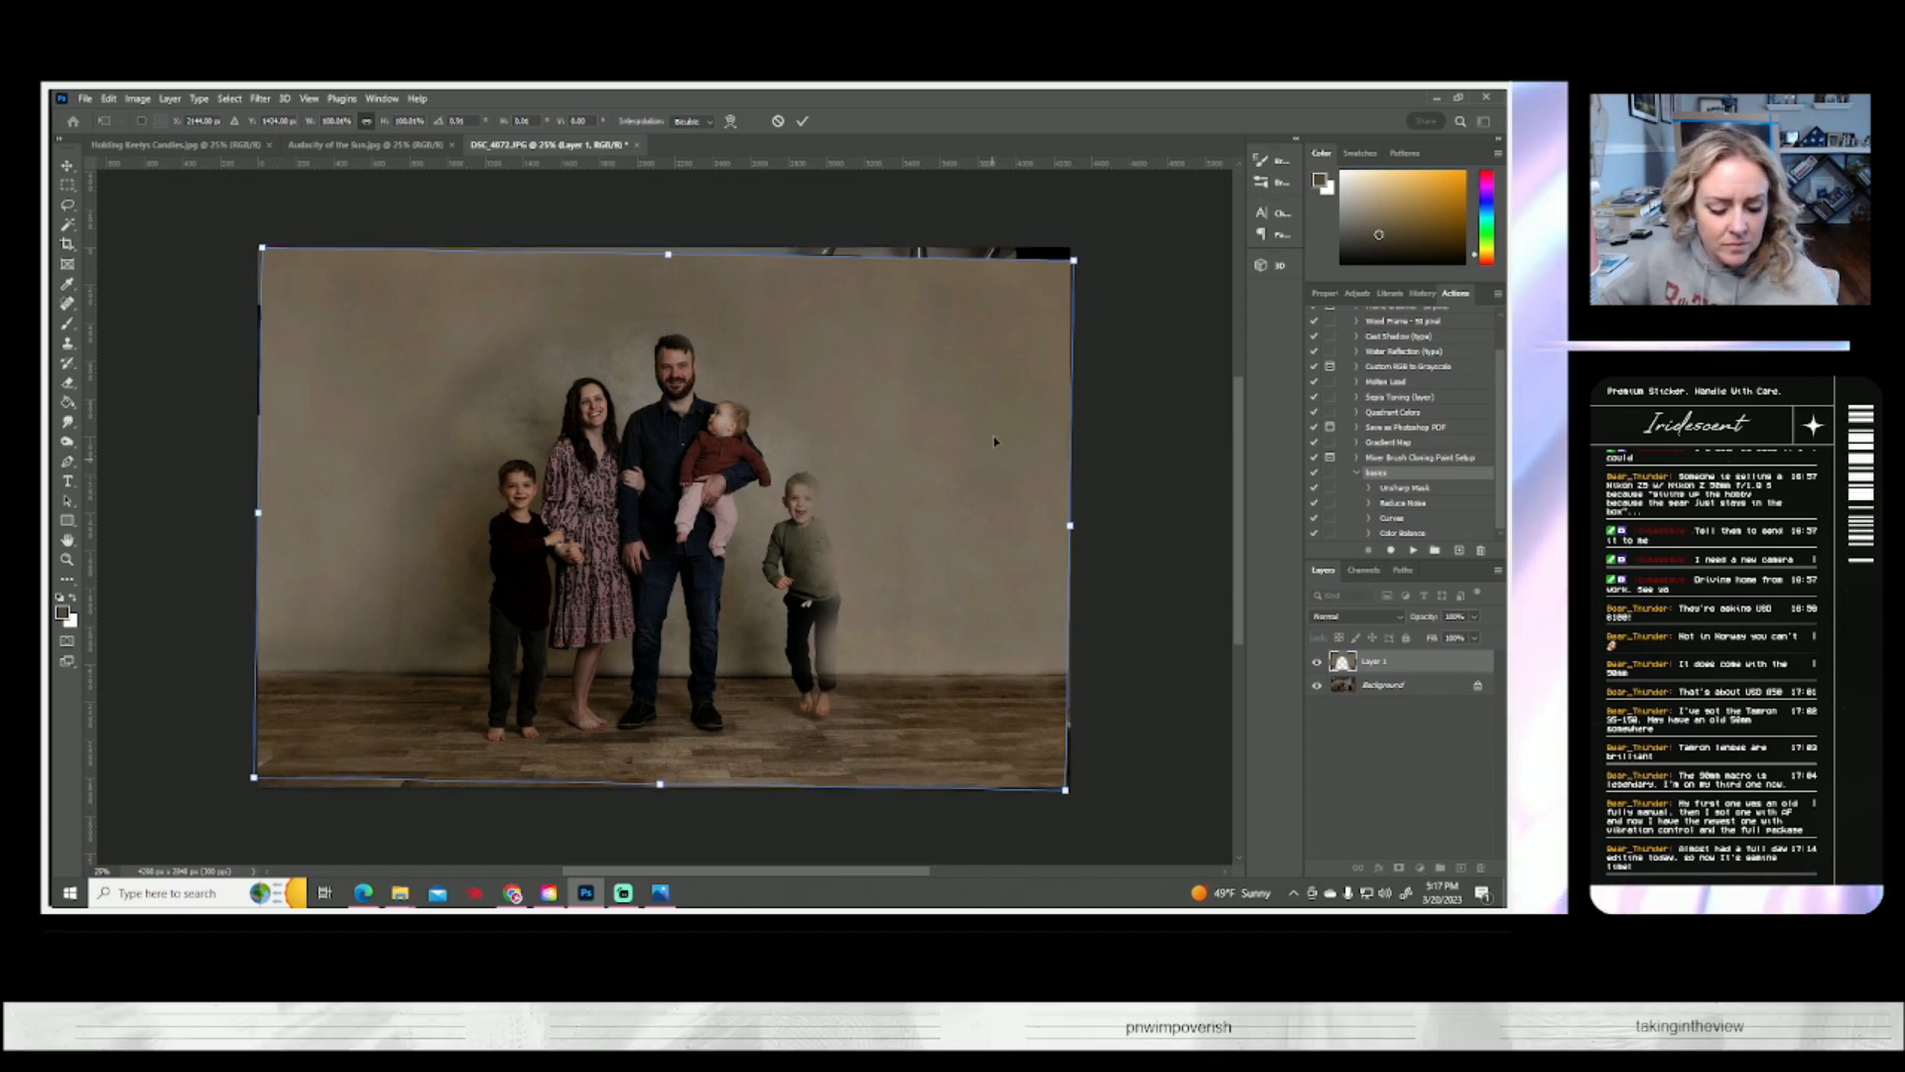
{"action": "left_click_drag", "start_coordinate": [1076, 260], "coordinate": [1097, 247]}
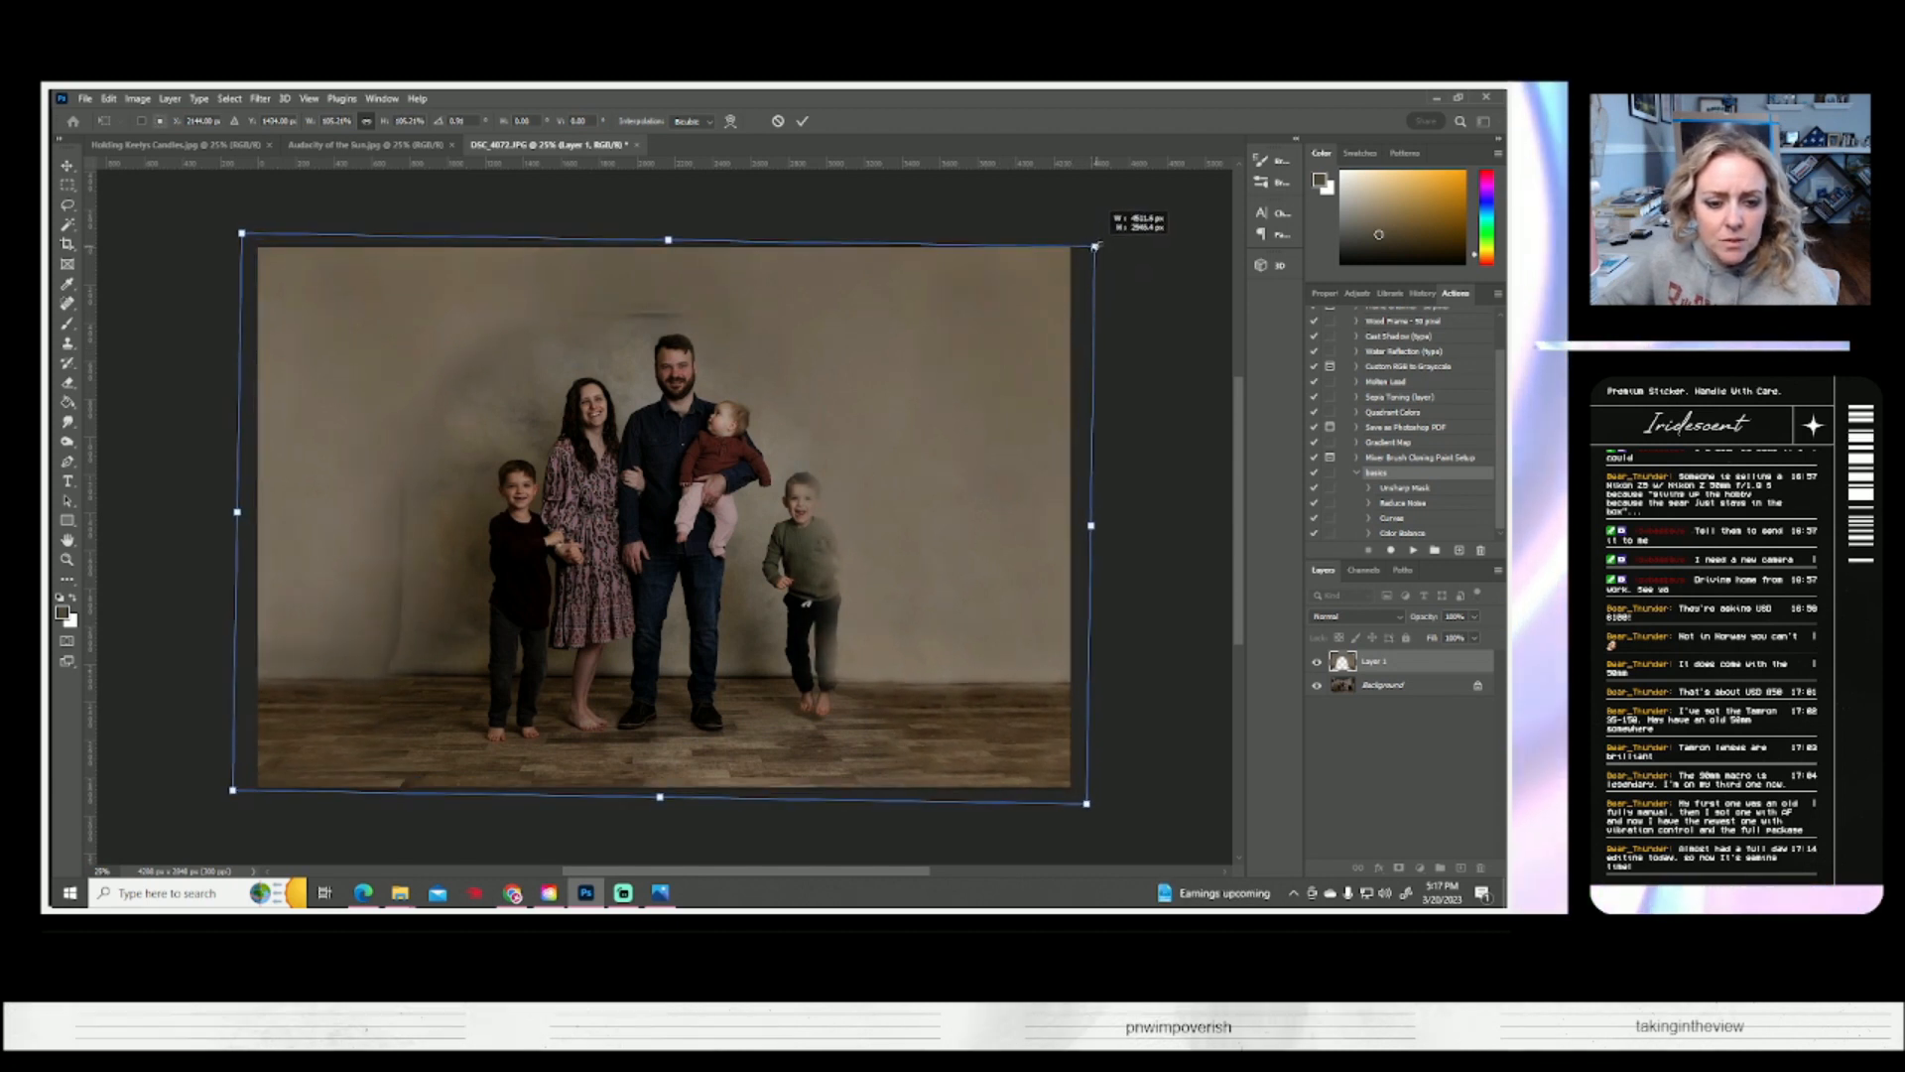
{"action": "left_click_drag", "start_coordinate": [988, 432], "coordinate": [989, 422]}
{"action": "key", "text": "Down"}
{"action": "key", "text": "Down"}
{"action": "key", "text": "Down"}
{"action": "key", "text": "Down"}
{"action": "key", "text": "Down"}
{"action": "key", "text": "Down"}
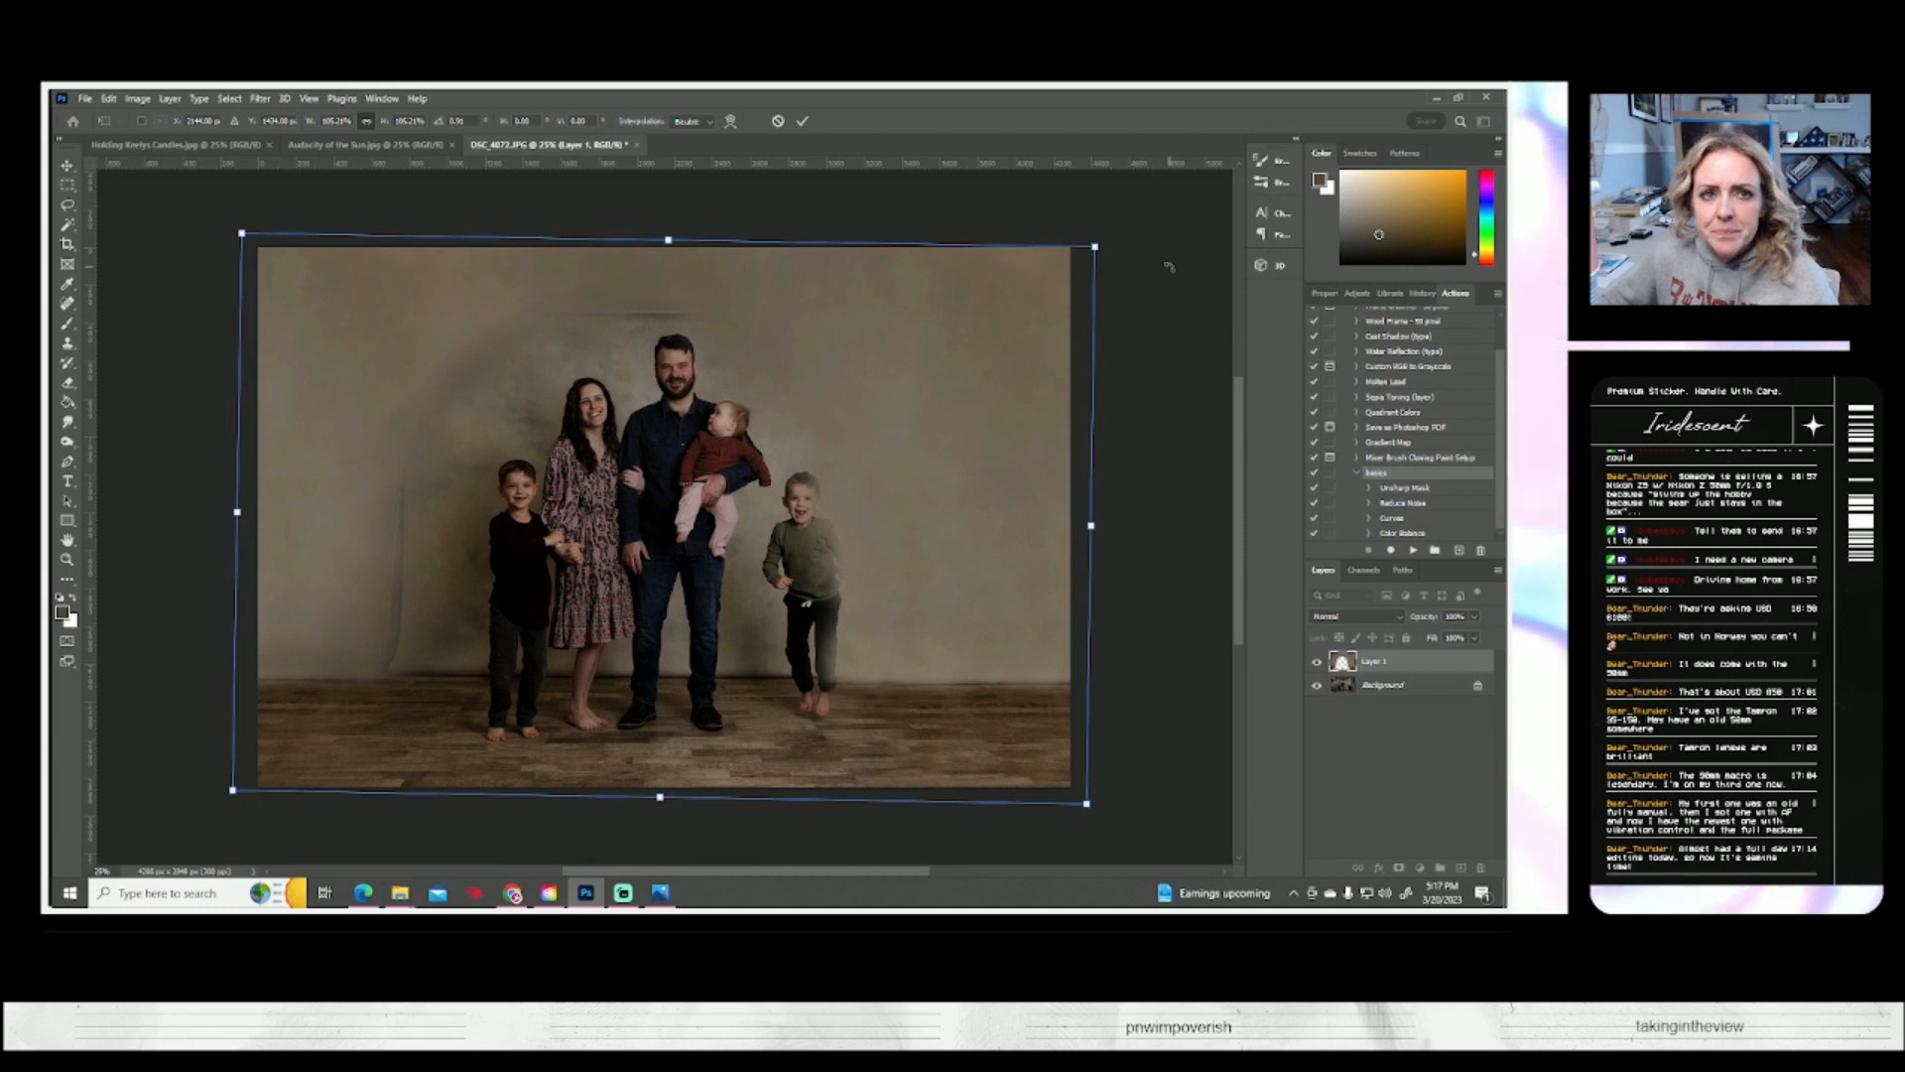
{"action": "key", "text": "Return"}
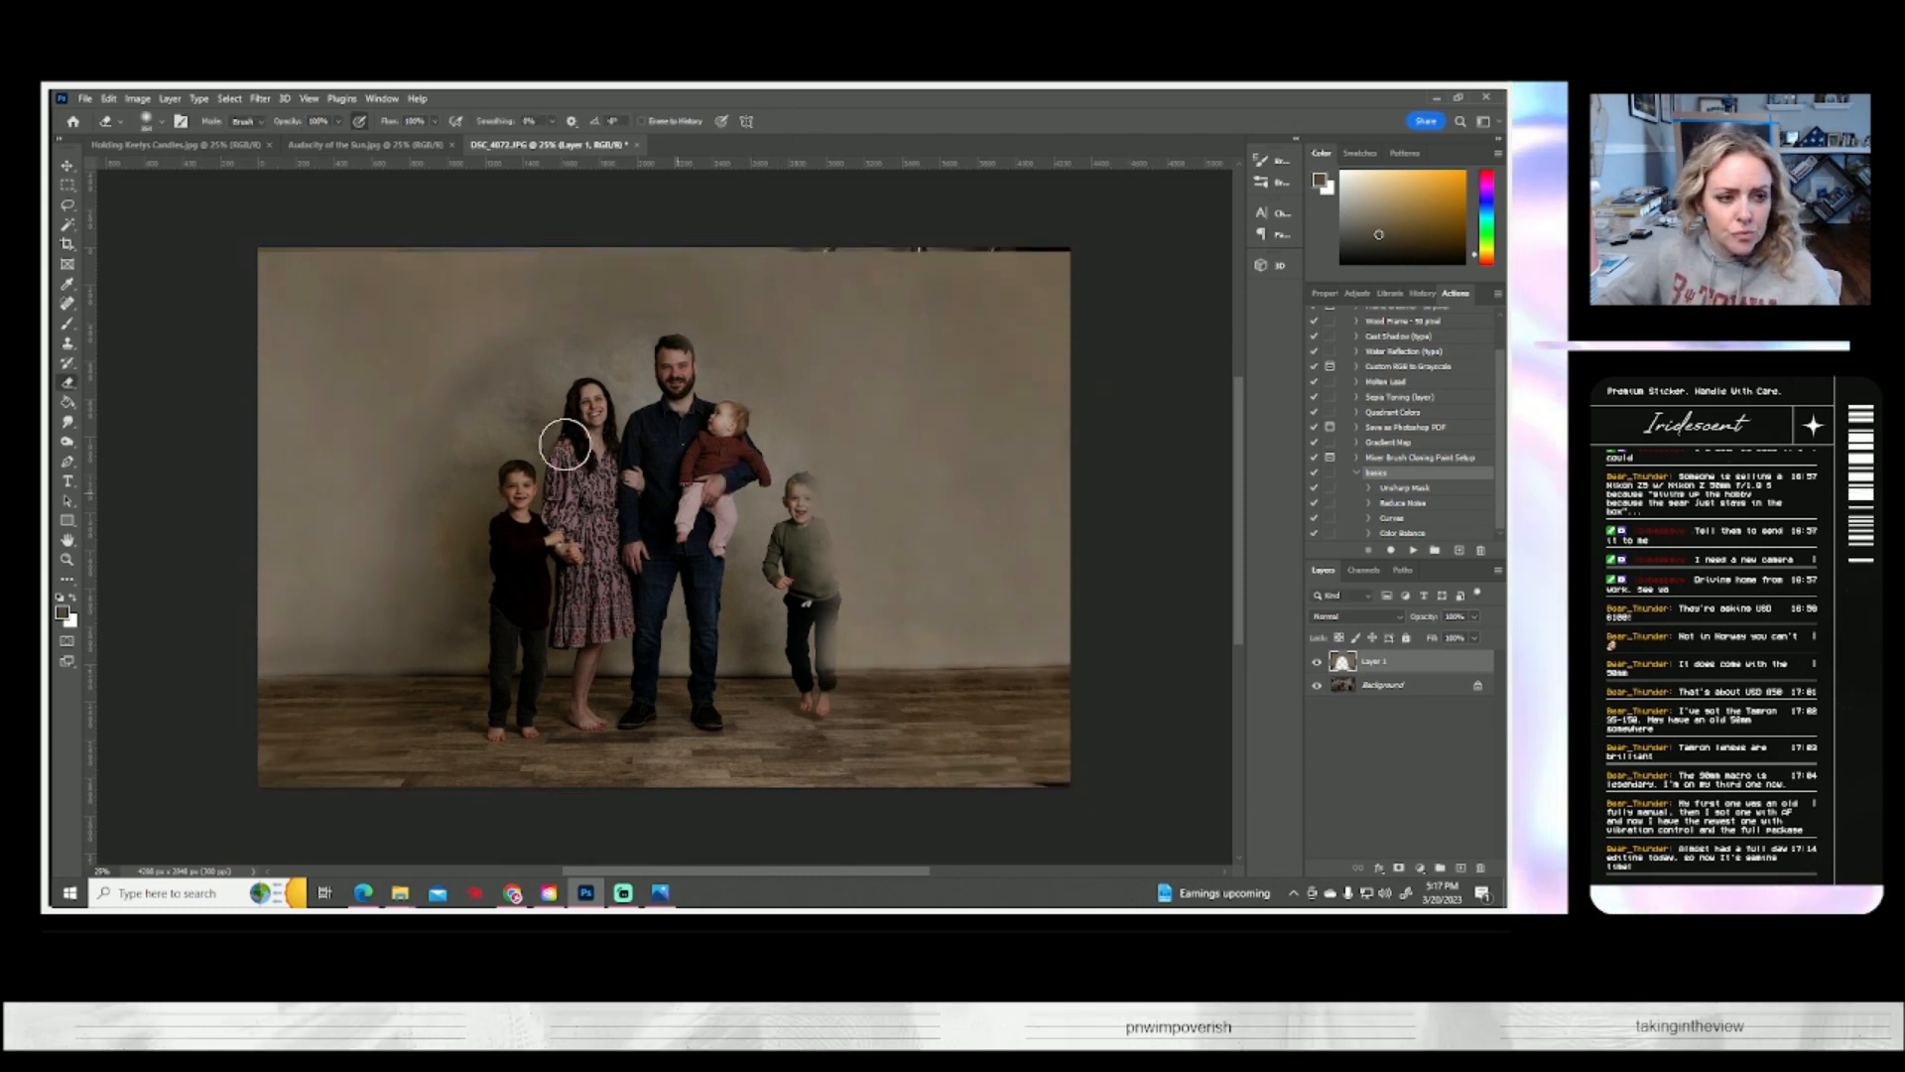
Rotate the pasted backdrop slightly clockwise and reposition it to fit the family and the floor line
{"action": "key", "text": "ctrl+t"}
{"action": "left_click_drag", "start_coordinate": [1113, 523], "coordinate": [915, 536]}
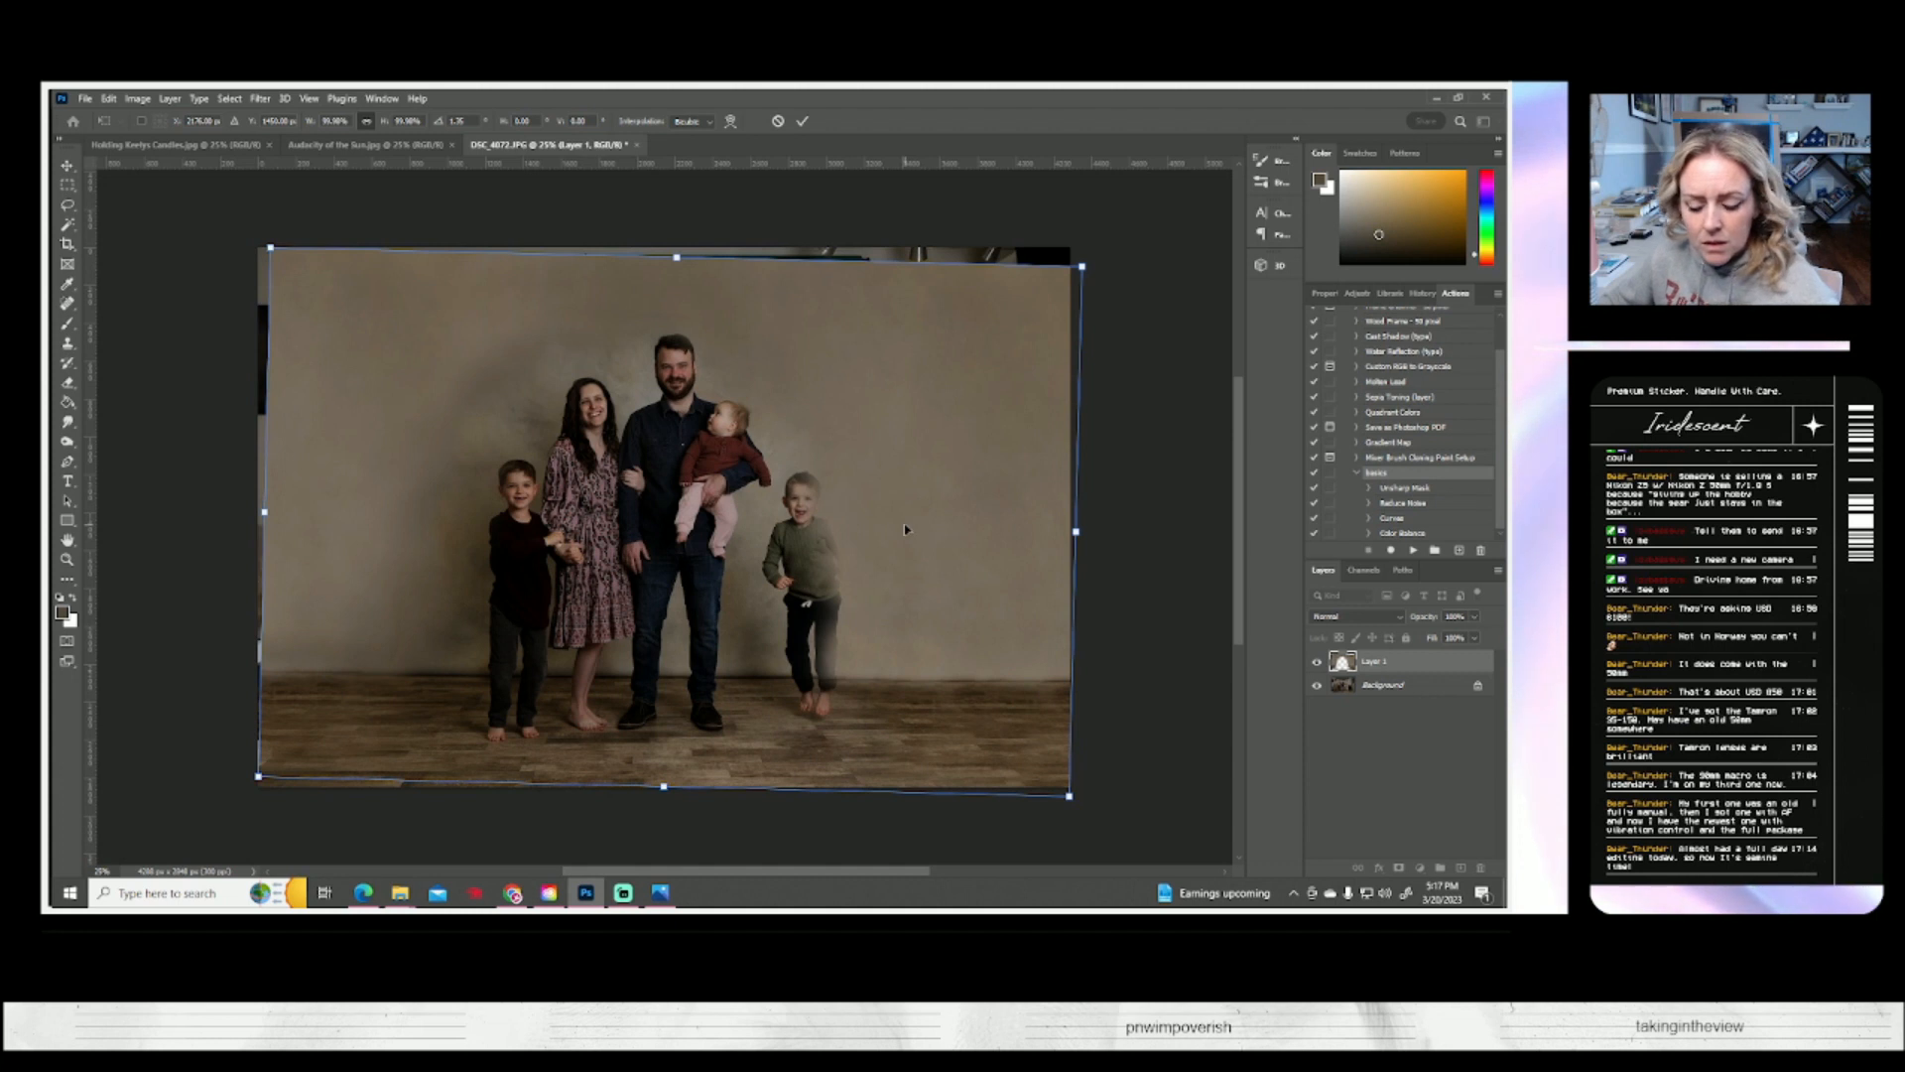
{"action": "key", "text": "Return"}
Clone backdrop wall and floor over the exposed strips along the photo's left and upper edges with the Clone Stamp at 100% opacity
{"action": "key", "text": "e"}
{"action": "left_click", "coordinate": [68, 344]}
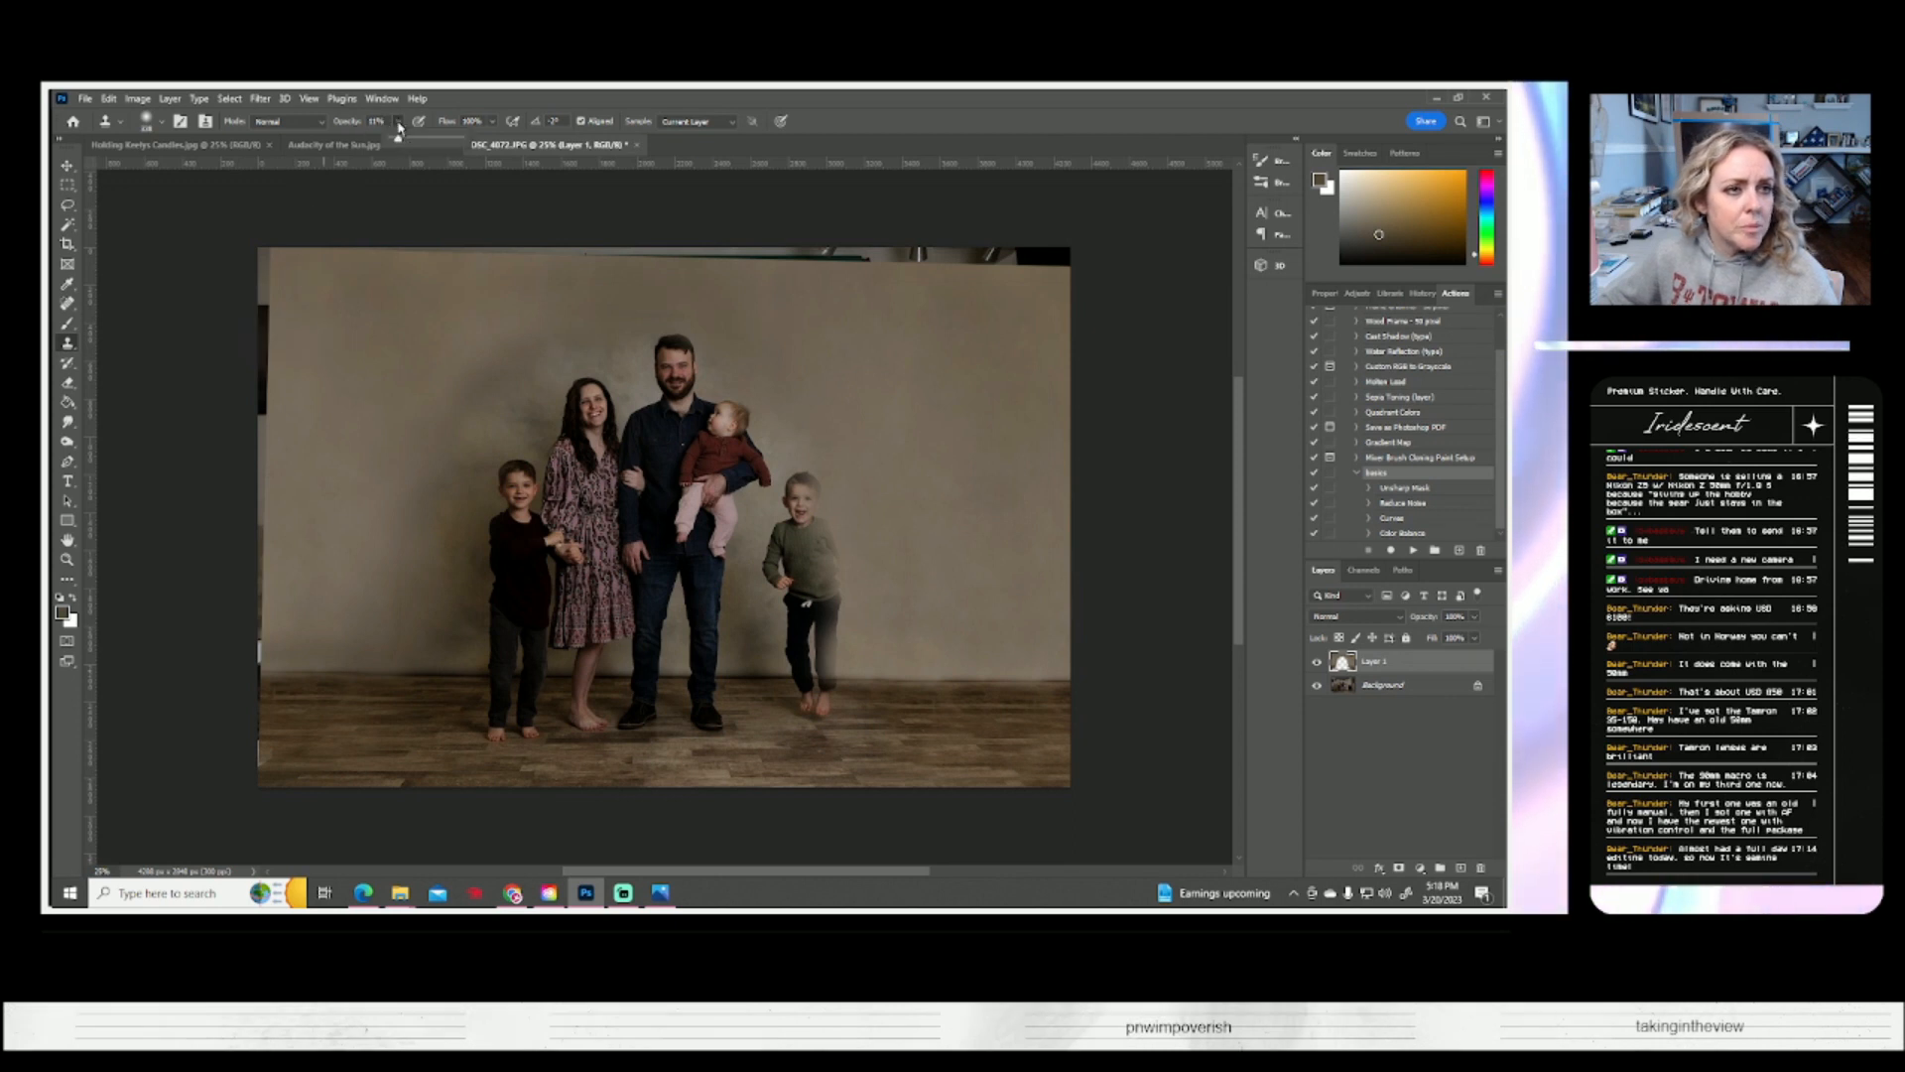
{"action": "left_click_drag", "start_coordinate": [398, 127], "coordinate": [440, 149]}
{"action": "mouse_move", "coordinate": [289, 355]}
{"action": "left_mouse_down"}
{"action": "mouse_move", "coordinate": [233, 255]}
{"action": "mouse_move", "coordinate": [270, 252]}
{"action": "mouse_move", "coordinate": [244, 264]}
{"action": "mouse_move", "coordinate": [267, 409]}
{"action": "left_mouse_up"}
{"action": "left_click", "coordinate": [313, 293], "text": "alt"}
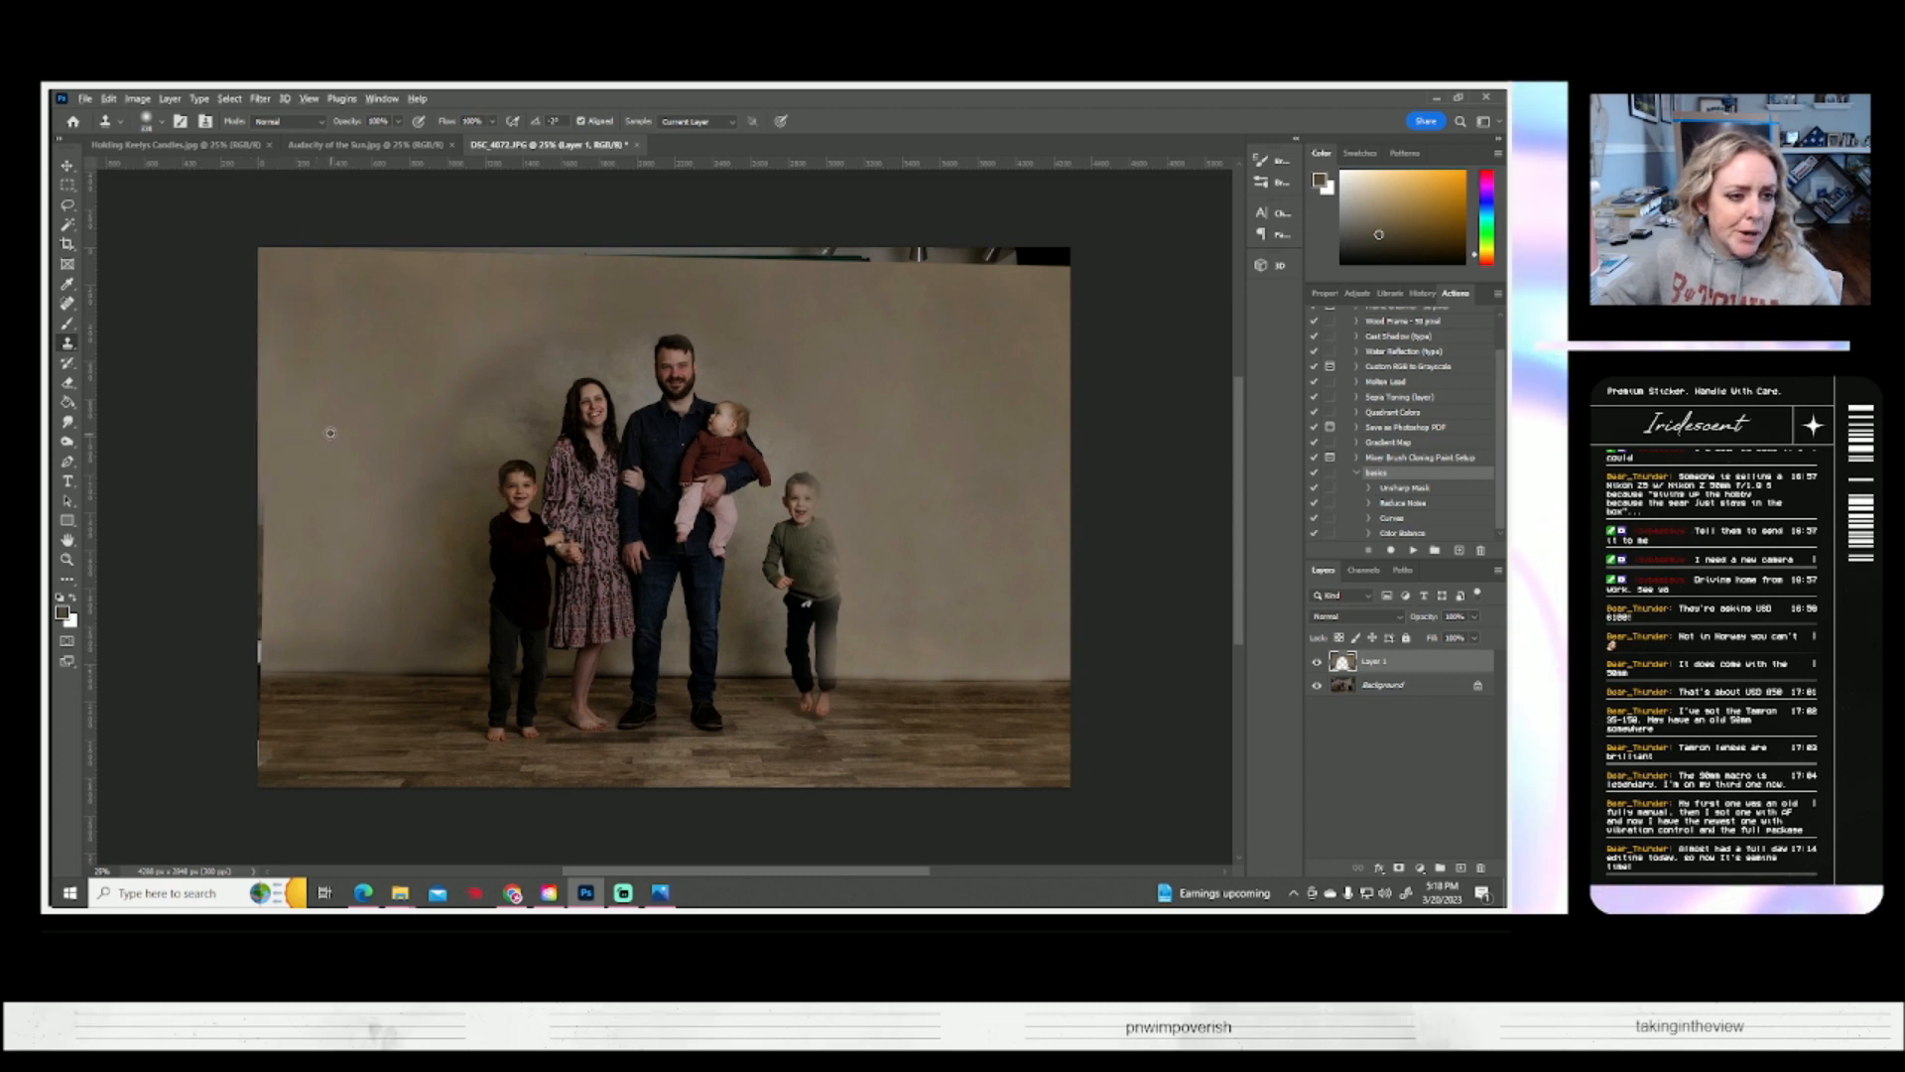
{"action": "left_click", "coordinate": [330, 435], "text": "alt"}
{"action": "mouse_move", "coordinate": [260, 509]}
{"action": "left_mouse_down"}
{"action": "mouse_move", "coordinate": [251, 646]}
{"action": "mouse_move", "coordinate": [255, 629]}
{"action": "left_mouse_up"}
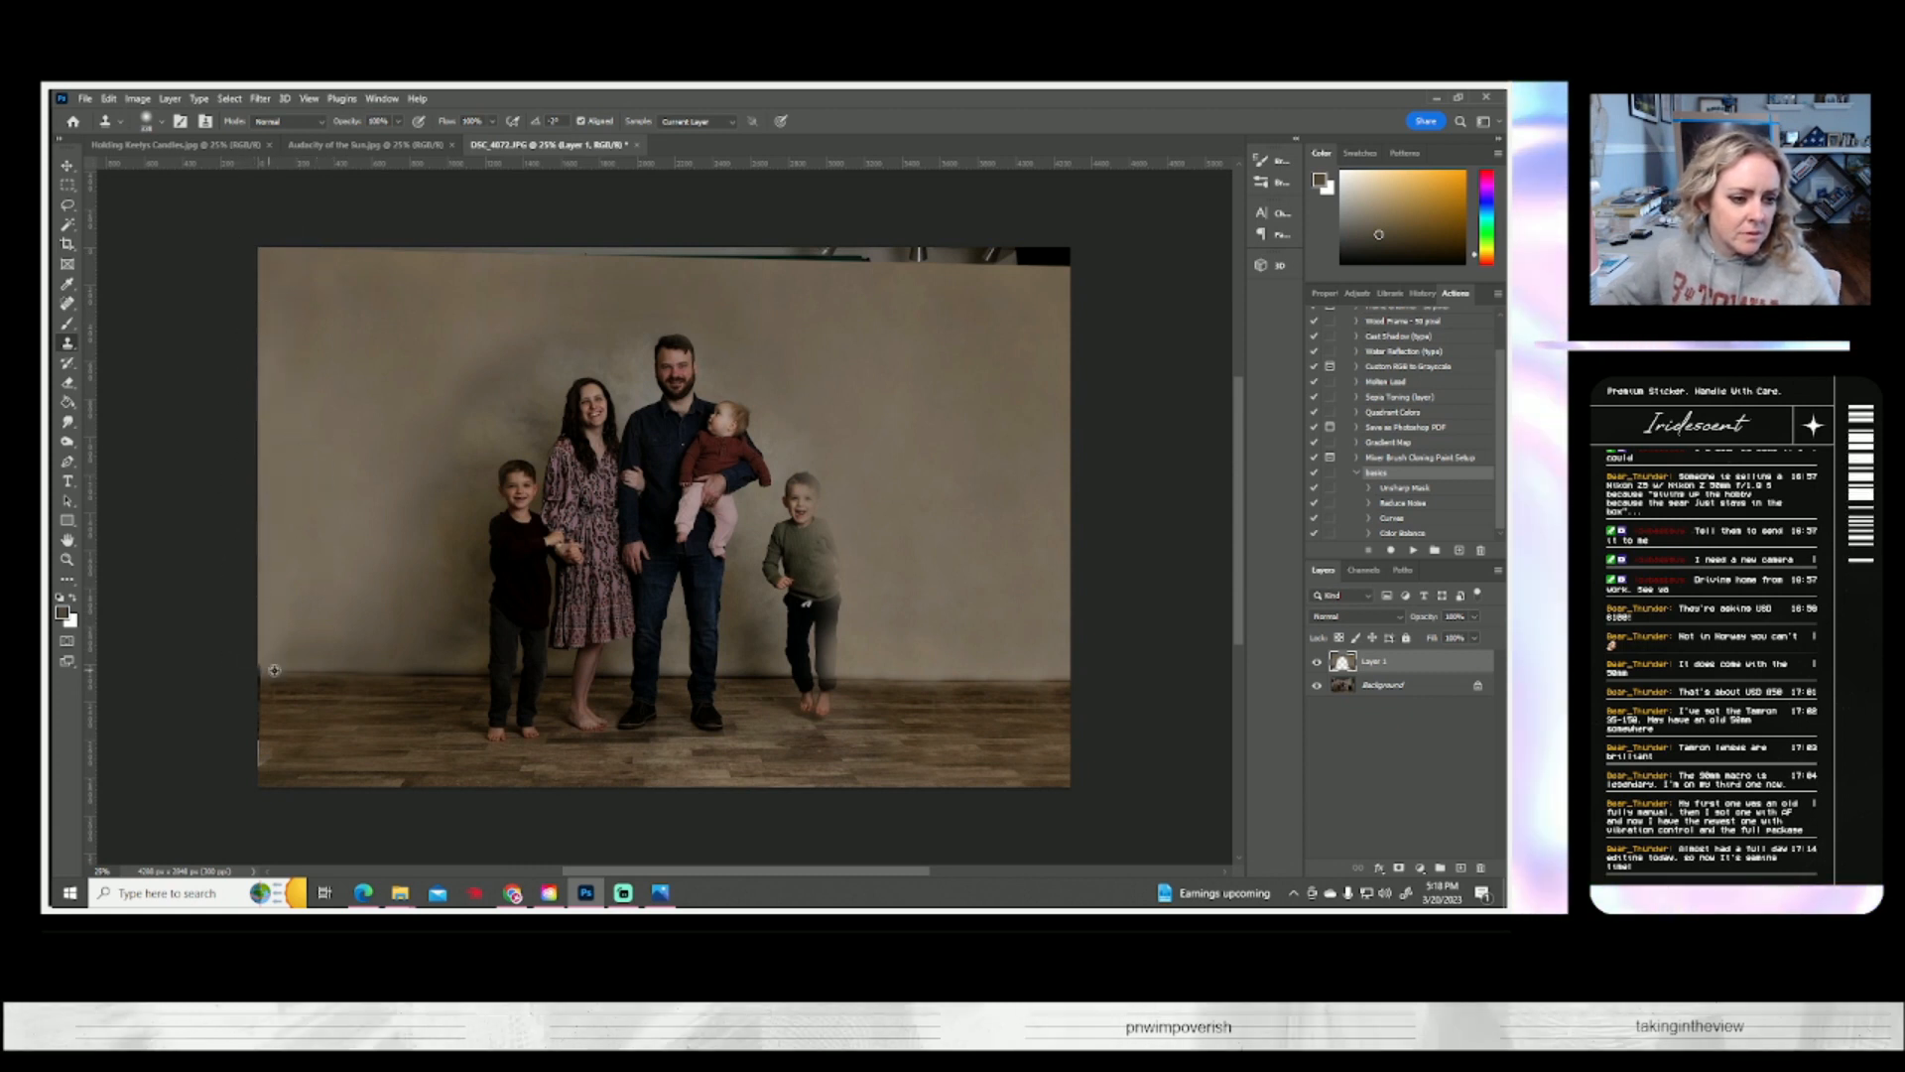
{"action": "left_click_drag", "start_coordinate": [248, 672], "coordinate": [272, 762]}
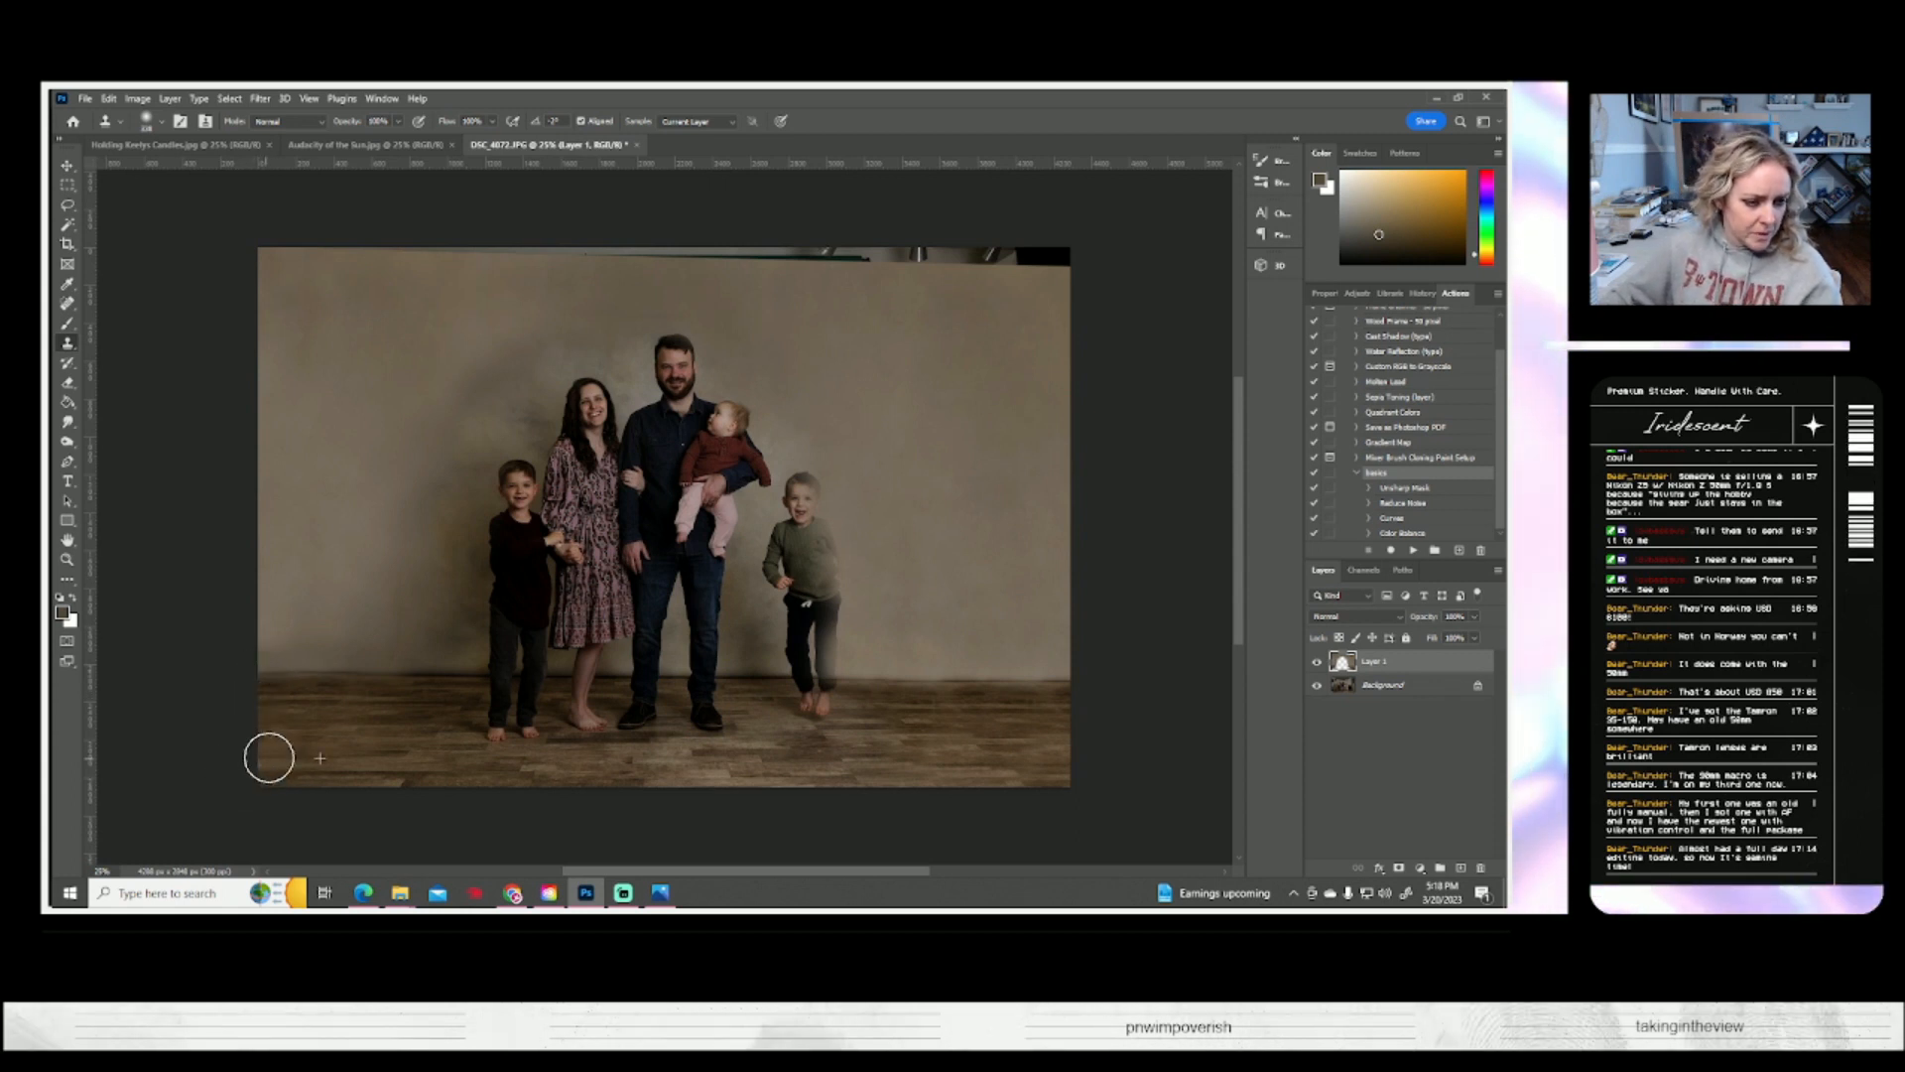
{"action": "left_click", "coordinate": [362, 646], "text": "alt"}
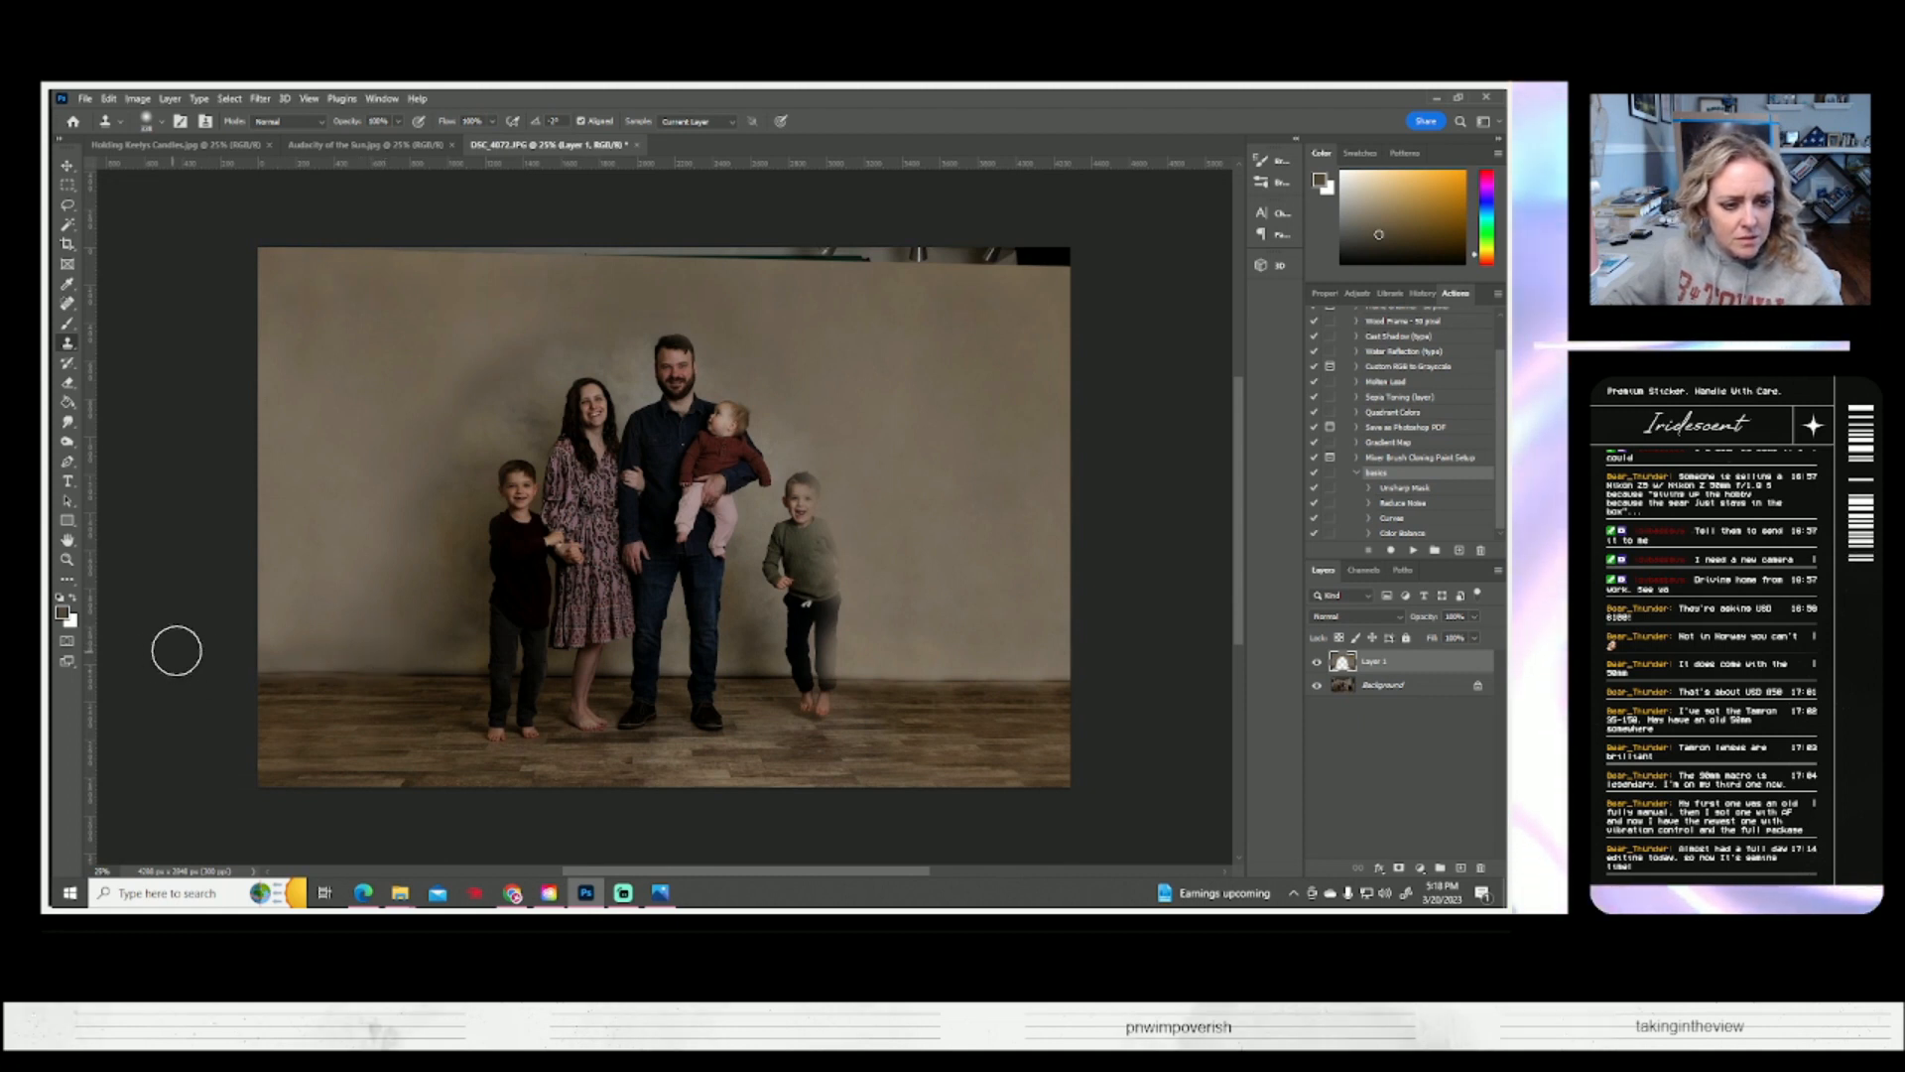
{"action": "left_click", "coordinate": [342, 289], "text": "alt"}
{"action": "mouse_move", "coordinate": [345, 255]}
{"action": "left_mouse_down"}
{"action": "mouse_move", "coordinate": [712, 244]}
{"action": "mouse_move", "coordinate": [855, 259]}
{"action": "mouse_move", "coordinate": [839, 273]}
{"action": "mouse_move", "coordinate": [873, 286]}
{"action": "mouse_move", "coordinate": [797, 259]}
{"action": "mouse_move", "coordinate": [996, 251]}
{"action": "left_mouse_up"}
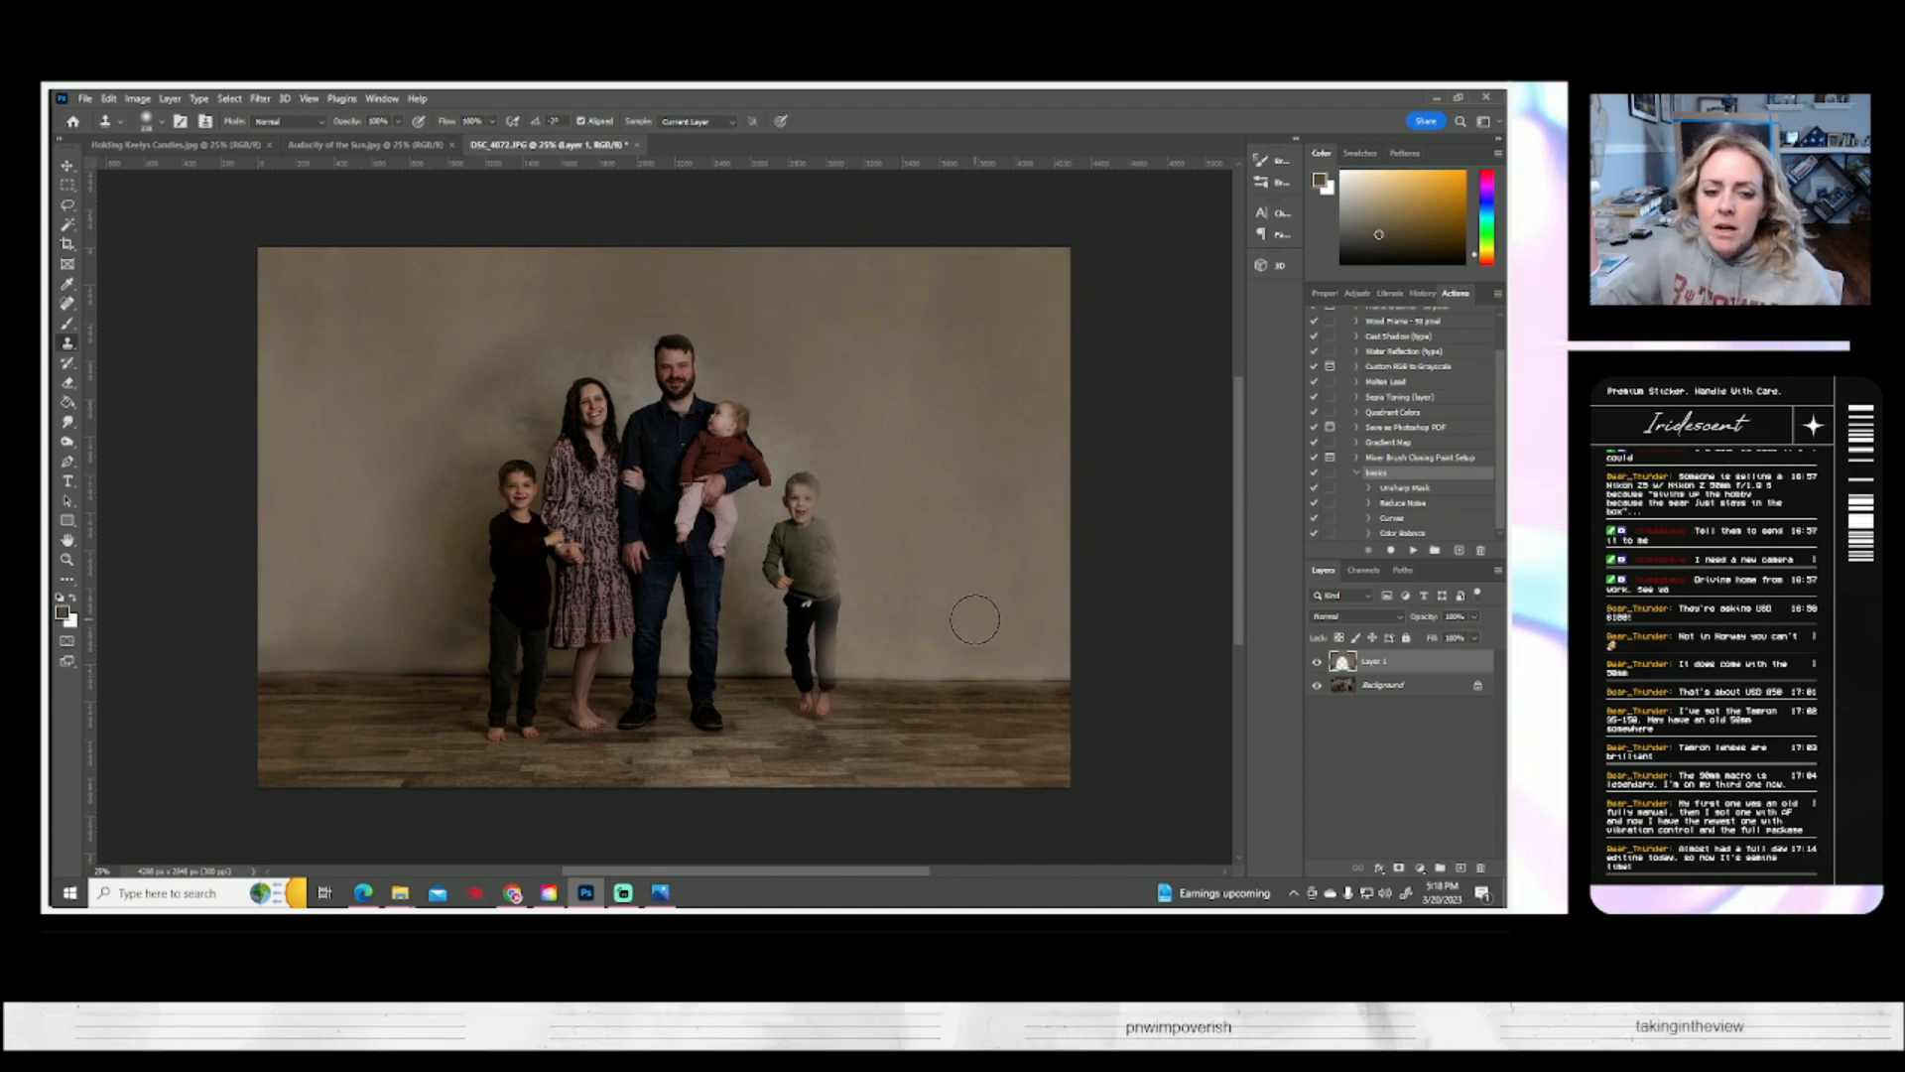
Compare the backdrop layer with the photo underneath and erase a little of it beside the younger boy
{"action": "left_click", "coordinate": [1317, 661]}
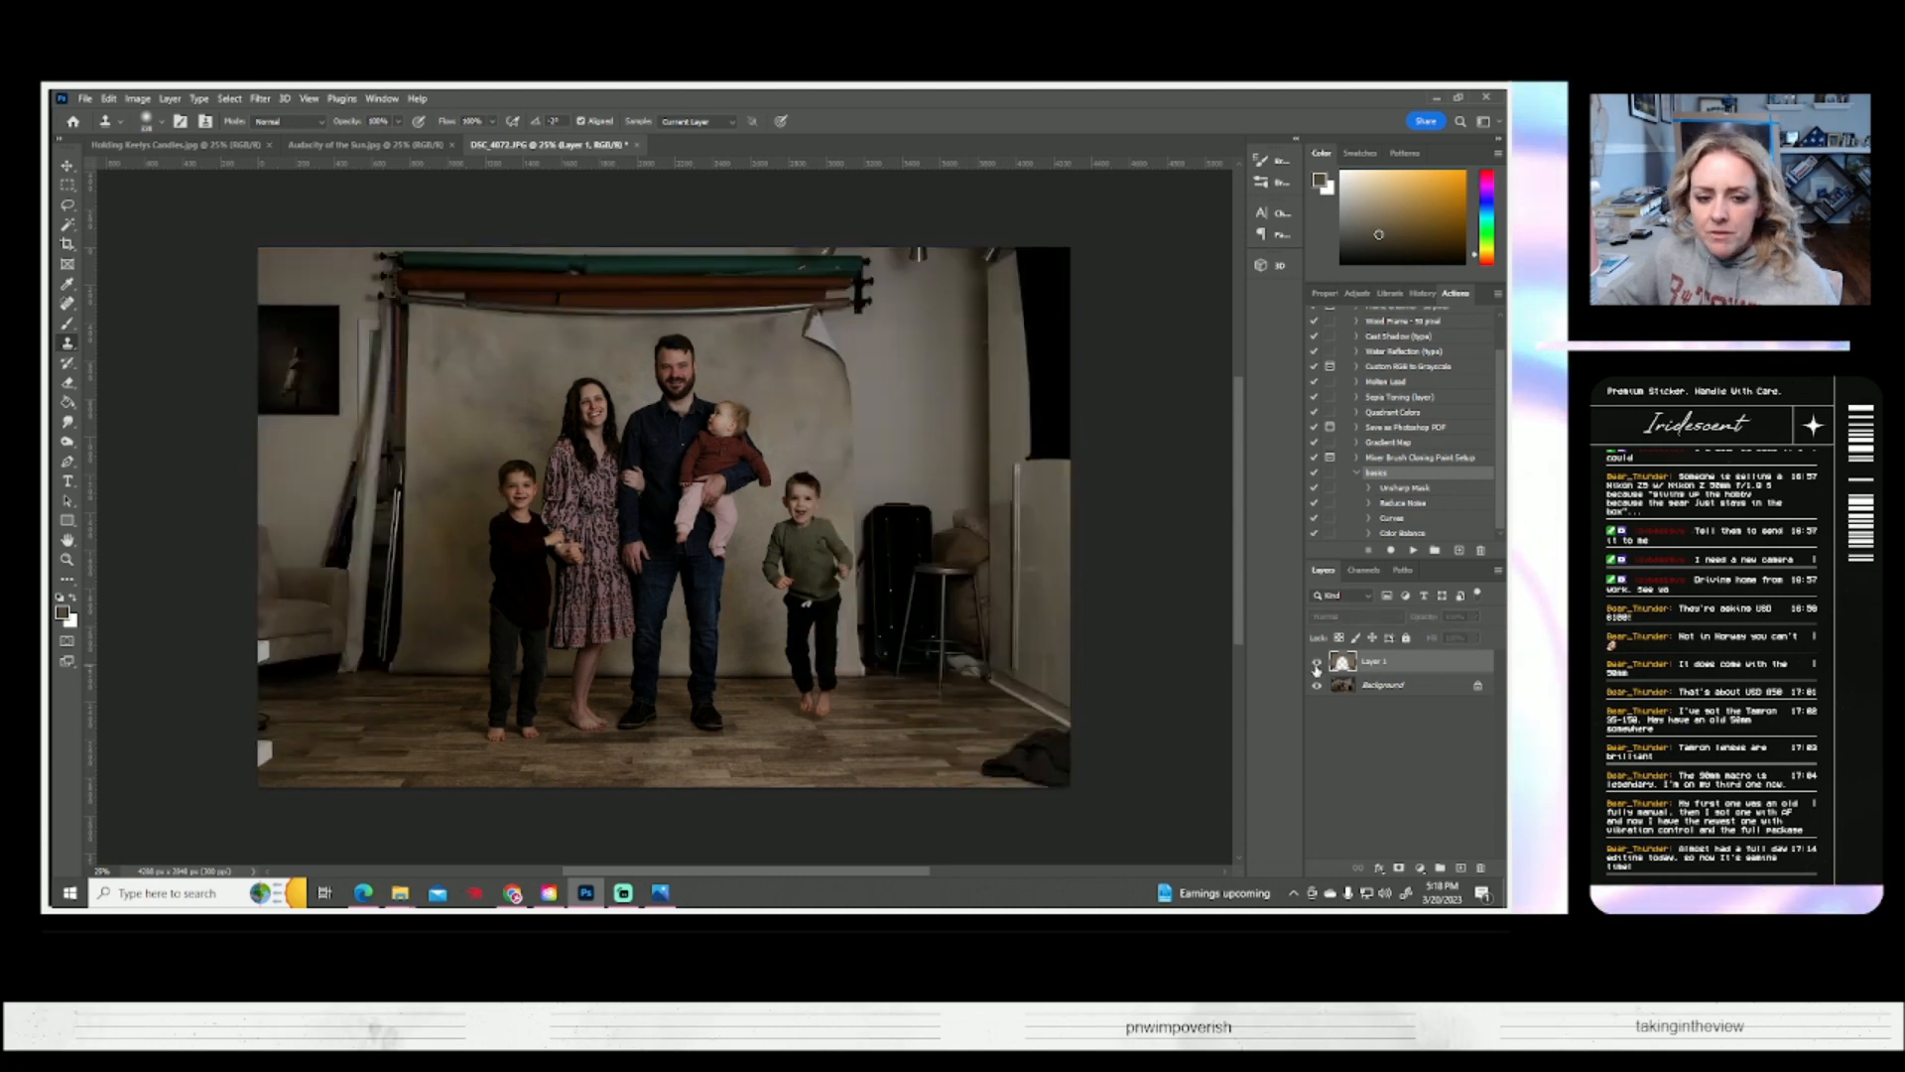
{"action": "left_click", "coordinate": [1317, 661]}
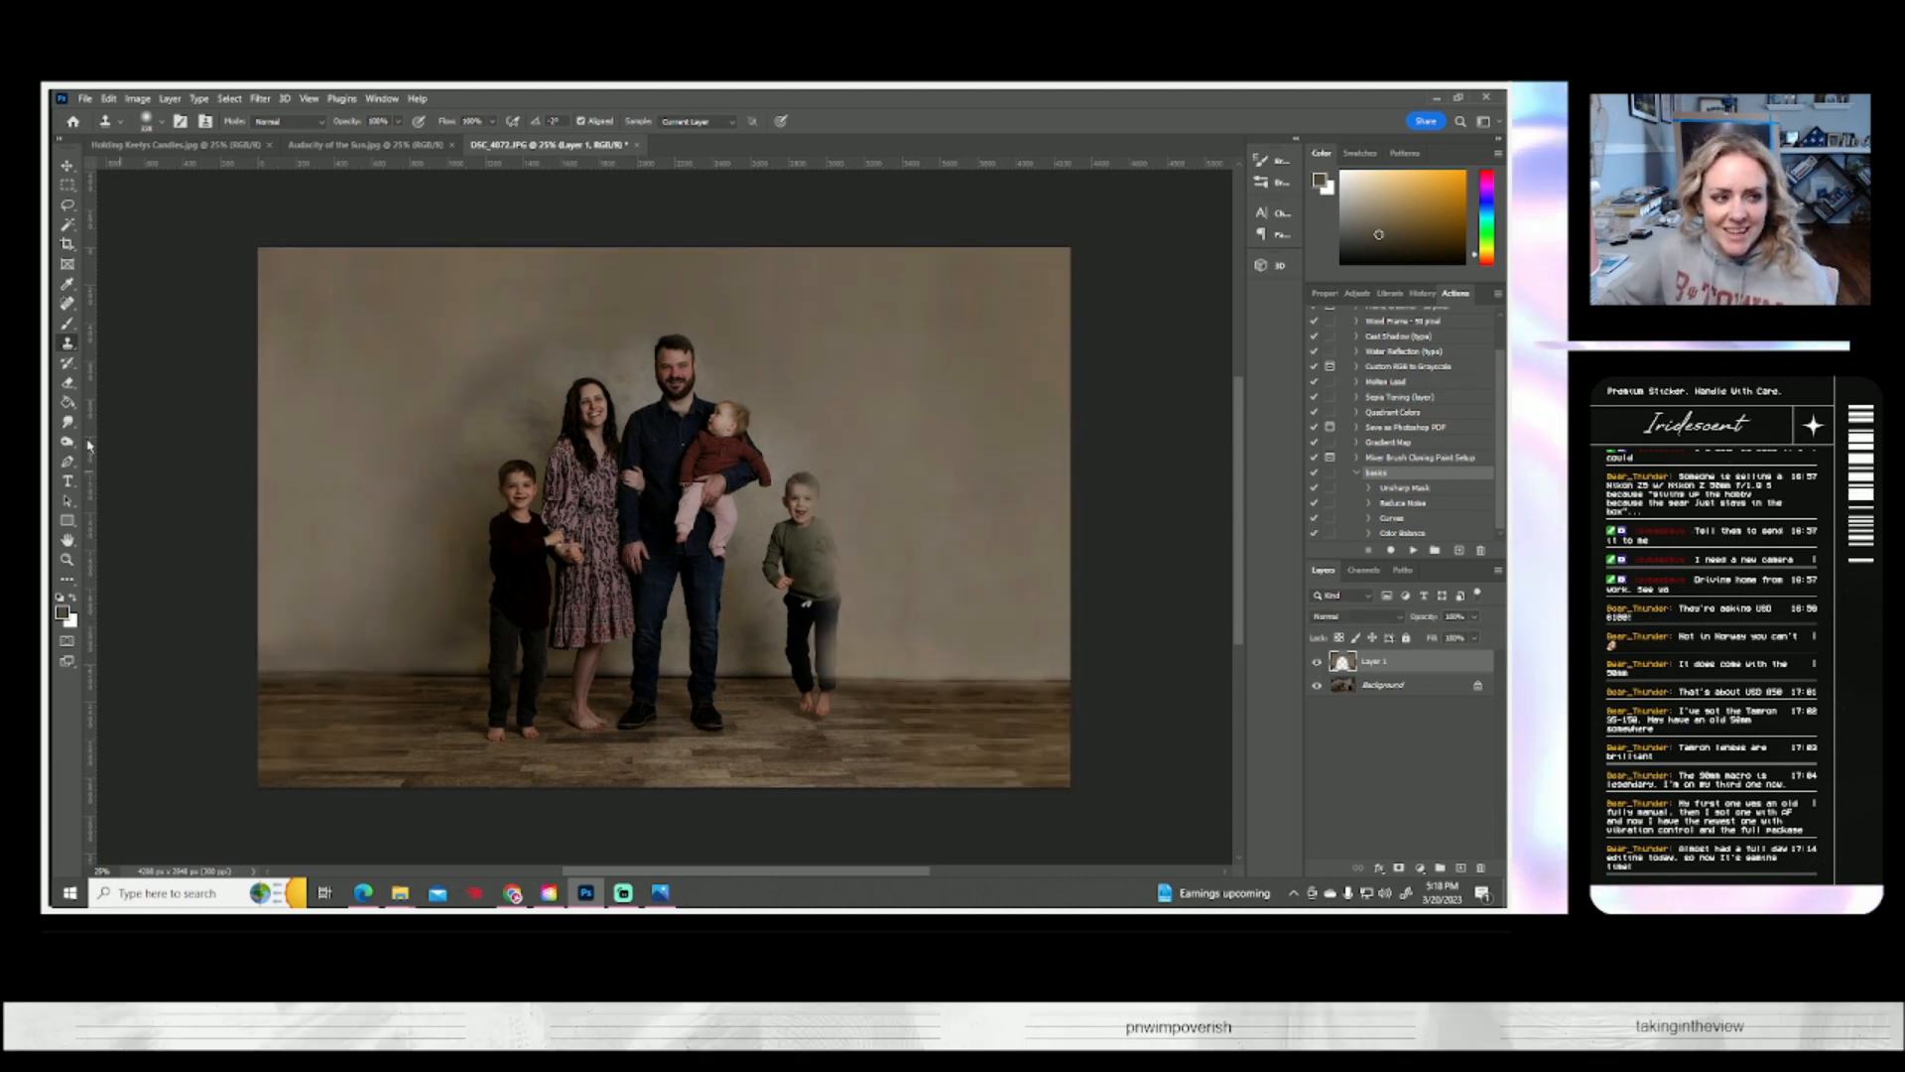
{"action": "key", "text": "e"}
{"action": "mouse_move", "coordinate": [755, 560]}
{"action": "left_mouse_down"}
{"action": "mouse_move", "coordinate": [771, 491]}
{"action": "mouse_move", "coordinate": [806, 495]}
{"action": "mouse_move", "coordinate": [826, 643]}
{"action": "mouse_move", "coordinate": [812, 555]}
{"action": "mouse_move", "coordinate": [782, 554]}
{"action": "left_mouse_up"}
Outline the younger boy with the Magnetic Lasso while the backdrop layer is hidden, clear the backdrop inside the selection and show the layer
{"action": "left_click", "coordinate": [1317, 662]}
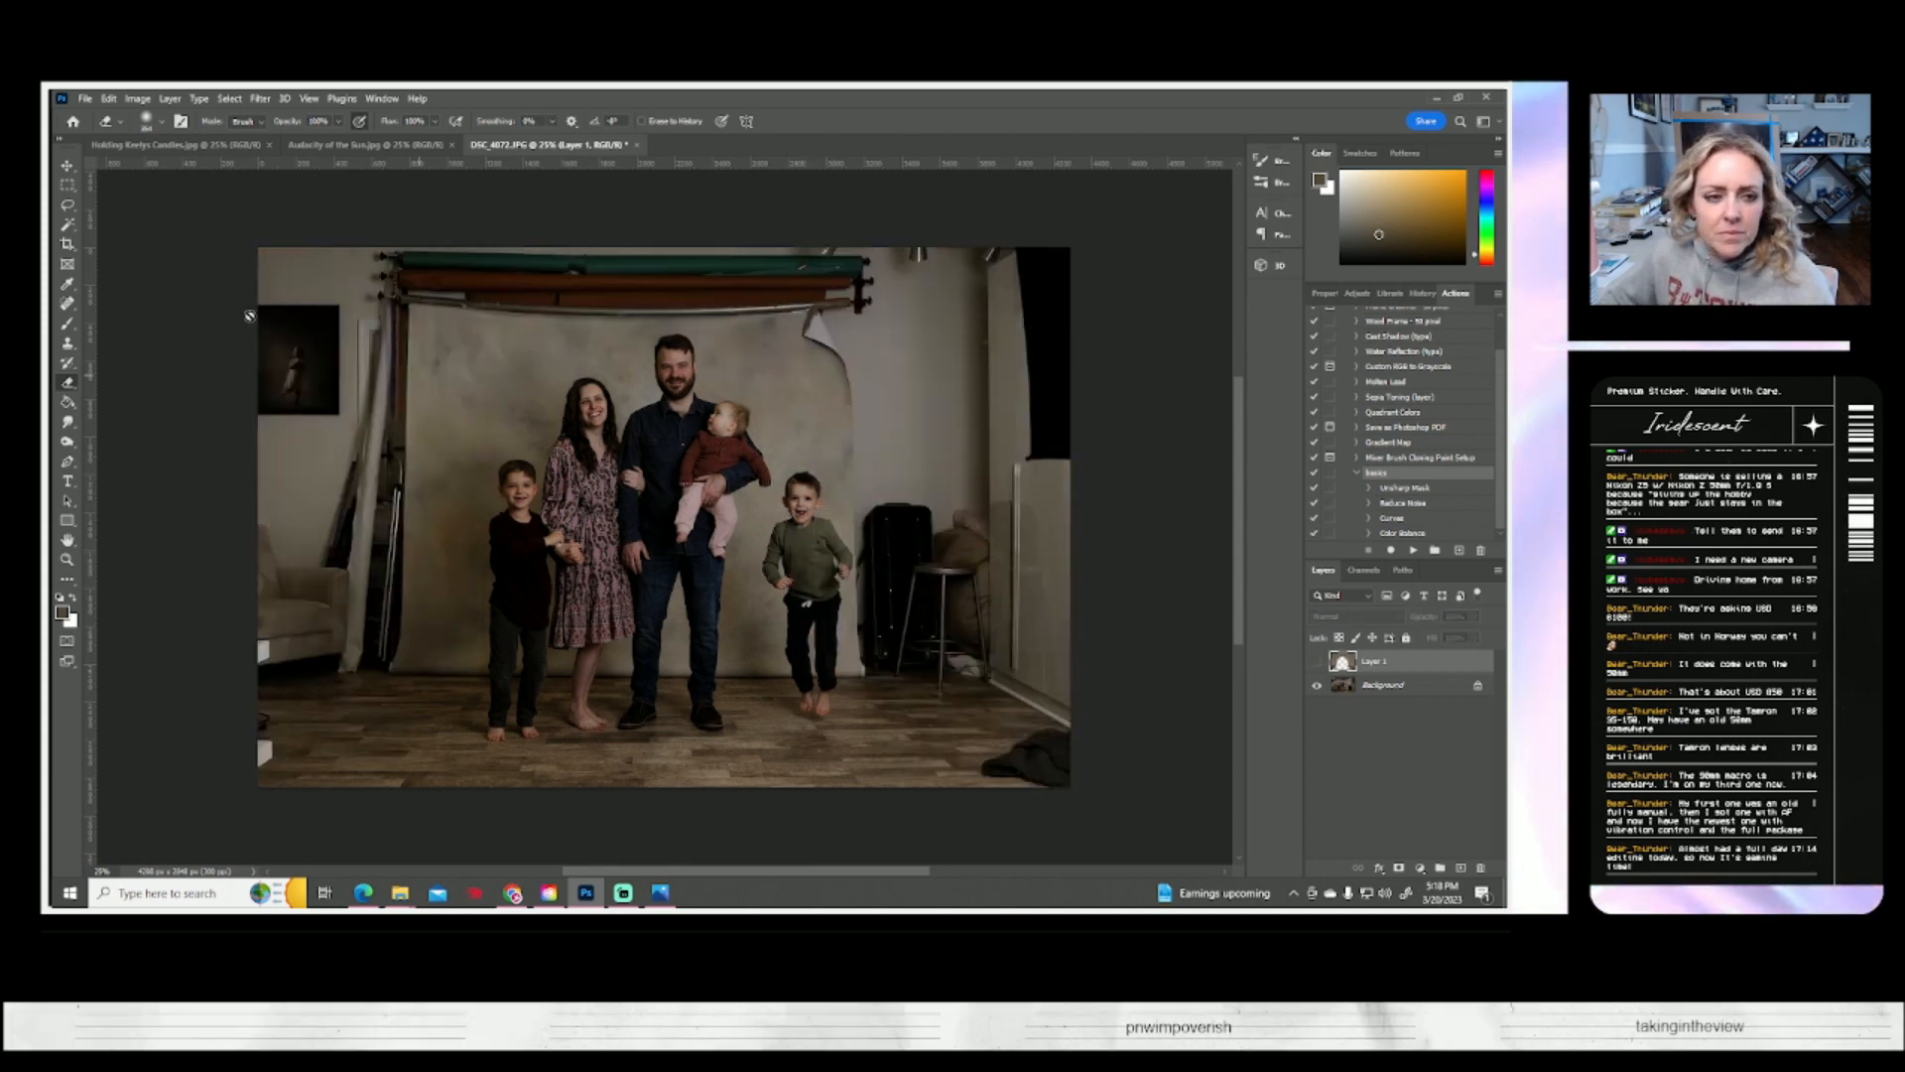
{"action": "left_click", "coordinate": [72, 208]}
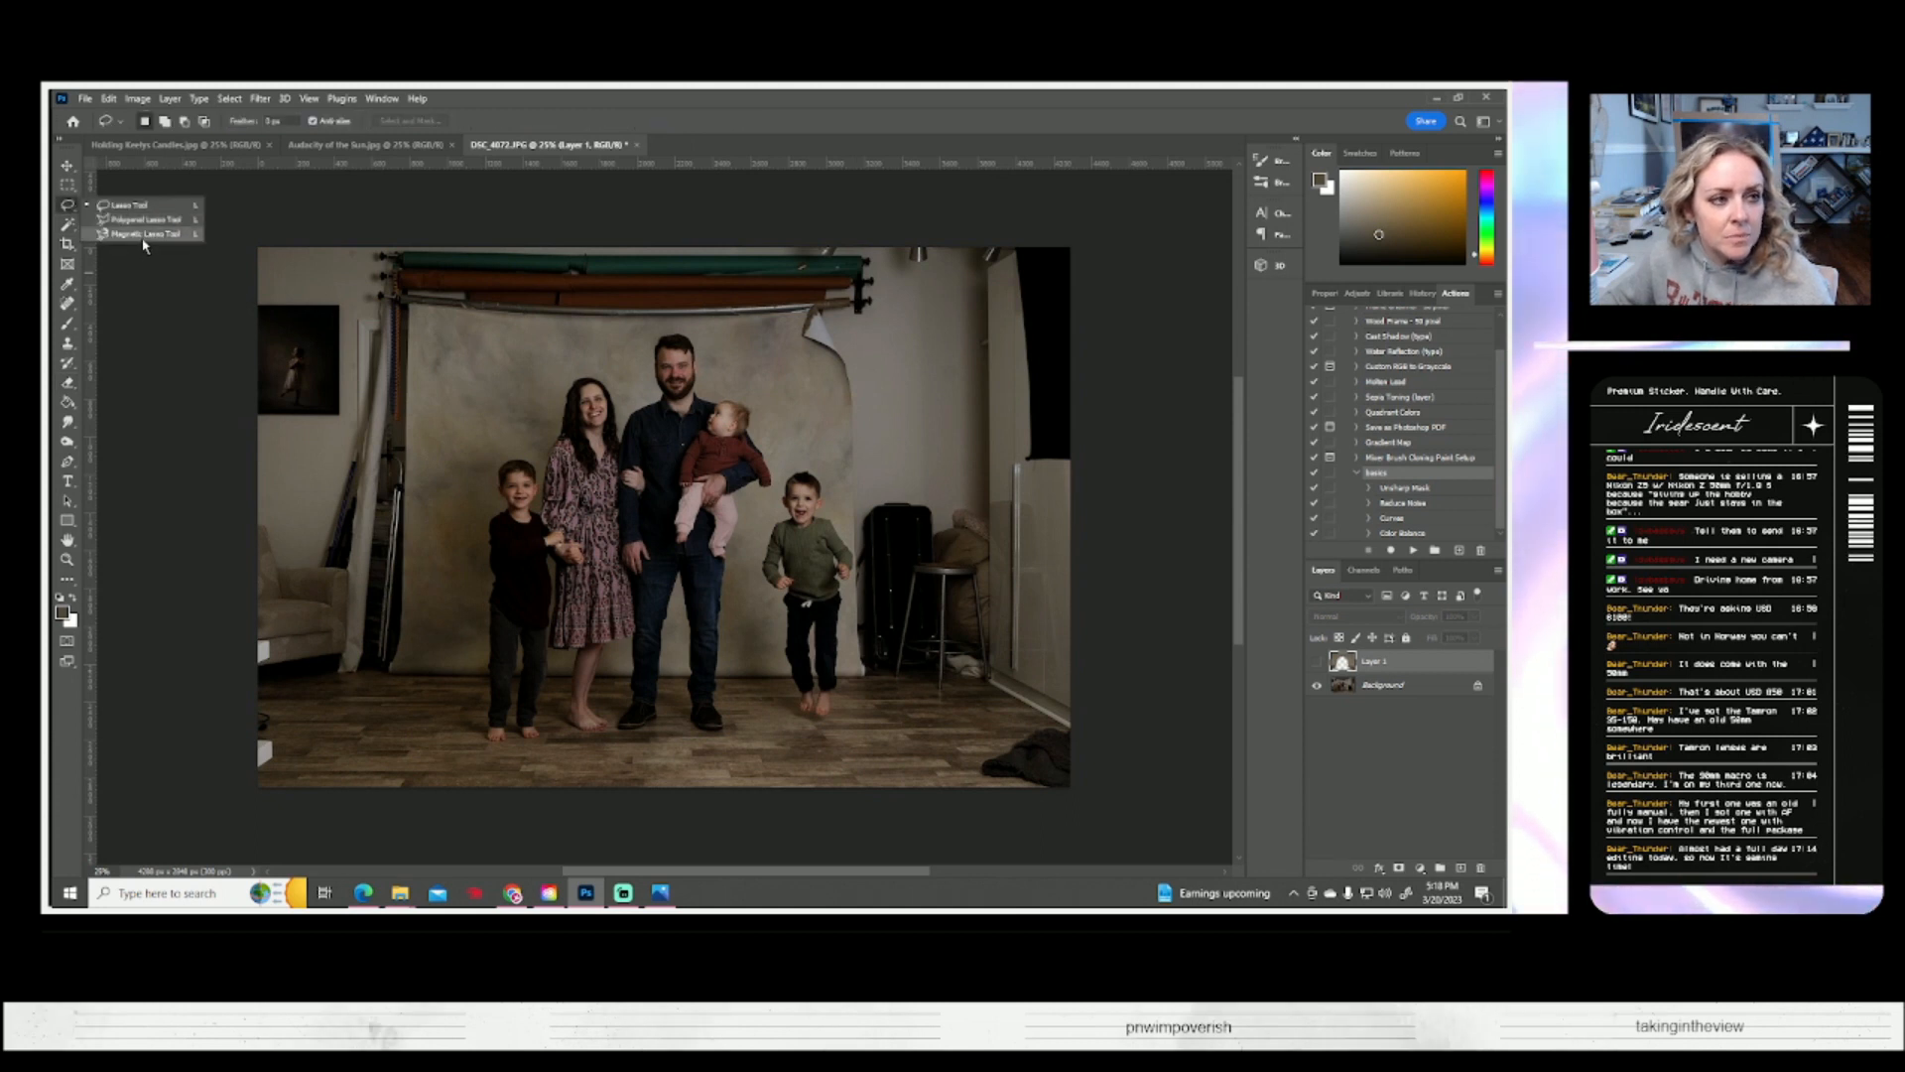
{"action": "left_click", "coordinate": [129, 238]}
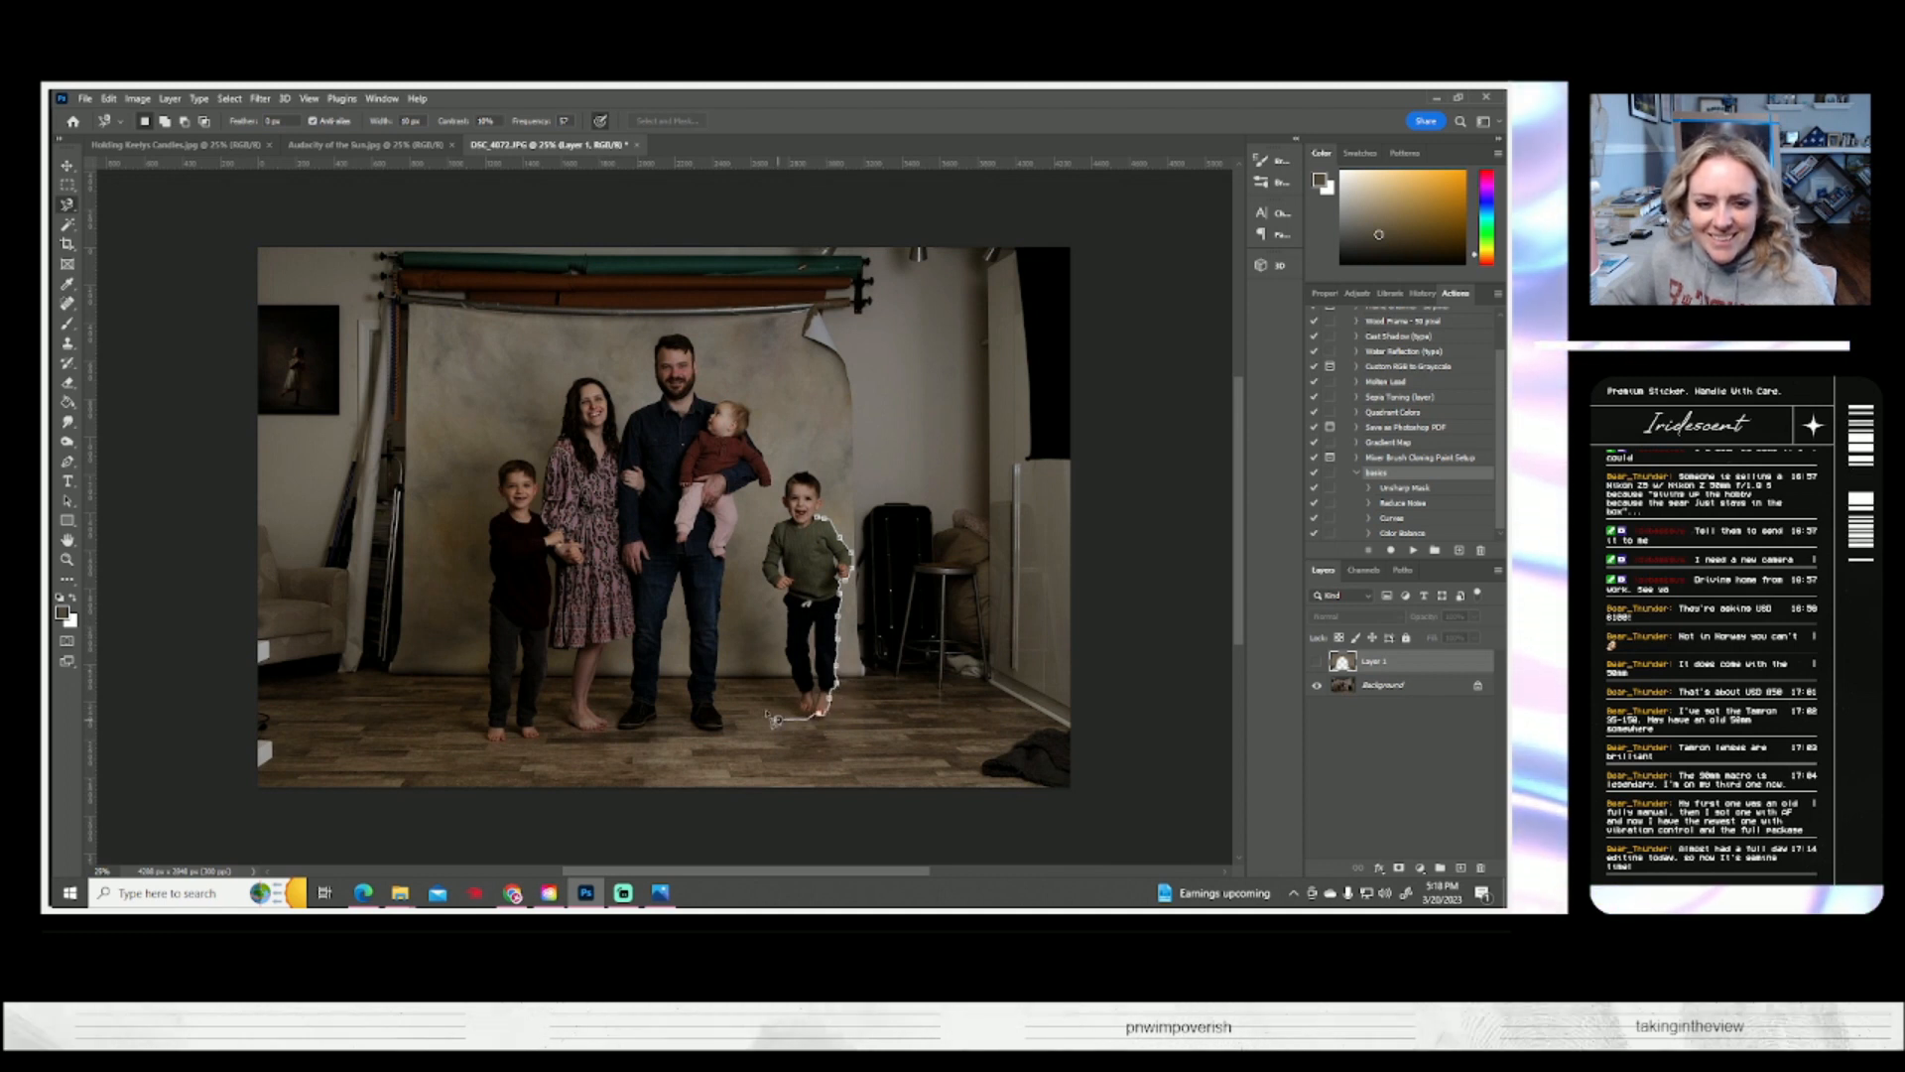
{"action": "left_click", "coordinate": [829, 501]}
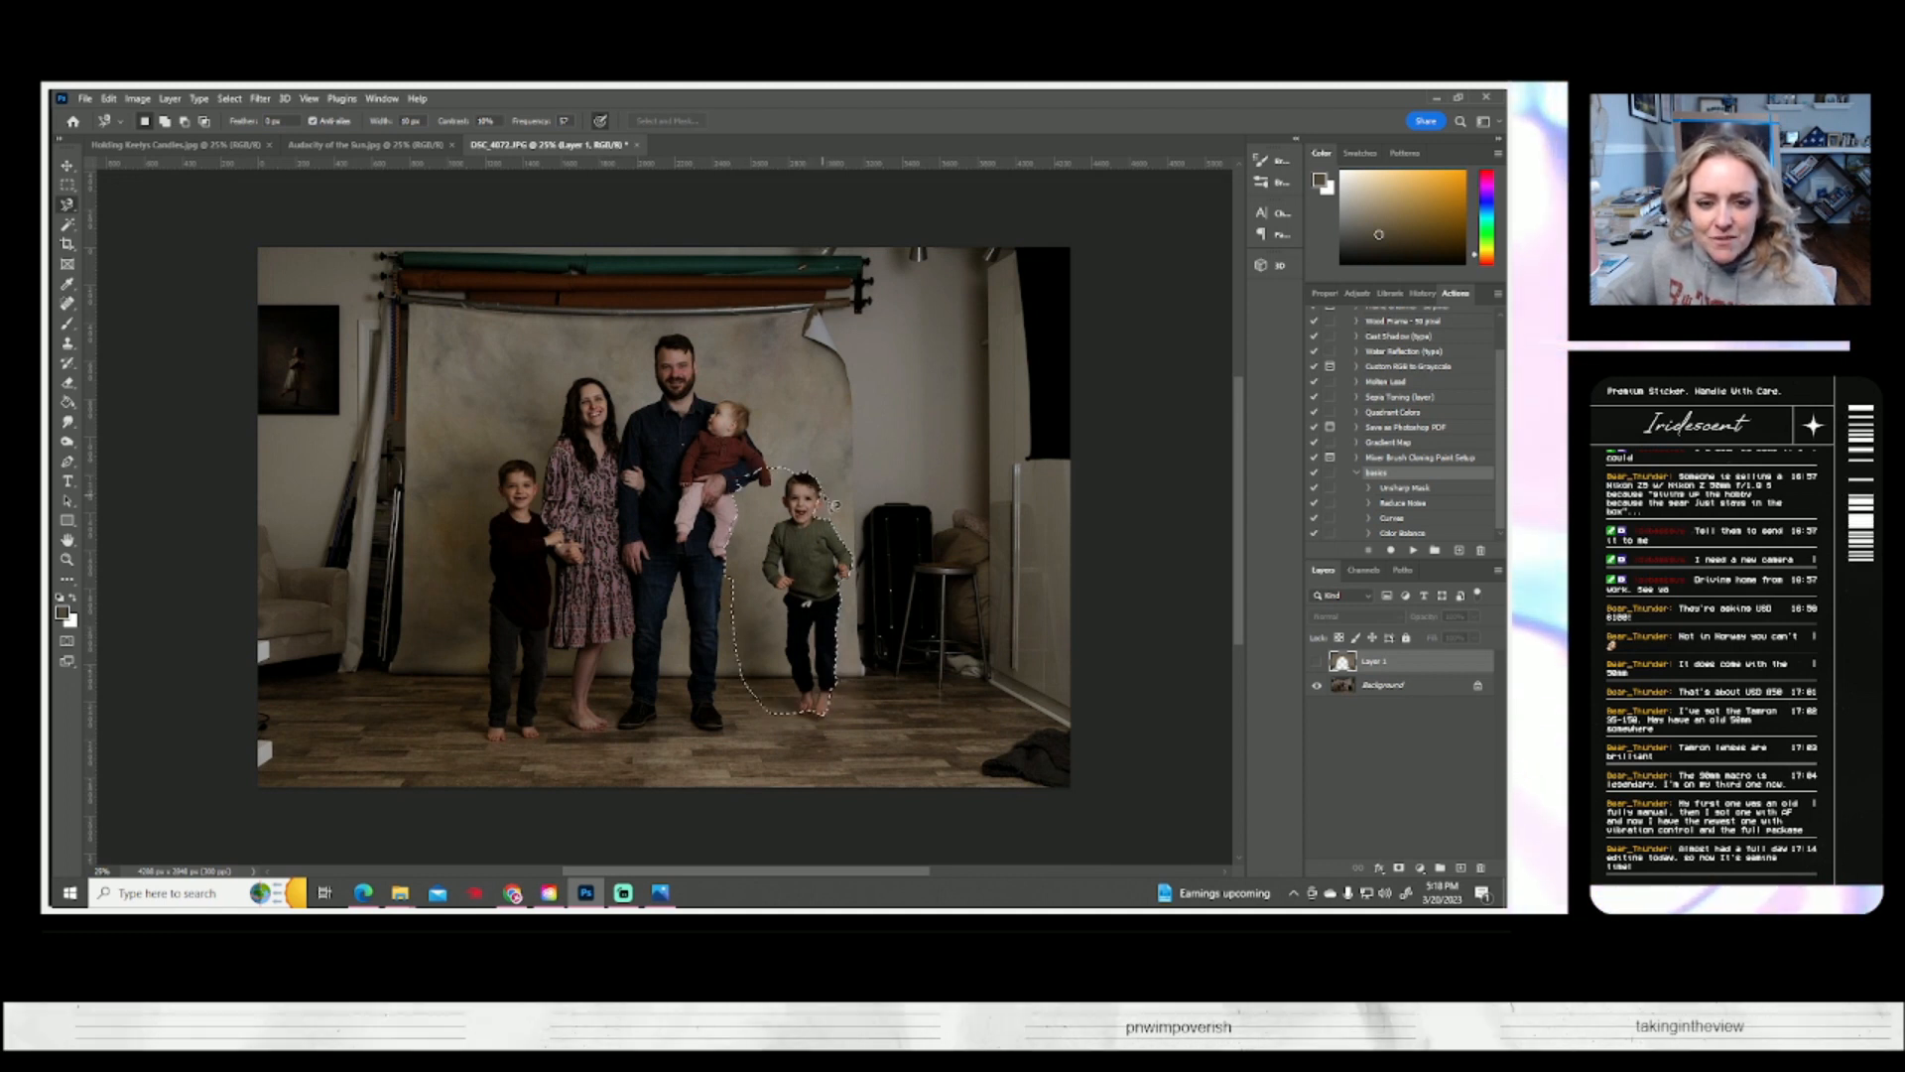
{"action": "left_click", "coordinate": [1316, 663]}
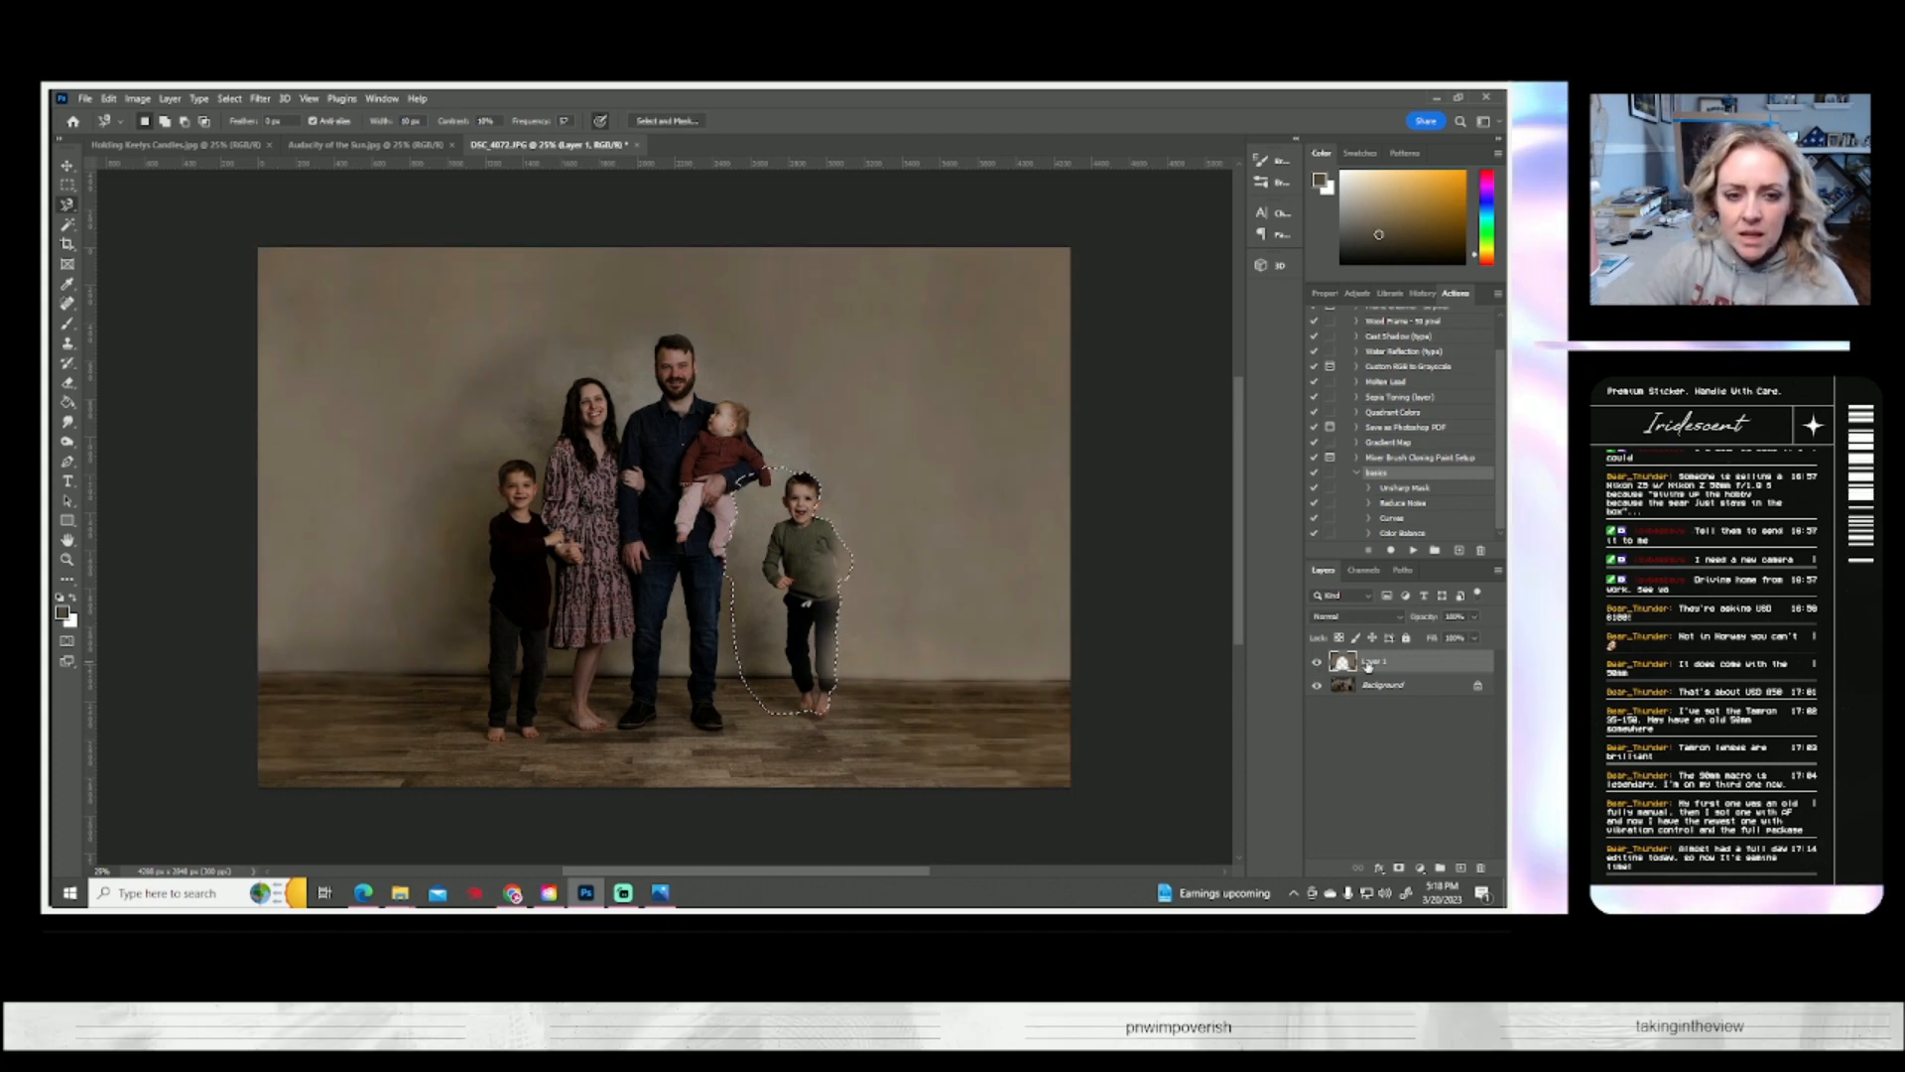
Clear the selection around the younger boy and toggle the backdrop layer's visibility to compare it with the photo underneath
{"action": "left_click", "coordinate": [229, 98]}
{"action": "left_click", "coordinate": [238, 129]}
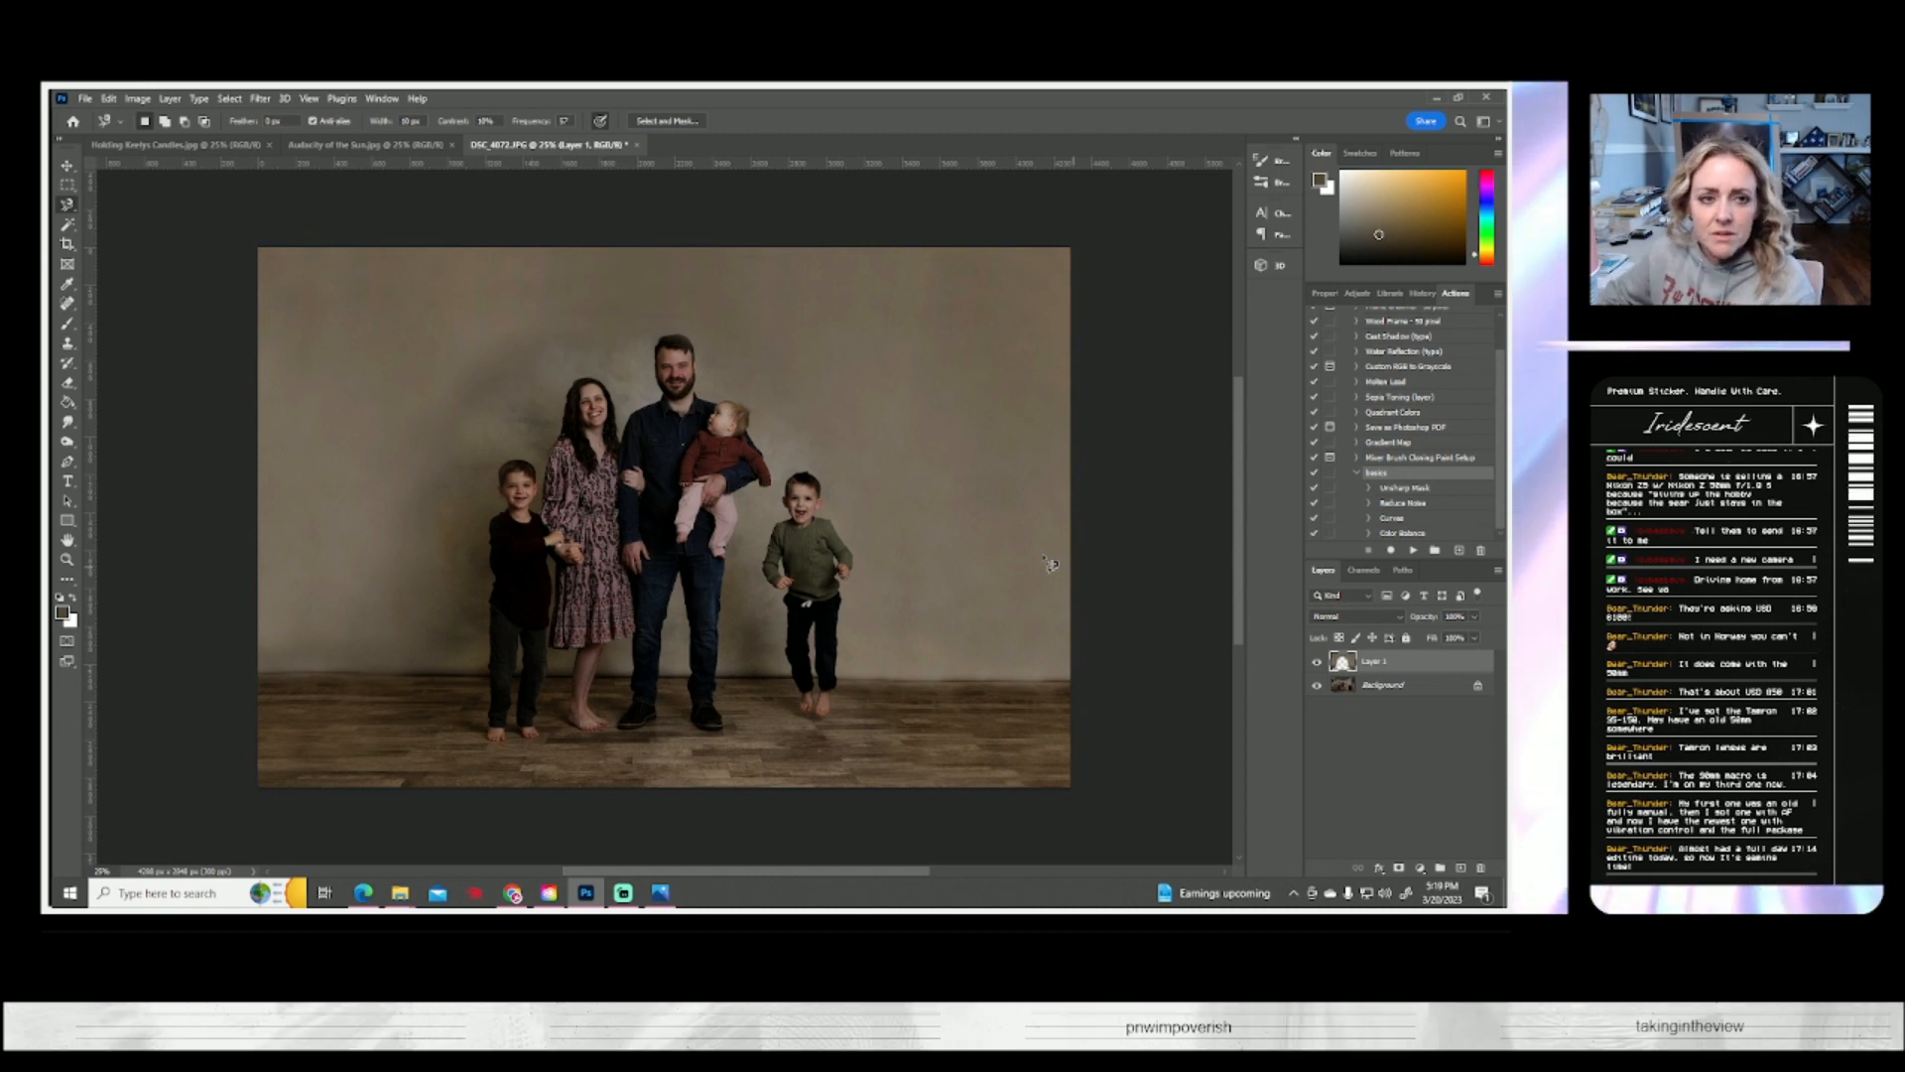
{"action": "left_click", "coordinate": [1317, 662]}
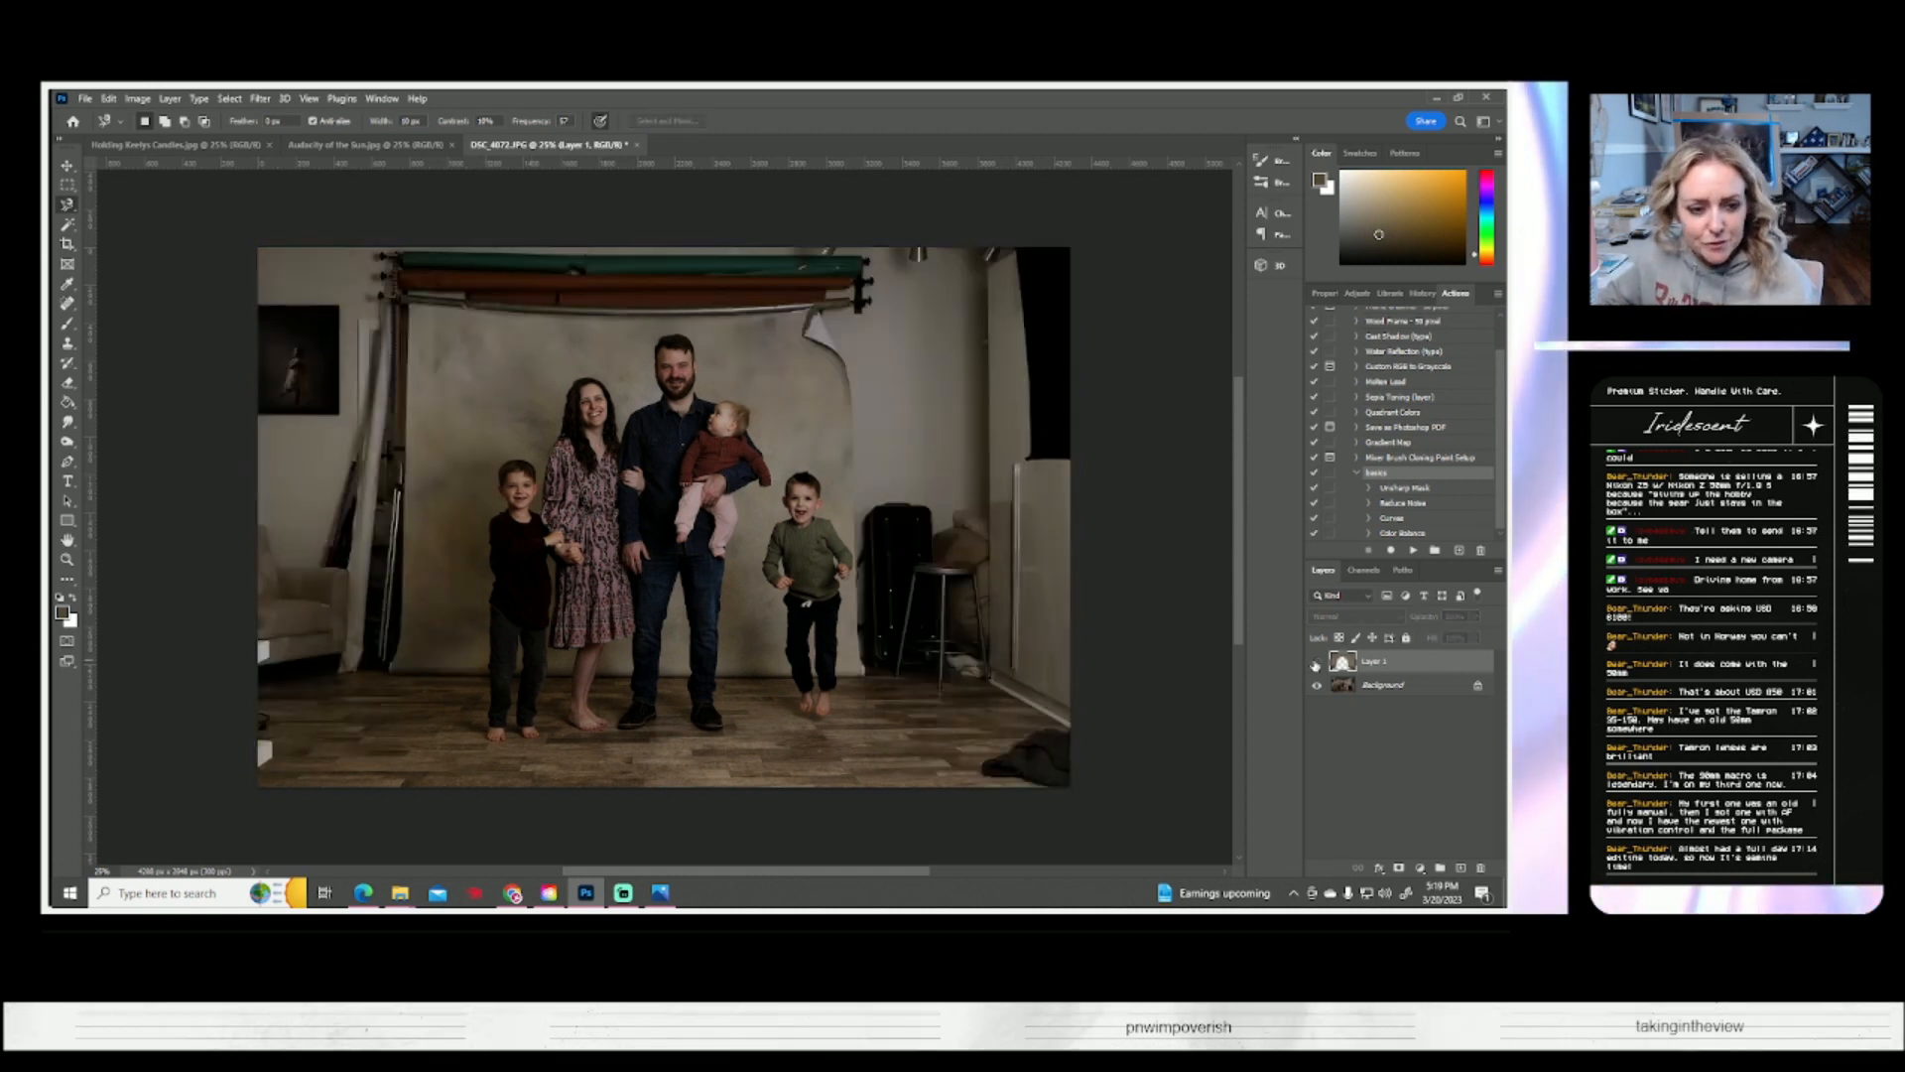
{"action": "left_click", "coordinate": [1317, 662]}
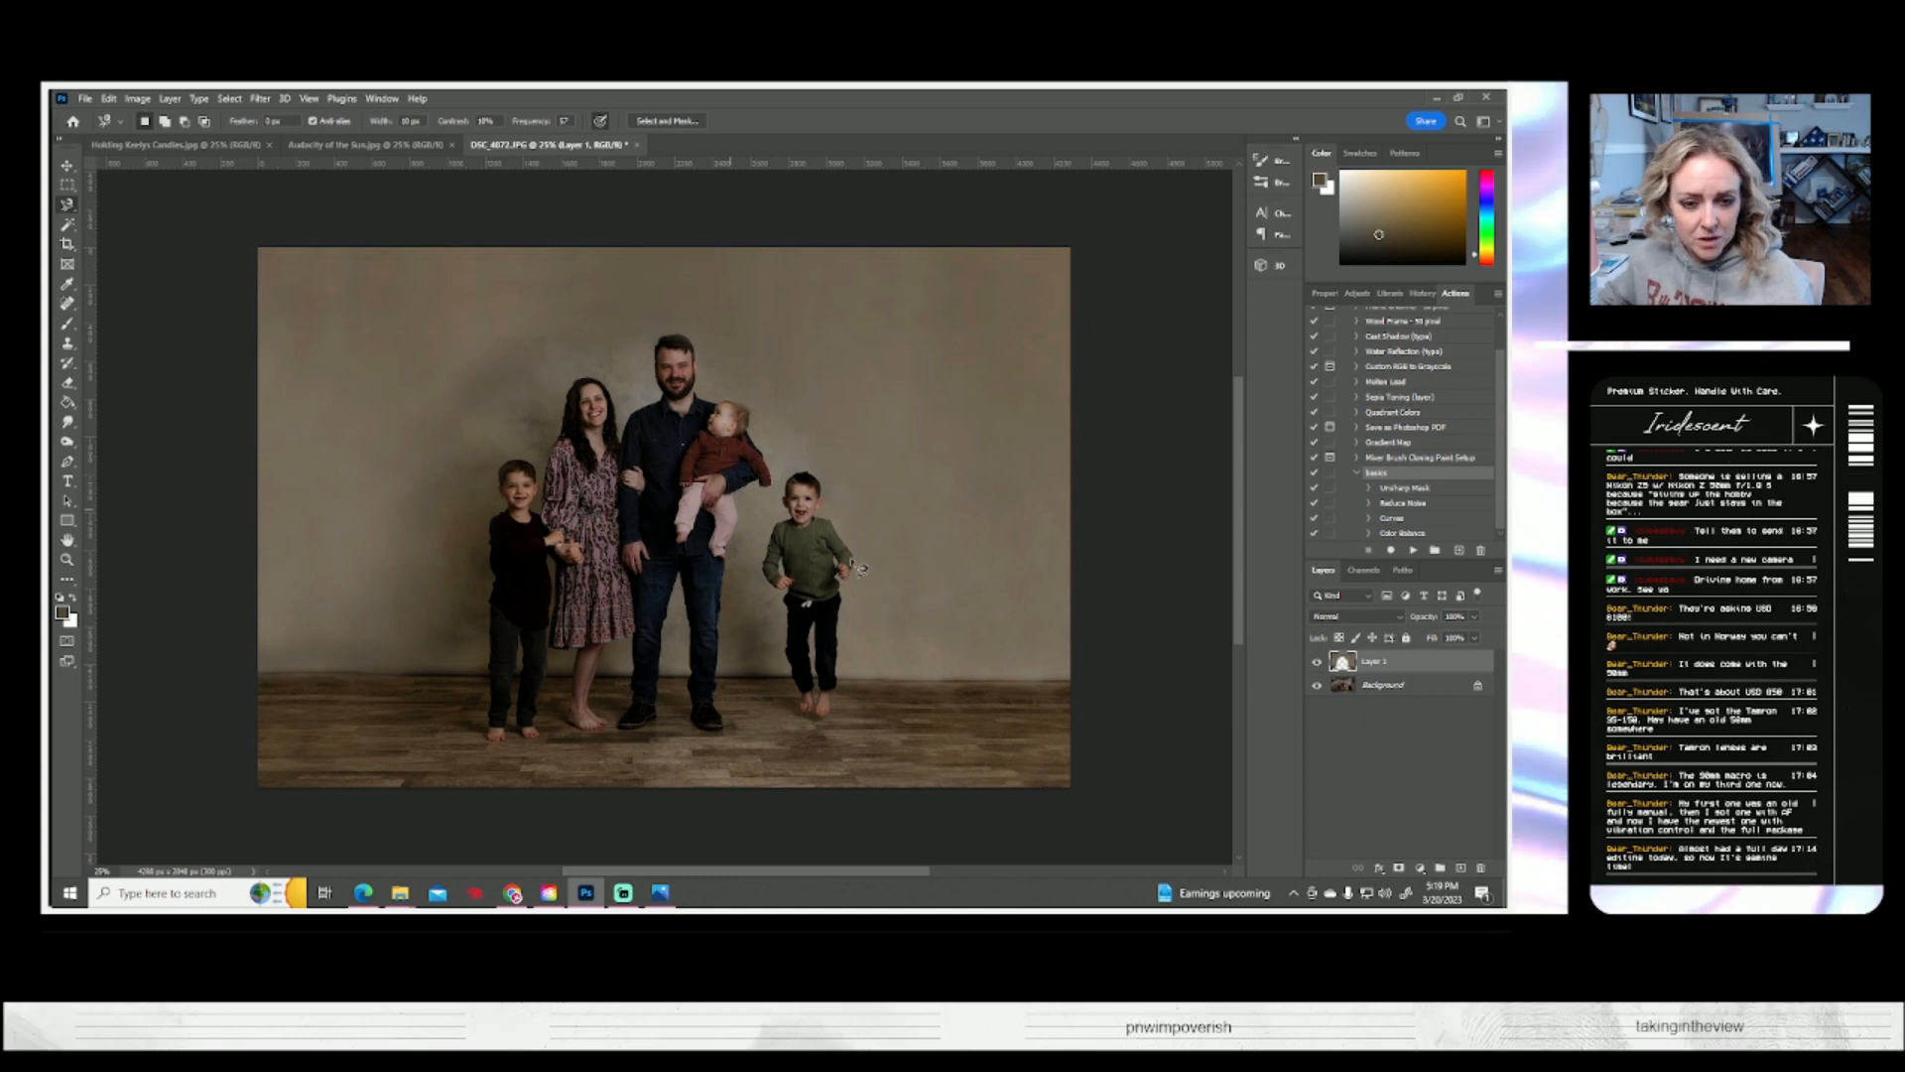
{"action": "left_click", "coordinate": [1317, 662]}
{"action": "left_click", "coordinate": [1316, 662]}
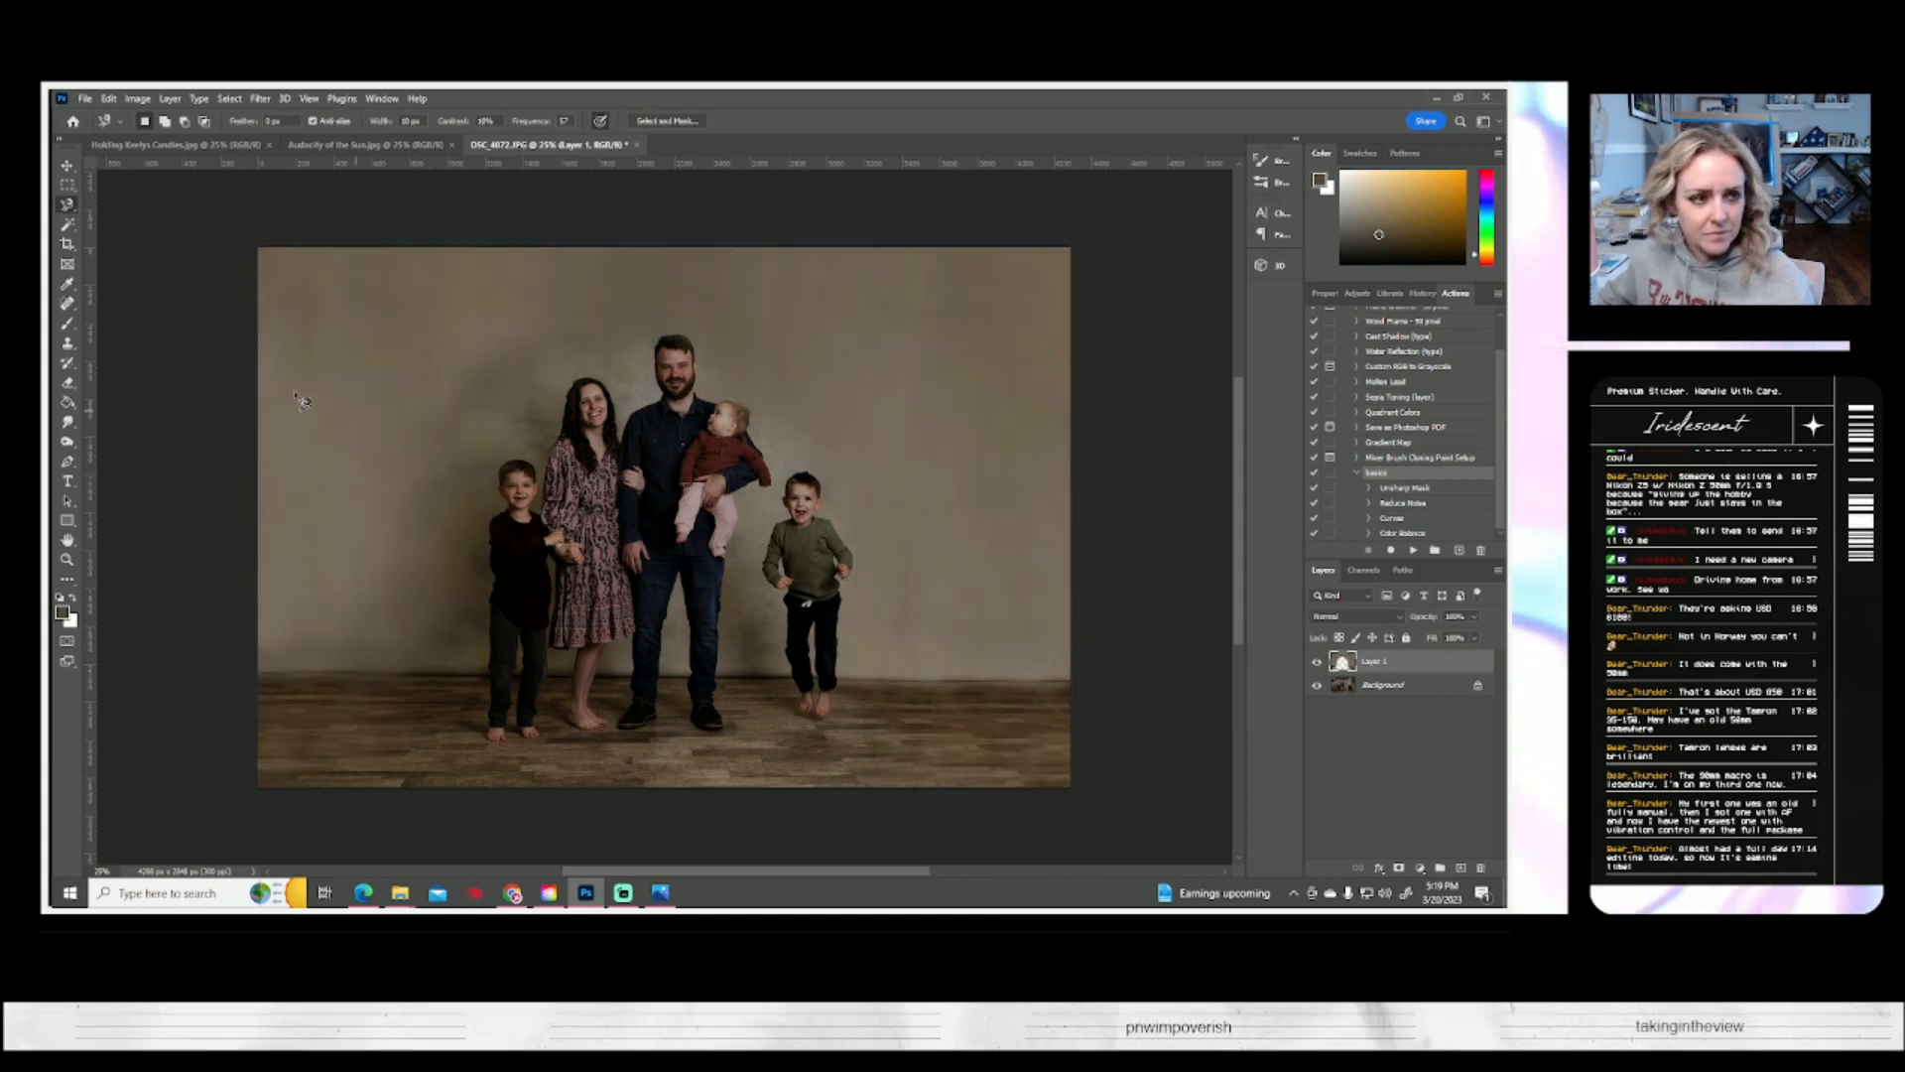
{"action": "left_click", "coordinate": [67, 382]}
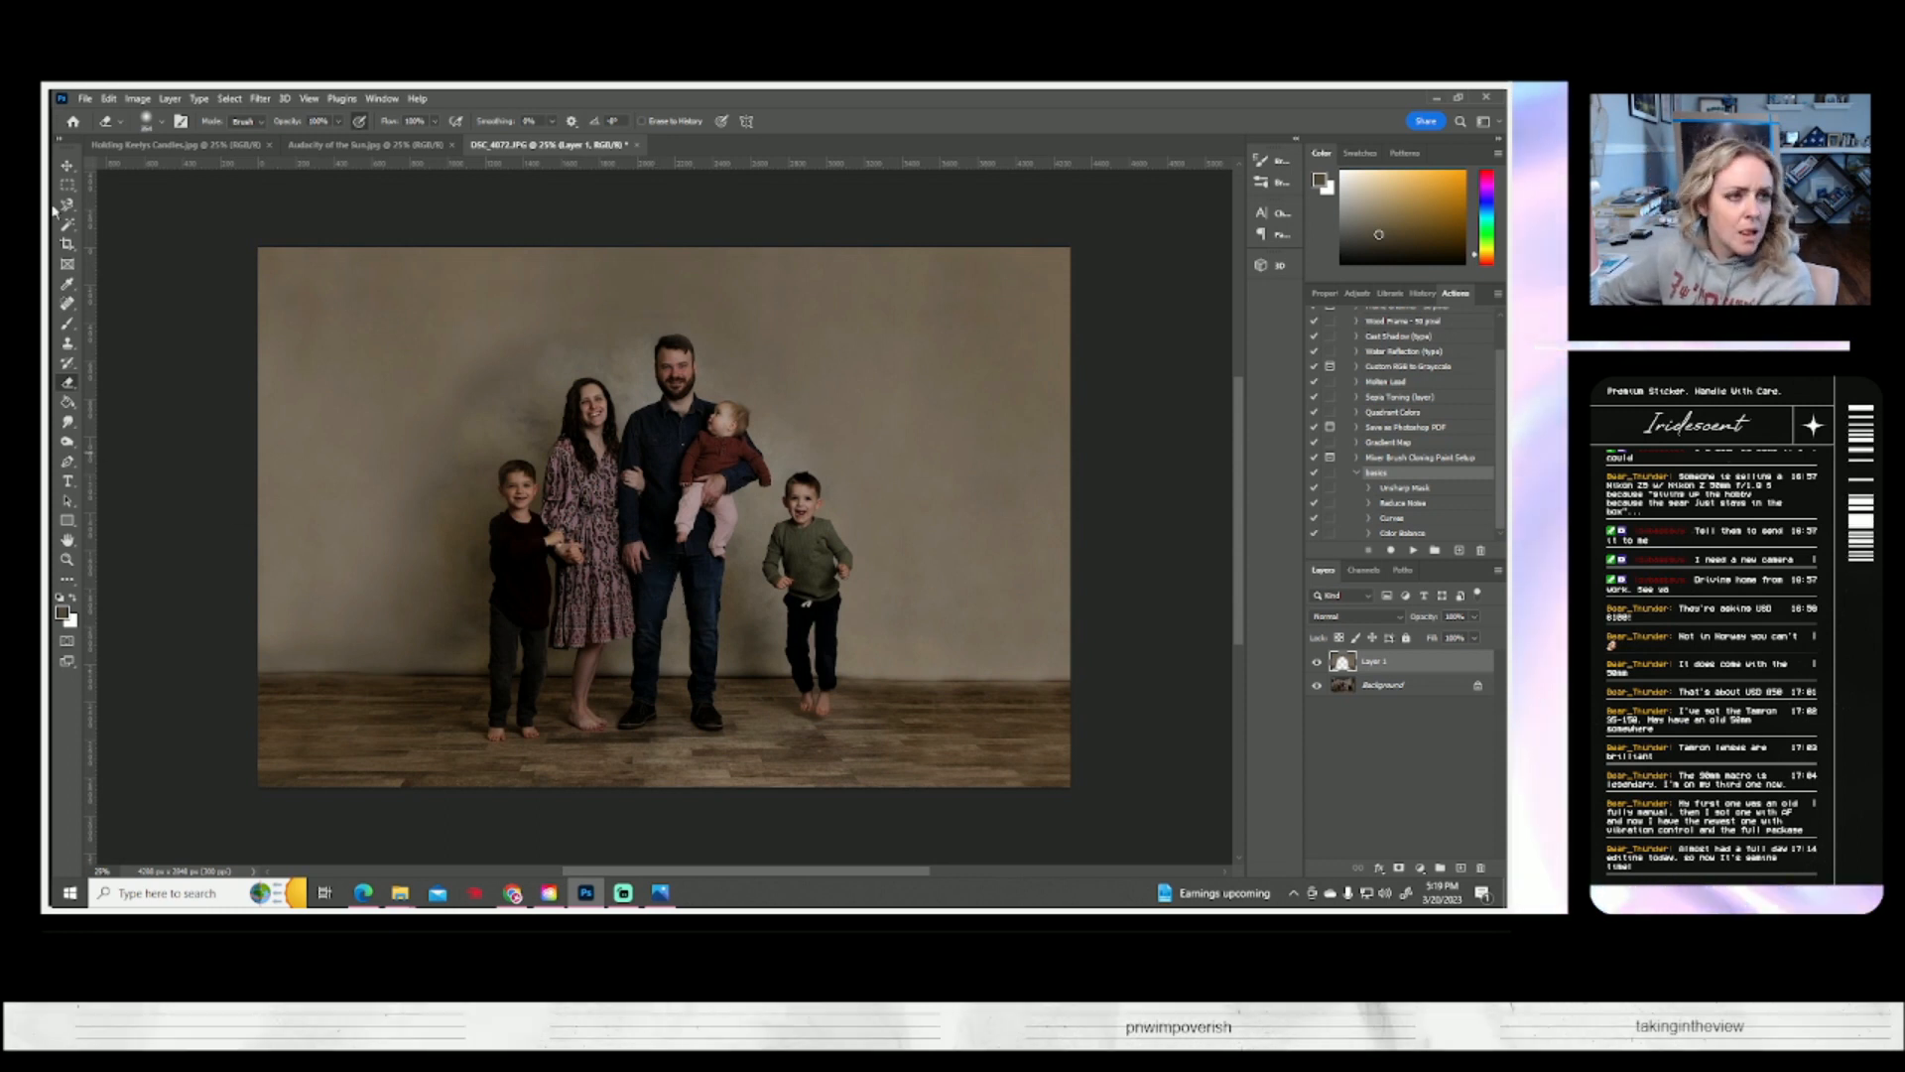
Flatten the finished portrait with its backdrop layer and save it as a JPEG
{"action": "left_click", "coordinate": [170, 98]}
{"action": "left_click", "coordinate": [211, 693]}
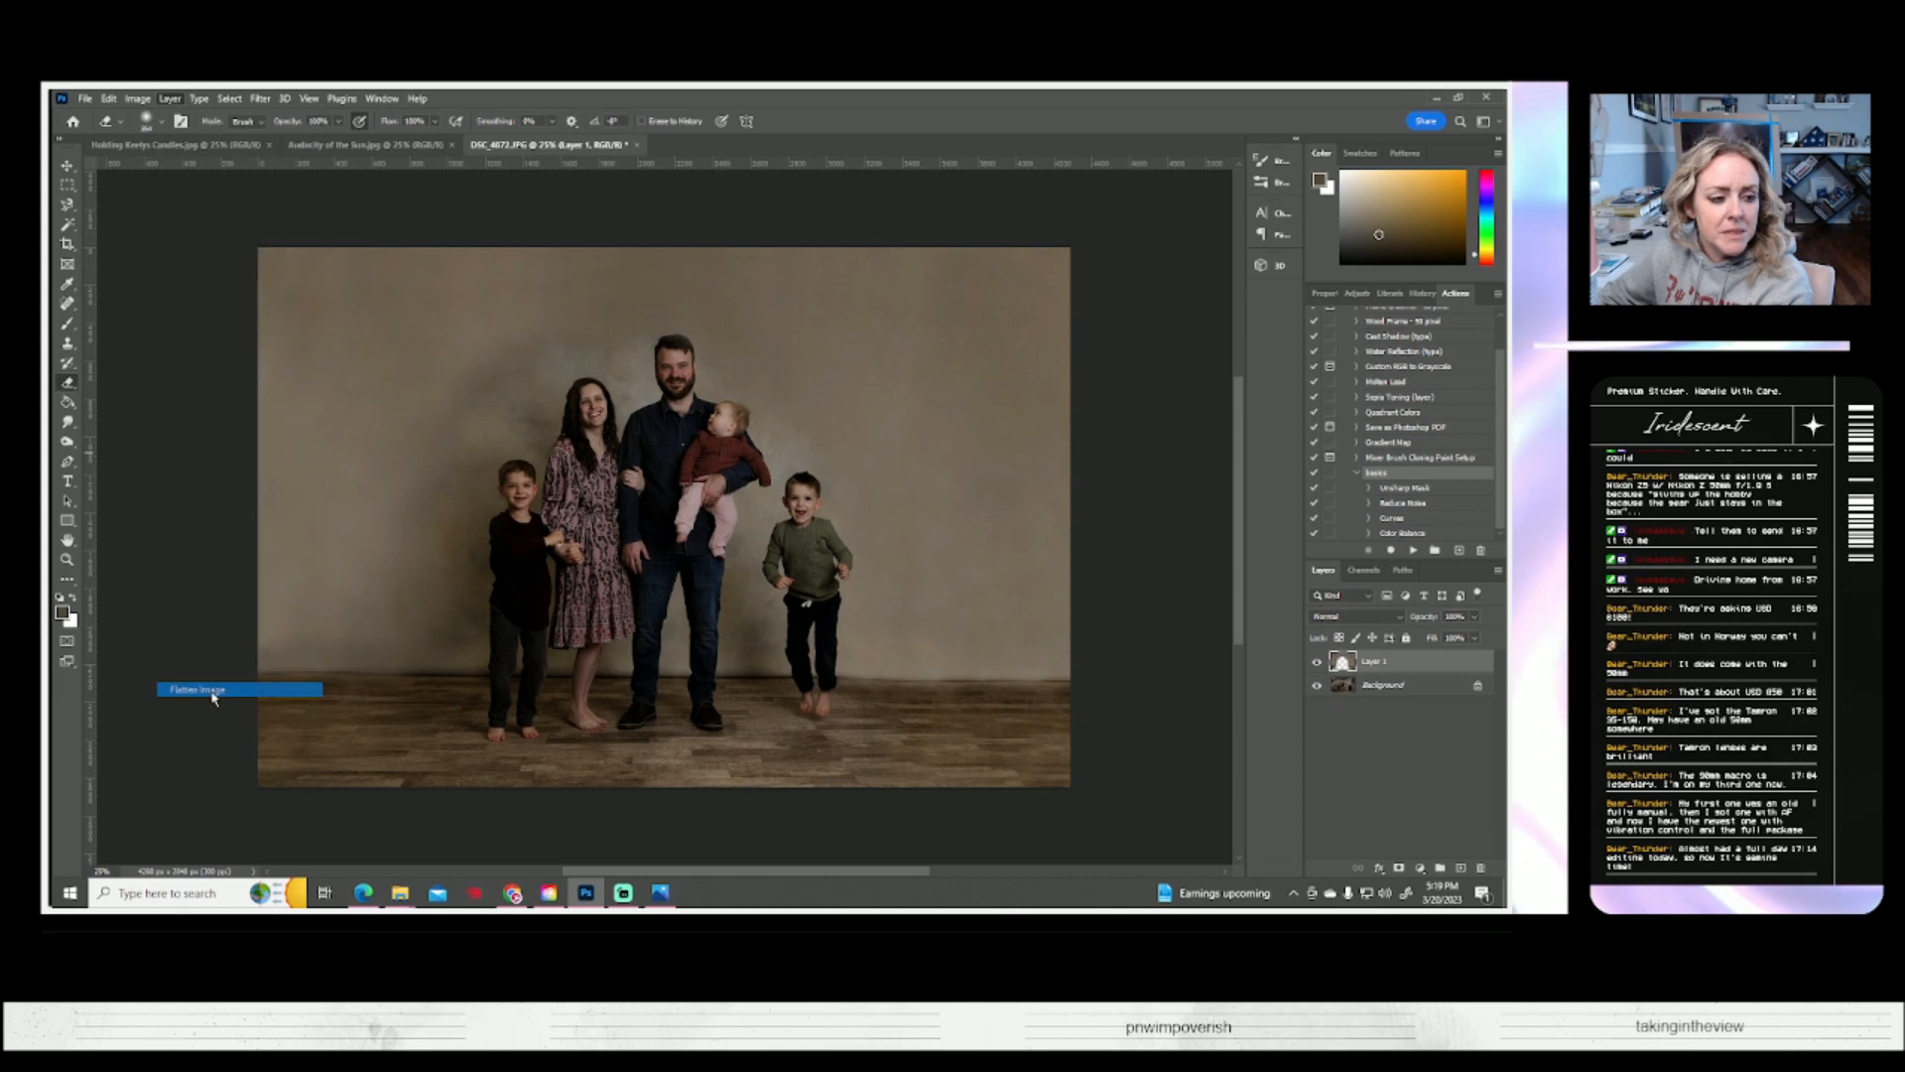
{"action": "left_click", "coordinate": [85, 98]}
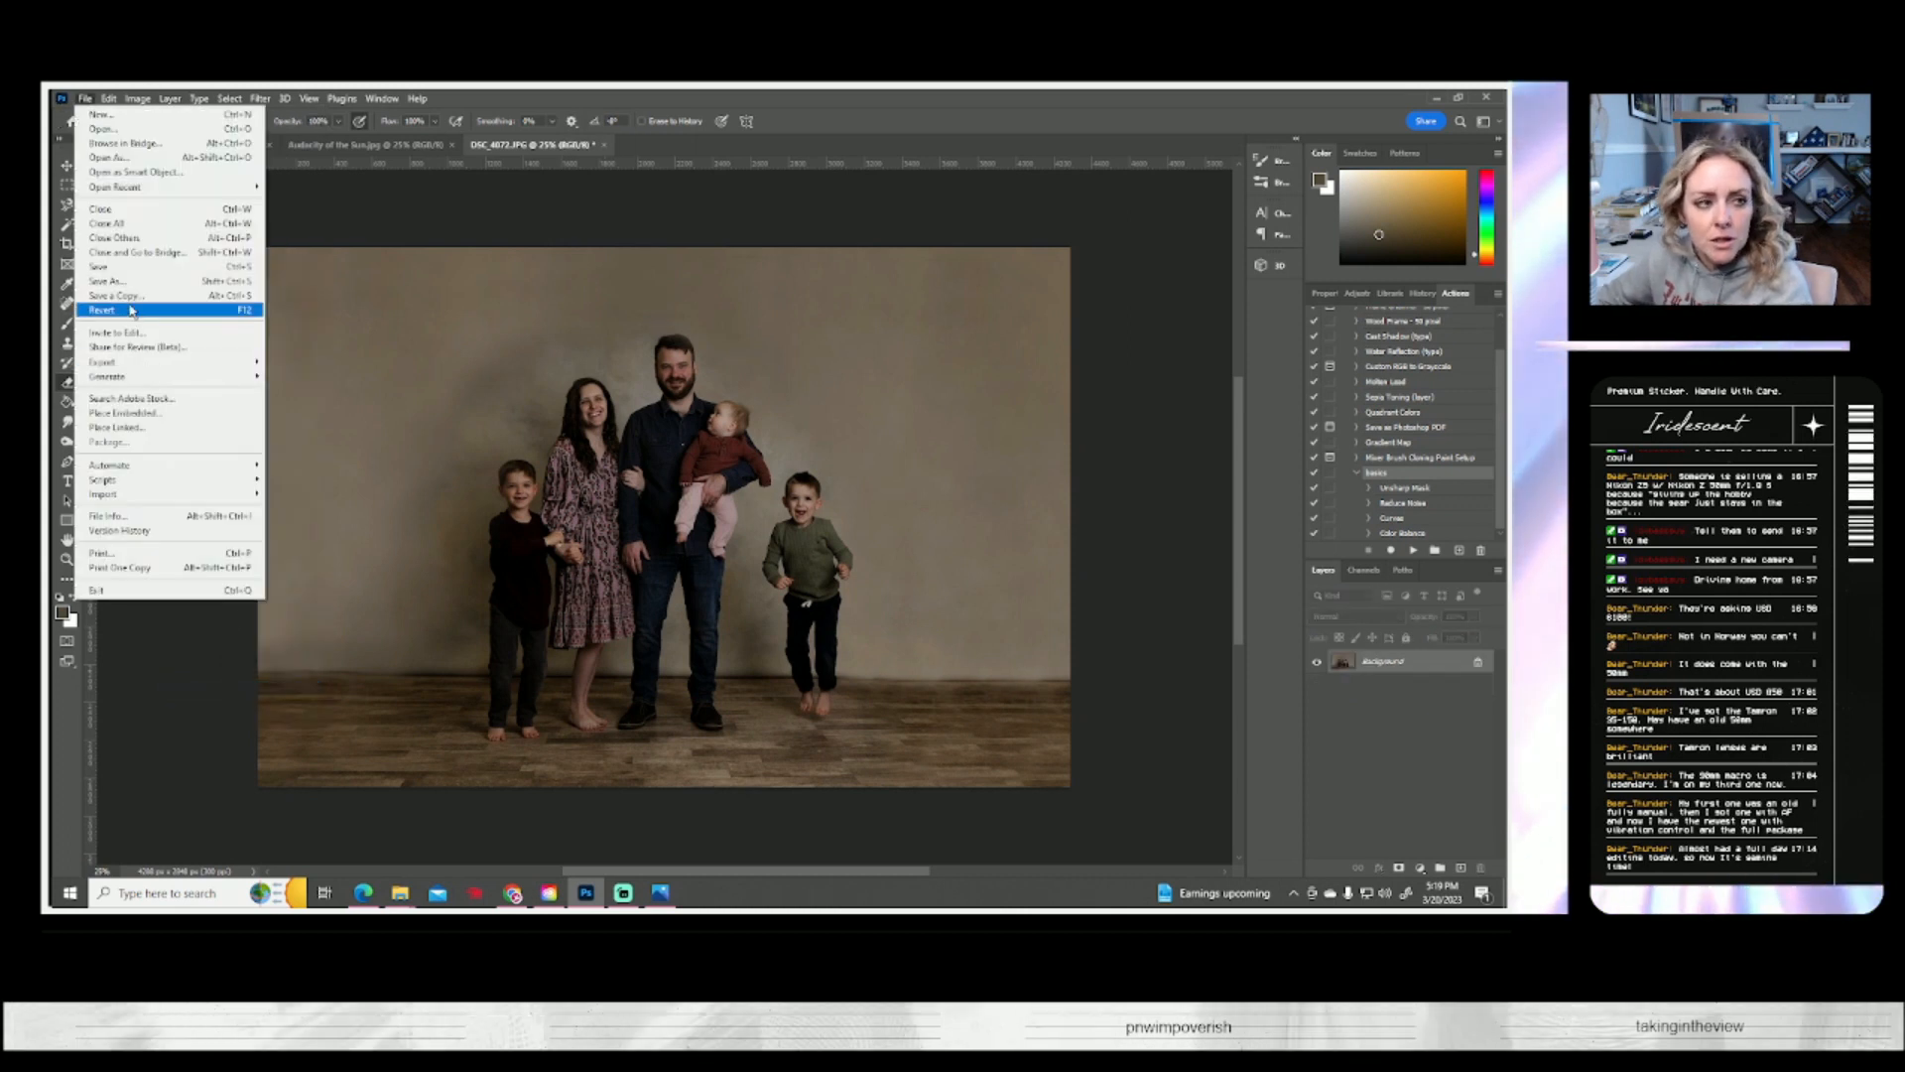
{"action": "left_click", "coordinate": [129, 311]}
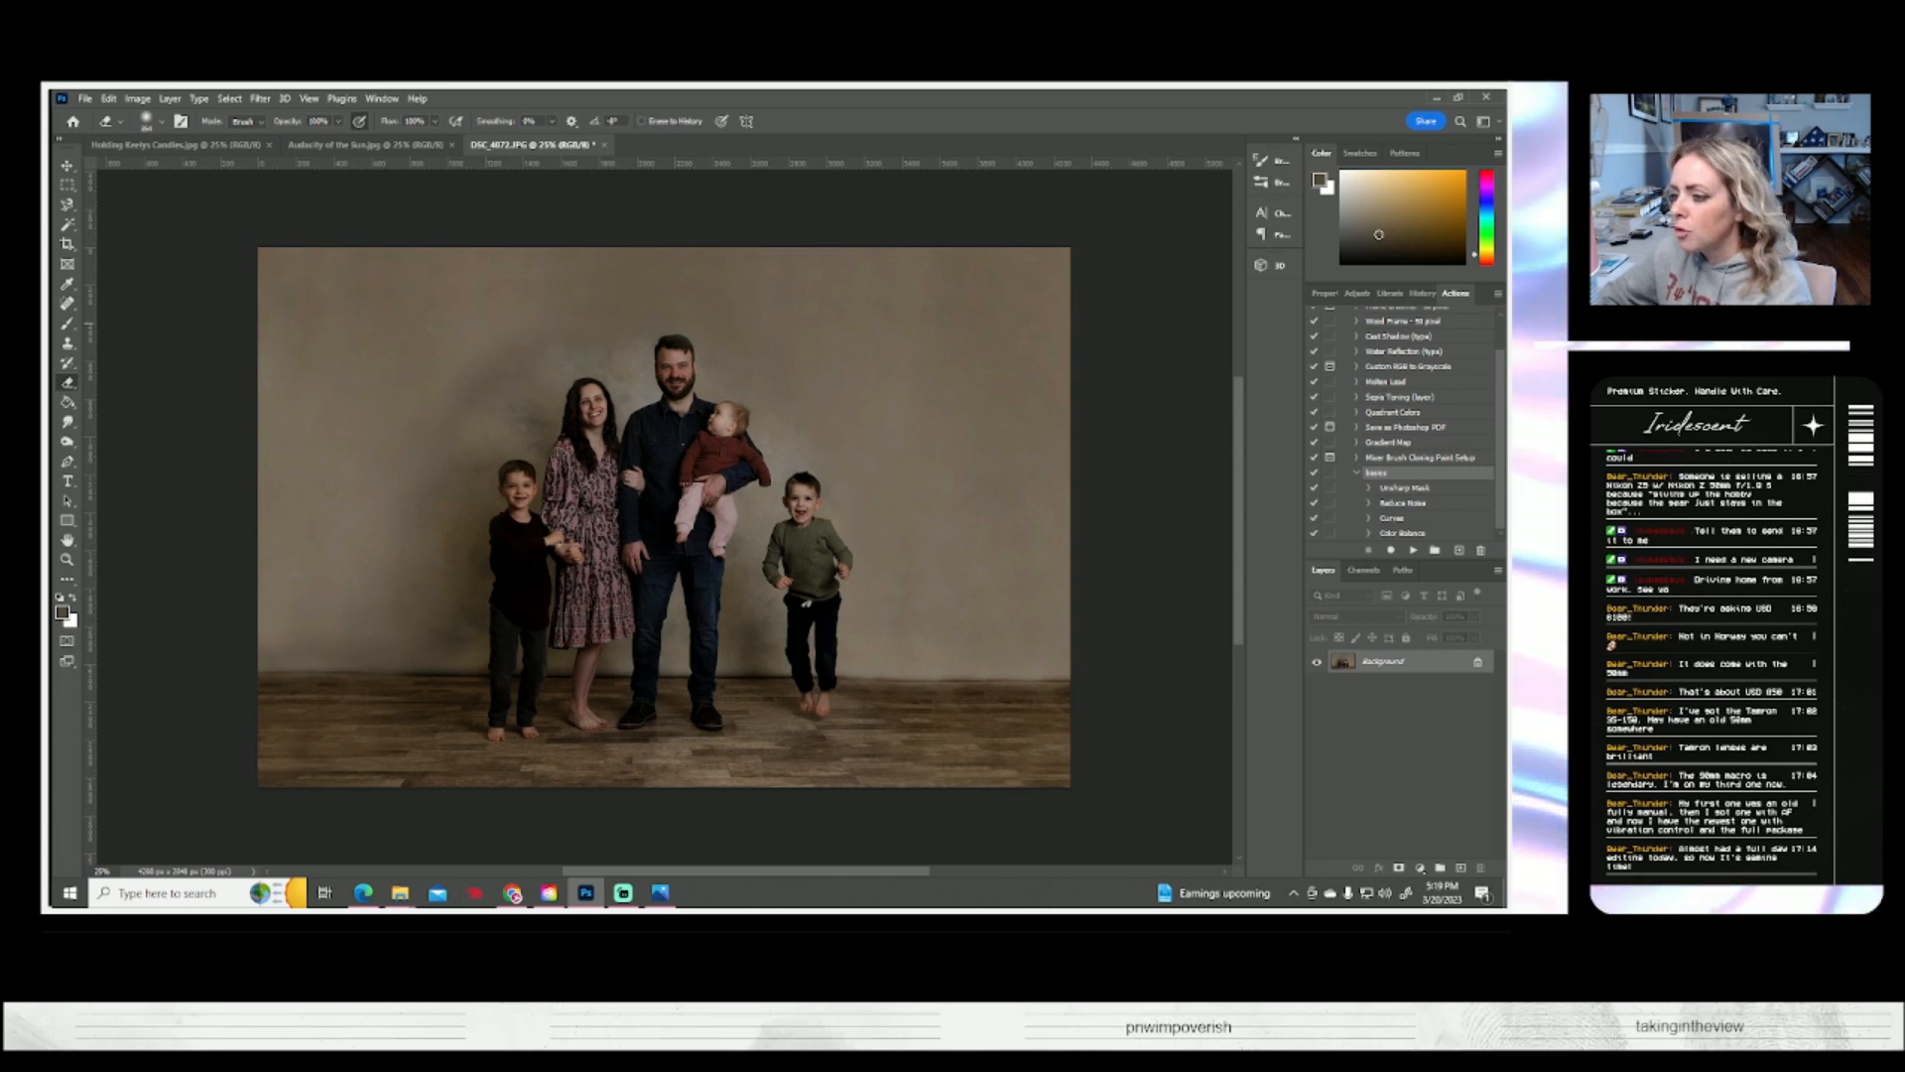
{"action": "left_click", "coordinate": [856, 290]}
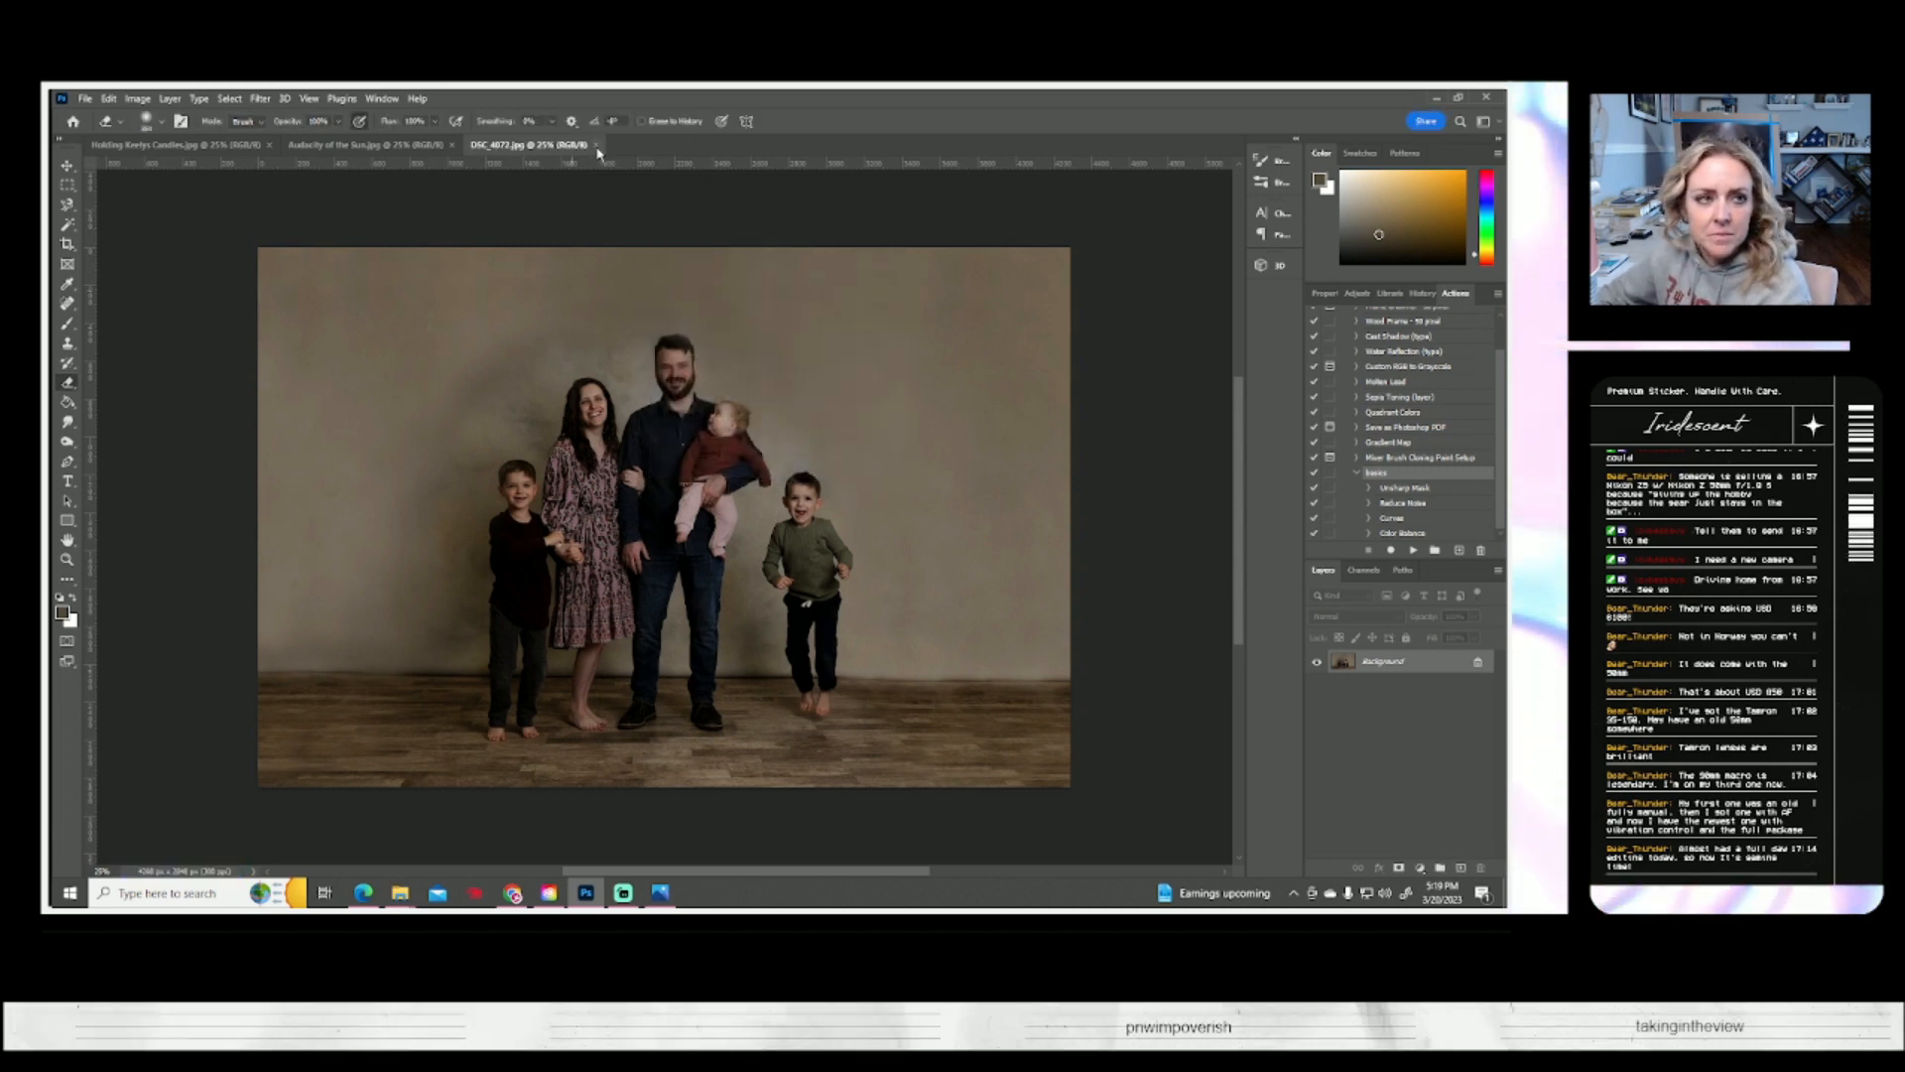
Close the saved portrait and start opening further photos from the session
{"action": "left_click", "coordinate": [596, 145]}
{"action": "left_click", "coordinate": [85, 99]}
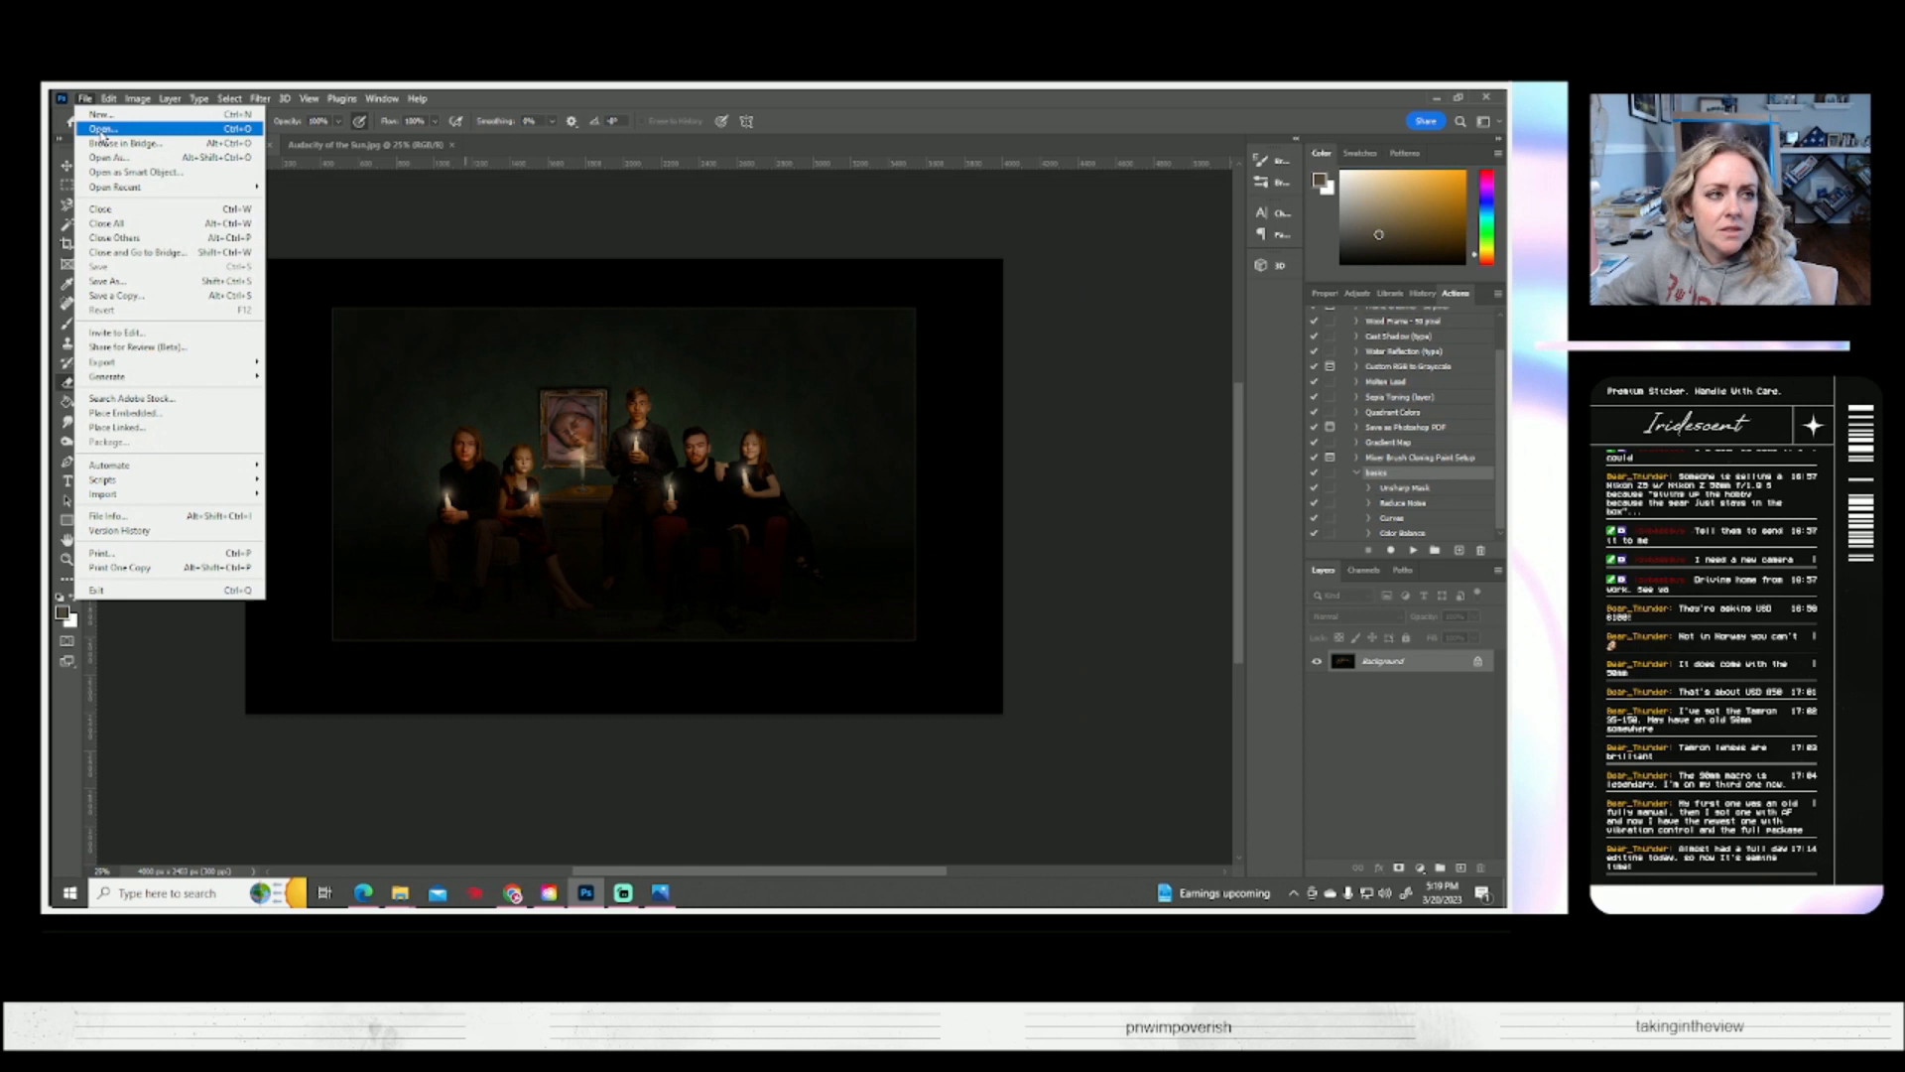
{"action": "left_click", "coordinate": [99, 128]}
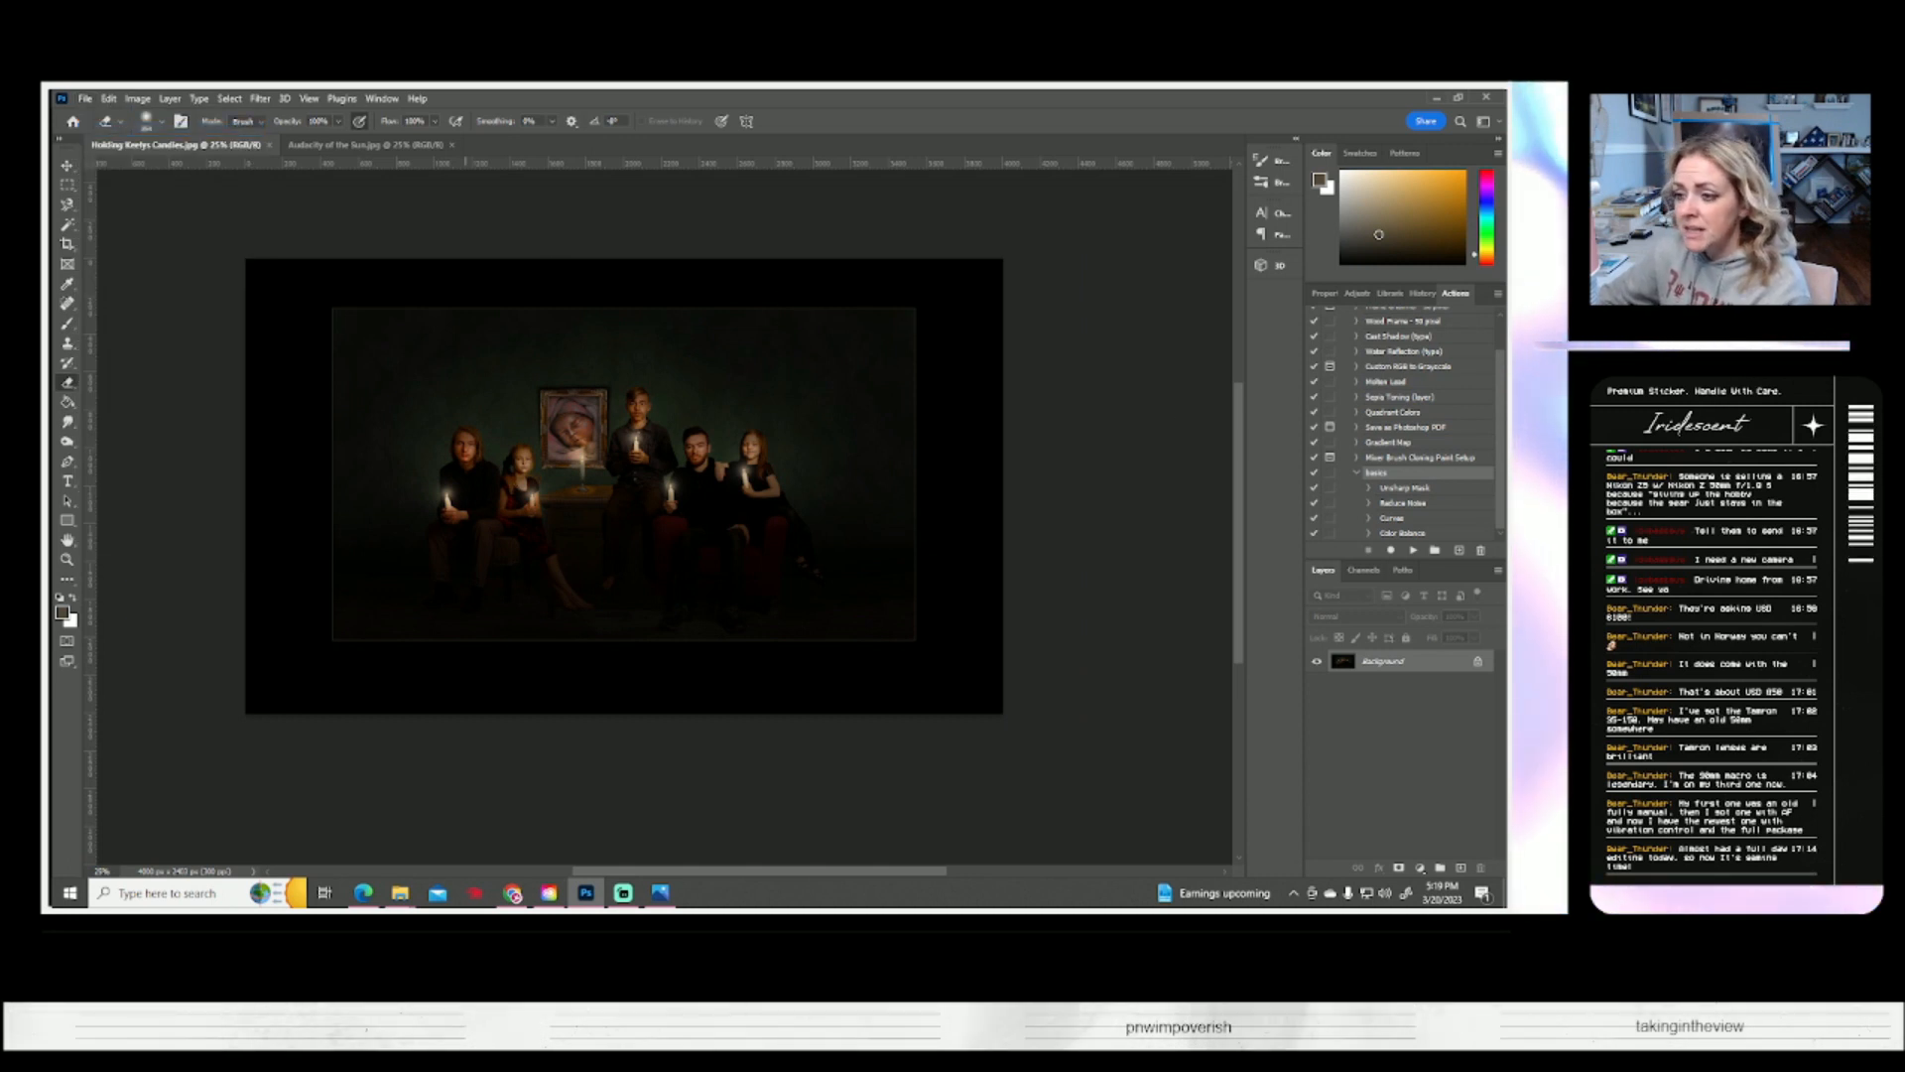
Switch to the Photos viewer and browse the family's poses on the floor from DSC_4085.JPG through DSC_4093.JPG
{"action": "left_click", "coordinate": [660, 892]}
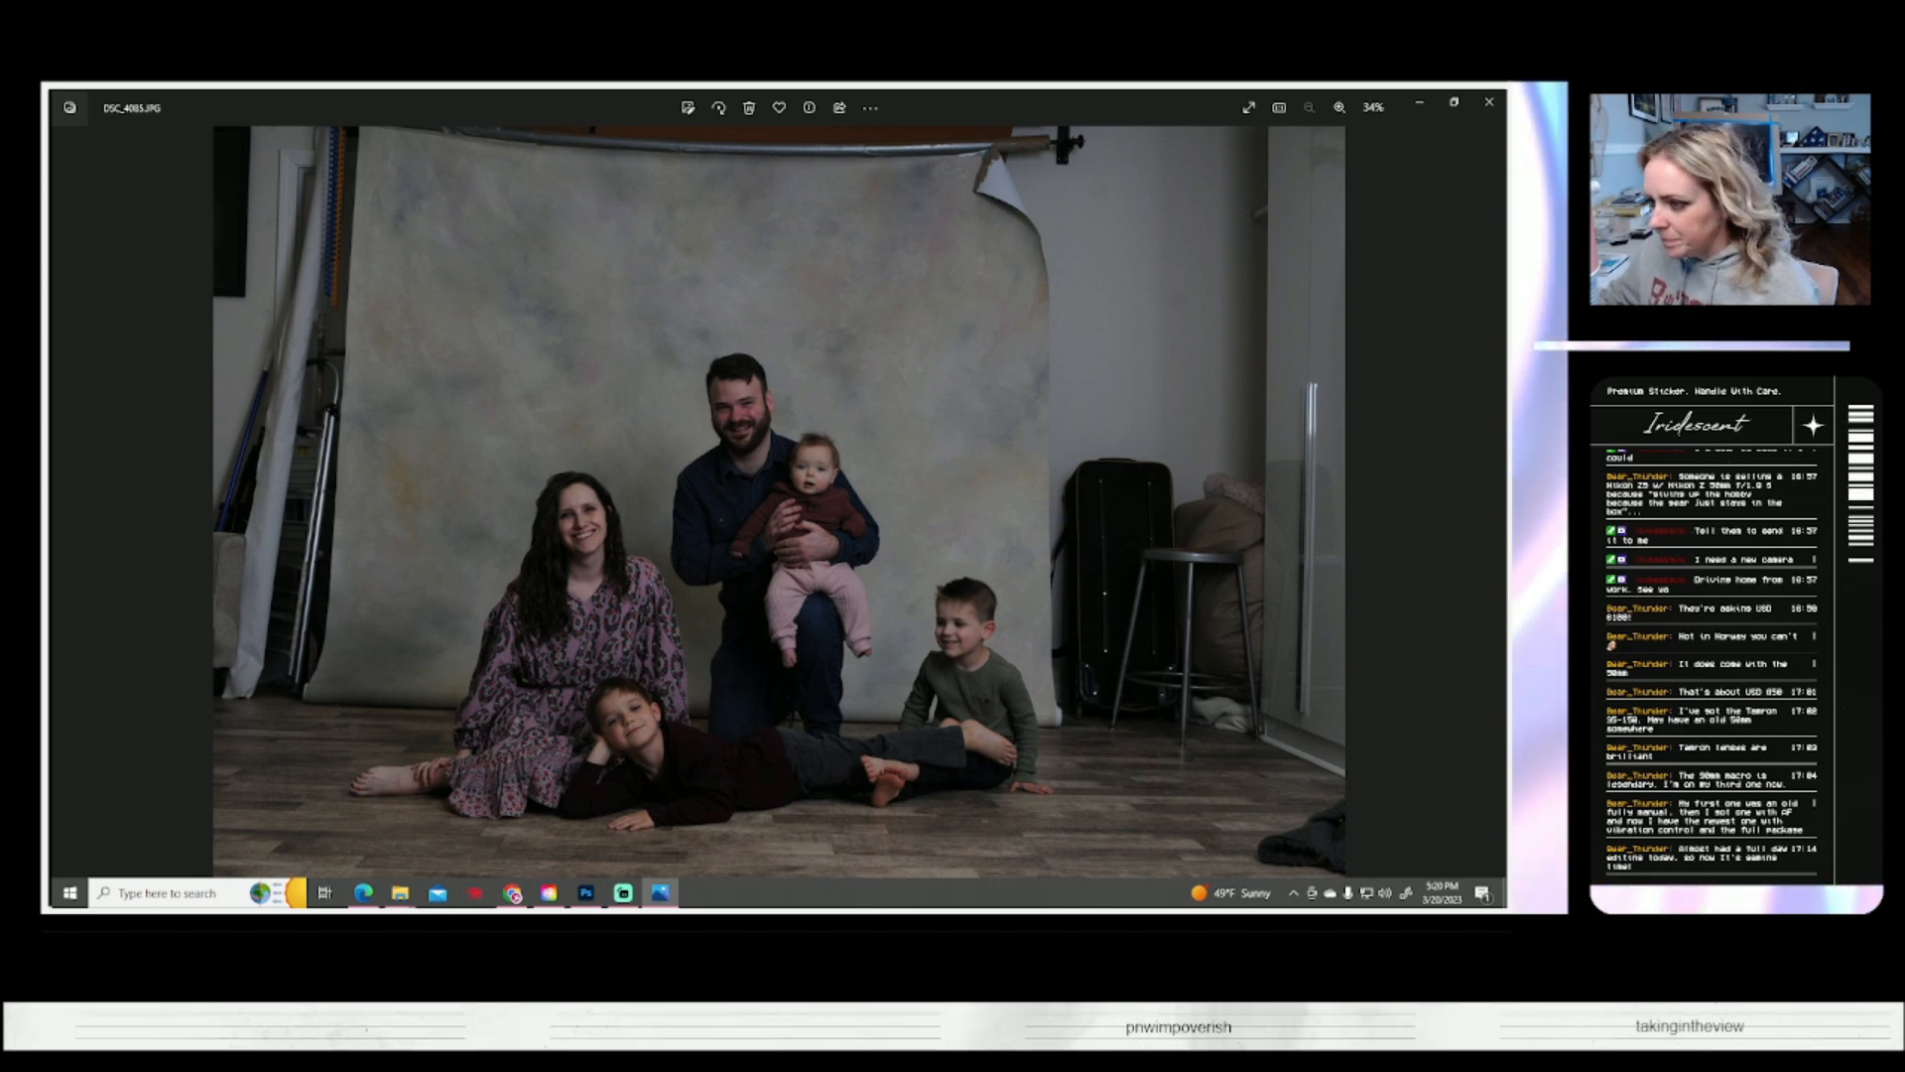
{"action": "key", "text": "alt+Tab"}
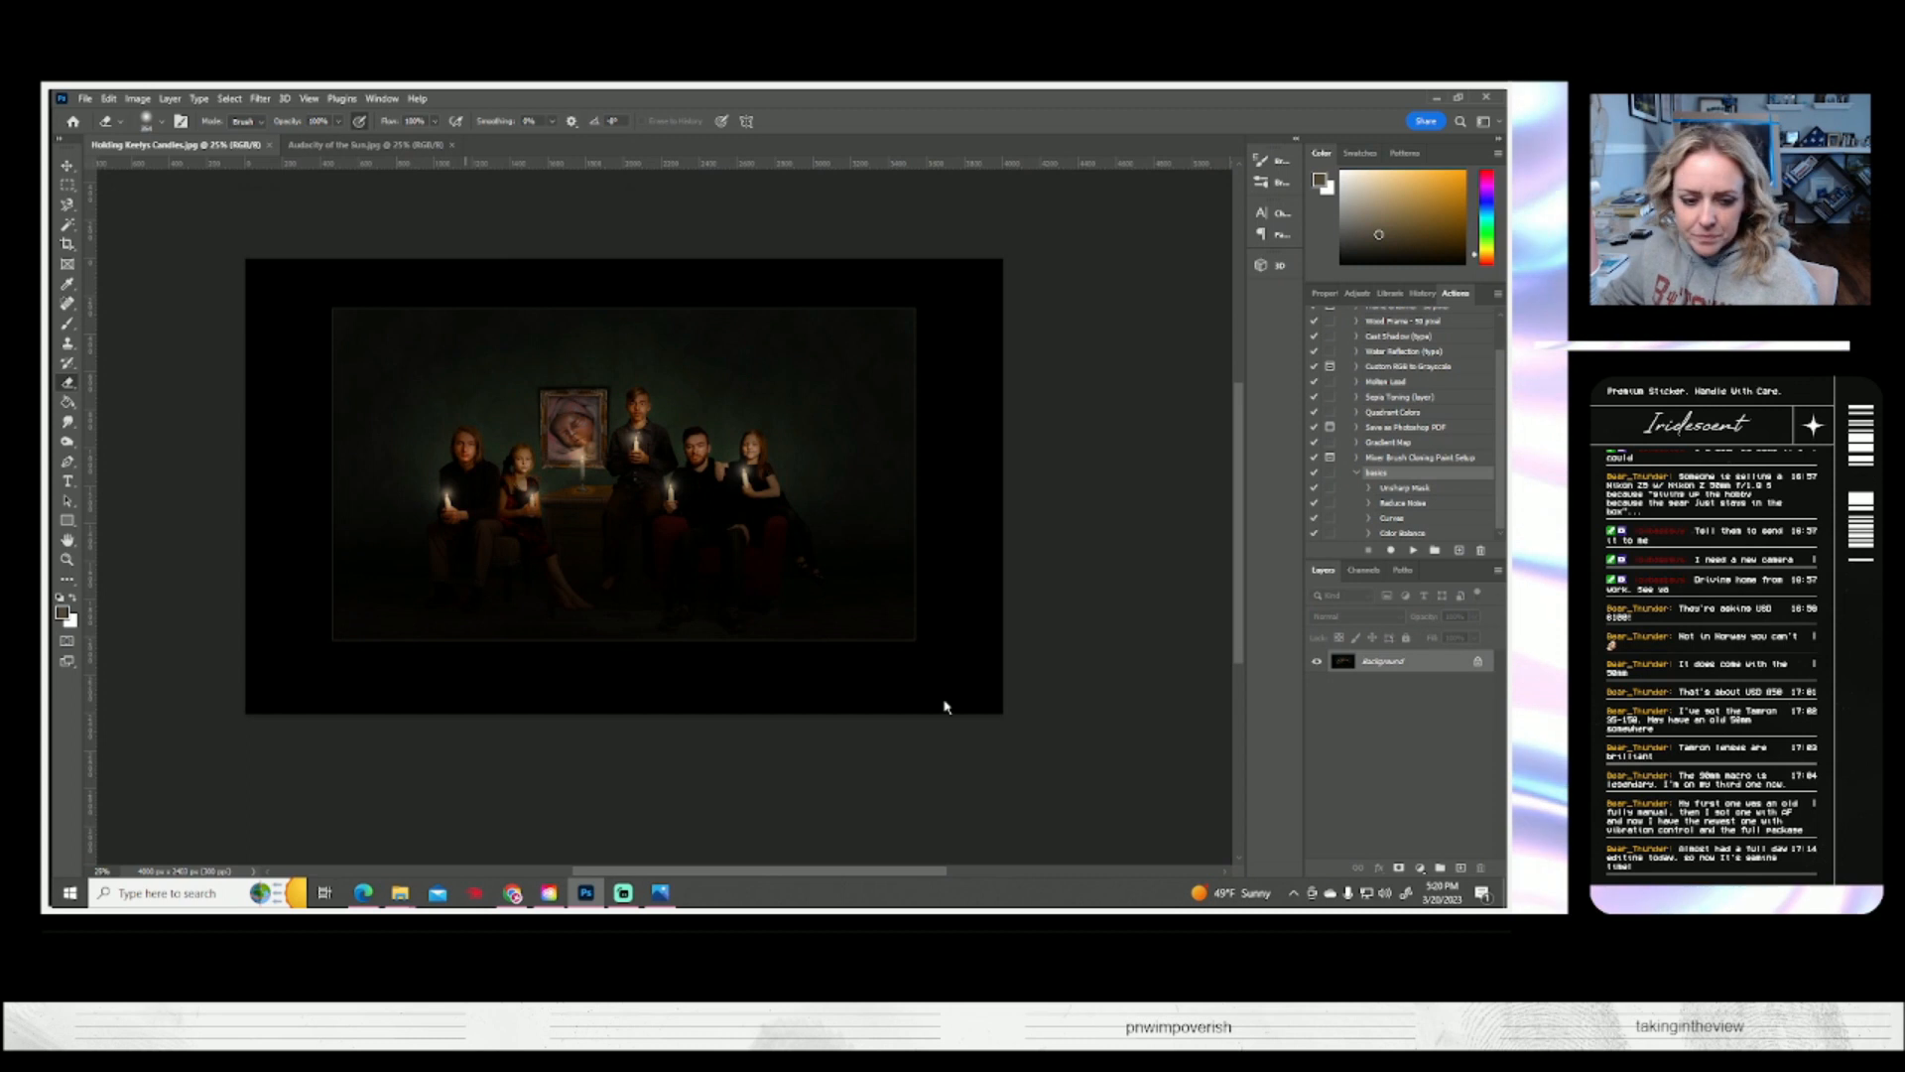
{"action": "key", "text": "alt+Tab"}
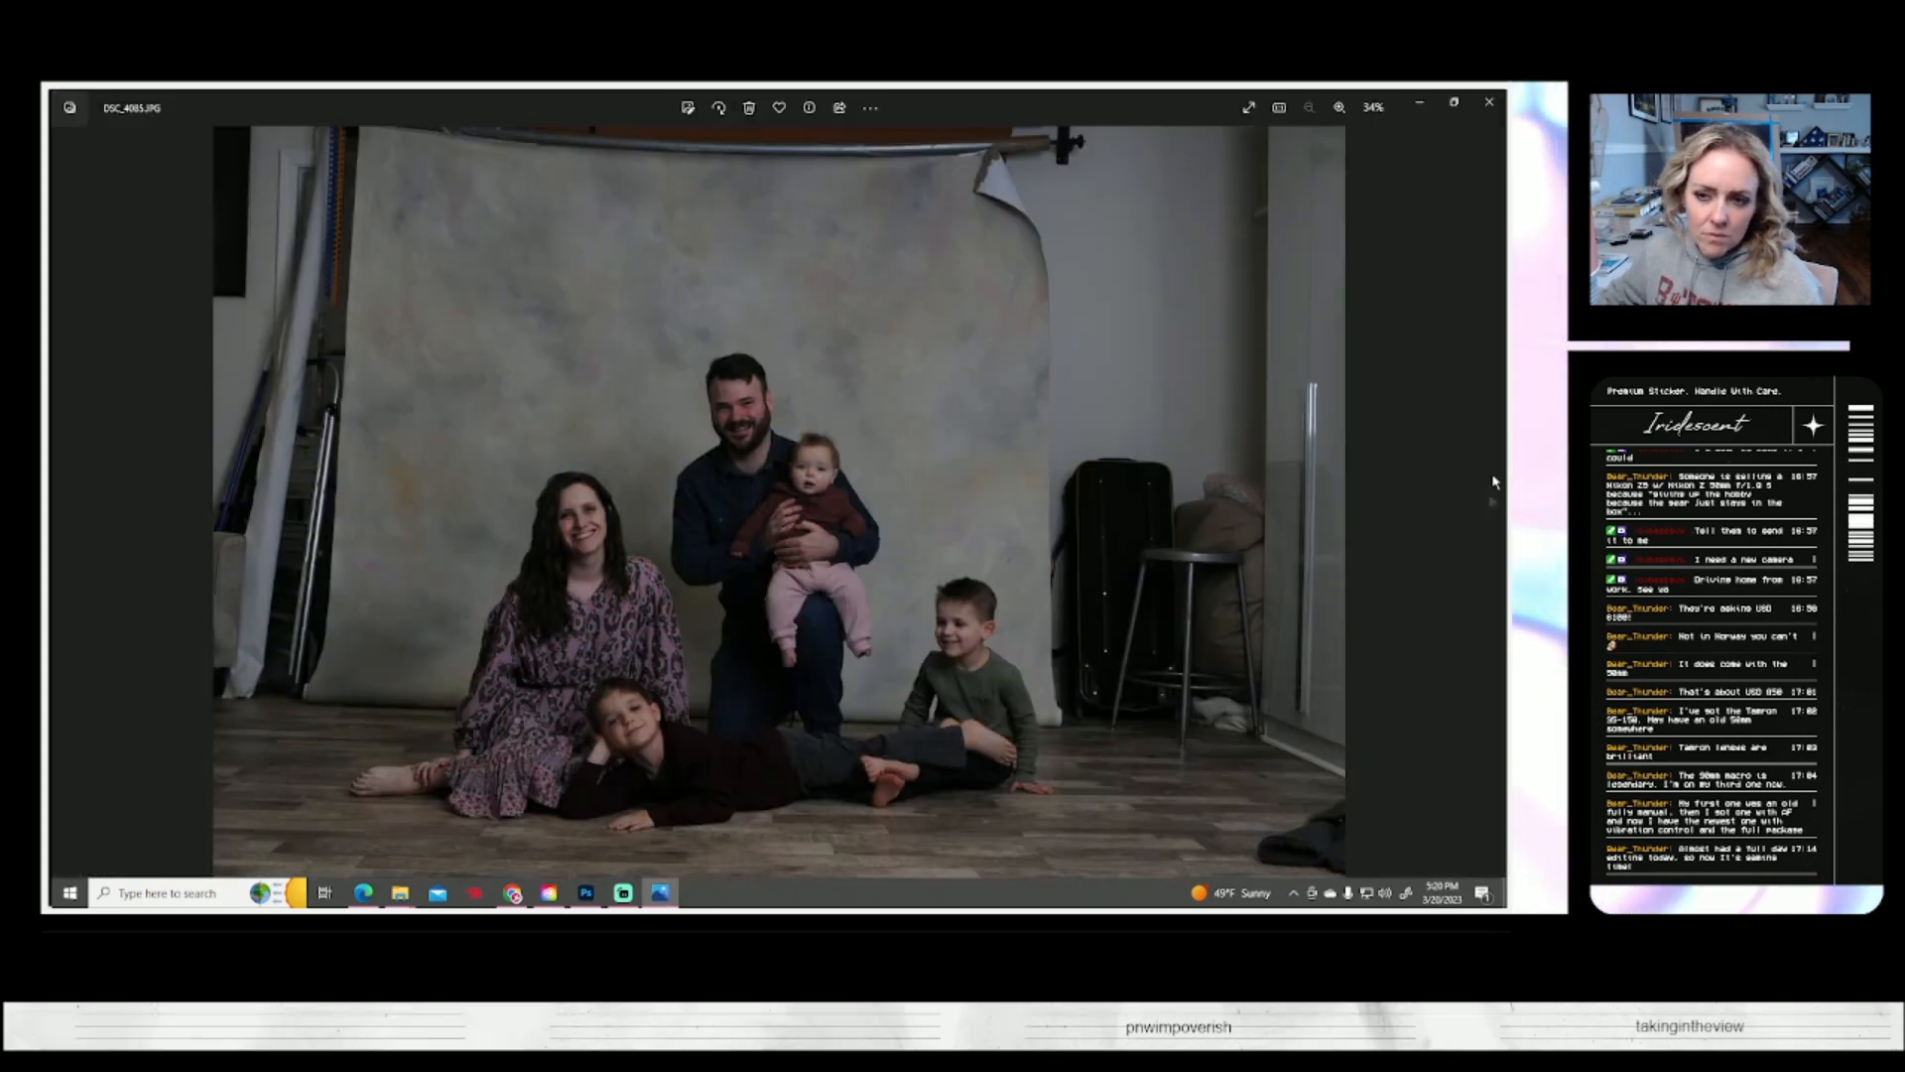
{"action": "left_click", "coordinate": [1493, 503]}
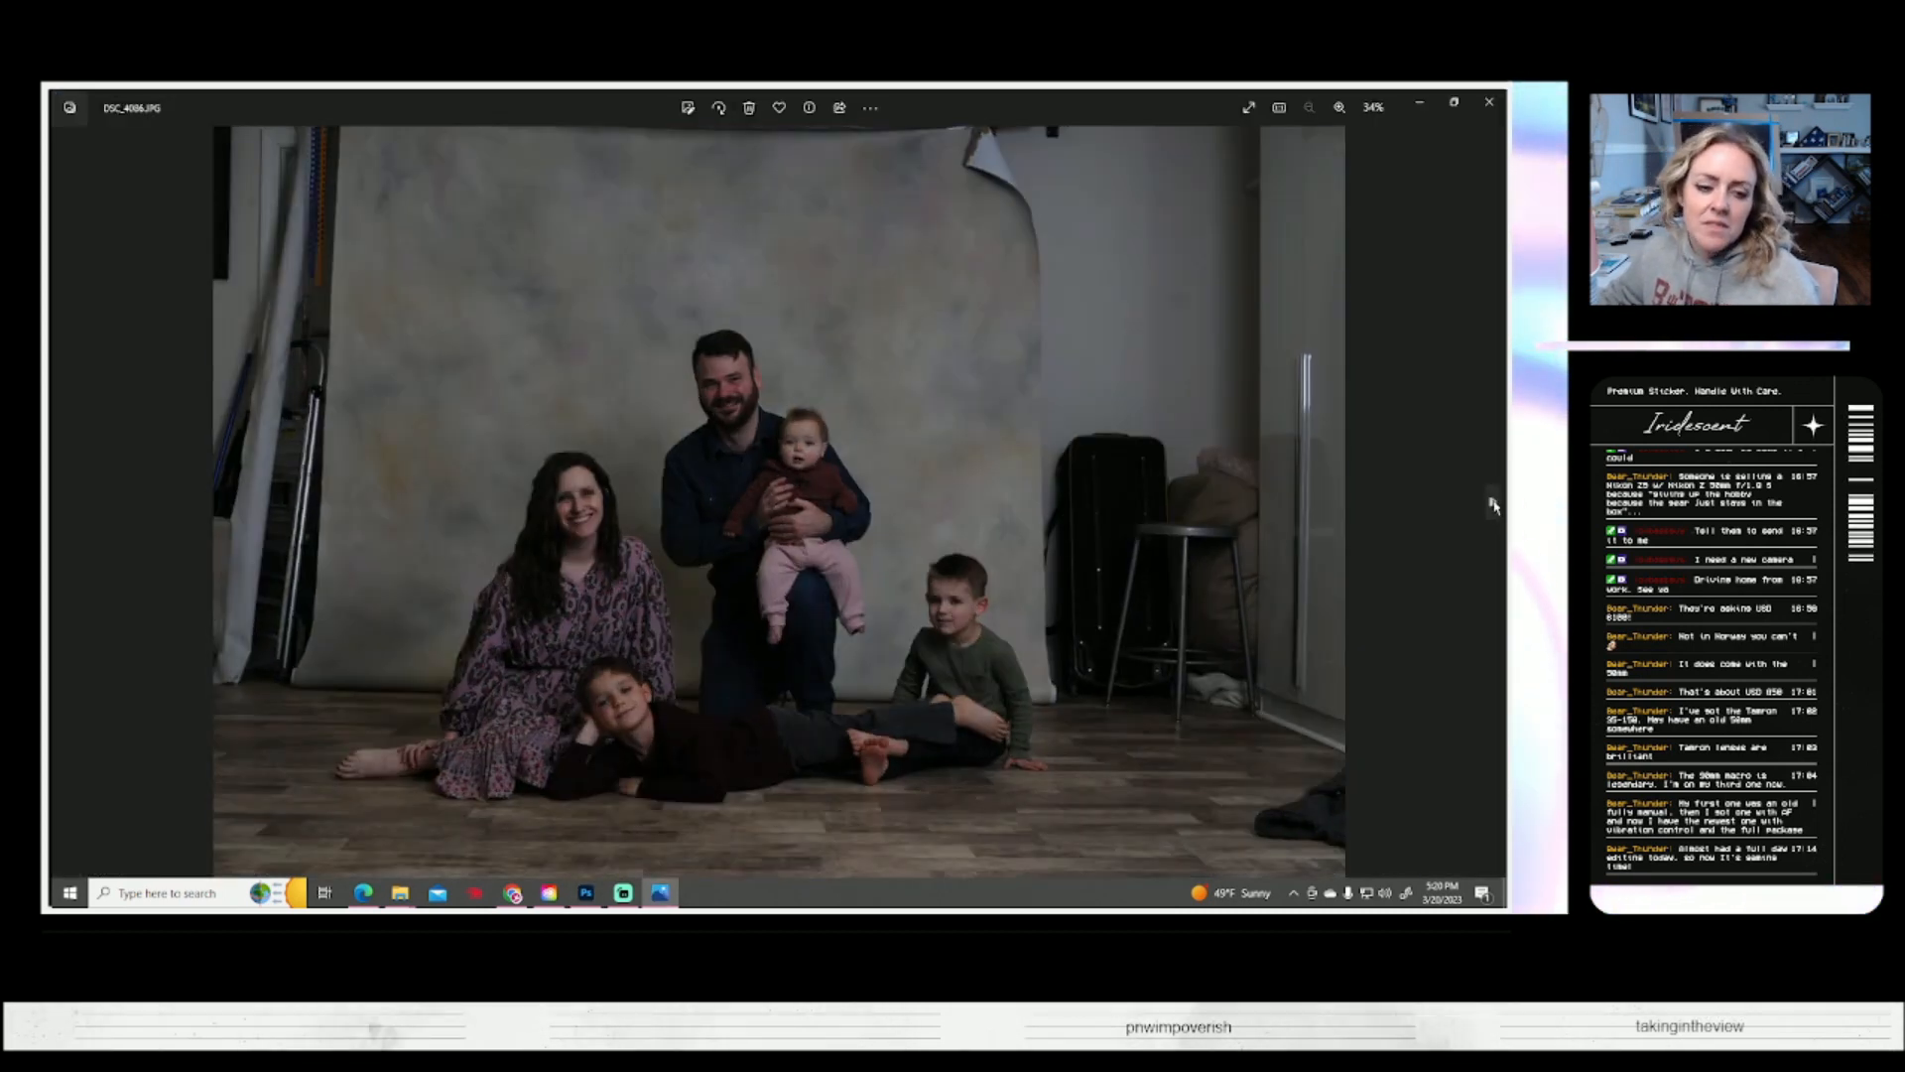
{"action": "left_click", "coordinate": [1492, 503]}
{"action": "left_click", "coordinate": [1493, 503]}
{"action": "left_click", "coordinate": [1492, 503]}
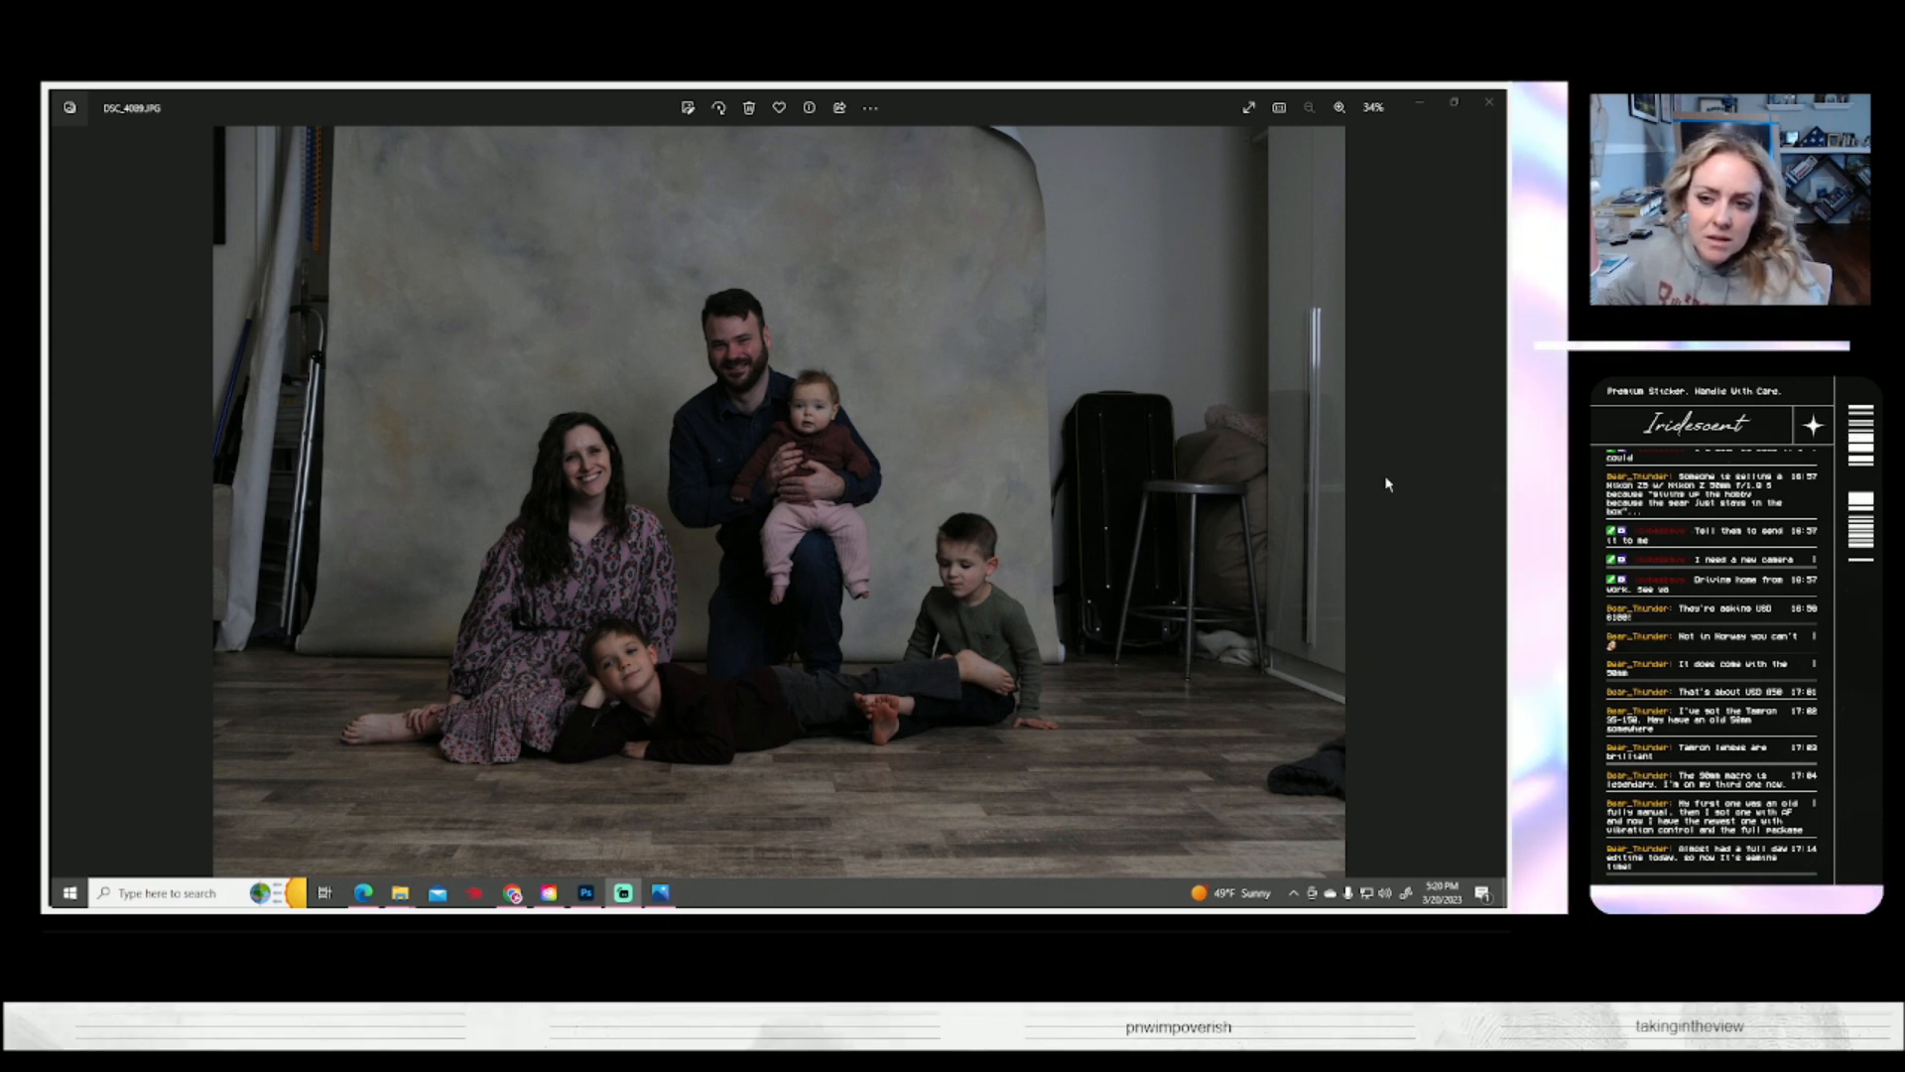
{"action": "left_click", "coordinate": [1491, 504]}
{"action": "left_click", "coordinate": [1493, 504]}
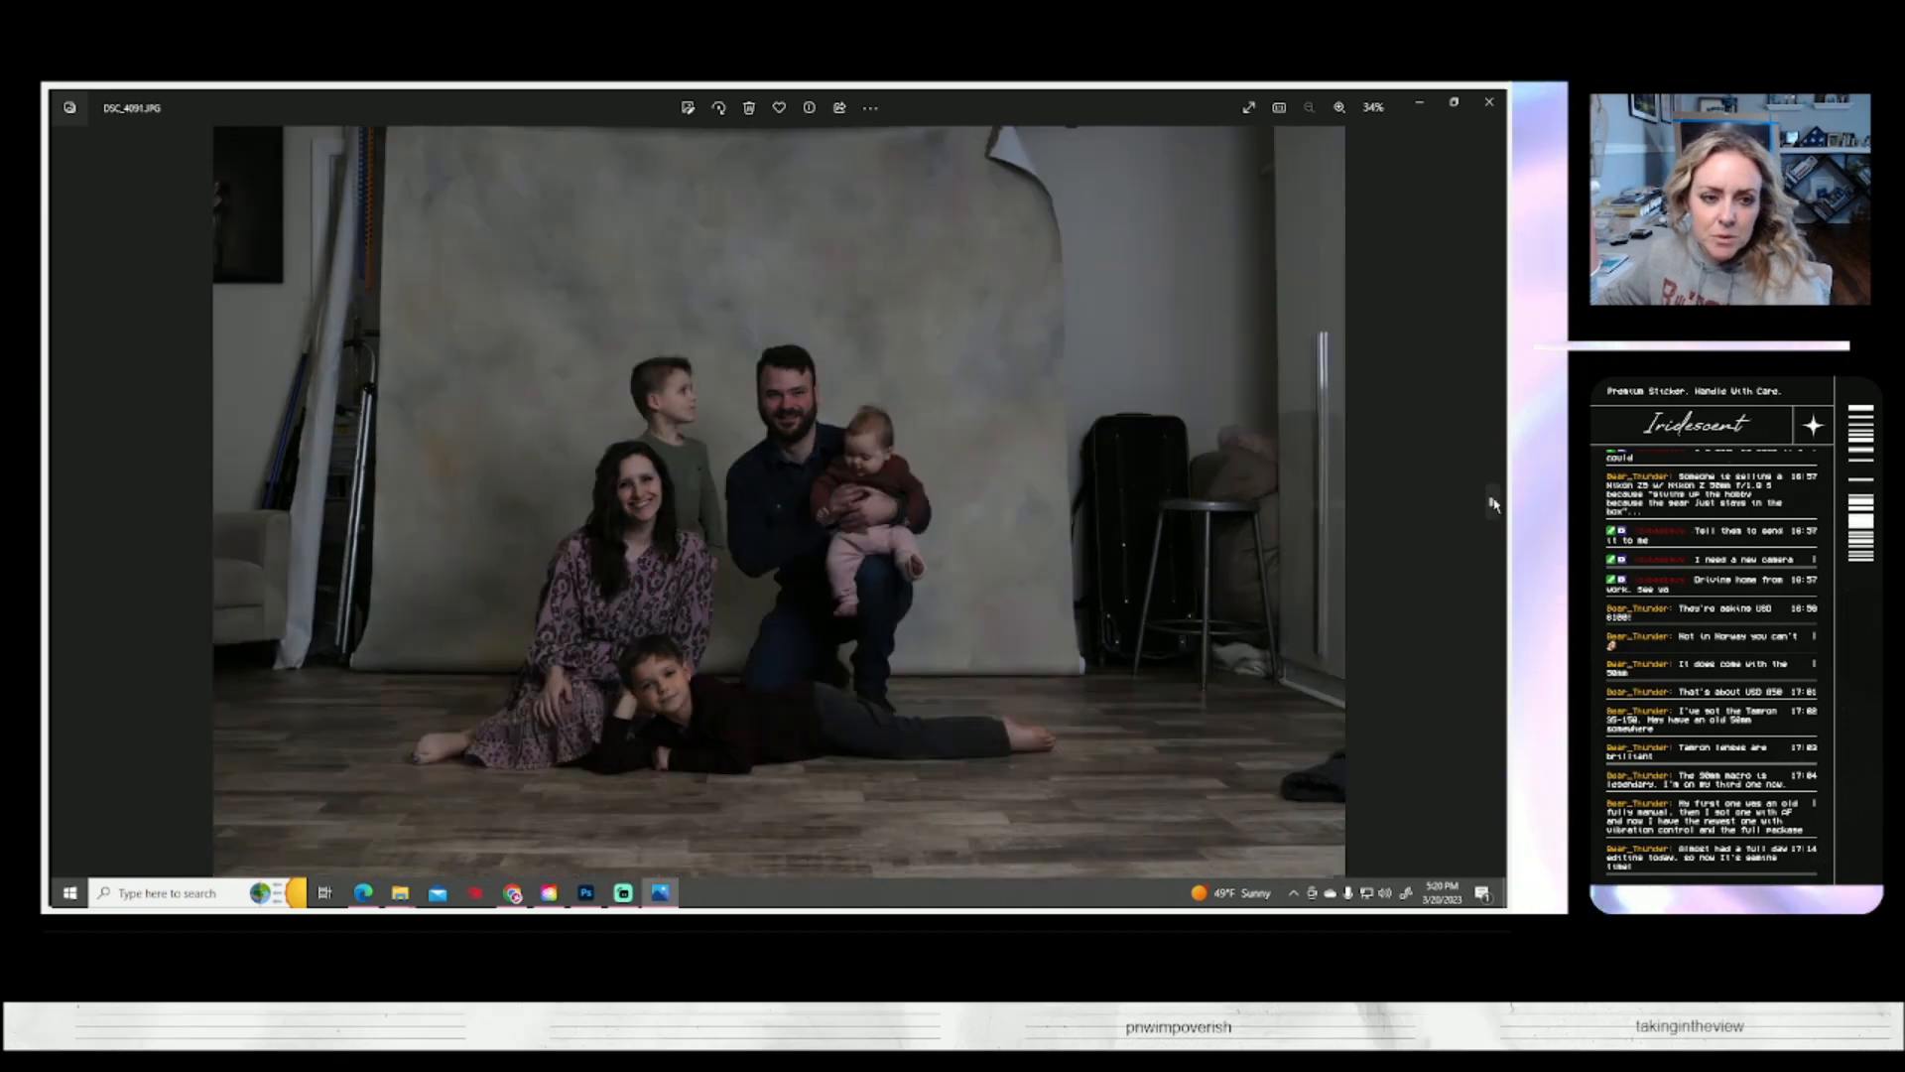
{"action": "left_click", "coordinate": [1492, 504]}
{"action": "left_click", "coordinate": [1493, 504]}
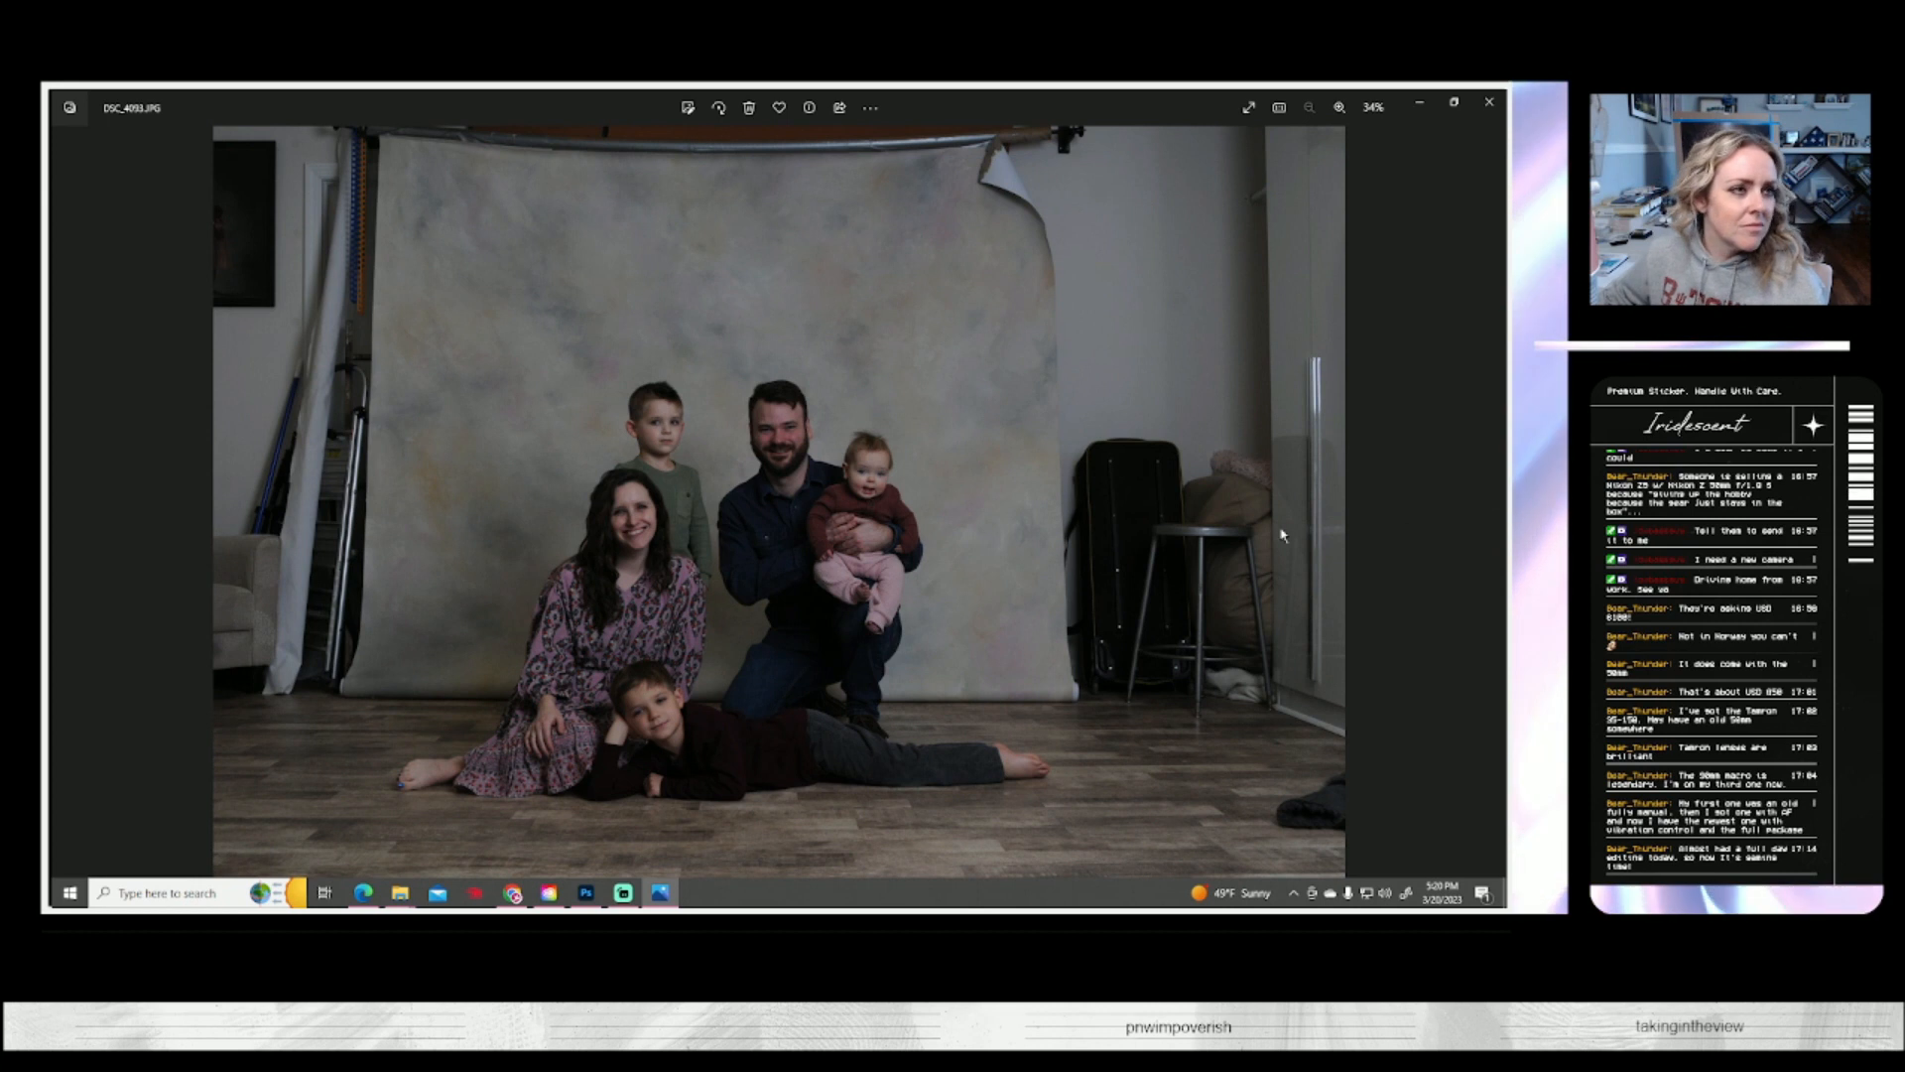
Continue reviewing the shots with the older boy lying in front, from DSC_4094.JPG through DSC_4099.JPG
{"action": "left_click", "coordinate": [587, 893]}
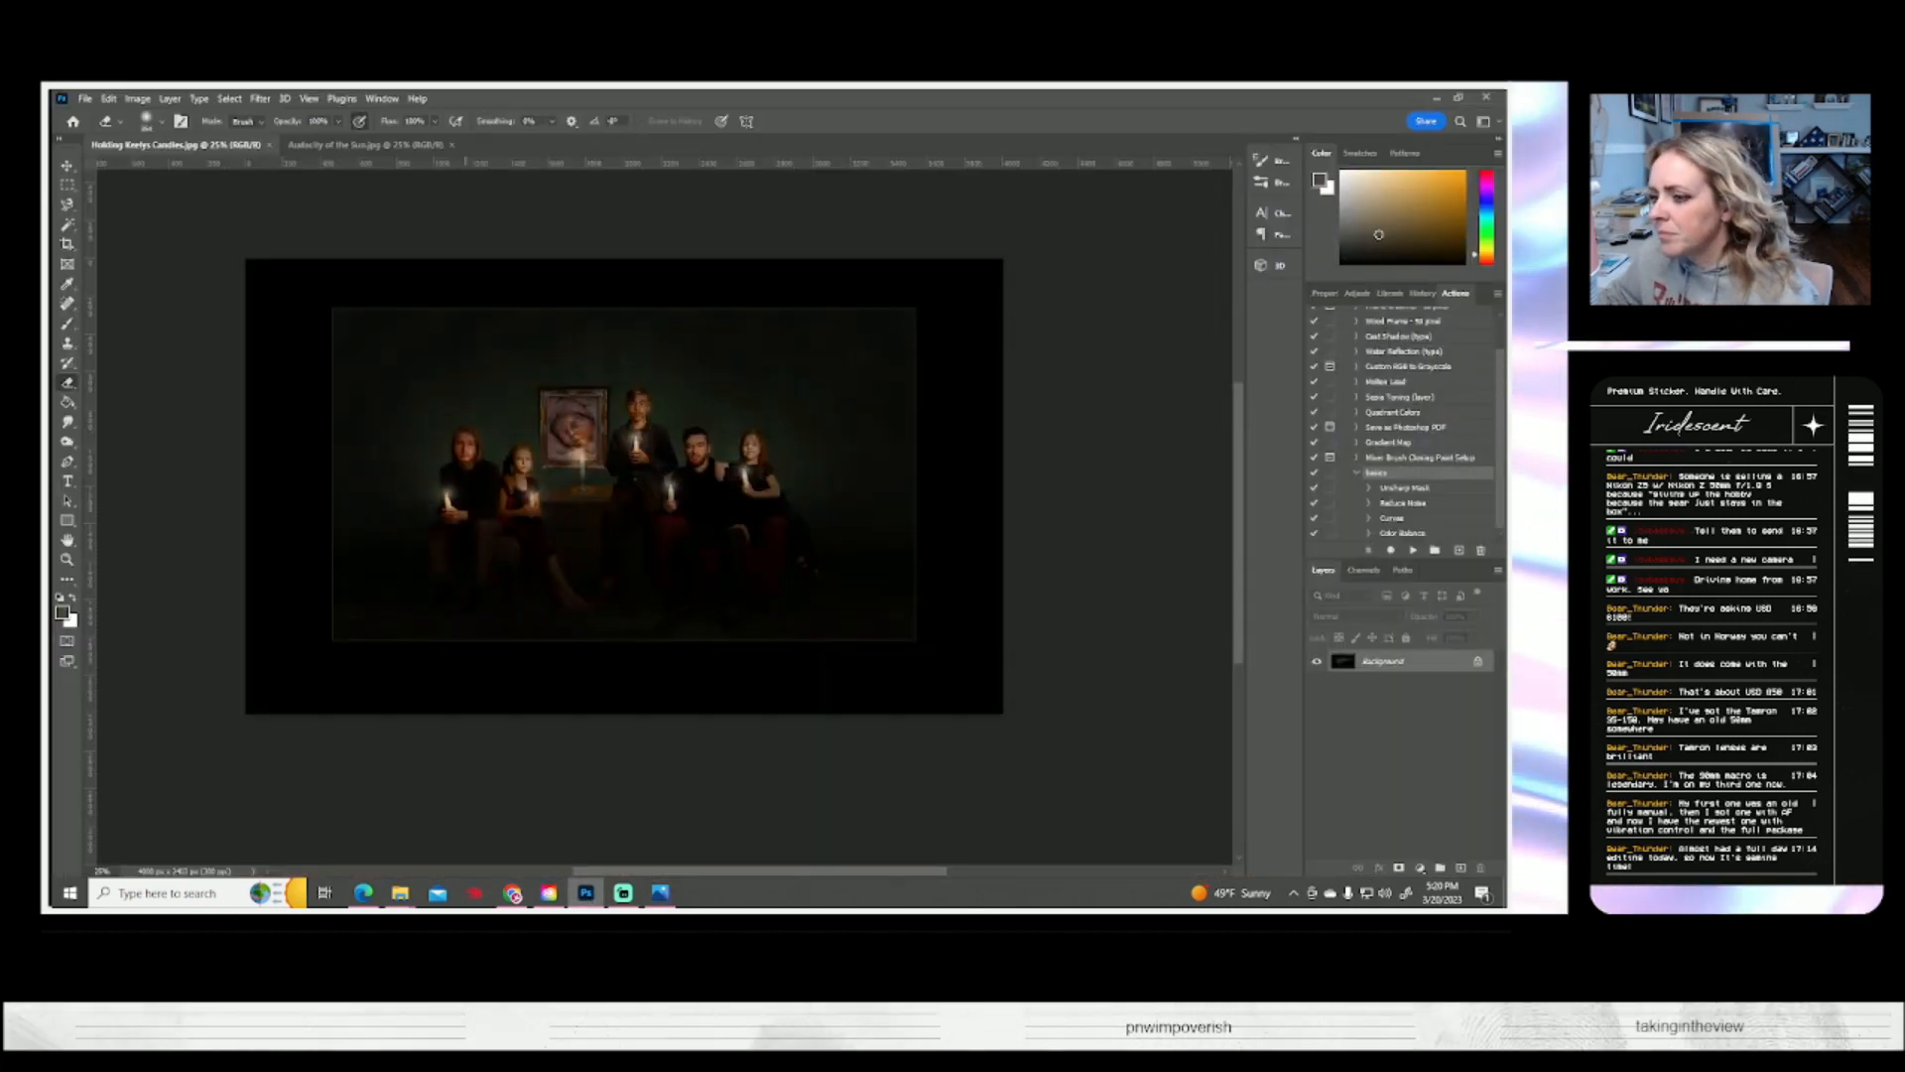
{"action": "left_click", "coordinate": [660, 893]}
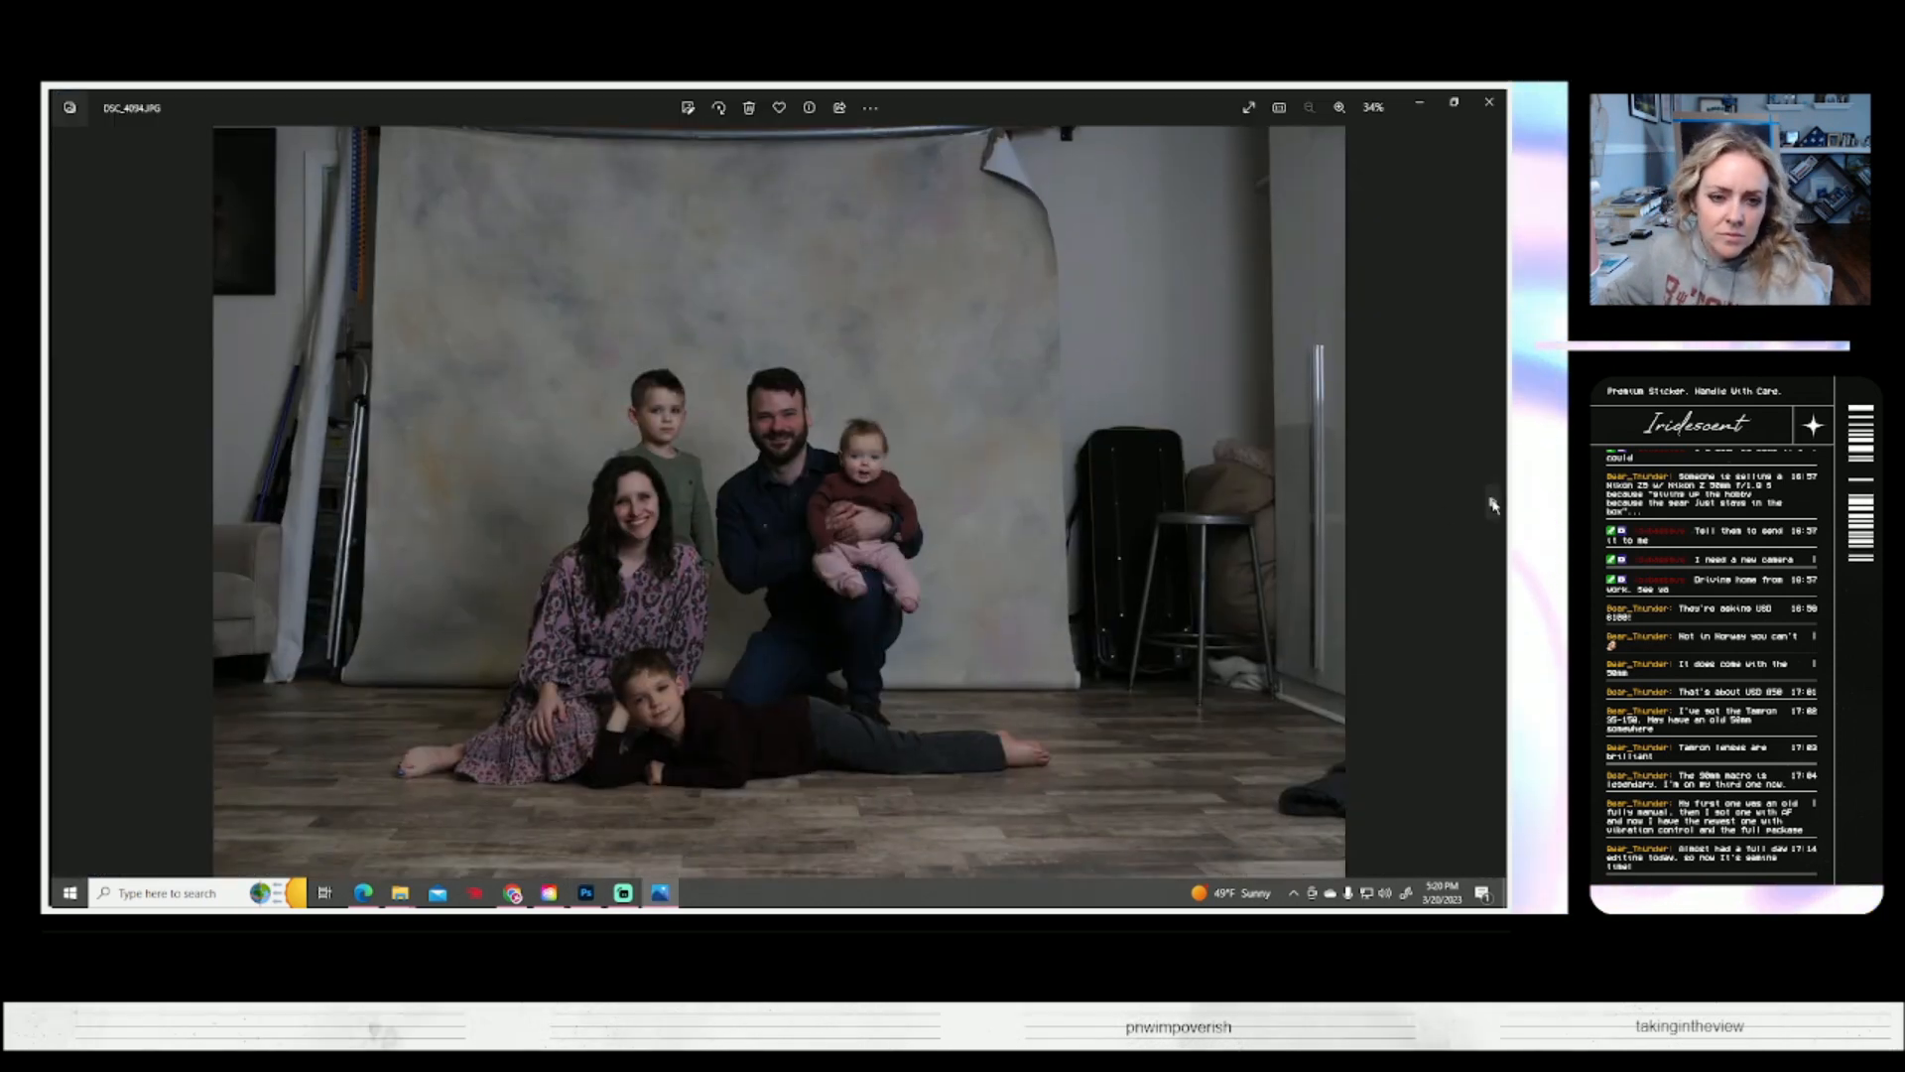
{"action": "left_click", "coordinate": [1493, 505]}
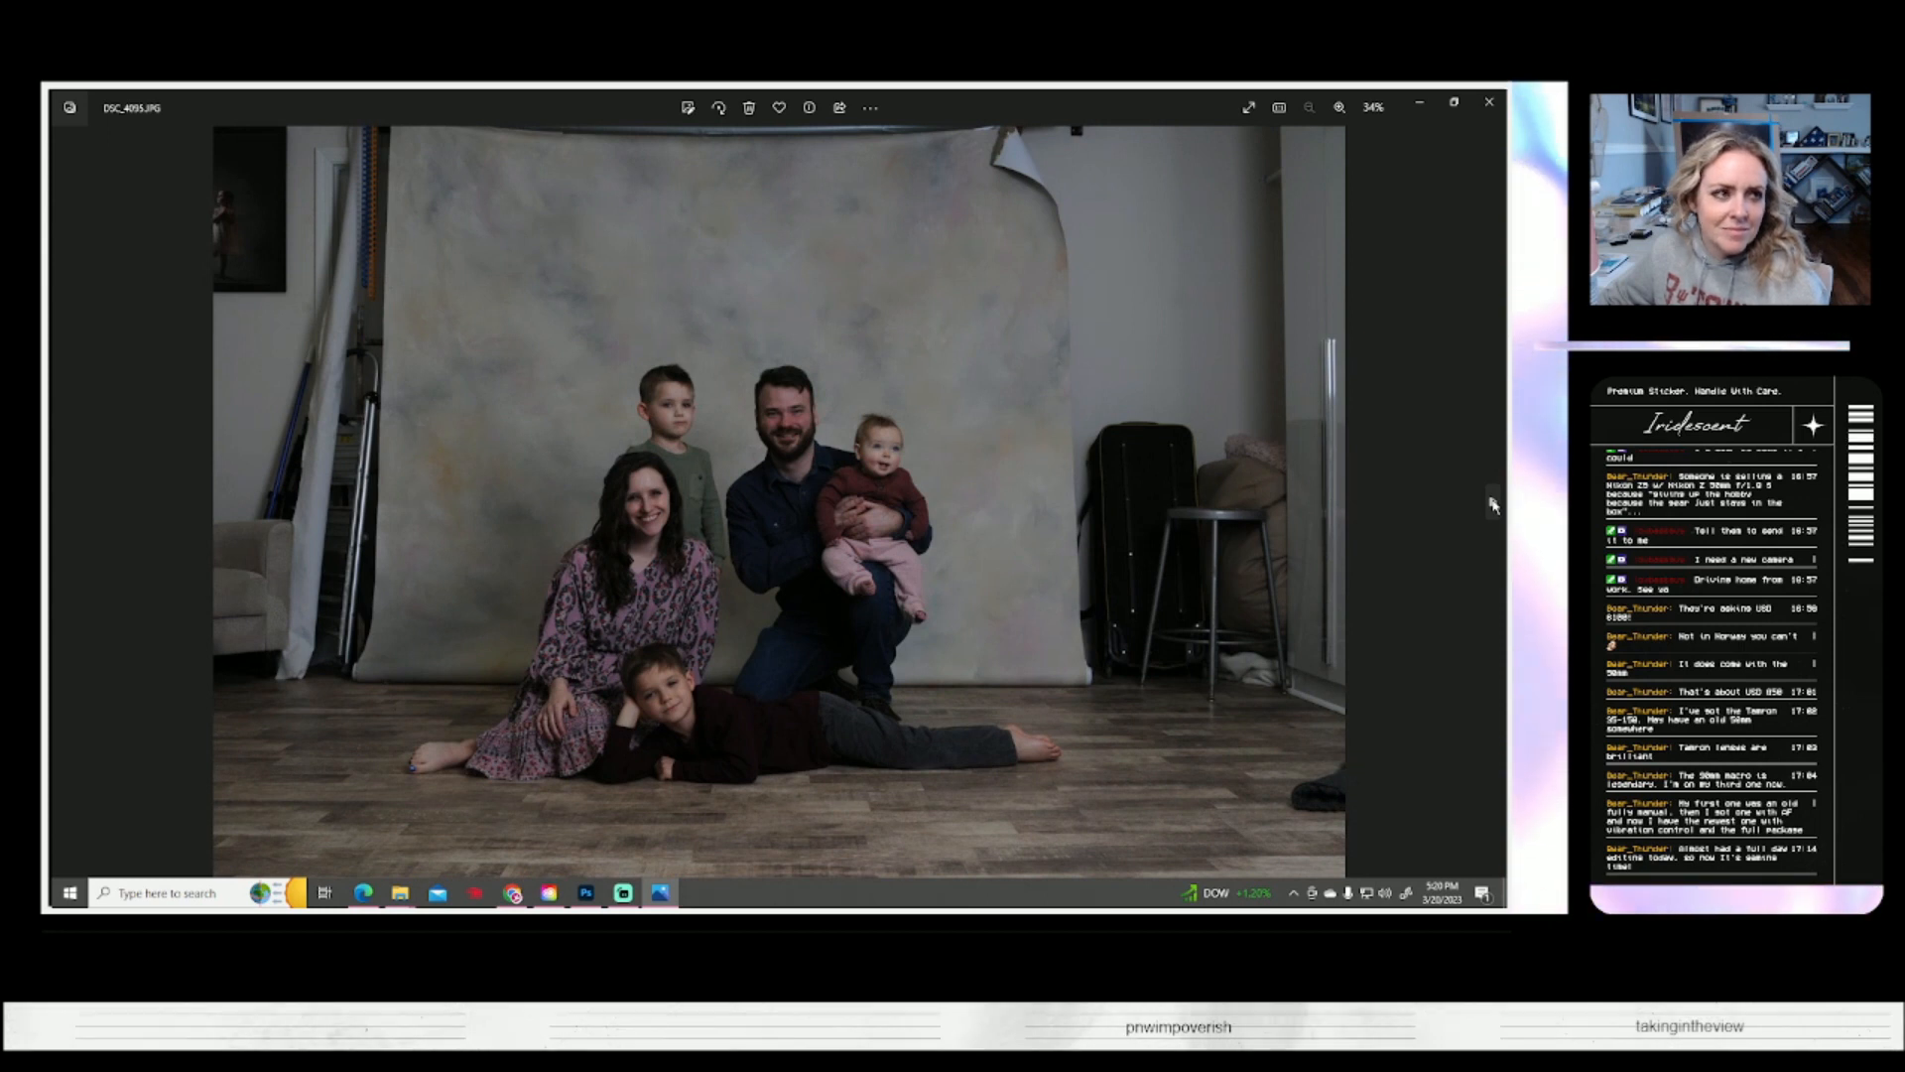
{"action": "left_click", "coordinate": [1493, 505]}
{"action": "left_click", "coordinate": [1493, 505]}
{"action": "left_click", "coordinate": [1493, 505]}
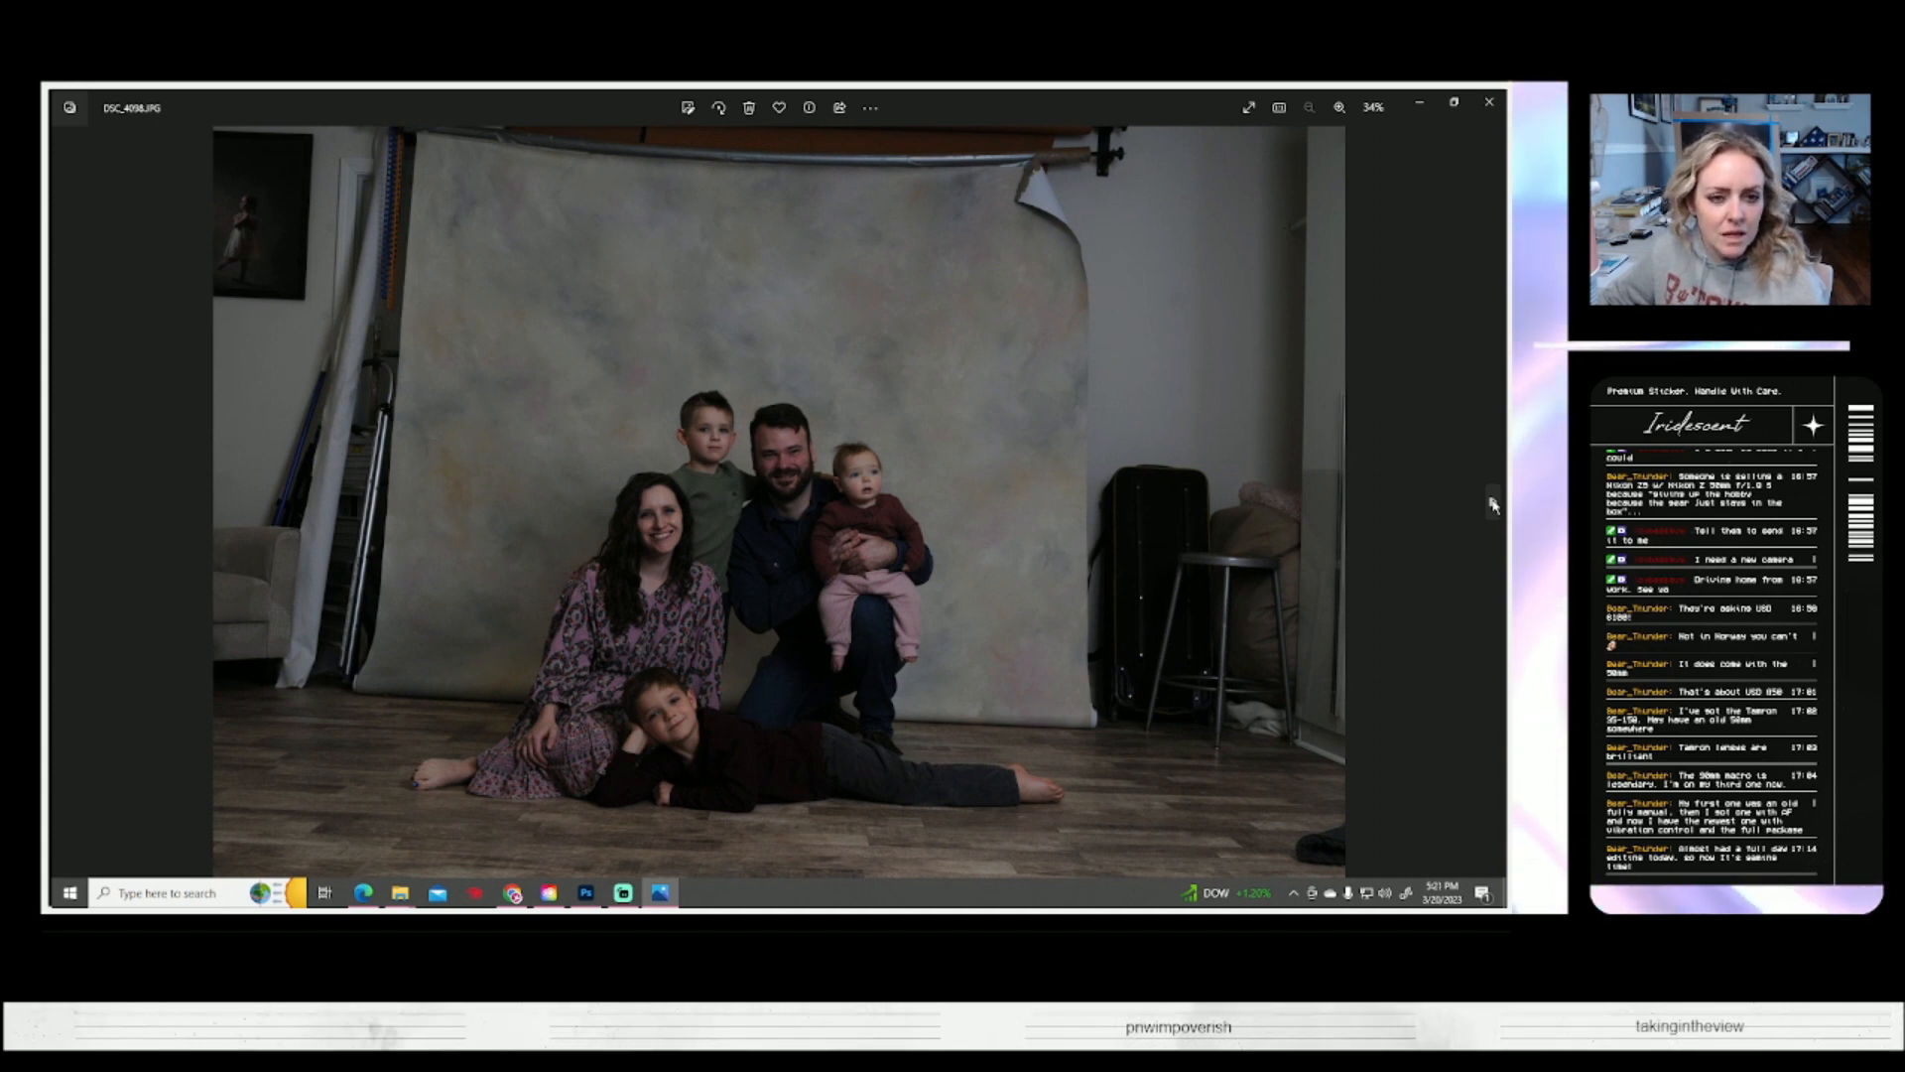
{"action": "left_click", "coordinate": [1493, 505]}
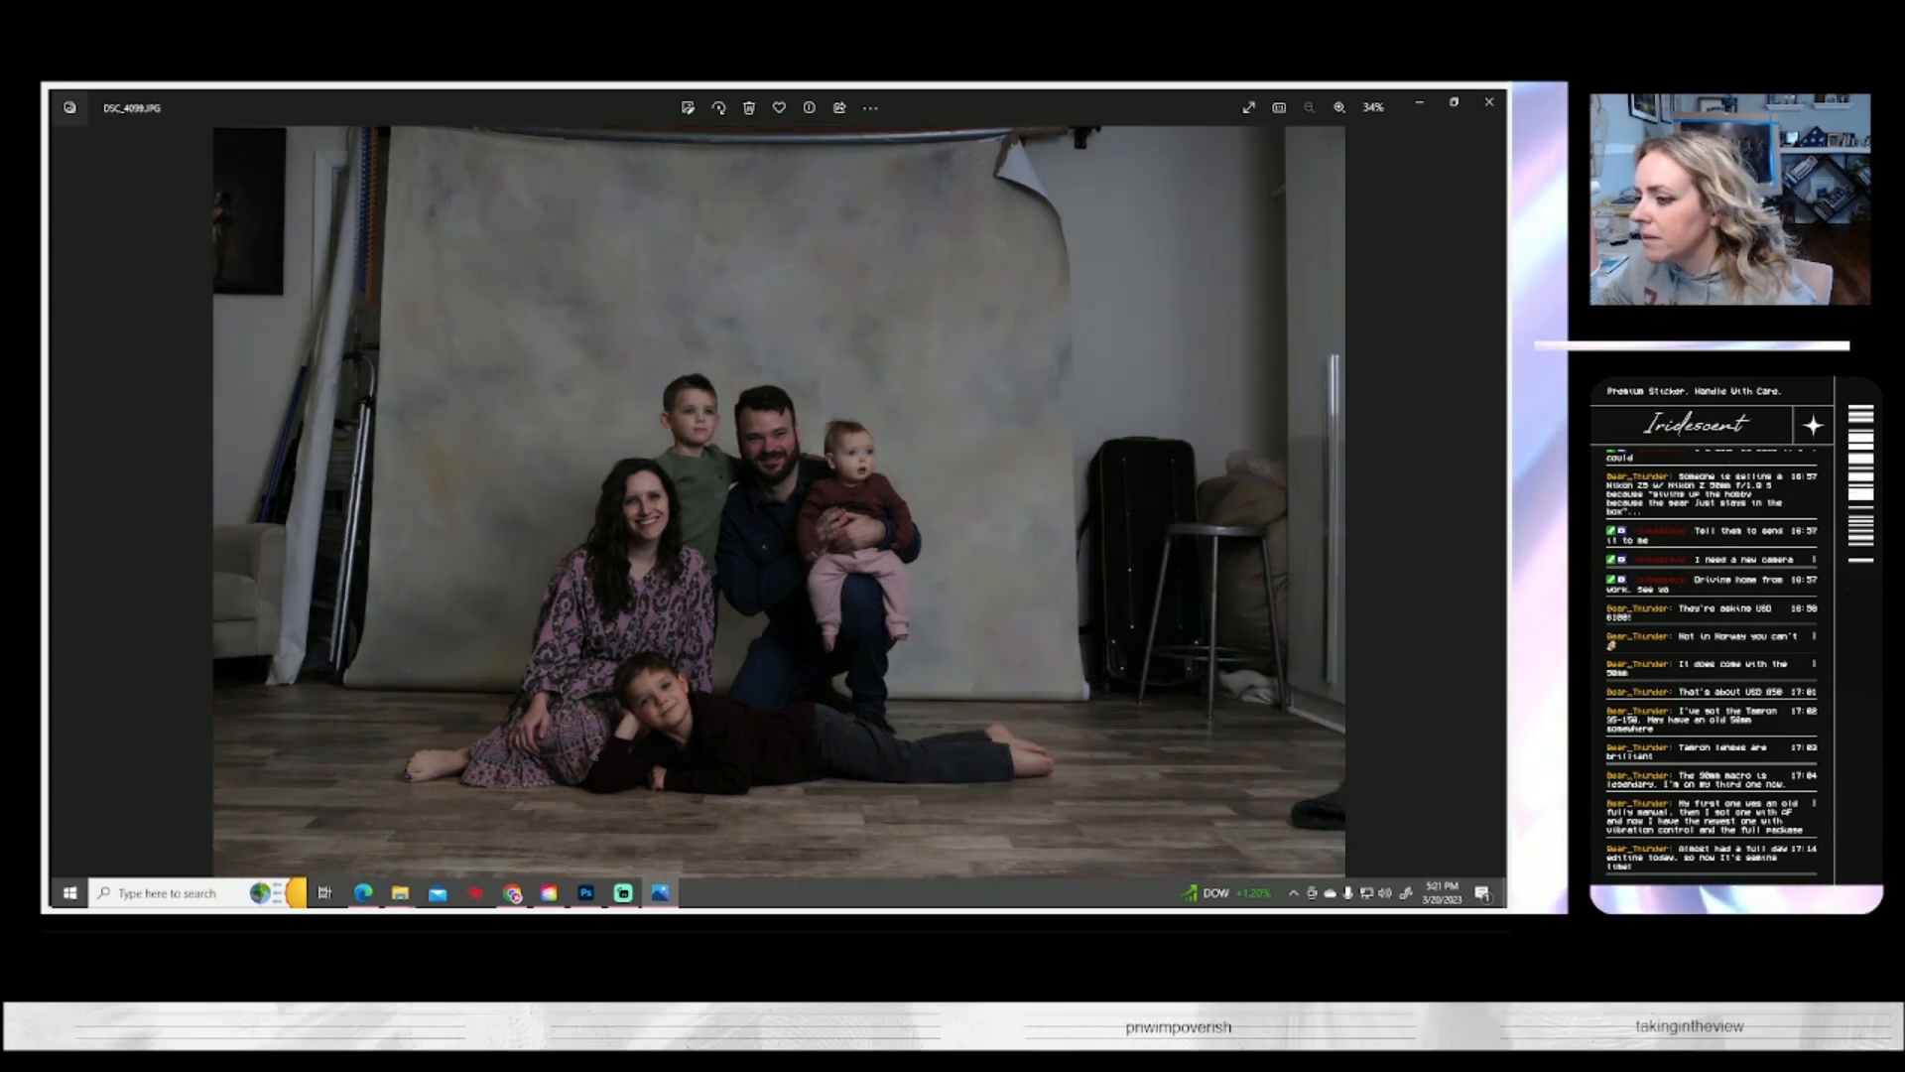
Return to Photoshop and compare the opened family photos with the boy lying in front, ending on DSC_4098.JPG
{"action": "key", "text": "alt+Tab"}
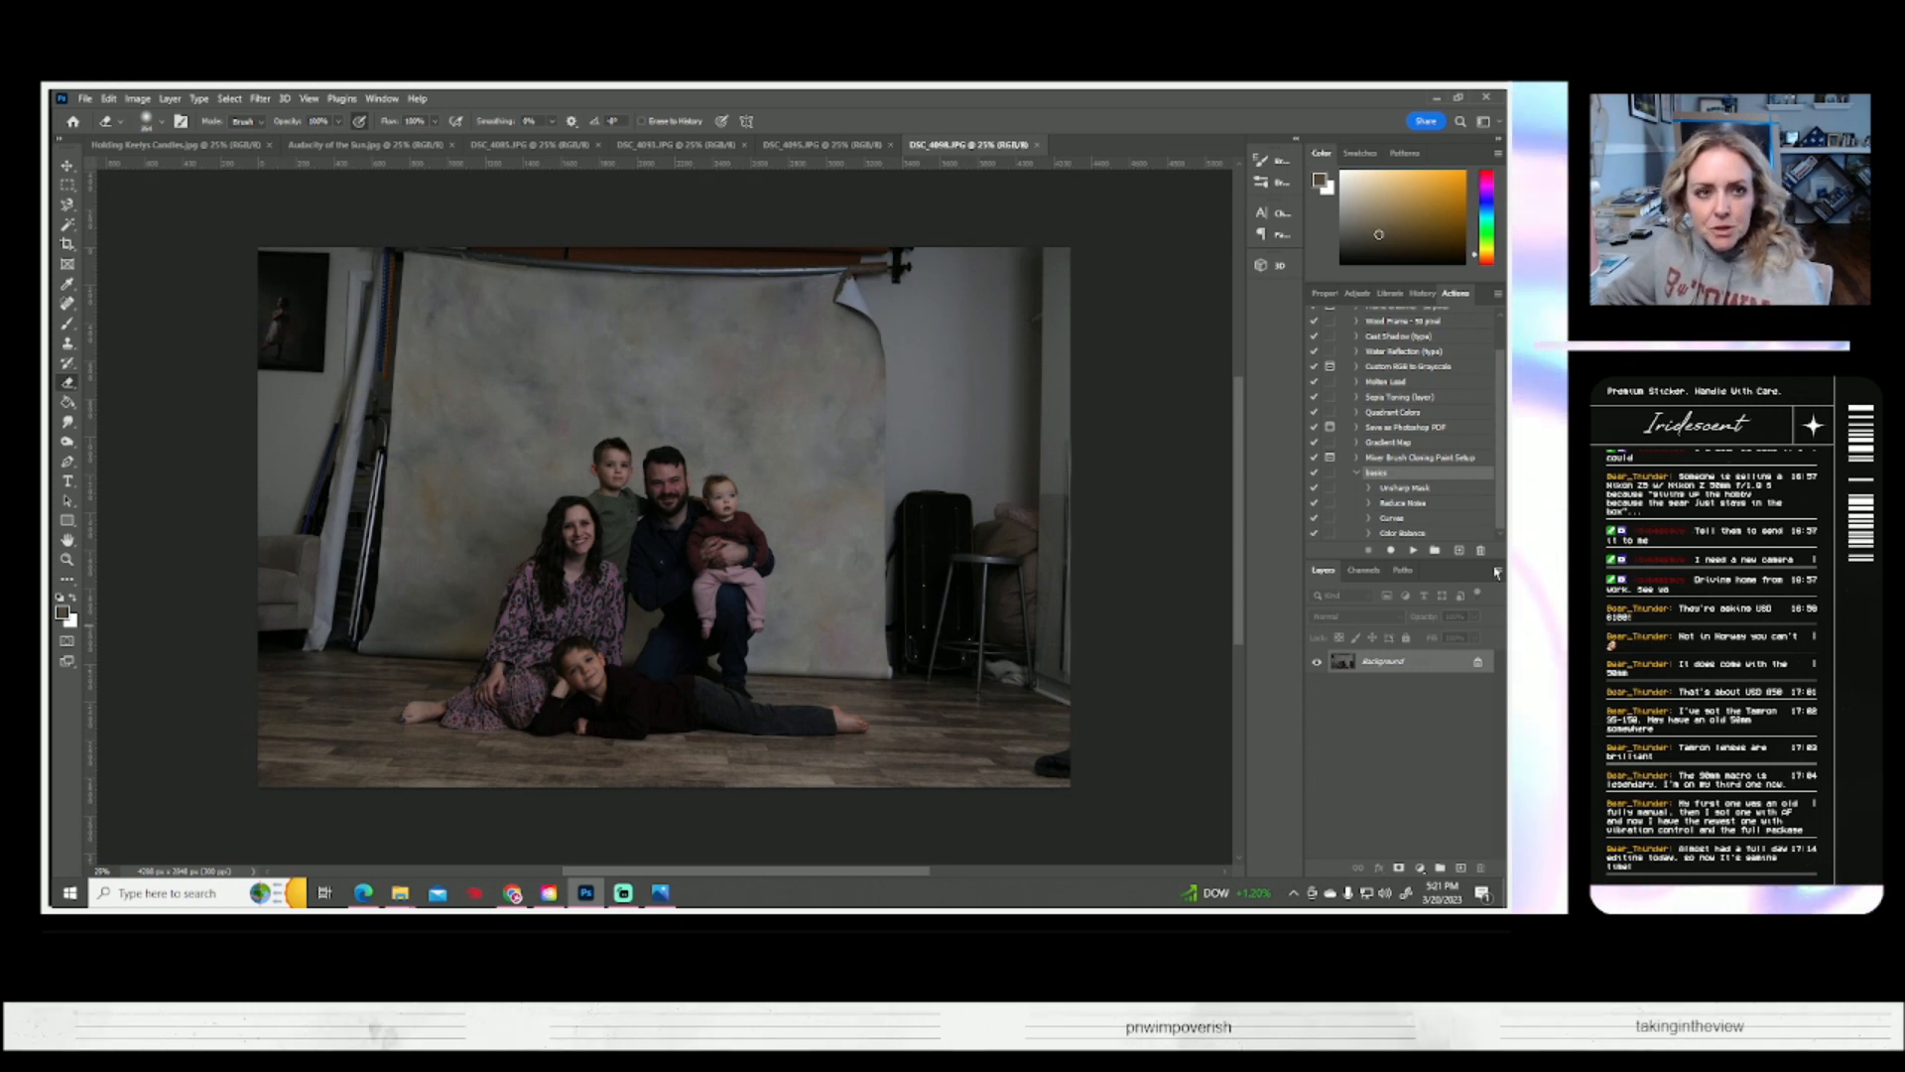
{"action": "left_click", "coordinate": [823, 145]}
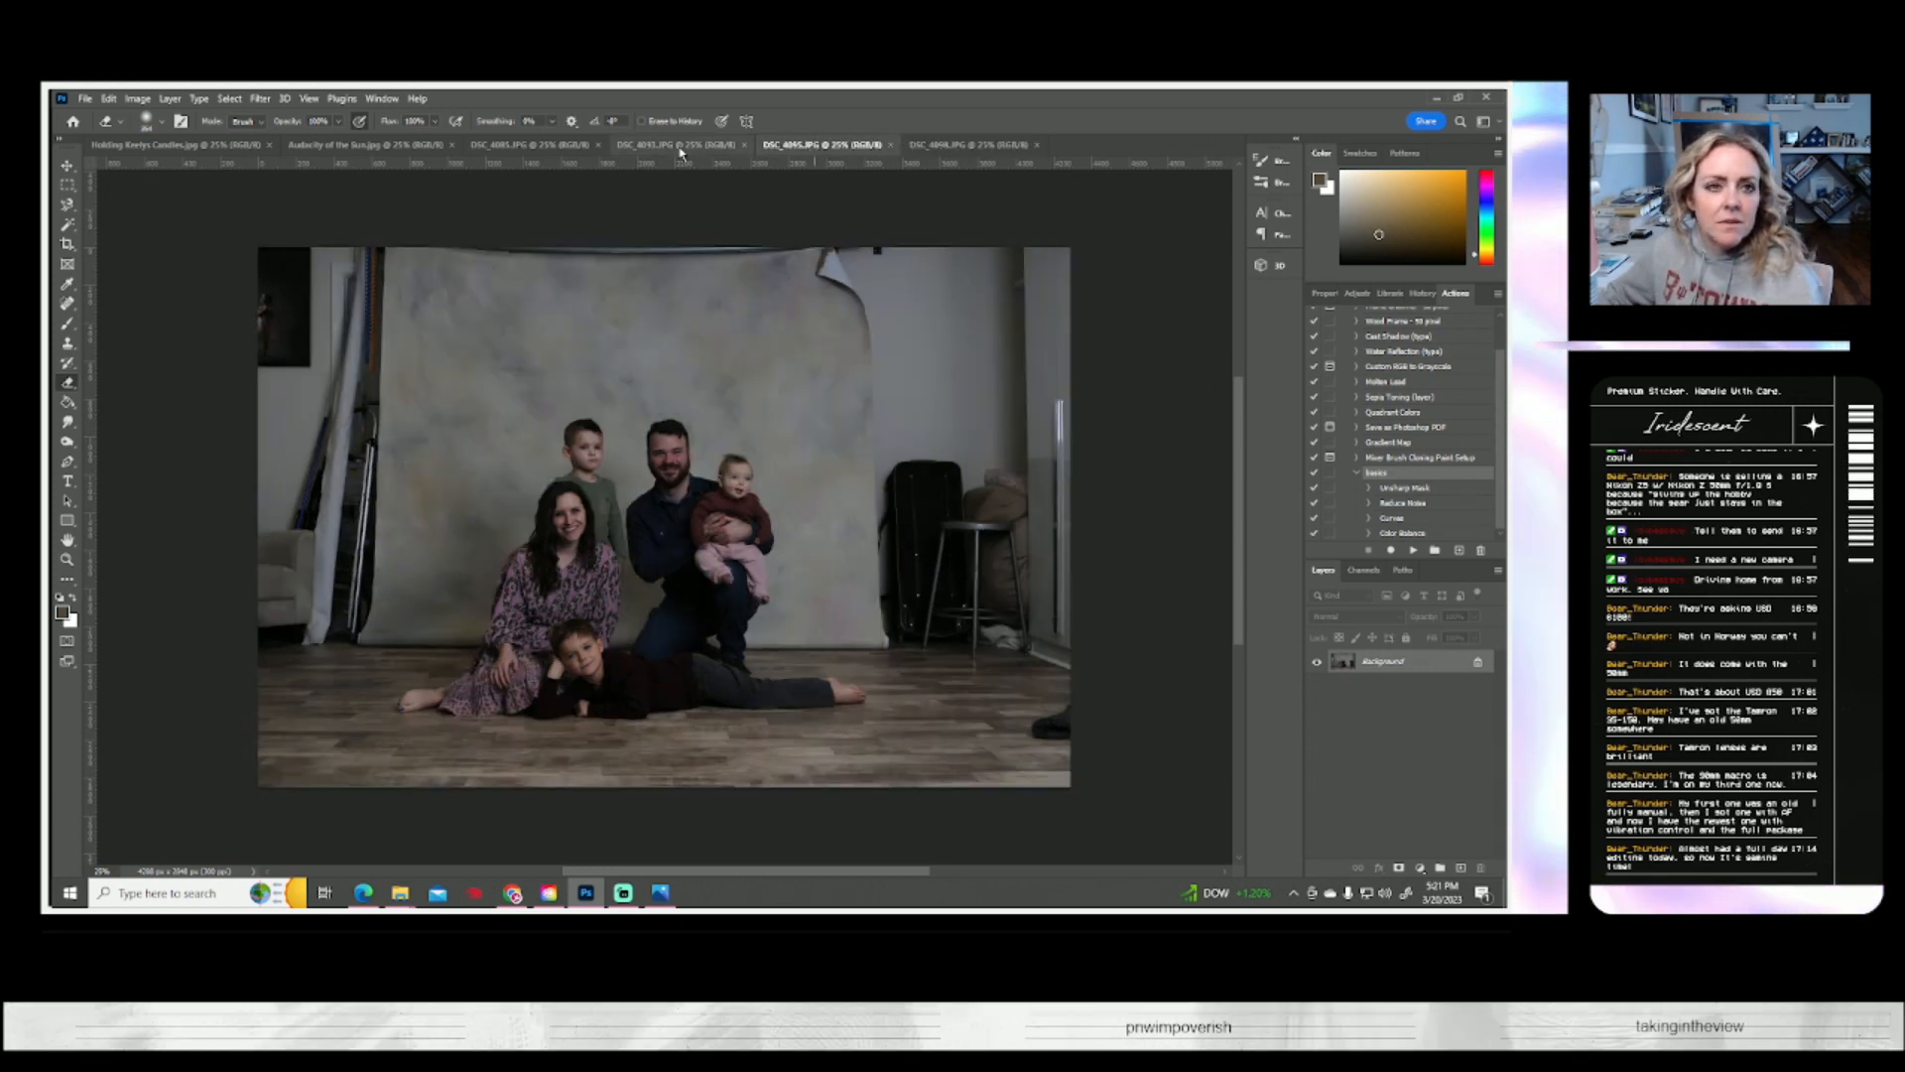
{"action": "left_click", "coordinate": [679, 146]}
{"action": "left_click", "coordinate": [923, 146]}
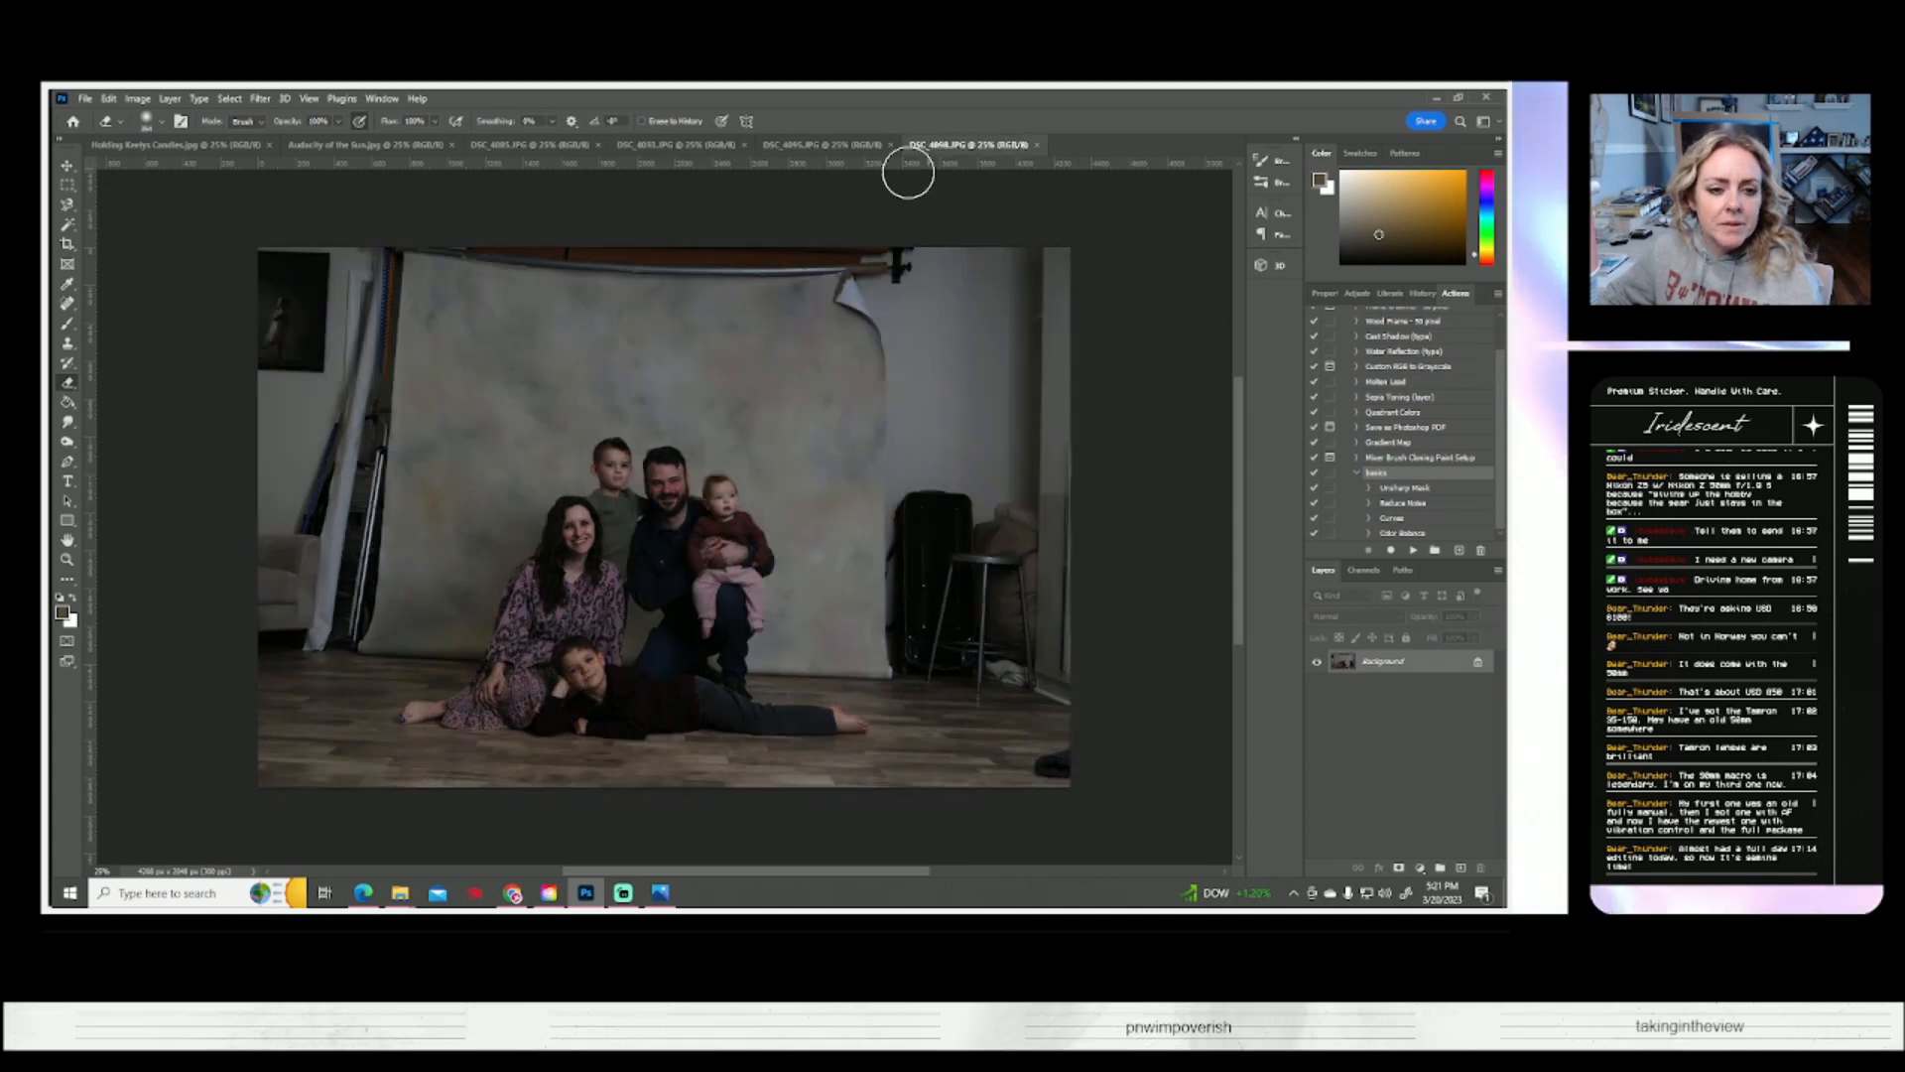
Select the baby's head in DSC_4095.JPG with the Lasso and paste a copy of it into DSC_4098.JPG
{"action": "left_click", "coordinate": [789, 146]}
{"action": "left_click_drag", "start_coordinate": [68, 205], "coordinate": [115, 210]}
{"action": "mouse_move", "coordinate": [710, 458]}
{"action": "left_mouse_down"}
{"action": "mouse_move", "coordinate": [767, 499]}
{"action": "mouse_move", "coordinate": [759, 449]}
{"action": "mouse_move", "coordinate": [719, 447]}
{"action": "left_mouse_up"}
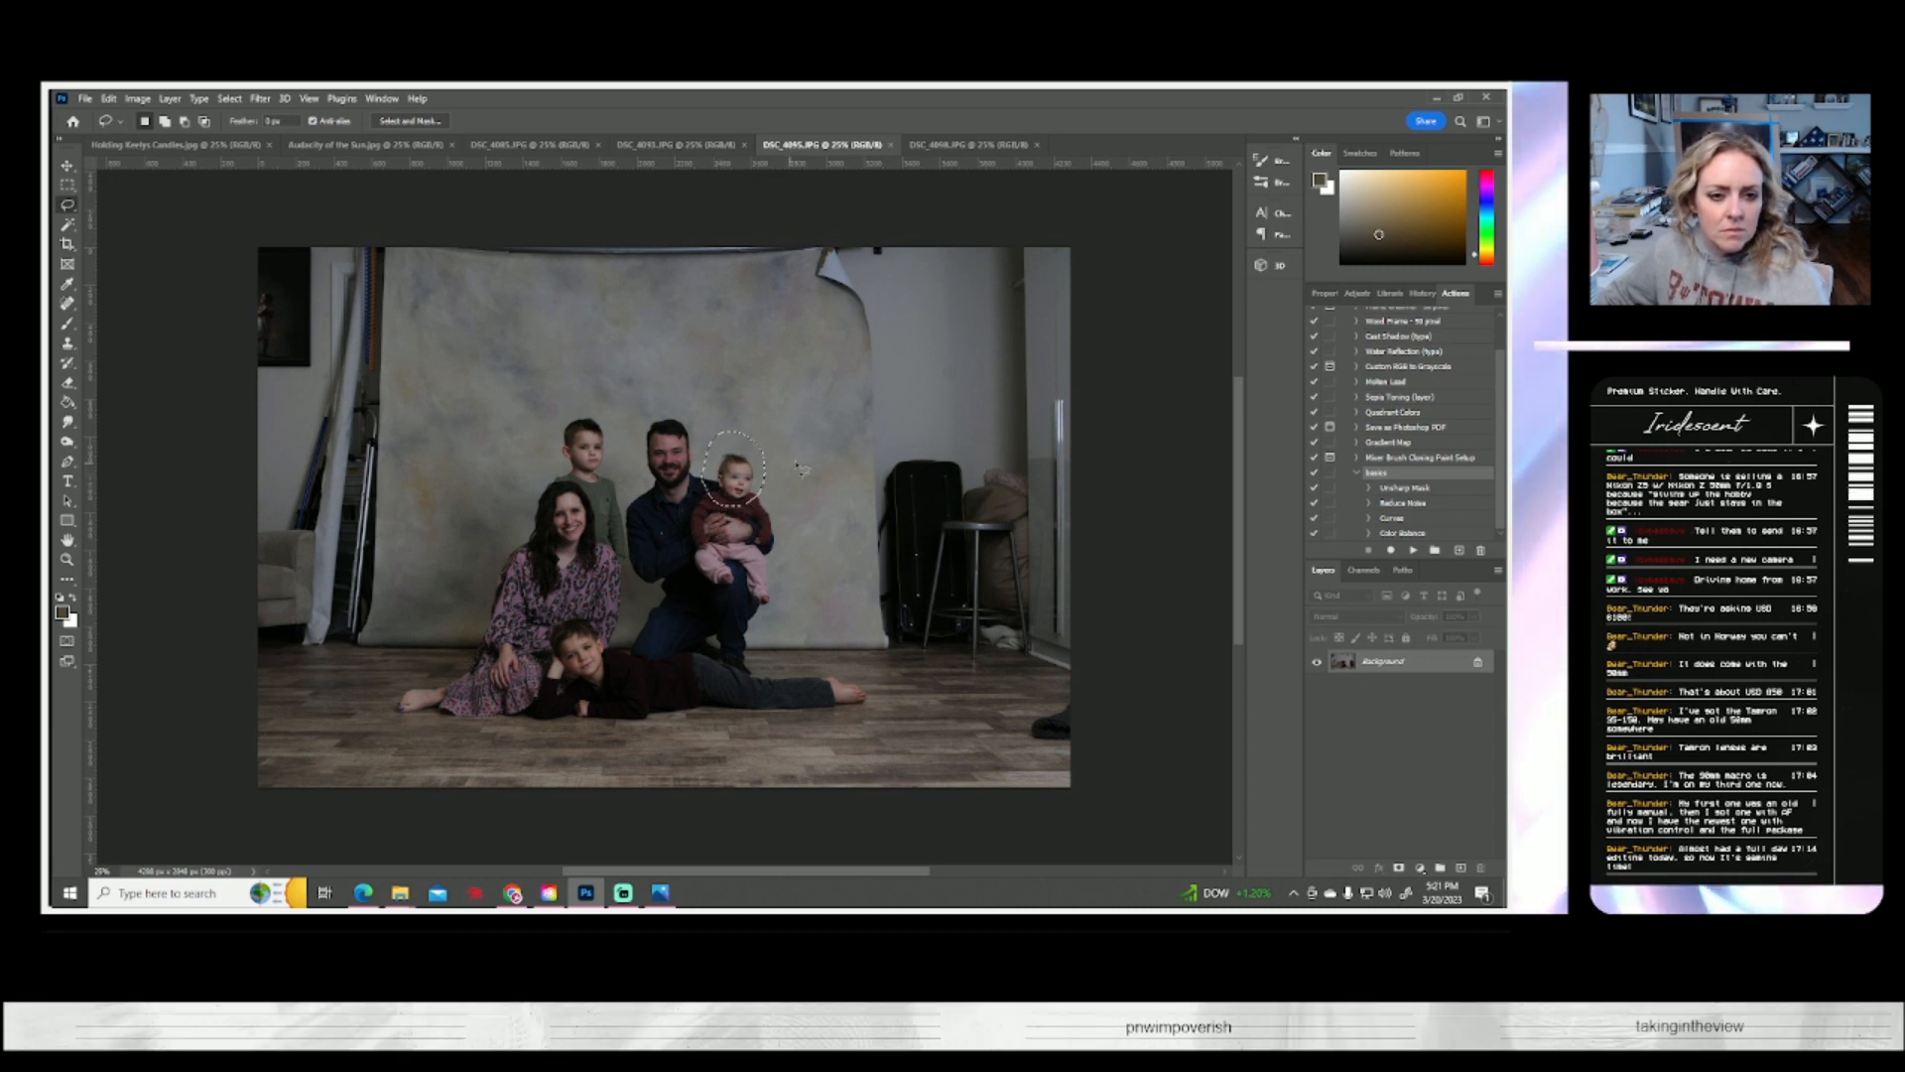
{"action": "left_click", "coordinate": [953, 144]}
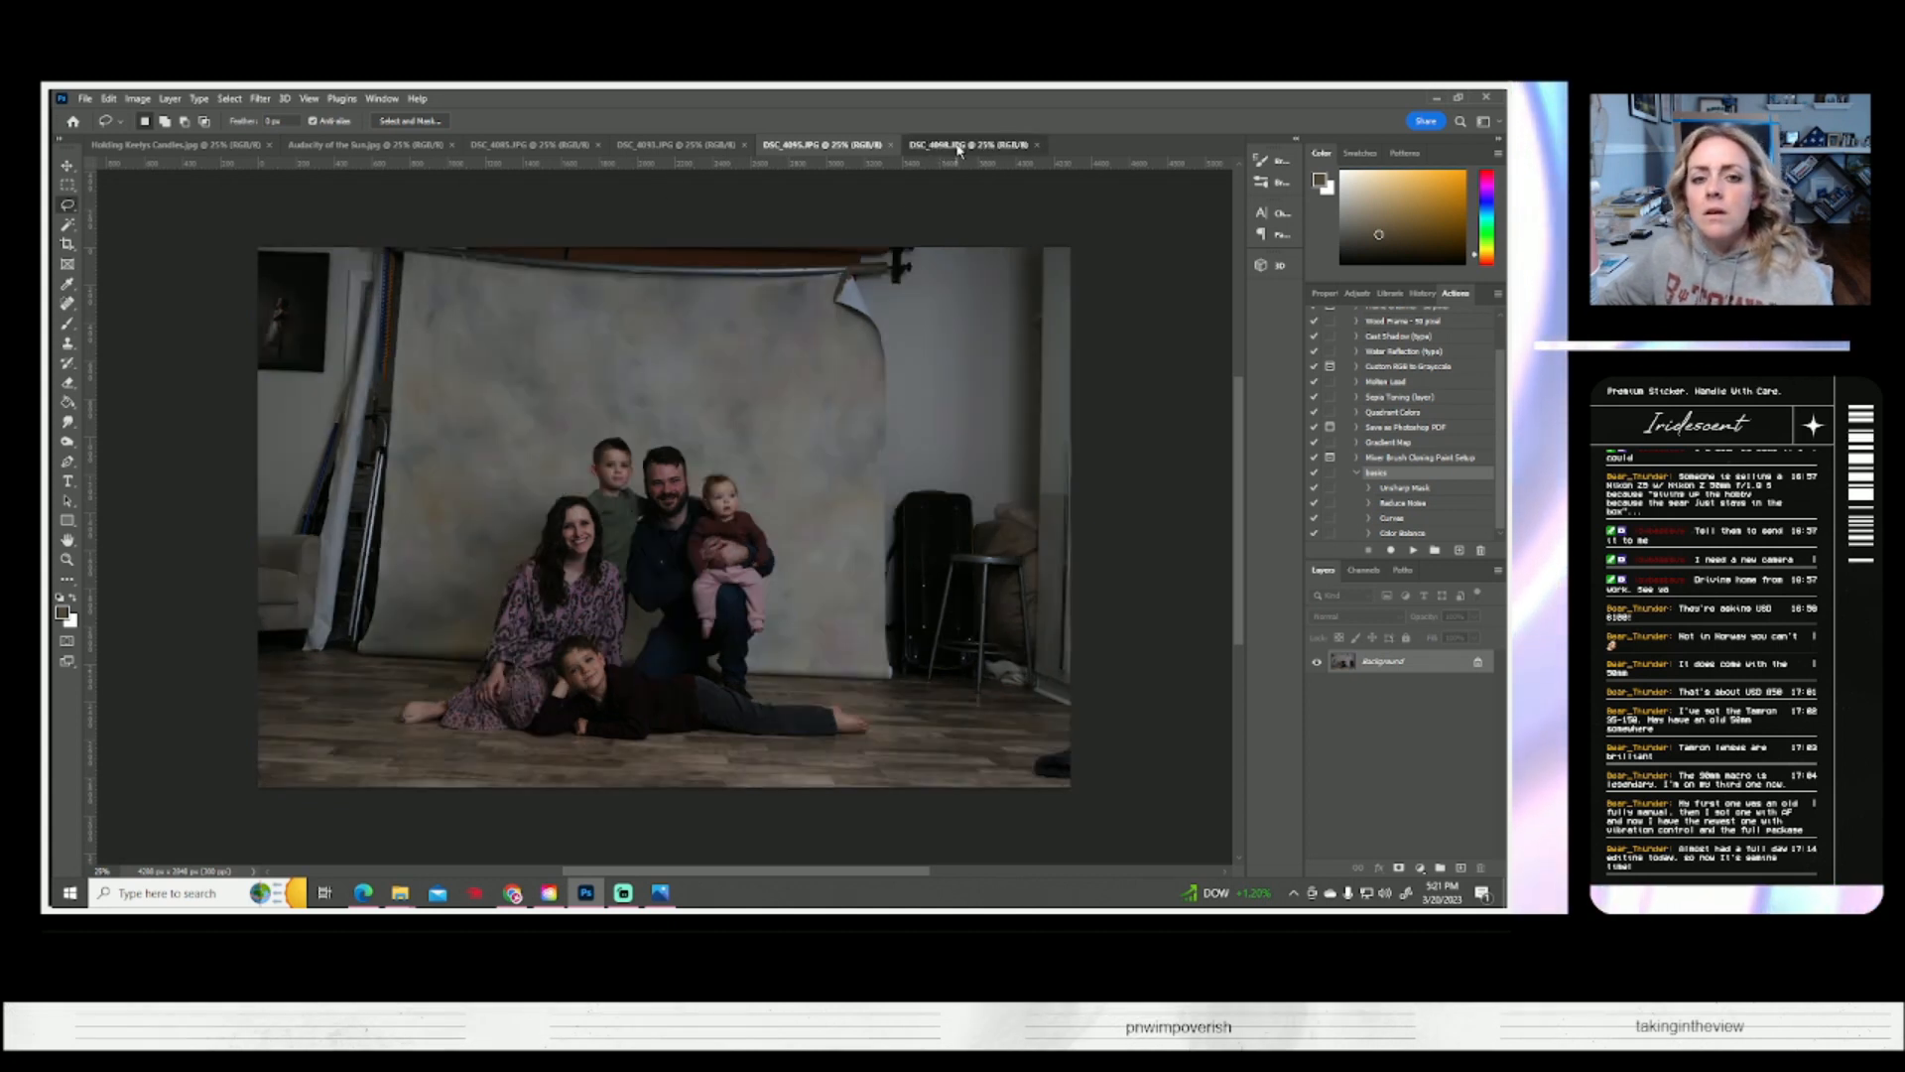
{"action": "key", "text": "ctrl+v"}
Rotate the pasted head about 15° counterclockwise and place it over the baby's head in the photo
{"action": "key", "text": "ctrl+t"}
{"action": "mouse_move", "coordinate": [738, 503]}
{"action": "left_mouse_down"}
{"action": "mouse_move", "coordinate": [732, 486]}
{"action": "mouse_move", "coordinate": [710, 514]}
{"action": "mouse_move", "coordinate": [731, 507]}
{"action": "left_mouse_up"}
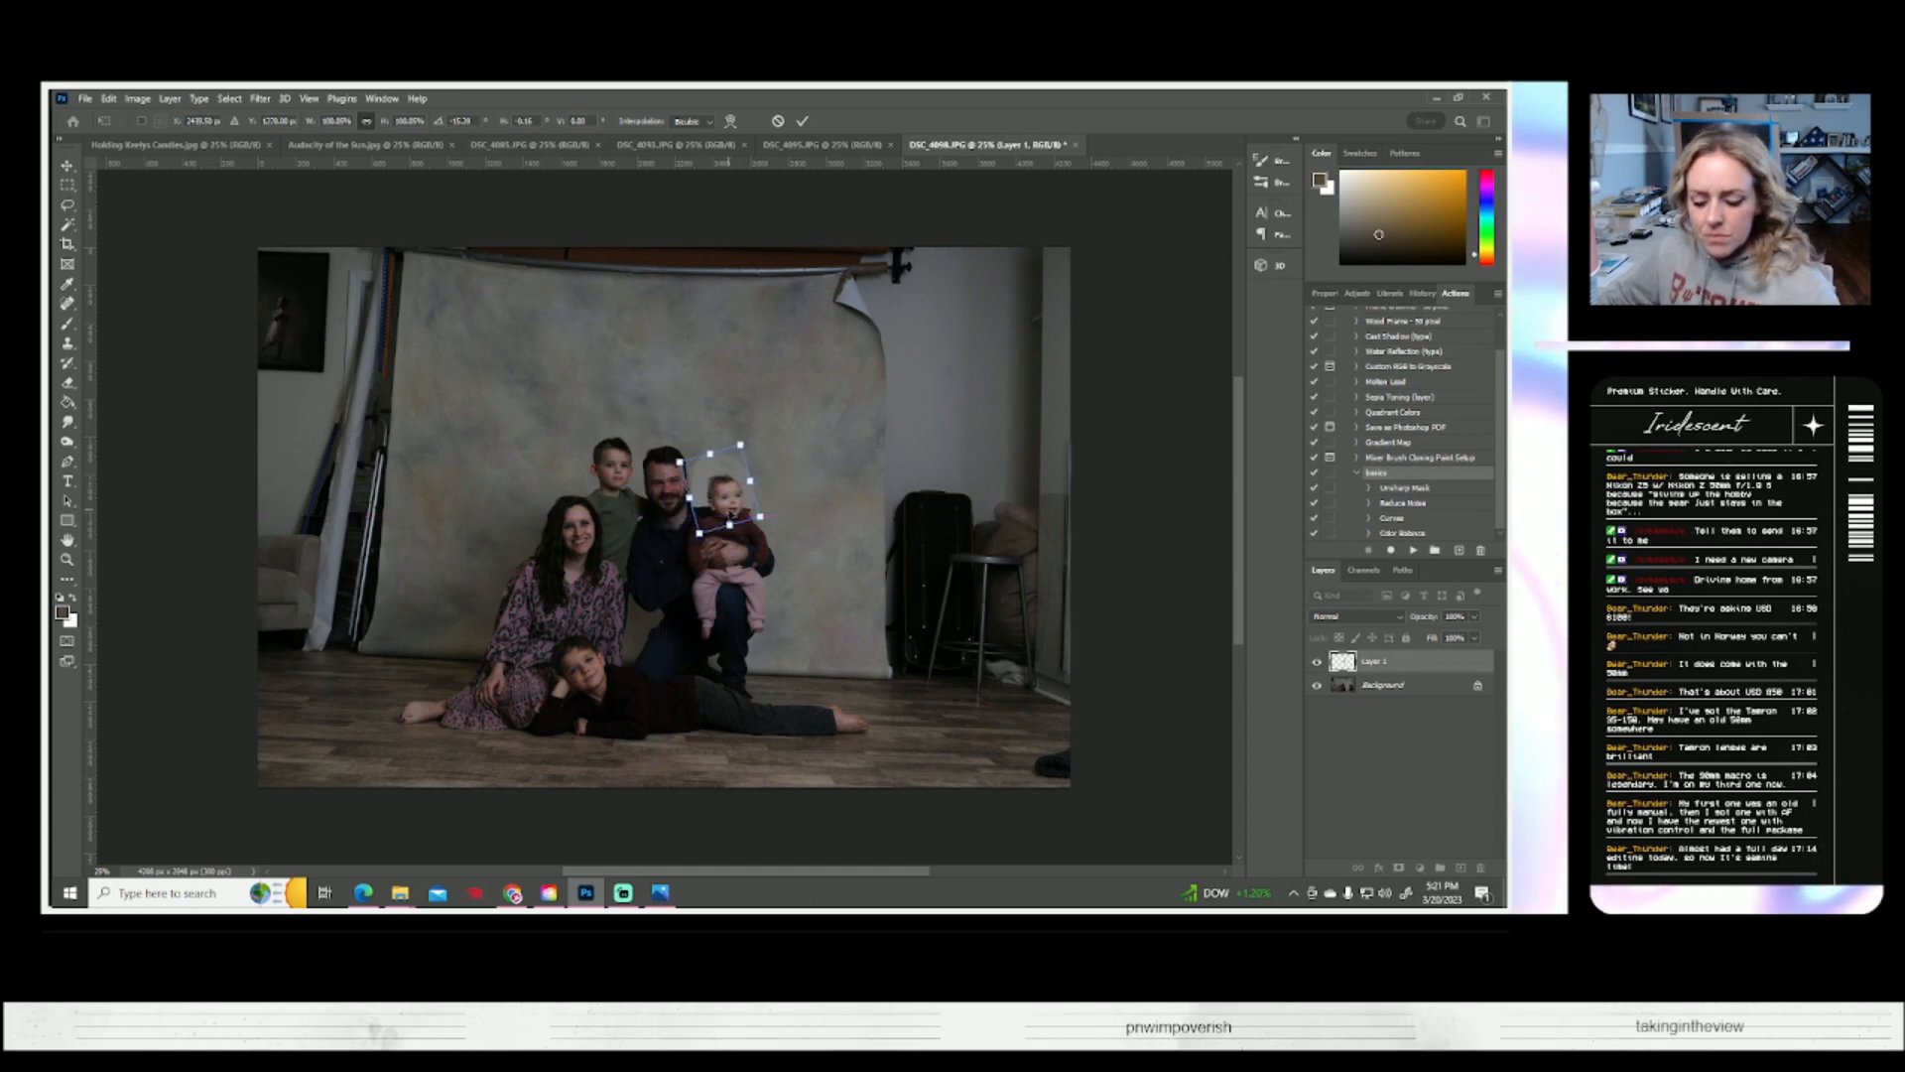
{"action": "key", "text": "Return"}
Lower the pasted head layer's opacity and fine-tune its position and rotation to line up with the baby's collar and neck
{"action": "left_click", "coordinate": [67, 560]}
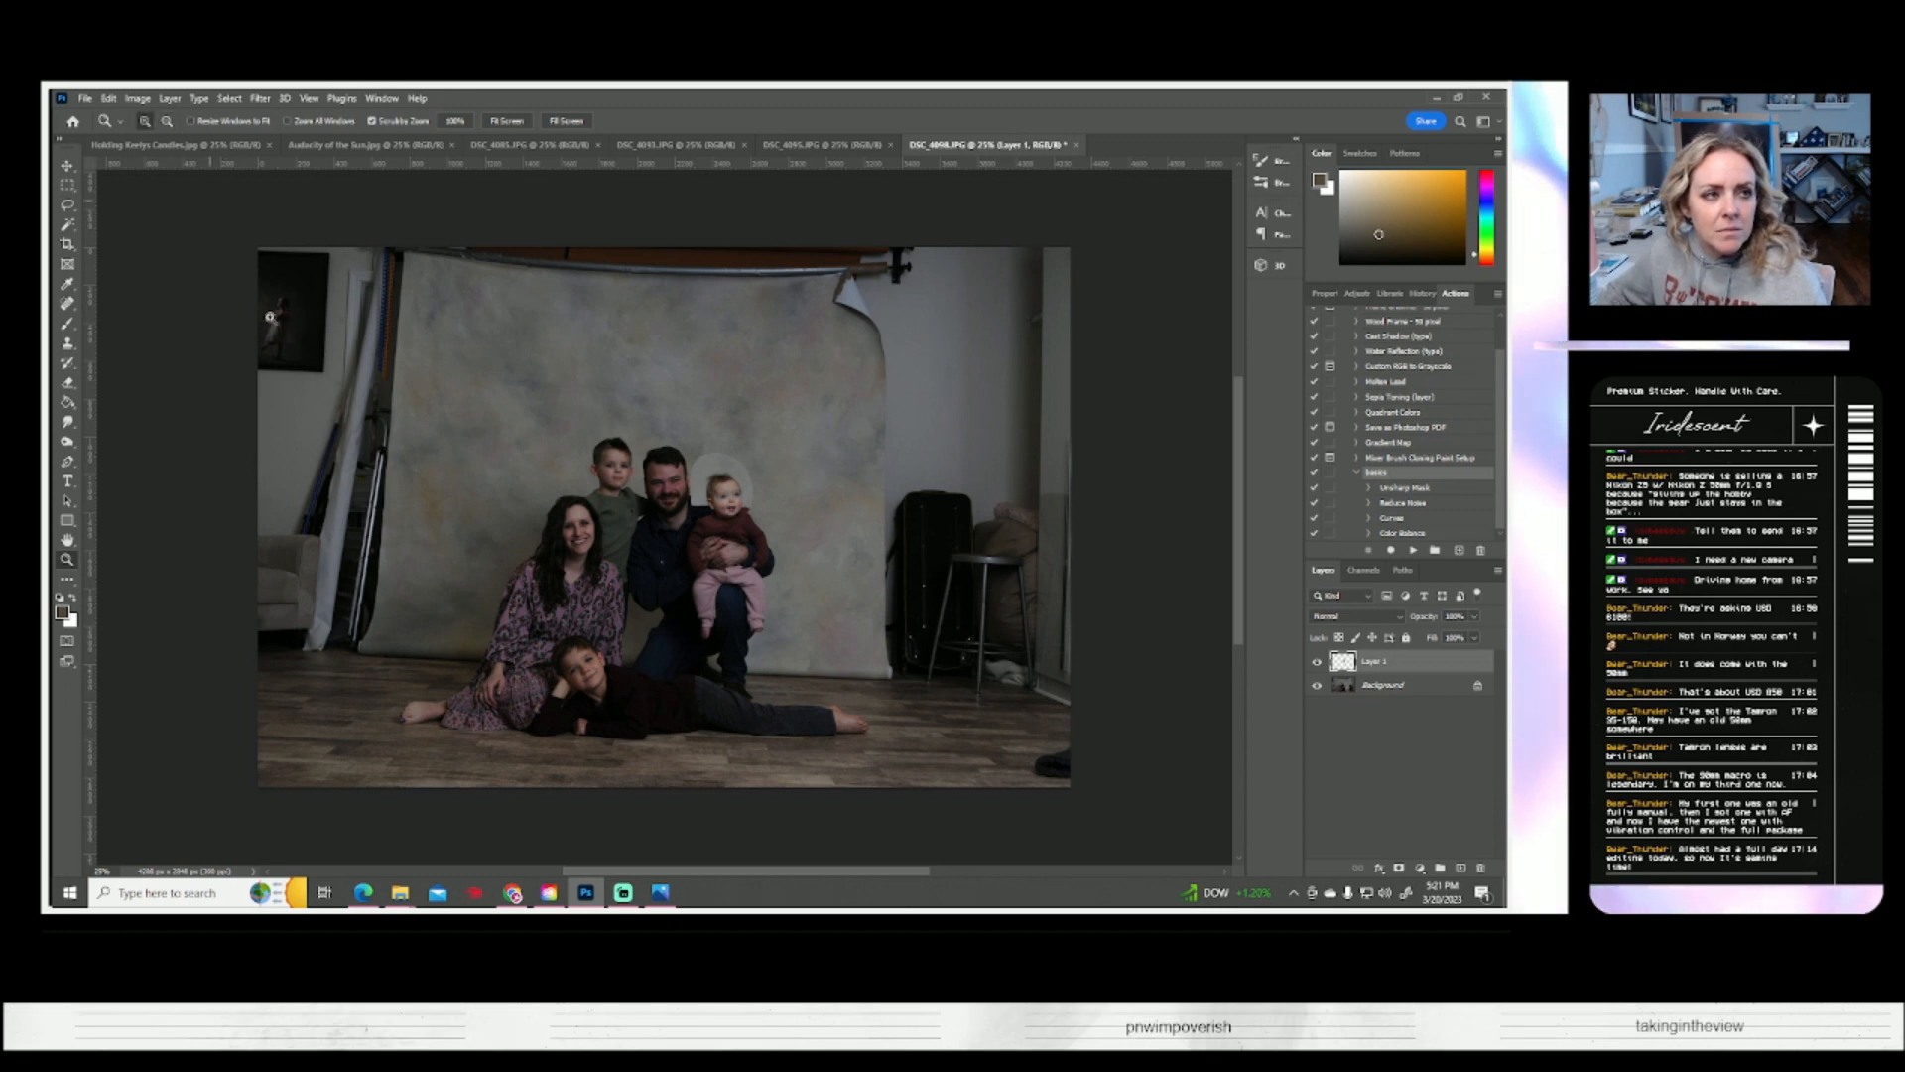
{"action": "left_click_drag", "start_coordinate": [721, 505], "coordinate": [721, 505]}
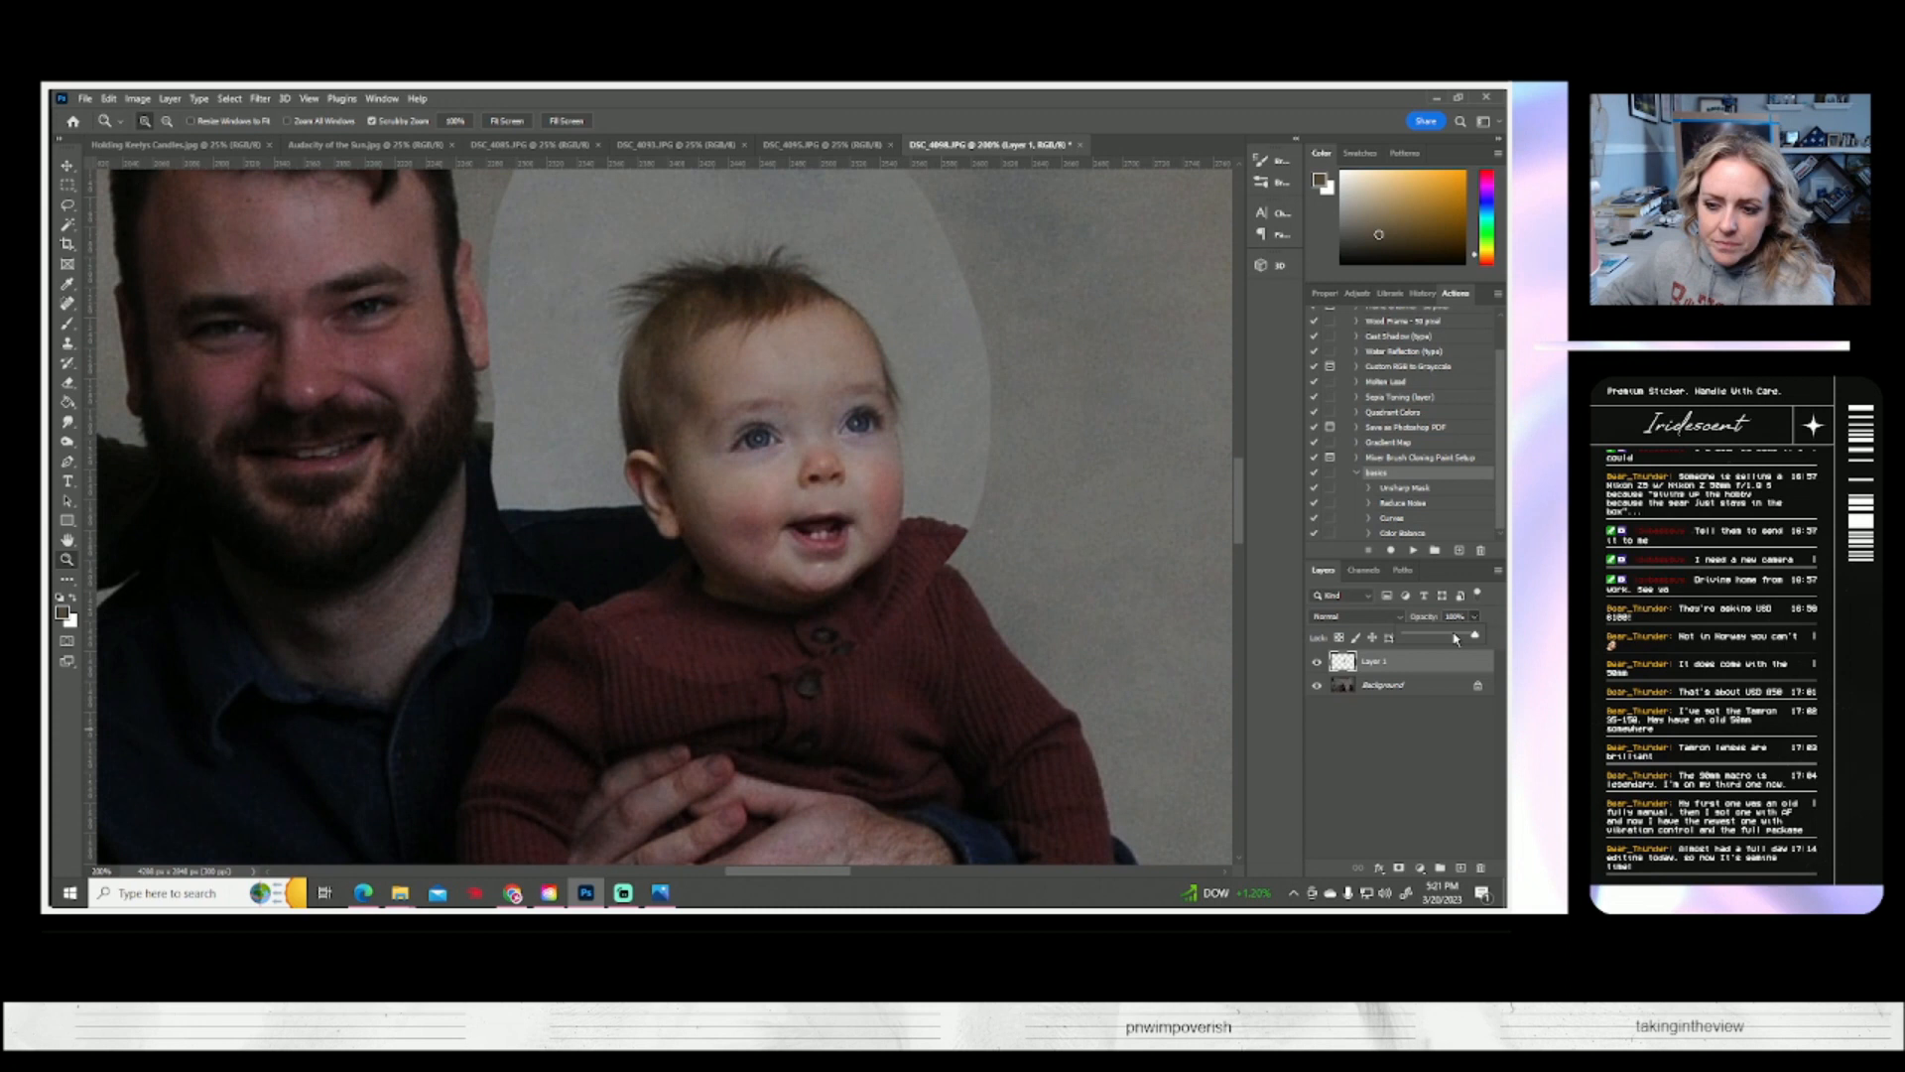
{"action": "left_click_drag", "start_coordinate": [1455, 638], "coordinate": [1279, 640]}
{"action": "key", "text": "ctrl+t"}
{"action": "left_click_drag", "start_coordinate": [823, 559], "coordinate": [783, 555]}
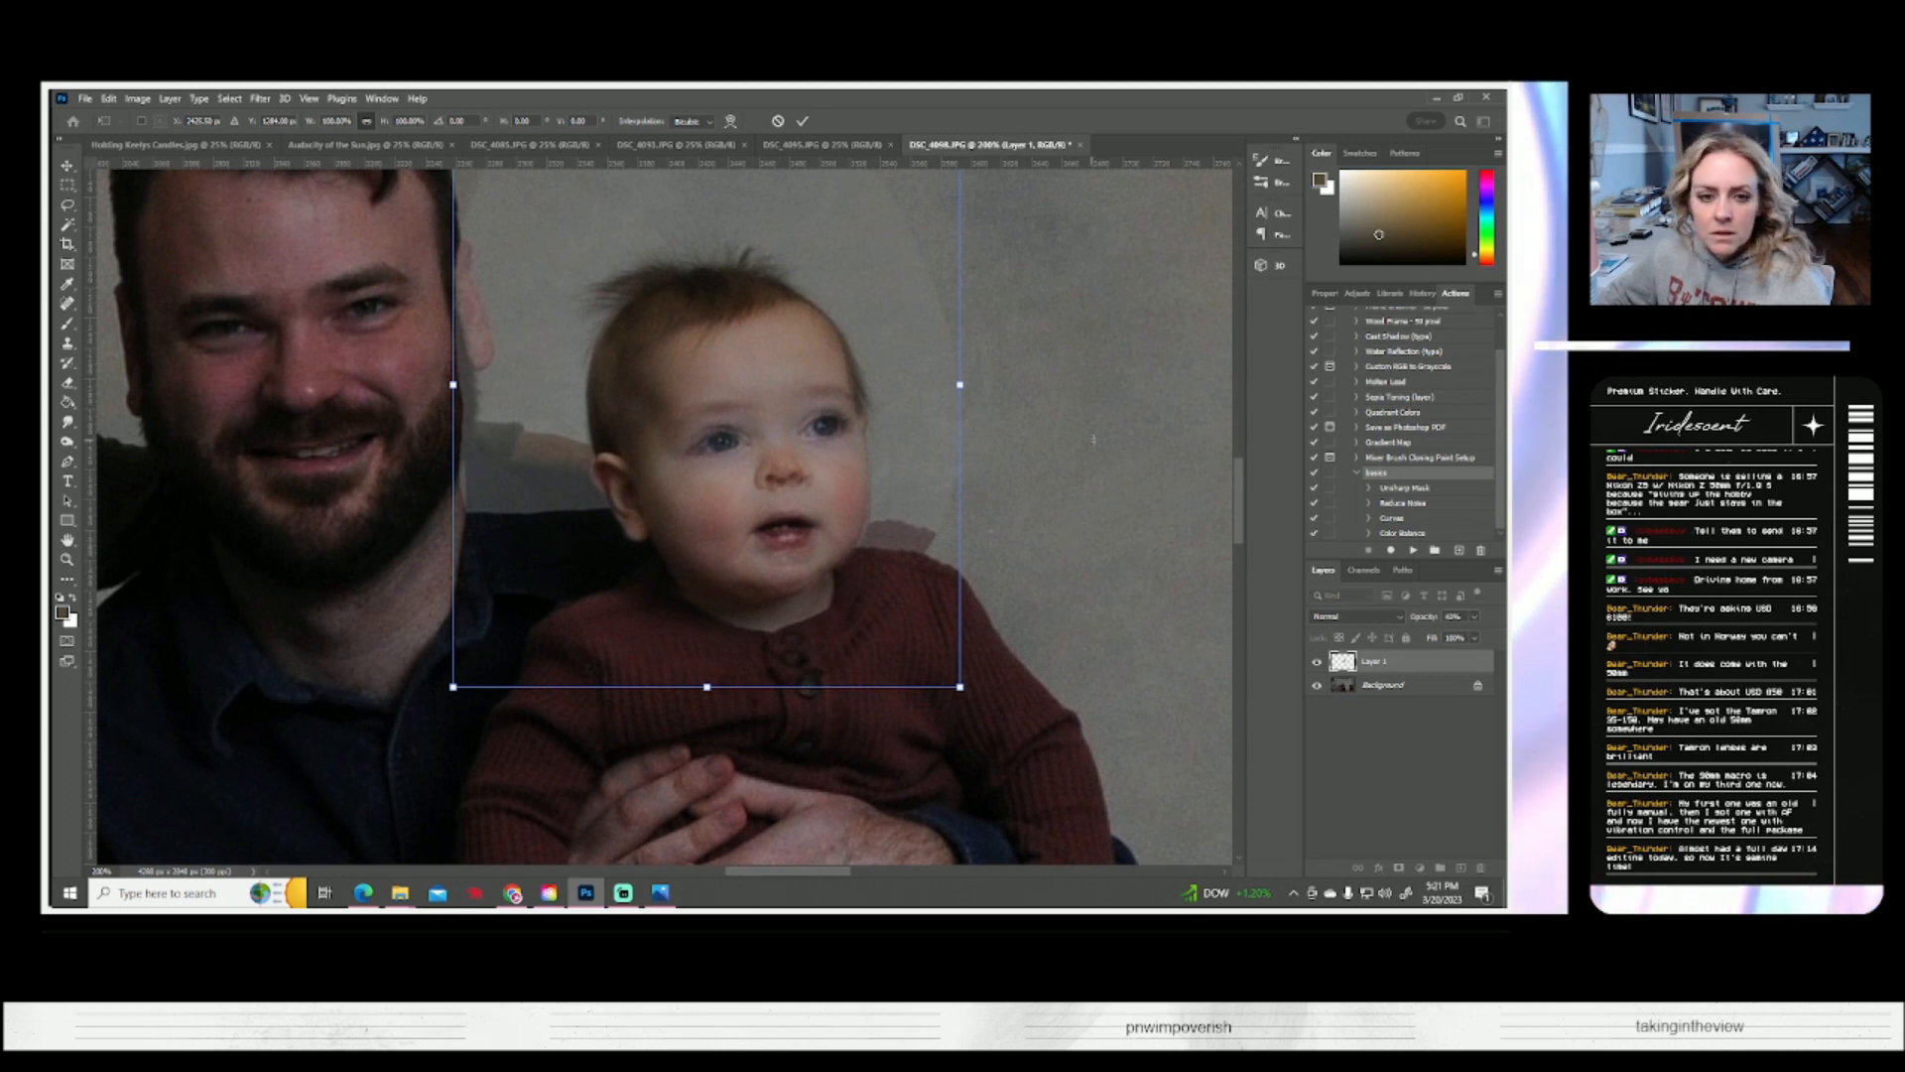
{"action": "left_click_drag", "start_coordinate": [1092, 439], "coordinate": [1092, 444]}
{"action": "left_click_drag", "start_coordinate": [883, 477], "coordinate": [878, 473]}
{"action": "key", "text": "Return"}
{"action": "key", "text": "z"}
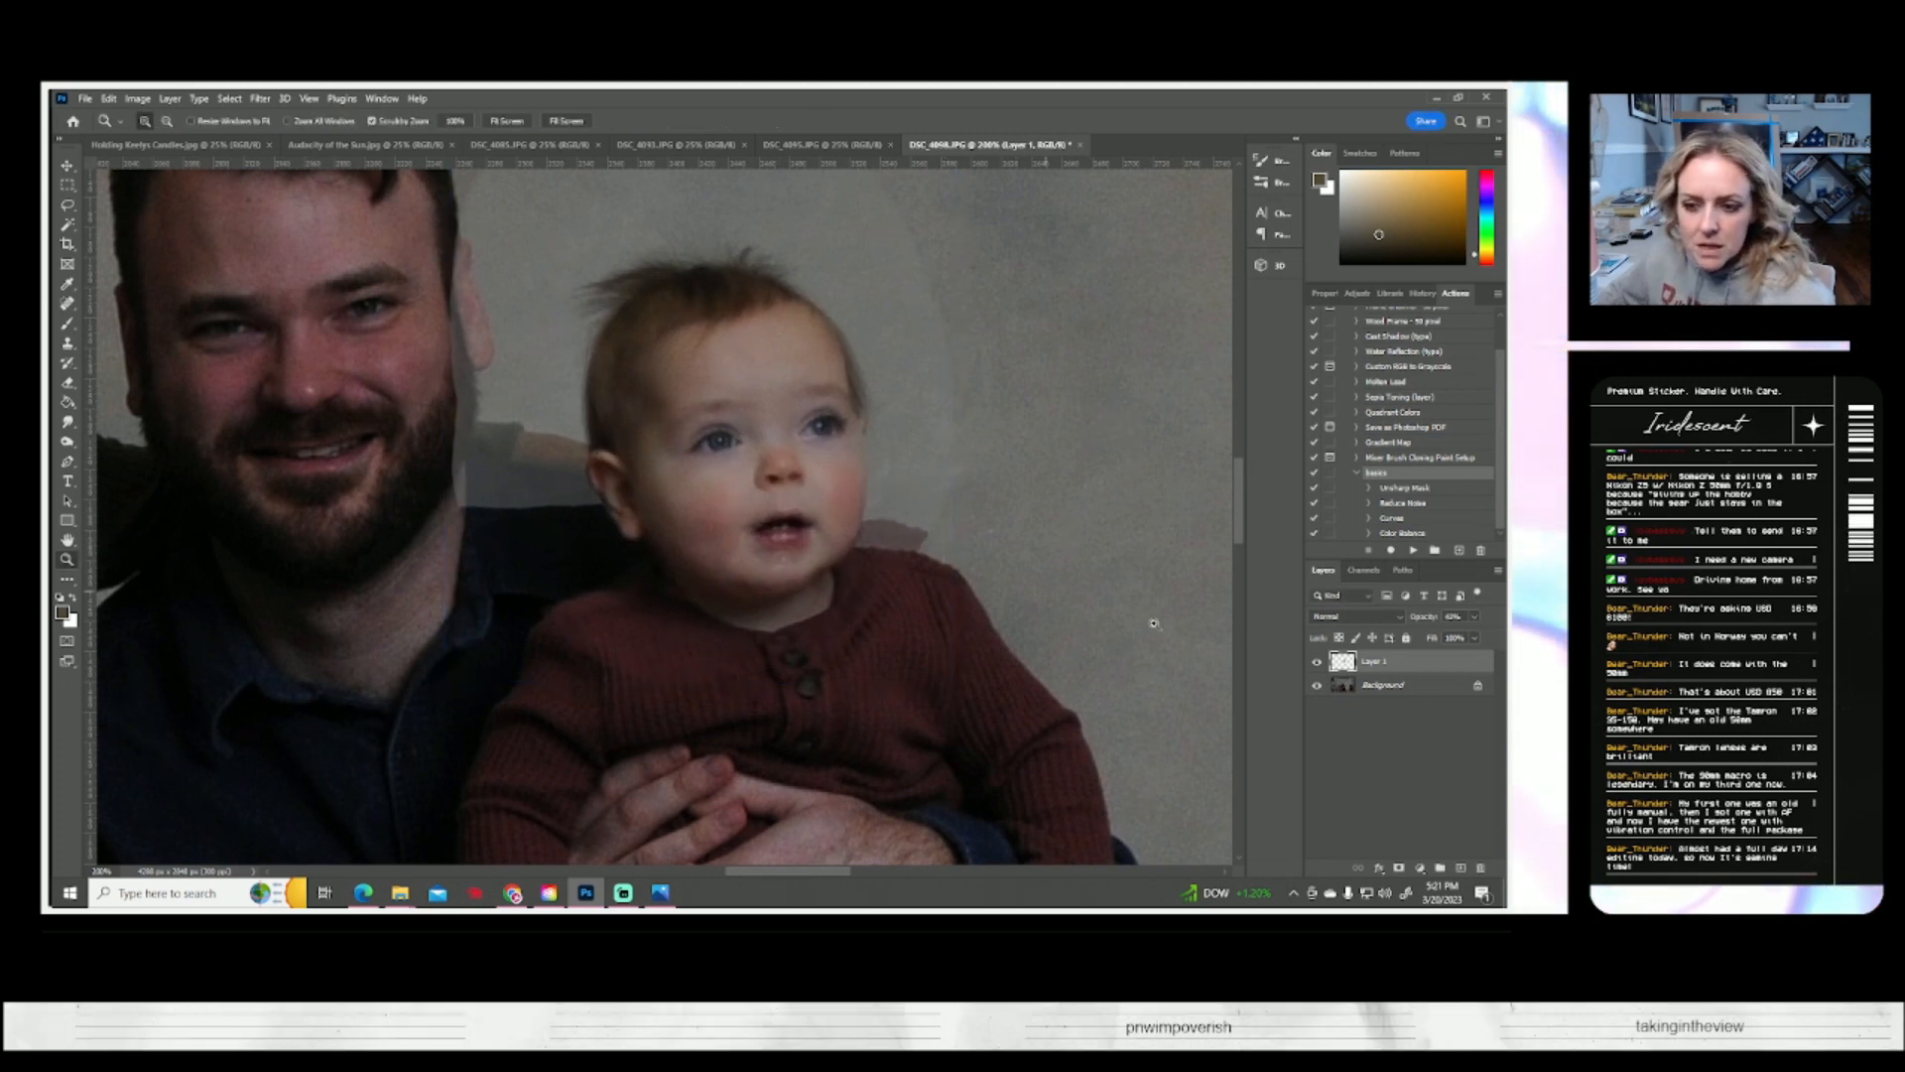
Restore the pasted head layer's opacity to 100% and activate the Lasso tool
{"action": "left_click", "coordinate": [1474, 618]}
{"action": "left_click_drag", "start_coordinate": [1454, 636], "coordinate": [1498, 636]}
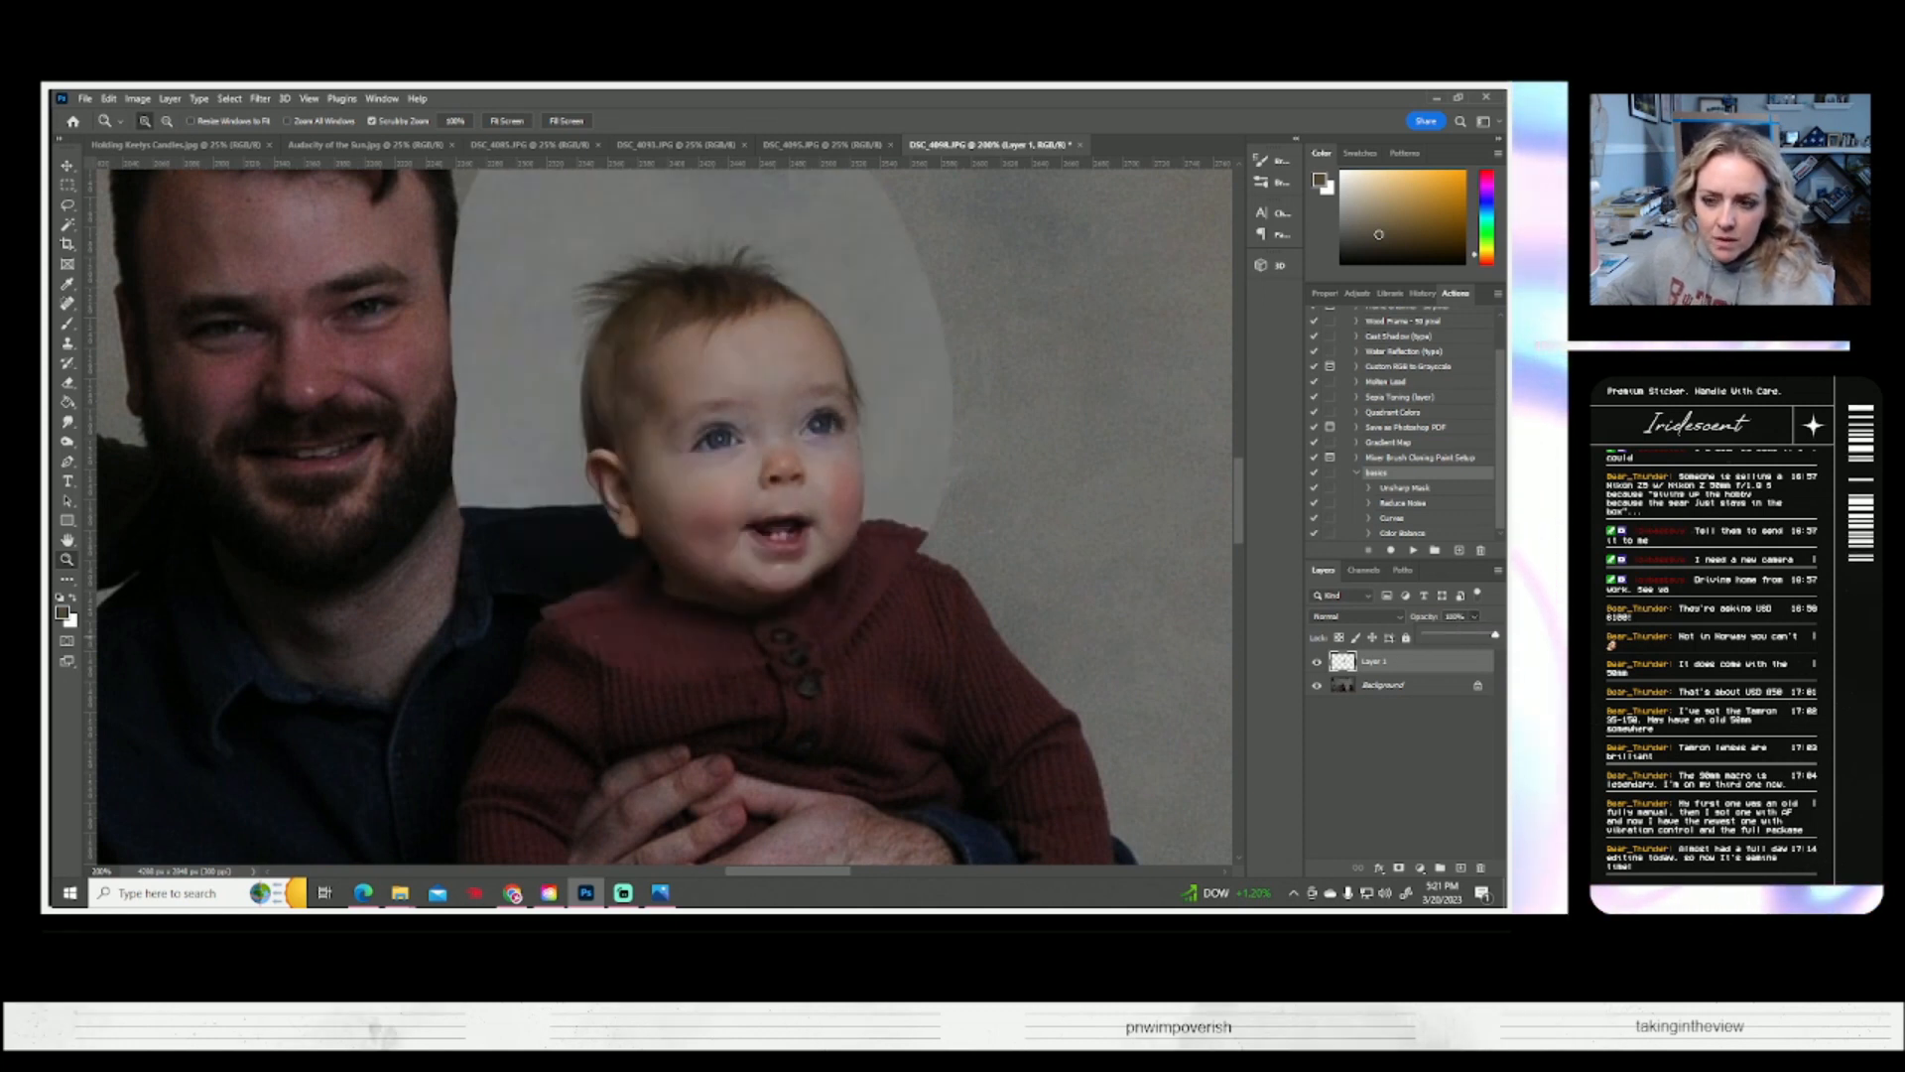
{"action": "left_click", "coordinate": [68, 206]}
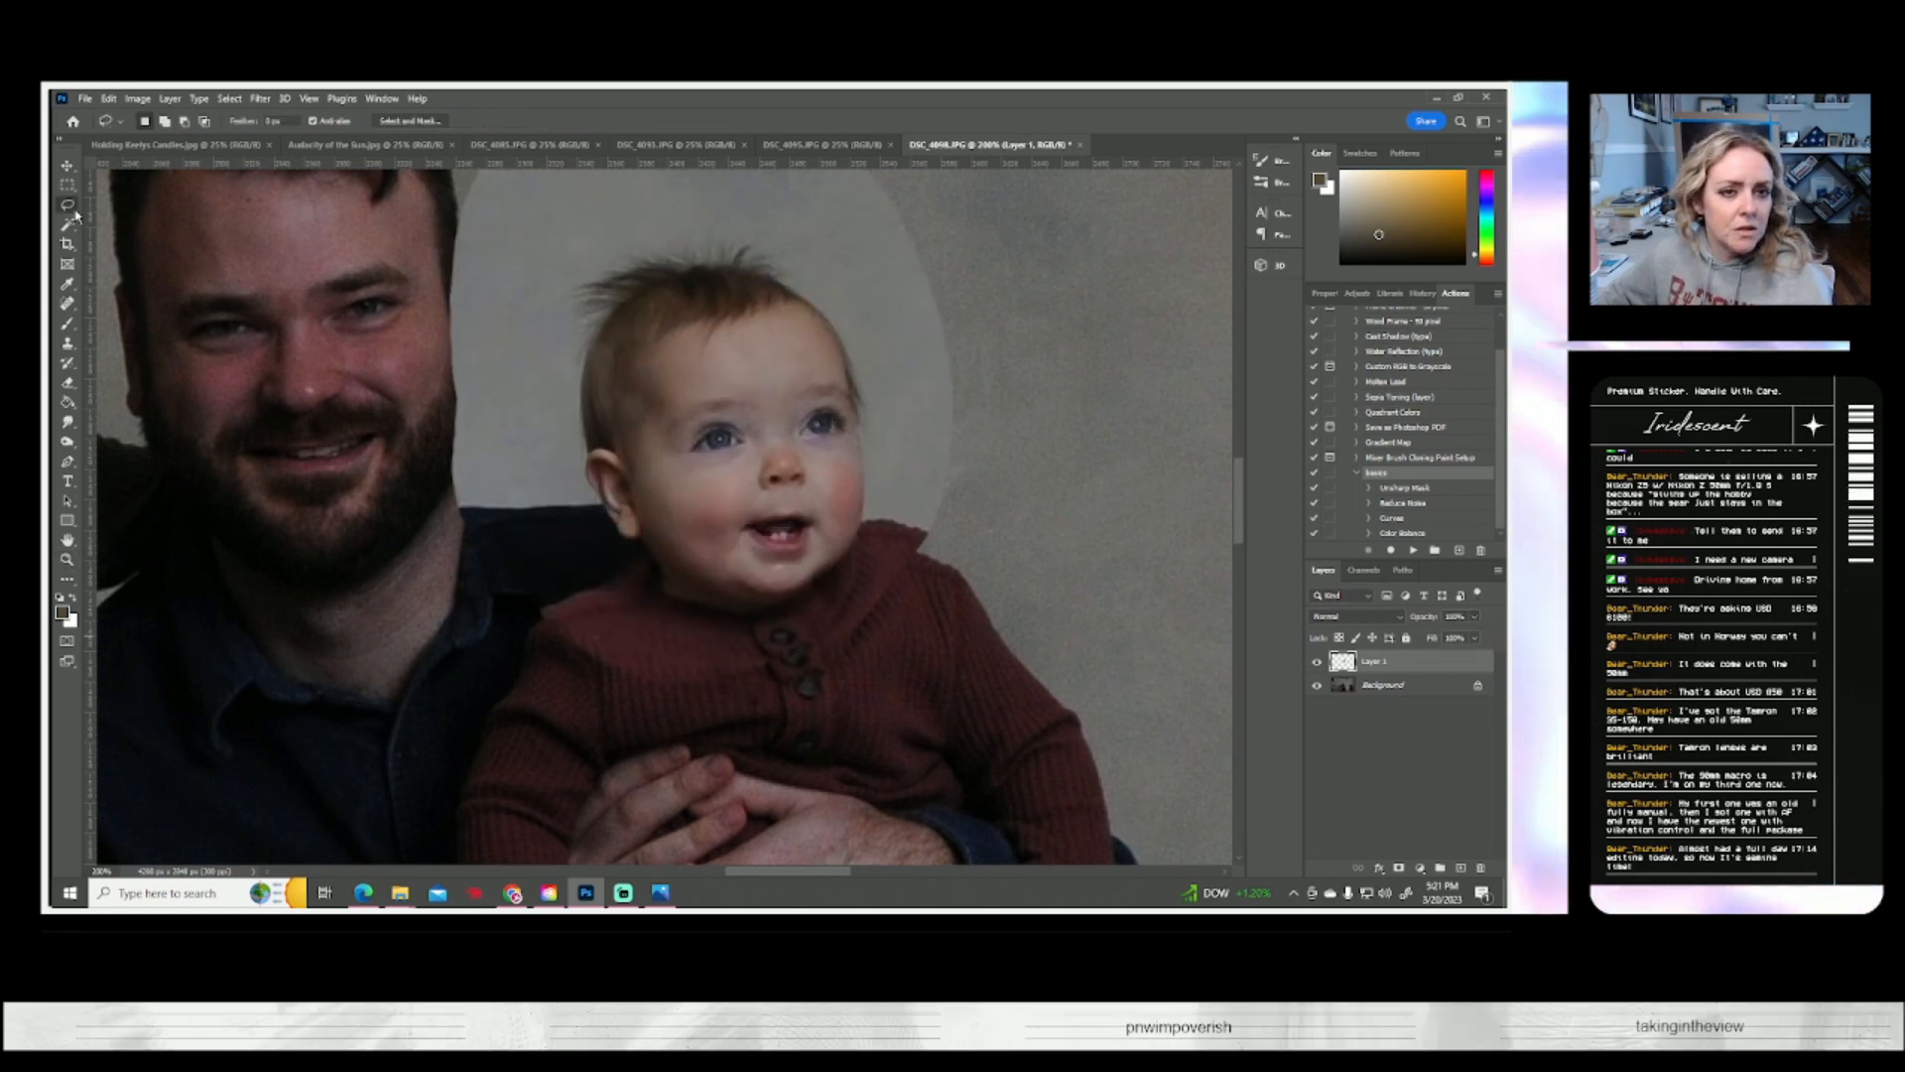
Lasso tightly around the baby's pasted head, invert the selection, delete the surplus around it on Layer 1 and deselect
{"action": "left_click_drag", "start_coordinate": [612, 325], "coordinate": [583, 533]}
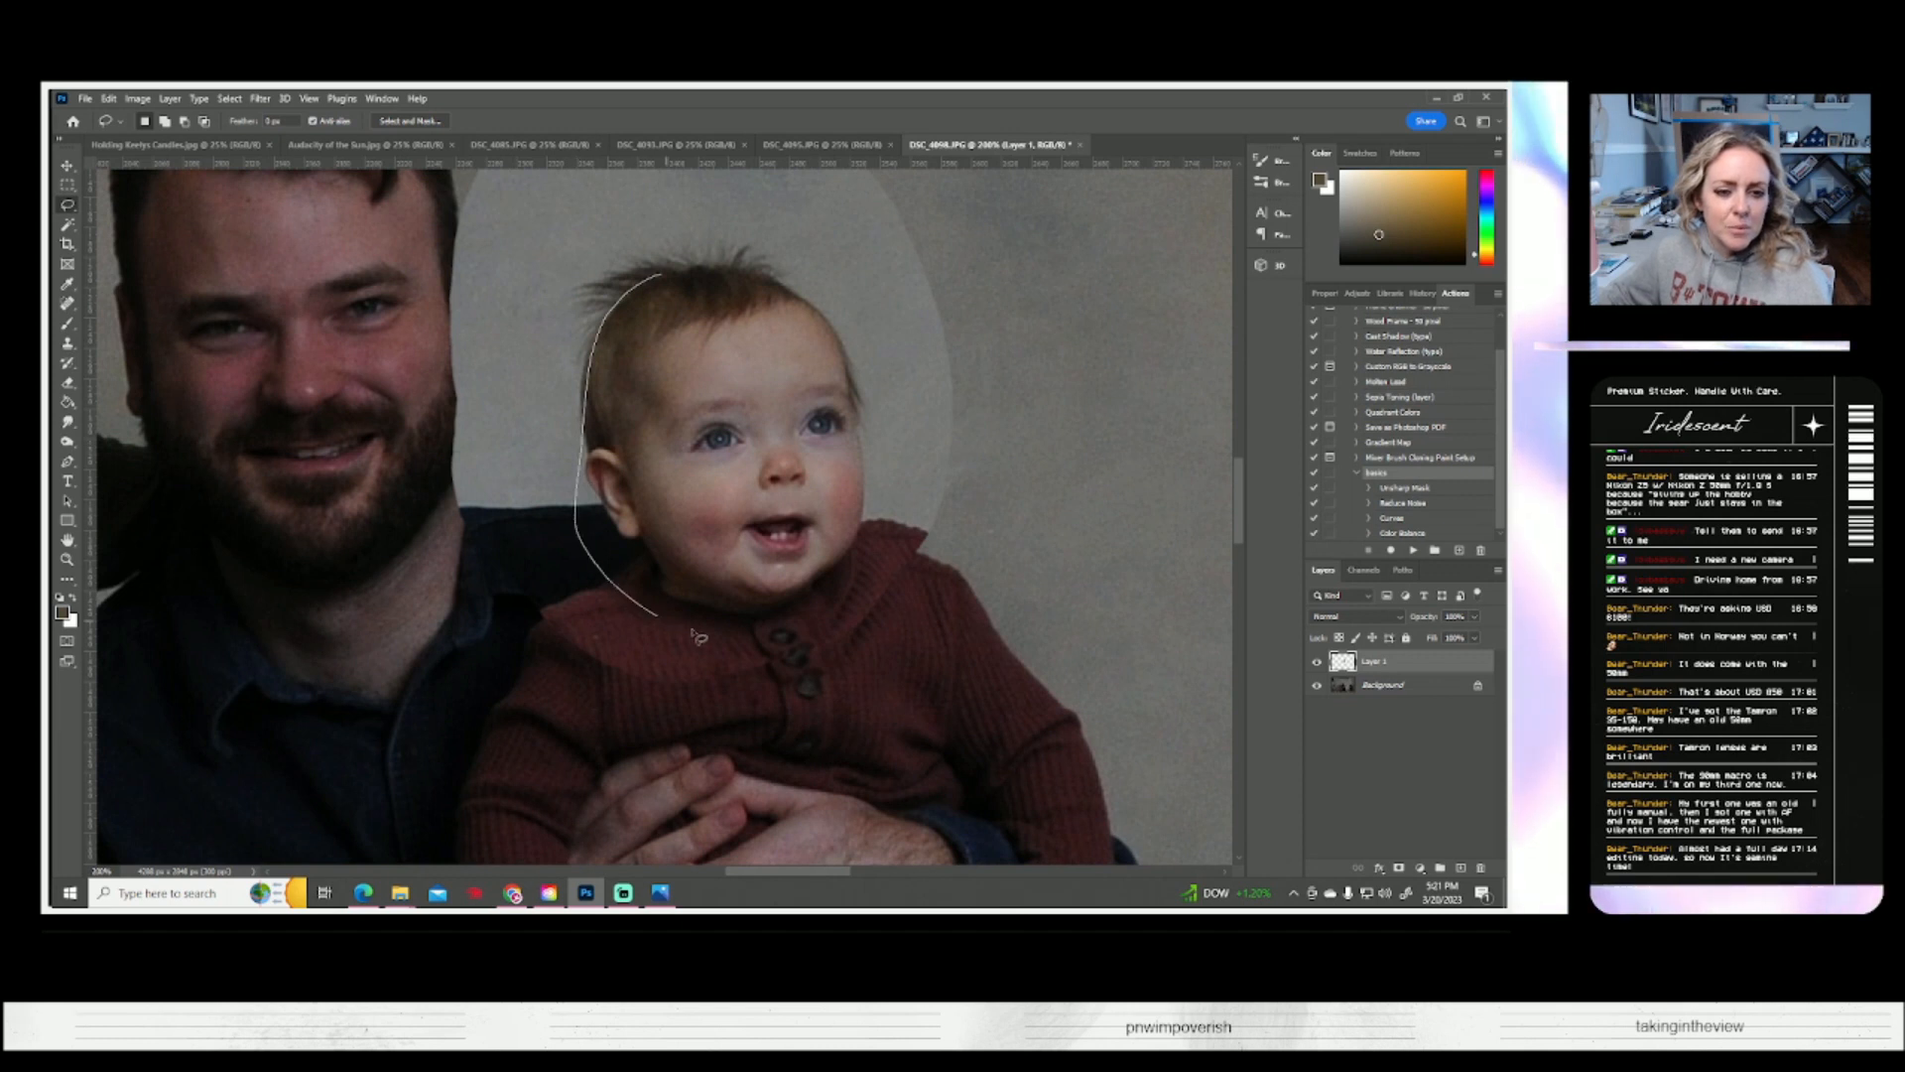
{"action": "mouse_move", "coordinate": [698, 636]}
{"action": "left_mouse_down"}
{"action": "mouse_move", "coordinate": [774, 639]}
{"action": "mouse_move", "coordinate": [835, 600]}
{"action": "left_mouse_up"}
{"action": "mouse_move", "coordinate": [898, 481]}
{"action": "left_mouse_down"}
{"action": "mouse_move", "coordinate": [829, 322]}
{"action": "mouse_move", "coordinate": [660, 278]}
{"action": "left_mouse_up"}
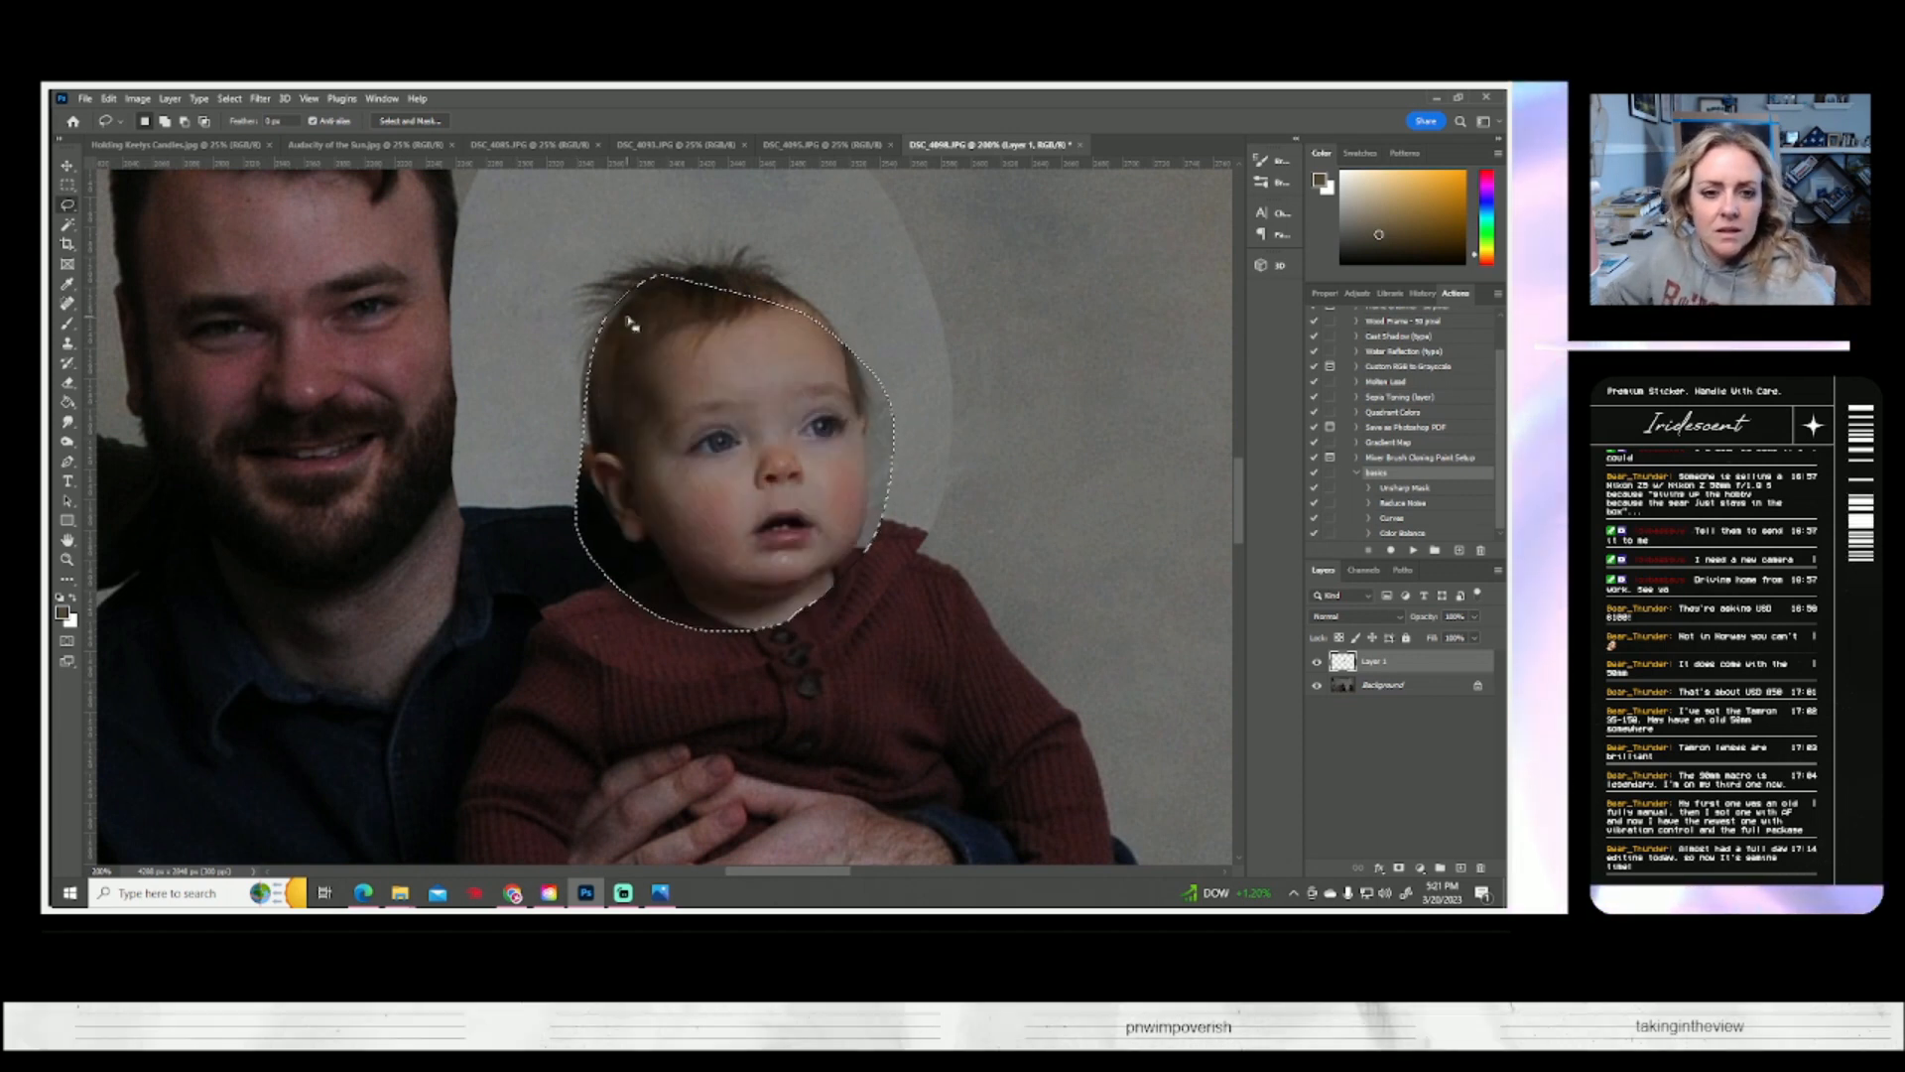
{"action": "key", "text": "ctrl+z"}
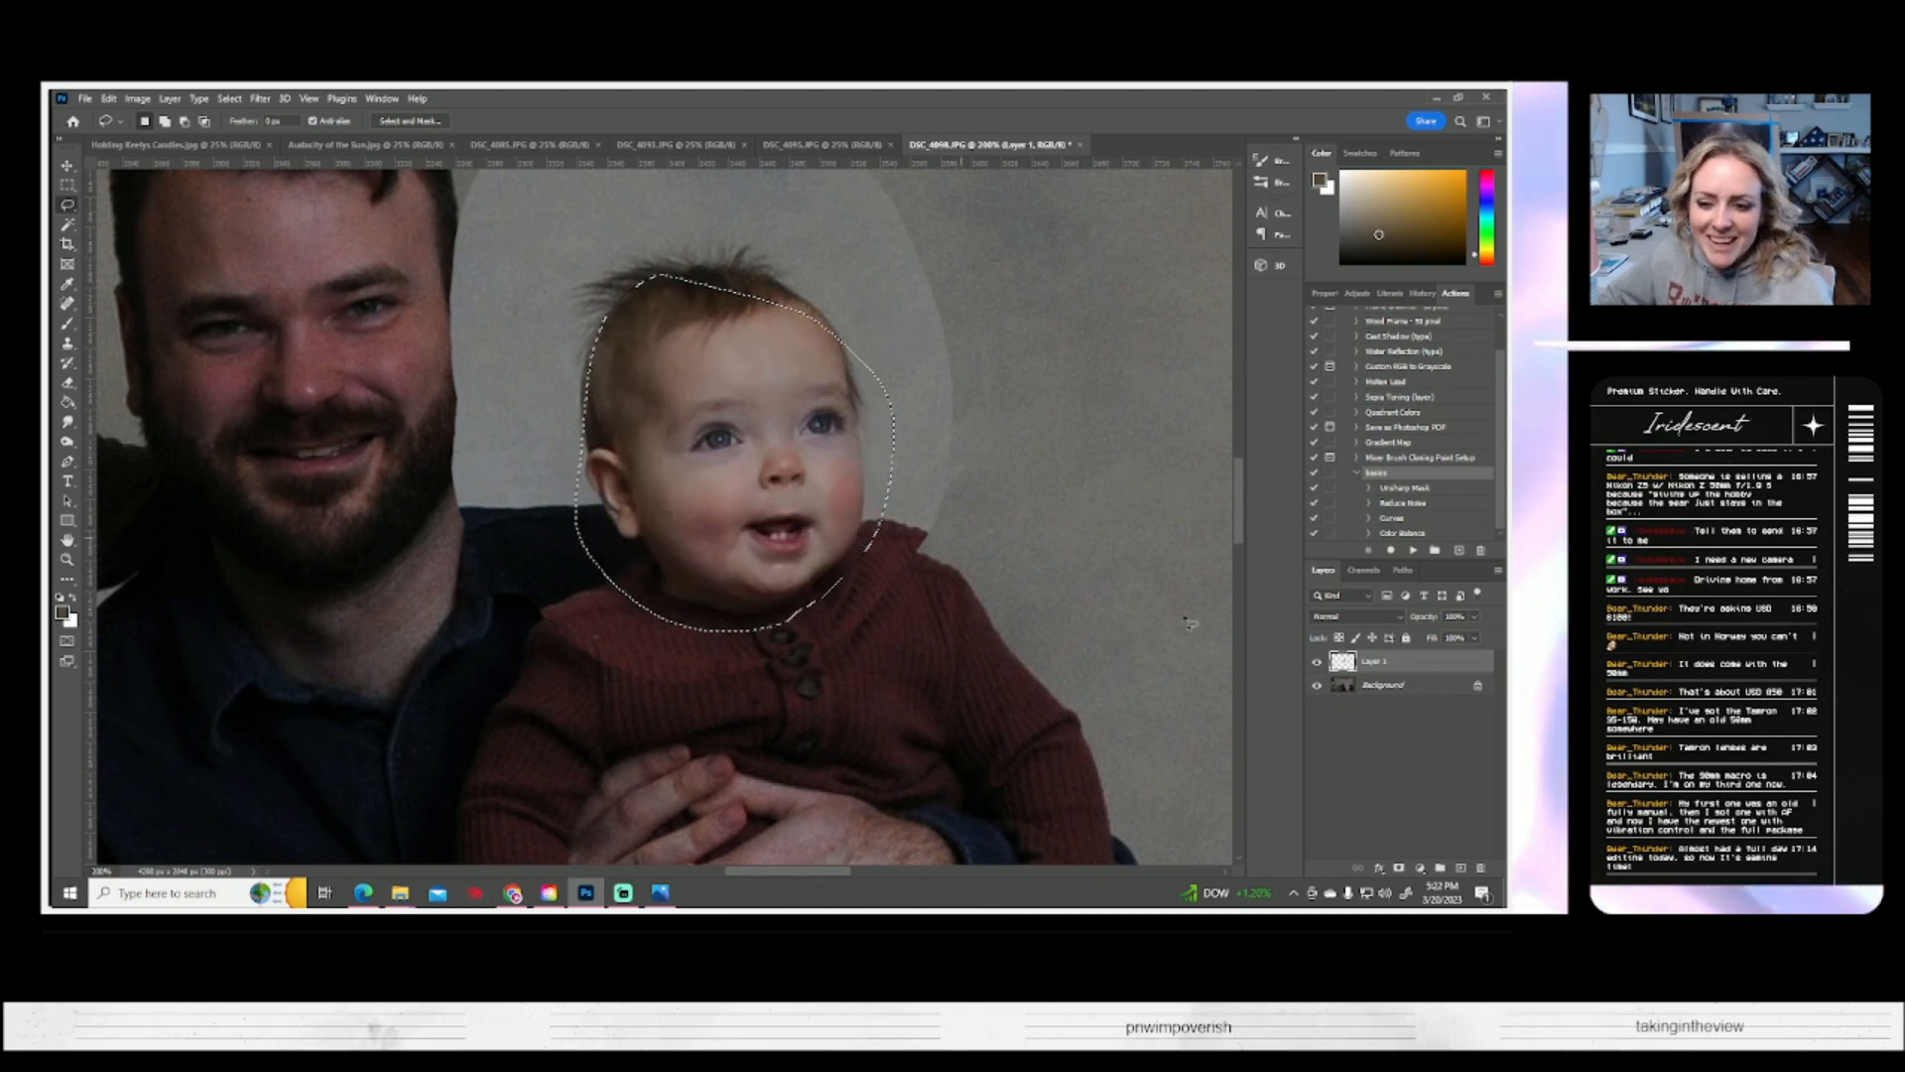
{"action": "left_click", "coordinate": [230, 98]}
{"action": "left_click", "coordinate": [255, 159]}
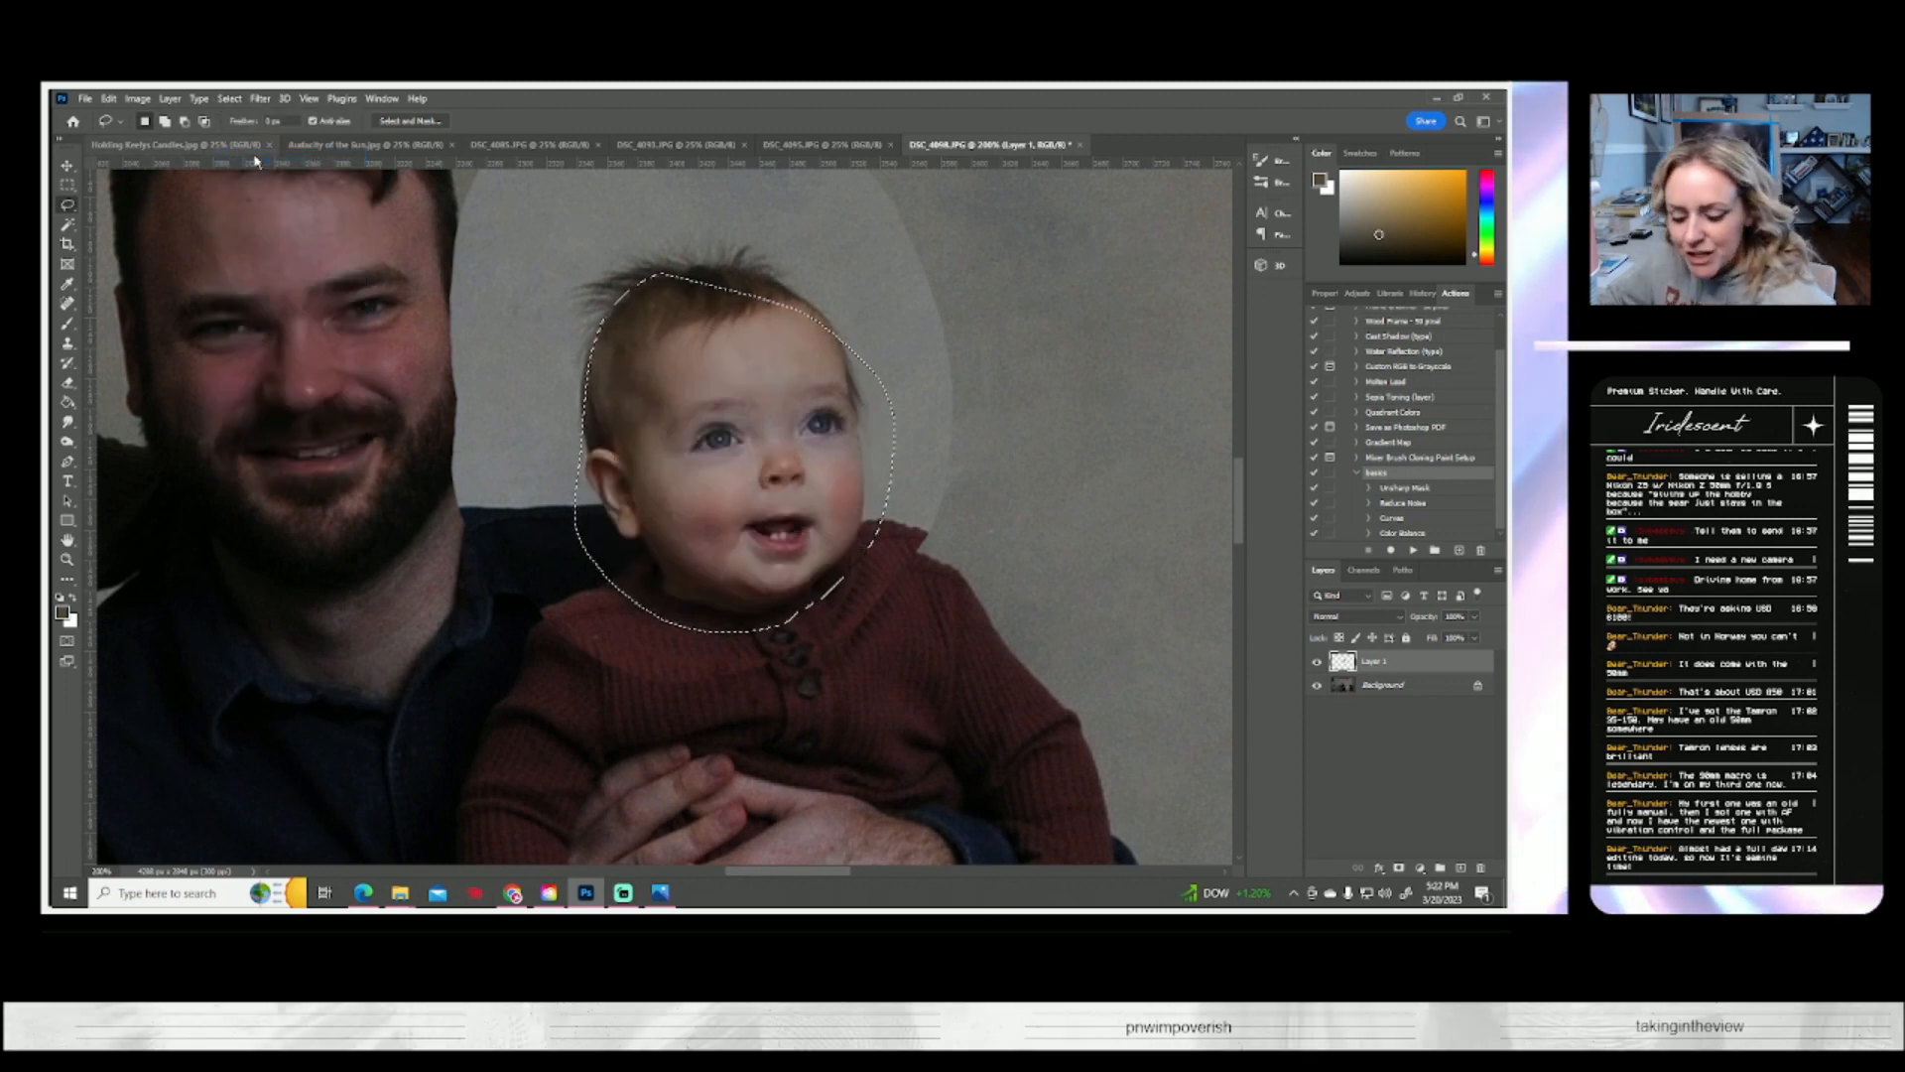
{"action": "key", "text": "Delete"}
{"action": "left_click", "coordinate": [229, 98]}
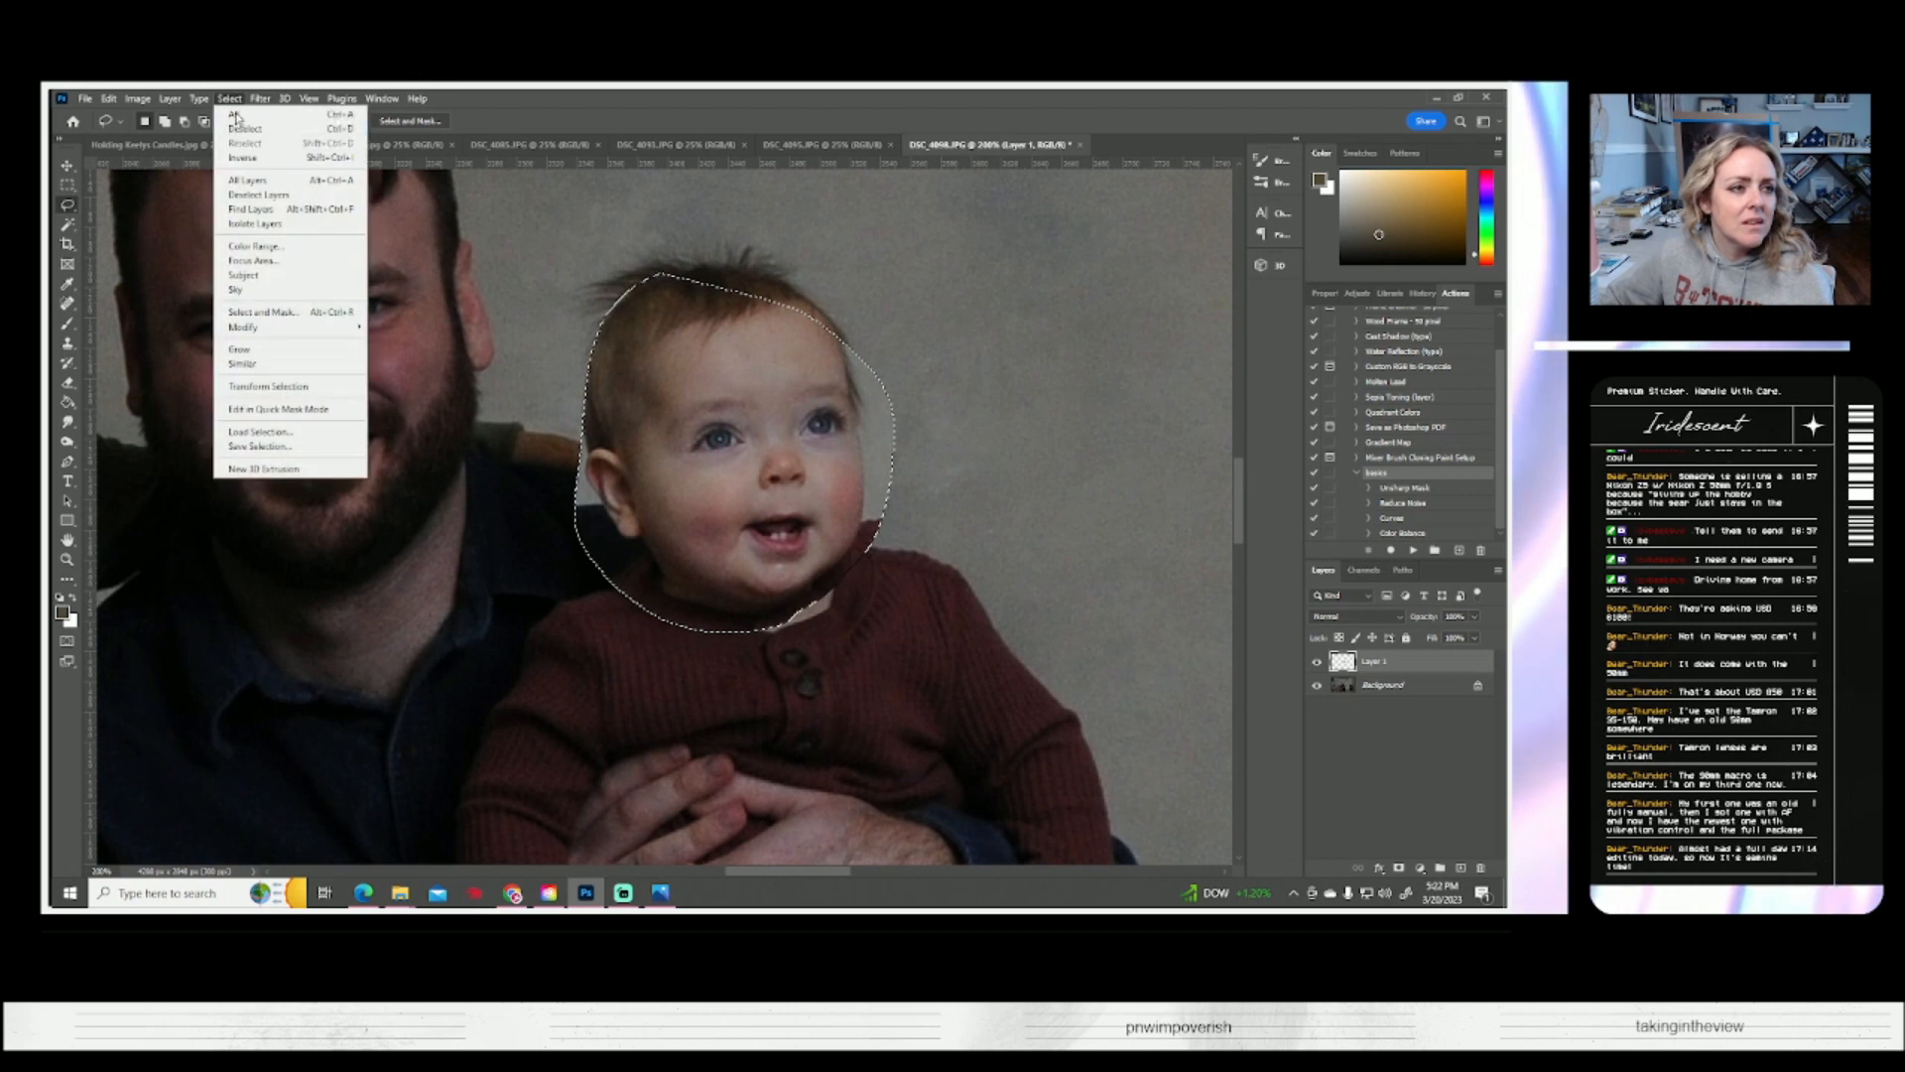
{"action": "left_click", "coordinate": [248, 128]}
Erase the leftover pasted backdrop and collar edges around the baby's head with a small Soft Round eraser, comparing against the original
{"action": "left_click", "coordinate": [67, 383]}
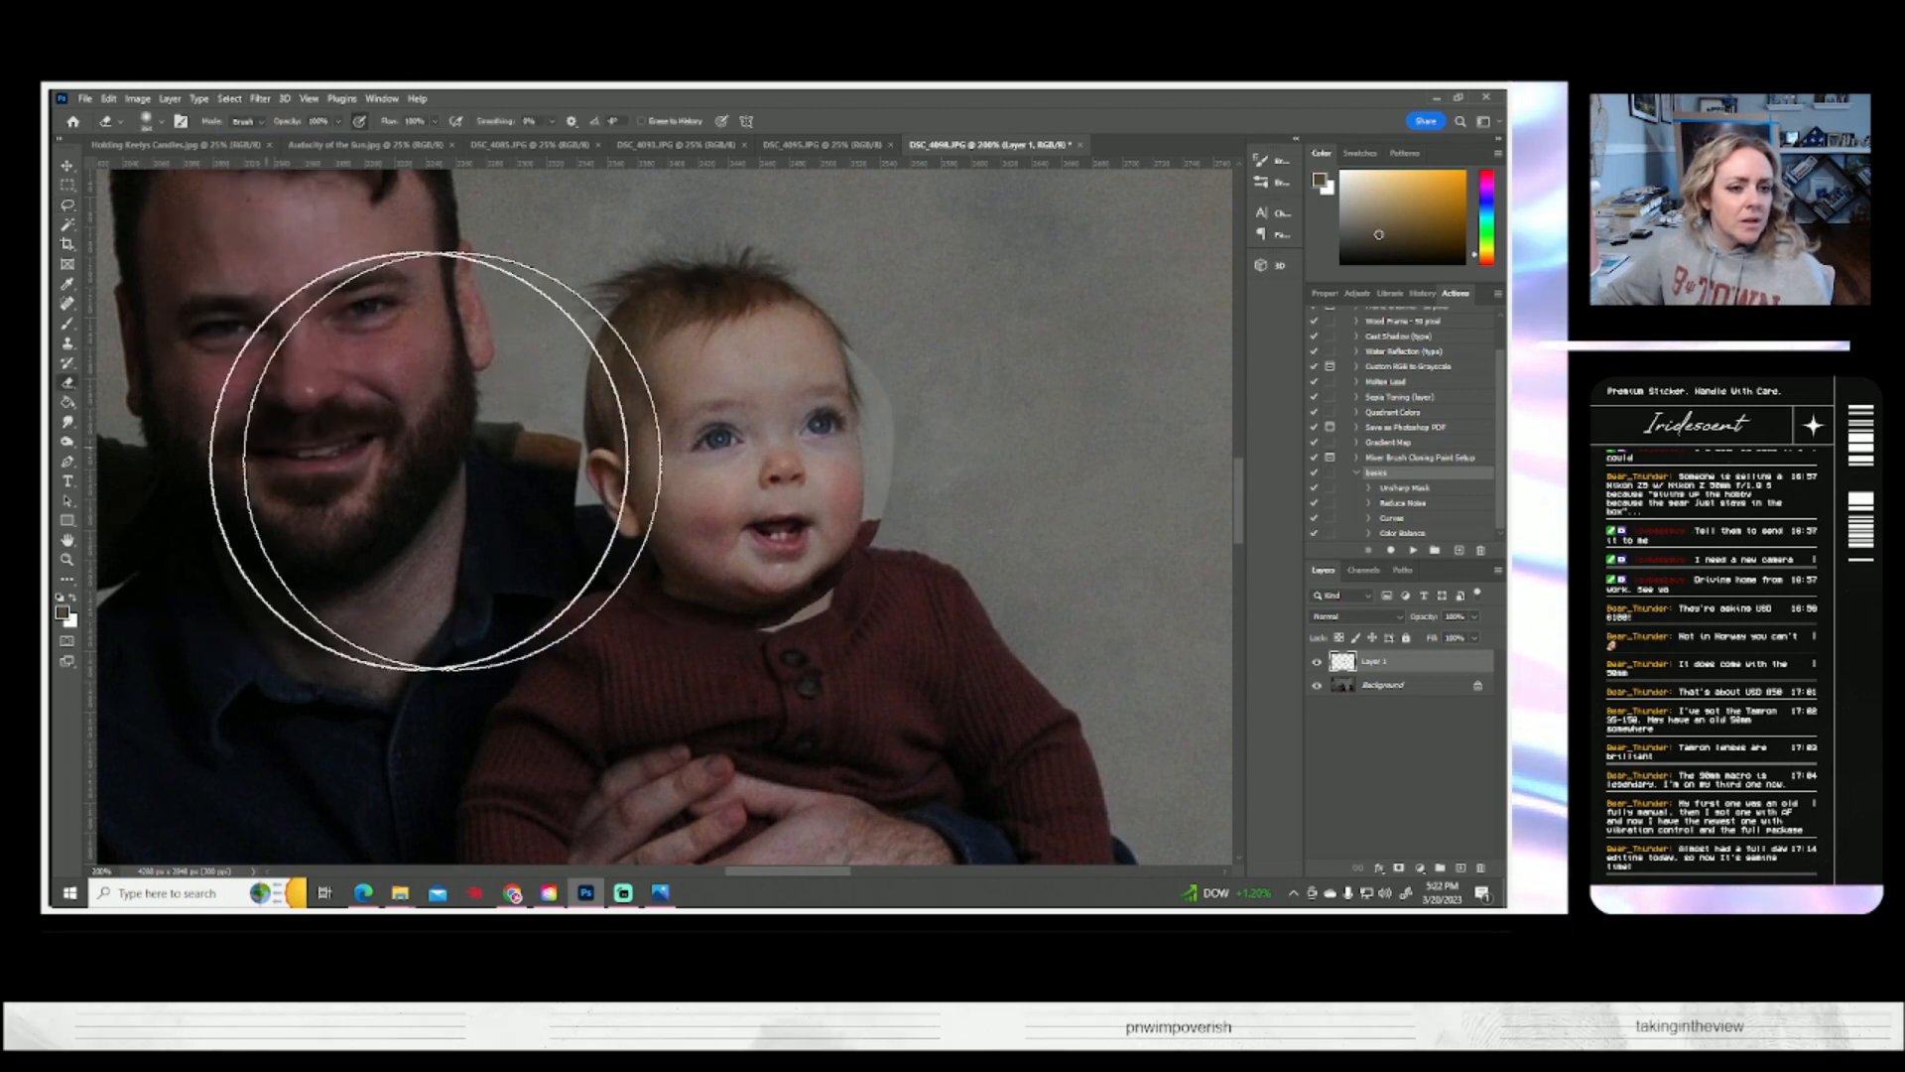
{"action": "left_click", "coordinate": [156, 123]}
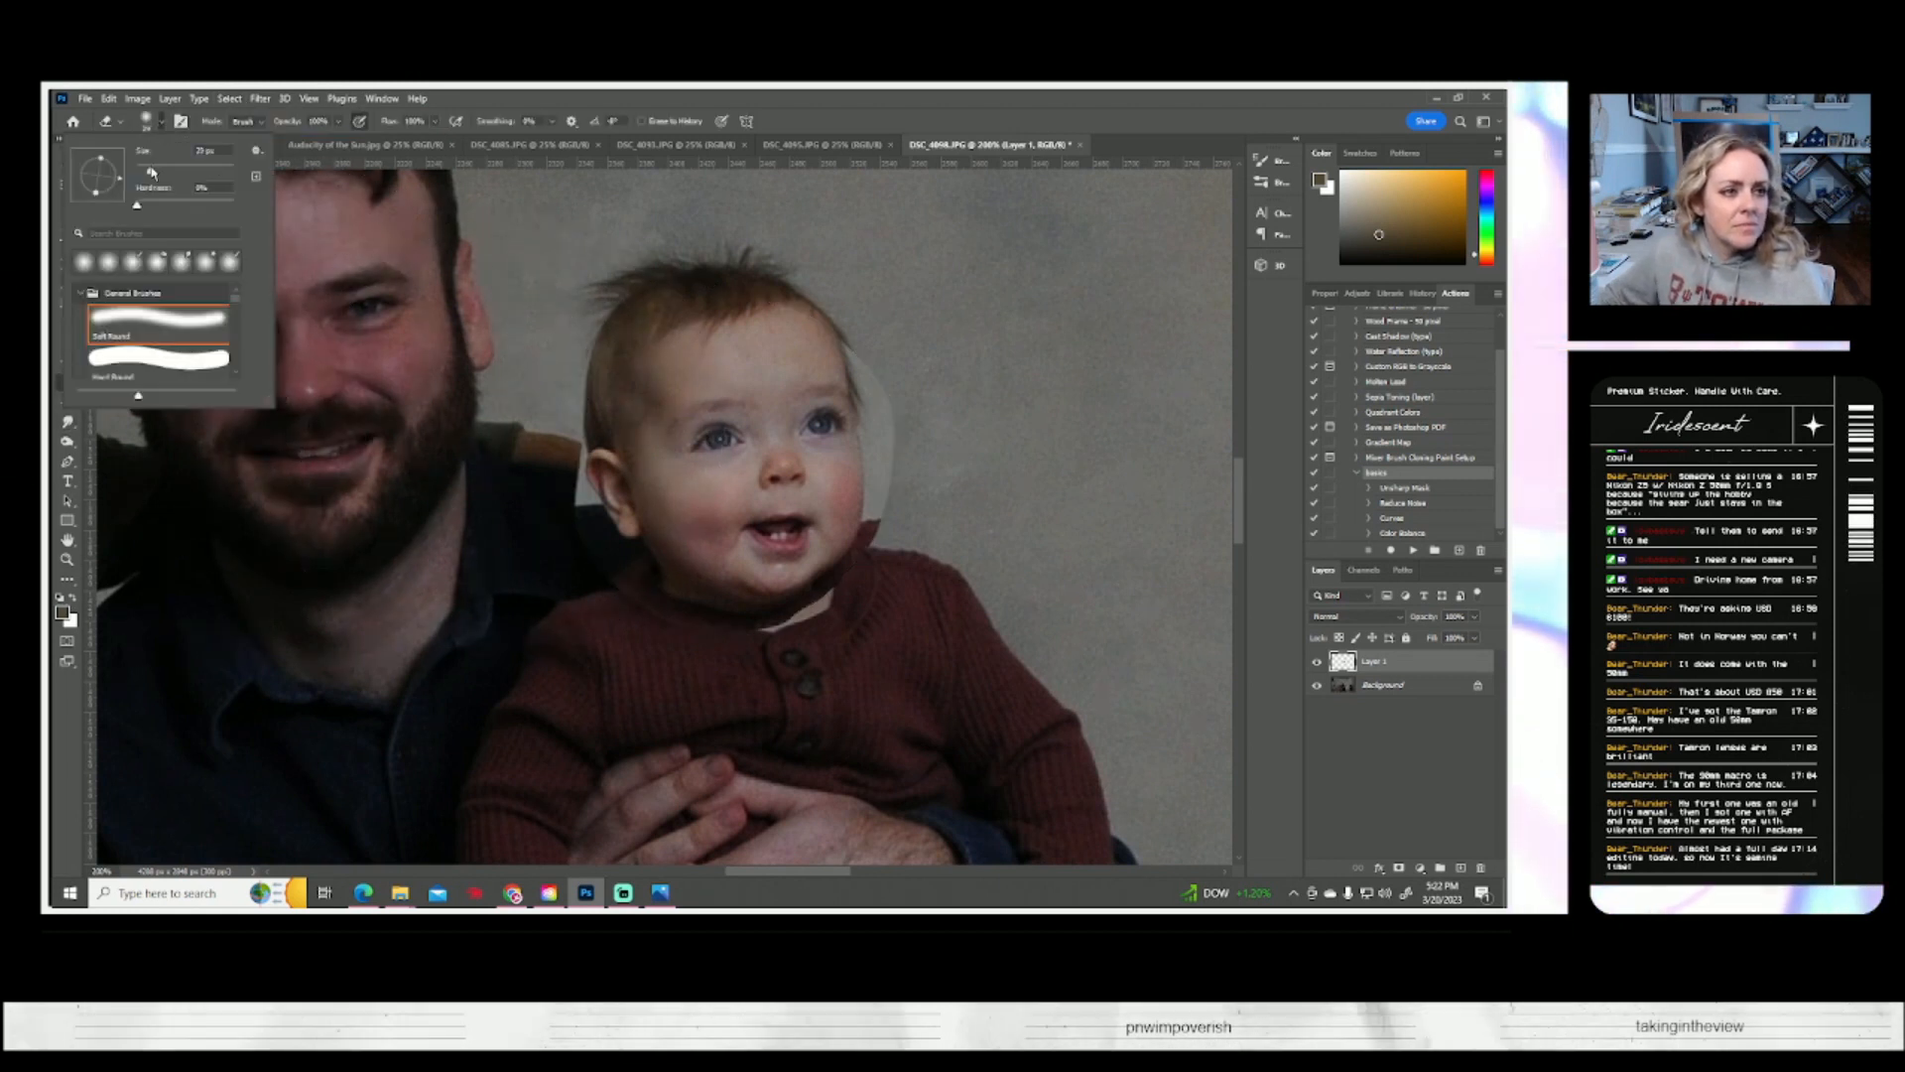
{"action": "left_click", "coordinate": [580, 438]}
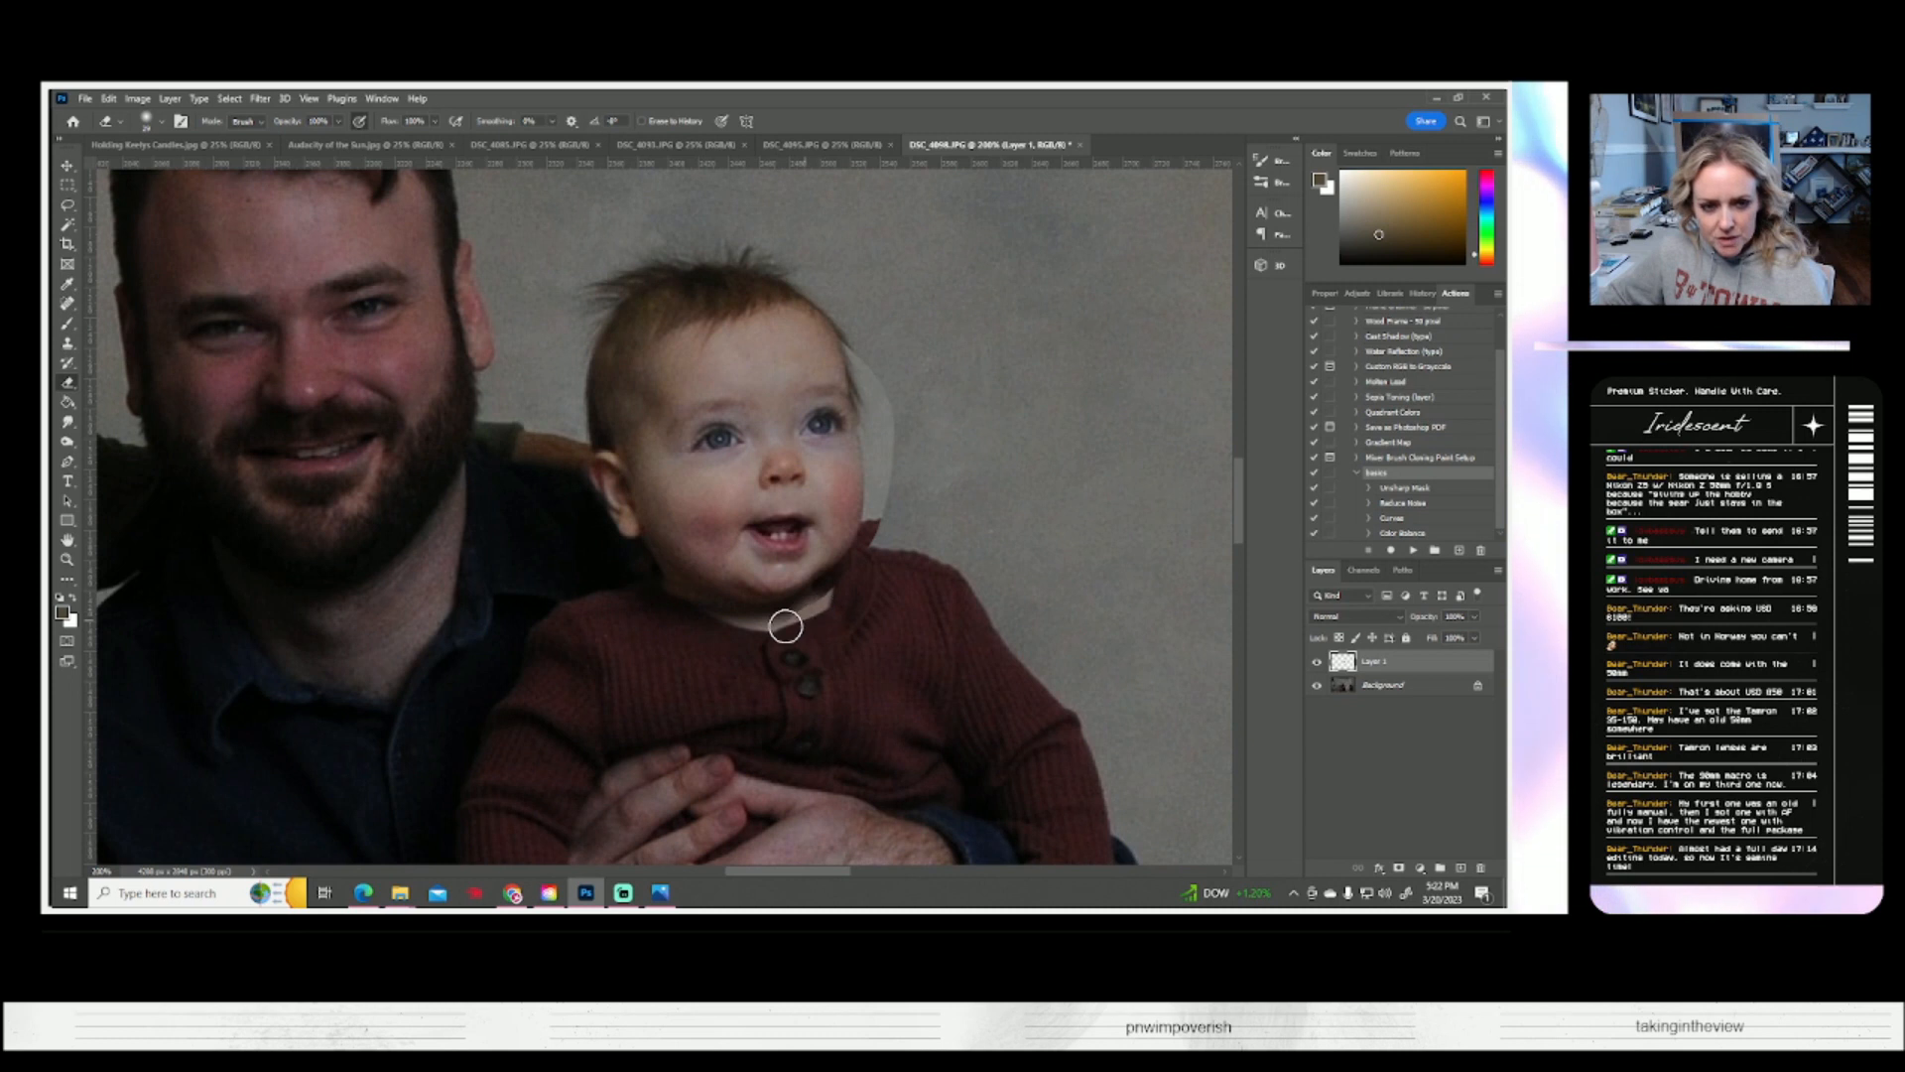
{"action": "left_click", "coordinate": [1317, 662]}
{"action": "left_click", "coordinate": [1317, 662]}
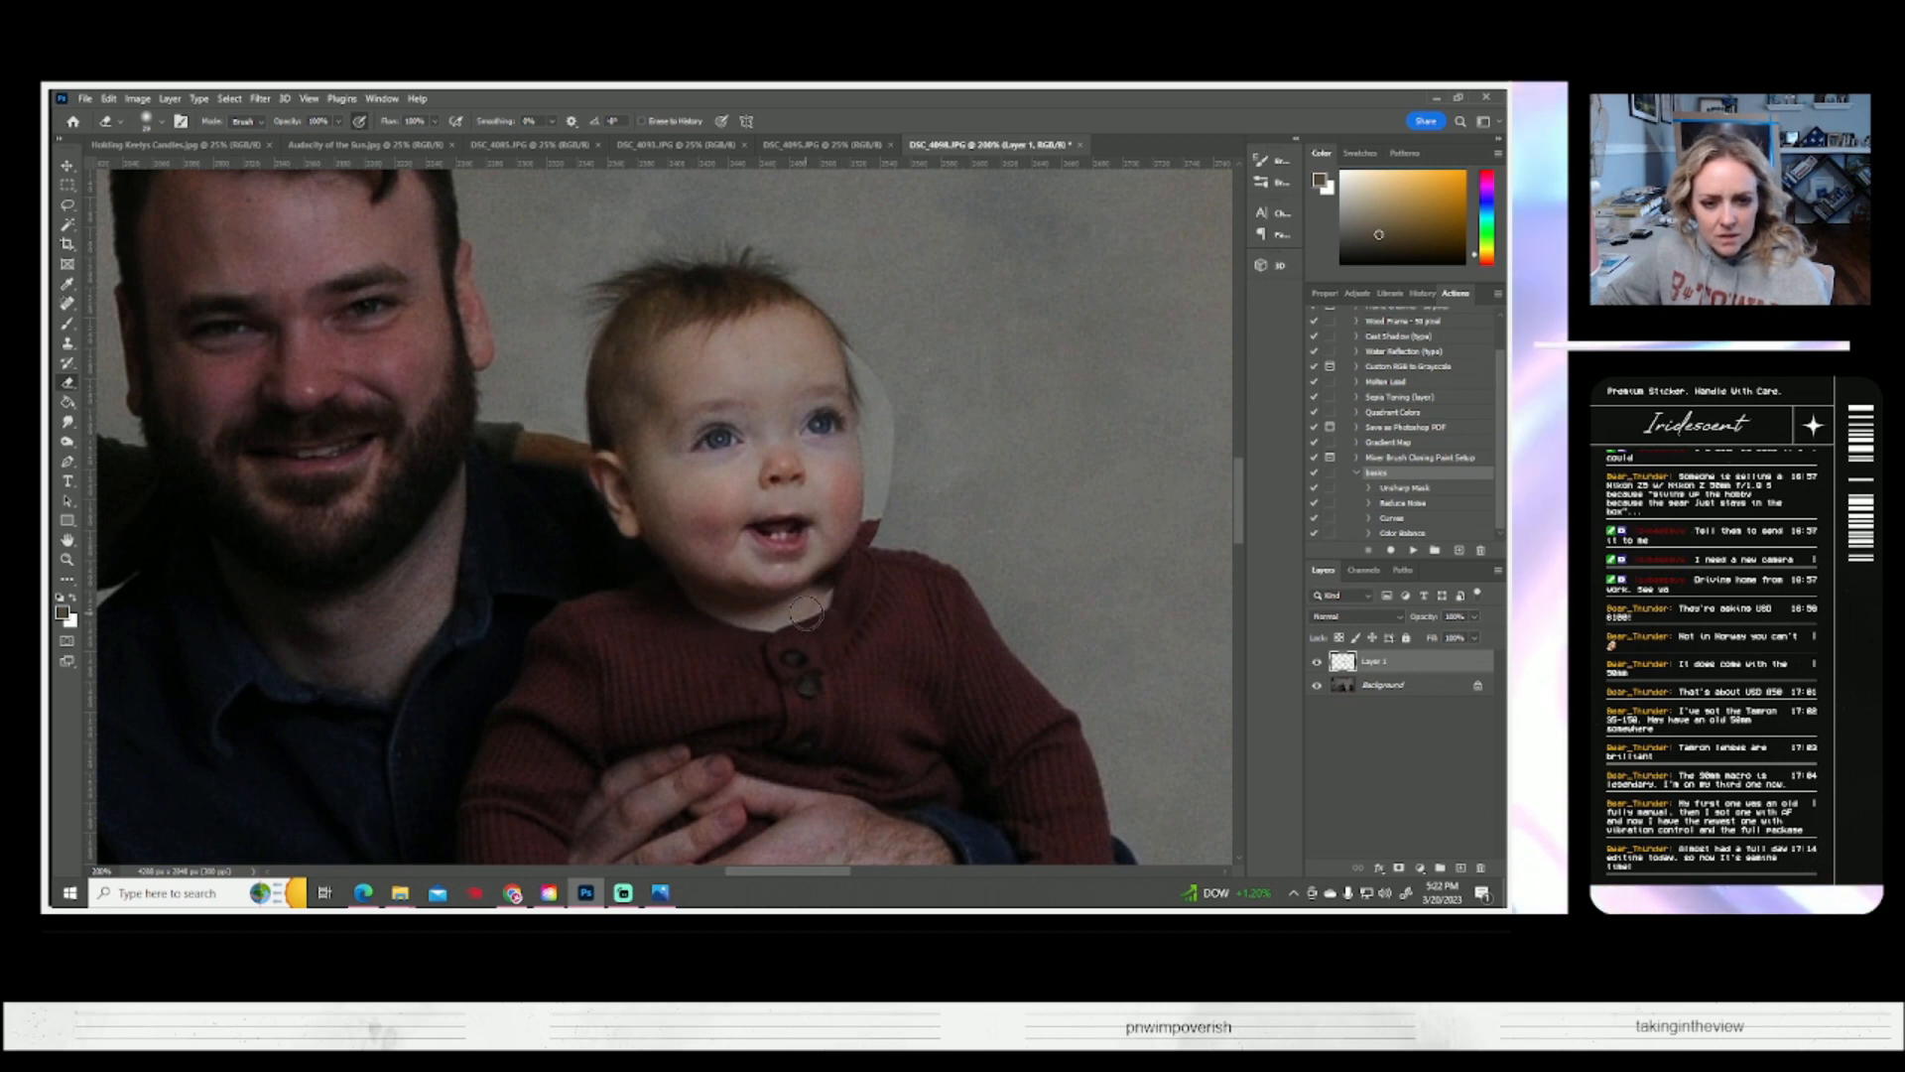
{"action": "left_click", "coordinate": [1317, 663]}
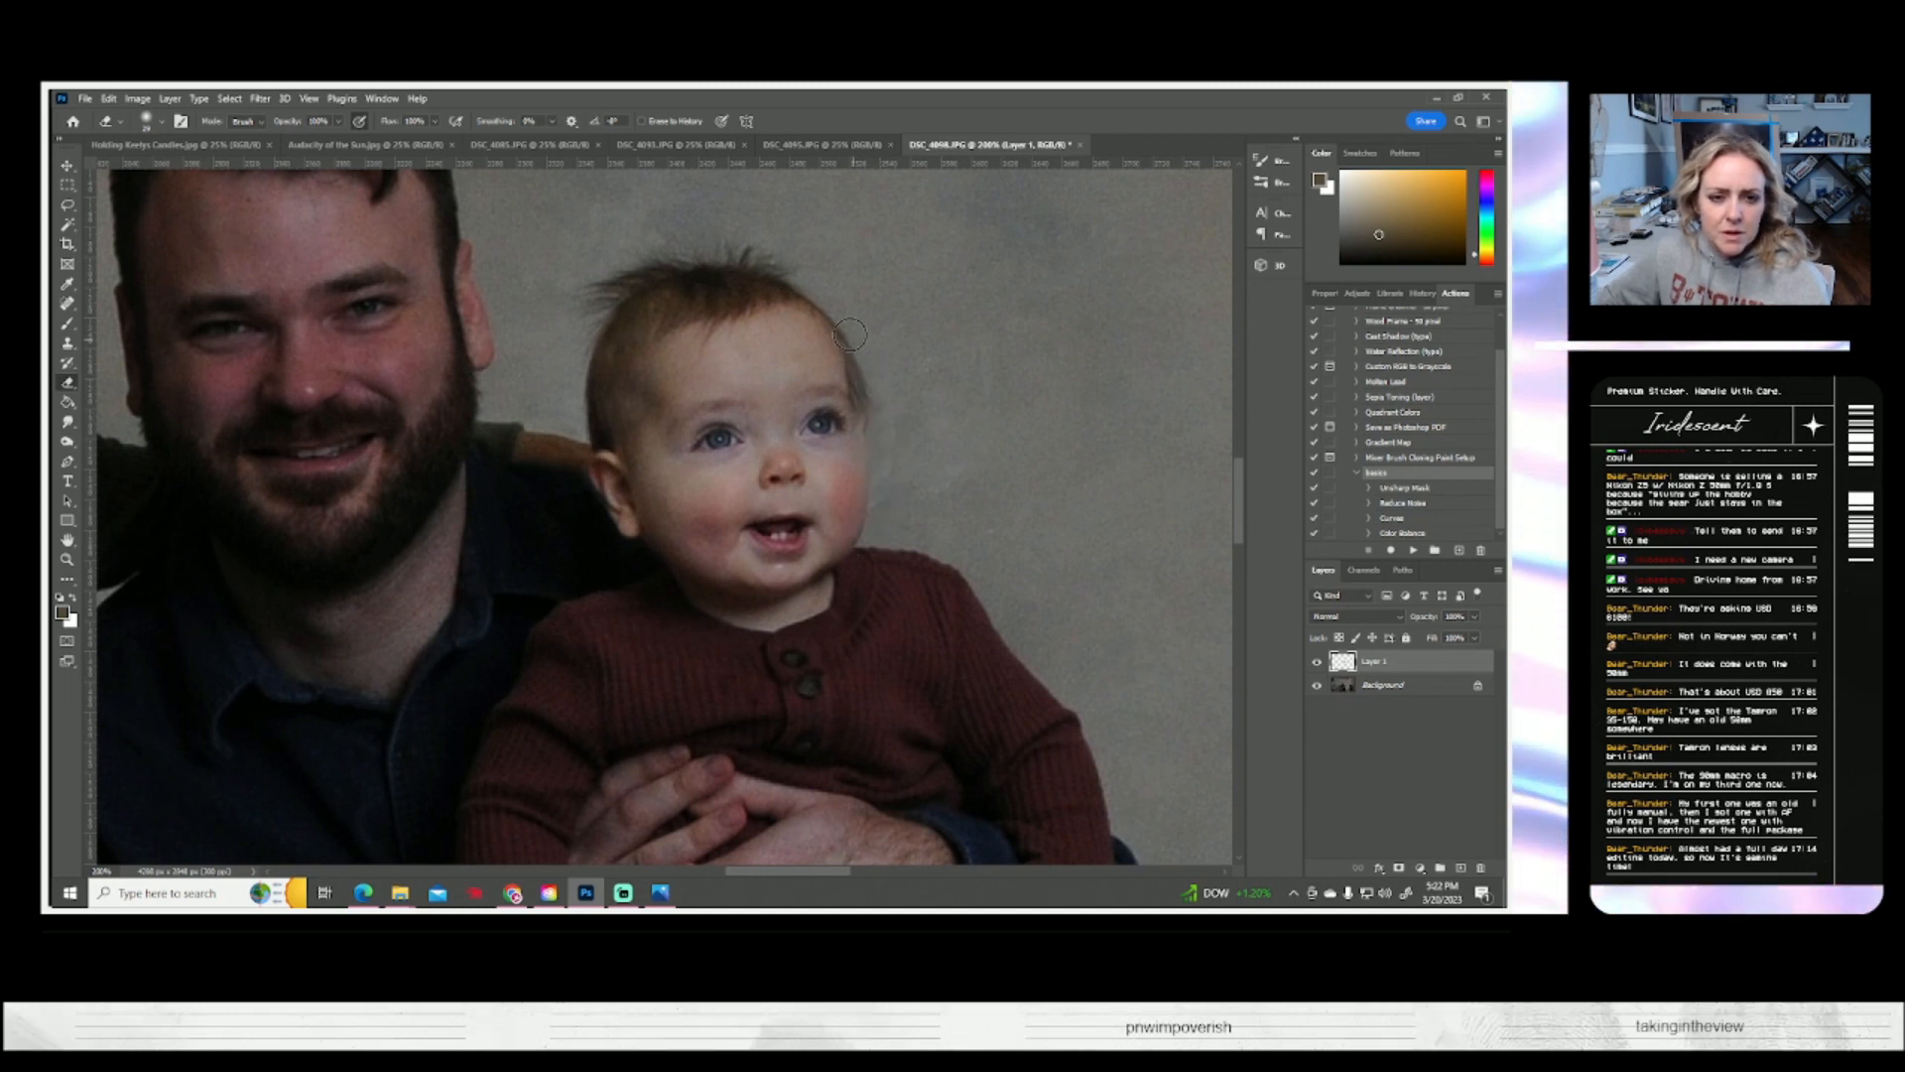
{"action": "left_click_drag", "start_coordinate": [850, 334], "coordinate": [889, 499]}
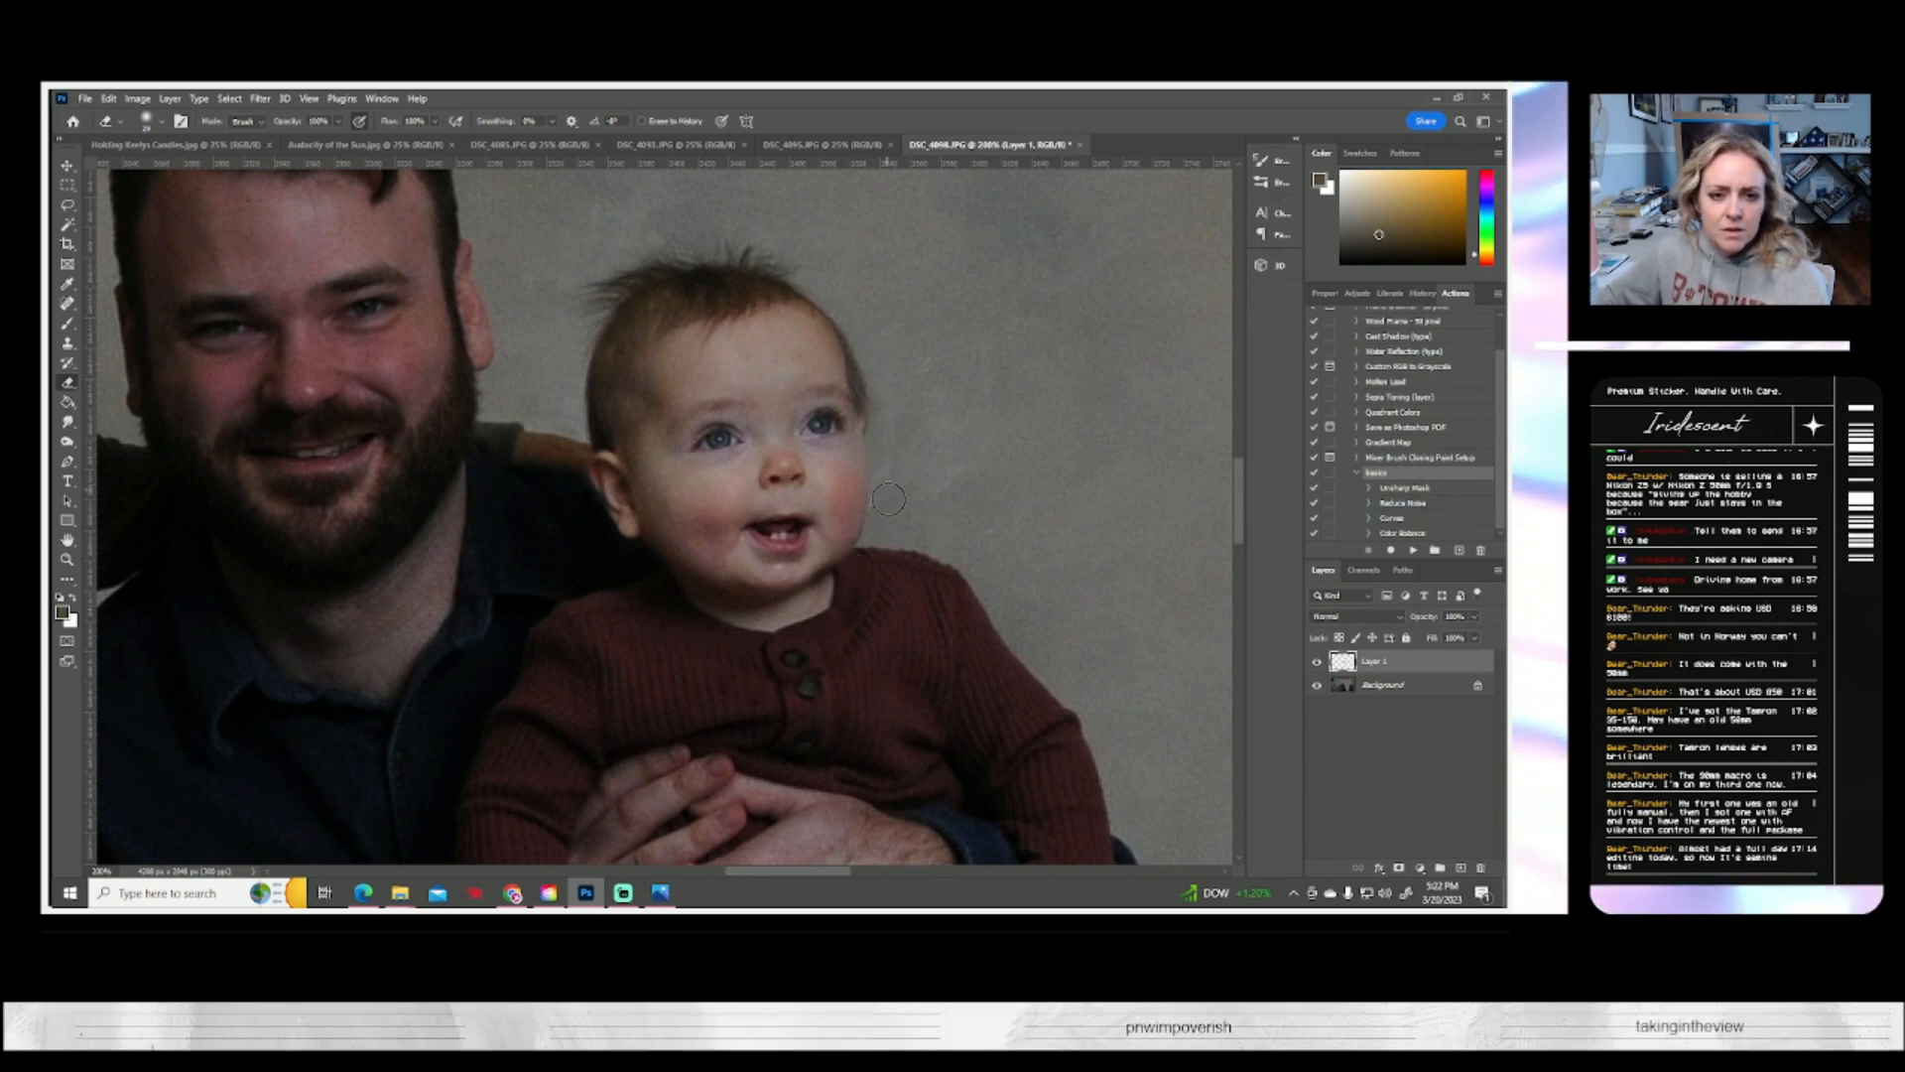
{"action": "left_click", "coordinate": [1317, 662]}
{"action": "left_click", "coordinate": [1317, 662]}
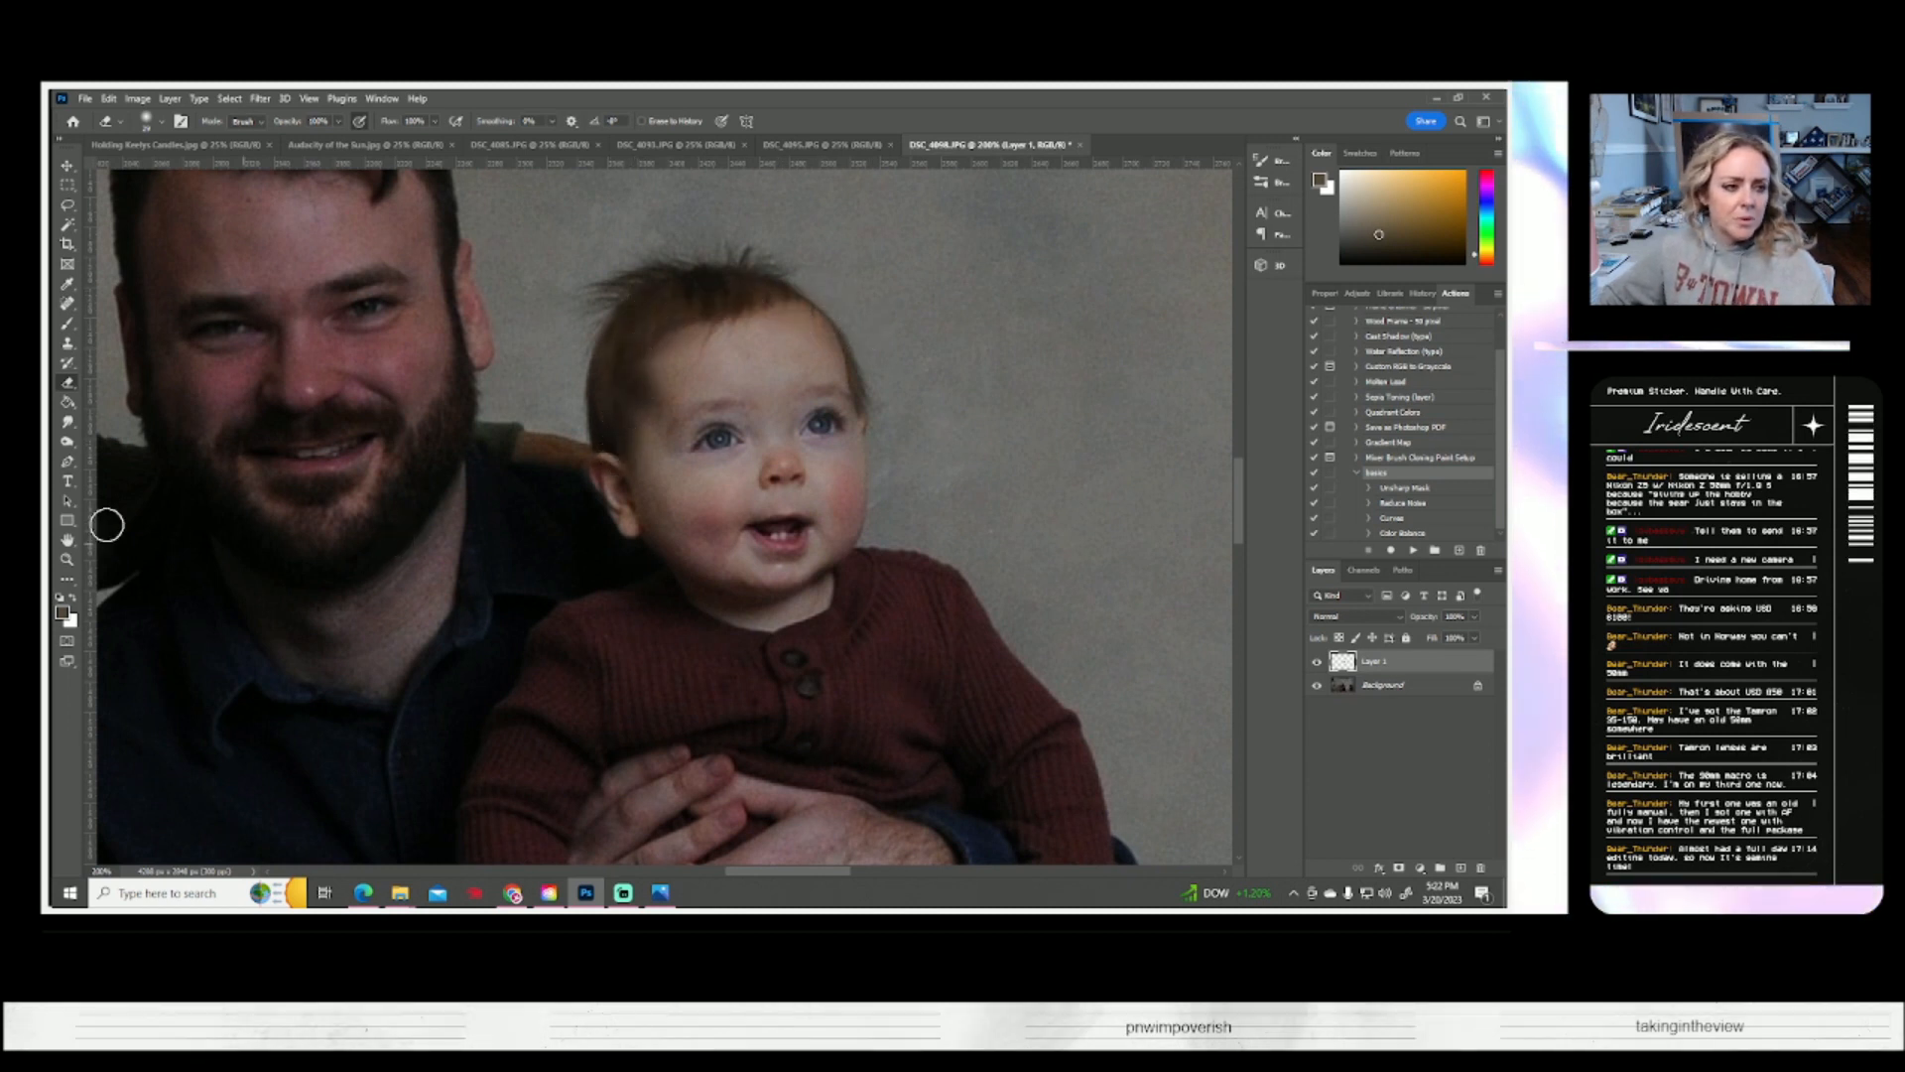
Compare the head swap with the original at full view, flatten DSC_4098.JPG and close DSC_4095.JPG
{"action": "key", "text": "z"}
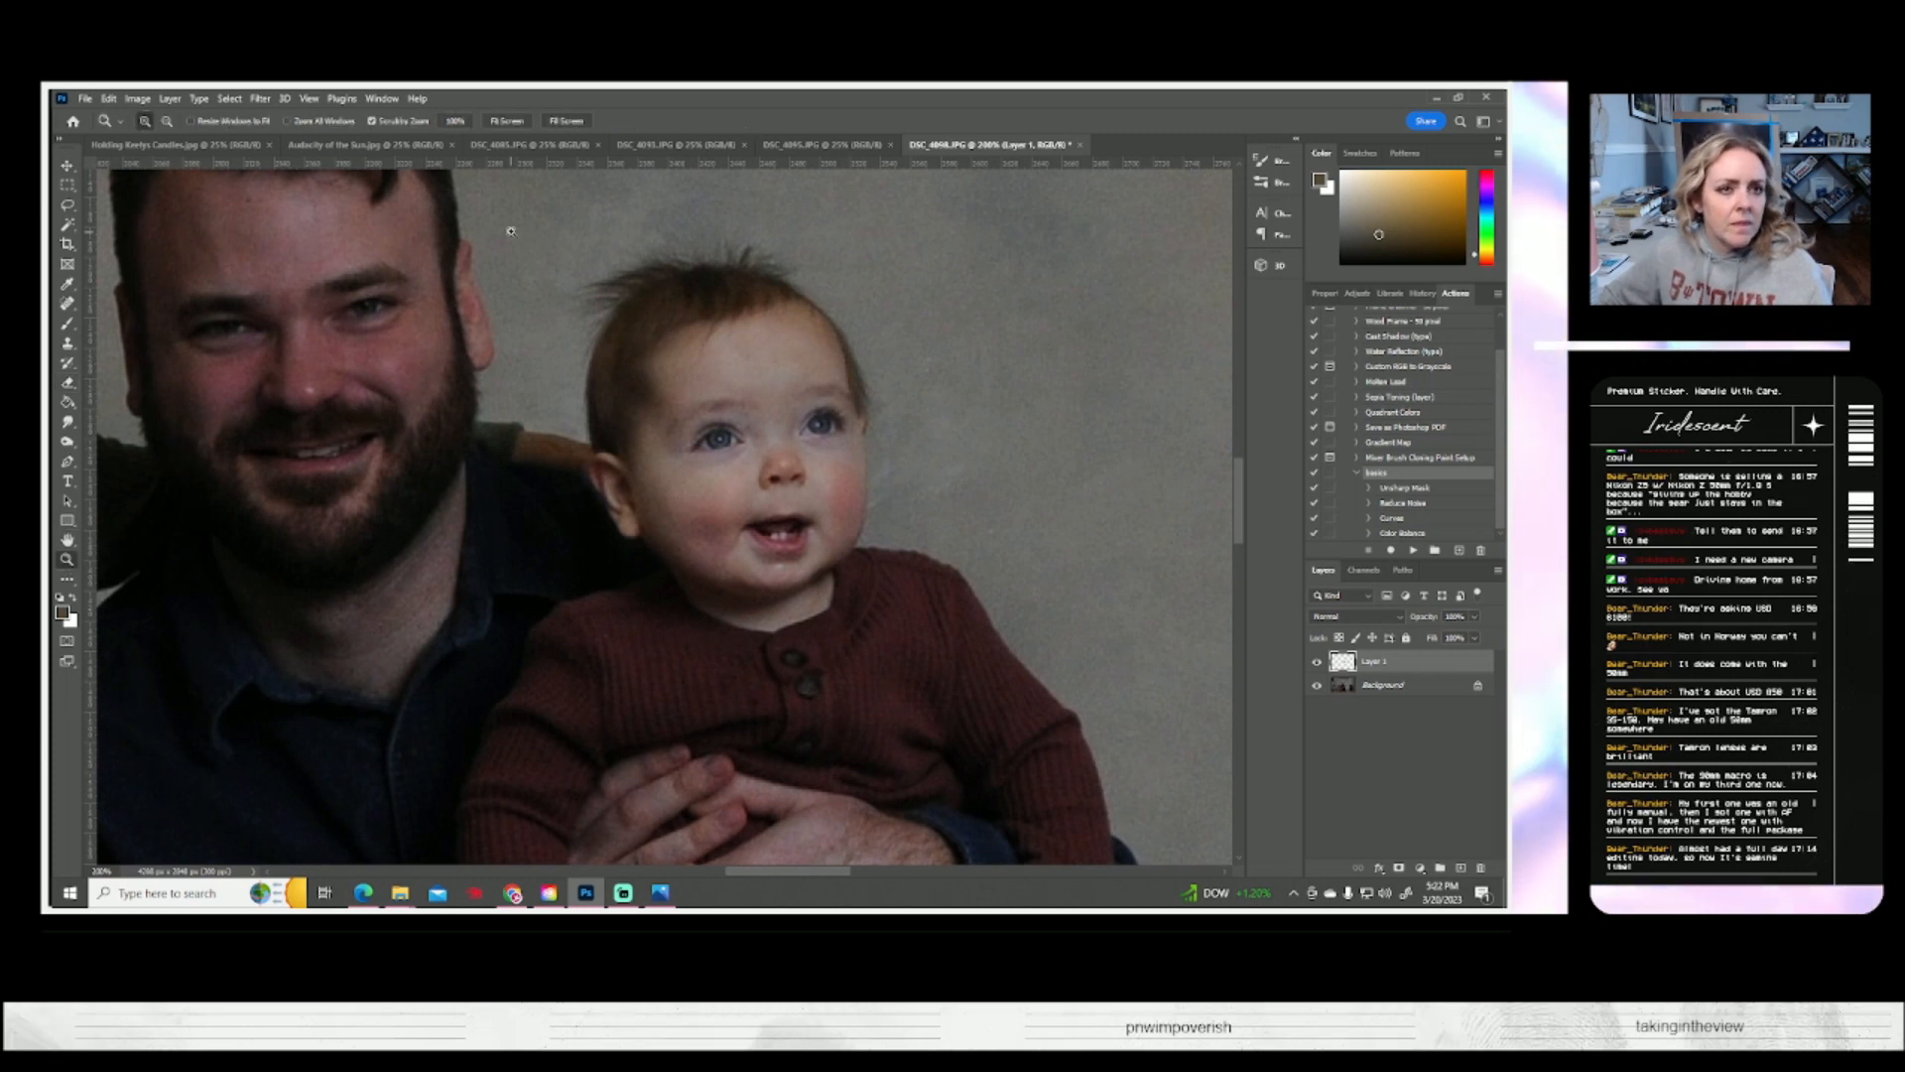
{"action": "key", "text": "ctrl+0"}
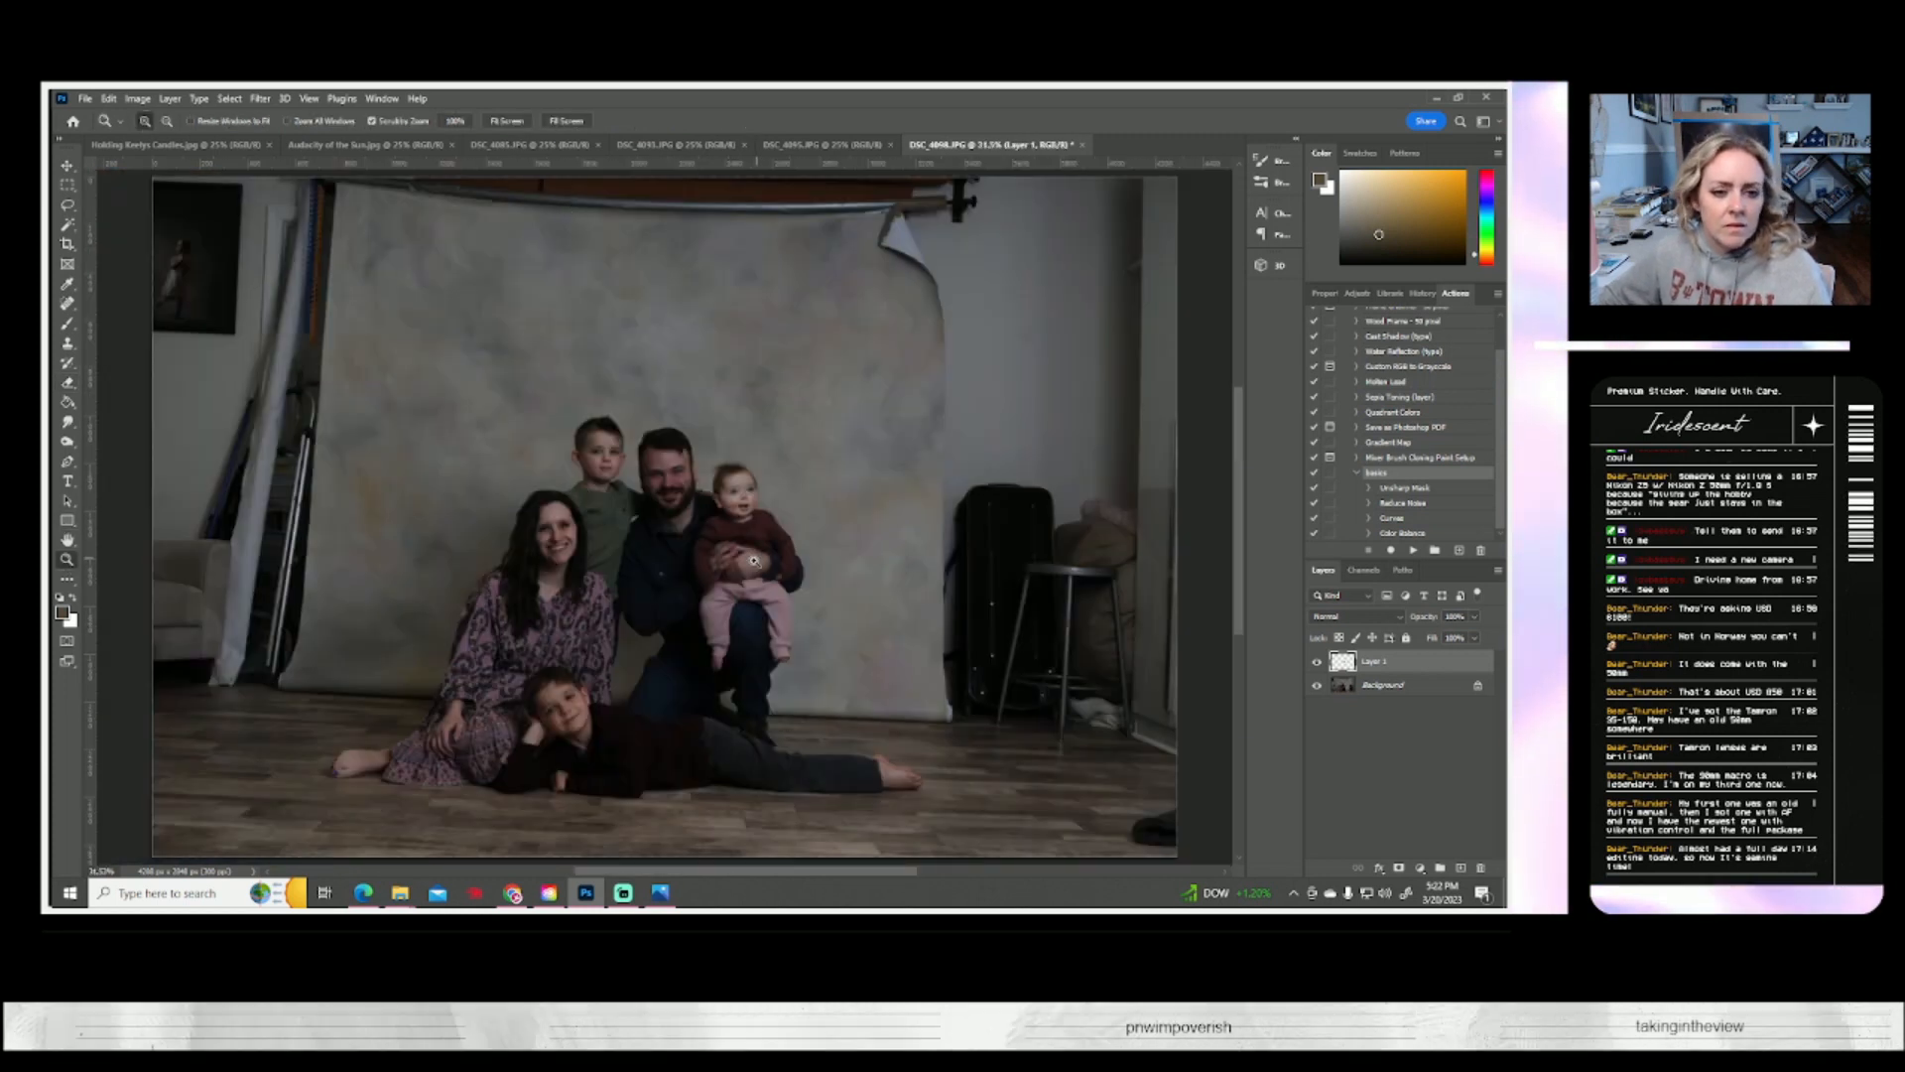
{"action": "left_click", "coordinate": [1316, 662]}
{"action": "left_click", "coordinate": [1317, 663]}
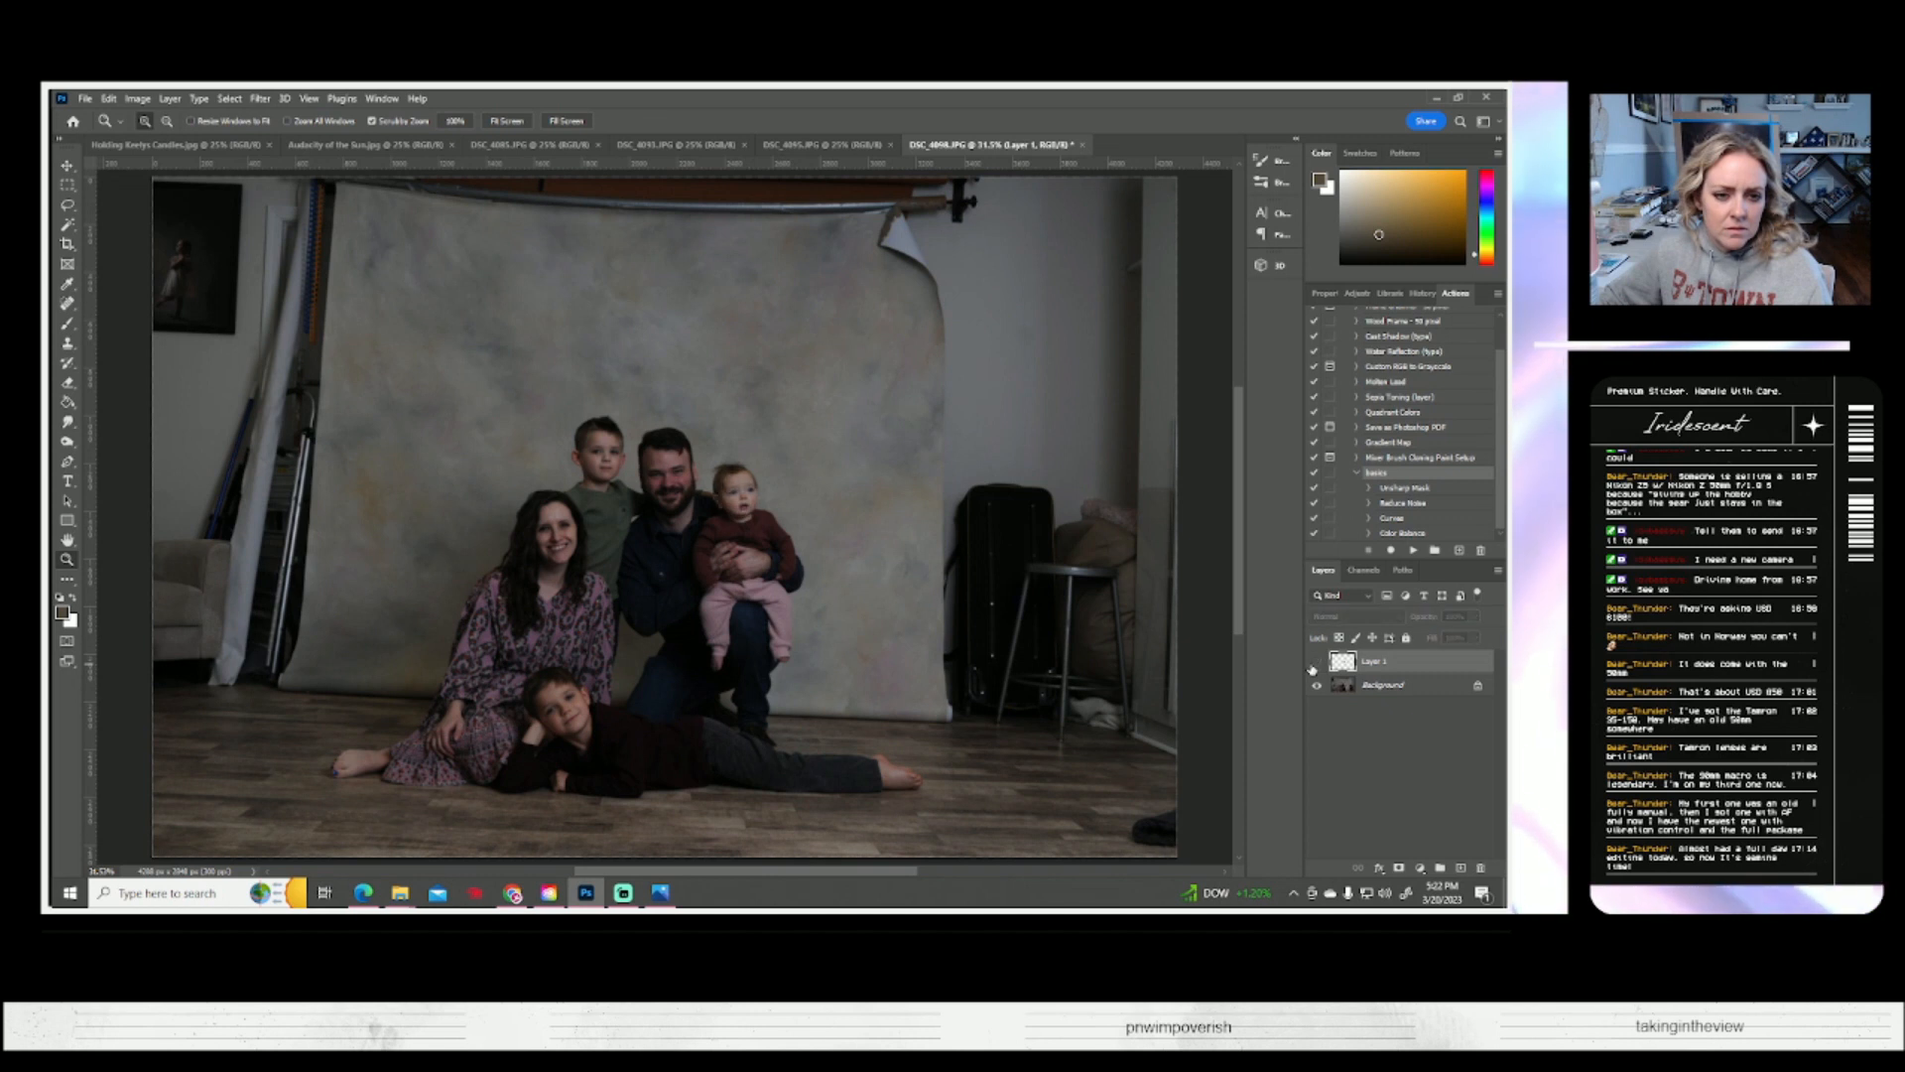
{"action": "left_click", "coordinate": [1313, 665]}
{"action": "left_click", "coordinate": [1314, 665]}
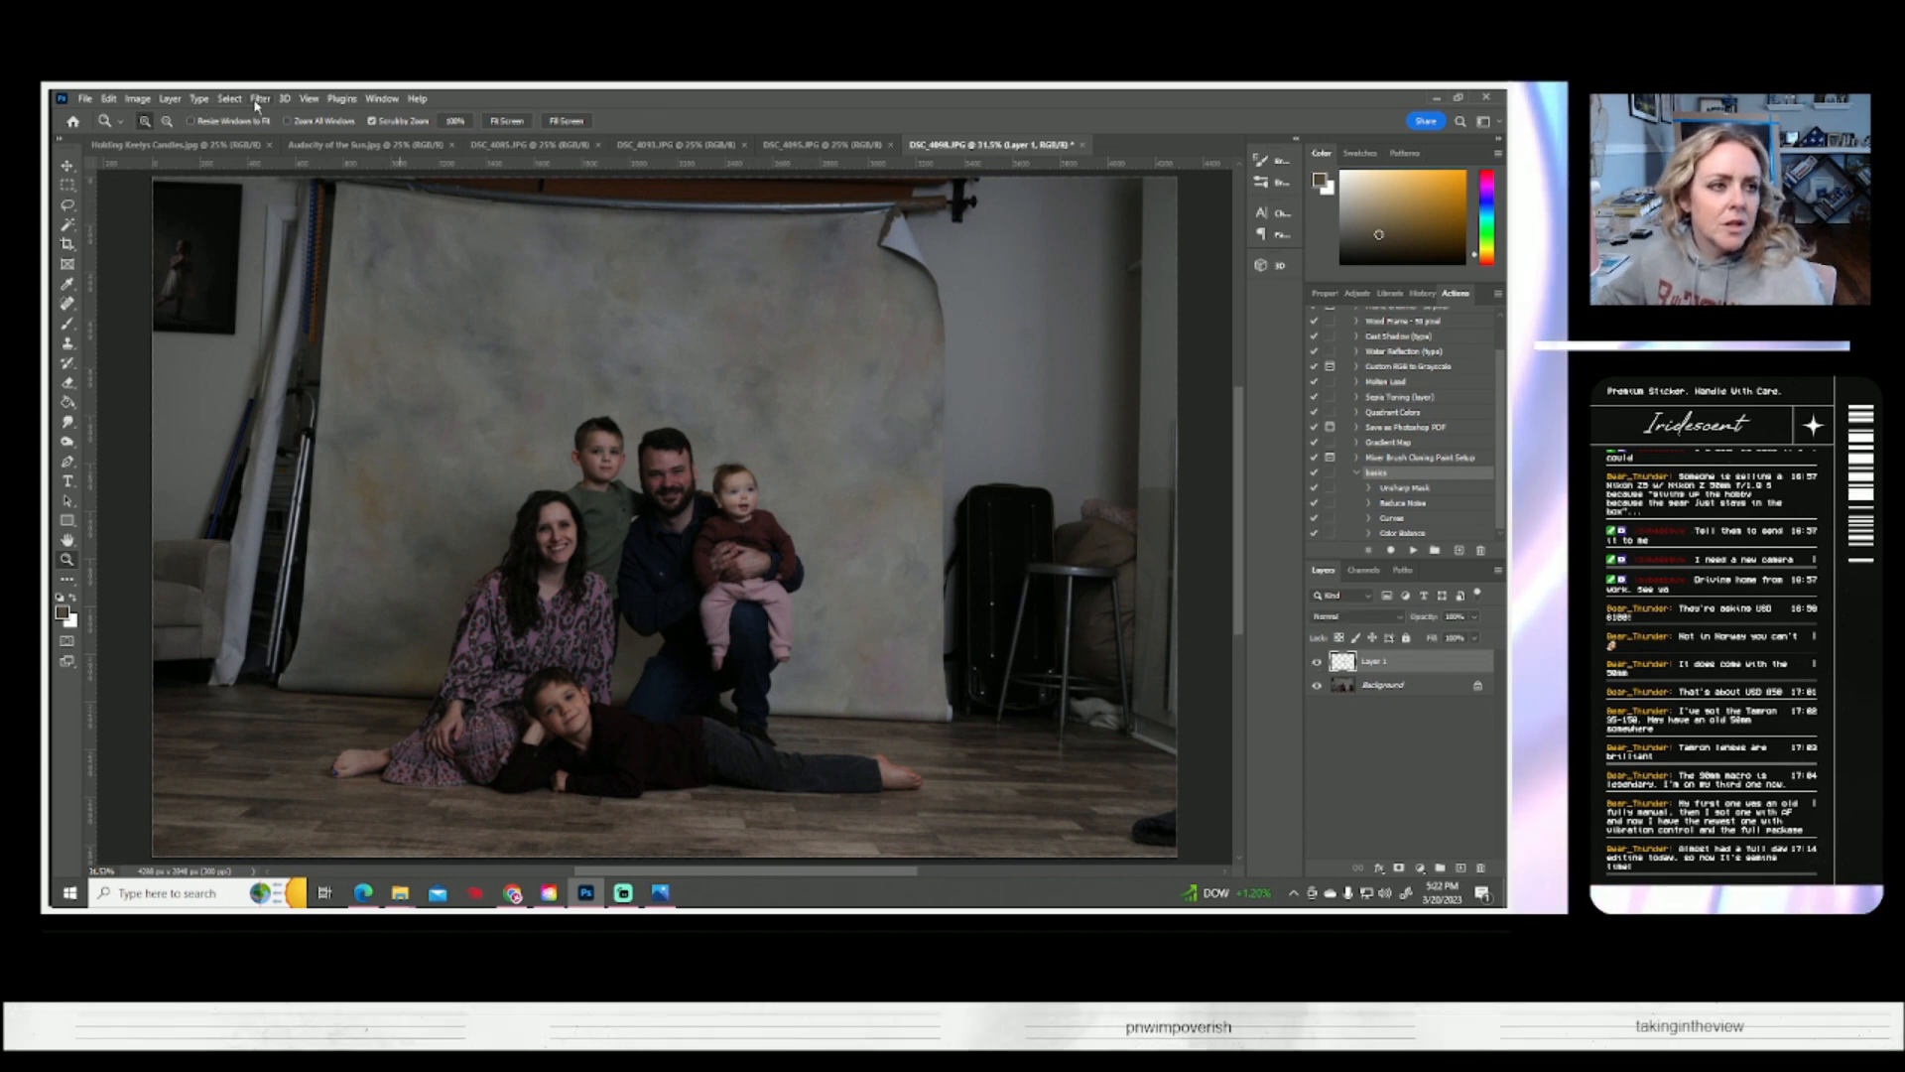
{"action": "left_click", "coordinate": [169, 98]}
{"action": "left_click", "coordinate": [208, 687]}
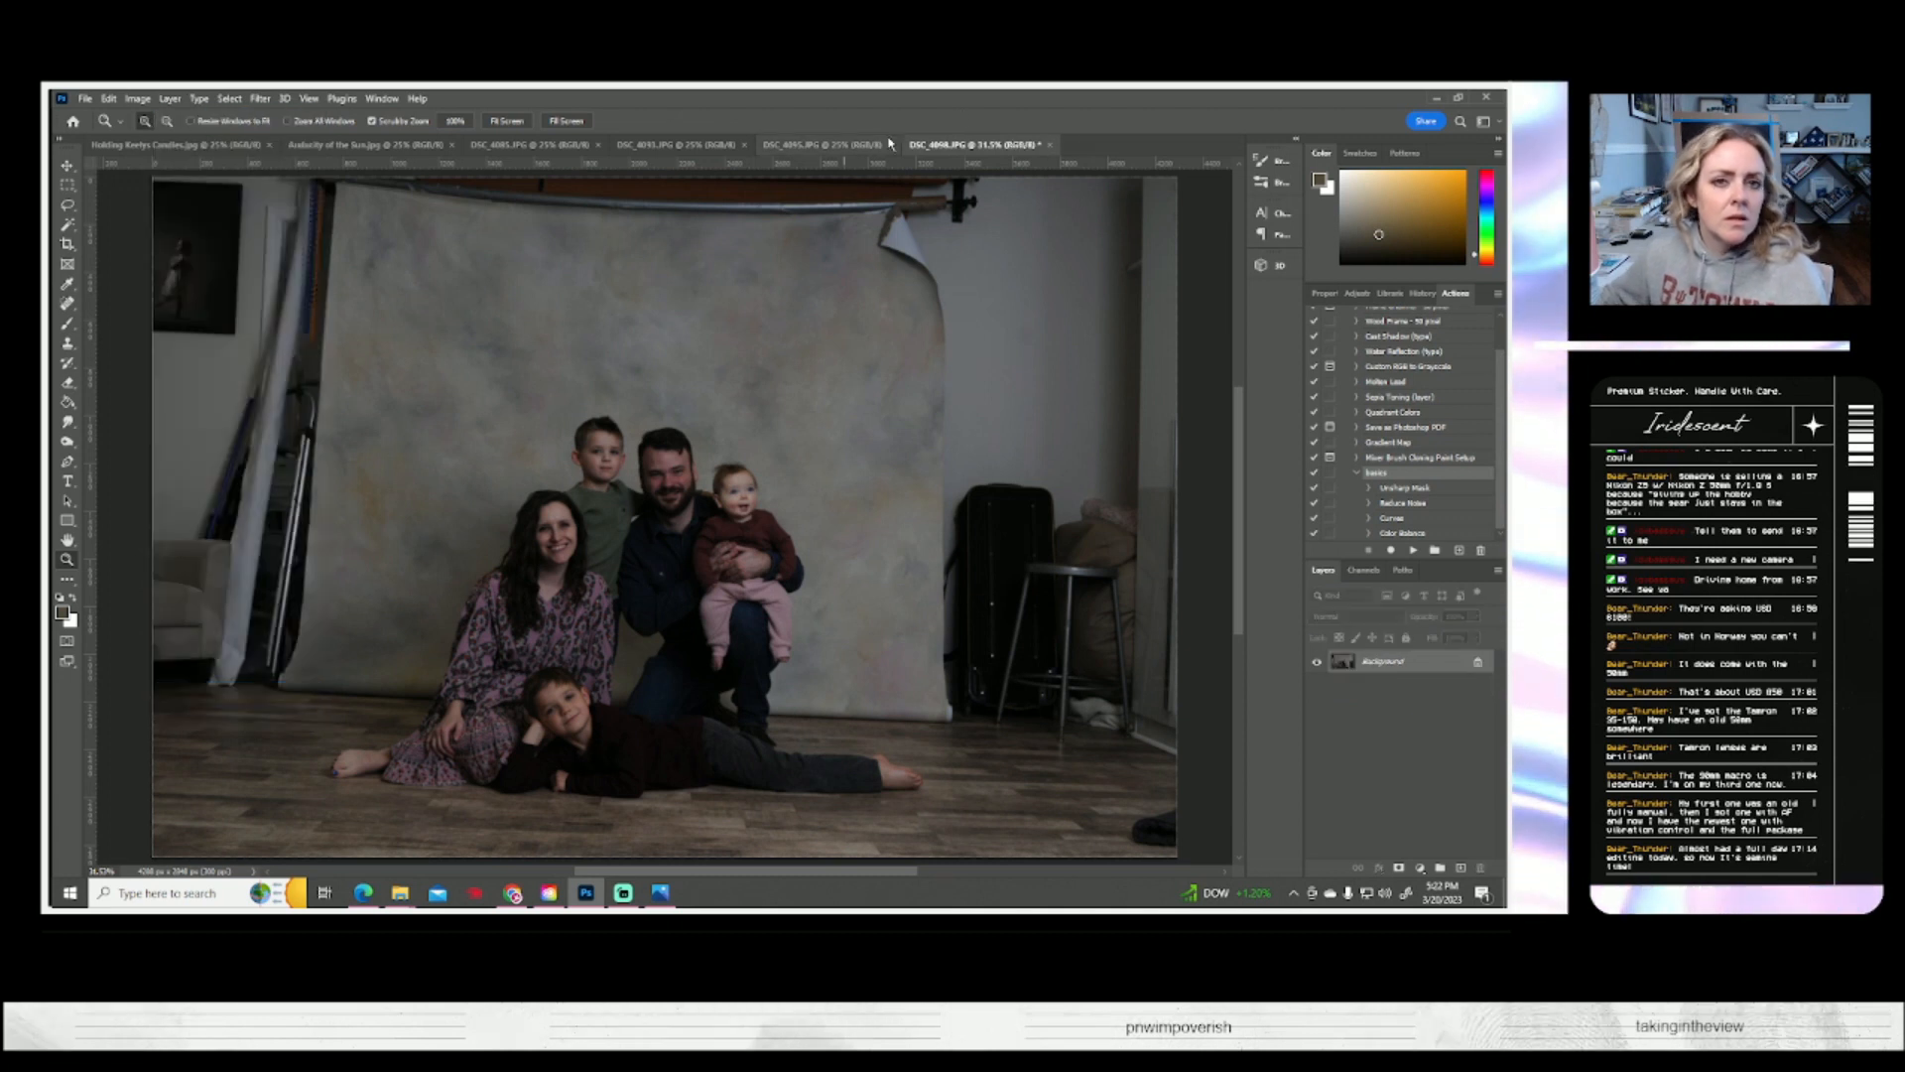
{"action": "left_click", "coordinate": [883, 145]}
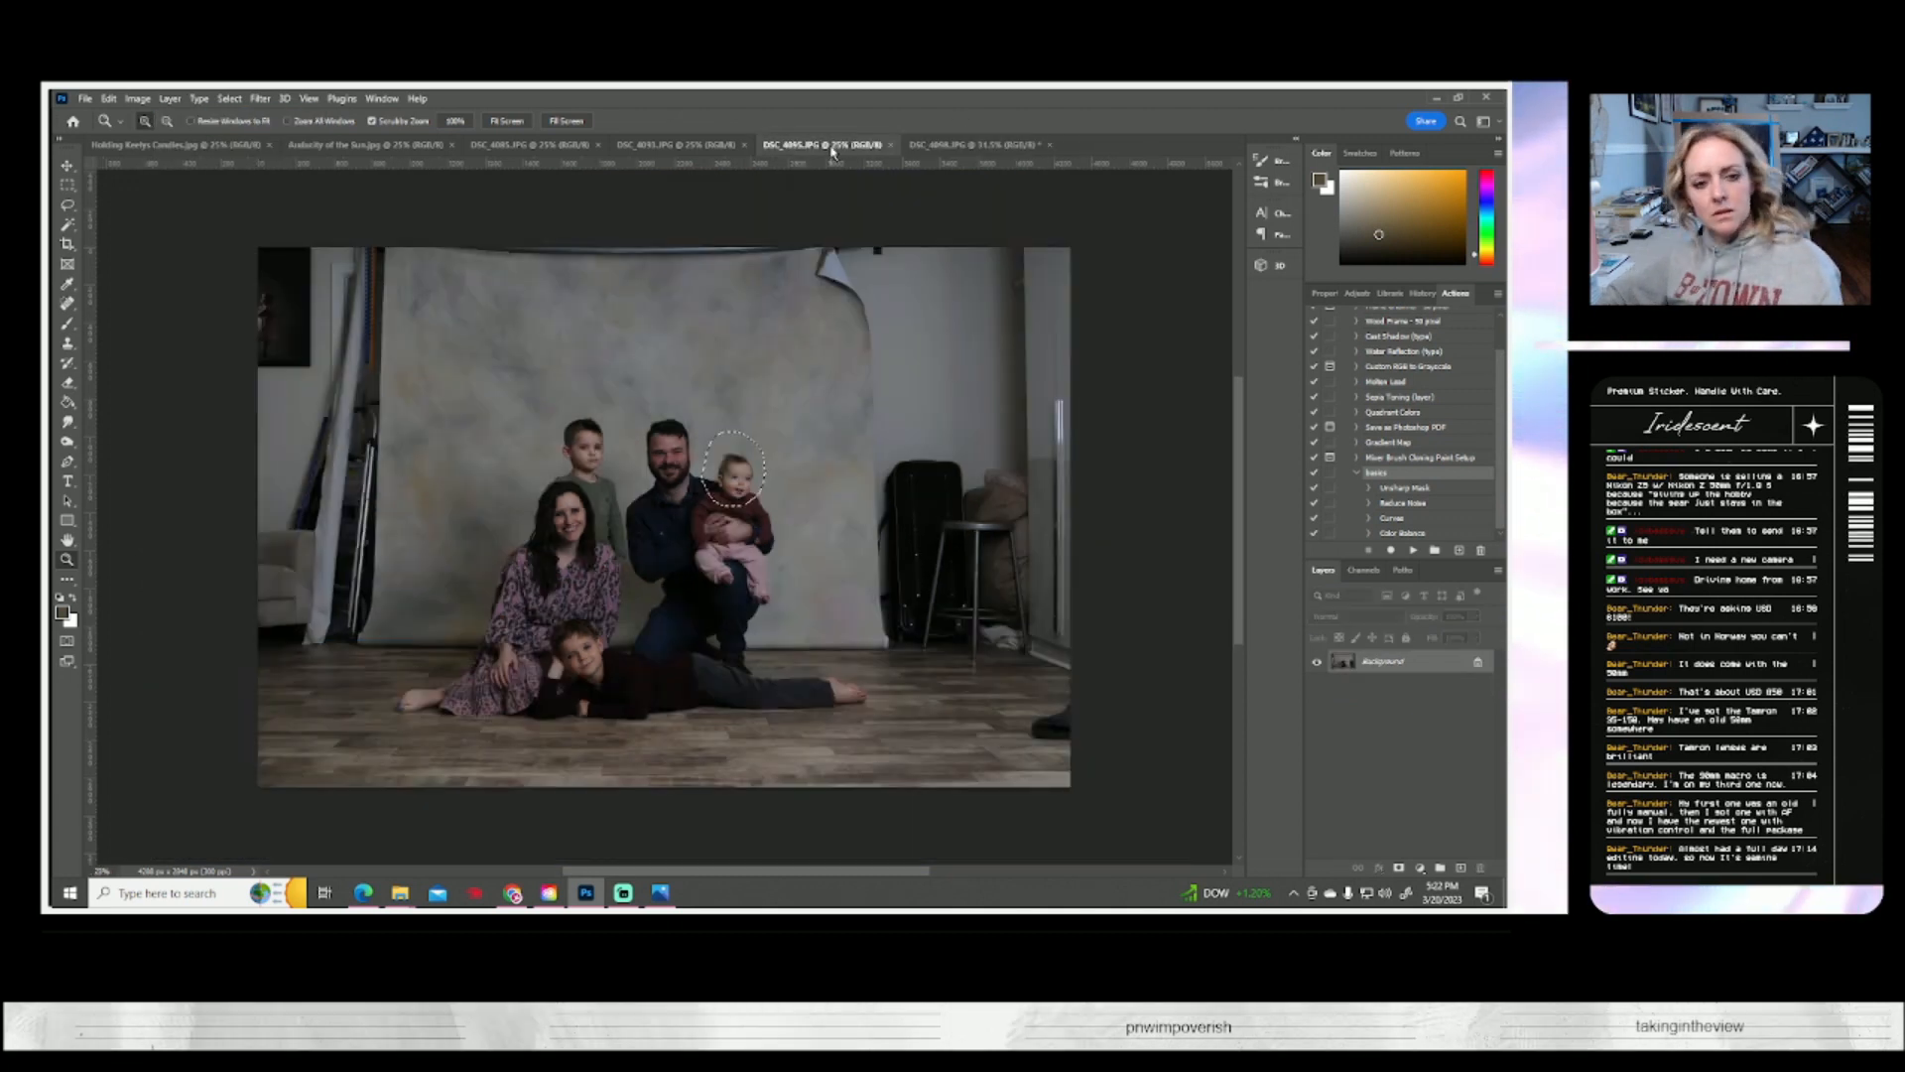
{"action": "left_click", "coordinate": [891, 146]}
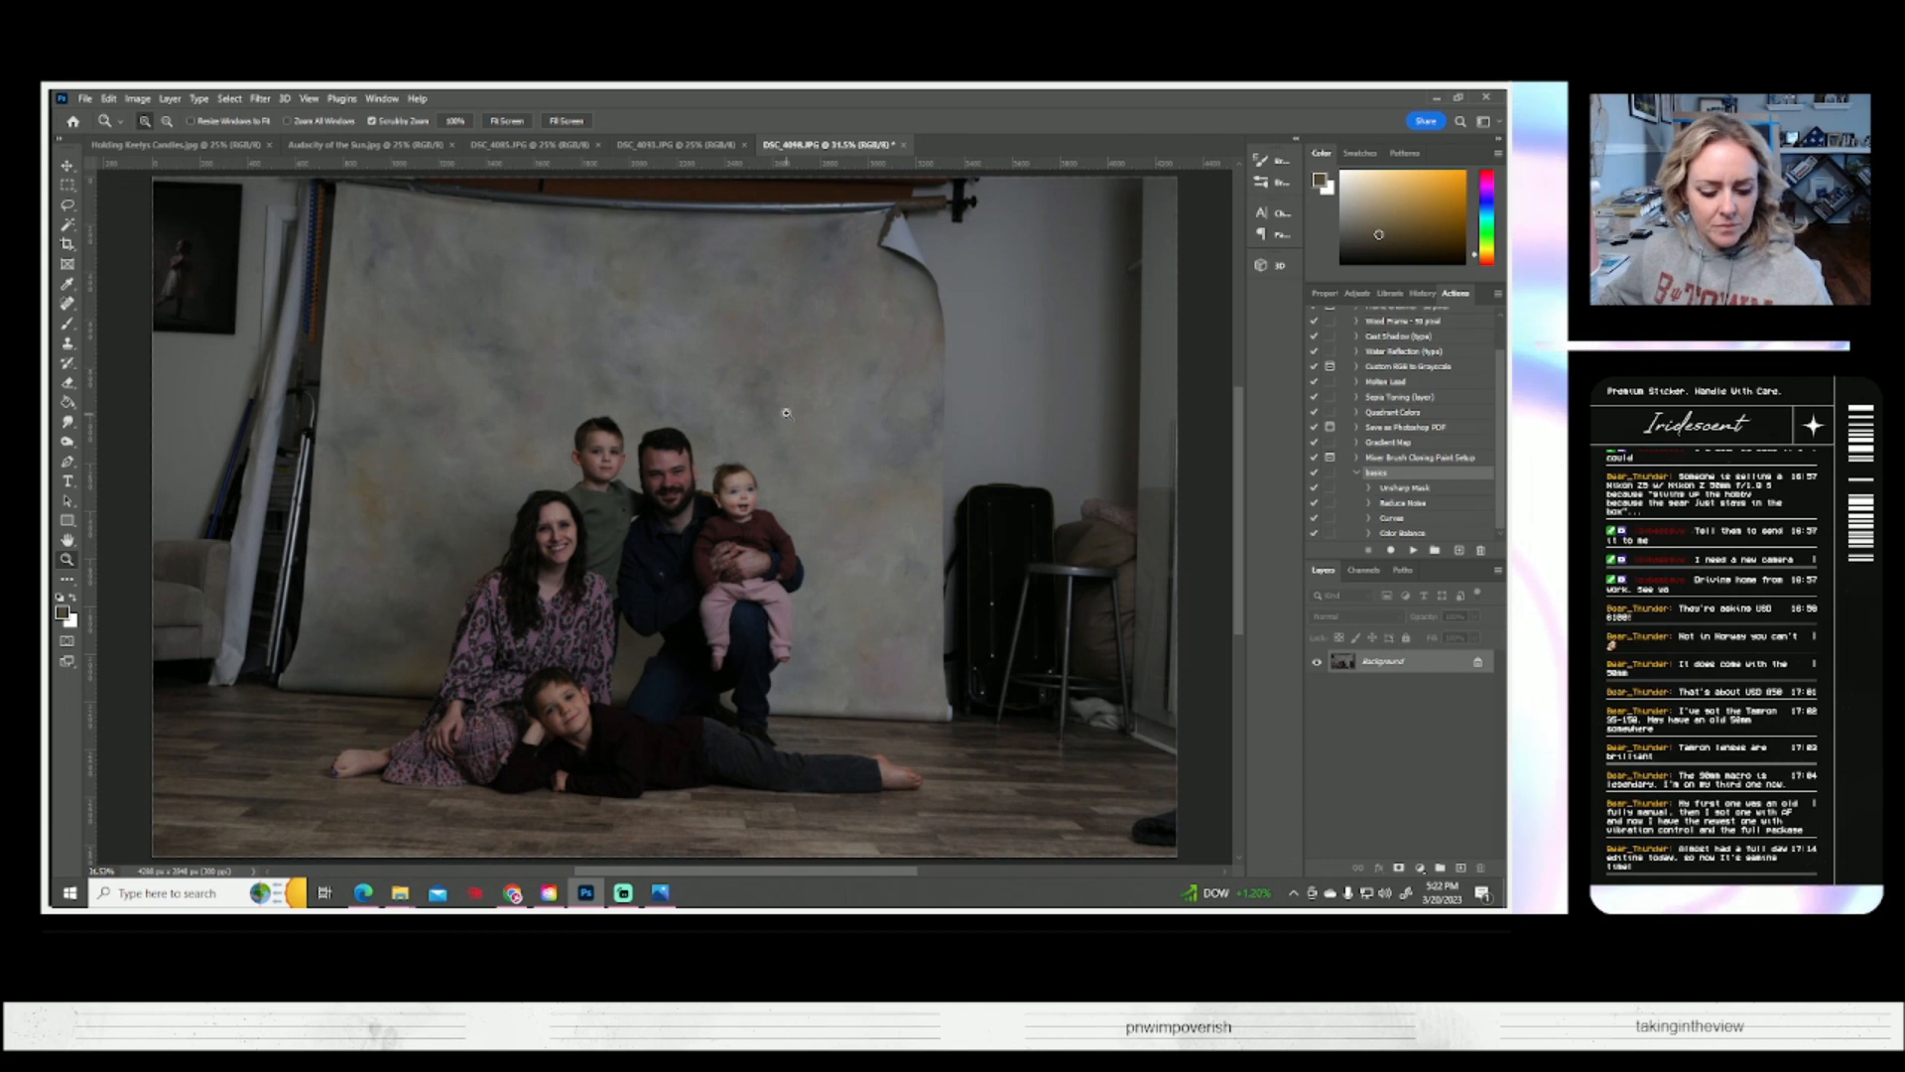
Free-transform the flattened photo, enlarging it to about 110%, rotating it slightly counterclockwise to level the floor and repositioning it
{"action": "key", "text": "ctrl+t"}
{"action": "left_click_drag", "start_coordinate": [1204, 522], "coordinate": [1201, 492]}
{"action": "left_click_drag", "start_coordinate": [1191, 836], "coordinate": [1167, 766]}
{"action": "scroll", "coordinate": [913, 534], "scroll_direction": "up", "scroll_amount": 4}
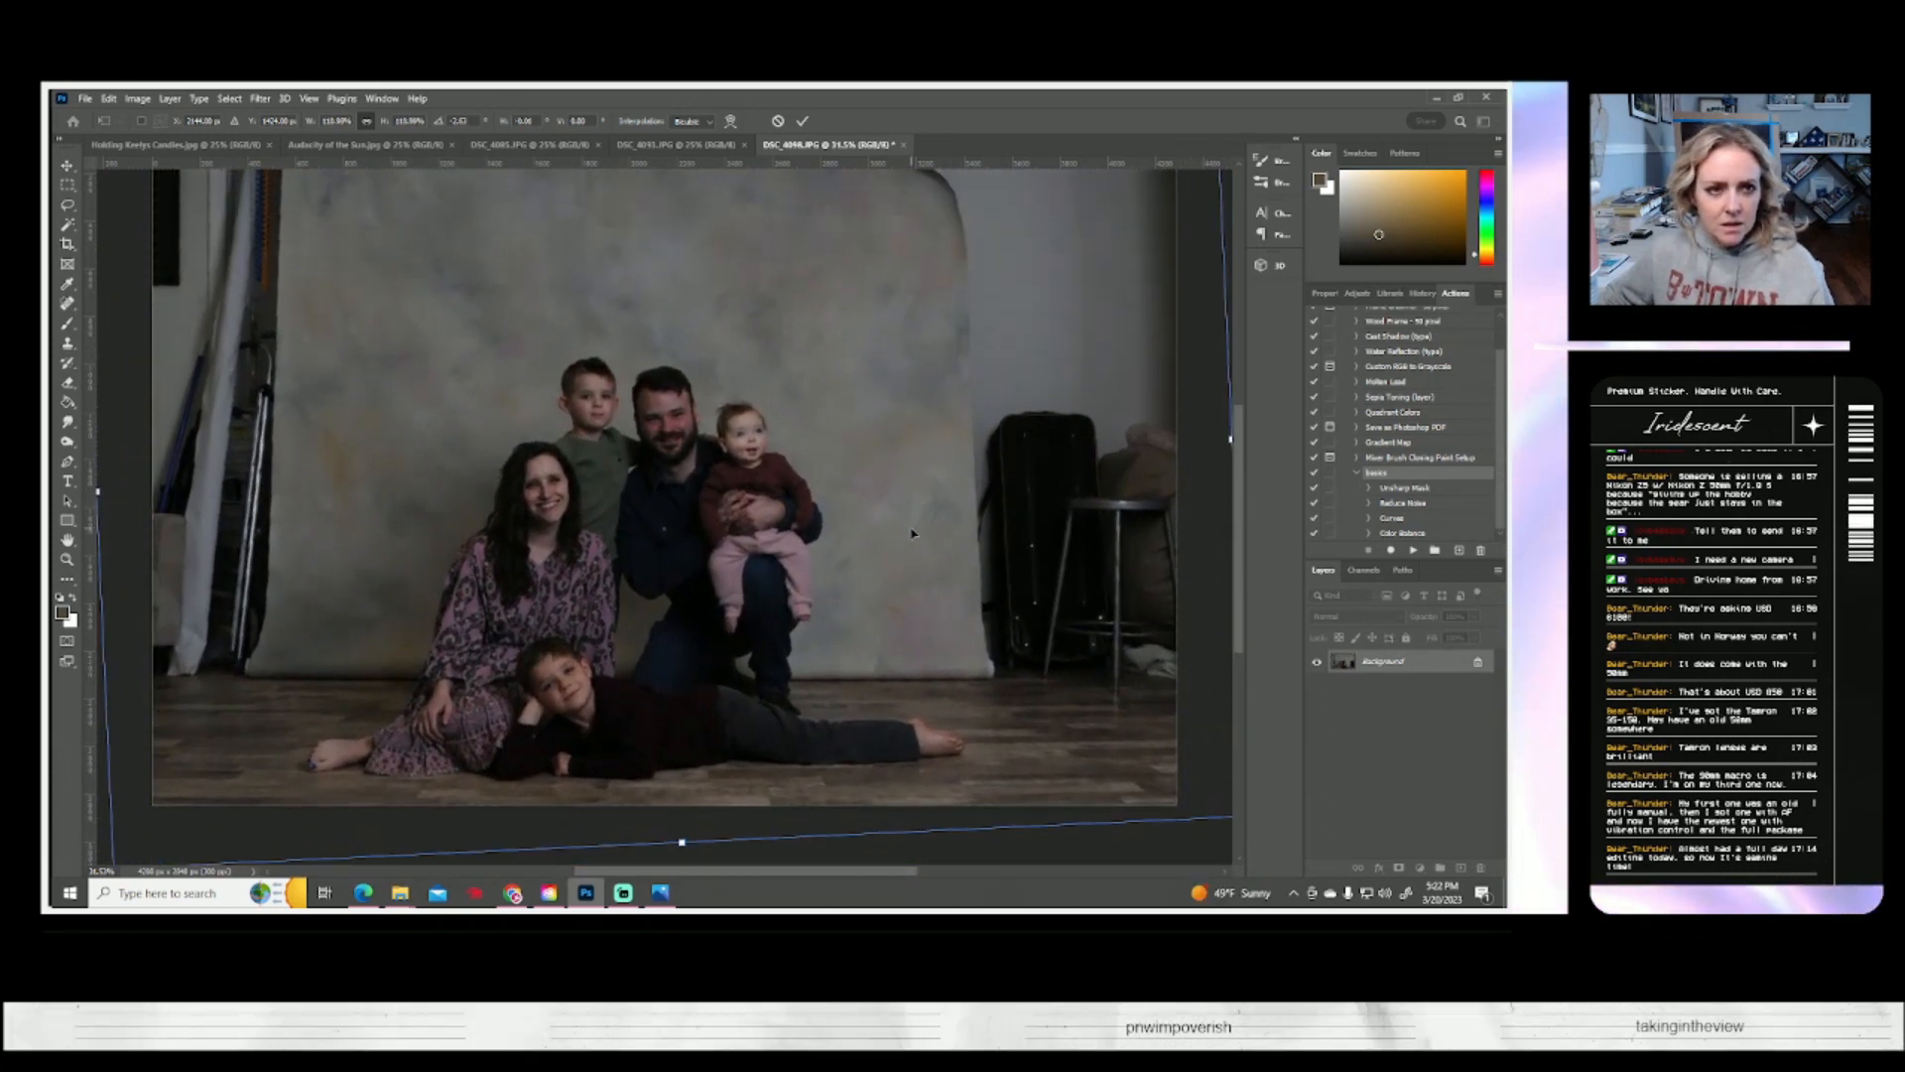
{"action": "scroll", "coordinate": [912, 533], "scroll_direction": "up", "scroll_amount": 2}
{"action": "left_click_drag", "start_coordinate": [815, 511], "coordinate": [815, 498]}
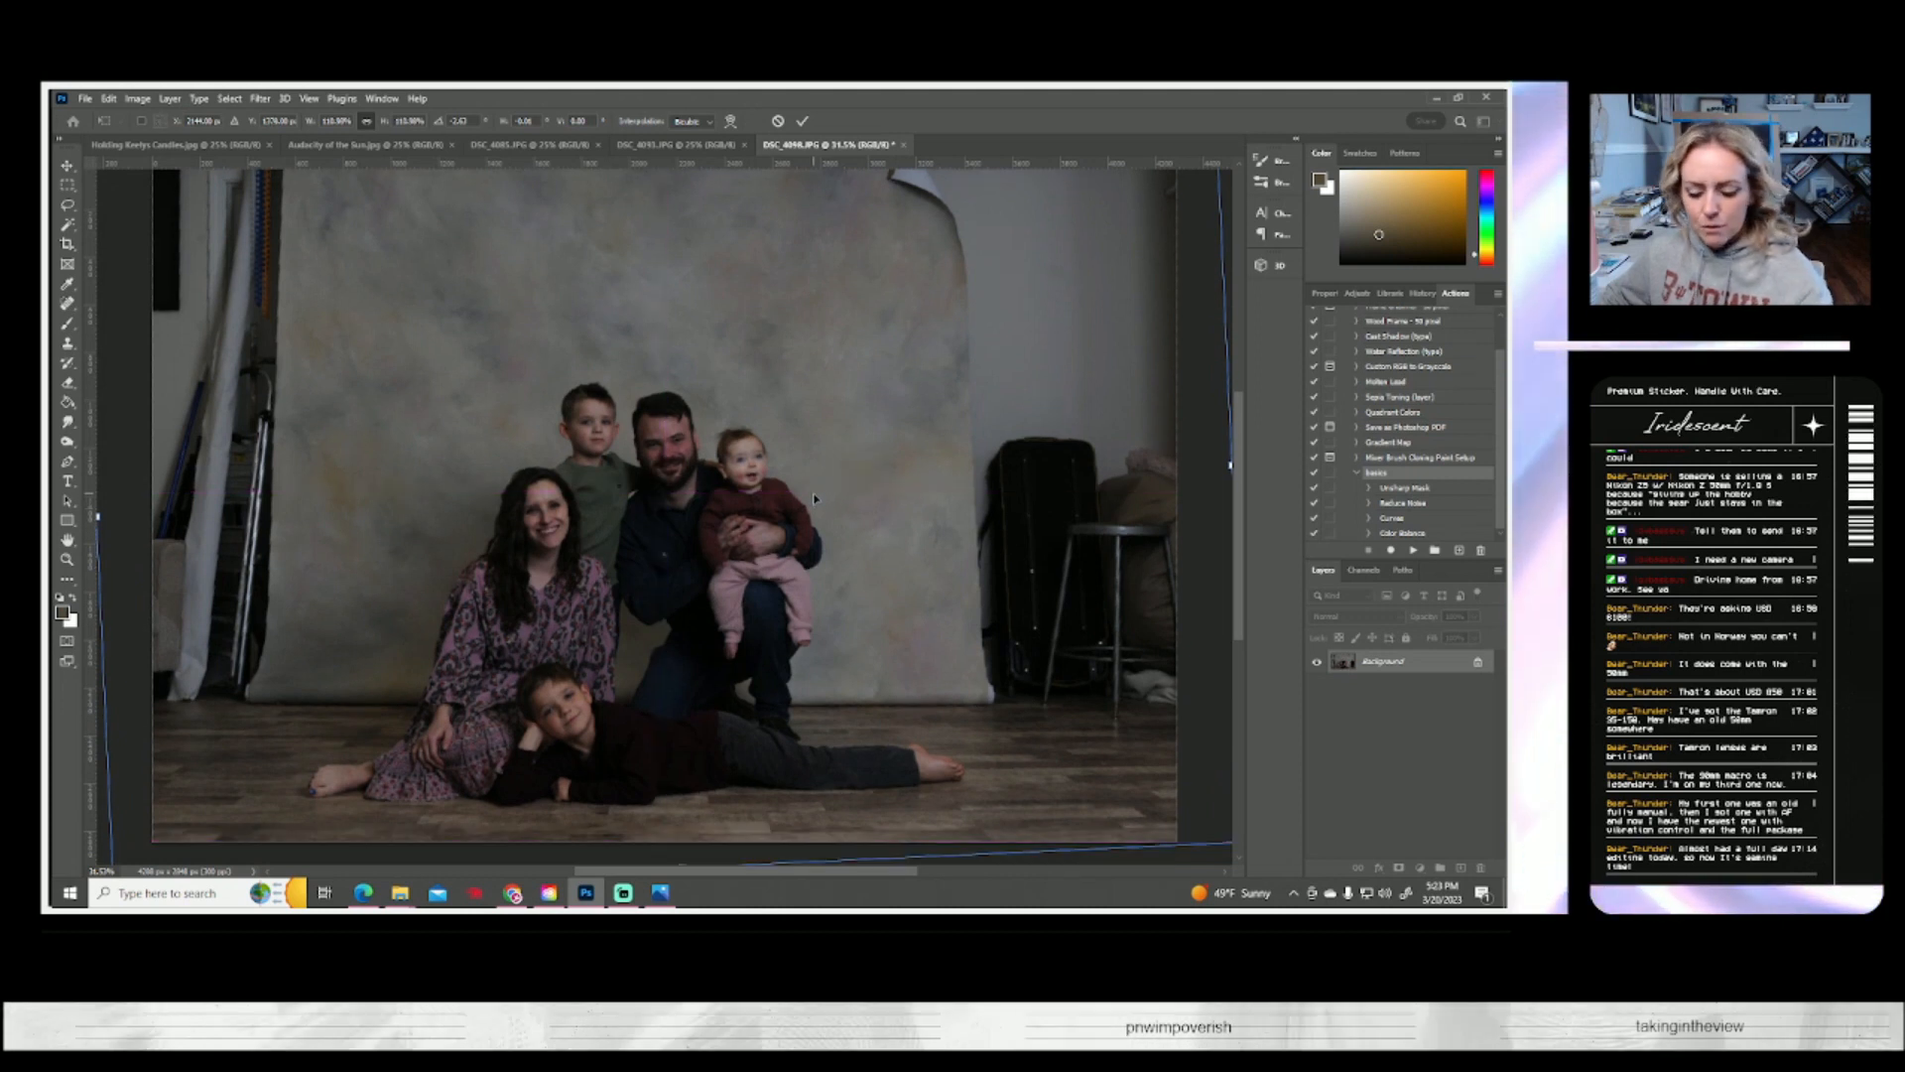
{"action": "key", "text": "Return"}
Duplicate the Background layer of DSC_4098.JPG as Background copy
{"action": "left_click", "coordinate": [67, 559]}
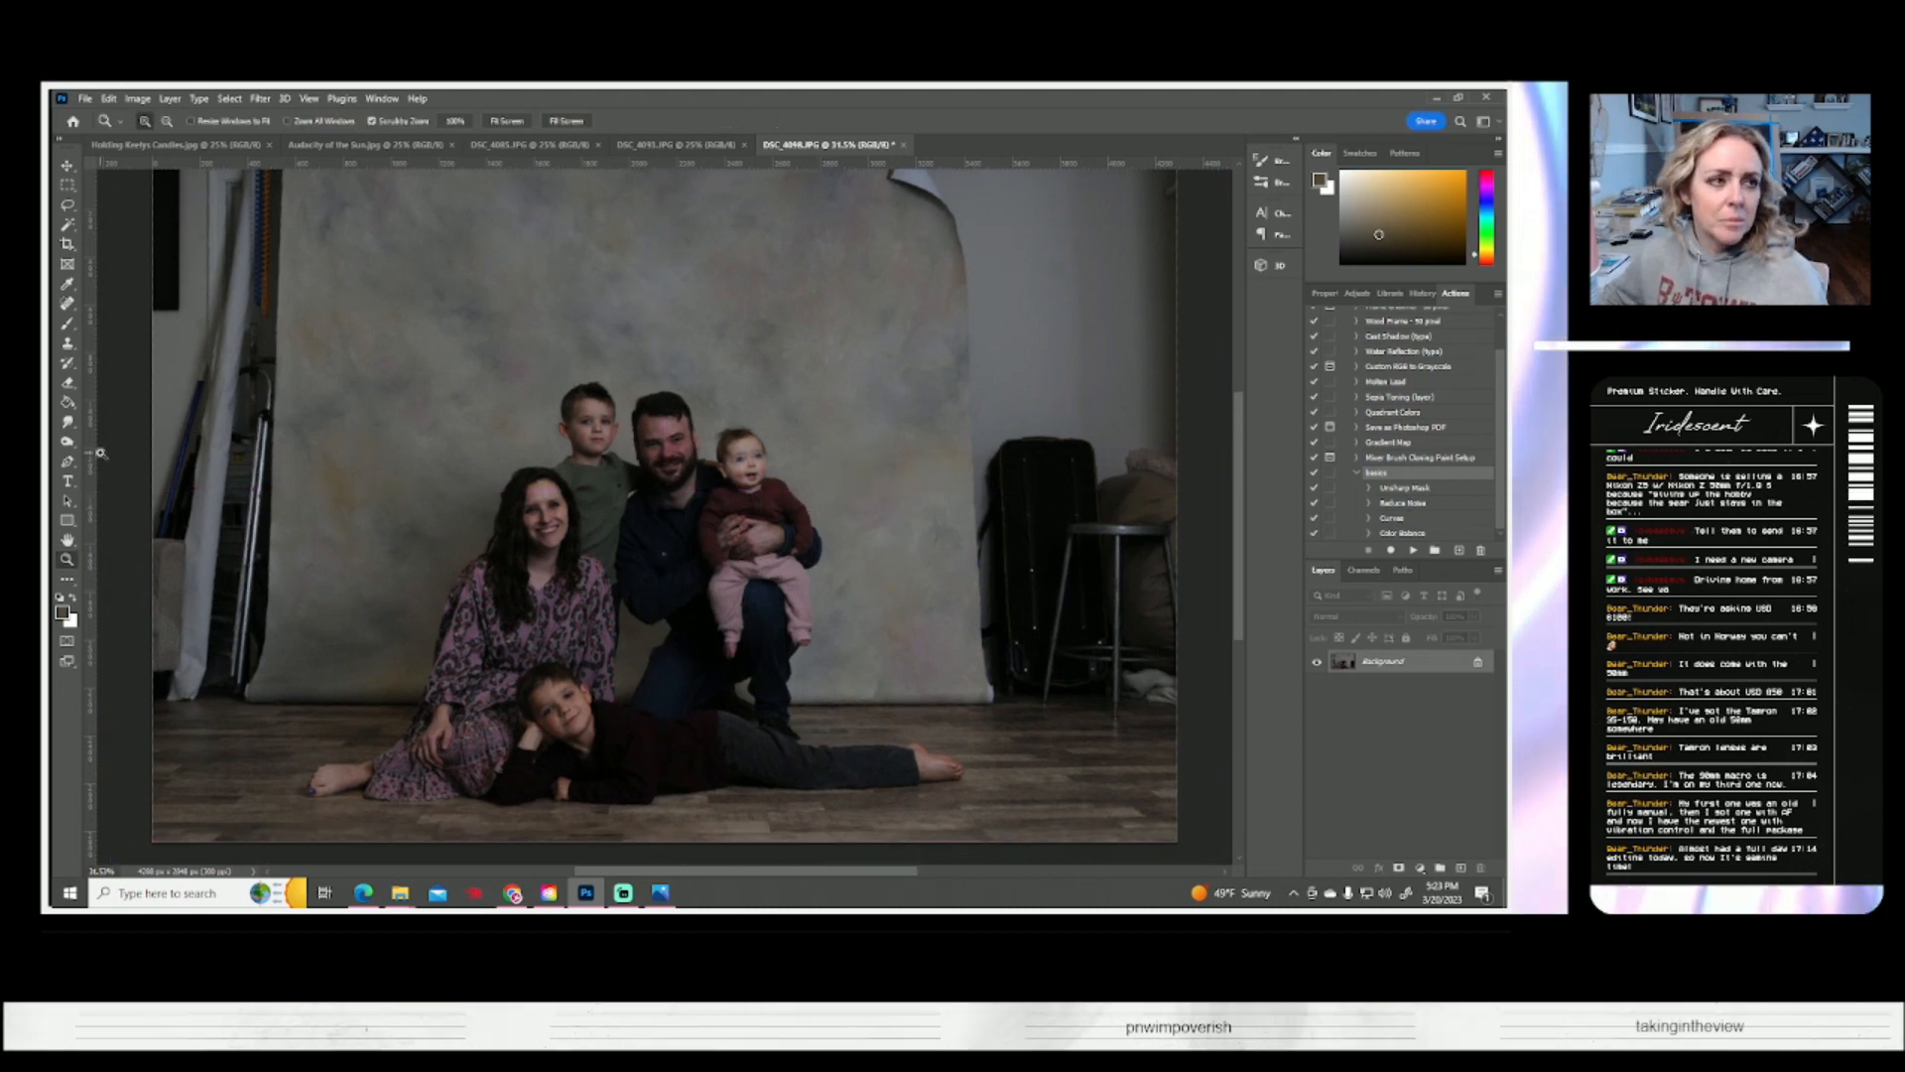
{"action": "left_click", "coordinate": [166, 121]}
{"action": "left_click", "coordinate": [636, 550]}
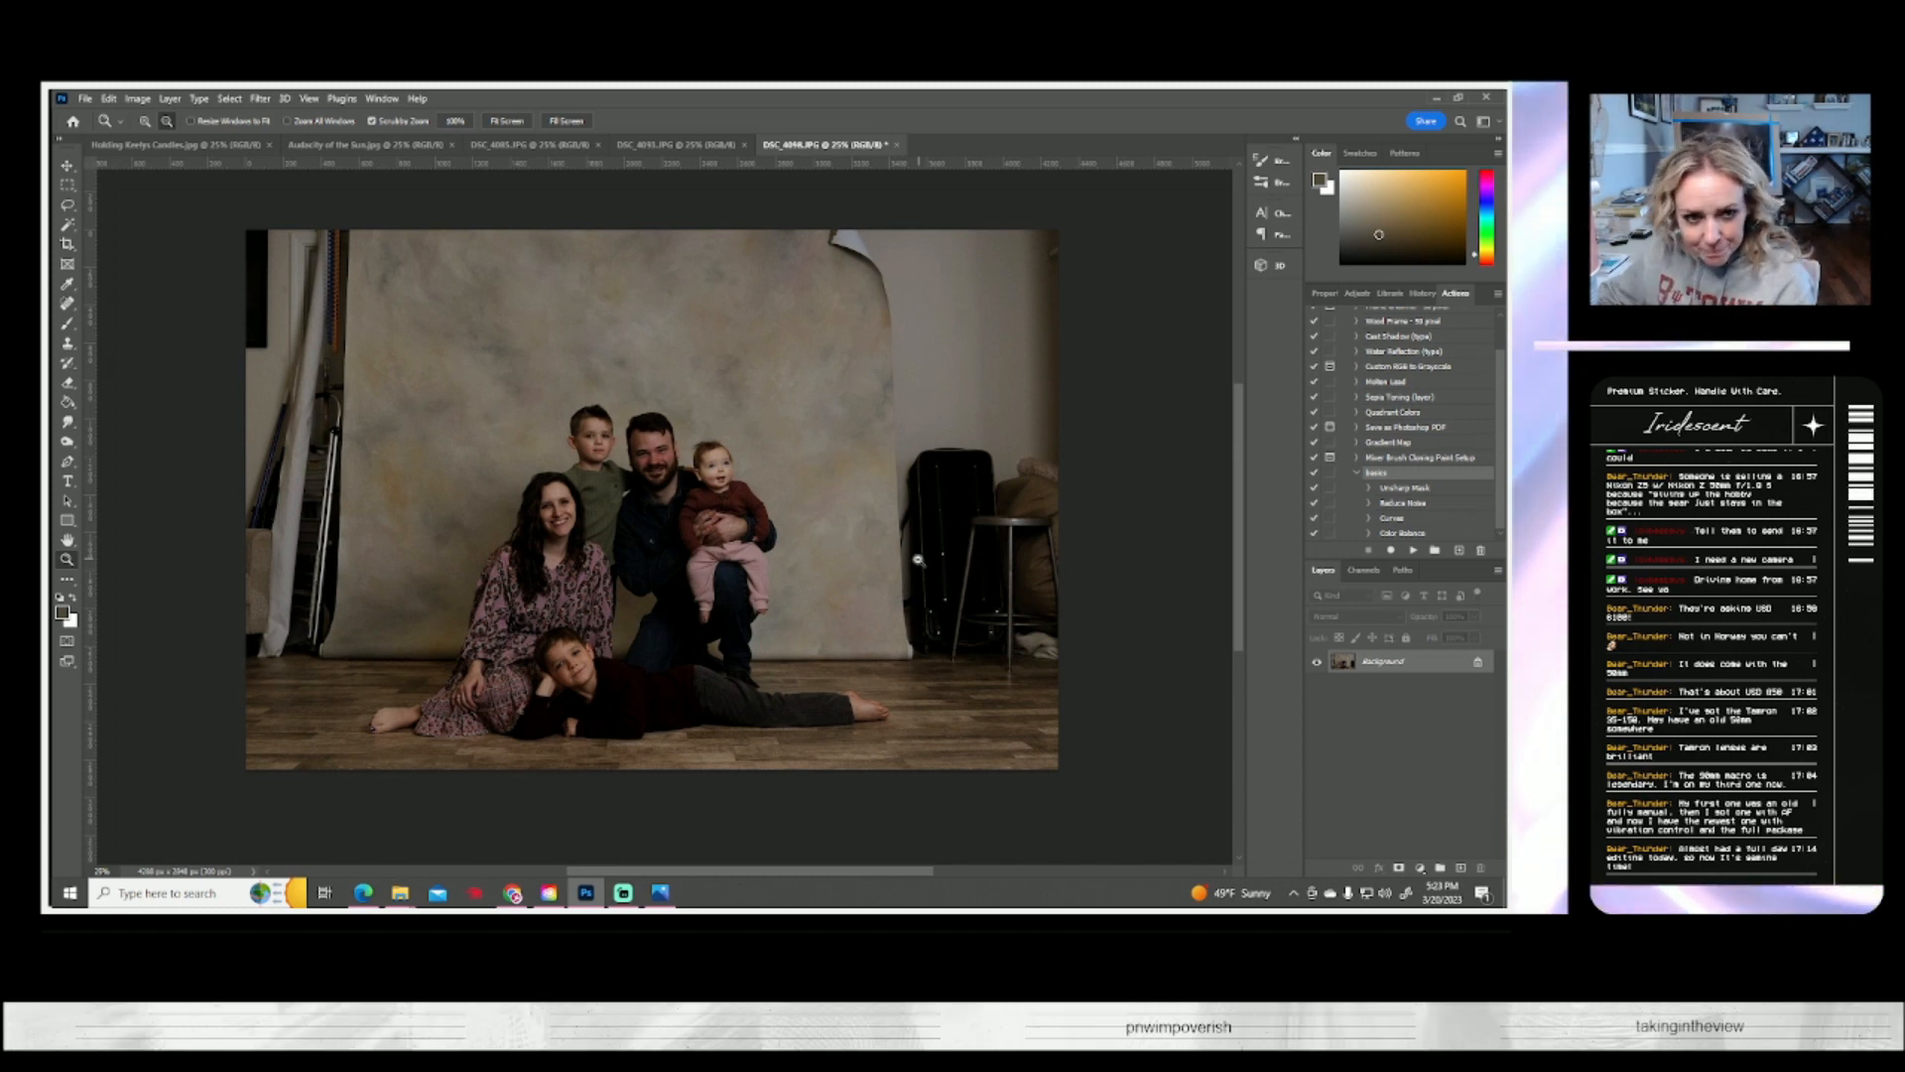
{"action": "right_click", "coordinate": [1387, 668]}
{"action": "left_click", "coordinate": [1394, 696]}
{"action": "left_click", "coordinate": [911, 315]}
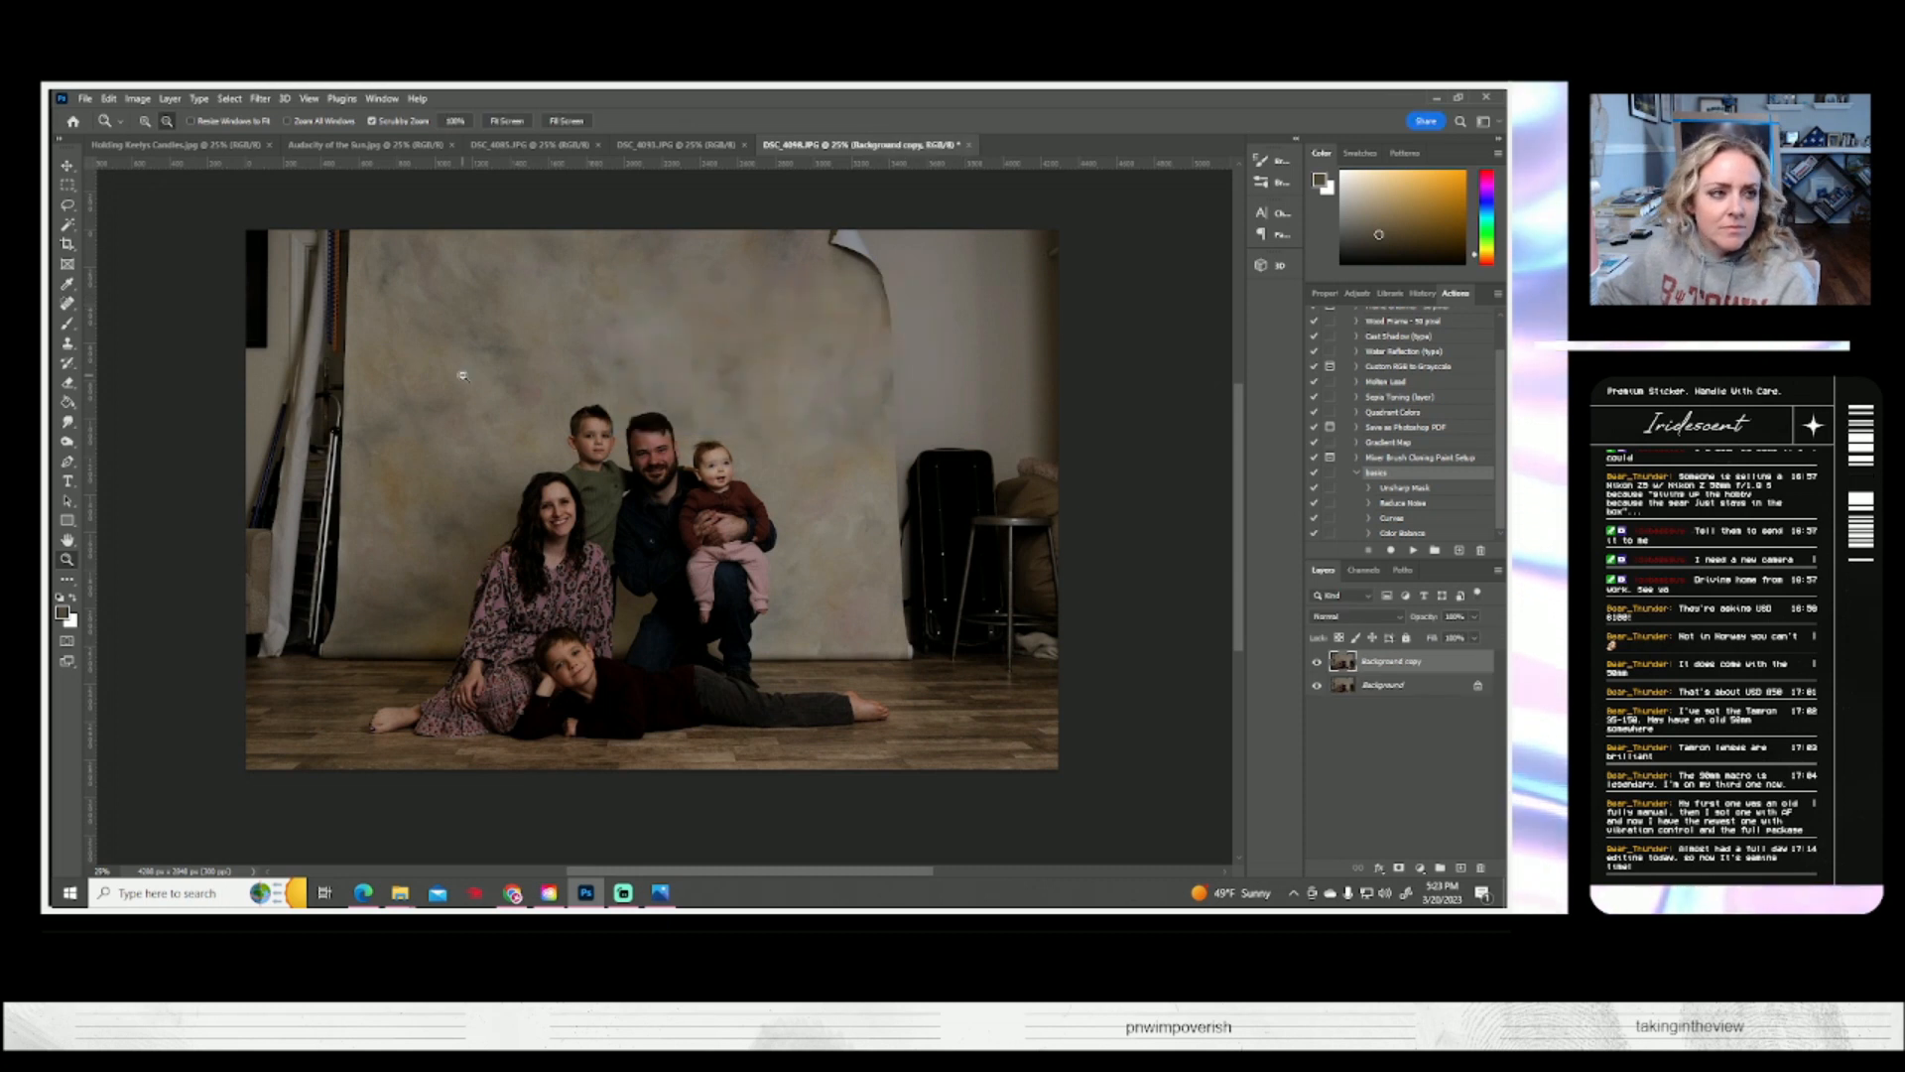
Clone the backdrop and its floor edge over the lower clutter to the left of the family
{"action": "left_click", "coordinate": [68, 343]}
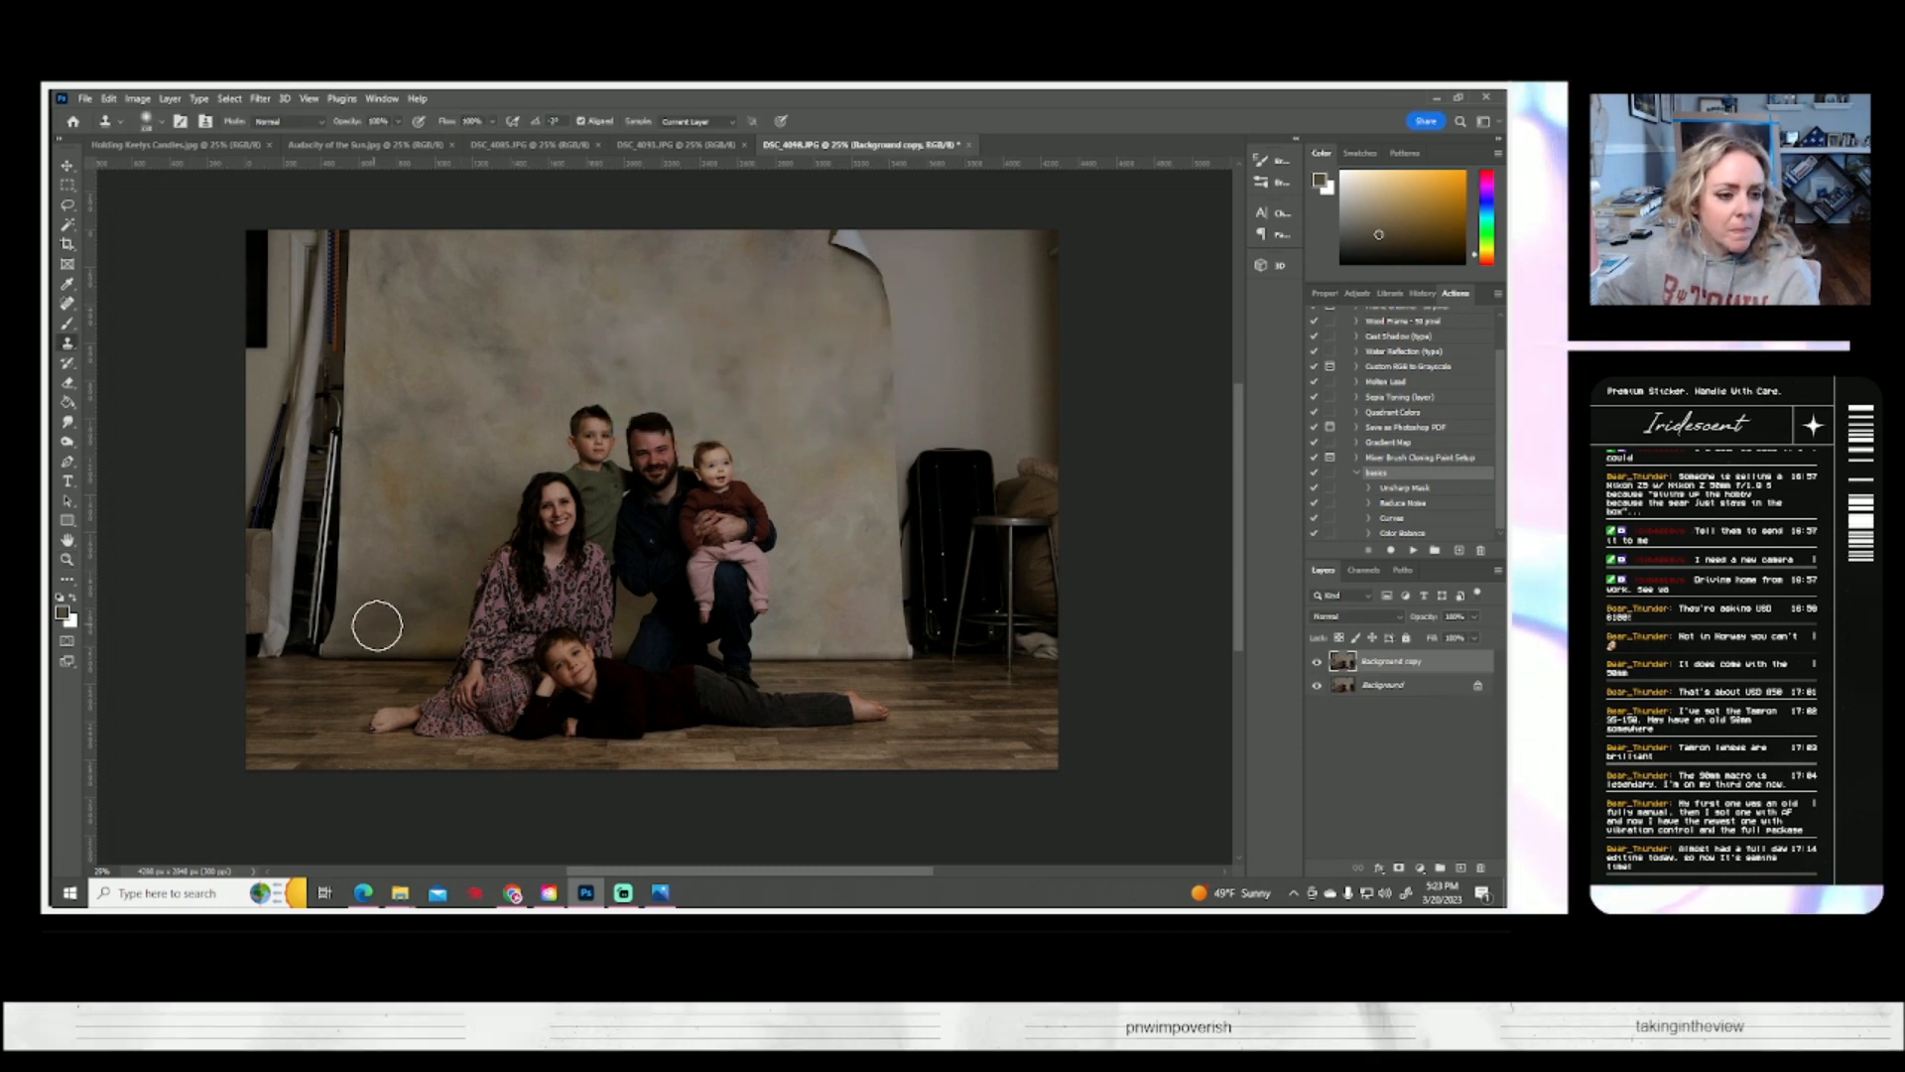
{"action": "left_click", "coordinate": [374, 660], "text": "alt"}
{"action": "mouse_move", "coordinate": [306, 658]}
{"action": "left_mouse_down"}
{"action": "mouse_move", "coordinate": [289, 617]}
{"action": "mouse_move", "coordinate": [301, 602]}
{"action": "mouse_move", "coordinate": [325, 654]}
{"action": "mouse_move", "coordinate": [267, 649]}
{"action": "mouse_move", "coordinate": [294, 587]}
{"action": "mouse_move", "coordinate": [244, 591]}
{"action": "mouse_move", "coordinate": [358, 574]}
{"action": "mouse_move", "coordinate": [370, 537]}
{"action": "mouse_move", "coordinate": [328, 529]}
{"action": "mouse_move", "coordinate": [366, 501]}
{"action": "mouse_move", "coordinate": [337, 480]}
{"action": "mouse_move", "coordinate": [356, 459]}
{"action": "mouse_move", "coordinate": [251, 474]}
{"action": "left_mouse_up"}
{"action": "left_click", "coordinate": [258, 645], "text": "alt"}
{"action": "left_click", "coordinate": [442, 434], "text": "alt"}
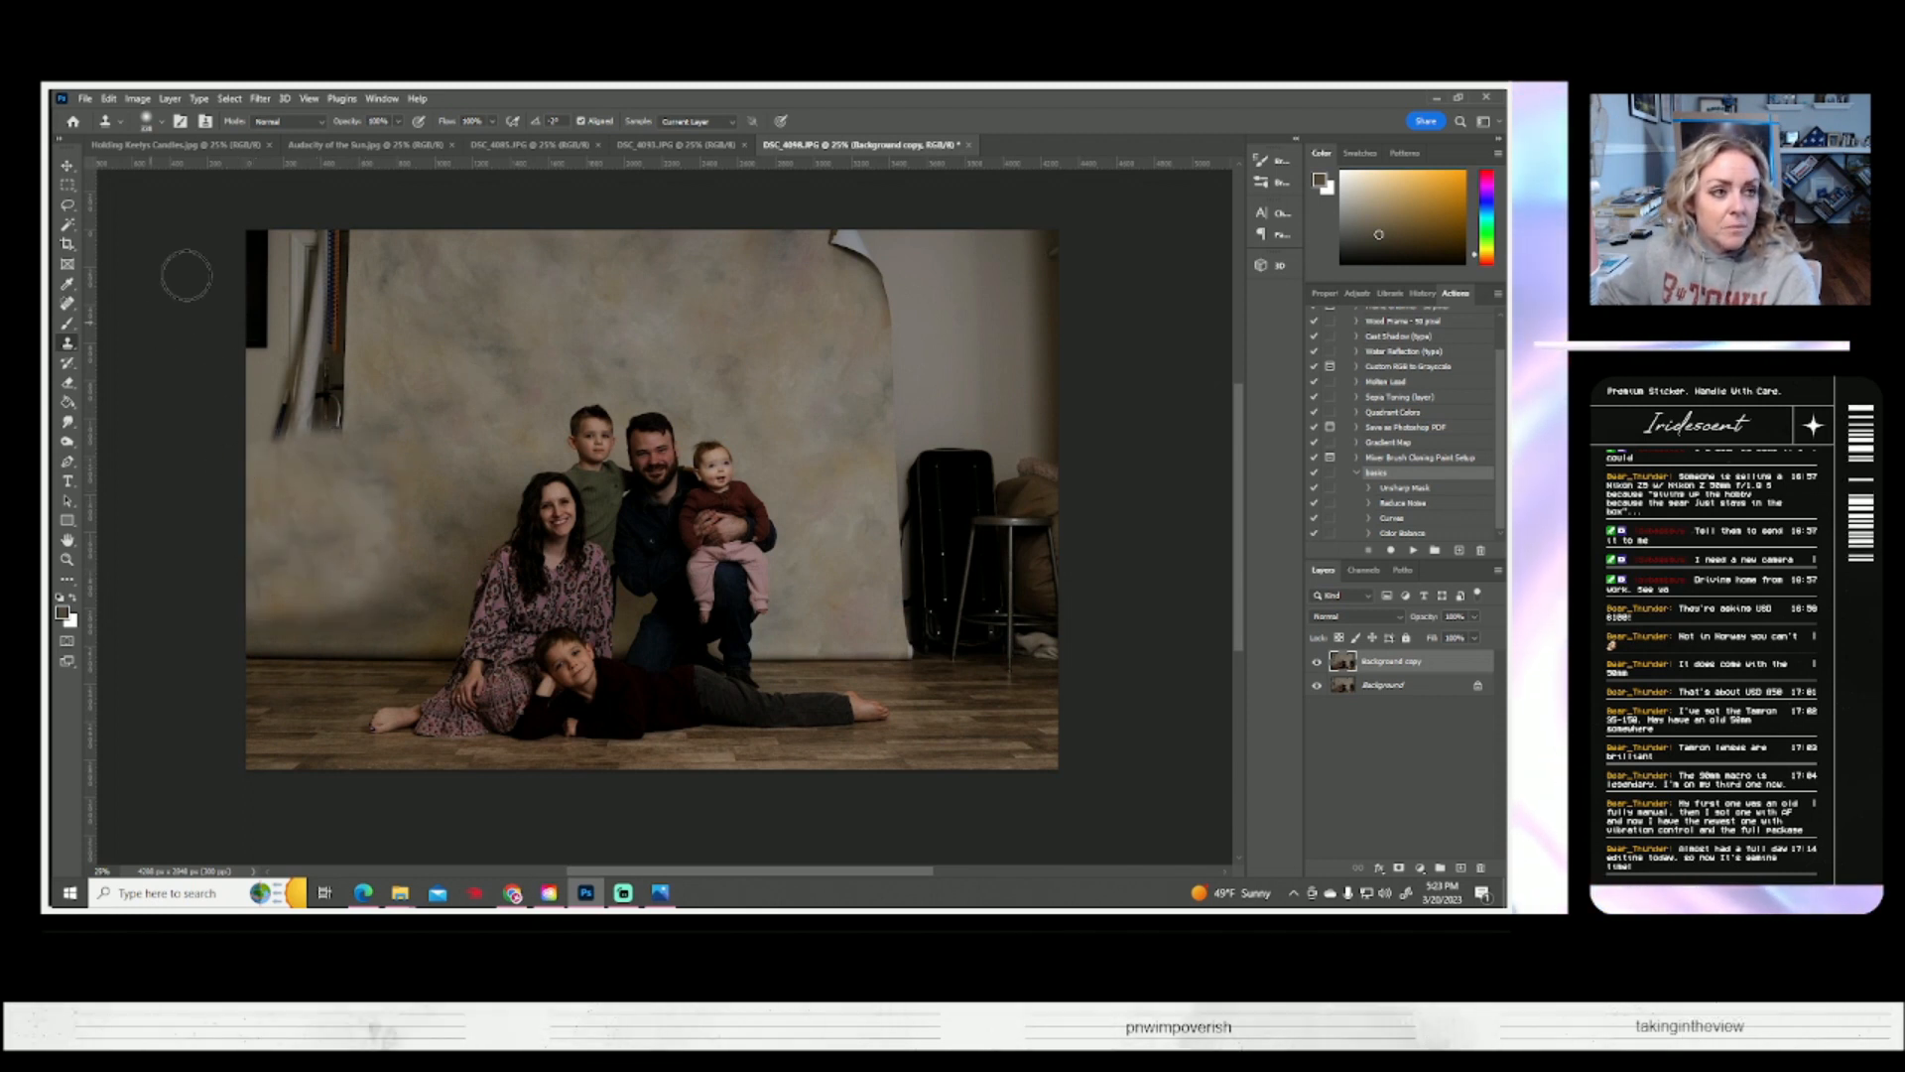
Blend the cloned backdrop near the photo's left edge with the Clone Stamp at reduced opacity, and restore the opacity to 100%
{"action": "left_click", "coordinate": [399, 121]}
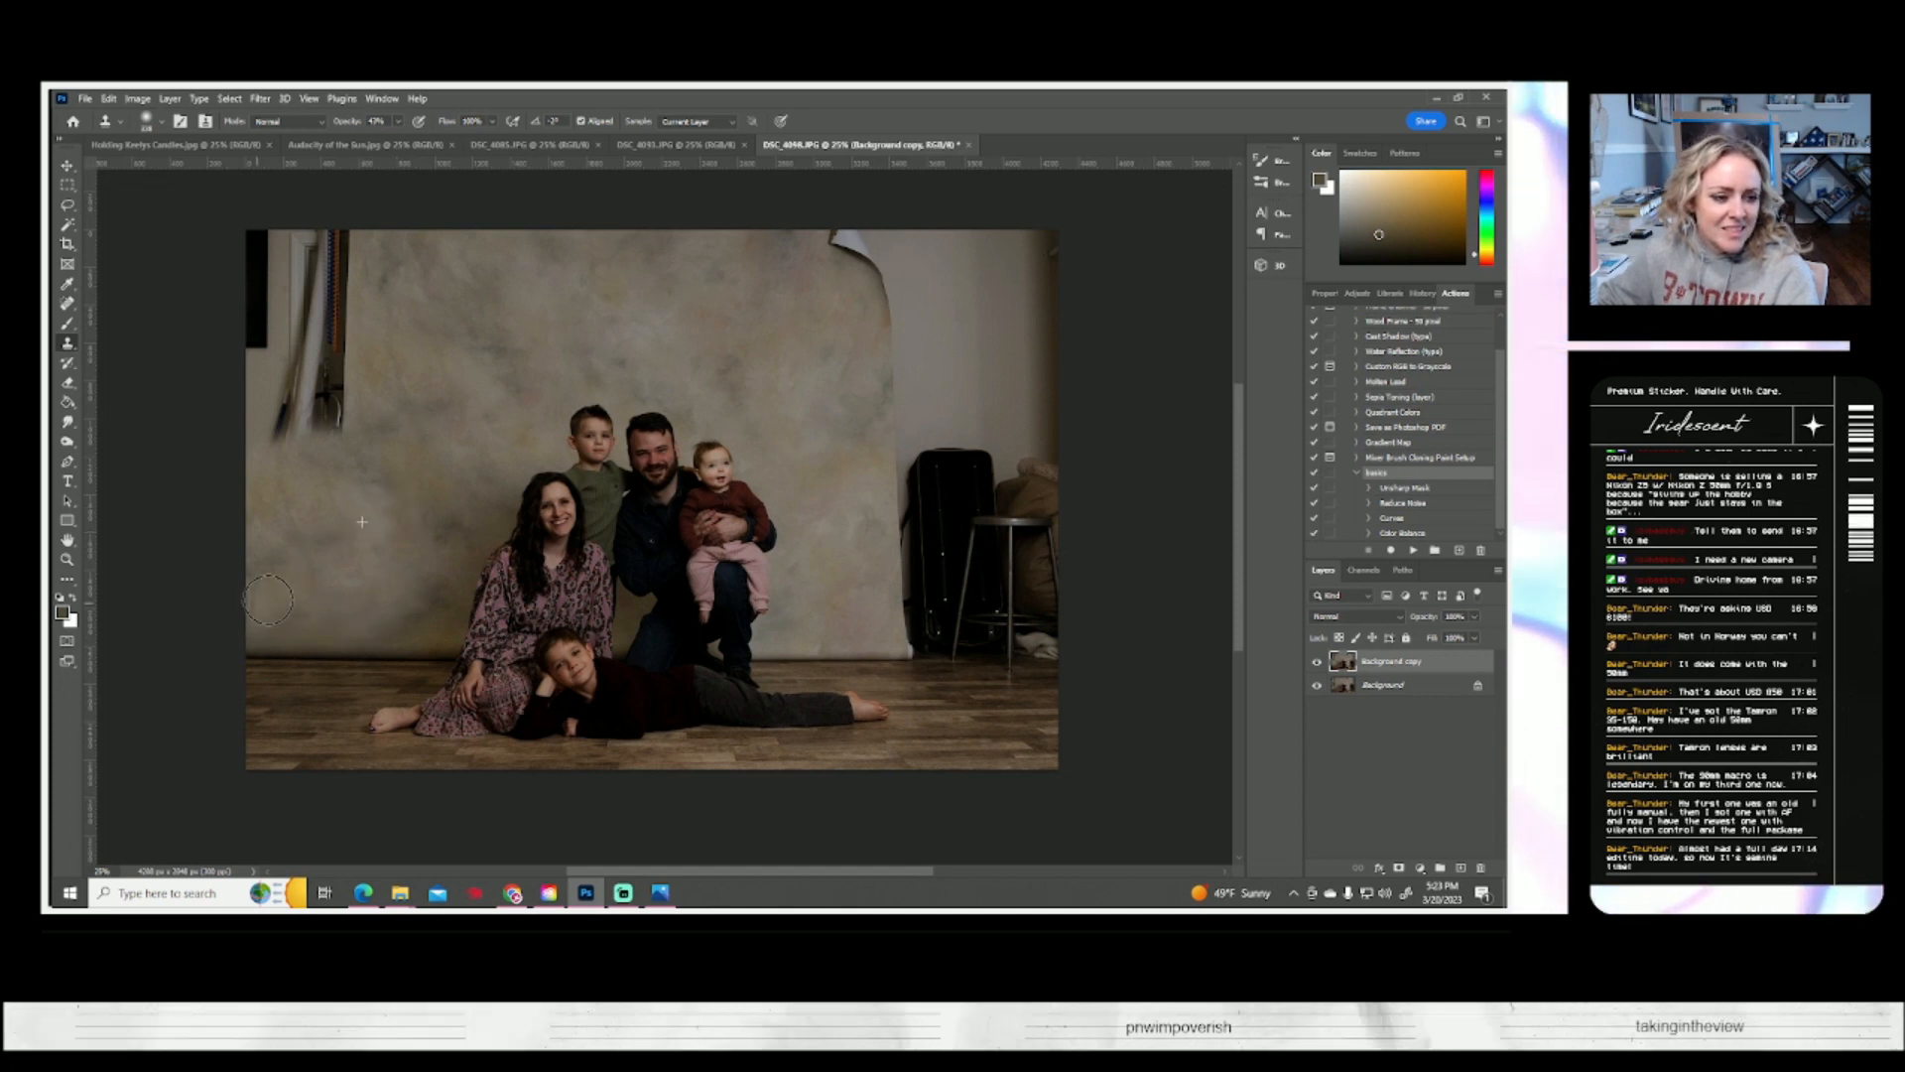
{"action": "left_click_drag", "start_coordinate": [399, 139], "coordinate": [448, 143]}
{"action": "left_click_drag", "start_coordinate": [255, 597], "coordinate": [270, 595]}
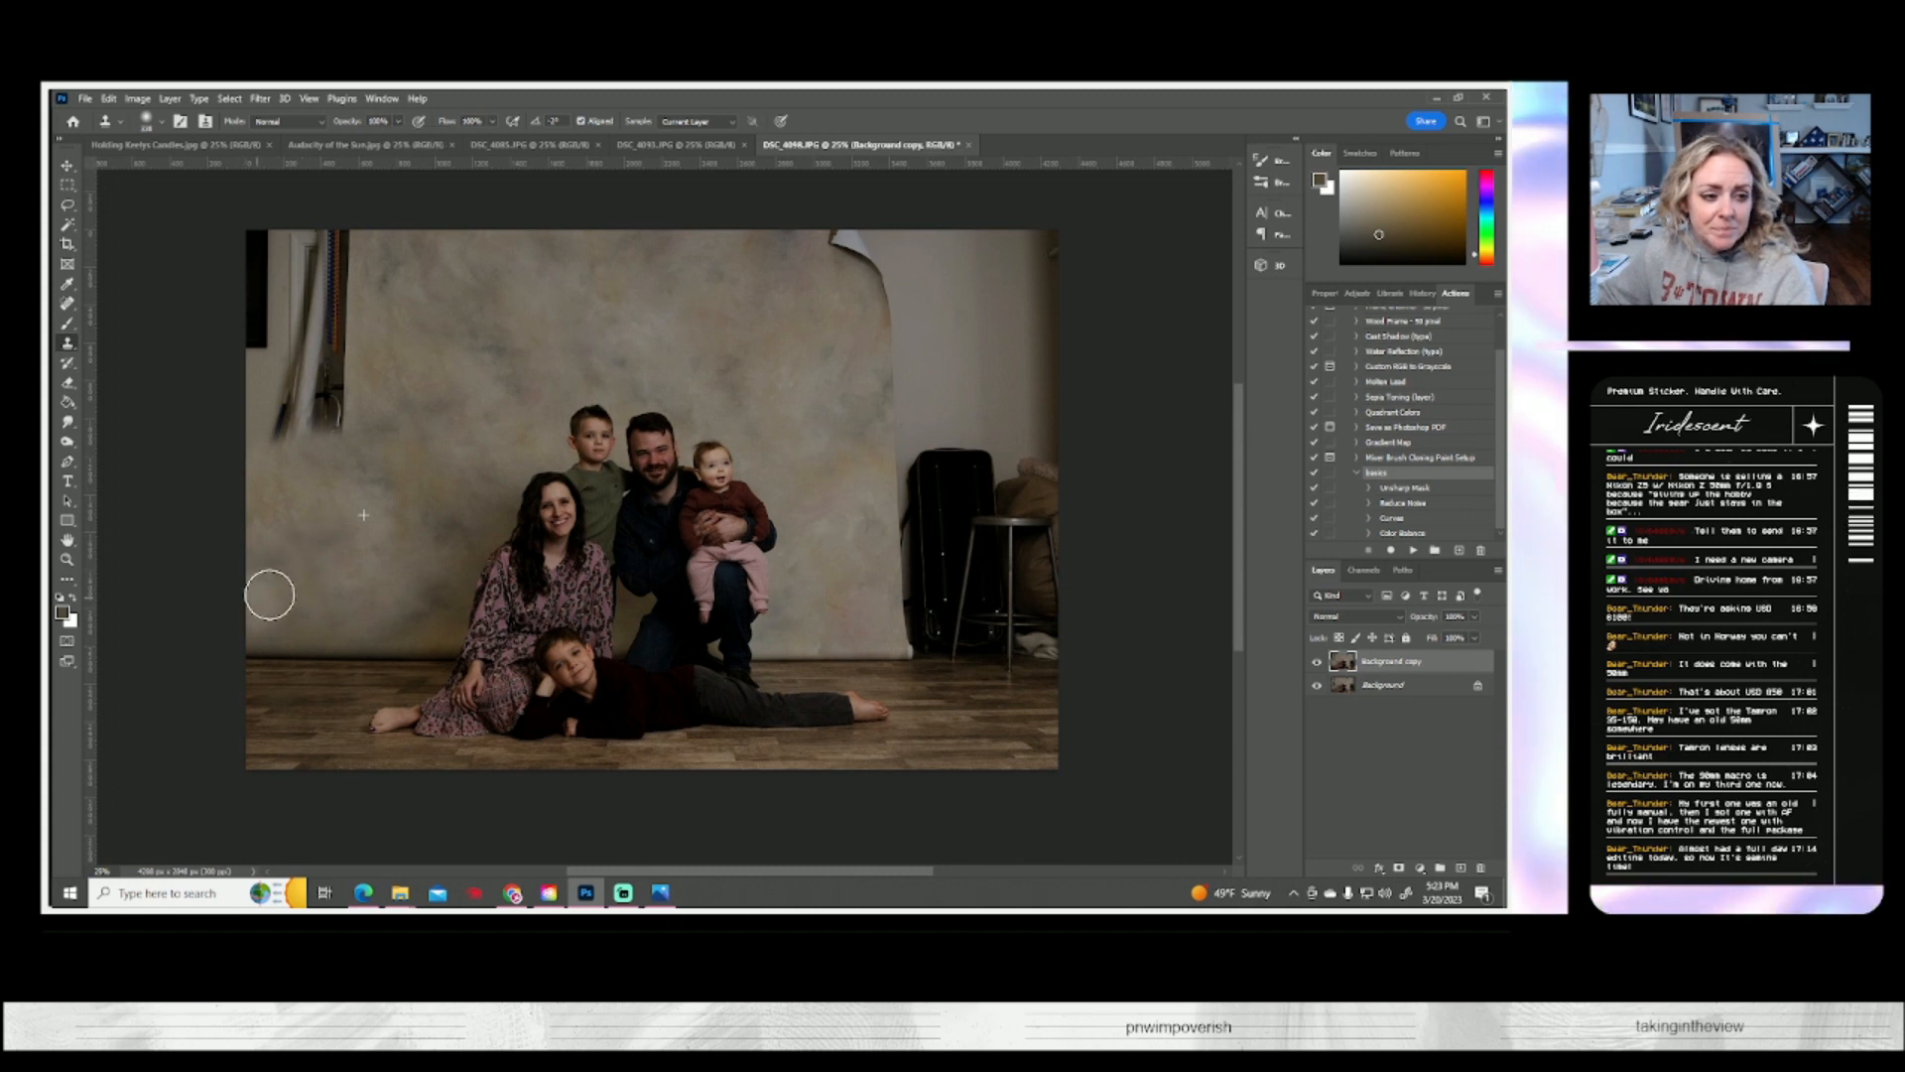
Clone backdrop texture over the stands and dark picture frame in the photo's upper left up to the corner
{"action": "left_click", "coordinate": [526, 328], "text": "alt"}
{"action": "mouse_move", "coordinate": [328, 348]}
{"action": "left_mouse_down"}
{"action": "mouse_move", "coordinate": [270, 318]}
{"action": "mouse_move", "coordinate": [370, 258]}
{"action": "mouse_move", "coordinate": [276, 268]}
{"action": "mouse_move", "coordinate": [324, 296]}
{"action": "mouse_move", "coordinate": [232, 359]}
{"action": "mouse_move", "coordinate": [321, 391]}
{"action": "mouse_move", "coordinate": [347, 441]}
{"action": "mouse_move", "coordinate": [348, 420]}
{"action": "mouse_move", "coordinate": [298, 394]}
{"action": "left_mouse_up"}
{"action": "left_click", "coordinate": [544, 329], "text": "alt"}
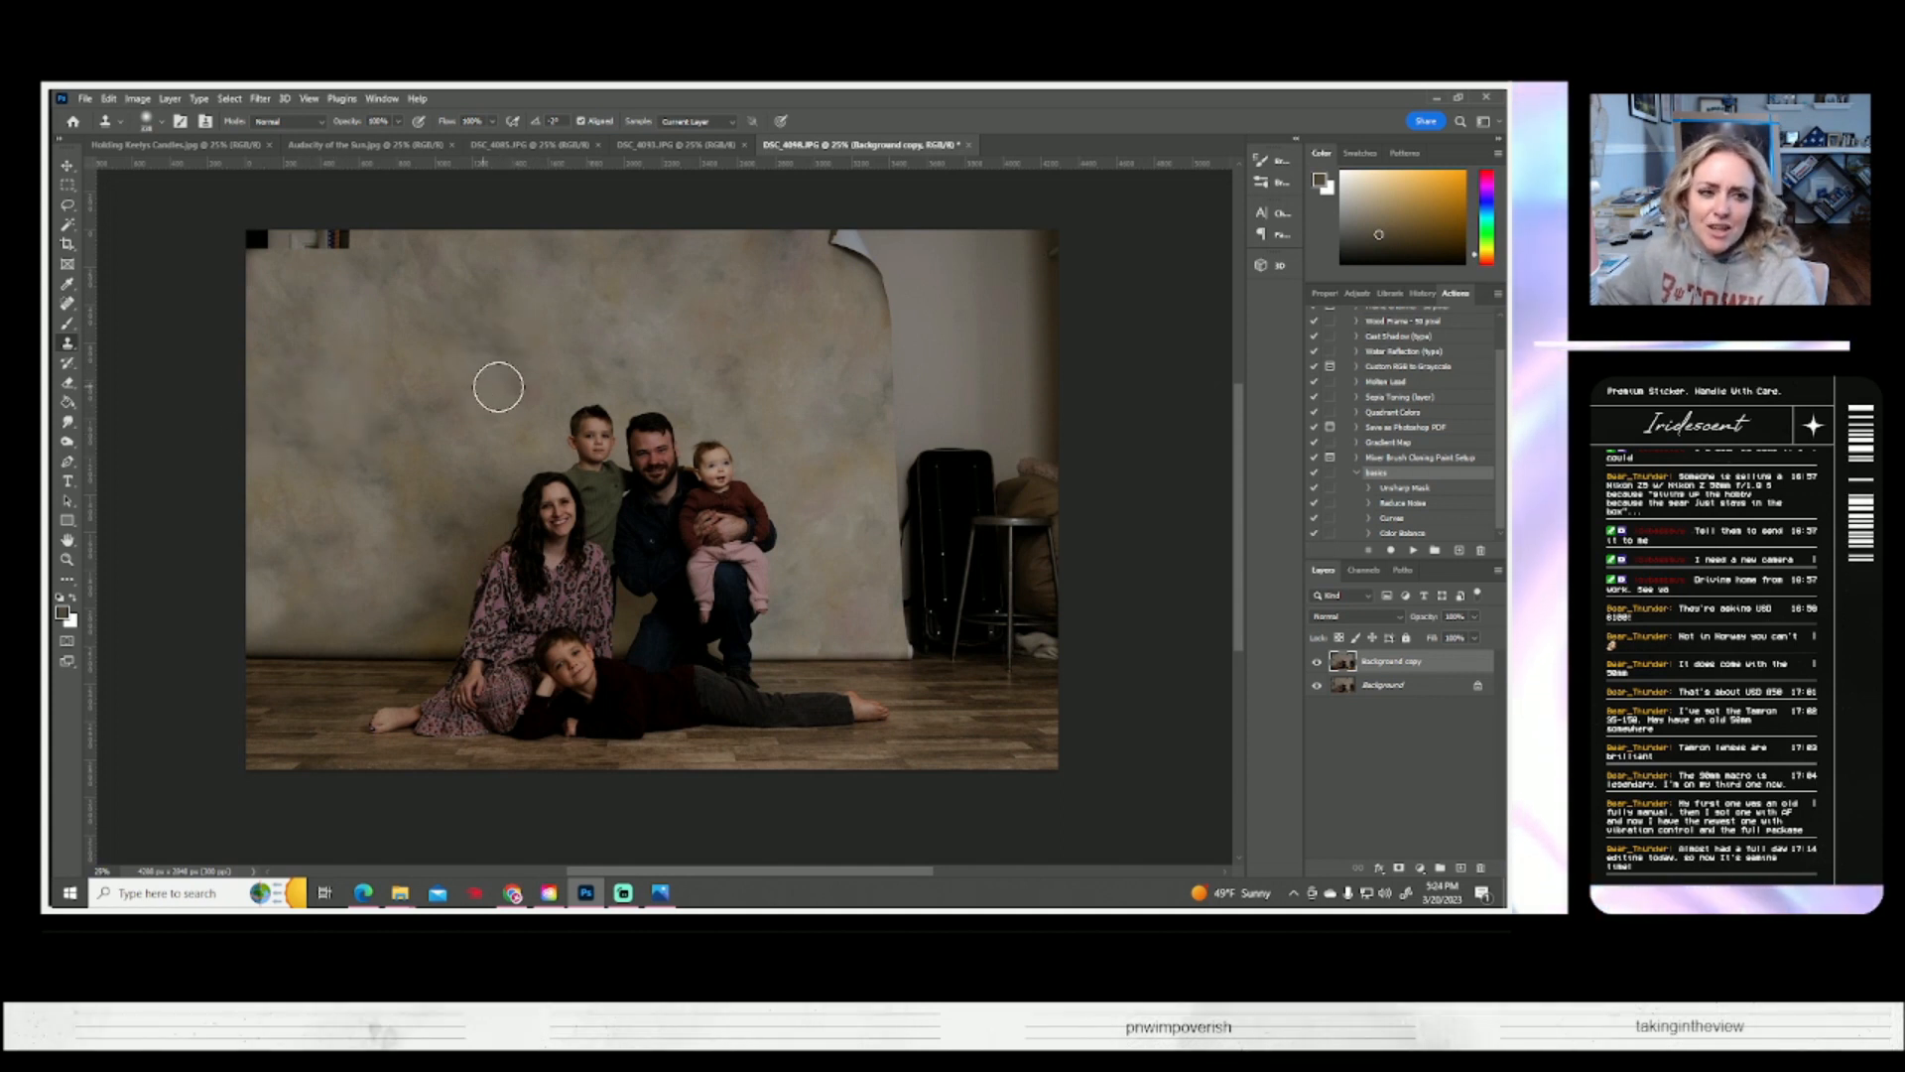
{"action": "left_click", "coordinate": [458, 310], "text": "alt"}
{"action": "left_click_drag", "start_coordinate": [336, 252], "coordinate": [211, 243]}
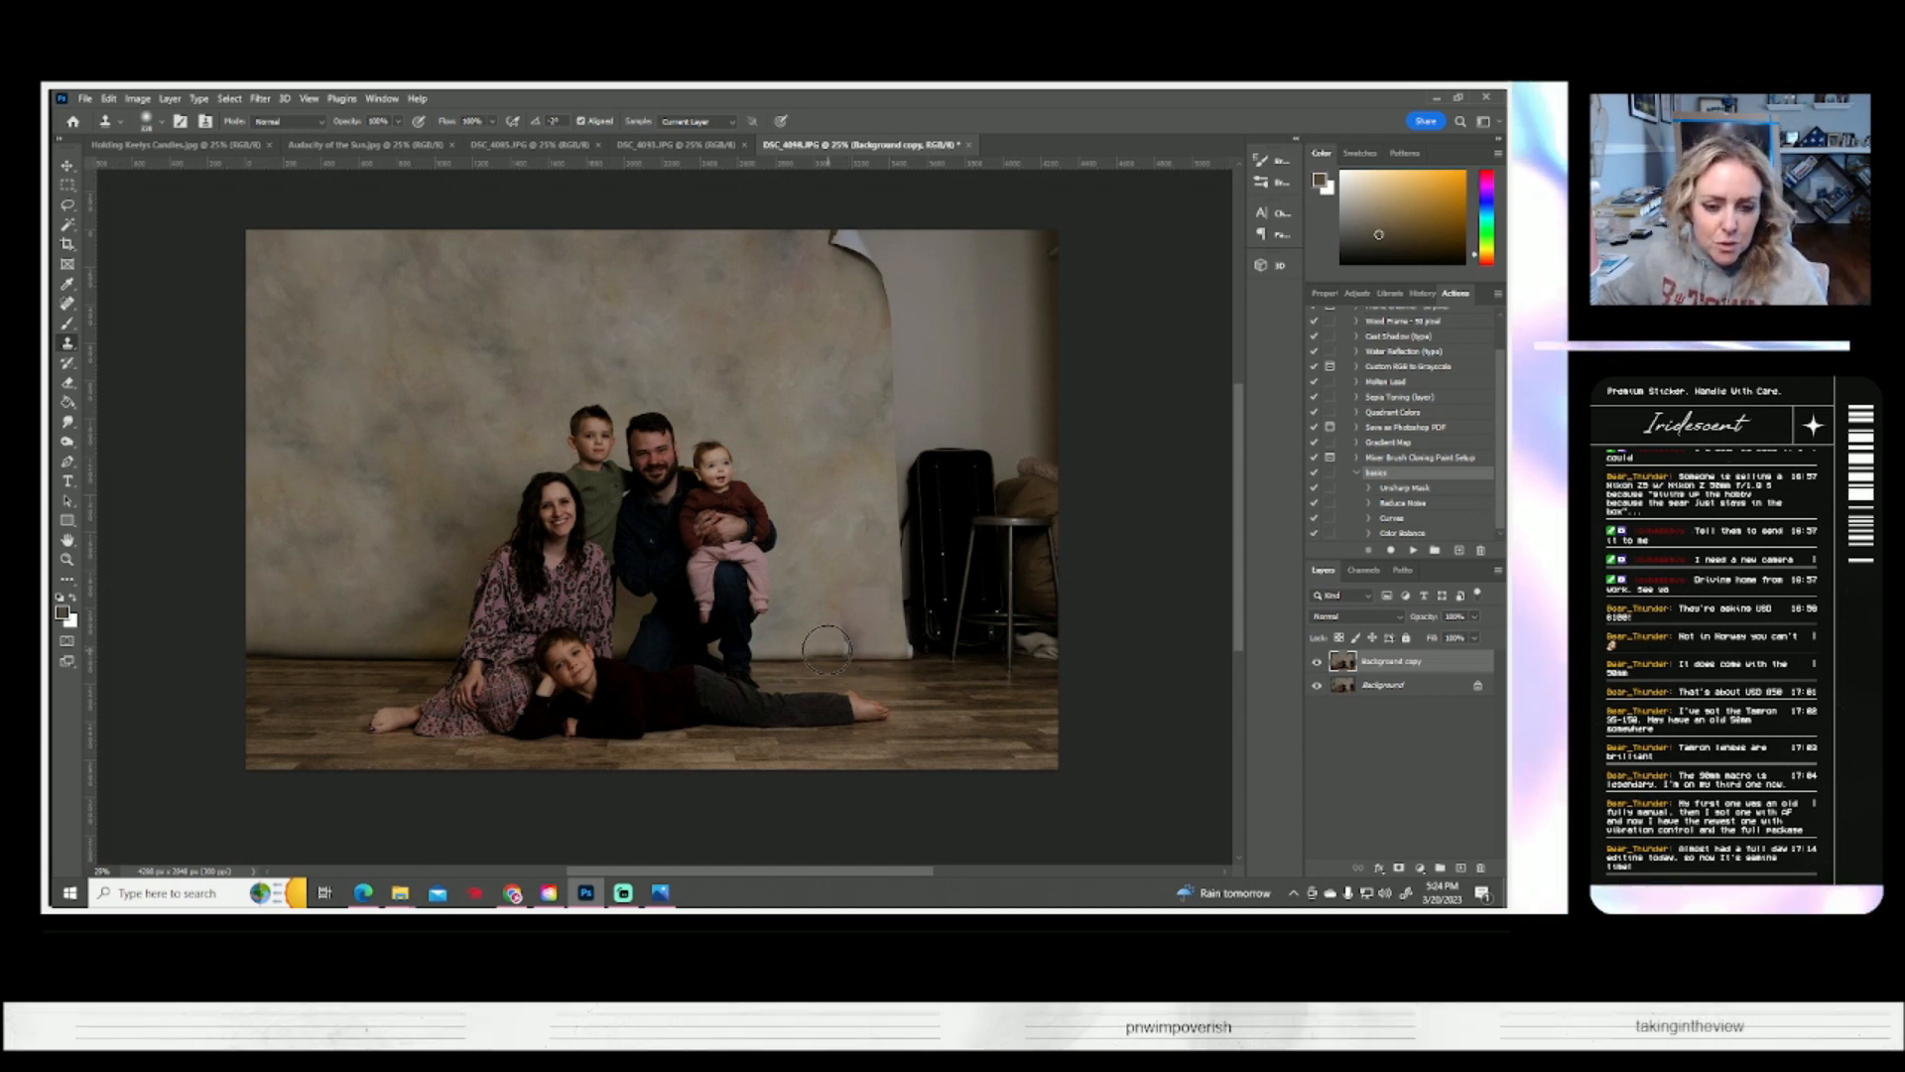
Clone the backdrop and its floor edge over the lower suitcase and stool, and touch up the upper backdrop texture
{"action": "mouse_move", "coordinate": [893, 650]}
{"action": "left_mouse_down"}
{"action": "mouse_move", "coordinate": [990, 649]}
{"action": "mouse_move", "coordinate": [920, 644]}
{"action": "mouse_move", "coordinate": [917, 561]}
{"action": "mouse_move", "coordinate": [935, 600]}
{"action": "mouse_move", "coordinate": [996, 618]}
{"action": "mouse_move", "coordinate": [974, 668]}
{"action": "mouse_move", "coordinate": [1138, 672]}
{"action": "mouse_move", "coordinate": [1038, 653]}
{"action": "mouse_move", "coordinate": [1020, 643]}
{"action": "mouse_move", "coordinate": [1051, 639]}
{"action": "mouse_move", "coordinate": [962, 575]}
{"action": "mouse_move", "coordinate": [897, 652]}
{"action": "left_mouse_up"}
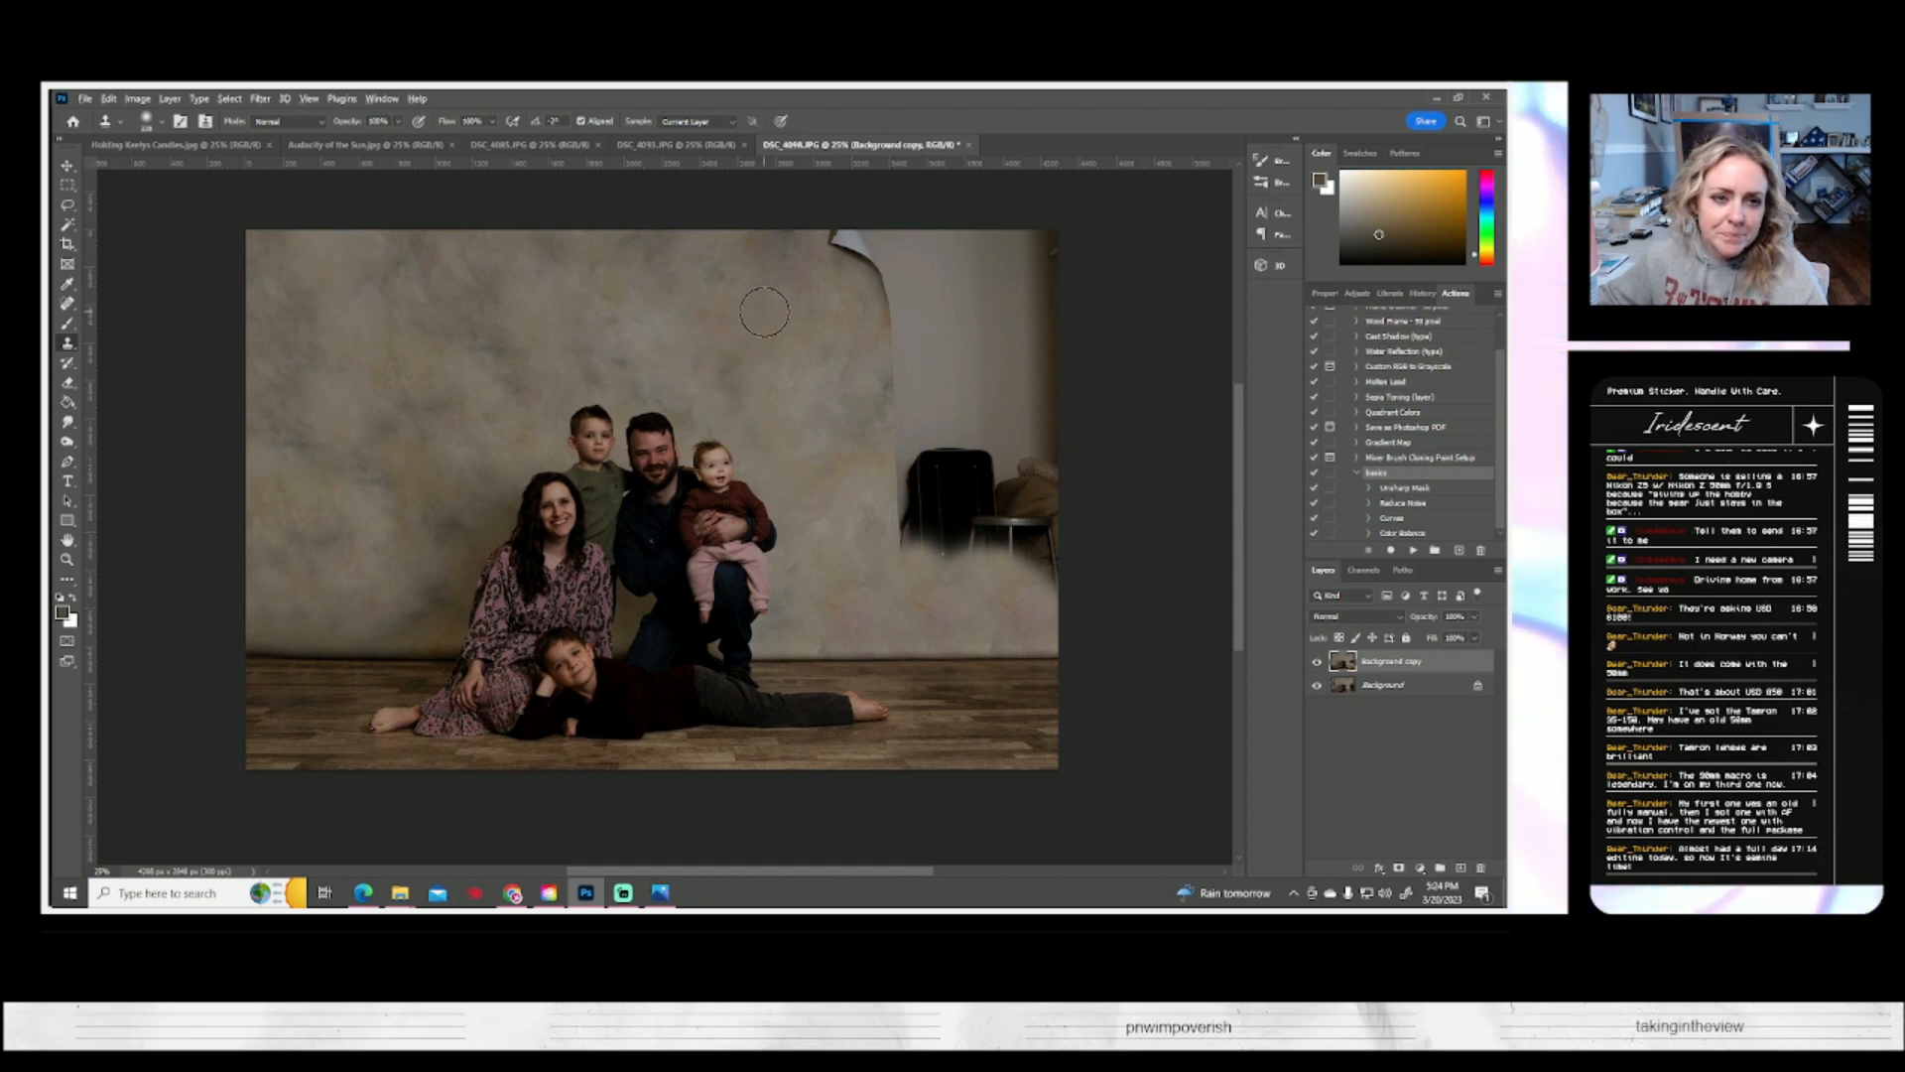
{"action": "left_click_drag", "start_coordinate": [724, 285], "coordinate": [714, 274]}
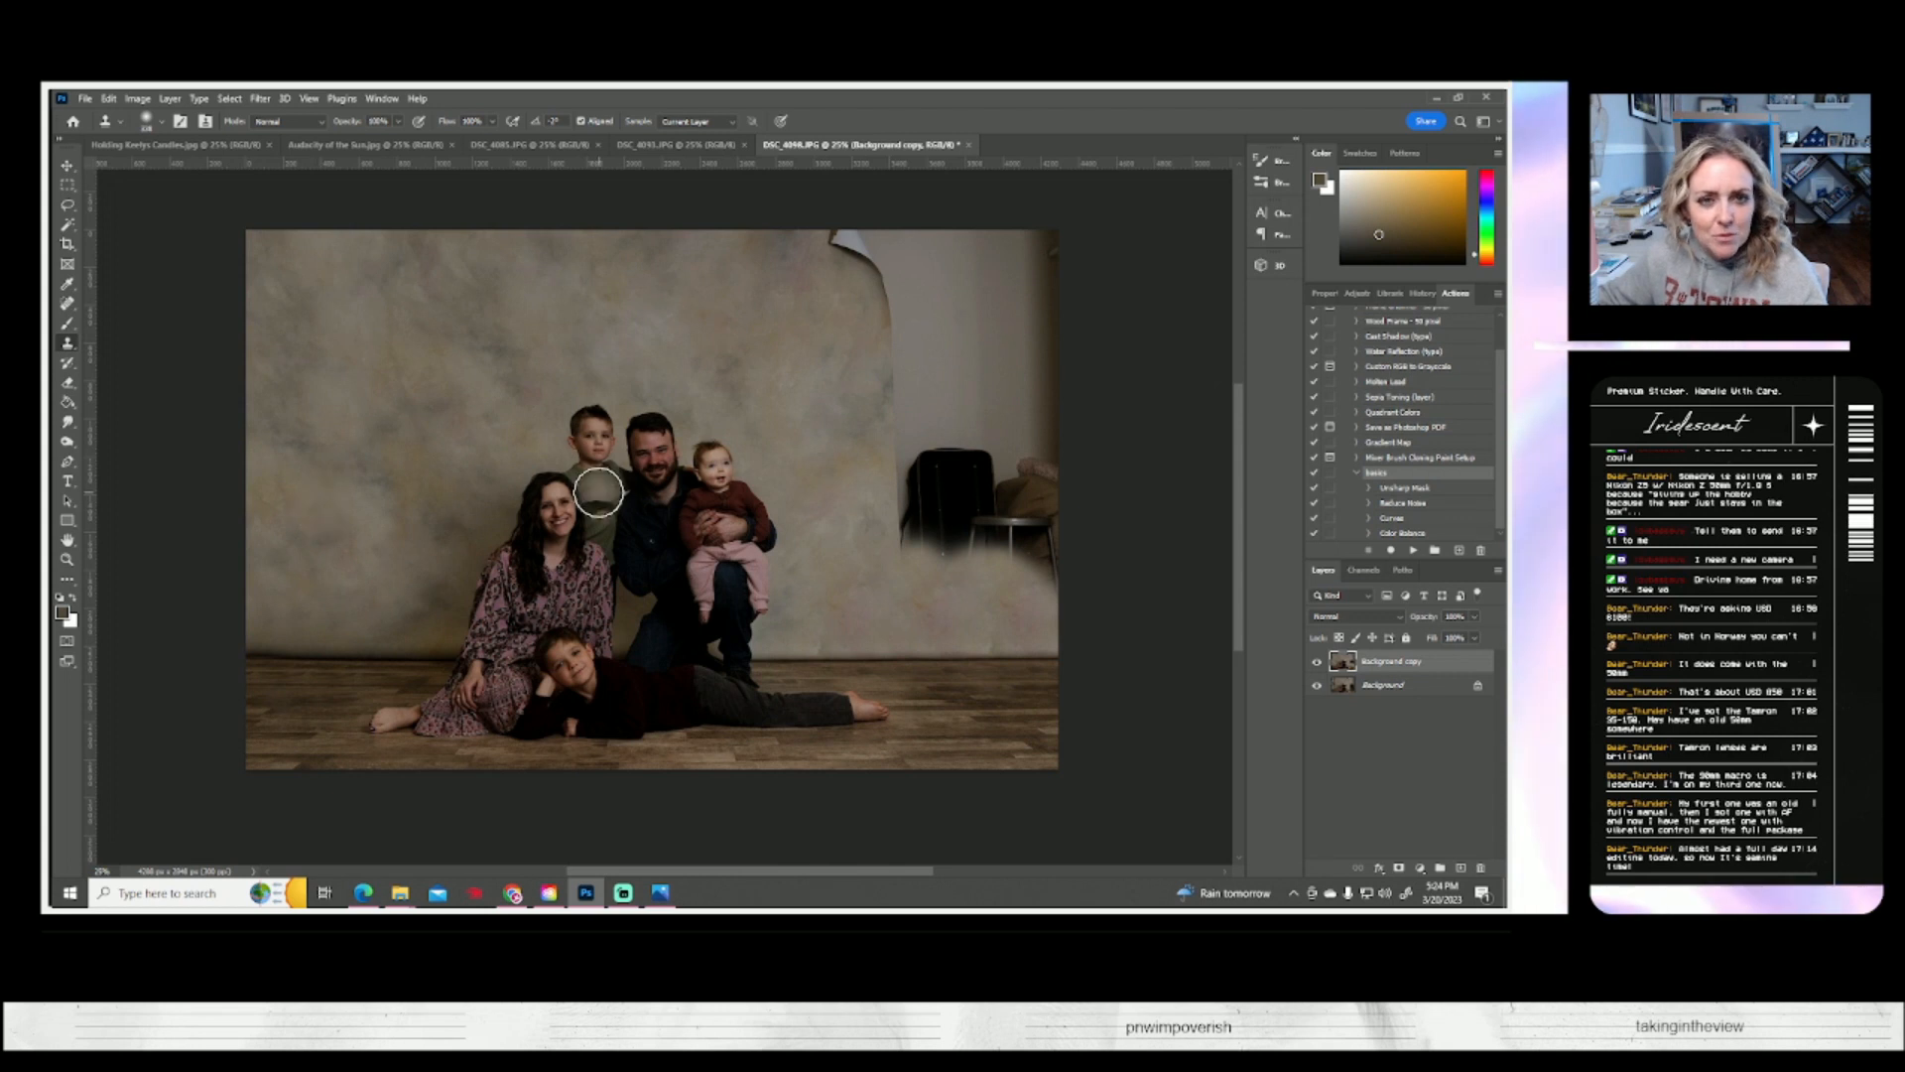
Select the clean upper-left backdrop area beside the family with a rectangular marquee
{"action": "scroll", "coordinate": [585, 489], "scroll_direction": "up", "scroll_amount": 2}
{"action": "scroll", "coordinate": [563, 487], "scroll_direction": "down", "scroll_amount": 2}
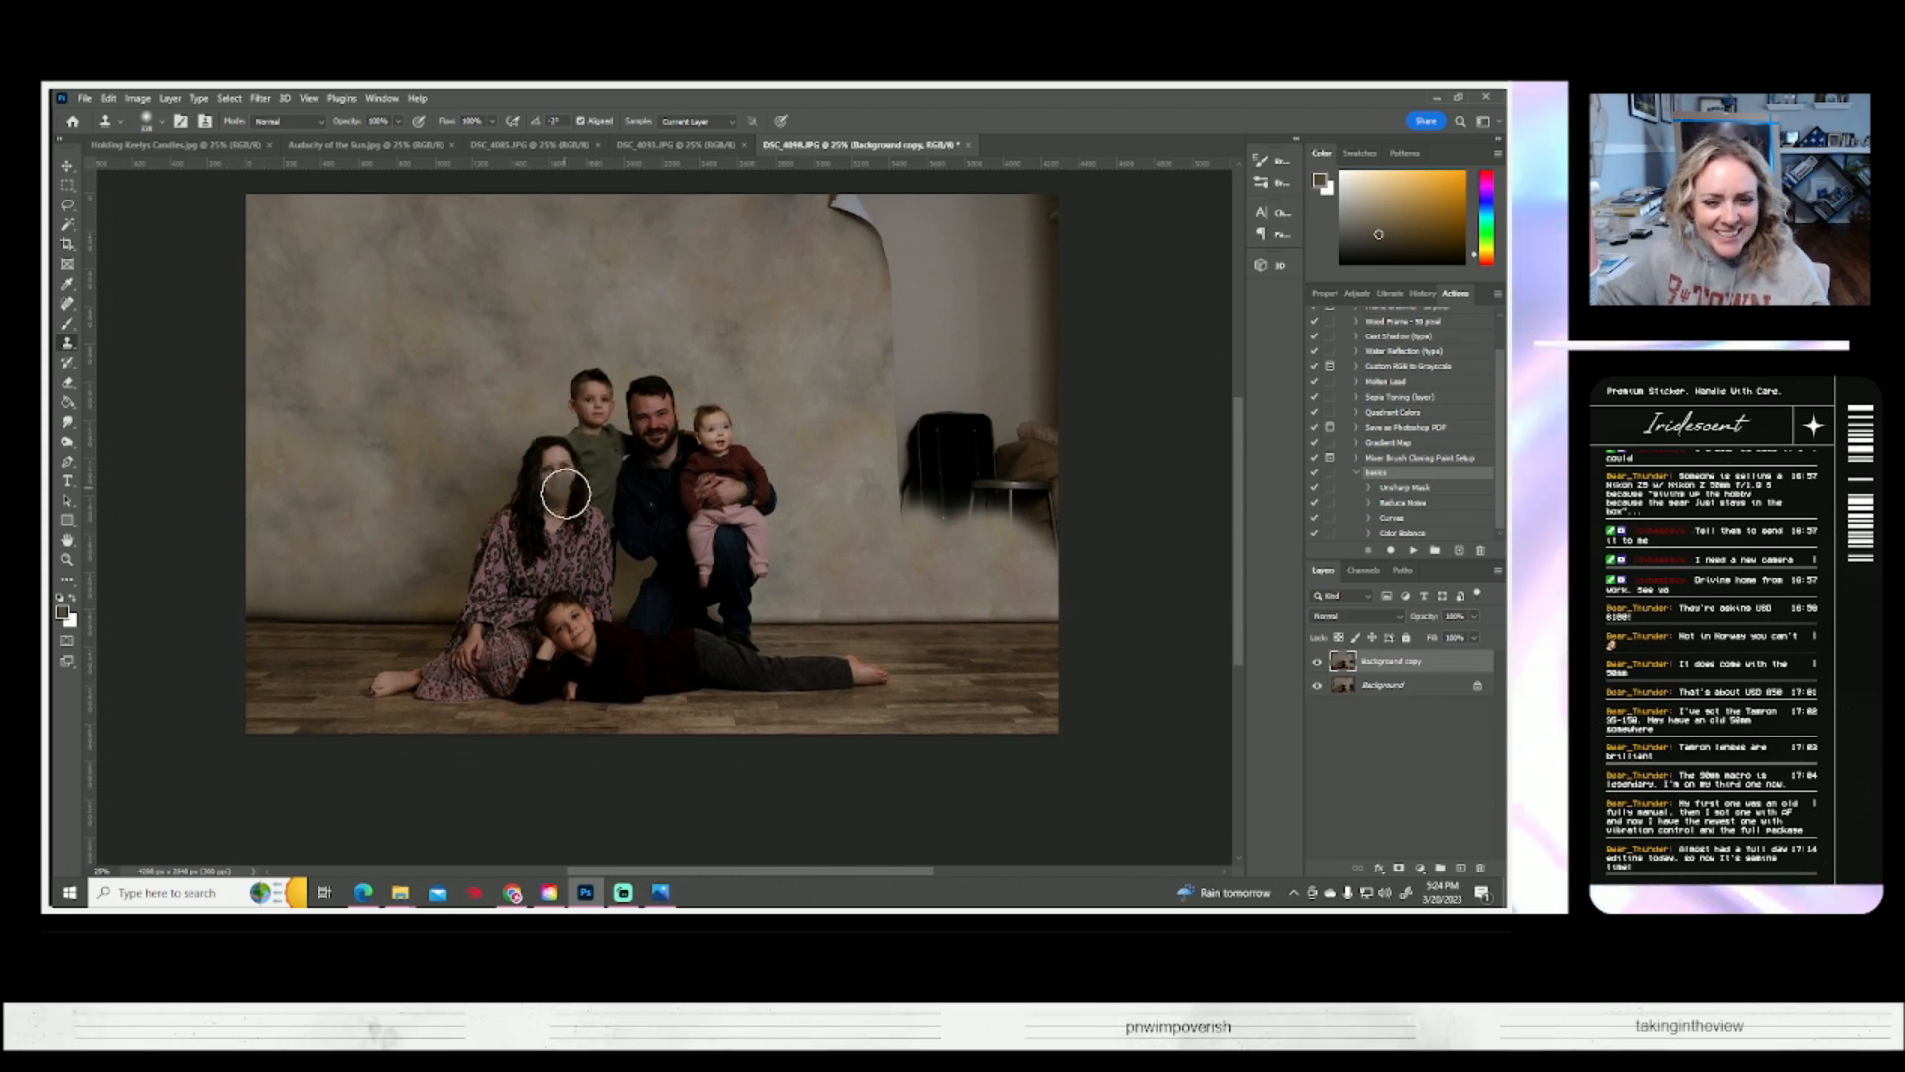
{"action": "key", "text": "m"}
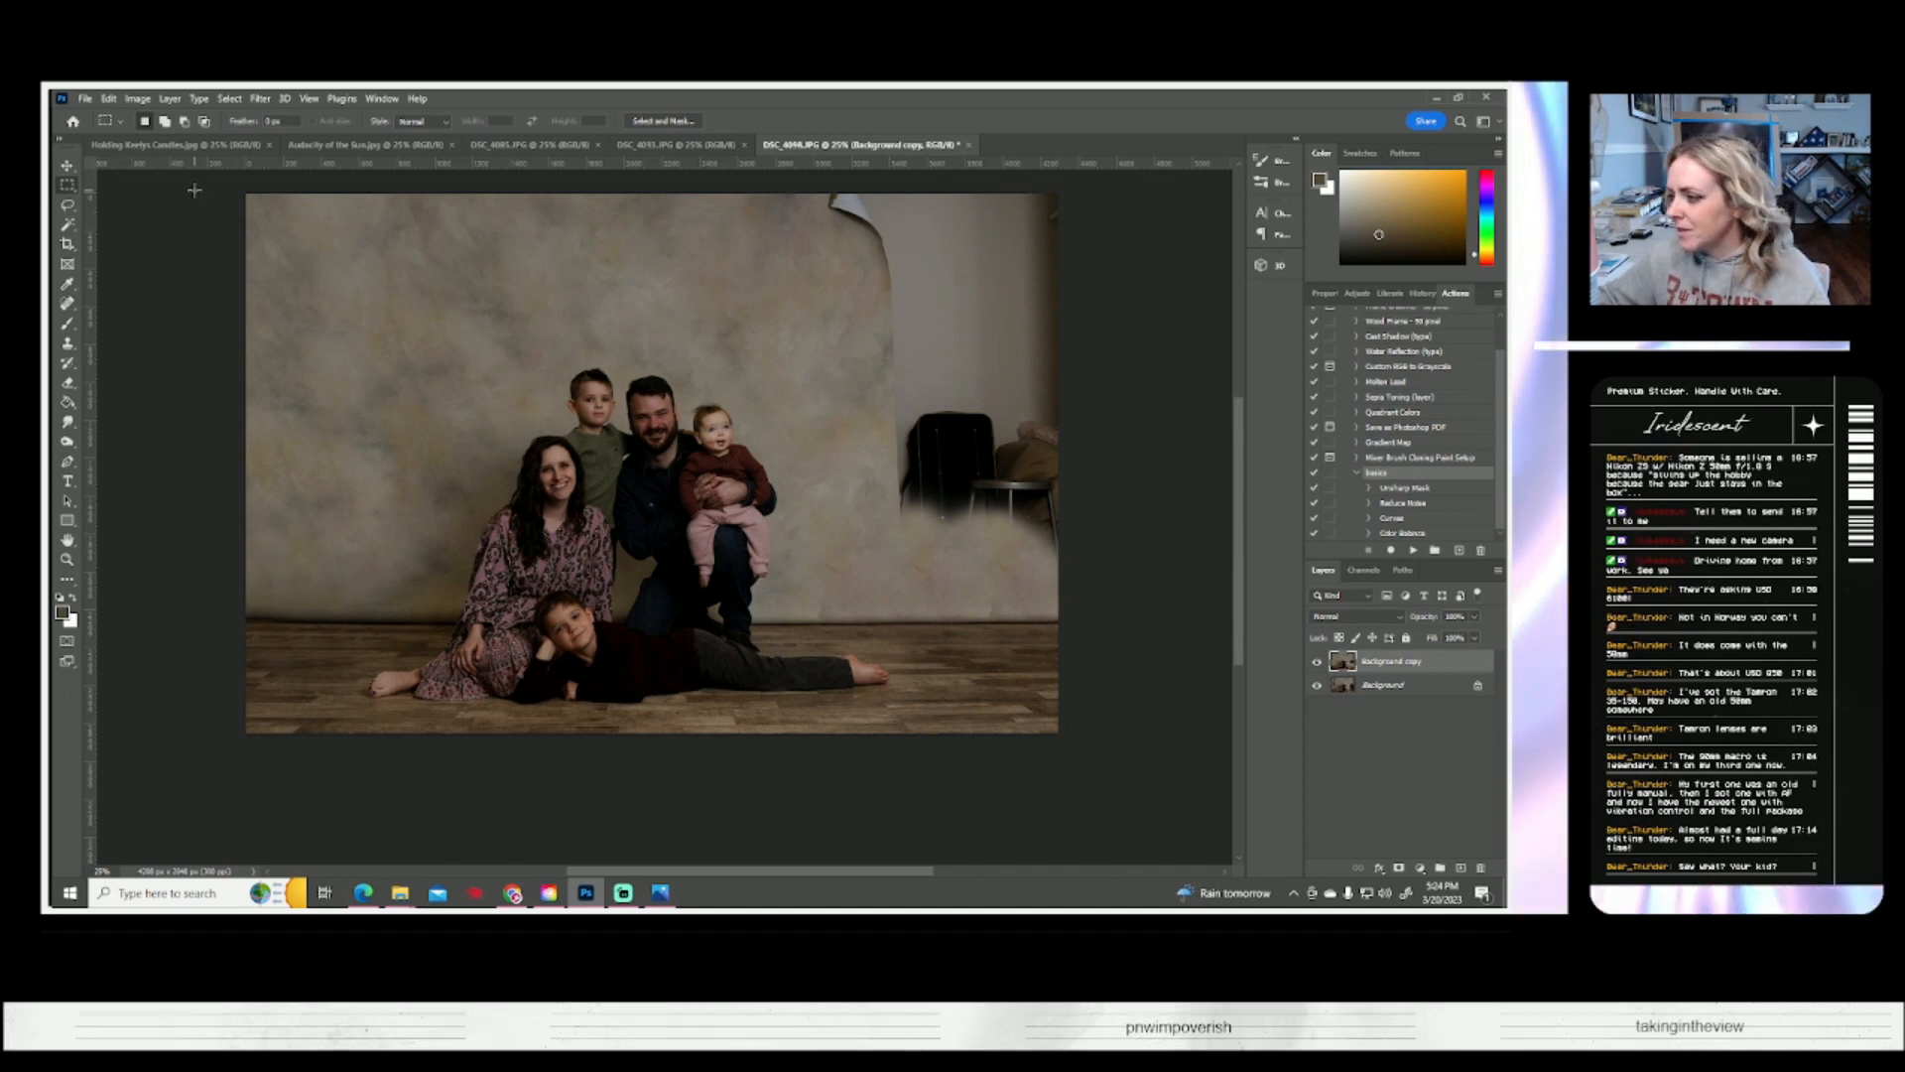
{"action": "left_click_drag", "start_coordinate": [220, 202], "coordinate": [571, 493]}
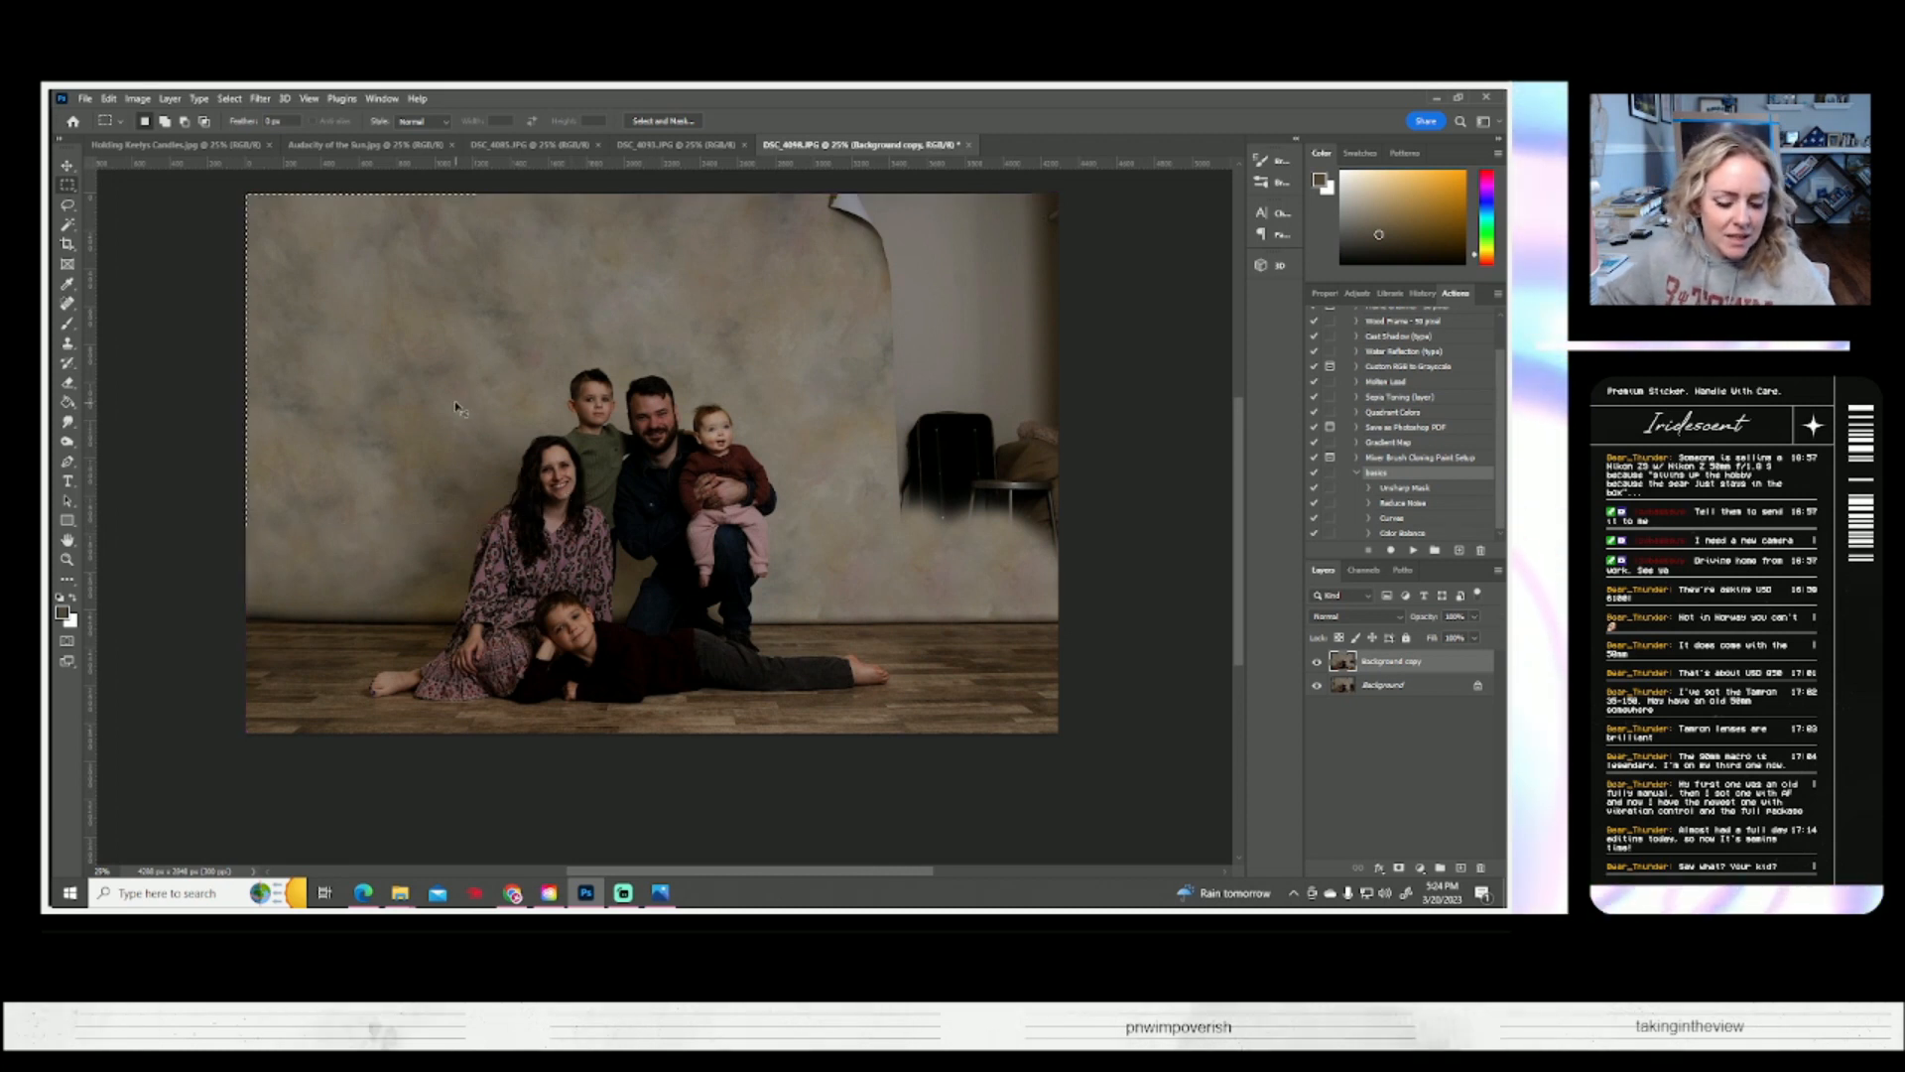
{"action": "key", "text": "ctrl+t"}
{"action": "left_click", "coordinate": [108, 98]}
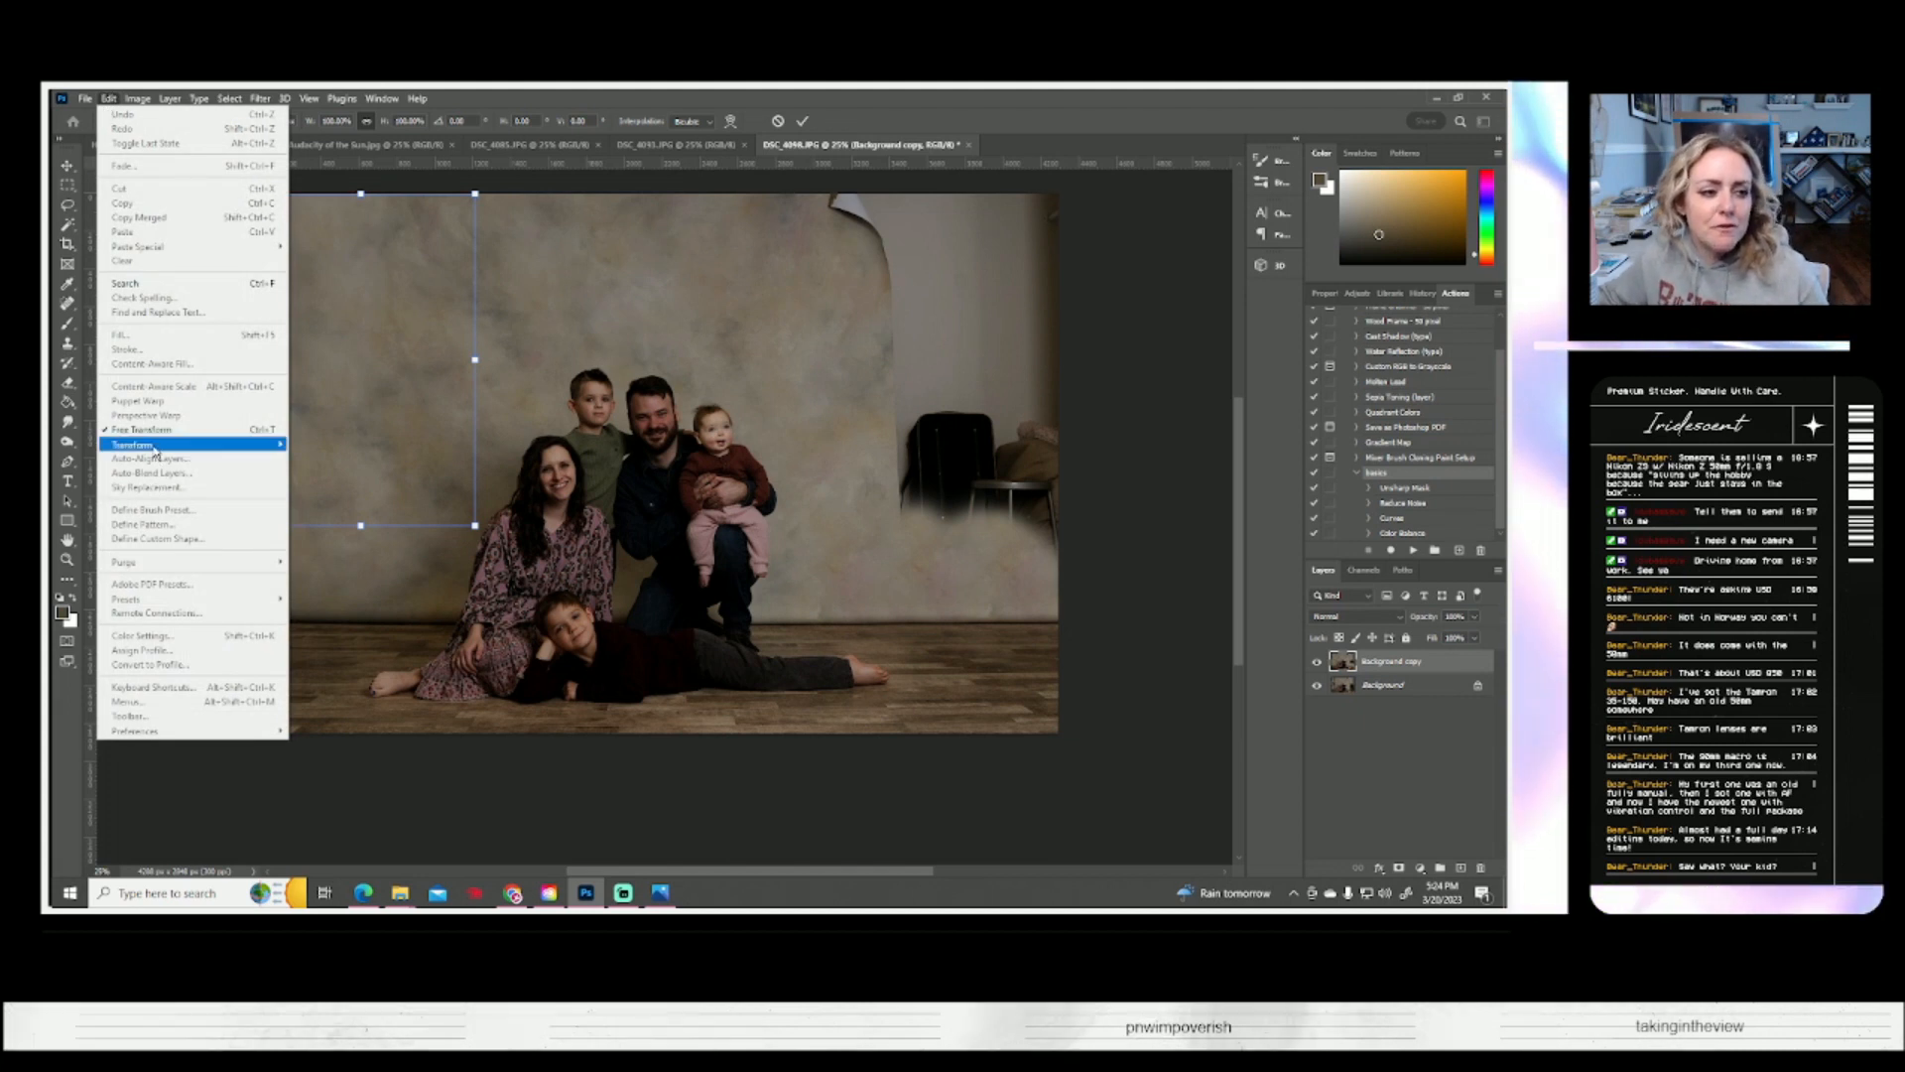
{"action": "mouse_move", "coordinate": [157, 447]}
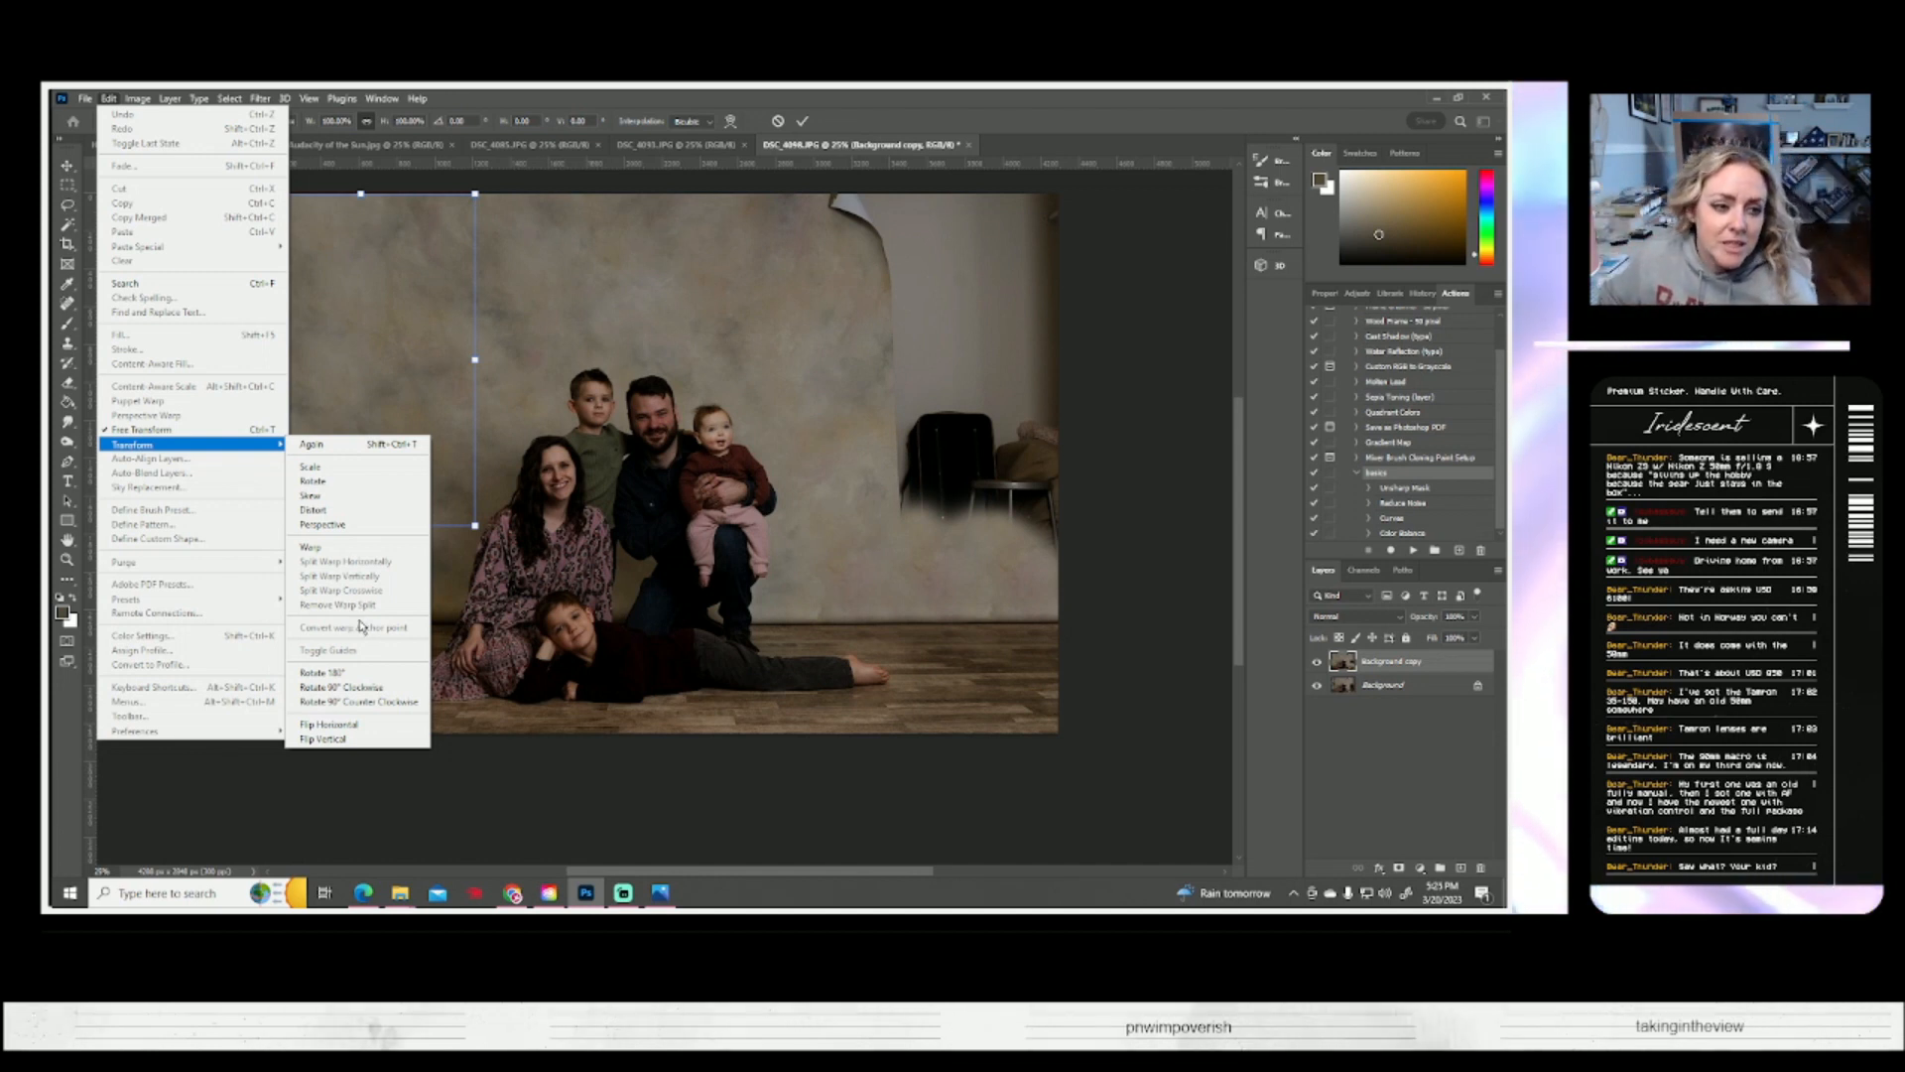
{"action": "left_click", "coordinate": [328, 724]}
{"action": "left_click_drag", "start_coordinate": [415, 472], "coordinate": [942, 471]}
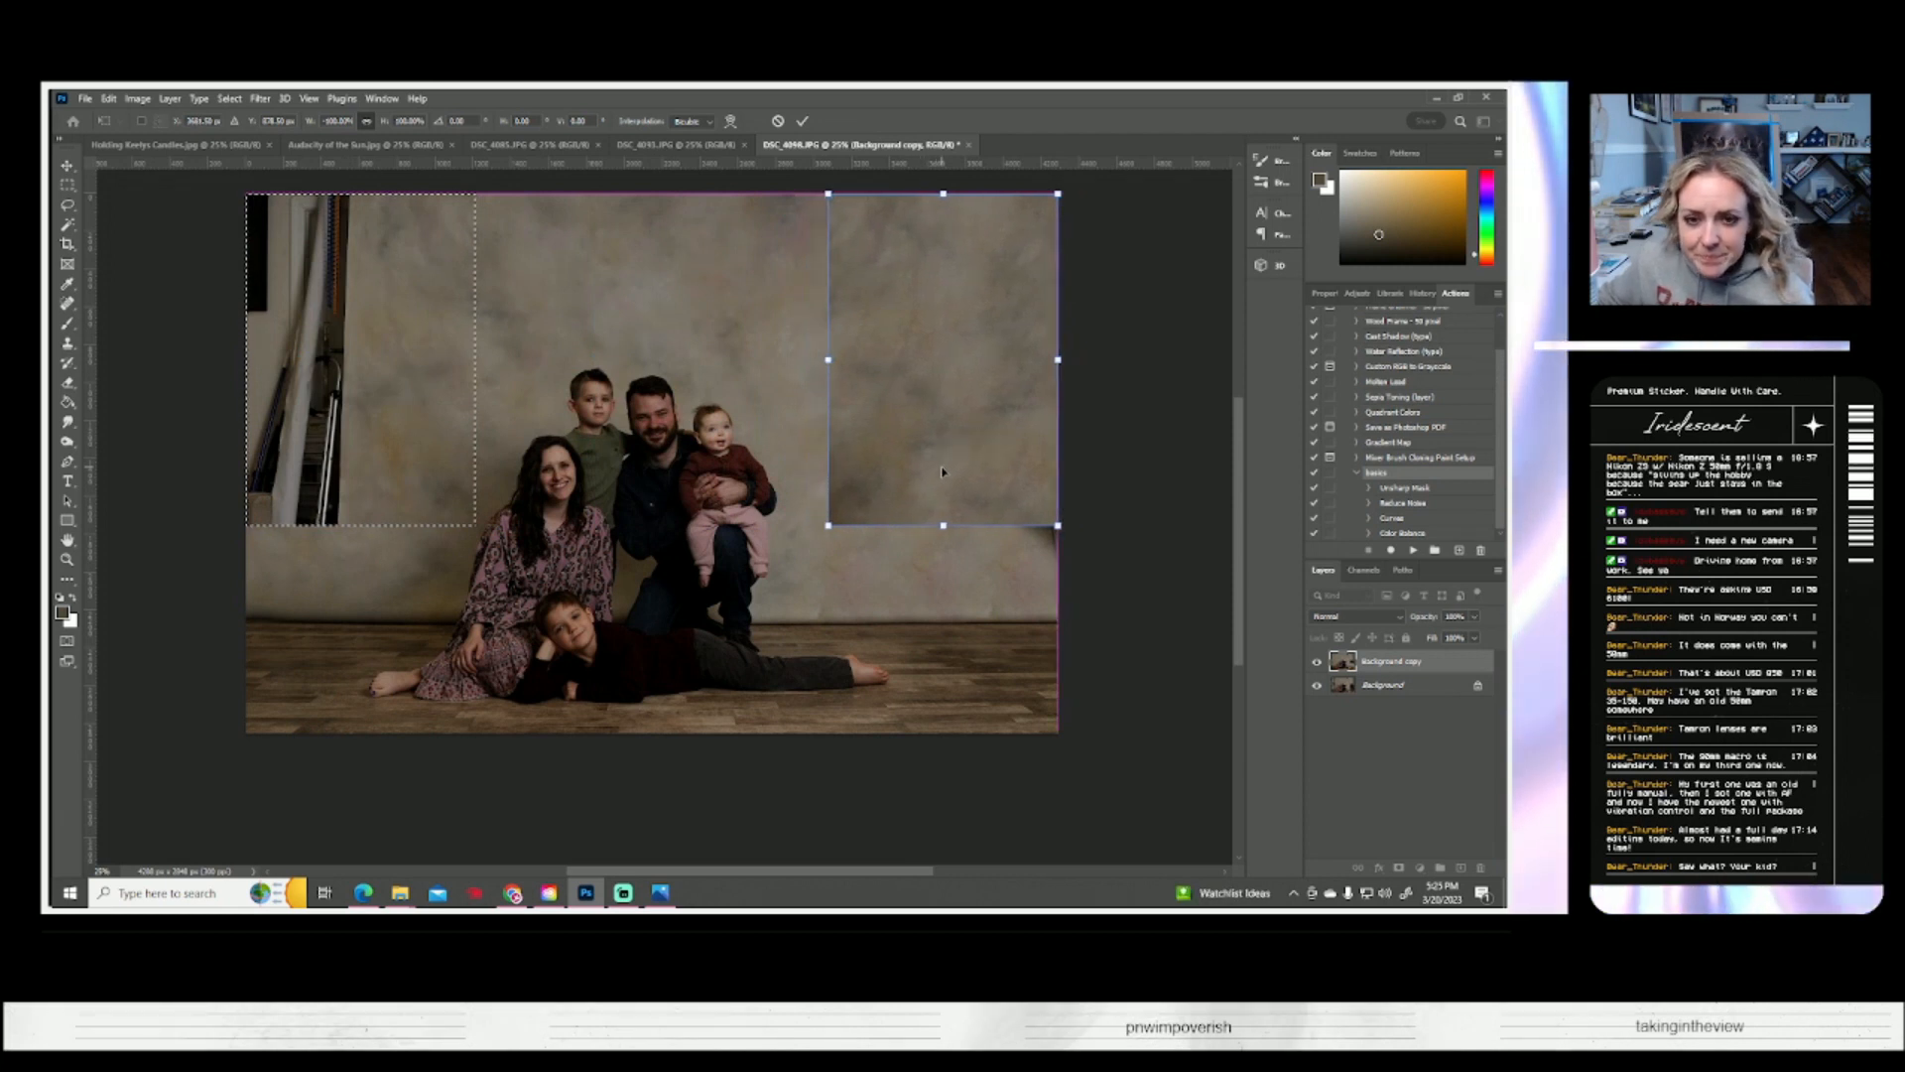
{"action": "left_click_drag", "start_coordinate": [826, 530], "coordinate": [800, 559]}
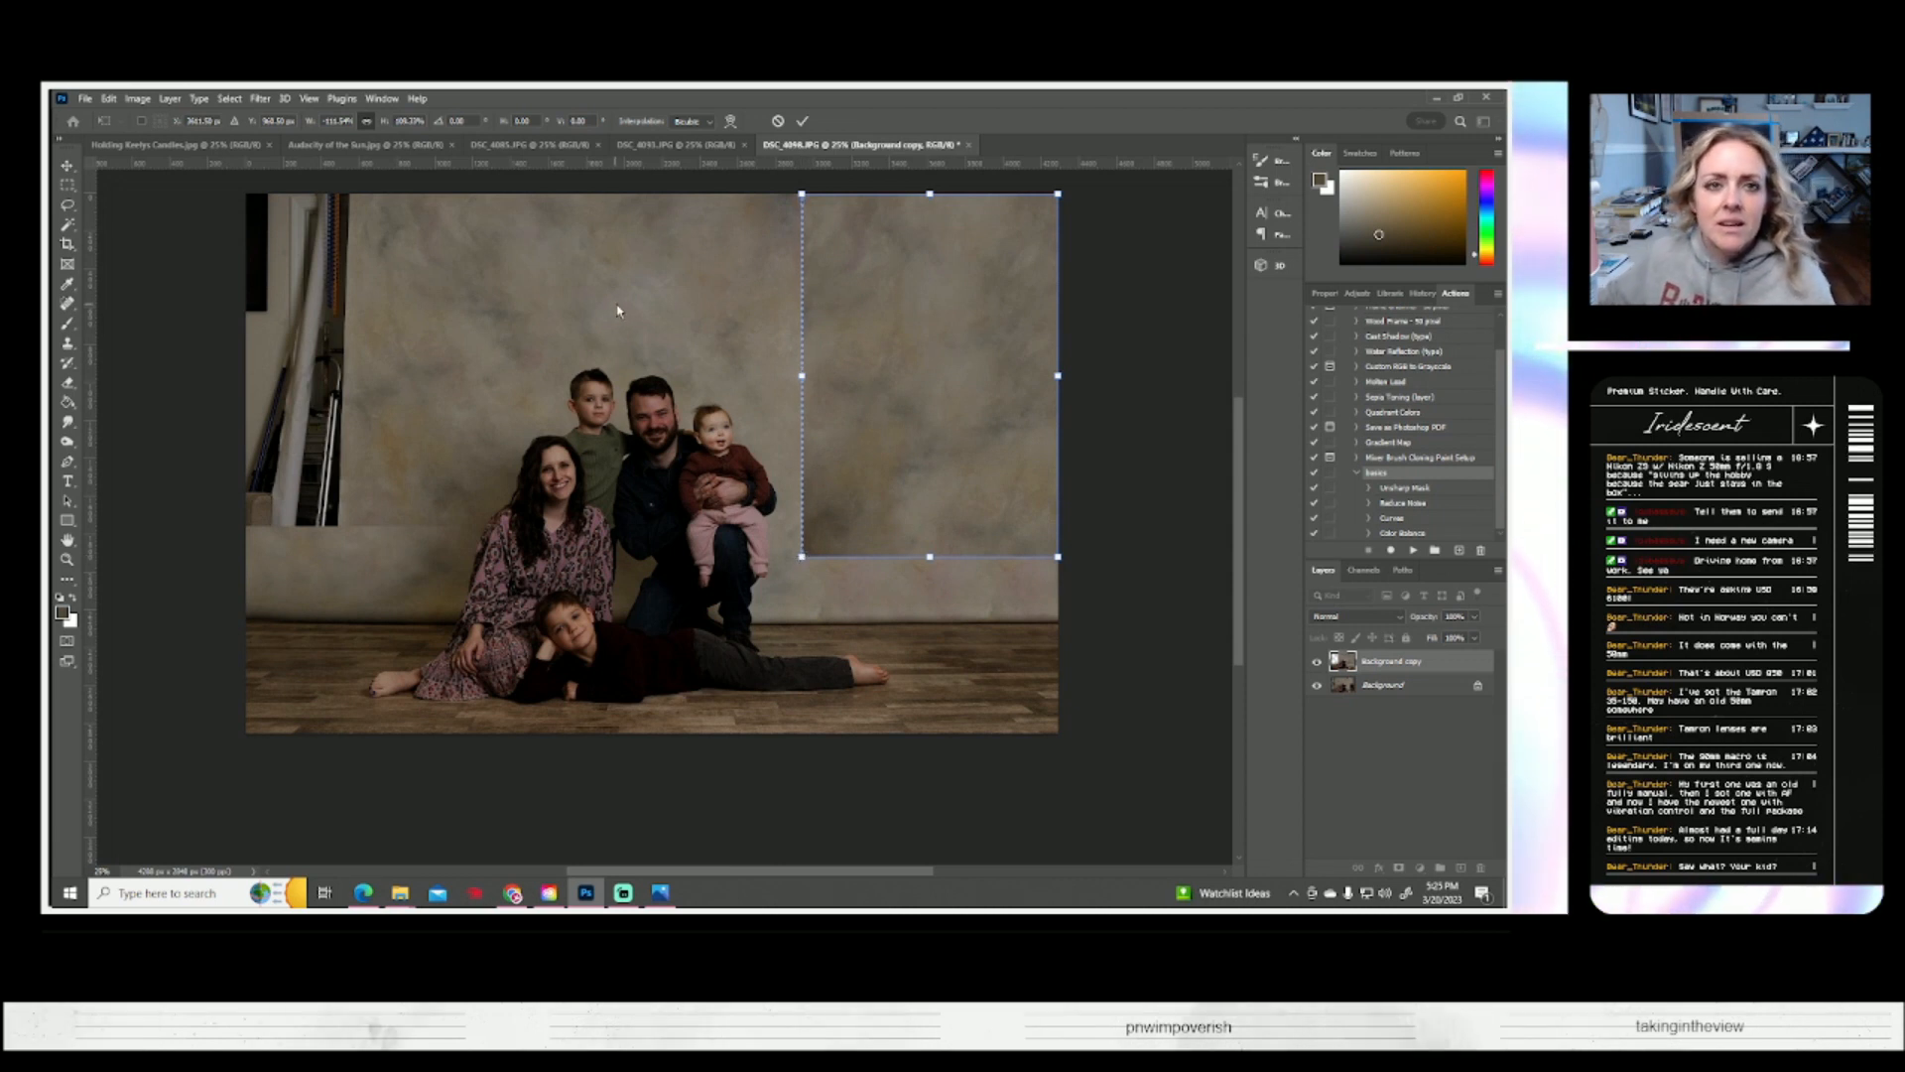
{"action": "left_click", "coordinate": [778, 120]}
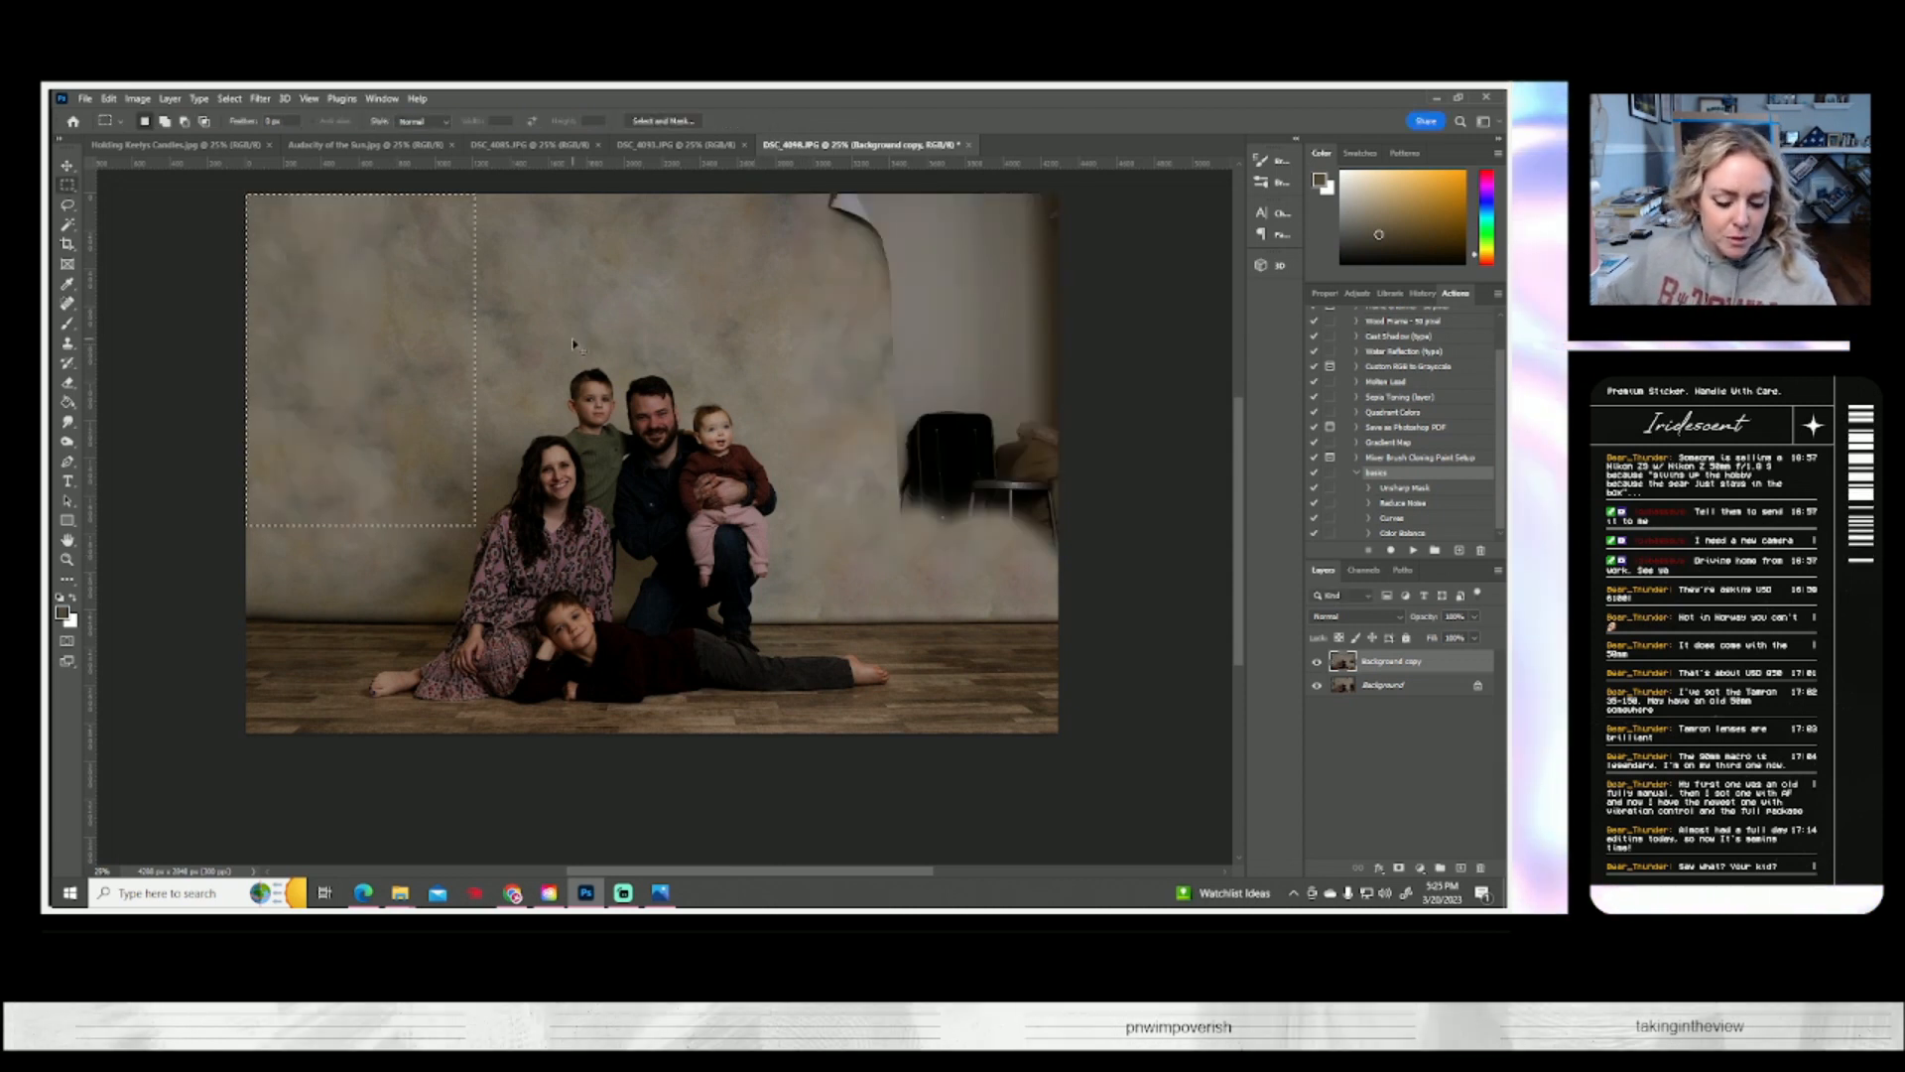
Copy the selected upper-left backdrop area onto a new layer
{"action": "key", "text": "ctrl+d"}
{"action": "key", "text": "ctrl+shift+alt+n"}
{"action": "left_click", "coordinate": [137, 98]}
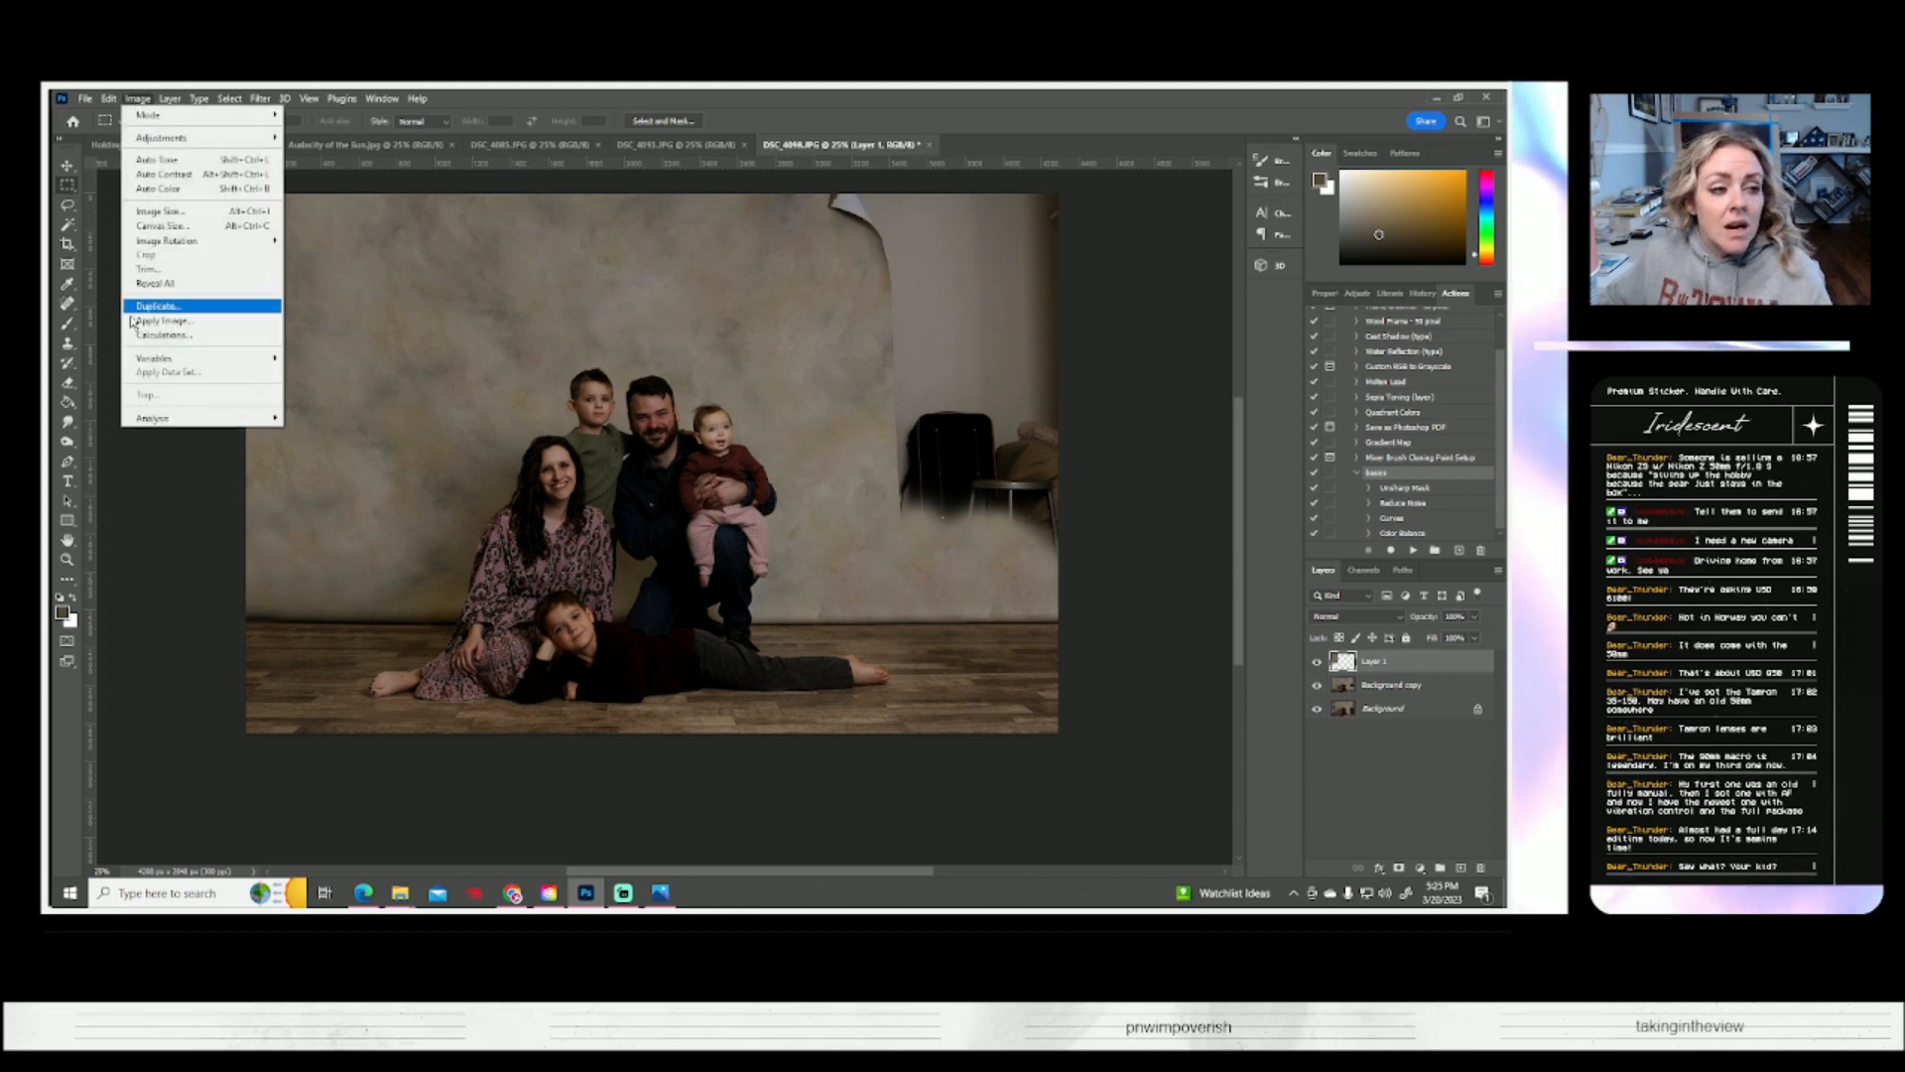
{"action": "mouse_move", "coordinate": [248, 240]}
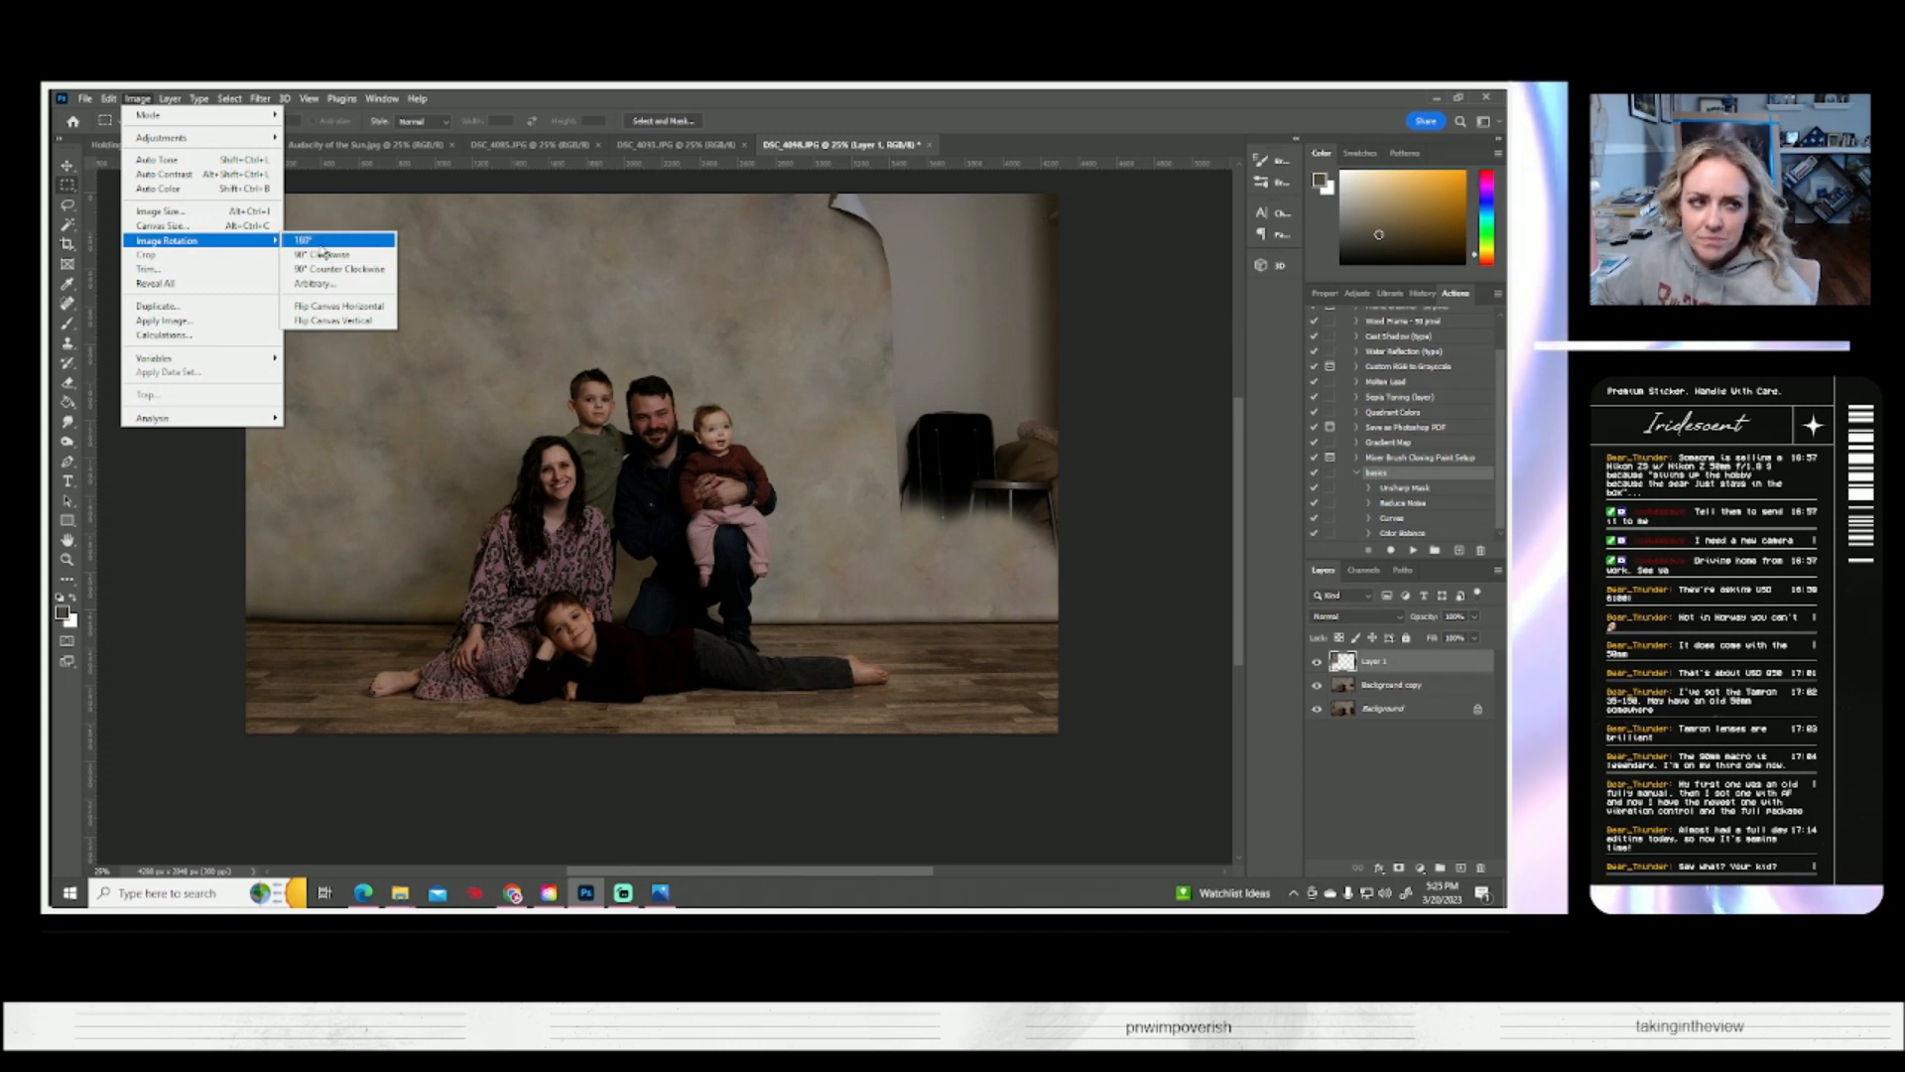
{"action": "left_click", "coordinate": [327, 306]}
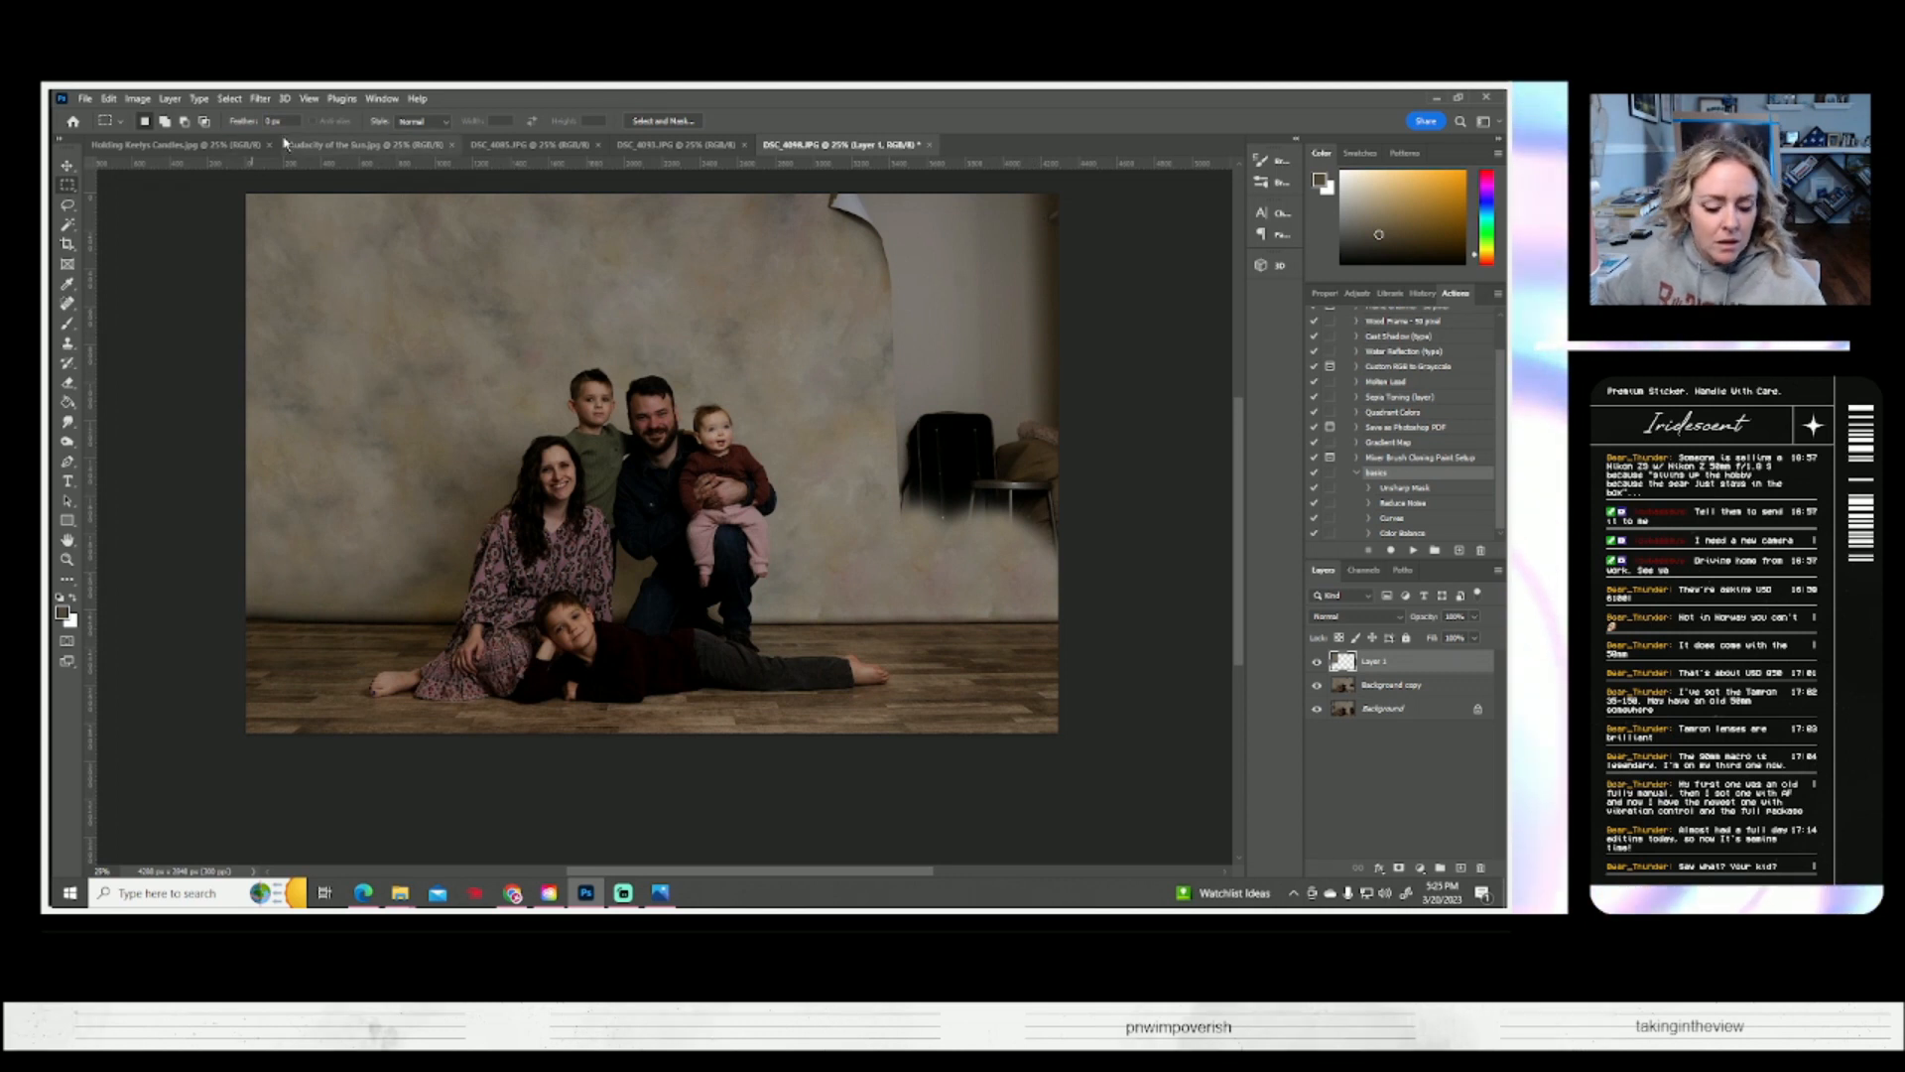
Flip the copied backdrop patch horizontally, then move and enlarge it to cover the clutter in the photo's upper right
{"action": "key", "text": "ctrl+t"}
{"action": "left_click", "coordinate": [139, 98]}
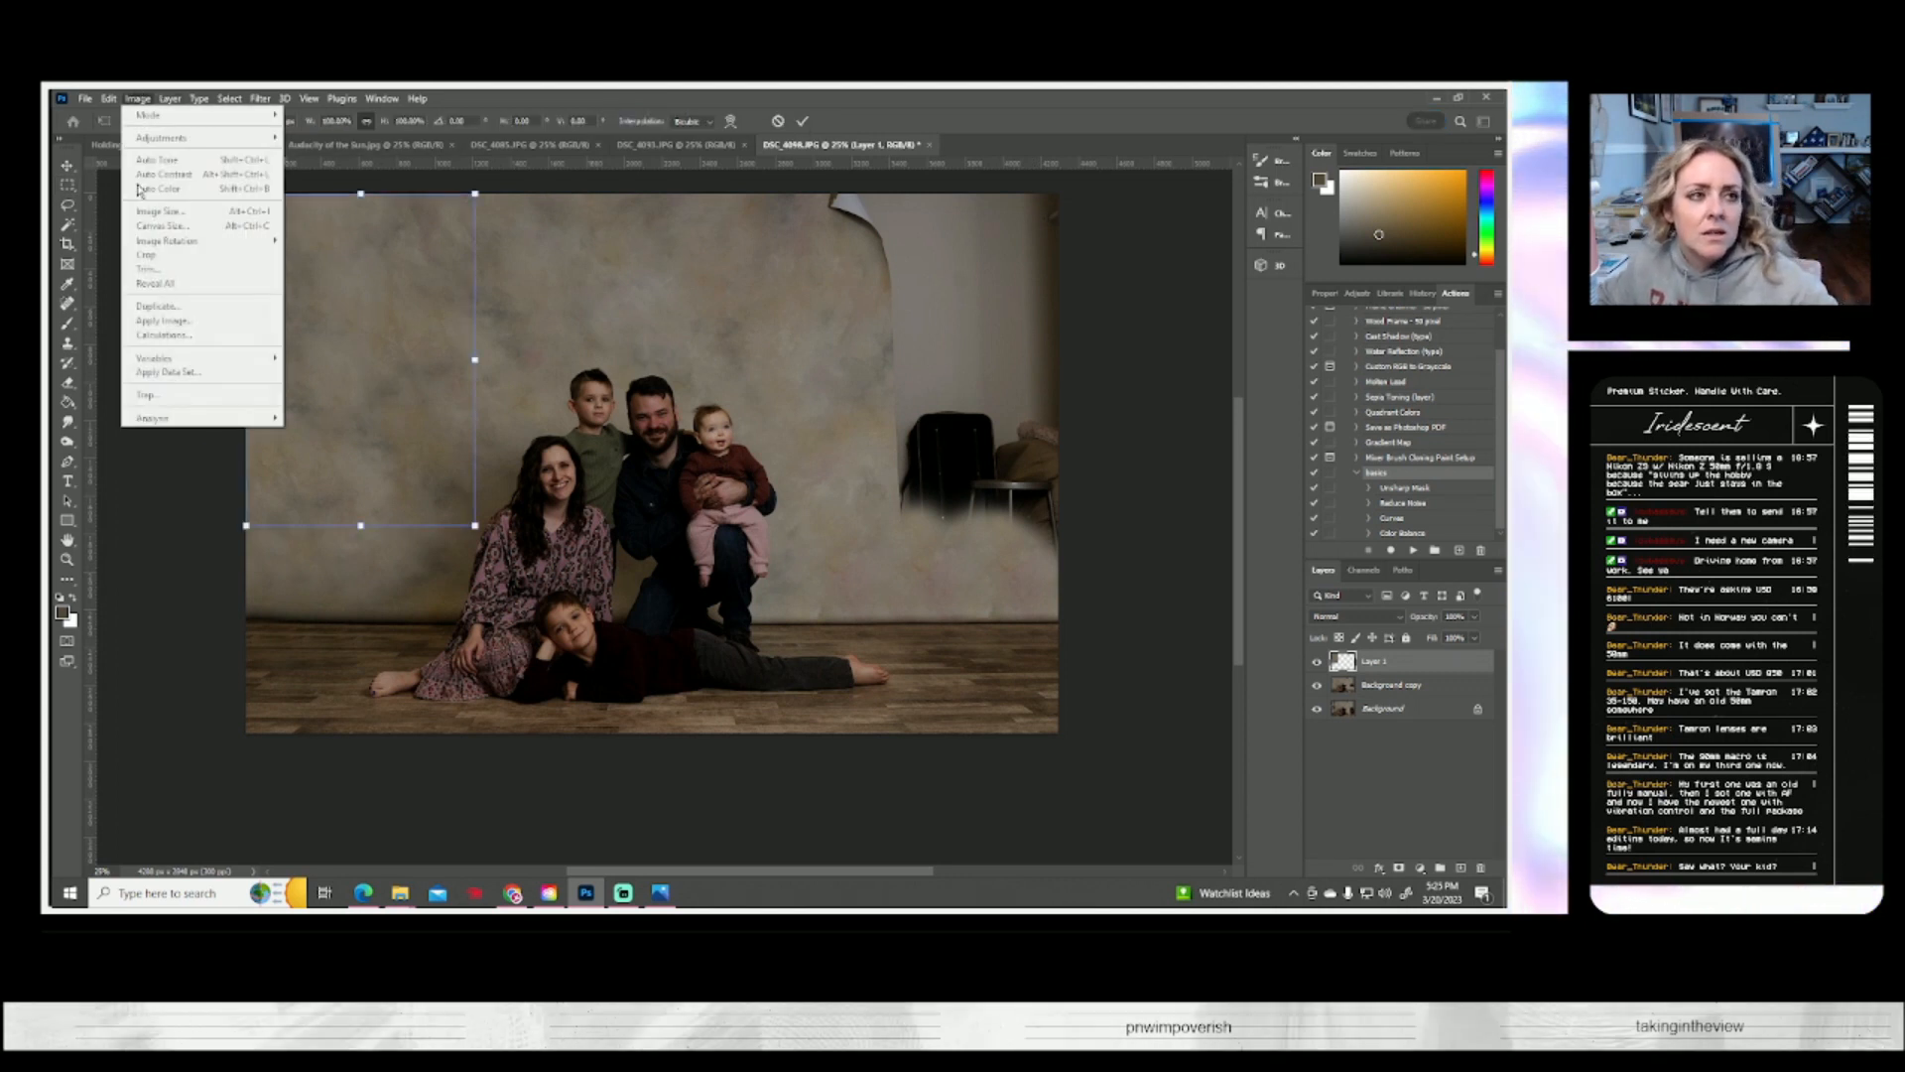
{"action": "mouse_move", "coordinate": [108, 98]}
{"action": "mouse_move", "coordinate": [198, 445]}
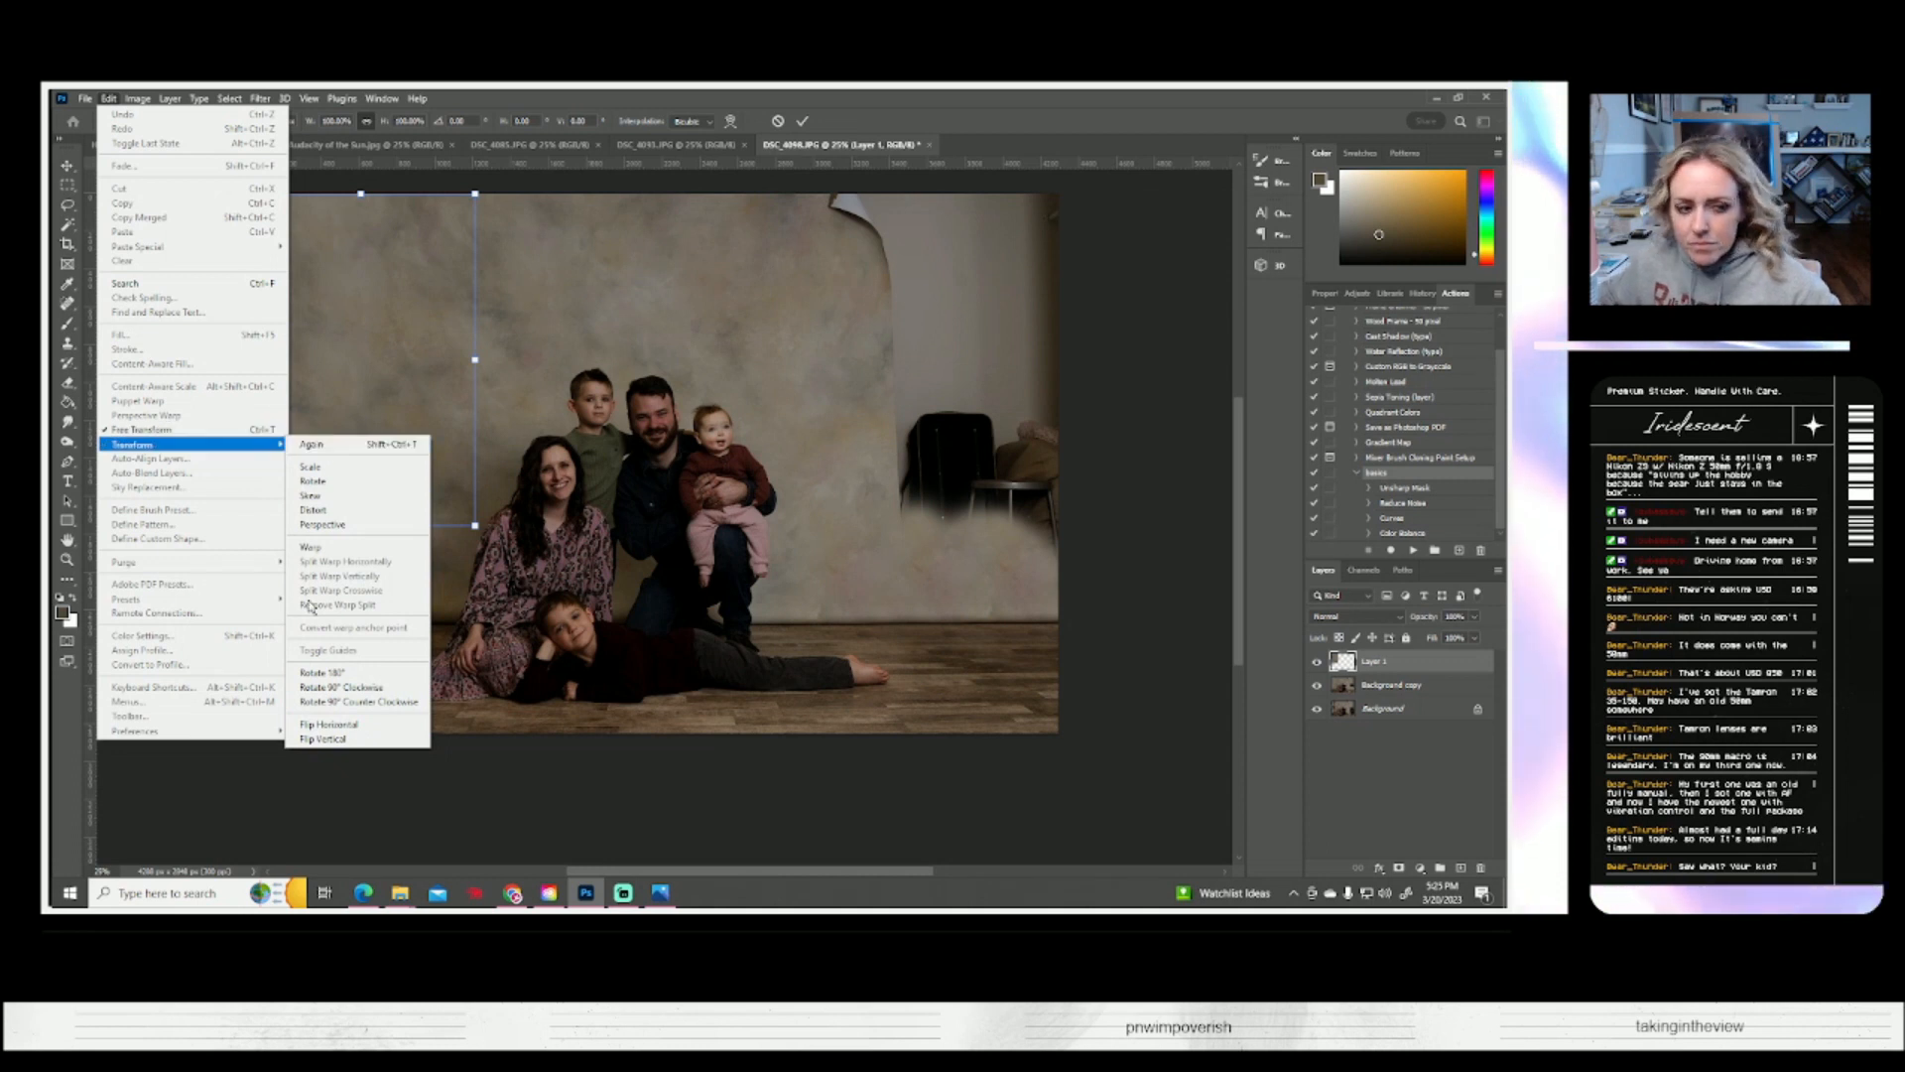
{"action": "left_click", "coordinate": [329, 724]}
{"action": "left_click_drag", "start_coordinate": [381, 448], "coordinate": [930, 448]}
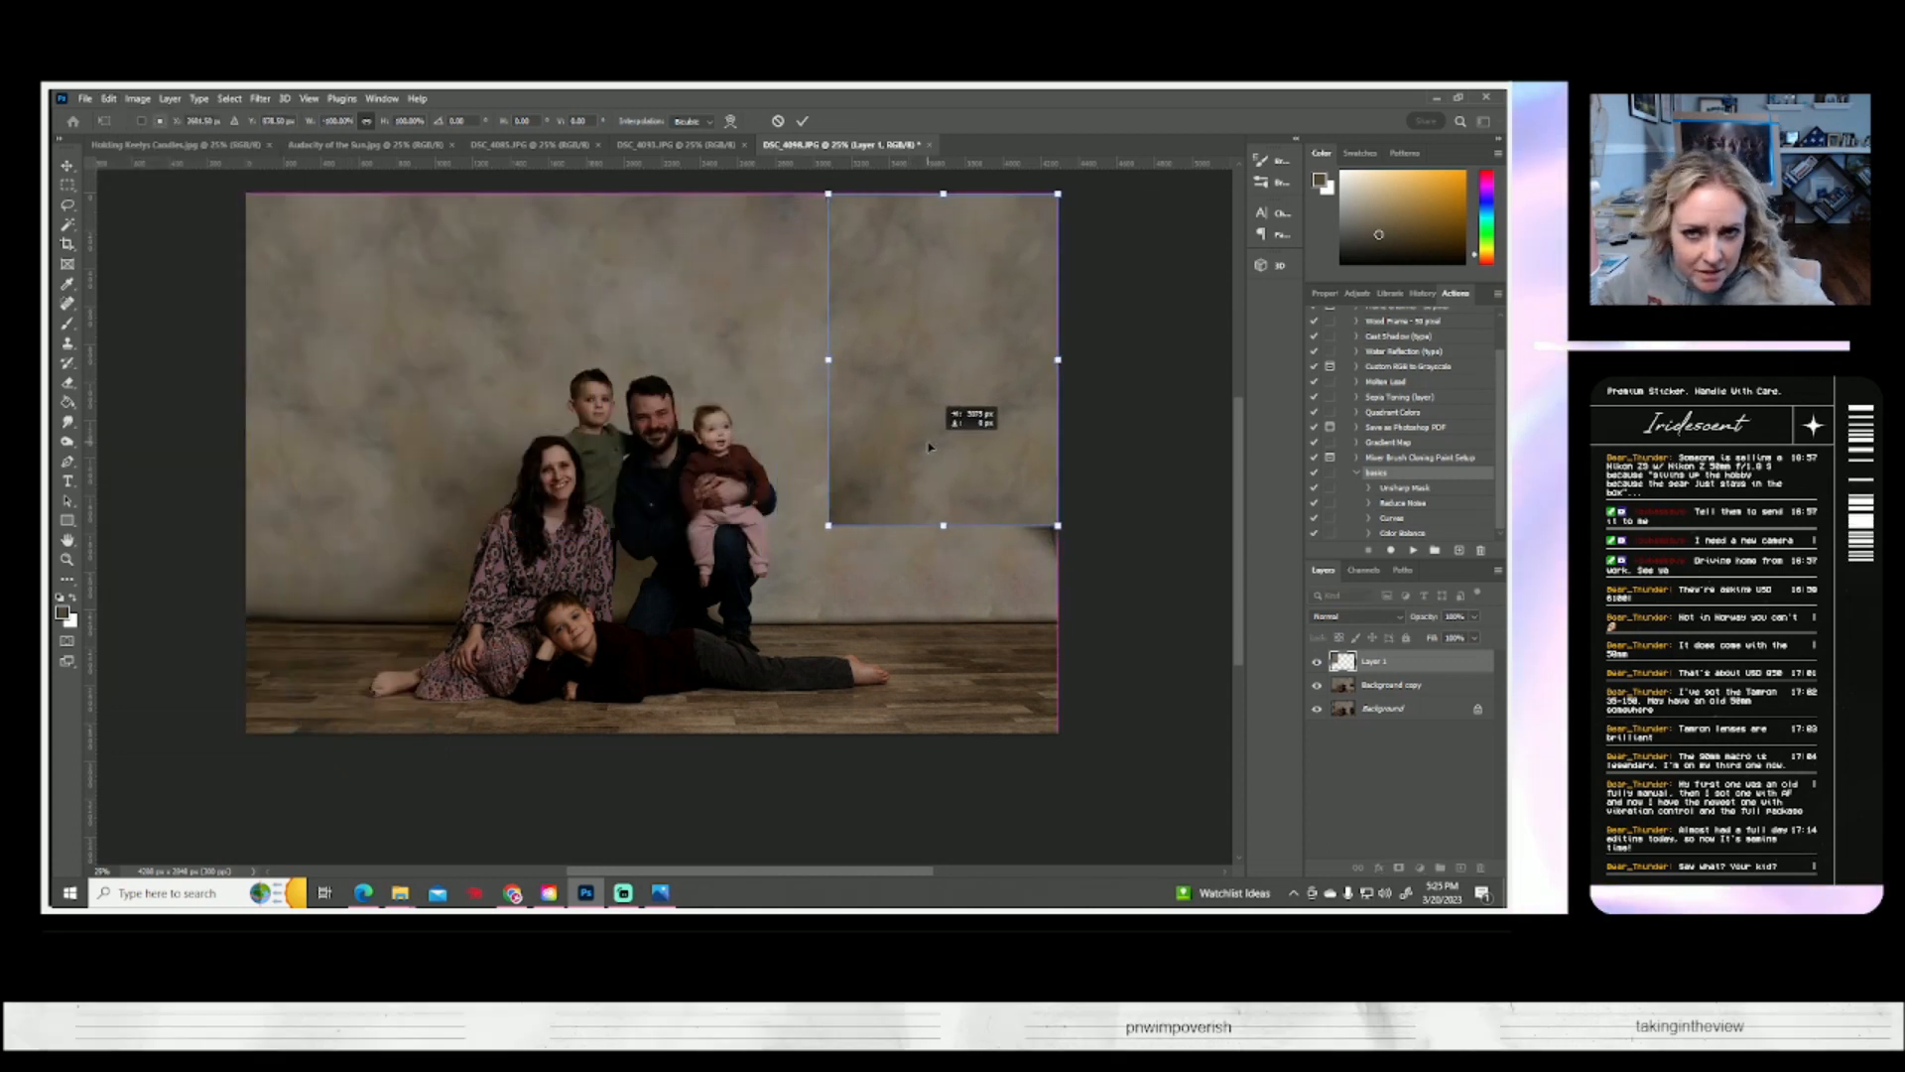
{"action": "left_click_drag", "start_coordinate": [829, 525], "coordinate": [793, 556]}
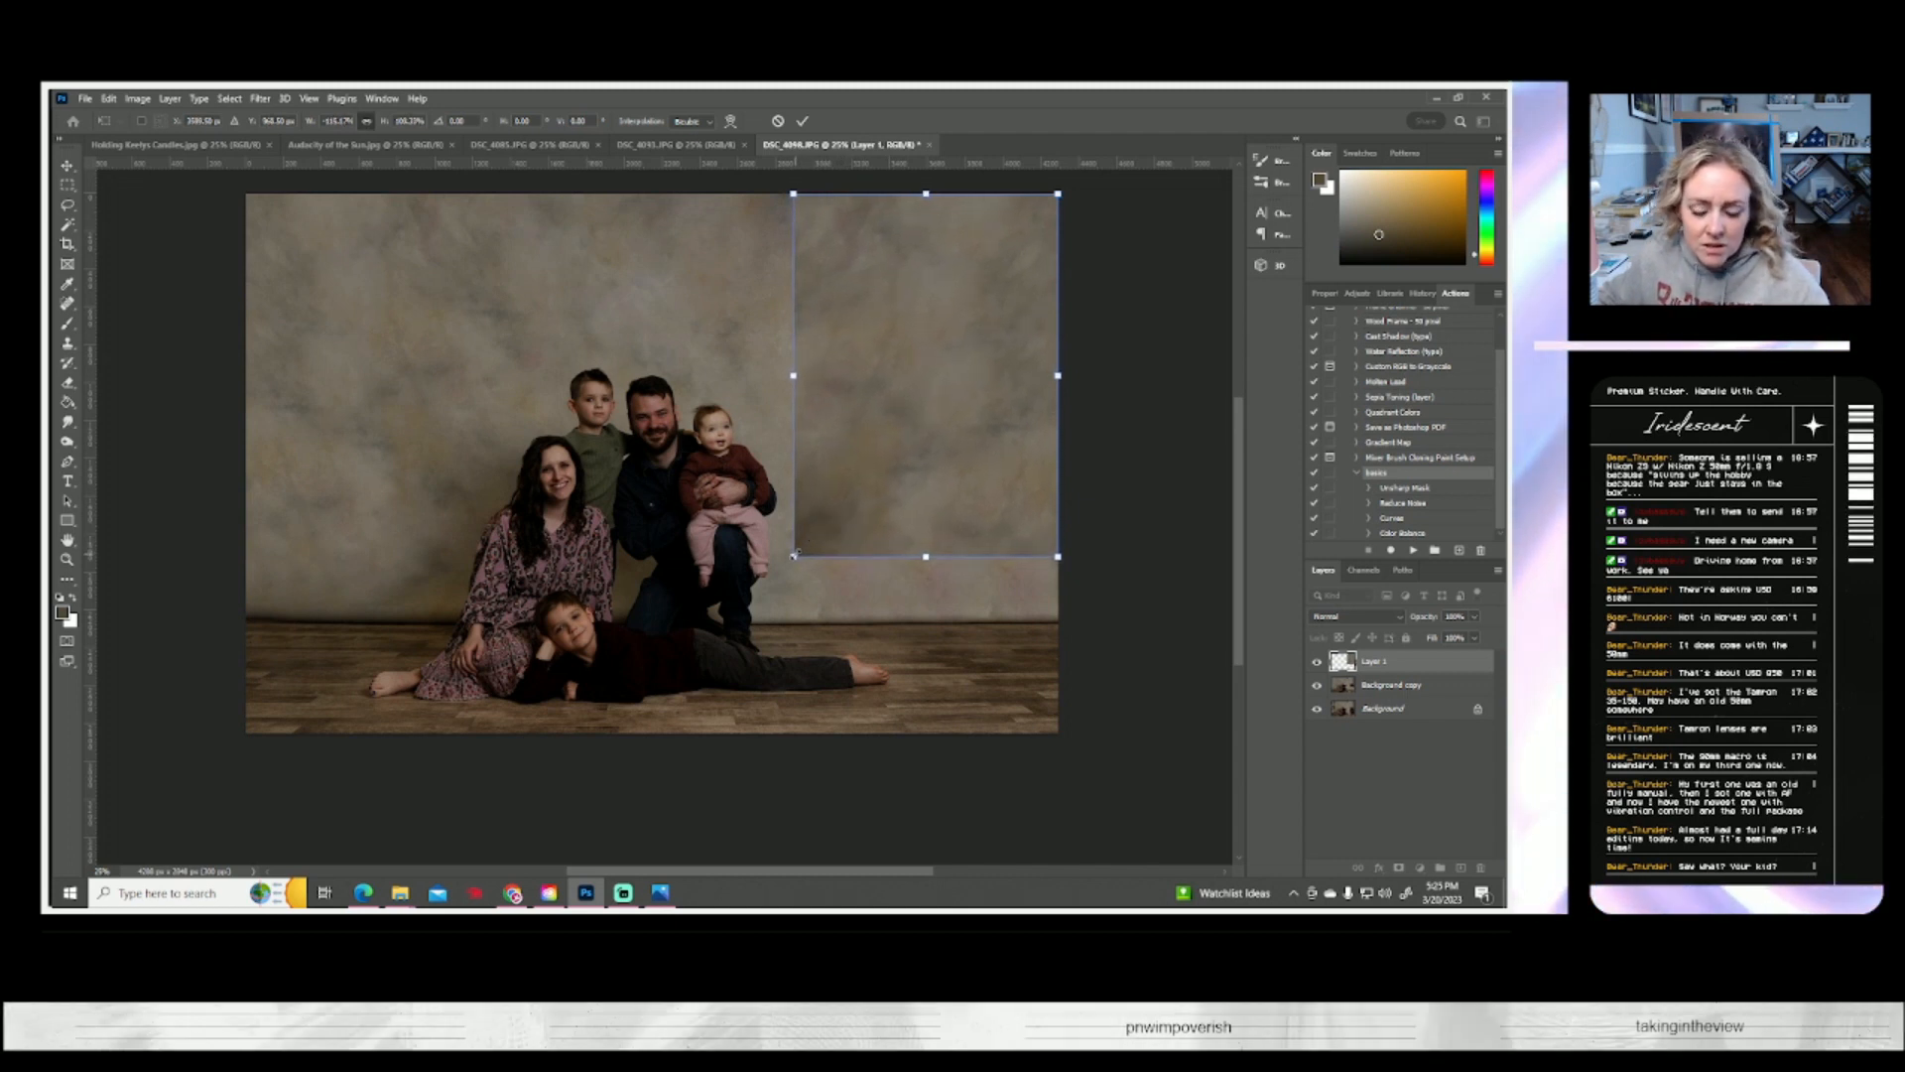
{"action": "key", "text": "Return"}
Brighten the mirrored backdrop patch with Brightness/Contrast to match the surrounding backdrop
{"action": "left_click", "coordinate": [140, 99]}
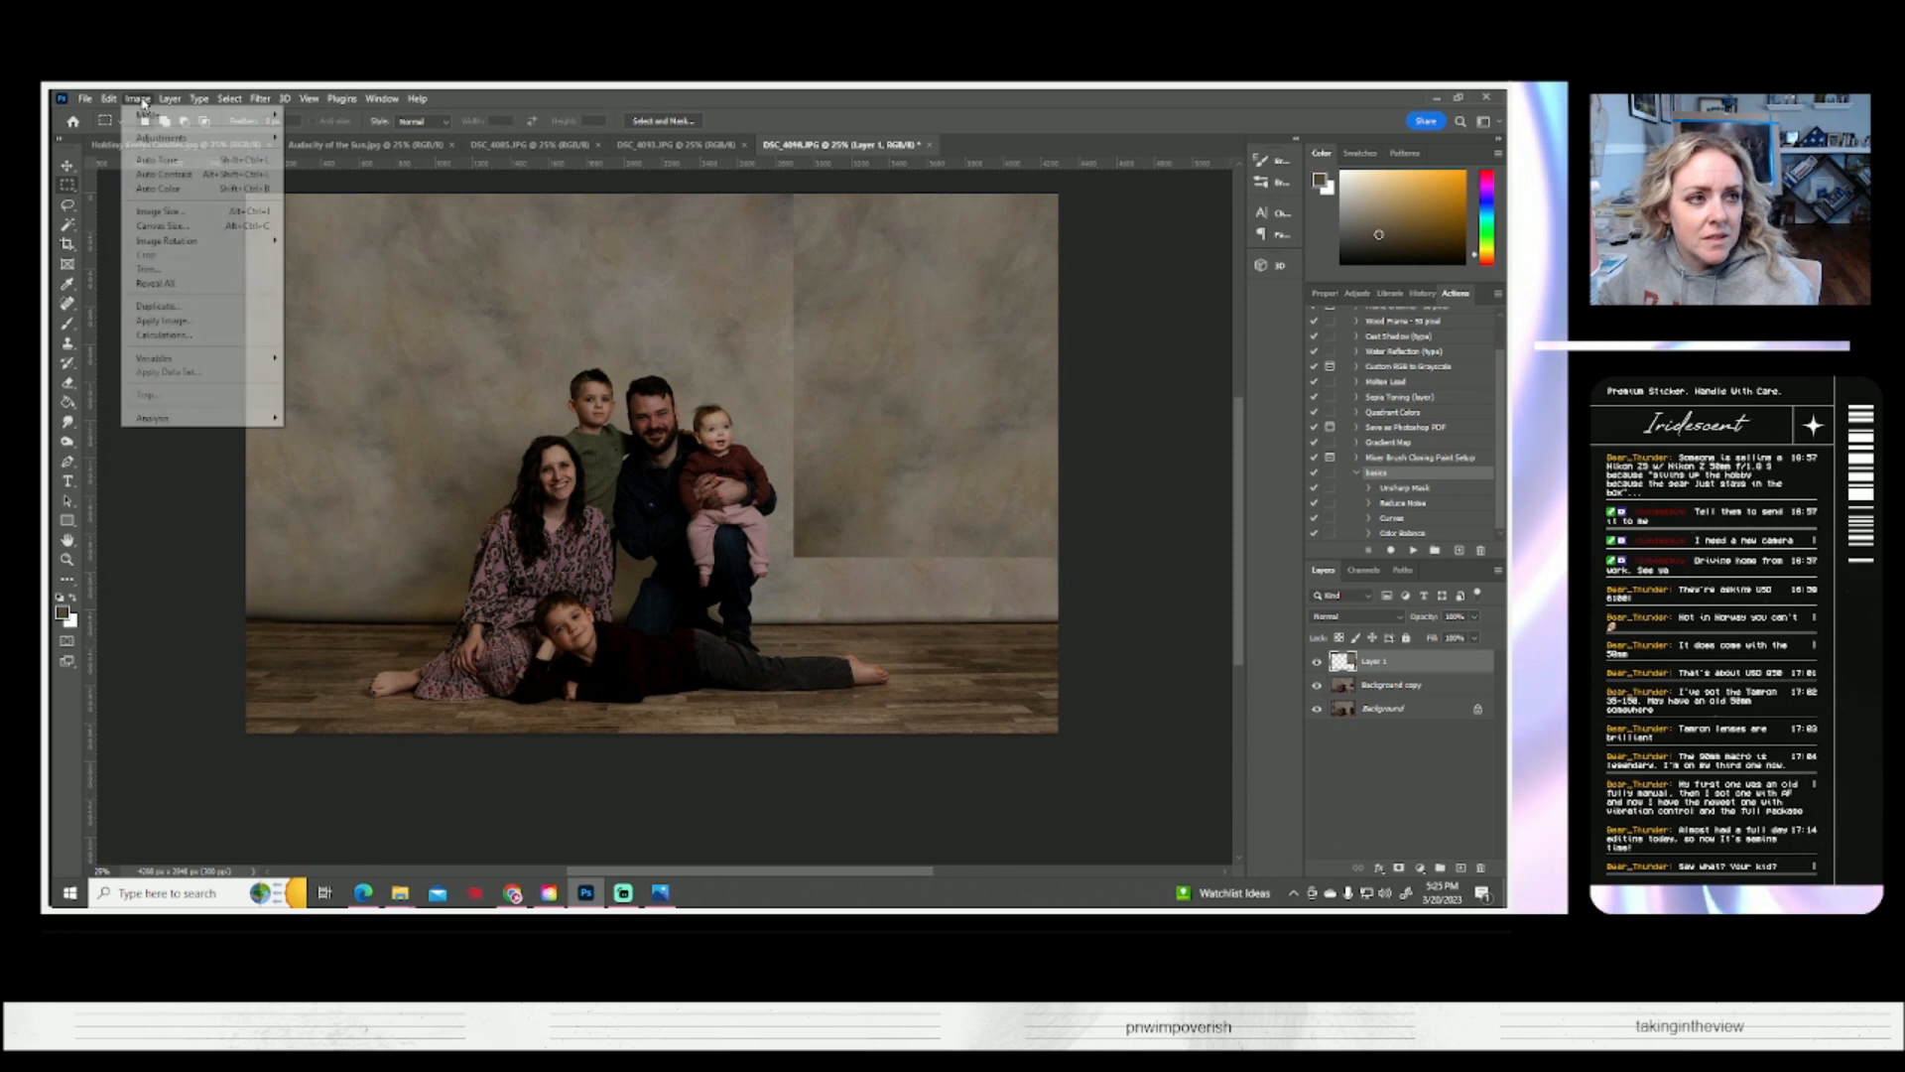
{"action": "mouse_move", "coordinate": [164, 137]}
{"action": "left_click", "coordinate": [328, 137]}
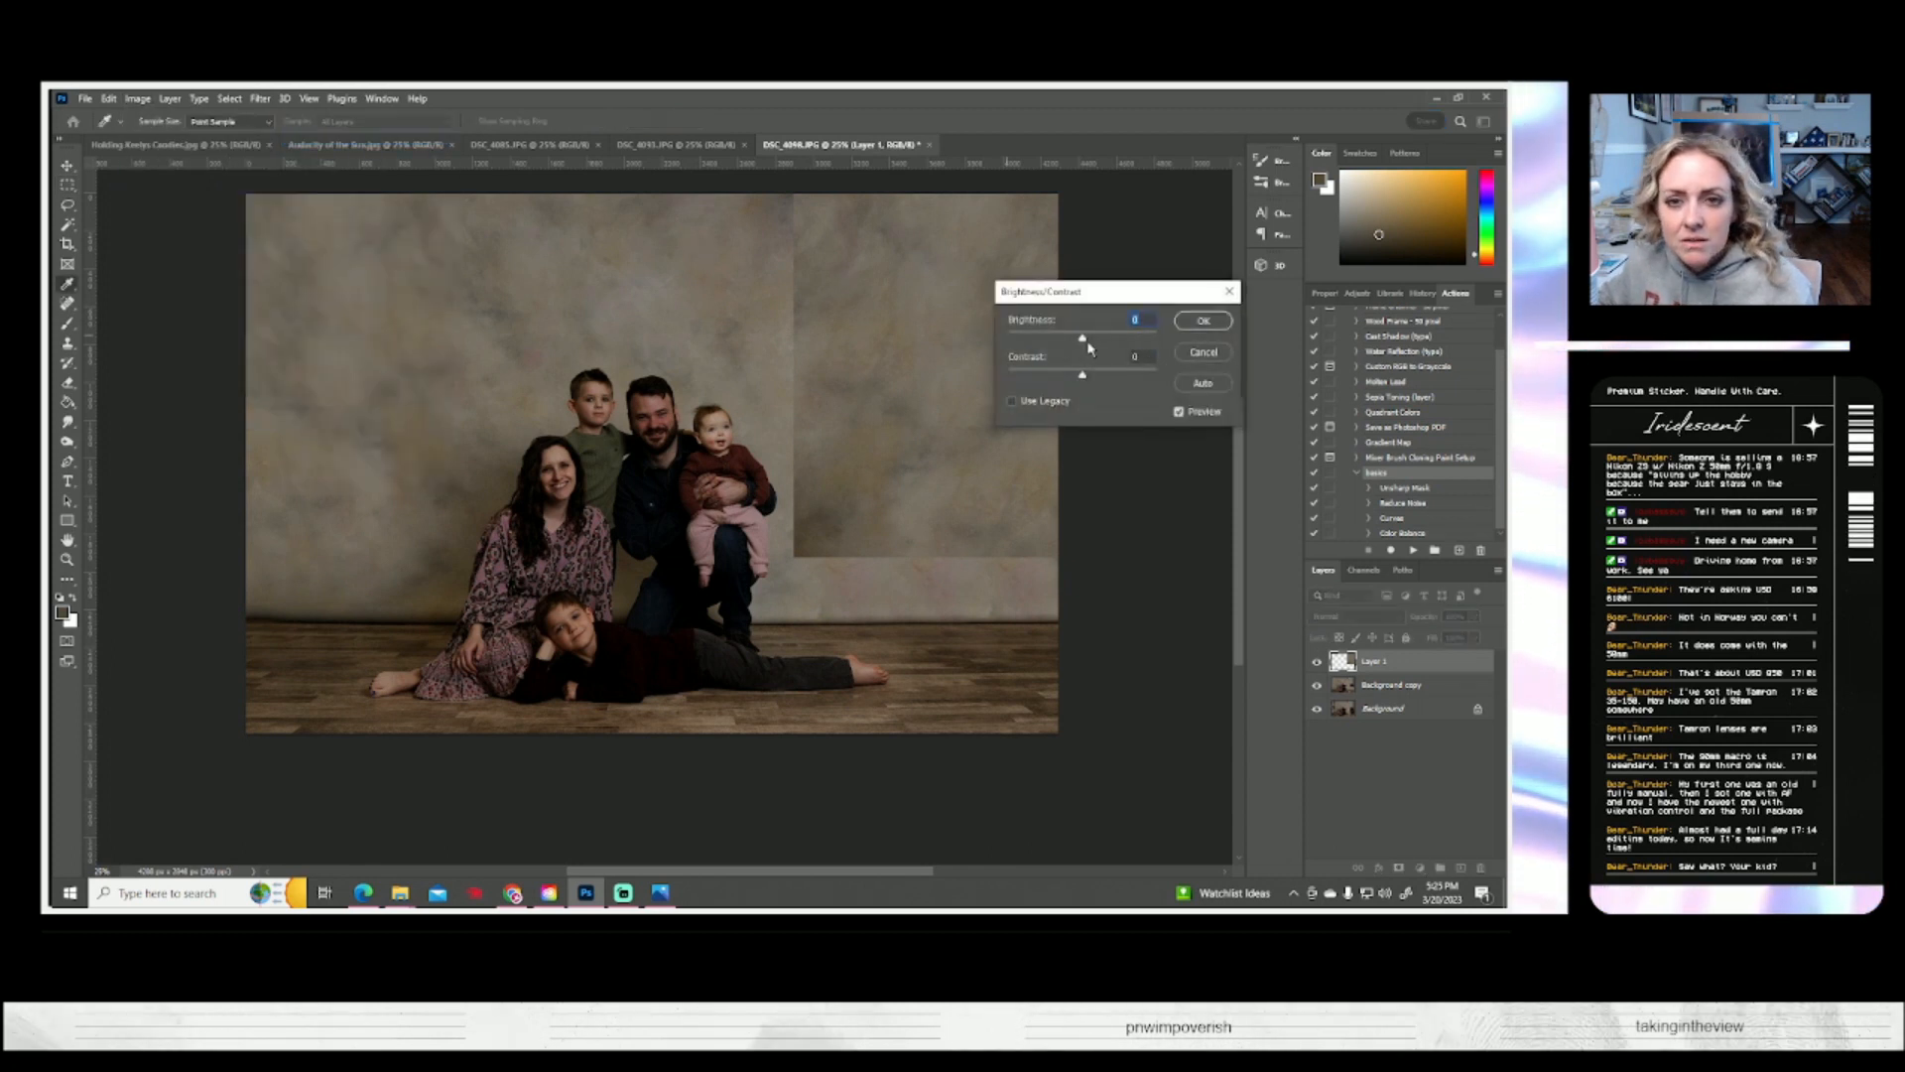
{"action": "left_click", "coordinate": [1203, 320]}
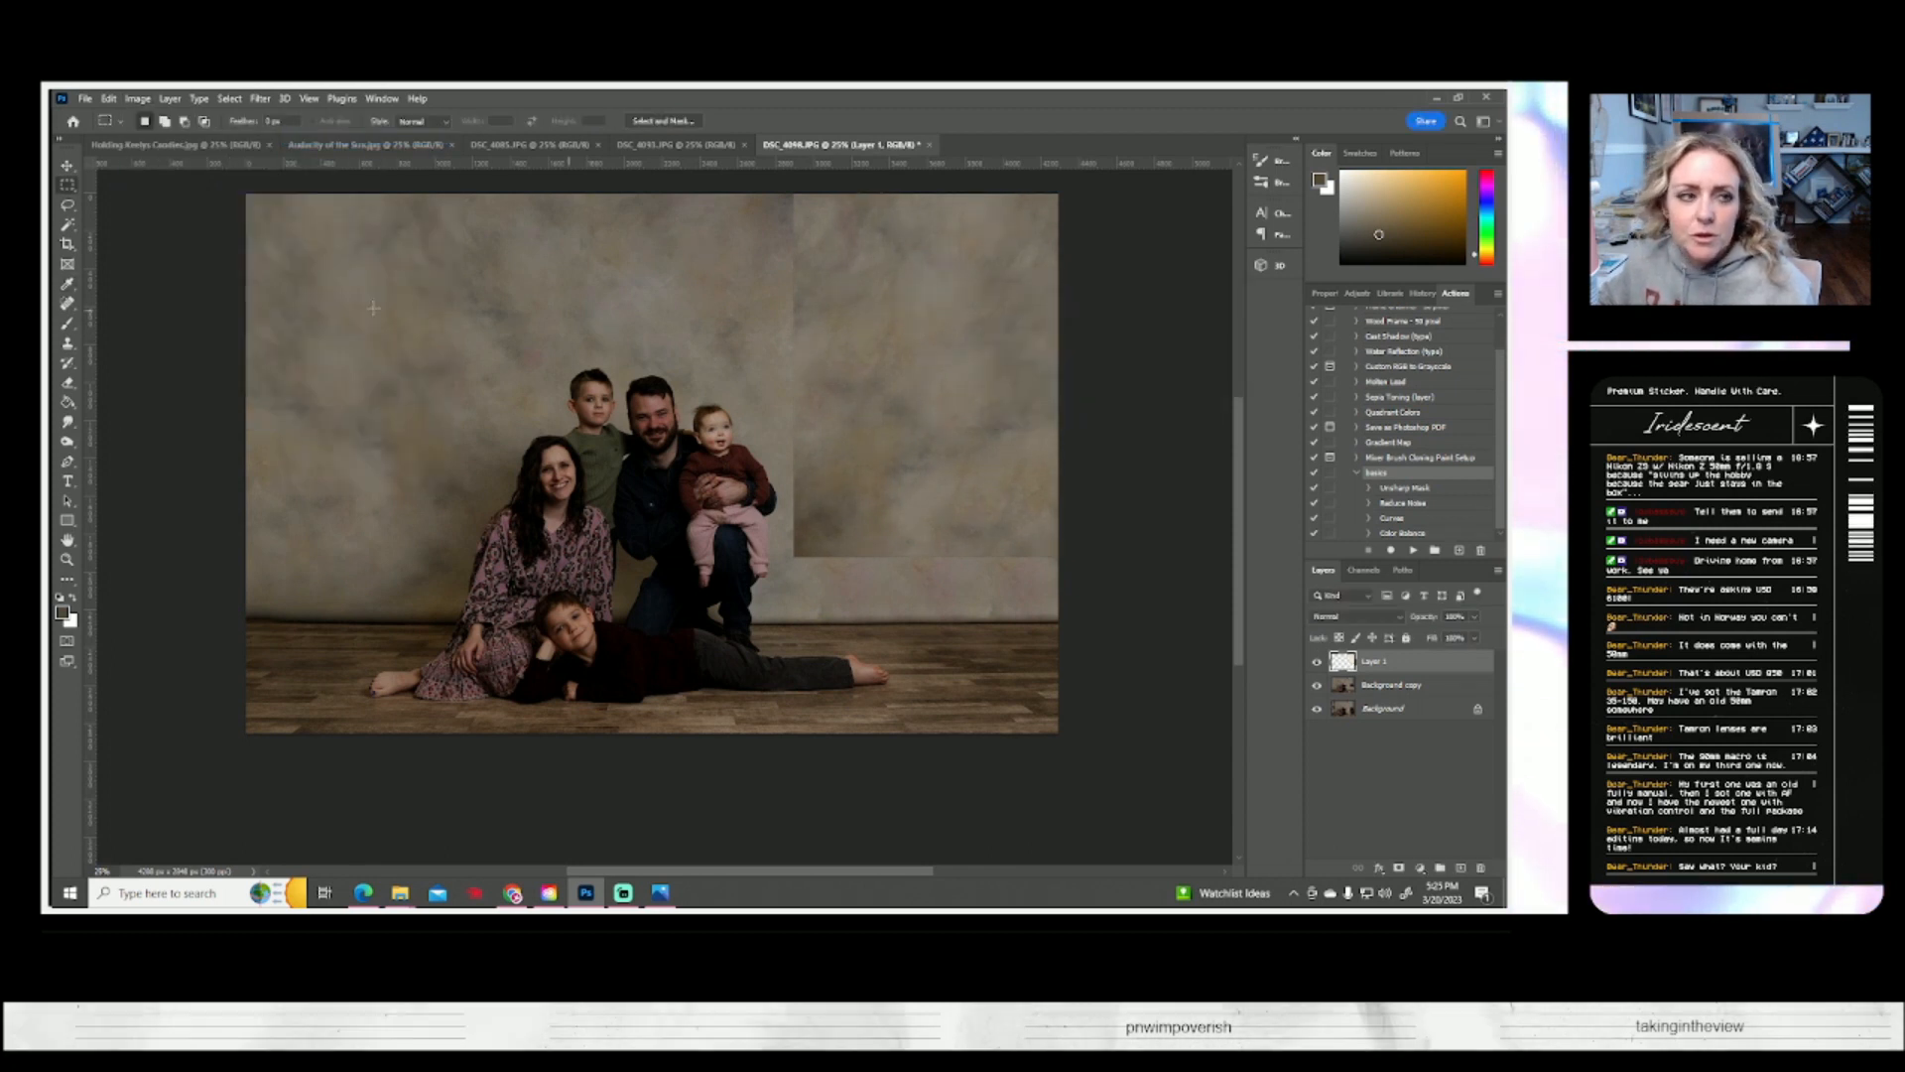
Erase the hard left and lower edges of the backdrop patch with a large Soft Round Eraser
{"action": "left_click", "coordinate": [67, 343]}
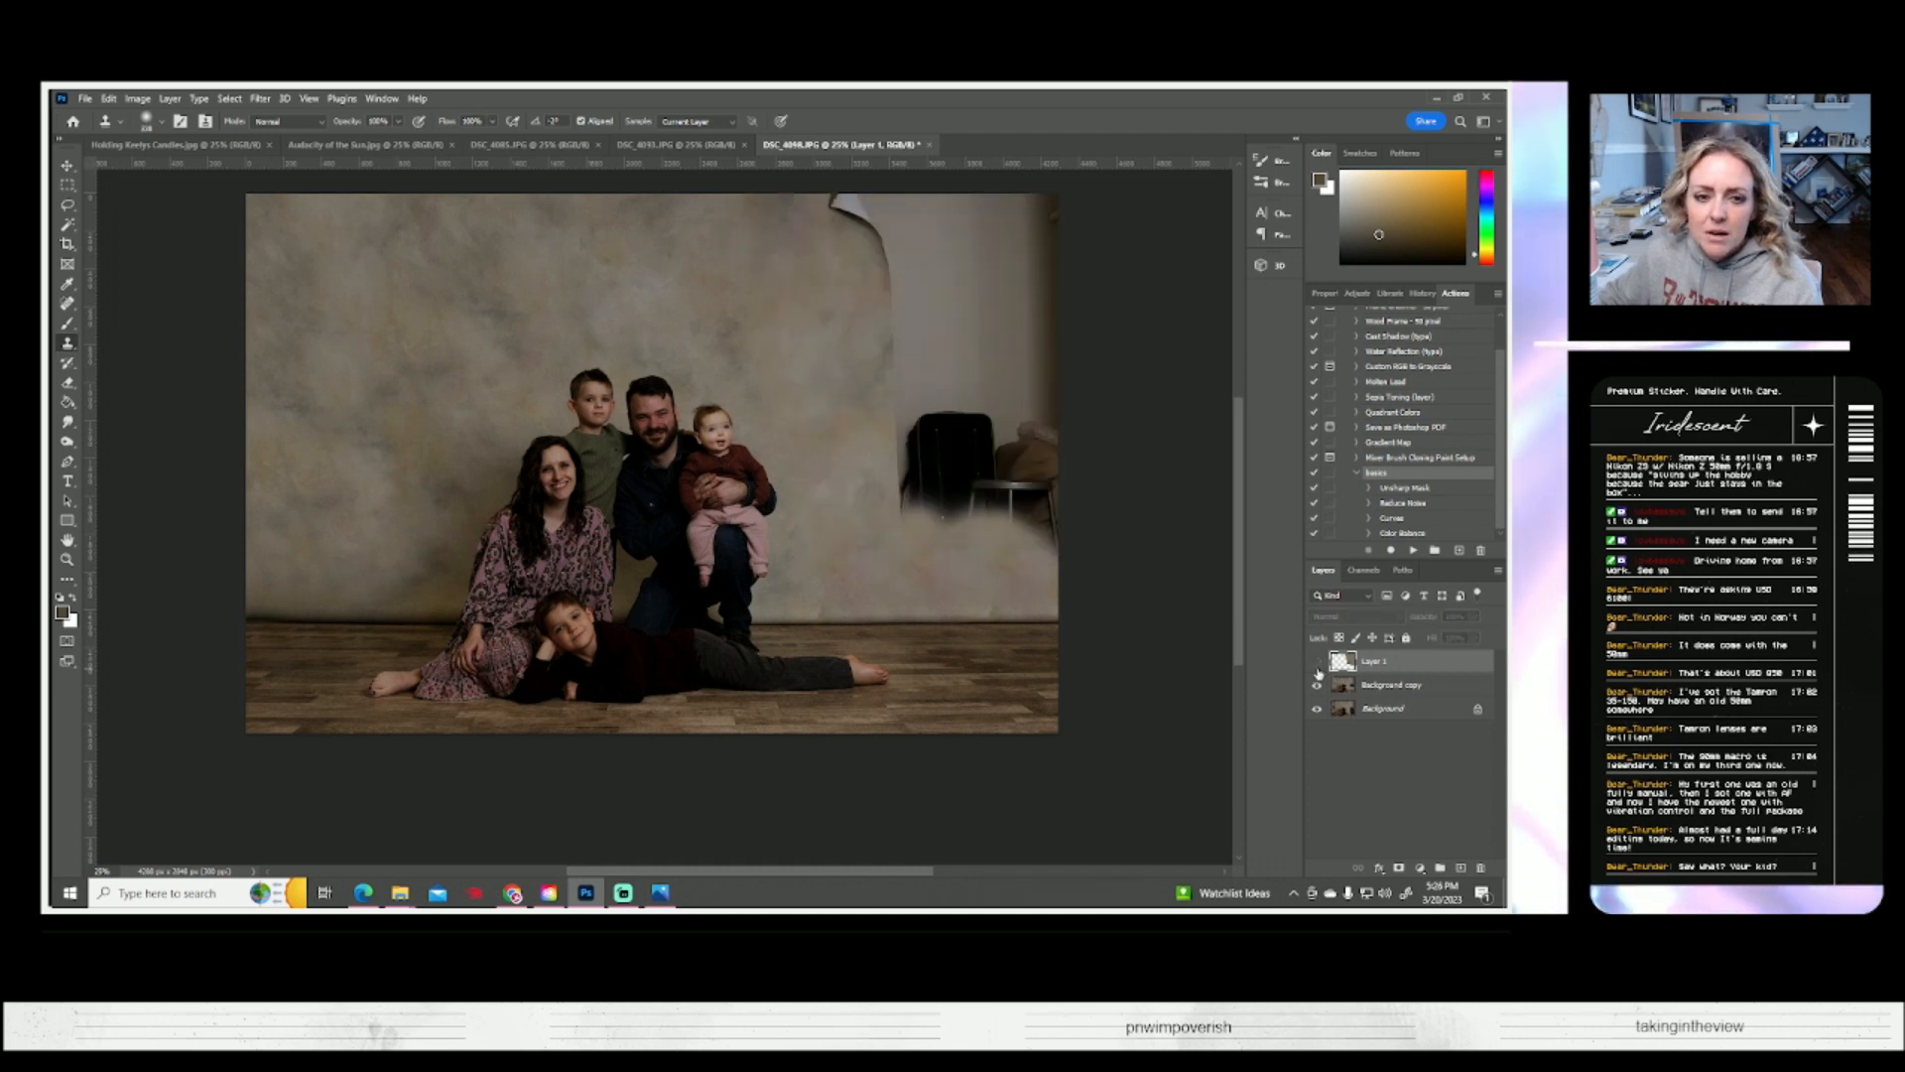
{"action": "left_click", "coordinate": [67, 382]}
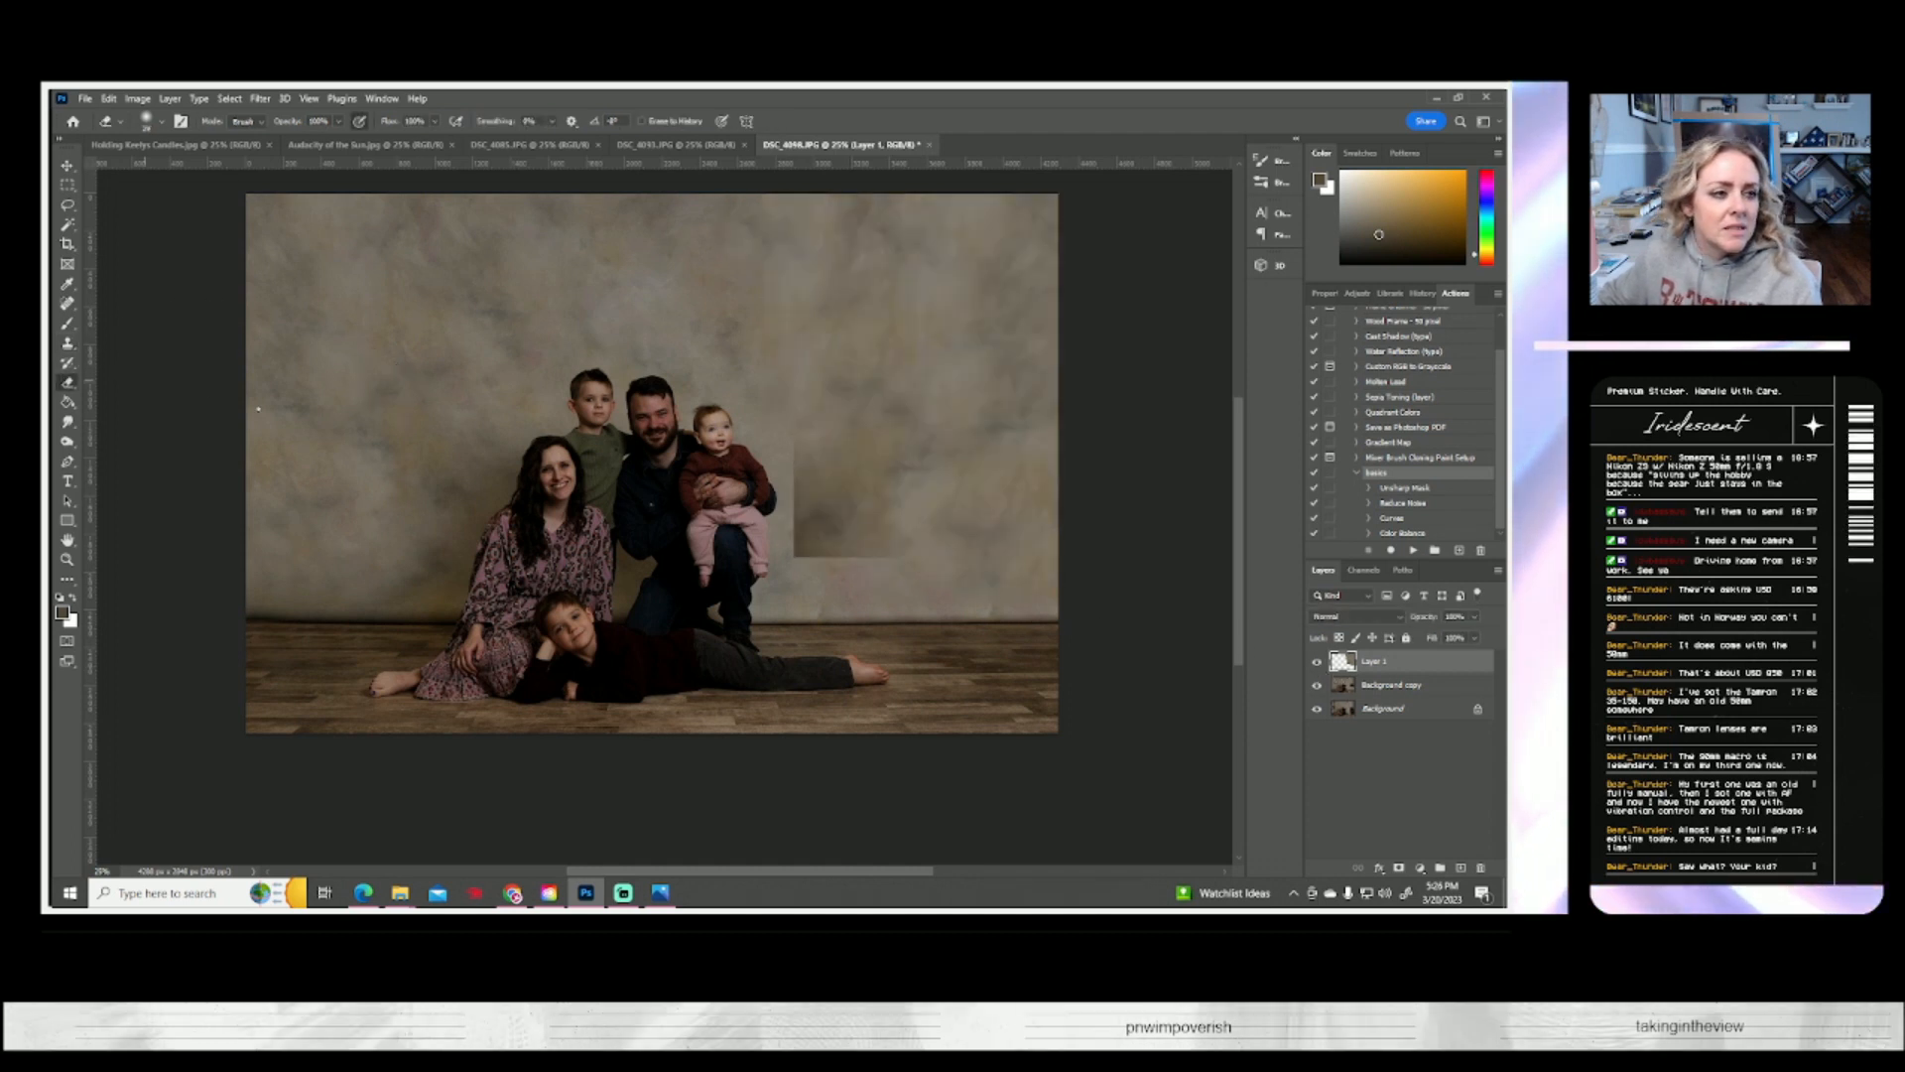
{"action": "left_click", "coordinate": [162, 123]}
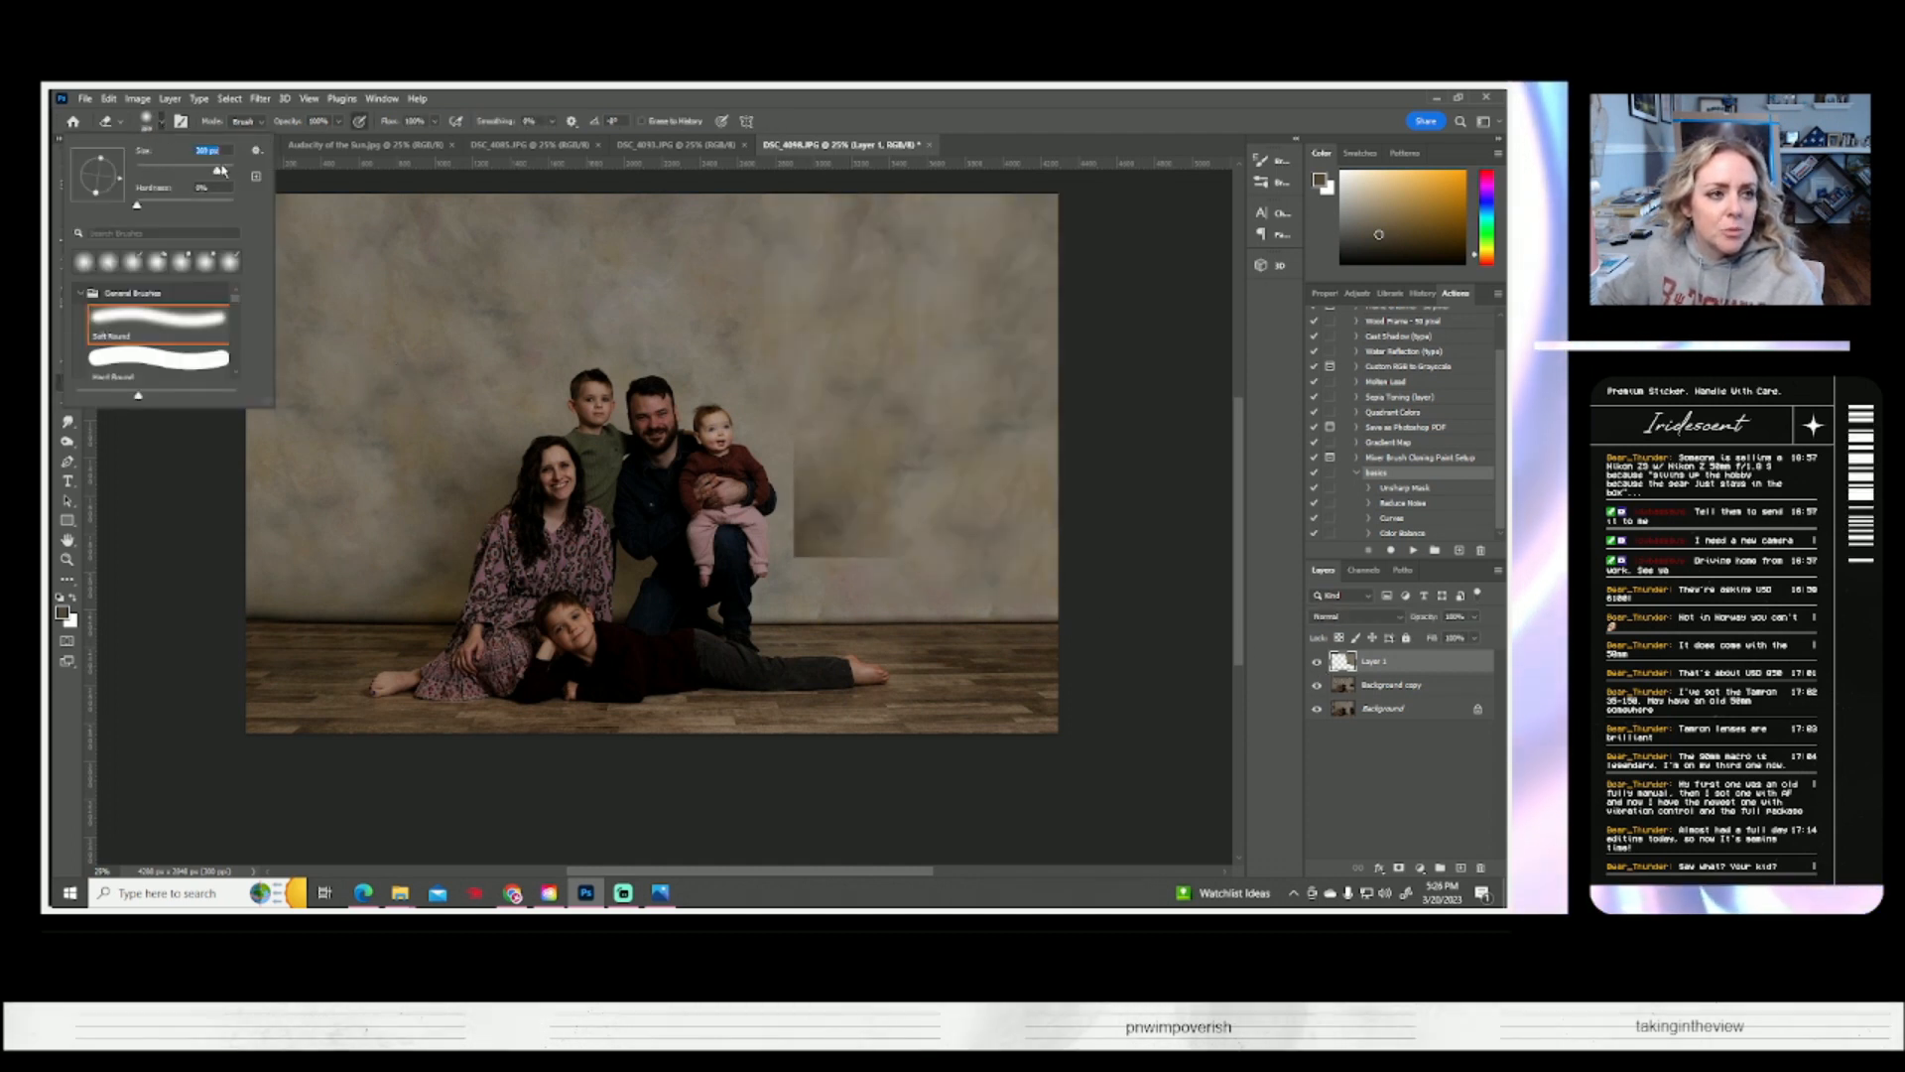
{"action": "mouse_move", "coordinate": [892, 587]}
{"action": "left_mouse_down"}
{"action": "mouse_move", "coordinate": [779, 546]}
{"action": "mouse_move", "coordinate": [756, 379]}
{"action": "left_mouse_up"}
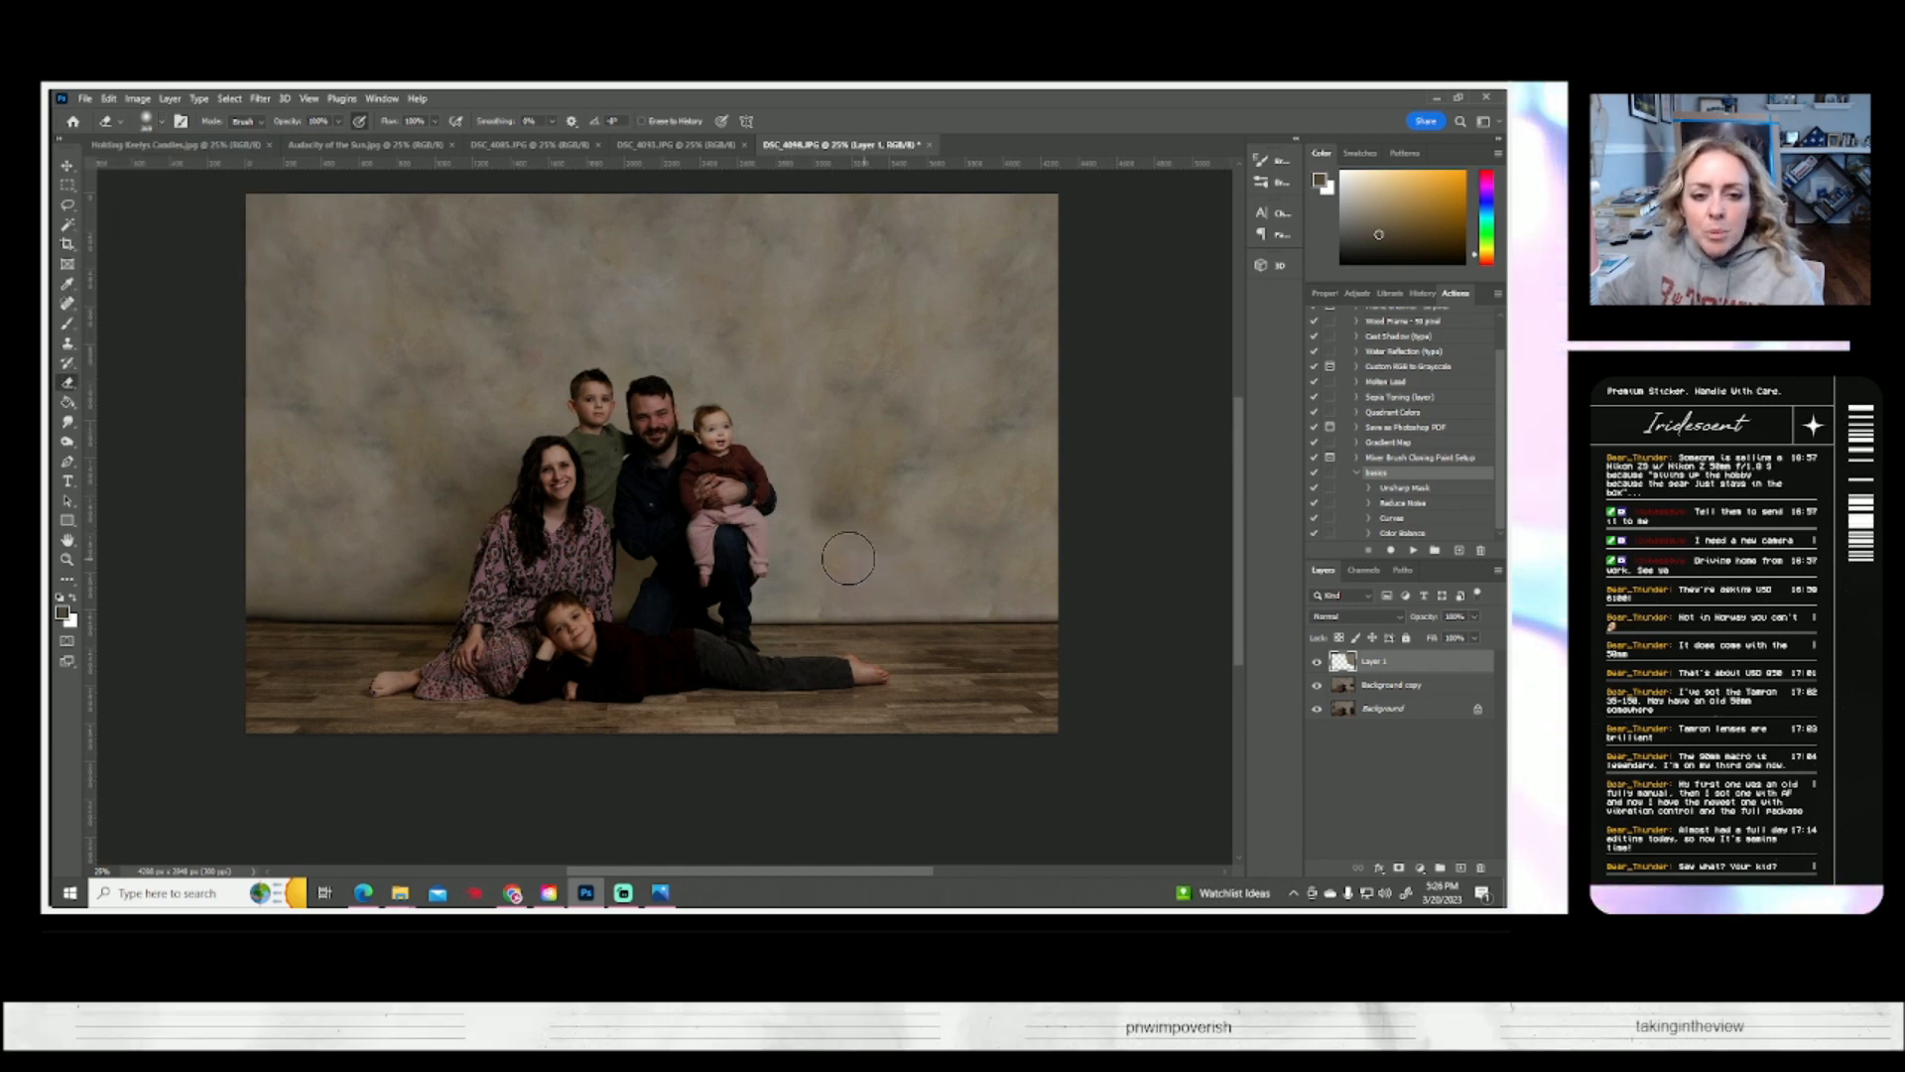
Blend the patch's edge near the family with the Eraser at reduced opacity, and compare the photo with the patch layer hidden and shown
{"action": "left_click", "coordinate": [164, 123]}
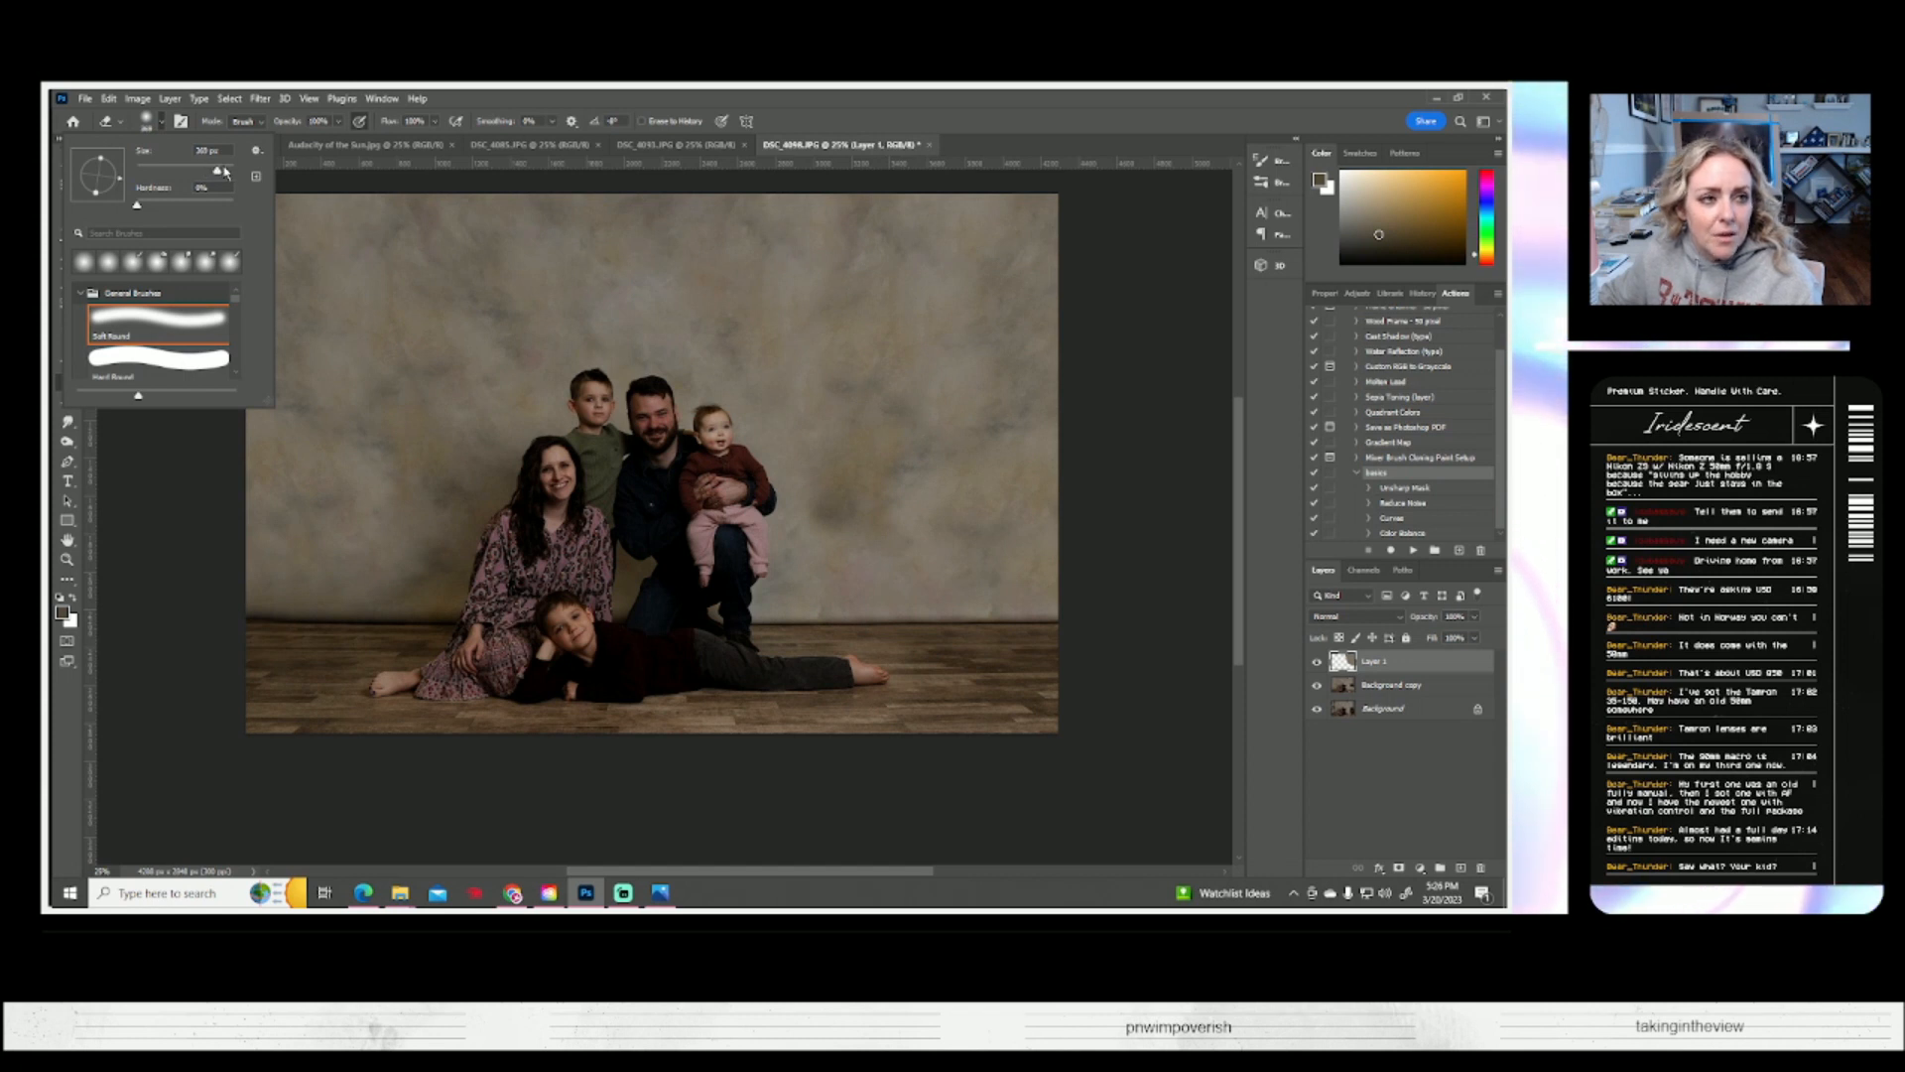
{"action": "left_click", "coordinate": [339, 121]}
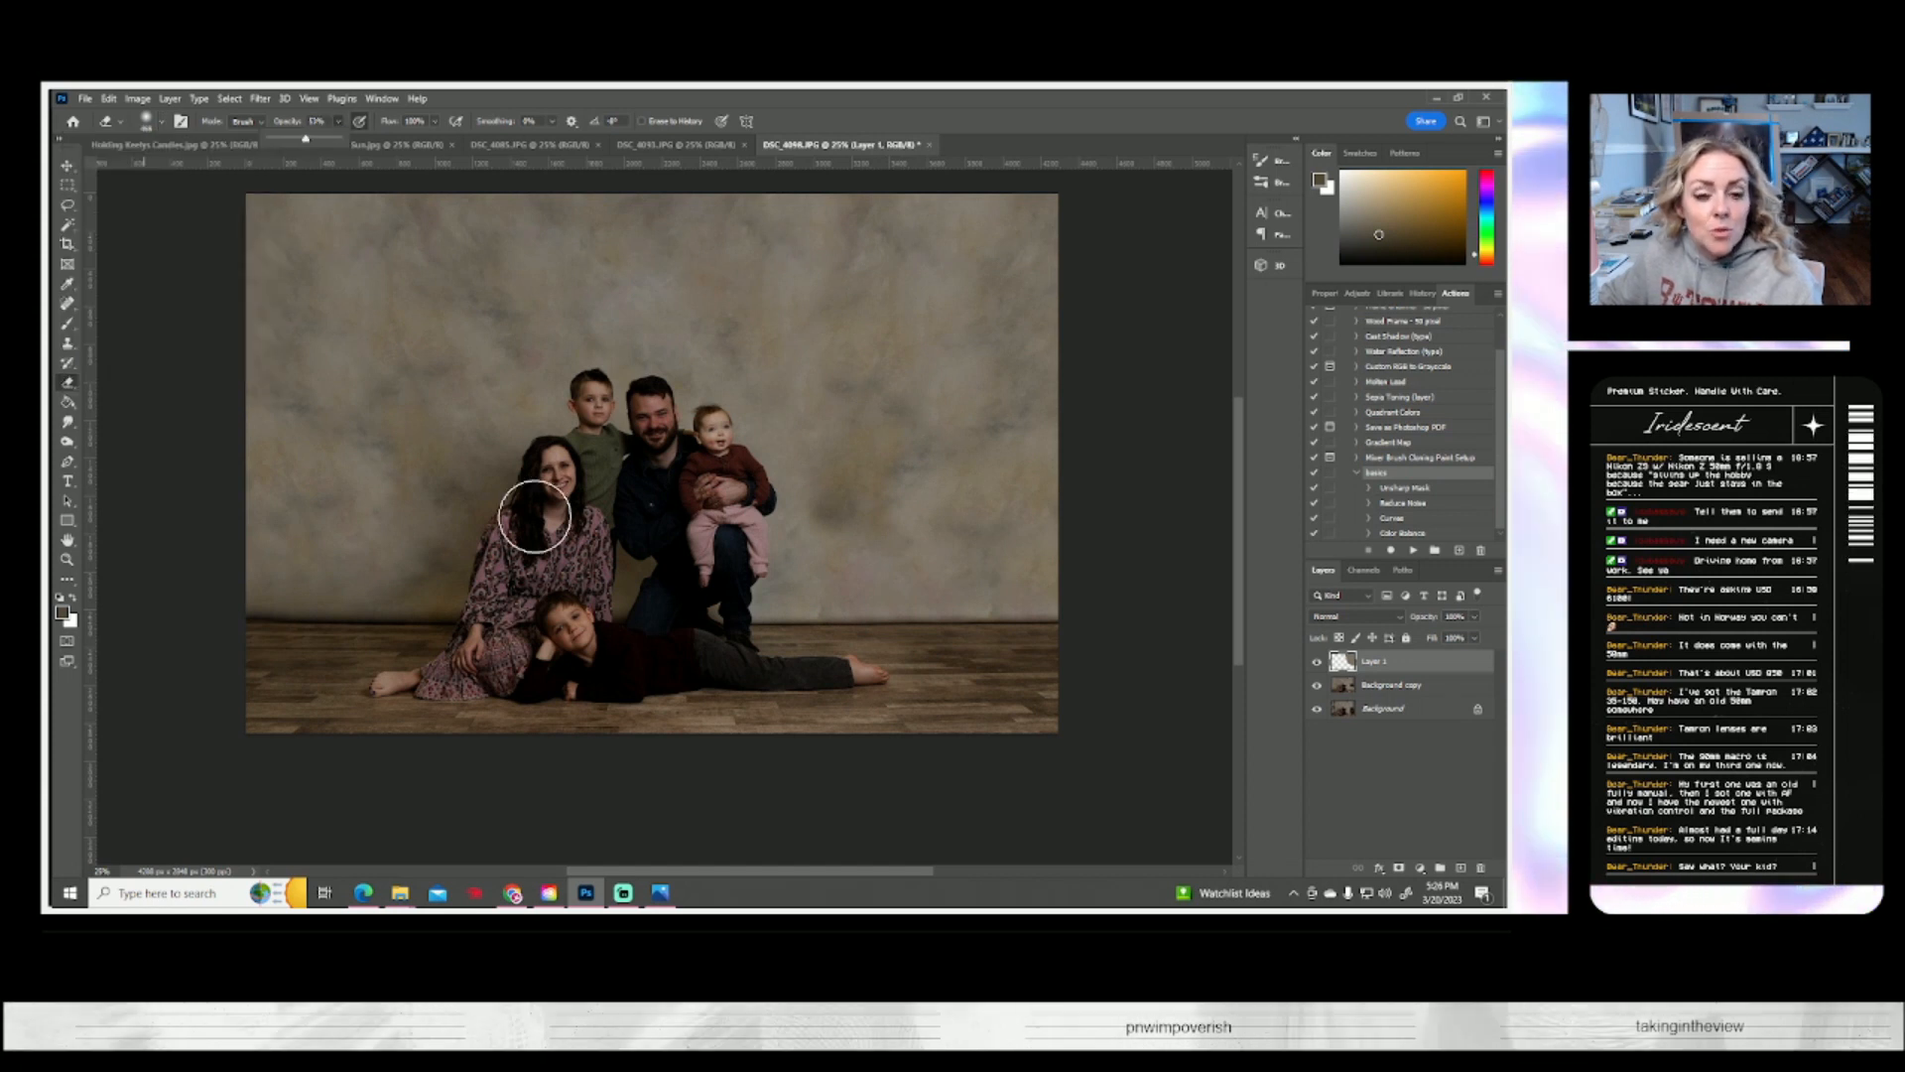
{"action": "mouse_move", "coordinate": [822, 506]}
{"action": "left_mouse_down"}
{"action": "mouse_move", "coordinate": [843, 522]}
{"action": "mouse_move", "coordinate": [825, 472]}
{"action": "mouse_move", "coordinate": [782, 486]}
{"action": "left_mouse_up"}
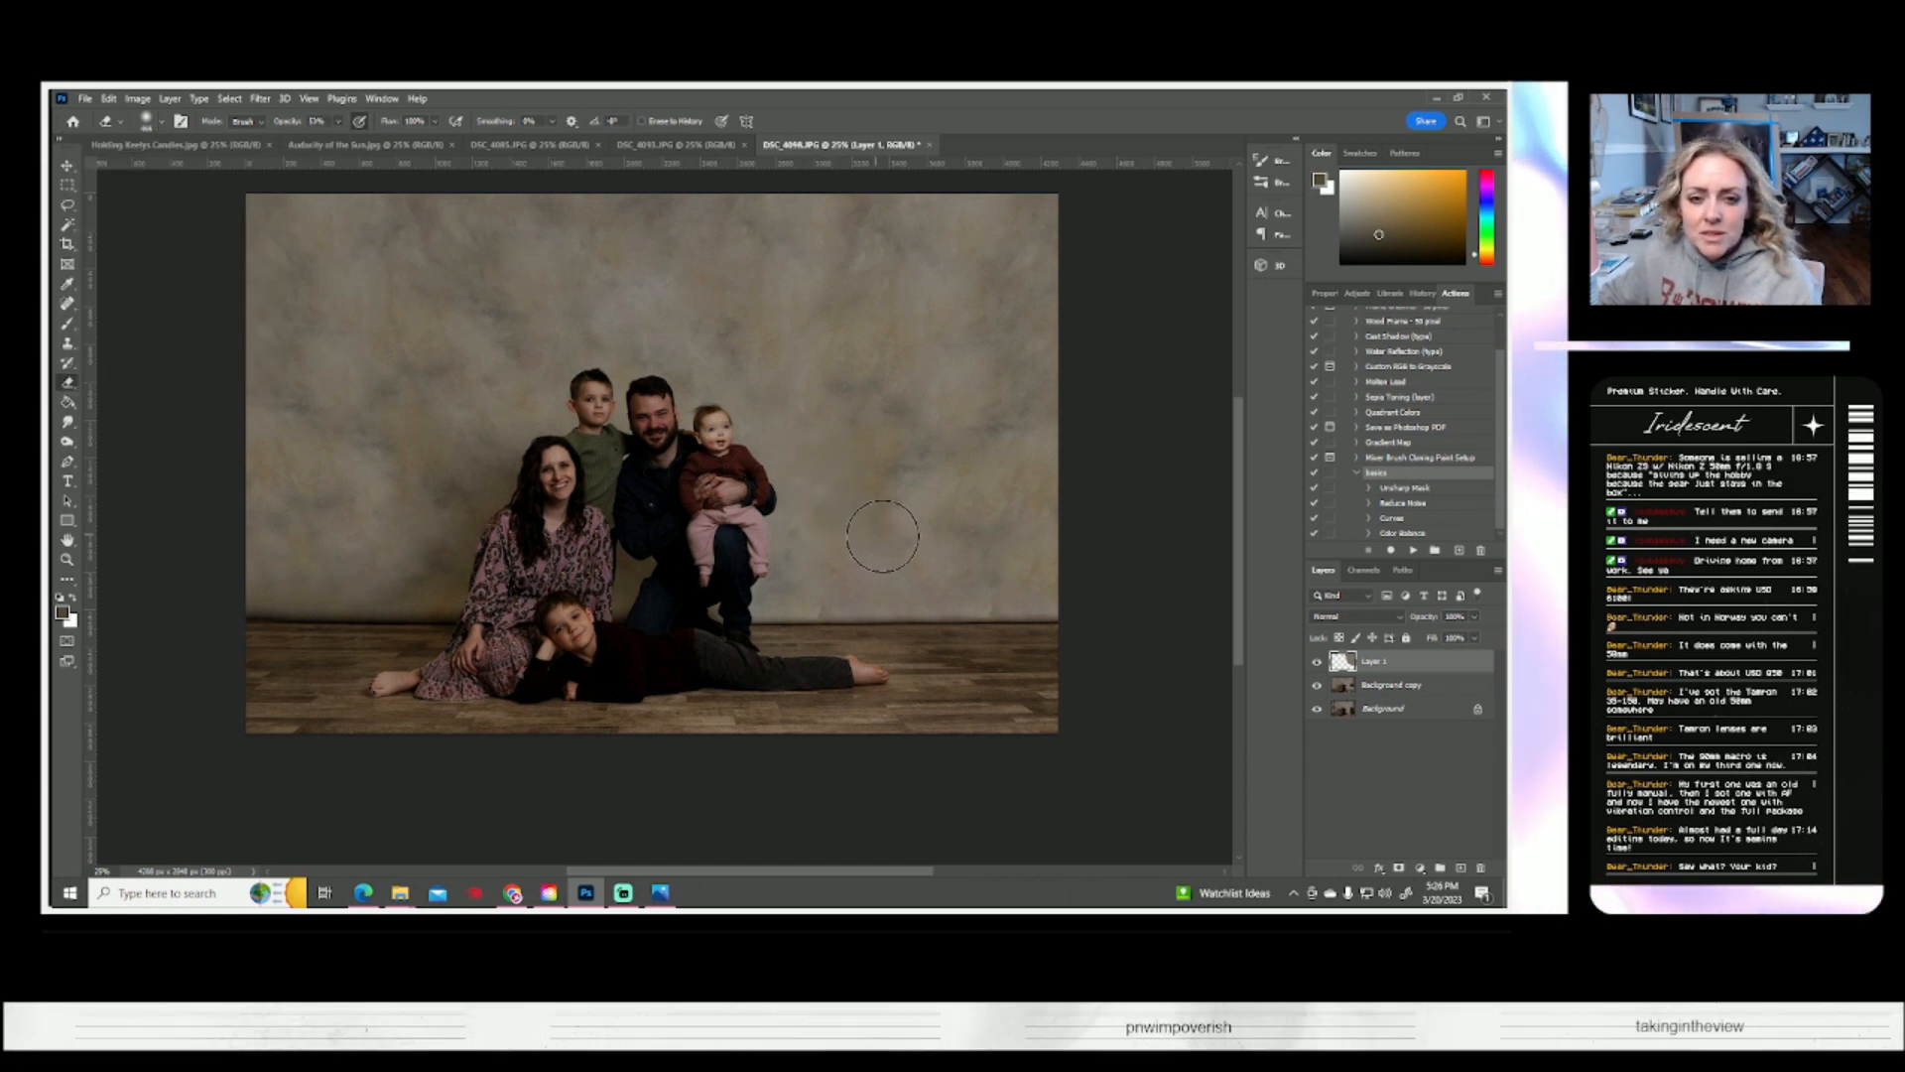
{"action": "left_click", "coordinate": [1317, 661]}
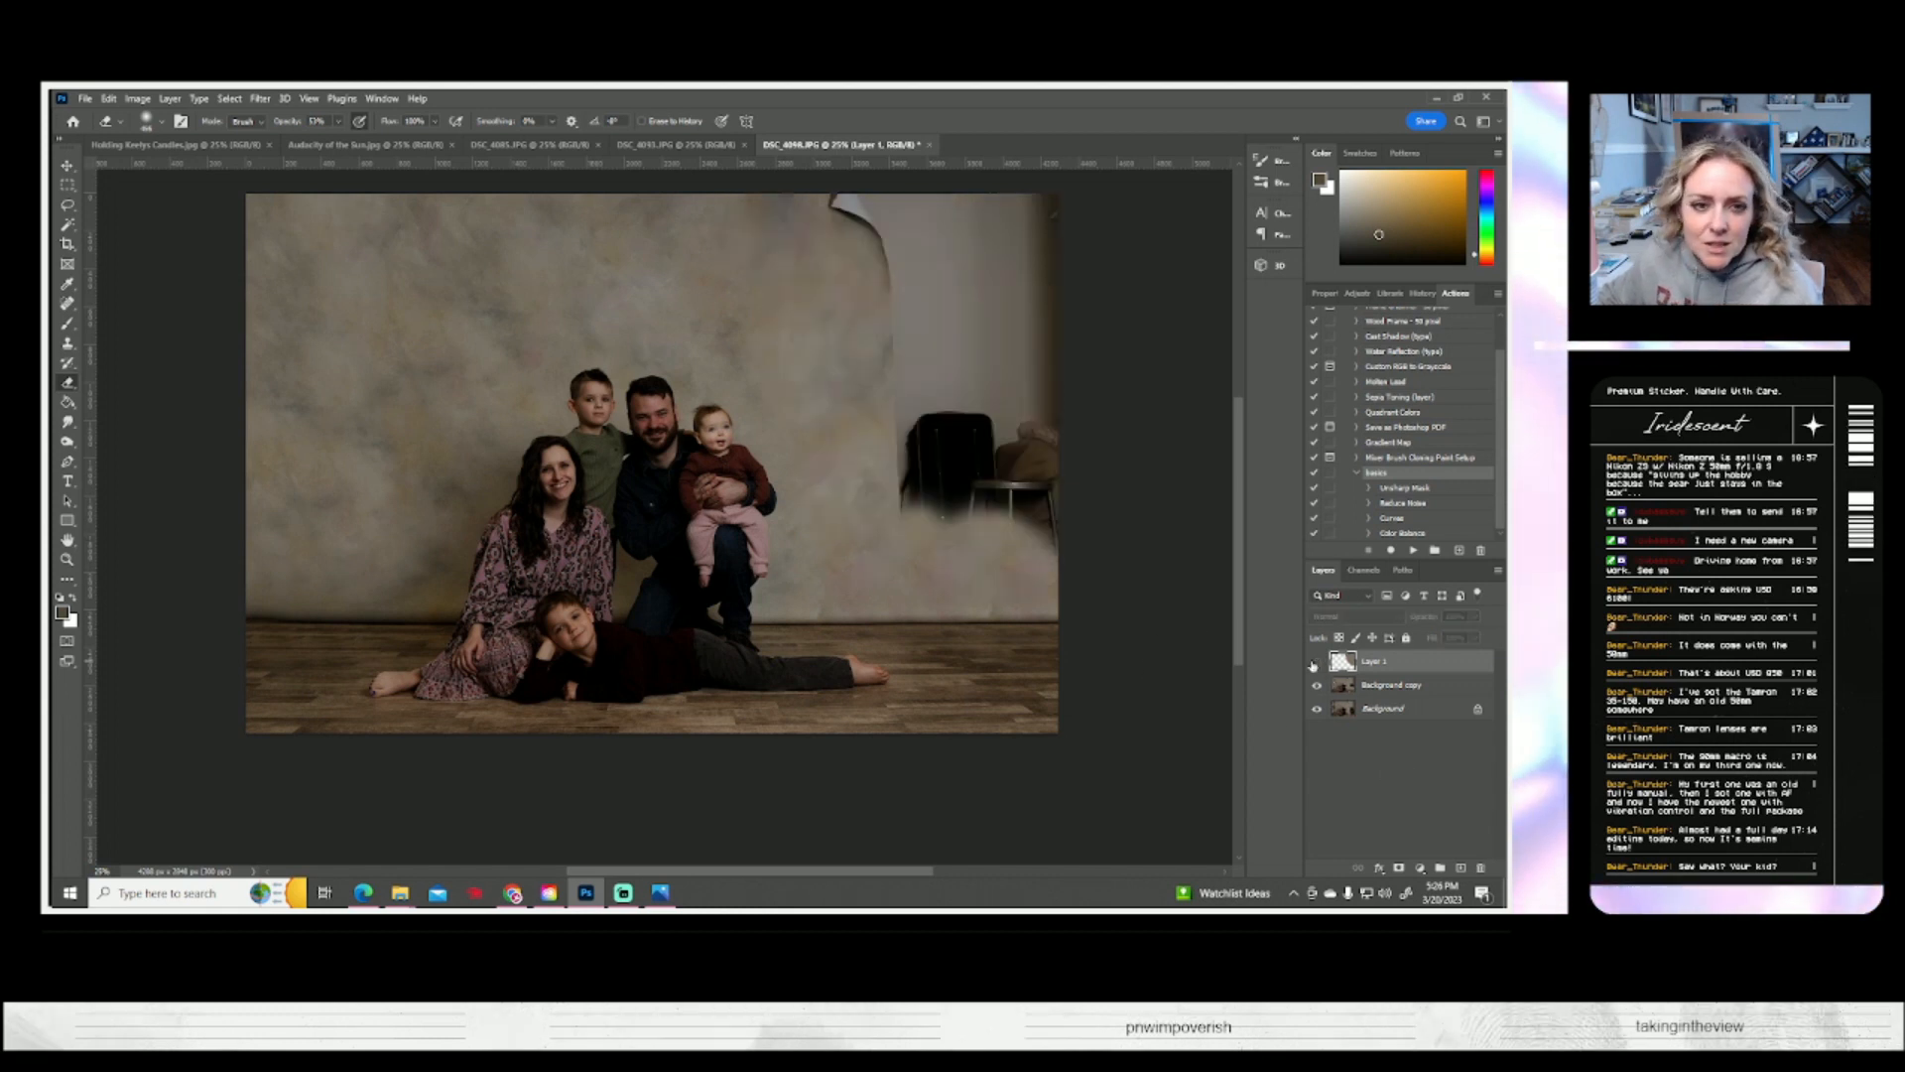
{"action": "left_click", "coordinate": [1317, 661]}
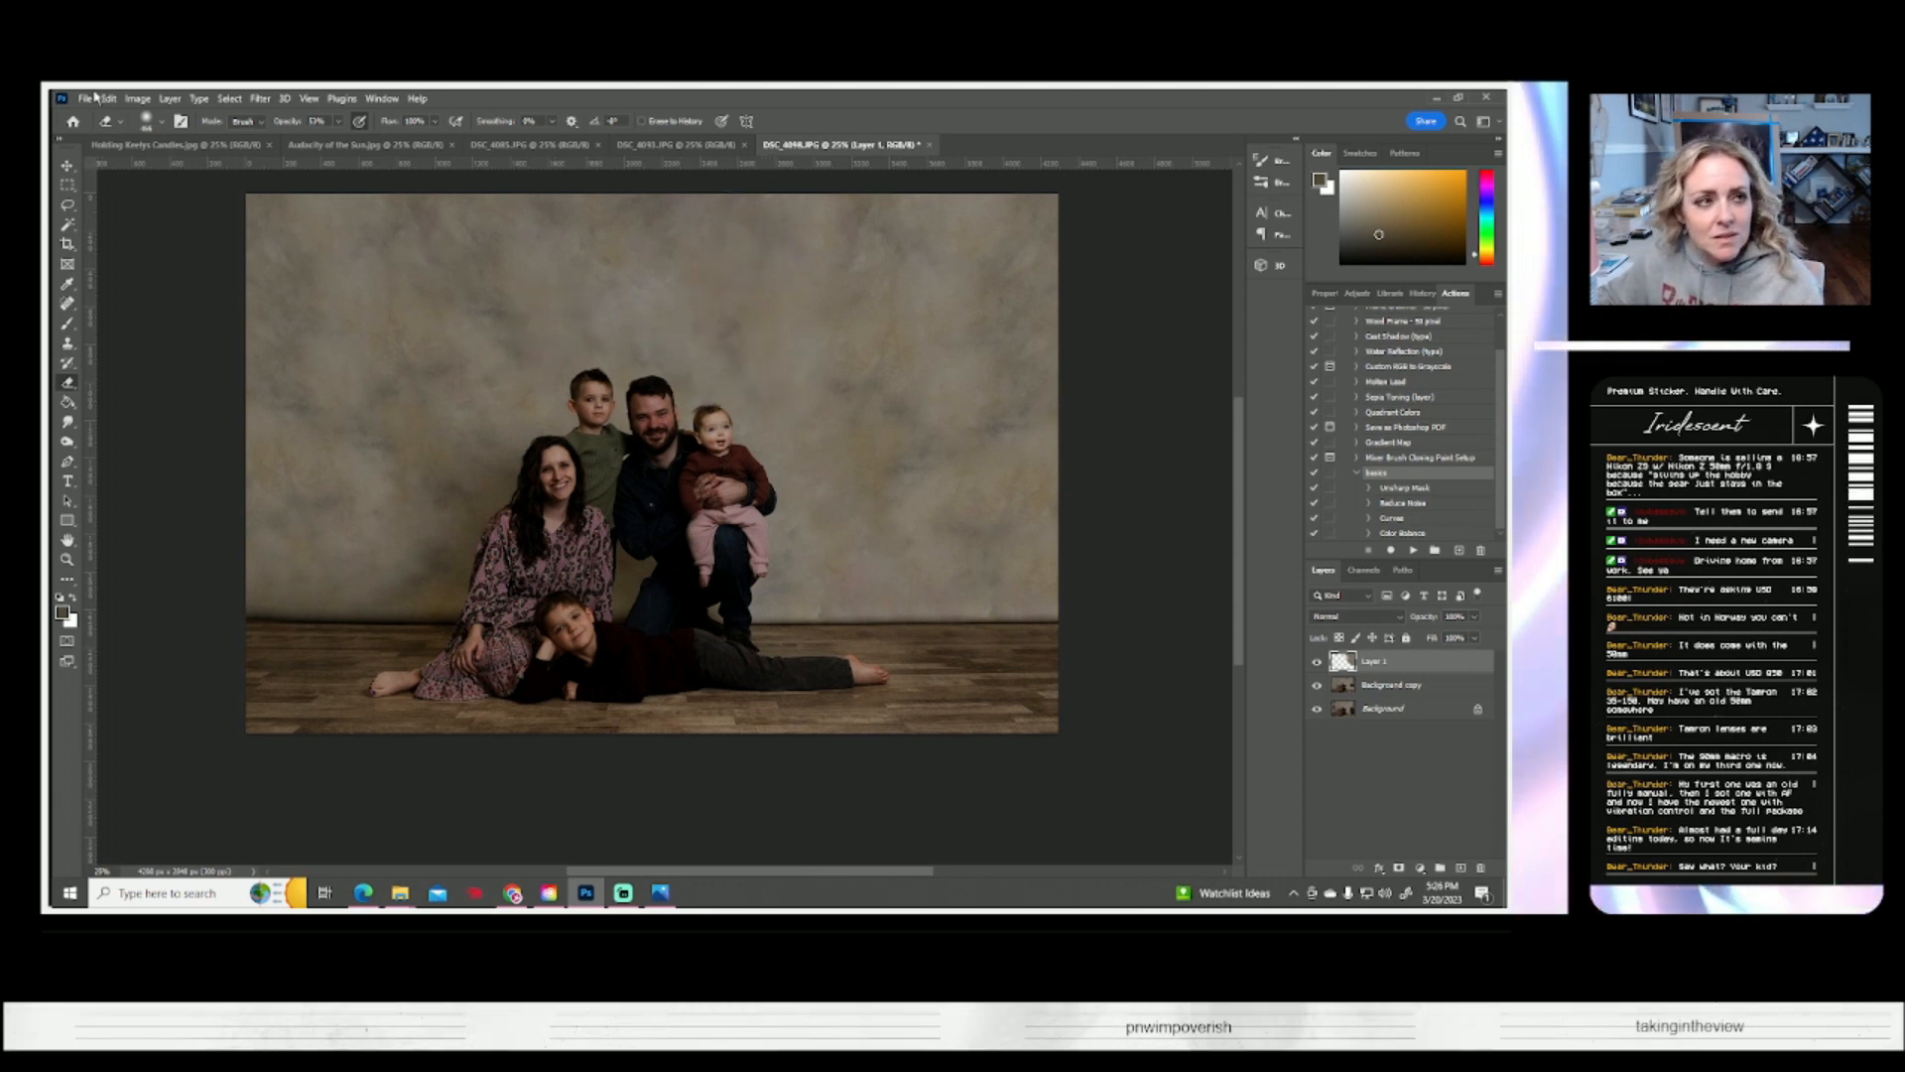
Save the flattened family photo as a JPEG and close it
{"action": "left_click", "coordinate": [170, 98]}
{"action": "left_click", "coordinate": [173, 662]}
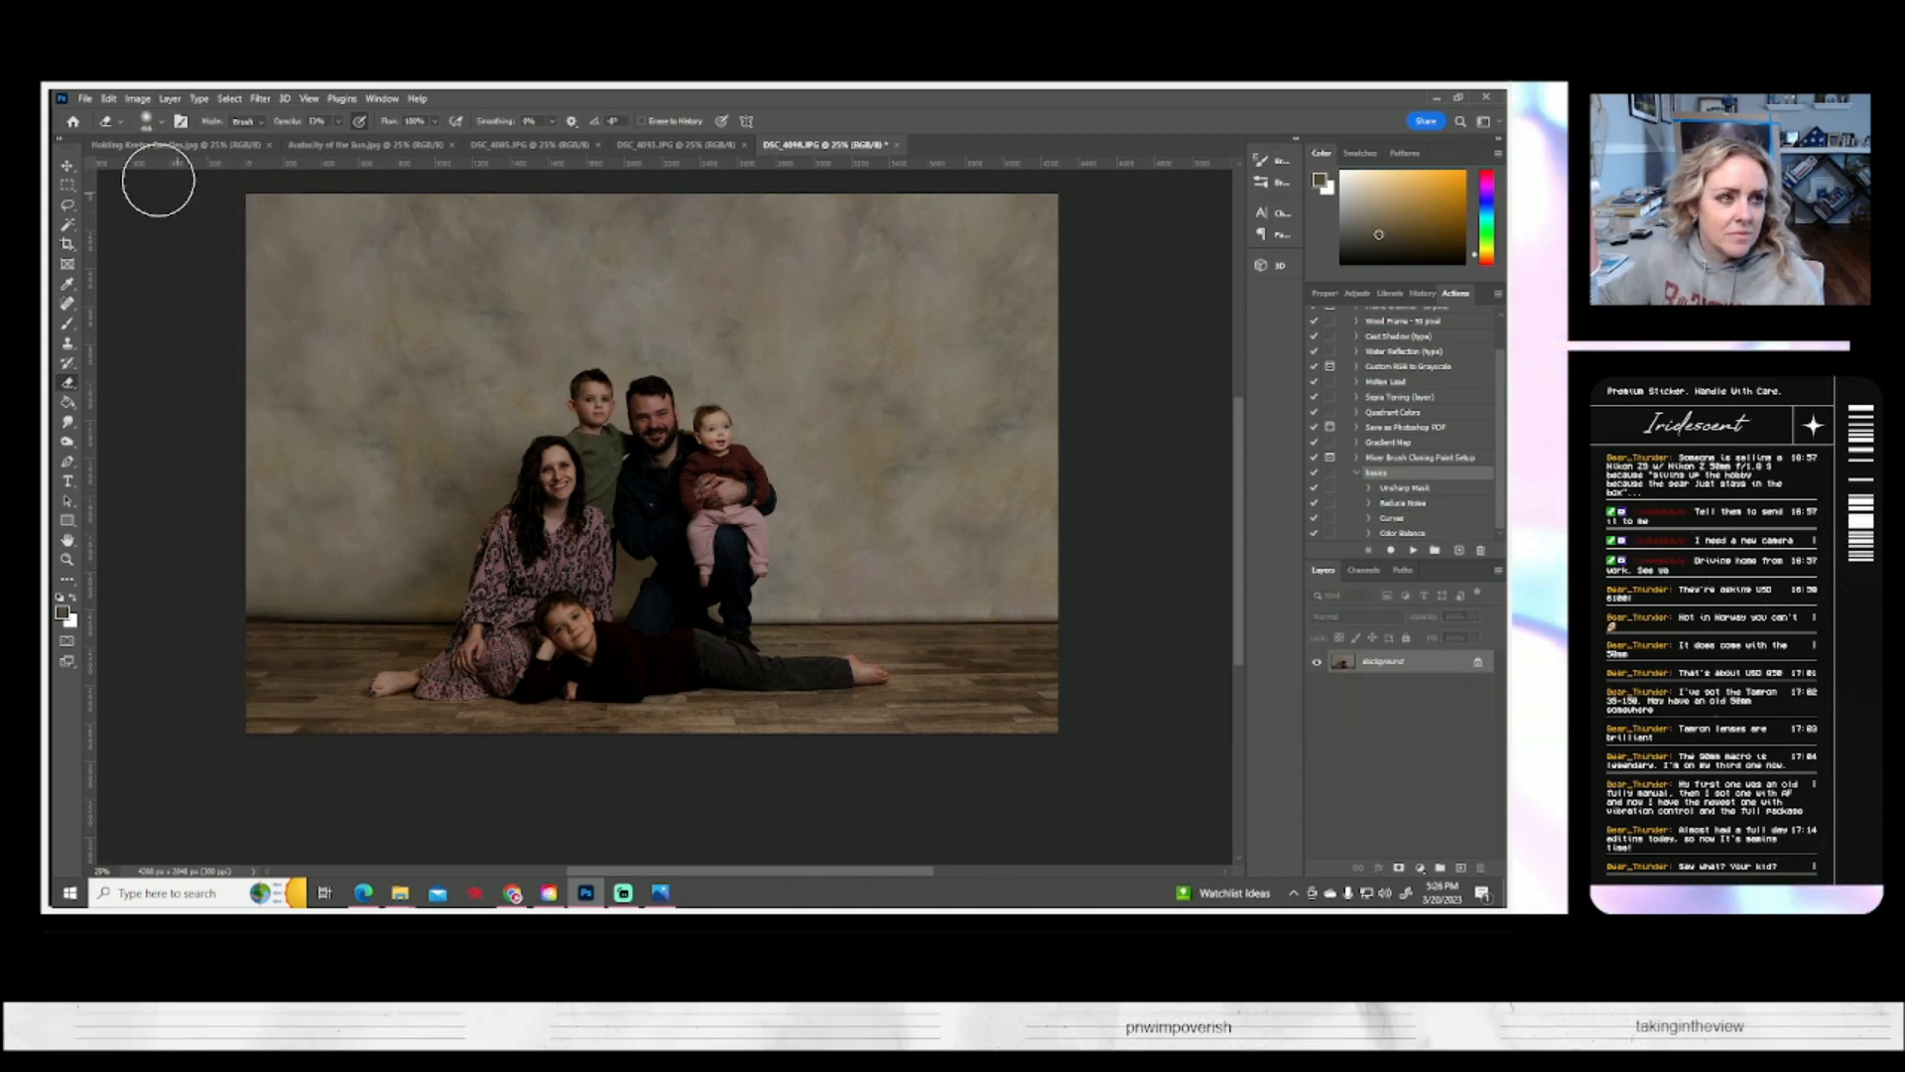
{"action": "left_click", "coordinate": [85, 98]}
{"action": "left_click", "coordinate": [111, 314]}
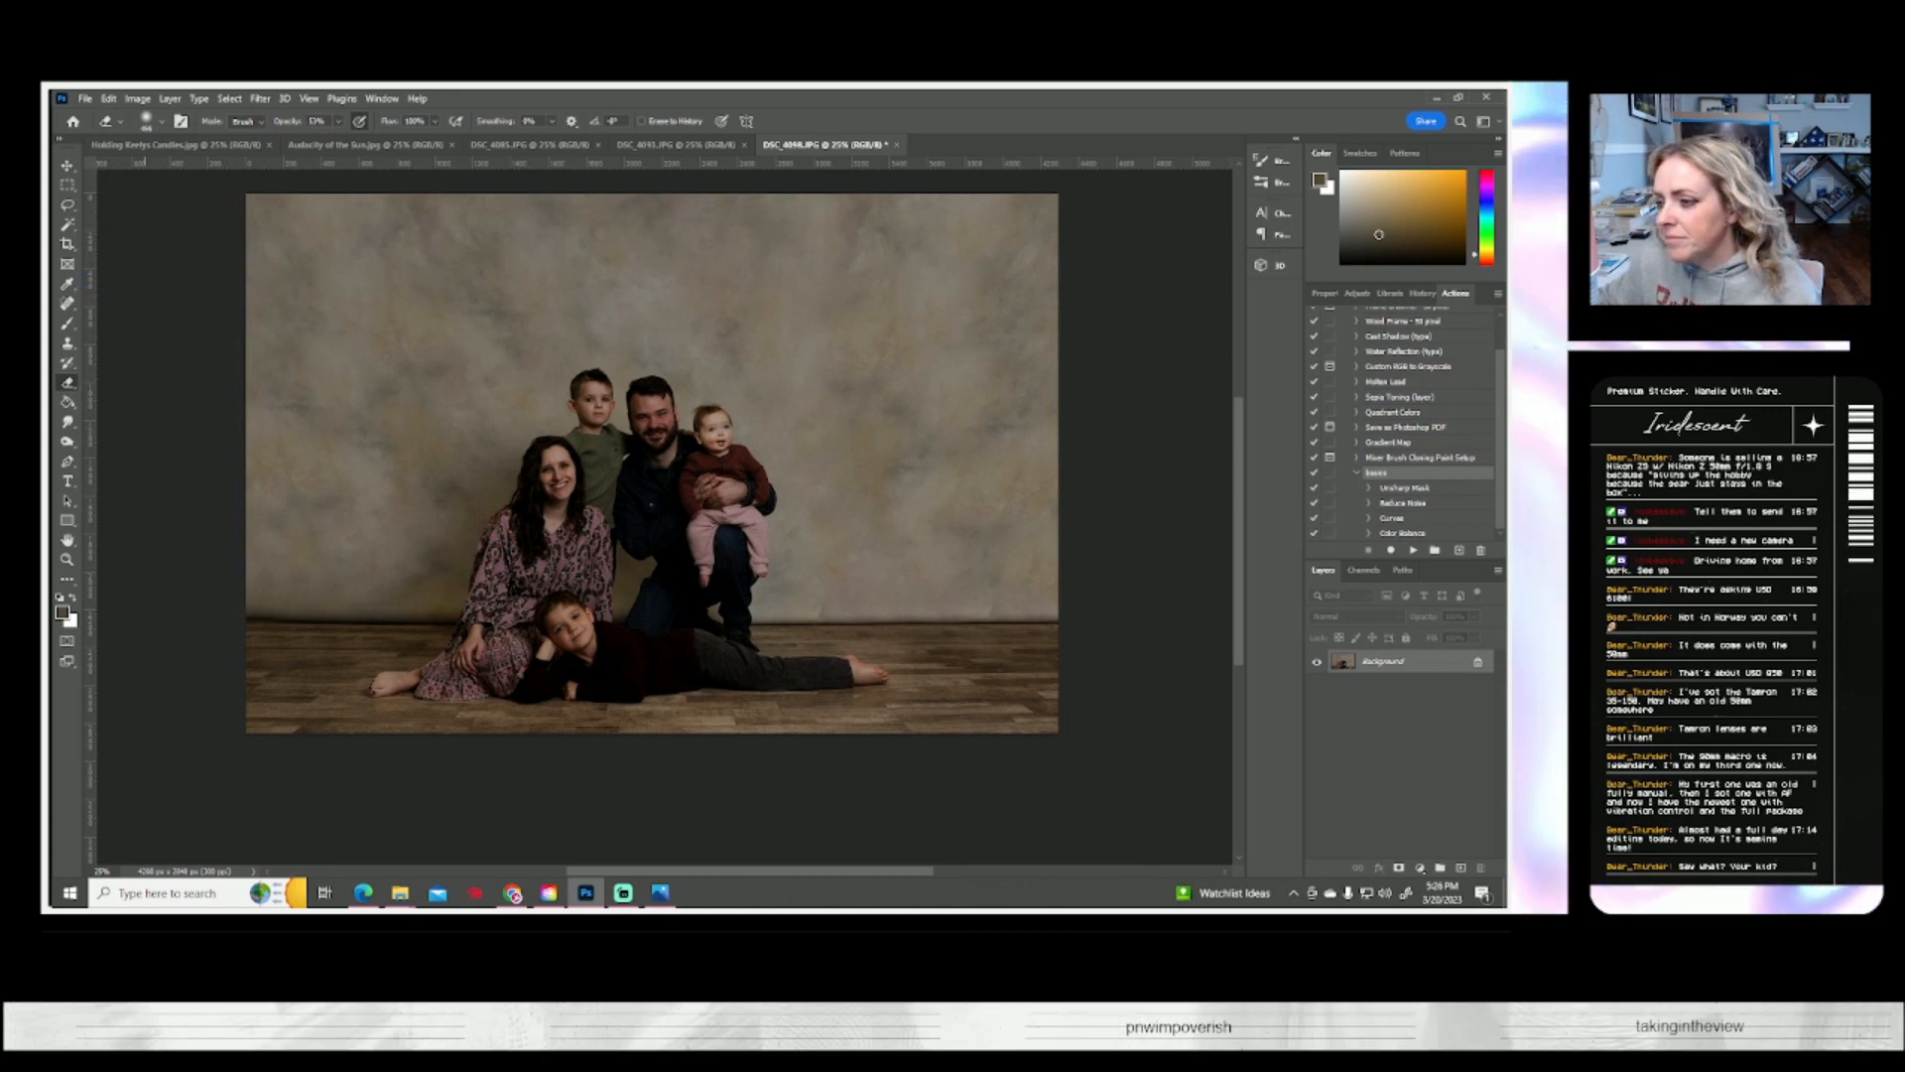
{"action": "key", "text": "ctrl+s"}
{"action": "left_click", "coordinate": [862, 294]}
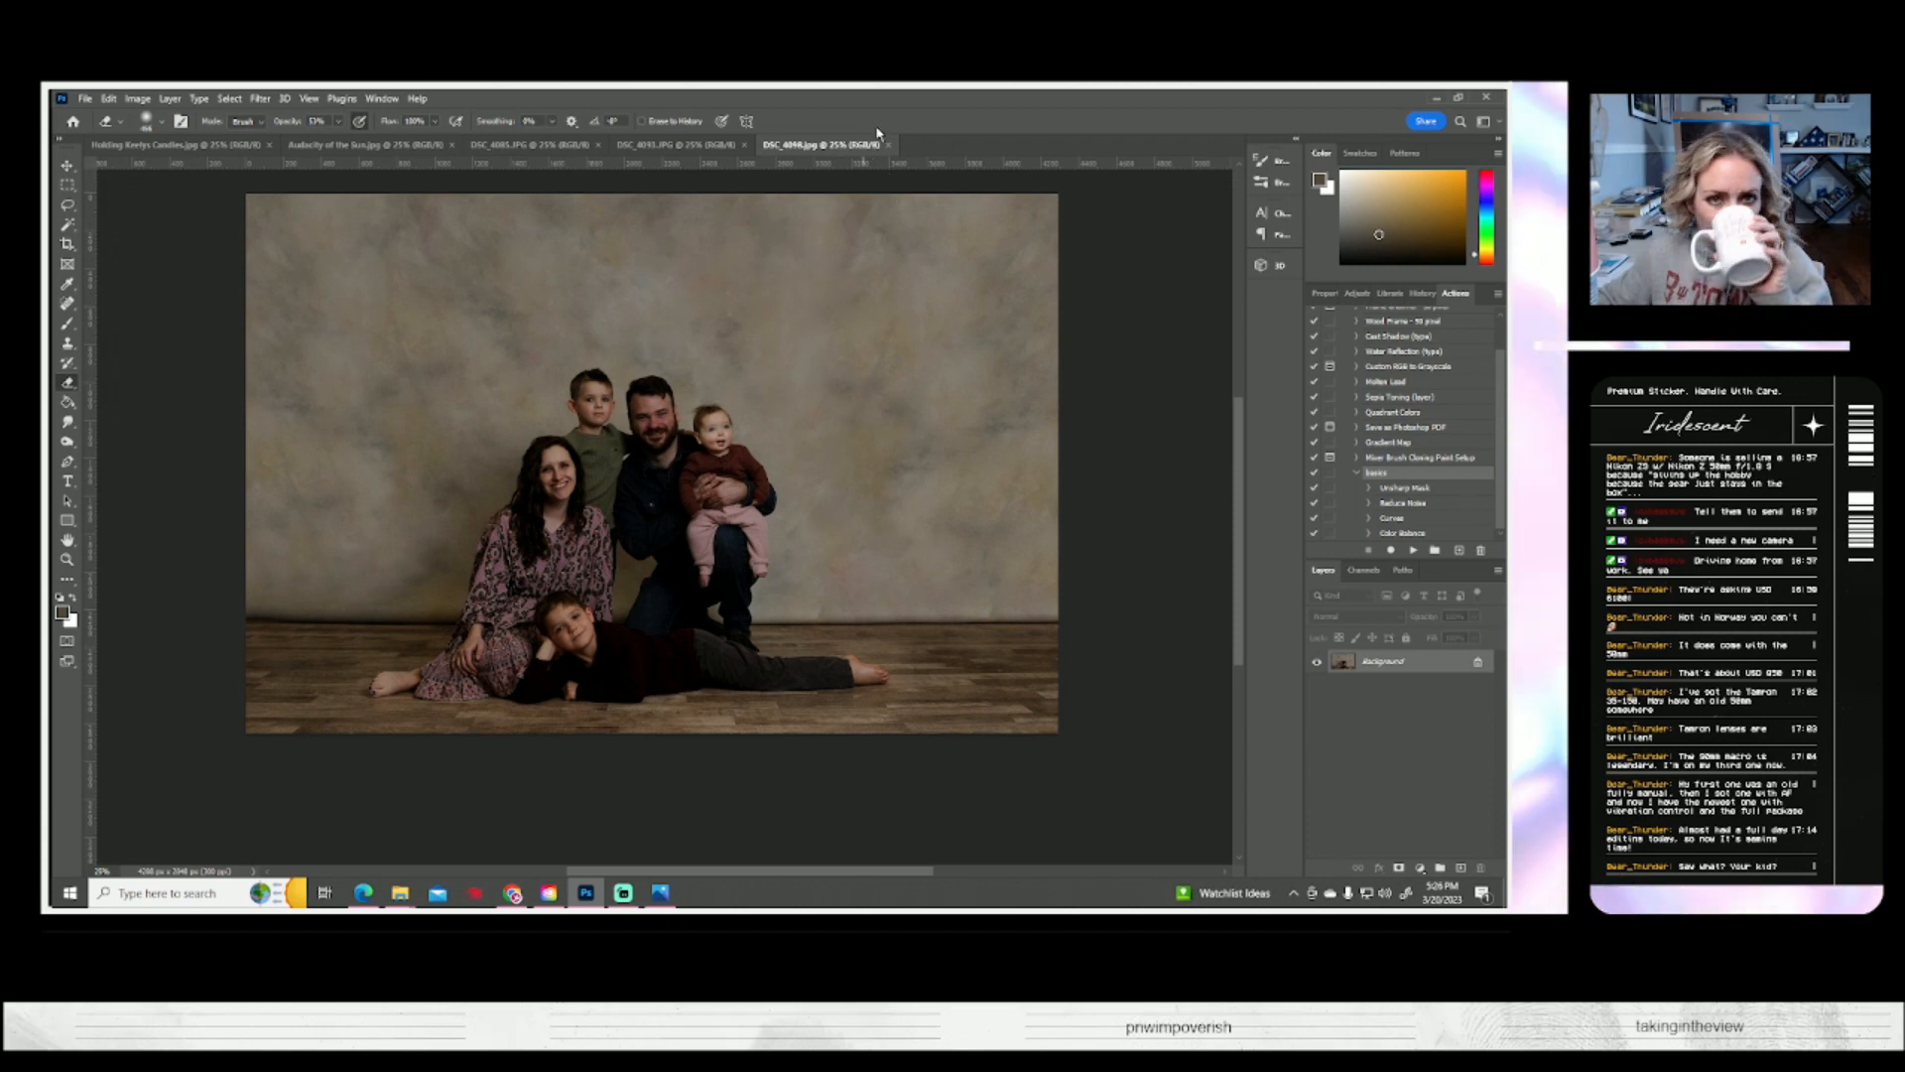
{"action": "left_click", "coordinate": [888, 145]}
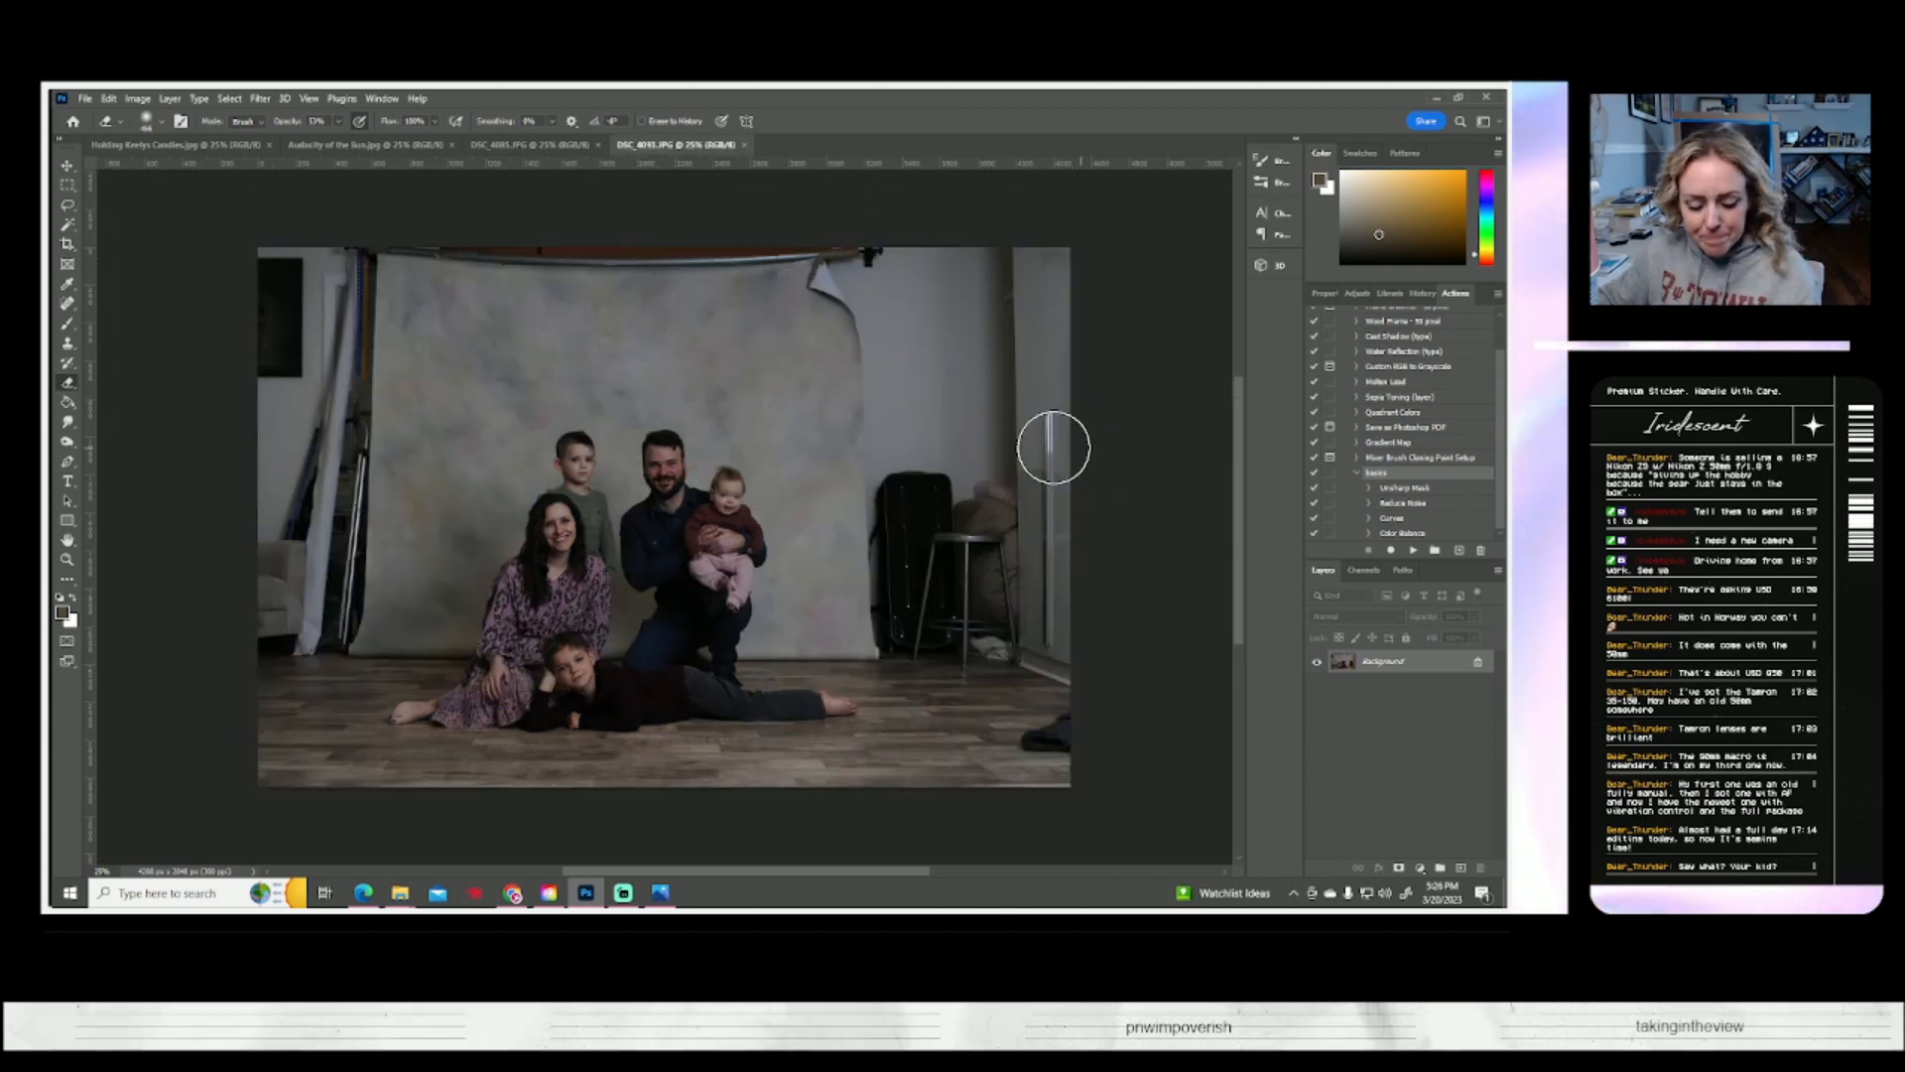
Open the finished family photo with the full backdrop and paste the whole image as a new layer over the uncorrected portrait
{"action": "left_click", "coordinate": [87, 98]}
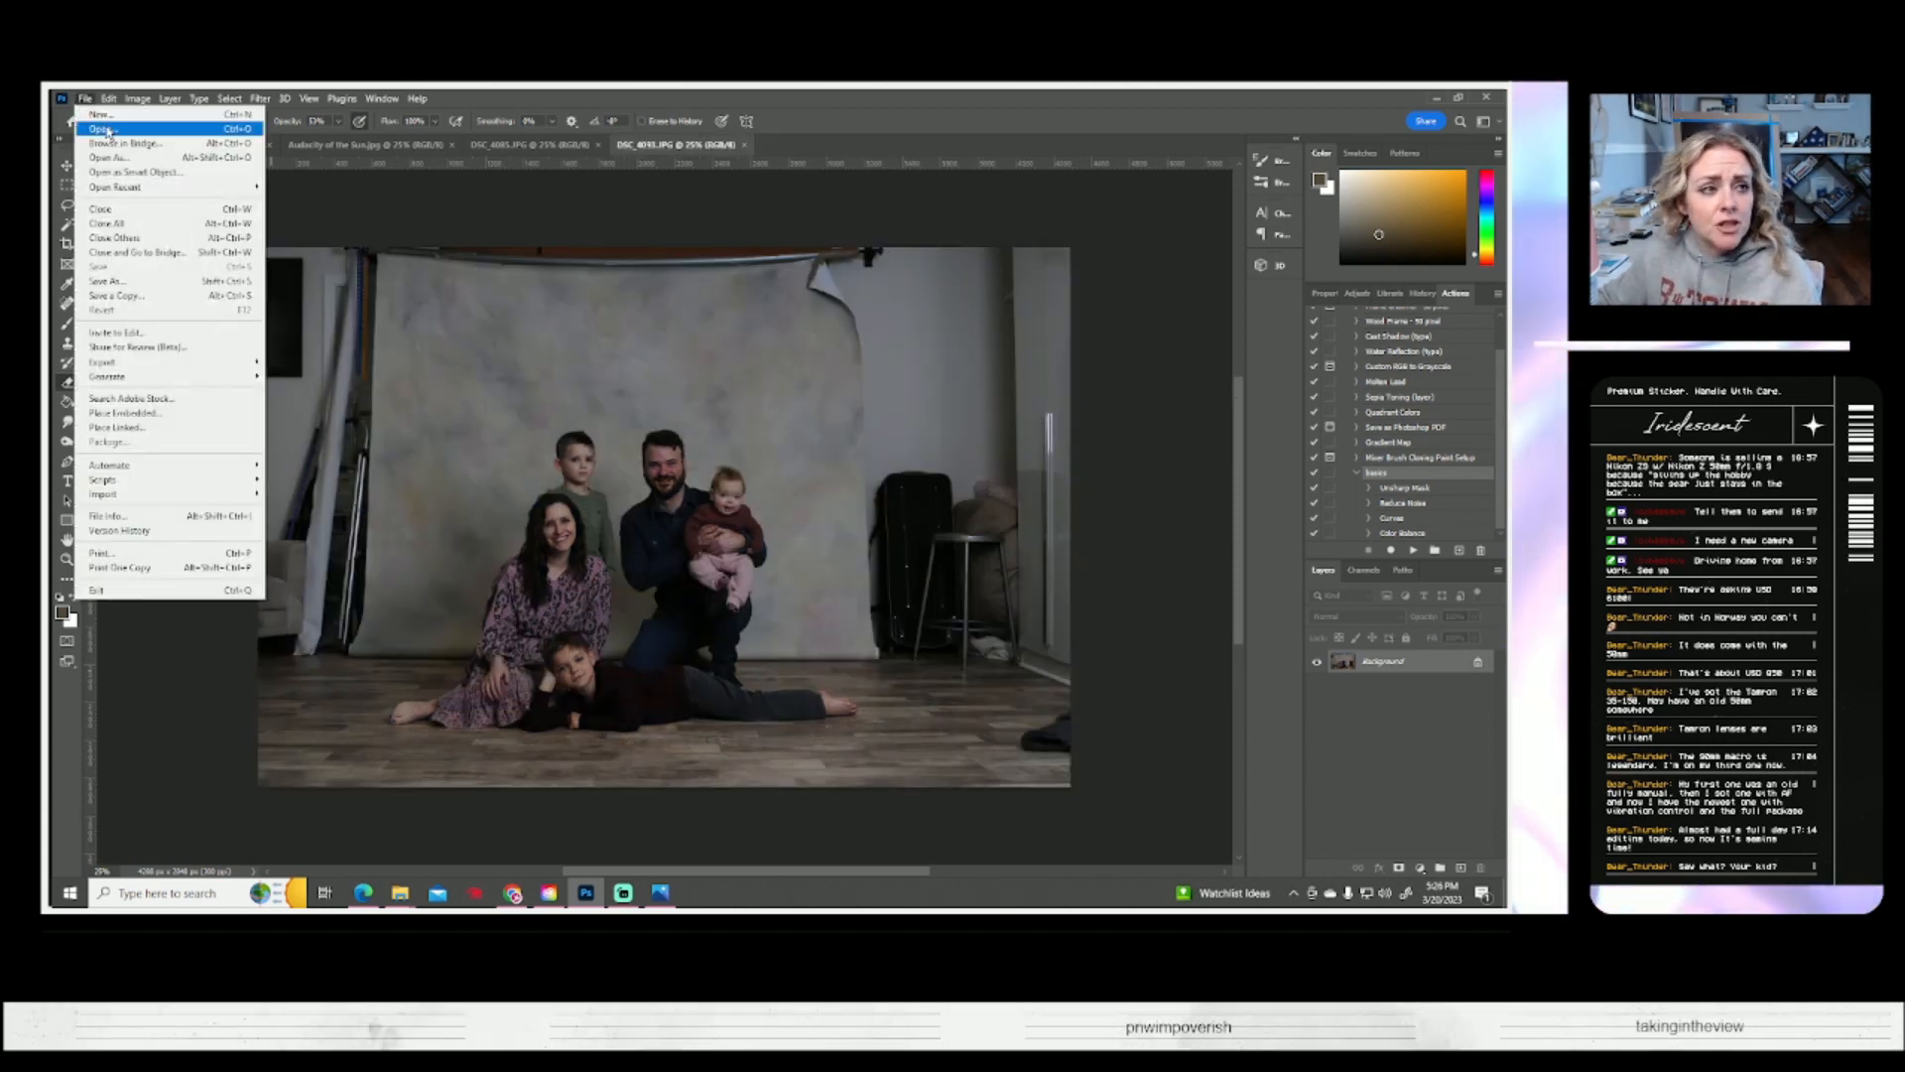
{"action": "left_click", "coordinate": [106, 130]}
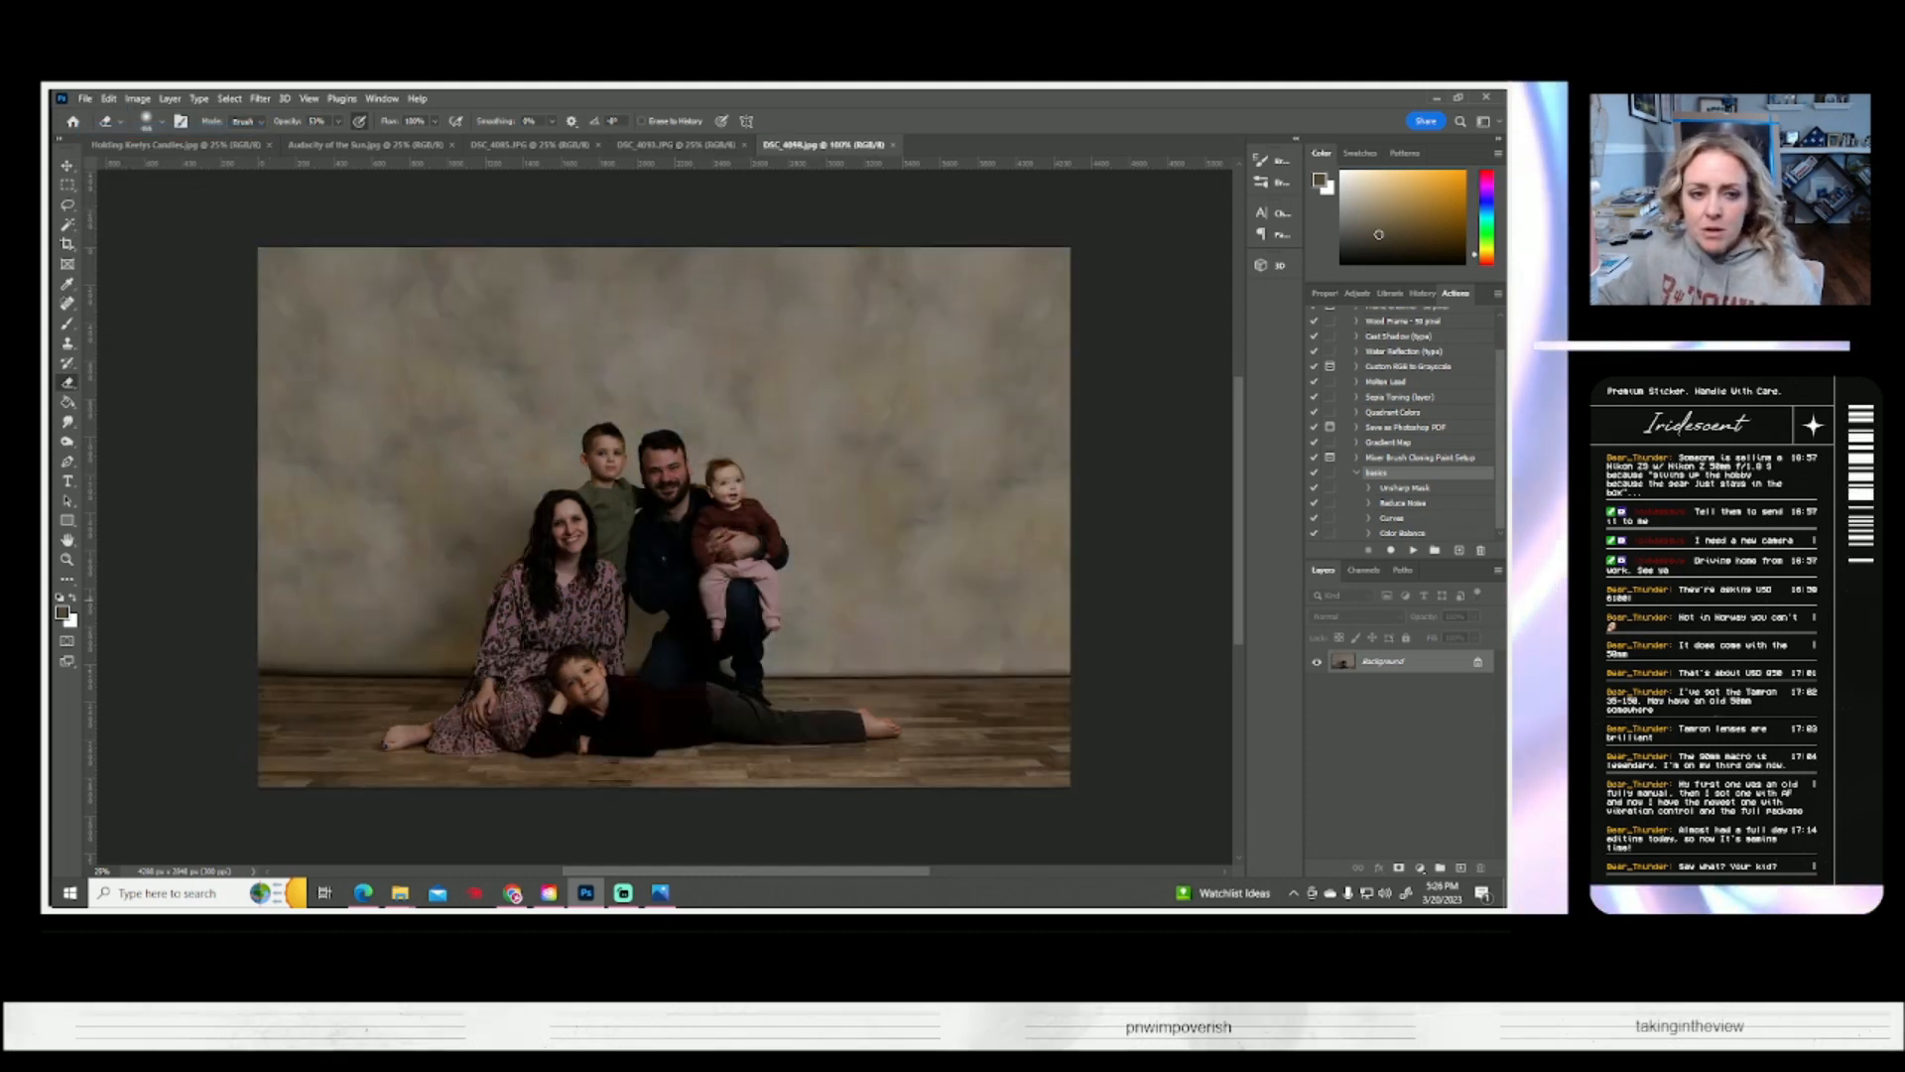
{"action": "key", "text": "ctrl+a"}
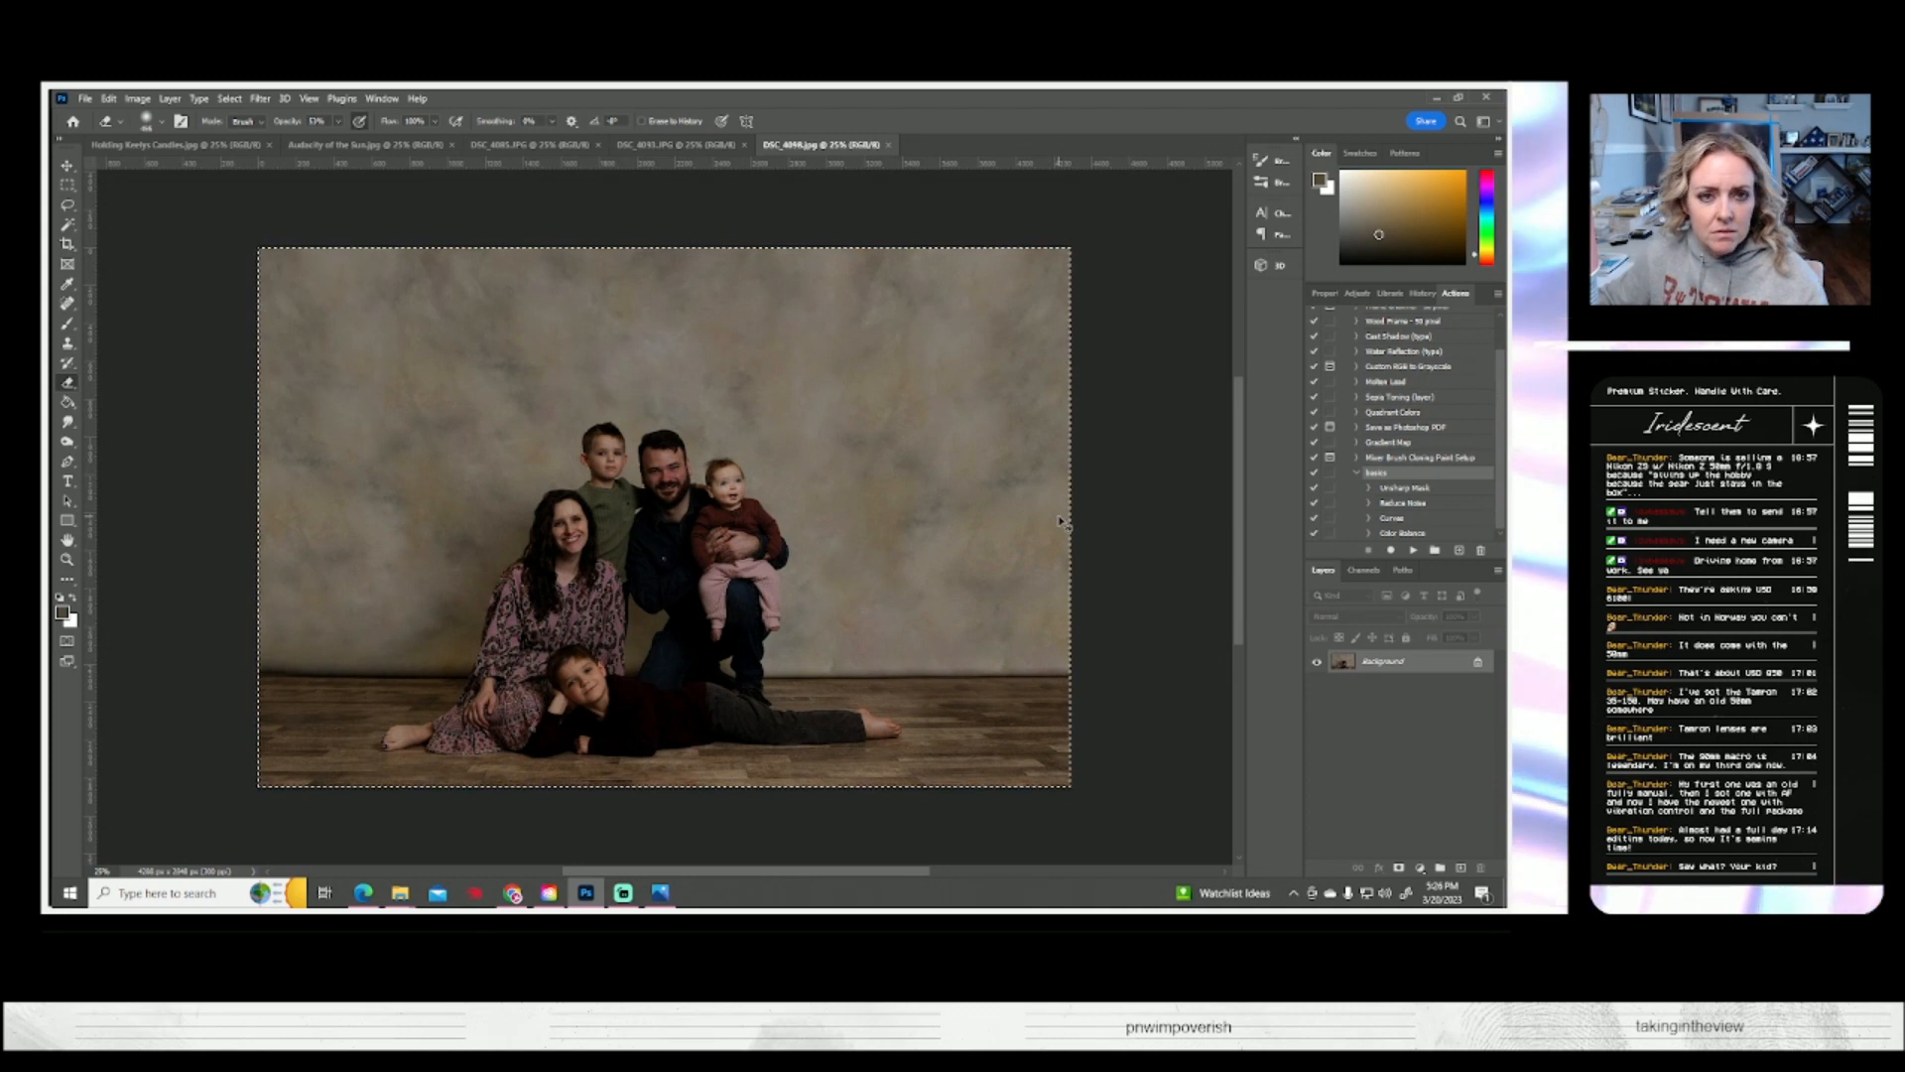
{"action": "left_click", "coordinate": [705, 149]}
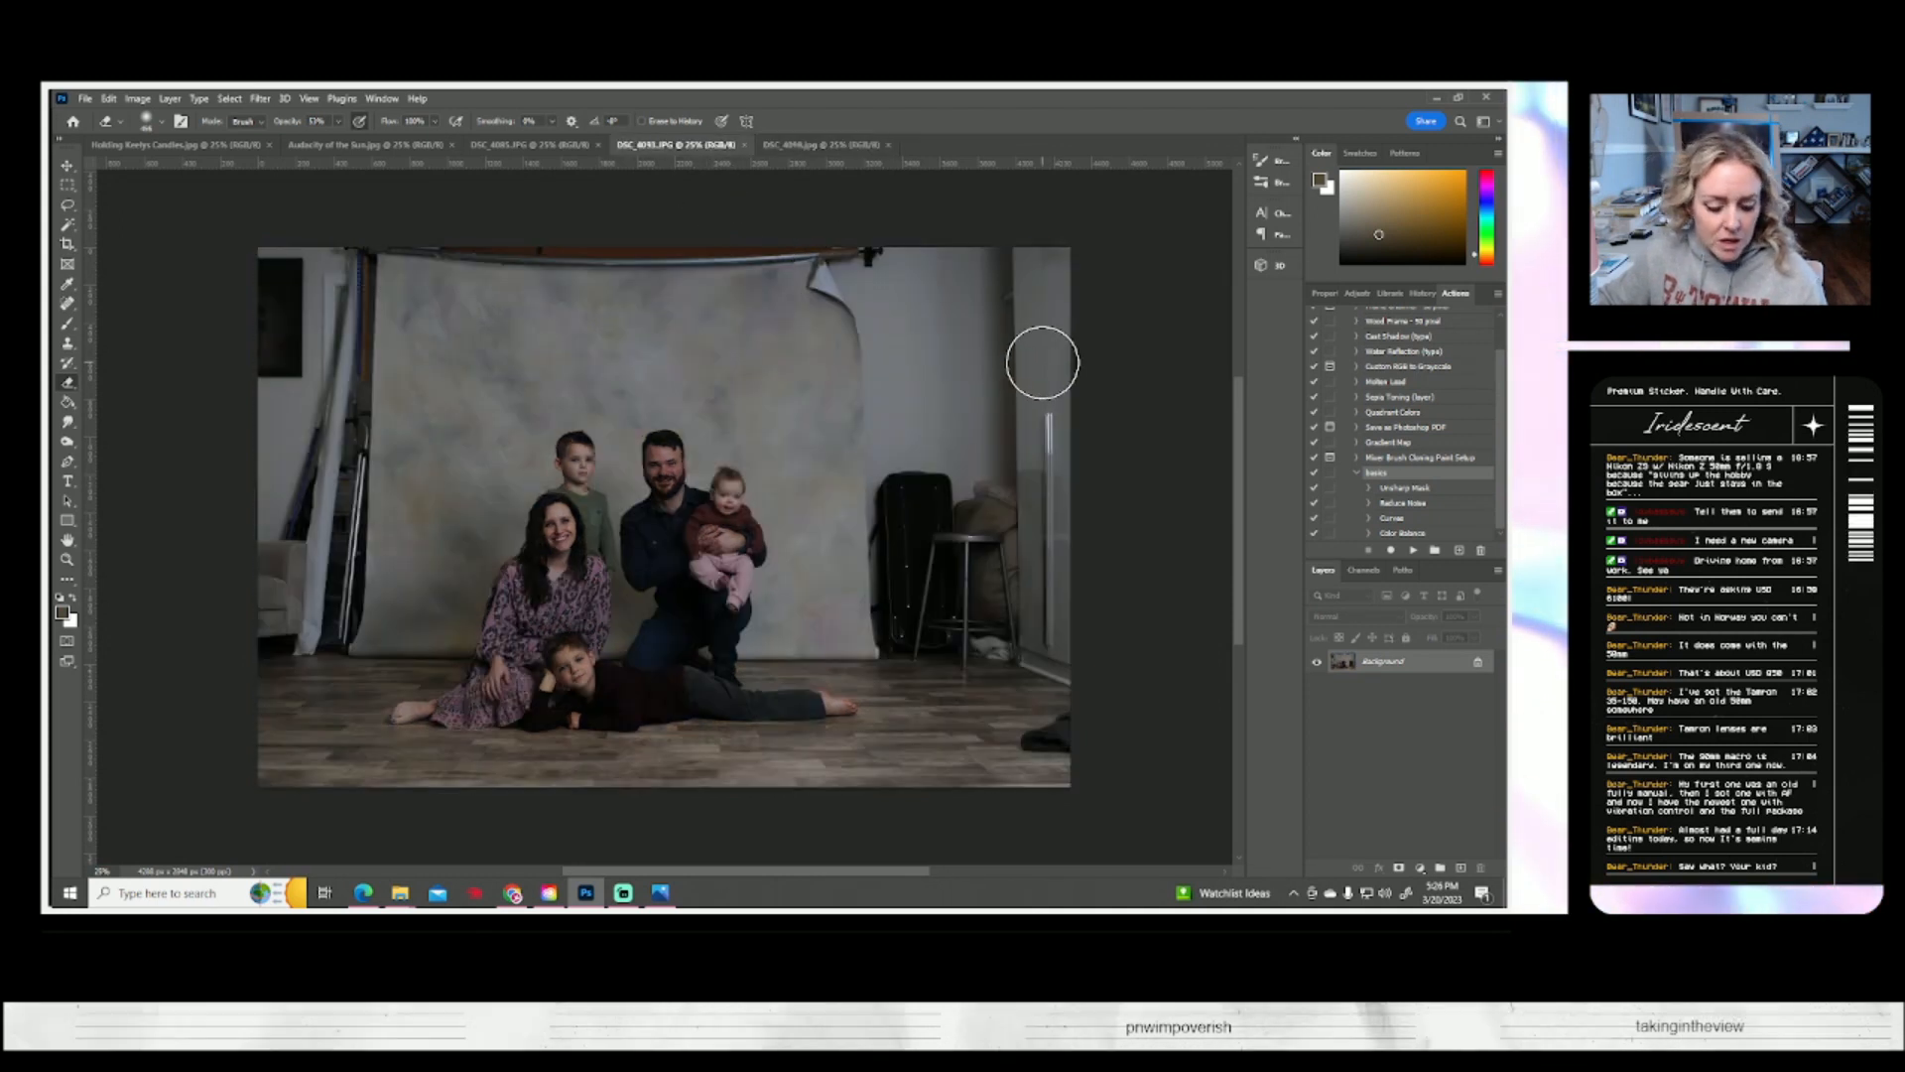
{"action": "key", "text": "ctrl+v"}
{"action": "left_click", "coordinate": [909, 147]}
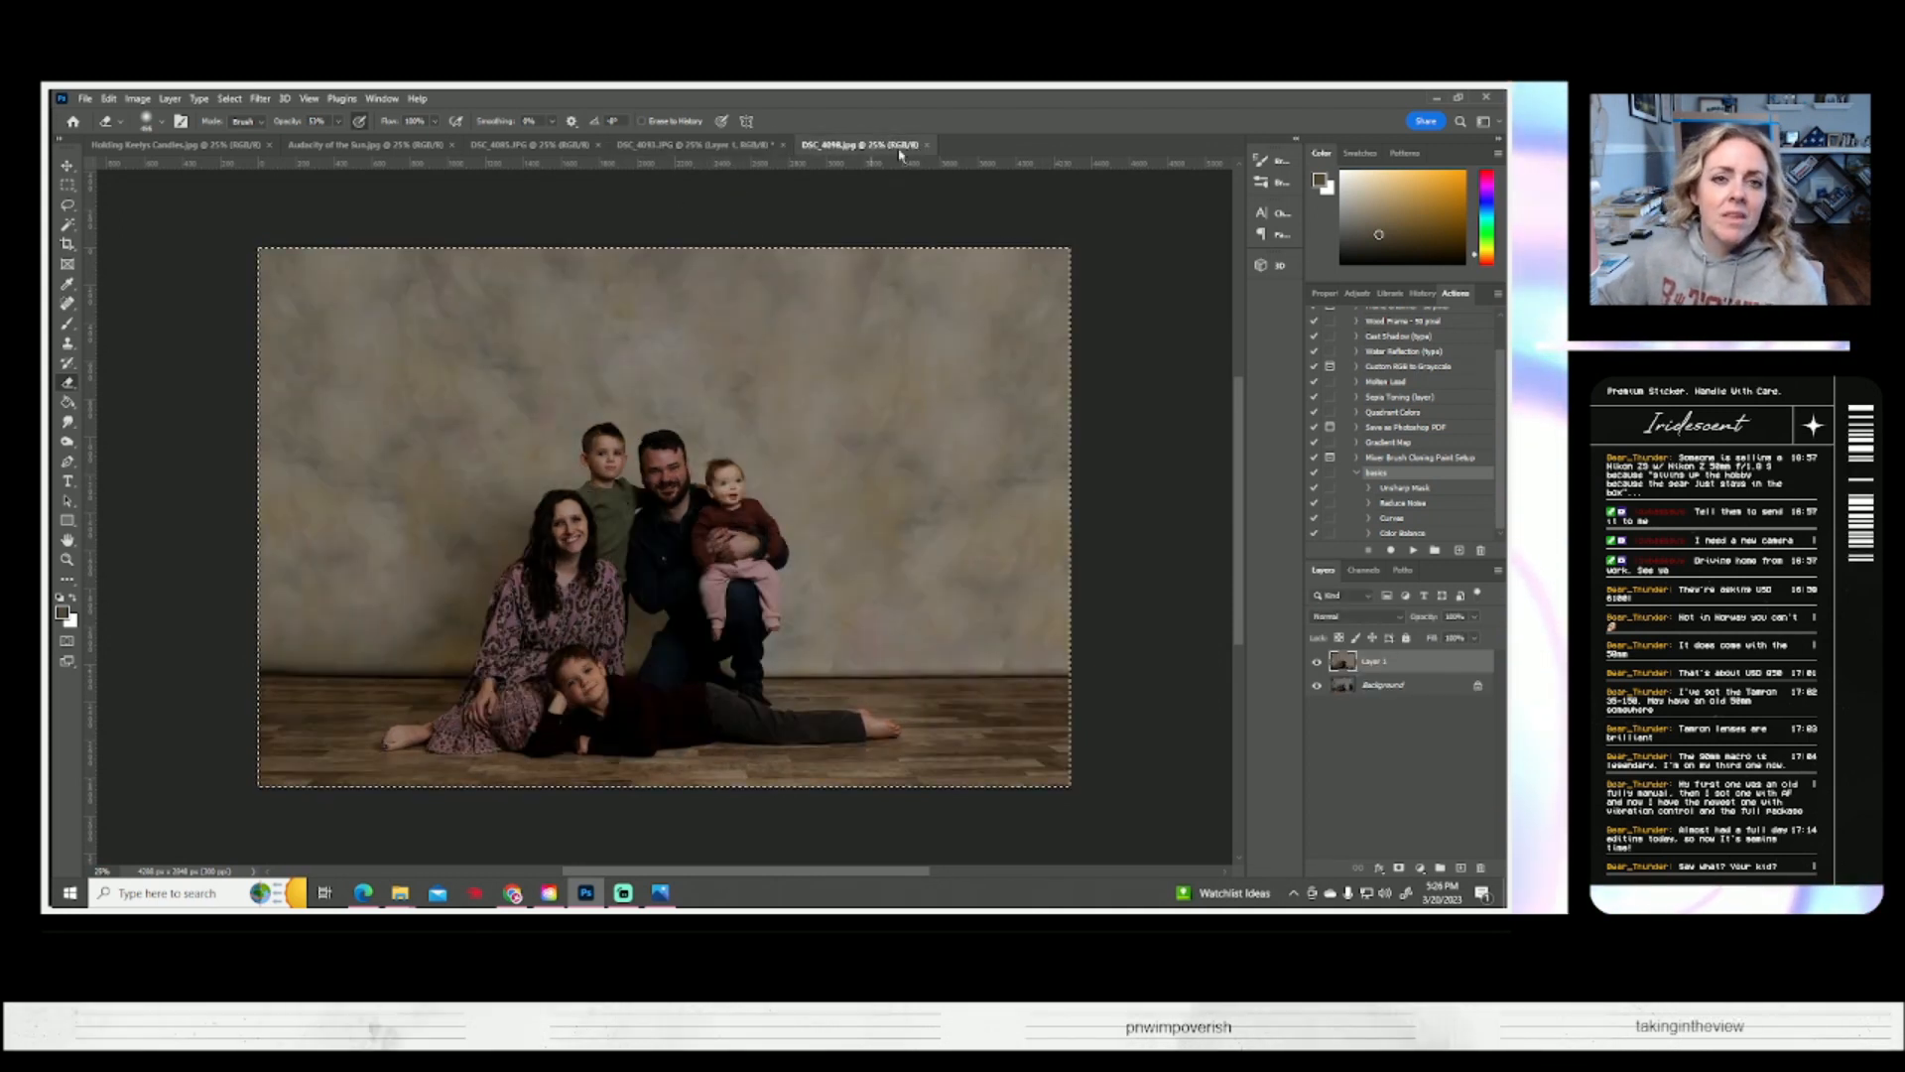
{"action": "left_click", "coordinate": [695, 144]}
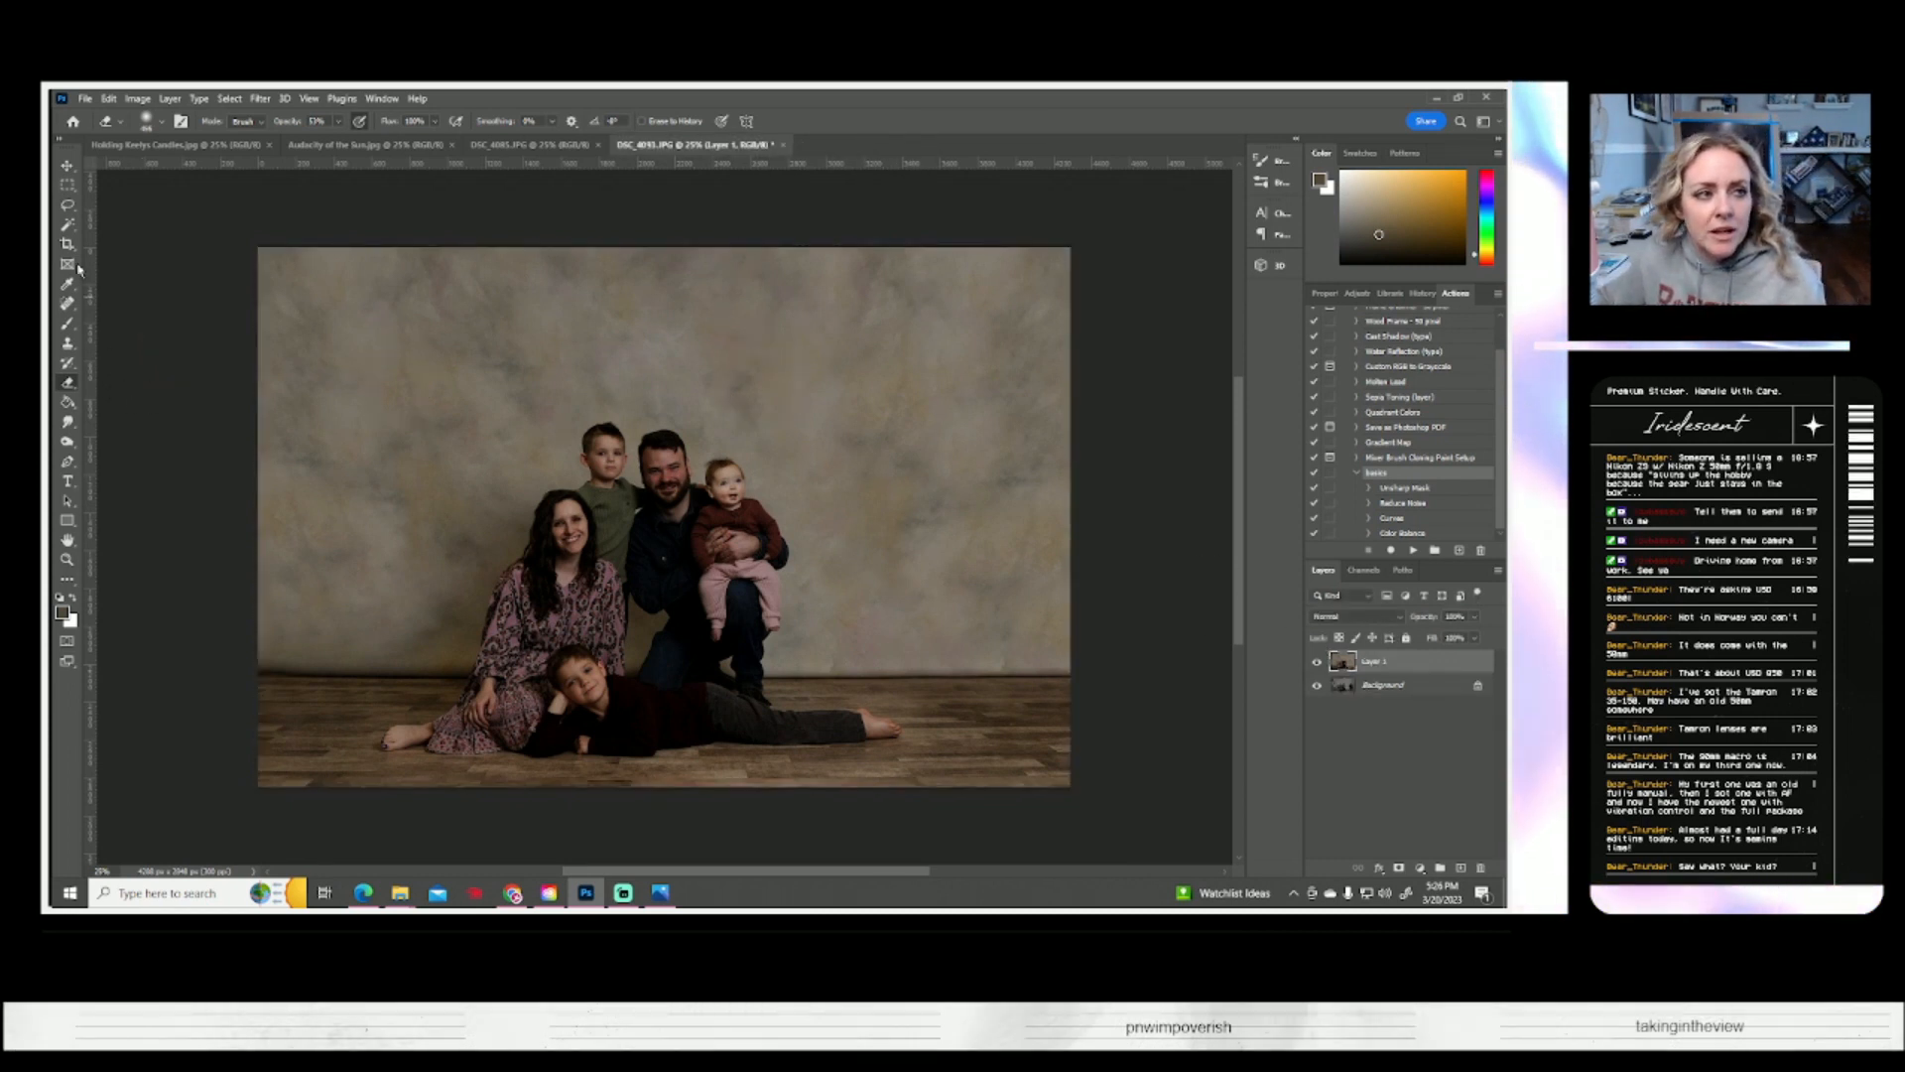
Lasso loosely around the family on the pasted layer, delete that area to reveal the portrait beneath, and deselect
{"action": "left_click", "coordinate": [67, 205]}
{"action": "left_click_drag", "start_coordinate": [548, 415], "coordinate": [502, 483]}
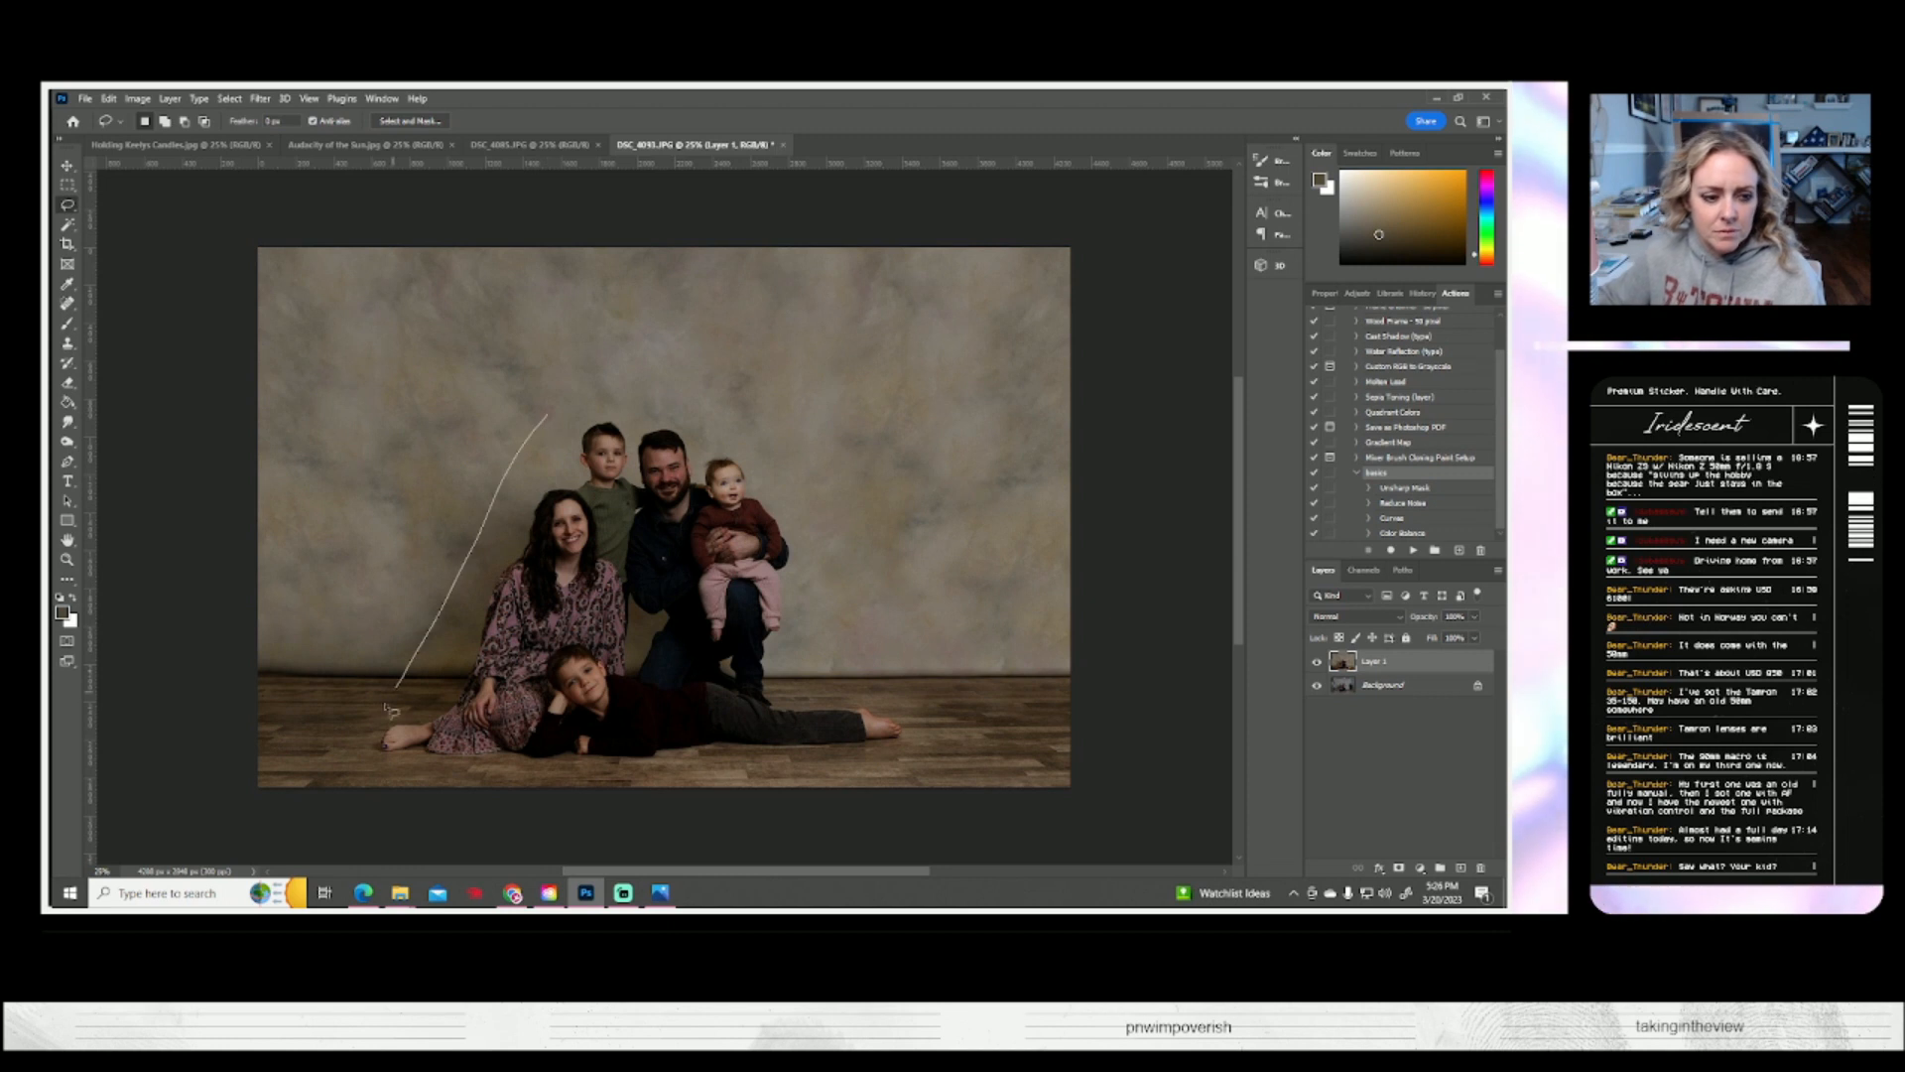
{"action": "mouse_move", "coordinate": [387, 707]}
{"action": "left_mouse_down"}
{"action": "mouse_move", "coordinate": [365, 739]}
{"action": "mouse_move", "coordinate": [418, 777]}
{"action": "left_mouse_up"}
{"action": "mouse_move", "coordinate": [749, 796]}
{"action": "left_mouse_down"}
{"action": "mouse_move", "coordinate": [860, 764]}
{"action": "mouse_move", "coordinate": [921, 727]}
{"action": "left_mouse_up"}
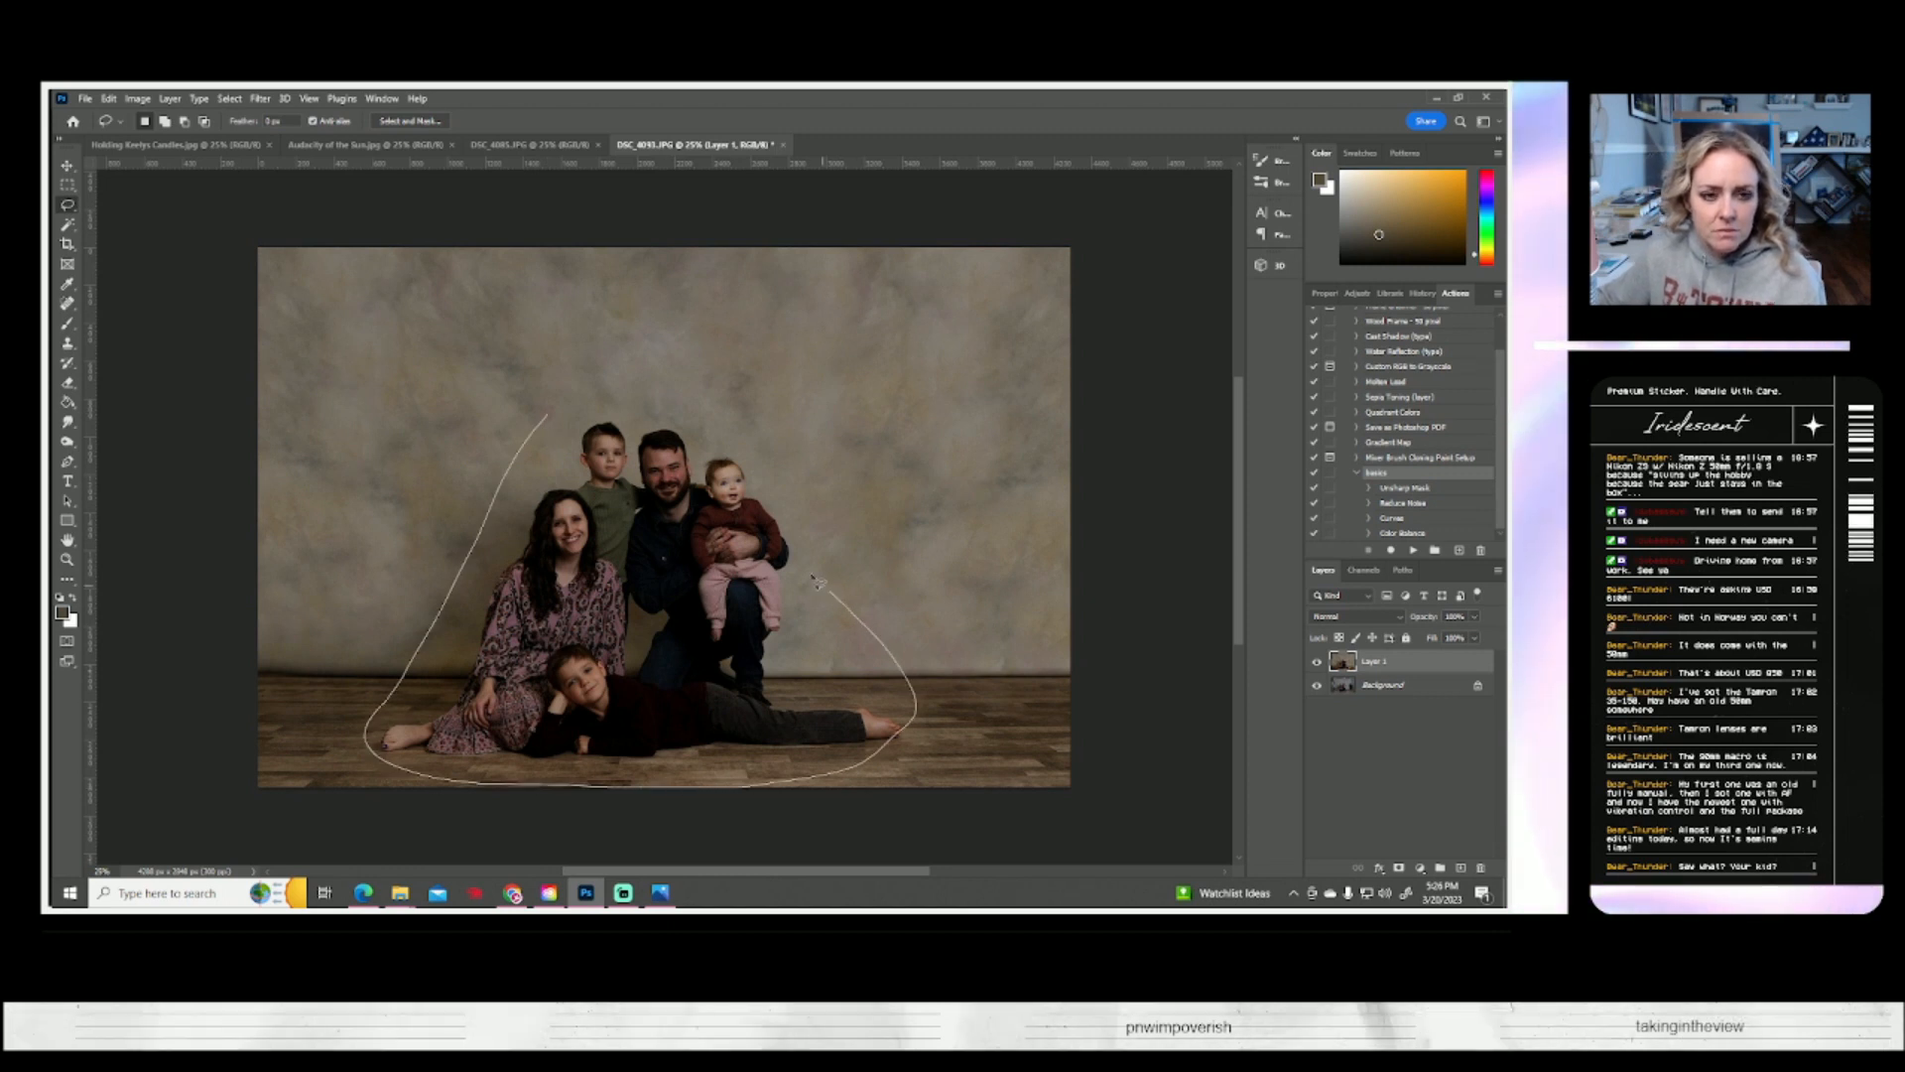
{"action": "left_click_drag", "start_coordinate": [817, 581], "coordinate": [767, 462]}
{"action": "left_click_drag", "start_coordinate": [645, 395], "coordinate": [636, 388]}
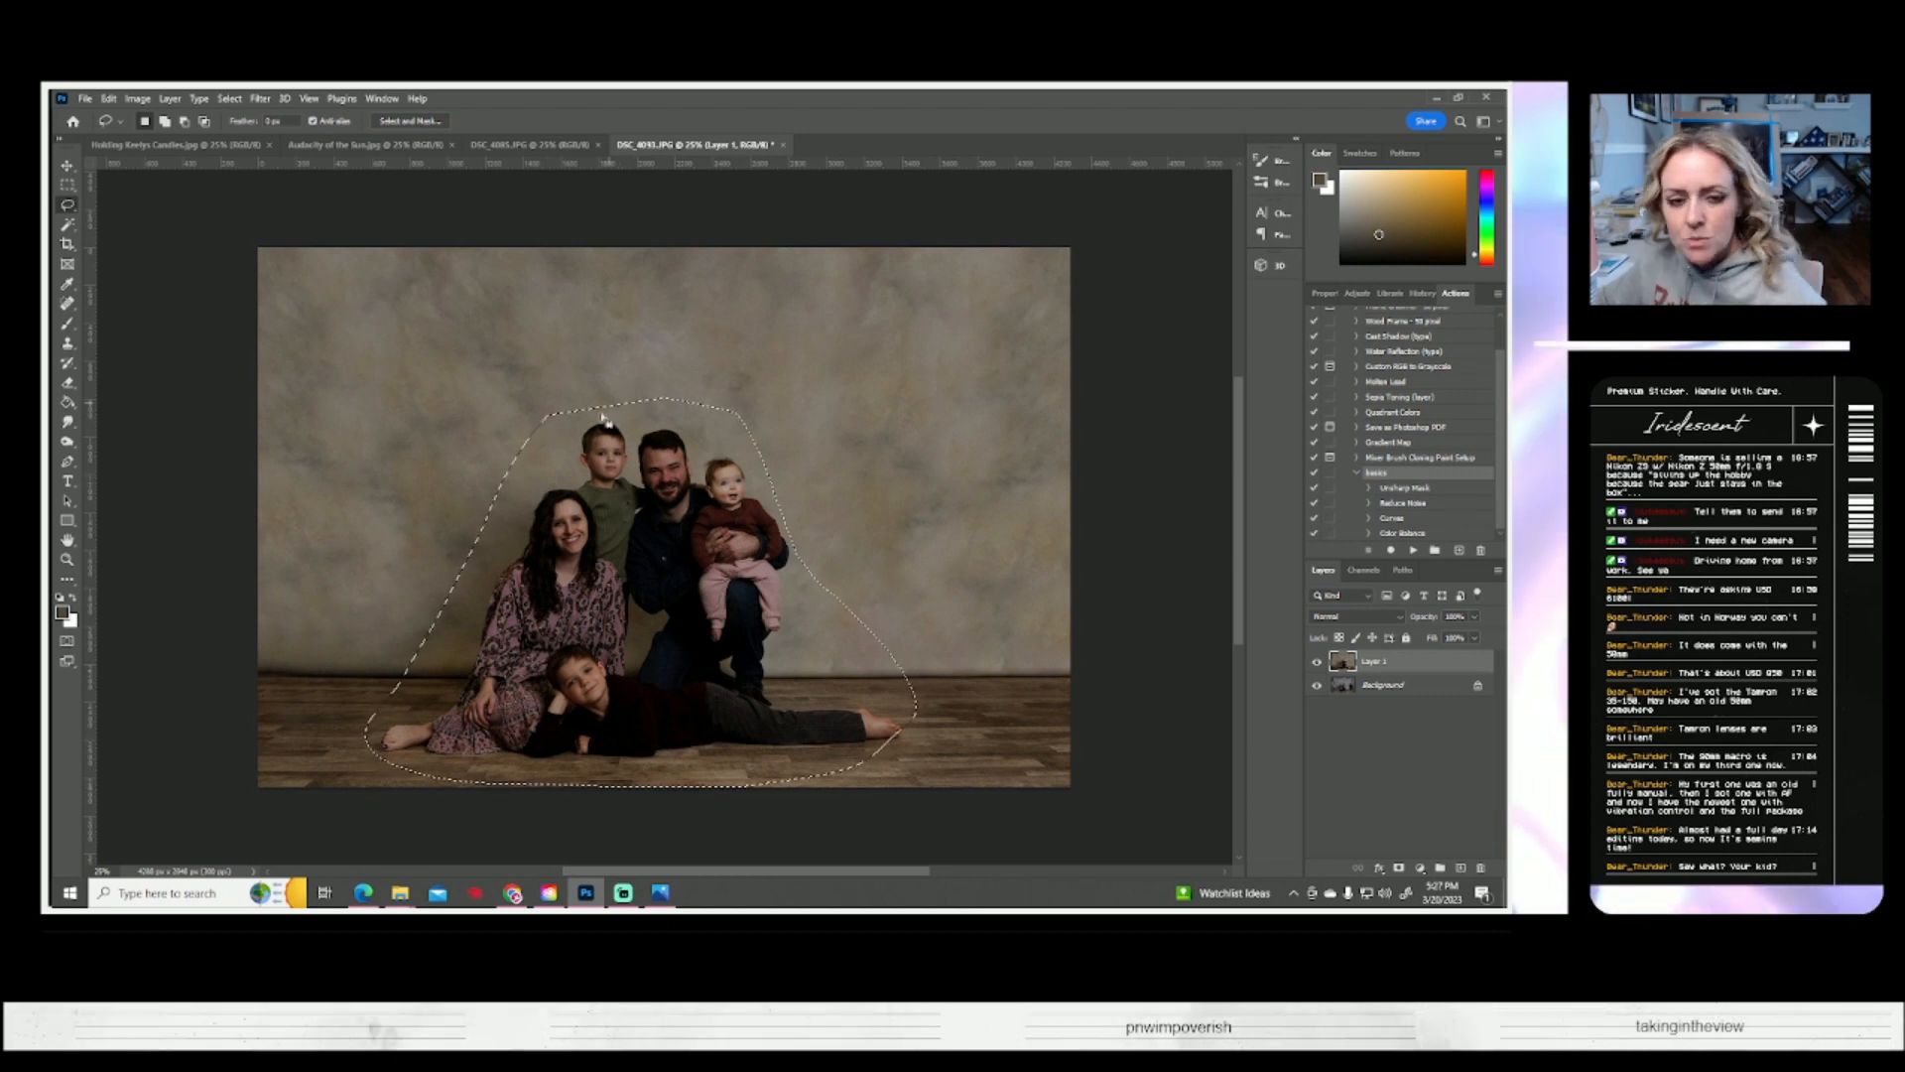
{"action": "key", "text": "Delete"}
{"action": "left_click", "coordinate": [229, 98]}
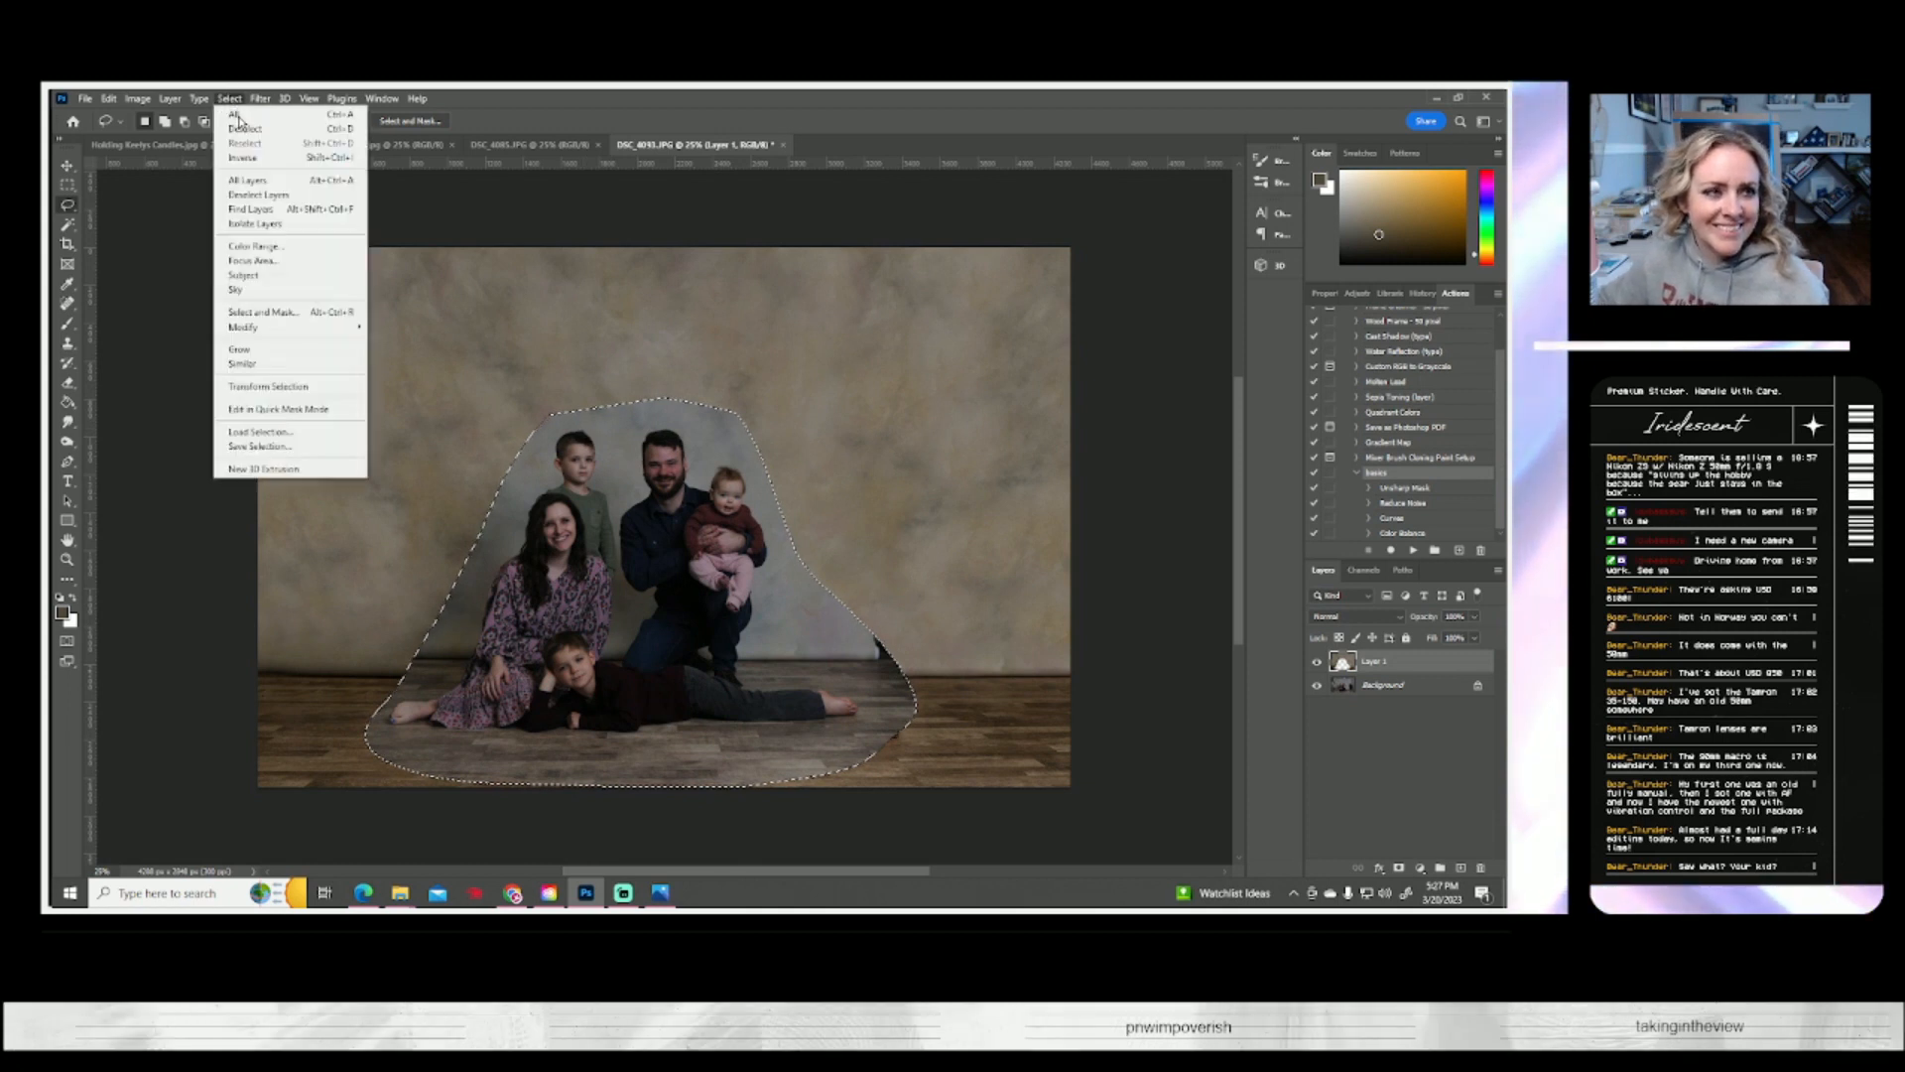
{"action": "left_click", "coordinate": [243, 129]}
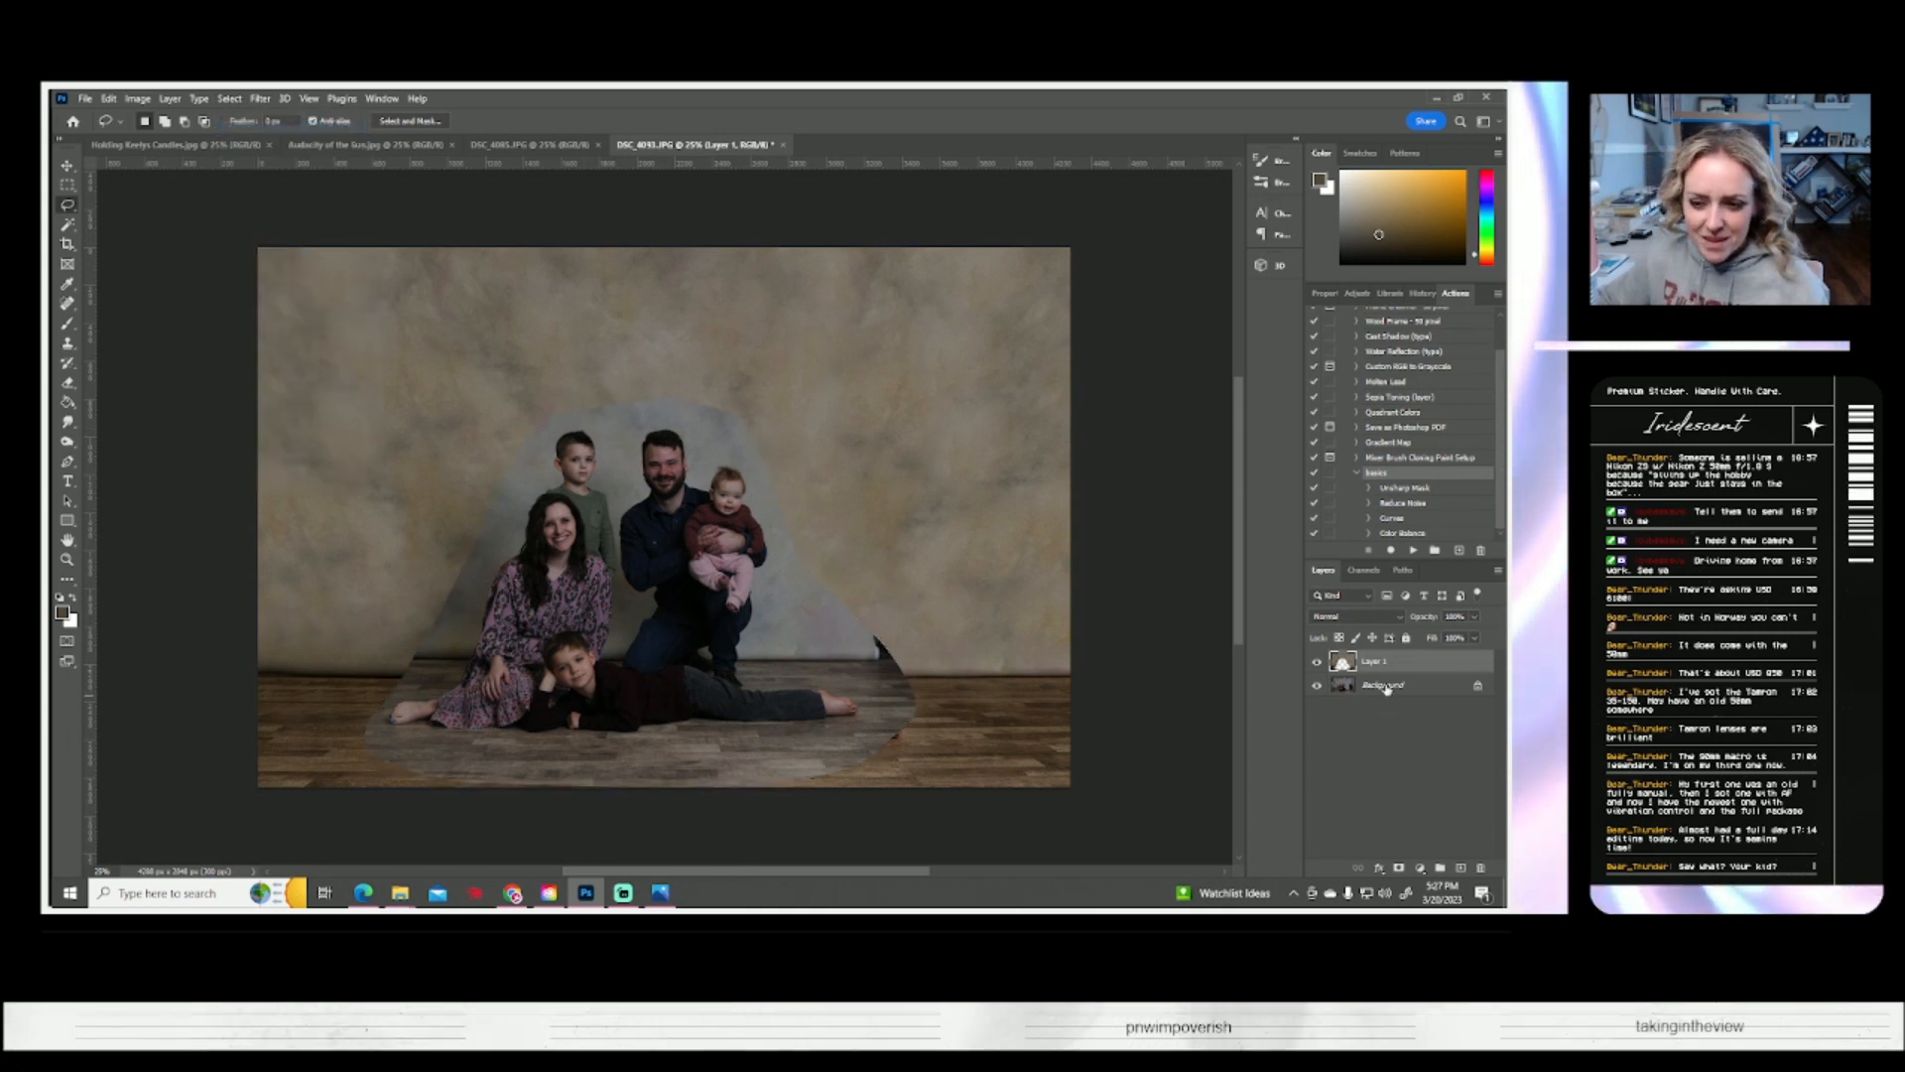
Run the recorded action containing Unsharp Mask, Reduce Noise, Curves and Color Balance on the Background layer
{"action": "left_click", "coordinate": [1385, 686]}
{"action": "left_click", "coordinate": [1413, 551]}
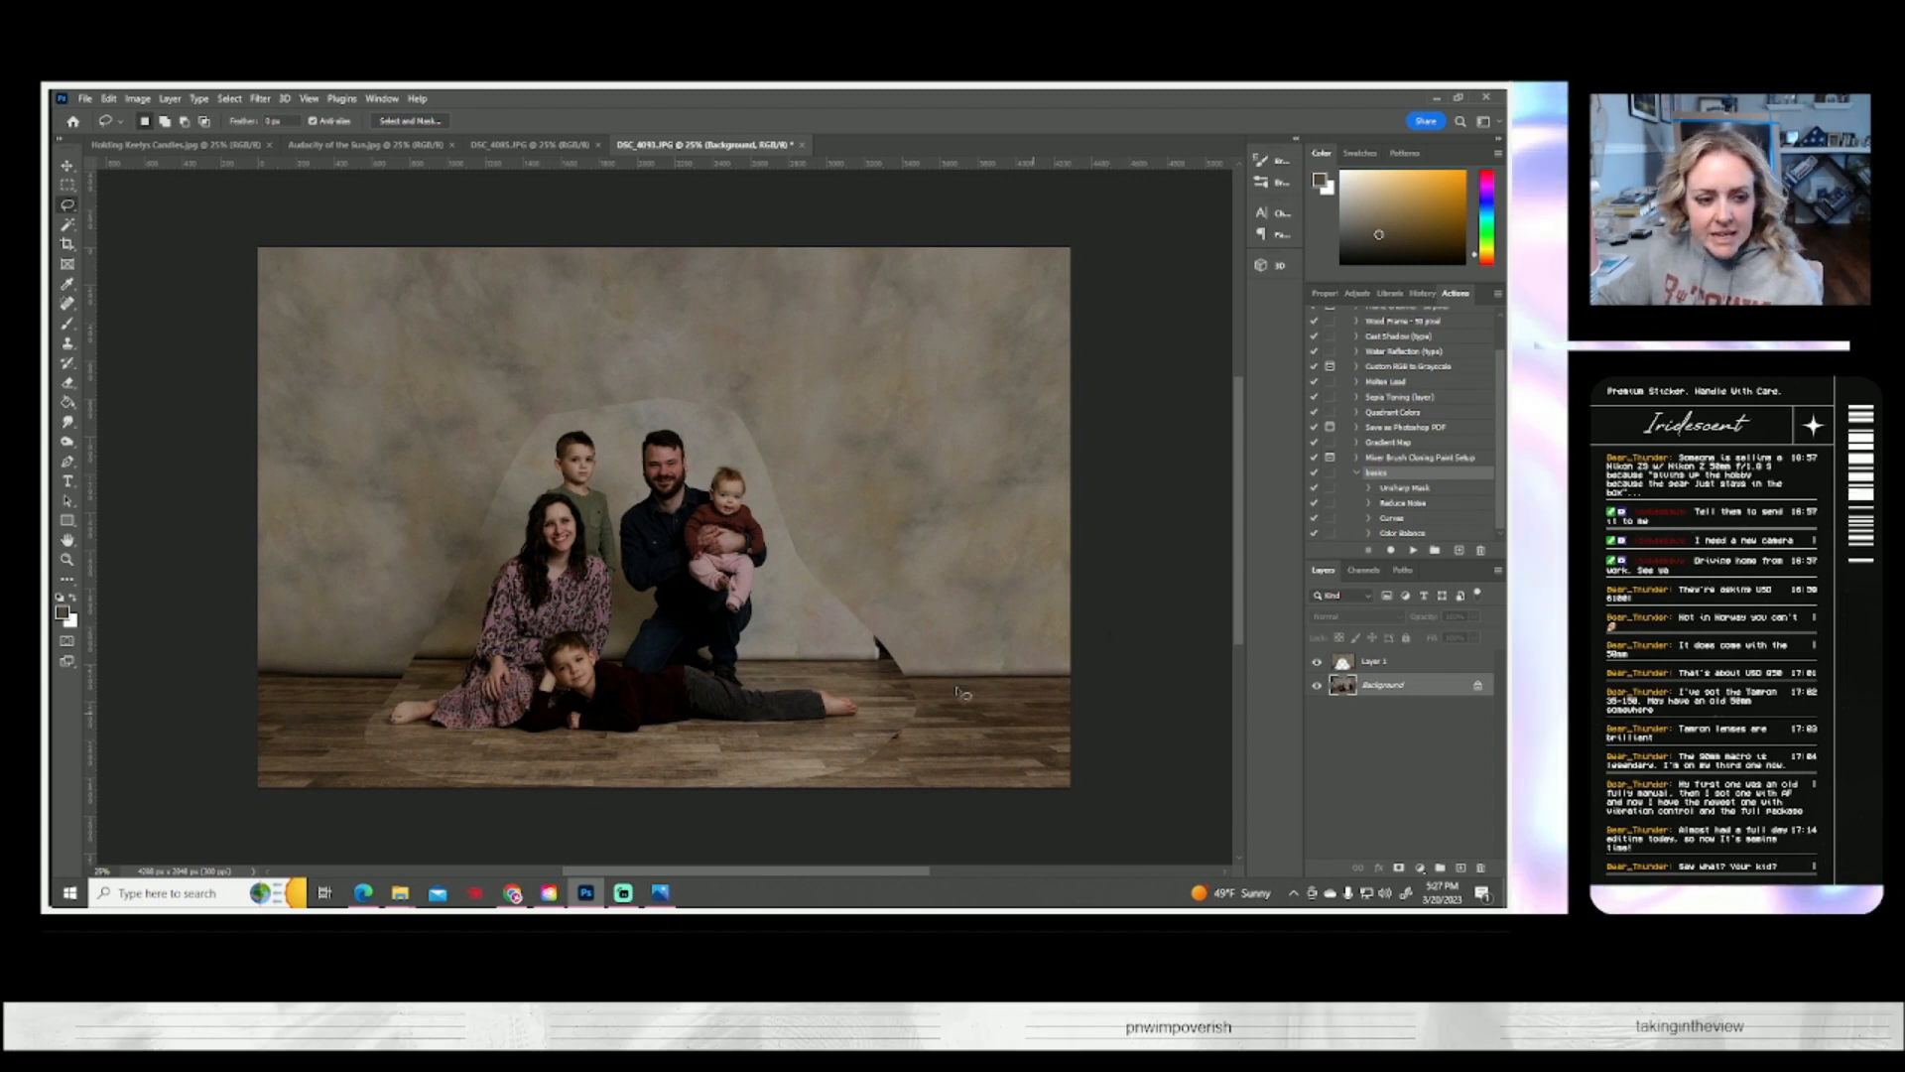
Shift the backdrop layer up and to the left and rotate it about 0.24° to line up its floor with the portrait
{"action": "left_click", "coordinate": [73, 170]}
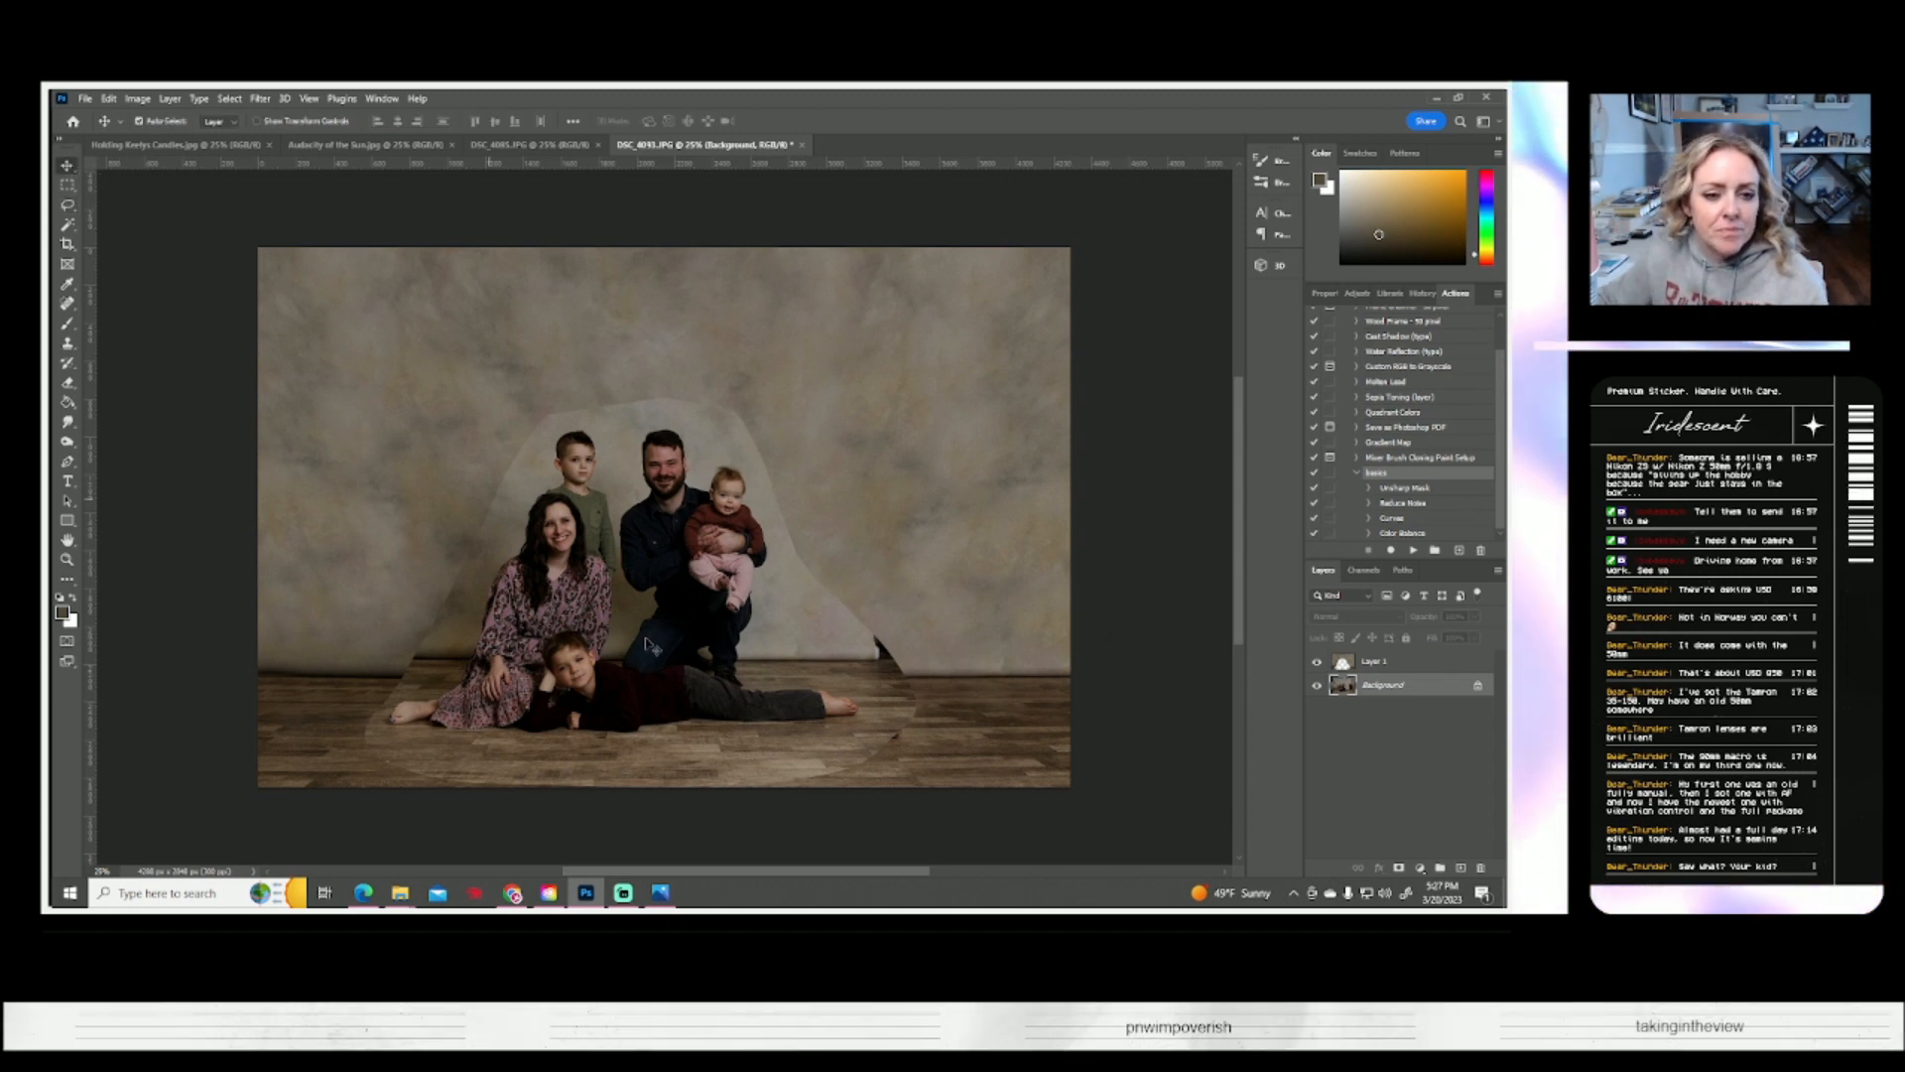
{"action": "left_click_drag", "start_coordinate": [932, 685], "coordinate": [898, 655]}
{"action": "key", "text": "ctrl+t"}
{"action": "left_click_drag", "start_coordinate": [1058, 556], "coordinate": [1054, 552]}
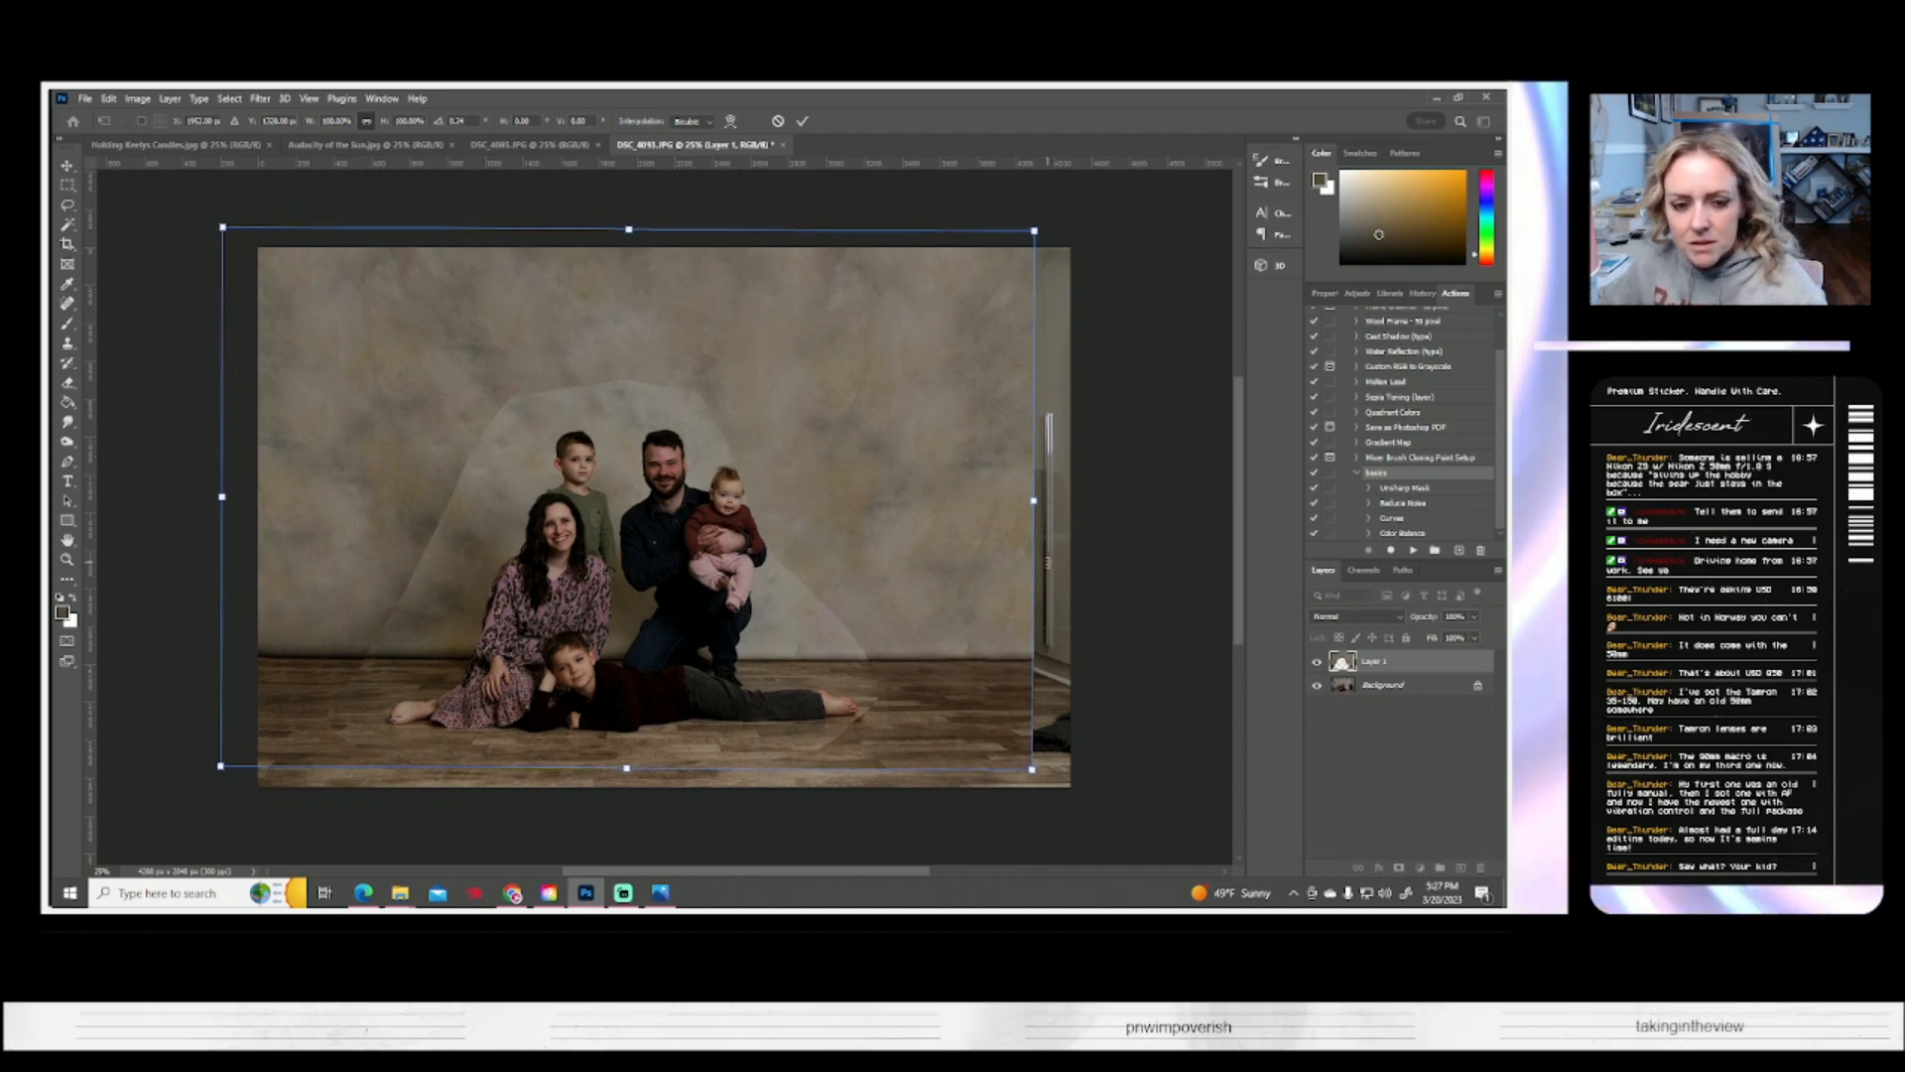
{"action": "key", "text": "Return"}
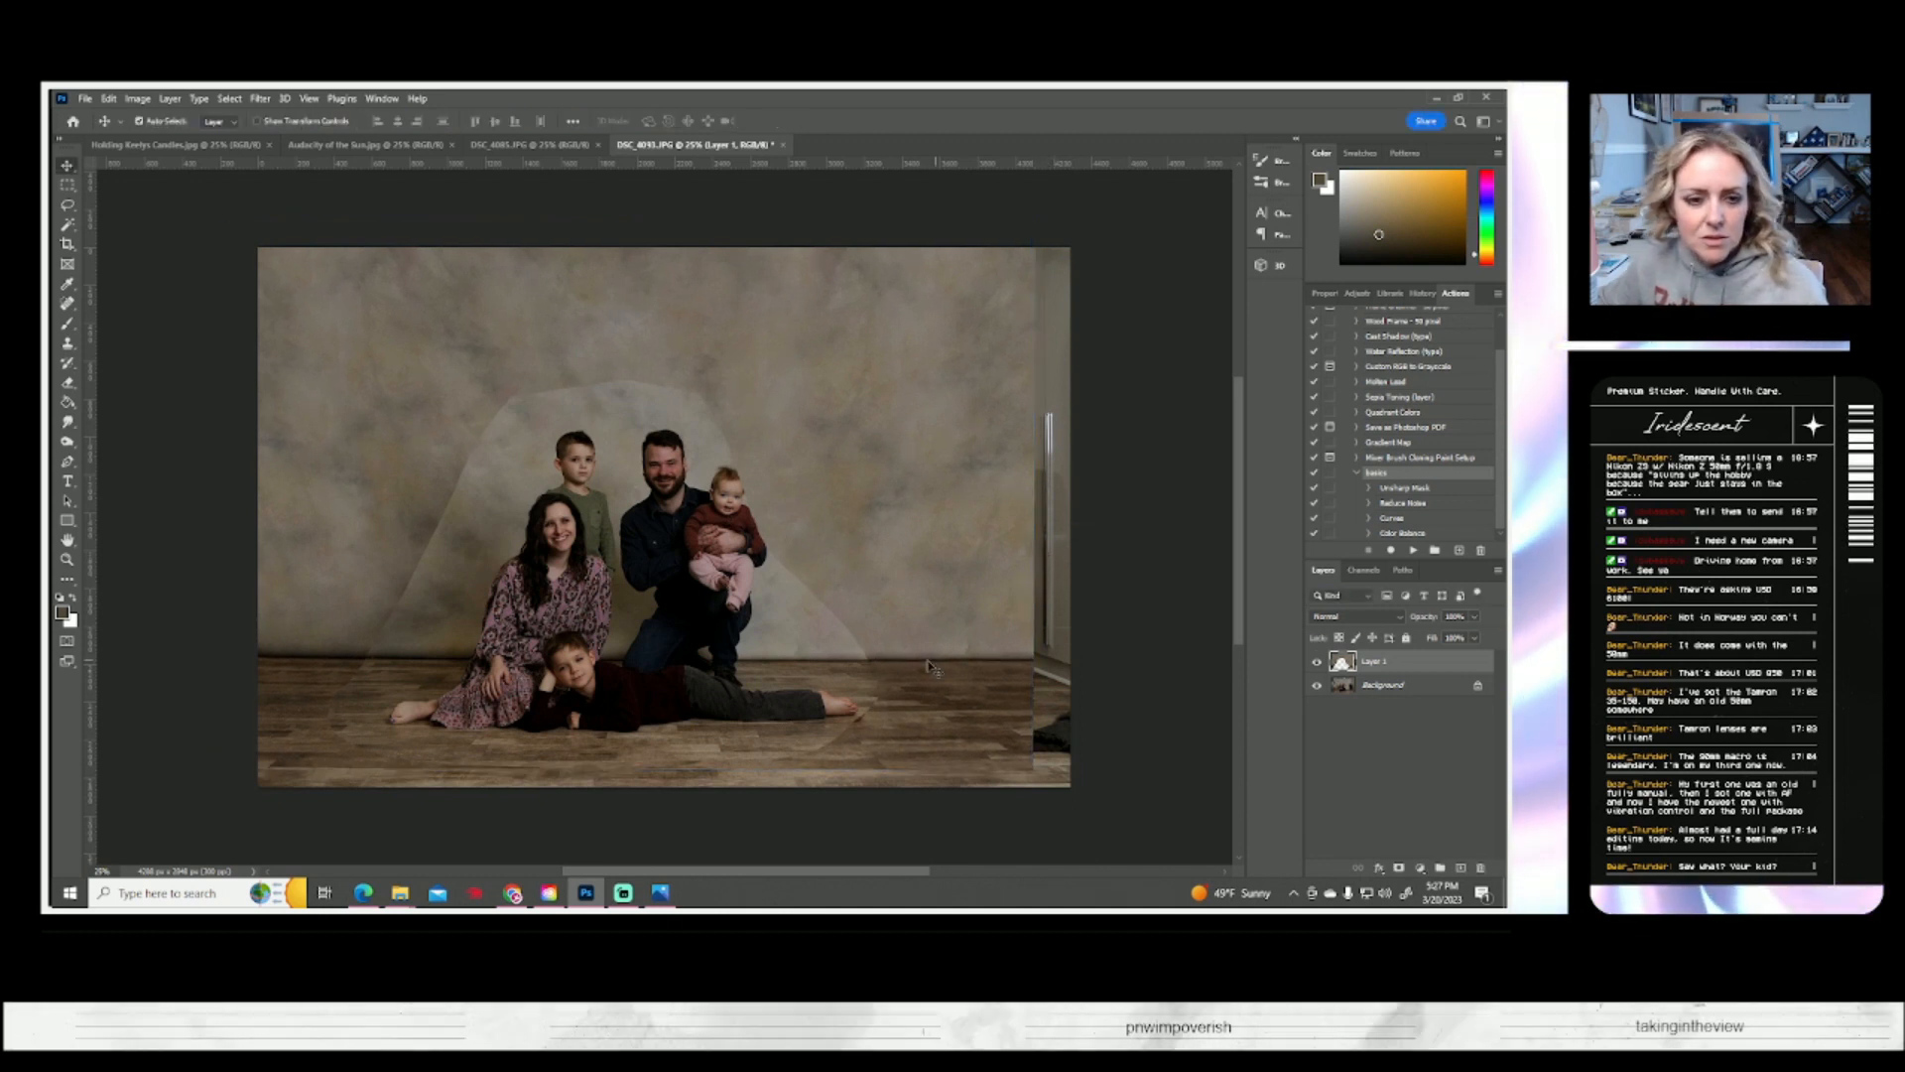
Cover the visible cutout edge around the family with Clone Stamp strokes sampled from the backdrop
{"action": "left_click", "coordinate": [69, 344]}
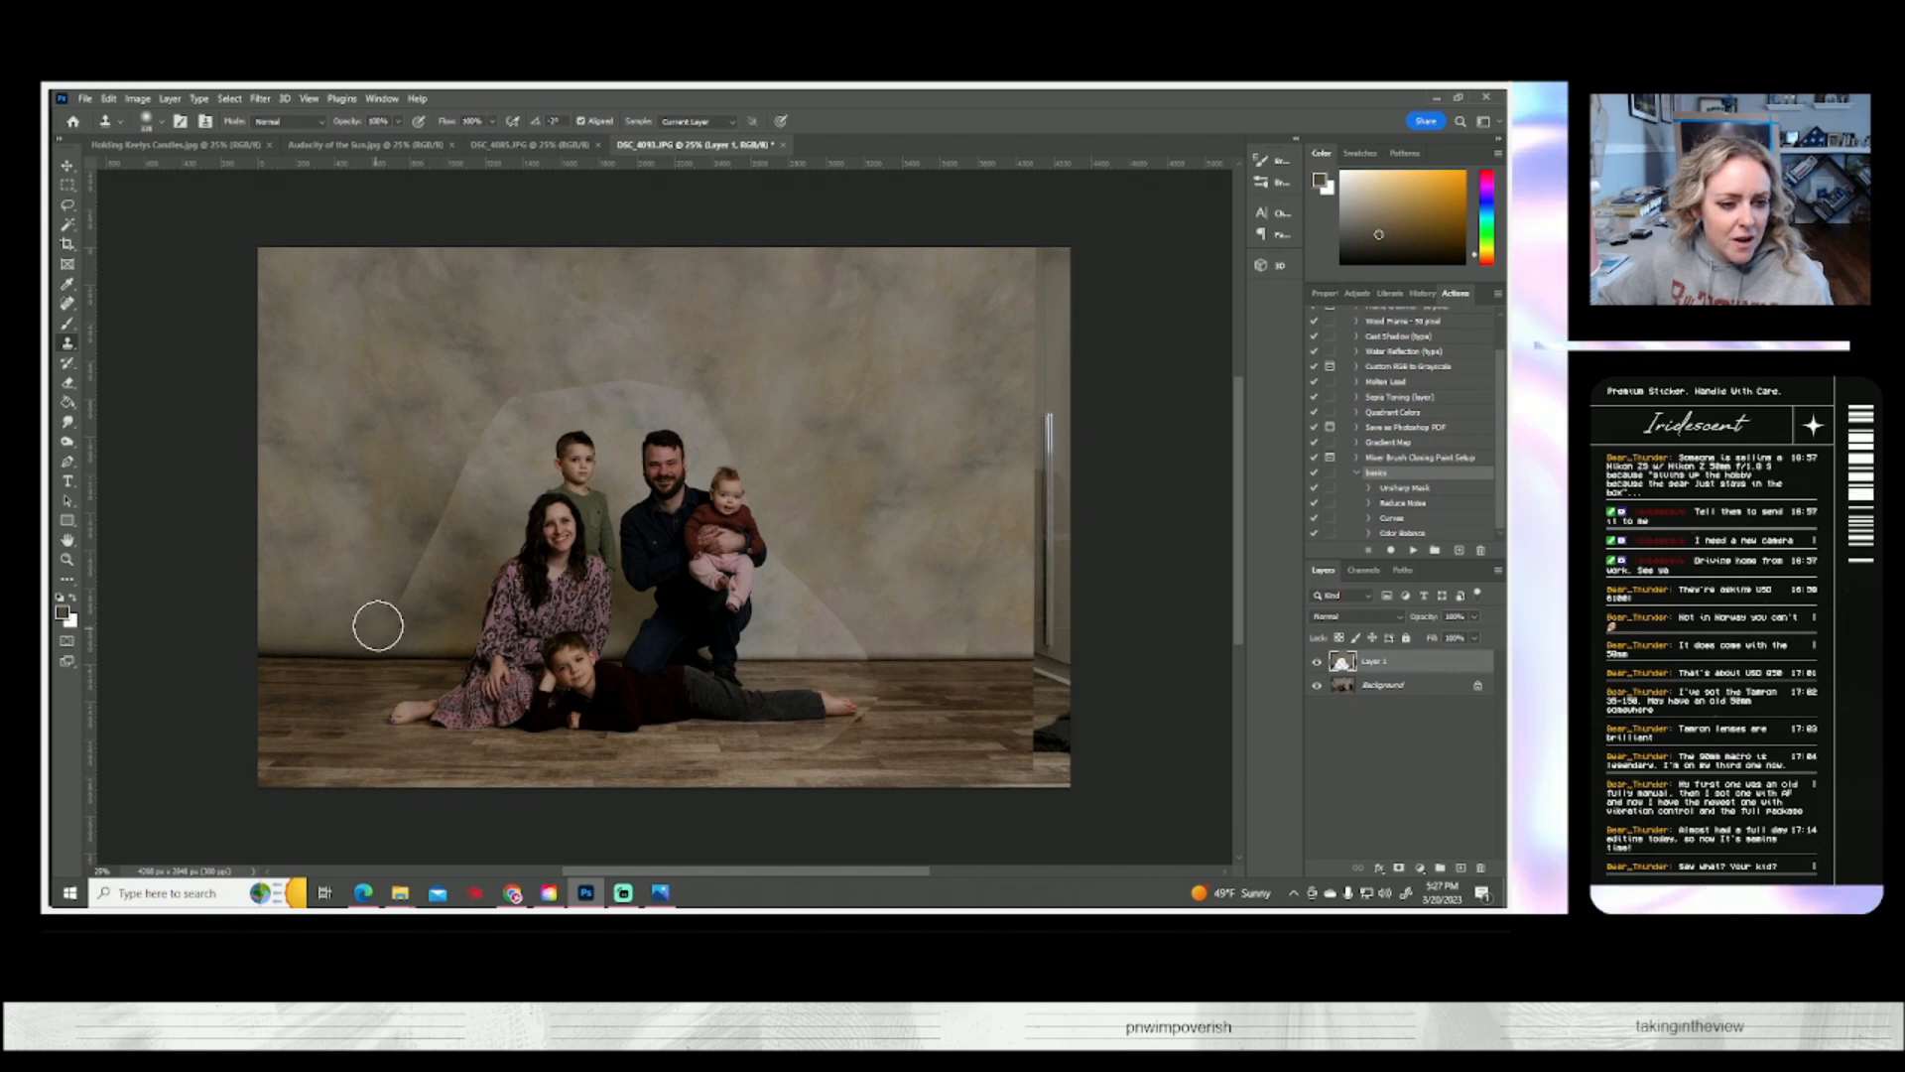
{"action": "left_click", "coordinate": [401, 503], "text": "alt"}
{"action": "mouse_move", "coordinate": [418, 537]}
{"action": "left_mouse_down"}
{"action": "mouse_move", "coordinate": [502, 405]}
{"action": "mouse_move", "coordinate": [576, 357]}
{"action": "mouse_move", "coordinate": [502, 378]}
{"action": "mouse_move", "coordinate": [500, 400]}
{"action": "mouse_move", "coordinate": [613, 380]}
{"action": "mouse_move", "coordinate": [758, 396]}
{"action": "mouse_move", "coordinate": [740, 458]}
{"action": "mouse_move", "coordinate": [788, 560]}
{"action": "mouse_move", "coordinate": [874, 635]}
{"action": "left_mouse_up"}
{"action": "left_click", "coordinate": [778, 392], "text": "alt"}
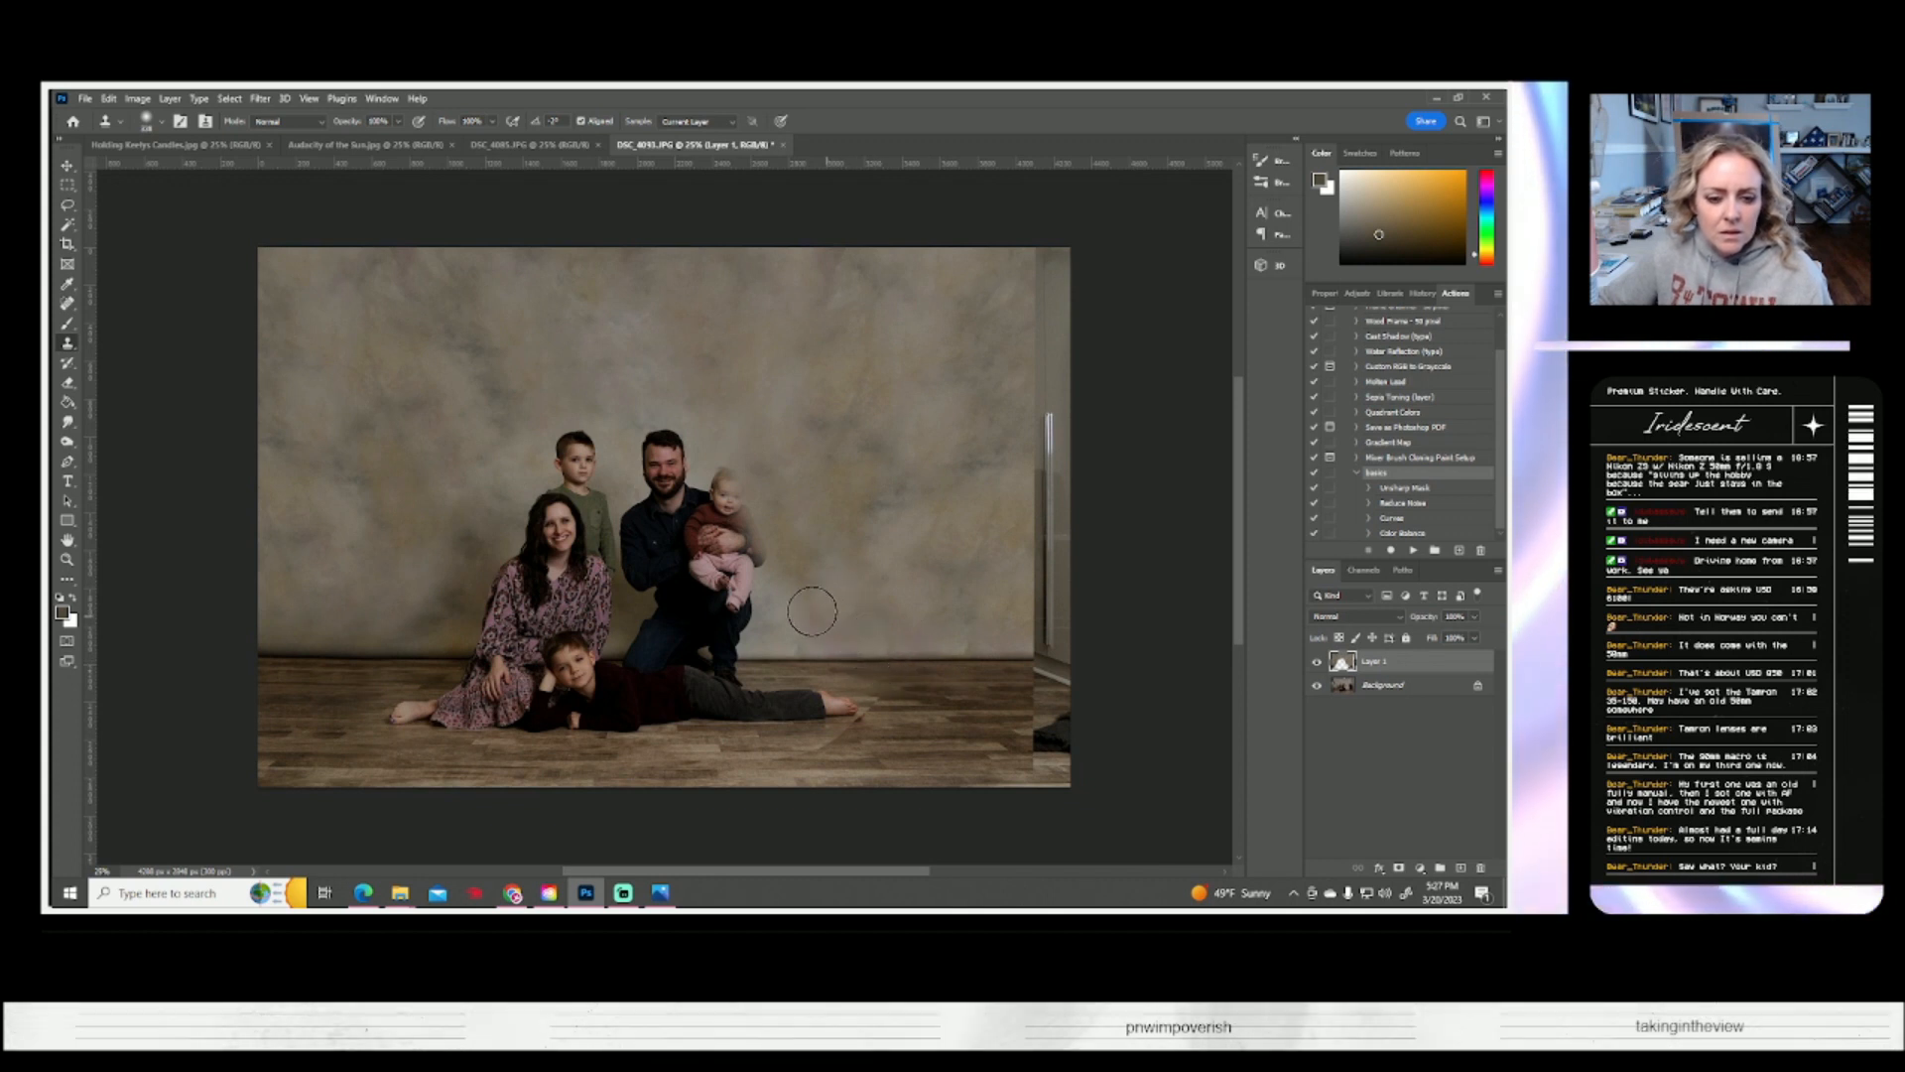
Erase the cloned backdrop spilling over the baby with a Soft Round Eraser at 100% opacity, comparing with the layer hidden
{"action": "left_click", "coordinate": [69, 385]}
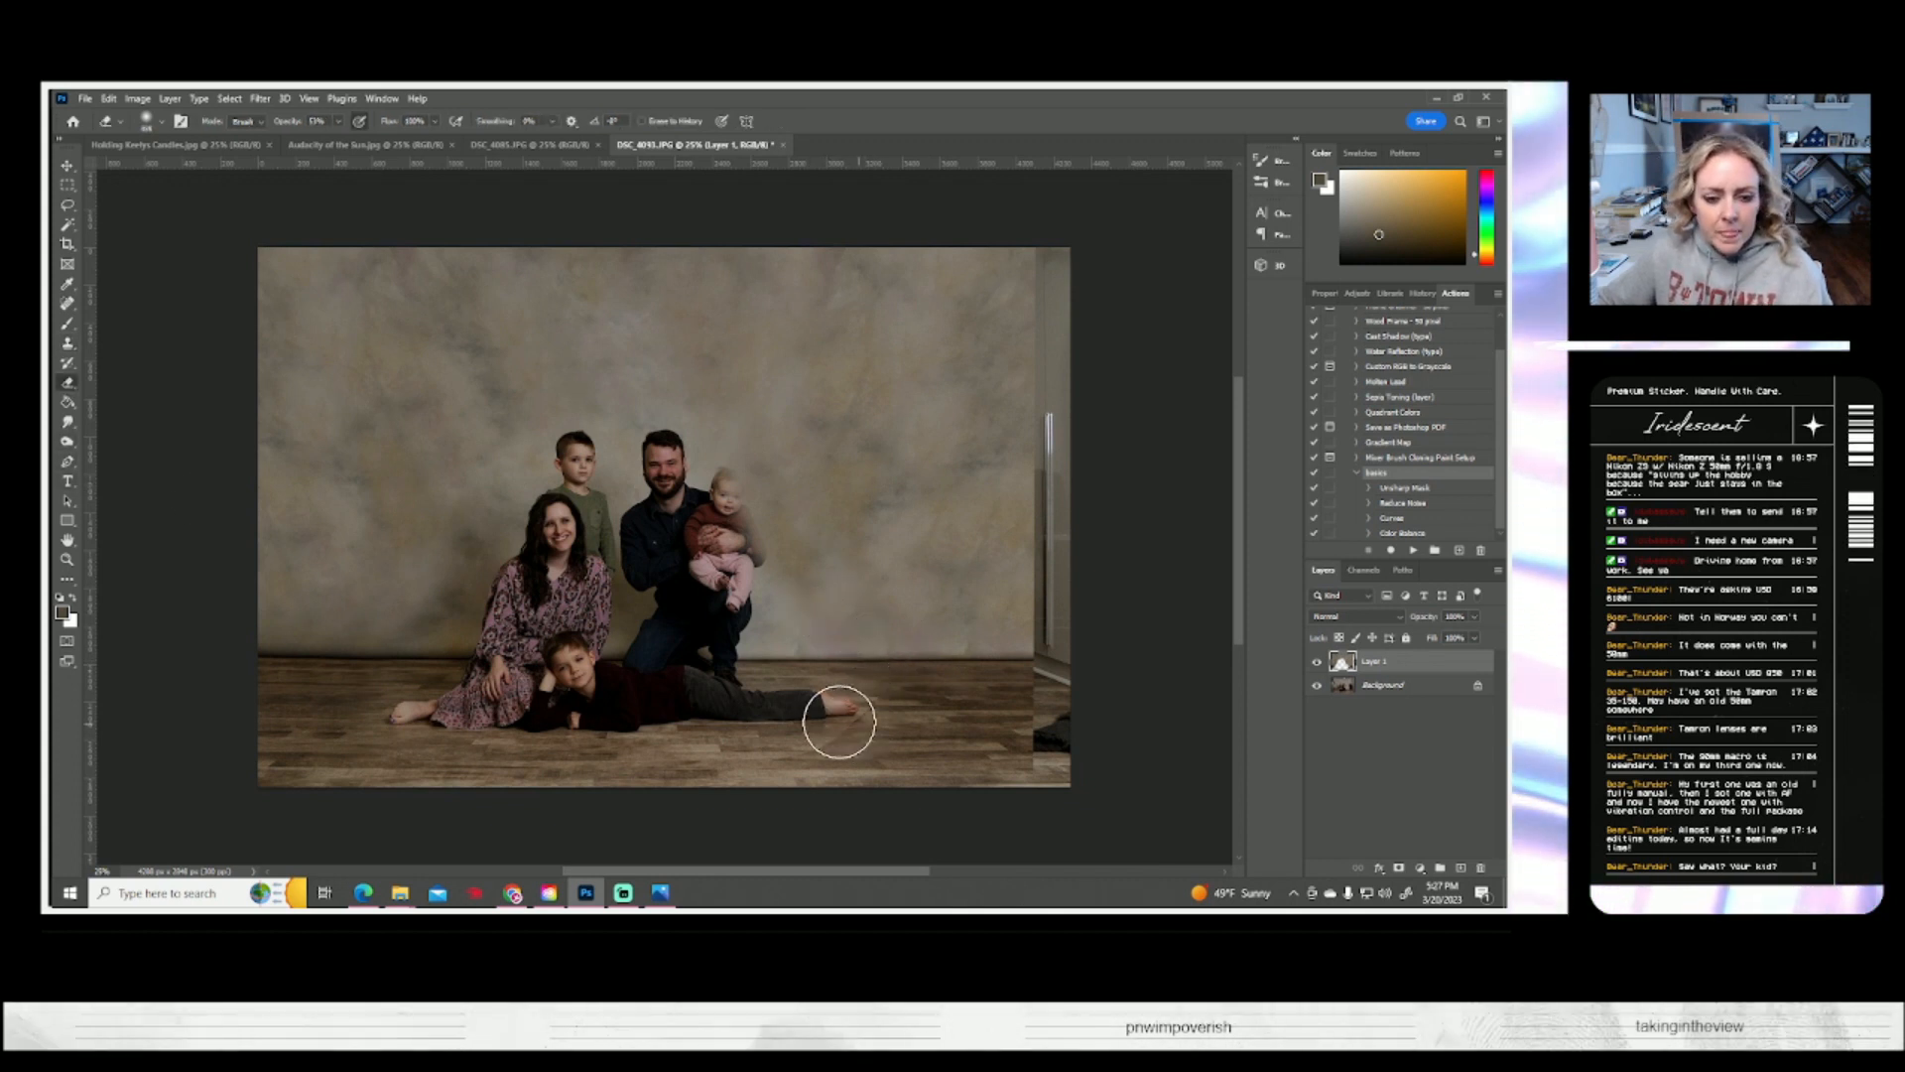
{"action": "left_click", "coordinate": [147, 120]}
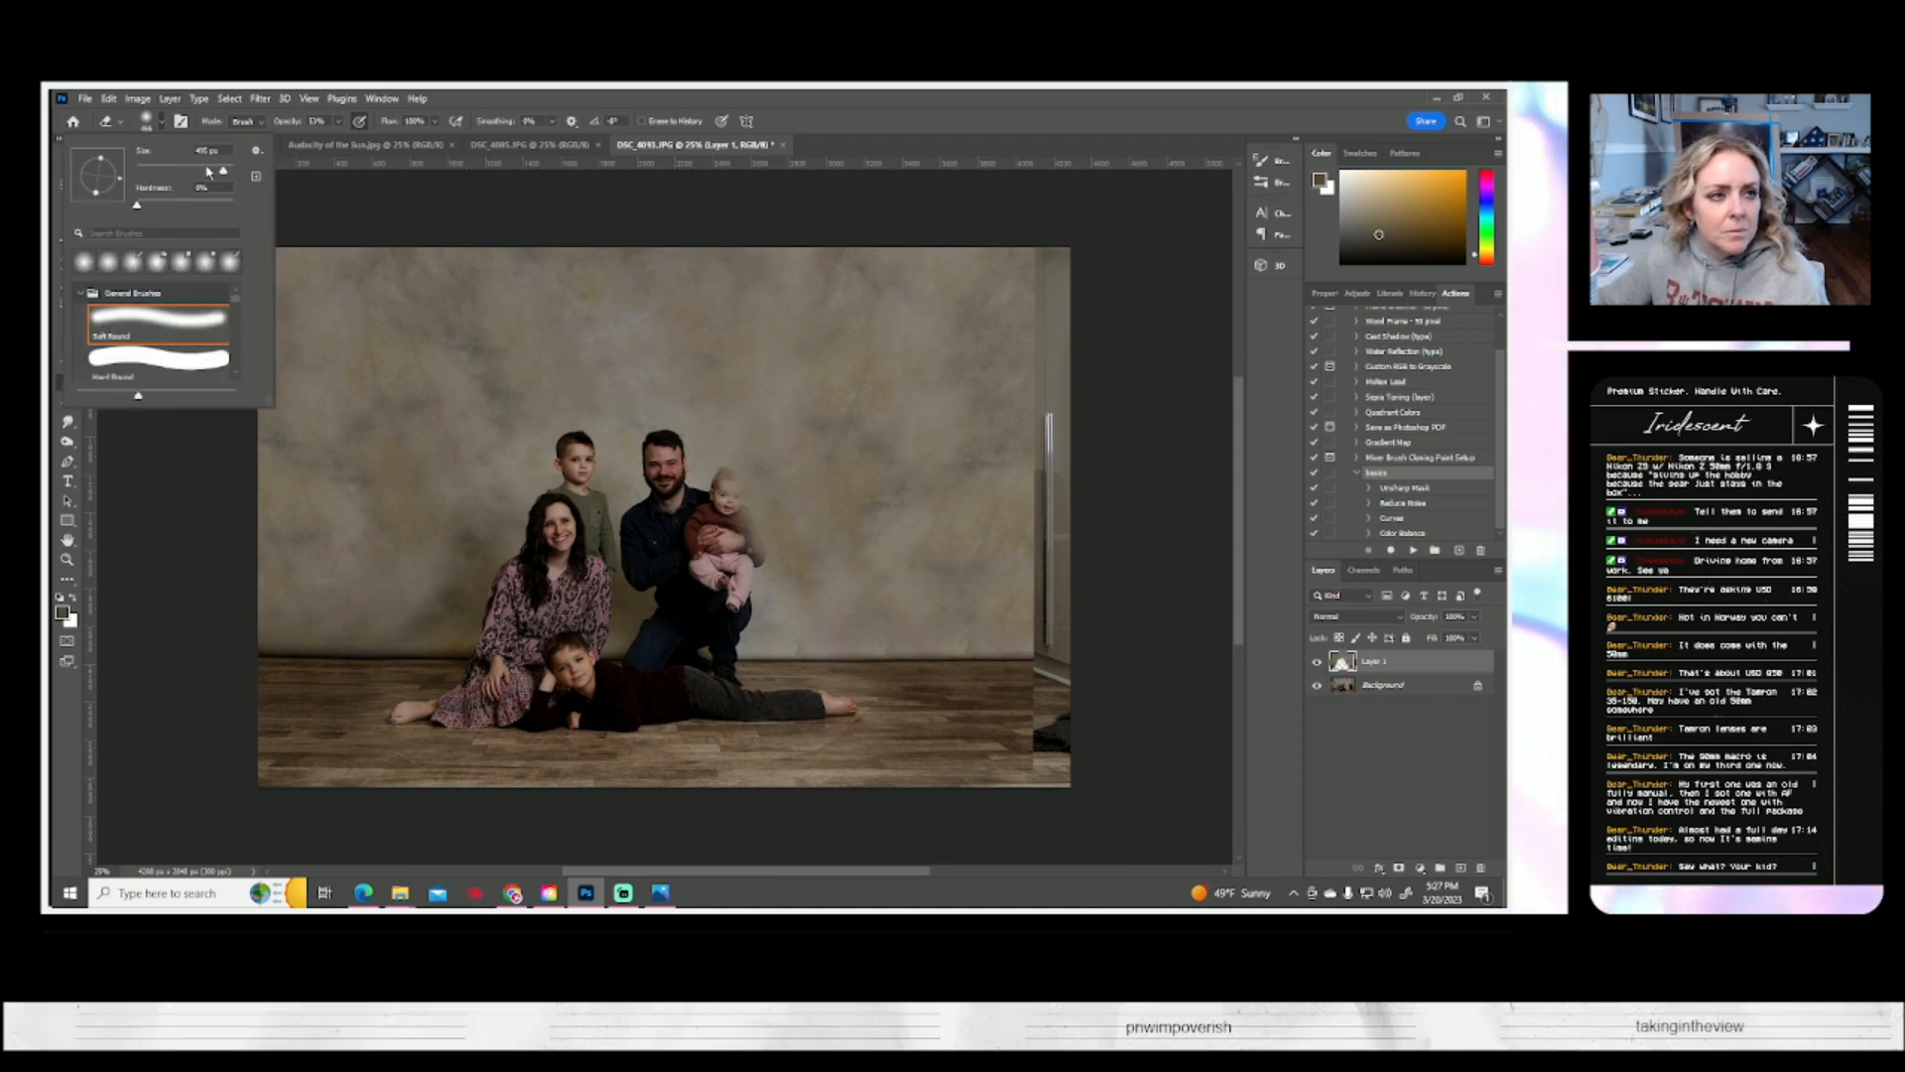
{"action": "left_click", "coordinate": [338, 121]}
{"action": "left_click_drag", "start_coordinate": [341, 140], "coordinate": [353, 144]}
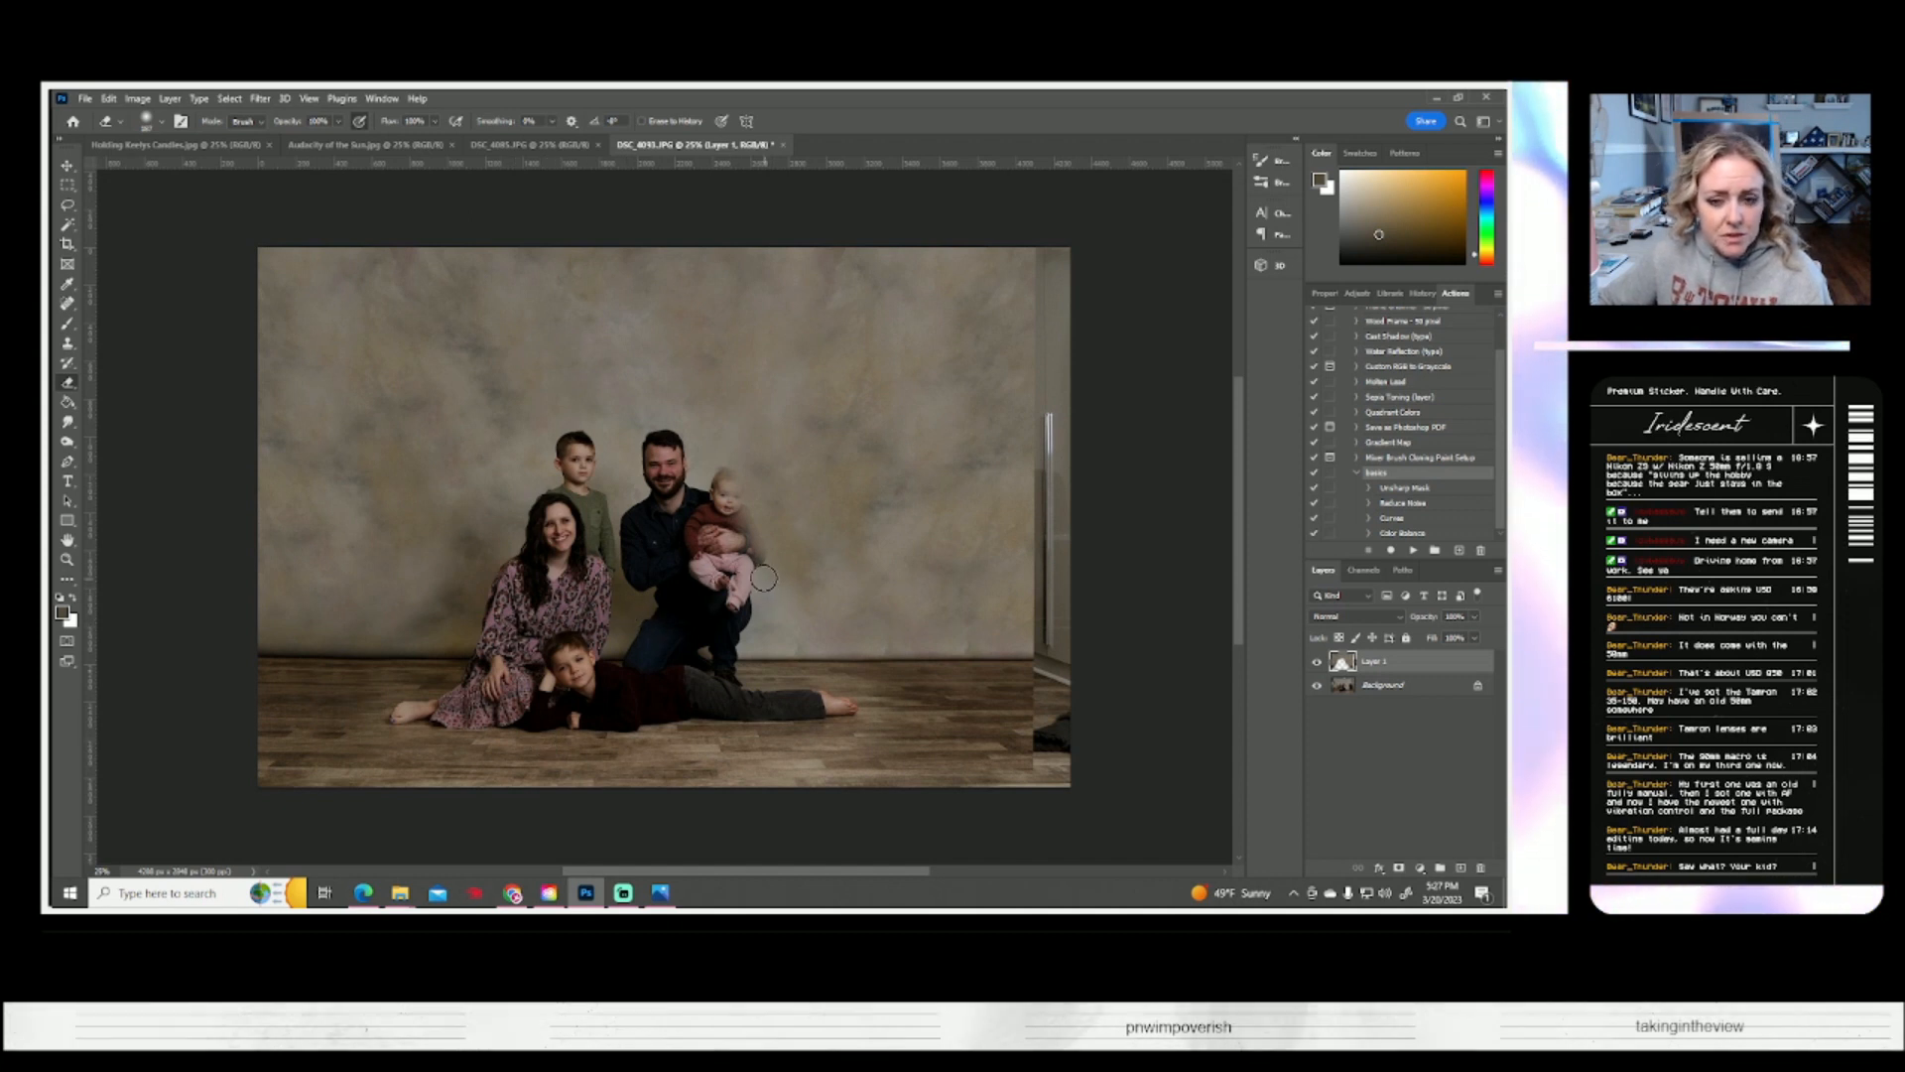
{"action": "left_click", "coordinate": [1317, 661]}
{"action": "left_click", "coordinate": [1316, 661]}
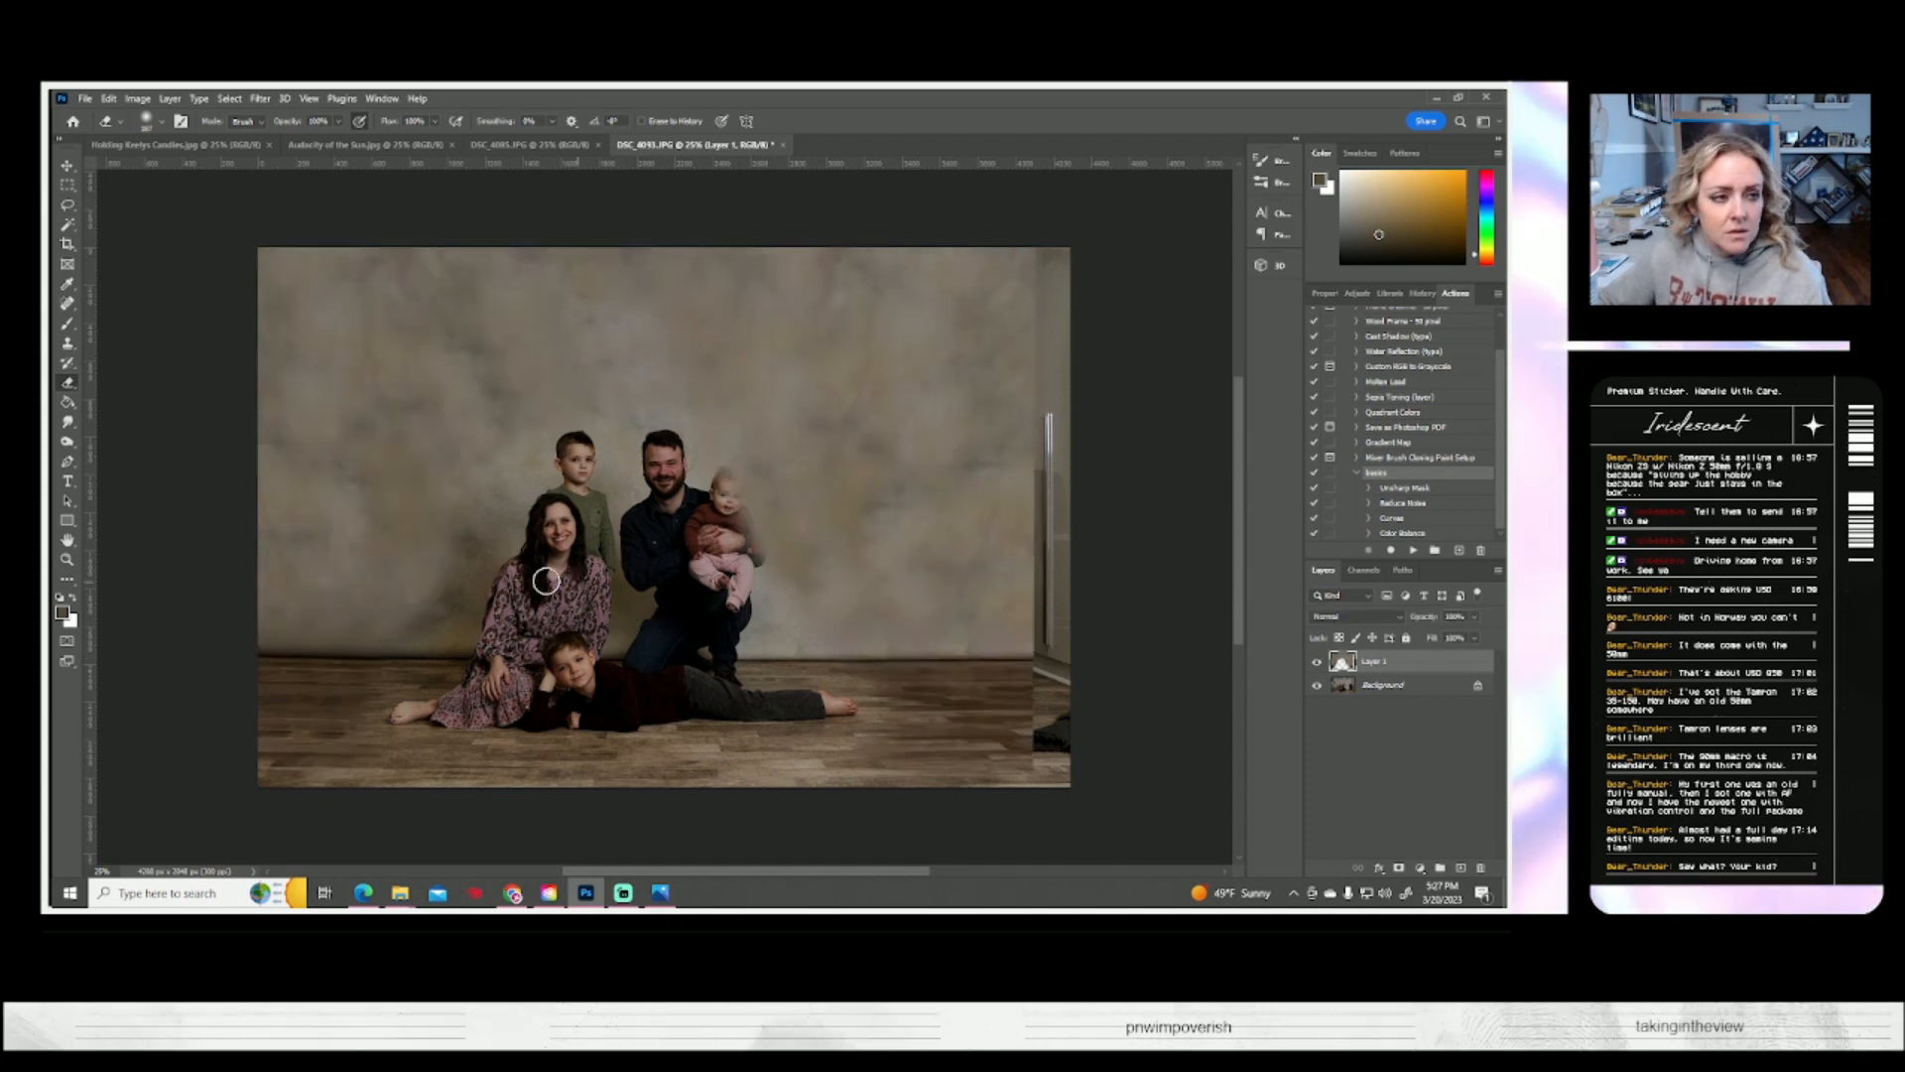
{"action": "left_click", "coordinate": [156, 121]}
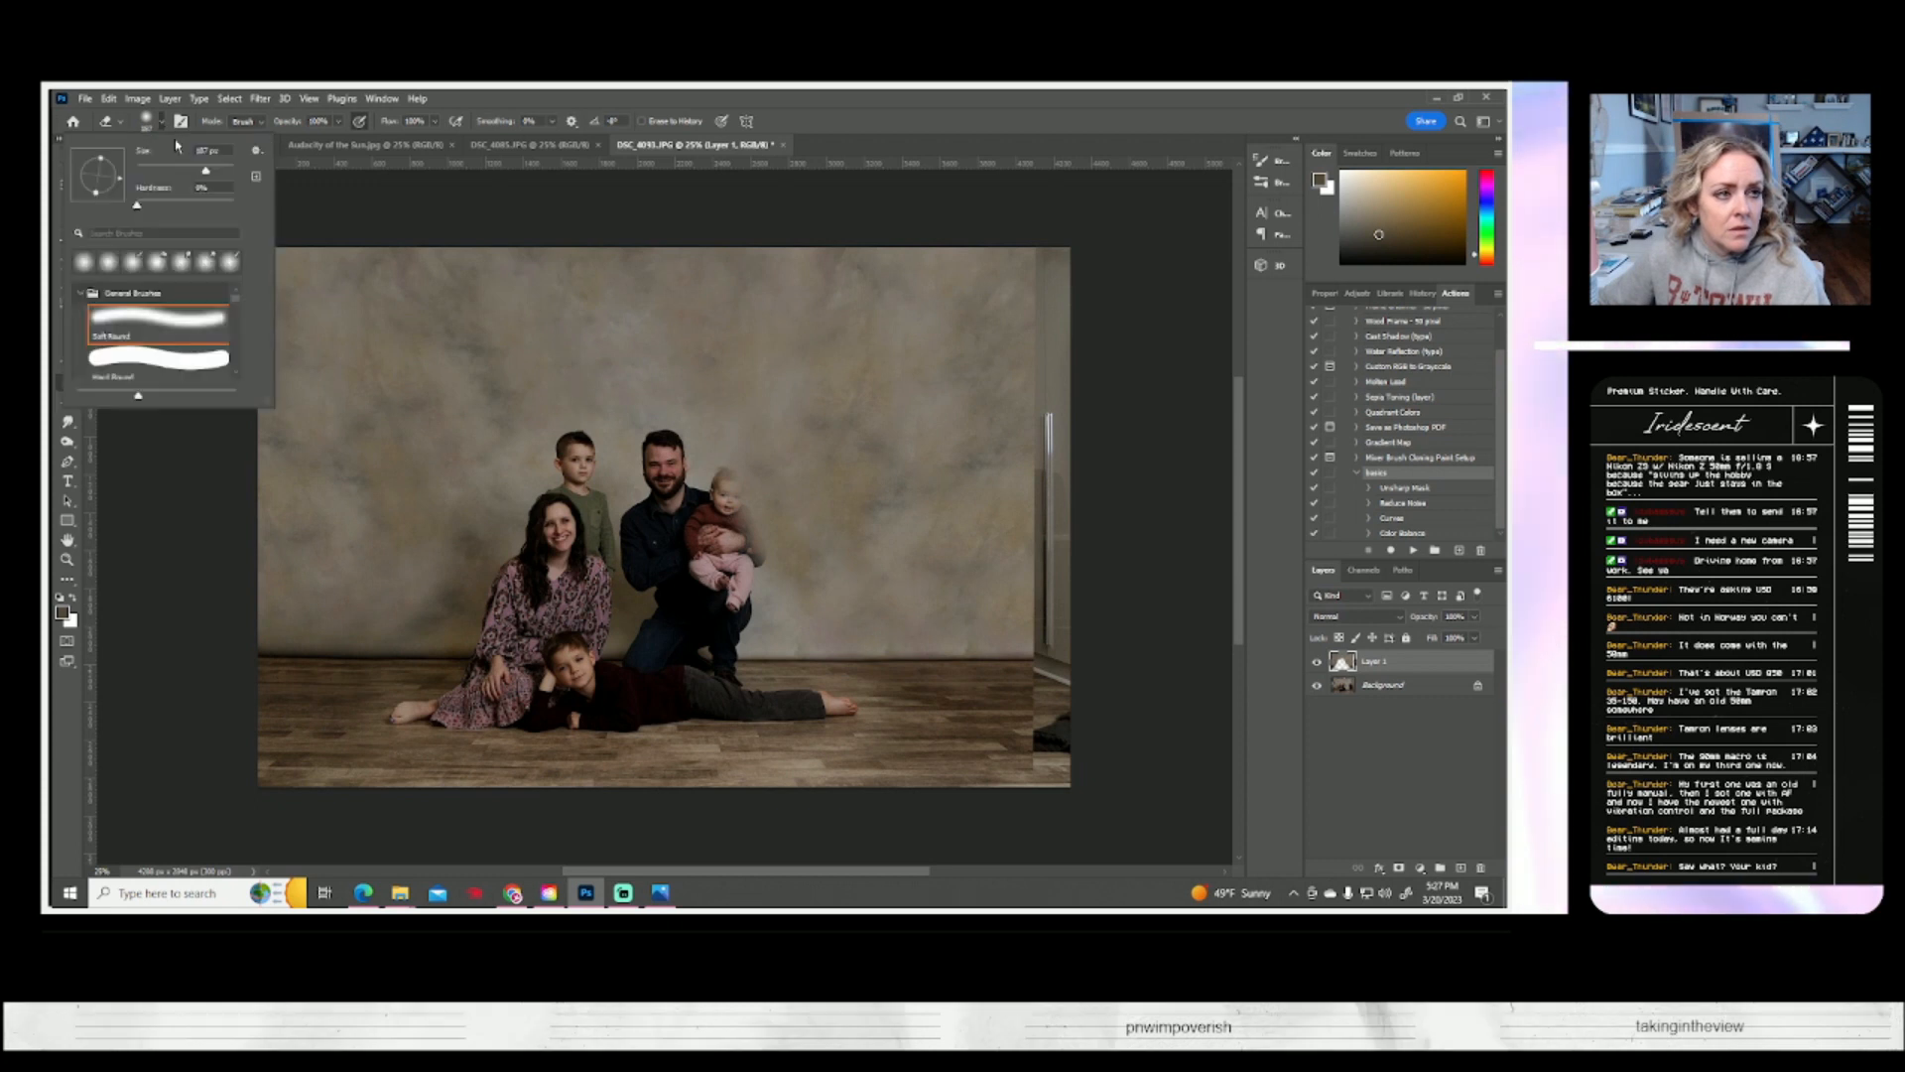
{"action": "left_click", "coordinate": [220, 170]}
{"action": "left_click_drag", "start_coordinate": [762, 567], "coordinate": [732, 488]}
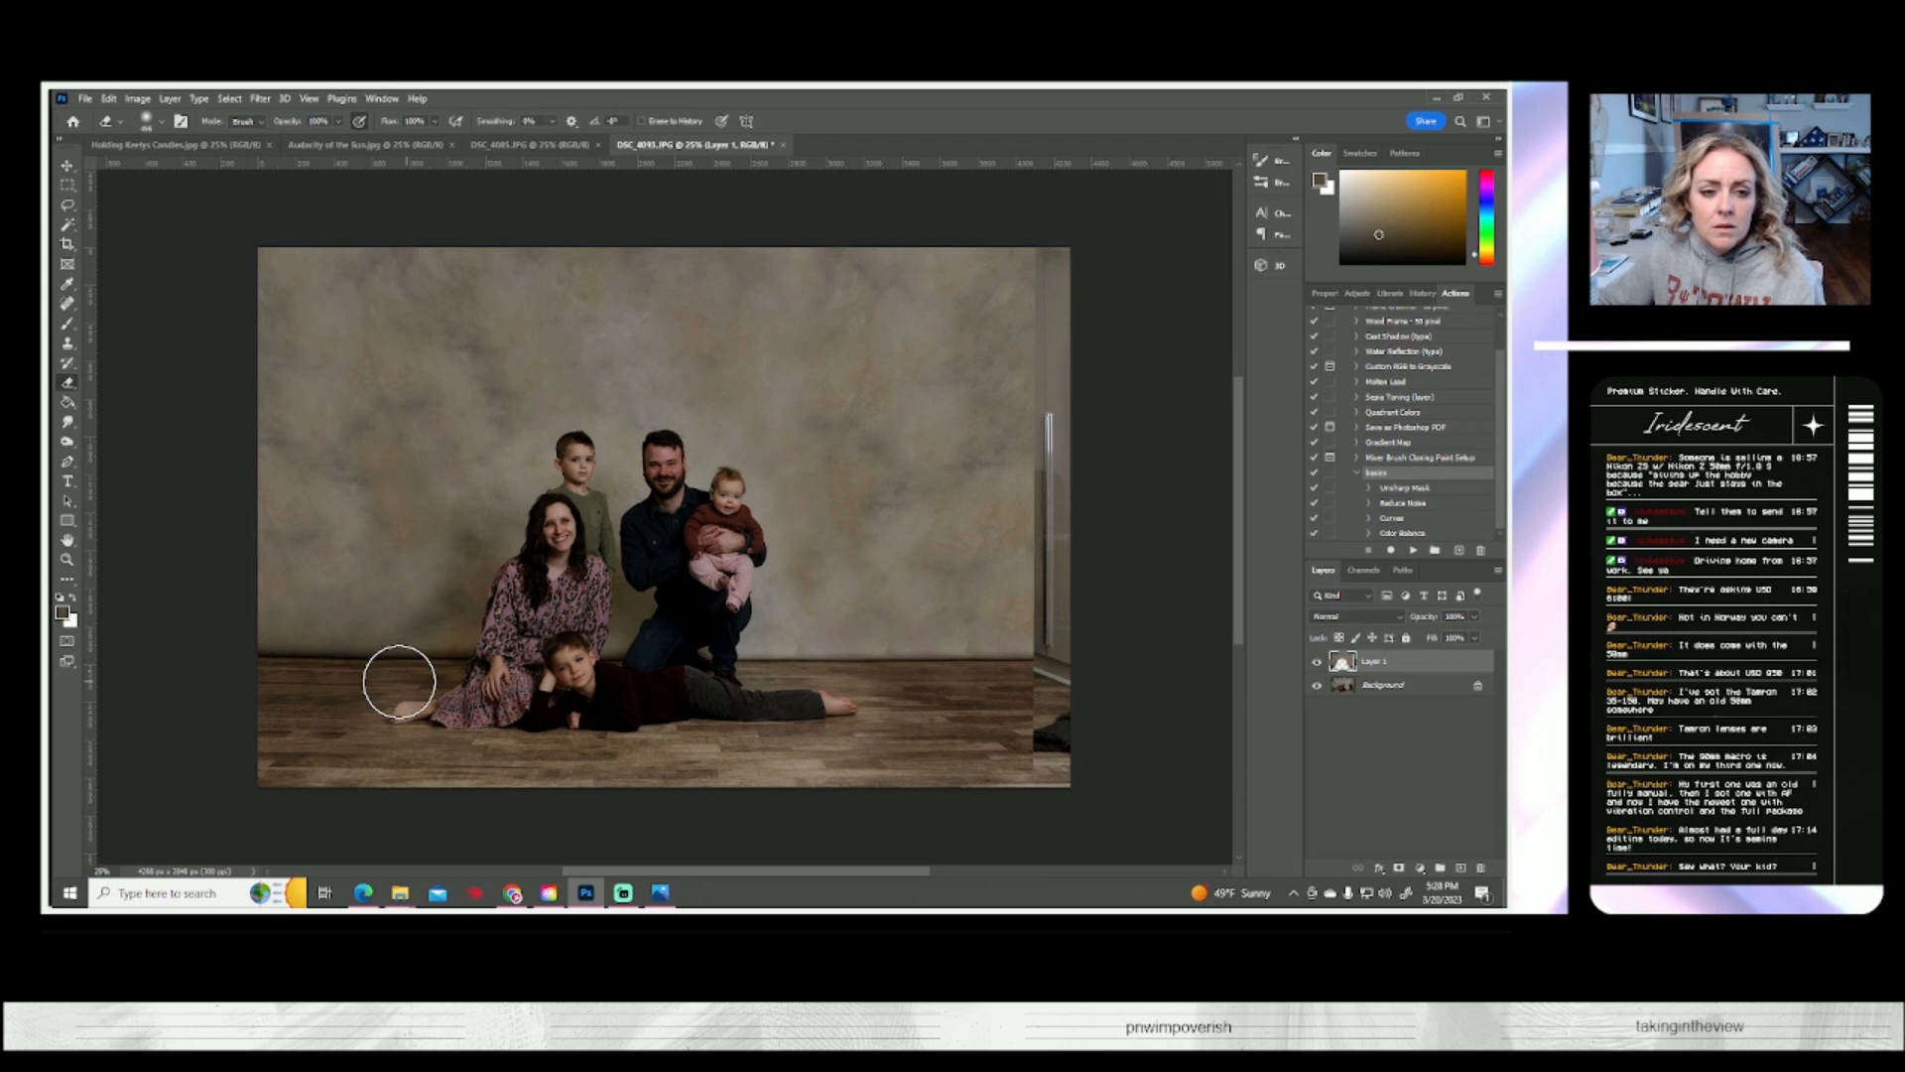
Flatten the image, then enlarge it to about 108% and shift it so the backdrop fills the whole canvas
{"action": "left_click", "coordinate": [171, 100]}
{"action": "left_click", "coordinate": [198, 689]}
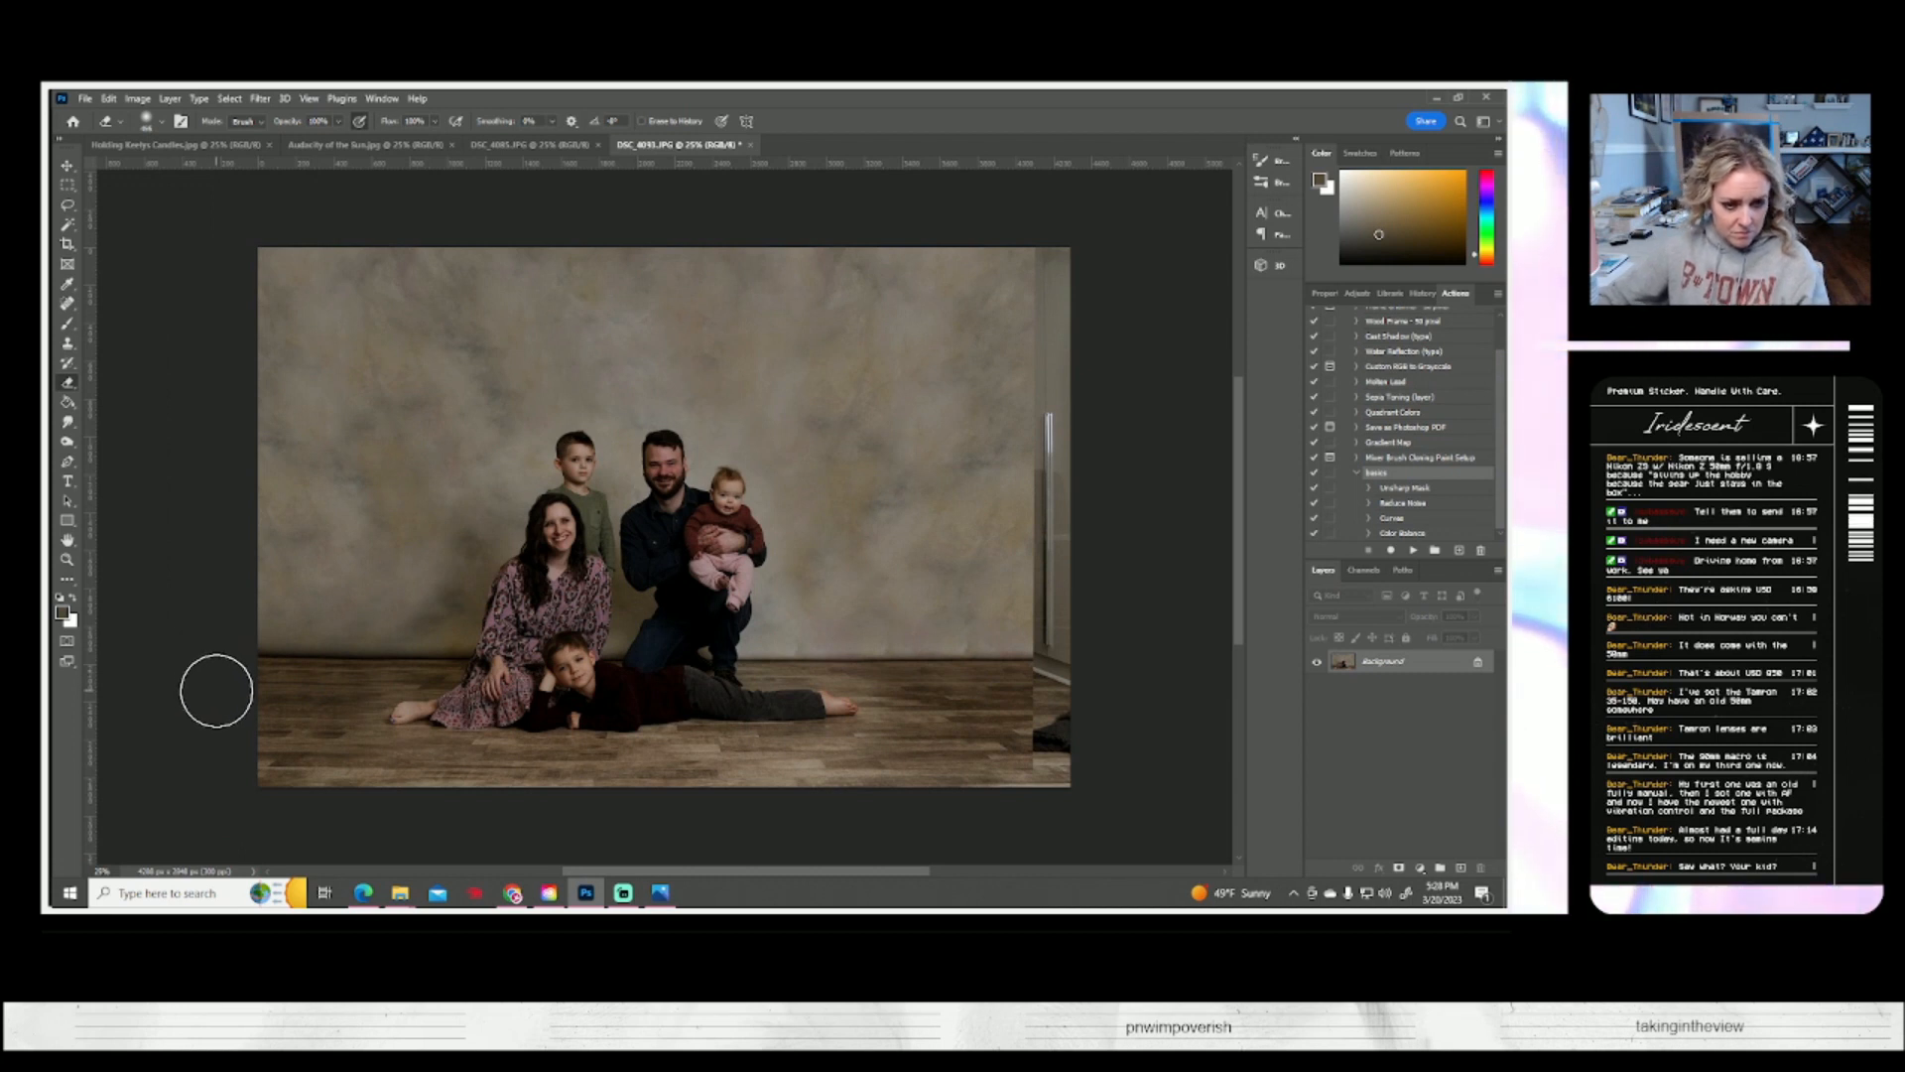
{"action": "key", "text": "ctrl+t"}
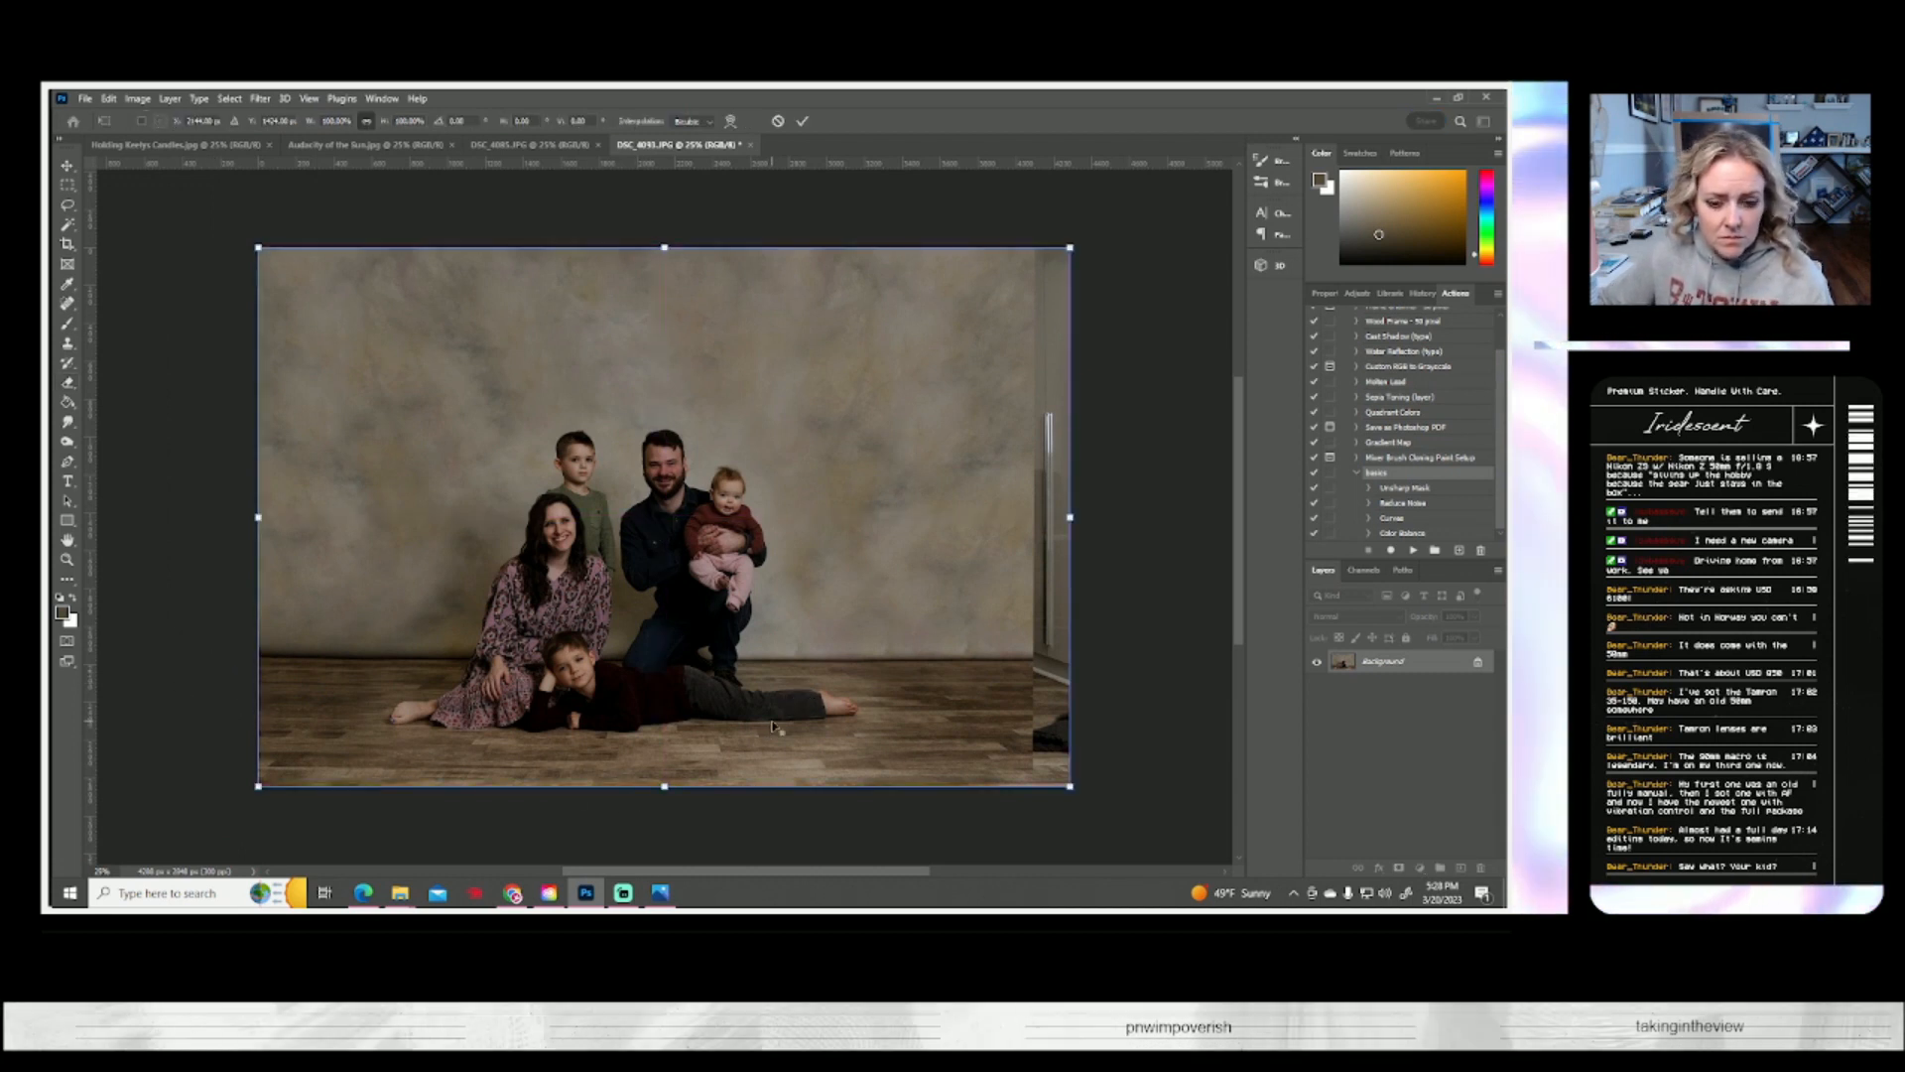
{"action": "left_click_drag", "start_coordinate": [1071, 787], "coordinate": [1135, 783]}
{"action": "left_click_drag", "start_coordinate": [903, 740], "coordinate": [922, 740]}
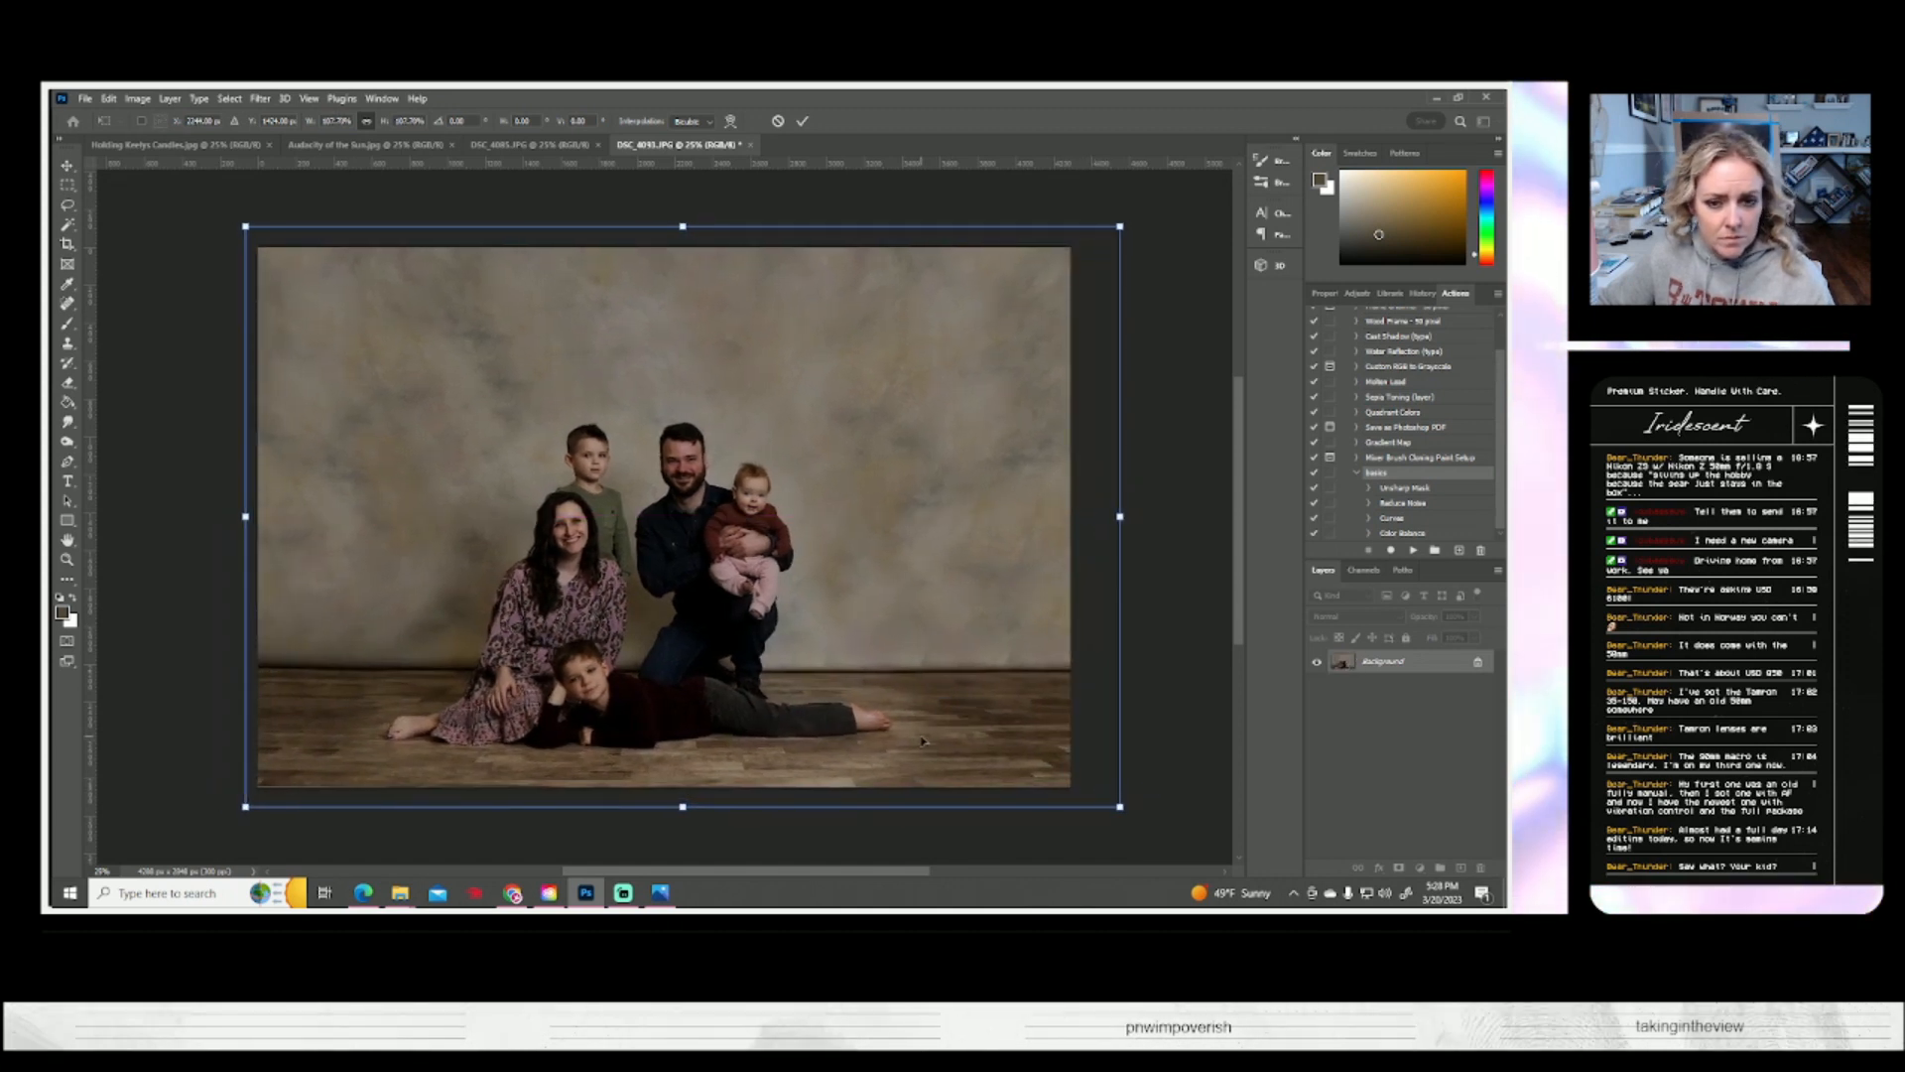
{"action": "key", "text": "Return"}
{"action": "key", "text": "e"}
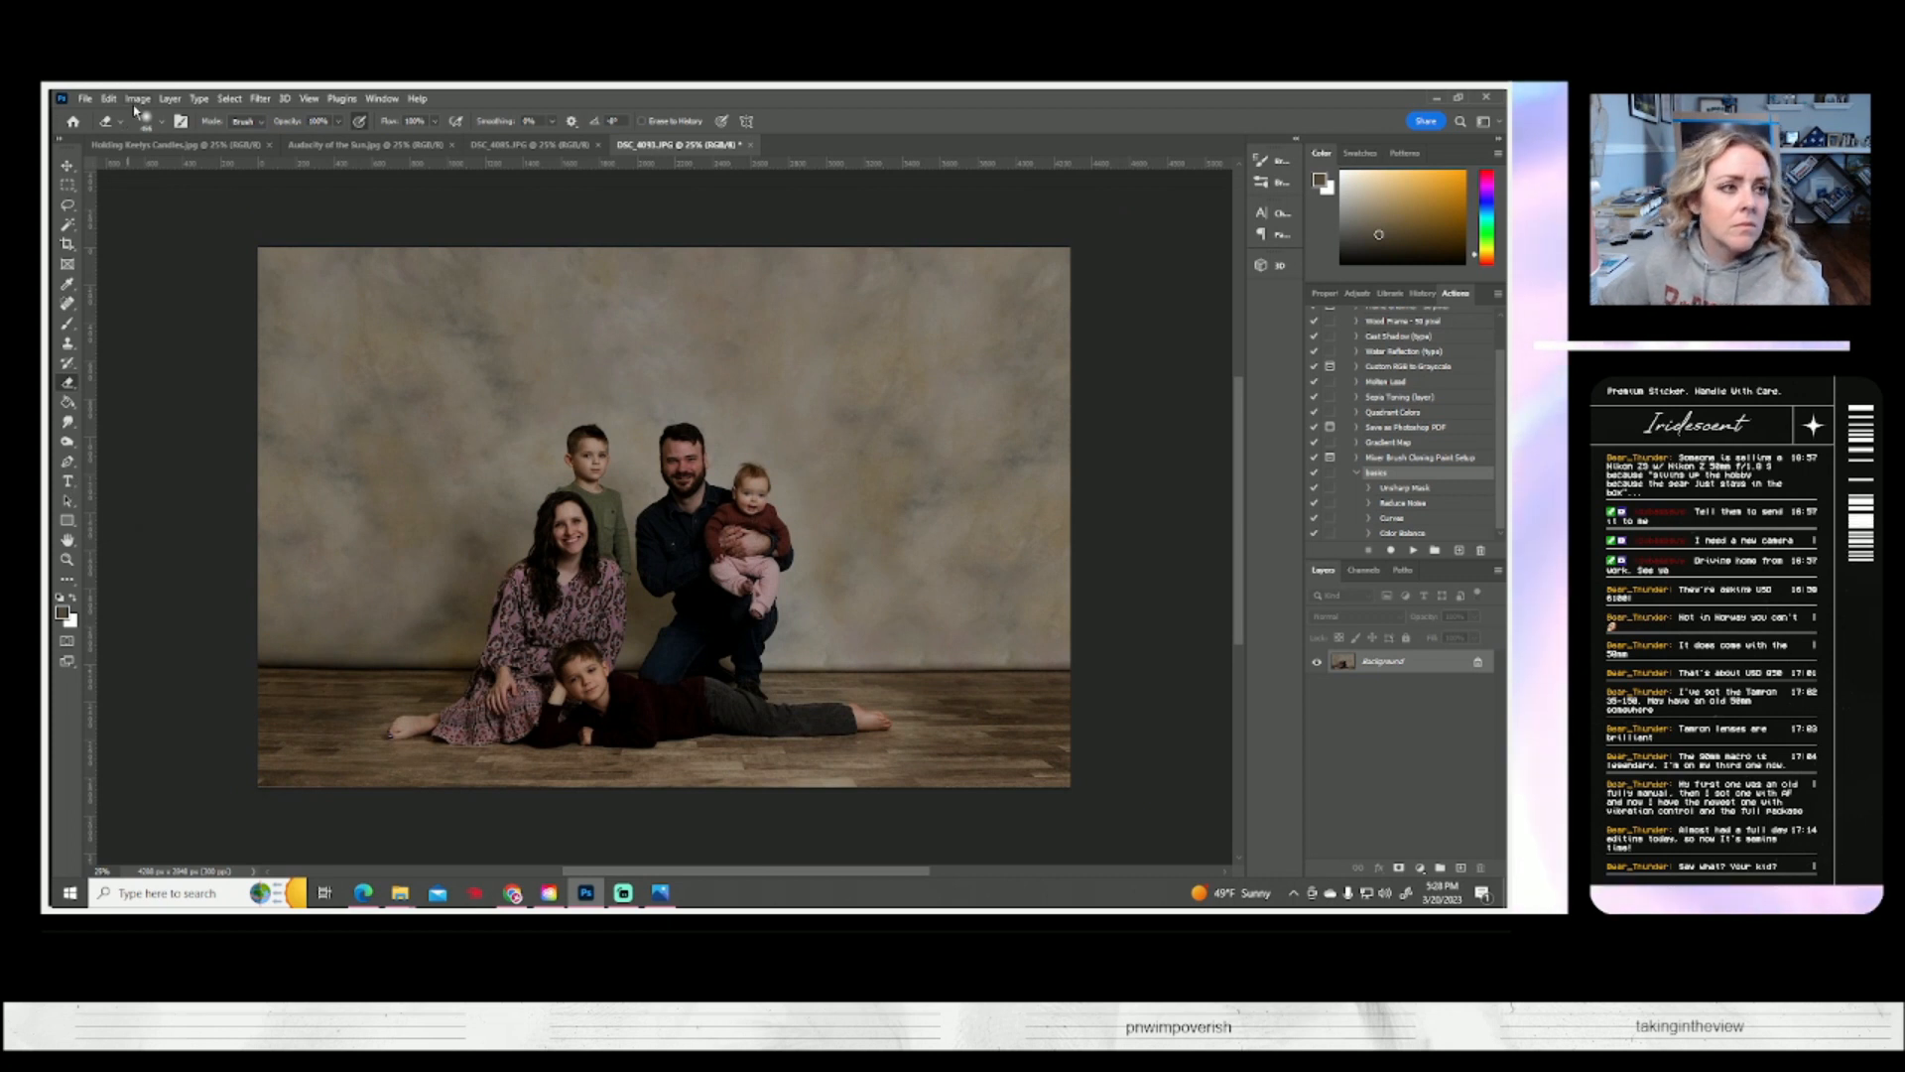
Save the flattened portrait as a JPEG at quality 10 and close it
{"action": "left_click", "coordinate": [85, 99]}
{"action": "left_click", "coordinate": [115, 281]}
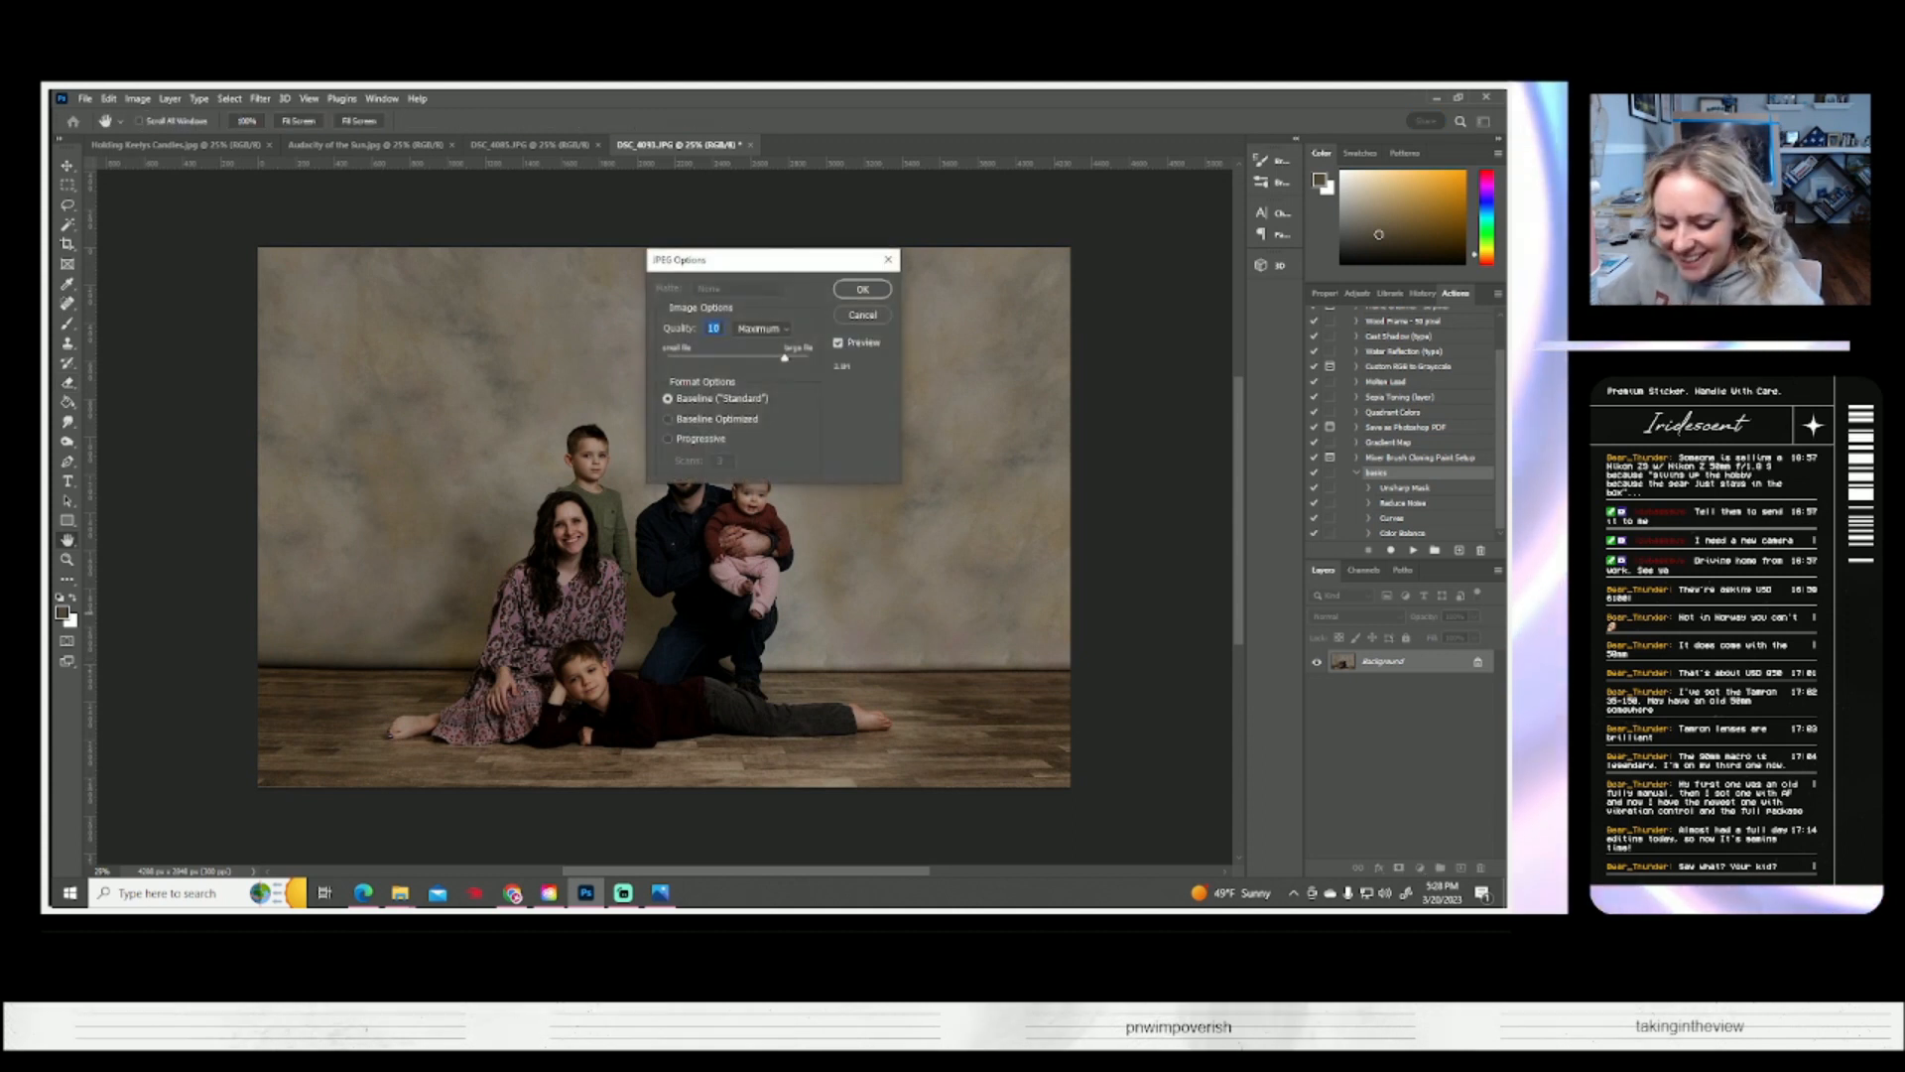
{"action": "key", "text": "Return"}
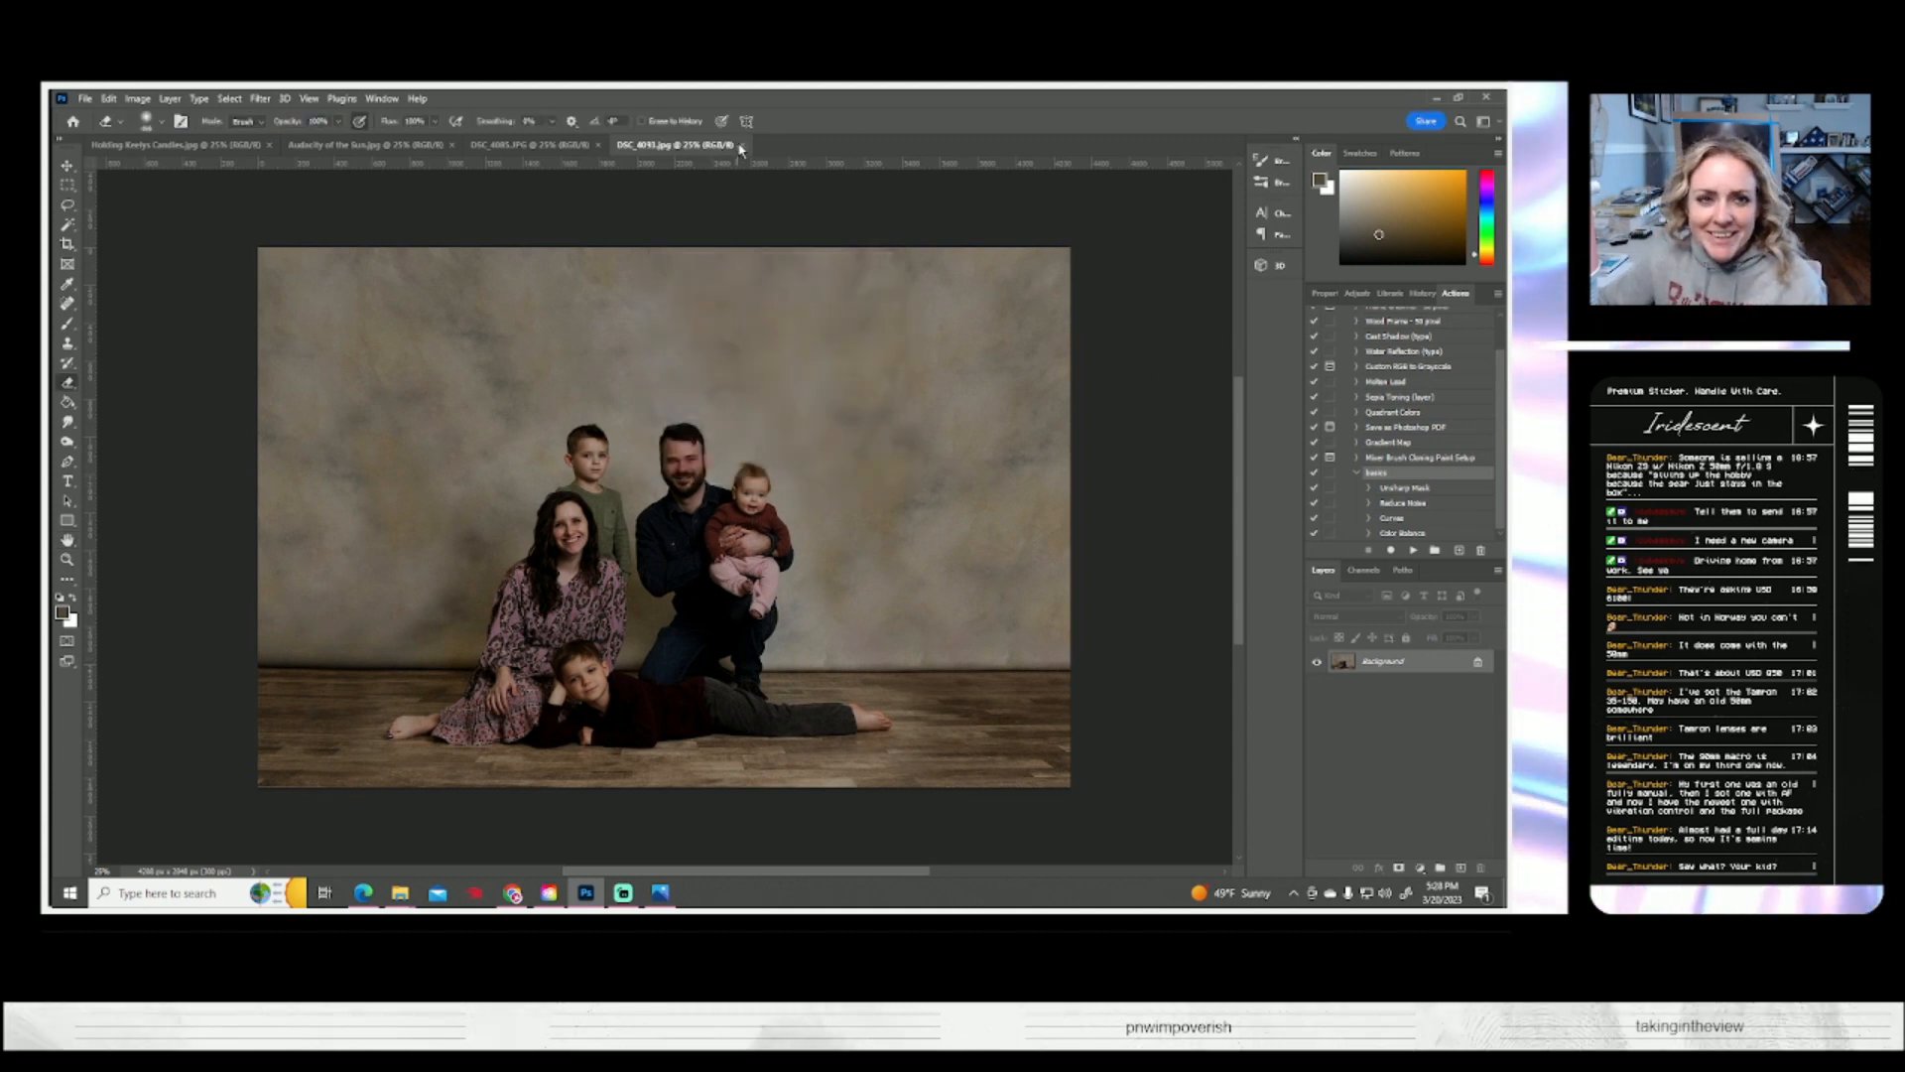
{"action": "left_click", "coordinate": [740, 145]}
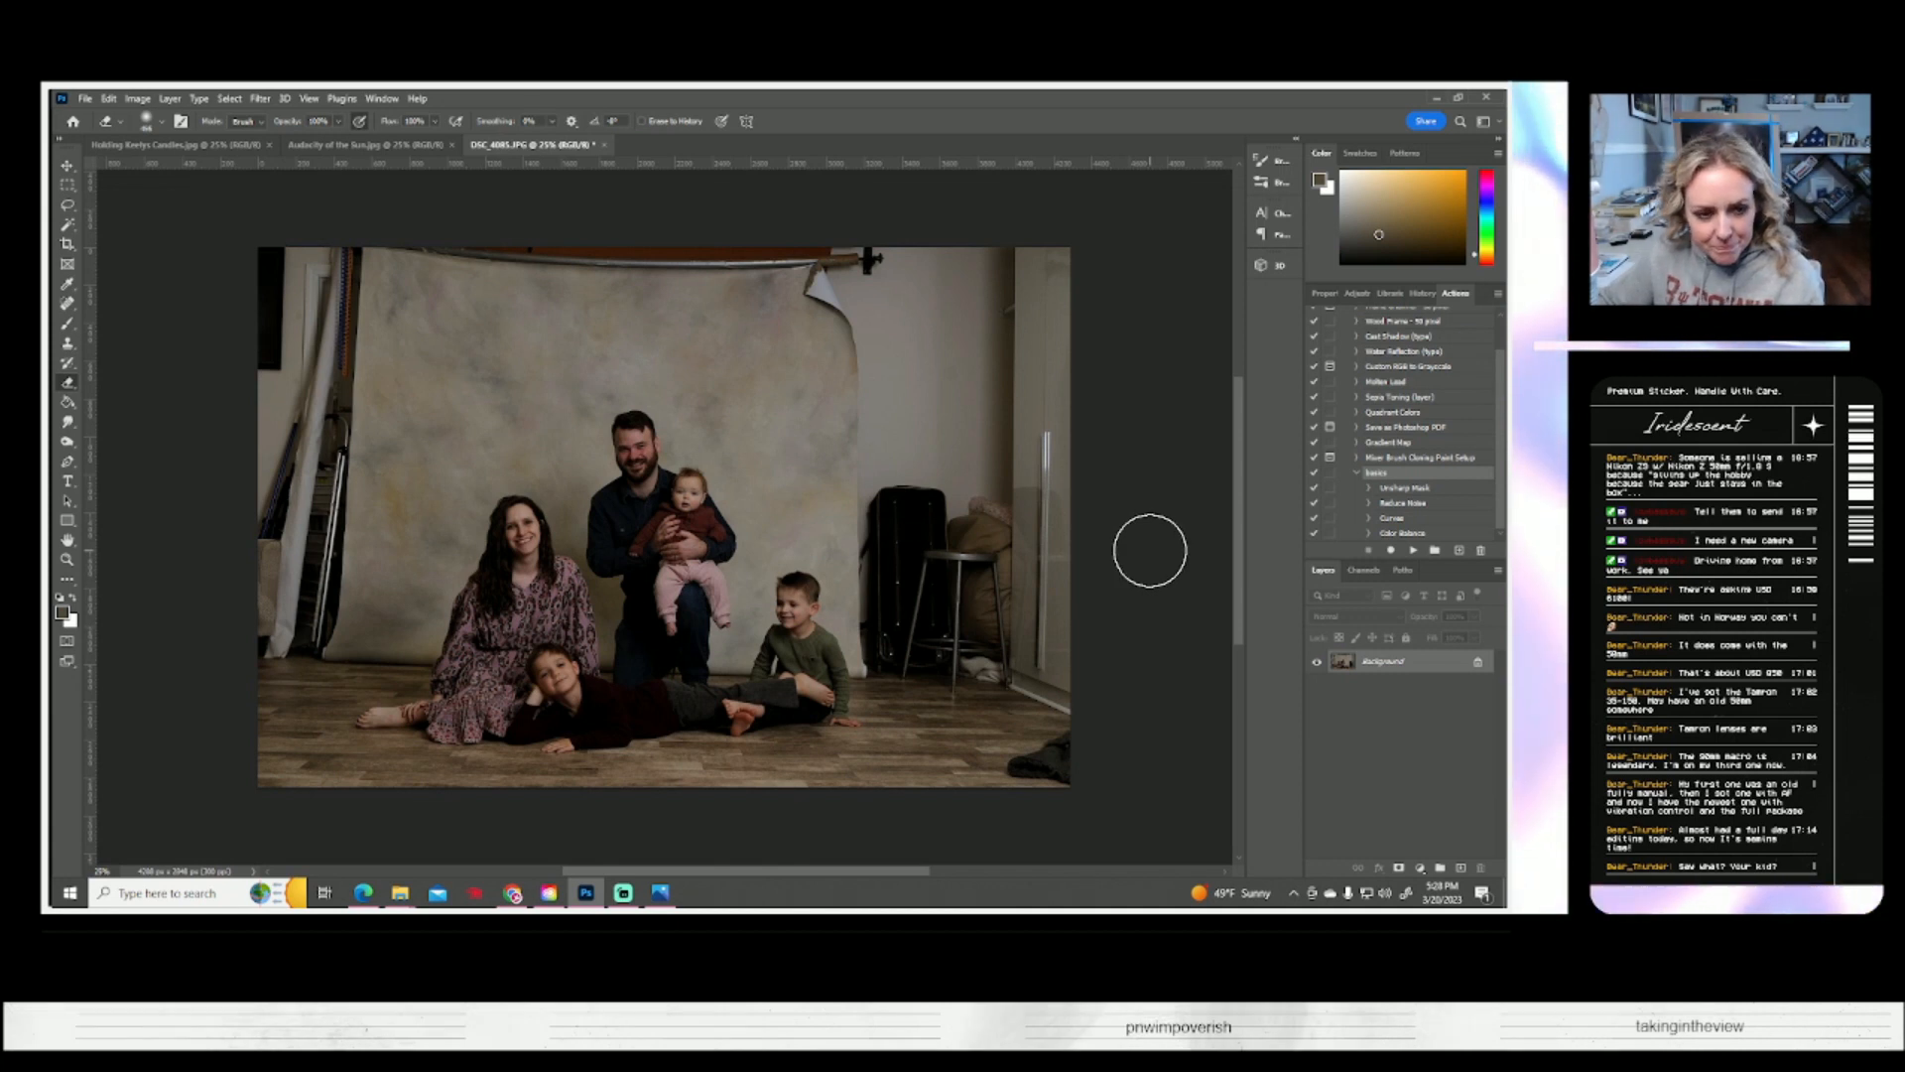
Straighten the remaining family photo by rotating it about -1.2° and enlarge it to about 108%
{"action": "key", "text": "ctrl+t"}
{"action": "left_click_drag", "start_coordinate": [1131, 529], "coordinate": [1142, 499]}
{"action": "left_click_drag", "start_coordinate": [1067, 239], "coordinate": [1098, 214]}
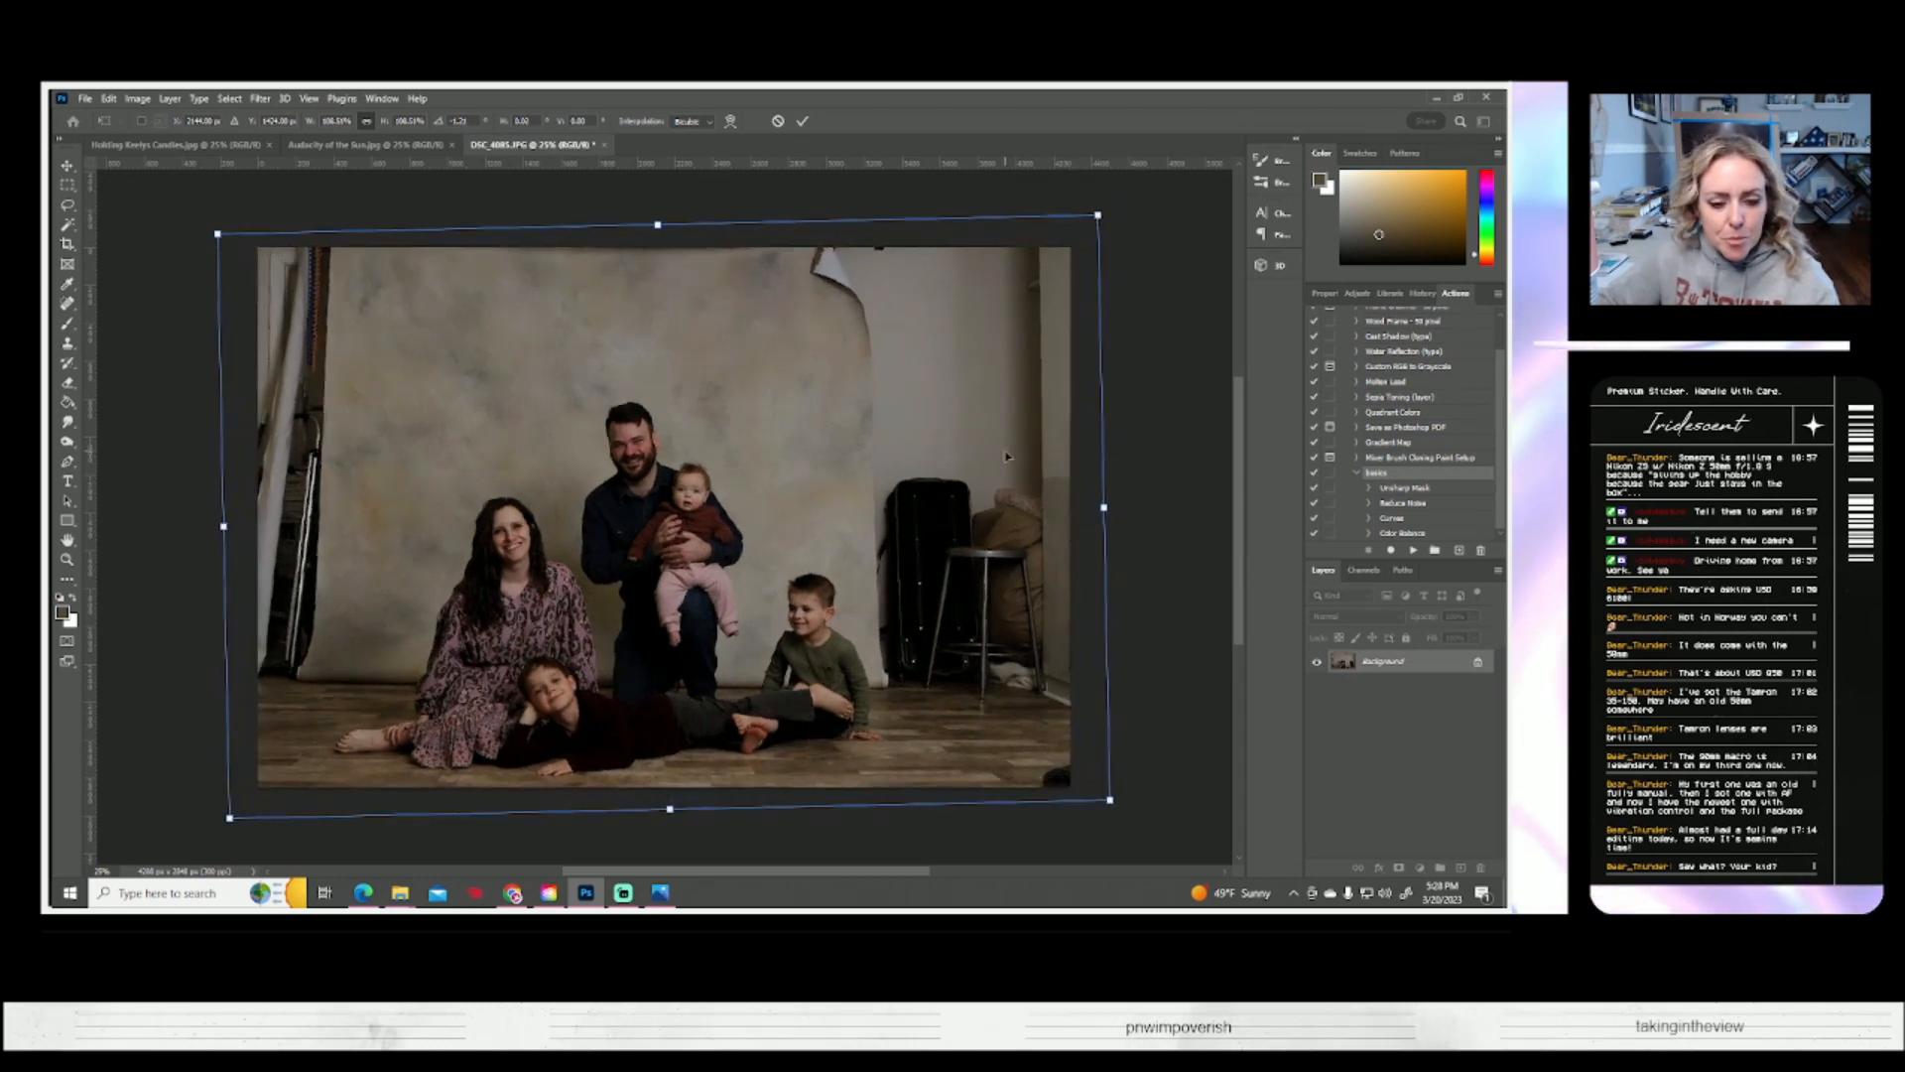
{"action": "key", "text": "Return"}
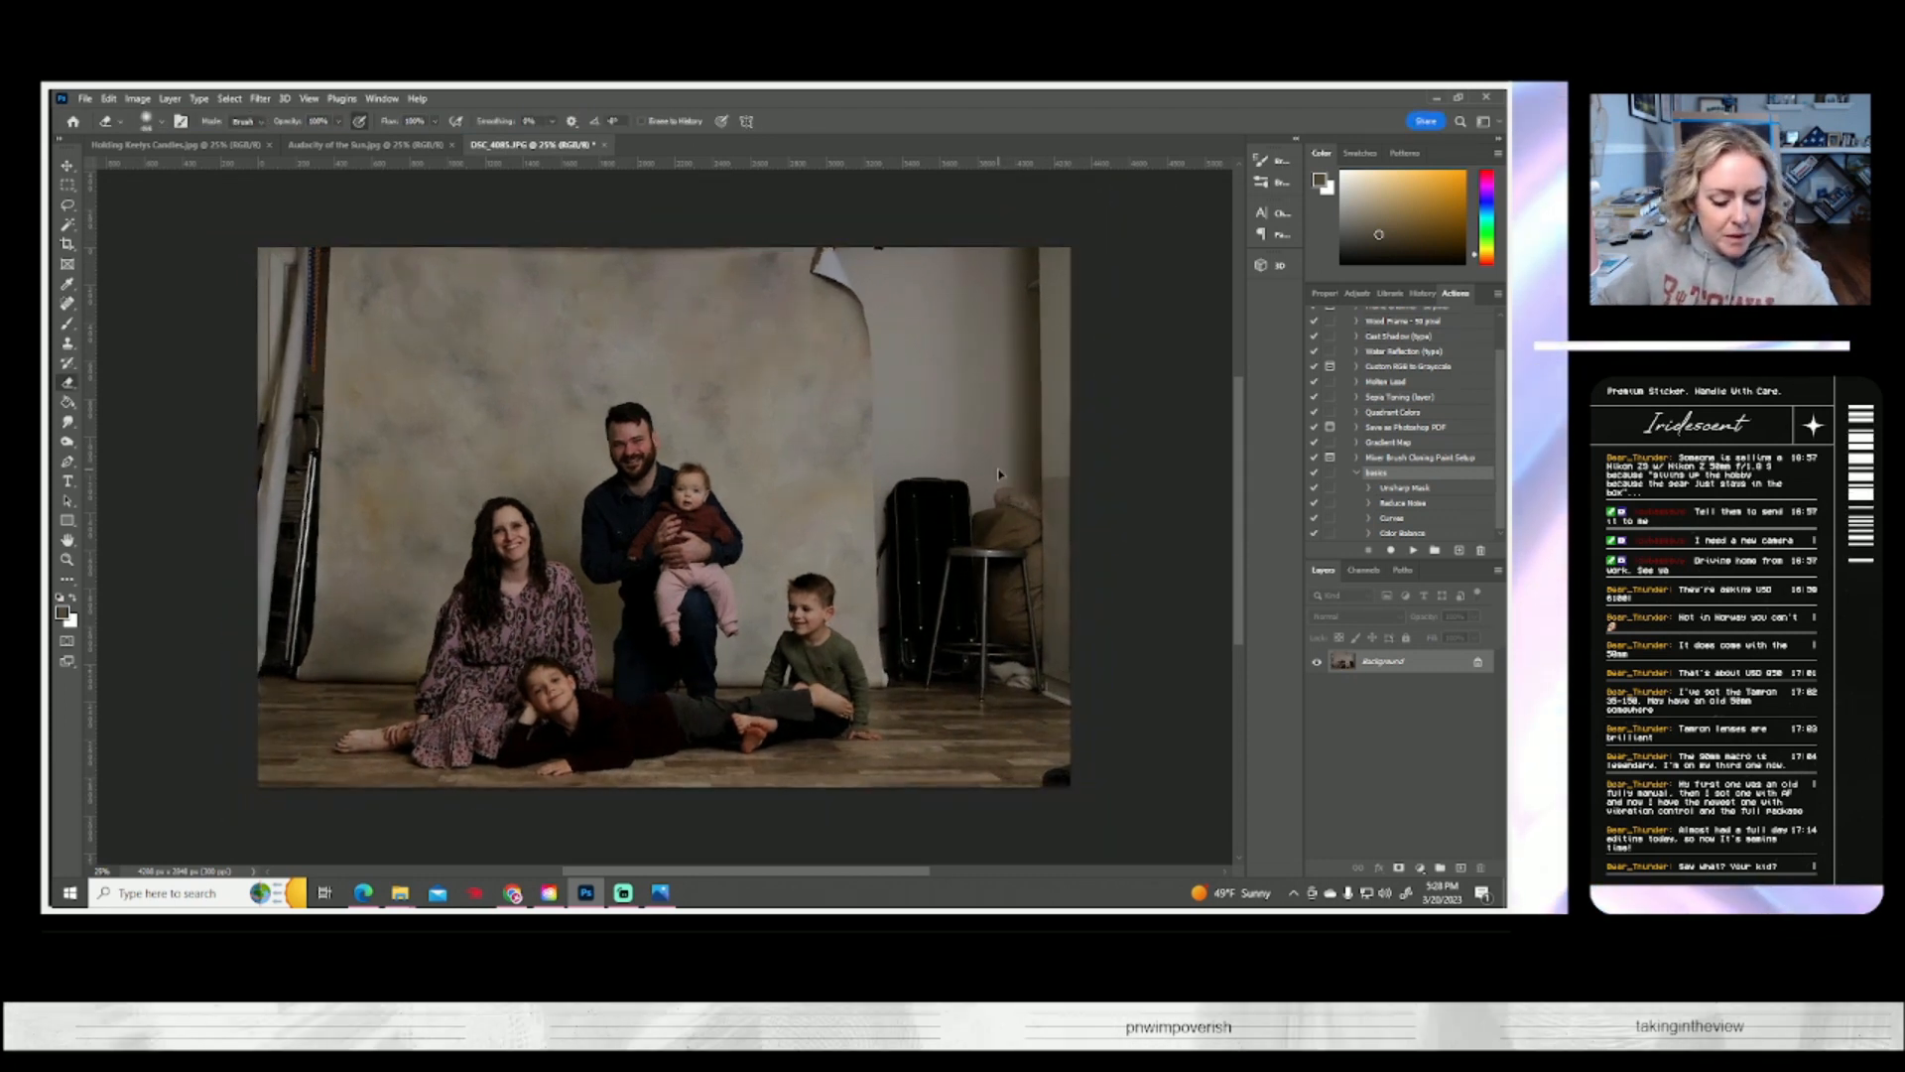
Paste the full-backdrop photo as a new layer, delete a lassoed area over the family to reveal them, and deselect
{"action": "key", "text": "ctrl+v"}
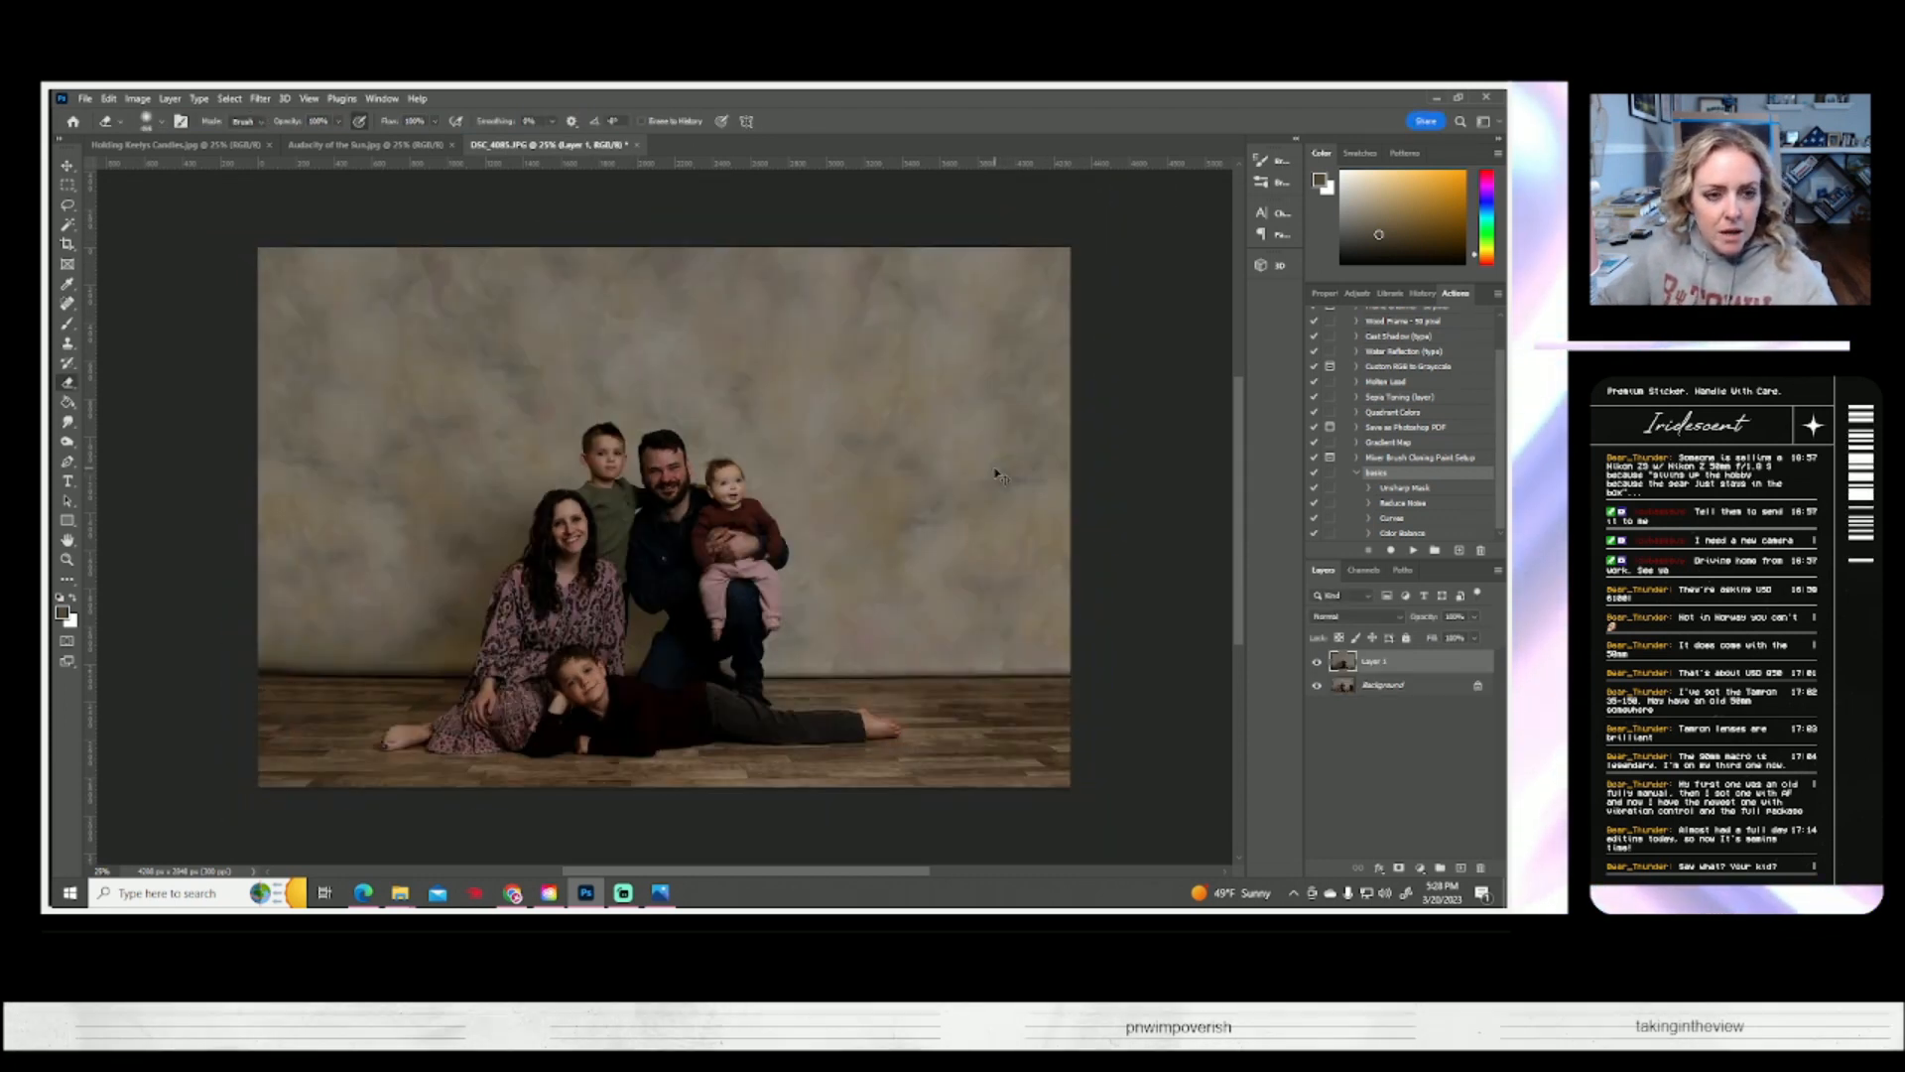
{"action": "left_click", "coordinate": [70, 209]}
{"action": "mouse_move", "coordinate": [472, 499]}
{"action": "left_mouse_down"}
{"action": "mouse_move", "coordinate": [370, 690]}
{"action": "mouse_move", "coordinate": [358, 739]}
{"action": "mouse_move", "coordinate": [386, 773]}
{"action": "mouse_move", "coordinate": [723, 797]}
{"action": "mouse_move", "coordinate": [894, 752]}
{"action": "mouse_move", "coordinate": [912, 734]}
{"action": "mouse_move", "coordinate": [891, 681]}
{"action": "mouse_move", "coordinate": [768, 471]}
{"action": "mouse_move", "coordinate": [675, 413]}
{"action": "mouse_move", "coordinate": [563, 427]}
{"action": "left_mouse_up"}
{"action": "key", "text": "Delete"}
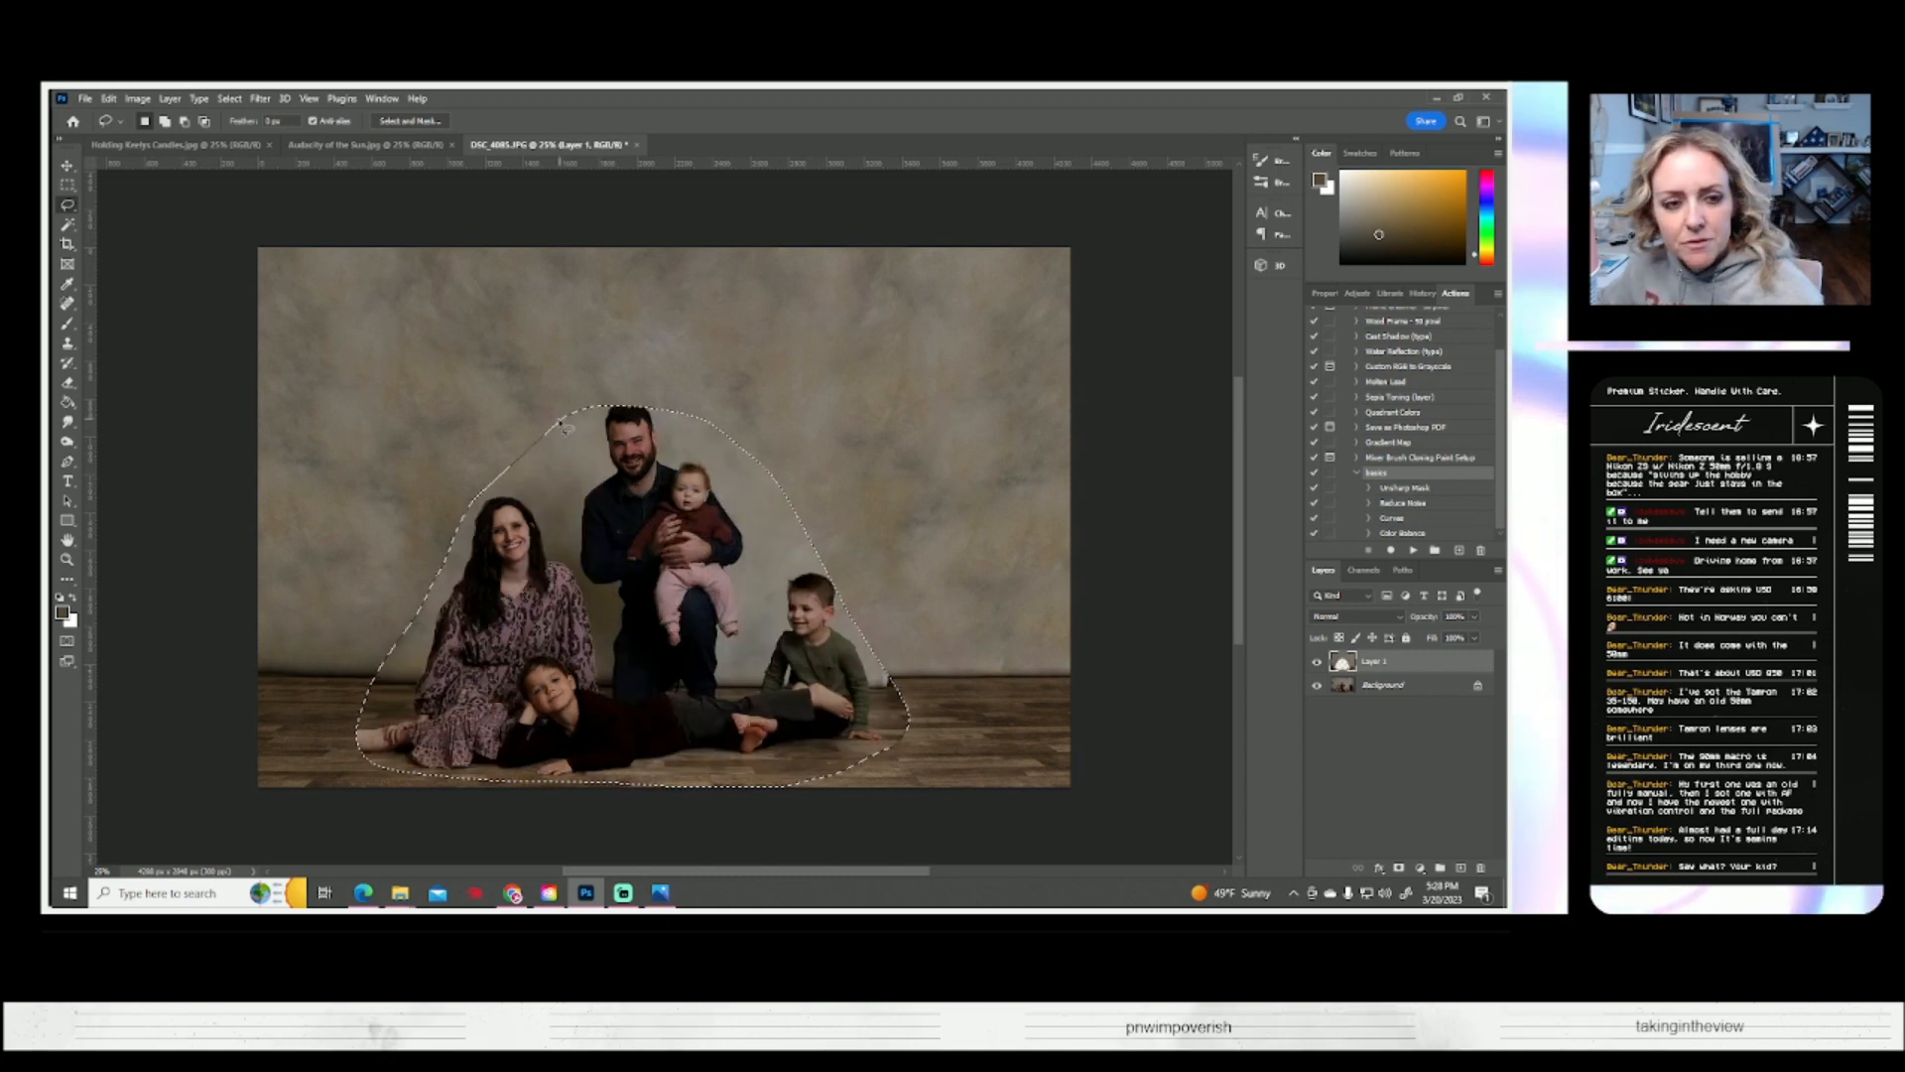
{"action": "left_click", "coordinate": [229, 99]}
{"action": "left_click", "coordinate": [240, 129]}
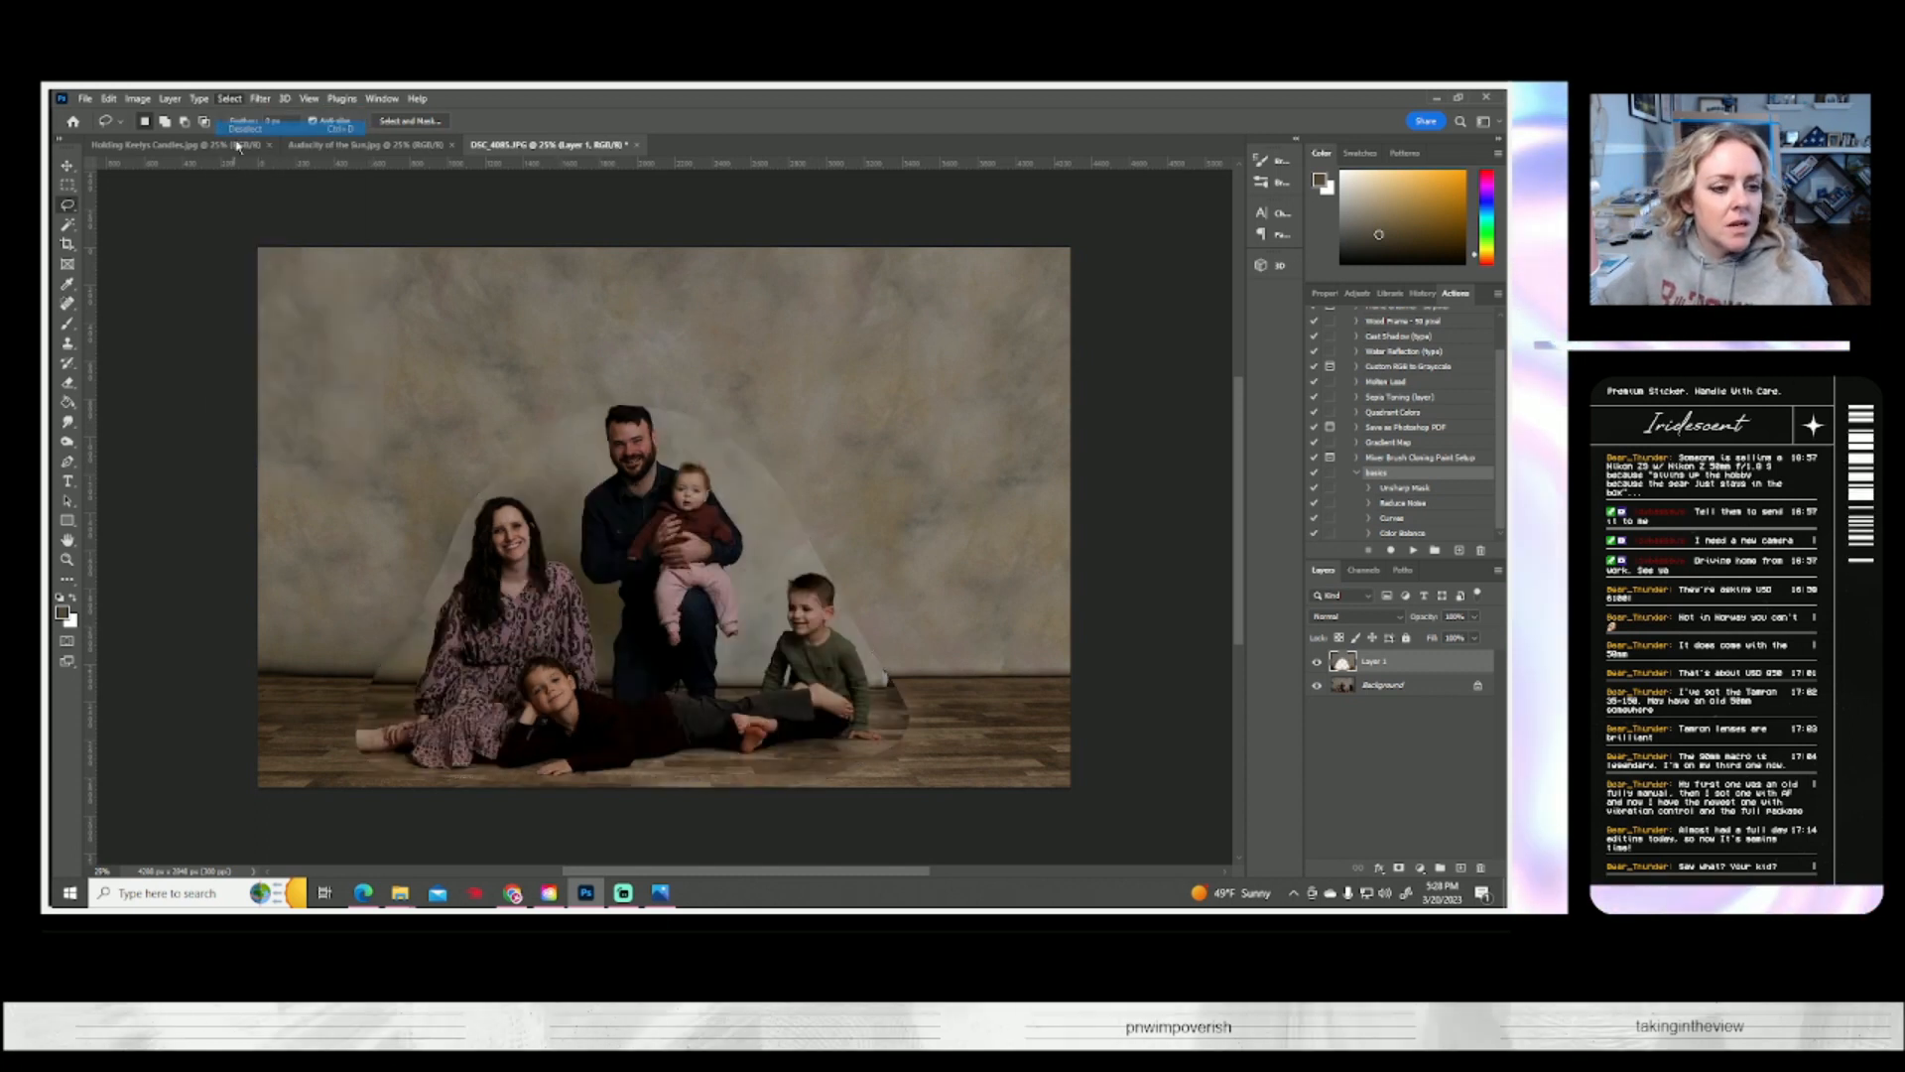
Erase the cut edge of the backdrop layer around the family, then shift and transform the layer slightly to align its floor line
{"action": "left_click", "coordinate": [65, 385]}
{"action": "mouse_move", "coordinate": [401, 662]}
{"action": "left_mouse_down"}
{"action": "mouse_move", "coordinate": [537, 435]}
{"action": "mouse_move", "coordinate": [520, 459]}
{"action": "mouse_move", "coordinate": [595, 420]}
{"action": "mouse_move", "coordinate": [668, 417]}
{"action": "mouse_move", "coordinate": [773, 516]}
{"action": "mouse_move", "coordinate": [759, 482]}
{"action": "mouse_move", "coordinate": [811, 557]}
{"action": "mouse_move", "coordinate": [813, 621]}
{"action": "mouse_move", "coordinate": [822, 599]}
{"action": "mouse_move", "coordinate": [805, 667]}
{"action": "mouse_move", "coordinate": [874, 763]}
{"action": "mouse_move", "coordinate": [914, 763]}
{"action": "mouse_move", "coordinate": [823, 782]}
{"action": "mouse_move", "coordinate": [780, 721]}
{"action": "left_mouse_up"}
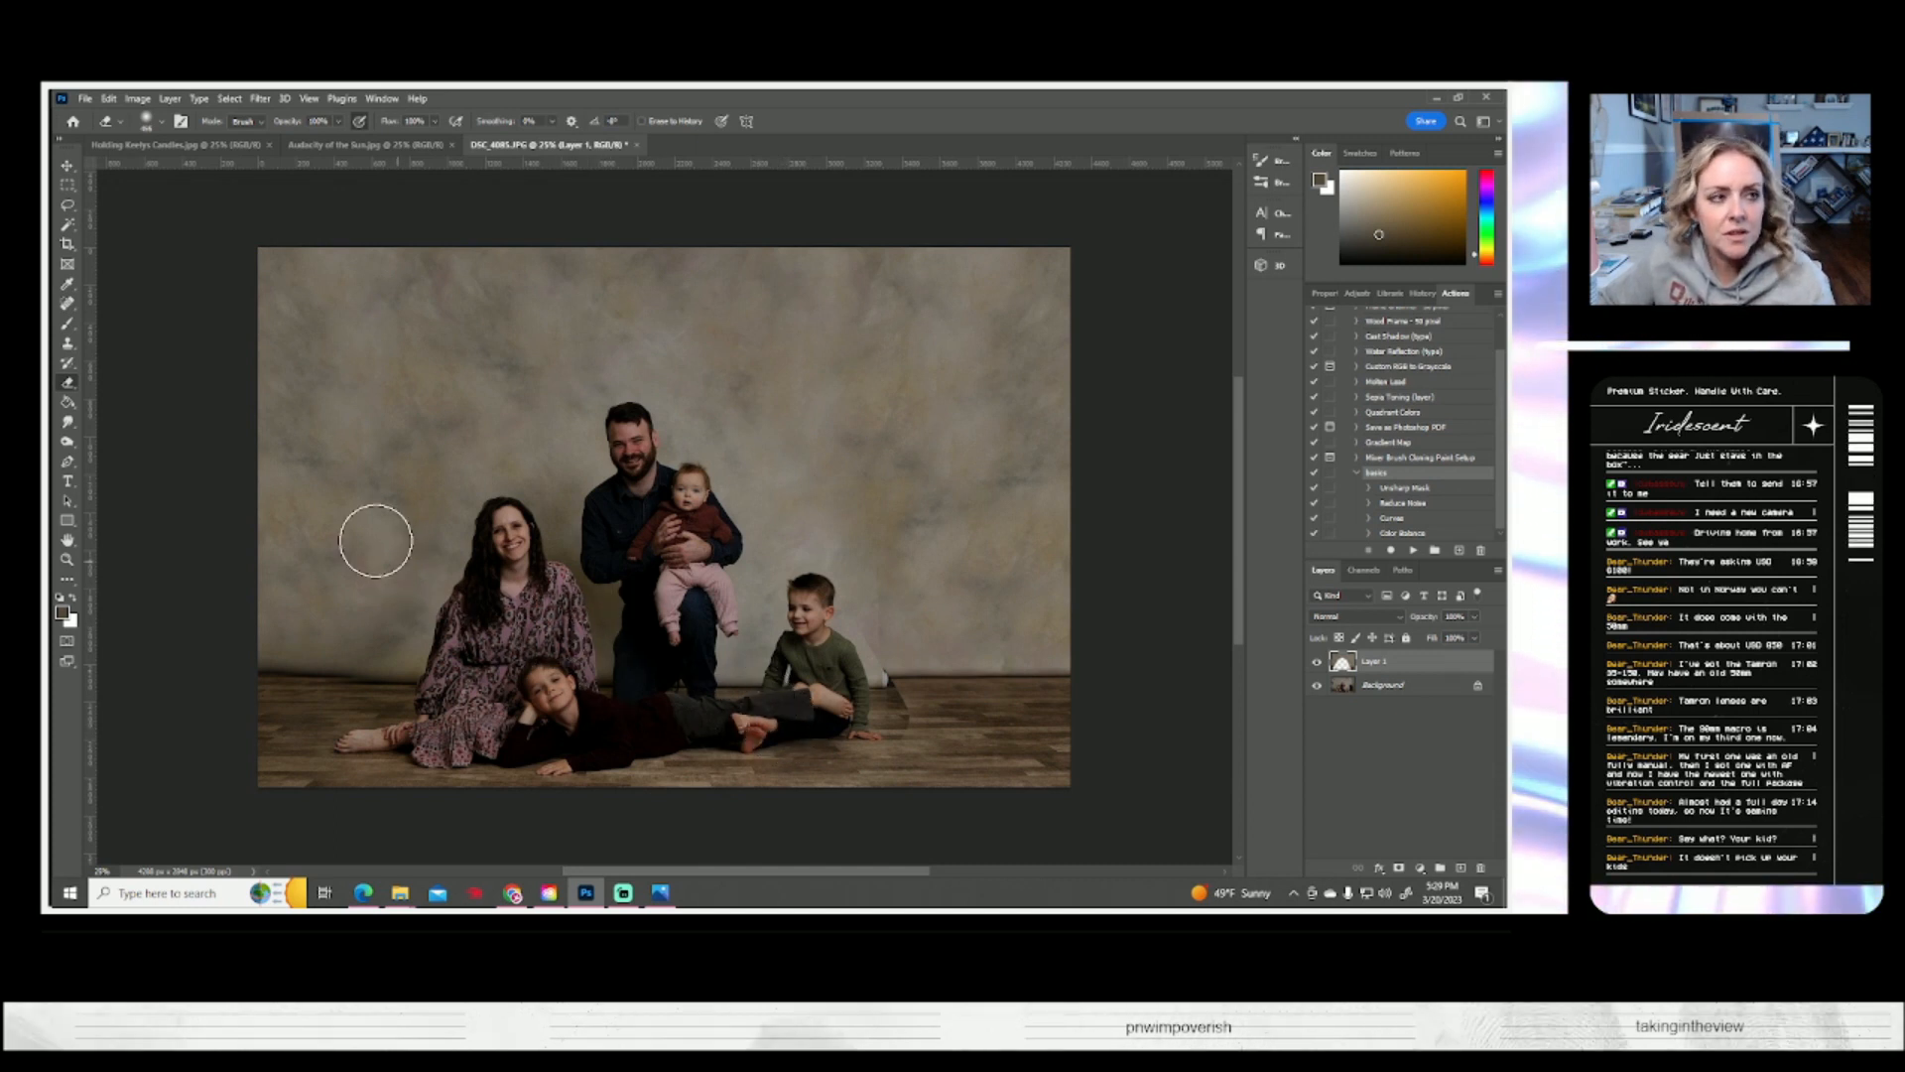
{"action": "key", "text": "v"}
{"action": "left_click_drag", "start_coordinate": [423, 600], "coordinate": [418, 606]}
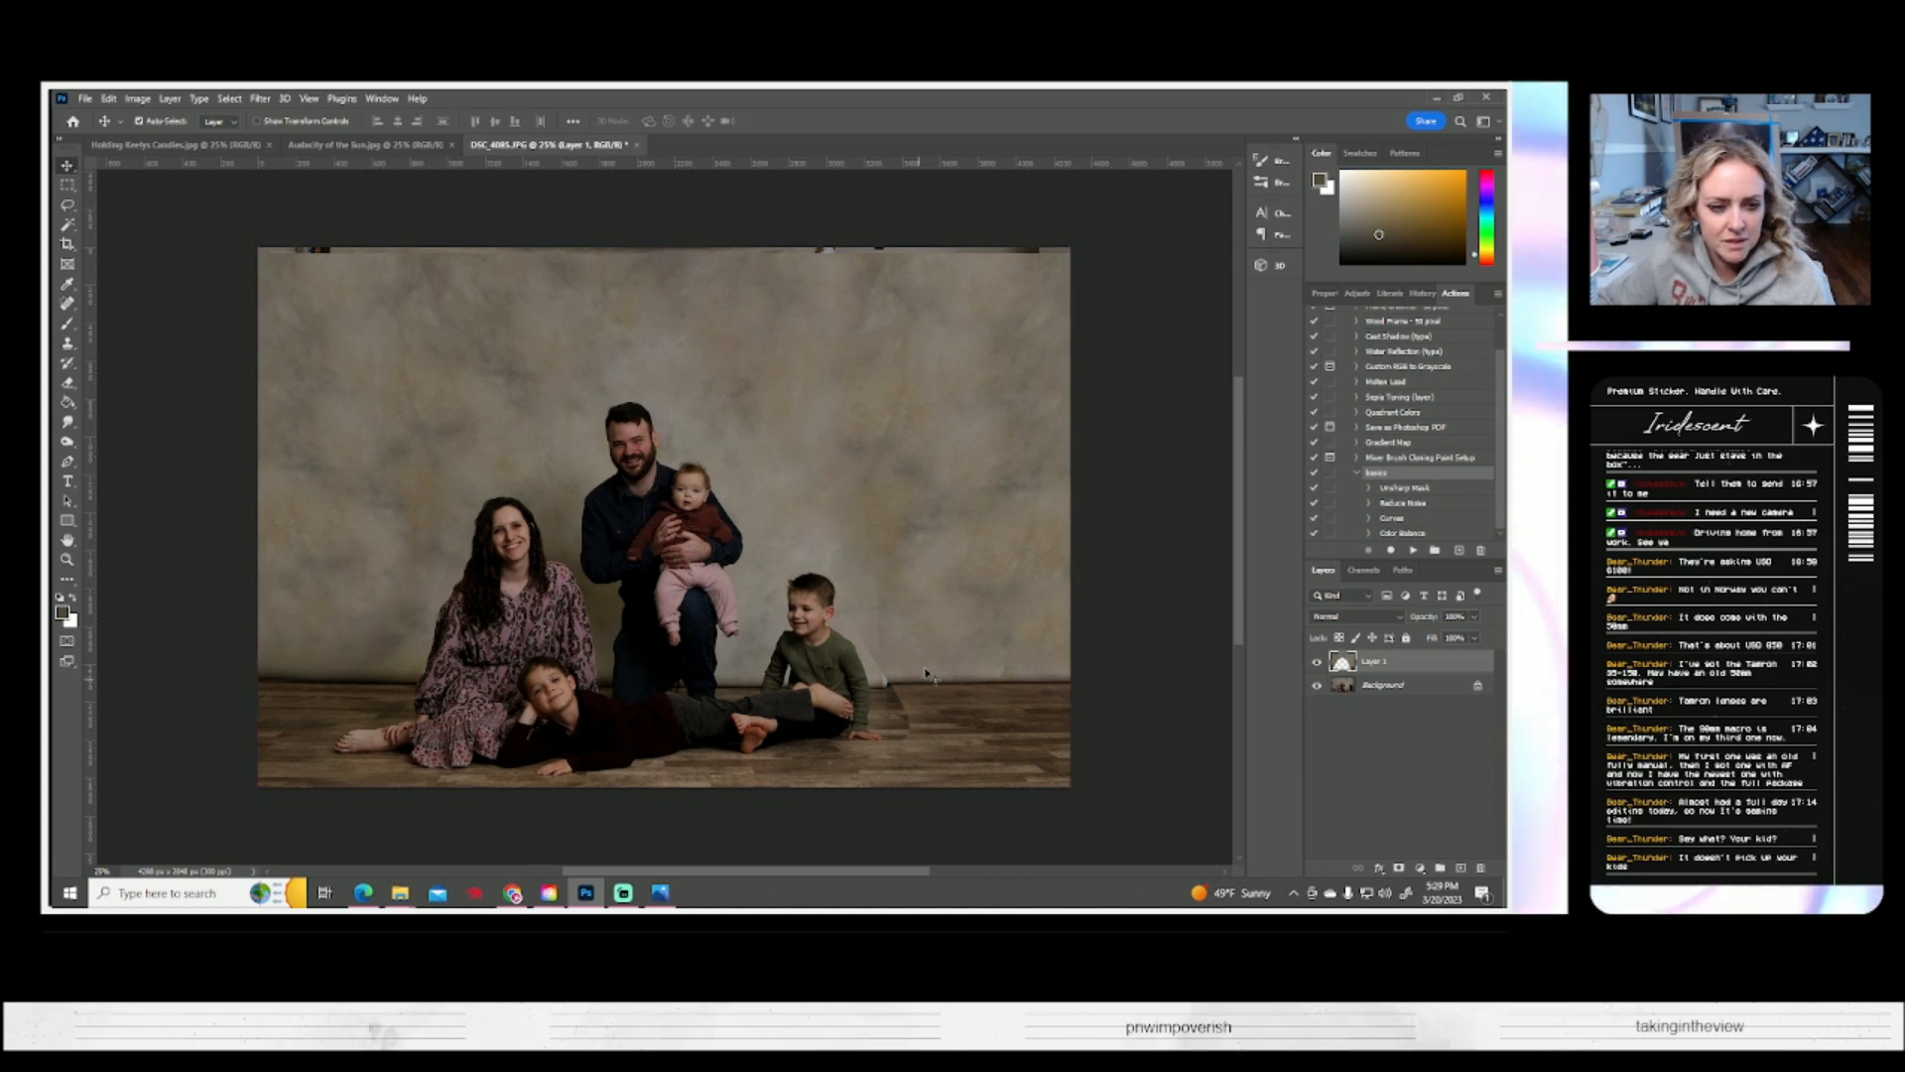
{"action": "key", "text": "ctrl+t"}
{"action": "left_click_drag", "start_coordinate": [1121, 530], "coordinate": [1120, 531]}
{"action": "key", "text": "Return"}
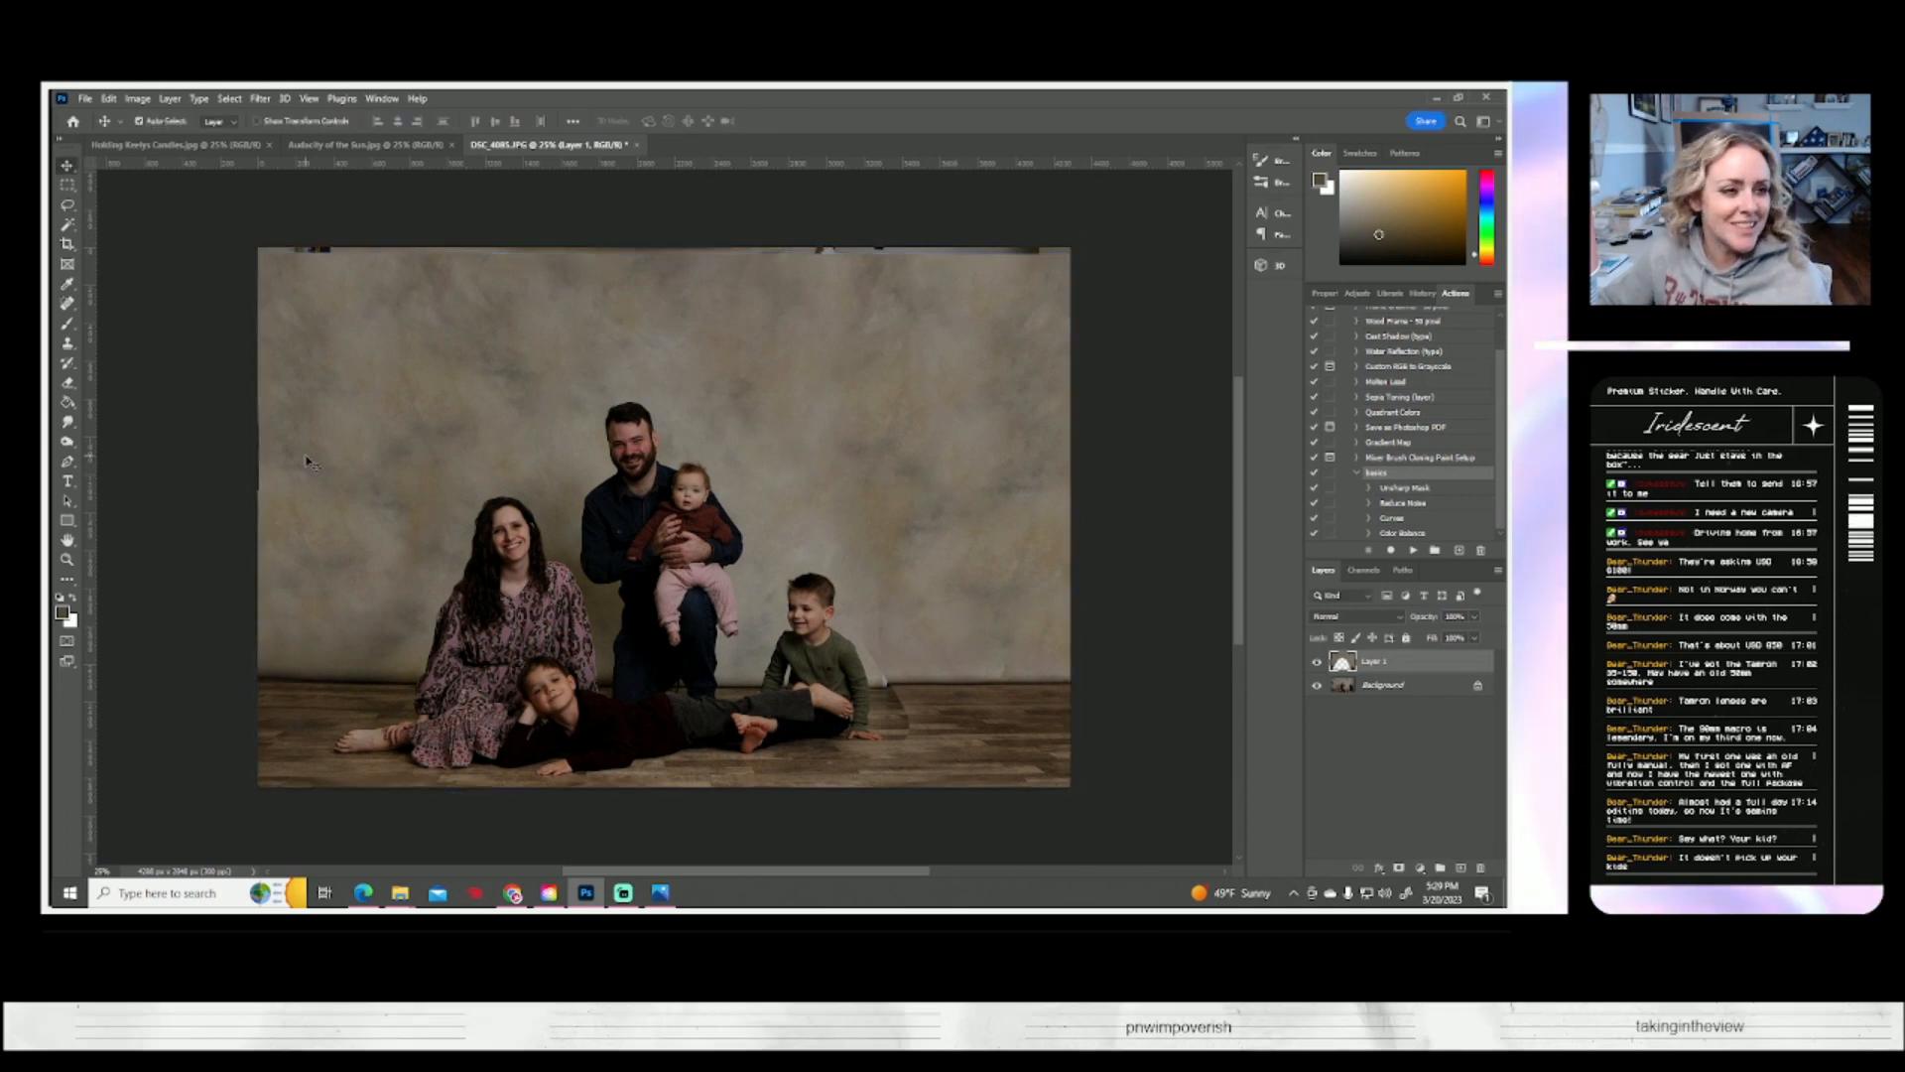
Clone clean backdrop over the exposed strip along the photo's upper edge and clean floor and backdrop over the clutter beside the seated boy
{"action": "left_click", "coordinate": [68, 344]}
{"action": "left_click", "coordinate": [366, 331], "text": "alt"}
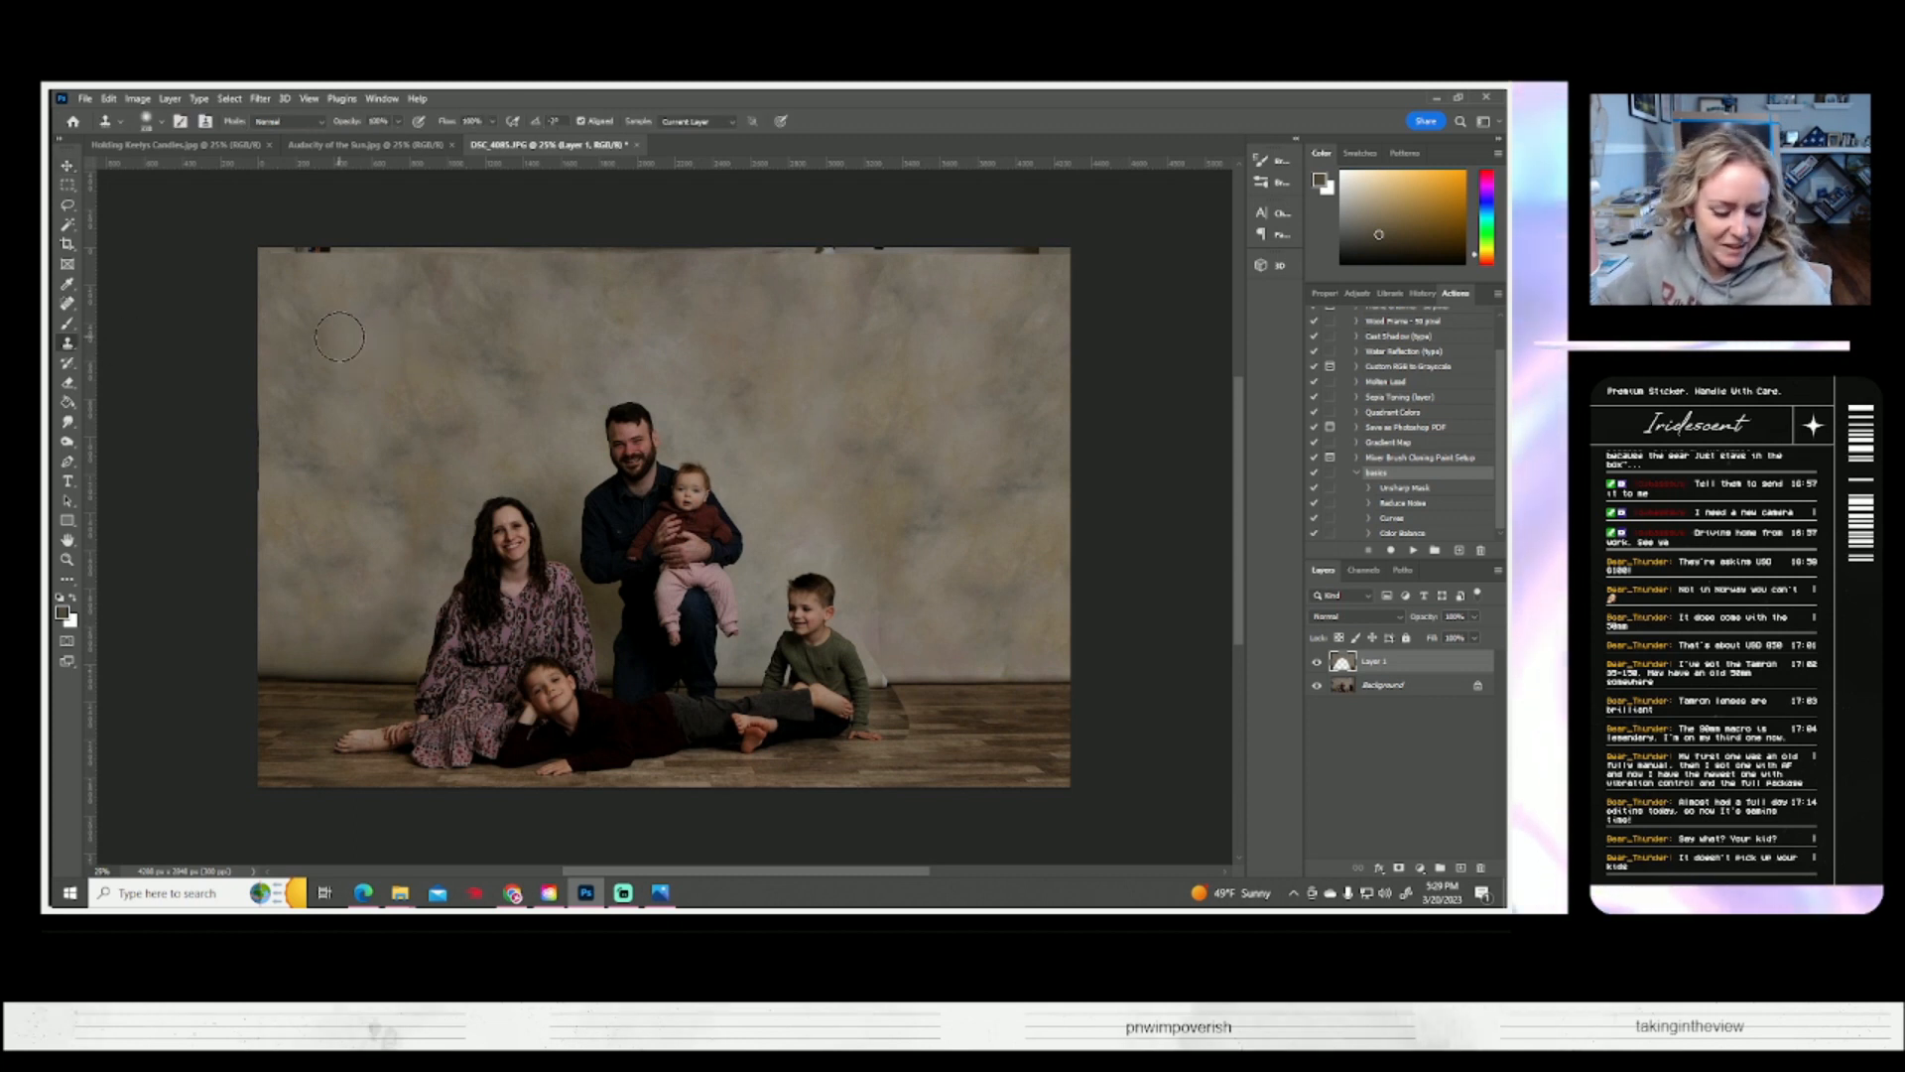
{"action": "mouse_move", "coordinate": [322, 247]}
{"action": "left_mouse_down"}
{"action": "mouse_move", "coordinate": [527, 237]}
{"action": "mouse_move", "coordinate": [986, 265]}
{"action": "left_mouse_up"}
{"action": "left_click", "coordinate": [889, 333], "text": "alt"}
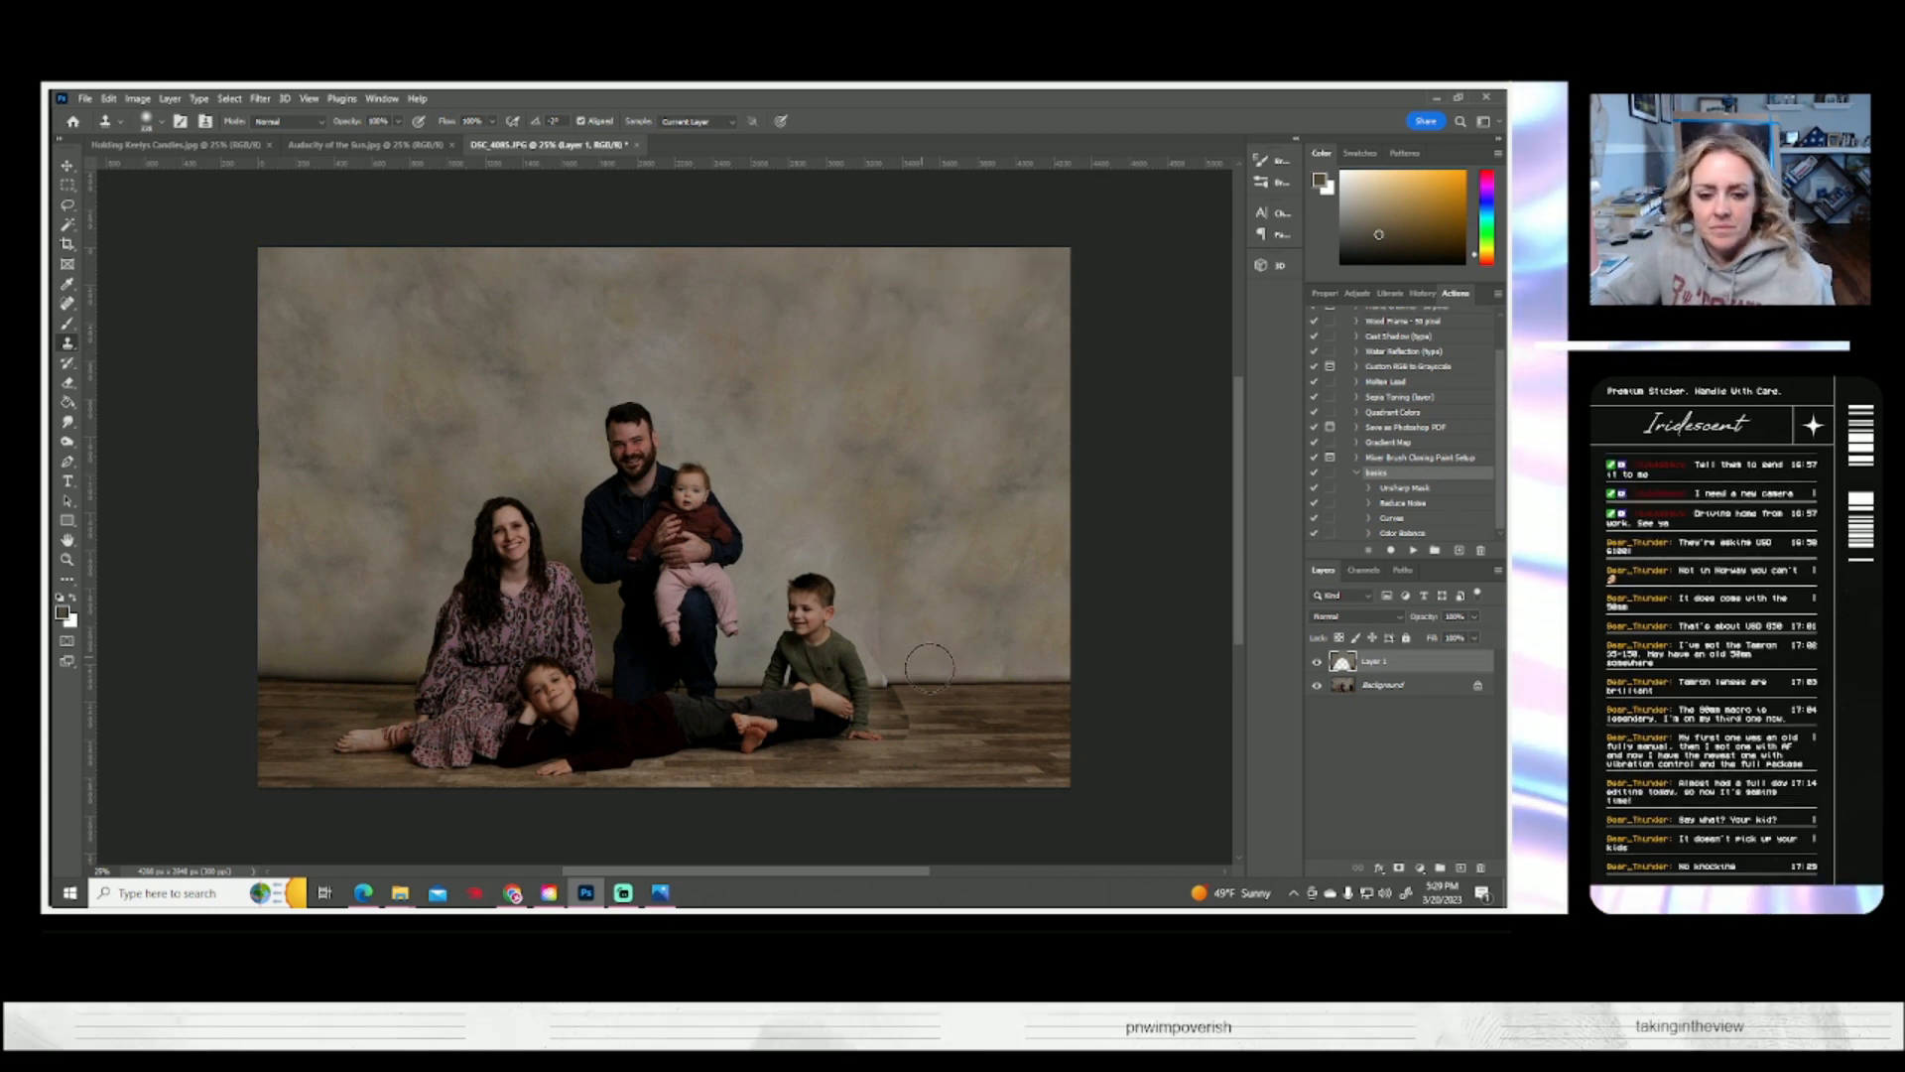
{"action": "left_click", "coordinate": [988, 685], "text": "alt"}
{"action": "mouse_move", "coordinate": [877, 680]}
{"action": "left_mouse_down"}
{"action": "mouse_move", "coordinate": [858, 641]}
{"action": "mouse_move", "coordinate": [873, 586]}
{"action": "mouse_move", "coordinate": [916, 597]}
{"action": "mouse_move", "coordinate": [884, 640]}
{"action": "mouse_move", "coordinate": [879, 528]}
{"action": "mouse_move", "coordinate": [902, 762]}
{"action": "left_mouse_up"}
Hide the backdrop layer and trace the outer edge of the boy in the green shirt with the Magnetic Lasso
{"action": "left_click_drag", "start_coordinate": [66, 204], "coordinate": [129, 238]}
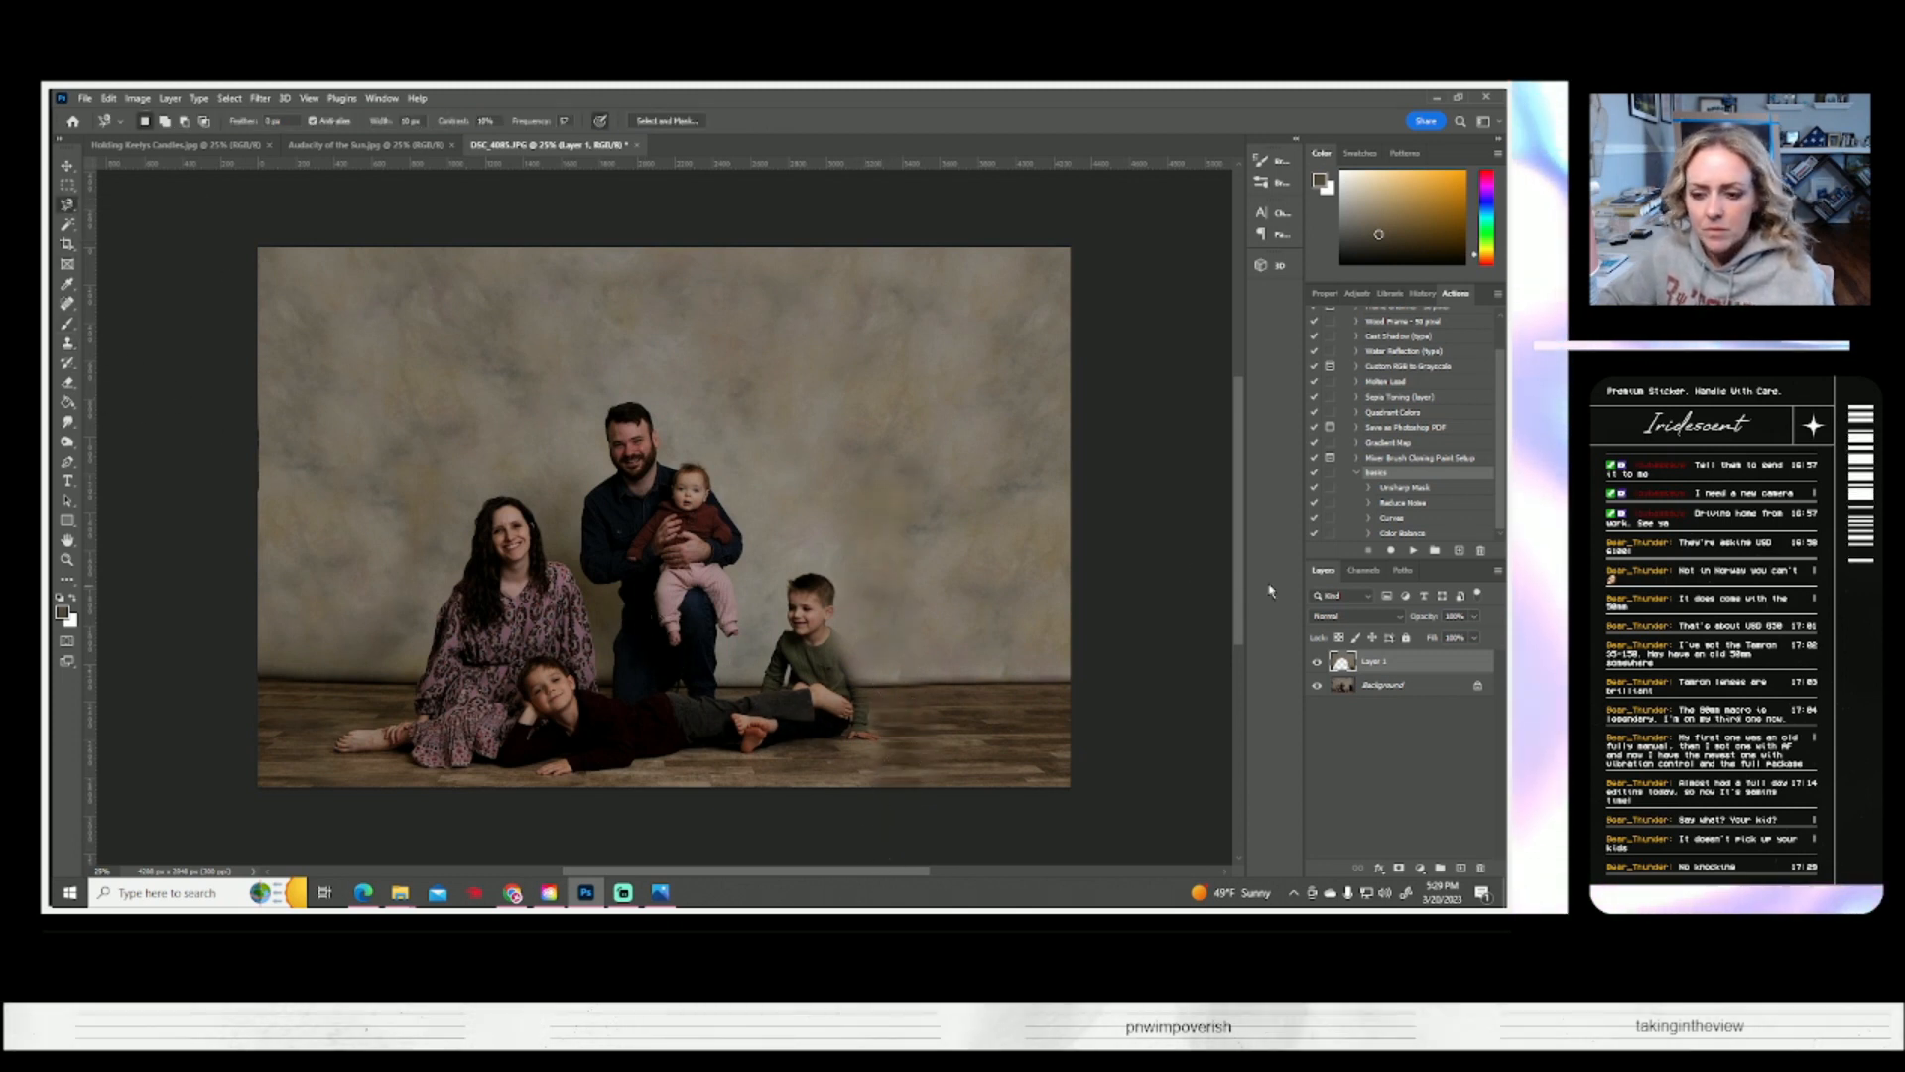
{"action": "left_click", "coordinate": [1317, 661]}
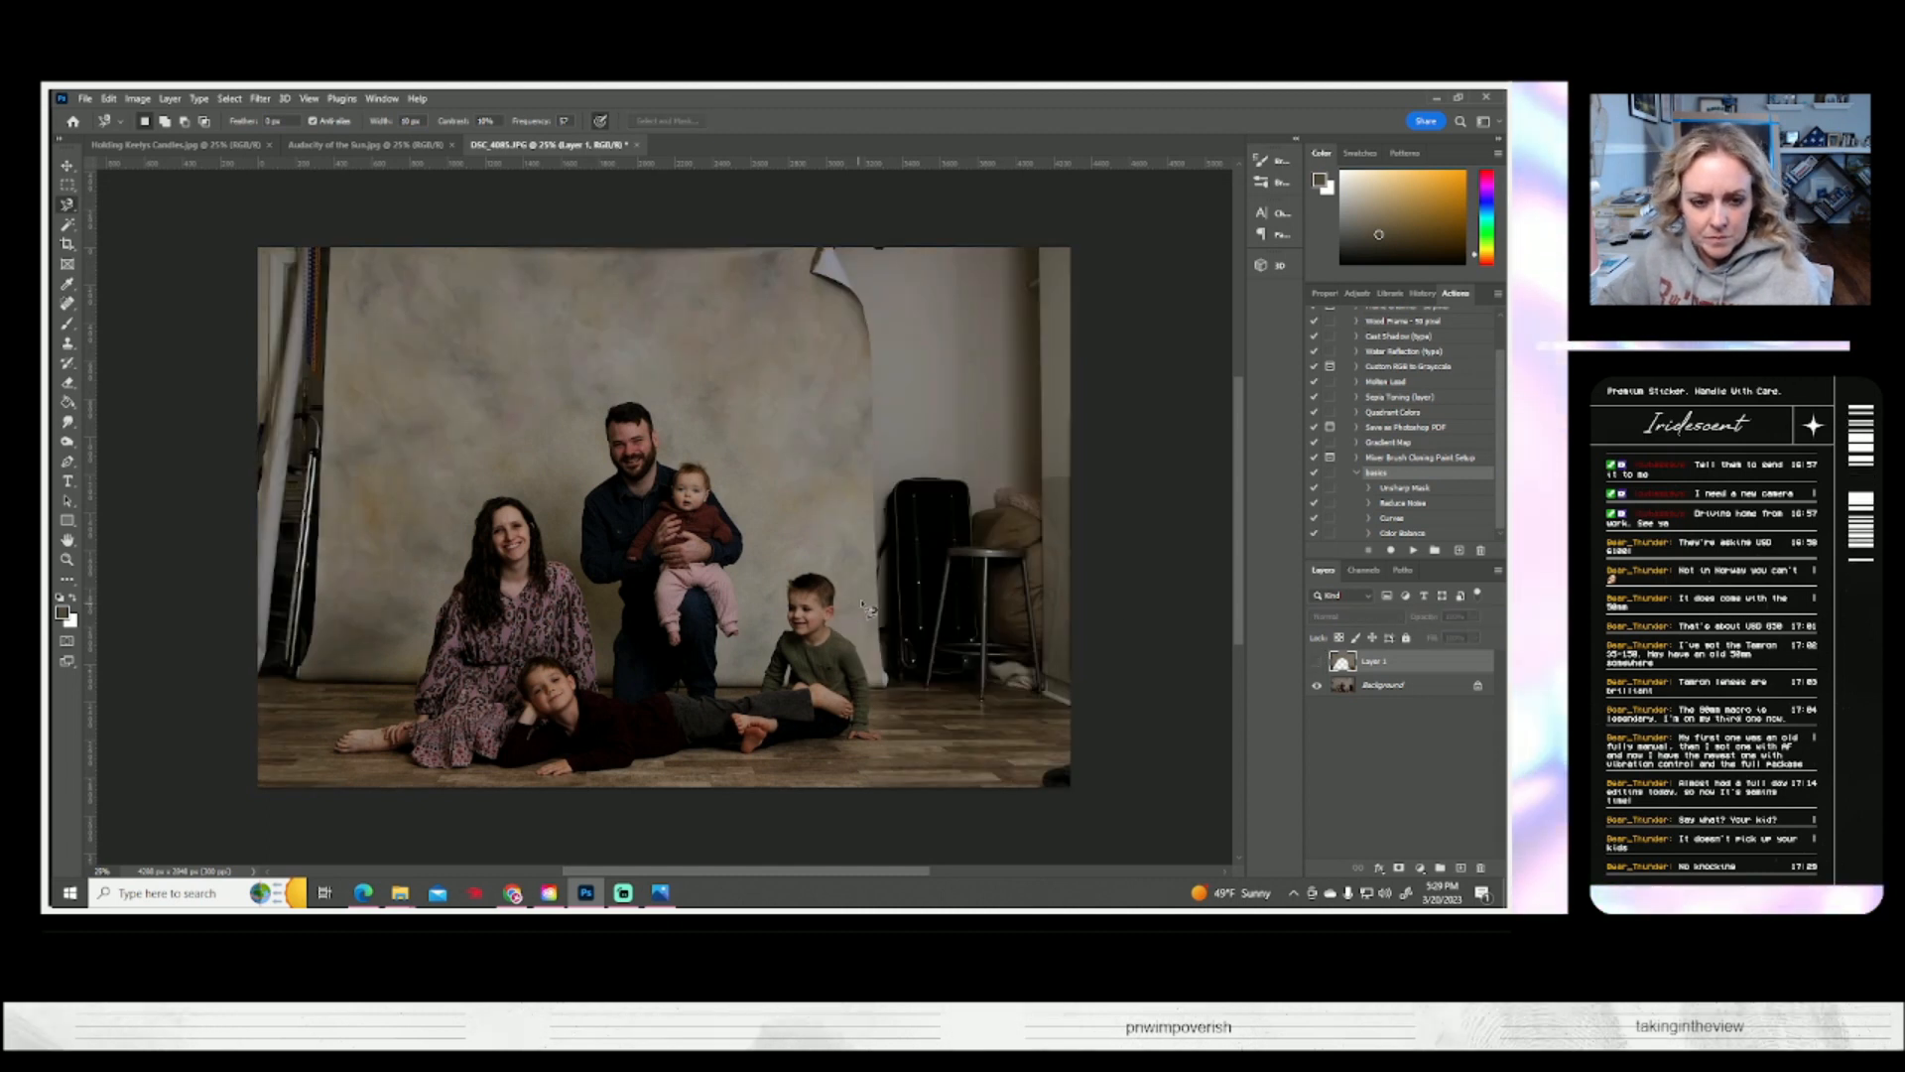
{"action": "left_click", "coordinate": [829, 625]}
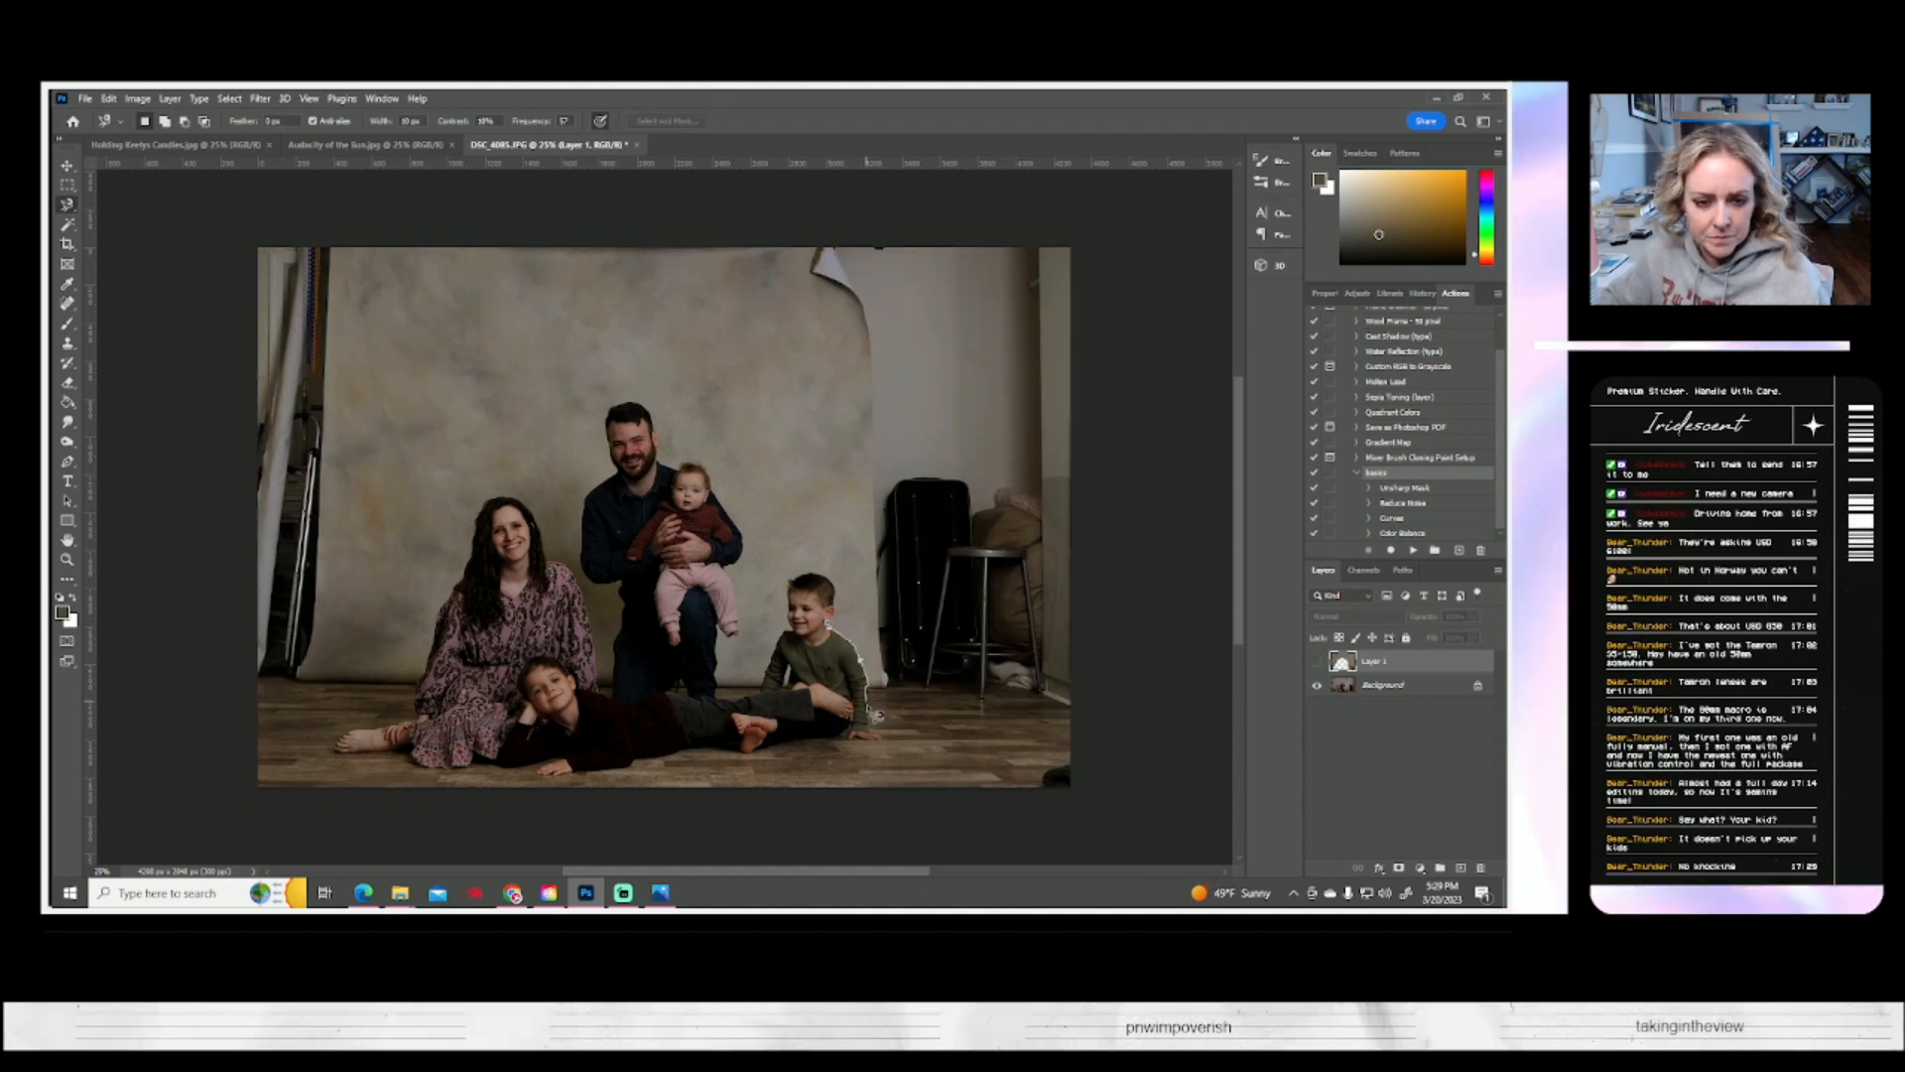
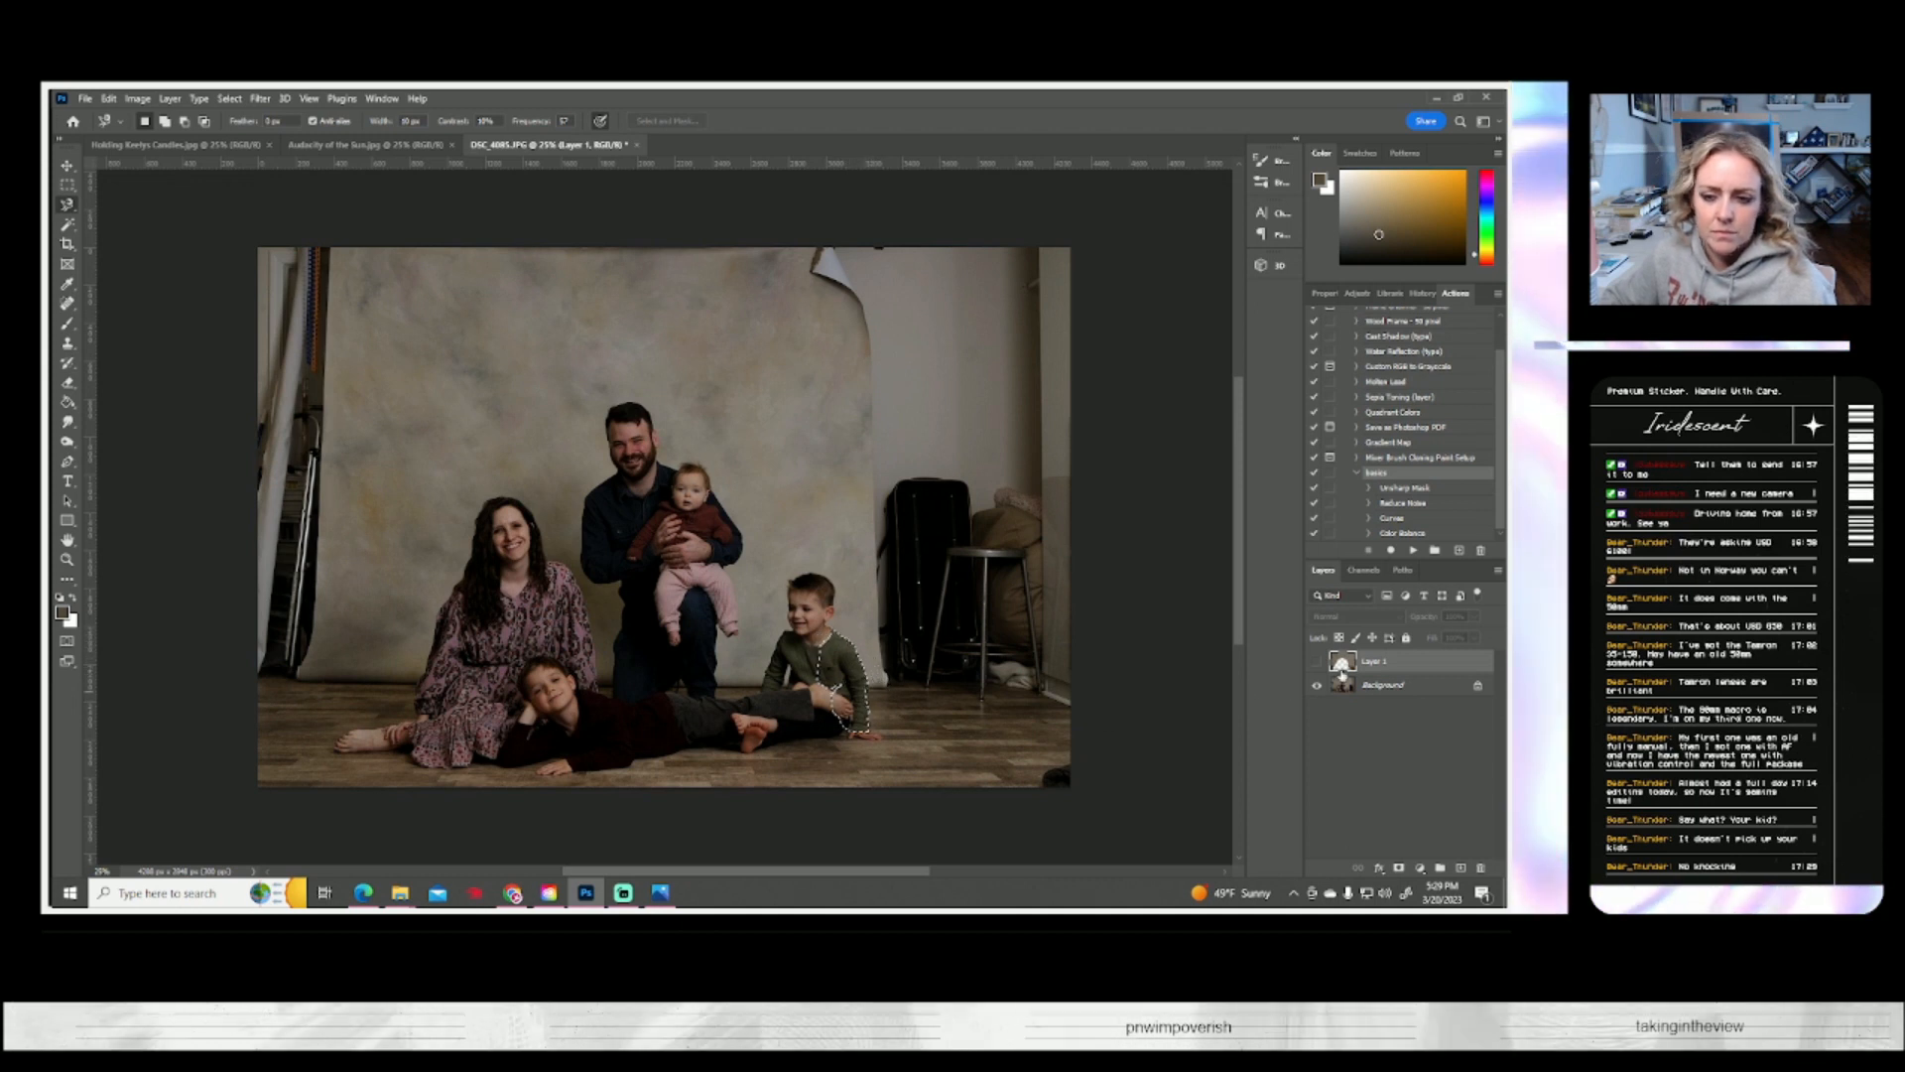
Show the backdrop layer again, deselect the traced outline around the boy, and flatten the image
{"action": "left_click", "coordinate": [1317, 663]}
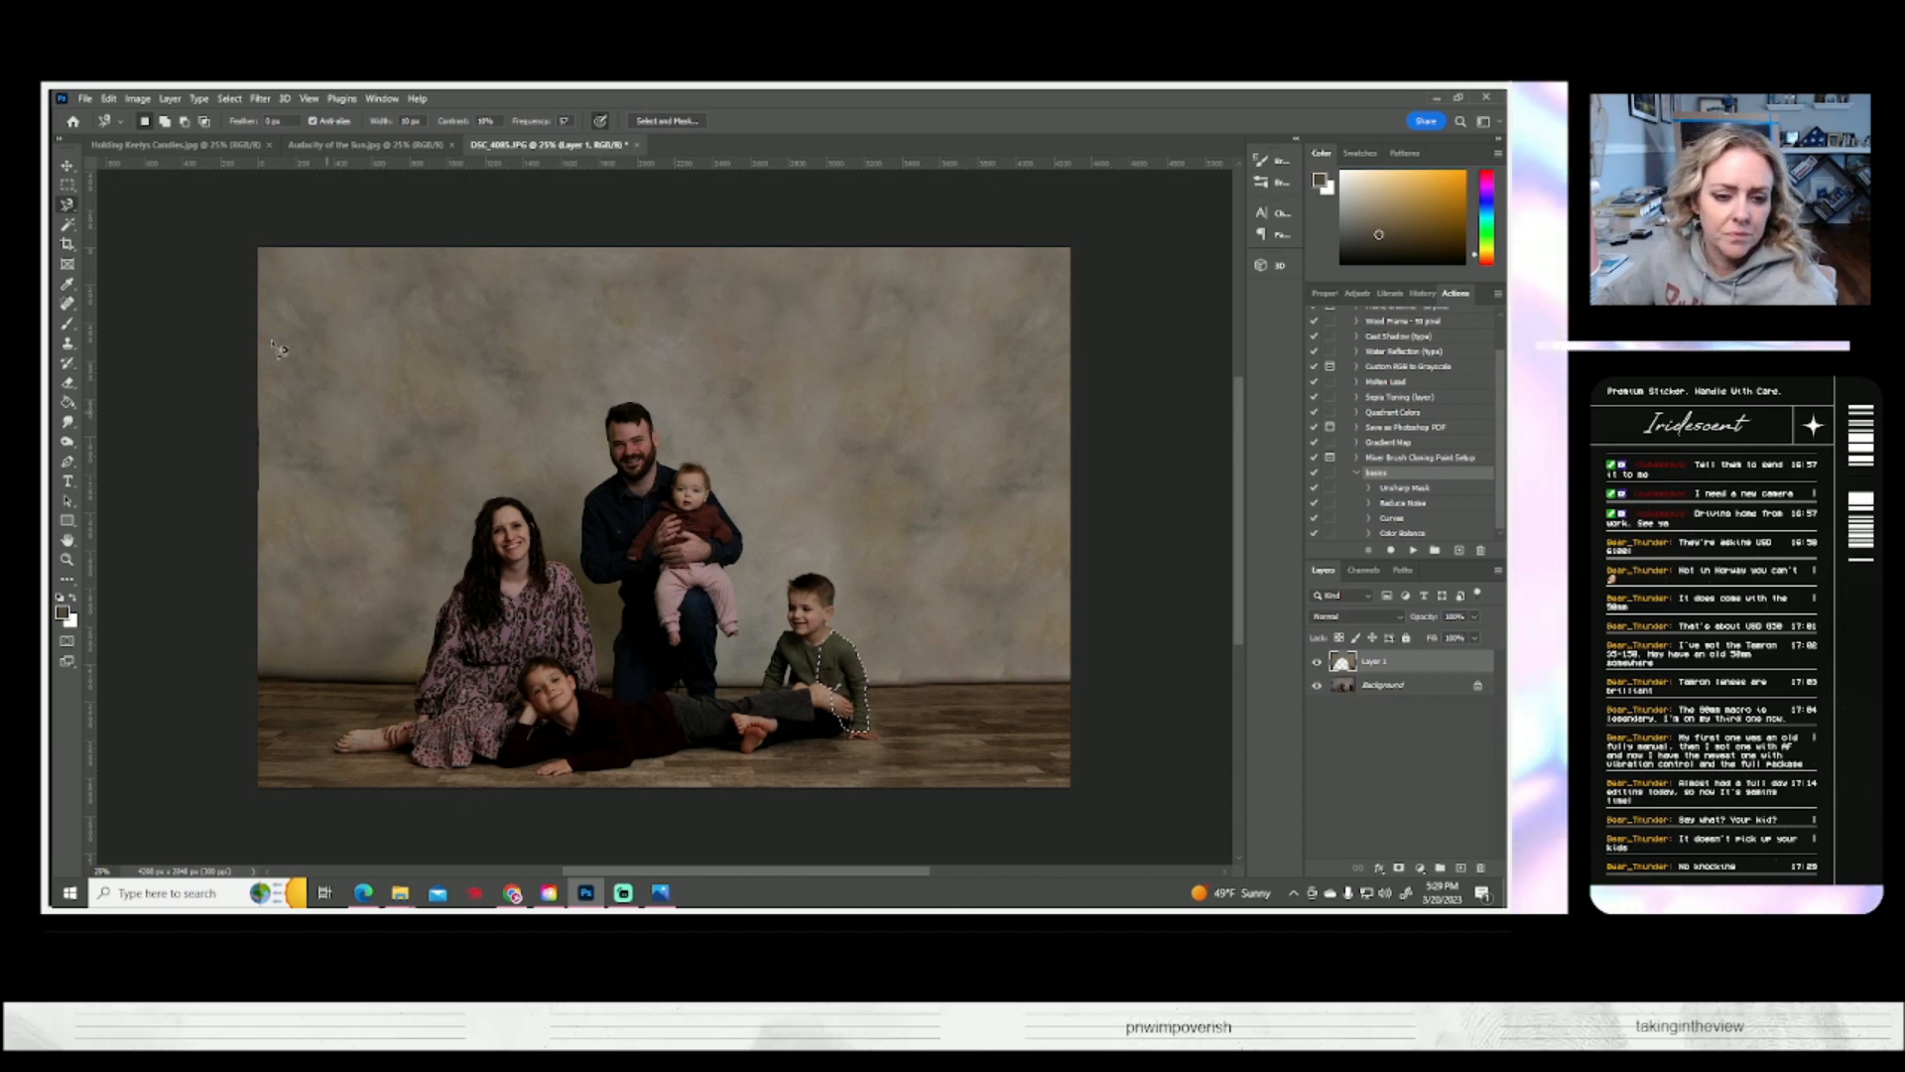
{"action": "left_click", "coordinate": [229, 98]}
{"action": "left_click", "coordinate": [244, 129]}
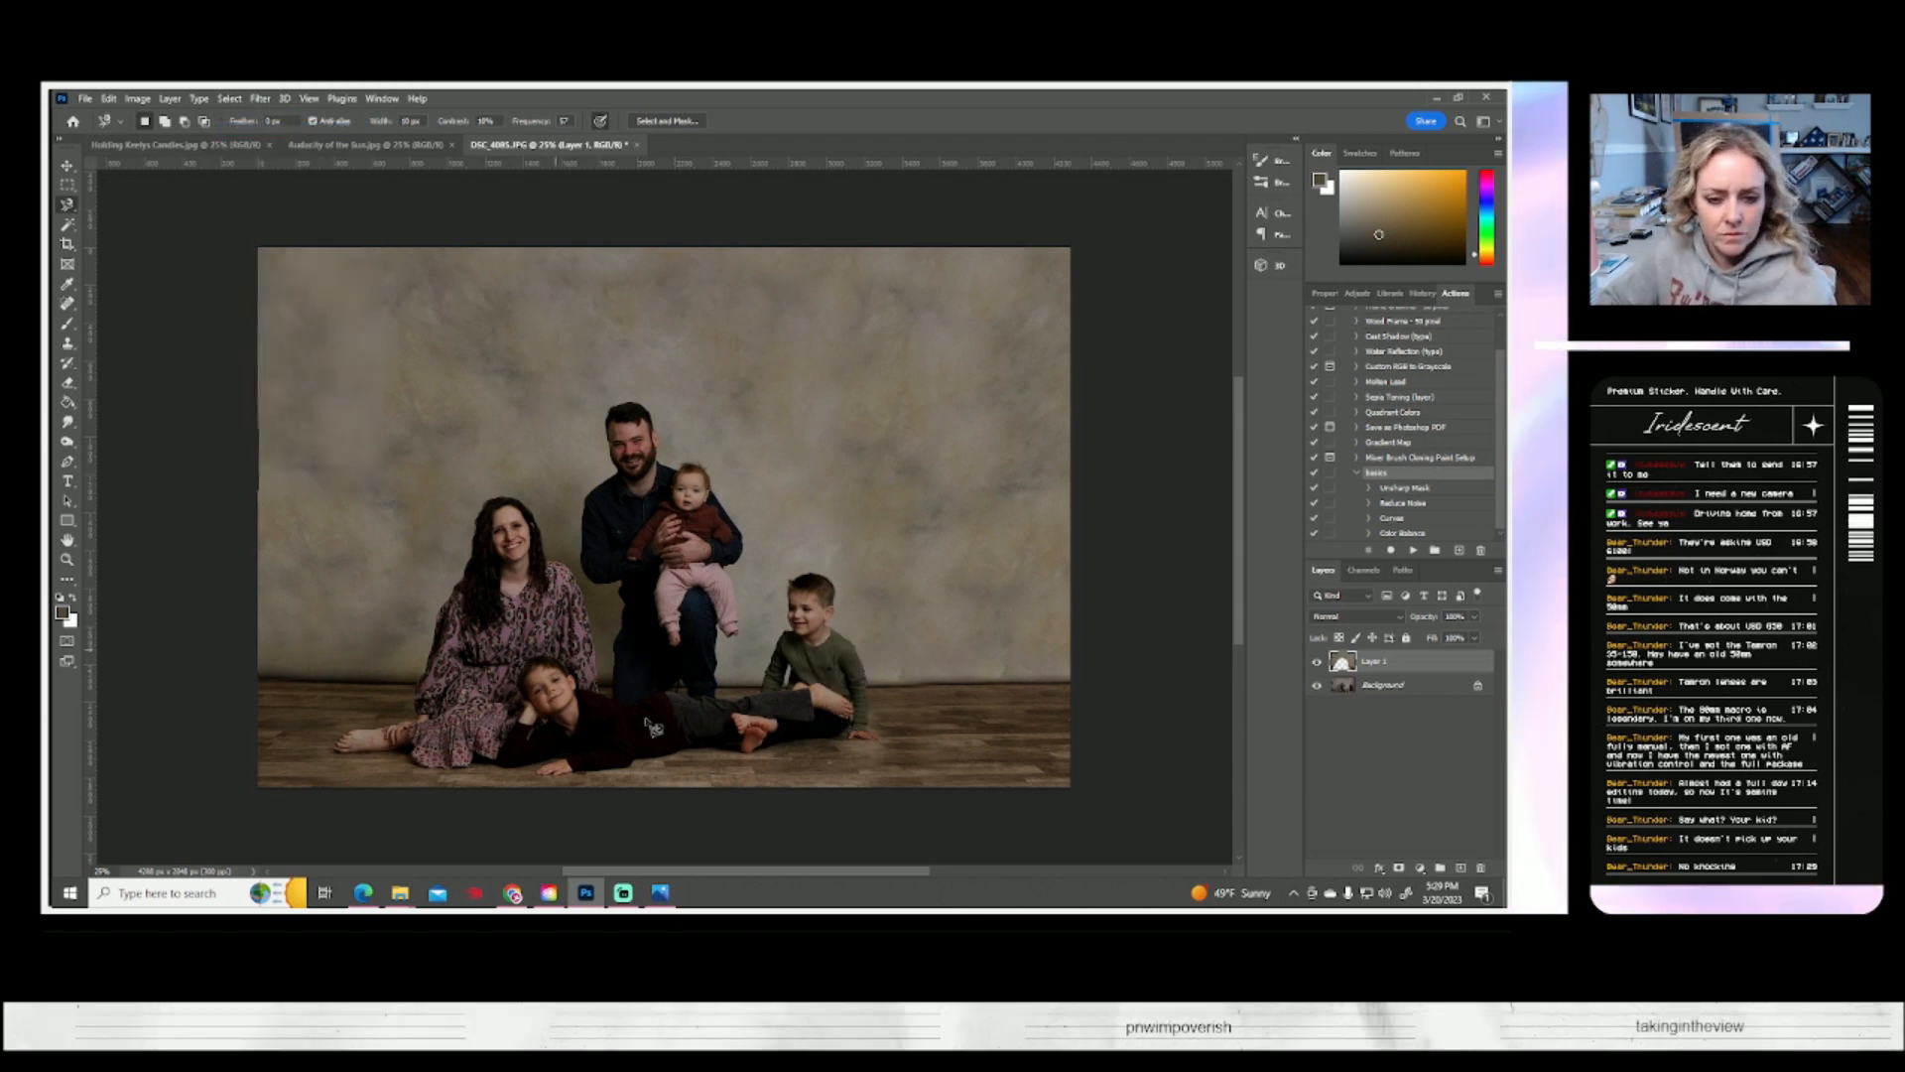
{"action": "left_click", "coordinate": [171, 99]}
{"action": "left_click", "coordinate": [216, 691]}
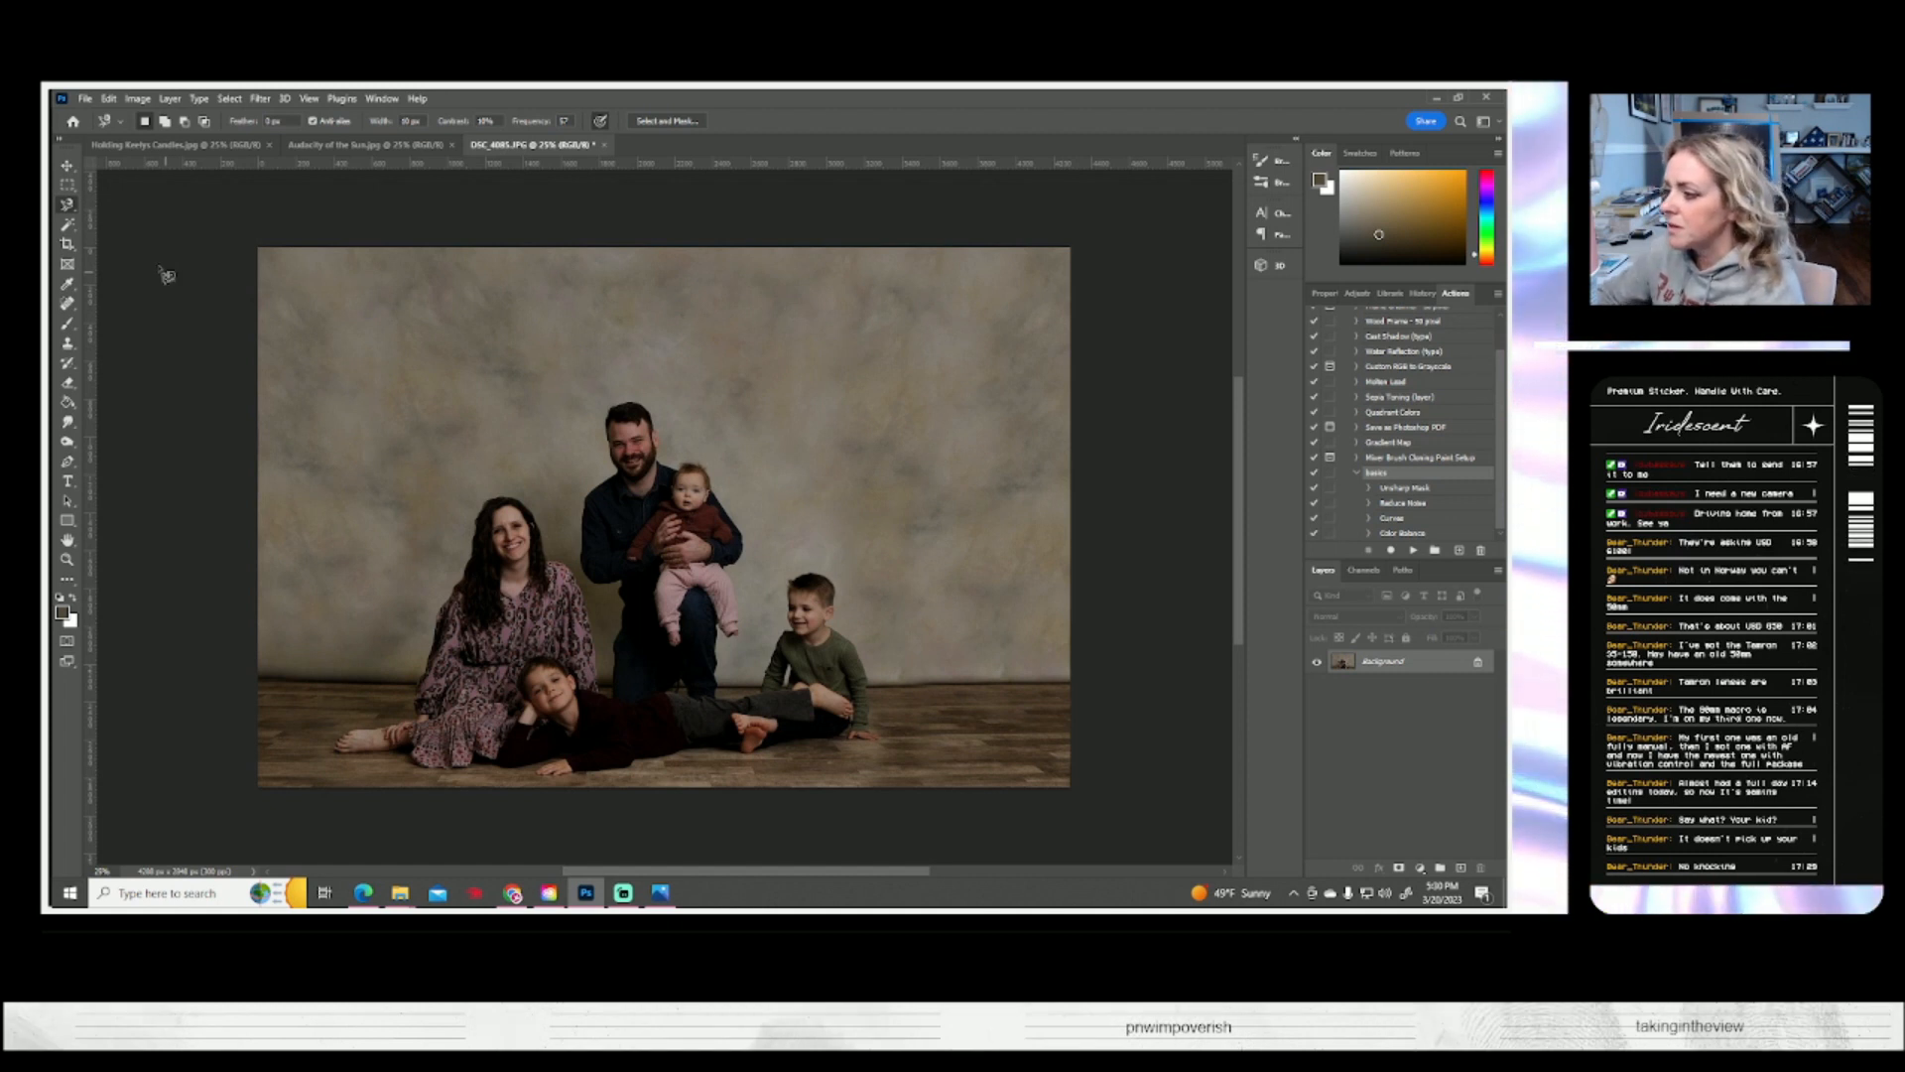
Save the flattened family photo as a JPEG at quality 10 with the Baseline ("Standard") format, and close it
{"action": "left_click", "coordinate": [85, 98]}
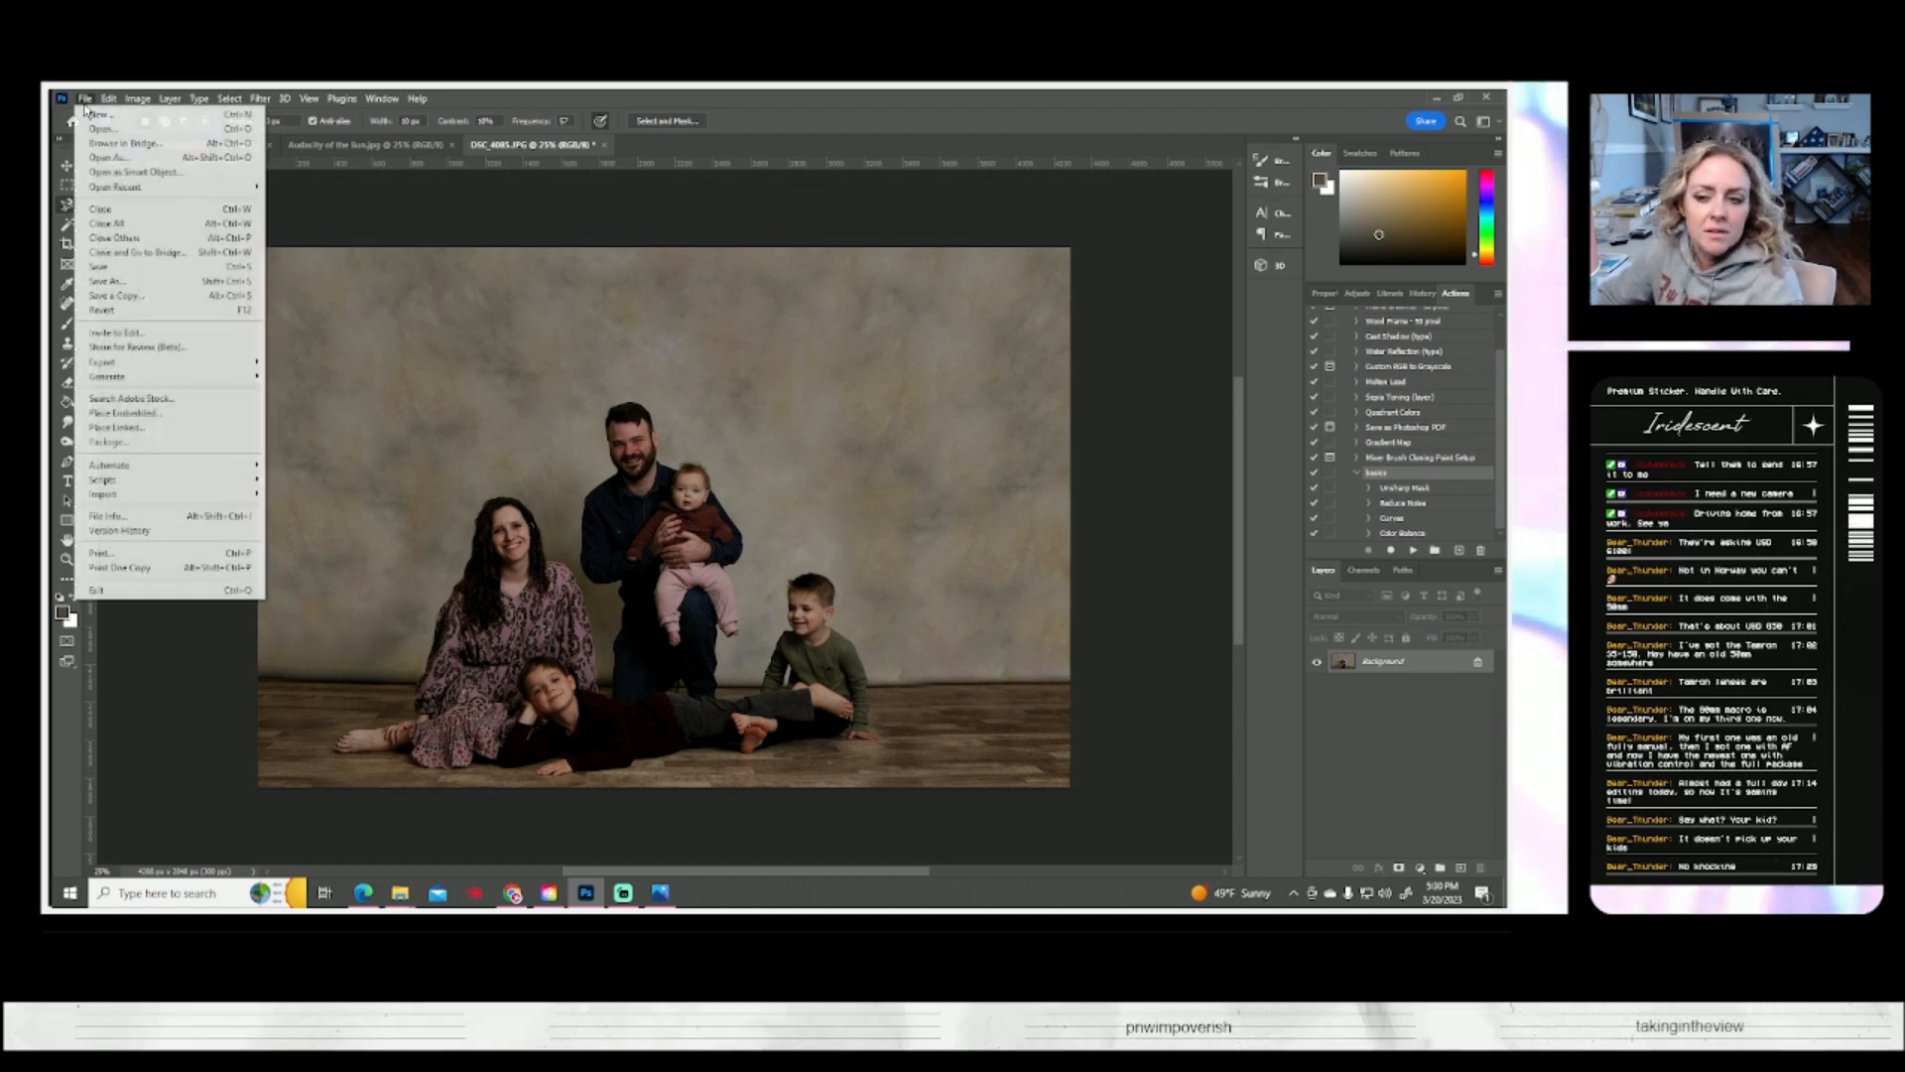
{"action": "left_click", "coordinate": [129, 284]}
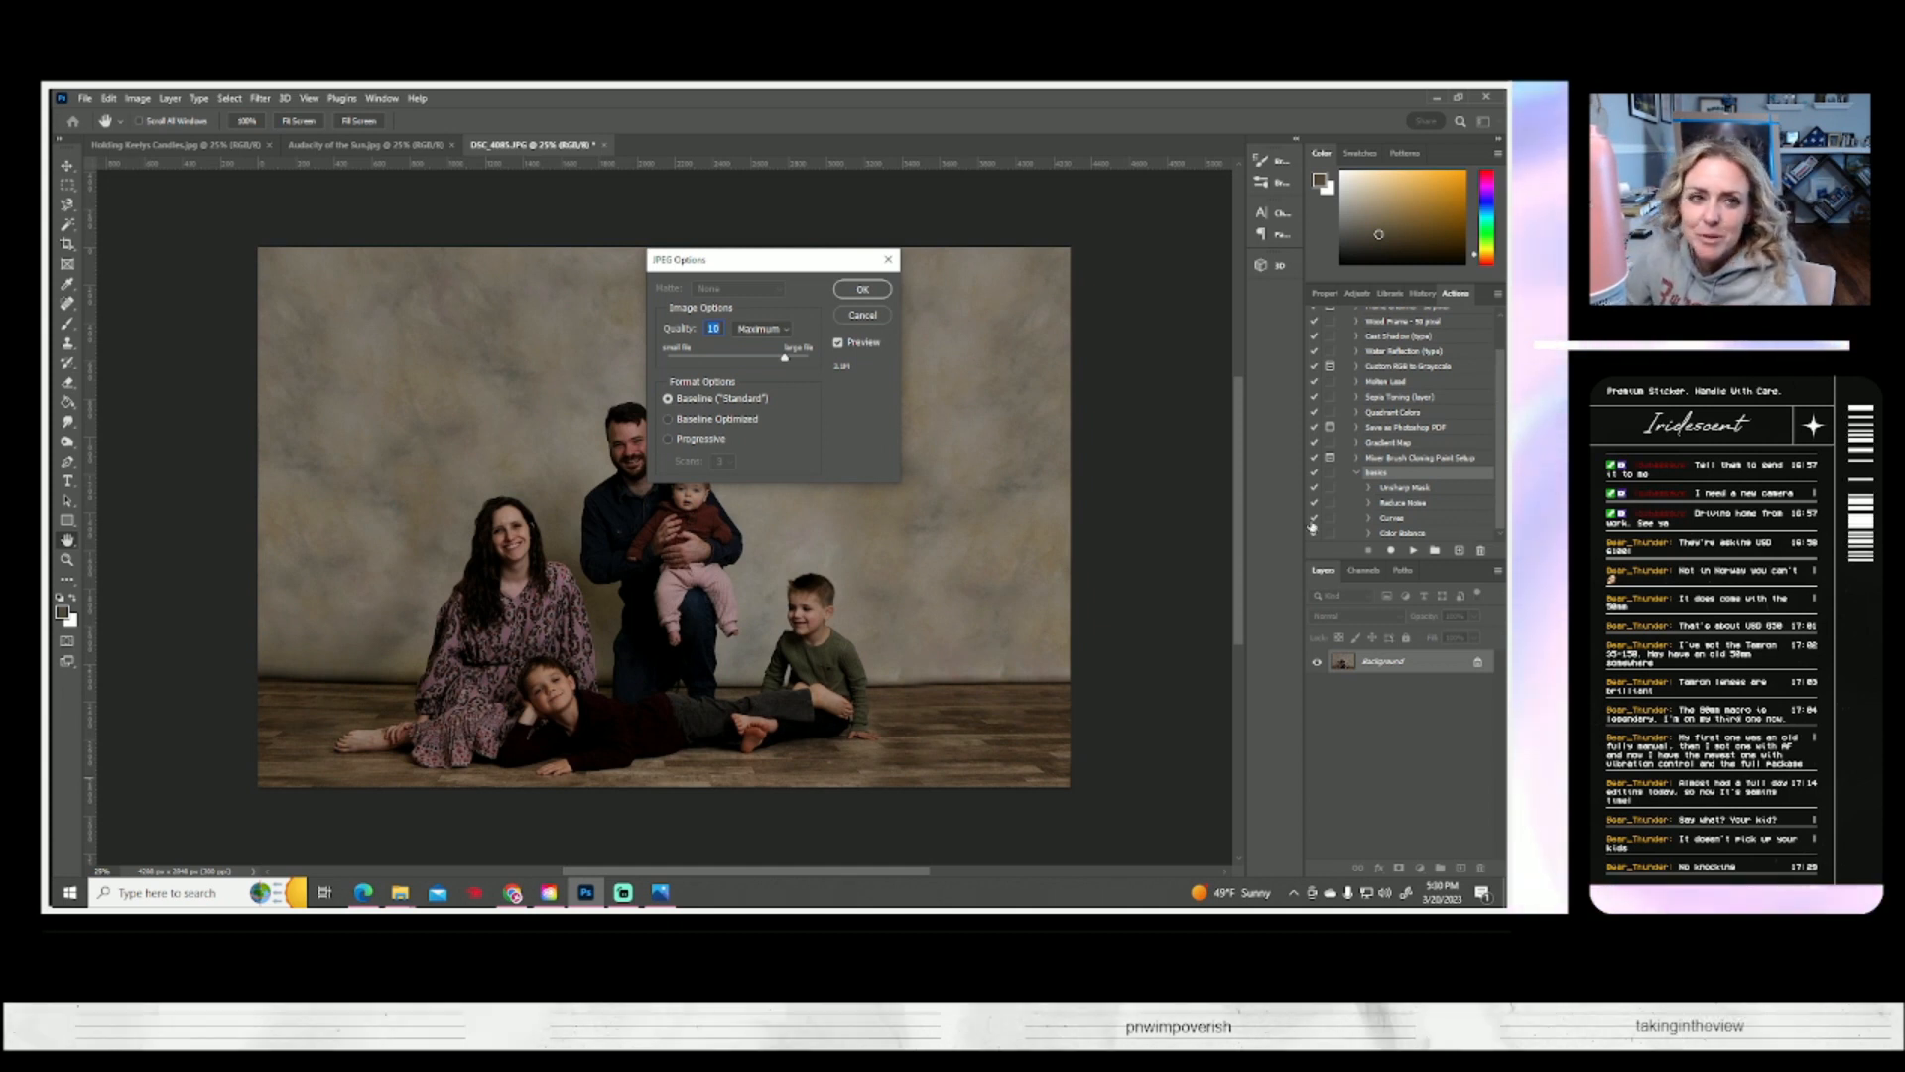
{"action": "left_click", "coordinate": [862, 289]}
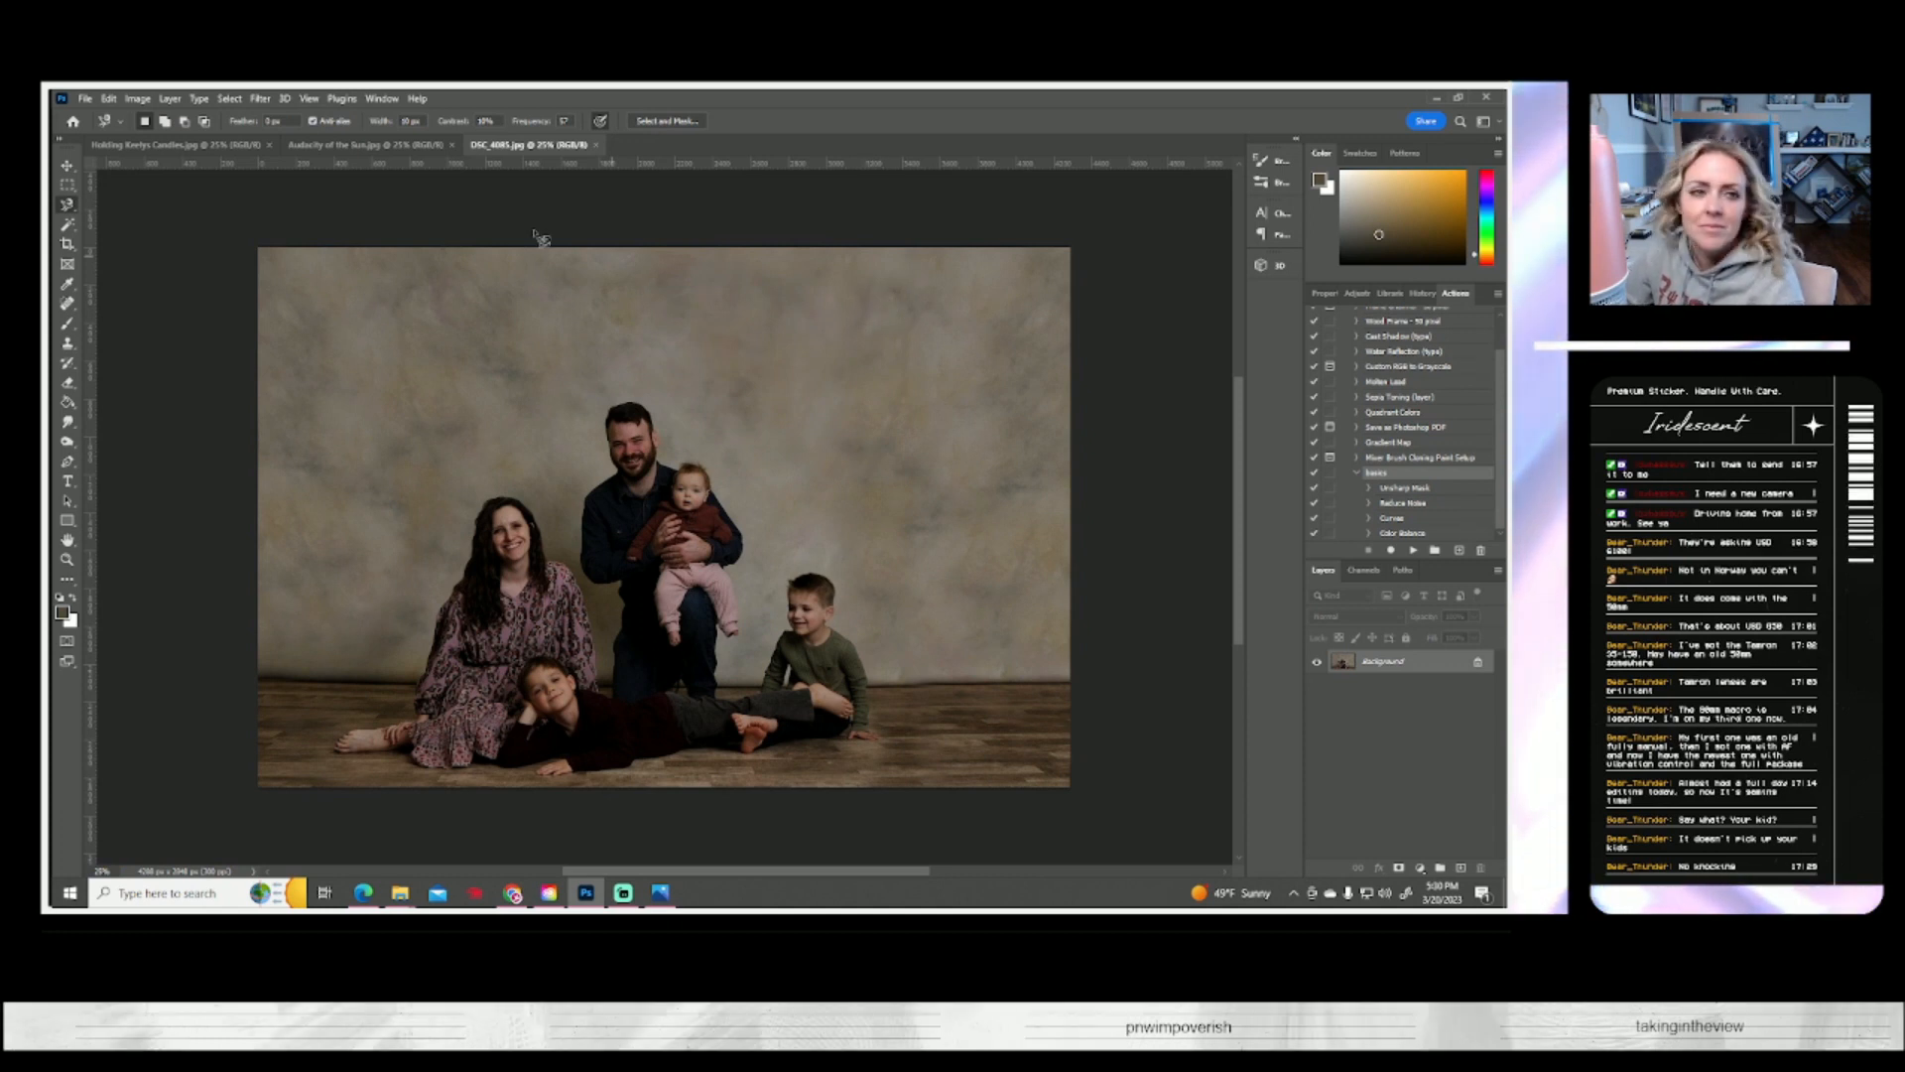
{"action": "left_click", "coordinate": [598, 146]}
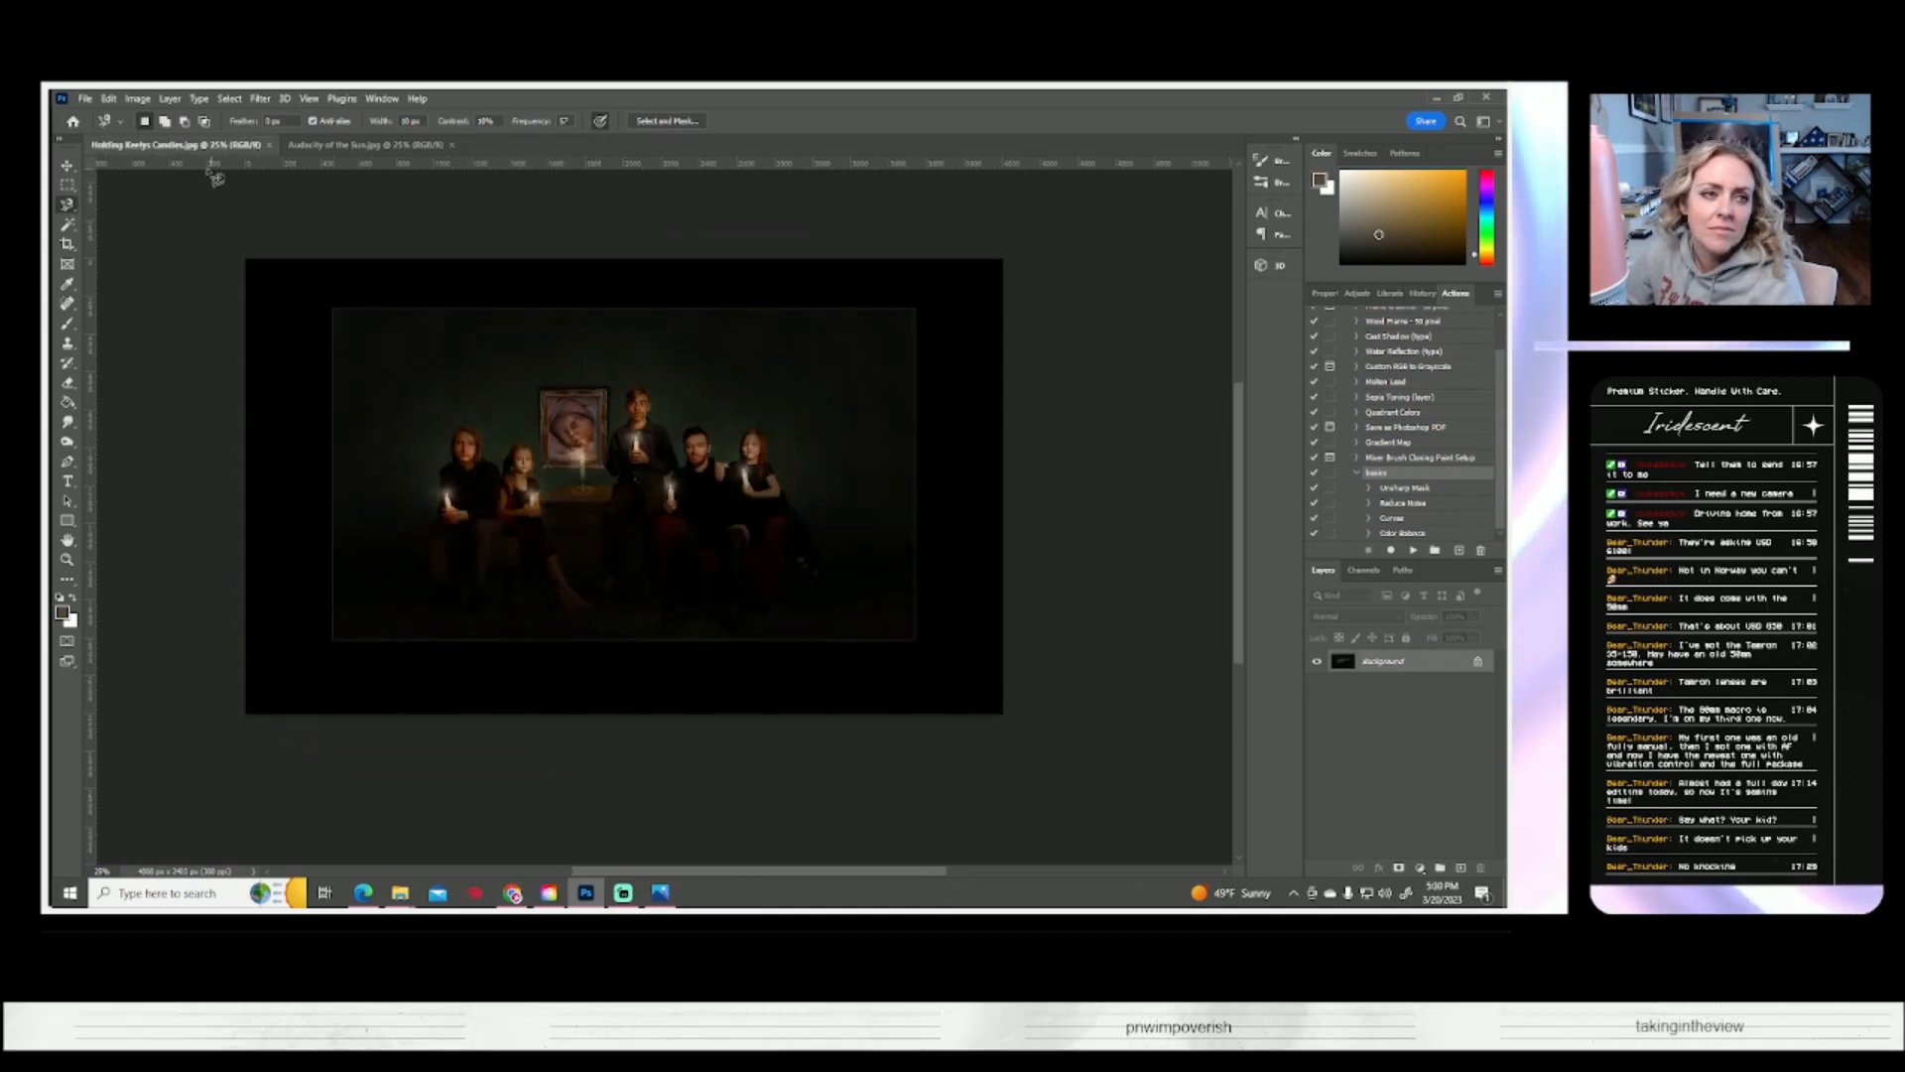
Switch to the Photos viewer and compare expressions in the family shots from DSC_4099 to DSC_4109
{"action": "left_click", "coordinate": [86, 98]}
{"action": "left_click", "coordinate": [99, 130]}
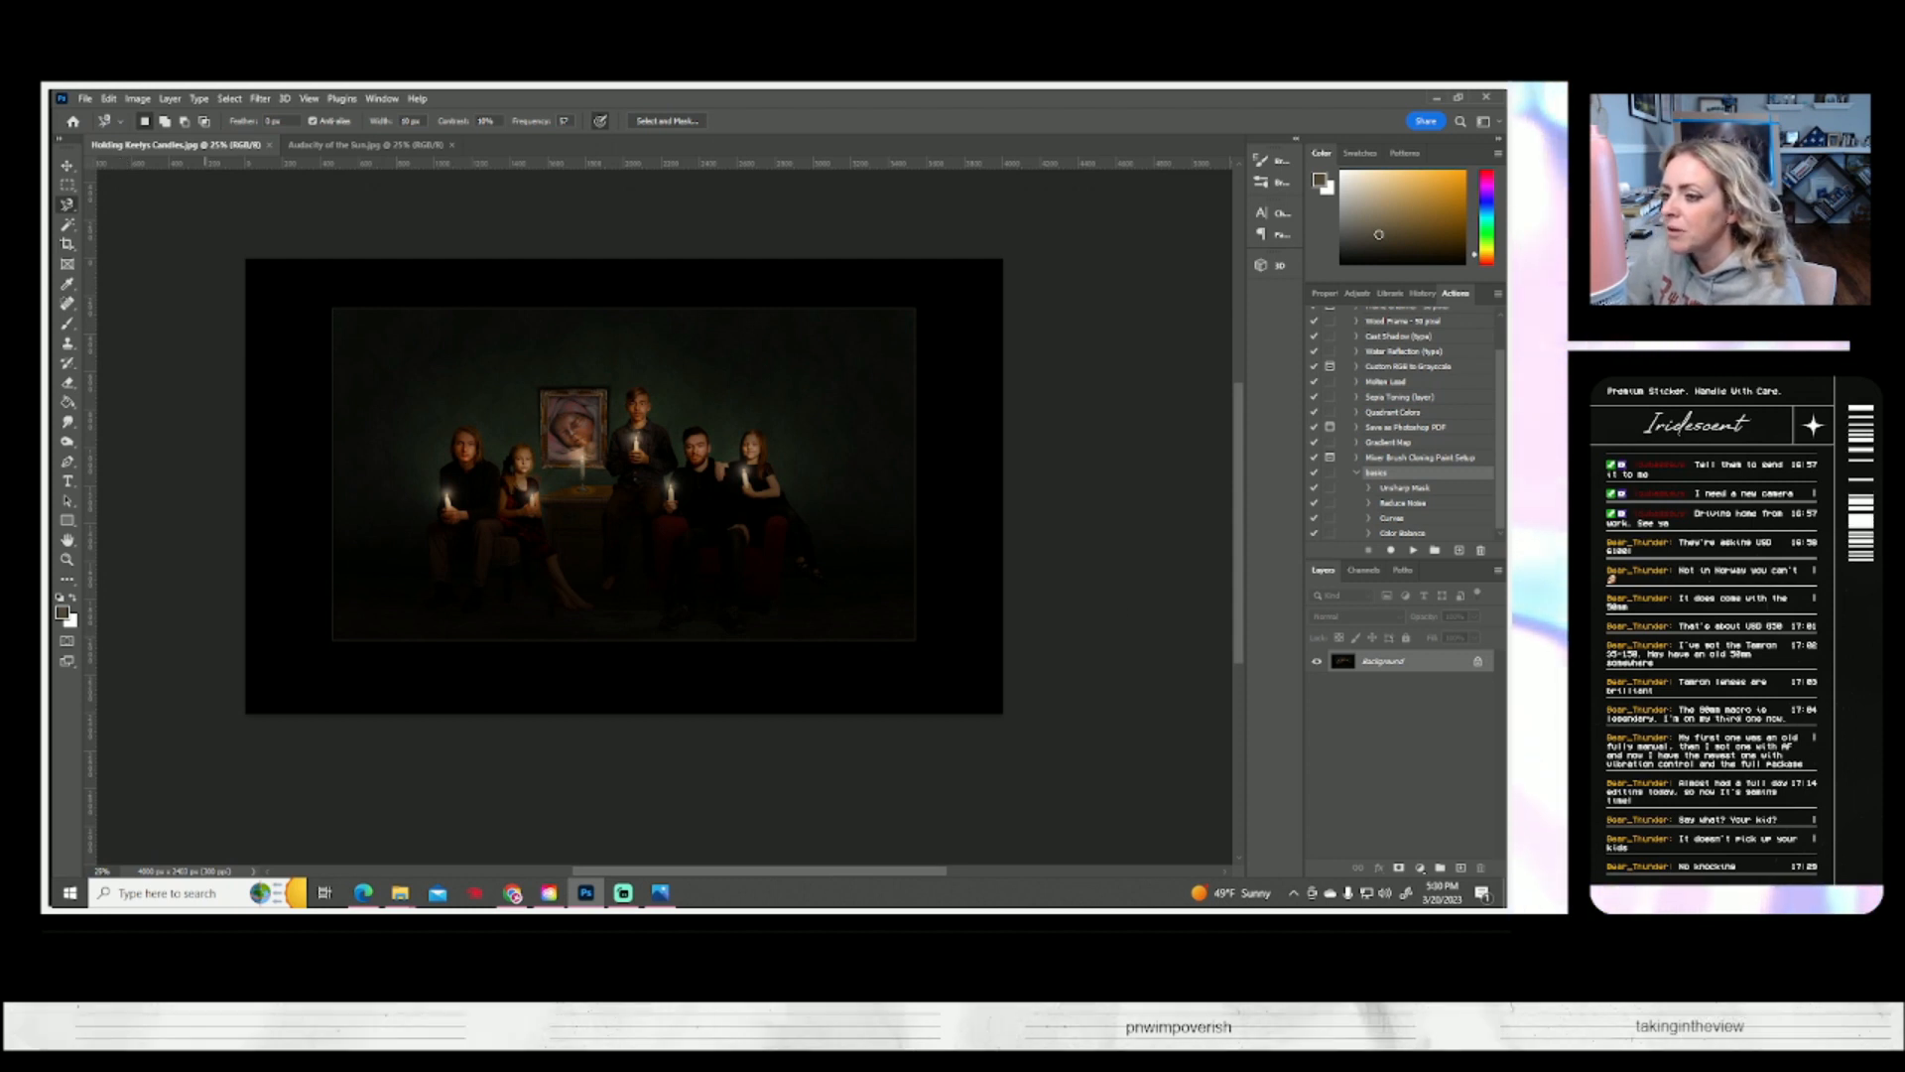
{"action": "left_click", "coordinate": [660, 893]}
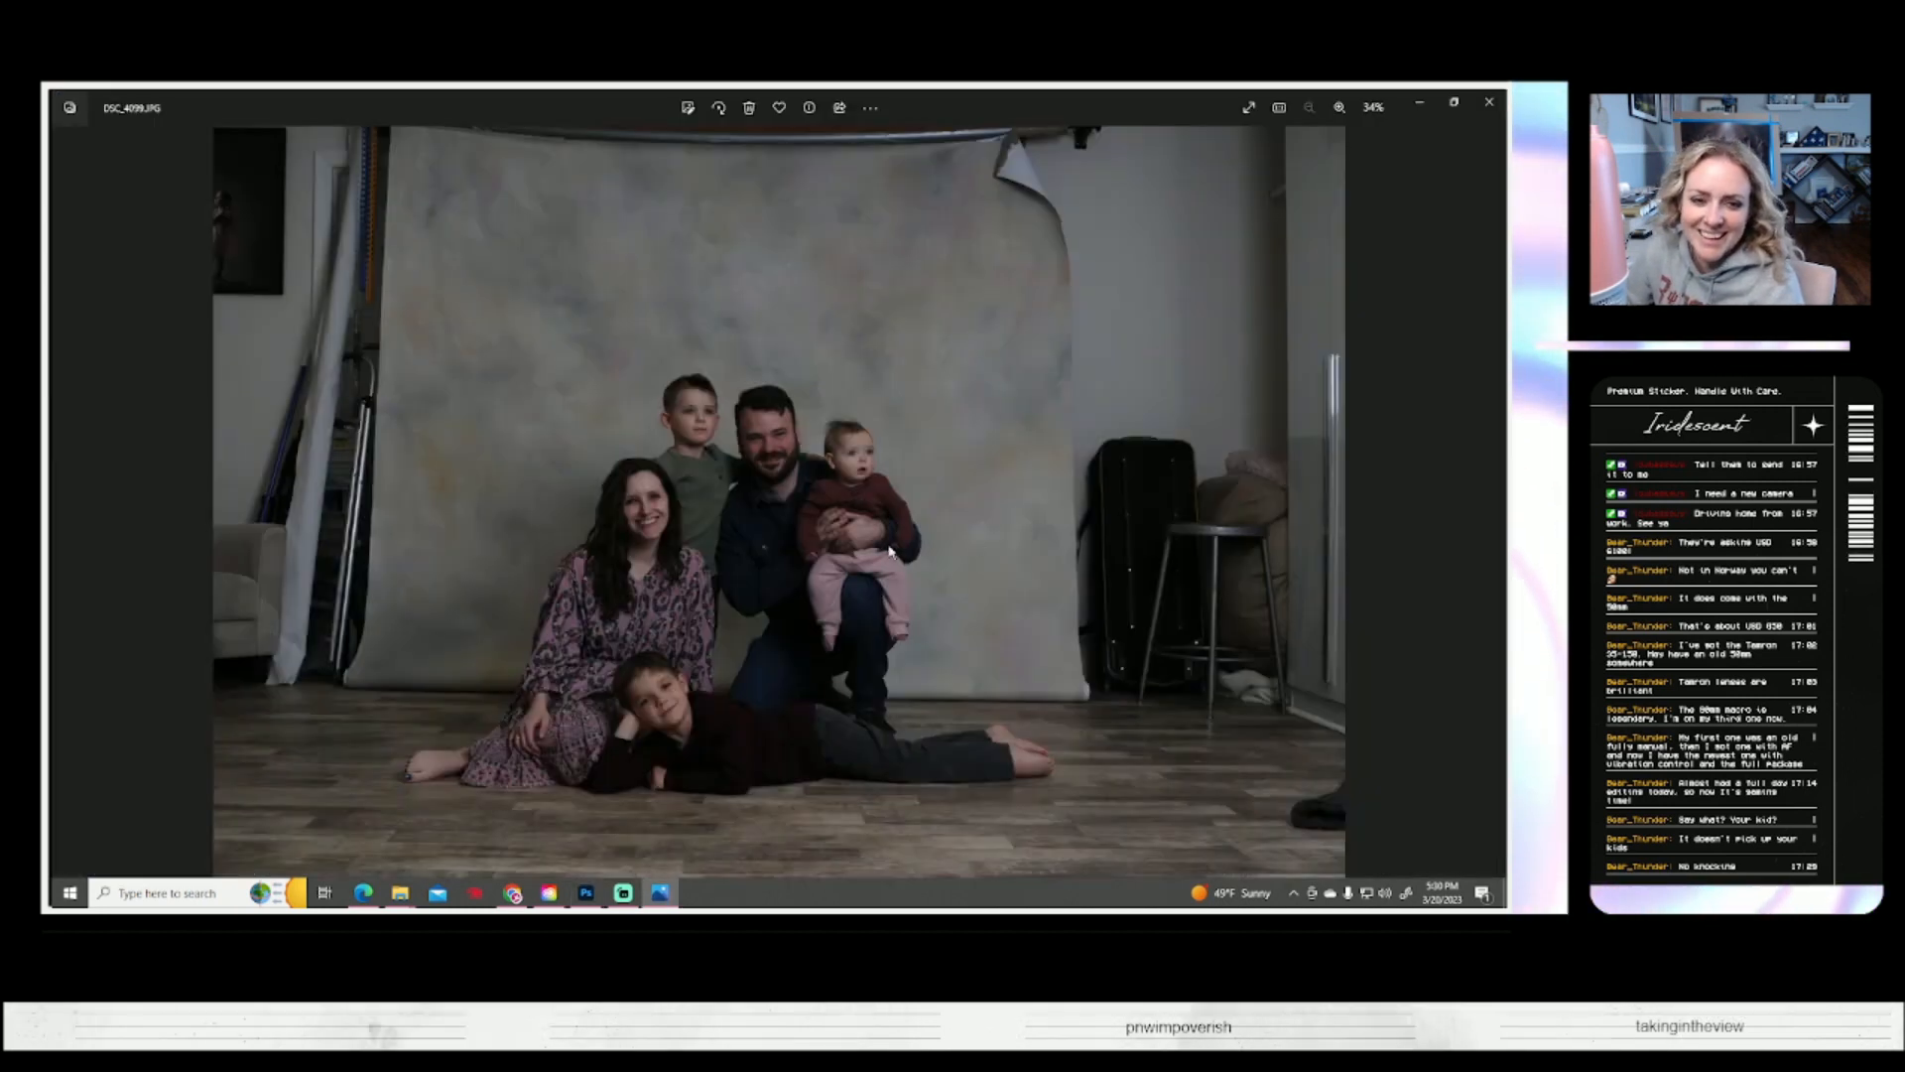
{"action": "left_click", "coordinate": [1493, 503]}
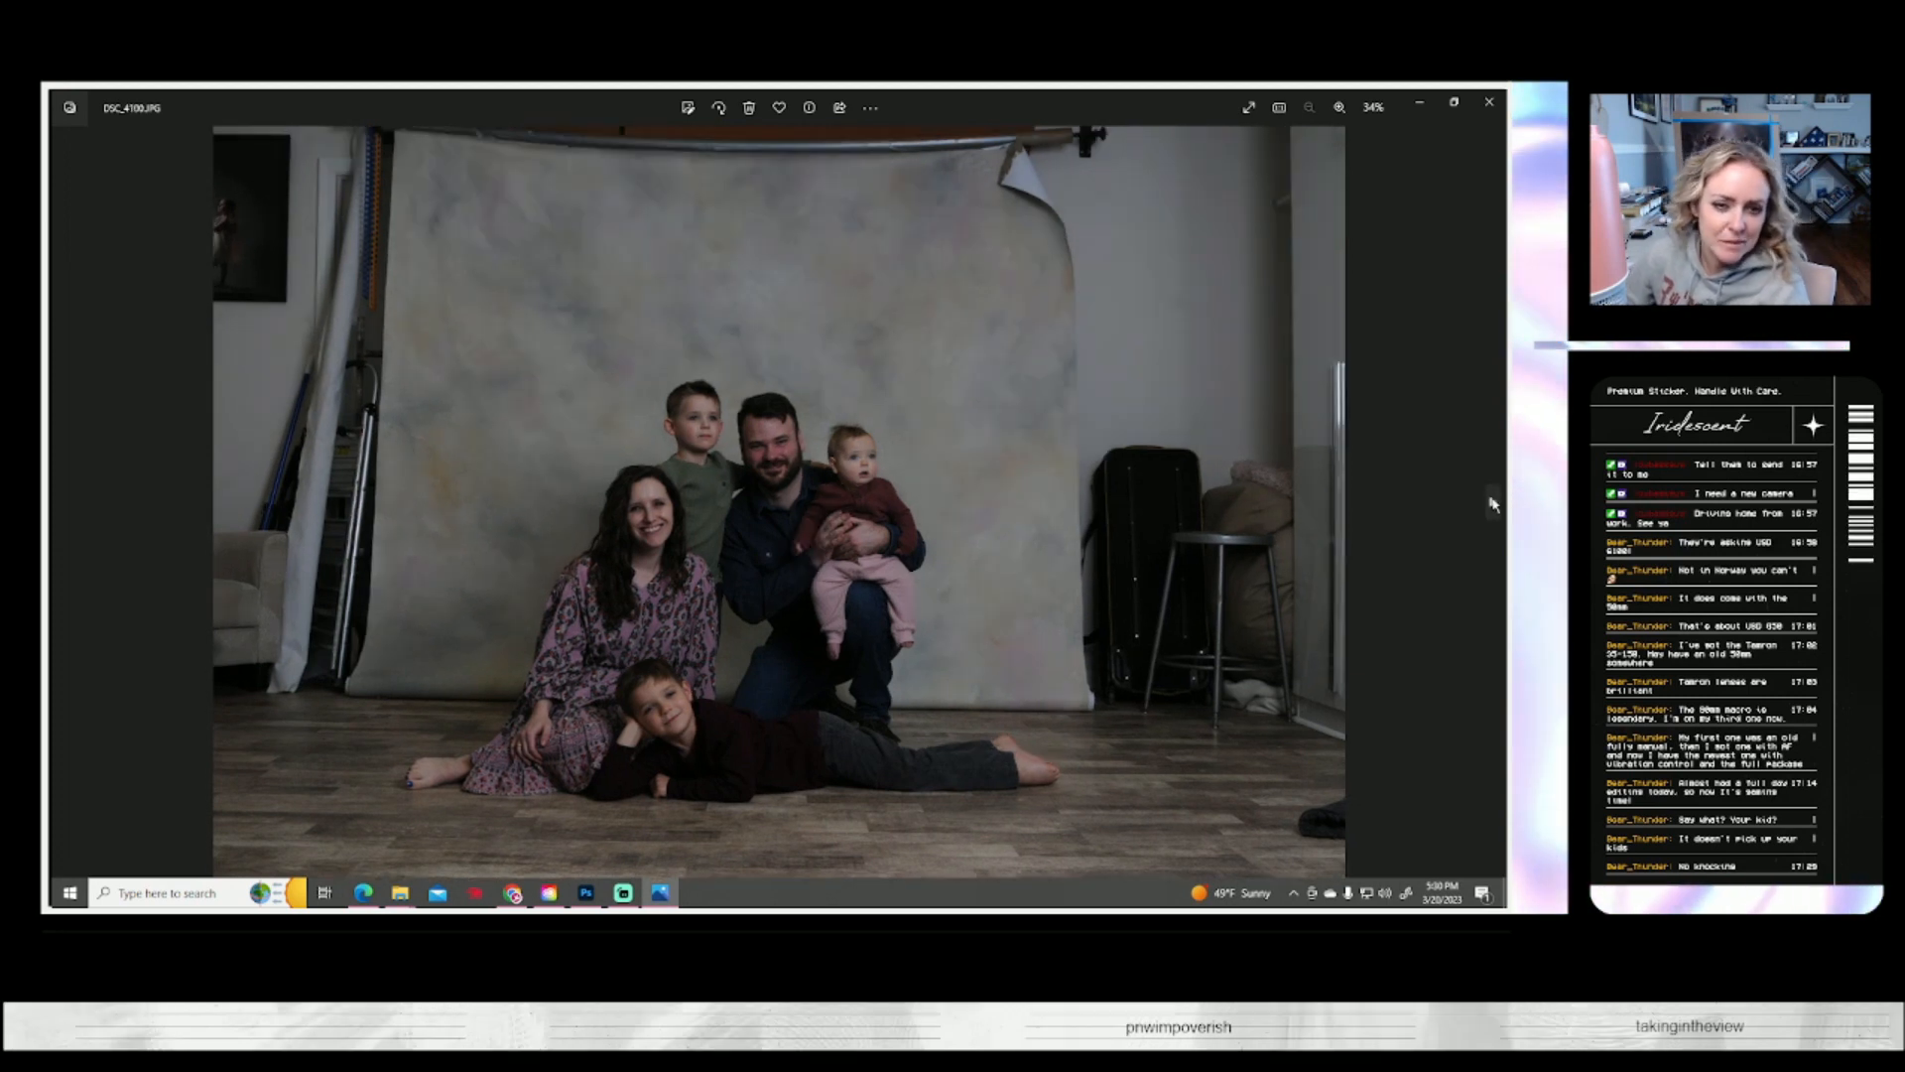
{"action": "left_click", "coordinate": [1493, 503]}
{"action": "left_click", "coordinate": [1493, 503]}
{"action": "left_click", "coordinate": [1494, 503]}
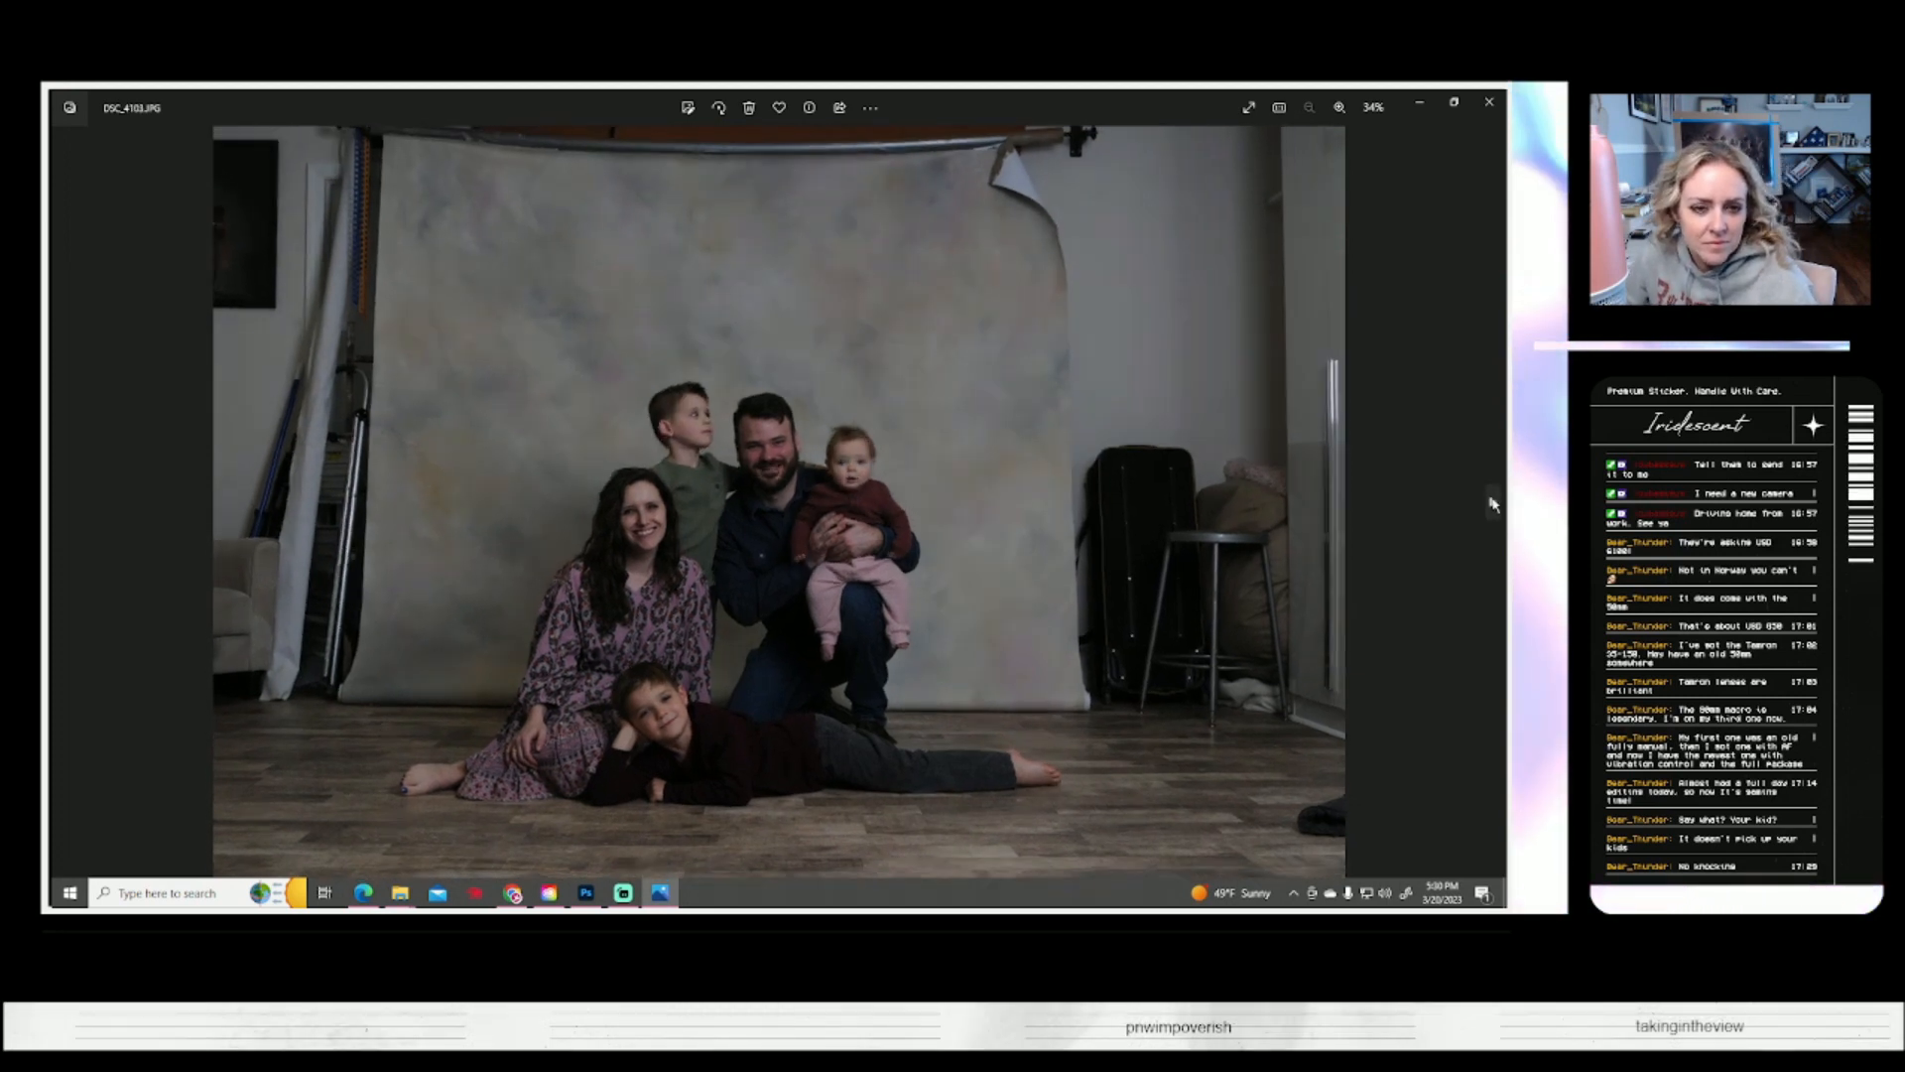
{"action": "left_click", "coordinate": [1493, 504]}
{"action": "left_click", "coordinate": [1494, 504]}
{"action": "left_click", "coordinate": [1494, 503]}
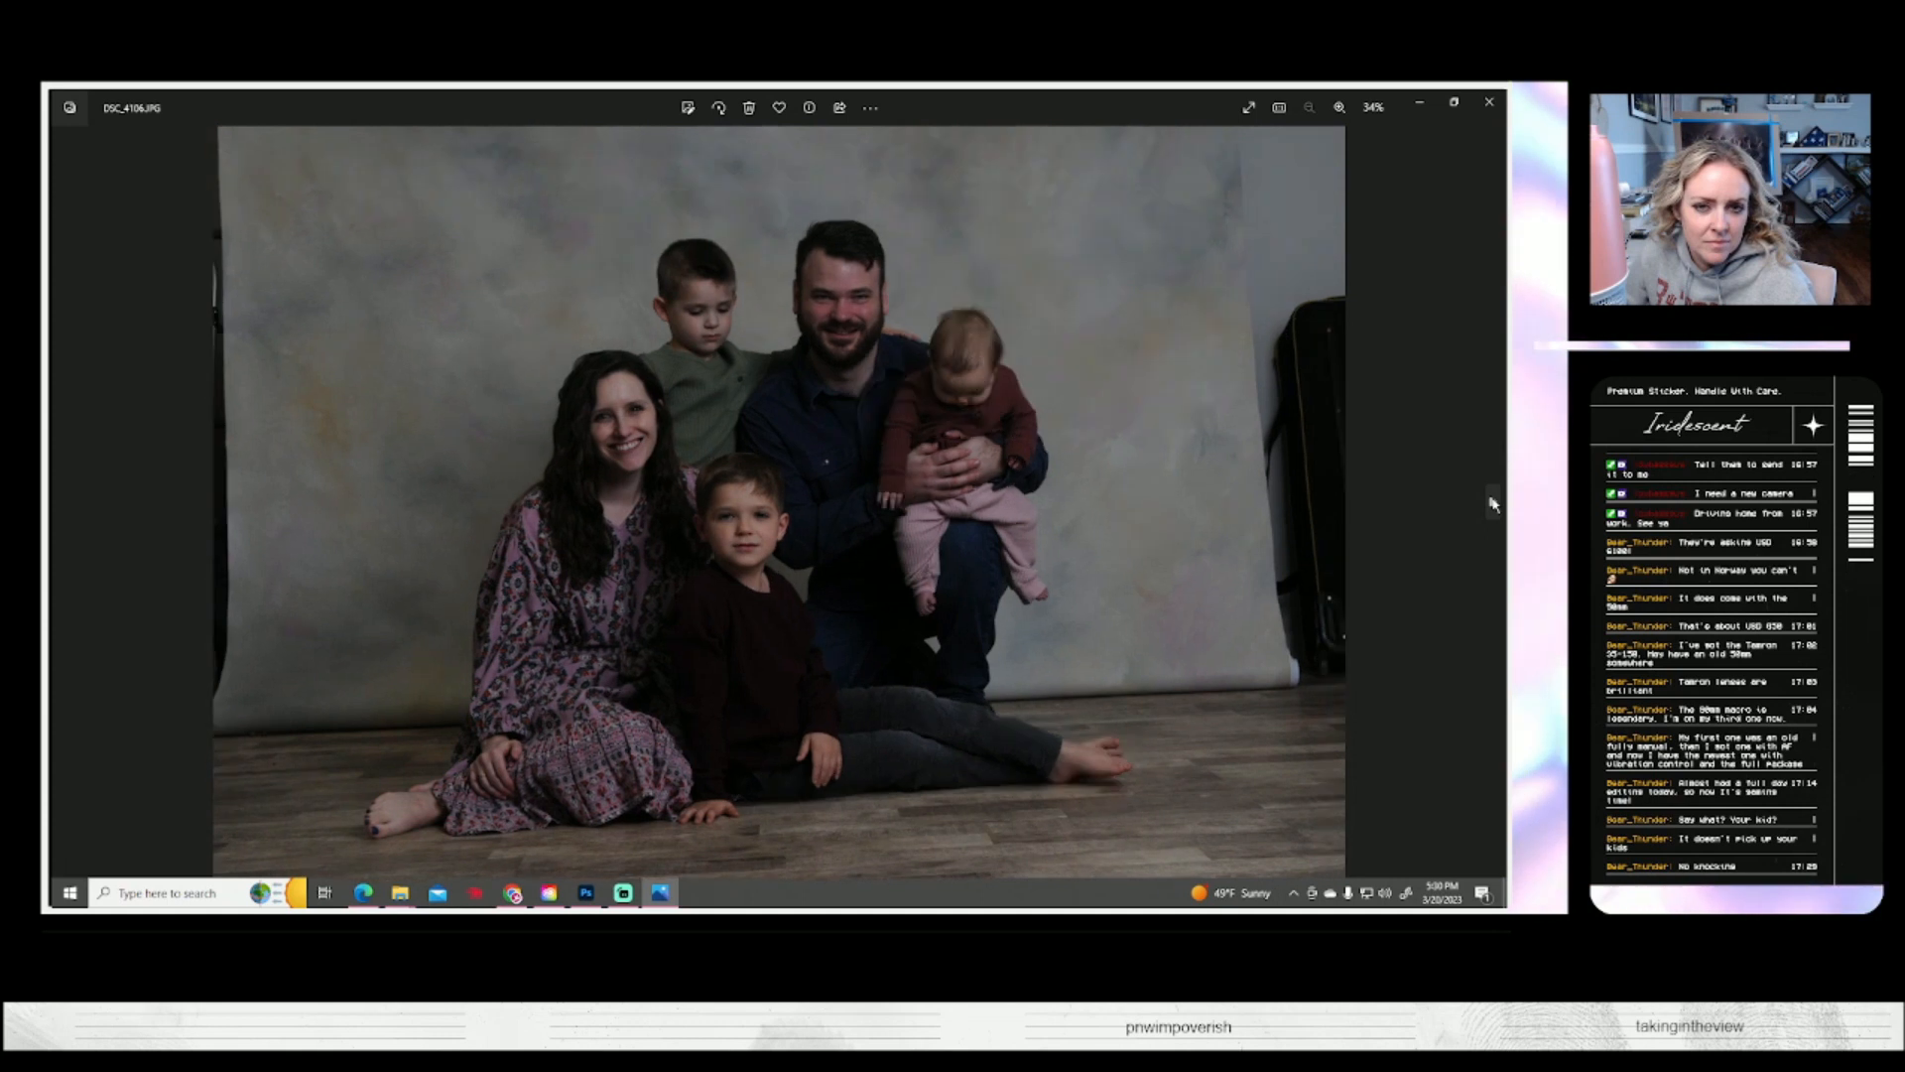
{"action": "left_click", "coordinate": [1494, 503]}
{"action": "left_click", "coordinate": [1493, 503]}
{"action": "left_click", "coordinate": [1494, 503]}
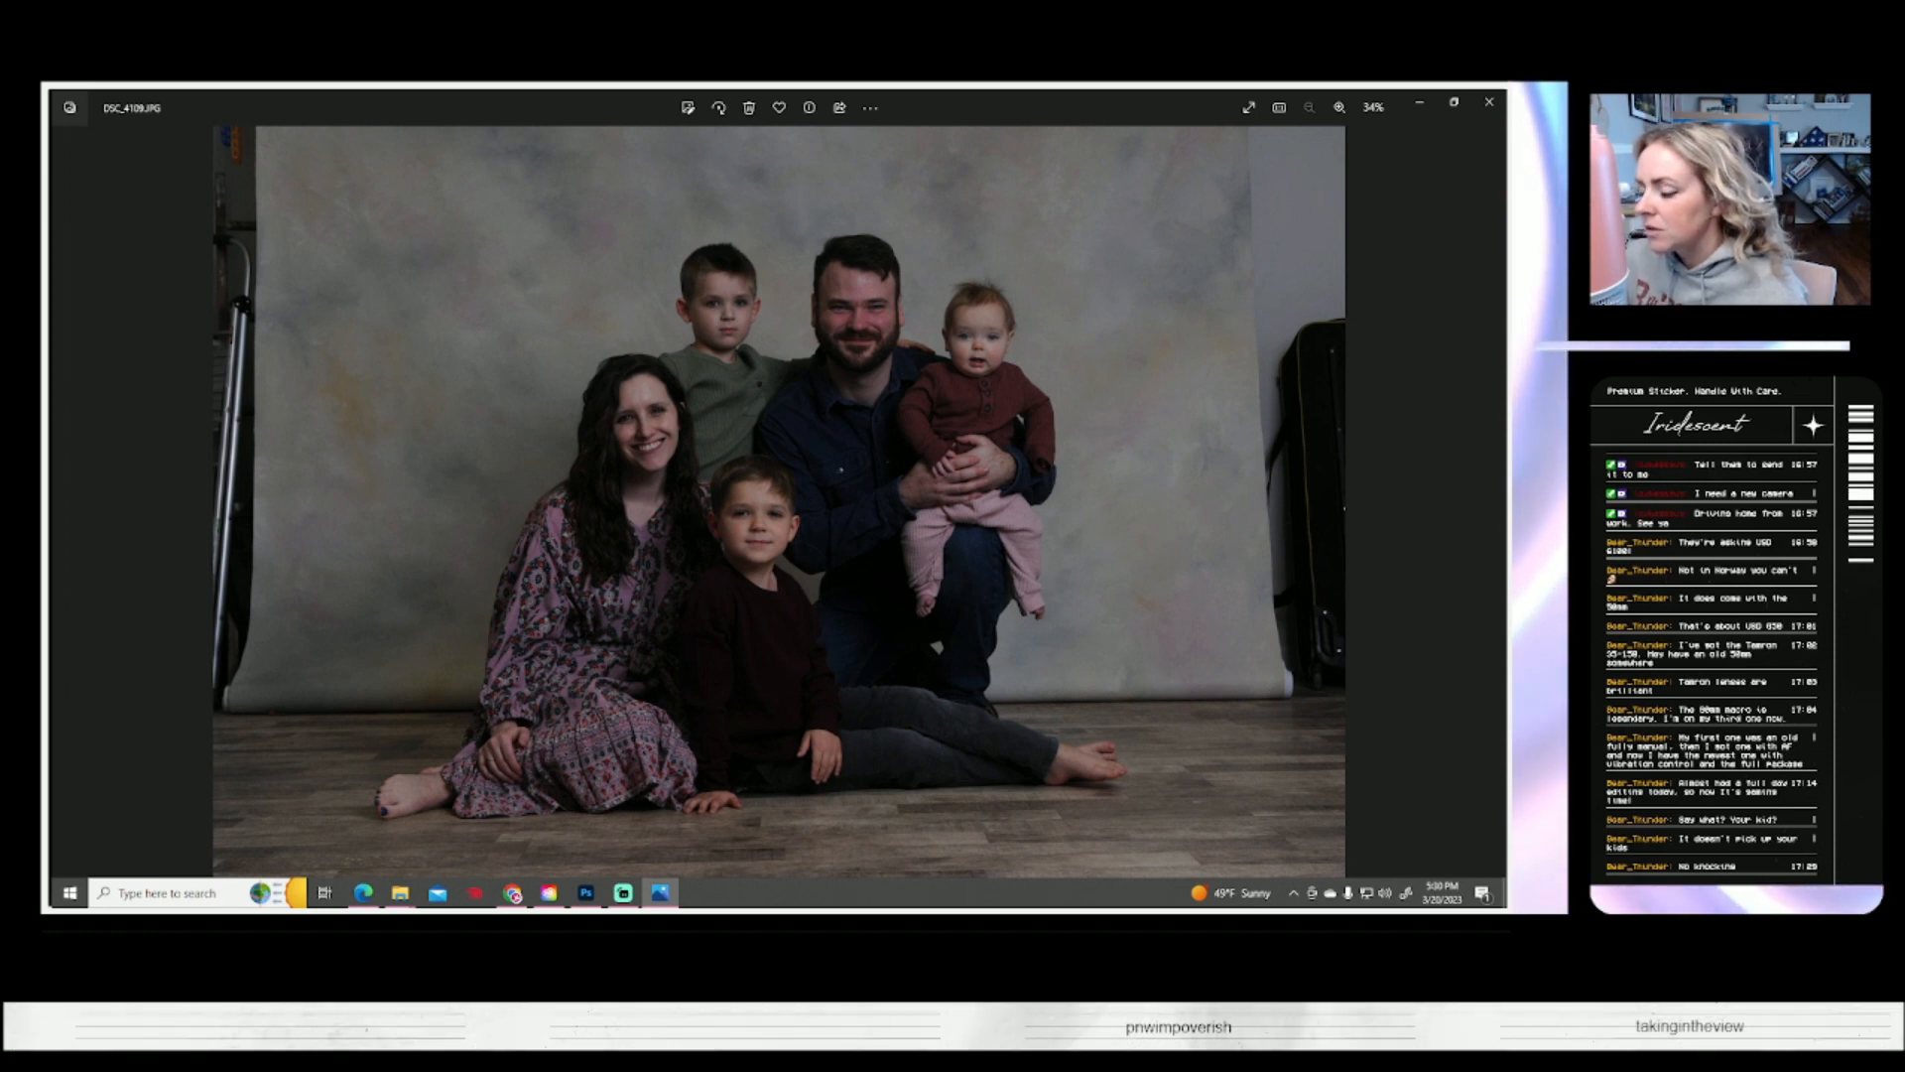
{"action": "key", "text": "alt+Tab"}
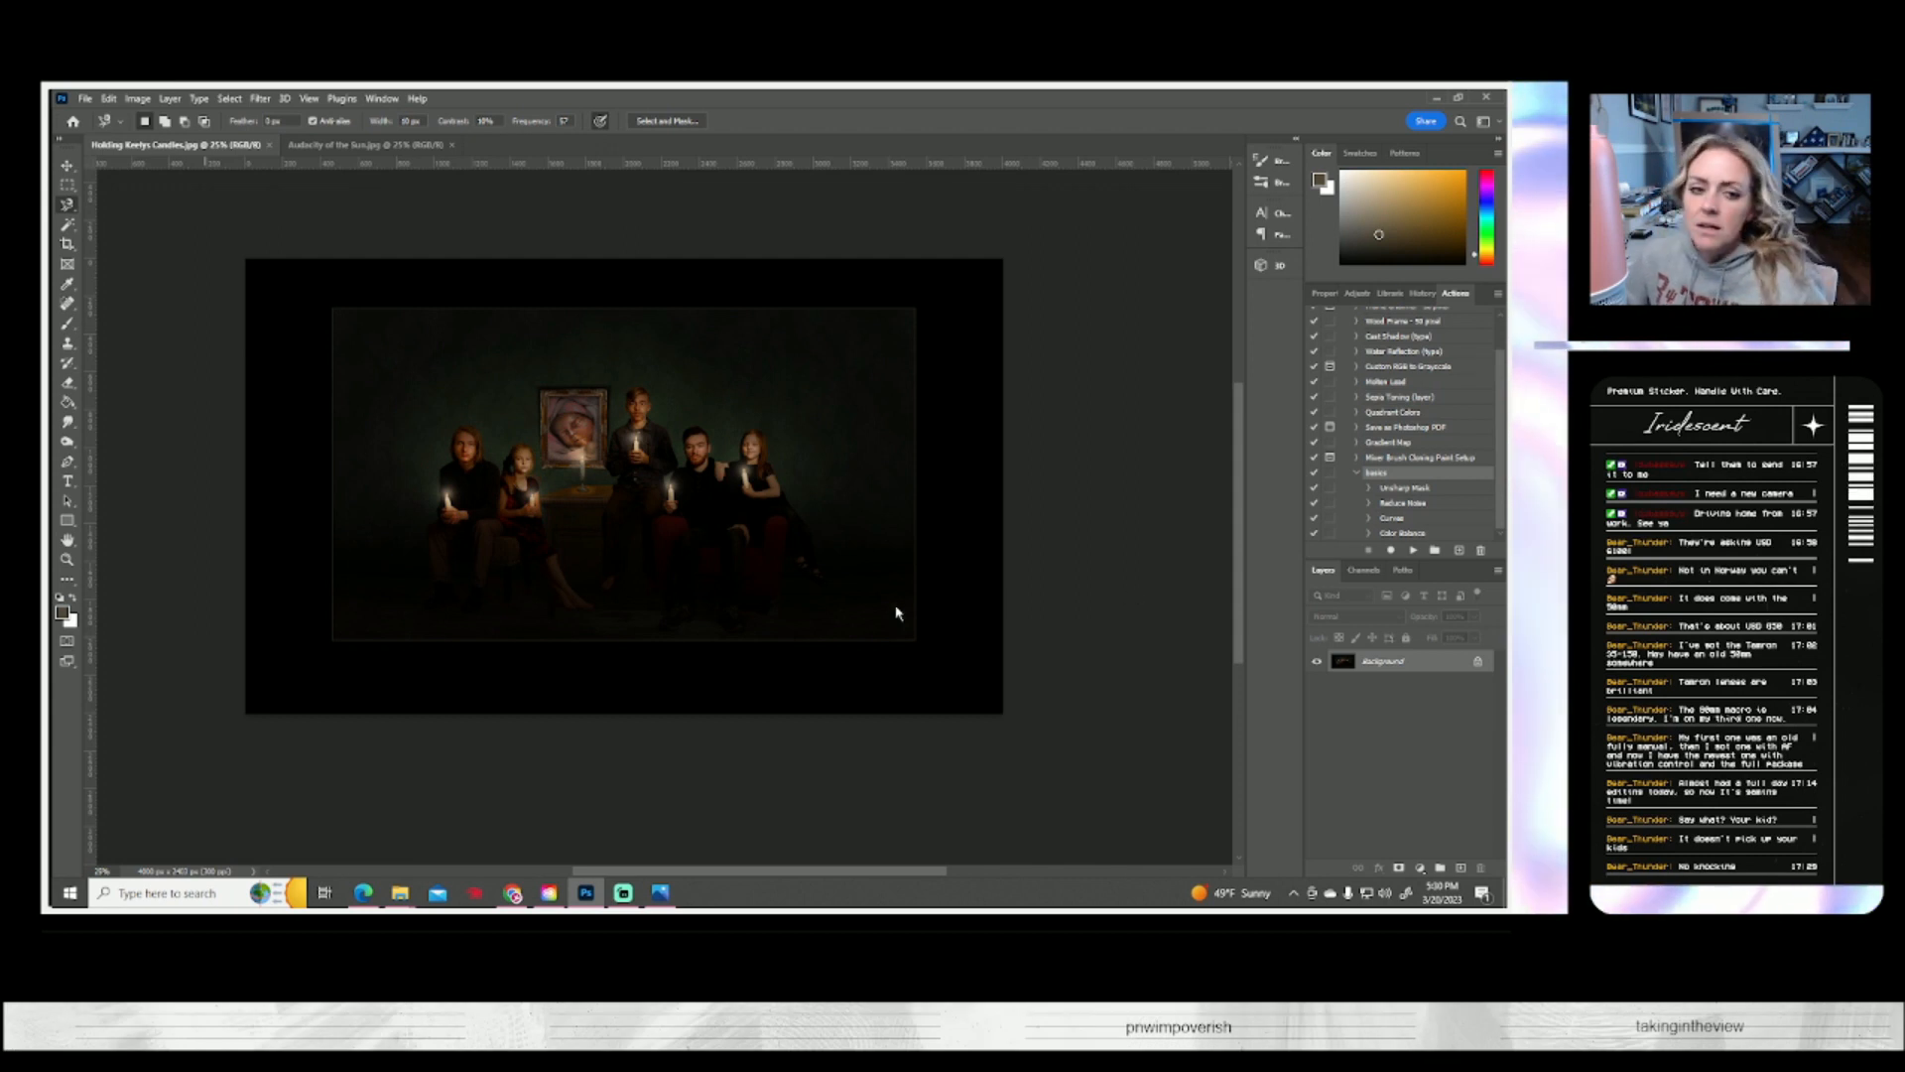
Return to the Photos viewer and compare the children's and parents' expressions from DSC_4109 to DSC_4117
{"action": "key", "text": "alt+Tab"}
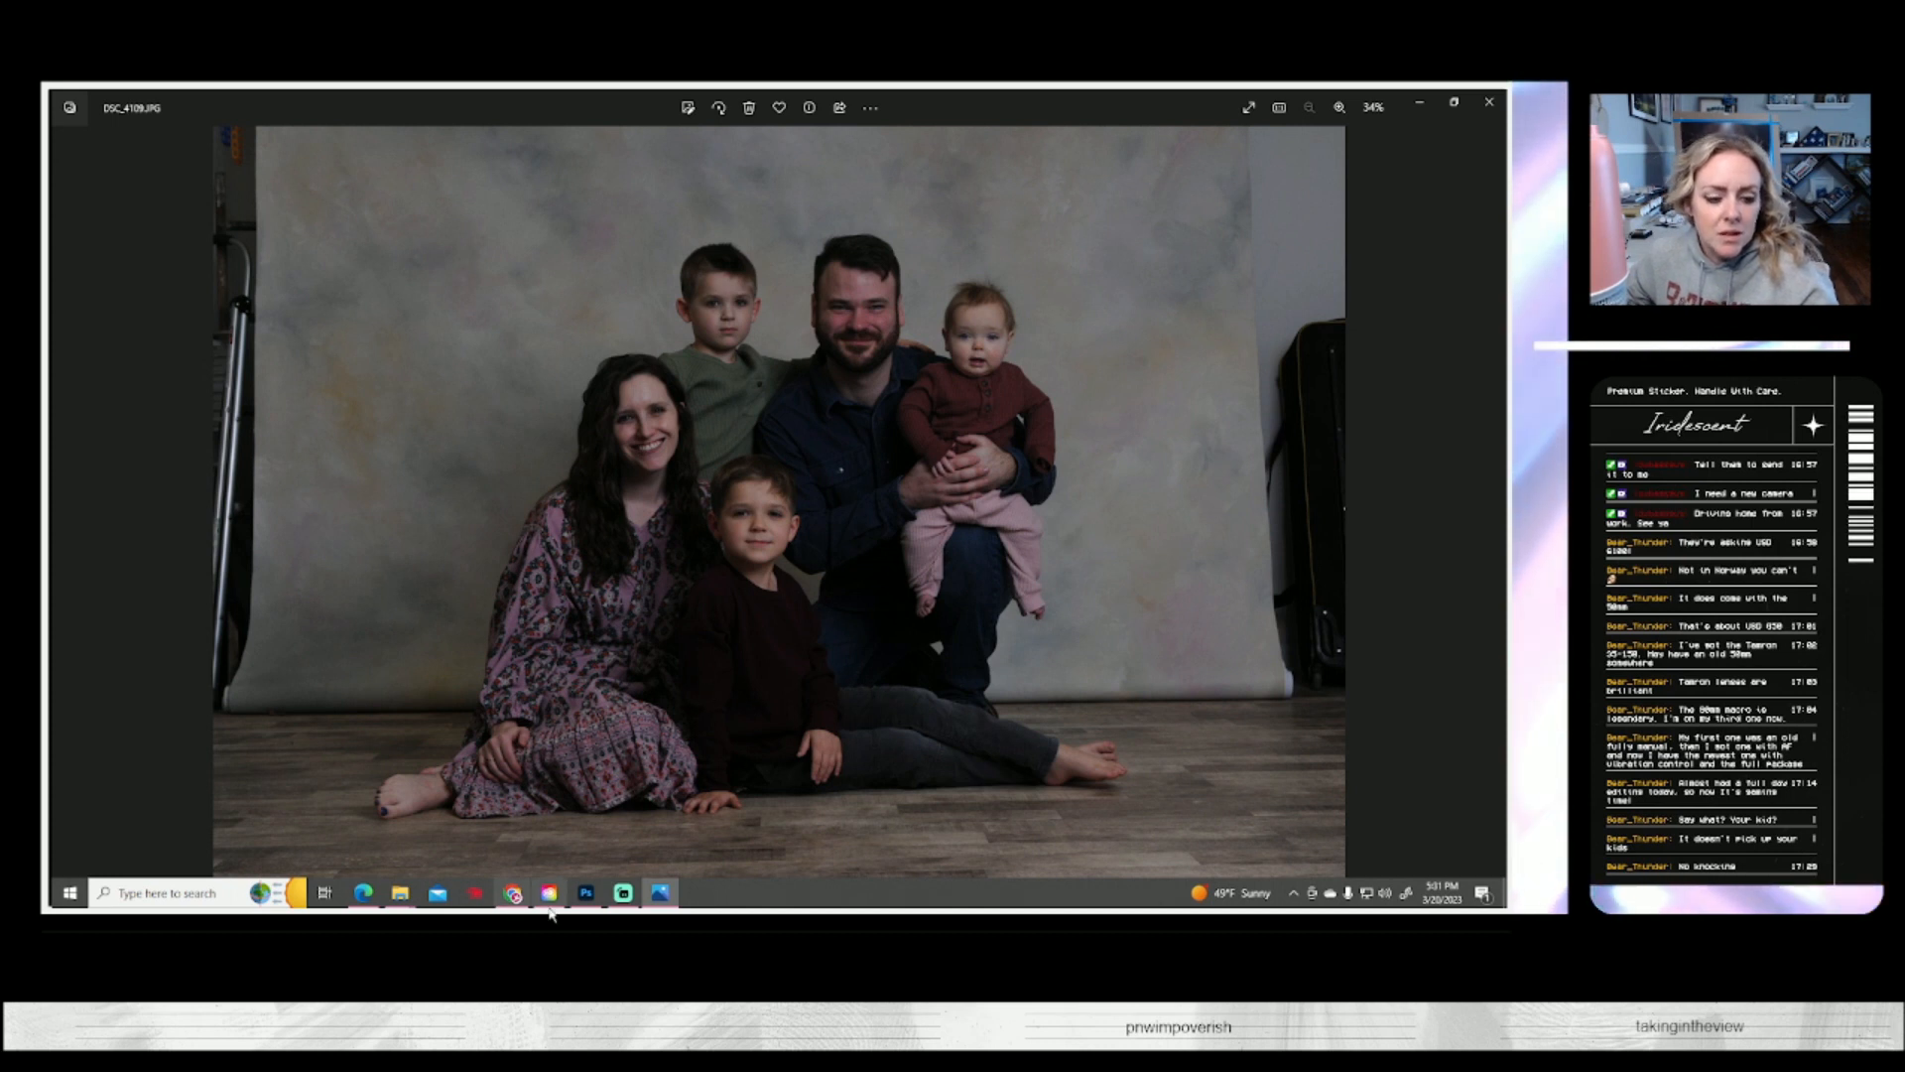
{"action": "left_click", "coordinate": [1495, 505]}
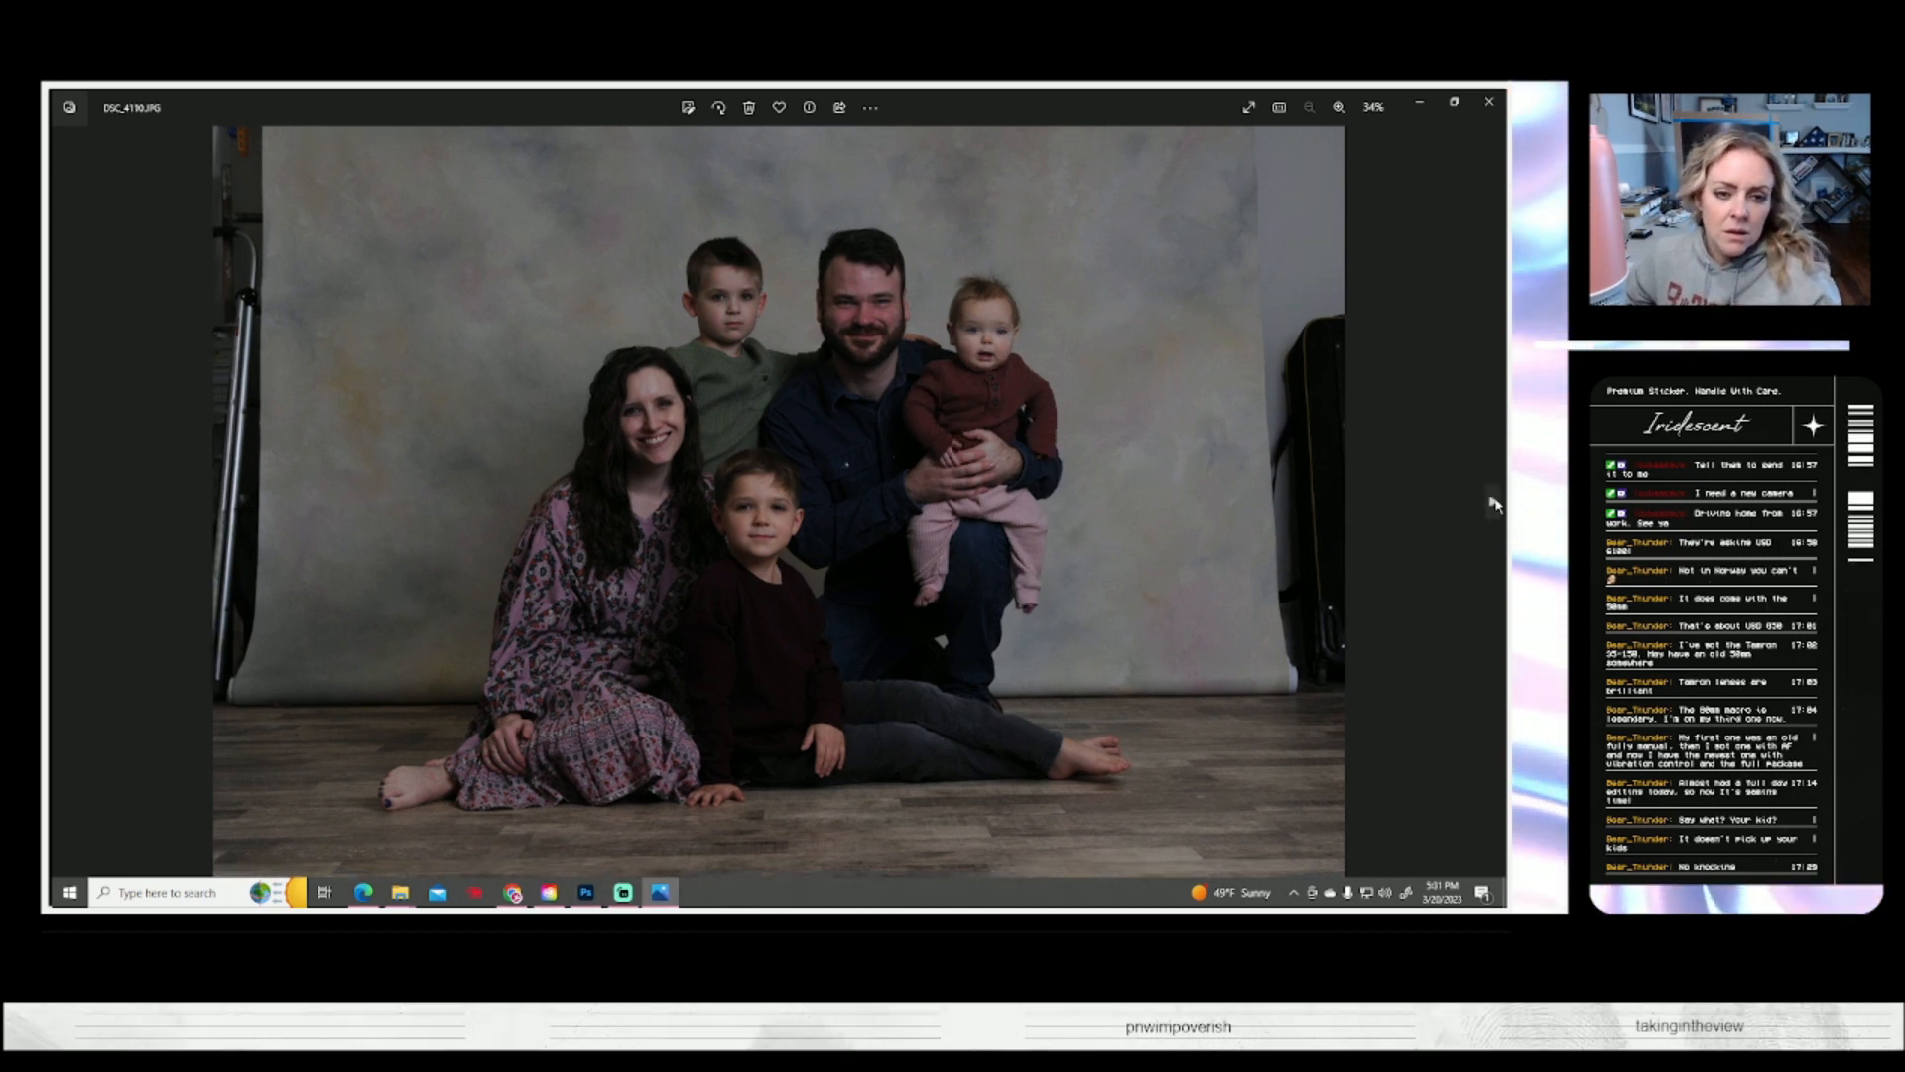
{"action": "left_click", "coordinate": [1495, 505]}
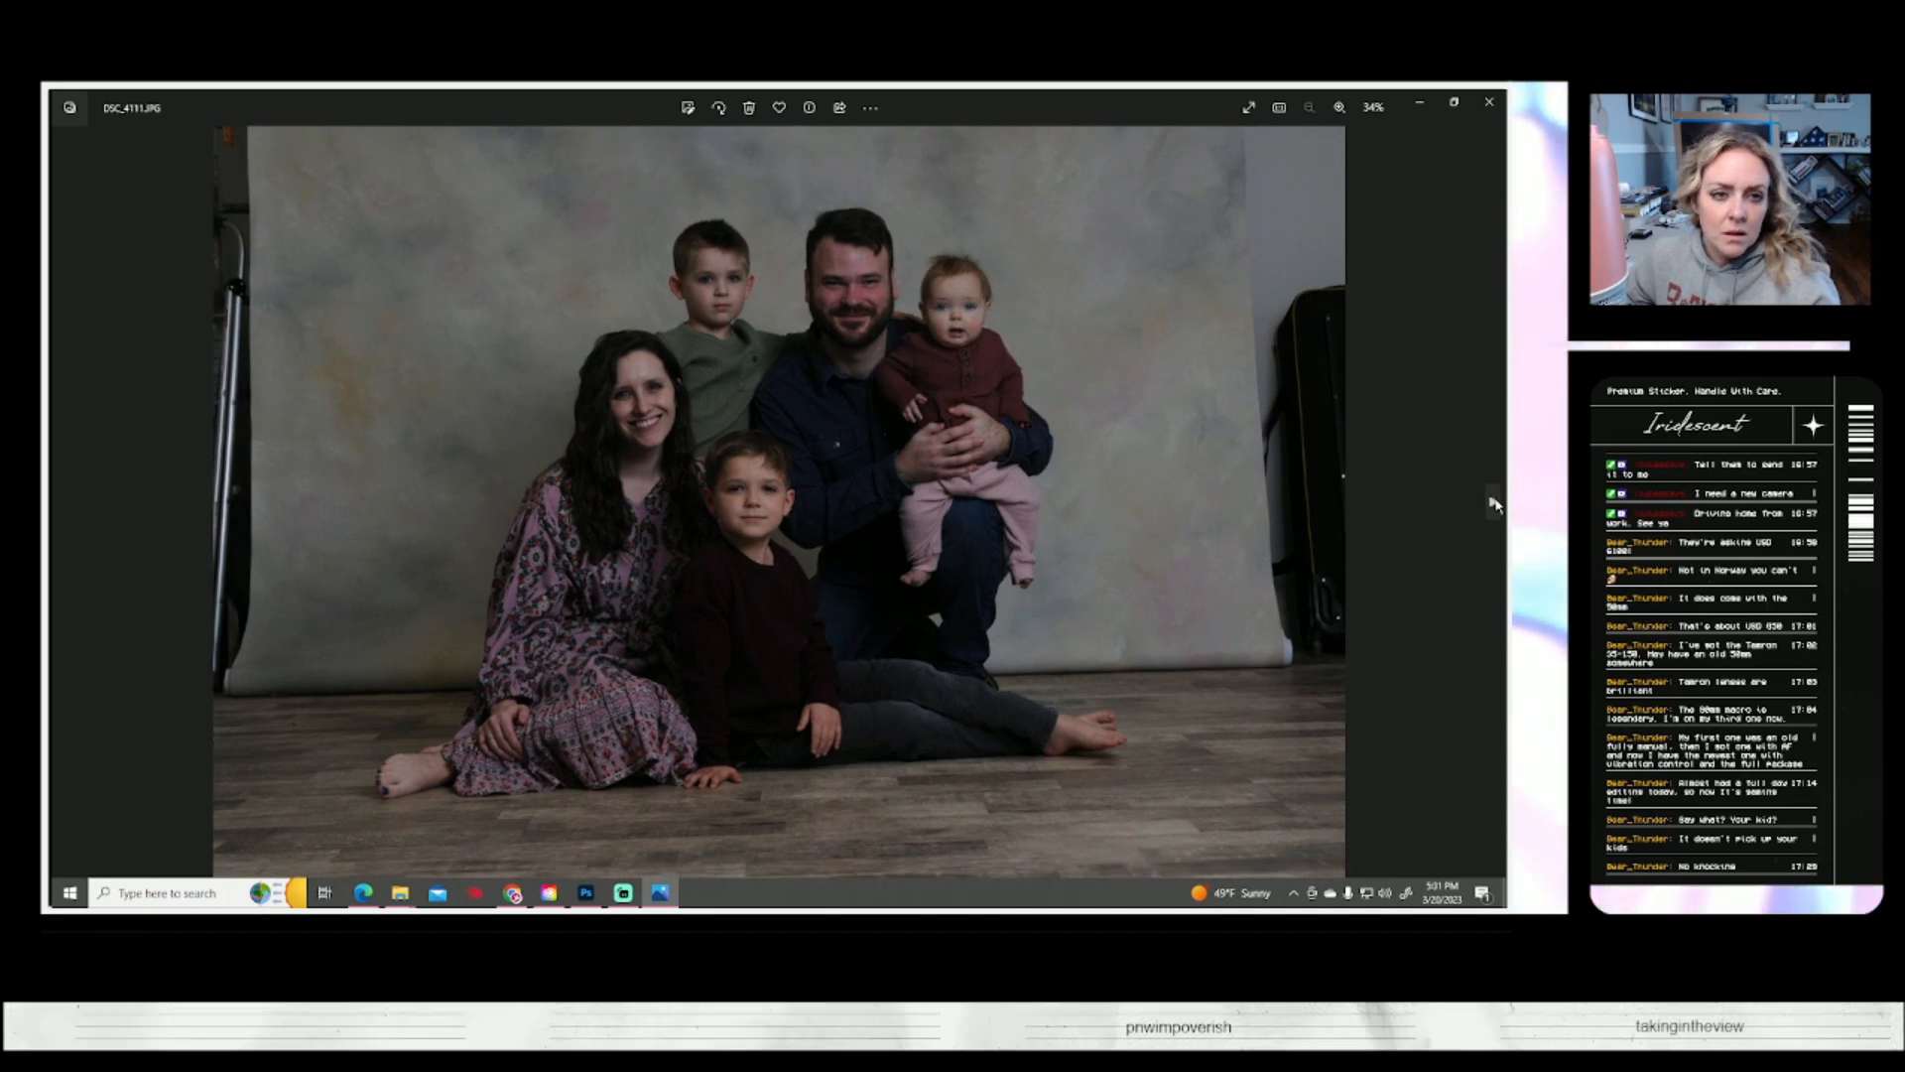
{"action": "left_click", "coordinate": [1496, 505]}
{"action": "left_click", "coordinate": [1495, 505]}
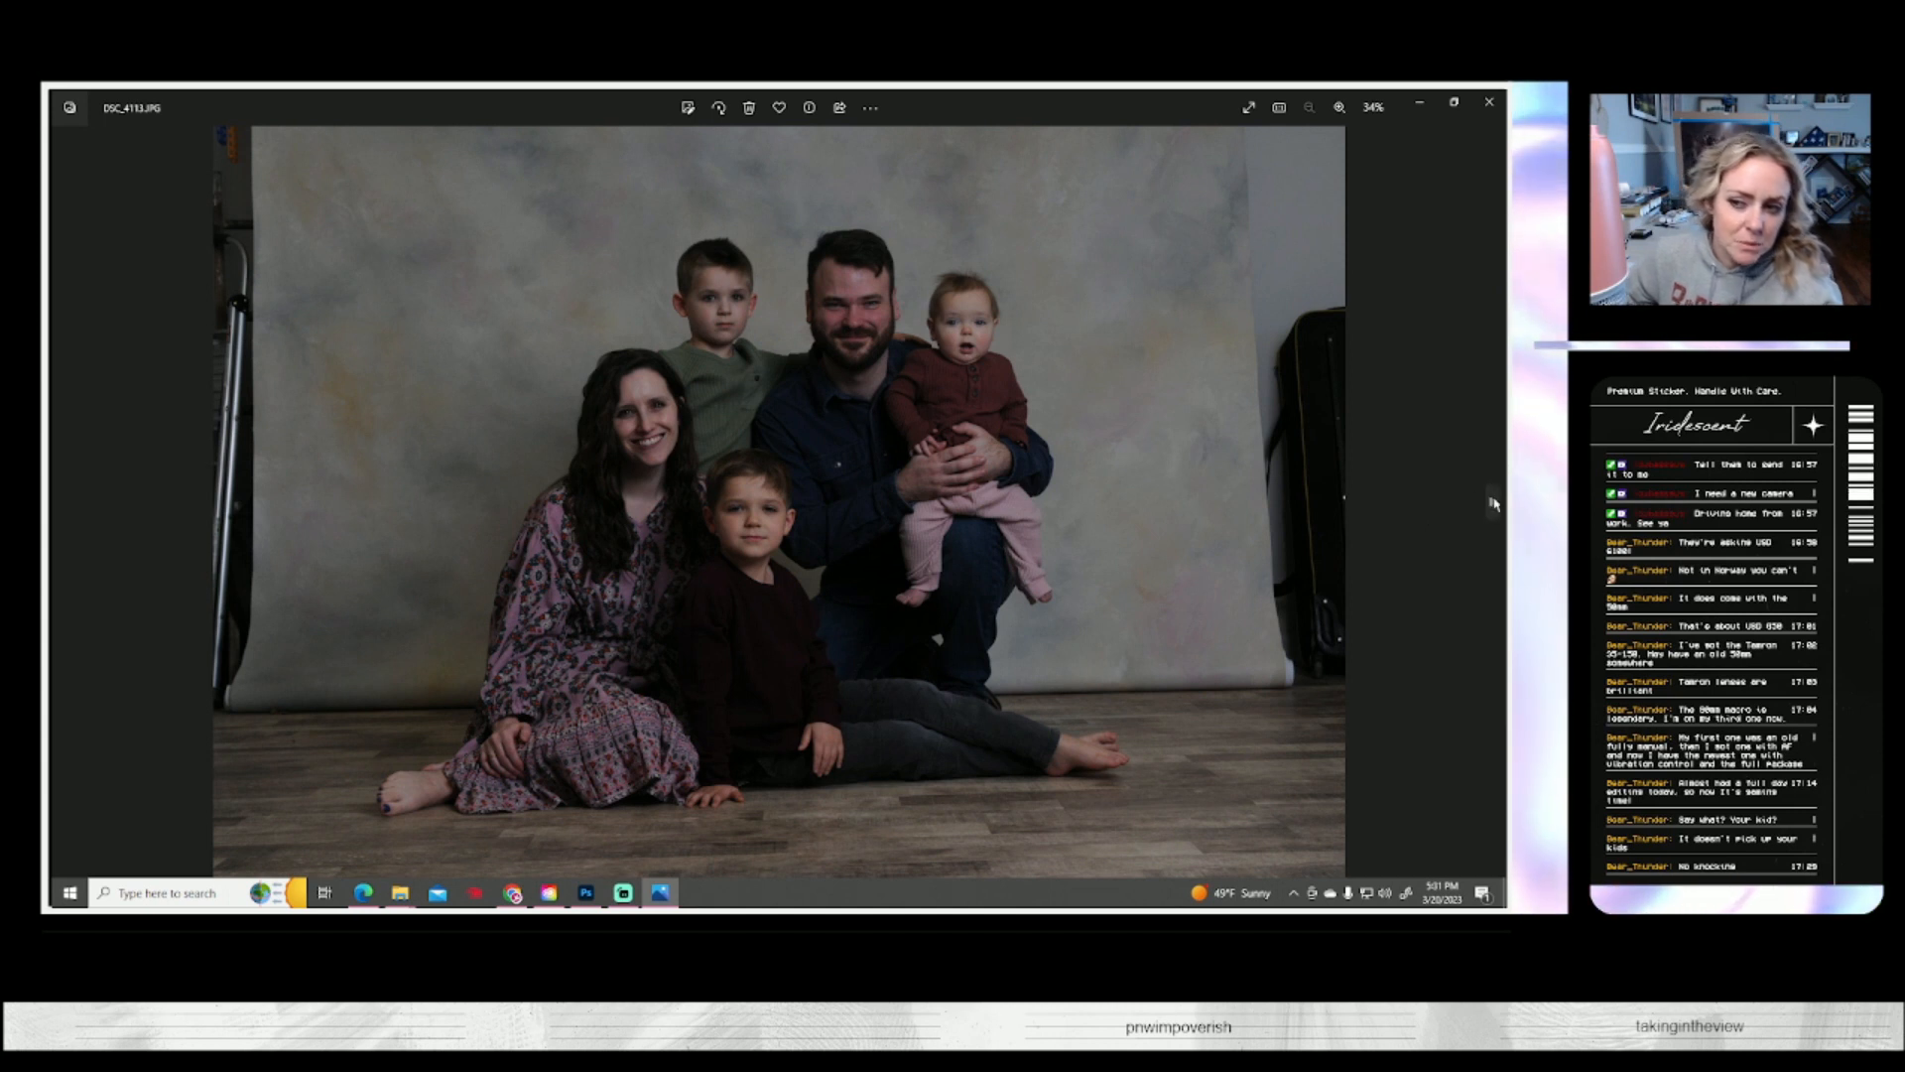
{"action": "left_click", "coordinate": [1494, 506]}
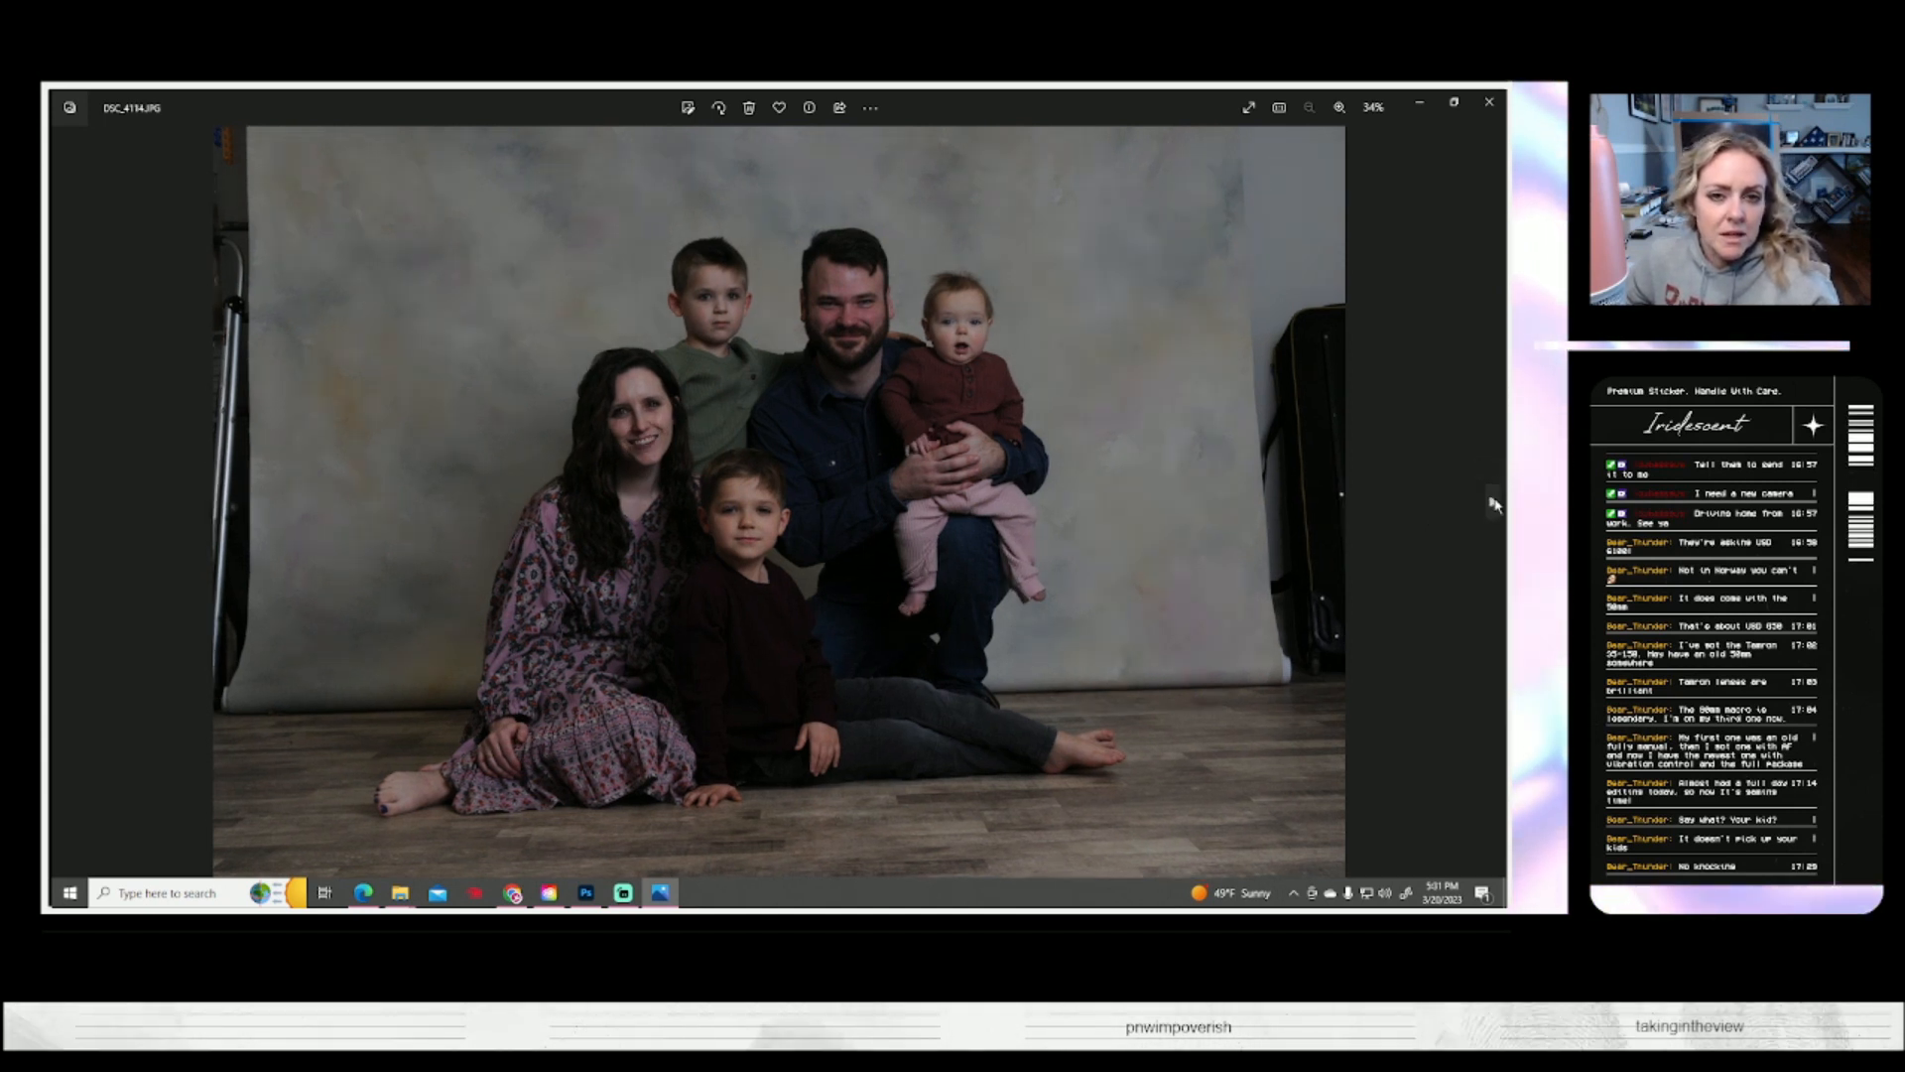
{"action": "left_click", "coordinate": [1494, 505]}
{"action": "left_click", "coordinate": [1495, 506]}
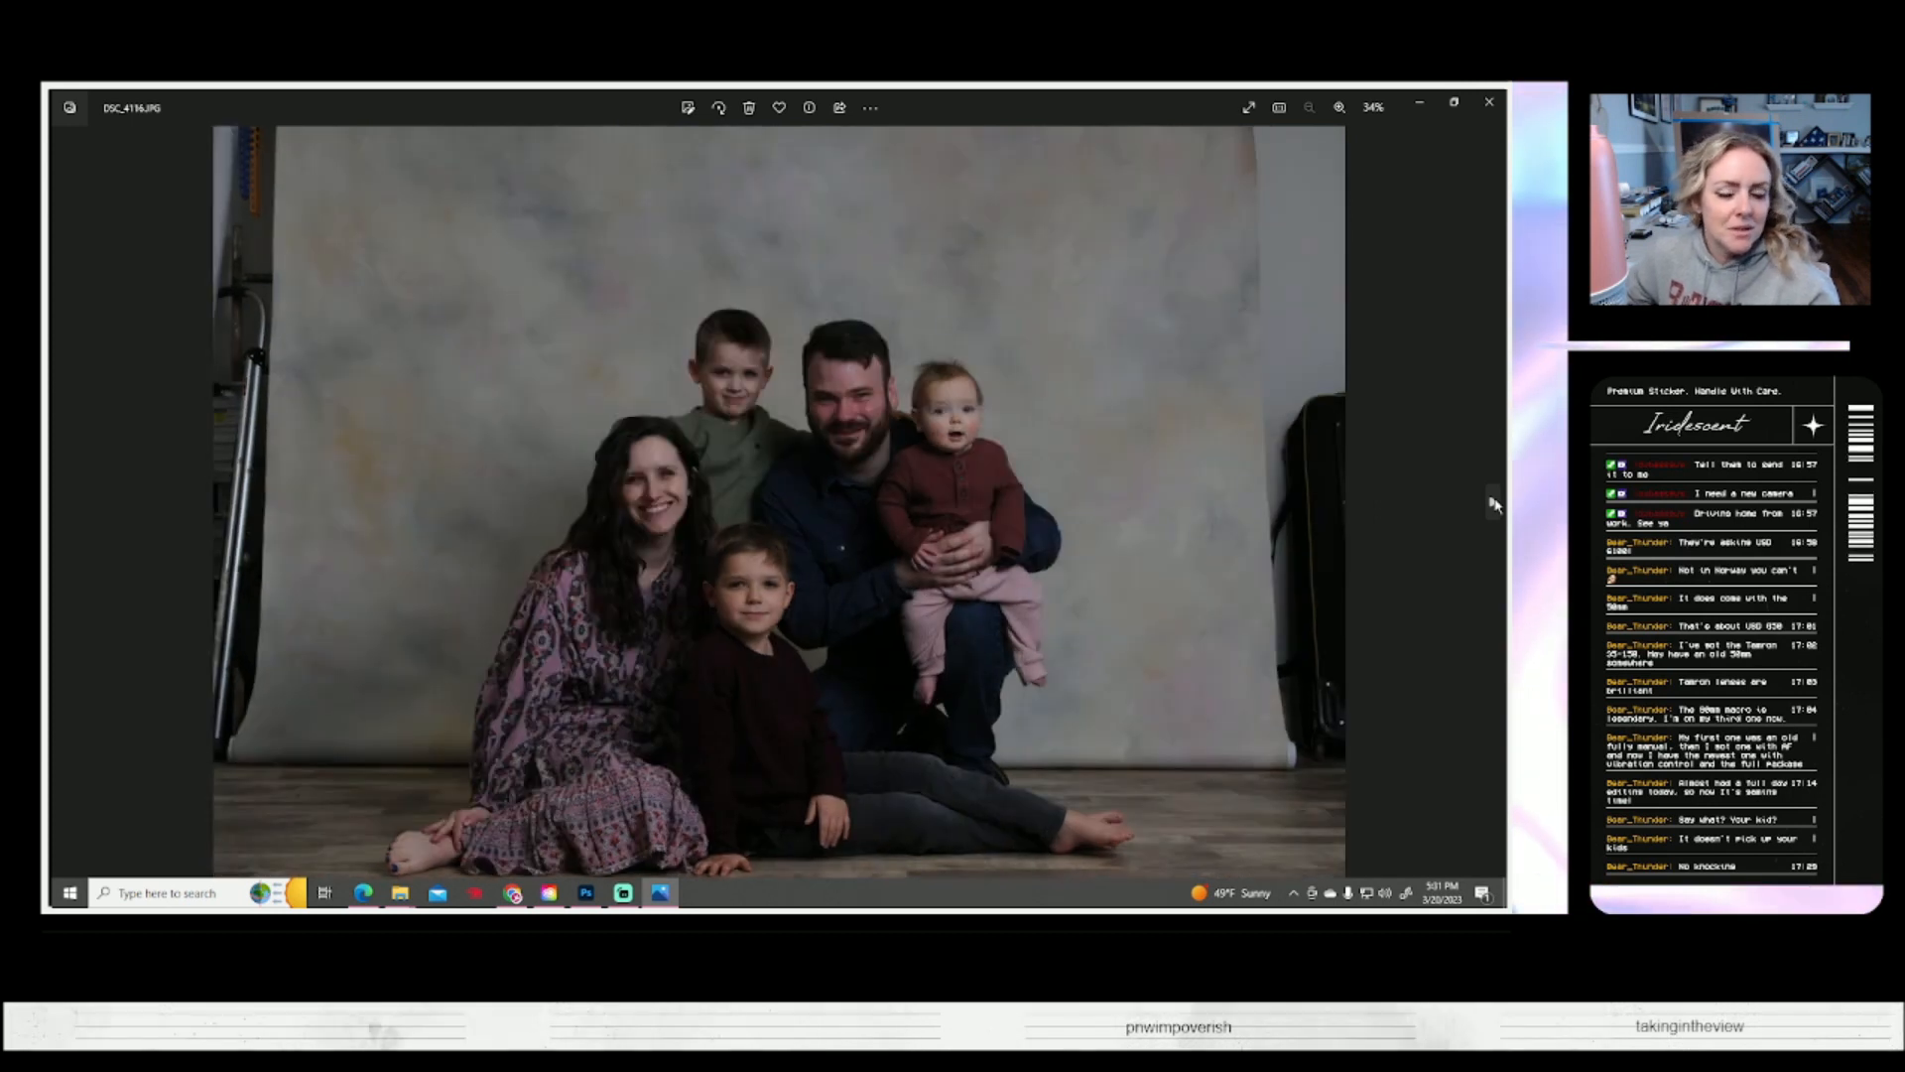
{"action": "left_click", "coordinate": [1494, 505]}
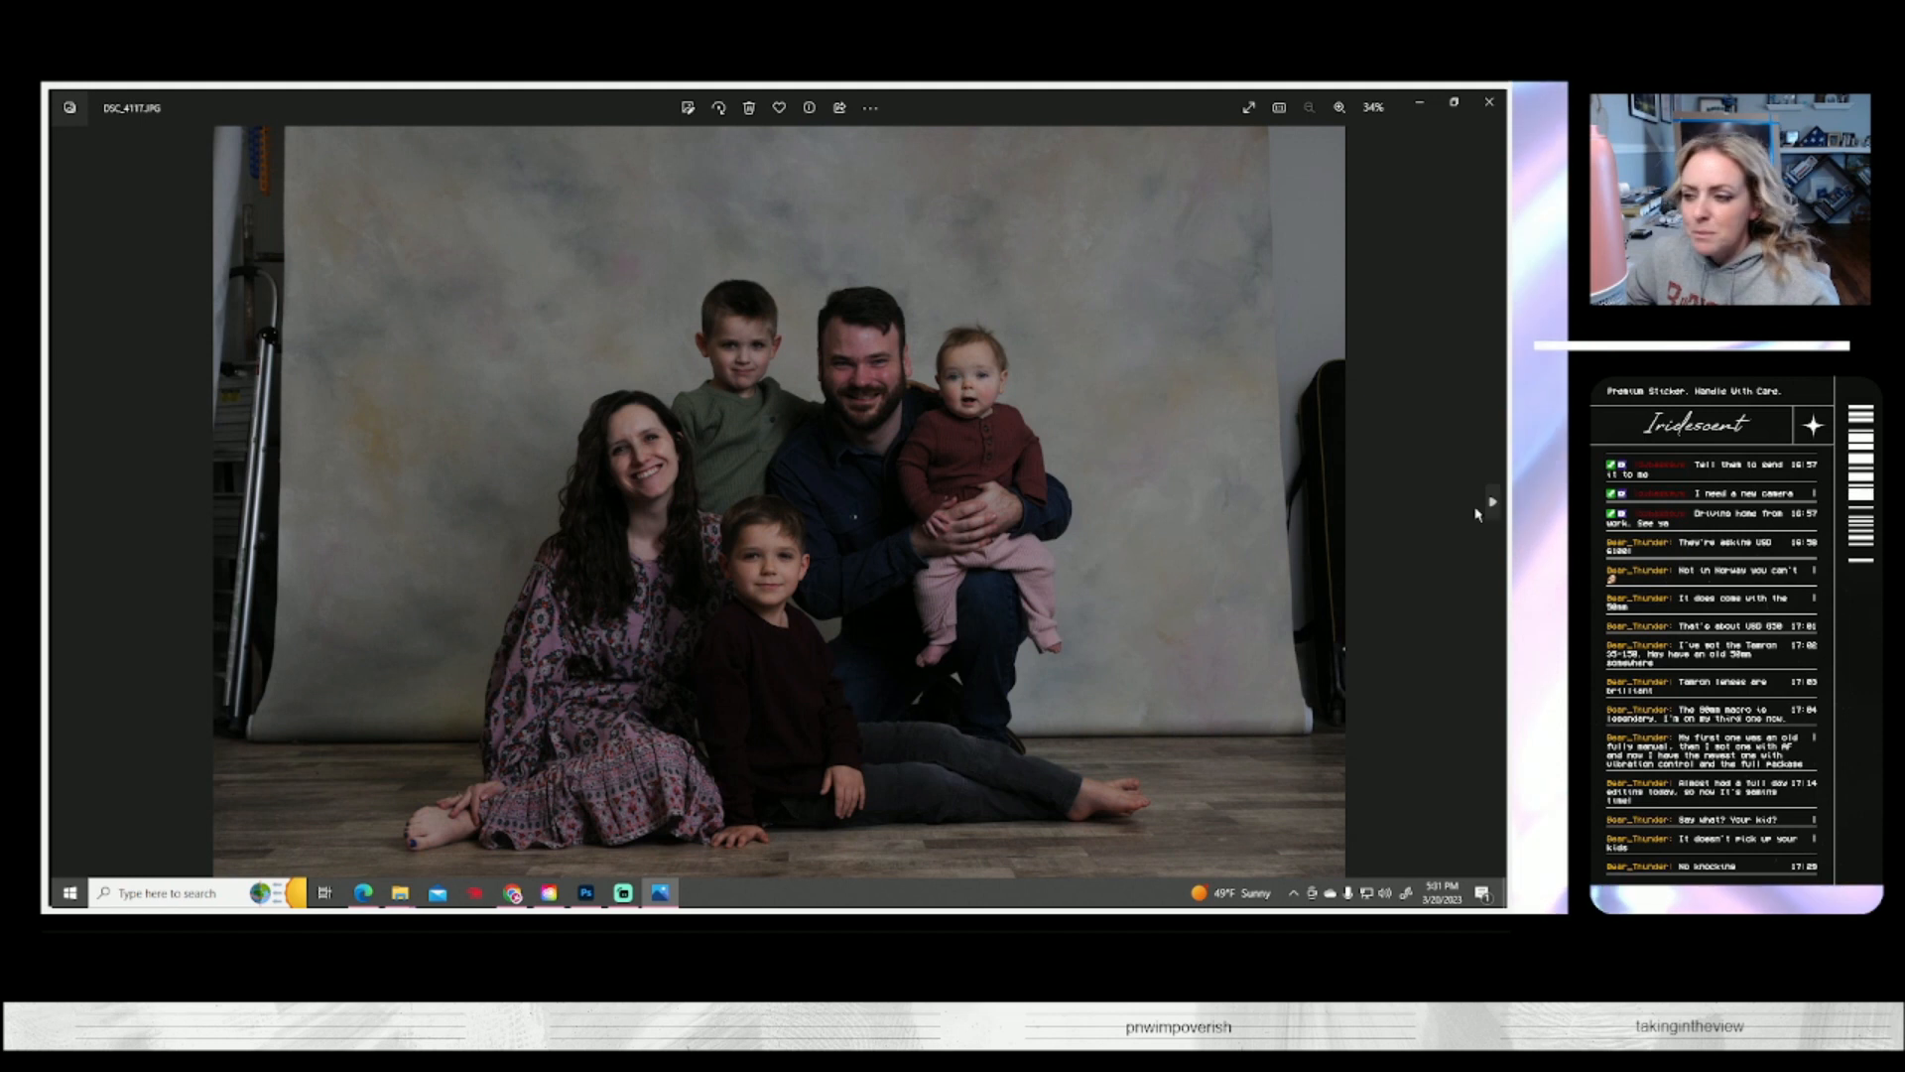
{"action": "key", "text": "alt+Tab"}
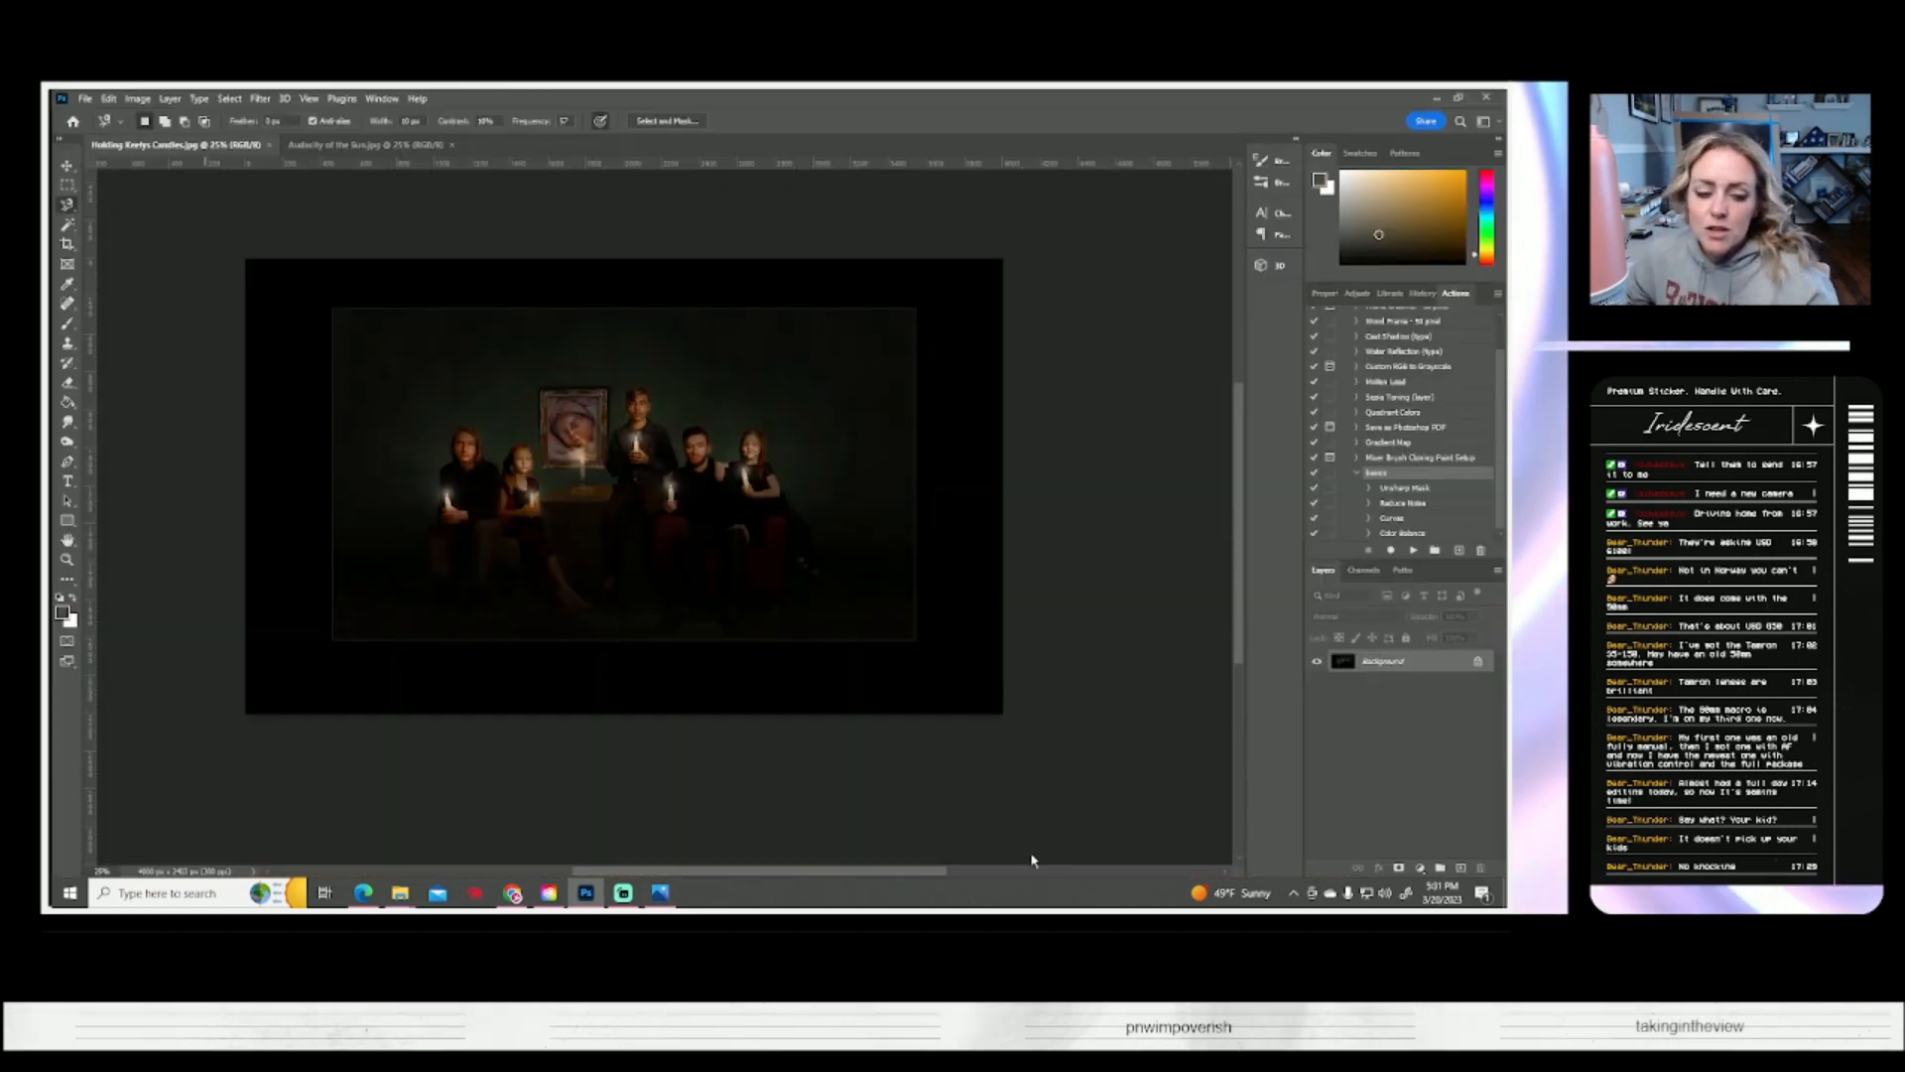
Reopen the Photos viewer and examine the family's expressions in the shots from DSC_4117 to DSC_4126
{"action": "left_click", "coordinate": [660, 892]}
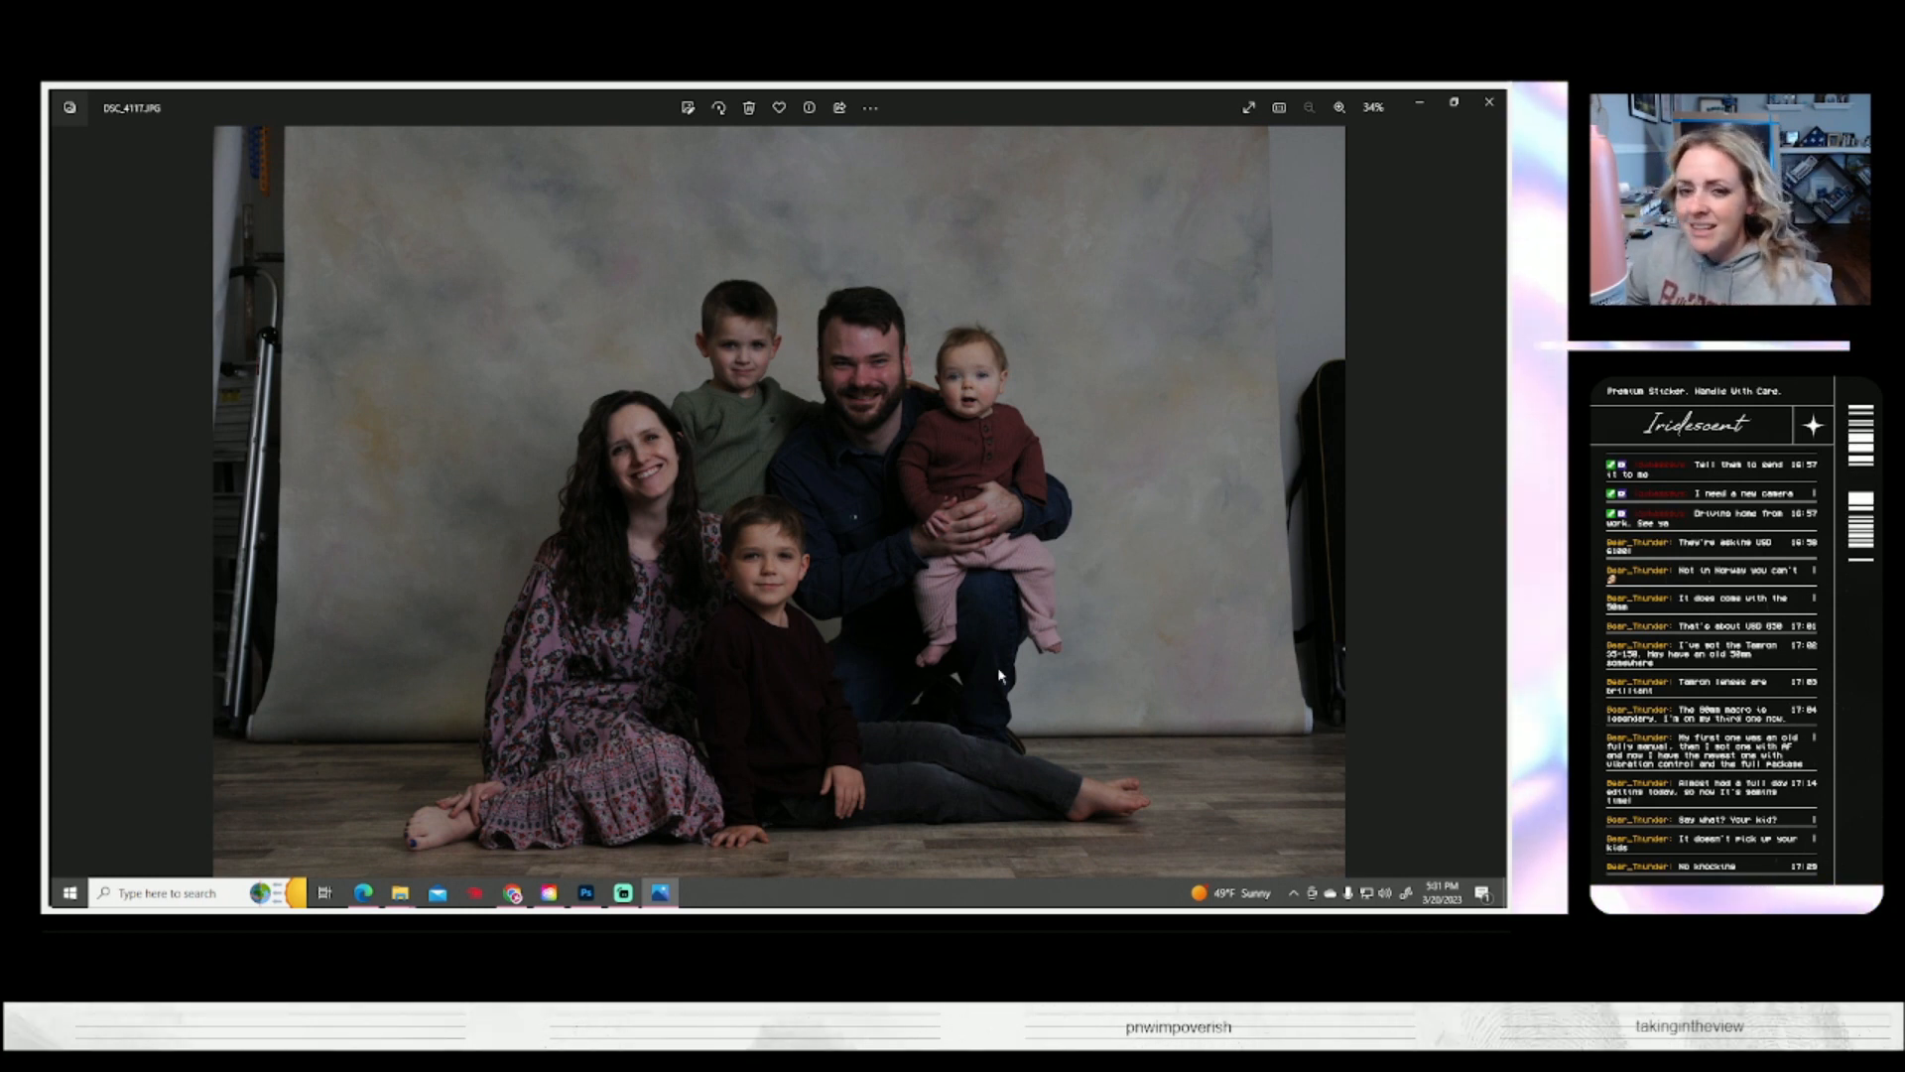
{"action": "left_click", "coordinate": [1491, 502]}
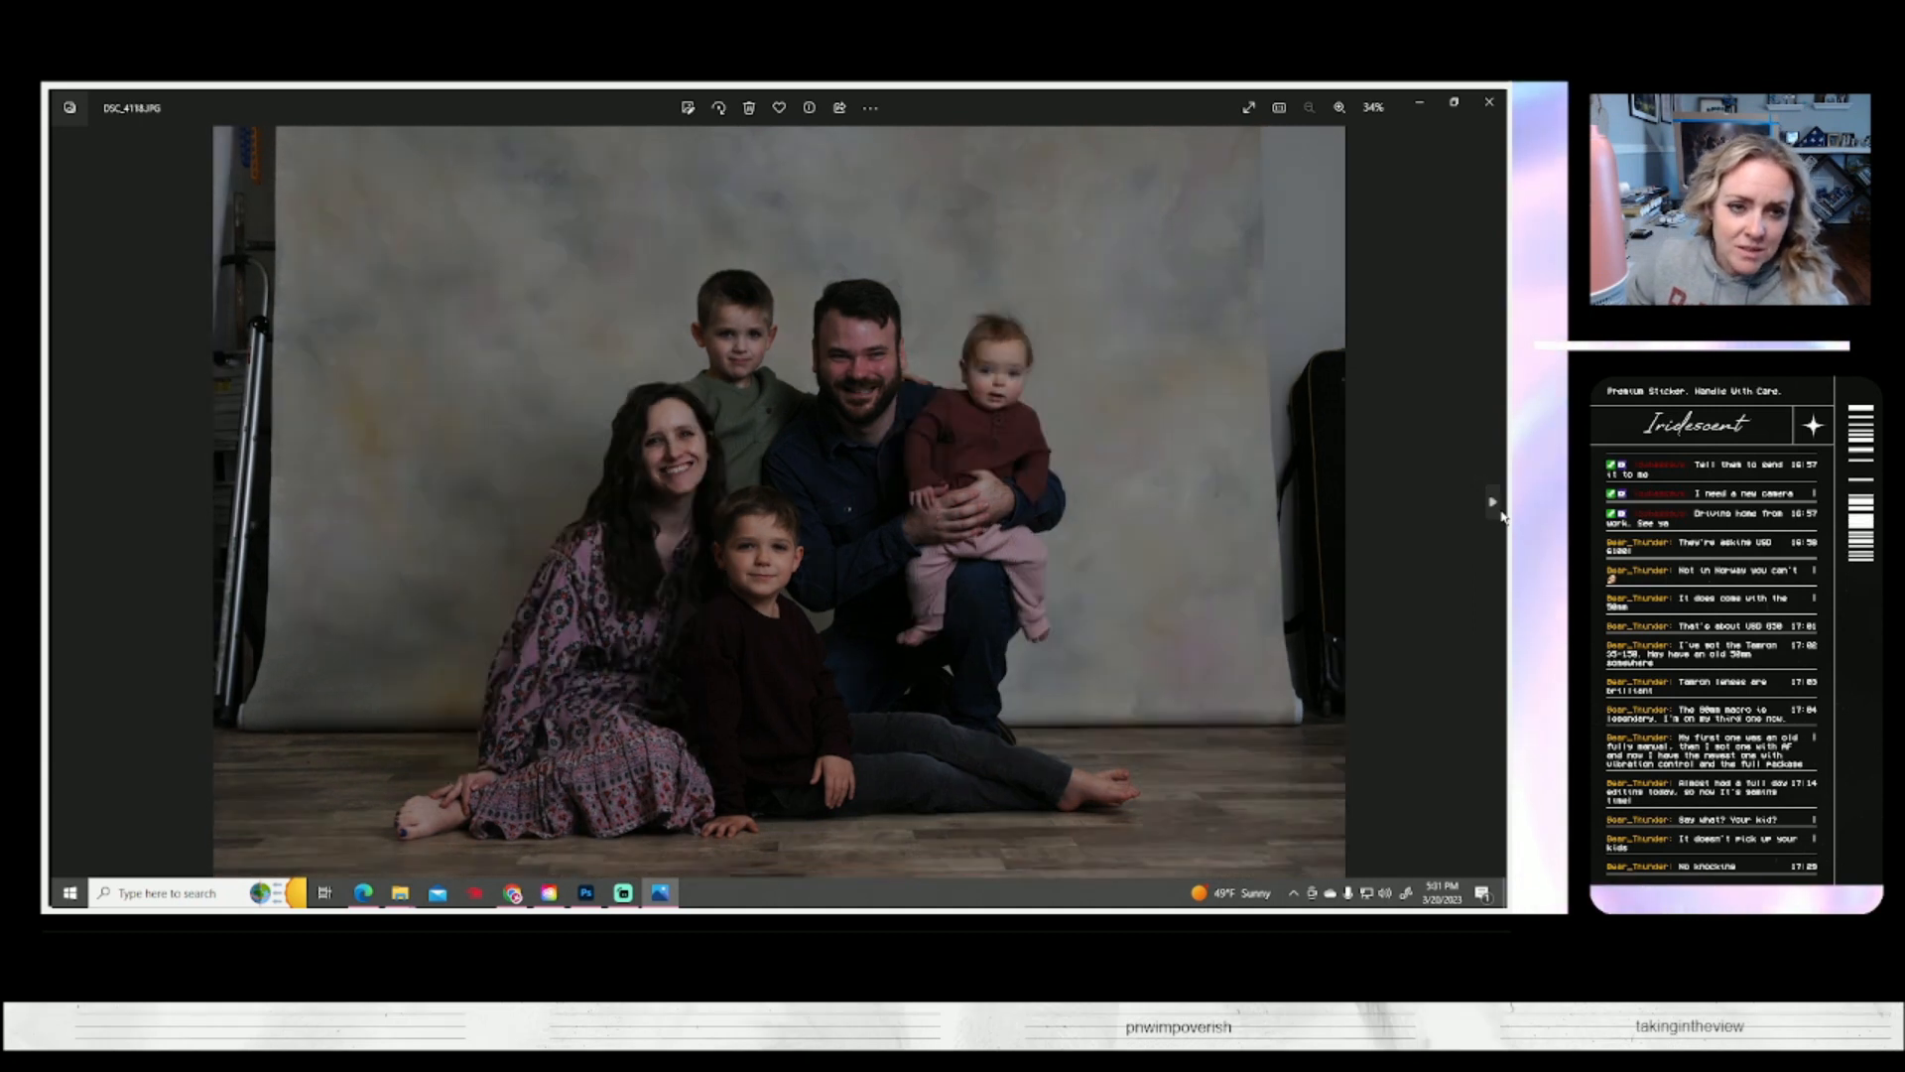
{"action": "left_click", "coordinate": [1491, 502]}
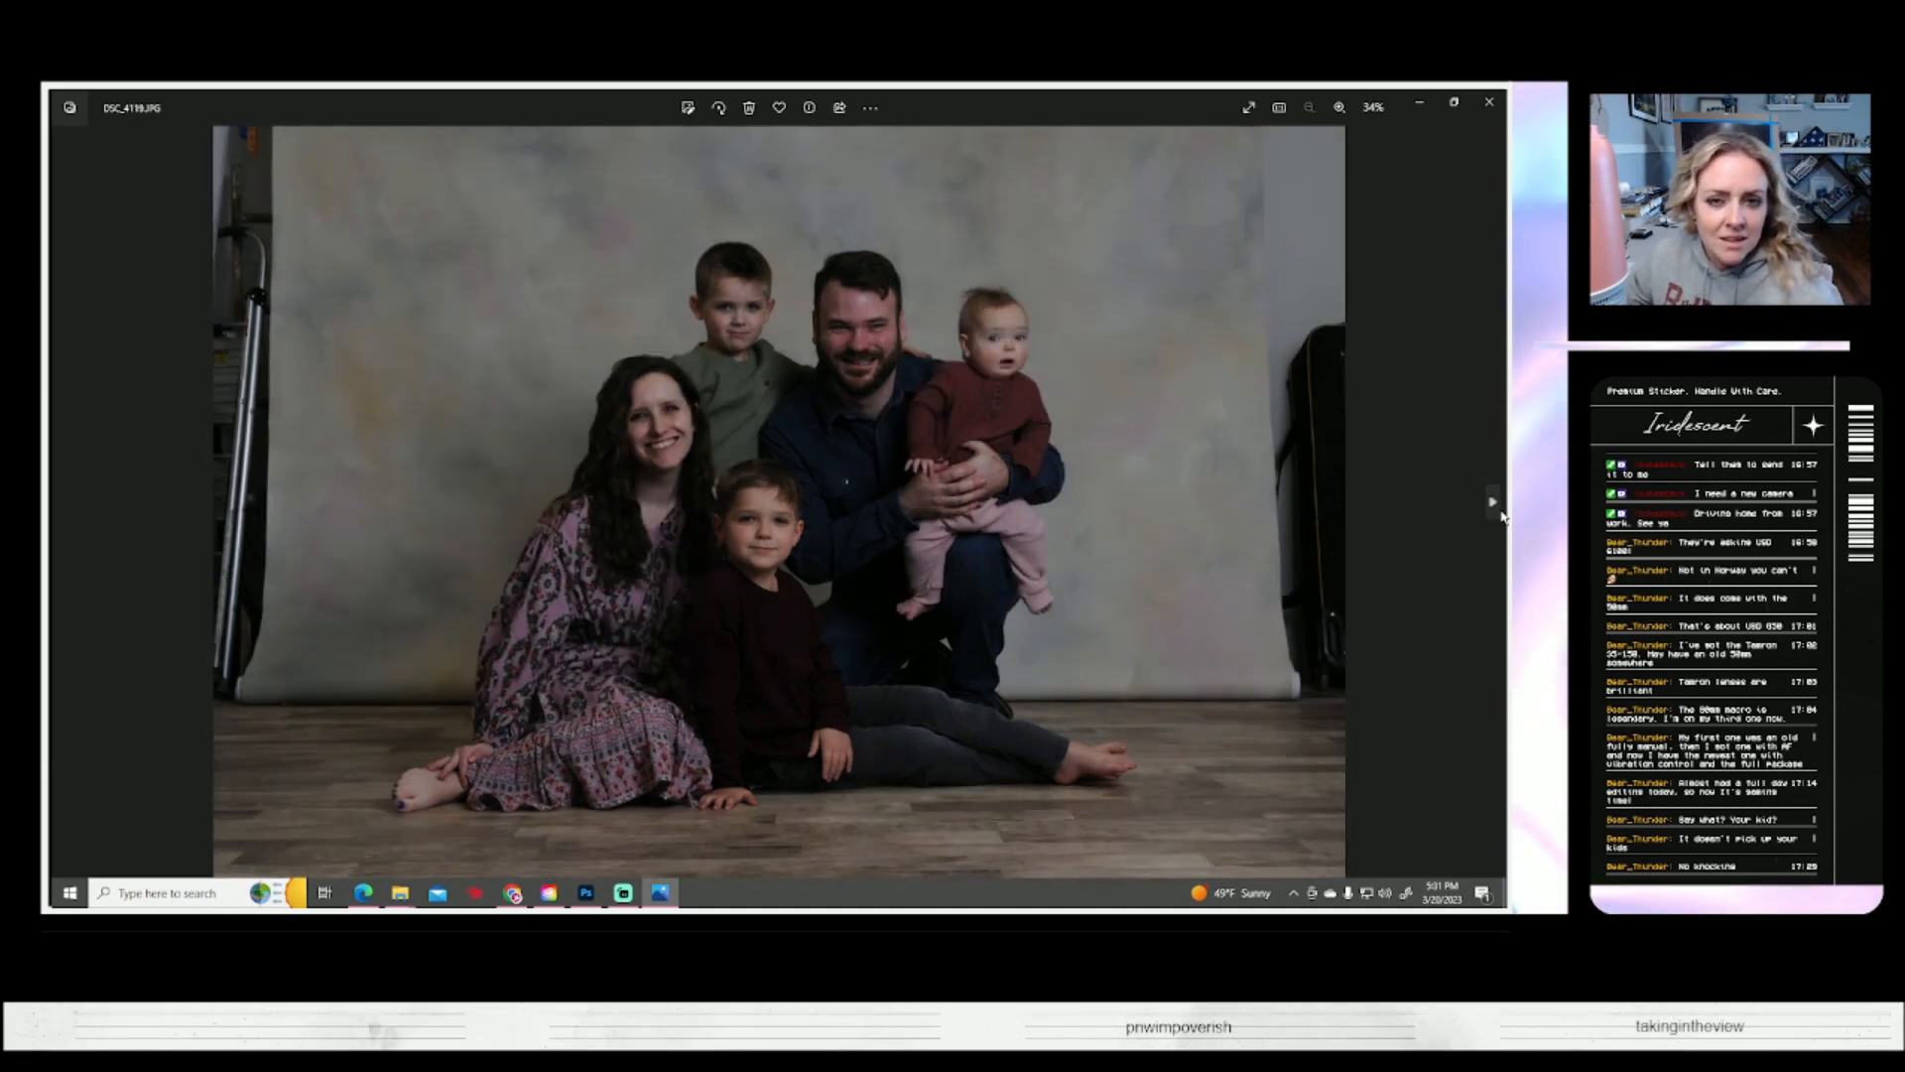
{"action": "left_click", "coordinate": [1499, 514]}
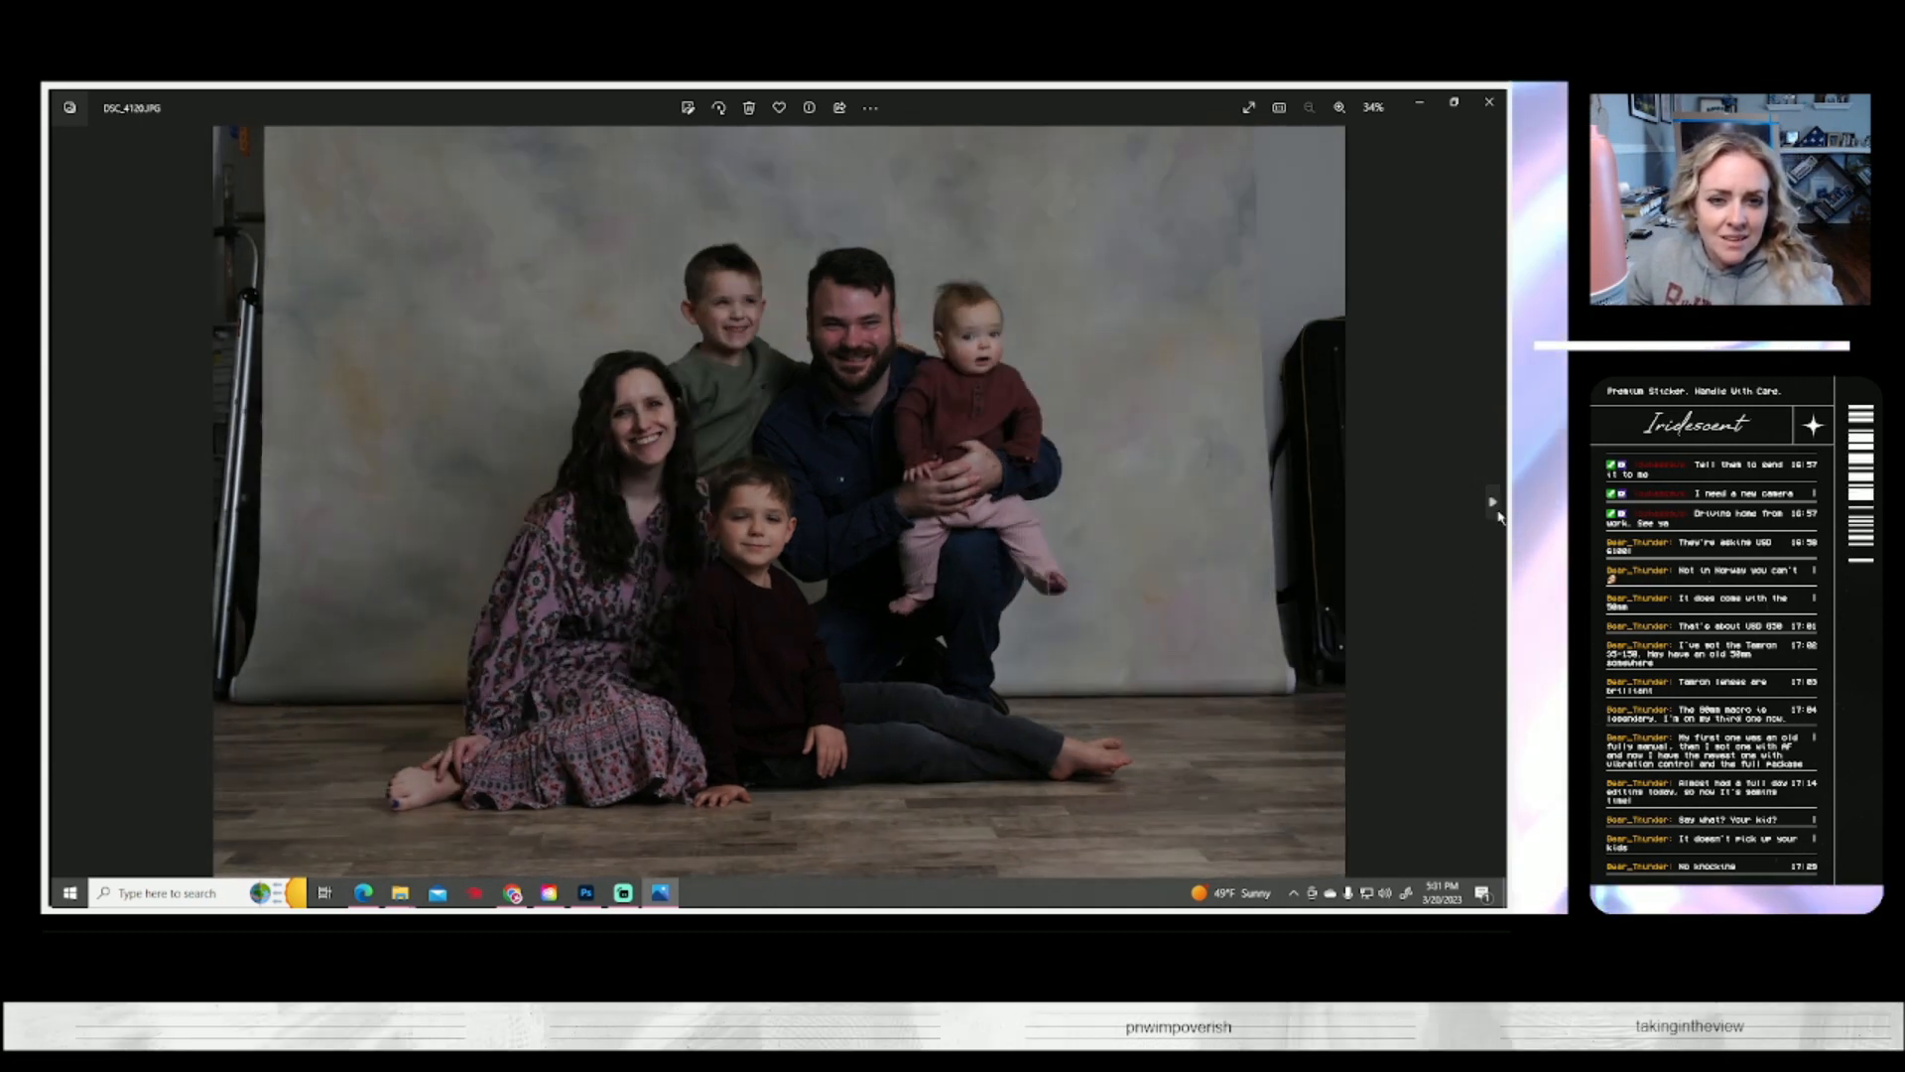
{"action": "left_click", "coordinate": [1493, 506]}
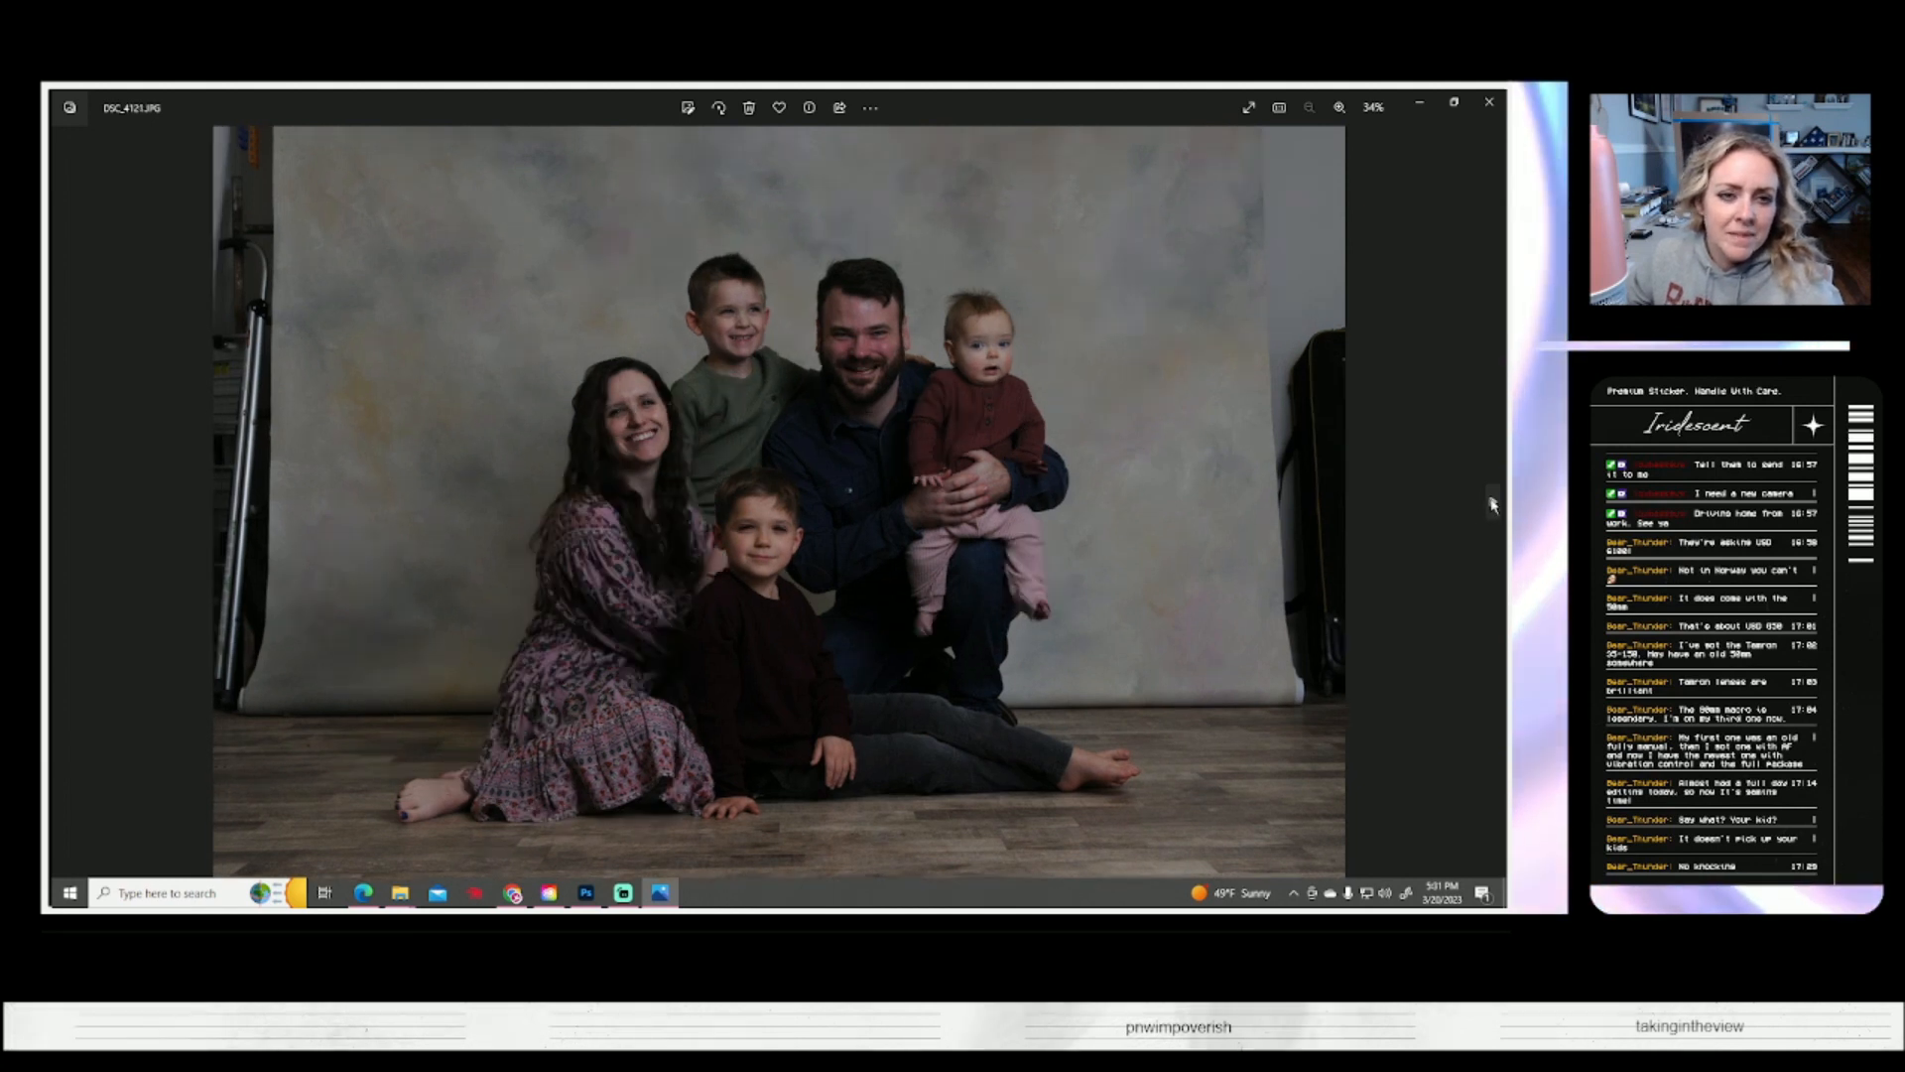
{"action": "left_click", "coordinate": [1493, 505]}
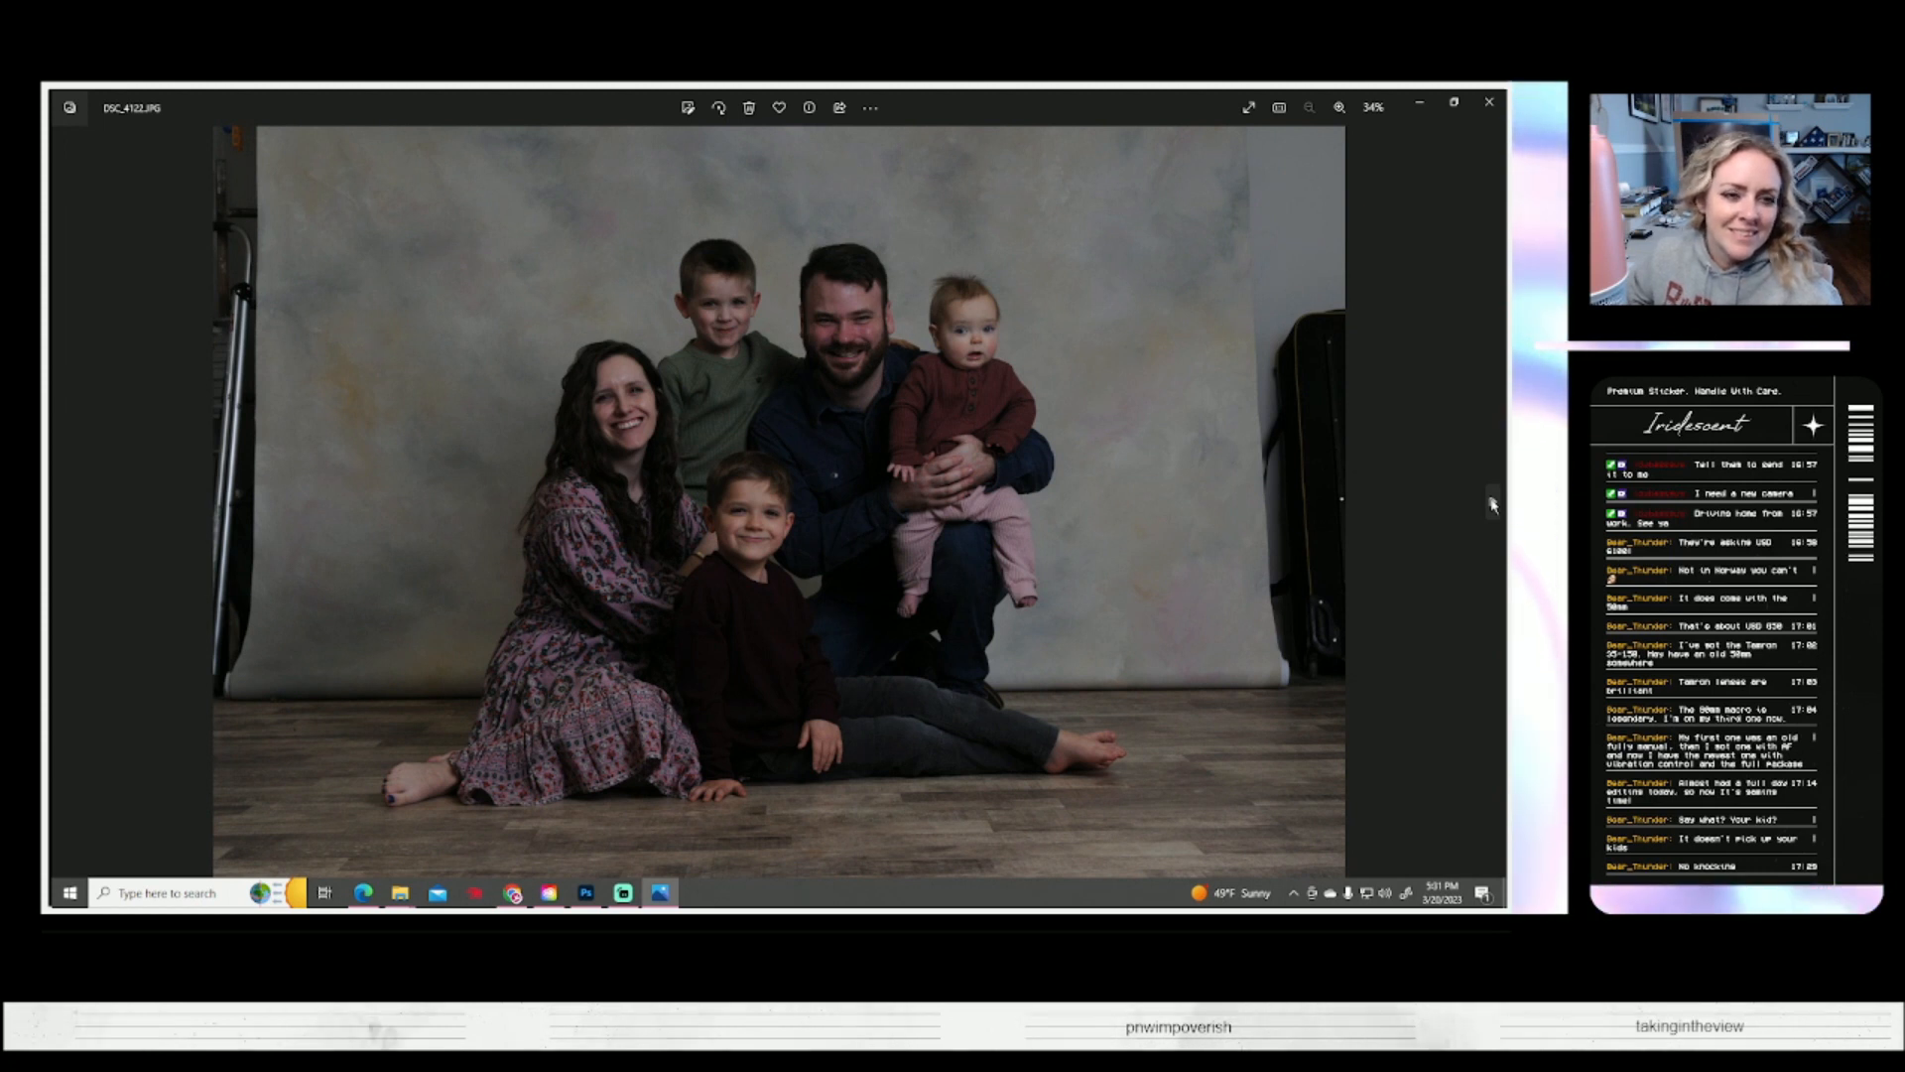
{"action": "left_click", "coordinate": [1492, 505]}
{"action": "left_click", "coordinate": [1492, 505]}
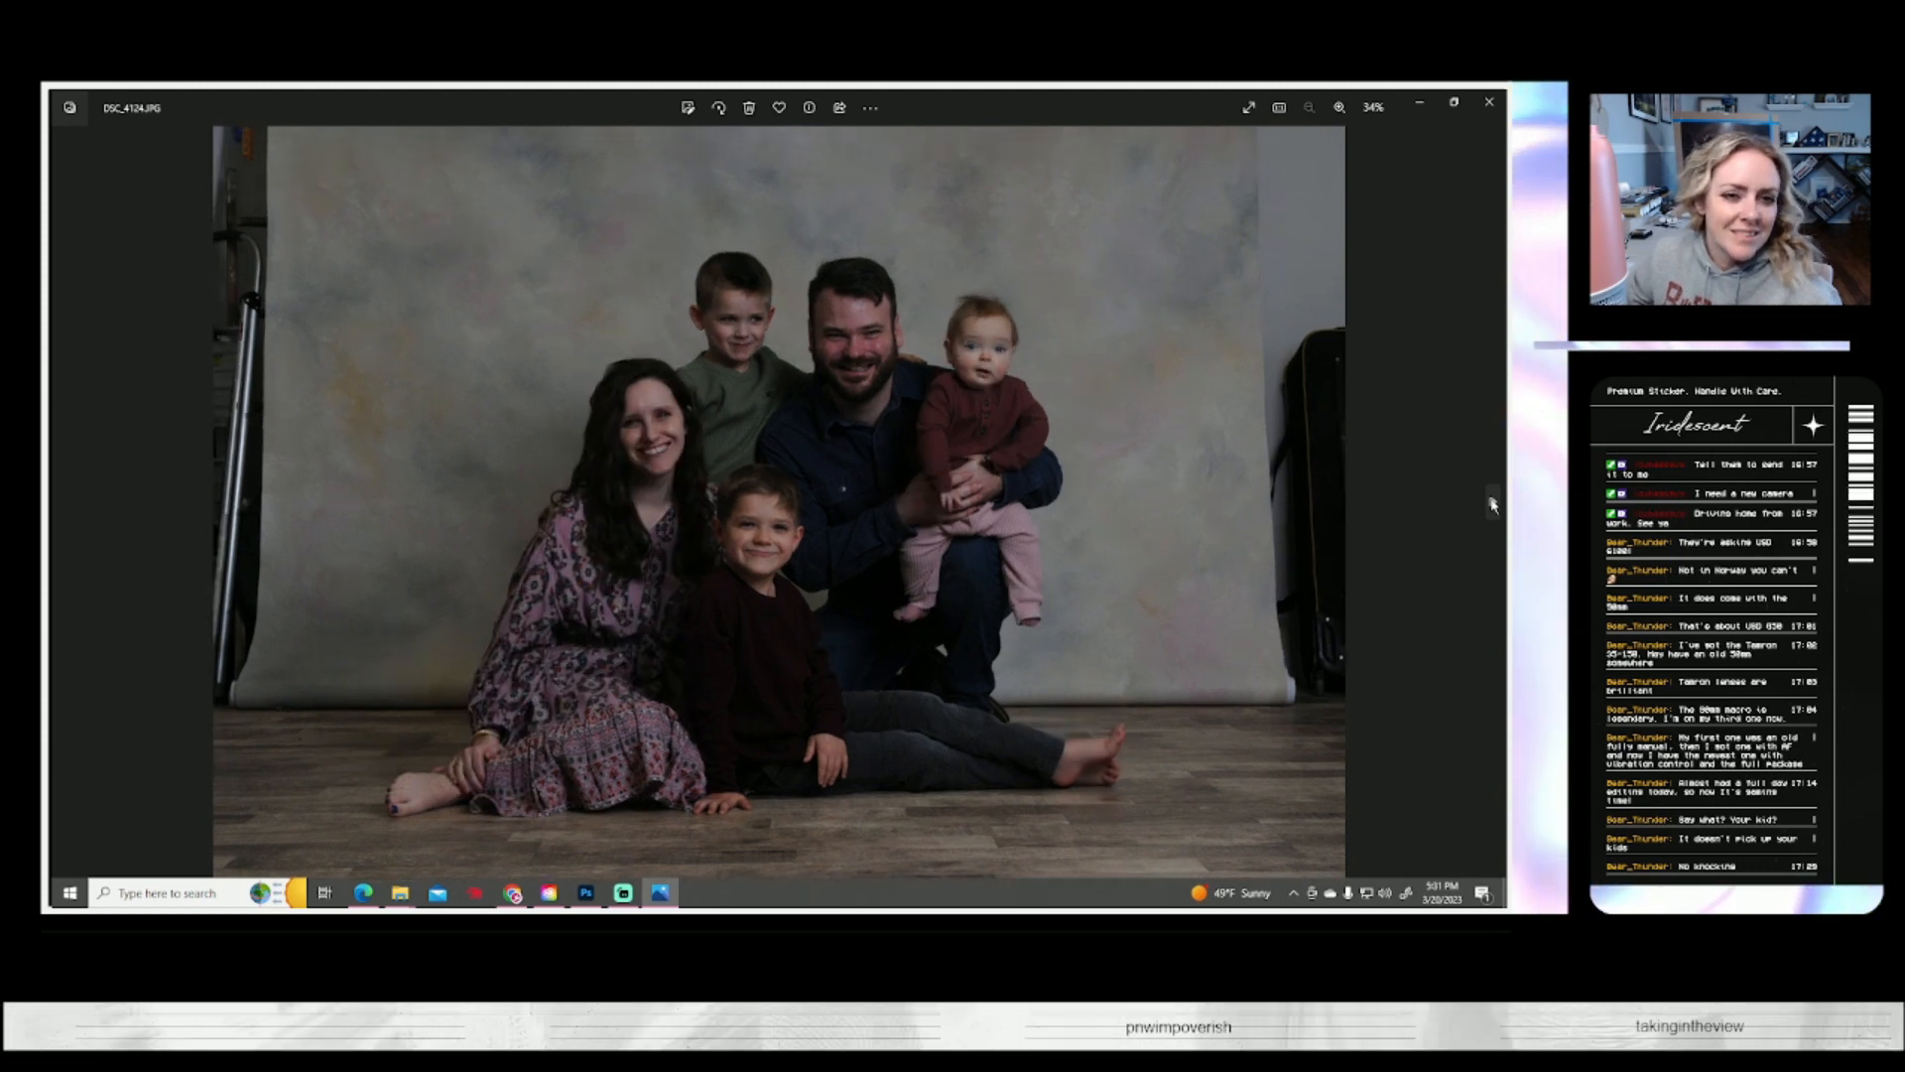
{"action": "left_click", "coordinate": [1493, 506]}
{"action": "left_click", "coordinate": [1492, 505]}
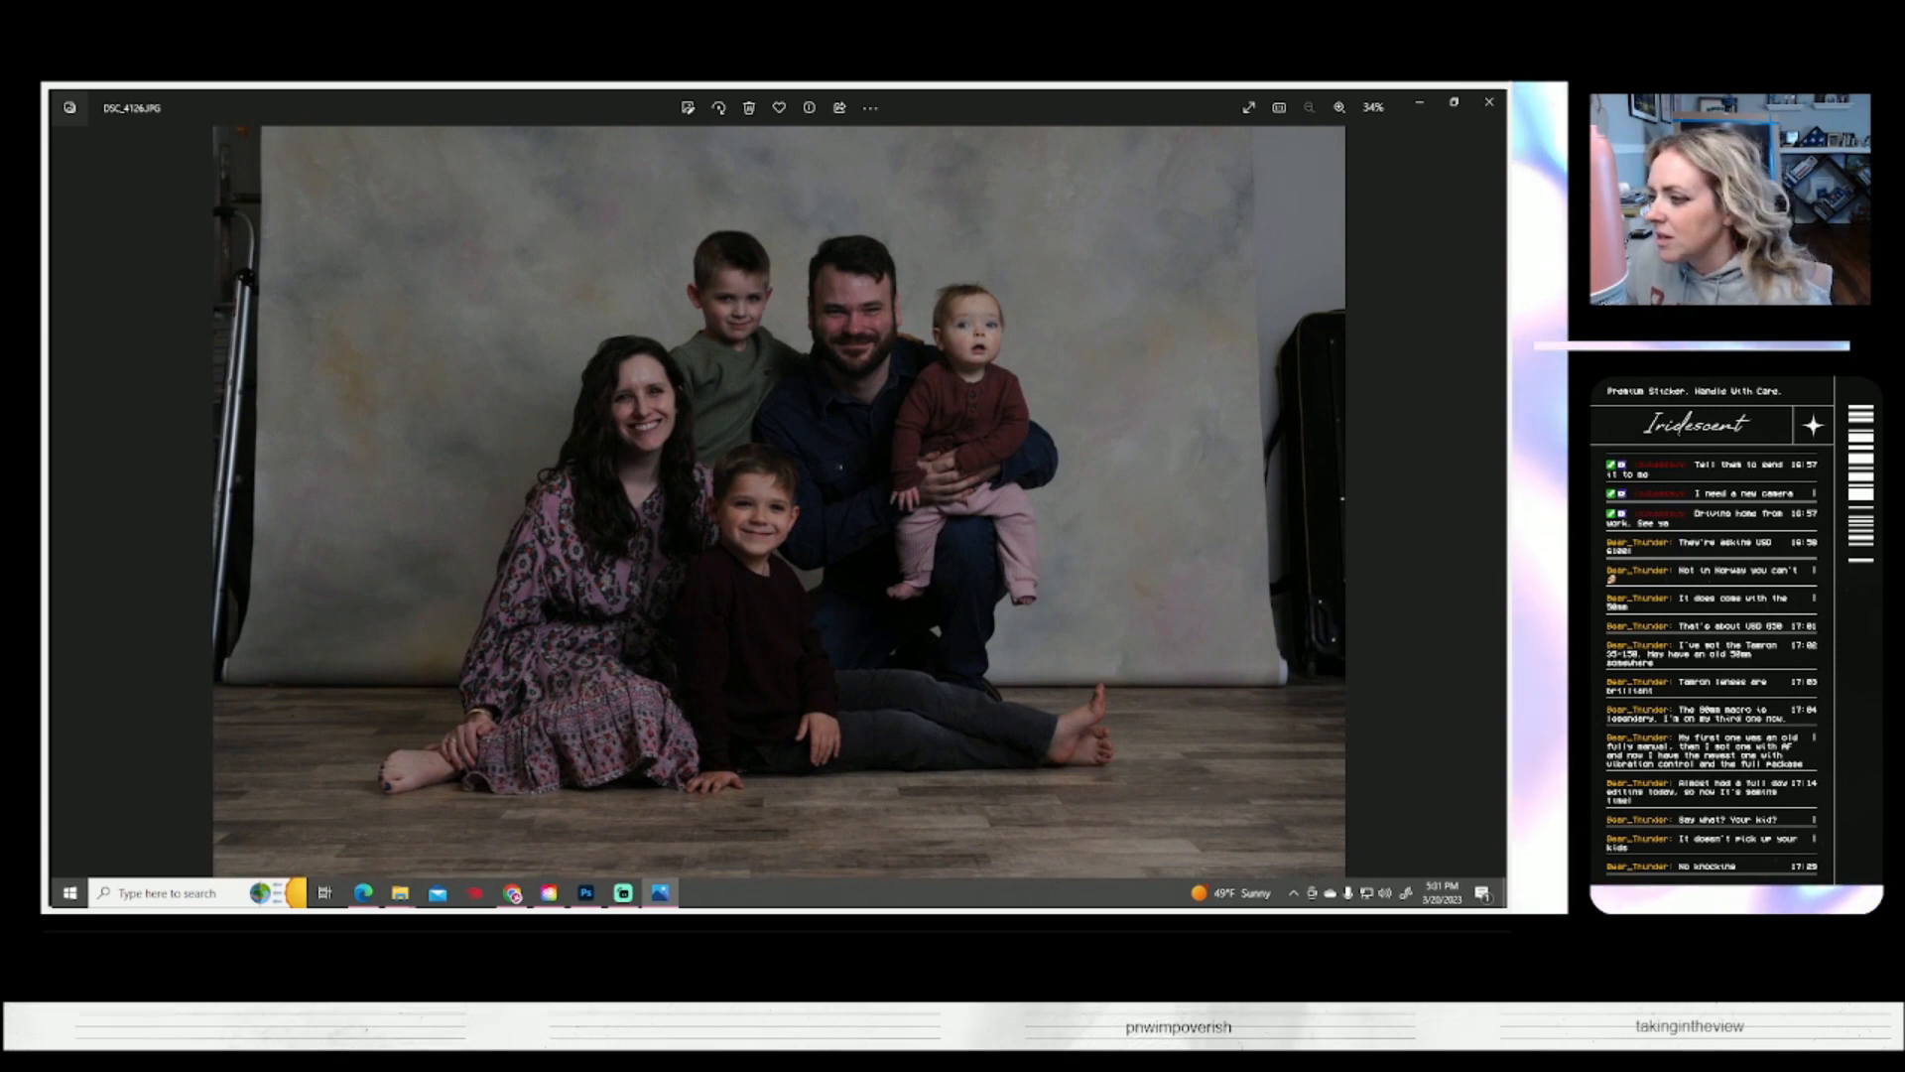
{"action": "key", "text": "alt+Tab"}
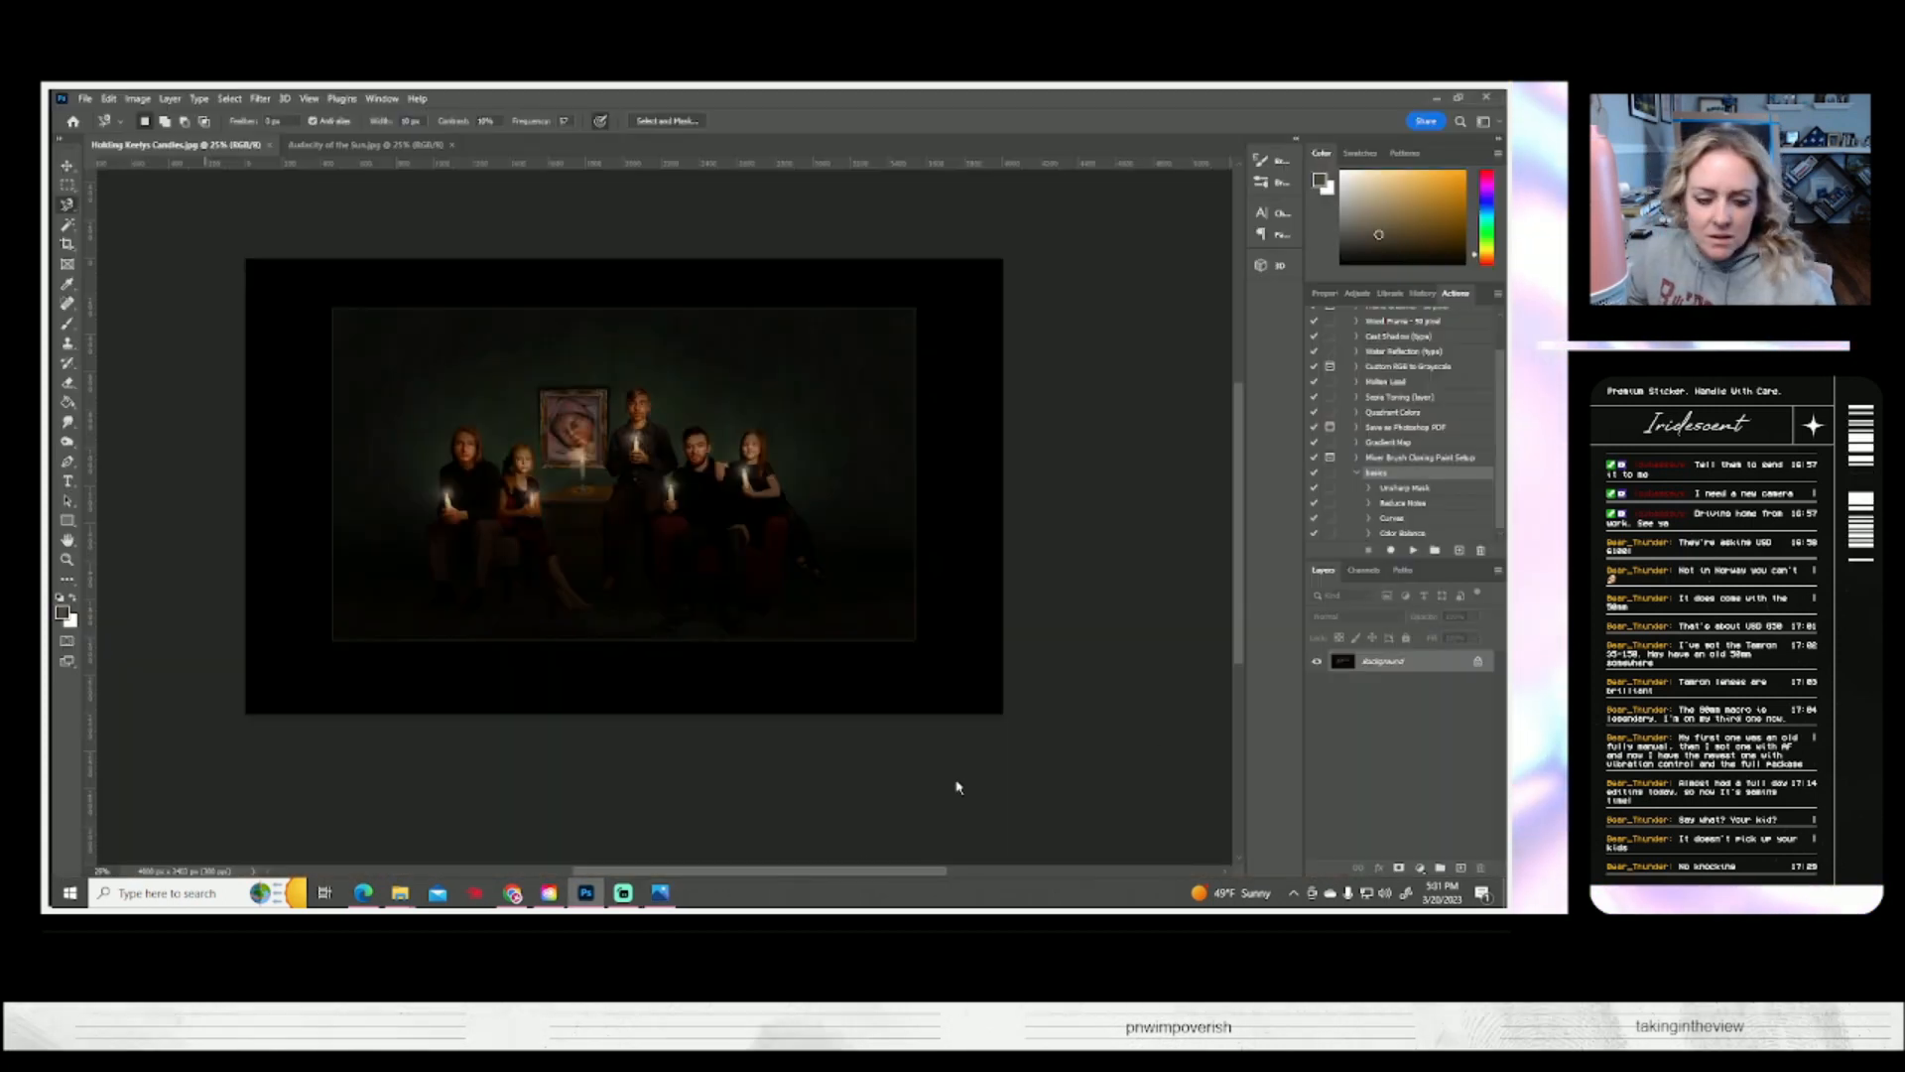
Return to the Photos viewer and compare the family's expressions in the shots from DSC_4126 to DSC_4137
{"action": "key", "text": "alt+Tab"}
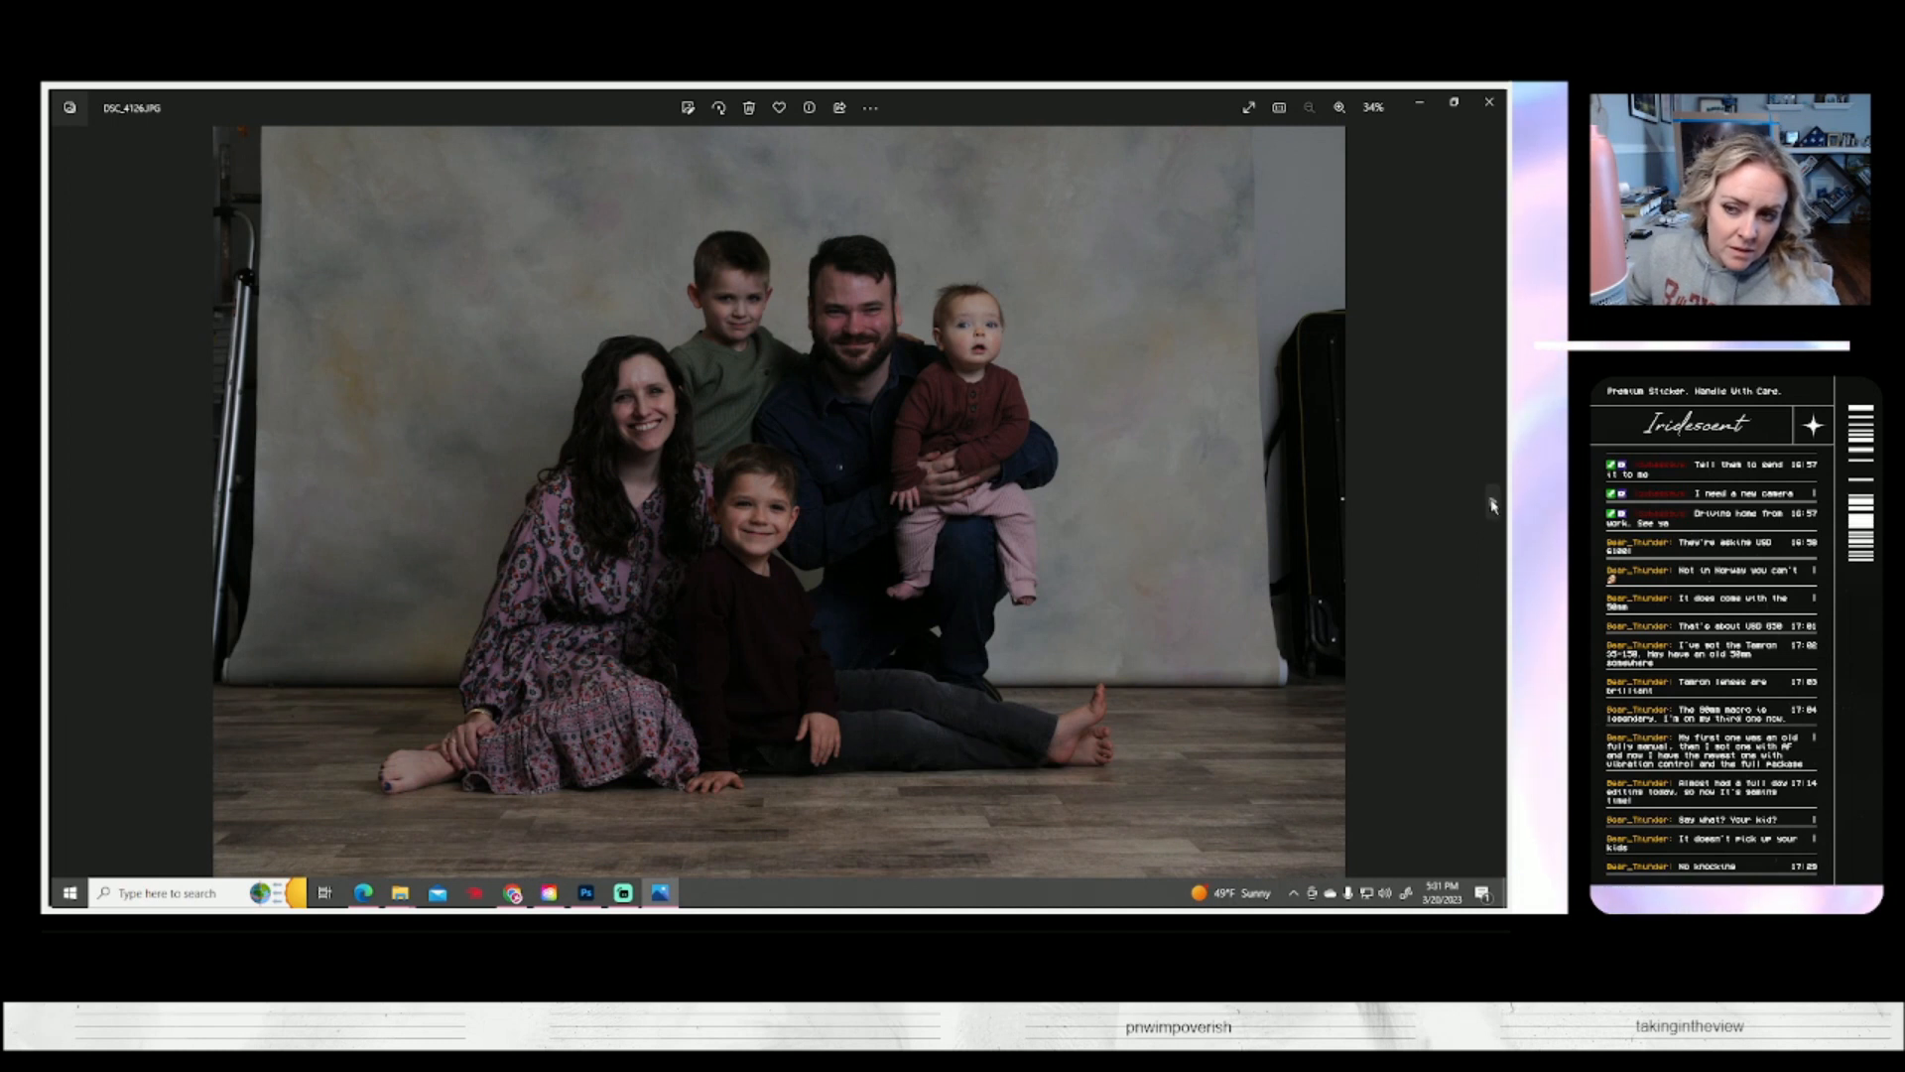
{"action": "left_click", "coordinate": [1493, 504]}
{"action": "left_click", "coordinate": [1492, 504]}
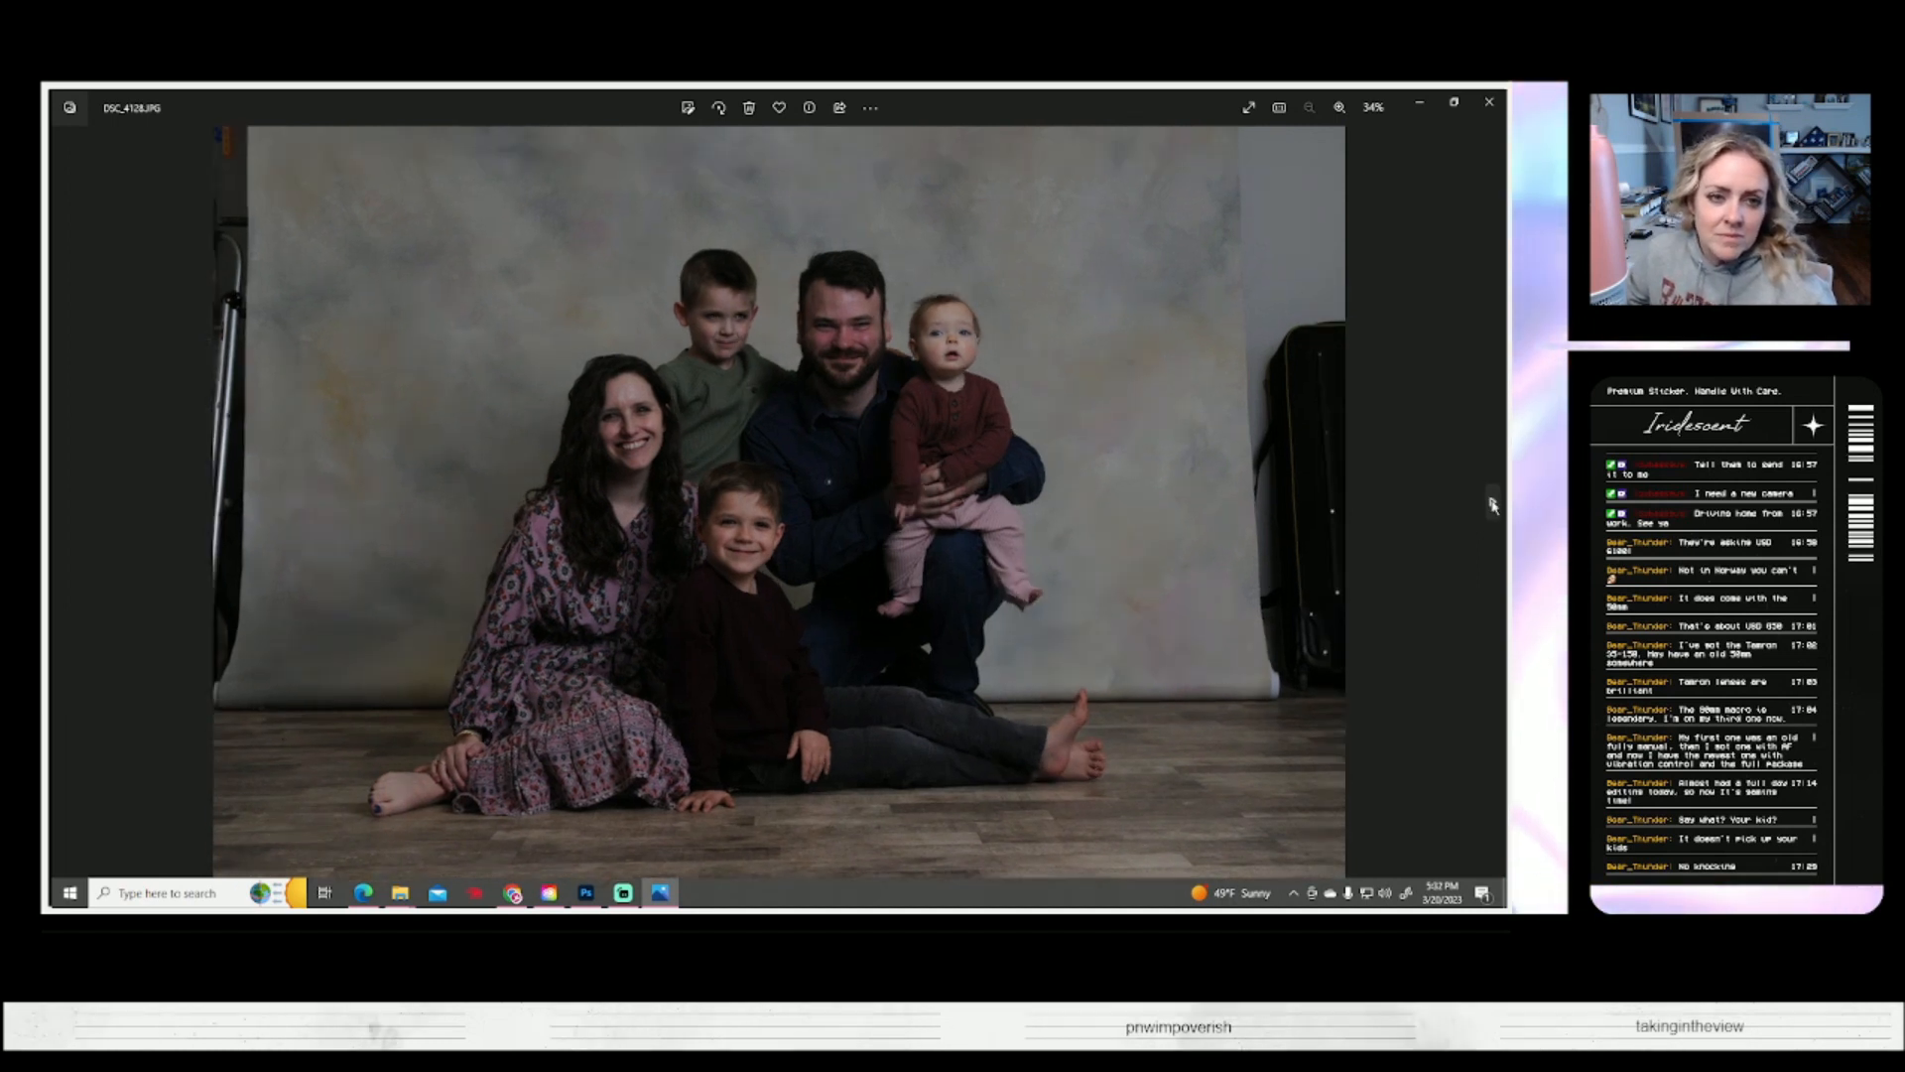
{"action": "left_click", "coordinate": [1492, 504]}
{"action": "left_click", "coordinate": [1492, 504]}
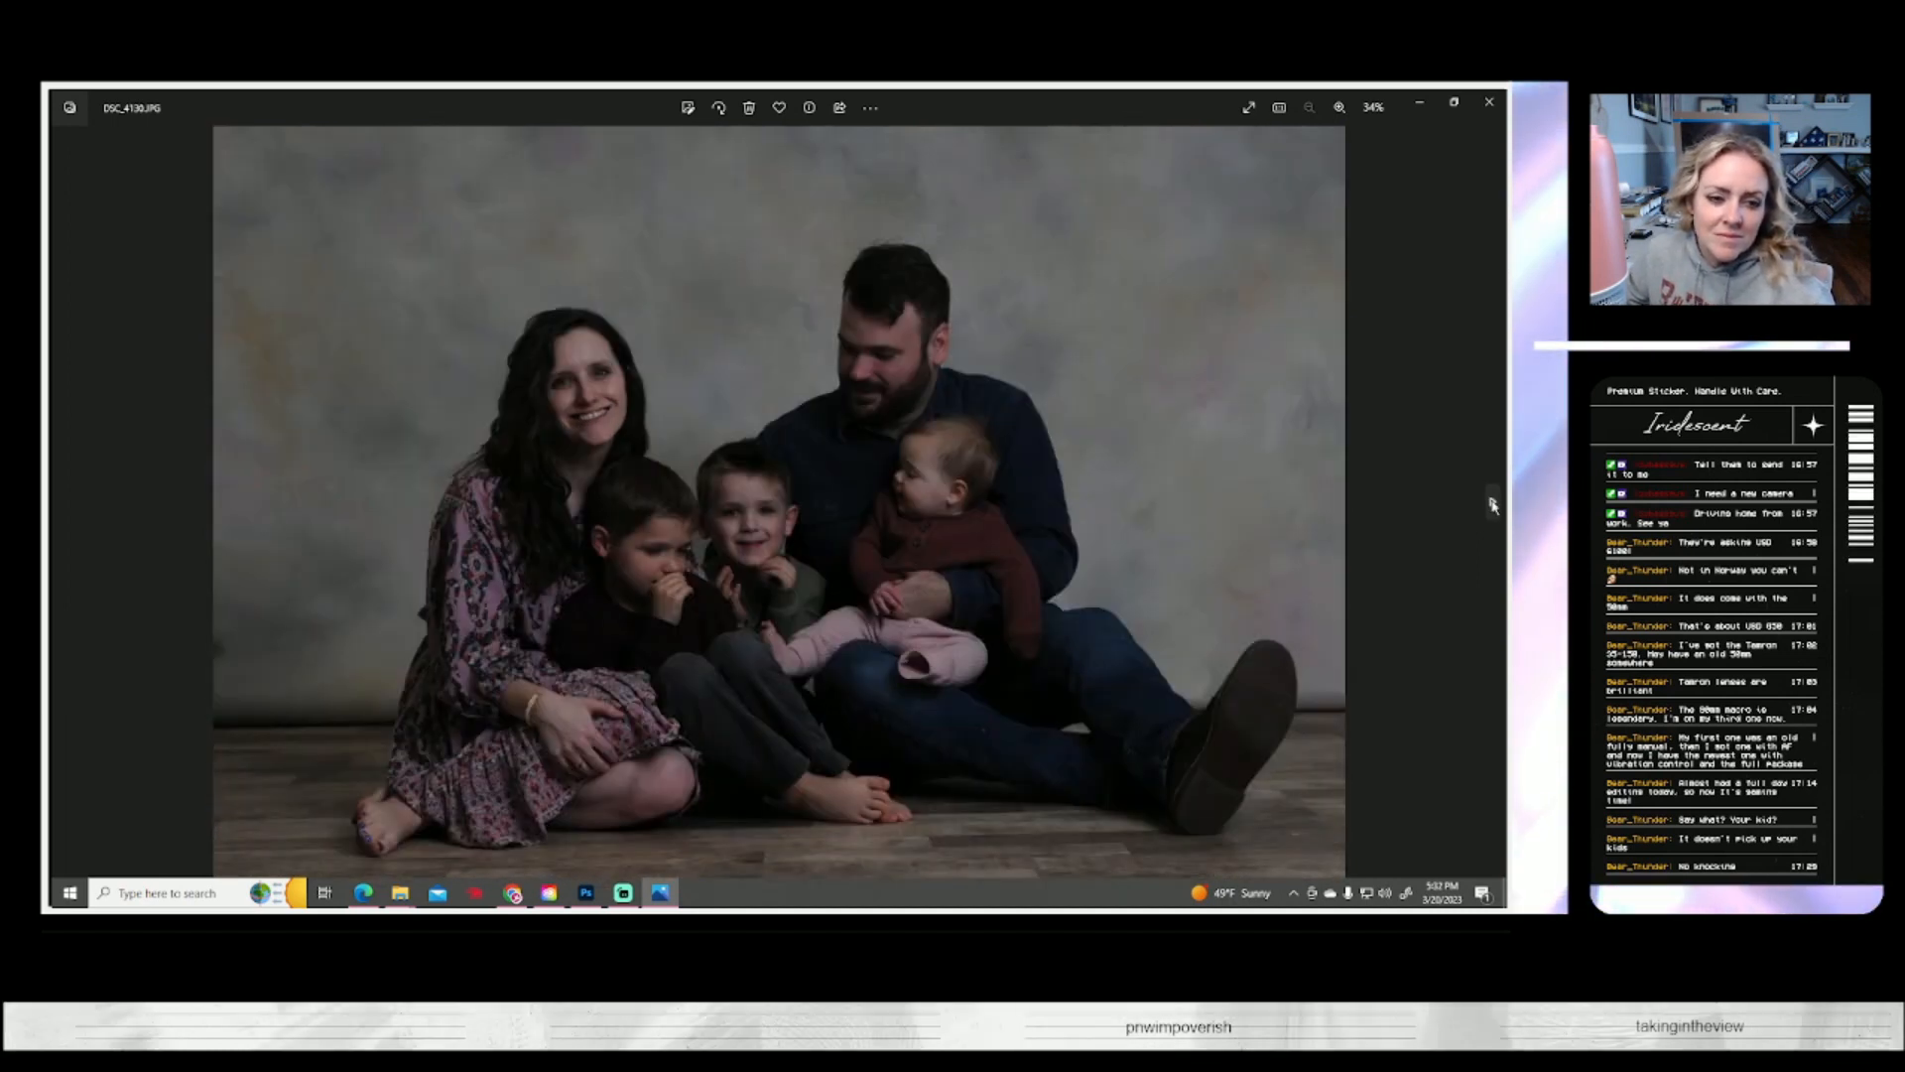
{"action": "left_click", "coordinate": [1492, 504]}
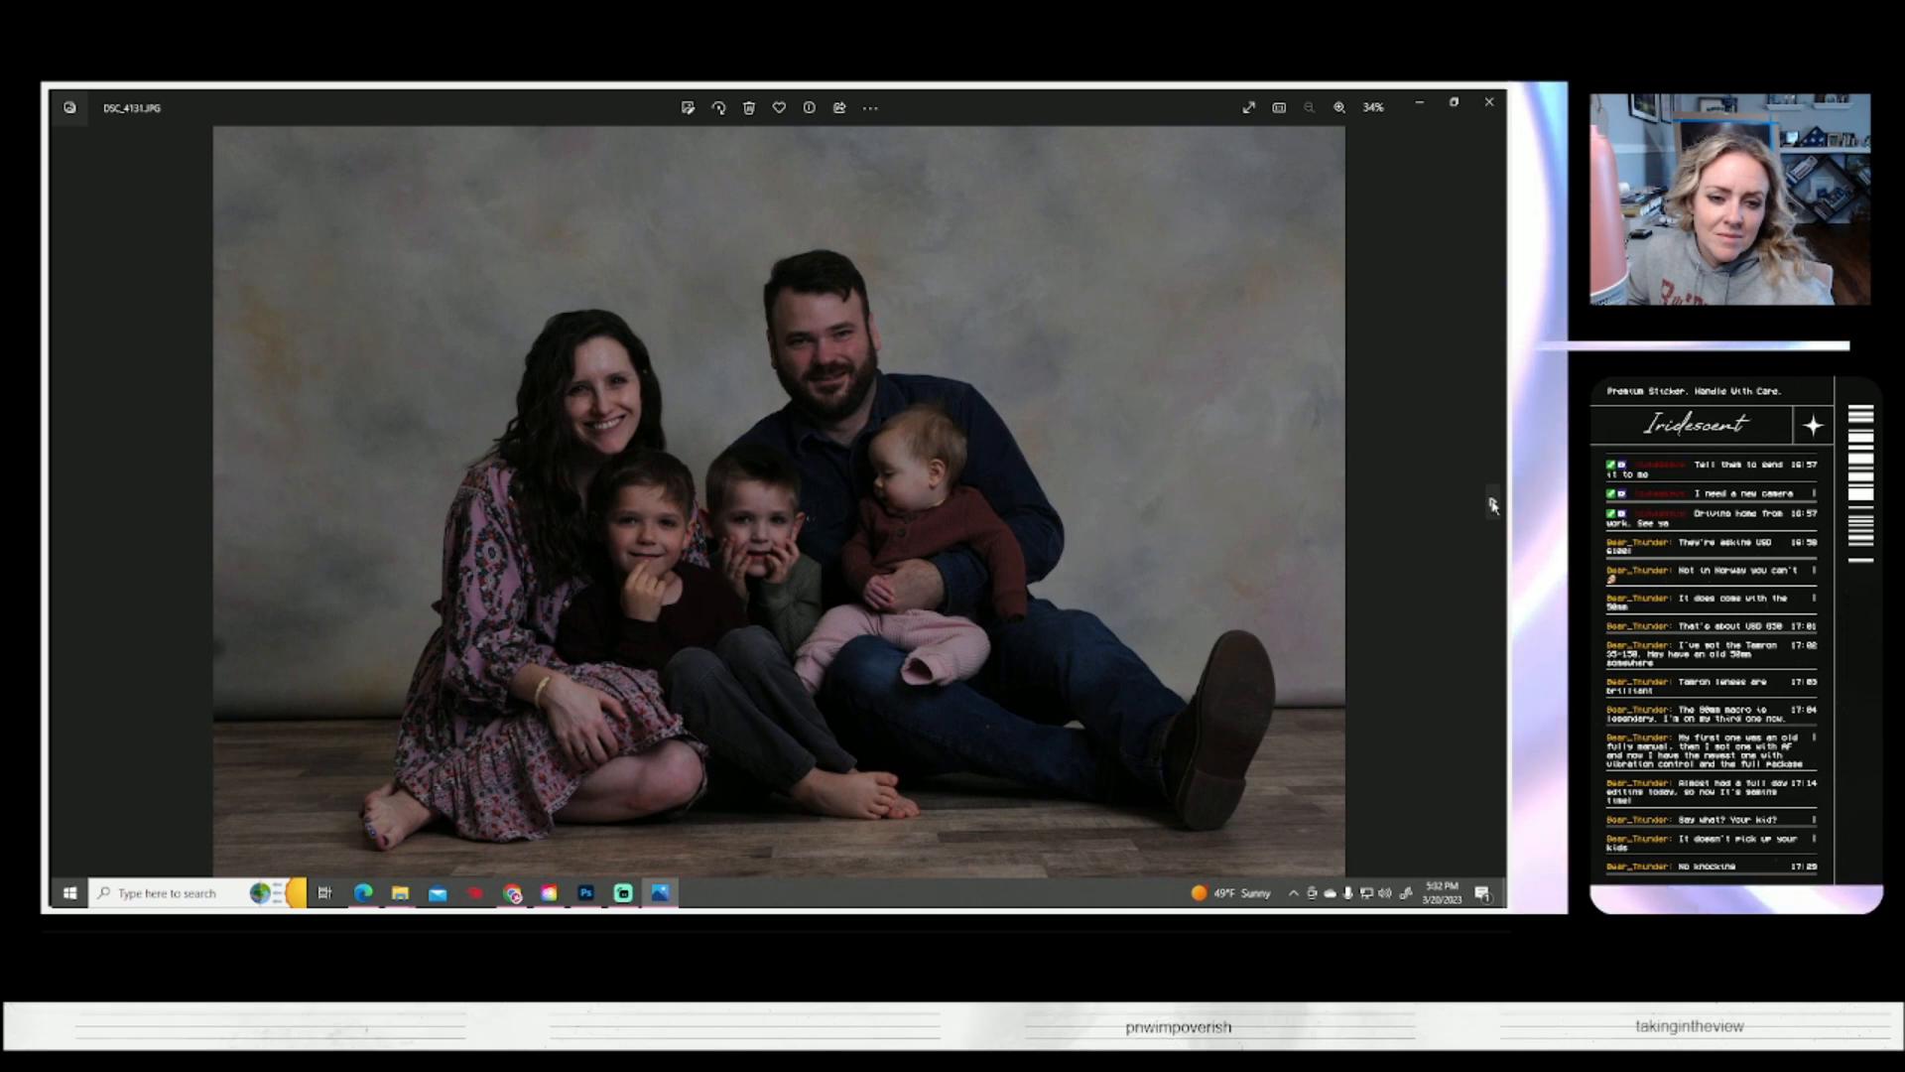
{"action": "left_click", "coordinate": [1493, 504]}
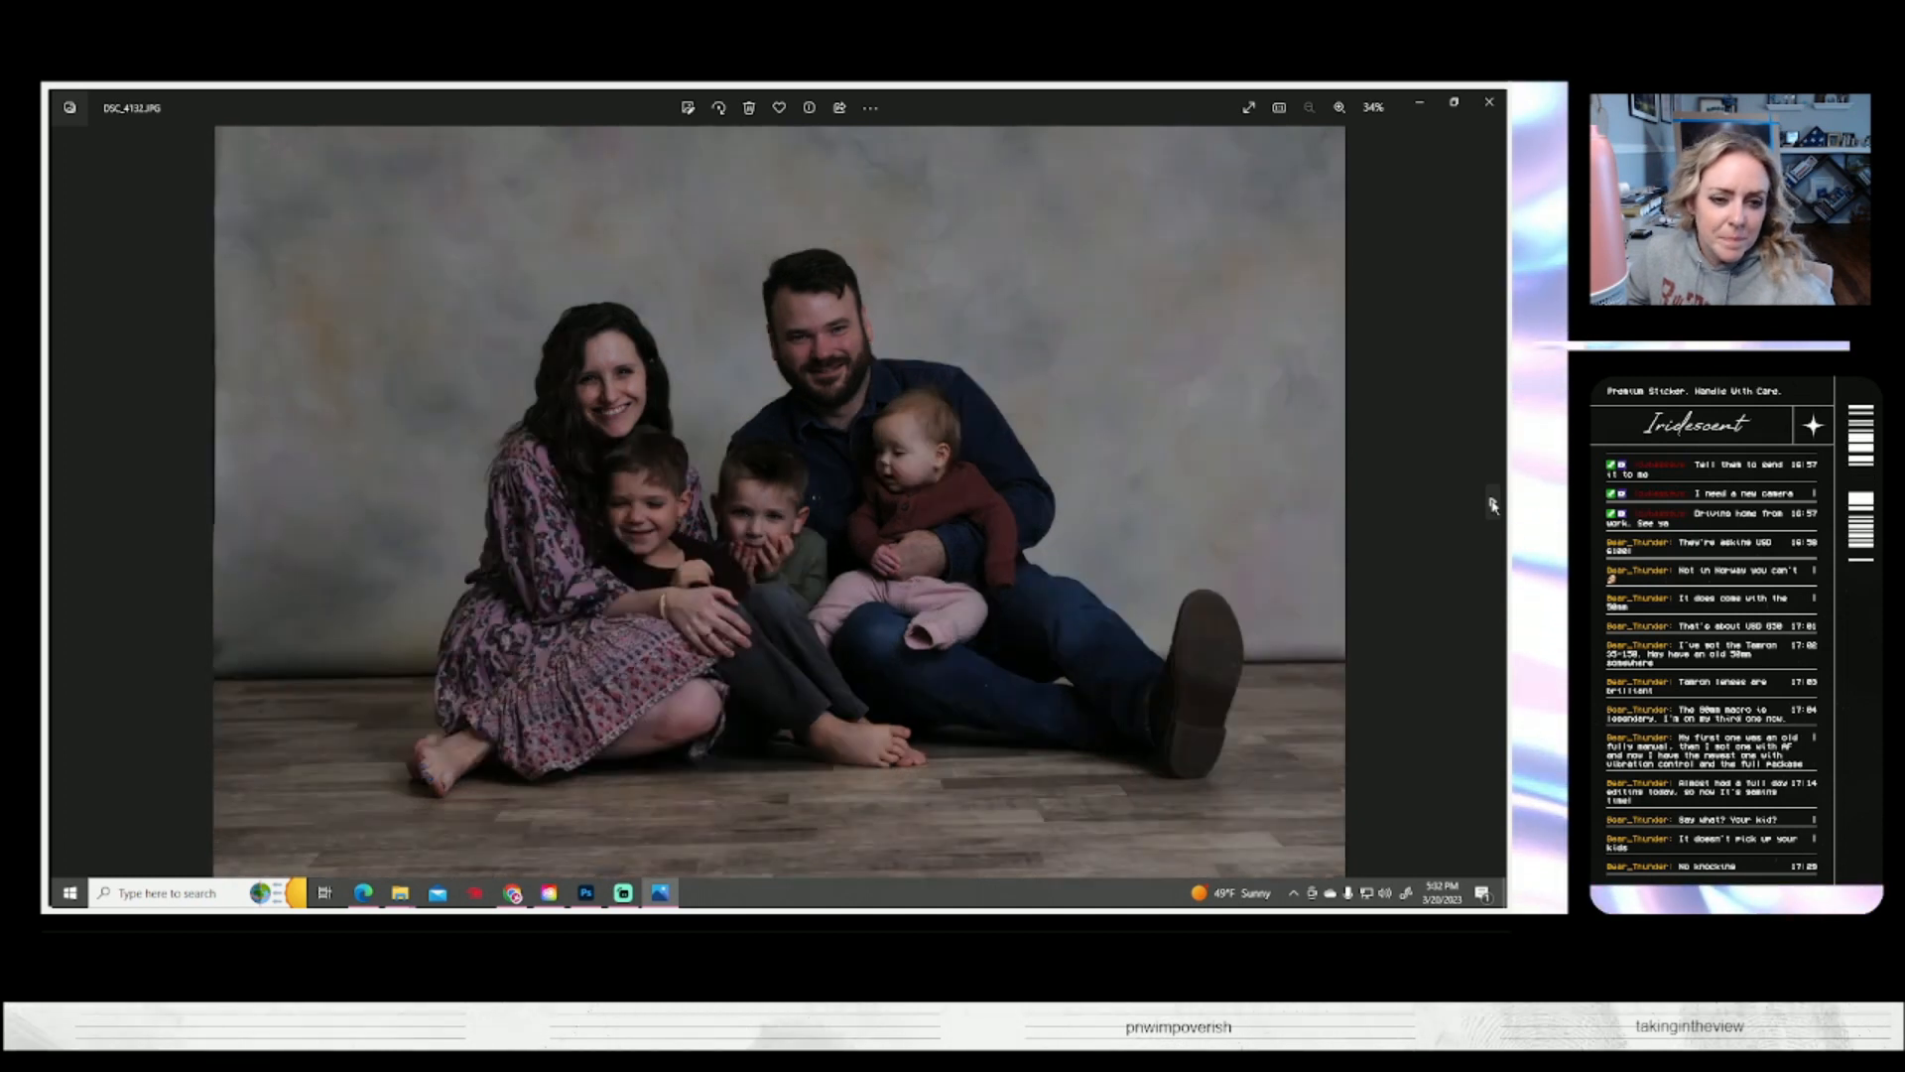
{"action": "left_click", "coordinate": [1492, 504]}
{"action": "left_click", "coordinate": [1493, 504]}
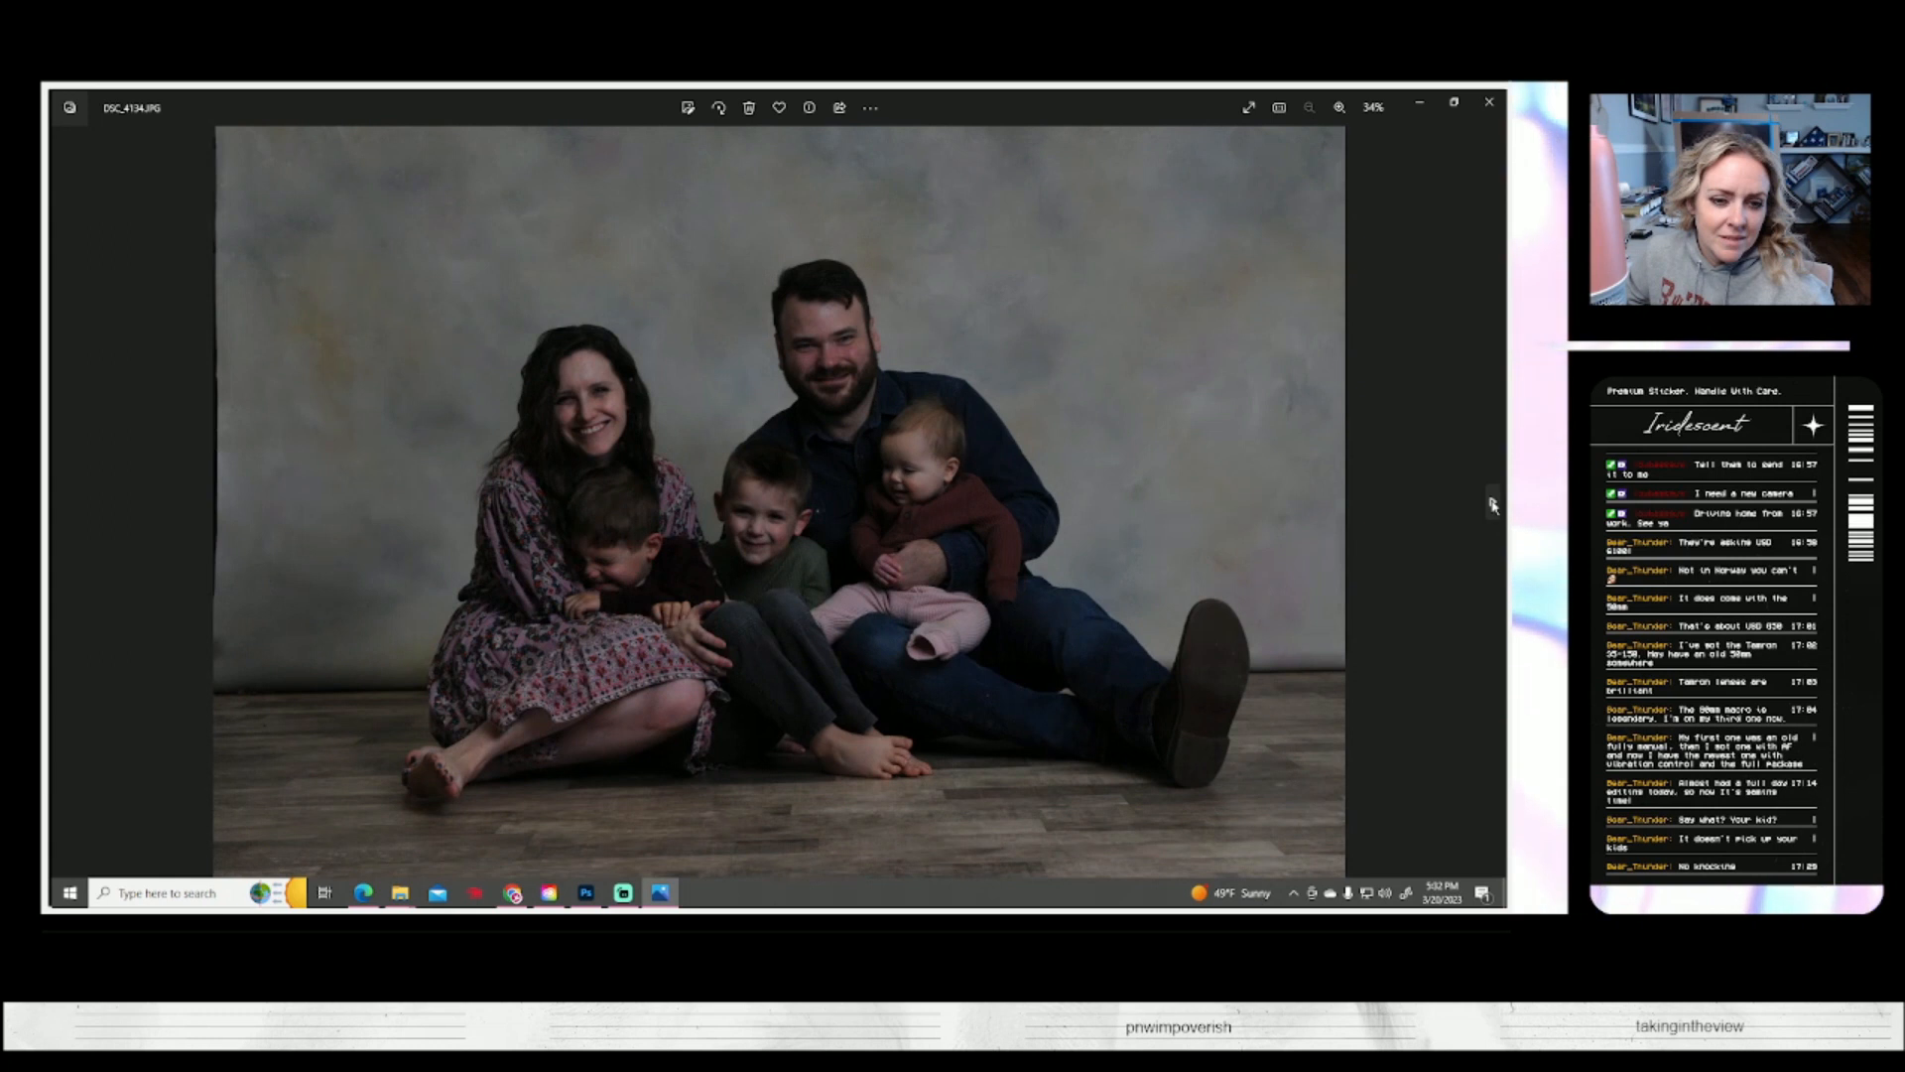
{"action": "left_click", "coordinate": [1493, 504]}
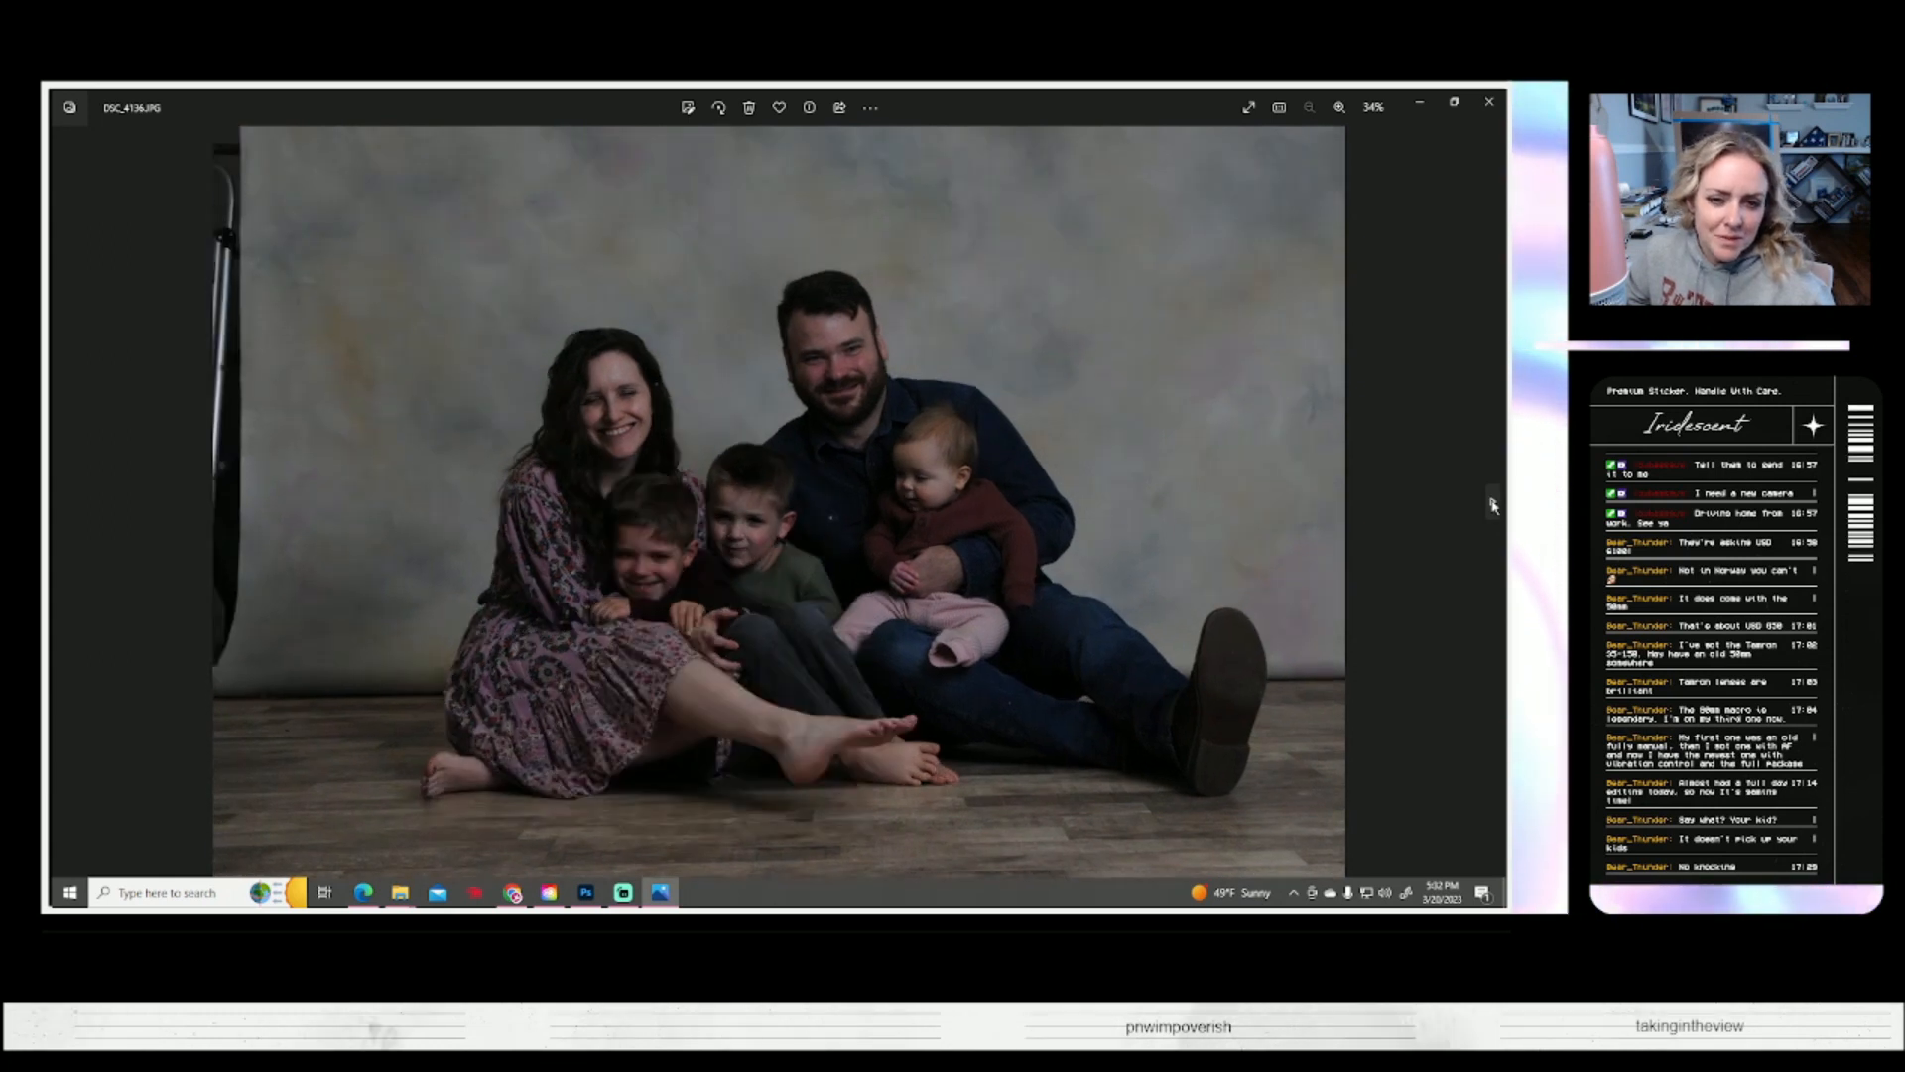
{"action": "left_click", "coordinate": [1492, 504]}
{"action": "left_click", "coordinate": [1492, 504]}
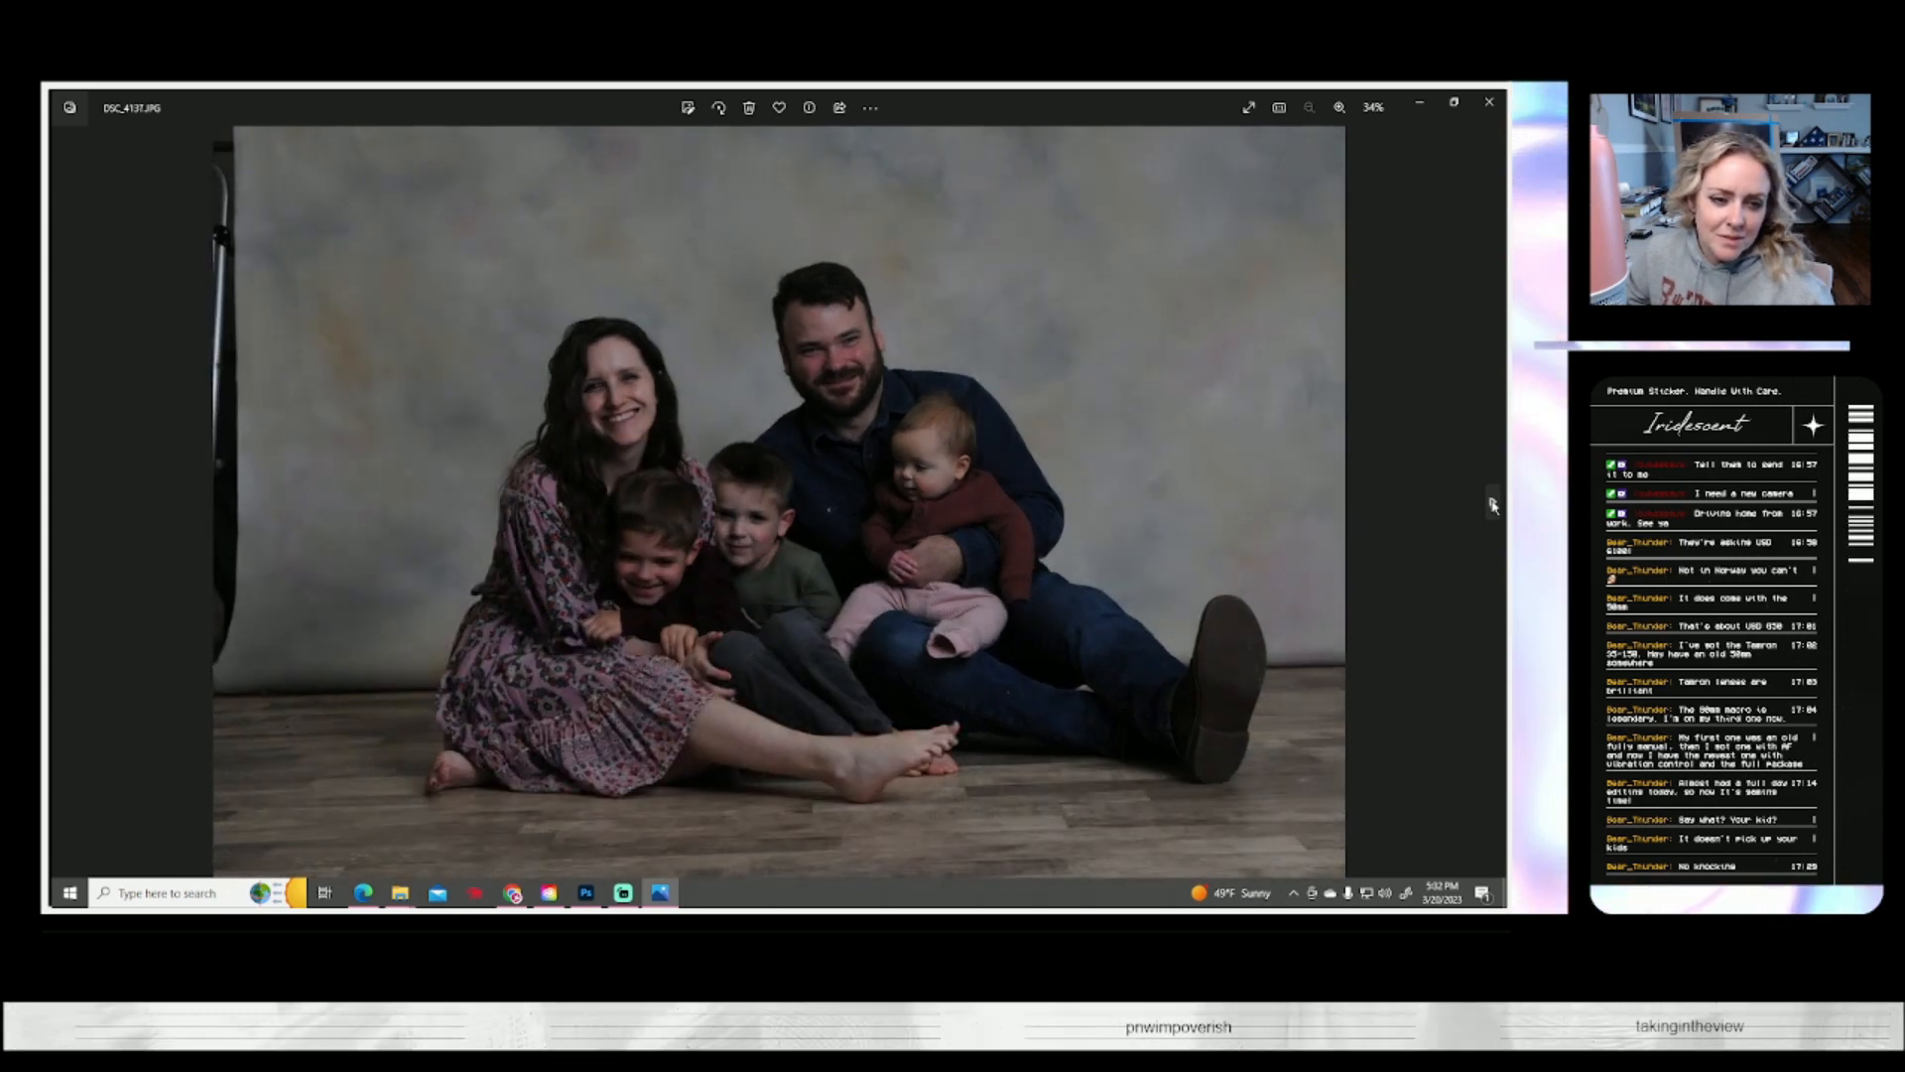
Examine the expressions in the shots from DSC_4138 to DSC_4146, with the older boy standing behind the parents
{"action": "left_click", "coordinate": [1492, 504]}
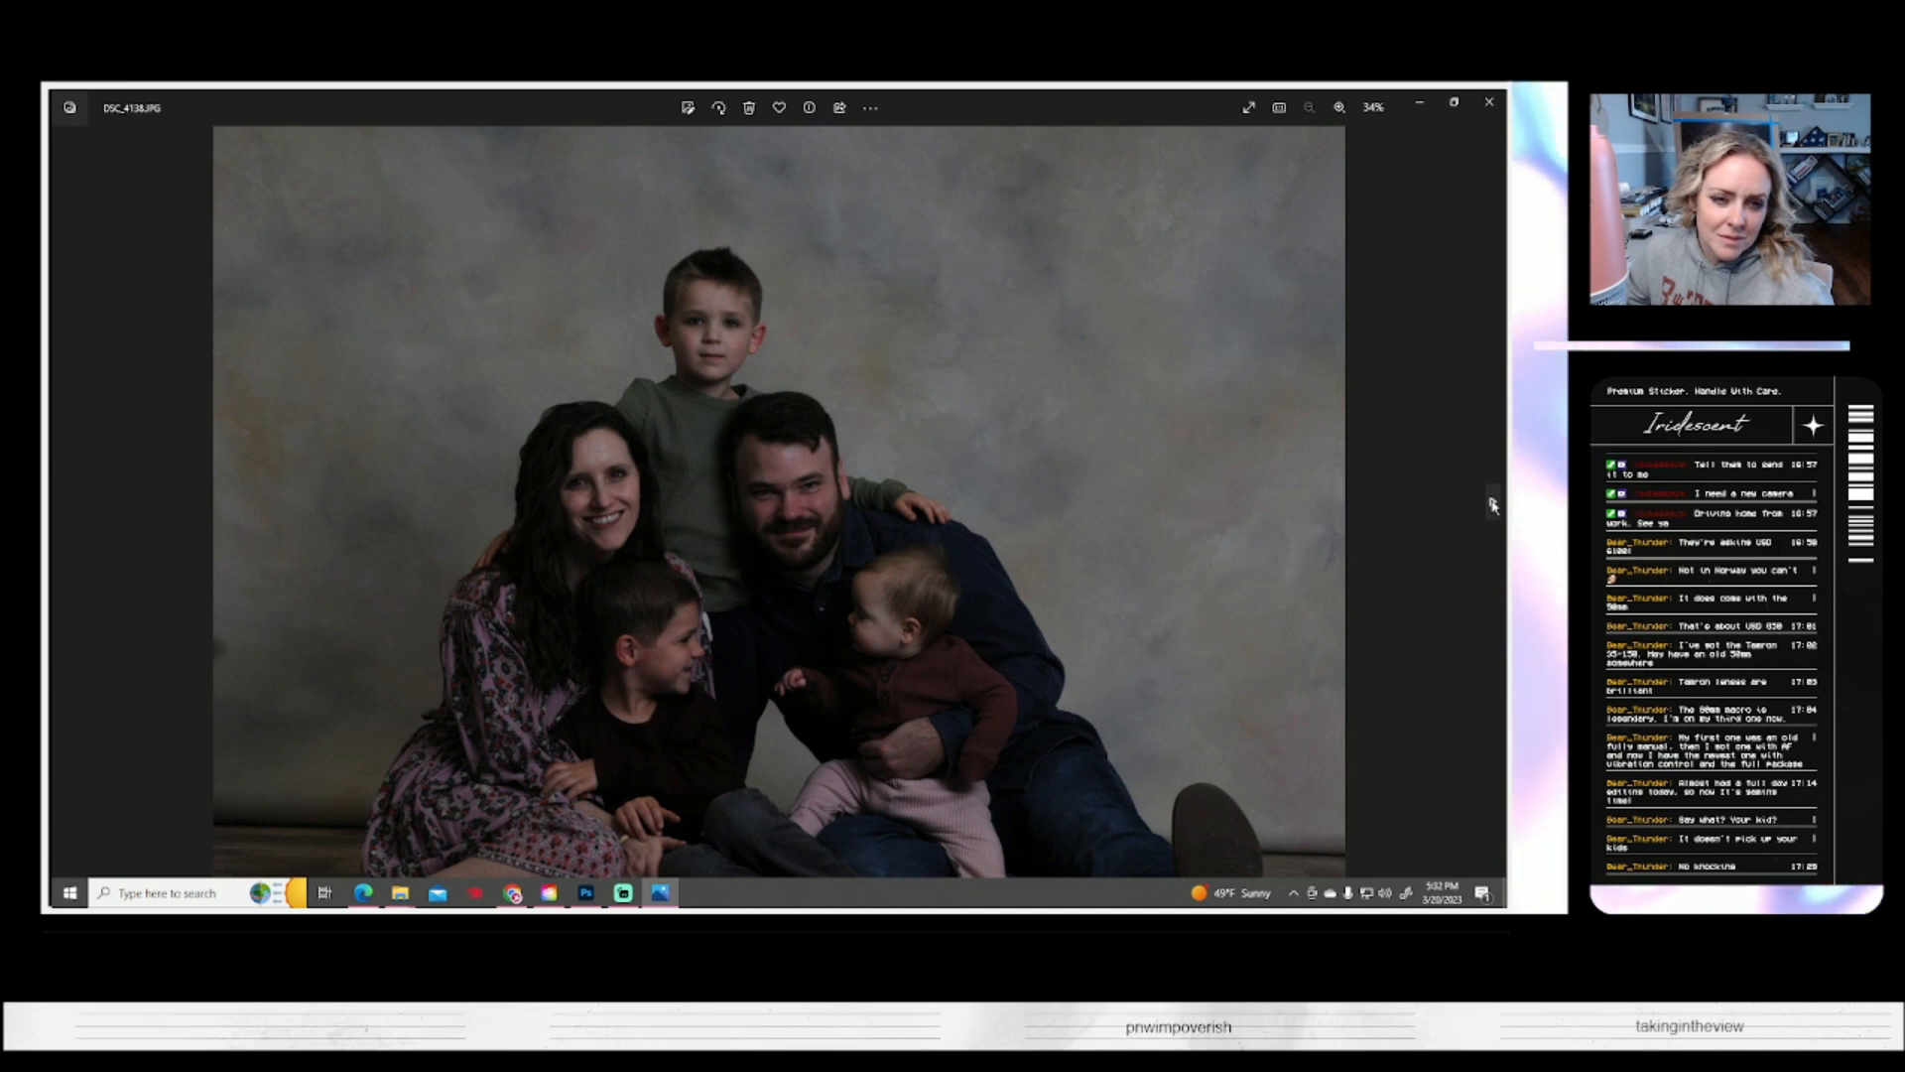
{"action": "left_click", "coordinate": [1493, 504]}
{"action": "left_click", "coordinate": [1493, 505]}
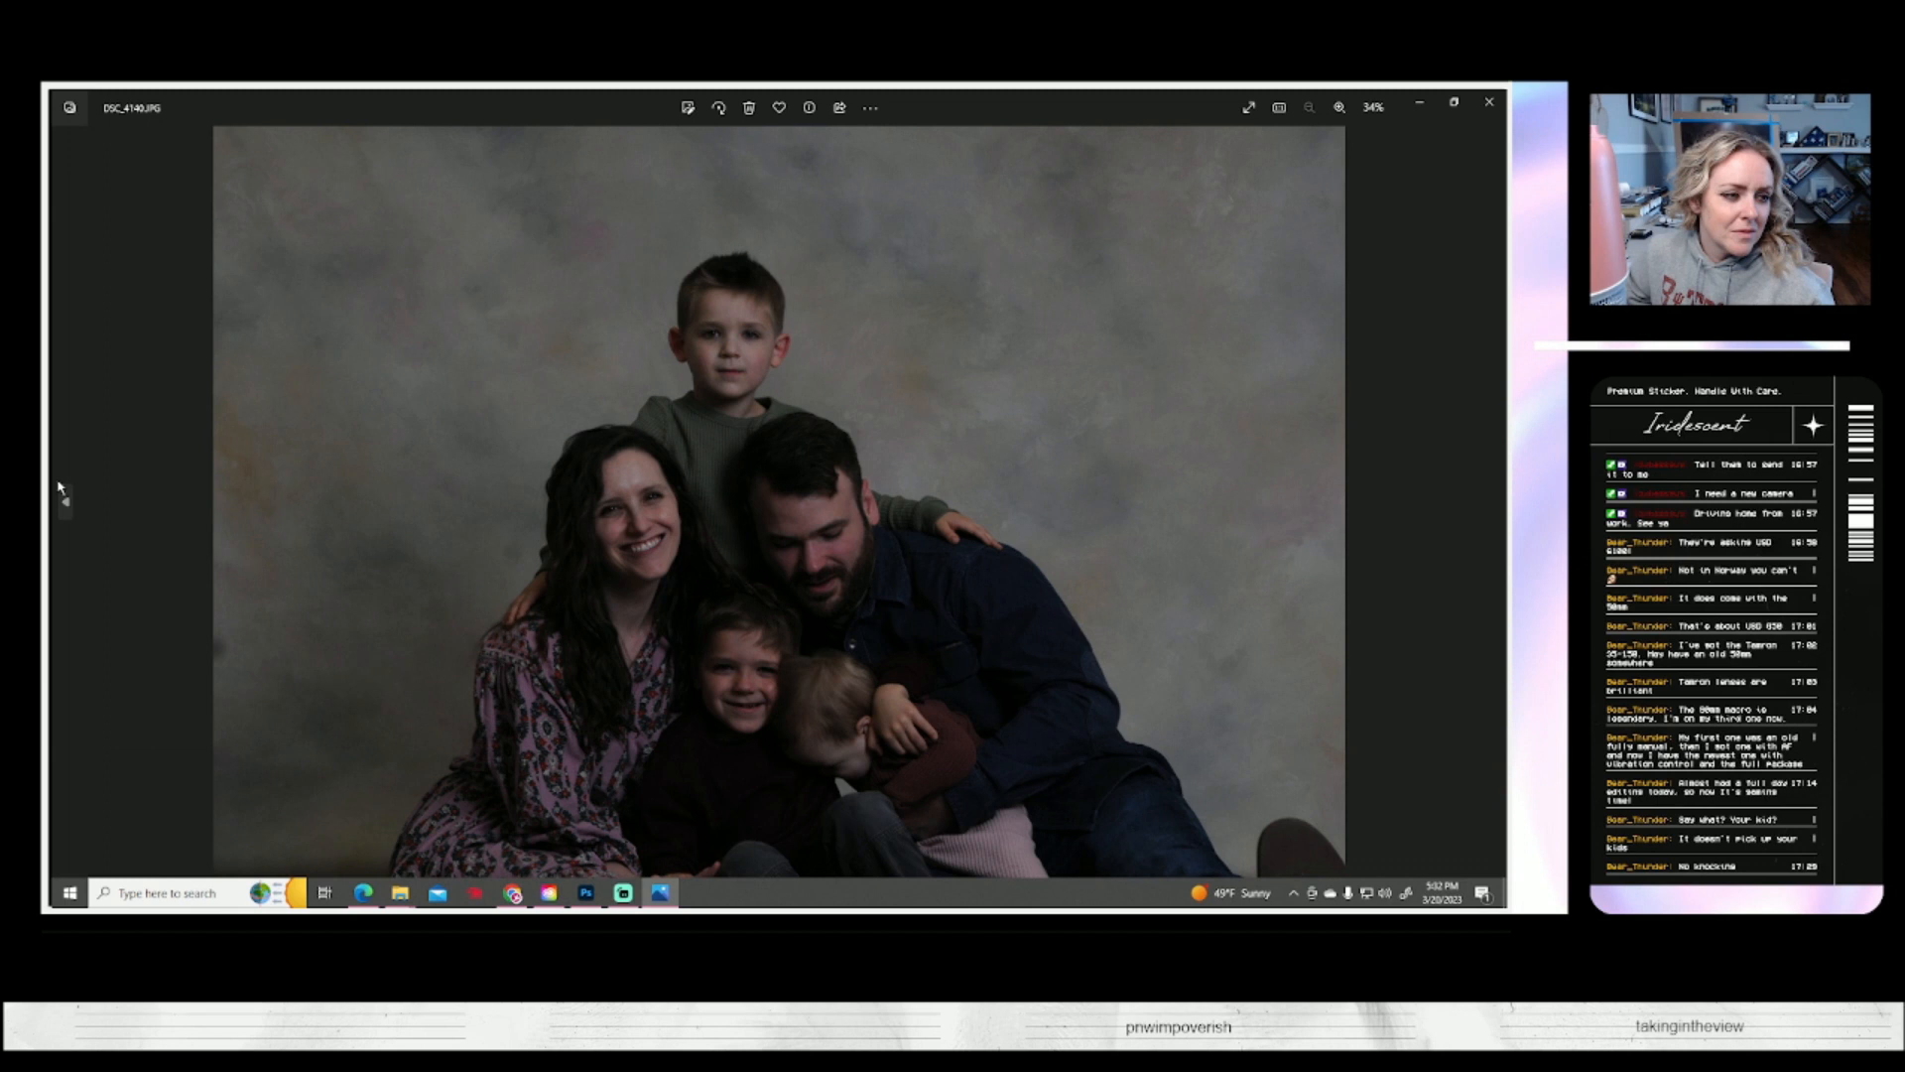
{"action": "left_click", "coordinate": [61, 493]}
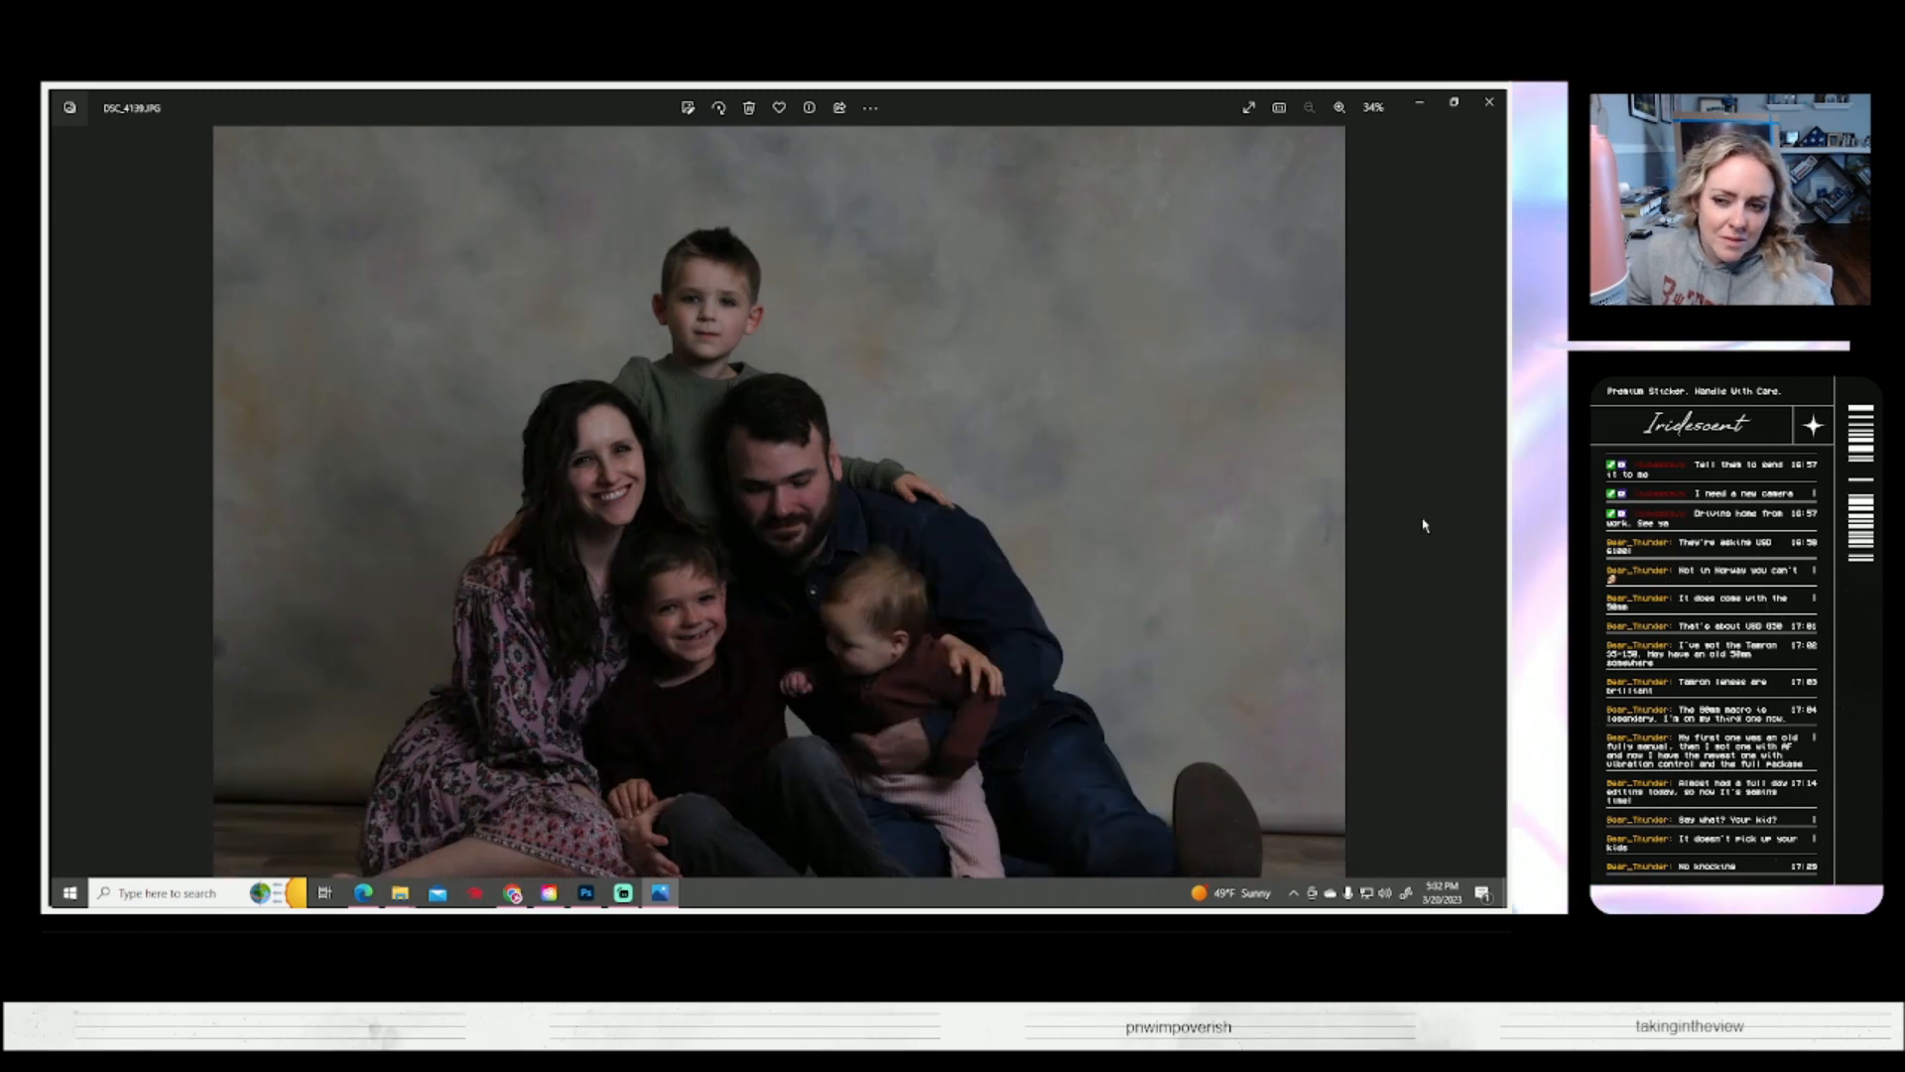
{"action": "left_click", "coordinate": [1493, 502]}
{"action": "left_click", "coordinate": [1493, 503]}
{"action": "left_click", "coordinate": [1496, 502]}
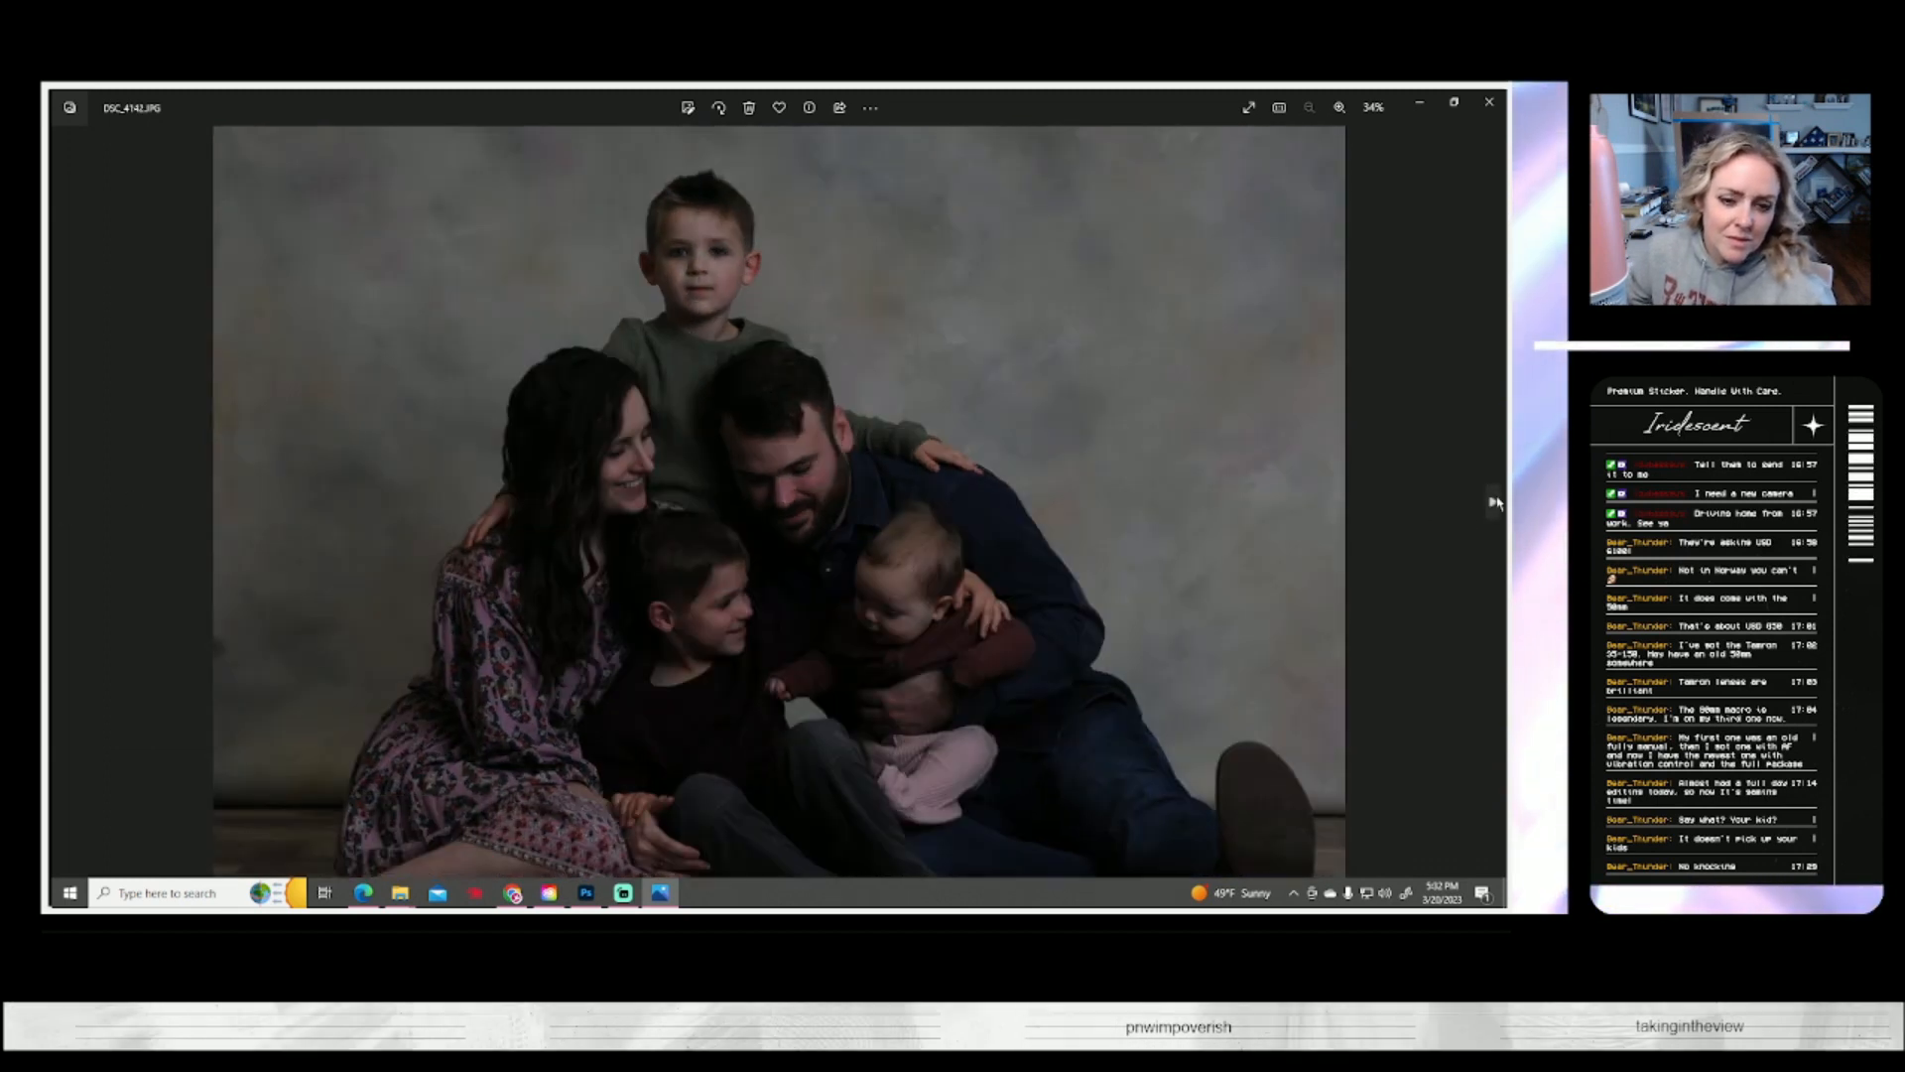
{"action": "left_click", "coordinate": [1495, 502]}
{"action": "left_click", "coordinate": [1495, 502]}
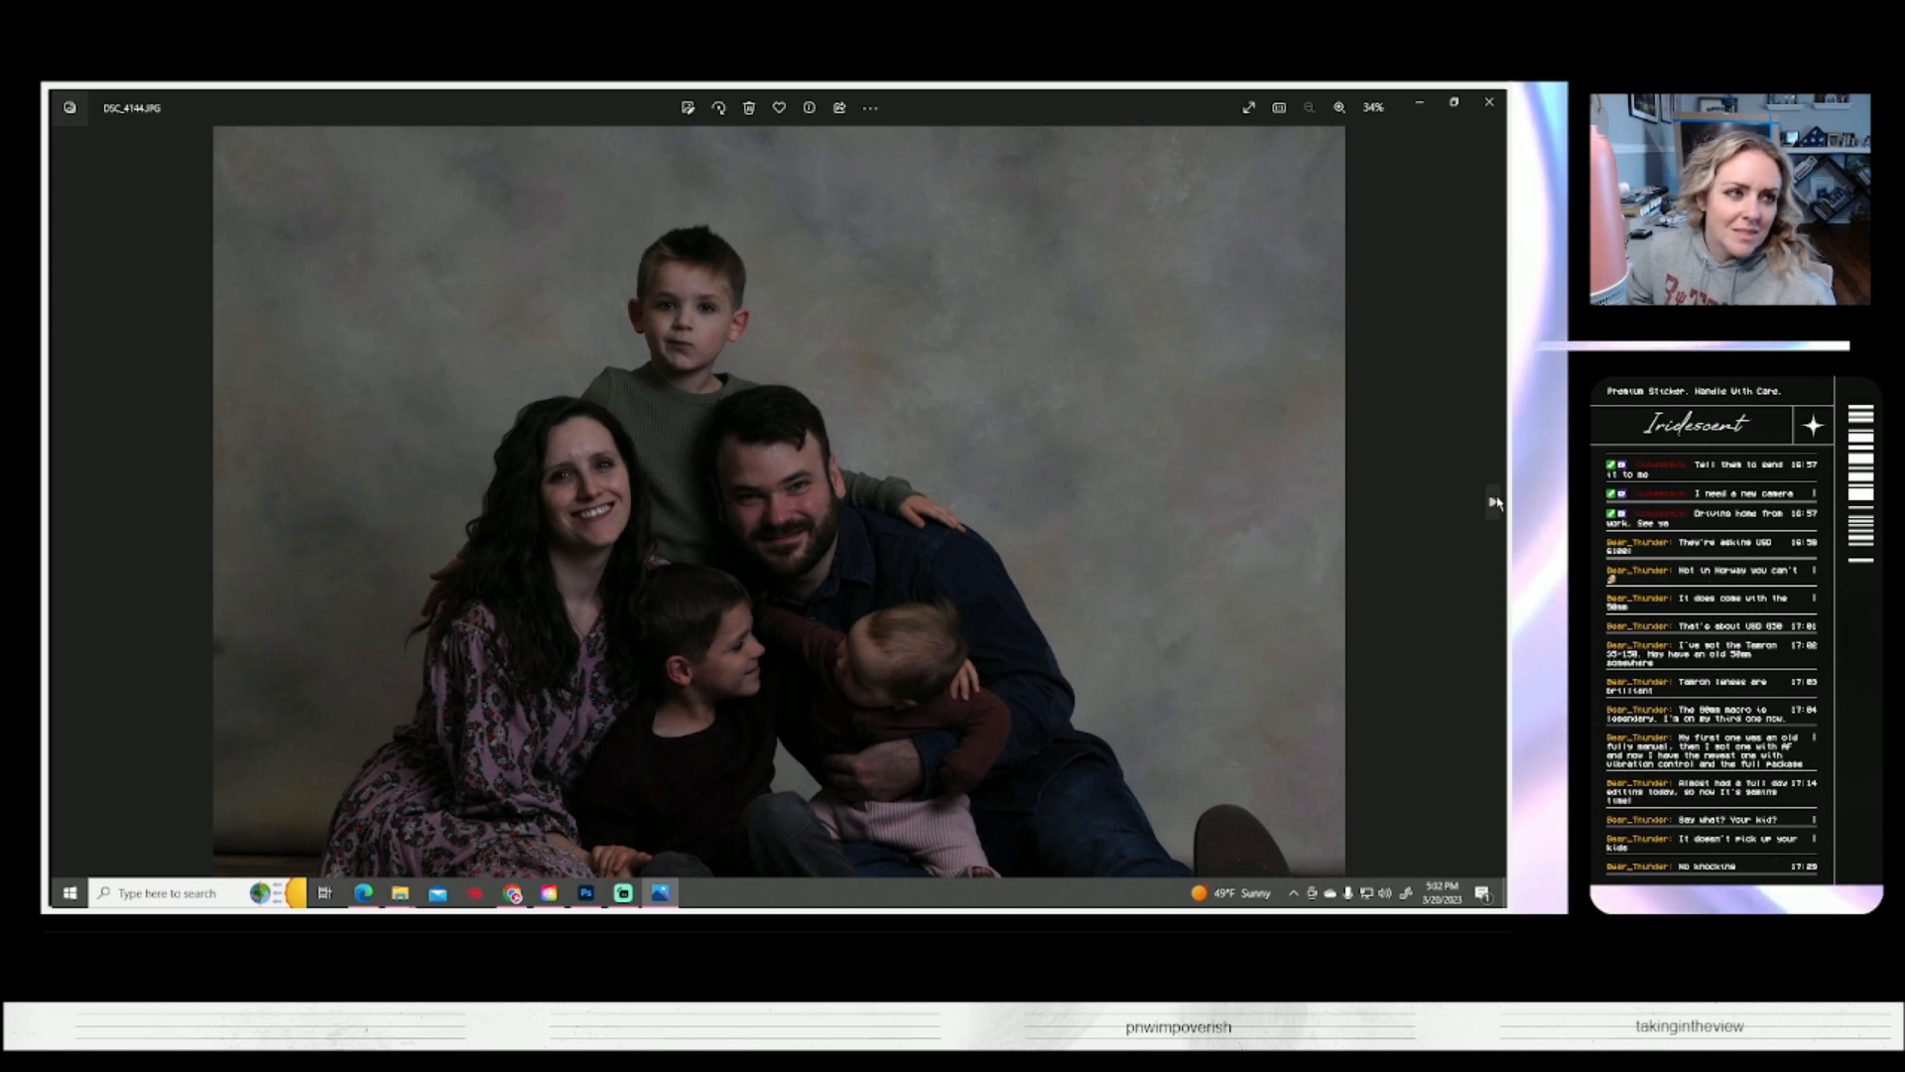
{"action": "left_click", "coordinate": [1495, 503]}
{"action": "left_click", "coordinate": [1496, 502]}
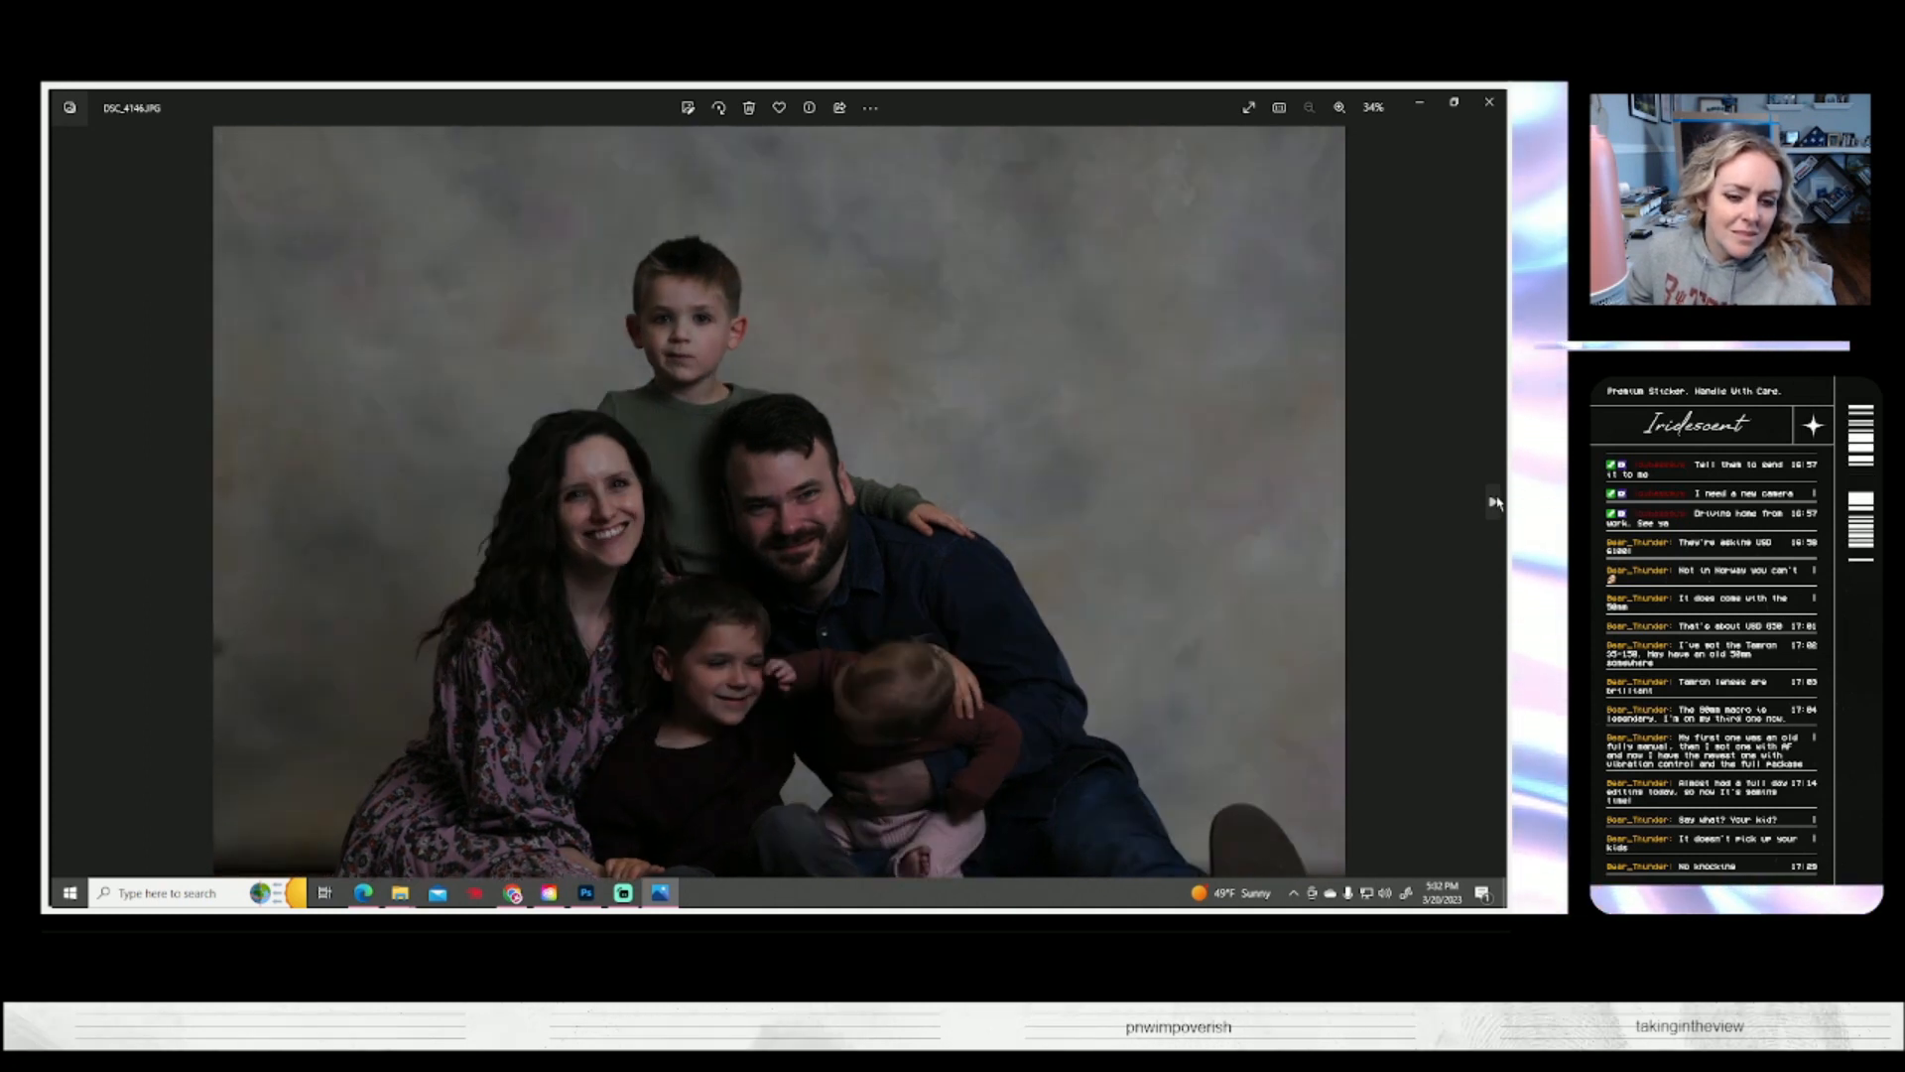
Compare the remaining shots of the standing-boy pose up to DSC_4155, and go back to DSC_4154
{"action": "left_click", "coordinate": [1496, 502]}
{"action": "left_click", "coordinate": [1495, 502]}
{"action": "left_click", "coordinate": [1495, 502]}
{"action": "left_click", "coordinate": [1495, 502]}
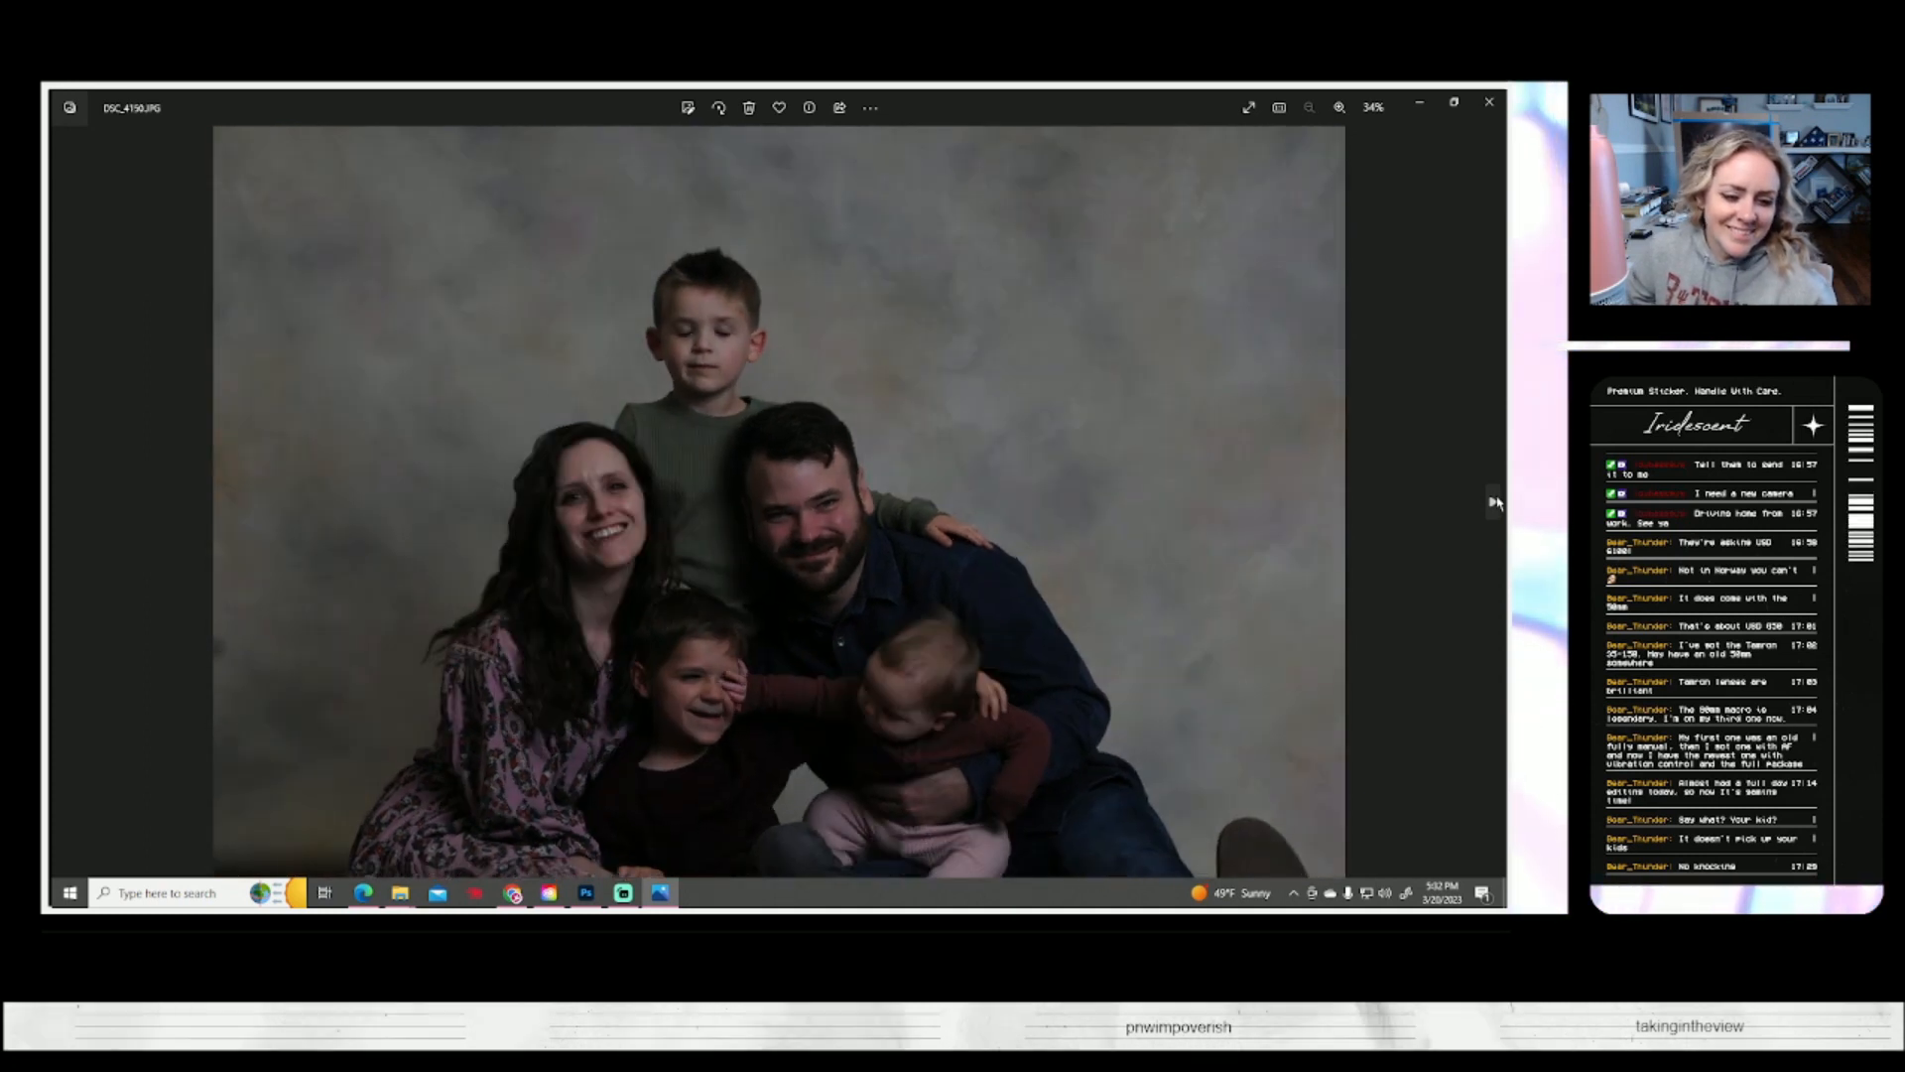
{"action": "left_click", "coordinate": [1496, 502]}
{"action": "left_click", "coordinate": [1495, 502]}
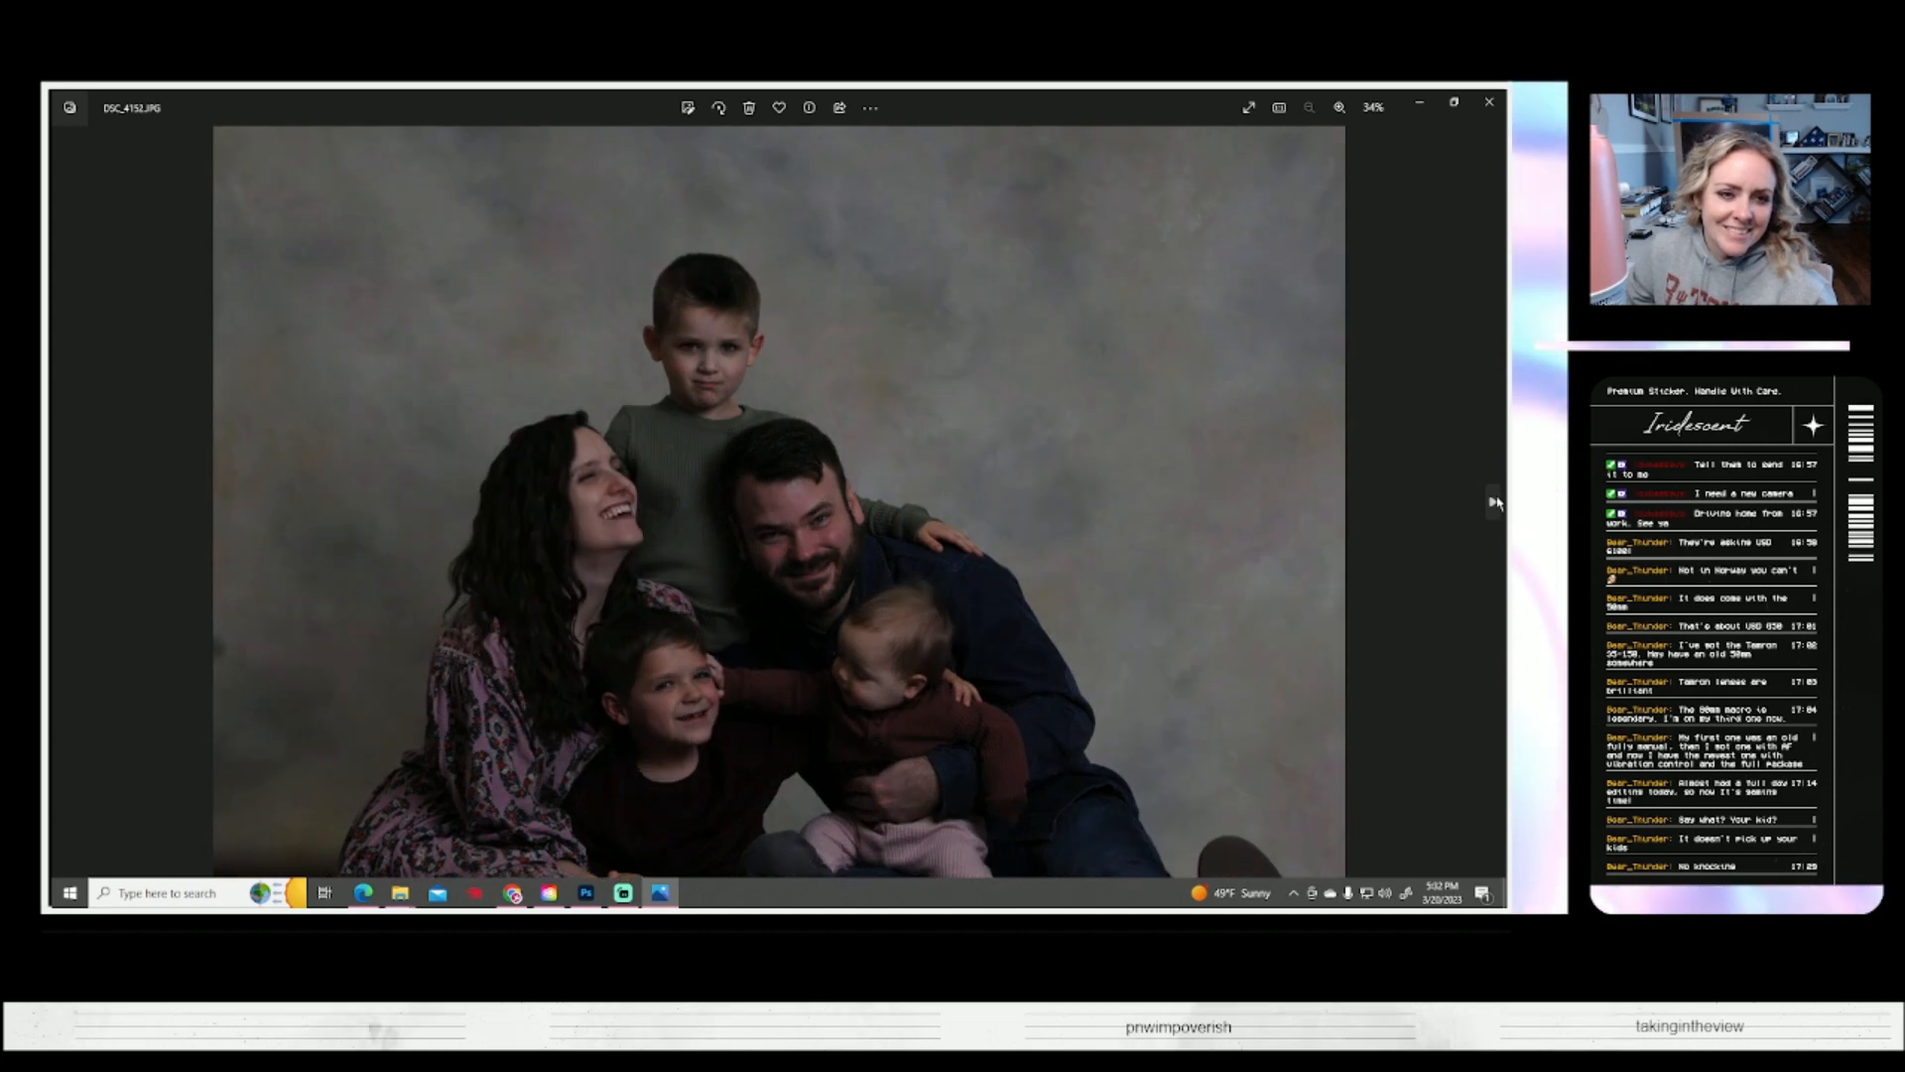
{"action": "left_click", "coordinate": [1496, 502]}
{"action": "left_click", "coordinate": [1496, 502]}
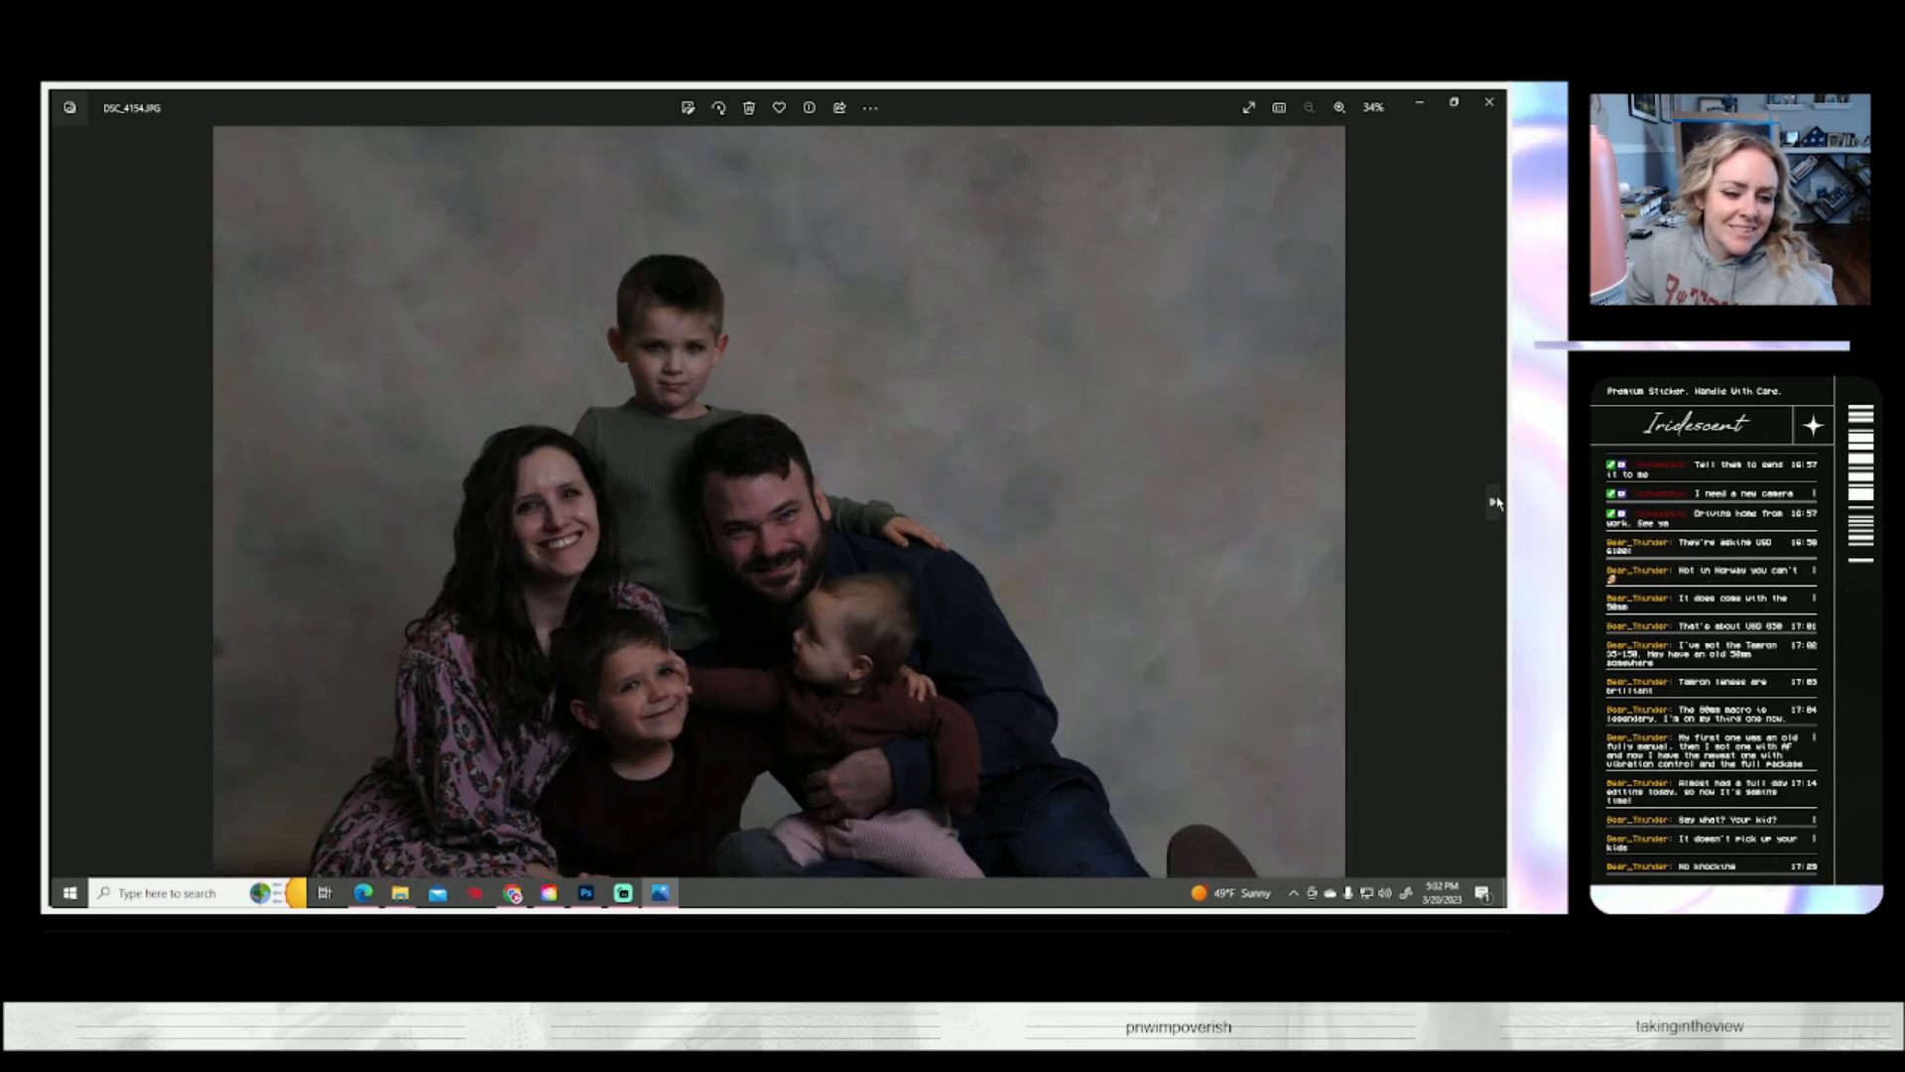
{"action": "left_click", "coordinate": [1496, 502]}
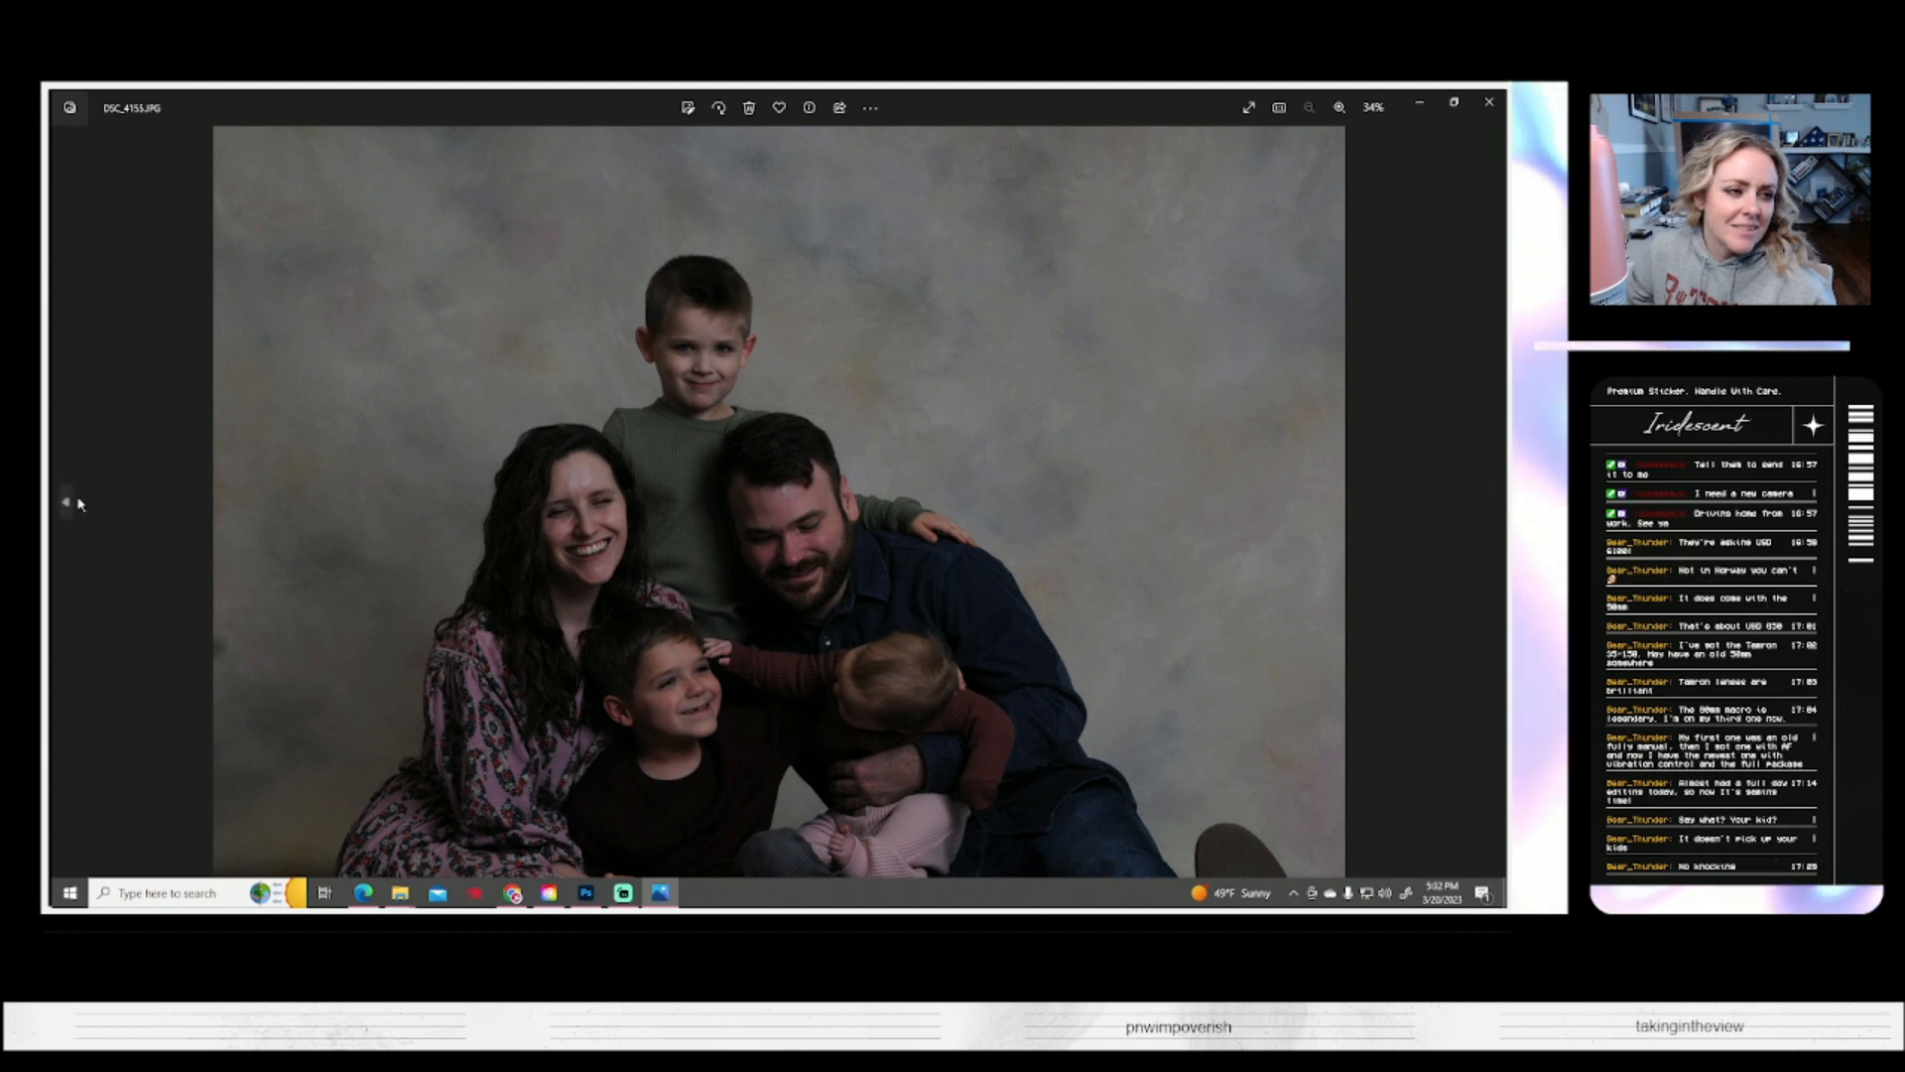
{"action": "left_click", "coordinate": [67, 502]}
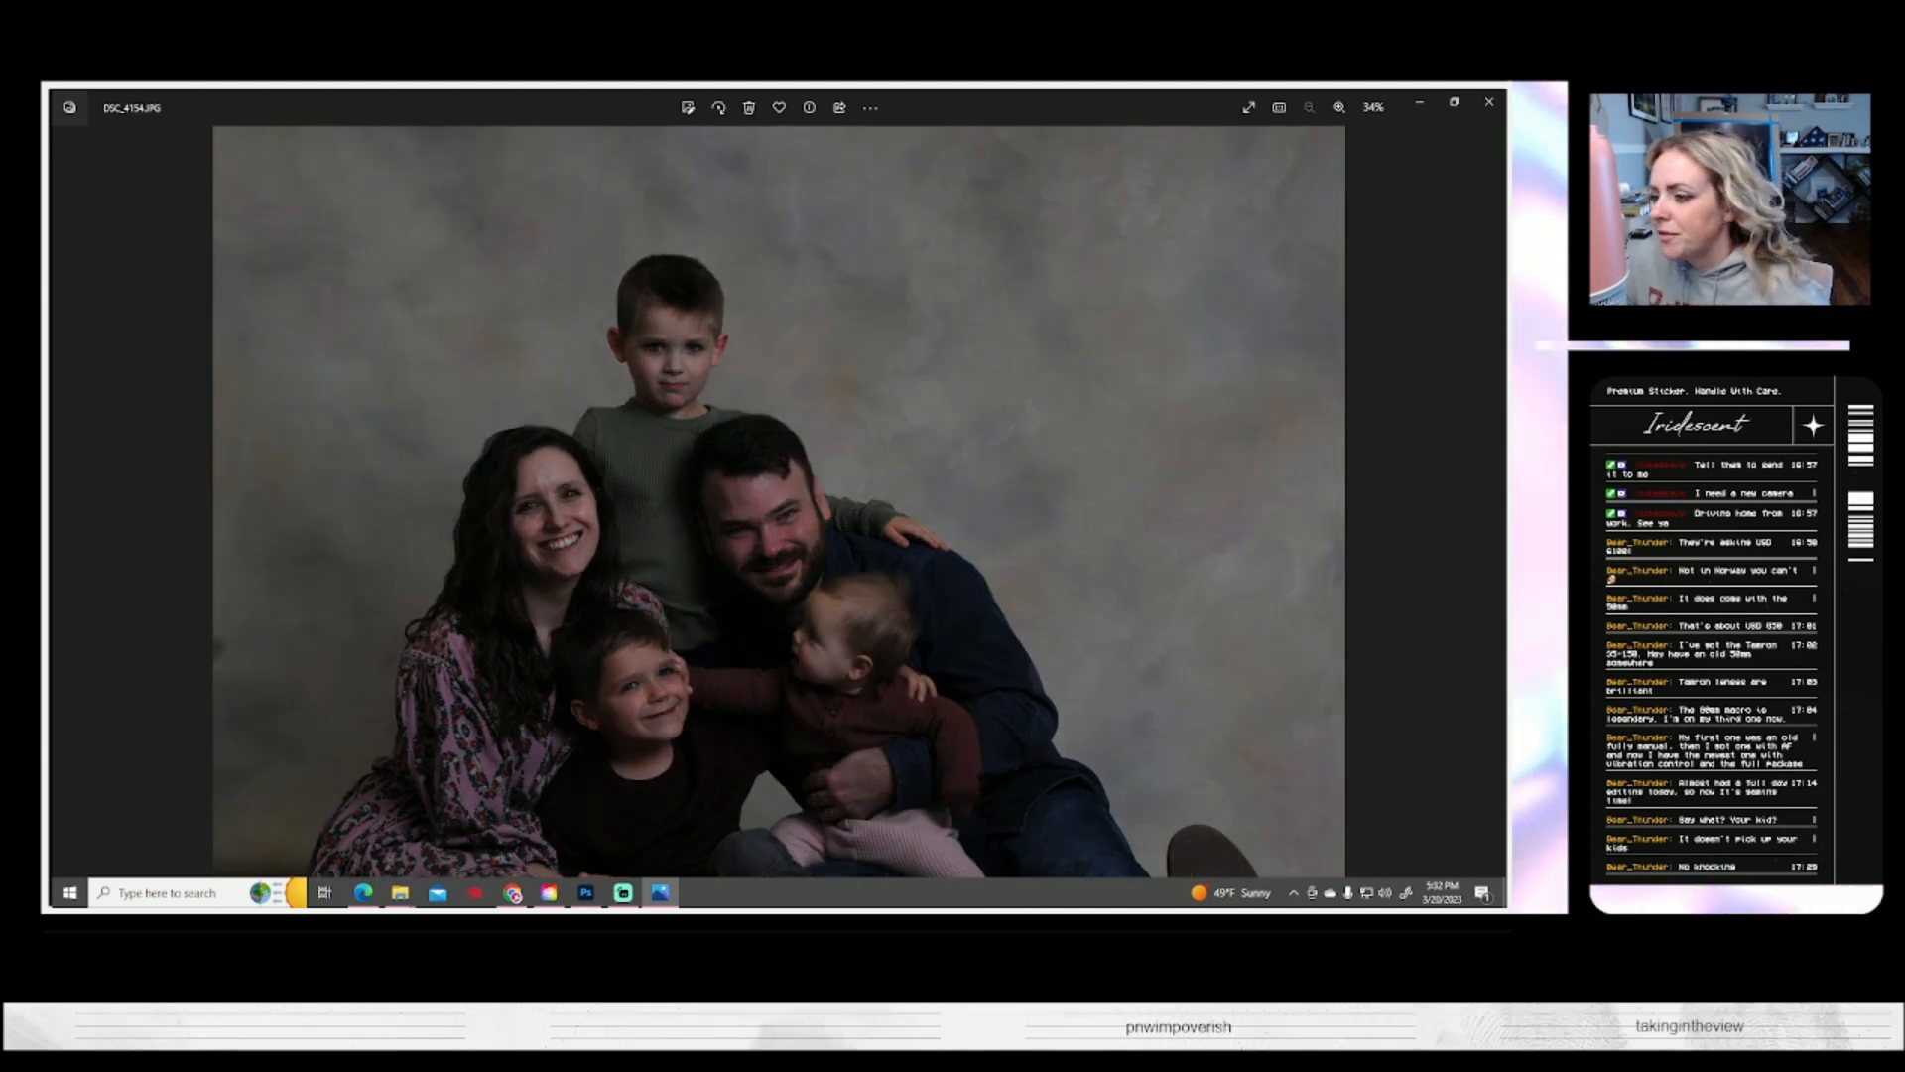
Switch to Photoshop, save the edited family photo DSC_4154 as a JPEG, and close it
{"action": "key", "text": "alt+Tab"}
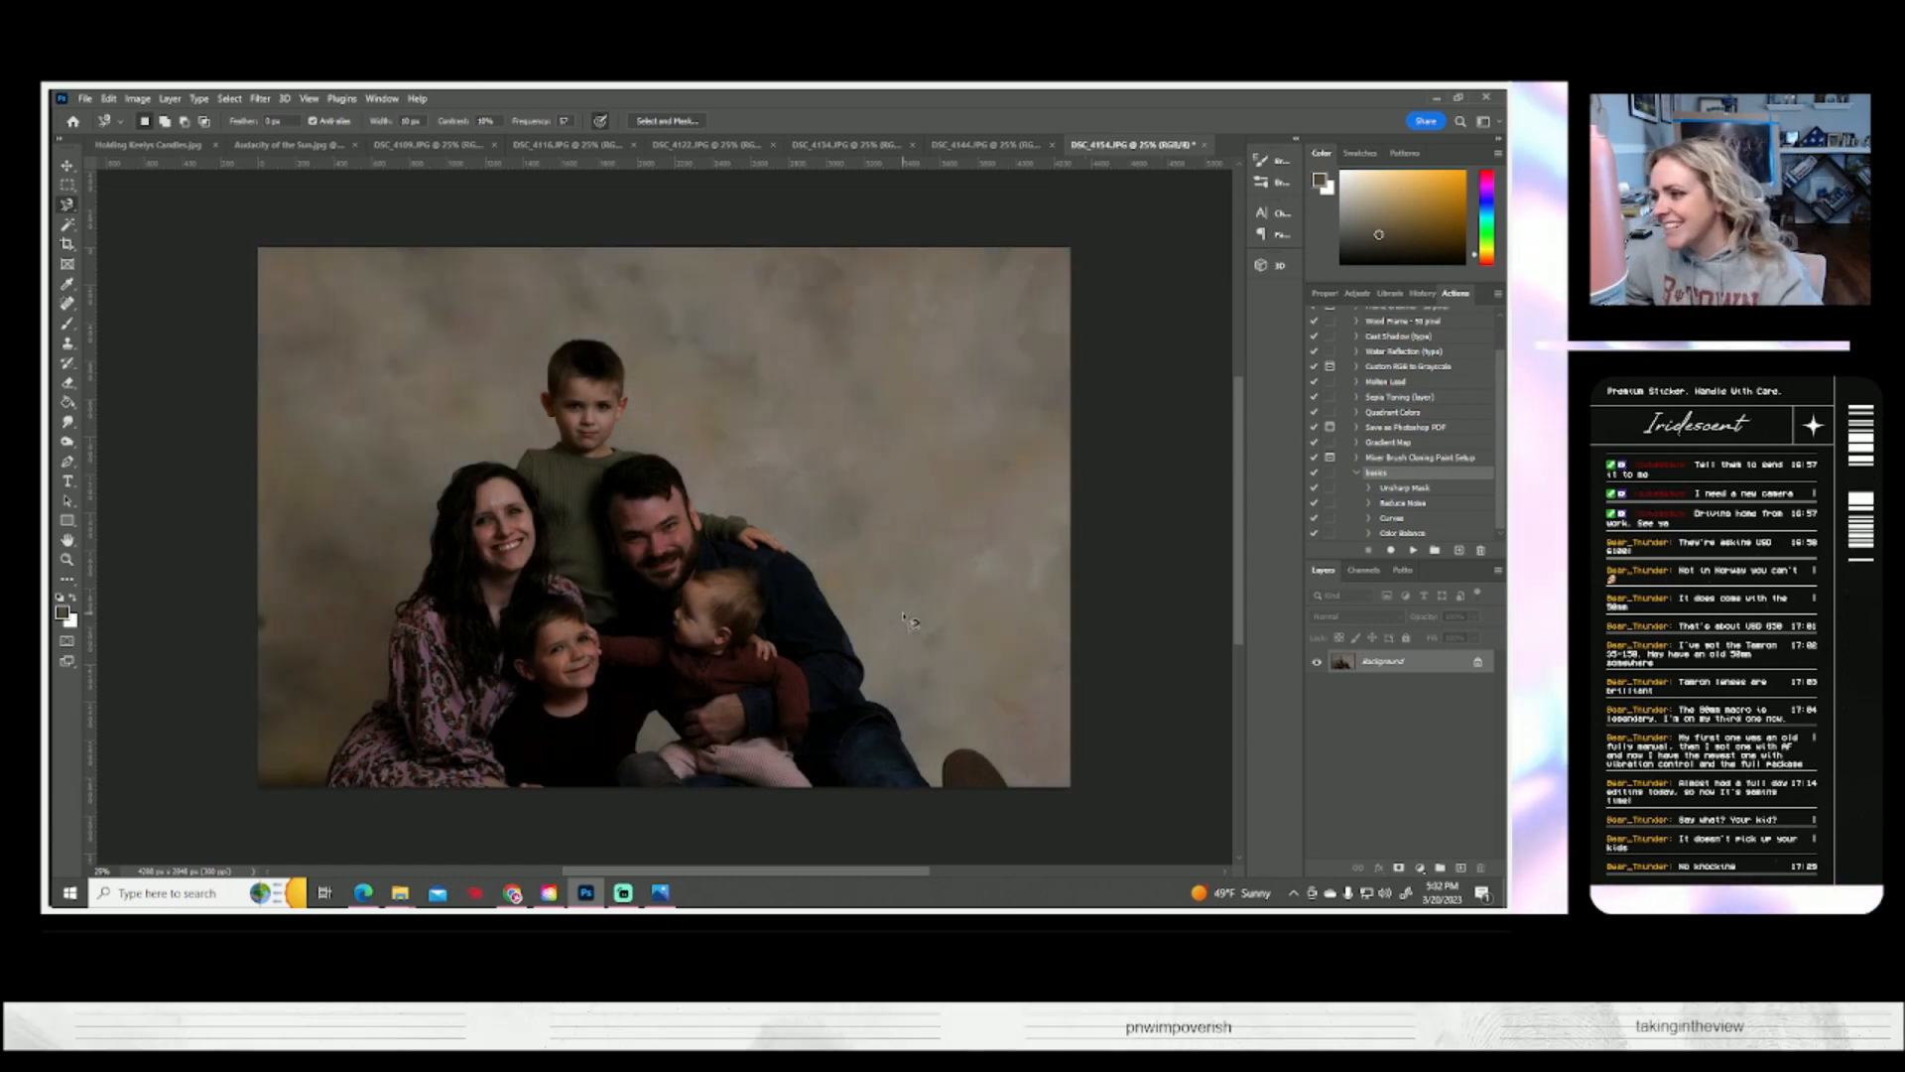
{"action": "left_click", "coordinate": [69, 343]}
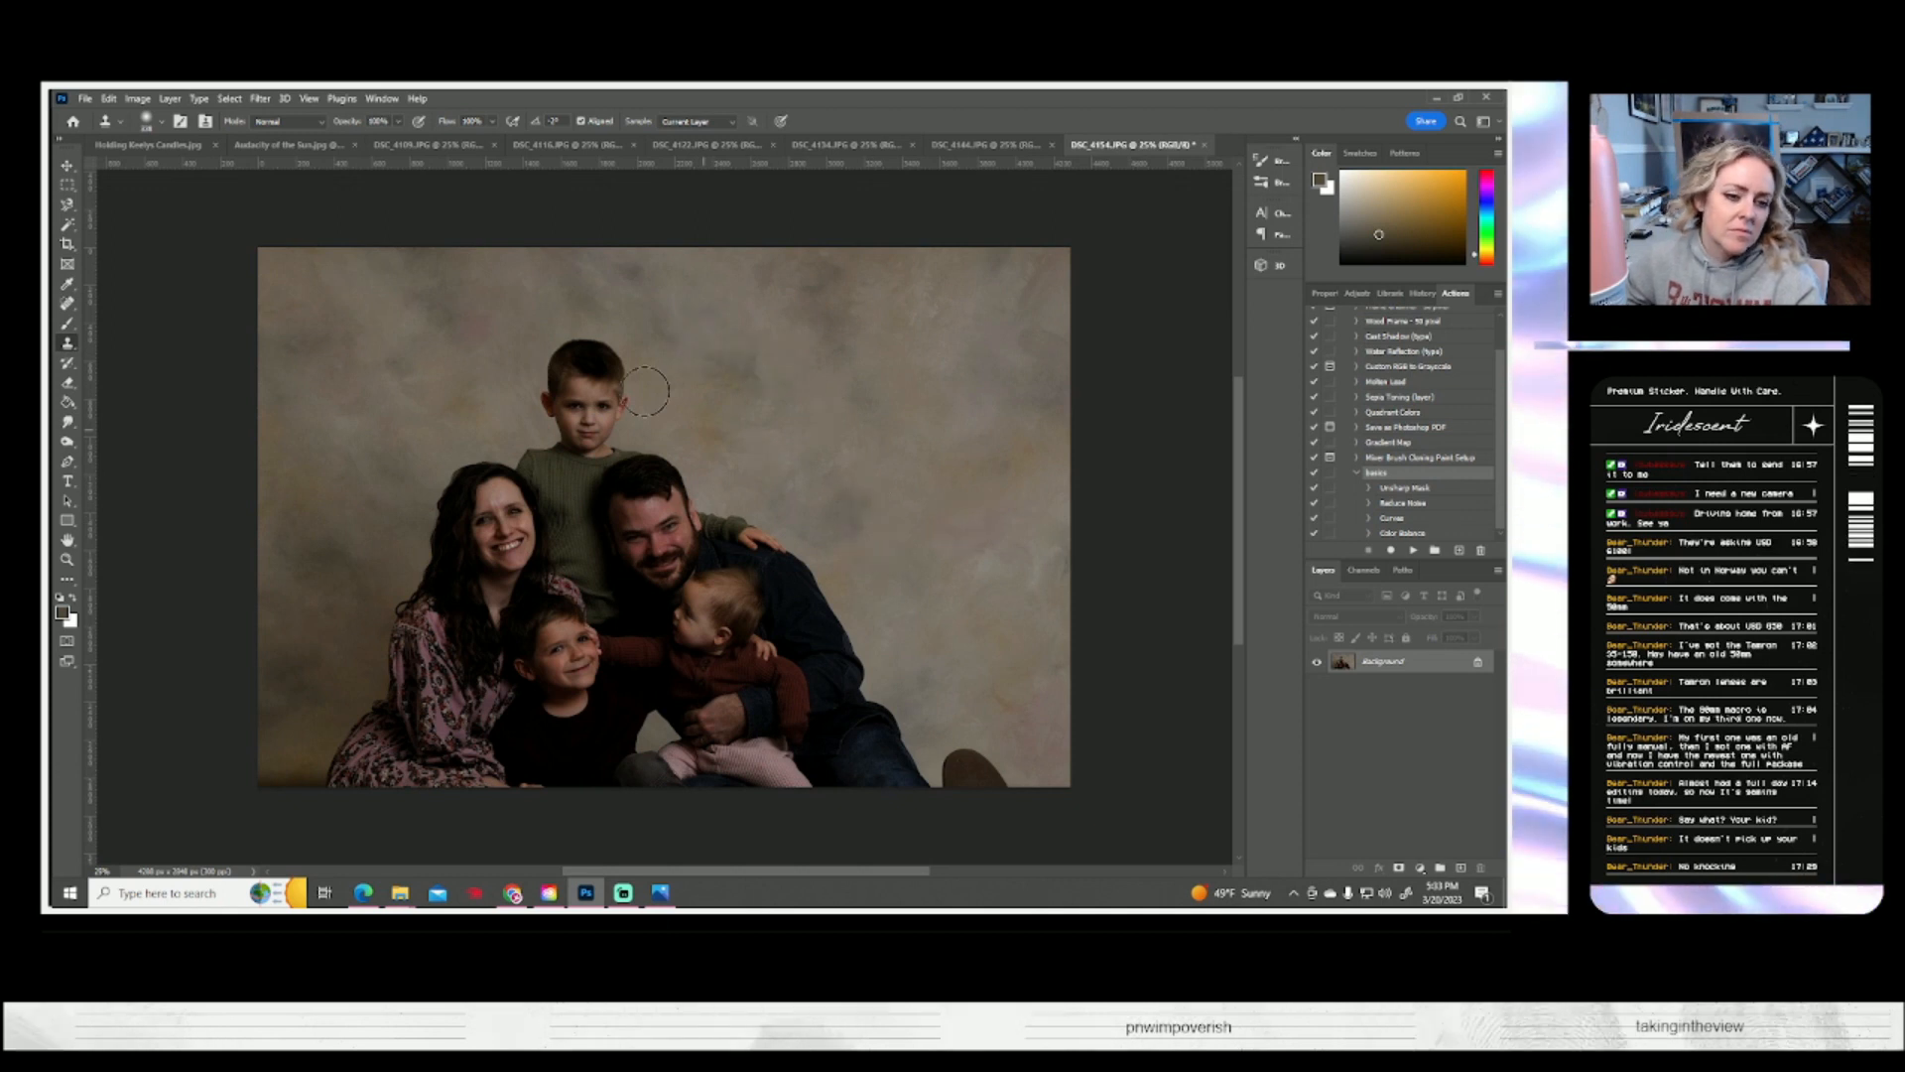
{"action": "left_click", "coordinate": [83, 100]}
{"action": "left_click", "coordinate": [152, 282]}
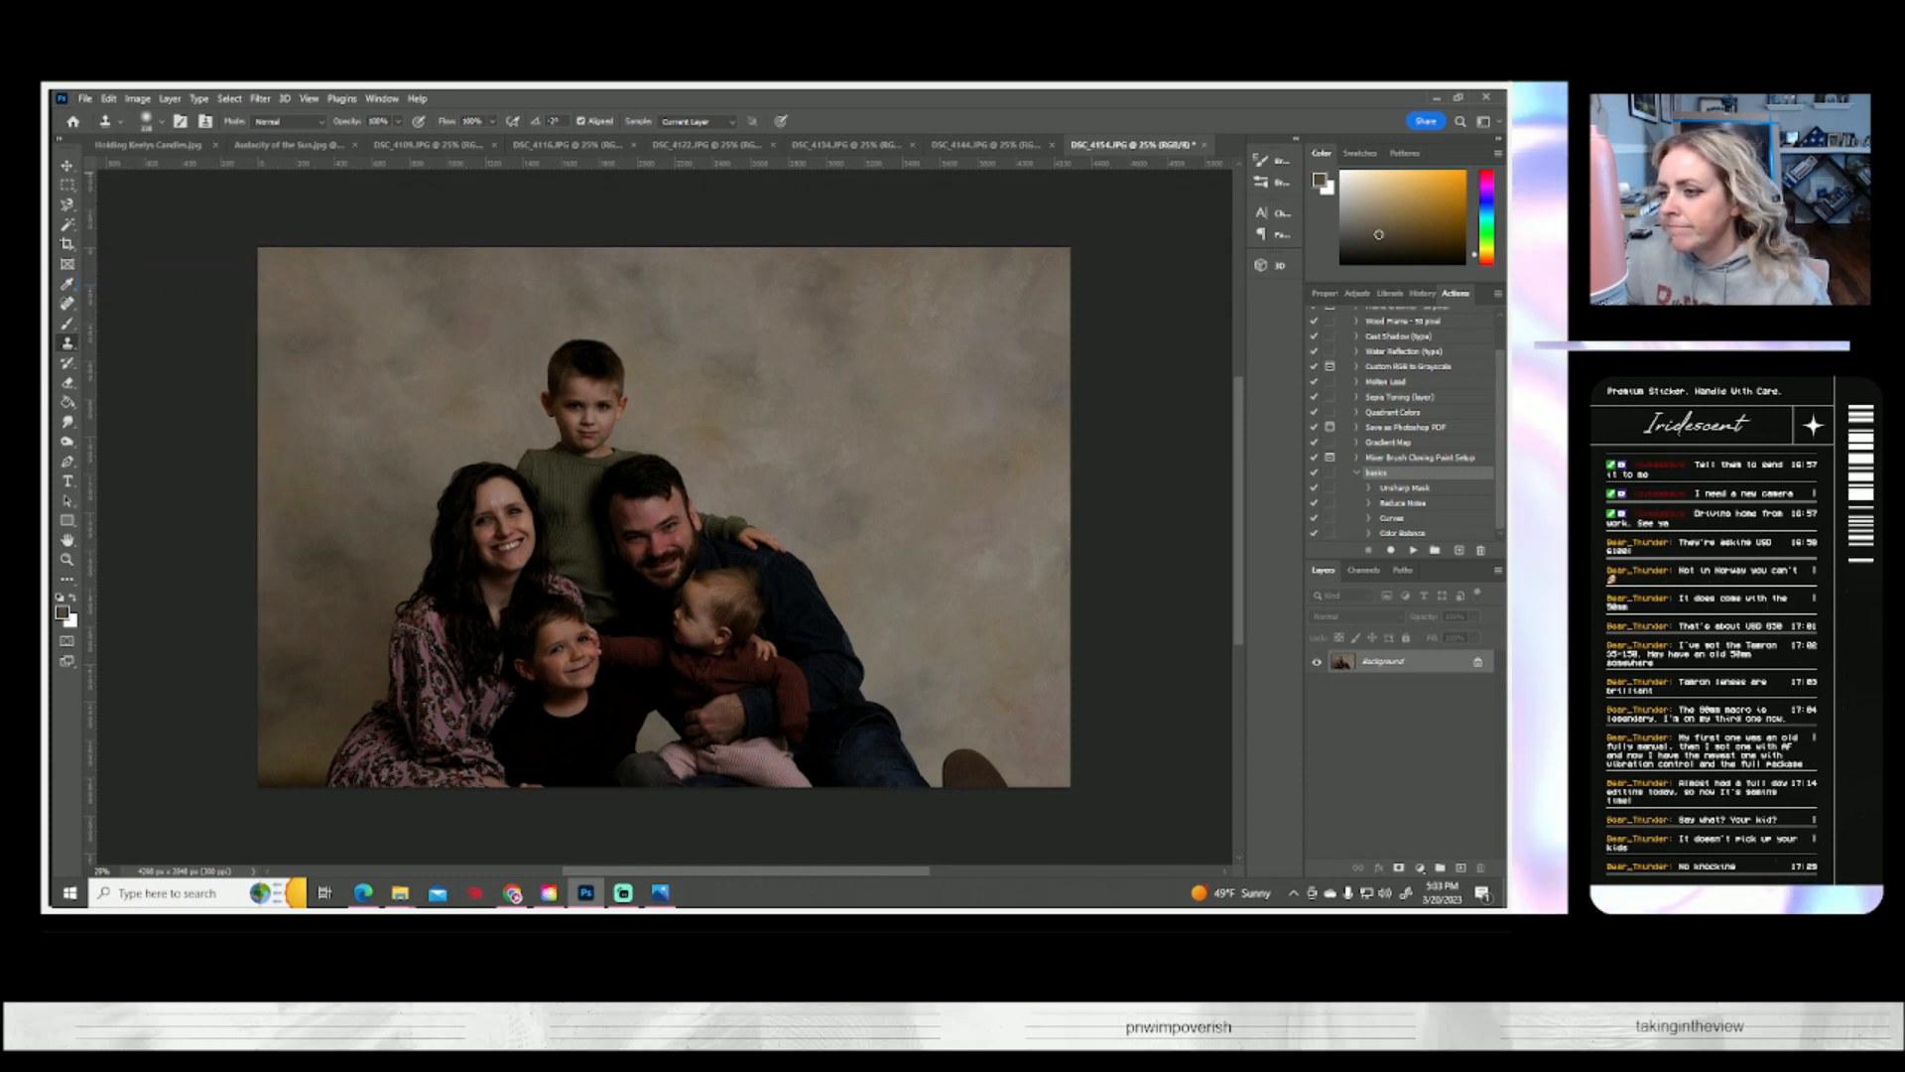
{"action": "key", "text": "Return"}
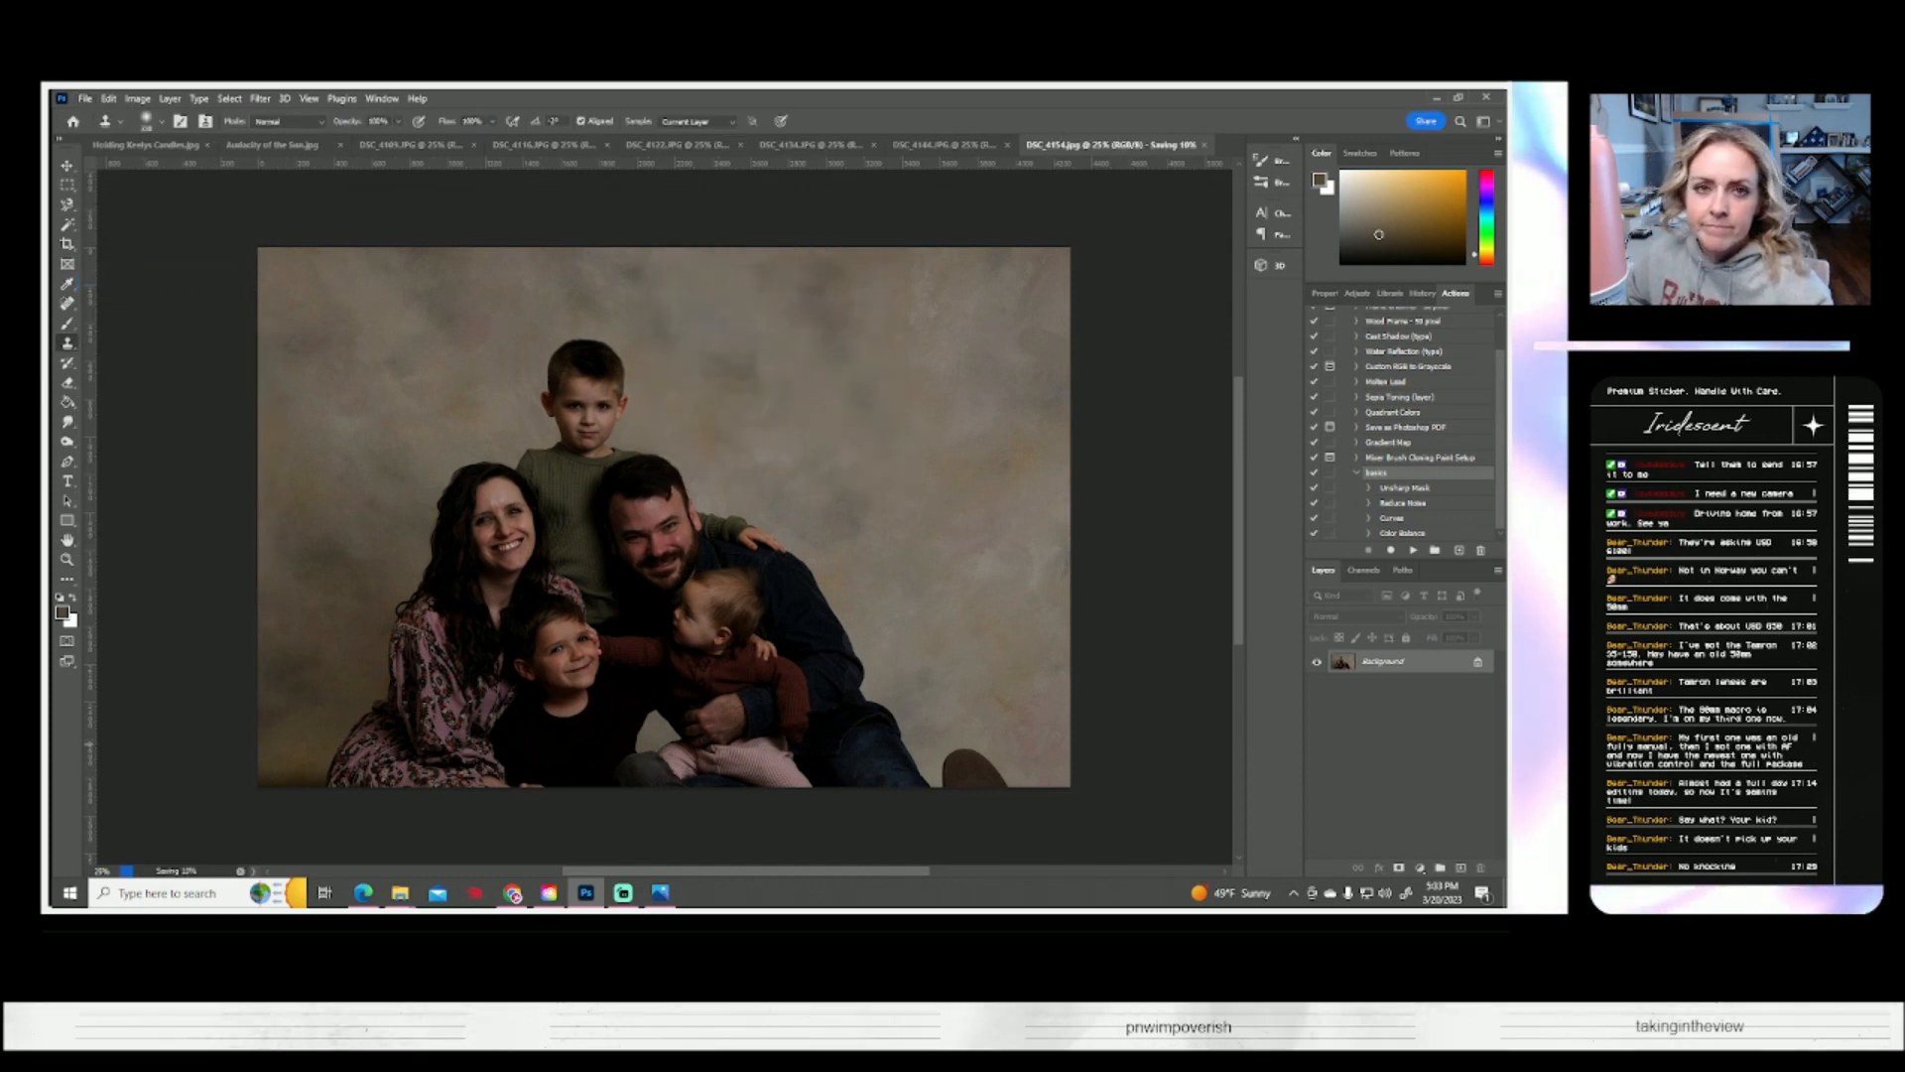
{"action": "left_click", "coordinate": [1205, 145]}
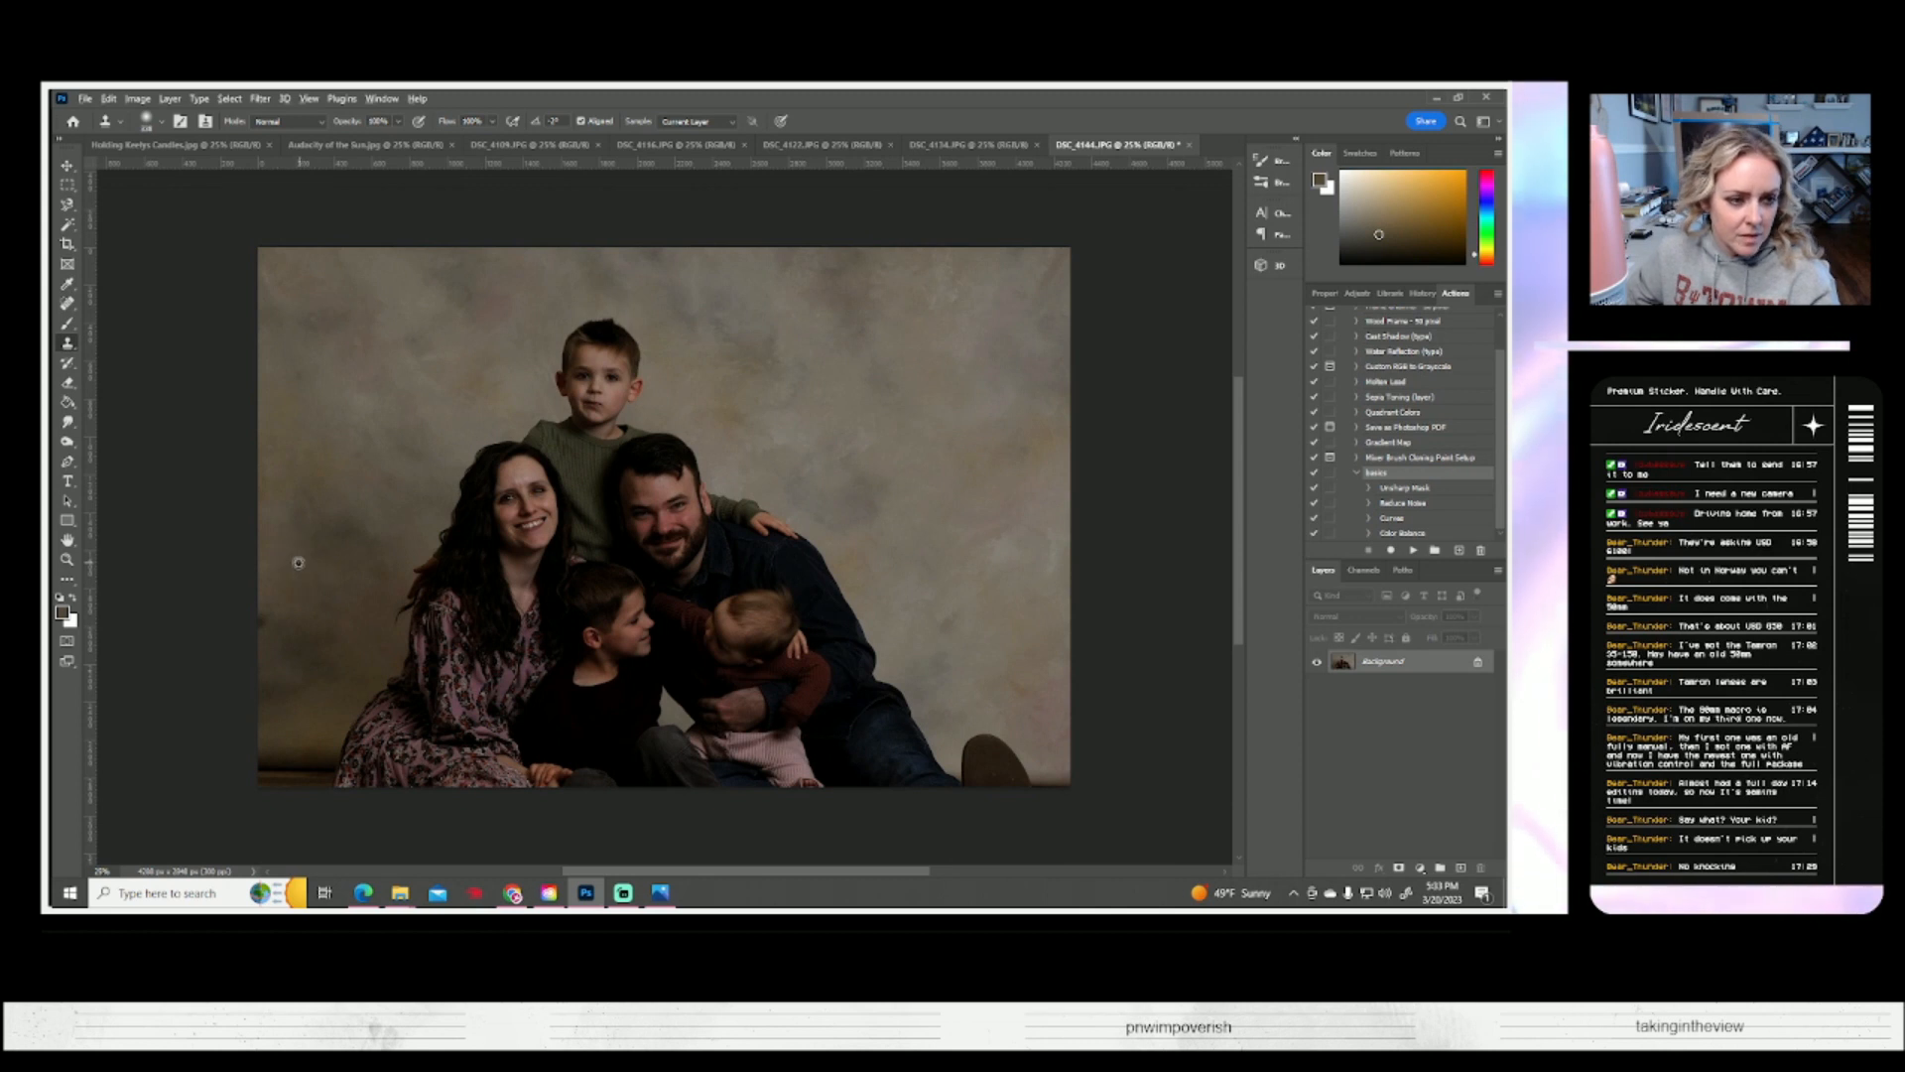
Save the family photo DSC_4144 as a JPEG at quality 10 with the Baseline ("Standard") format, and close it
{"action": "left_click", "coordinate": [87, 102]}
{"action": "left_click", "coordinate": [118, 284]}
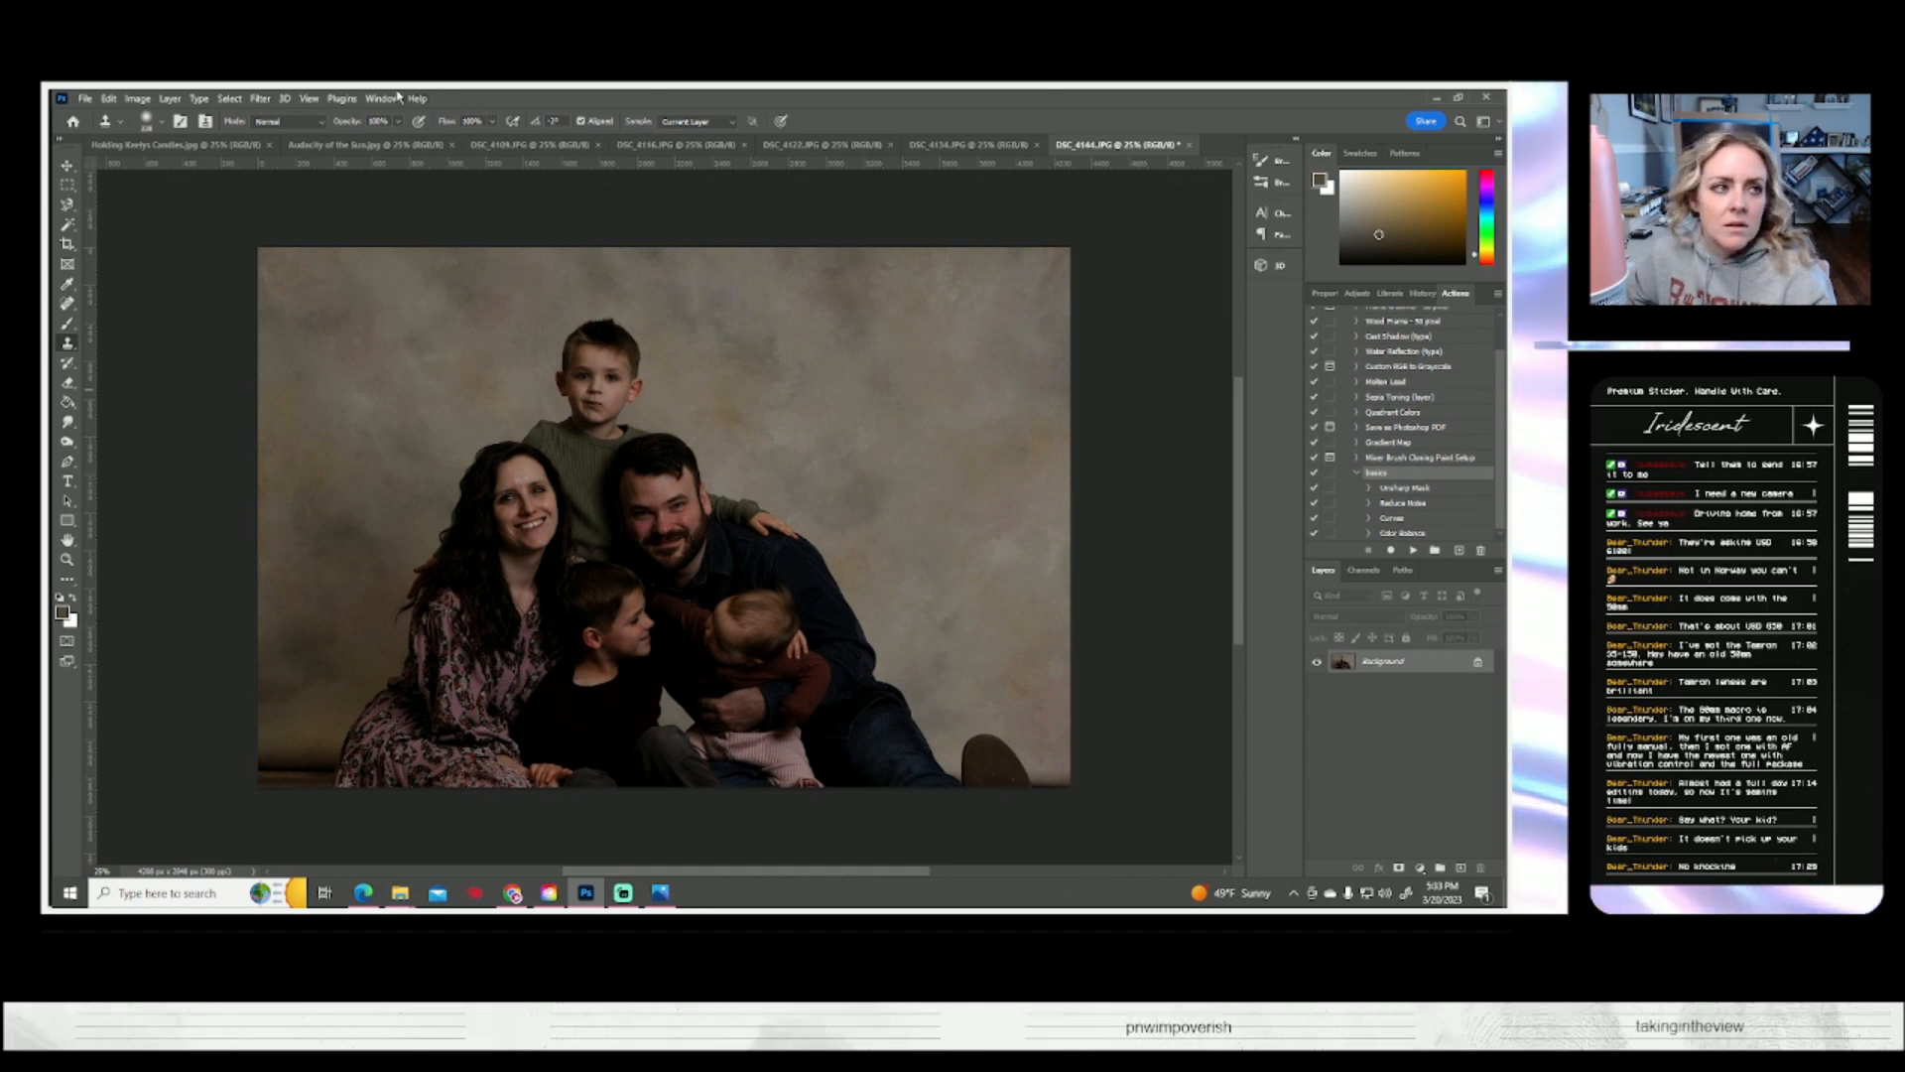
{"action": "left_click", "coordinate": [79, 100]}
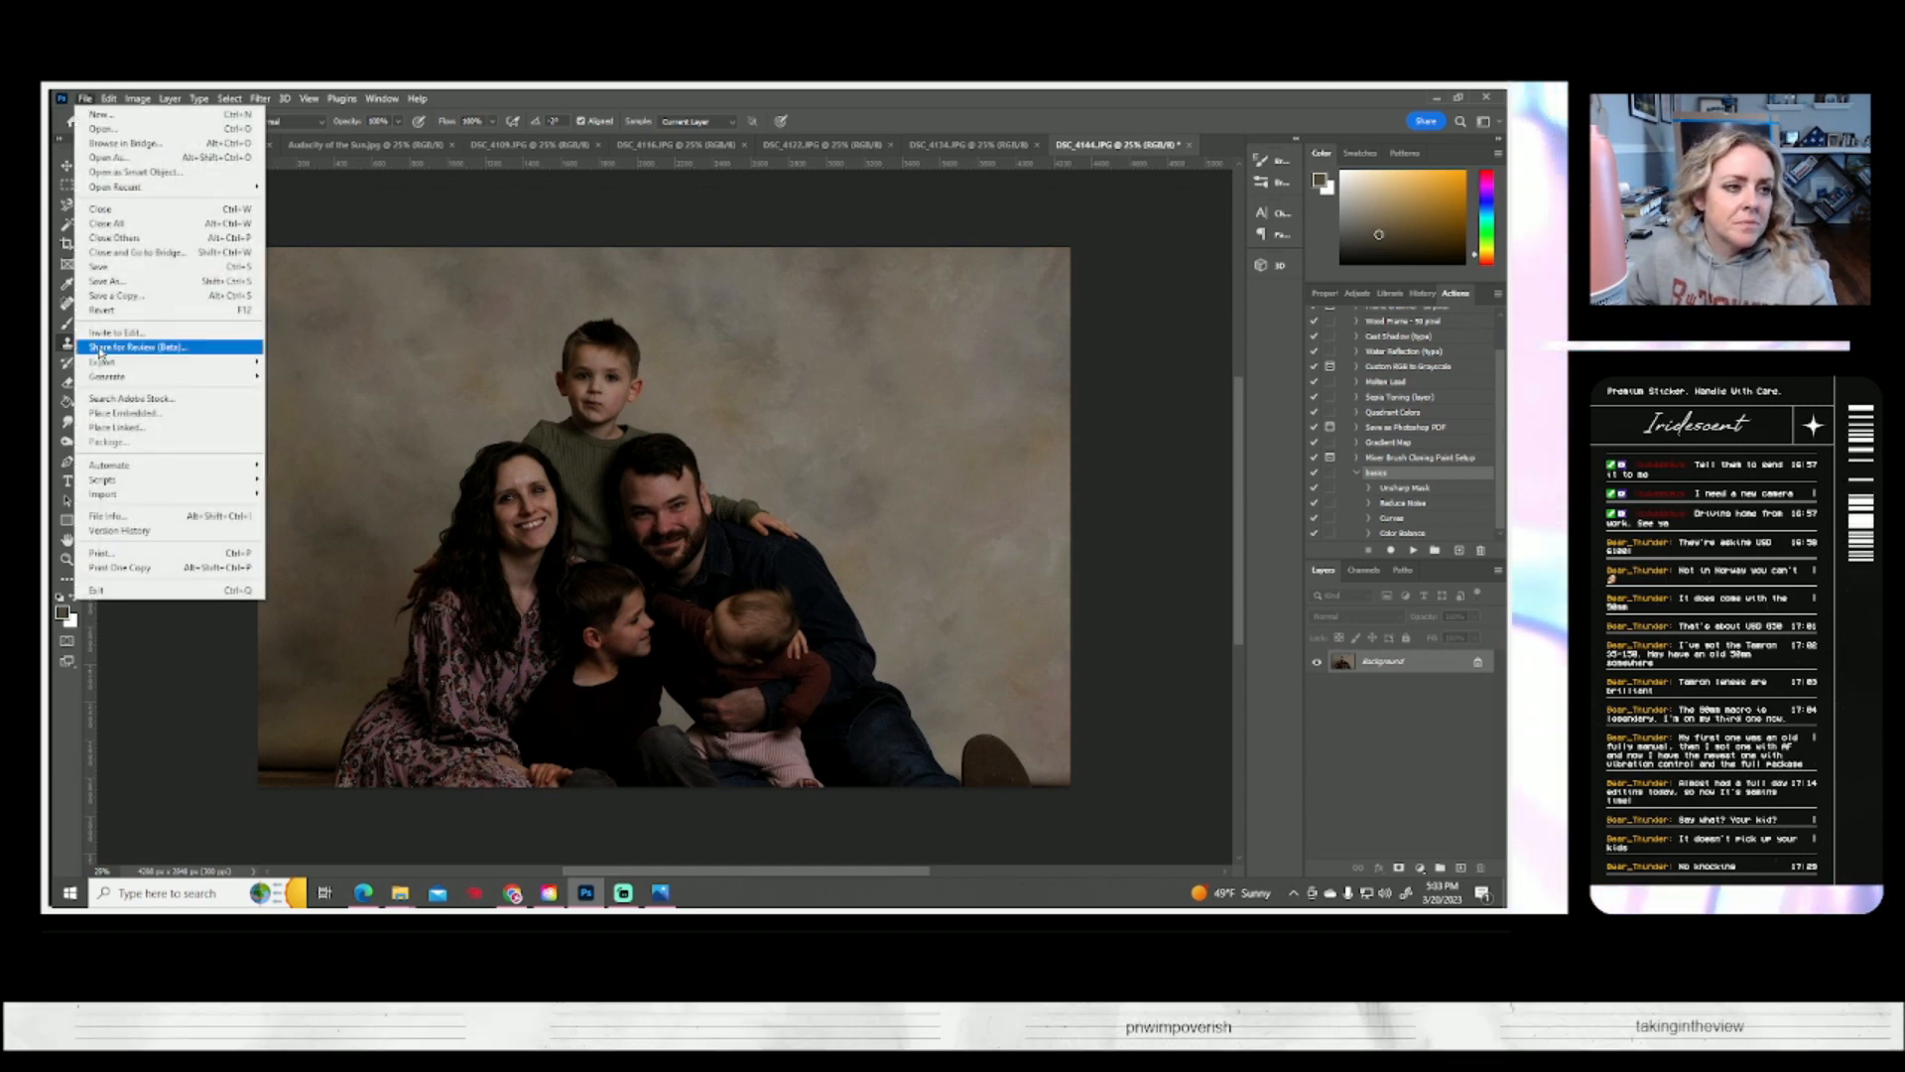
{"action": "left_click", "coordinate": [154, 287]}
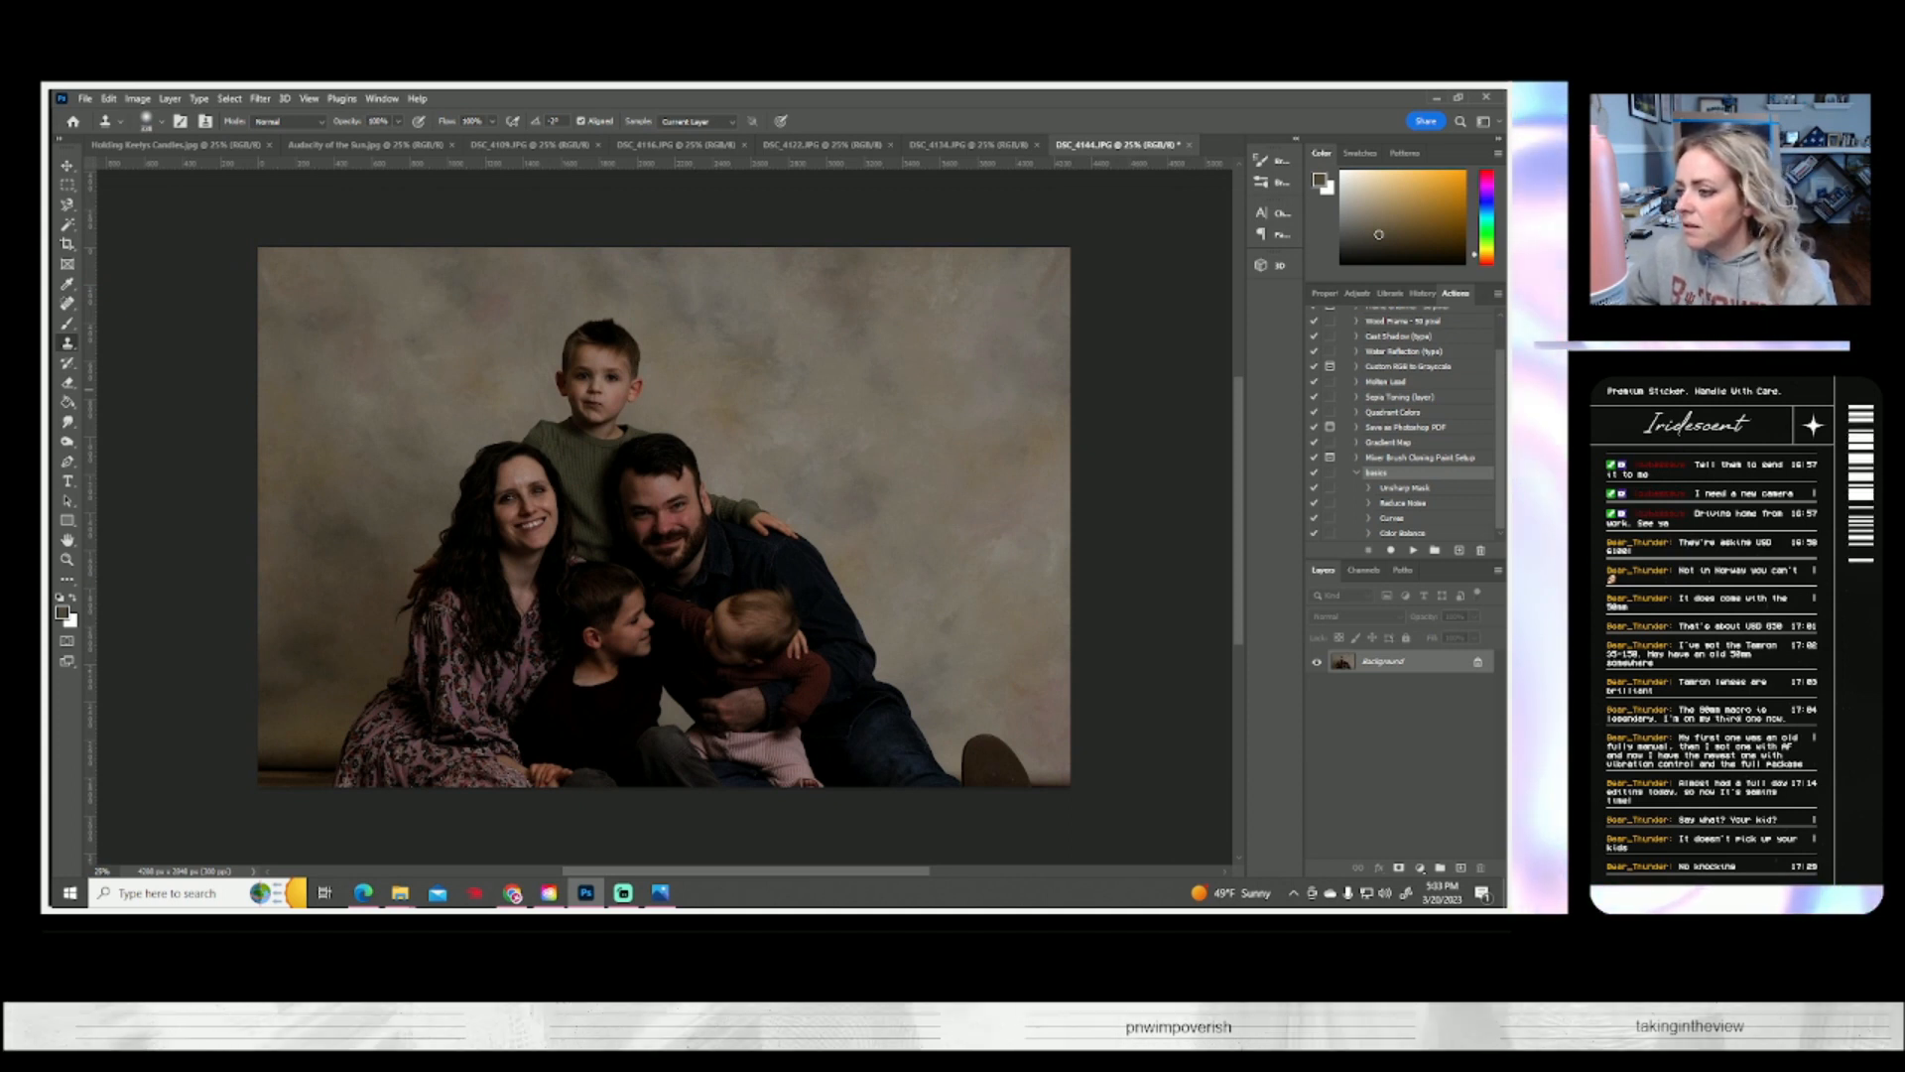
{"action": "left_click", "coordinate": [1329, 291]}
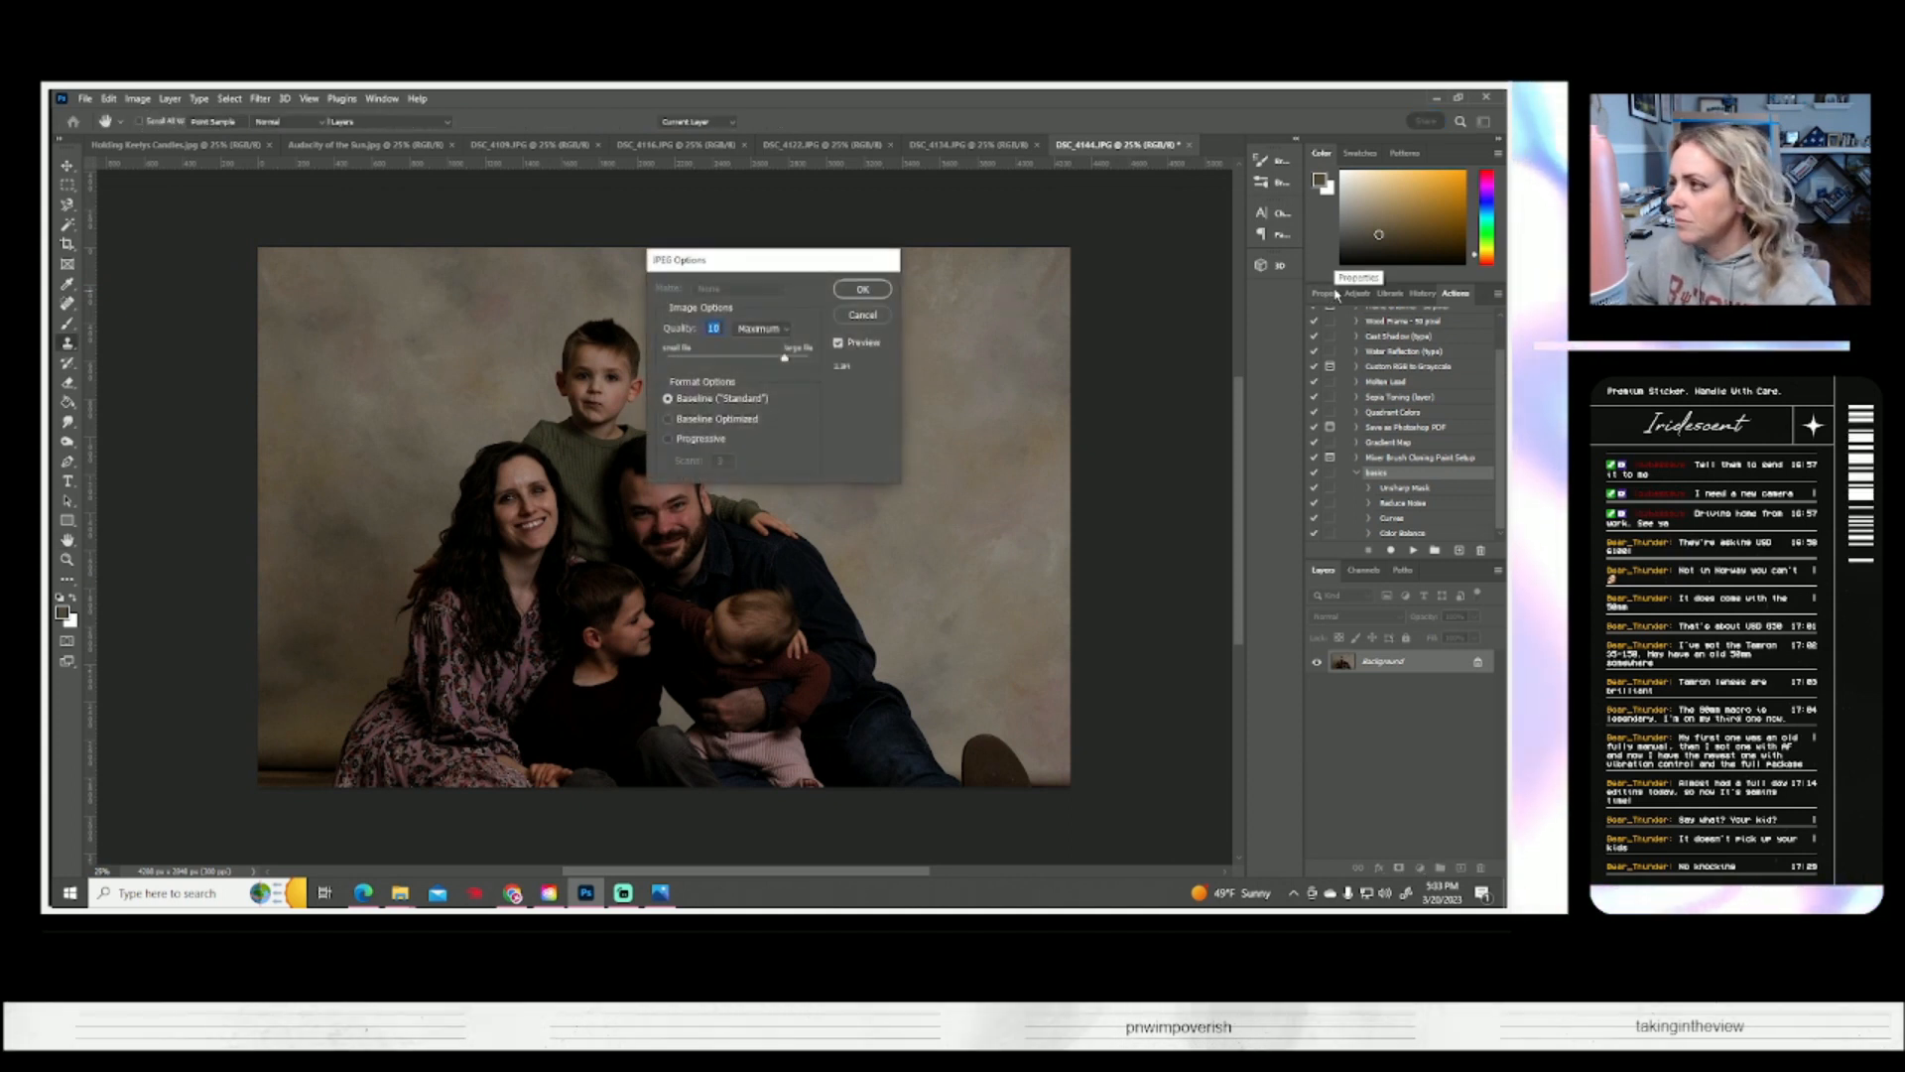
{"action": "key", "text": "Return"}
{"action": "left_click", "coordinate": [1181, 145]}
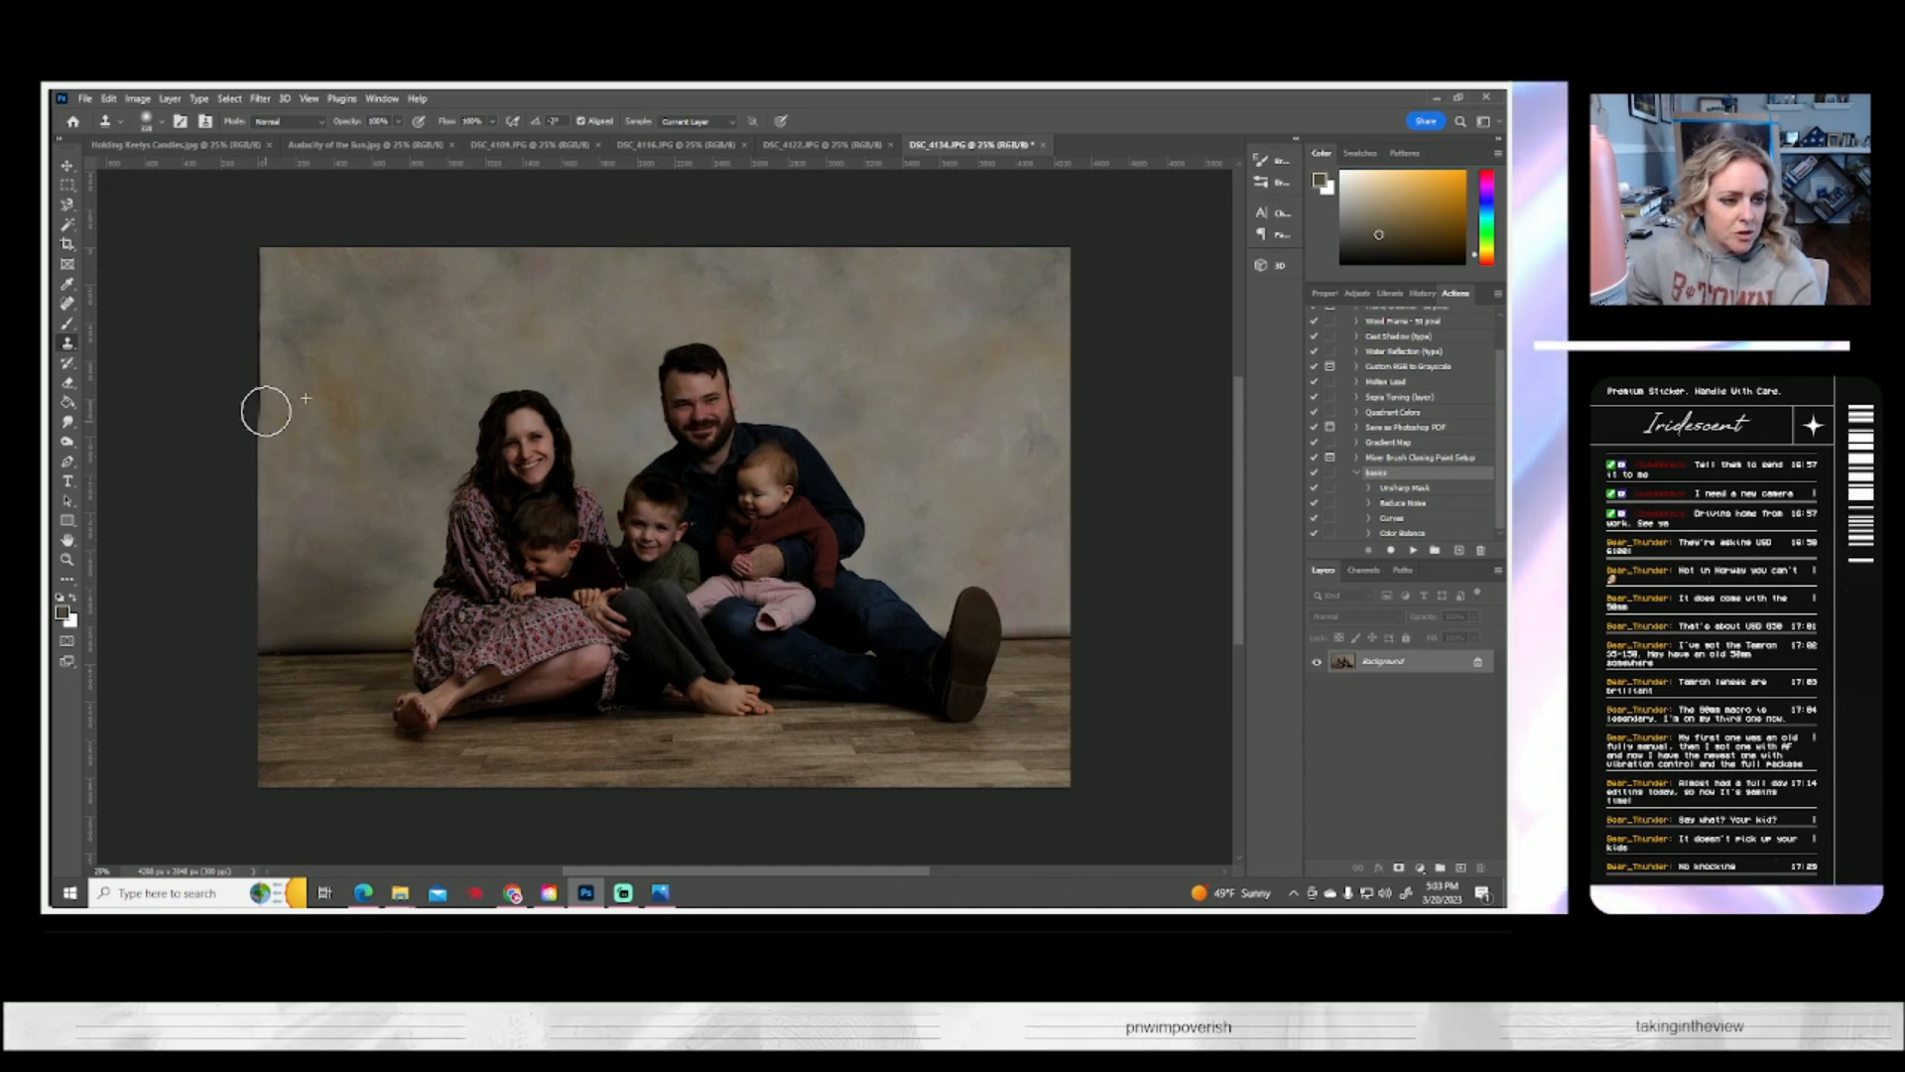
Clone clean backdrop over the upper left edge of DSC_4134, and save it as a JPEG and close it
{"action": "left_click", "coordinate": [322, 314], "text": "alt"}
{"action": "left_click_drag", "start_coordinate": [254, 284], "coordinate": [264, 245]}
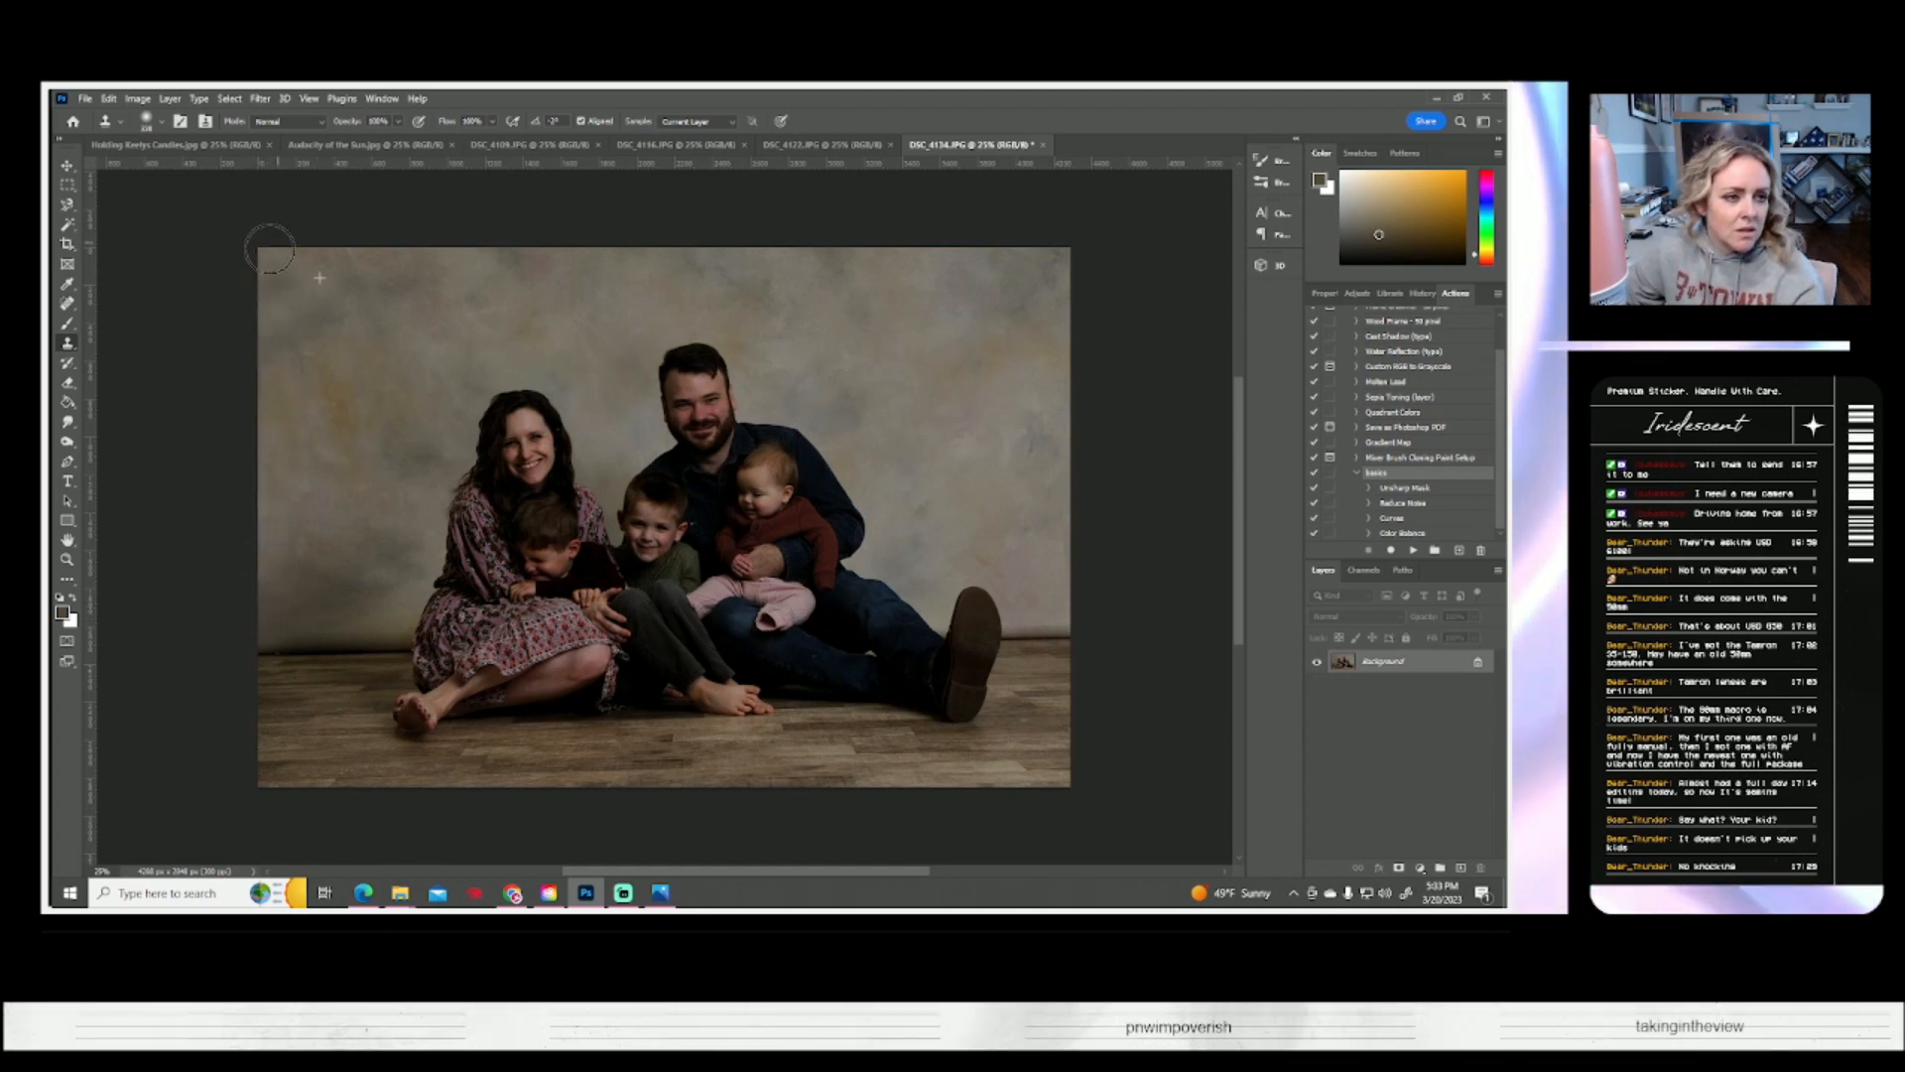
{"action": "left_click", "coordinate": [84, 98]}
{"action": "left_click", "coordinate": [102, 310]}
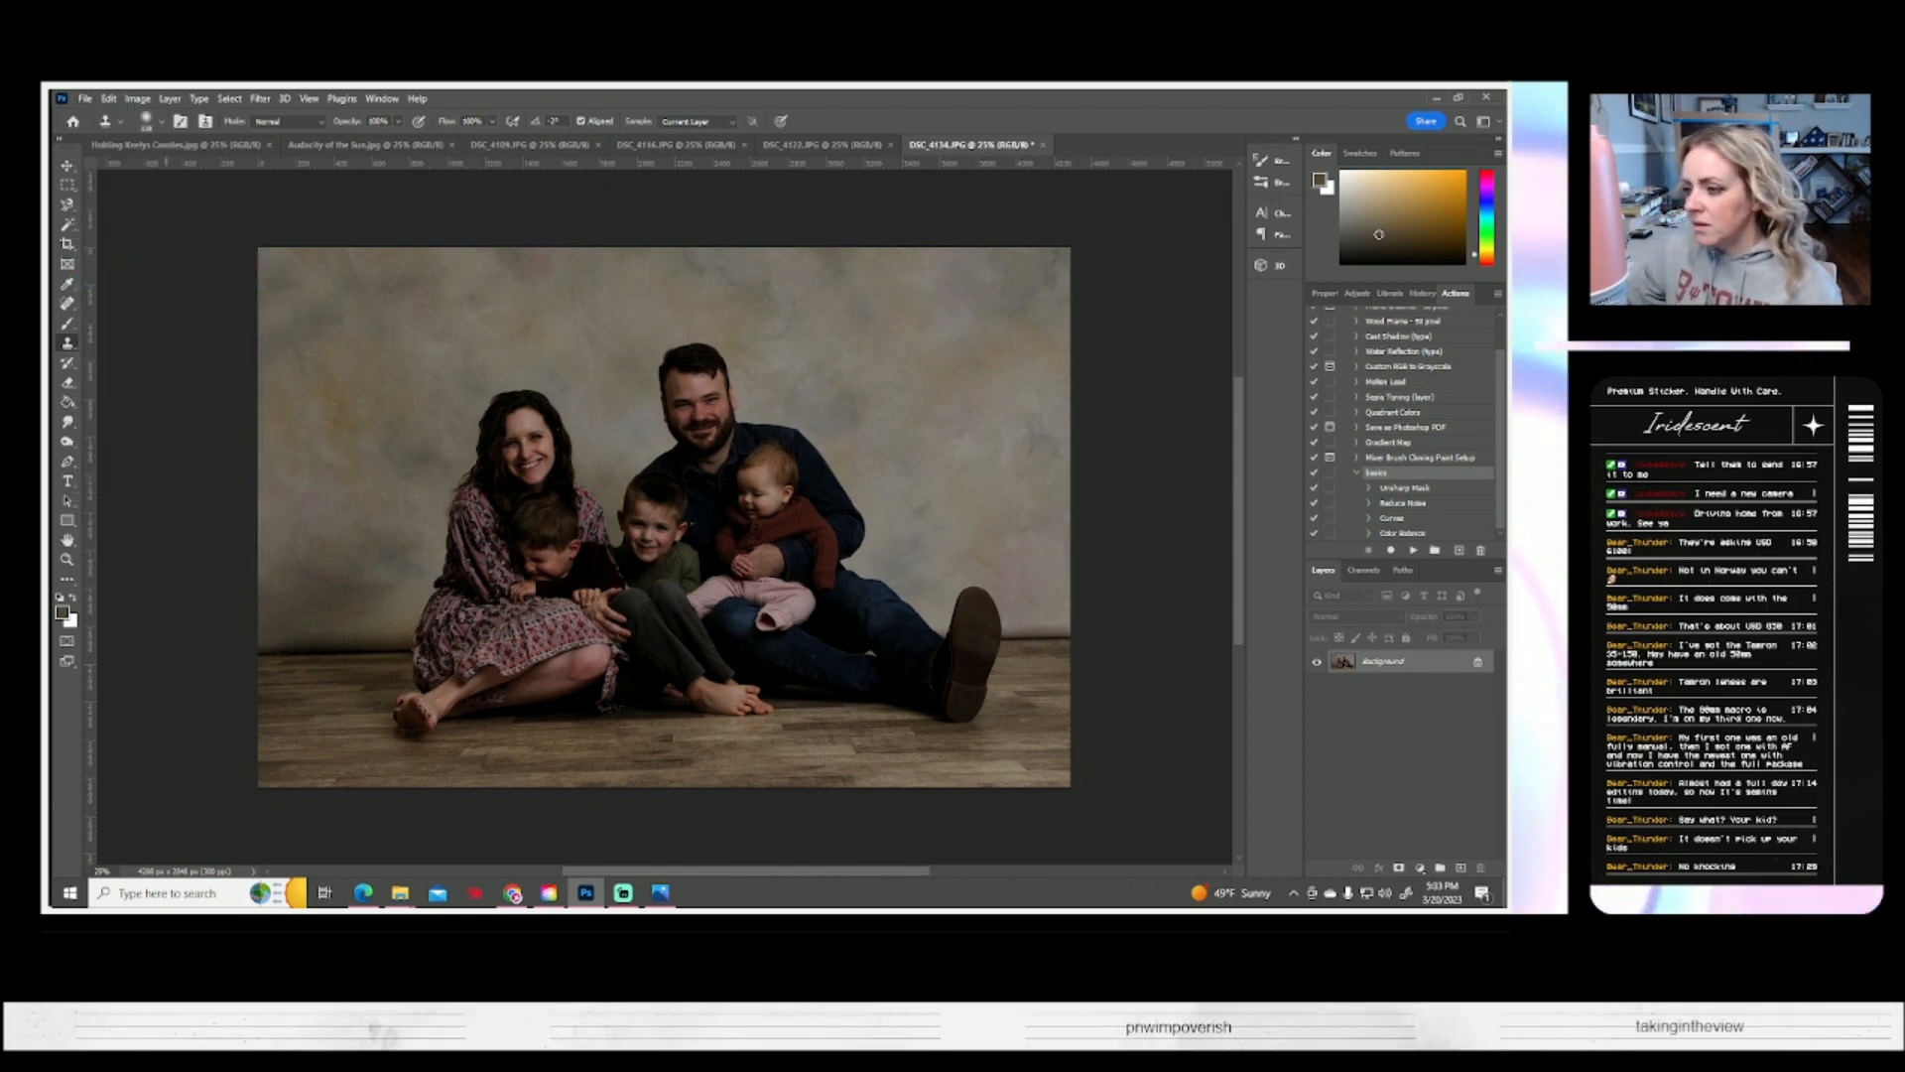
{"action": "key", "text": "ctrl+s"}
{"action": "key", "text": "Return"}
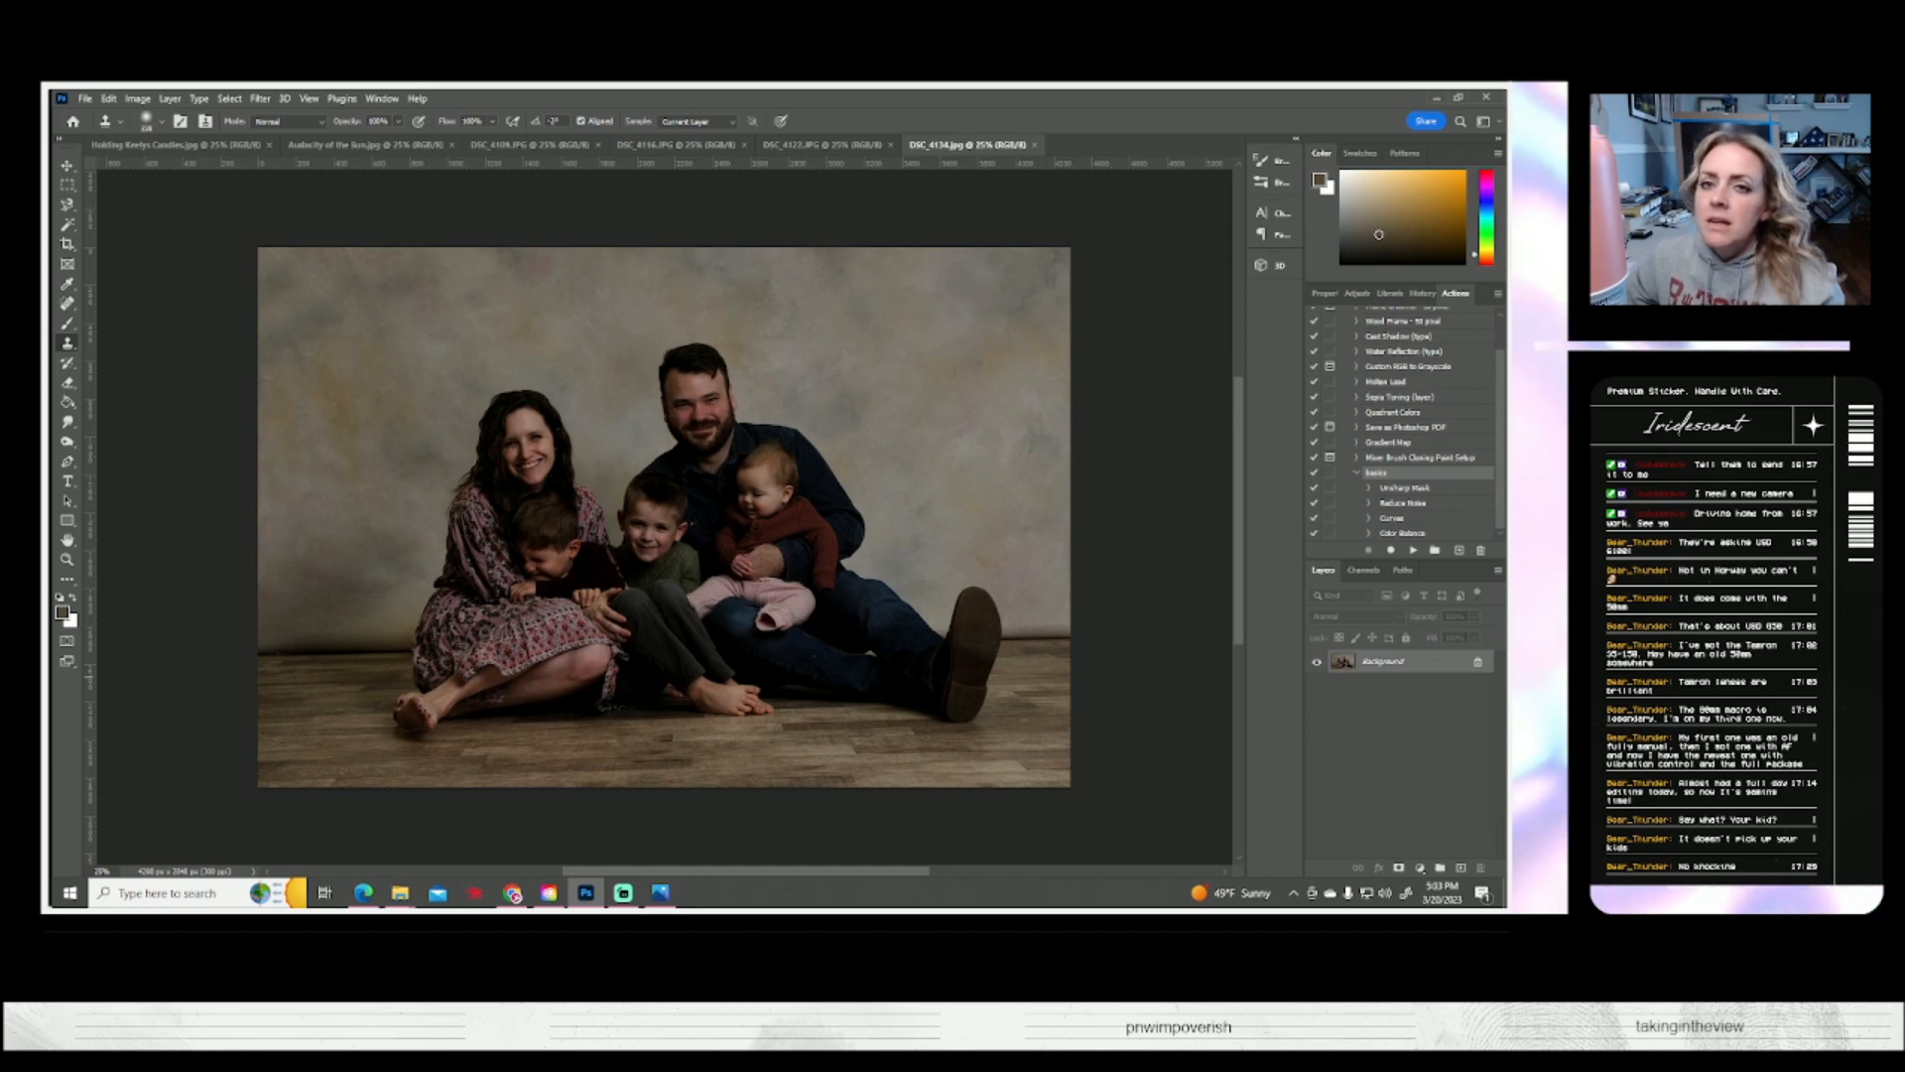
{"action": "left_click", "coordinate": [1035, 144]}
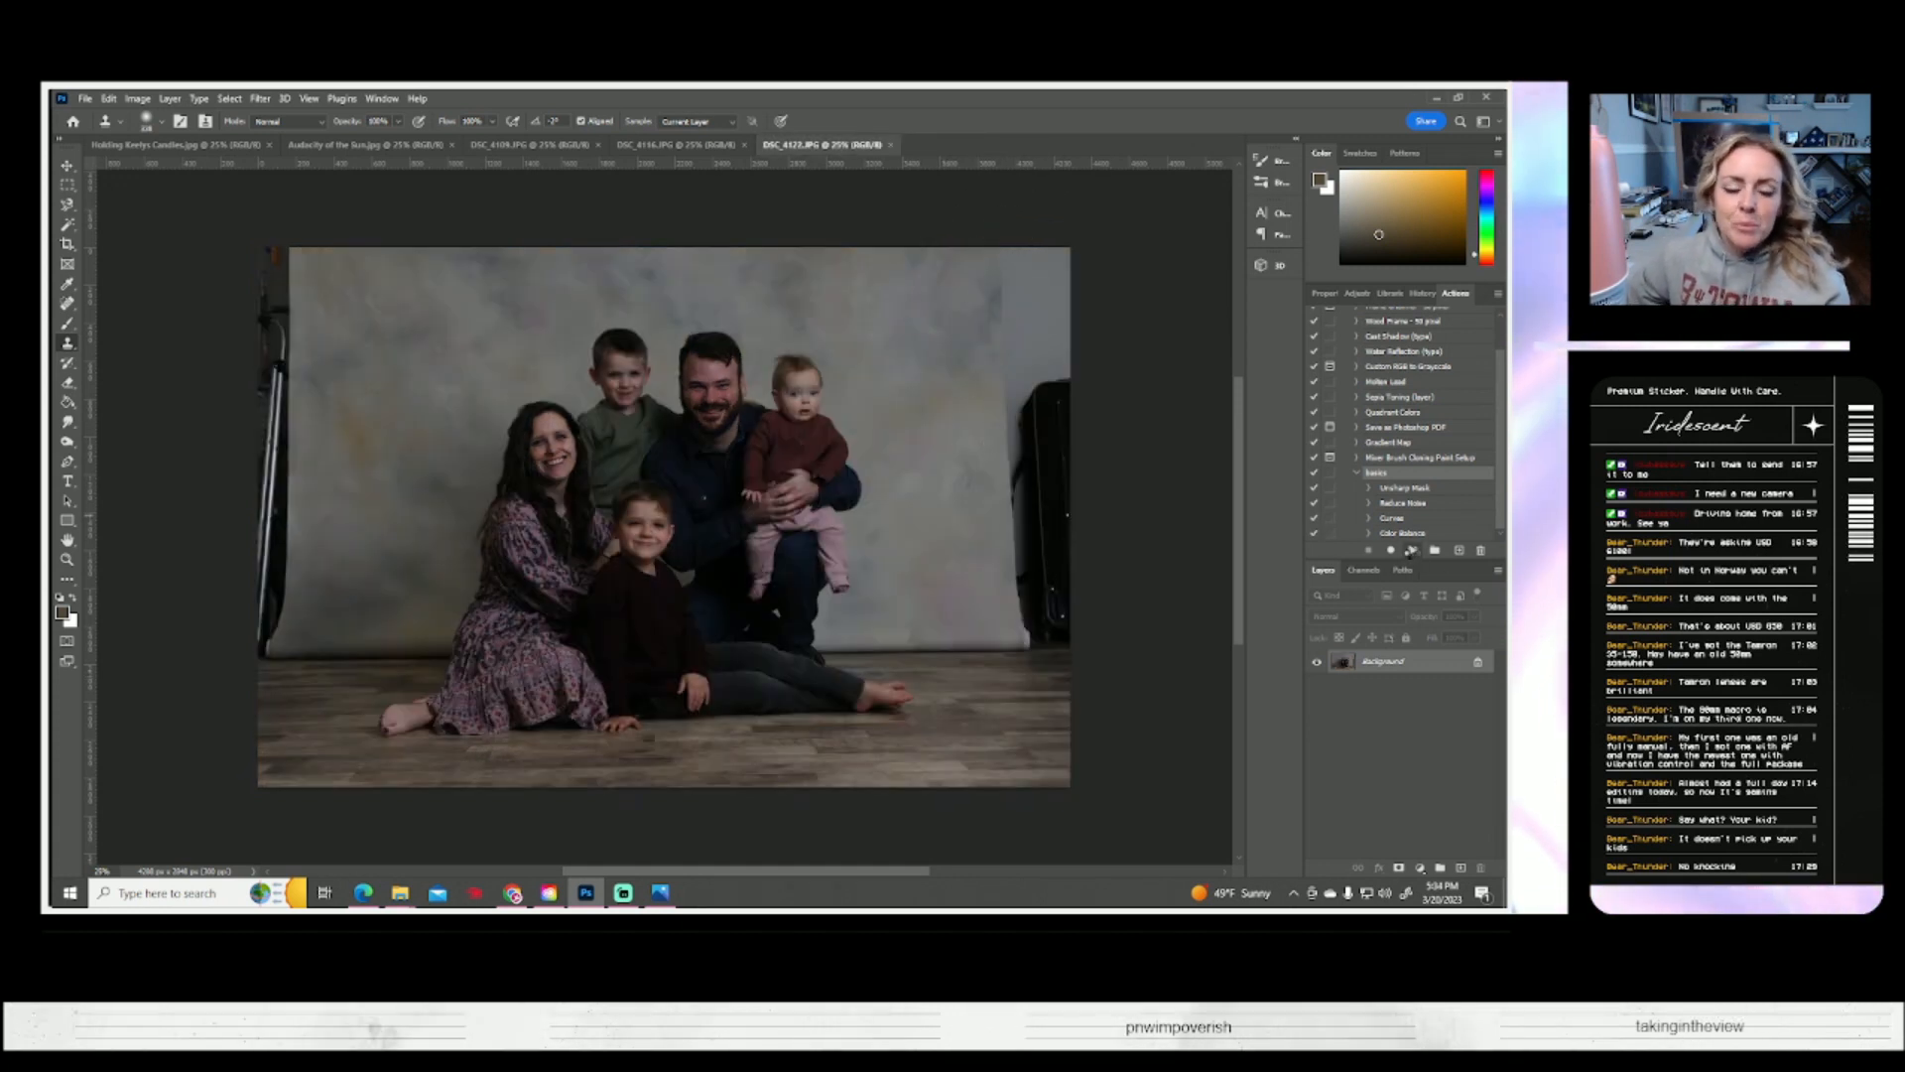
Play the selected sharpening, noise and colour correction action on DSC_4122, and clone backdrop over the clutter along the photo's left edge
{"action": "left_click", "coordinate": [1414, 551]}
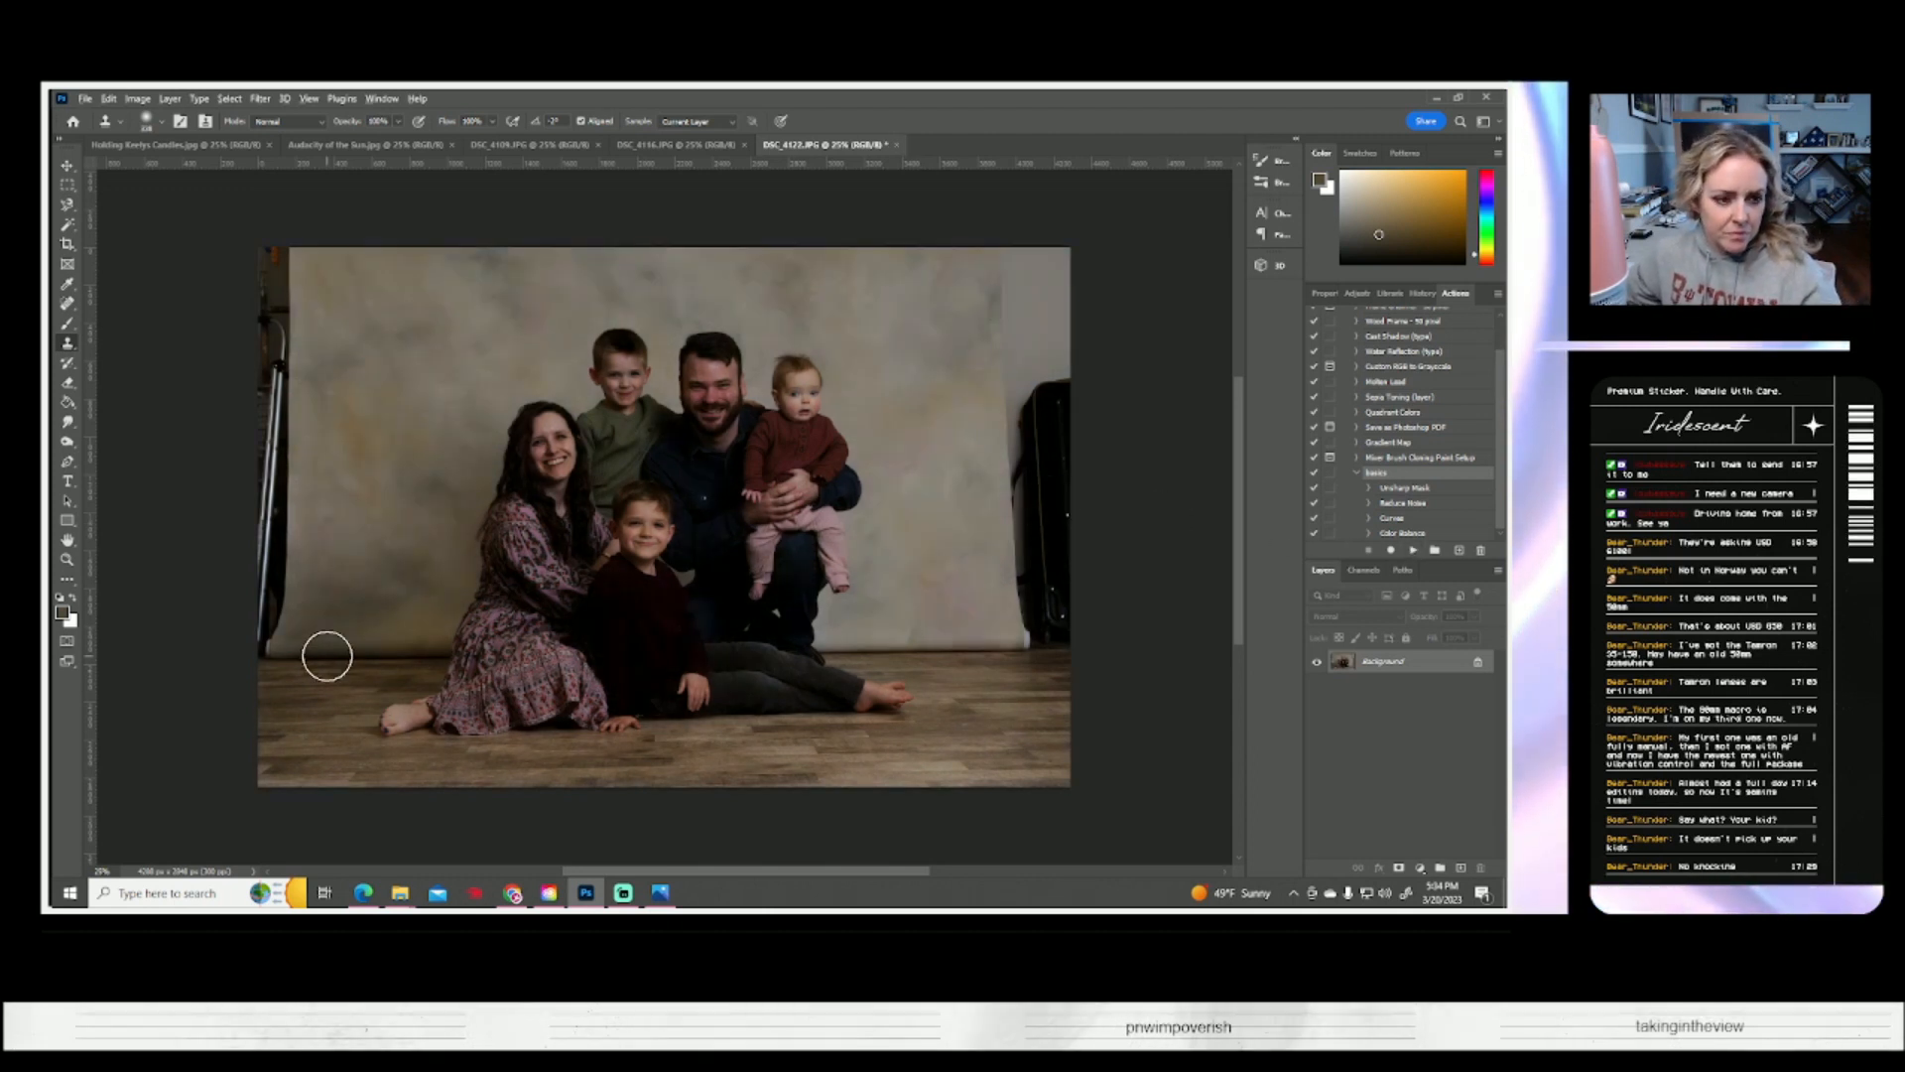
{"action": "left_click", "coordinate": [328, 656], "text": "alt"}
{"action": "mouse_move", "coordinate": [283, 655]}
{"action": "left_mouse_down"}
{"action": "mouse_move", "coordinate": [285, 523]}
{"action": "mouse_move", "coordinate": [268, 557]}
{"action": "mouse_move", "coordinate": [299, 475]}
{"action": "mouse_move", "coordinate": [269, 392]}
{"action": "mouse_move", "coordinate": [297, 375]}
{"action": "mouse_move", "coordinate": [249, 367]}
{"action": "mouse_move", "coordinate": [274, 287]}
{"action": "mouse_move", "coordinate": [242, 248]}
{"action": "left_mouse_up"}
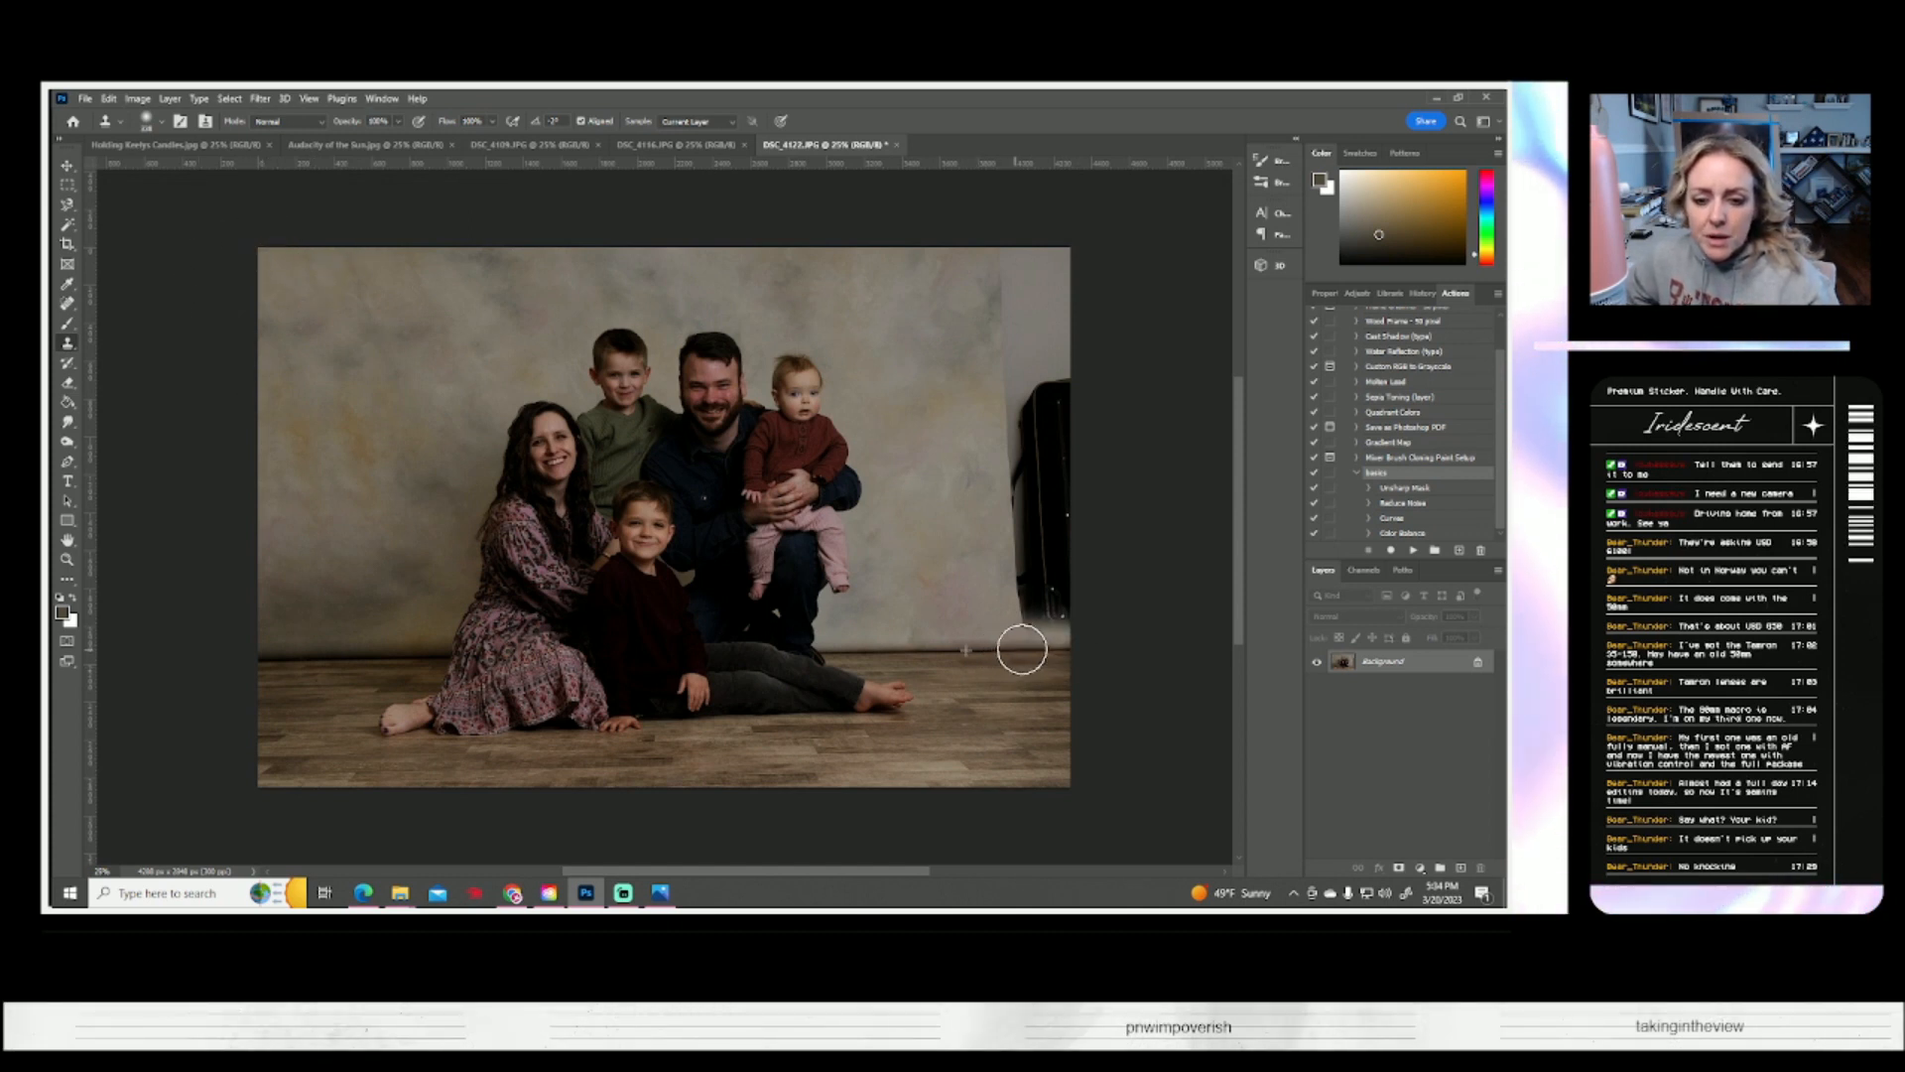
Clone clean backdrop and floor over the dark case and bare wall along the right edge of DSC_4122
{"action": "mouse_move", "coordinate": [982, 638]}
{"action": "left_mouse_down"}
{"action": "mouse_move", "coordinate": [1081, 608]}
{"action": "mouse_move", "coordinate": [1047, 590]}
{"action": "mouse_move", "coordinate": [1079, 575]}
{"action": "mouse_move", "coordinate": [1027, 542]}
{"action": "mouse_move", "coordinate": [1041, 515]}
{"action": "mouse_move", "coordinate": [1013, 504]}
{"action": "mouse_move", "coordinate": [1034, 446]}
{"action": "left_mouse_up"}
{"action": "mouse_move", "coordinate": [1013, 329]}
{"action": "left_mouse_down"}
{"action": "mouse_move", "coordinate": [1089, 291]}
{"action": "mouse_move", "coordinate": [981, 311]}
{"action": "mouse_move", "coordinate": [1056, 276]}
{"action": "mouse_move", "coordinate": [1035, 241]}
{"action": "mouse_move", "coordinate": [1010, 272]}
{"action": "mouse_move", "coordinate": [1014, 465]}
{"action": "mouse_move", "coordinate": [1047, 334]}
{"action": "mouse_move", "coordinate": [1054, 439]}
{"action": "mouse_move", "coordinate": [1063, 331]}
{"action": "left_mouse_up"}
{"action": "mouse_move", "coordinate": [1015, 540]}
{"action": "left_mouse_down"}
{"action": "mouse_move", "coordinate": [1070, 485]}
{"action": "mouse_move", "coordinate": [1080, 582]}
{"action": "left_mouse_up"}
{"action": "left_click", "coordinate": [1047, 573], "text": "alt"}
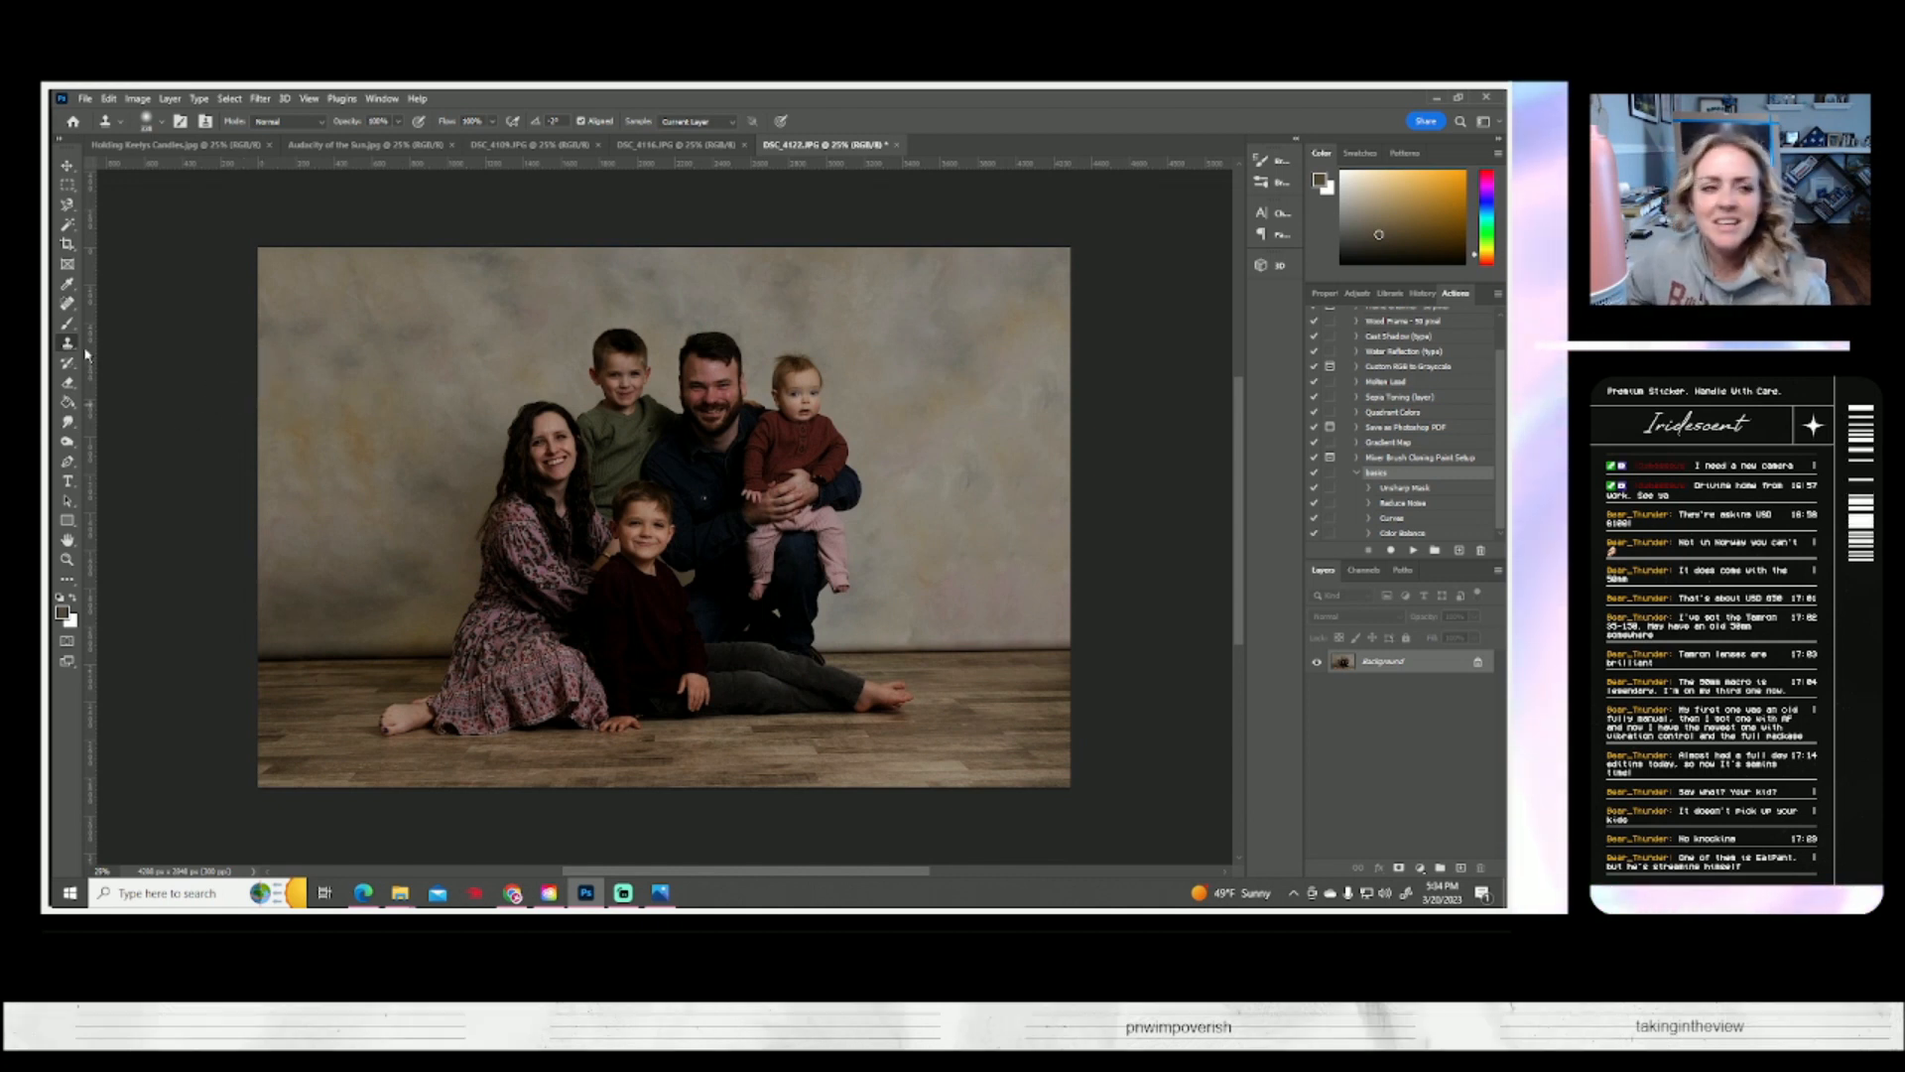
Save the edited family photo DSC_4122 as a JPEG and close it
{"action": "left_click", "coordinate": [84, 98]}
{"action": "left_click", "coordinate": [139, 282]}
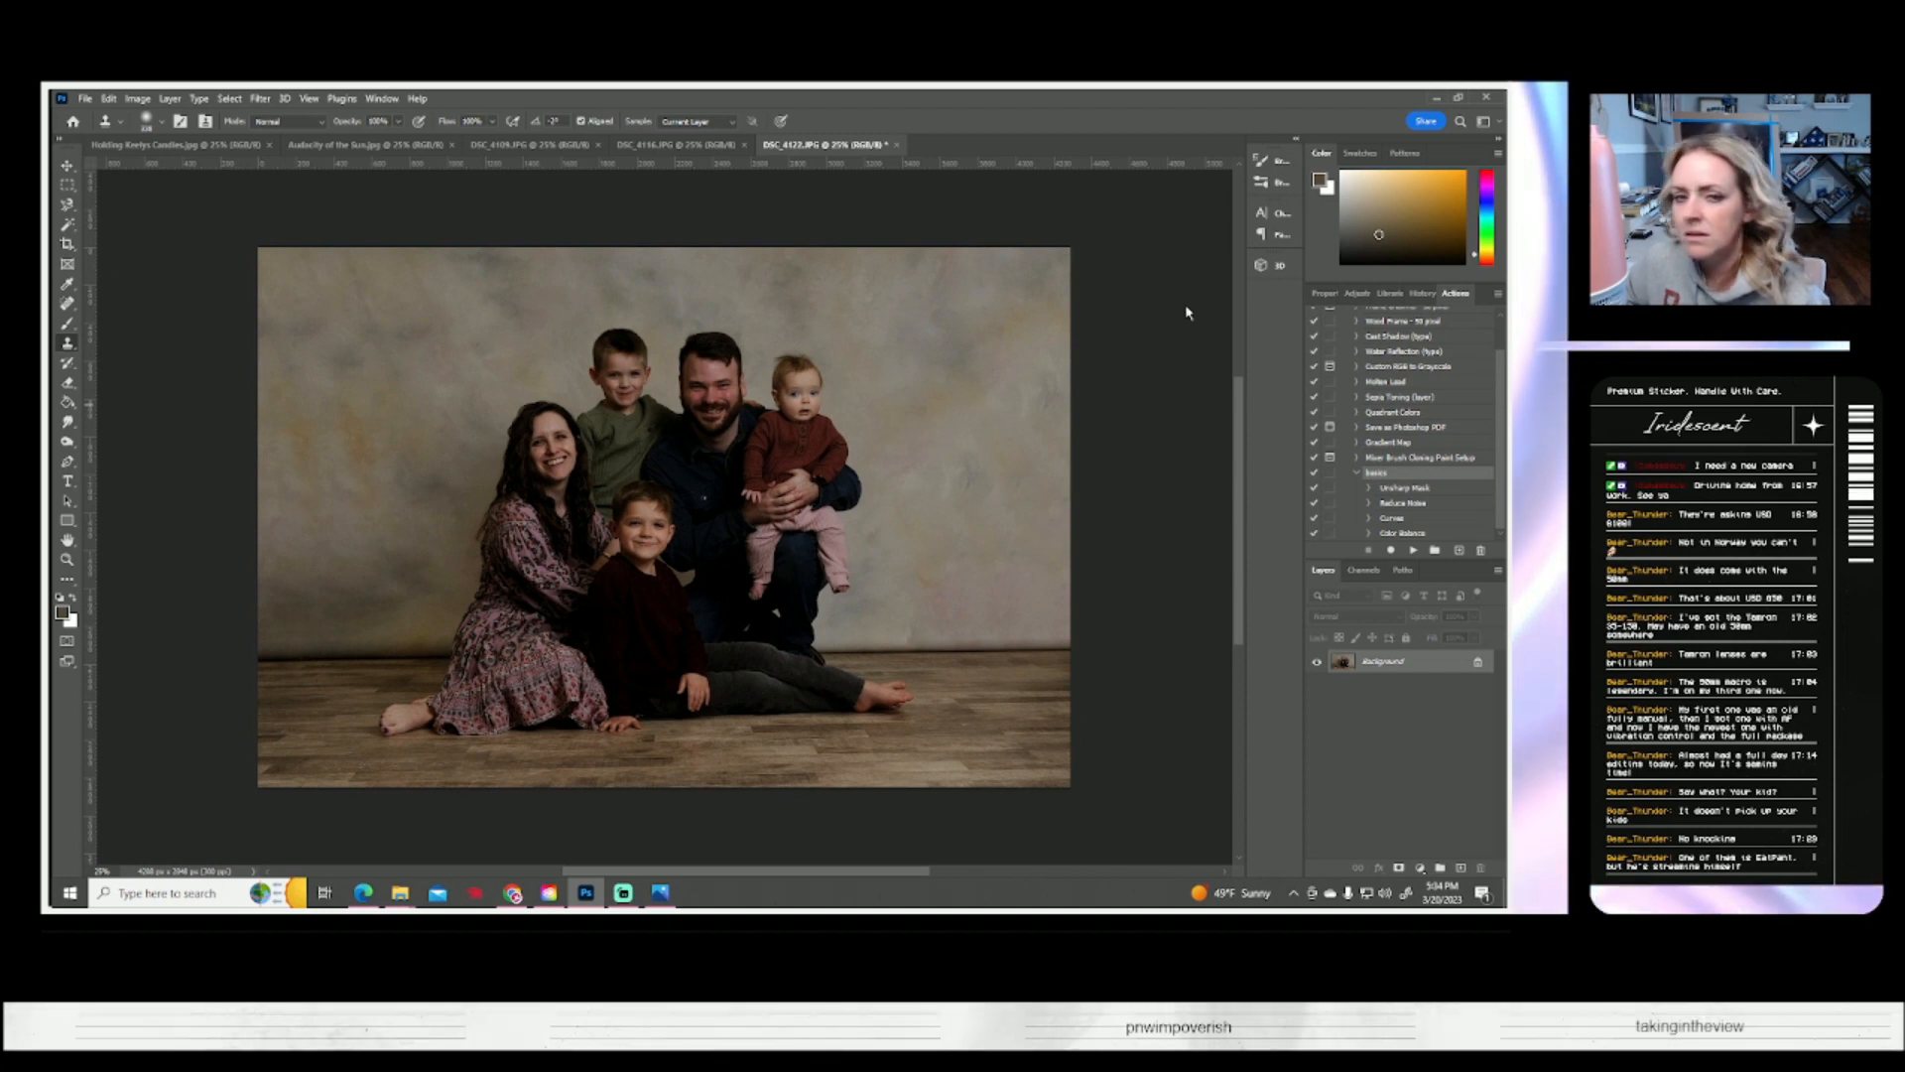
{"action": "key", "text": "ctrl+s"}
{"action": "left_click", "coordinate": [871, 294]}
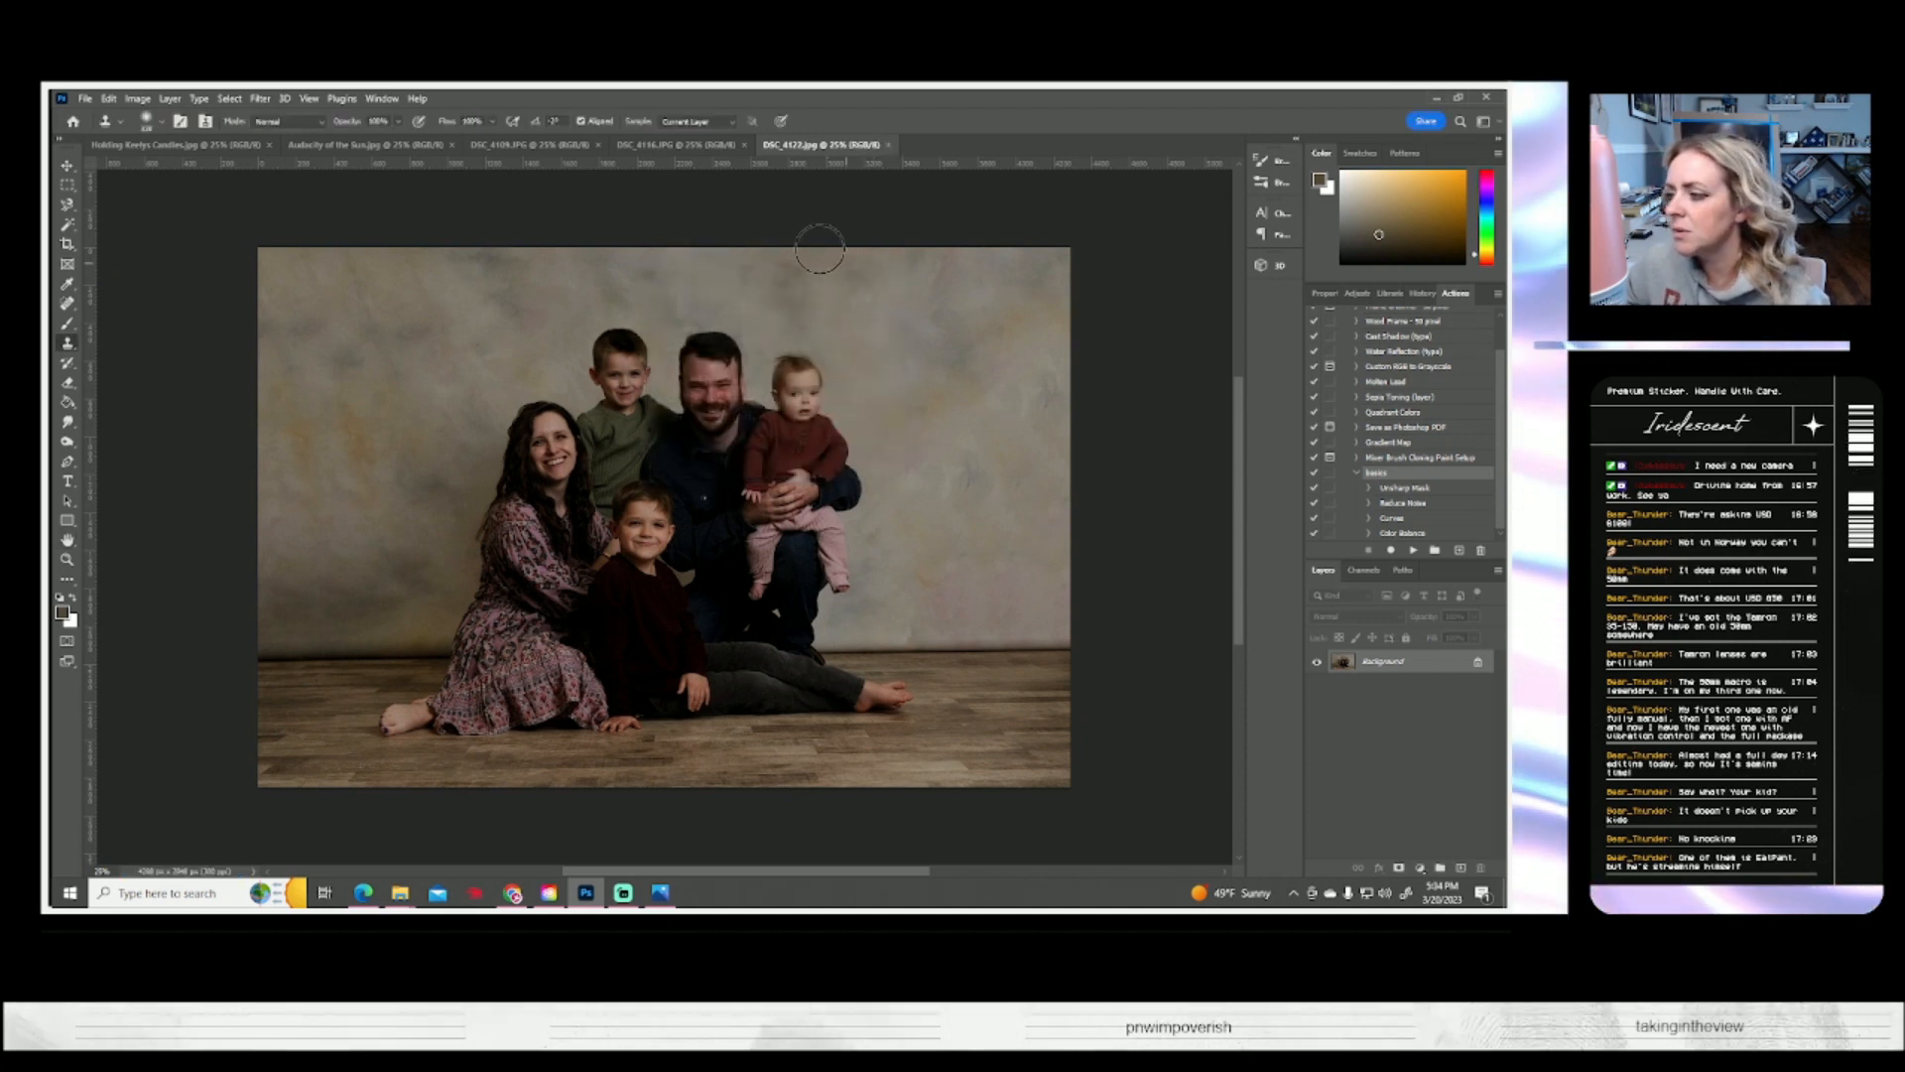
{"action": "left_click", "coordinate": [889, 145]}
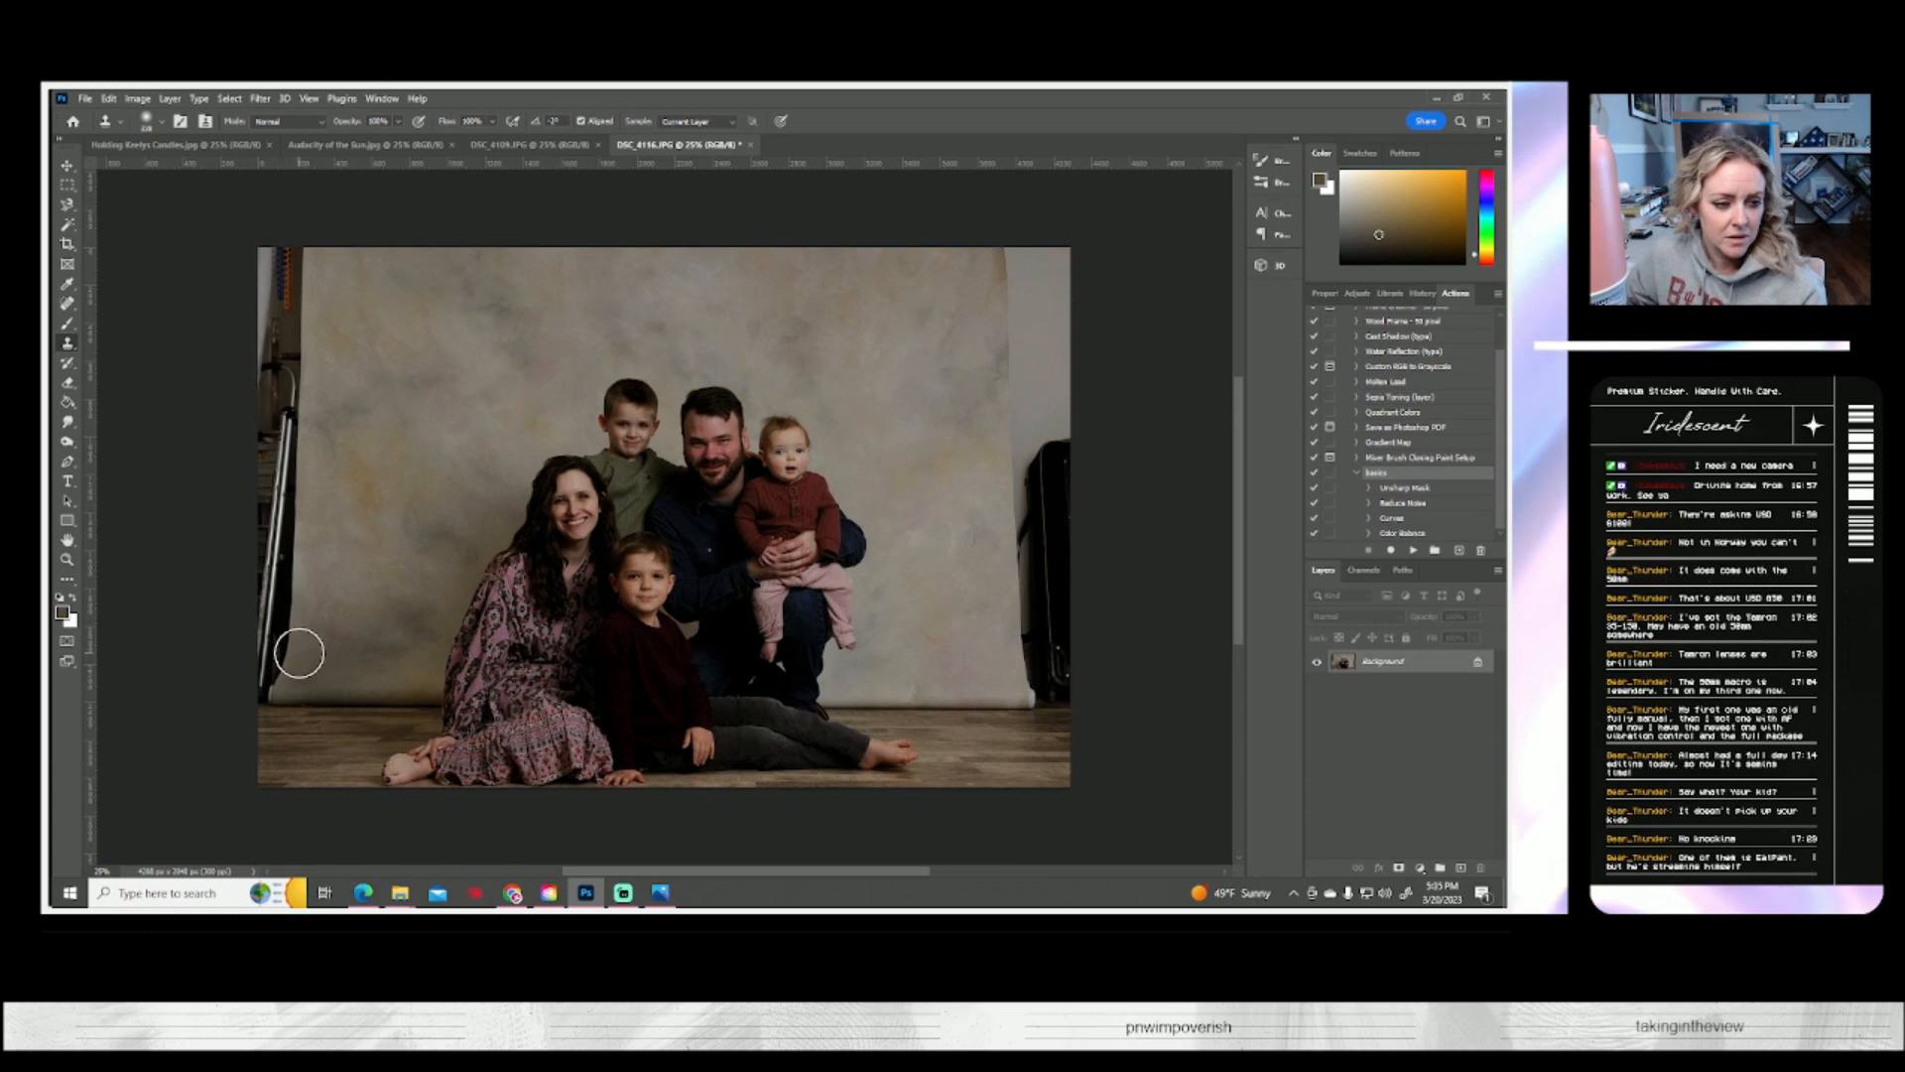
Clone clean backdrop and floor edge over the clutter and bare wall along both side edges of DSC_4116
{"action": "mouse_move", "coordinate": [301, 702]}
{"action": "left_mouse_down"}
{"action": "mouse_move", "coordinate": [264, 693]}
{"action": "mouse_move", "coordinate": [280, 671]}
{"action": "mouse_move", "coordinate": [242, 651]}
{"action": "mouse_move", "coordinate": [218, 557]}
{"action": "mouse_move", "coordinate": [306, 579]}
{"action": "mouse_move", "coordinate": [251, 536]}
{"action": "mouse_move", "coordinate": [264, 506]}
{"action": "mouse_move", "coordinate": [339, 494]}
{"action": "mouse_move", "coordinate": [298, 447]}
{"action": "mouse_move", "coordinate": [288, 392]}
{"action": "mouse_move", "coordinate": [225, 332]}
{"action": "mouse_move", "coordinate": [277, 325]}
{"action": "mouse_move", "coordinate": [234, 268]}
{"action": "mouse_move", "coordinate": [298, 251]}
{"action": "left_mouse_up"}
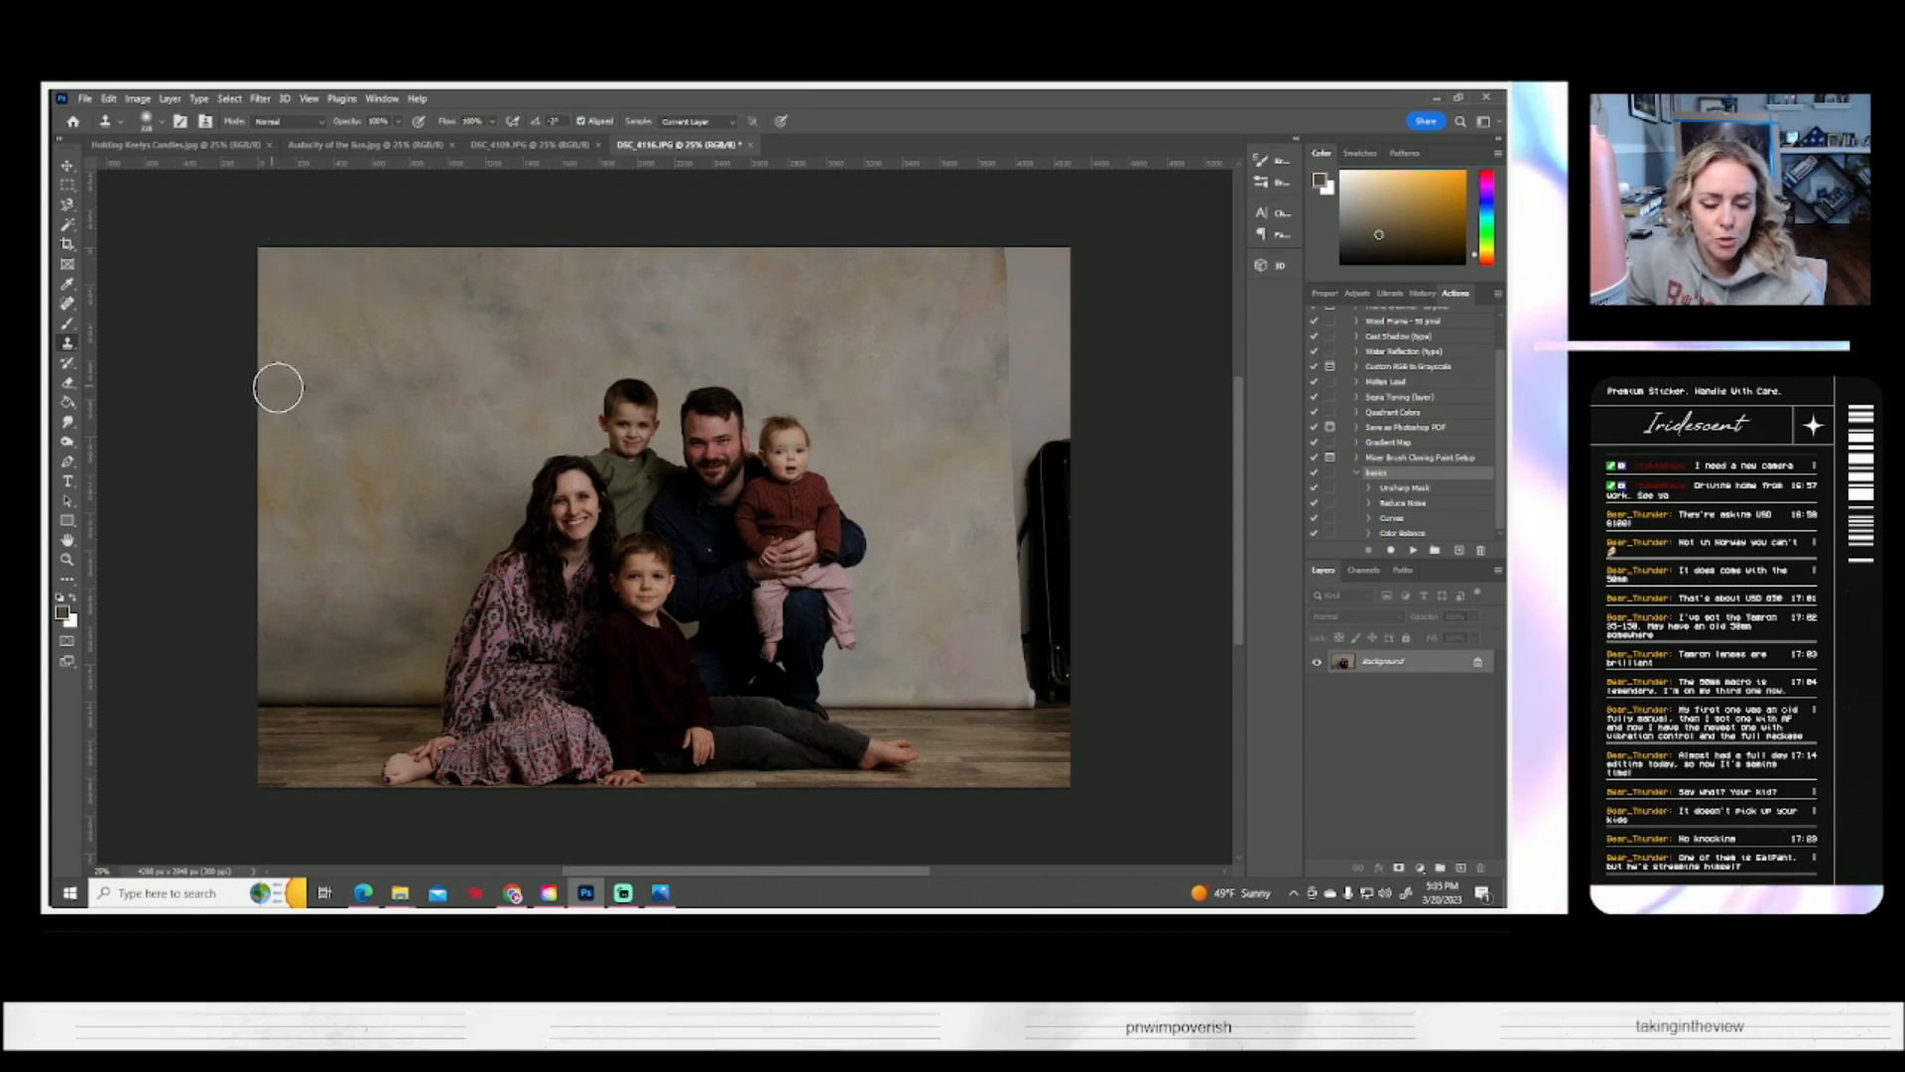
{"action": "left_click", "coordinate": [959, 718], "text": "alt"}
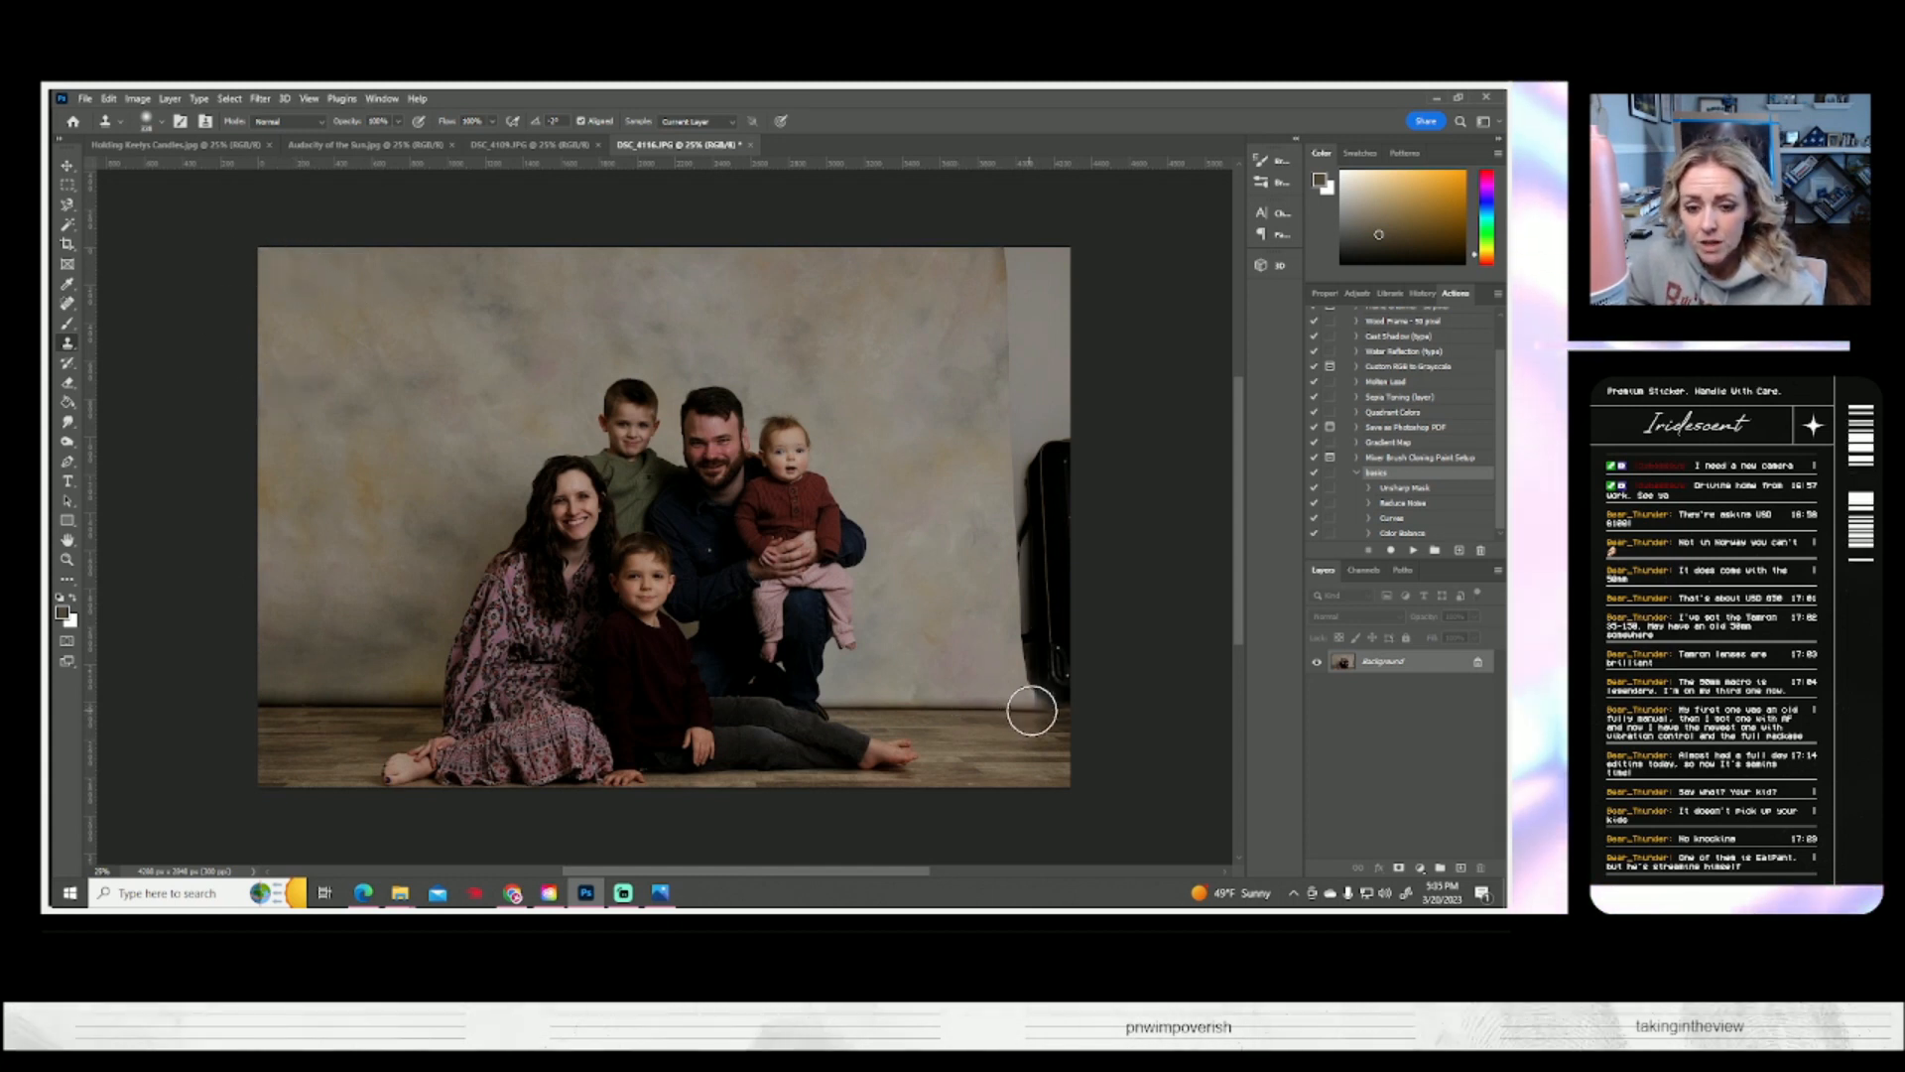
{"action": "left_click_drag", "start_coordinate": [1029, 706], "coordinate": [1059, 705]}
{"action": "mouse_move", "coordinate": [1051, 693]}
{"action": "left_mouse_down"}
{"action": "mouse_move", "coordinate": [1021, 659]}
{"action": "mouse_move", "coordinate": [1037, 535]}
{"action": "left_mouse_up"}
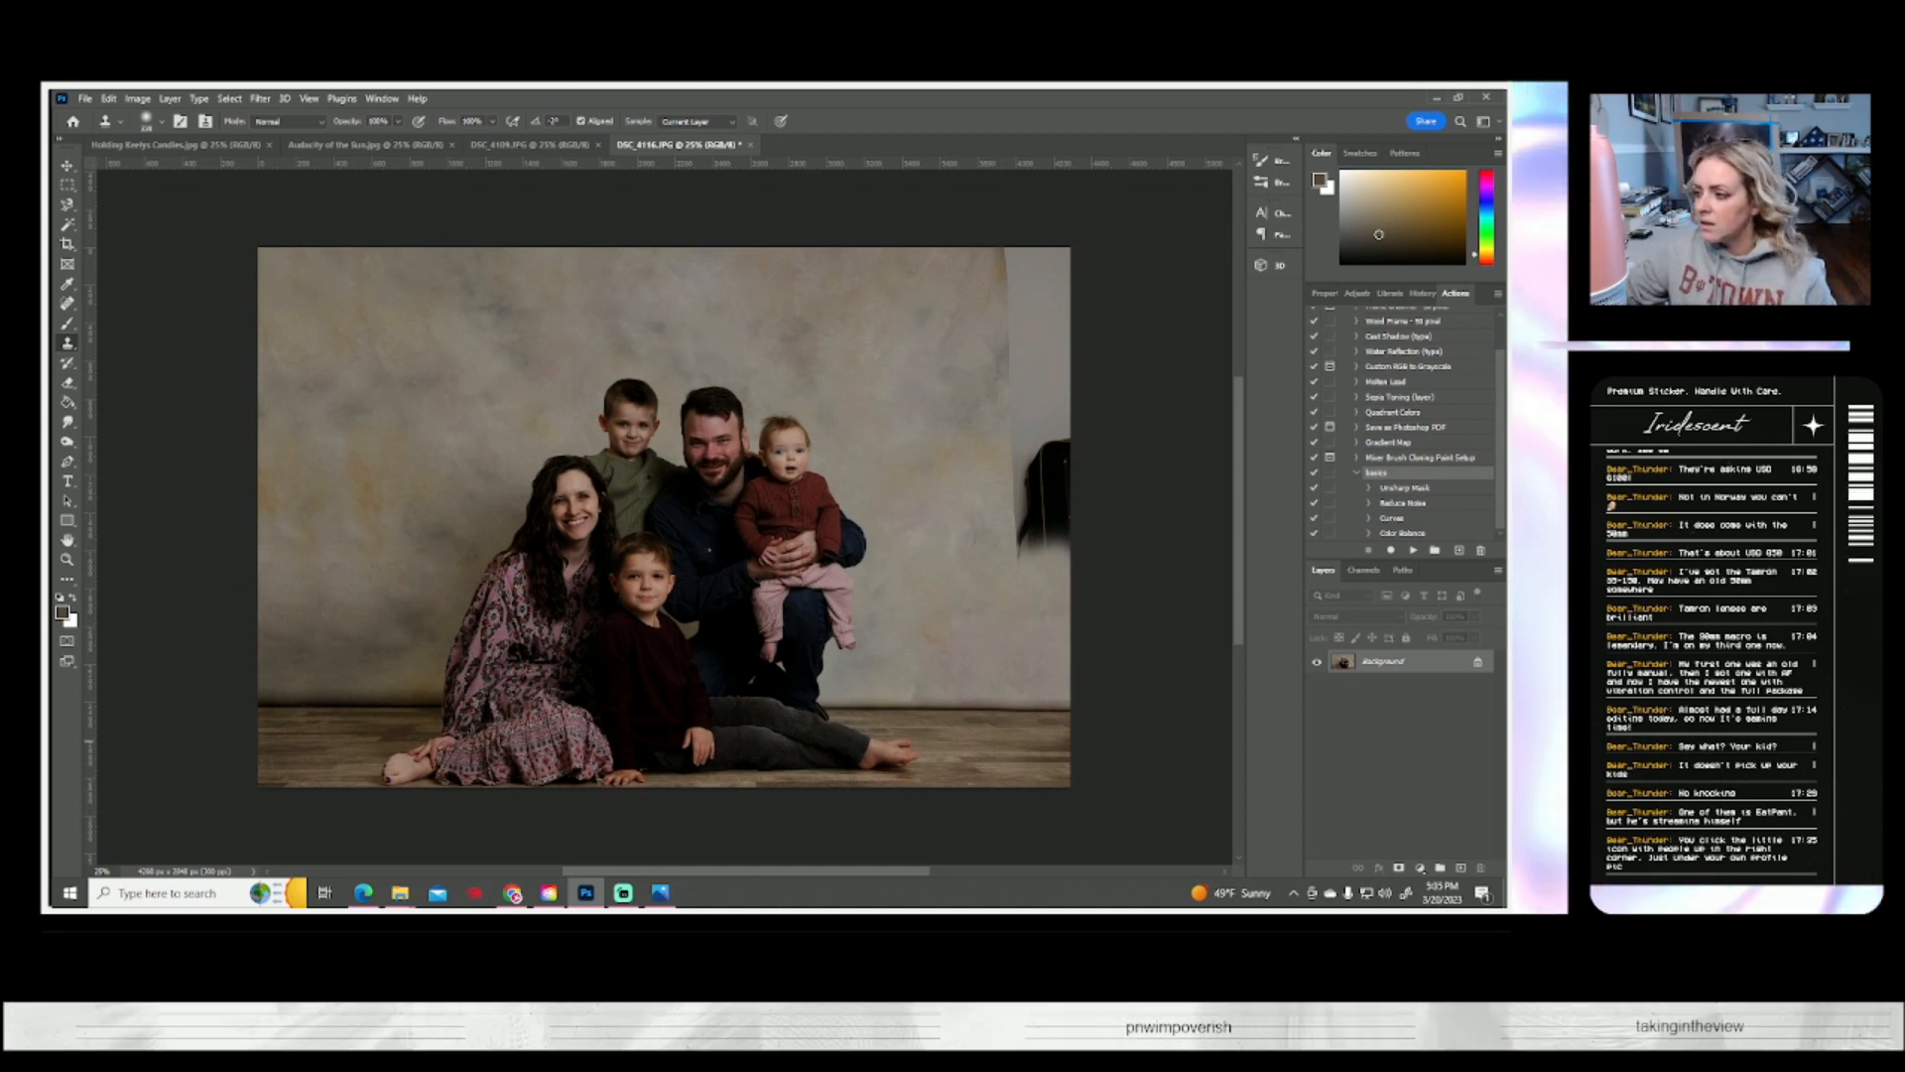
{"action": "mouse_move", "coordinate": [1018, 571]}
{"action": "left_mouse_down"}
{"action": "mouse_move", "coordinate": [1016, 469]}
{"action": "mouse_move", "coordinate": [1042, 558]}
{"action": "left_mouse_up"}
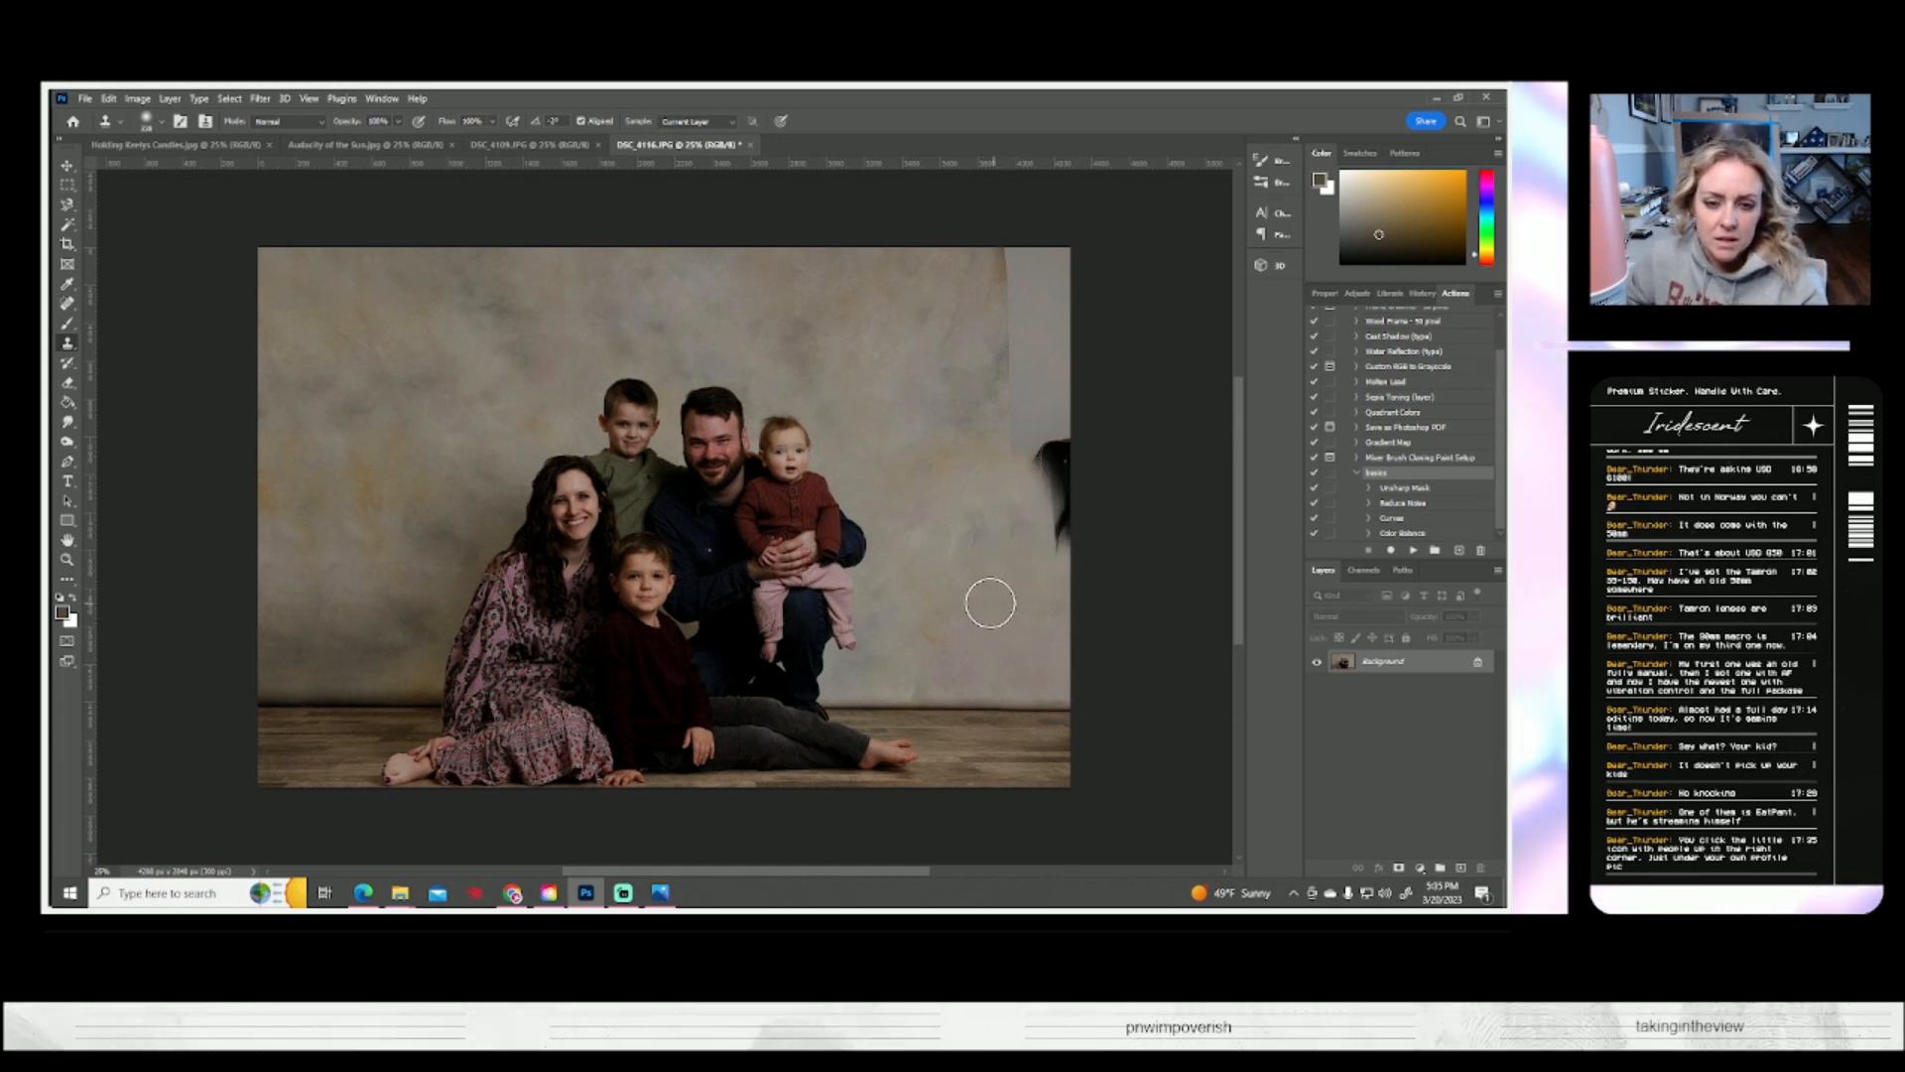
{"action": "mouse_move", "coordinate": [1060, 573]}
{"action": "left_mouse_down"}
{"action": "mouse_move", "coordinate": [1073, 491]}
{"action": "mouse_move", "coordinate": [1057, 423]}
{"action": "mouse_move", "coordinate": [1061, 573]}
{"action": "left_mouse_up"}
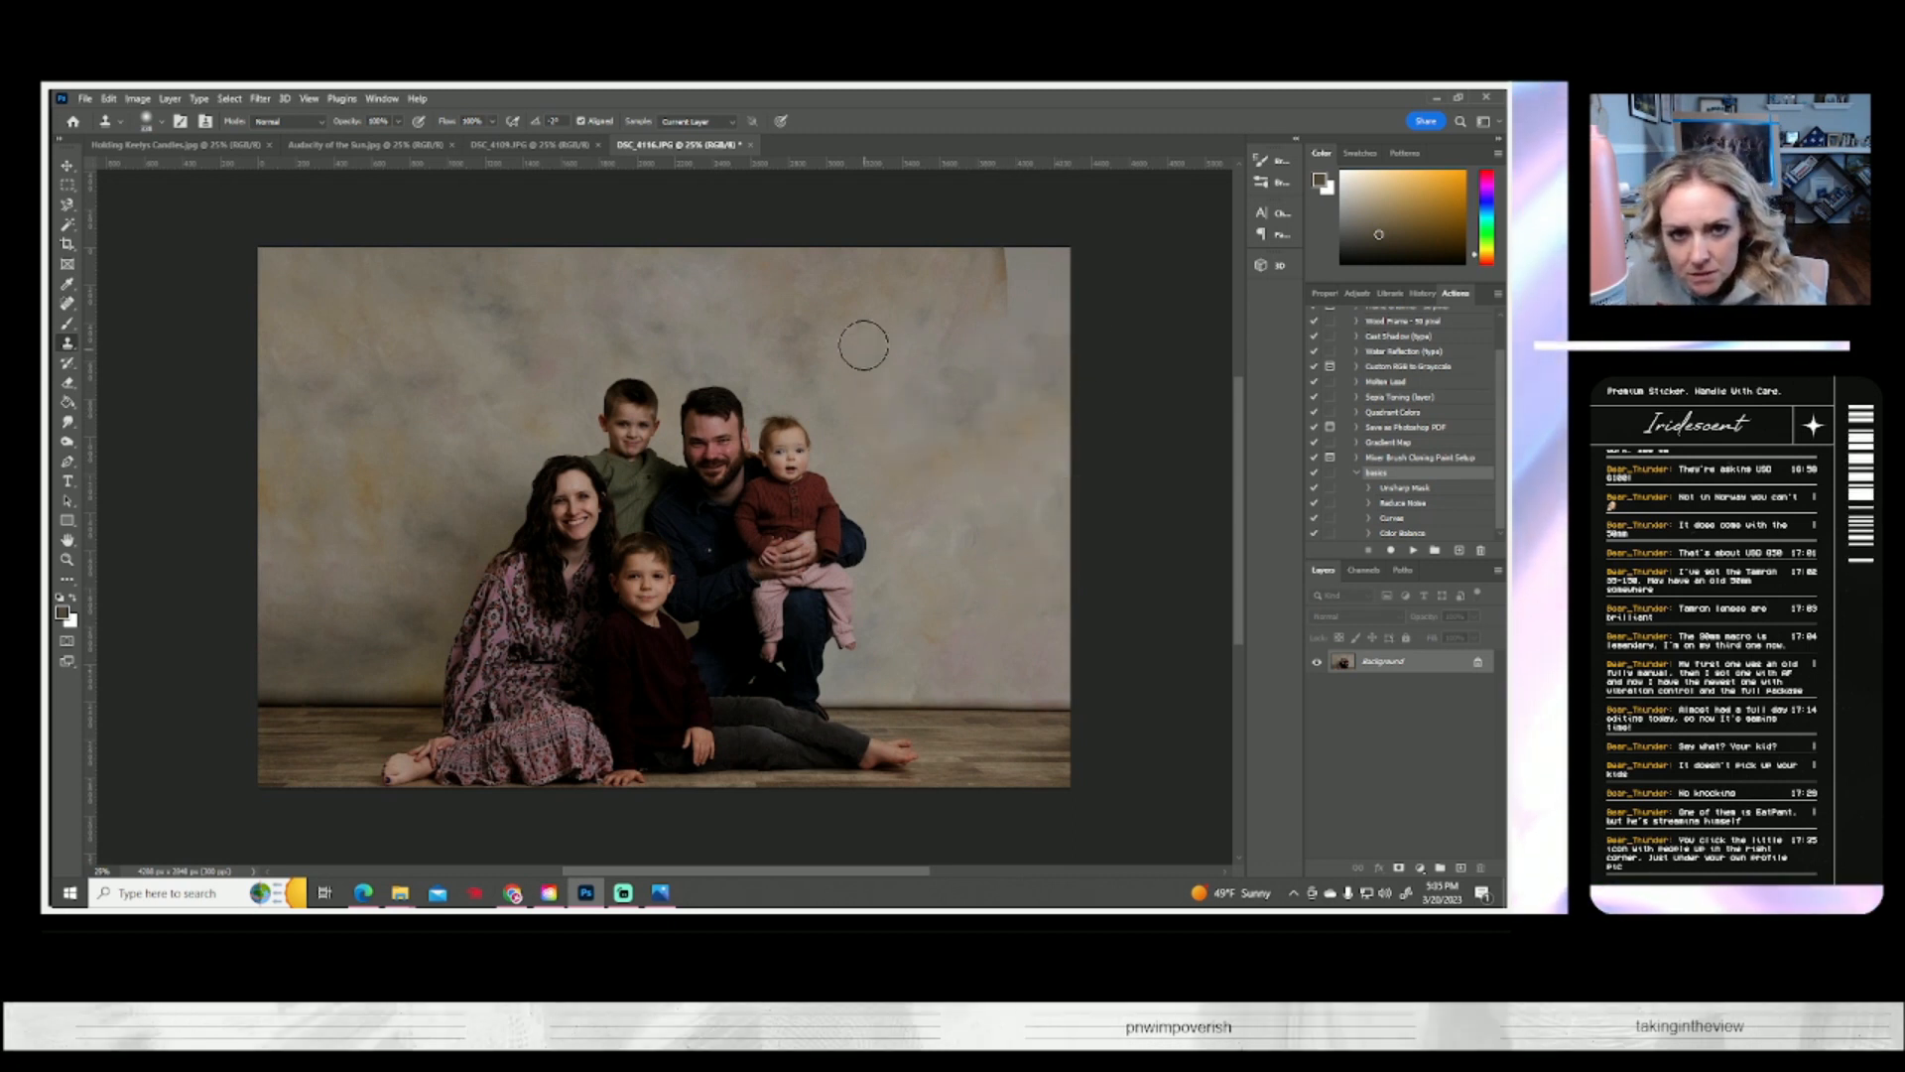
{"action": "mouse_move", "coordinate": [1061, 340]}
{"action": "left_mouse_down"}
{"action": "mouse_move", "coordinate": [1075, 261]}
{"action": "mouse_move", "coordinate": [1036, 249]}
{"action": "mouse_move", "coordinate": [983, 246]}
{"action": "mouse_move", "coordinate": [897, 288]}
{"action": "mouse_move", "coordinate": [835, 282]}
{"action": "mouse_move", "coordinate": [1072, 277]}
{"action": "left_mouse_up"}
{"action": "left_click", "coordinate": [889, 275], "text": "alt"}
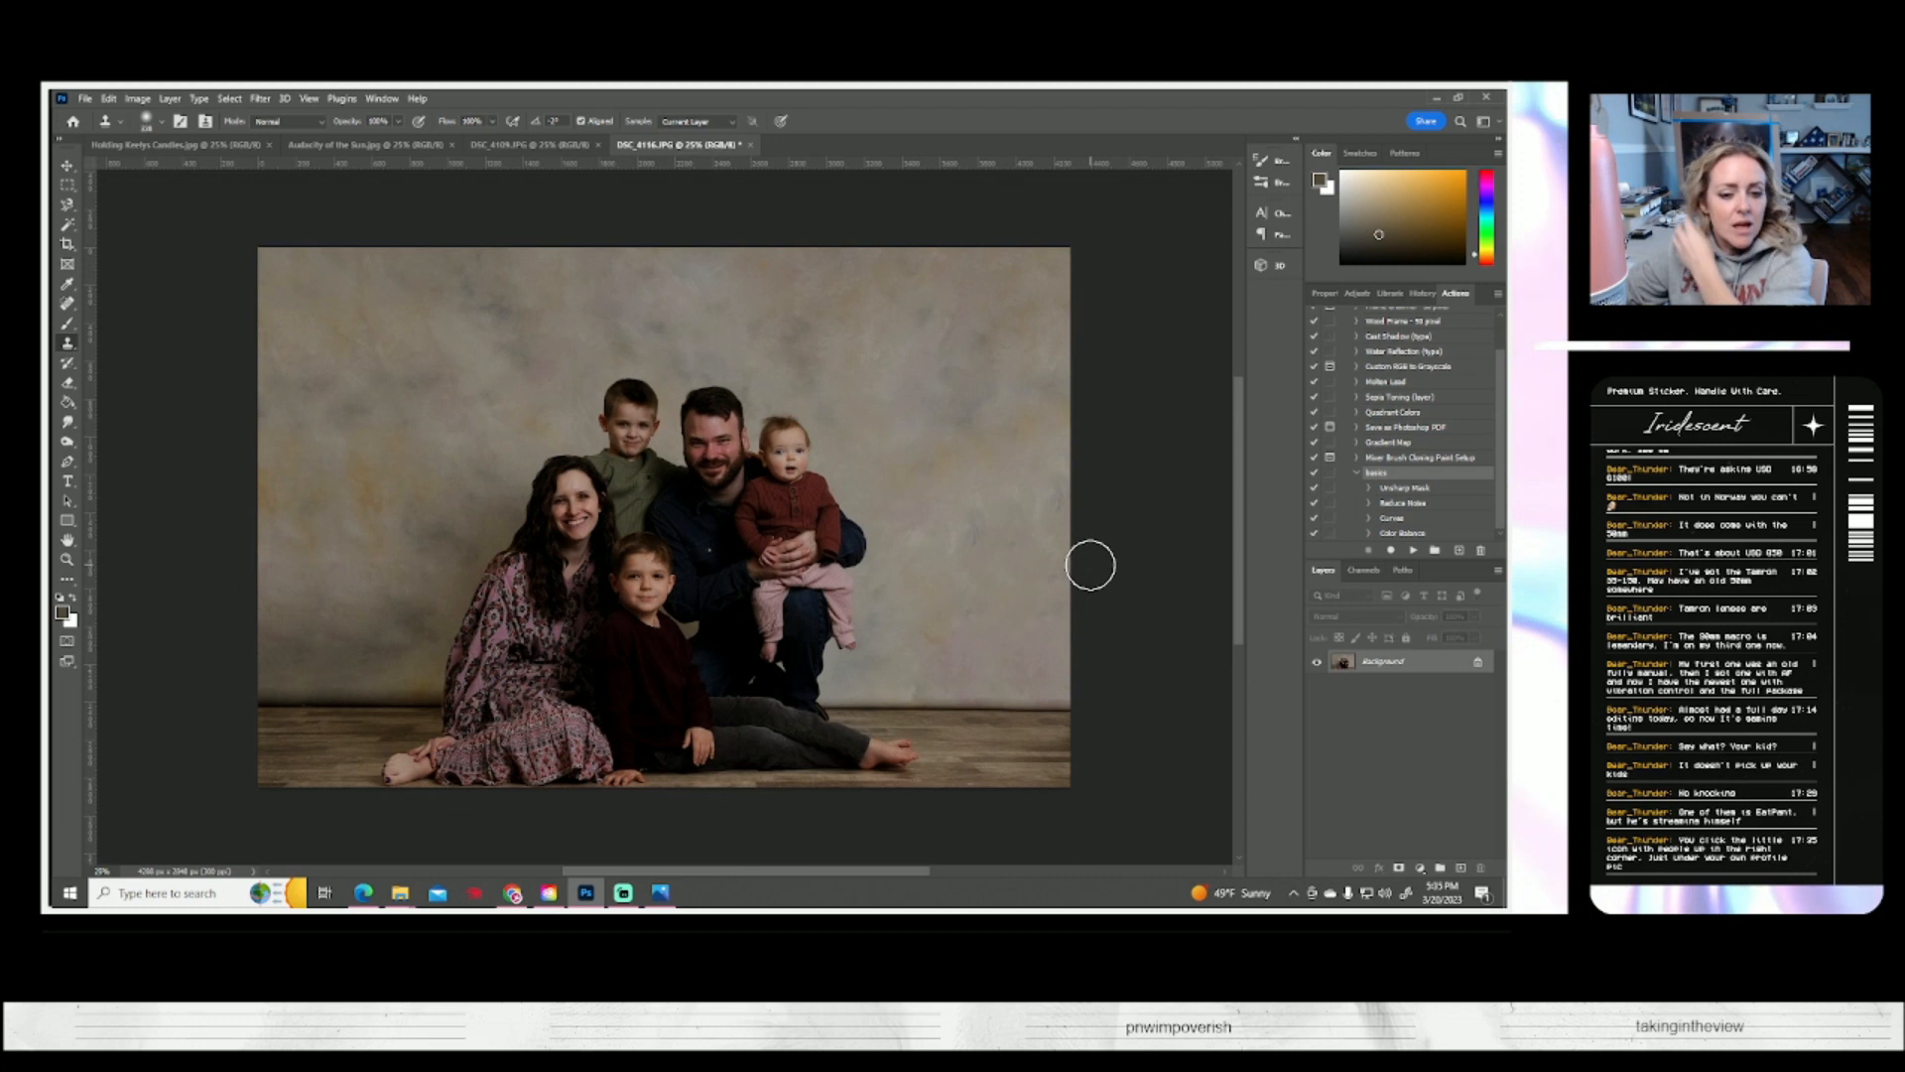
Save the family photo DSC_4116 as a JPEG at quality 10 and close it
{"action": "left_click", "coordinate": [142, 118]}
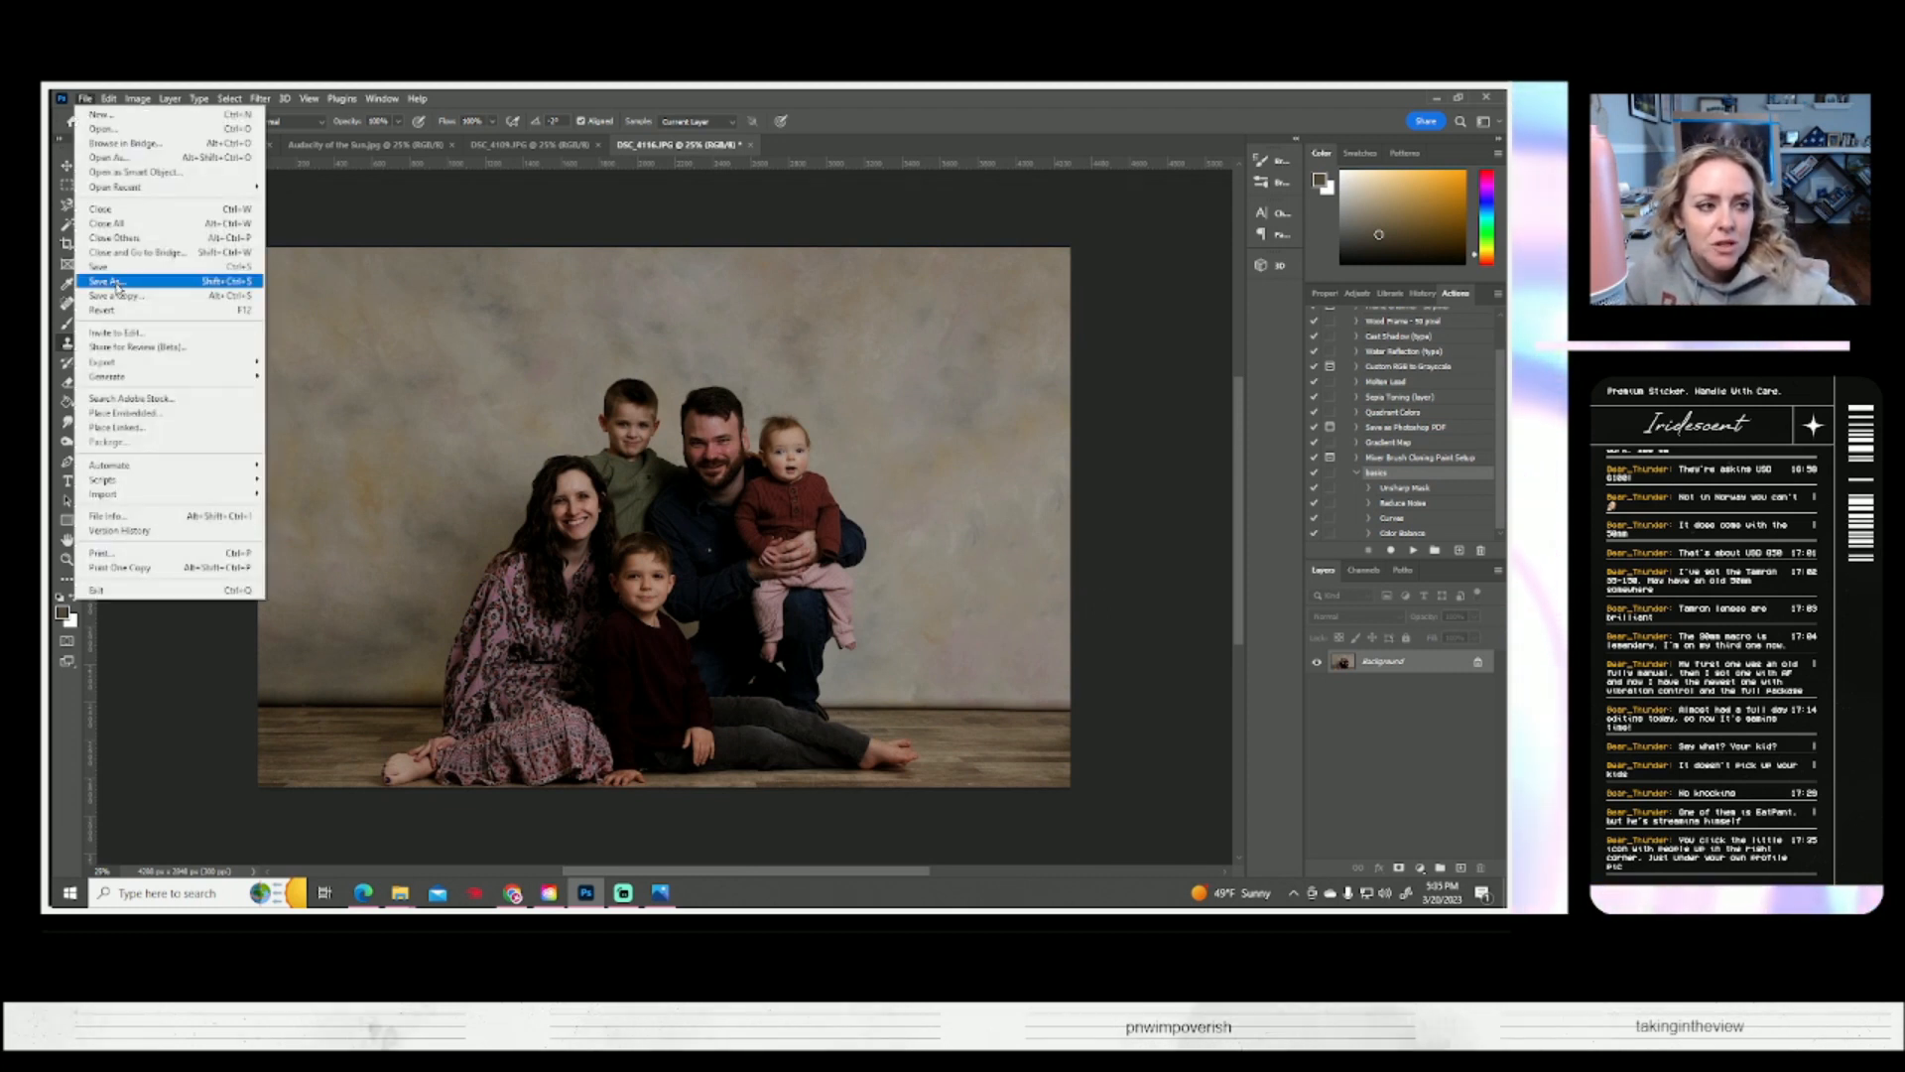
{"action": "left_click", "coordinate": [159, 286]}
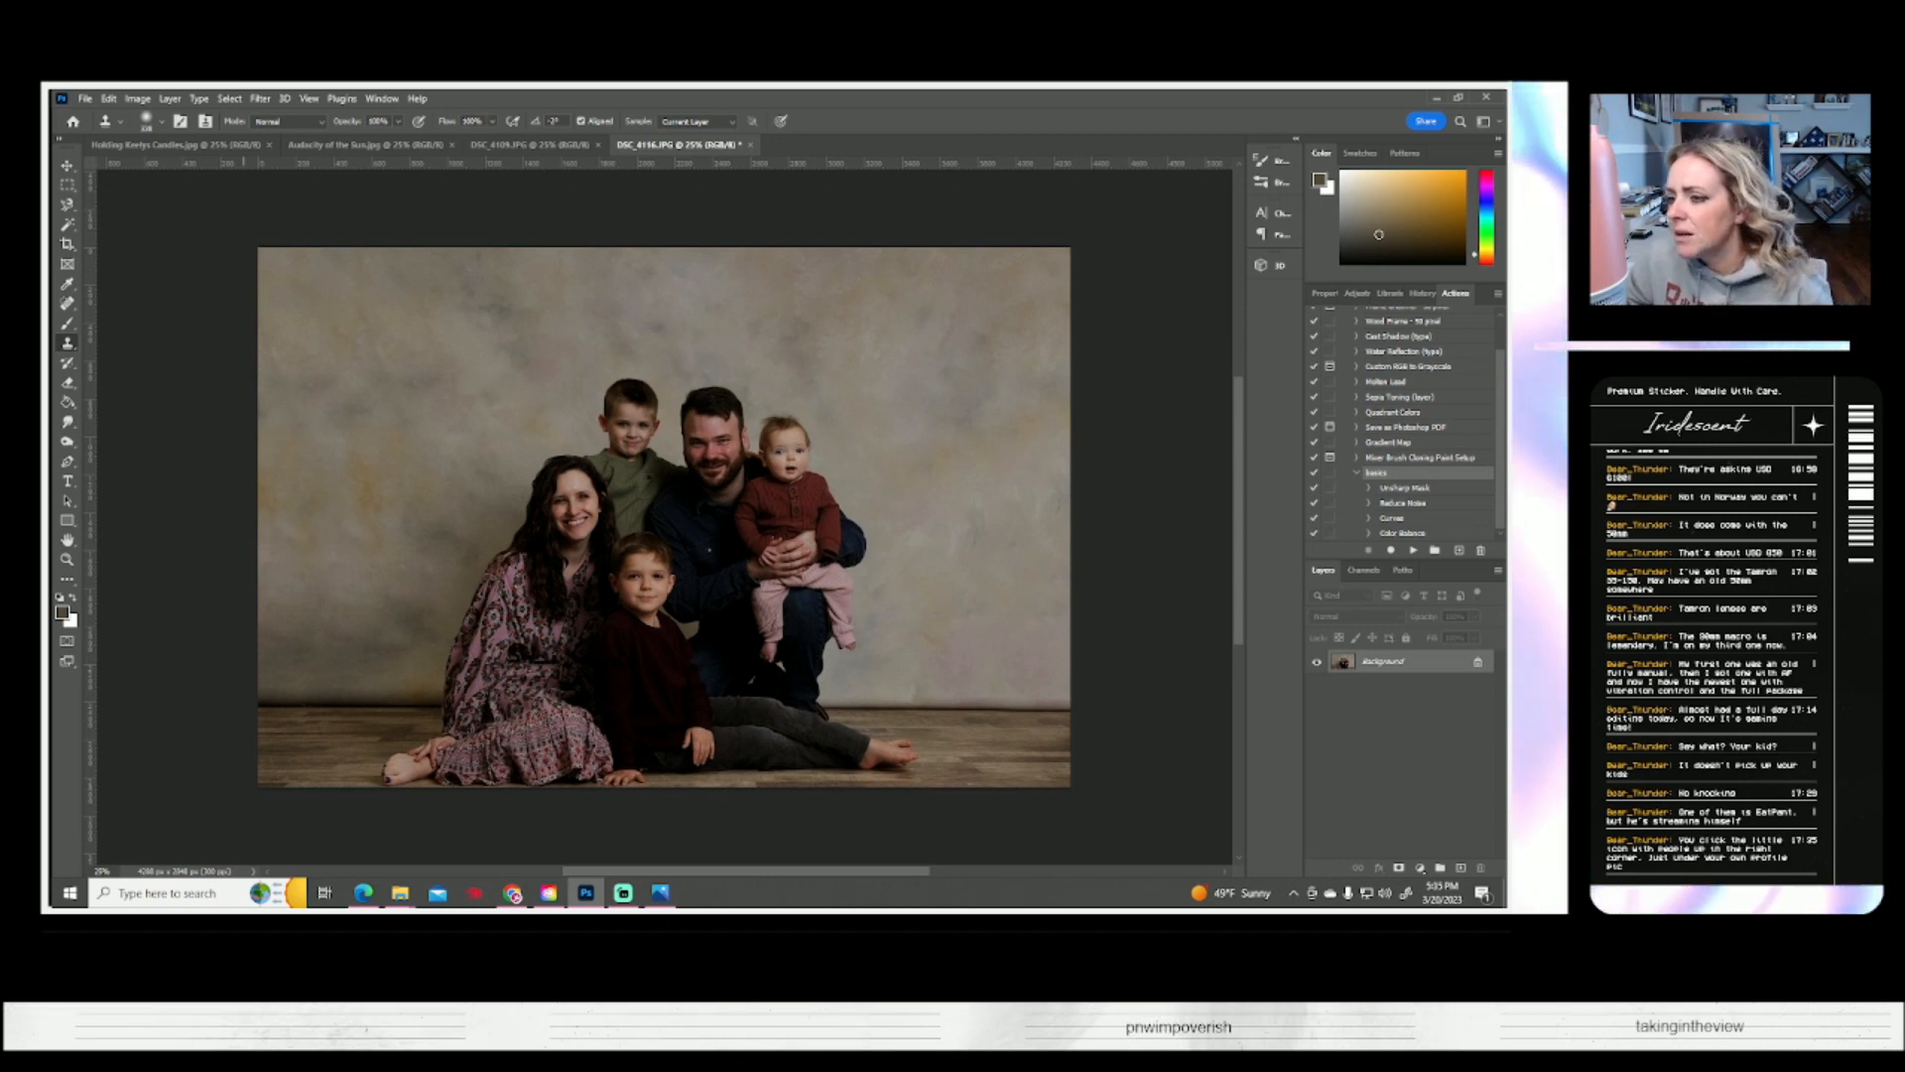
{"action": "key", "text": "ctrl+s"}
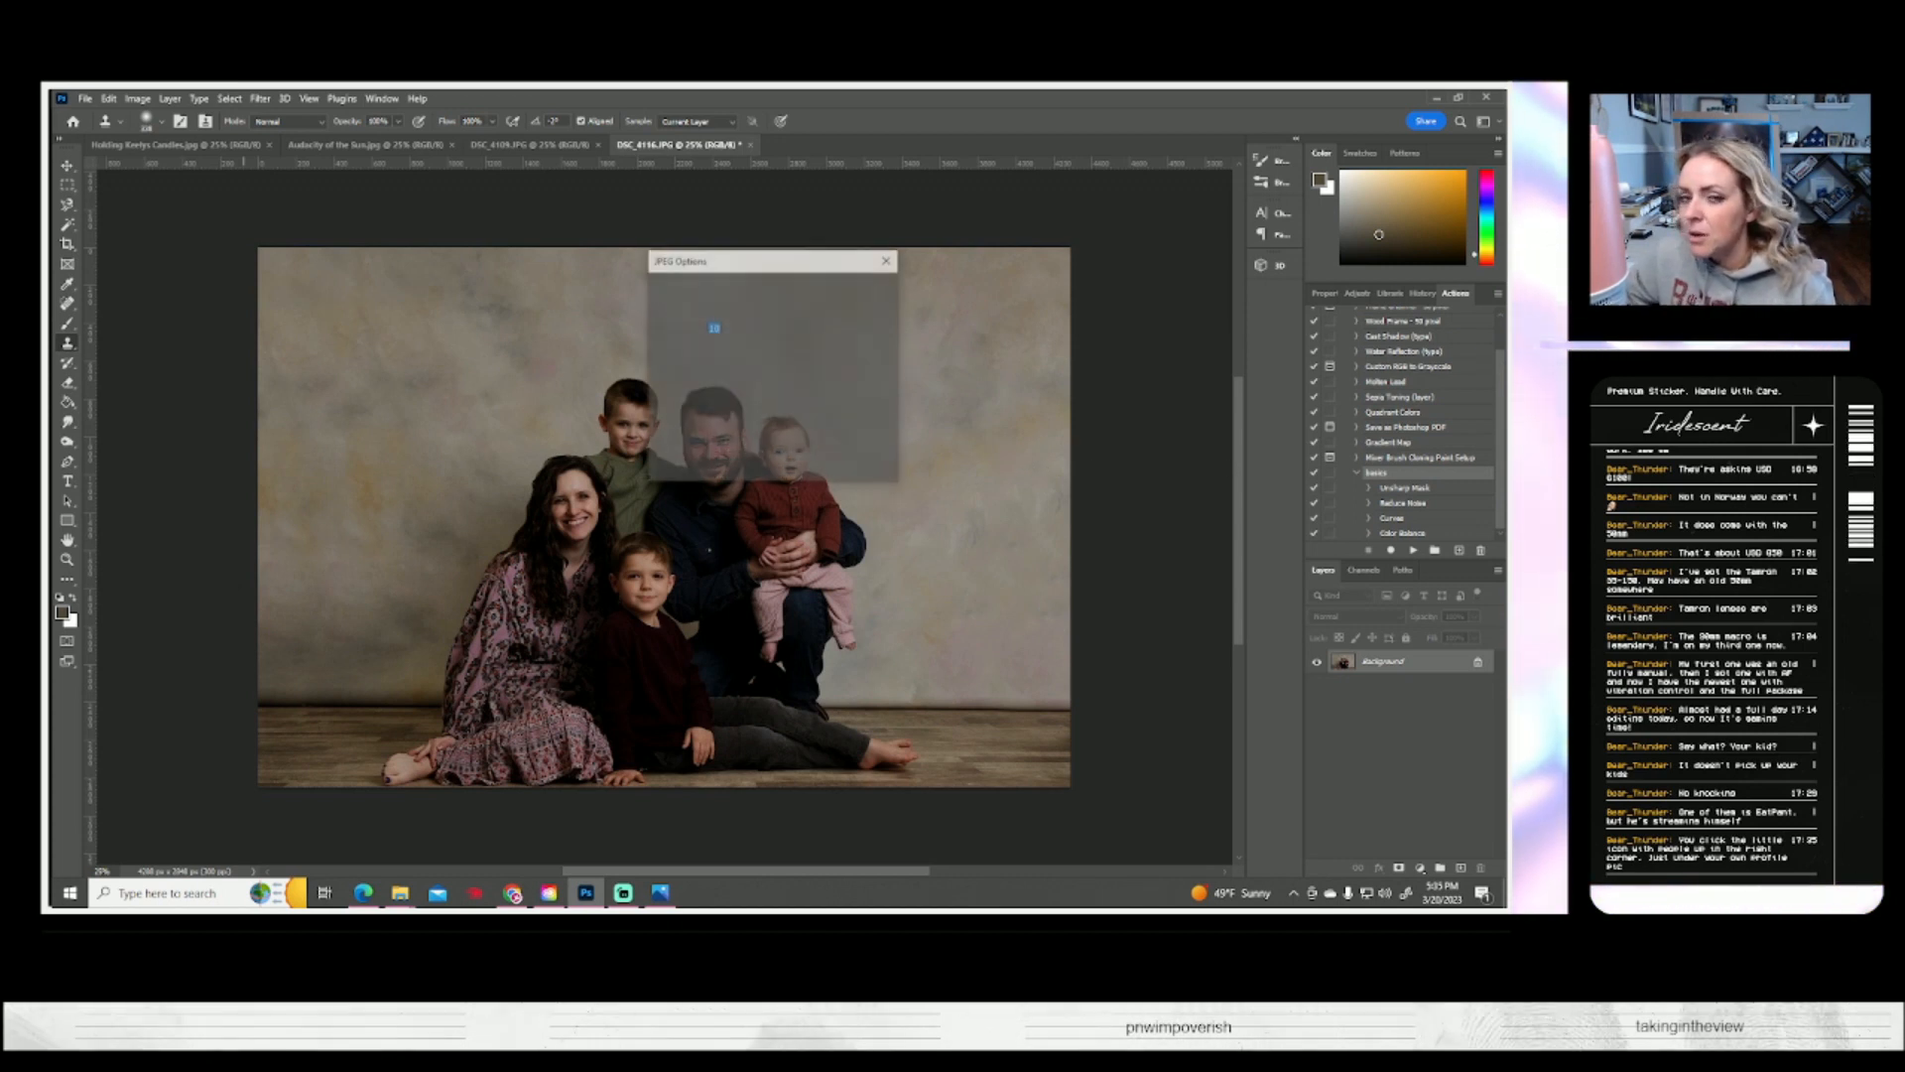
{"action": "left_click", "coordinate": [871, 290]}
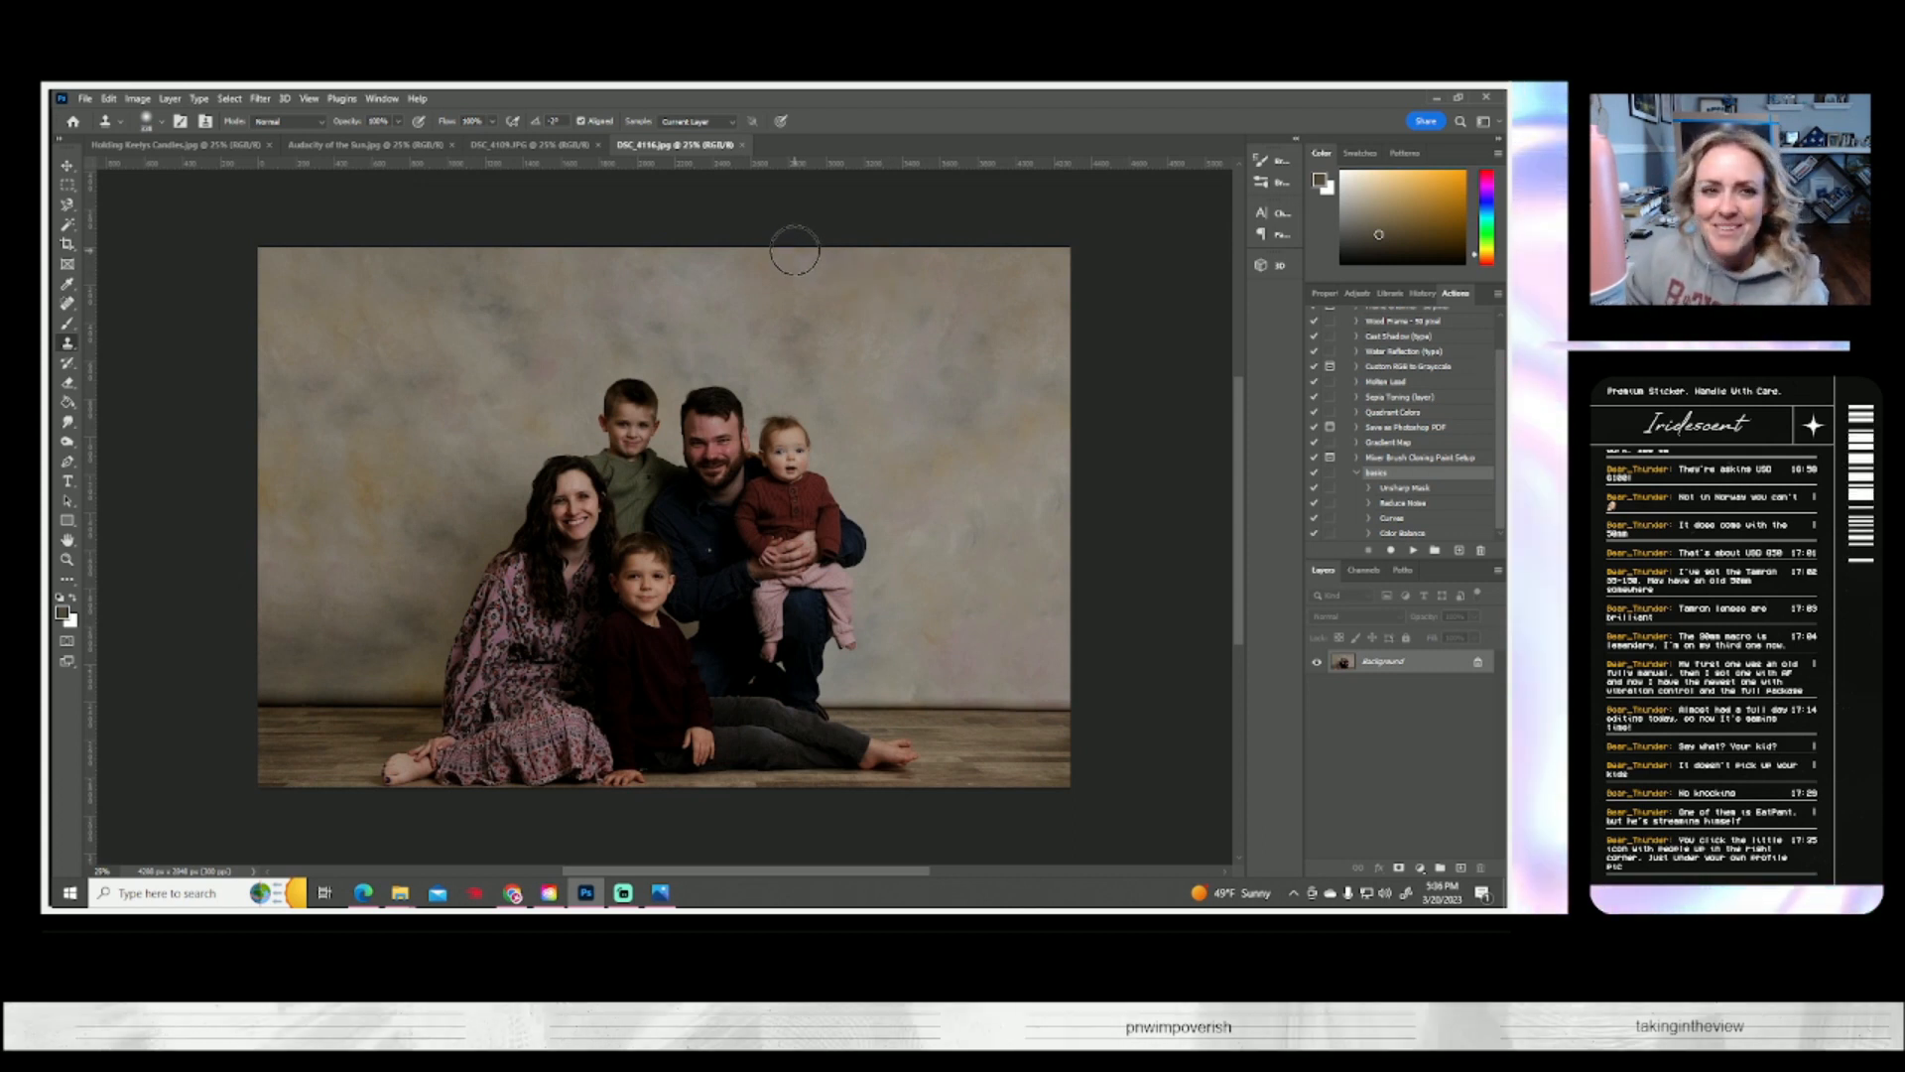
{"action": "left_click", "coordinate": [742, 144]}
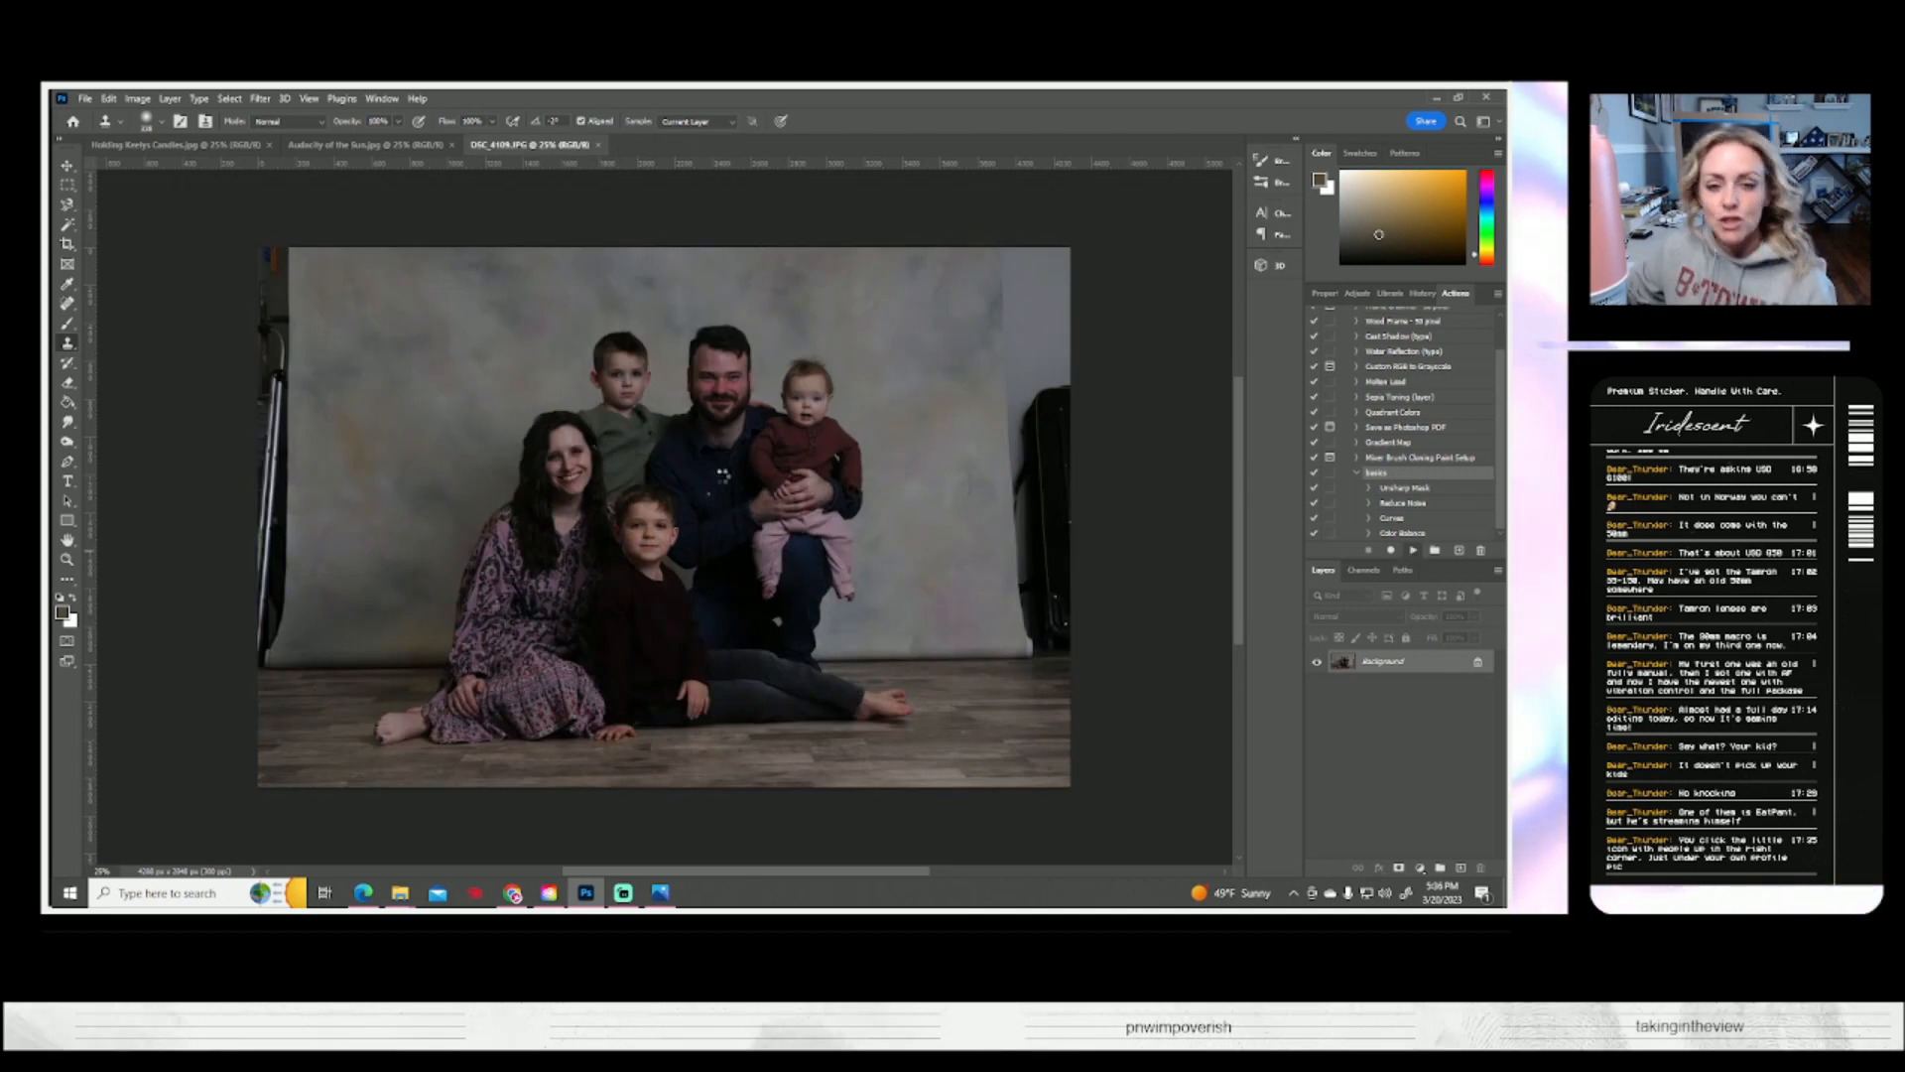
Play the selected correction action on DSC_4109, and clone backdrop over the clutter along the photo's left edge
{"action": "key", "text": "ctrl+shift+b"}
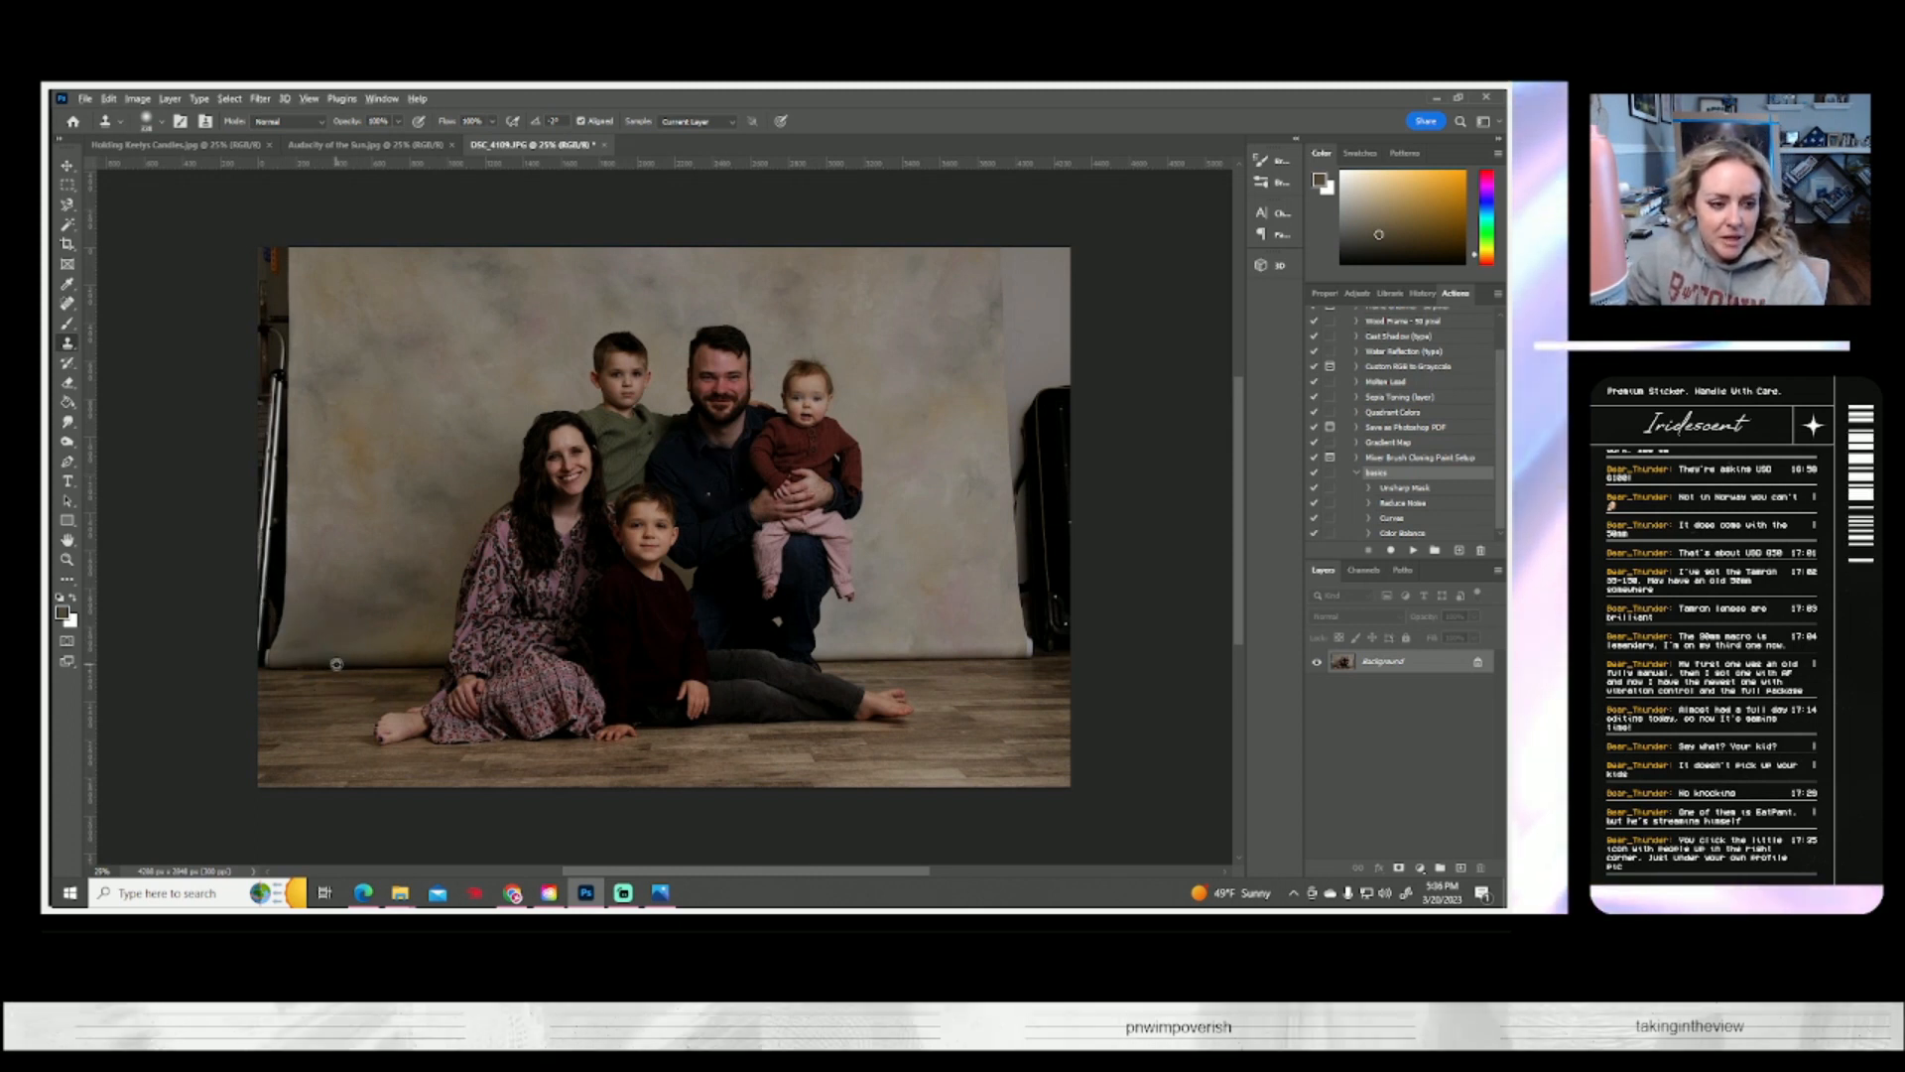
{"action": "mouse_move", "coordinate": [271, 666]}
{"action": "left_mouse_down"}
{"action": "mouse_move", "coordinate": [286, 600]}
{"action": "mouse_move", "coordinate": [289, 552]}
{"action": "mouse_move", "coordinate": [271, 544]}
{"action": "mouse_move", "coordinate": [304, 425]}
{"action": "mouse_move", "coordinate": [286, 387]}
{"action": "left_mouse_up"}
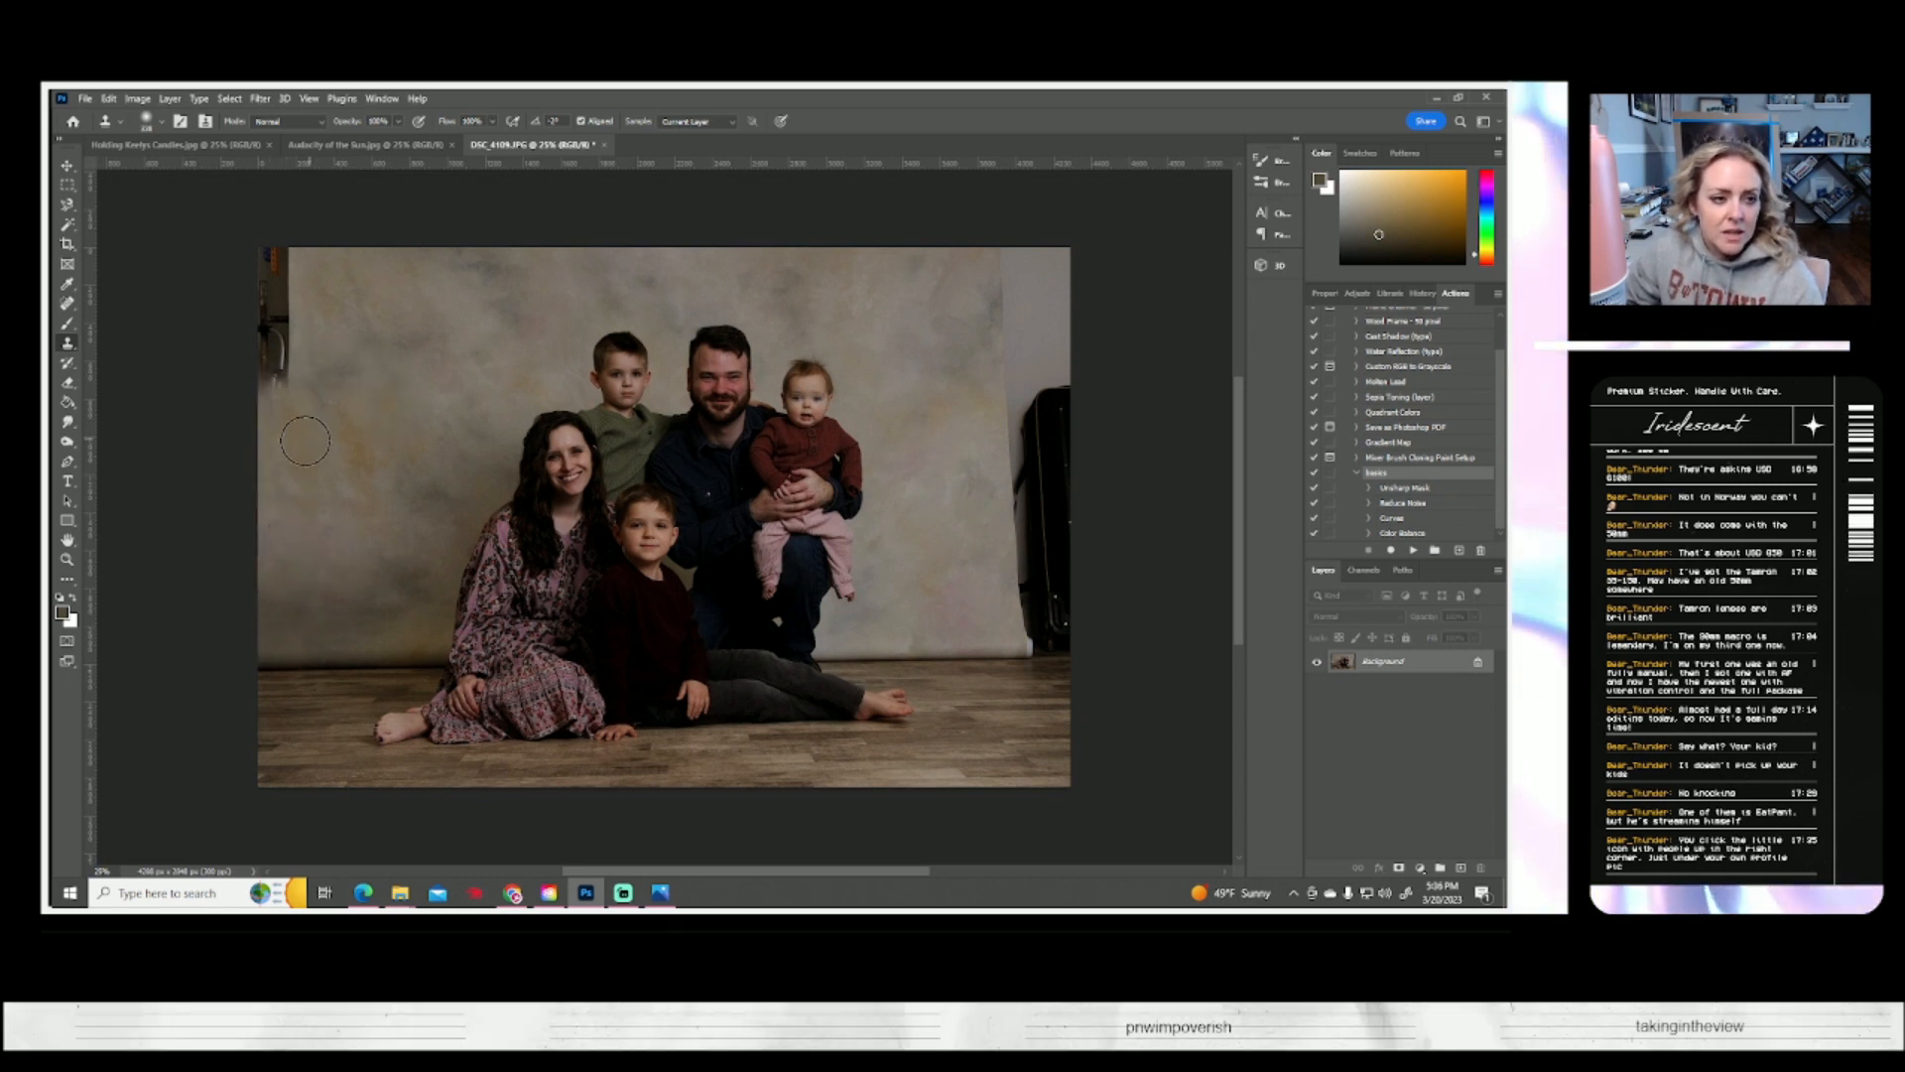
{"action": "left_click", "coordinate": [397, 384], "text": "alt"}
{"action": "mouse_move", "coordinate": [266, 402]}
{"action": "left_mouse_down"}
{"action": "mouse_move", "coordinate": [333, 304]}
{"action": "mouse_move", "coordinate": [284, 258]}
{"action": "left_mouse_up"}
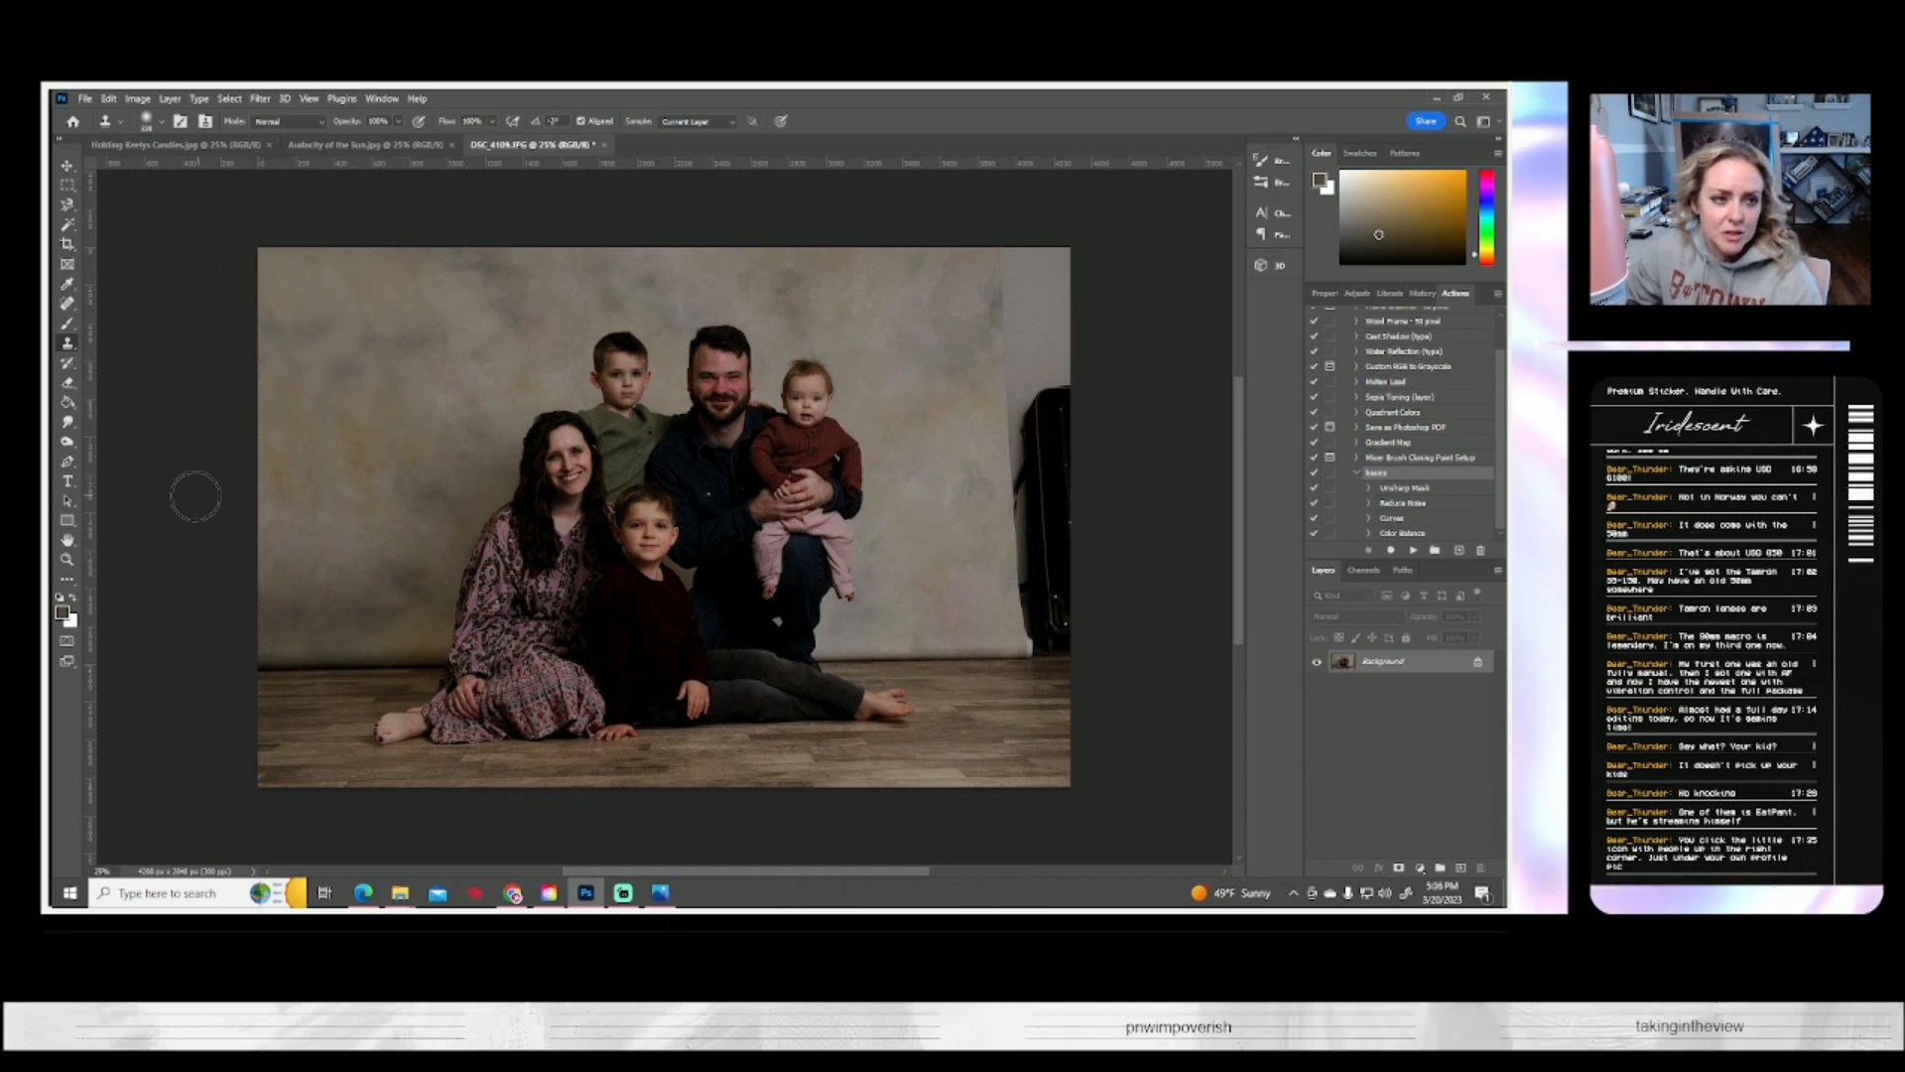
Clone clean backdrop over the dark case and bare wall along the right edge of DSC_4109
{"action": "left_click", "coordinate": [975, 657], "text": "alt"}
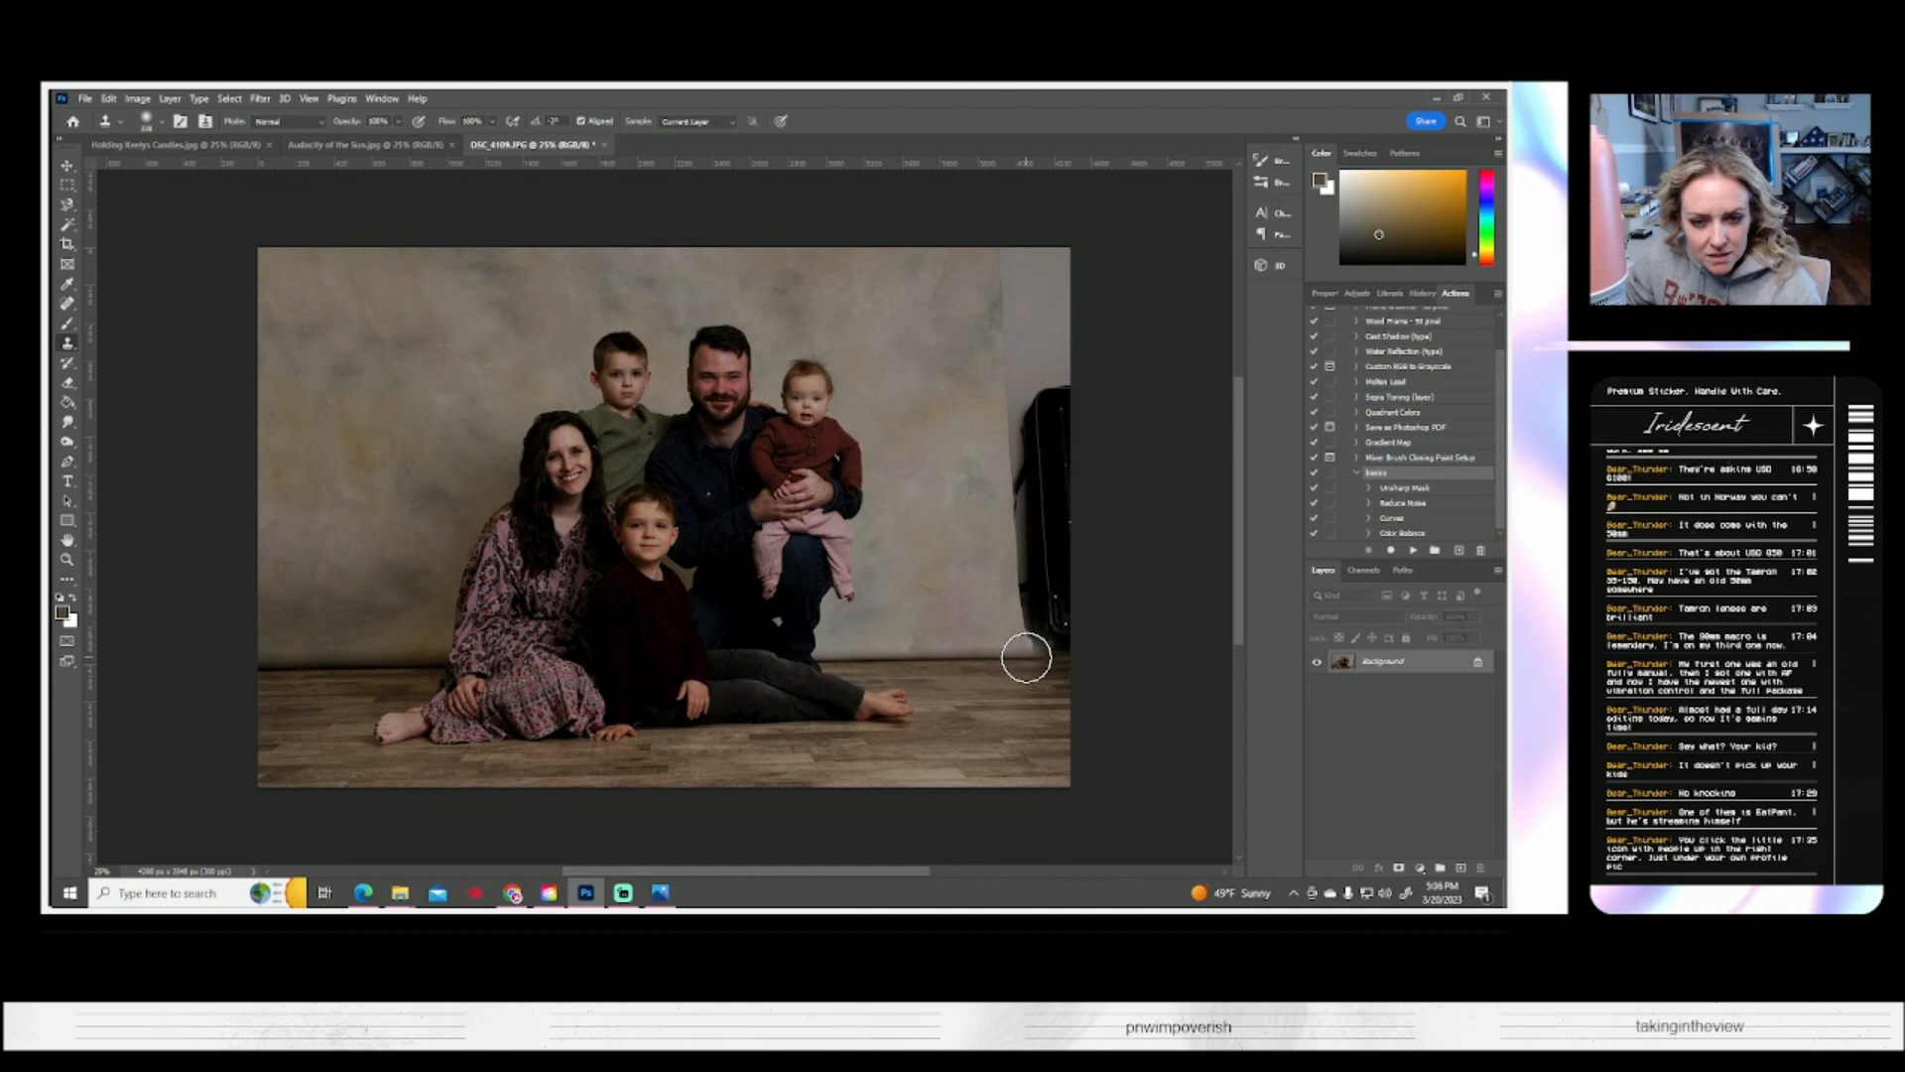
{"action": "mouse_move", "coordinate": [1028, 655]}
{"action": "left_mouse_down"}
{"action": "mouse_move", "coordinate": [1078, 657]}
{"action": "mouse_move", "coordinate": [1033, 653]}
{"action": "mouse_move", "coordinate": [1011, 620]}
{"action": "mouse_move", "coordinate": [1037, 580]}
{"action": "mouse_move", "coordinate": [1010, 554]}
{"action": "mouse_move", "coordinate": [1008, 432]}
{"action": "mouse_move", "coordinate": [1028, 523]}
{"action": "mouse_move", "coordinate": [1047, 452]}
{"action": "mouse_move", "coordinate": [1072, 532]}
{"action": "left_mouse_up"}
{"action": "left_click", "coordinate": [953, 603], "text": "alt"}
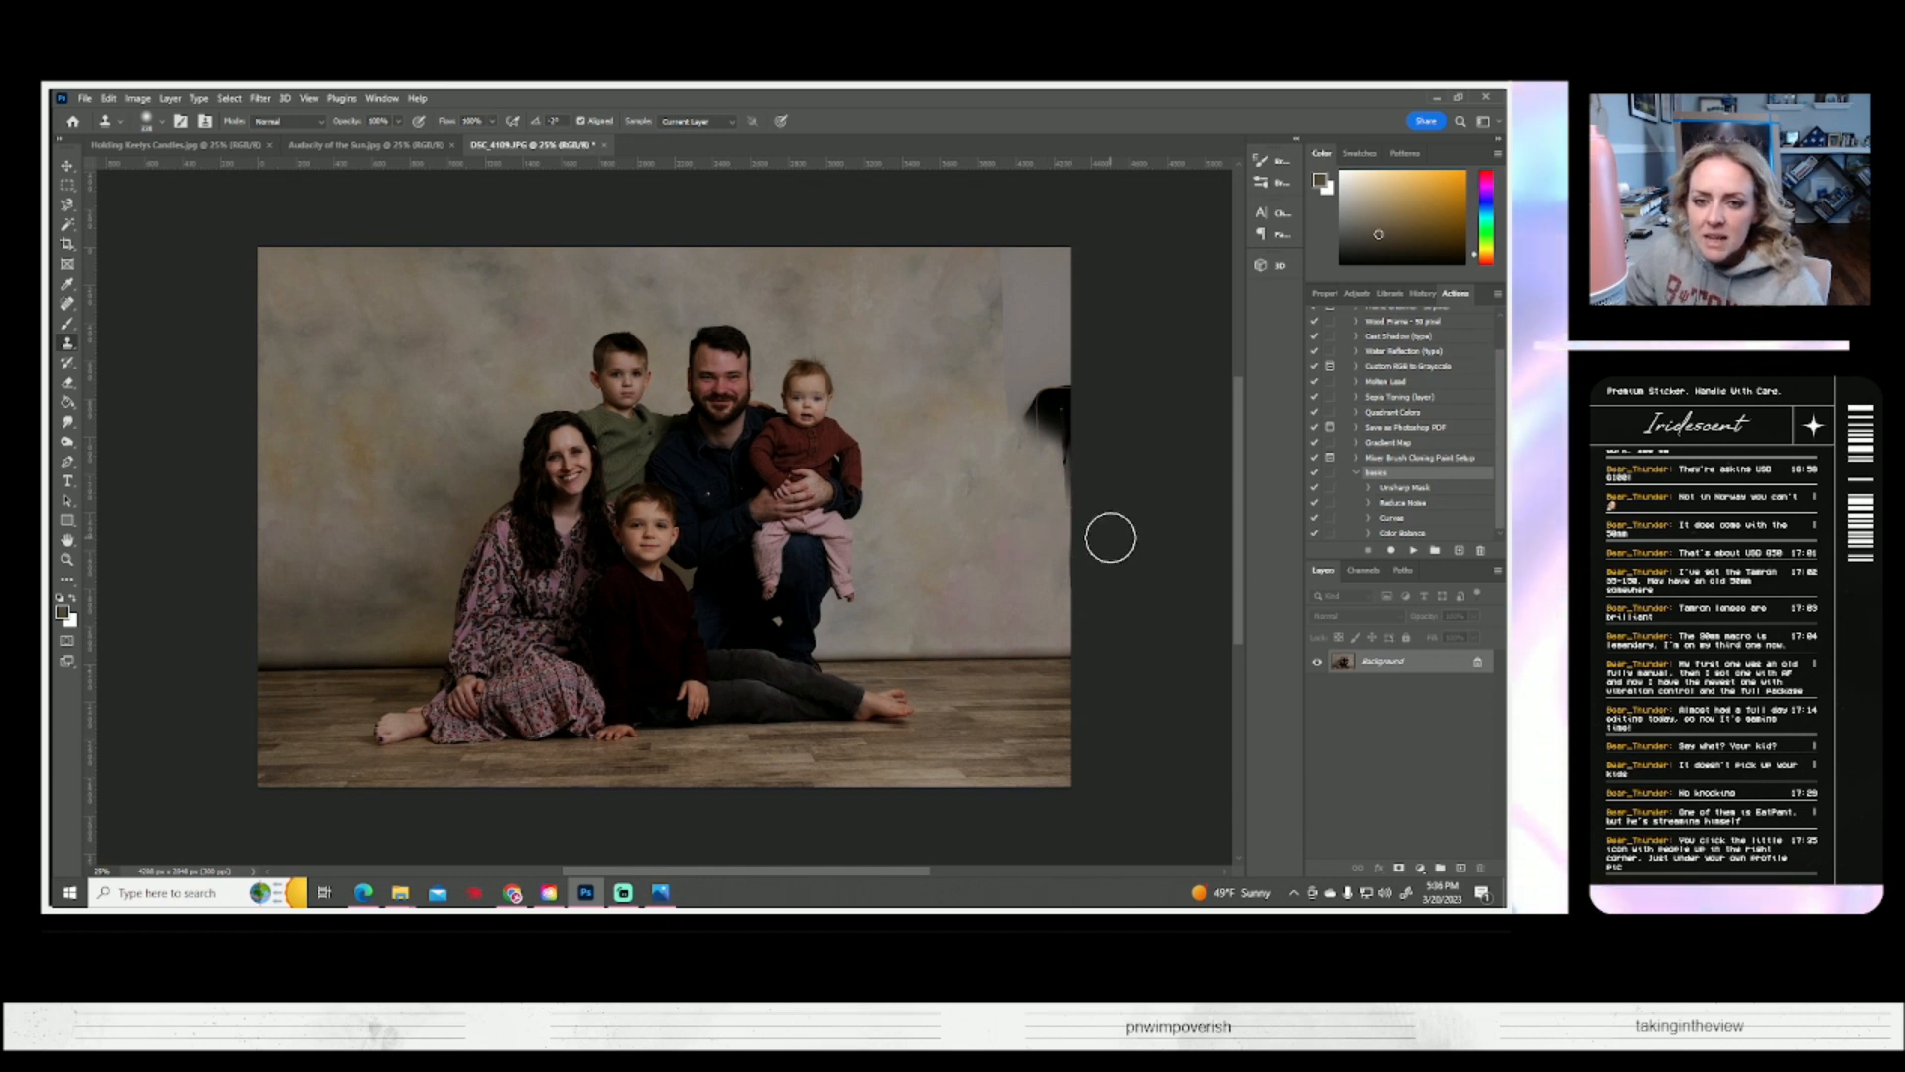
{"action": "left_click", "coordinate": [911, 353], "text": "alt"}
{"action": "left_click_drag", "start_coordinate": [1018, 353], "coordinate": [1047, 256]}
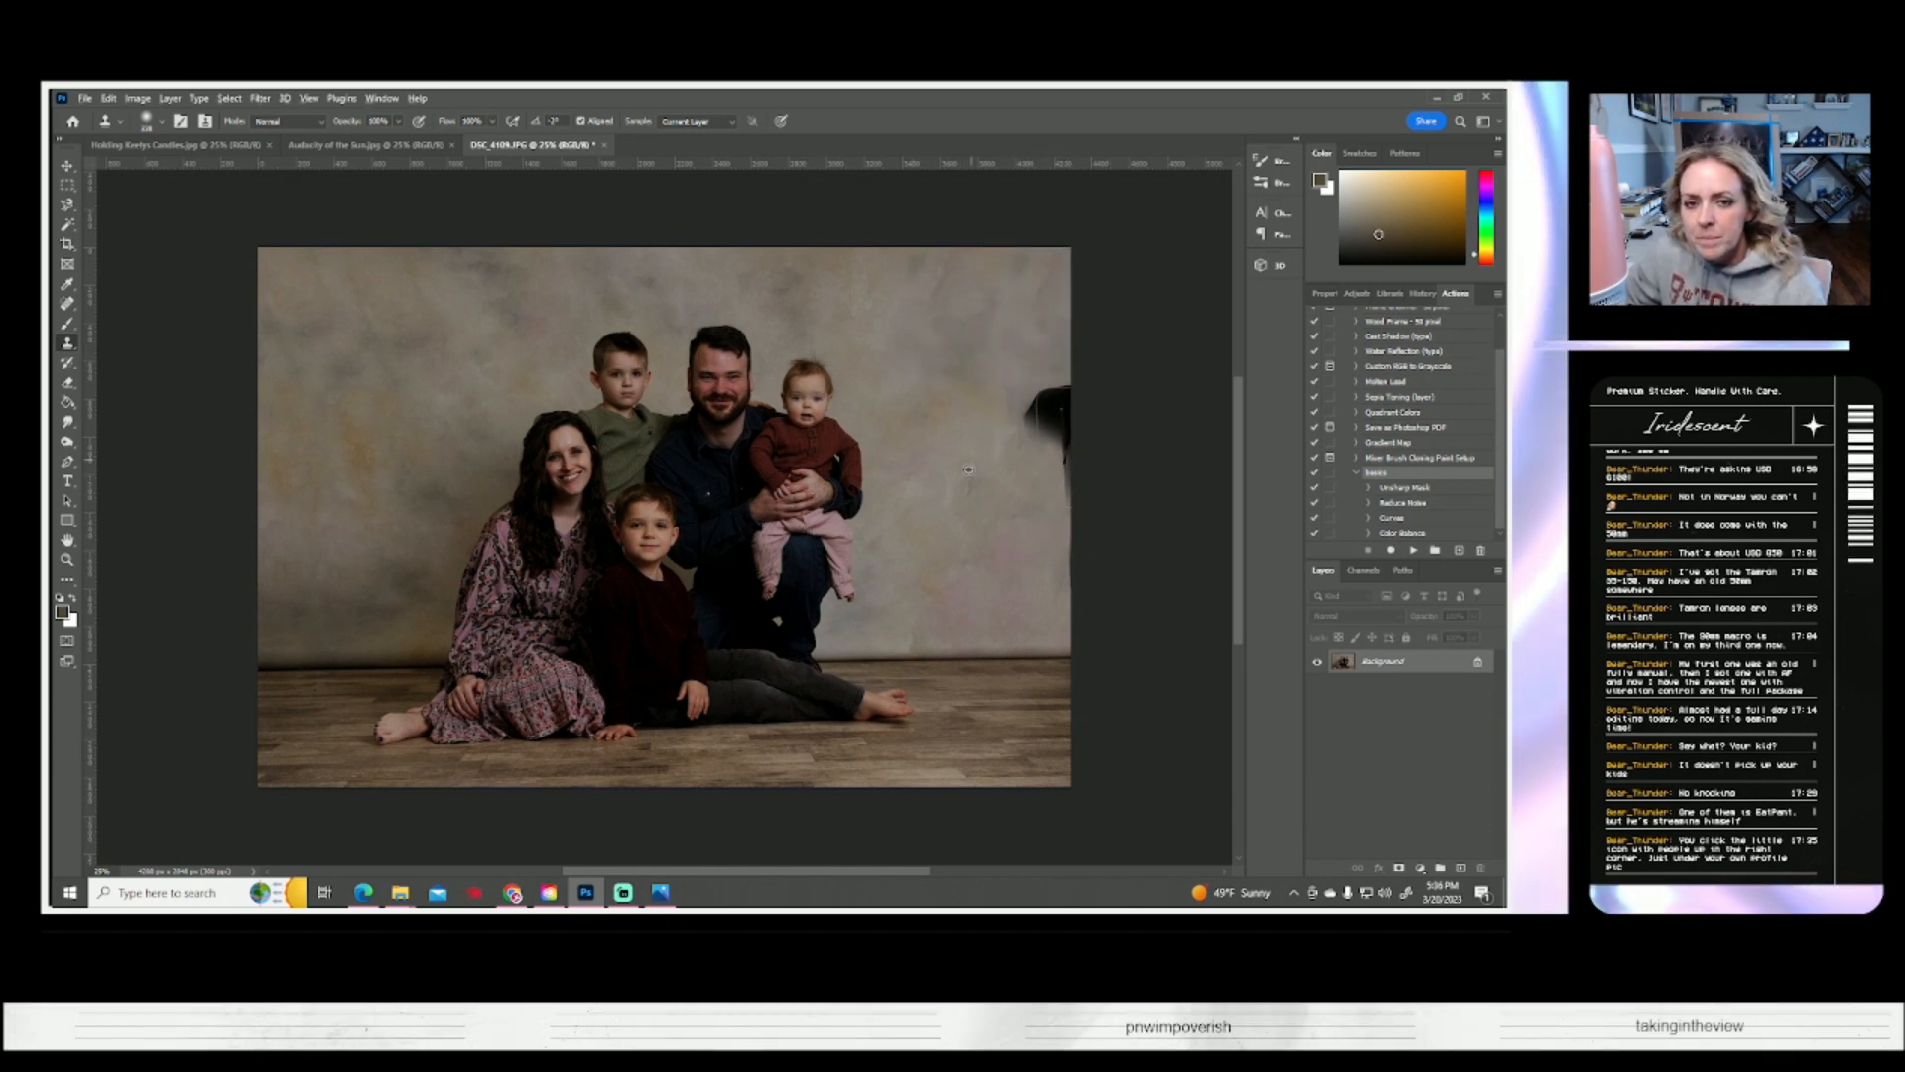
{"action": "mouse_move", "coordinate": [1017, 466]}
{"action": "left_mouse_down"}
{"action": "mouse_move", "coordinate": [1011, 404]}
{"action": "mouse_move", "coordinate": [1058, 529]}
{"action": "mouse_move", "coordinate": [1076, 425]}
{"action": "mouse_move", "coordinate": [1029, 405]}
{"action": "mouse_move", "coordinate": [1040, 368]}
{"action": "mouse_move", "coordinate": [1088, 362]}
{"action": "left_mouse_up"}
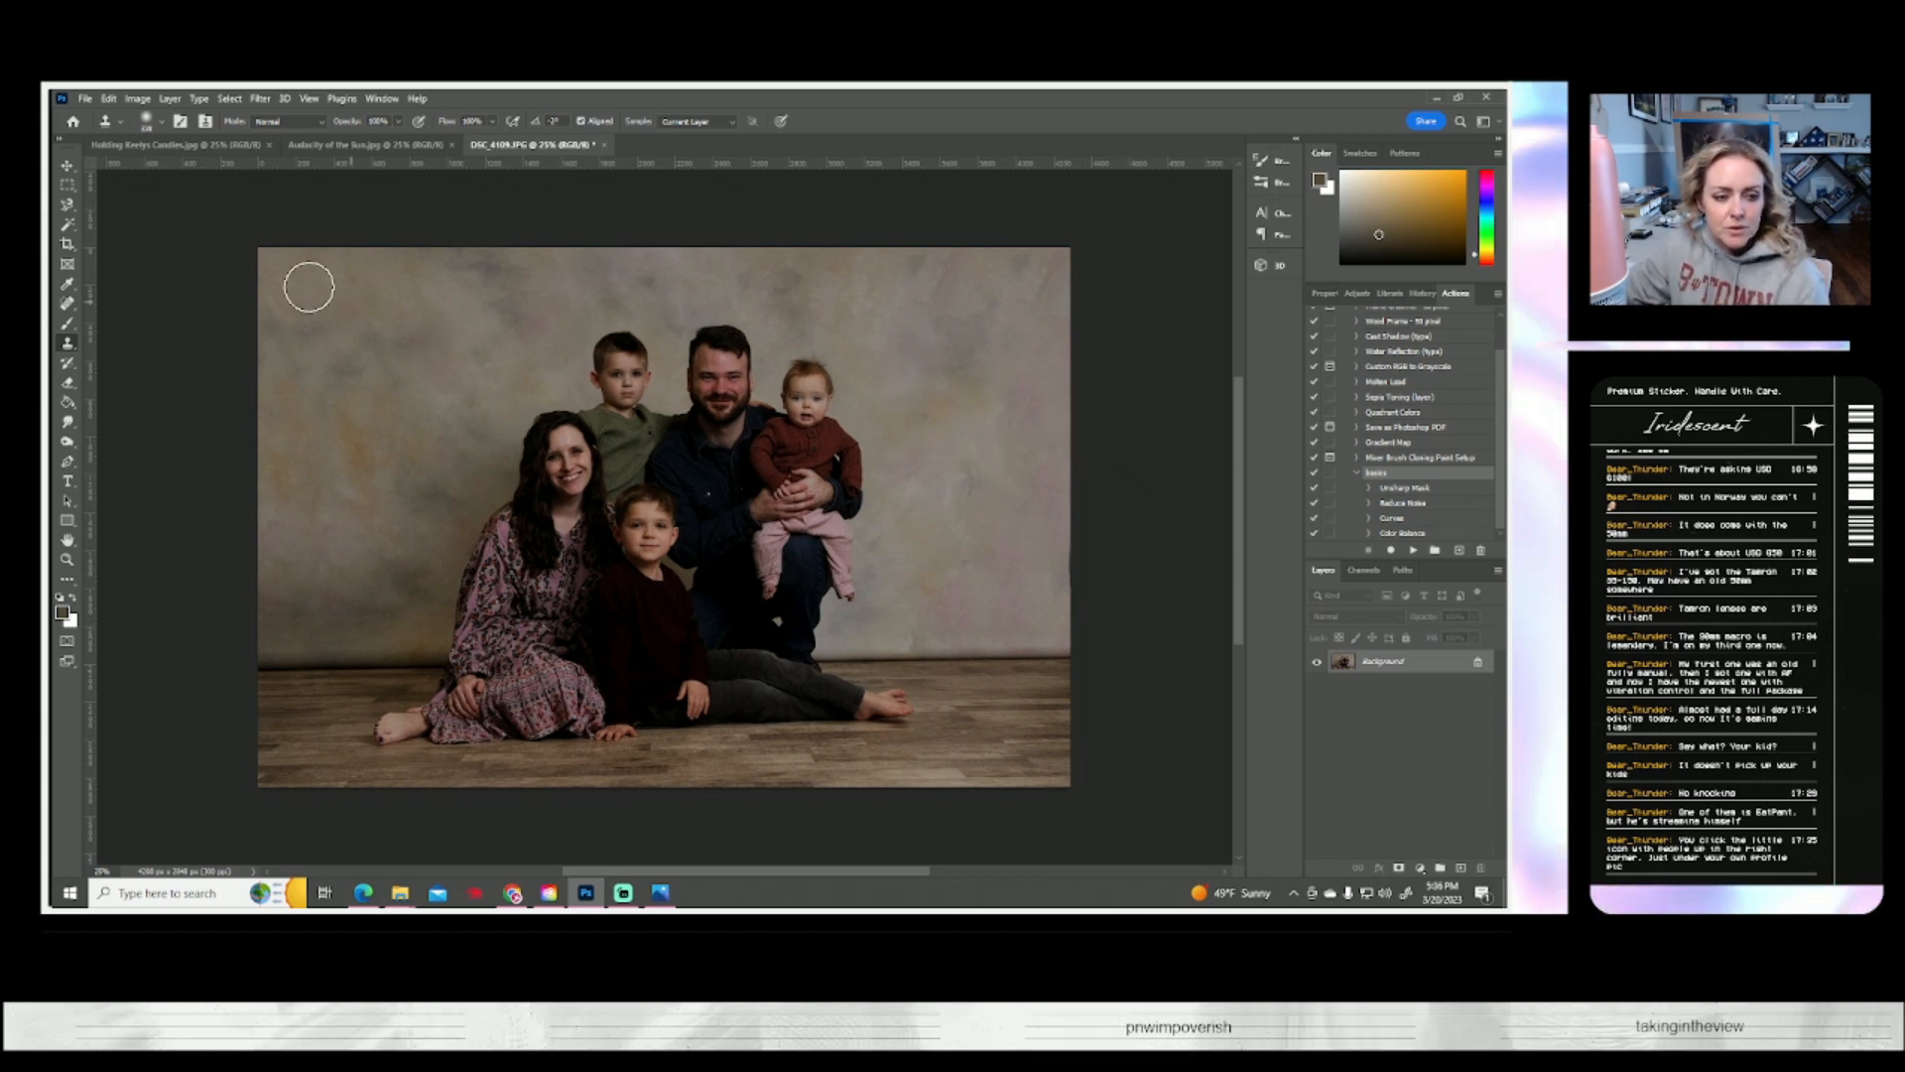
Save the family photo DSC_4109 as a JPEG at quality 10 and close it
{"action": "left_click", "coordinate": [88, 102]}
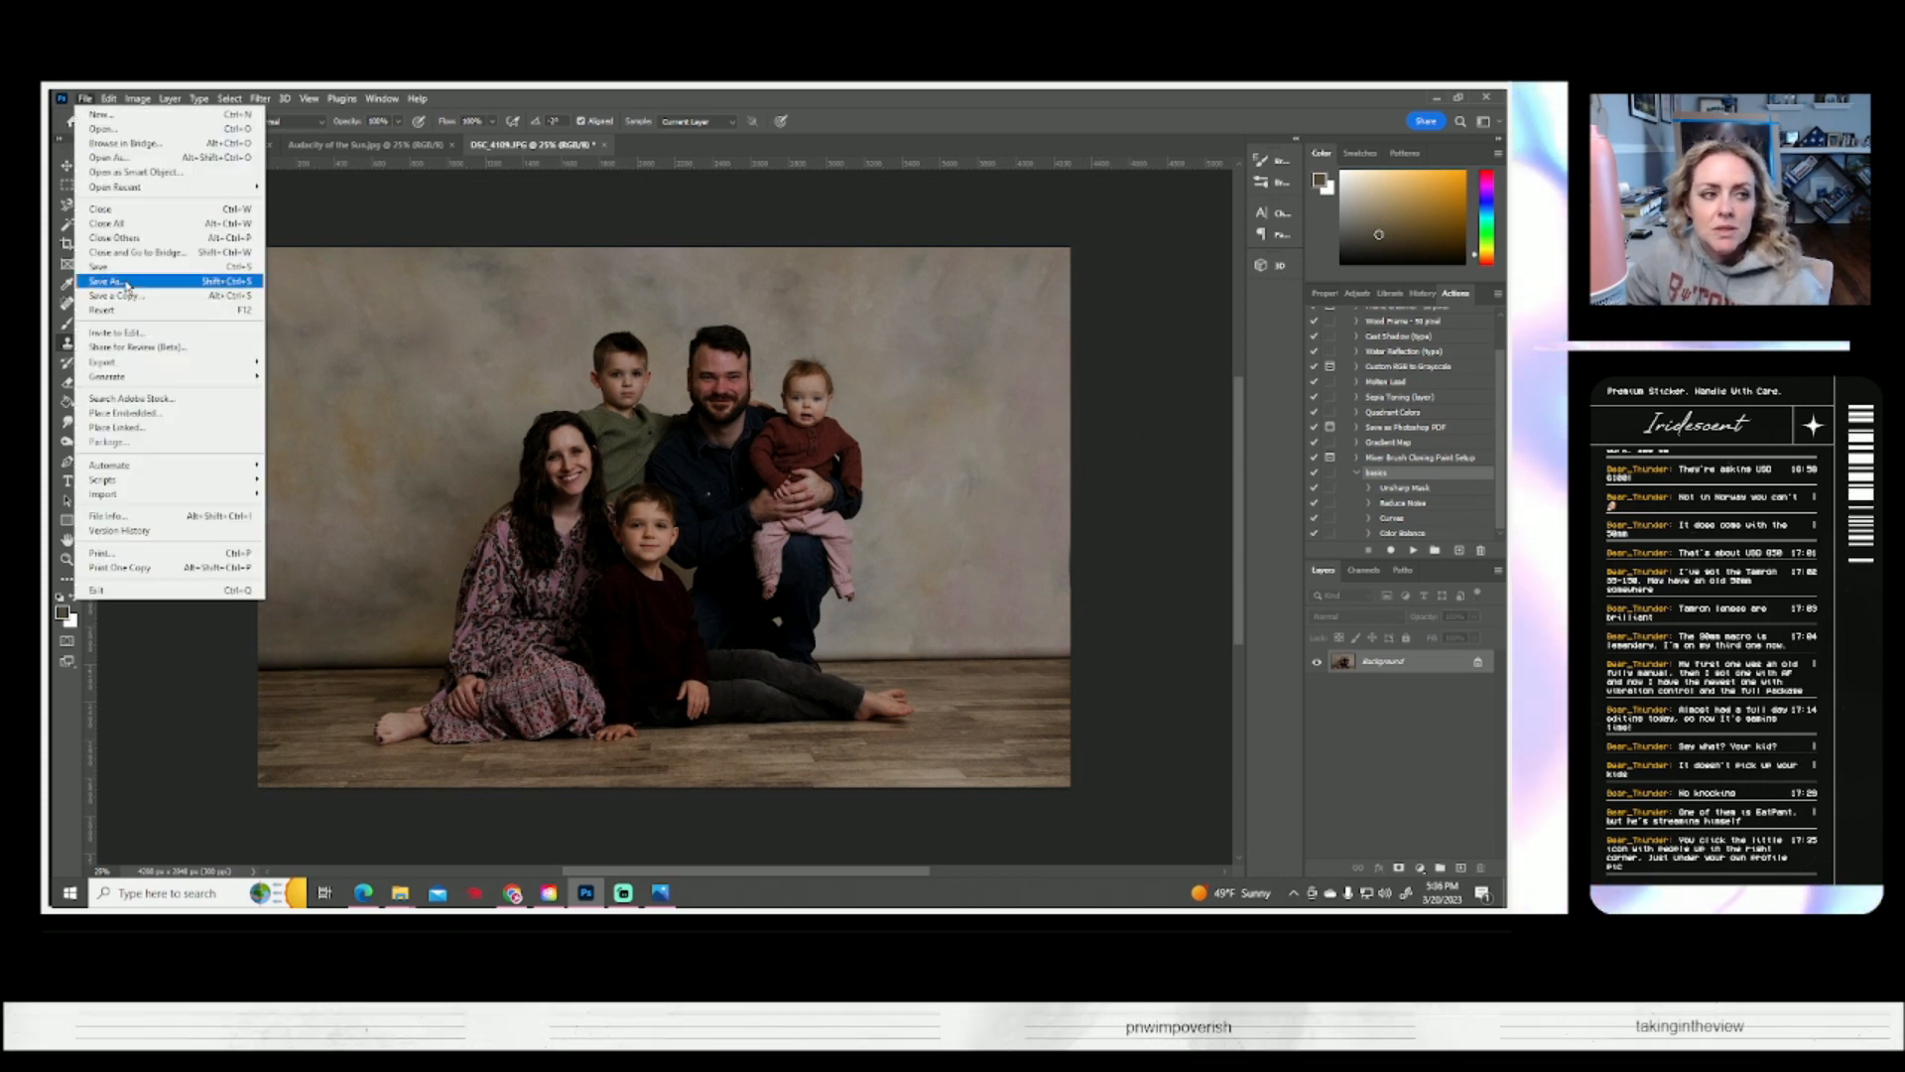
{"action": "left_click", "coordinate": [117, 281]}
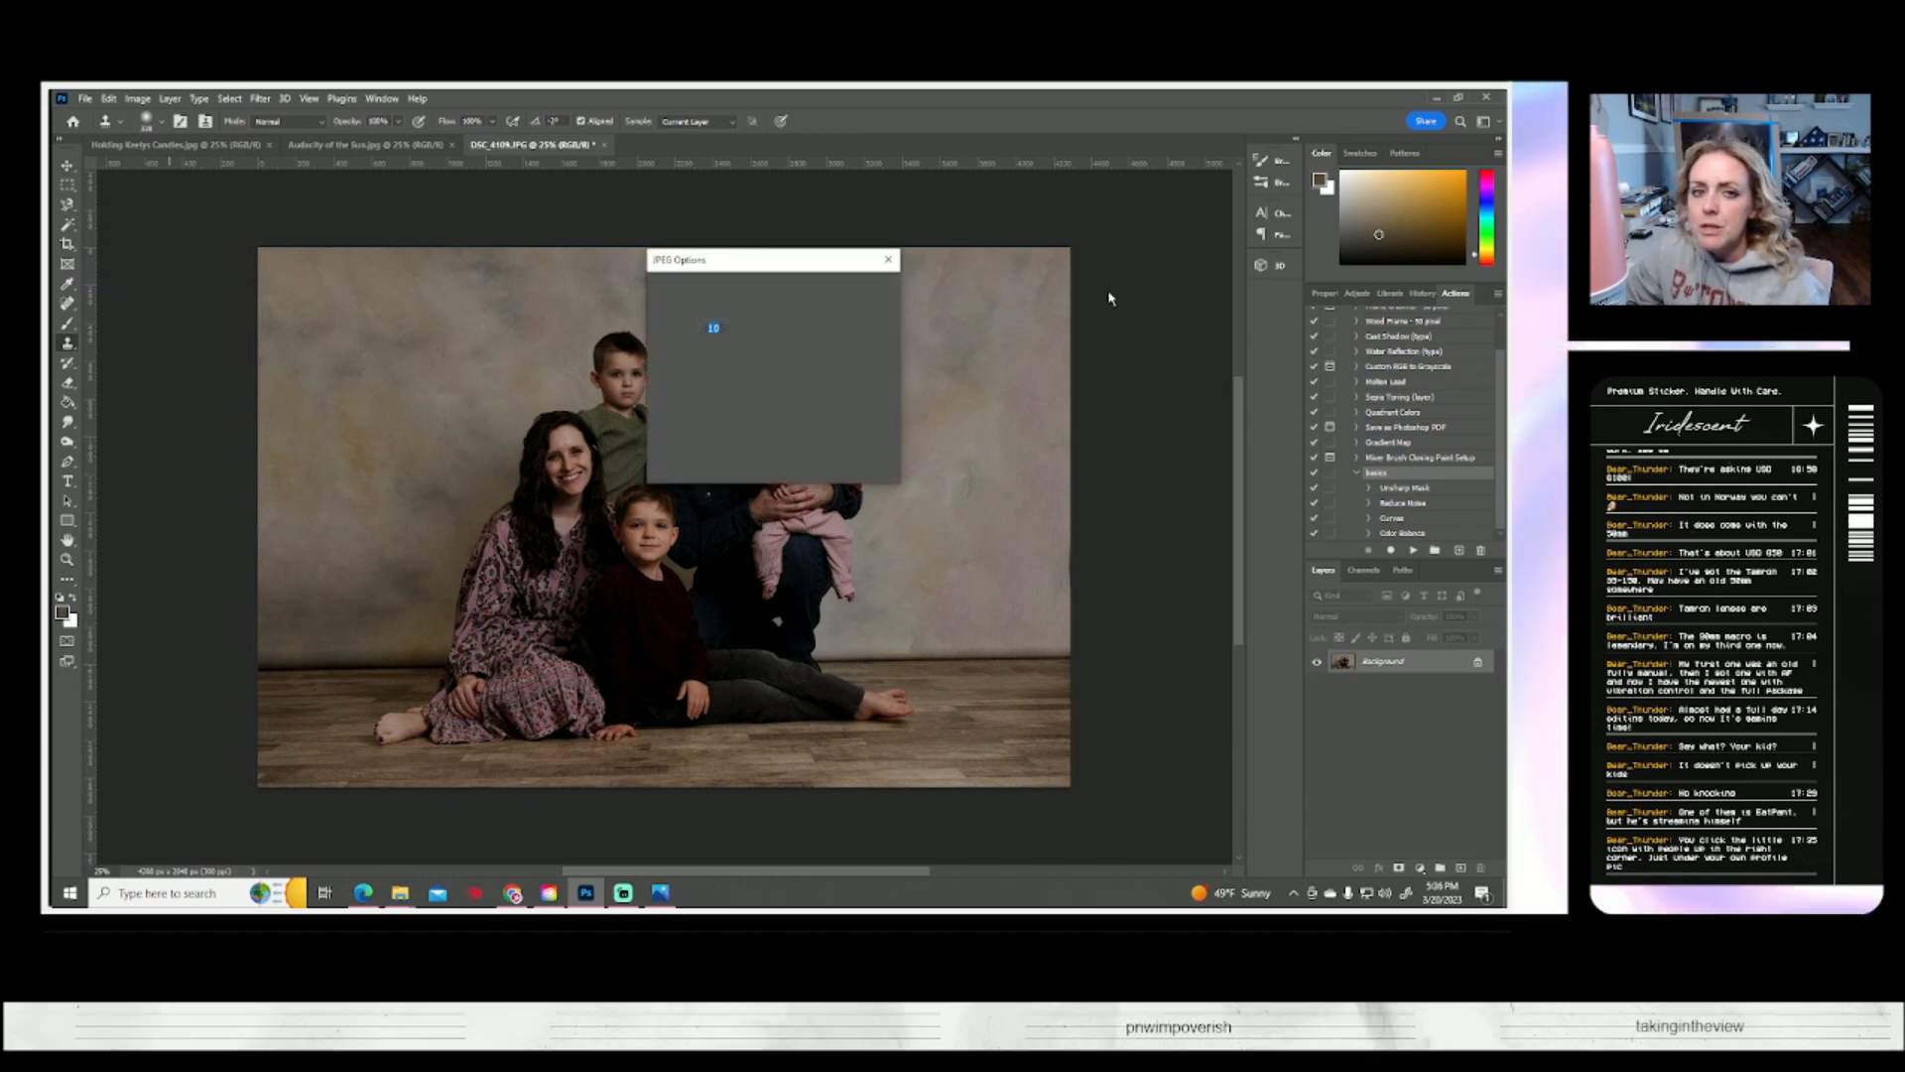
{"action": "left_click", "coordinate": [868, 288]}
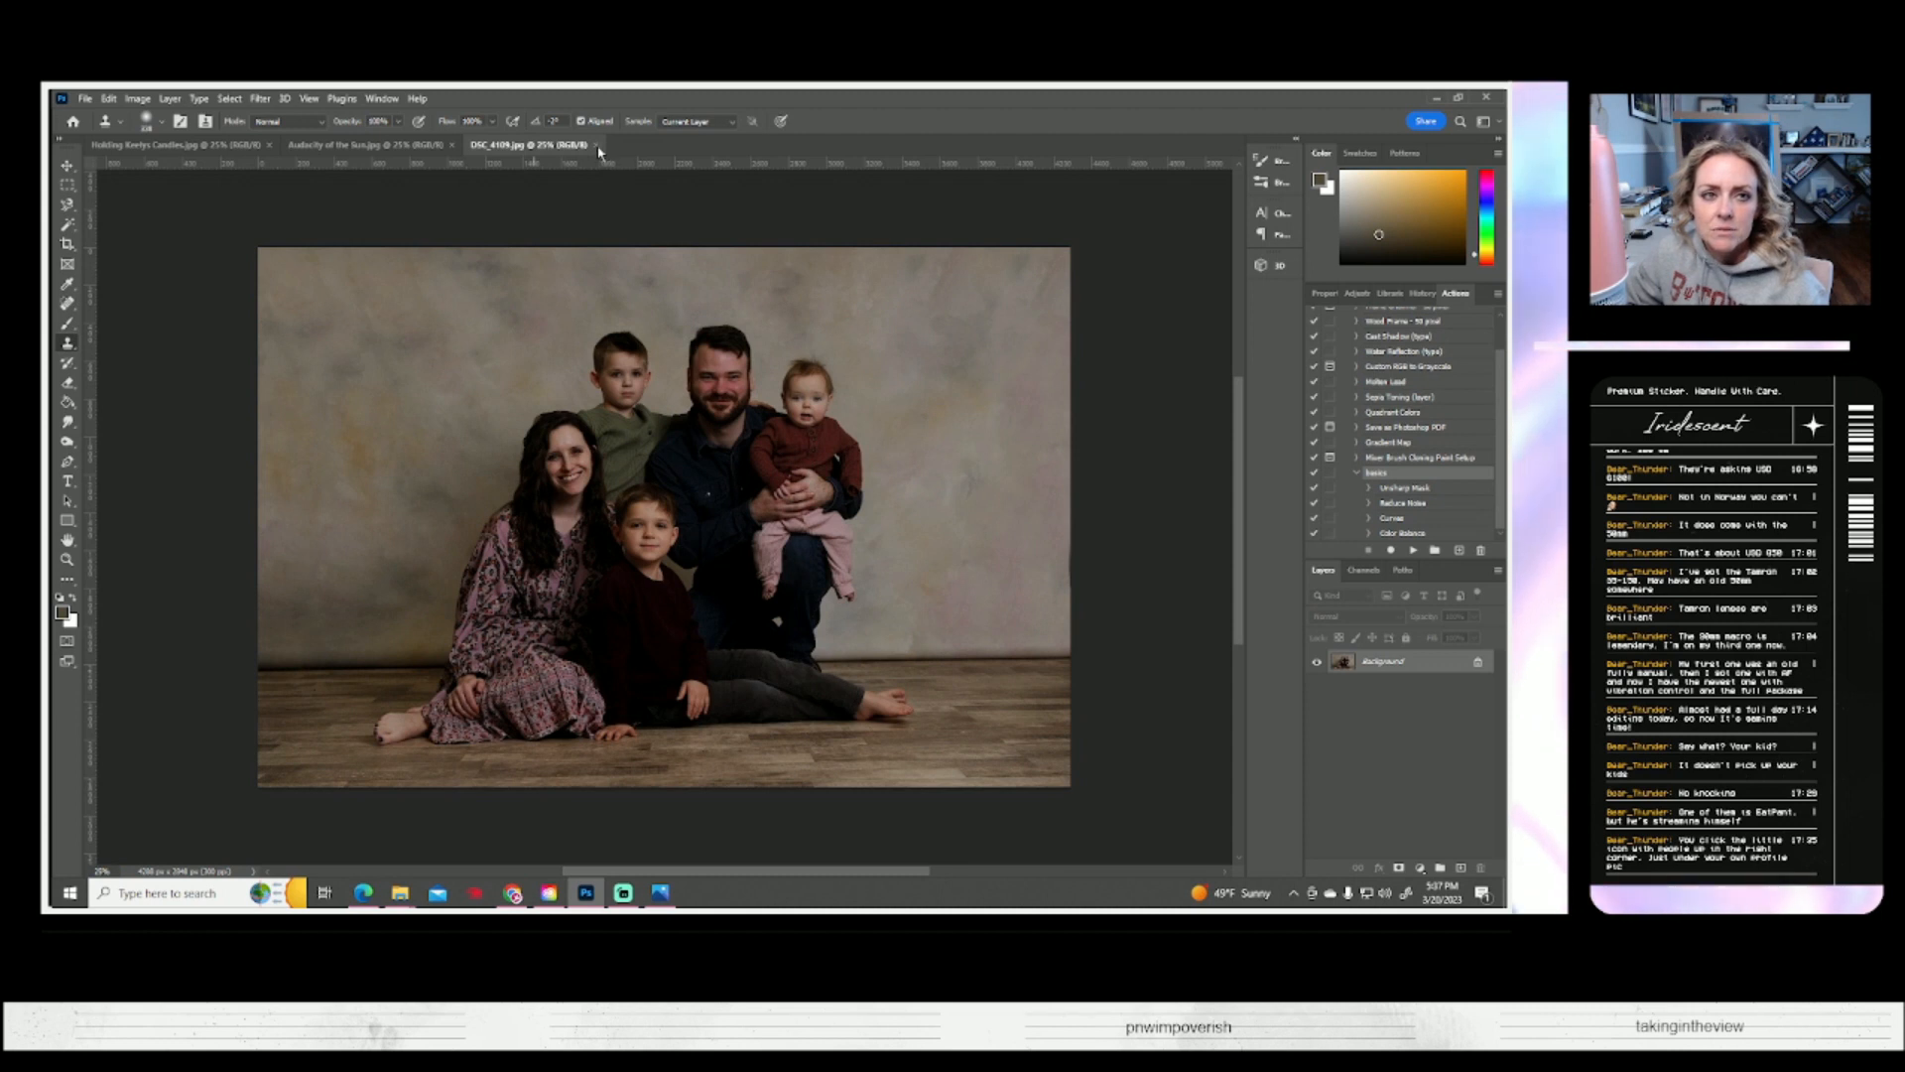
{"action": "left_click", "coordinate": [596, 145]}
{"action": "left_click", "coordinate": [107, 98]}
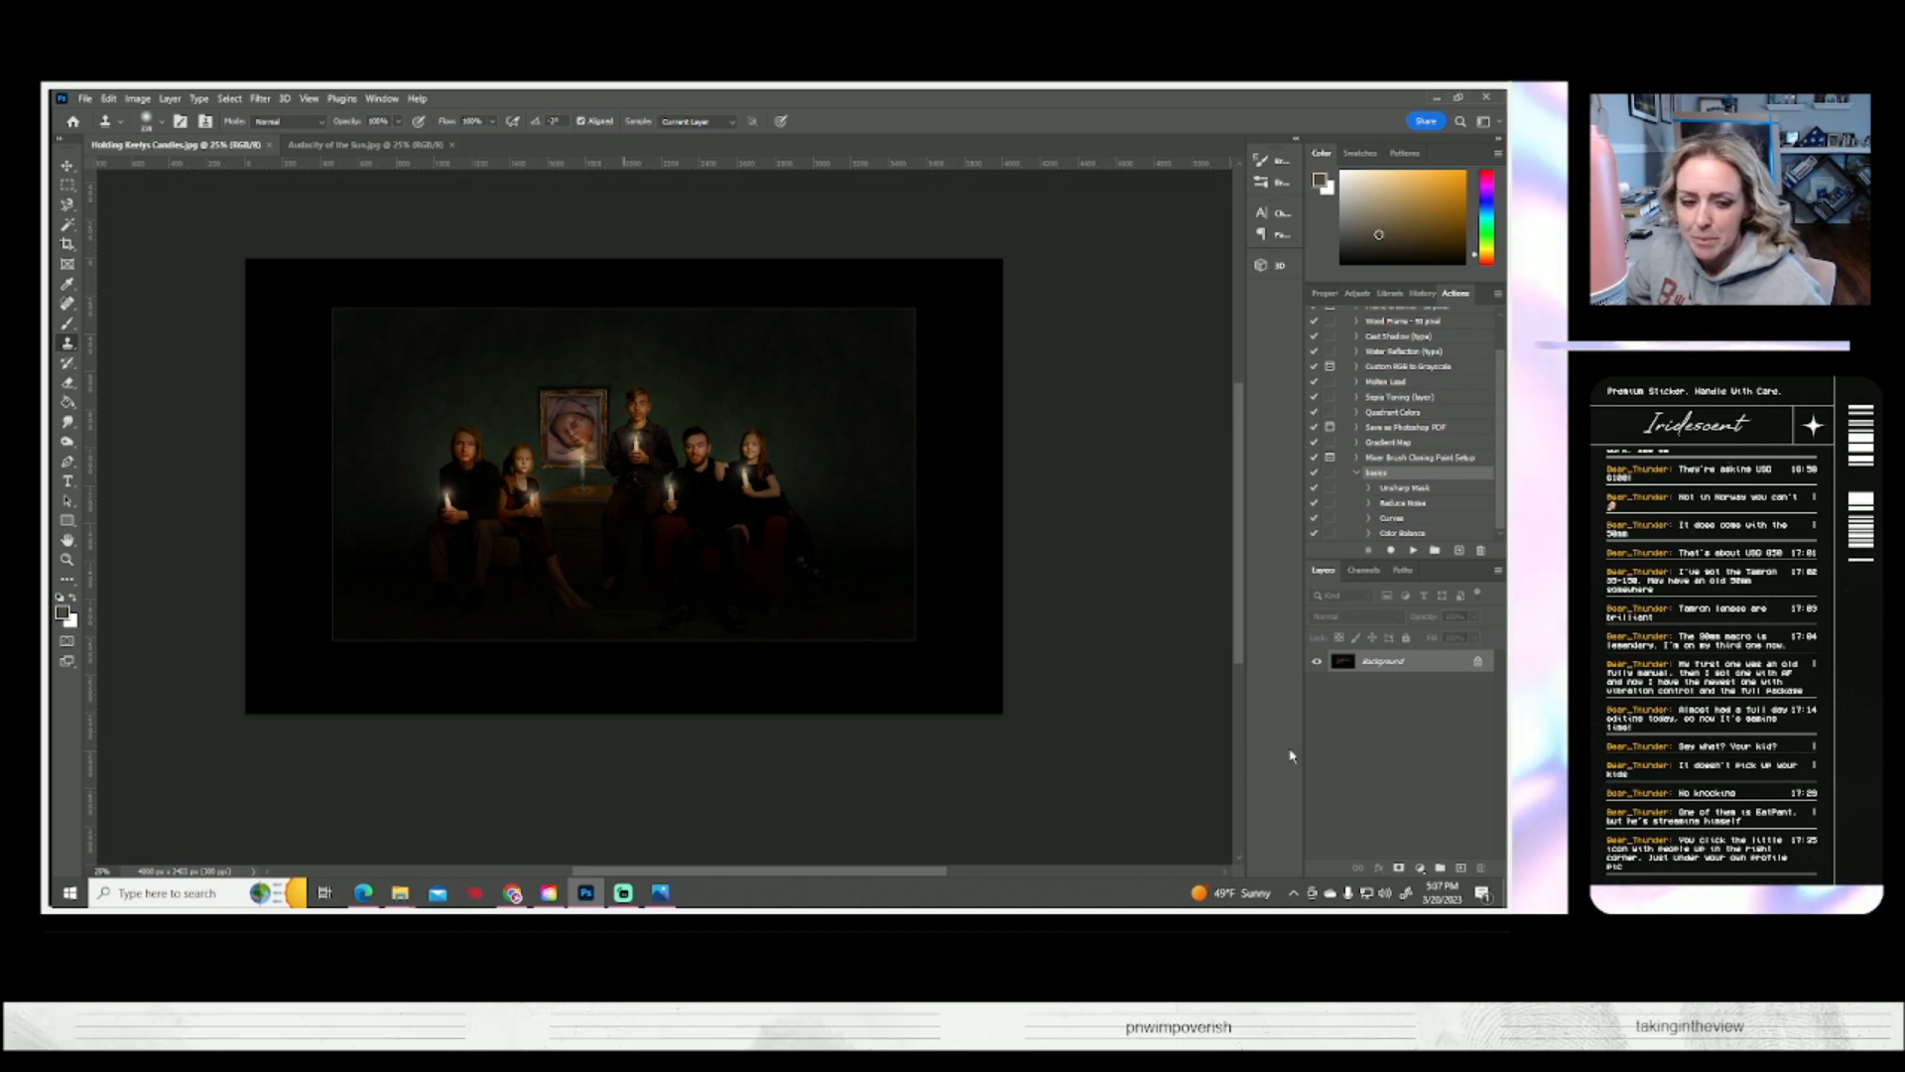
Switch to the photo viewer and compare the seated family portraits from DSC_4154 to DSC_4158
{"action": "left_click", "coordinate": [659, 893]}
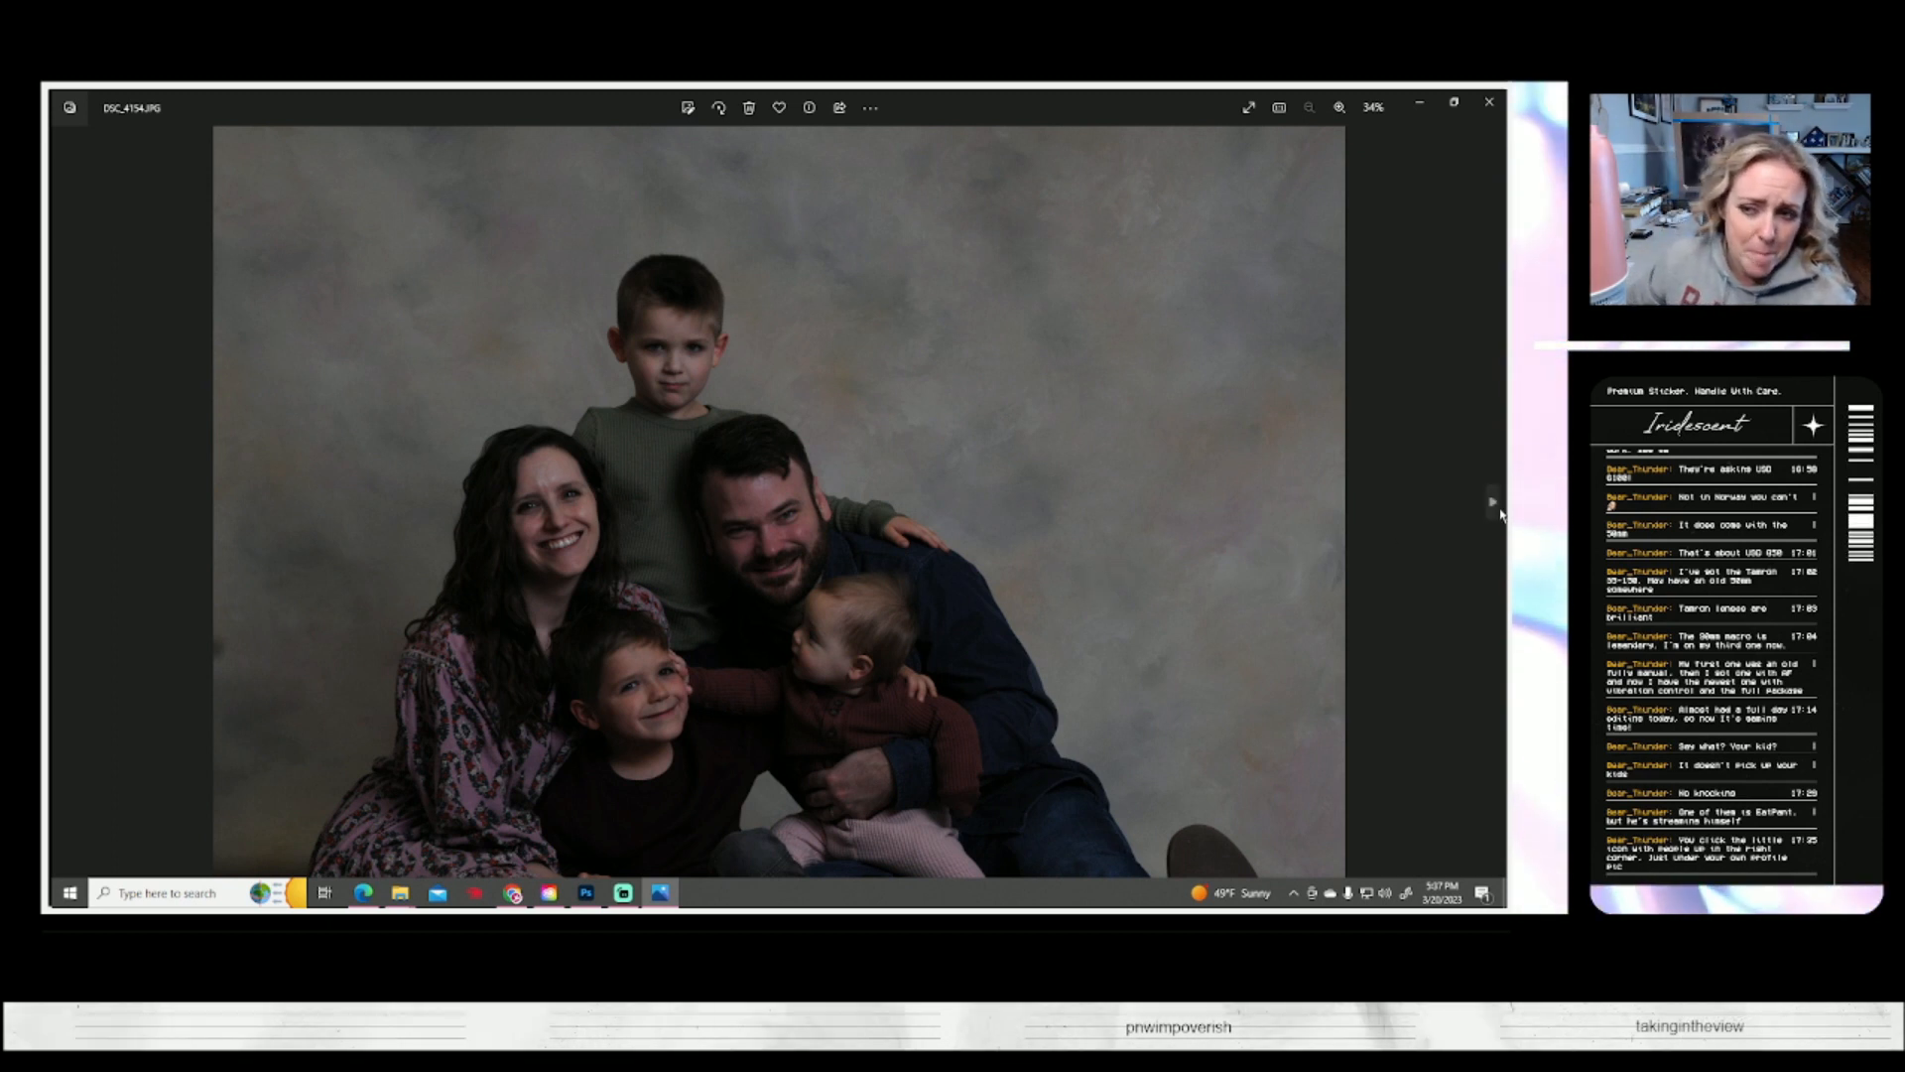
{"action": "left_click", "coordinate": [1496, 507]}
{"action": "left_click", "coordinate": [1496, 507]}
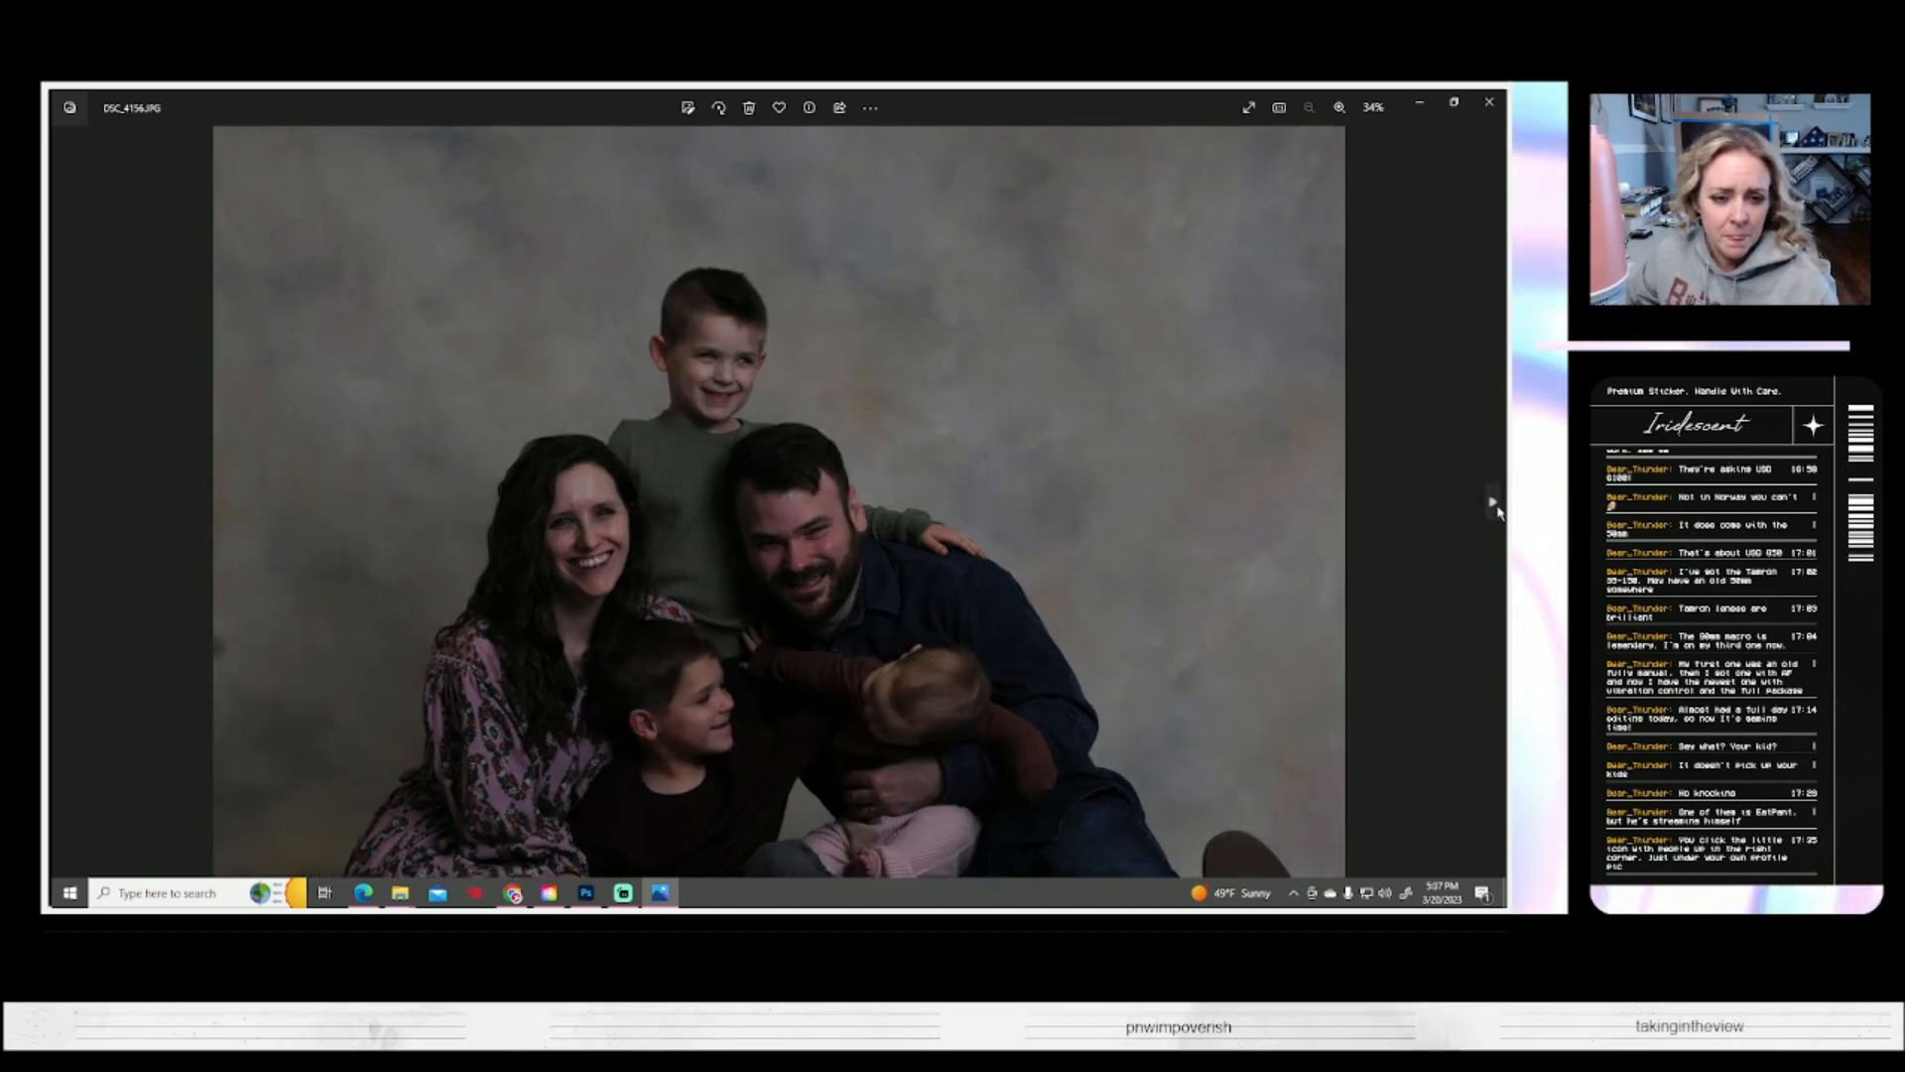
{"action": "left_click", "coordinate": [1496, 507]}
{"action": "left_click", "coordinate": [1496, 507]}
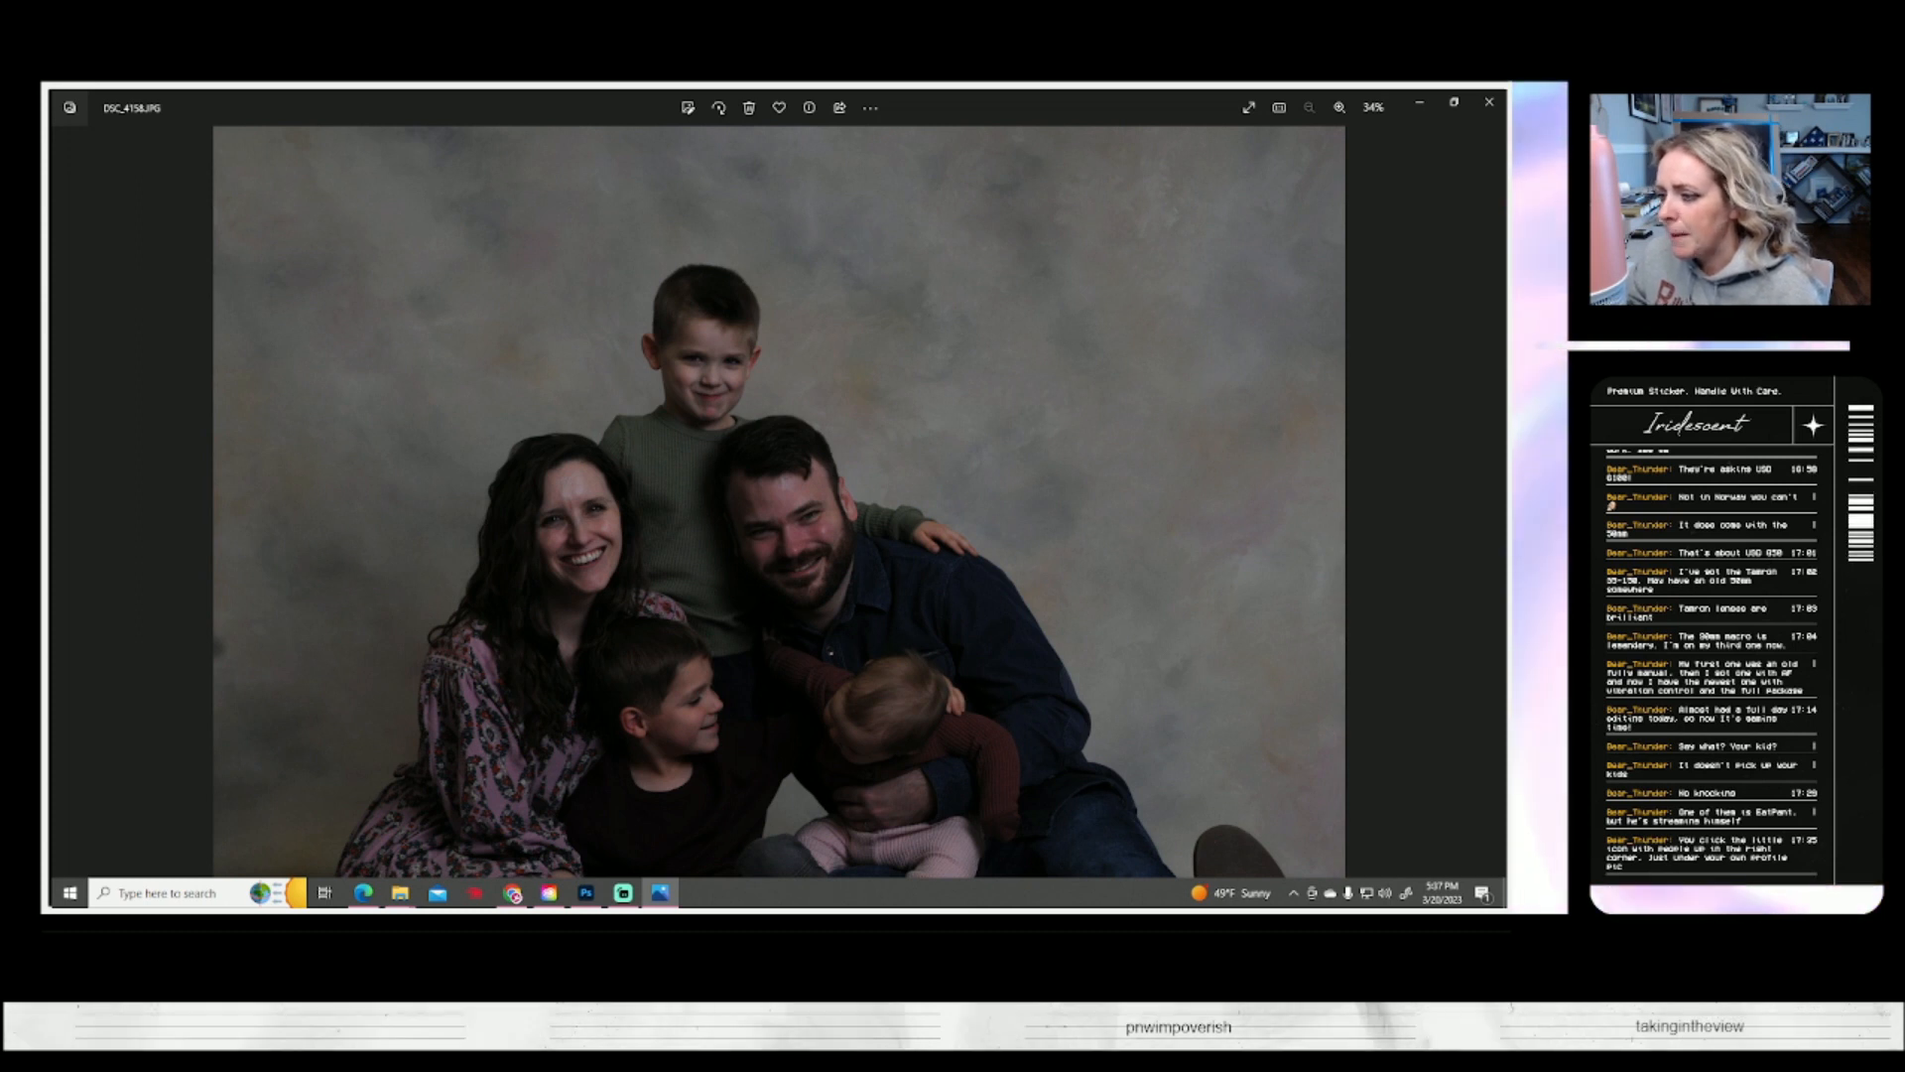
{"action": "key", "text": "alt+Tab"}
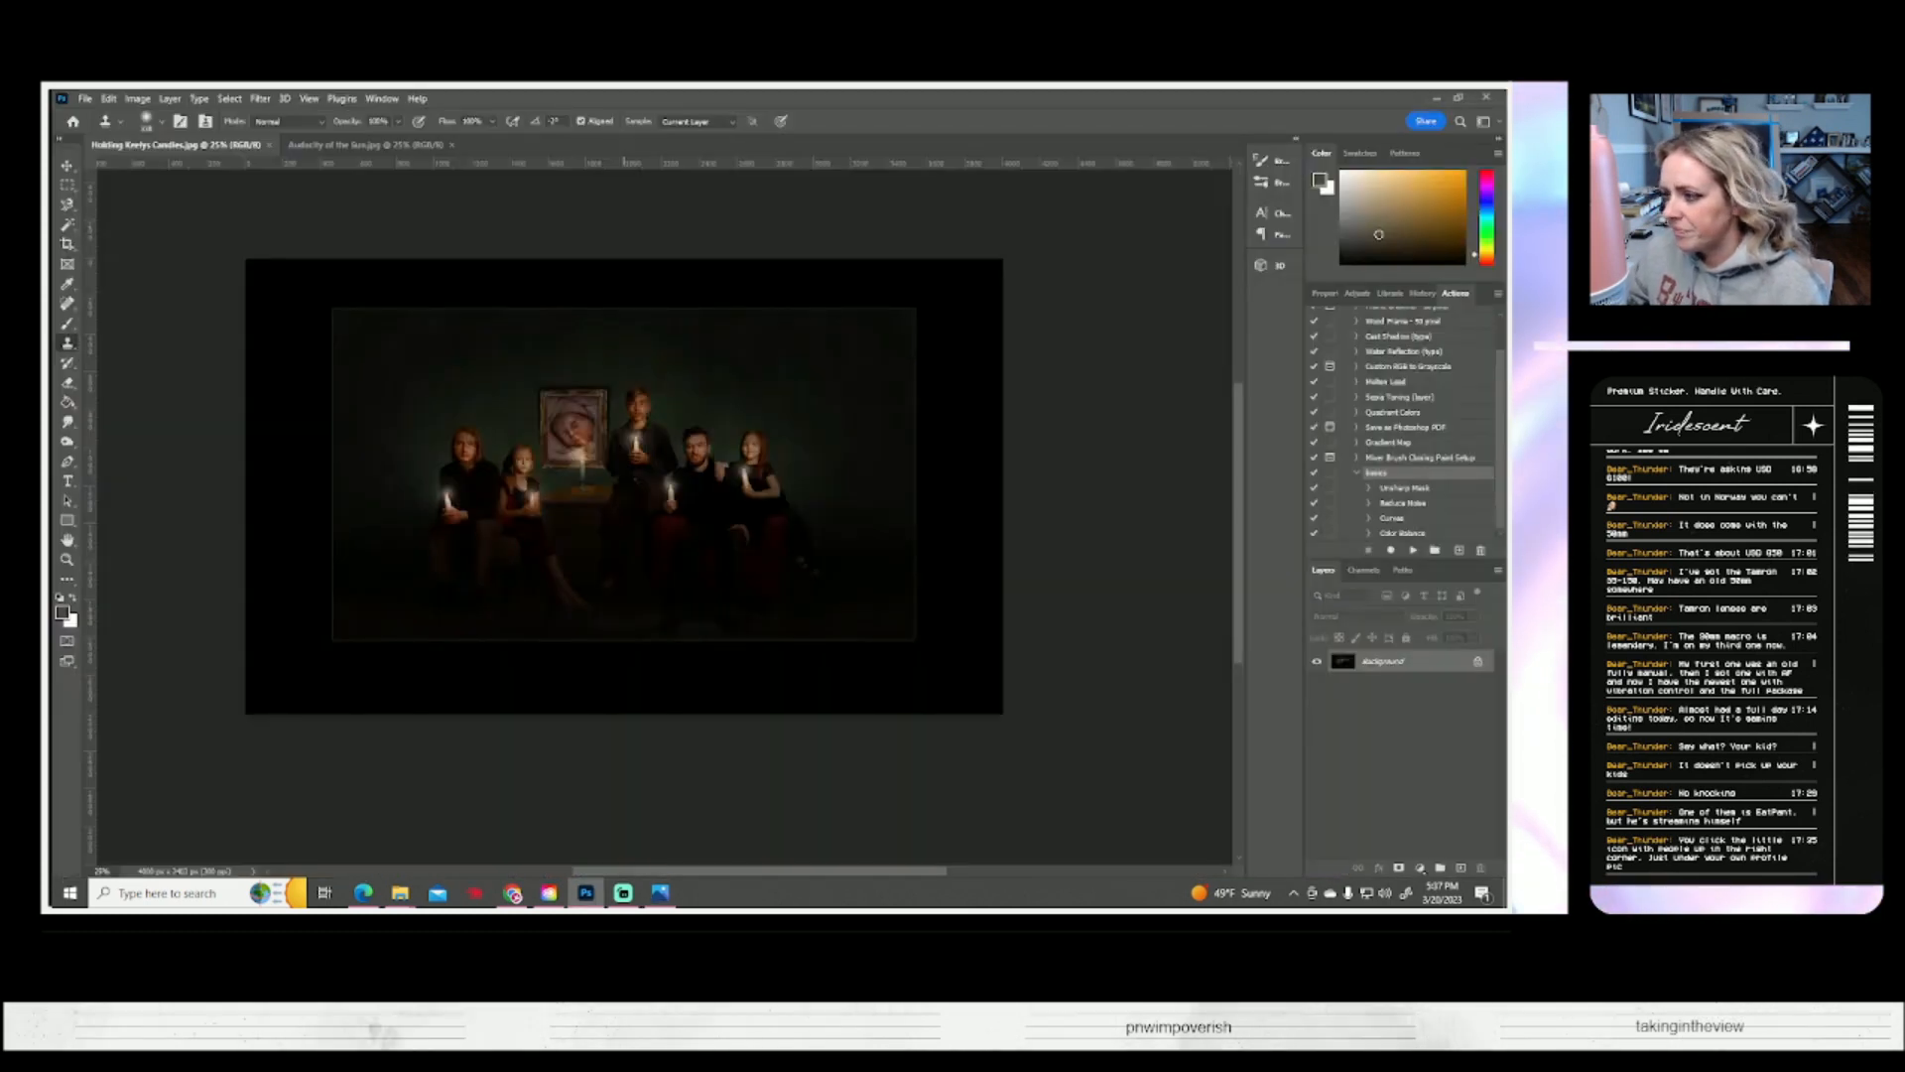
Return to the photo viewer and review the shots after DSC_4158, including the couple standing with the baby, through DSC_4172
{"action": "key", "text": "alt+Tab"}
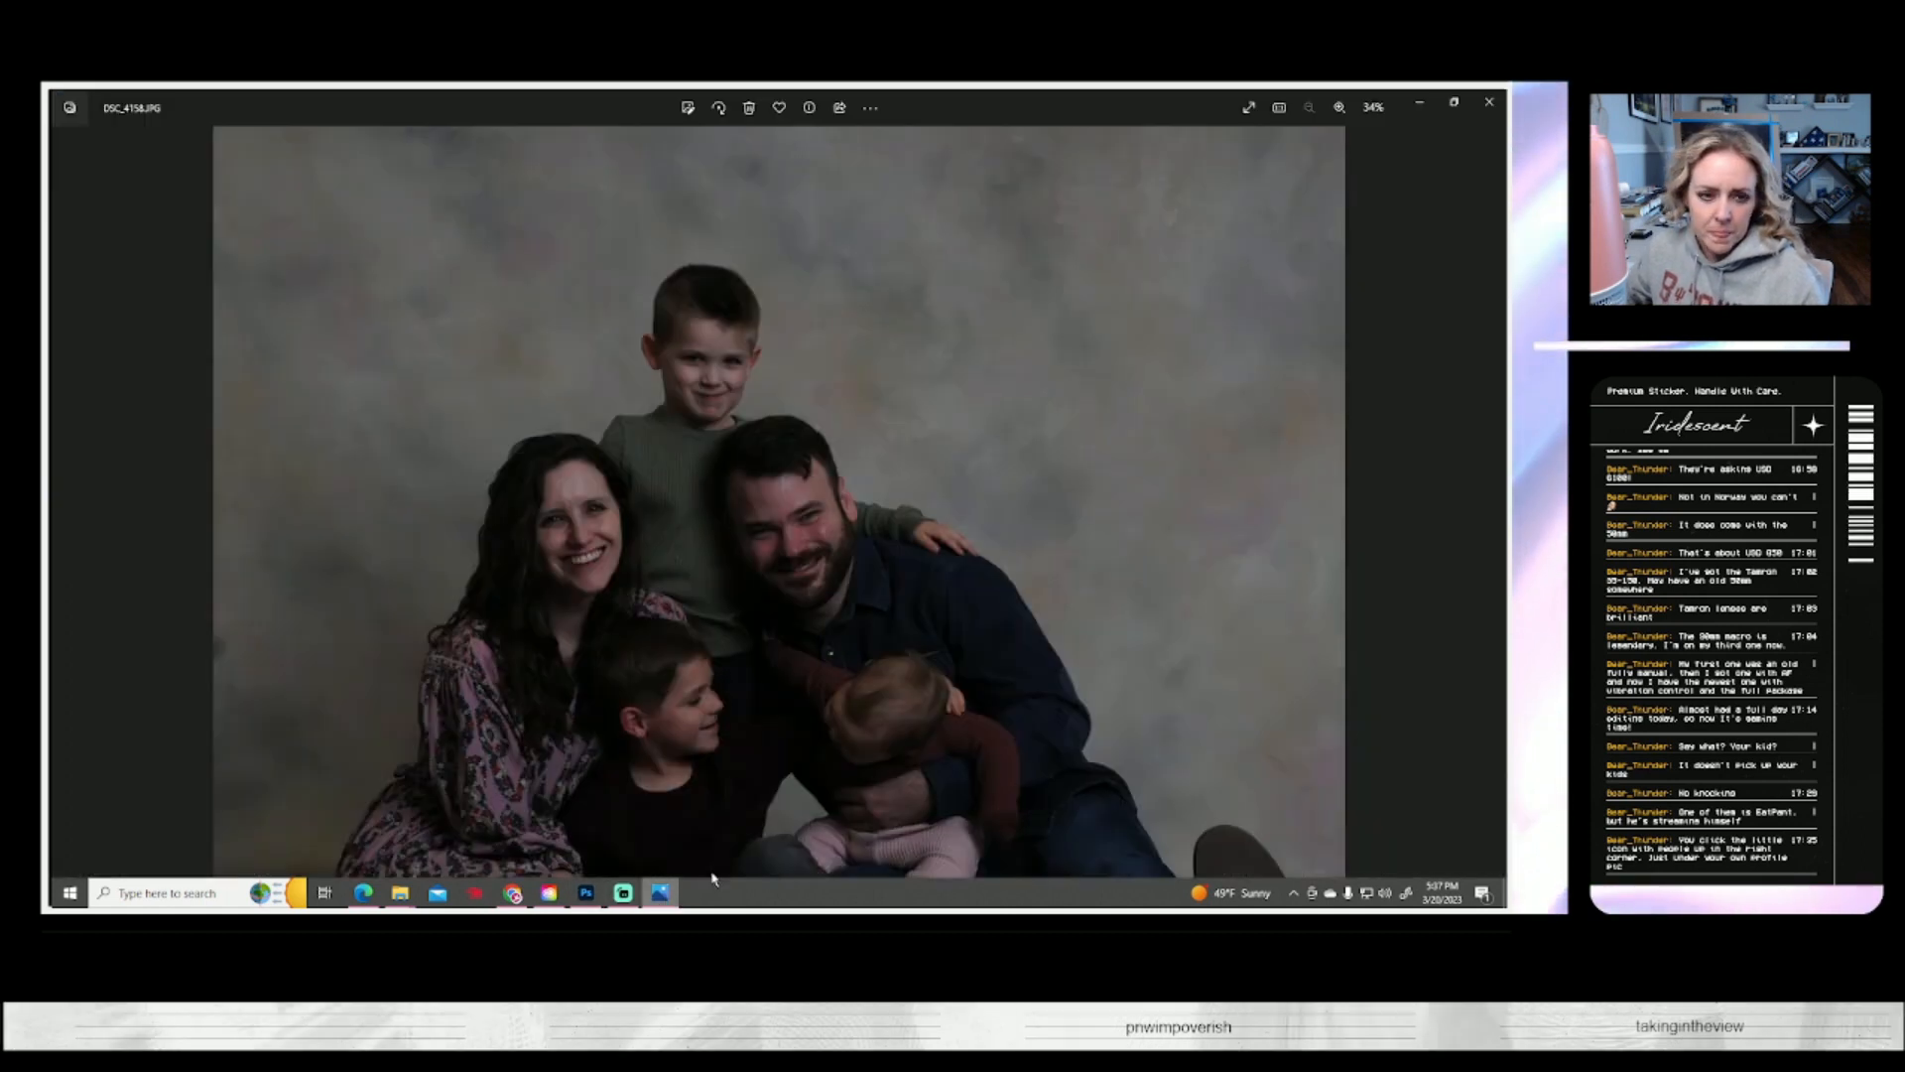
{"action": "left_click", "coordinate": [1495, 503]}
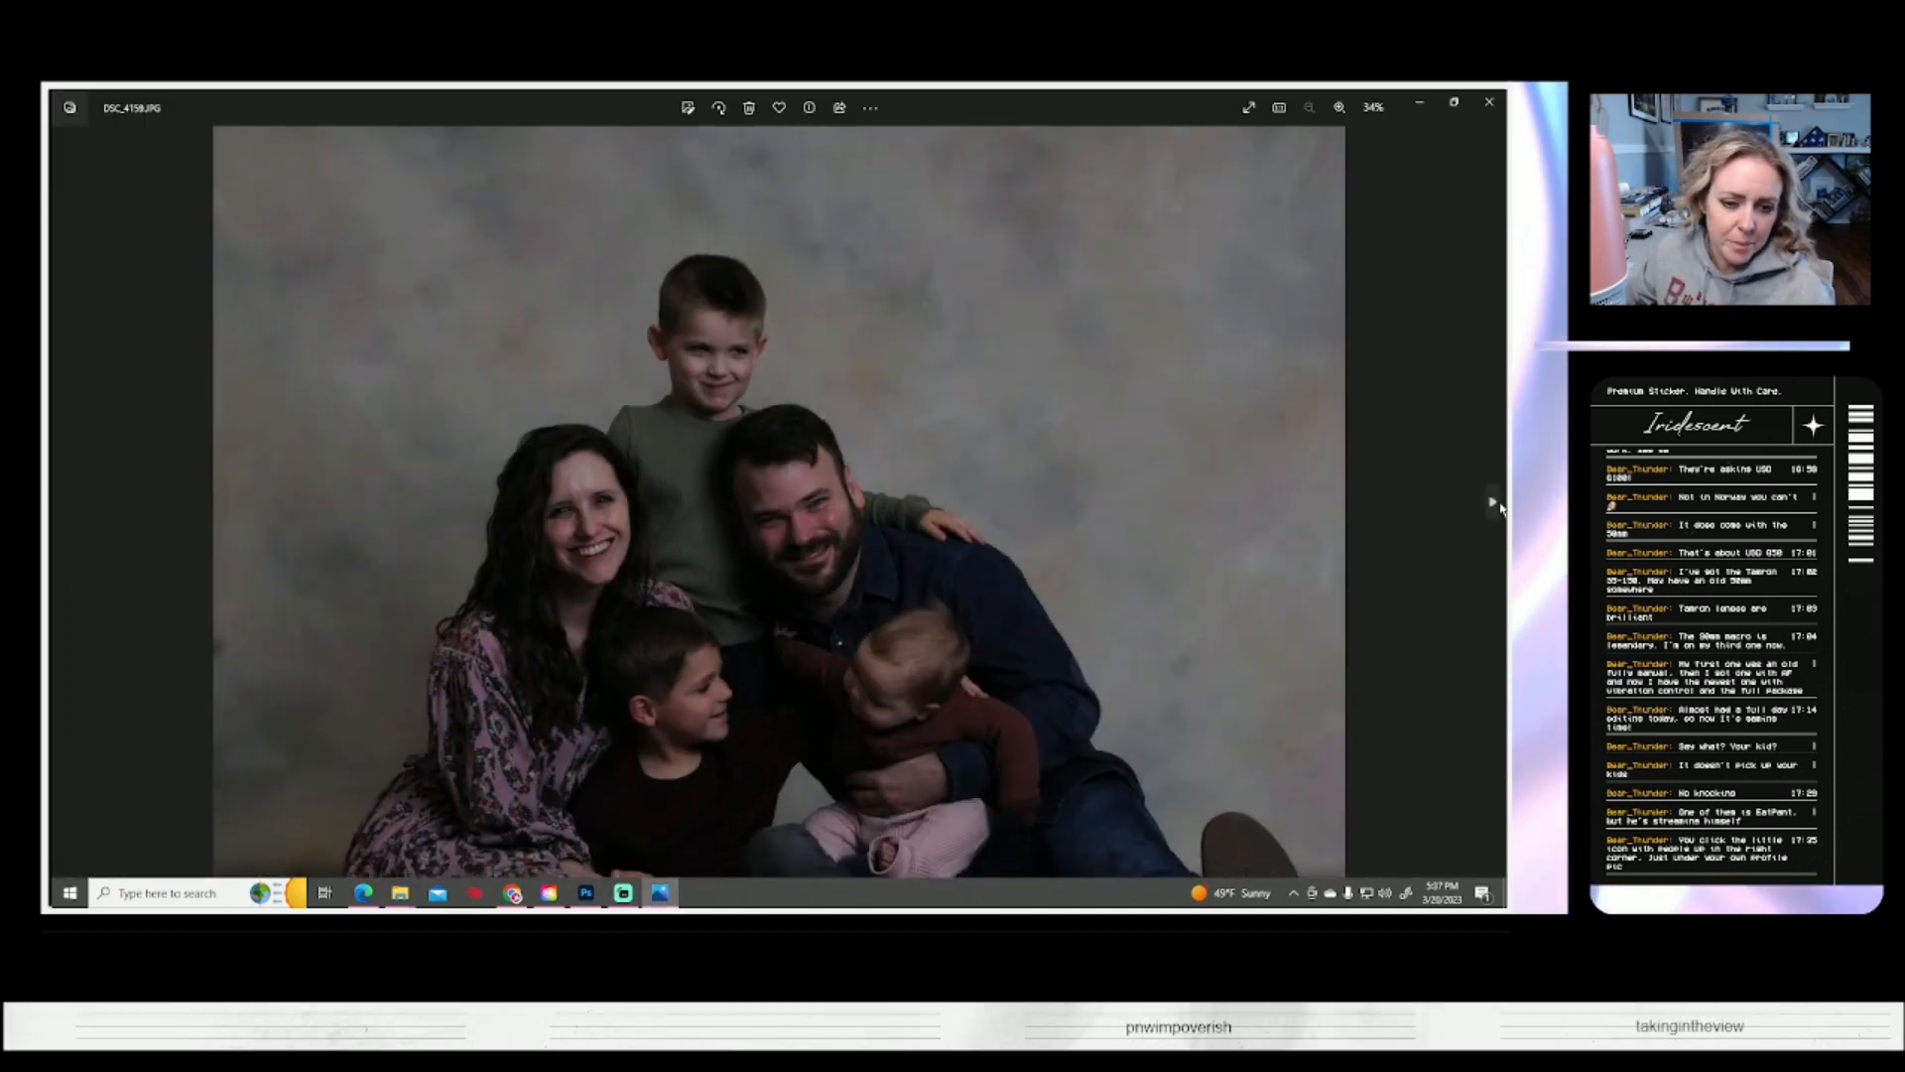
{"action": "left_click", "coordinate": [1494, 503]}
{"action": "left_click", "coordinate": [1494, 503]}
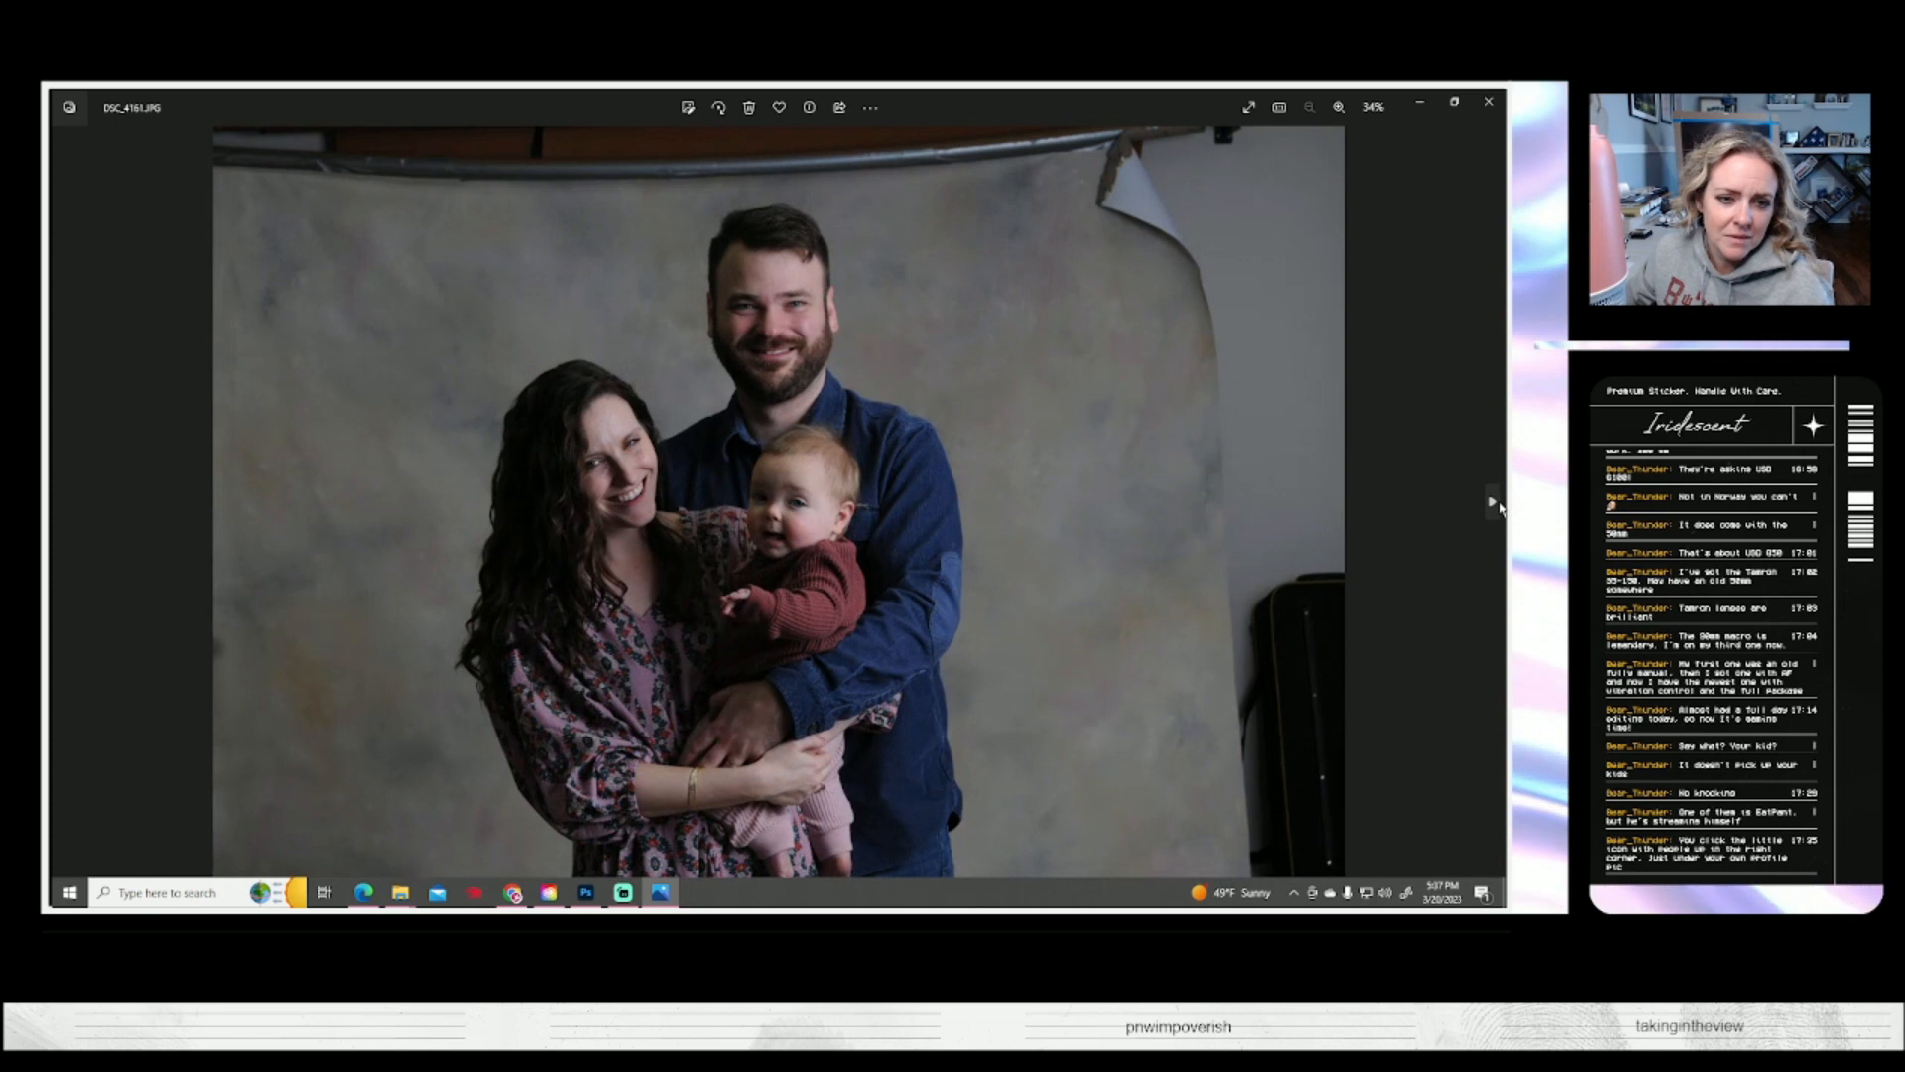
{"action": "left_click", "coordinate": [1494, 503]}
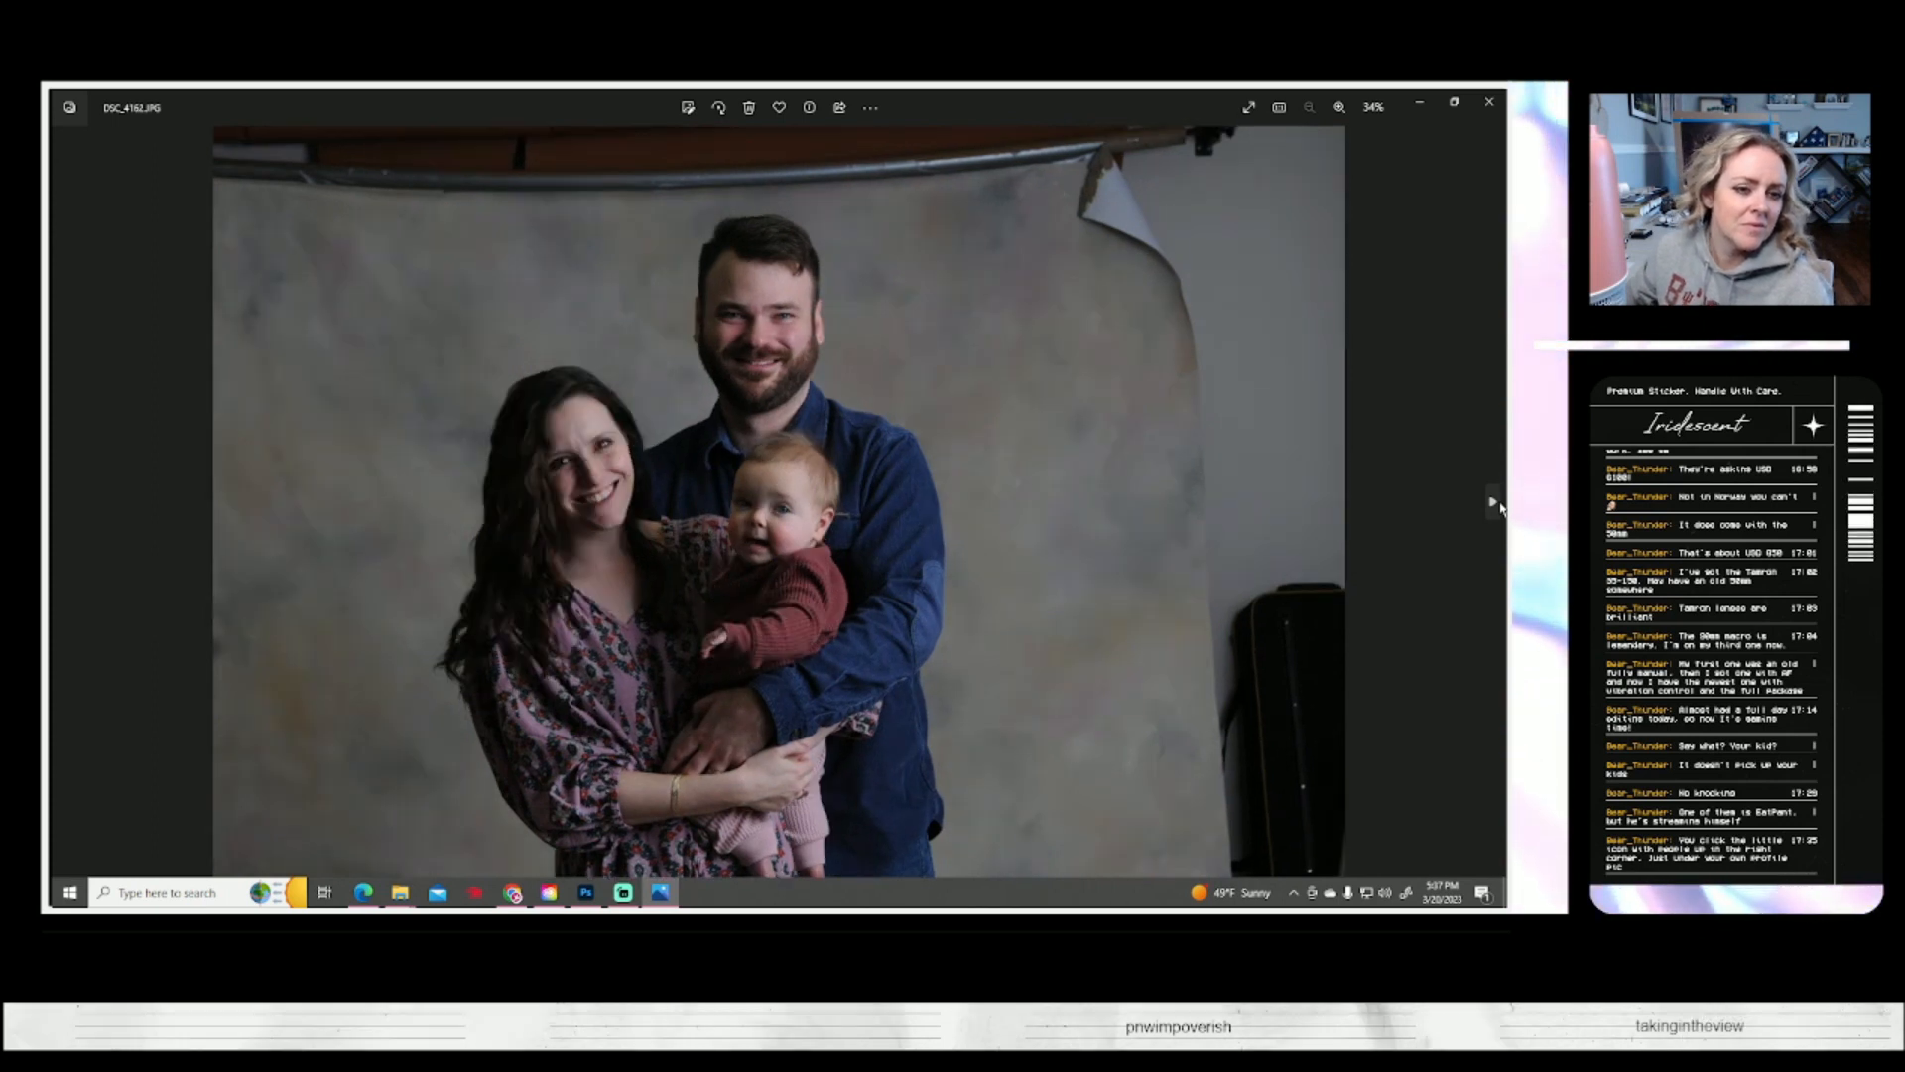
{"action": "left_click", "coordinate": [1495, 504]}
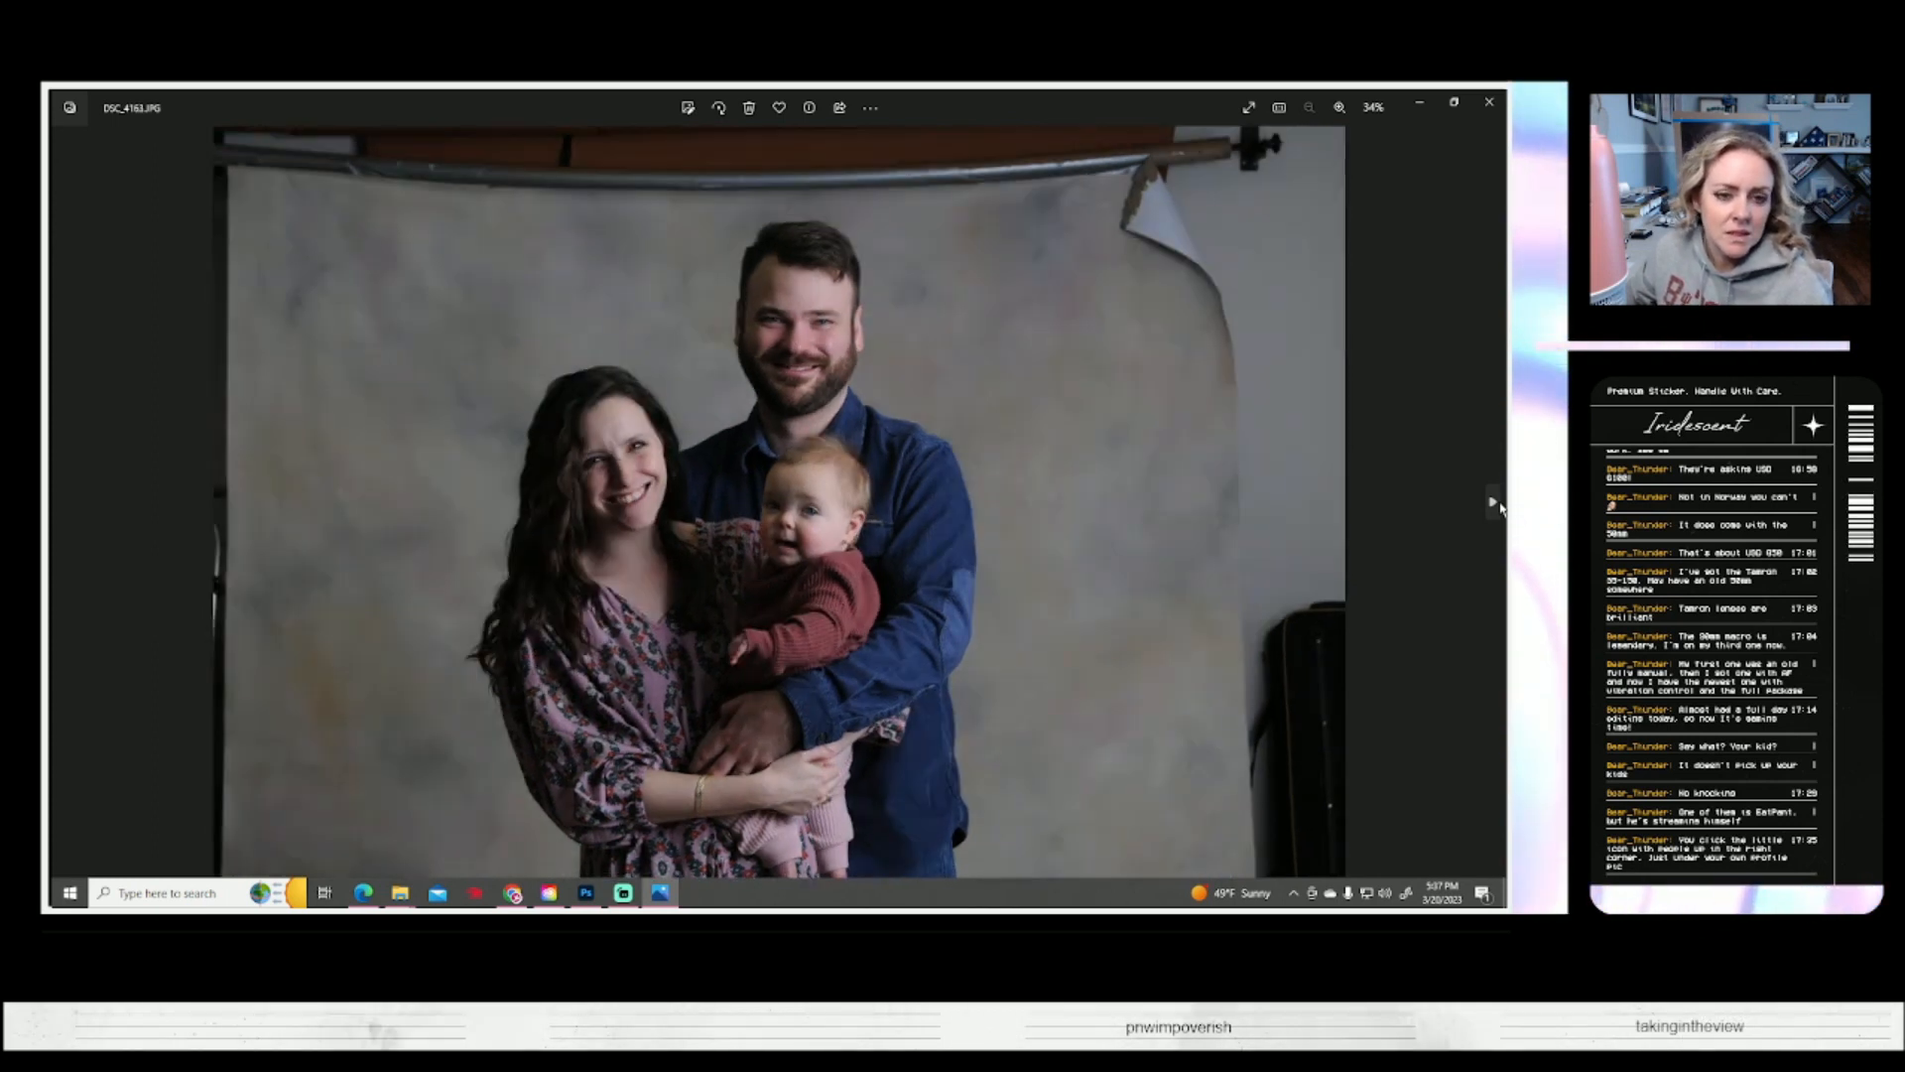
{"action": "left_click", "coordinate": [1494, 503]}
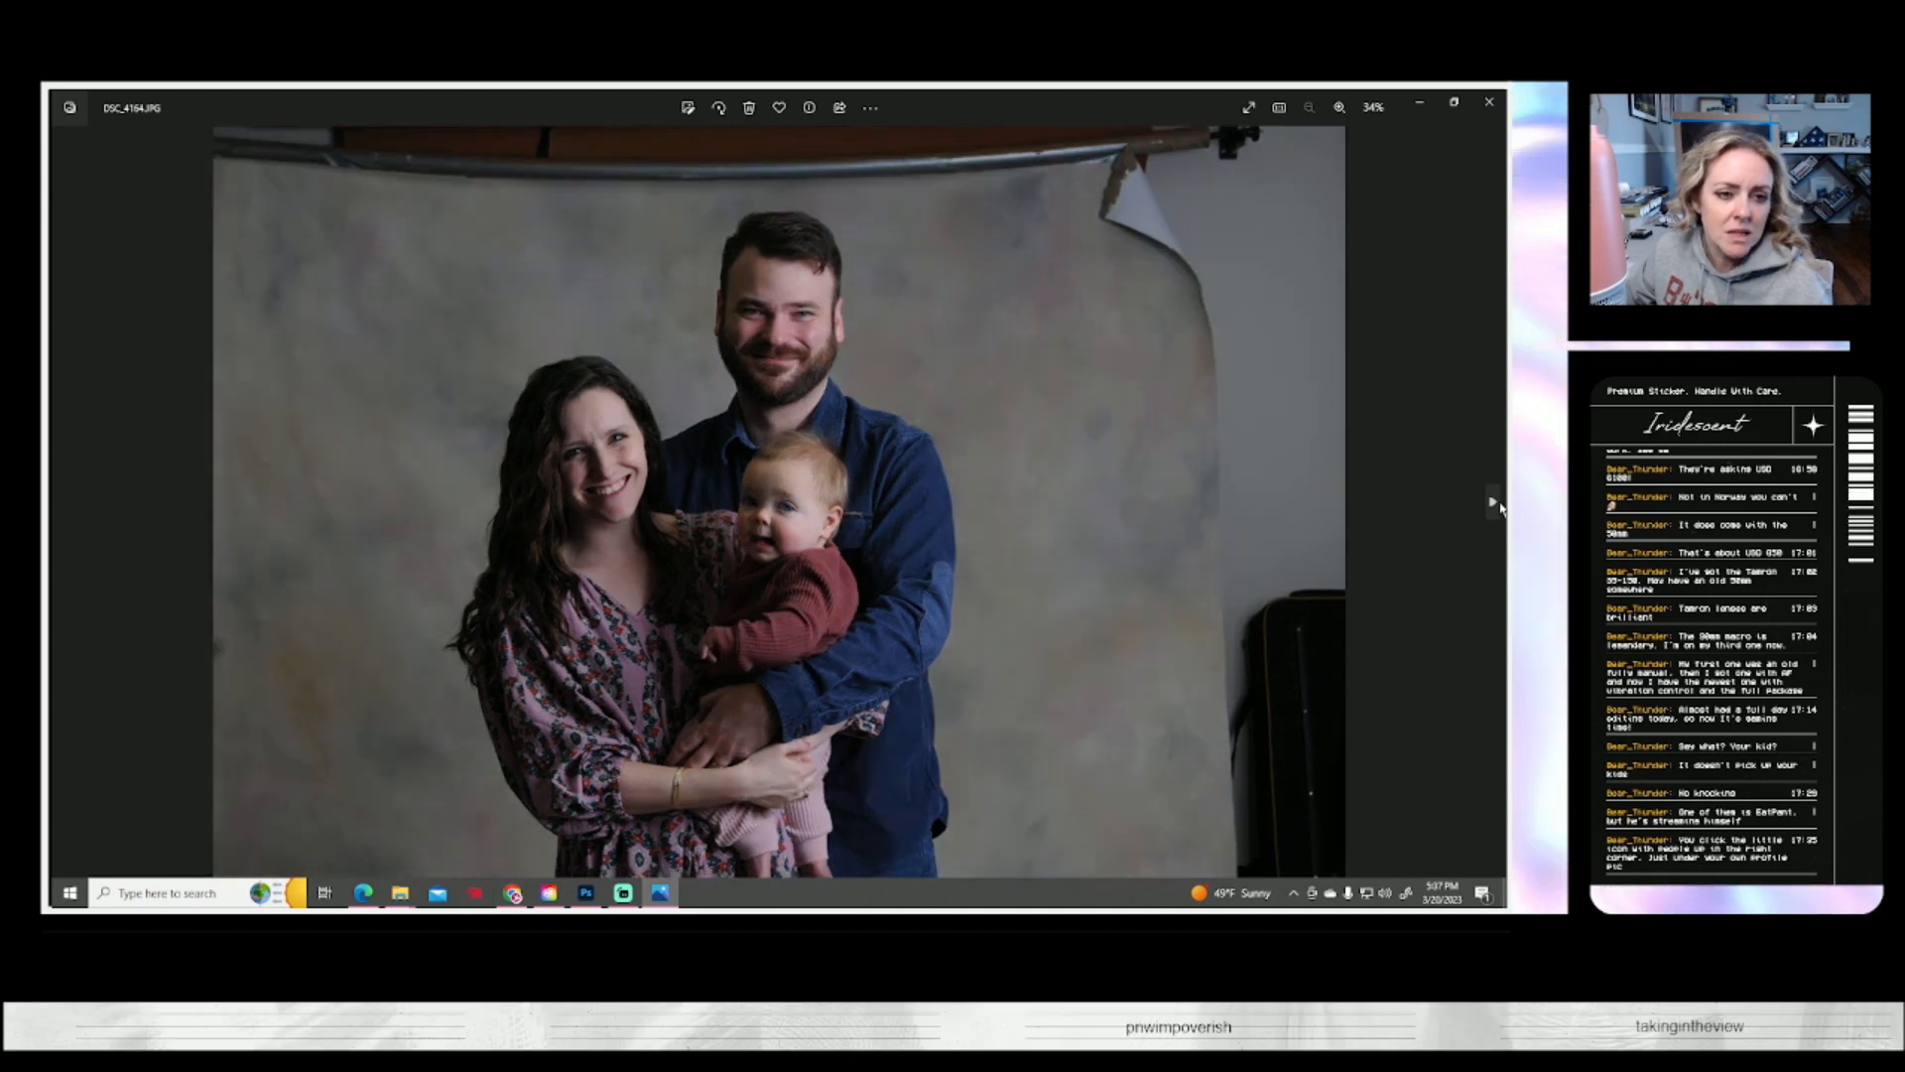
{"action": "left_click", "coordinate": [1494, 503]}
{"action": "left_click", "coordinate": [1495, 503]}
{"action": "left_click", "coordinate": [1495, 504]}
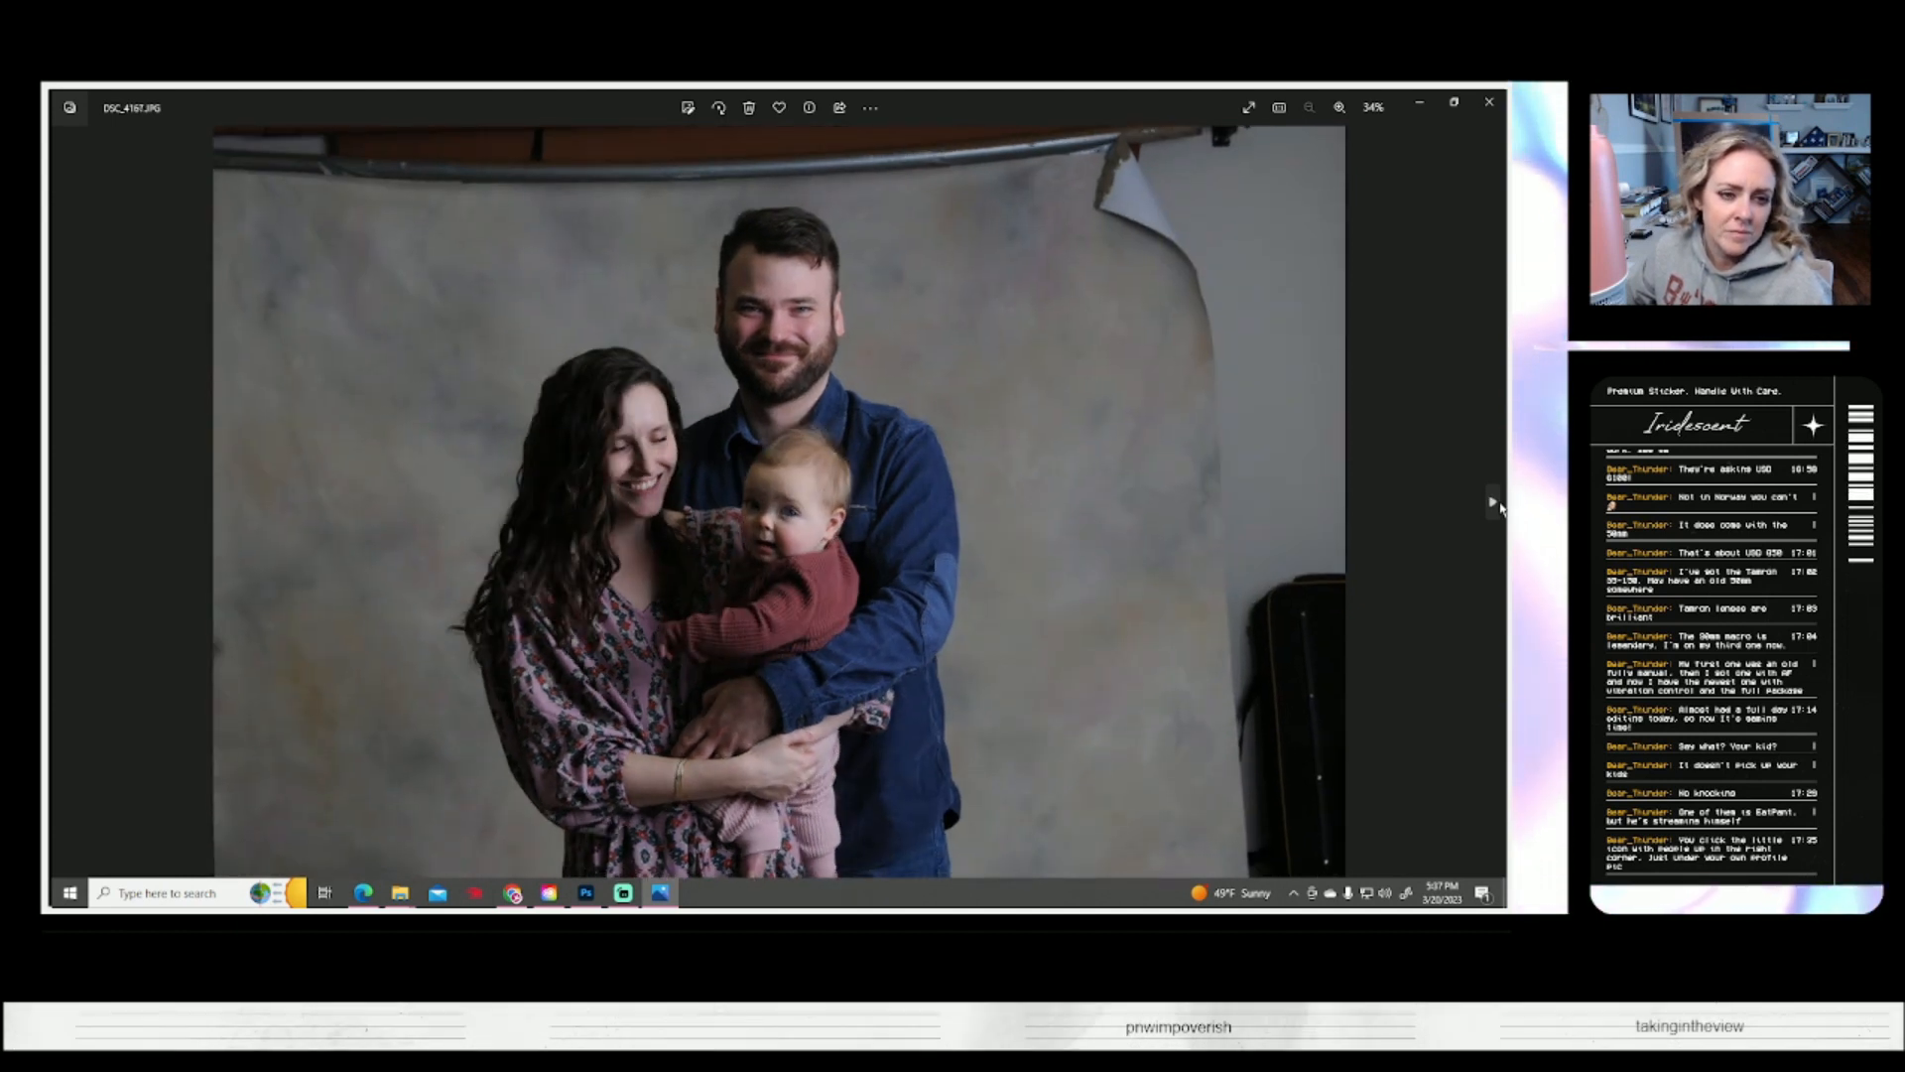
{"action": "left_click", "coordinate": [1494, 503]}
{"action": "left_click", "coordinate": [1495, 503]}
{"action": "left_click", "coordinate": [1494, 503]}
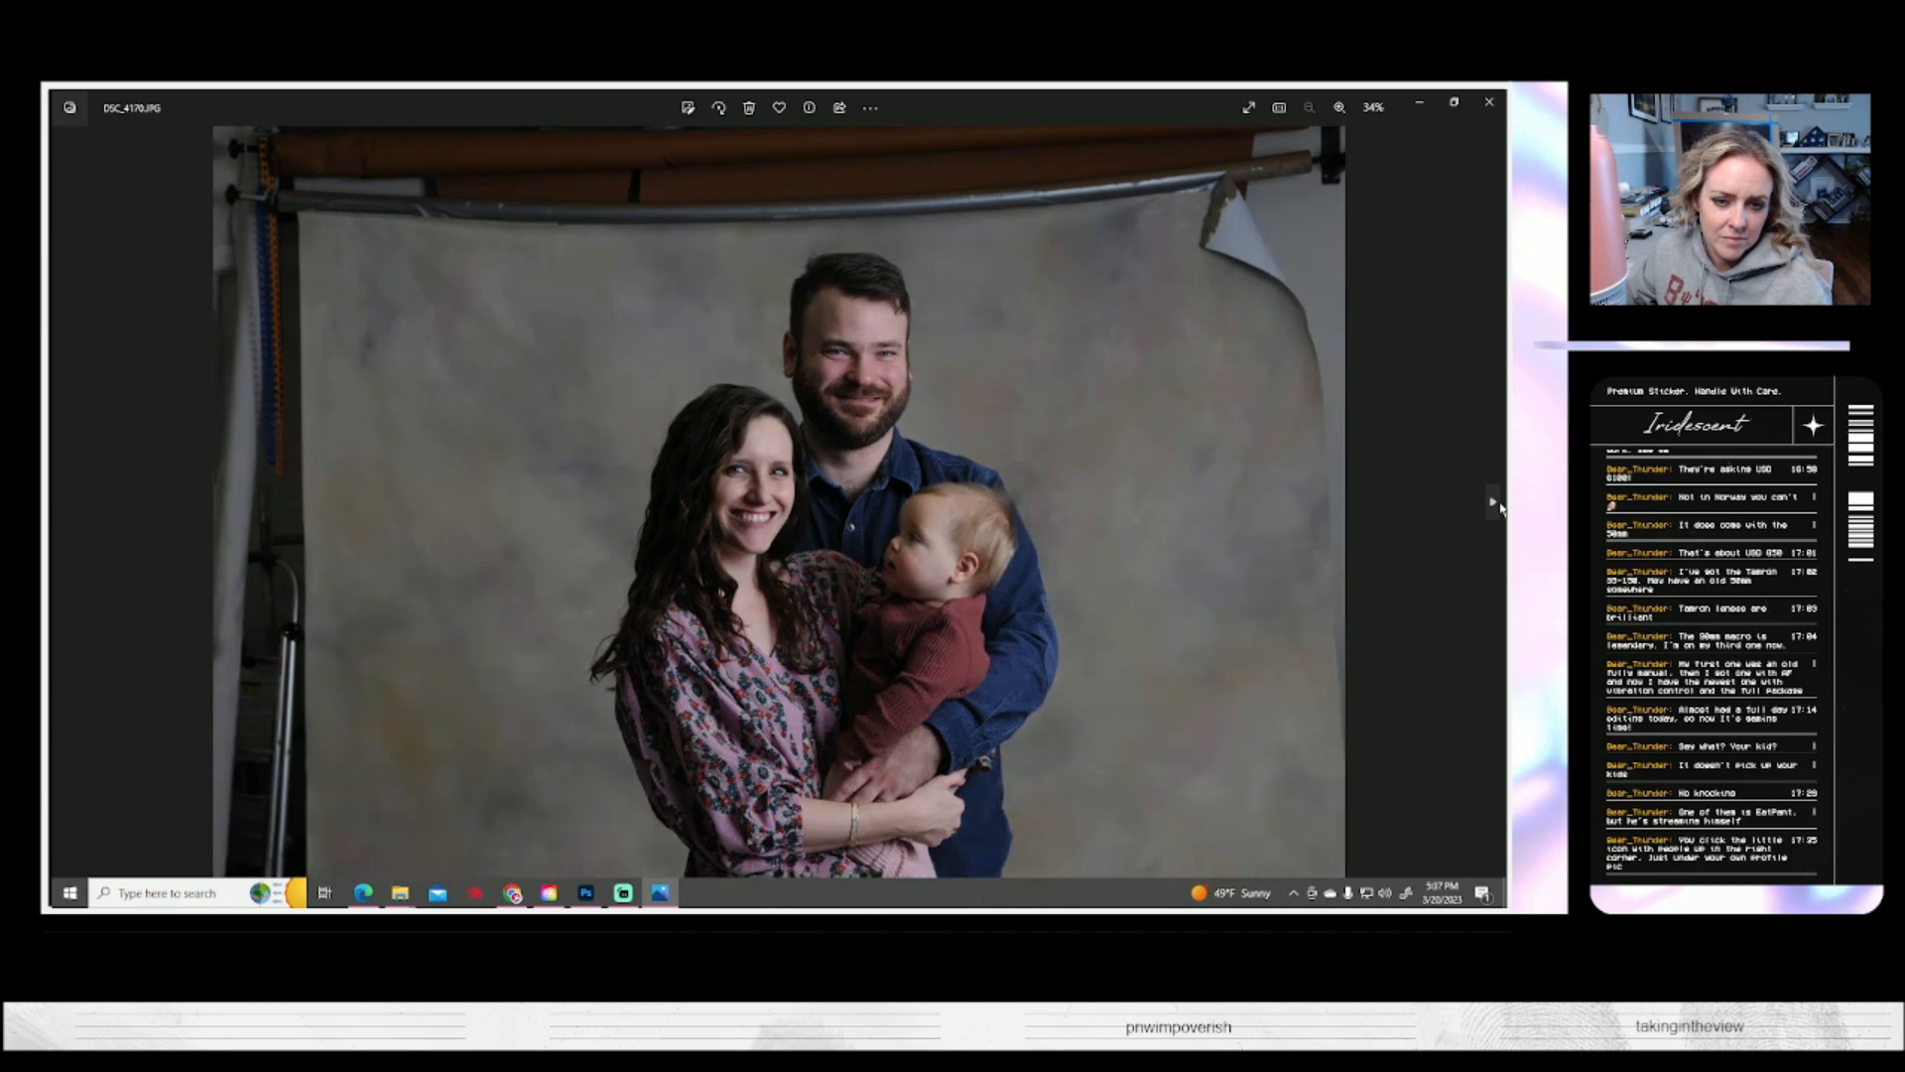
{"action": "left_click", "coordinate": [1494, 503]}
{"action": "left_click", "coordinate": [1495, 503]}
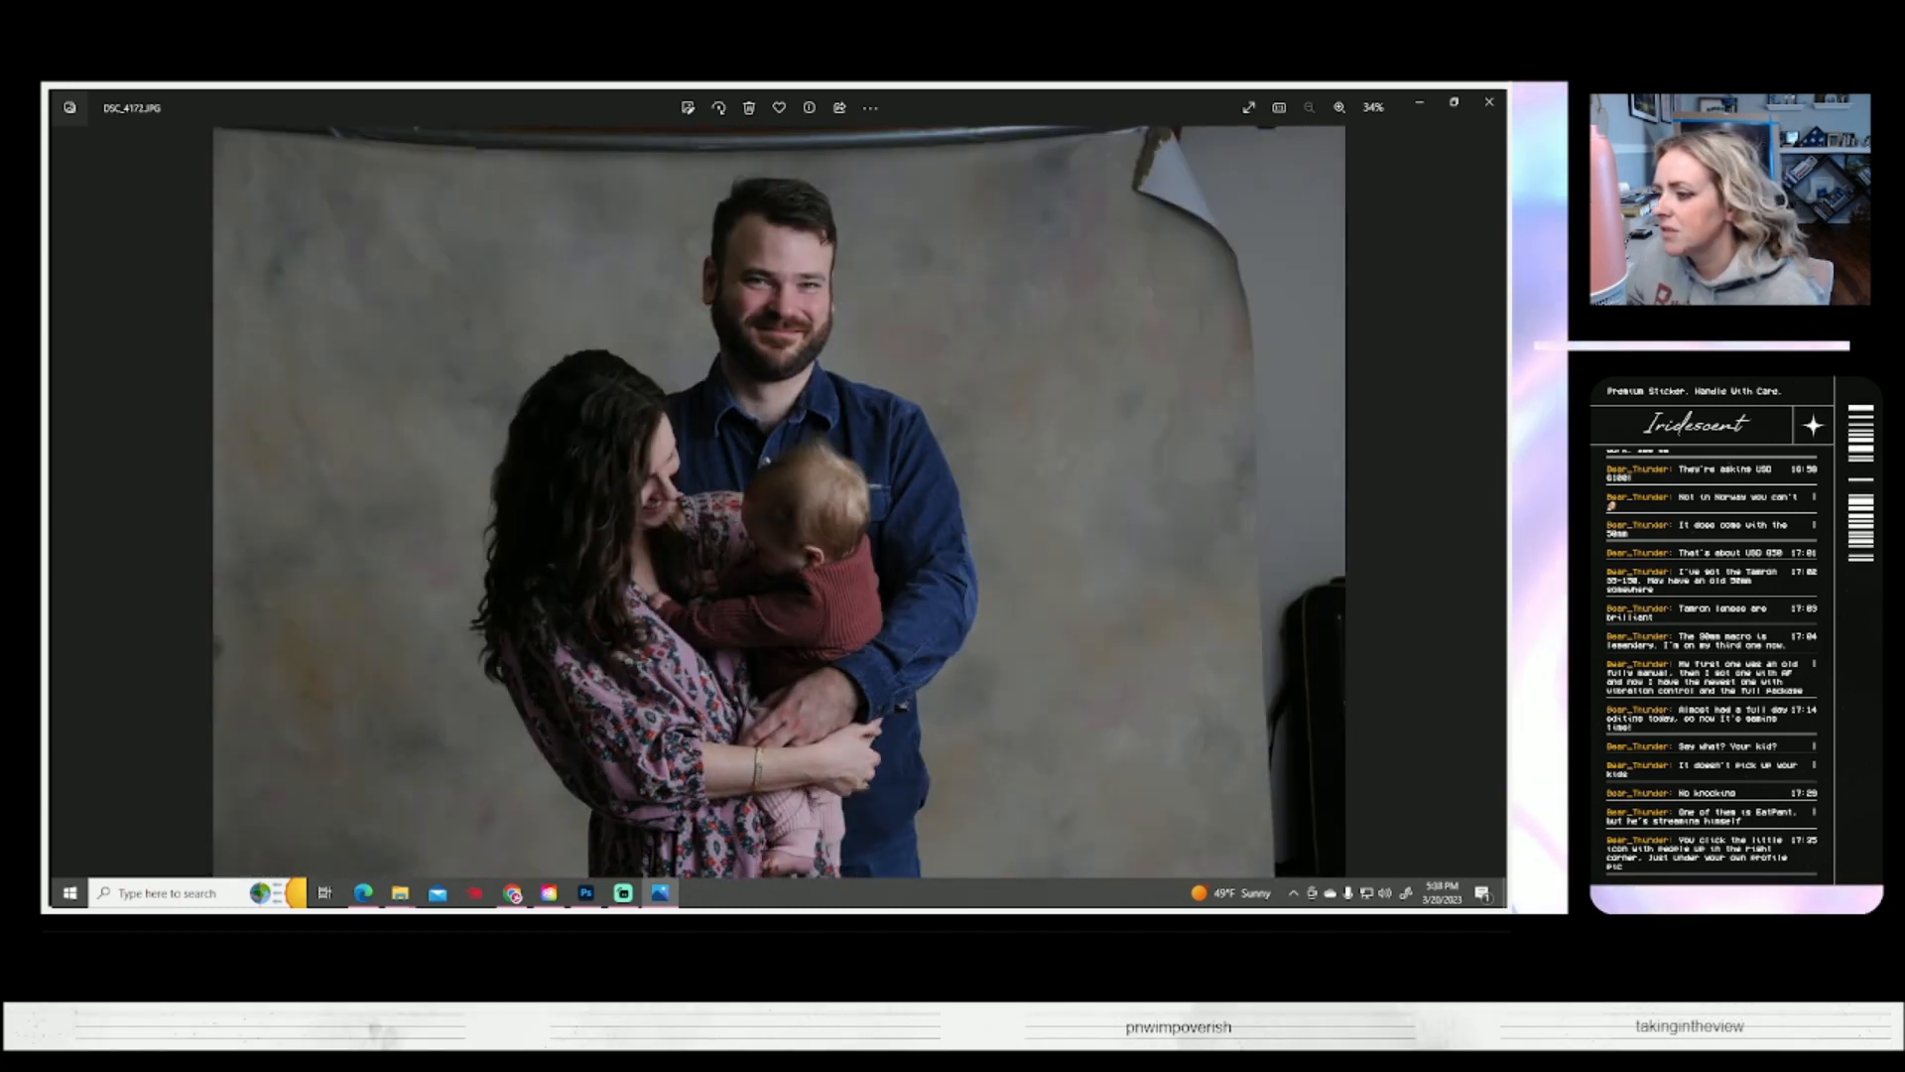
{"action": "key", "text": "alt+Tab"}
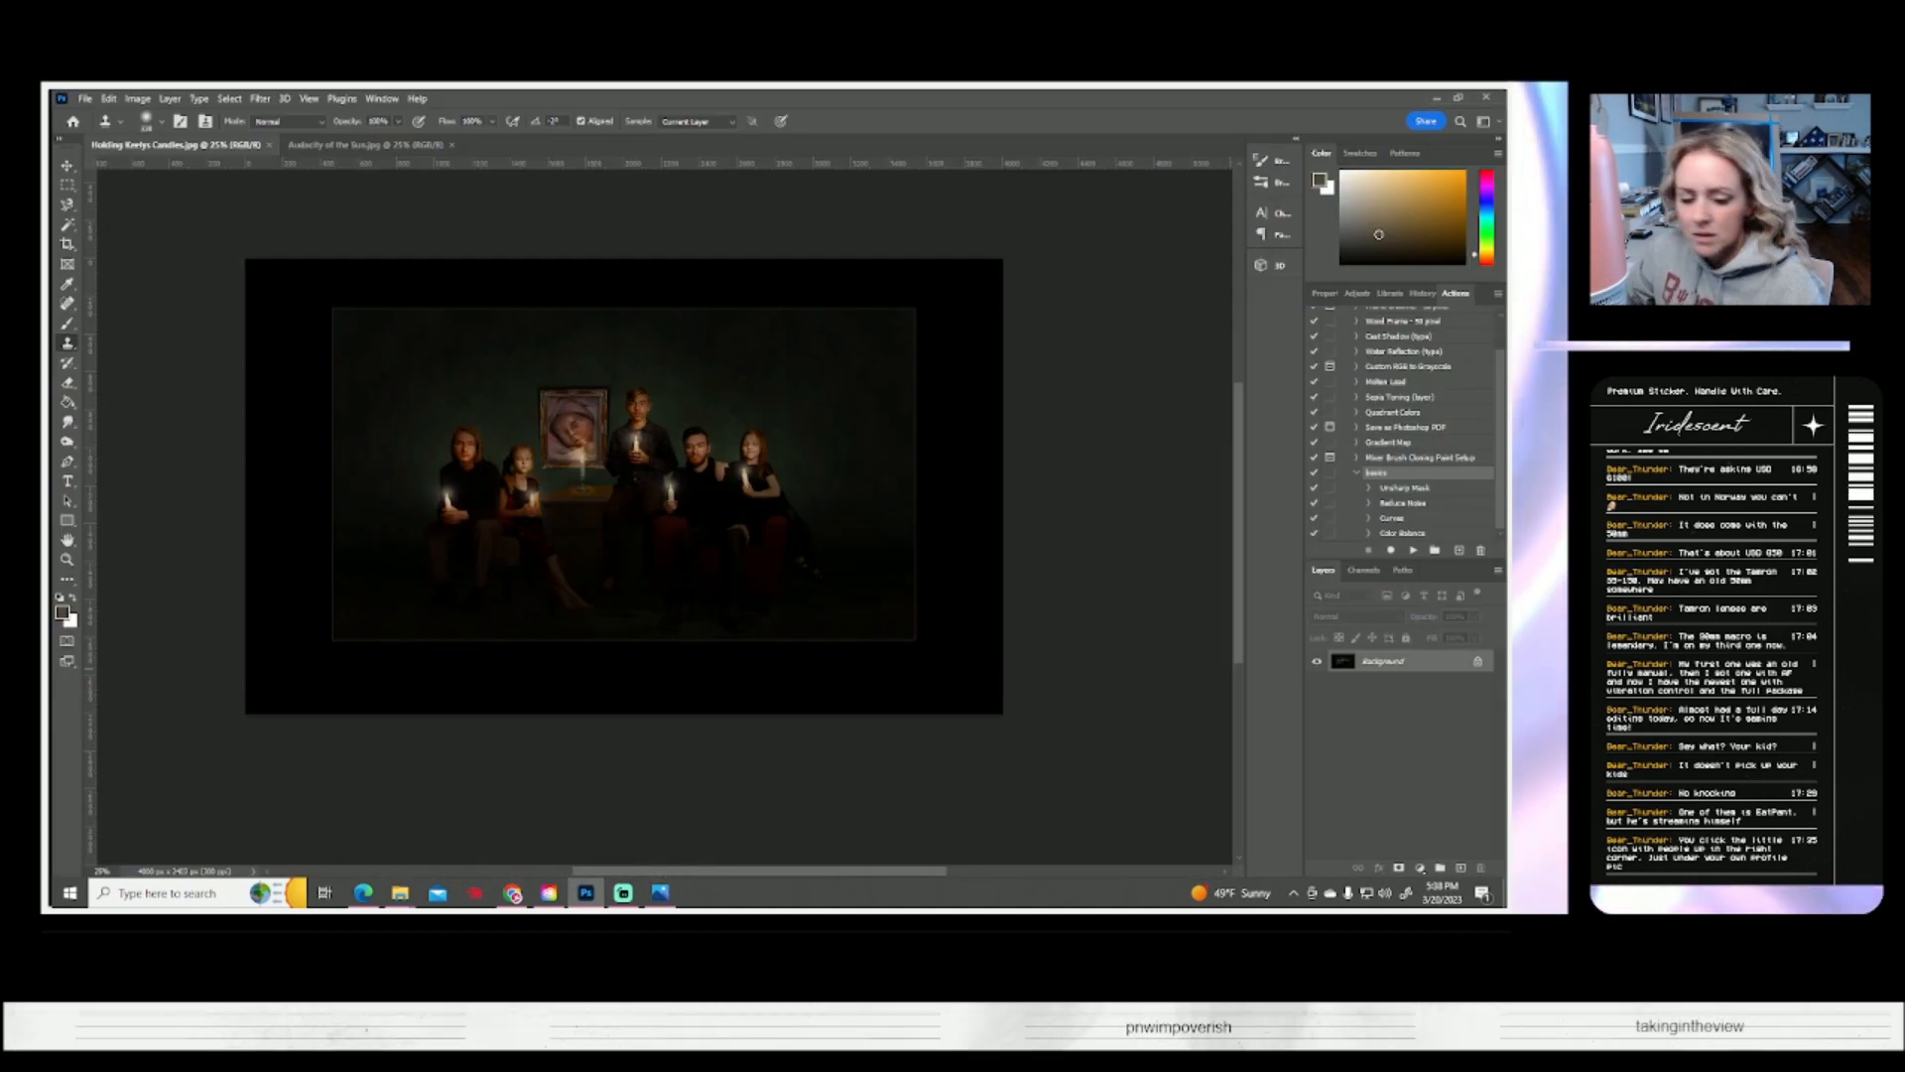
Go back to the photo viewer and compare the couple's standing portraits with the baby from DSC_4172 to DSC_4180
{"action": "left_click", "coordinate": [663, 893]}
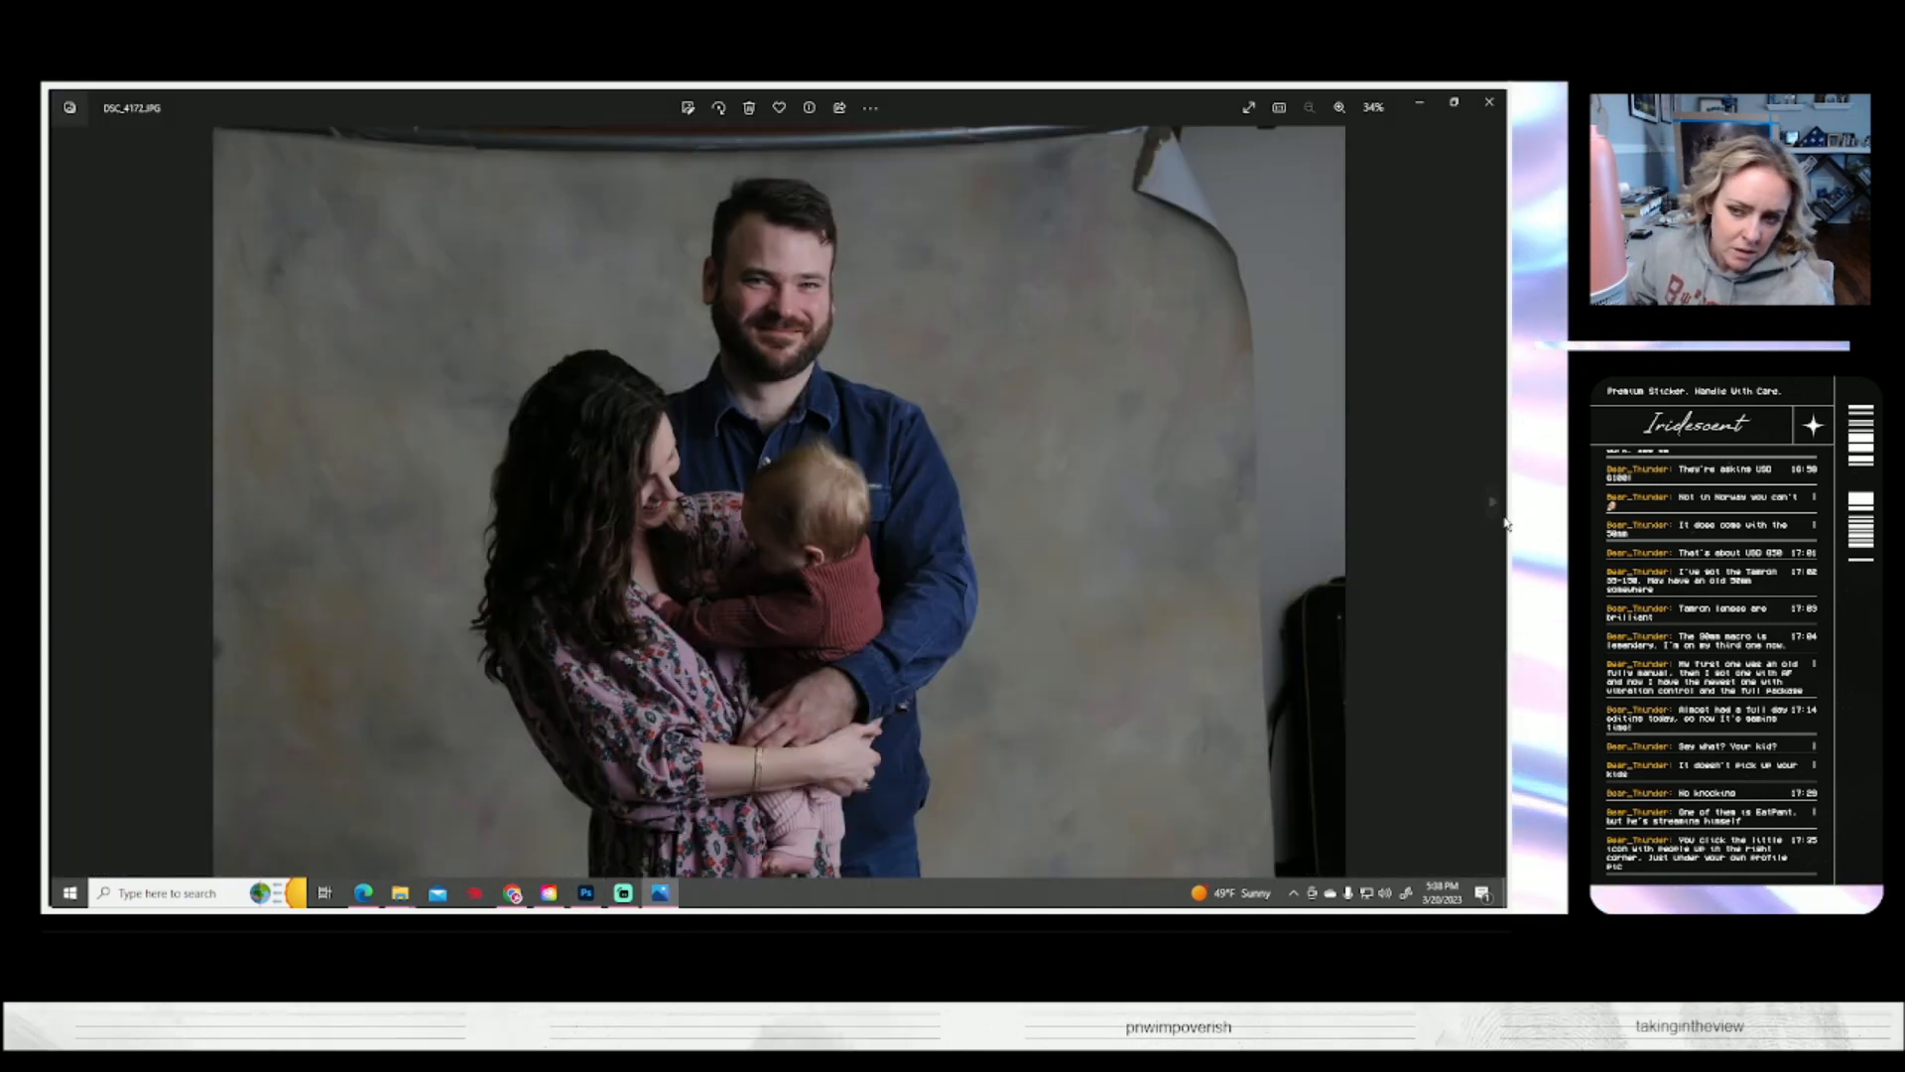
{"action": "left_click", "coordinate": [1500, 516]}
{"action": "left_click", "coordinate": [1500, 516]}
{"action": "left_click", "coordinate": [1501, 516]}
{"action": "left_click", "coordinate": [1499, 514]}
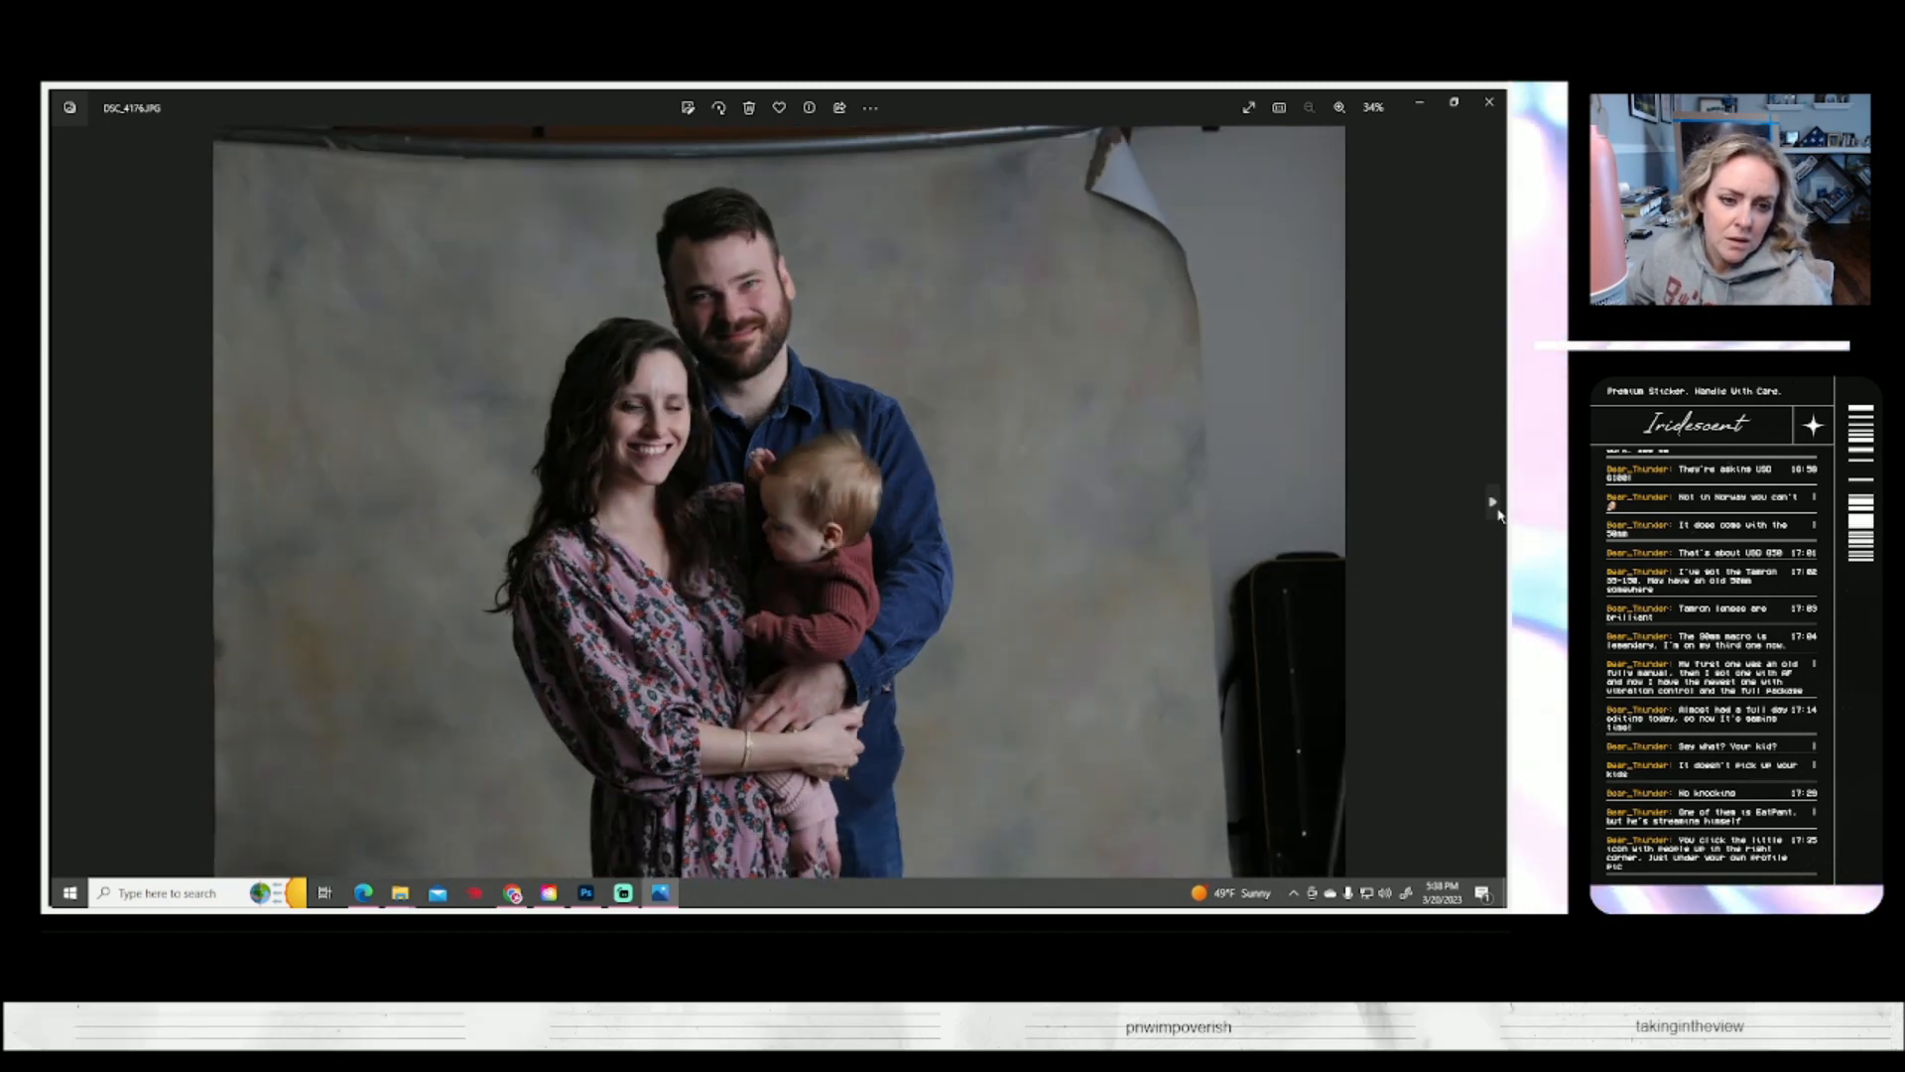
{"action": "left_click", "coordinate": [1500, 514]}
{"action": "left_click", "coordinate": [1500, 514]}
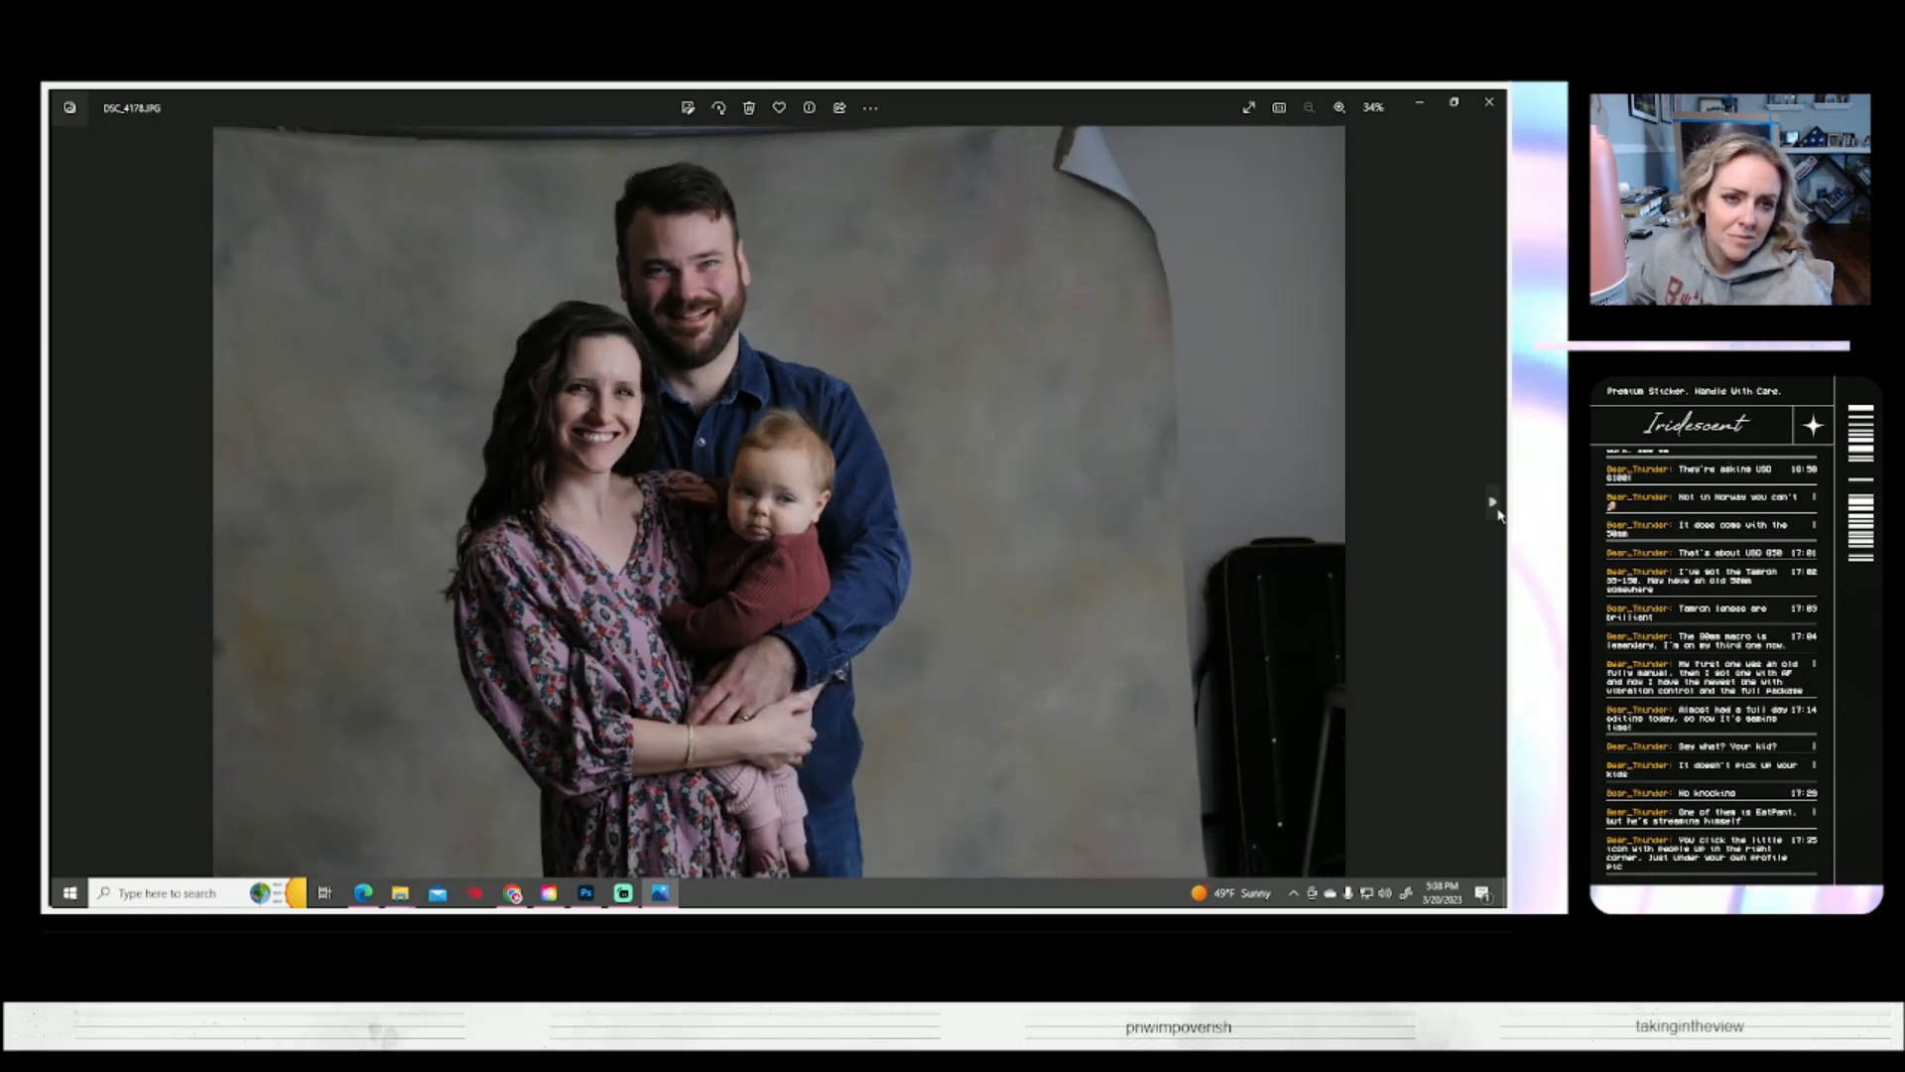
{"action": "left_click", "coordinate": [1499, 514]}
{"action": "left_click", "coordinate": [1499, 514]}
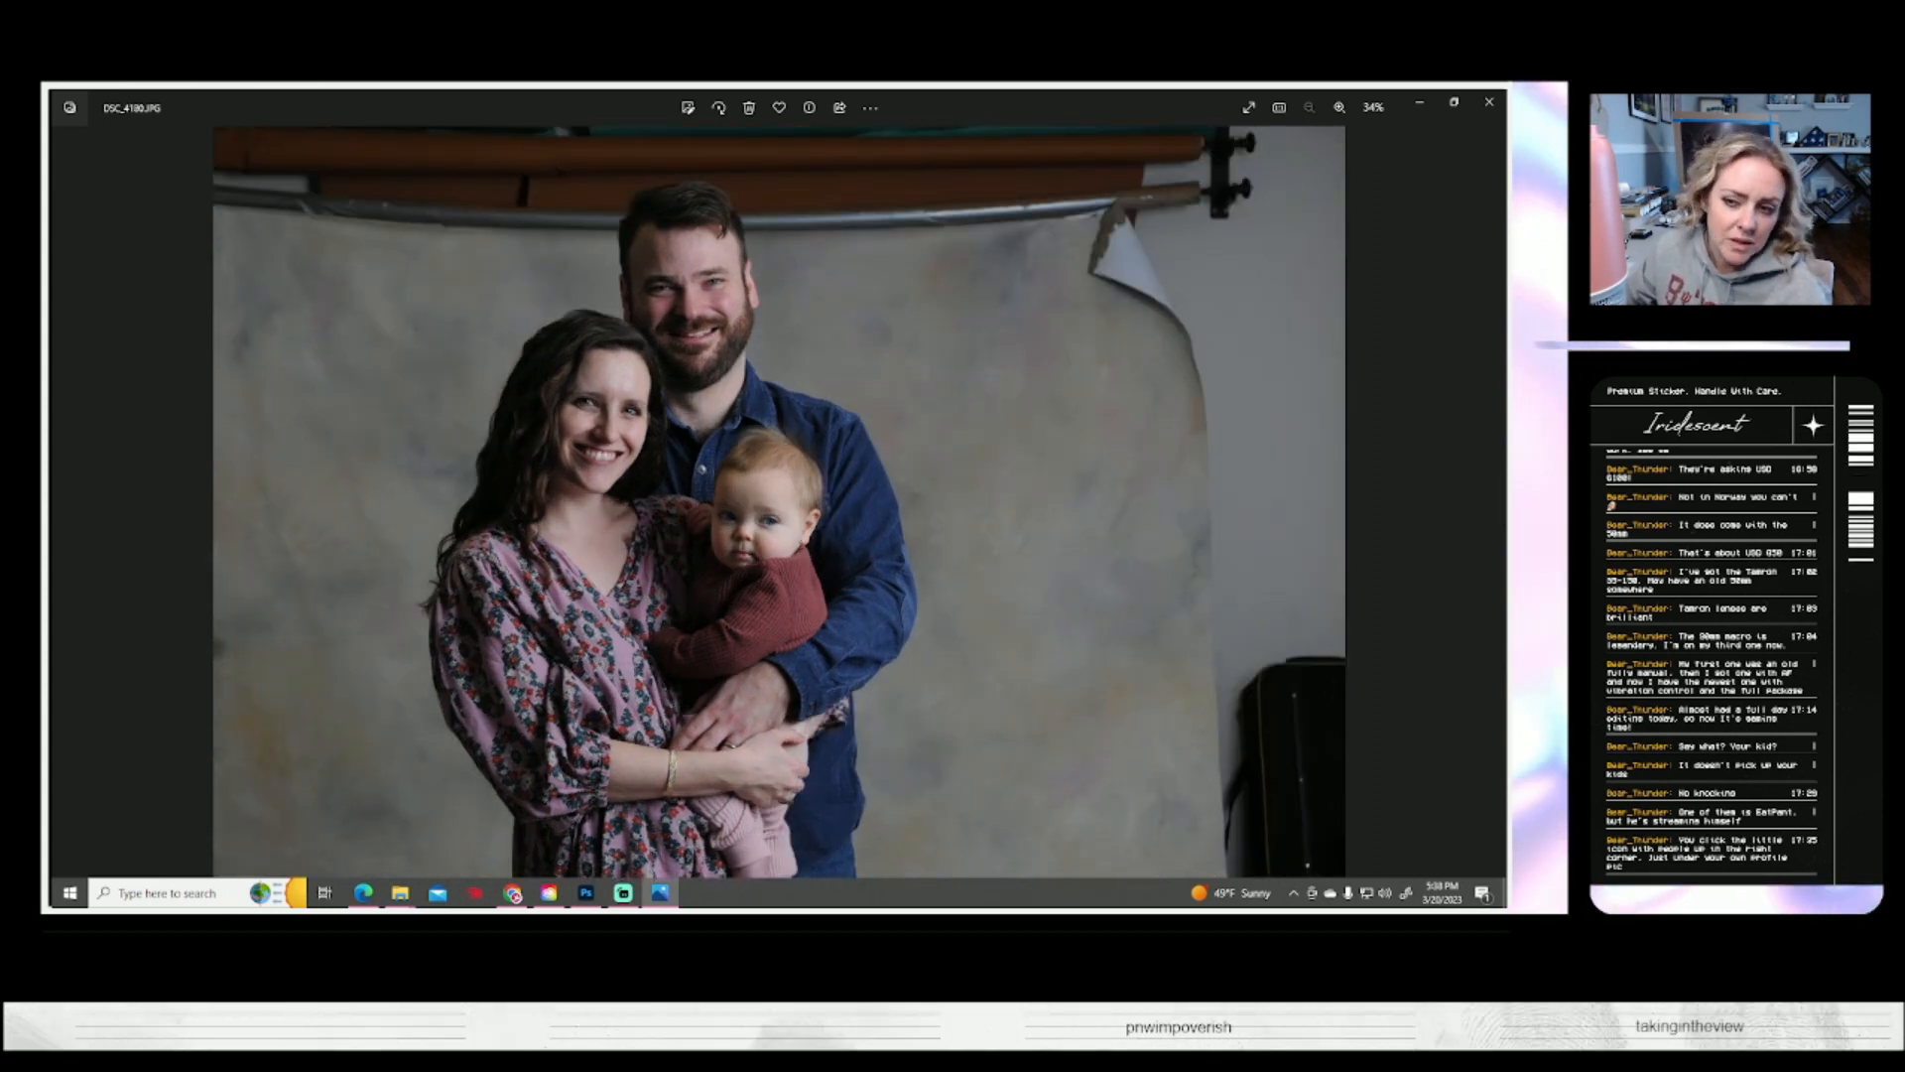
Compare the couple's portraits with the baby up to DSC_4192, checking expressions, and go back to DSC_4191
{"action": "left_click", "coordinate": [1494, 506]}
{"action": "left_click", "coordinate": [1494, 506]}
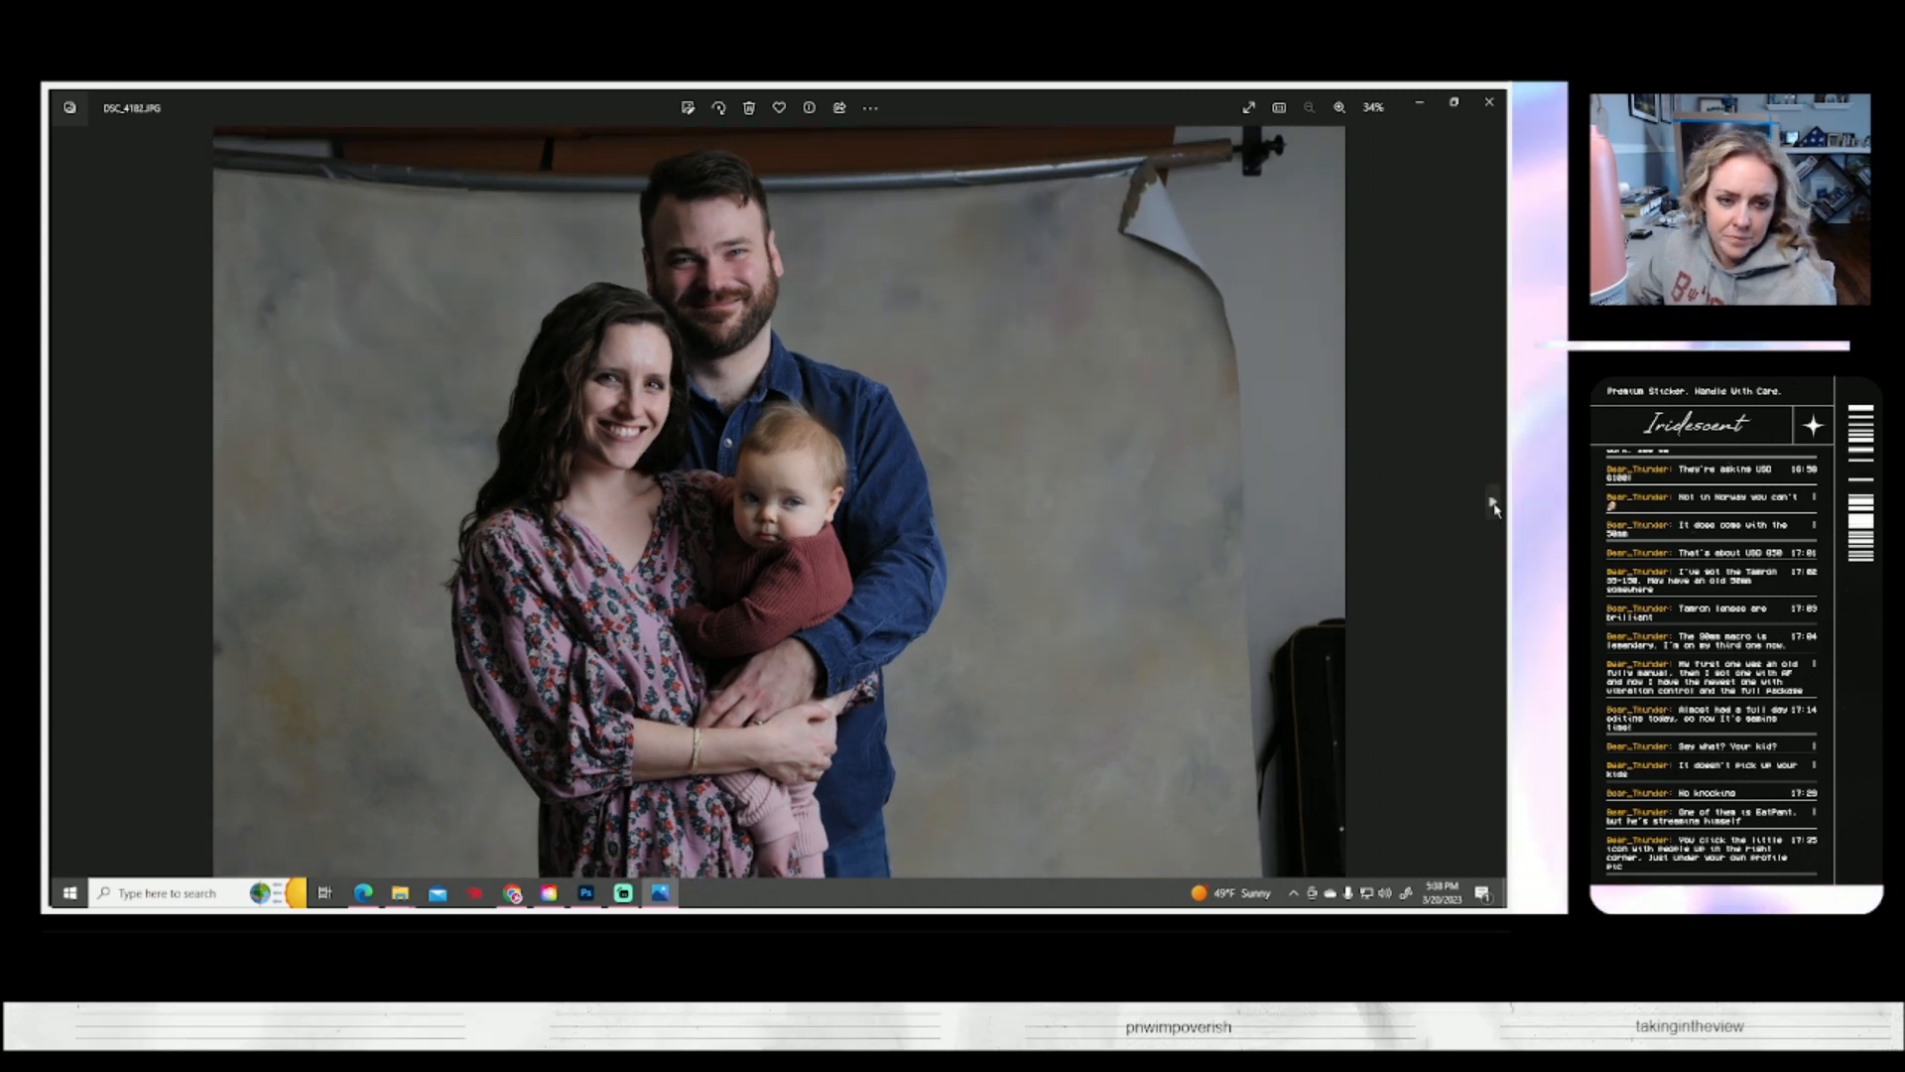
{"action": "left_click", "coordinate": [1493, 506]}
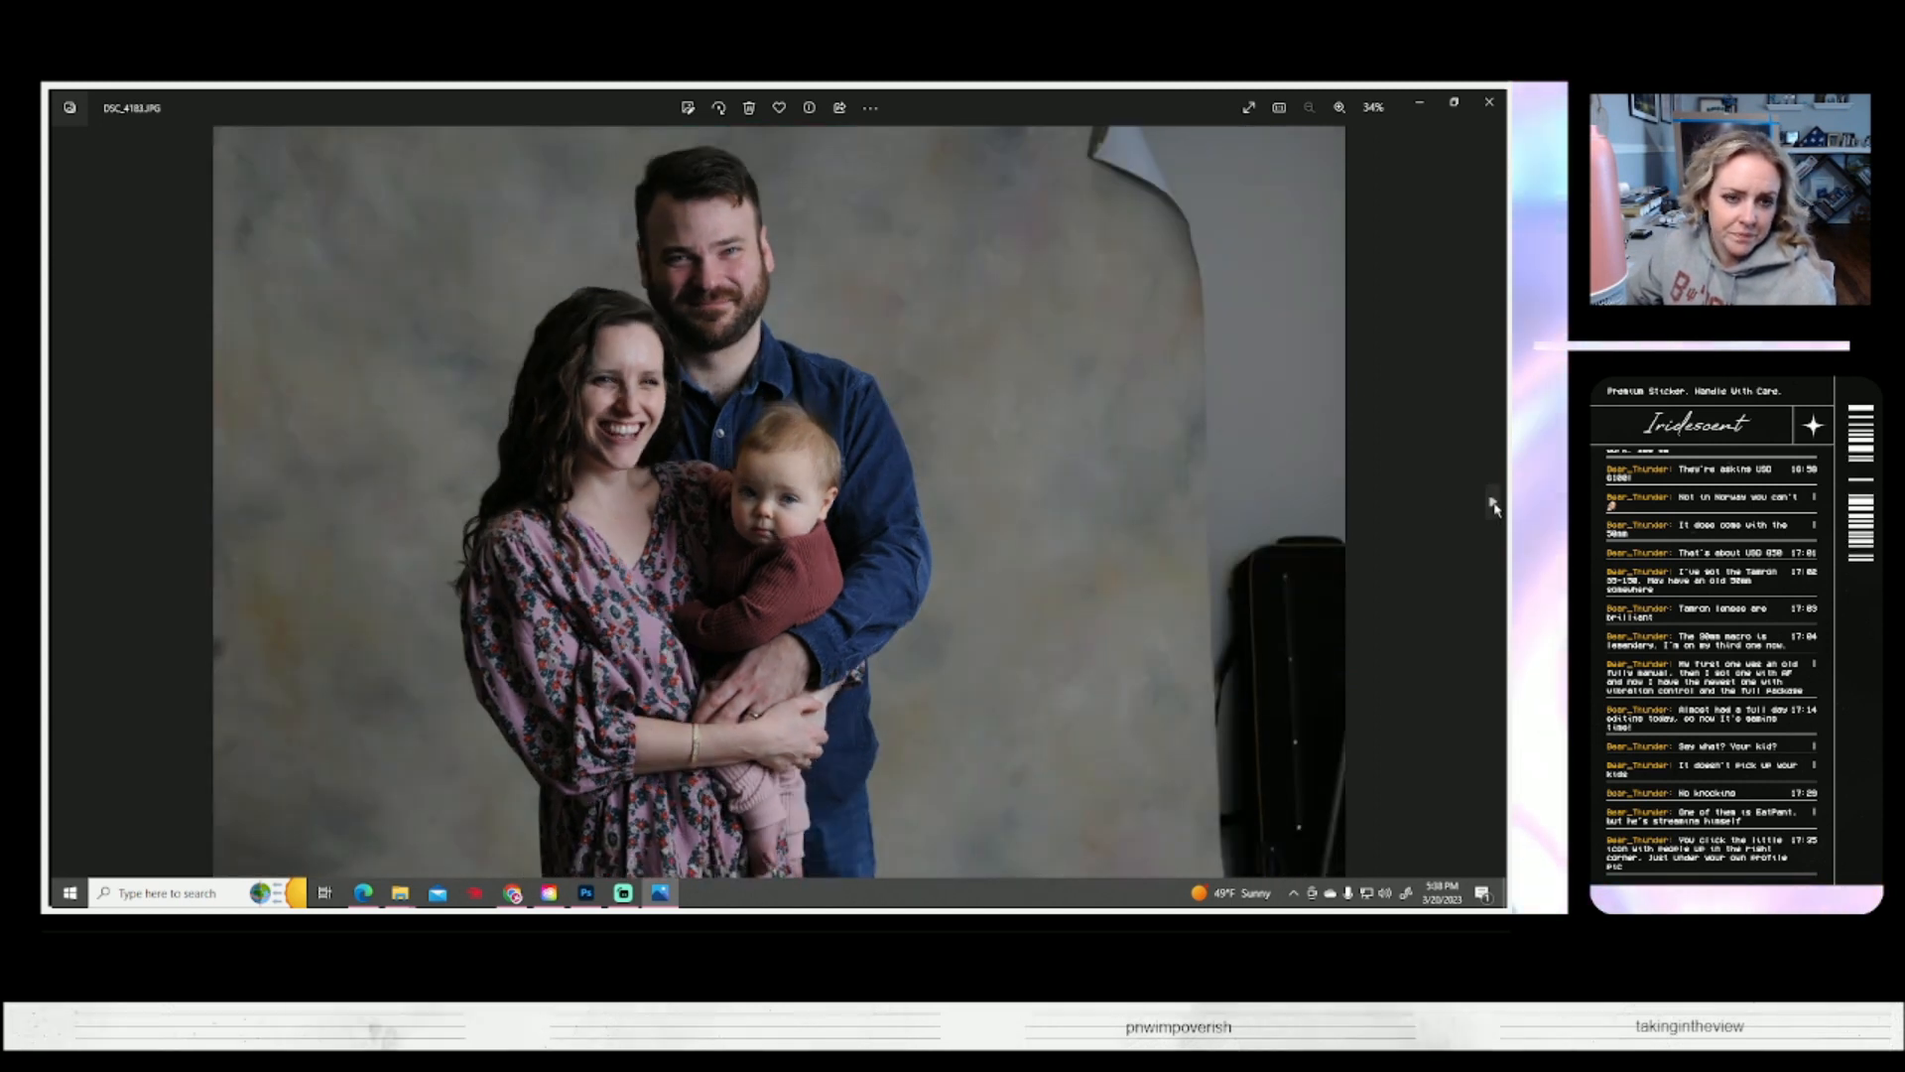
{"action": "left_click", "coordinate": [1494, 506]}
{"action": "left_click", "coordinate": [1493, 506]}
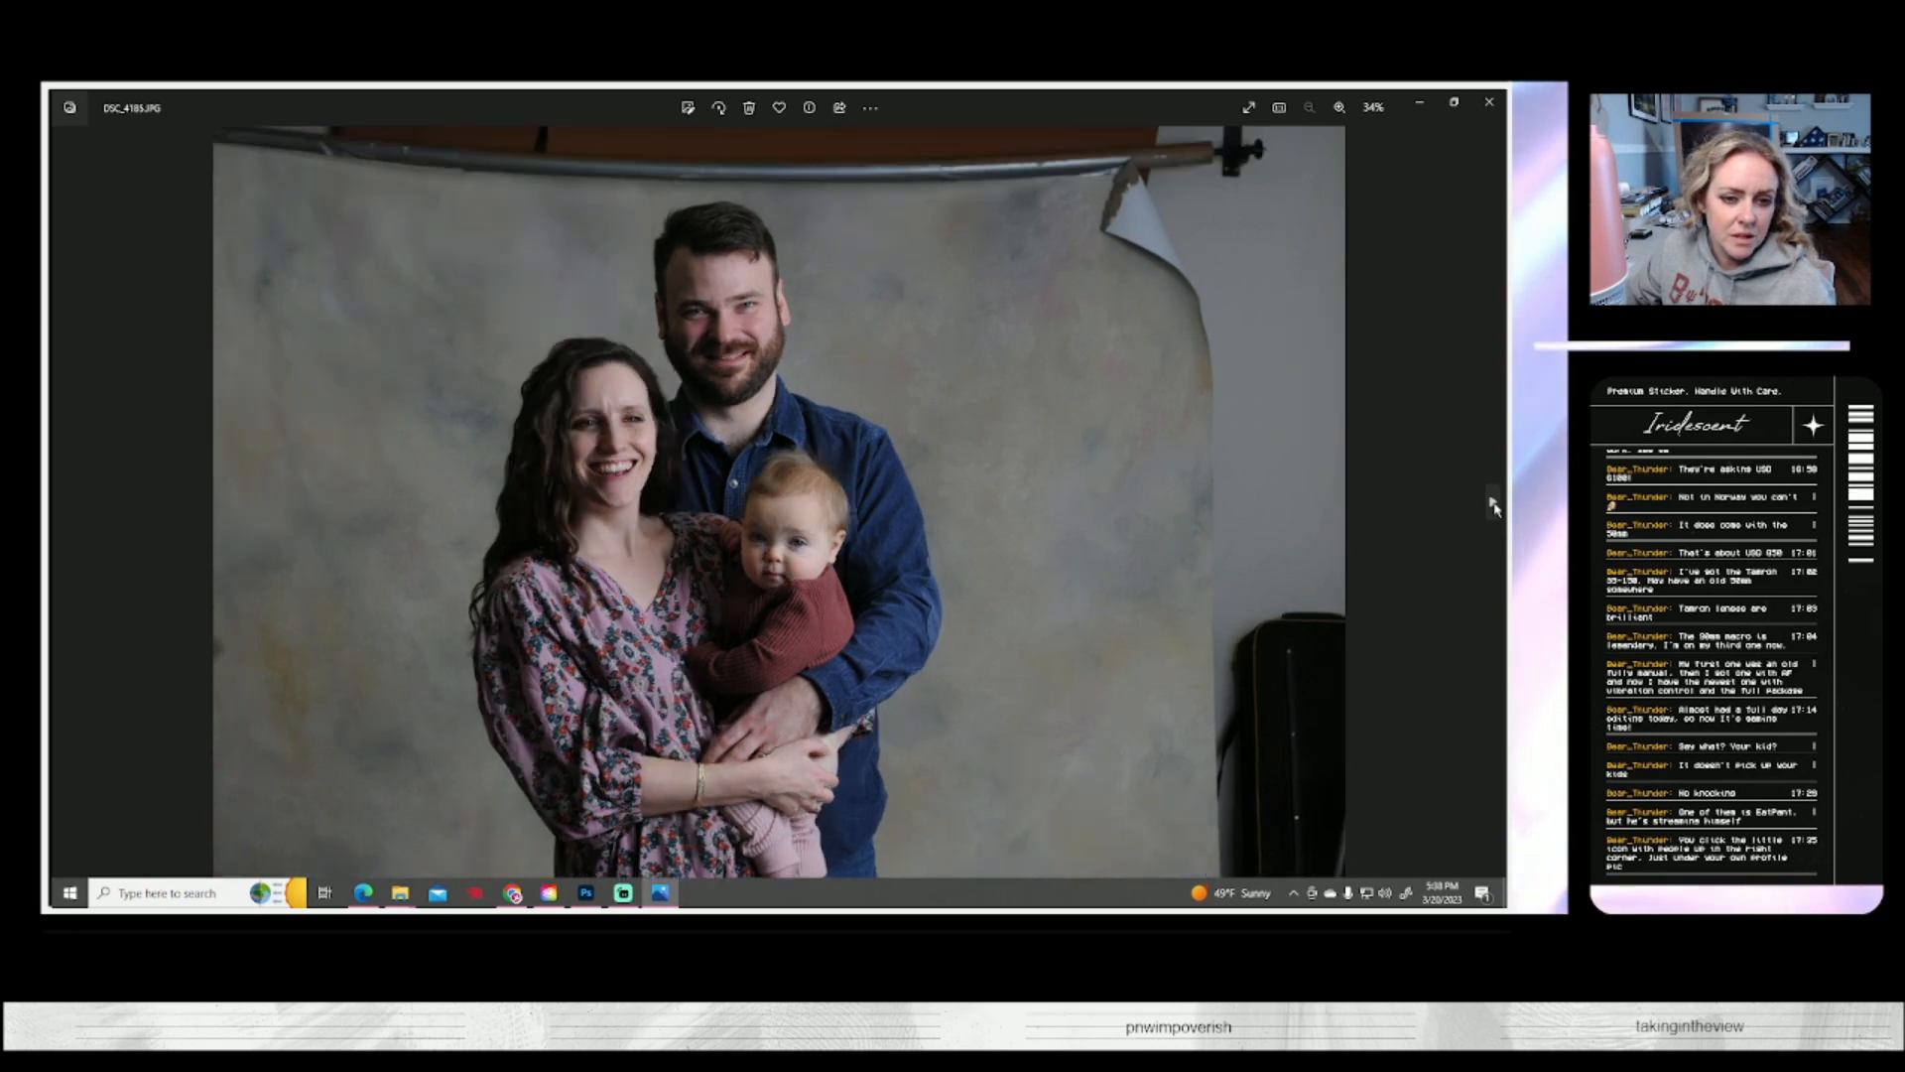
{"action": "left_click", "coordinate": [1493, 506]}
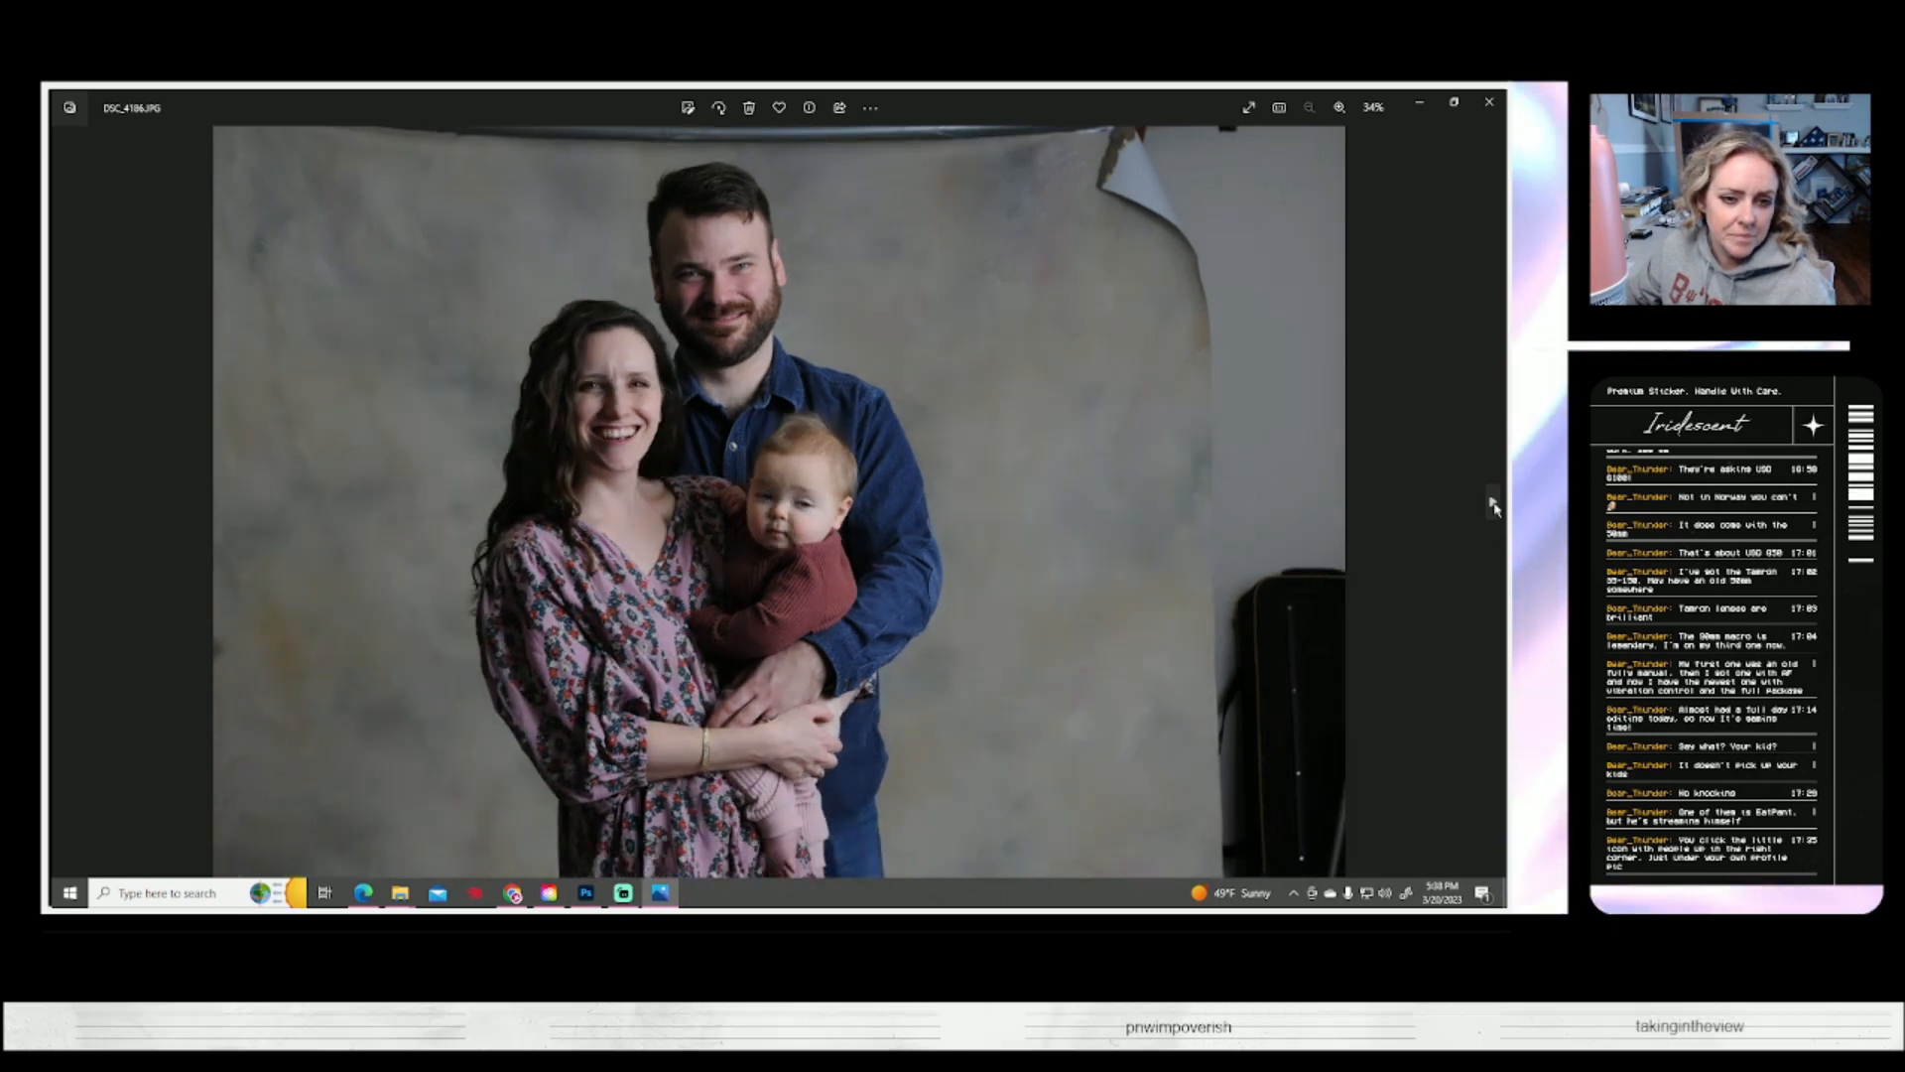
{"action": "left_click", "coordinate": [62, 499]}
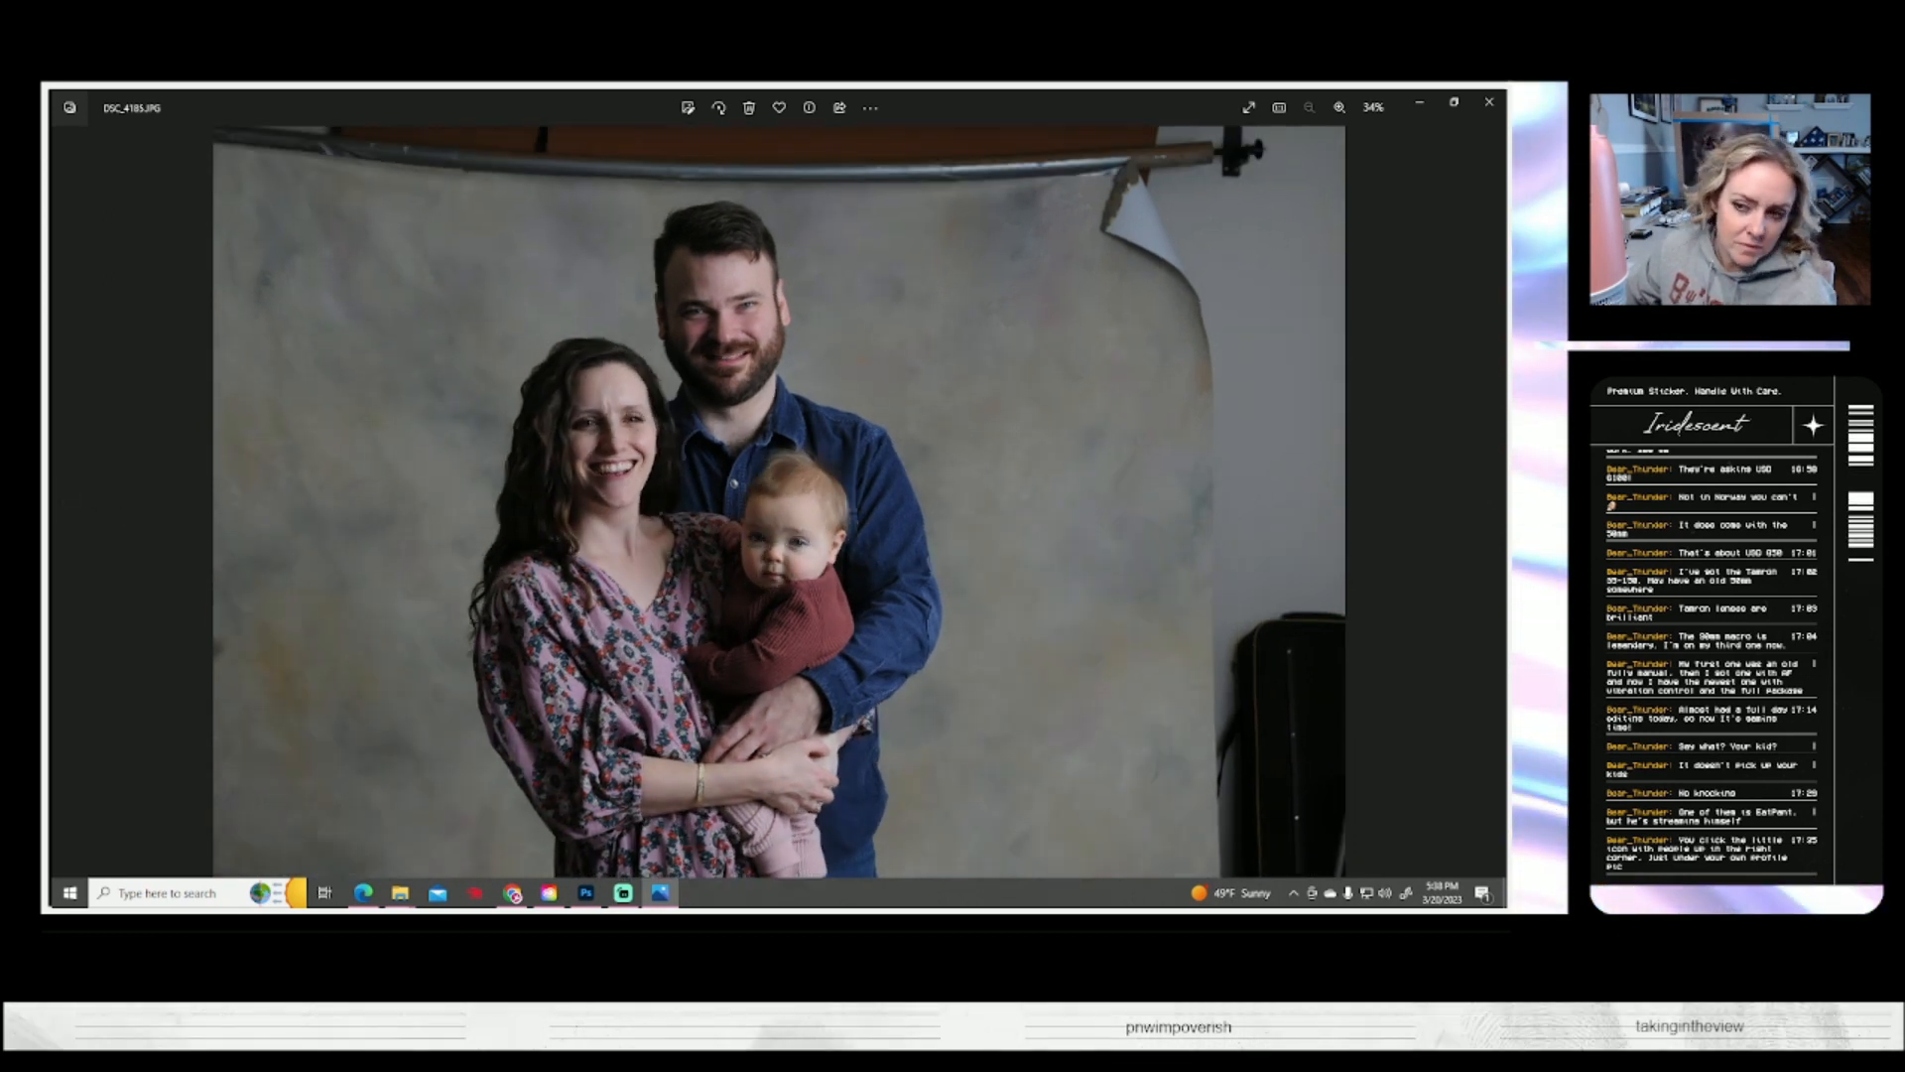
{"action": "left_click", "coordinate": [1493, 505]}
{"action": "left_click", "coordinate": [1492, 504]}
{"action": "left_click", "coordinate": [1493, 504]}
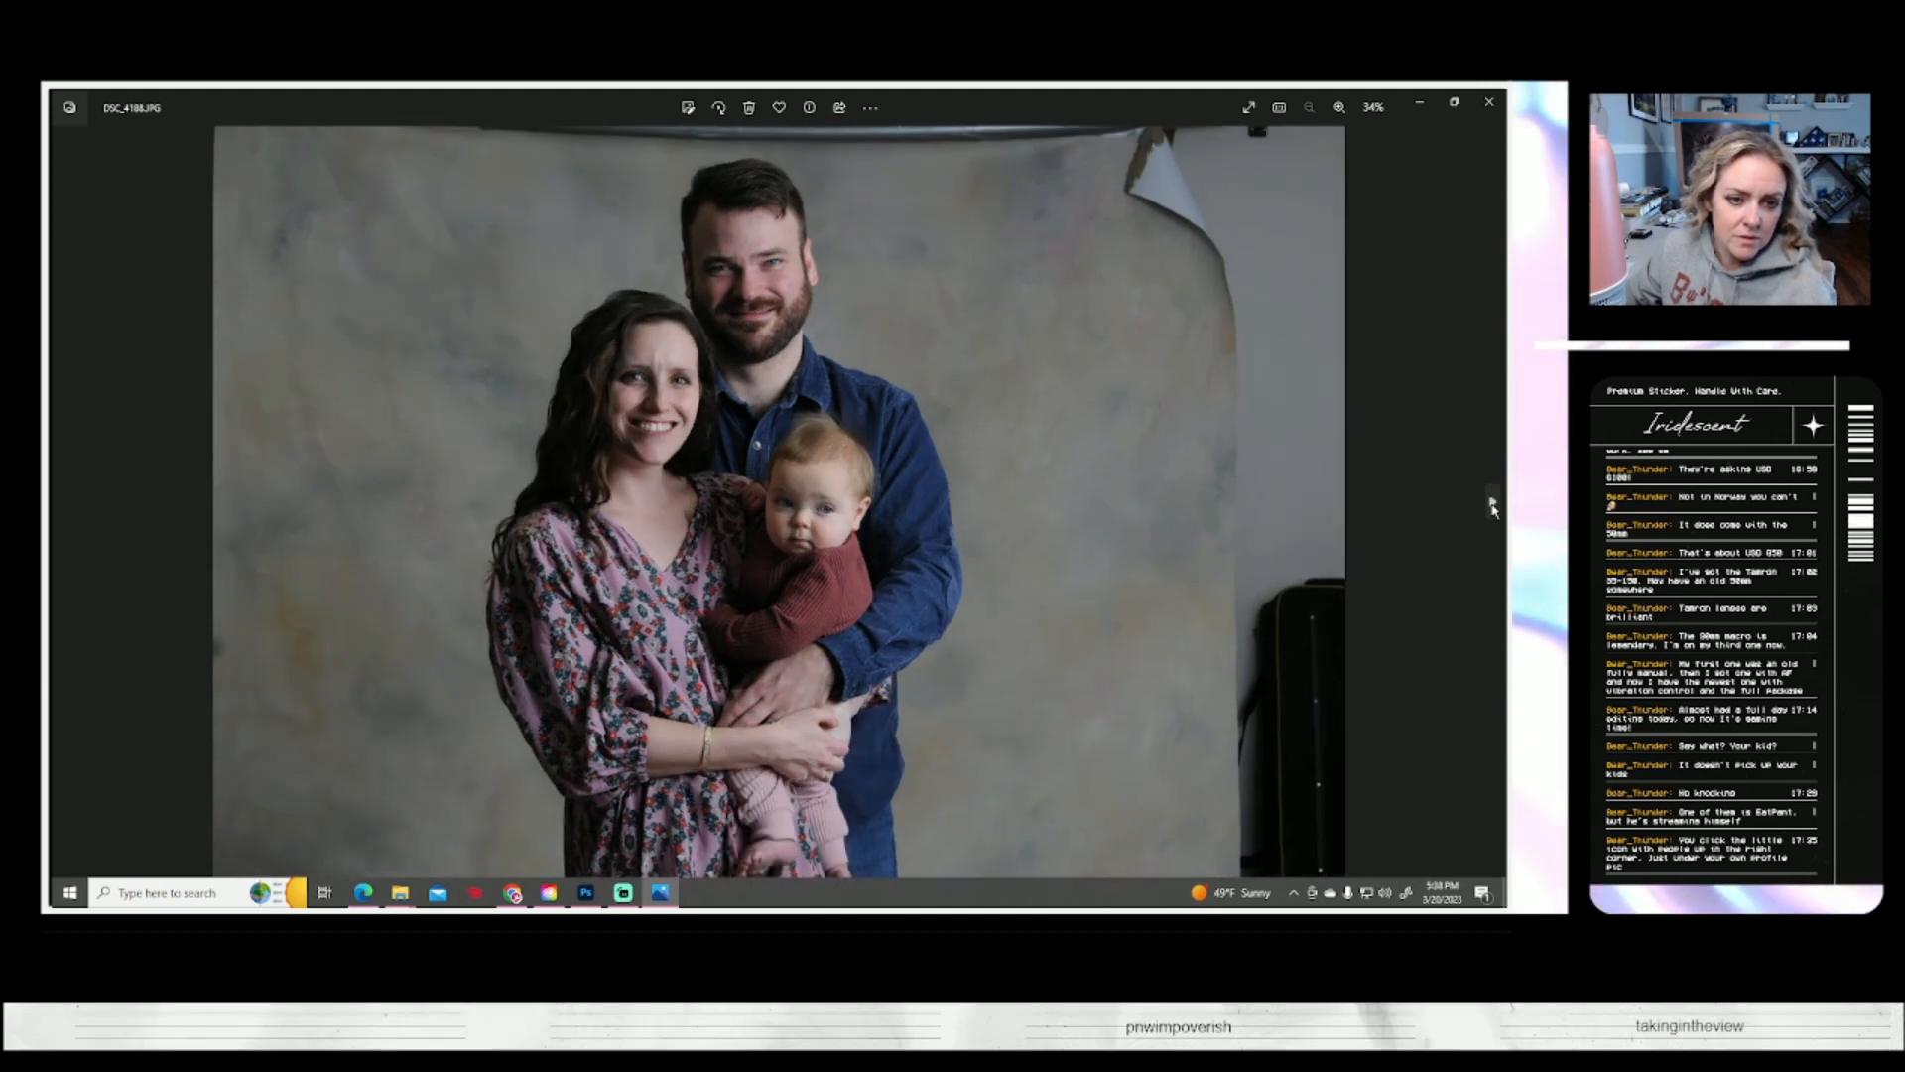
{"action": "left_click", "coordinate": [1492, 505]}
{"action": "left_click", "coordinate": [1492, 505]}
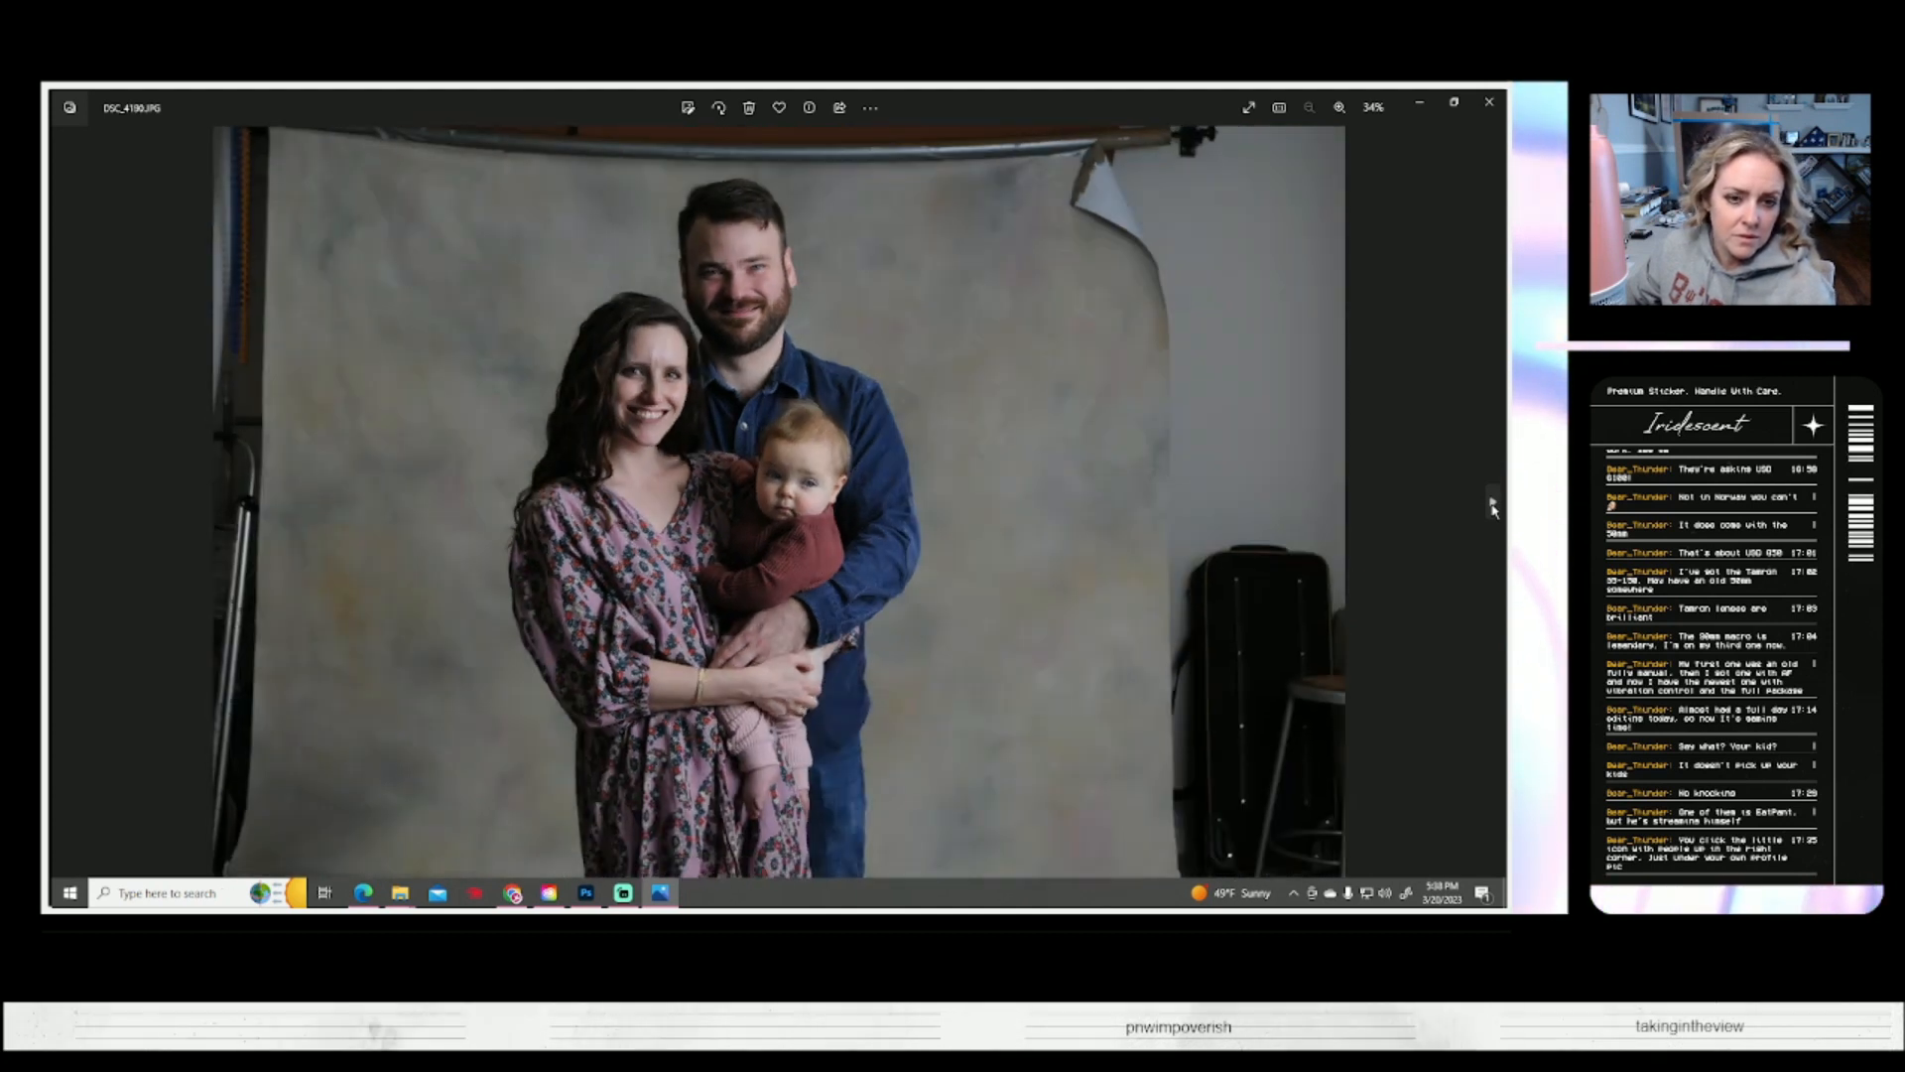
{"action": "left_click", "coordinate": [1492, 504]}
{"action": "left_click", "coordinate": [1492, 504]}
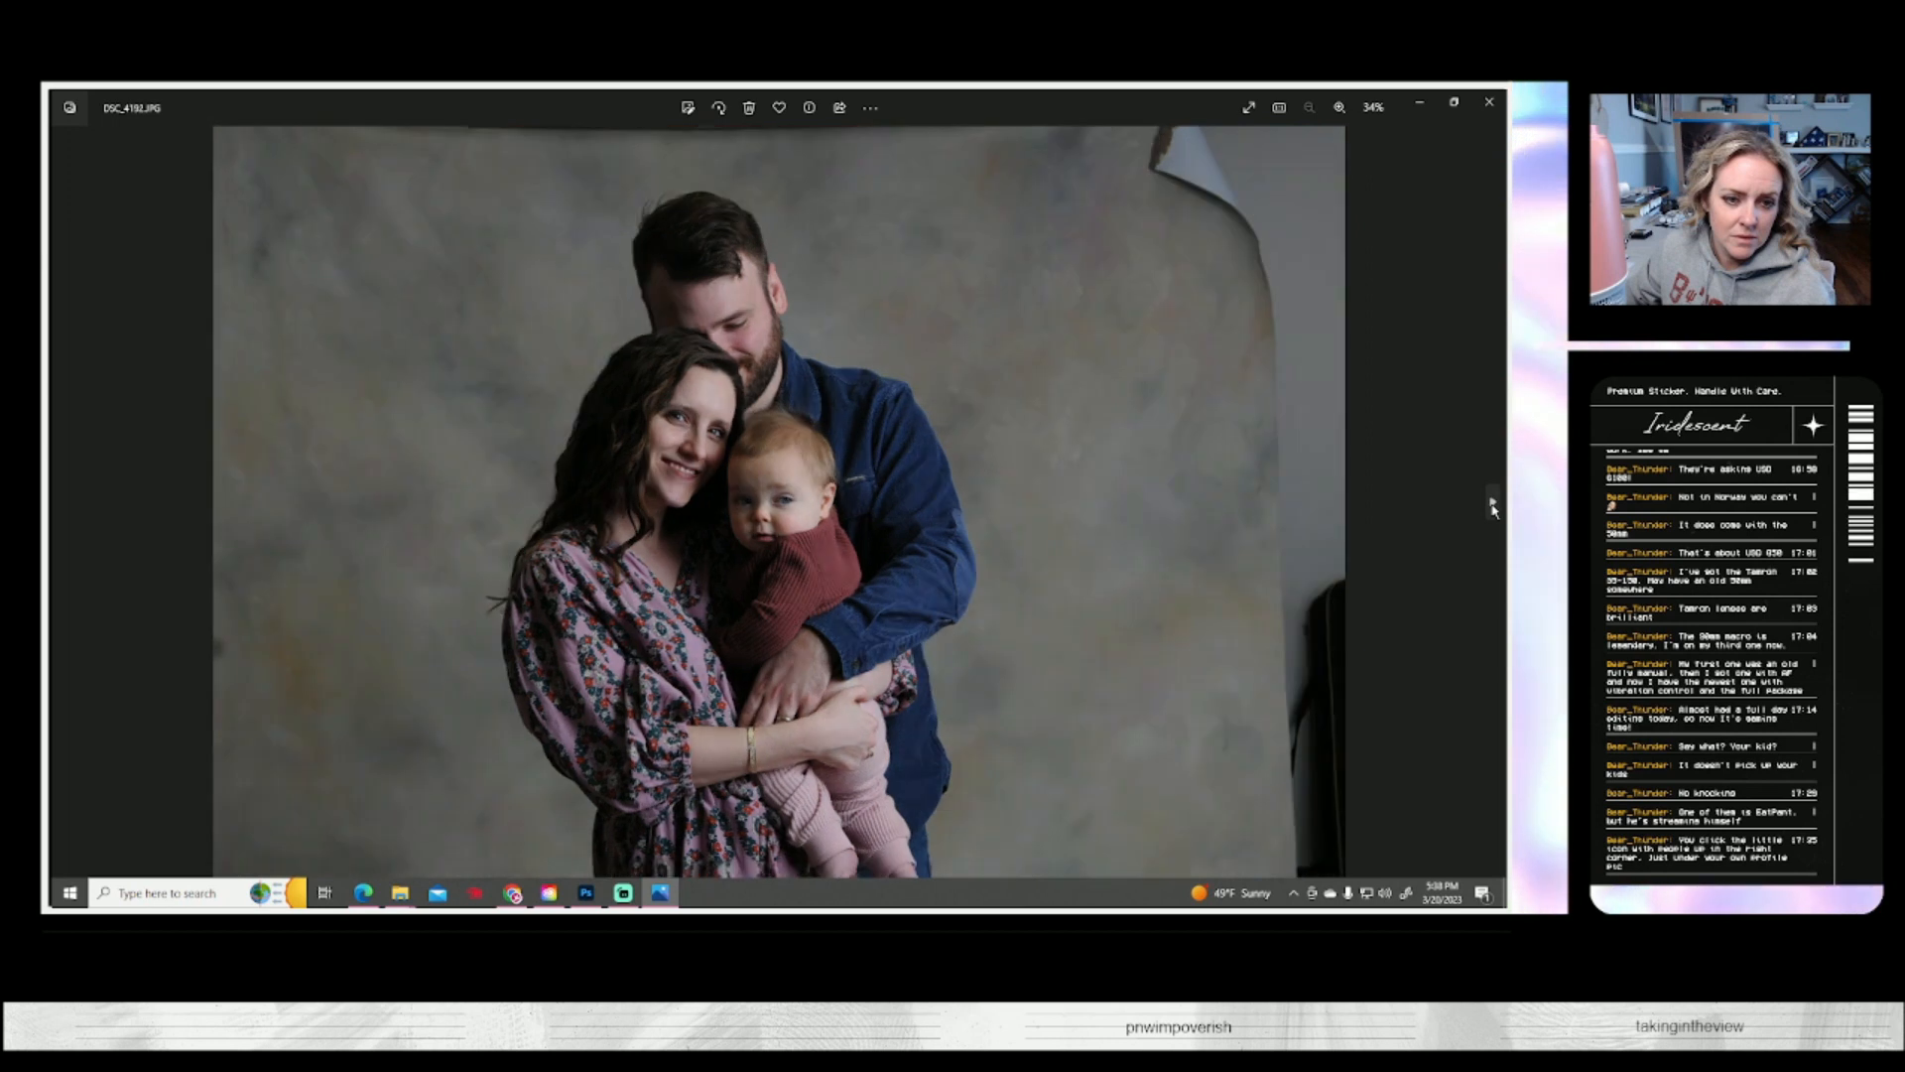
{"action": "left_click", "coordinate": [65, 507]}
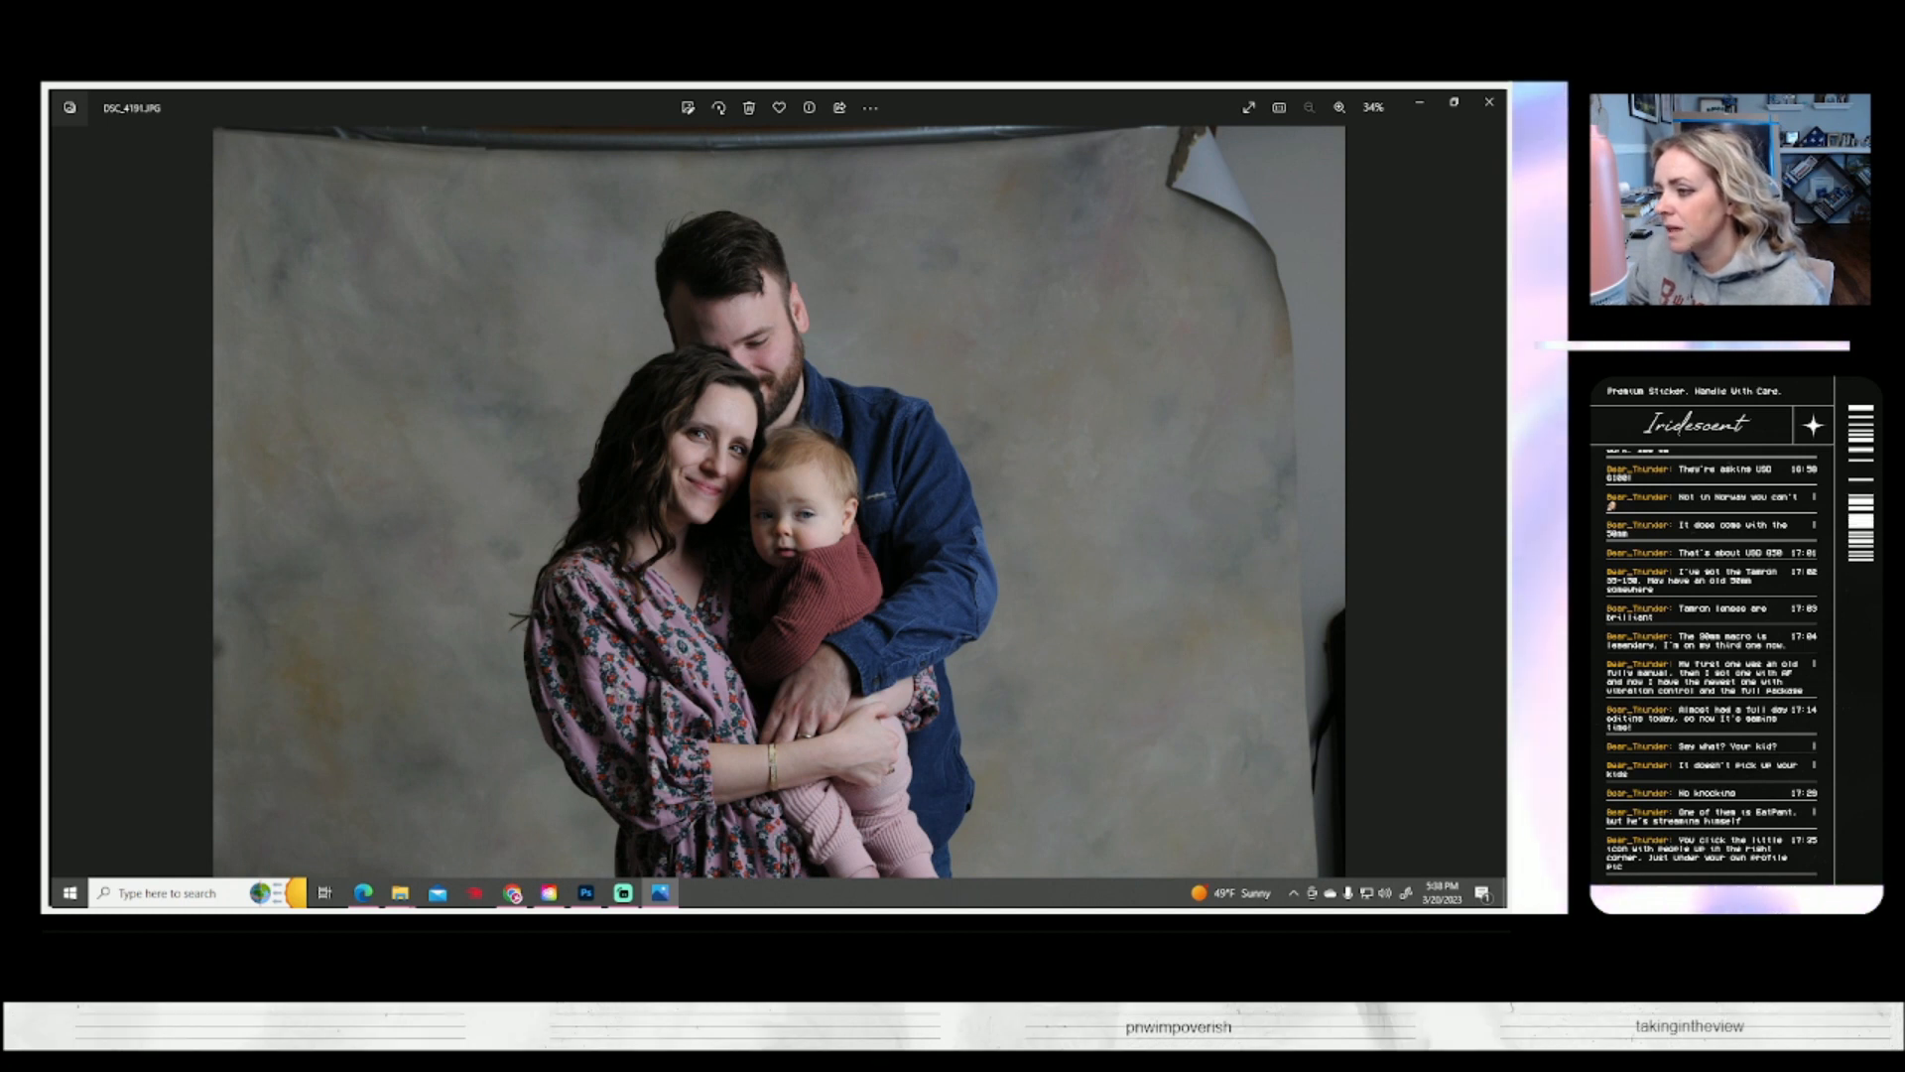
{"action": "key", "text": "alt+Tab"}
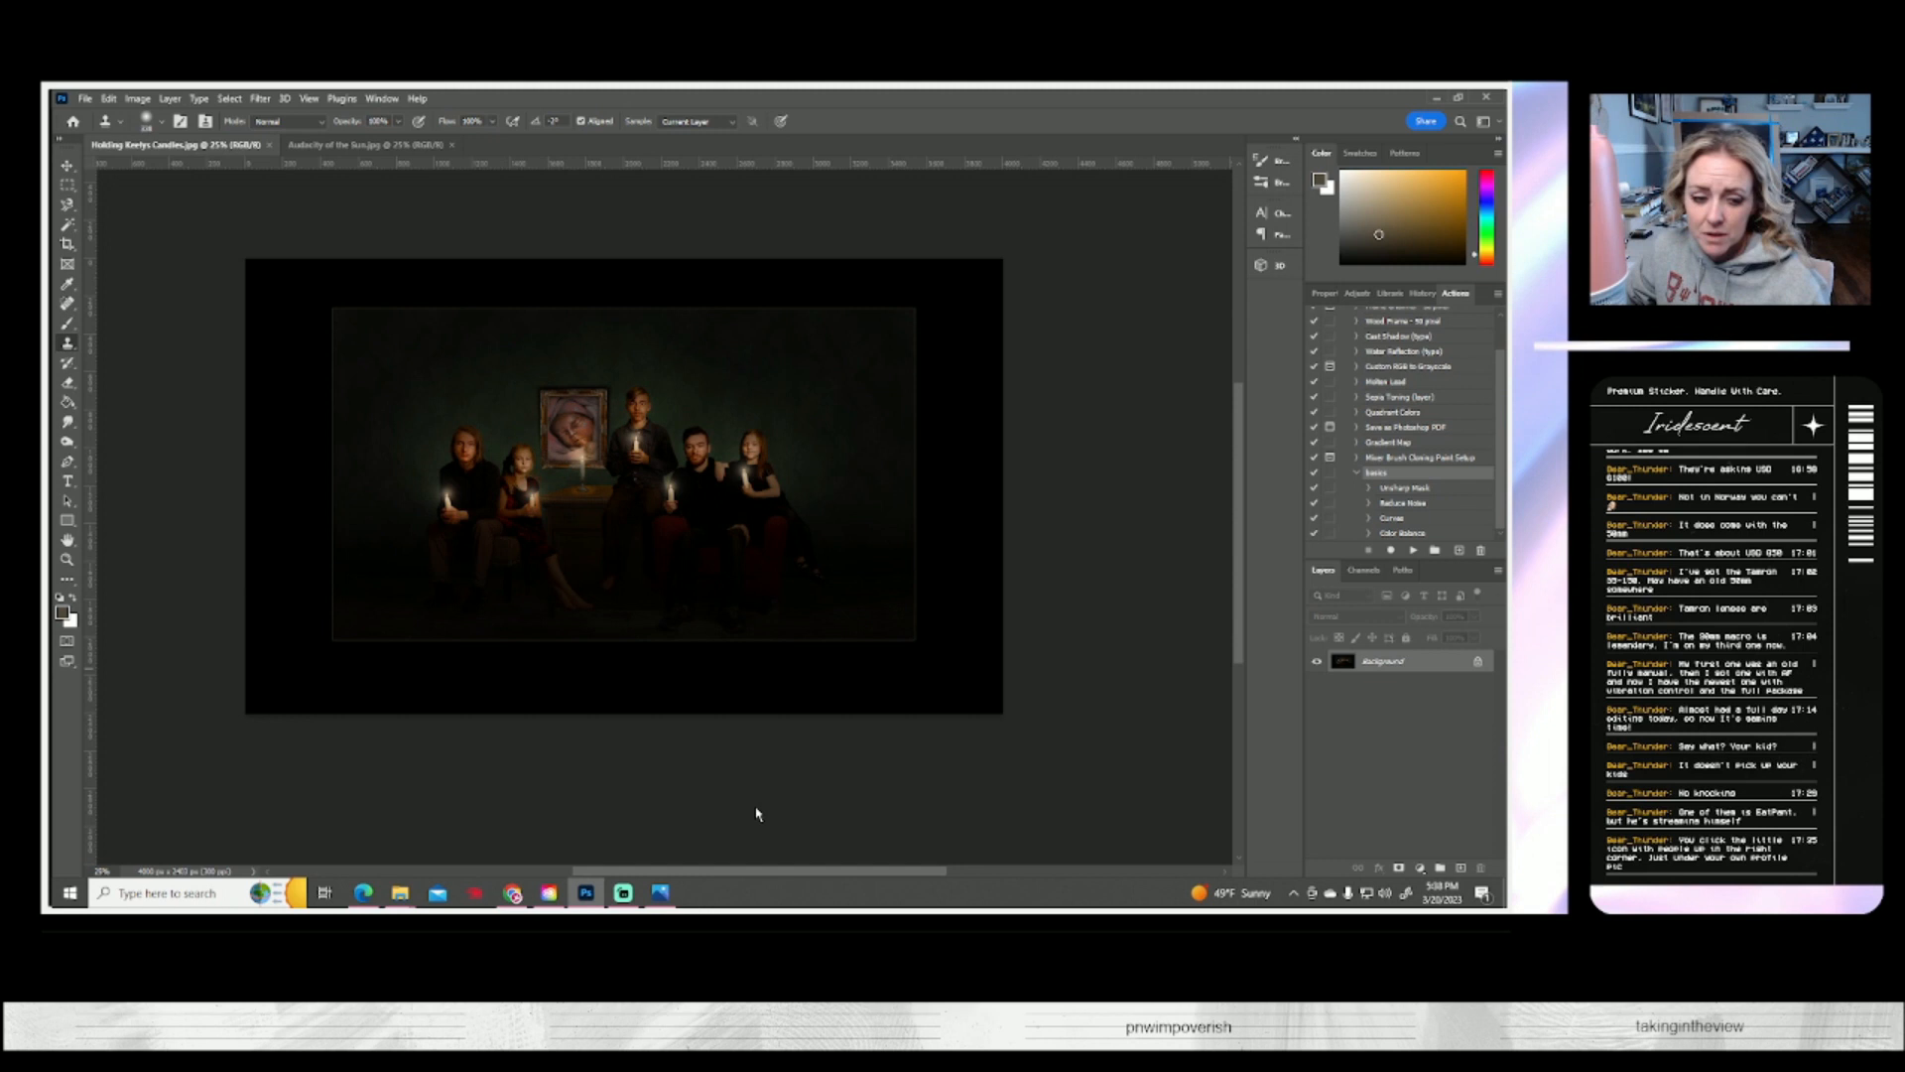
Reopen the photo viewer and compare the close embrace portraits that follow DSC_4191, past DSC_4194
{"action": "left_click", "coordinate": [659, 892]}
{"action": "left_click", "coordinate": [1494, 504]}
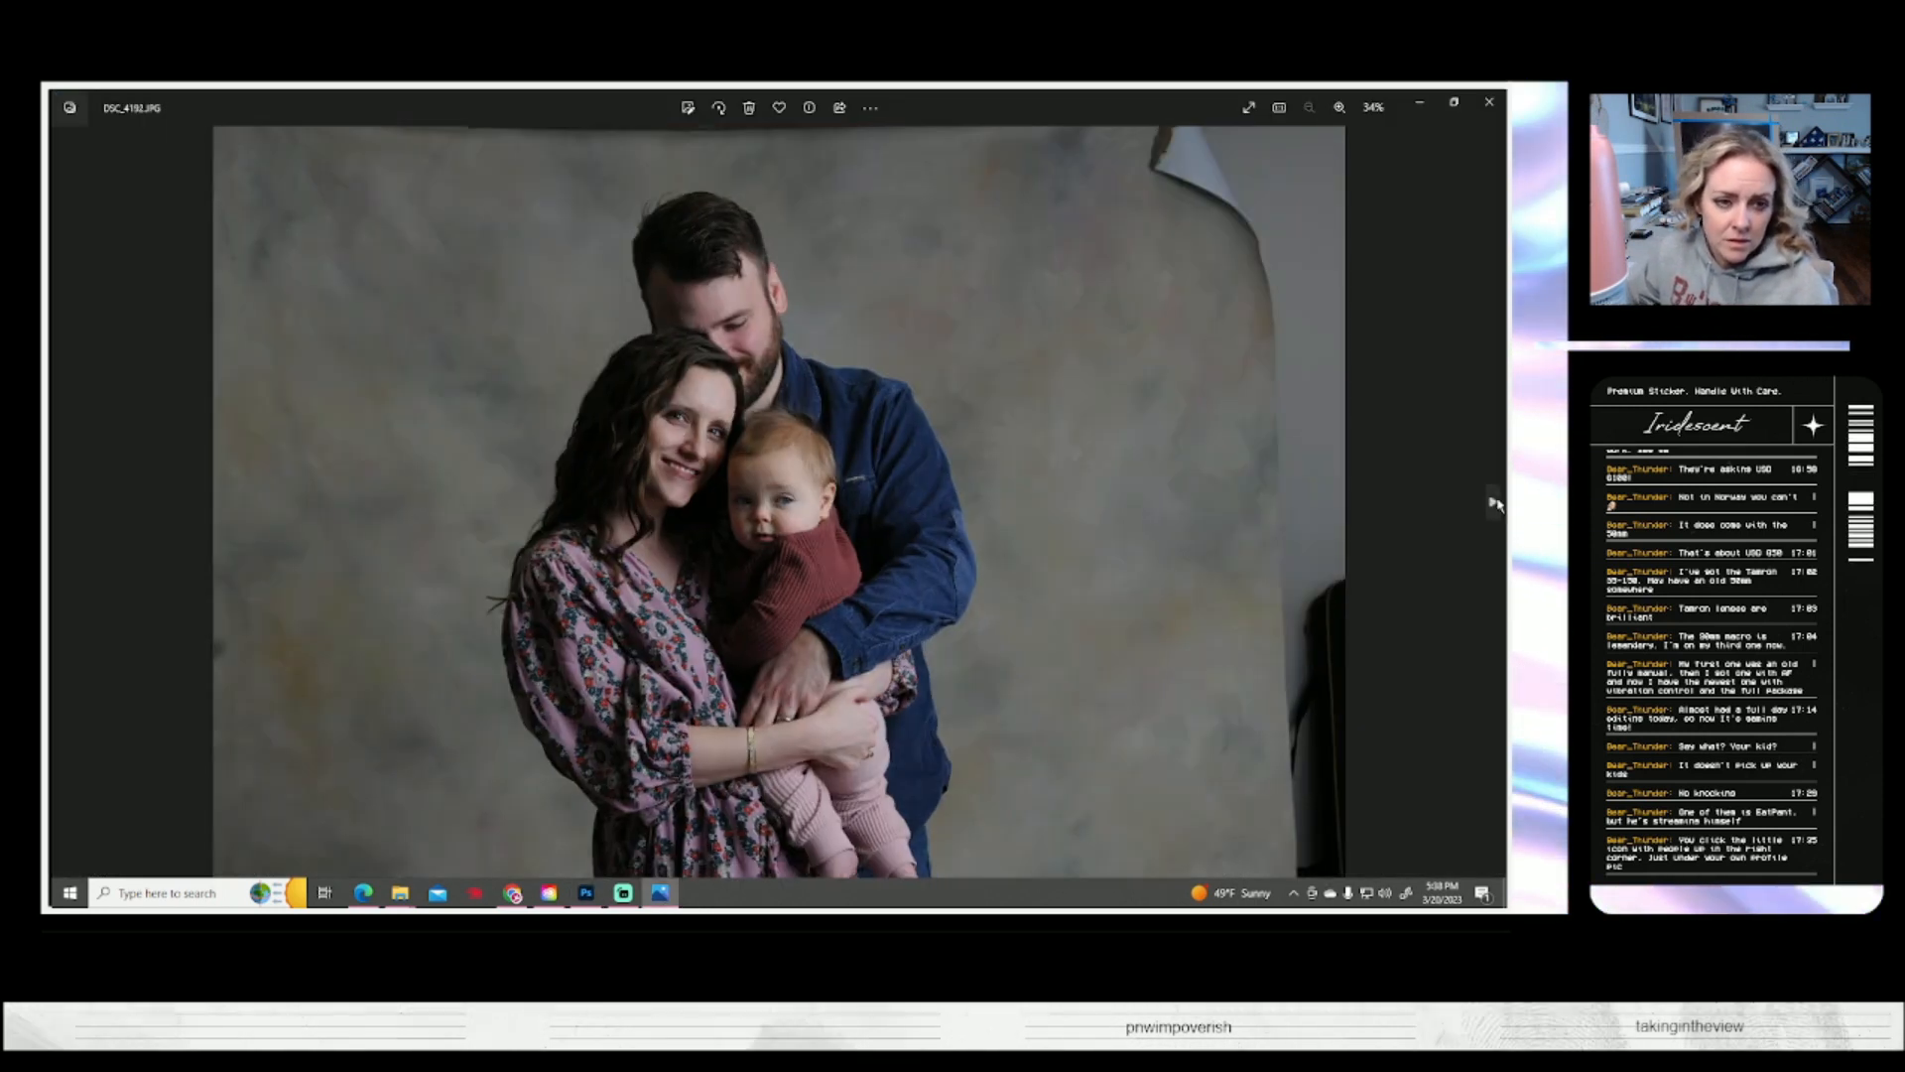
{"action": "left_click", "coordinate": [1493, 503]}
{"action": "left_click", "coordinate": [1494, 503]}
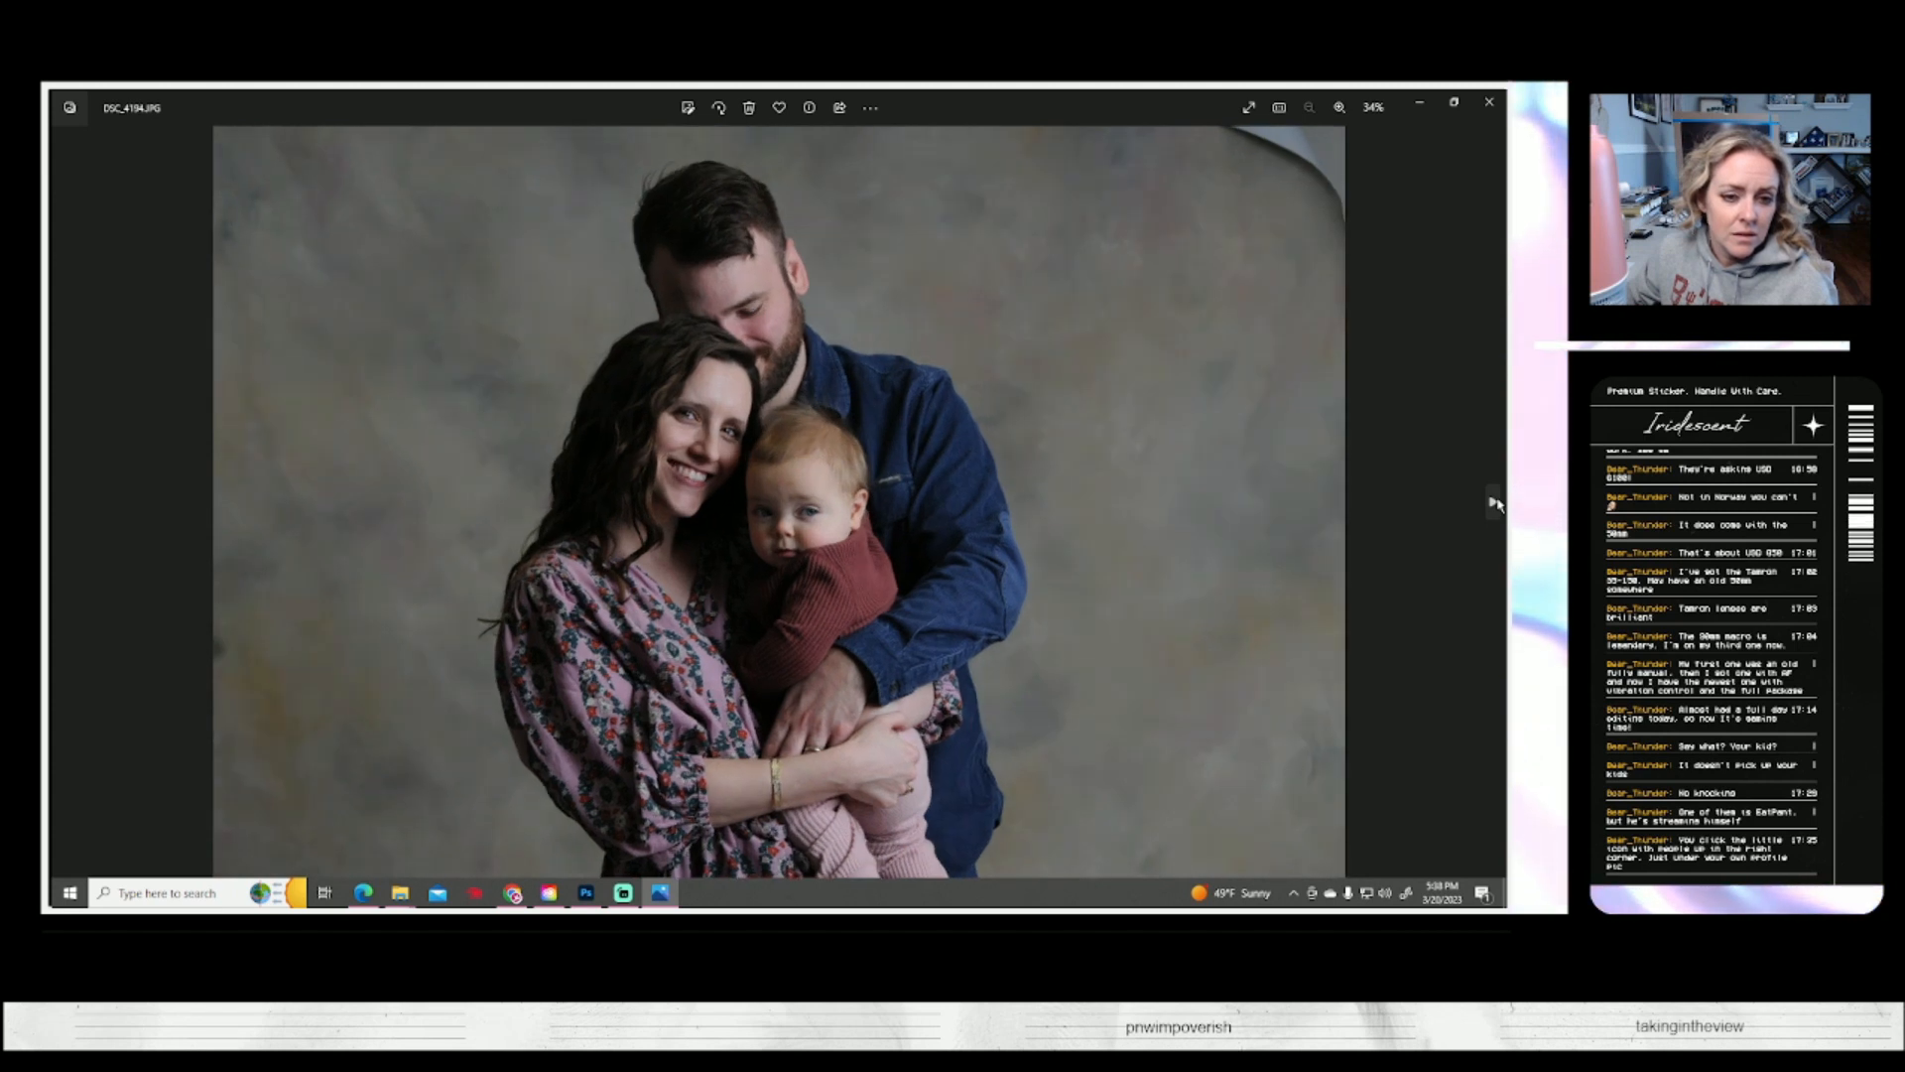
{"action": "left_click", "coordinate": [1493, 503]}
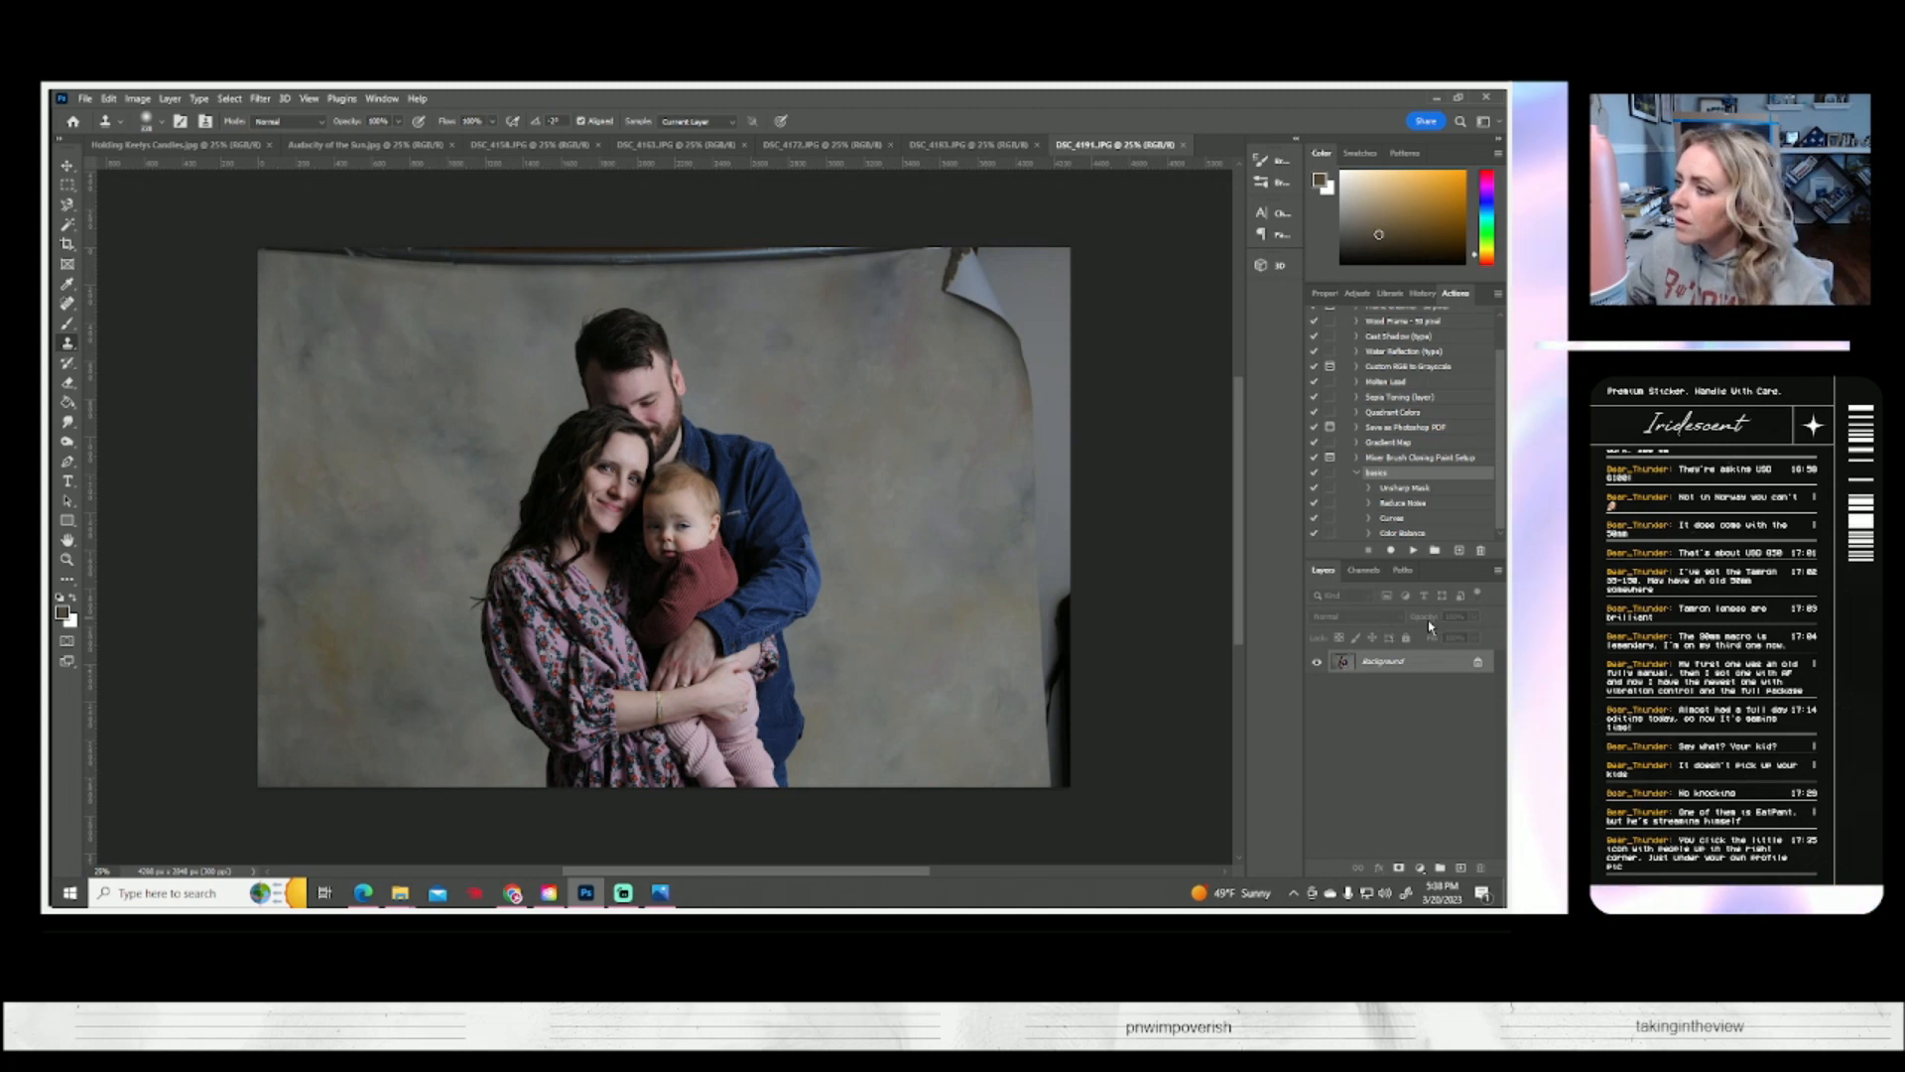
Play the selected correction action on DSC_4191 and slightly lower the image's brightness with Brightness/Contrast
{"action": "left_click", "coordinate": [1413, 550]}
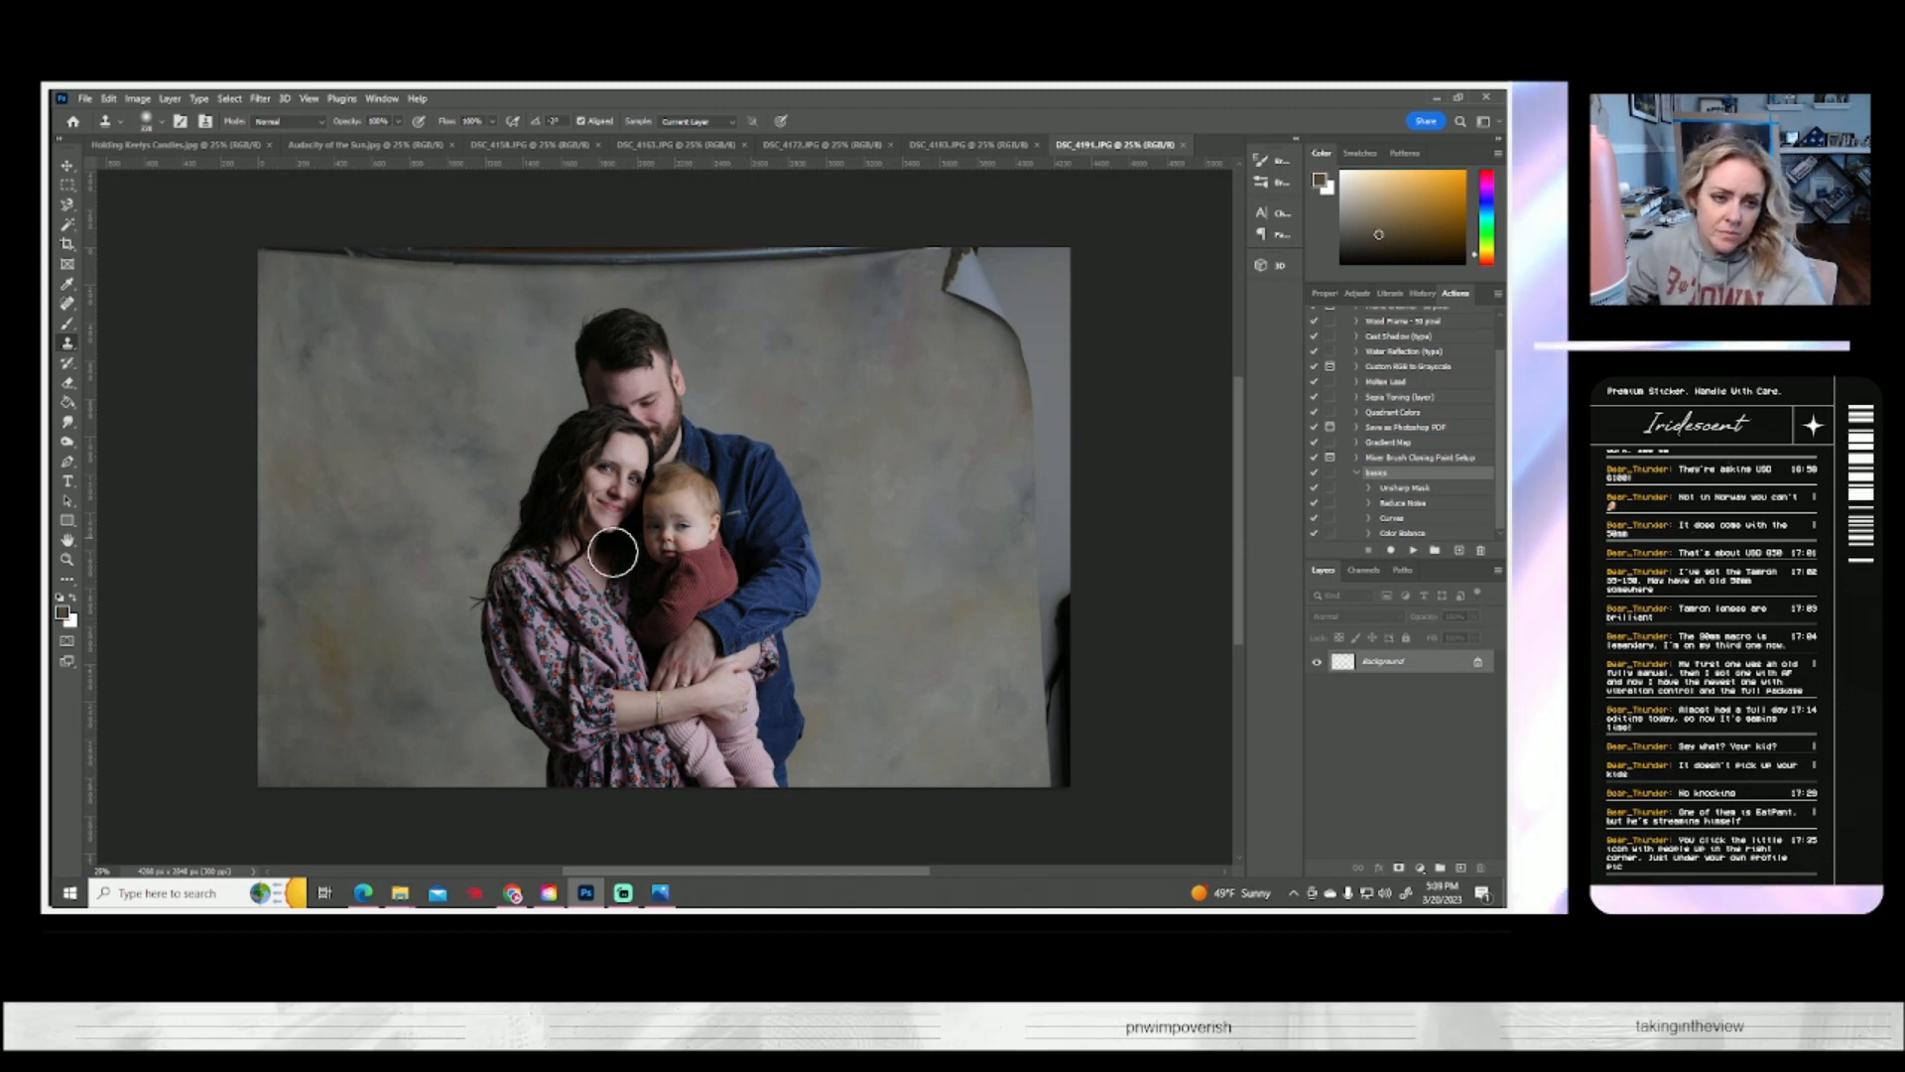
{"action": "left_click", "coordinate": [138, 99]}
{"action": "mouse_move", "coordinate": [173, 133]}
{"action": "left_click", "coordinate": [307, 133]}
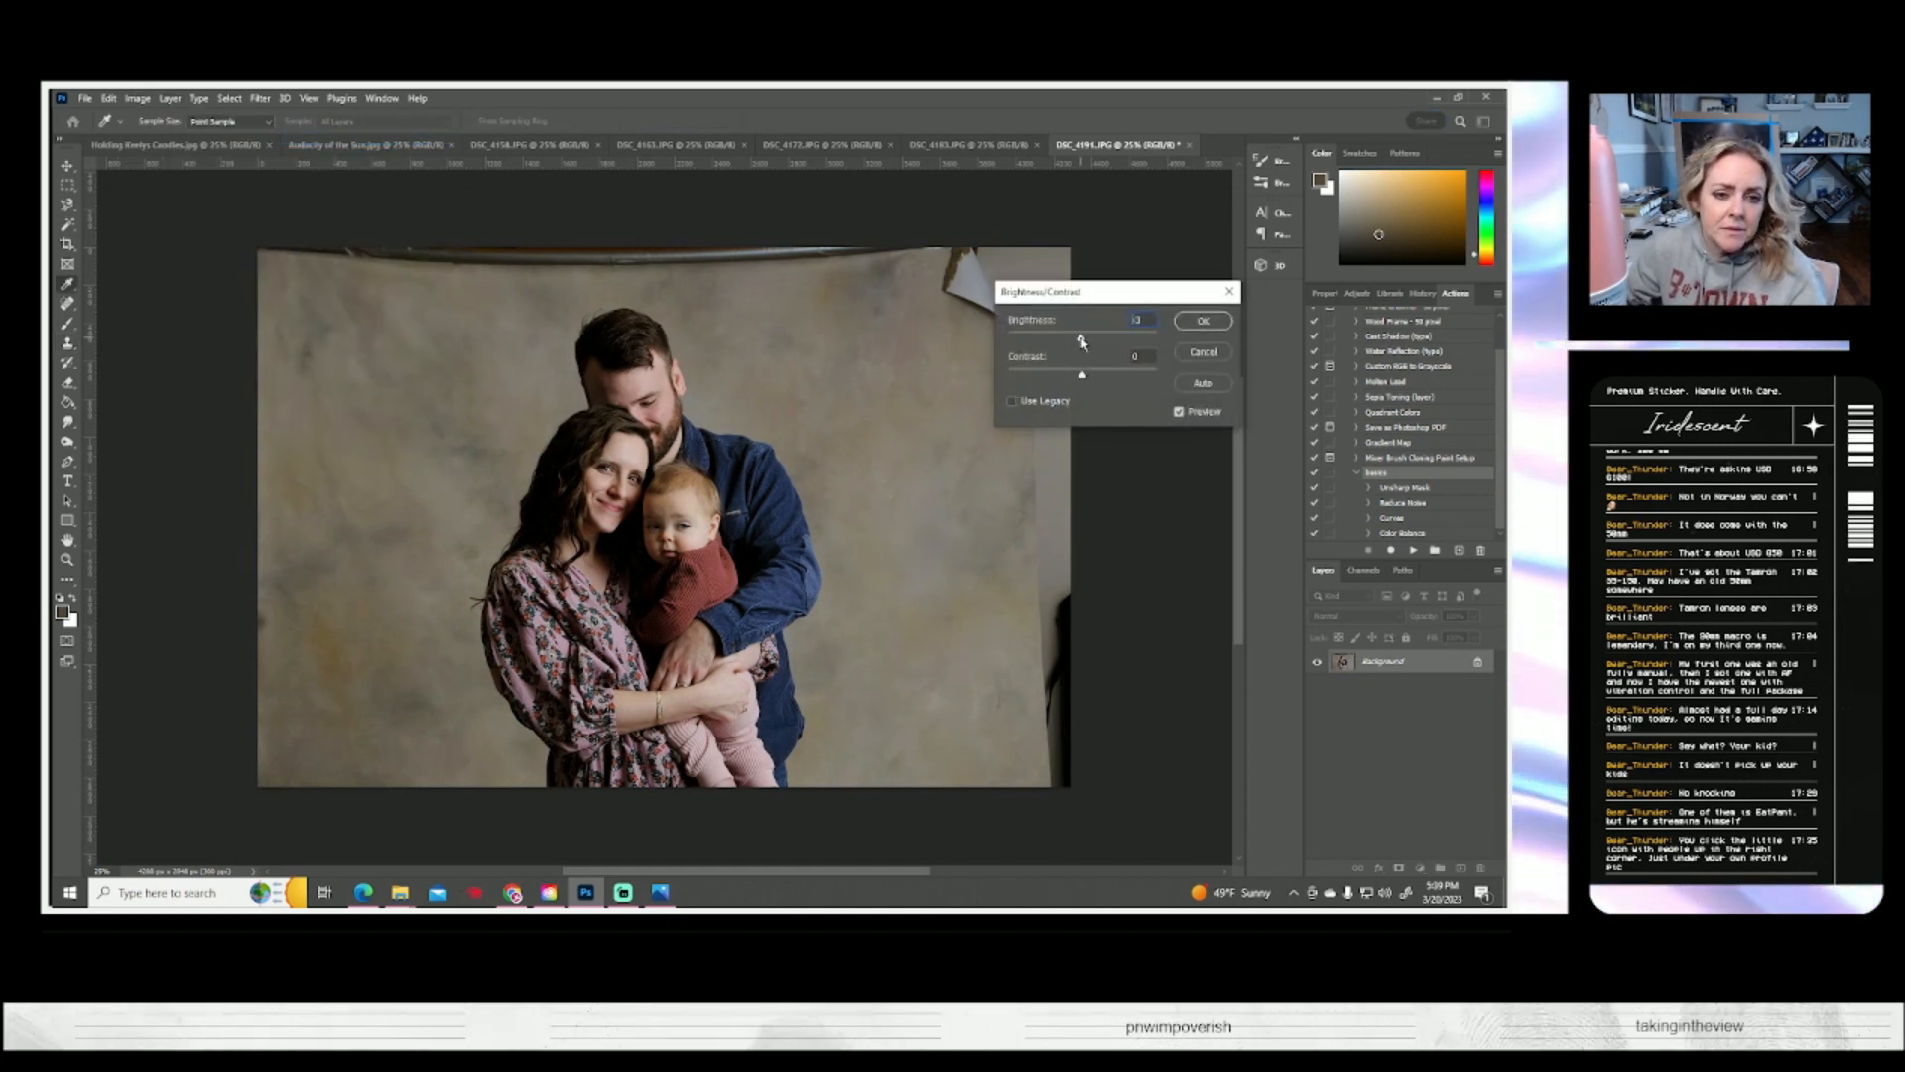
{"action": "left_click_drag", "start_coordinate": [1083, 342], "coordinate": [1074, 346]}
{"action": "left_click", "coordinate": [1203, 321]}
Clone clean backdrop over the bar along the top, the curled backdrop corner and the bare wall beside it in DSC_4191
{"action": "key", "text": "s"}
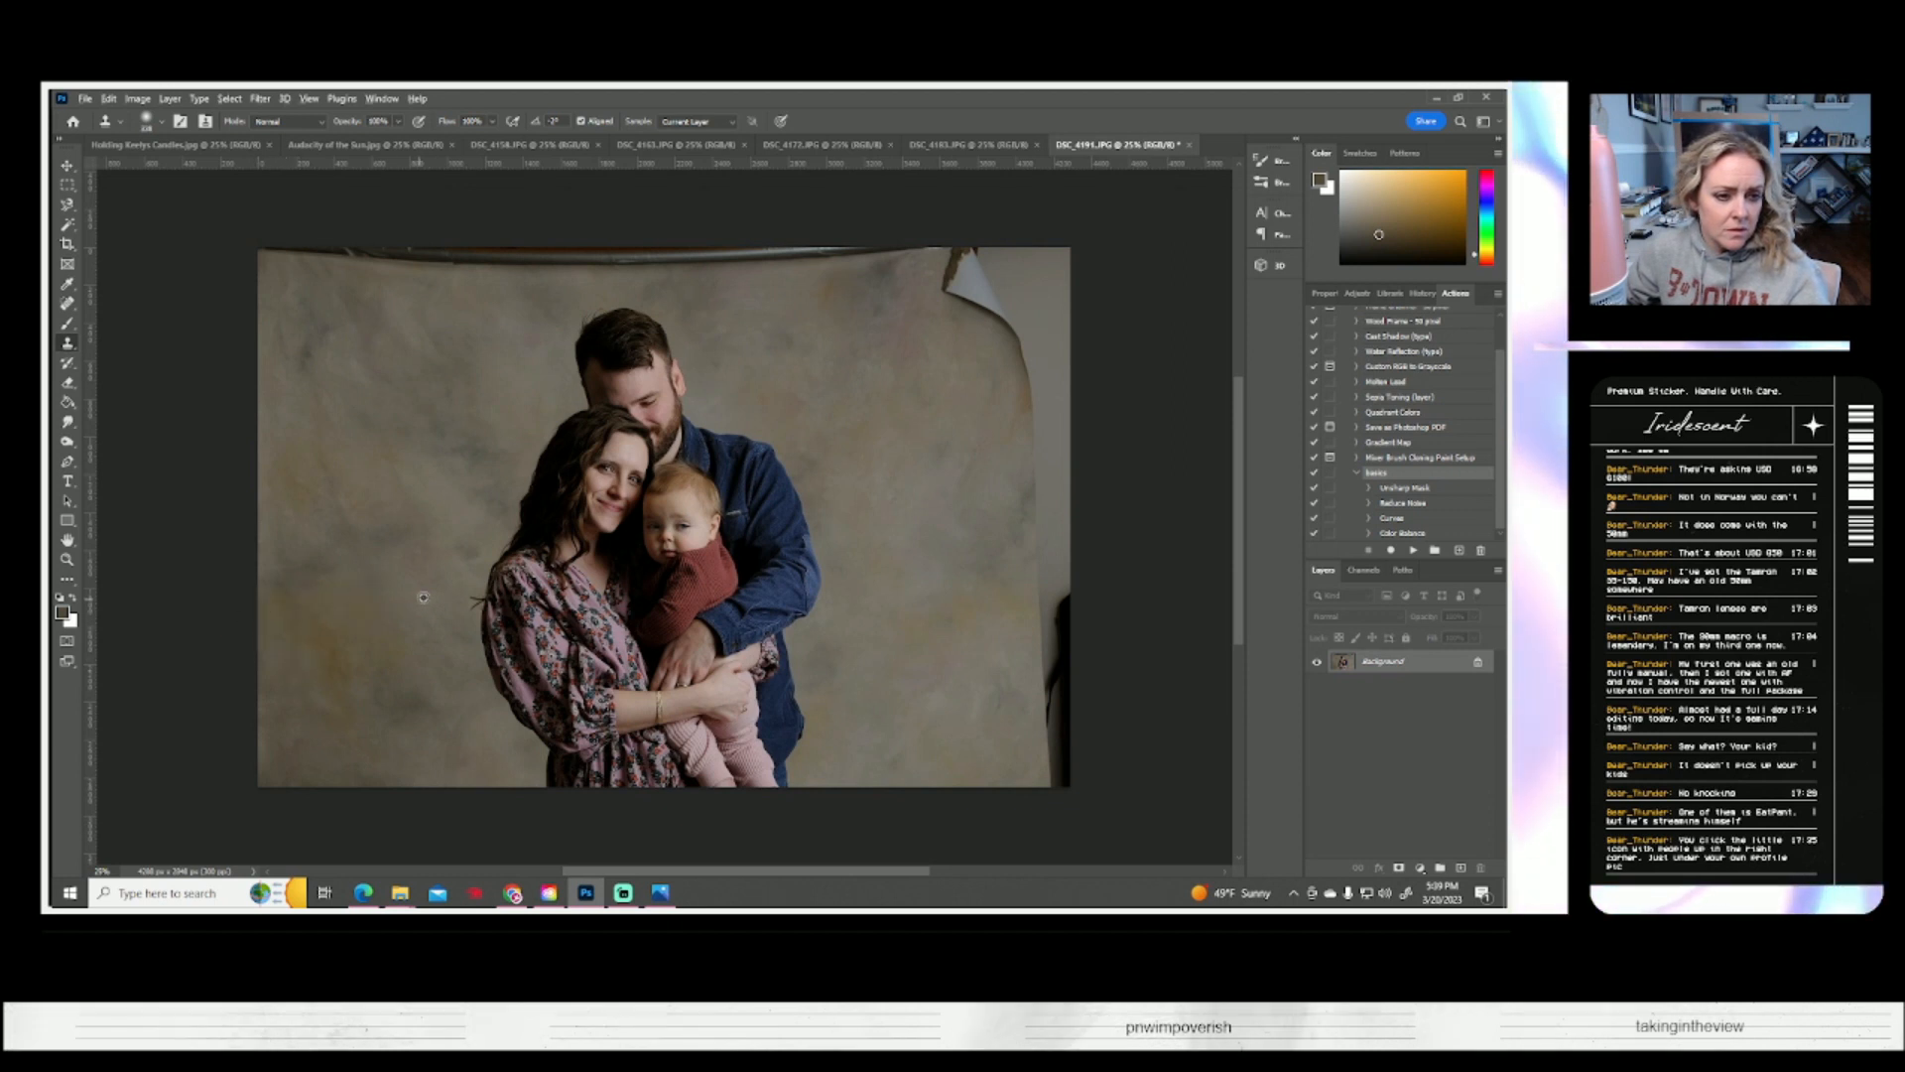
{"action": "left_click", "coordinate": [378, 340], "text": "alt"}
{"action": "mouse_move", "coordinate": [353, 264]}
{"action": "left_mouse_down"}
{"action": "mouse_move", "coordinate": [327, 247]}
{"action": "mouse_move", "coordinate": [434, 243]}
{"action": "mouse_move", "coordinate": [430, 328]}
{"action": "mouse_move", "coordinate": [519, 259]}
{"action": "mouse_move", "coordinate": [595, 254]}
{"action": "left_mouse_up"}
{"action": "left_click", "coordinate": [500, 379], "text": "alt"}
{"action": "left_click", "coordinate": [768, 330], "text": "alt"}
{"action": "mouse_move", "coordinate": [712, 259]}
{"action": "left_mouse_down"}
{"action": "mouse_move", "coordinate": [657, 248]}
{"action": "mouse_move", "coordinate": [932, 262]}
{"action": "mouse_move", "coordinate": [955, 297]}
{"action": "mouse_move", "coordinate": [980, 281]}
{"action": "mouse_move", "coordinate": [1003, 328]}
{"action": "mouse_move", "coordinate": [1023, 264]}
{"action": "mouse_move", "coordinate": [1069, 250]}
{"action": "mouse_move", "coordinate": [1060, 368]}
{"action": "mouse_move", "coordinate": [1040, 335]}
{"action": "mouse_move", "coordinate": [1026, 424]}
{"action": "mouse_move", "coordinate": [1047, 343]}
{"action": "mouse_move", "coordinate": [1074, 360]}
{"action": "mouse_move", "coordinate": [1074, 447]}
{"action": "mouse_move", "coordinate": [1054, 554]}
{"action": "left_mouse_up"}
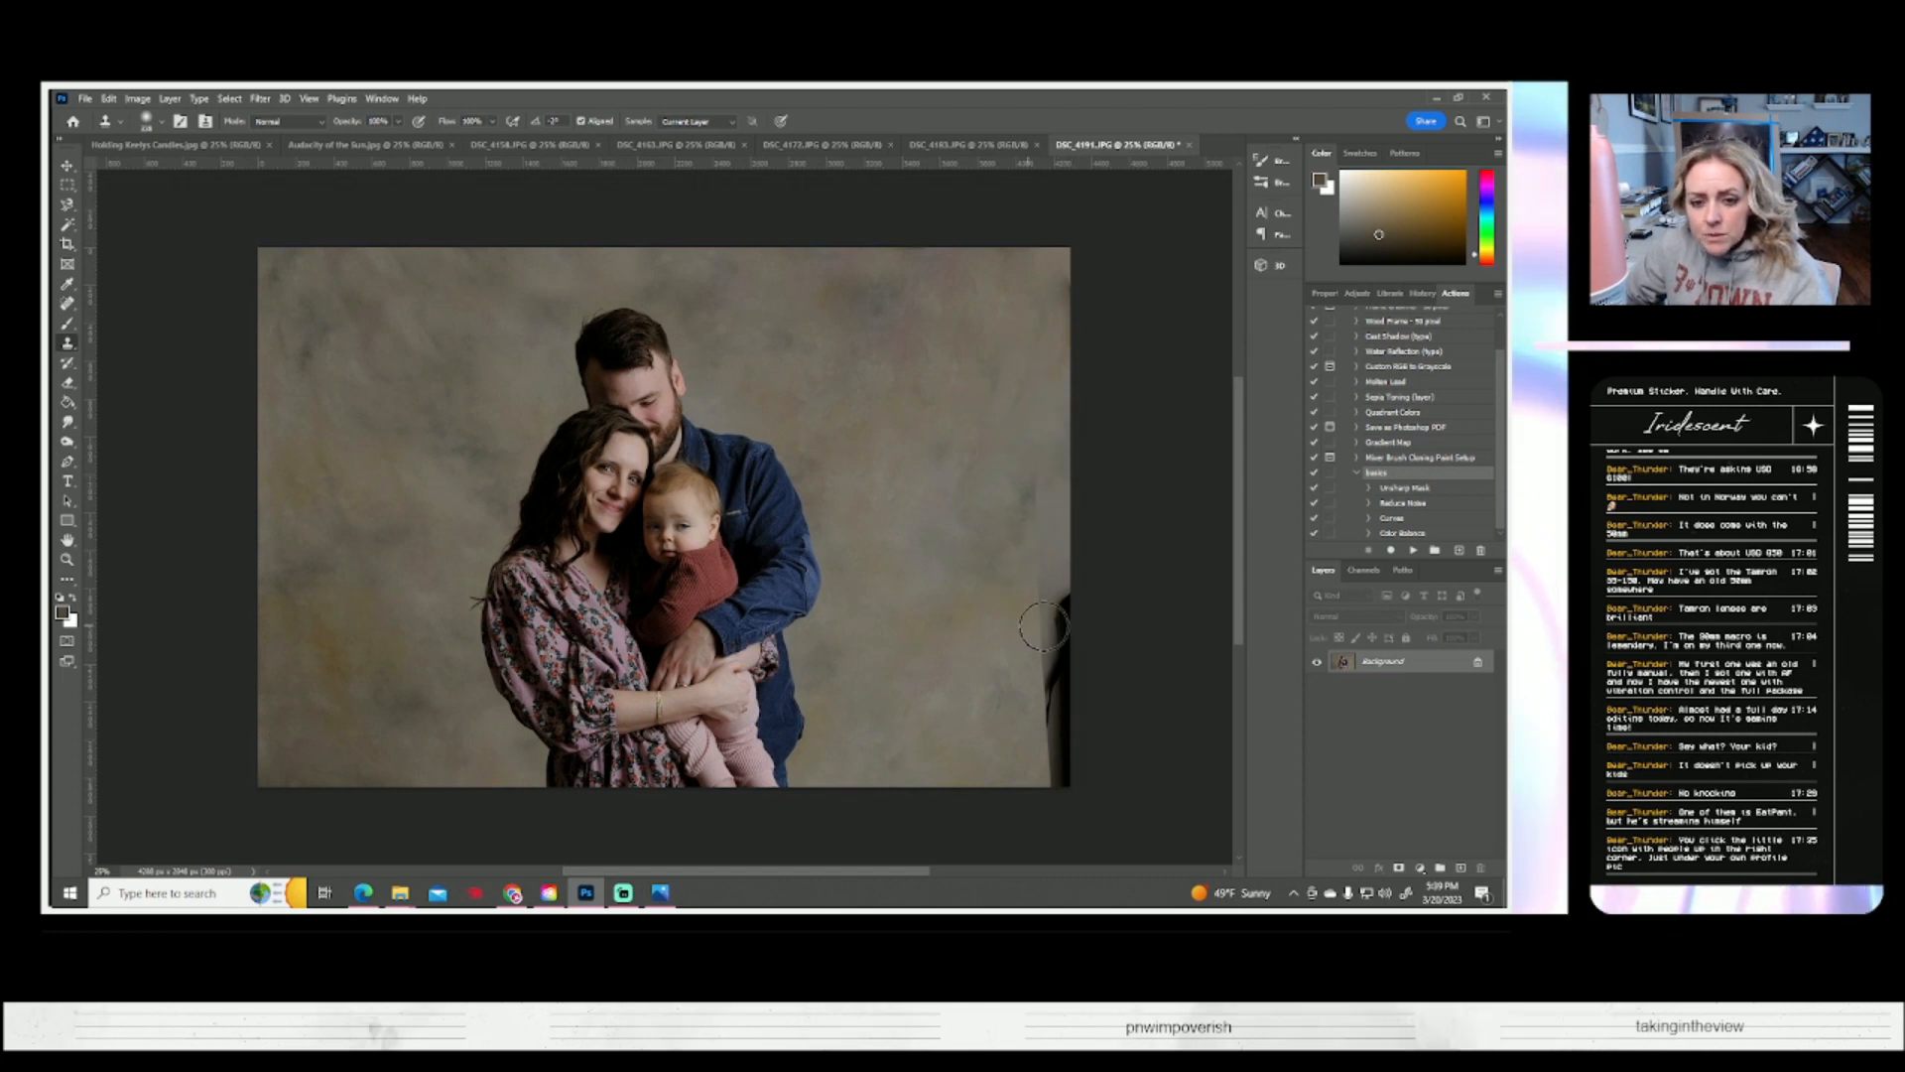
Clone clean backdrop over the dark case at the lower edge of DSC_4191 and duplicate the Background layer
{"action": "mouse_move", "coordinate": [1057, 610]}
{"action": "left_mouse_down"}
{"action": "mouse_move", "coordinate": [1009, 689]}
{"action": "mouse_move", "coordinate": [1055, 706]}
{"action": "mouse_move", "coordinate": [1075, 758]}
{"action": "mouse_move", "coordinate": [1052, 770]}
{"action": "mouse_move", "coordinate": [1086, 769]}
{"action": "left_mouse_up"}
{"action": "left_click", "coordinate": [997, 759], "text": "alt"}
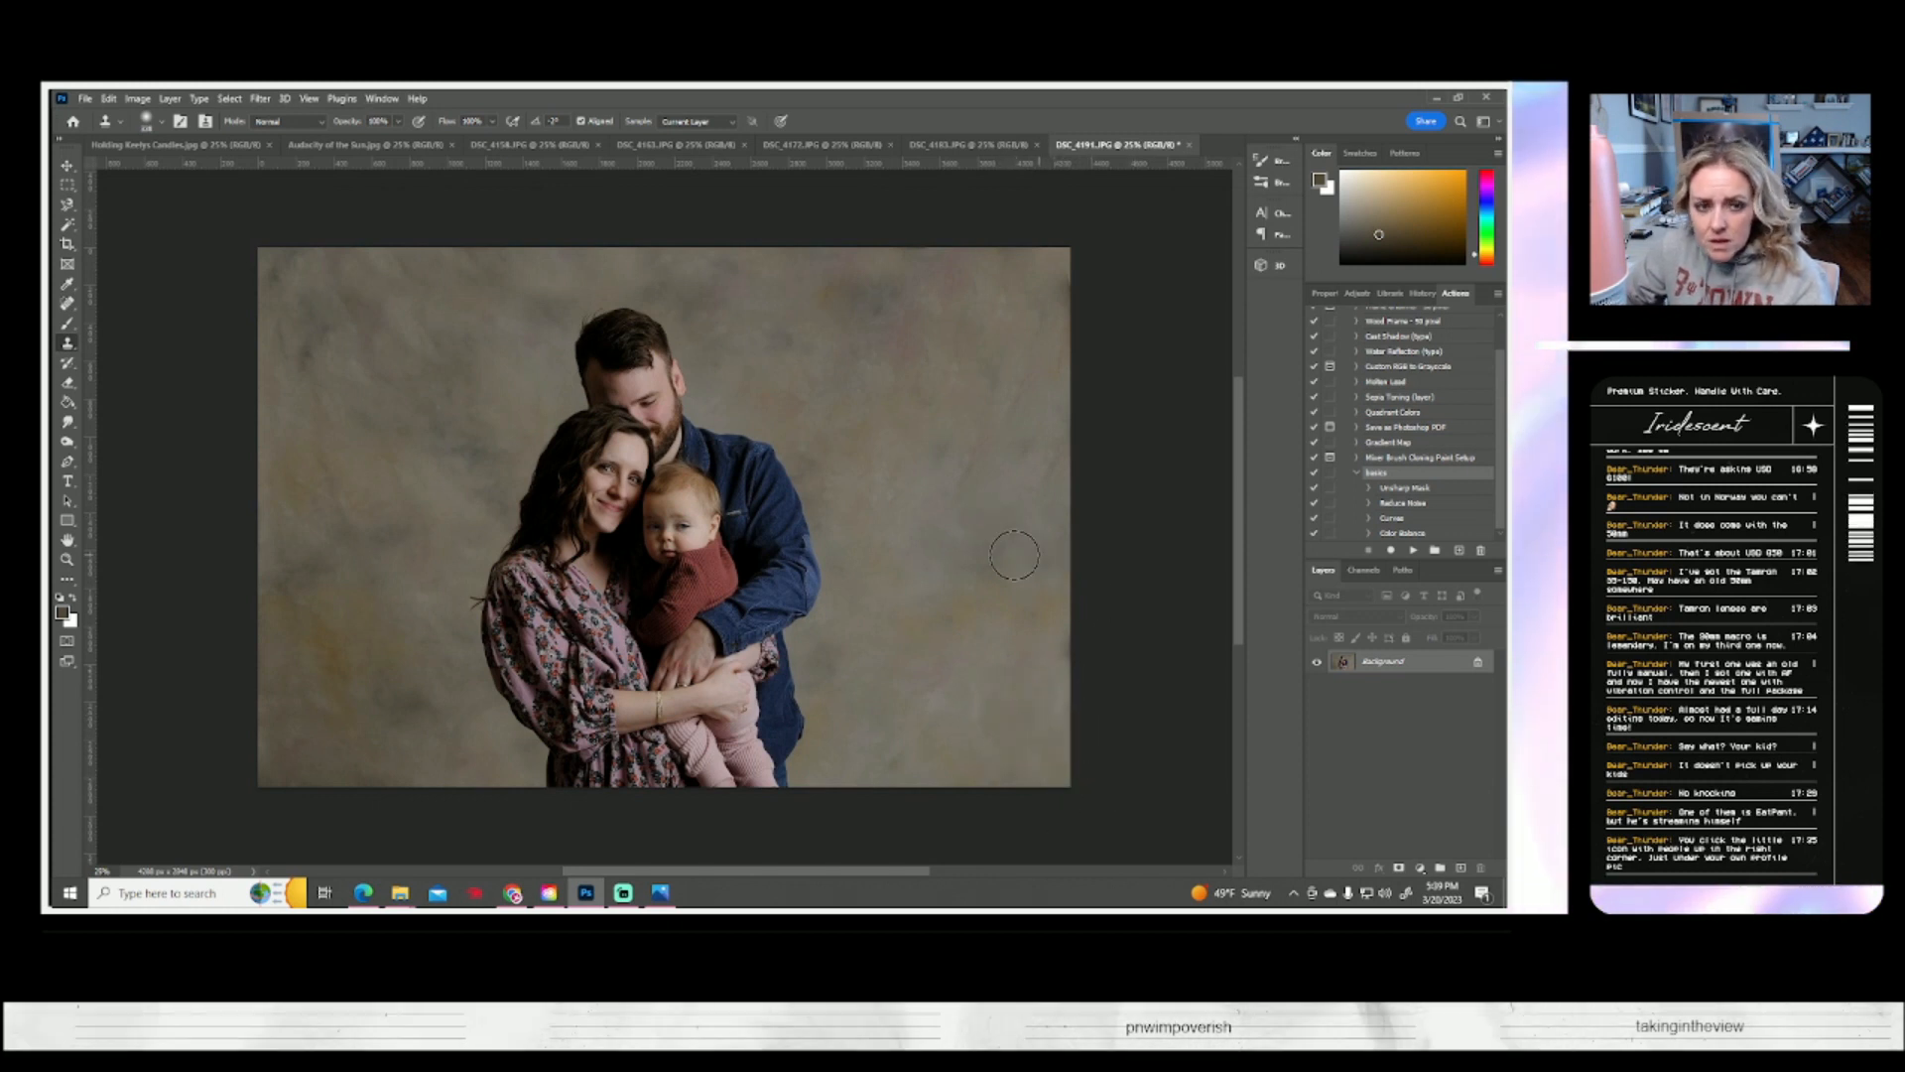
{"action": "right_click", "coordinate": [1365, 662]}
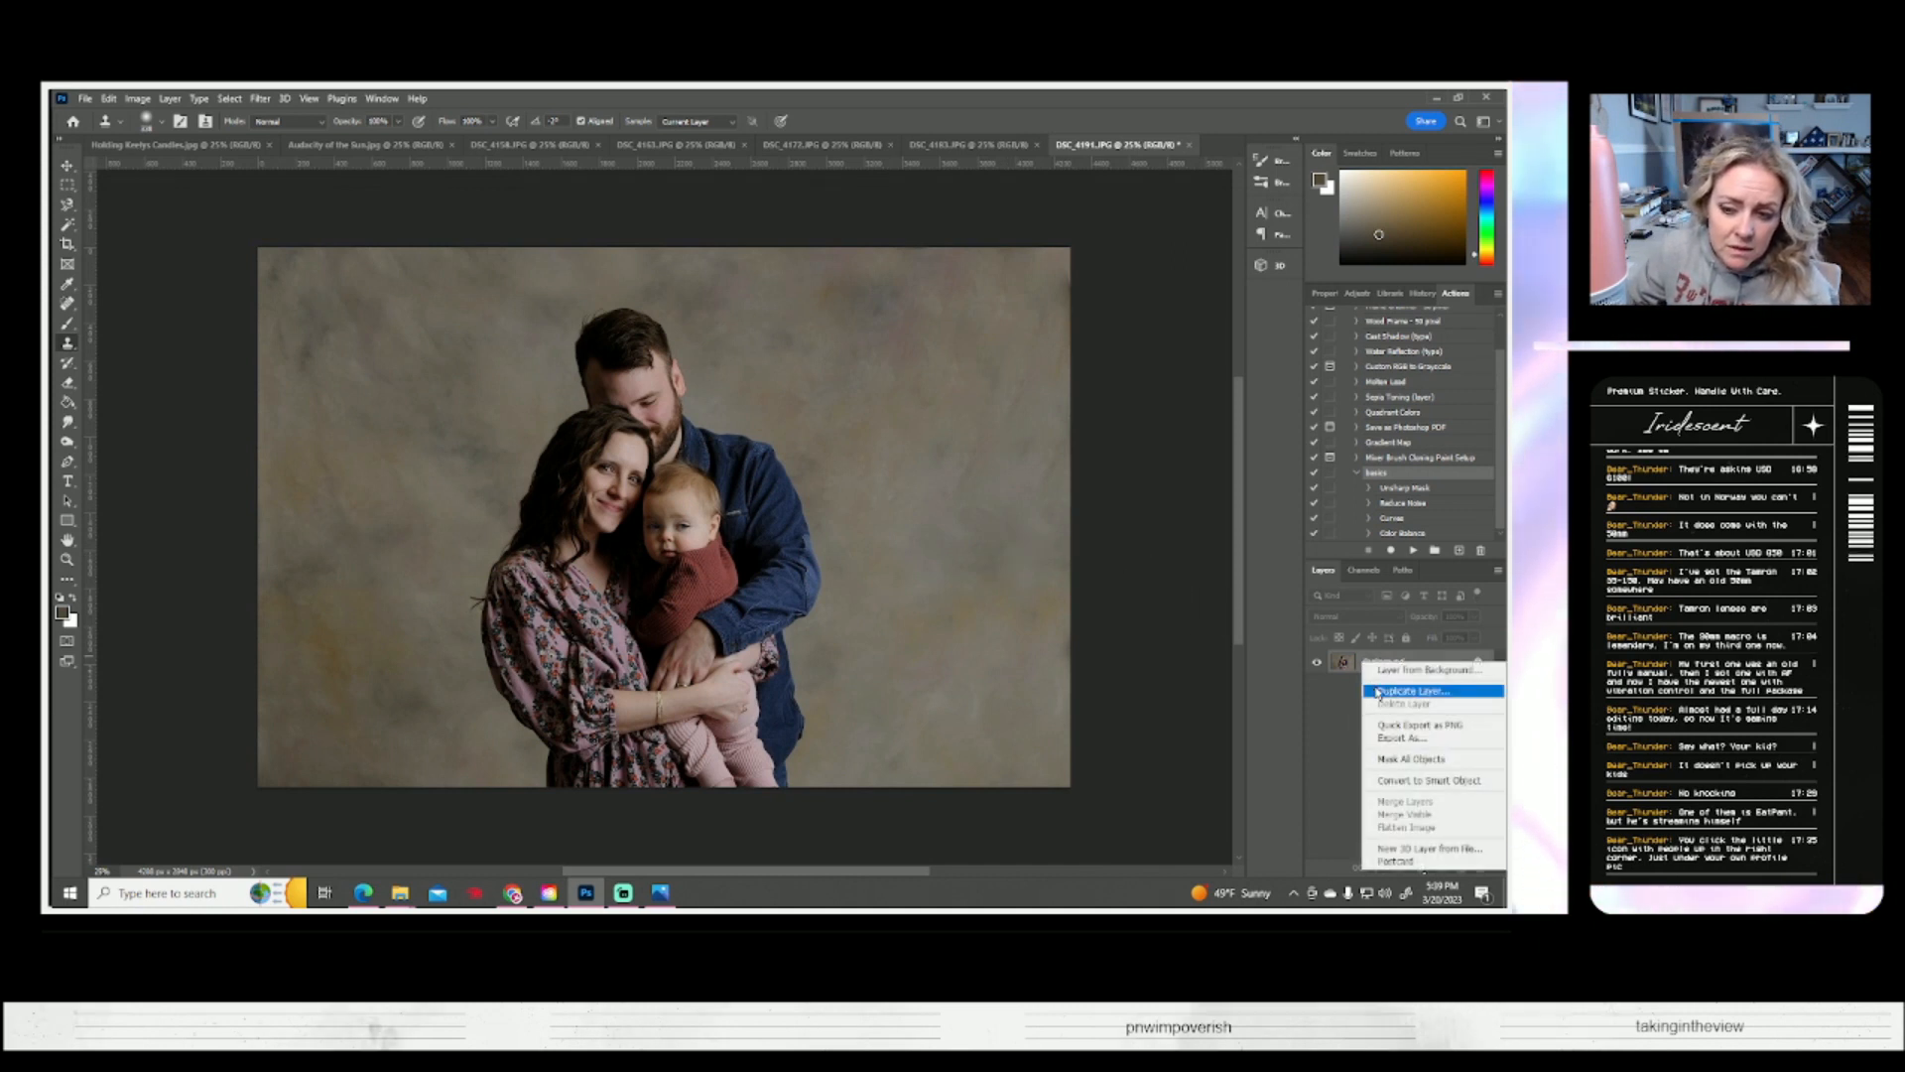
{"action": "left_click", "coordinate": [1379, 692]}
{"action": "key", "text": "Return"}
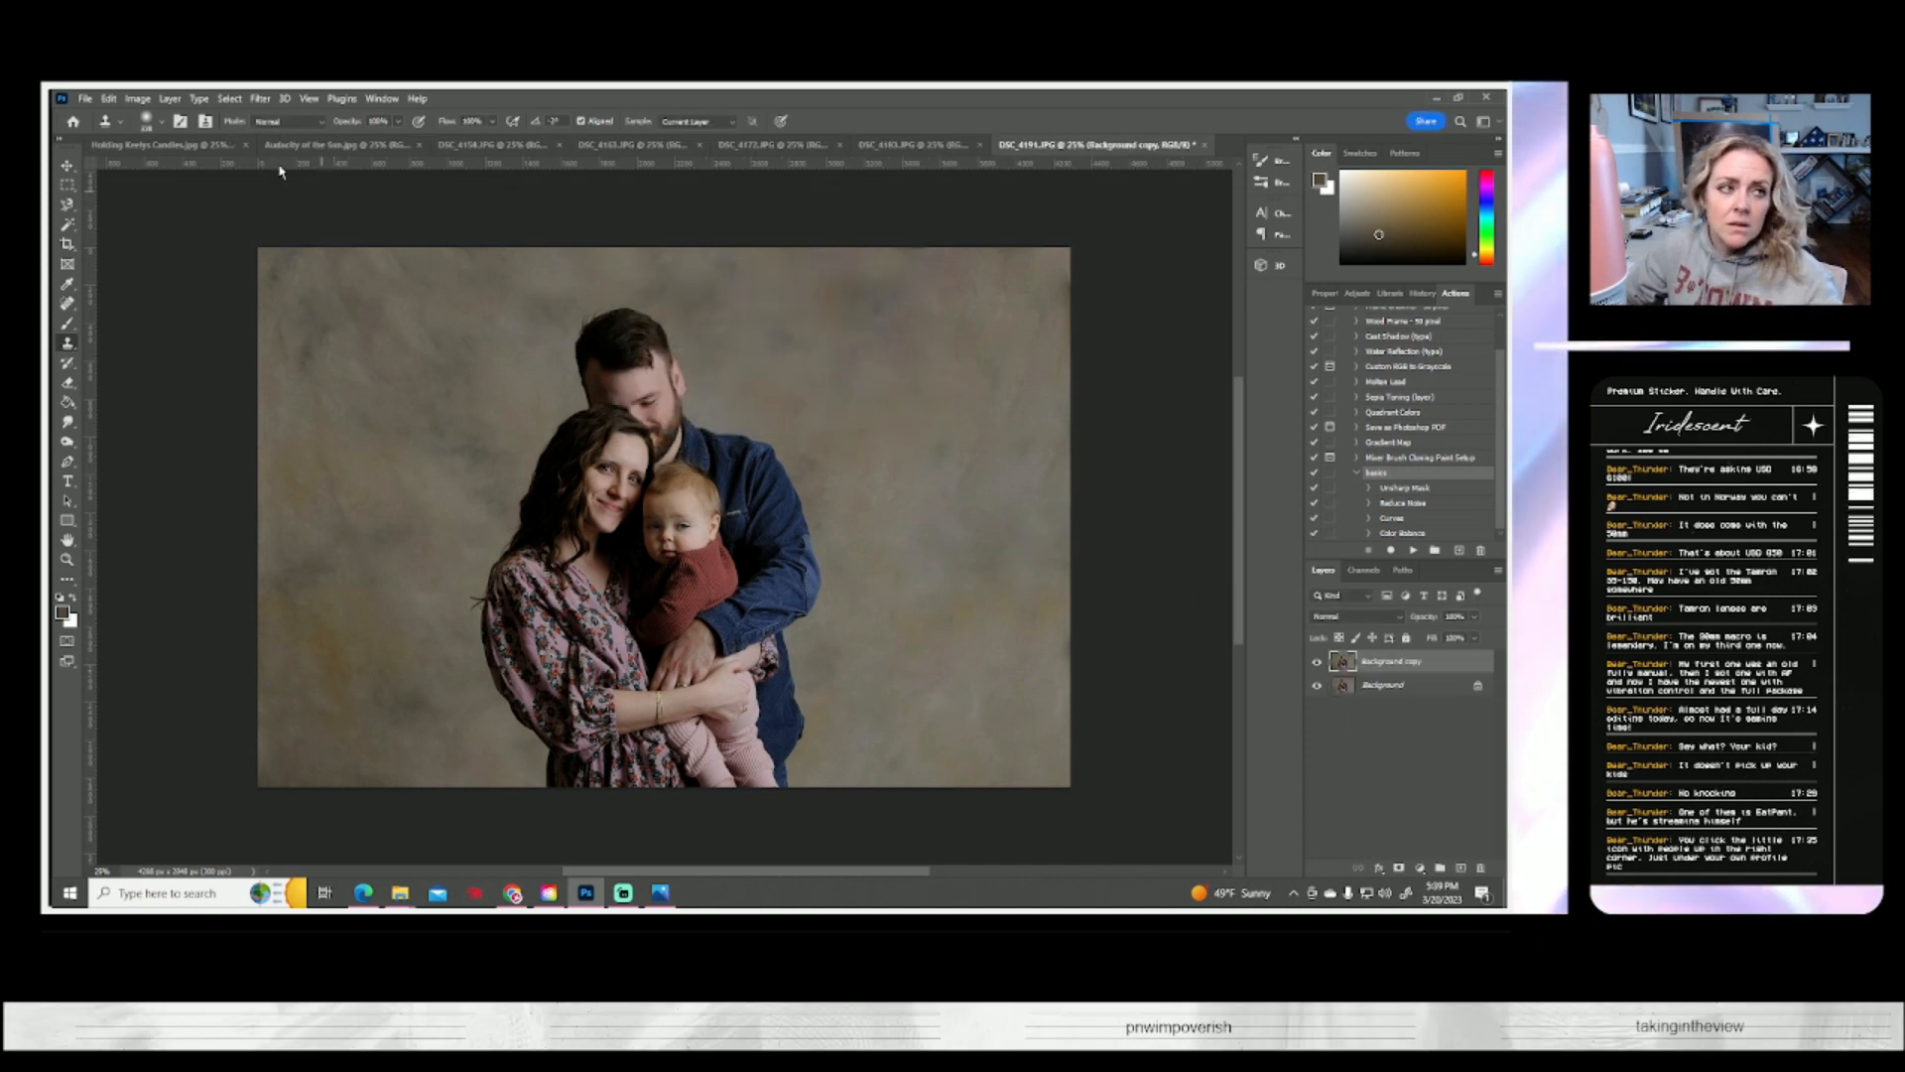
Darken the duplicated layer with Brightness/Contrast, setting the brightness to about -28
{"action": "left_click", "coordinate": [137, 98]}
{"action": "mouse_move", "coordinate": [198, 139]}
{"action": "left_click", "coordinate": [331, 139]}
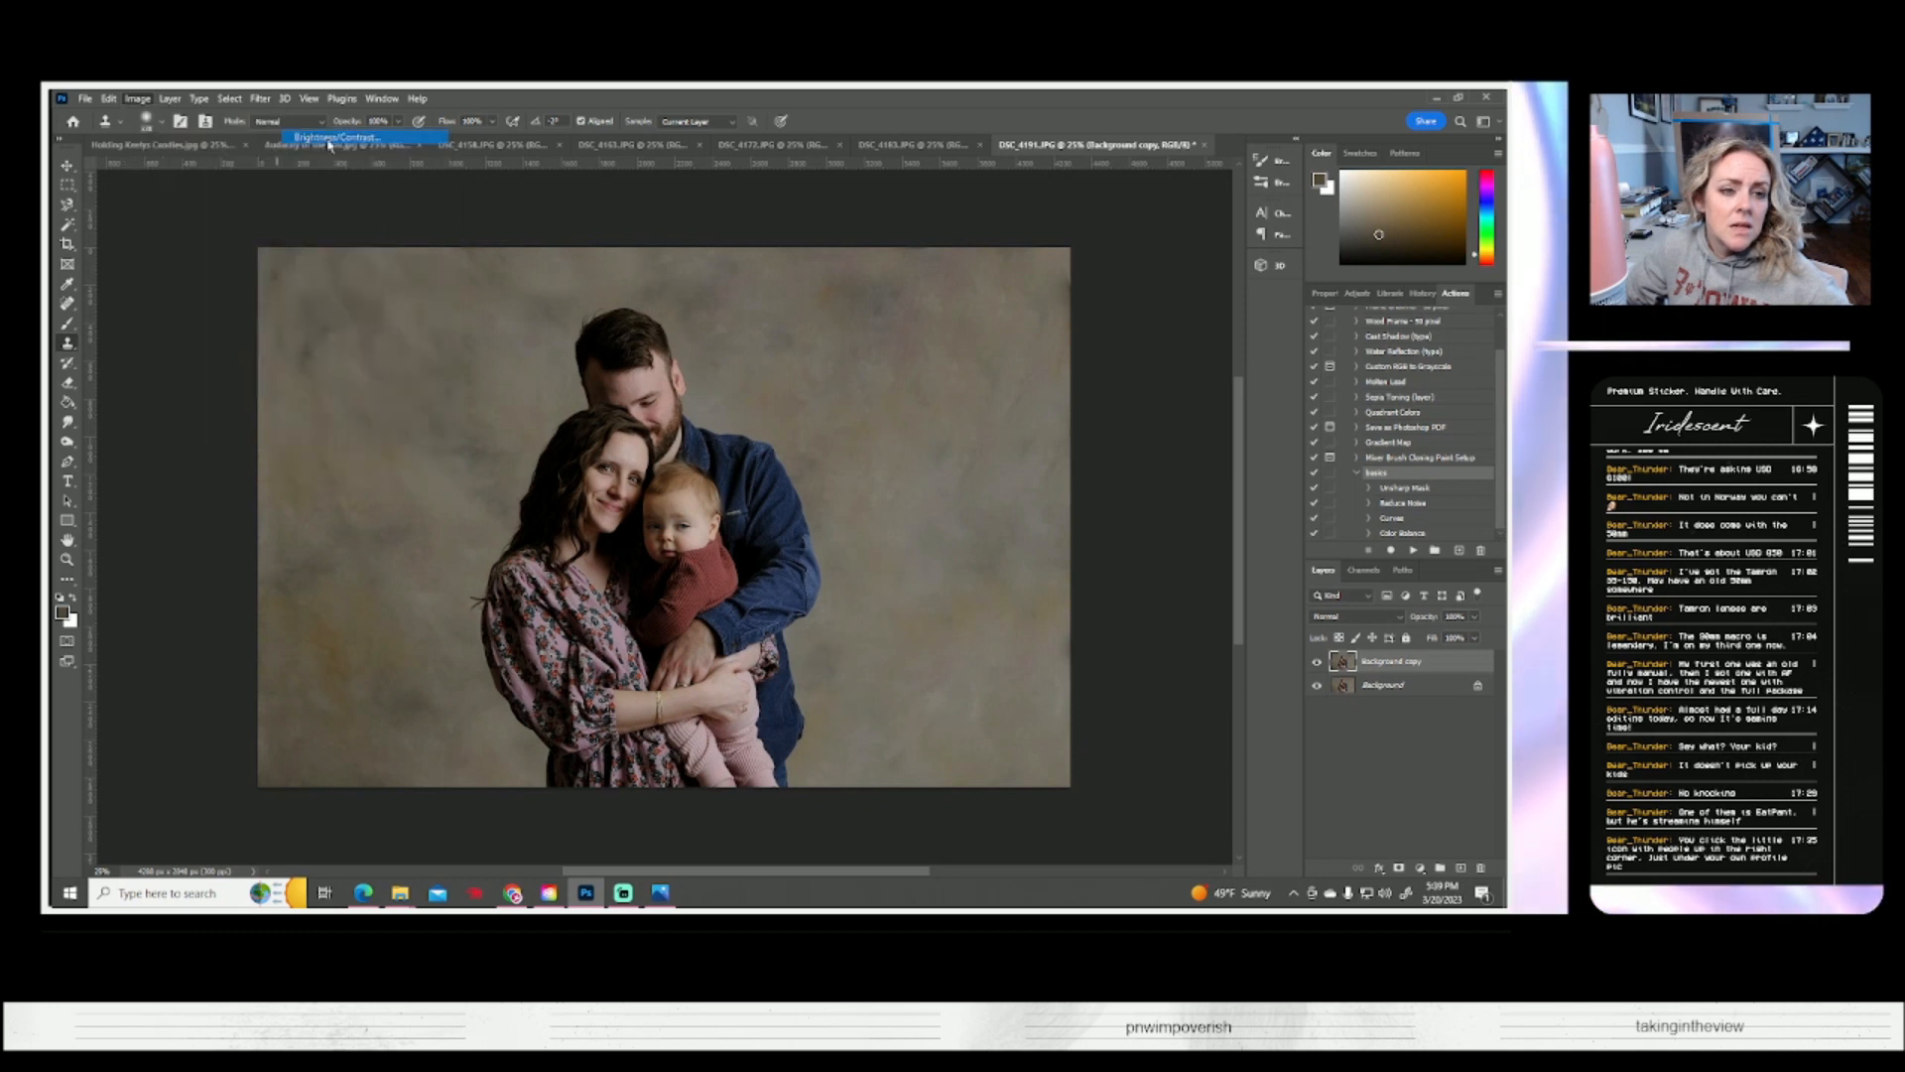
{"action": "left_click_drag", "start_coordinate": [1084, 340], "coordinate": [1072, 346]}
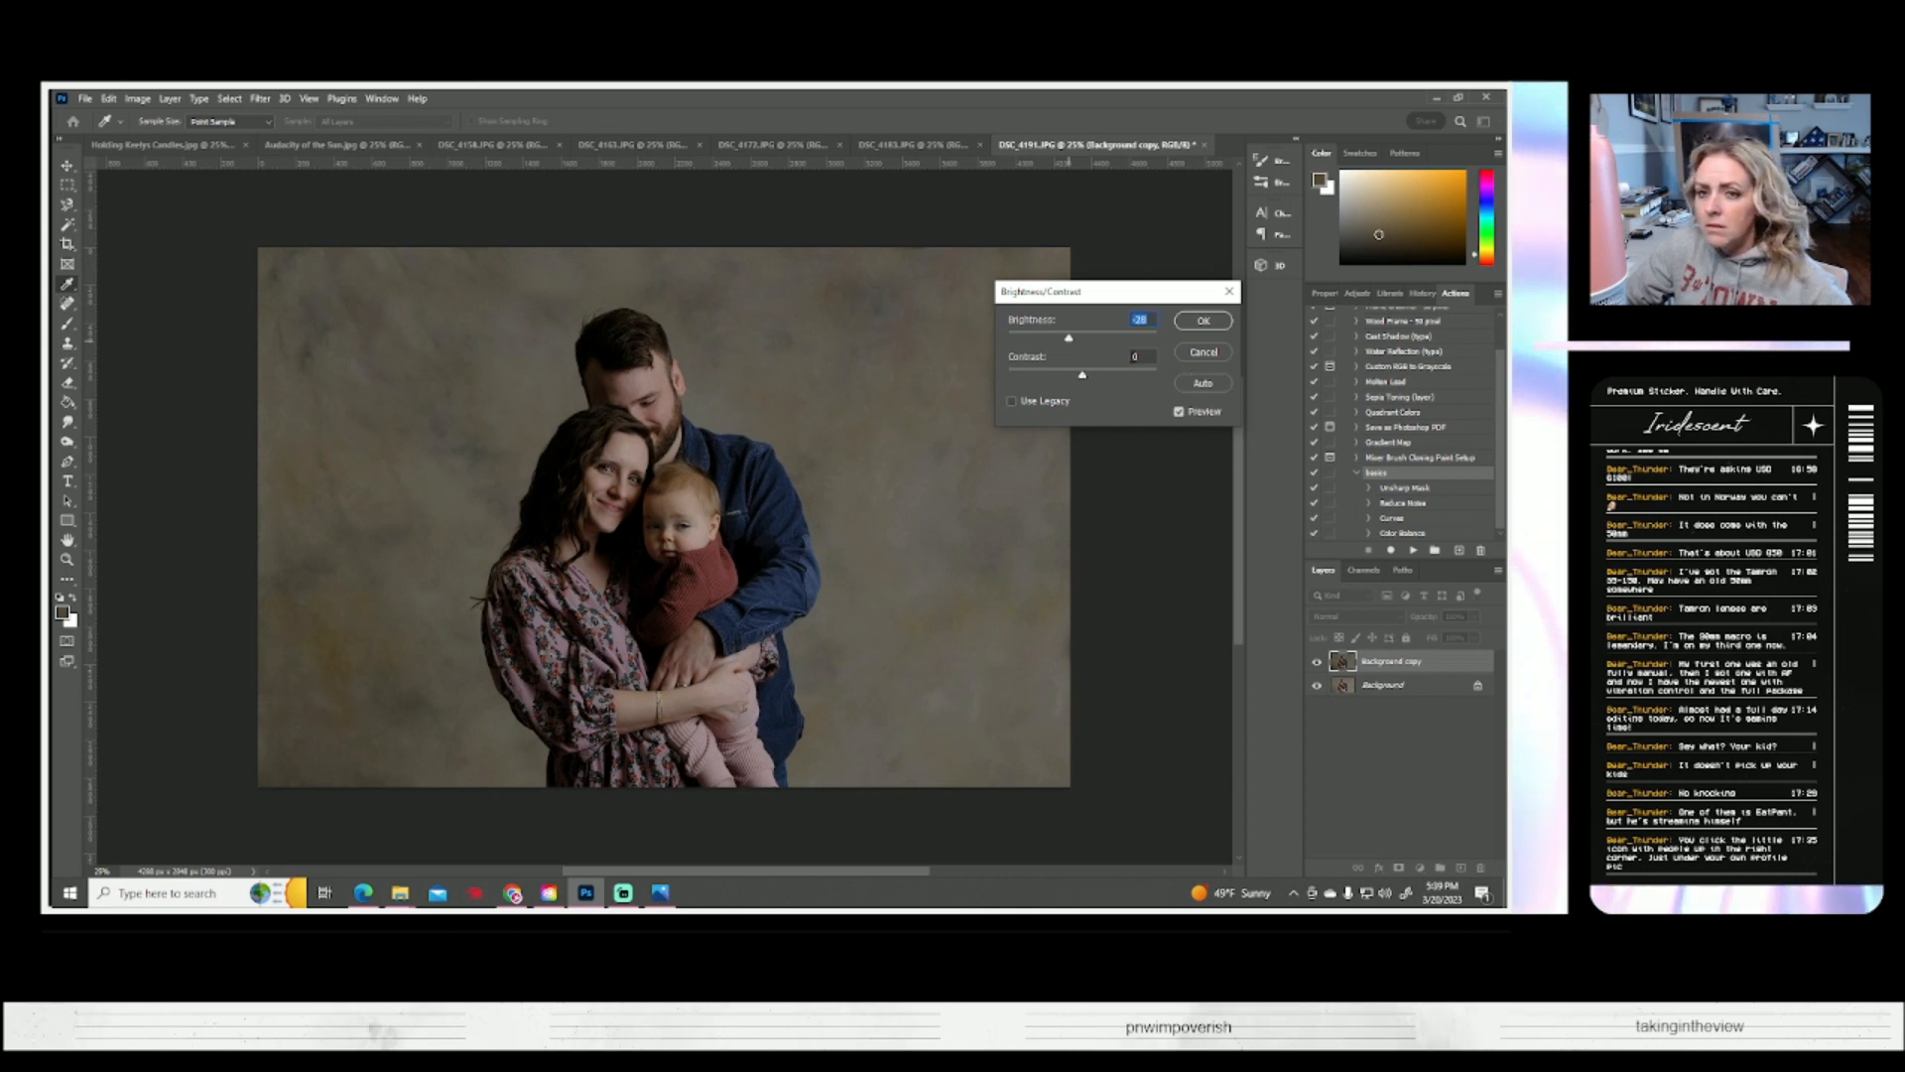
{"action": "left_click", "coordinate": [1203, 321]}
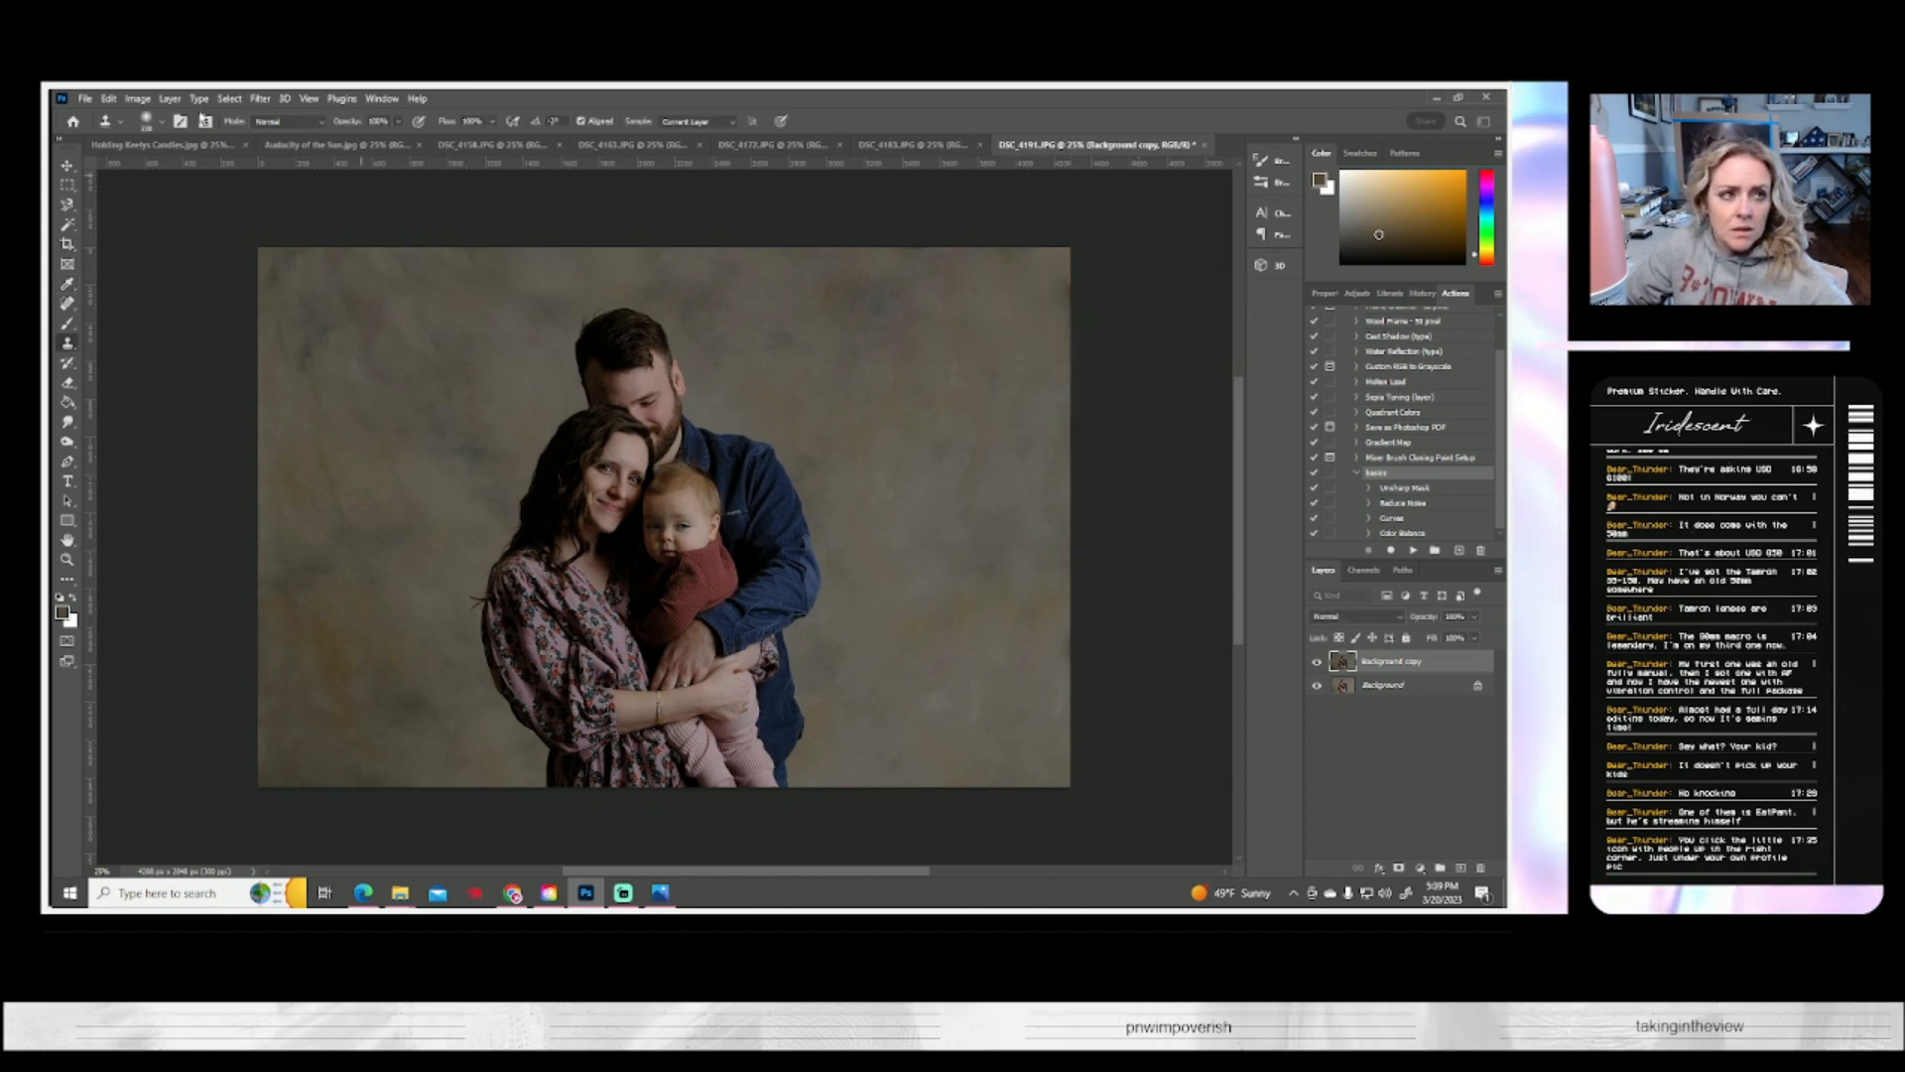
Warm the duplicated layer's midtones with Color Balance, setting cyan-red to +22 and yellow-blue to -13
{"action": "left_click", "coordinate": [137, 98]}
{"action": "mouse_move", "coordinate": [164, 138]}
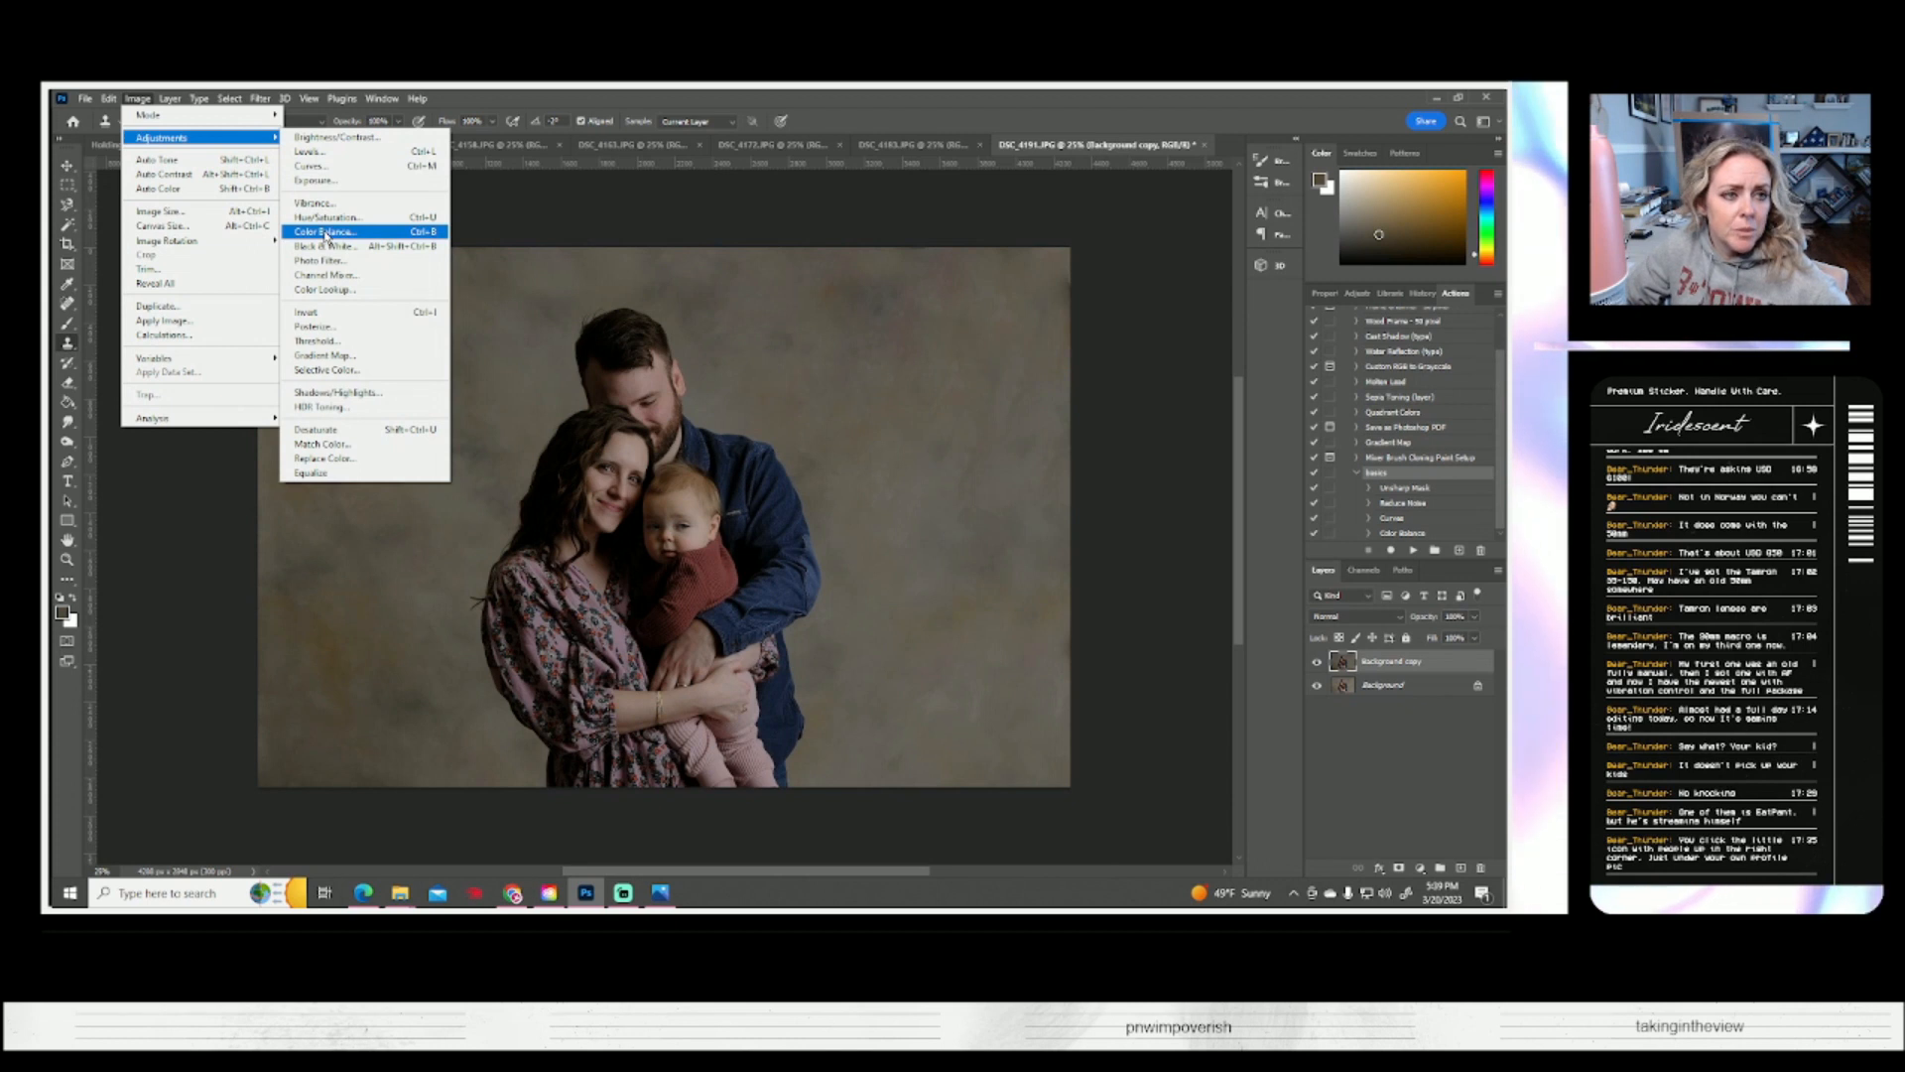
{"action": "left_click", "coordinate": [327, 236]}
{"action": "left_click_drag", "start_coordinate": [1248, 350], "coordinate": [1238, 391]}
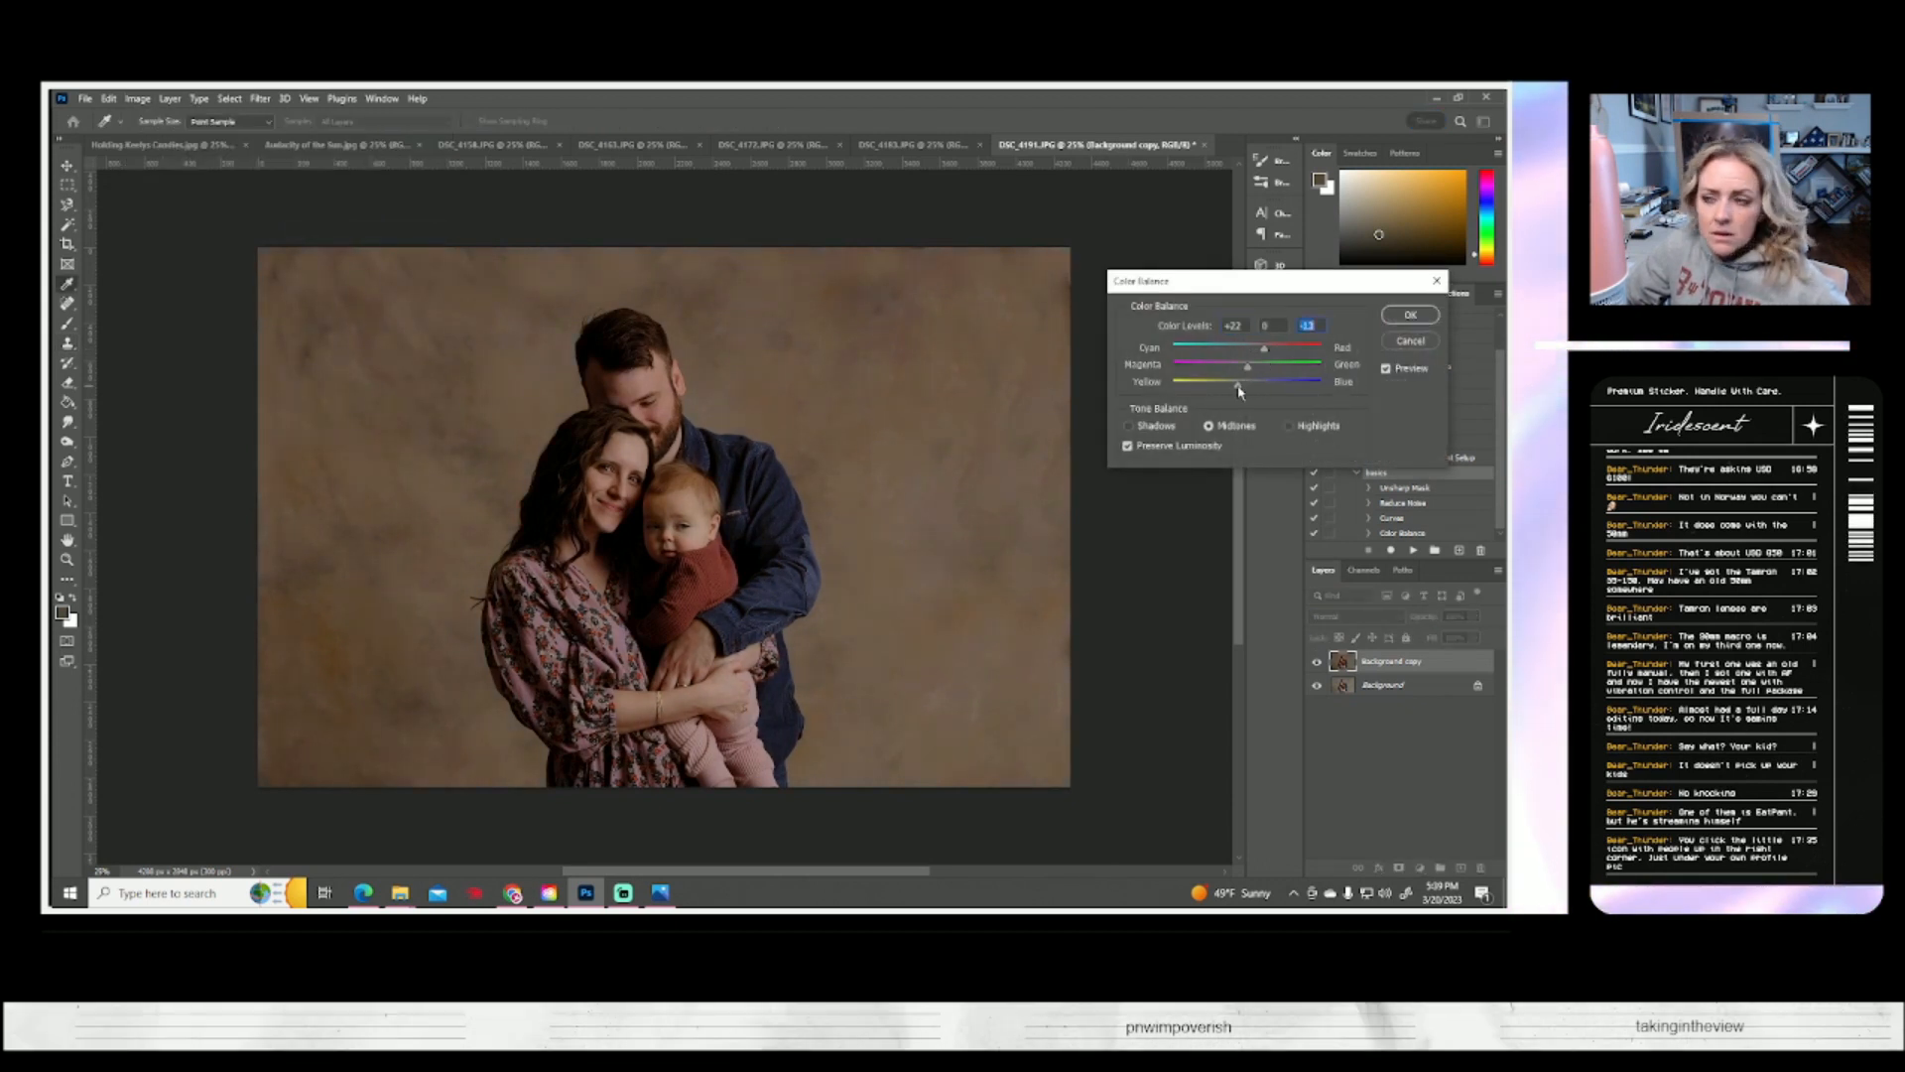
{"action": "left_click", "coordinate": [1409, 314]}
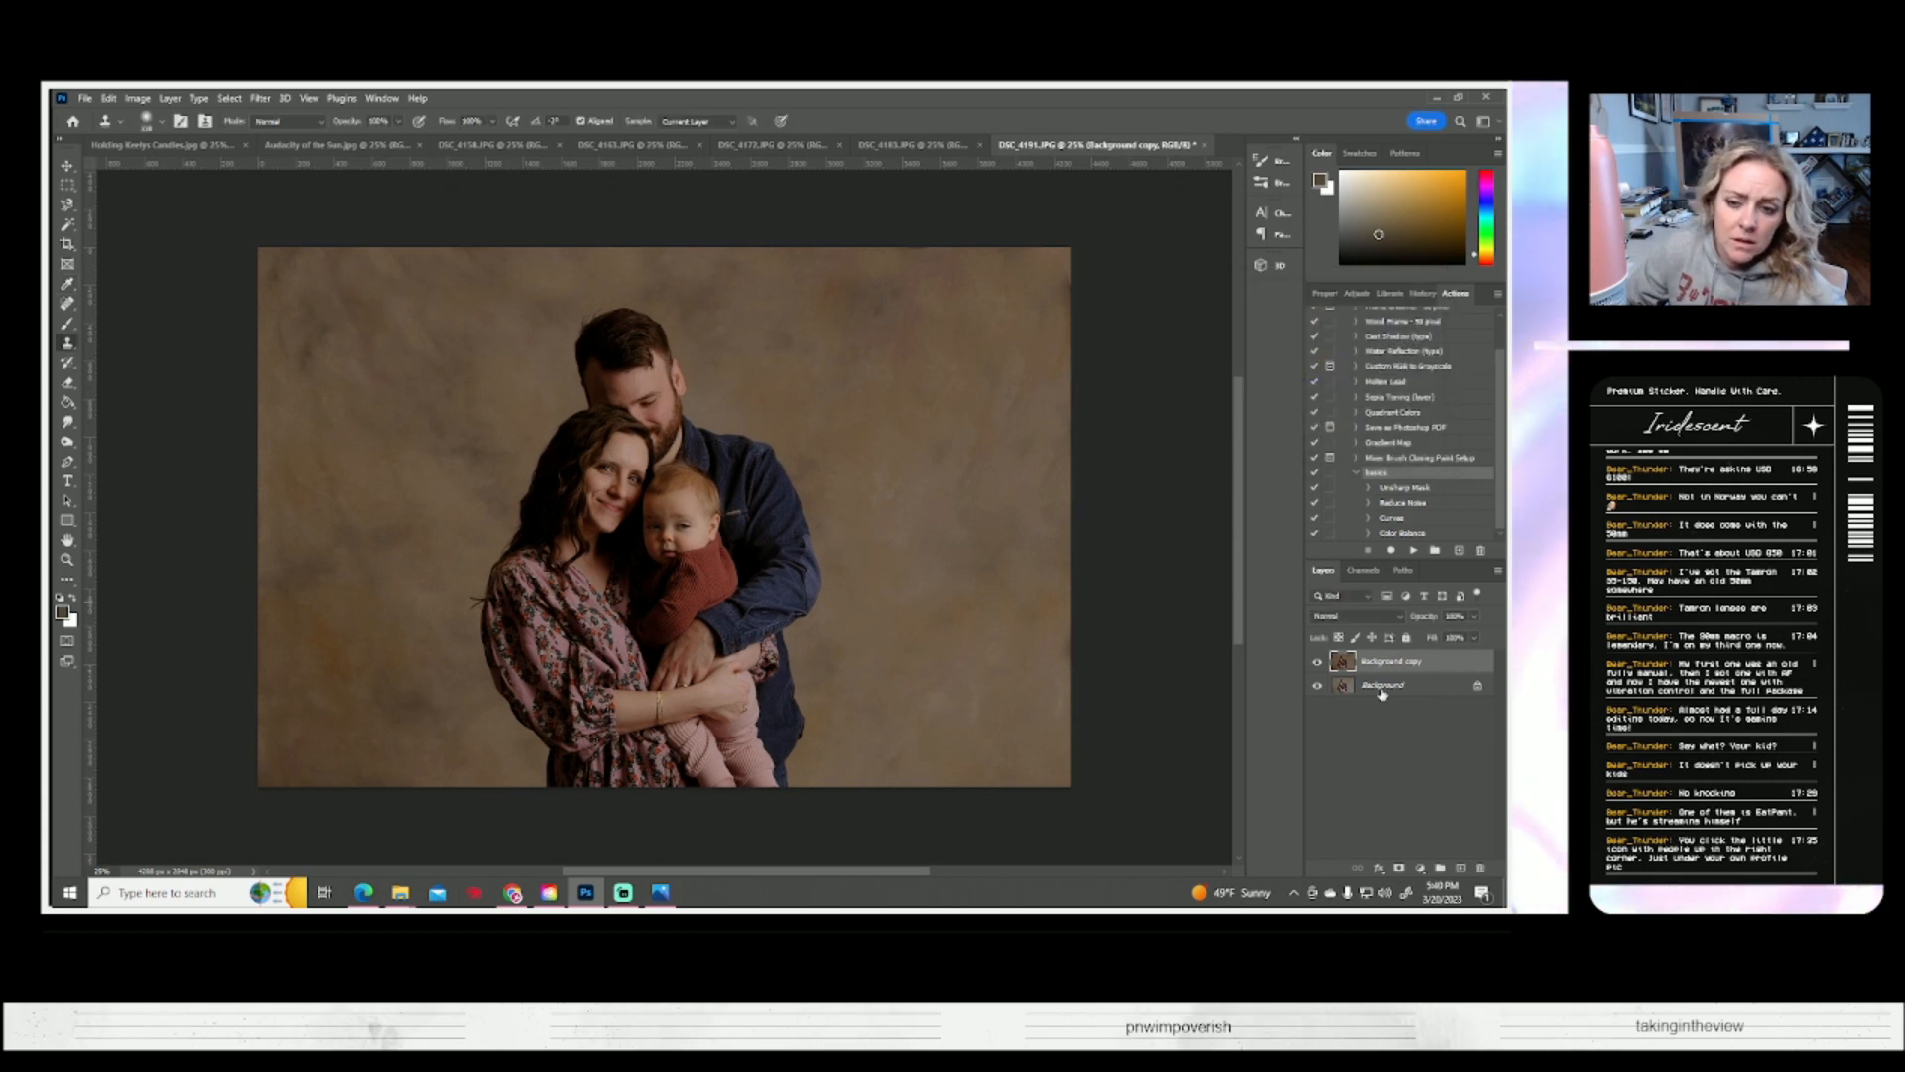
Duplicate the warmed layer and lower the new copy's brightness to about -35 with Brightness/Contrast
{"action": "right_click", "coordinate": [1385, 661]}
{"action": "left_click", "coordinate": [1185, 296]}
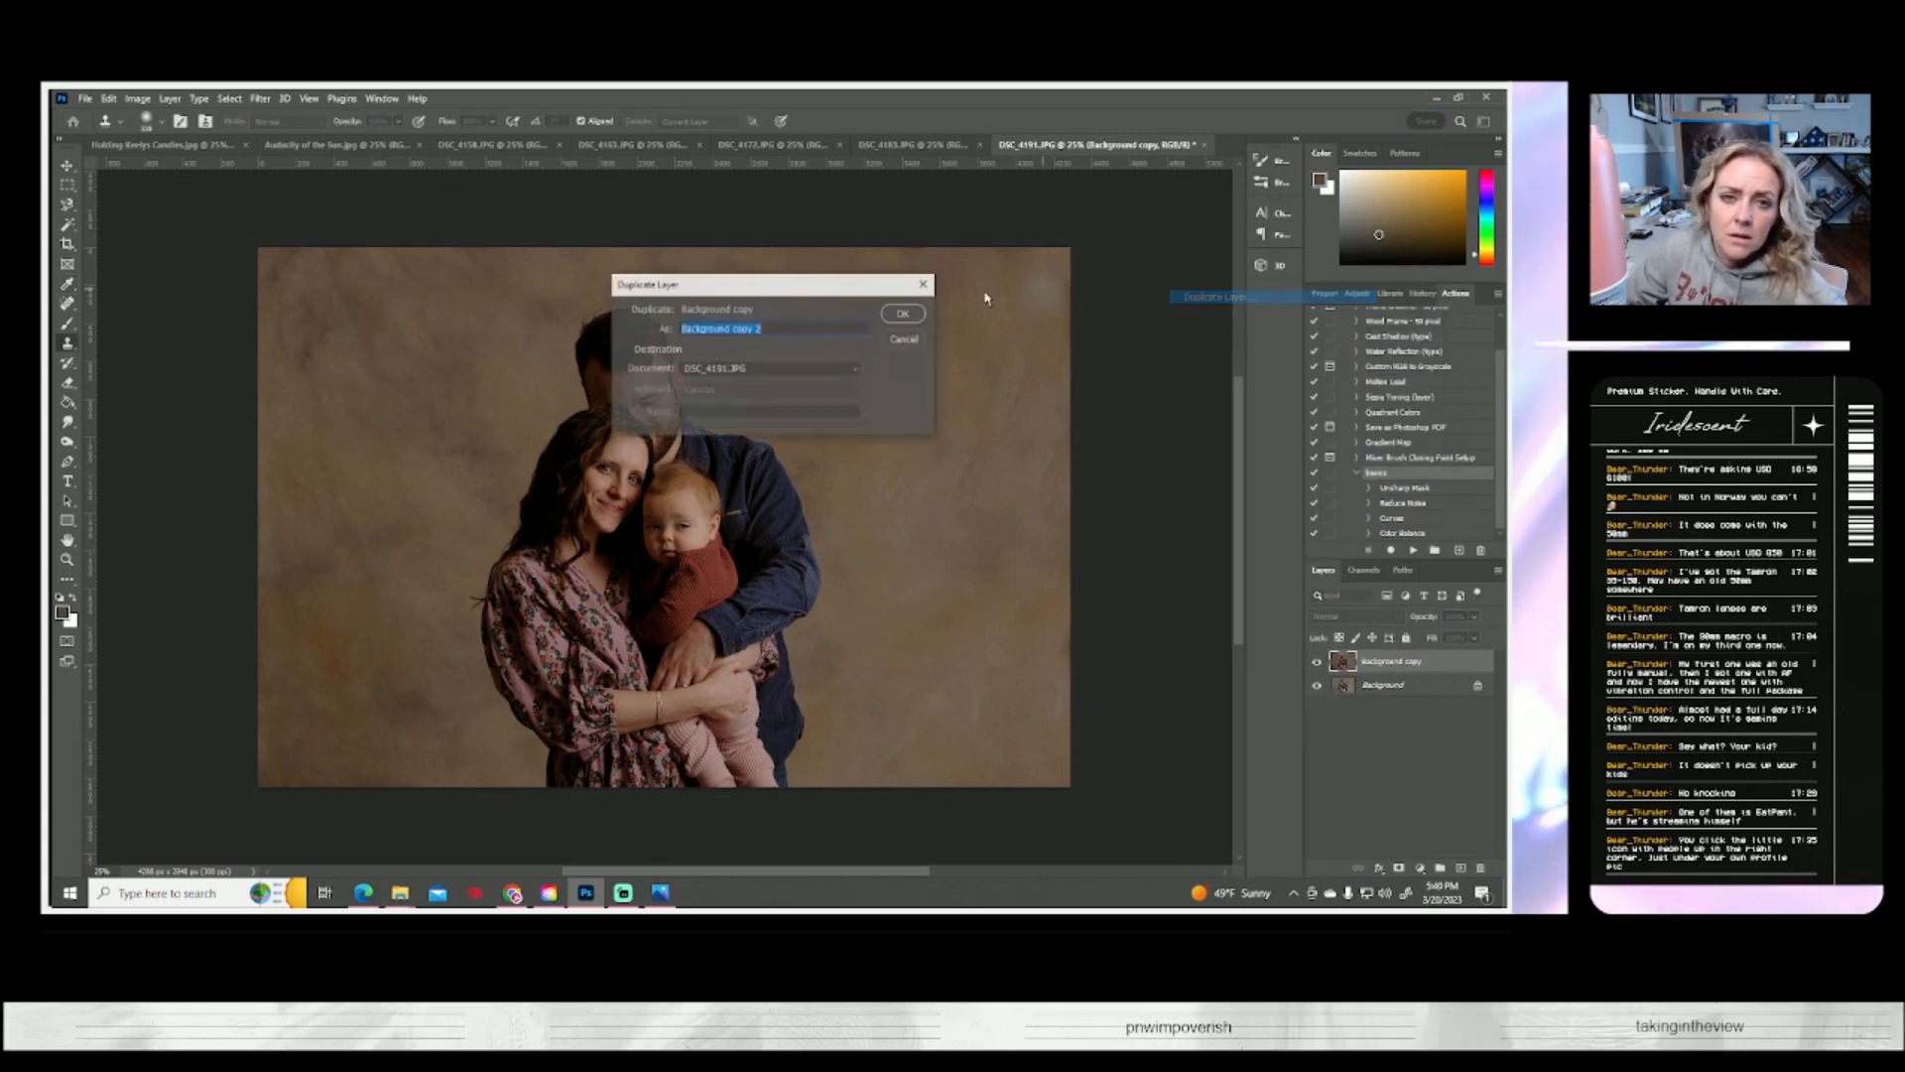
{"action": "left_click", "coordinate": [901, 310]}
{"action": "left_click", "coordinate": [154, 99]}
{"action": "mouse_move", "coordinate": [179, 137]}
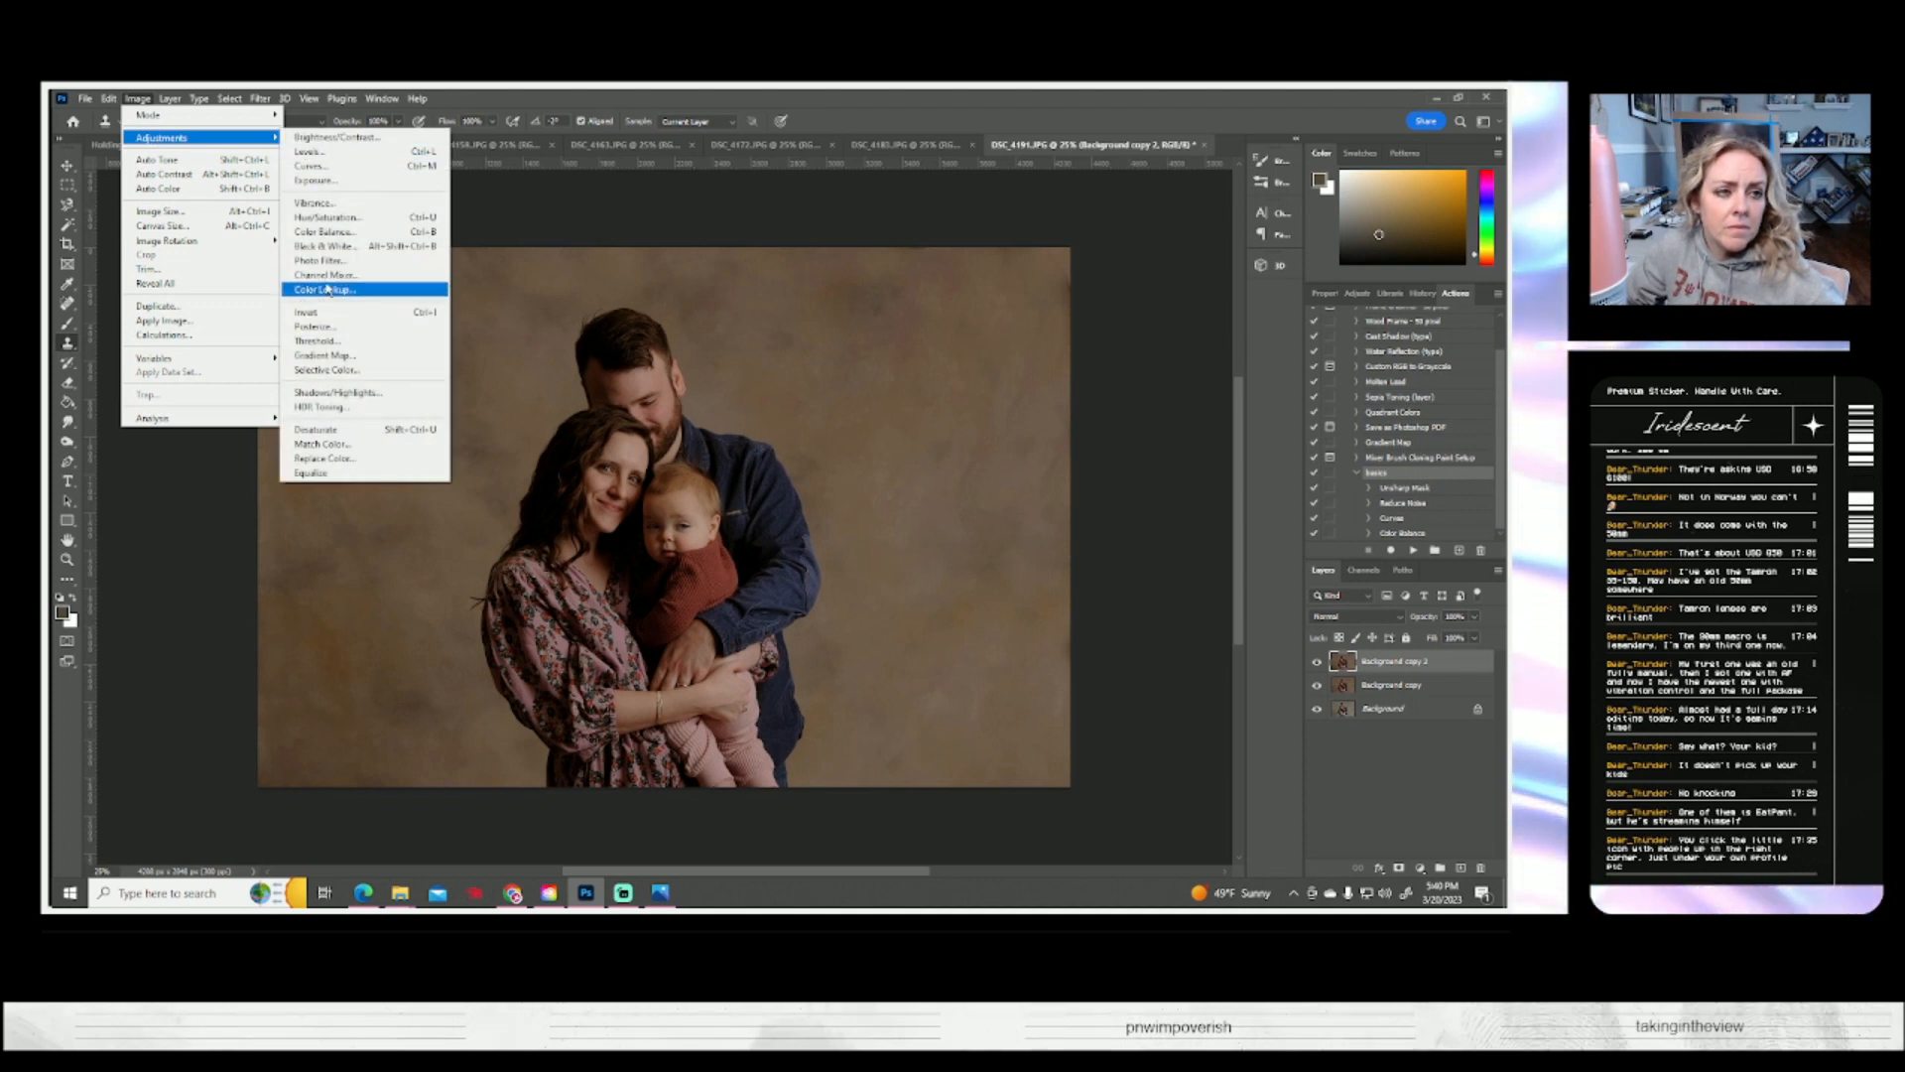
{"action": "left_click", "coordinate": [336, 137]}
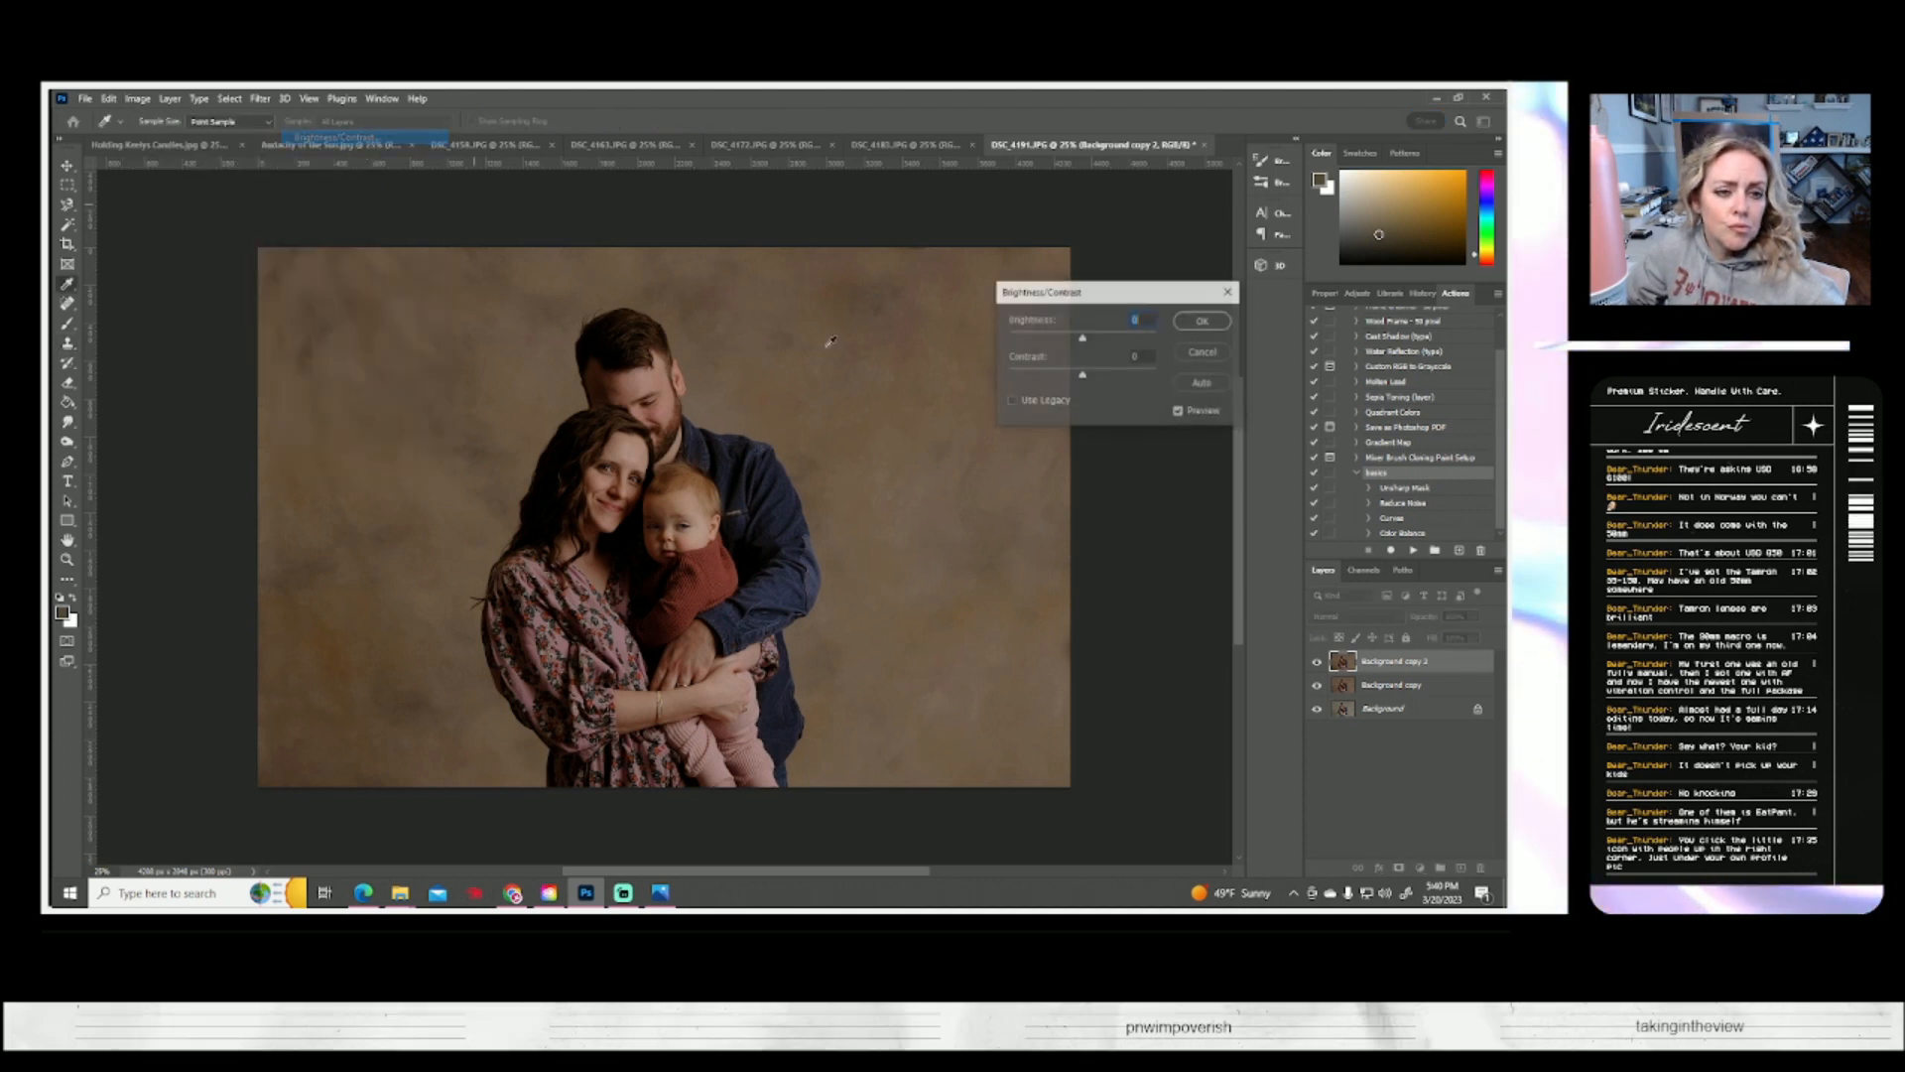
{"action": "left_click_drag", "start_coordinate": [1082, 341], "coordinate": [1068, 348]}
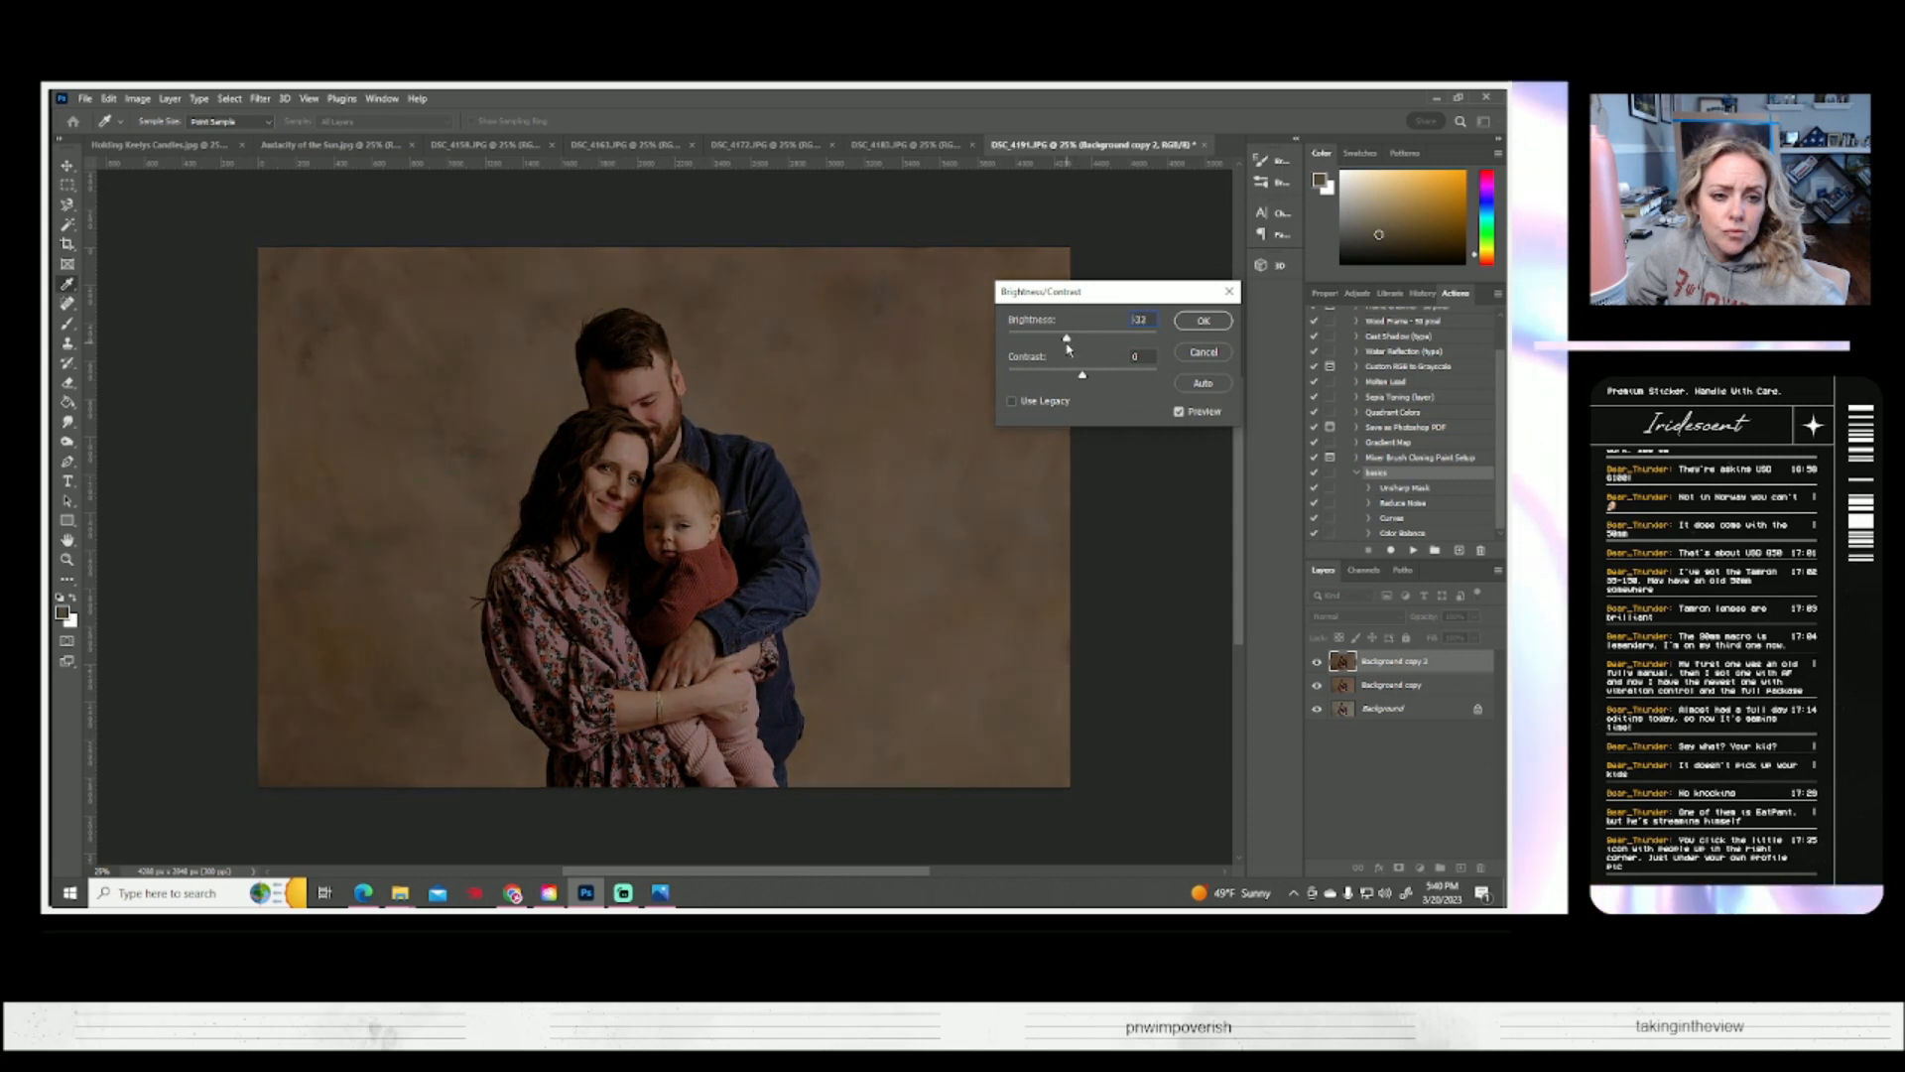
{"action": "left_click", "coordinate": [1203, 321]}
Erase the darkest layer over the family and nearby backdrop with a very large soft Eraser, reducing its opacity, and flatten the image
{"action": "key", "text": "e"}
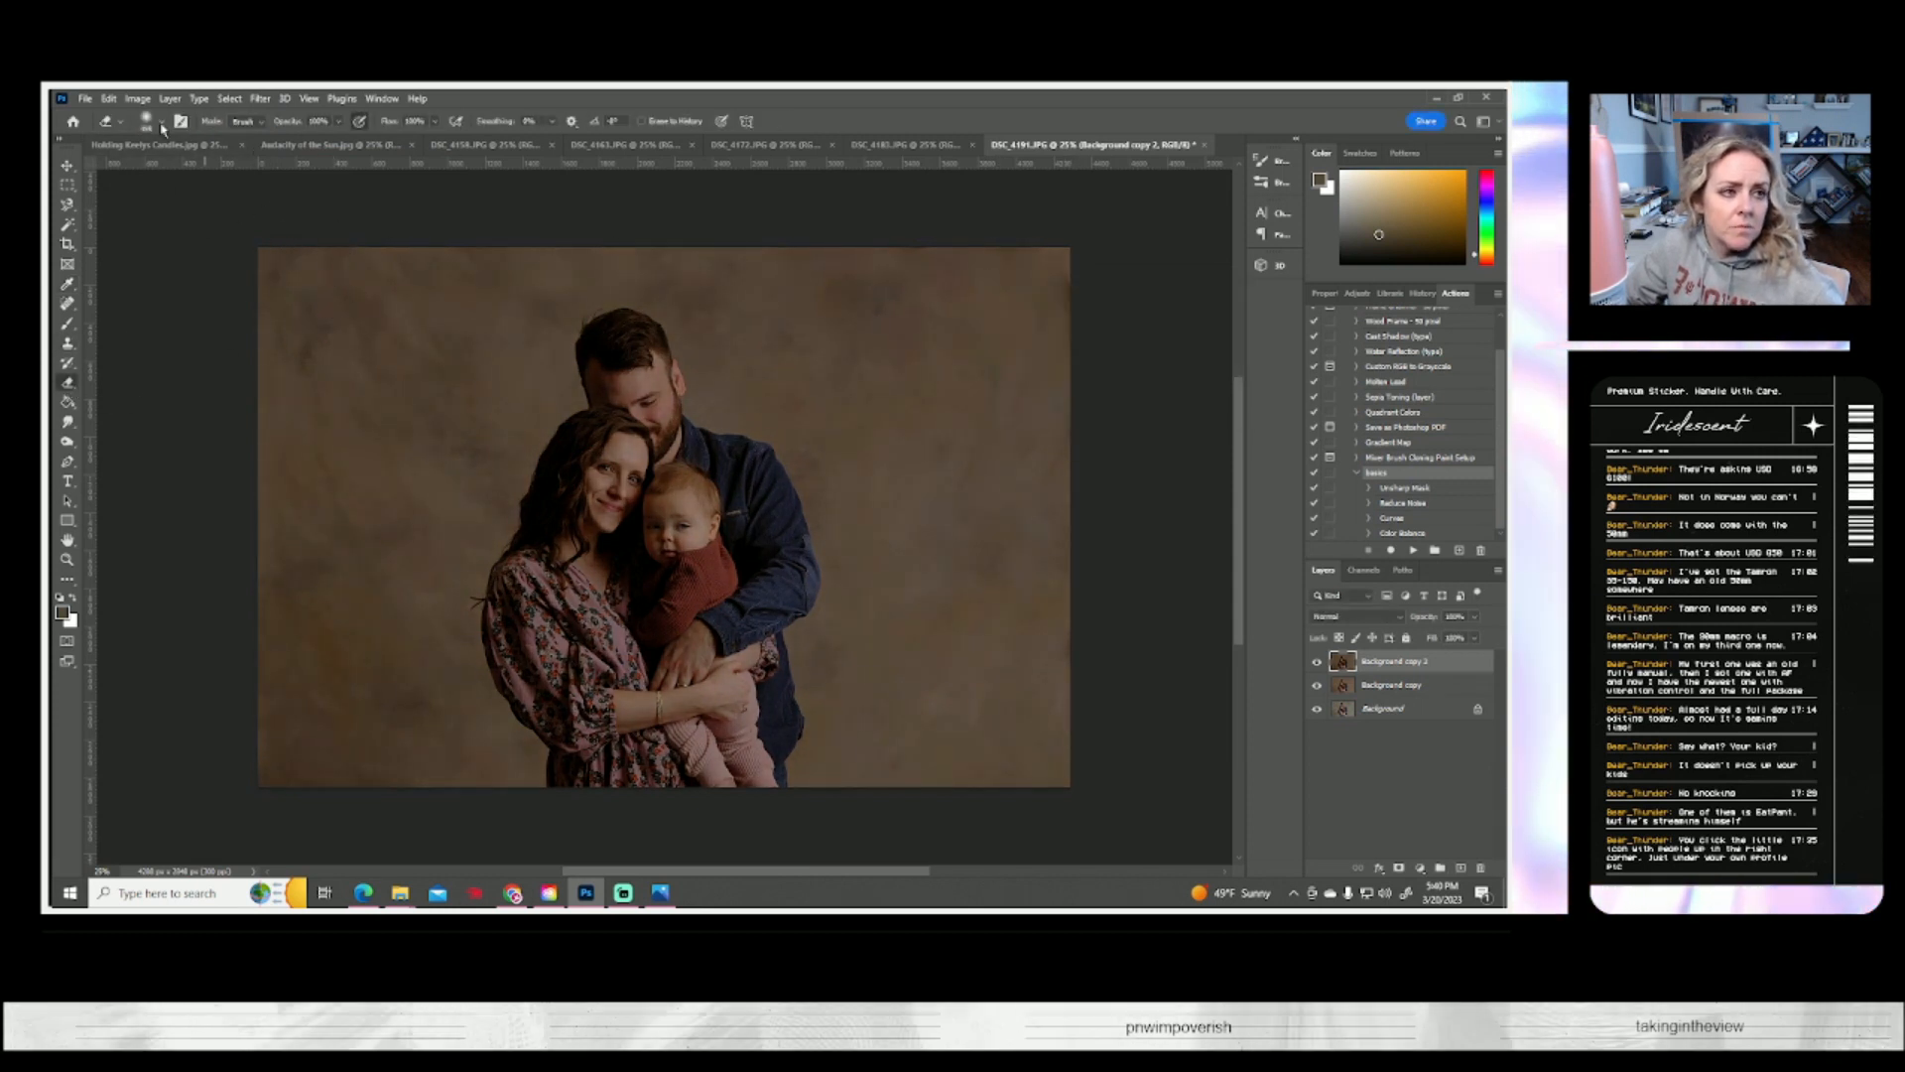
{"action": "left_click", "coordinate": [162, 123]}
{"action": "left_click_drag", "start_coordinate": [227, 172], "coordinate": [229, 173]}
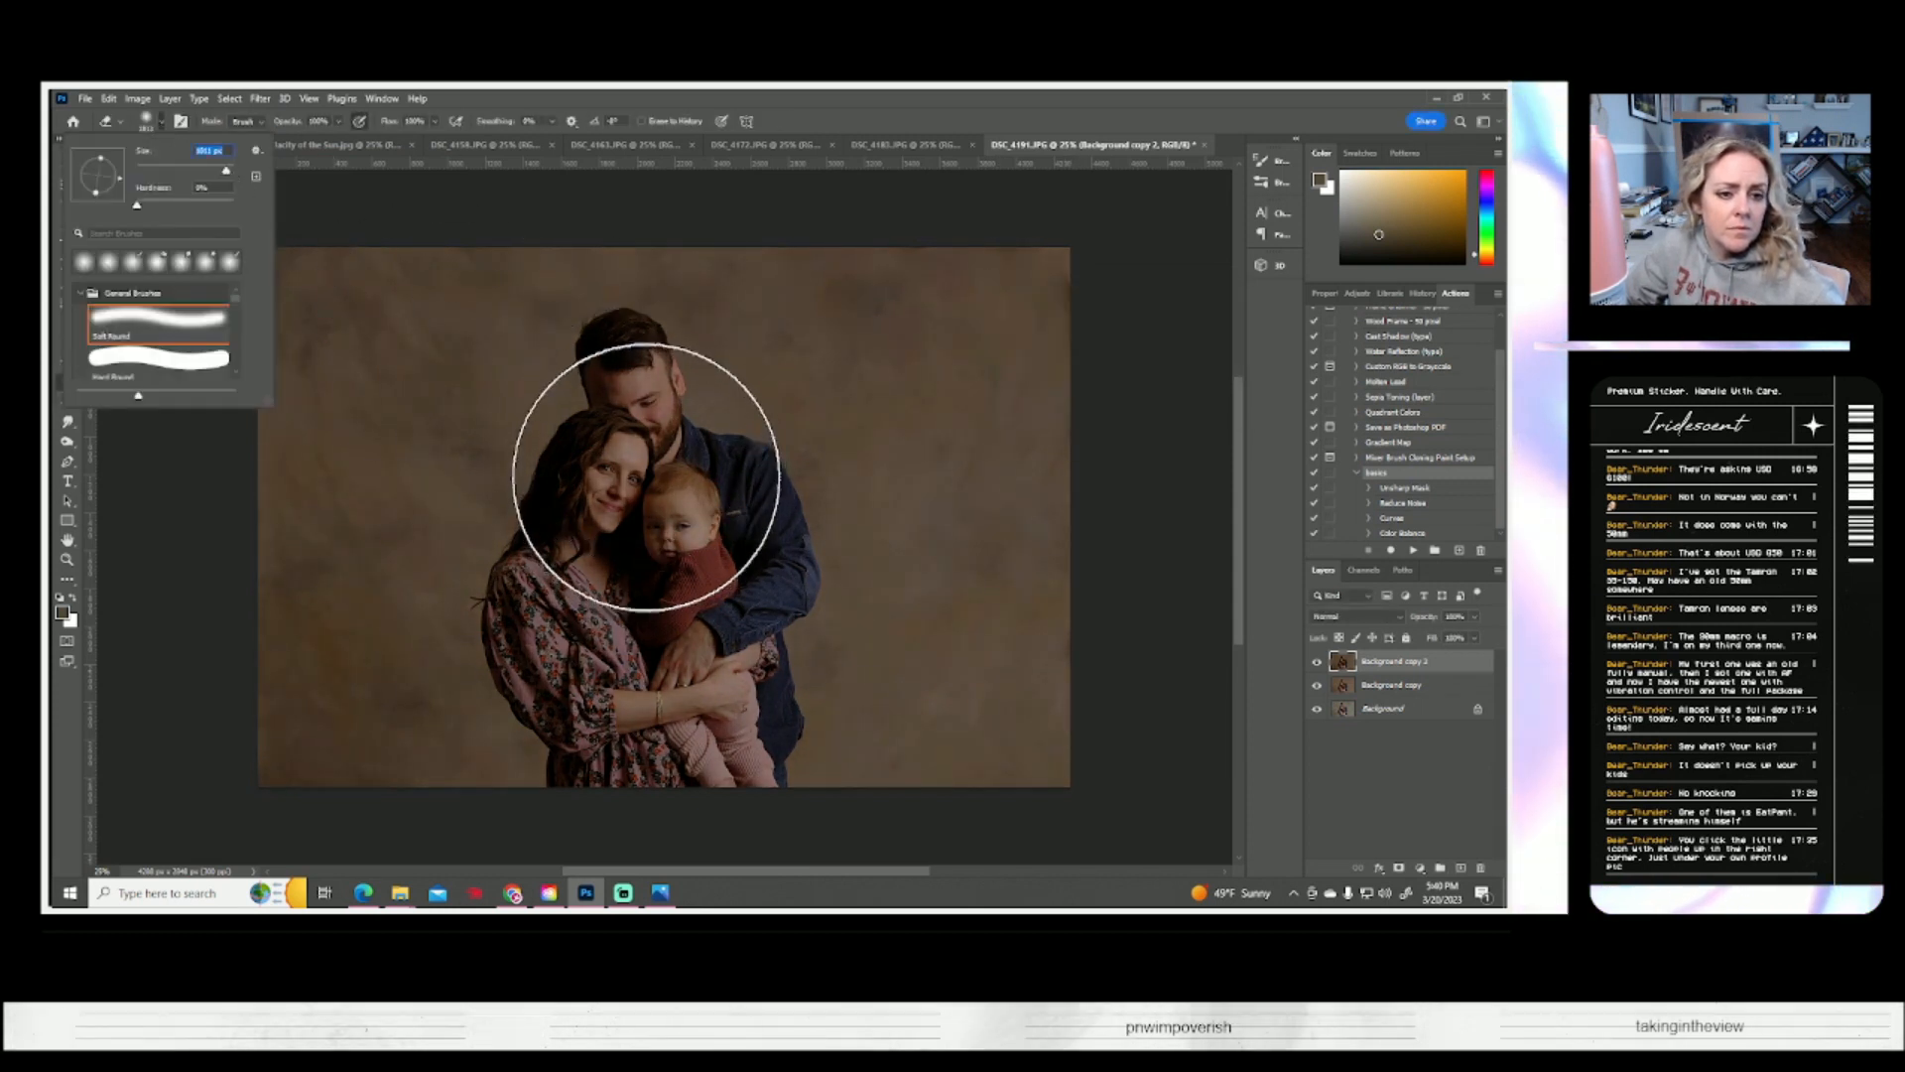
{"action": "left_click", "coordinate": [647, 464]}
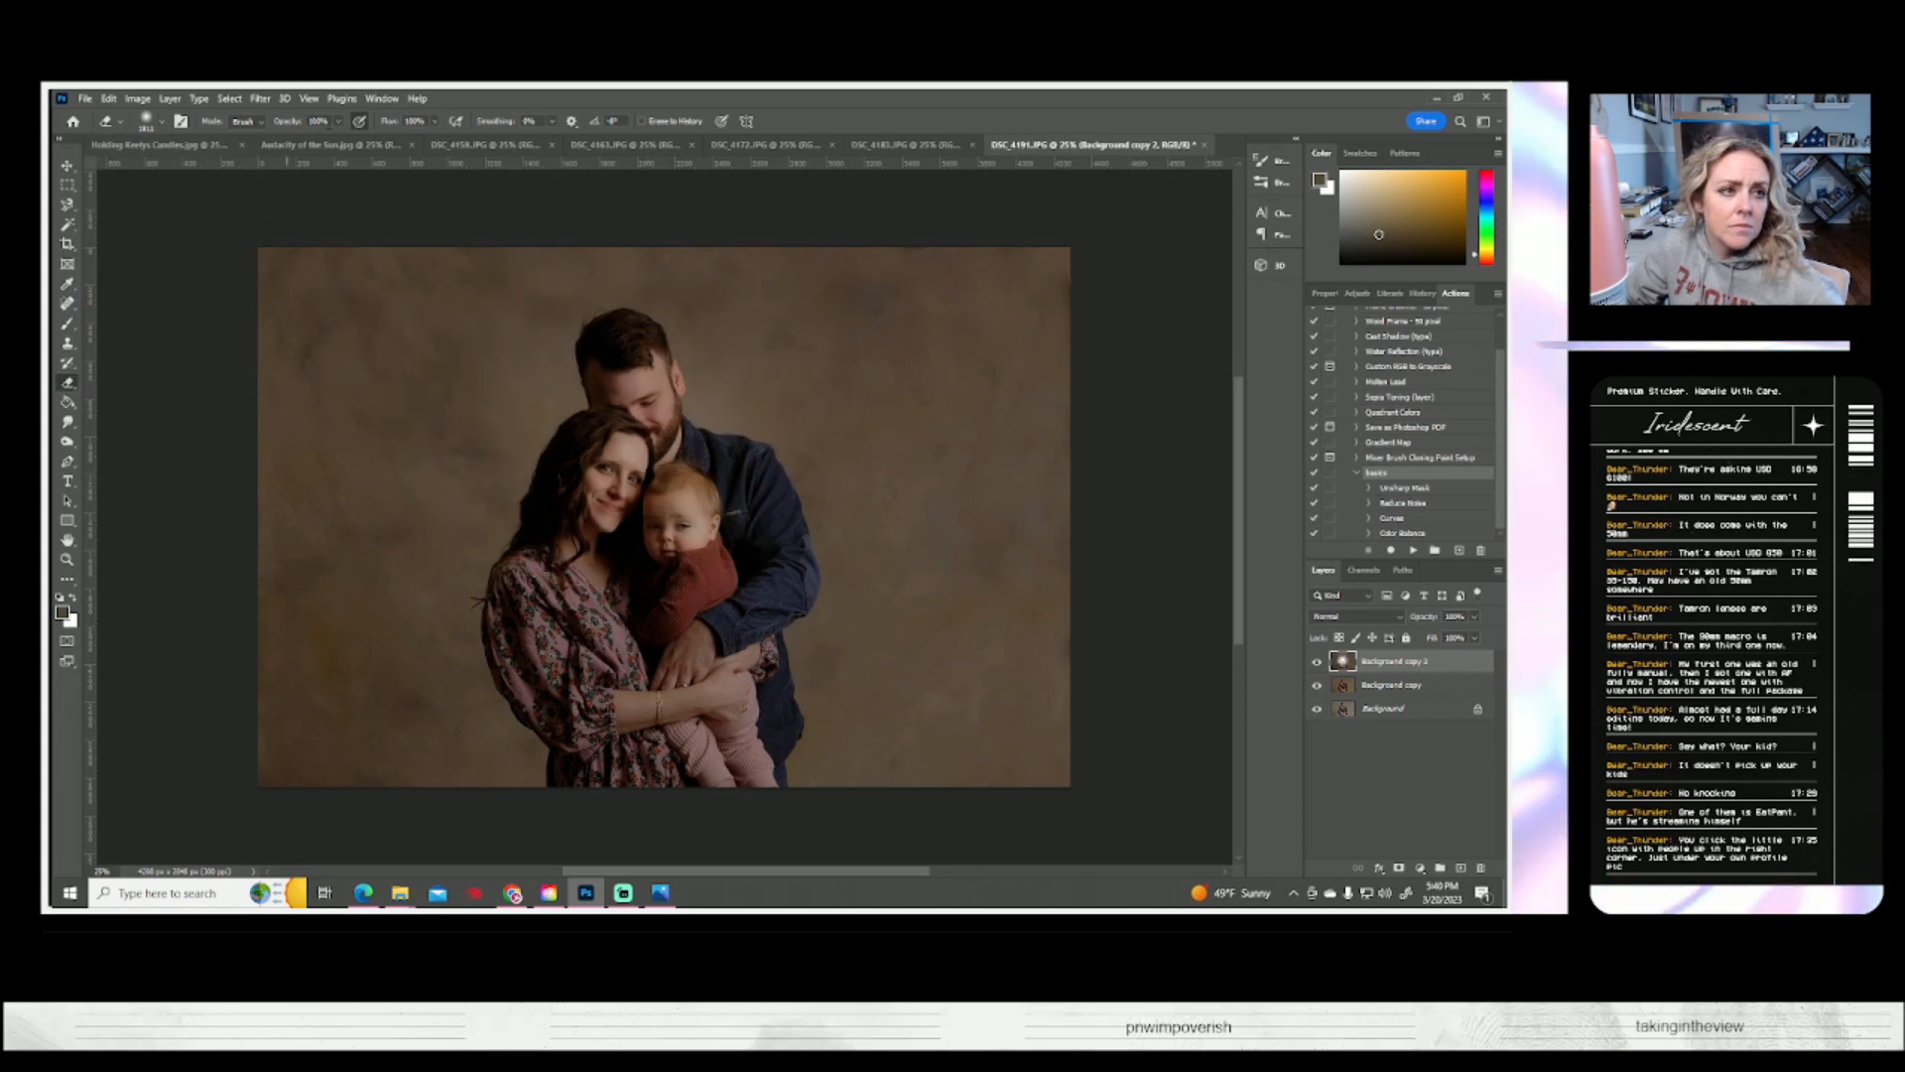
{"action": "left_click", "coordinate": [337, 122]}
{"action": "mouse_move", "coordinate": [636, 471]}
{"action": "left_mouse_down"}
{"action": "mouse_move", "coordinate": [1093, 298]}
{"action": "mouse_move", "coordinate": [655, 509]}
{"action": "left_mouse_up"}
{"action": "mouse_move", "coordinate": [879, 391]}
{"action": "left_mouse_down"}
{"action": "mouse_move", "coordinate": [920, 366]}
{"action": "mouse_move", "coordinate": [716, 548]}
{"action": "mouse_move", "coordinate": [891, 478]}
{"action": "mouse_move", "coordinate": [898, 358]}
{"action": "left_mouse_up"}
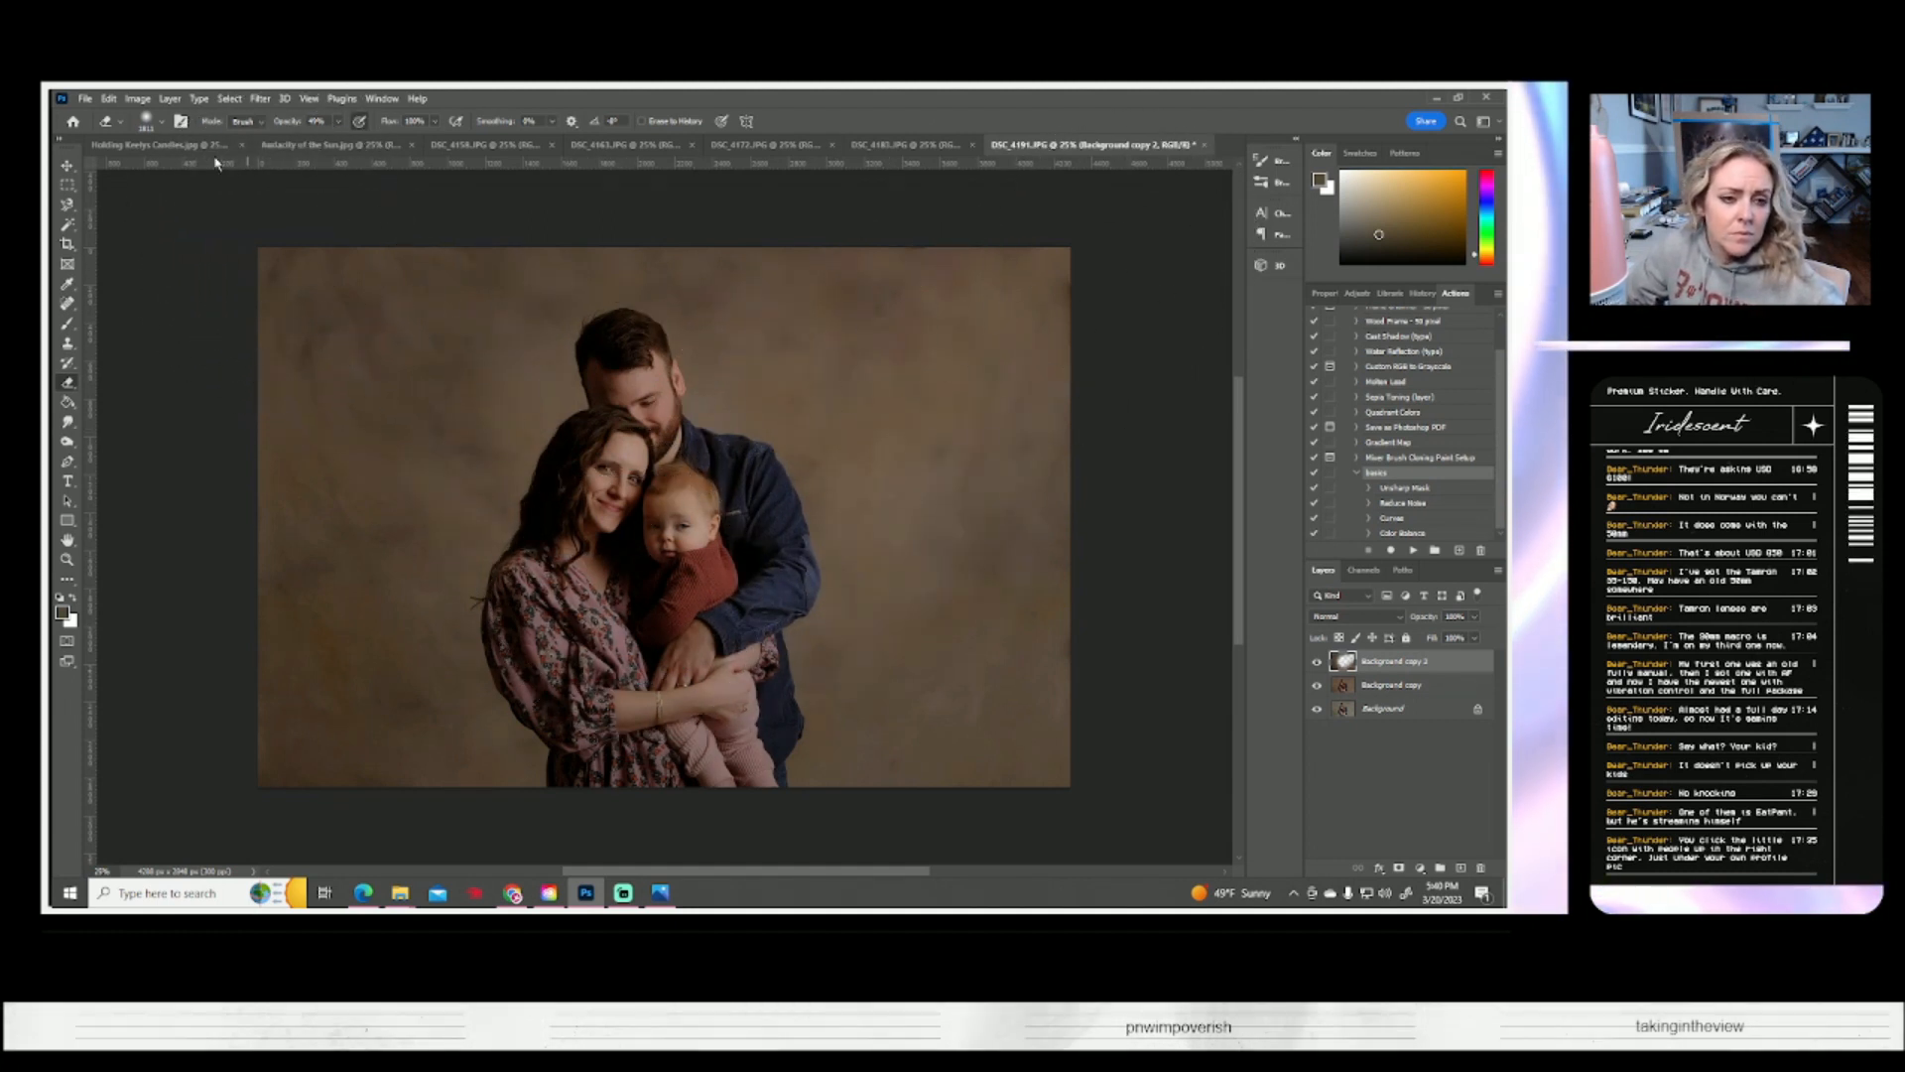
{"action": "left_click", "coordinate": [170, 98]}
{"action": "left_click", "coordinate": [199, 690]}
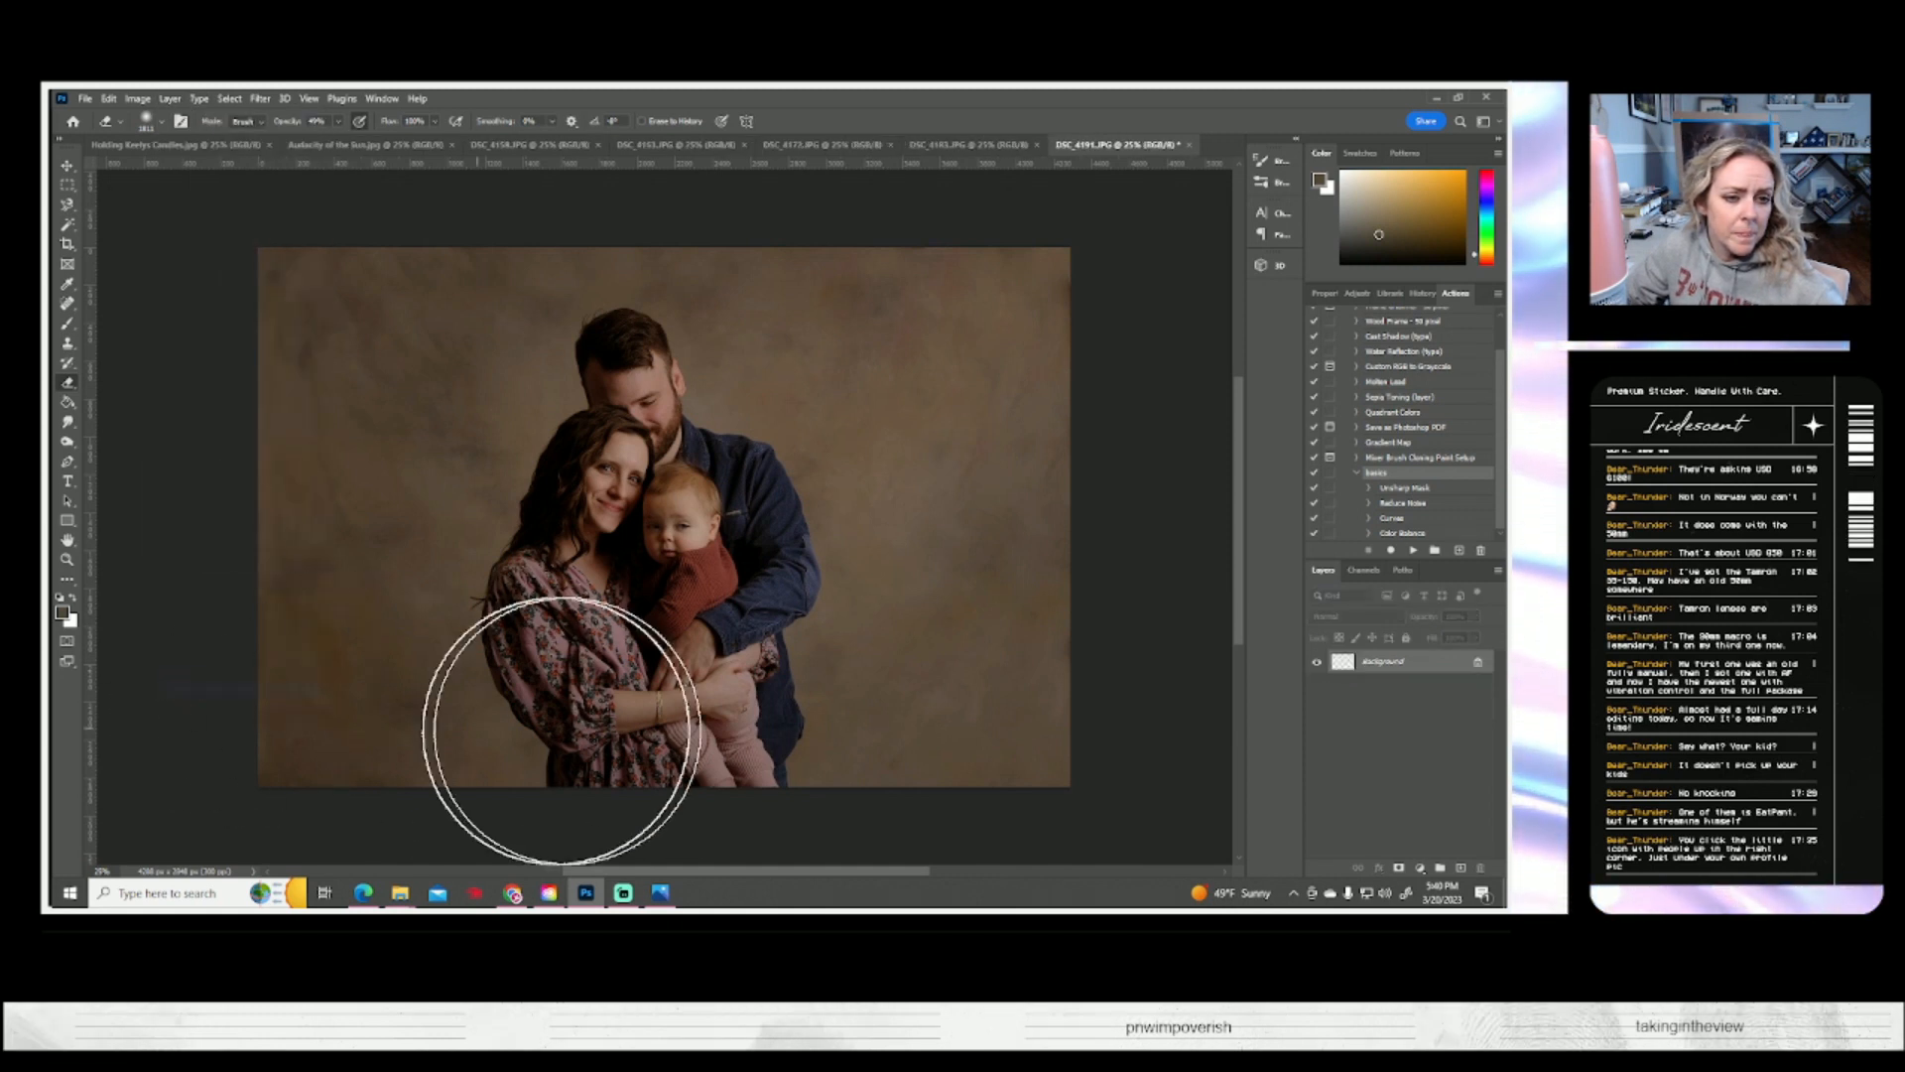
Duplicate the flattened Background layer of DSC_4191 for retouching
{"action": "right_click", "coordinate": [1368, 668]}
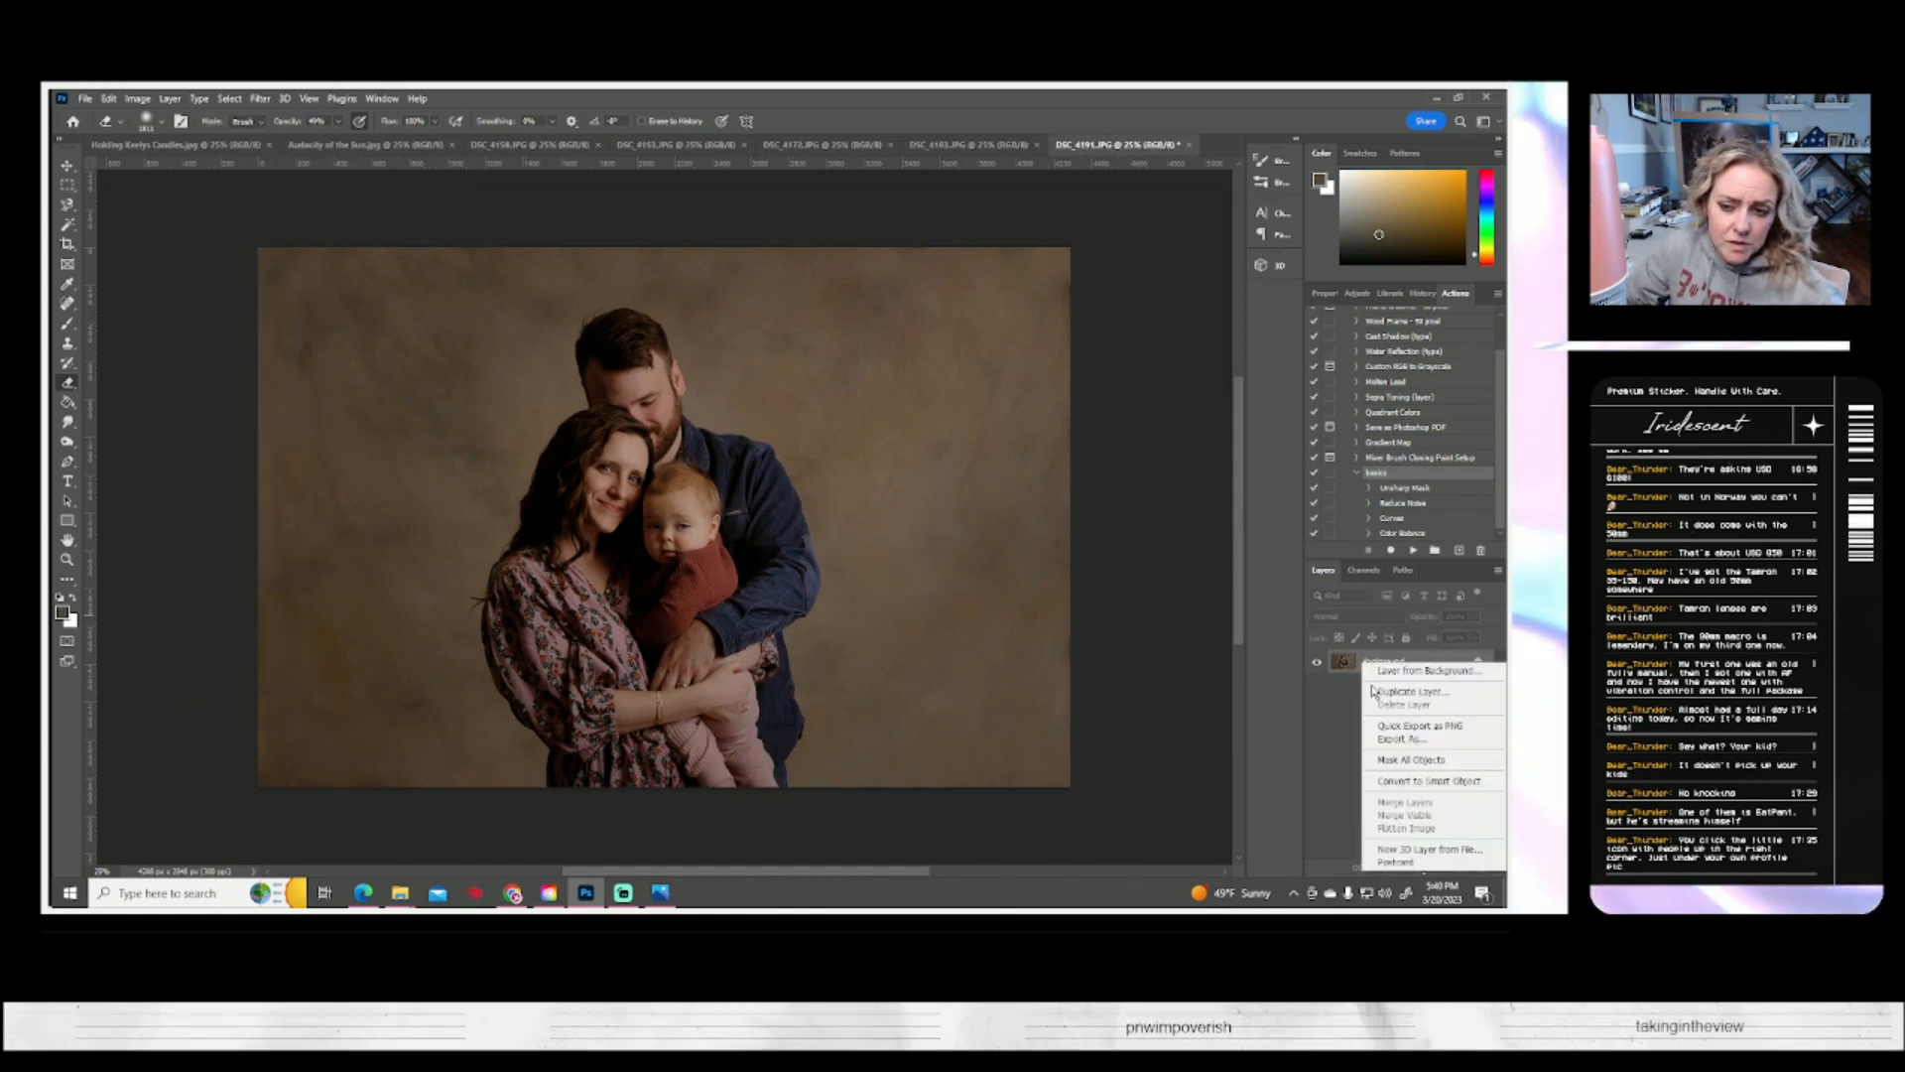
{"action": "left_click", "coordinate": [1372, 690]}
{"action": "left_click", "coordinate": [902, 307]}
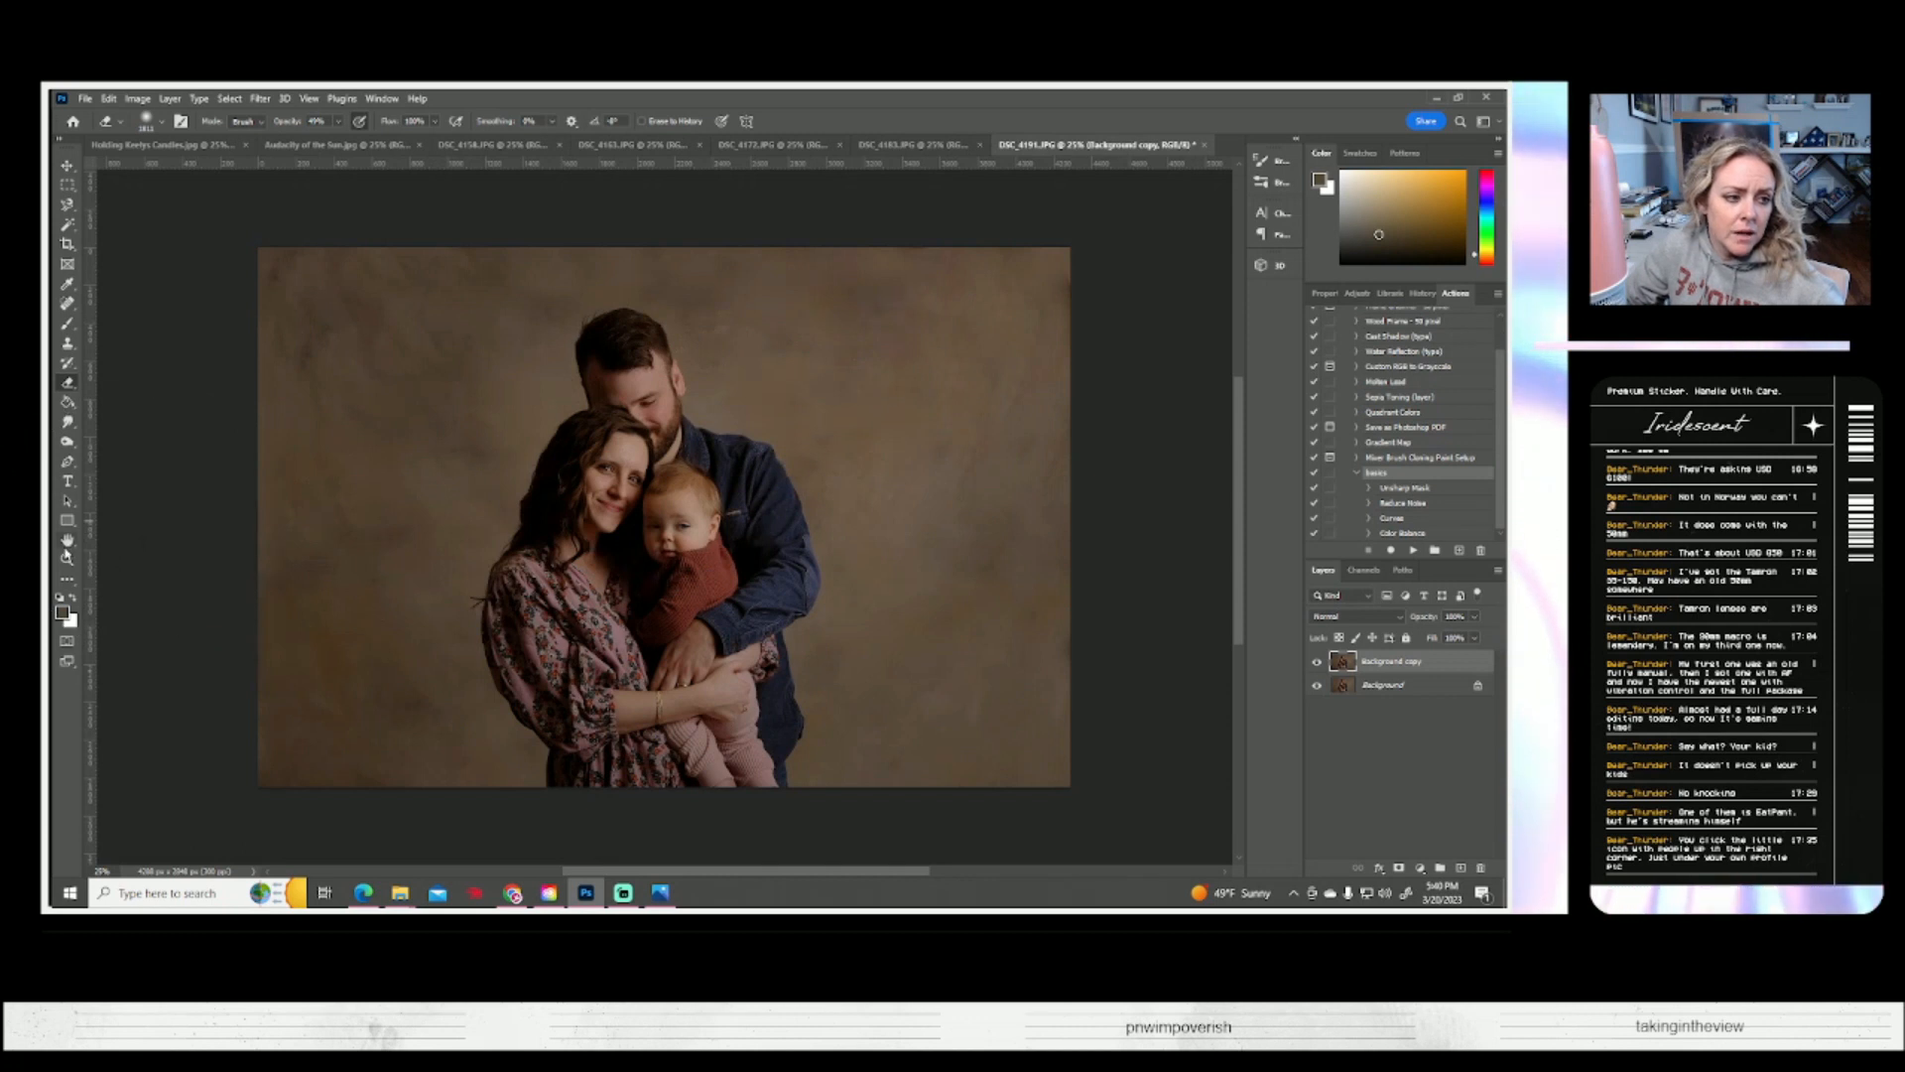
Heal small blemishes on the woman's nose and lower cheek with the Spot Healing Brush, and switch to the Dodge tool
{"action": "key", "text": "z"}
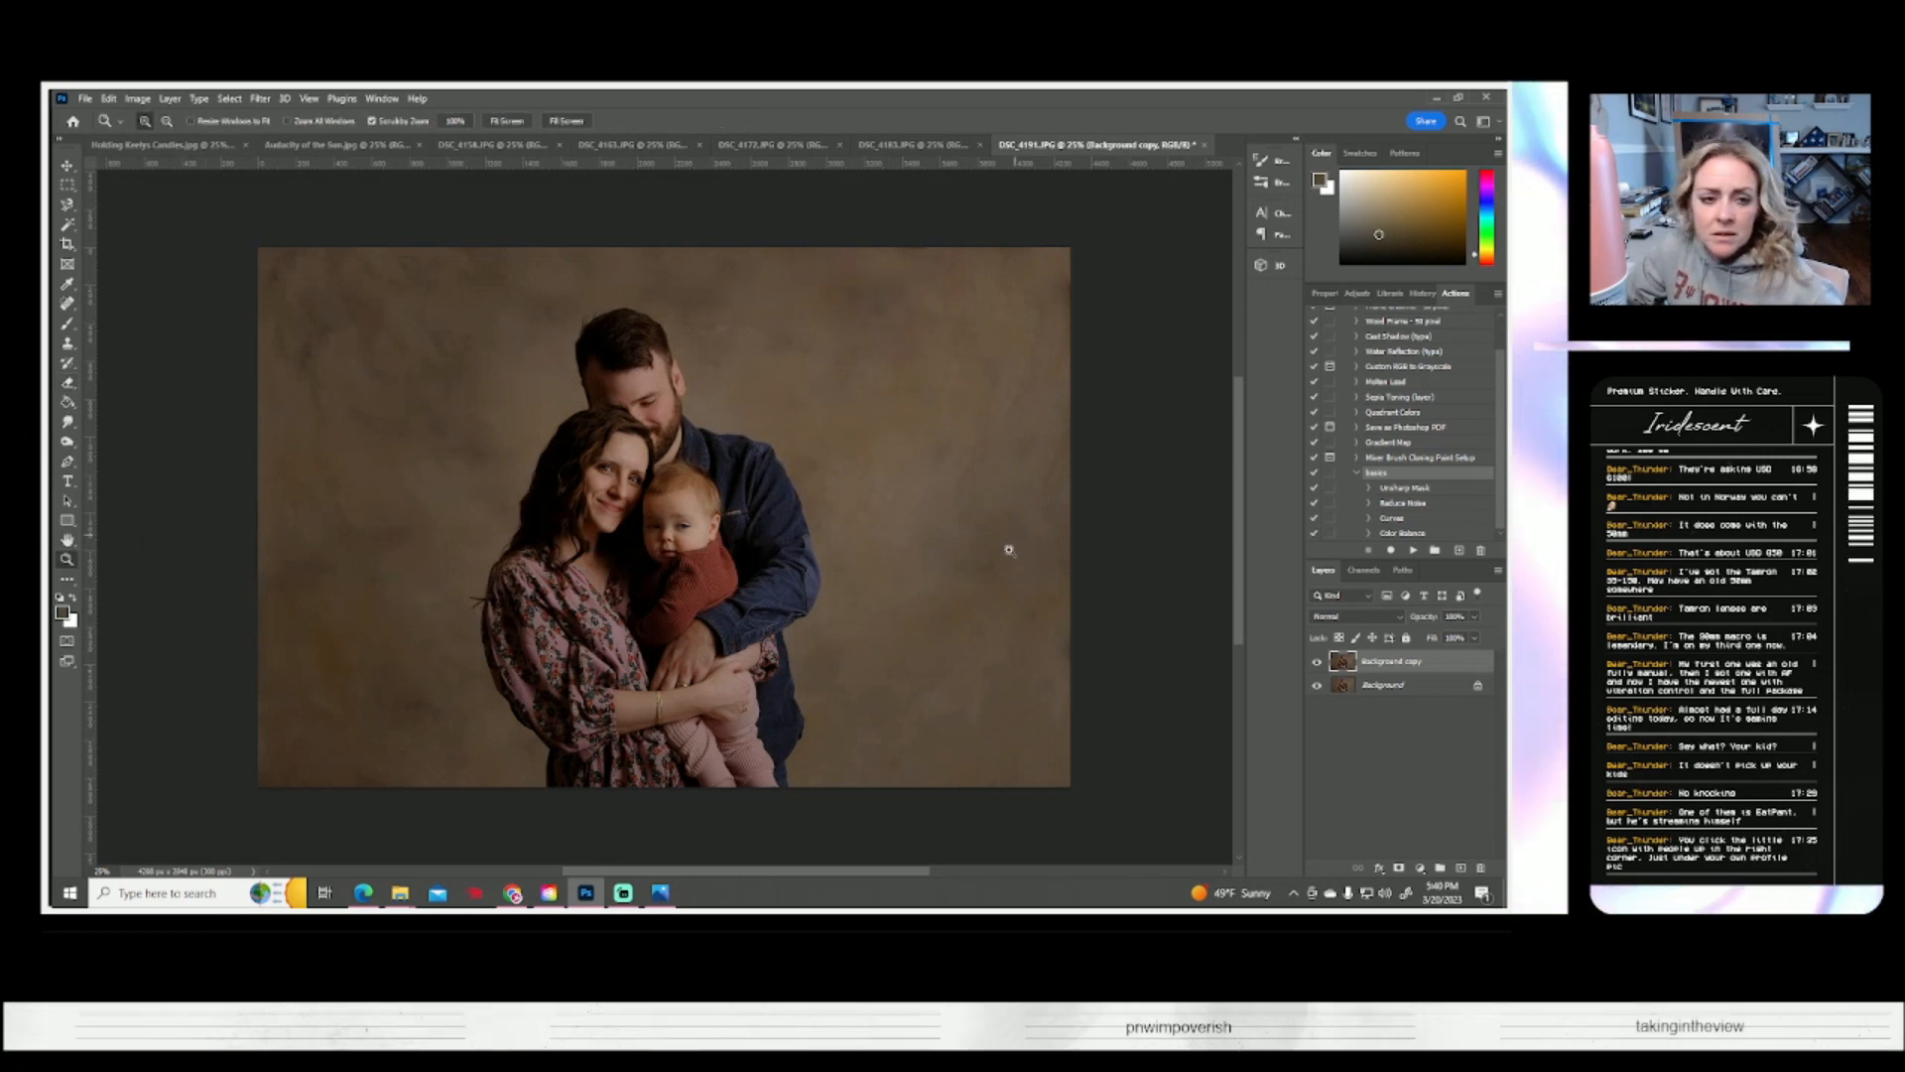
{"action": "left_click", "coordinate": [595, 486]}
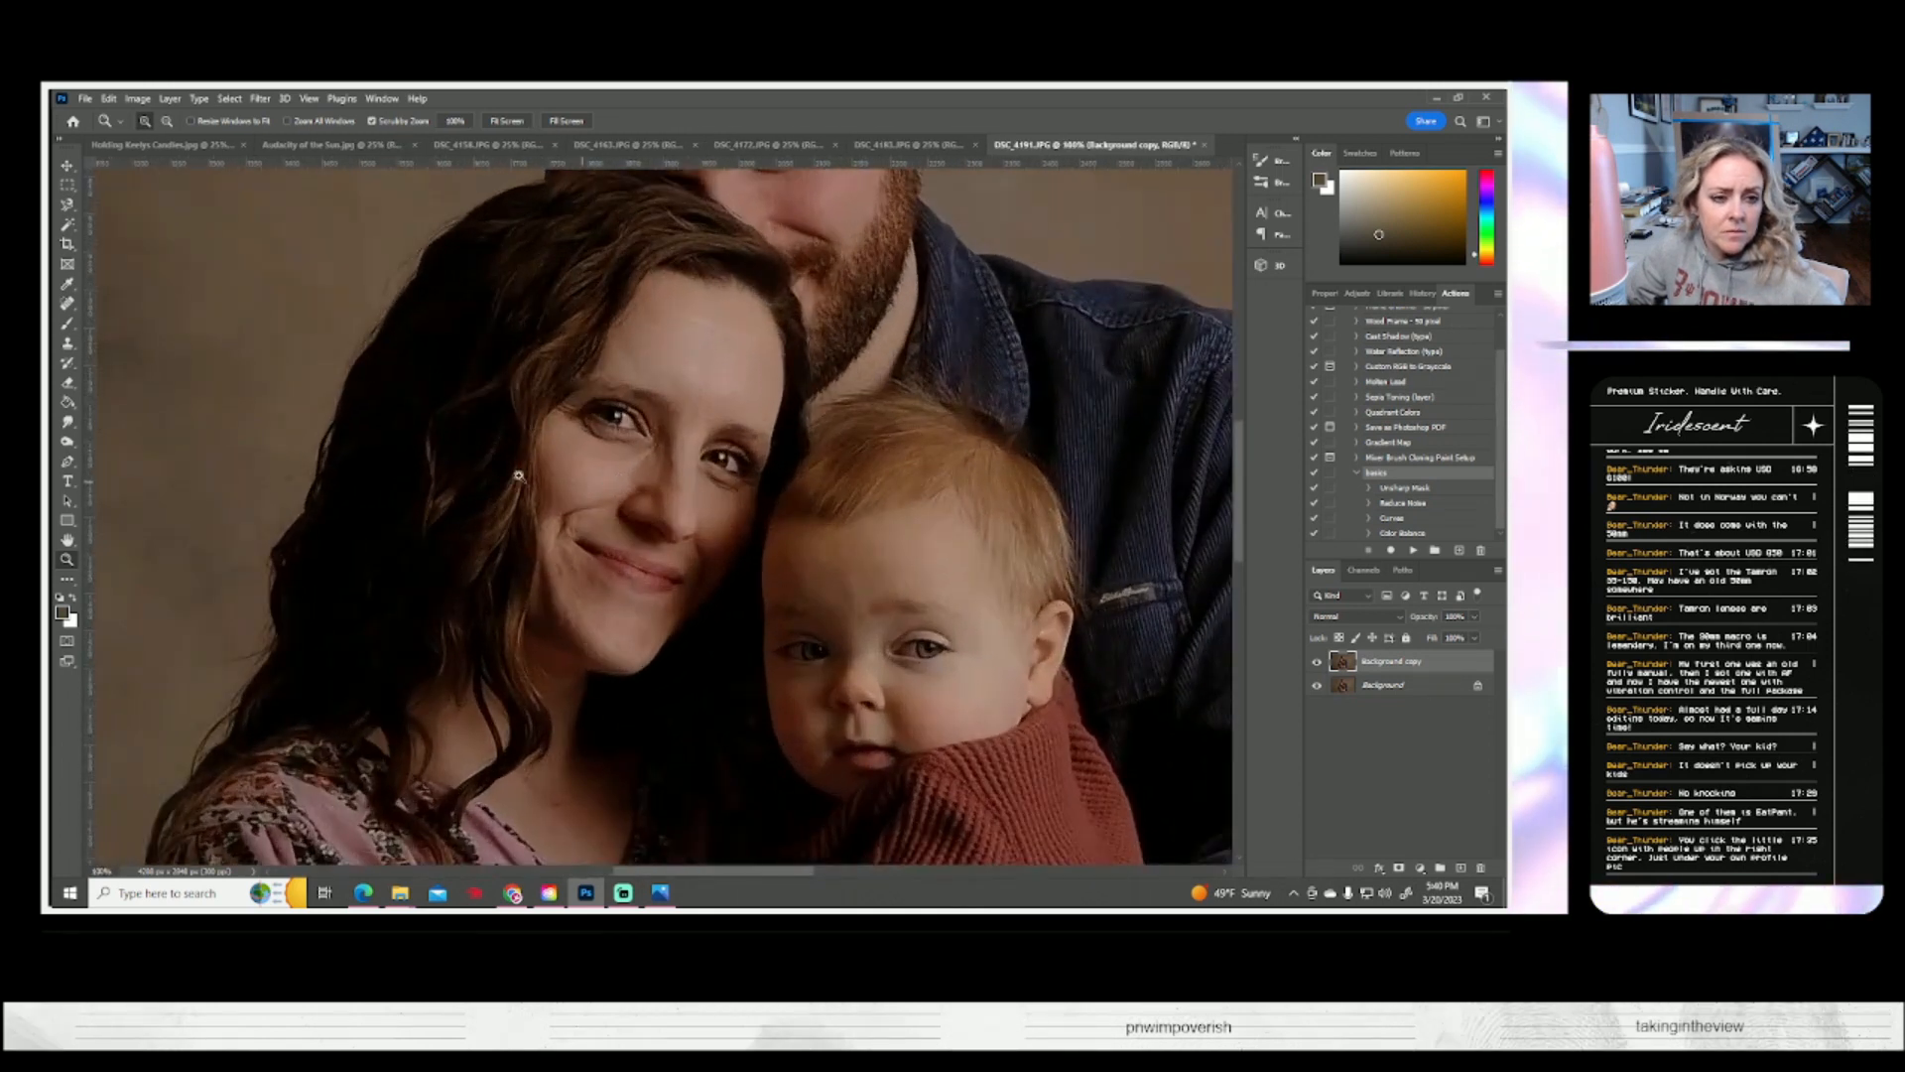
{"action": "left_click", "coordinate": [68, 305]}
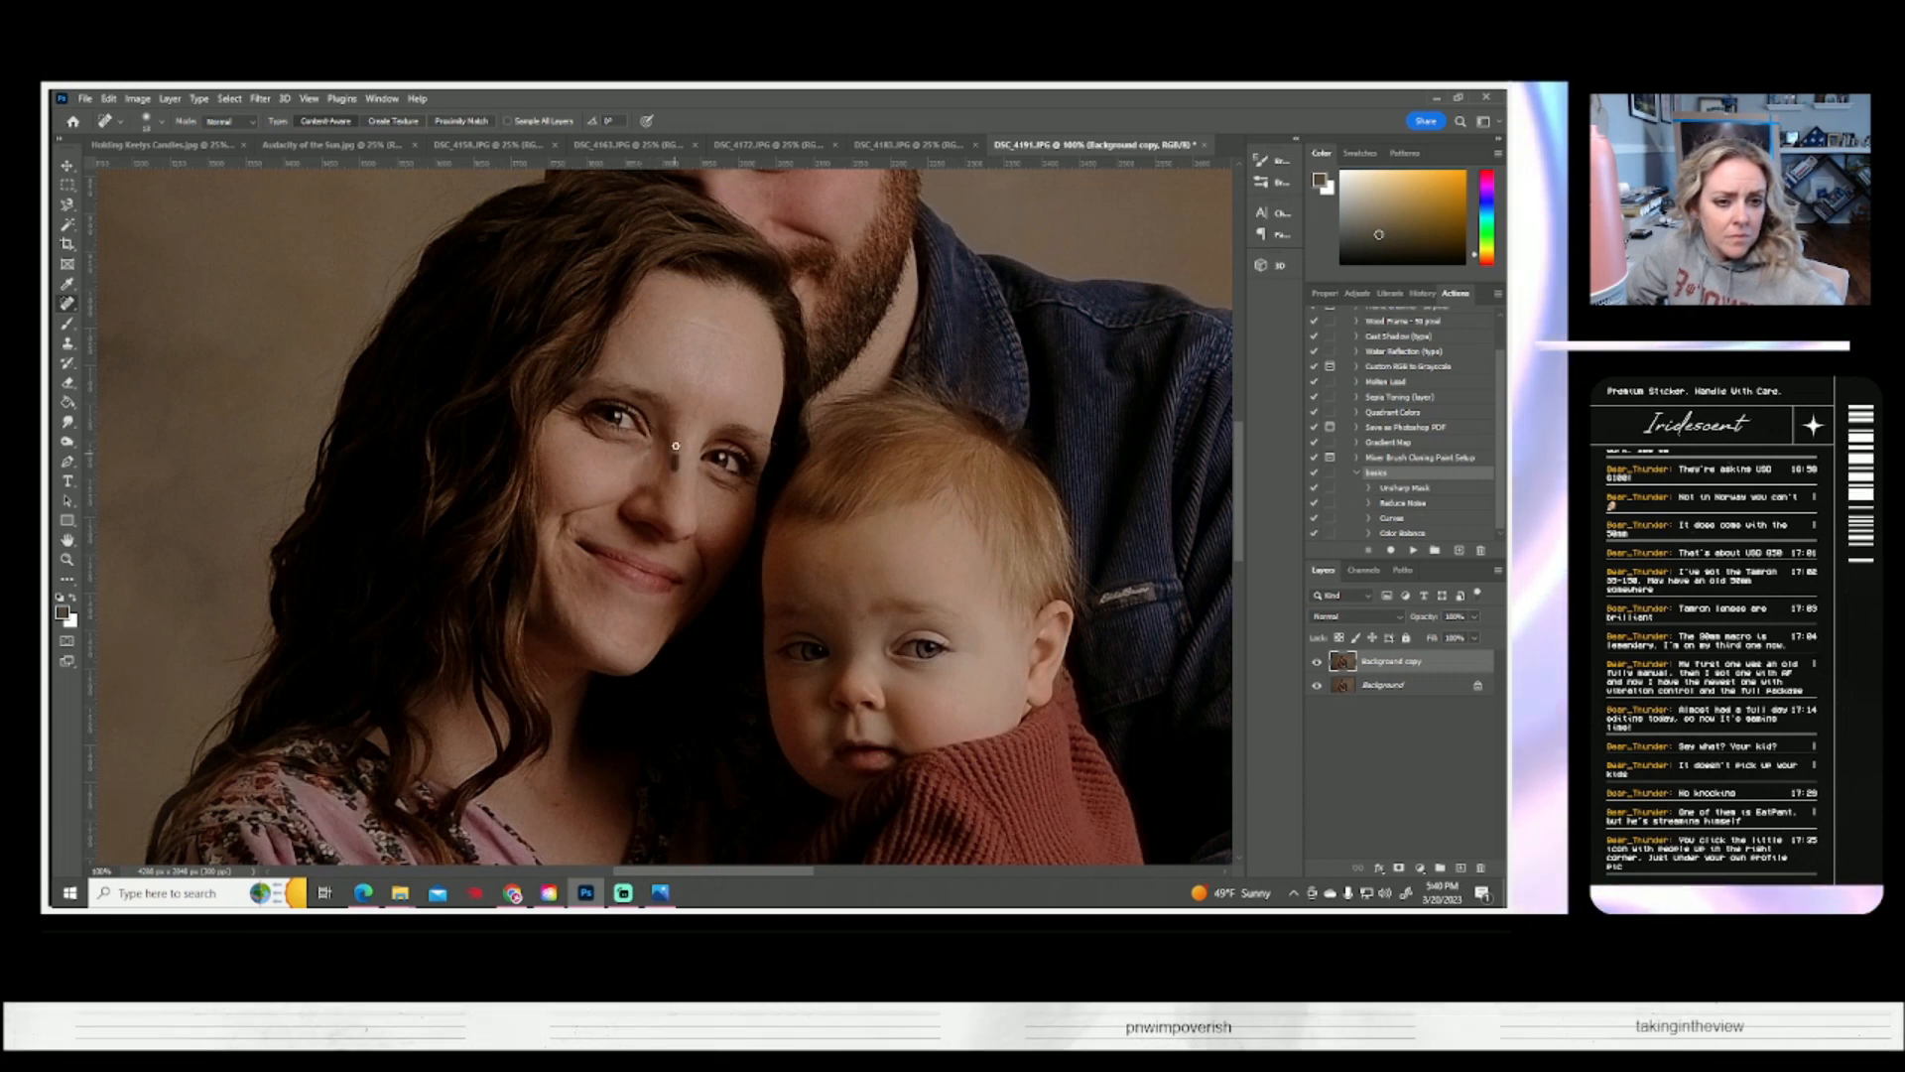
{"action": "left_click_drag", "start_coordinate": [676, 446], "coordinate": [676, 445]}
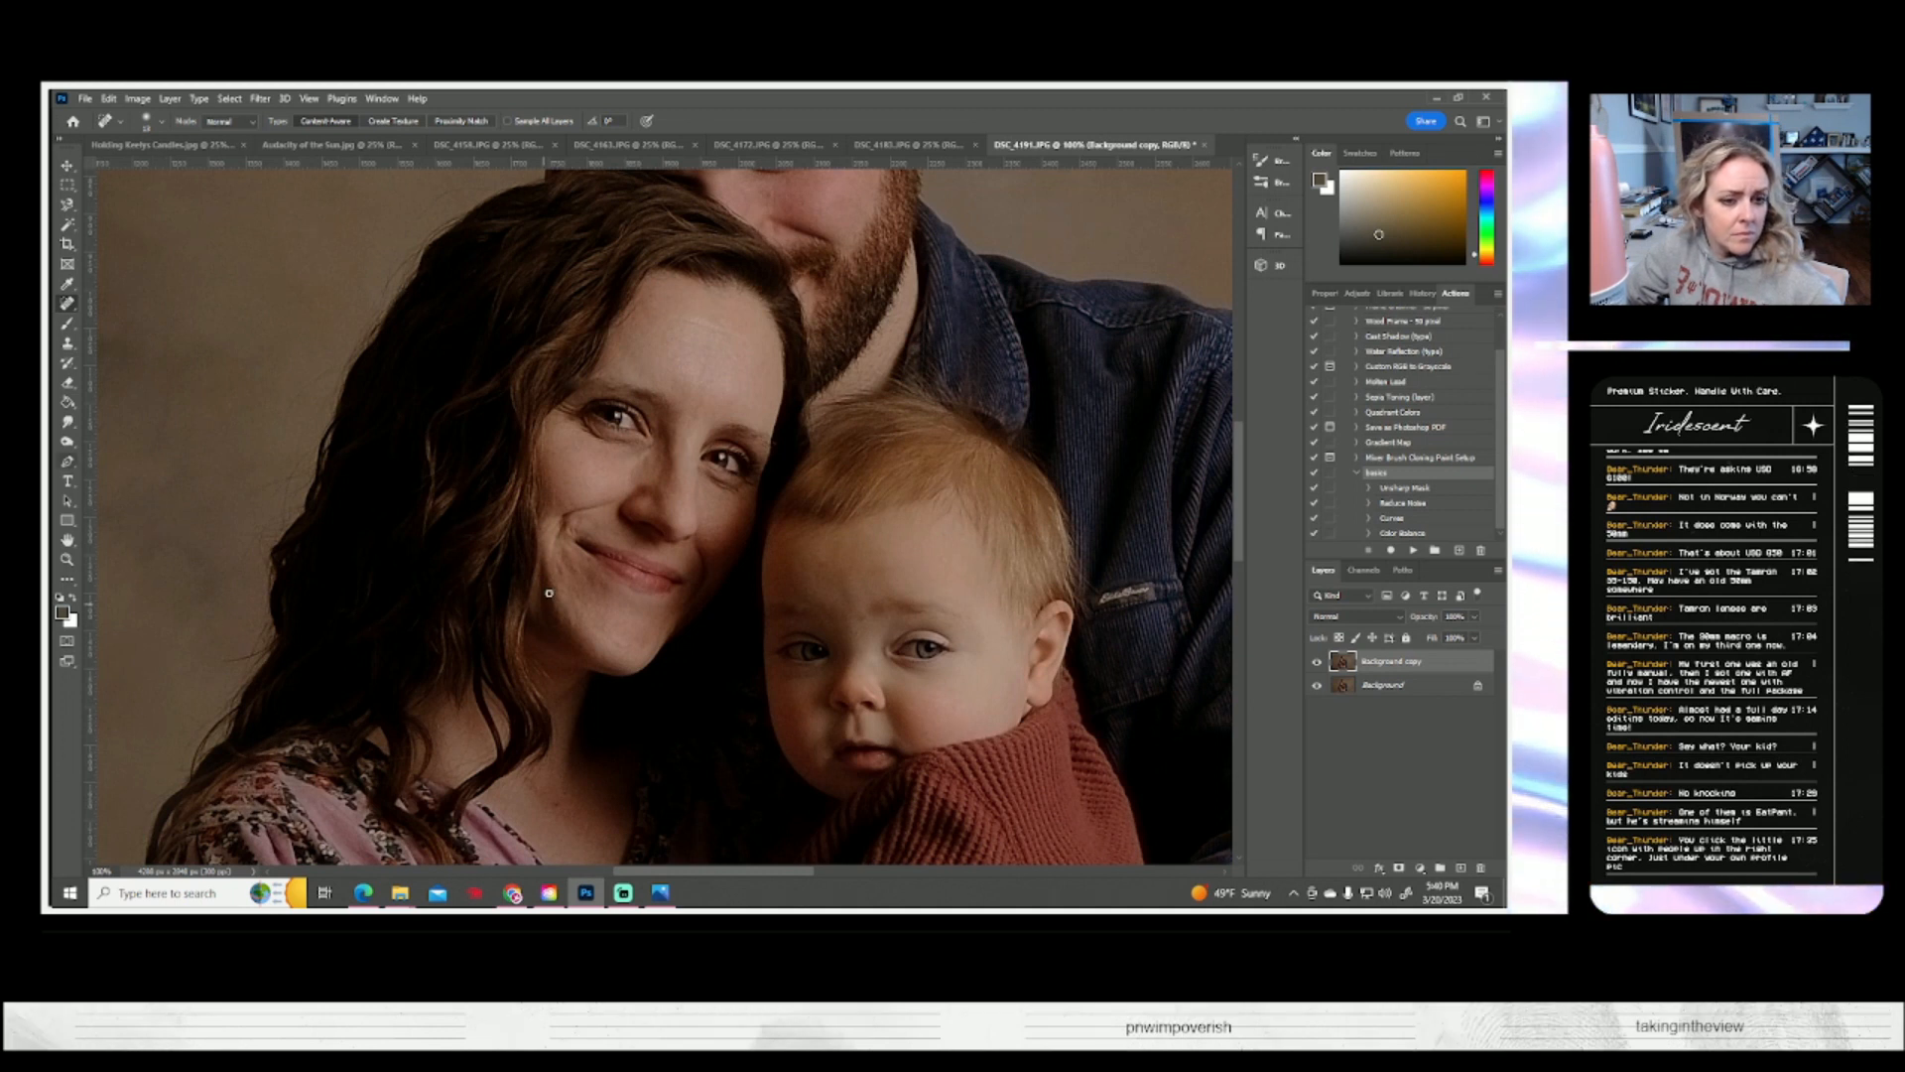
{"action": "left_click_drag", "start_coordinate": [588, 606], "coordinate": [582, 597]}
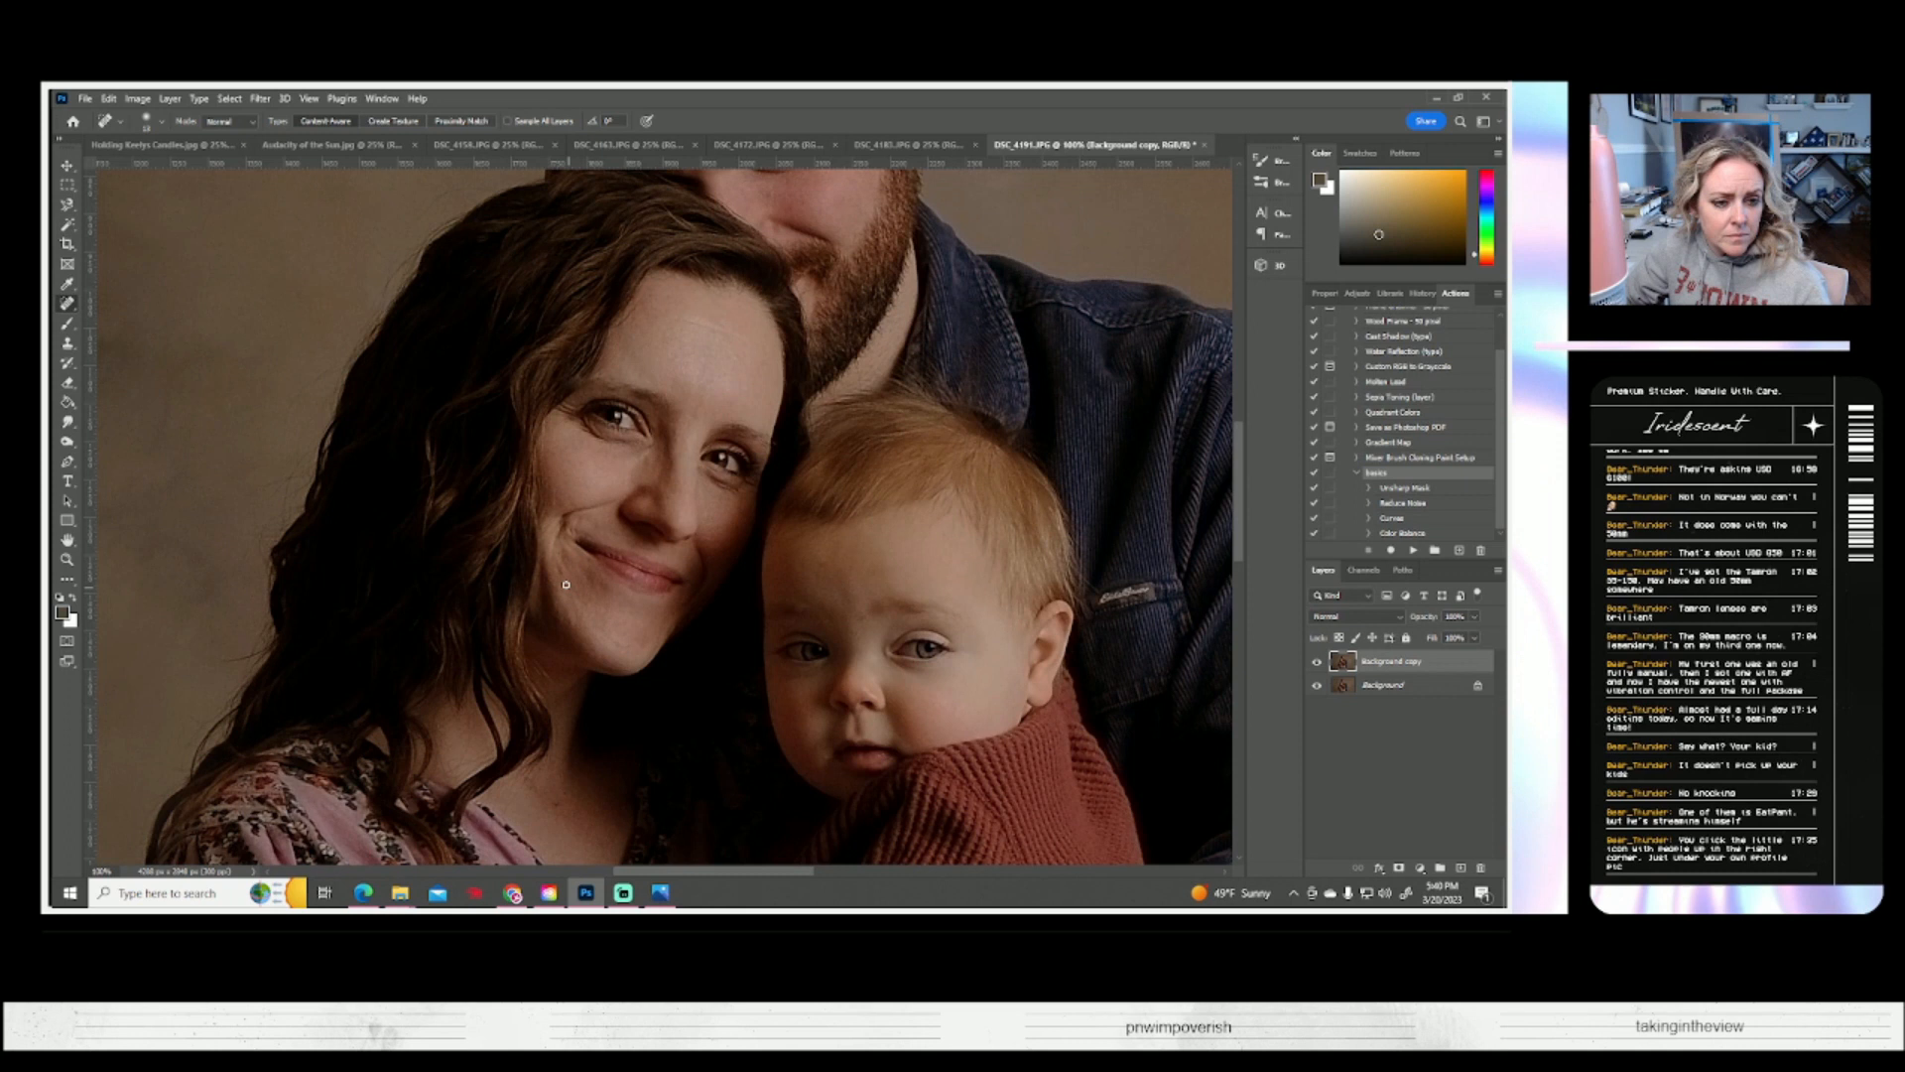
{"action": "left_click", "coordinate": [68, 441]}
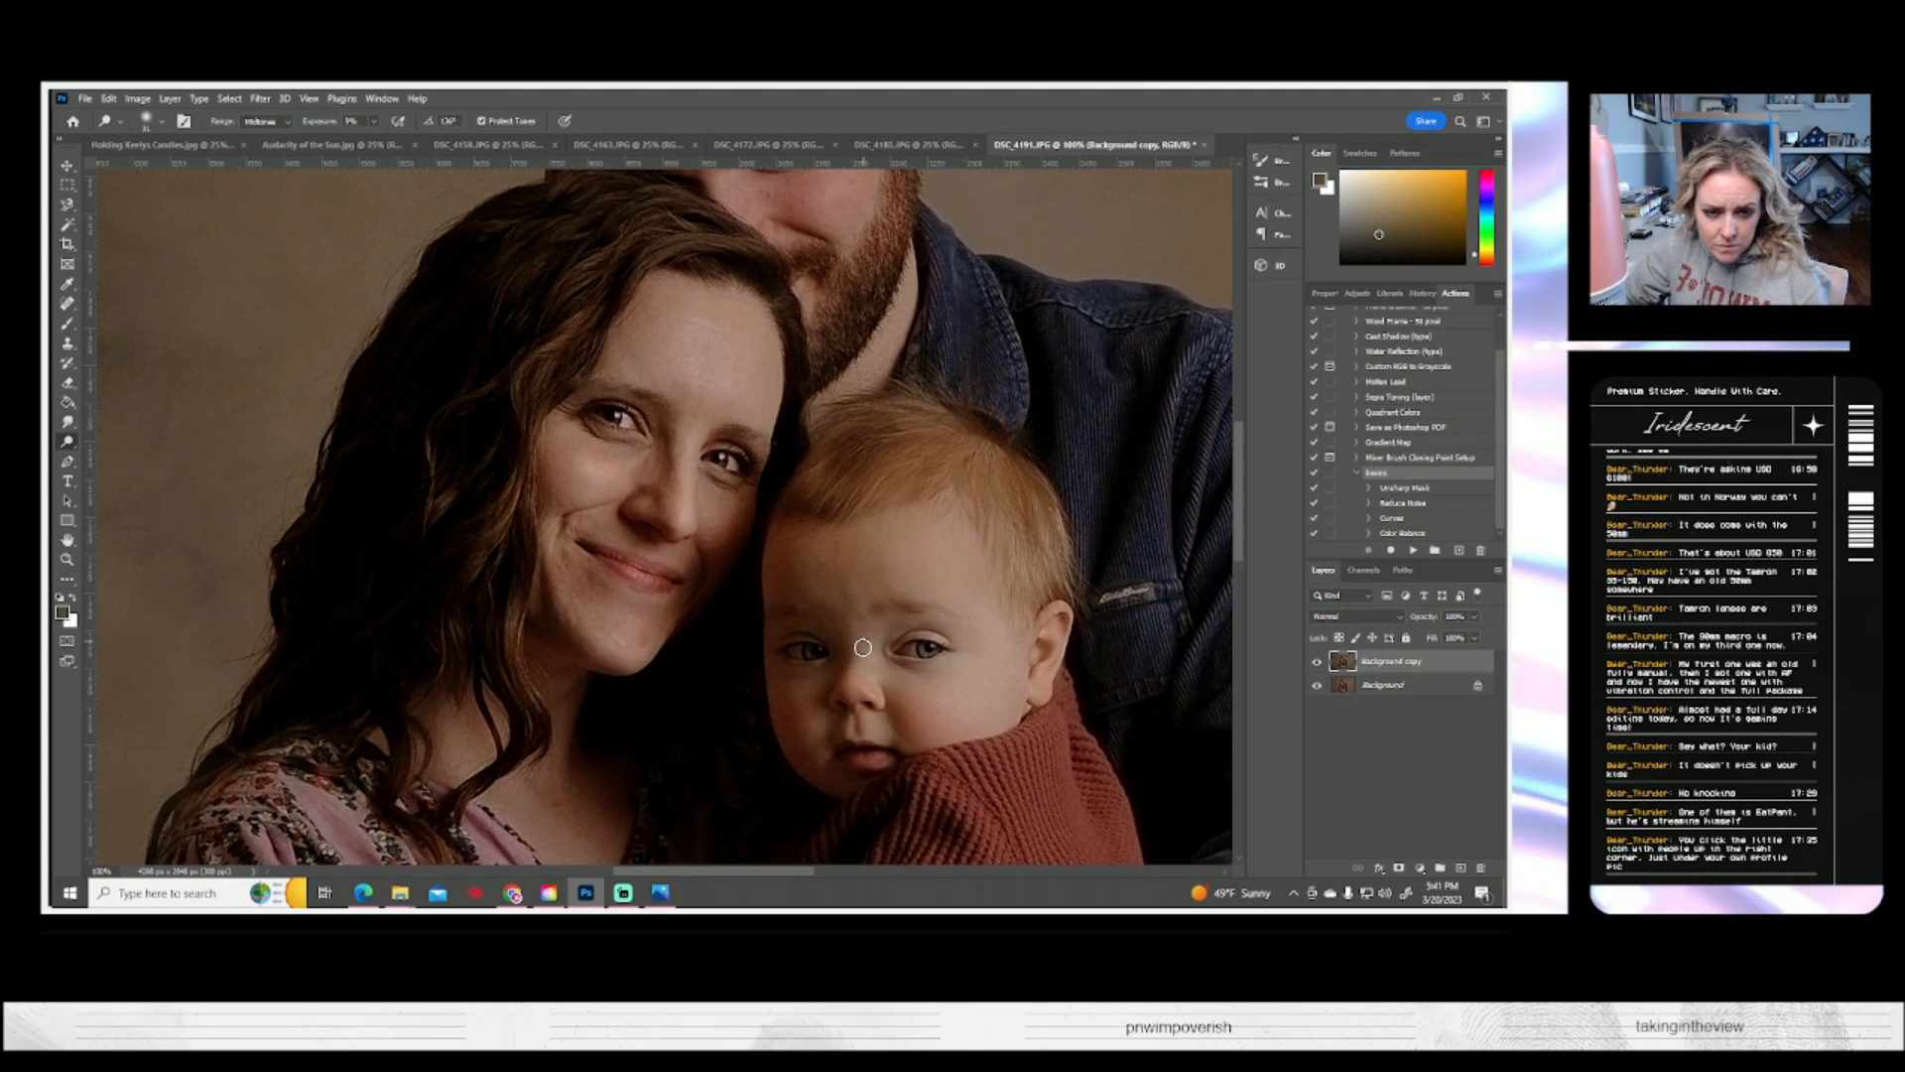
Check the retouched portrait as a whole and flatten its layers into a single background
{"action": "left_click", "coordinate": [69, 559]}
{"action": "left_click", "coordinate": [506, 120]}
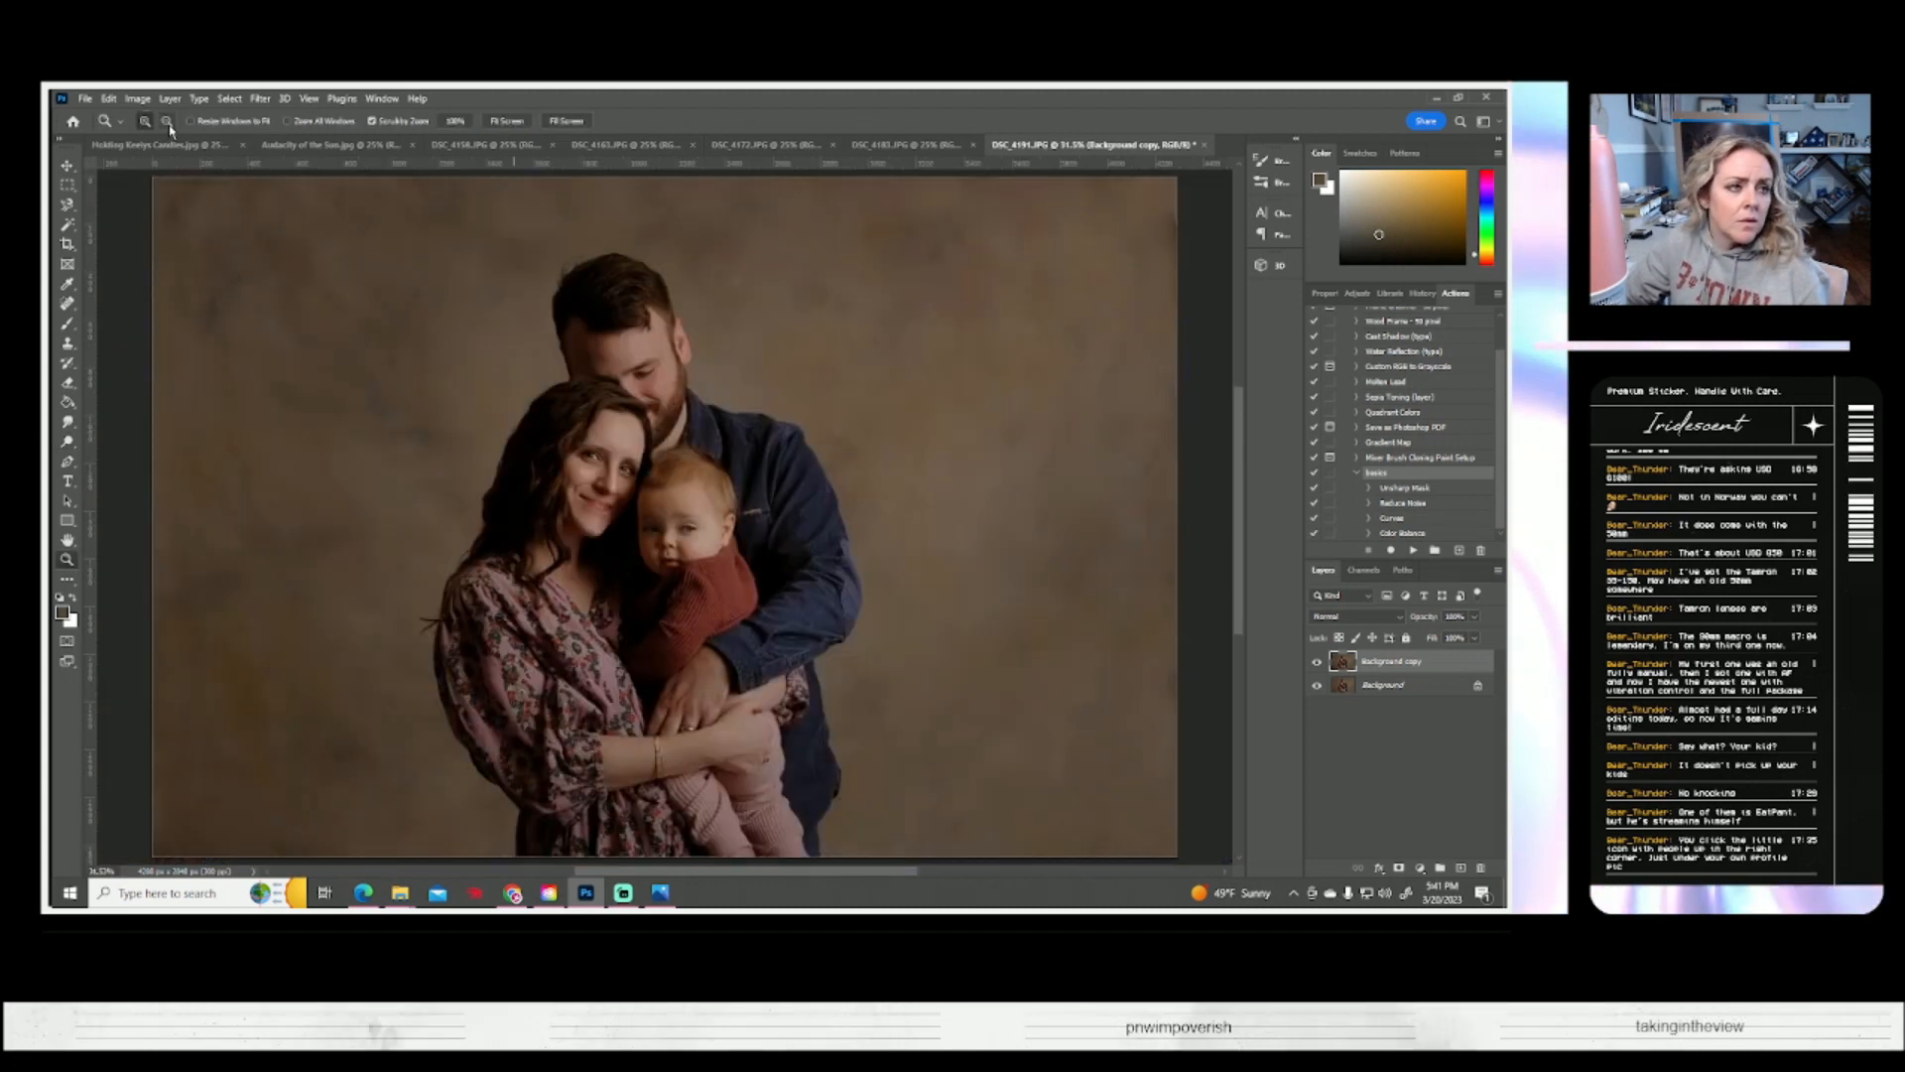
{"action": "left_click", "coordinate": [319, 294]}
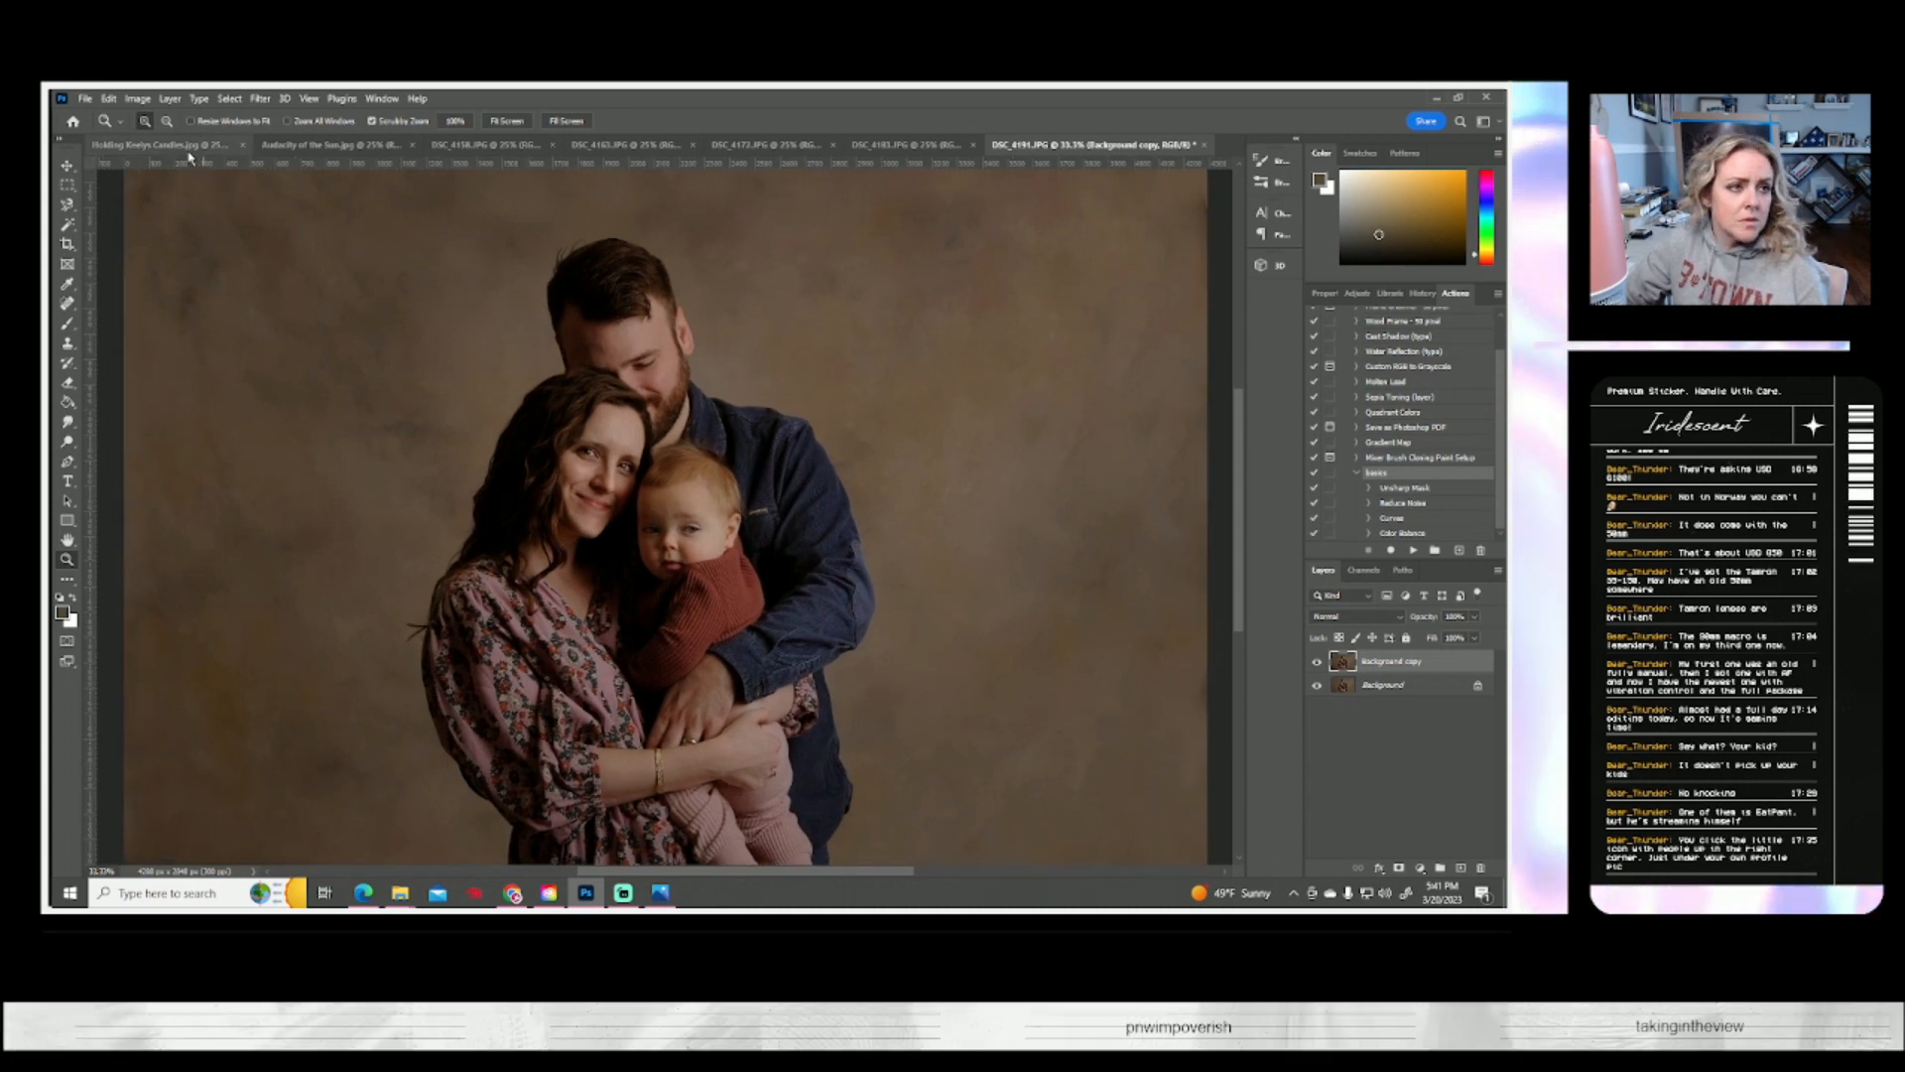
{"action": "left_click", "coordinate": [660, 525], "text": "alt"}
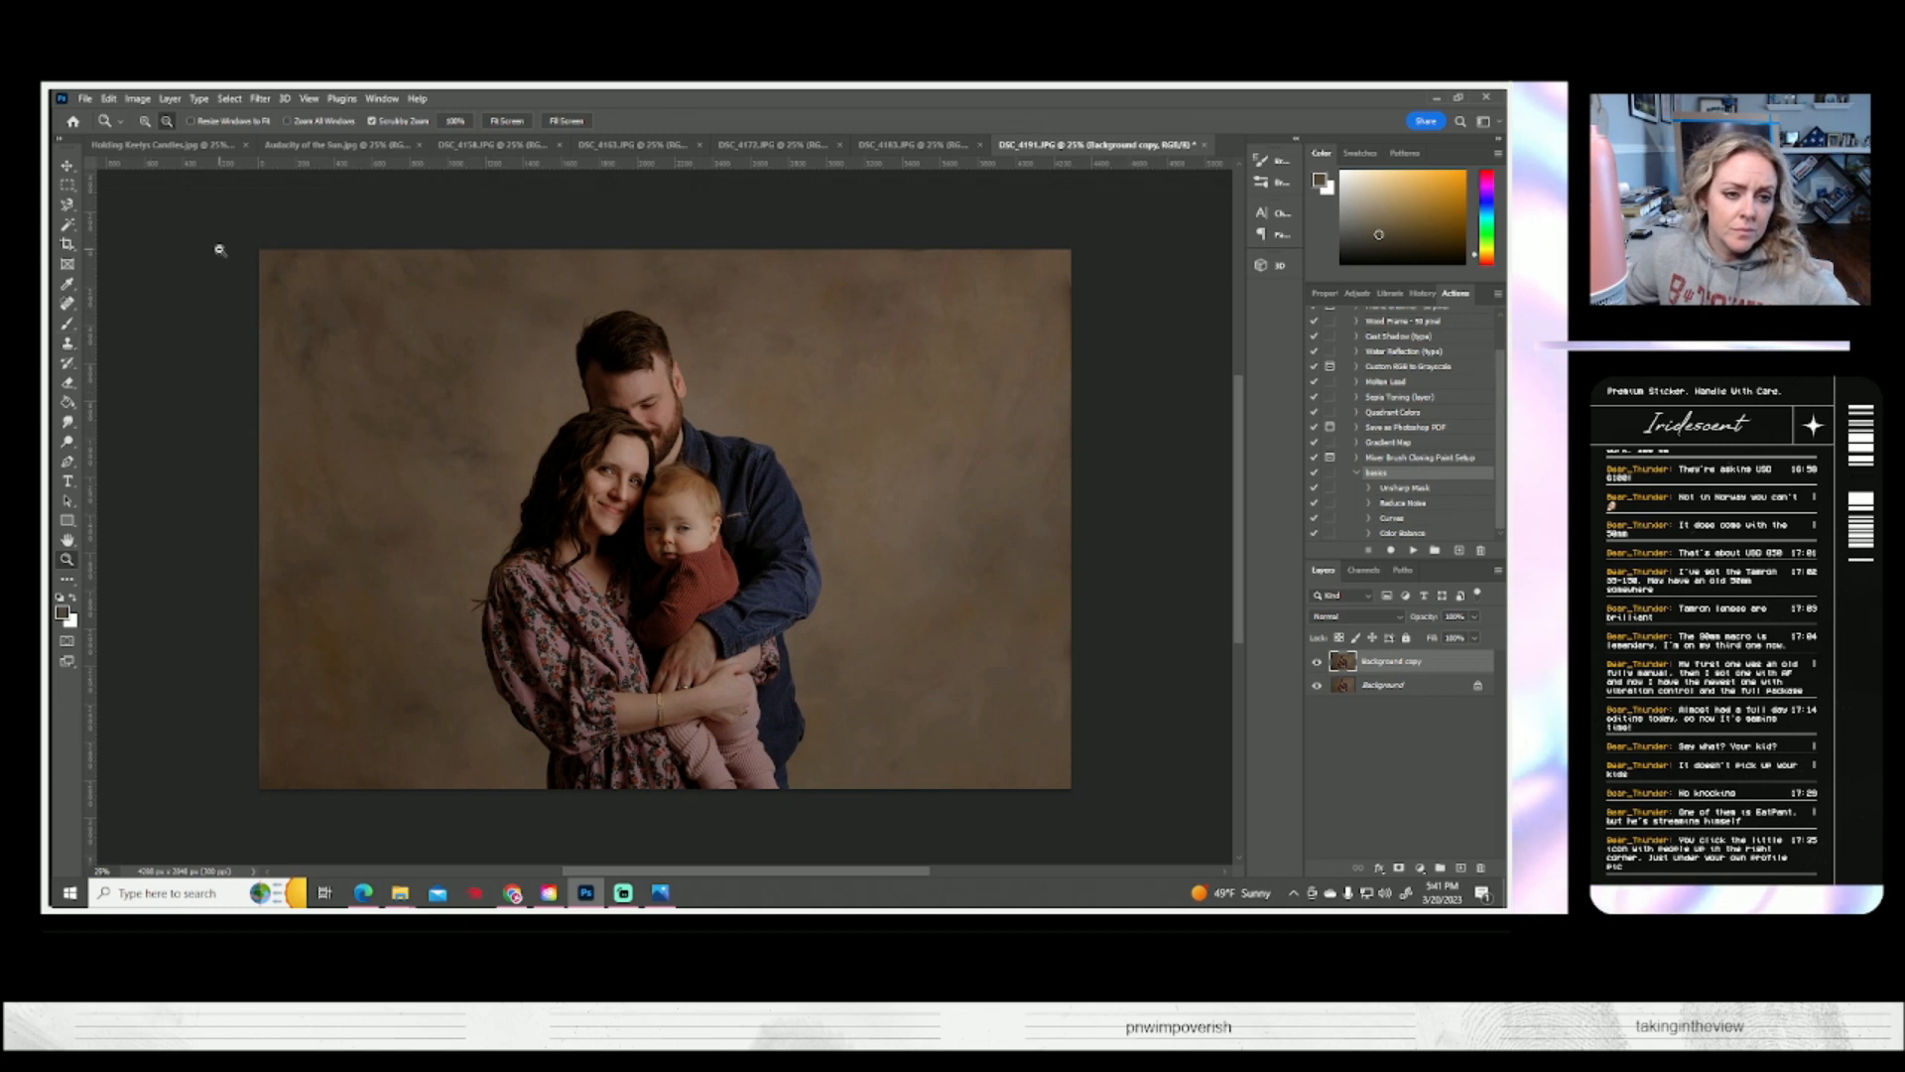
{"action": "left_click", "coordinate": [170, 99]}
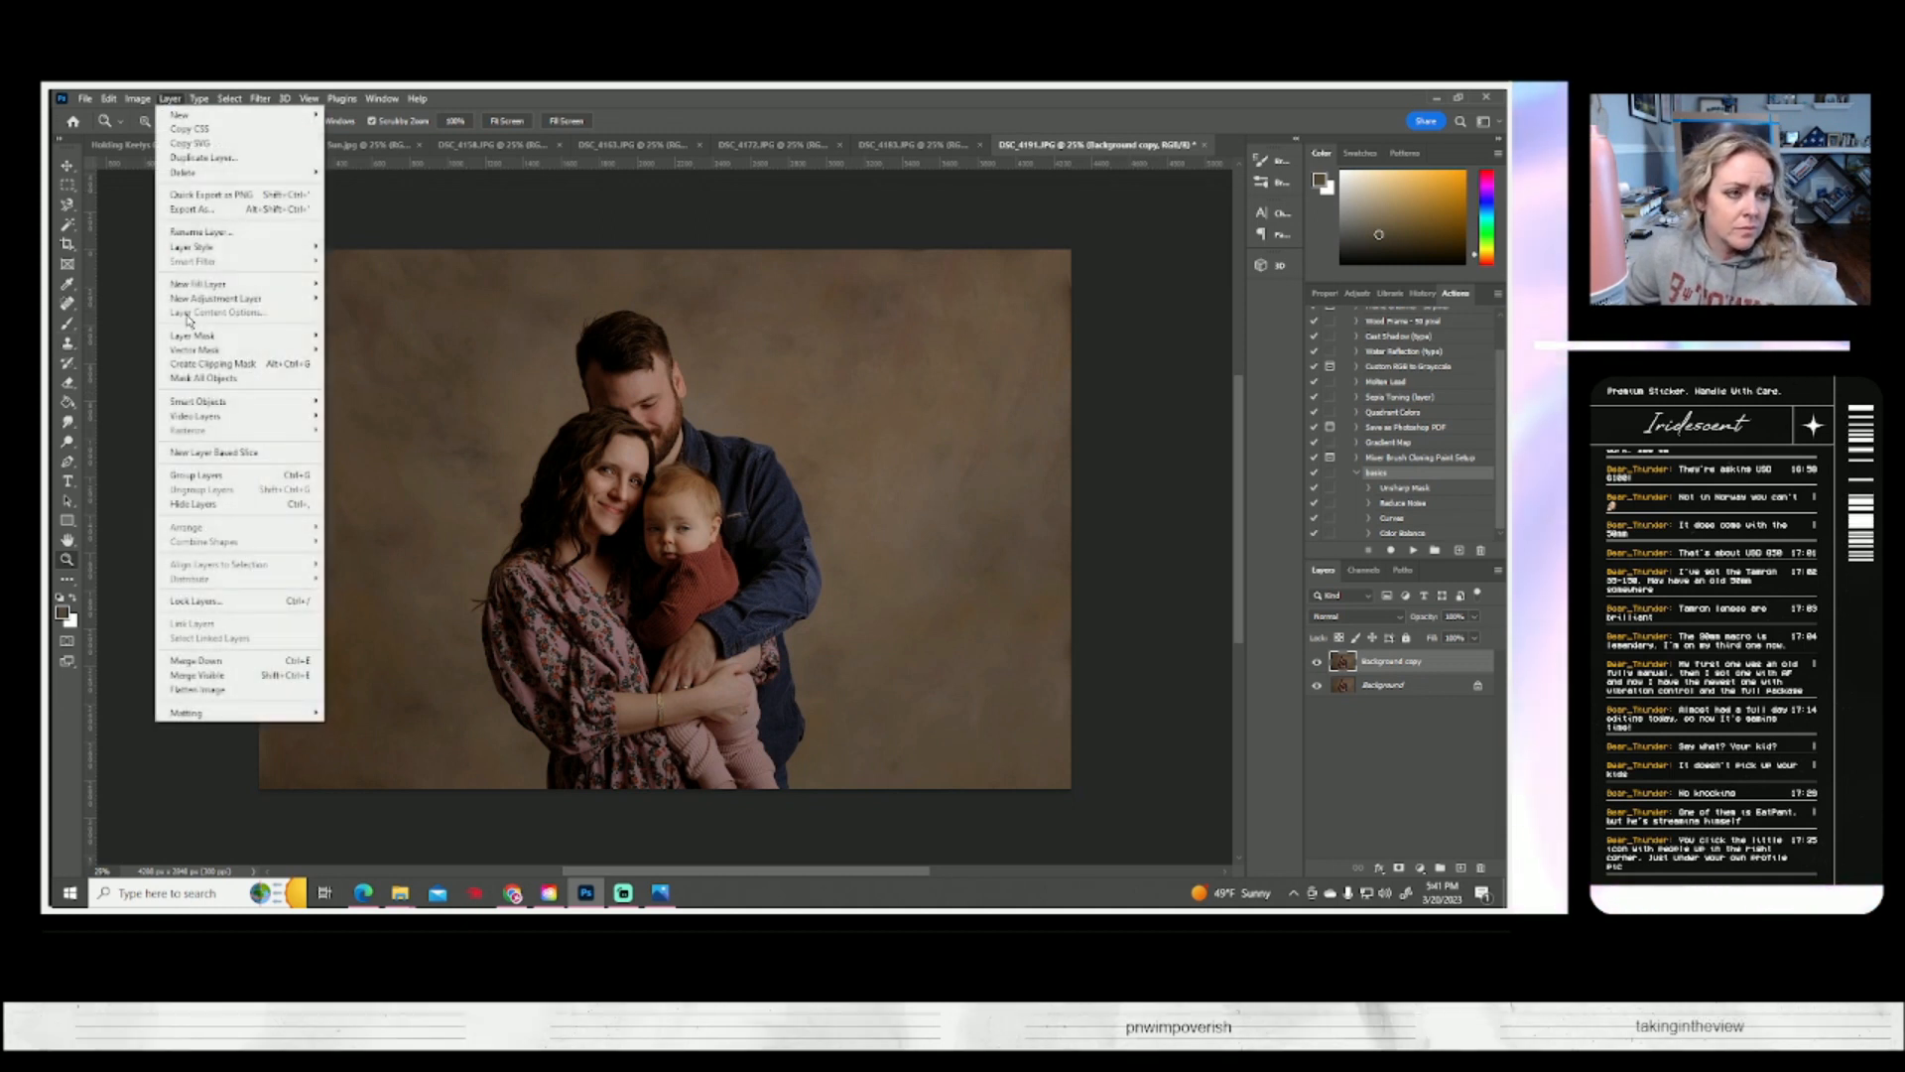
{"action": "left_click", "coordinate": [199, 689]}
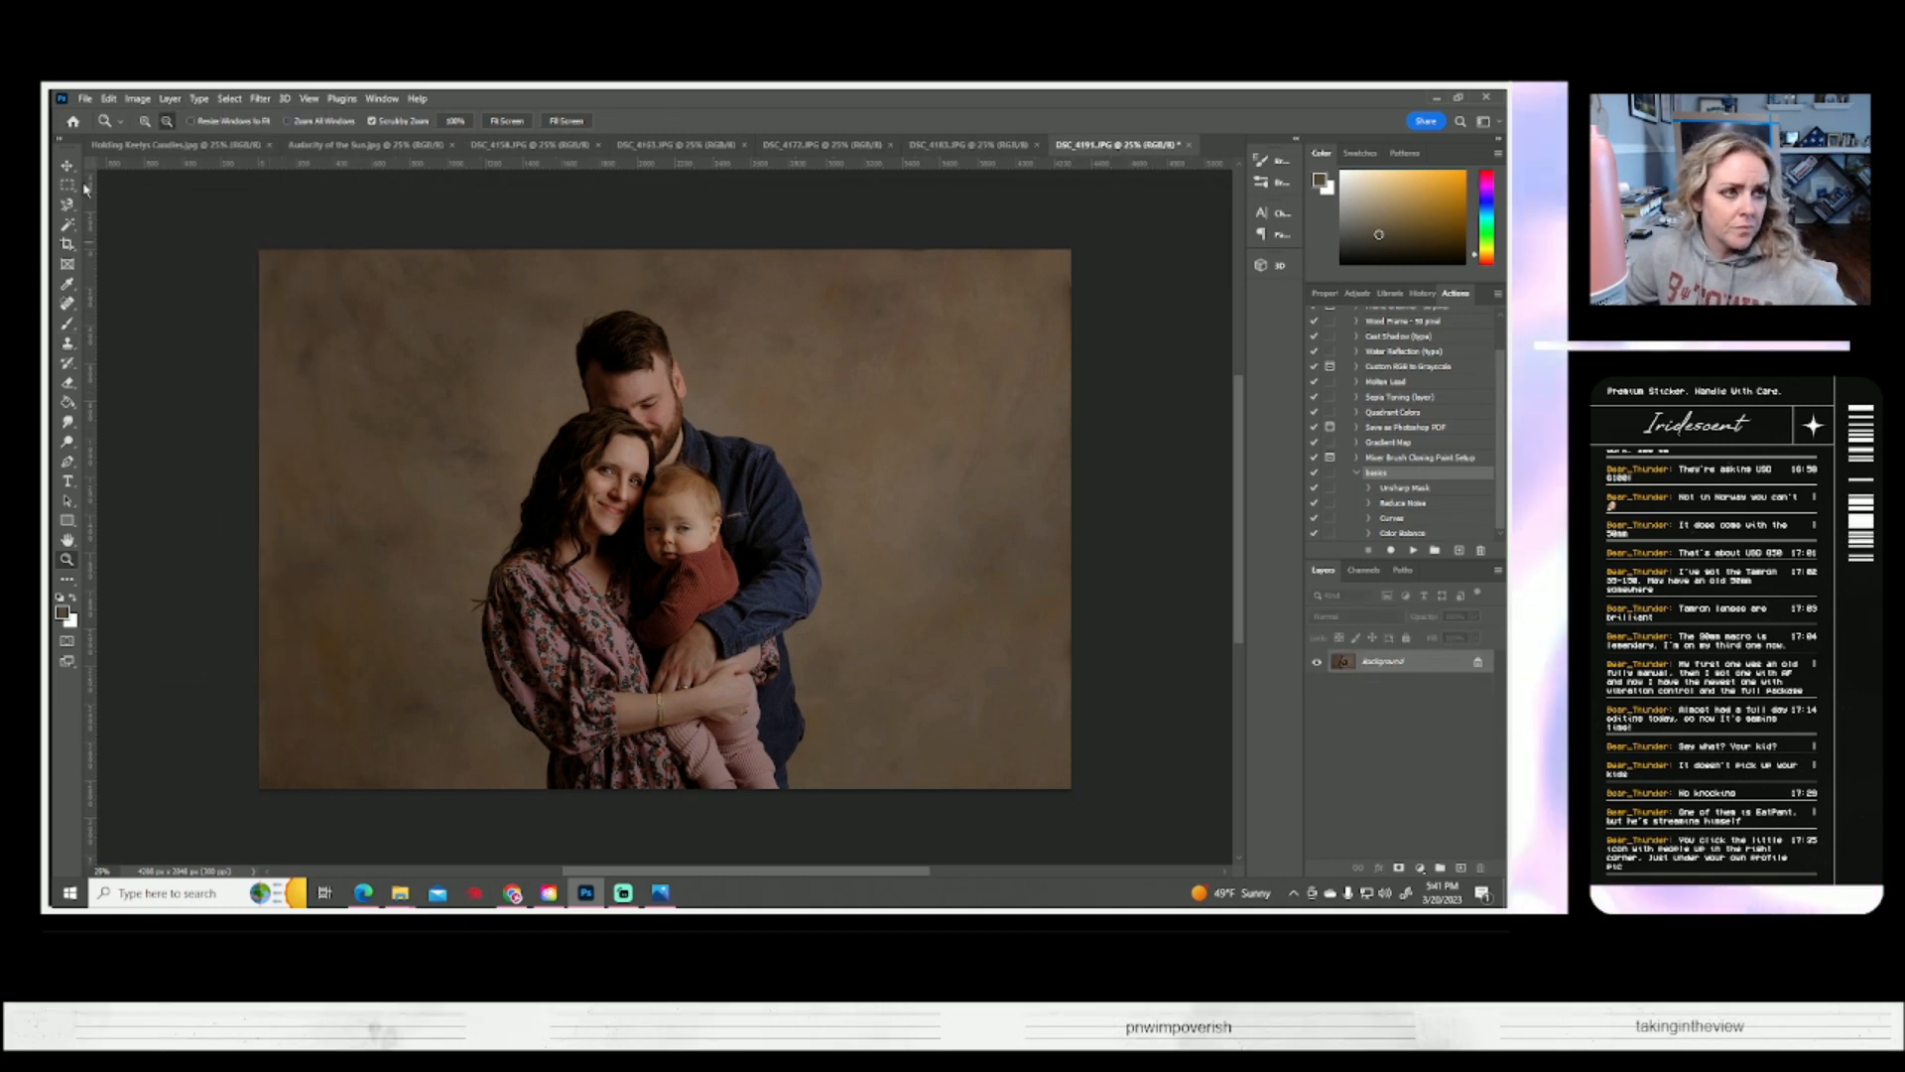
Save DSC_4191 as a baseline JPEG at maximum quality 10 and close the photo
{"action": "left_click", "coordinate": [84, 99]}
{"action": "left_click", "coordinate": [139, 281]}
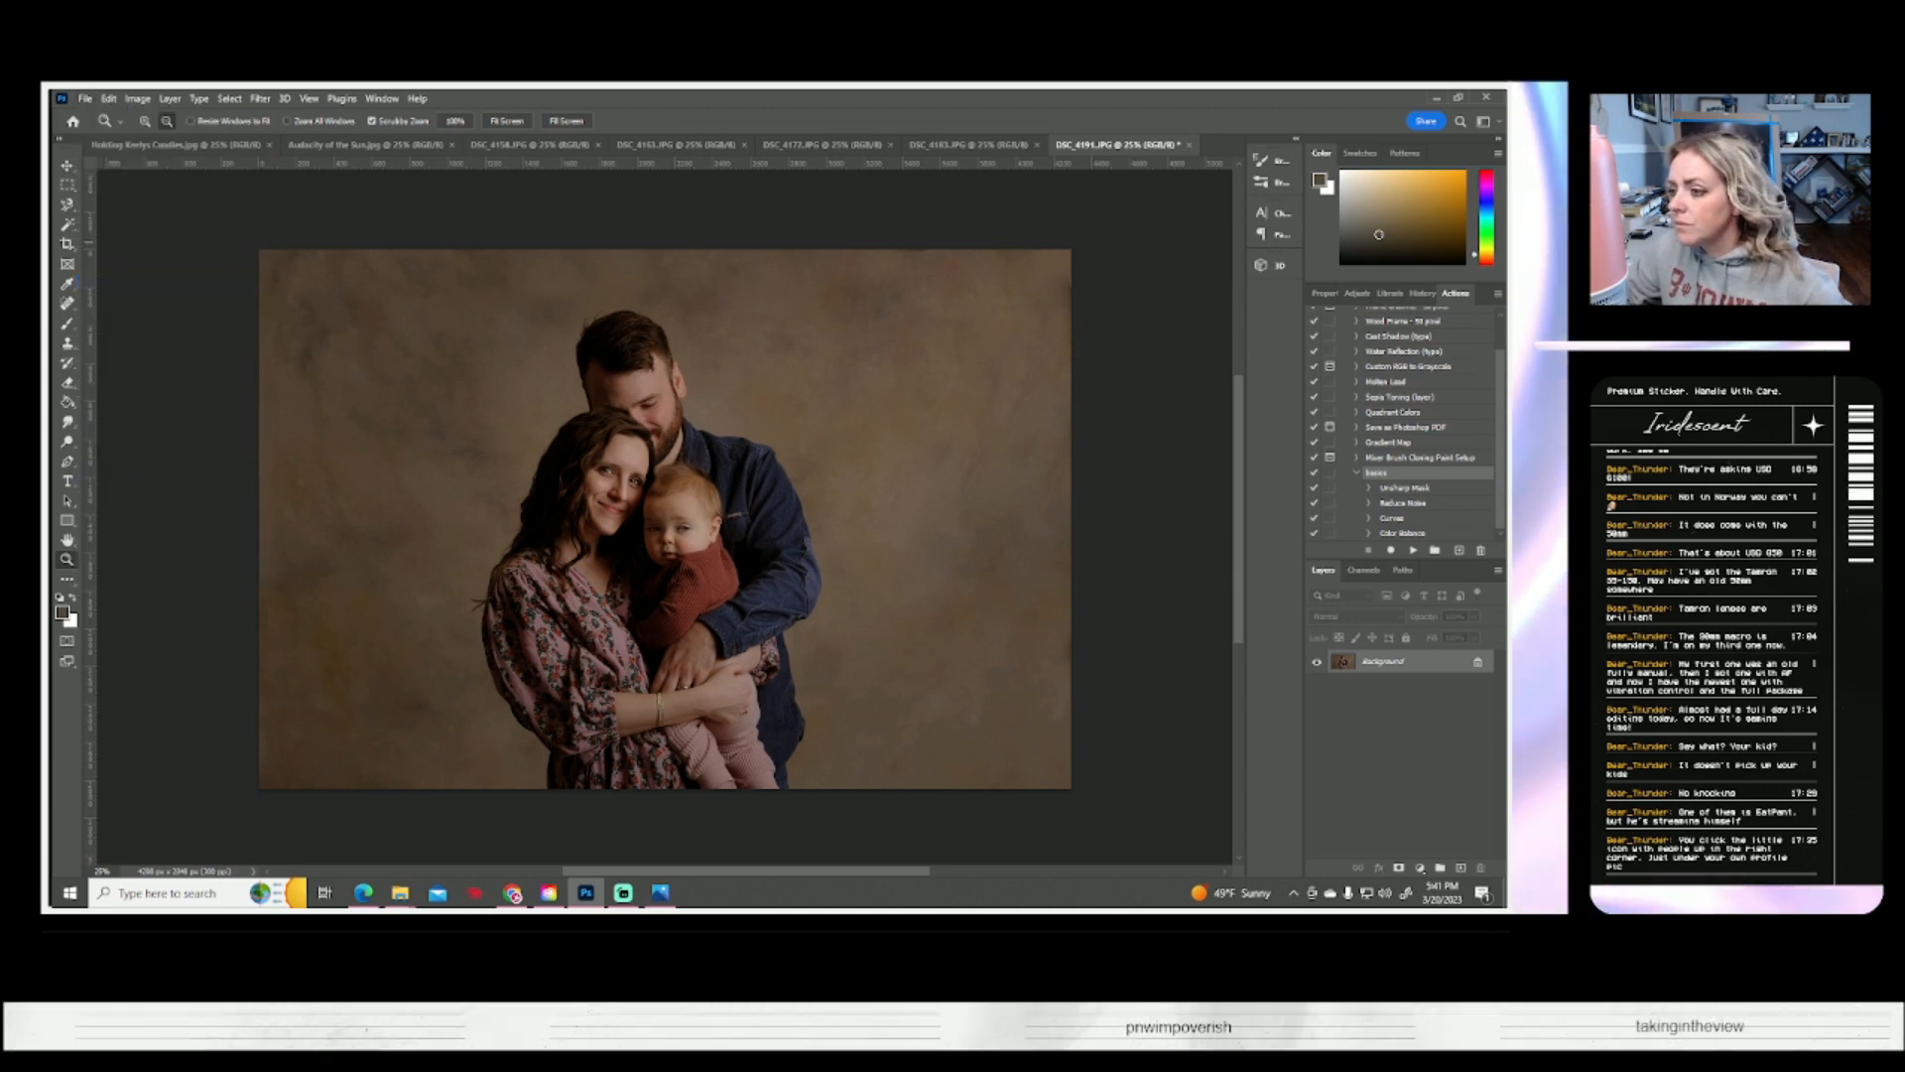
{"action": "key", "text": "ctrl+s"}
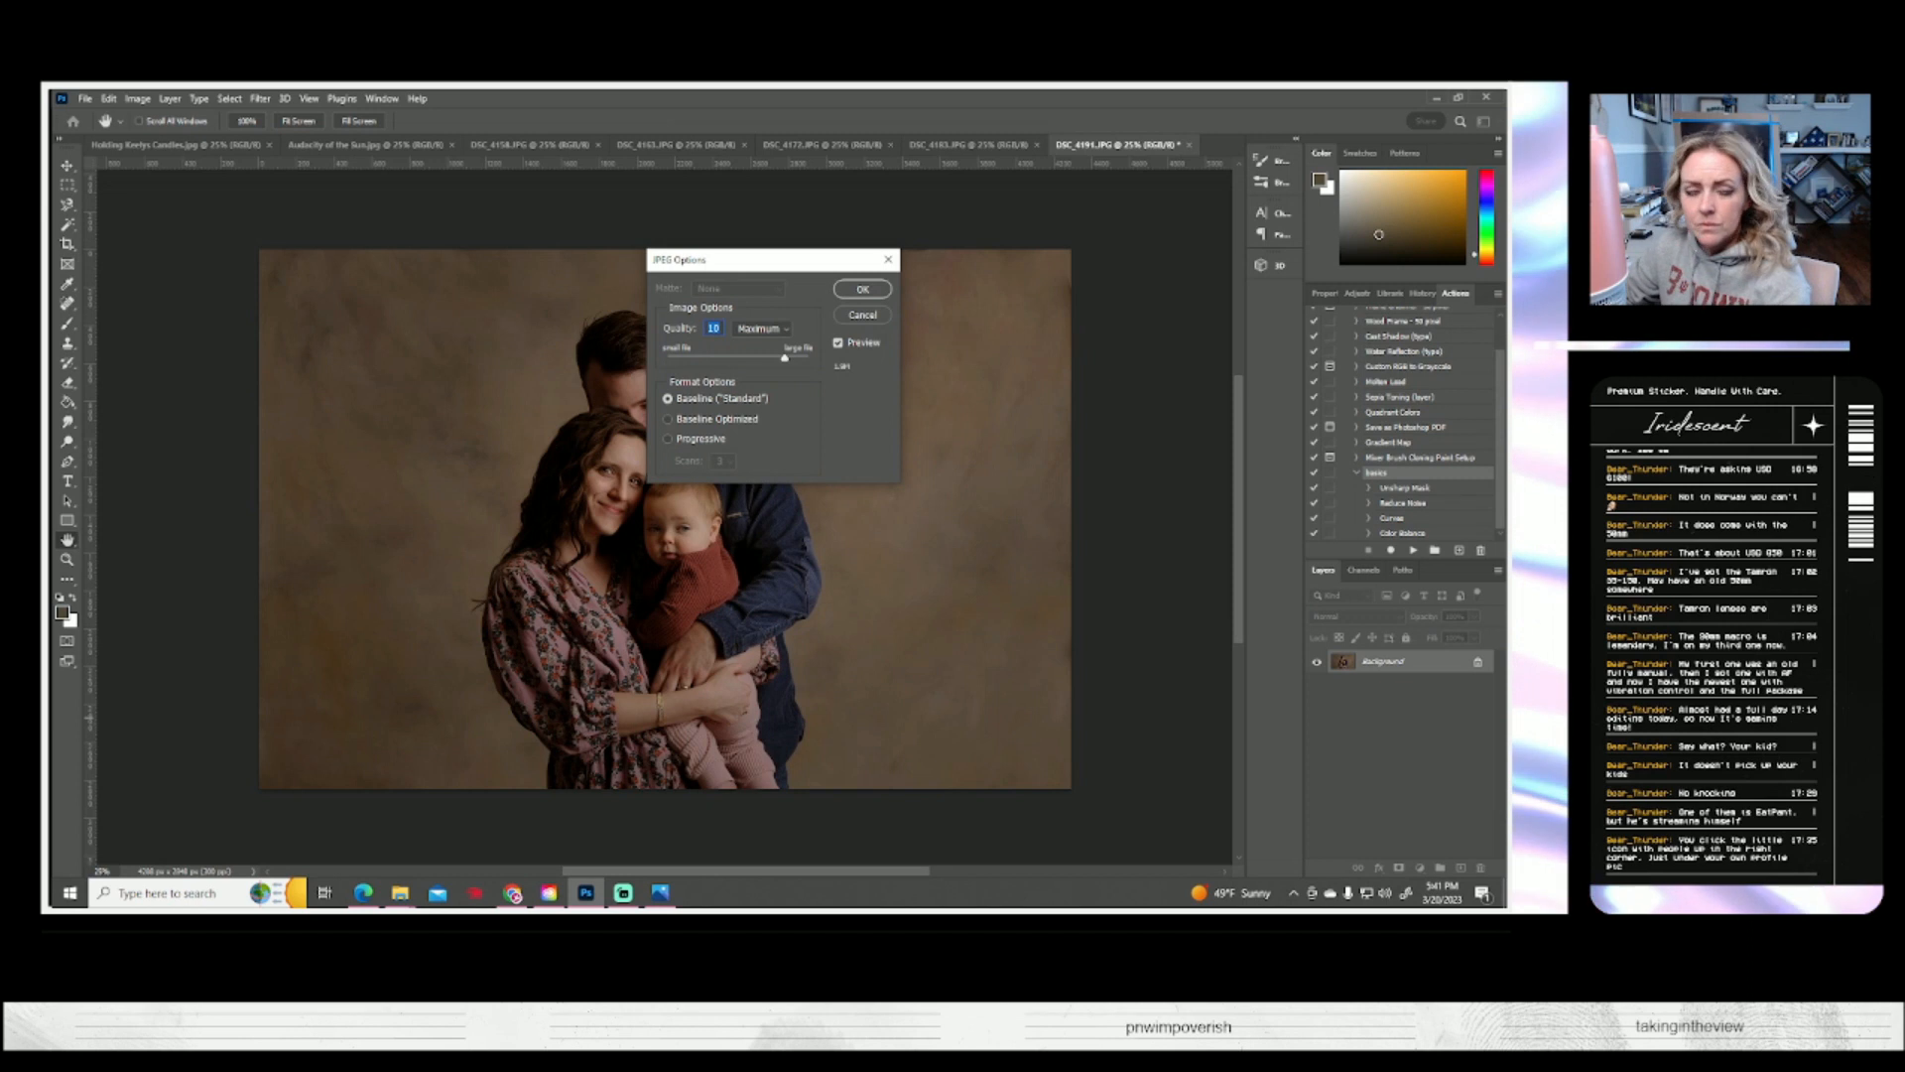
{"action": "key", "text": "Return"}
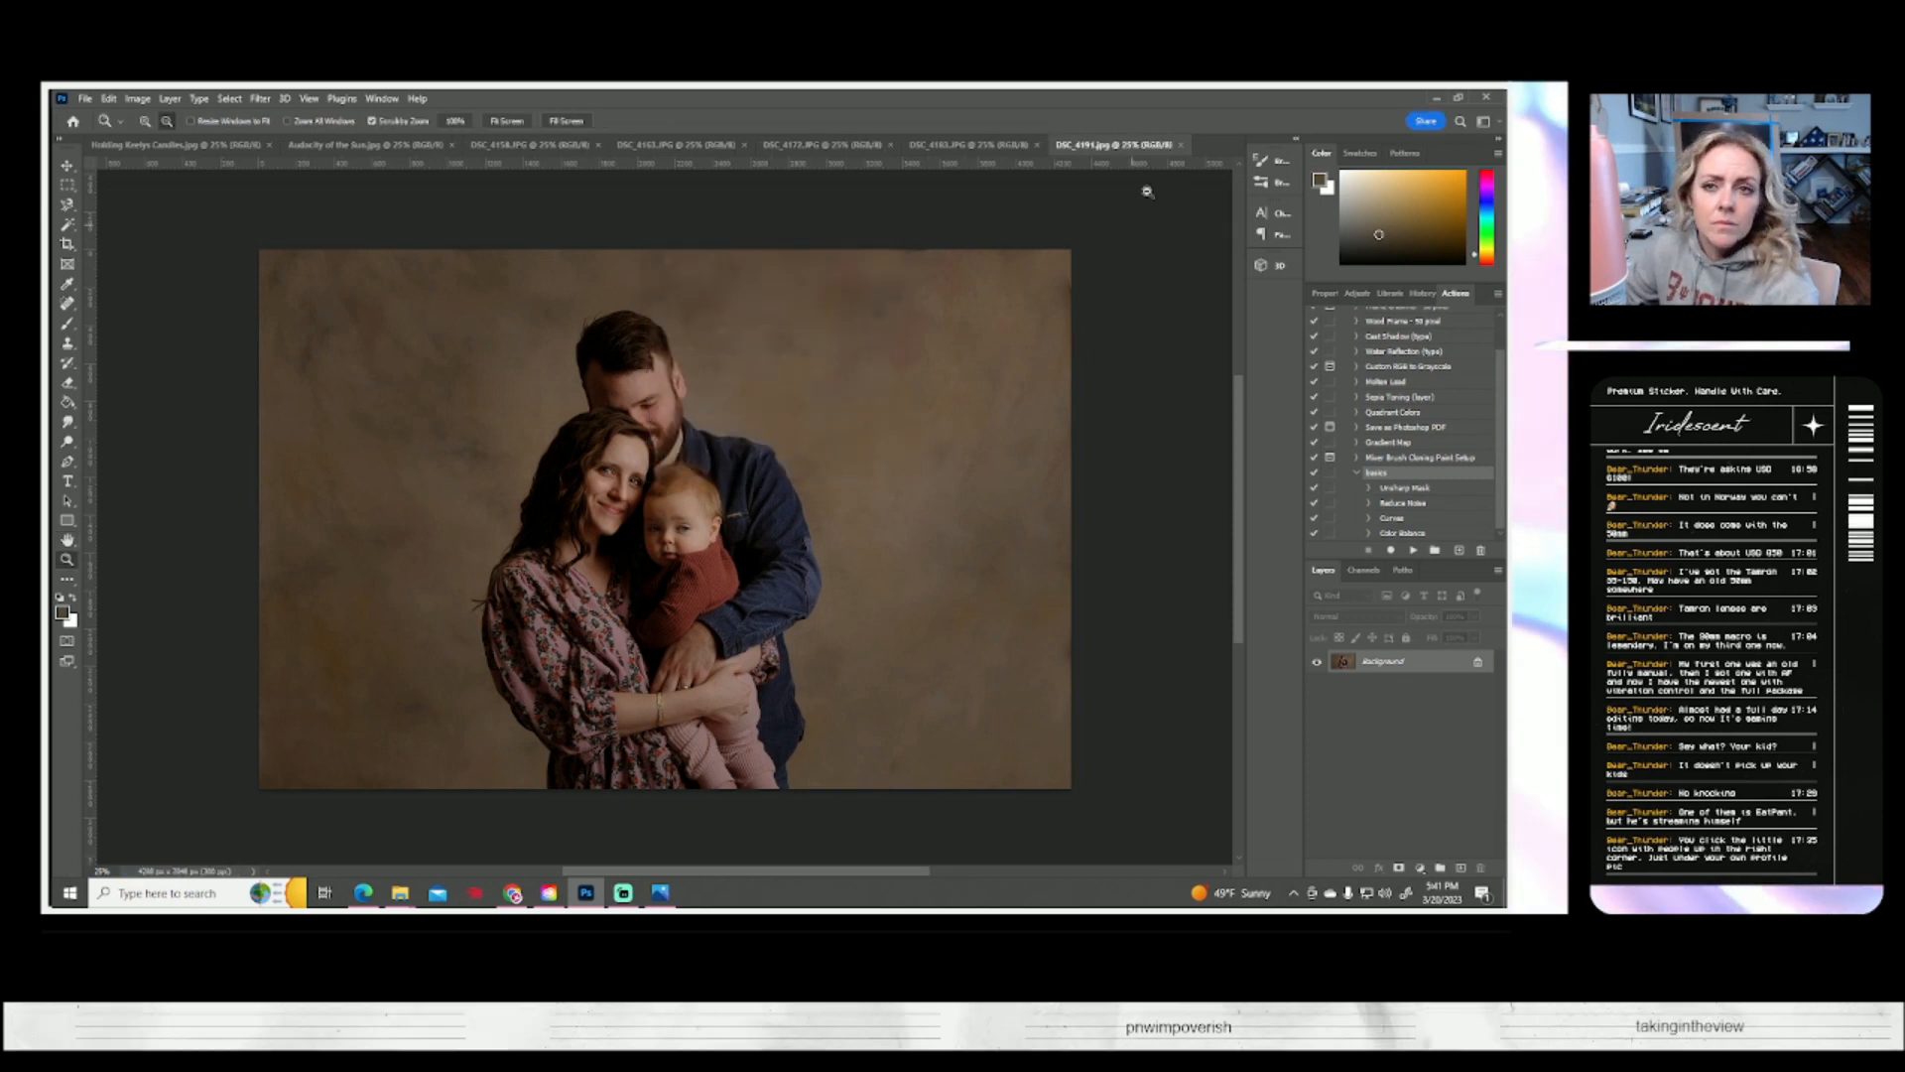
{"action": "left_click", "coordinate": [1187, 146]}
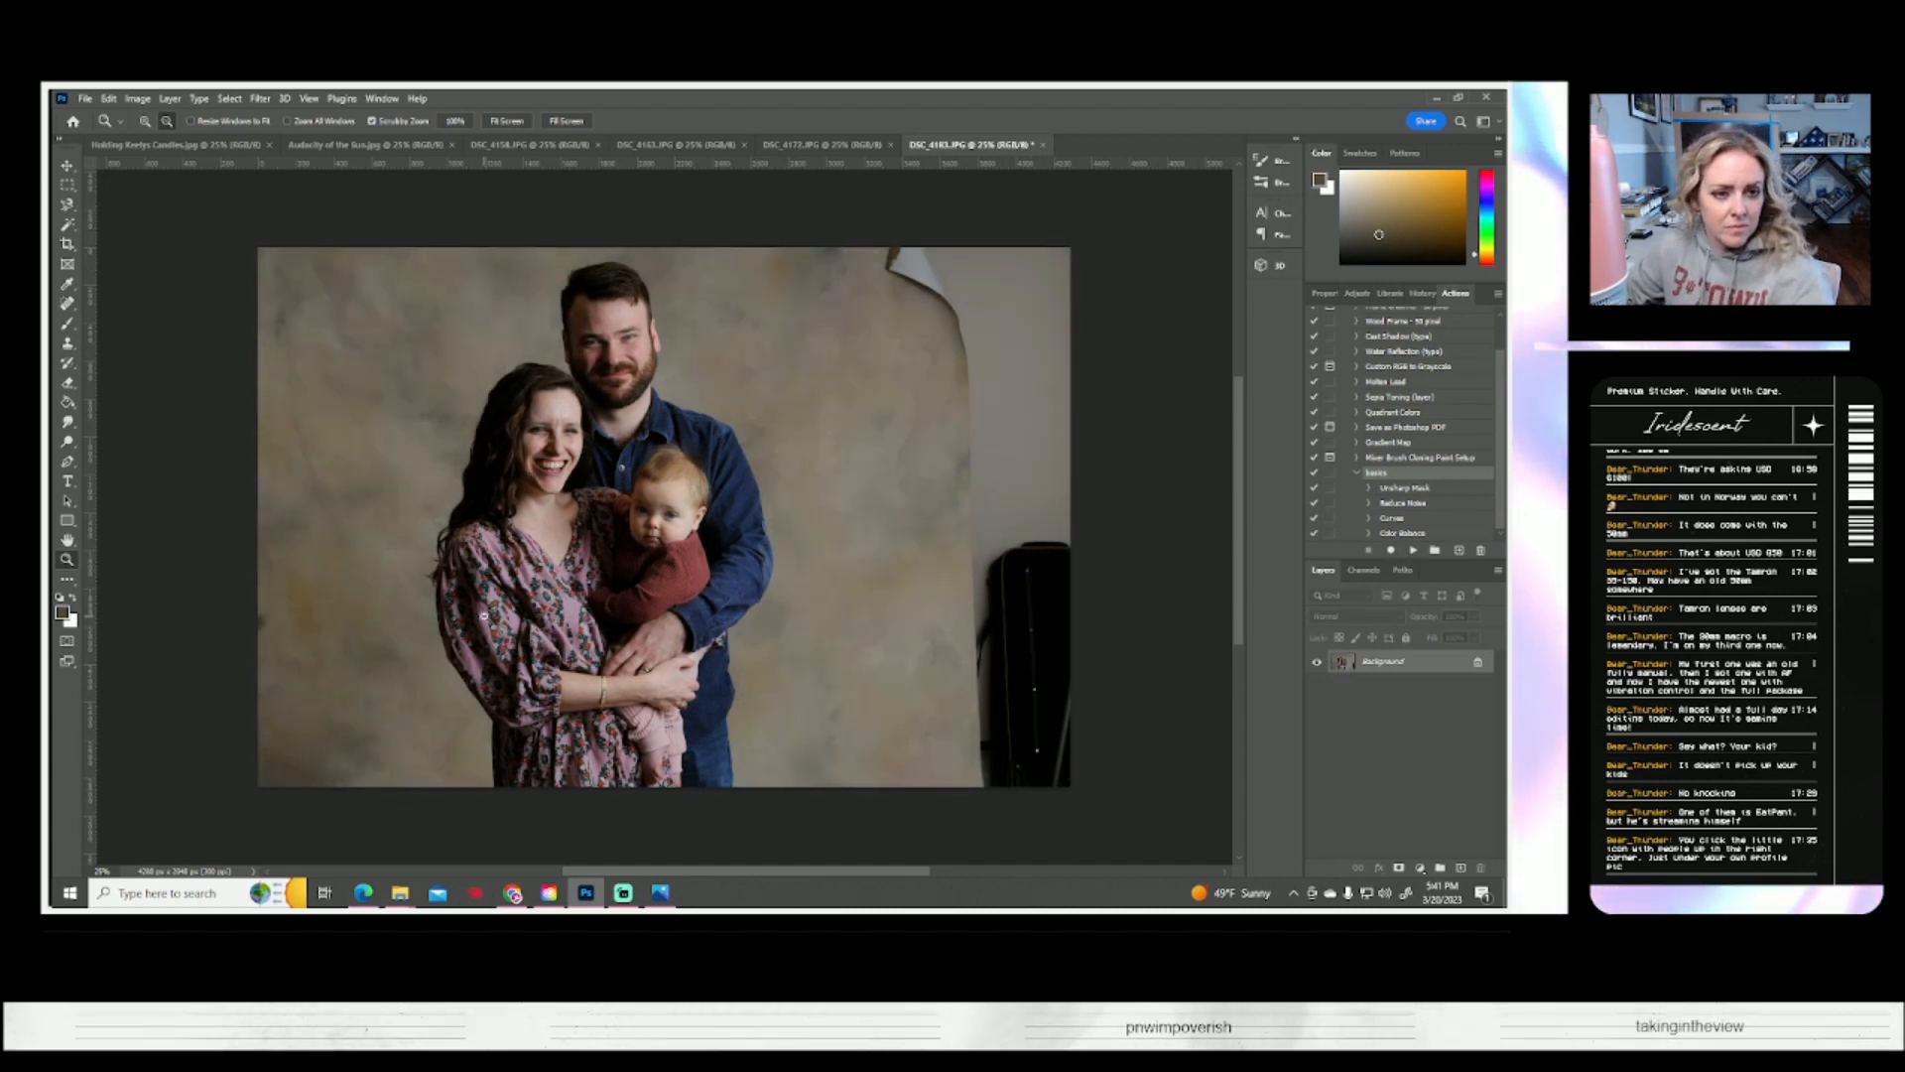
Enlarge the photo to about 109% with Free Transform, shift it right to crop the backdrop's edge, and deselect
{"action": "key", "text": "ctrl+t"}
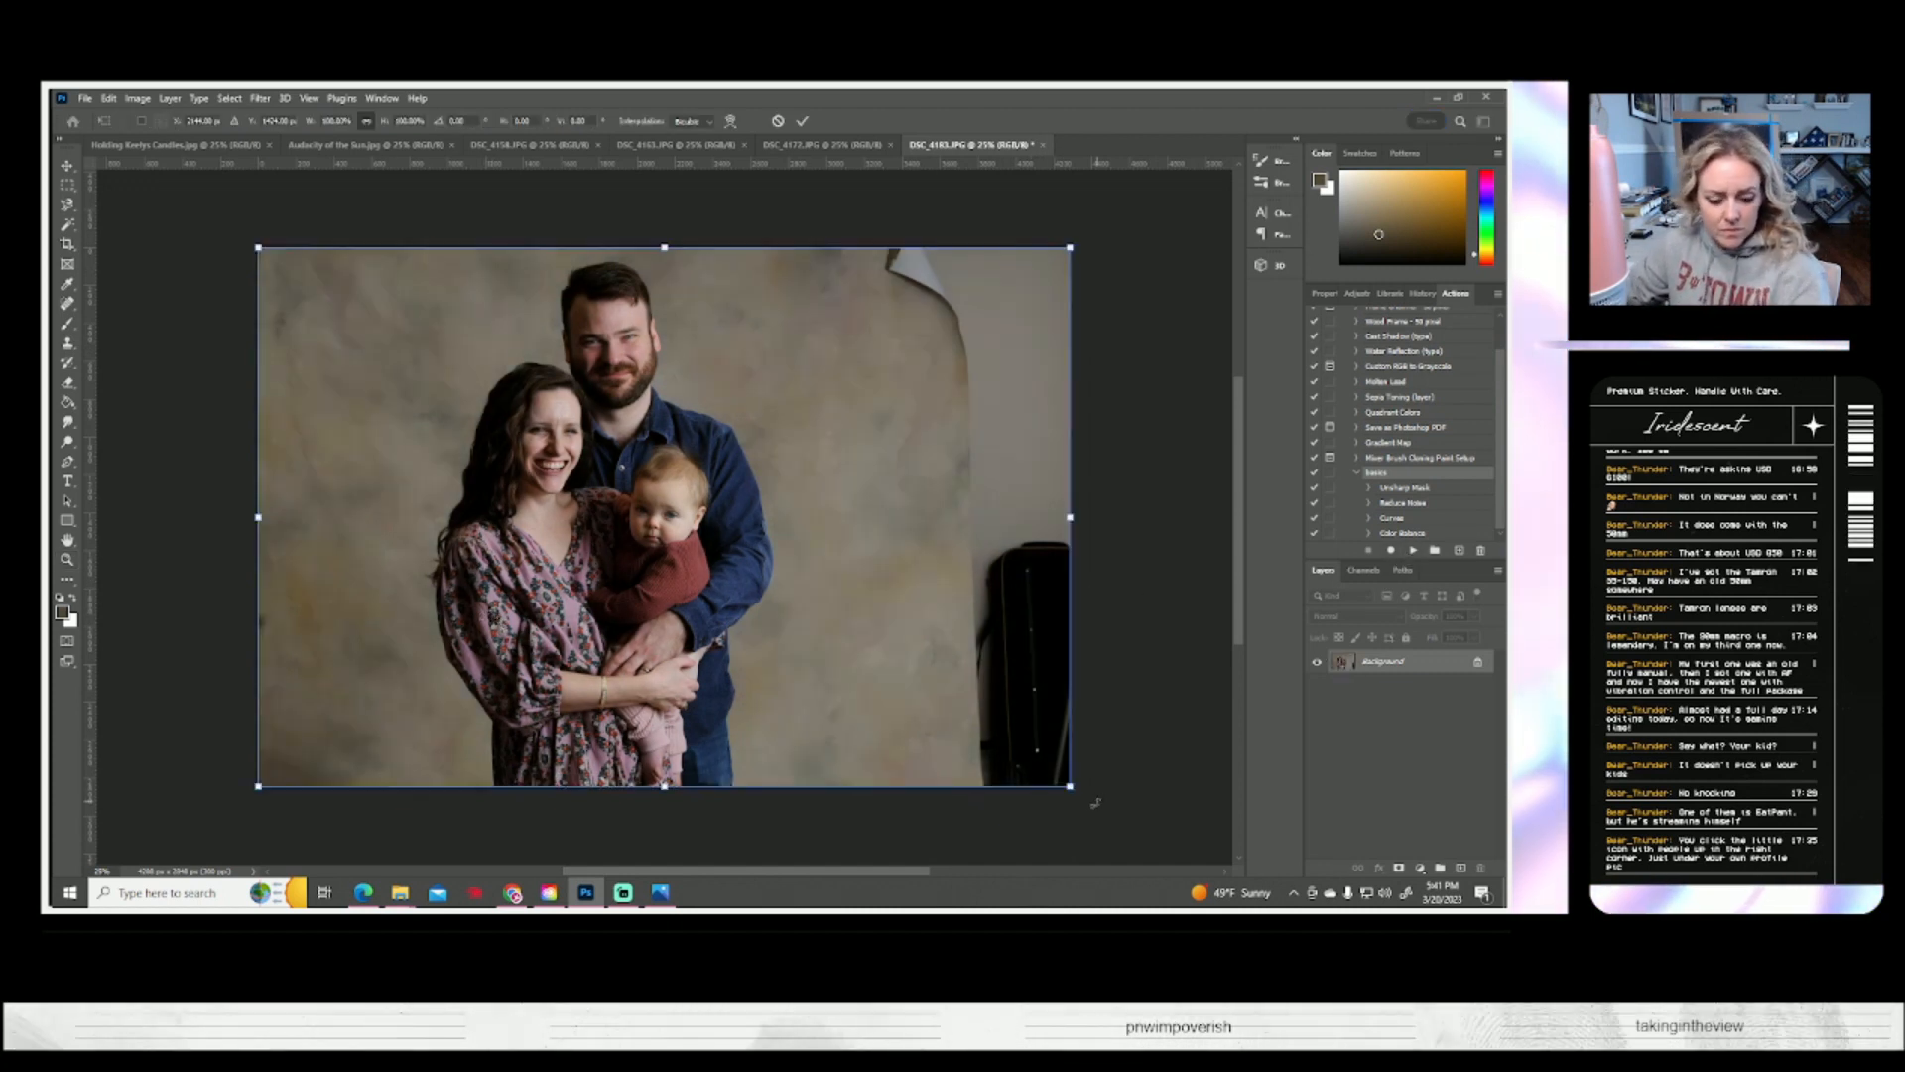
{"action": "left_click_drag", "start_coordinate": [1070, 788], "coordinate": [1141, 833]}
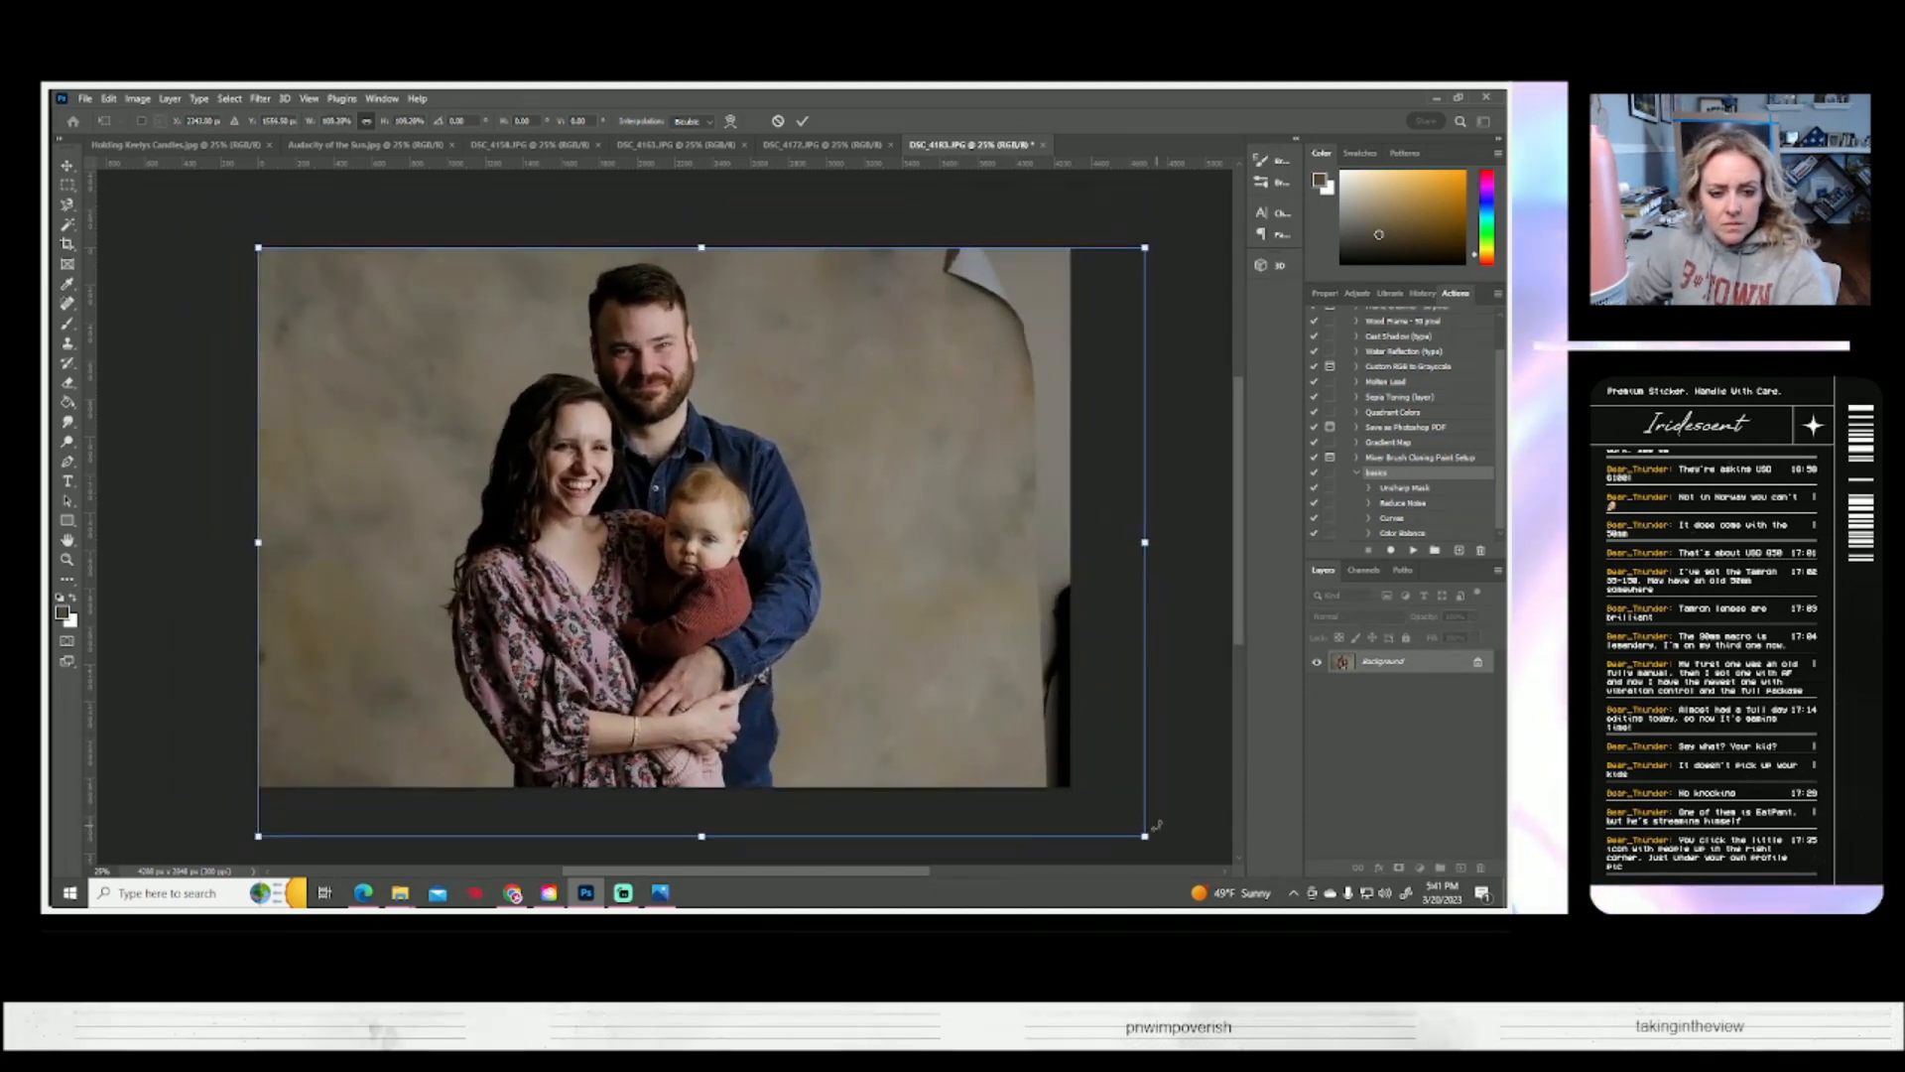
{"action": "left_click_drag", "start_coordinate": [975, 717], "coordinate": [996, 711]}
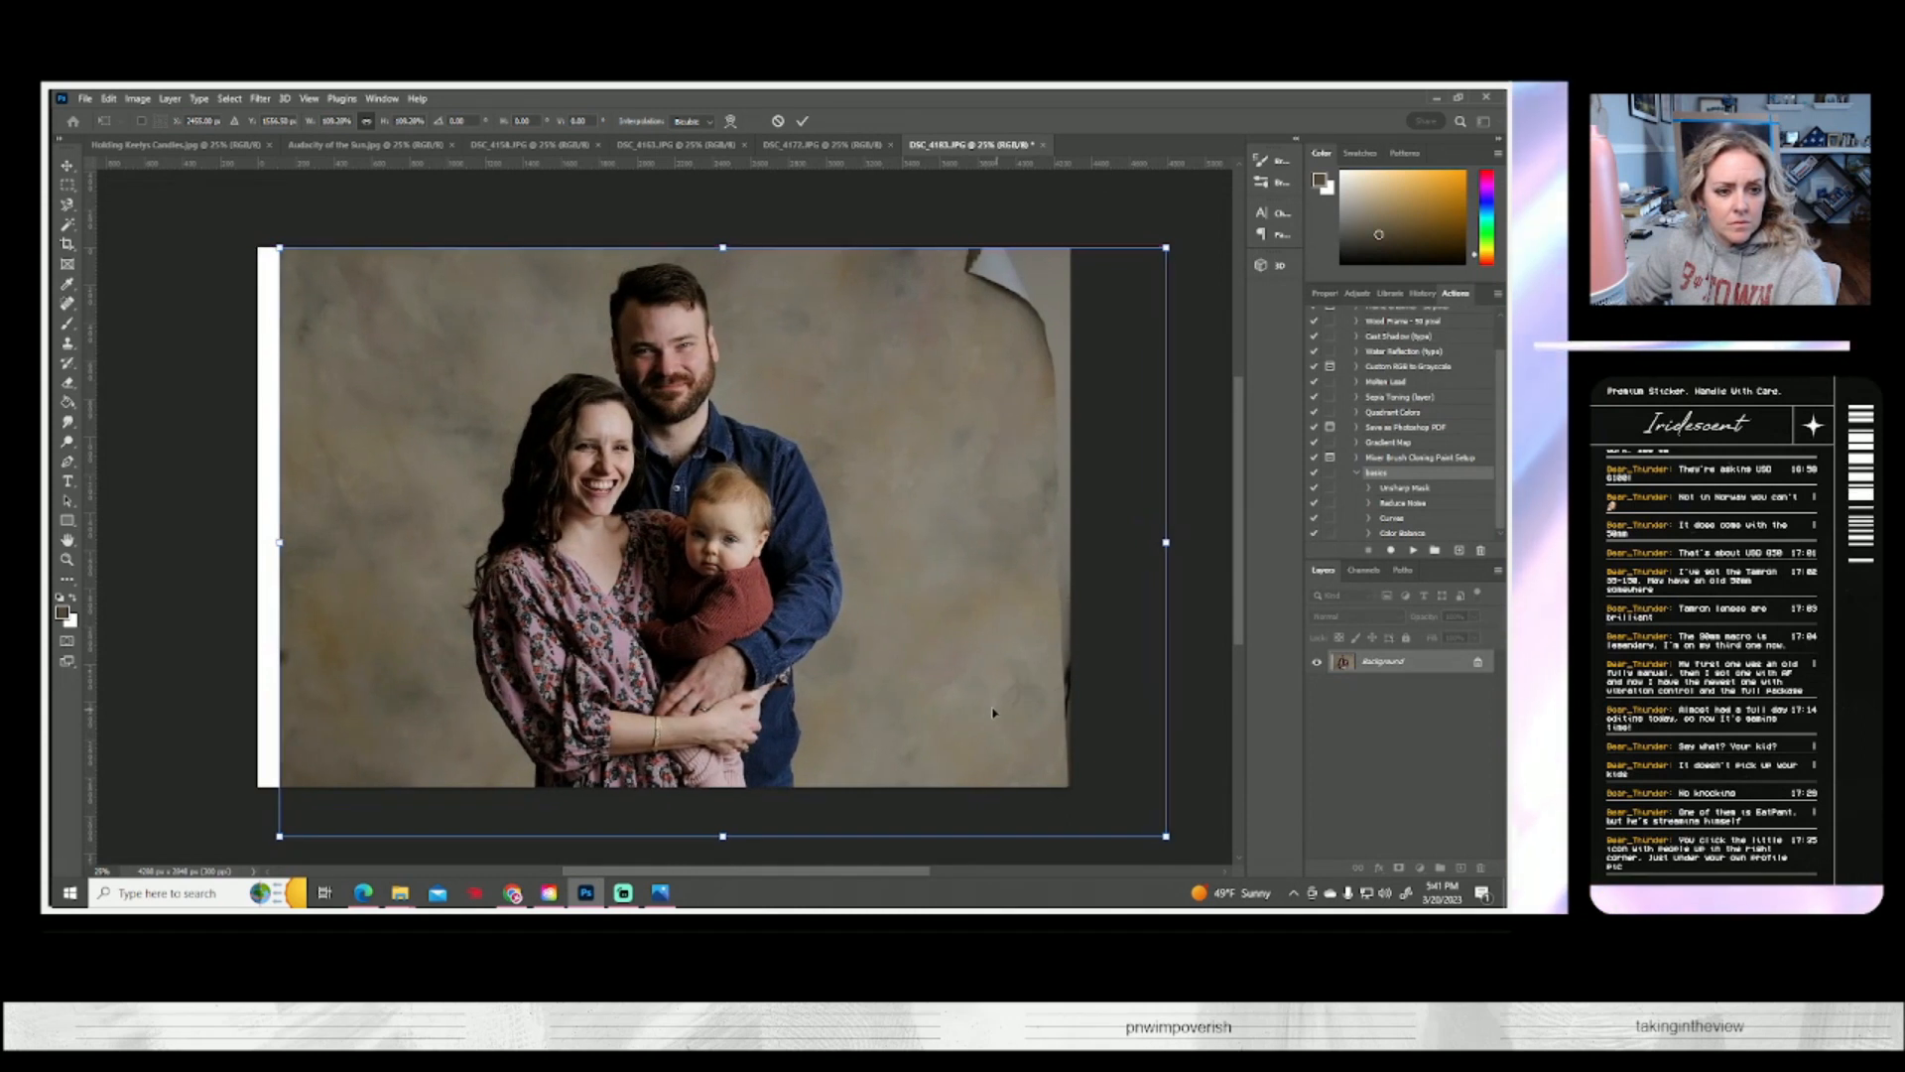
{"action": "key", "text": "Return"}
{"action": "key", "text": "z"}
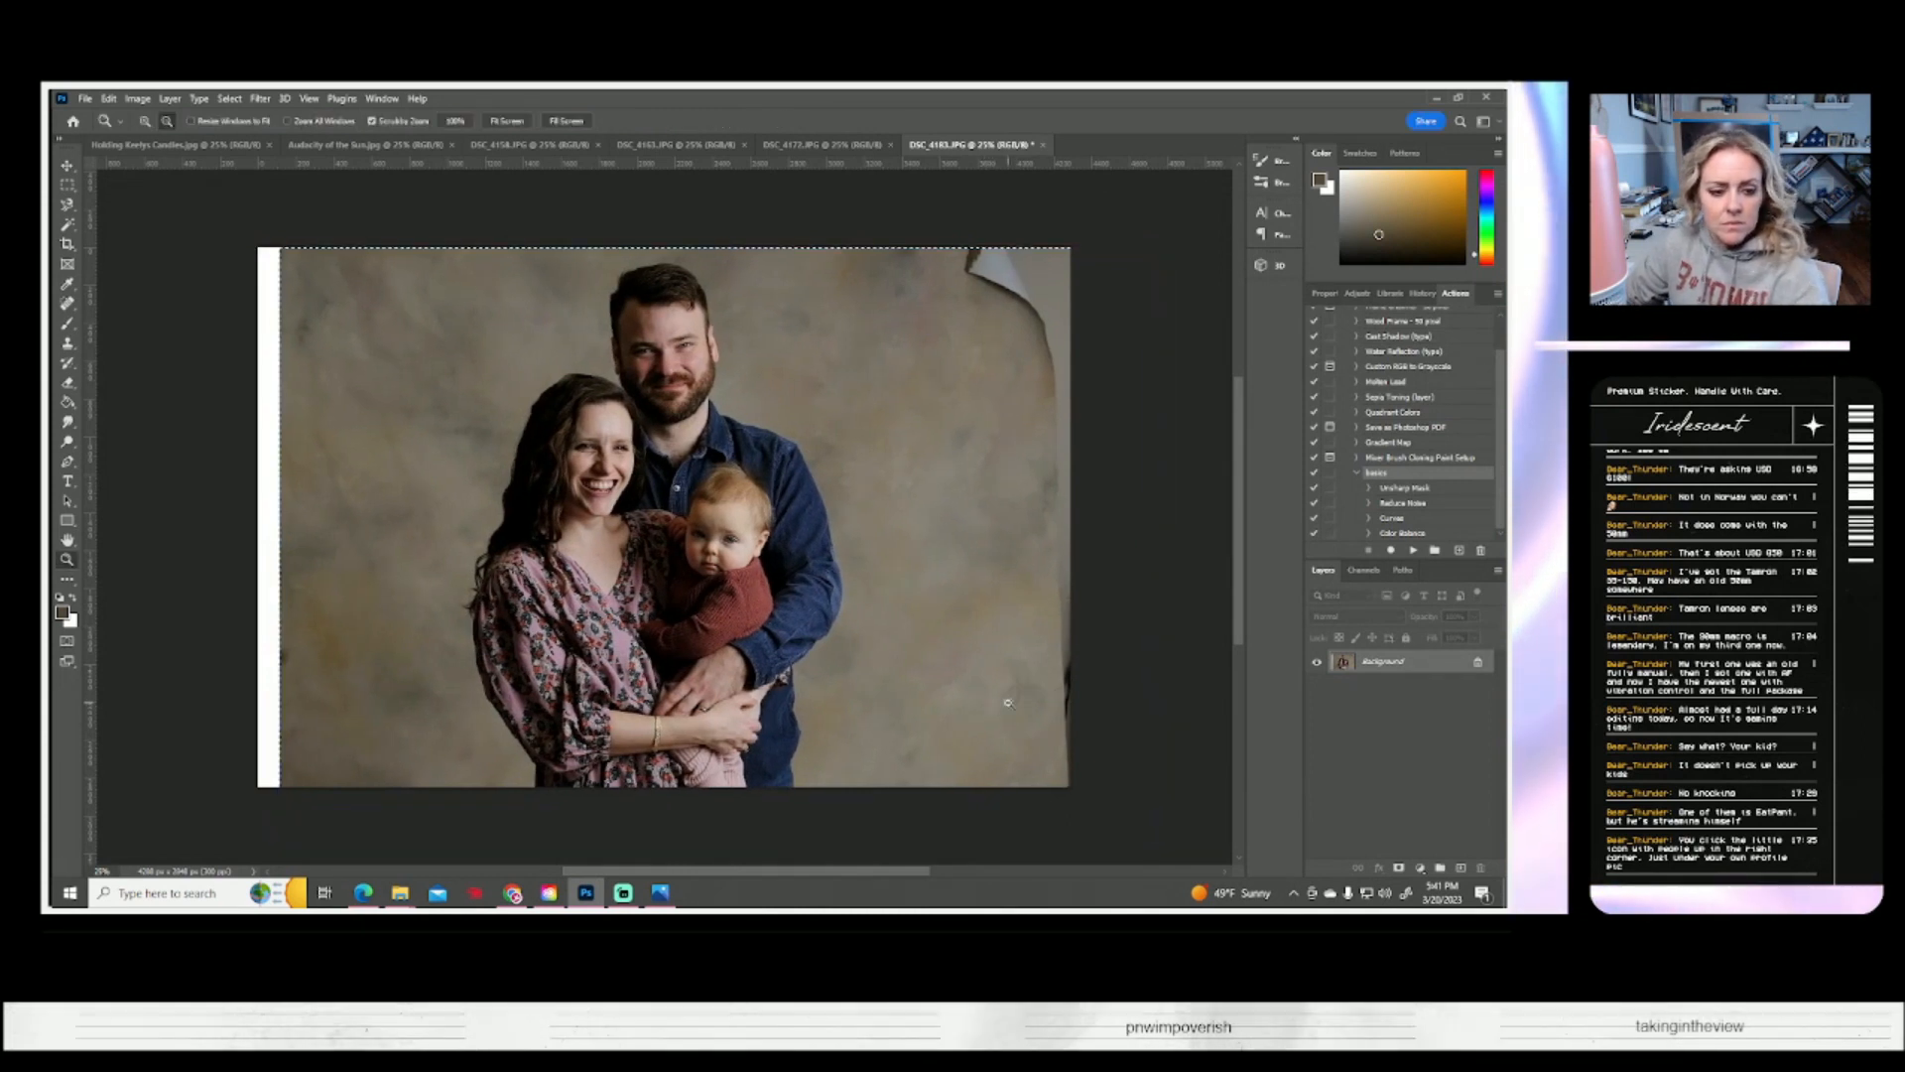
{"action": "left_click", "coordinate": [229, 98]}
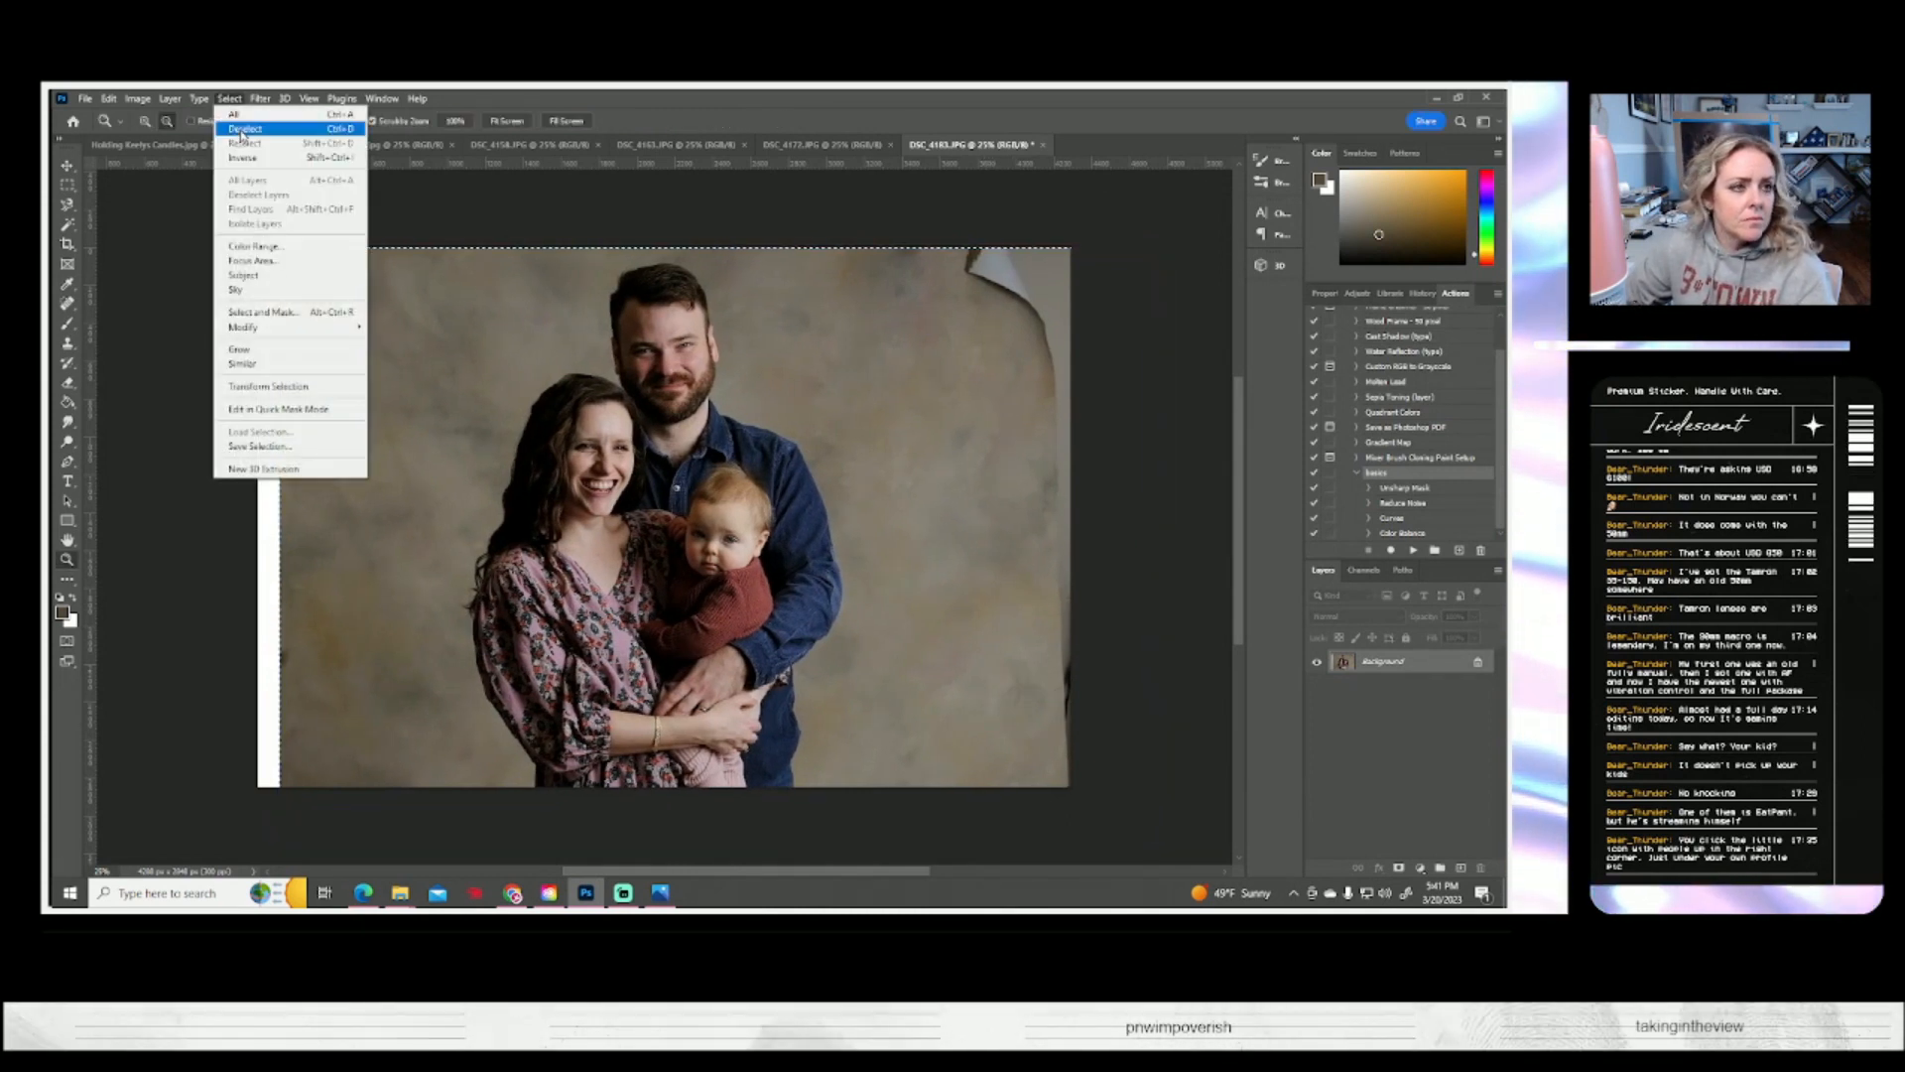
{"action": "left_click", "coordinate": [248, 140]}
Cover the blank white strip along the photo's left edge with cloned backdrop texture using the Clone Stamp tool and a soft round brush
{"action": "left_click", "coordinate": [68, 345]}
{"action": "left_click", "coordinate": [150, 120]}
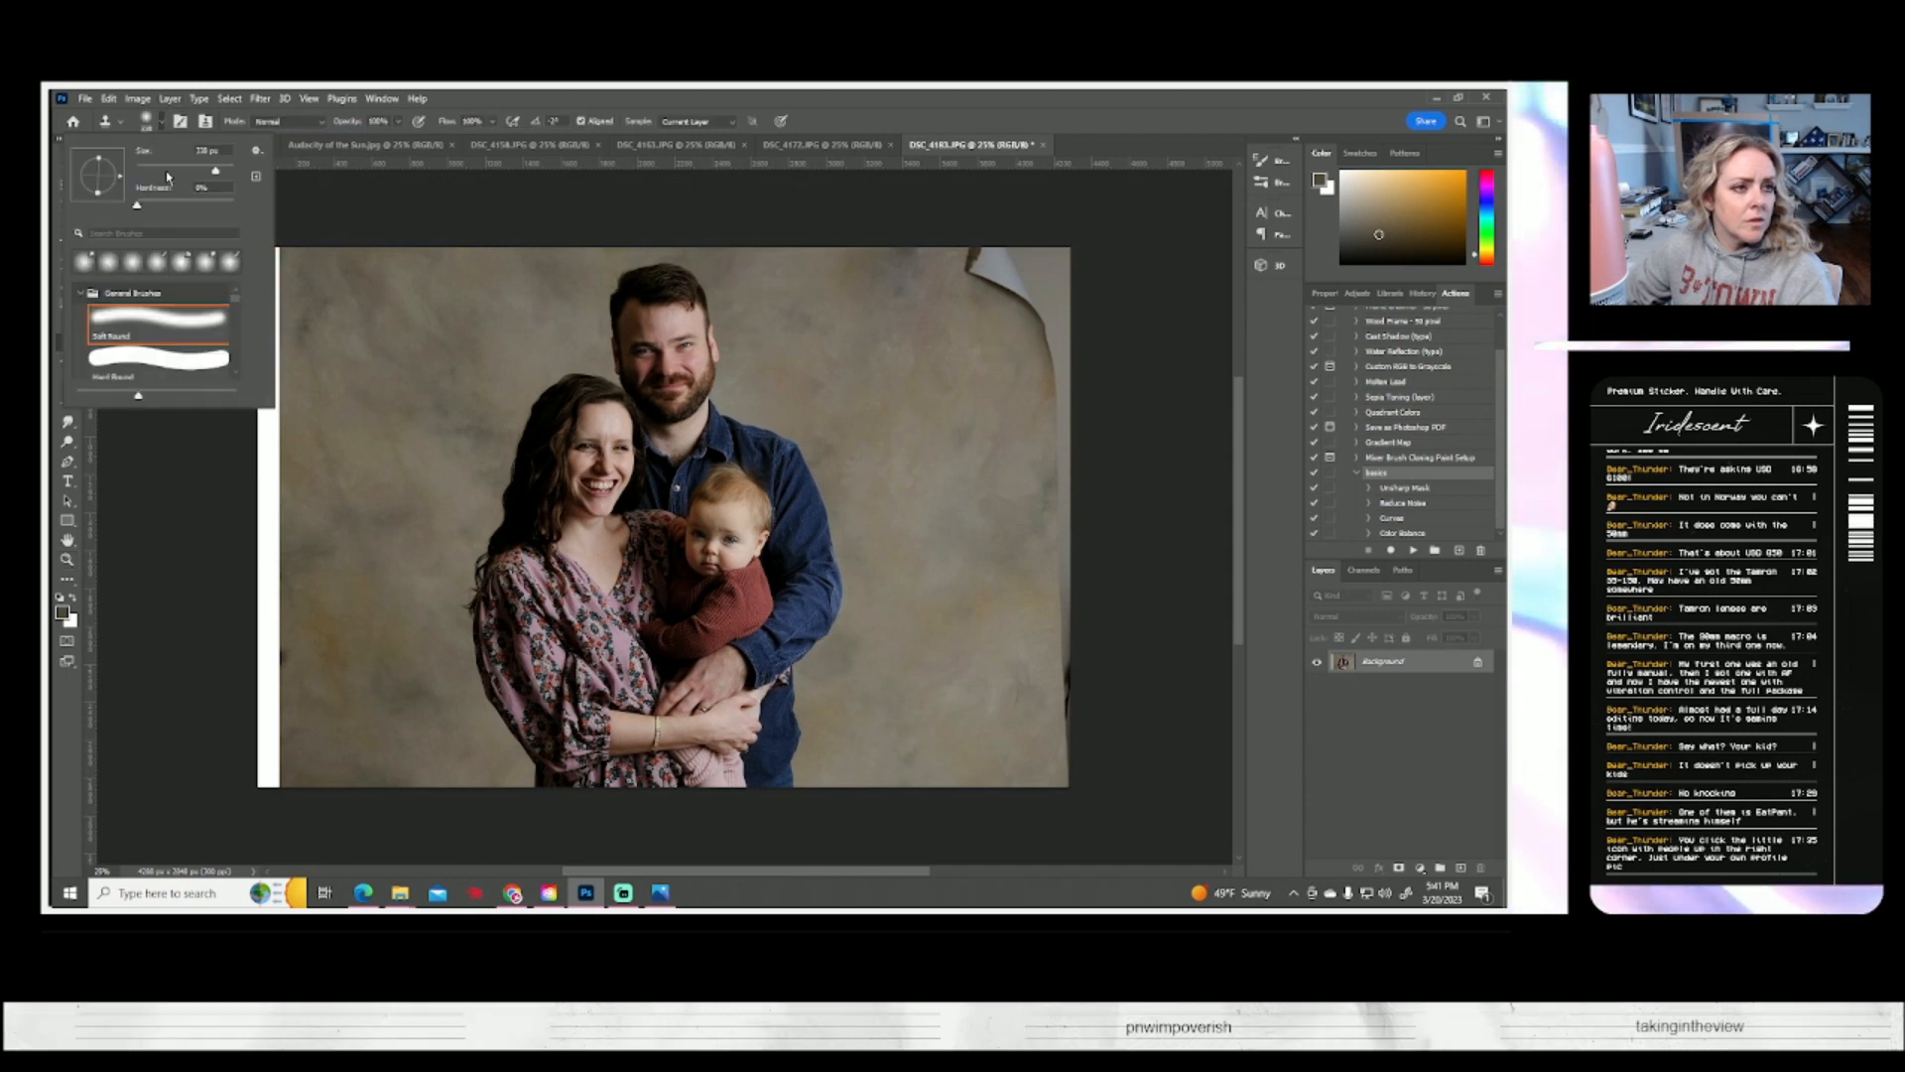
{"action": "left_click", "coordinate": [387, 340]}
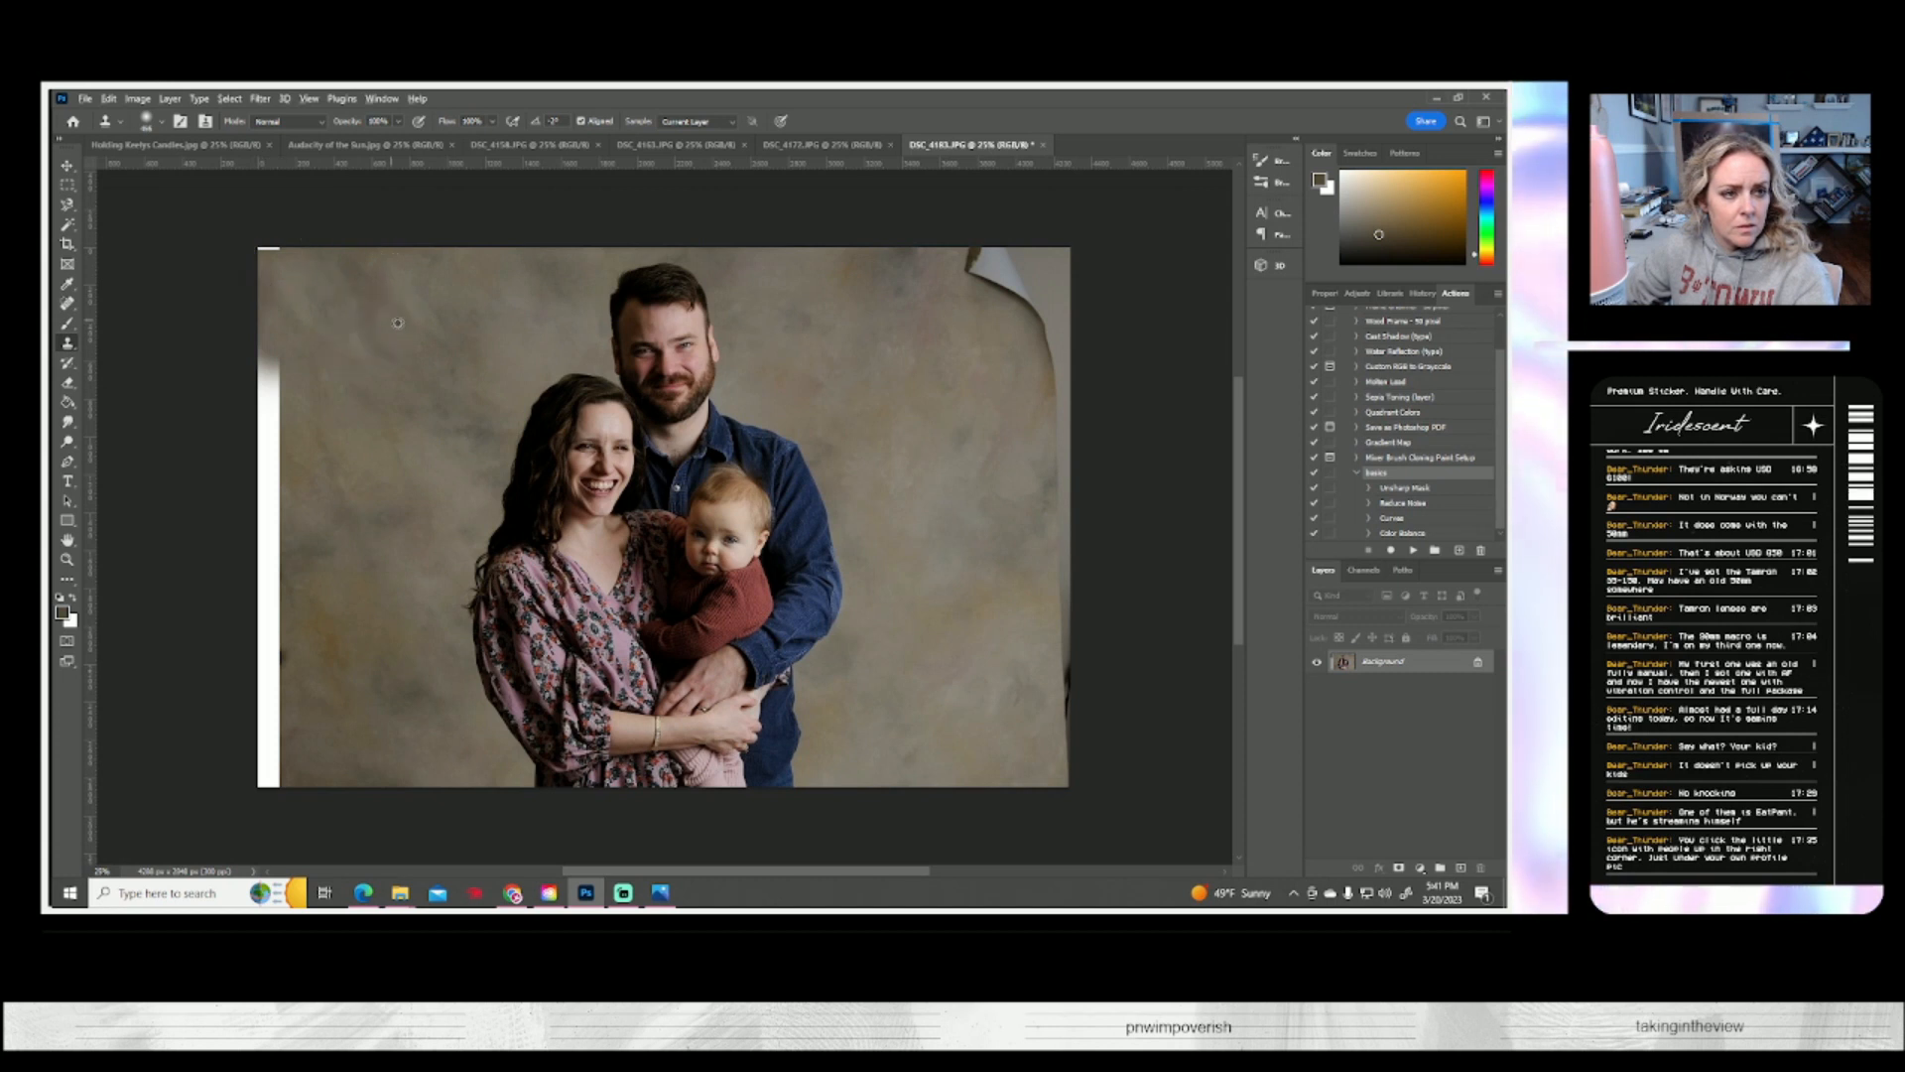
{"action": "mouse_move", "coordinate": [272, 242]}
{"action": "left_mouse_down"}
{"action": "mouse_move", "coordinate": [247, 464]}
{"action": "mouse_move", "coordinate": [260, 378]}
{"action": "mouse_move", "coordinate": [268, 503]}
{"action": "mouse_move", "coordinate": [231, 661]}
{"action": "mouse_move", "coordinate": [255, 701]}
{"action": "left_mouse_up"}
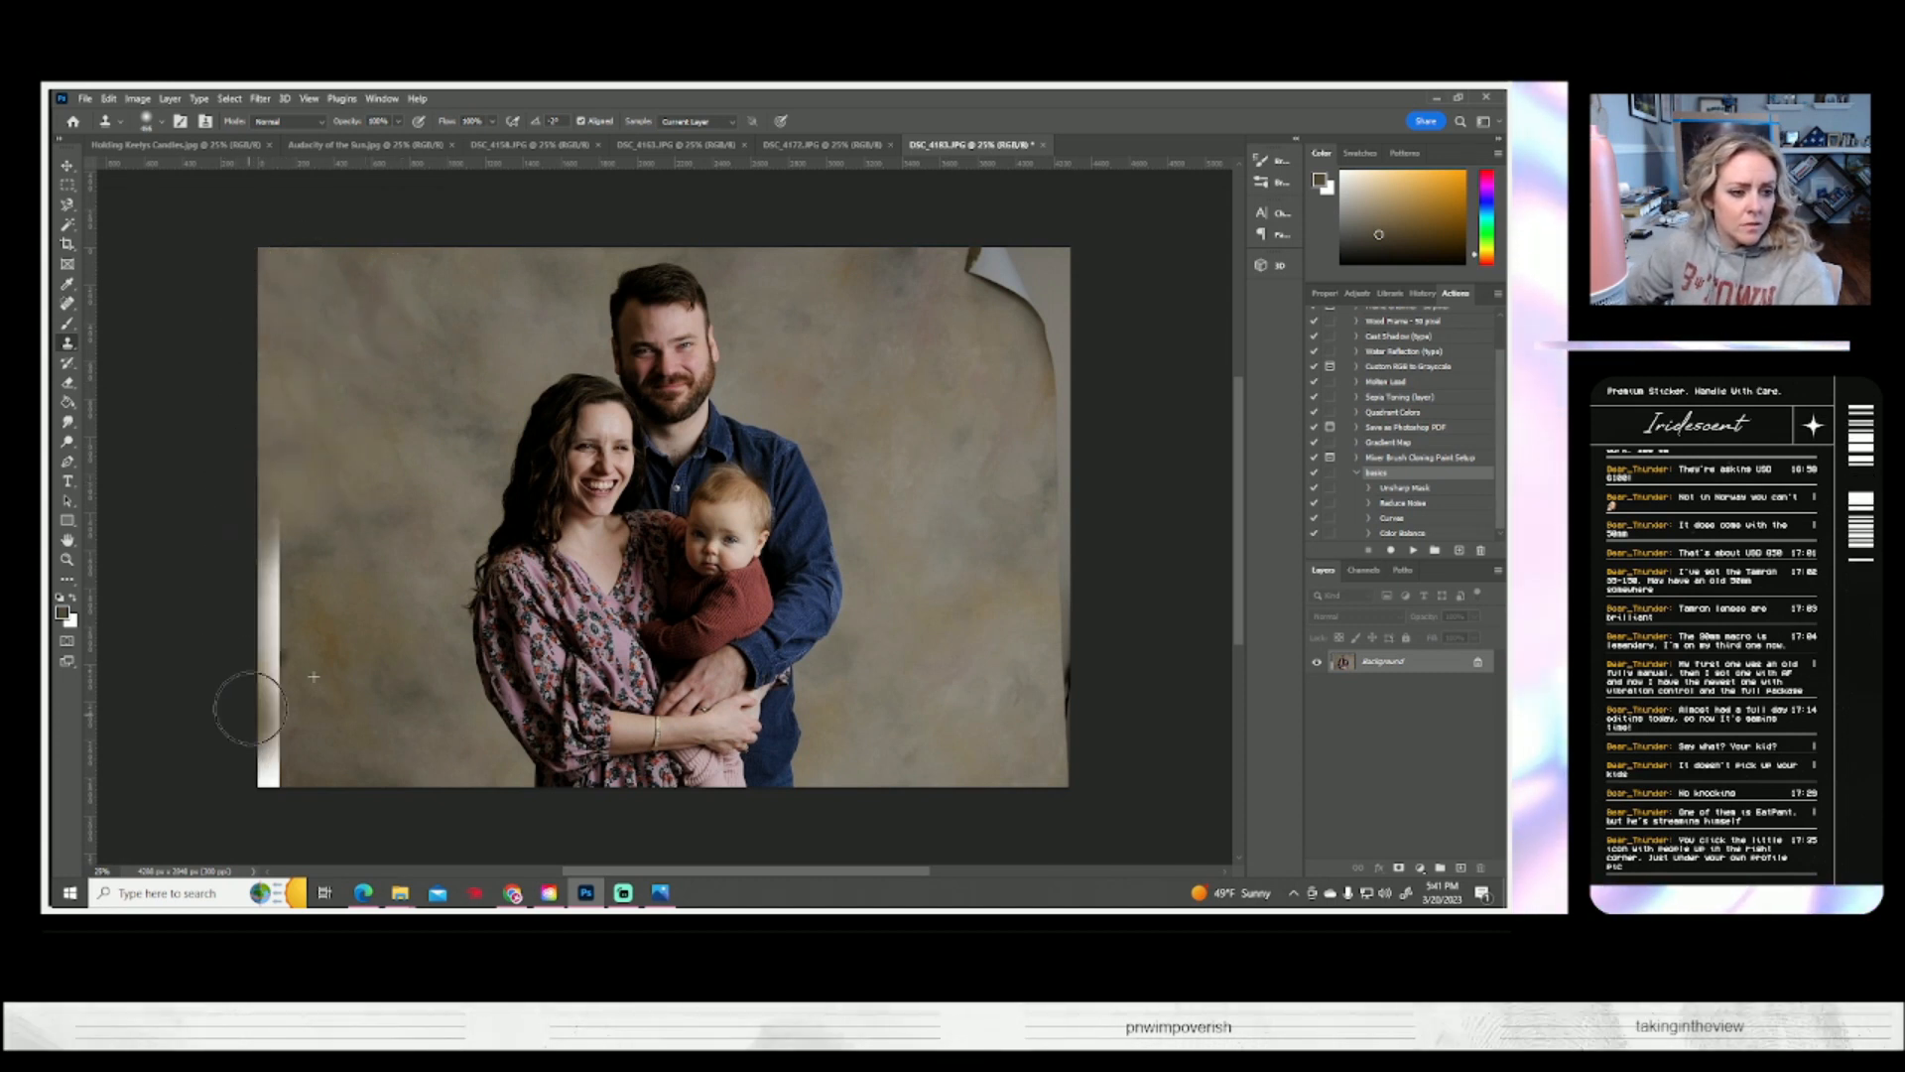
{"action": "left_click_drag", "start_coordinate": [258, 708], "coordinate": [260, 794]}
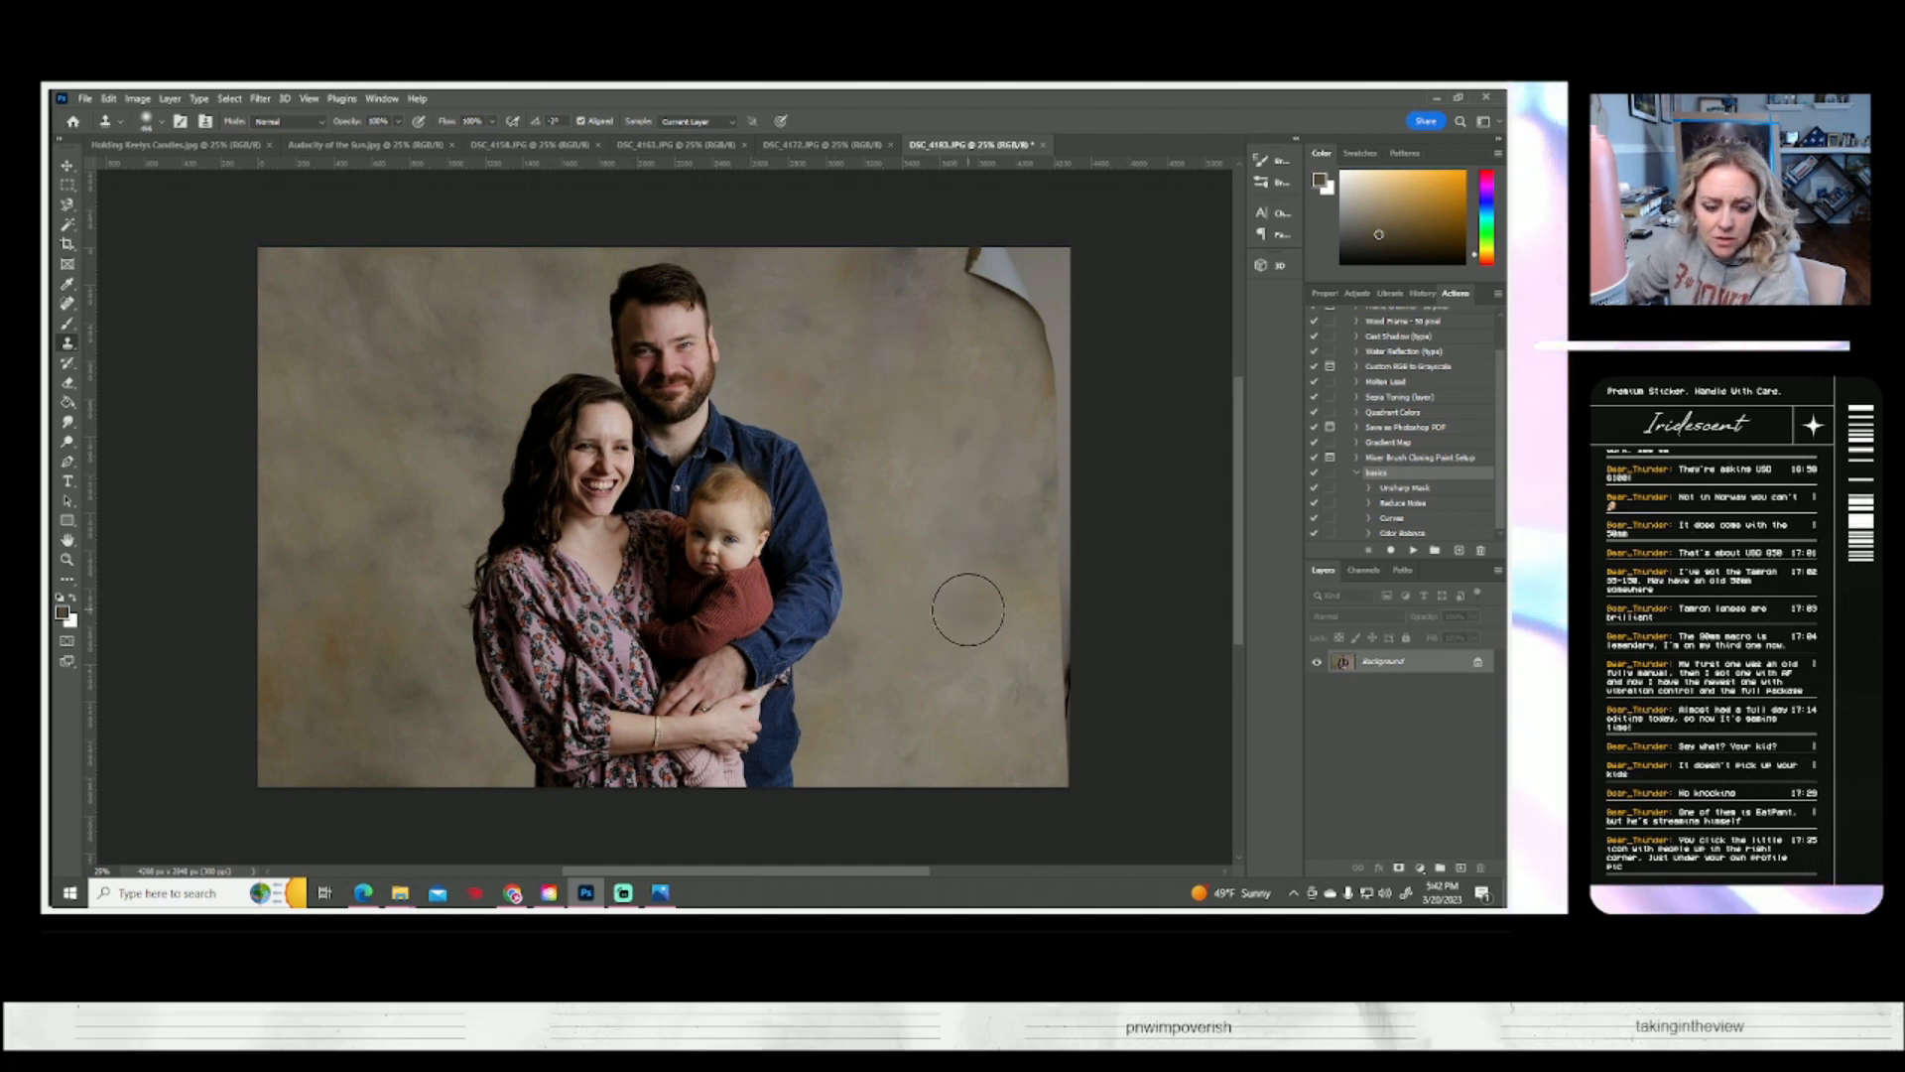
Clone backdrop texture over the dark case, the backdrop's right edge and its curled upper corner
{"action": "mouse_move", "coordinate": [1070, 688]}
{"action": "left_mouse_down"}
{"action": "mouse_move", "coordinate": [1078, 794]}
{"action": "mouse_move", "coordinate": [1080, 452]}
{"action": "mouse_move", "coordinate": [1047, 324]}
{"action": "left_mouse_up"}
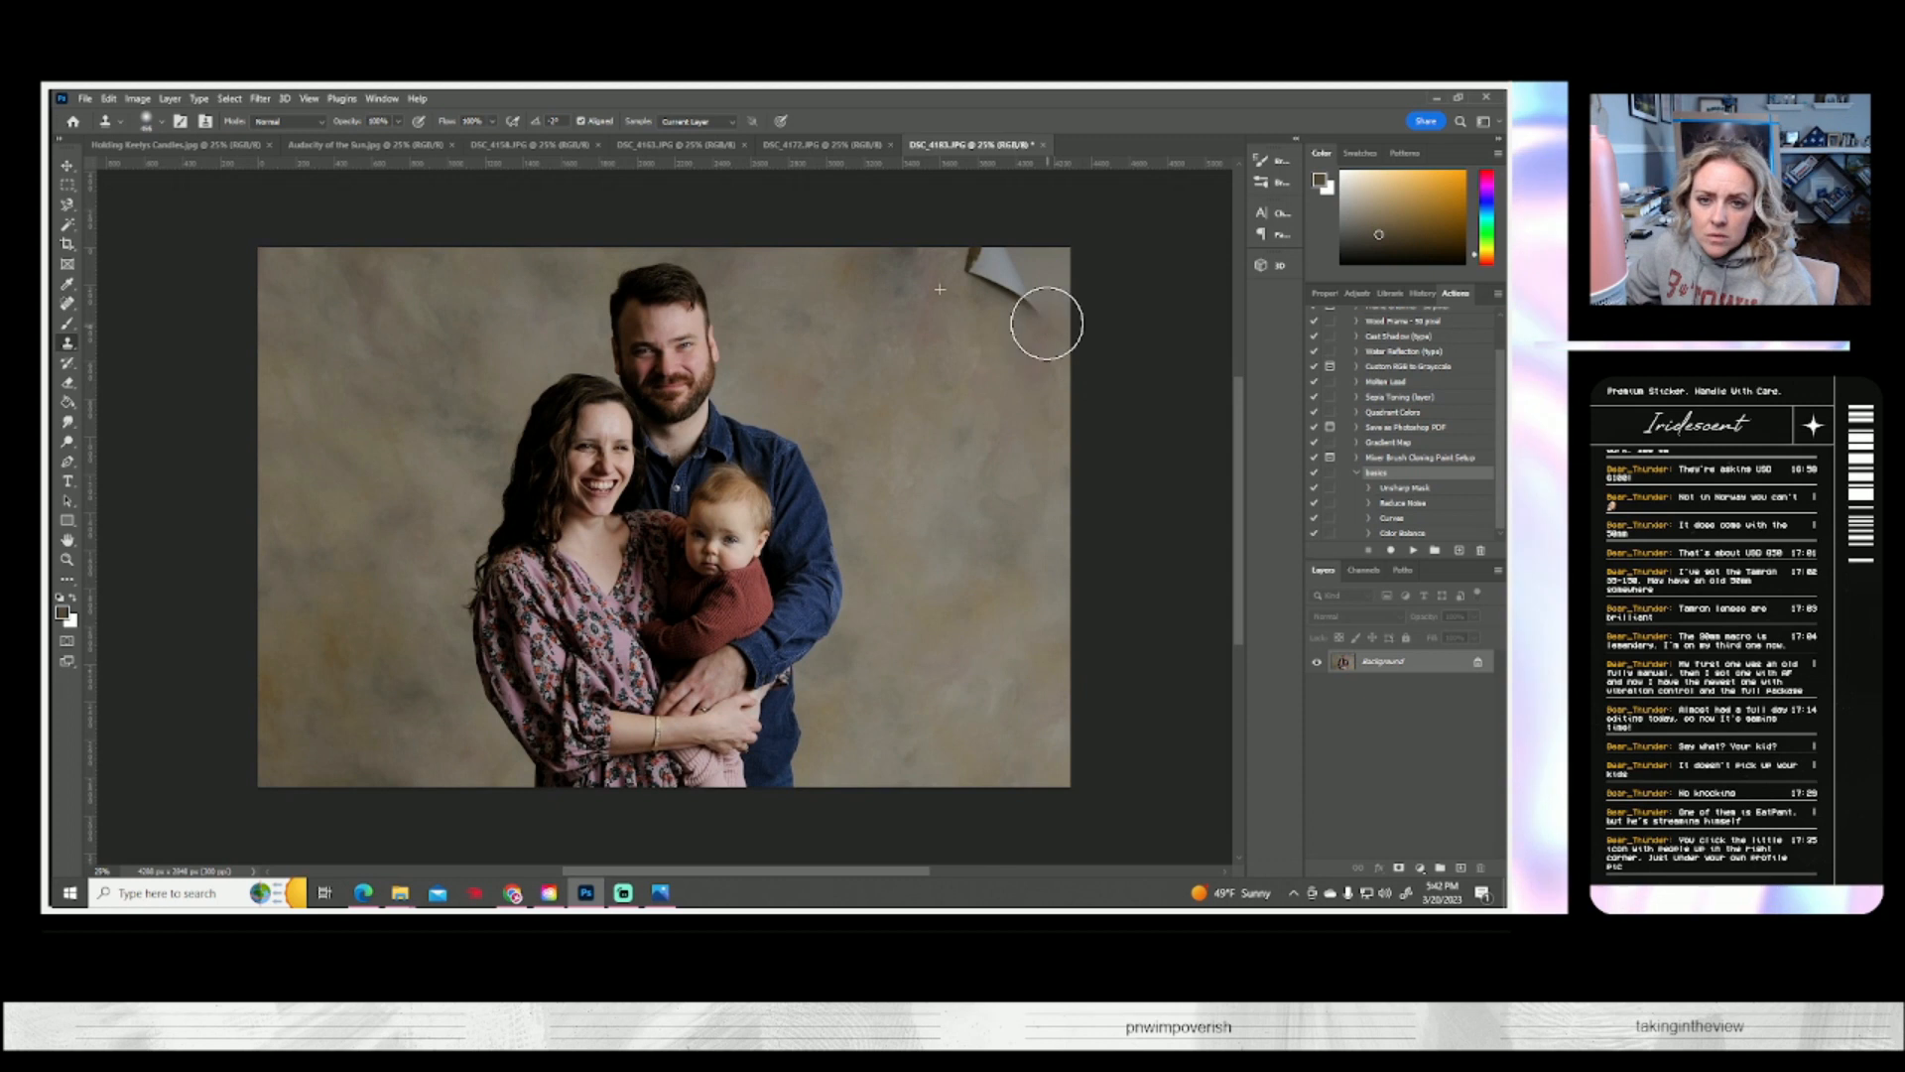
{"action": "scroll", "coordinate": [956, 391], "scroll_direction": "up", "scroll_amount": 1}
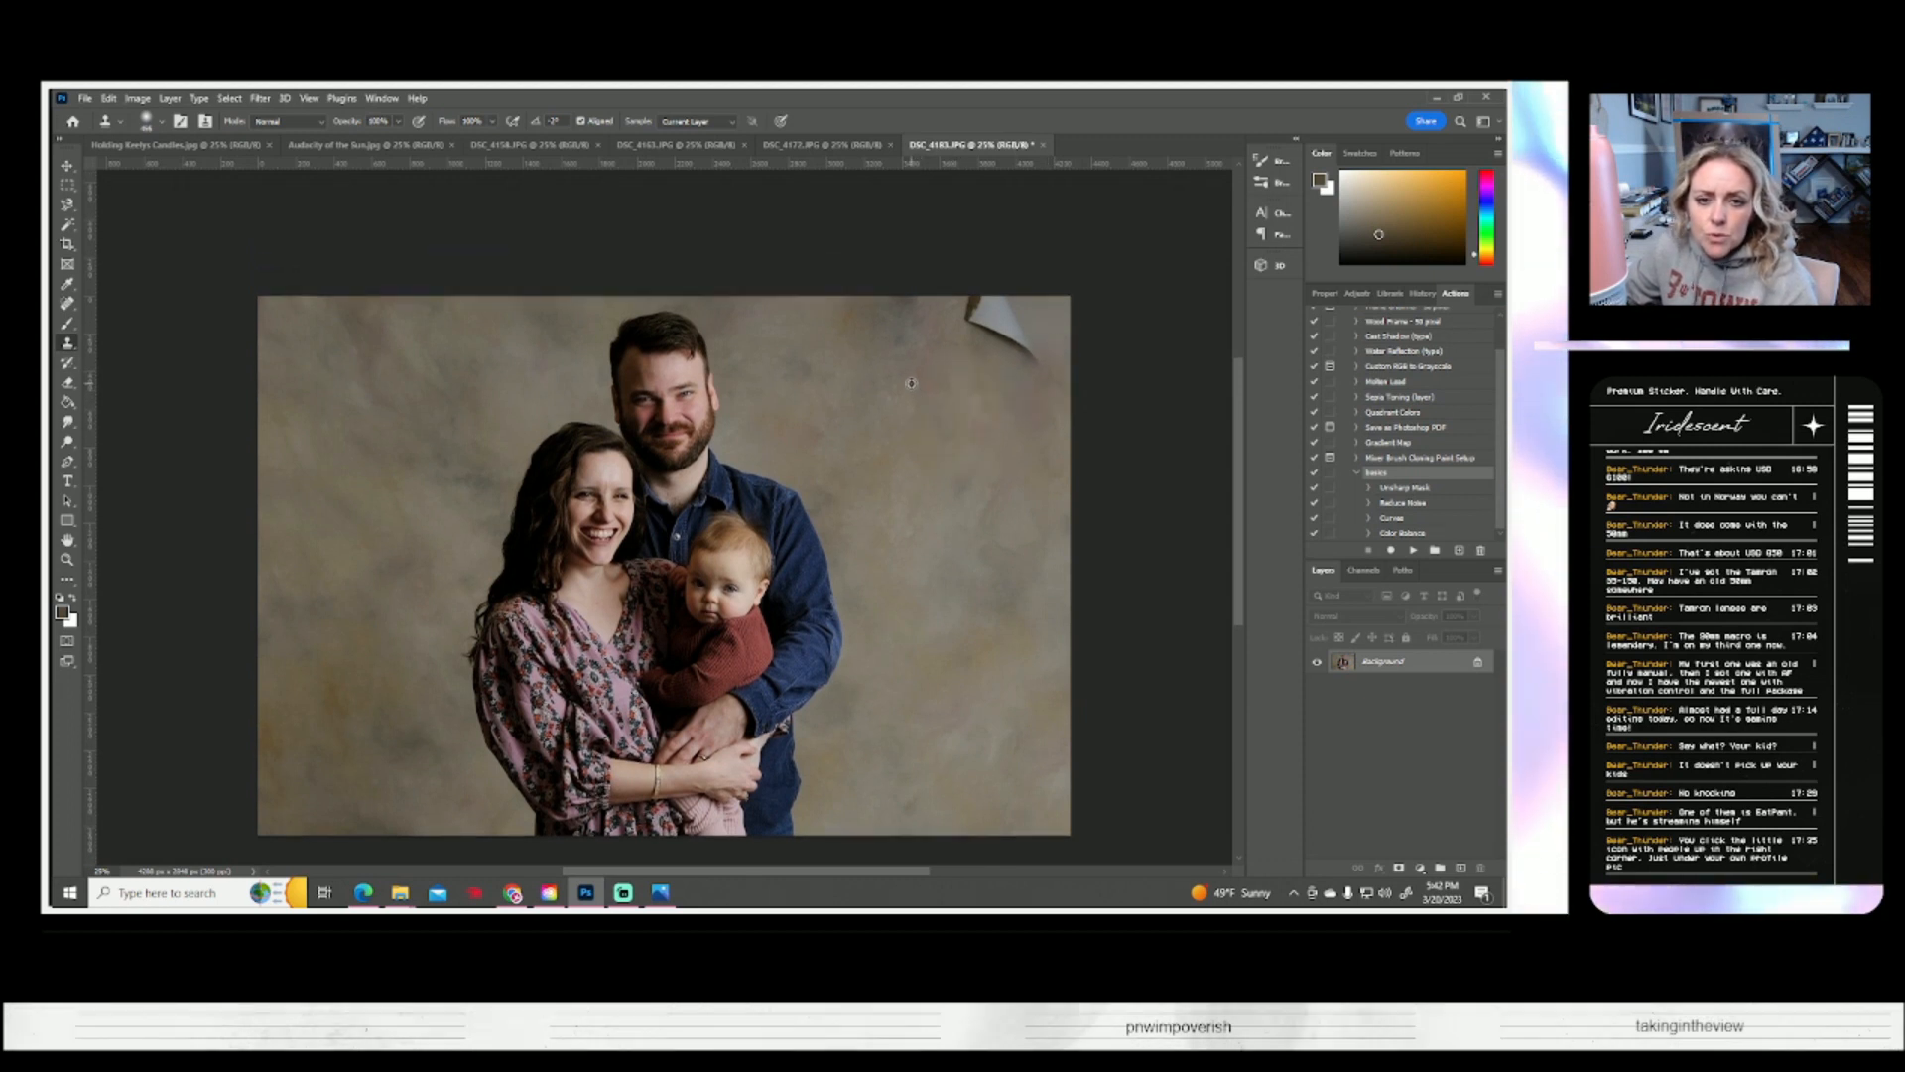
{"action": "left_click", "coordinate": [911, 383], "text": "alt"}
{"action": "mouse_move", "coordinate": [983, 337]}
{"action": "left_mouse_down"}
{"action": "mouse_move", "coordinate": [1015, 382]}
{"action": "mouse_move", "coordinate": [993, 324]}
{"action": "mouse_move", "coordinate": [965, 422]}
{"action": "mouse_move", "coordinate": [1027, 337]}
{"action": "mouse_move", "coordinate": [1005, 298]}
{"action": "mouse_move", "coordinate": [1063, 384]}
{"action": "mouse_move", "coordinate": [1068, 299]}
{"action": "mouse_move", "coordinate": [986, 291]}
{"action": "mouse_move", "coordinate": [966, 325]}
{"action": "left_mouse_up"}
{"action": "left_click", "coordinate": [974, 395], "text": "alt"}
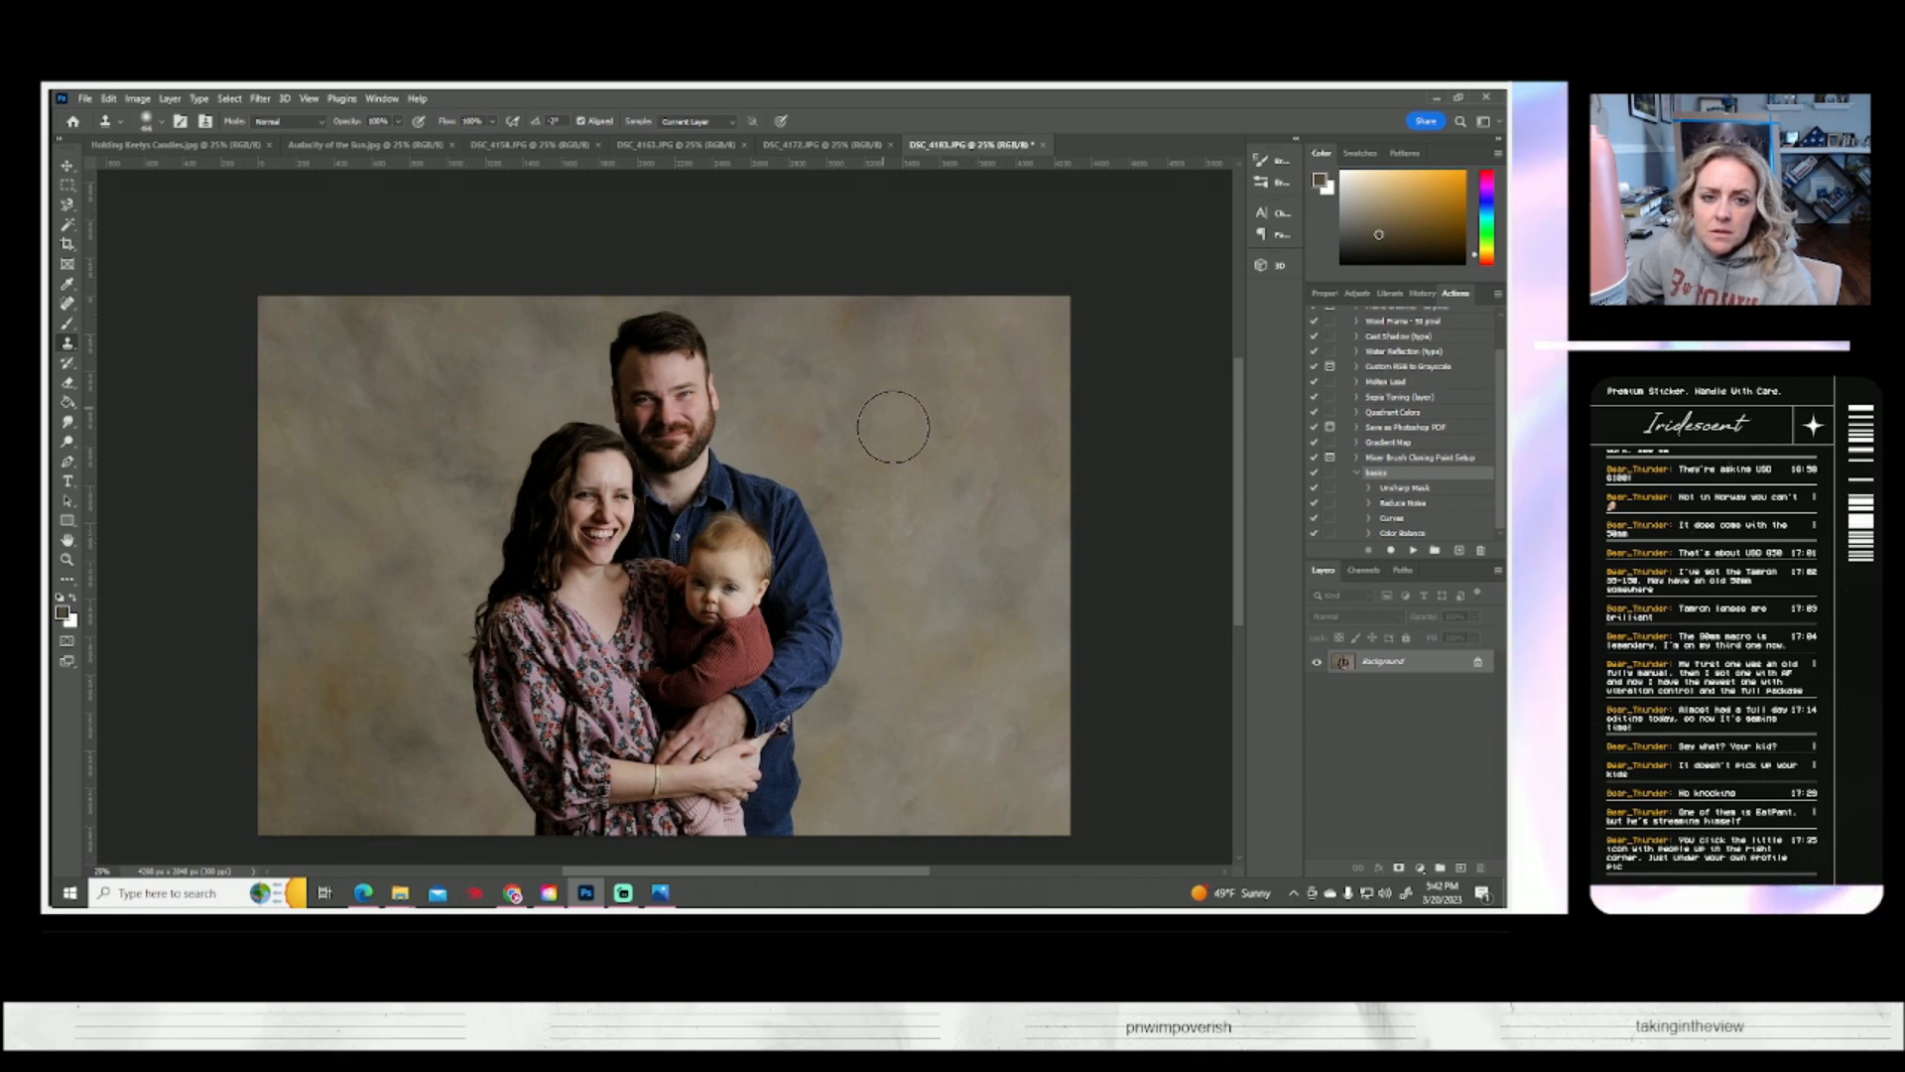
{"action": "scroll", "coordinate": [919, 459], "scroll_direction": "down", "scroll_amount": 1}
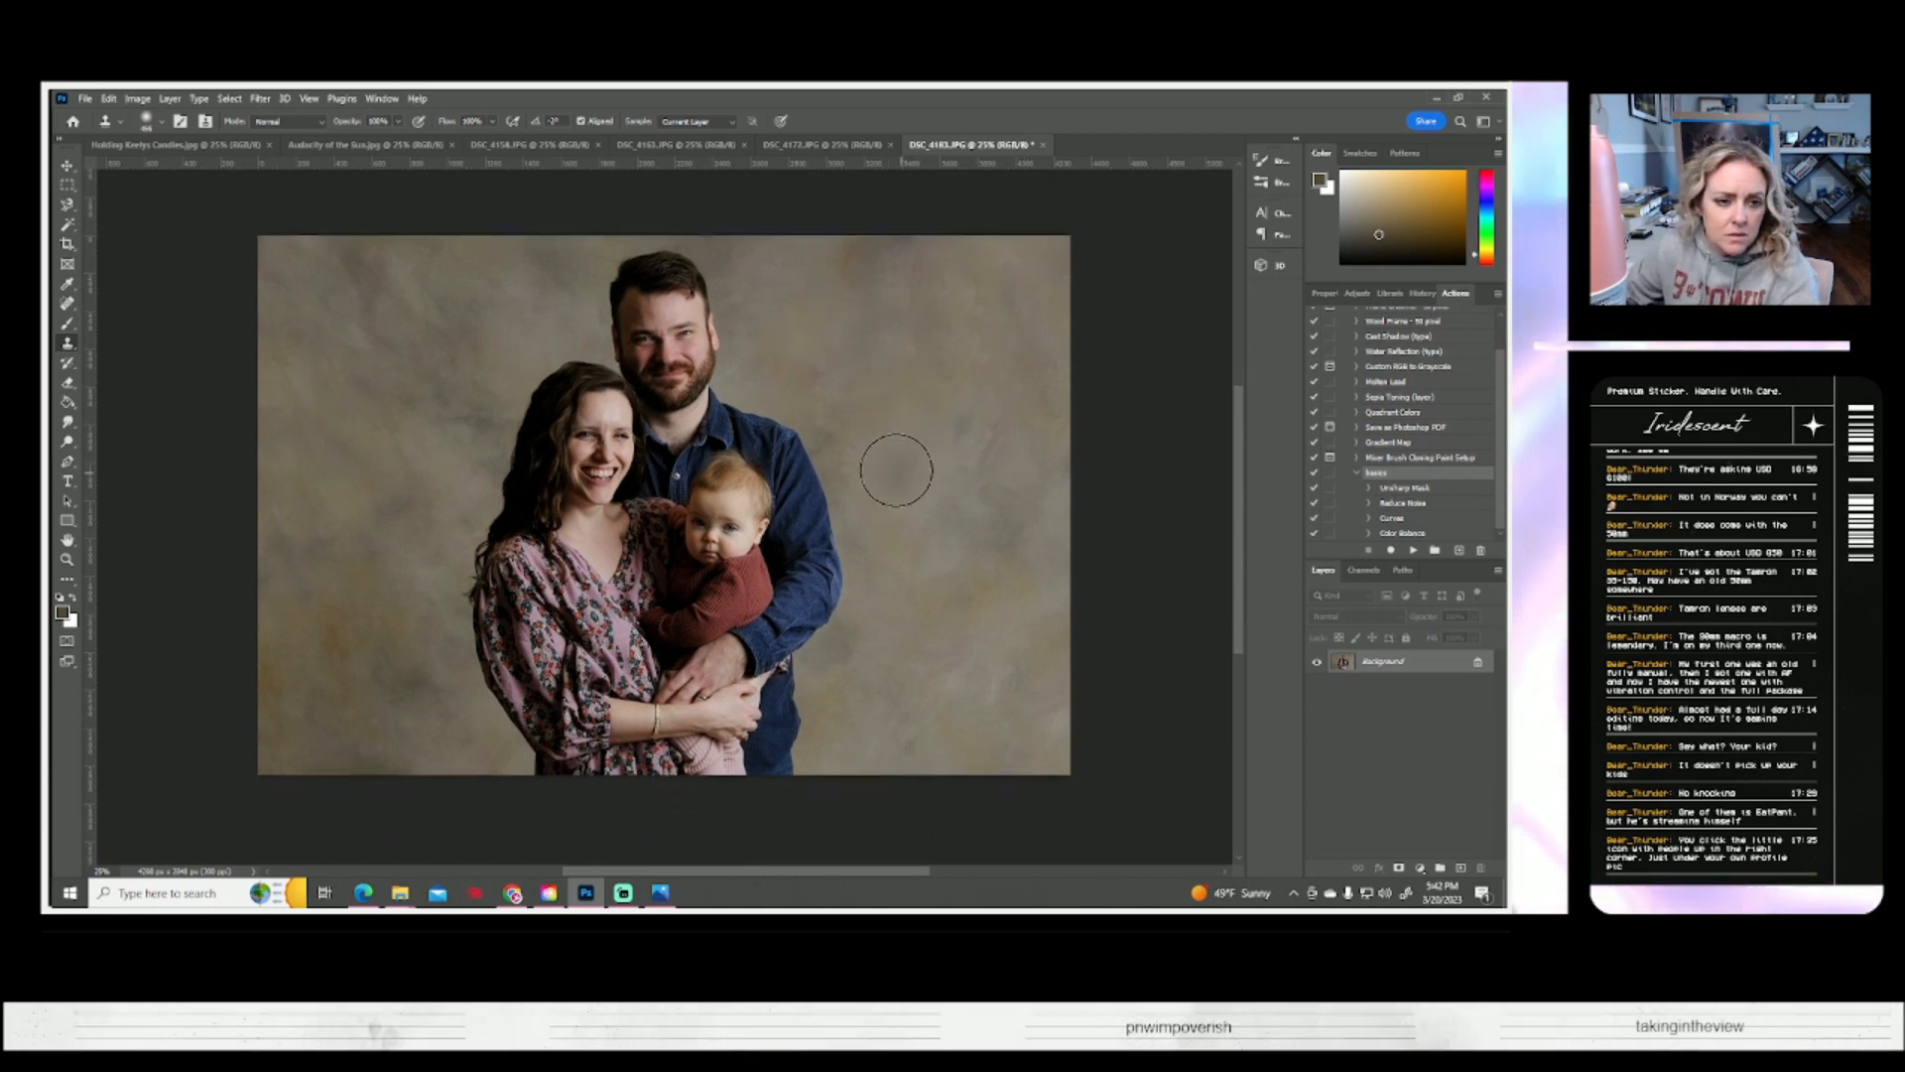
{"action": "scroll", "coordinate": [896, 469], "scroll_direction": "down", "scroll_amount": 1}
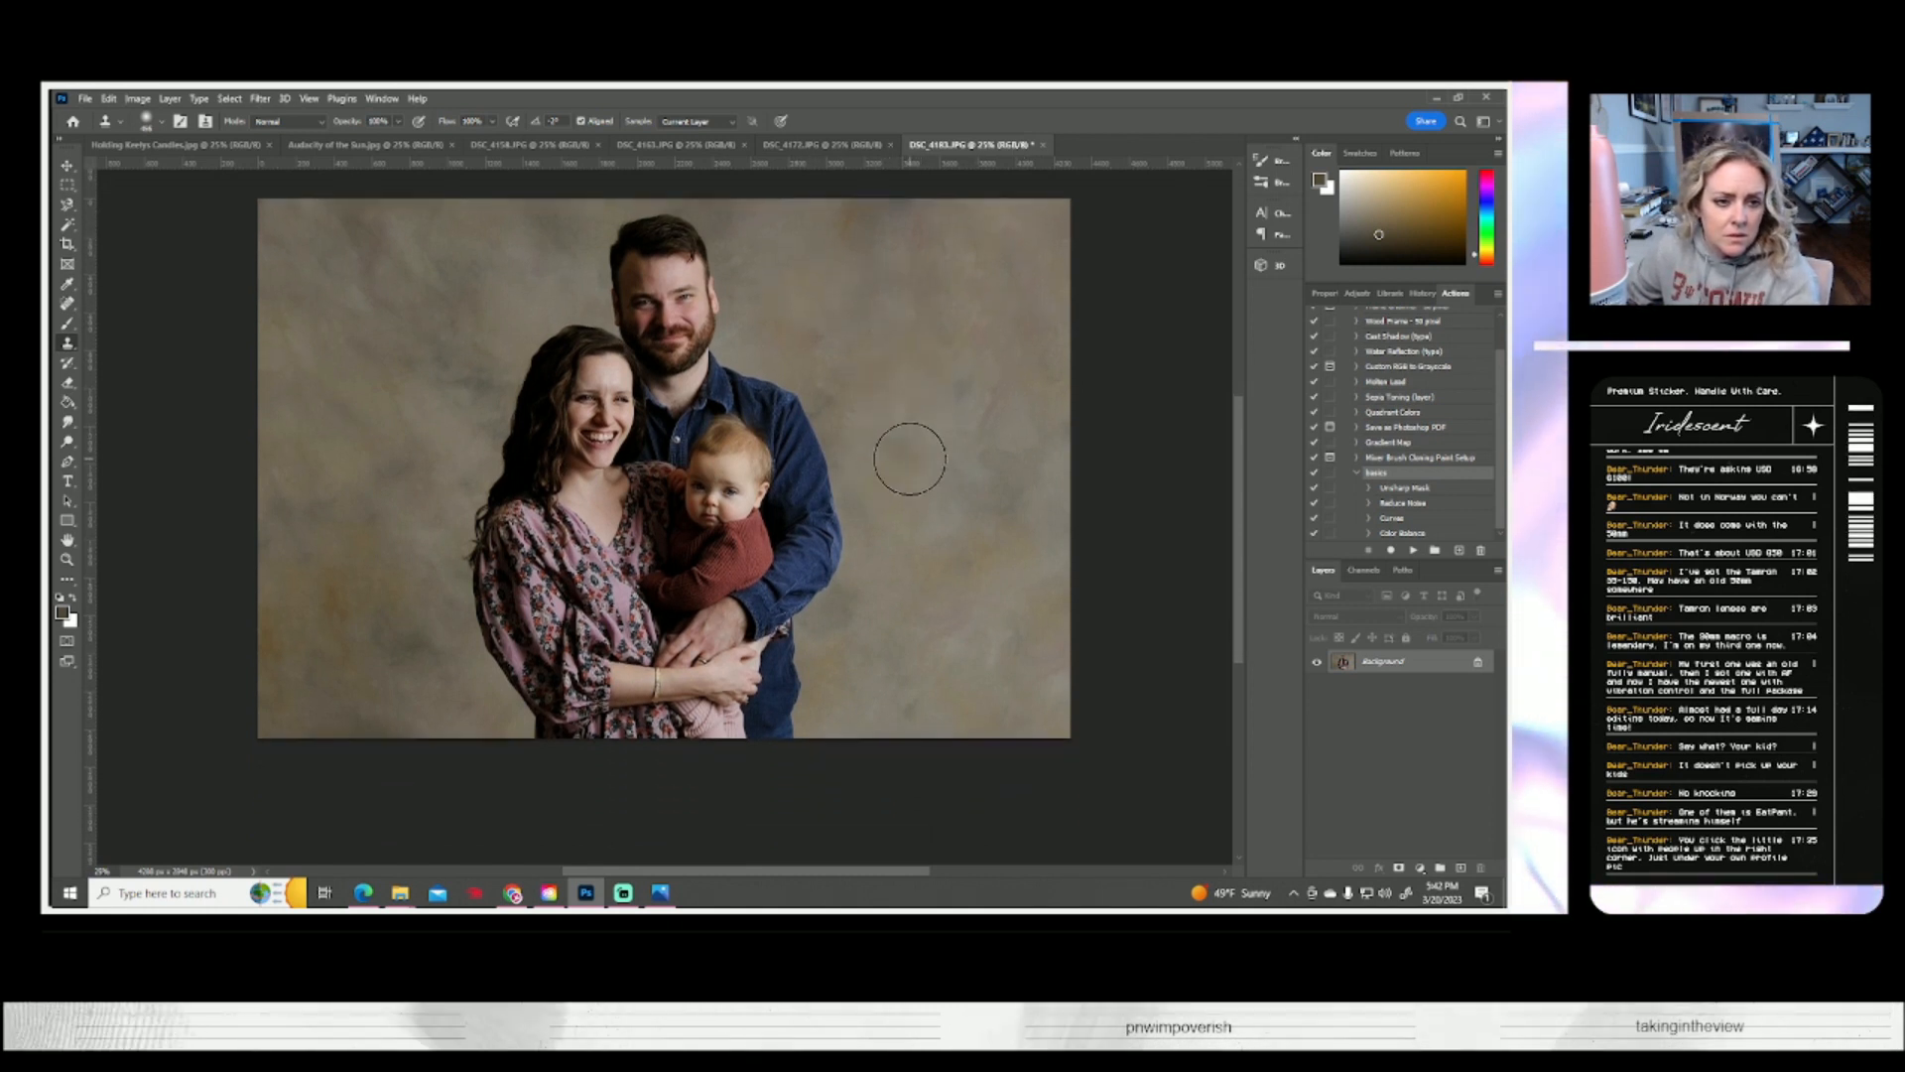
Darken the photo with Brightness/Contrast, setting brightness to -26 and contrast to 13
{"action": "left_click", "coordinate": [67, 559]}
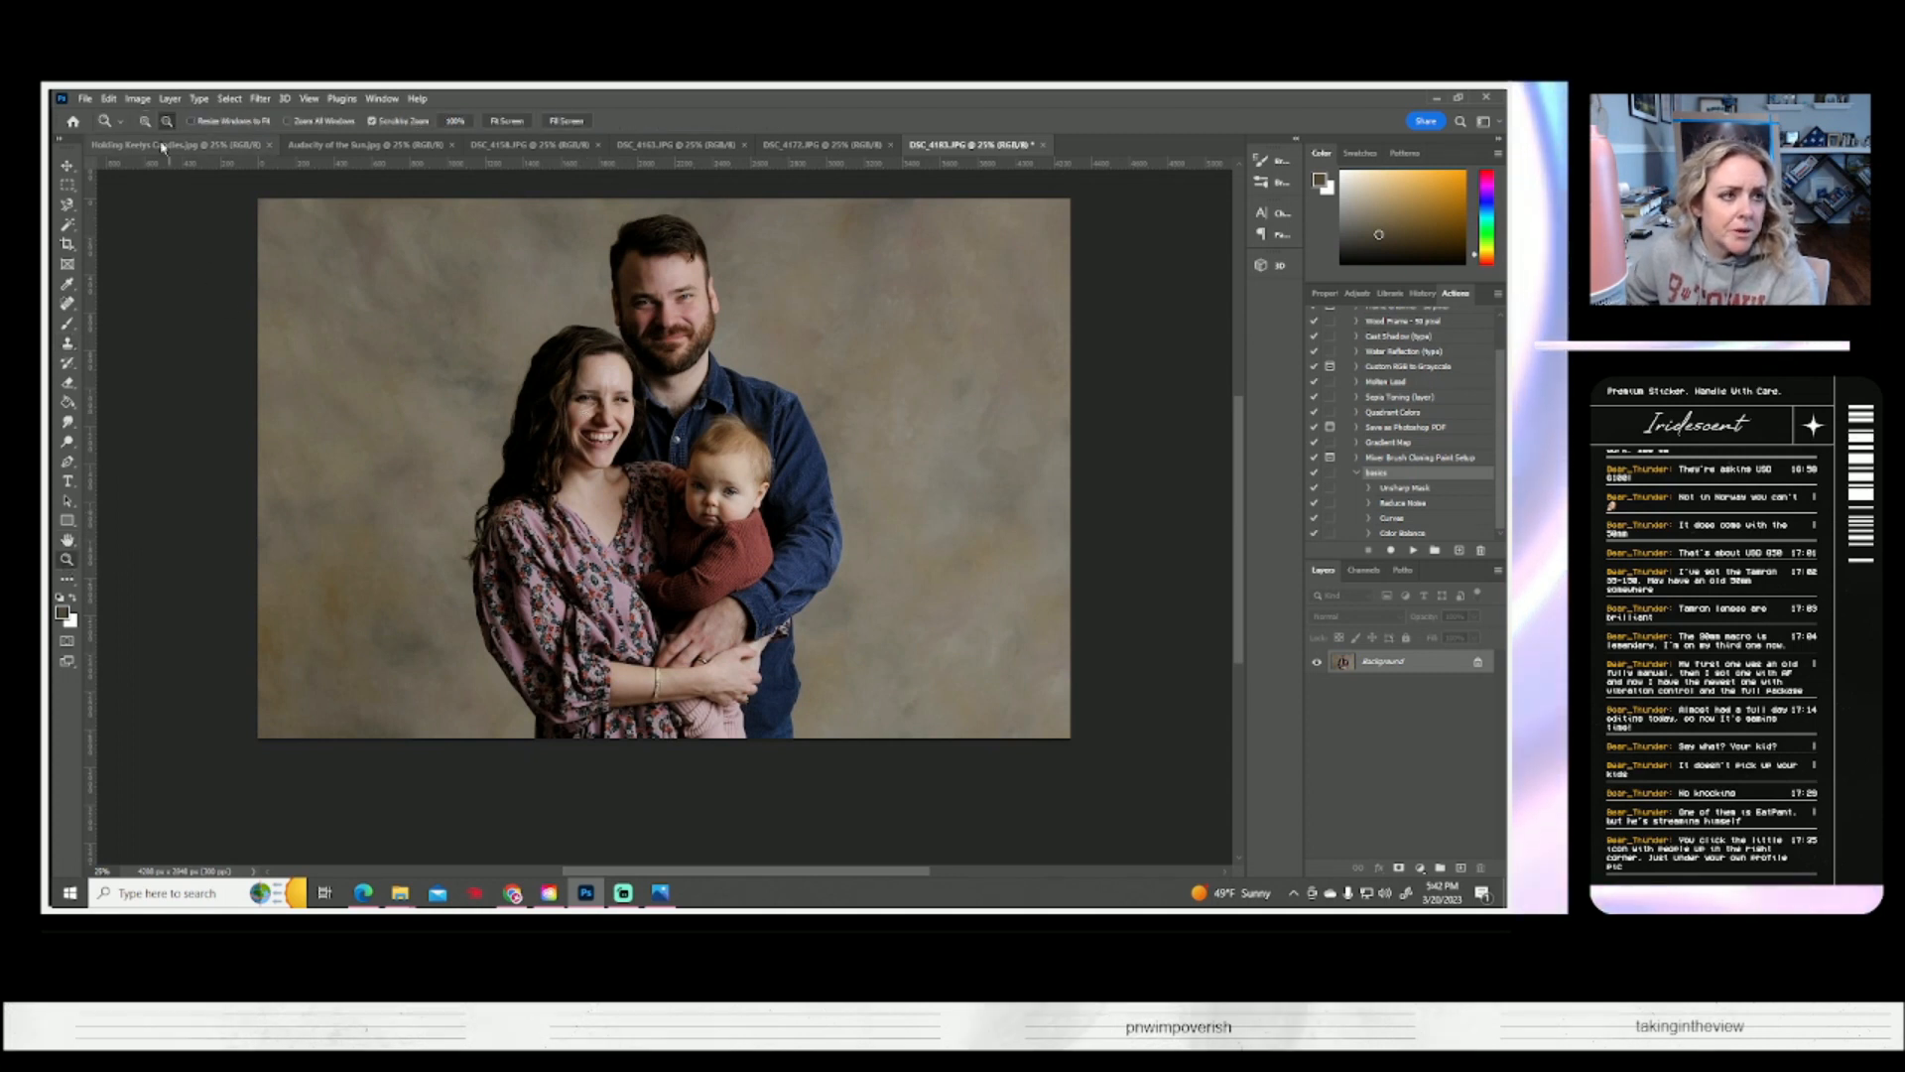
{"action": "left_click", "coordinate": [137, 98]}
{"action": "mouse_move", "coordinate": [169, 137]}
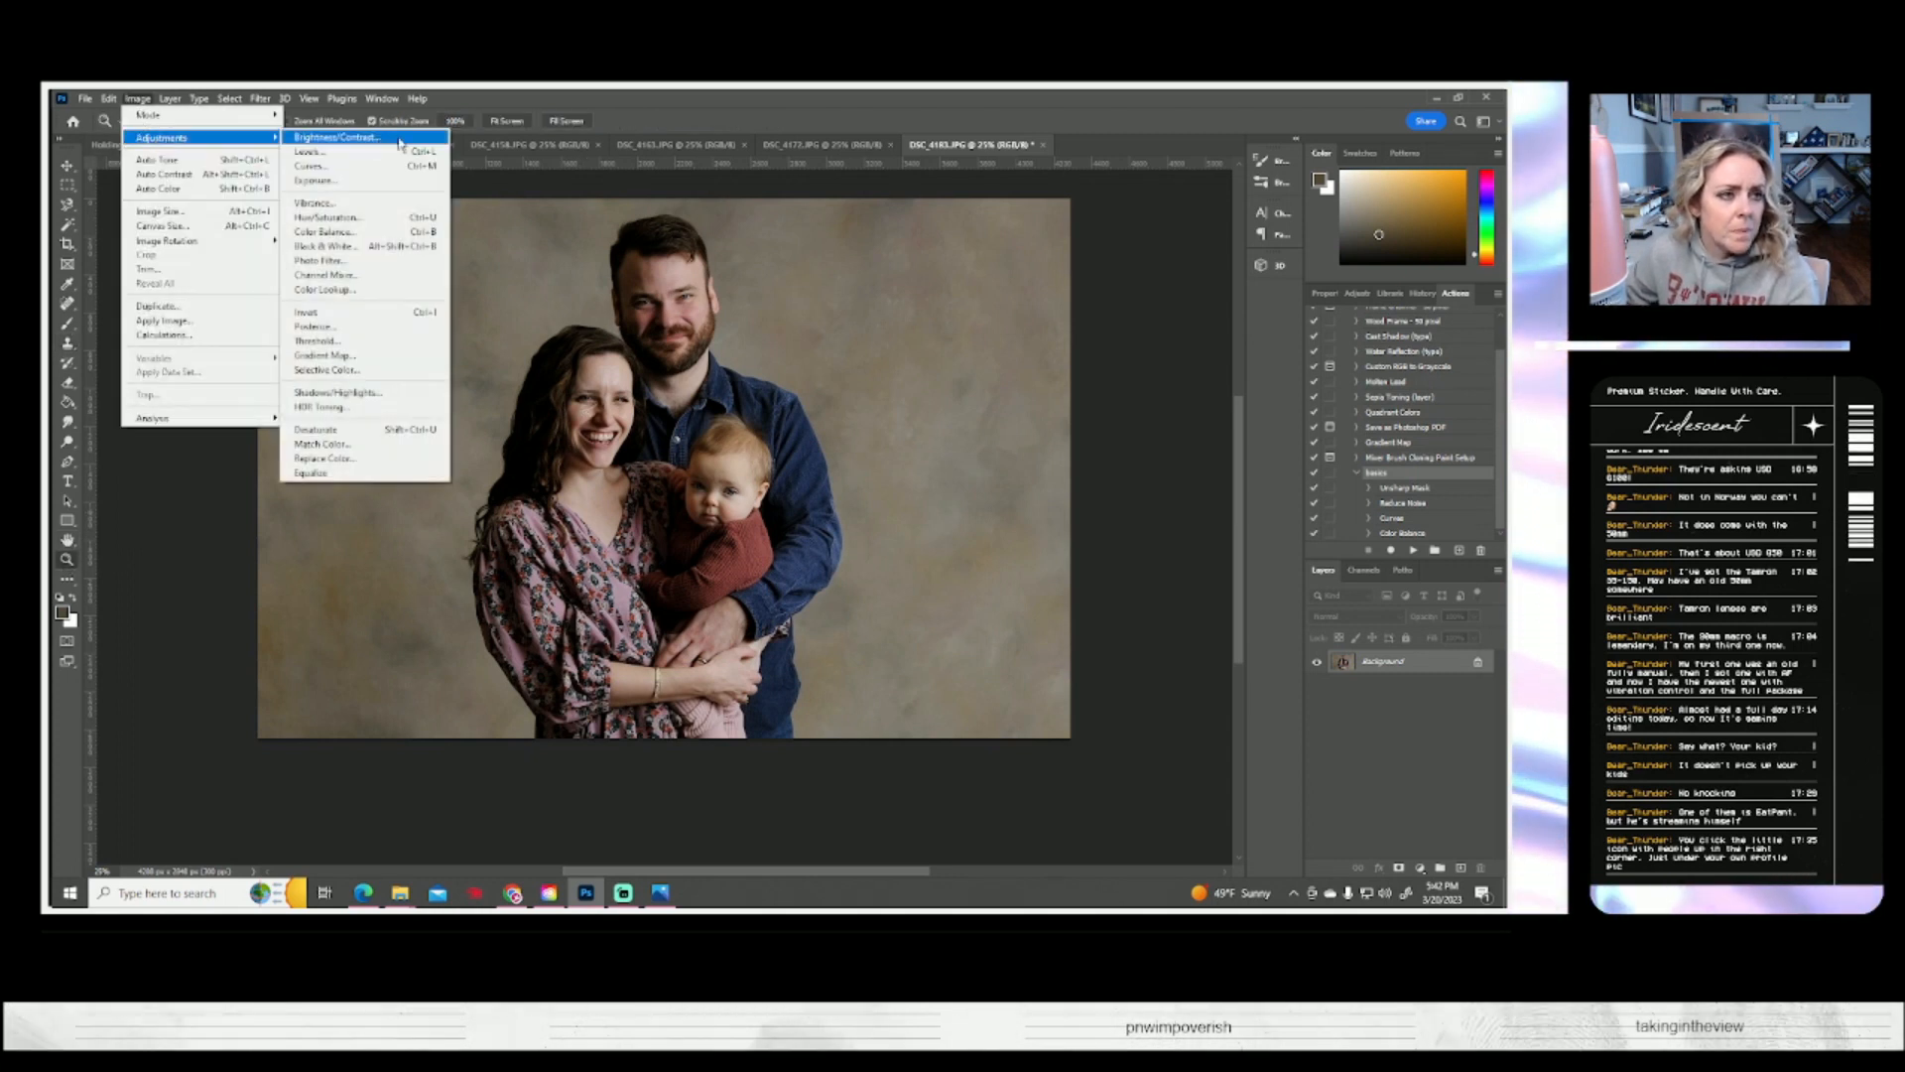
{"action": "left_click", "coordinate": [400, 144]}
{"action": "mouse_move", "coordinate": [1084, 341]}
{"action": "left_mouse_down"}
{"action": "mouse_move", "coordinate": [1068, 354]}
{"action": "mouse_move", "coordinate": [1092, 377]}
{"action": "left_mouse_up"}
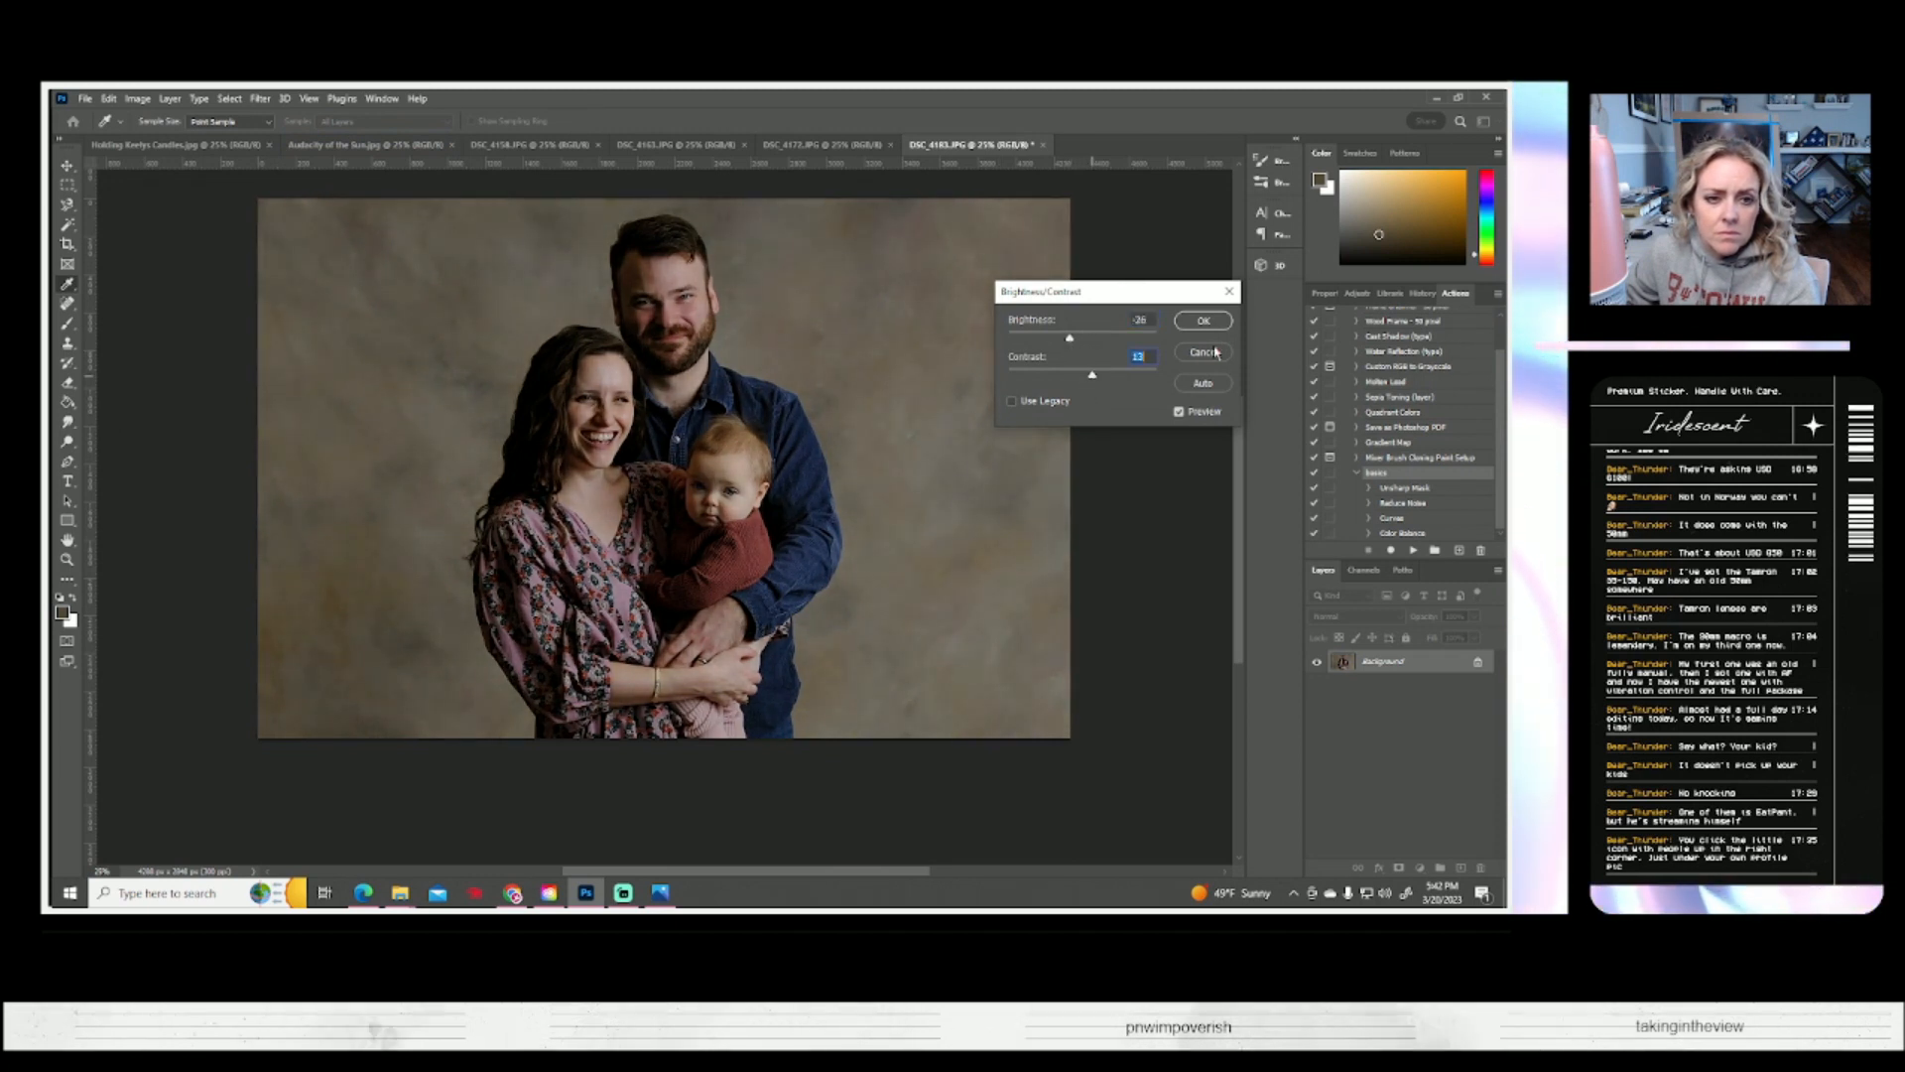
{"action": "left_click", "coordinate": [1203, 321]}
Warm the photo's midtones with Color Balance, setting Cyan/Red to +13 and Yellow/Blue to -12
{"action": "left_click", "coordinate": [138, 98]}
{"action": "mouse_move", "coordinate": [219, 144]}
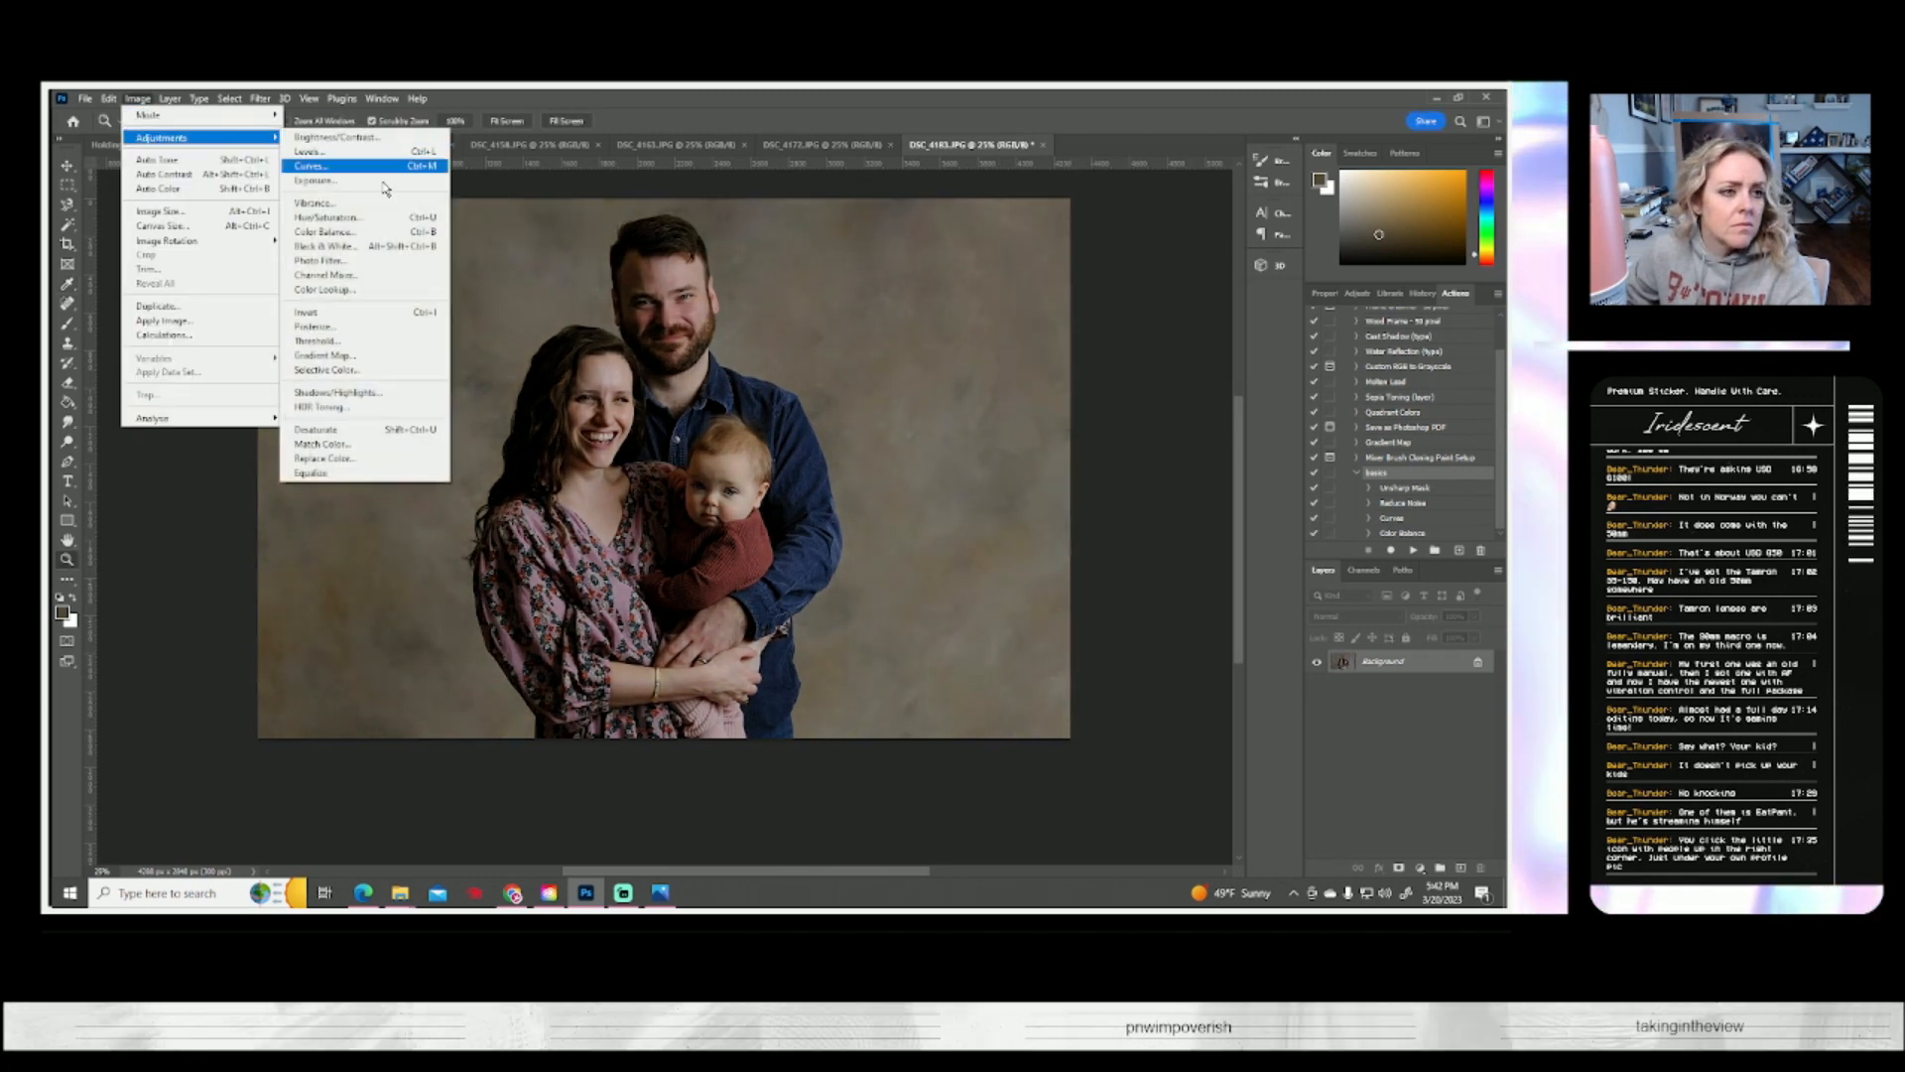
{"action": "left_click", "coordinate": [337, 230]}
{"action": "left_click_drag", "start_coordinate": [1248, 349], "coordinate": [1247, 393]}
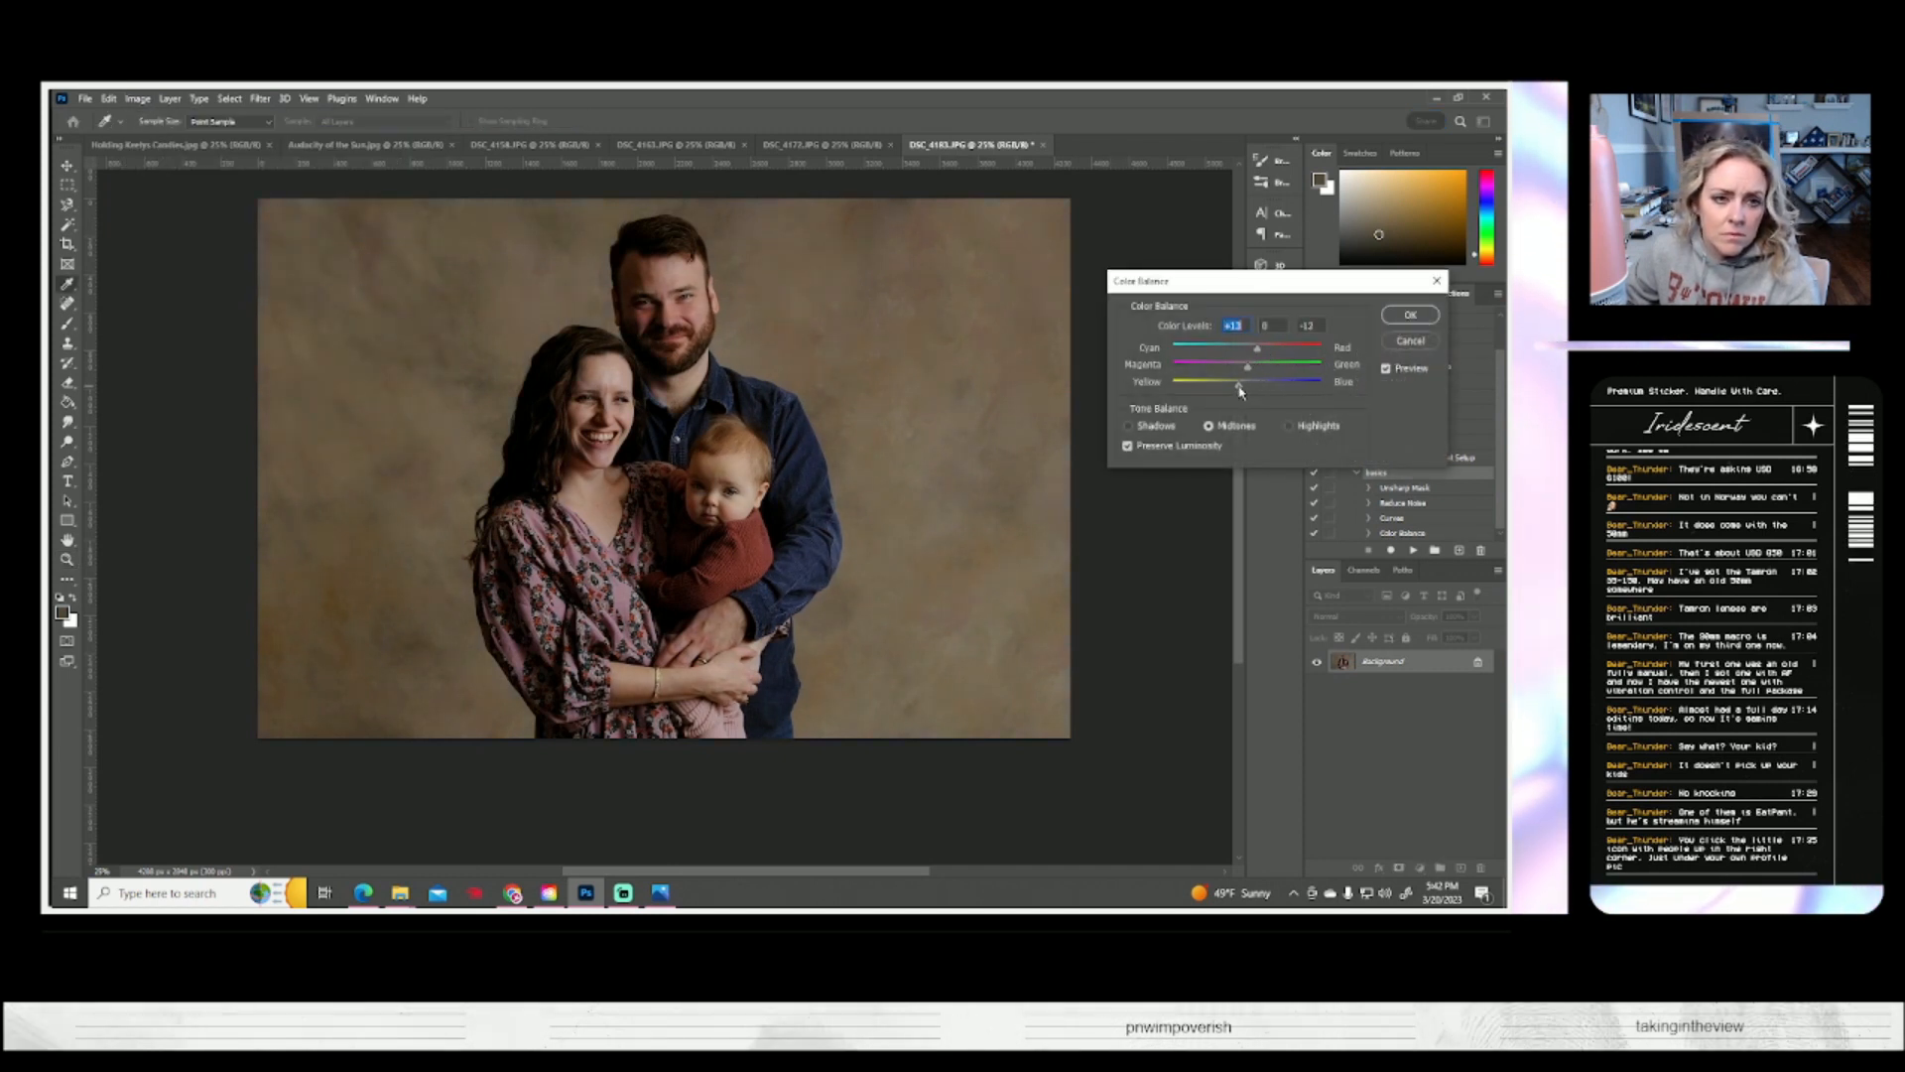
{"action": "left_click", "coordinate": [1408, 315]}
Smooth the lines and shine on the woman's forehead and between her brows and touch up her chin with the Spot Healing Brush
{"action": "key", "text": "z"}
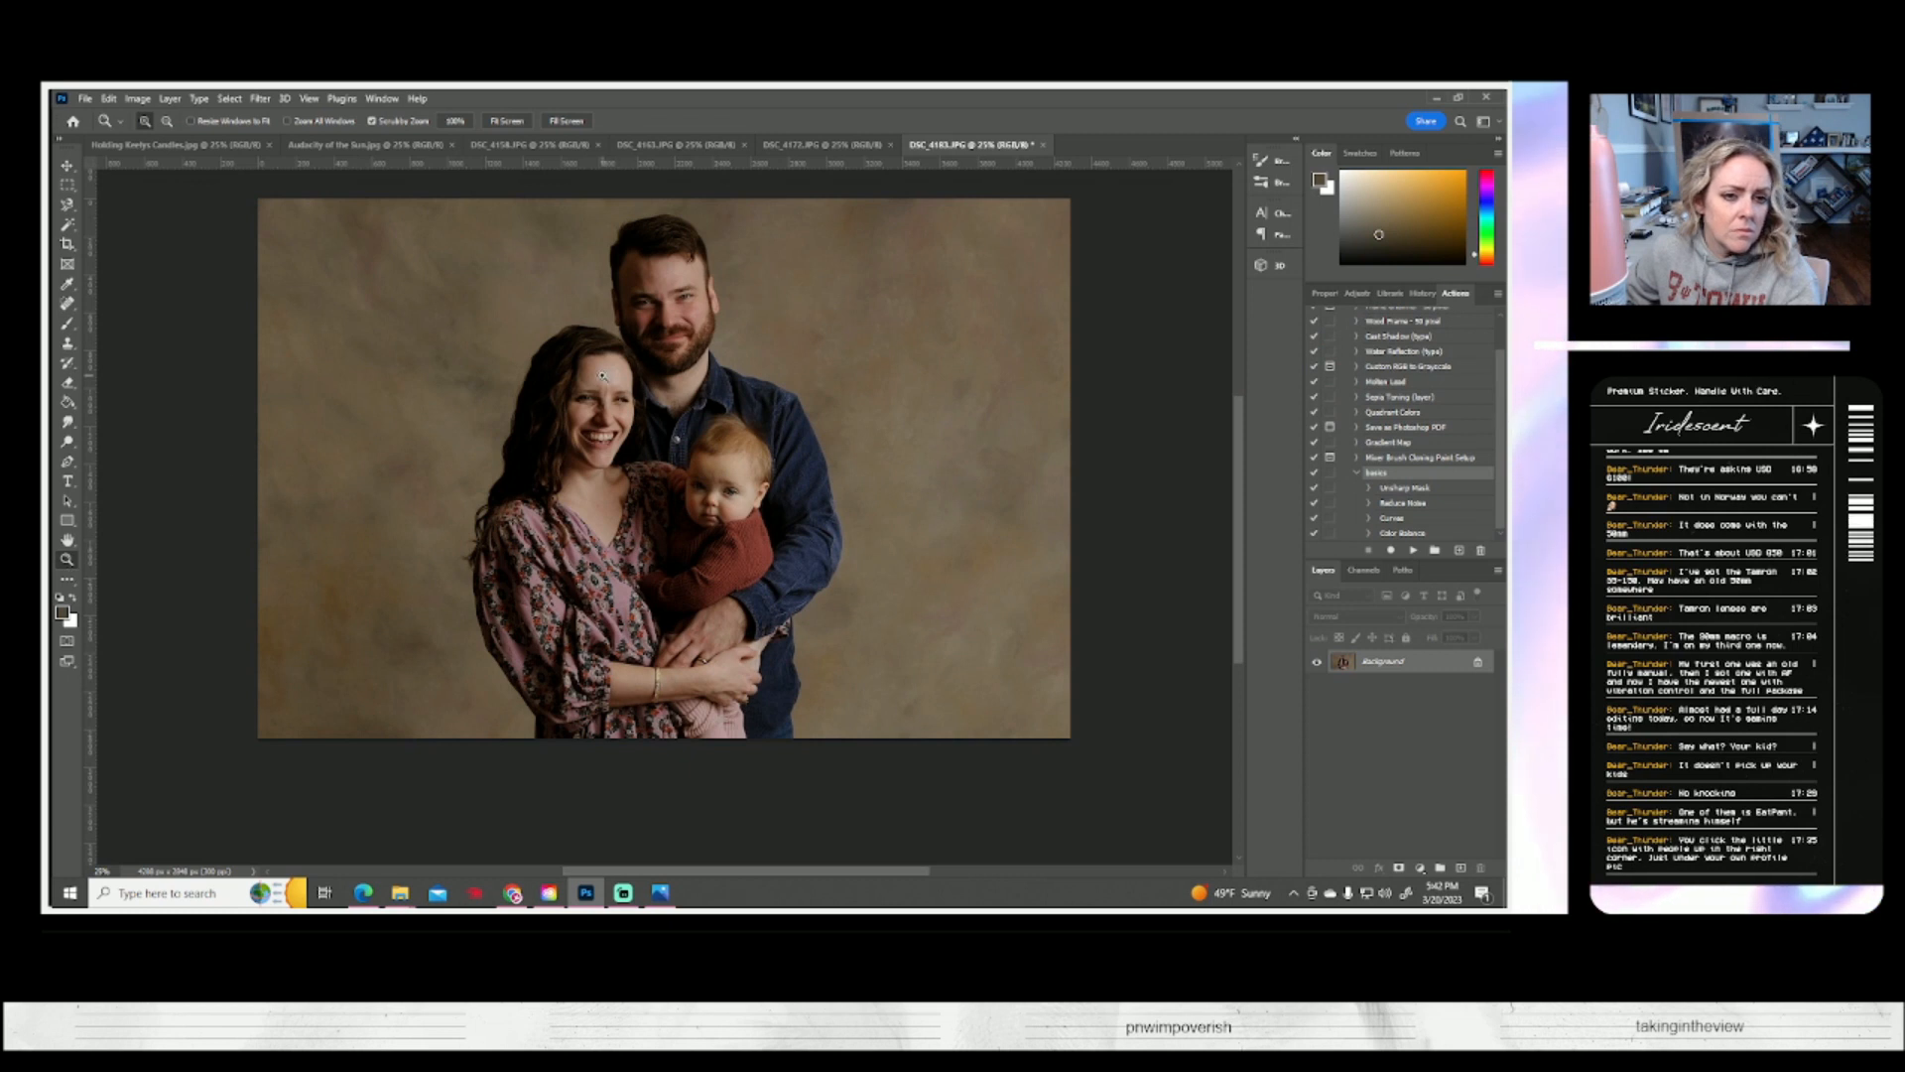
{"action": "left_click", "coordinate": [598, 393]}
{"action": "left_click", "coordinate": [598, 393]}
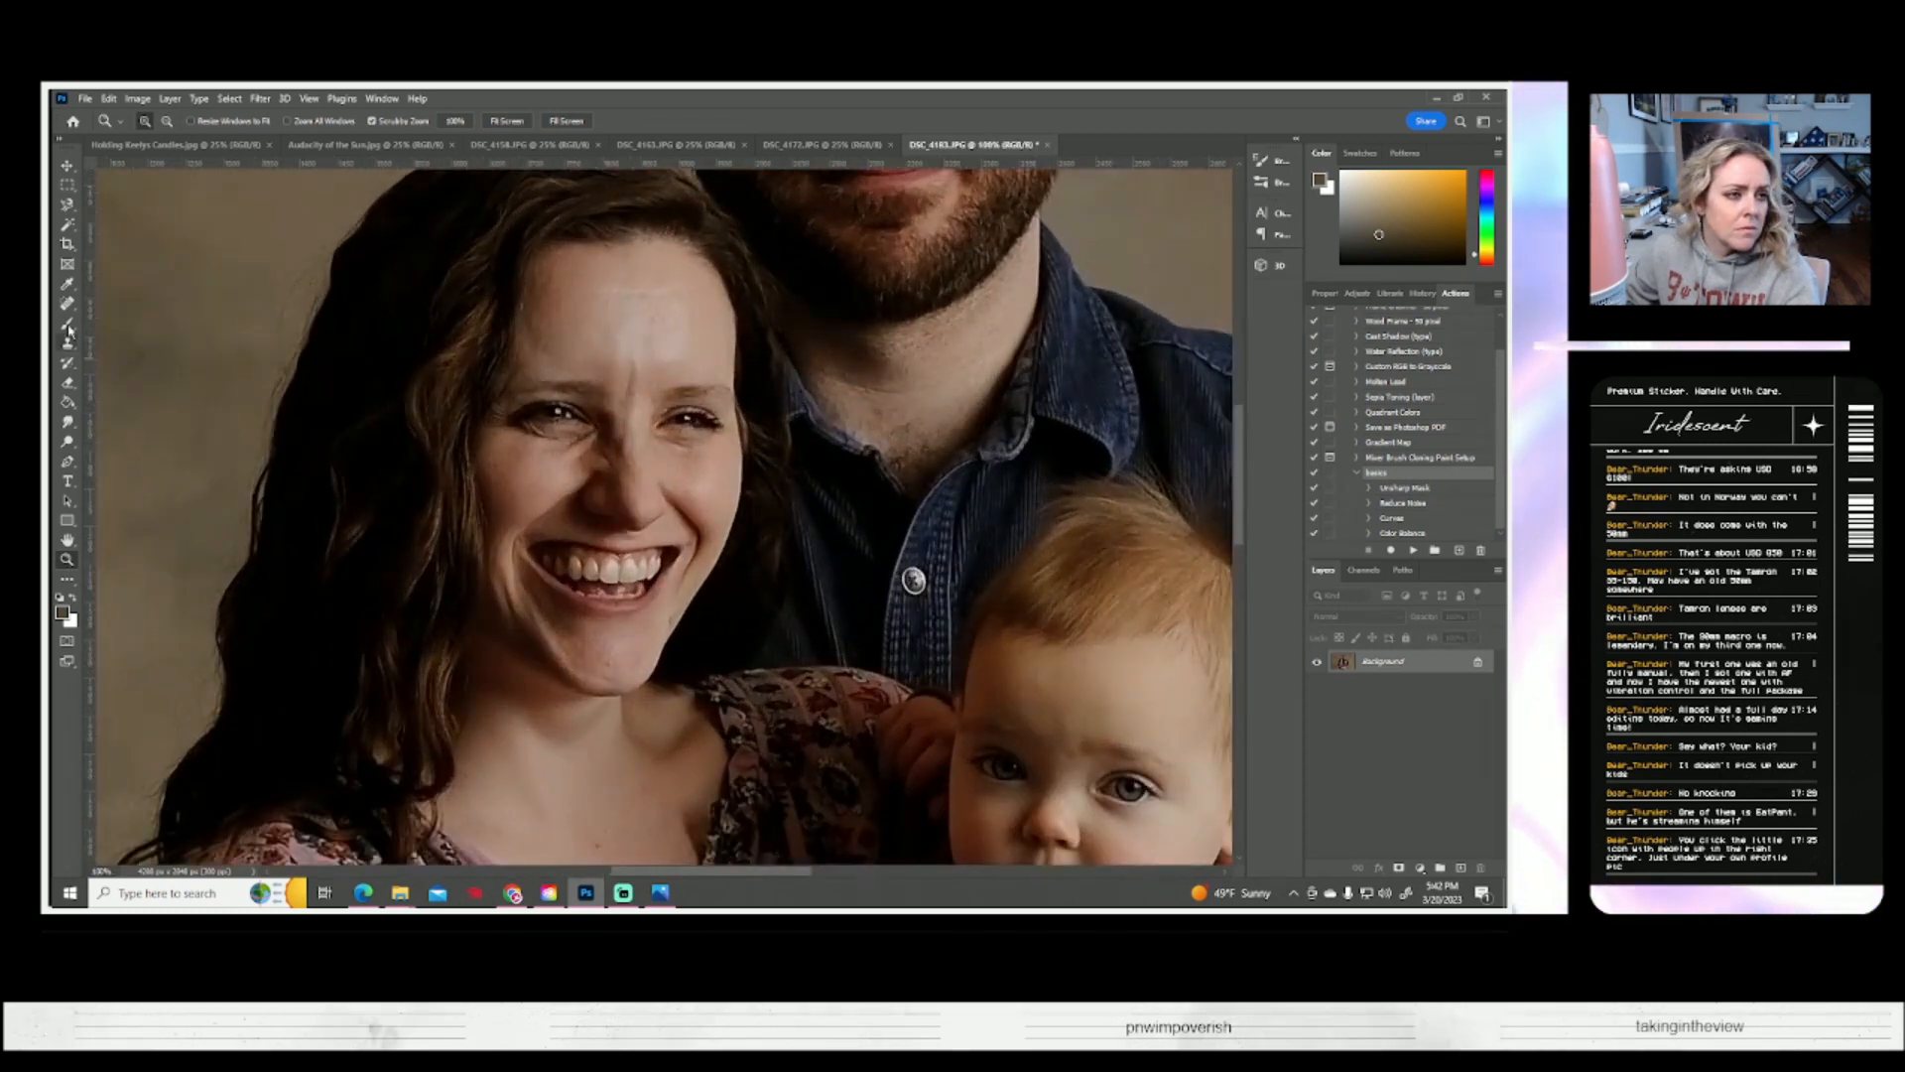
{"action": "key", "text": "j"}
{"action": "mouse_move", "coordinate": [599, 295]}
{"action": "left_mouse_down"}
{"action": "mouse_move", "coordinate": [688, 295]}
{"action": "mouse_move", "coordinate": [657, 318]}
{"action": "mouse_move", "coordinate": [657, 292]}
{"action": "left_mouse_up"}
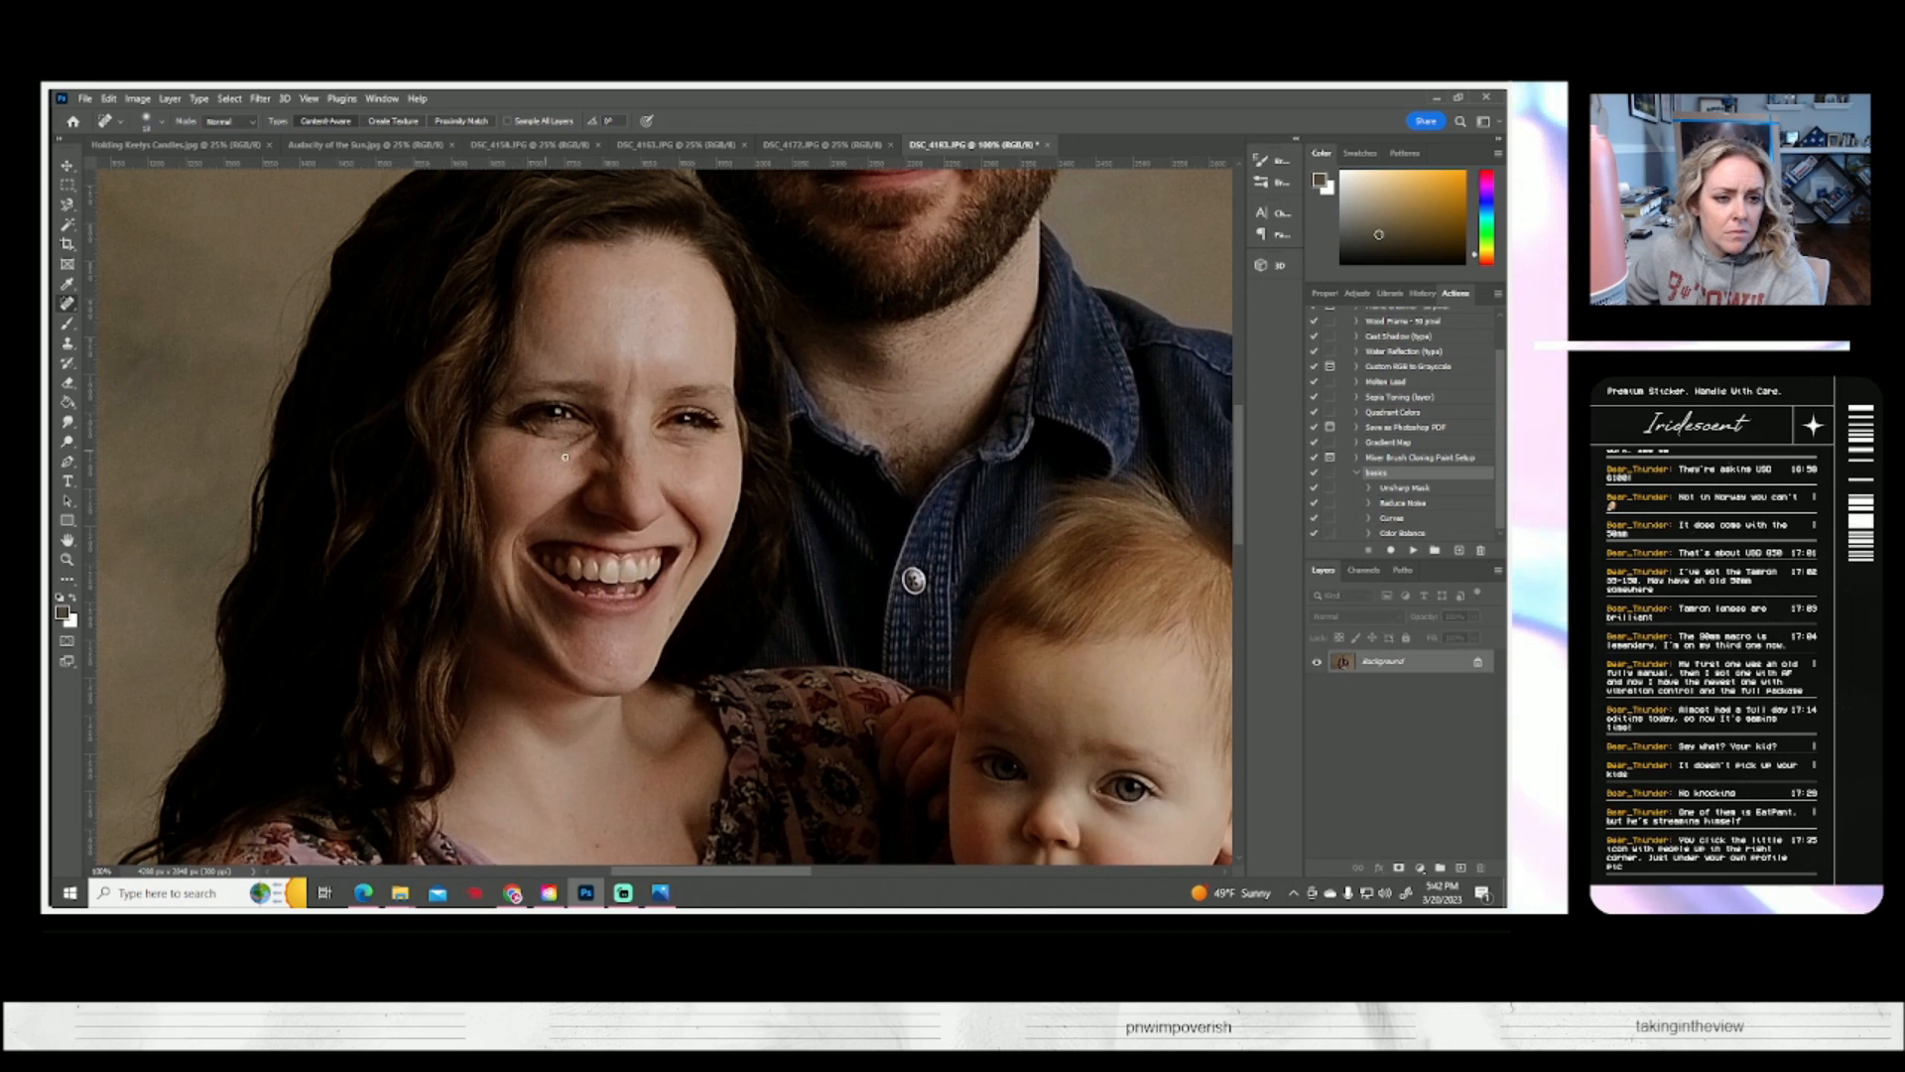
{"action": "left_click_drag", "start_coordinate": [619, 398], "coordinate": [633, 347]}
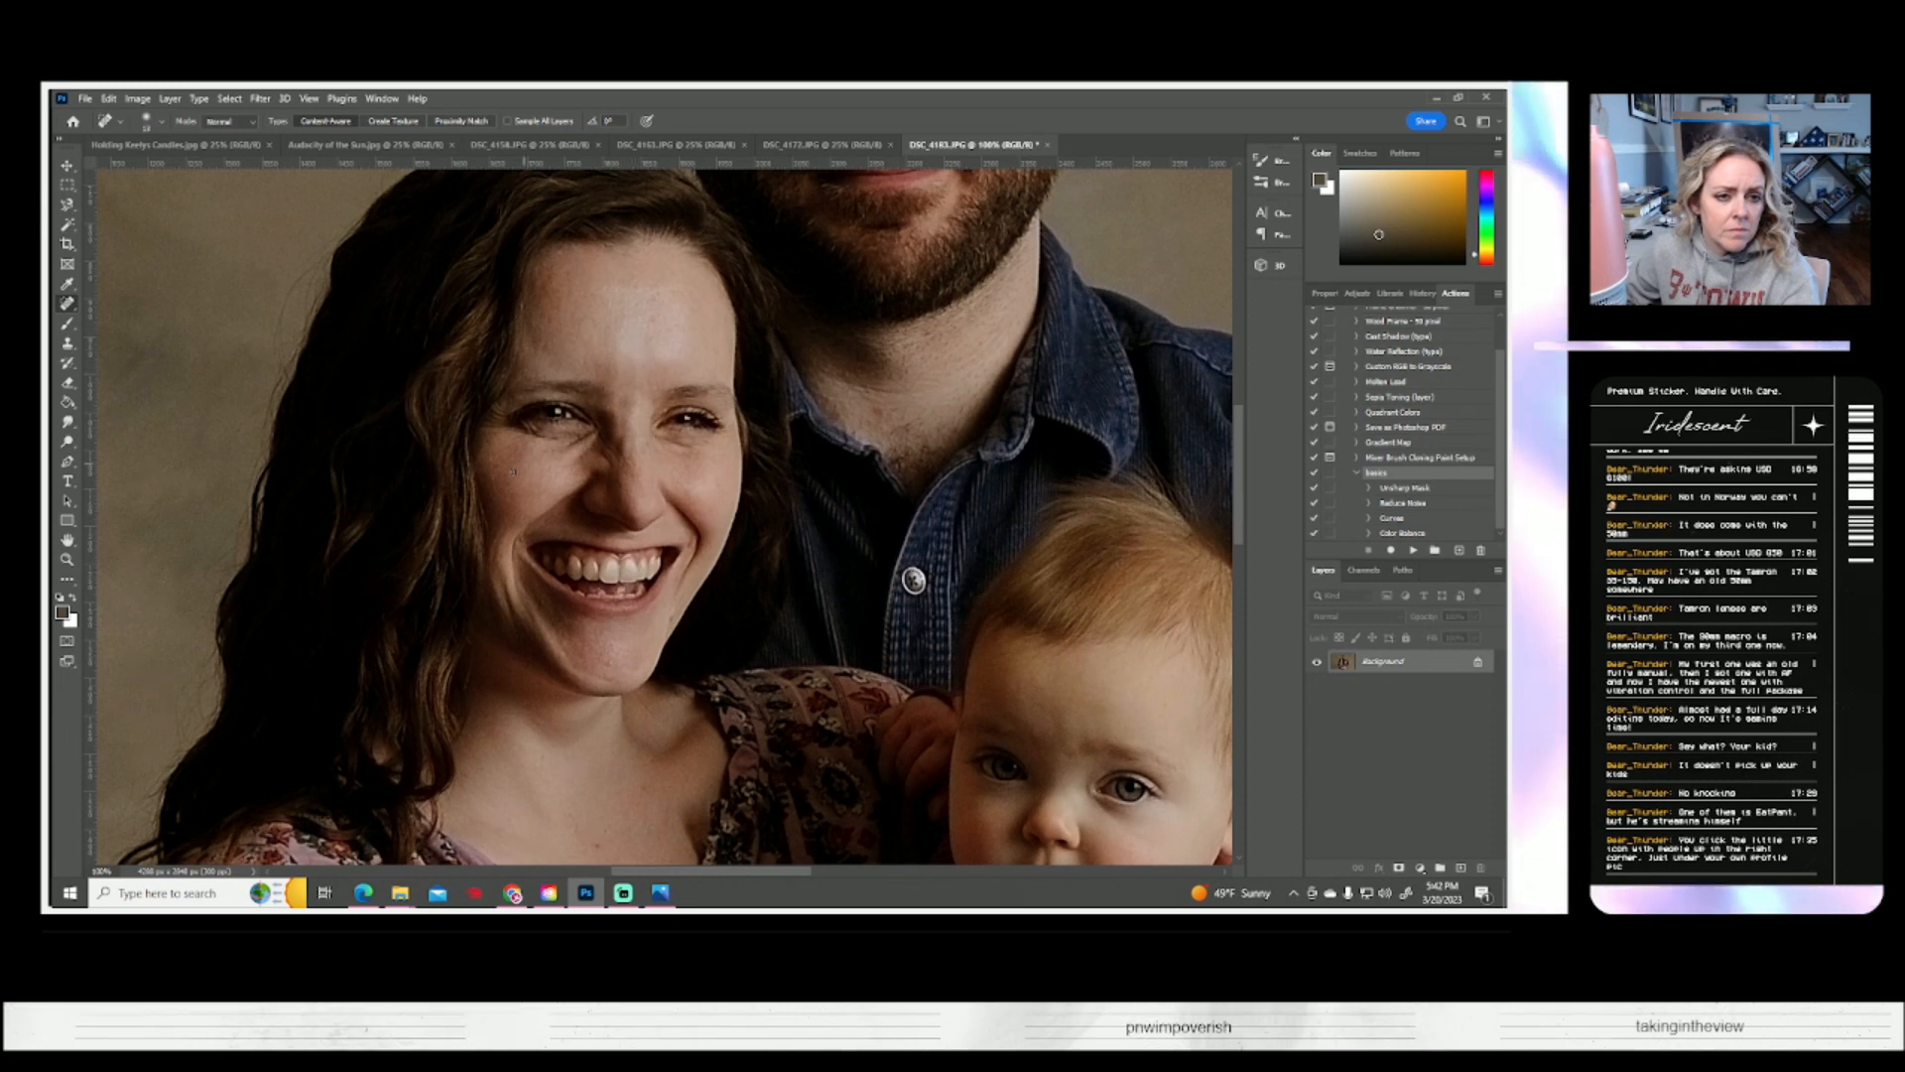
{"action": "scroll", "coordinate": [621, 601], "scroll_direction": "down", "scroll_amount": 2}
{"action": "left_click_drag", "start_coordinate": [617, 601], "coordinate": [609, 598]}
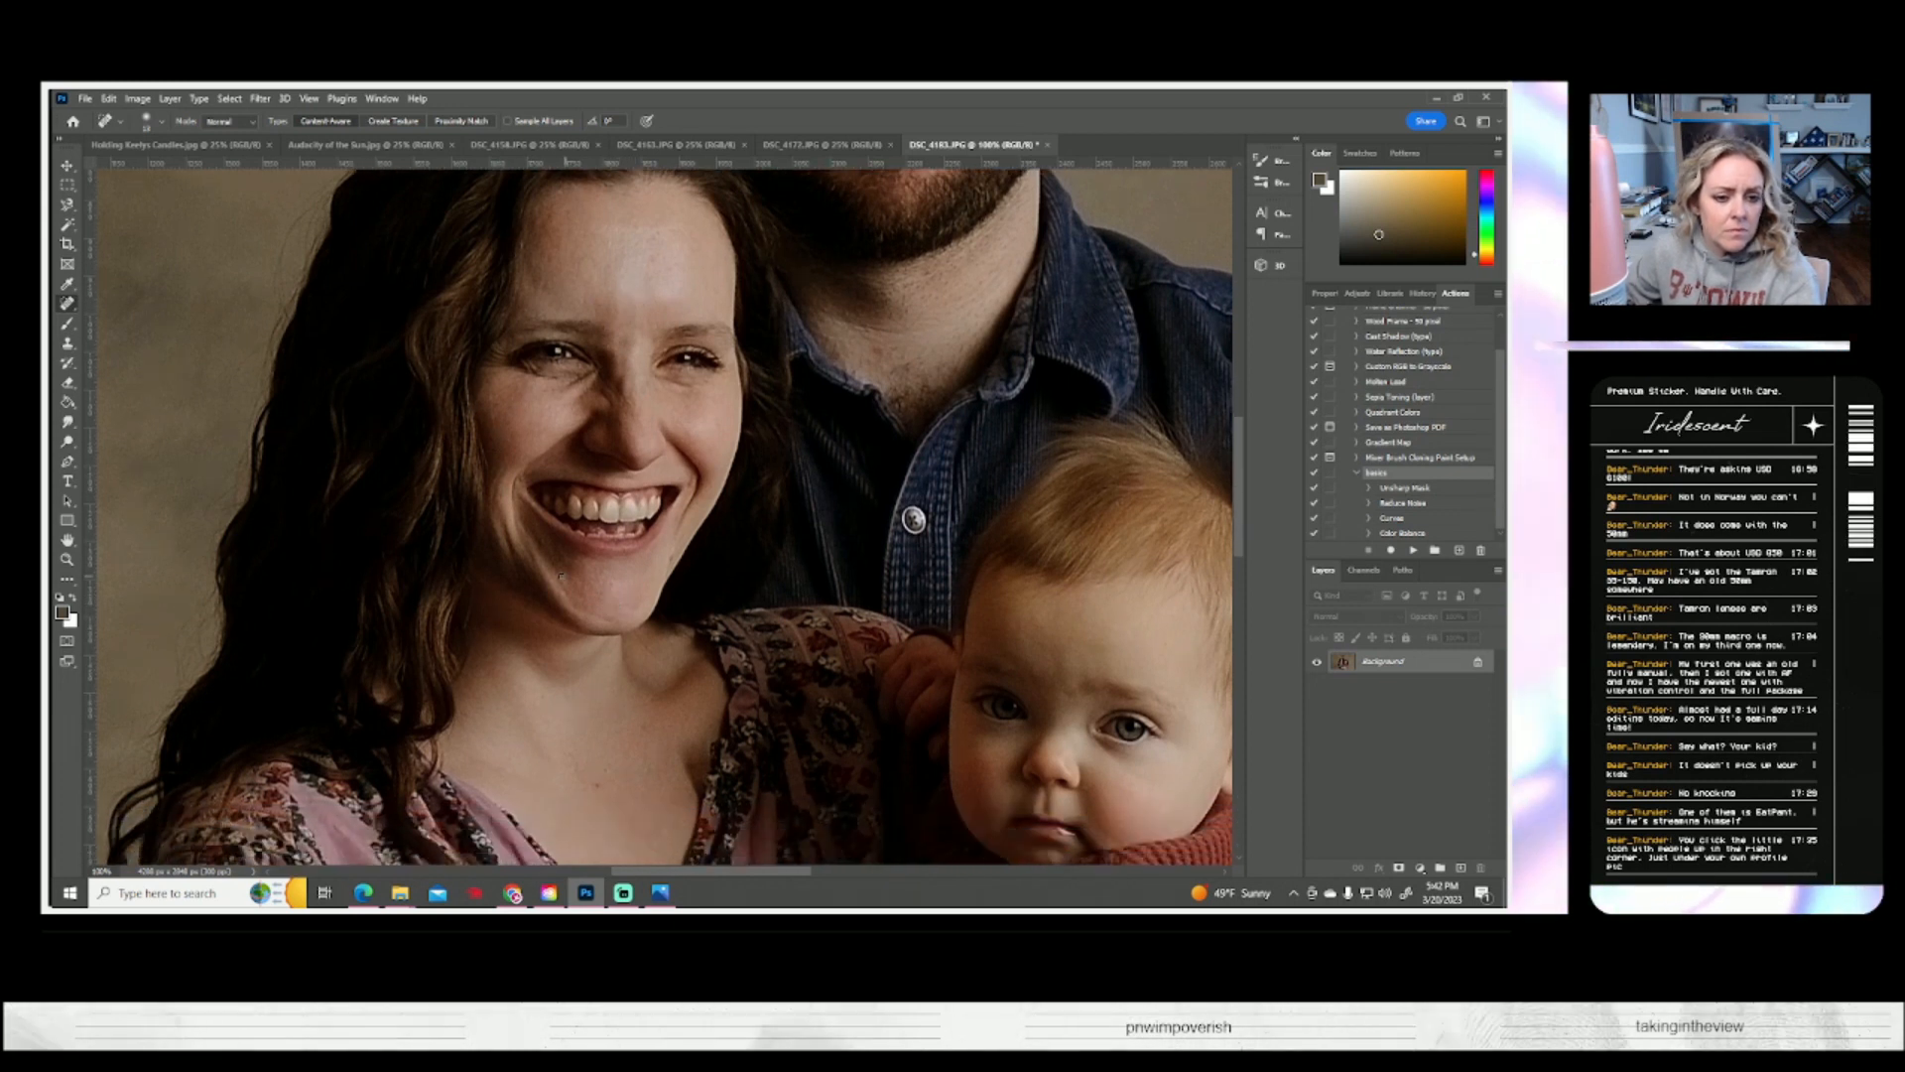
Check the whole retouched portrait and save it as a JPEG
{"action": "left_click", "coordinate": [68, 559]}
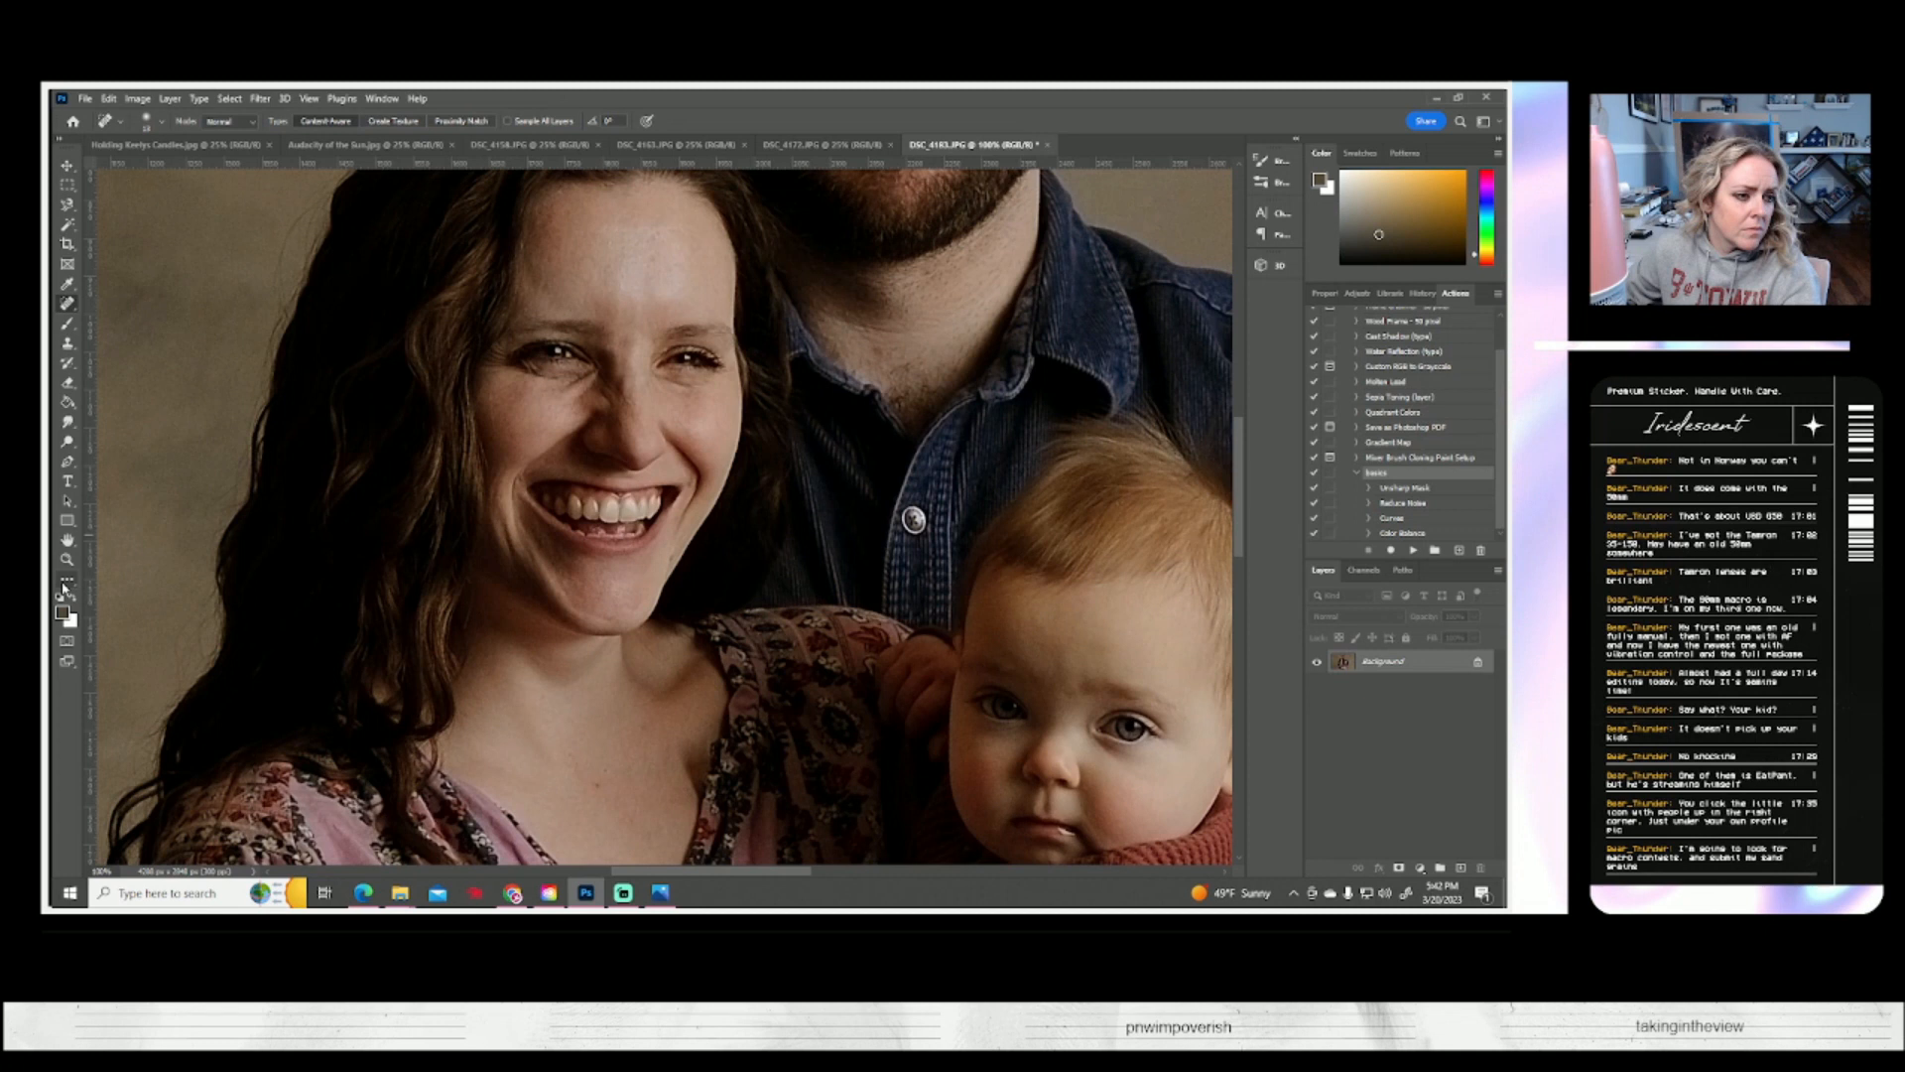
{"action": "left_click", "coordinate": [501, 122]}
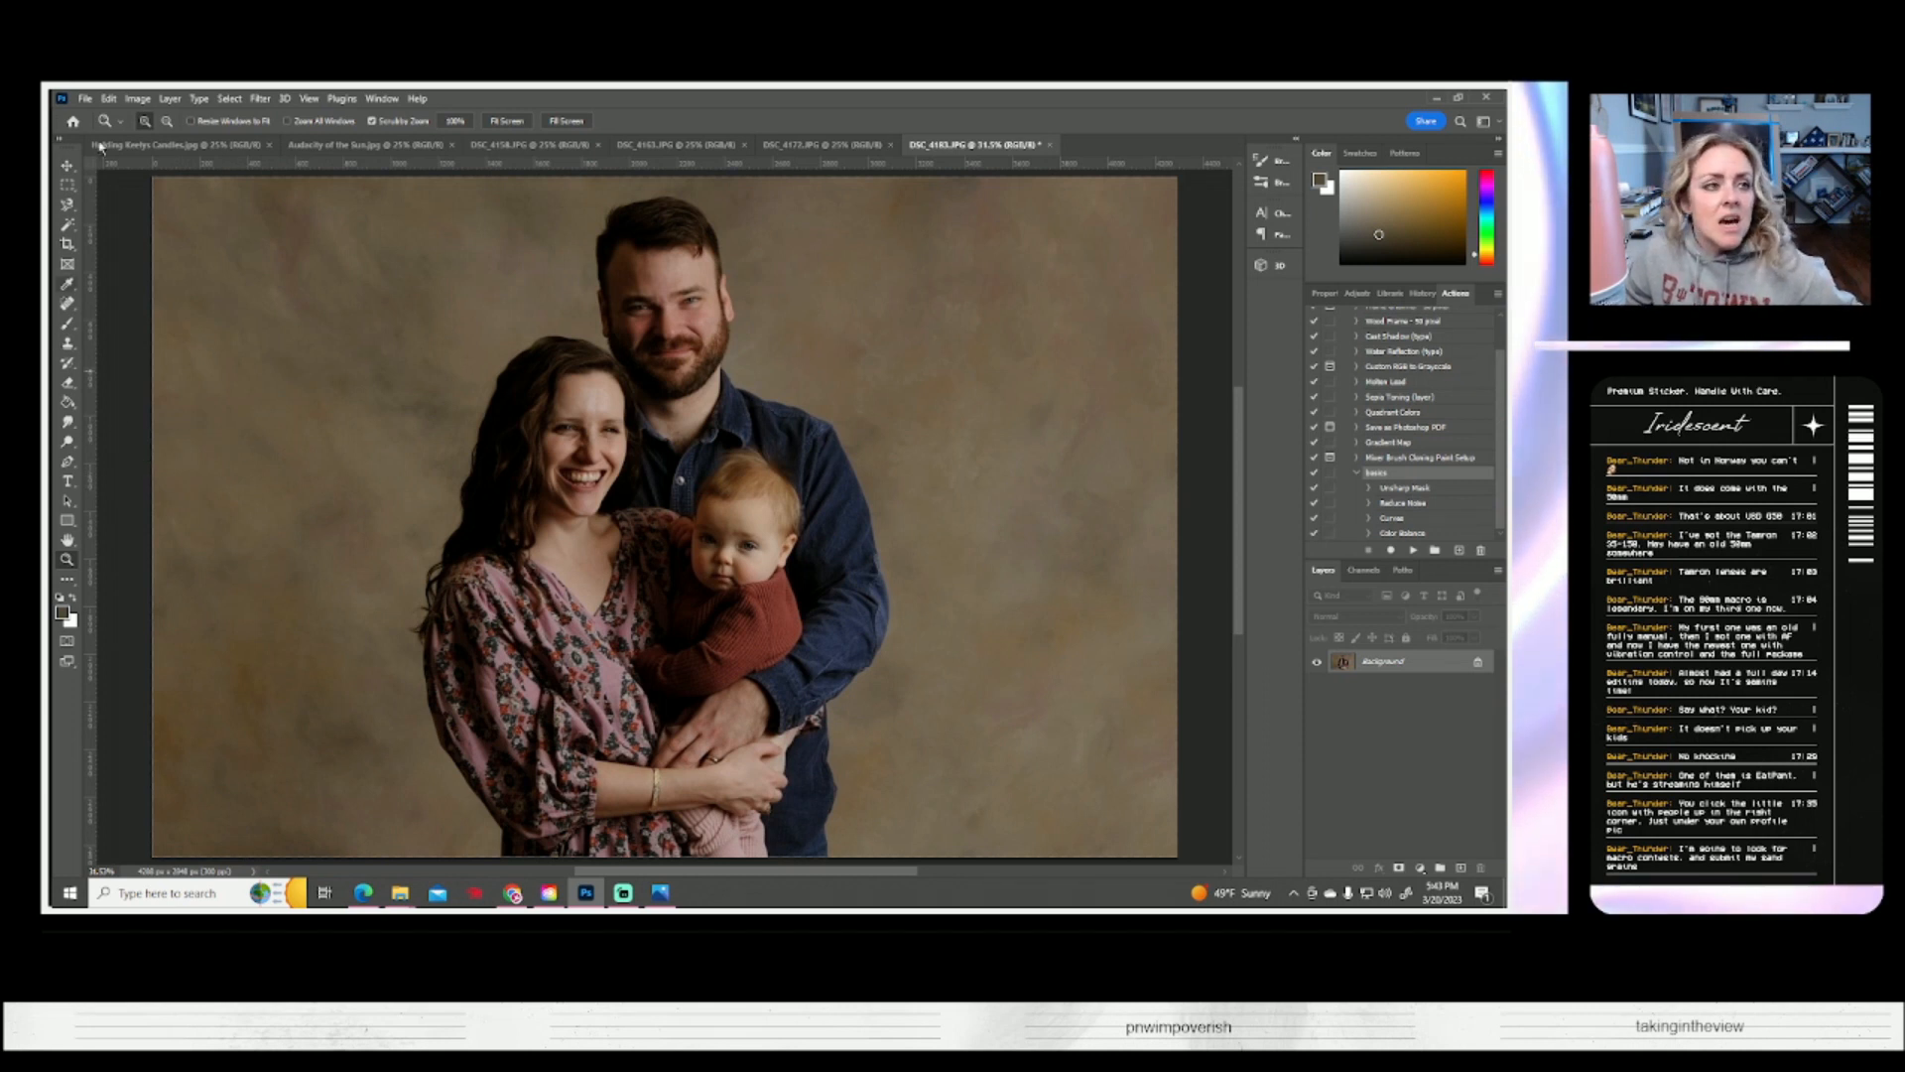
{"action": "left_click", "coordinate": [86, 99]}
{"action": "left_click", "coordinate": [131, 282]}
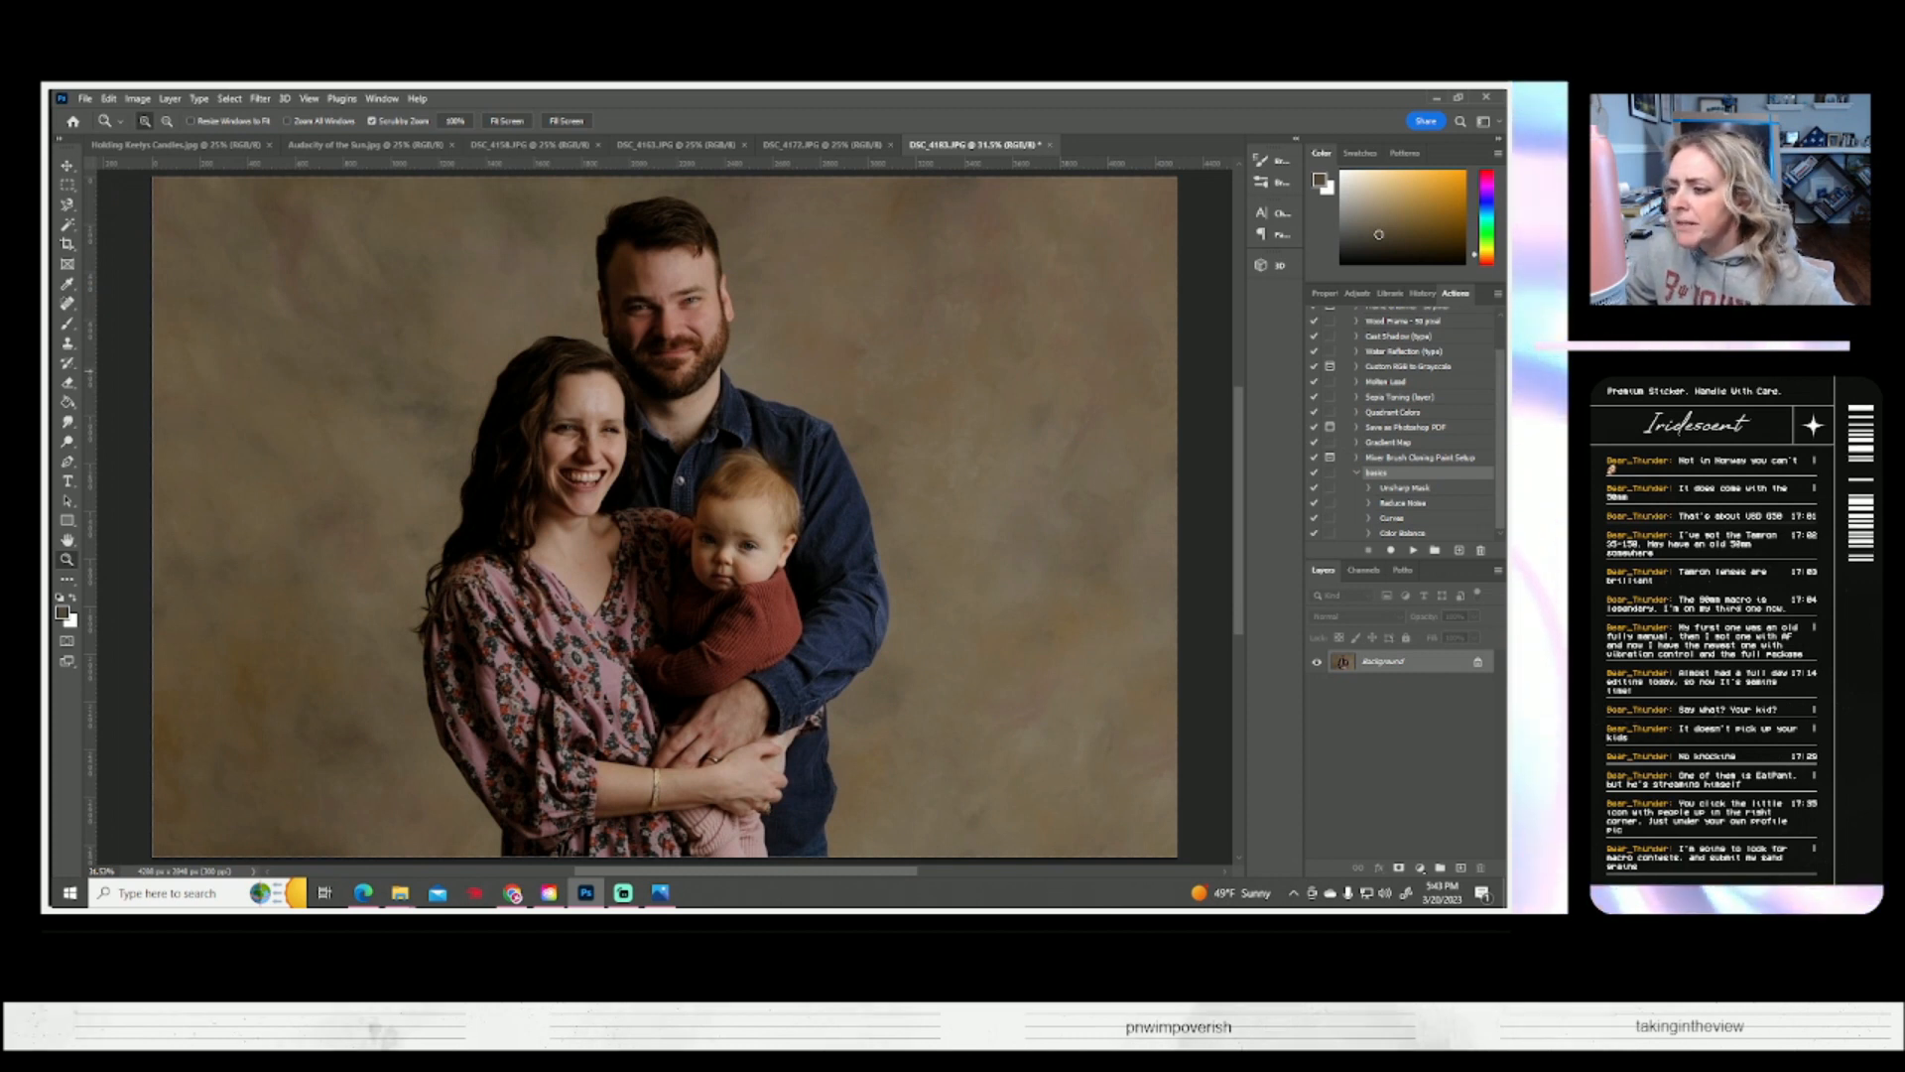
{"action": "key", "text": "ctrl+s"}
{"action": "key", "text": "Return"}
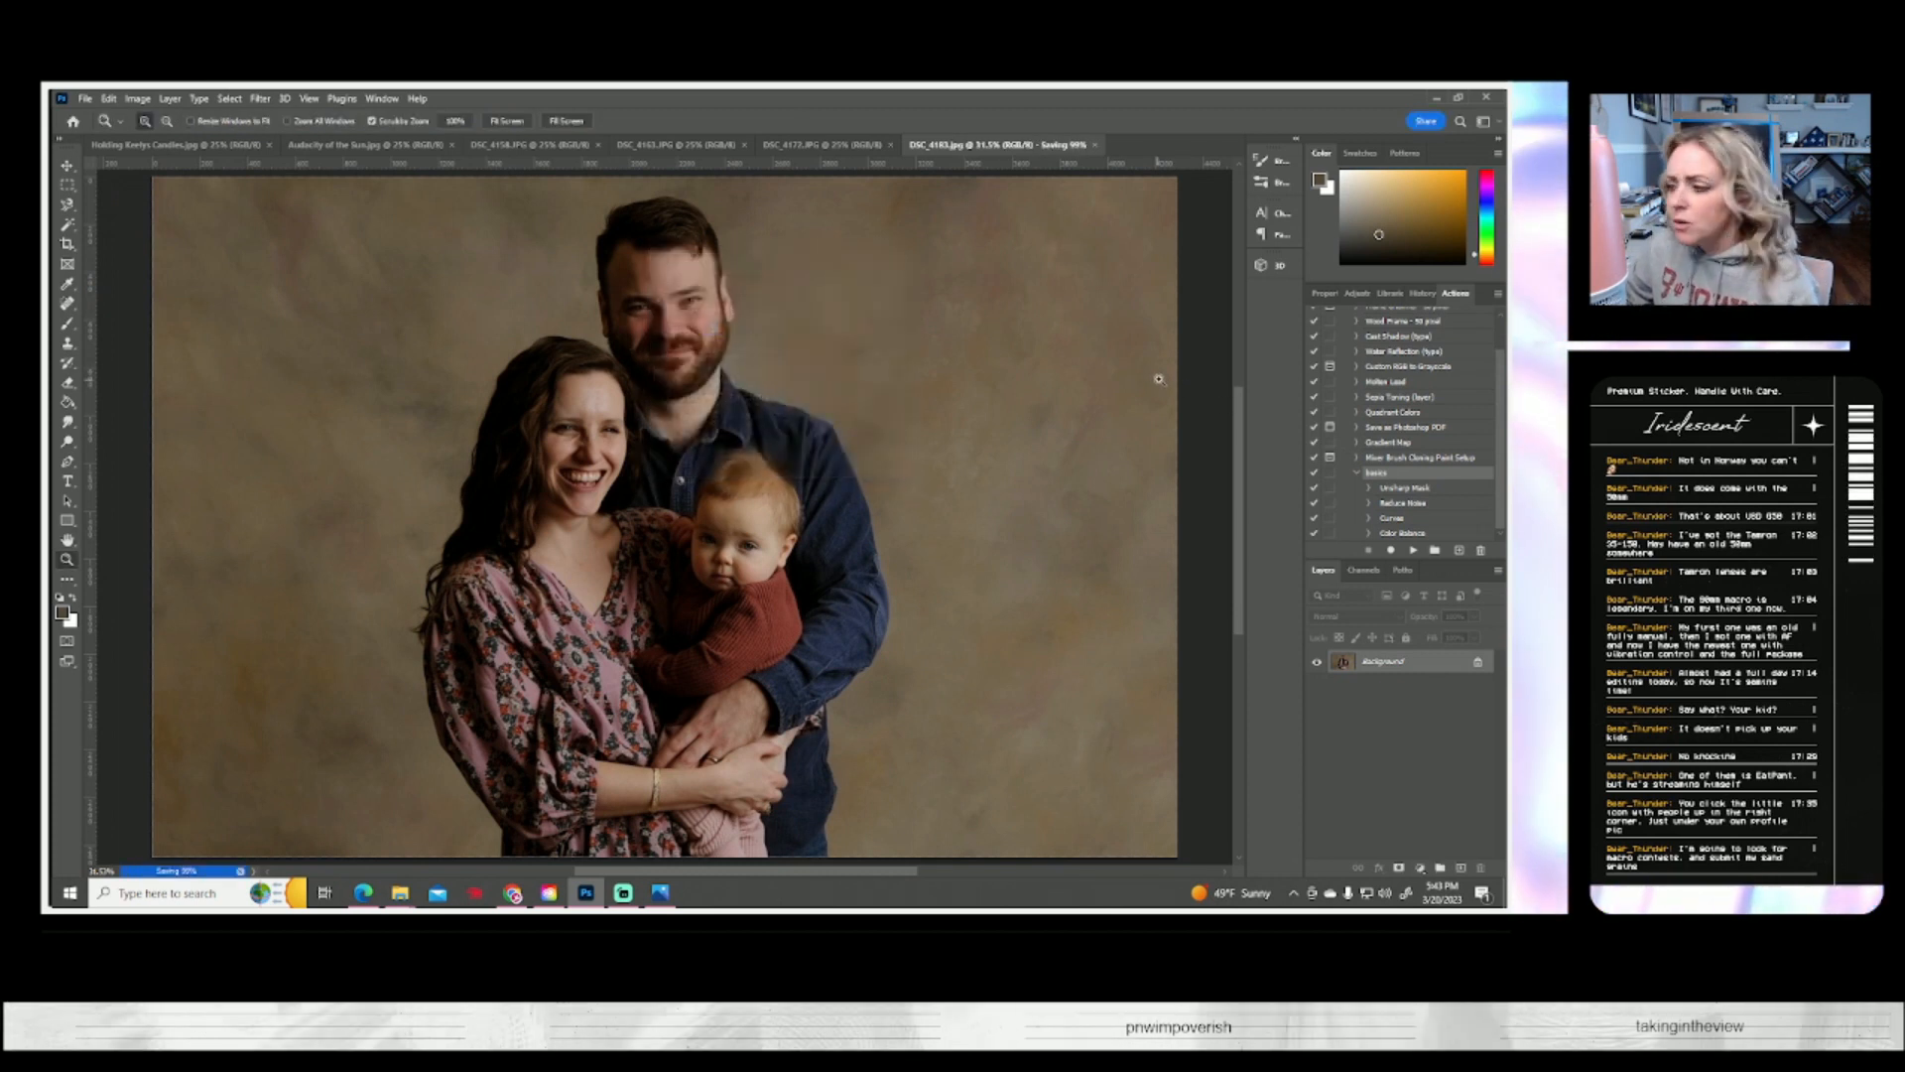
Switch to the PrintCompetition.com browser window, maximize it, and review the CTPPA competition's rules, categories, dates and the list of other competitions
{"action": "key", "text": "alt+Tab"}
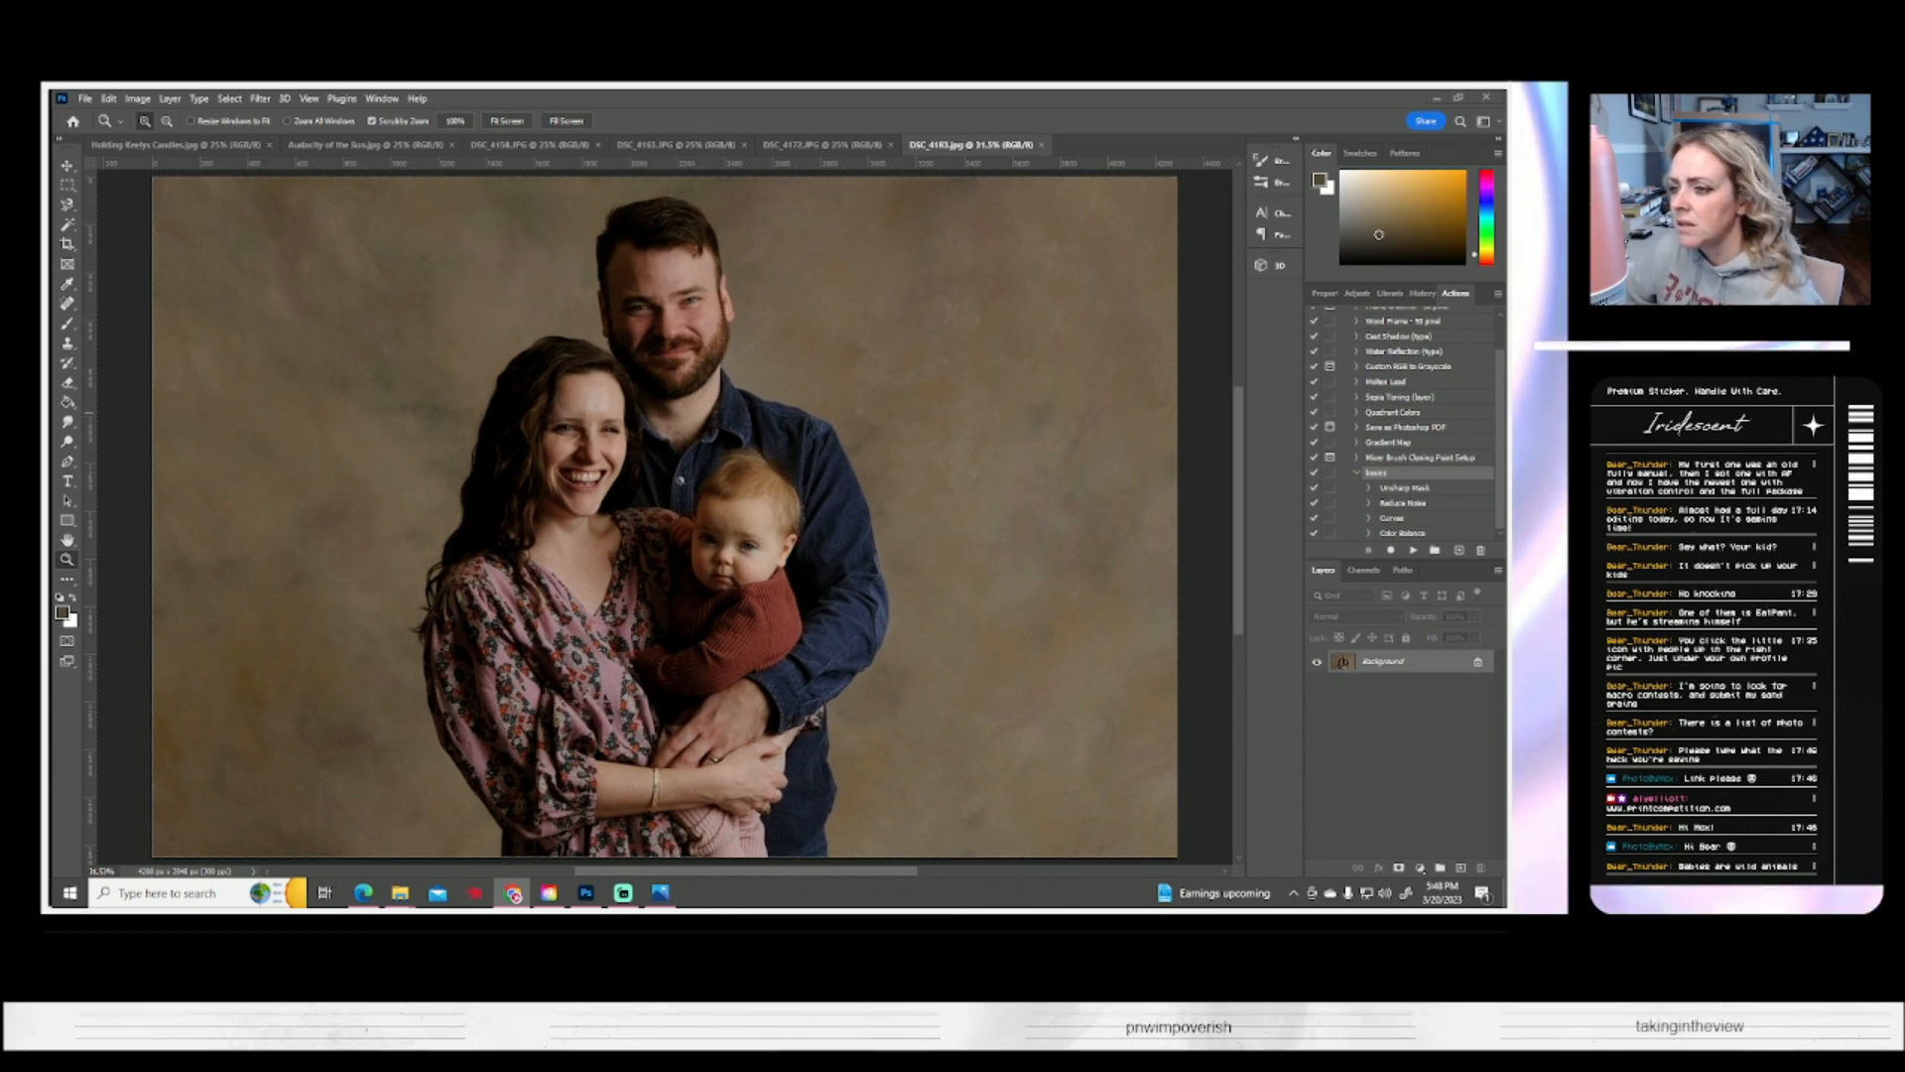
{"action": "left_click_drag", "start_coordinate": [1505, 230], "coordinate": [451, 170]}
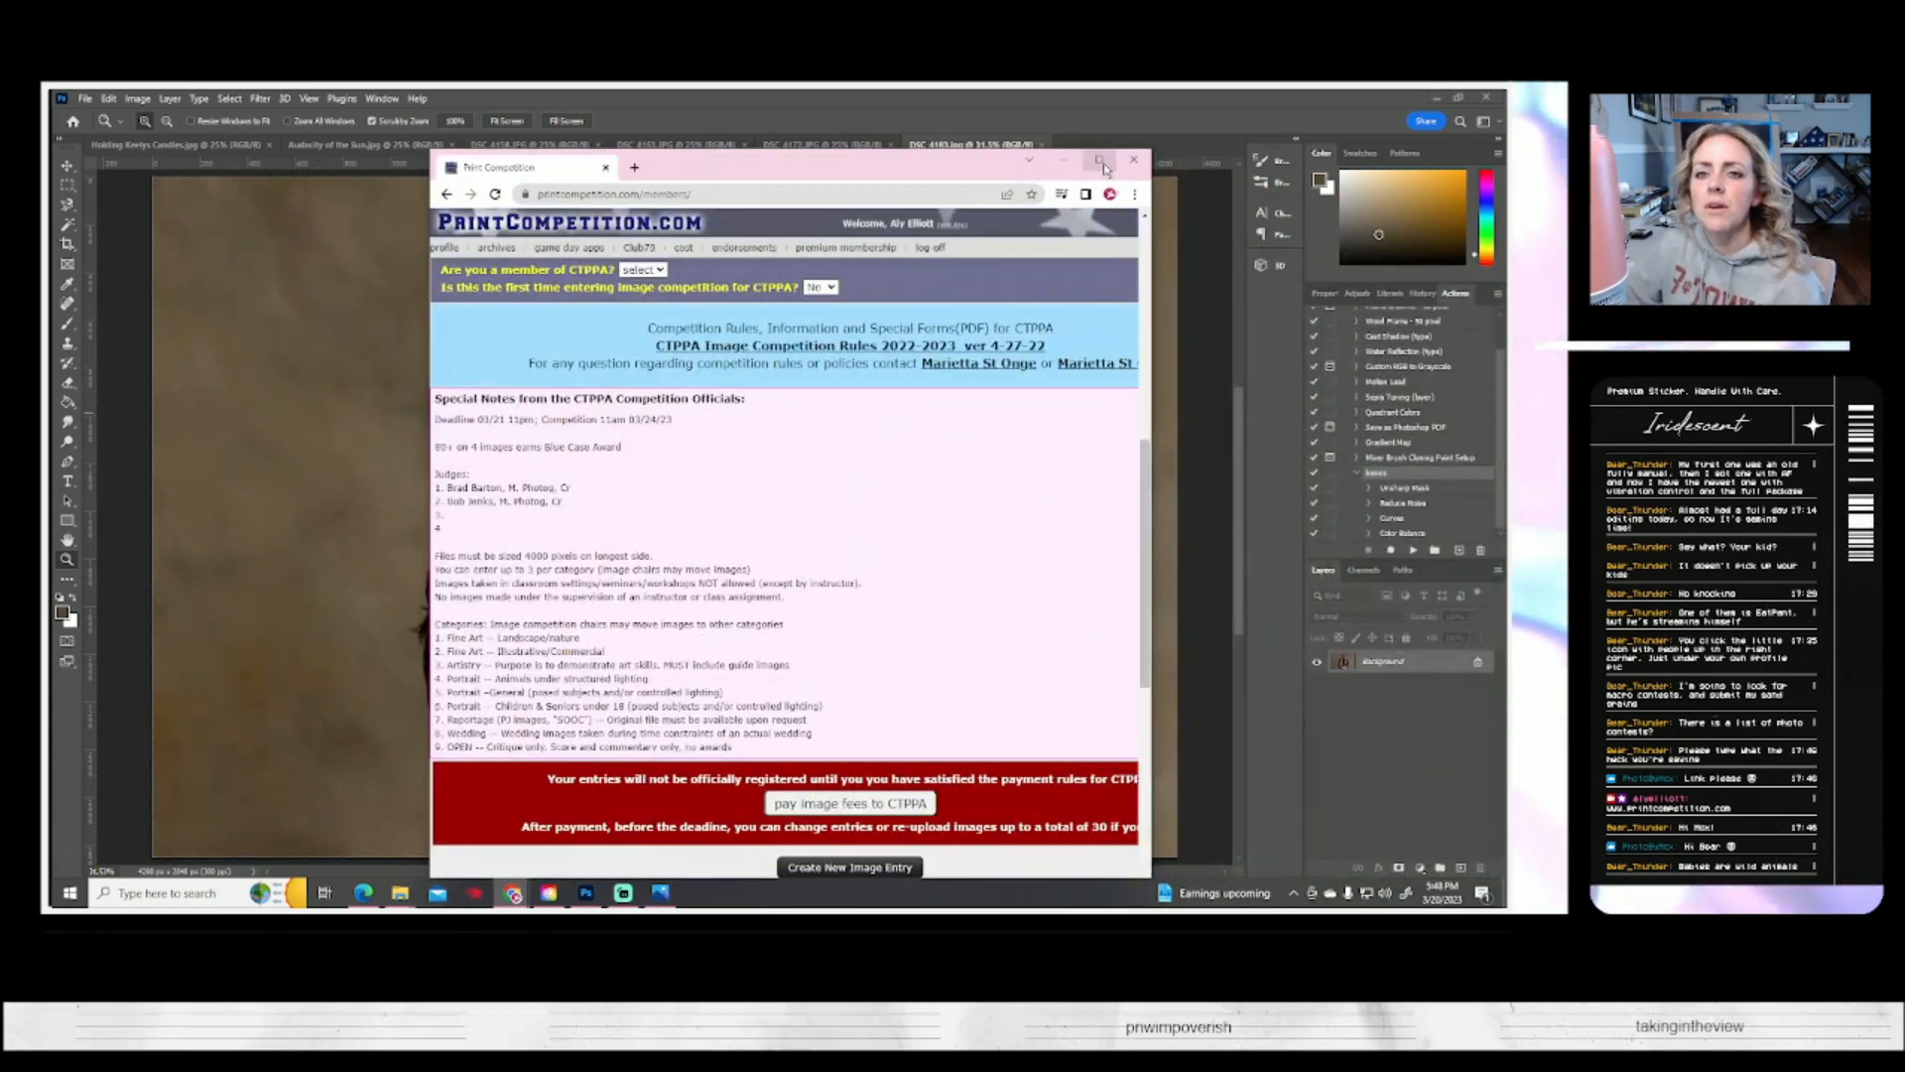
{"action": "left_click", "coordinate": [1101, 162]}
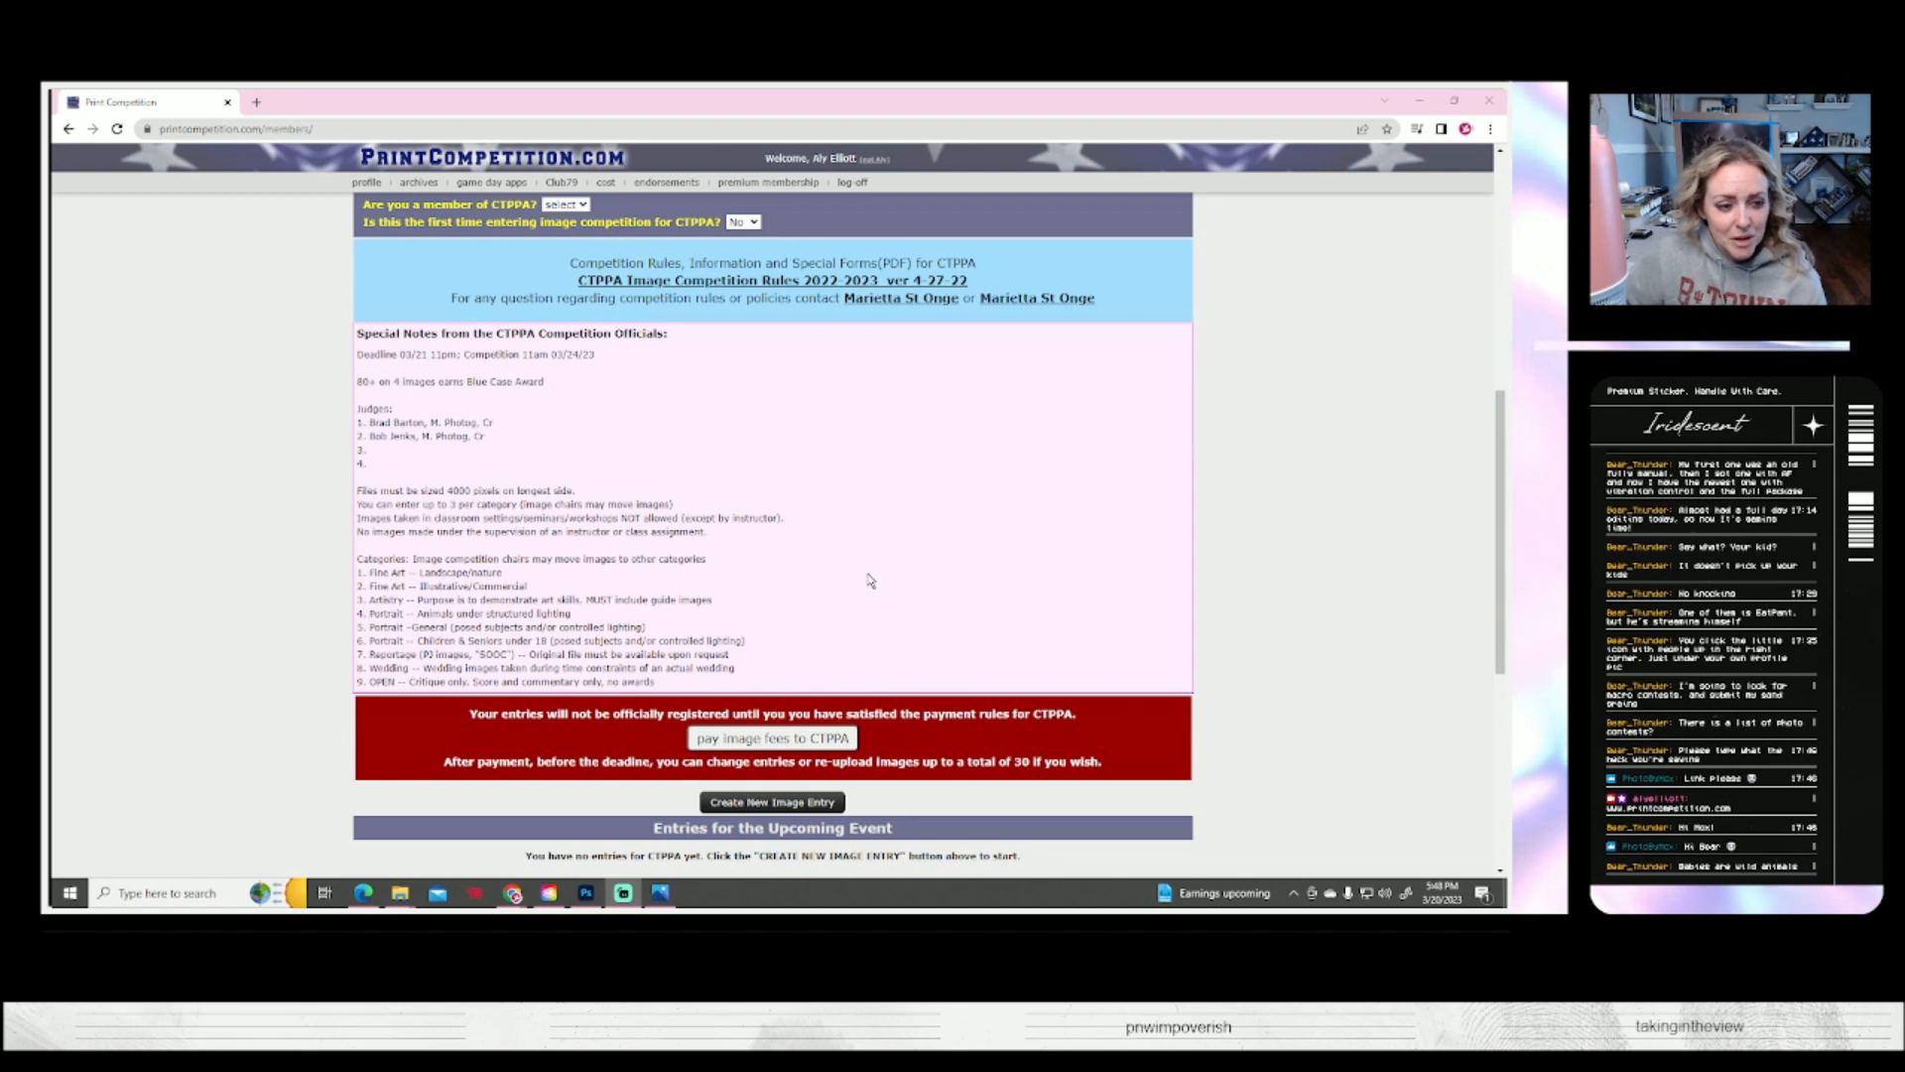
{"action": "scroll", "coordinate": [870, 576], "scroll_direction": "up", "scroll_amount": 1}
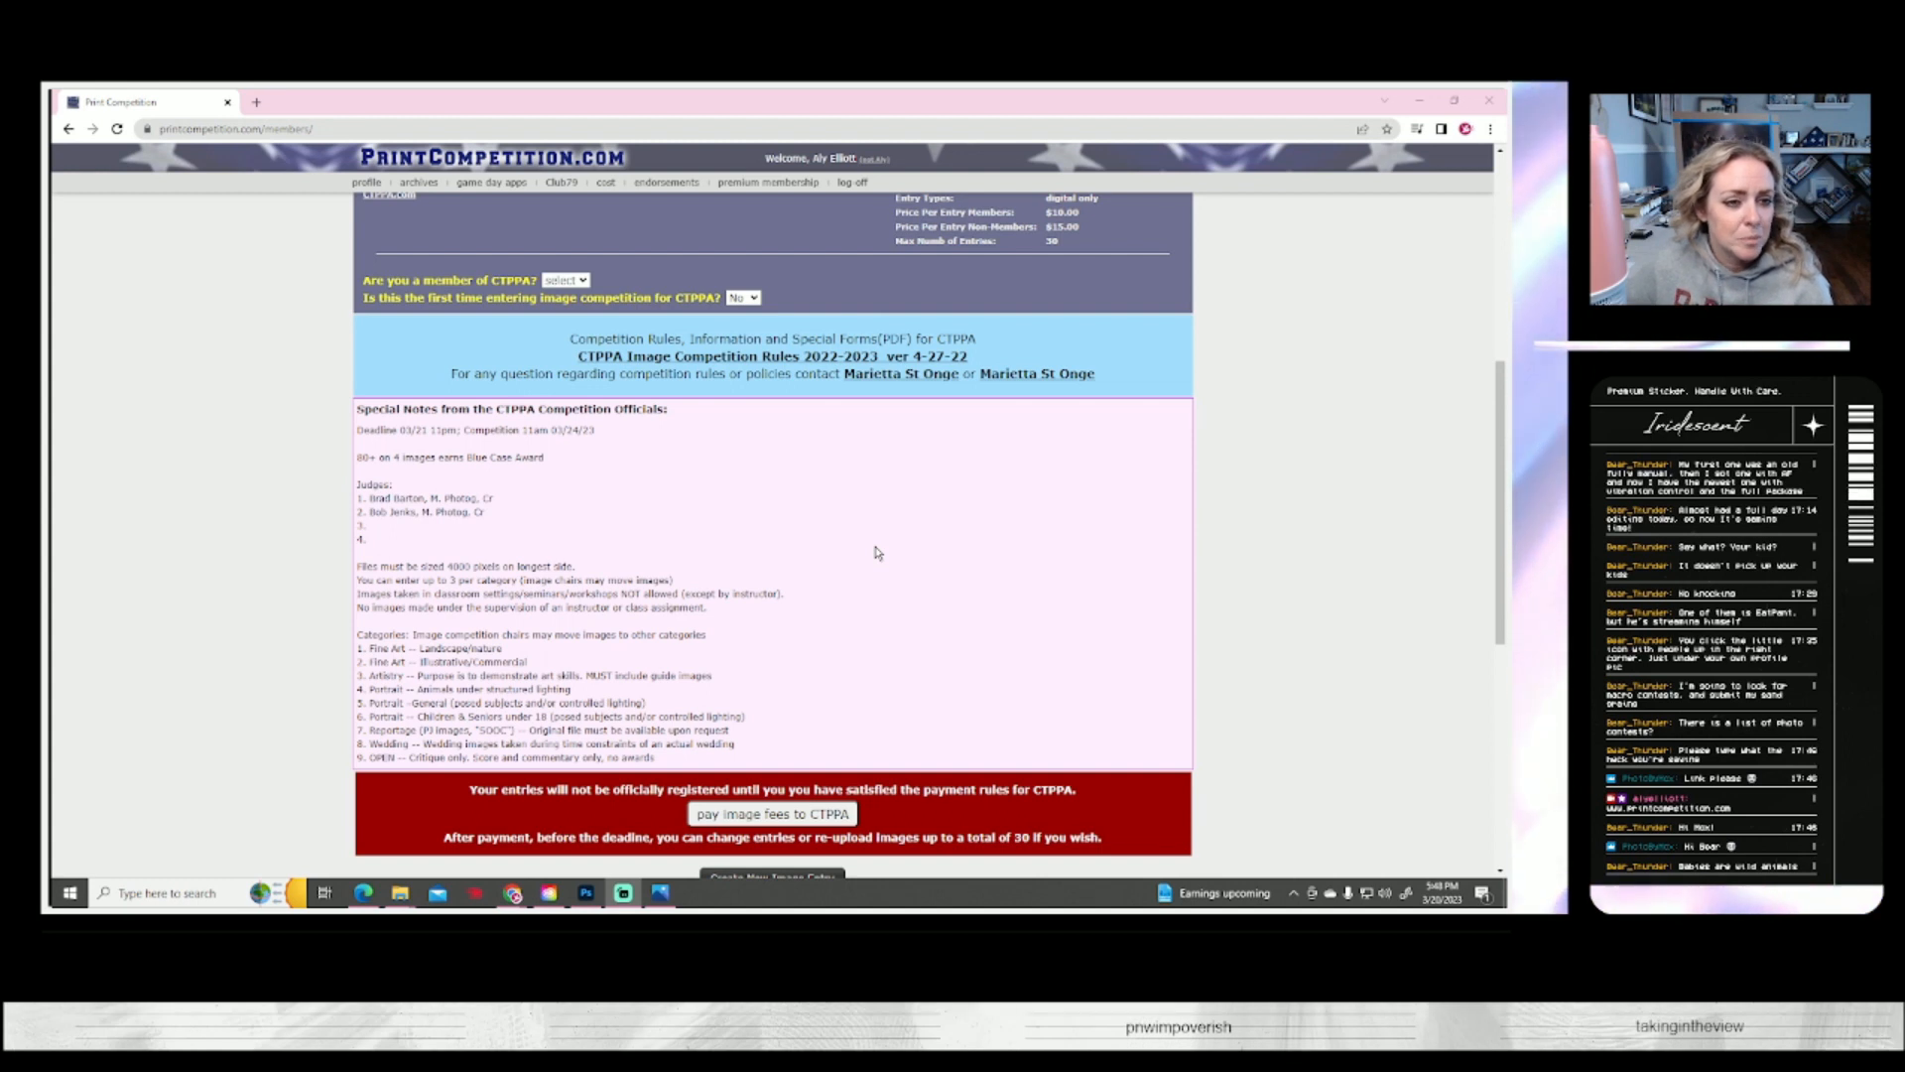
{"action": "scroll", "coordinate": [873, 544], "scroll_direction": "up", "scroll_amount": 1}
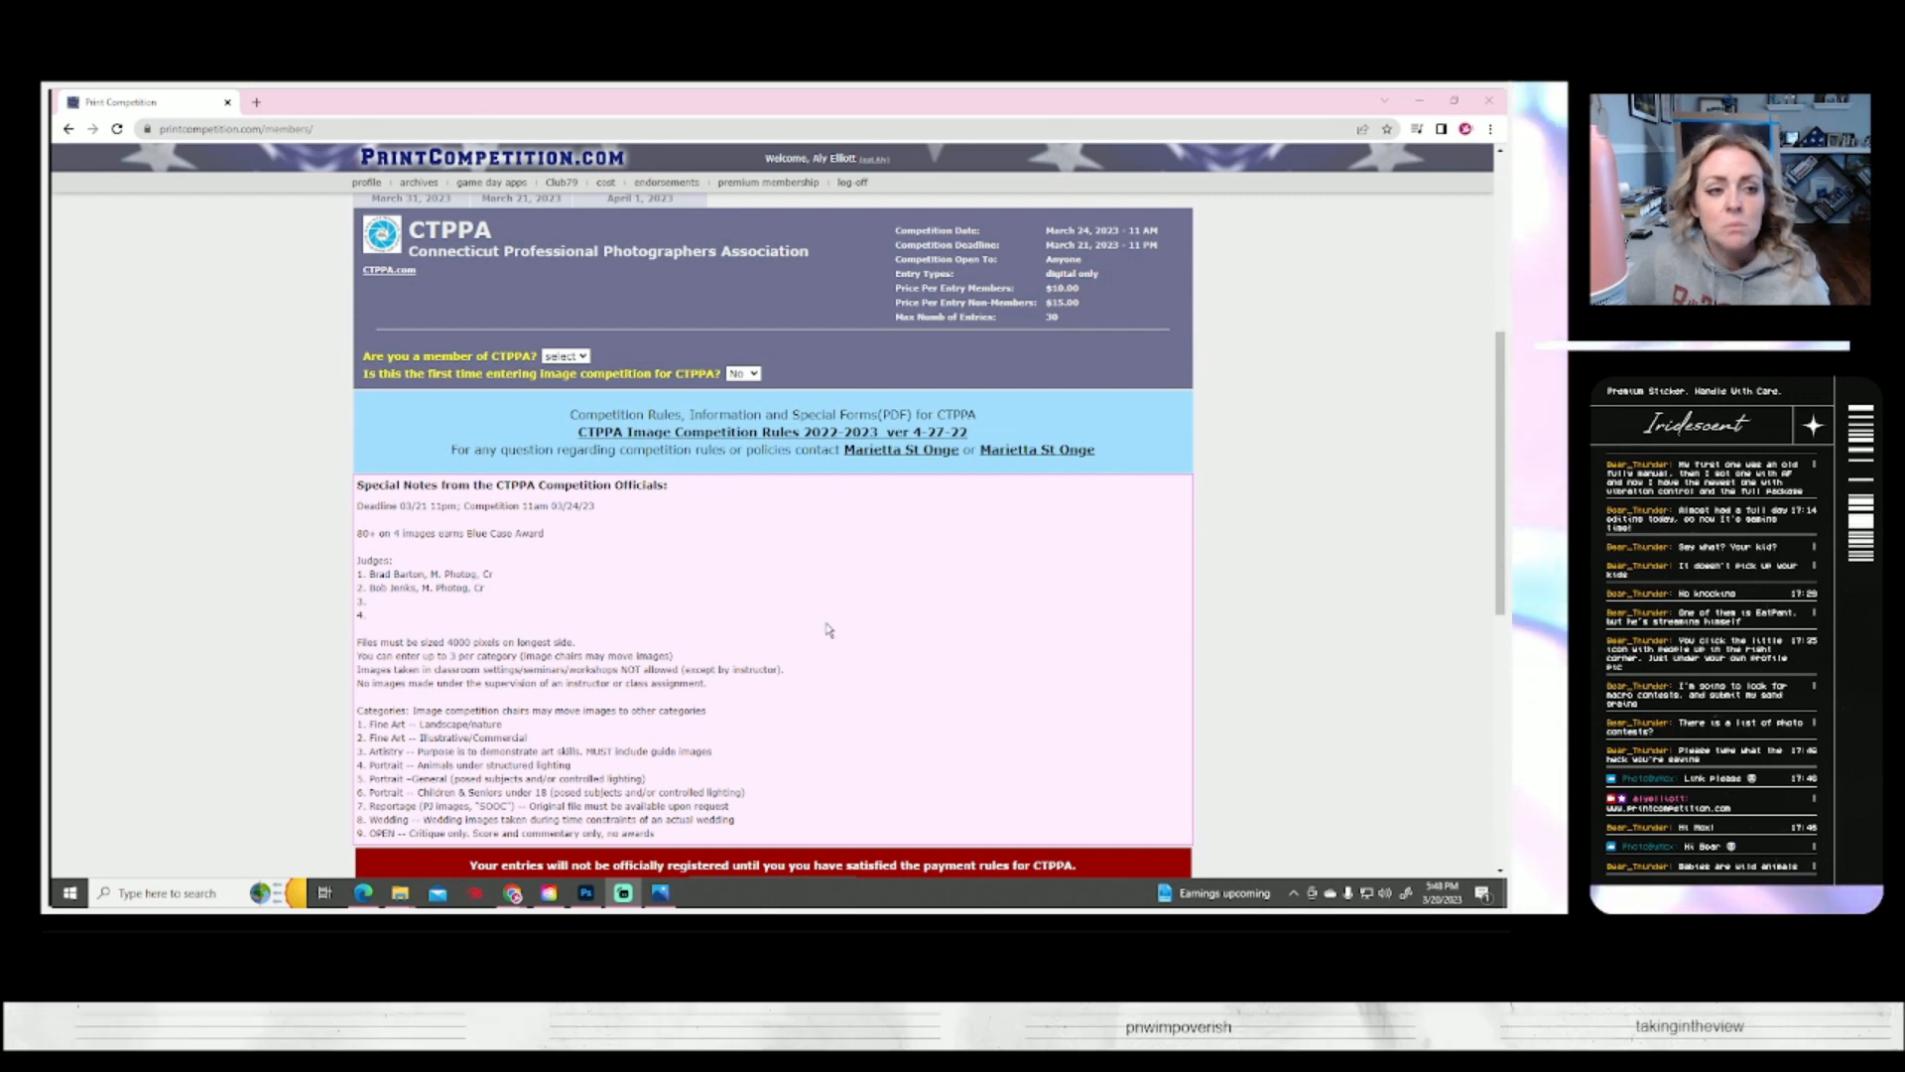
{"action": "scroll", "coordinate": [843, 622], "scroll_direction": "up", "scroll_amount": 1}
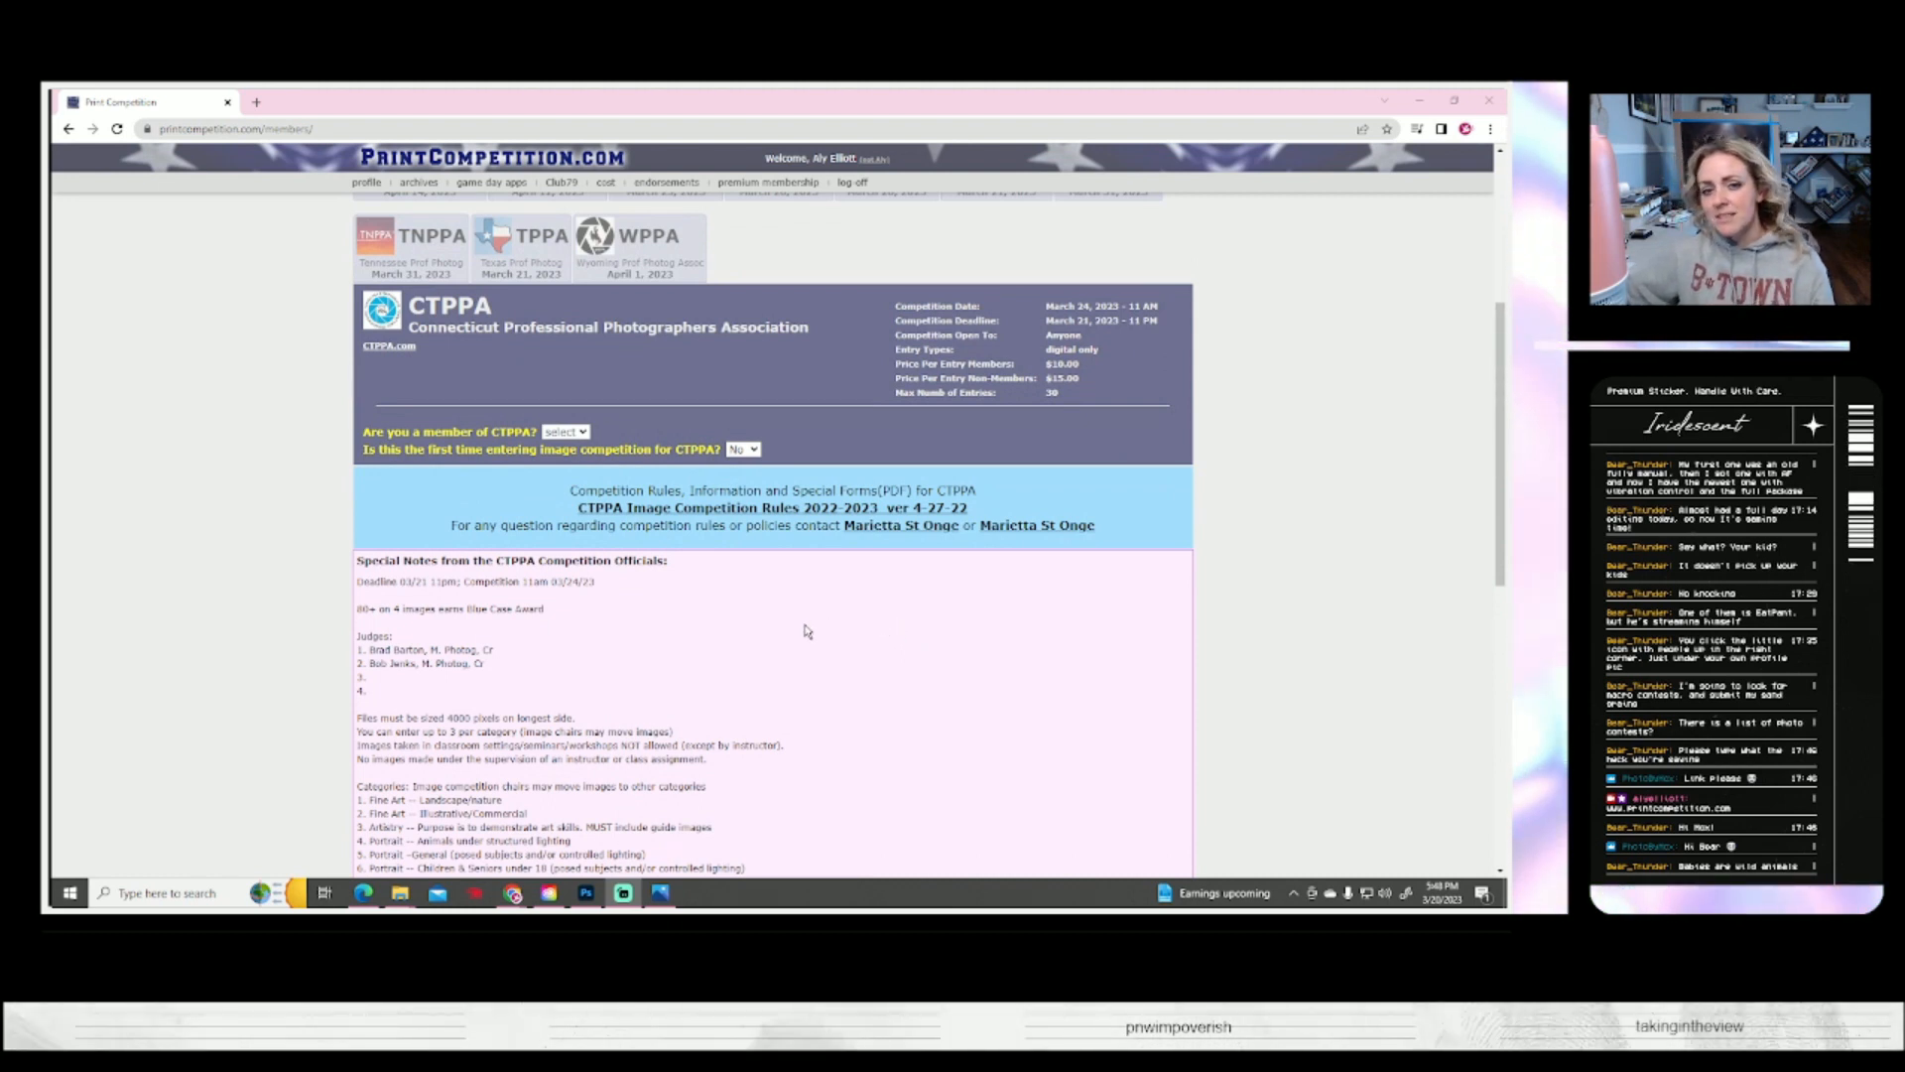
{"action": "scroll", "coordinate": [745, 477], "scroll_direction": "up", "scroll_amount": 3}
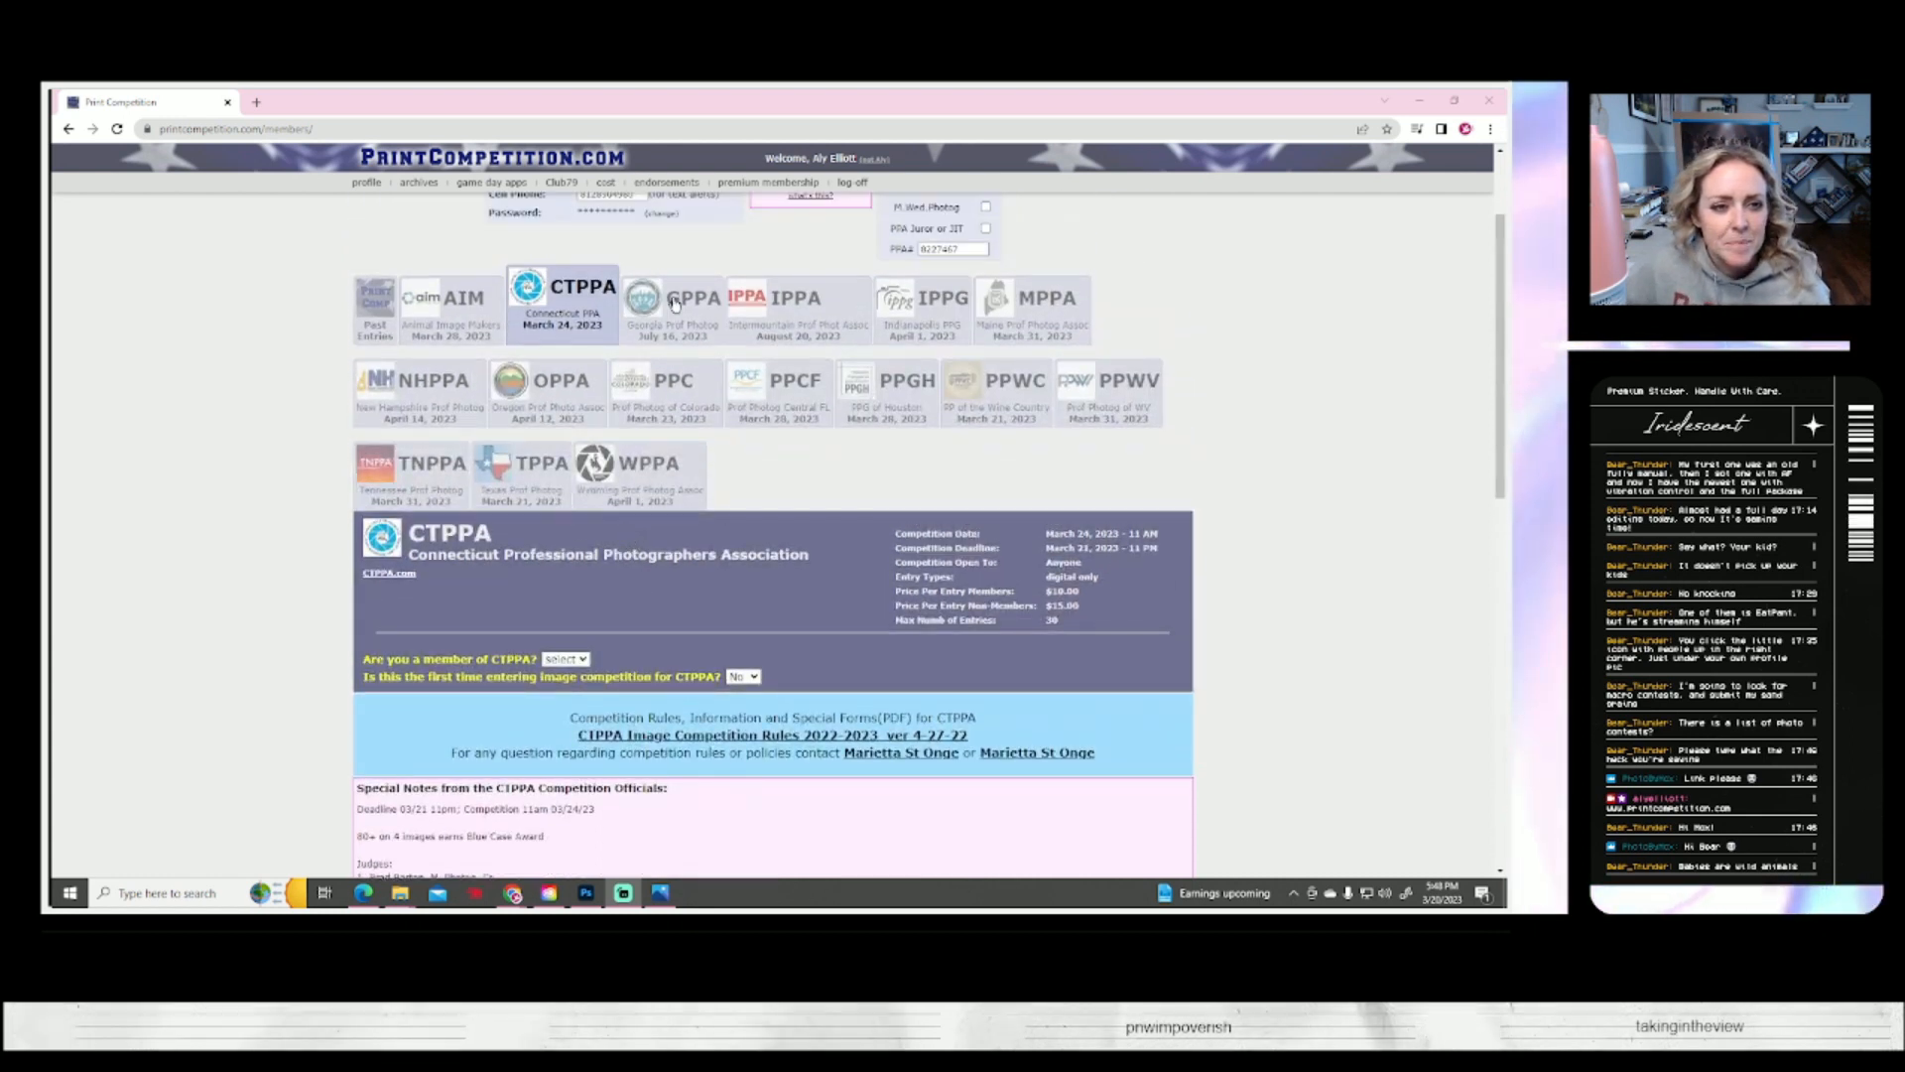
Open the GPPA competition listing and review its dates, entry fees, special notes and image upload requirements
{"action": "left_click", "coordinate": [673, 303]}
{"action": "scroll", "coordinate": [563, 490], "scroll_direction": "down", "scroll_amount": 7}
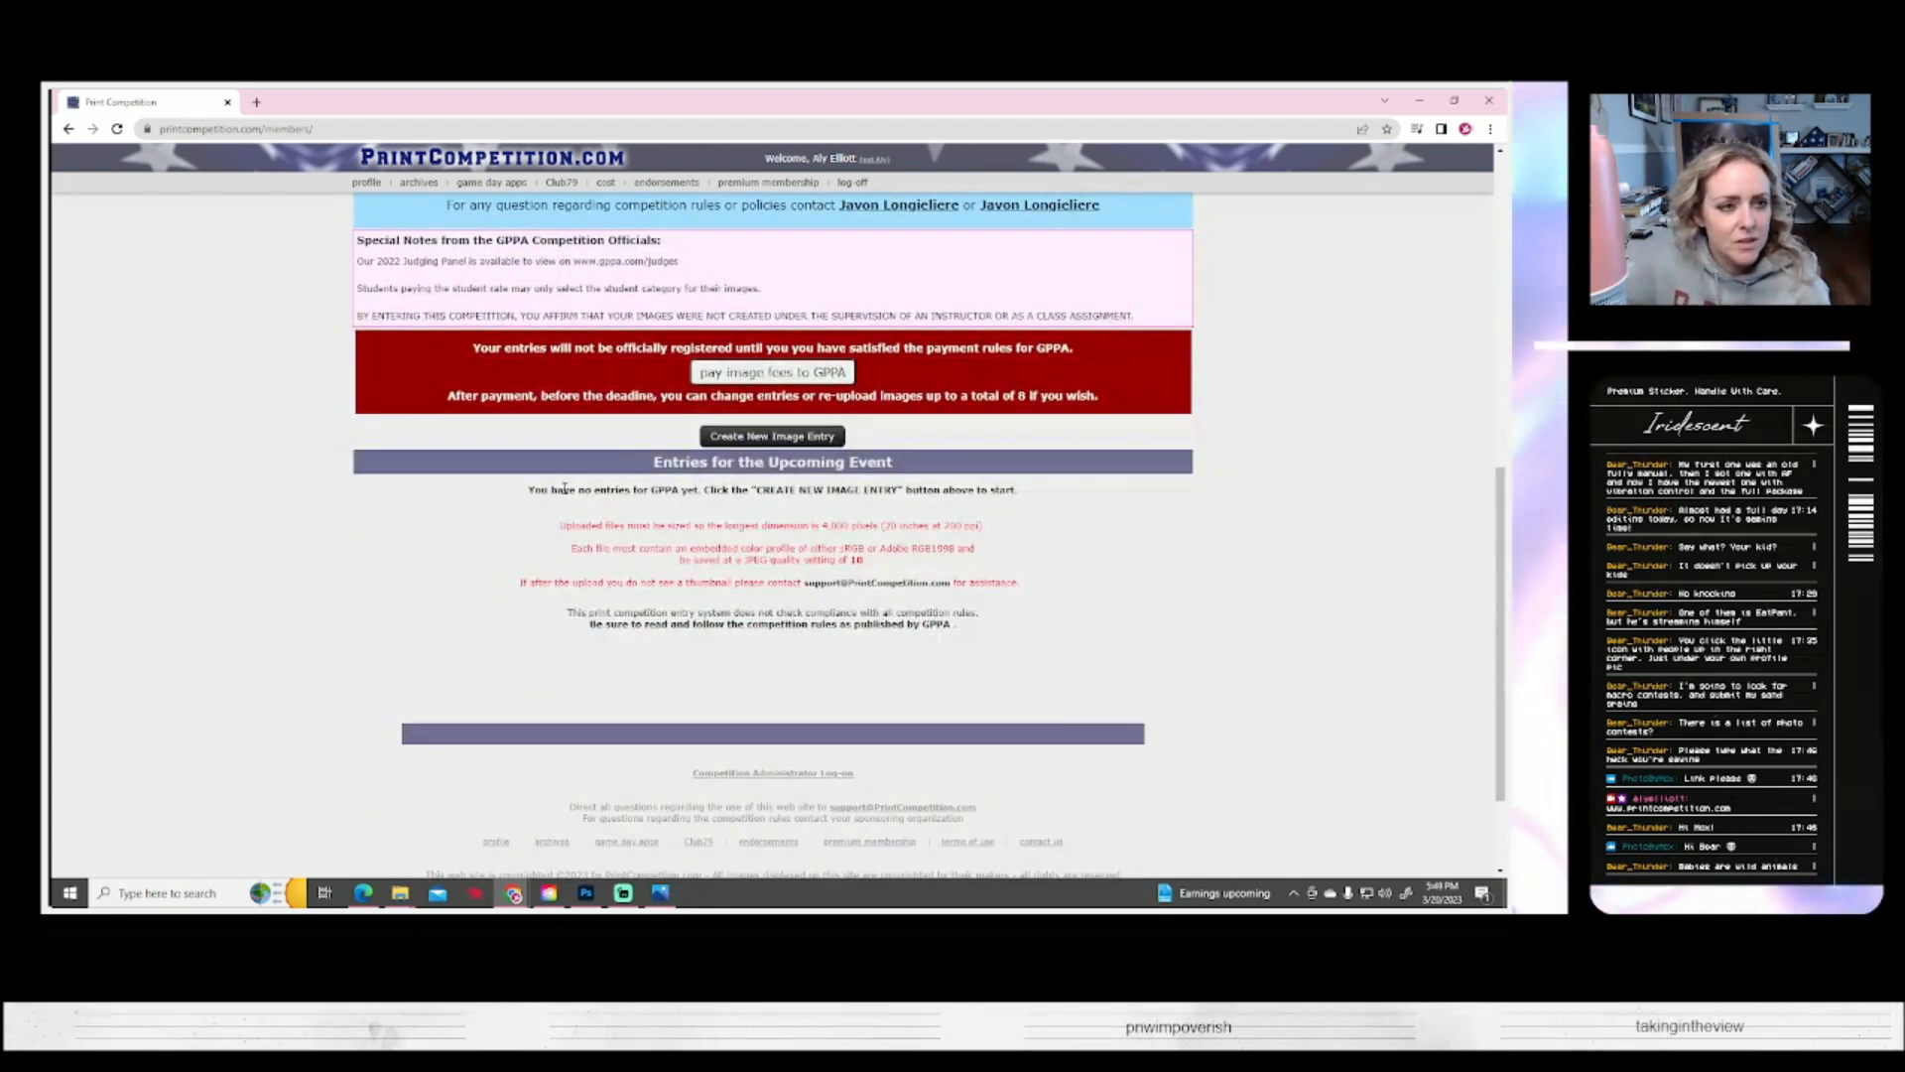
{"action": "scroll", "coordinate": [564, 488], "scroll_direction": "up", "scroll_amount": 2}
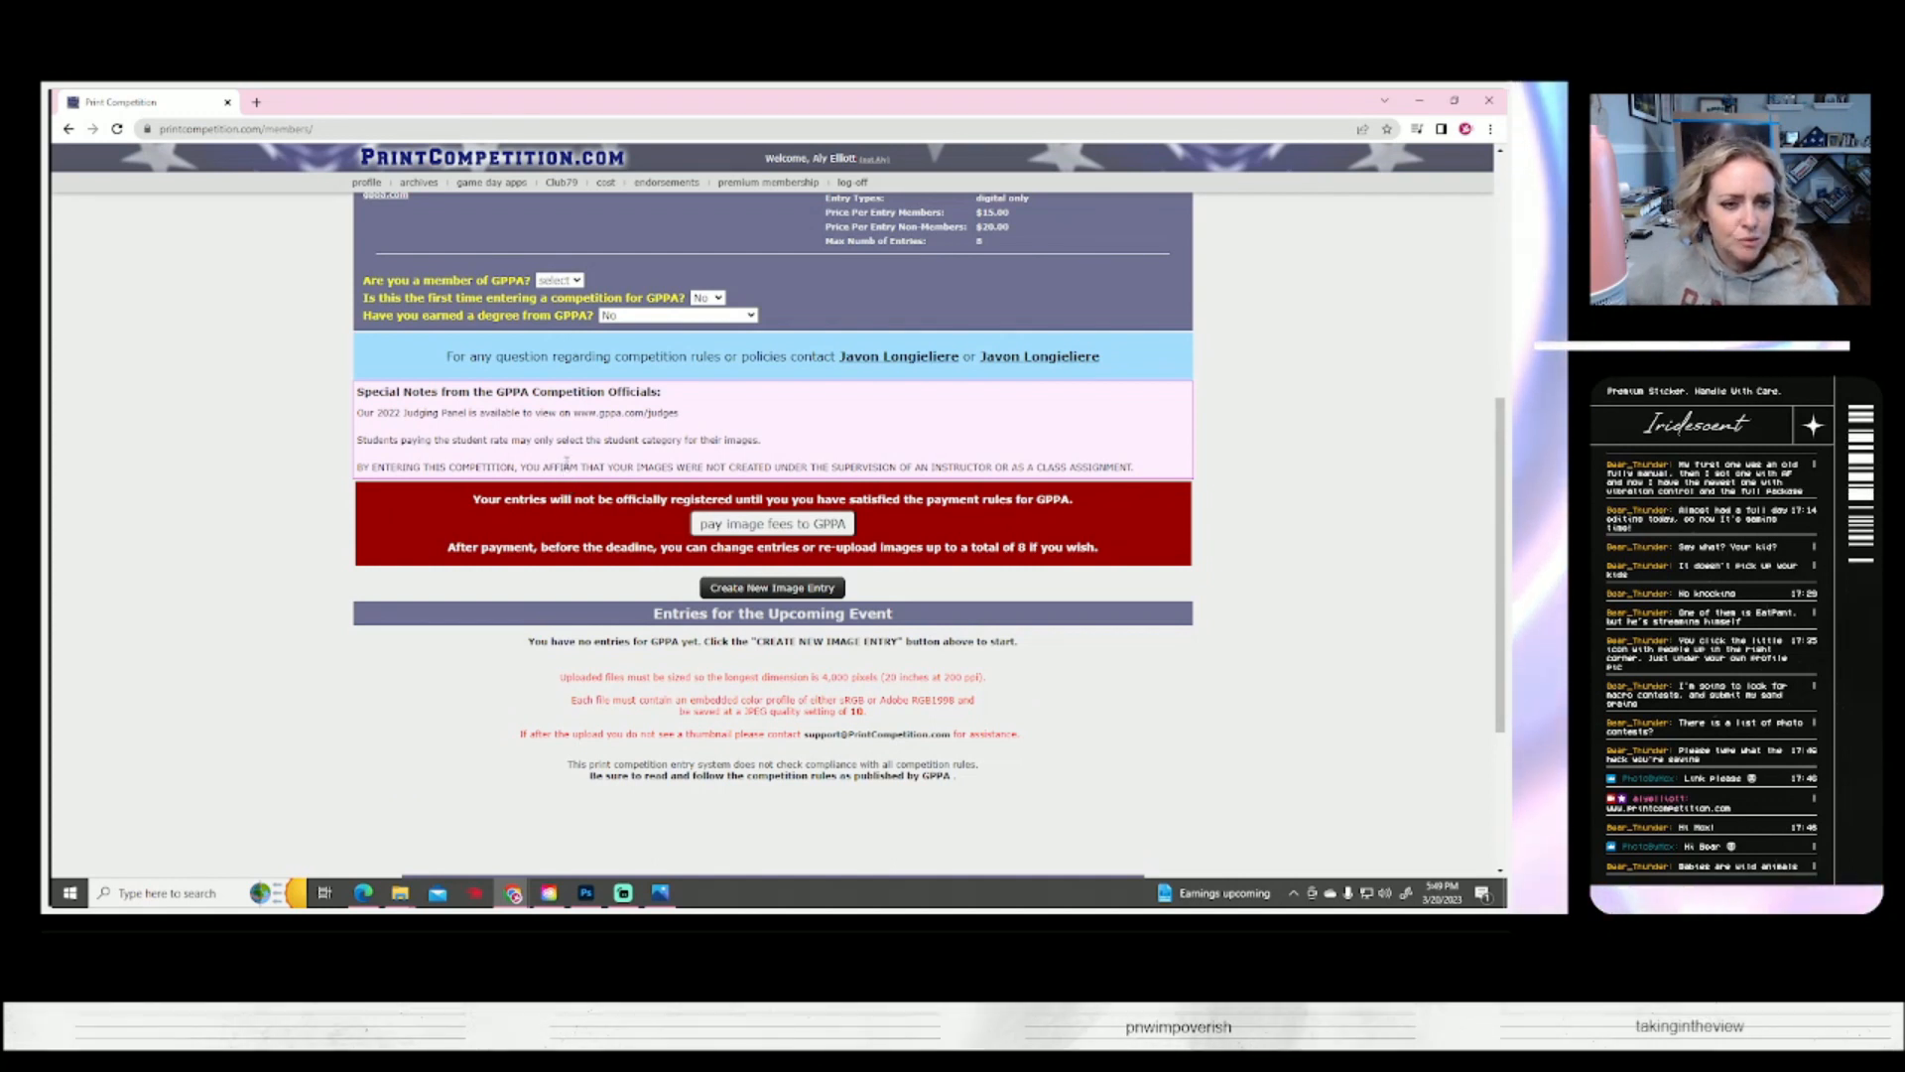
{"action": "scroll", "coordinate": [566, 460], "scroll_direction": "up", "scroll_amount": 1}
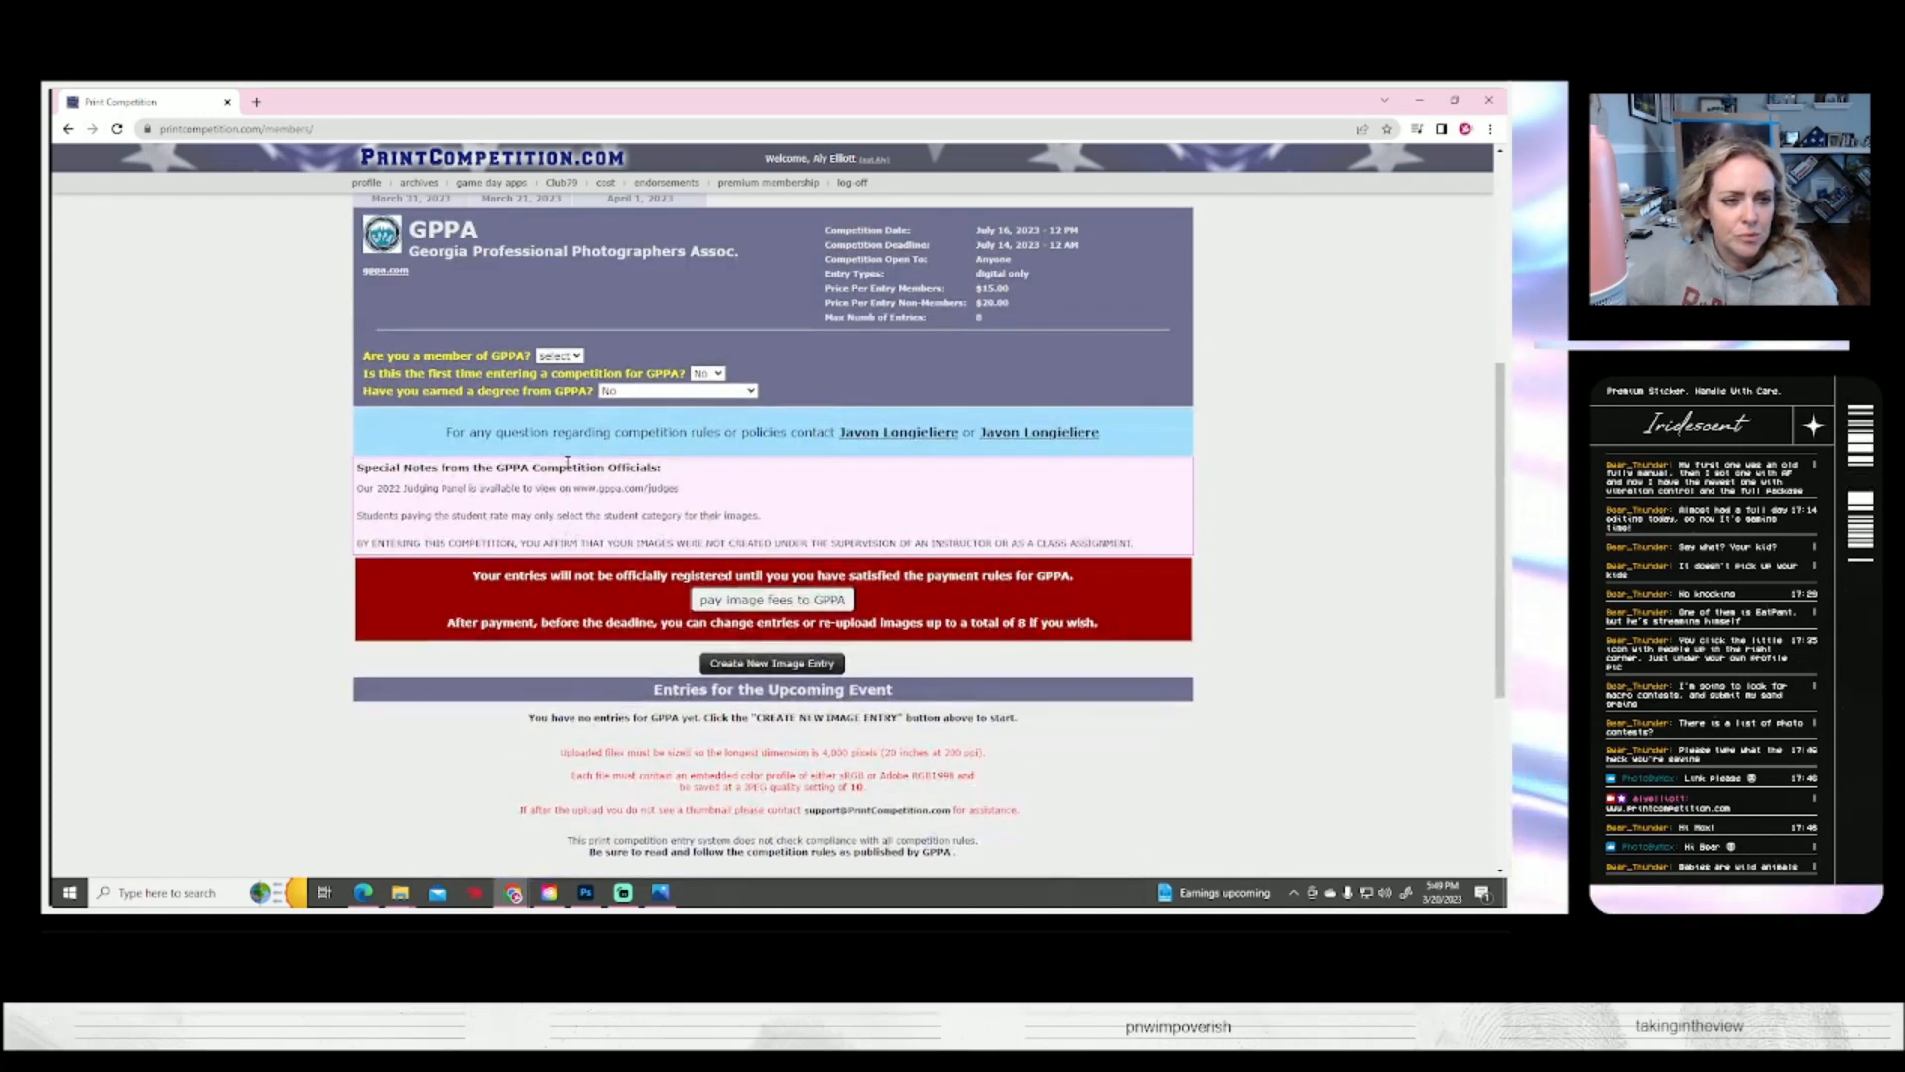
Open the IPPA competition listing and review its deadline, entry fees, special notes and registration status
{"action": "scroll", "coordinate": [567, 460], "scroll_direction": "up", "scroll_amount": 3}
{"action": "left_click", "coordinate": [799, 220]}
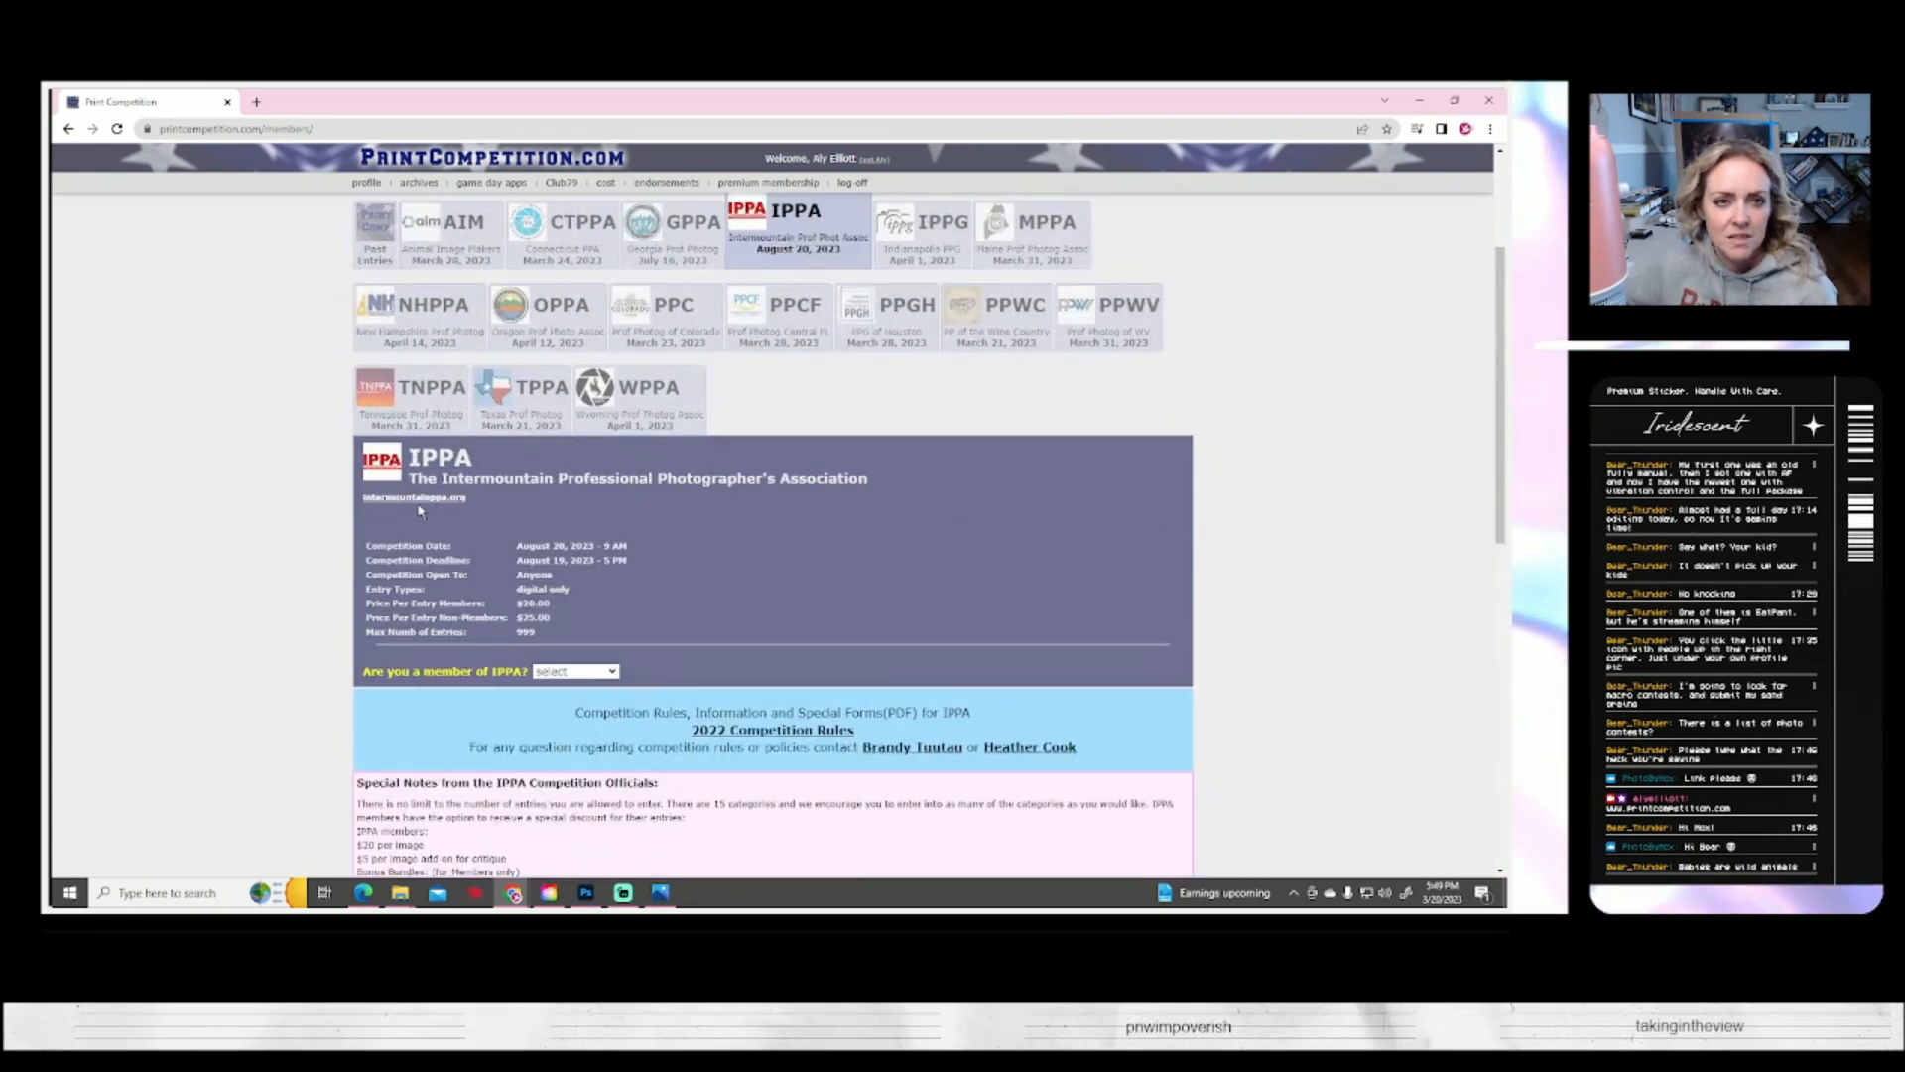
{"action": "scroll", "coordinate": [279, 477], "scroll_direction": "down", "scroll_amount": 3}
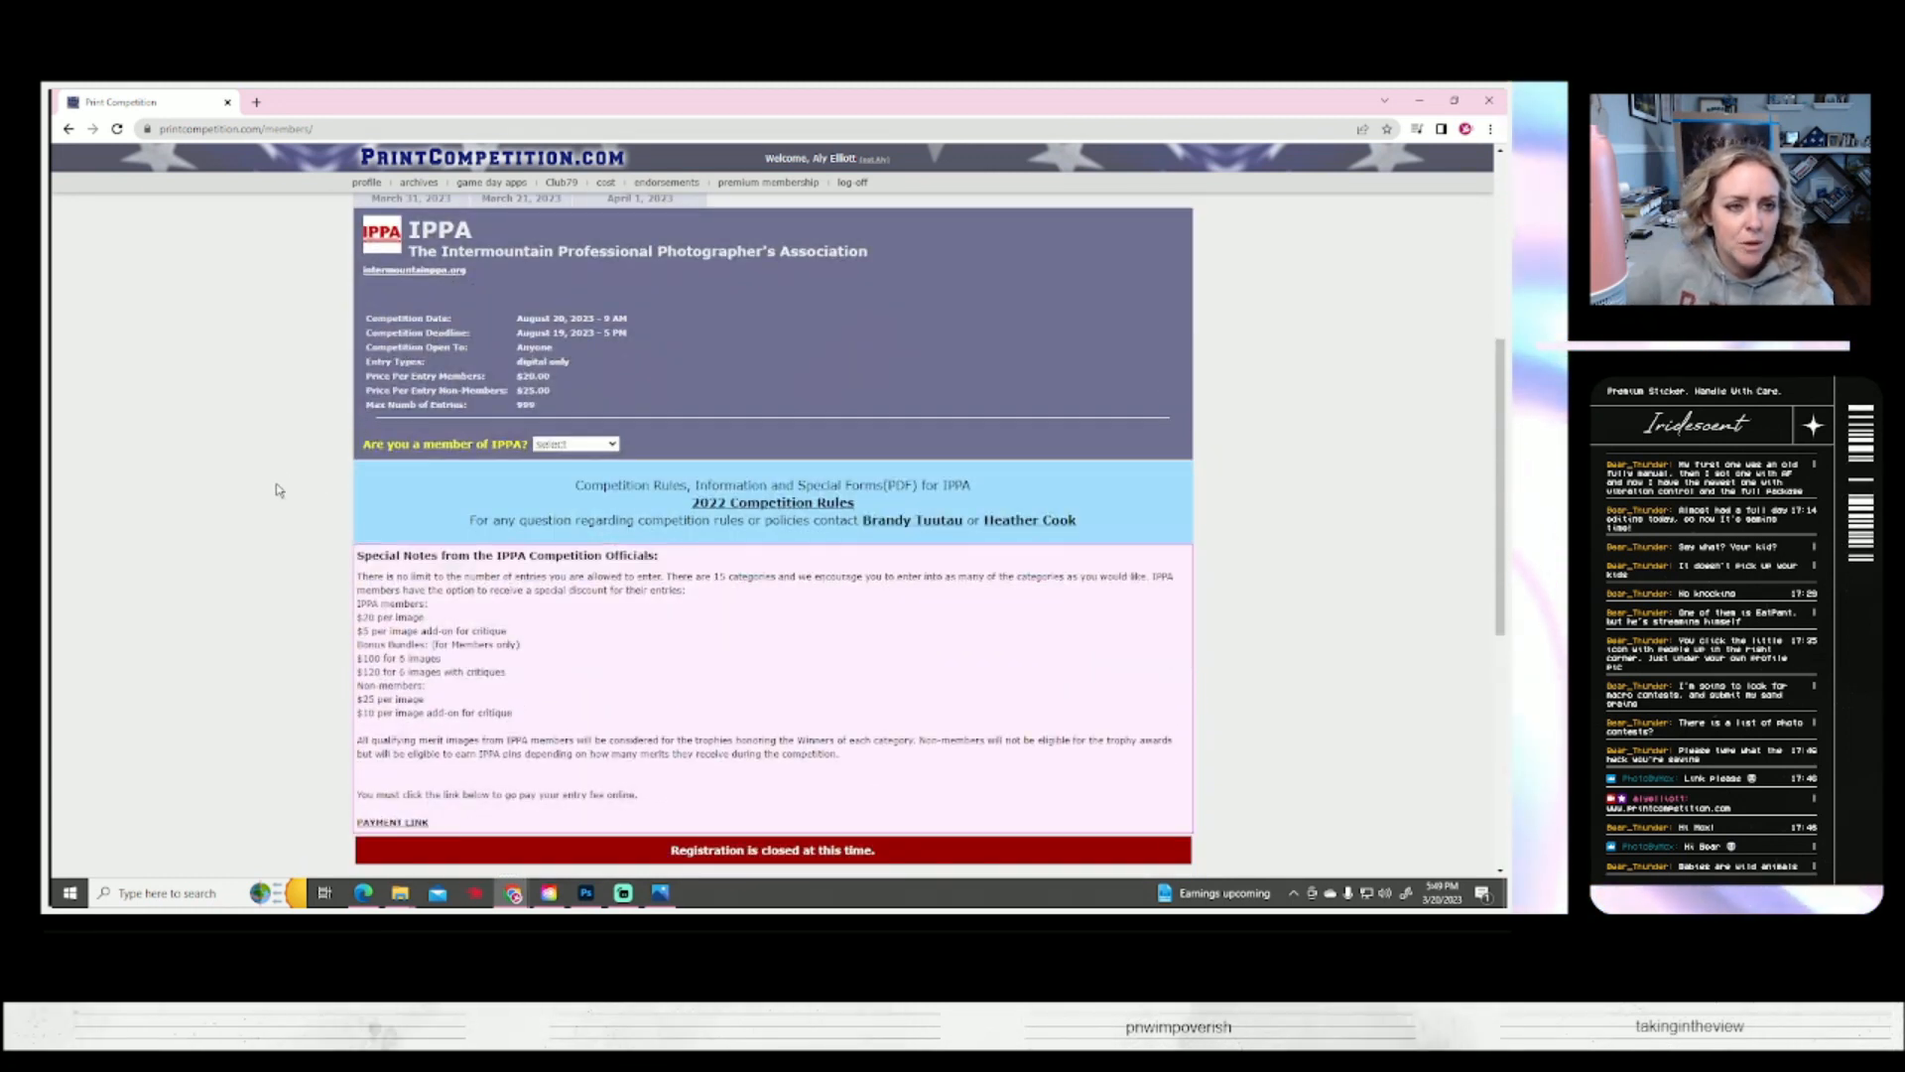
{"action": "scroll", "coordinate": [281, 491], "scroll_direction": "down", "scroll_amount": 1}
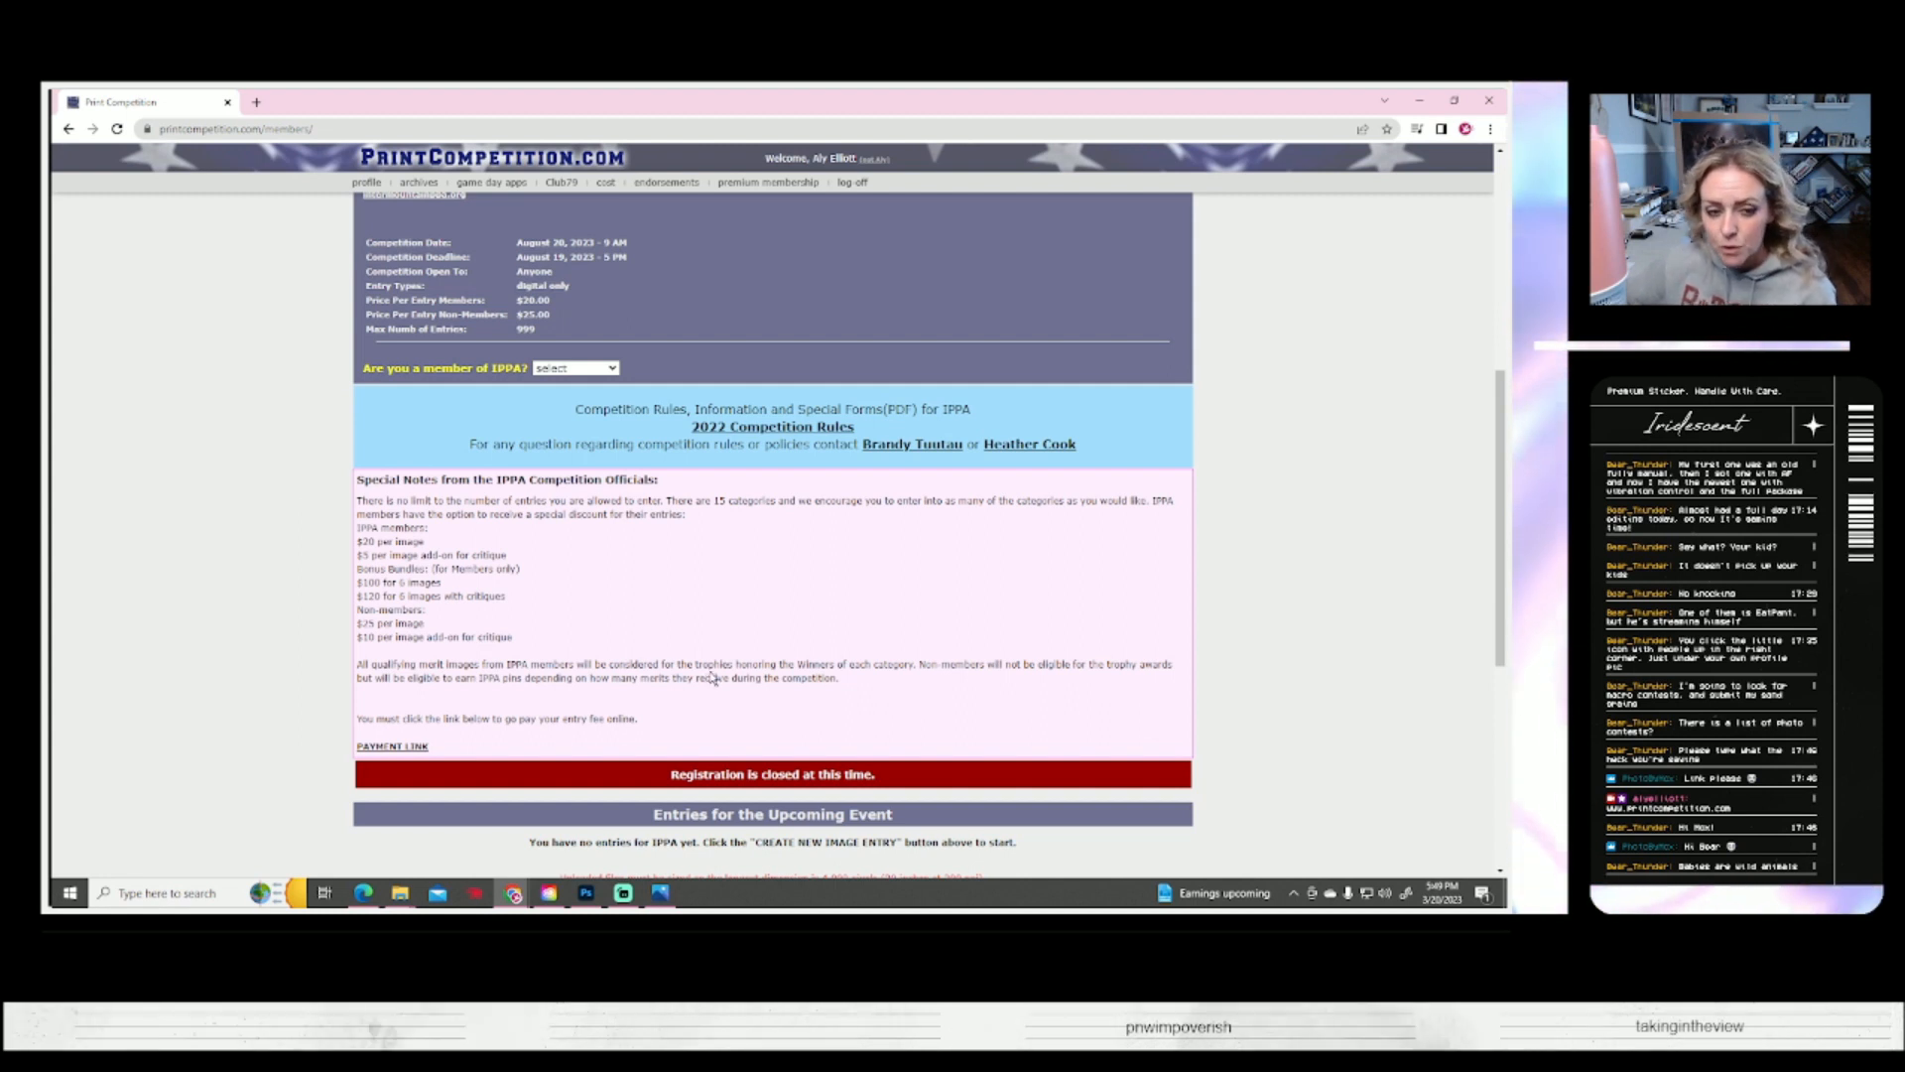
{"action": "scroll", "coordinate": [697, 649], "scroll_direction": "up", "scroll_amount": 2}
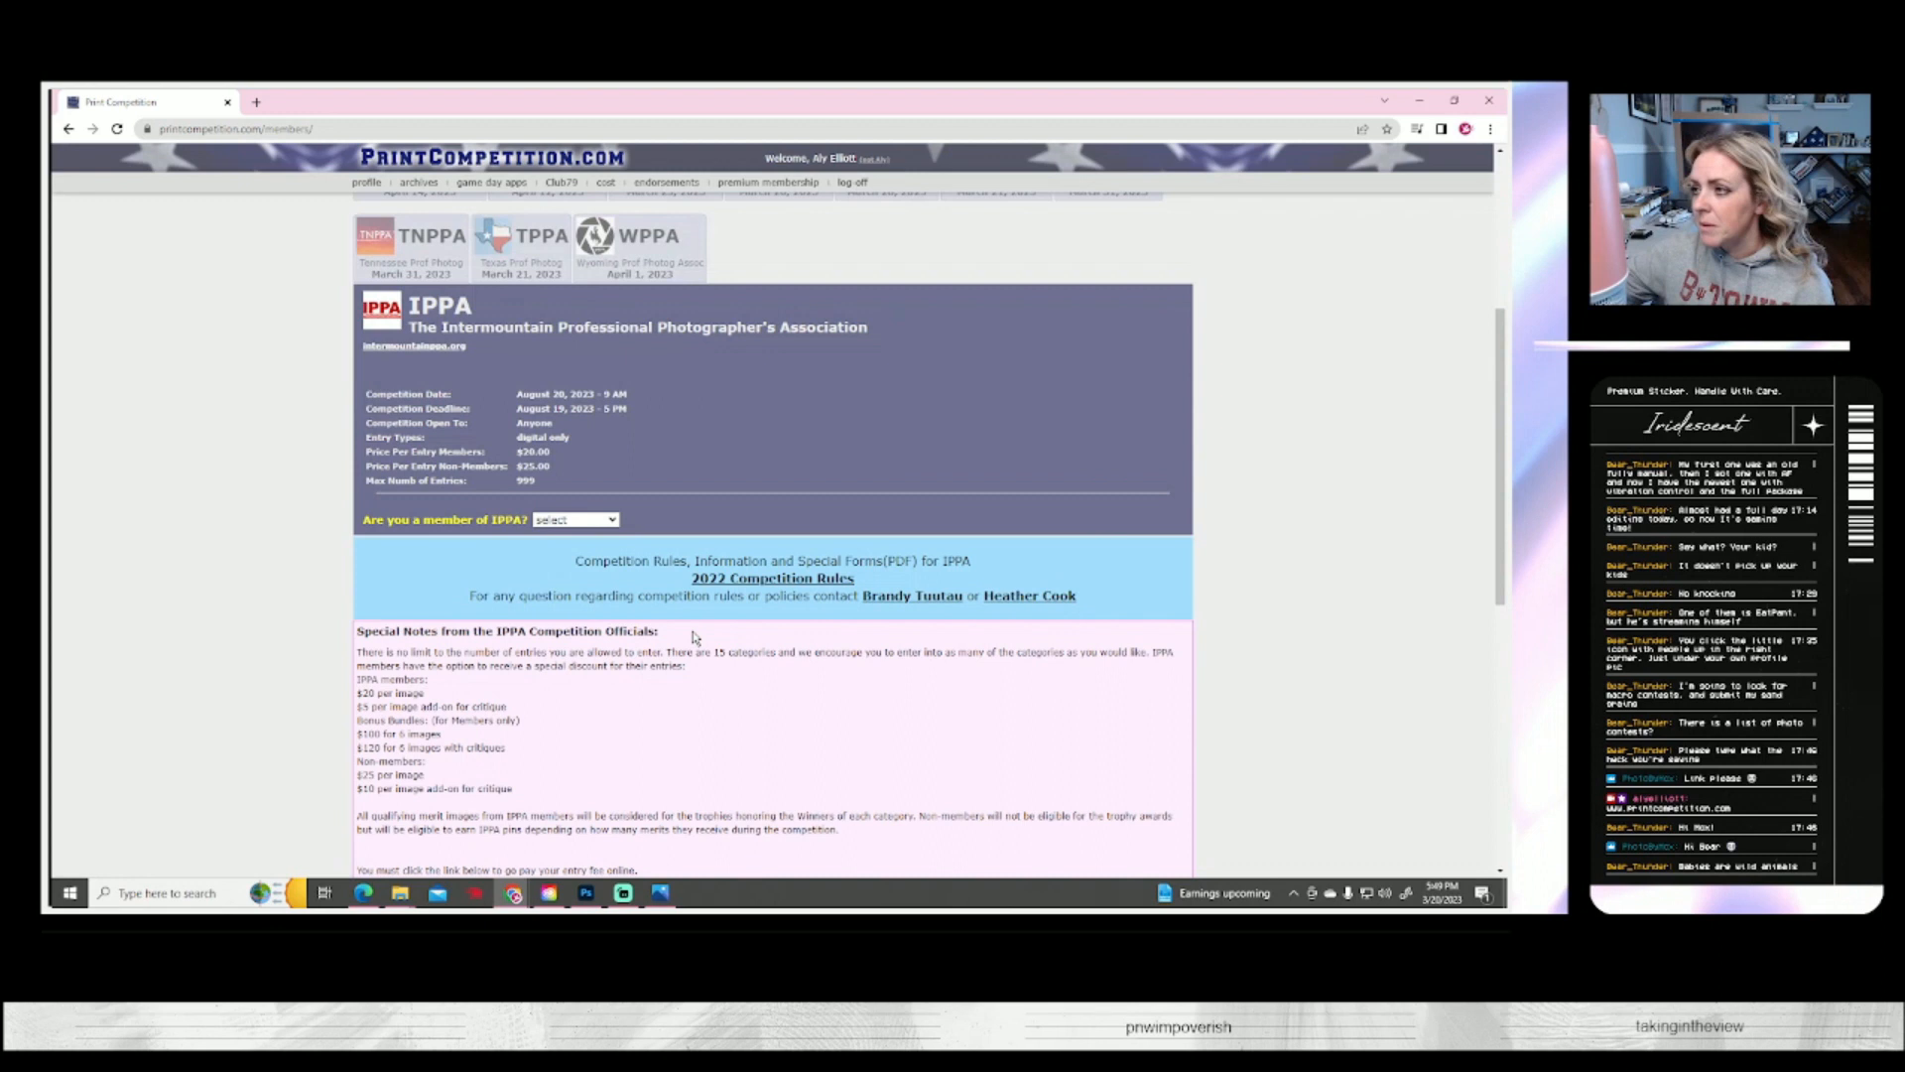
Open the IPPG competition listing and review its dates, entry fees, jurors and special notes
{"action": "scroll", "coordinate": [692, 638], "scroll_direction": "up", "scroll_amount": 5}
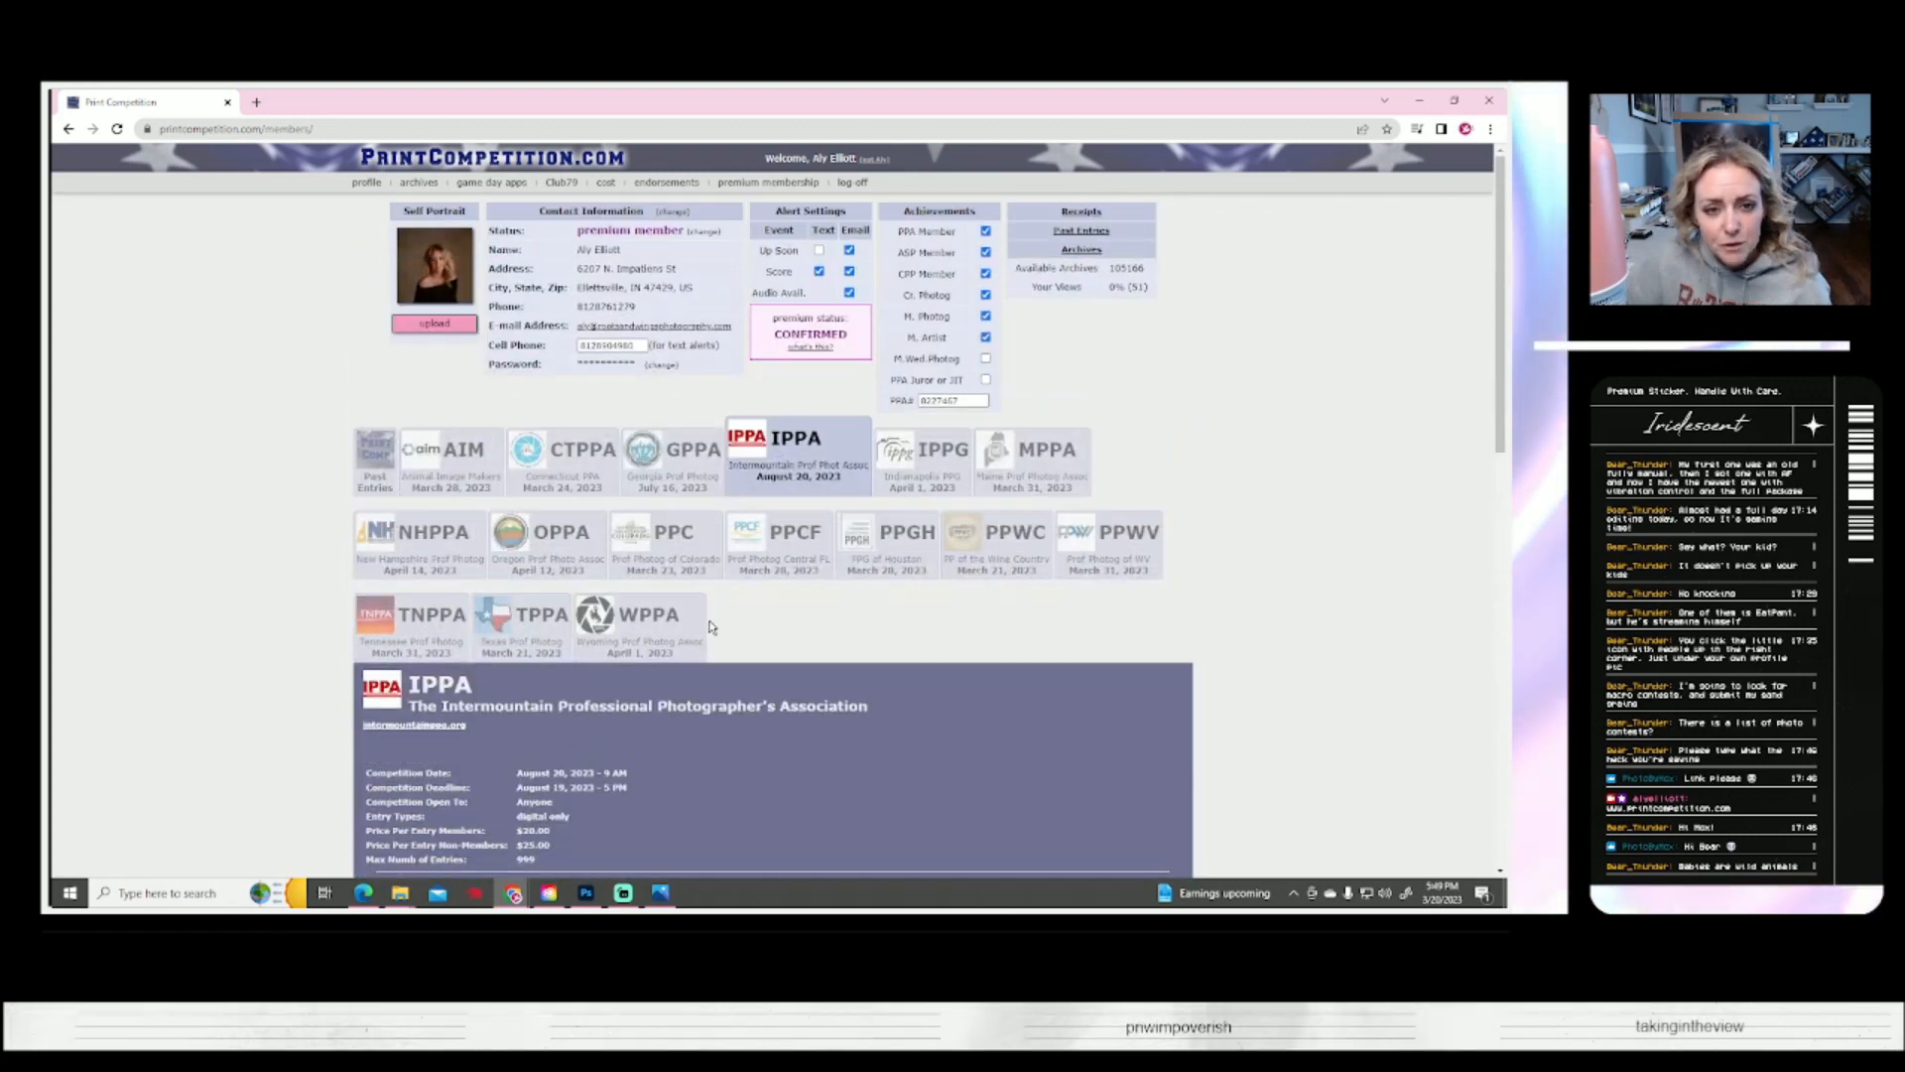
{"action": "left_click", "coordinate": [885, 497]}
{"action": "scroll", "coordinate": [288, 571], "scroll_direction": "down", "scroll_amount": 5}
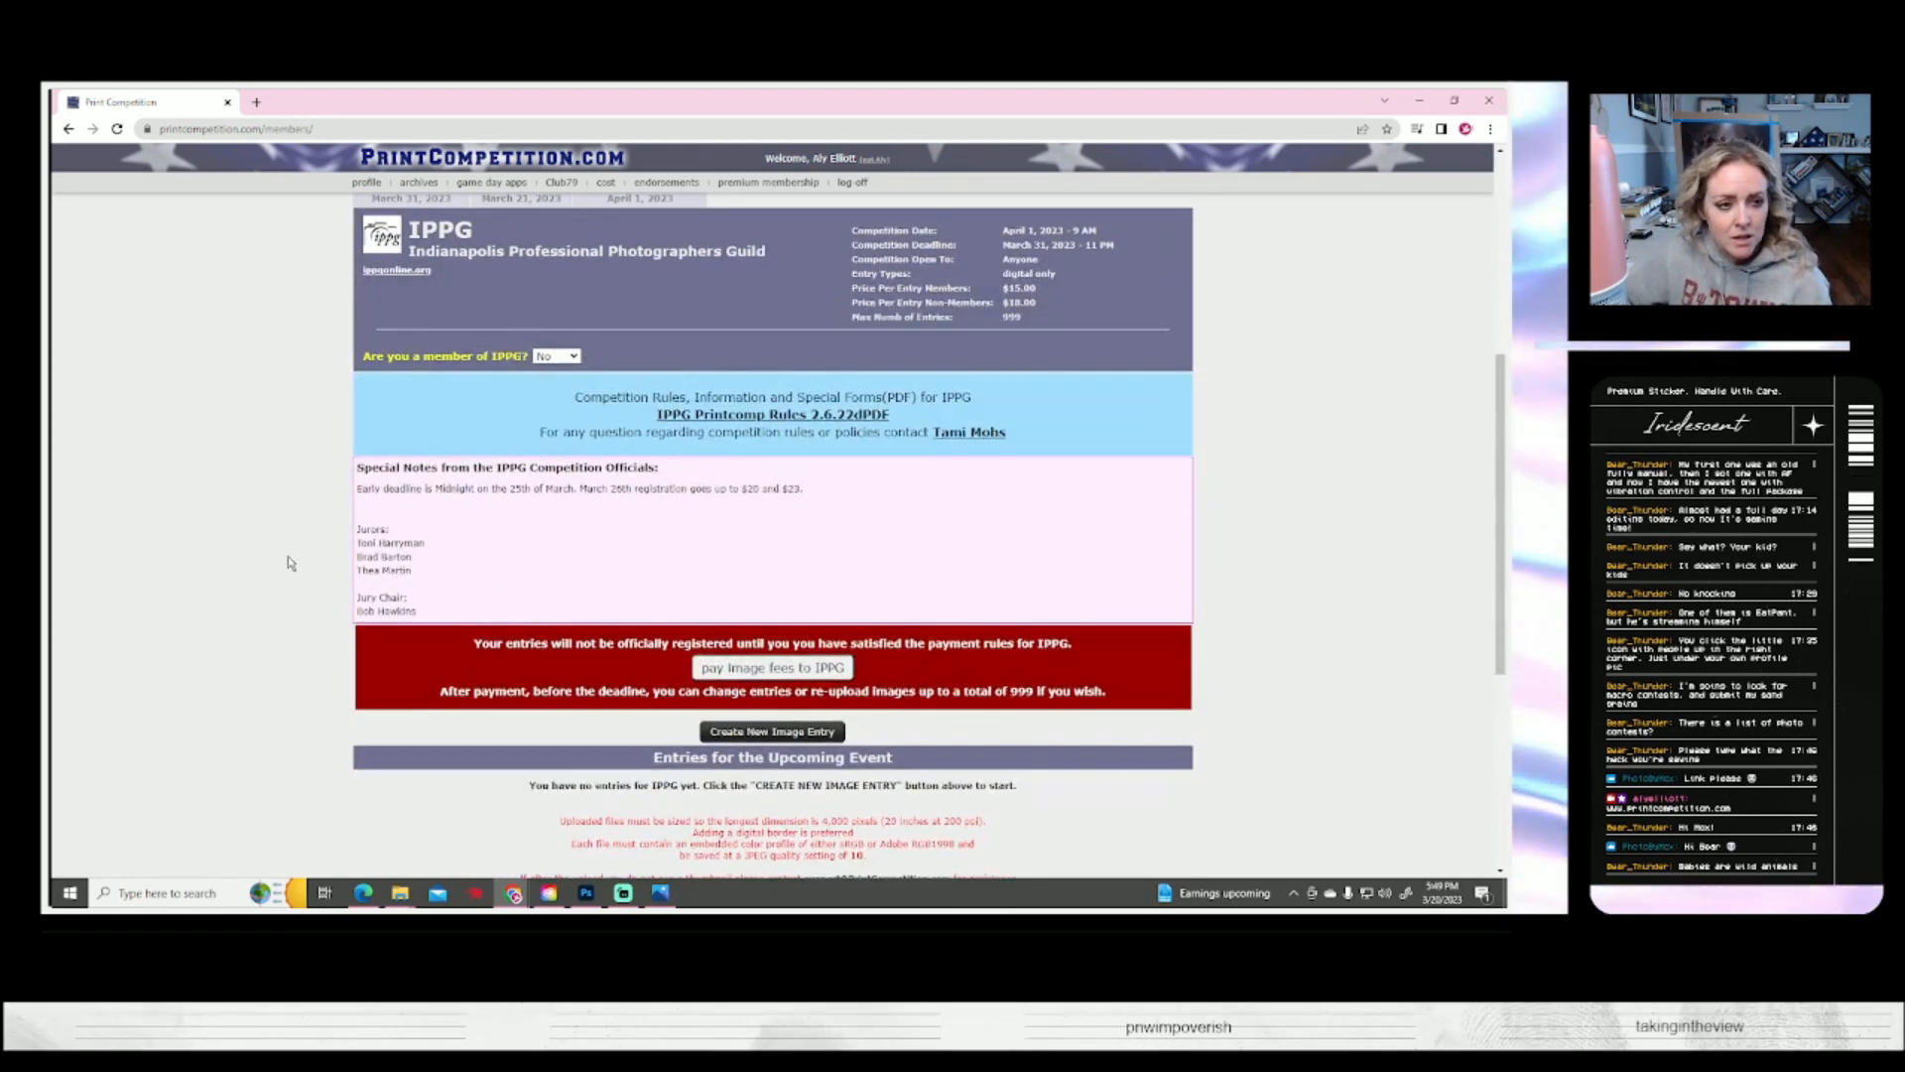
{"action": "scroll", "coordinate": [536, 579], "scroll_direction": "up", "scroll_amount": 1}
{"action": "scroll", "coordinate": [485, 439], "scroll_direction": "up", "scroll_amount": 1}
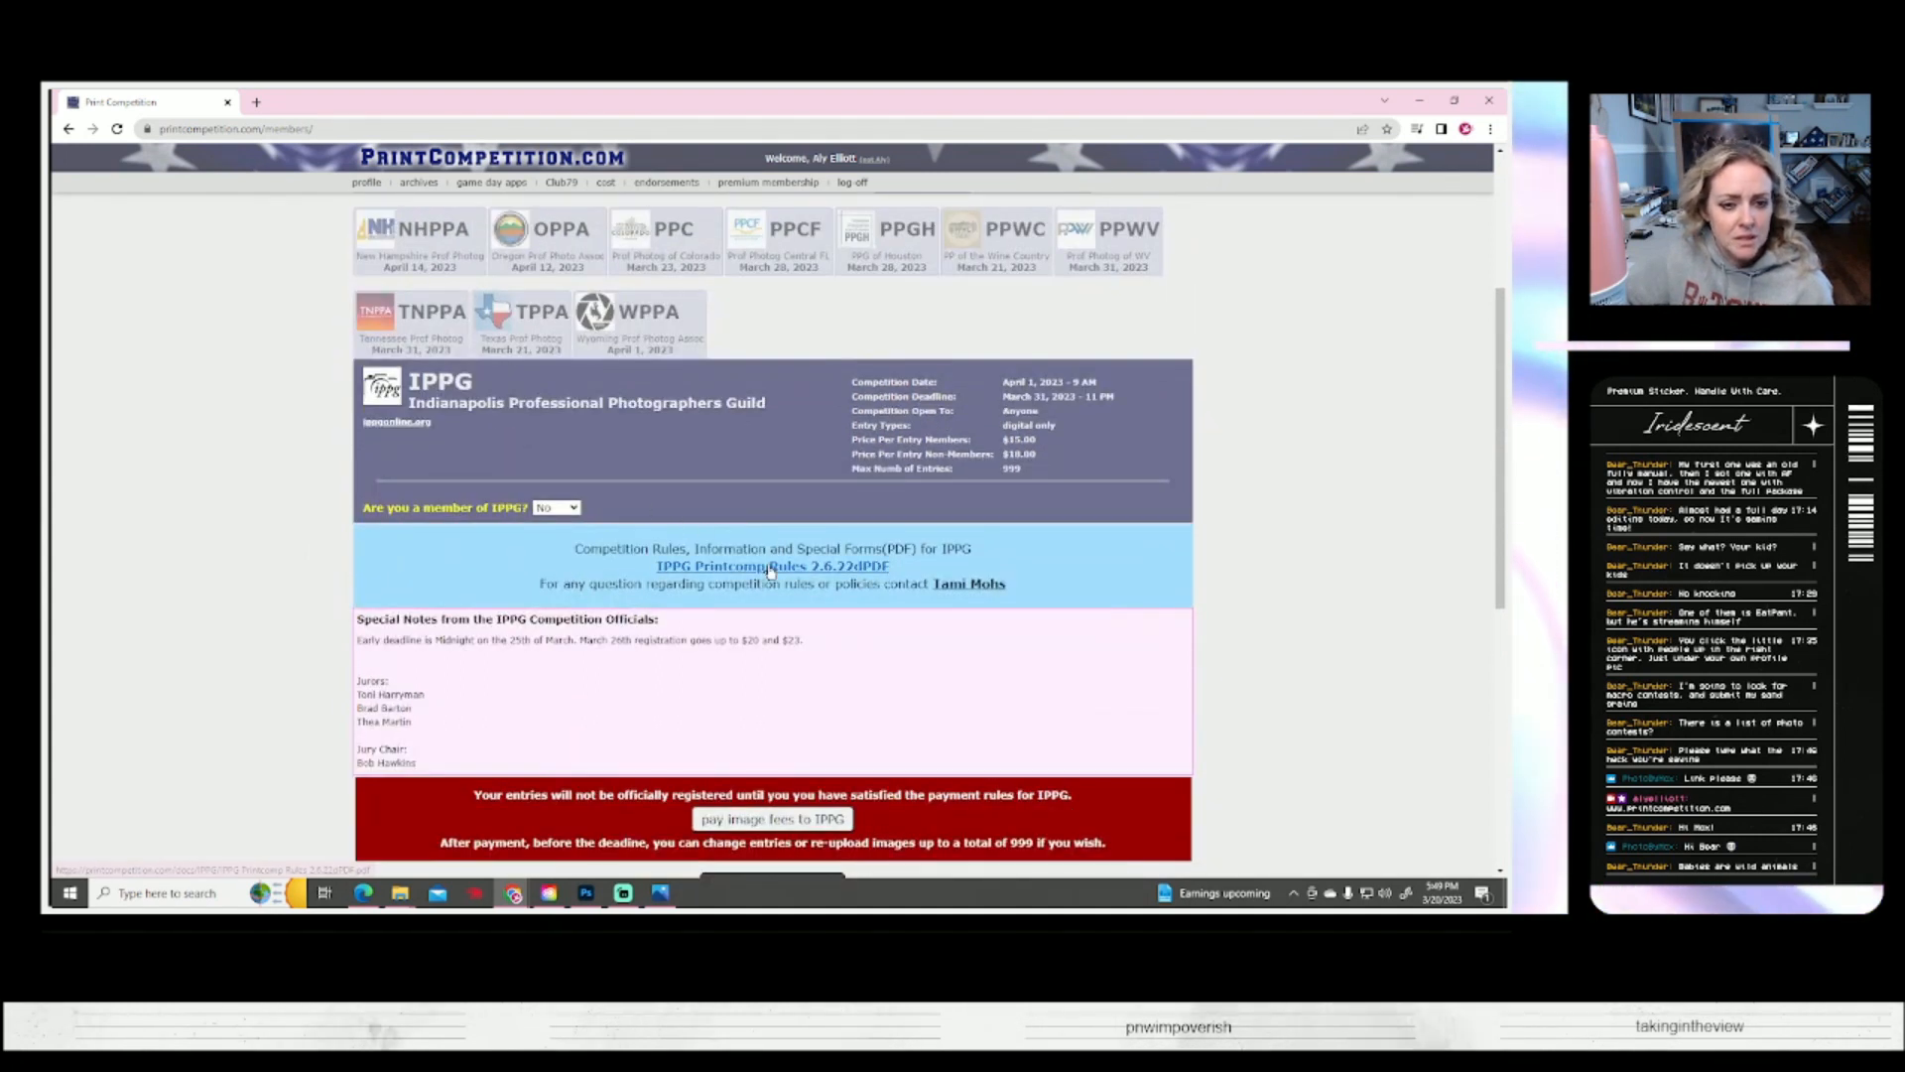
Open the IPPG Printcomp Rules PDF, read the file requirements, categories and eligibility rules, and close the document
{"action": "left_click", "coordinate": [696, 565]}
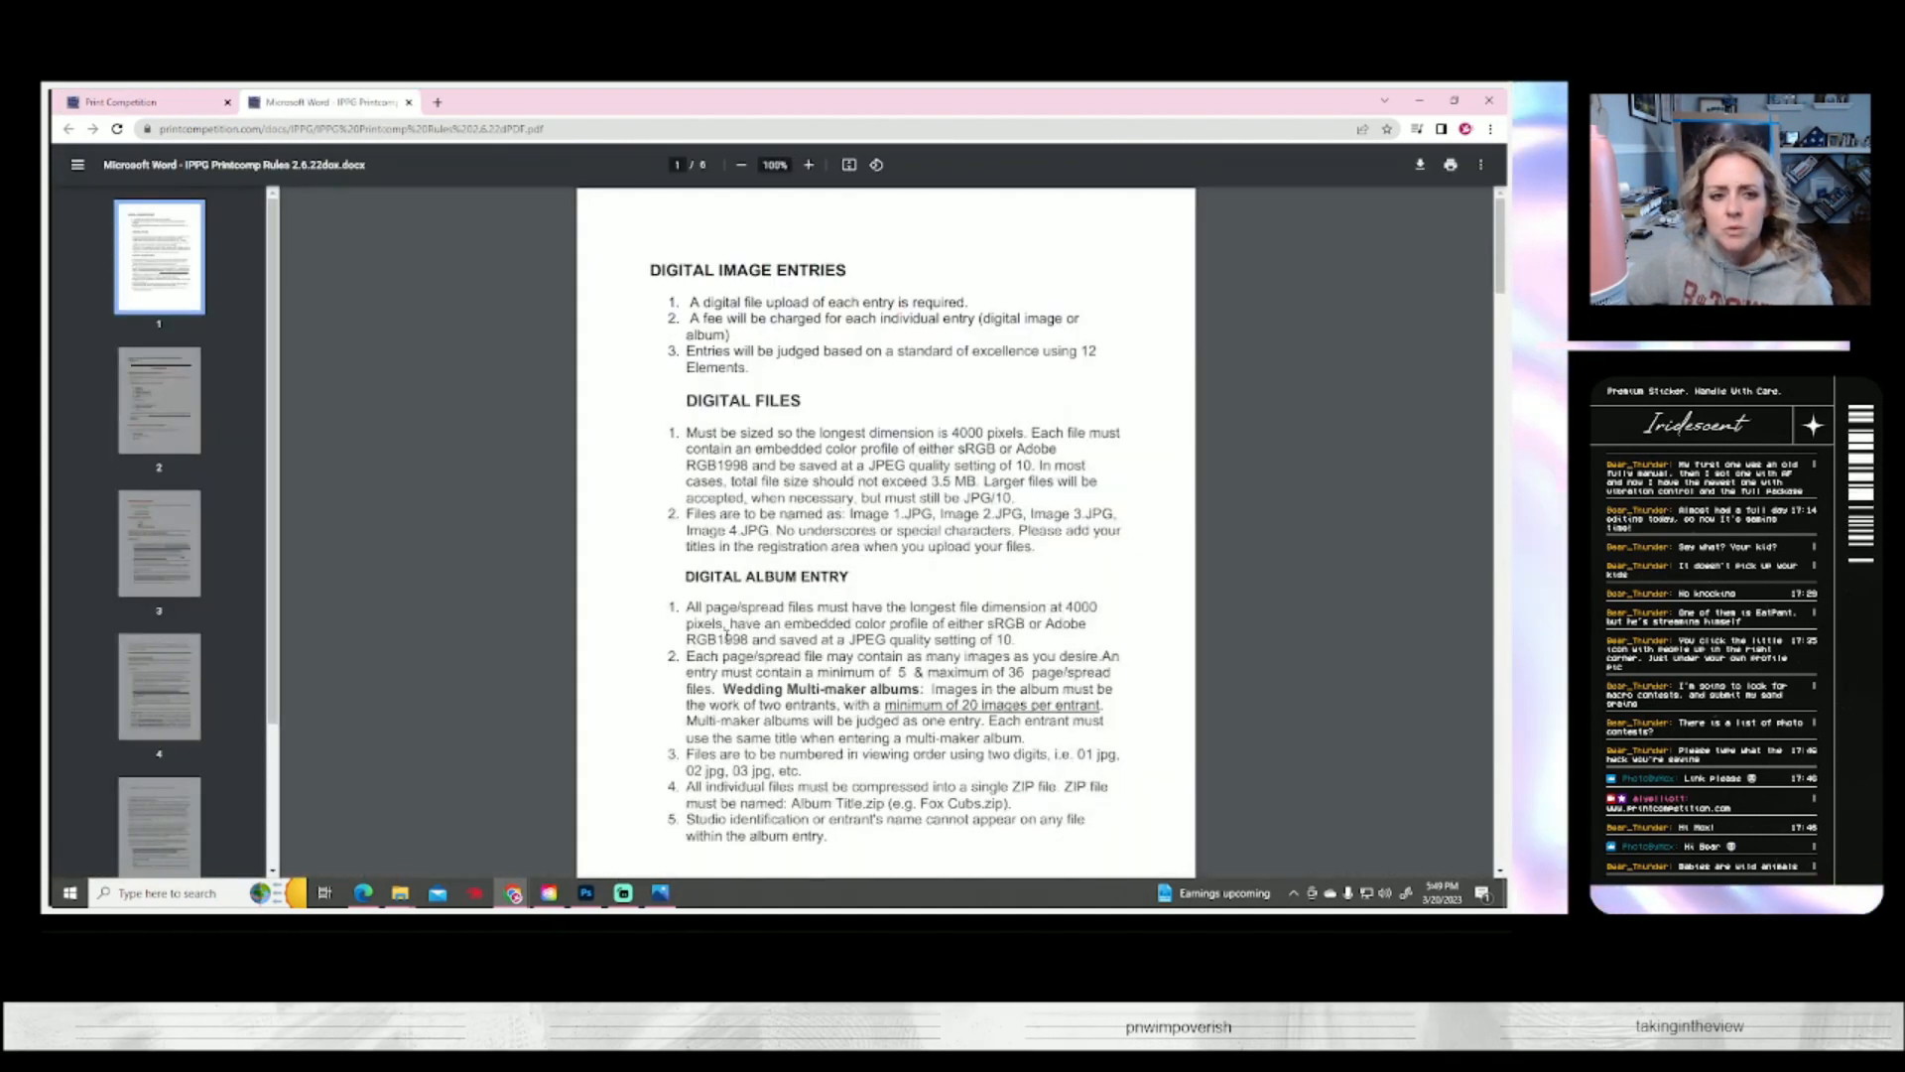
{"action": "scroll", "coordinate": [727, 636], "scroll_direction": "down", "scroll_amount": 9}
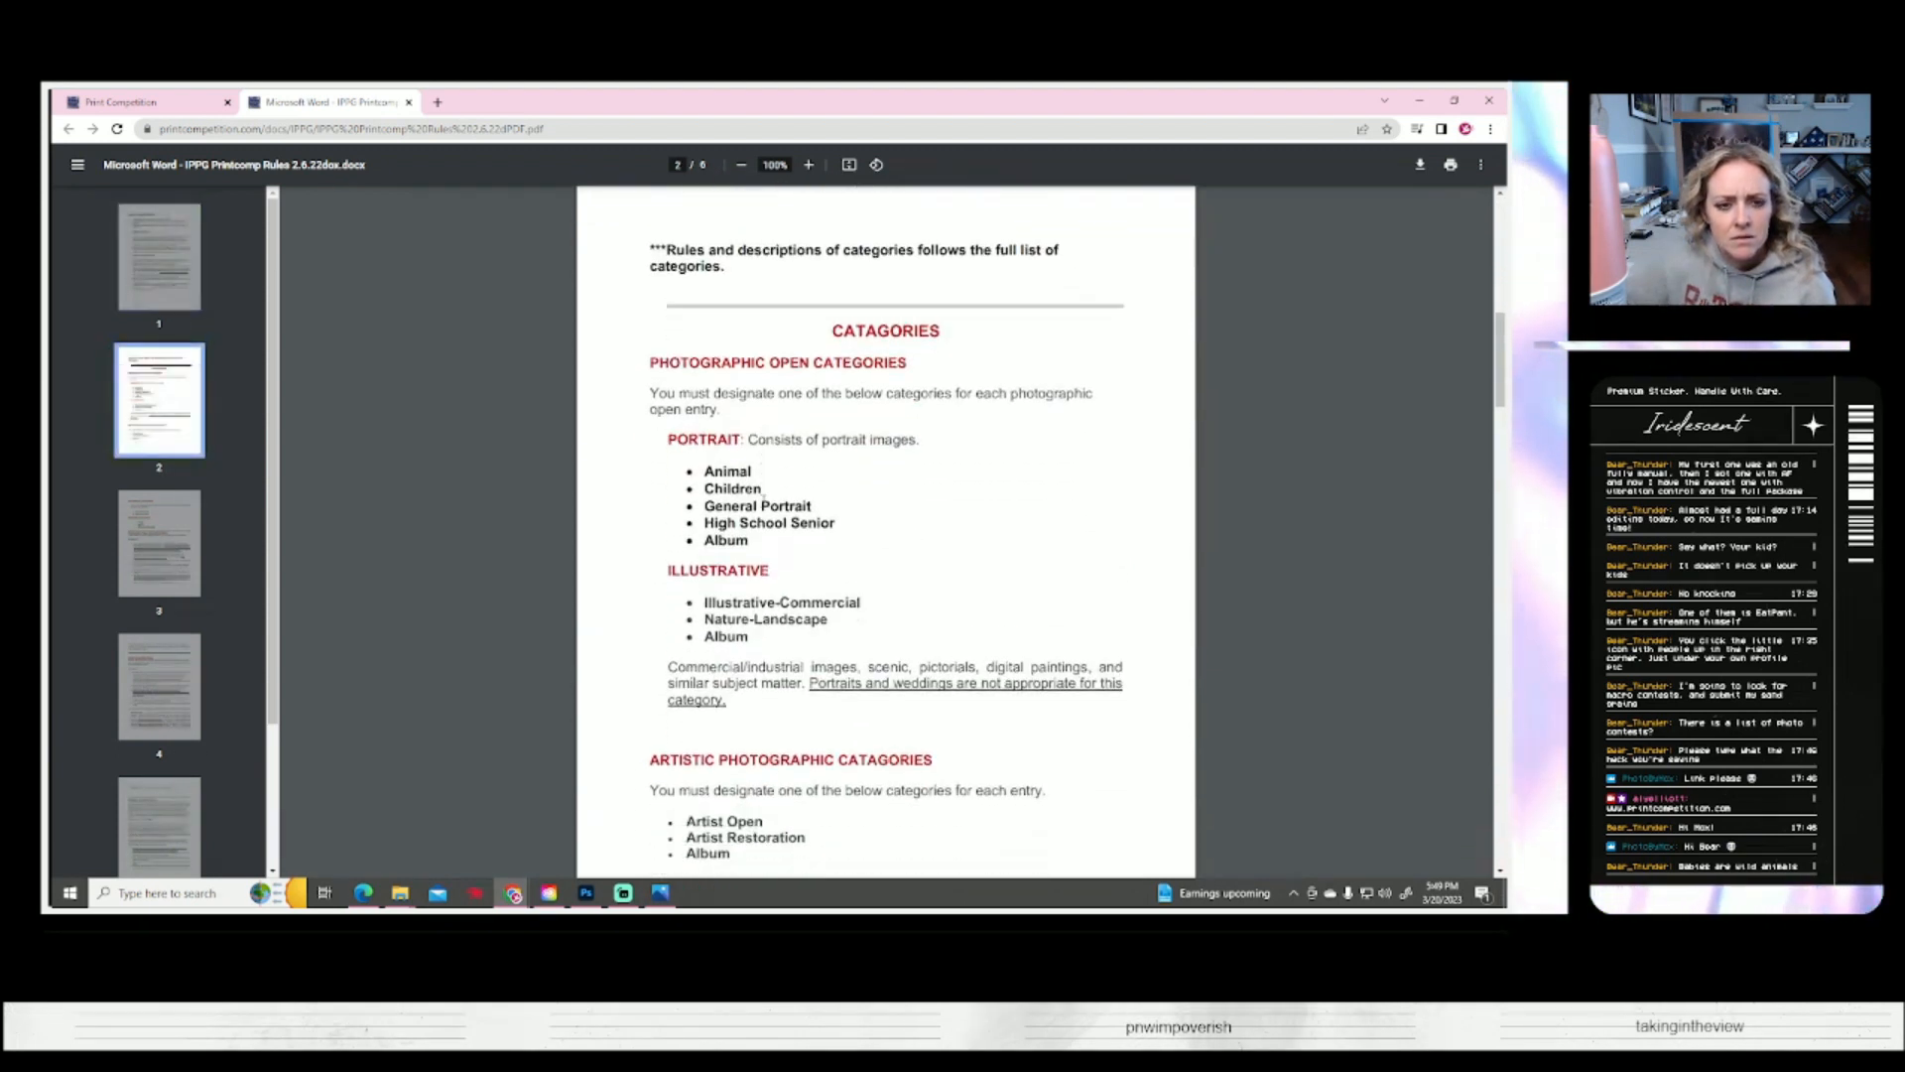
{"action": "scroll", "coordinate": [761, 494], "scroll_direction": "down", "scroll_amount": 3}
{"action": "scroll", "coordinate": [842, 586], "scroll_direction": "up", "scroll_amount": 3}
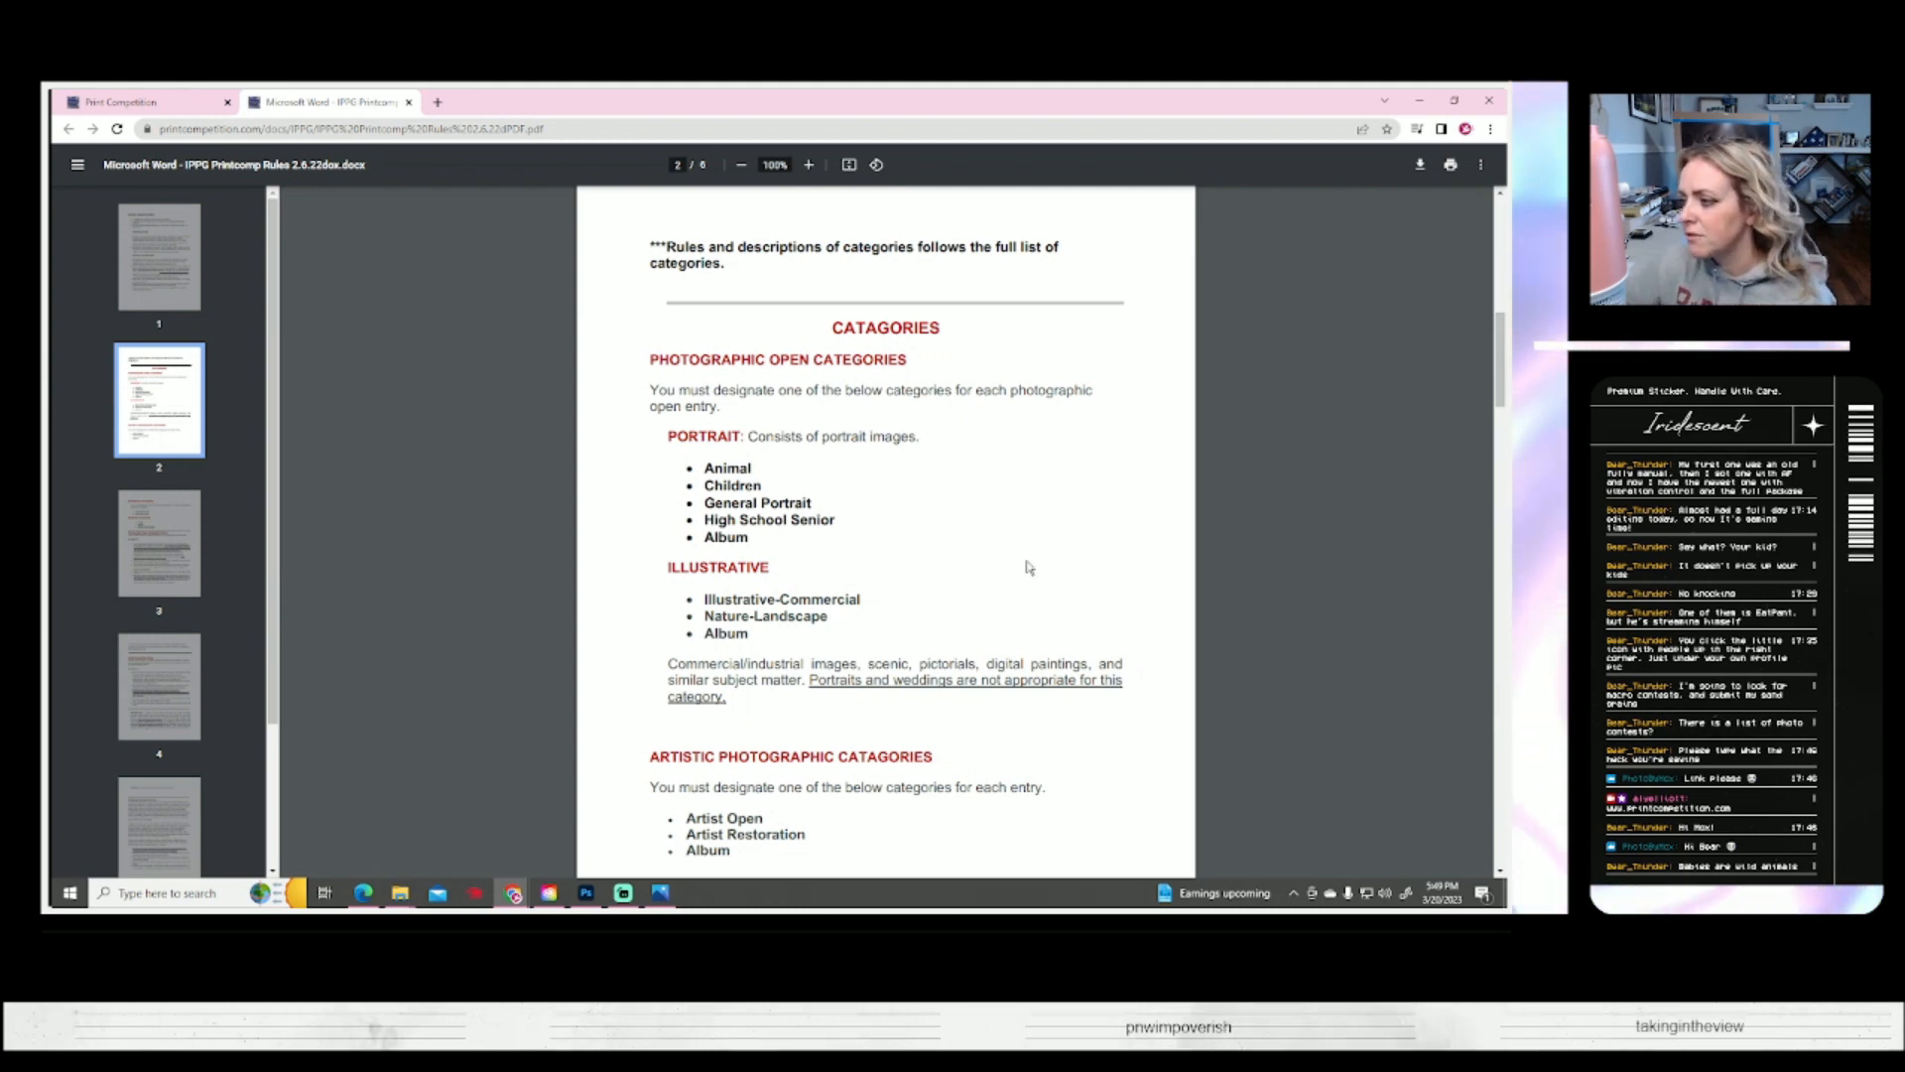
{"action": "scroll", "coordinate": [1019, 559], "scroll_direction": "down", "scroll_amount": 1}
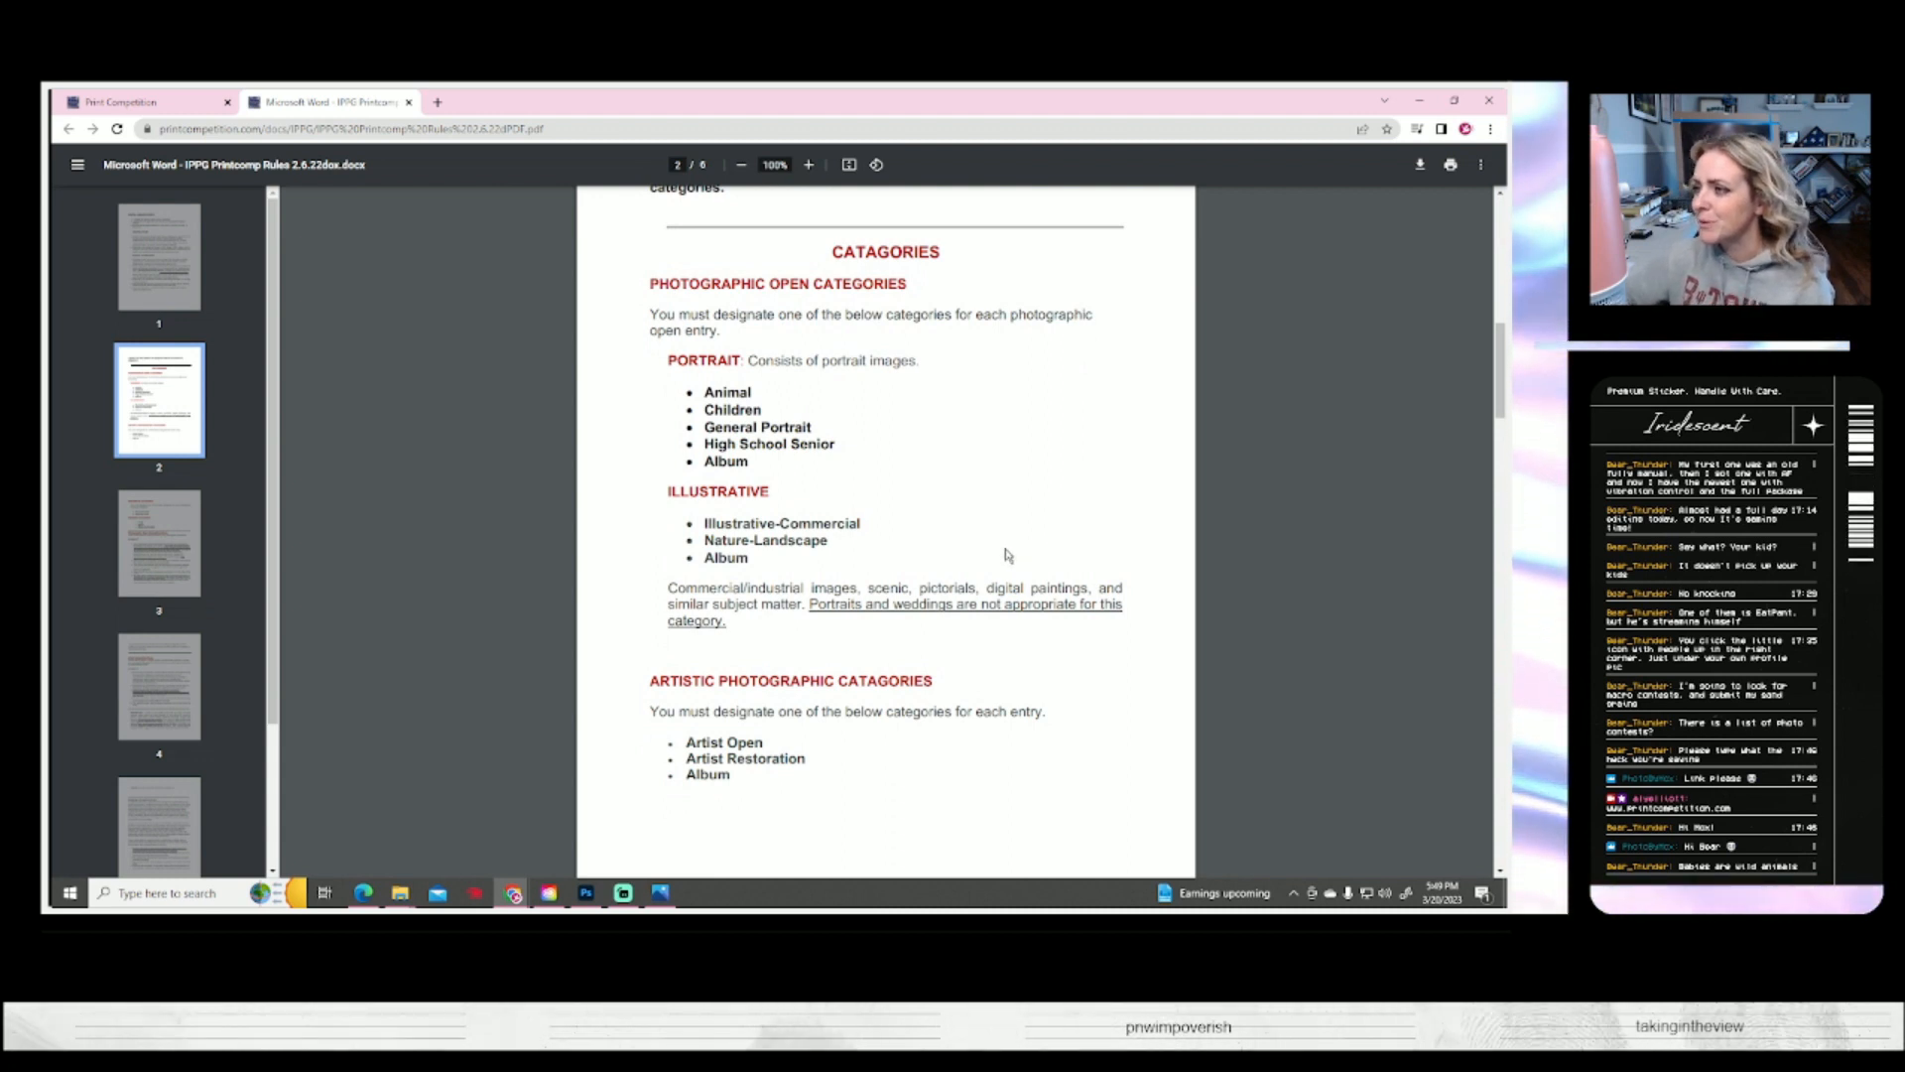
{"action": "scroll", "coordinate": [1006, 555], "scroll_direction": "down", "scroll_amount": 3}
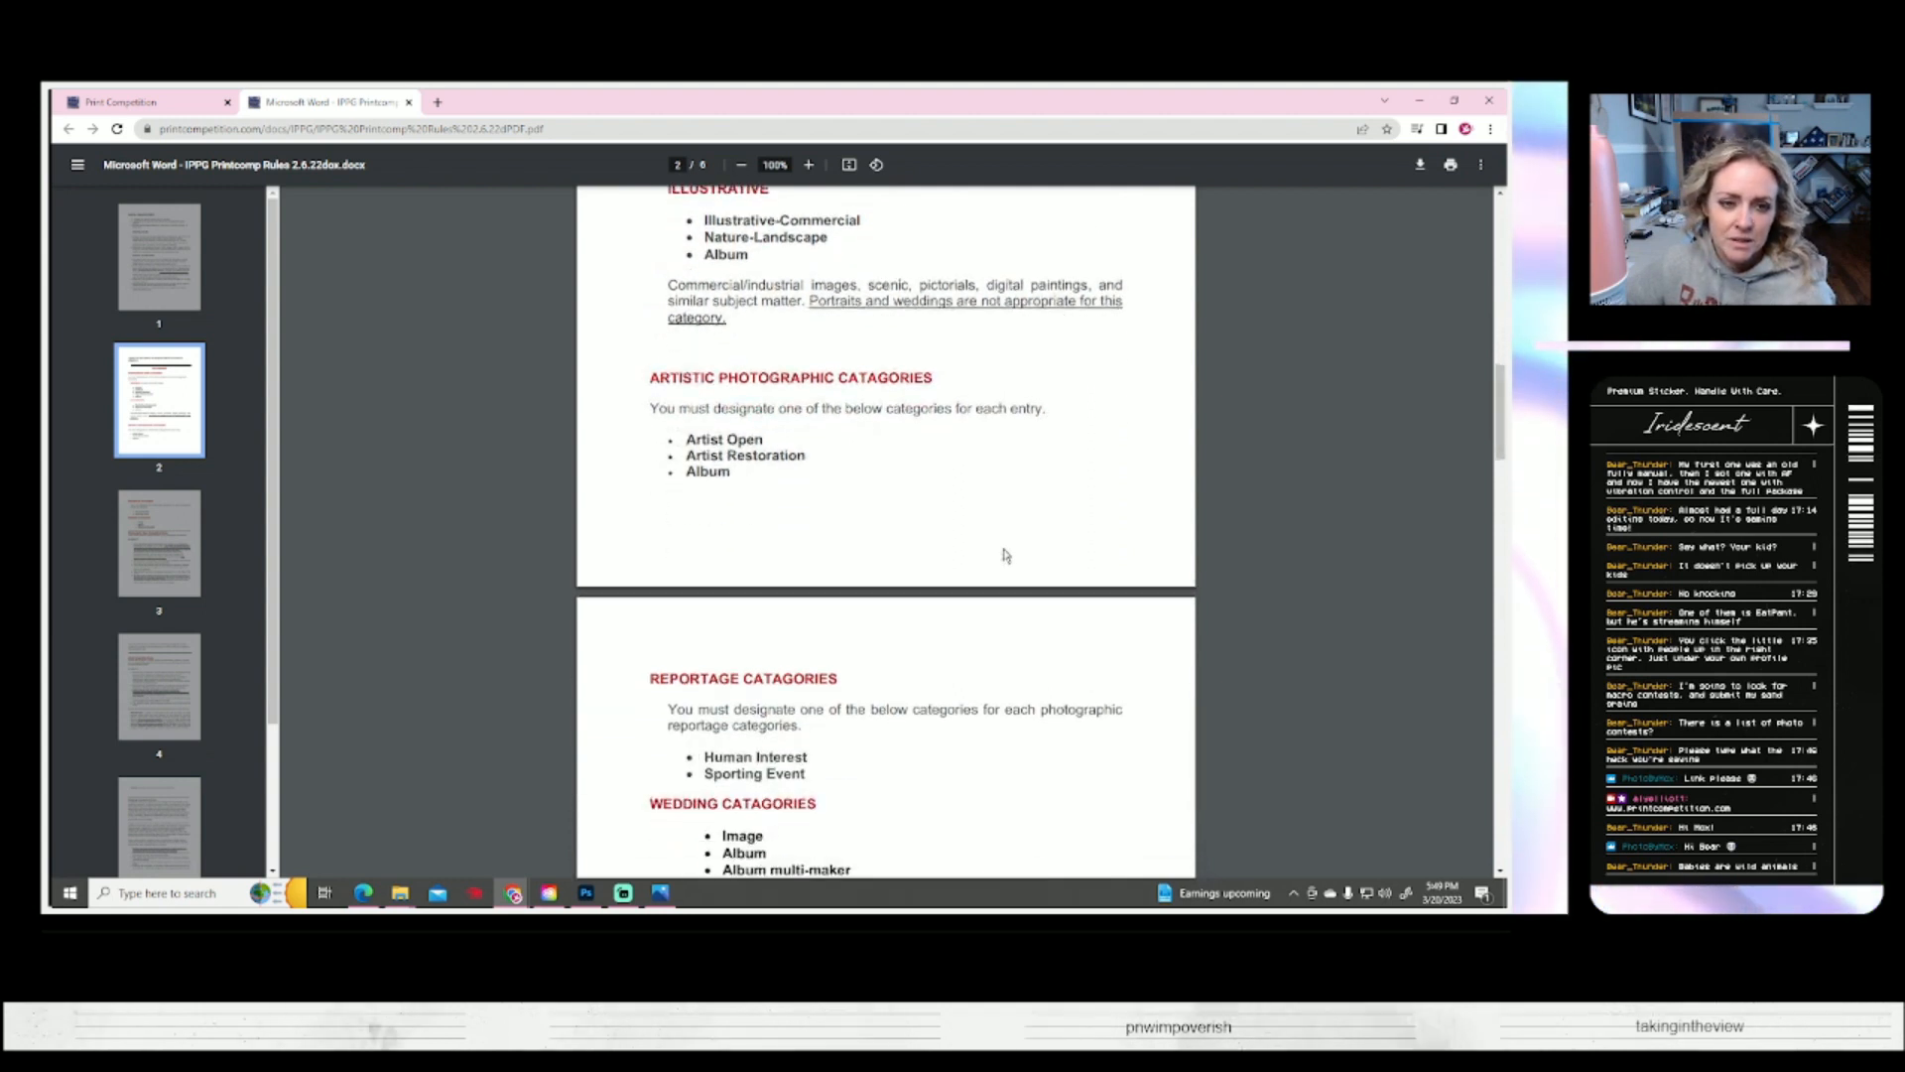
{"action": "scroll", "coordinate": [1007, 555], "scroll_direction": "down", "scroll_amount": 4}
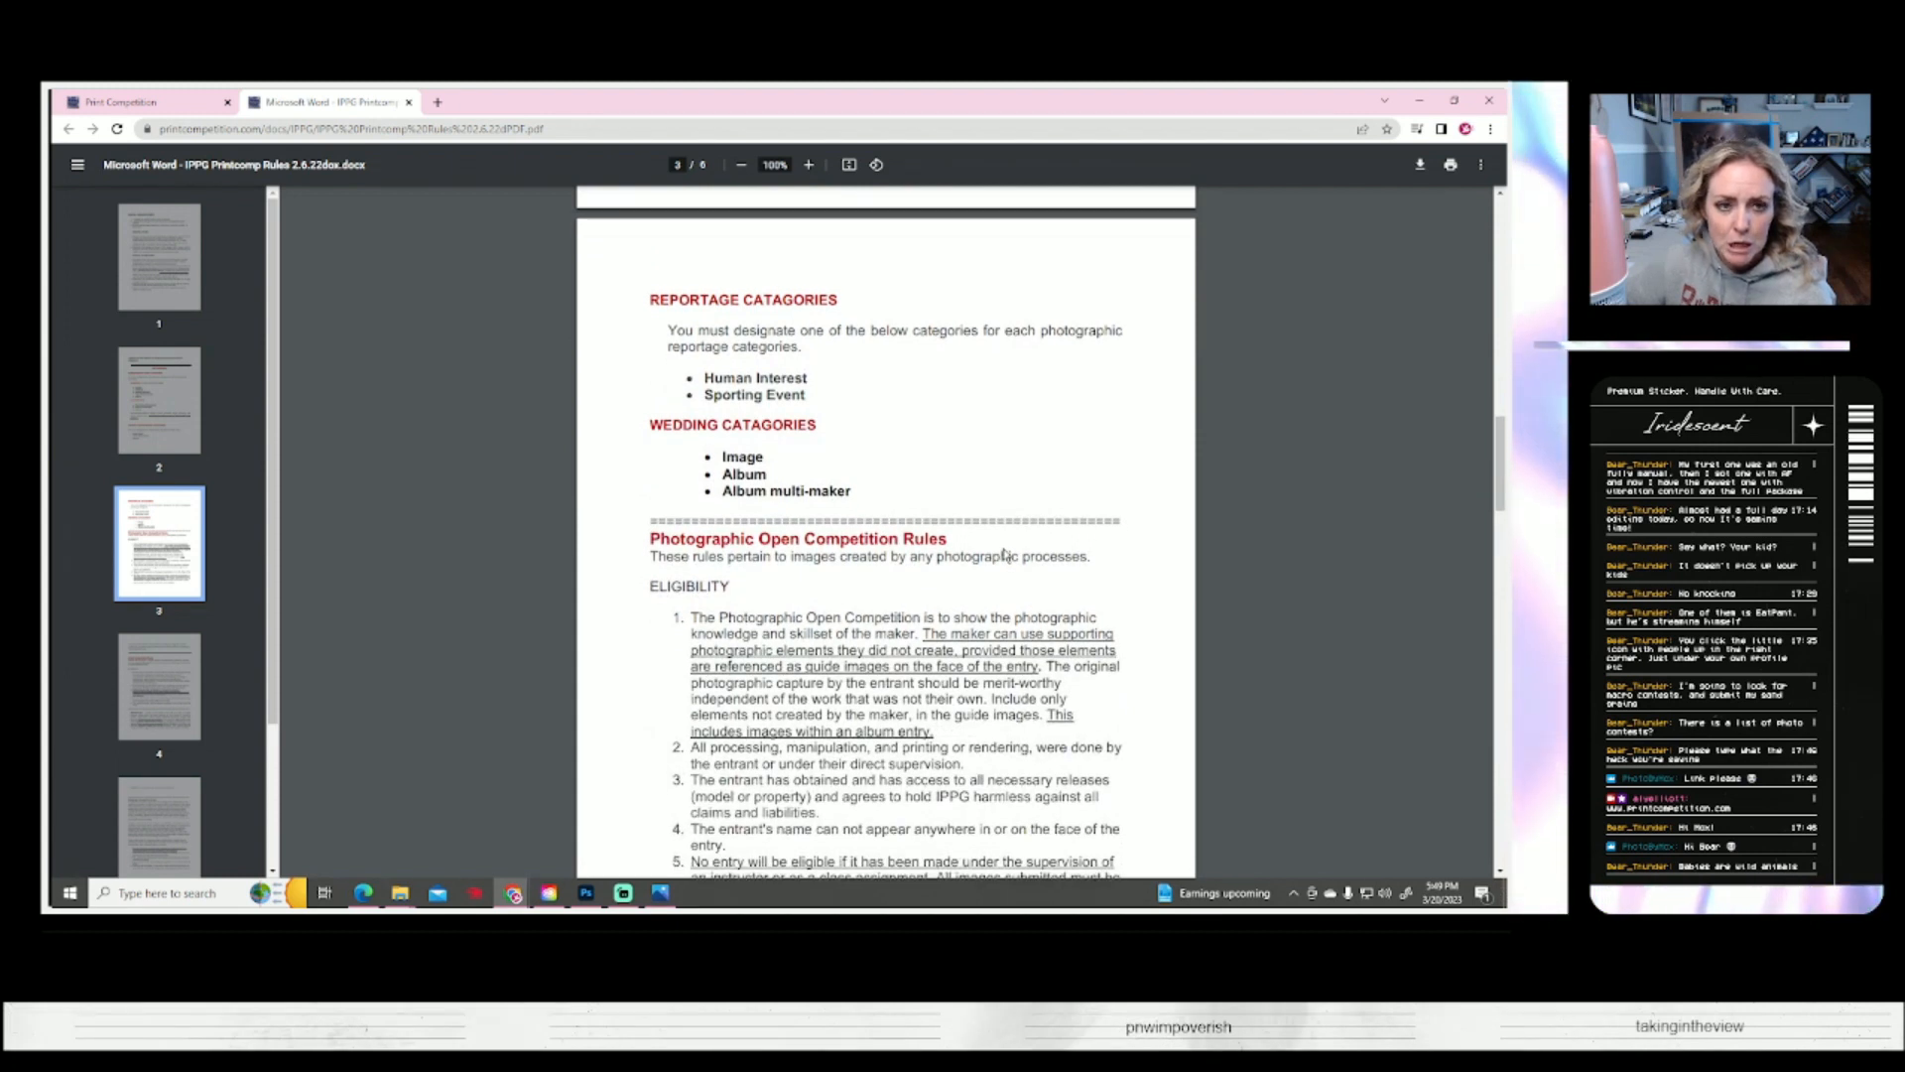
{"action": "scroll", "coordinate": [1006, 555], "scroll_direction": "down", "scroll_amount": 8}
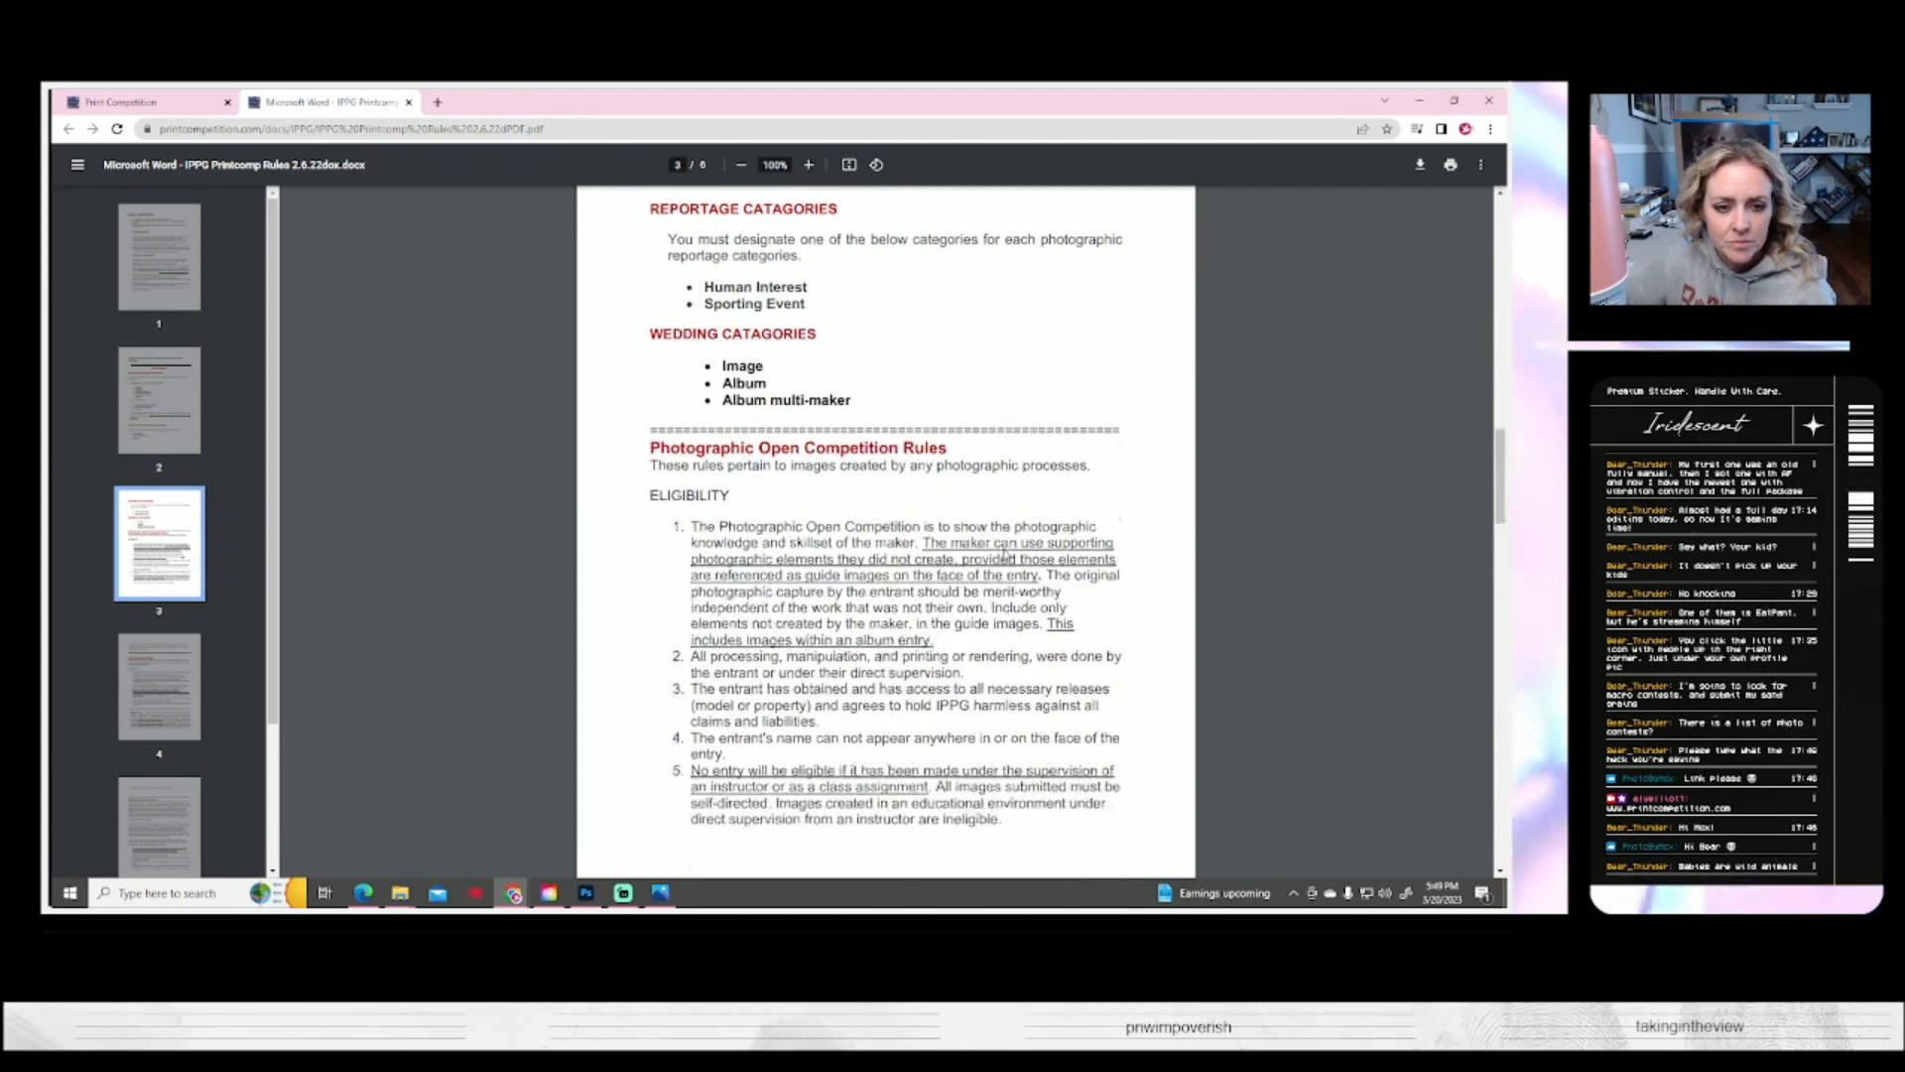
{"action": "scroll", "coordinate": [966, 548], "scroll_direction": "down", "scroll_amount": 5}
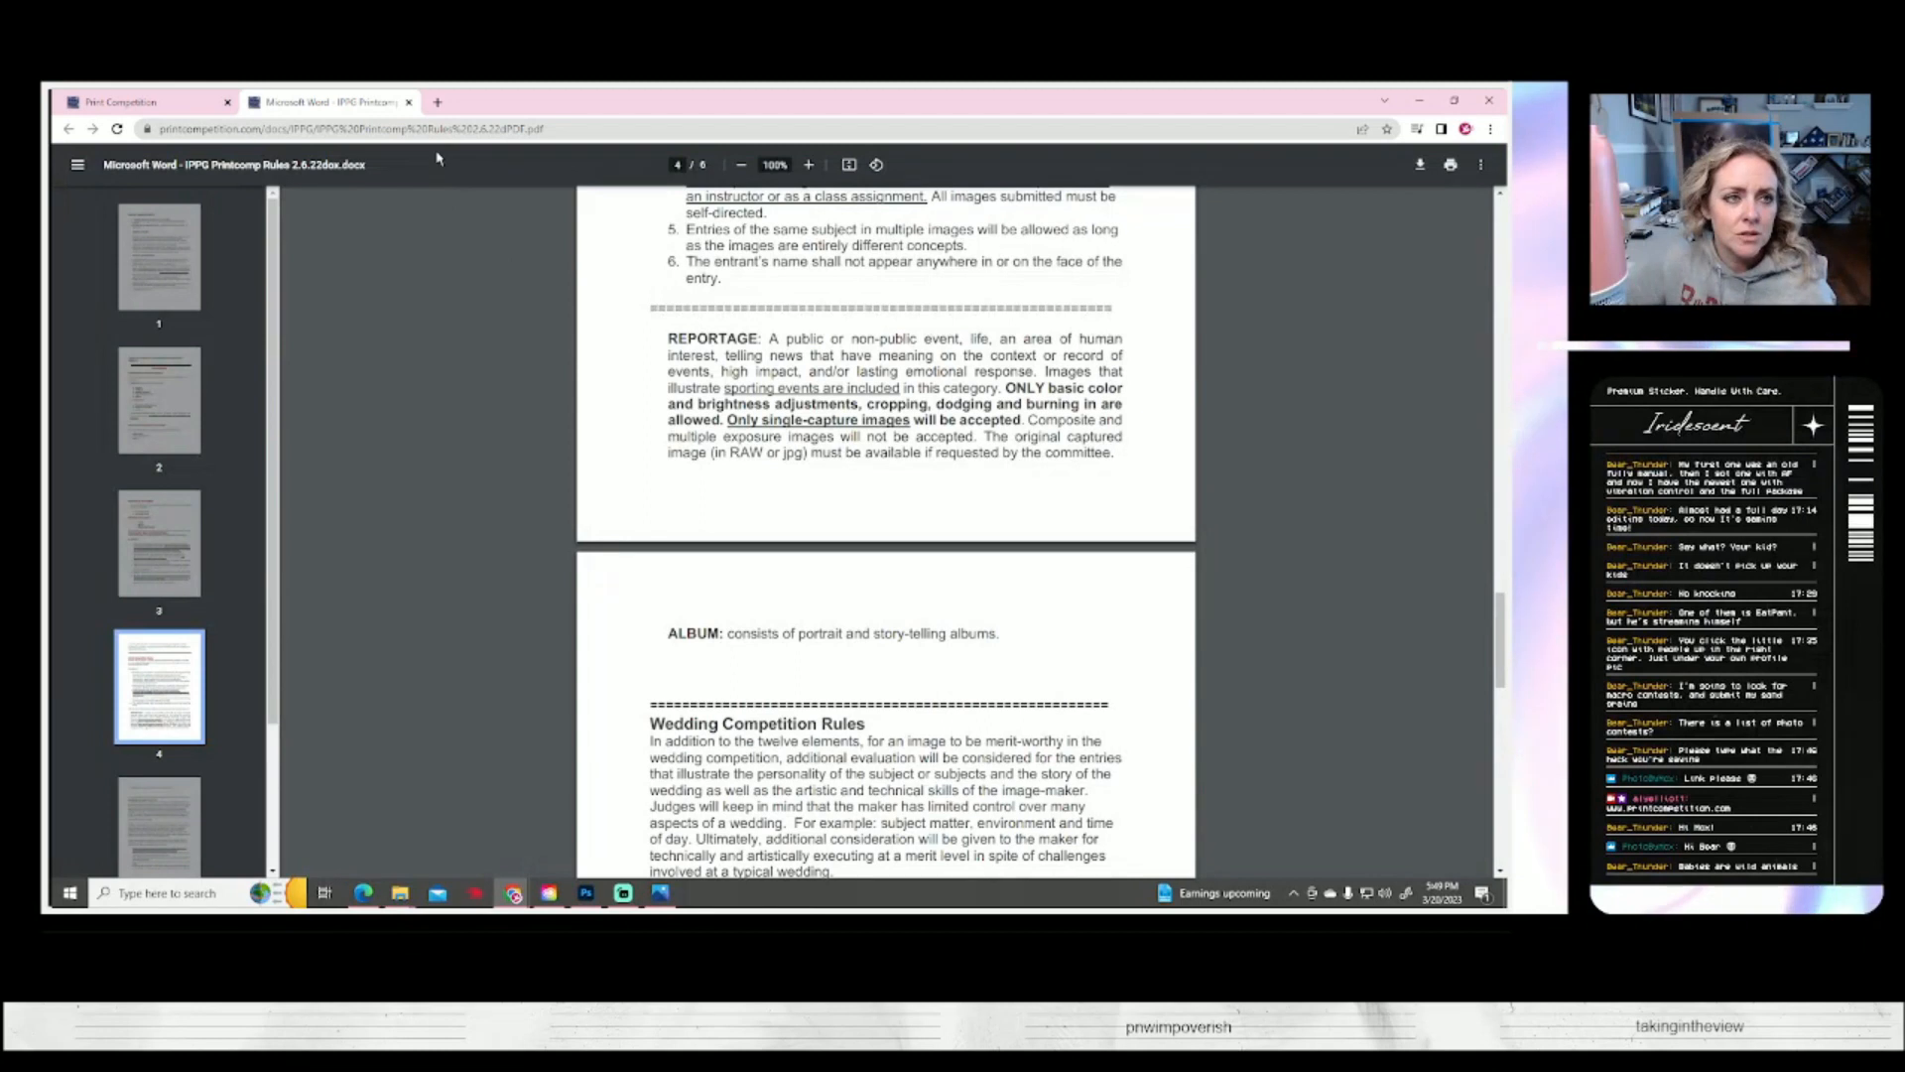
{"action": "left_click", "coordinate": [408, 103]}
Open the MPPA competition listing and review its judging panel, fees, entry deadline and special notes
{"action": "scroll", "coordinate": [499, 288], "scroll_direction": "up", "scroll_amount": 3}
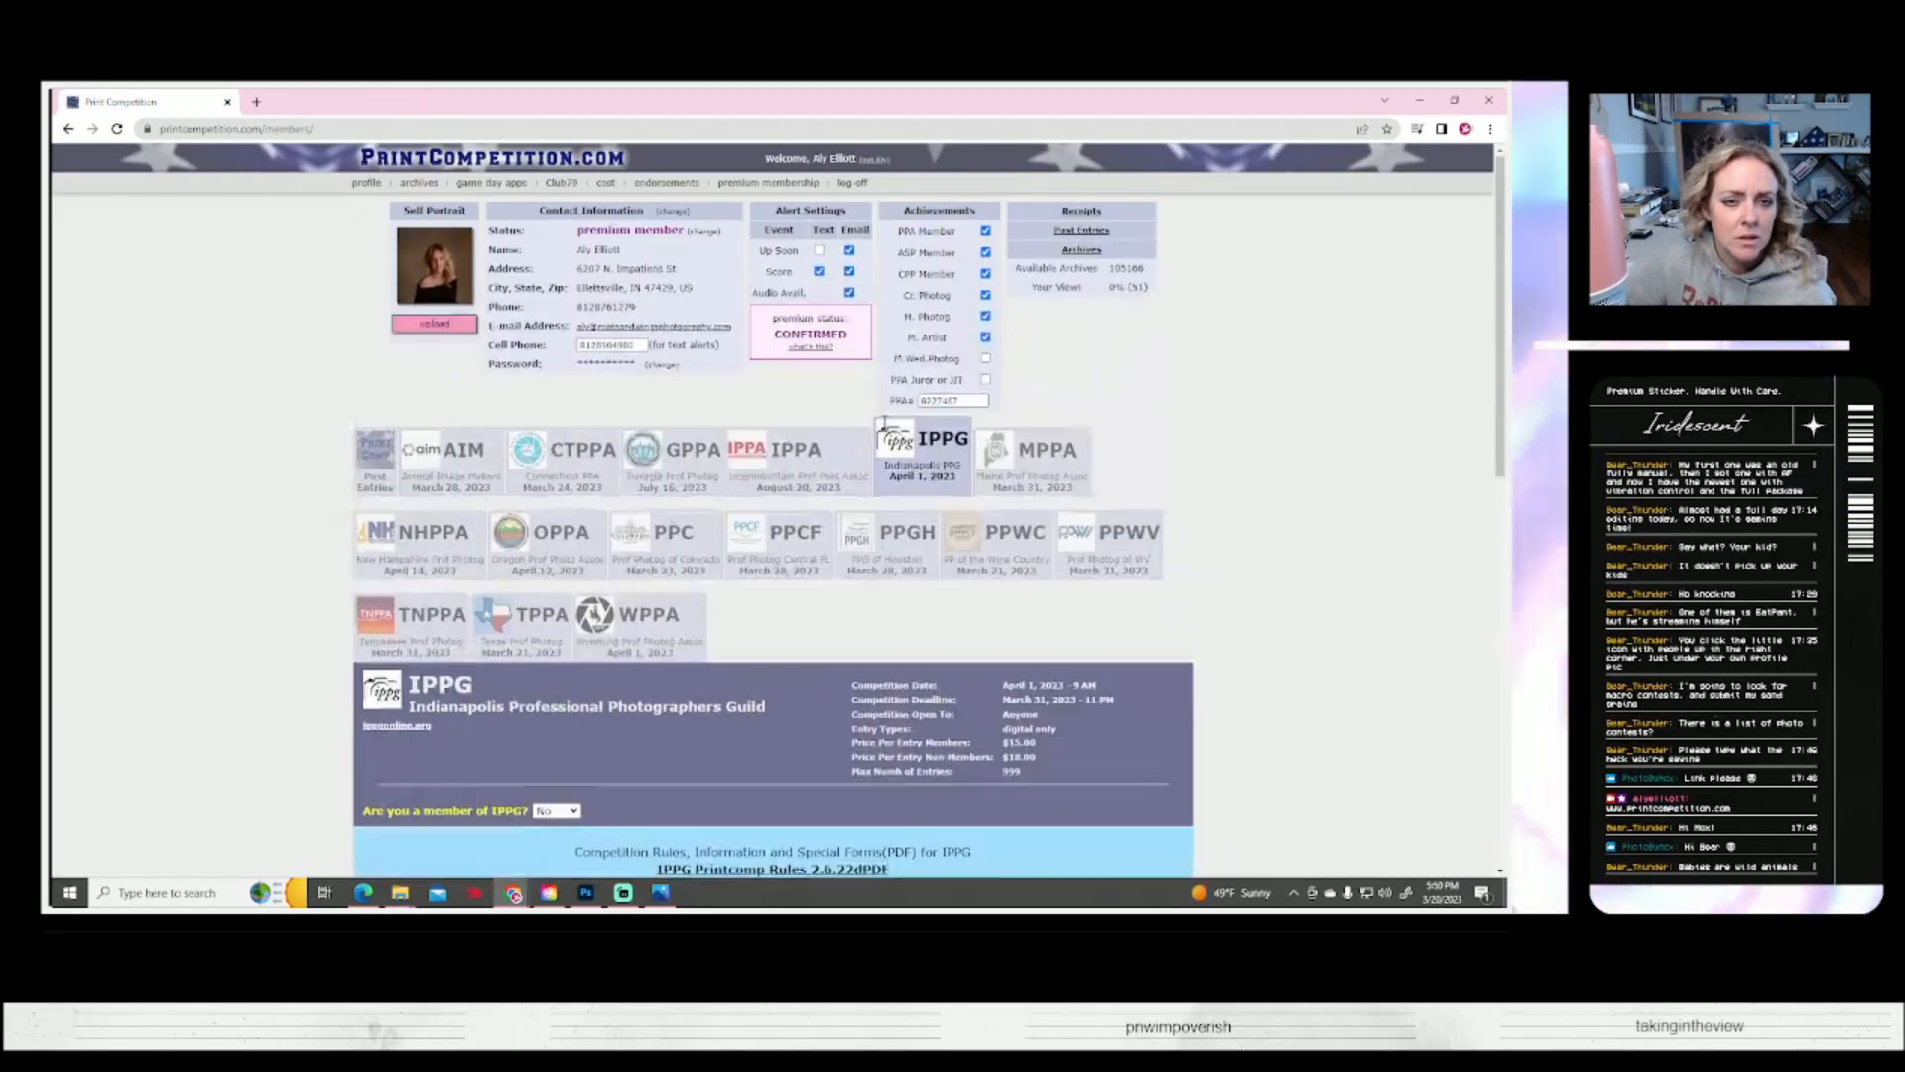
{"action": "left_click", "coordinate": [1027, 462]}
{"action": "scroll", "coordinate": [645, 525], "scroll_direction": "down", "scroll_amount": 5}
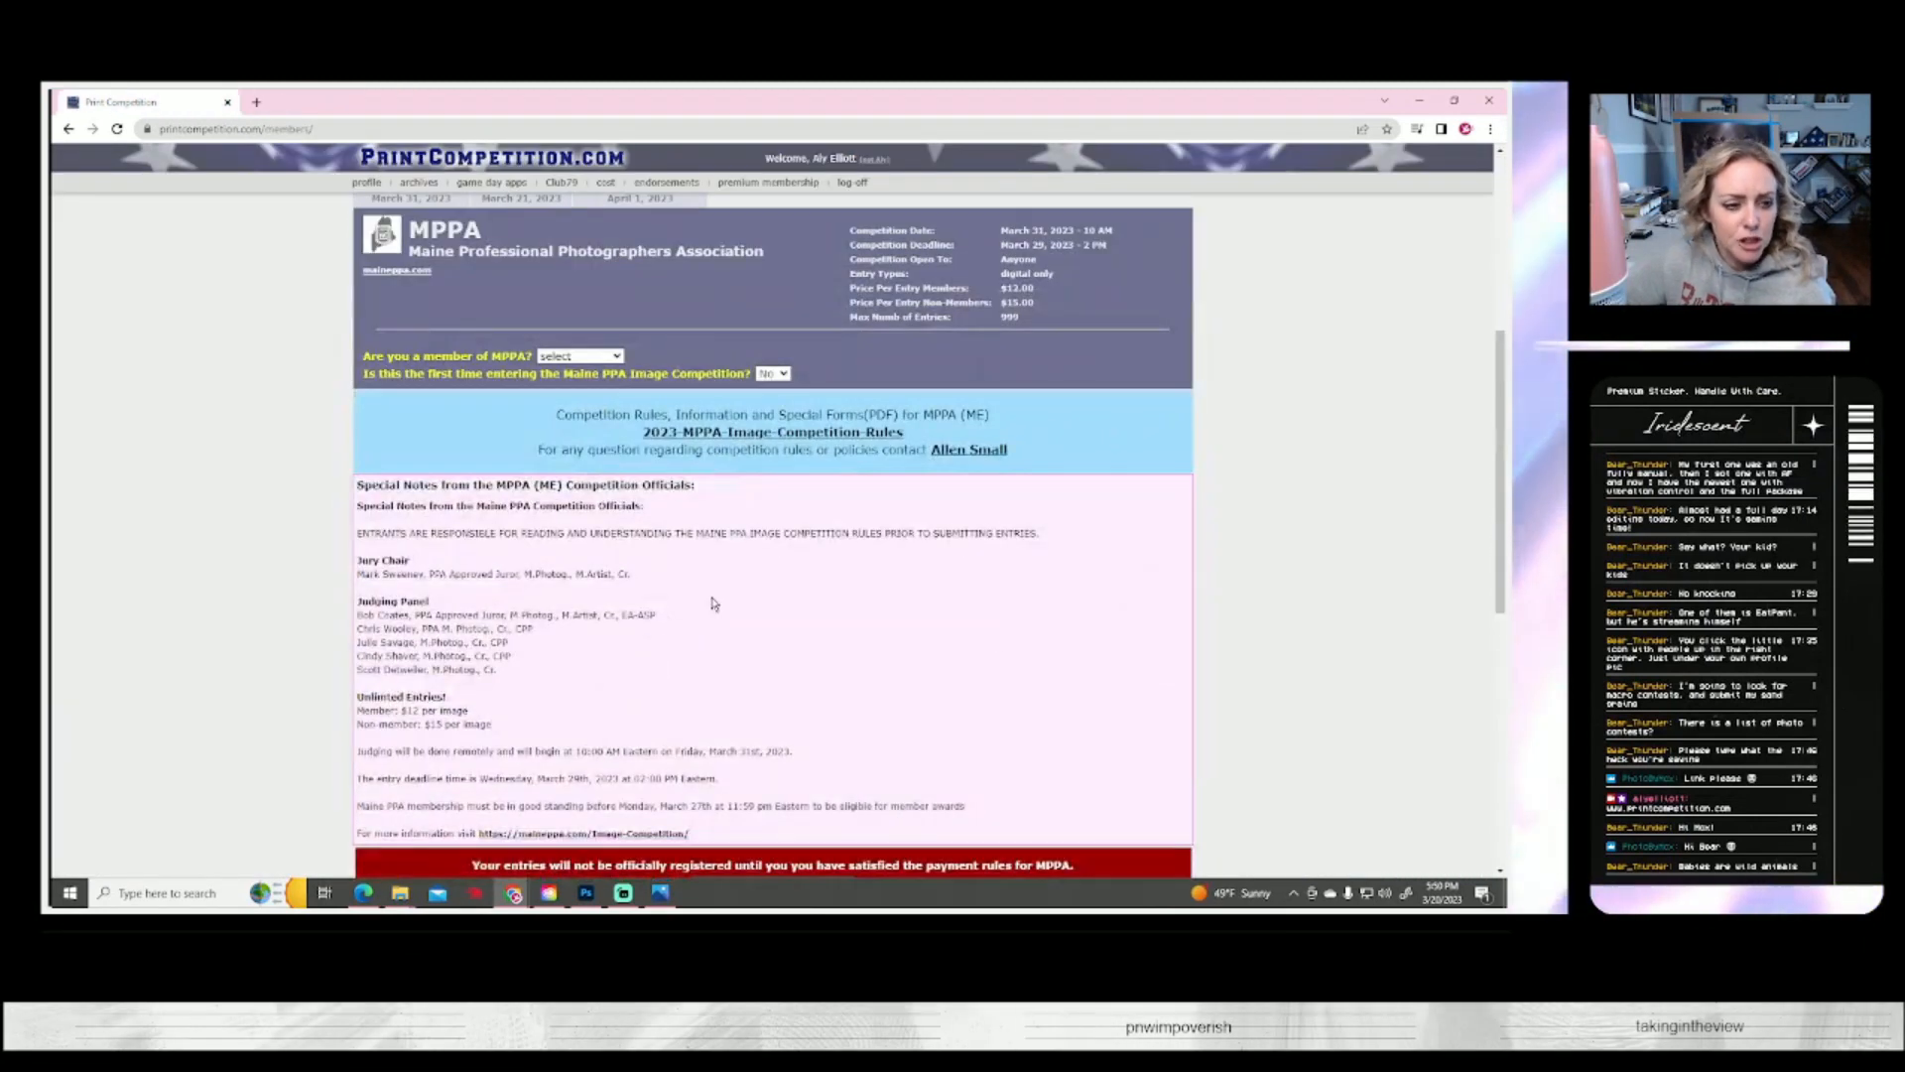
{"action": "scroll", "coordinate": [715, 595], "scroll_direction": "down", "scroll_amount": 3}
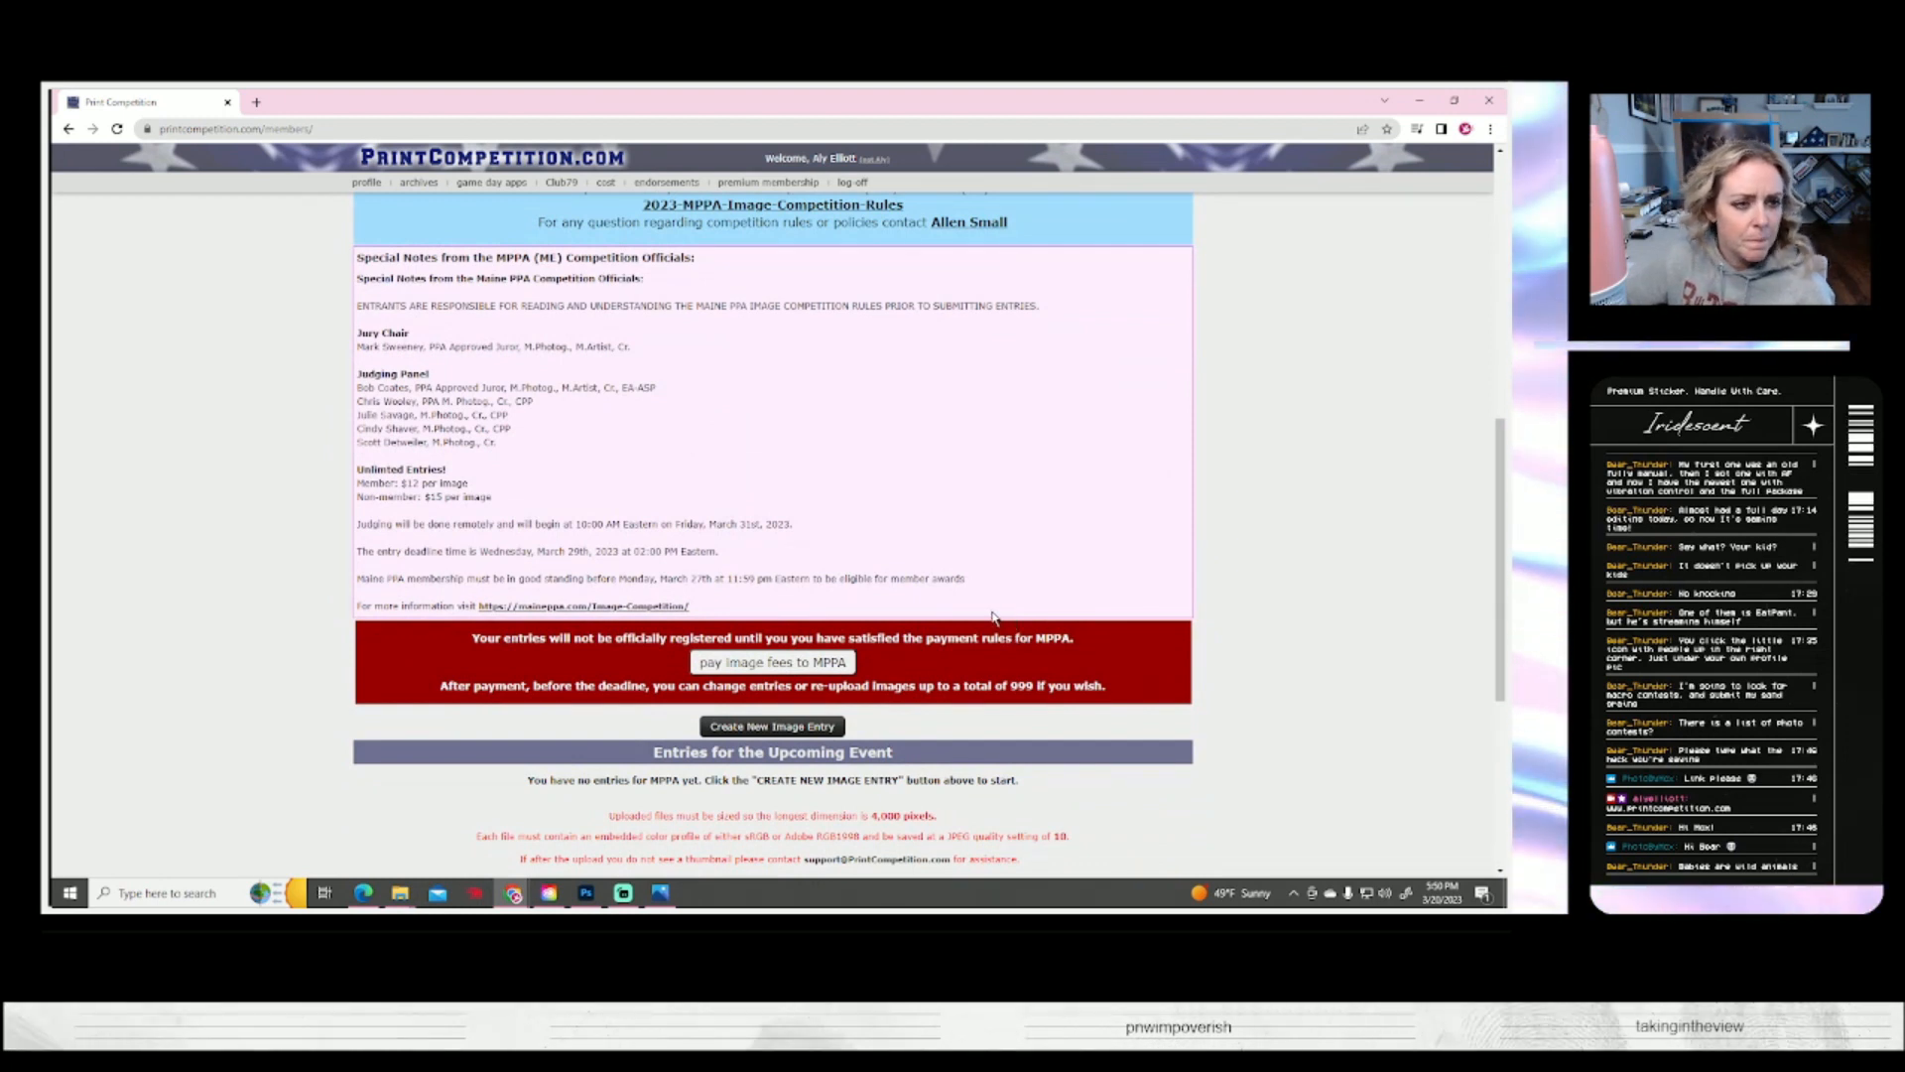
{"action": "scroll", "coordinate": [992, 617], "scroll_direction": "up", "scroll_amount": 1}
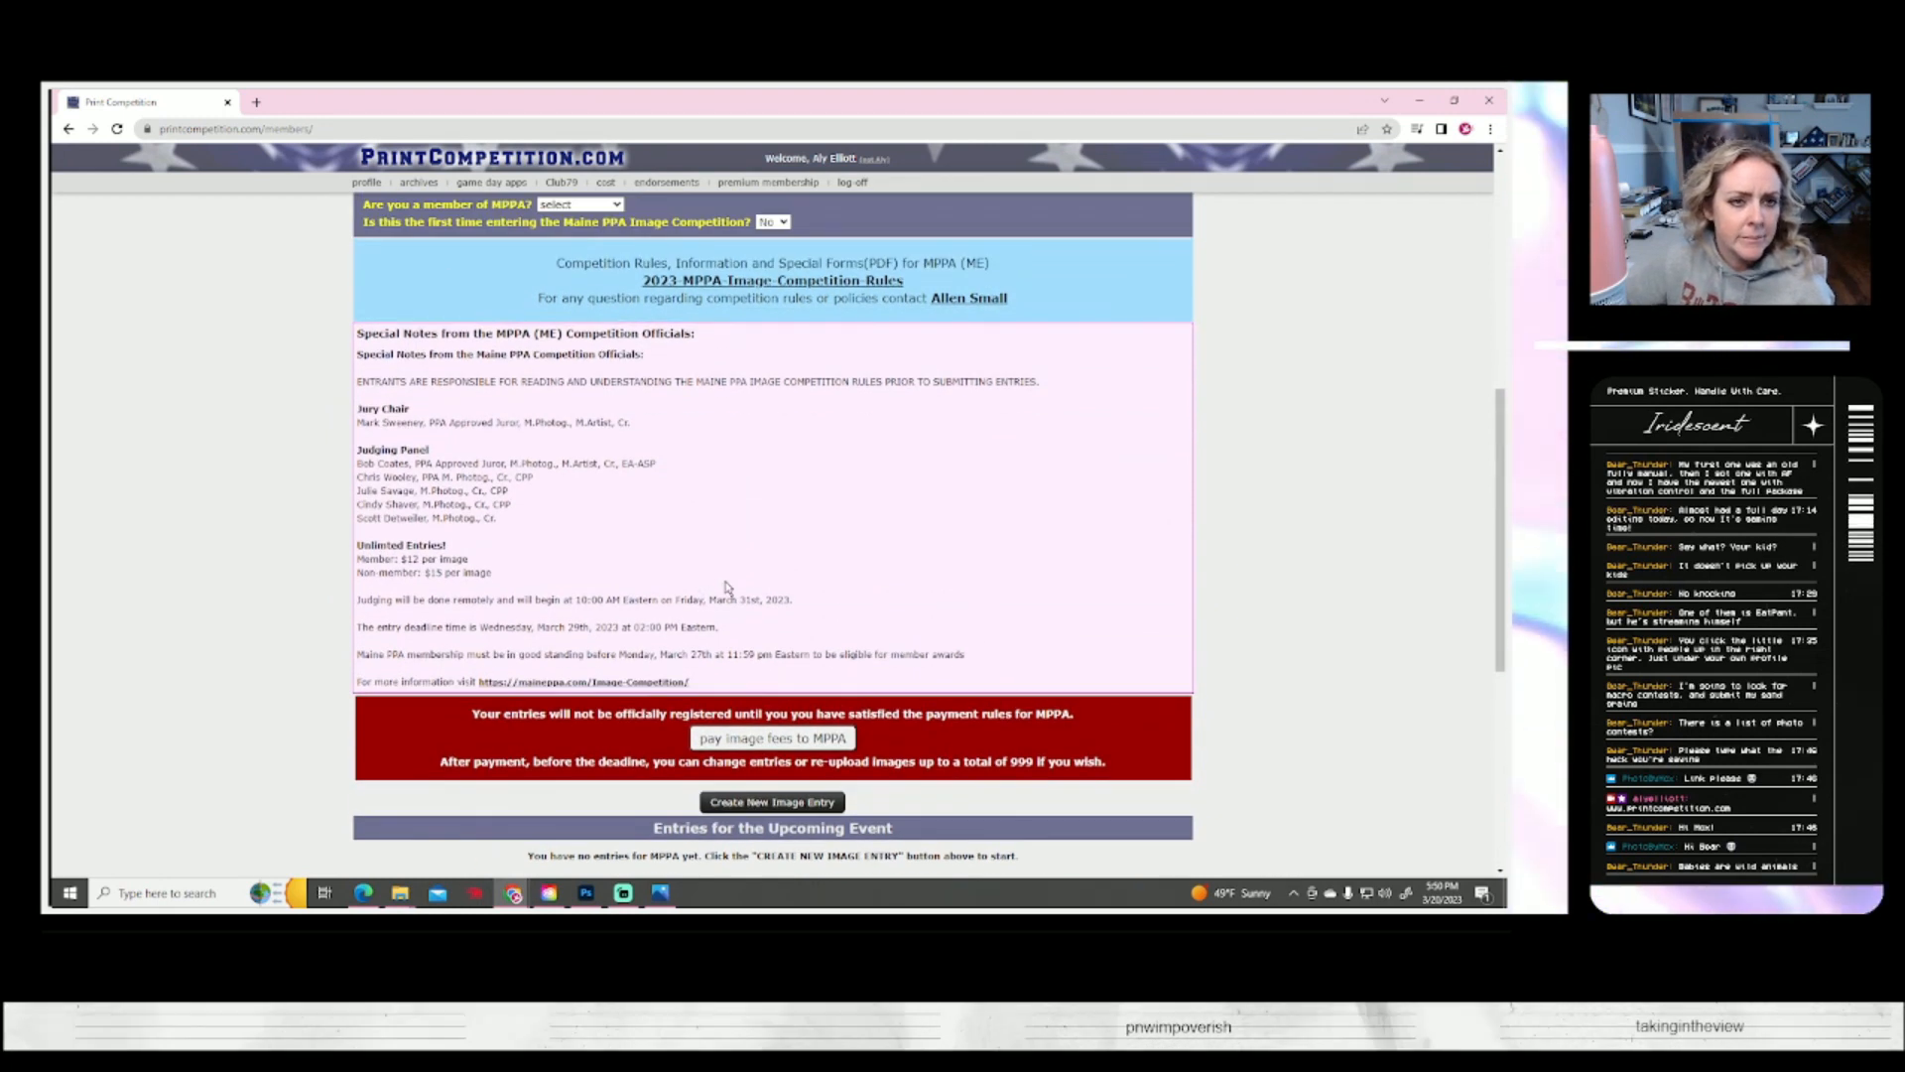
Open the 2023 MPPA Image Competition Rules PDF and read the guidelines and the descriptions of the entry categories
{"action": "left_click", "coordinate": [772, 280]}
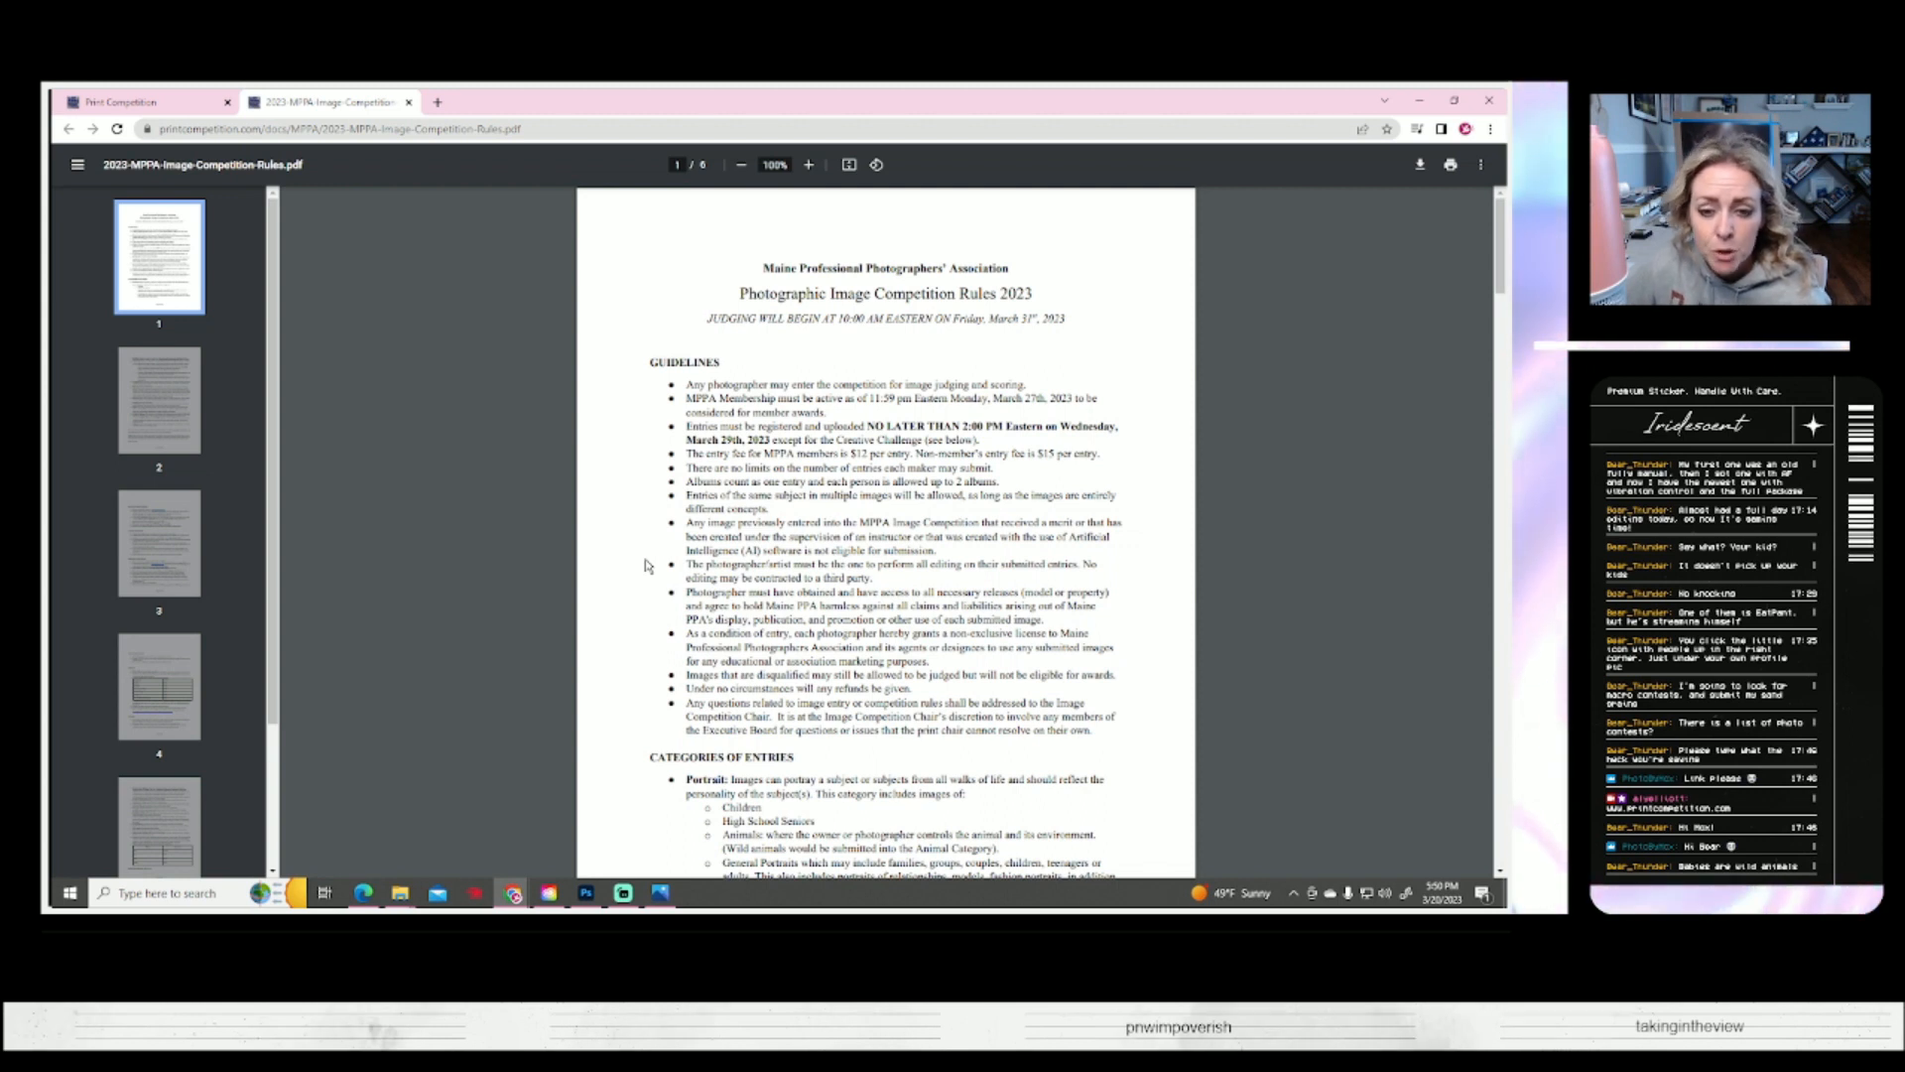
{"action": "scroll", "coordinate": [643, 566], "scroll_direction": "down", "scroll_amount": 3}
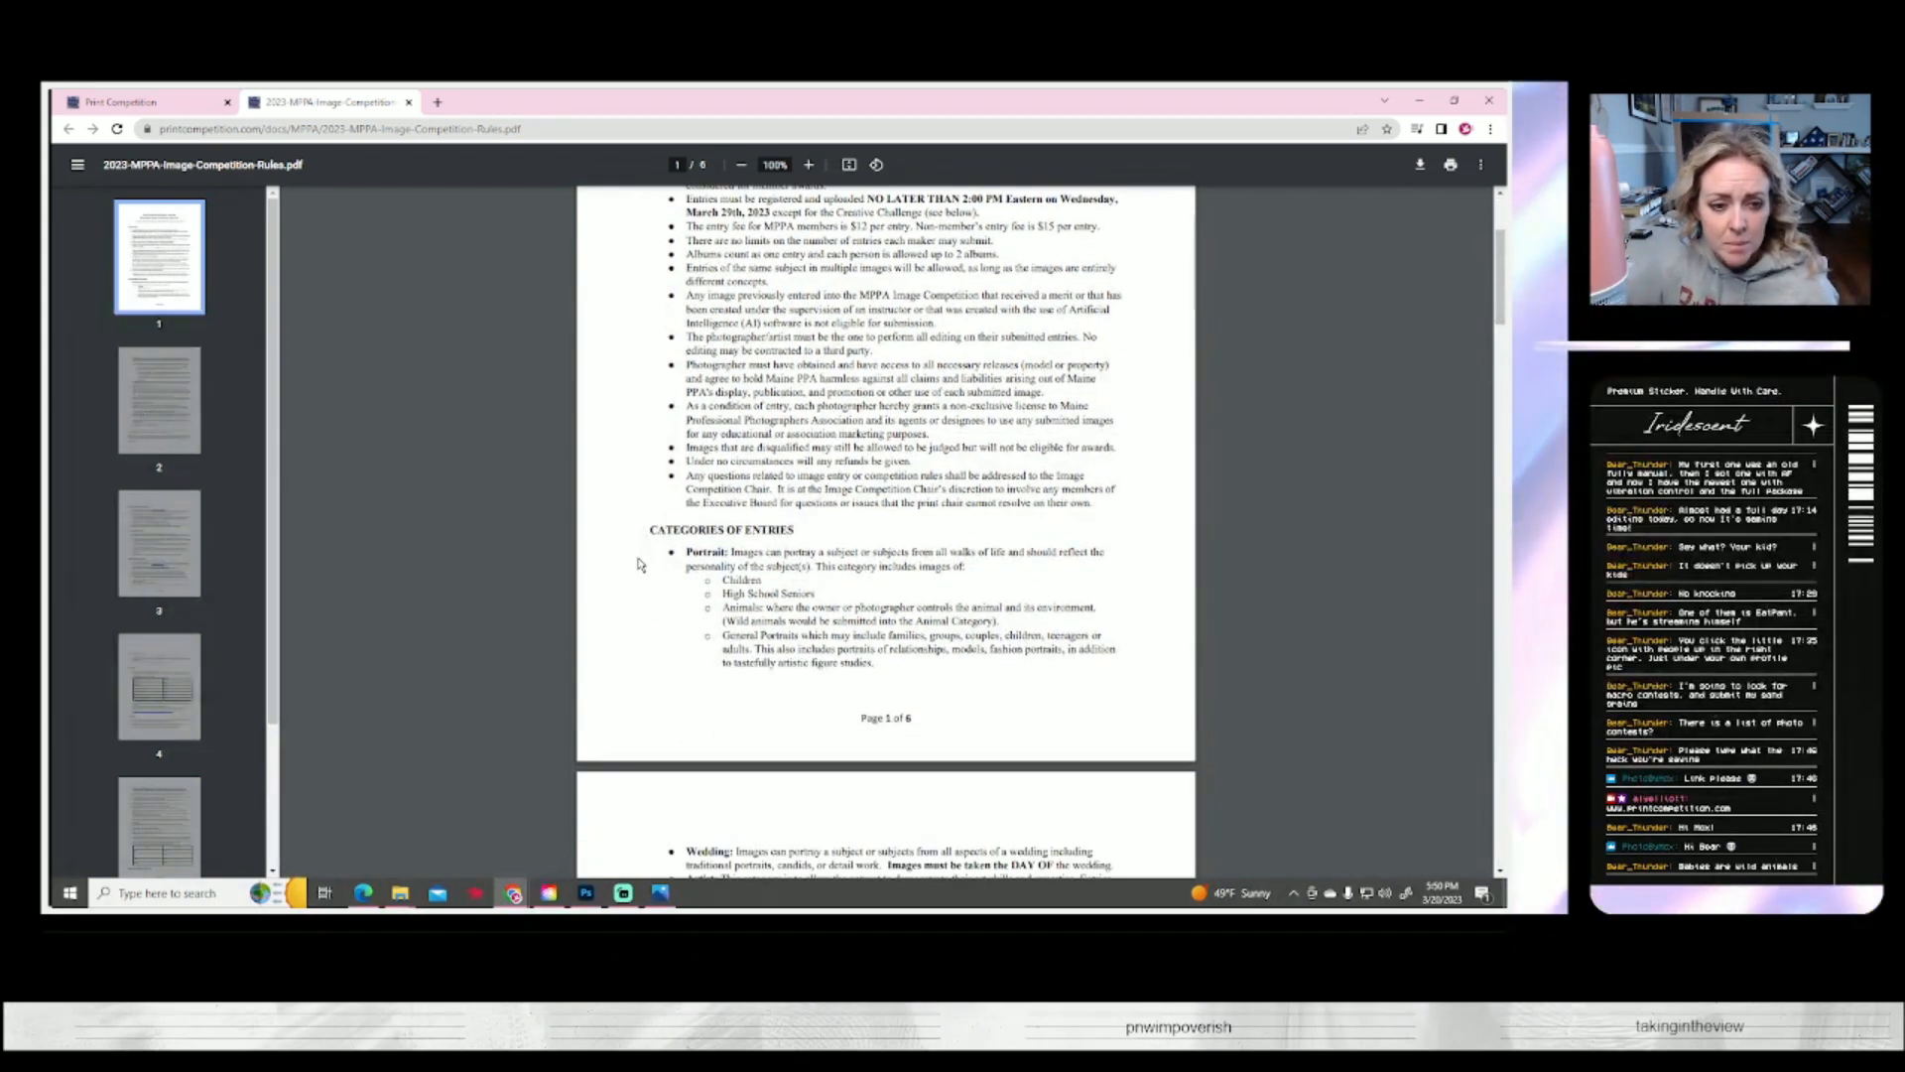
{"action": "scroll", "coordinate": [640, 562], "scroll_direction": "down", "scroll_amount": 5}
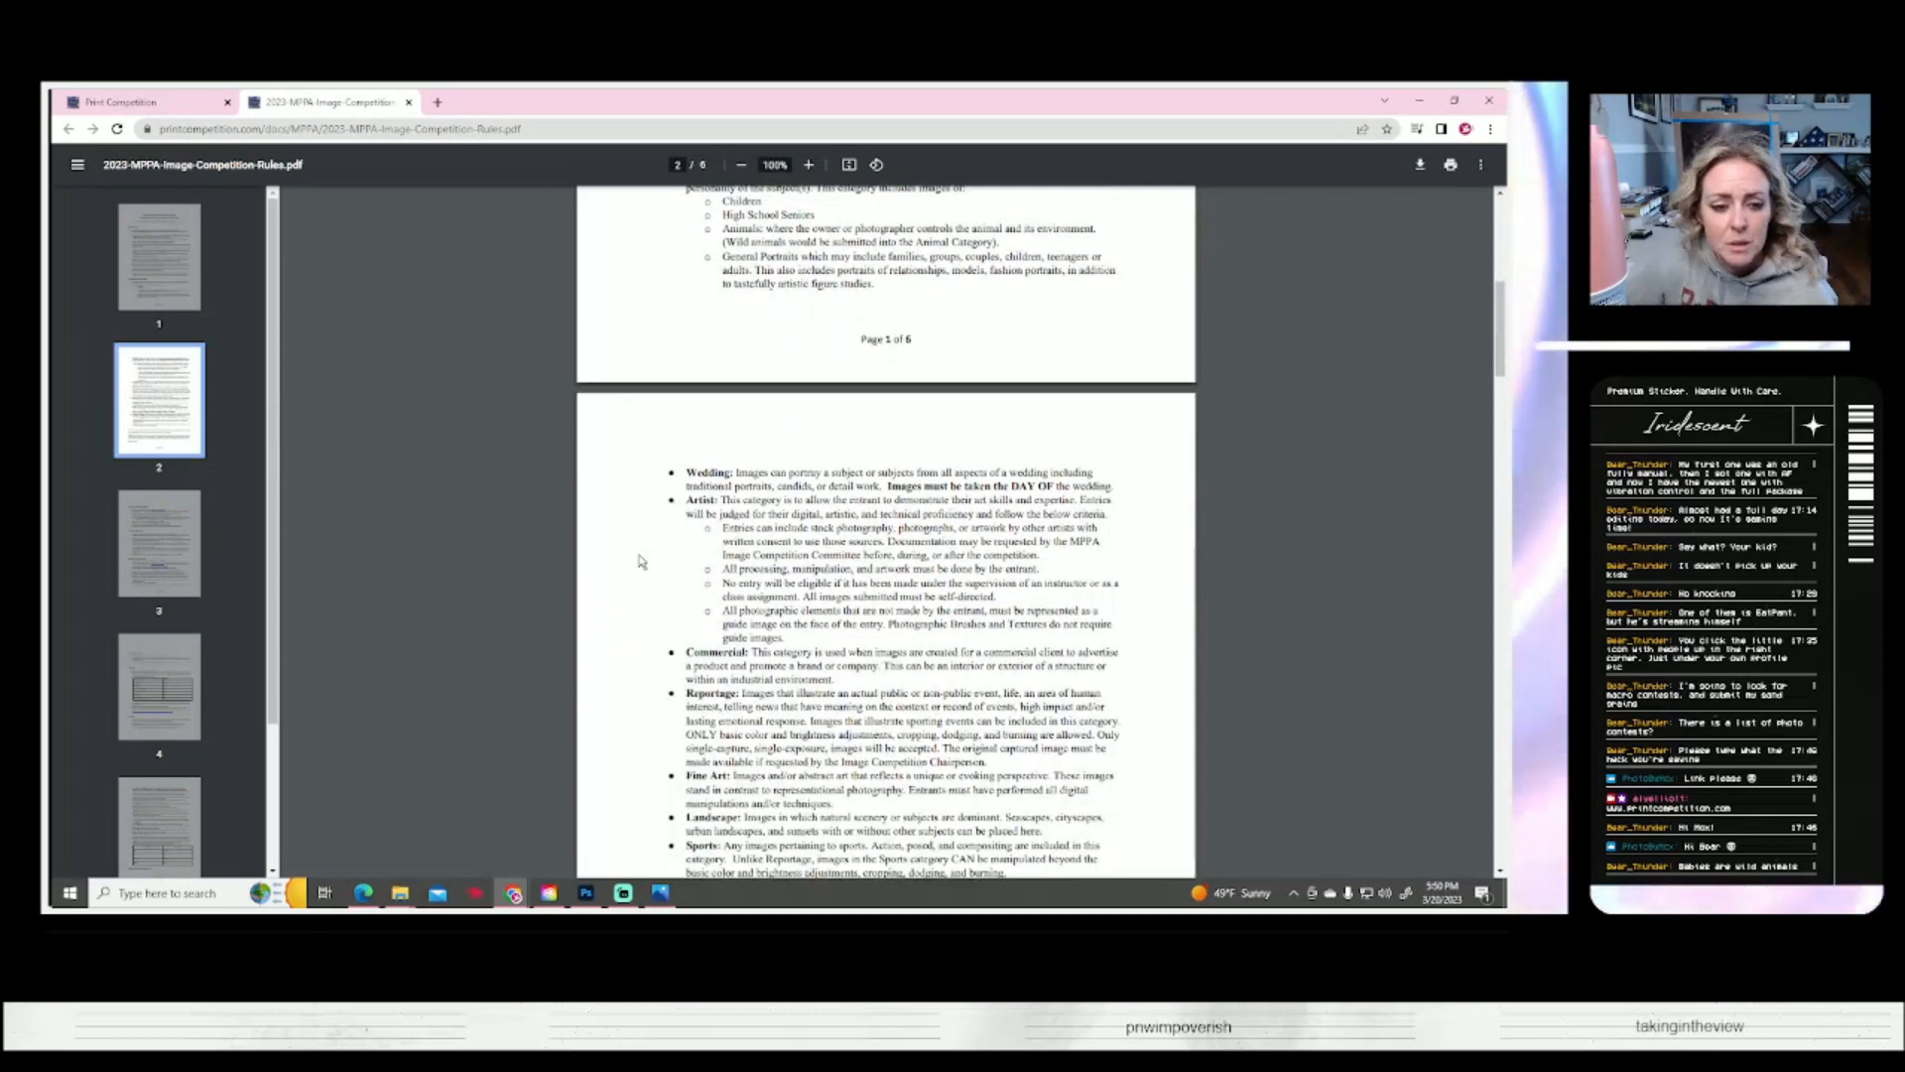
{"action": "scroll", "coordinate": [640, 562], "scroll_direction": "down", "scroll_amount": 2}
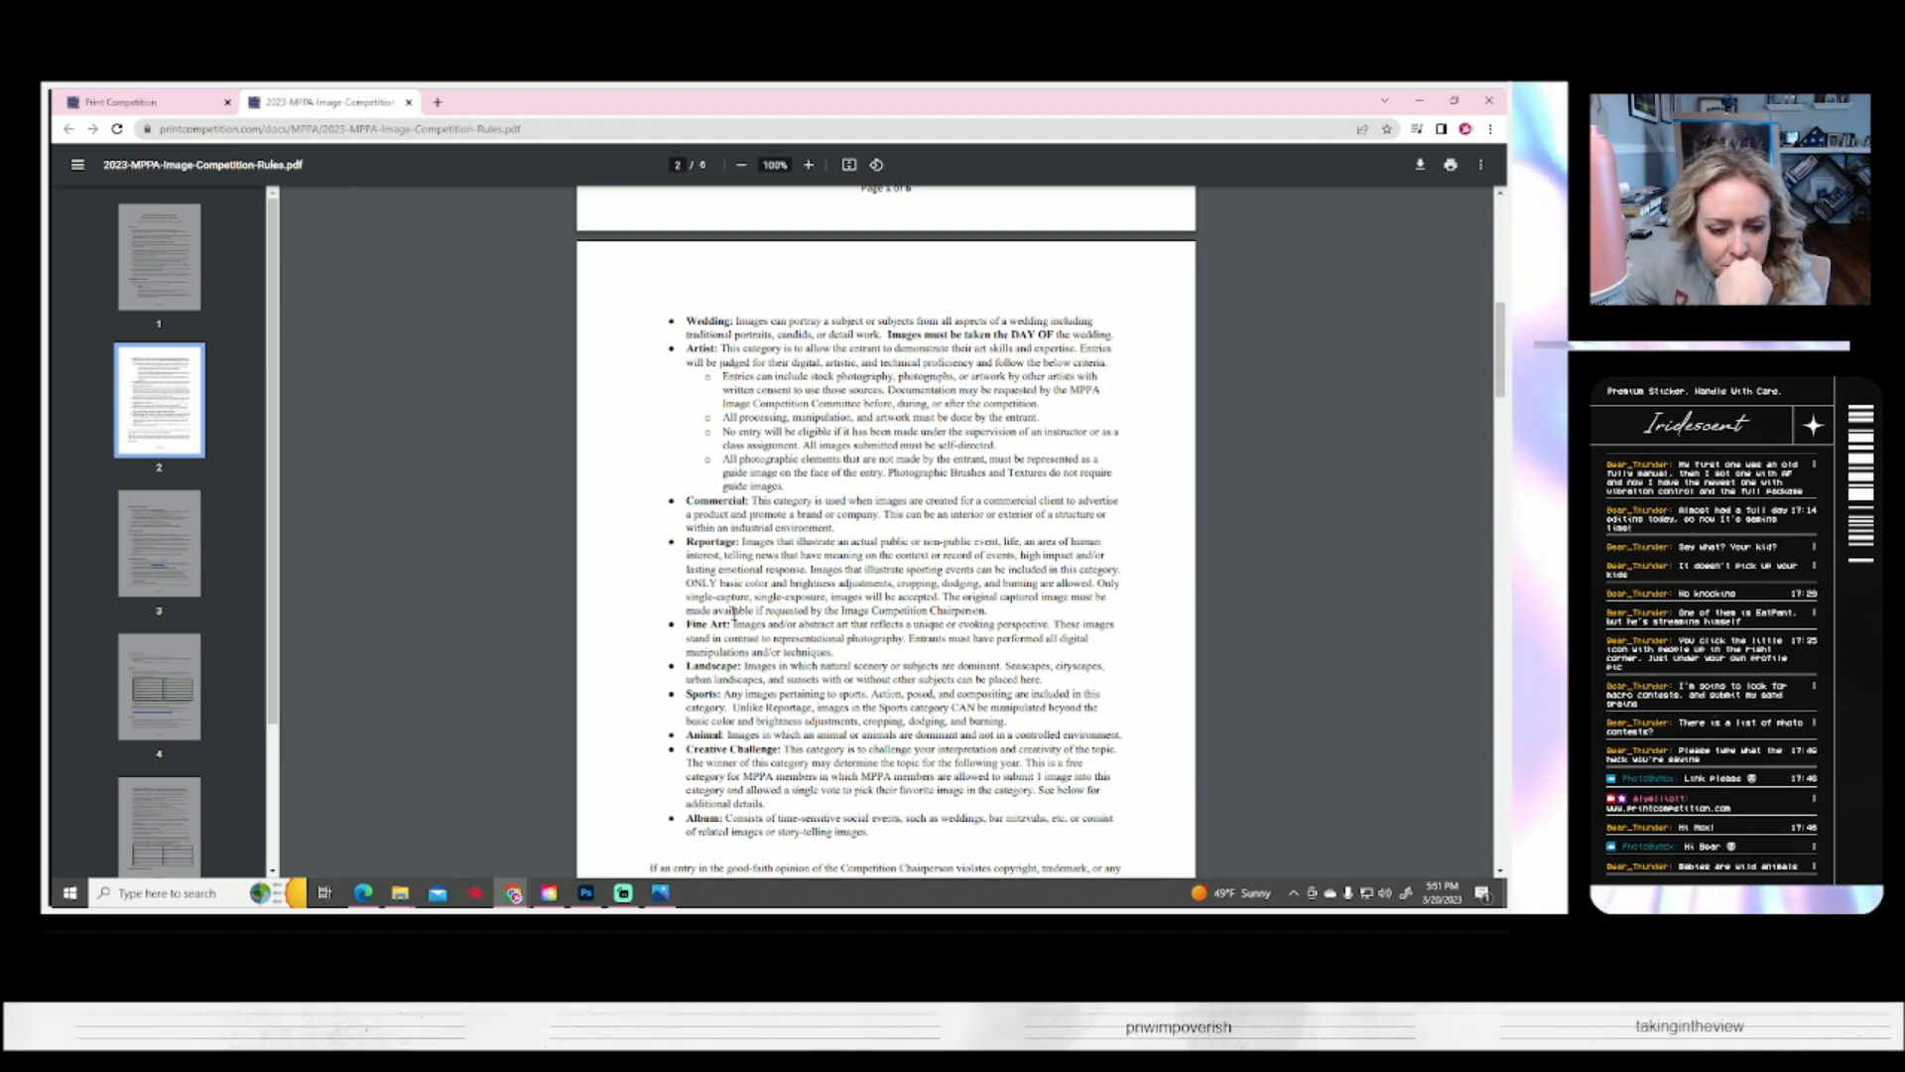
{"action": "scroll", "coordinate": [734, 613], "scroll_direction": "down", "scroll_amount": 3}
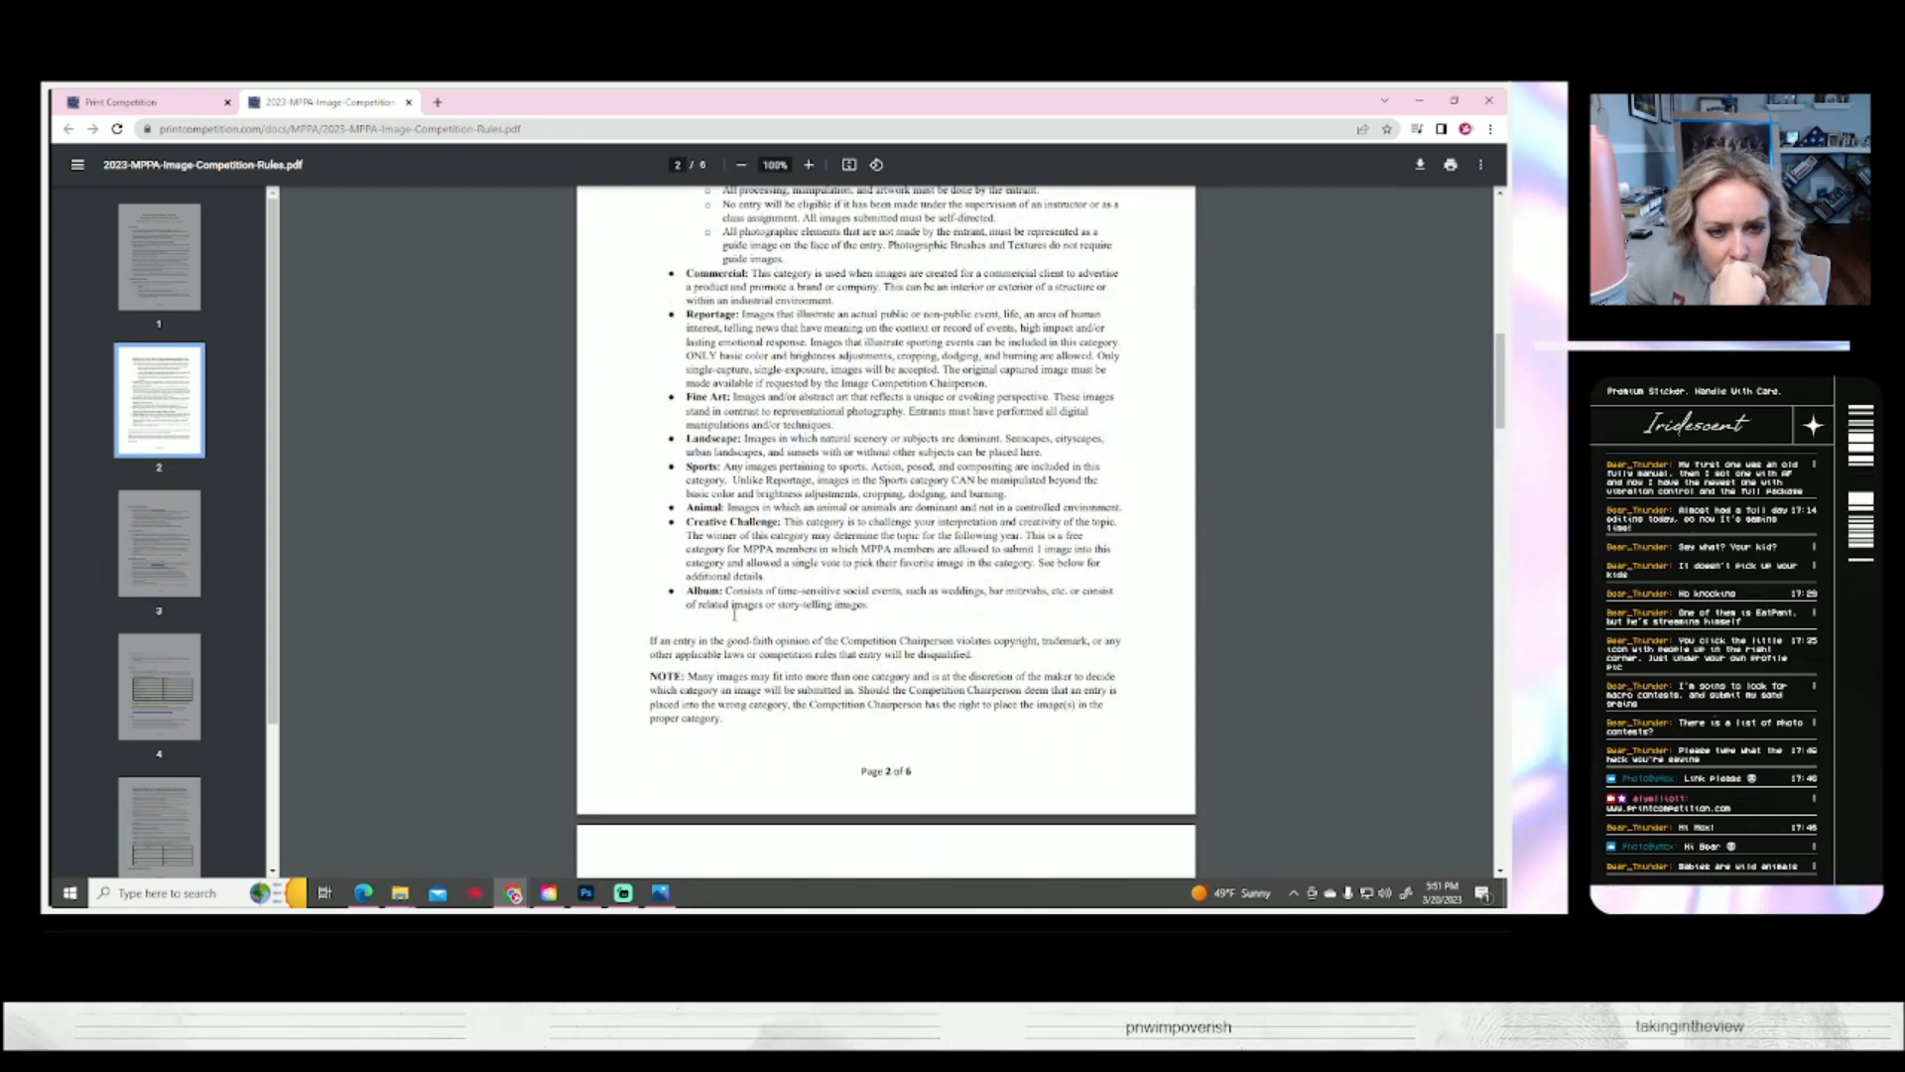
Read the MPPA rules on submitting entries and albums, the Creative Challenge, non-members, and judging
{"action": "scroll", "coordinate": [735, 612], "scroll_direction": "down", "scroll_amount": 5}
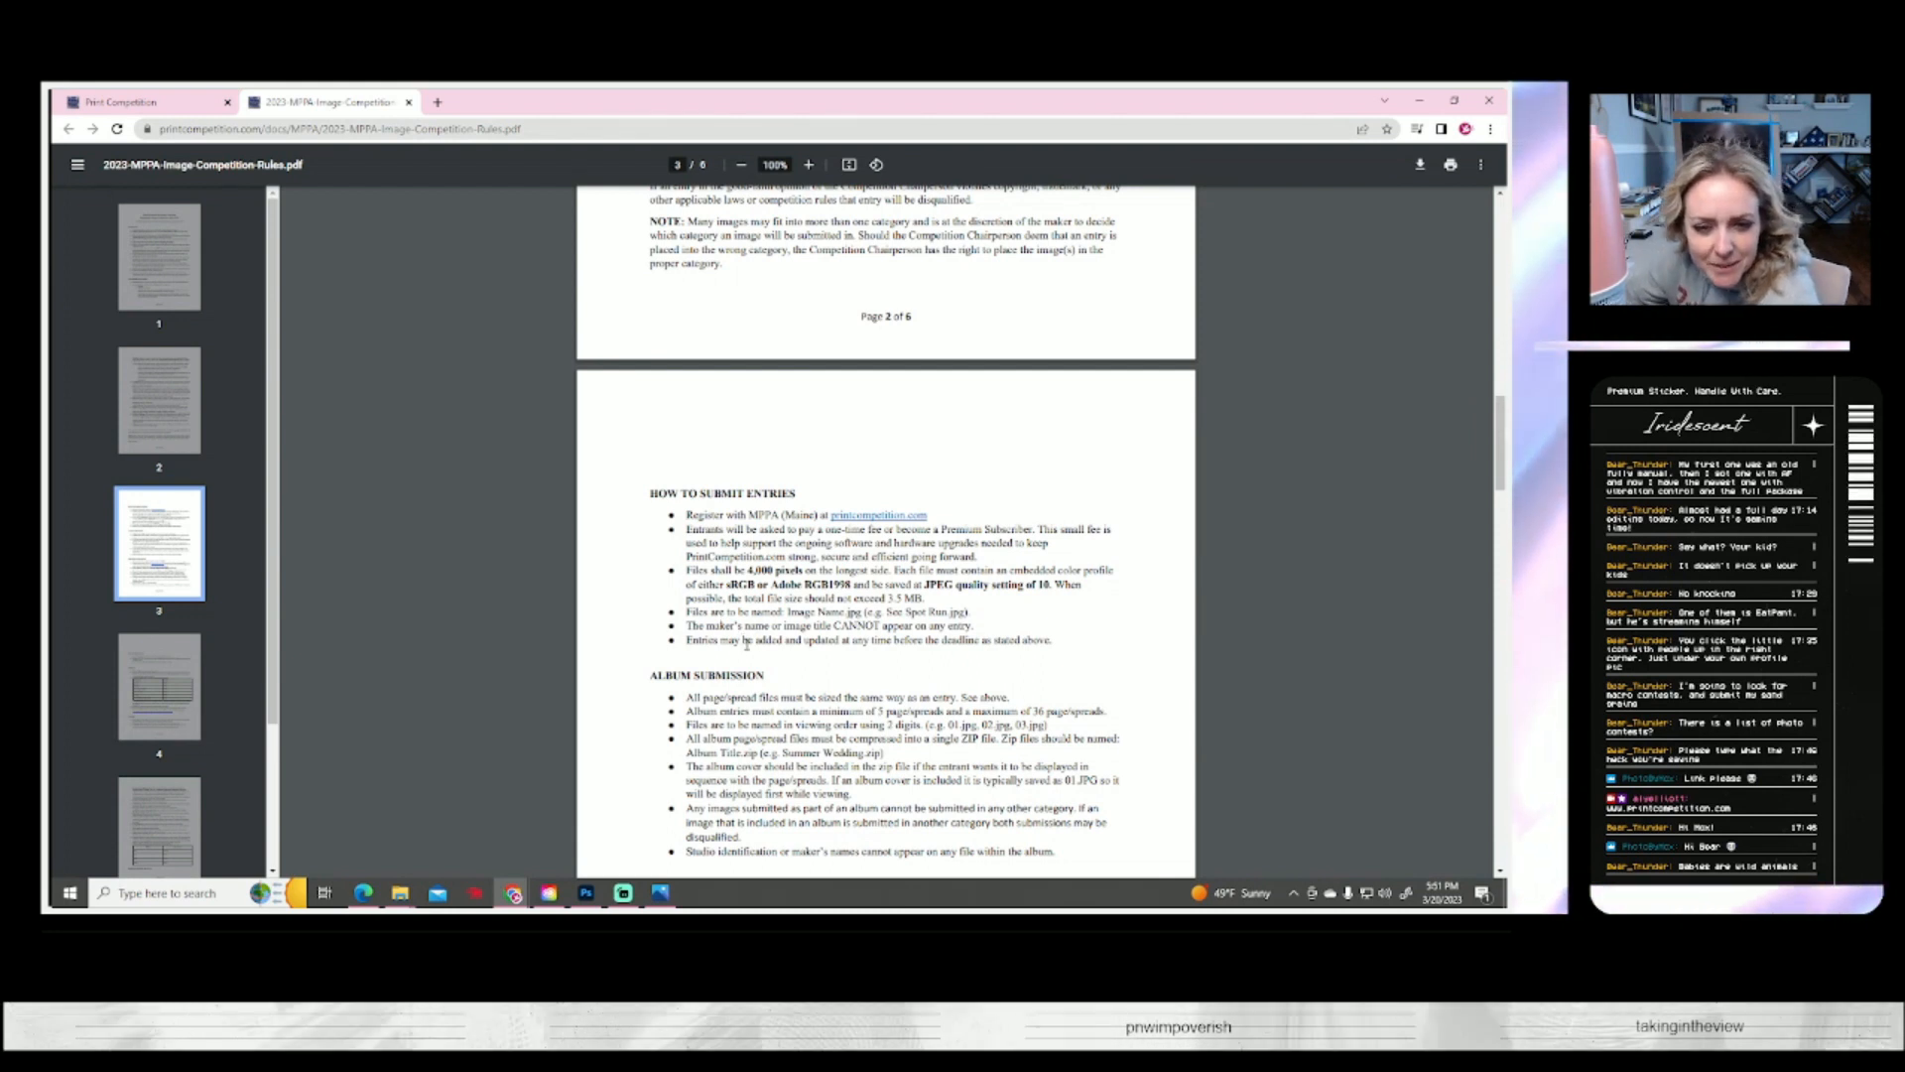
{"action": "scroll", "coordinate": [804, 670], "scroll_direction": "down", "scroll_amount": 5}
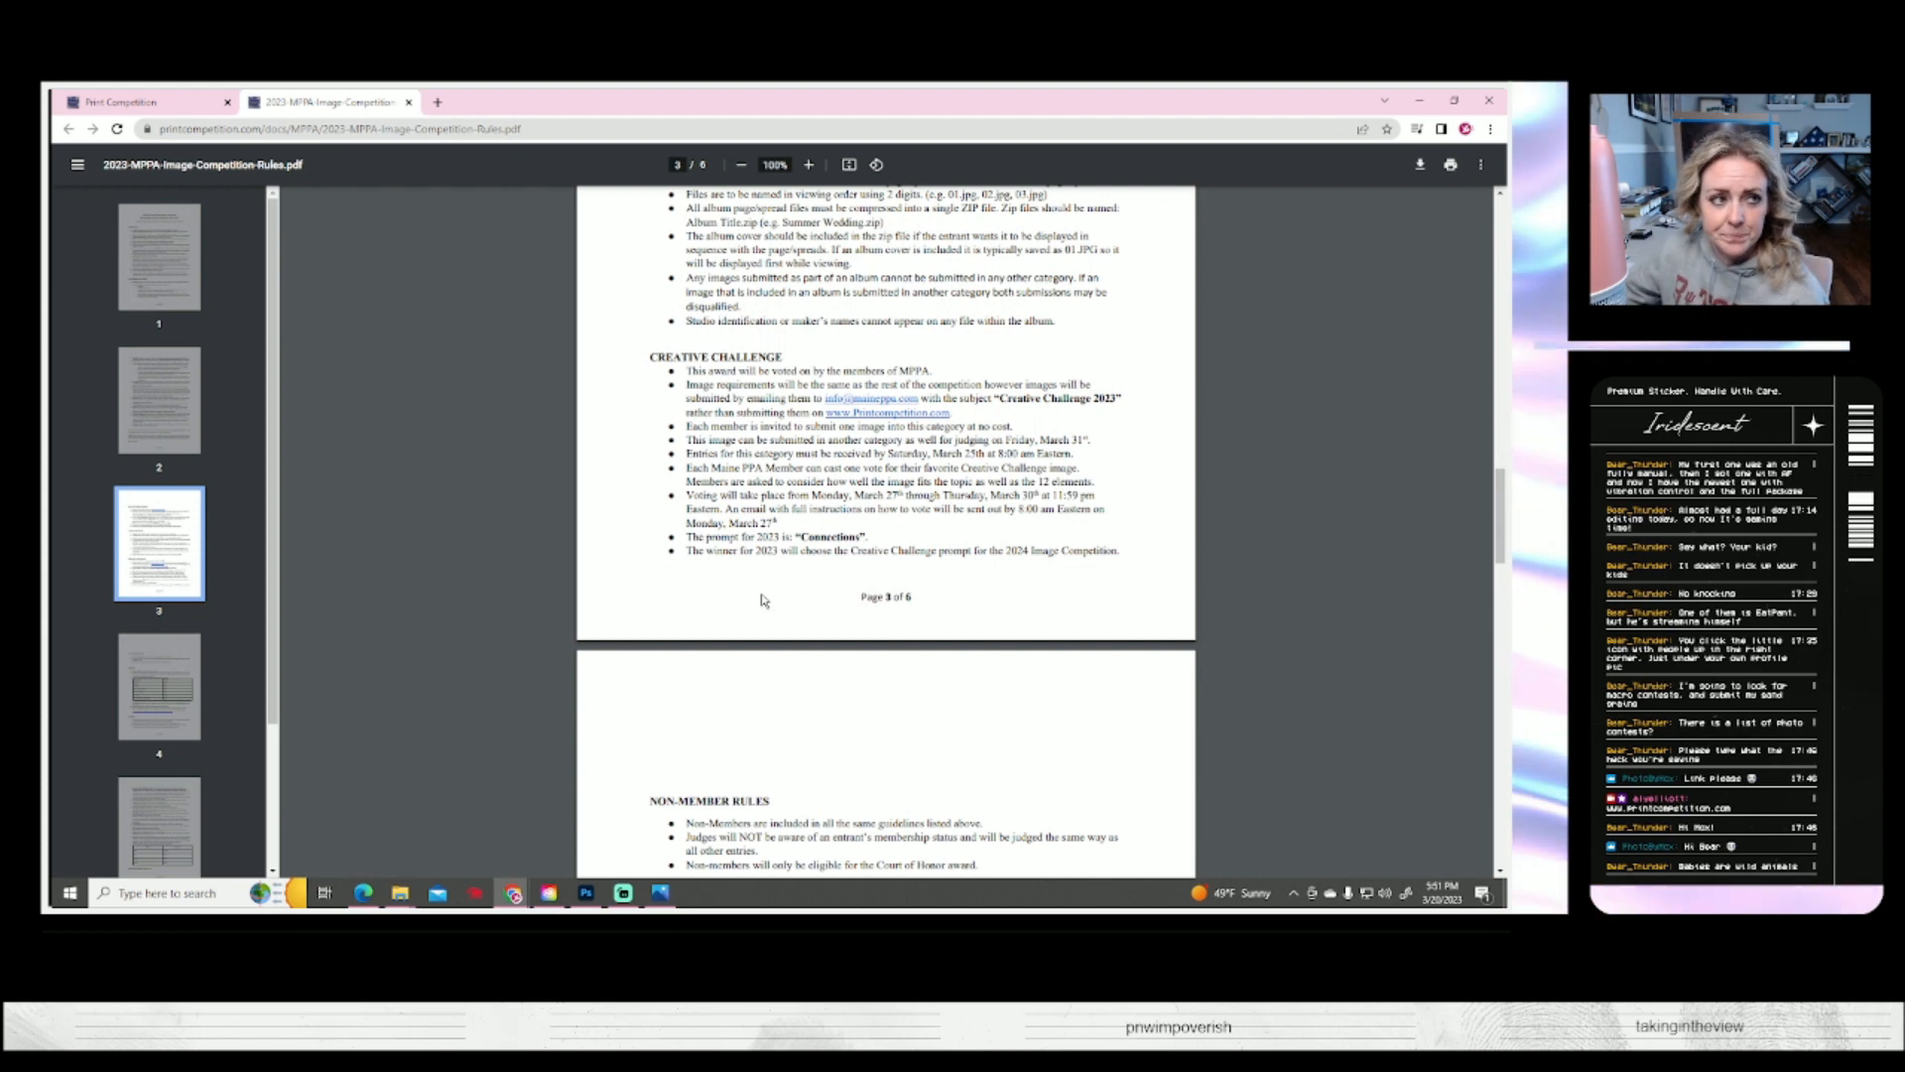
{"action": "scroll", "coordinate": [527, 347], "scroll_direction": "down", "scroll_amount": 5}
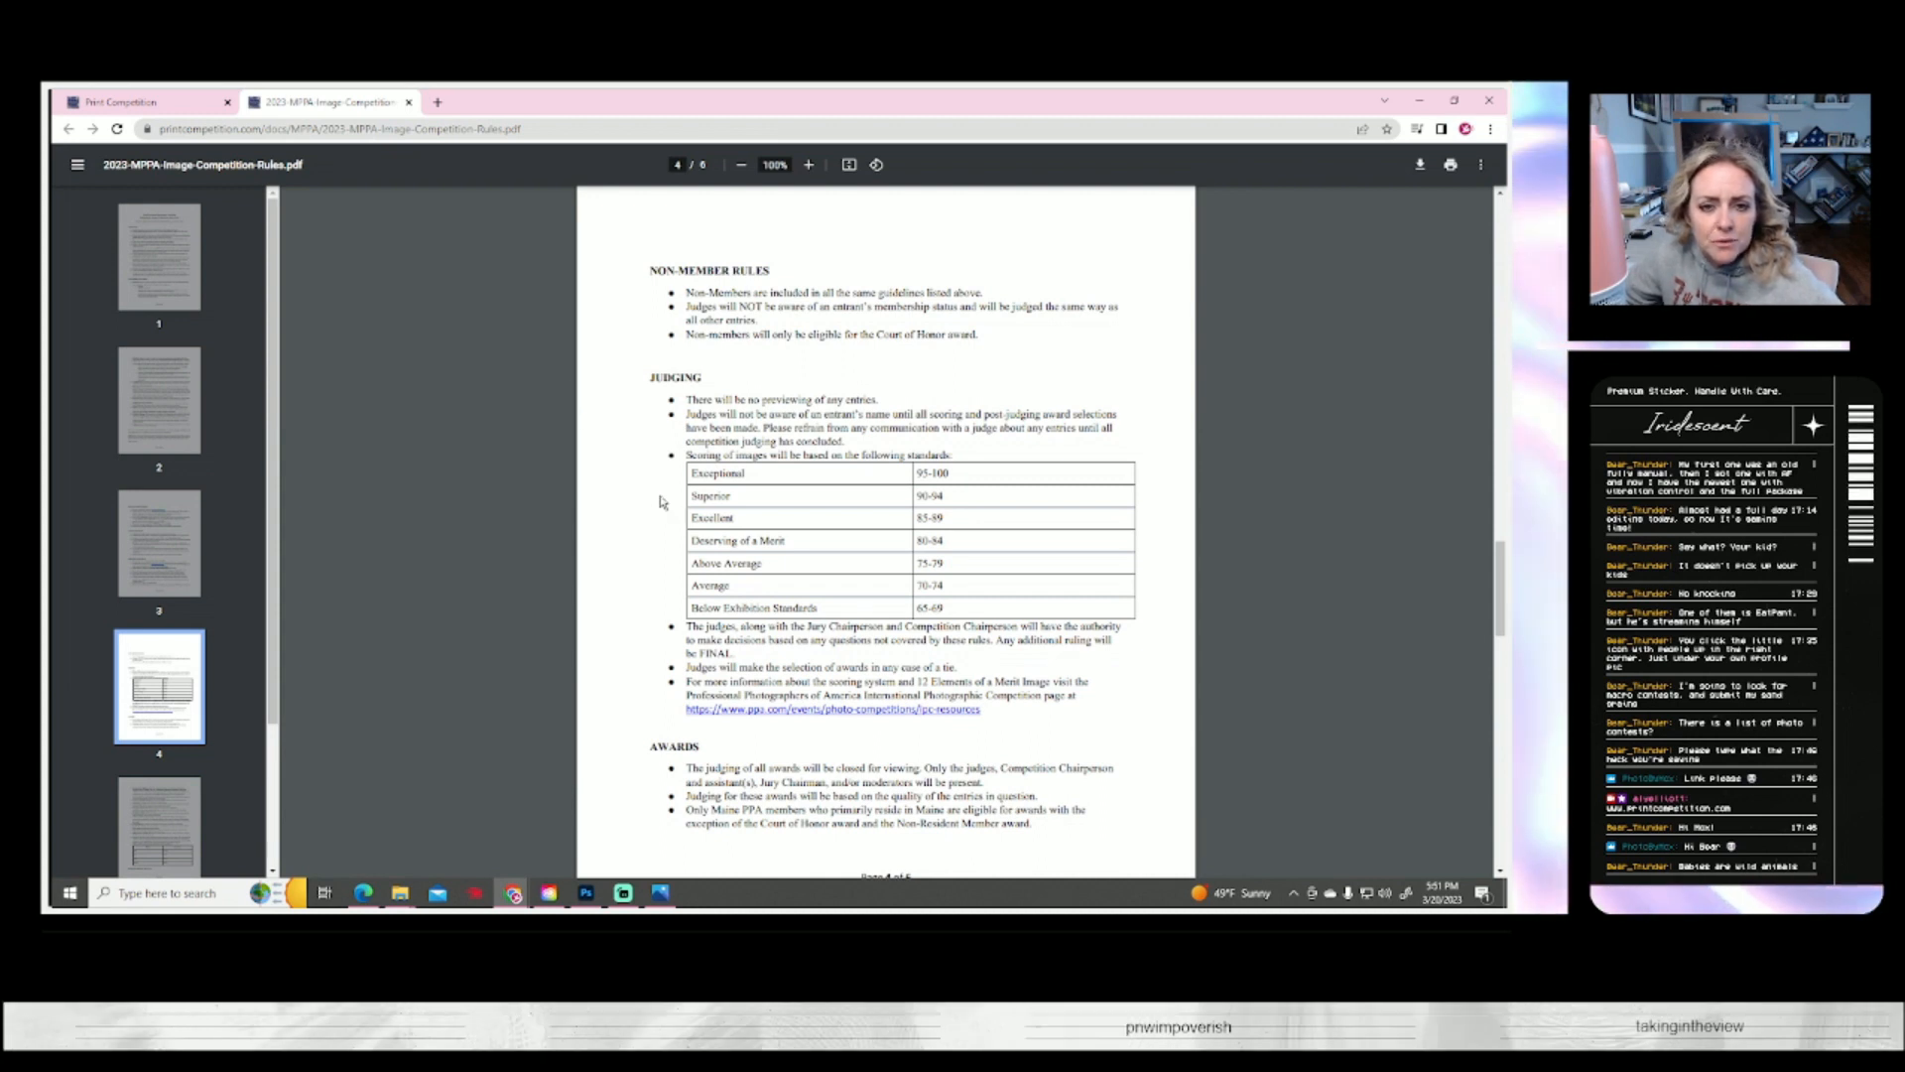
{"action": "scroll", "coordinate": [661, 501], "scroll_direction": "up", "scroll_amount": 3}
{"action": "scroll", "coordinate": [661, 502], "scroll_direction": "up", "scroll_amount": 3}
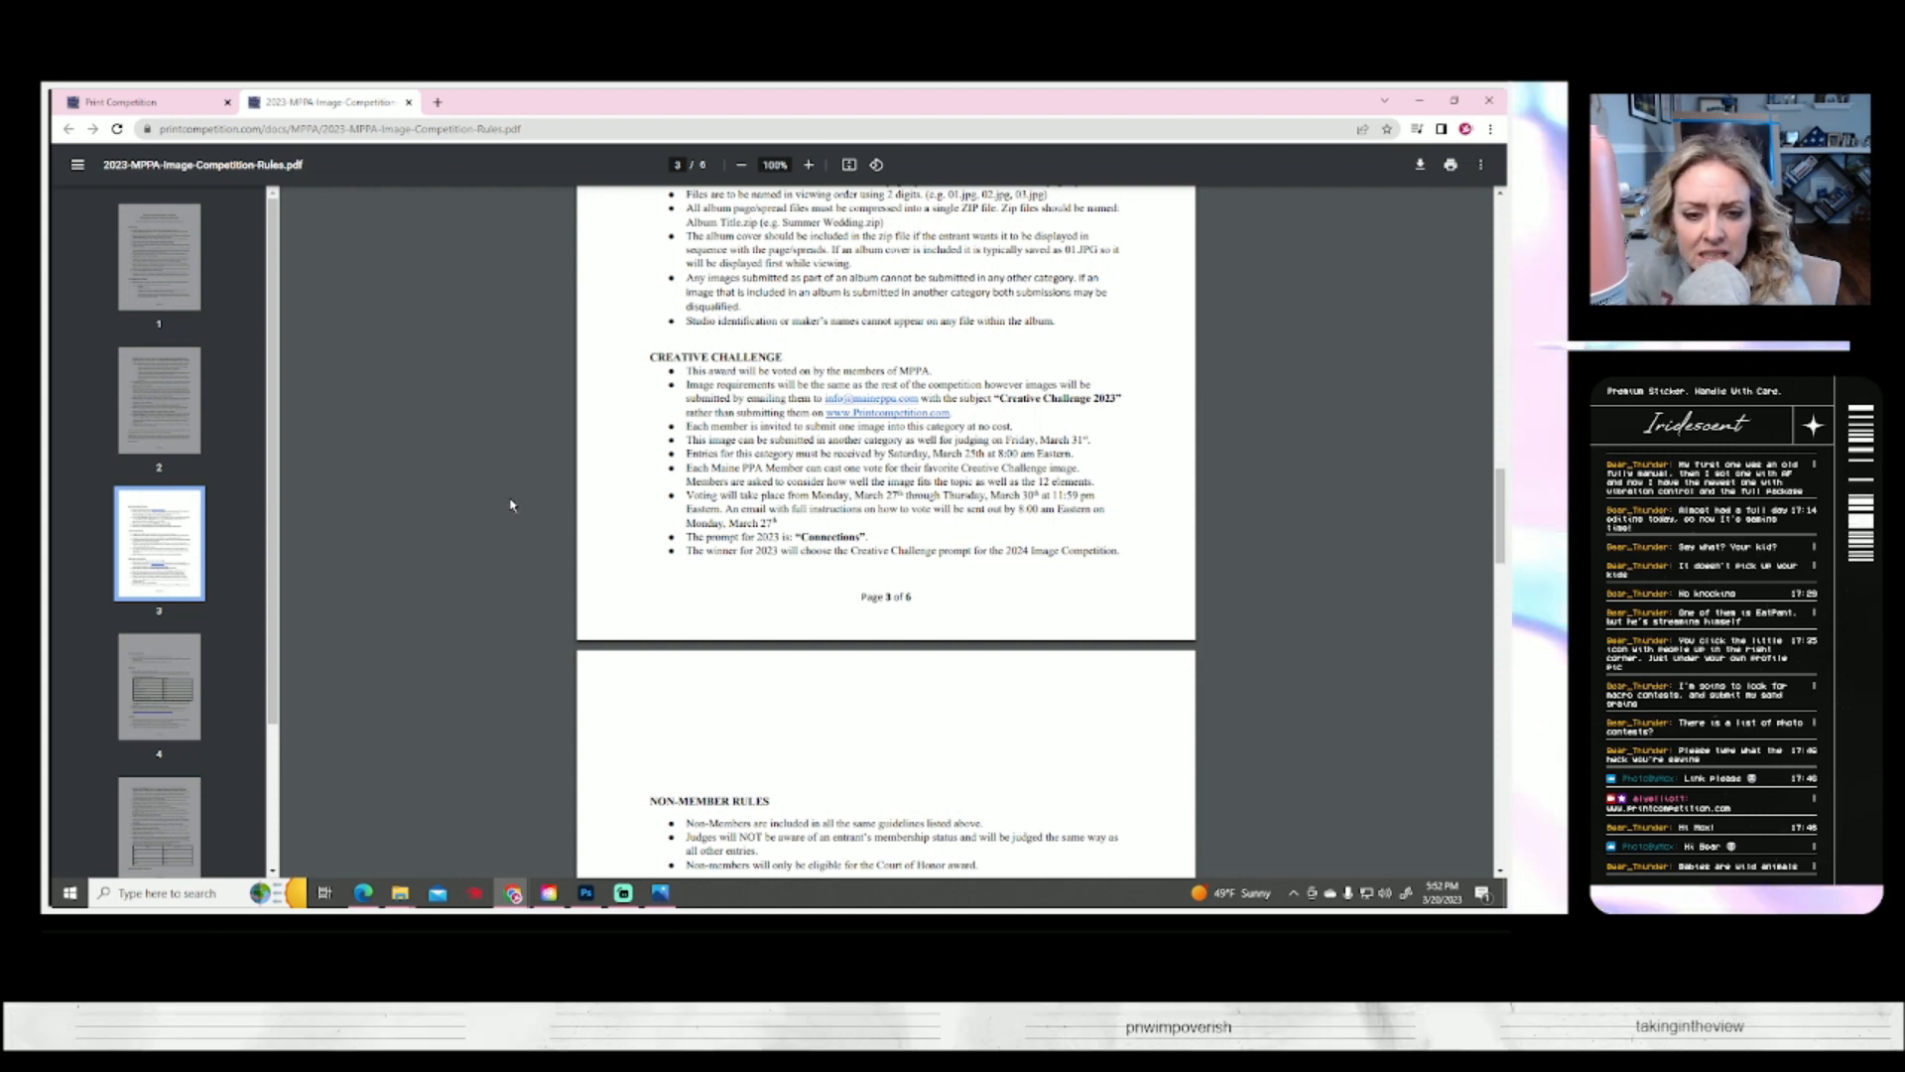
{"action": "scroll", "coordinate": [512, 505], "scroll_direction": "down", "scroll_amount": 3}
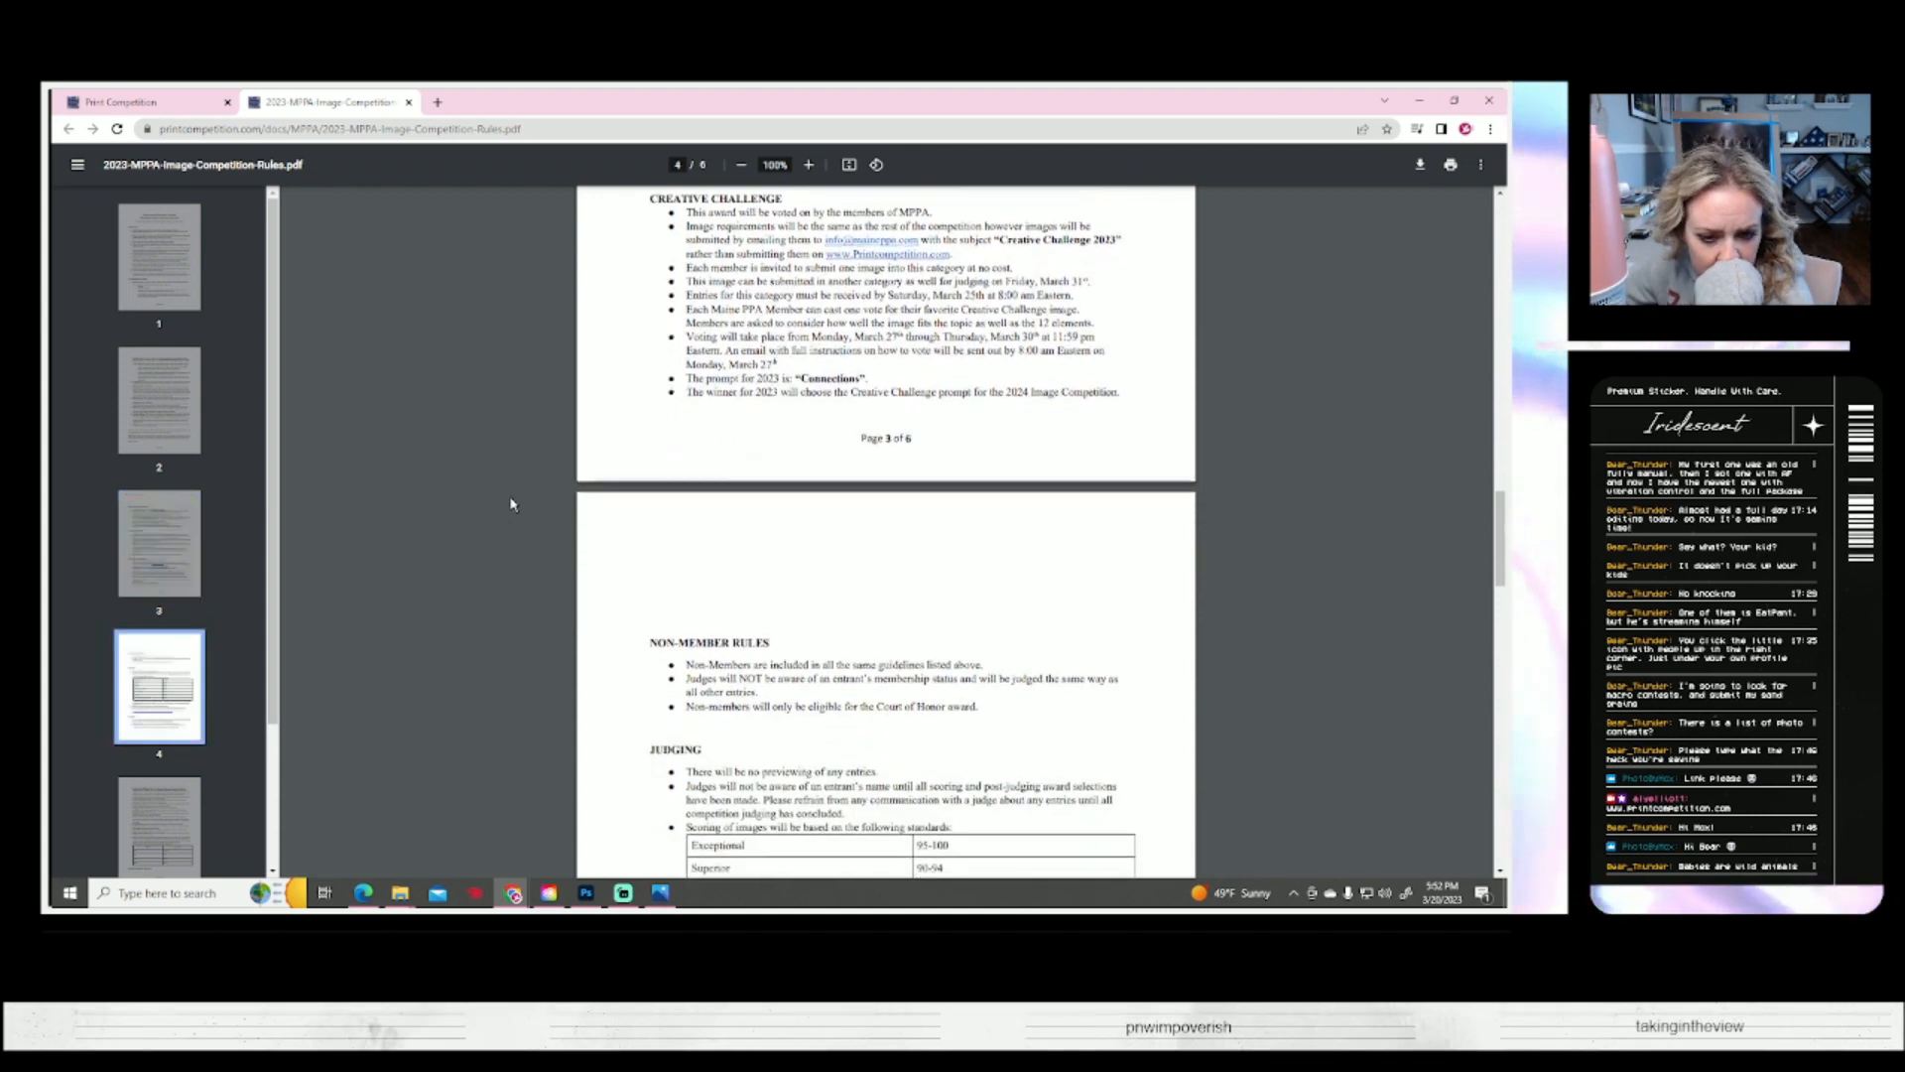
{"action": "scroll", "coordinate": [511, 505], "scroll_direction": "down", "scroll_amount": 3}
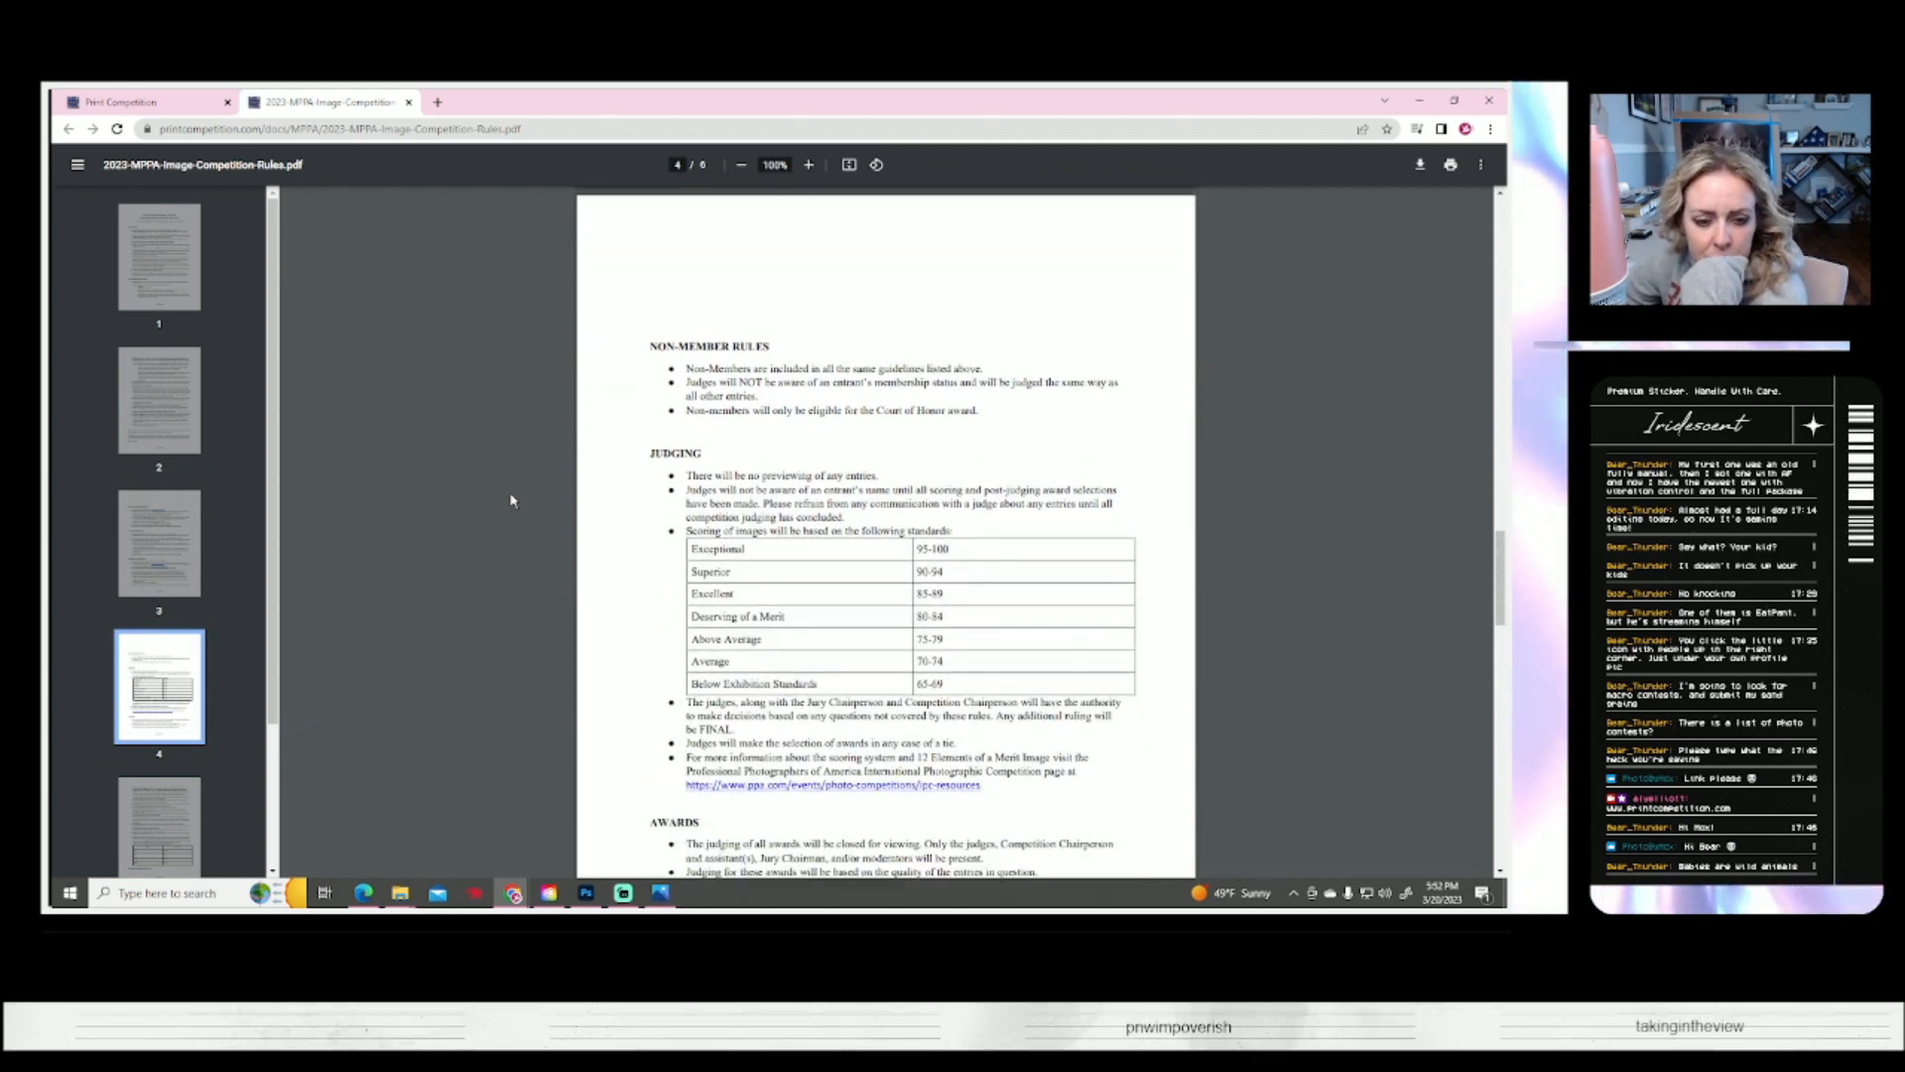
{"action": "scroll", "coordinate": [511, 501], "scroll_direction": "down", "scroll_amount": 4}
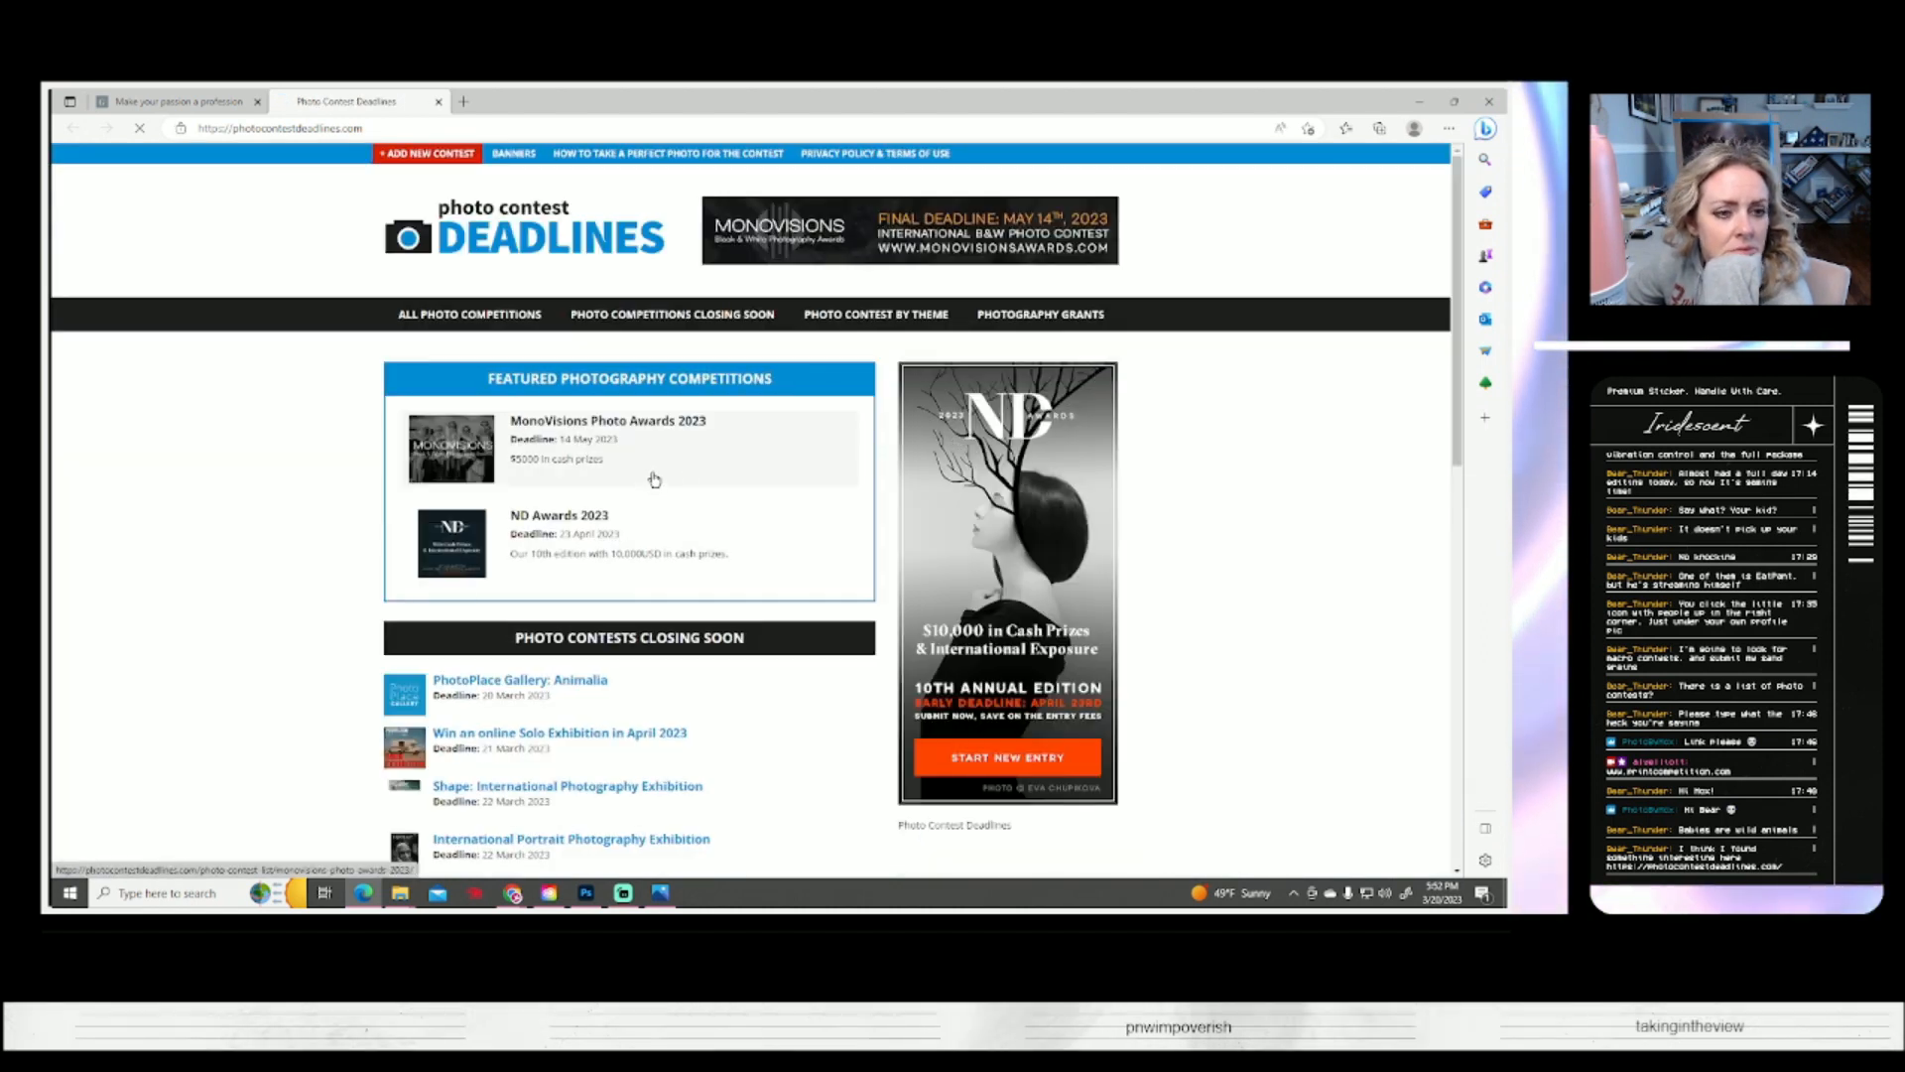
Open the "Win an online Solo Exhibition in April 2023" contest, read its description, prizes and usage rights, and return to the contest list
{"action": "scroll", "coordinate": [655, 478], "scroll_direction": "down", "scroll_amount": 1}
{"action": "scroll", "coordinate": [655, 478], "scroll_direction": "down", "scroll_amount": 1}
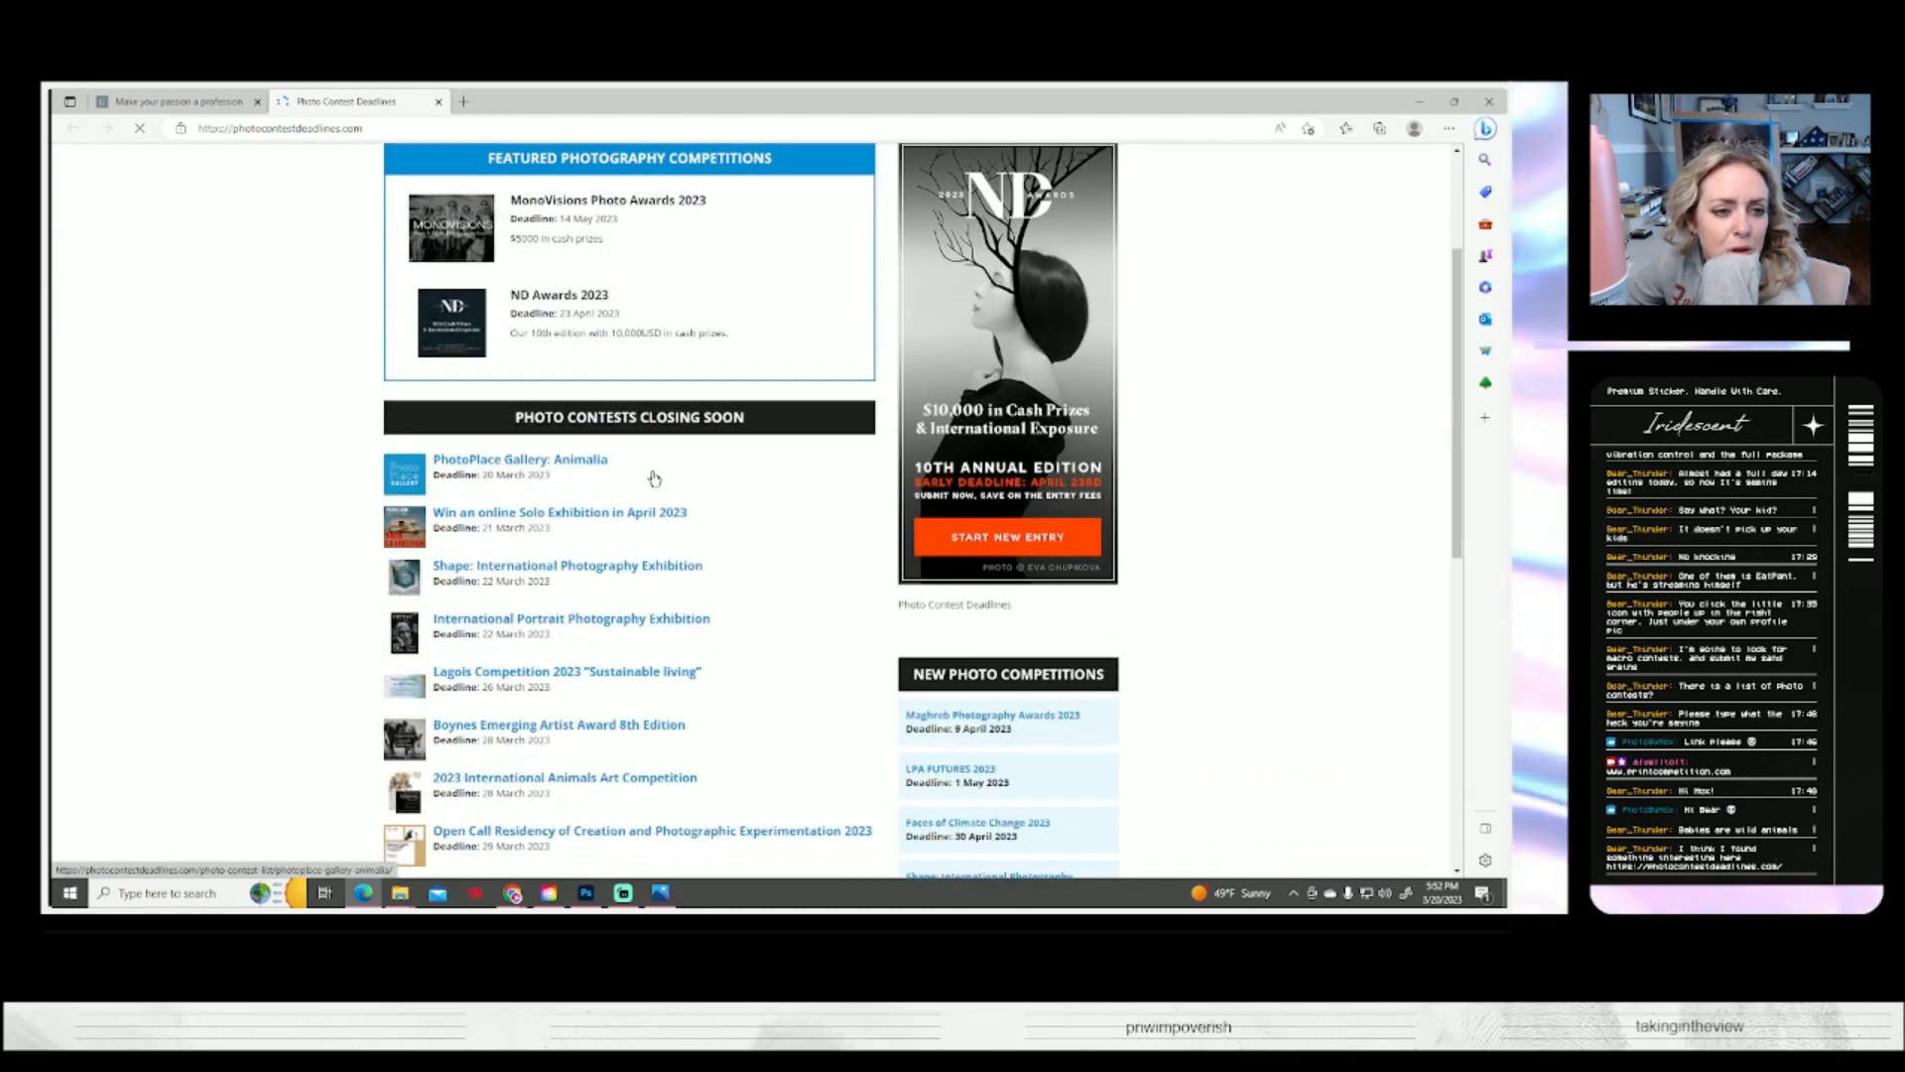
{"action": "scroll", "coordinate": [725, 468], "scroll_direction": "up", "scroll_amount": 2}
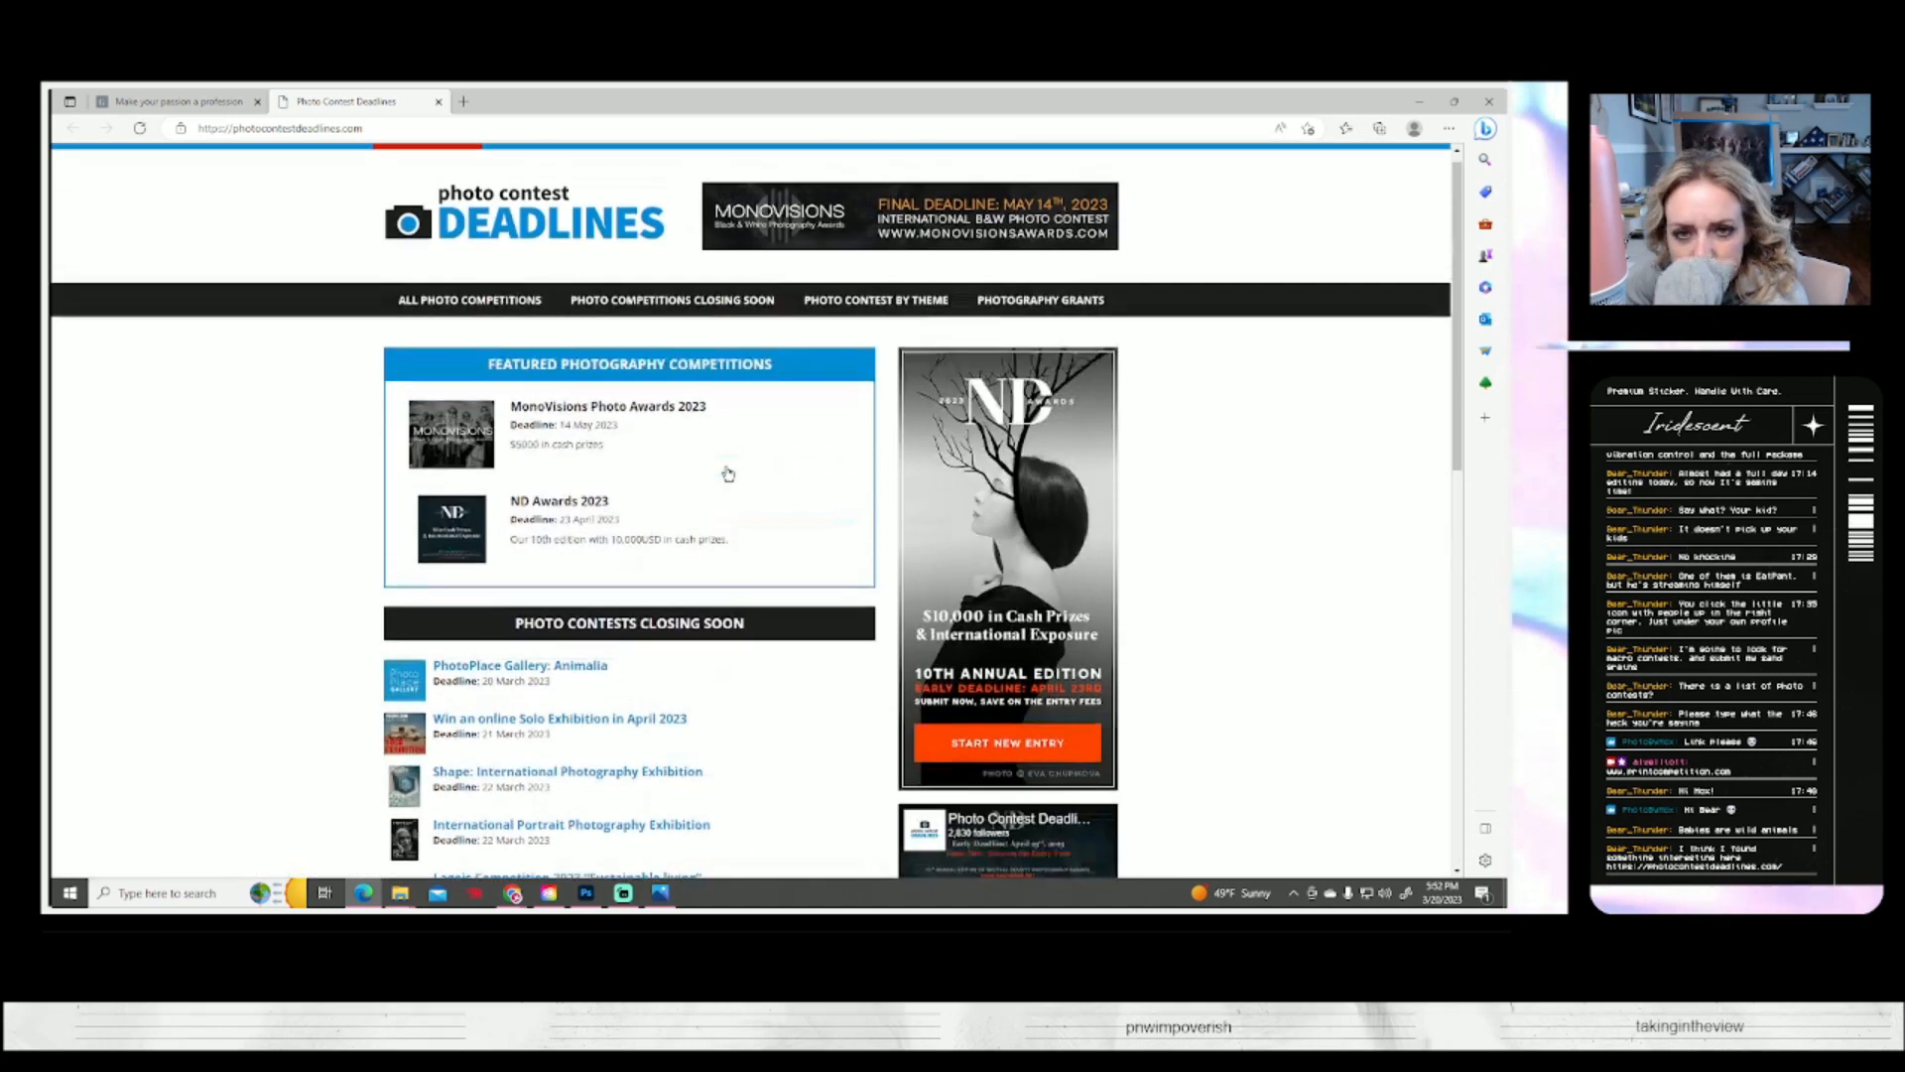
{"action": "scroll", "coordinate": [730, 470], "scroll_direction": "down", "scroll_amount": 3}
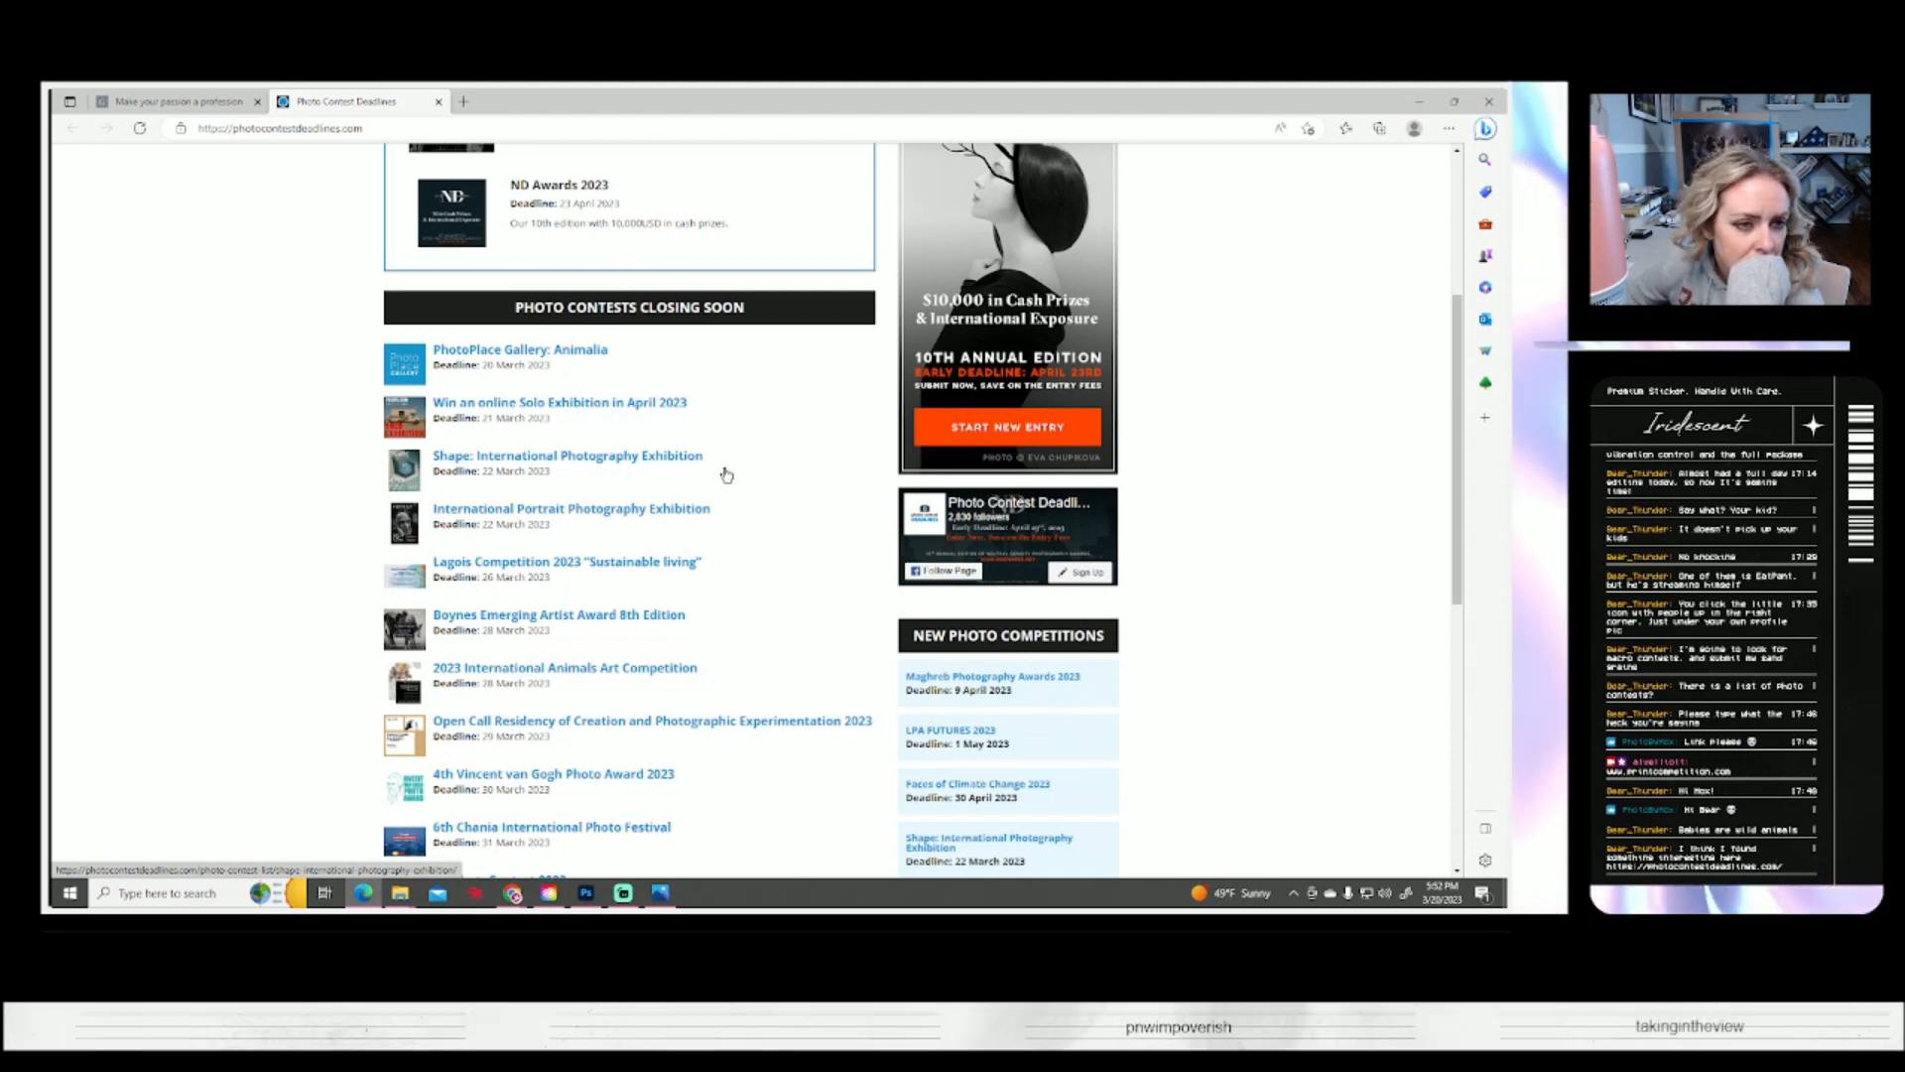
{"action": "left_click", "coordinate": [680, 405]}
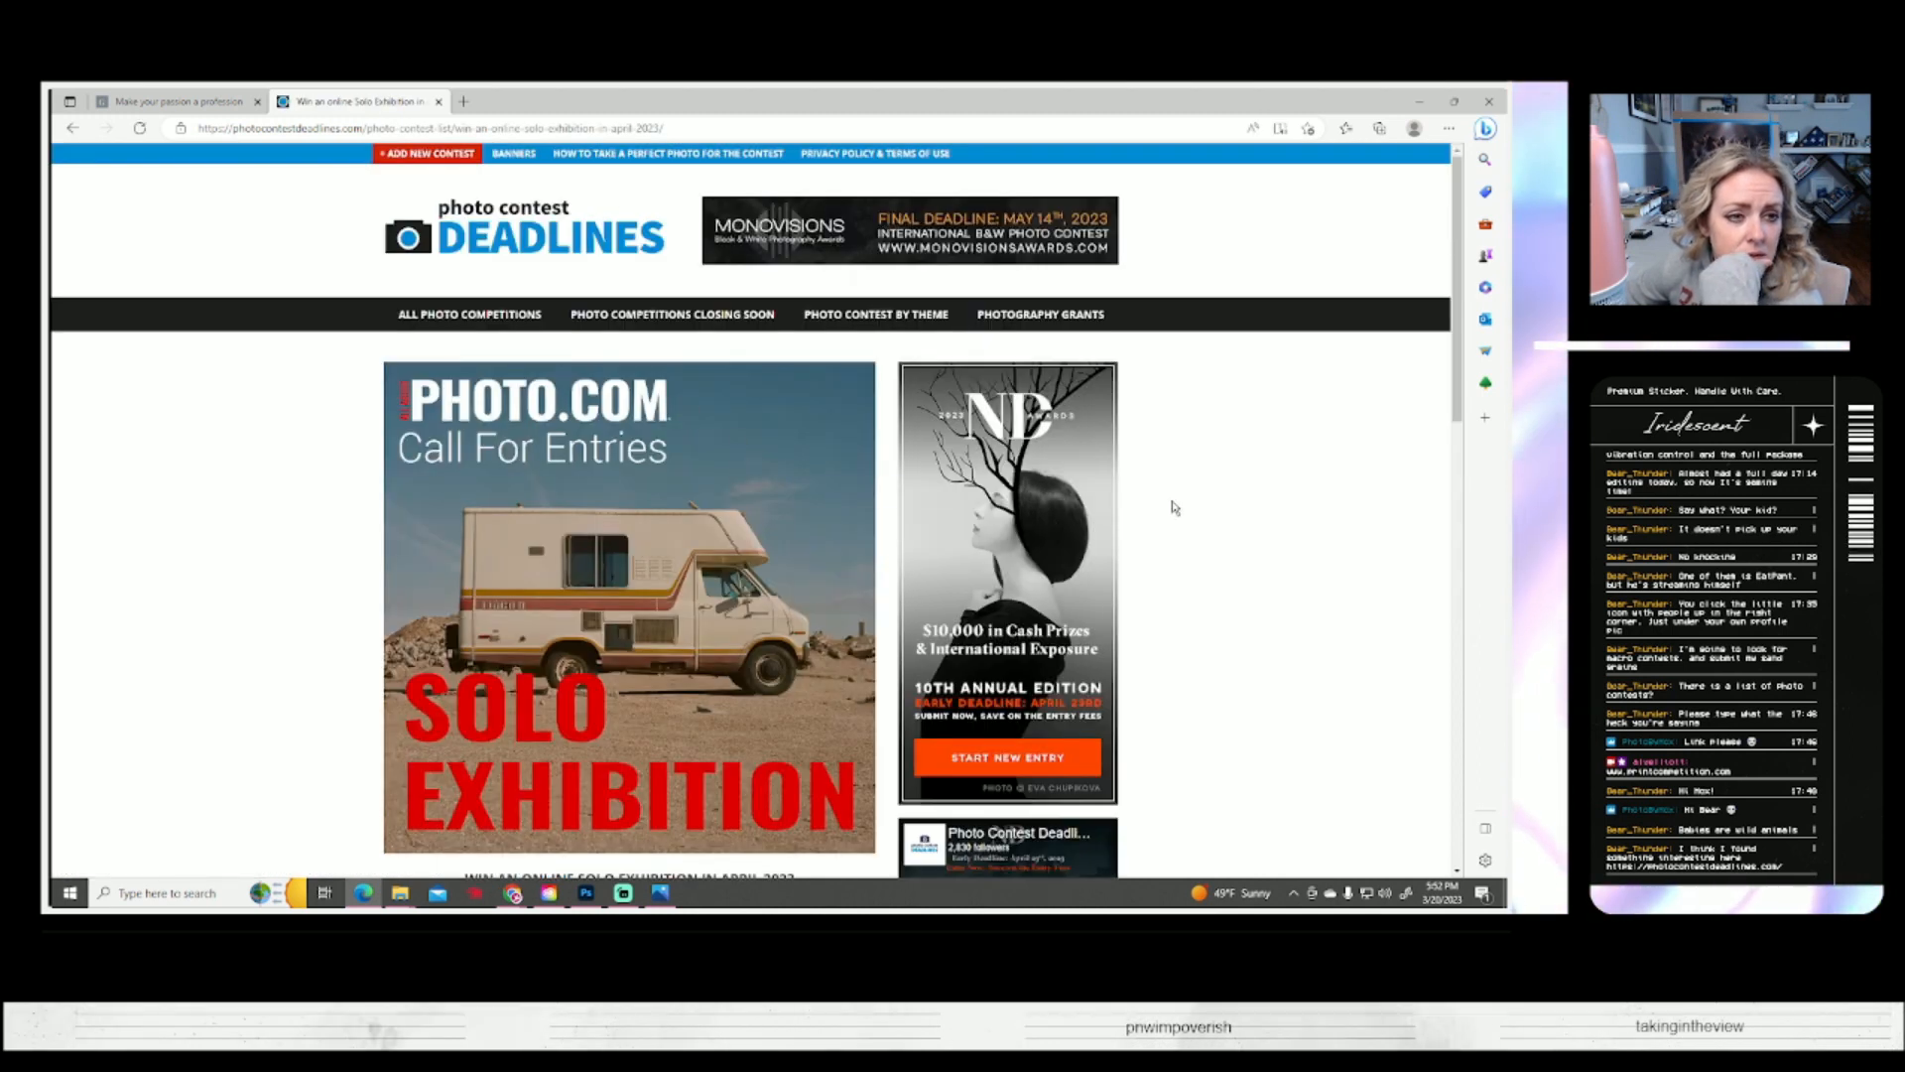
{"action": "scroll", "coordinate": [1175, 507], "scroll_direction": "down", "scroll_amount": 10}
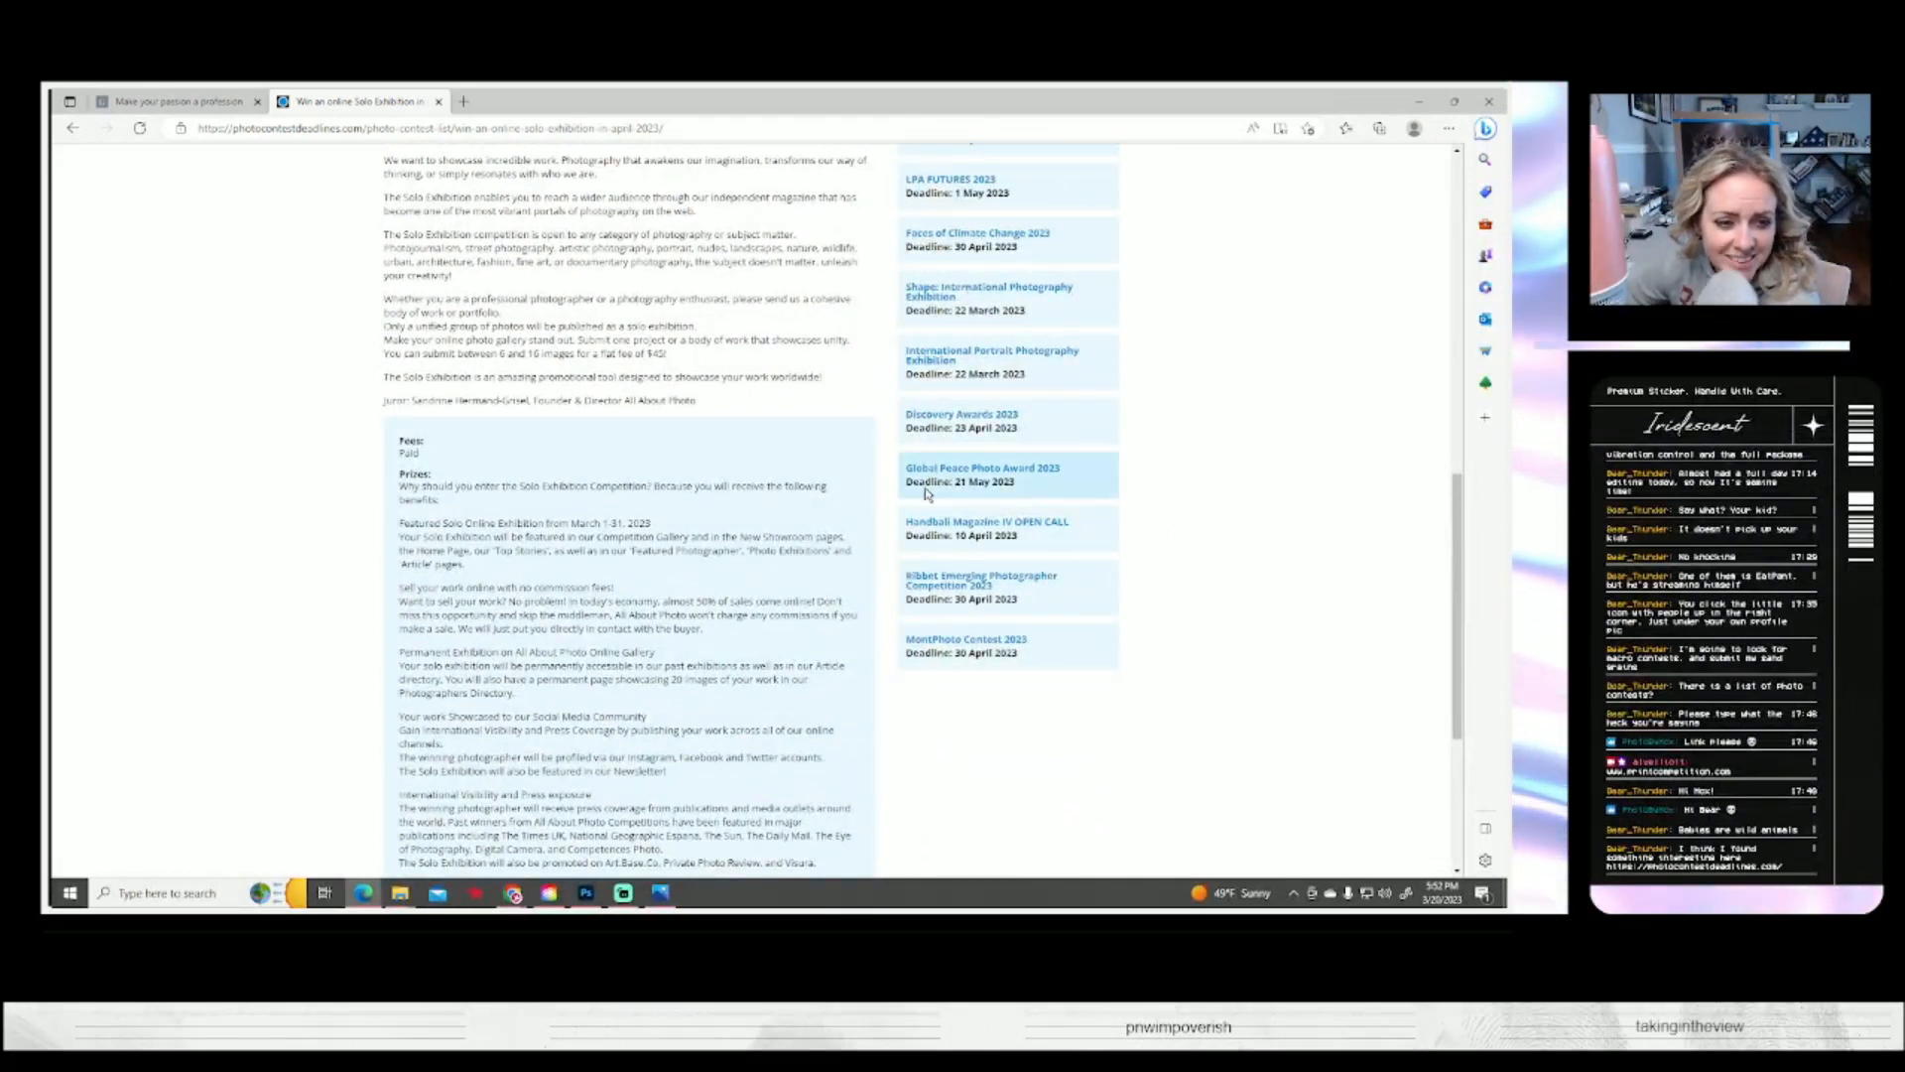
{"action": "scroll", "coordinate": [648, 449], "scroll_direction": "down", "scroll_amount": 2}
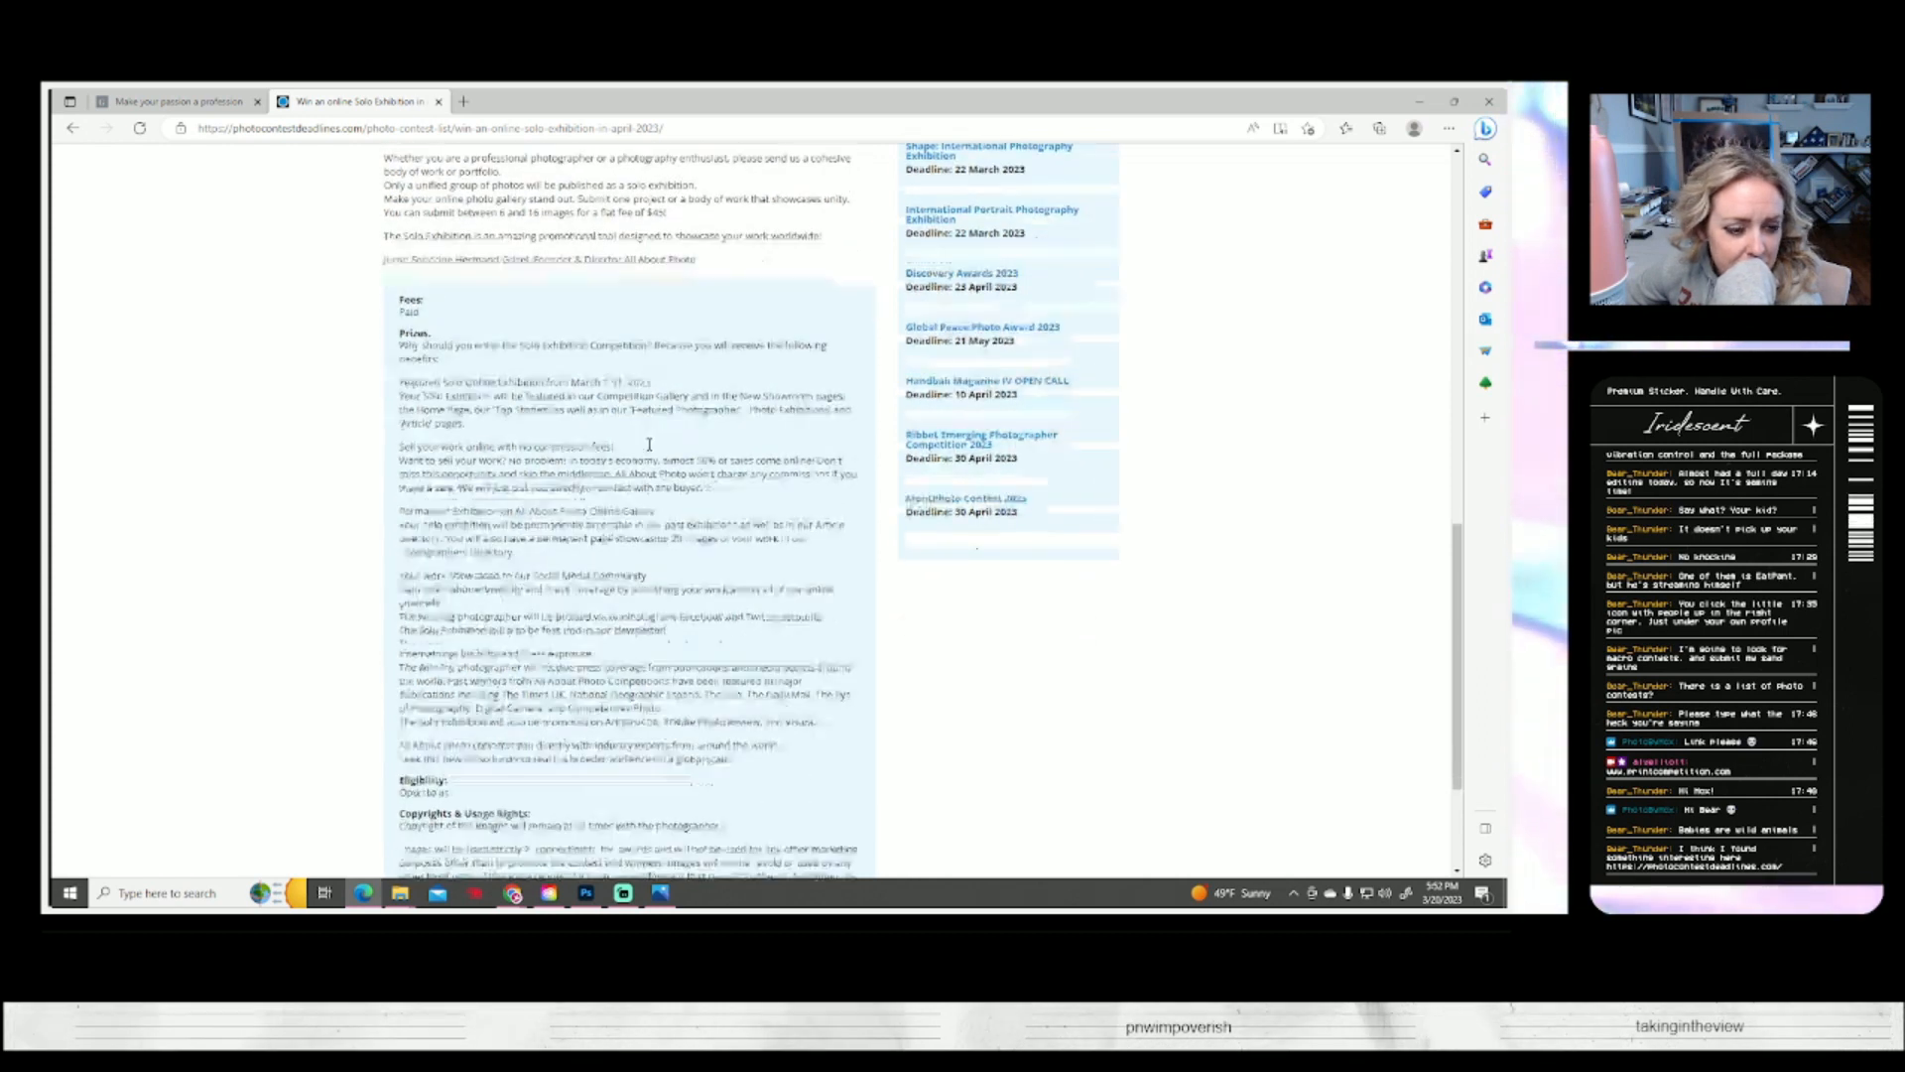
{"action": "scroll", "coordinate": [649, 445], "scroll_direction": "down", "scroll_amount": 5}
{"action": "left_click", "coordinate": [73, 128]}
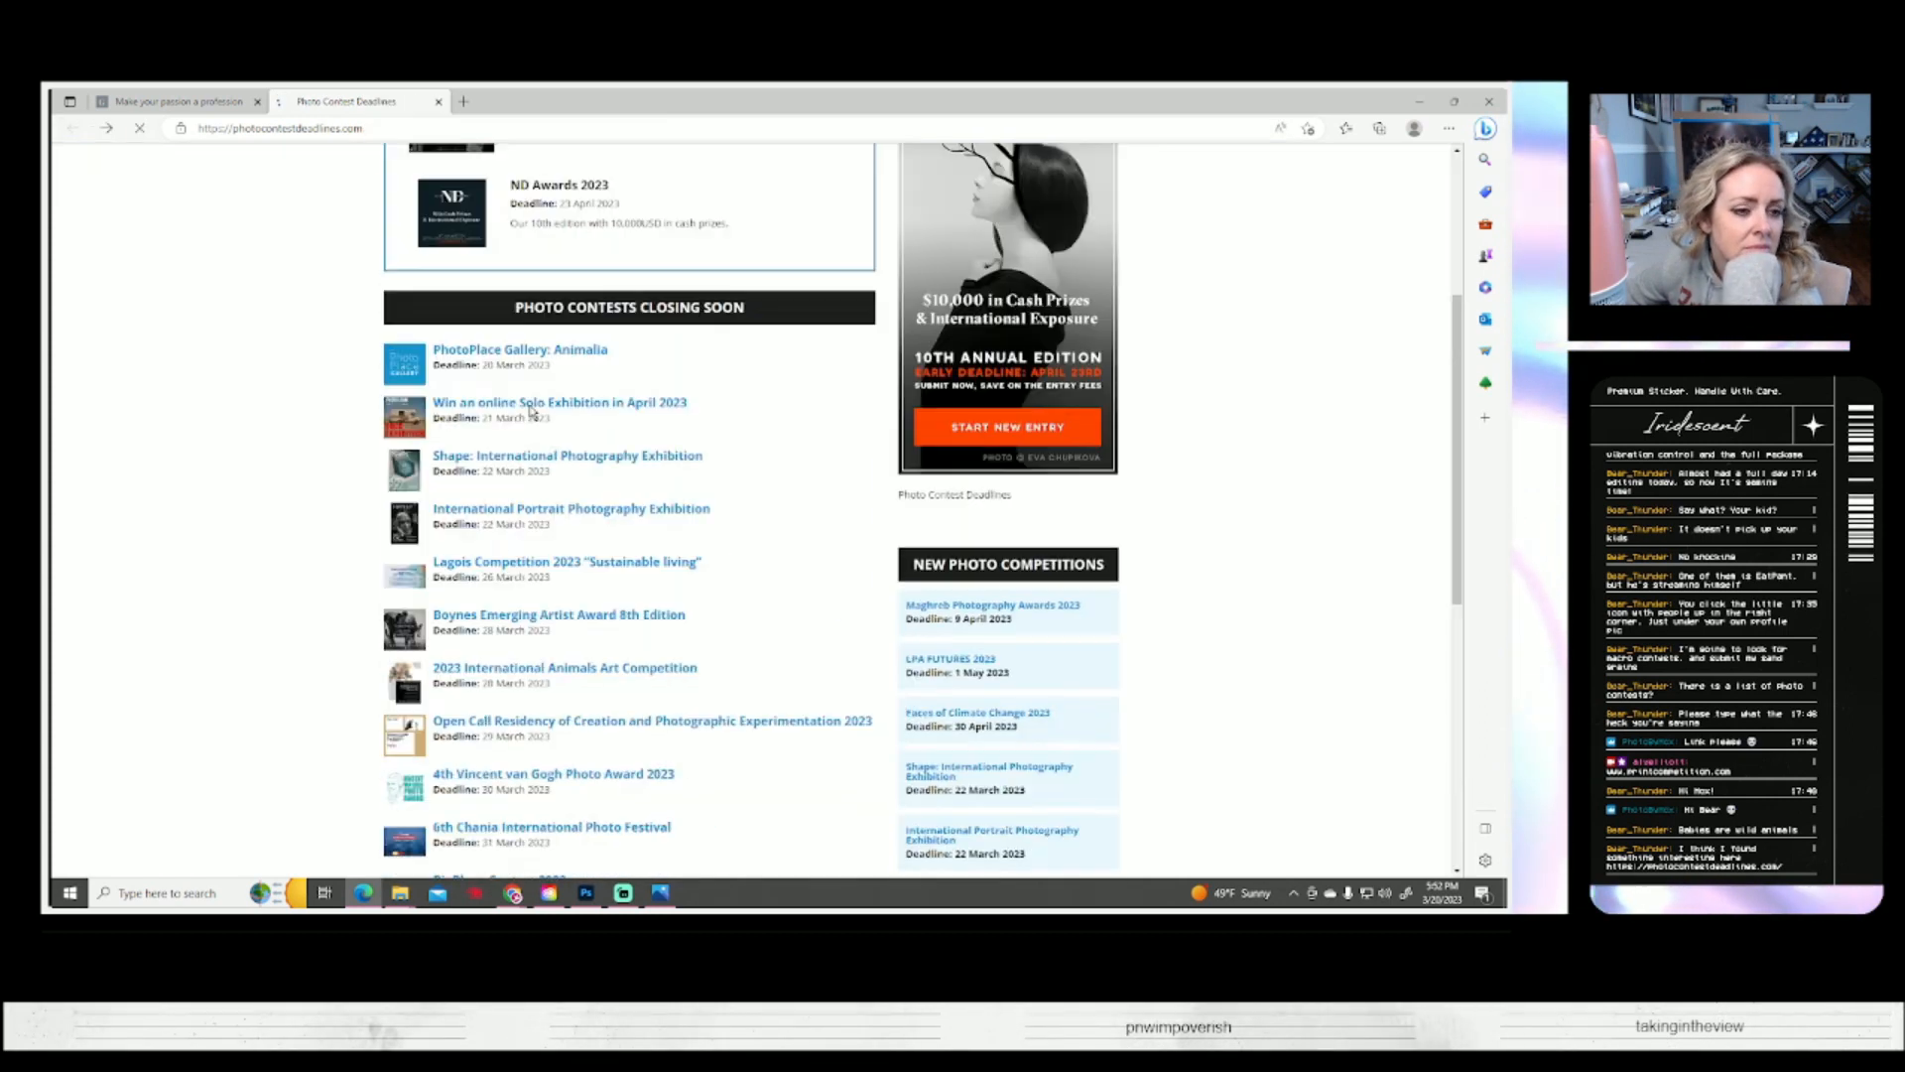
Open the 4th Vincent van Gogh Photo Award 2023 listing and read its theme, fees, prizes, eligibility and copyright terms
{"action": "scroll", "coordinate": [665, 437], "scroll_direction": "down", "scroll_amount": 1}
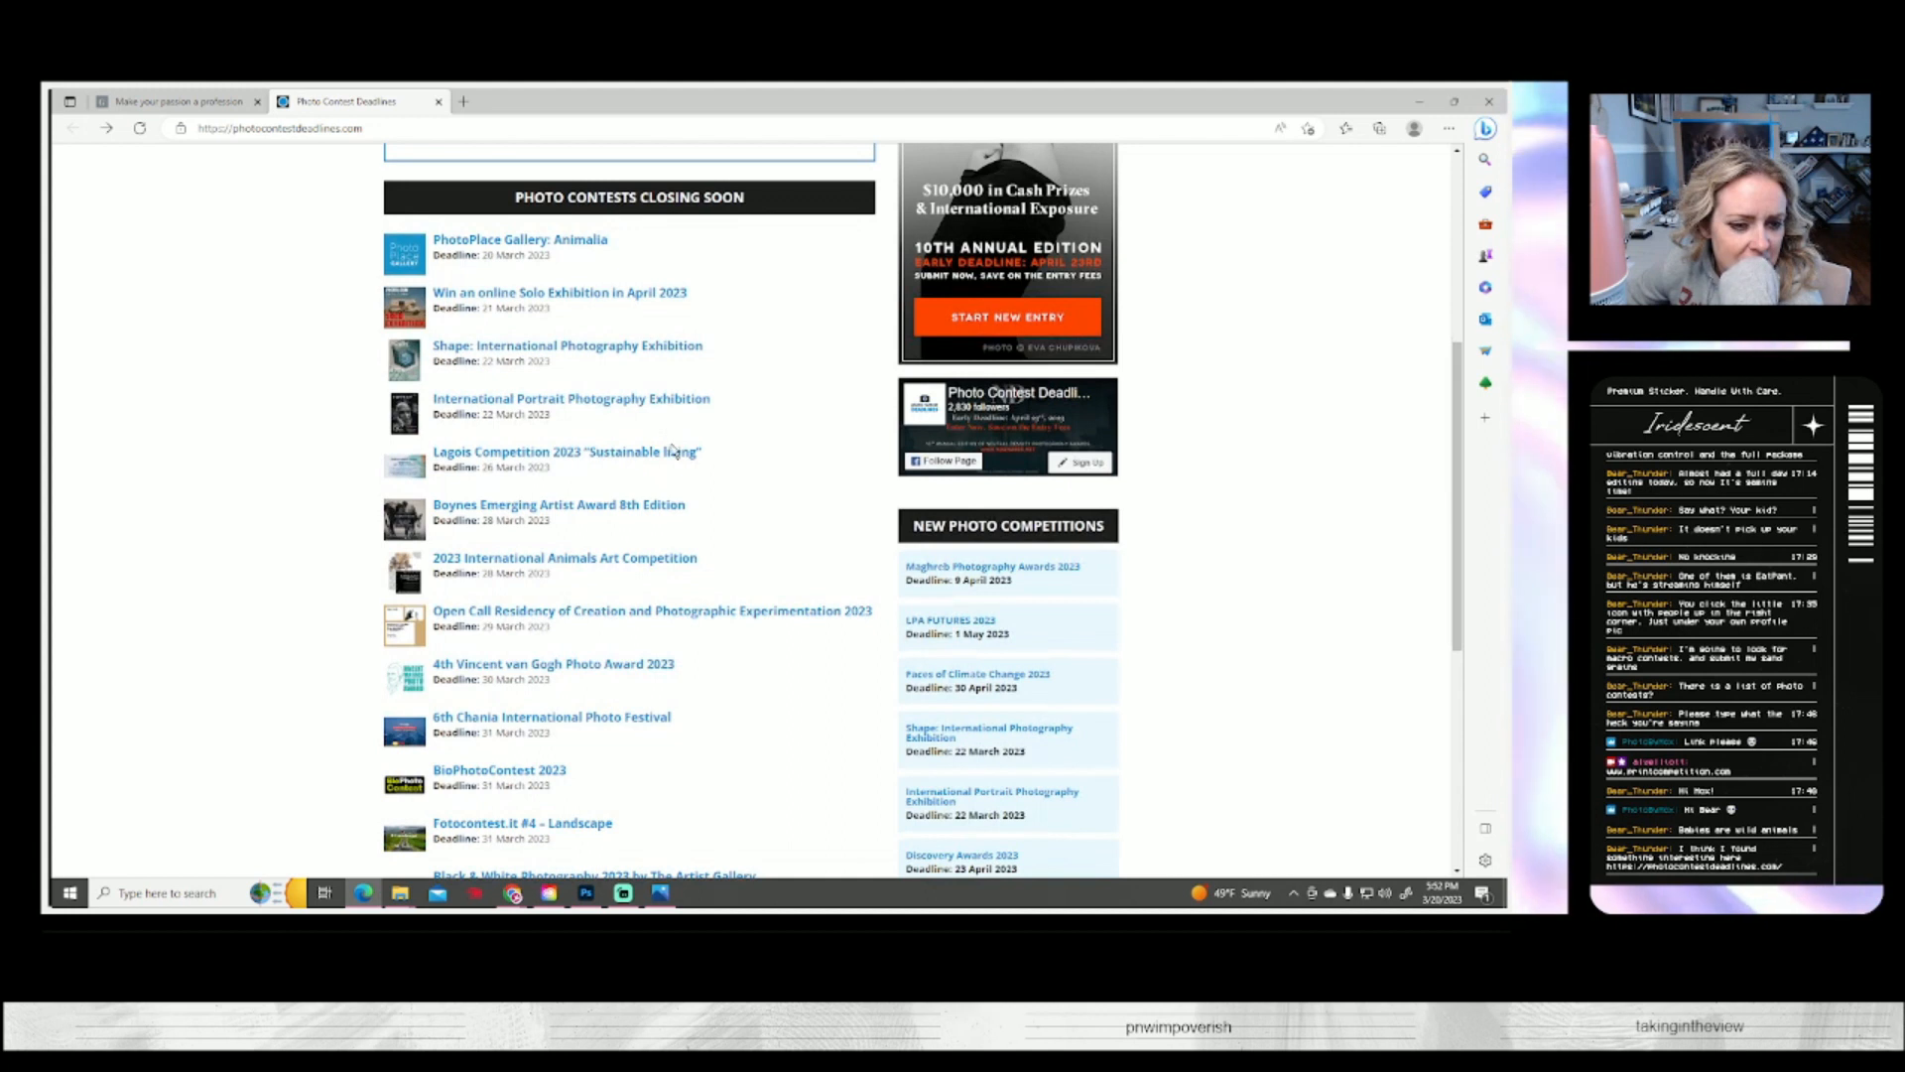
{"action": "scroll", "coordinate": [655, 449], "scroll_direction": "down", "scroll_amount": 2}
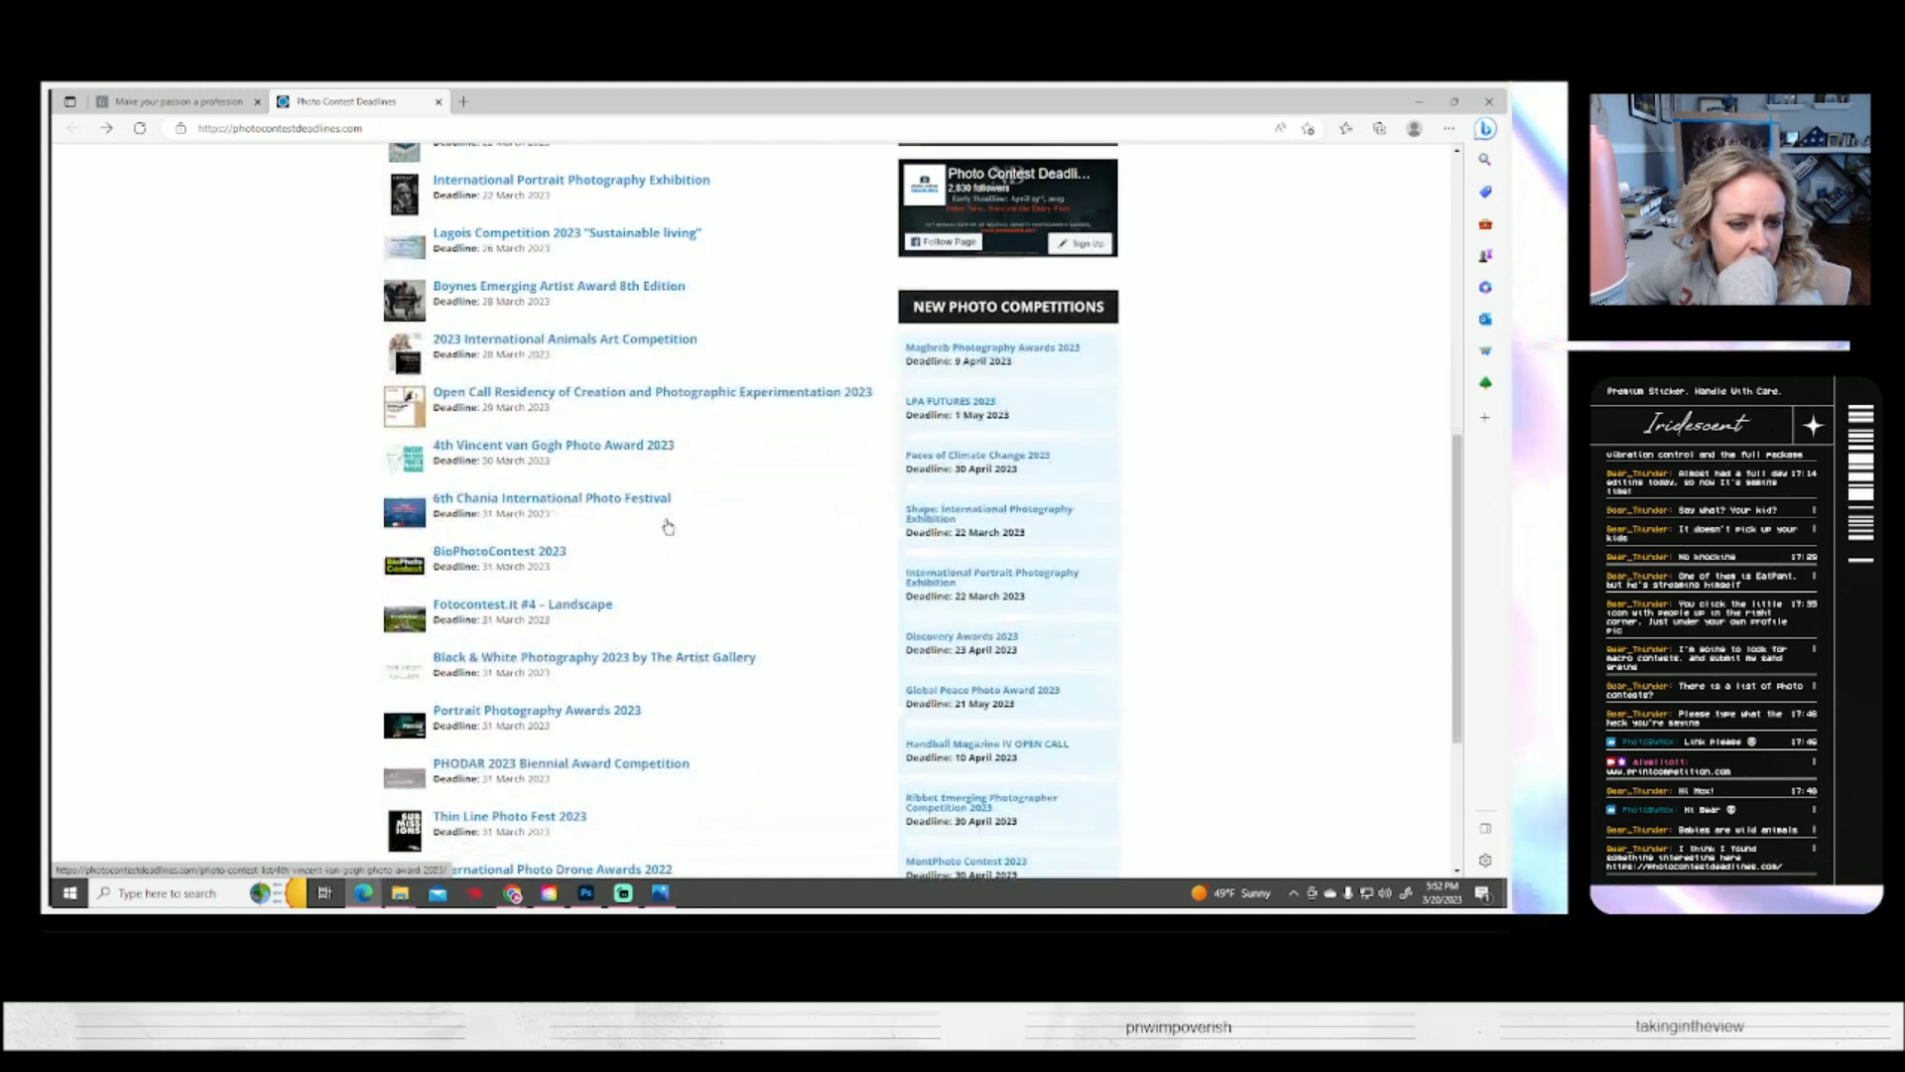
{"action": "left_click", "coordinate": [612, 444]}
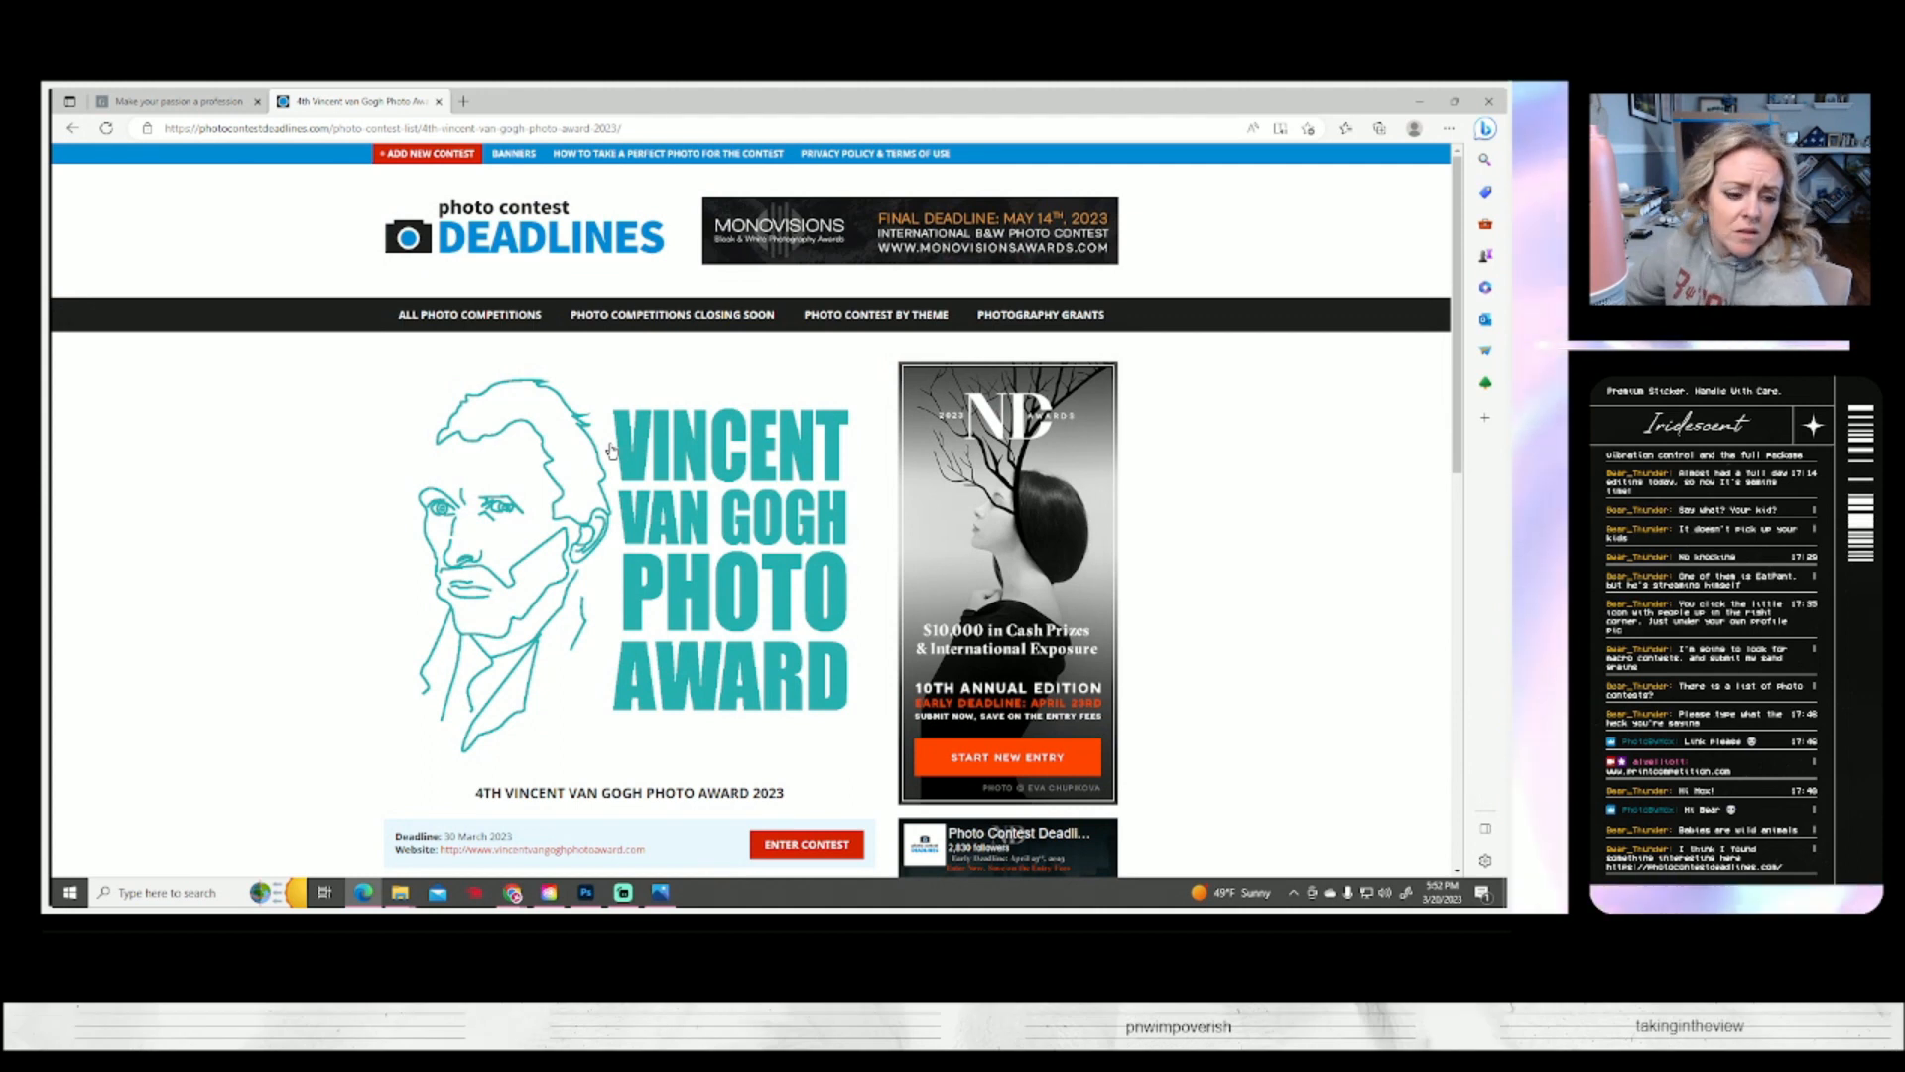
{"action": "scroll", "coordinate": [611, 450], "scroll_direction": "down", "scroll_amount": 4}
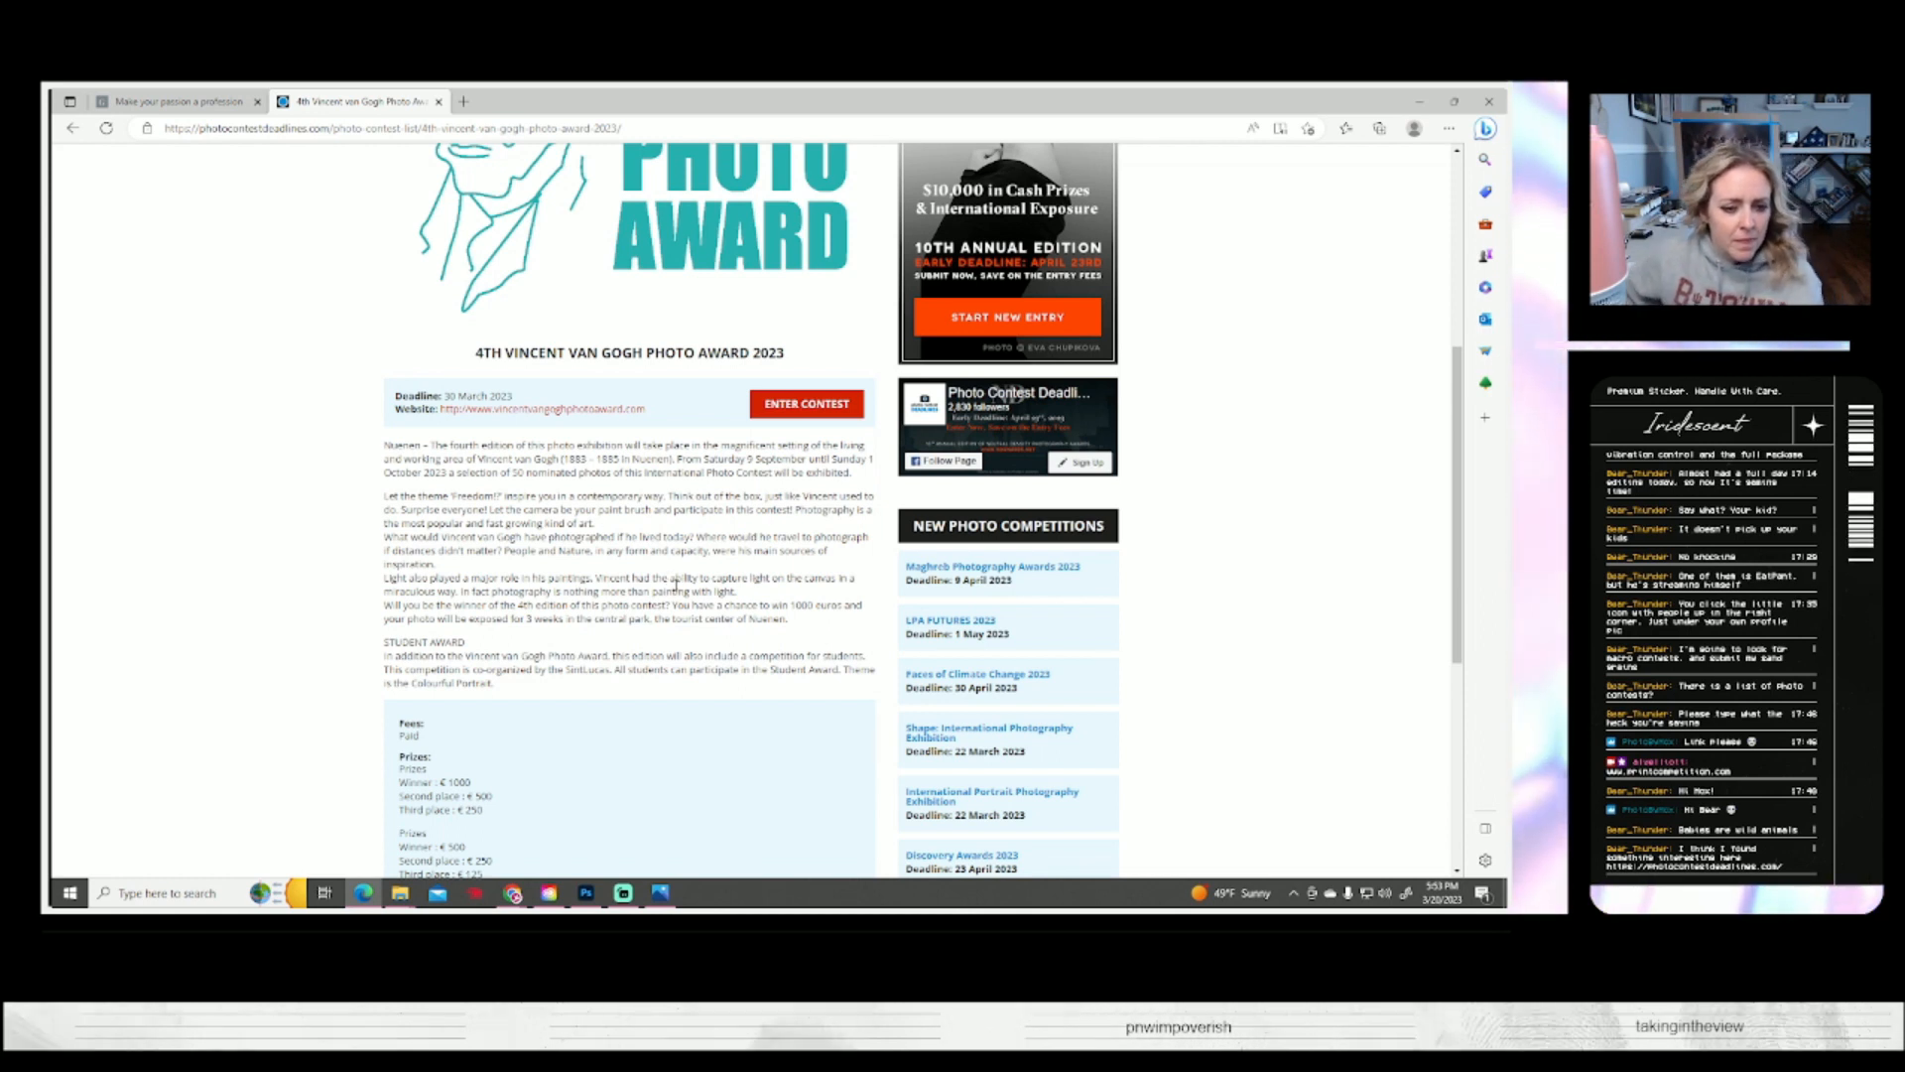
{"action": "scroll", "coordinate": [675, 586], "scroll_direction": "down", "scroll_amount": 2}
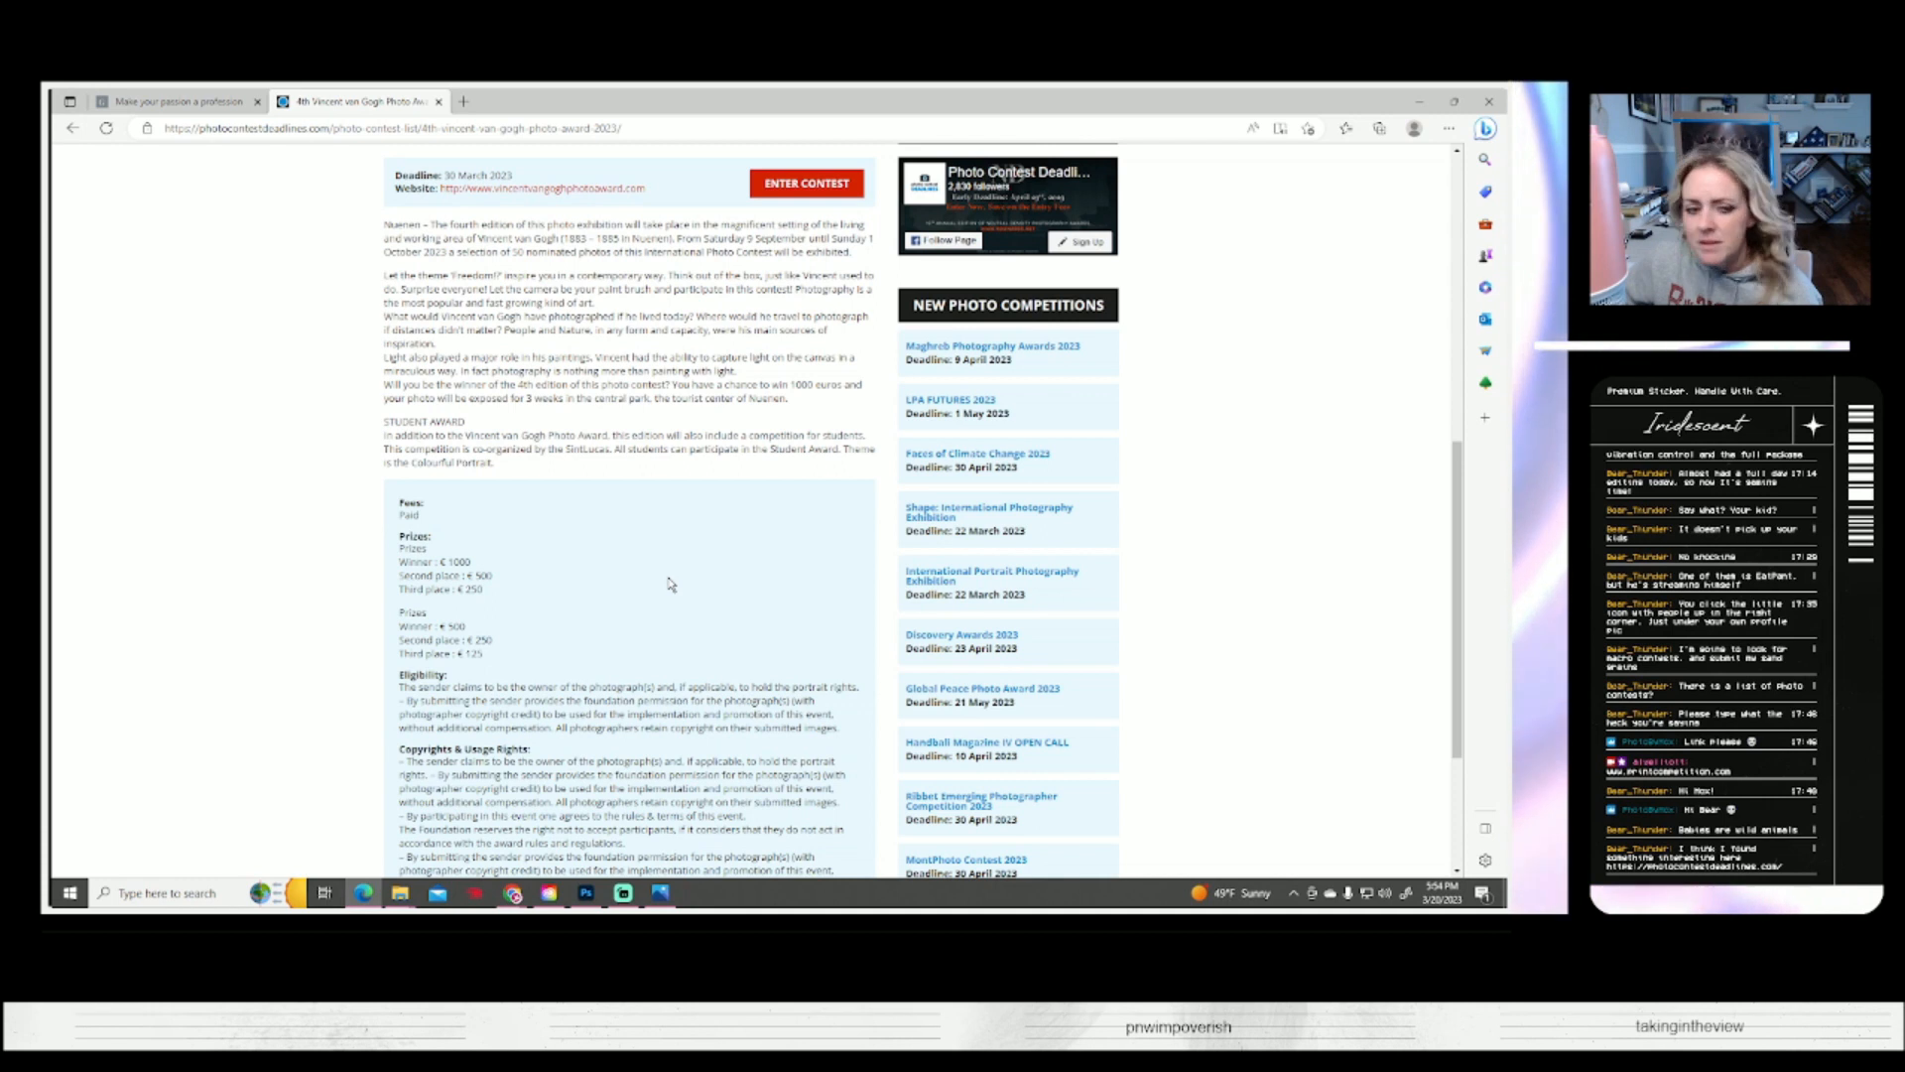
{"action": "scroll", "coordinate": [670, 586], "scroll_direction": "down", "scroll_amount": 10}
Copy the address of the Vincent van Gogh Photo Award listing and open the same page in a new browser tab
{"action": "left_click", "coordinate": [159, 101]}
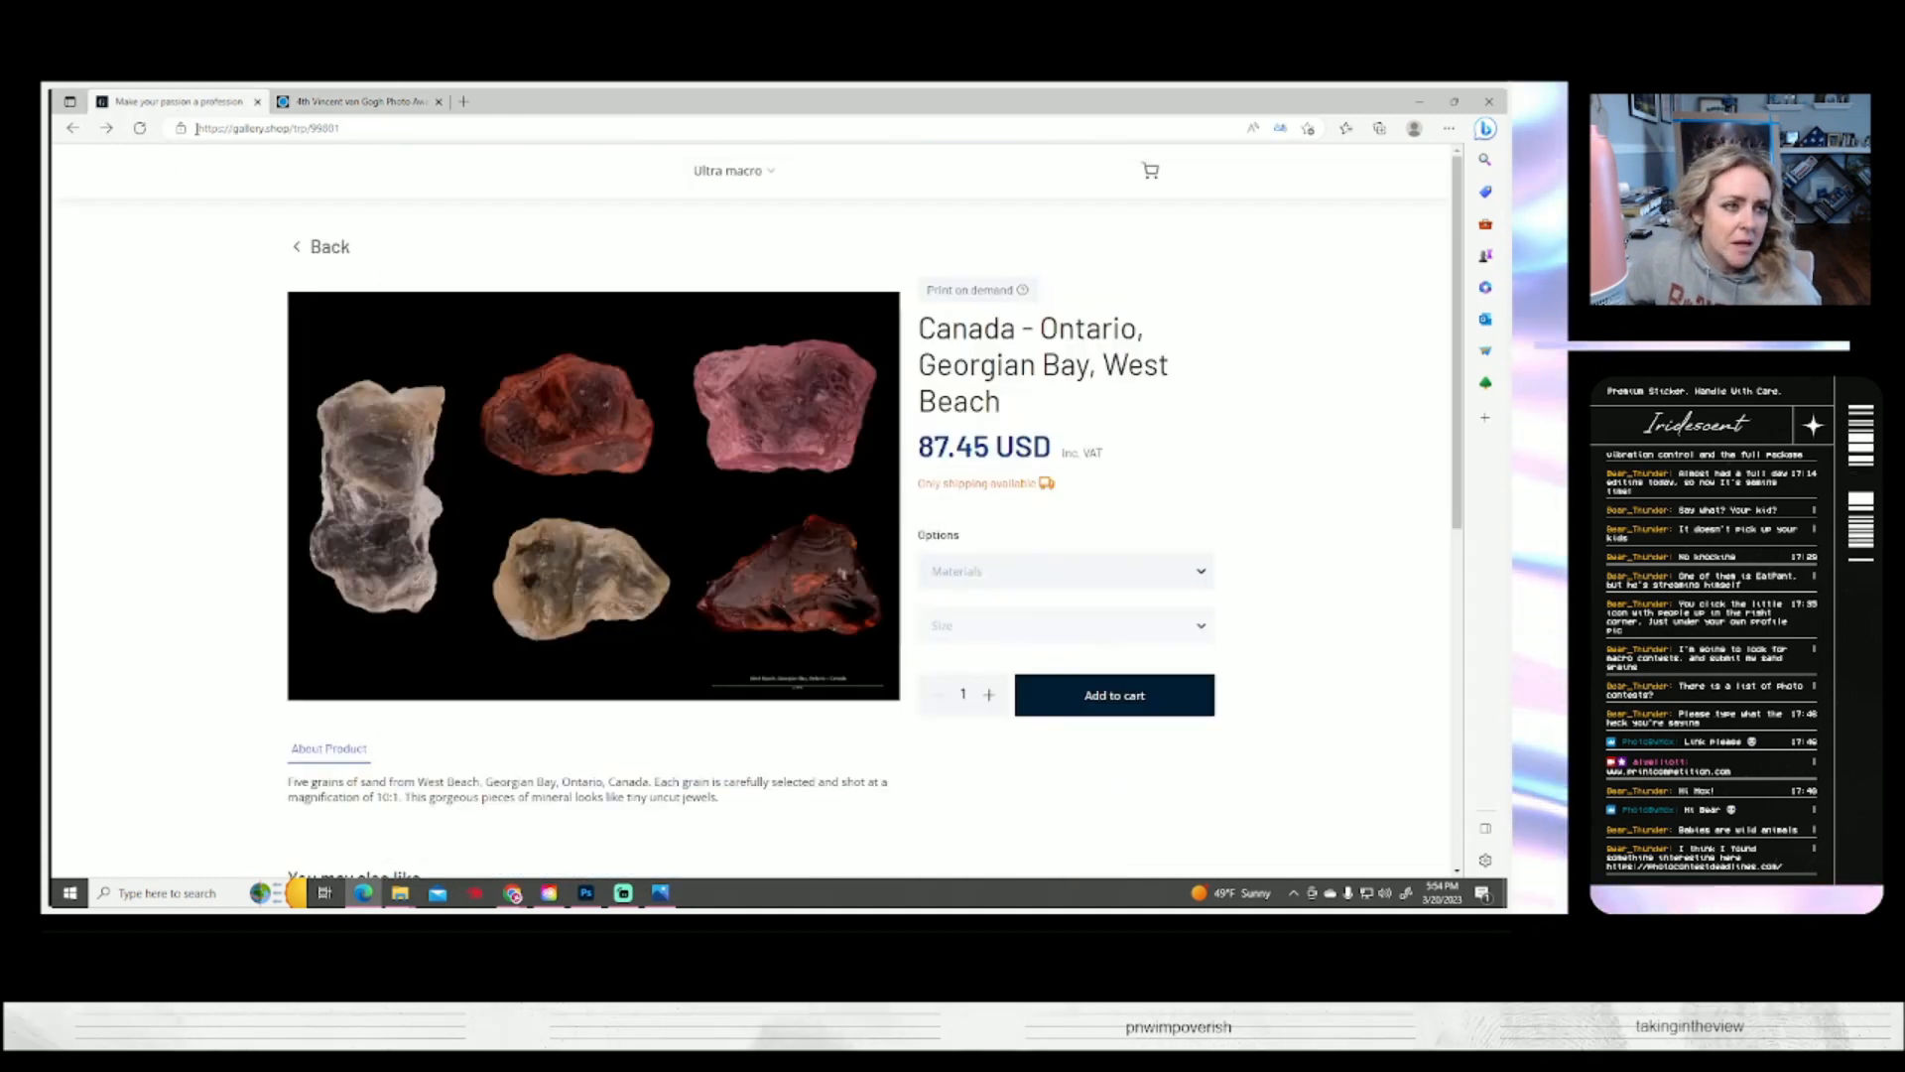
{"action": "left_click", "coordinate": [357, 102]}
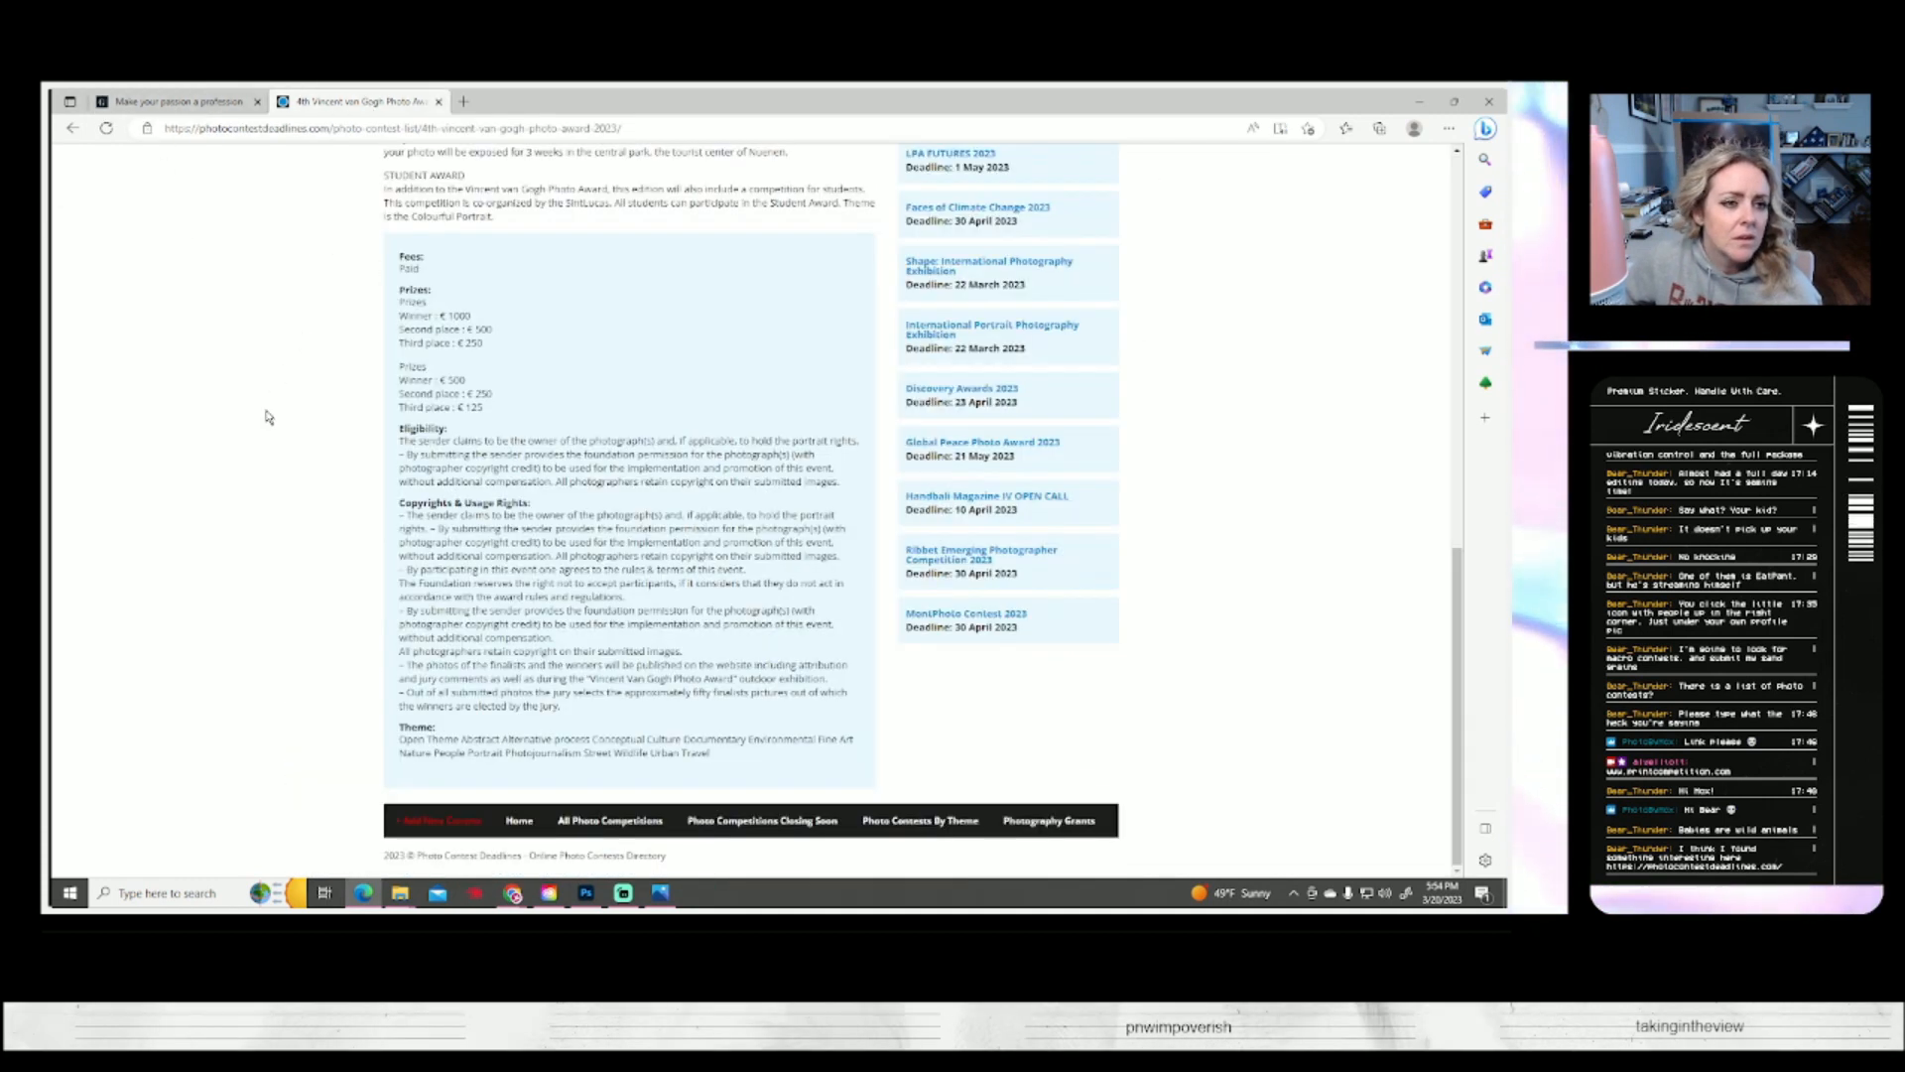
{"action": "left_click", "coordinate": [445, 129]}
{"action": "key", "text": "ctrl+c"}
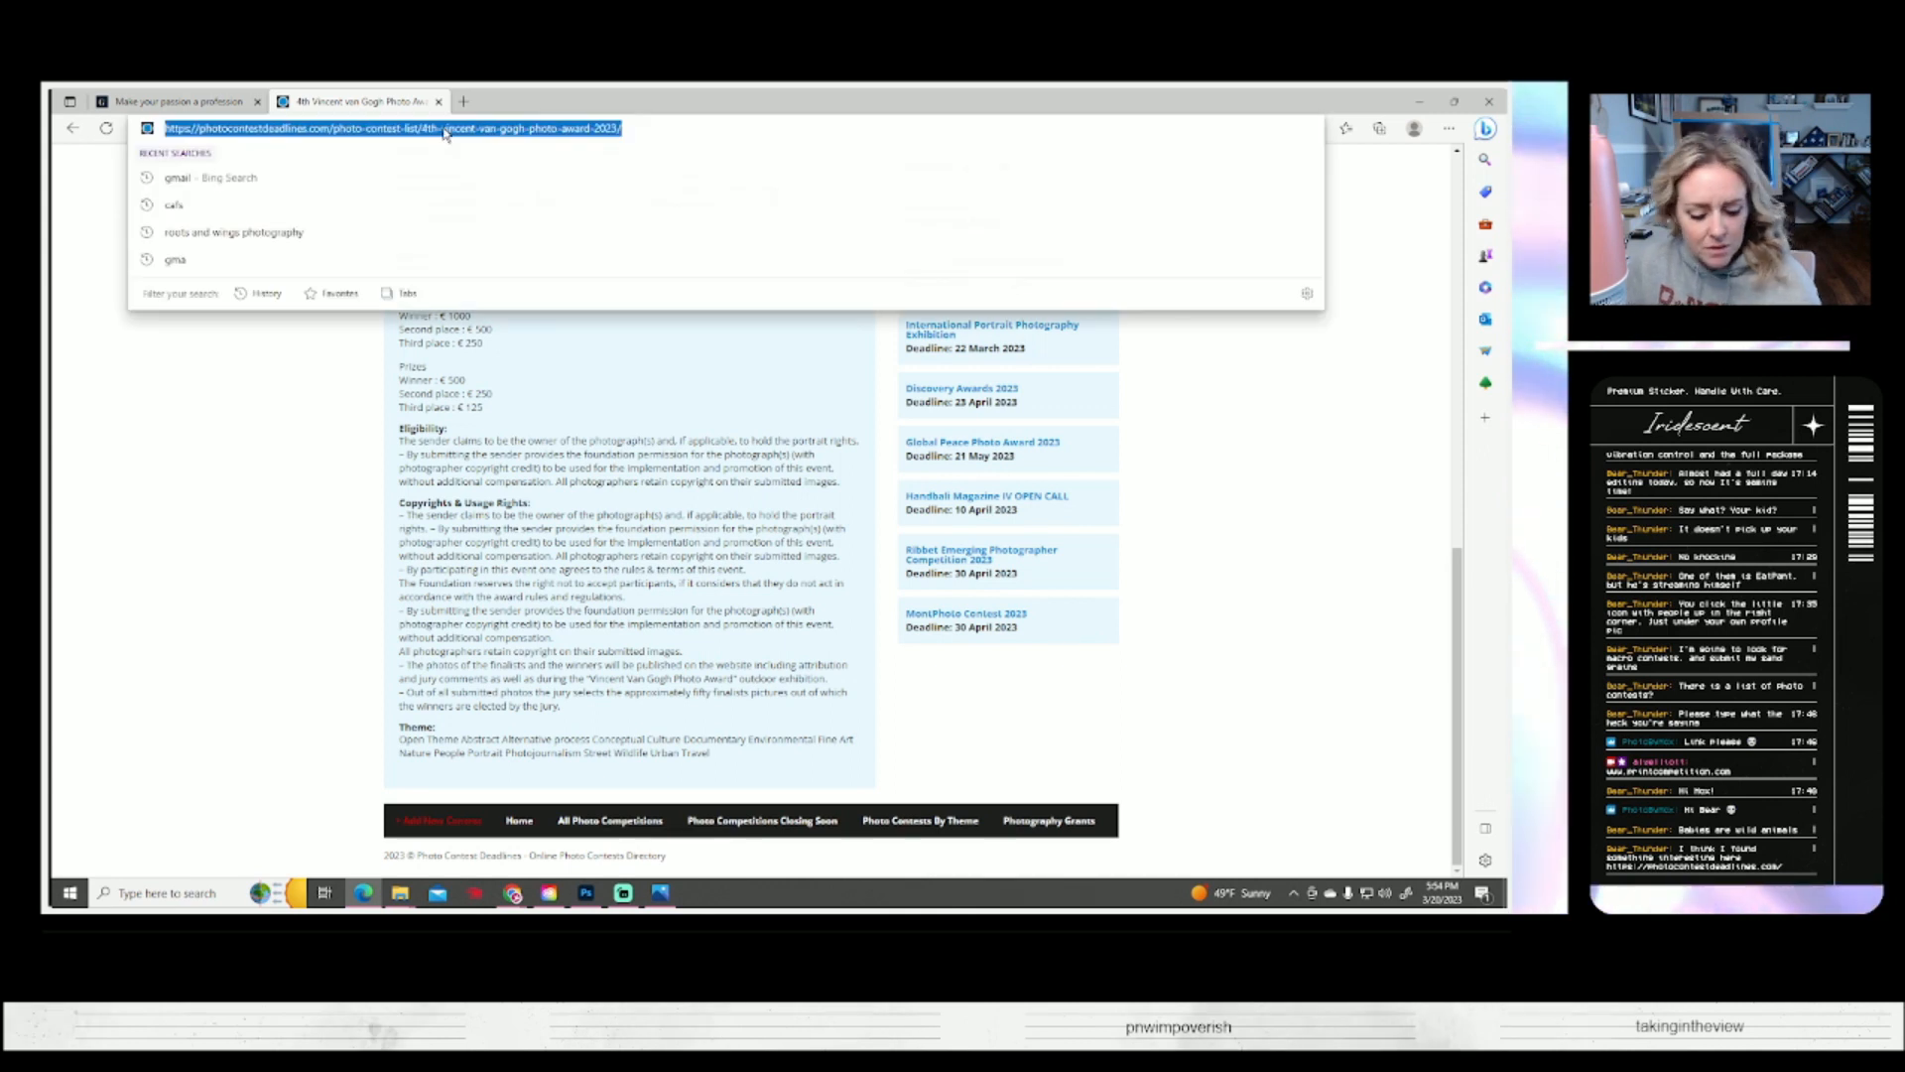
{"action": "left_click", "coordinate": [464, 101]}
{"action": "key", "text": "ctrl+v"}
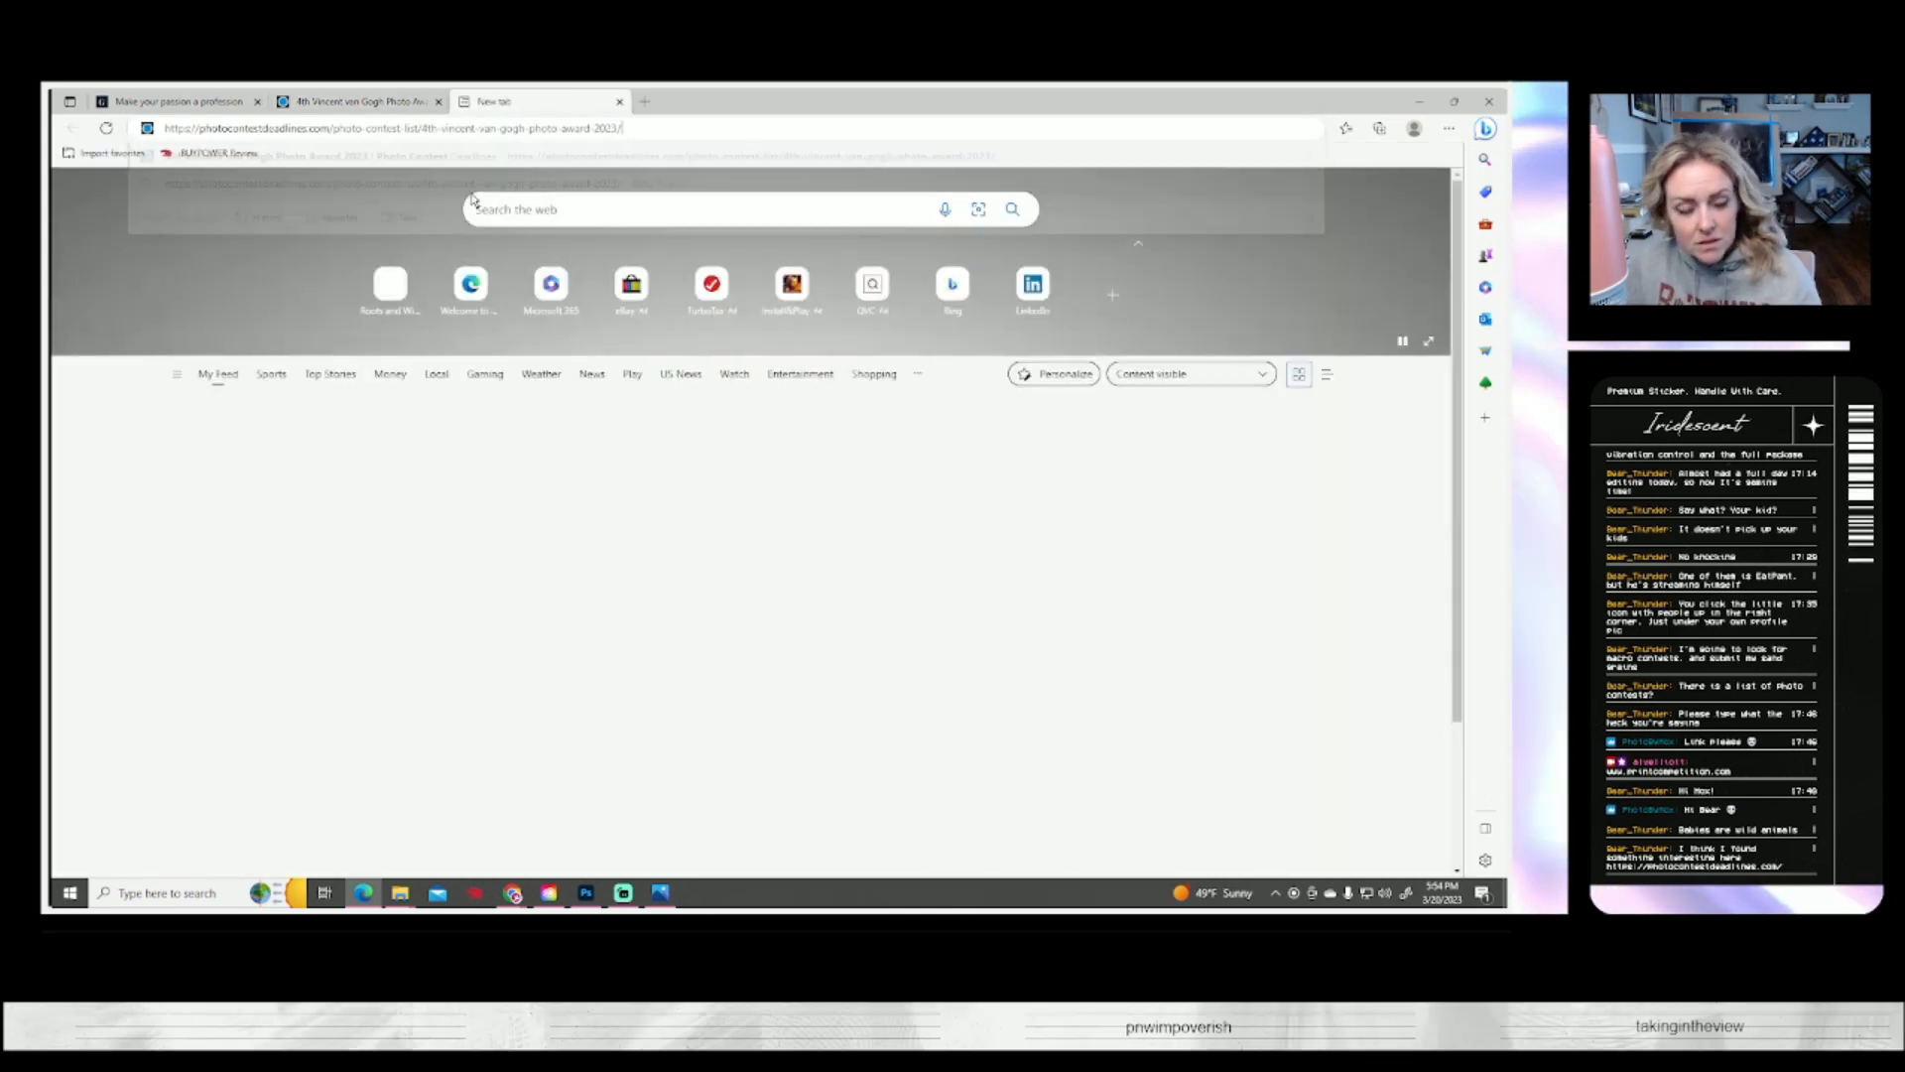
{"action": "key", "text": "Return"}
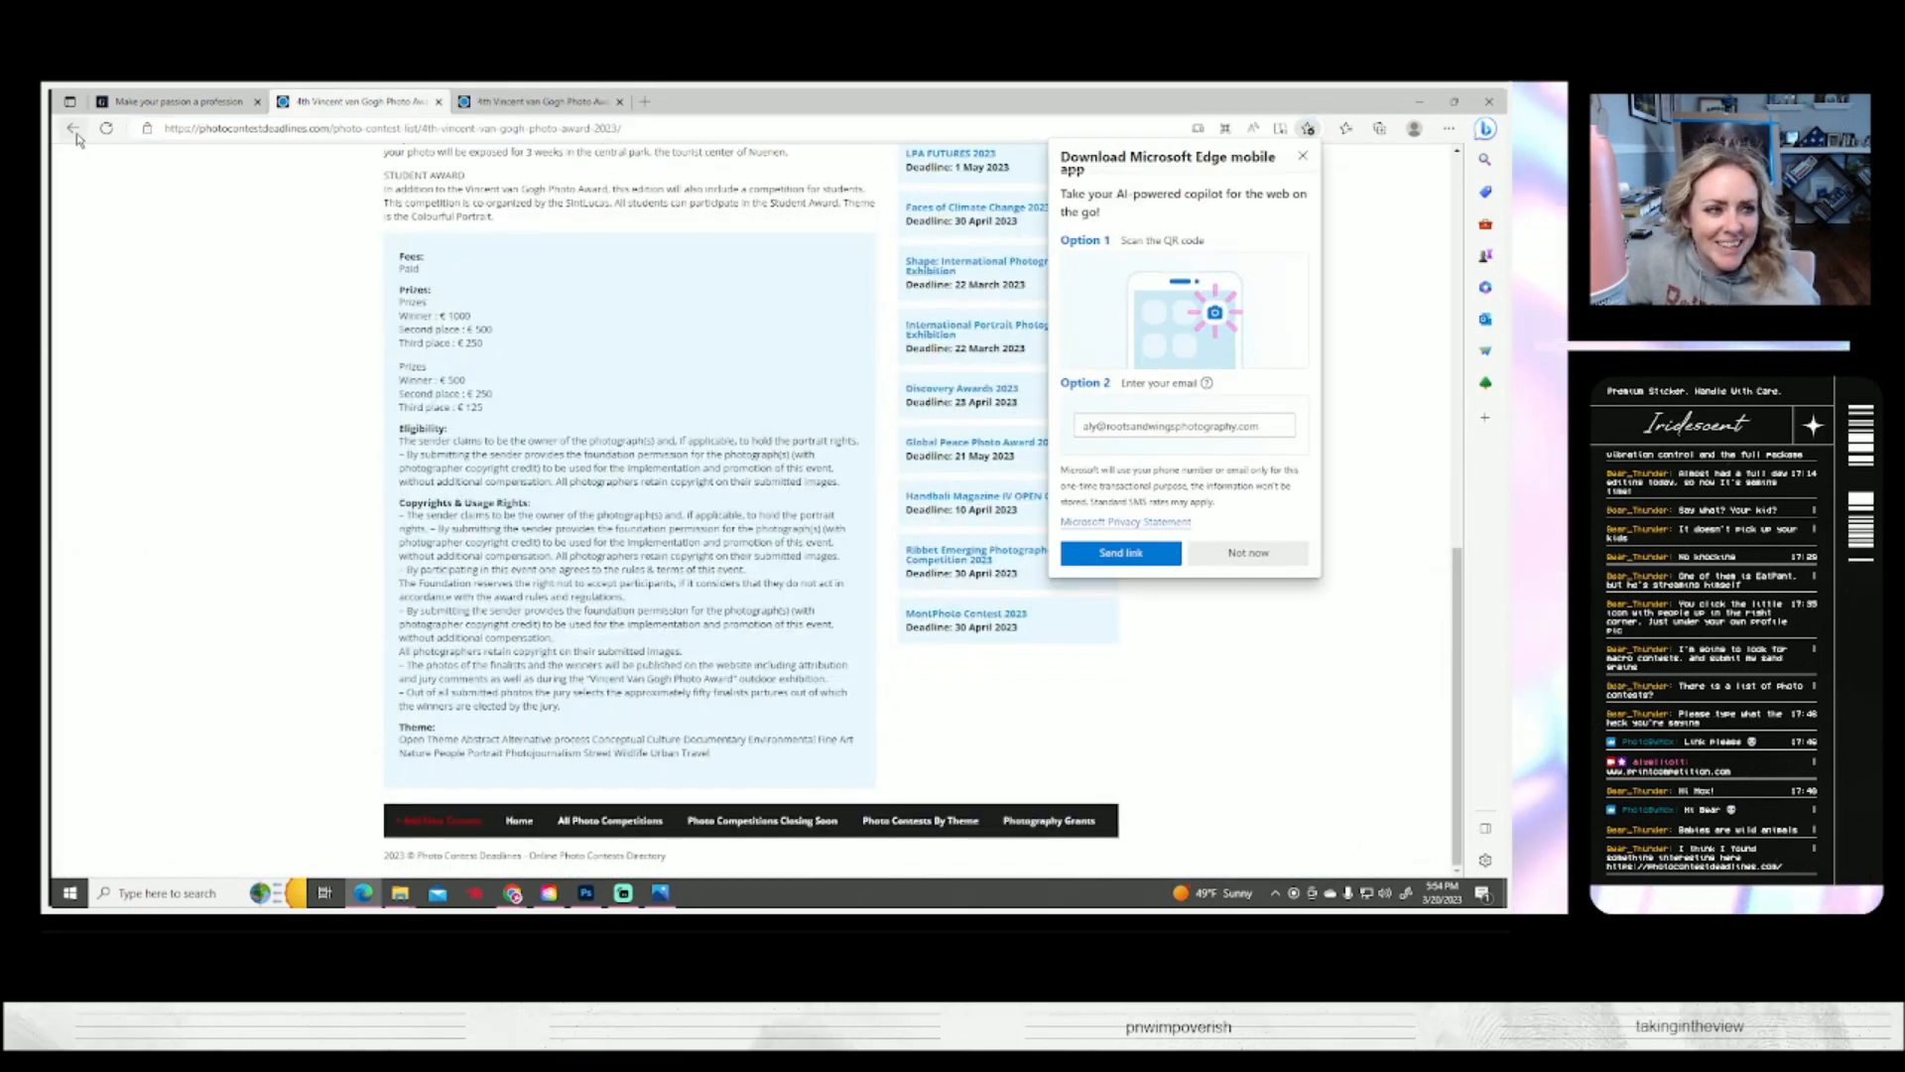
Return to the contest list, open the Portrait Photography Awards 2023 listing, dismiss the mobile app pop-up and read the contest description
{"action": "left_click", "coordinate": [73, 130]}
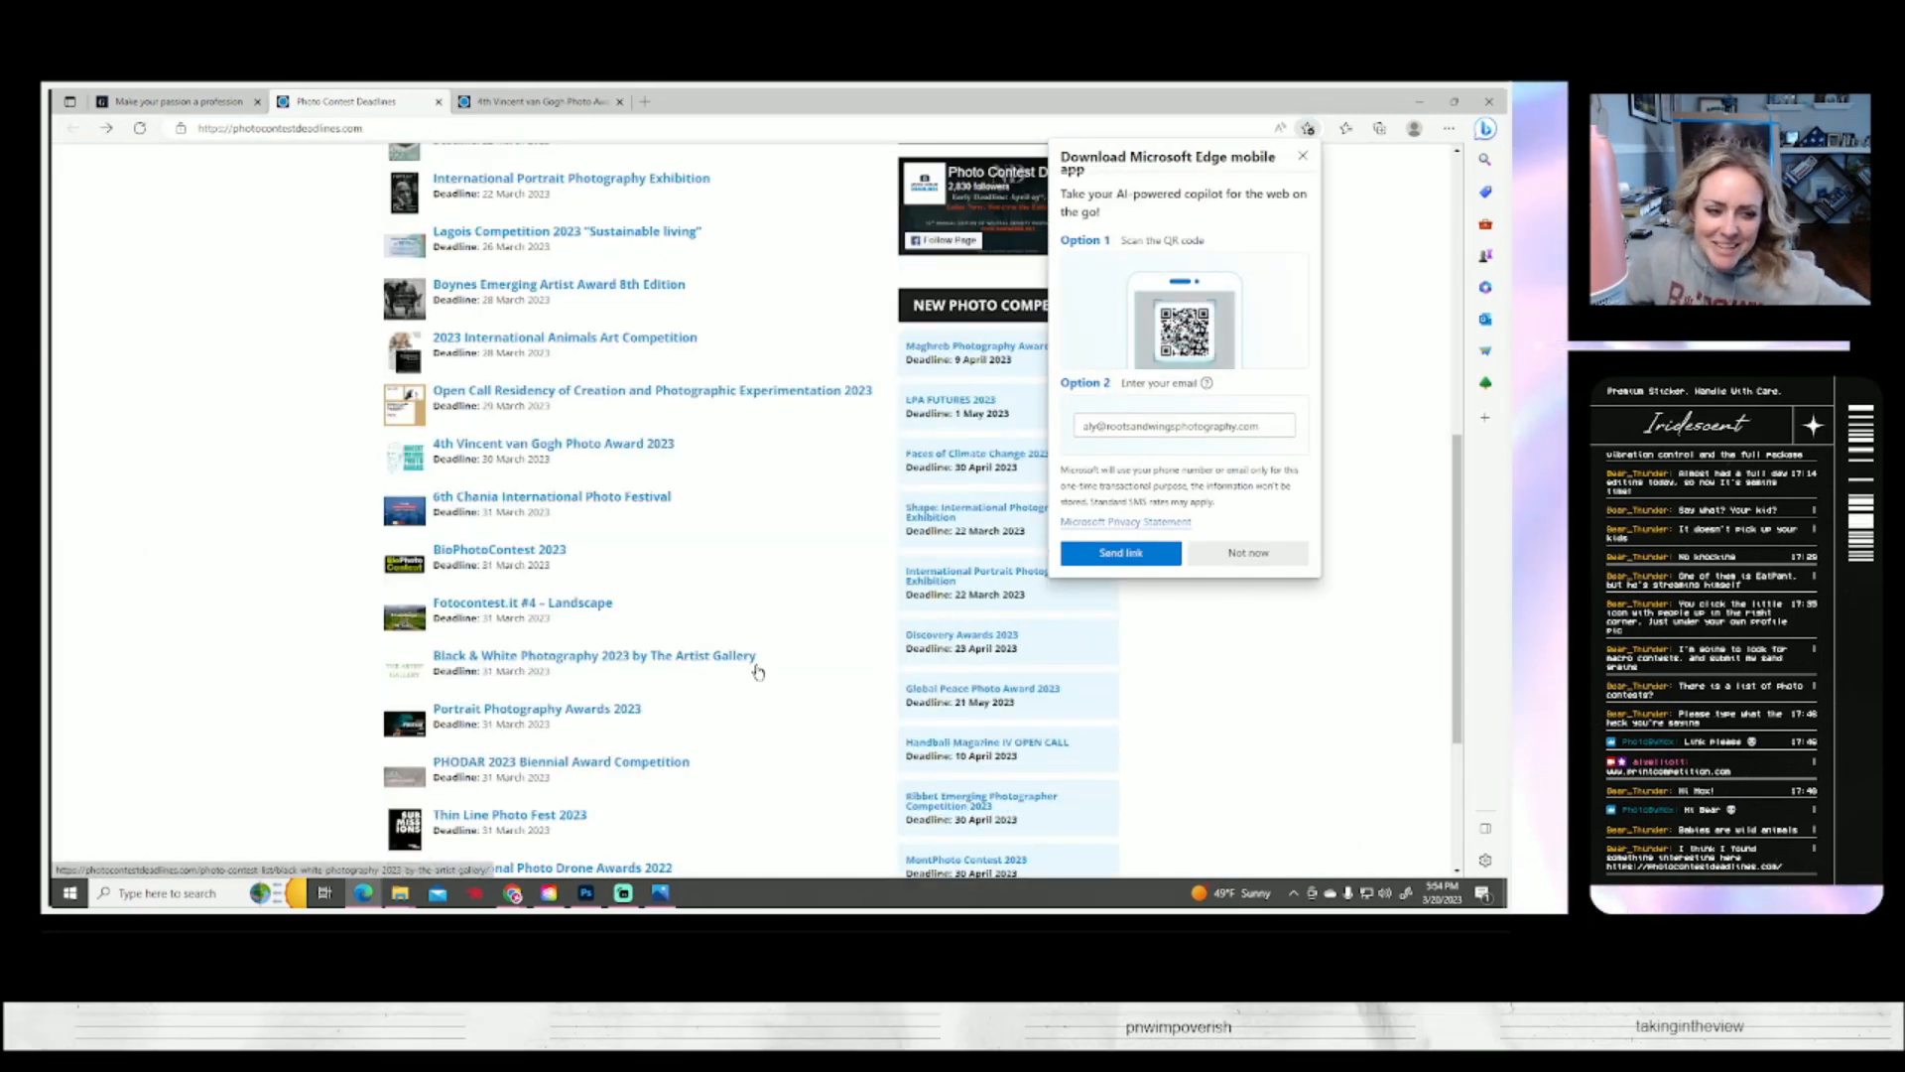
{"action": "scroll", "coordinate": [784, 730], "scroll_direction": "down", "scroll_amount": 3}
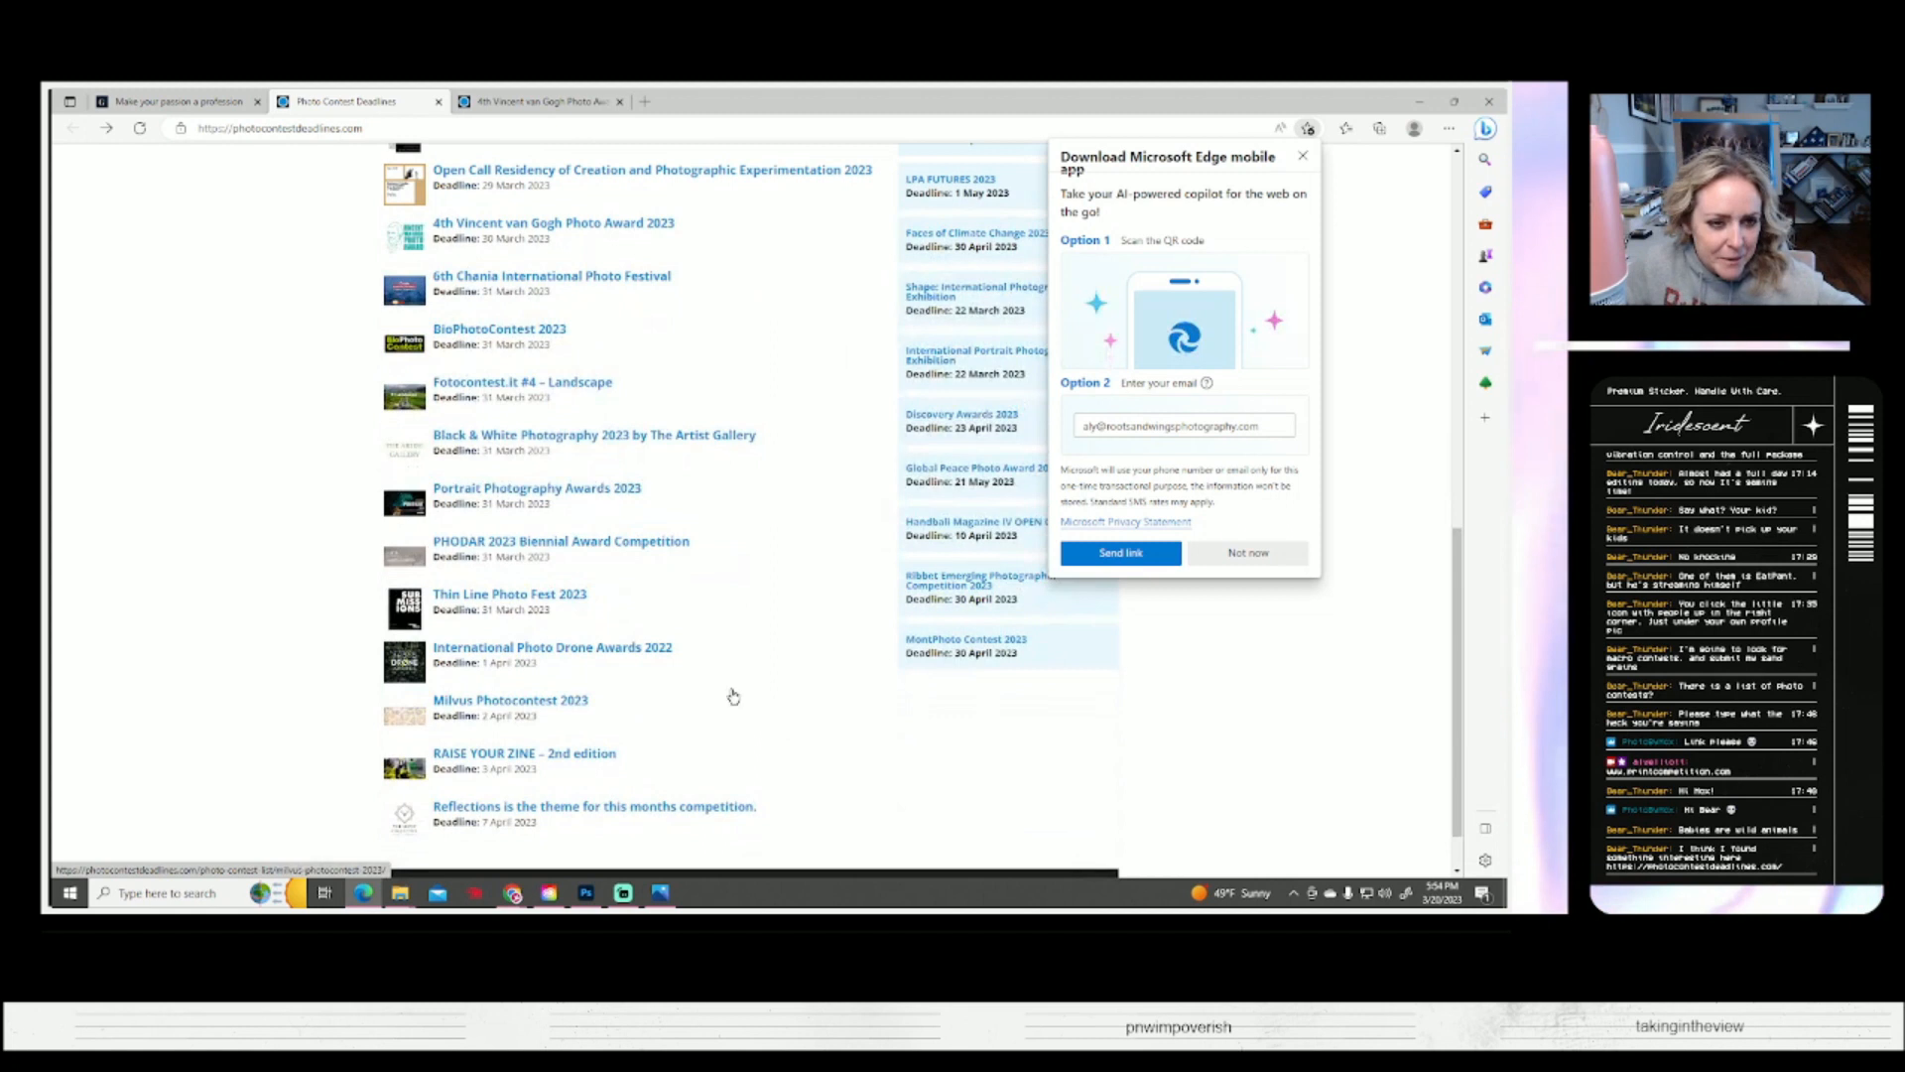
{"action": "left_click", "coordinate": [589, 496]}
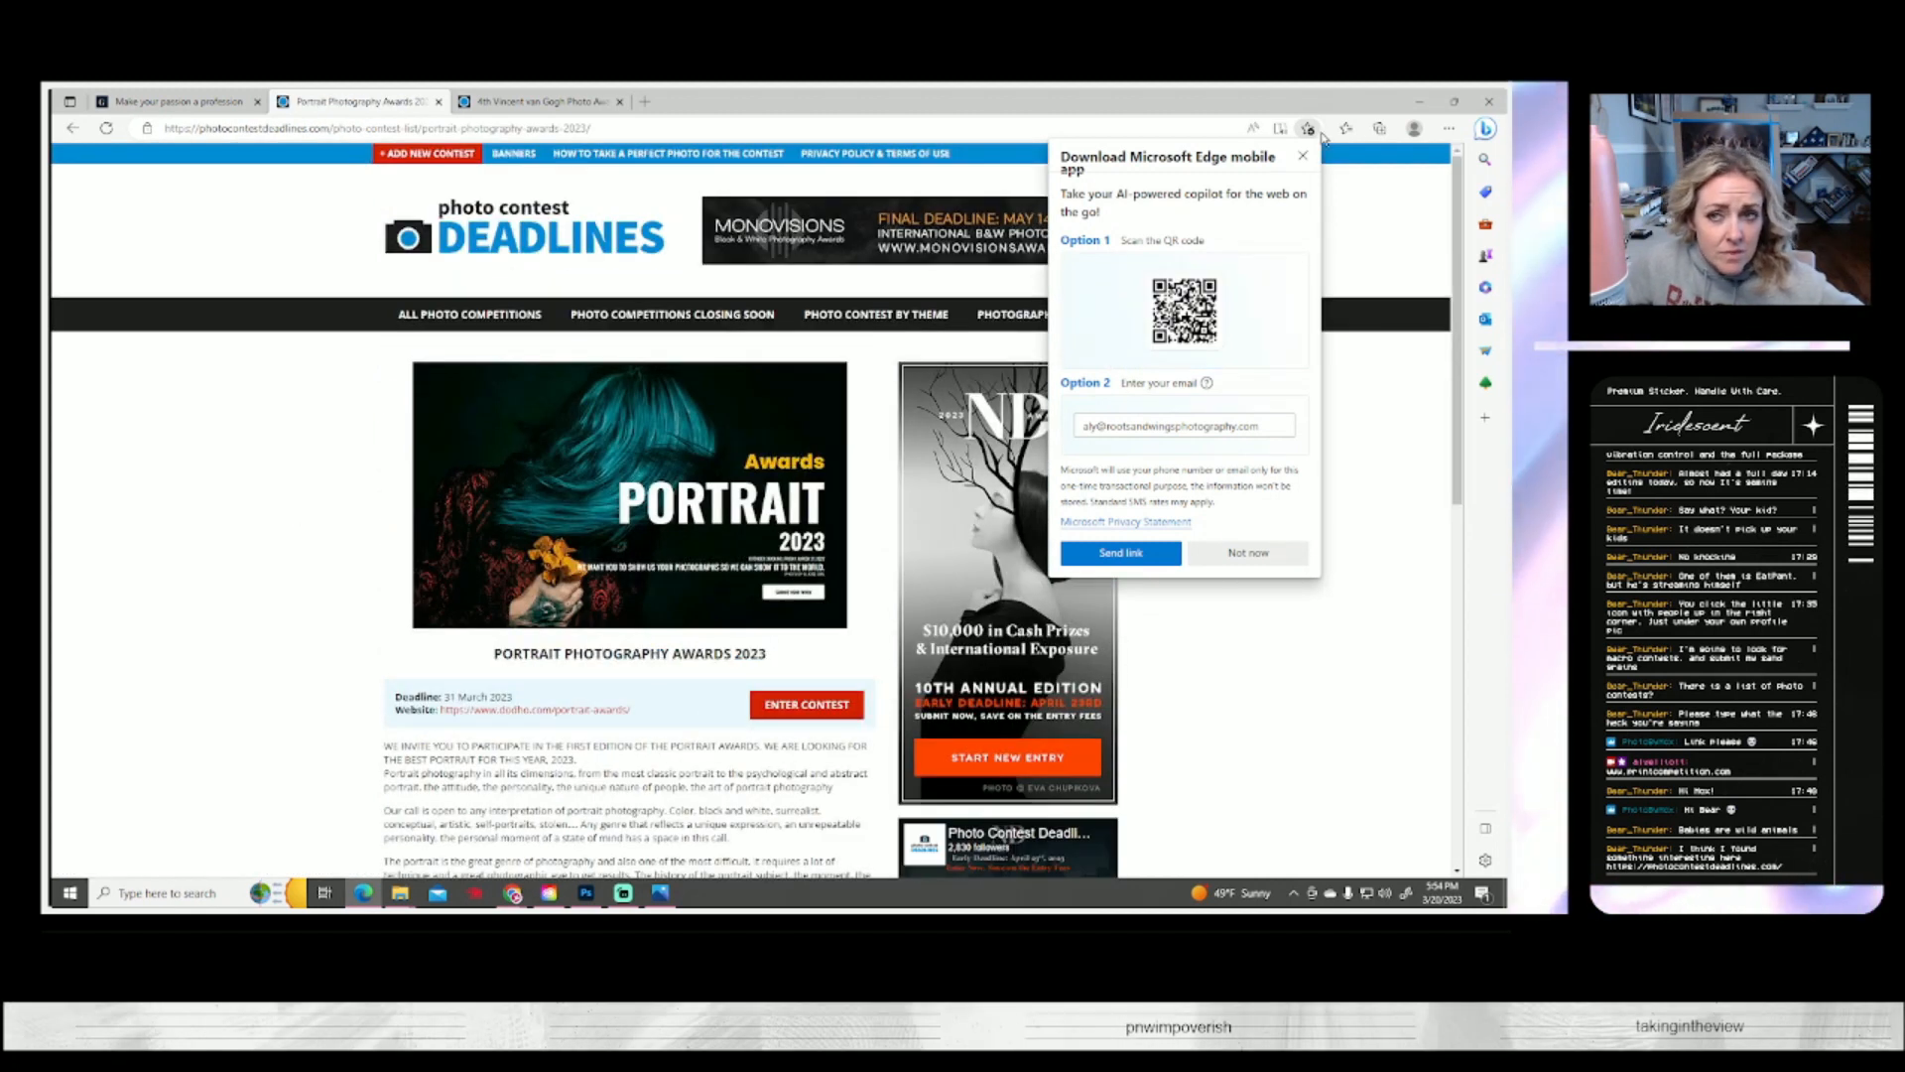
{"action": "left_click", "coordinate": [881, 483]}
{"action": "scroll", "coordinate": [374, 395], "scroll_direction": "down", "scroll_amount": 3}
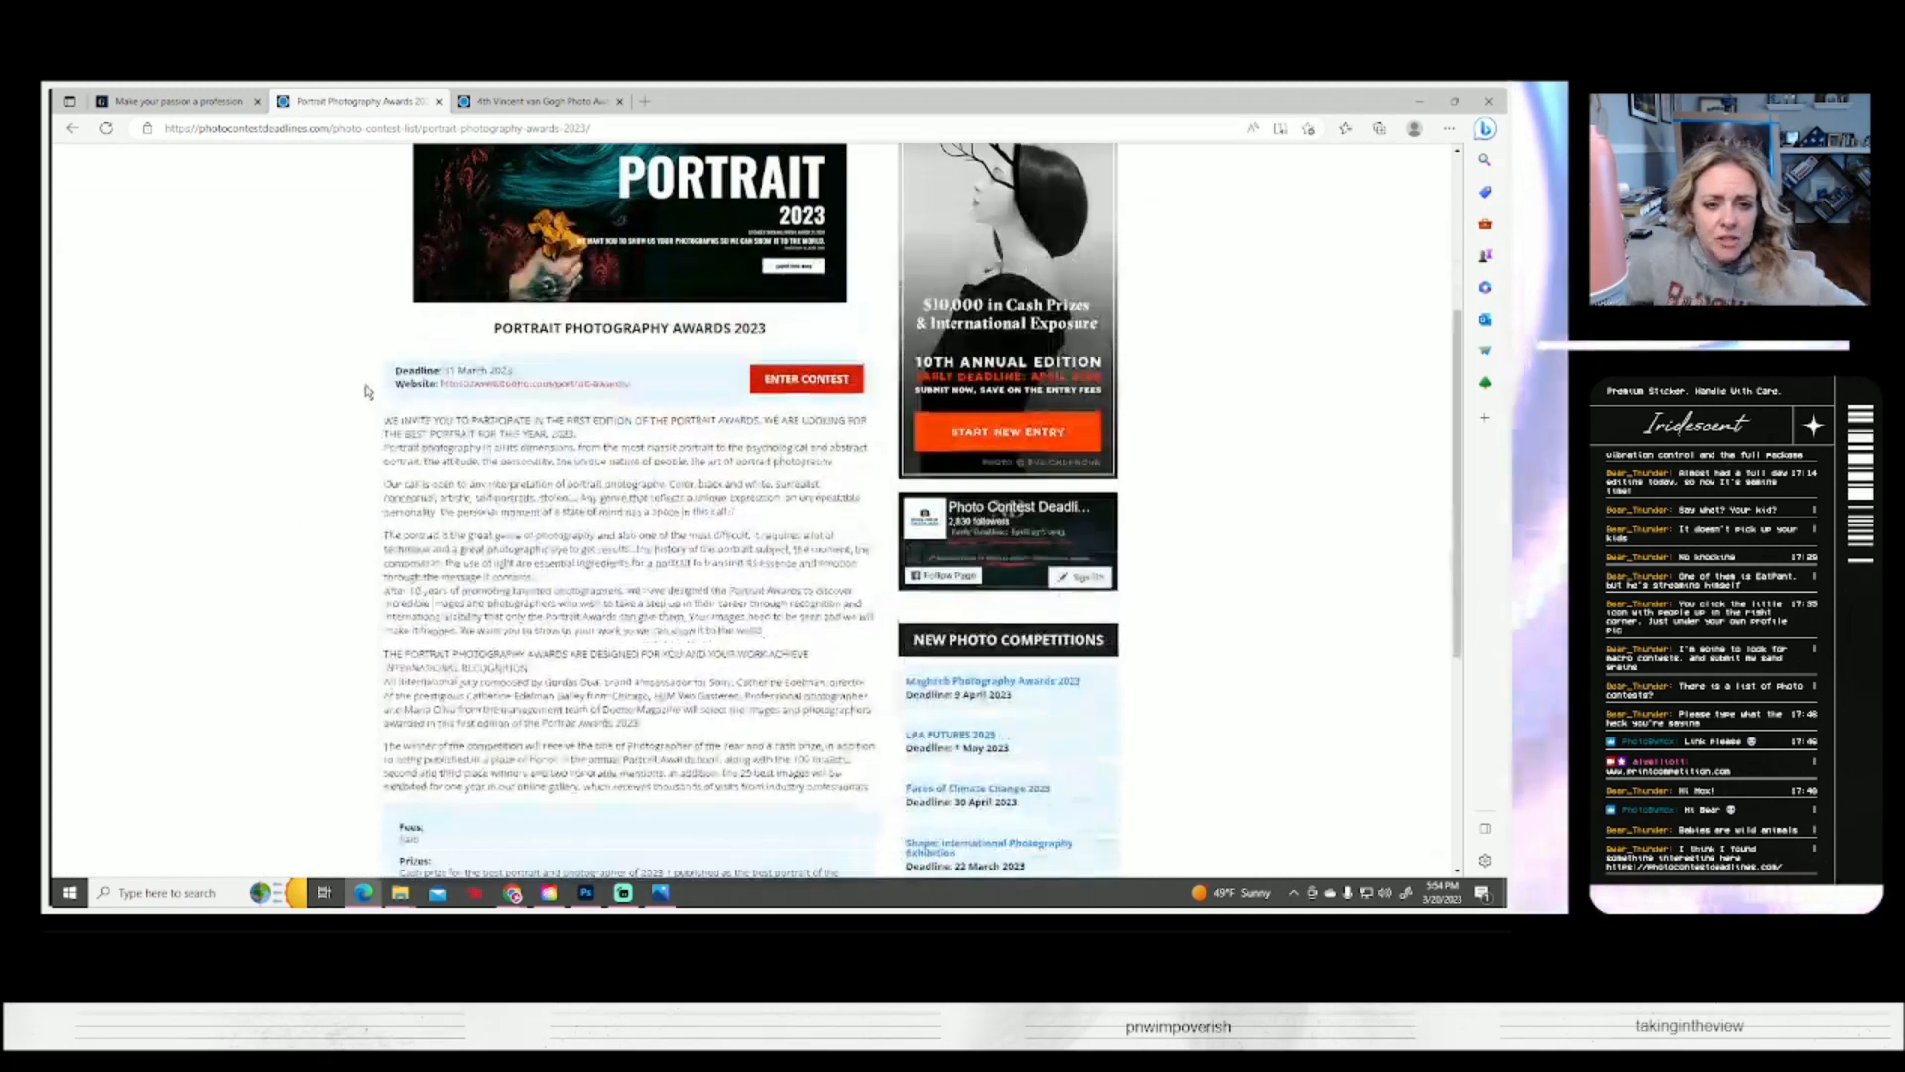
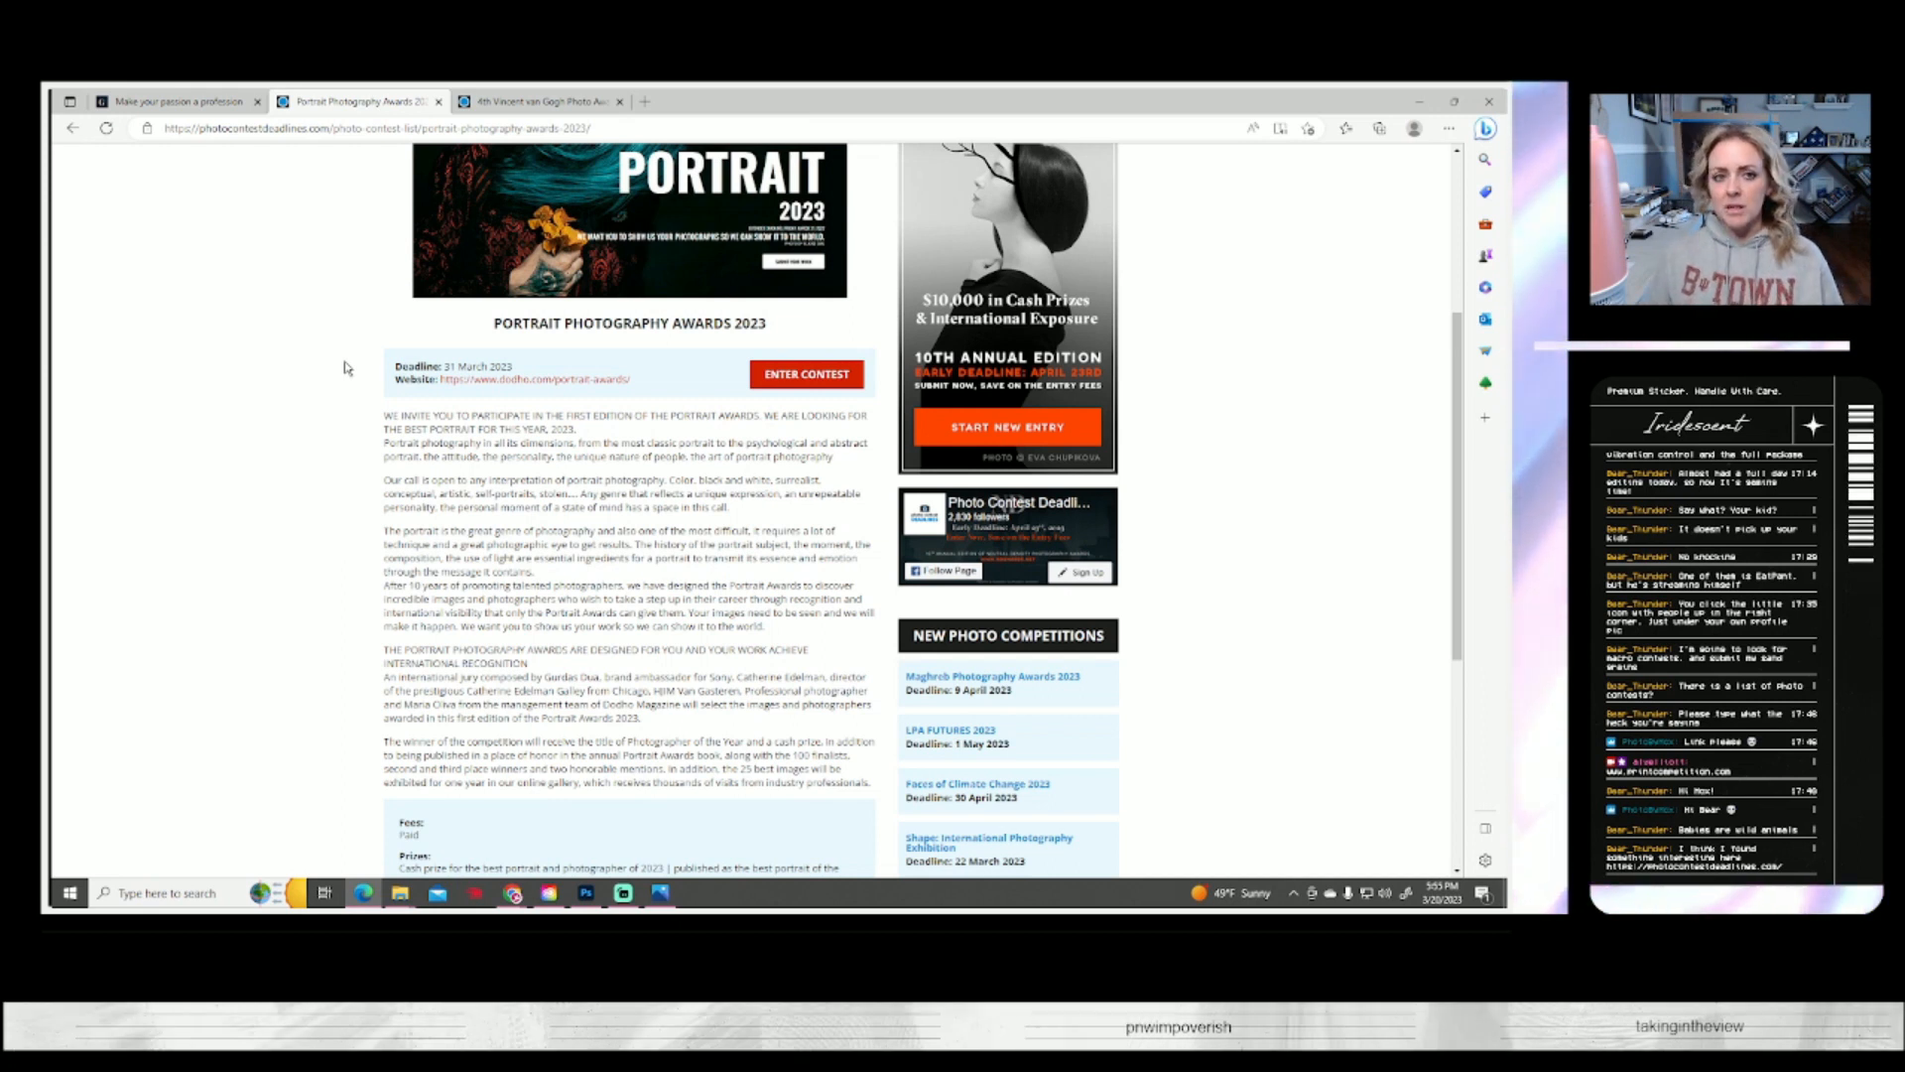
Read the fees, prizes, eligibility and usage rights of the Portrait Photography Awards 2023
{"action": "scroll", "coordinate": [283, 443], "scroll_direction": "down", "scroll_amount": 5}
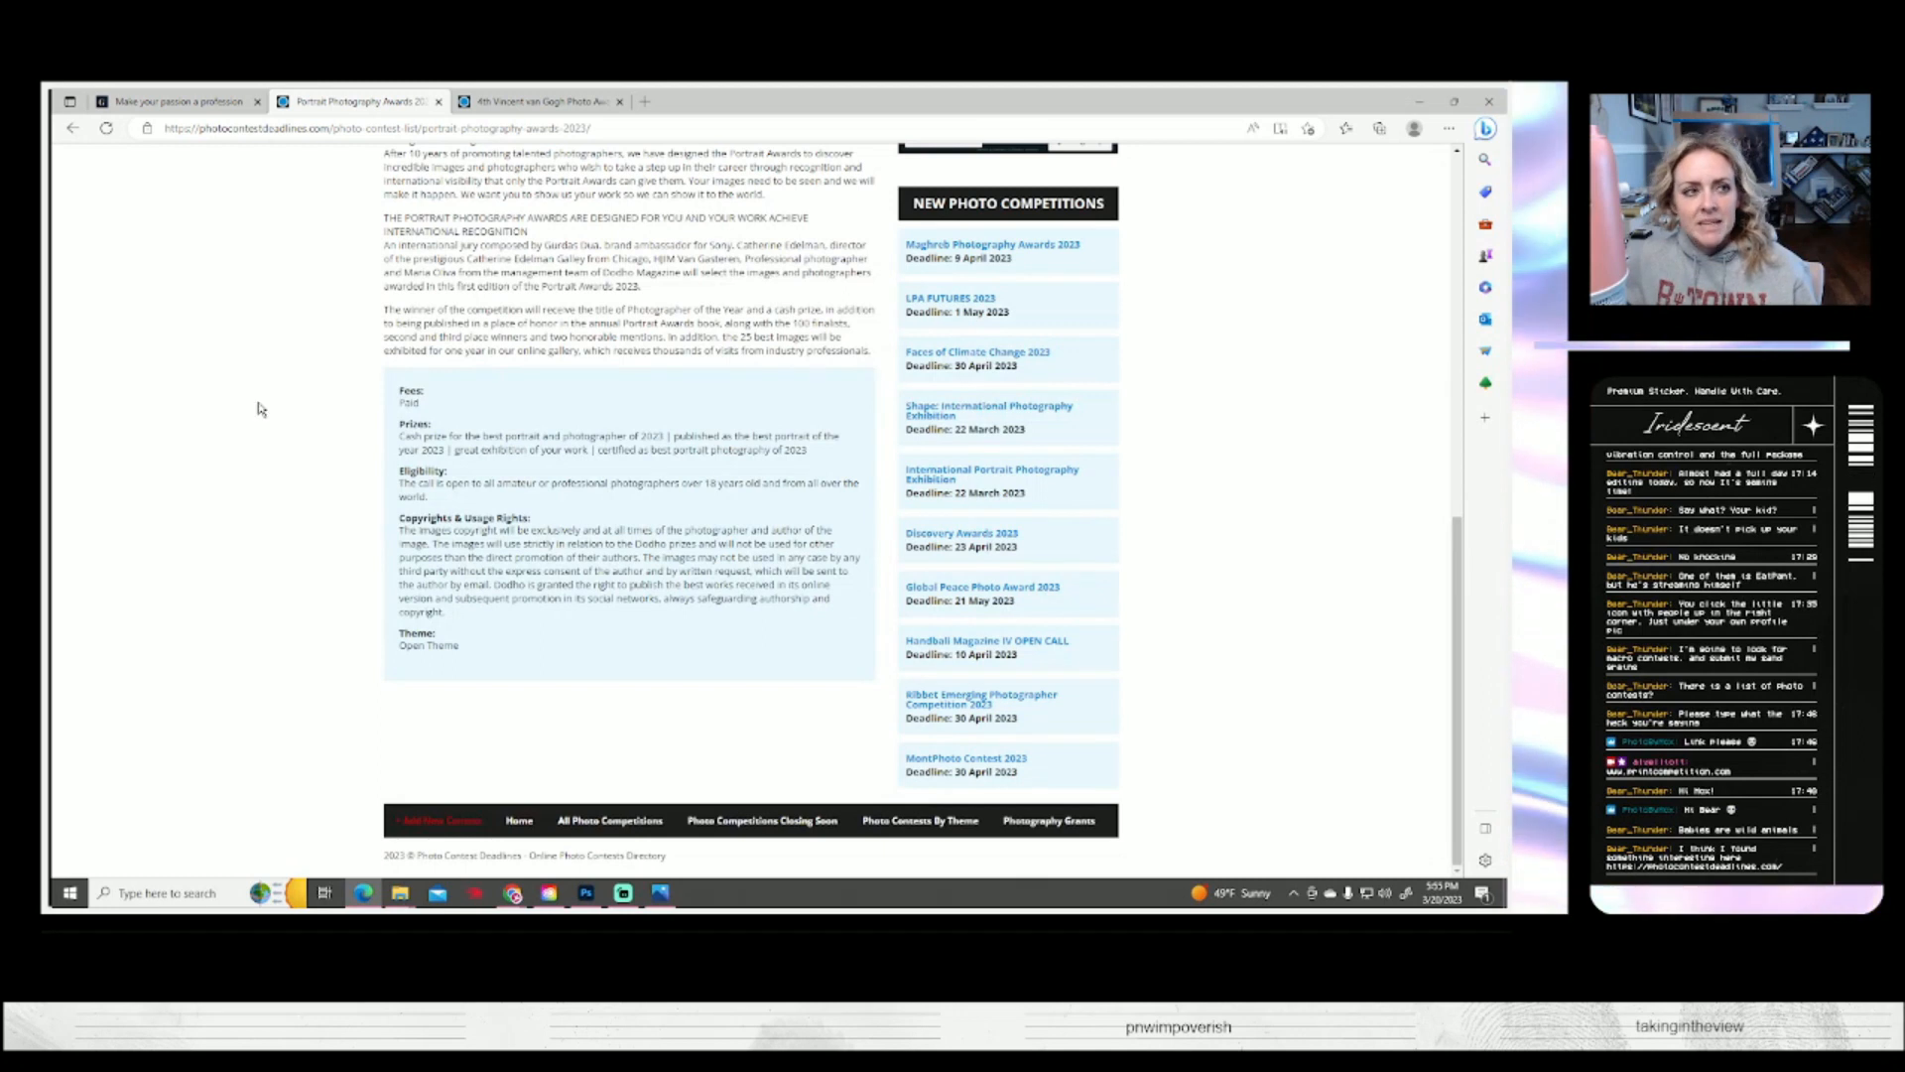
Switch to Photoshop, save the finished close portrait of the couple with the baby using Save As, and close it
{"action": "left_click", "coordinate": [586, 892]}
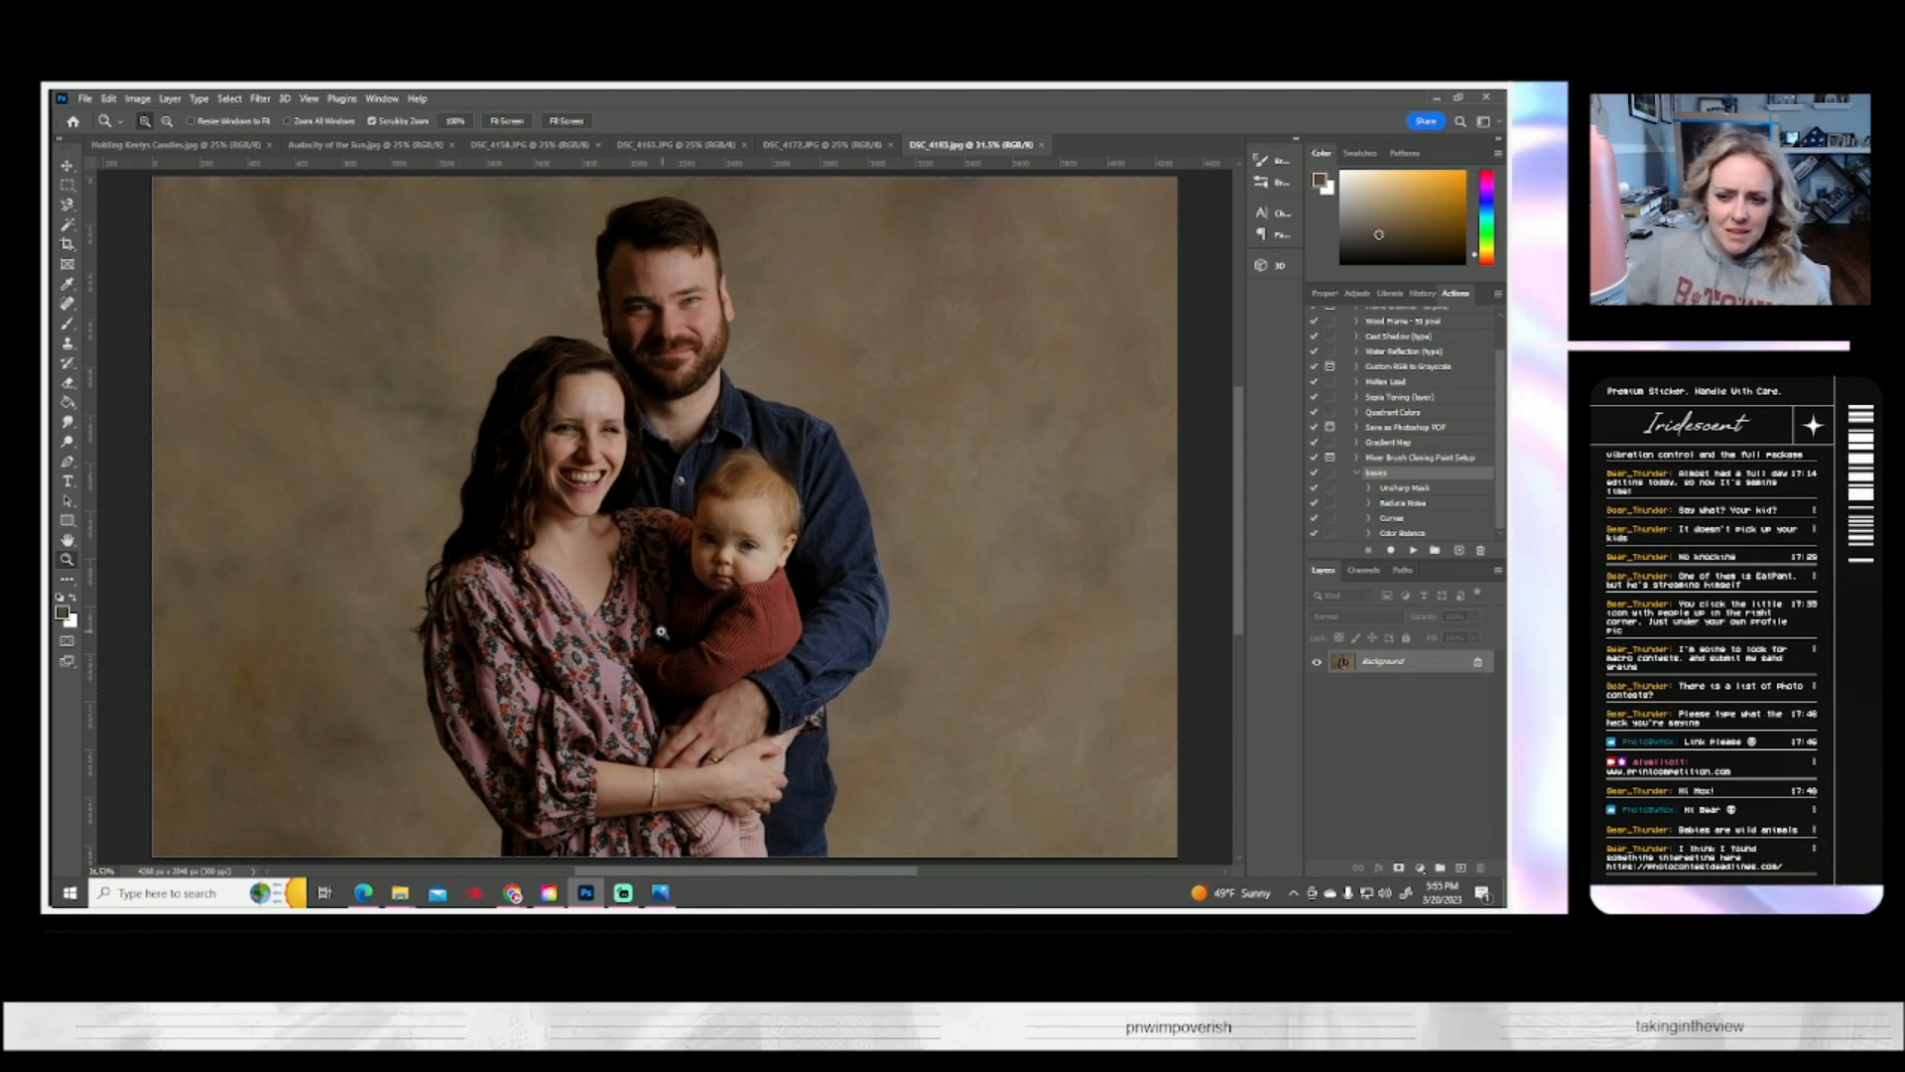
{"action": "left_click", "coordinate": [84, 98]}
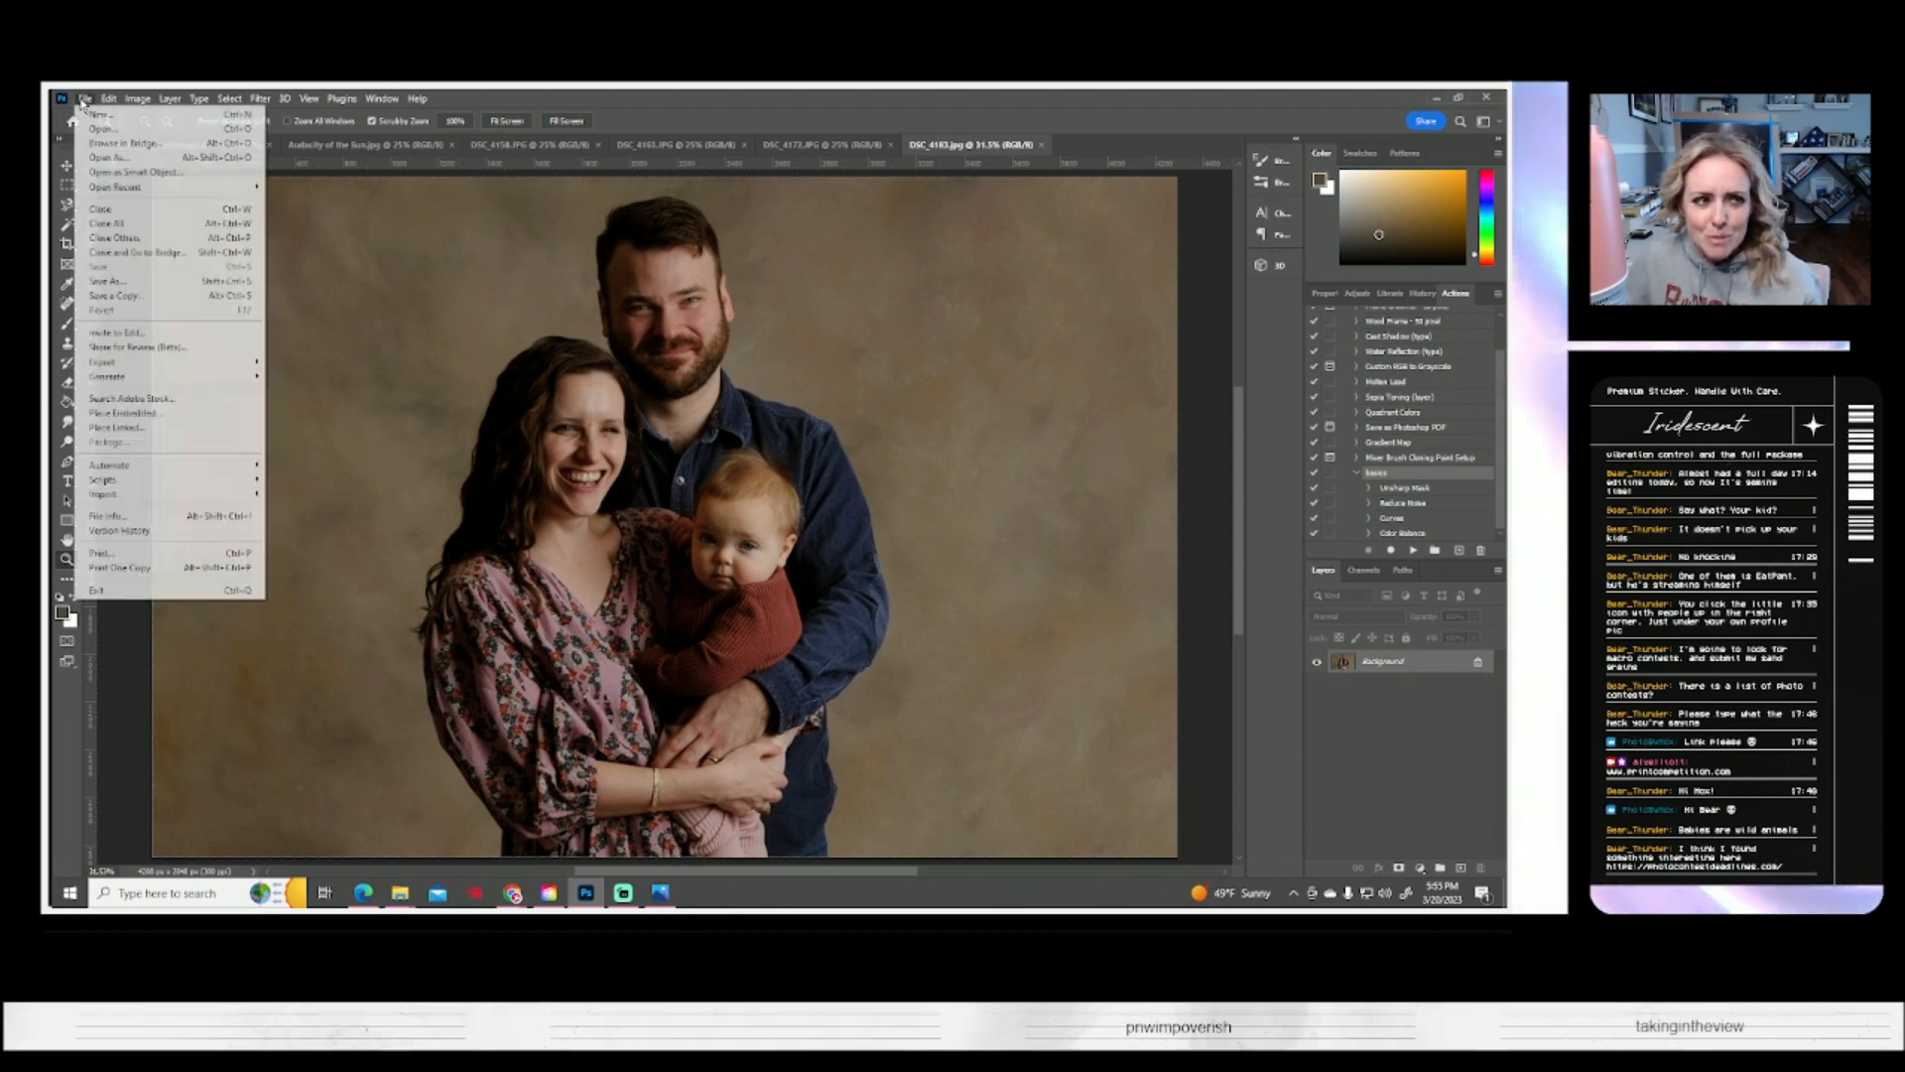
{"action": "left_click", "coordinate": [159, 280]}
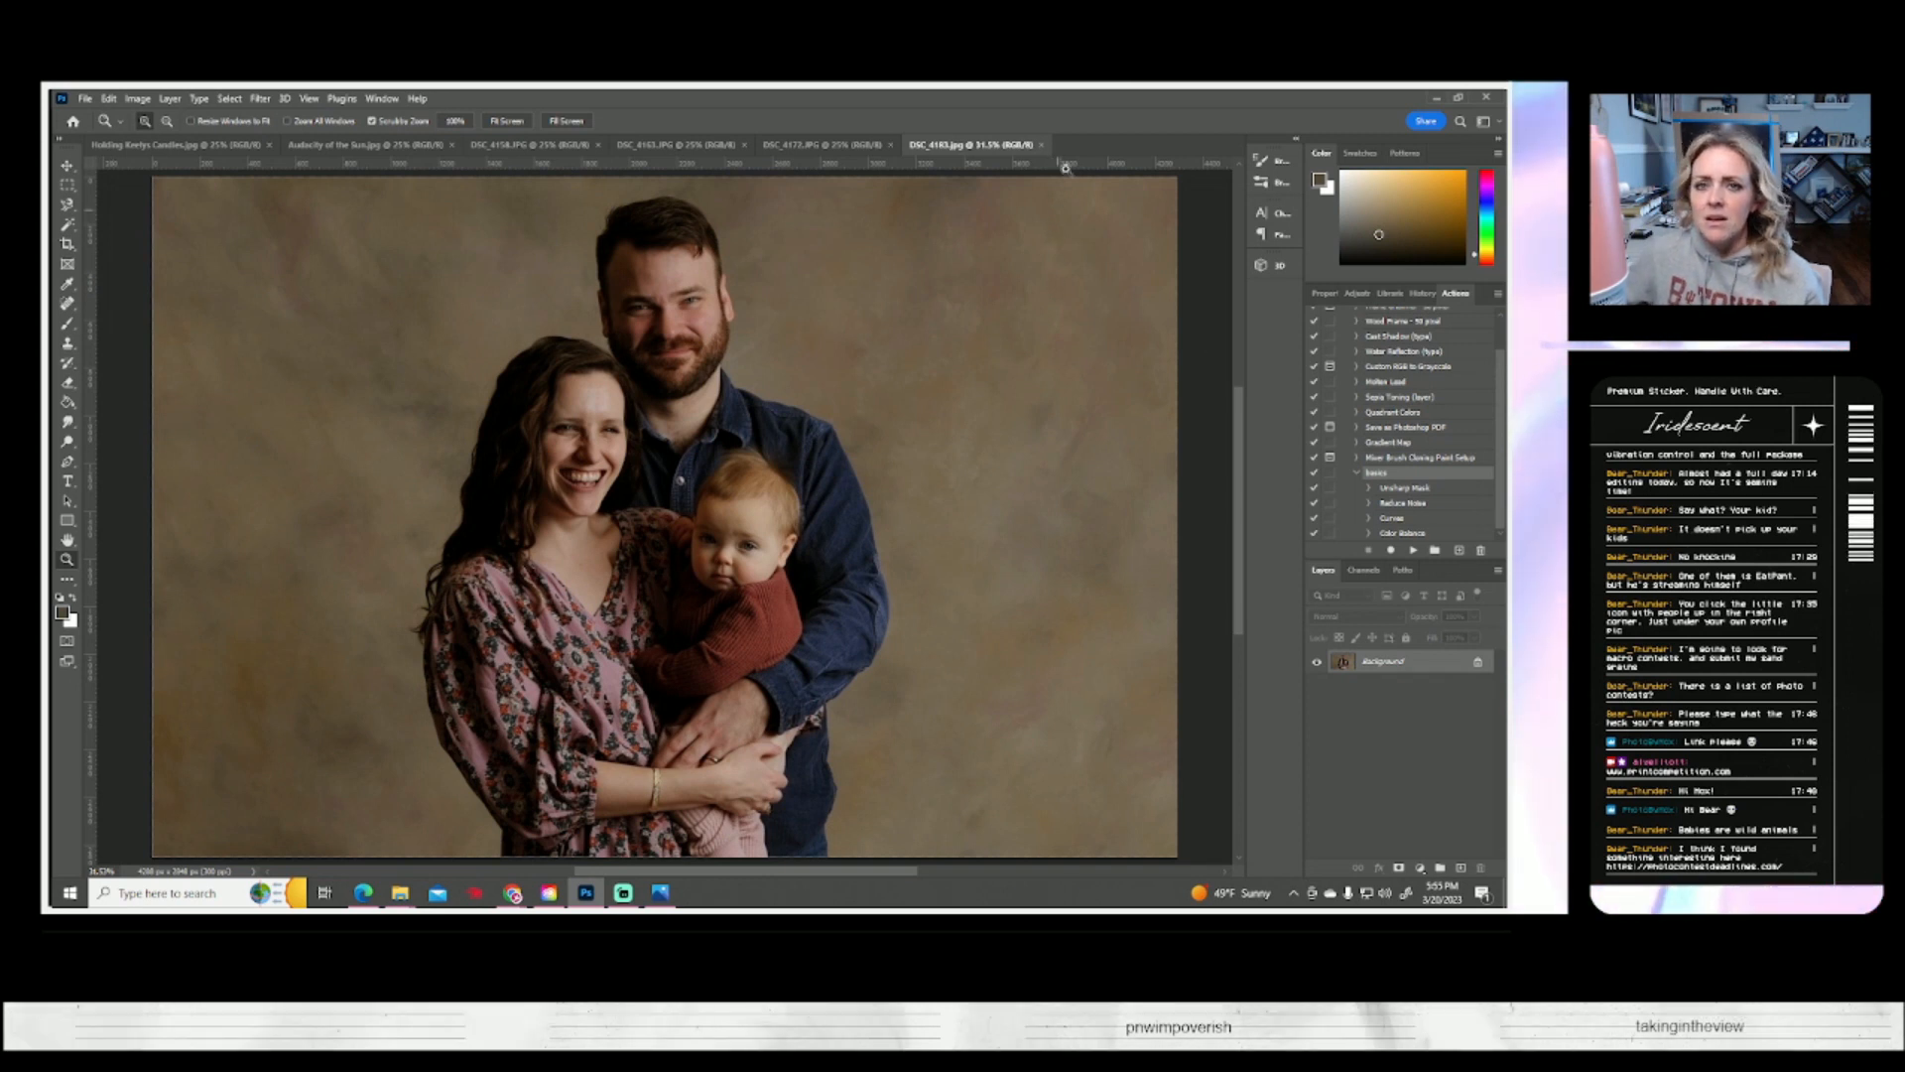
{"action": "left_click", "coordinate": [1041, 145]}
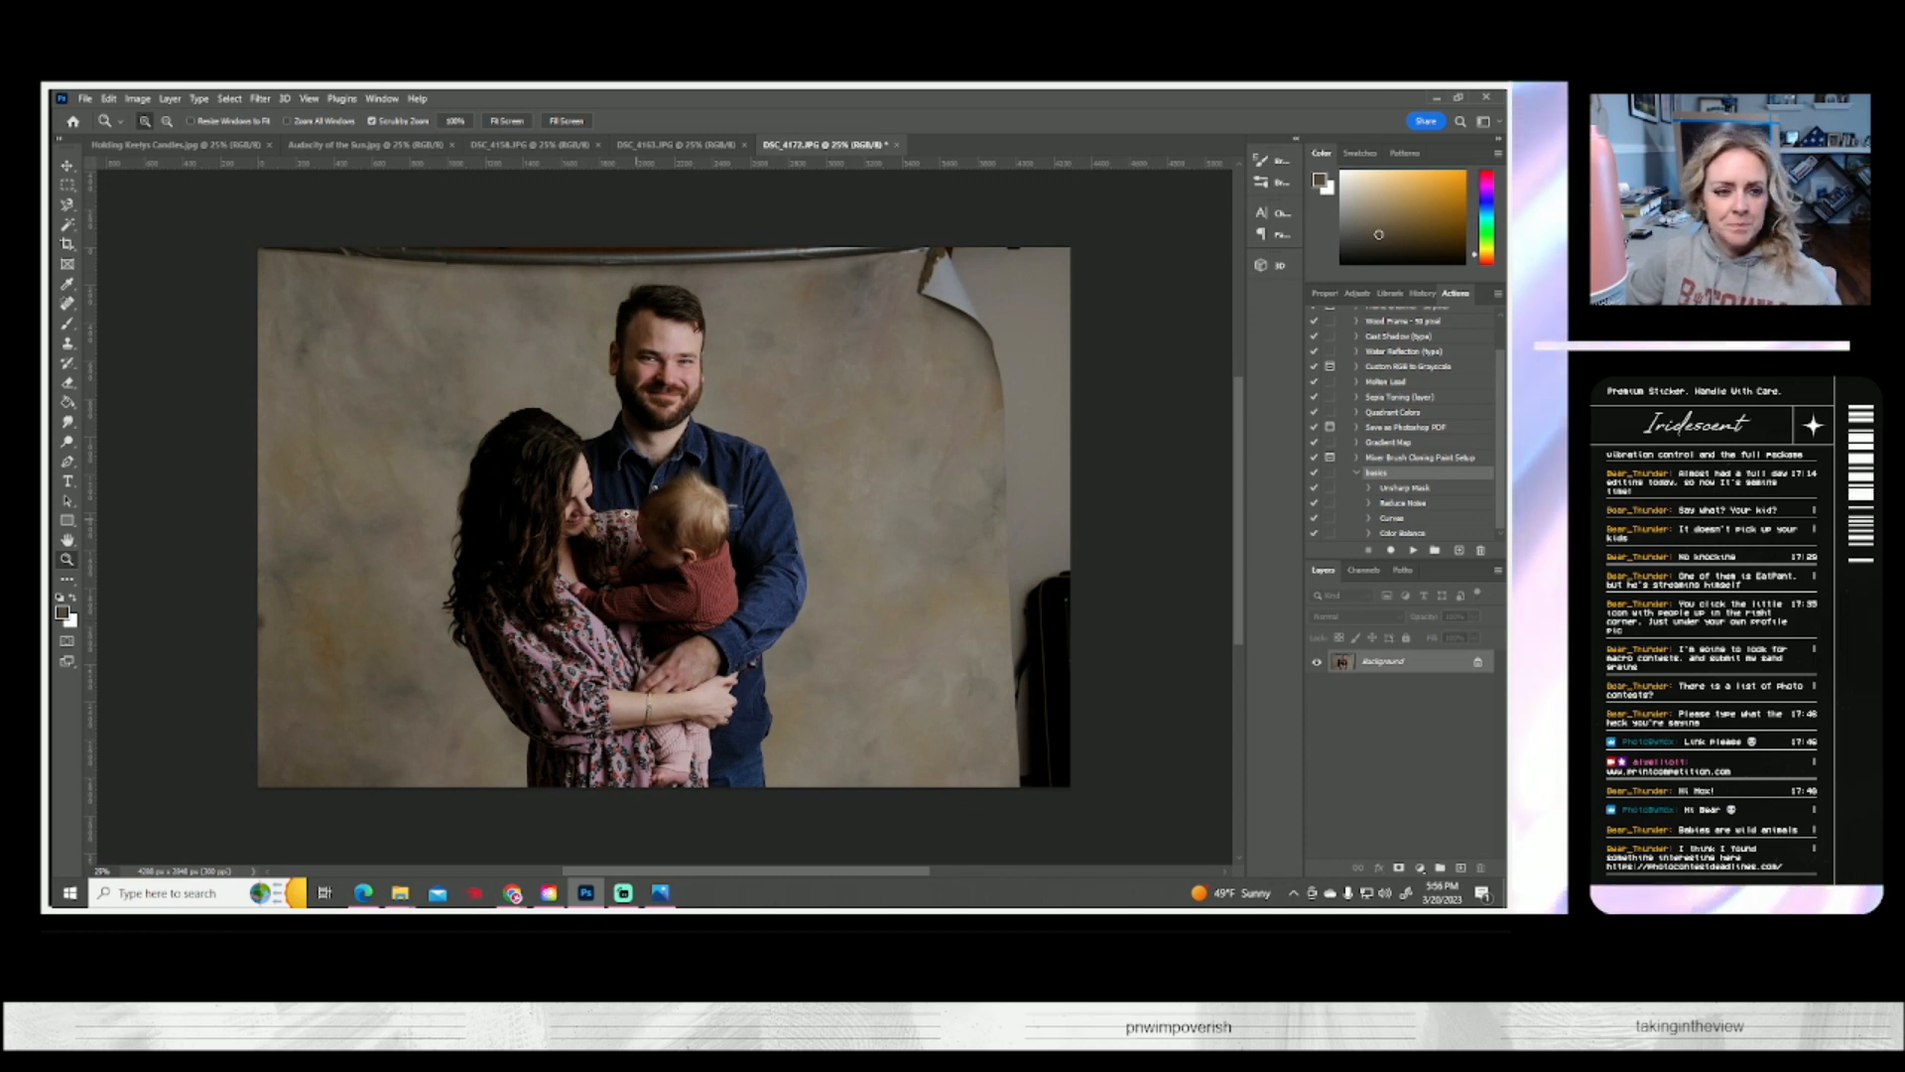
Clone backdrop texture in DSC_4172 over the top support bar, the curled backdrop edge, the bare wall and the dark case
{"action": "left_click", "coordinate": [68, 344]}
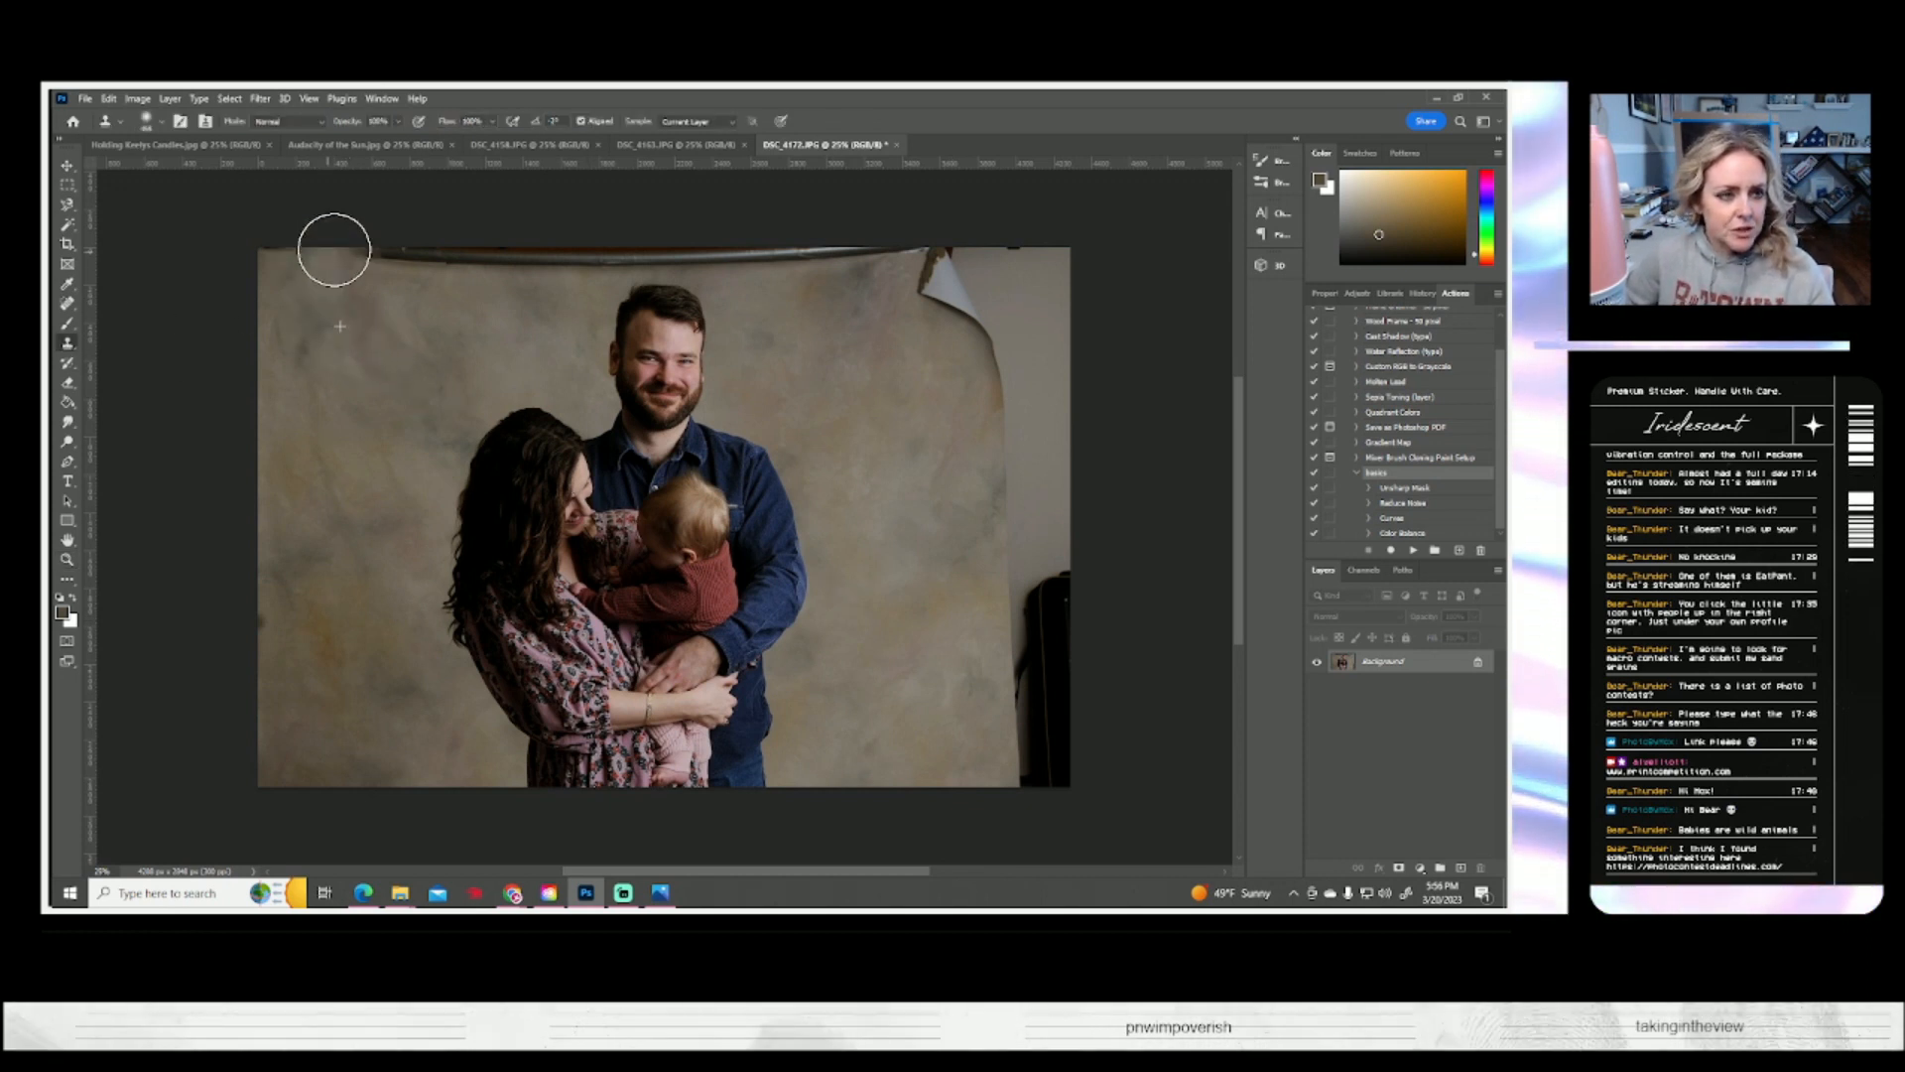
{"action": "mouse_move", "coordinate": [383, 268]}
{"action": "left_mouse_down"}
{"action": "mouse_move", "coordinate": [485, 255]}
{"action": "mouse_move", "coordinate": [468, 247]}
{"action": "left_mouse_up"}
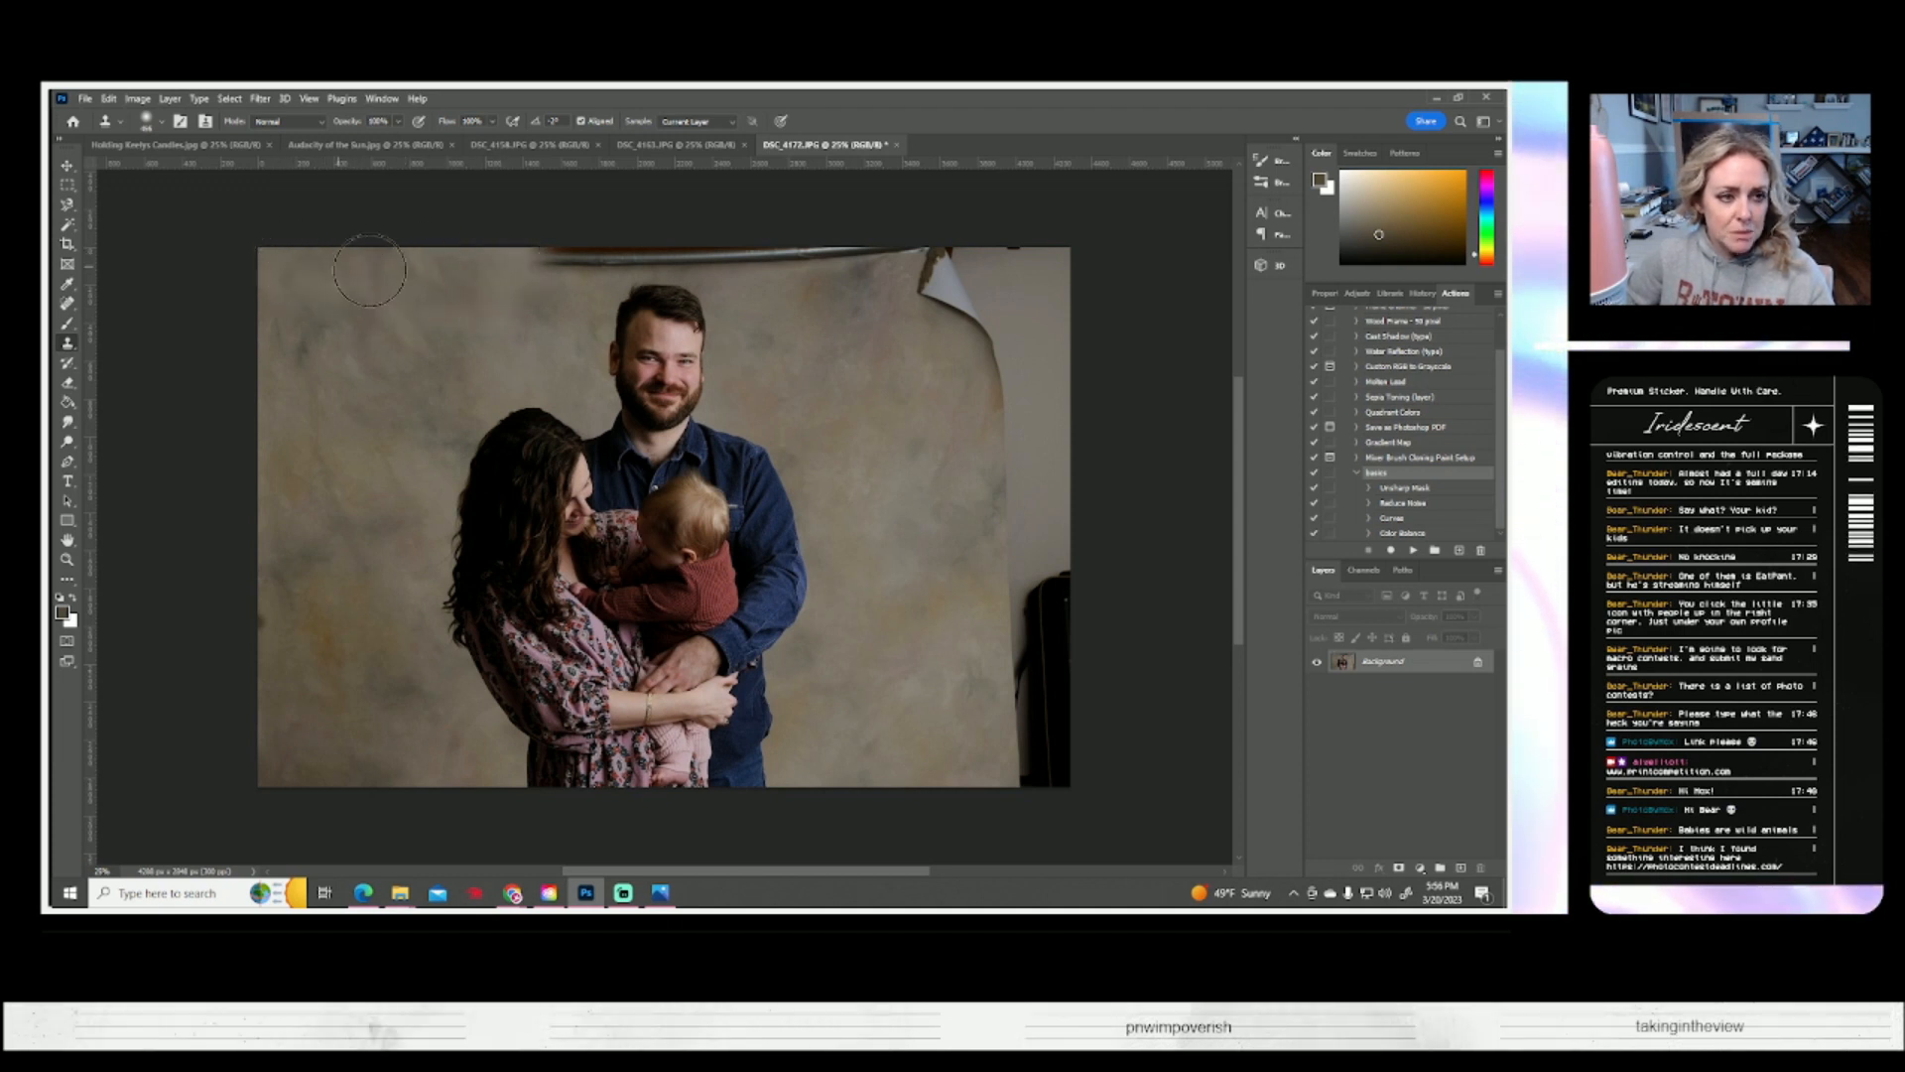
{"action": "mouse_move", "coordinate": [533, 261]}
{"action": "left_mouse_down"}
{"action": "mouse_move", "coordinate": [742, 246]}
{"action": "mouse_move", "coordinate": [764, 266]}
{"action": "mouse_move", "coordinate": [857, 254]}
{"action": "left_mouse_up"}
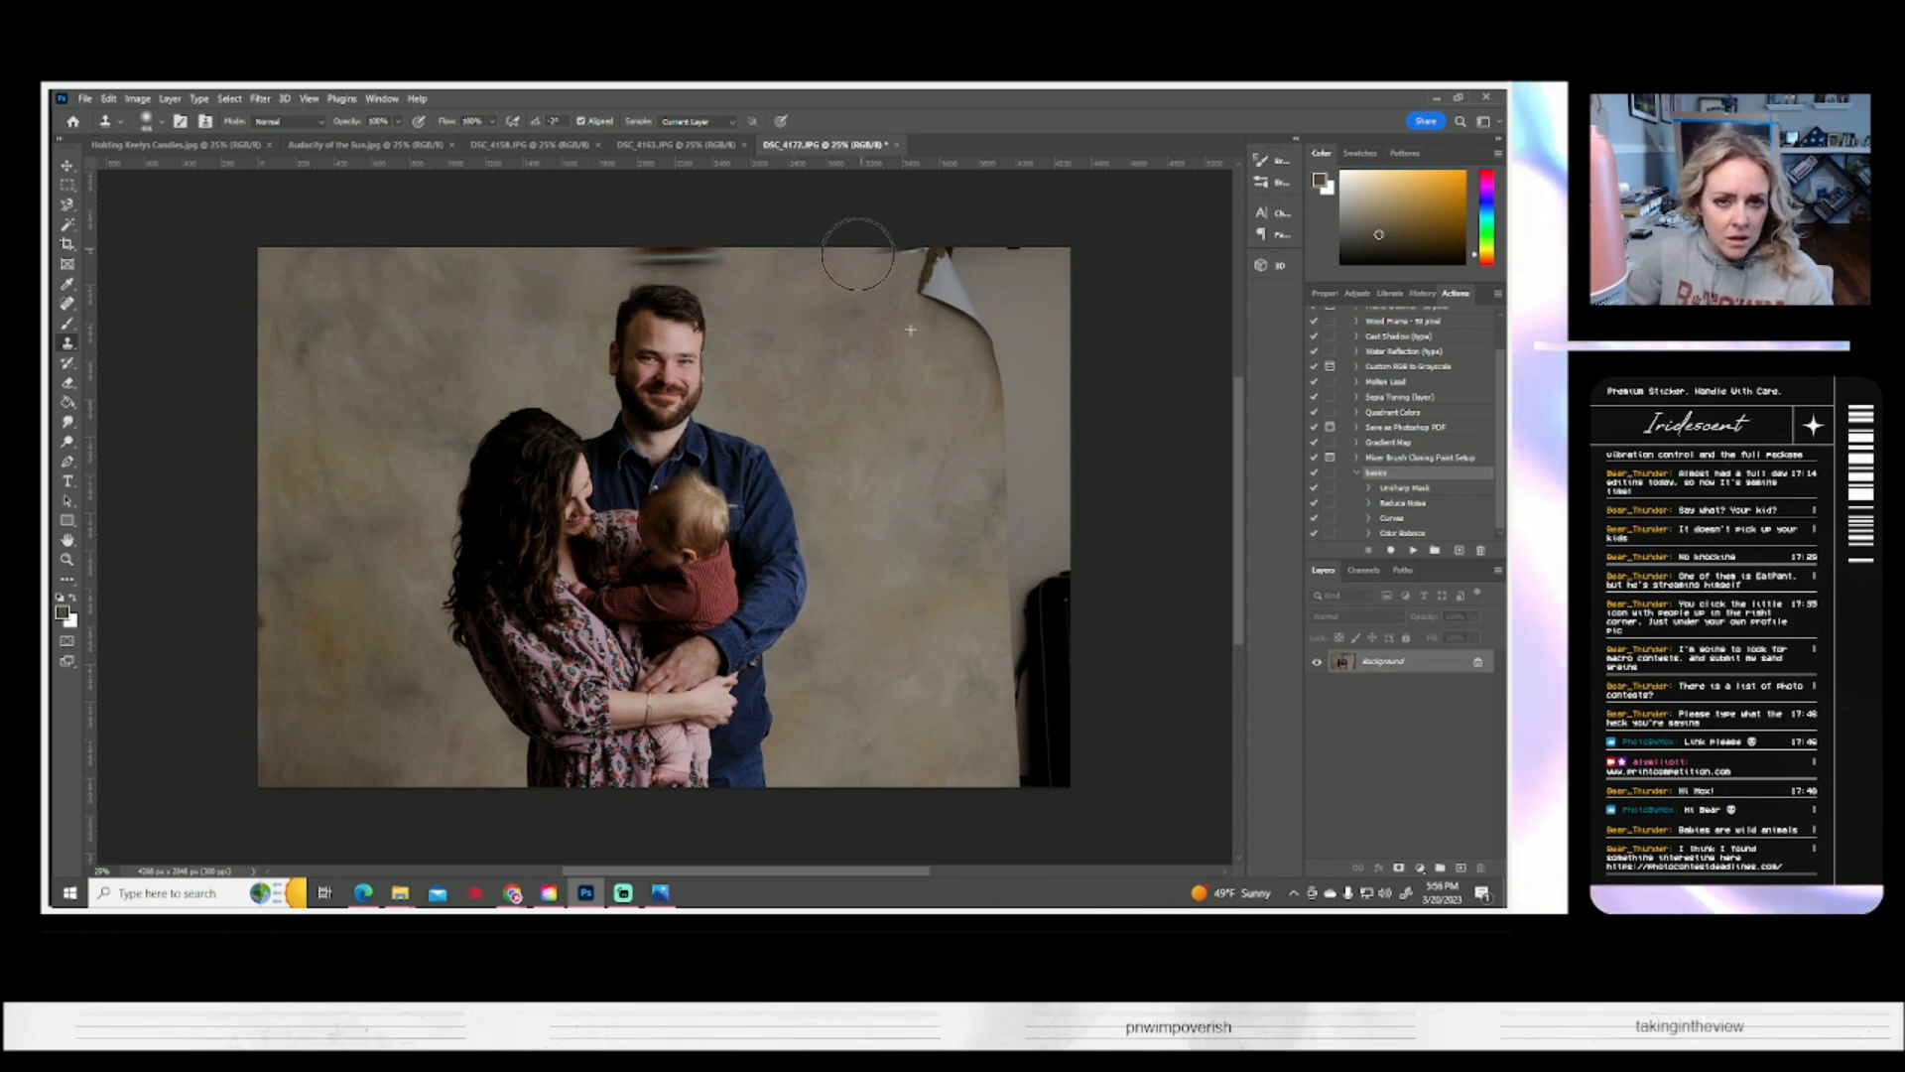
{"action": "mouse_move", "coordinate": [865, 327]}
{"action": "left_mouse_down"}
{"action": "mouse_move", "coordinate": [928, 272]}
{"action": "mouse_move", "coordinate": [909, 257]}
{"action": "mouse_move", "coordinate": [943, 295]}
{"action": "mouse_move", "coordinate": [934, 258]}
{"action": "mouse_move", "coordinate": [988, 329]}
{"action": "mouse_move", "coordinate": [1022, 274]}
{"action": "mouse_move", "coordinate": [971, 404]}
{"action": "left_mouse_up"}
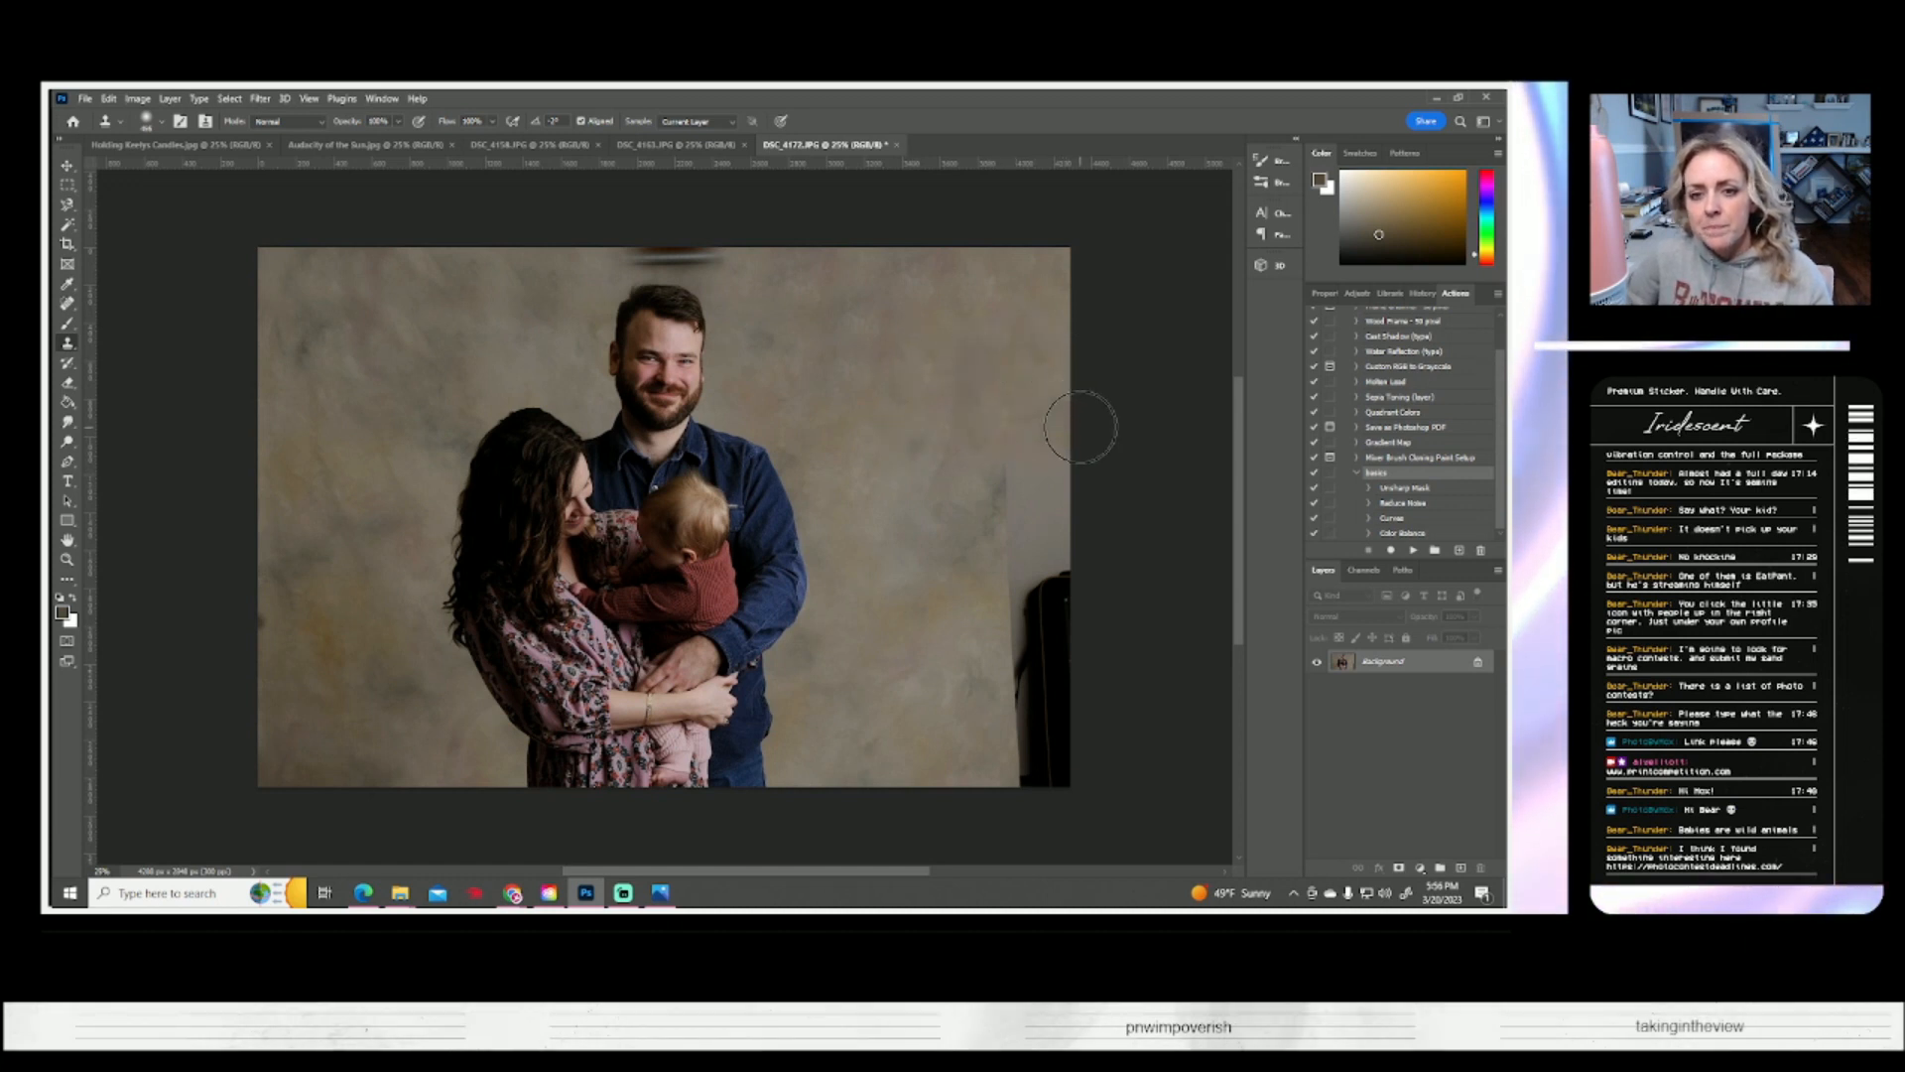
{"action": "mouse_move", "coordinate": [966, 599]}
{"action": "left_mouse_down"}
{"action": "mouse_move", "coordinate": [1008, 608]}
{"action": "mouse_move", "coordinate": [988, 601]}
{"action": "mouse_move", "coordinate": [1024, 583]}
{"action": "mouse_move", "coordinate": [1007, 570]}
{"action": "mouse_move", "coordinate": [1000, 664]}
{"action": "mouse_move", "coordinate": [1070, 753]}
{"action": "mouse_move", "coordinate": [1060, 778]}
{"action": "mouse_move", "coordinate": [1037, 771]}
{"action": "mouse_move", "coordinate": [1062, 703]}
{"action": "left_mouse_up"}
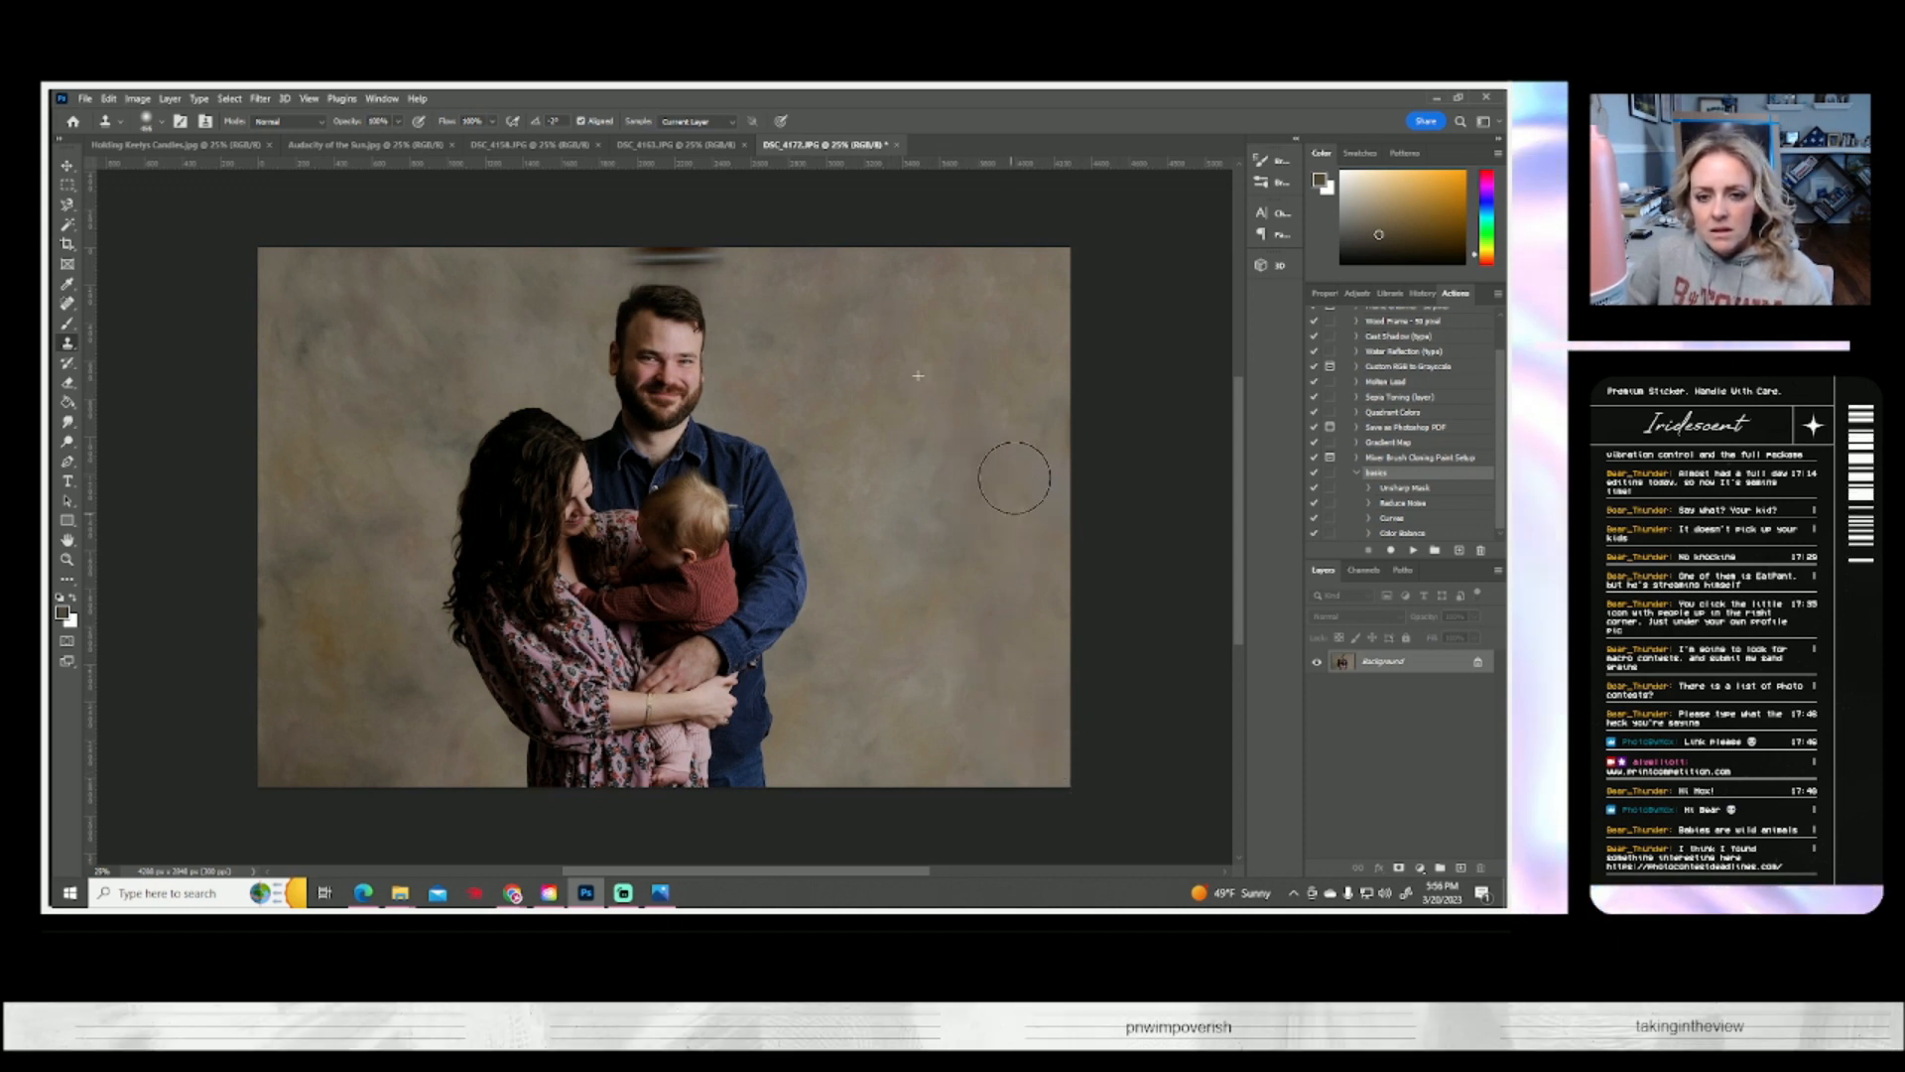
{"action": "mouse_move", "coordinate": [836, 264]}
{"action": "left_mouse_down"}
{"action": "mouse_move", "coordinate": [766, 234]}
{"action": "mouse_move", "coordinate": [605, 228]}
{"action": "left_mouse_up"}
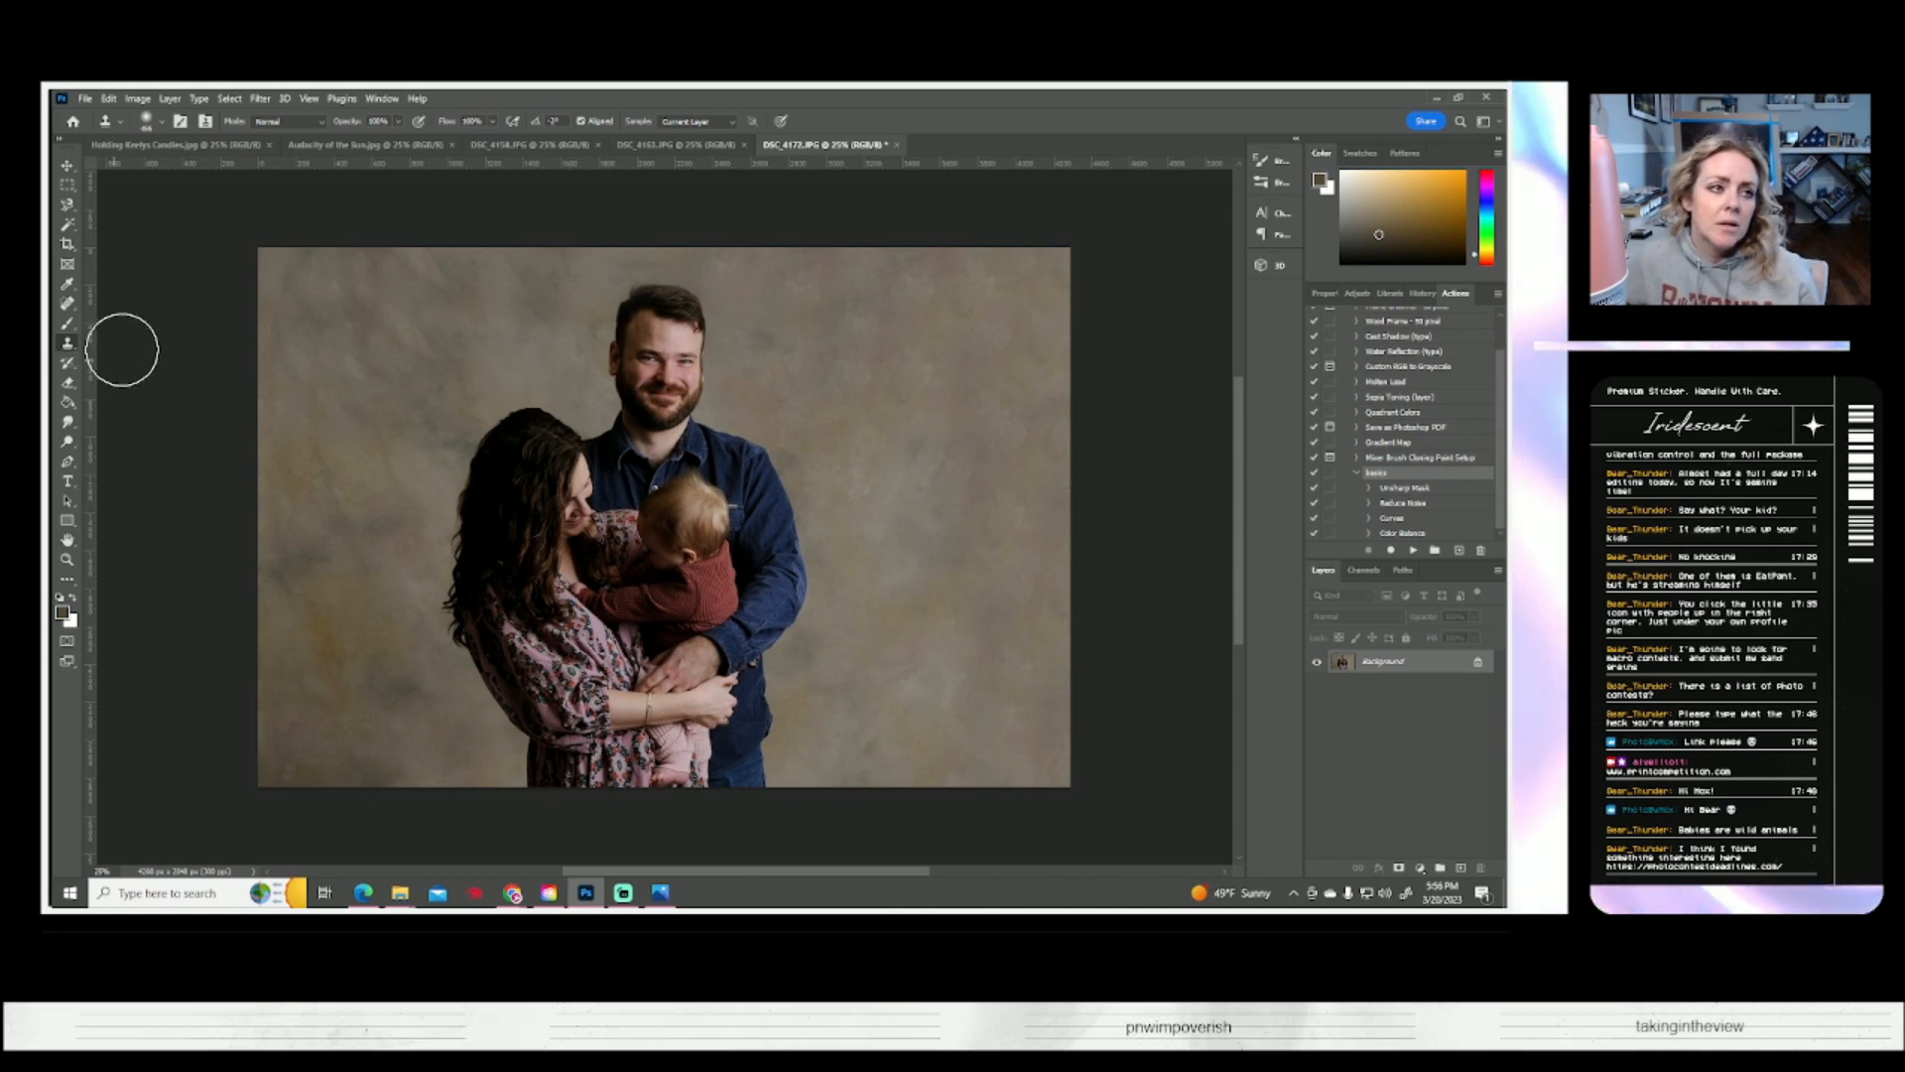
Save the retouched DSC_4172 portrait as a JPEG at quality 10 and close it
{"action": "left_click", "coordinate": [86, 98]}
{"action": "left_click", "coordinate": [132, 282]}
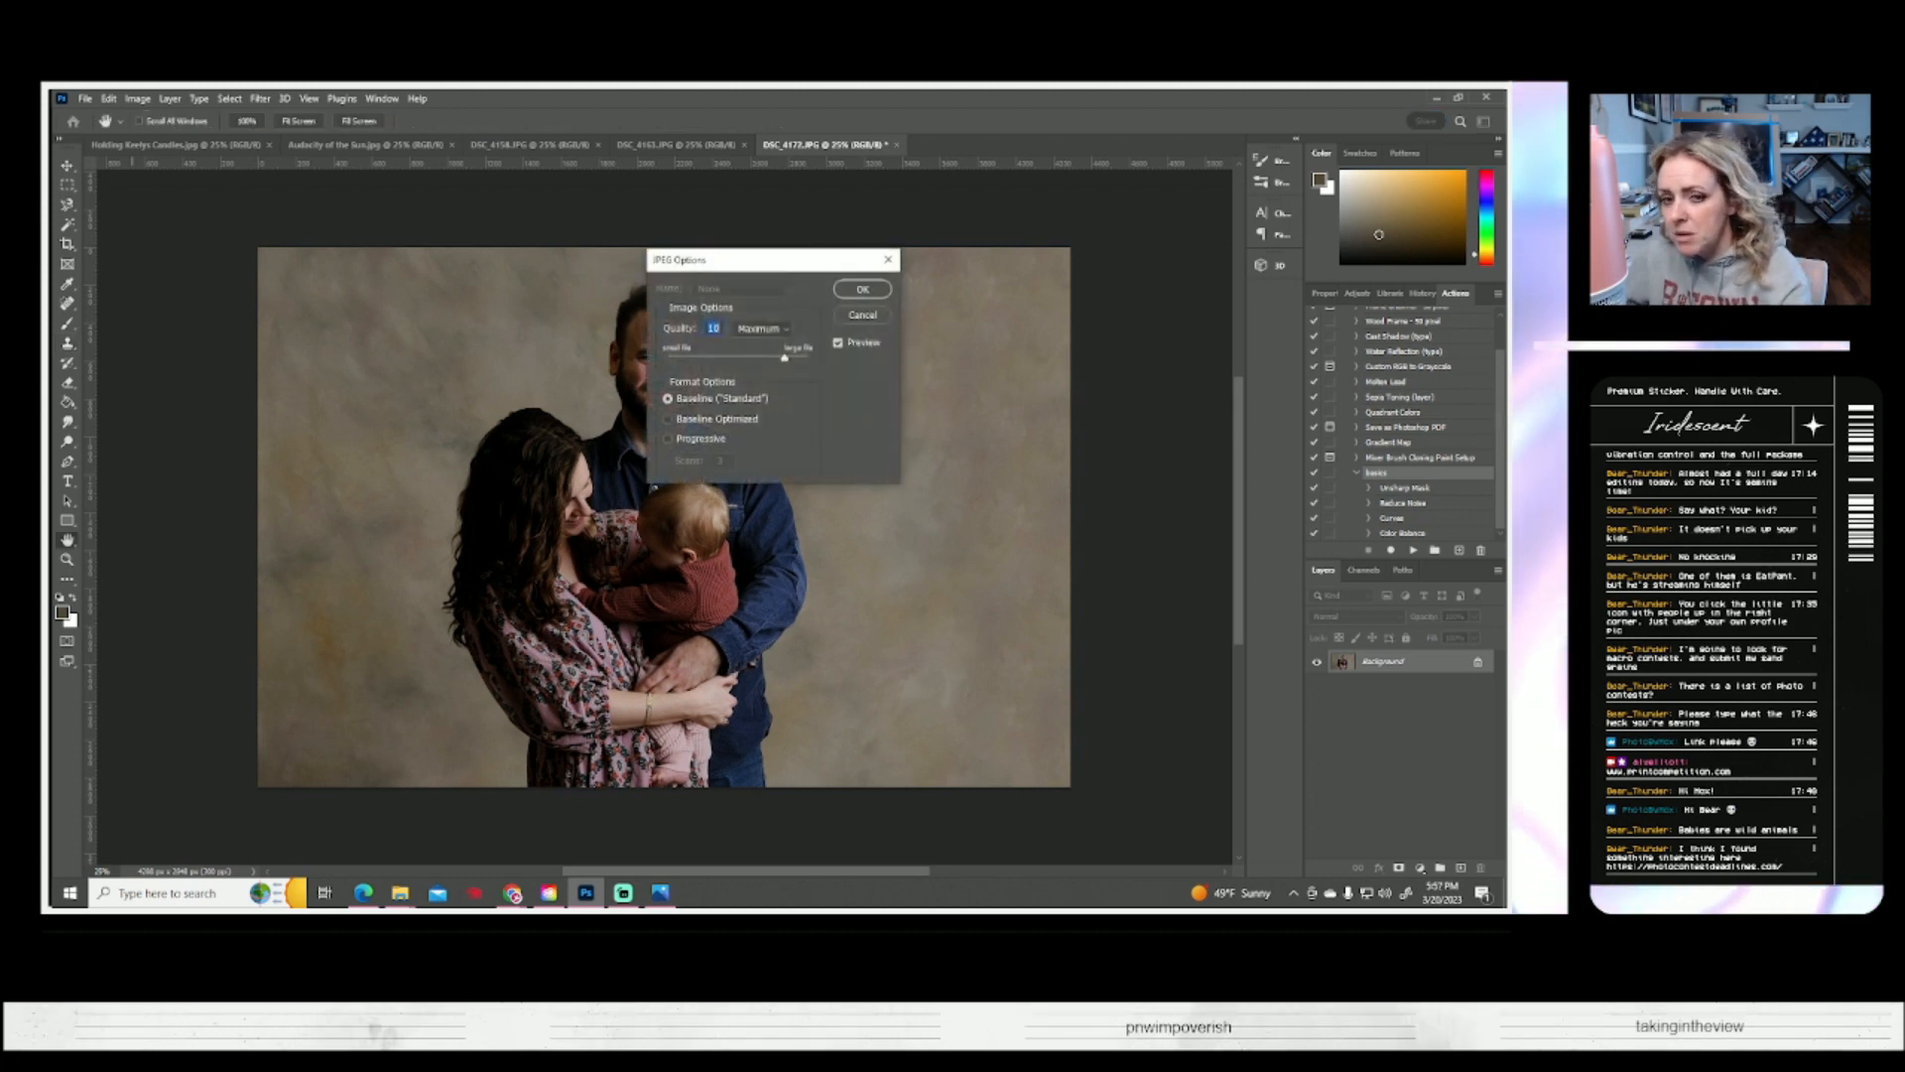
{"action": "key", "text": "Return"}
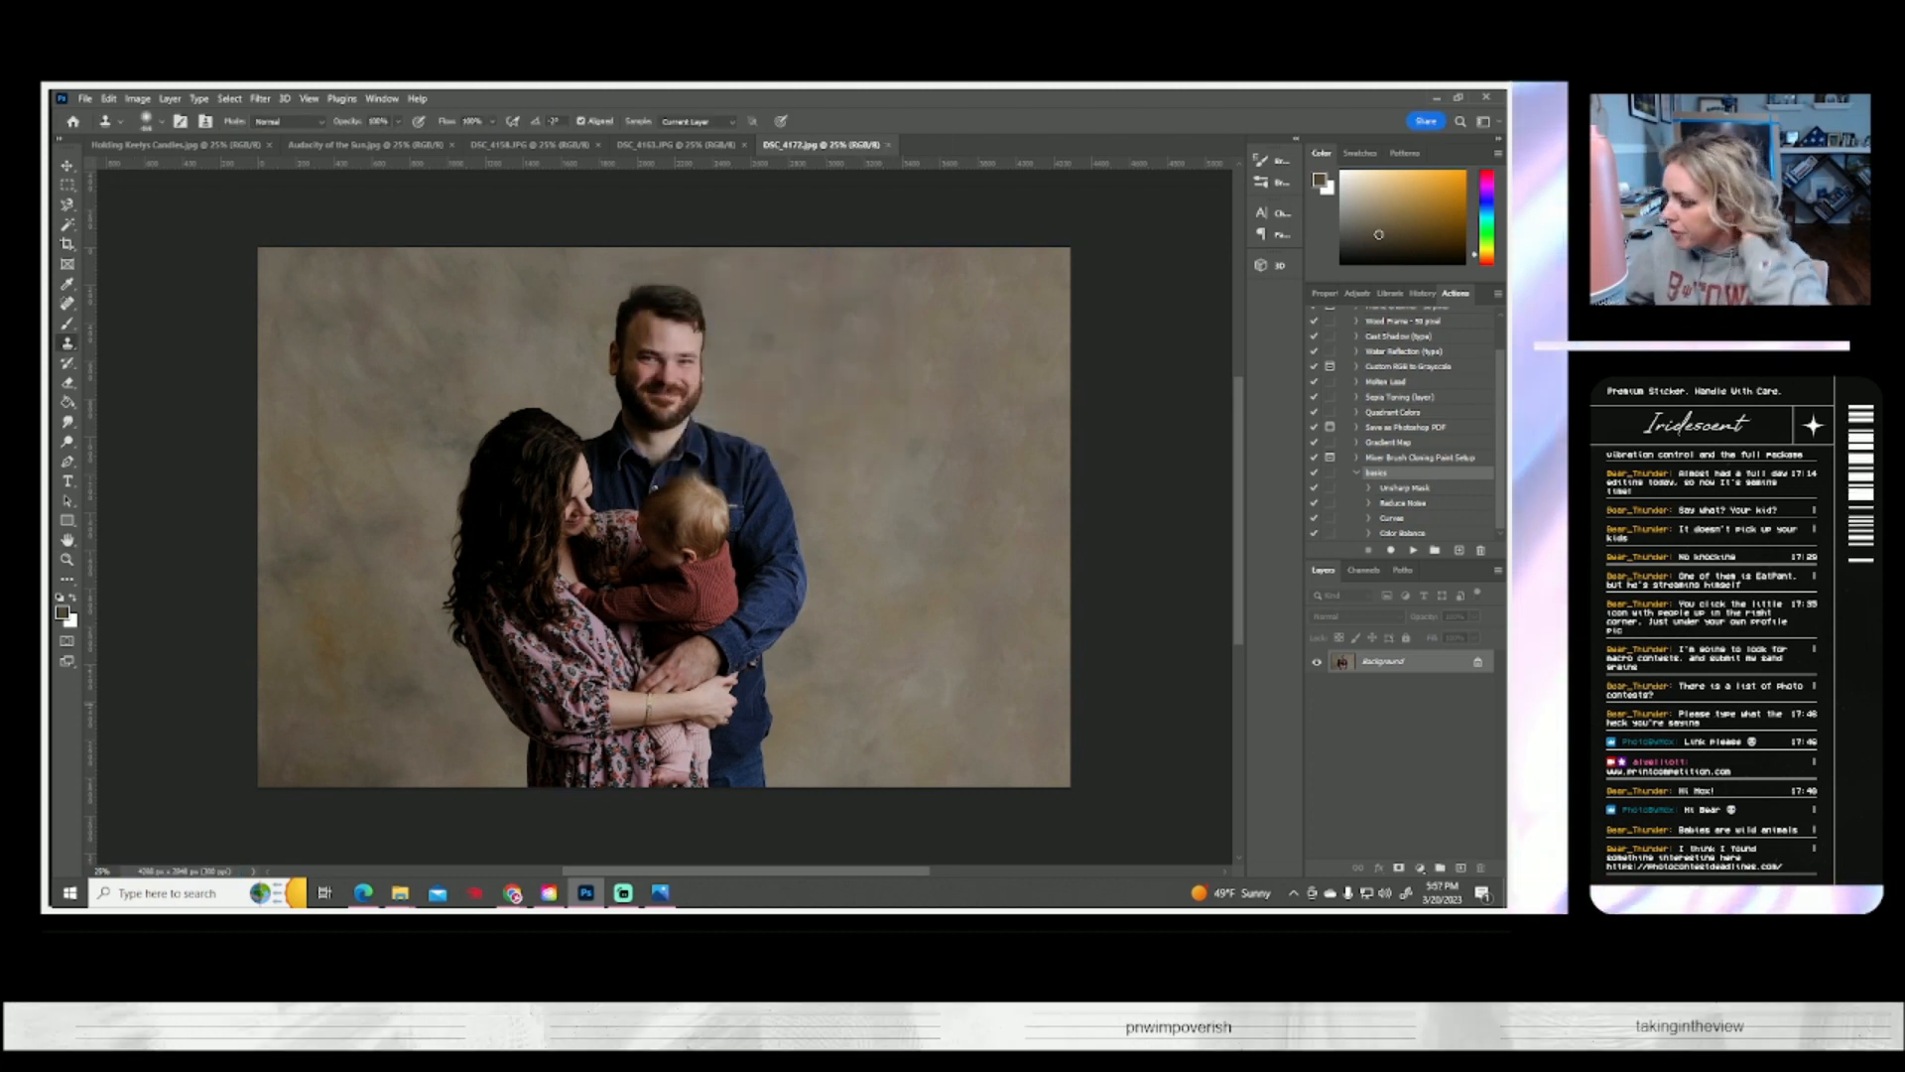
{"action": "left_click", "coordinate": [888, 145]}
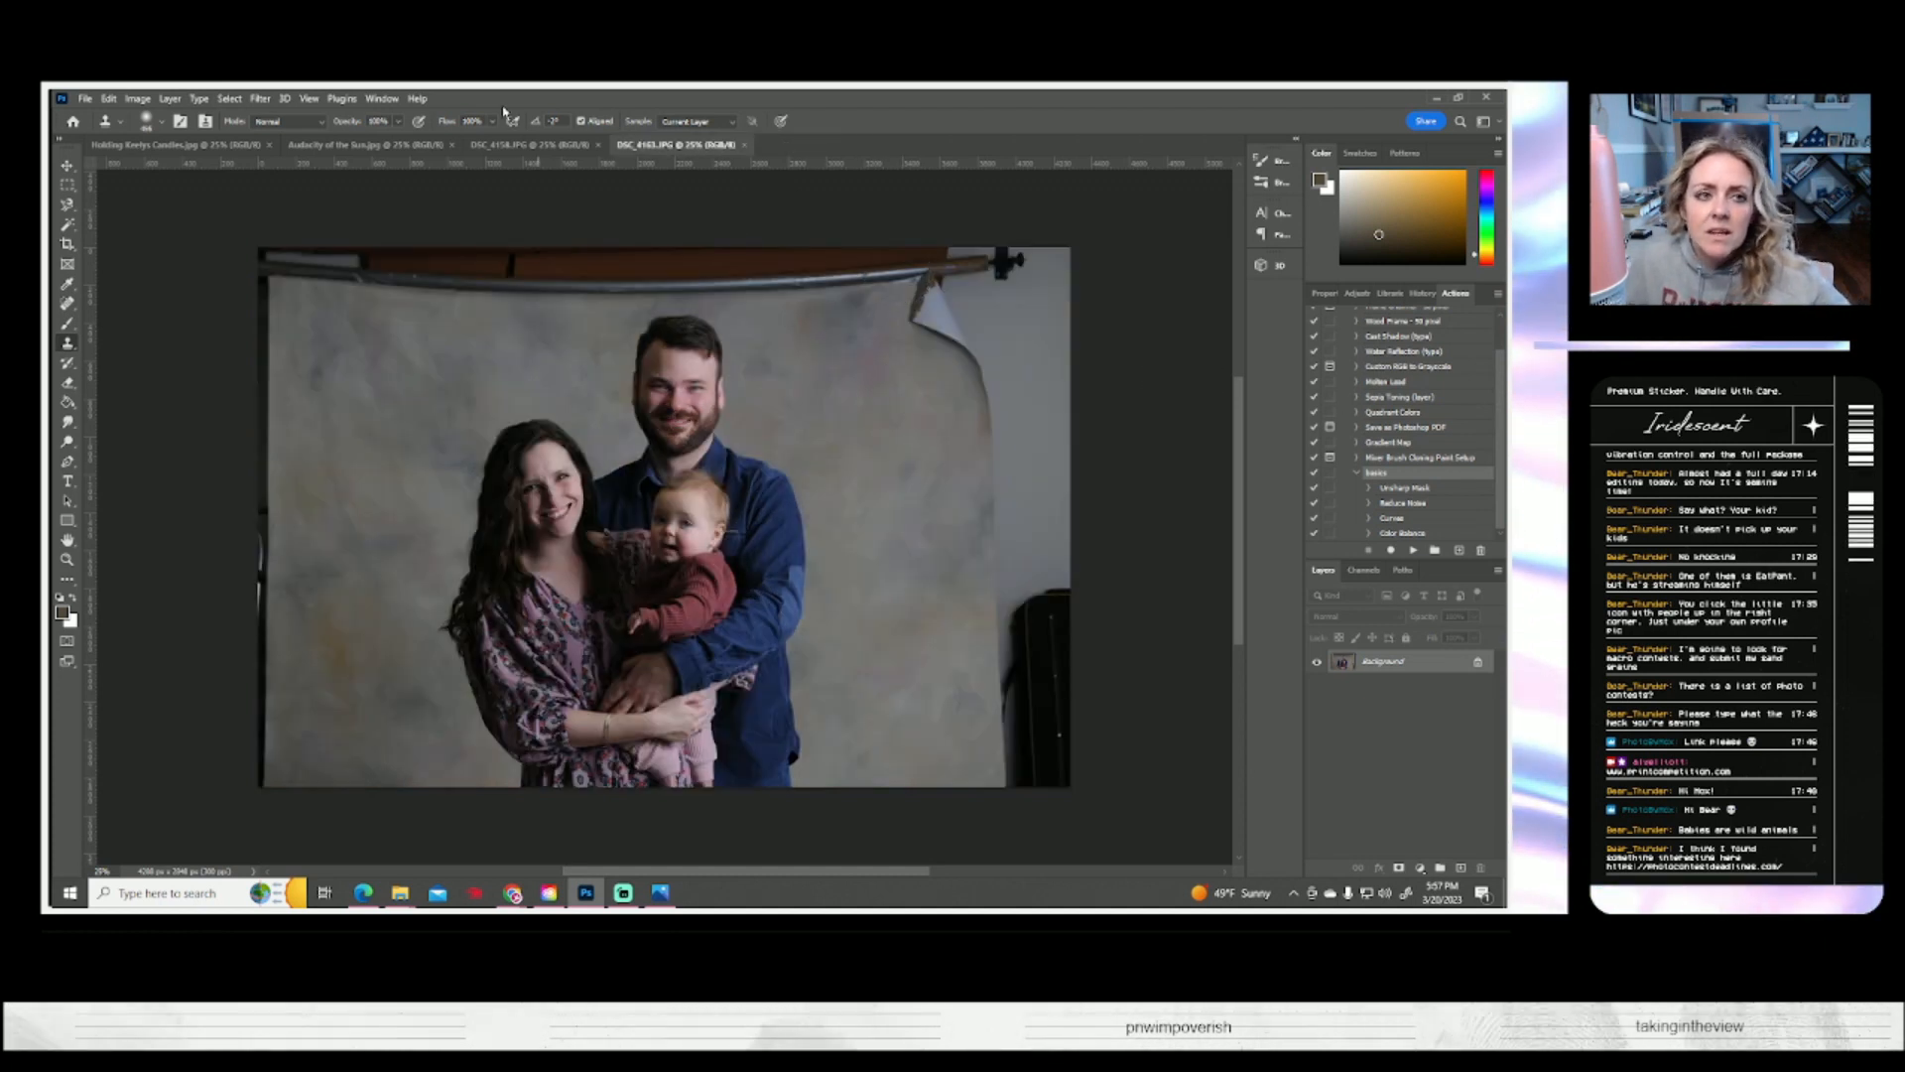
Touch up the backdrop along the left edge of the DSC_4158 family portrait with the Clone Stamp and save it as a JPEG
{"action": "left_click", "coordinate": [526, 145]}
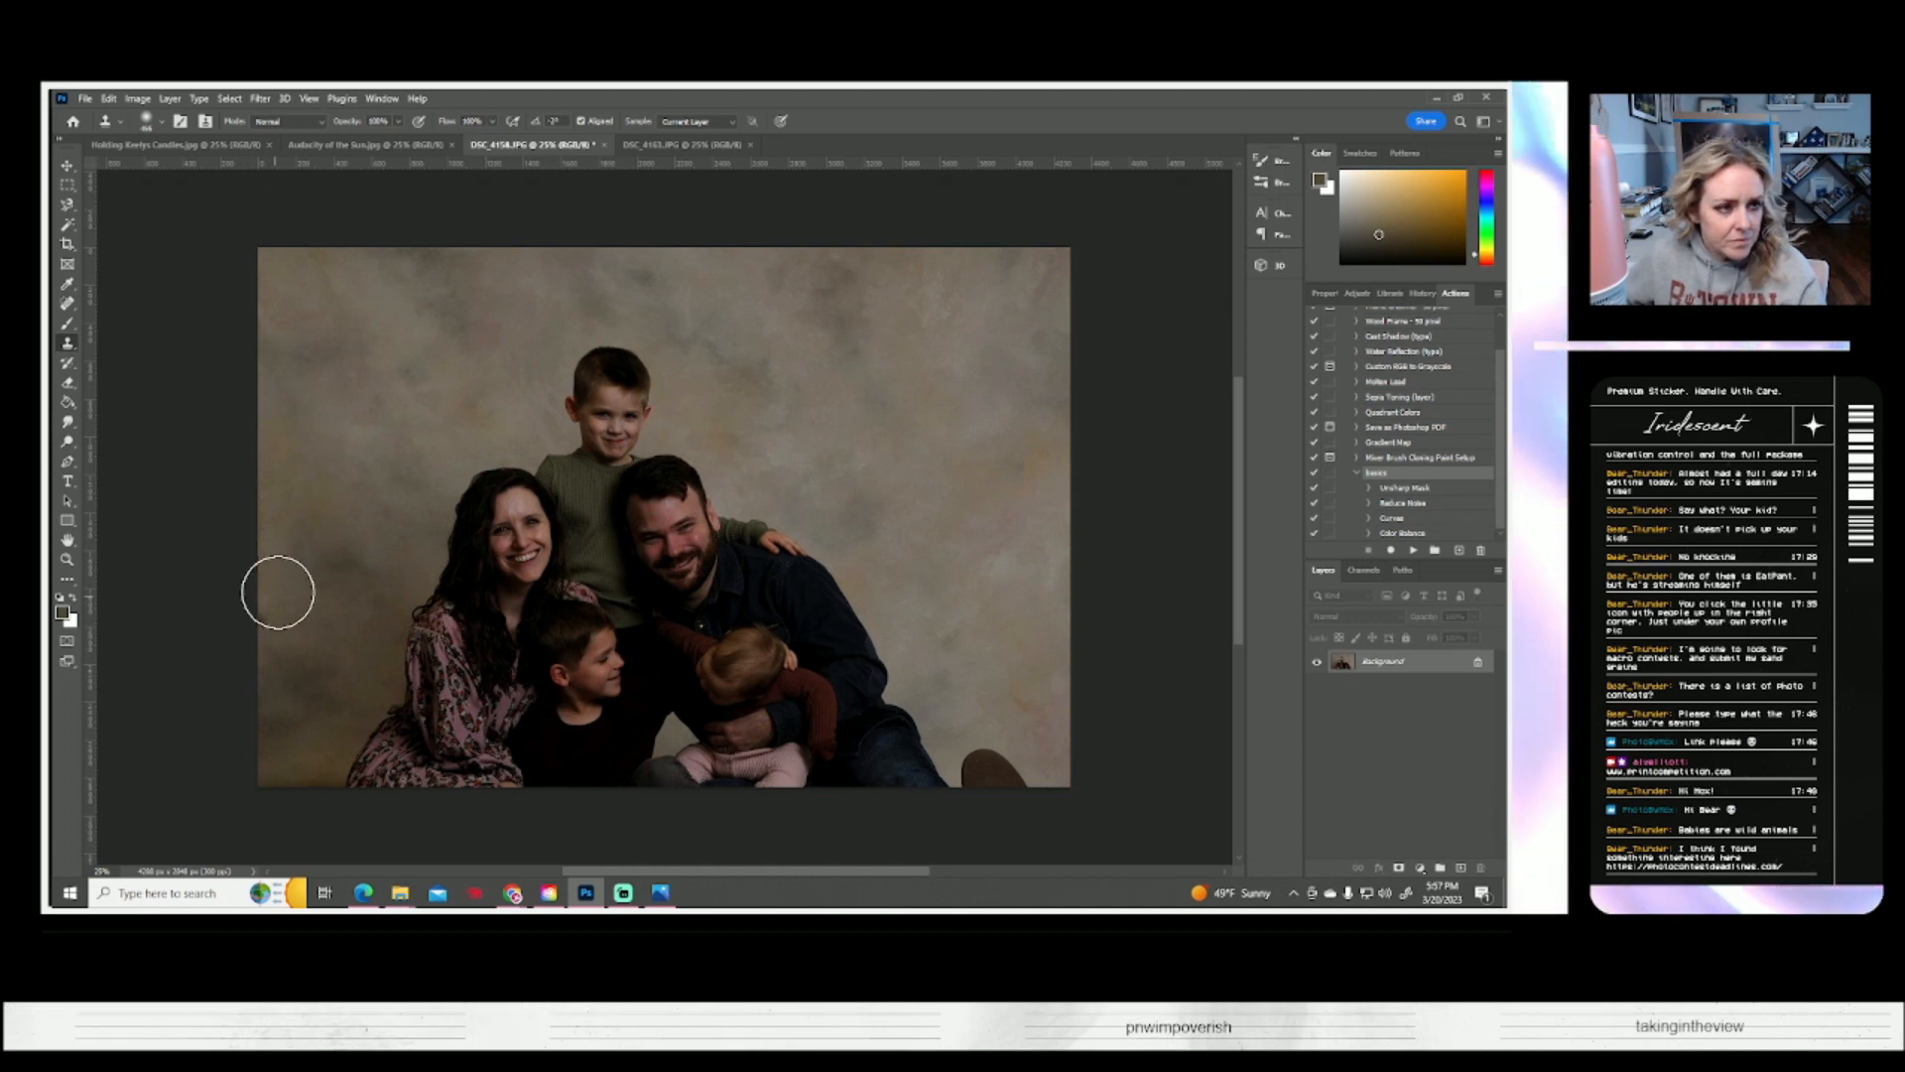
{"action": "left_click", "coordinate": [276, 554], "text": "alt"}
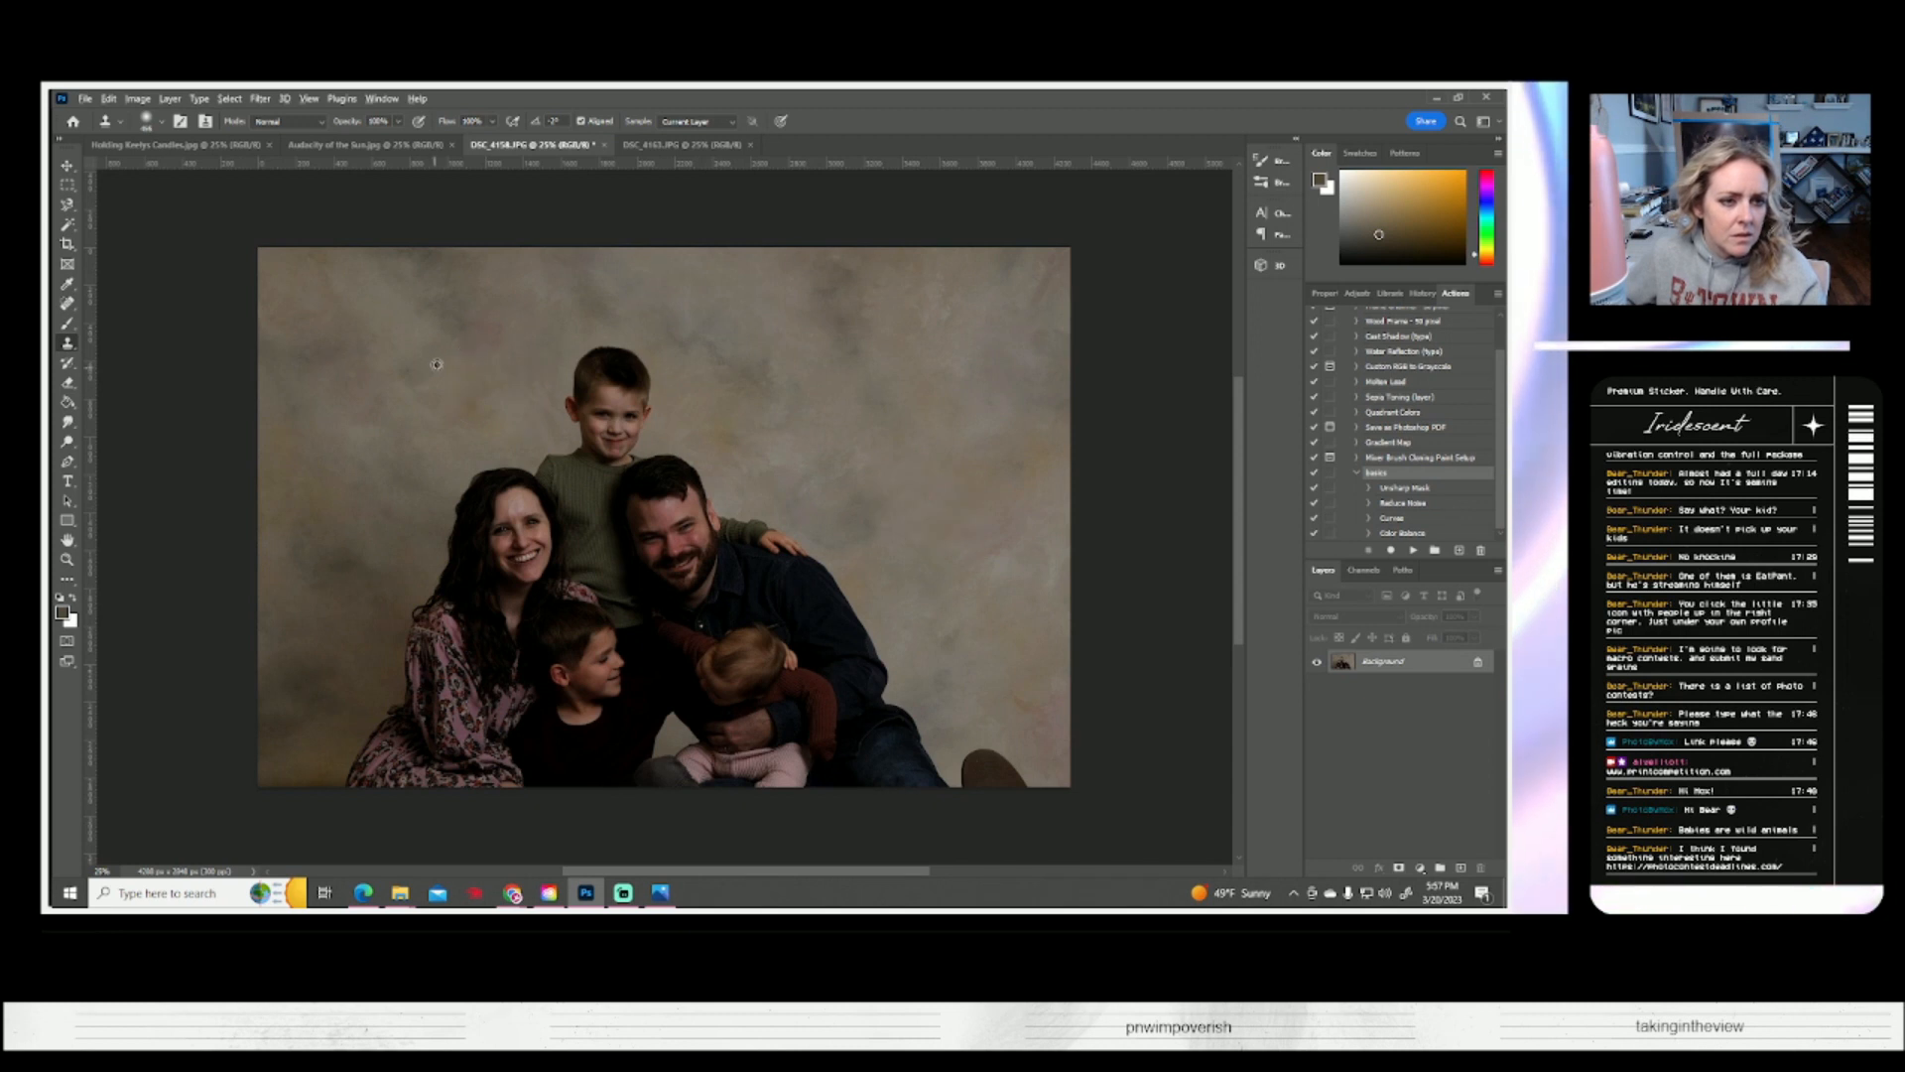
{"action": "left_click", "coordinate": [84, 101]}
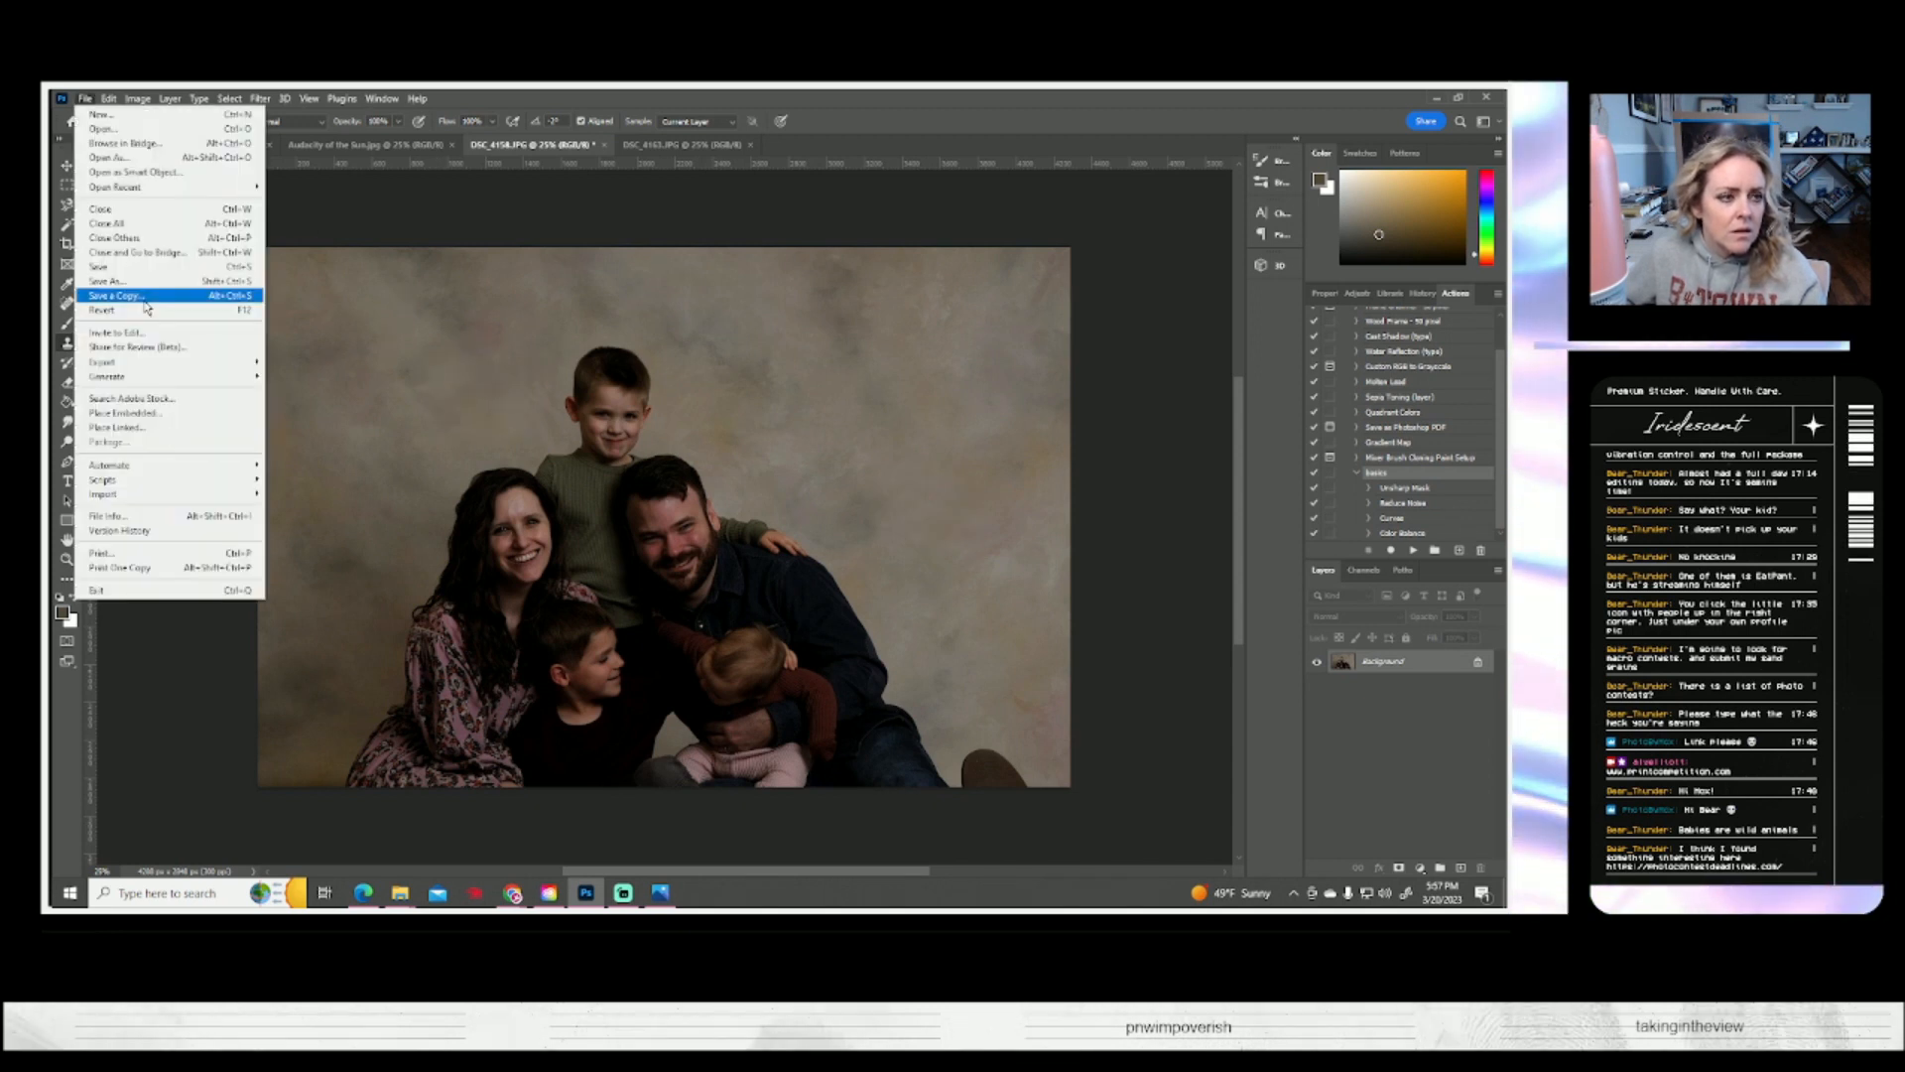
{"action": "left_click", "coordinate": [146, 283]}
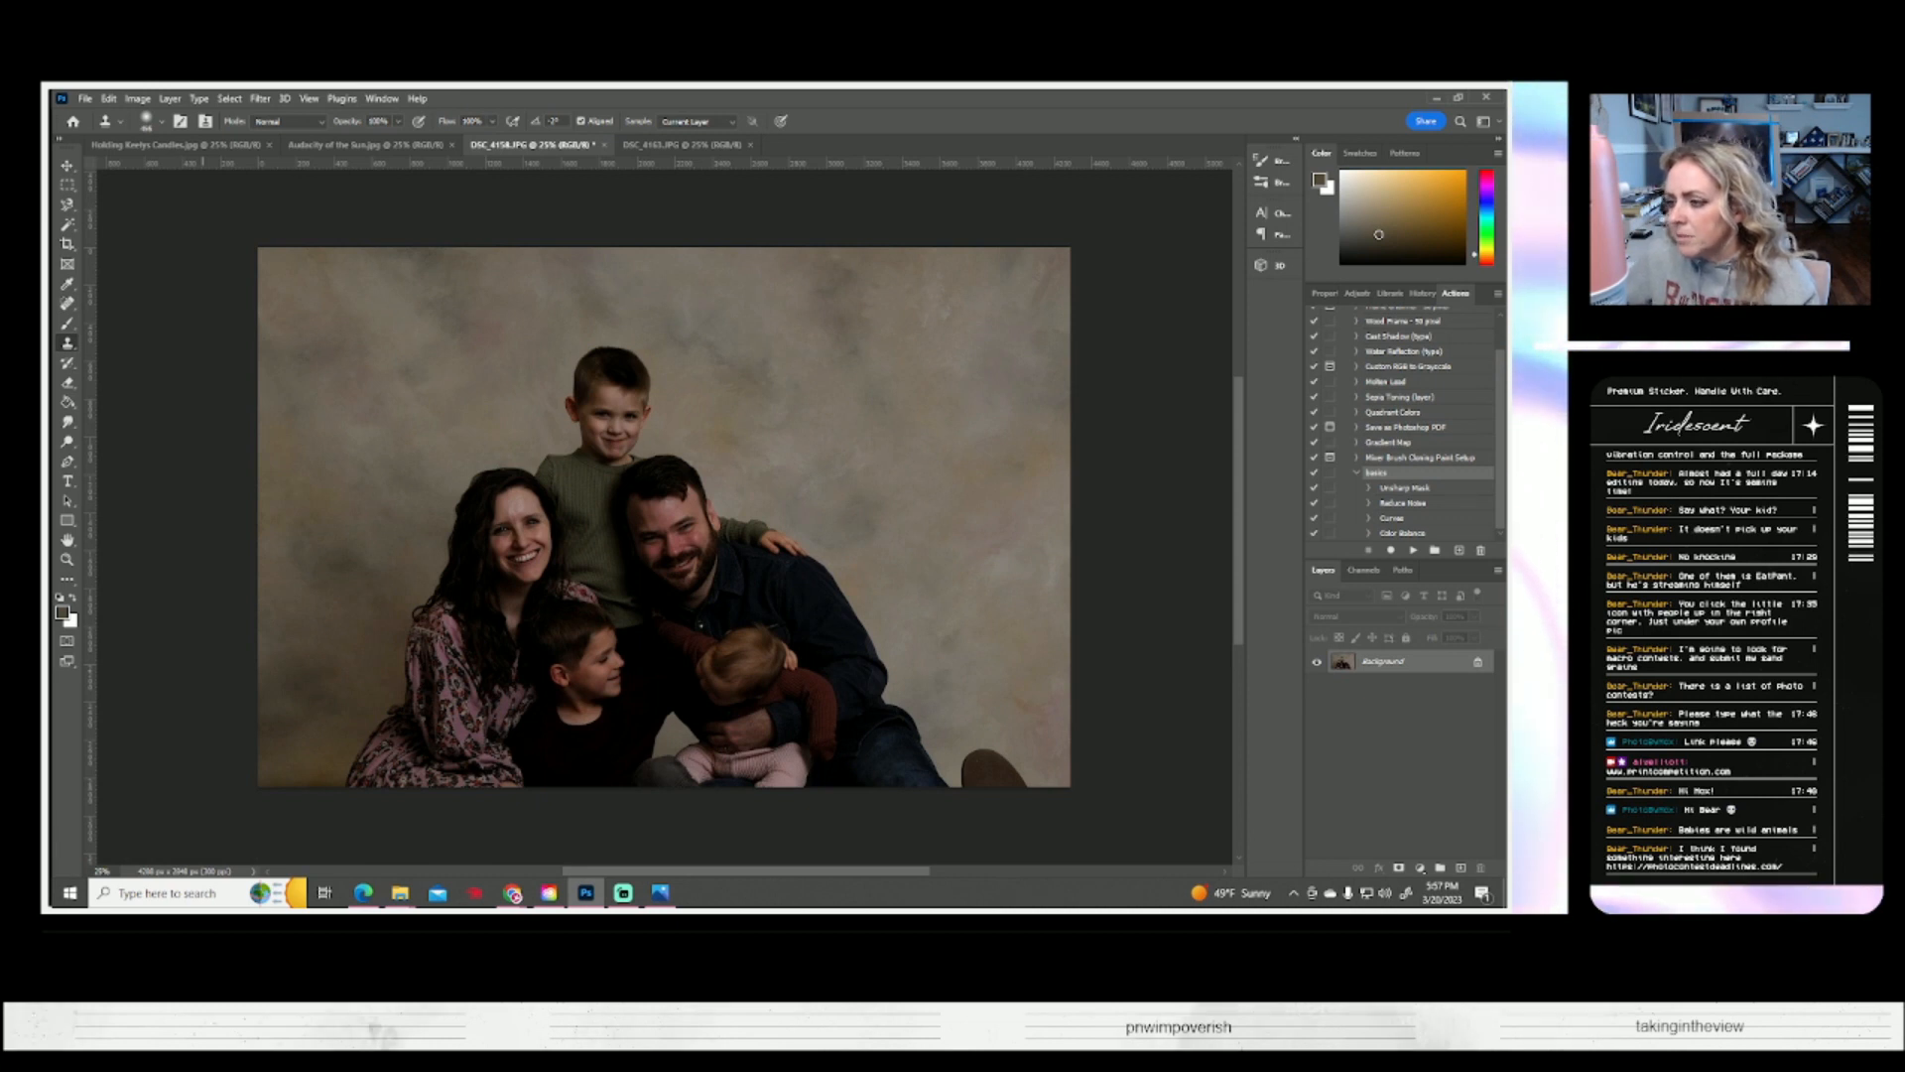
{"action": "key", "text": "ctrl+s"}
{"action": "key", "text": "Return"}
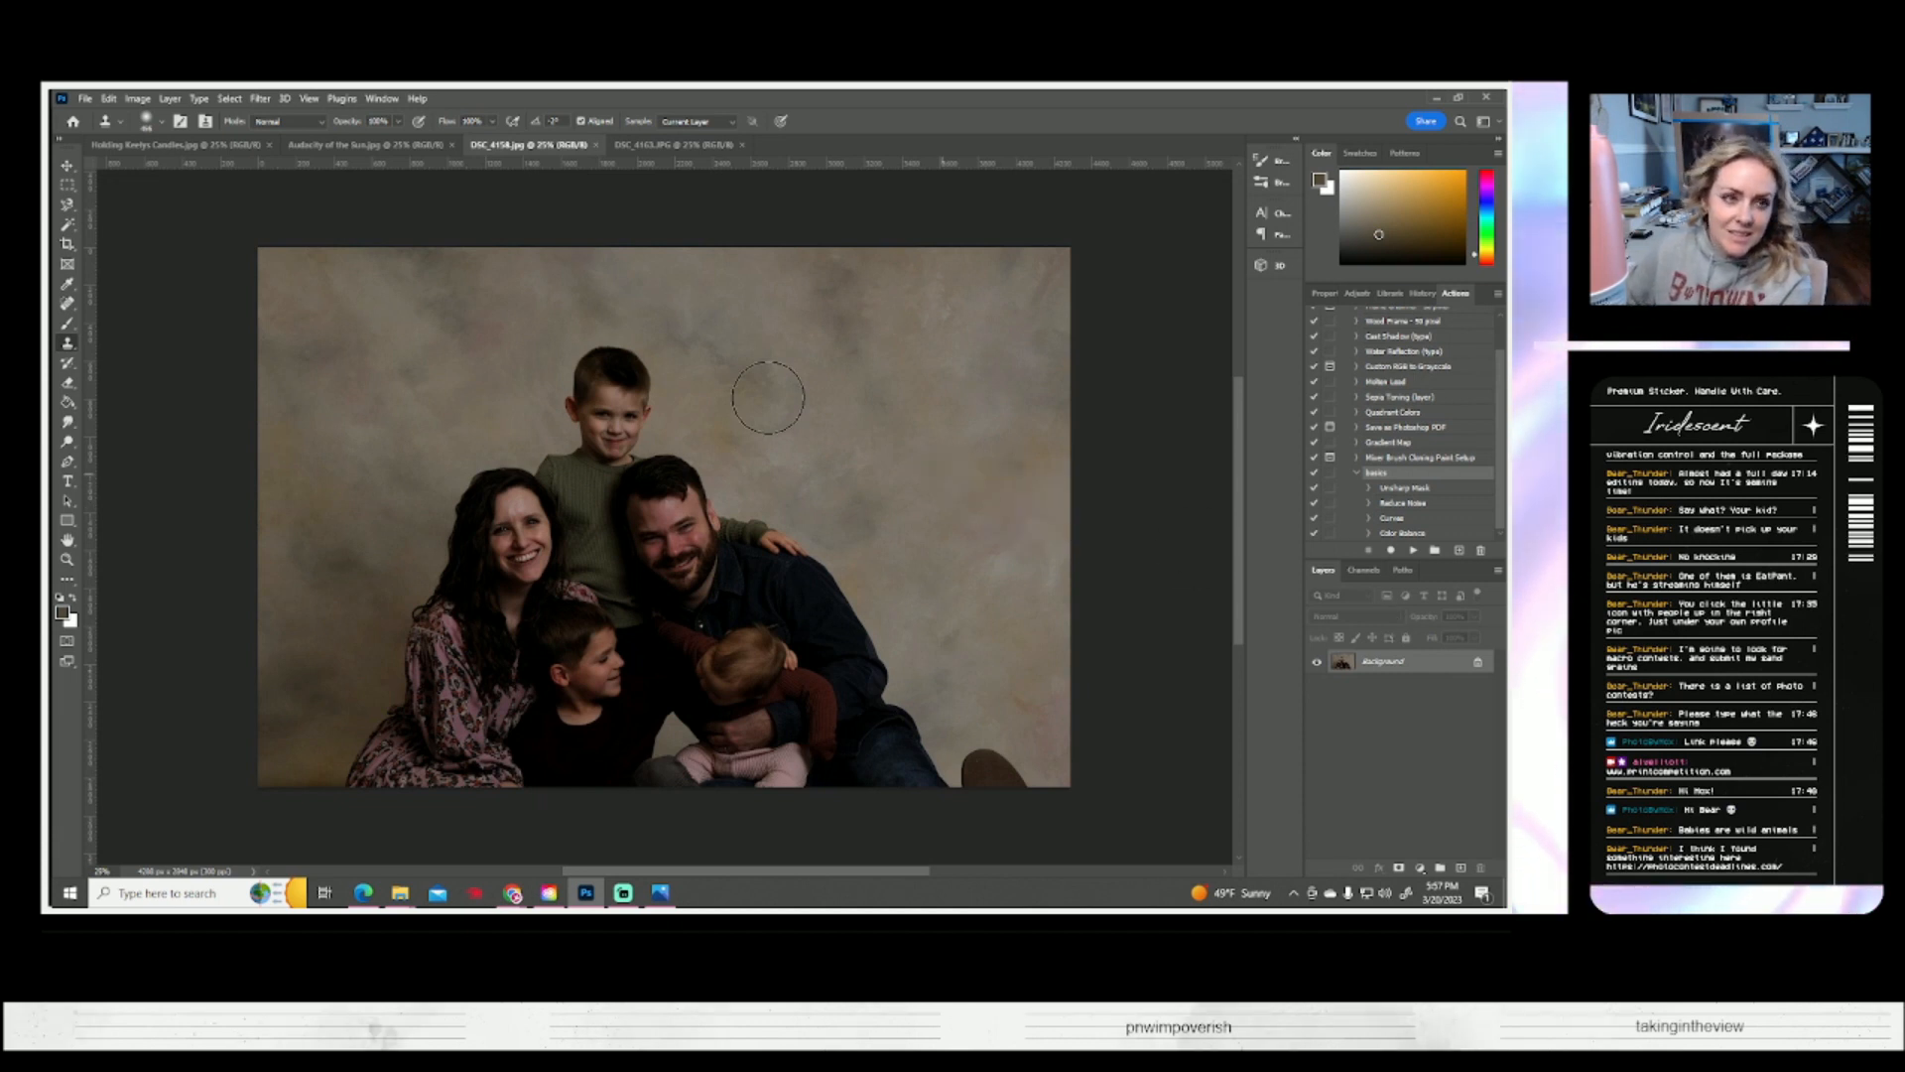
Save the DSC_4158 family portrait once more with Save As and close it
{"action": "left_click", "coordinate": [85, 98]}
{"action": "left_click", "coordinate": [136, 281]}
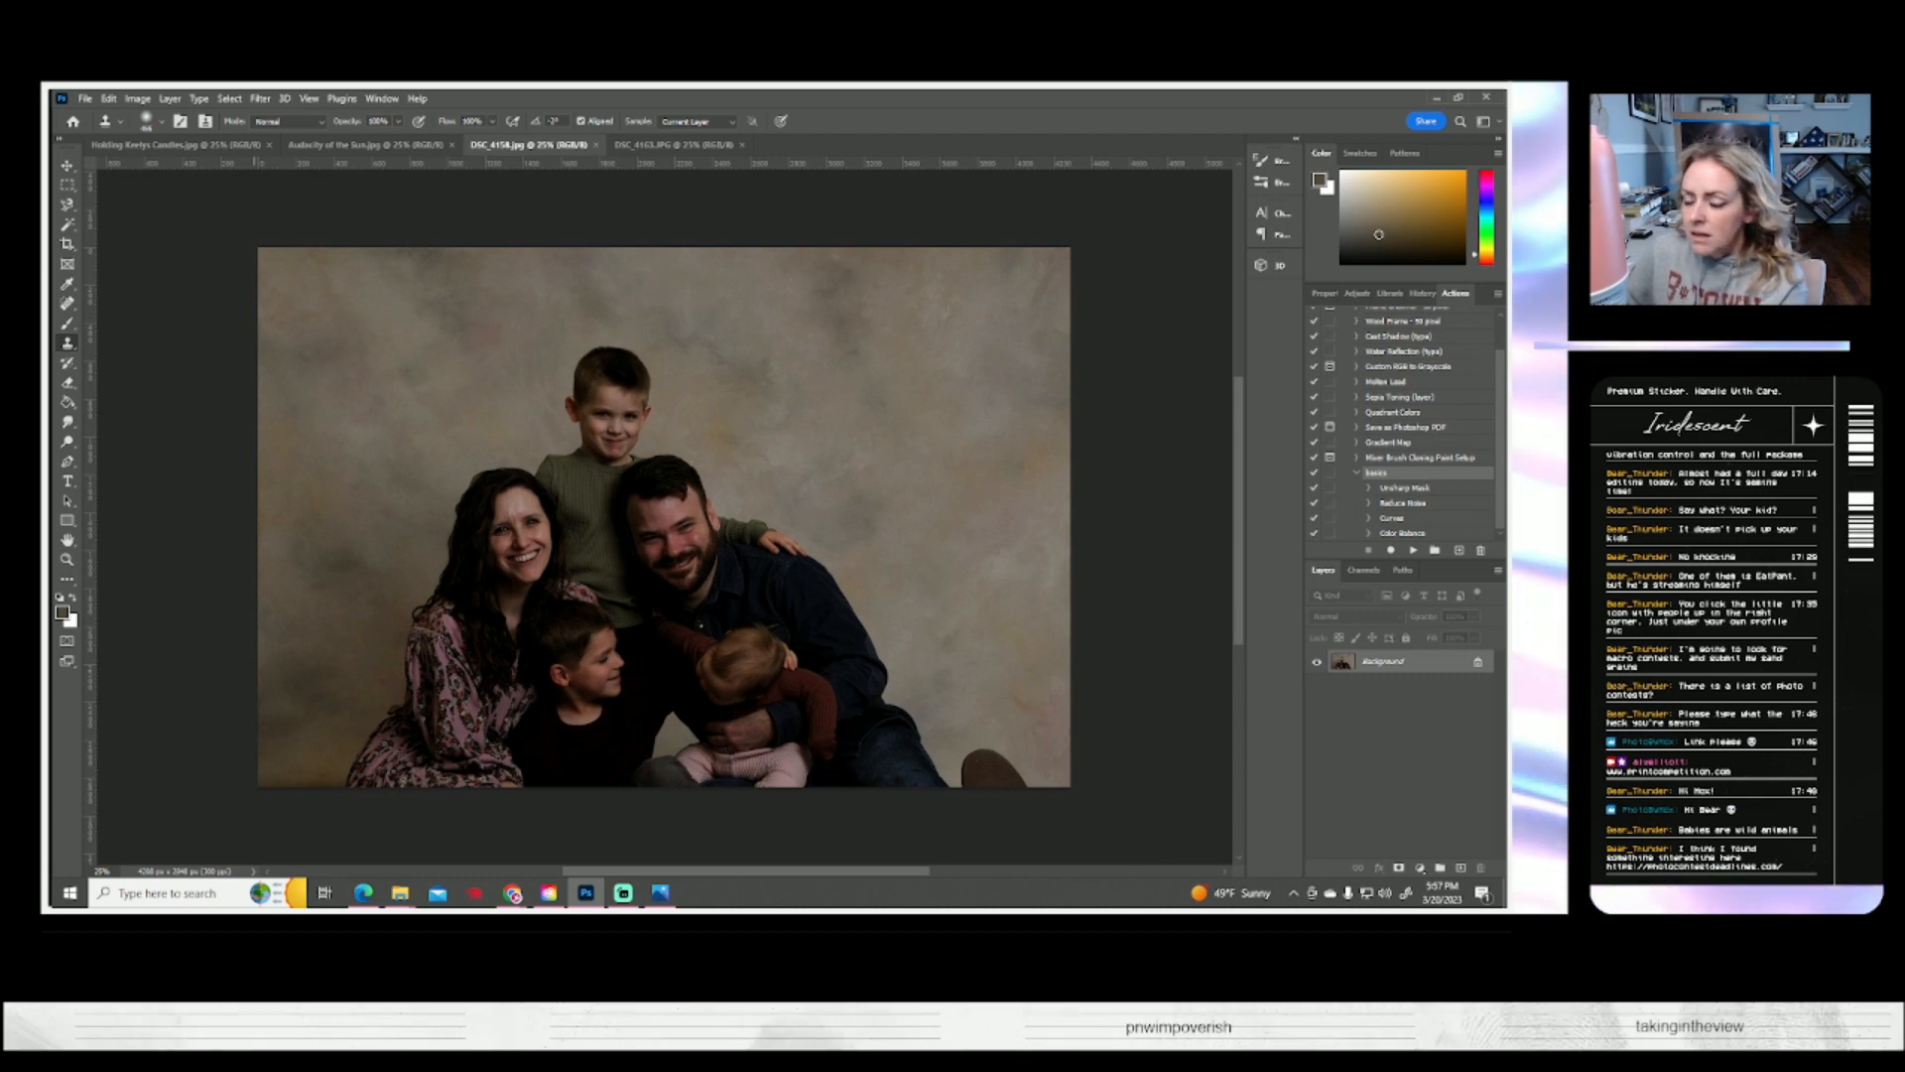
{"action": "left_click", "coordinate": [865, 290]}
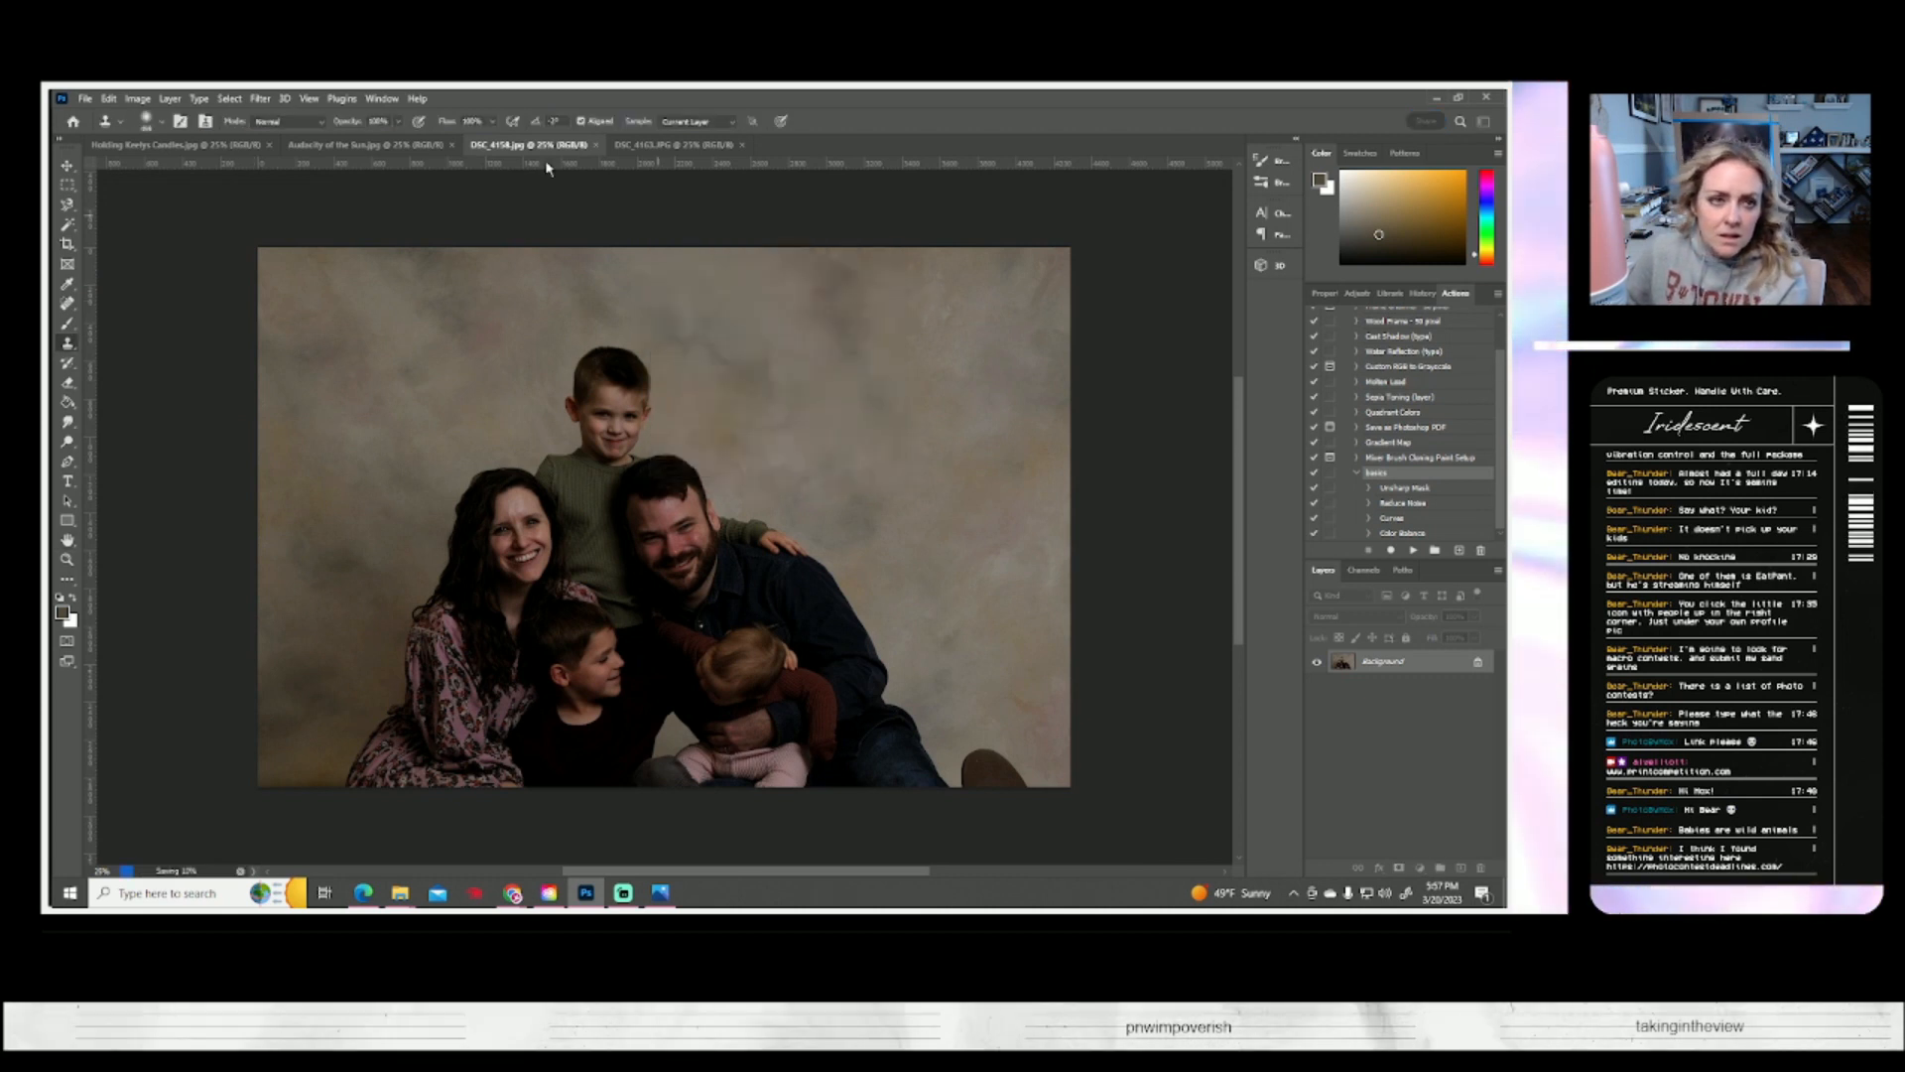
{"action": "left_click", "coordinate": [594, 145]}
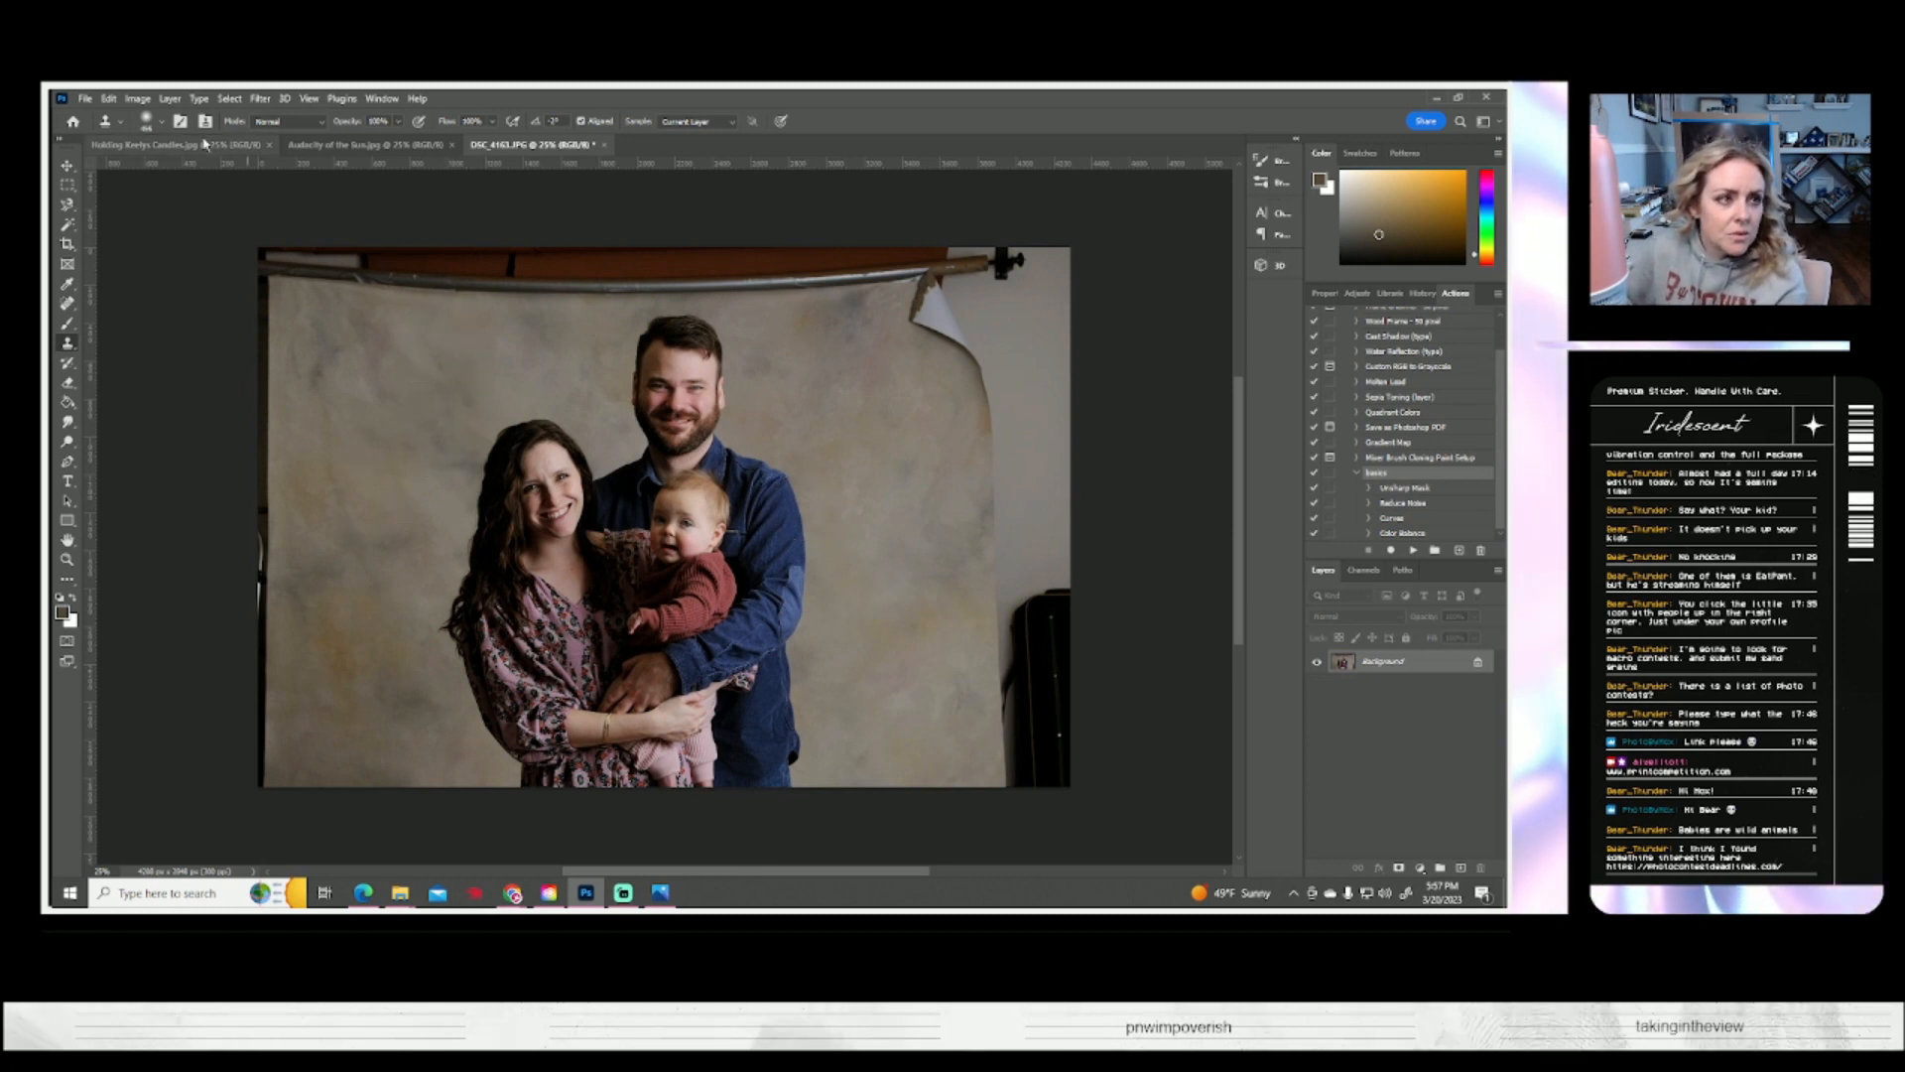
Darken the remaining portrait of the couple with the baby using Brightness/Contrast, with brightness about -35 and contrast about 4
{"action": "left_click", "coordinate": [139, 98]}
{"action": "left_click", "coordinate": [323, 138]}
{"action": "left_click_drag", "start_coordinate": [1081, 338], "coordinate": [1066, 348]}
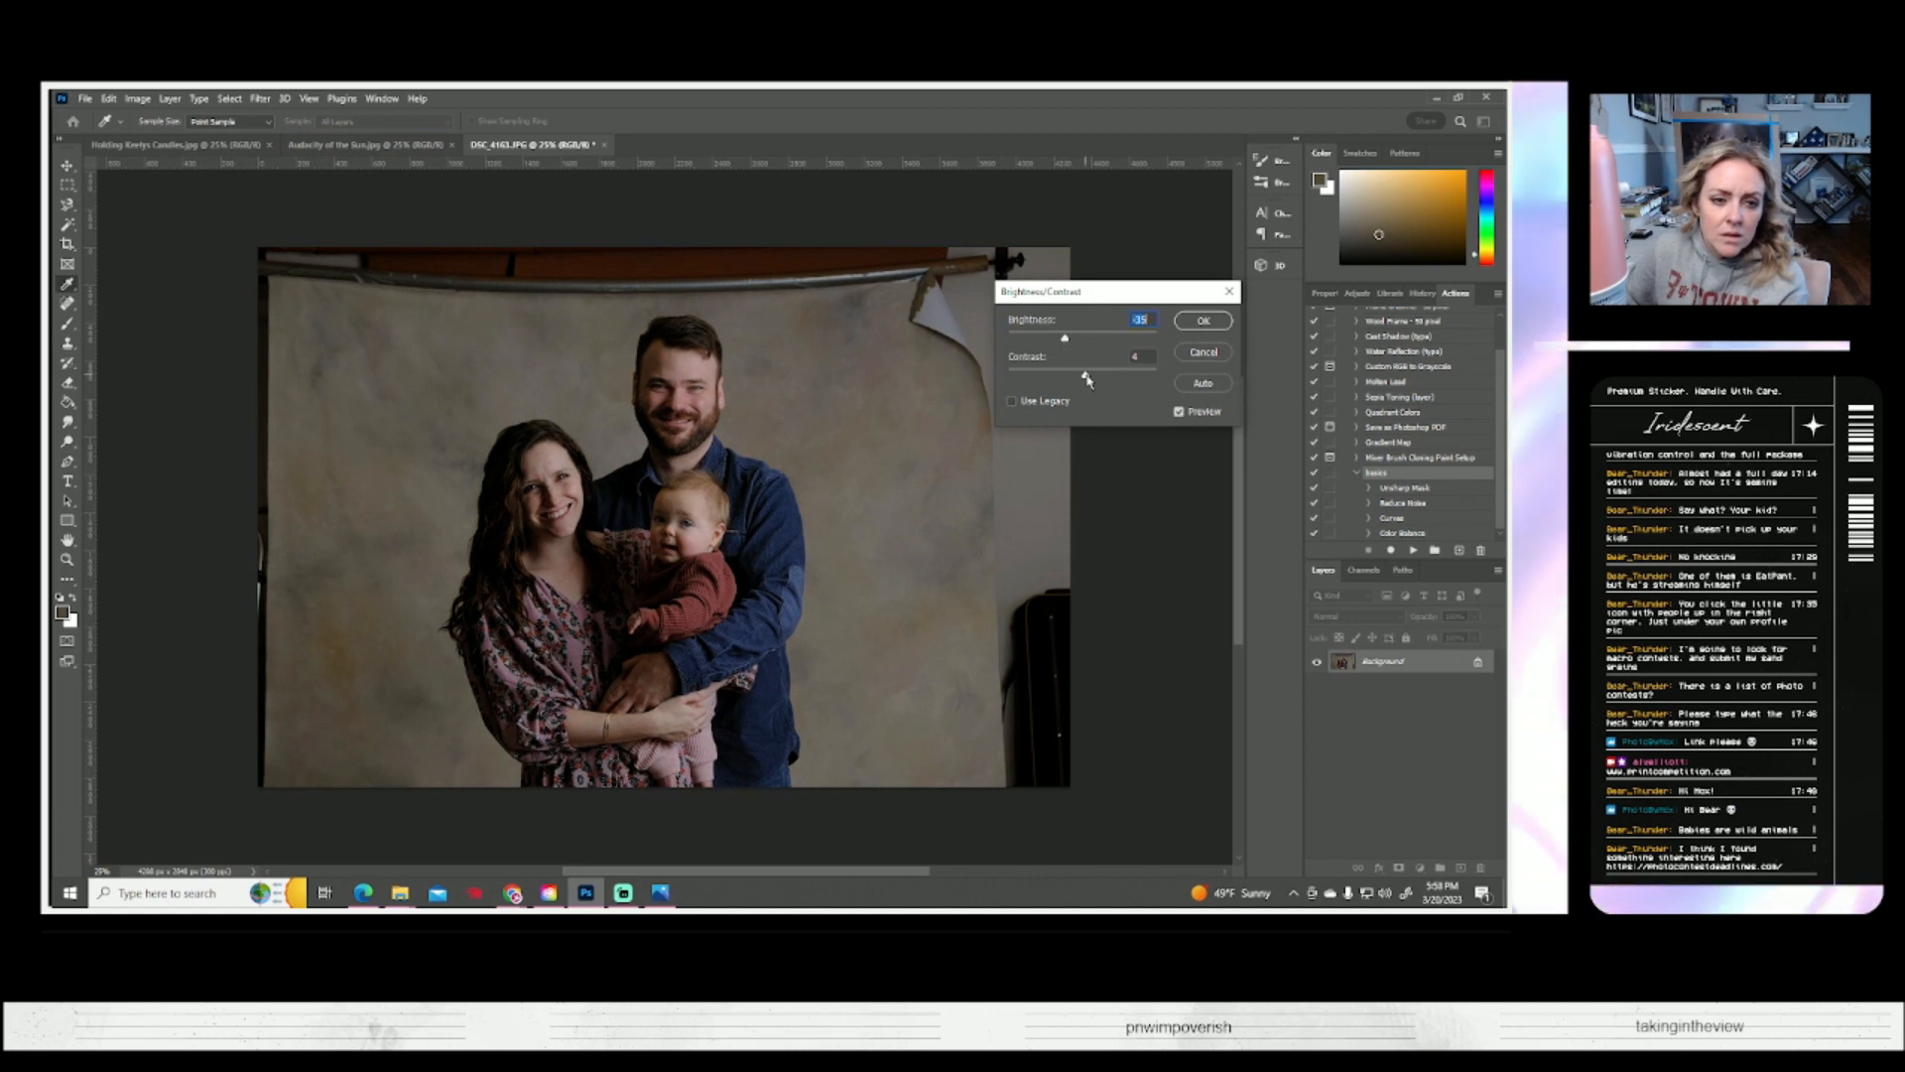
{"action": "left_click", "coordinate": [1203, 321]}
Warm the portrait's midtones with Color Balance, setting cyan-red to +19 and yellow-blue to -11
{"action": "left_click", "coordinate": [138, 98]}
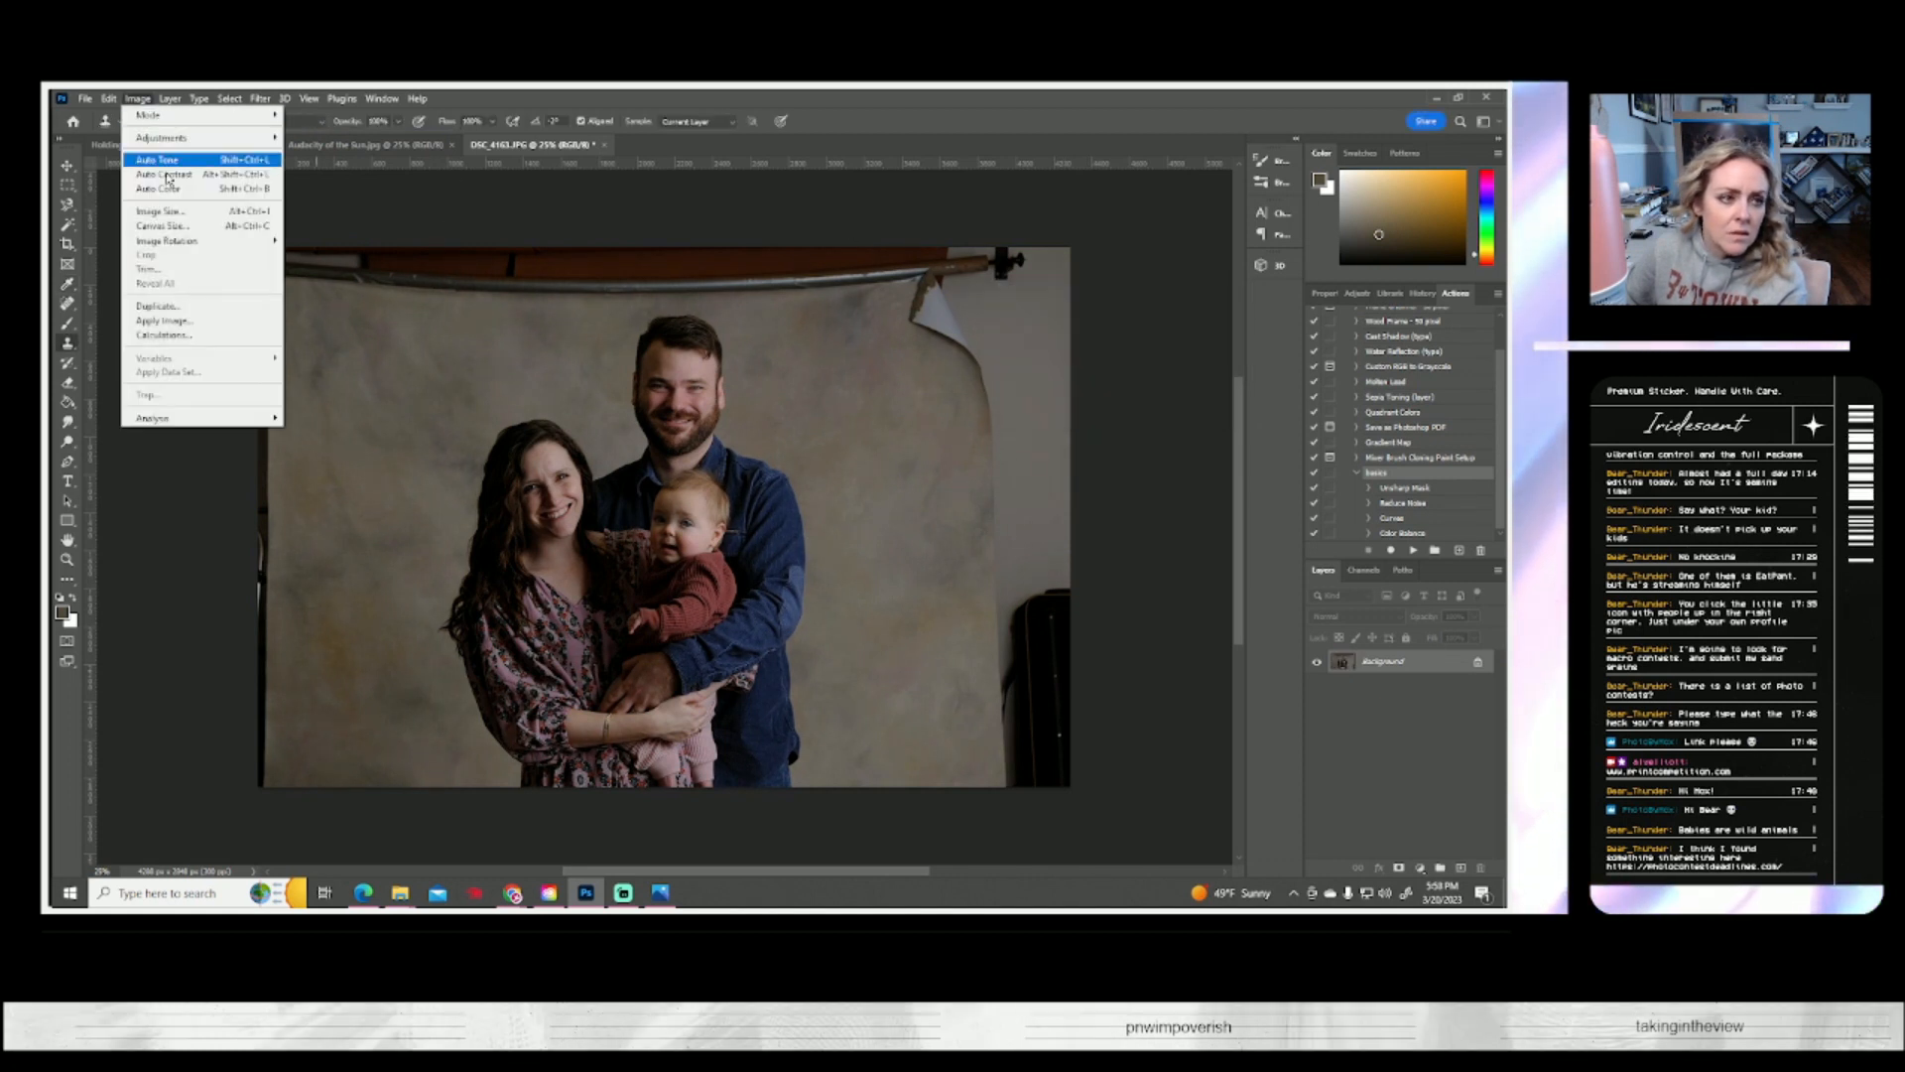
{"action": "mouse_move", "coordinate": [248, 138]}
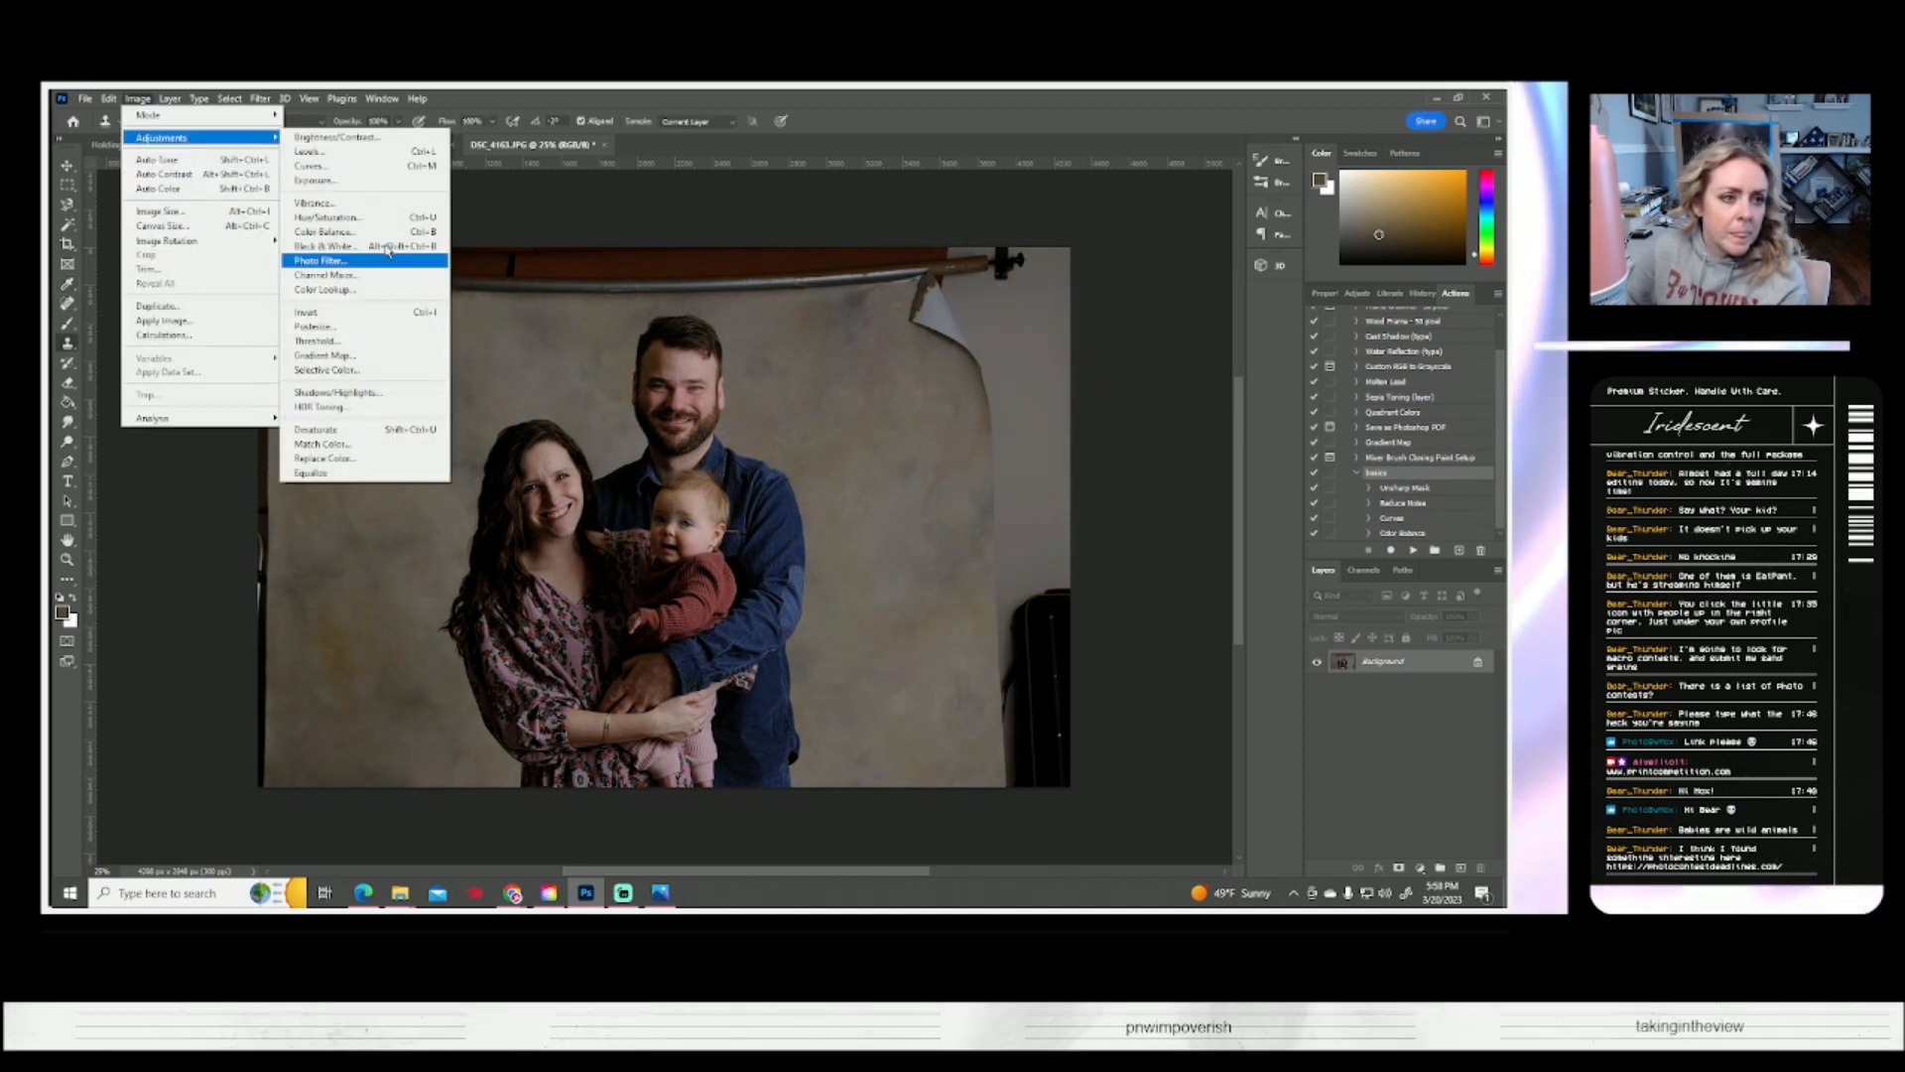
{"action": "left_click", "coordinate": [324, 231]}
{"action": "left_click_drag", "start_coordinate": [1247, 349], "coordinate": [1263, 354]}
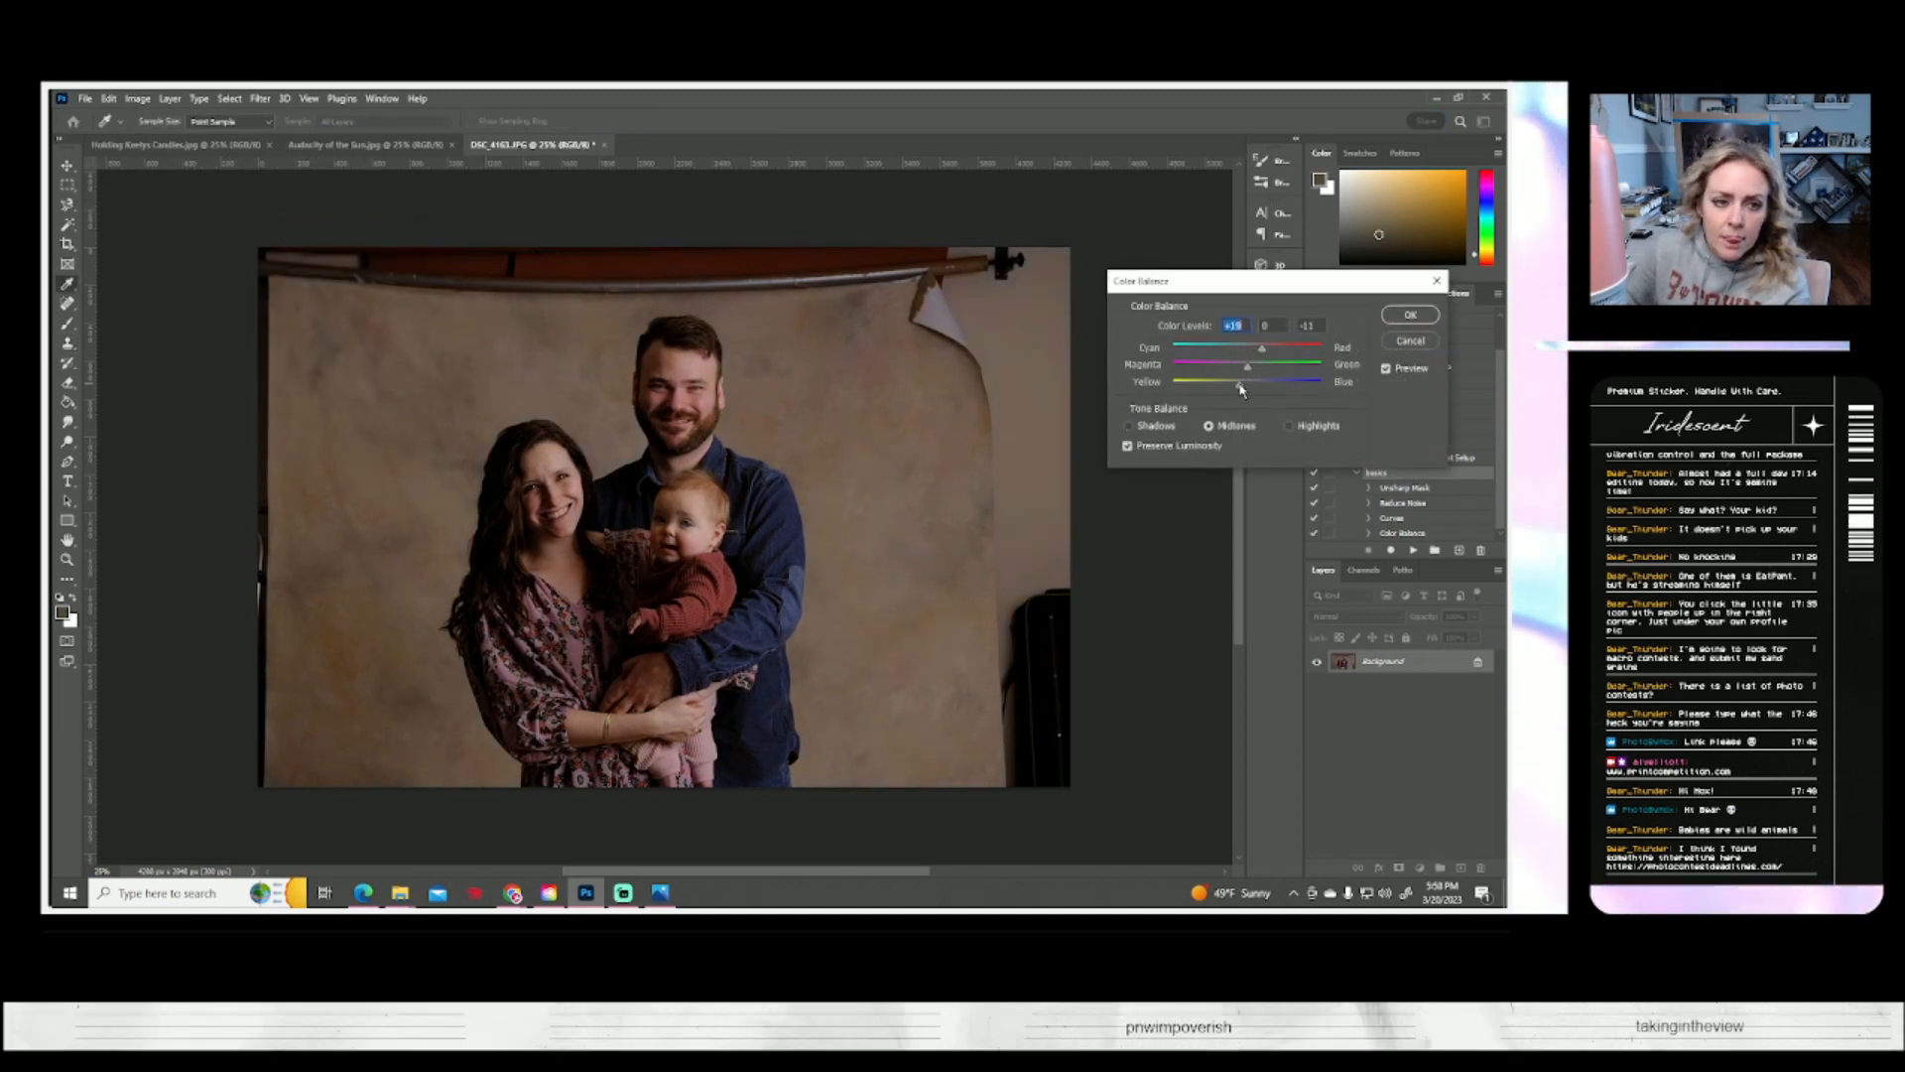
{"action": "left_click", "coordinate": [1239, 385]}
{"action": "left_click", "coordinate": [1407, 316]}
Clone backdrop texture over the dark left edge and most of the support bar along the top of the portrait
{"action": "key", "text": "s"}
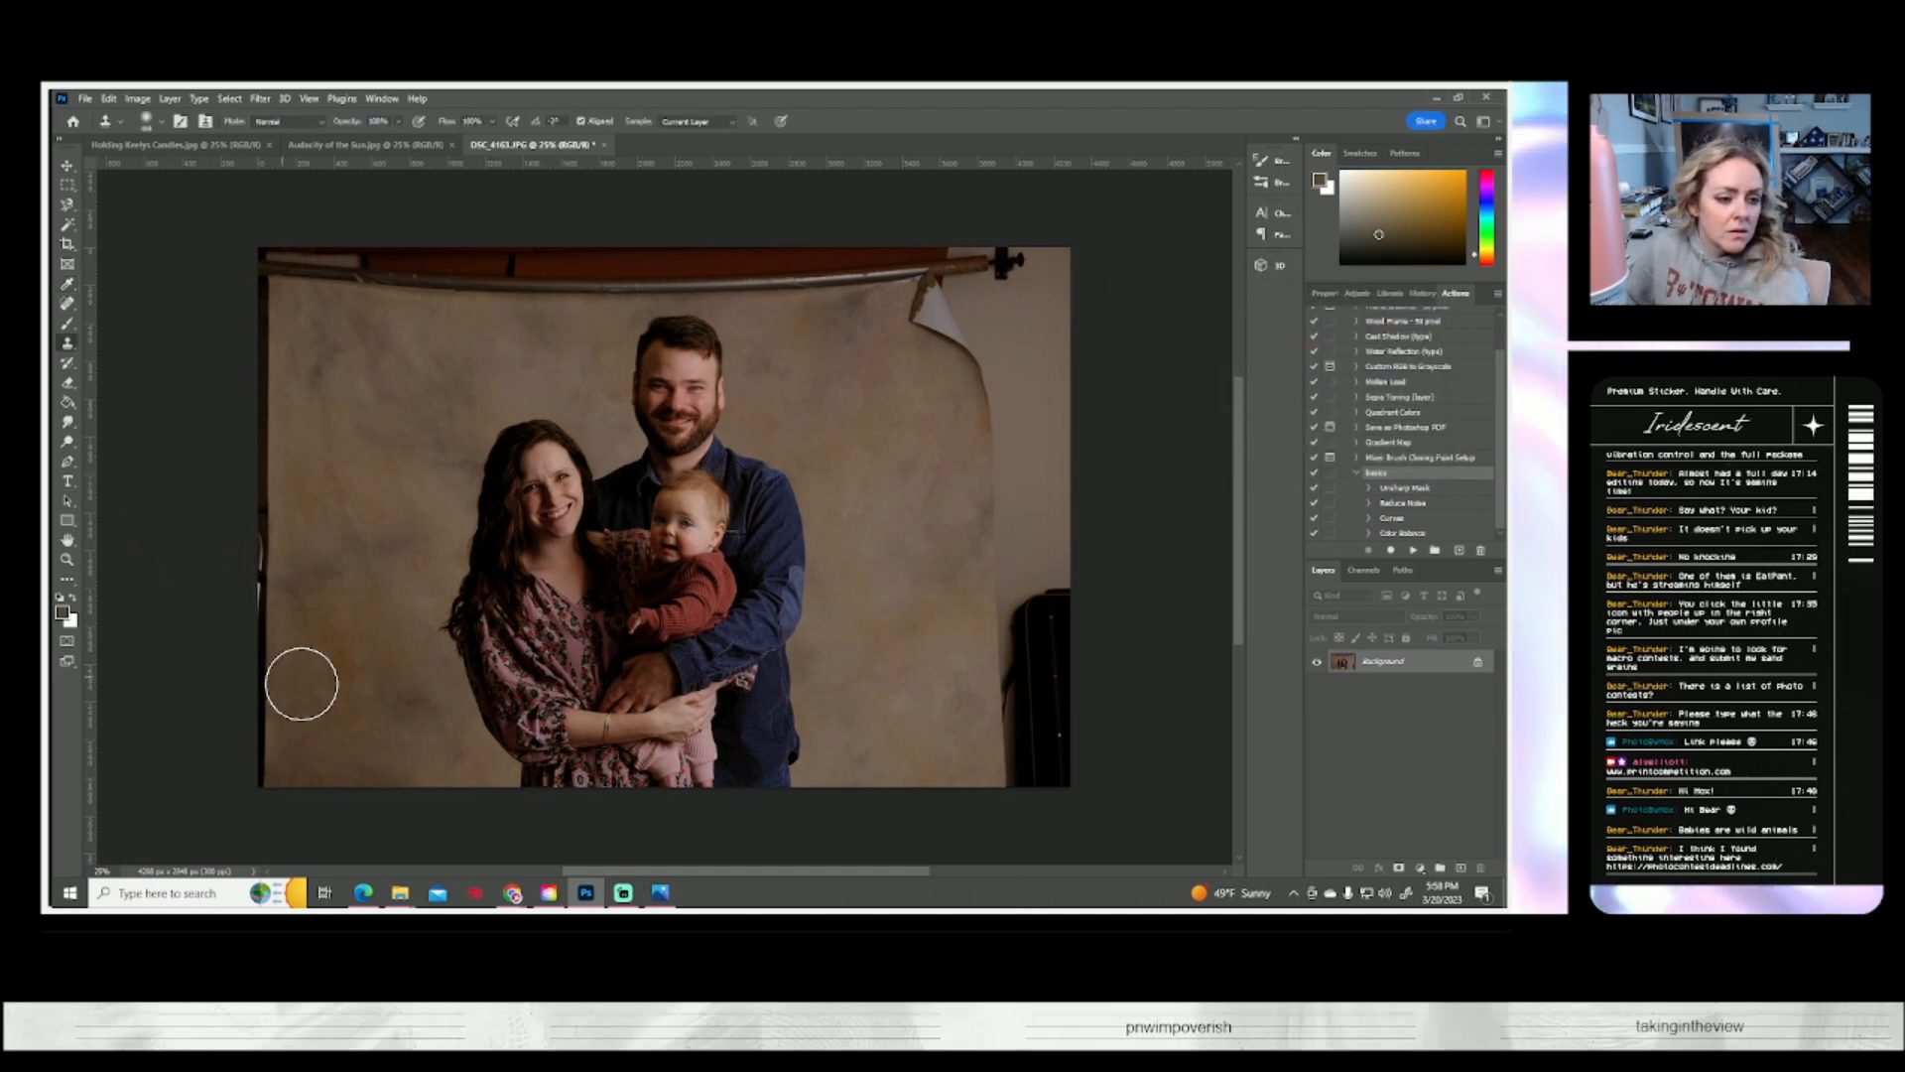
{"action": "mouse_move", "coordinate": [276, 766]}
{"action": "left_mouse_down"}
{"action": "mouse_move", "coordinate": [266, 699]}
{"action": "mouse_move", "coordinate": [244, 770]}
{"action": "left_mouse_up"}
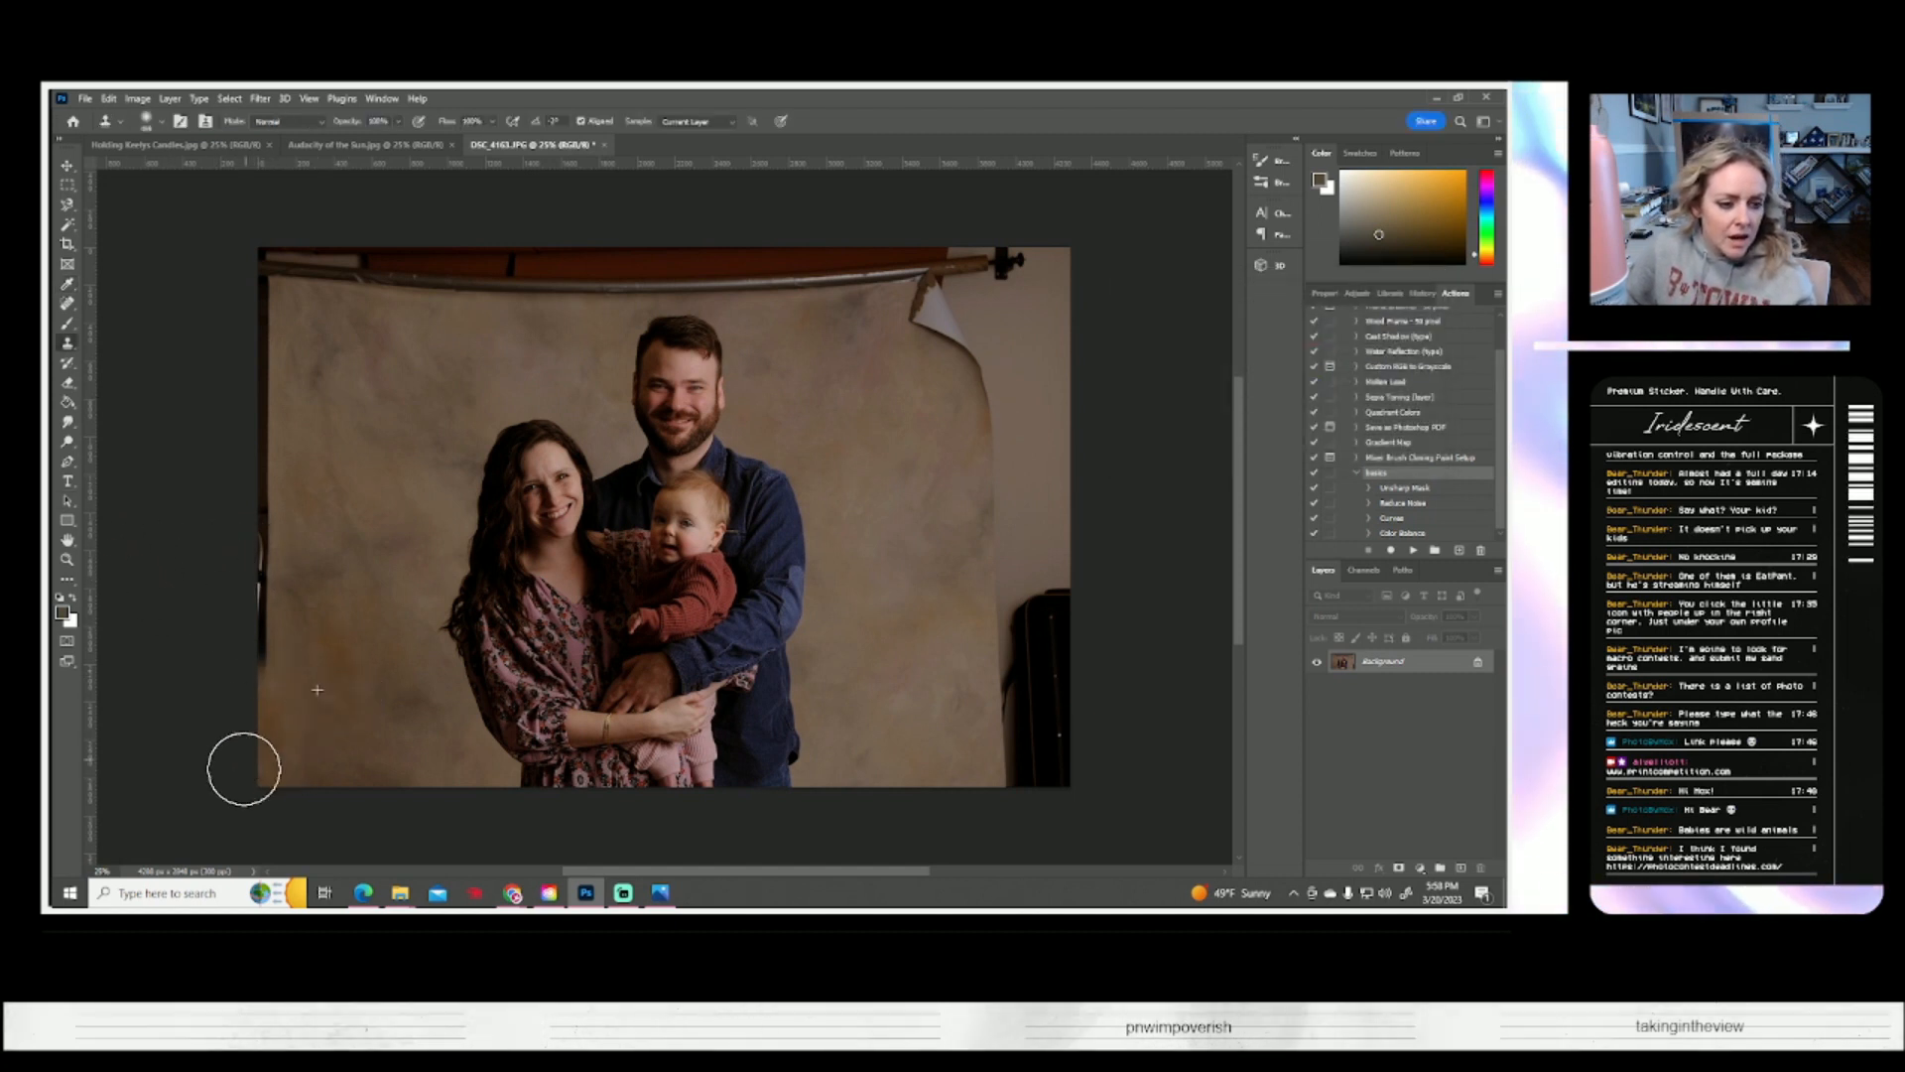
{"action": "mouse_move", "coordinate": [244, 646]}
{"action": "left_mouse_down"}
{"action": "mouse_move", "coordinate": [252, 464]}
{"action": "mouse_move", "coordinate": [265, 546]}
{"action": "mouse_move", "coordinate": [290, 340]}
{"action": "mouse_move", "coordinate": [294, 357]}
{"action": "mouse_move", "coordinate": [276, 355]}
{"action": "mouse_move", "coordinate": [275, 266]}
{"action": "mouse_move", "coordinate": [292, 256]}
{"action": "mouse_move", "coordinate": [310, 290]}
{"action": "mouse_move", "coordinate": [575, 272]}
{"action": "left_mouse_up"}
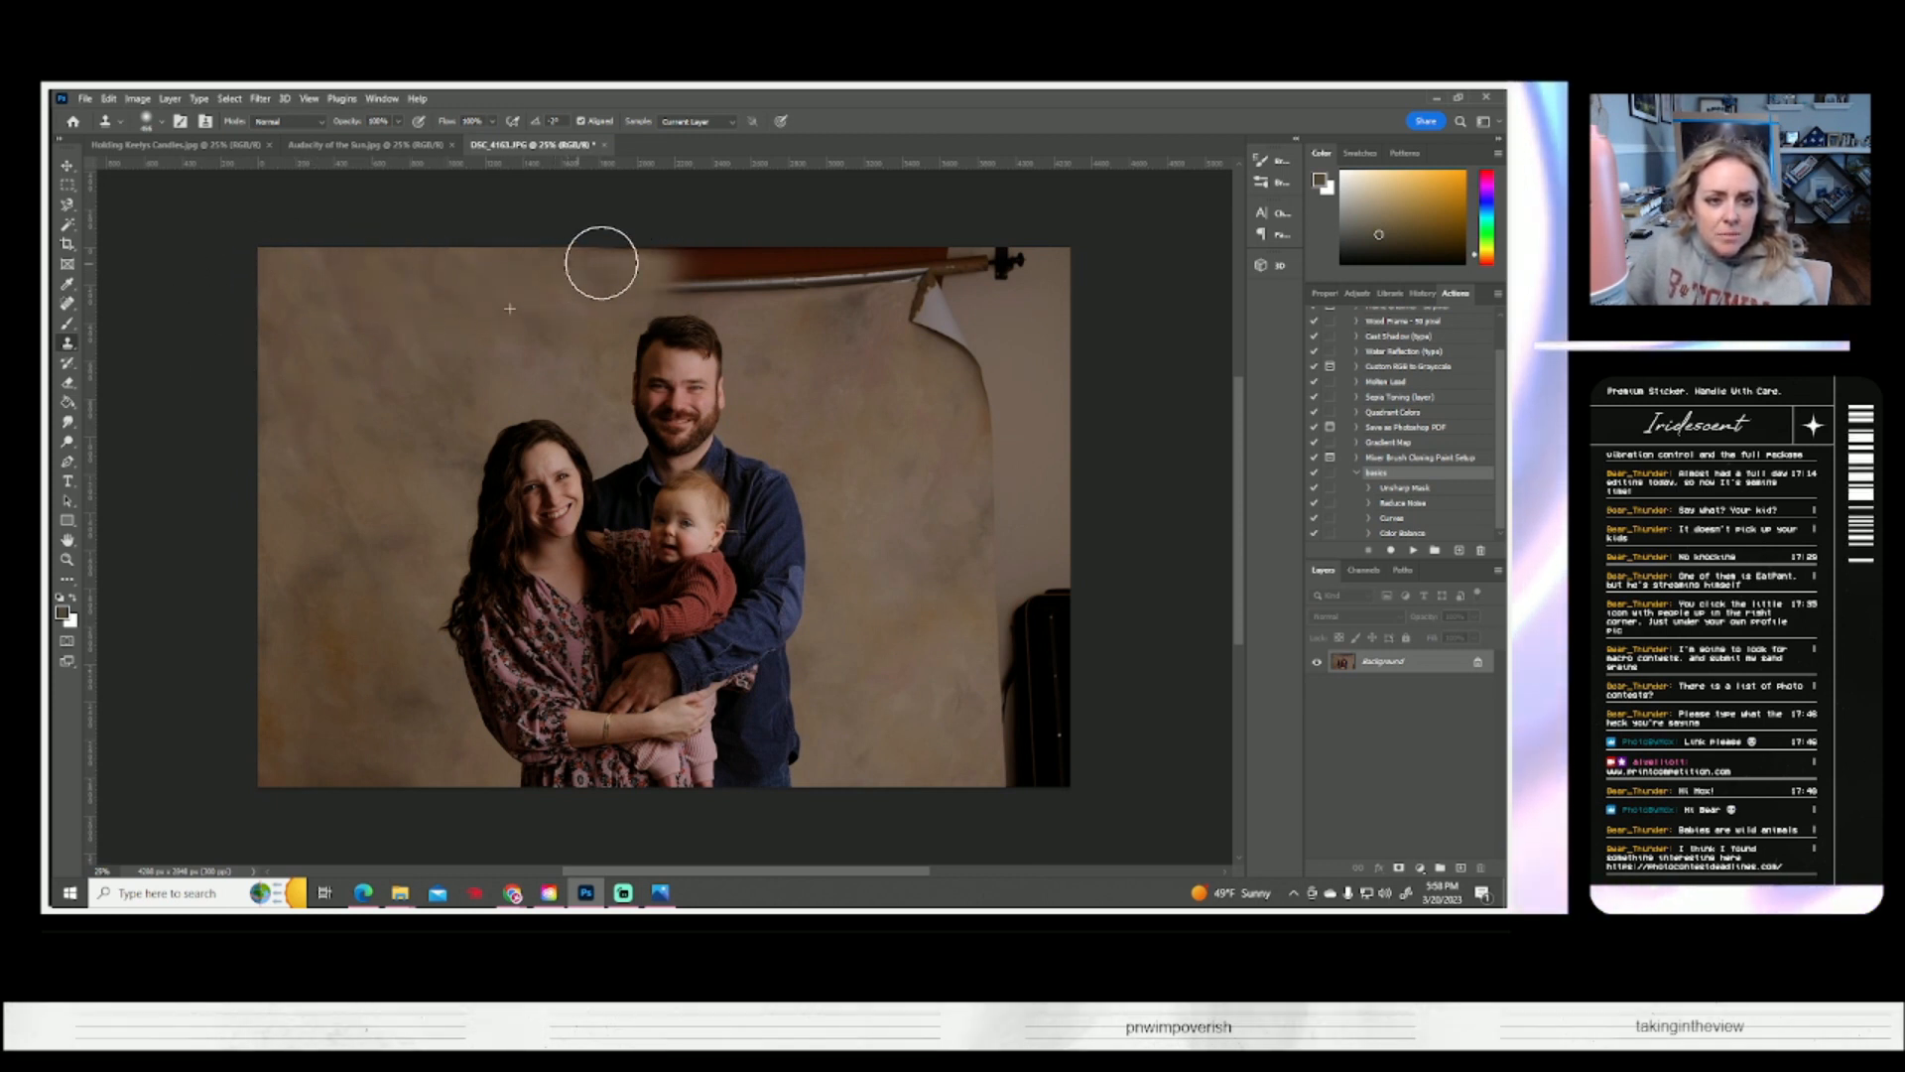
{"action": "left_click", "coordinate": [826, 362], "text": "alt"}
{"action": "mouse_move", "coordinate": [774, 293]}
{"action": "left_mouse_down"}
{"action": "mouse_move", "coordinate": [753, 264]}
{"action": "mouse_move", "coordinate": [694, 260]}
{"action": "left_mouse_up"}
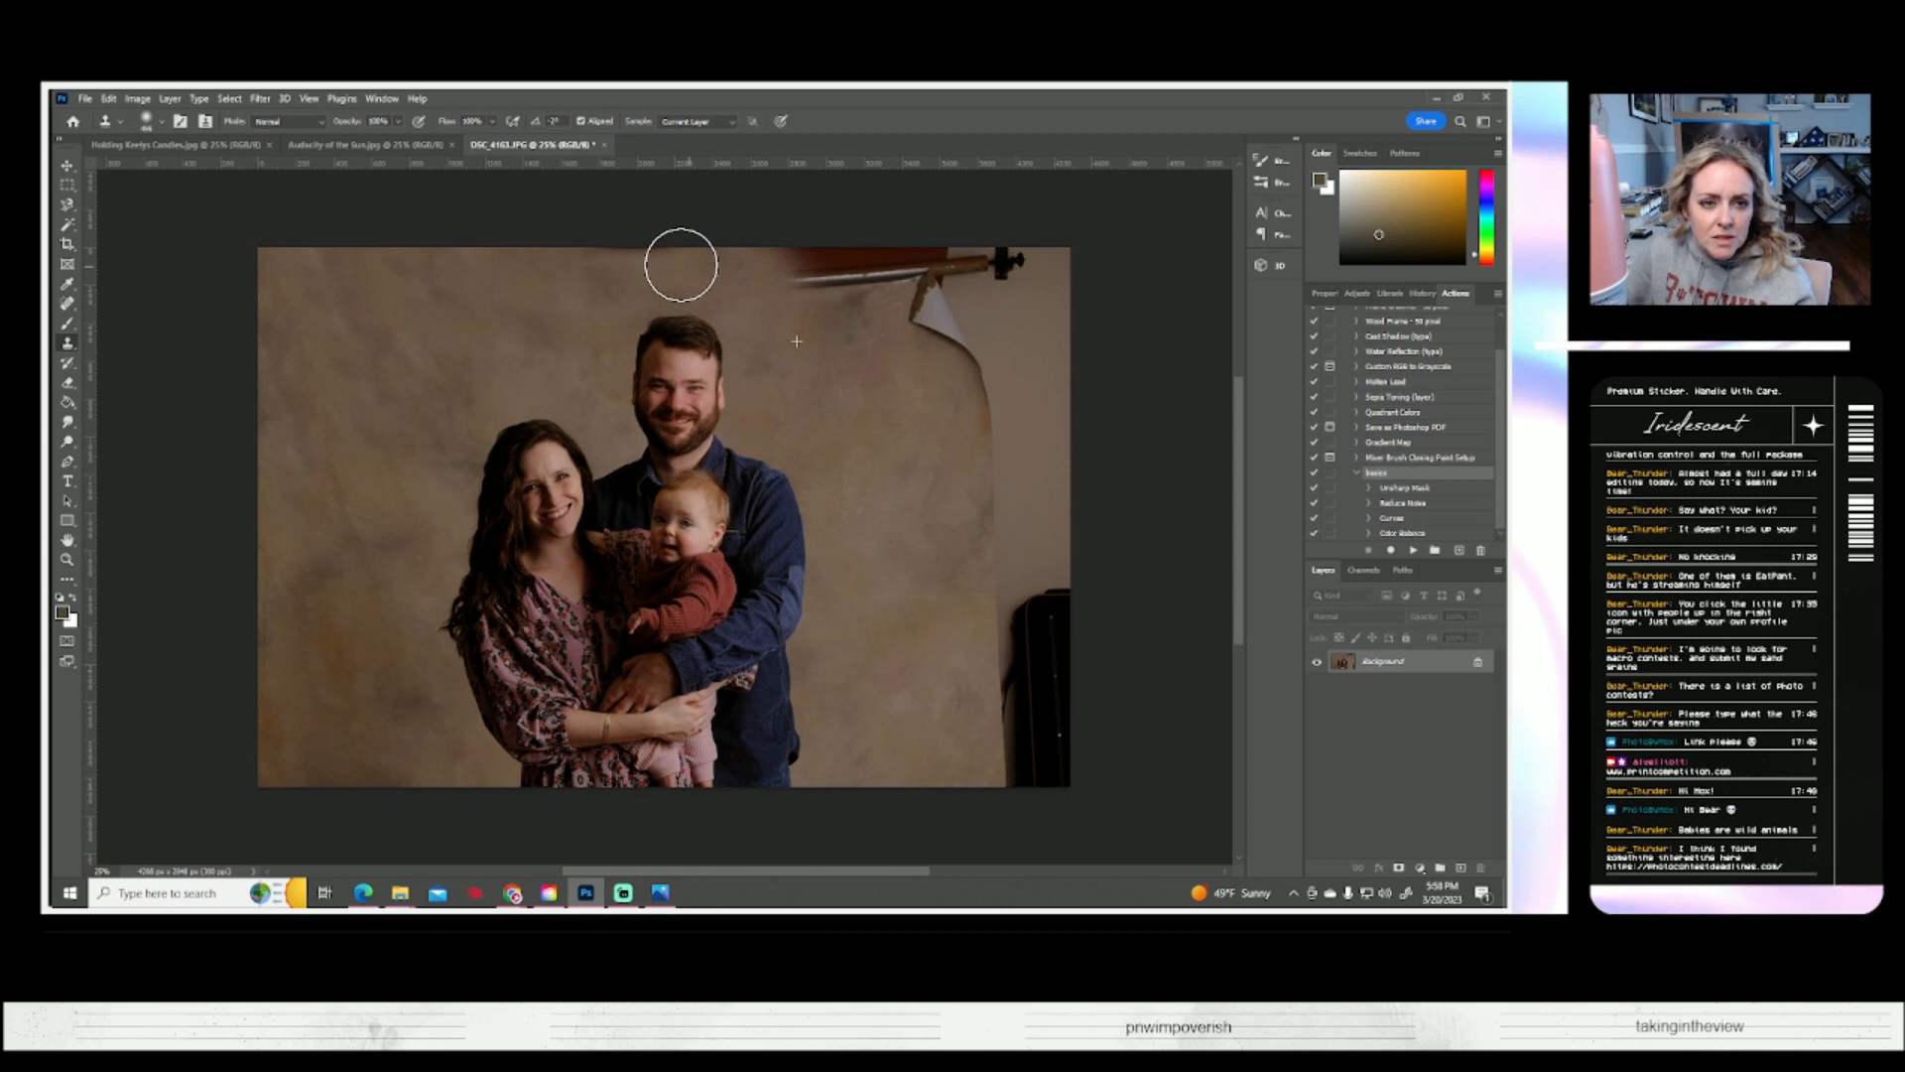
{"action": "left_click", "coordinate": [841, 403], "text": "alt"}
{"action": "left_click_drag", "start_coordinate": [804, 286], "coordinate": [861, 270]}
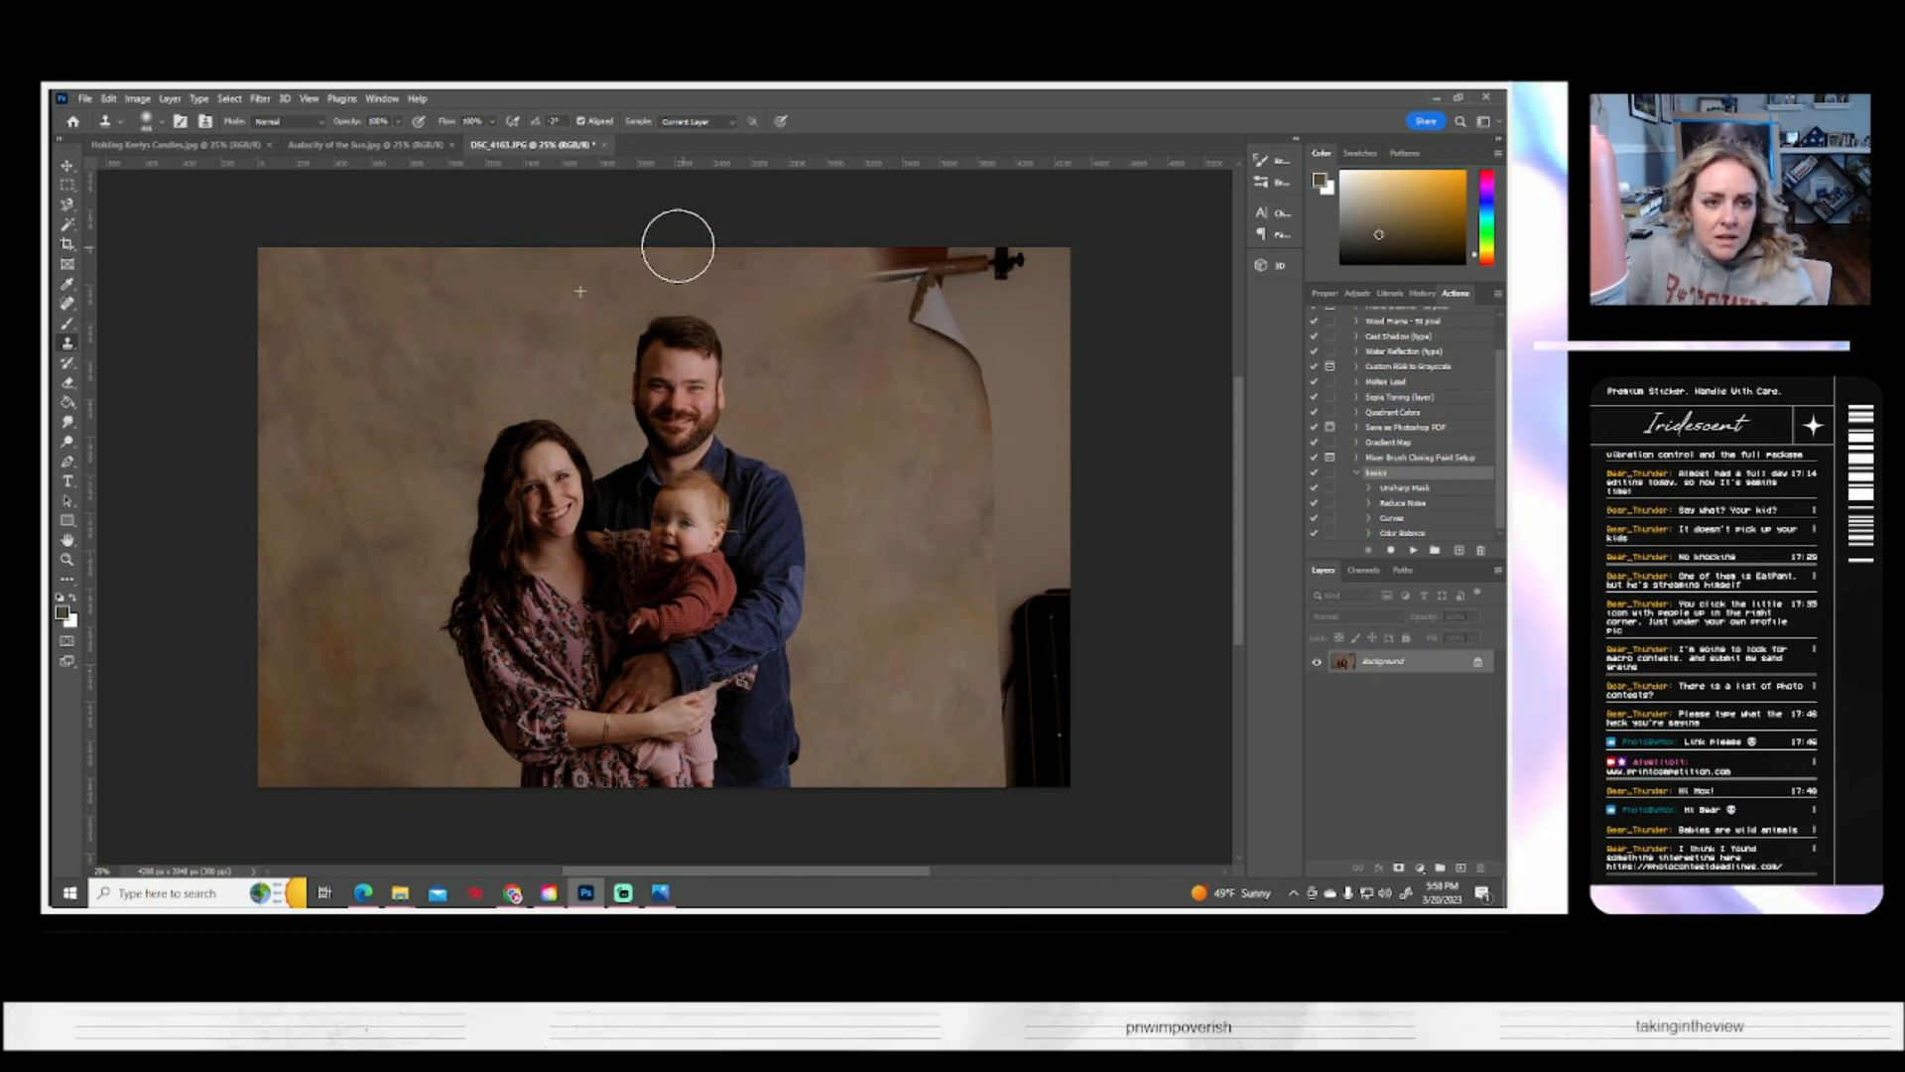
Clone out the curled backdrop edge, the rest of the bar with its bracket, and the dark case on the portrait's right side
{"action": "left_click", "coordinate": [900, 489], "text": "alt"}
{"action": "mouse_move", "coordinate": [990, 441]}
{"action": "left_mouse_down"}
{"action": "mouse_move", "coordinate": [933, 288]}
{"action": "mouse_move", "coordinate": [943, 258]}
{"action": "mouse_move", "coordinate": [958, 290]}
{"action": "left_mouse_up"}
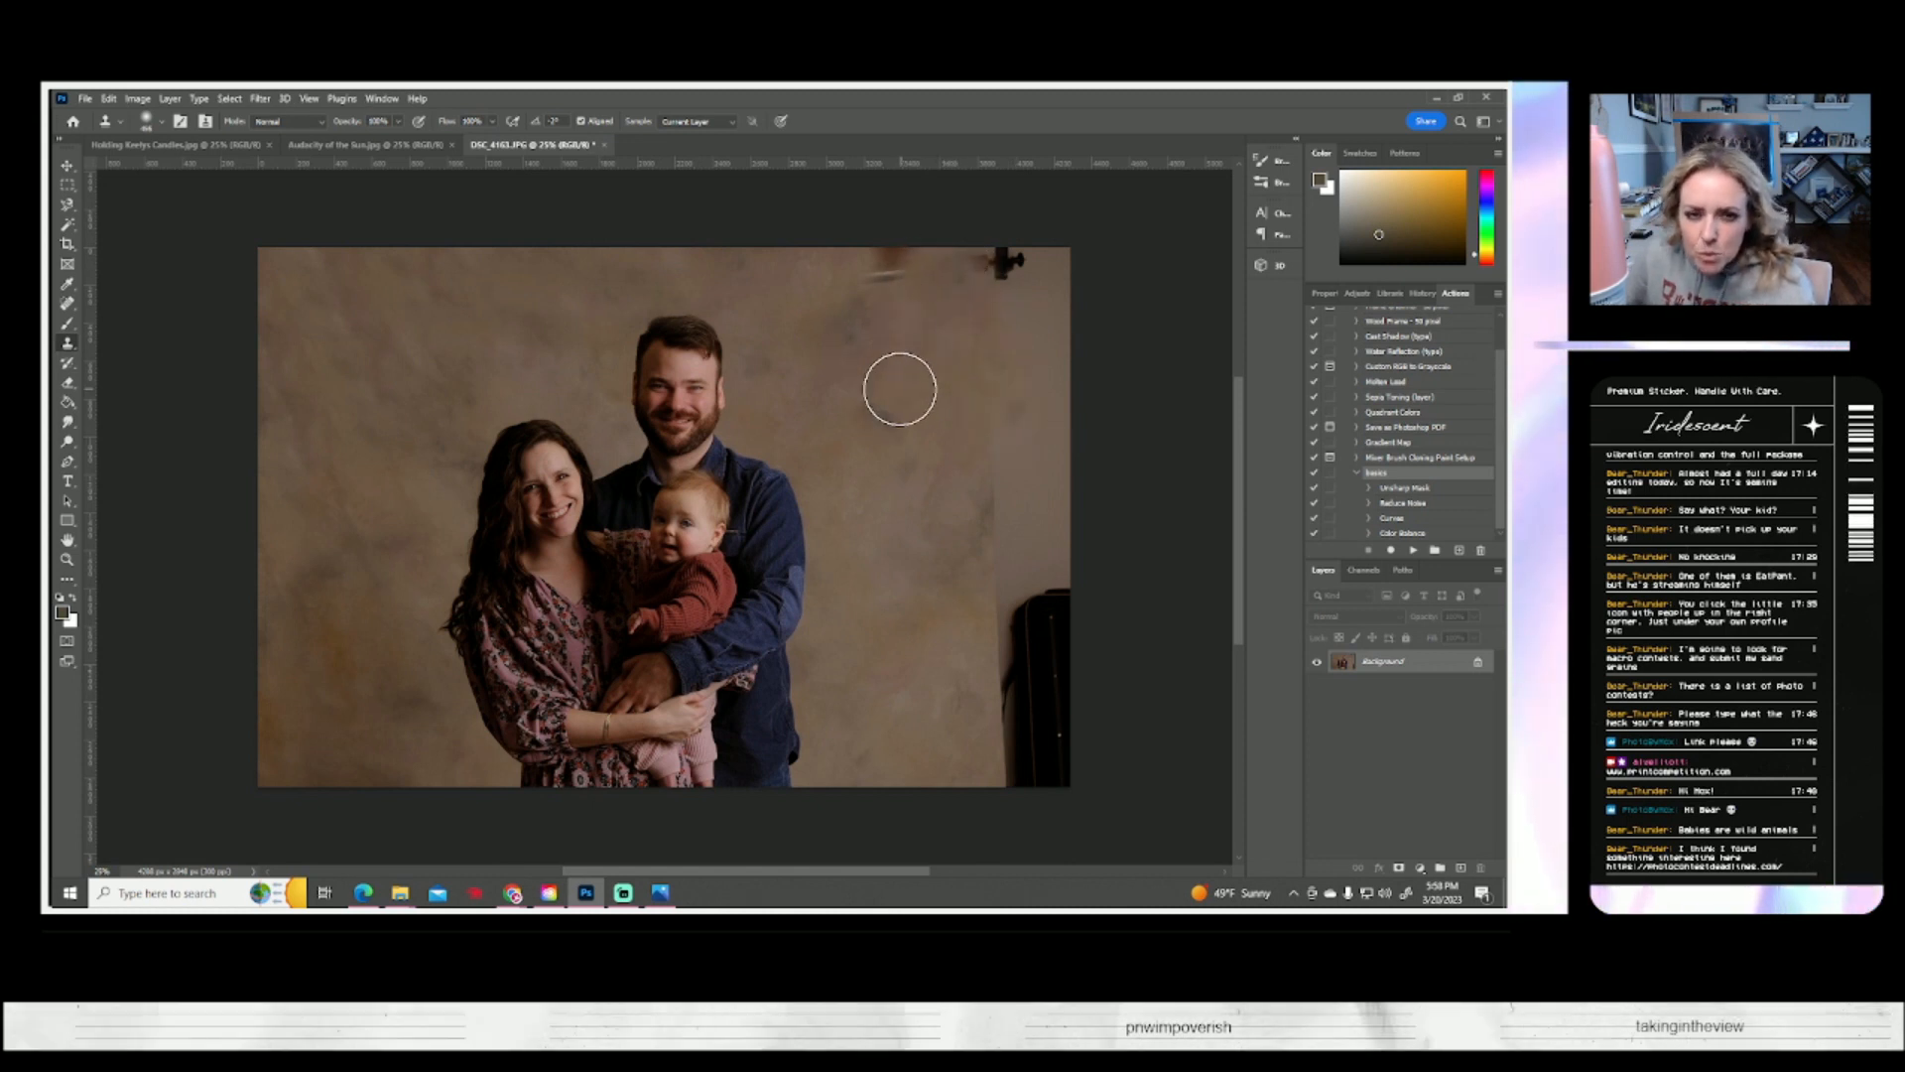
{"action": "left_click_drag", "start_coordinate": [900, 289], "coordinate": [871, 250]}
{"action": "left_click", "coordinate": [875, 426], "text": "alt"}
{"action": "left_click_drag", "start_coordinate": [1000, 351], "coordinate": [1063, 242]}
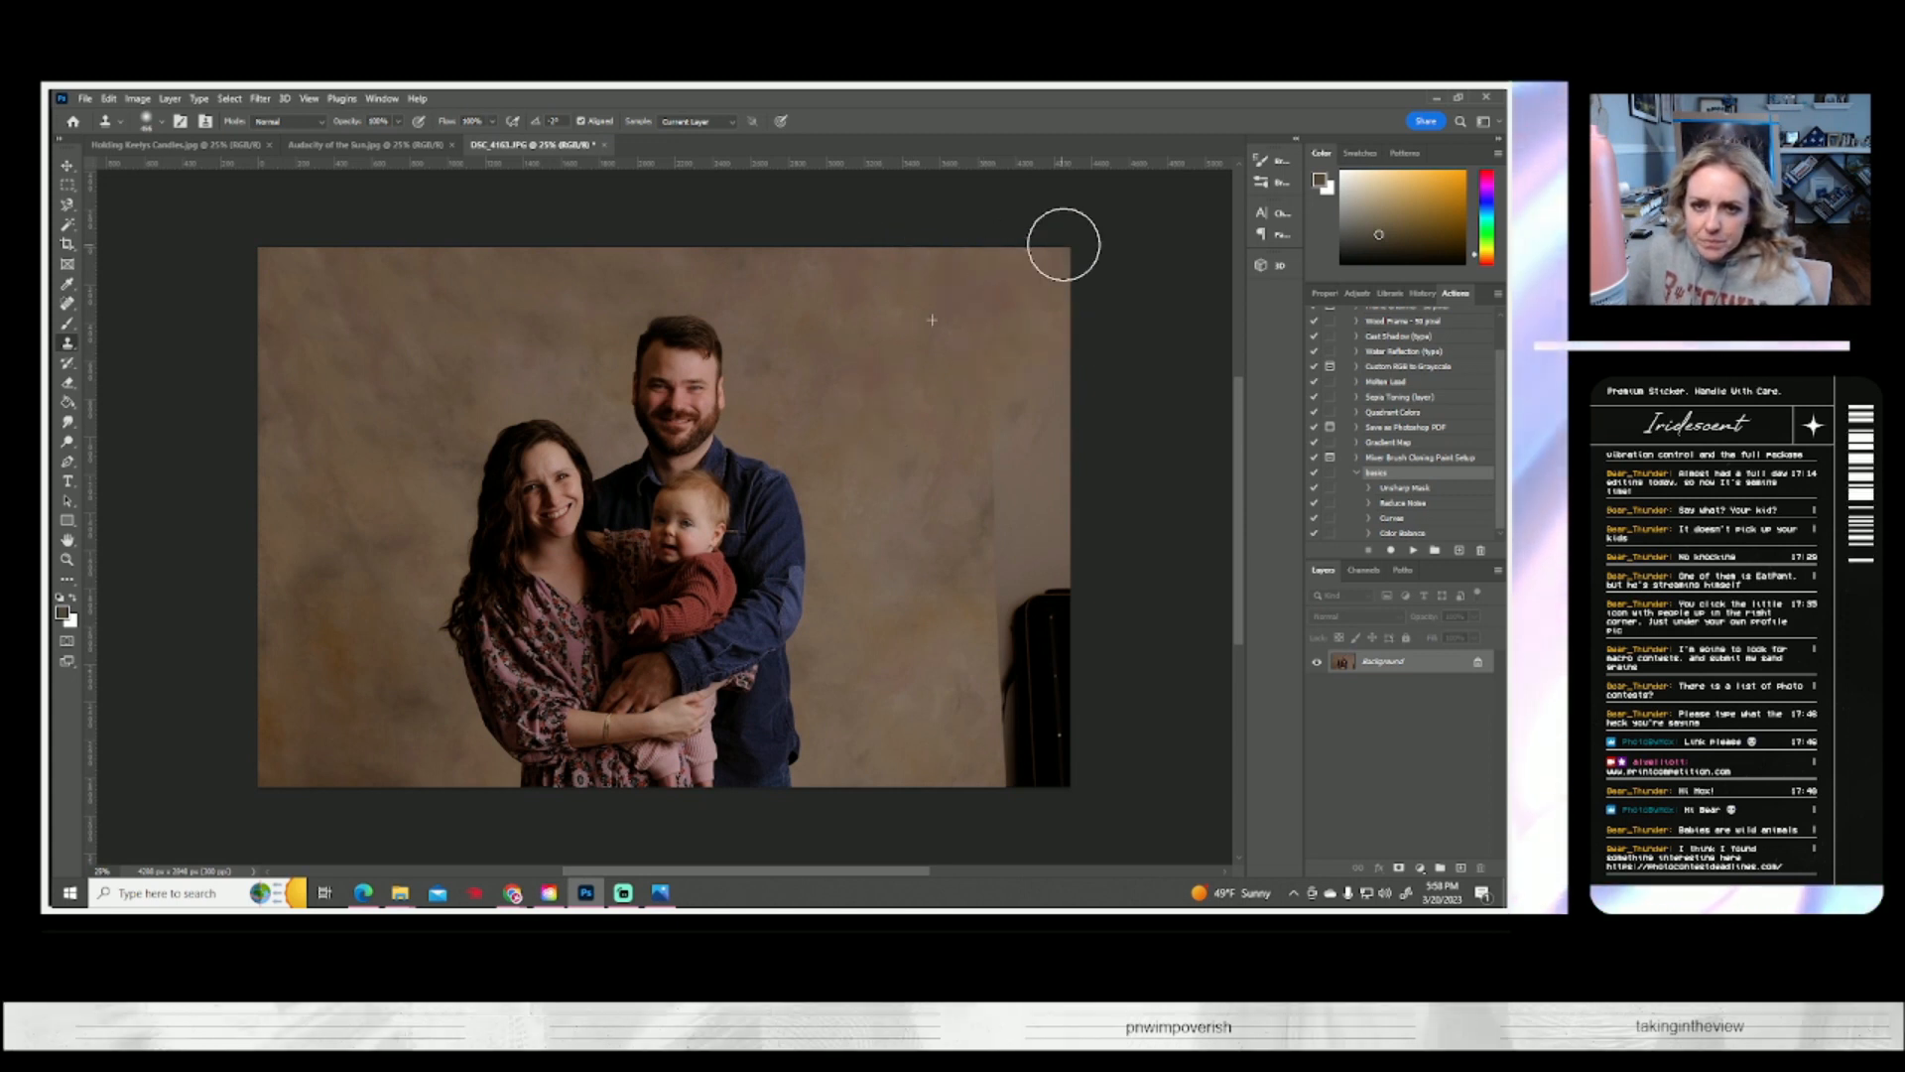
{"action": "mouse_move", "coordinate": [991, 502]}
{"action": "left_mouse_down"}
{"action": "mouse_move", "coordinate": [1055, 545]}
{"action": "mouse_move", "coordinate": [987, 480]}
{"action": "left_mouse_up"}
{"action": "mouse_move", "coordinate": [1045, 572]}
{"action": "left_mouse_down"}
{"action": "mouse_move", "coordinate": [1036, 640]}
{"action": "mouse_move", "coordinate": [1006, 603]}
{"action": "mouse_move", "coordinate": [1014, 827]}
{"action": "mouse_move", "coordinate": [1046, 637]}
{"action": "mouse_move", "coordinate": [1090, 849]}
{"action": "mouse_move", "coordinate": [1066, 777]}
{"action": "mouse_move", "coordinate": [1054, 816]}
{"action": "left_mouse_up"}
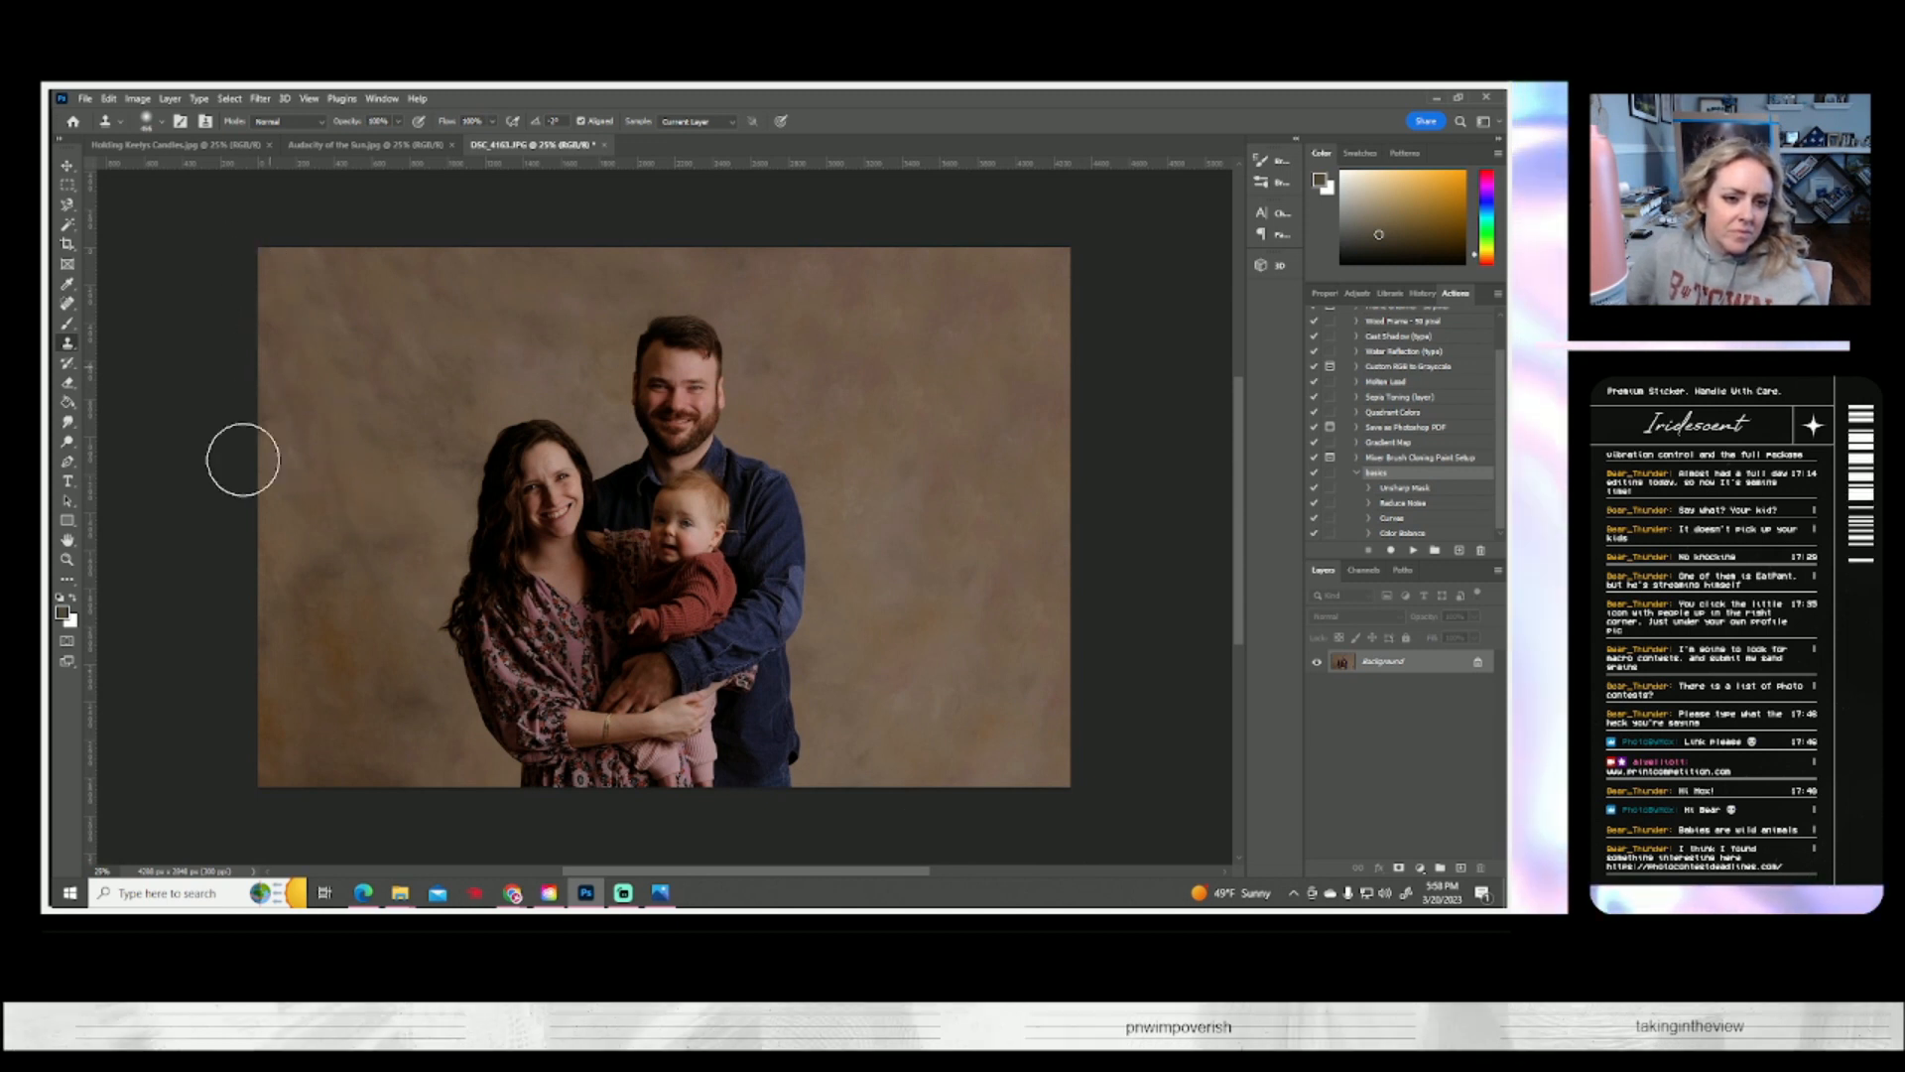
Retouch the blemishes on the woman's forehead and between her eyebrows with a small Spot Healing Brush
{"action": "left_click", "coordinate": [66, 559]}
{"action": "left_click", "coordinate": [575, 499]}
{"action": "left_click", "coordinate": [576, 498]}
{"action": "left_click", "coordinate": [575, 498]}
{"action": "left_click", "coordinate": [575, 498]}
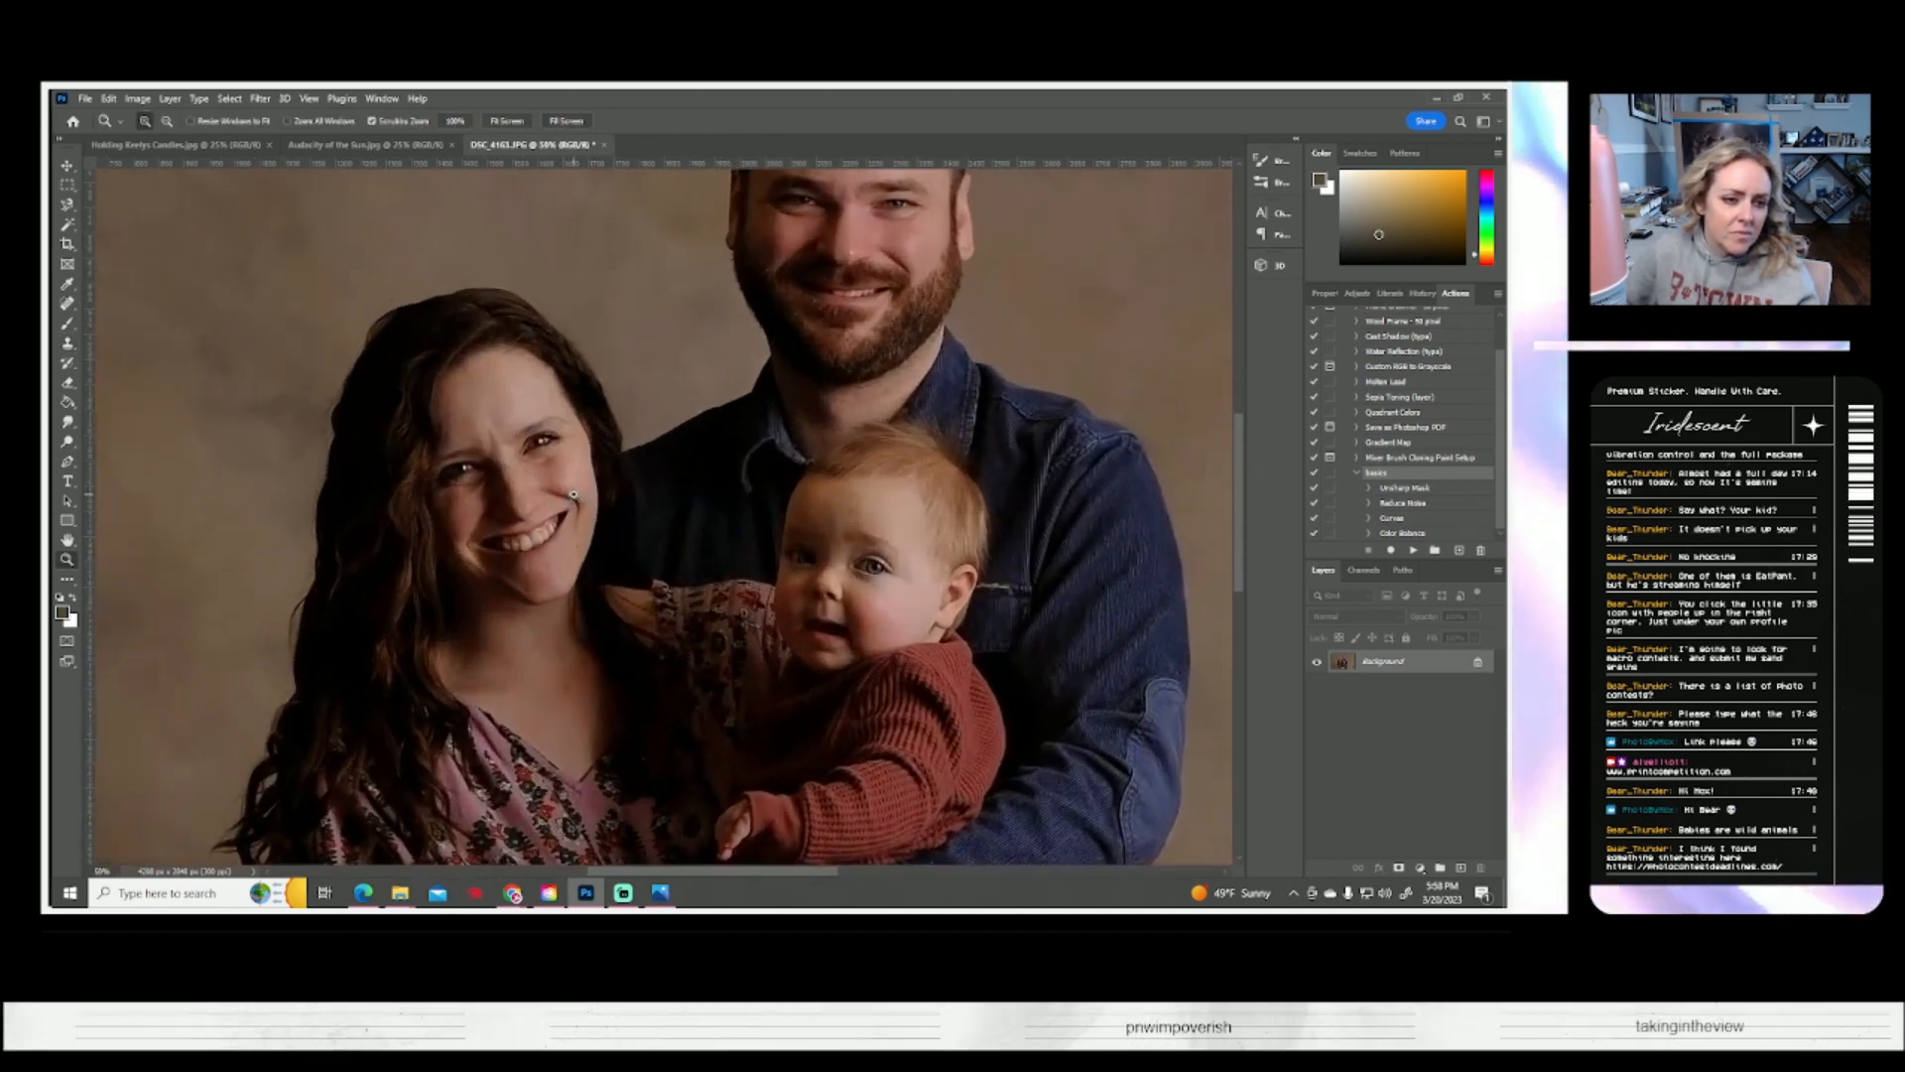
{"action": "left_click", "coordinate": [66, 304]}
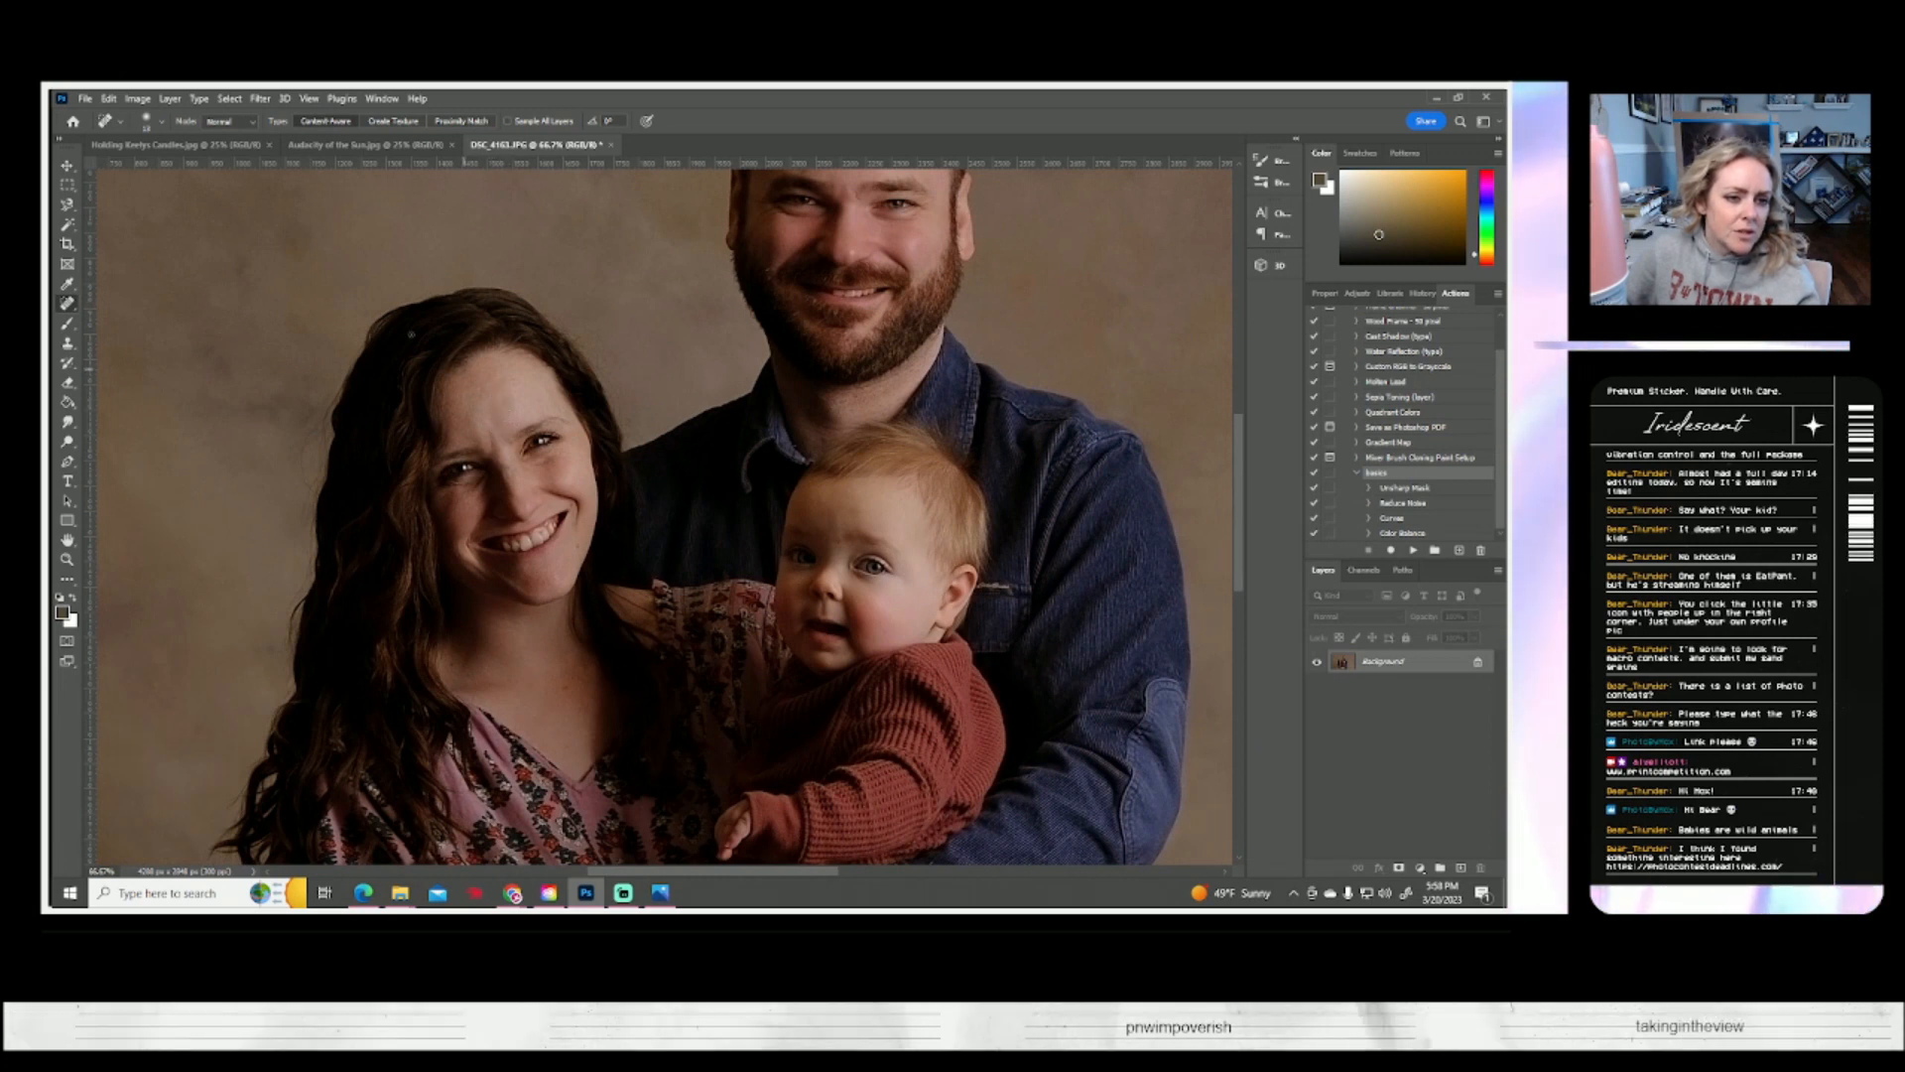
{"action": "left_click", "coordinate": [149, 121]}
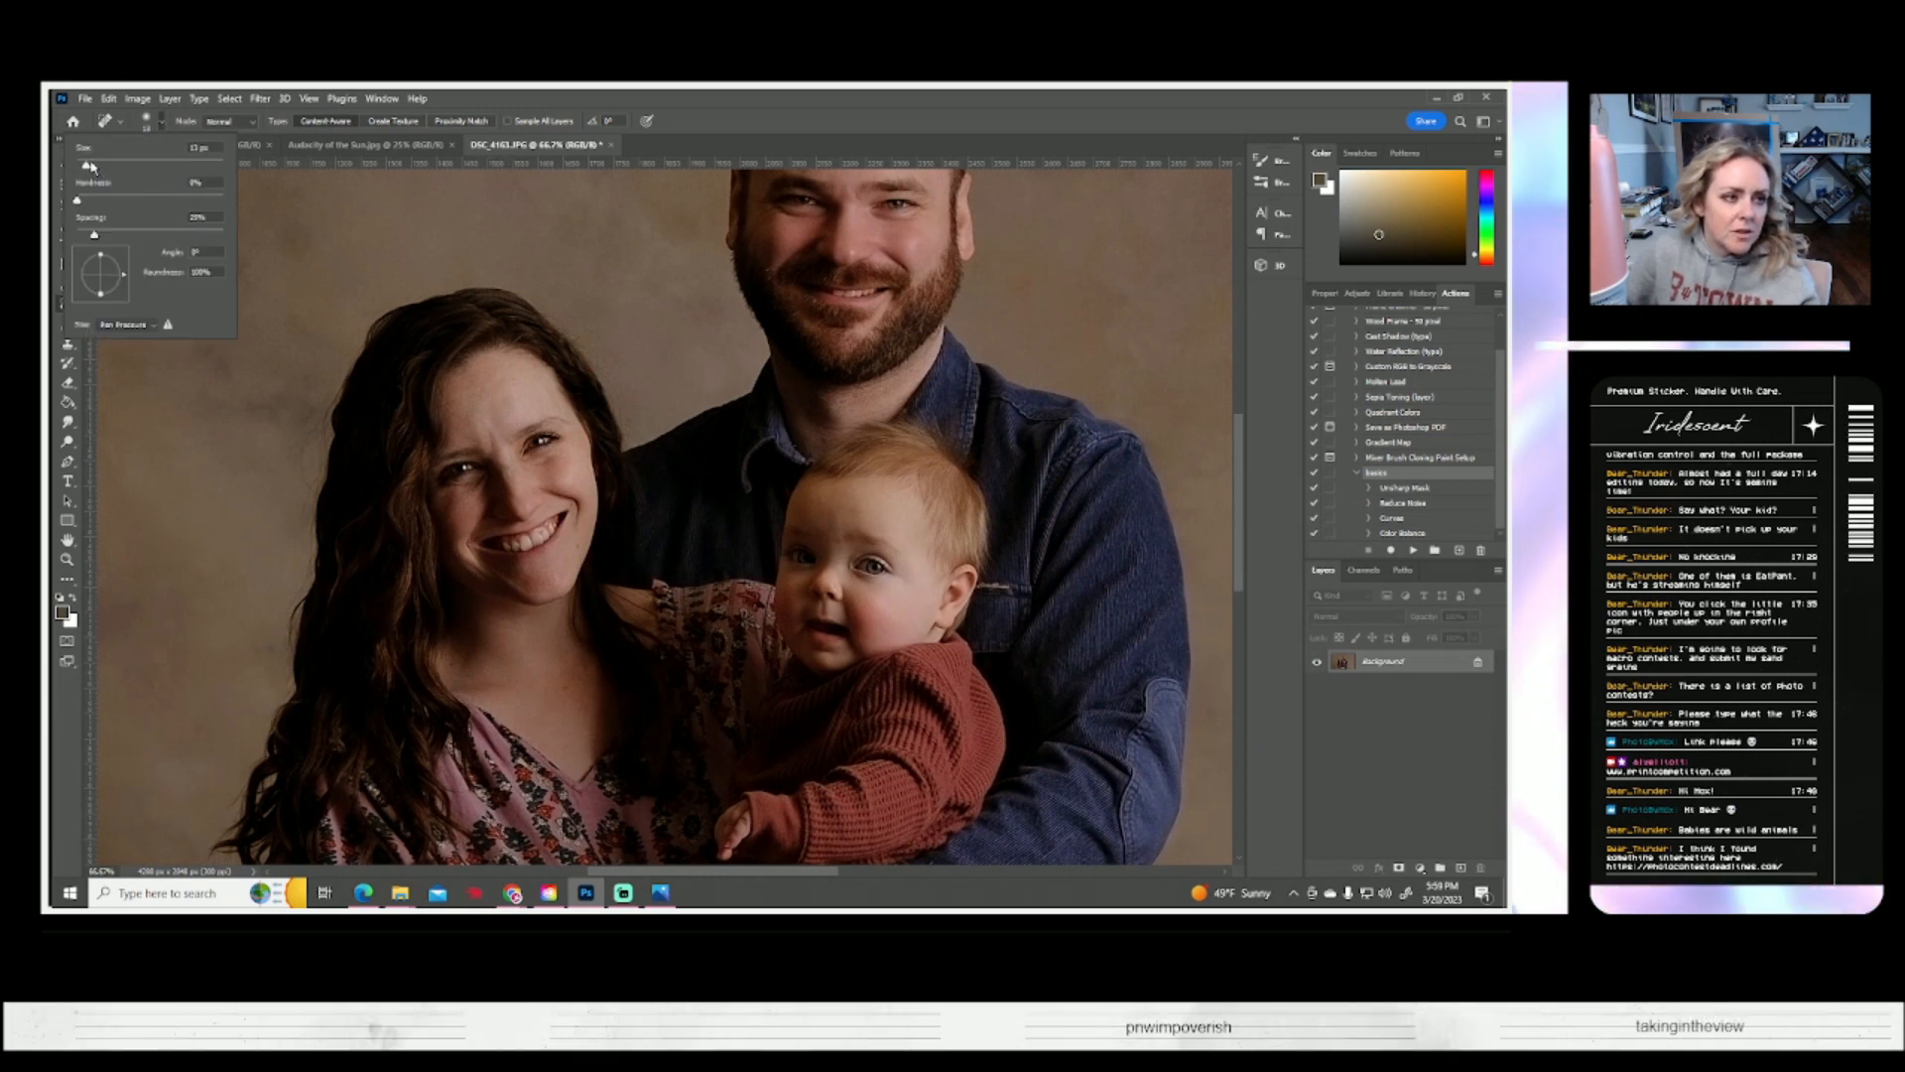
{"action": "left_click_drag", "start_coordinate": [89, 167], "coordinate": [92, 166]}
{"action": "left_click", "coordinate": [490, 452]}
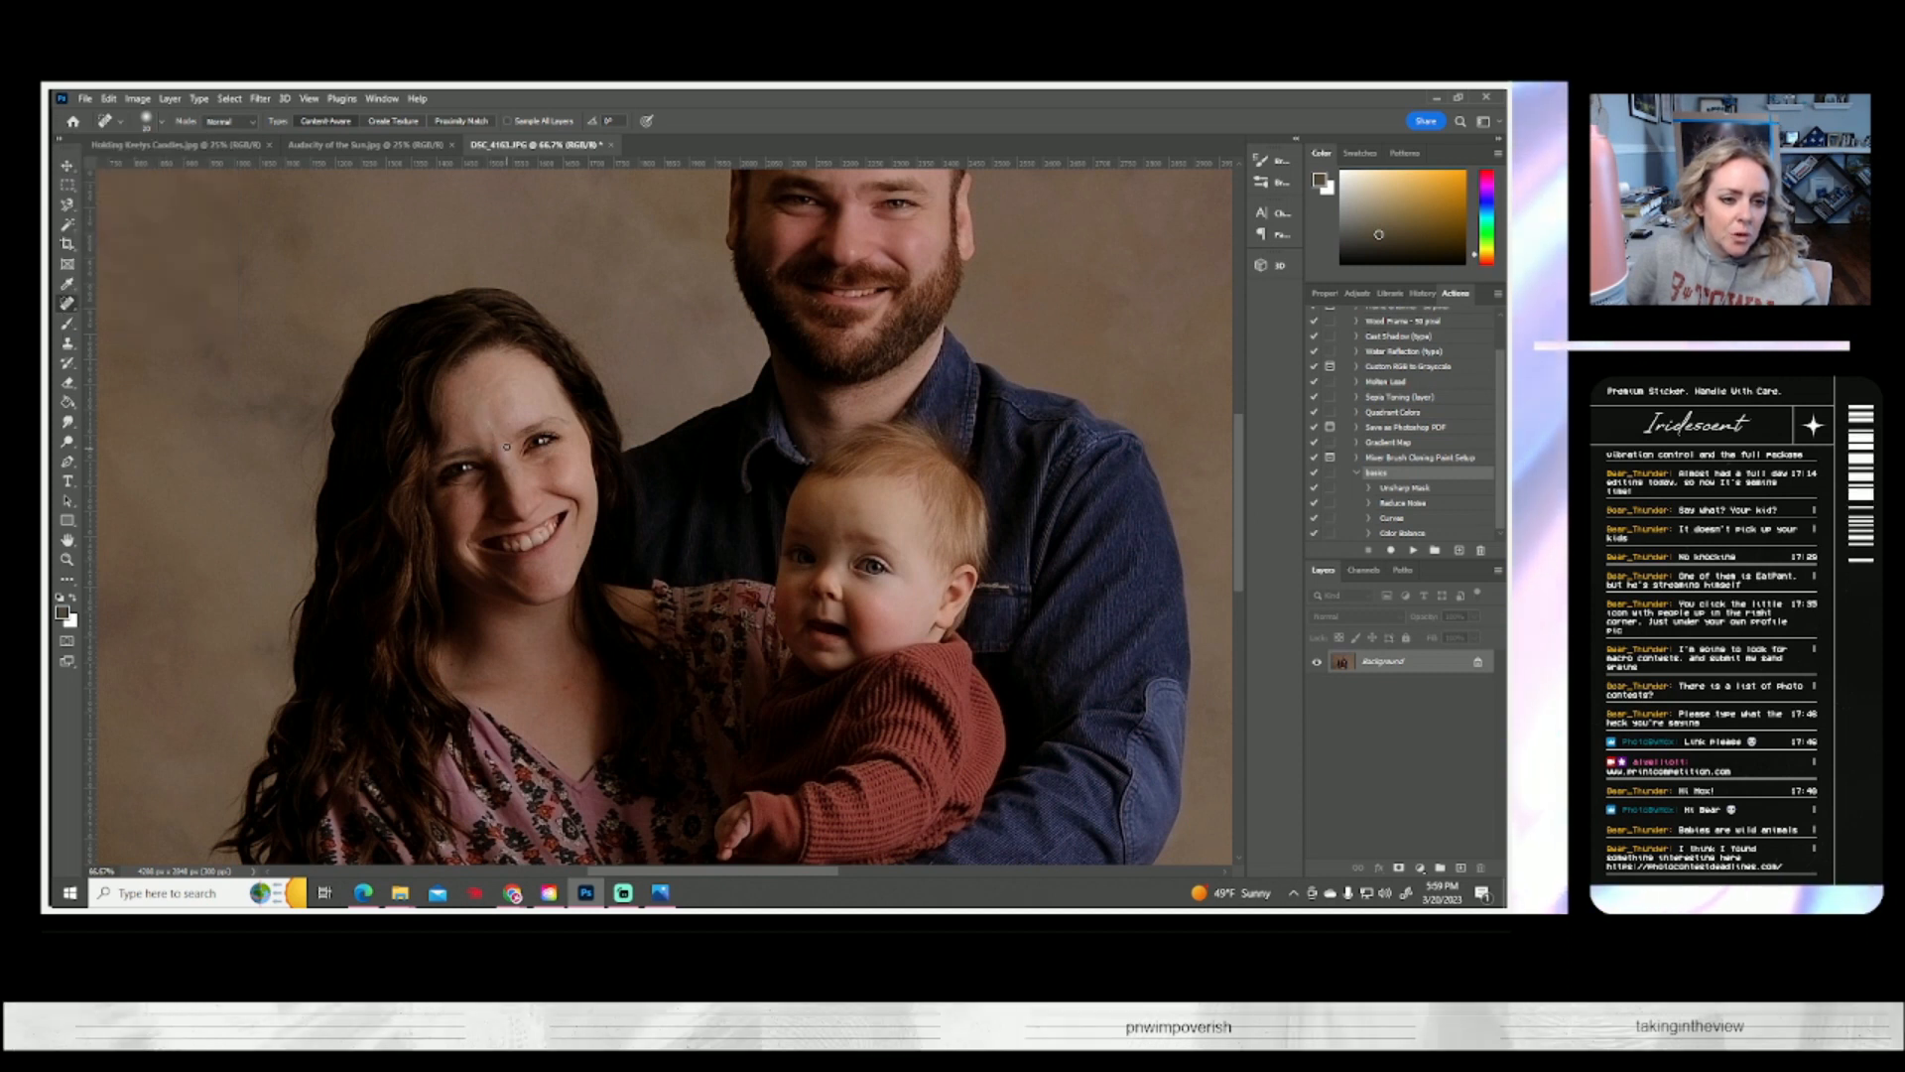
{"action": "mouse_move", "coordinate": [501, 426]}
{"action": "left_mouse_down"}
{"action": "mouse_move", "coordinate": [495, 412]}
{"action": "mouse_move", "coordinate": [519, 477]}
{"action": "mouse_move", "coordinate": [474, 440]}
{"action": "left_mouse_up"}
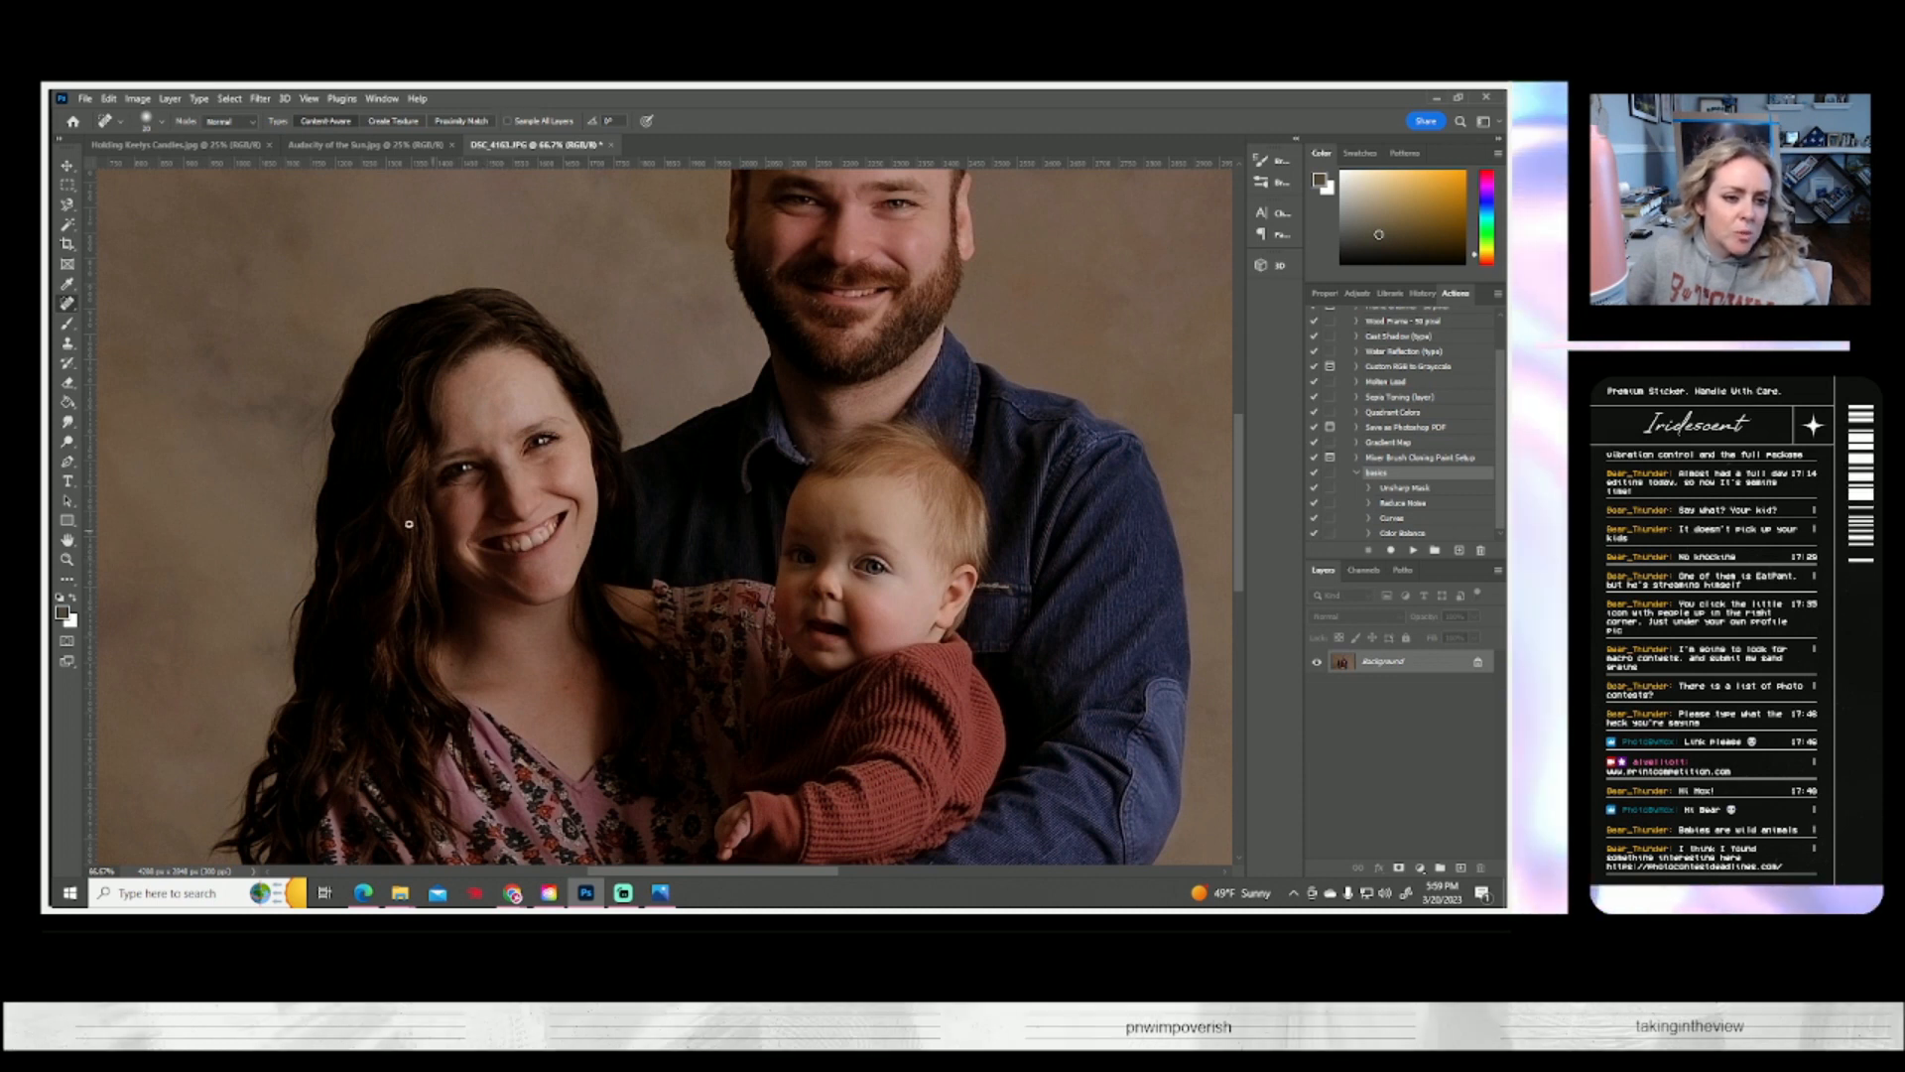
{"action": "left_click", "coordinate": [68, 441]}
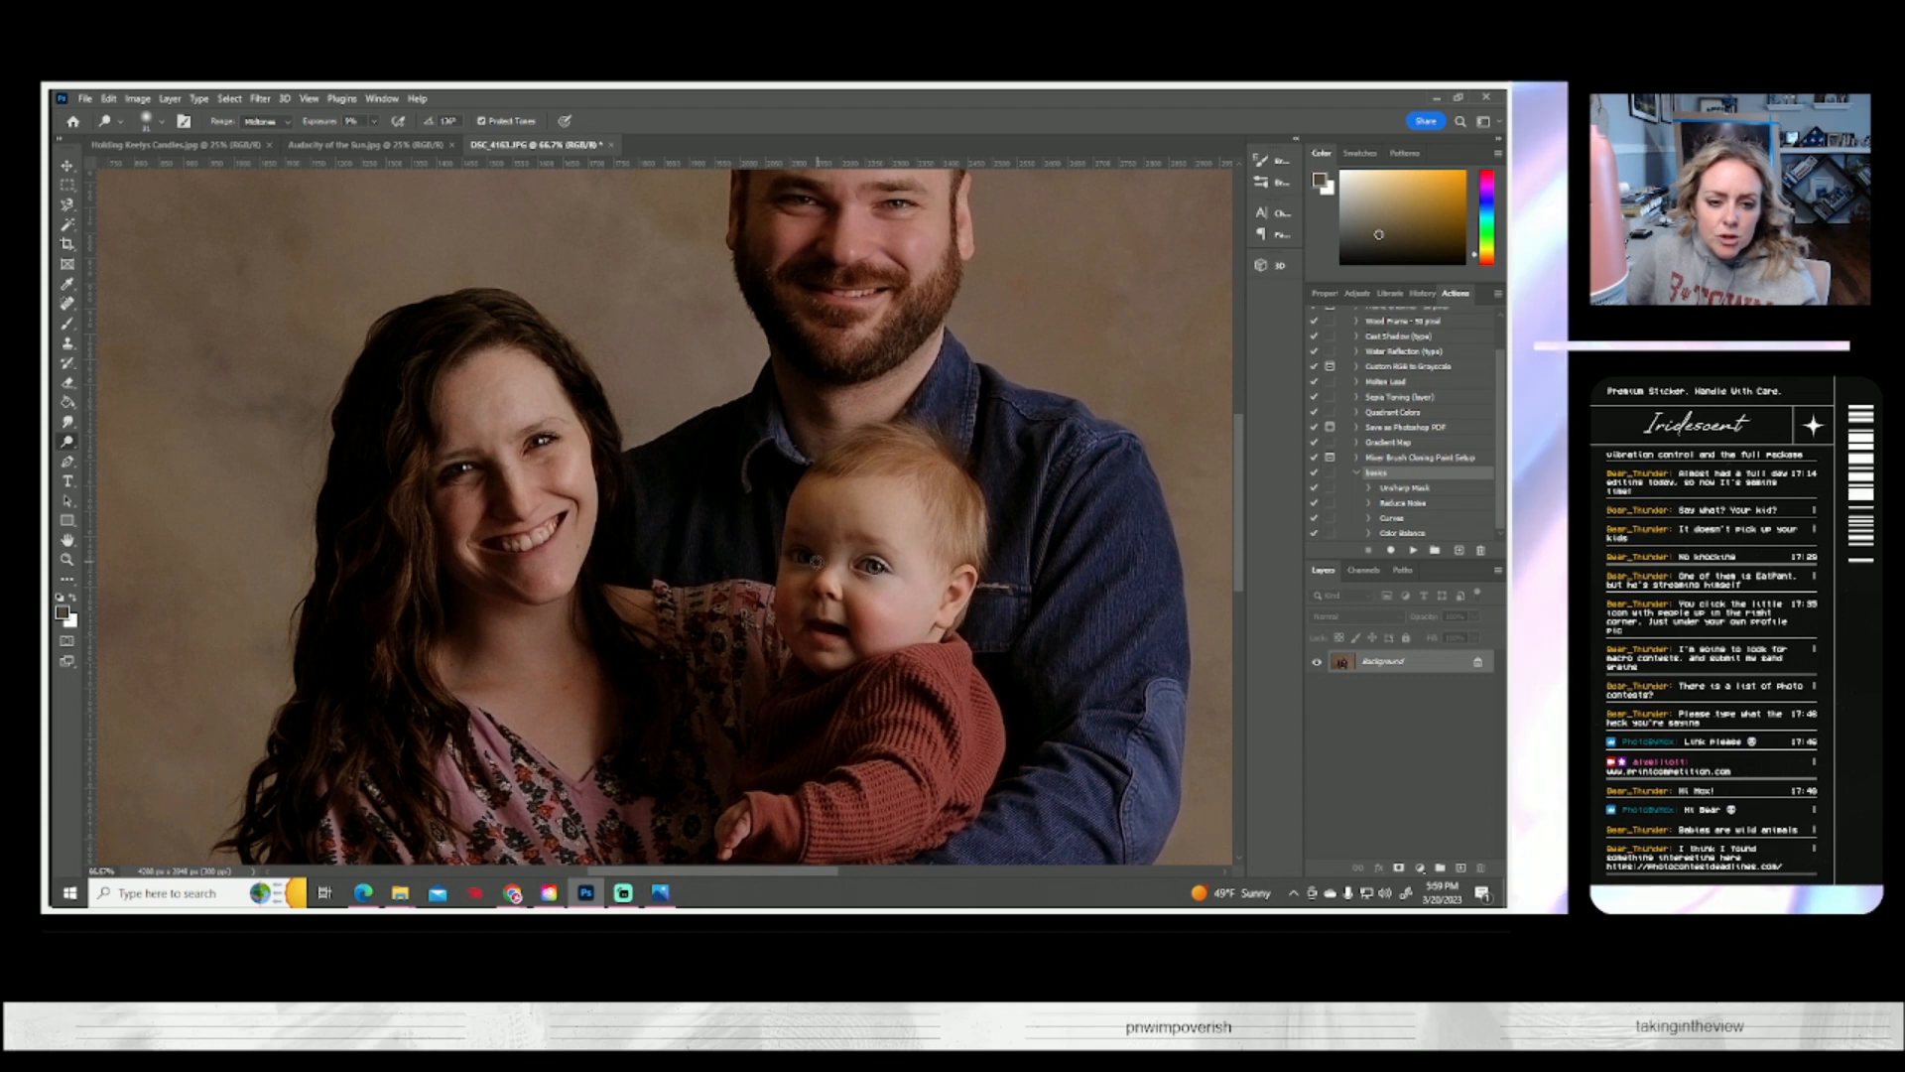
Save the retouched portrait of the couple with the baby as a JPEG at Maximum quality 10 and close it
{"action": "left_click", "coordinate": [67, 558]}
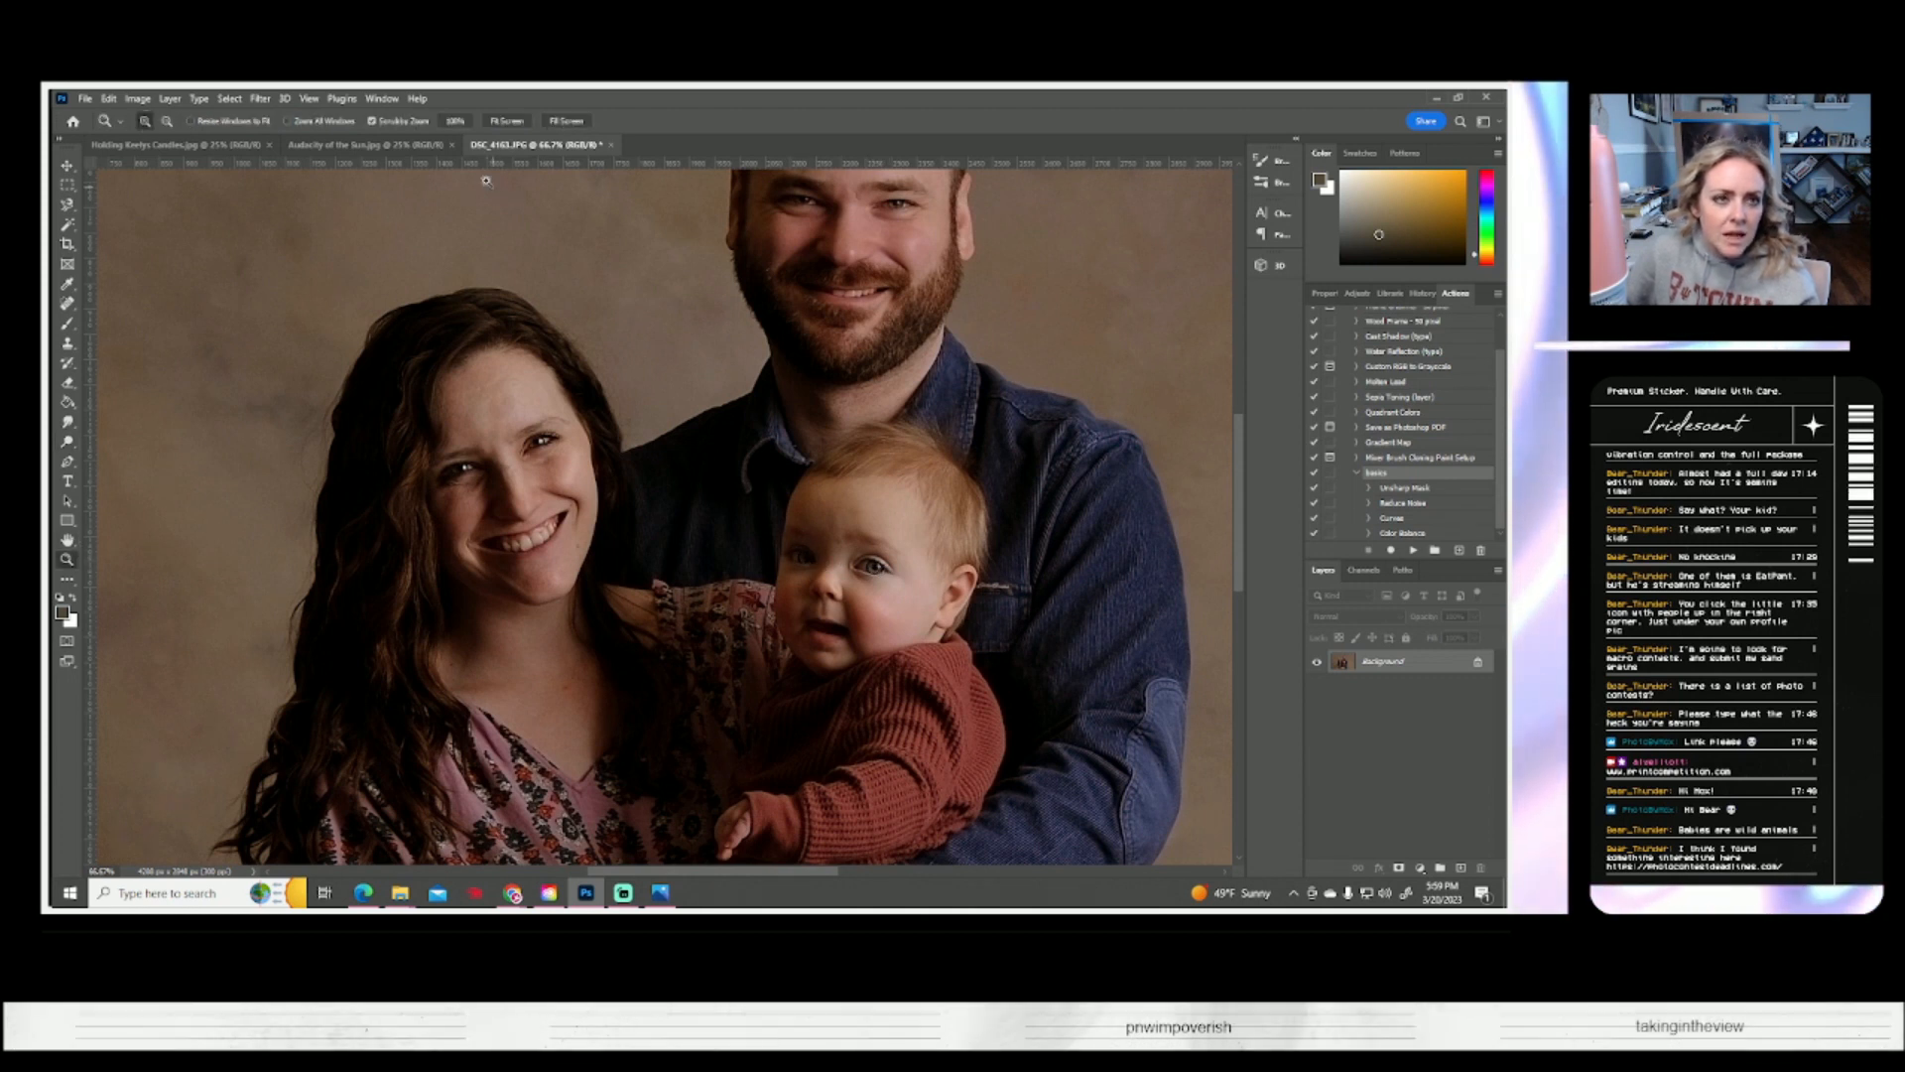
{"action": "left_click", "coordinate": [507, 120]}
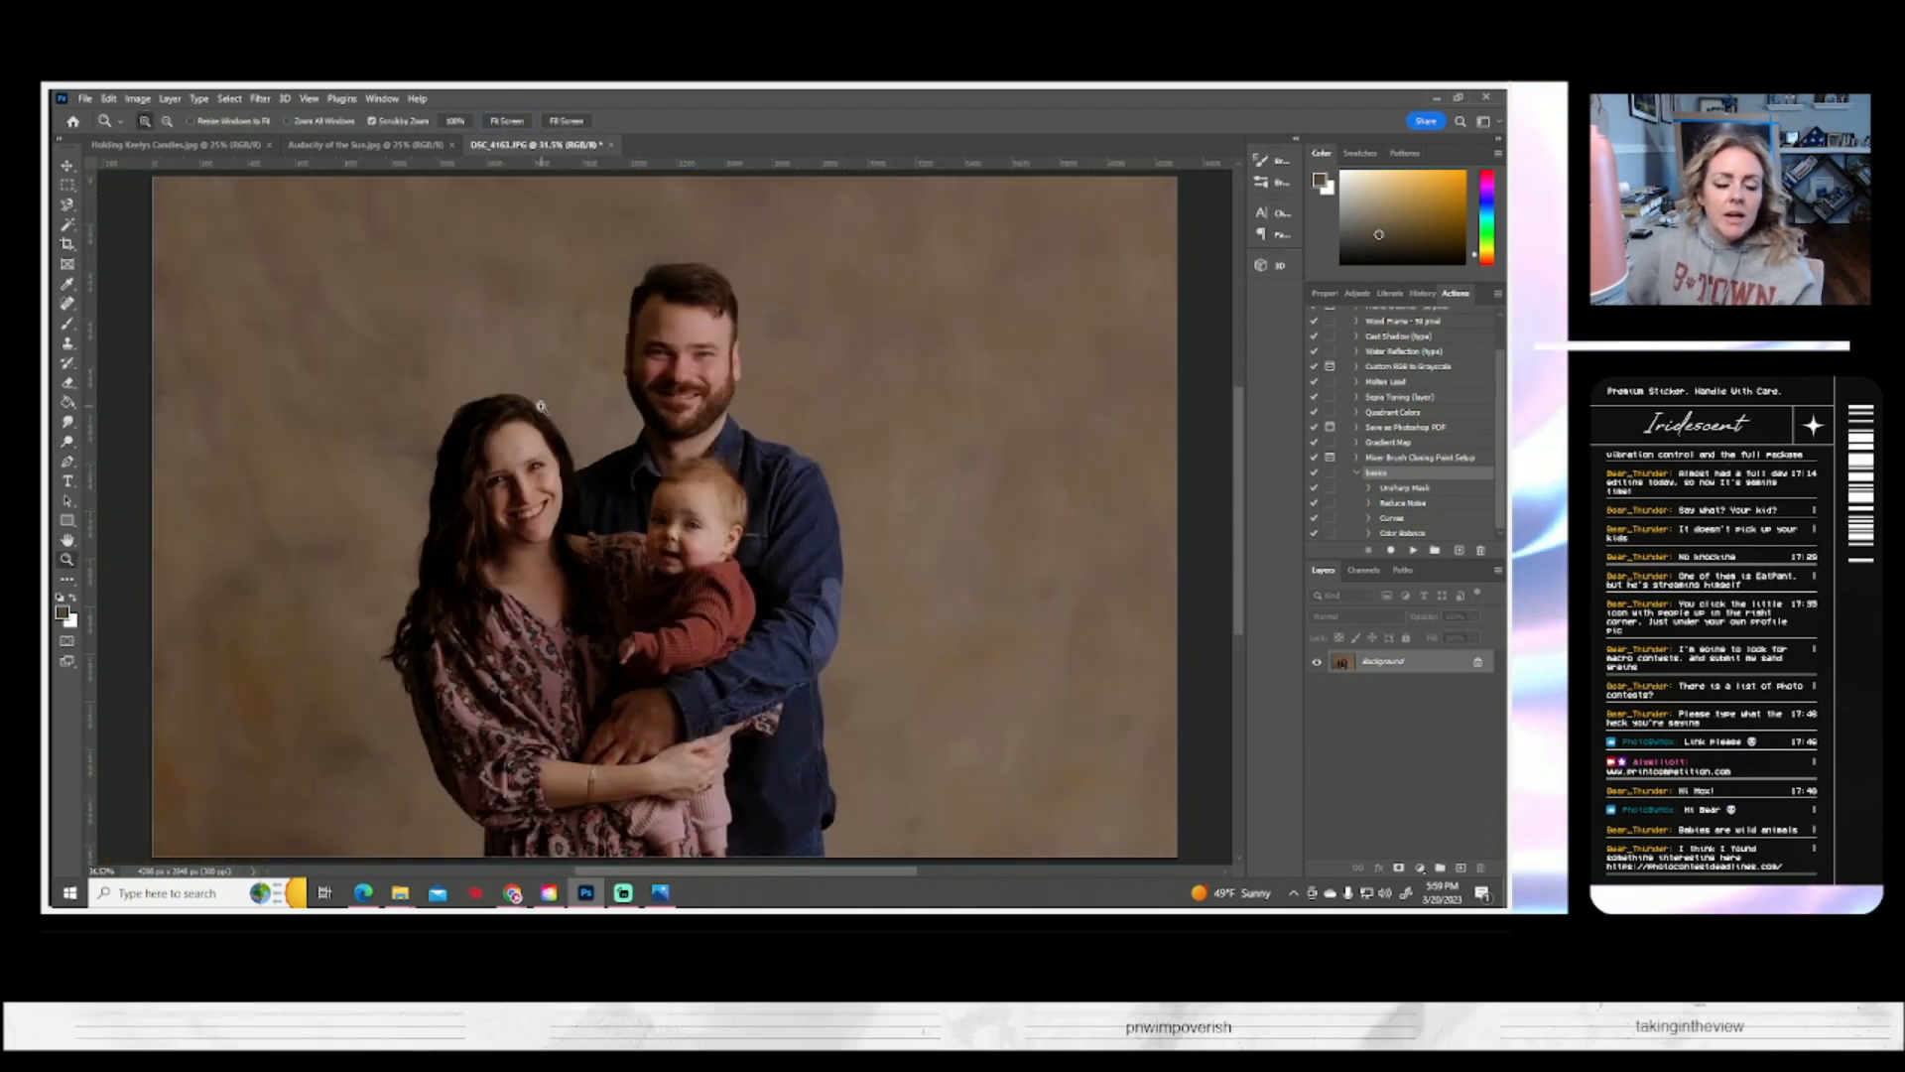
{"action": "left_click", "coordinate": [88, 98]}
{"action": "left_click", "coordinate": [112, 280]}
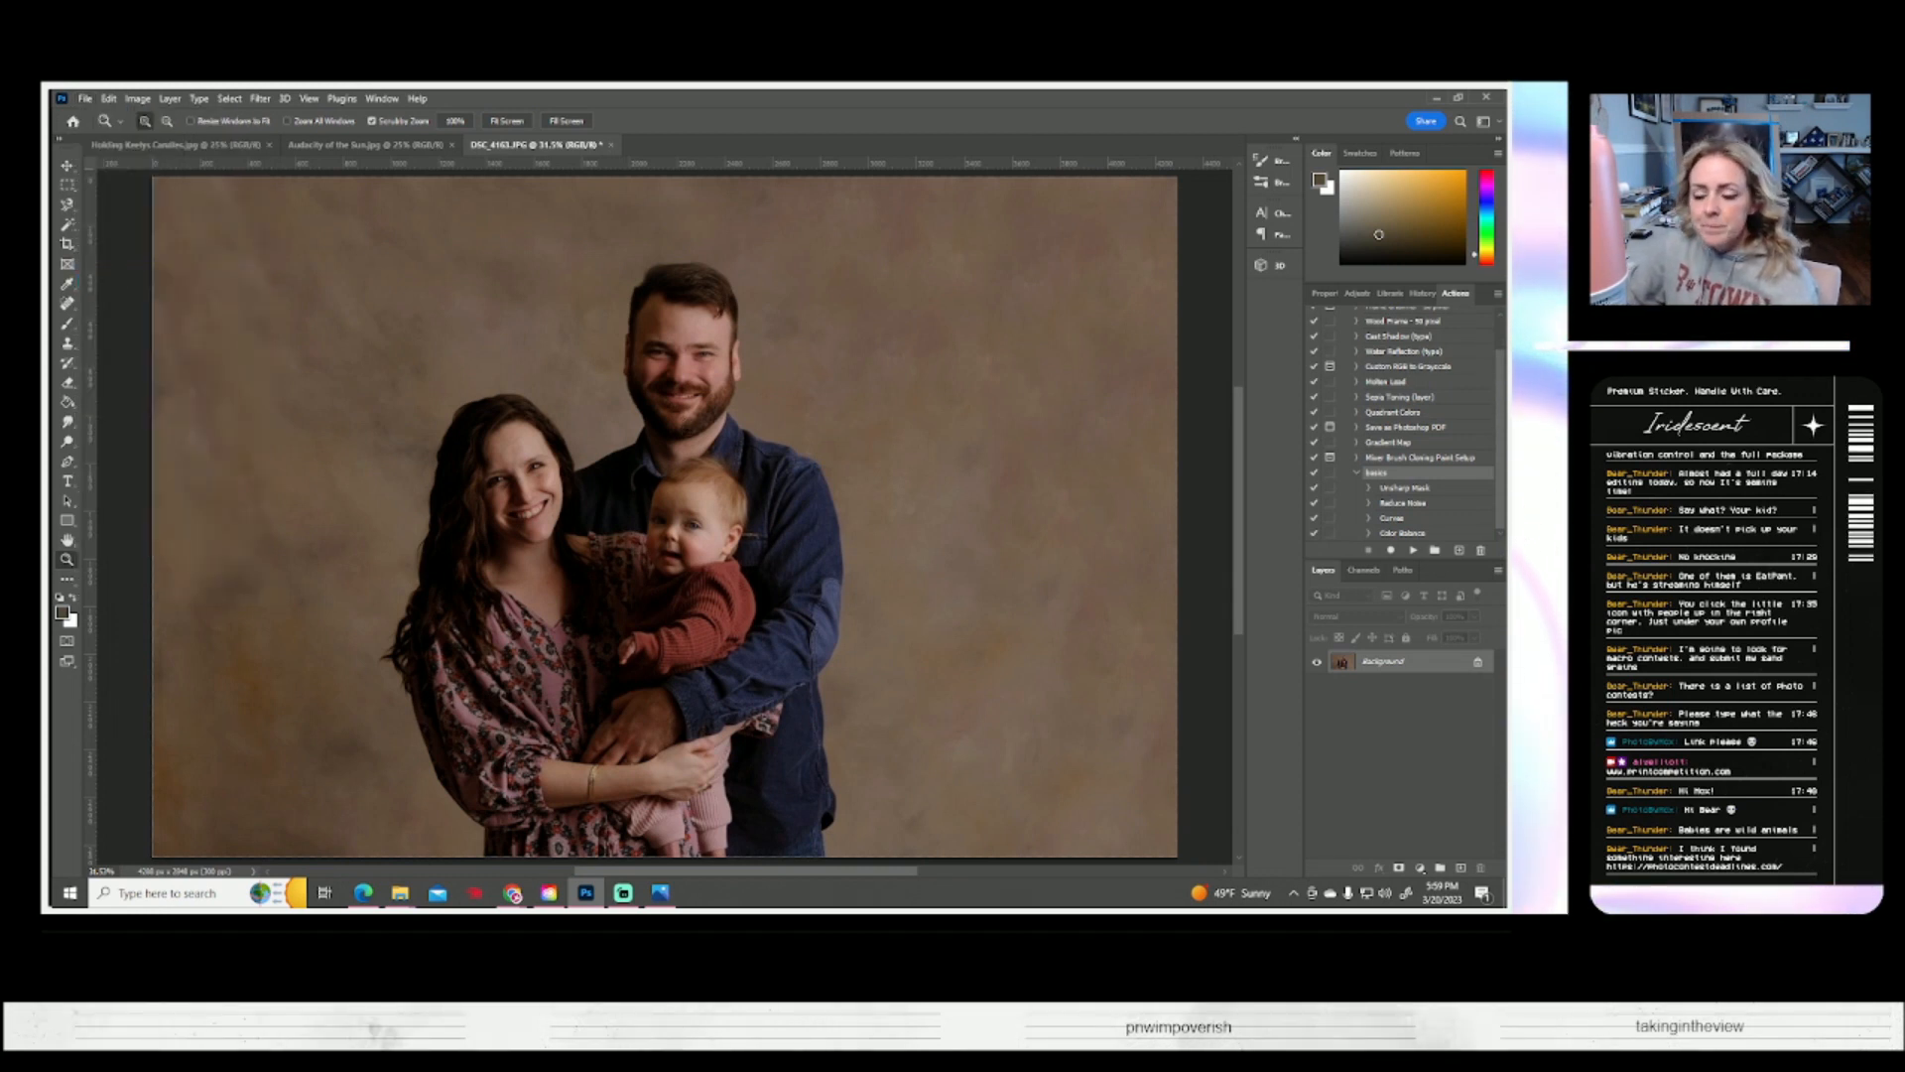
{"action": "key", "text": "ctrl+s"}
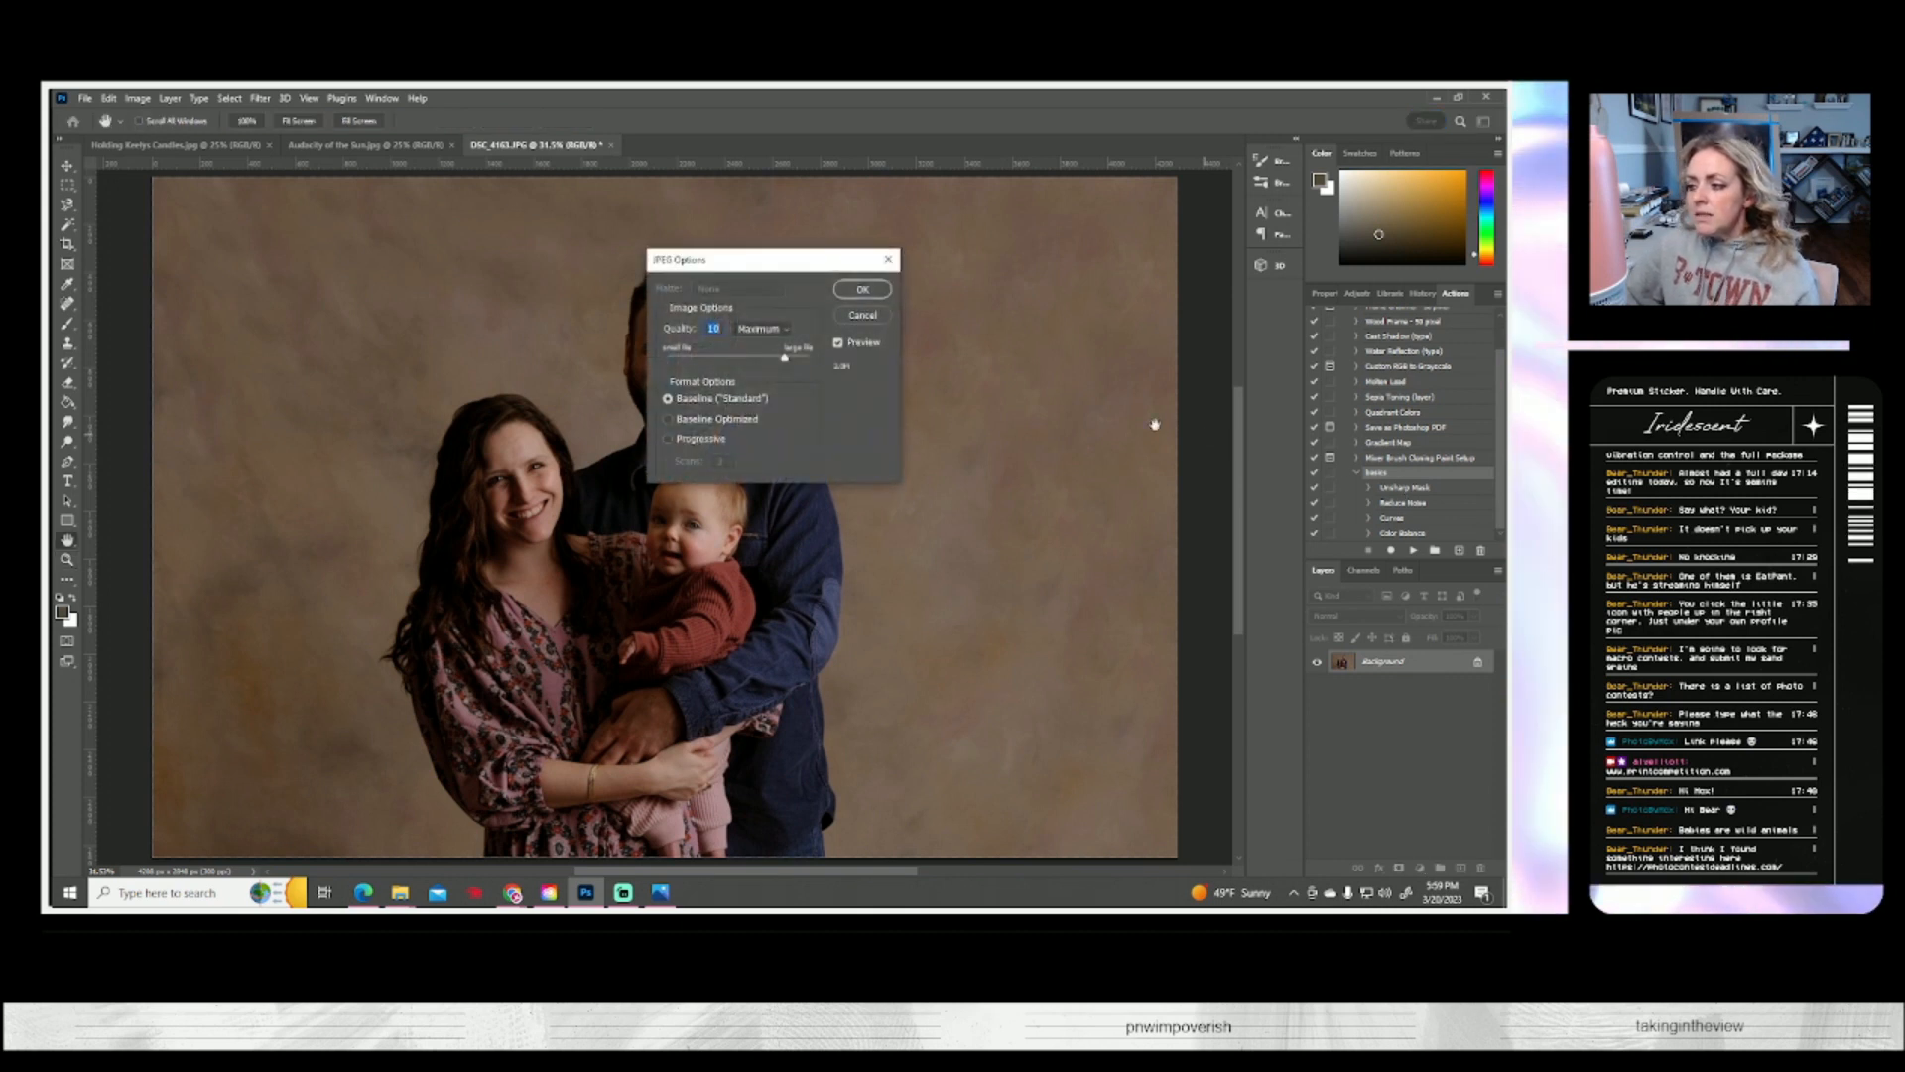
{"action": "left_click", "coordinate": [865, 288]}
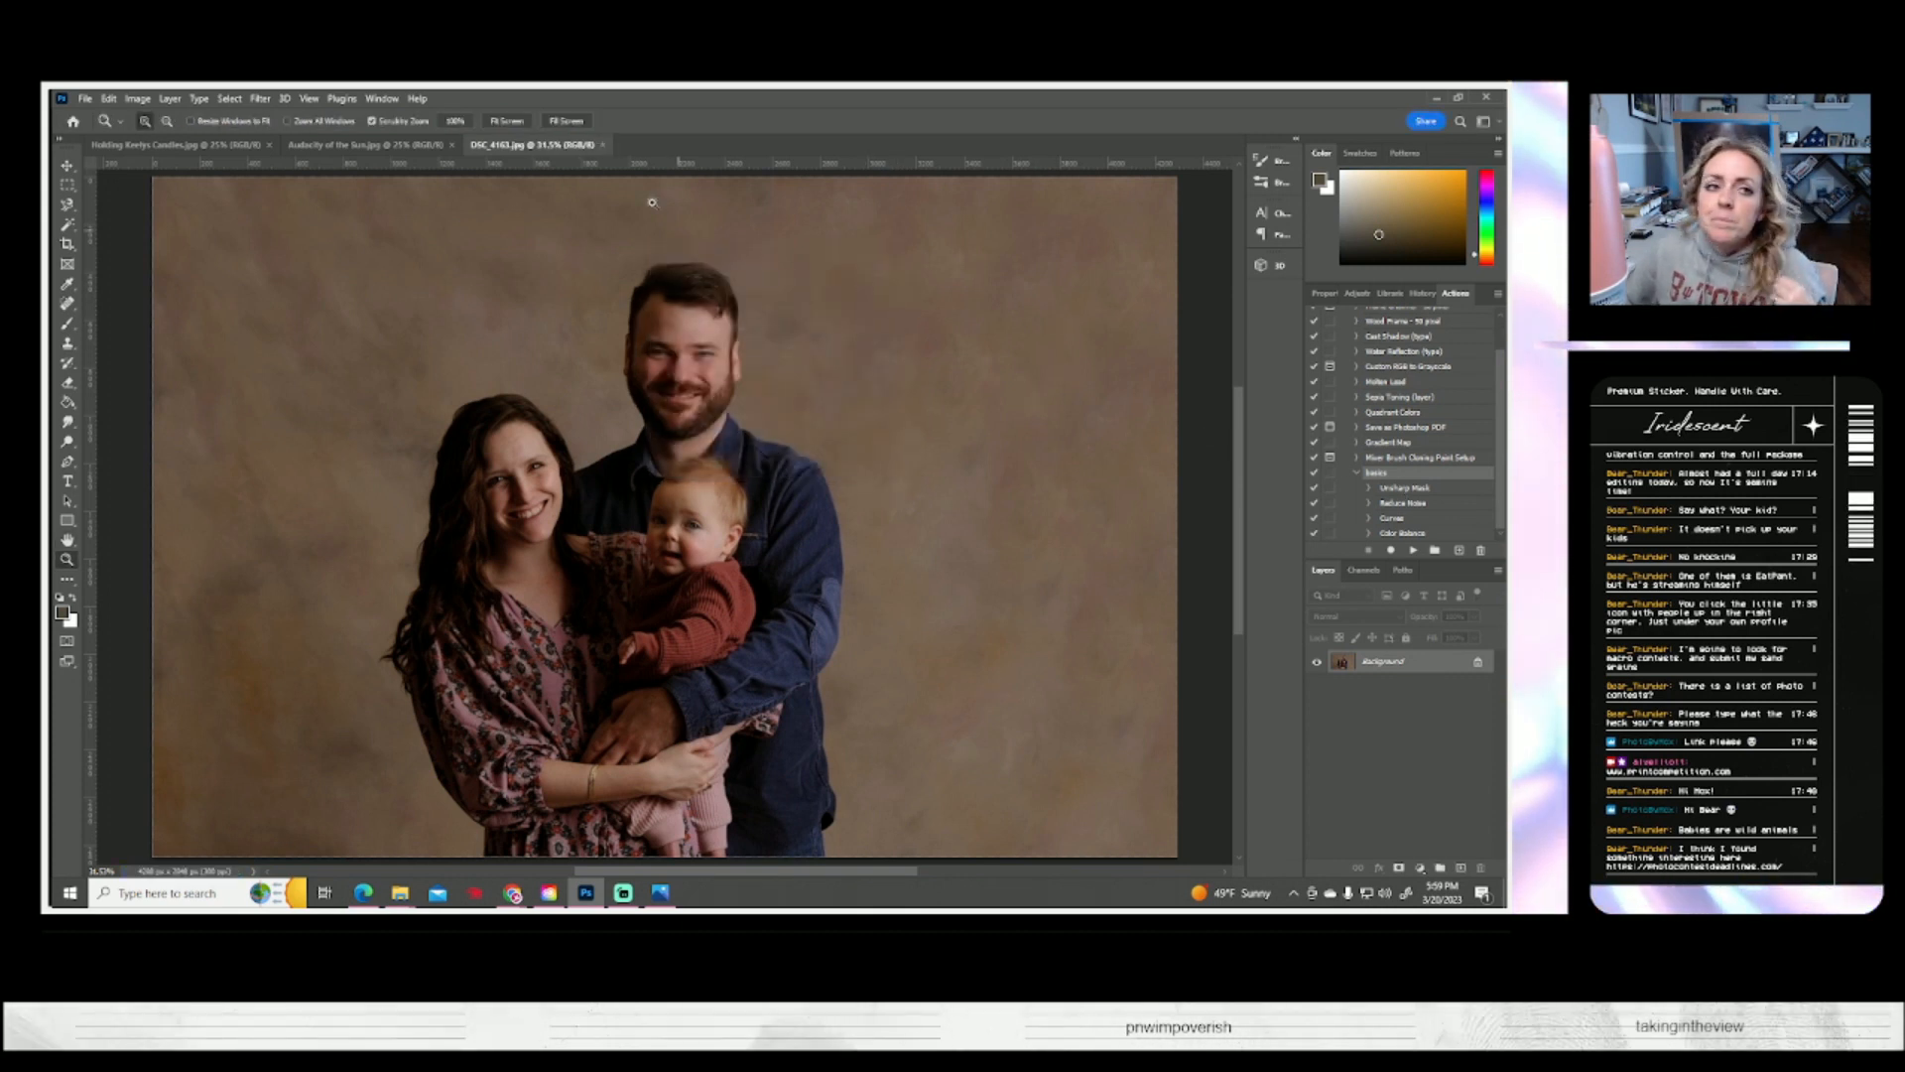
{"action": "left_click", "coordinate": [599, 146]}
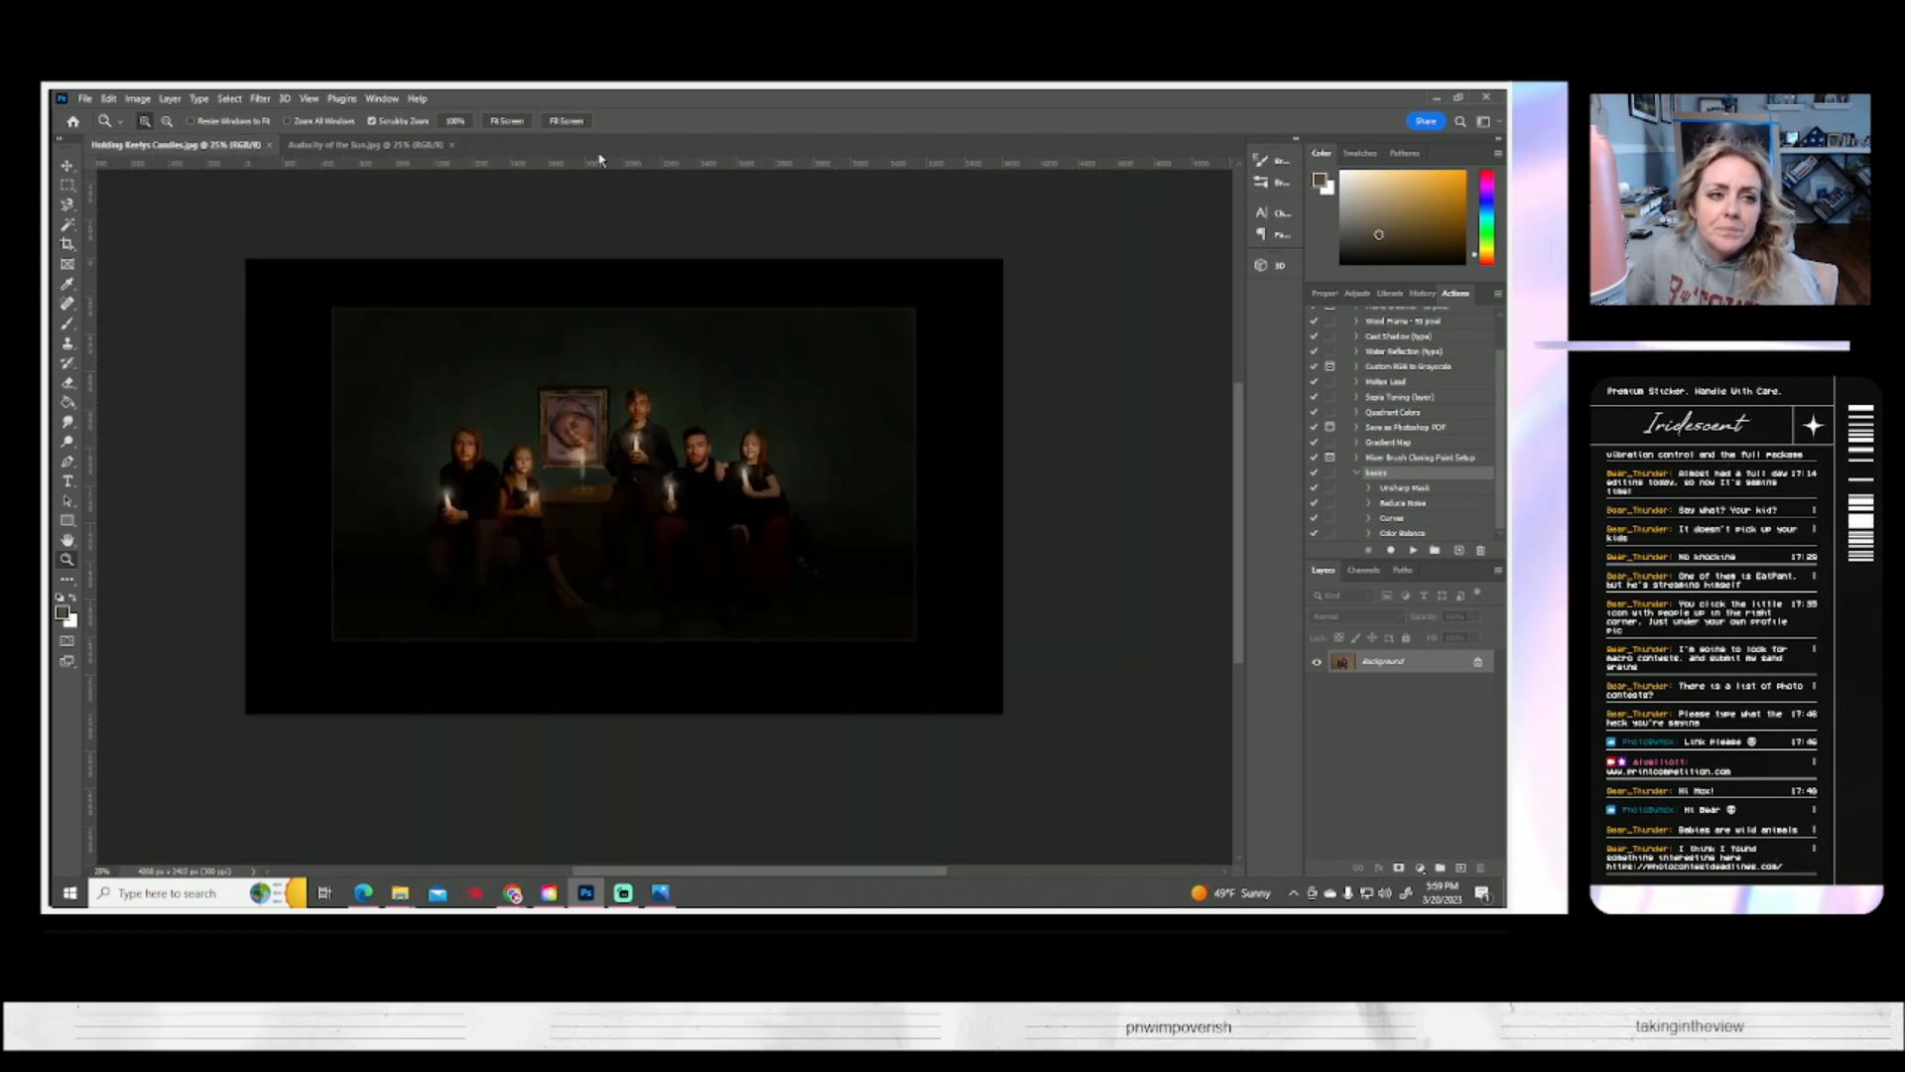
View the unedited family photo DSC_4195.JPG with the two boys in the Photos viewer, and return to Photoshop
{"action": "left_click", "coordinate": [87, 100]}
{"action": "left_click", "coordinate": [532, 208]}
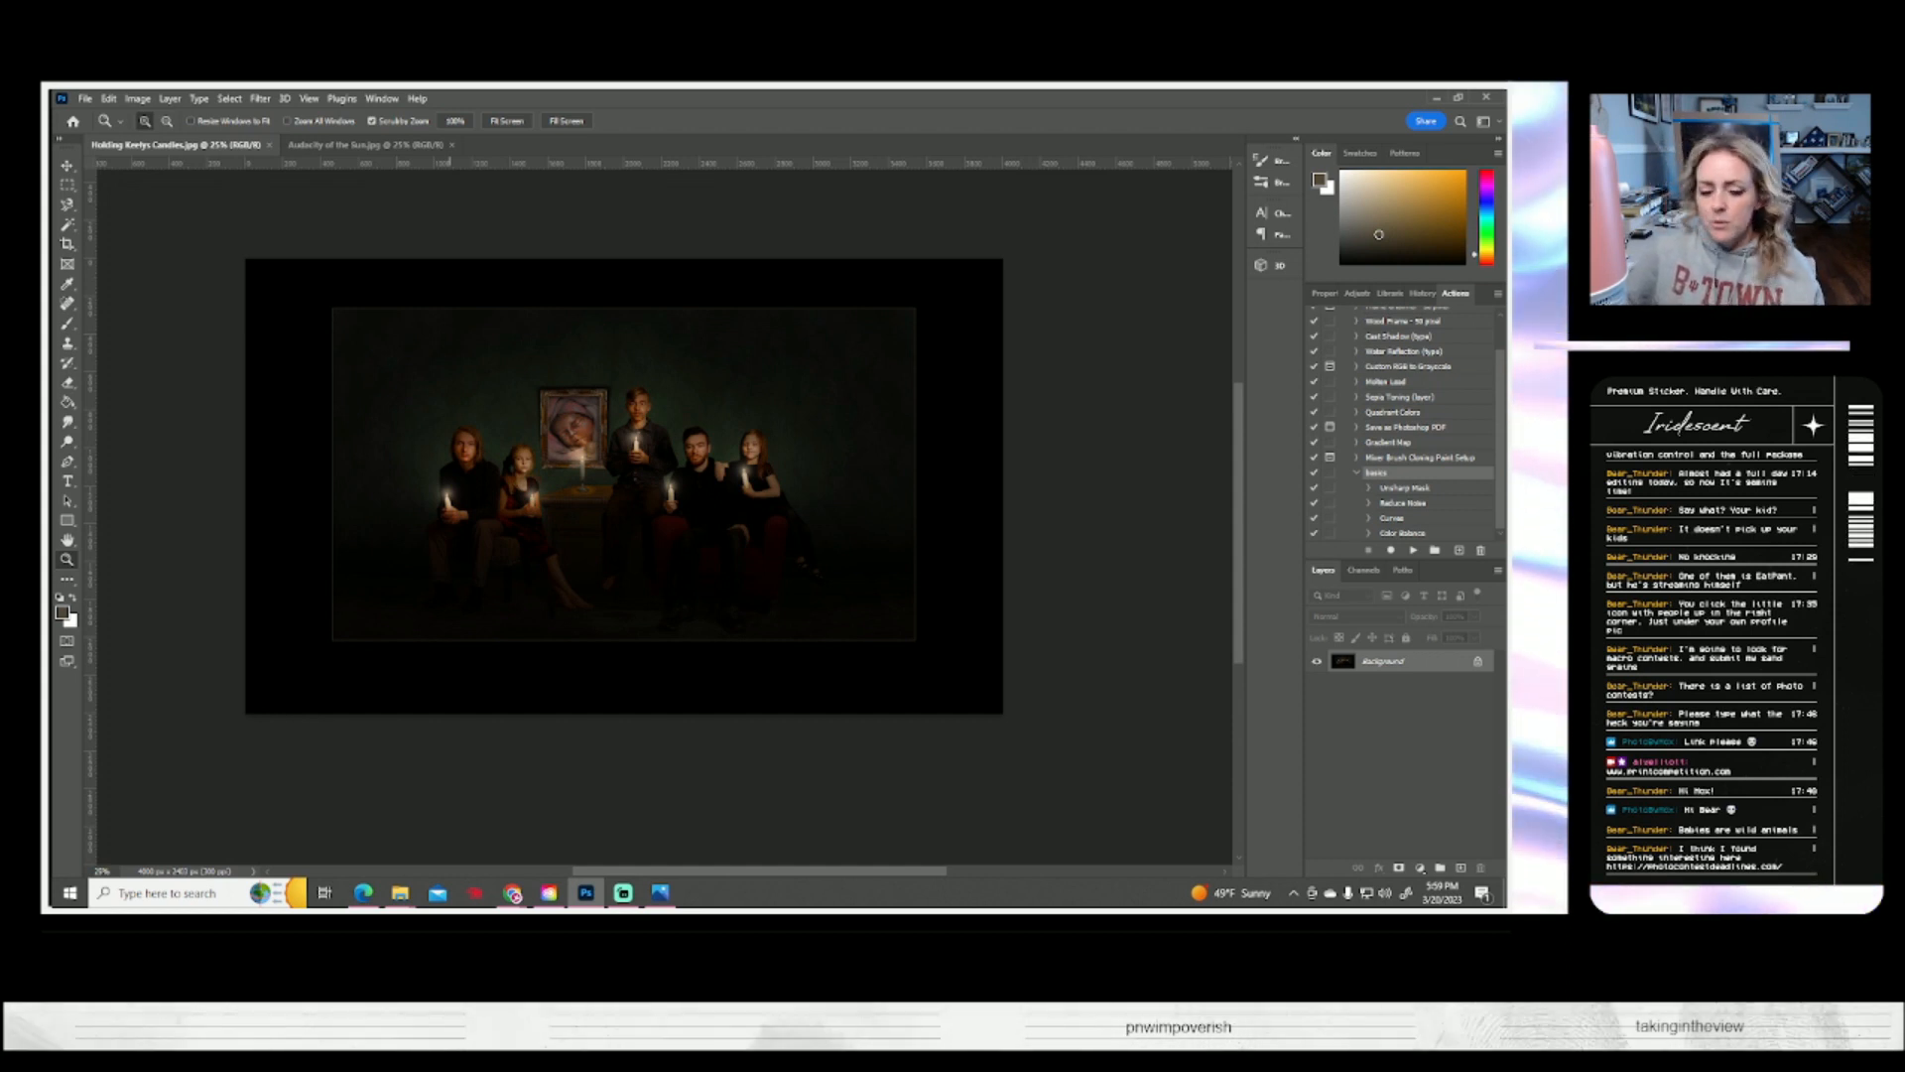
{"action": "left_click", "coordinate": [660, 892]}
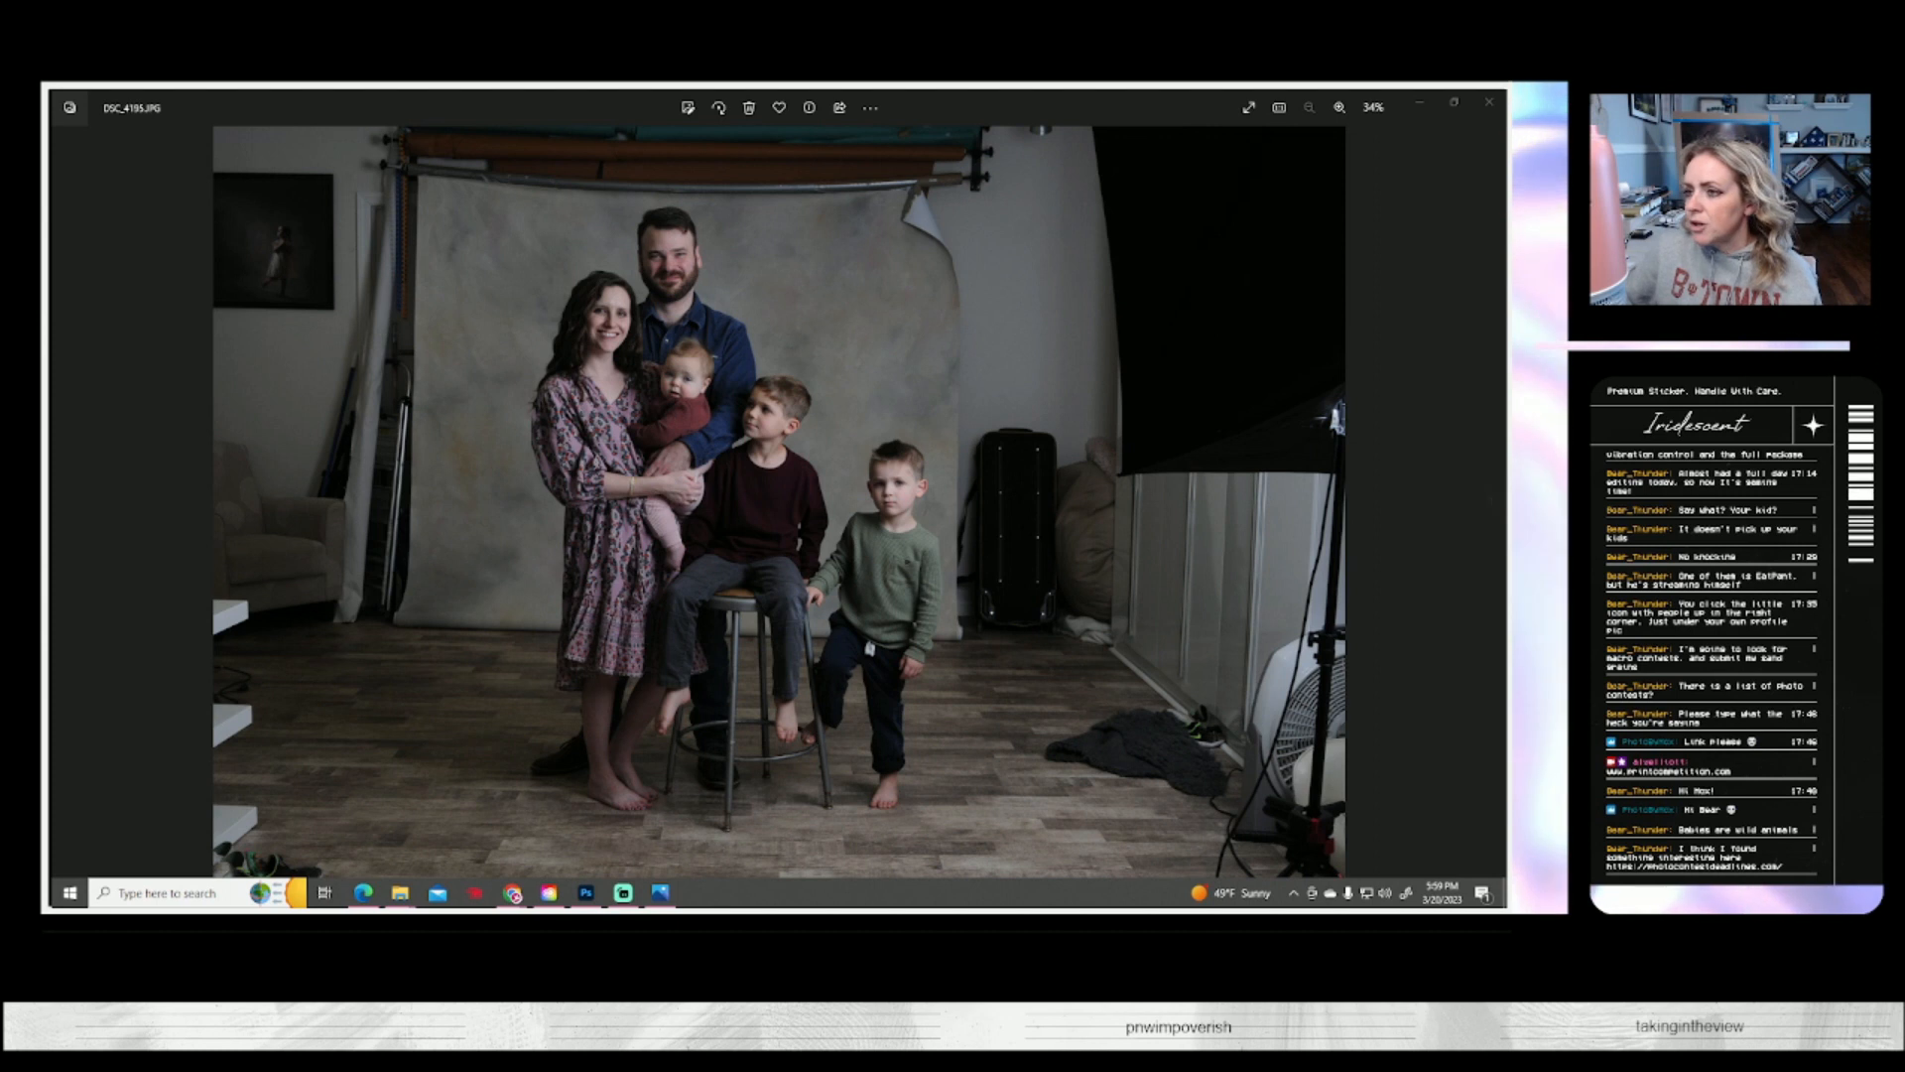
{"action": "key", "text": "alt+Tab"}
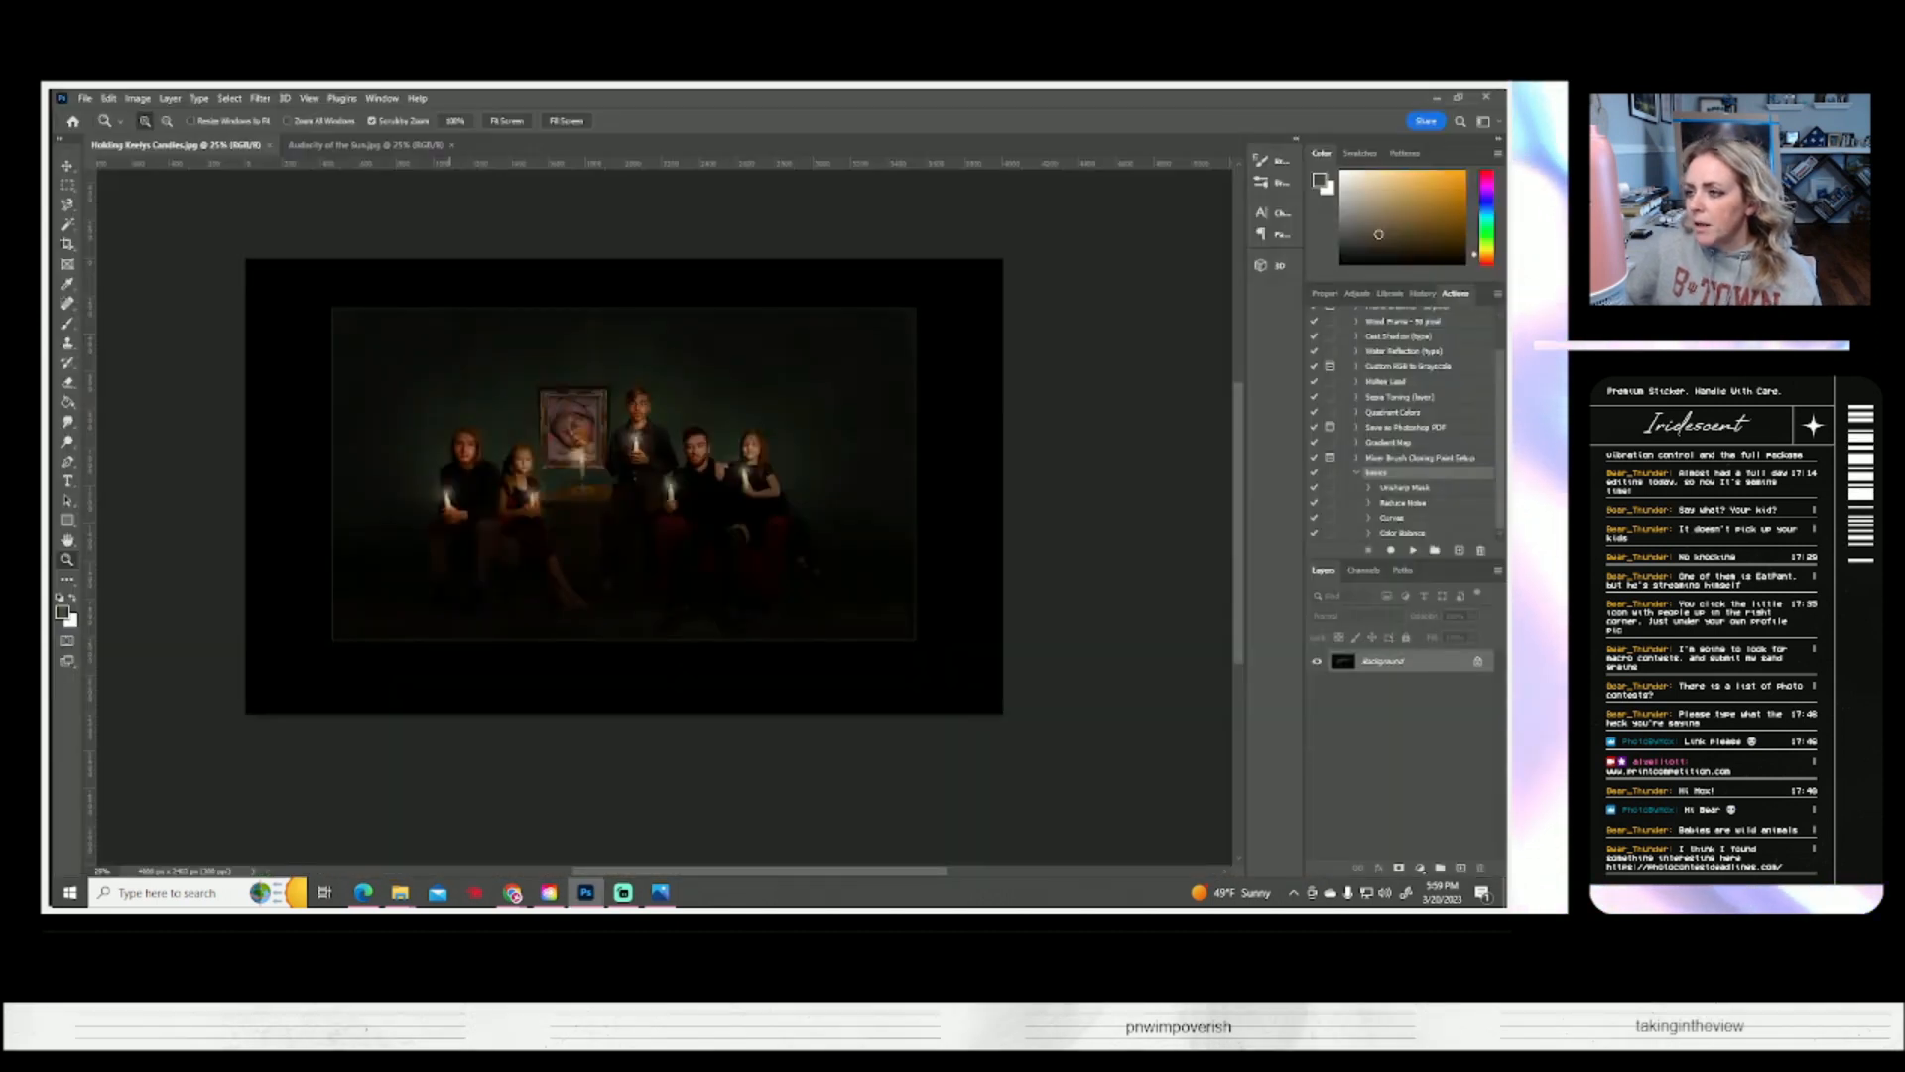